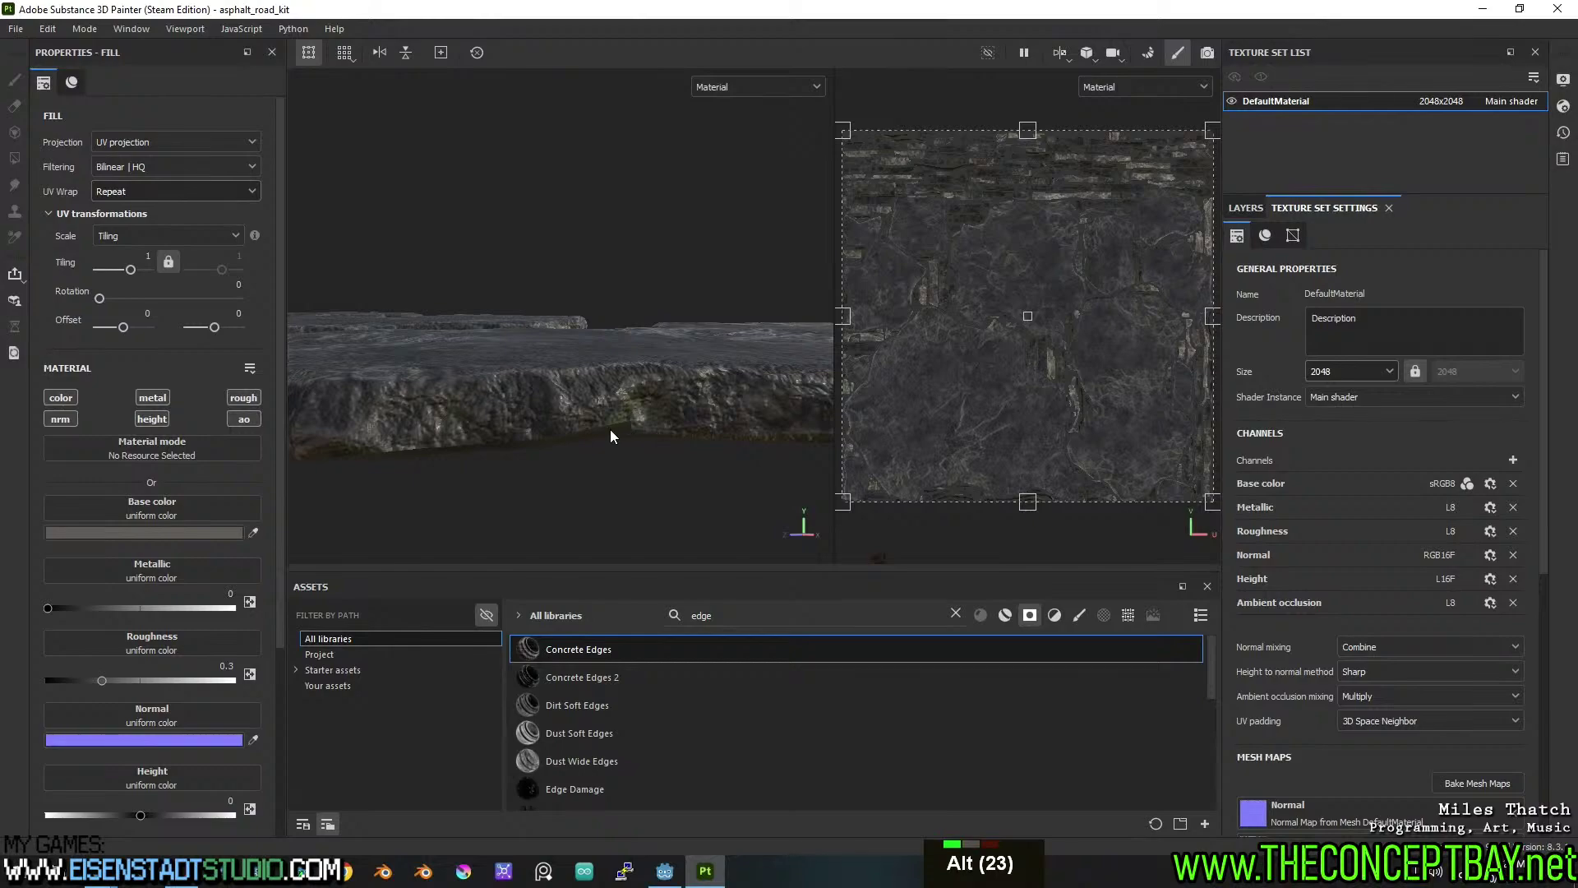
Examine the asphalt slabs' top surfaces and broken edges from several angles to check the textured material.
{"action": "left_click_drag", "start_coordinate": [618, 432], "coordinate": [654, 413], "text": "alt"}
{"action": "right_click_drag", "start_coordinate": [653, 412], "coordinate": [587, 406], "text": "shift"}
{"action": "middle_click_drag", "start_coordinate": [587, 406], "coordinate": [585, 415], "text": "alt"}
{"action": "left_click_drag", "start_coordinate": [585, 416], "coordinate": [575, 439], "text": "alt"}
{"action": "middle_click_drag", "start_coordinate": [575, 439], "coordinate": [758, 379], "text": "alt"}
{"action": "left_click_drag", "start_coordinate": [758, 379], "coordinate": [526, 329], "text": "alt"}
{"action": "middle_click_drag", "start_coordinate": [526, 329], "coordinate": [431, 303], "text": "alt"}
{"action": "left_click_drag", "start_coordinate": [431, 302], "coordinate": [570, 311], "text": "alt"}
{"action": "middle_click_drag", "start_coordinate": [570, 311], "coordinate": [652, 297], "text": "alt"}
{"action": "left_click_drag", "start_coordinate": [653, 297], "coordinate": [521, 338], "text": "alt"}
{"action": "middle_click_drag", "start_coordinate": [521, 338], "coordinate": [678, 311], "text": "alt"}
{"action": "scroll", "coordinate": [649, 316], "scroll_direction": "down", "scroll_amount": 3}
{"action": "middle_click_drag", "start_coordinate": [387, 319], "coordinate": [554, 324], "text": "alt"}
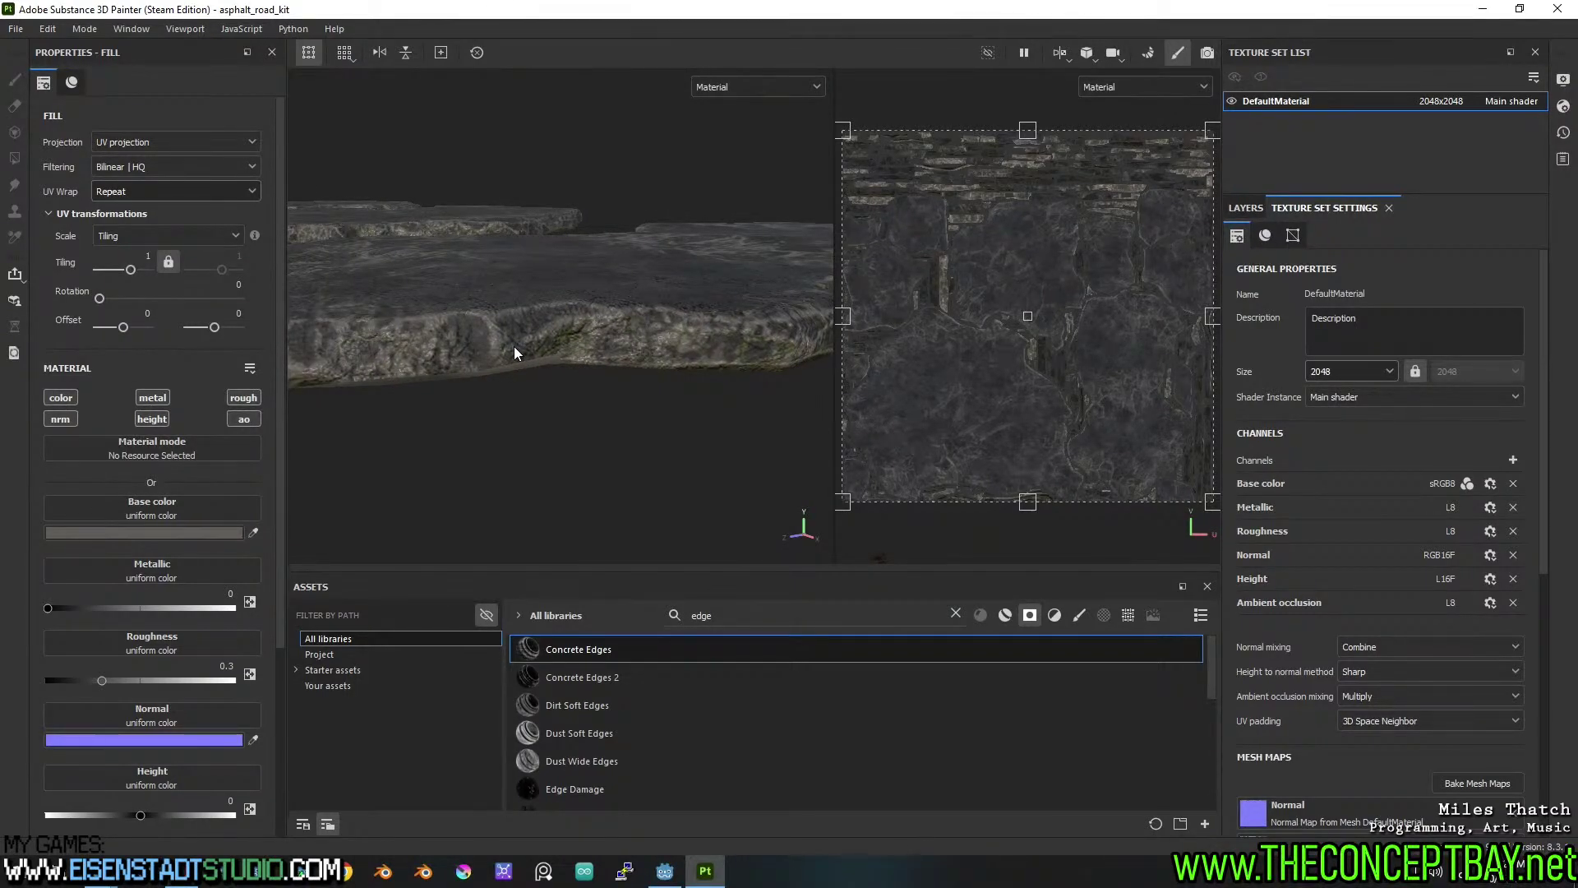
{"action": "middle_click_drag", "start_coordinate": [633, 312], "coordinate": [589, 334], "text": "alt"}
{"action": "left_click_drag", "start_coordinate": [588, 334], "coordinate": [591, 356], "text": "alt"}
{"action": "middle_click_drag", "start_coordinate": [592, 355], "coordinate": [642, 339], "text": "alt"}
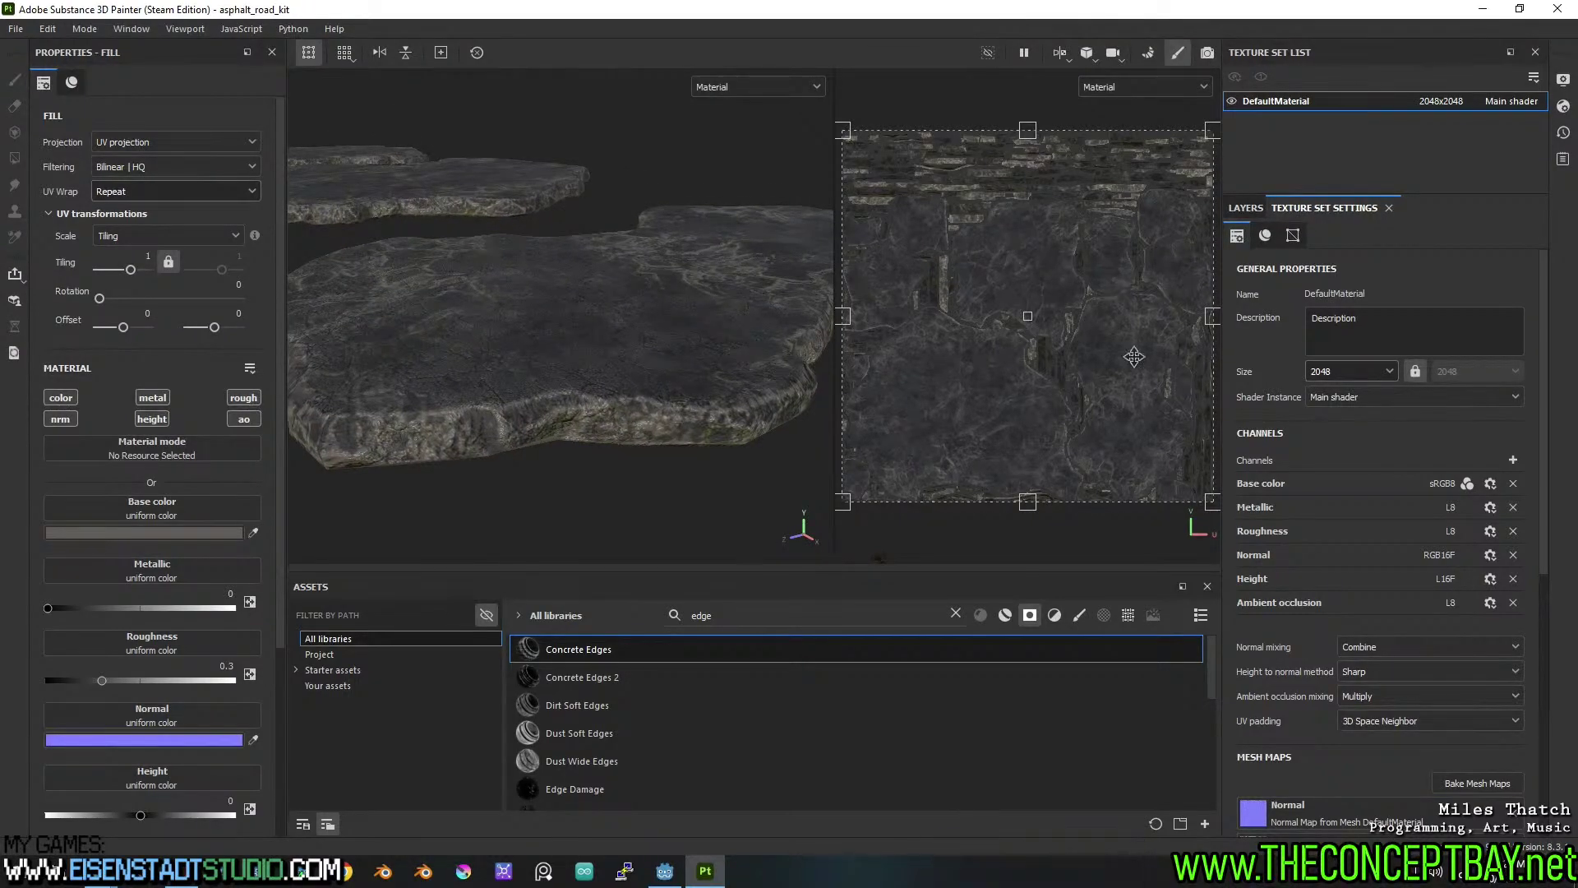
{"action": "left_click_drag", "start_coordinate": [535, 345], "coordinate": [521, 370], "text": "alt"}
{"action": "middle_click_drag", "start_coordinate": [521, 370], "coordinate": [600, 352], "text": "alt"}
{"action": "left_click_drag", "start_coordinate": [600, 353], "coordinate": [561, 345], "text": "alt"}
{"action": "scroll", "coordinate": [546, 335], "scroll_direction": "up", "scroll_amount": 4}
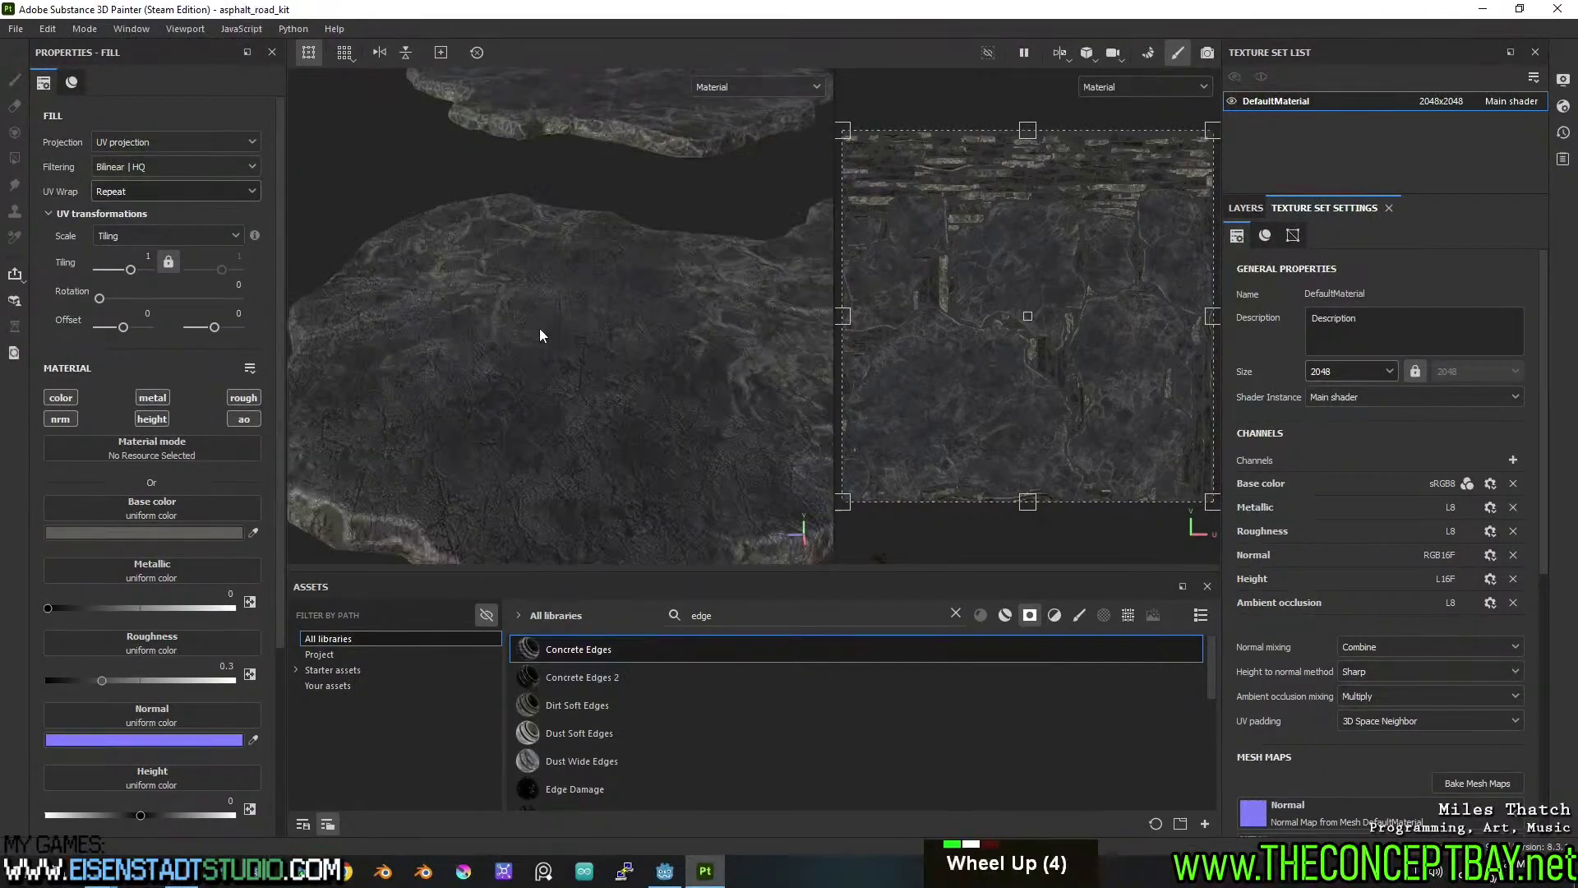
{"action": "left_click_drag", "start_coordinate": [688, 412], "coordinate": [582, 362], "text": "alt"}
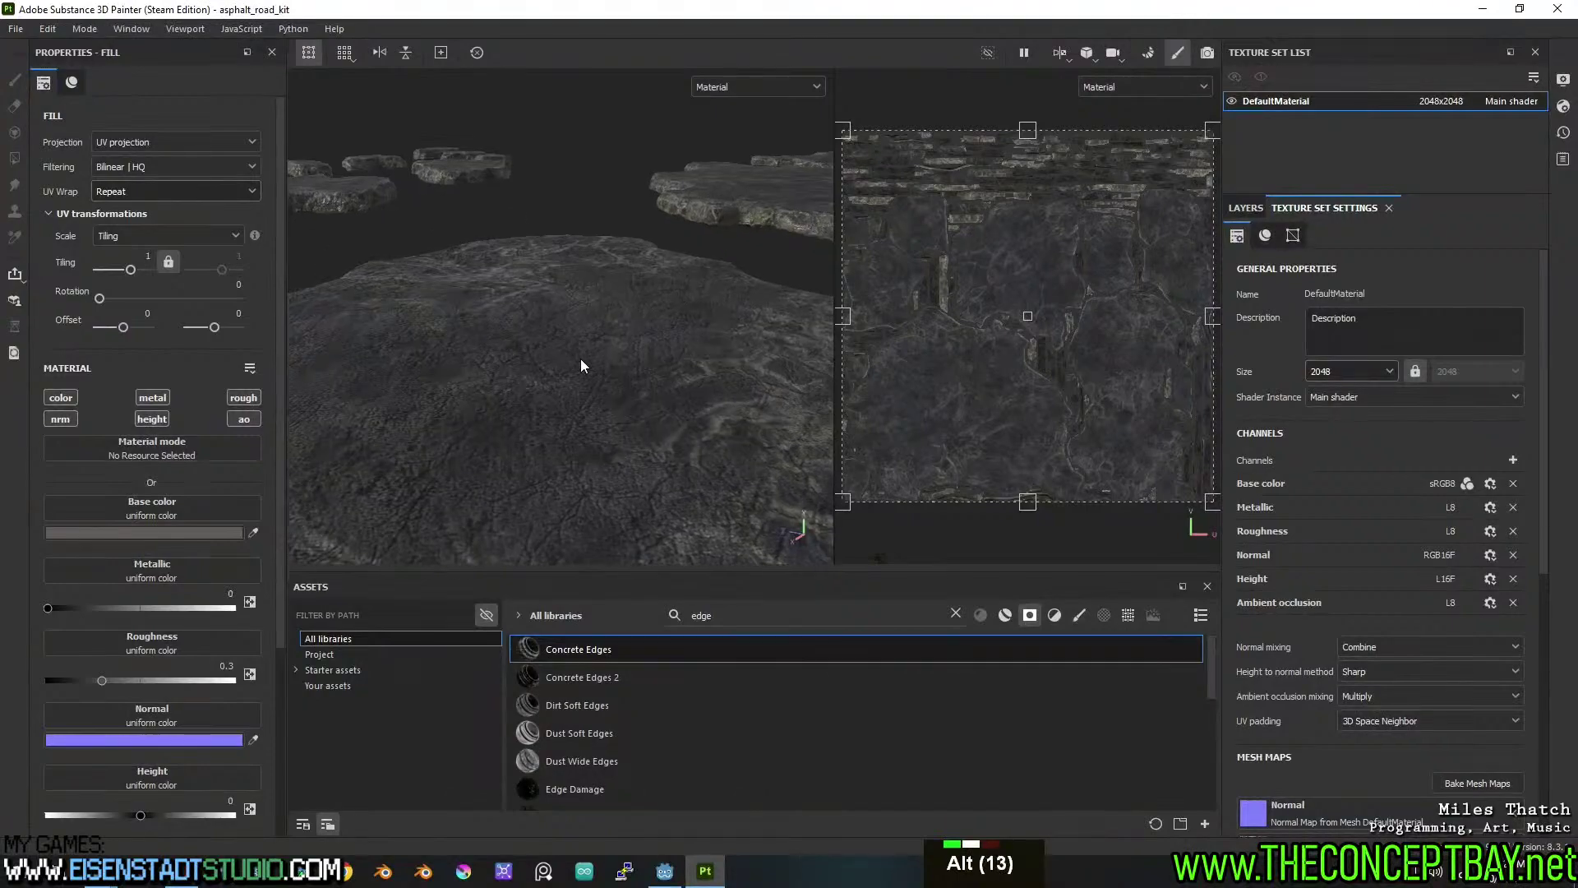
{"action": "middle_click_drag", "start_coordinate": [581, 363], "coordinate": [559, 395], "text": "alt"}
{"action": "scroll", "coordinate": [552, 374], "scroll_direction": "down", "scroll_amount": 5}
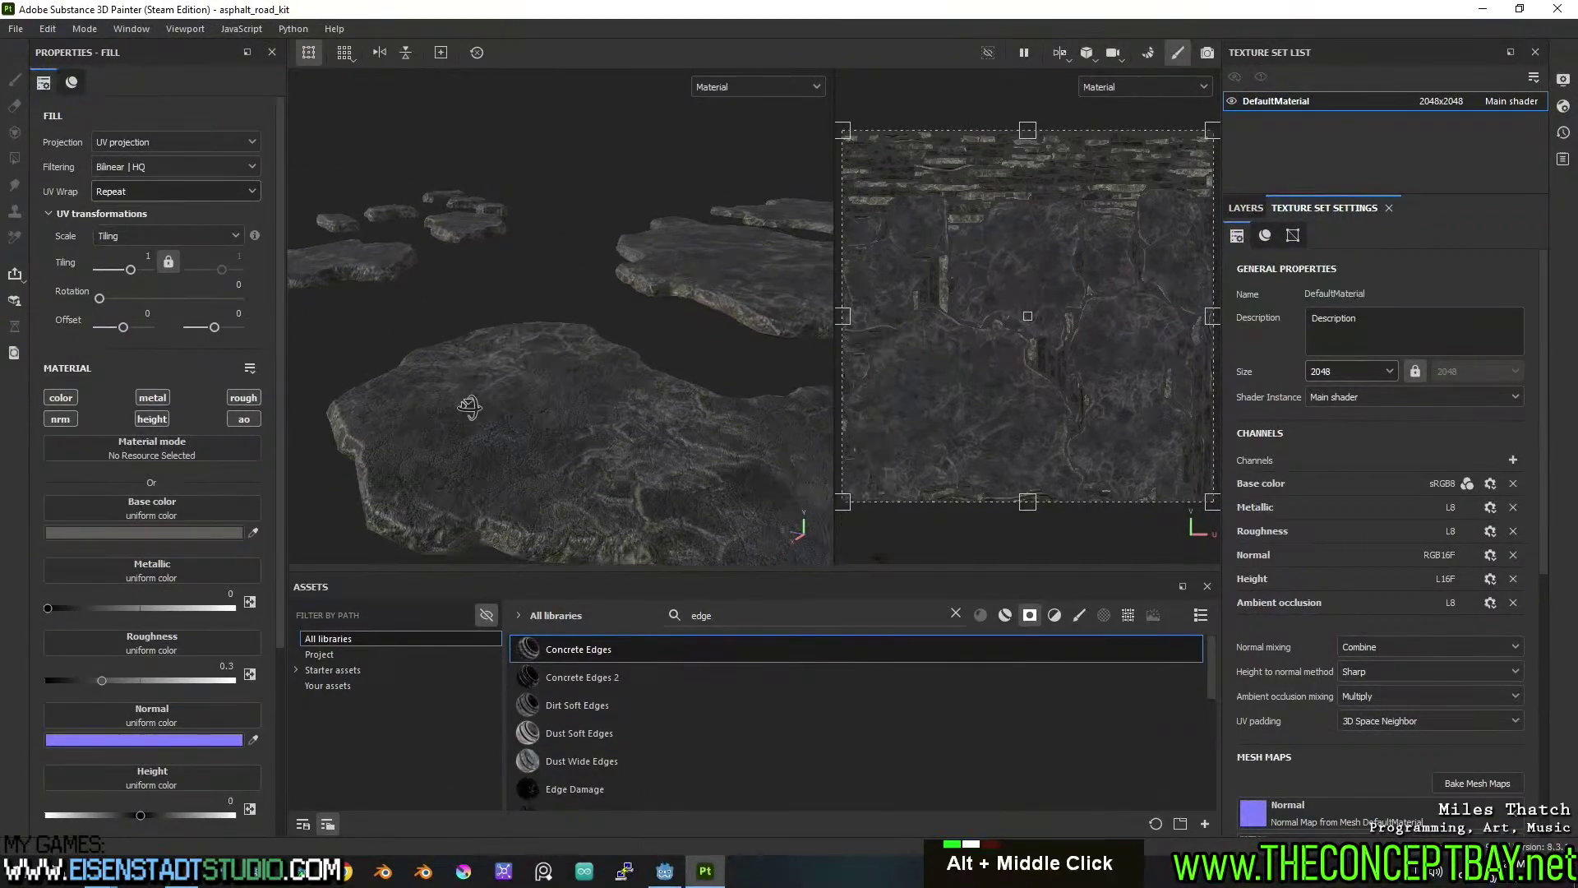
{"action": "left_click_drag", "start_coordinate": [558, 394], "coordinate": [631, 406], "text": "alt"}
{"action": "middle_click_drag", "start_coordinate": [631, 406], "coordinate": [645, 422], "text": "alt"}
Save the project and set the texture export's output template to Godot_combined_-h.
{"action": "key", "text": "ctrl+s"}
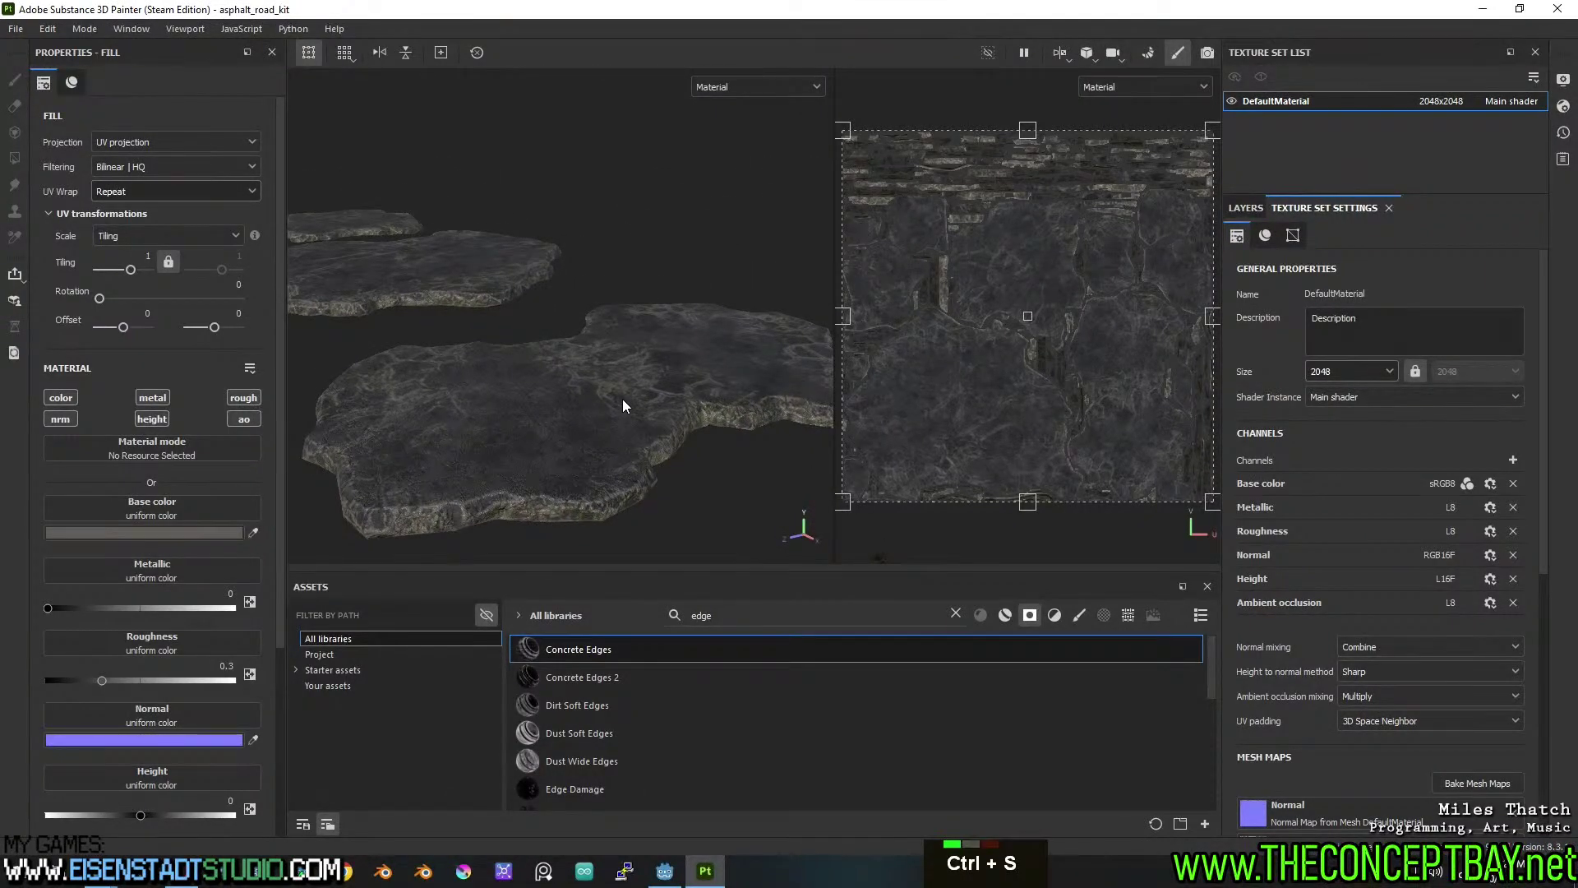
{"action": "left_click", "coordinate": [14, 29]}
{"action": "left_click", "coordinate": [77, 268]}
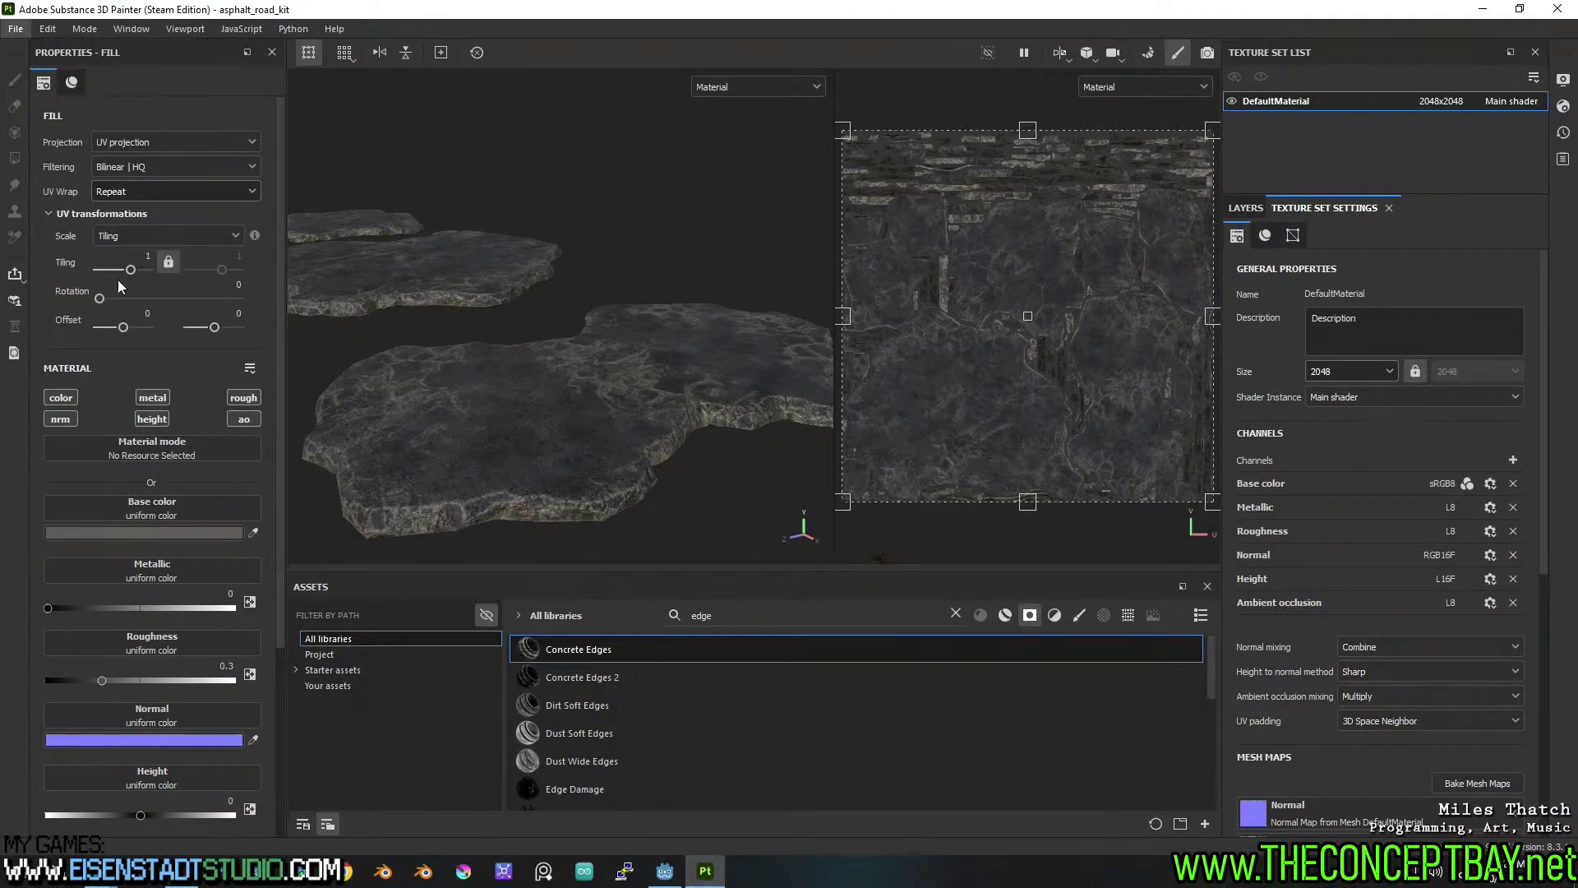
{"action": "left_click", "coordinate": [975, 255]}
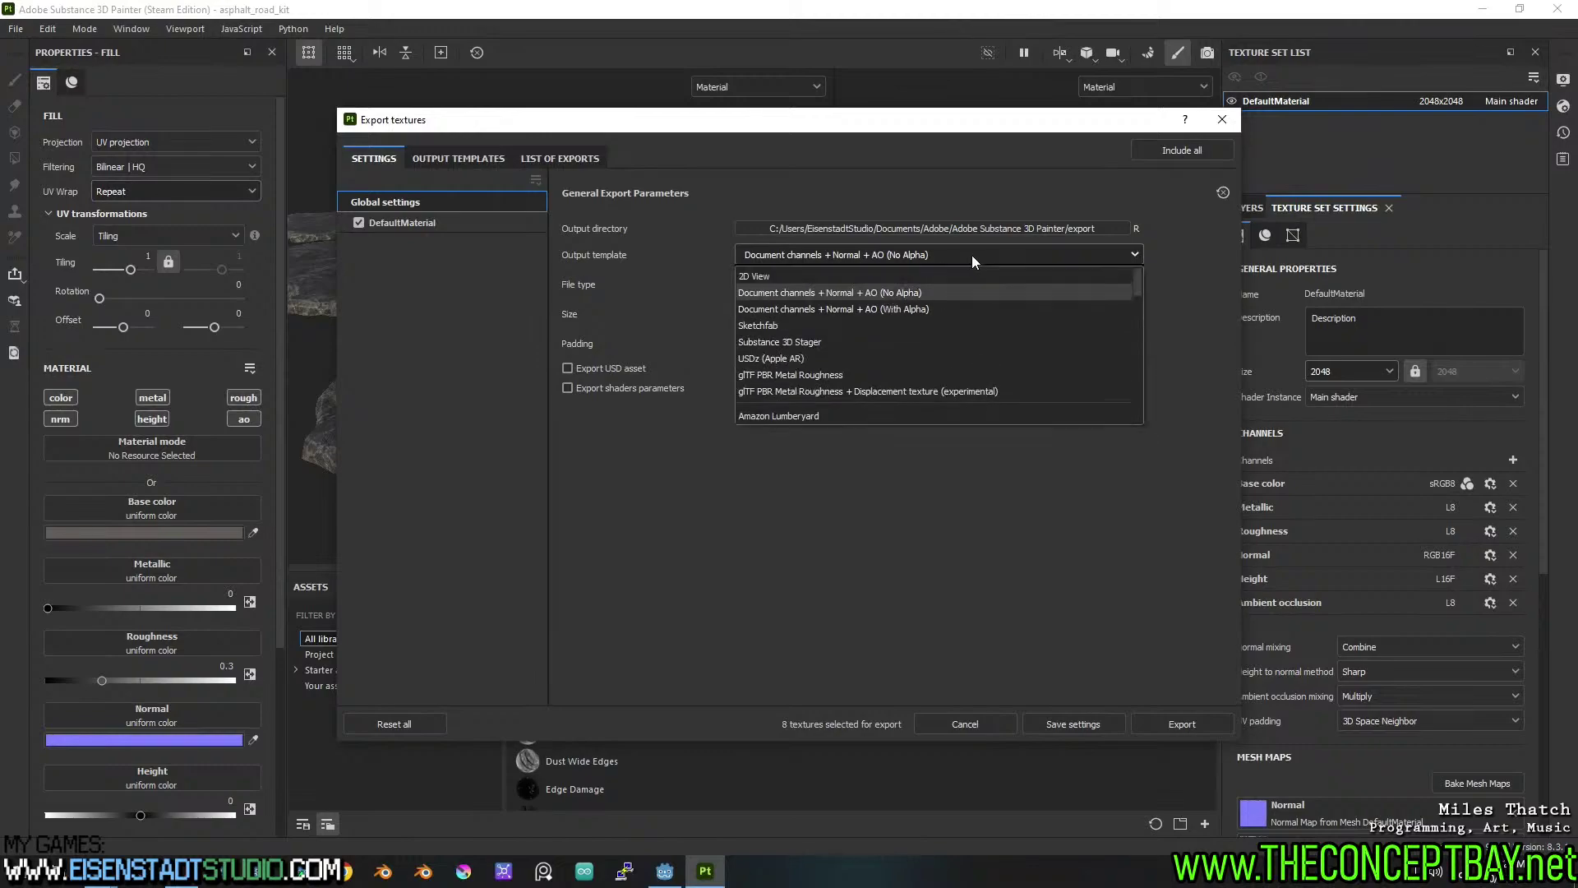
{"action": "scroll", "coordinate": [894, 349], "scroll_direction": "down", "scroll_amount": 6}
{"action": "scroll", "coordinate": [880, 345], "scroll_direction": "up", "scroll_amount": 1}
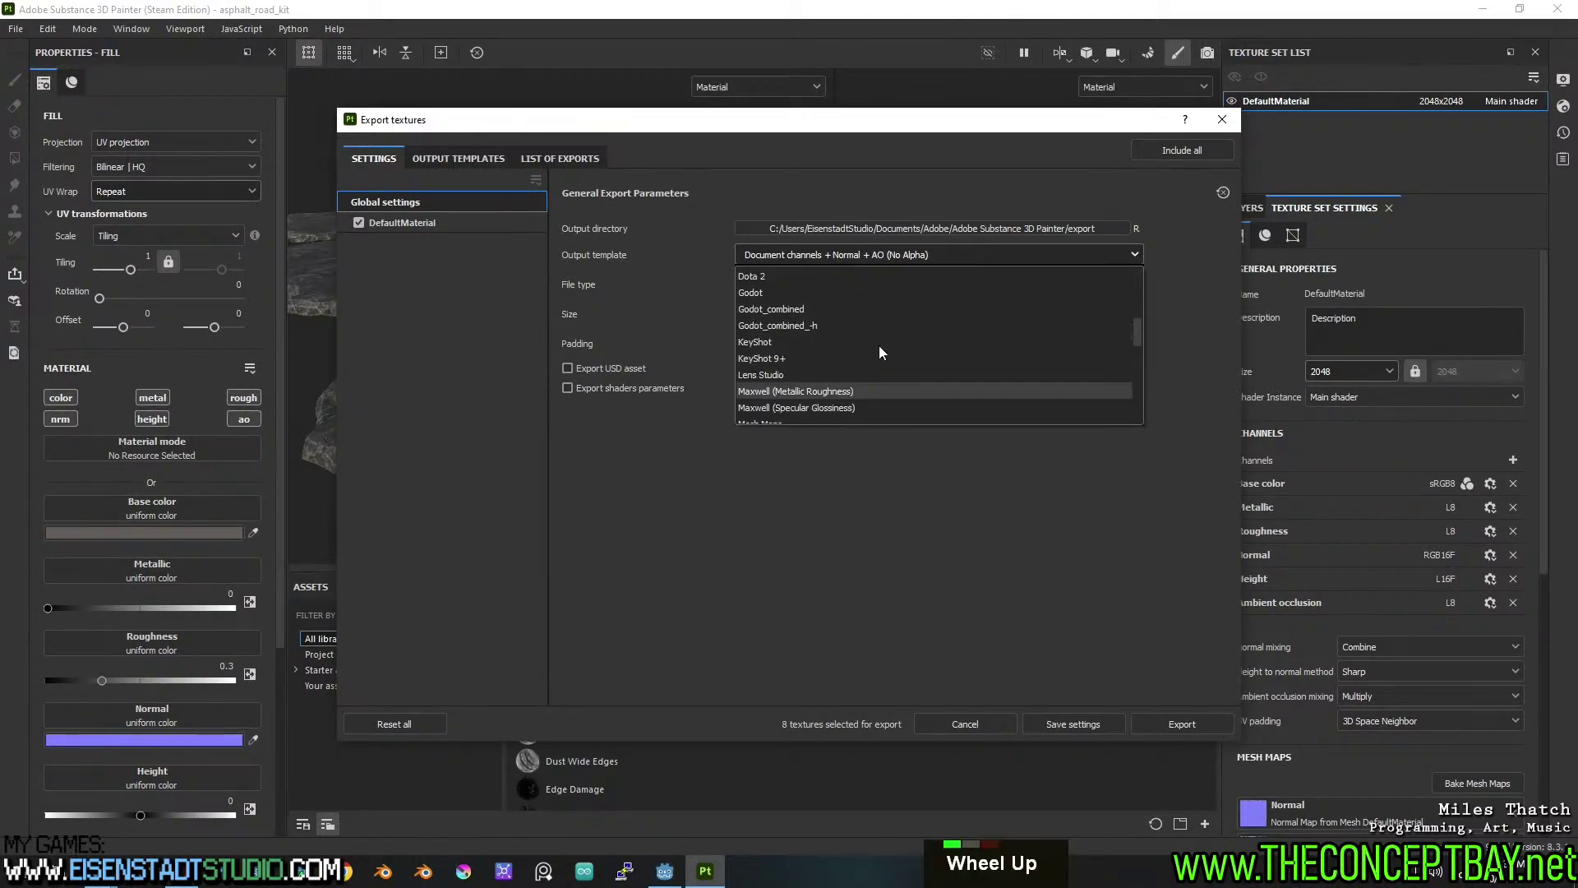
{"action": "scroll", "coordinate": [879, 349], "scroll_direction": "down", "scroll_amount": 6}
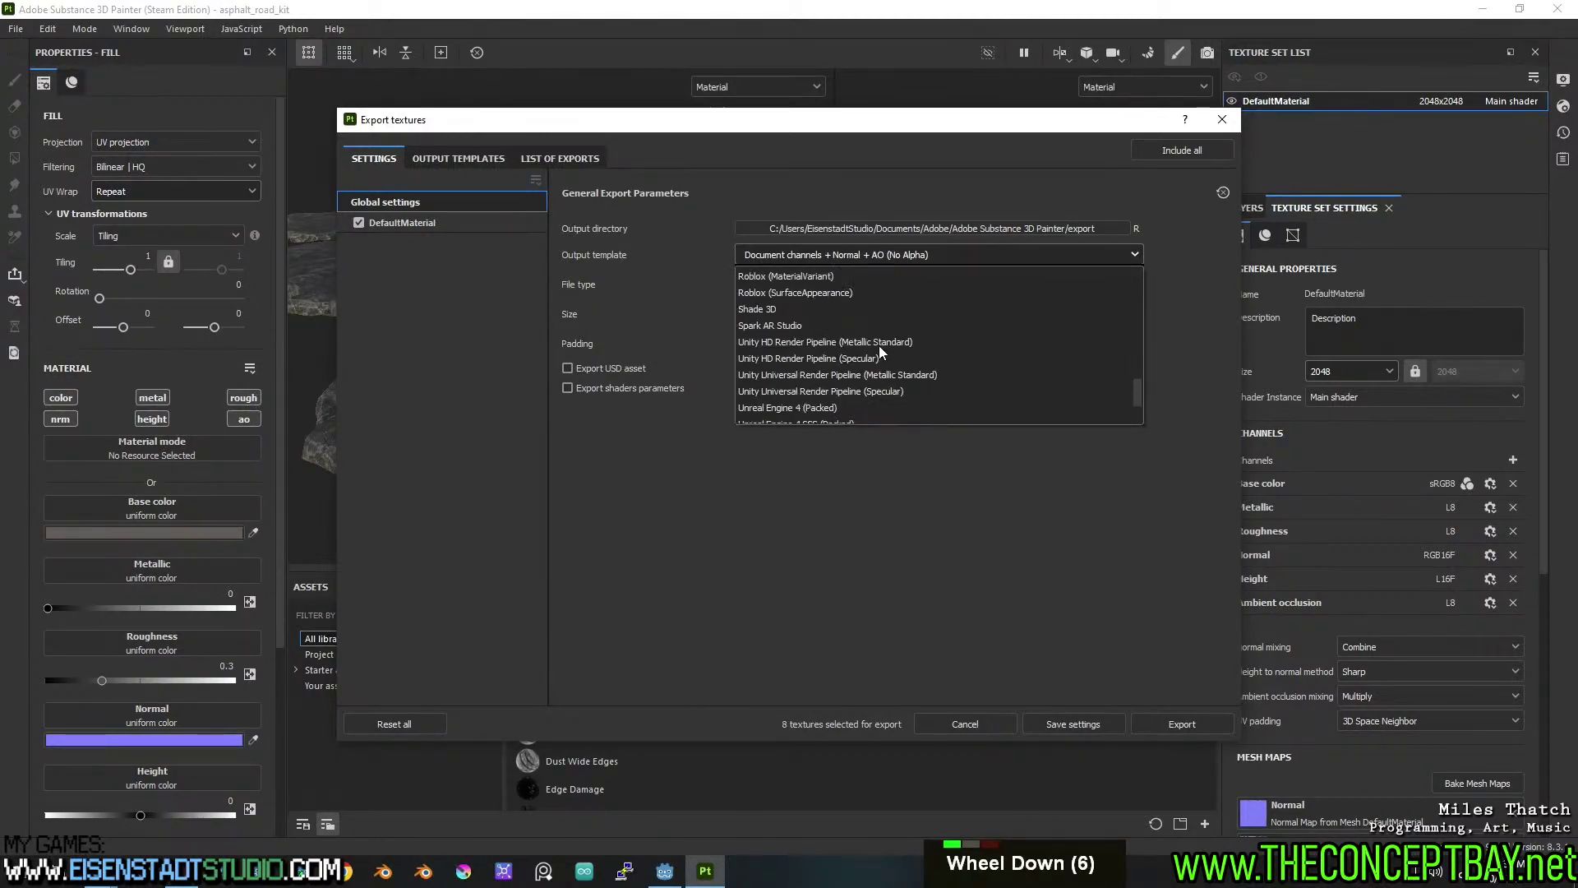
{"action": "scroll", "coordinate": [880, 349], "scroll_direction": "up", "scroll_amount": 8}
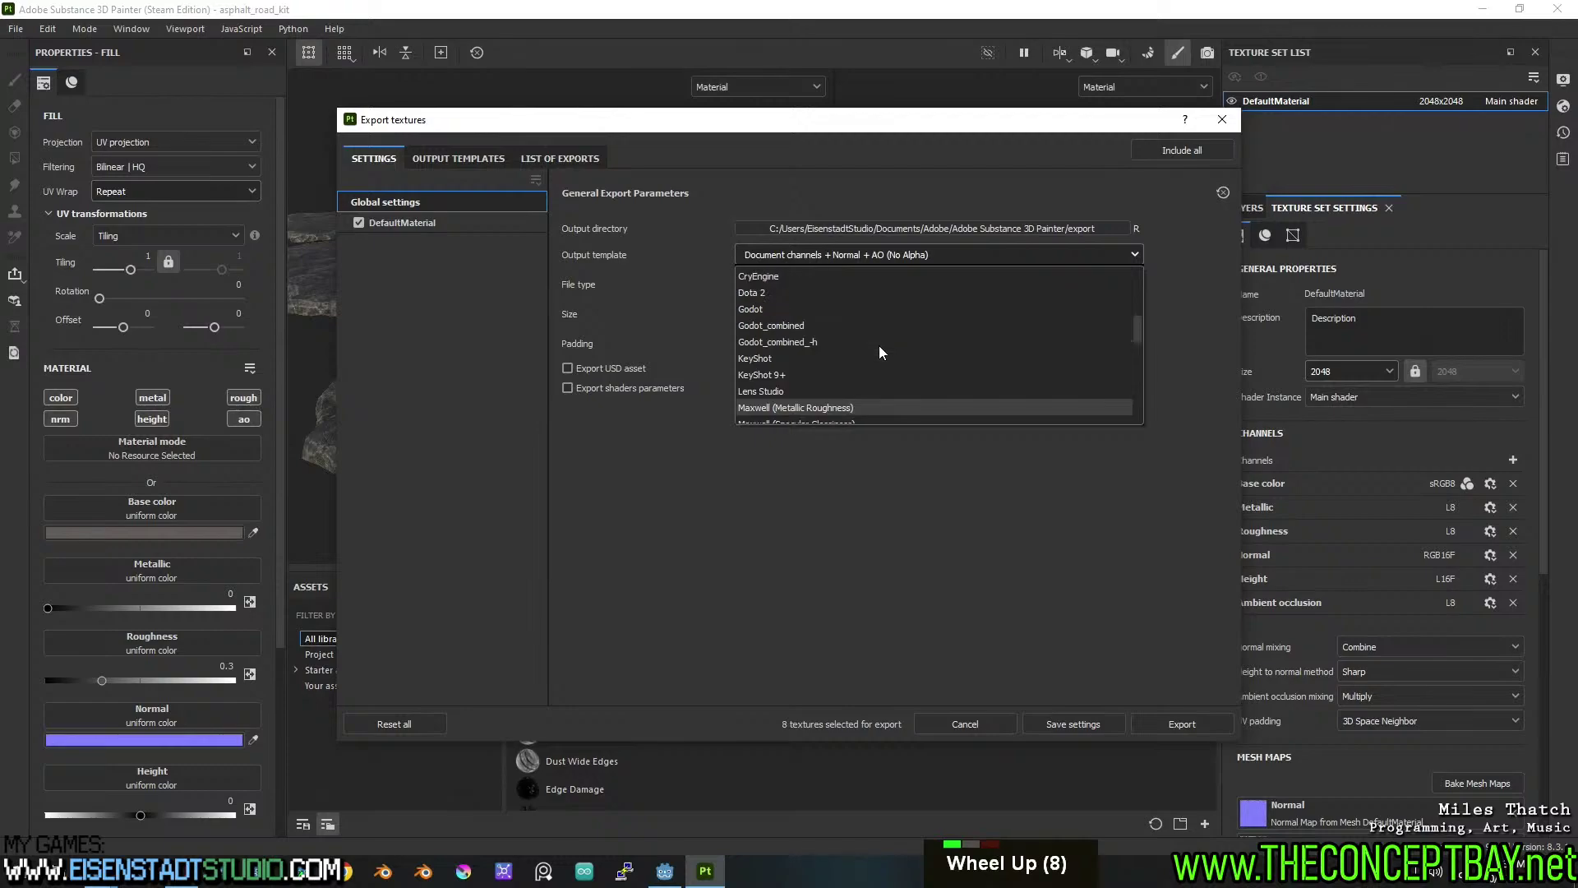
{"action": "key", "text": "Escape"}
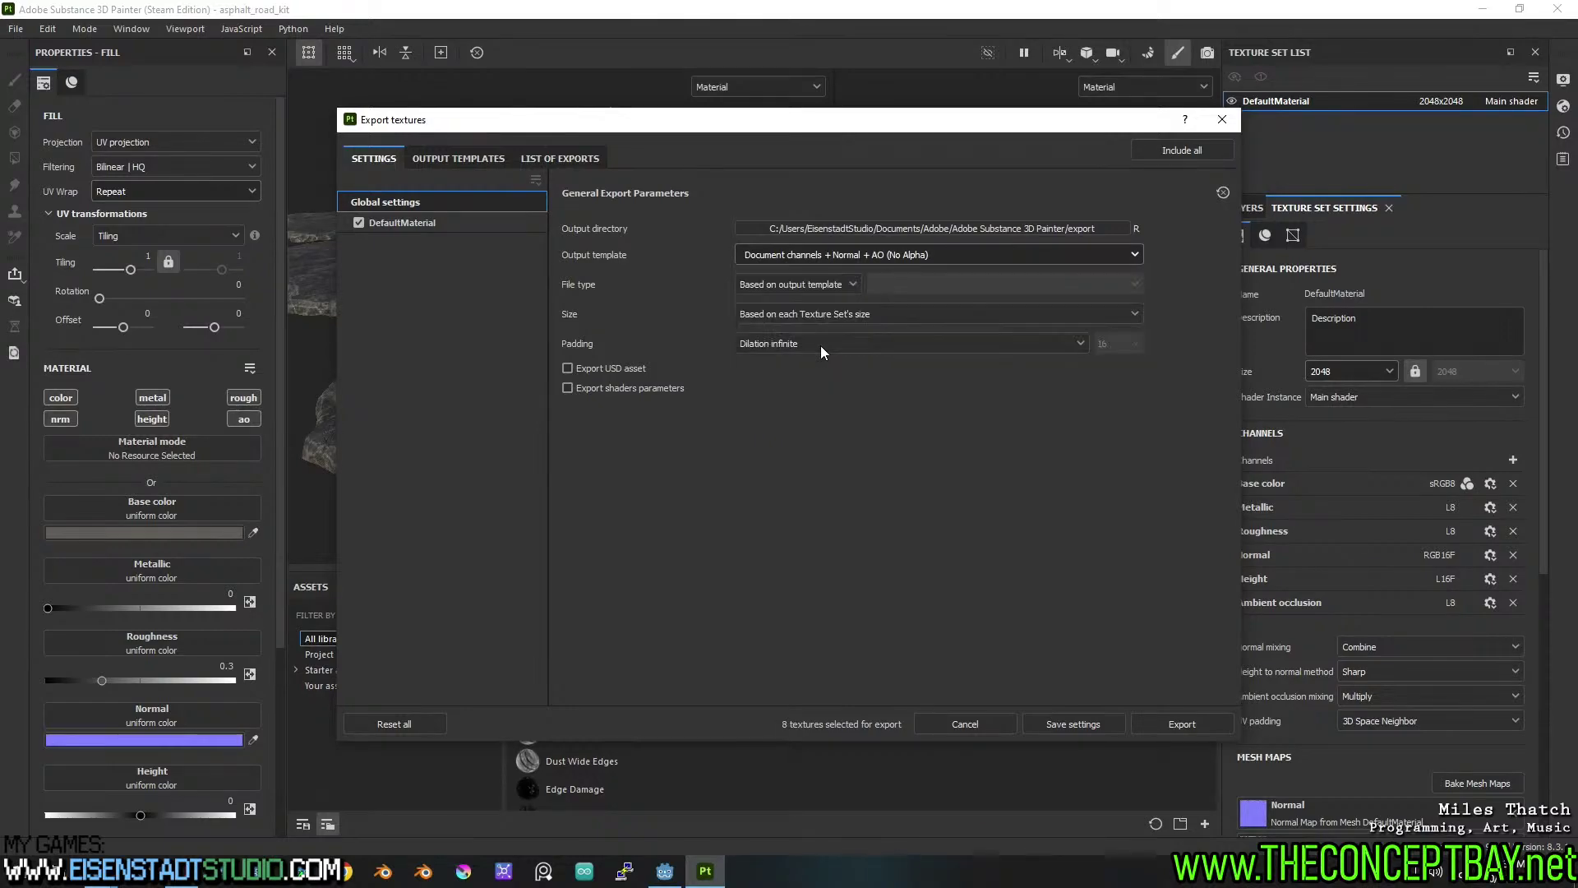
{"action": "left_click", "coordinate": [820, 346]}
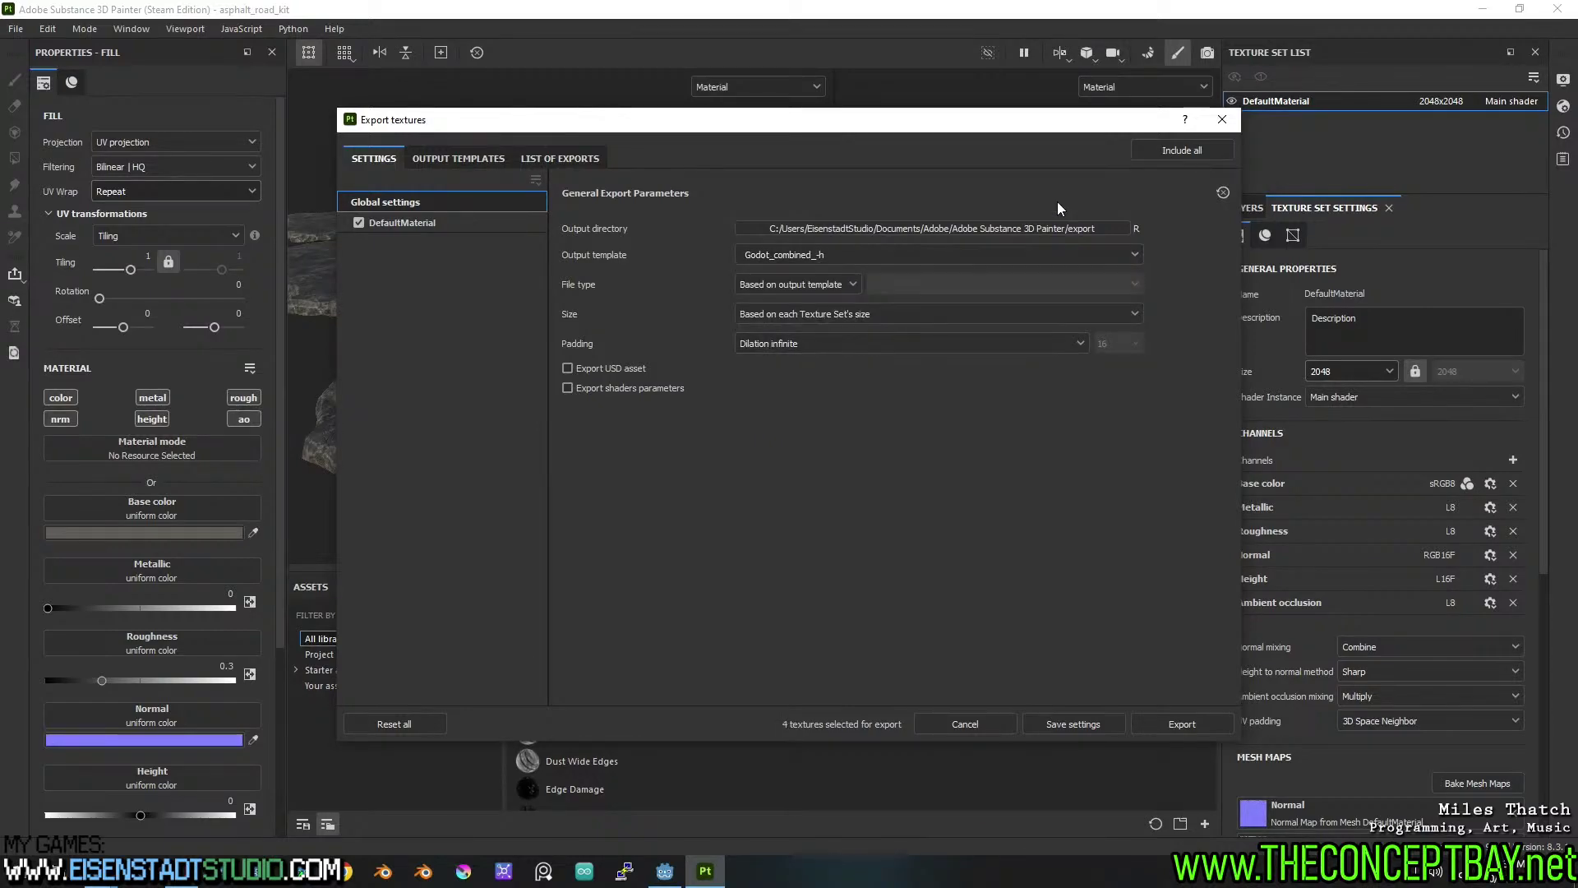
Browse for the export output directory to the dread_tales_escape/engine/models/props/exterior folder.
{"action": "left_click", "coordinate": [1102, 228]}
{"action": "scroll", "coordinate": [408, 451], "scroll_direction": "up", "scroll_amount": 3}
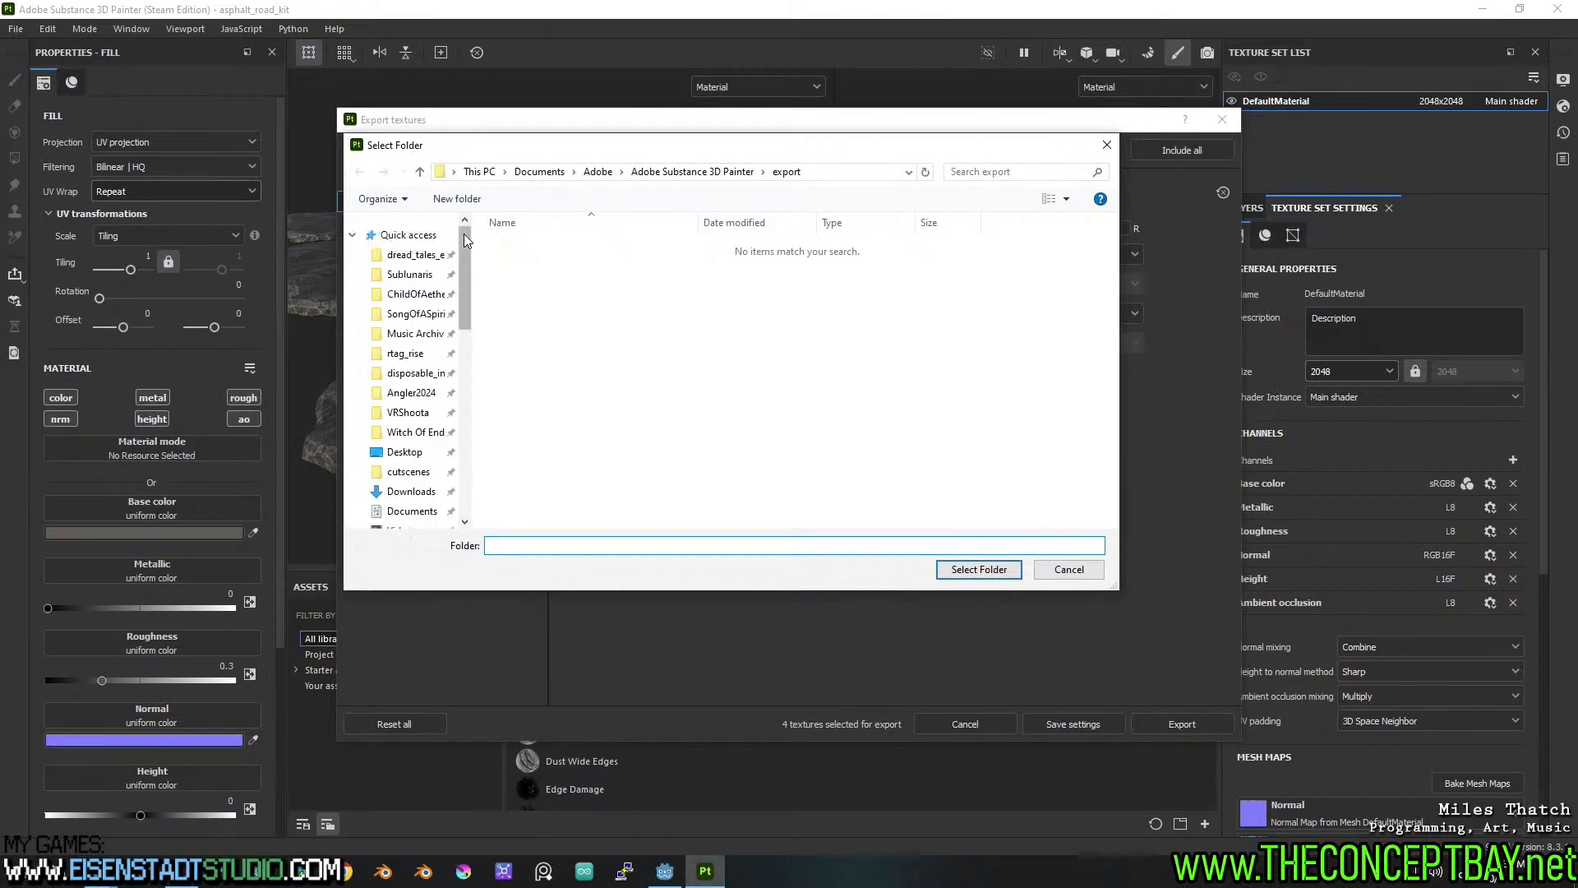
{"action": "left_click", "coordinate": [409, 274]}
{"action": "left_click", "coordinate": [413, 256]}
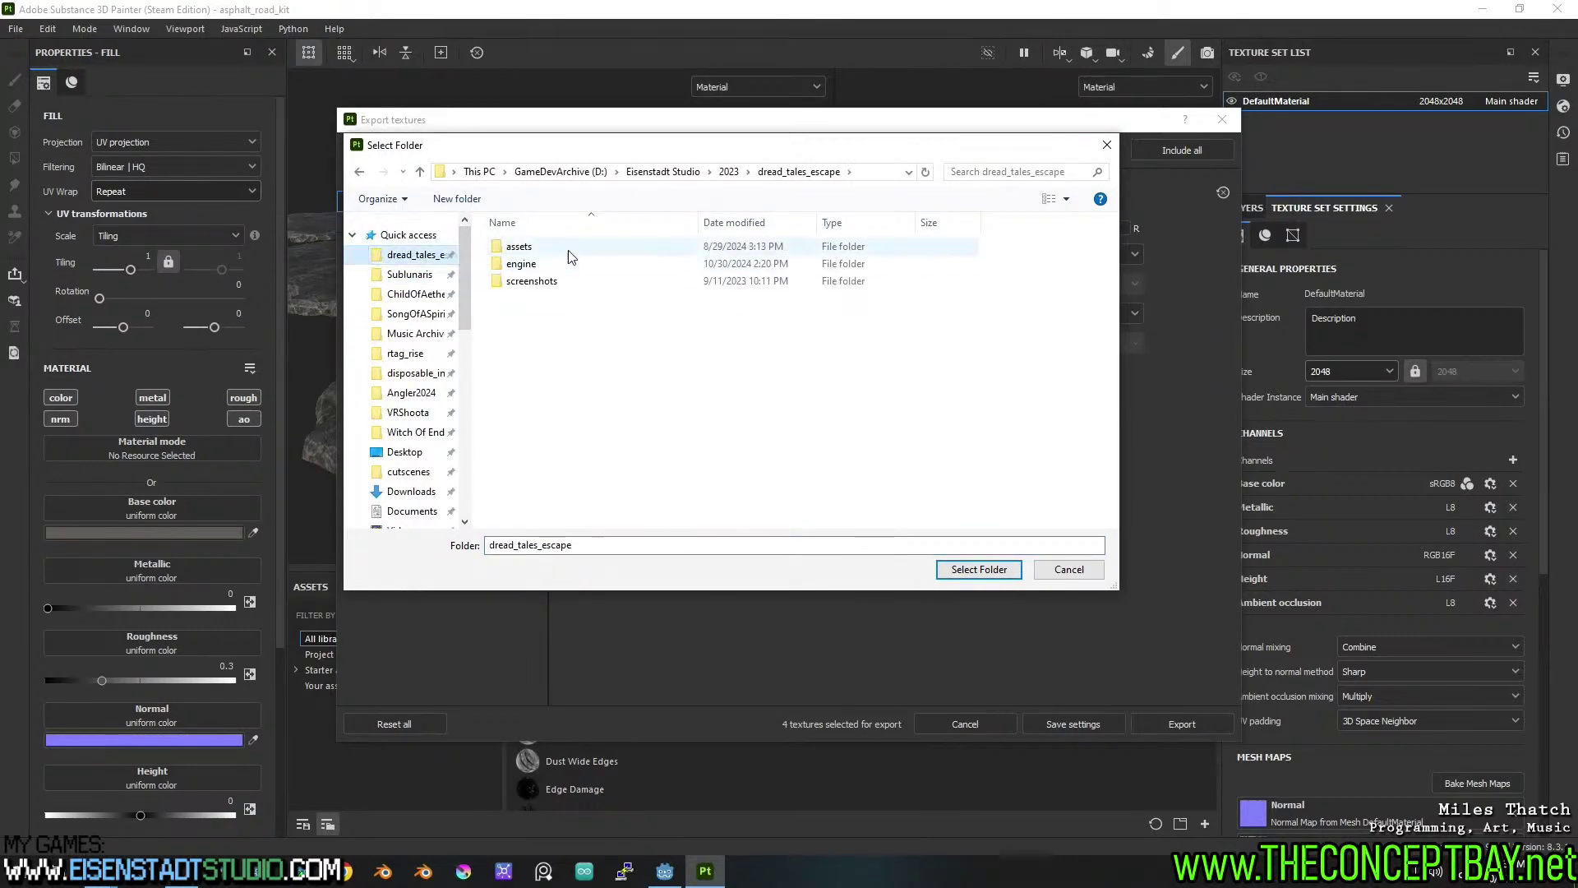
{"action": "double_click", "coordinate": [547, 263]}
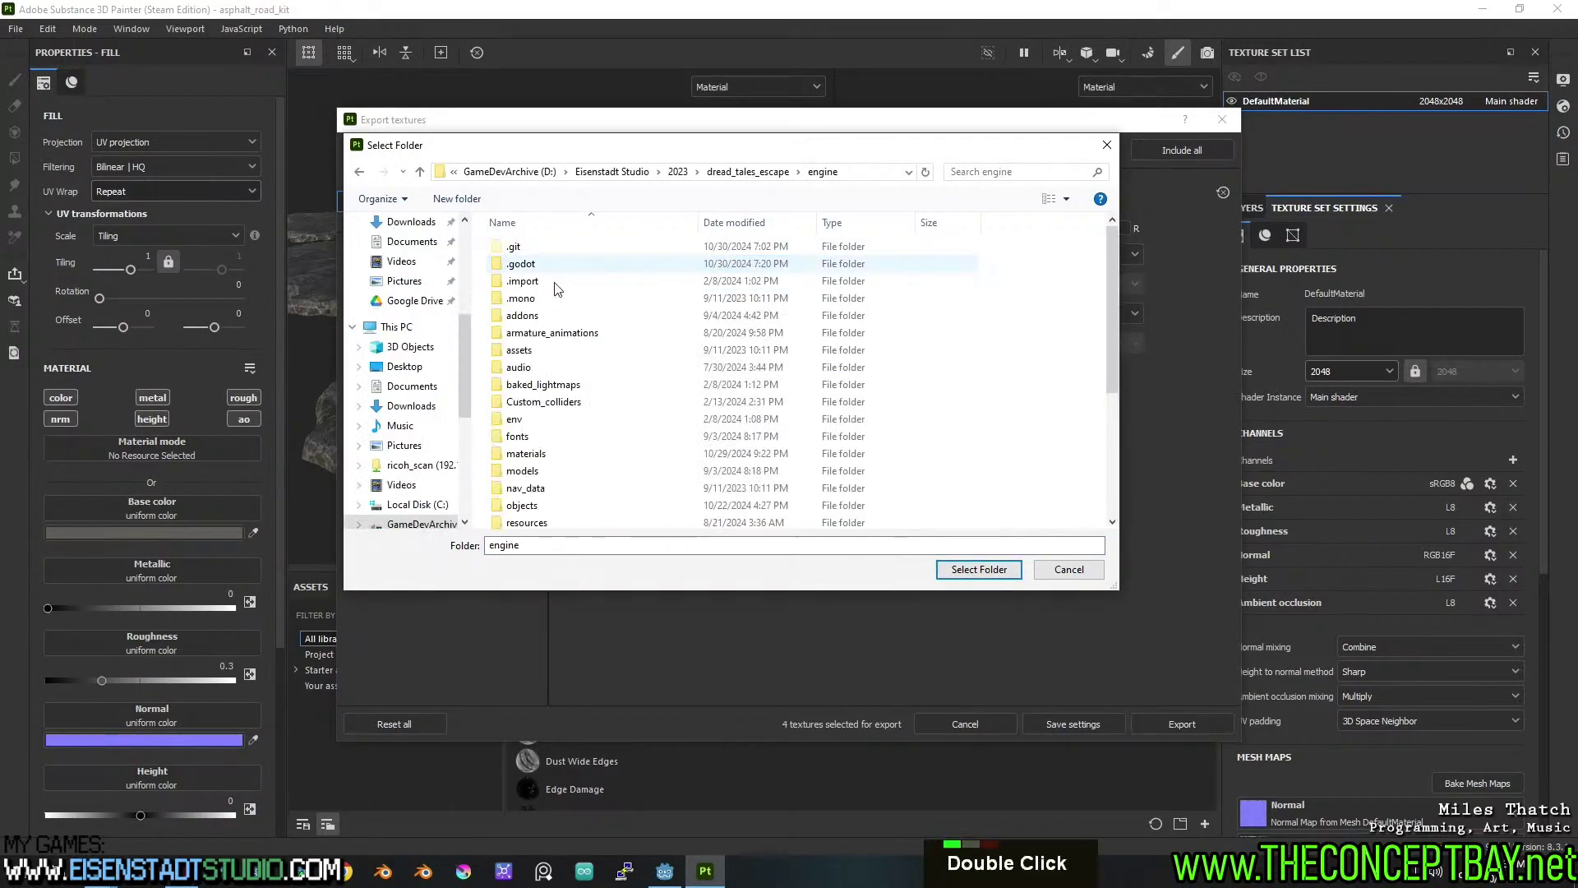
{"action": "double_click", "coordinate": [561, 472]}
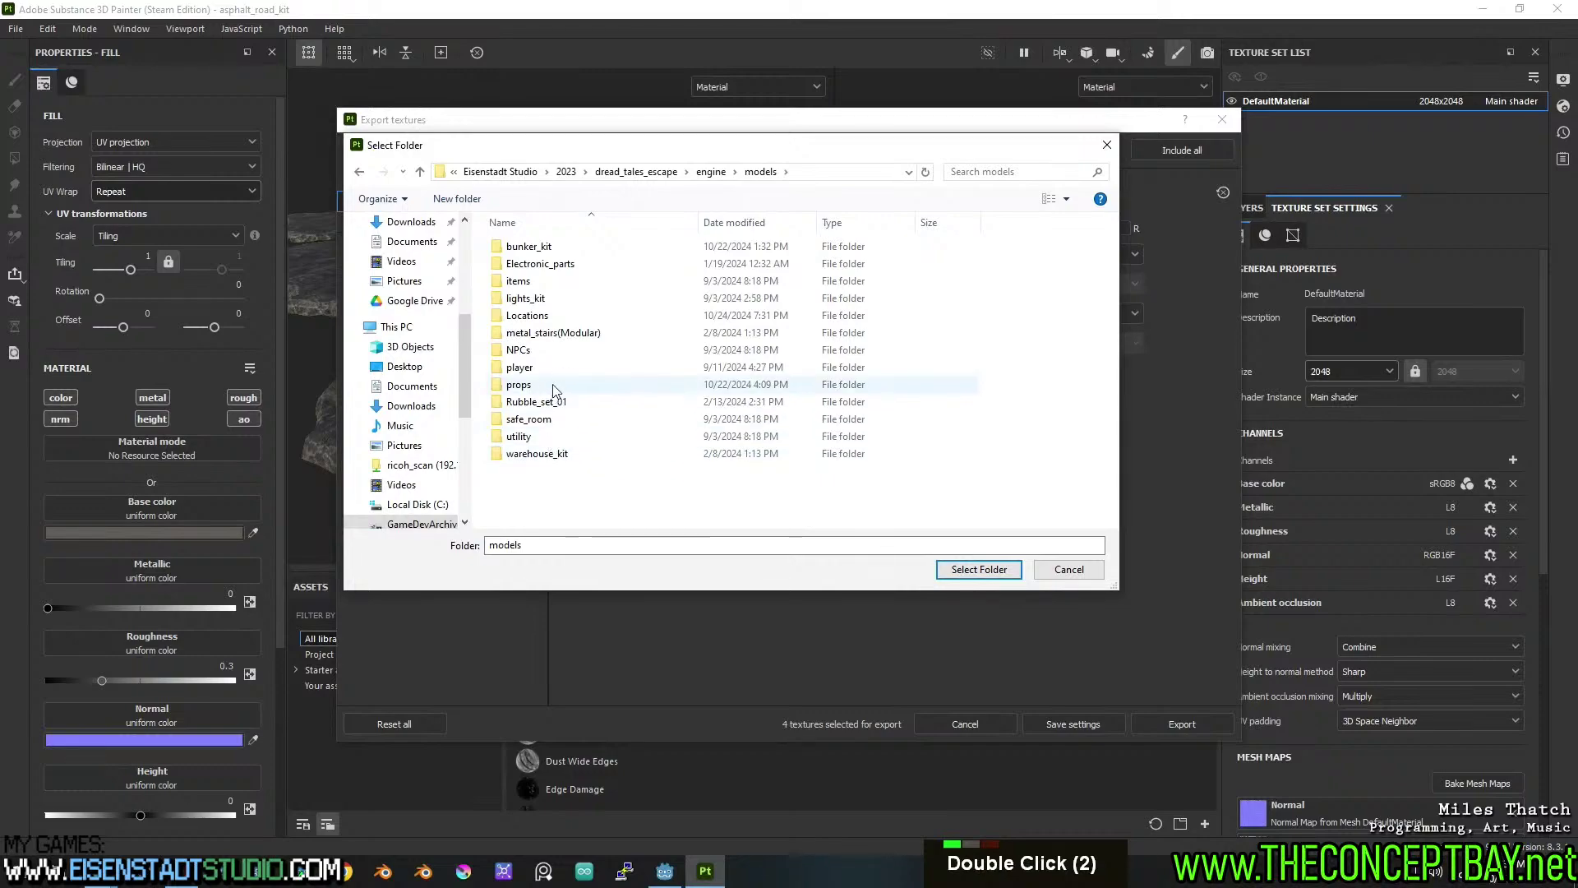
{"action": "double_click", "coordinate": [554, 387]}
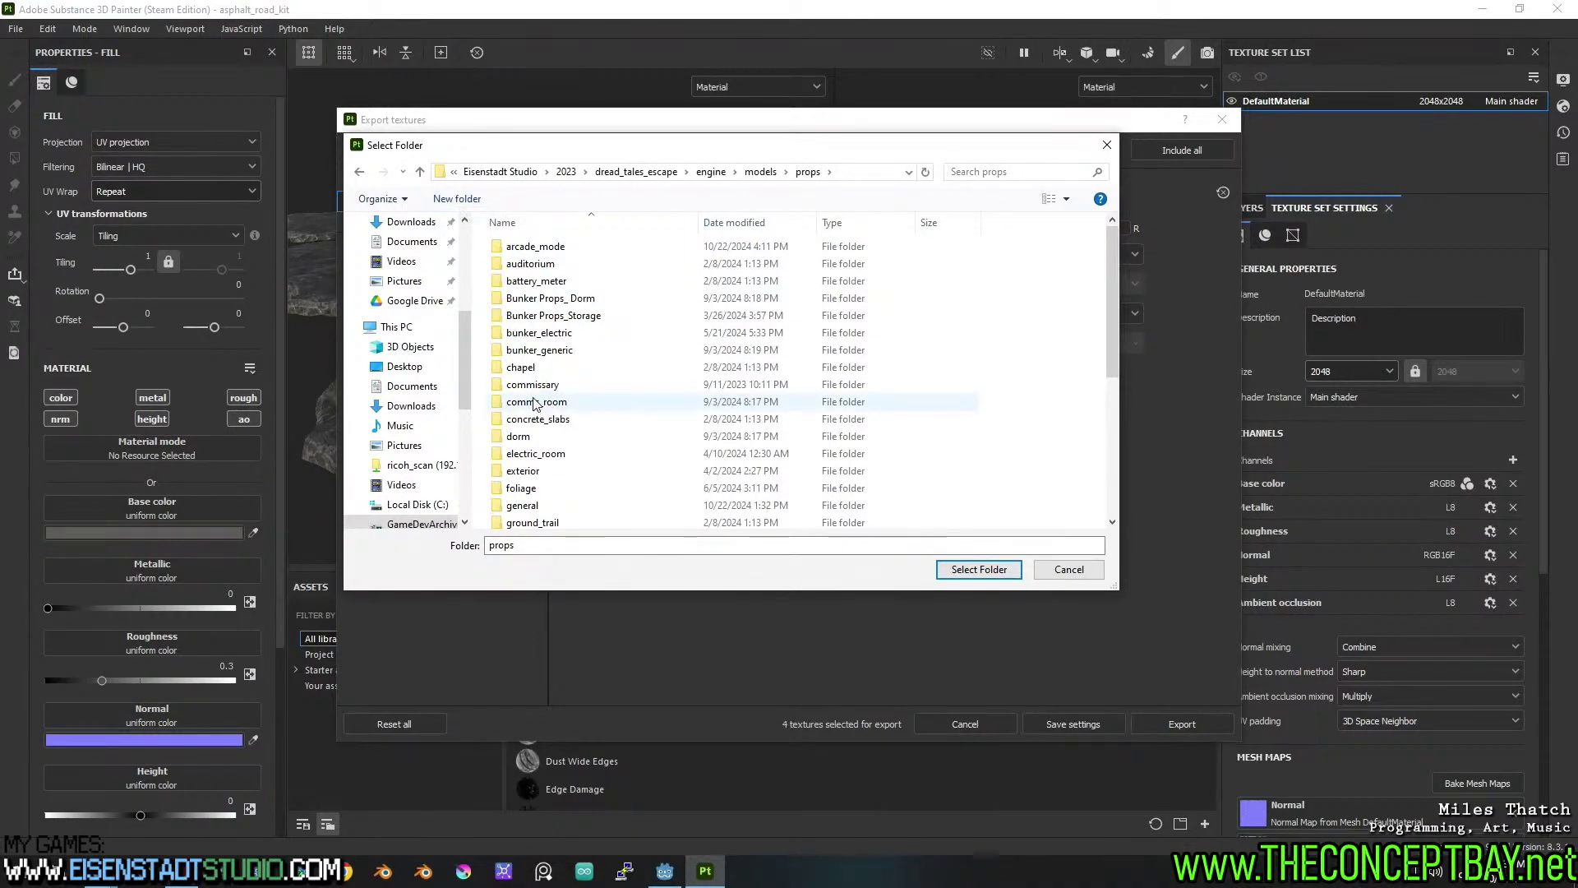
{"action": "left_click", "coordinate": [556, 249]}
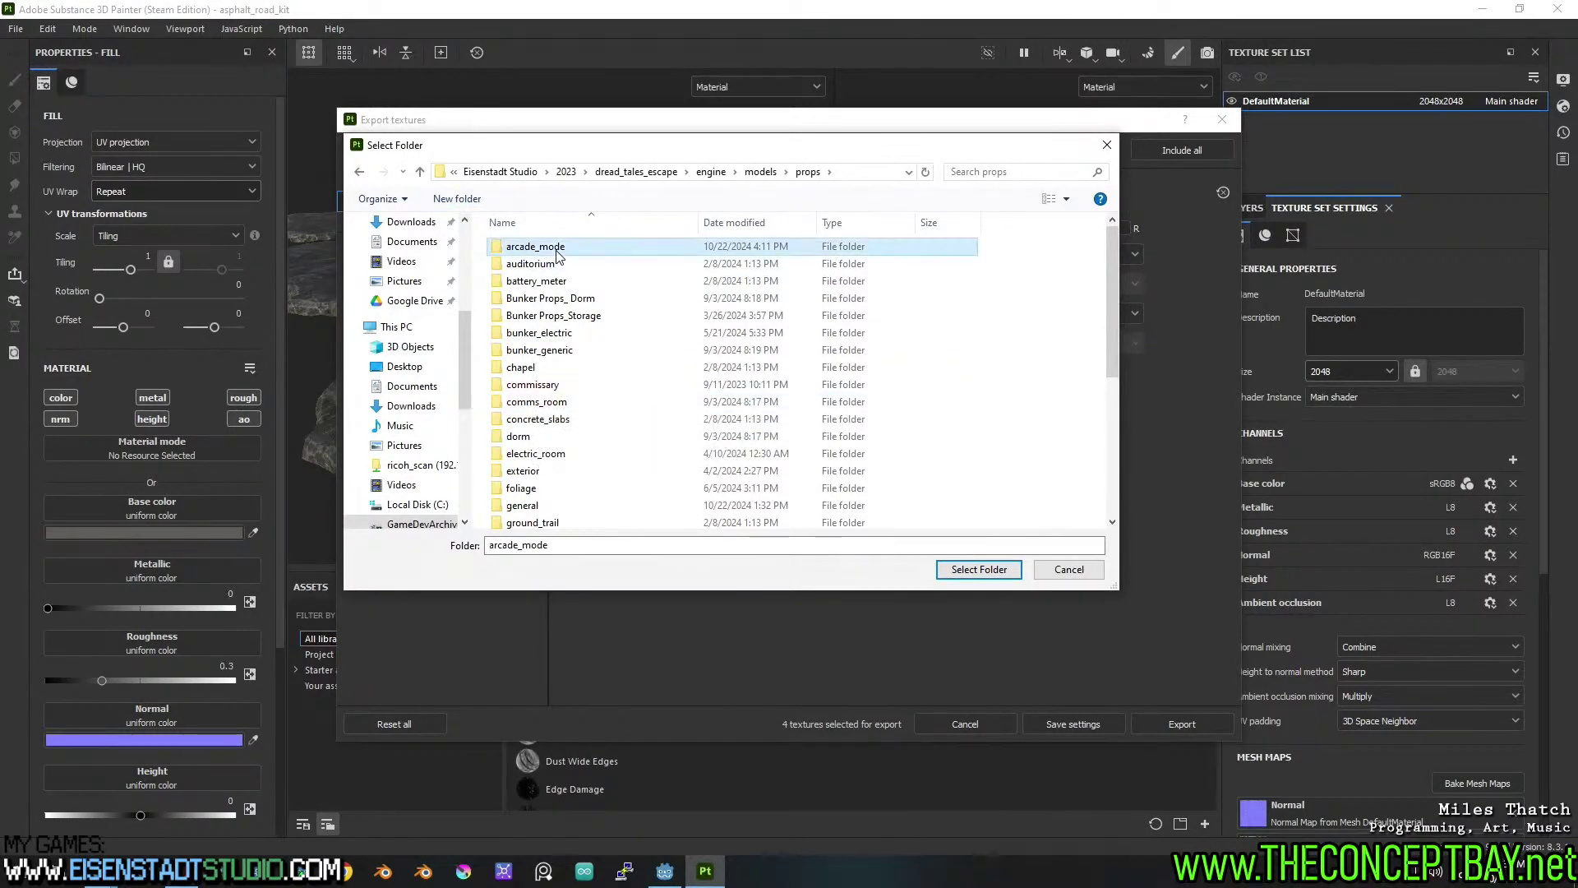
{"action": "scroll", "coordinate": [557, 256], "scroll_direction": "up", "scroll_amount": 2}
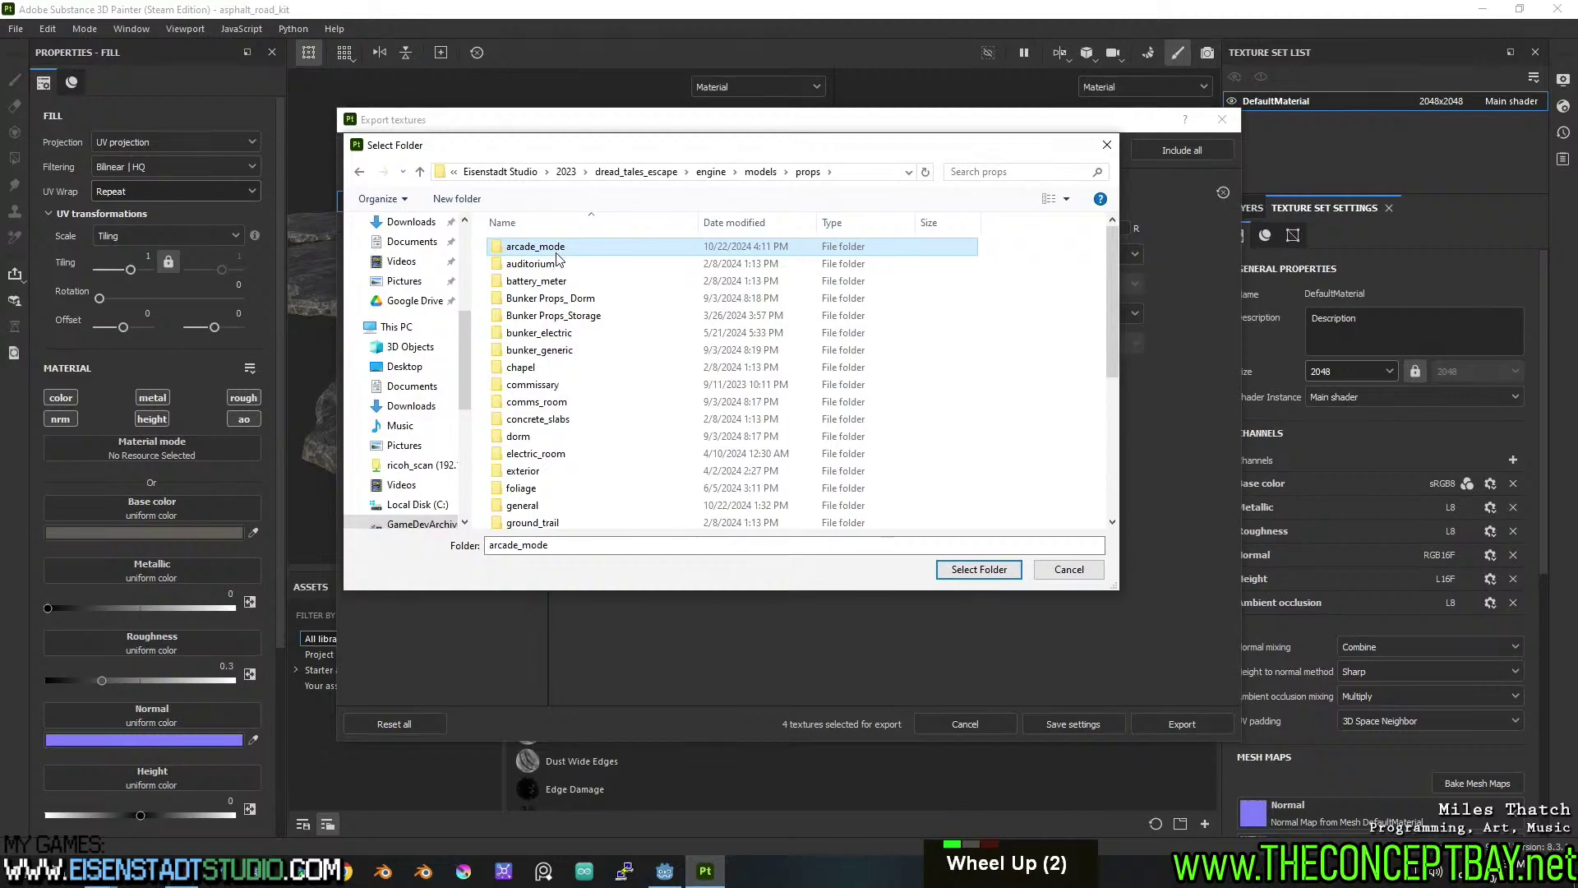
{"action": "double_click", "coordinate": [562, 472]}
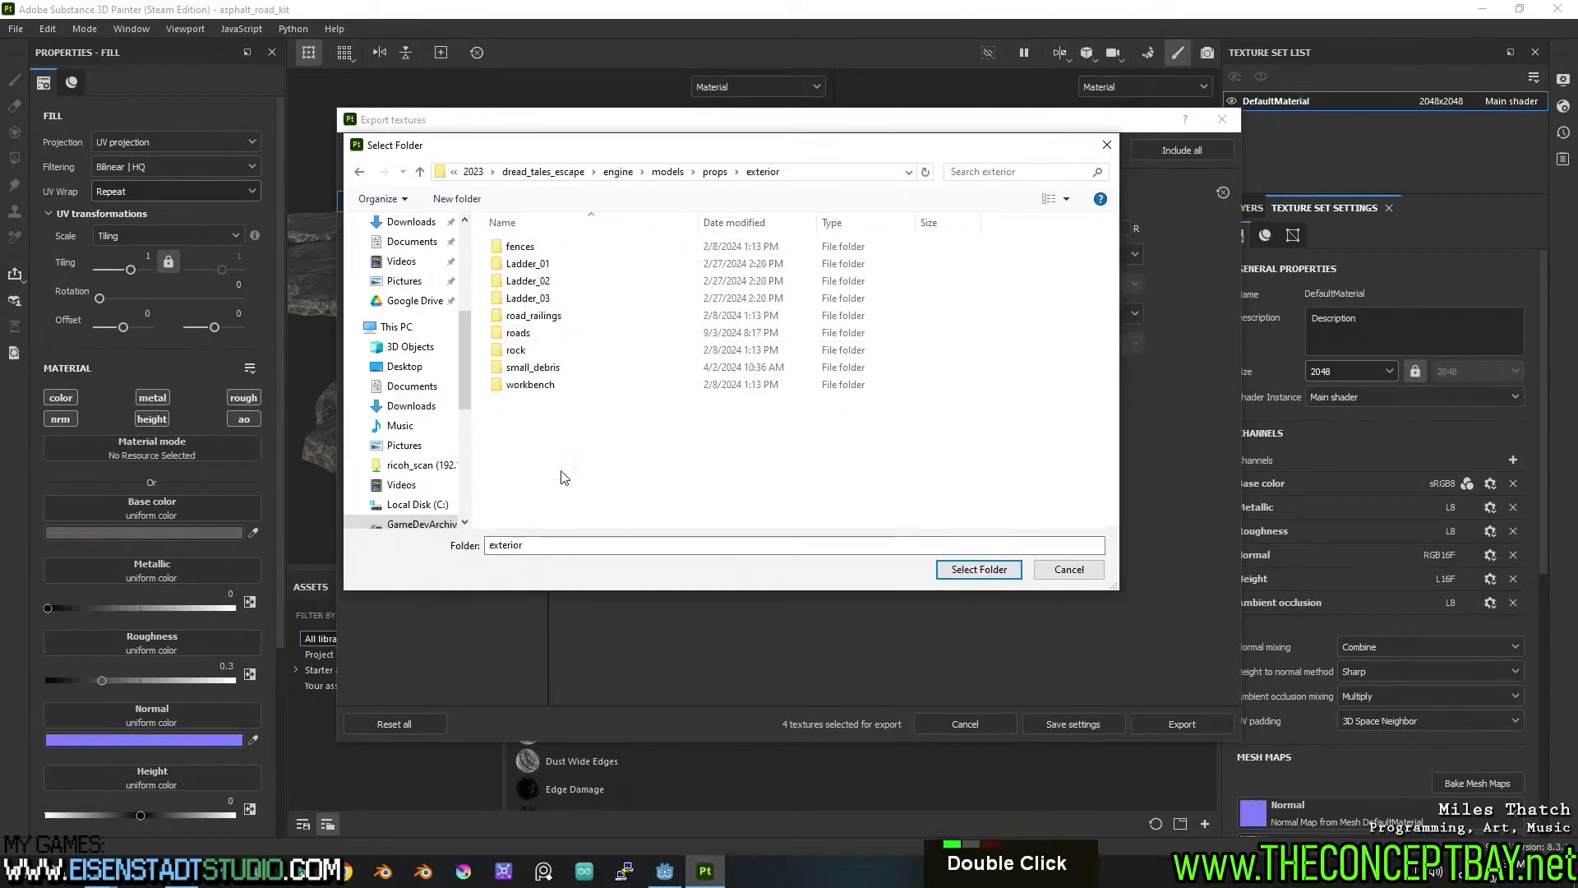
Create a new folder named asphalt_road inside the exterior props folder.
{"action": "left_click", "coordinate": [457, 199]}
{"action": "type", "text": "road"}
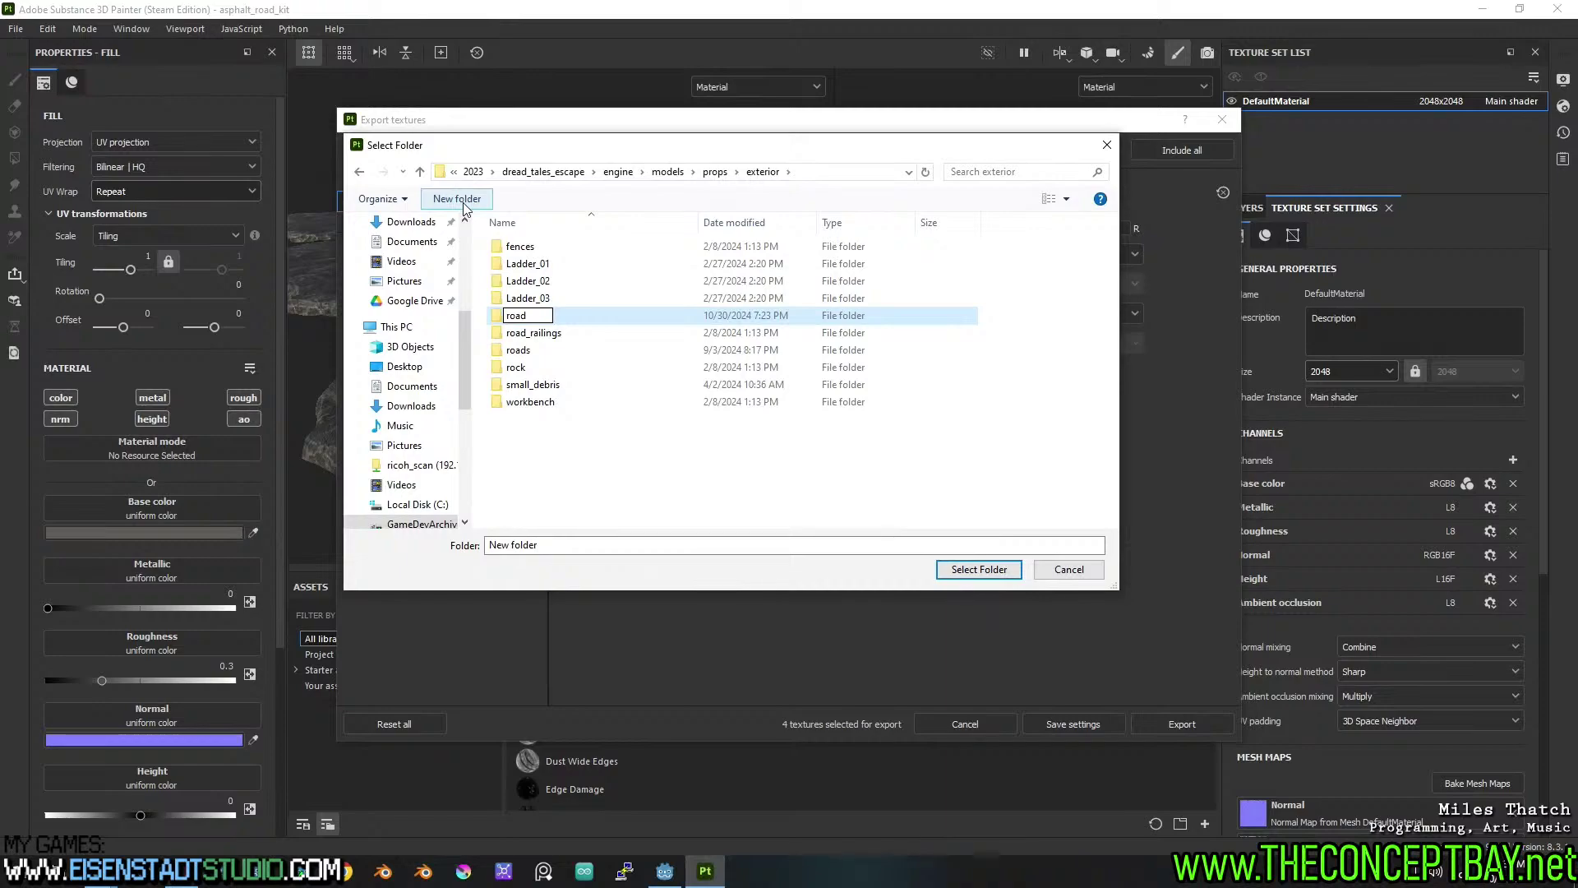
{"action": "key", "text": "ctrl+a"}
{"action": "type", "text": "asphalt_roa"}
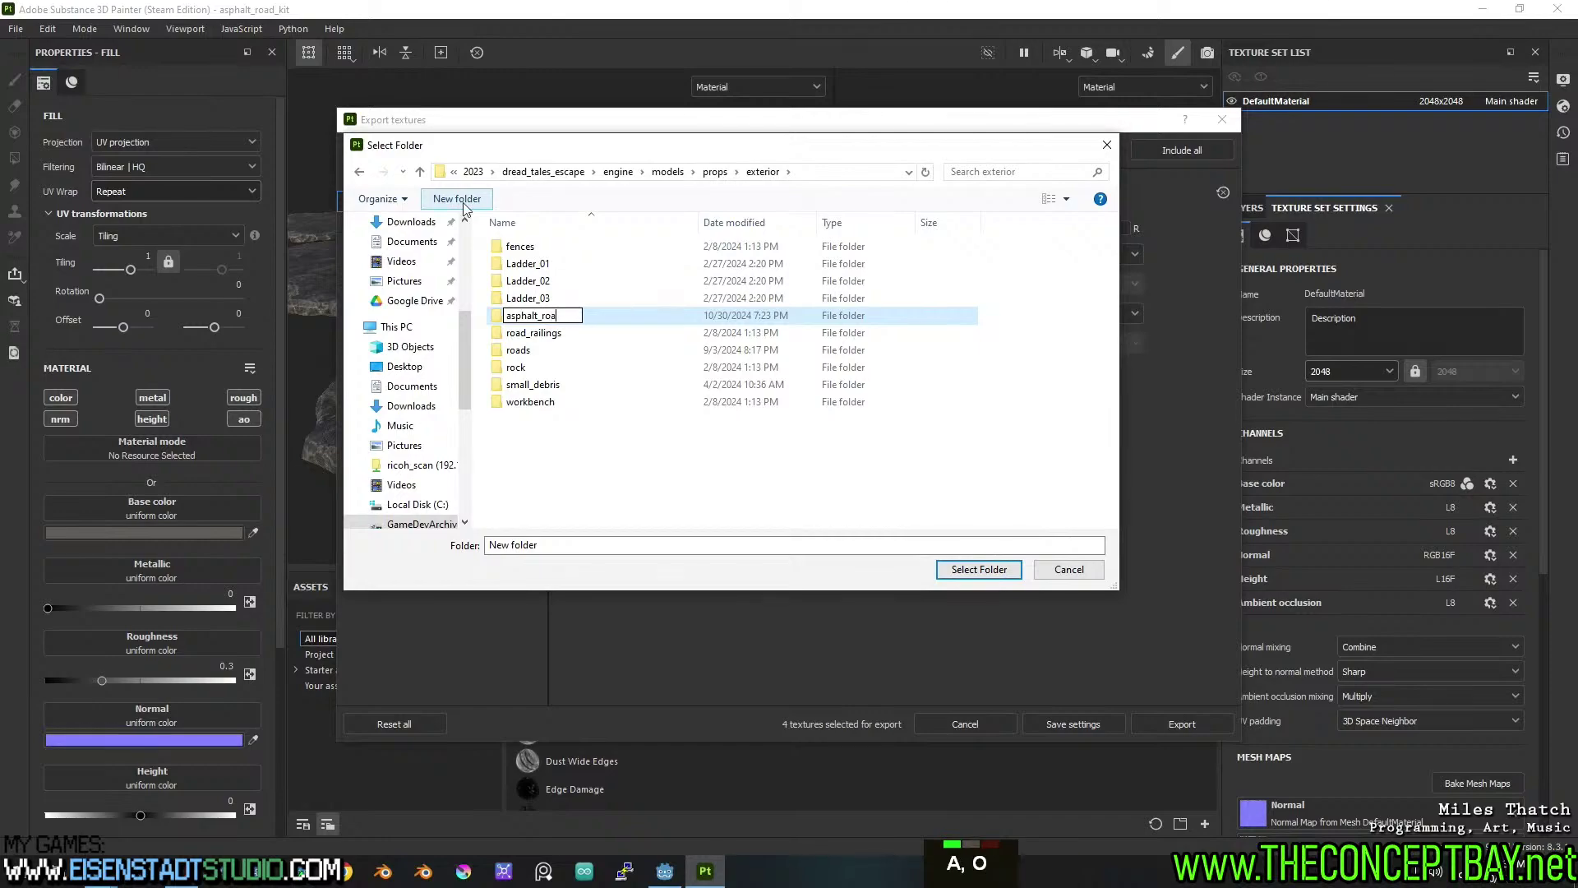
{"action": "type", "text": "d_kit"}
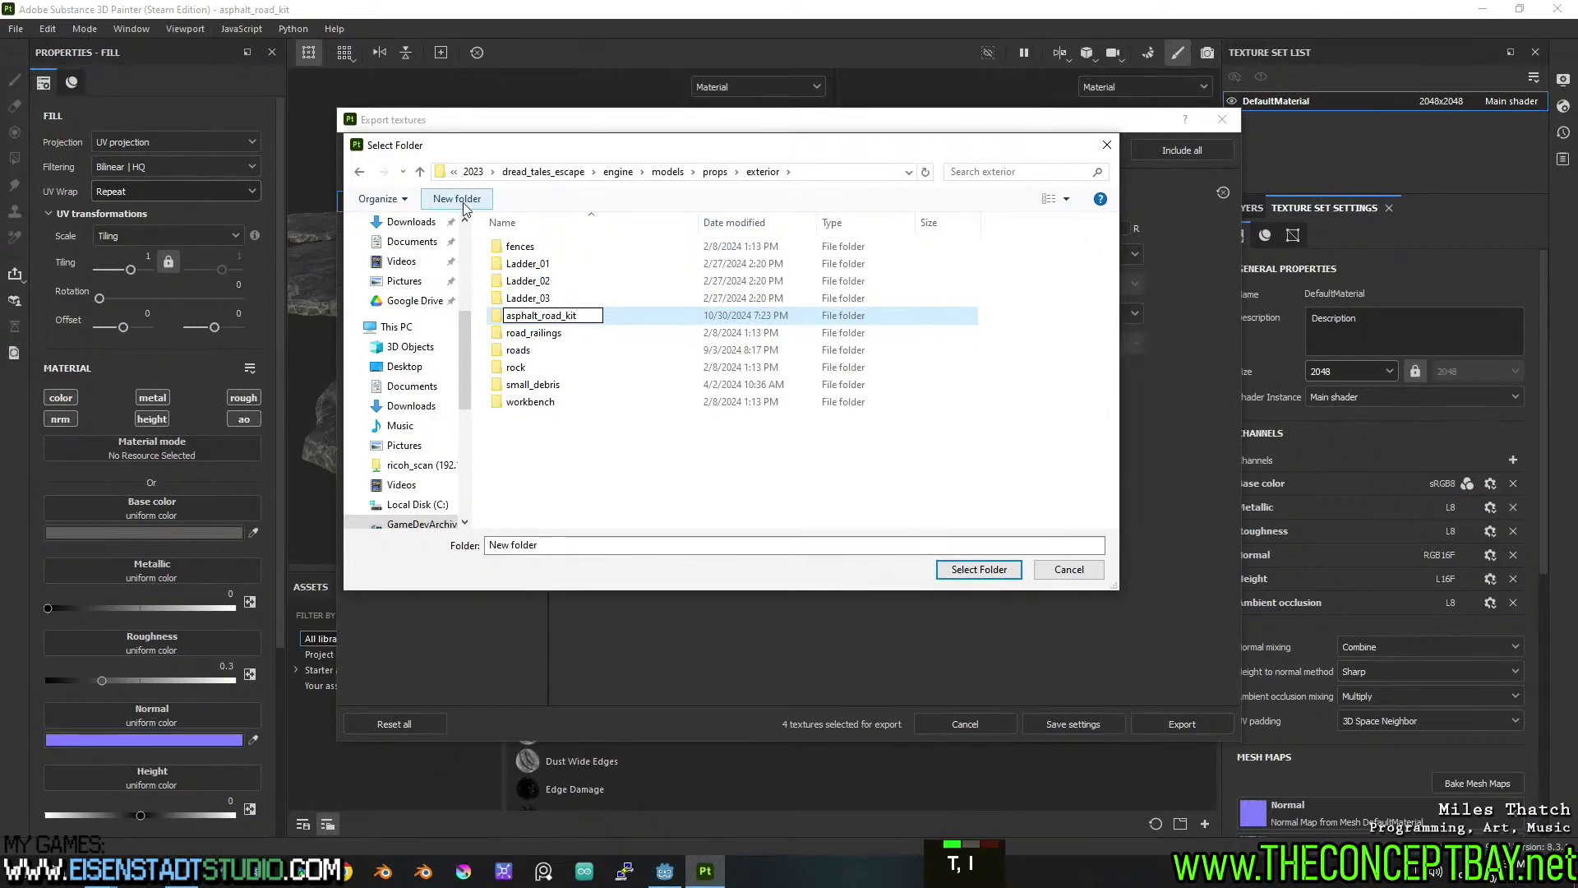
{"action": "key", "text": "BackSpace"}
{"action": "key", "text": "BackSpace"}
{"action": "key", "text": "BackSpace"}
{"action": "key", "text": "BackSpace"}
{"action": "key", "text": "Return"}
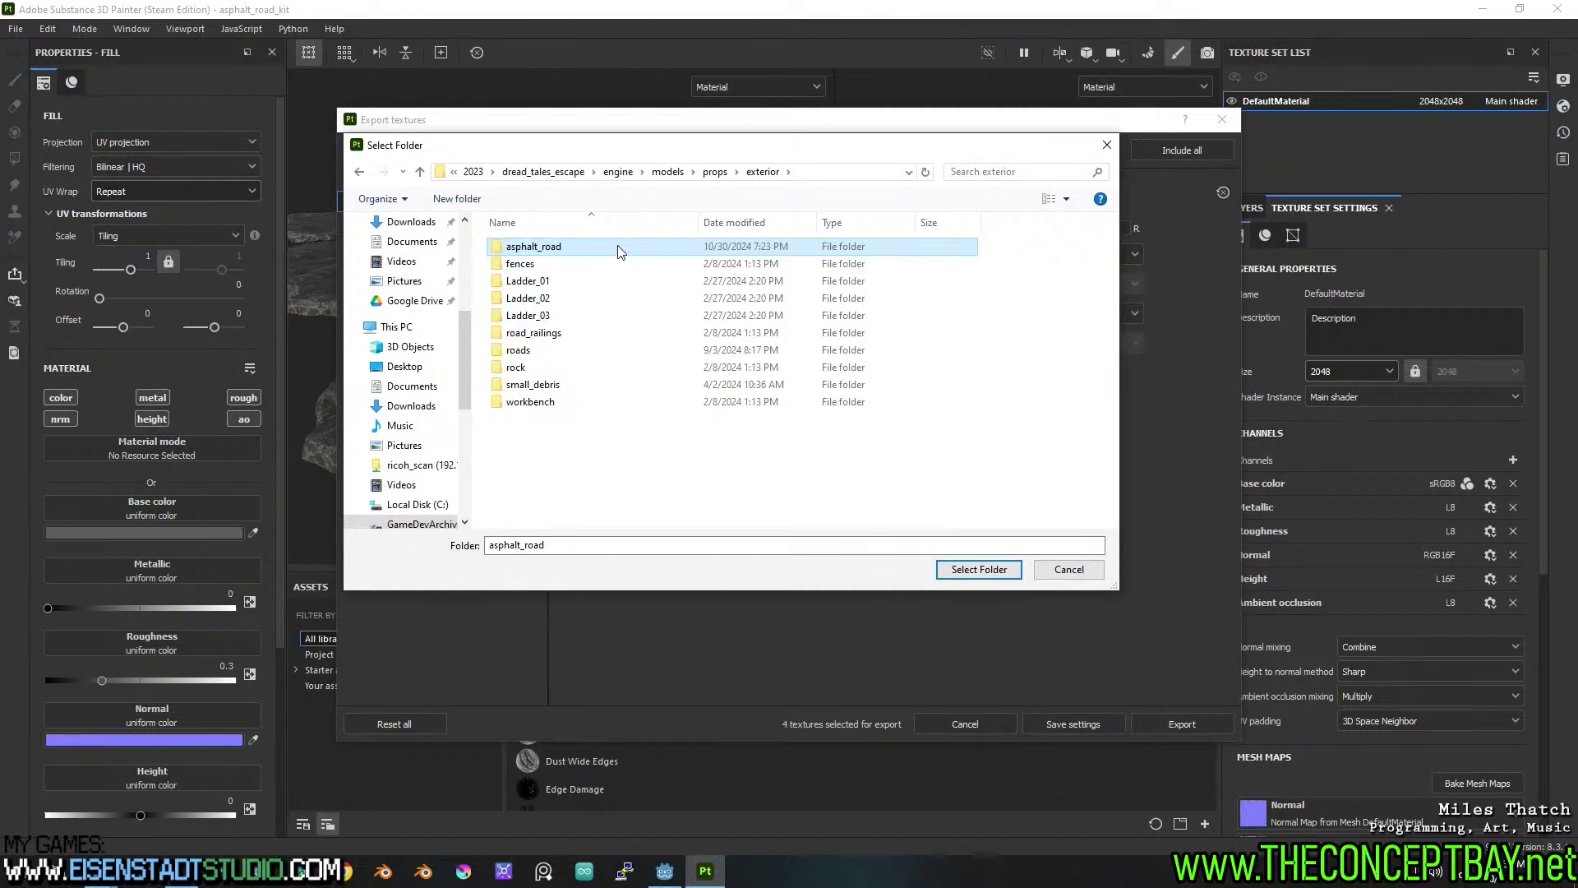
Go back to the engine folder and open its textures/substance subfolder for the export output.
{"action": "left_click", "coordinate": [621, 172]}
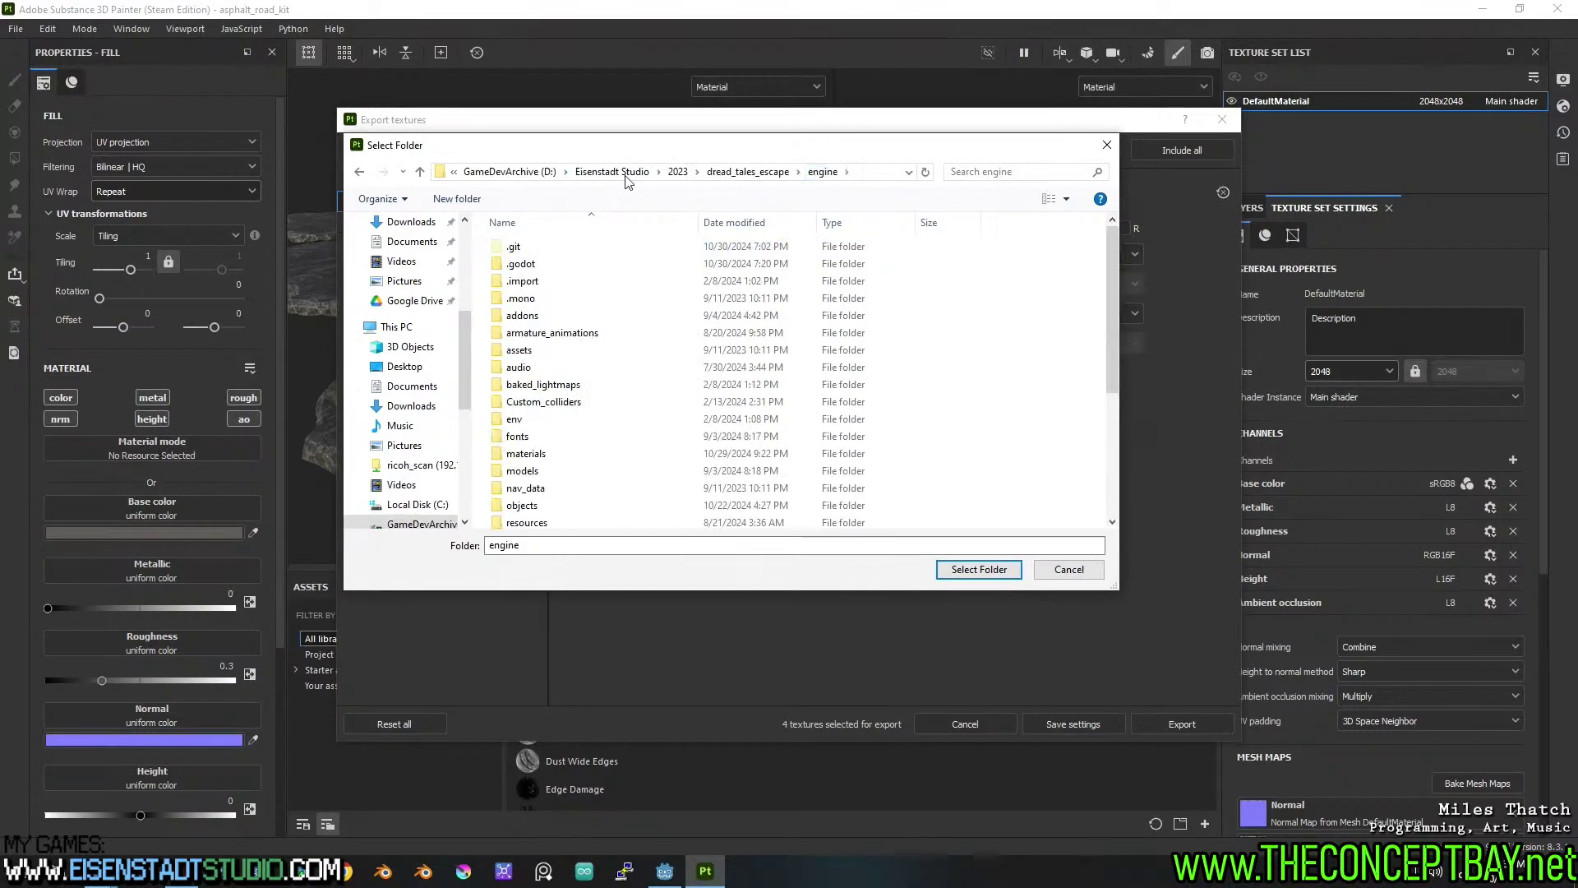
{"action": "scroll", "coordinate": [639, 372], "scroll_direction": "down", "scroll_amount": 5}
{"action": "double_click", "coordinate": [522, 467]}
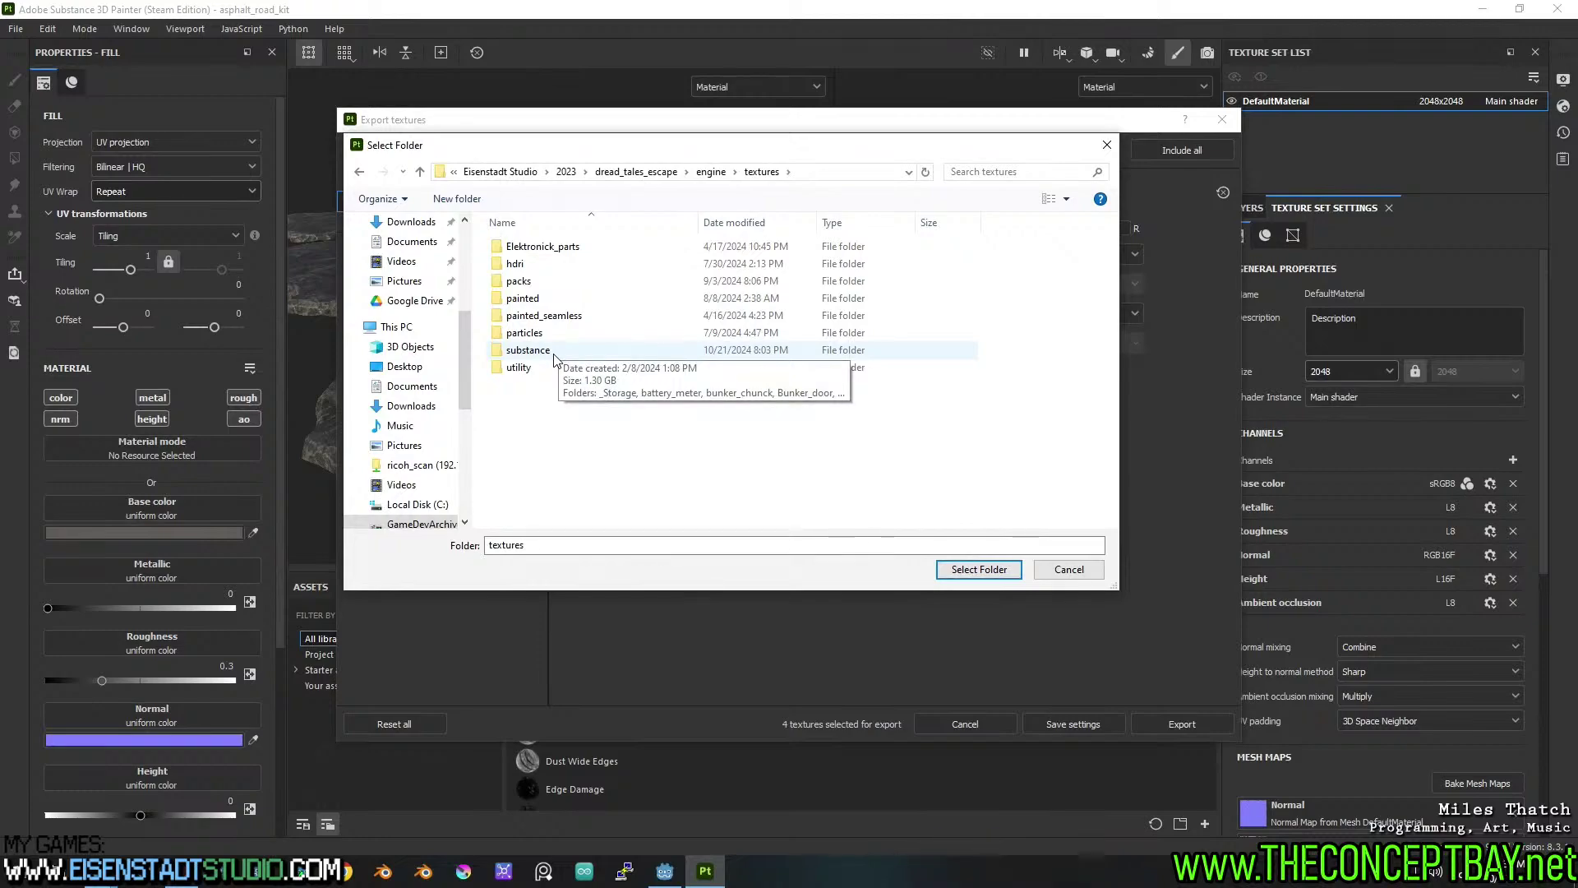
{"action": "double_click", "coordinate": [529, 350]}
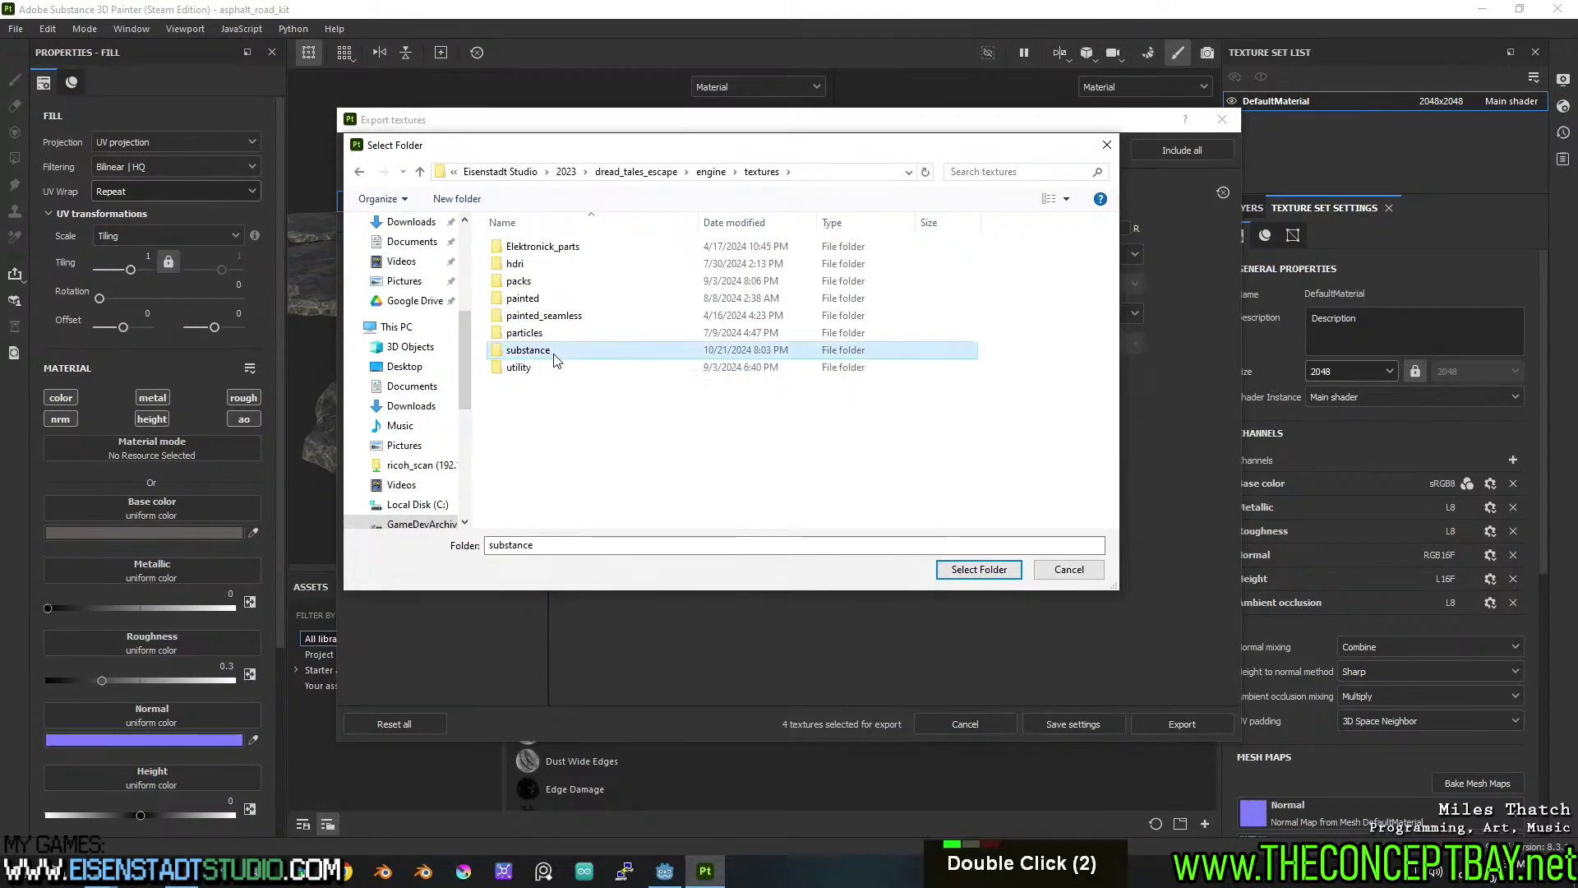
Create an asphalt_road folder inside textures/substance and set it as the export output directory.
{"action": "left_click", "coordinate": [457, 199]}
{"action": "type", "text": "road_"}
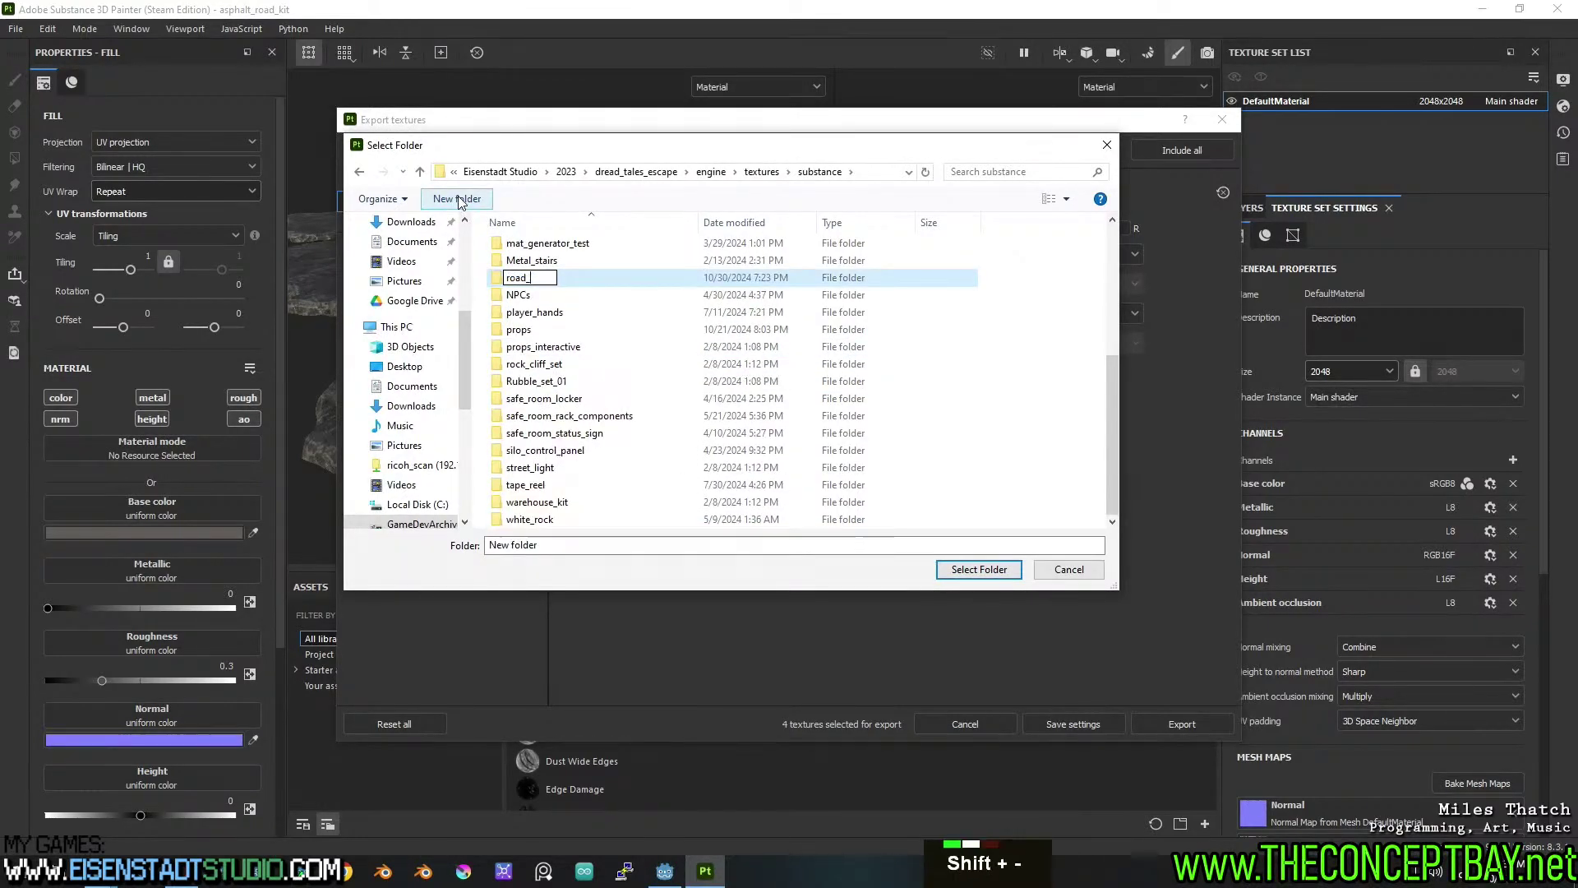
{"action": "key", "text": "ctrl+Left"}
{"action": "key", "text": "ctrl+Left"}
{"action": "type", "text": "asphalt"}
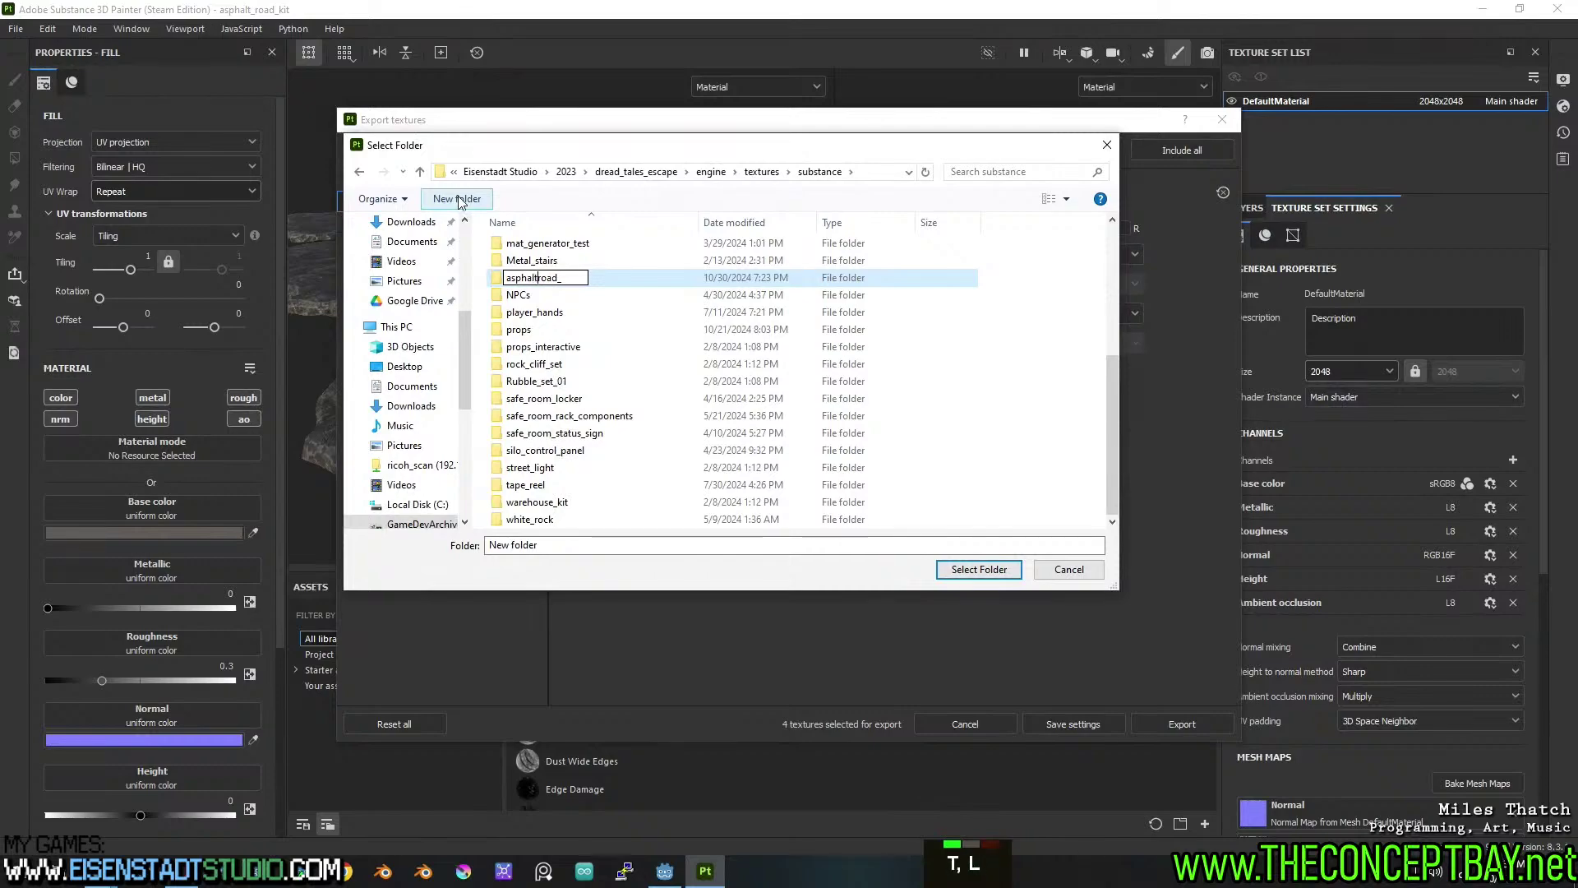
{"action": "type", "text": "_"}
{"action": "key", "text": "ctrl+Right"}
{"action": "key", "text": "BackSpace"}
{"action": "key", "text": "Return"}
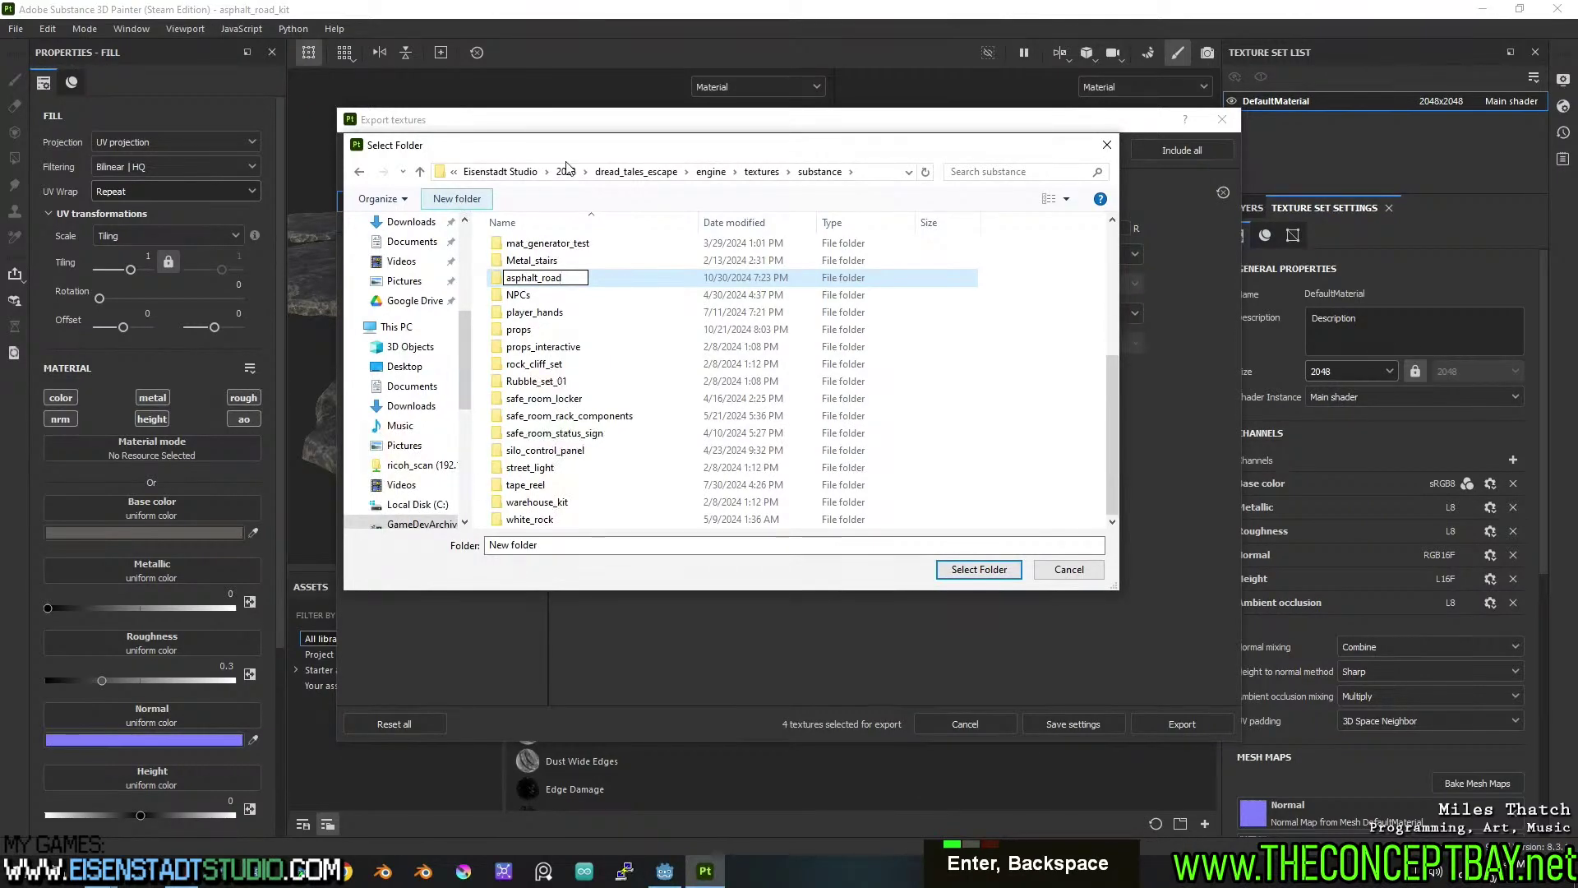
{"action": "key", "text": "Return"}
{"action": "left_click", "coordinate": [977, 569]}
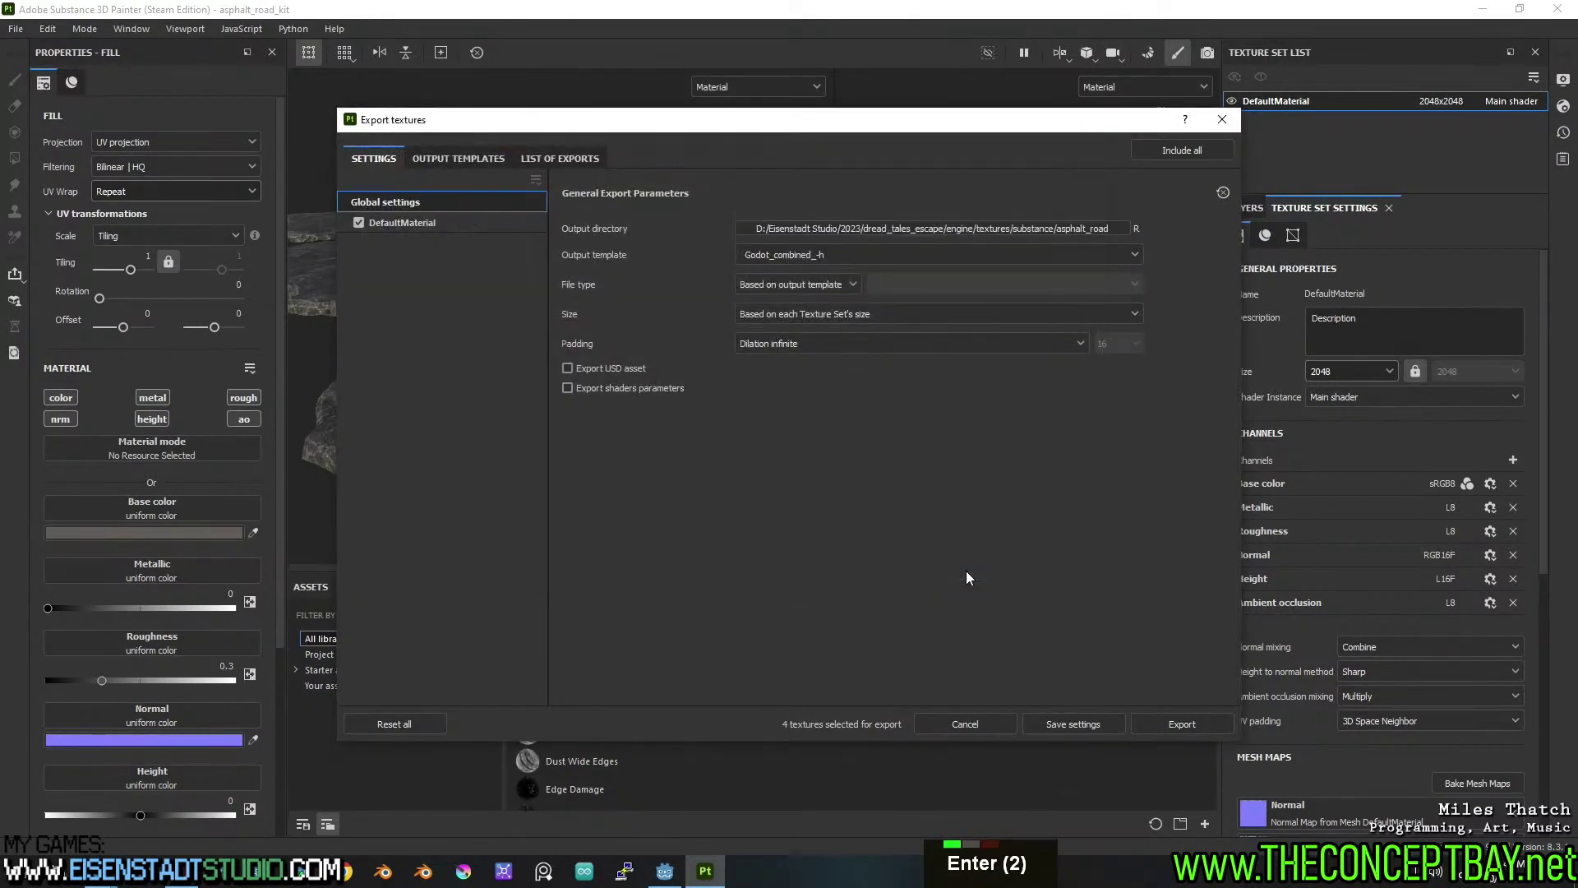
Export the DefaultMaterial textures to the chosen output directory and close the export dialog.
{"action": "double_click", "coordinate": [1187, 717]}
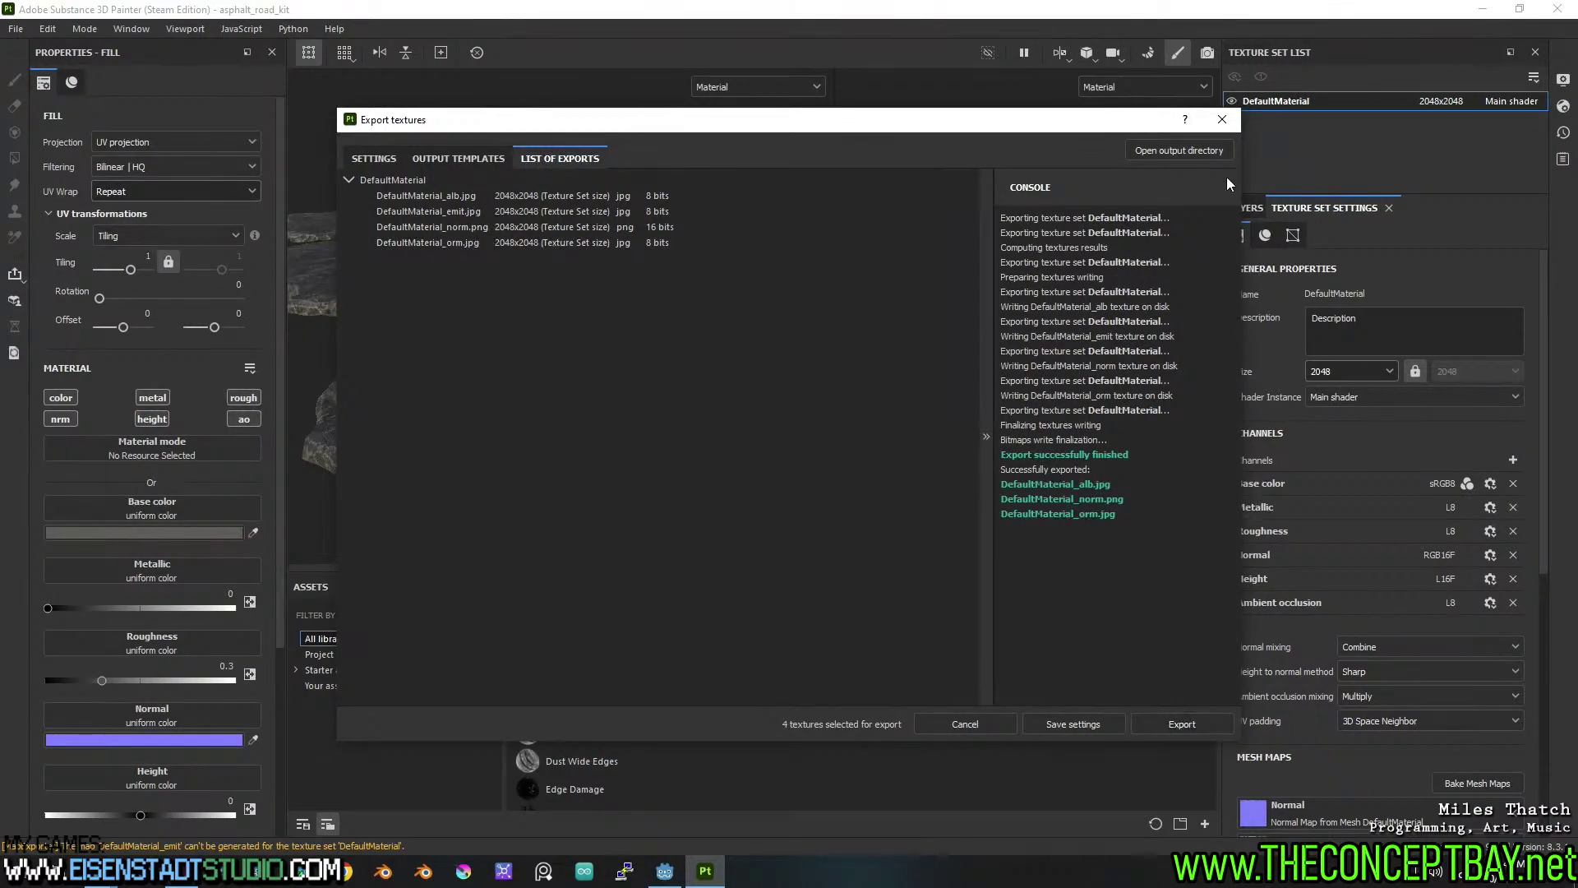
{"action": "left_click", "coordinate": [1222, 119]}
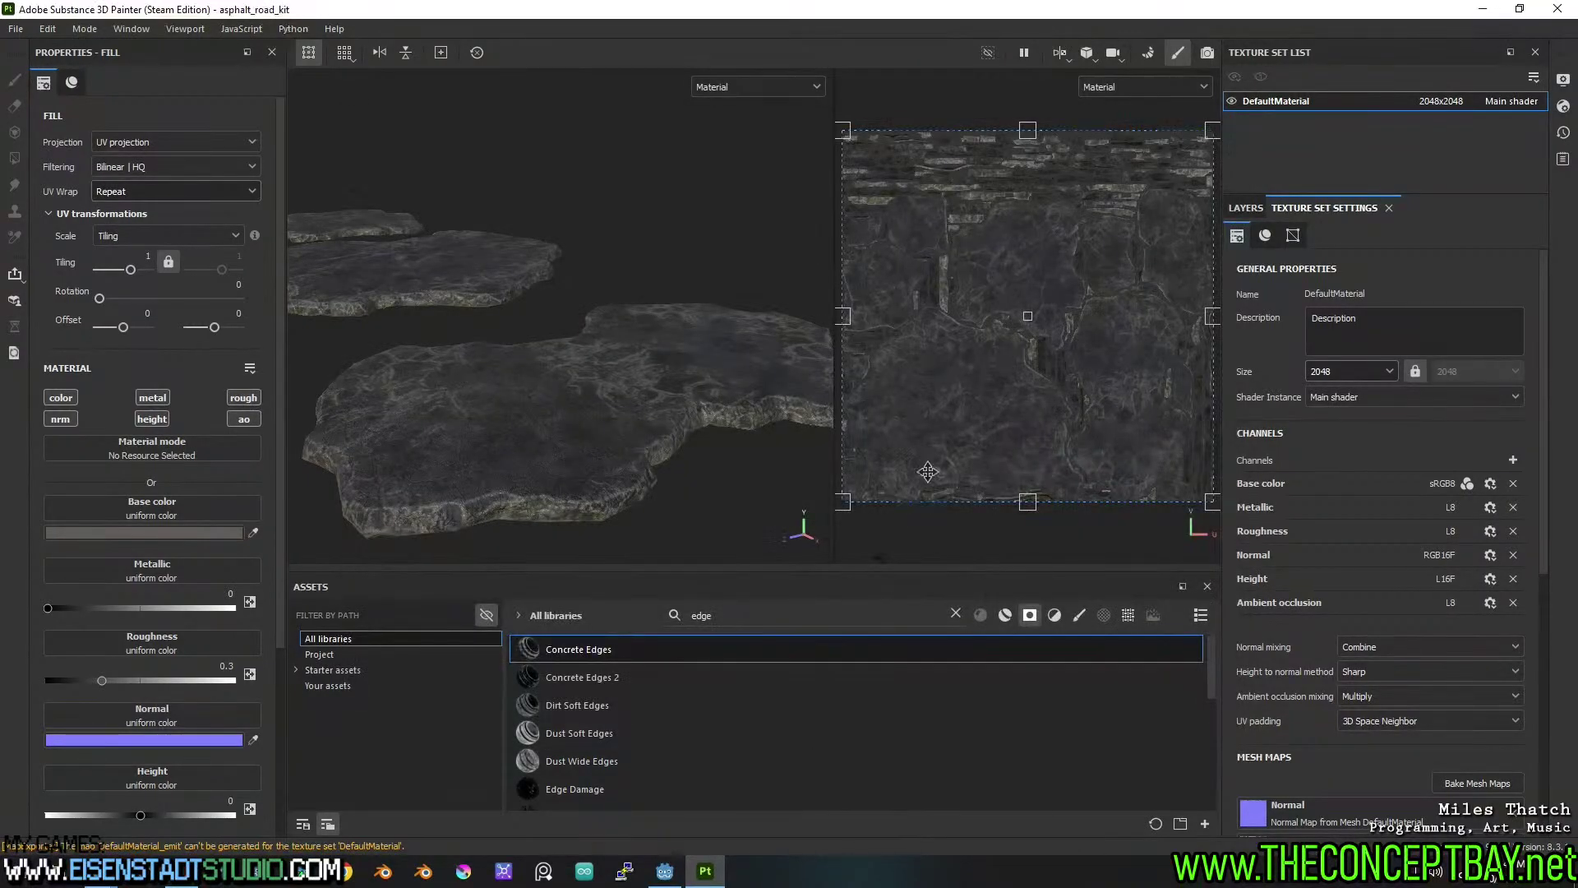
Switch to Blender.
{"action": "left_click", "coordinate": [425, 875]}
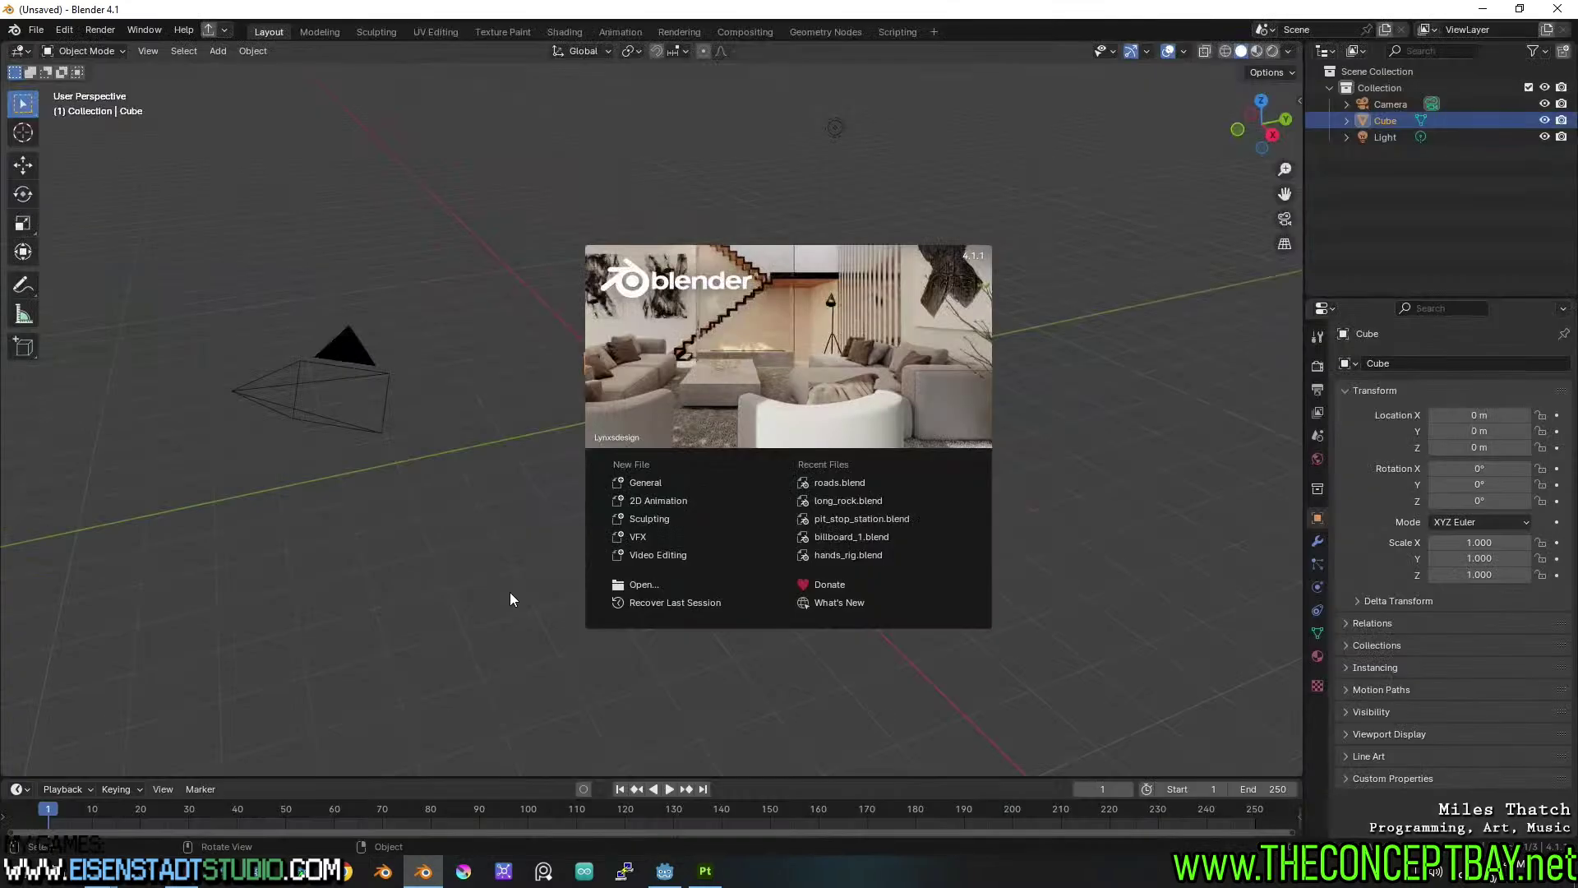
Open the recent file roads.blend.
{"action": "left_click", "coordinate": [829, 481]}
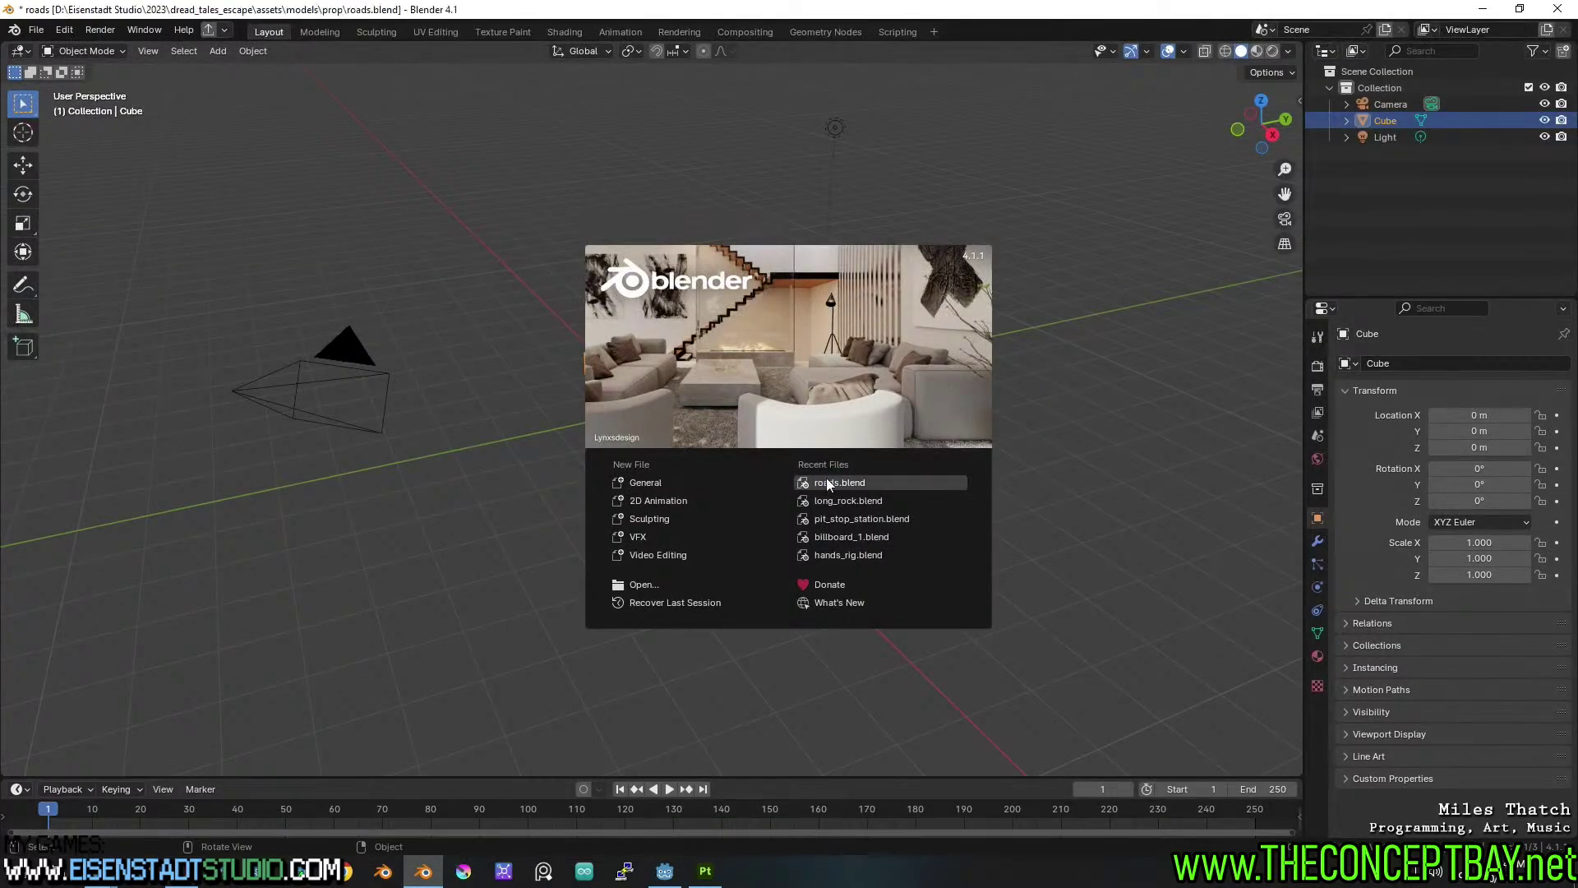
{"action": "scroll", "coordinate": [862, 428], "scroll_direction": "down", "scroll_amount": 2}
{"action": "middle_click_drag", "start_coordinate": [862, 427], "coordinate": [857, 443]}
Select all the low-poly concrete plates in the 3D view and save the file.
{"action": "left_click_drag", "start_coordinate": [822, 264], "coordinate": [1215, 722]}
{"action": "scroll", "coordinate": [1029, 564], "scroll_direction": "up", "scroll_amount": 2}
{"action": "middle_click_drag", "start_coordinate": [1030, 564], "coordinate": [1053, 524]}
{"action": "scroll", "coordinate": [1055, 544], "scroll_direction": "up", "scroll_amount": 2}
{"action": "key", "text": "alt+grave"}
{"action": "key", "text": "ctrl+s"}
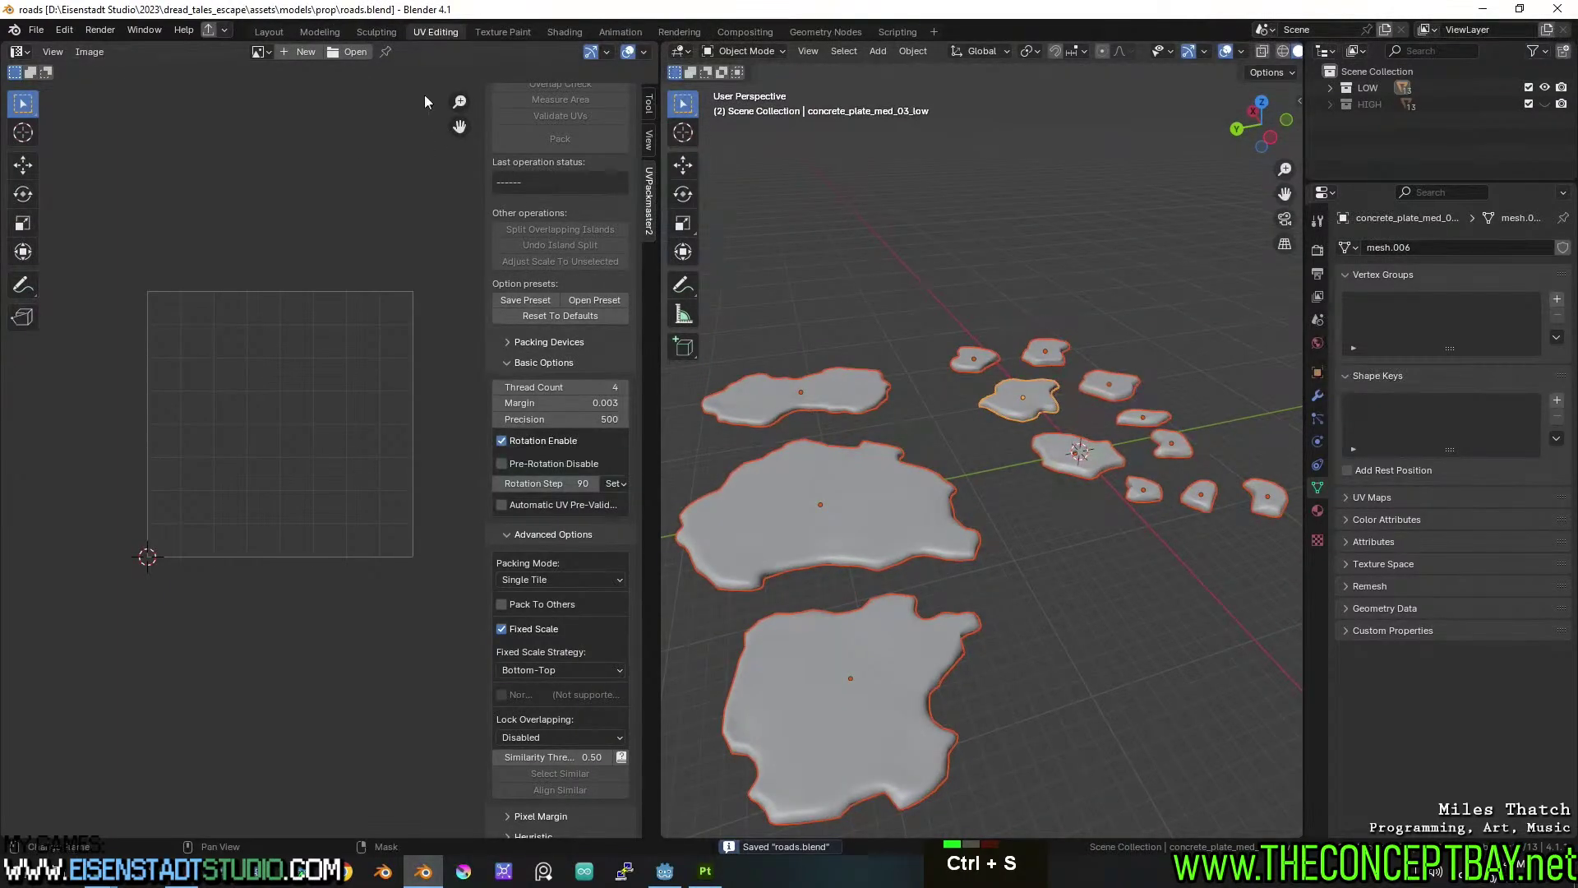
Configure the batch export with the Wavefront (.obj) format, Objects mode and a limit to selected objects.
{"action": "left_click", "coordinate": [224, 30]}
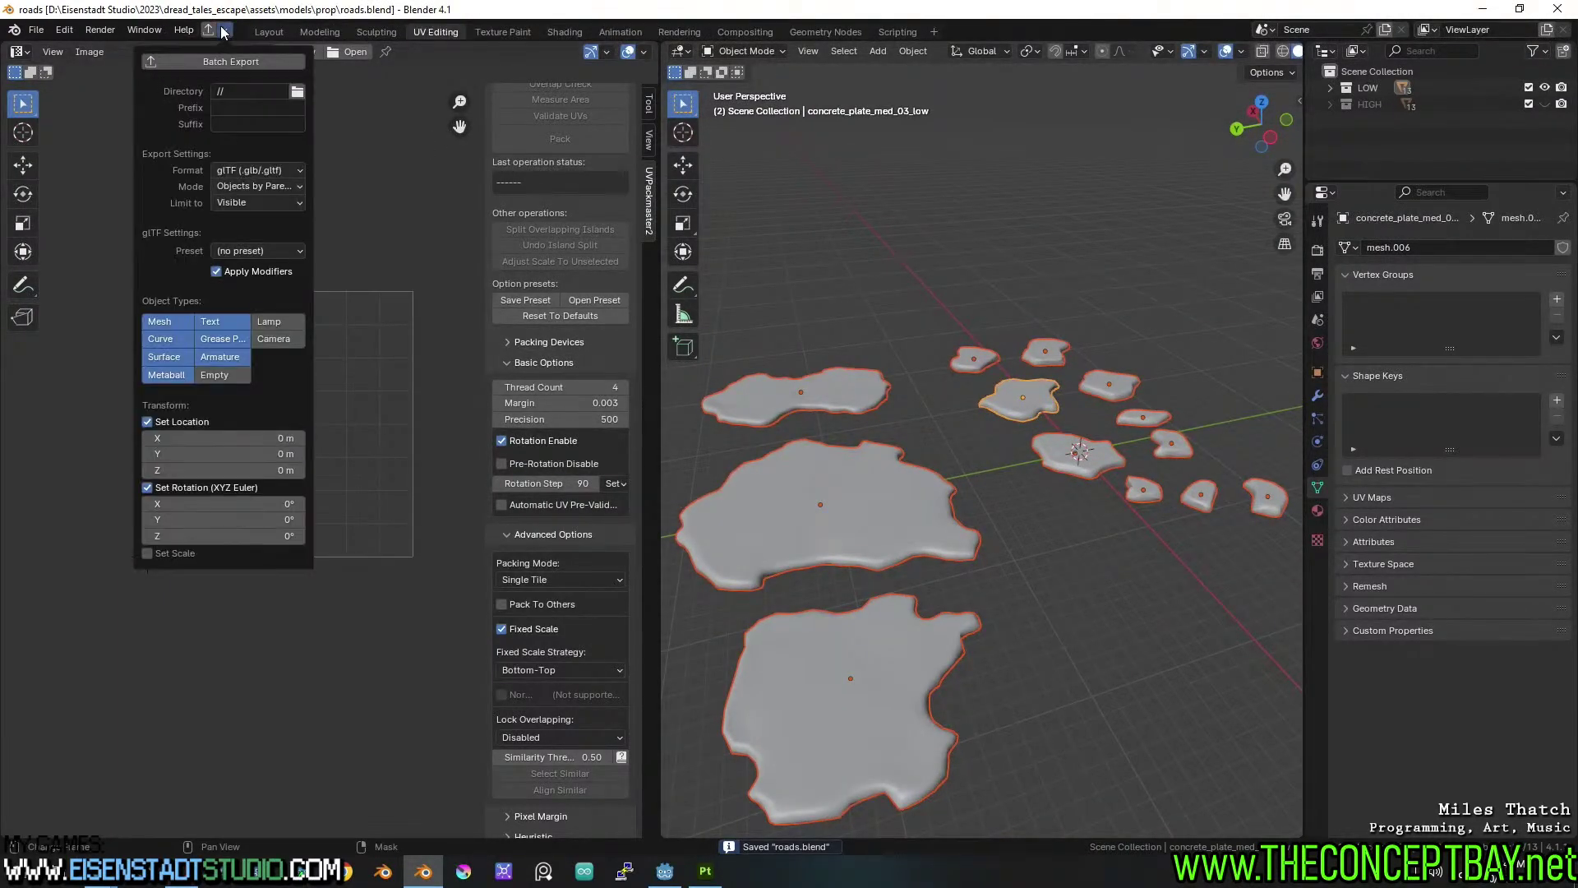
{"action": "left_click", "coordinate": [242, 170]}
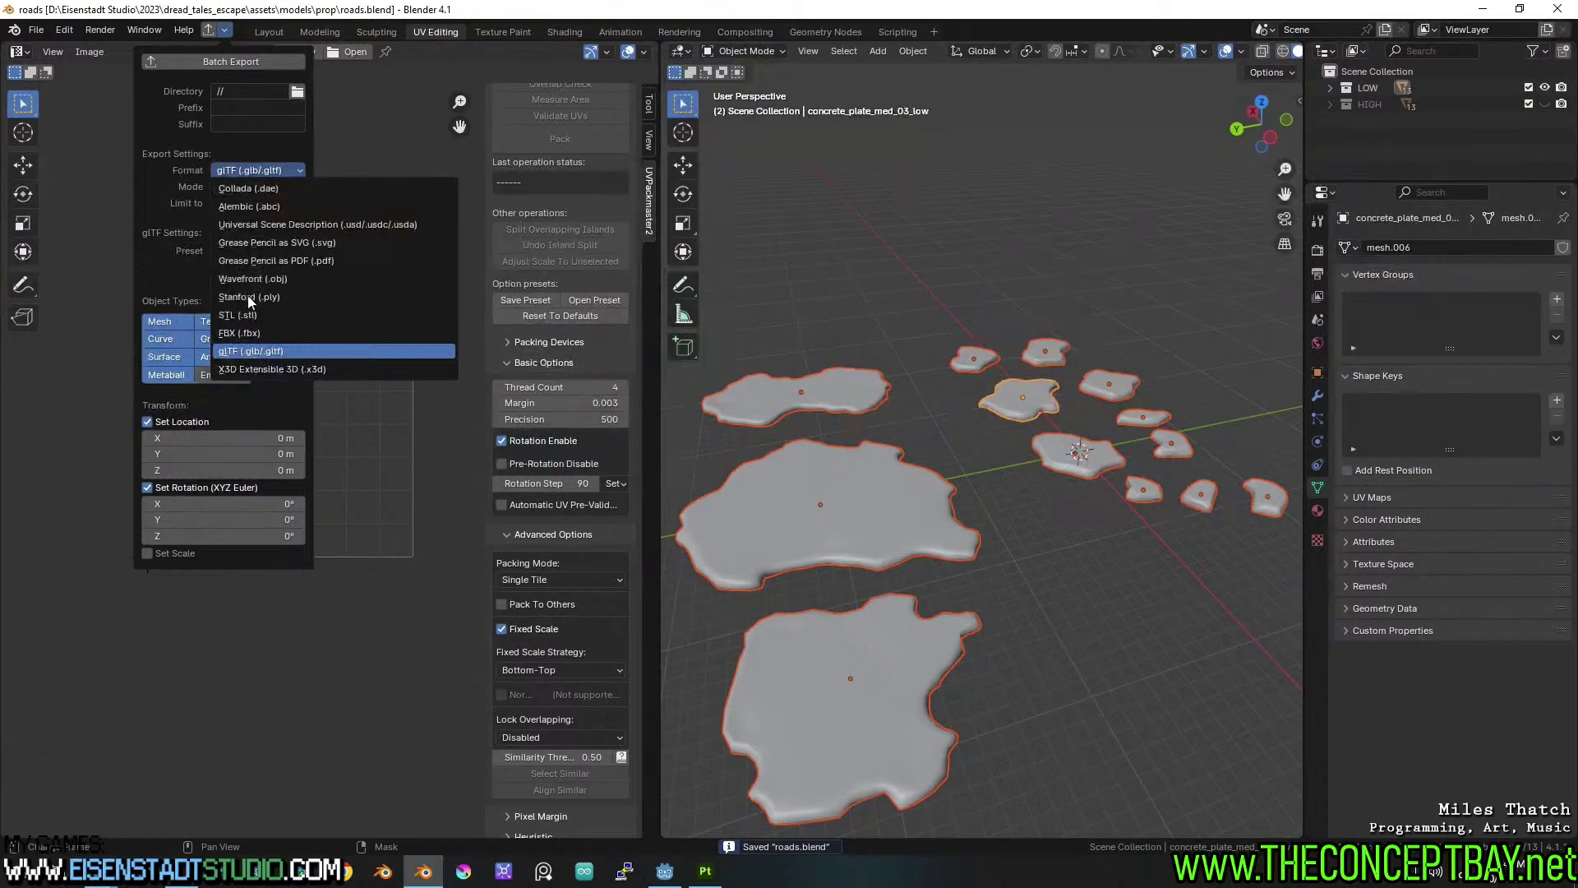
{"action": "left_click", "coordinate": [284, 278]}
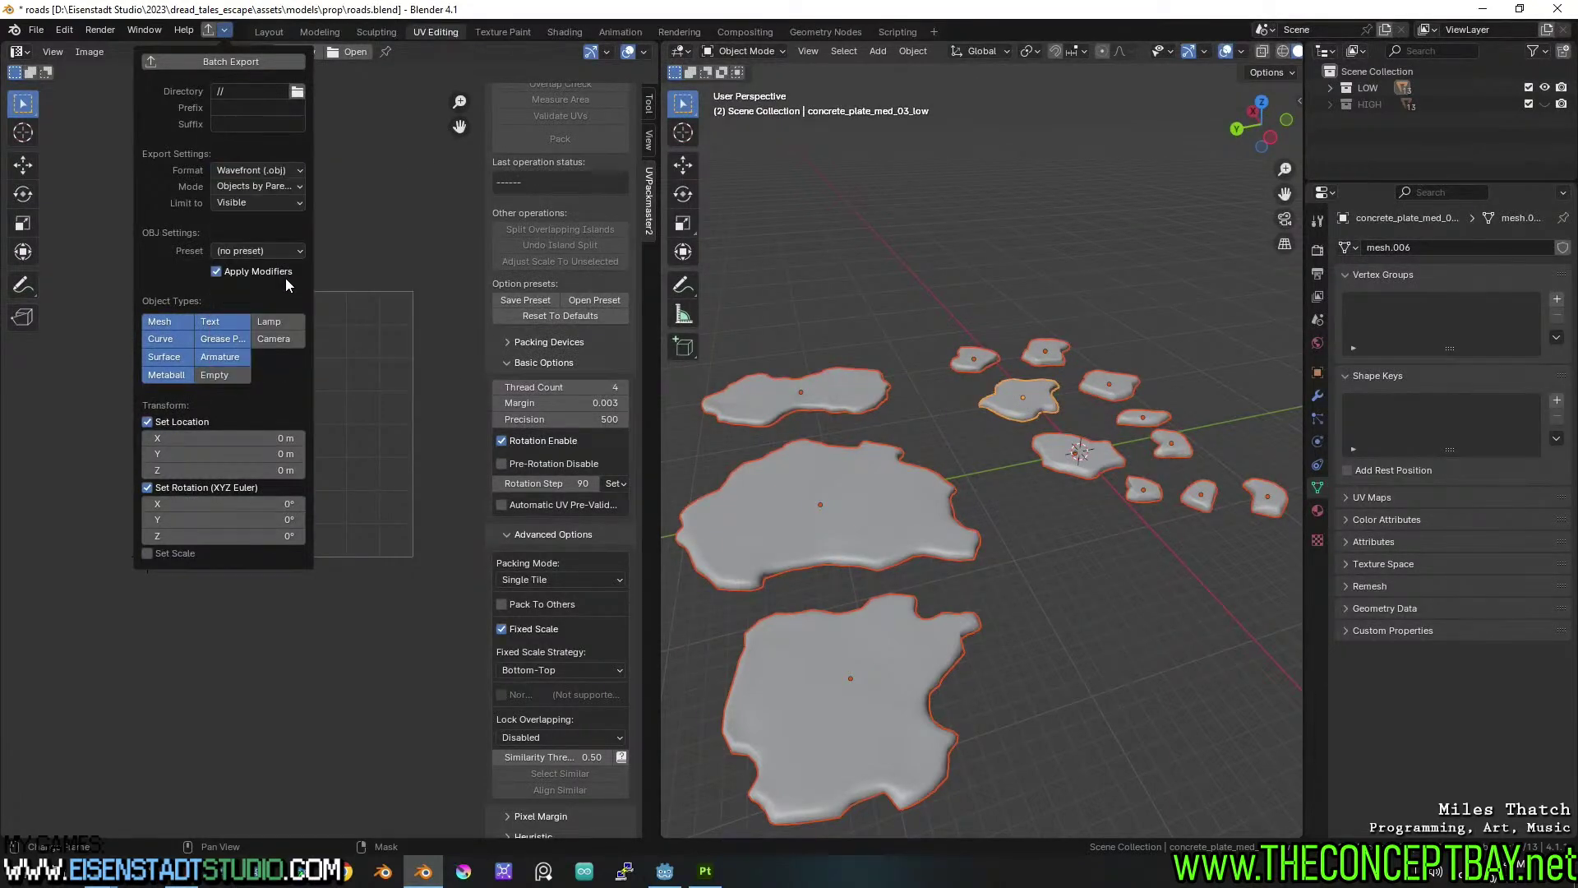
{"action": "left_click", "coordinate": [275, 186]}
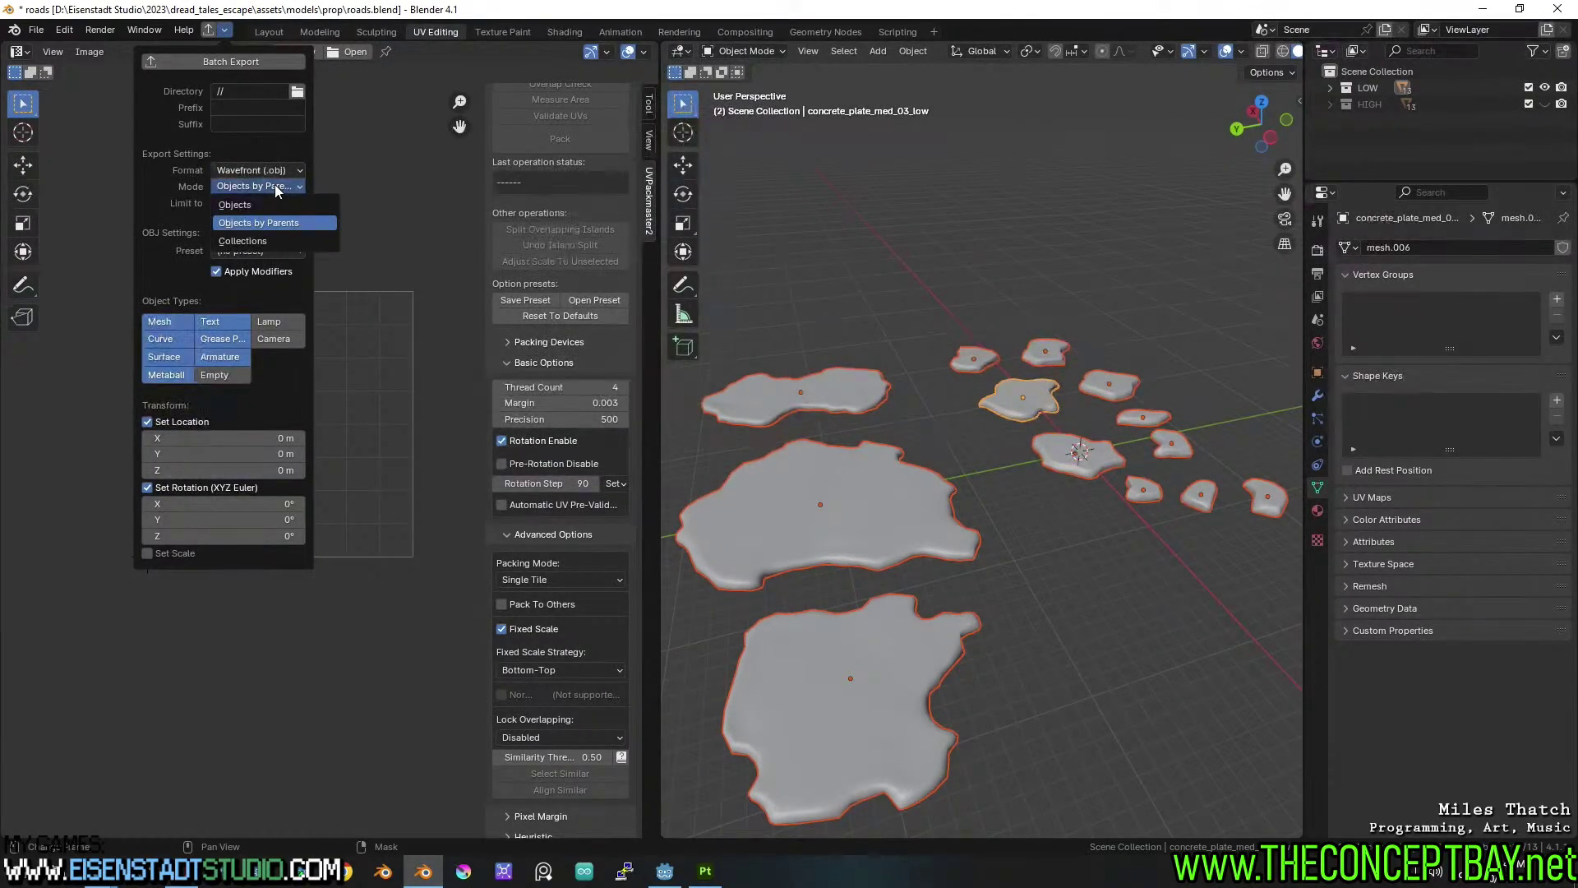
{"action": "left_click", "coordinate": [260, 207]}
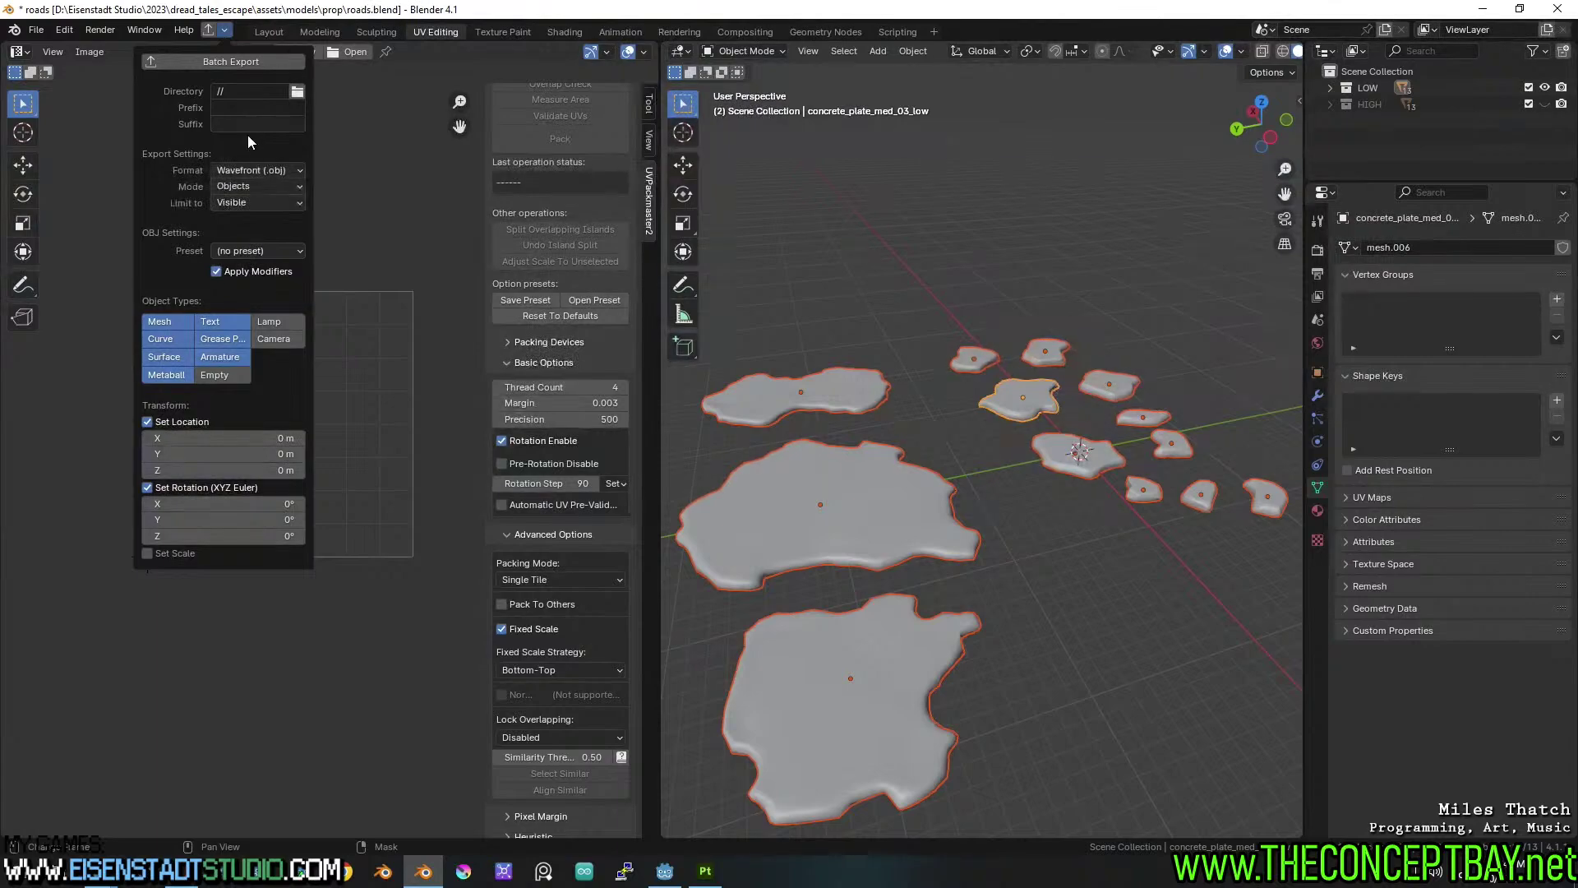
{"action": "left_click", "coordinate": [228, 205]}
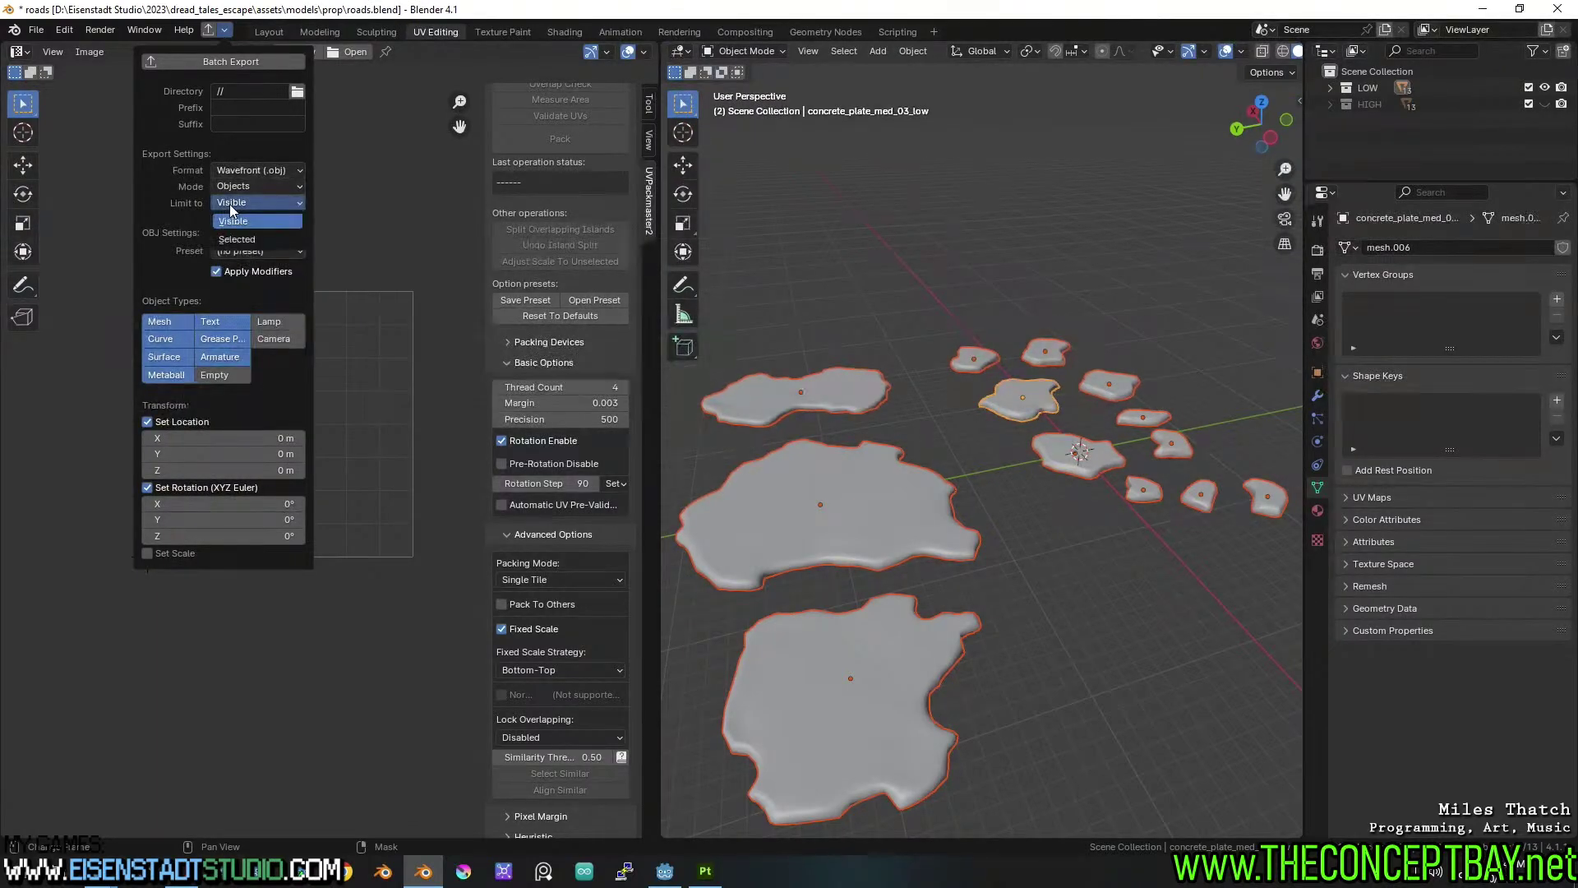
{"action": "left_click", "coordinate": [237, 228]}
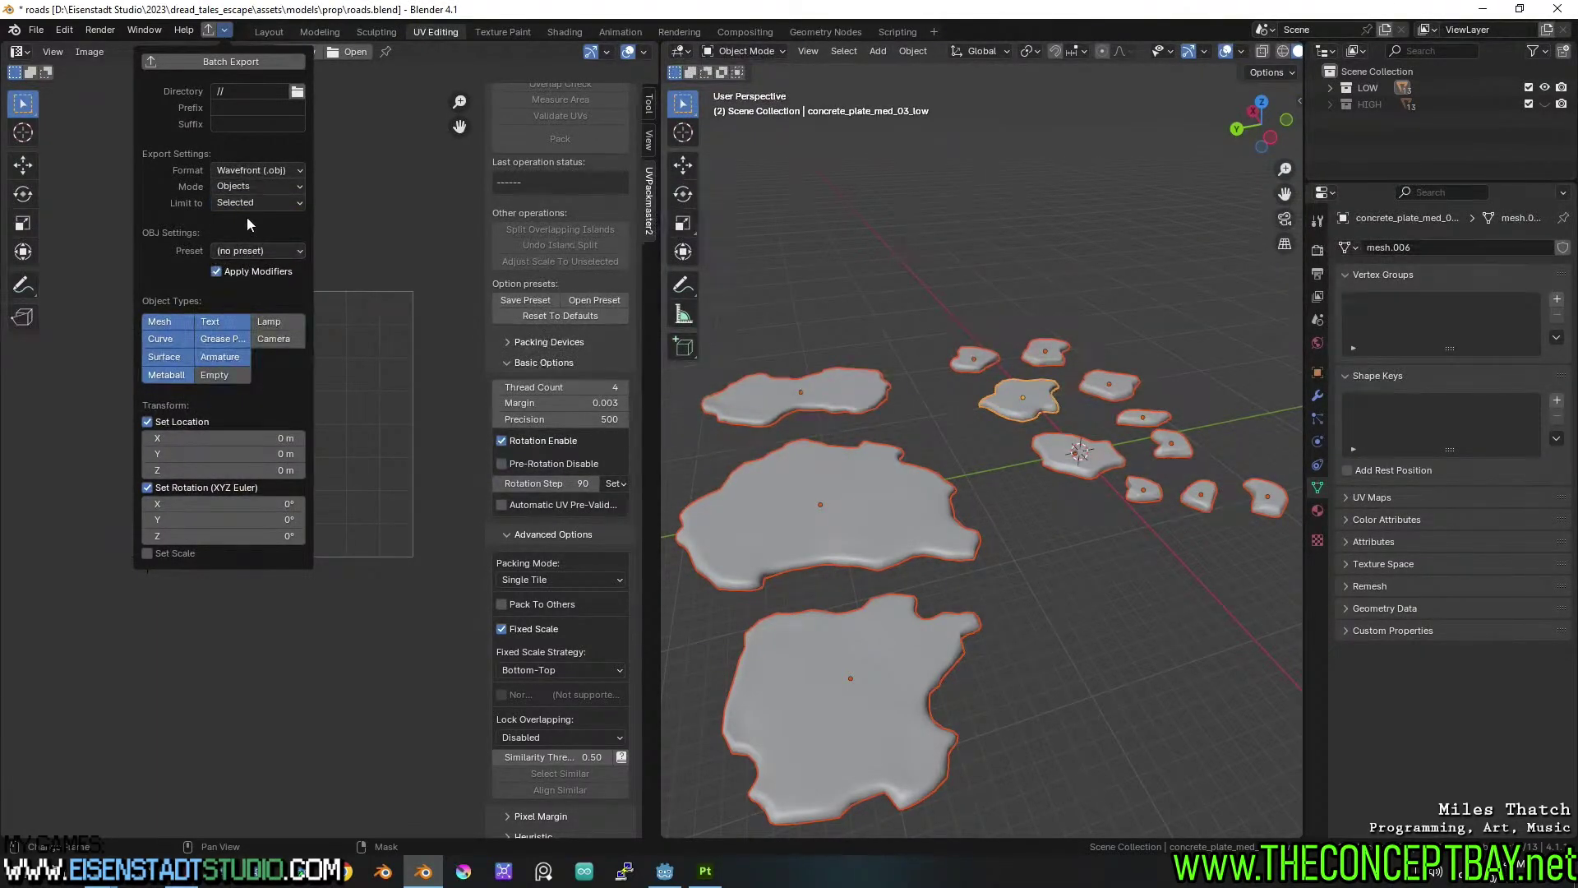
Set the batch export directory to dread_tales_escape/engine/models/props/exterior/asphalt_road and run the batch export.
{"action": "left_click", "coordinate": [297, 92]}
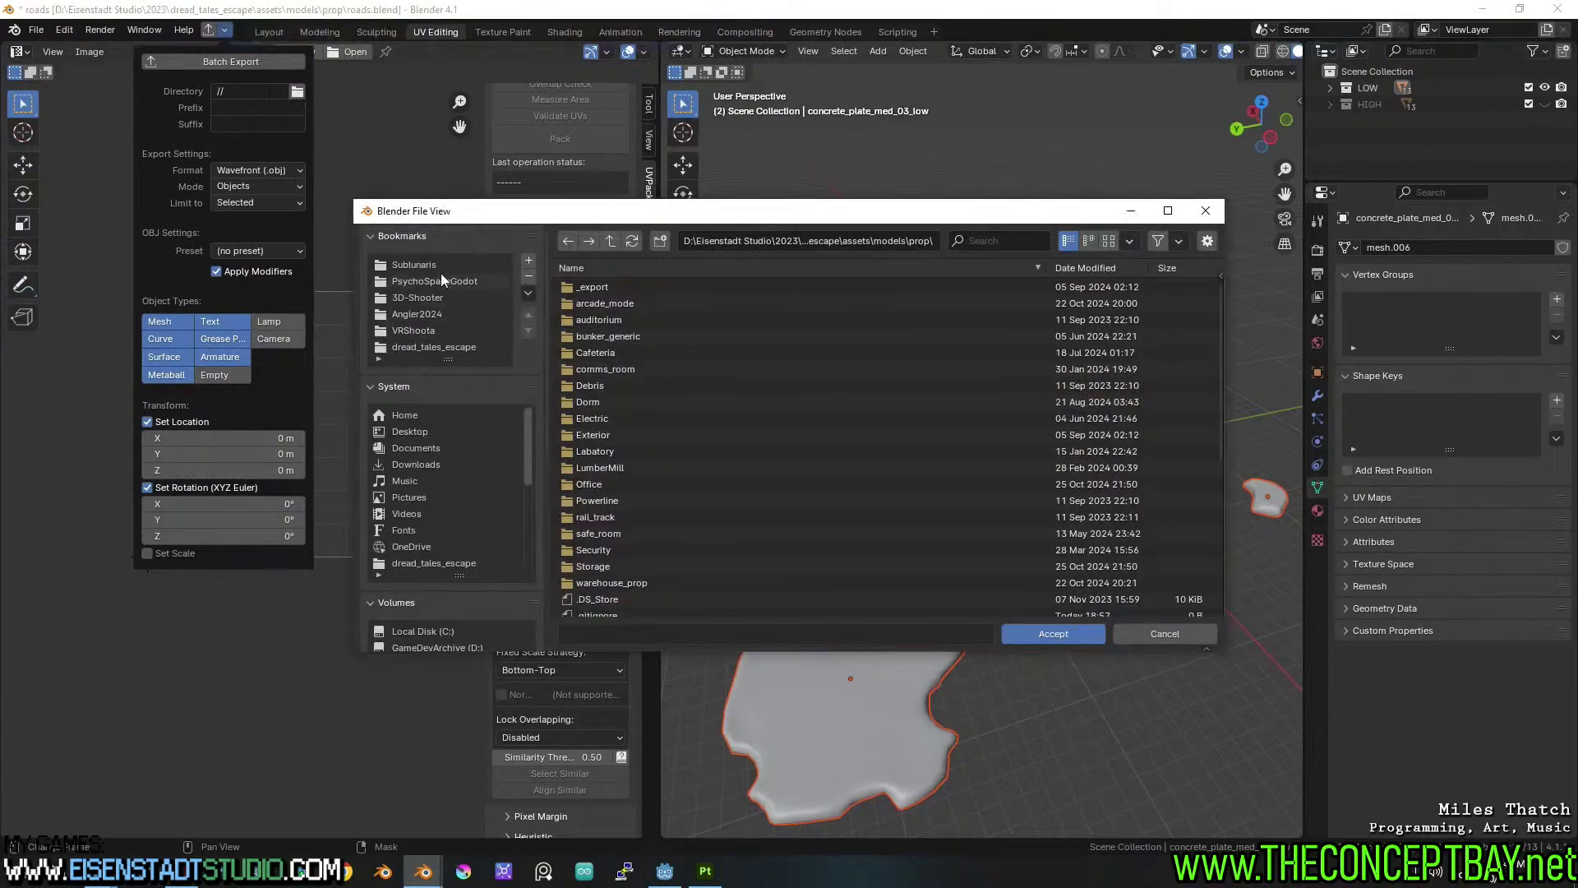
{"action": "scroll", "coordinate": [446, 298], "scroll_direction": "up", "scroll_amount": 3}
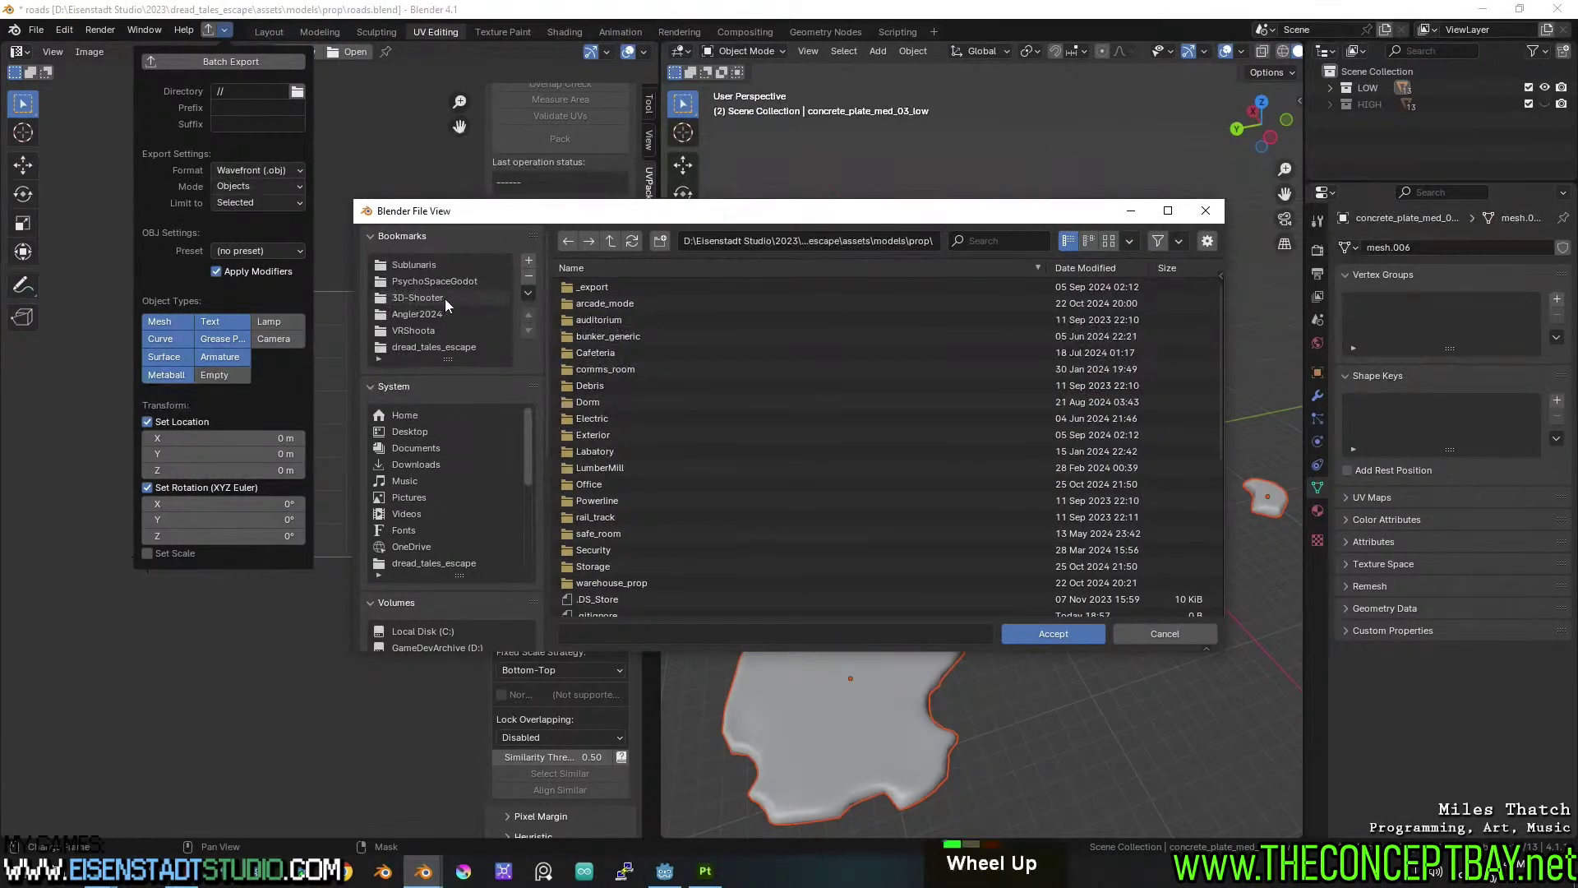
{"action": "left_click", "coordinate": [448, 347]}
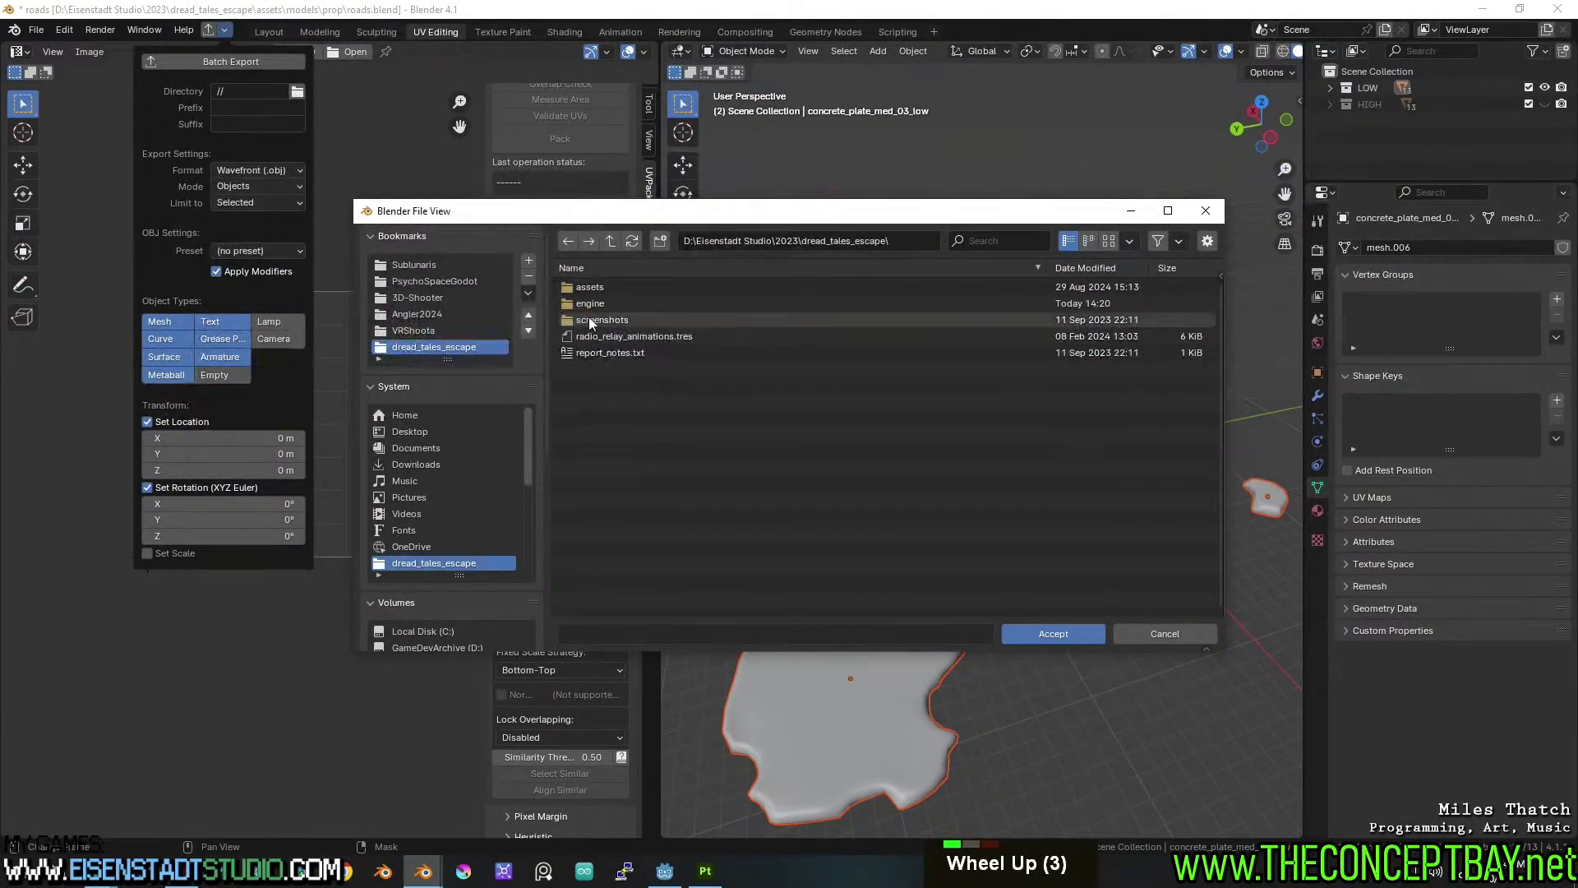
{"action": "double_click", "coordinate": [598, 304]}
{"action": "double_click", "coordinate": [610, 485]}
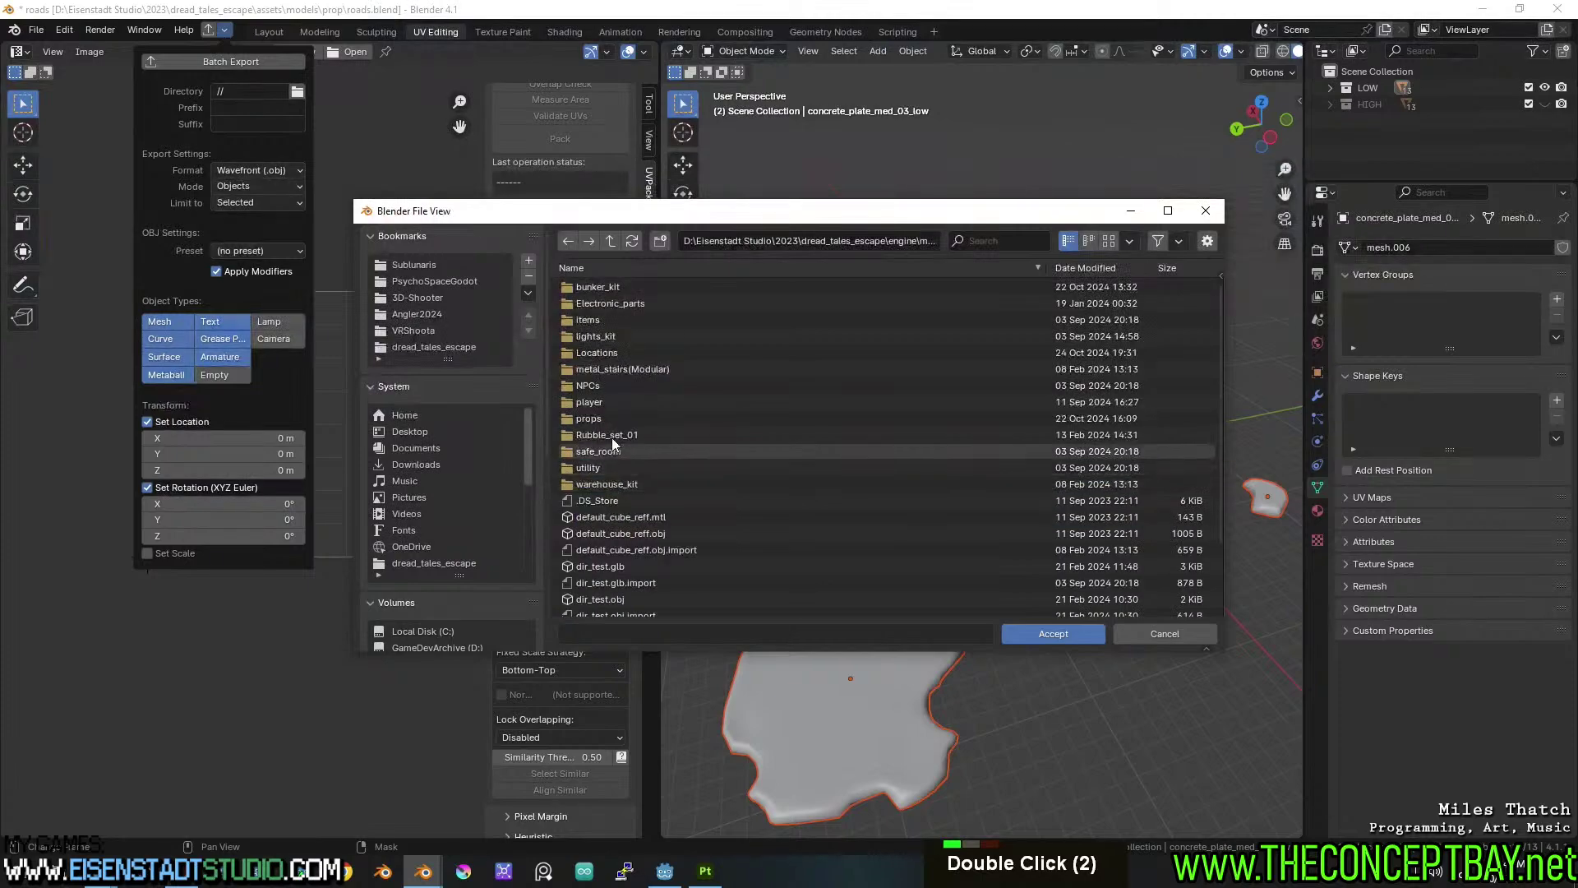
{"action": "double_click", "coordinate": [610, 413]}
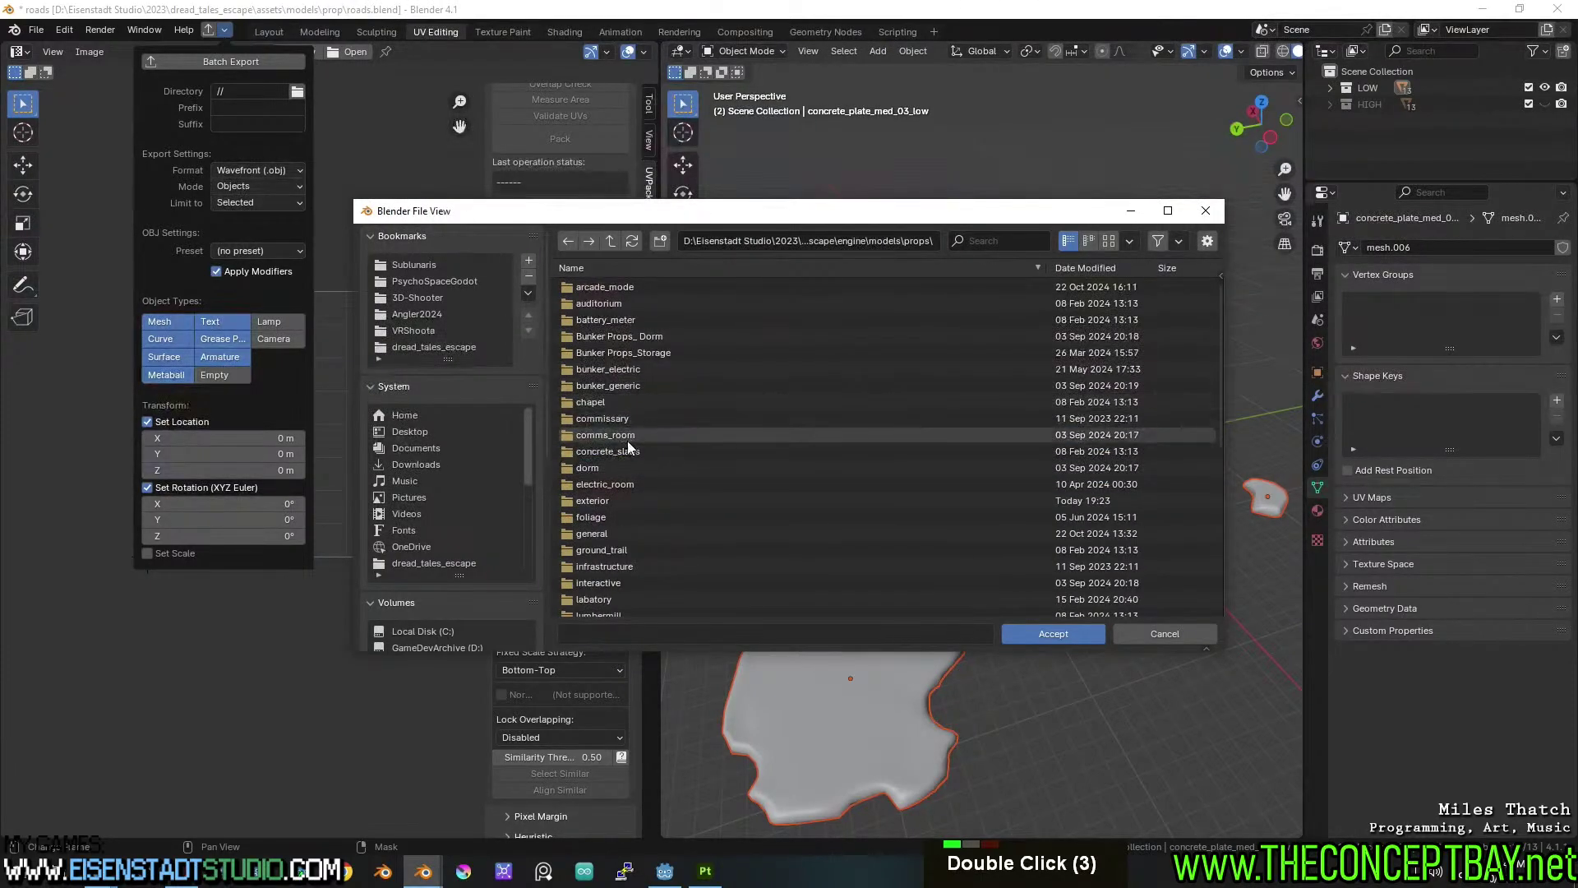
{"action": "double_click", "coordinate": [615, 500]}
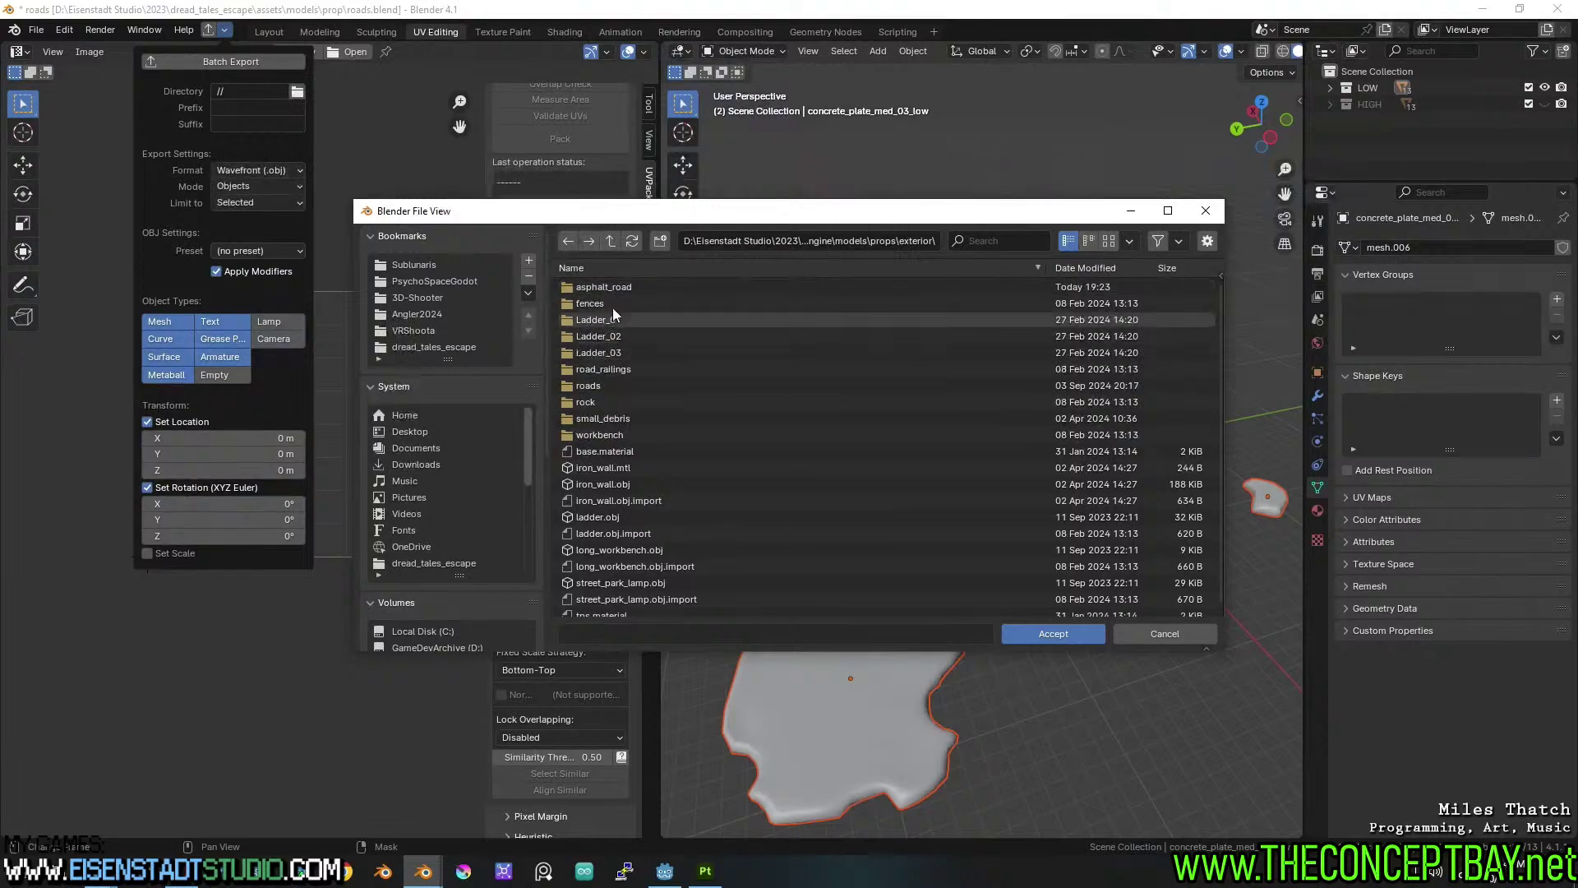
{"action": "left_click", "coordinate": [625, 287]}
{"action": "double_click", "coordinate": [625, 288]}
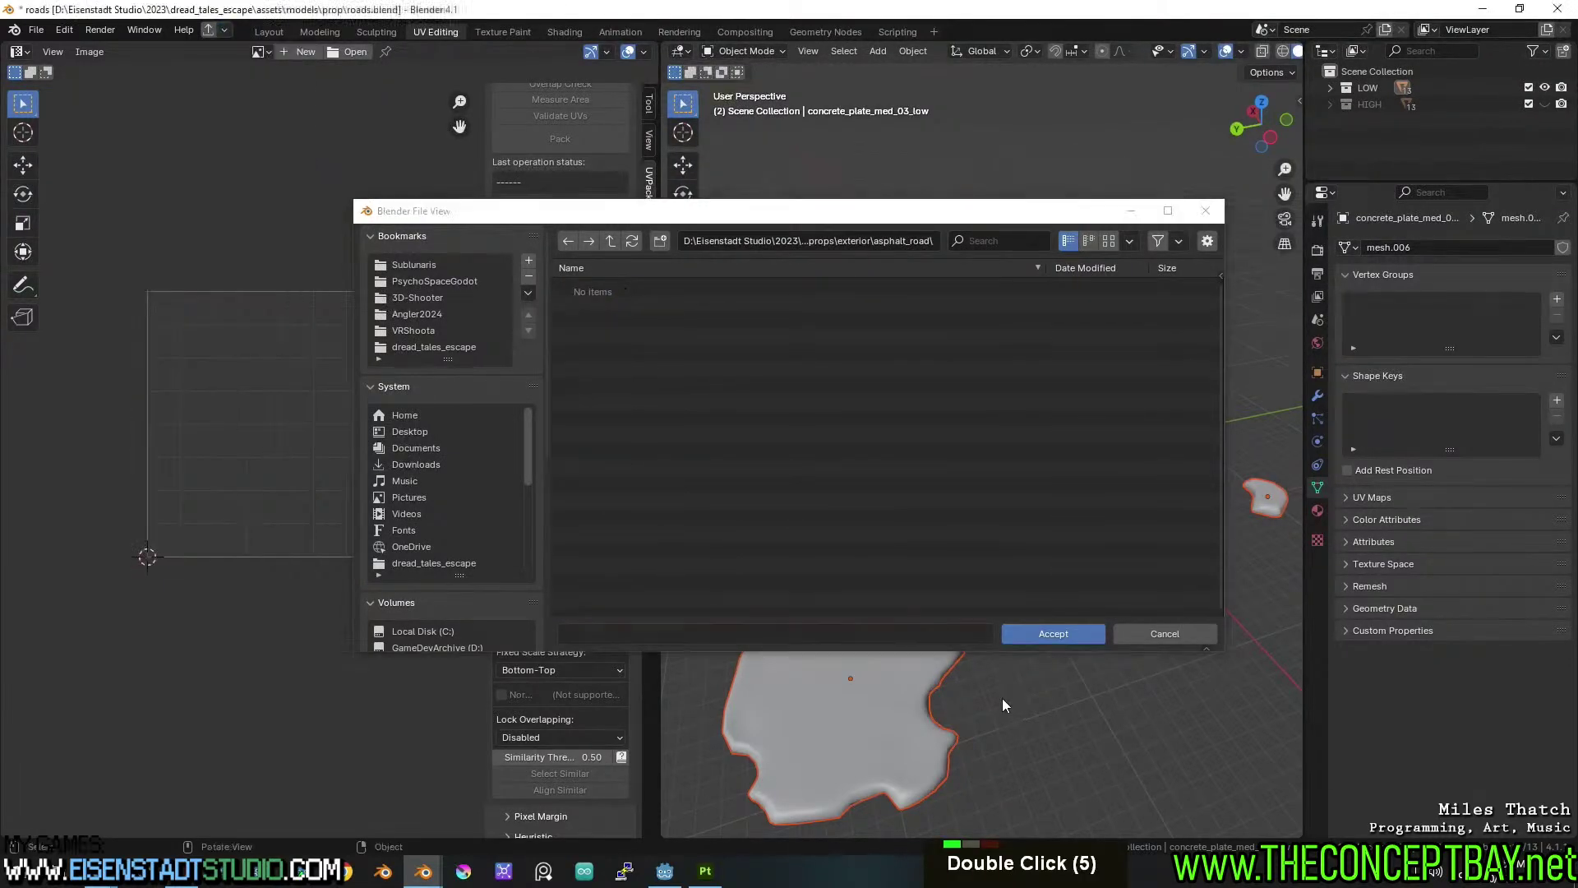
{"action": "left_click", "coordinate": [1044, 634]}
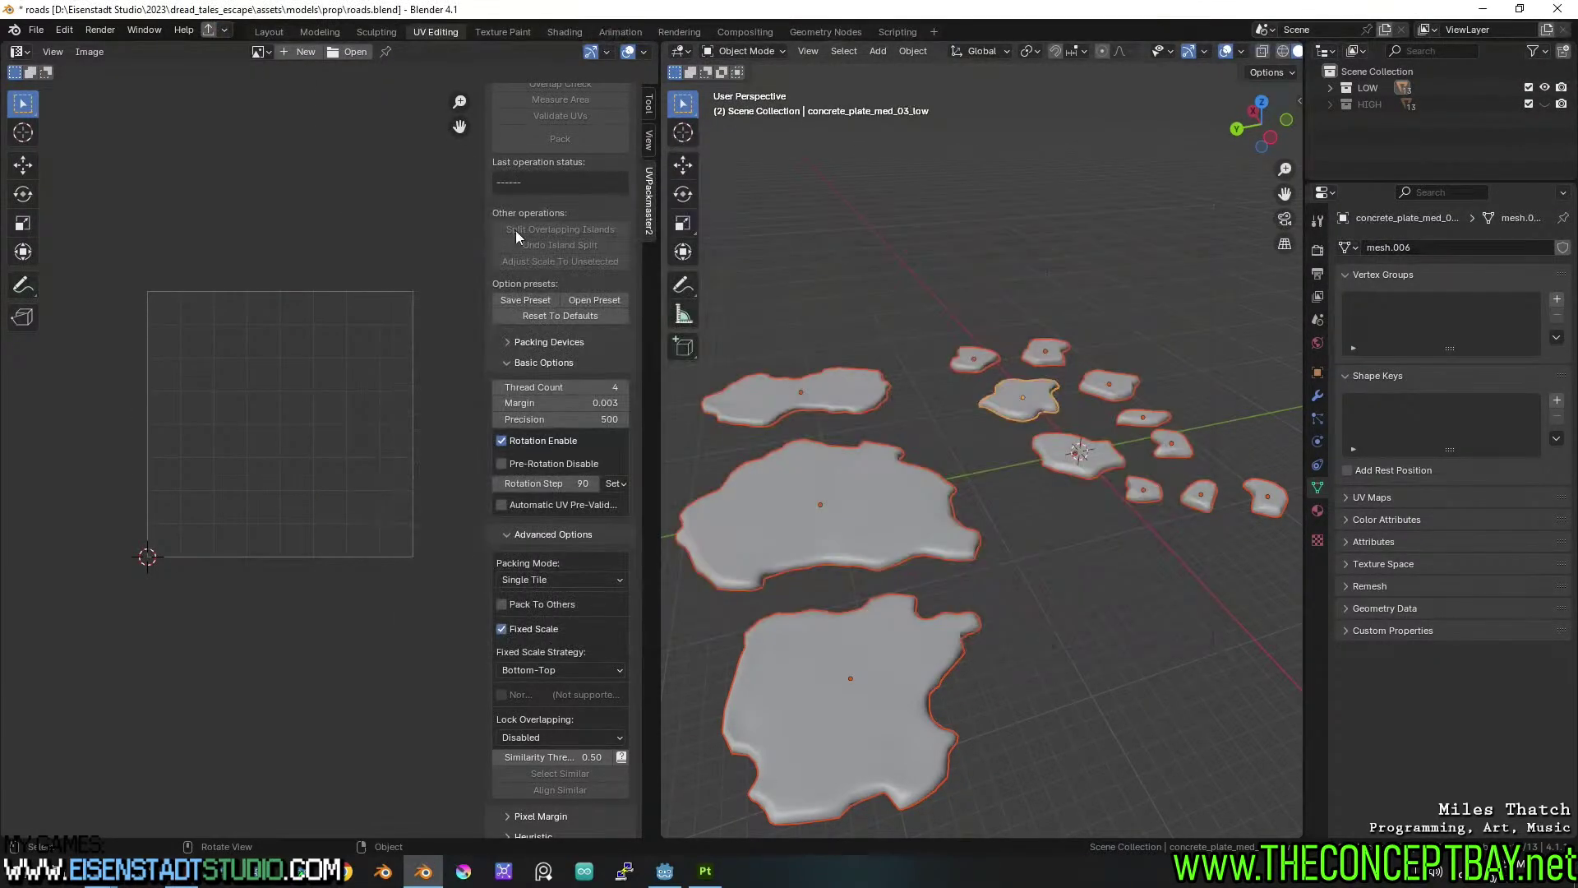
{"action": "left_click", "coordinate": [210, 32]}
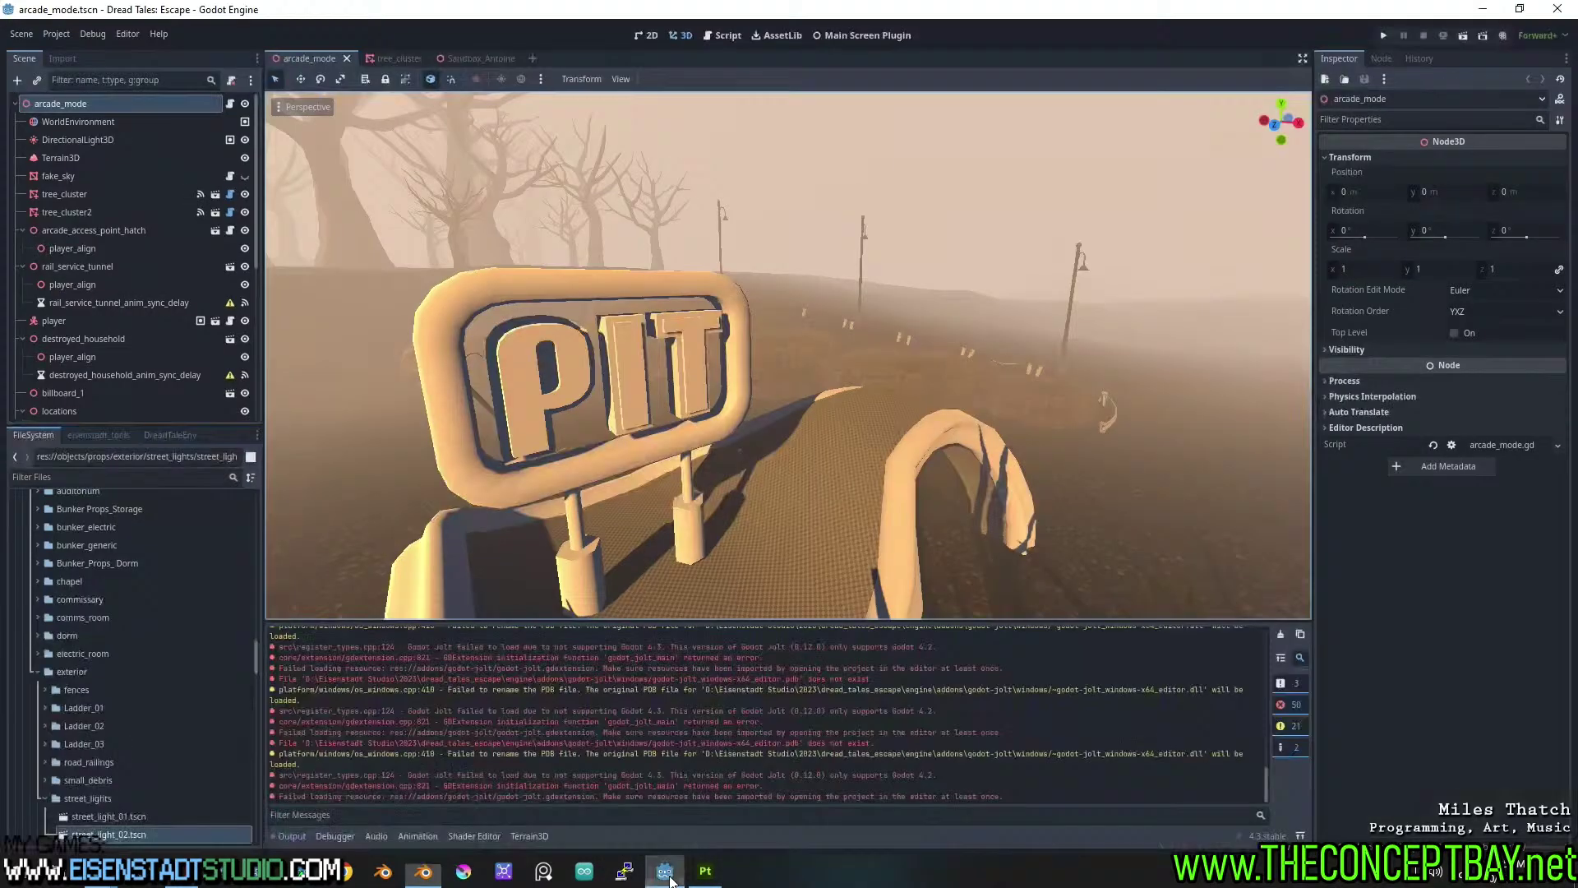
Switch to Godot and select the three DefaultMaterial maps (alb, norm, orm) in textures/substance/asphalt_road.
{"action": "left_click", "coordinate": [665, 871]}
{"action": "left_click", "coordinate": [99, 435]}
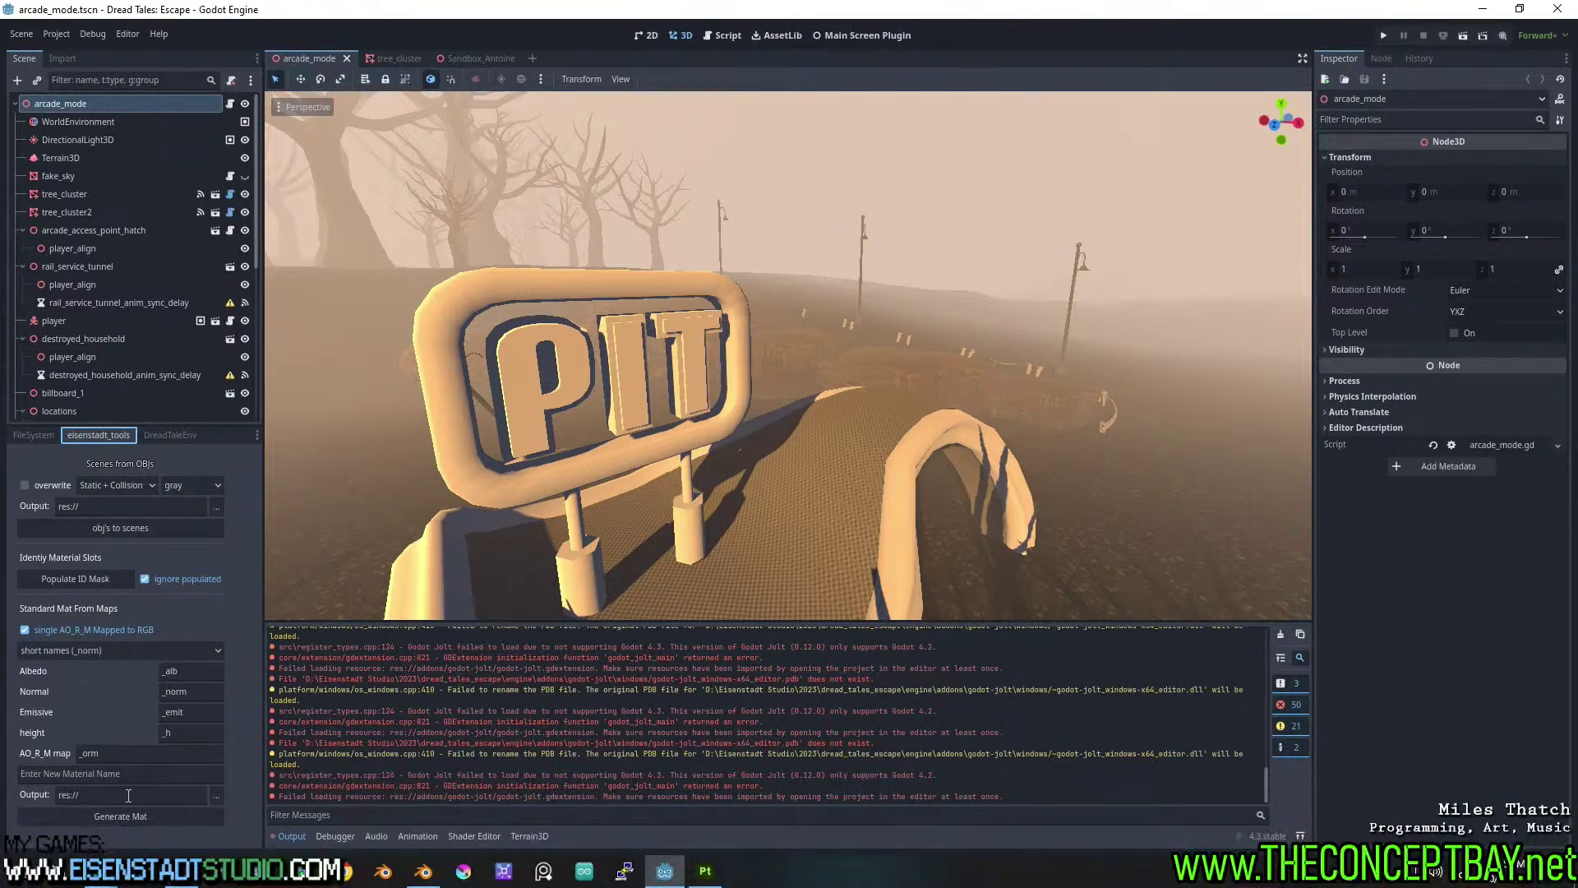
{"action": "left_click", "coordinate": [33, 435]}
{"action": "scroll", "coordinate": [148, 643], "scroll_direction": "down", "scroll_amount": 17}
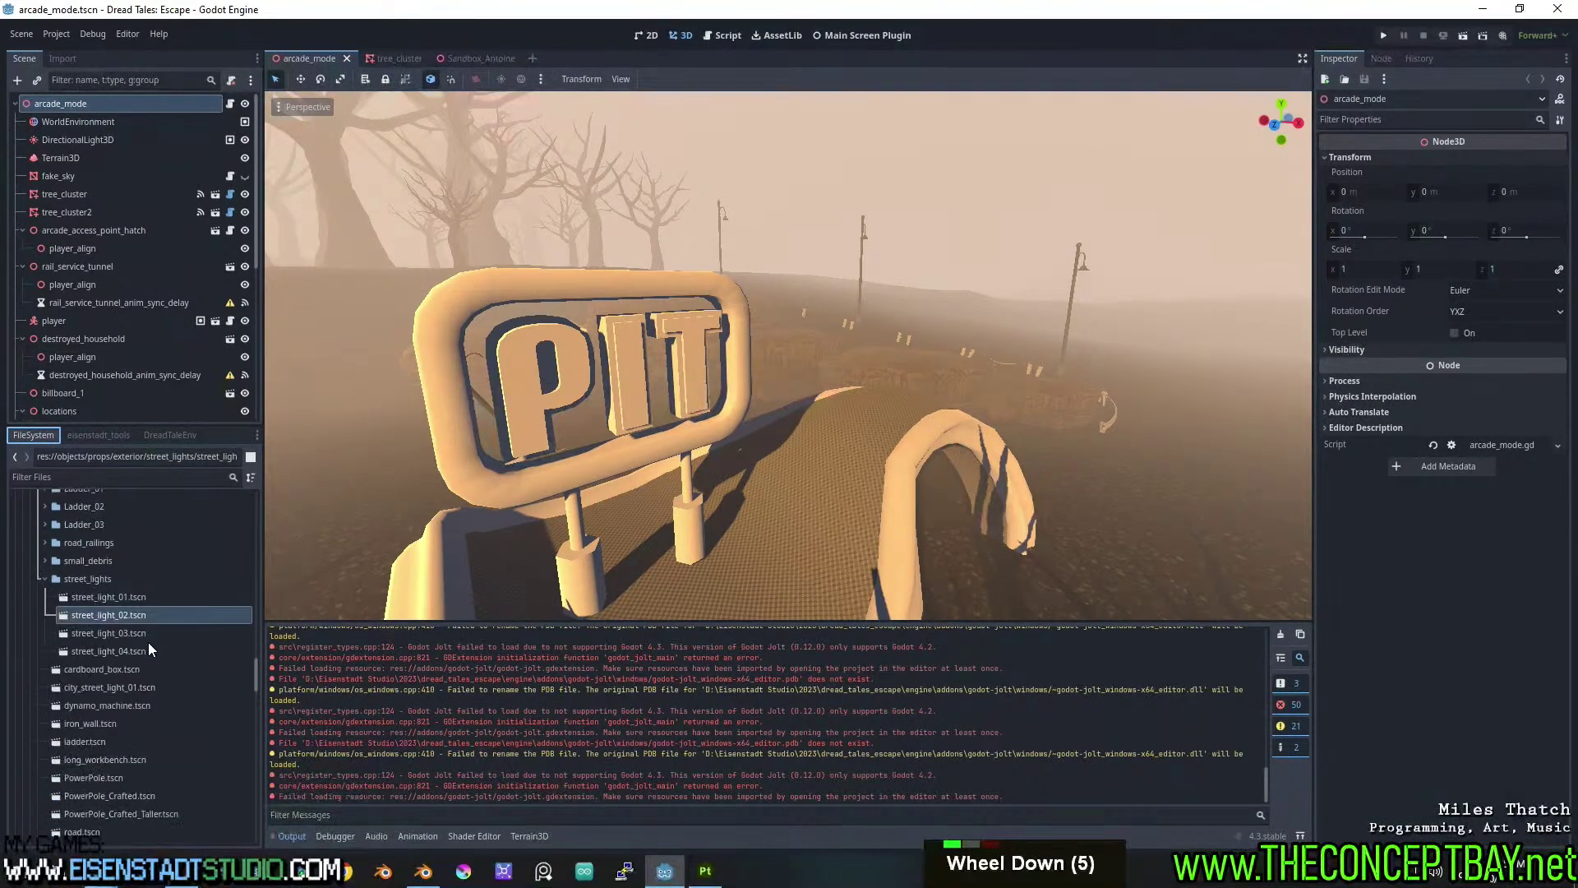
{"action": "scroll", "coordinate": [148, 643], "scroll_direction": "down", "scroll_amount": 11}
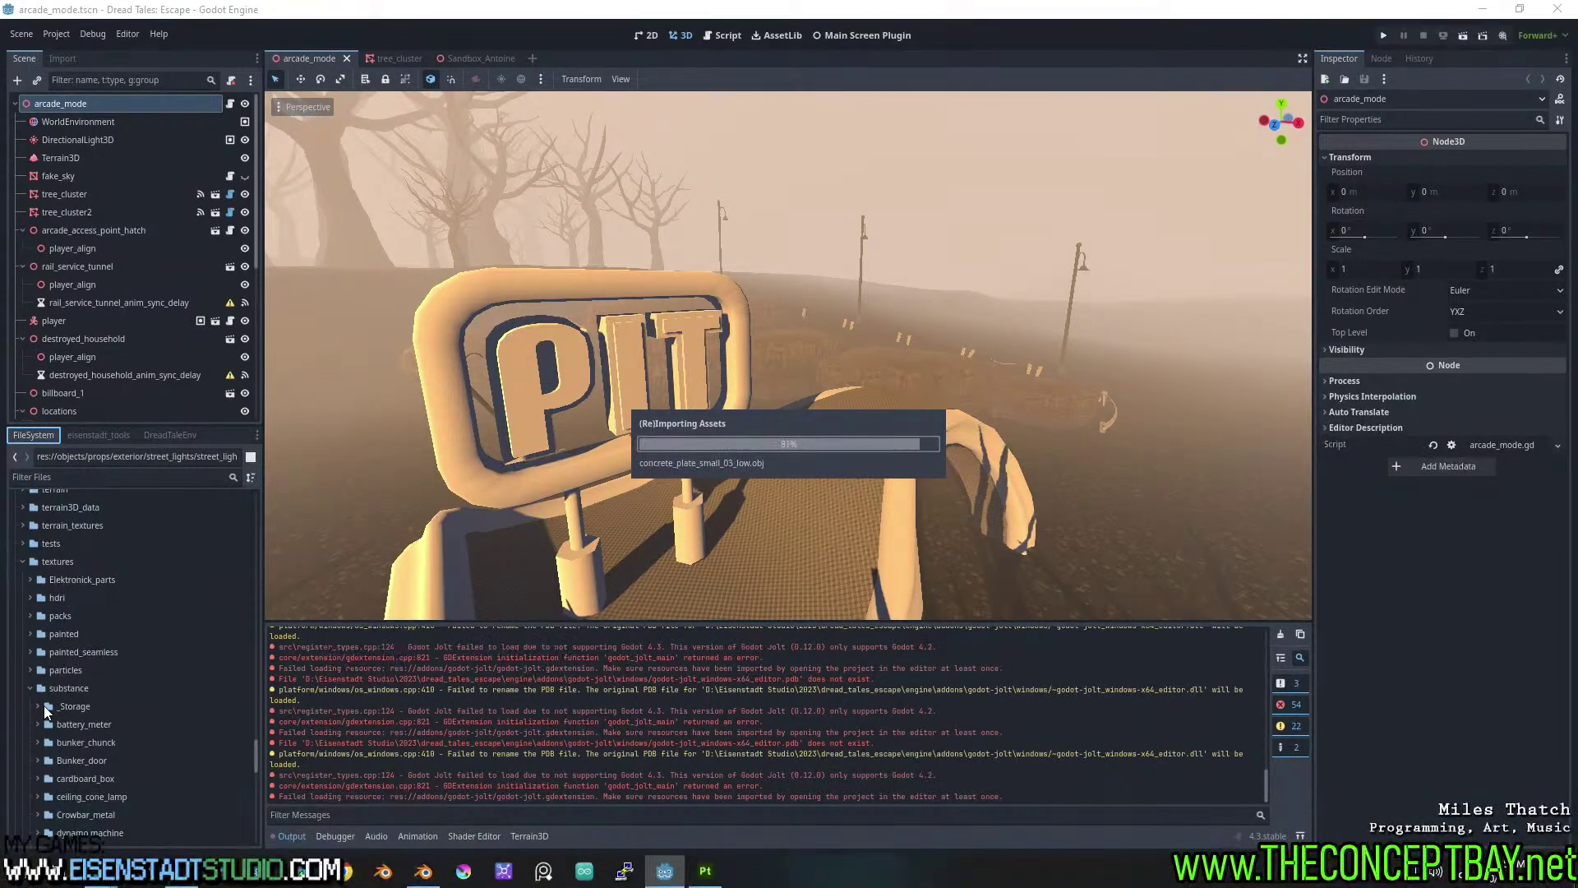
{"action": "scroll", "coordinate": [116, 673], "scroll_direction": "up", "scroll_amount": 4}
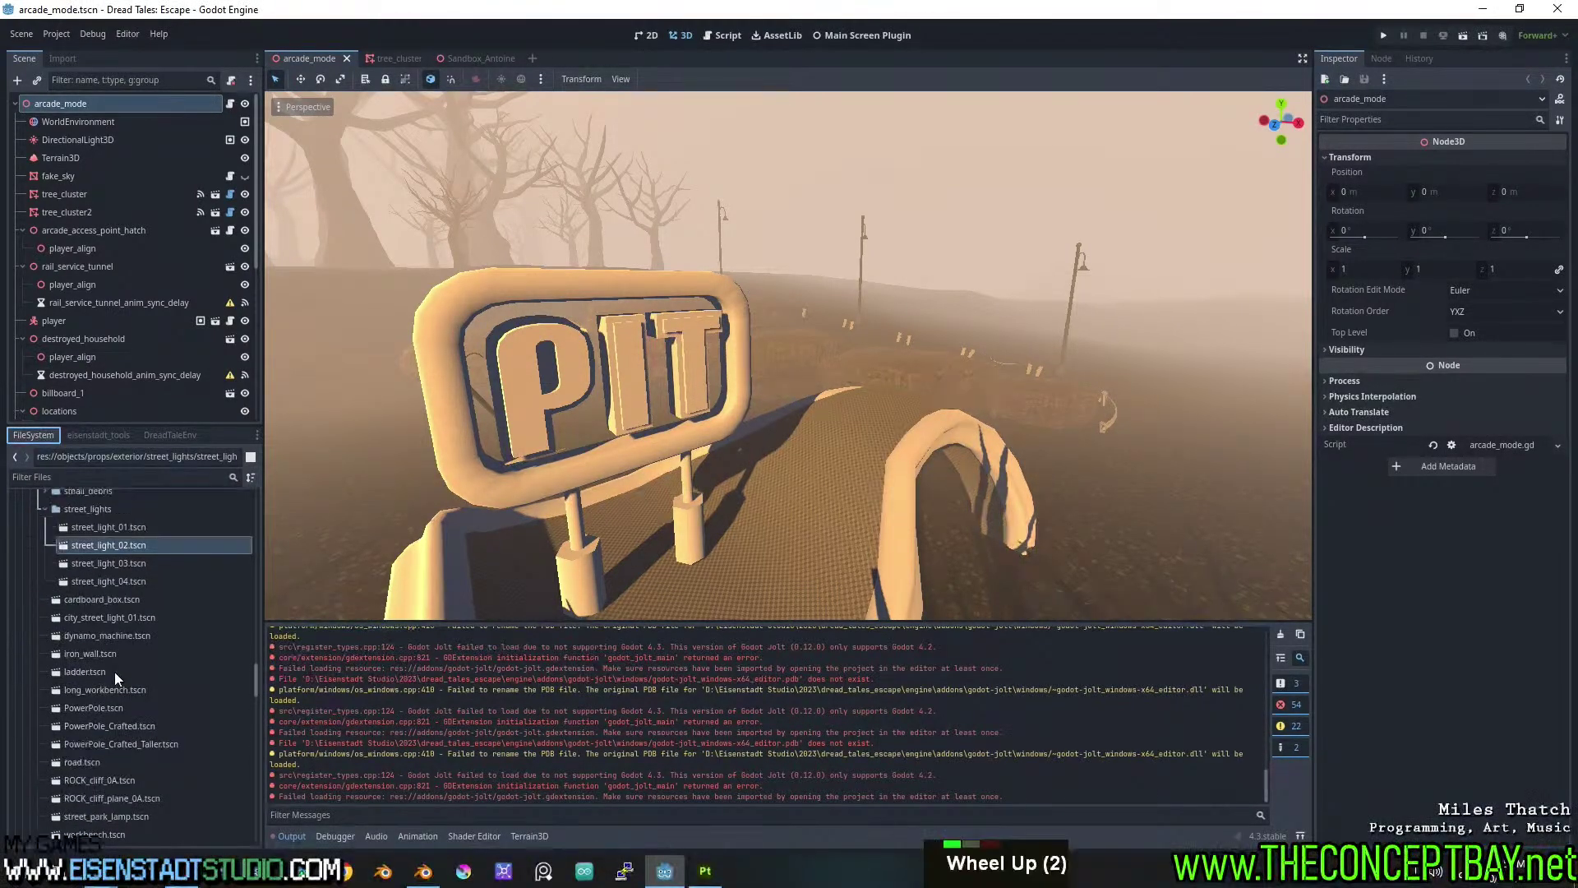
{"action": "scroll", "coordinate": [115, 673], "scroll_direction": "down", "scroll_amount": 10}
{"action": "scroll", "coordinate": [115, 678], "scroll_direction": "down", "scroll_amount": 10}
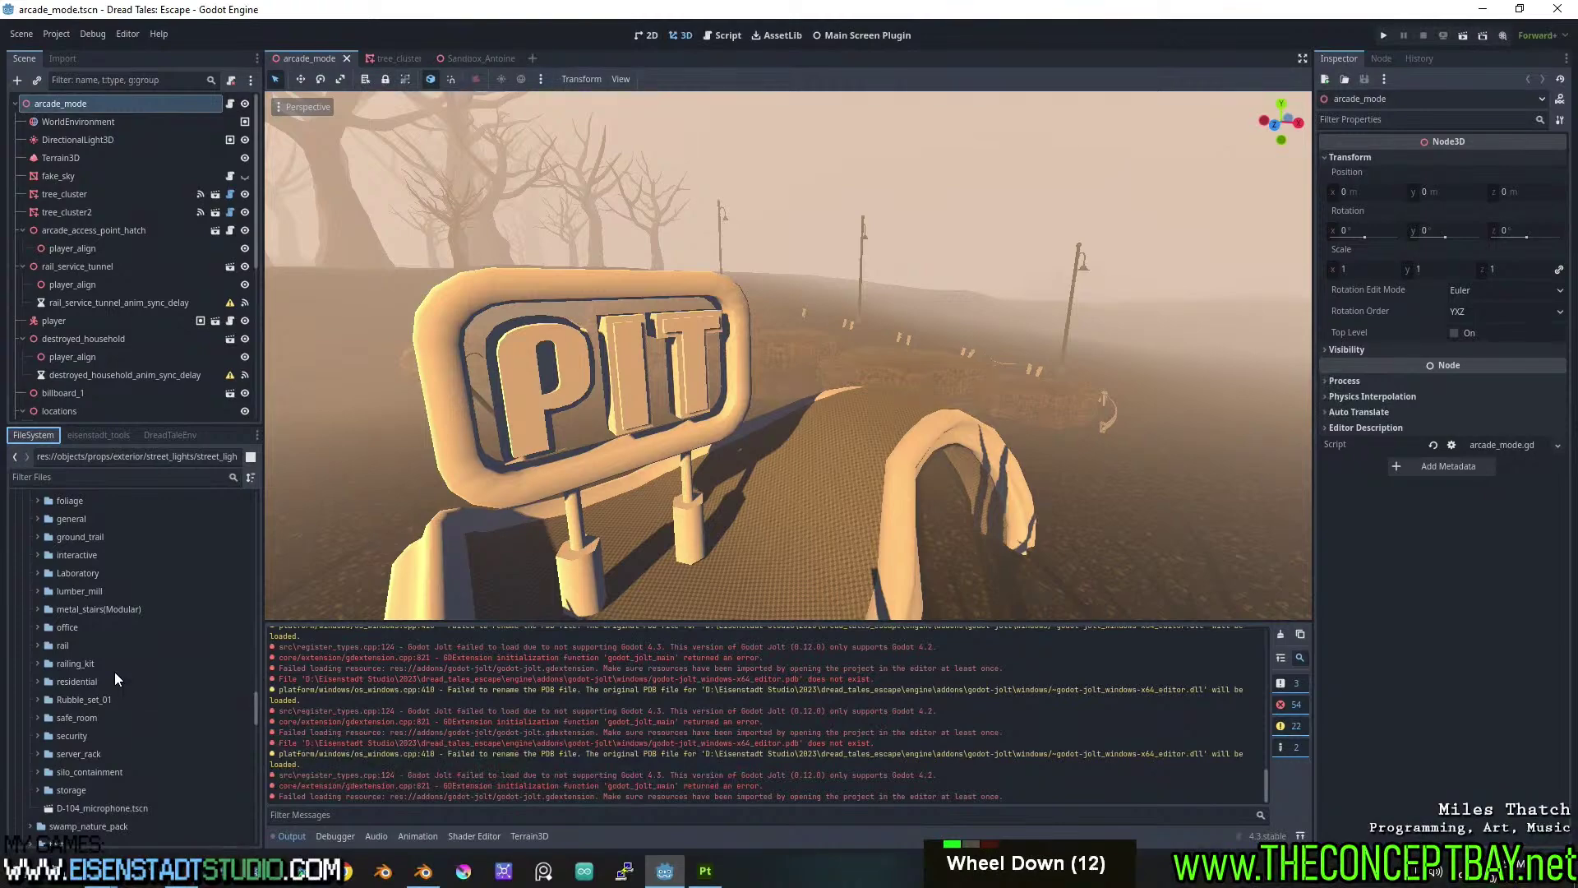
{"action": "scroll", "coordinate": [116, 684], "scroll_direction": "down", "scroll_amount": 3}
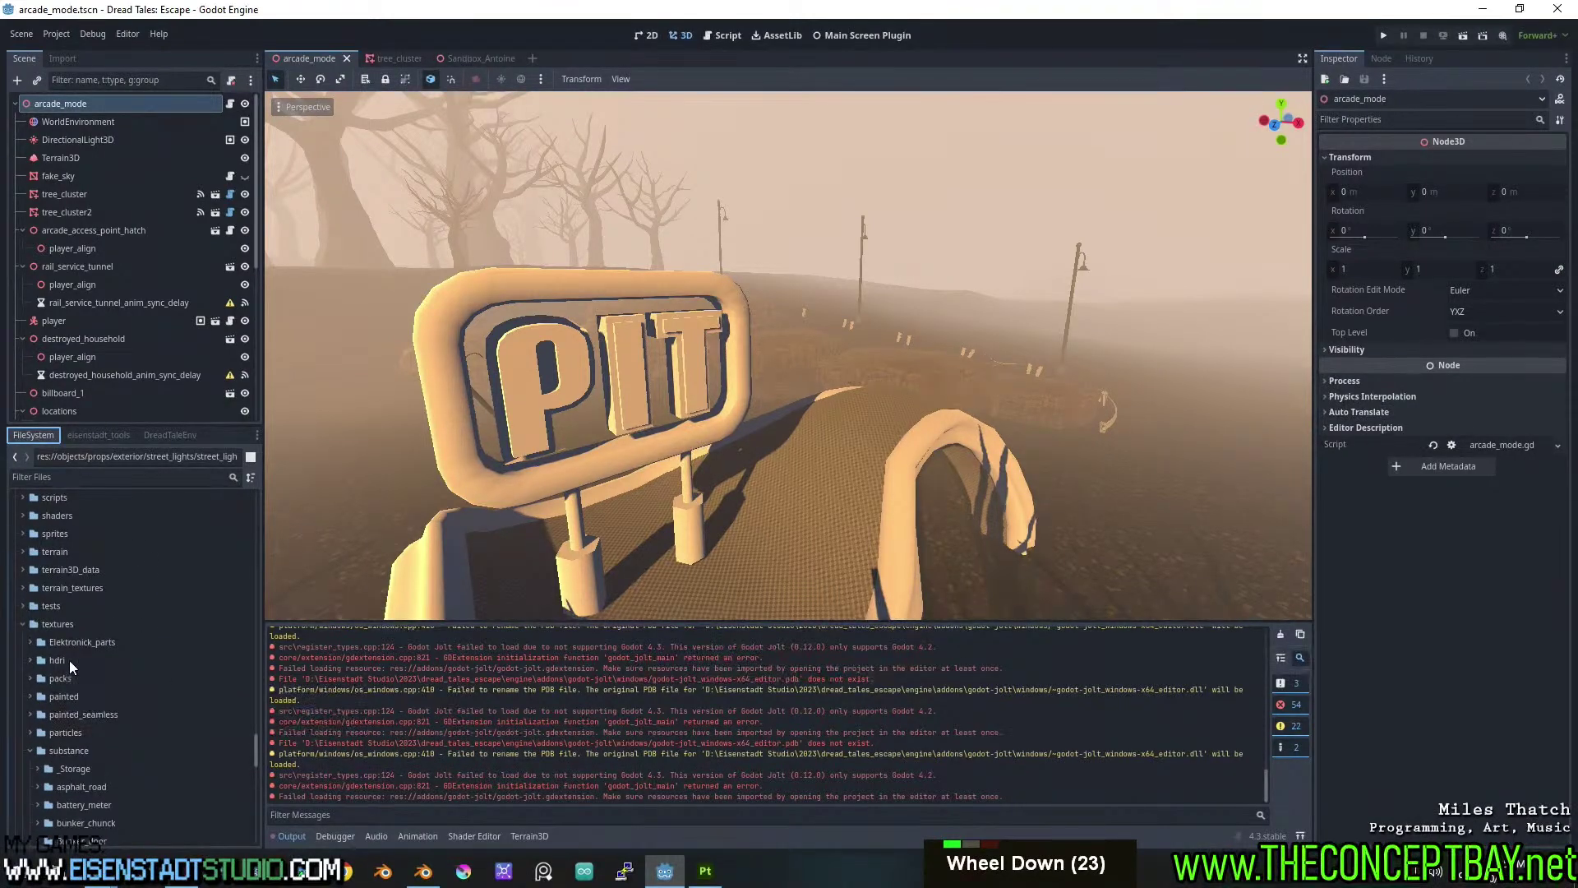
{"action": "scroll", "coordinate": [41, 633], "scroll_direction": "down", "scroll_amount": 4}
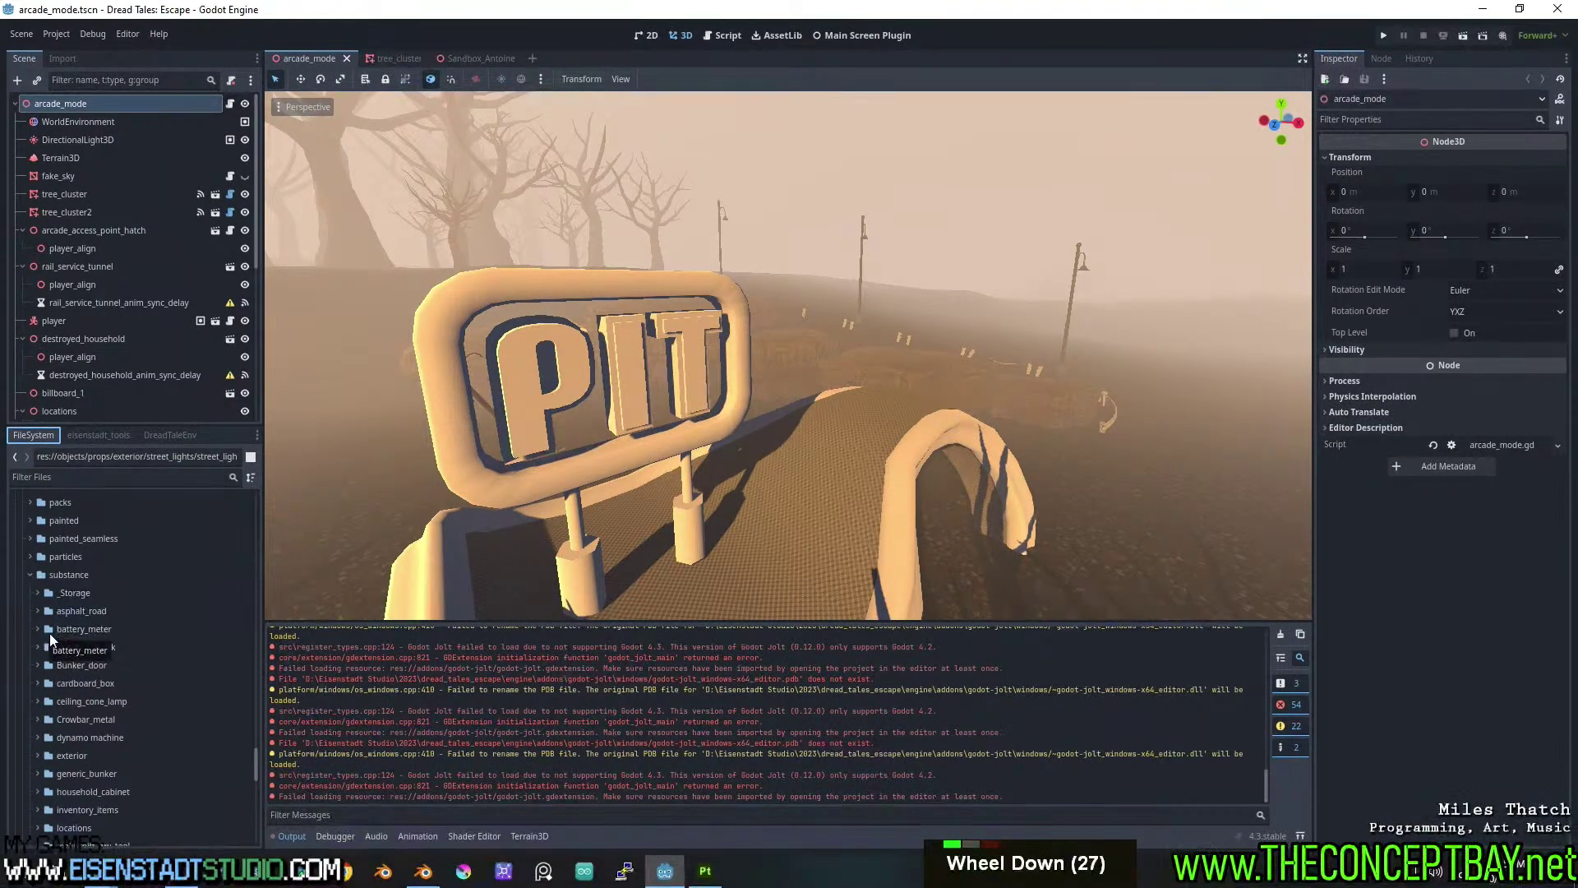
{"action": "left_click", "coordinate": [36, 612]}
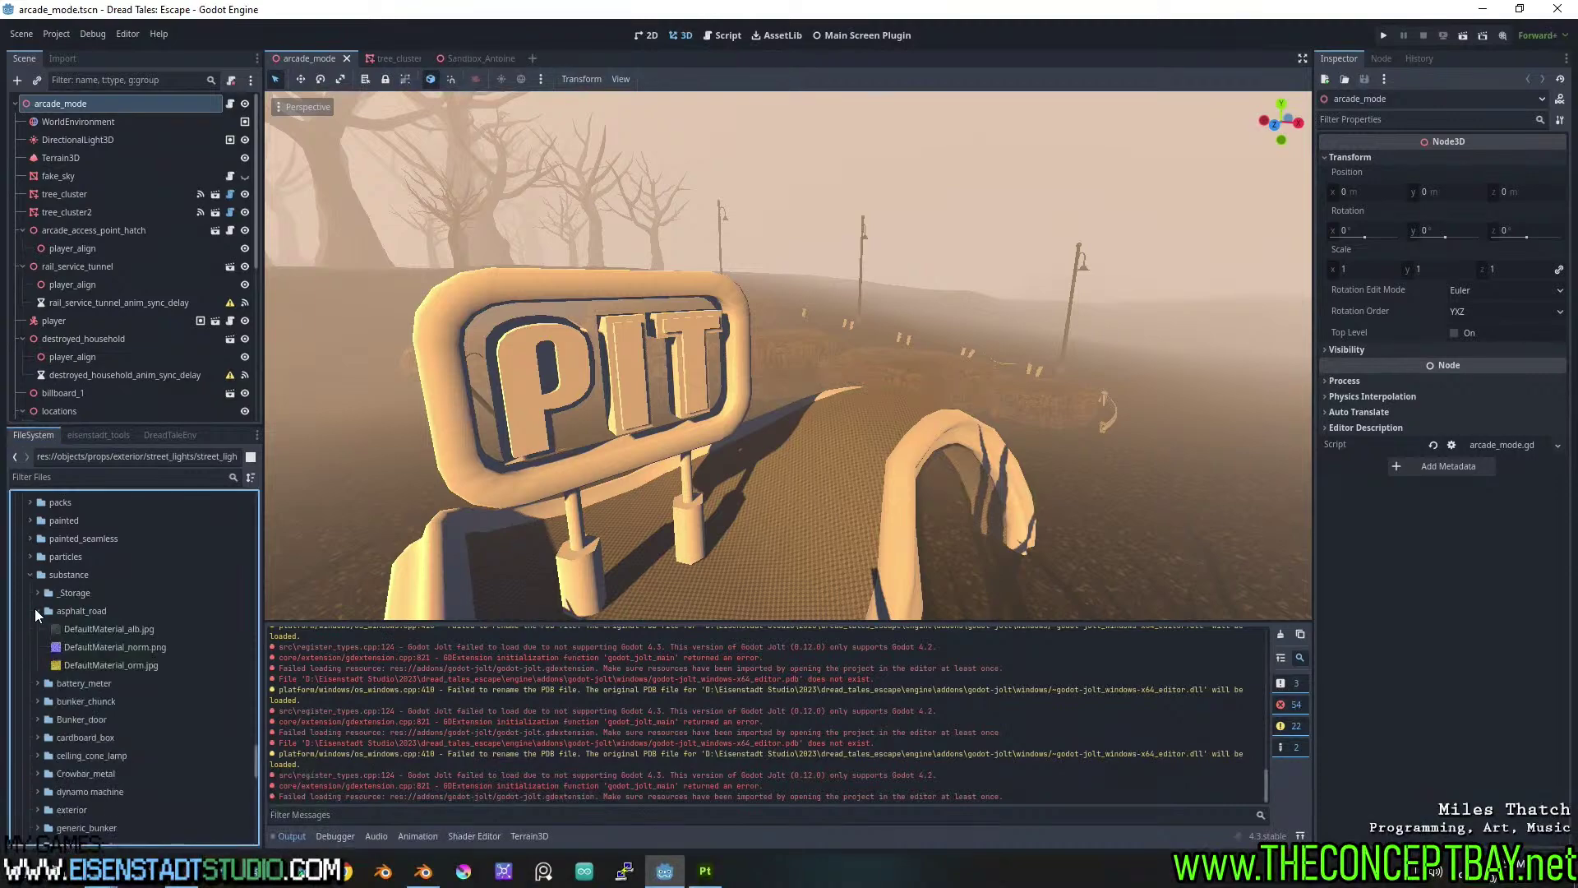
{"action": "left_click", "coordinate": [83, 628]}
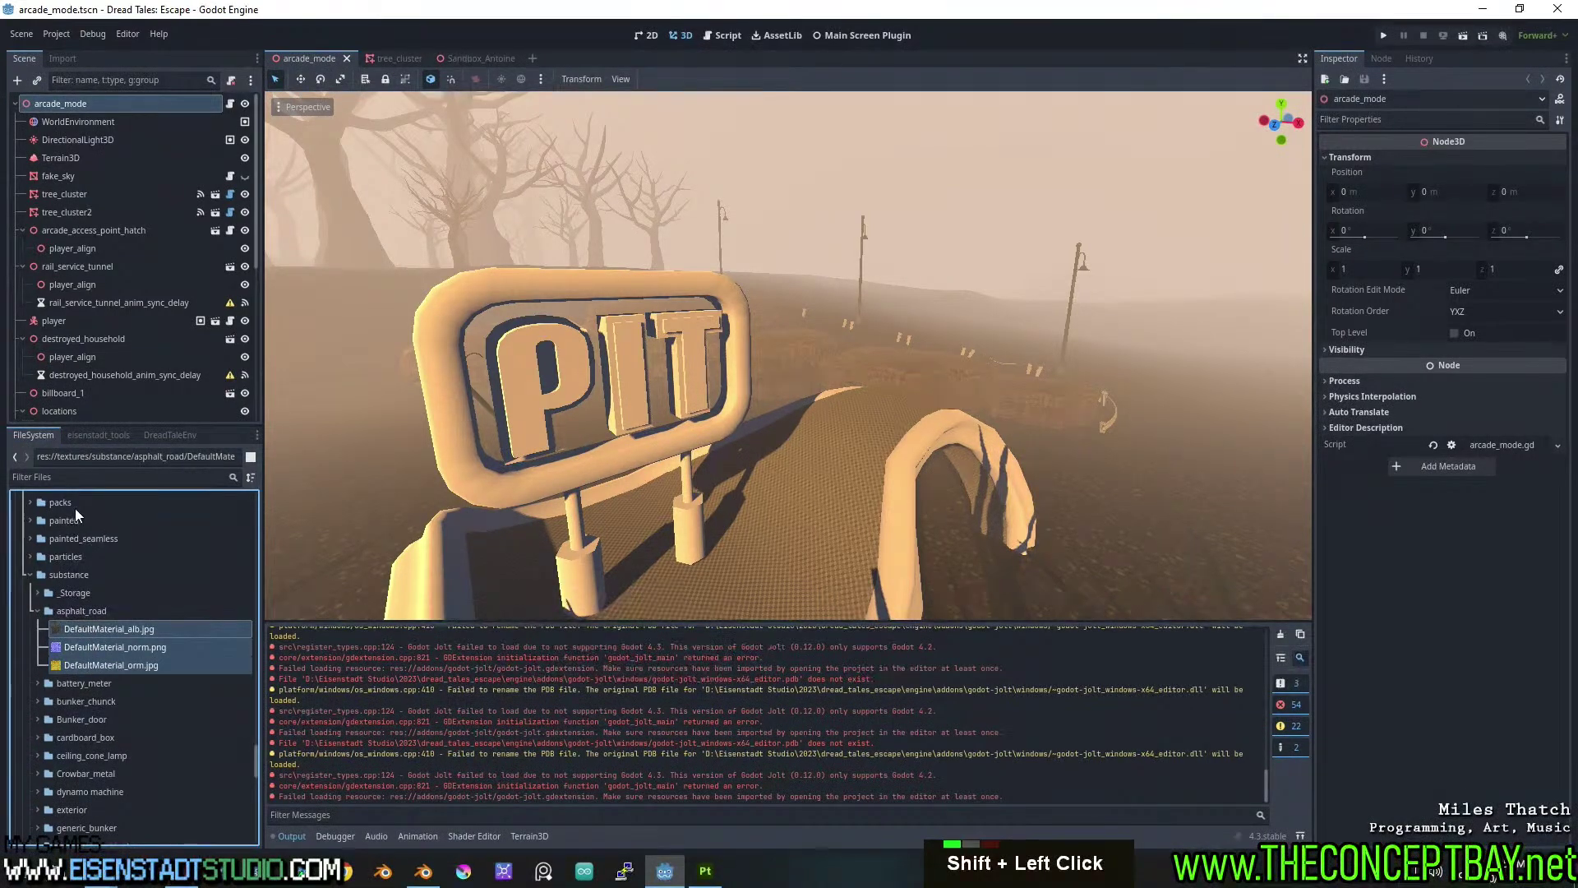
Name the new standard material asphalt_road in the eisenstadt_tools material generator.
{"action": "left_click", "coordinate": [122, 438]}
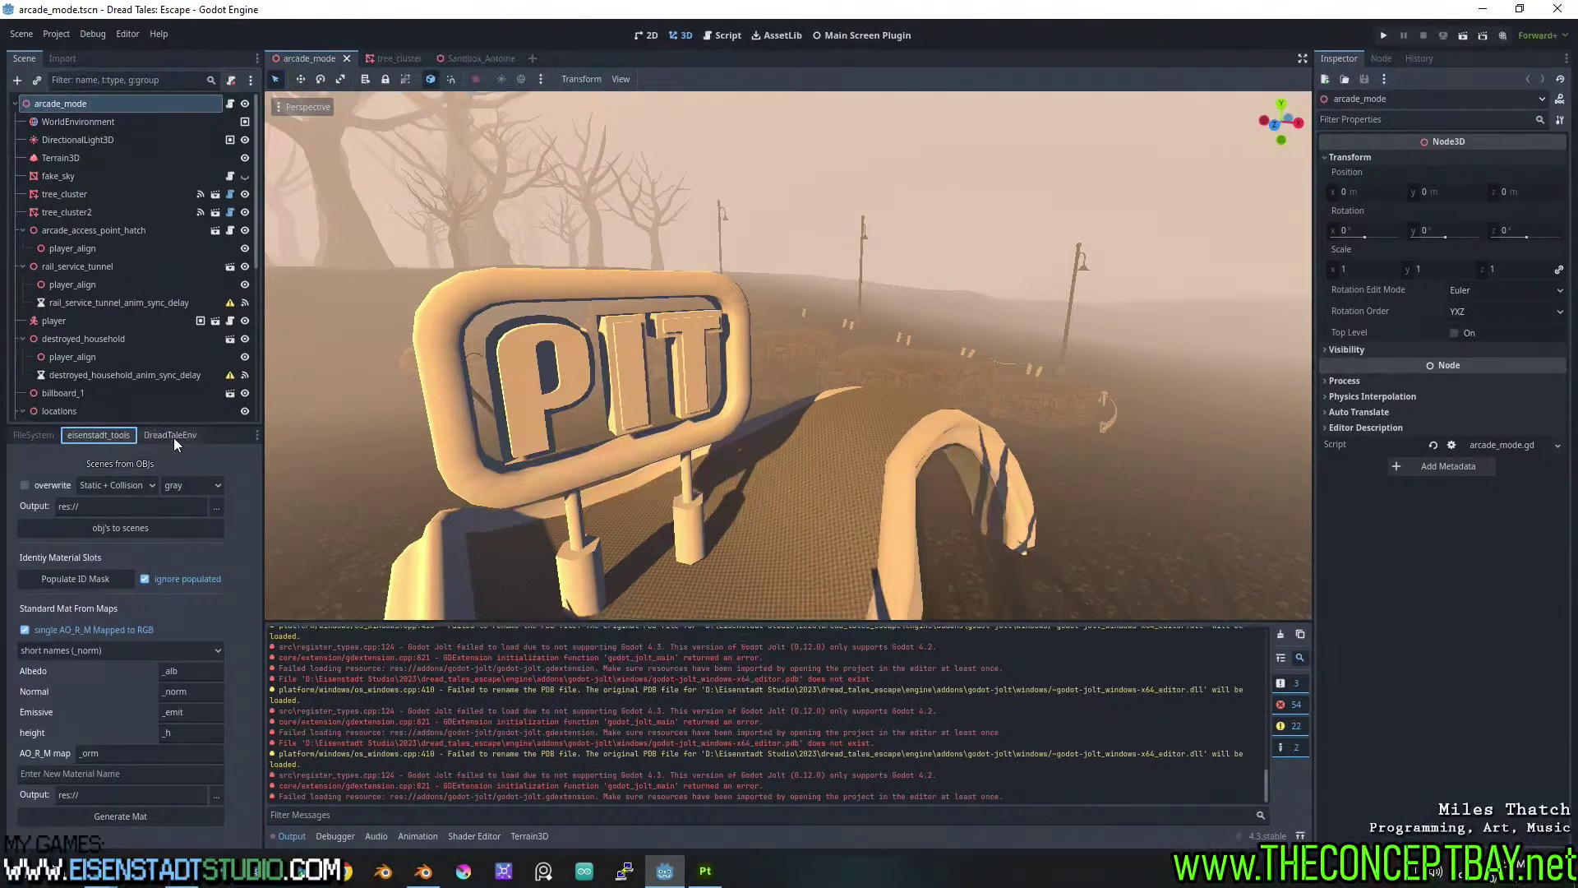
{"action": "double_click", "coordinate": [139, 774]}
{"action": "type", "text": "aspha"}
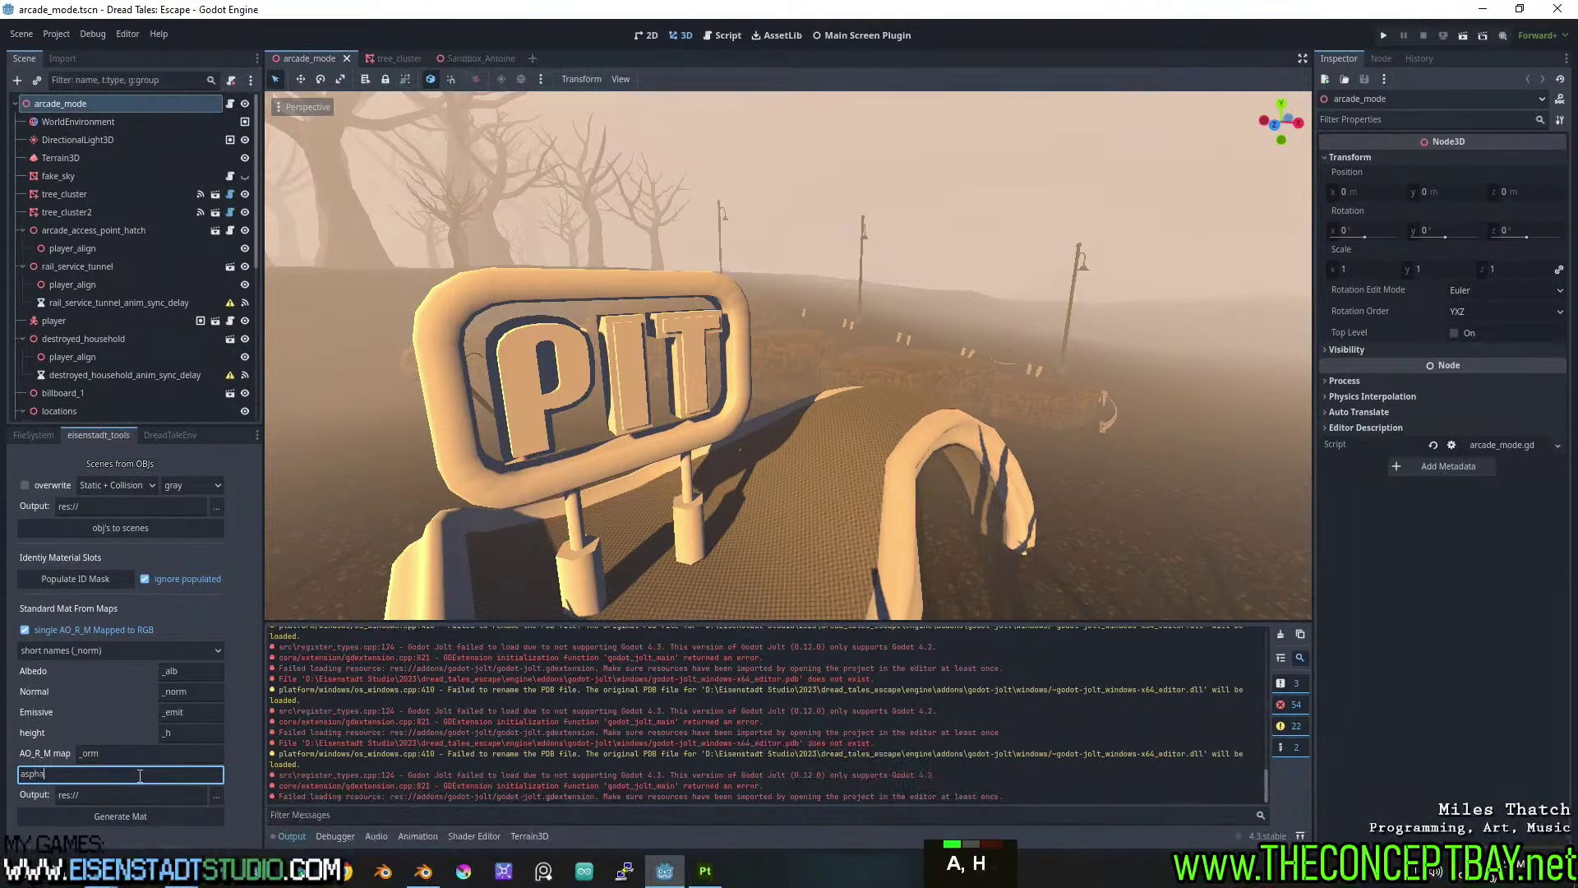
{"action": "type", "text": "lt_road"}
Set the material output folder to res://materials/substance, generate the material and return to the project files.
{"action": "left_click", "coordinate": [215, 794]}
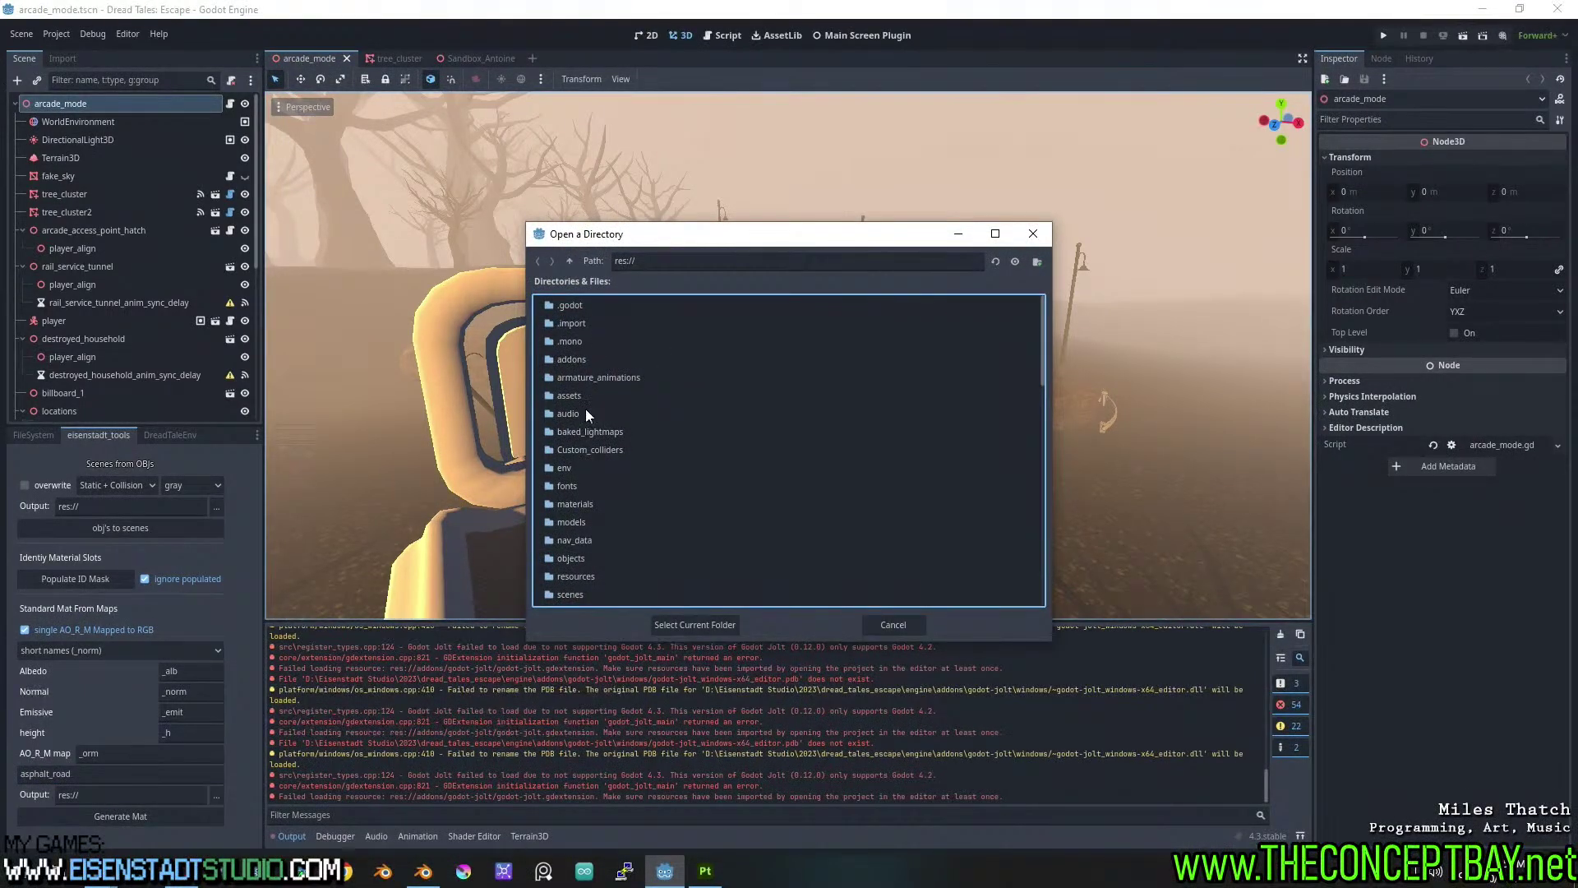
{"action": "double_click", "coordinate": [574, 505]}
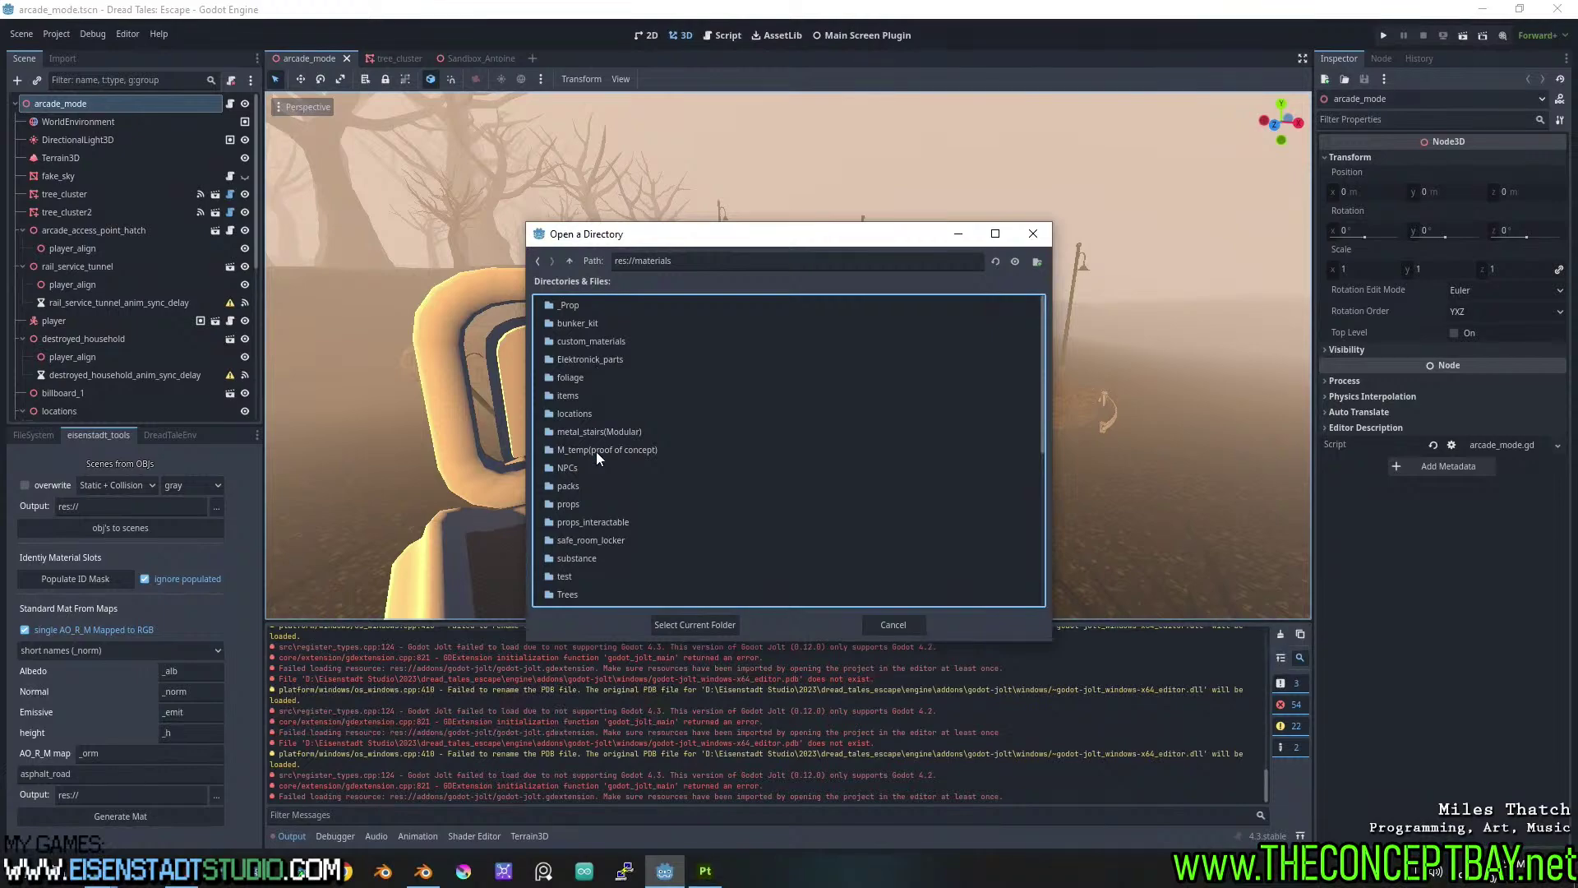
{"action": "scroll", "coordinate": [605, 526], "scroll_direction": "down", "scroll_amount": 2}
{"action": "double_click", "coordinate": [586, 475]}
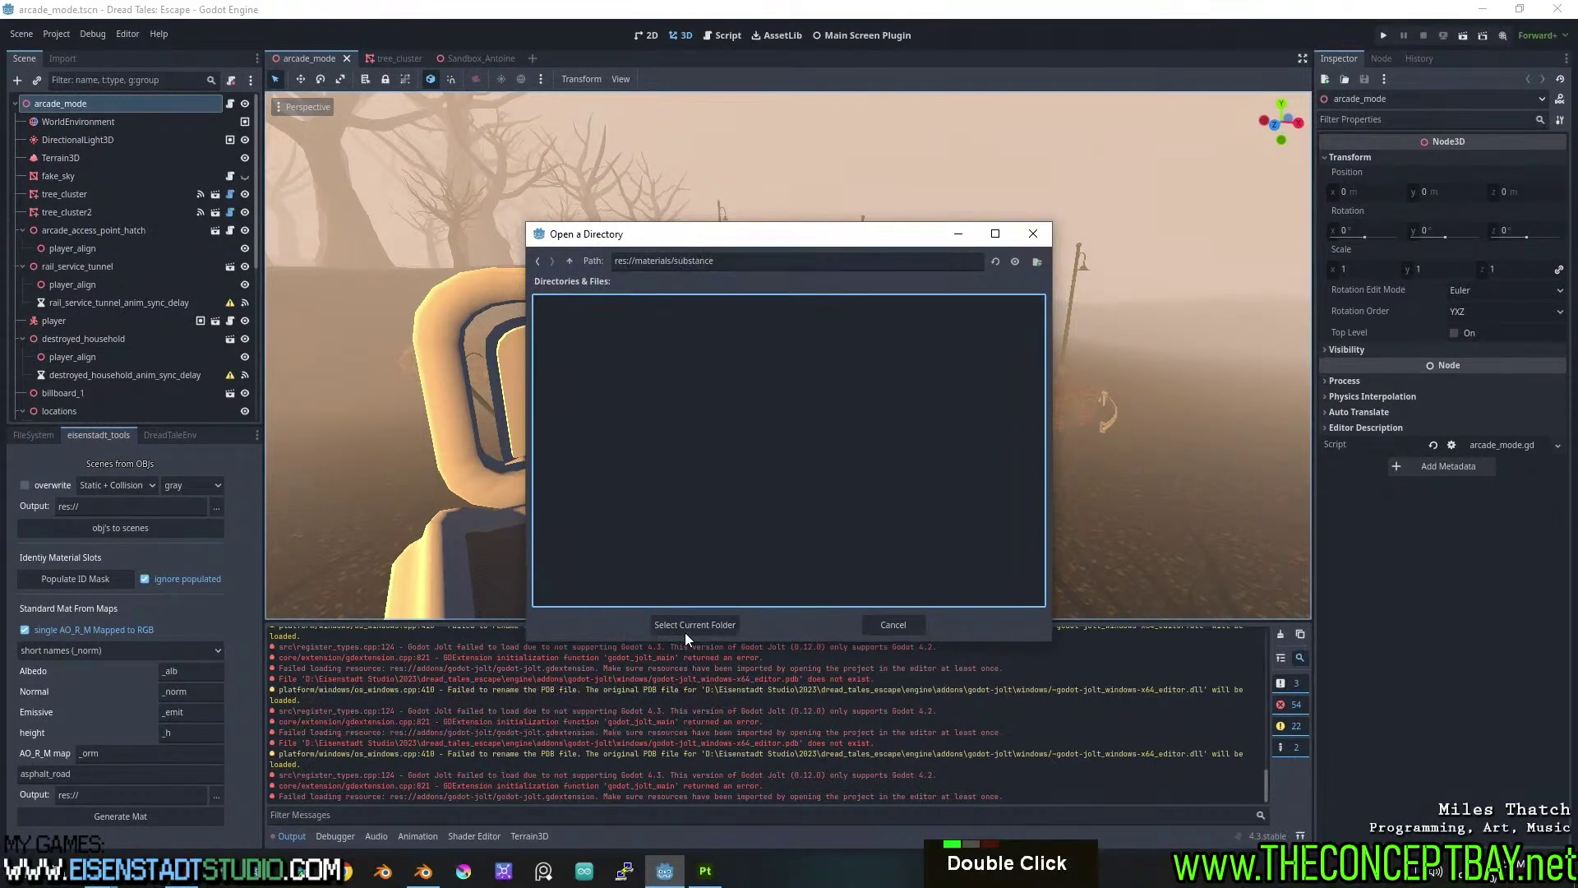
{"action": "left_click", "coordinate": [684, 627]}
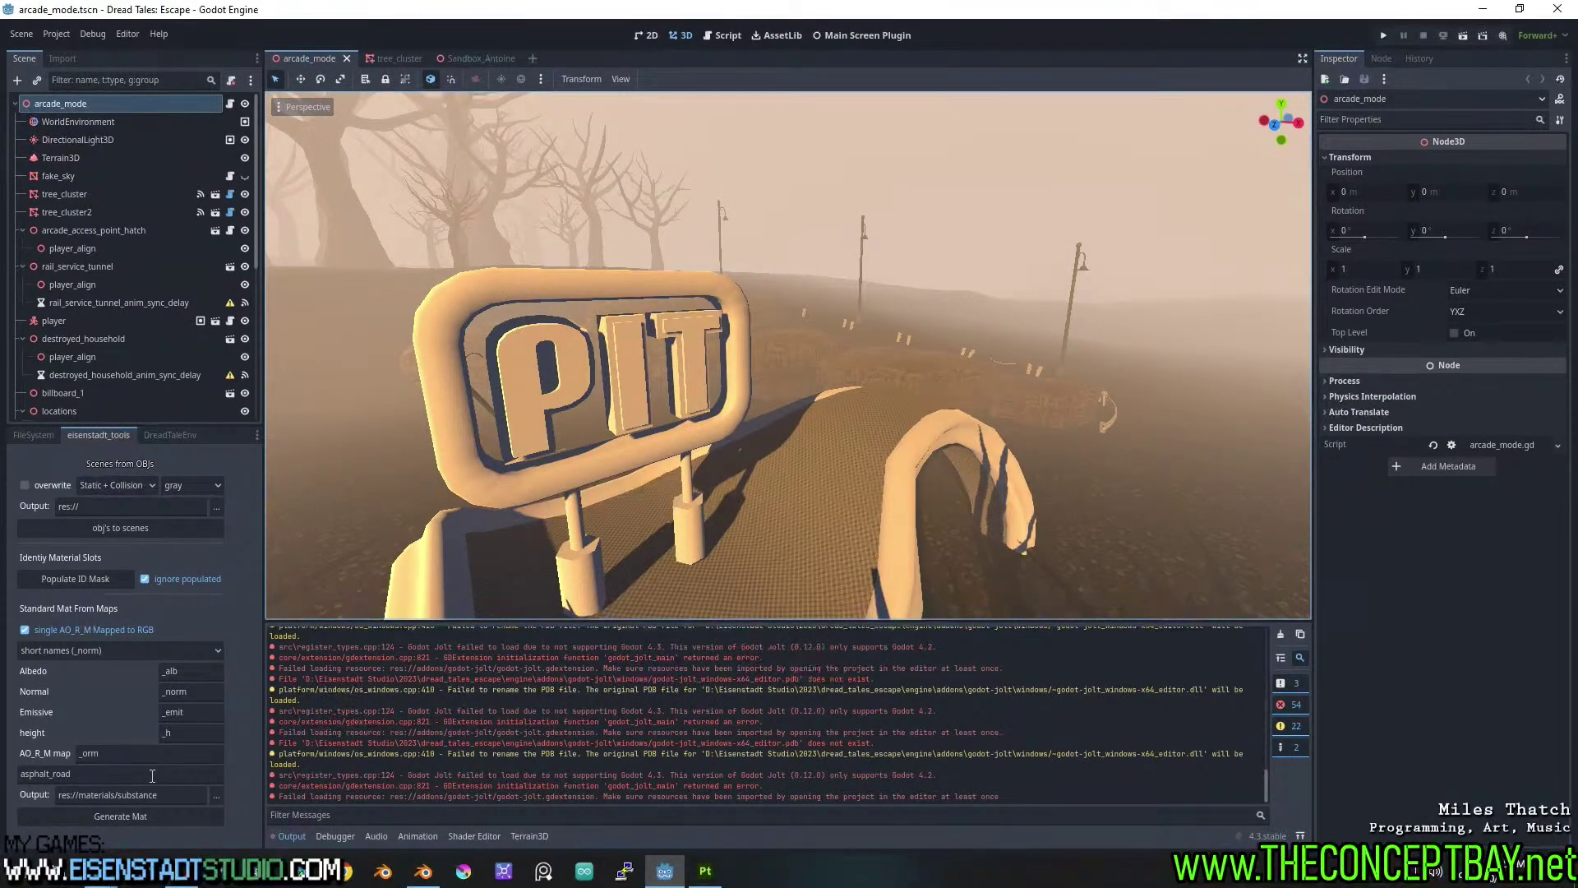
{"action": "left_click", "coordinate": [125, 808]}
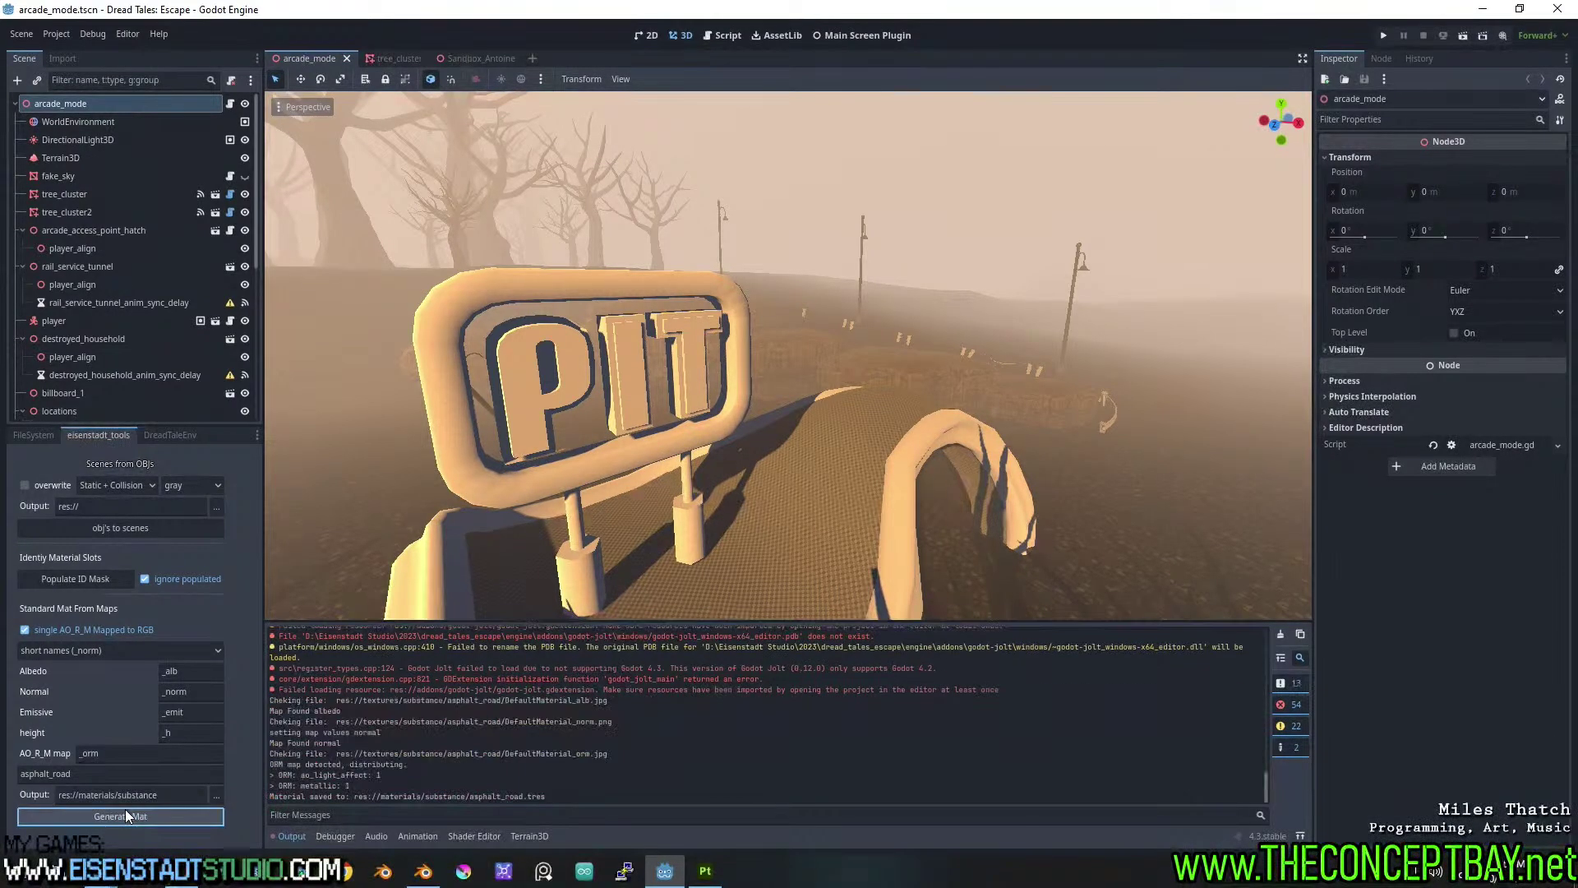
{"action": "left_click", "coordinate": [36, 429]}
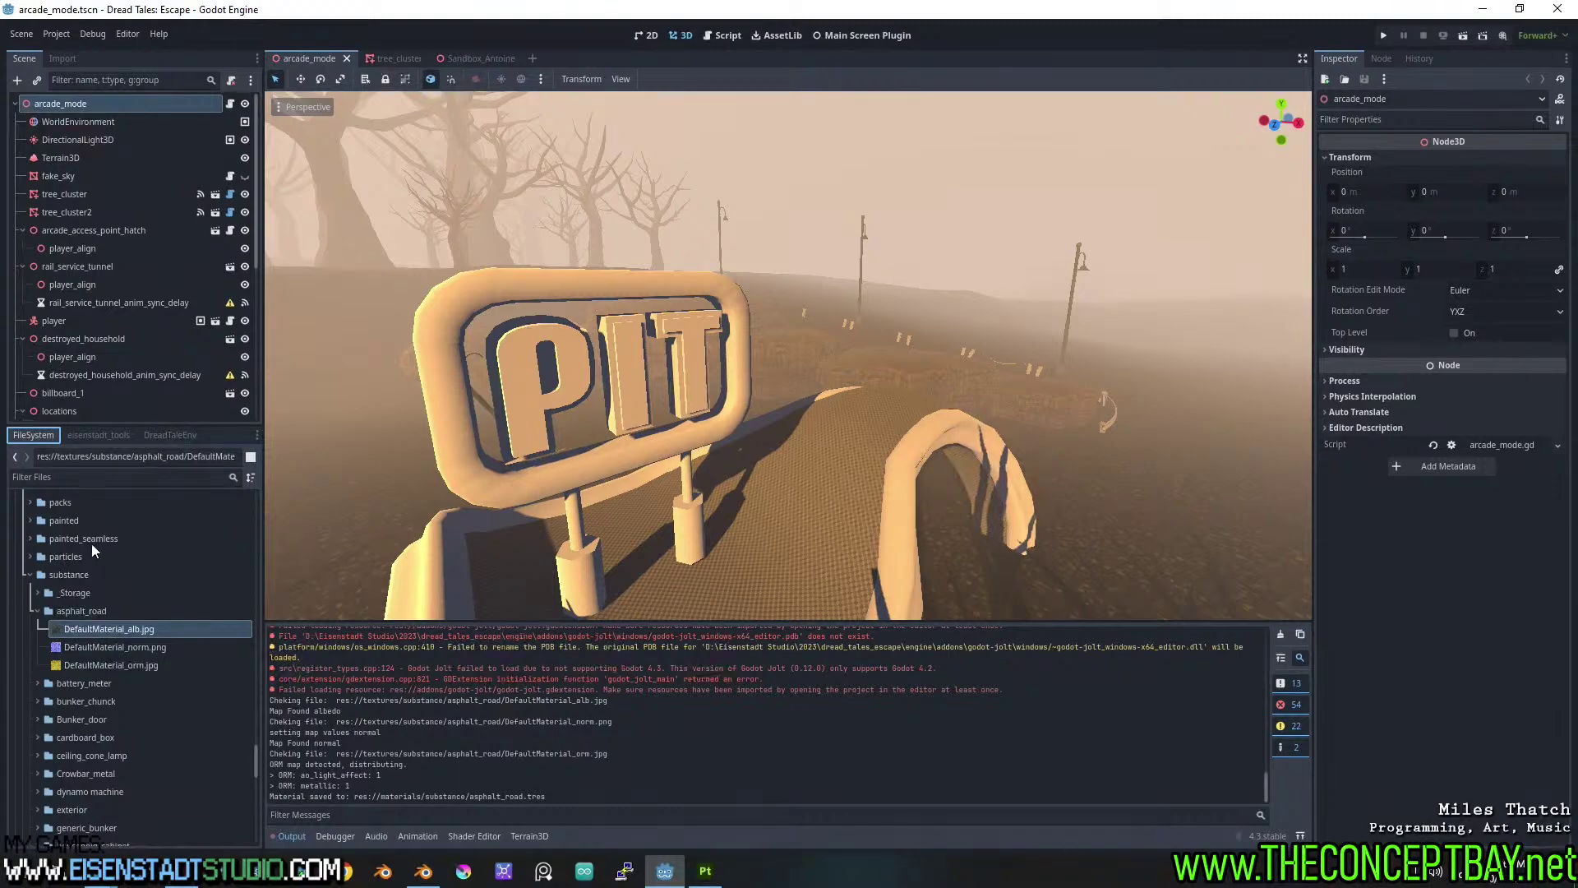
Collapse the textures folder in the project files and select the res://objects/props/exterior folder.
{"action": "scroll", "coordinate": [86, 552], "scroll_direction": "up", "scroll_amount": 2}
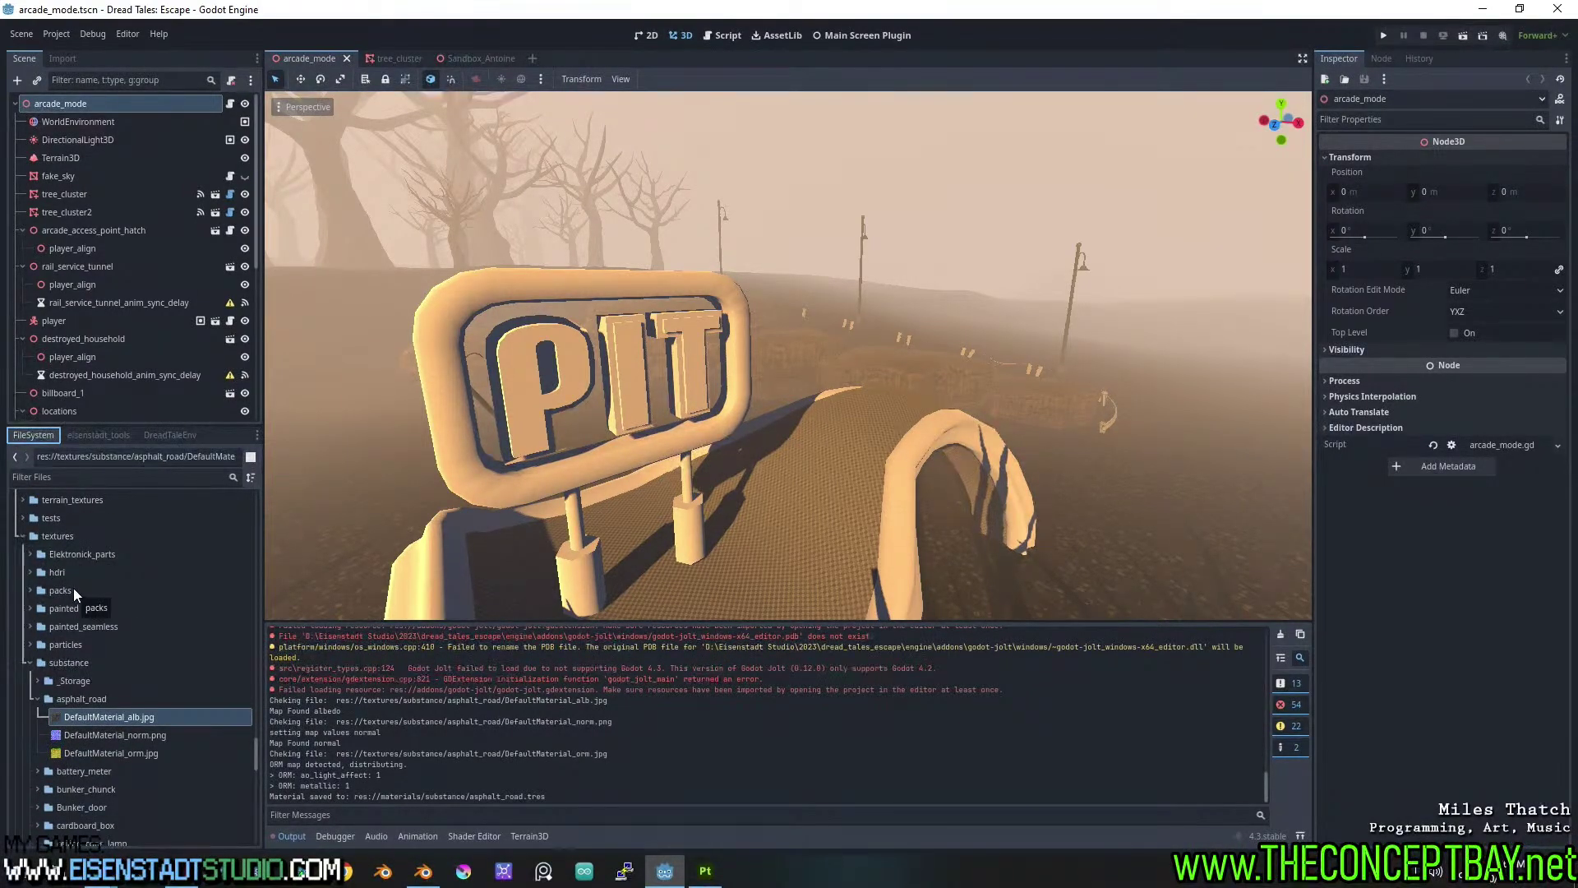
{"action": "left_click", "coordinate": [23, 536]}
{"action": "scroll", "coordinate": [25, 559], "scroll_direction": "up", "scroll_amount": 6}
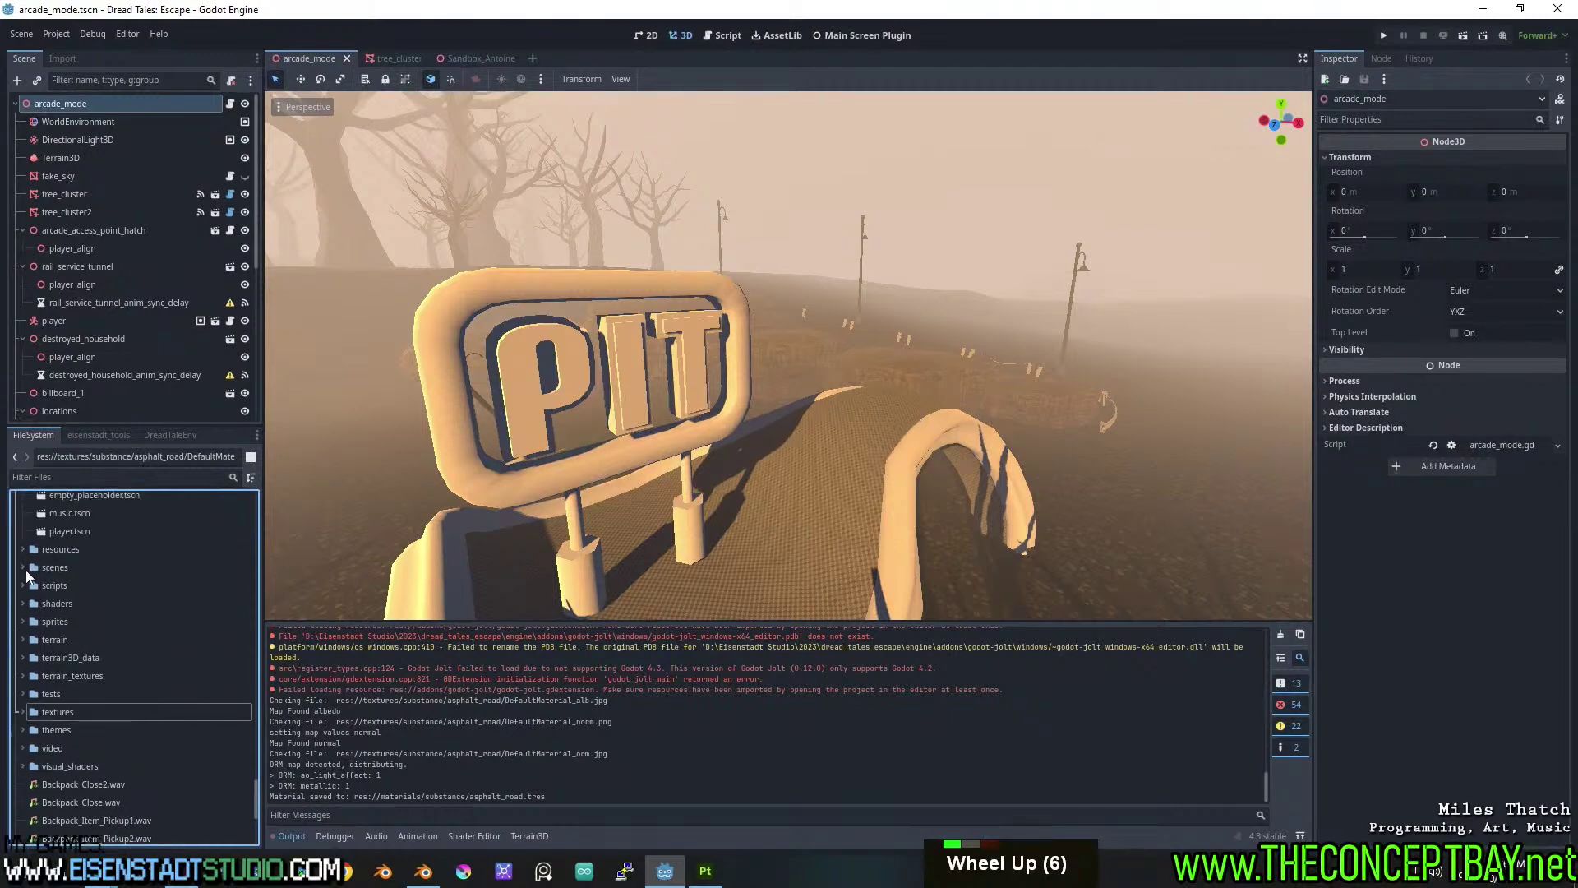
{"action": "scroll", "coordinate": [21, 589], "scroll_direction": "up", "scroll_amount": 20}
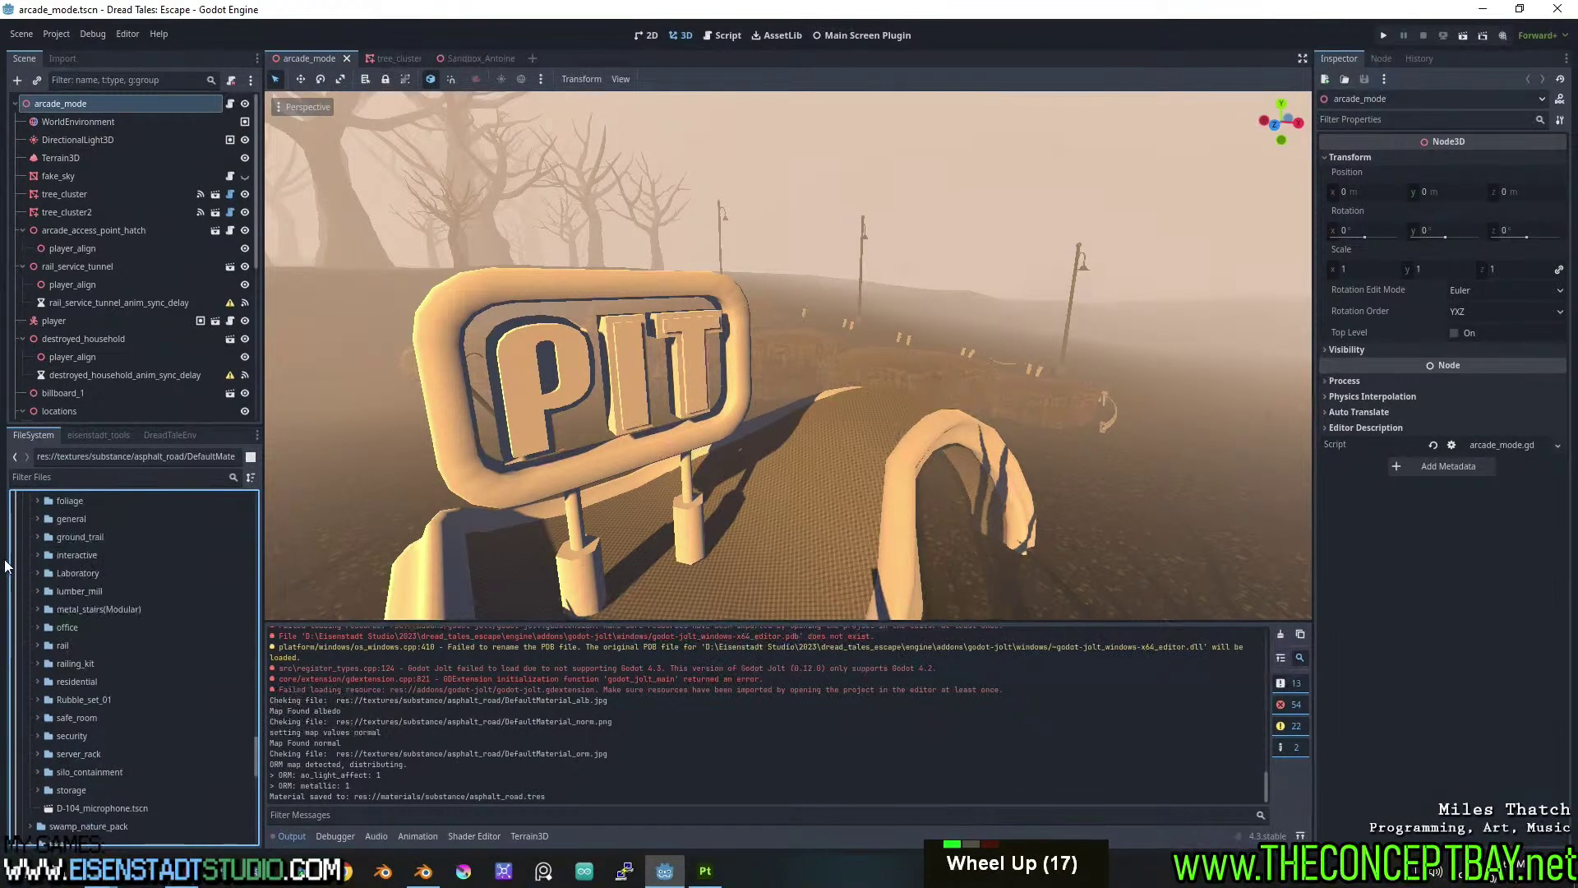
{"action": "scroll", "coordinate": [34, 559], "scroll_direction": "up", "scroll_amount": 16}
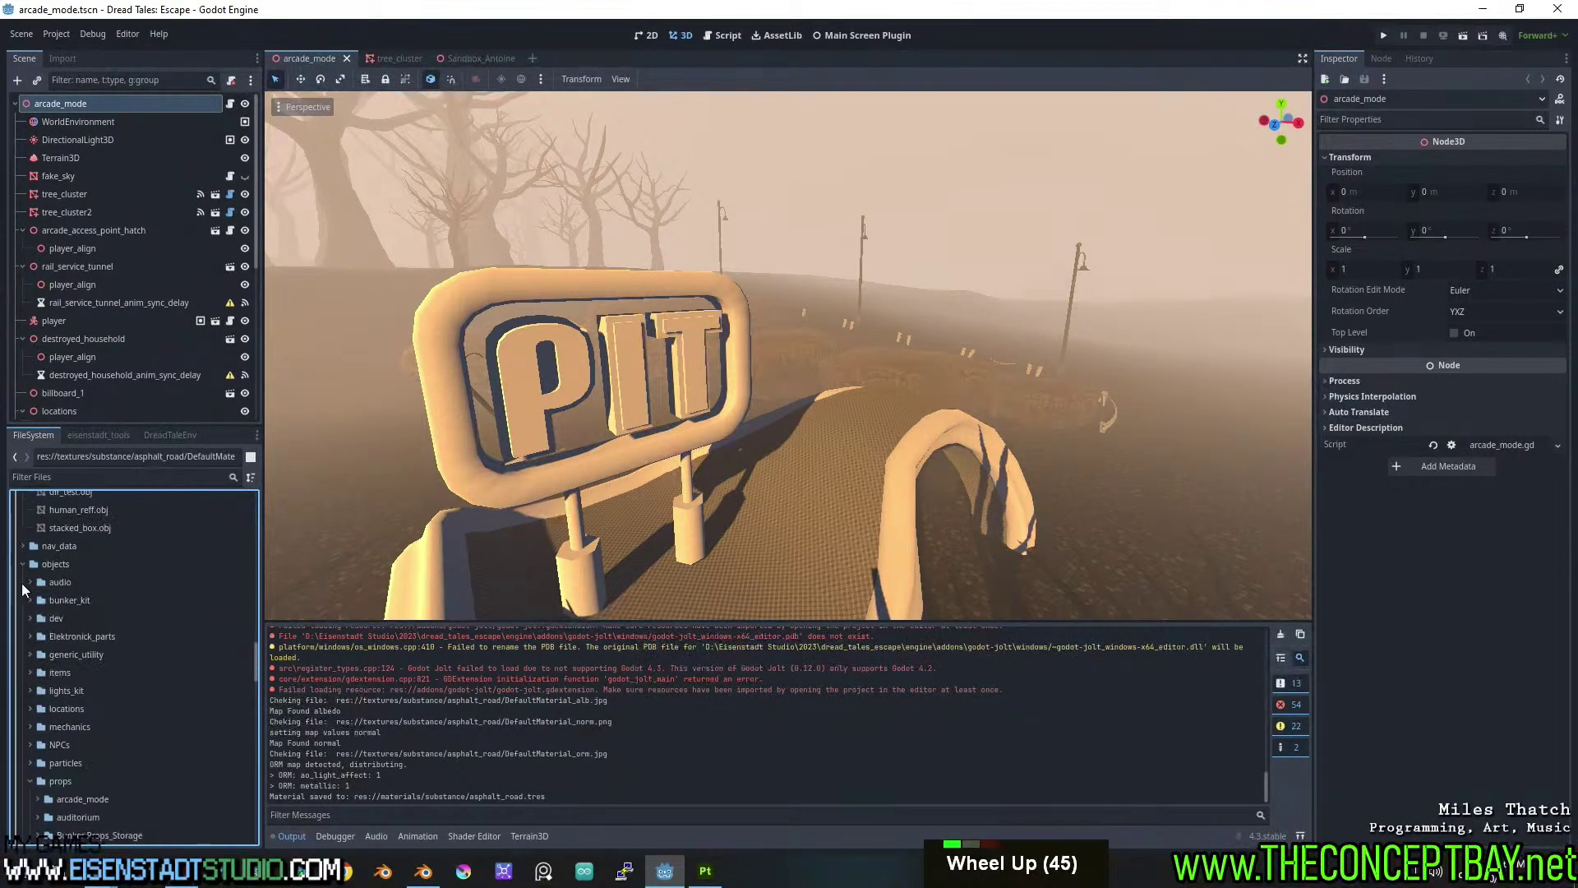
{"action": "left_click", "coordinate": [31, 780]}
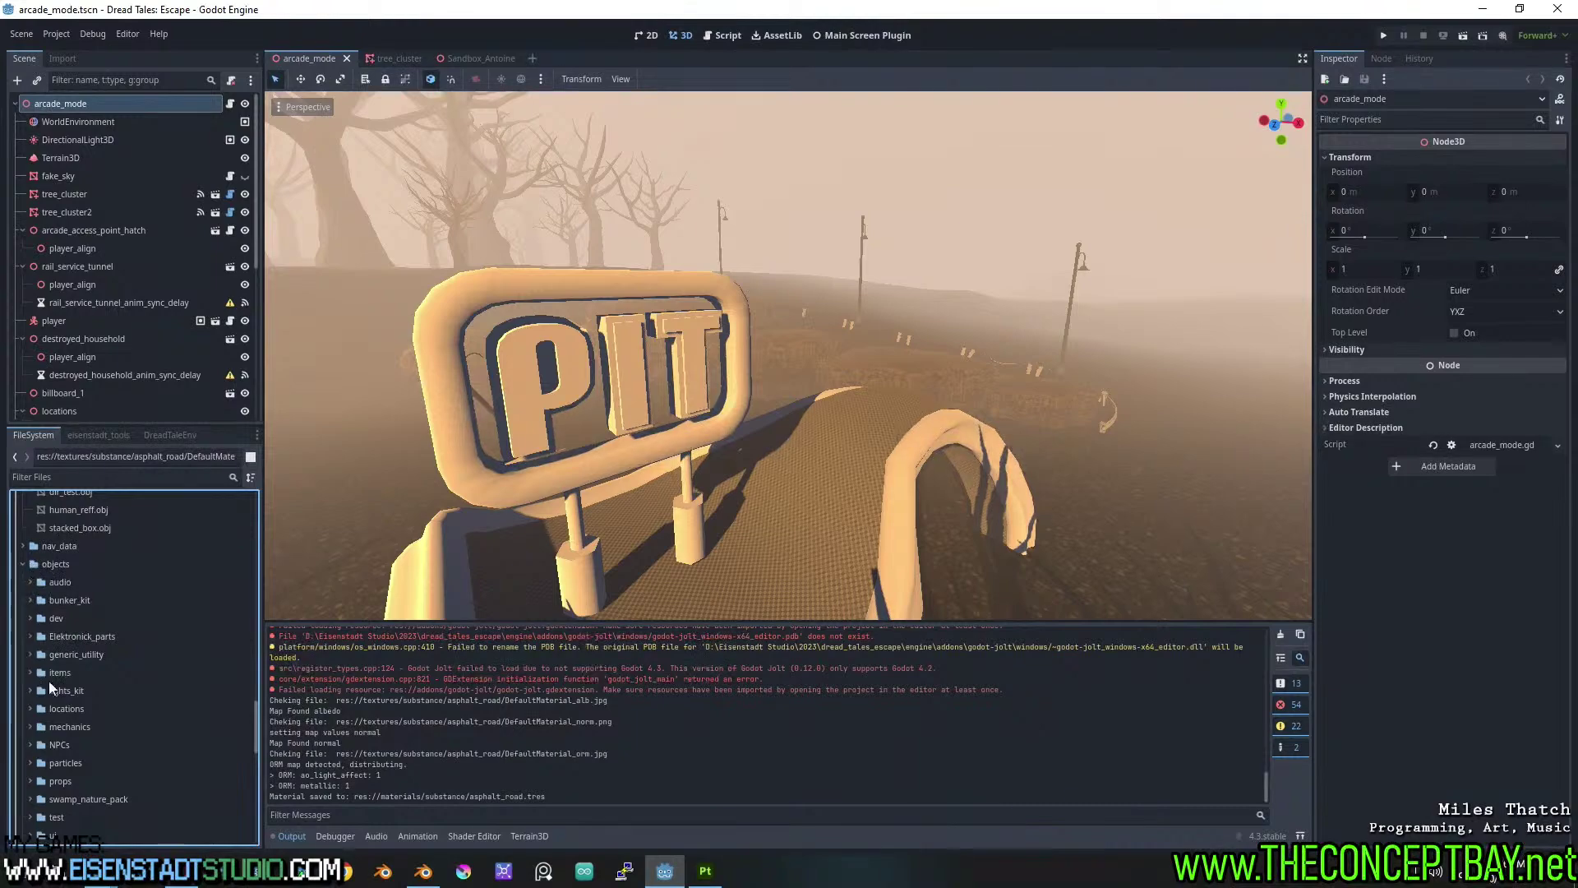
{"action": "left_click", "coordinate": [29, 780]}
{"action": "scroll", "coordinate": [40, 752], "scroll_direction": "down", "scroll_amount": 8}
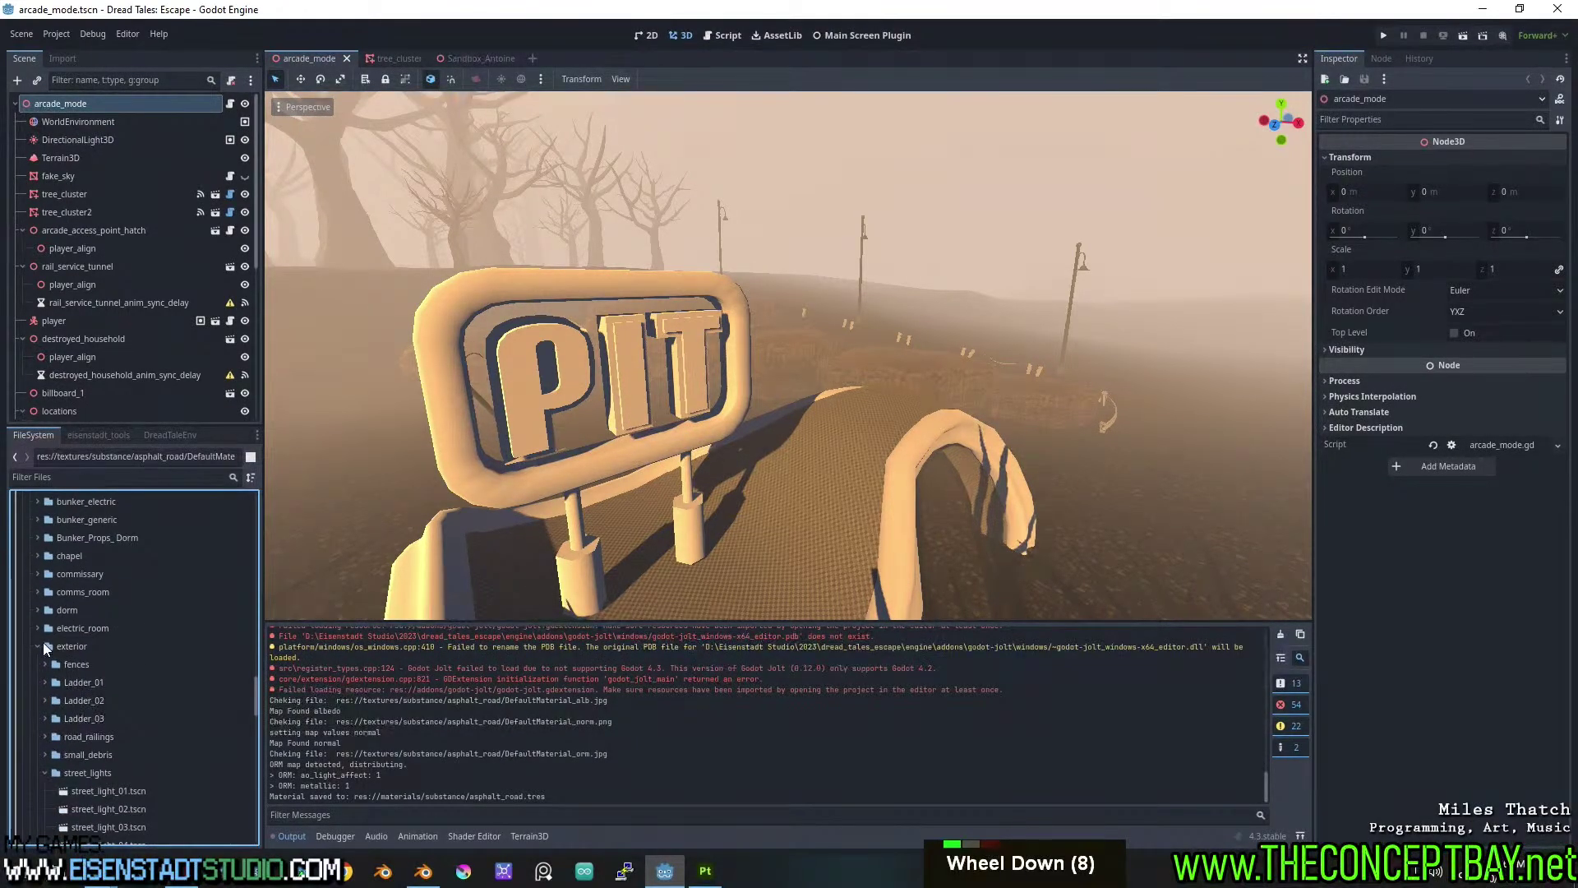
{"action": "left_click", "coordinate": [45, 771]}
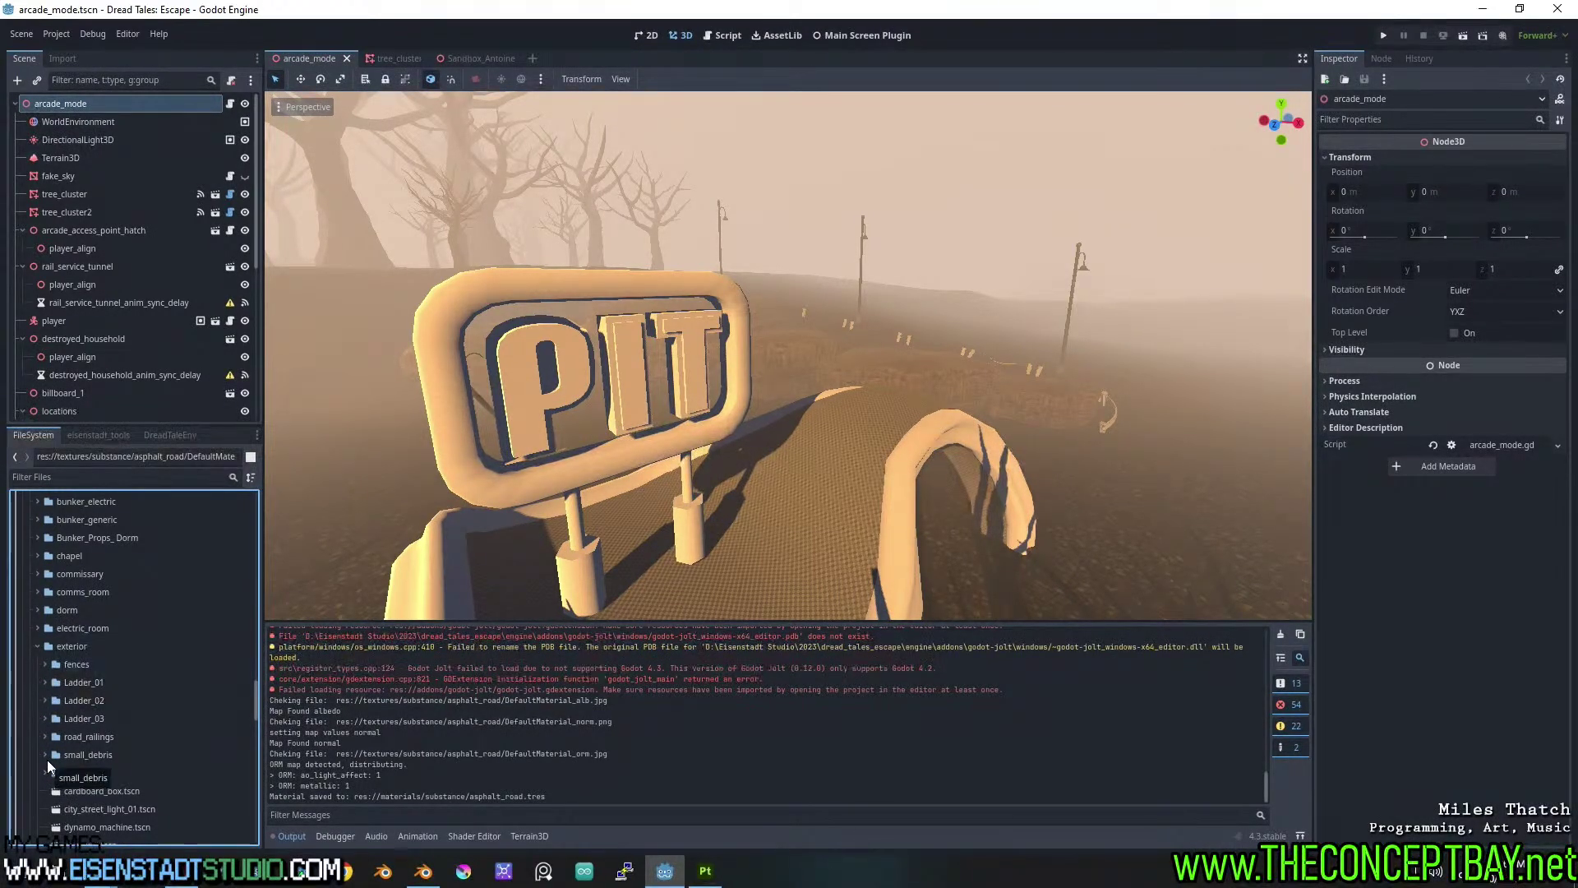
{"action": "scroll", "coordinate": [62, 737], "scroll_direction": "down", "scroll_amount": 5}
{"action": "scroll", "coordinate": [62, 737], "scroll_direction": "up", "scroll_amount": 3}
{"action": "scroll", "coordinate": [62, 736], "scroll_direction": "up", "scroll_amount": 3}
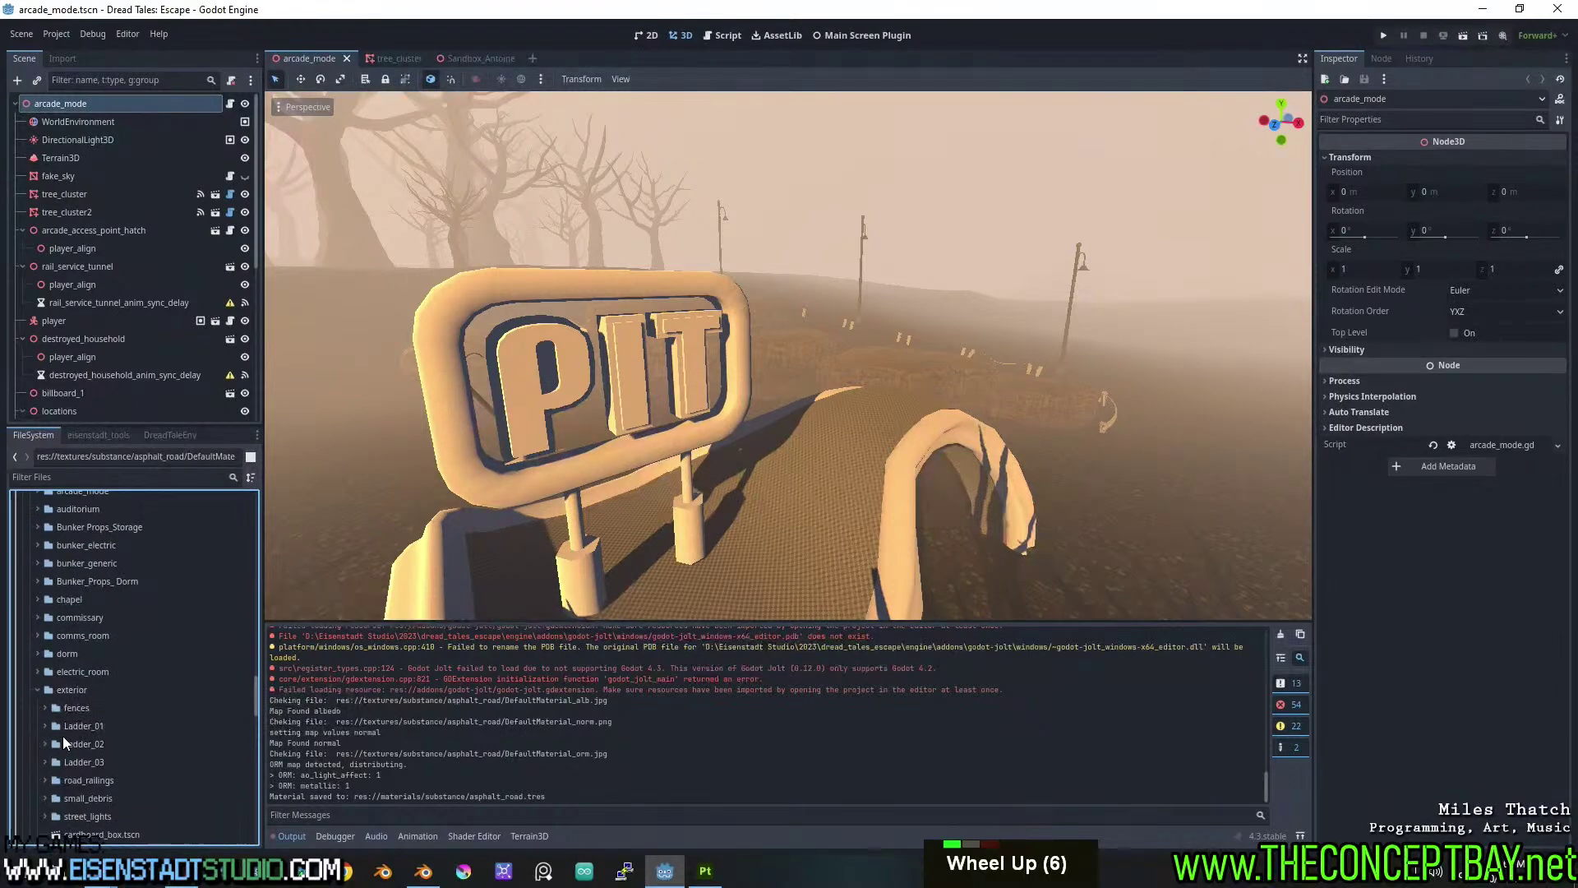
{"action": "left_click", "coordinate": [73, 687]}
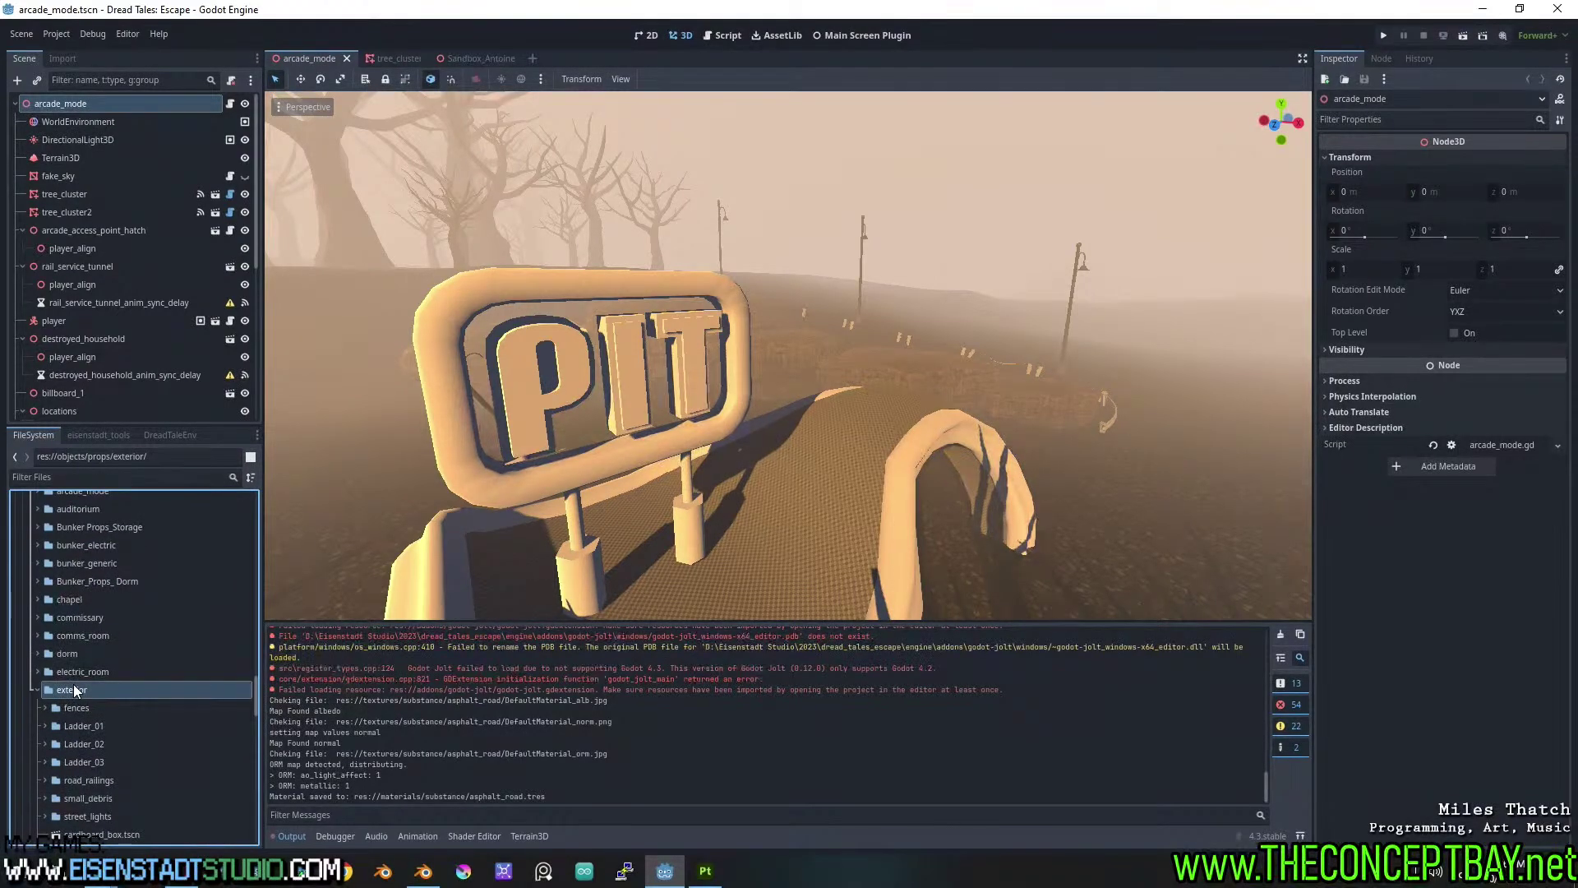
Examine the subfolders and scenes in objects/props/exterior and its place in the objects folder hierarchy.
{"action": "scroll", "coordinate": [77, 689], "scroll_direction": "down", "scroll_amount": 6}
{"action": "scroll", "coordinate": [82, 691], "scroll_direction": "down", "scroll_amount": 2}
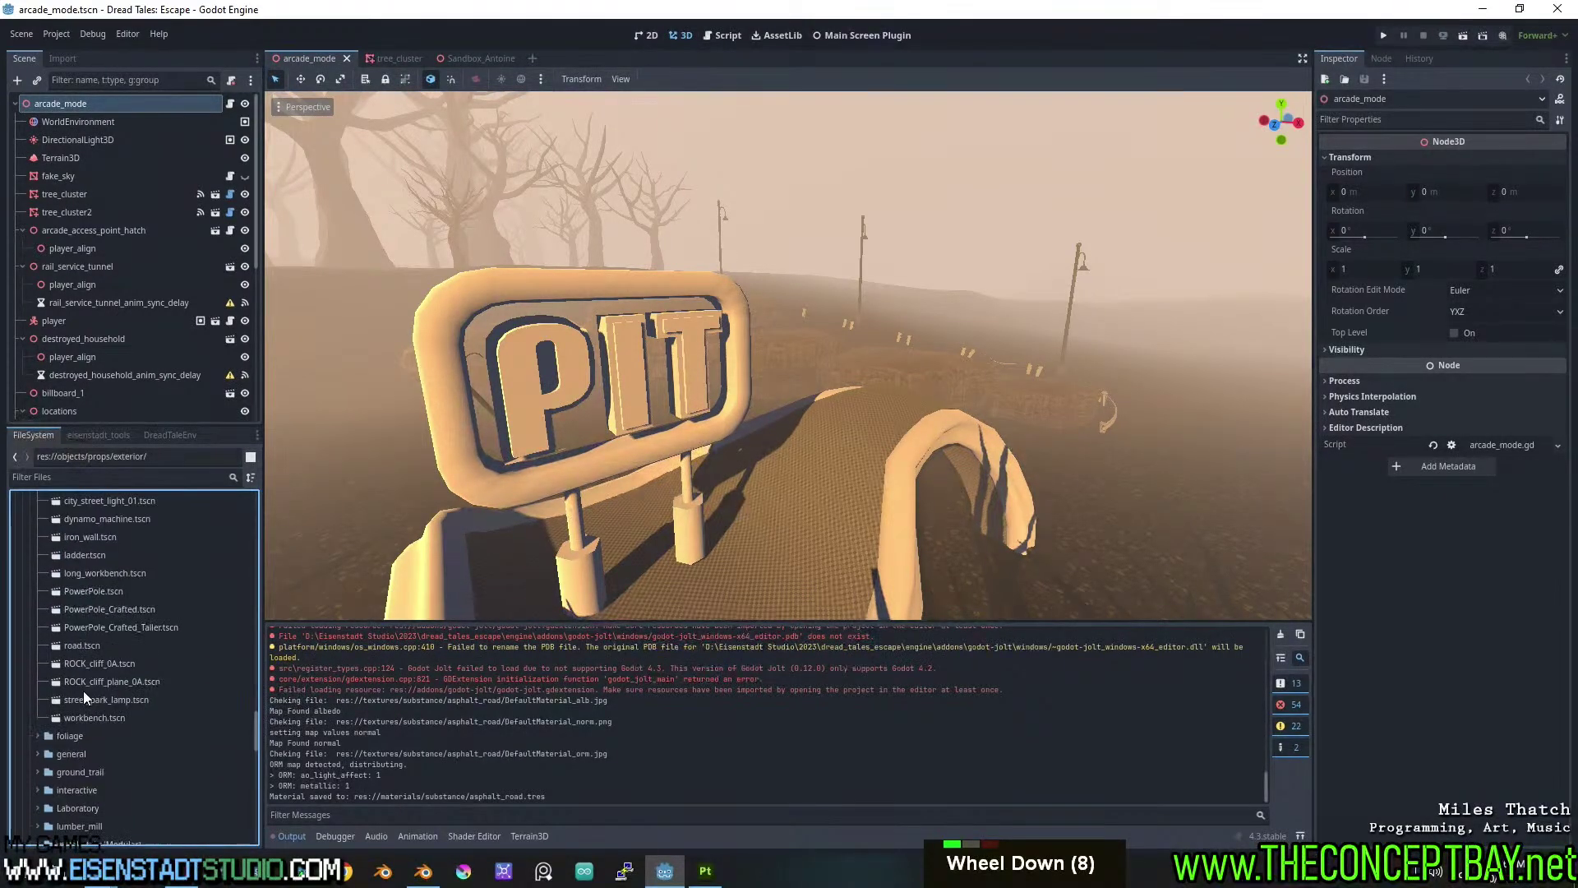
{"action": "scroll", "coordinate": [83, 691], "scroll_direction": "up", "scroll_amount": 6}
{"action": "scroll", "coordinate": [82, 690], "scroll_direction": "up", "scroll_amount": 7}
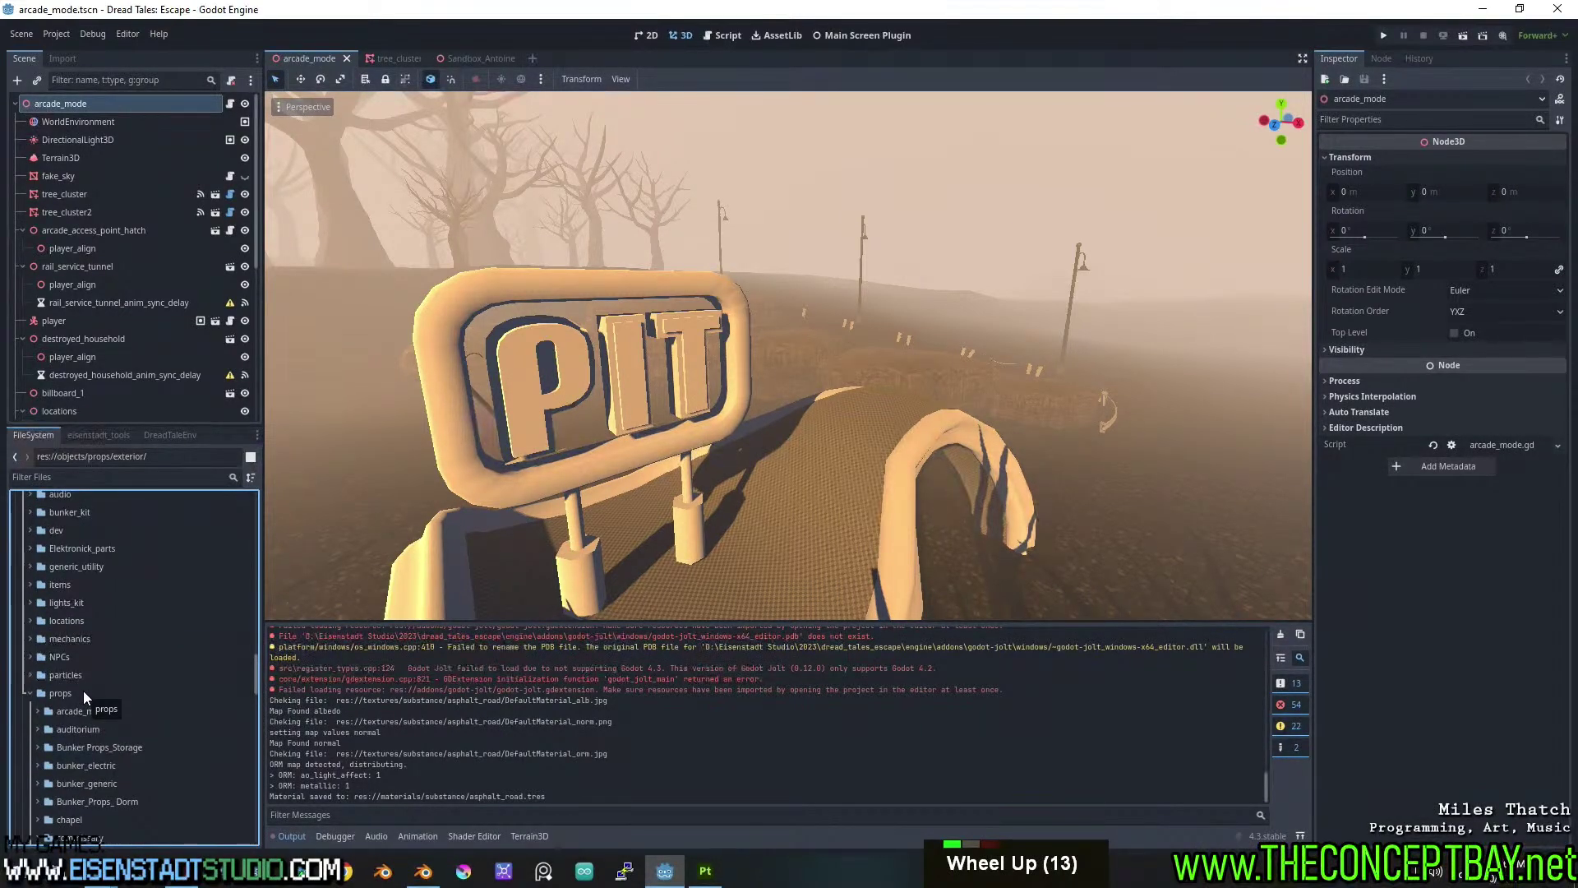
{"action": "scroll", "coordinate": [82, 691], "scroll_direction": "up", "scroll_amount": 1}
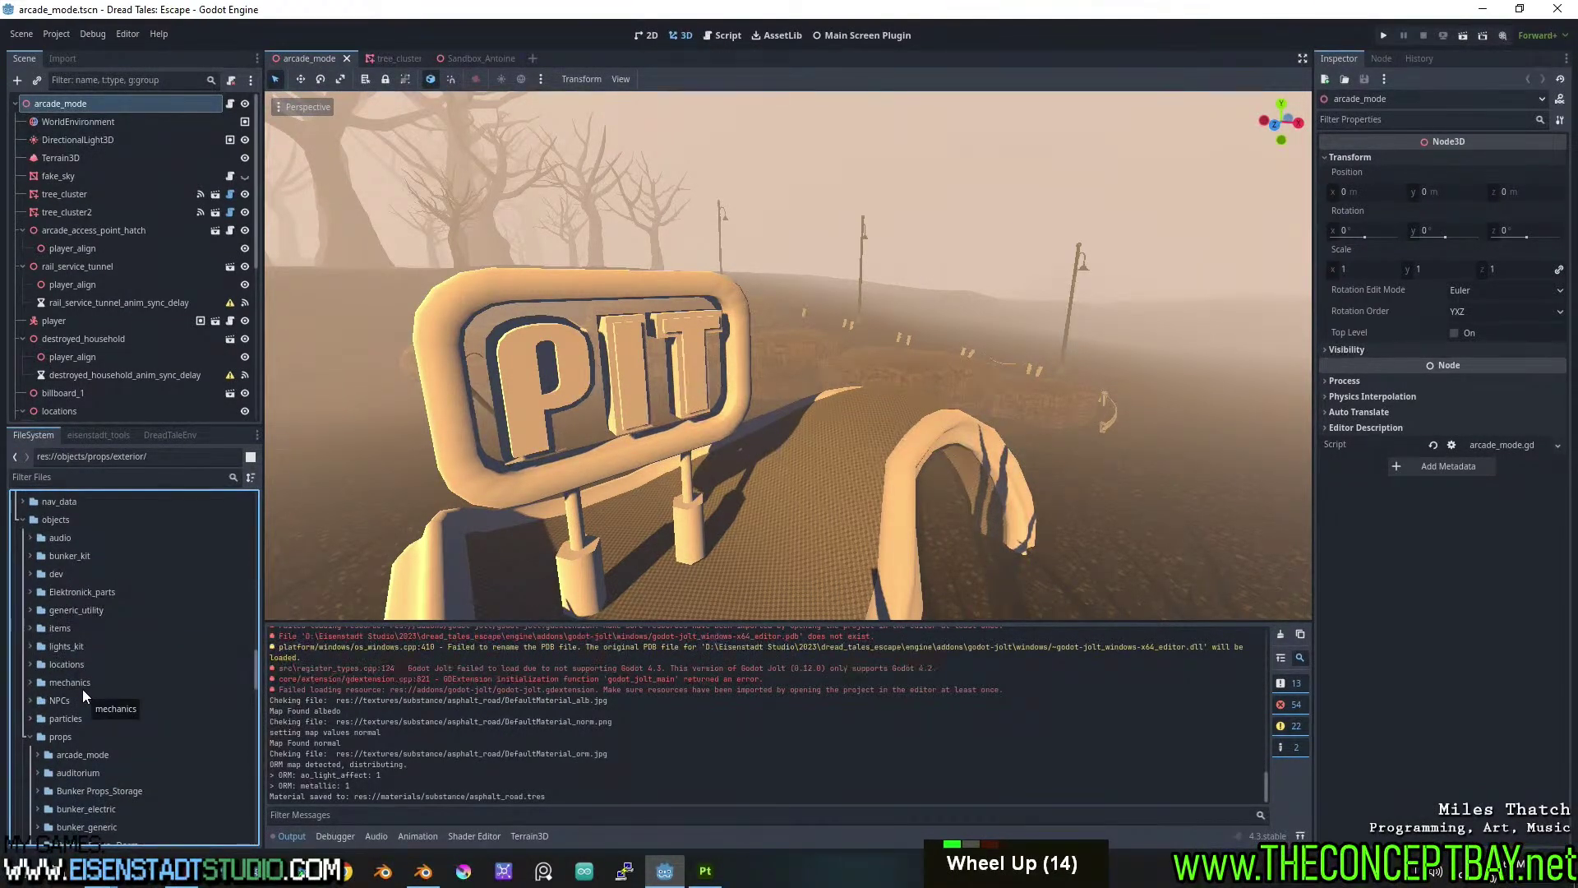
{"action": "left_click", "coordinate": [30, 735]}
{"action": "left_click", "coordinate": [30, 737]}
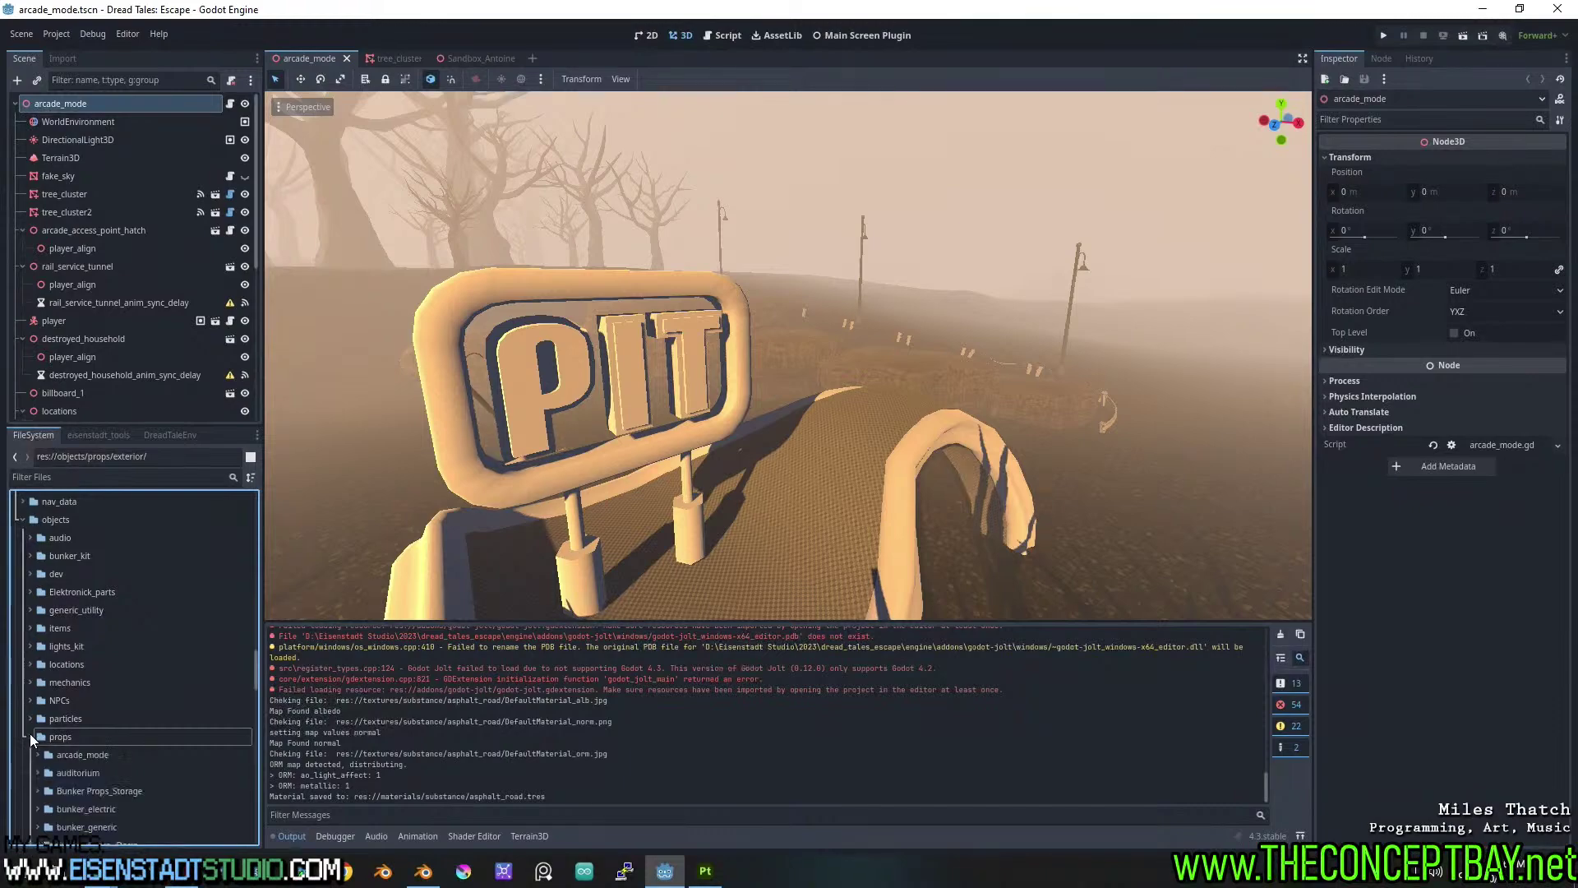
{"action": "scroll", "coordinate": [75, 715], "scroll_direction": "down", "scroll_amount": 4}
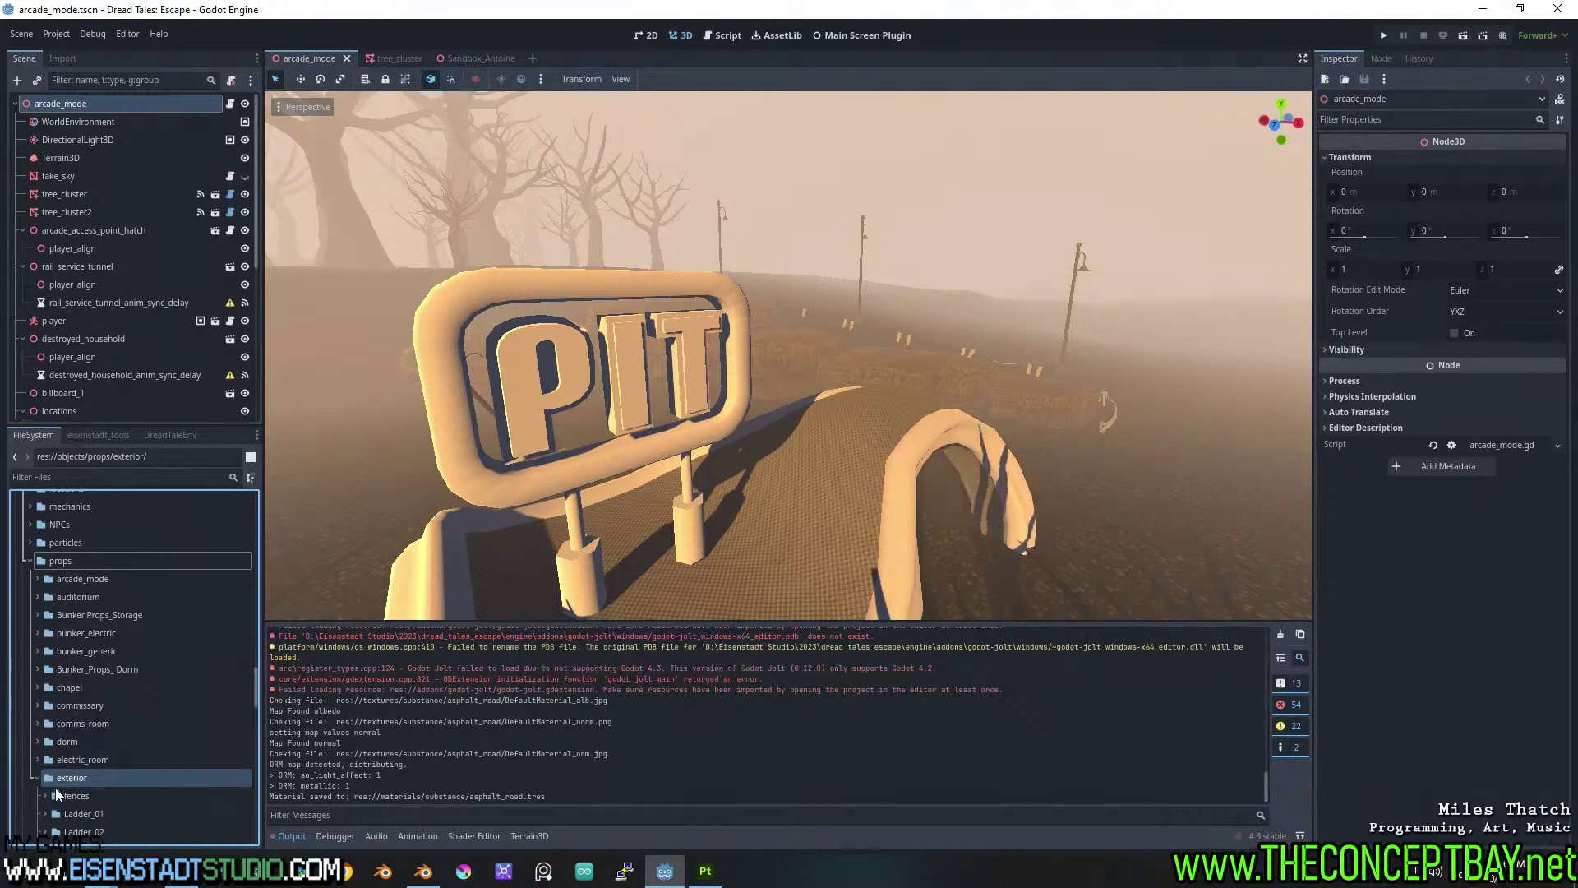
{"action": "scroll", "coordinate": [73, 779], "scroll_direction": "down", "scroll_amount": 4}
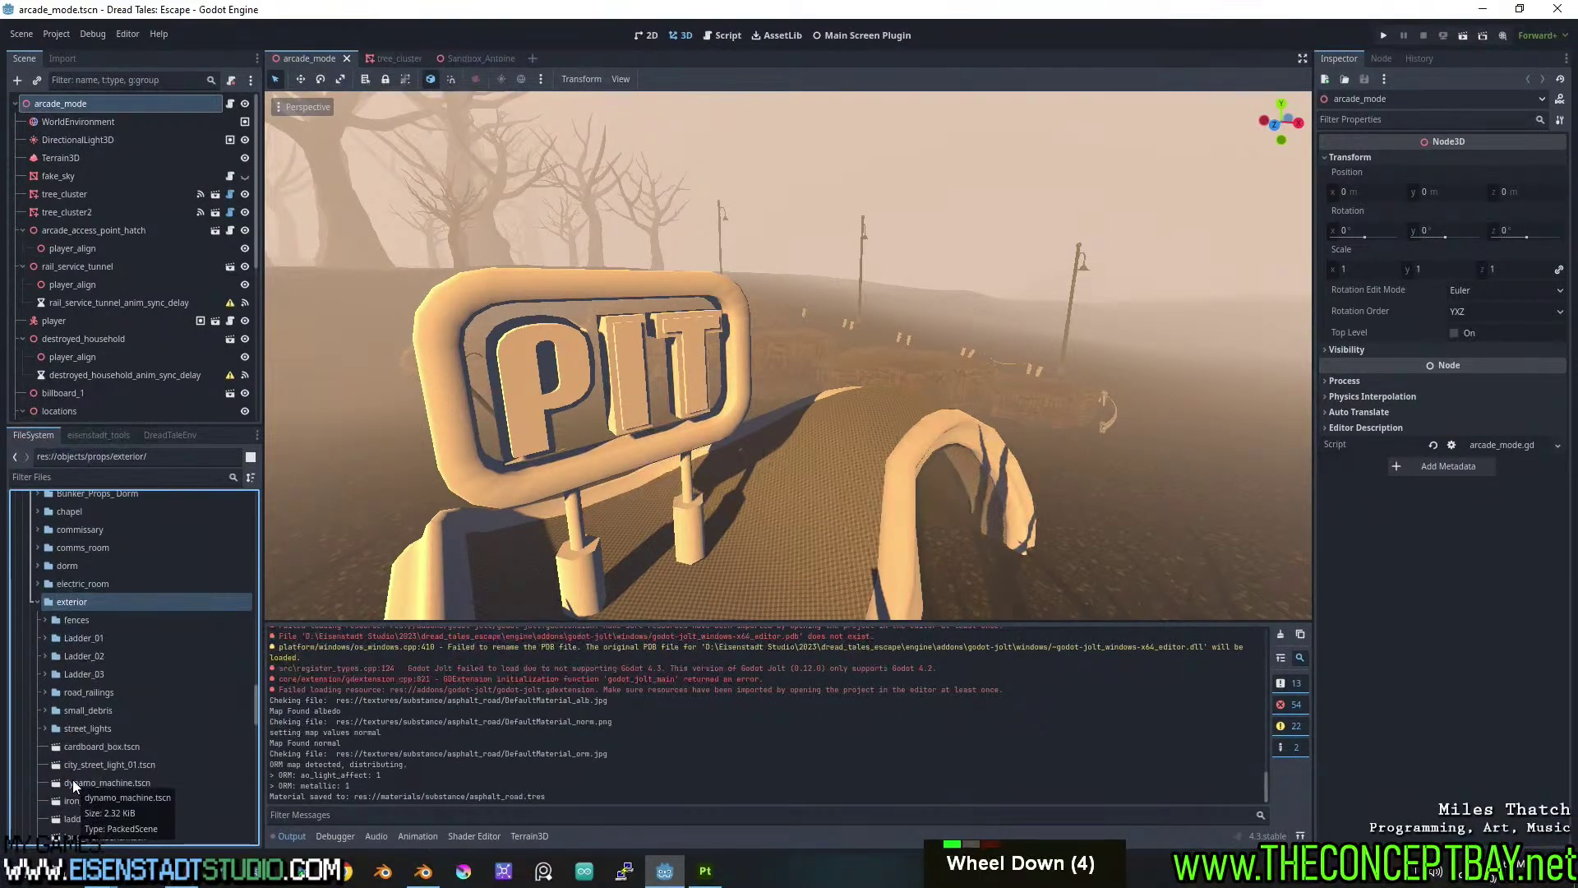
Create a new folder named asphalt_road inside res://objects/props/exterior.
{"action": "right_click", "coordinate": [92, 603]}
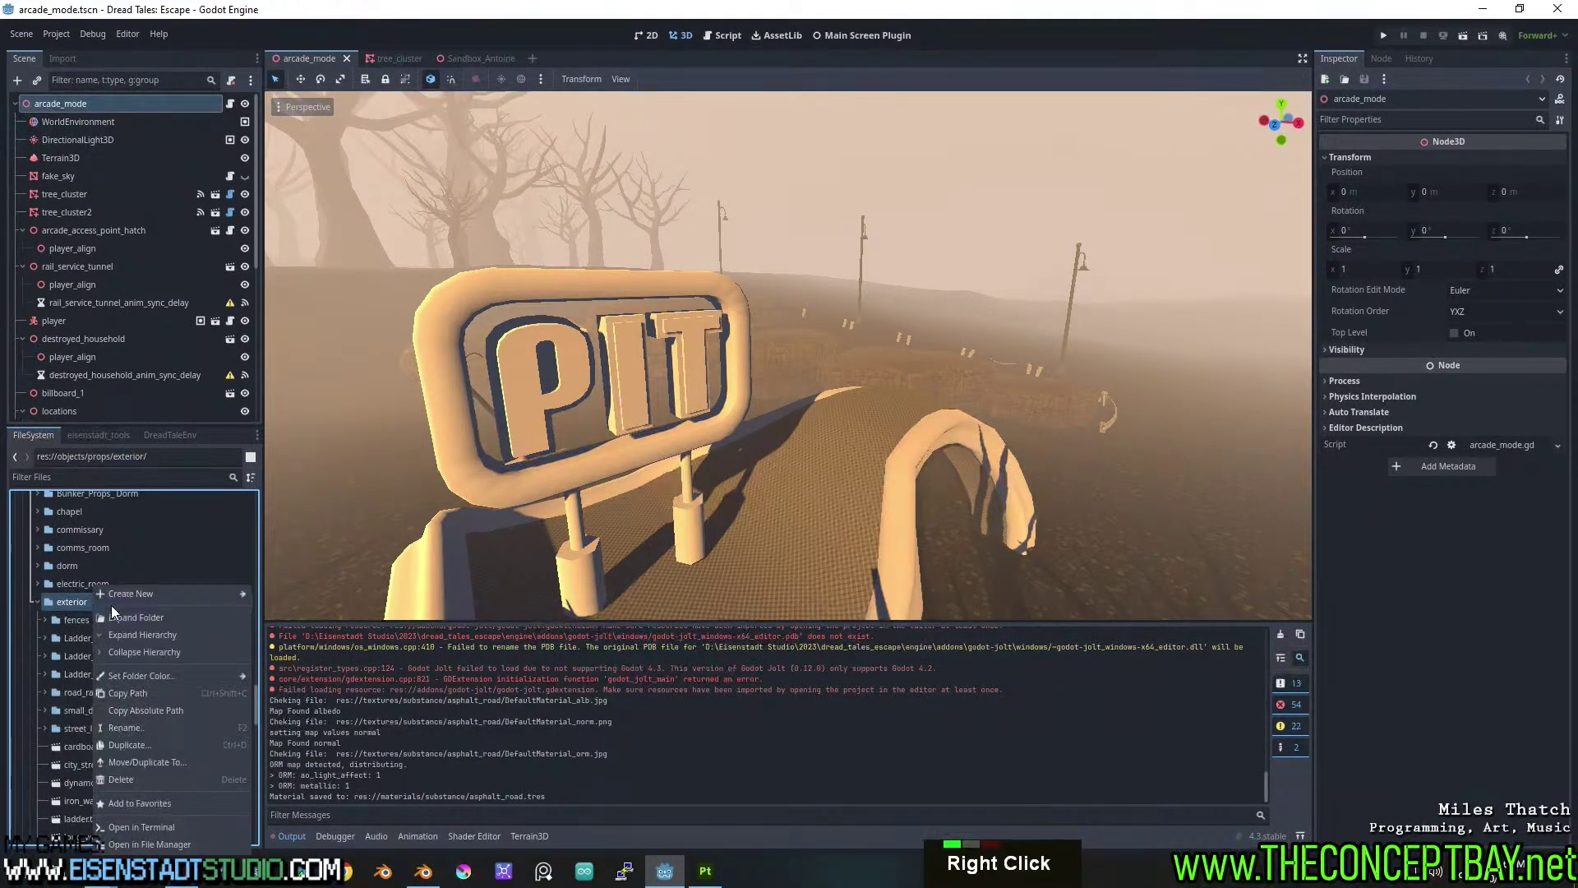
{"action": "mouse_move", "coordinate": [214, 595]}
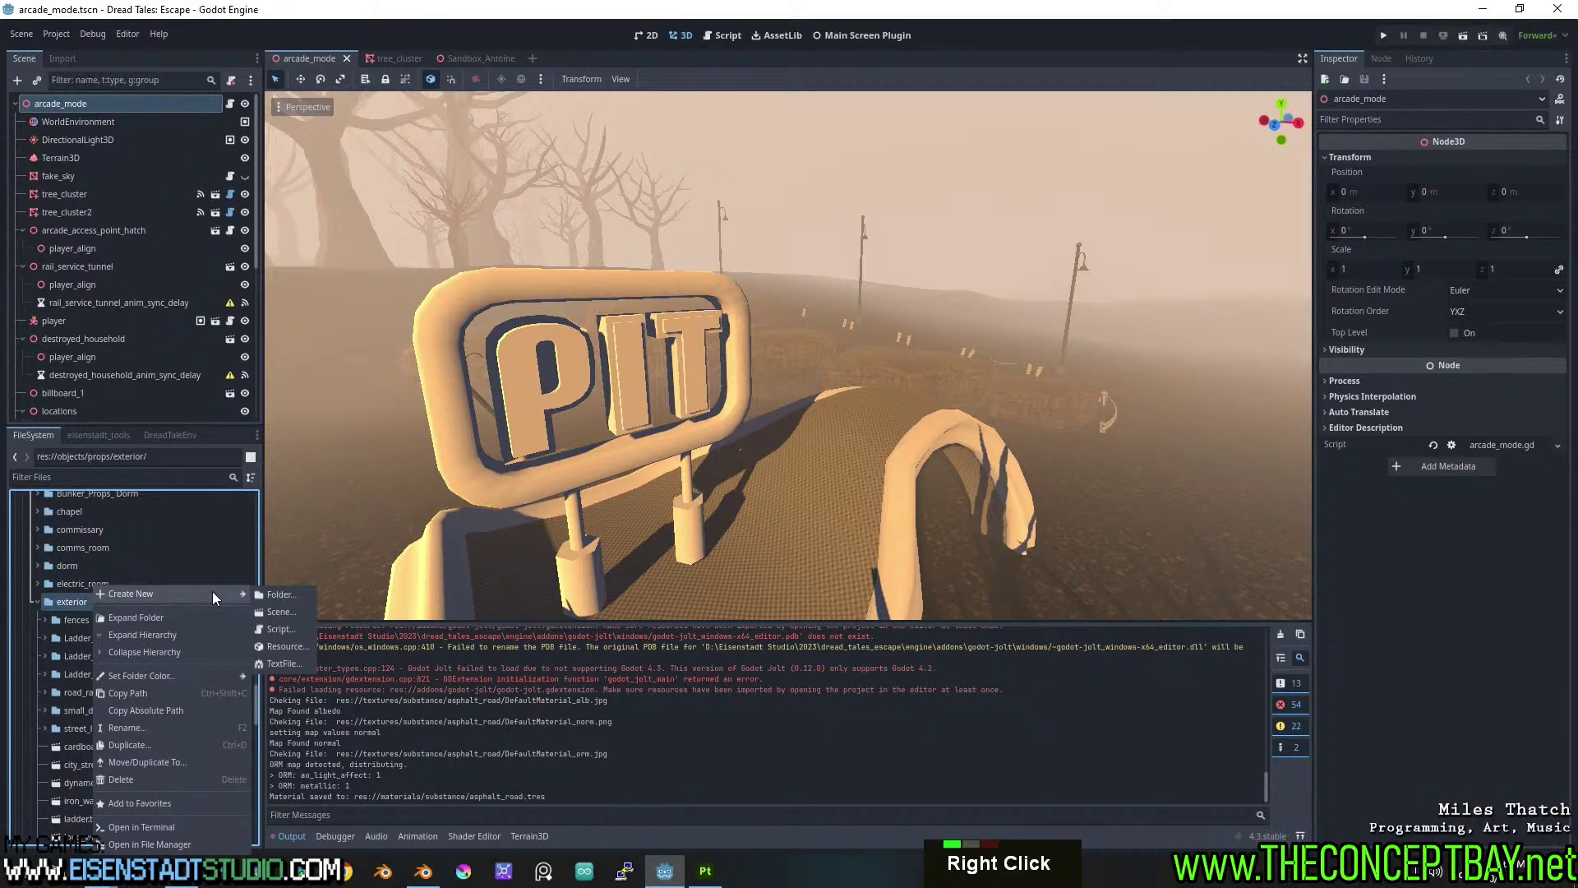
{"action": "left_click", "coordinate": [299, 593]}
{"action": "type", "text": "asphalt_road"}
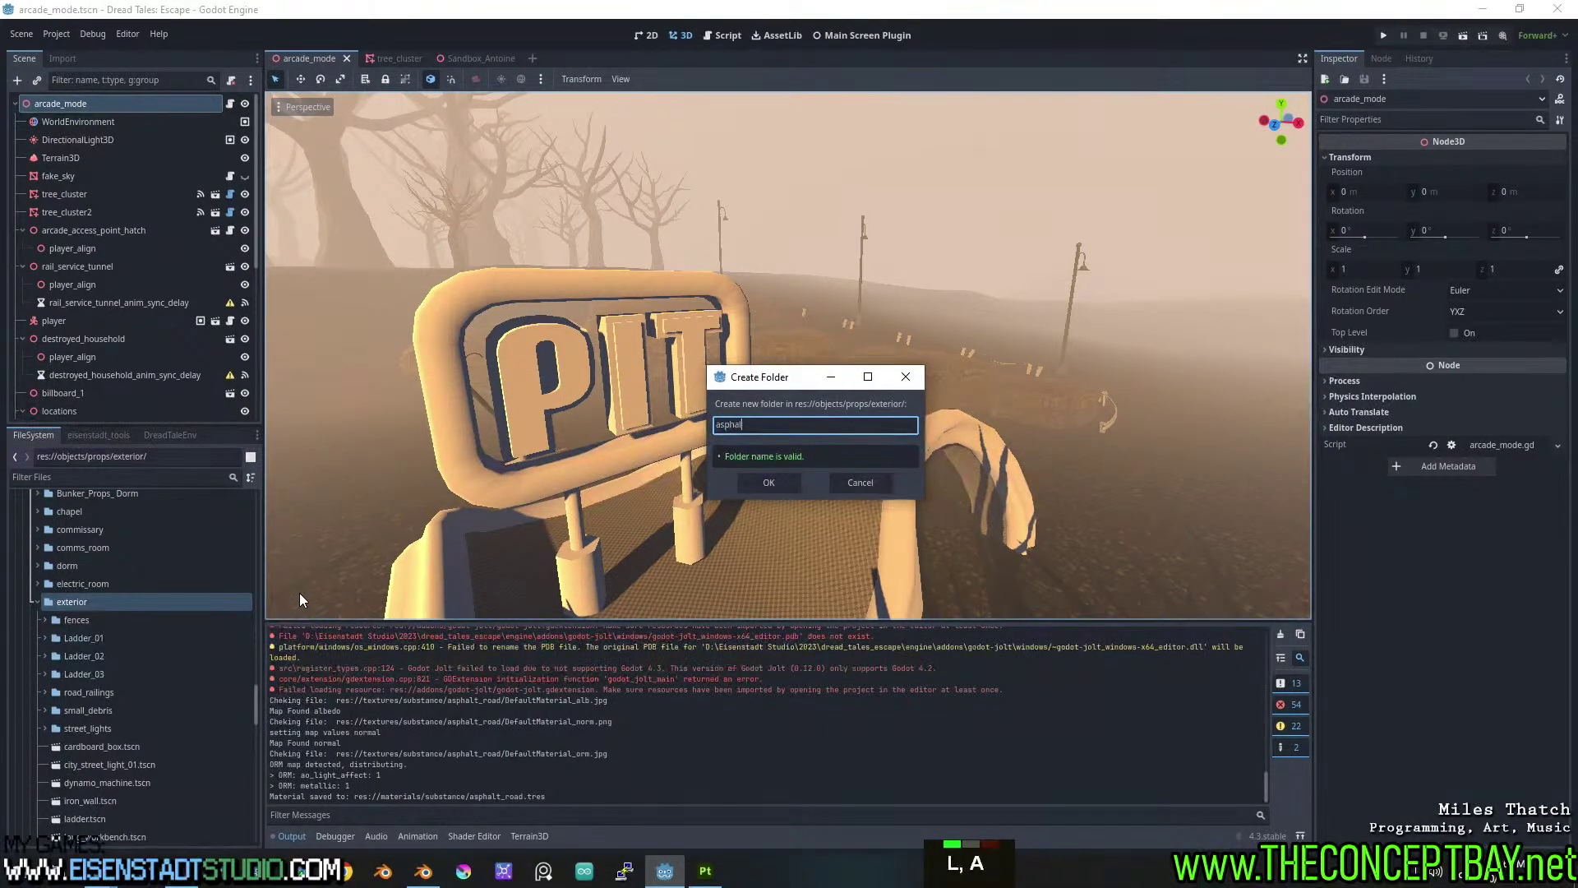
{"action": "key", "text": "Return"}
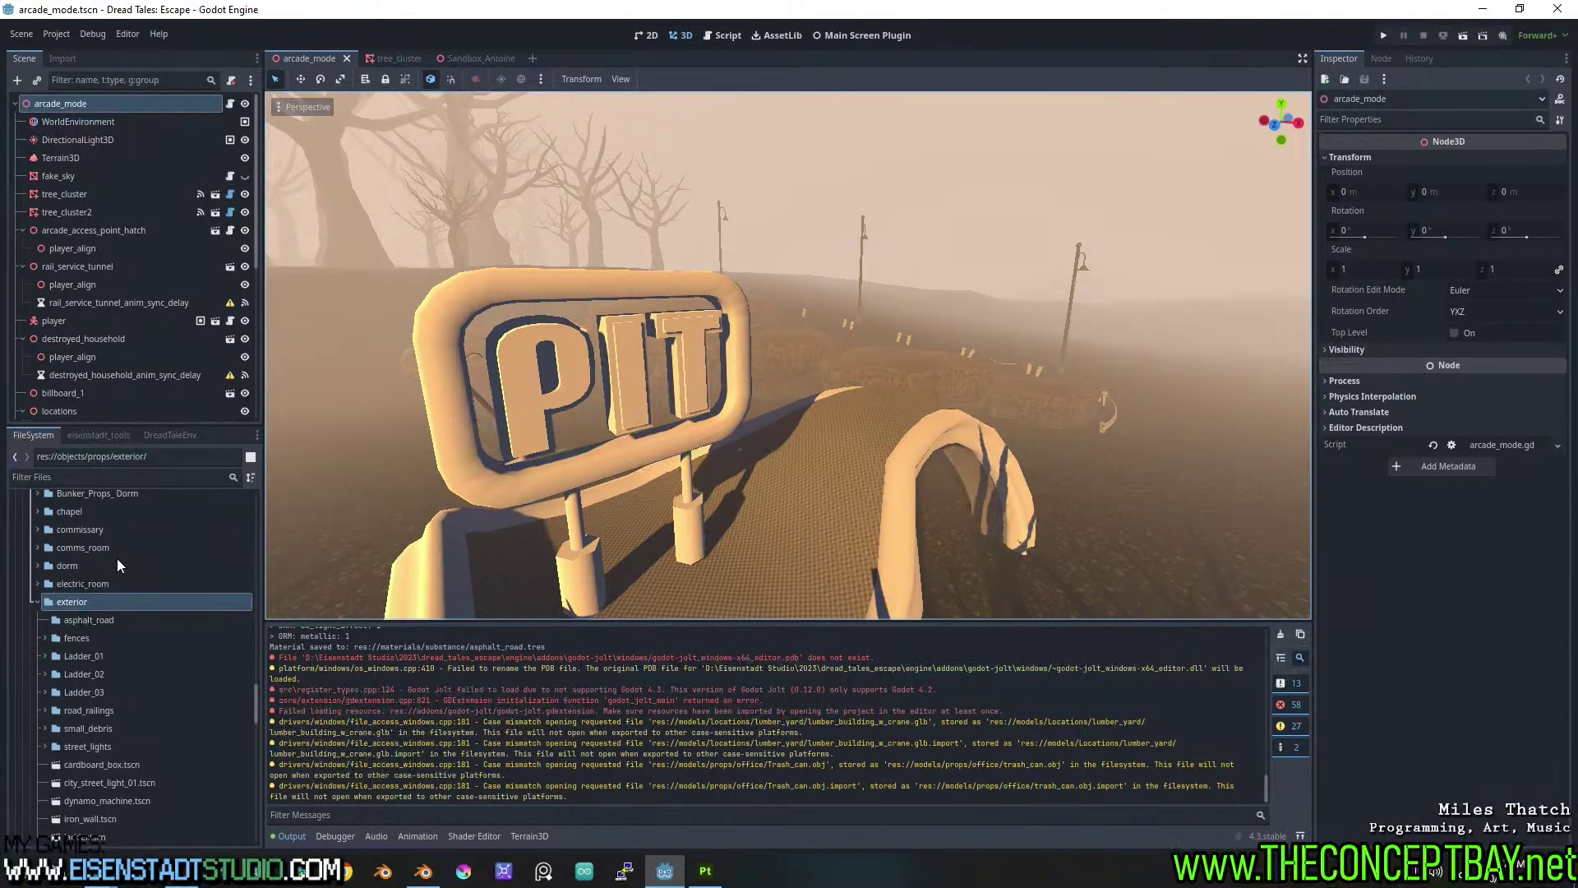
{"action": "left_click", "coordinate": [105, 617]}
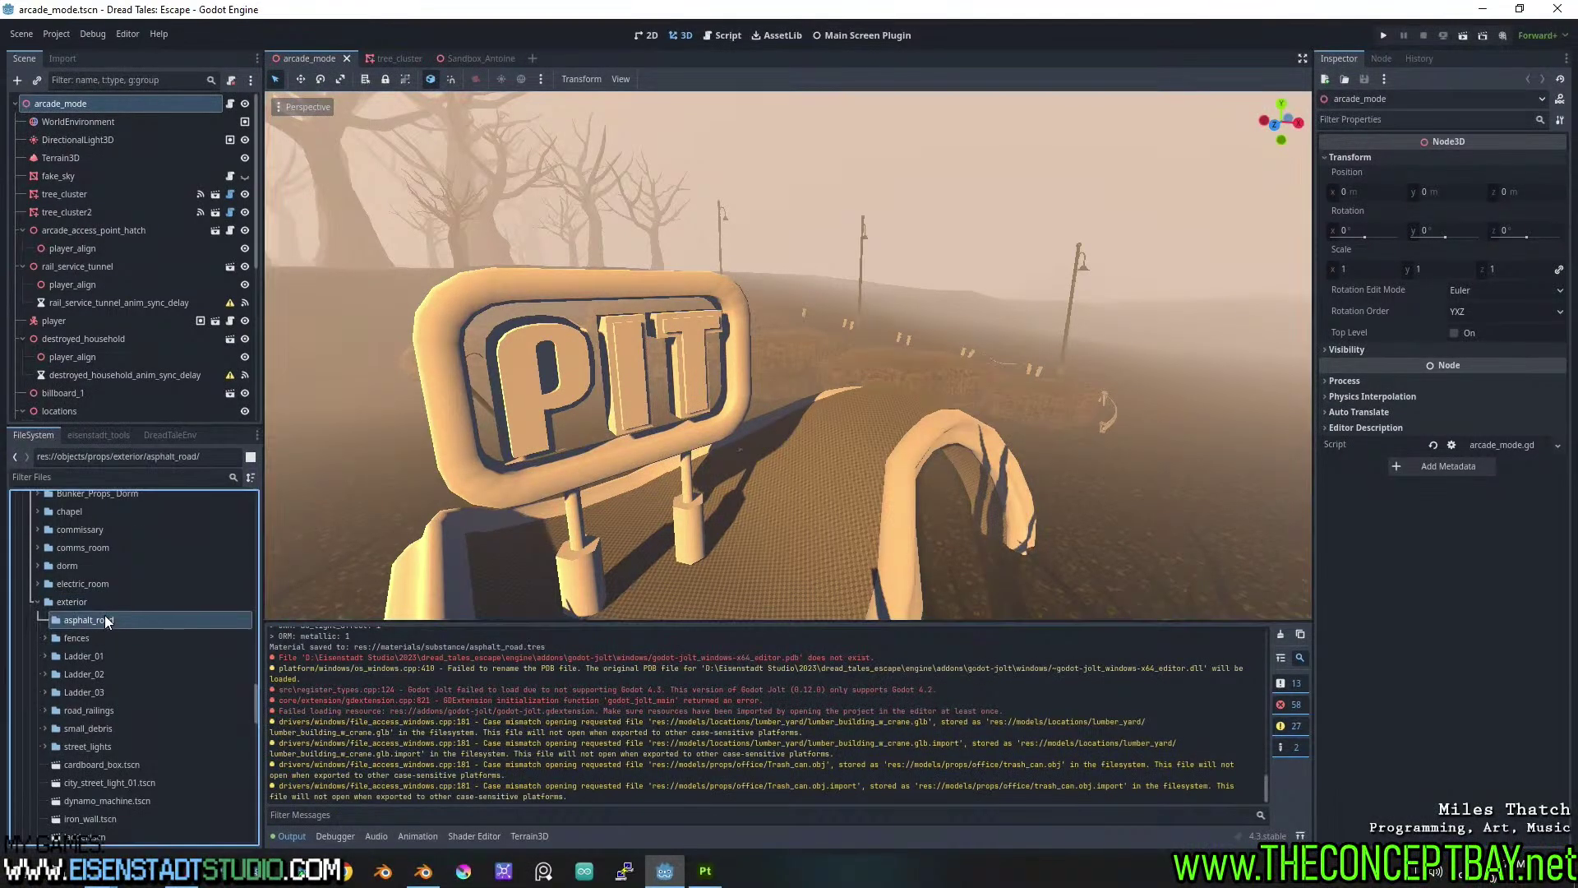
{"action": "left_click", "coordinate": [102, 435]}
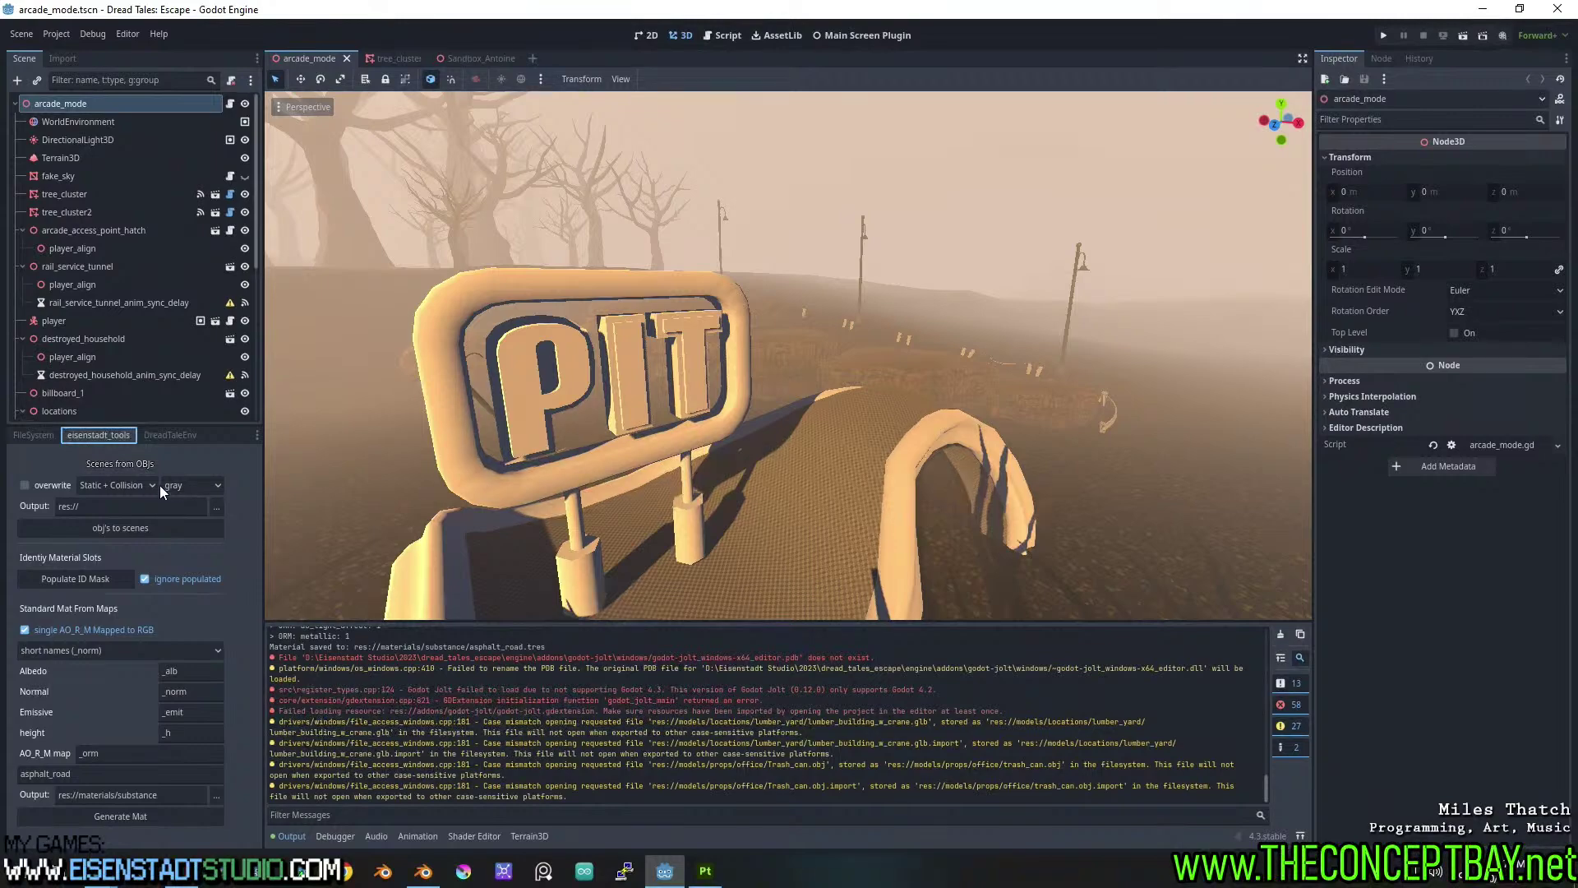
{"action": "left_click", "coordinate": [217, 506]}
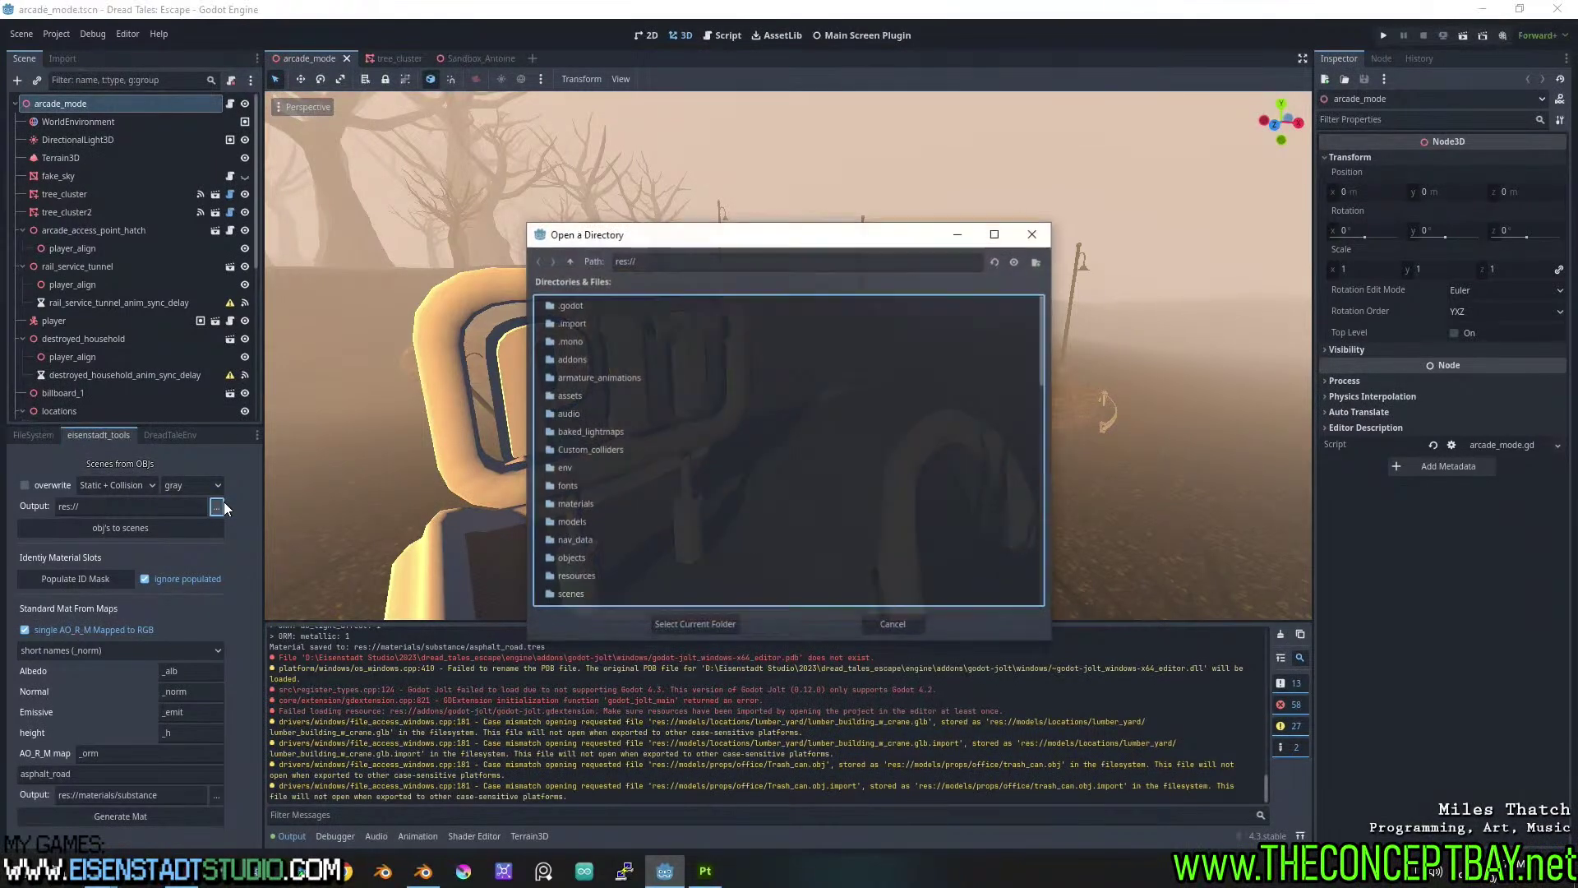
{"action": "key", "text": "Escape"}
{"action": "left_click", "coordinate": [38, 437]}
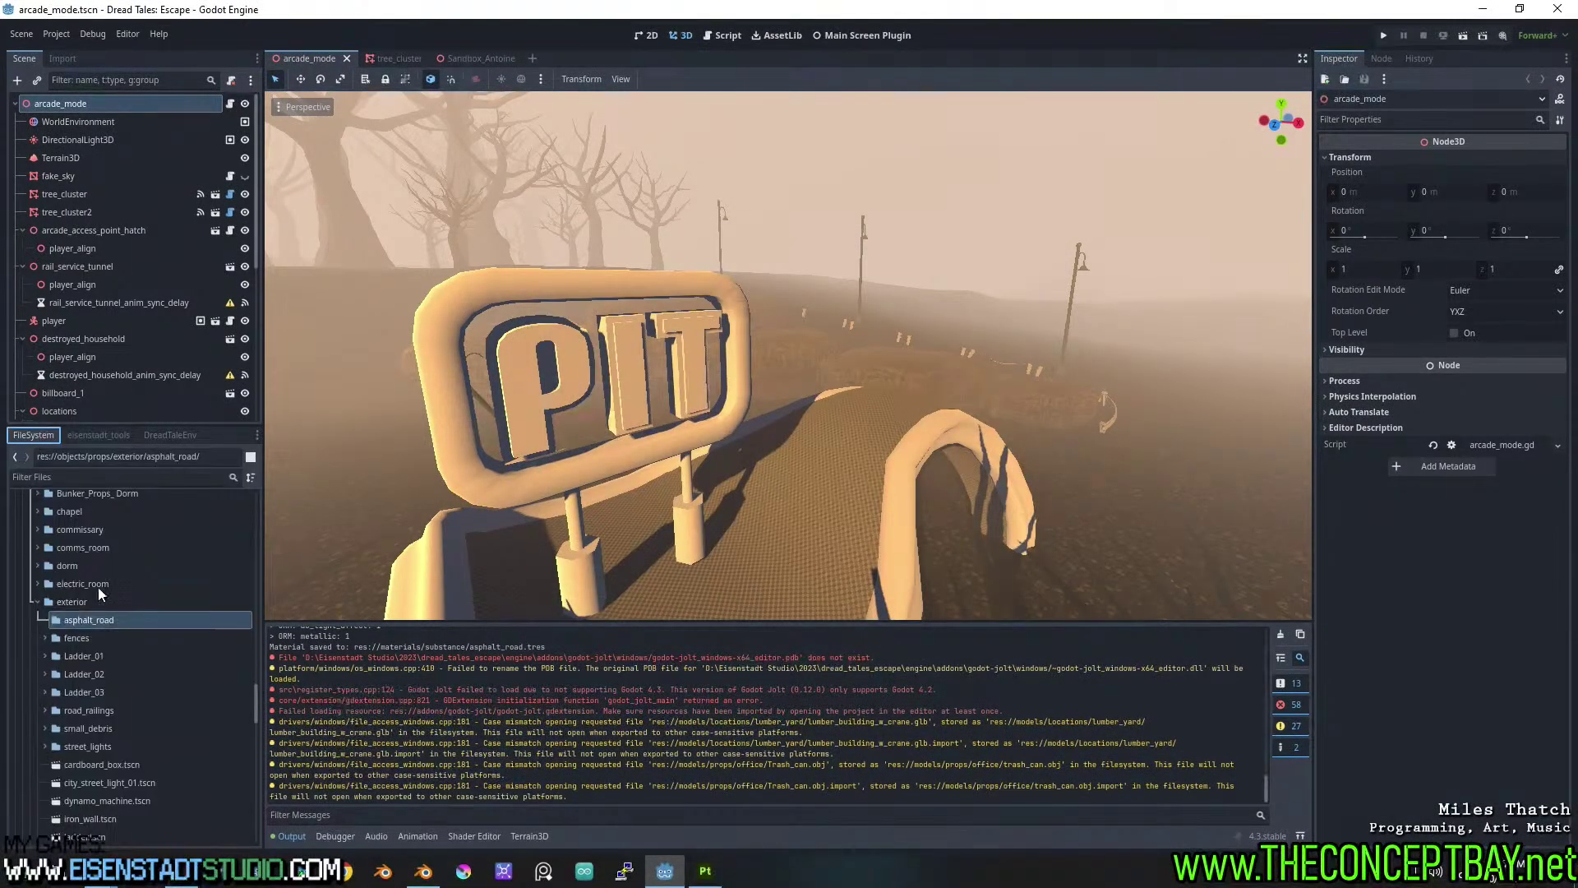
Select all road meshes in models/props/exterior/asphalt_road, from concrete_plate_large_01_low.obj through concrete_plate_small_05_low.obj.
{"action": "scroll", "coordinate": [74, 590], "scroll_direction": "up", "scroll_amount": 6}
{"action": "left_click", "coordinate": [33, 647]}
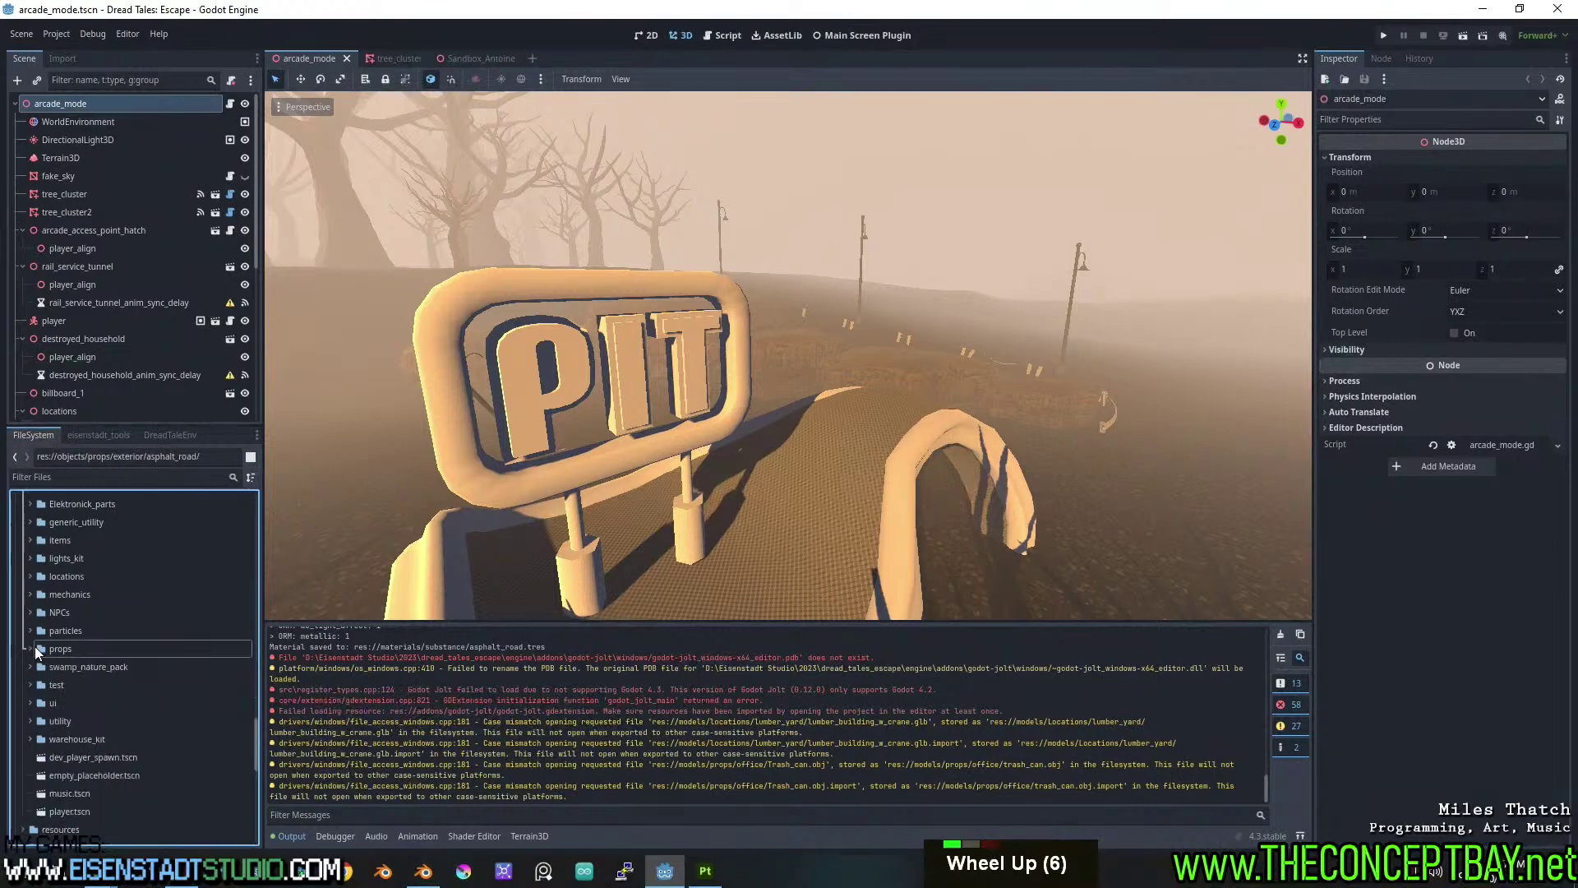
{"action": "scroll", "coordinate": [38, 653], "scroll_direction": "up", "scroll_amount": 3}
{"action": "scroll", "coordinate": [38, 651], "scroll_direction": "up", "scroll_amount": 12}
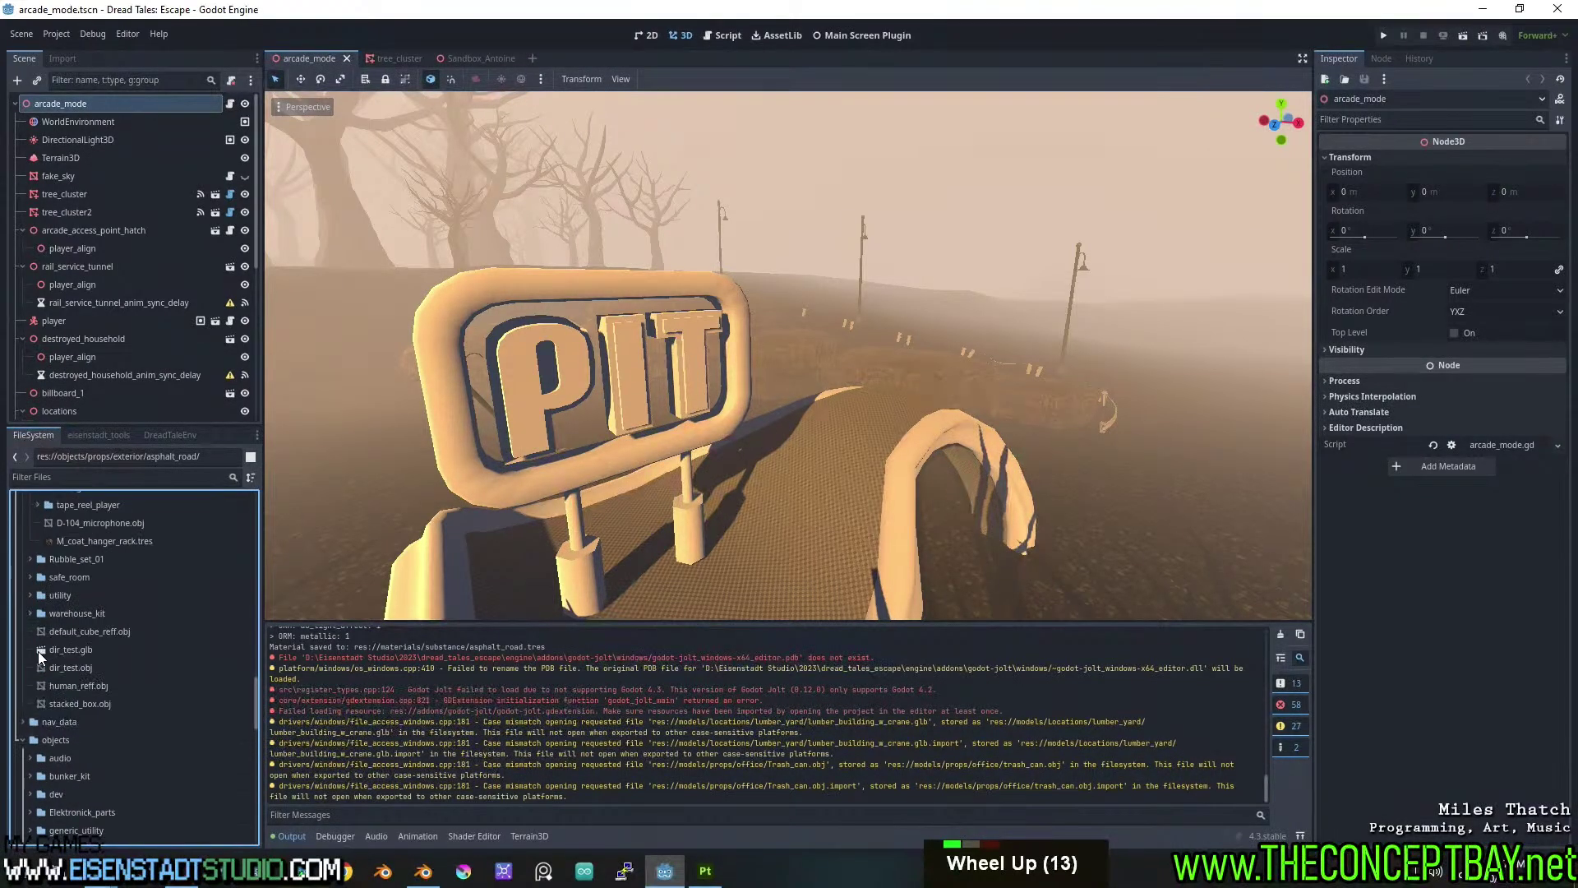
{"action": "scroll", "coordinate": [38, 651], "scroll_direction": "up", "scroll_amount": 2}
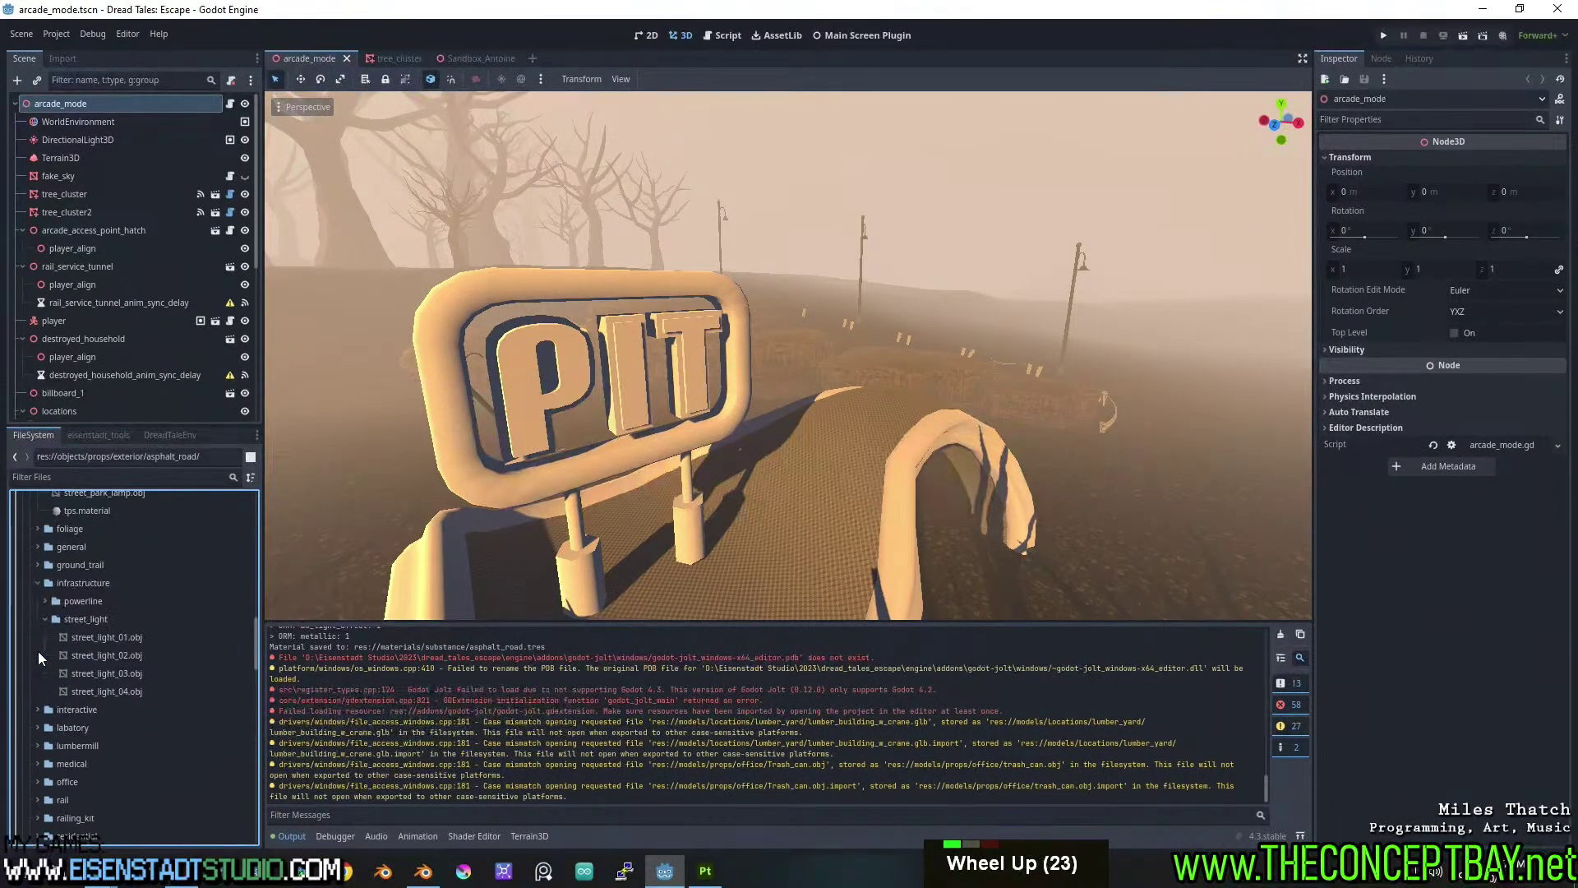
{"action": "left_click", "coordinate": [93, 638]}
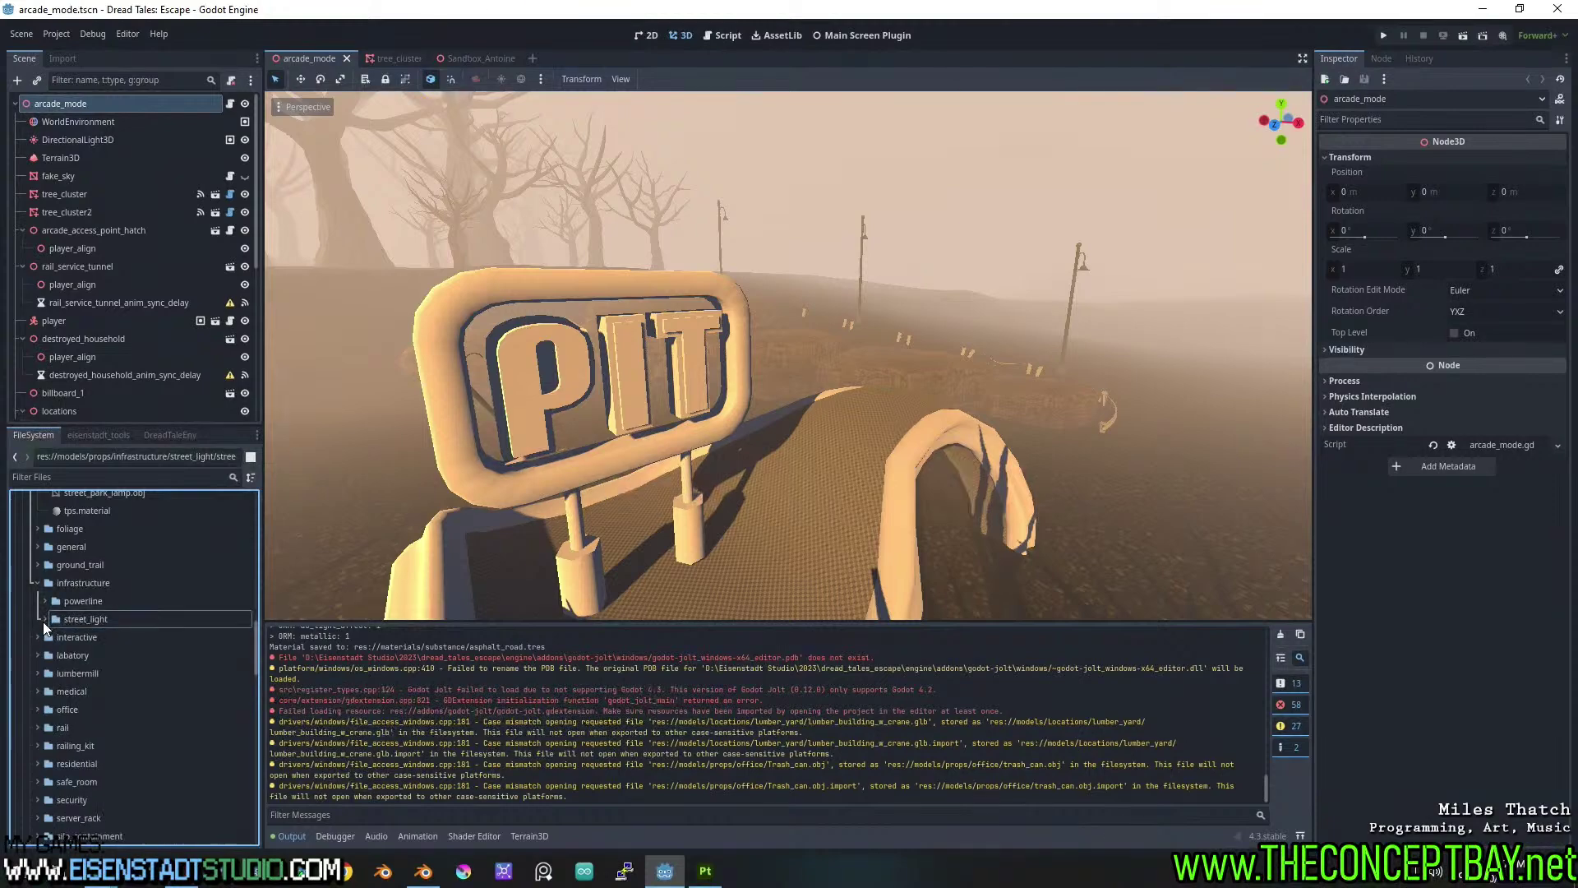
{"action": "left_click", "coordinate": [38, 583]}
{"action": "scroll", "coordinate": [38, 584], "scroll_direction": "up", "scroll_amount": 3}
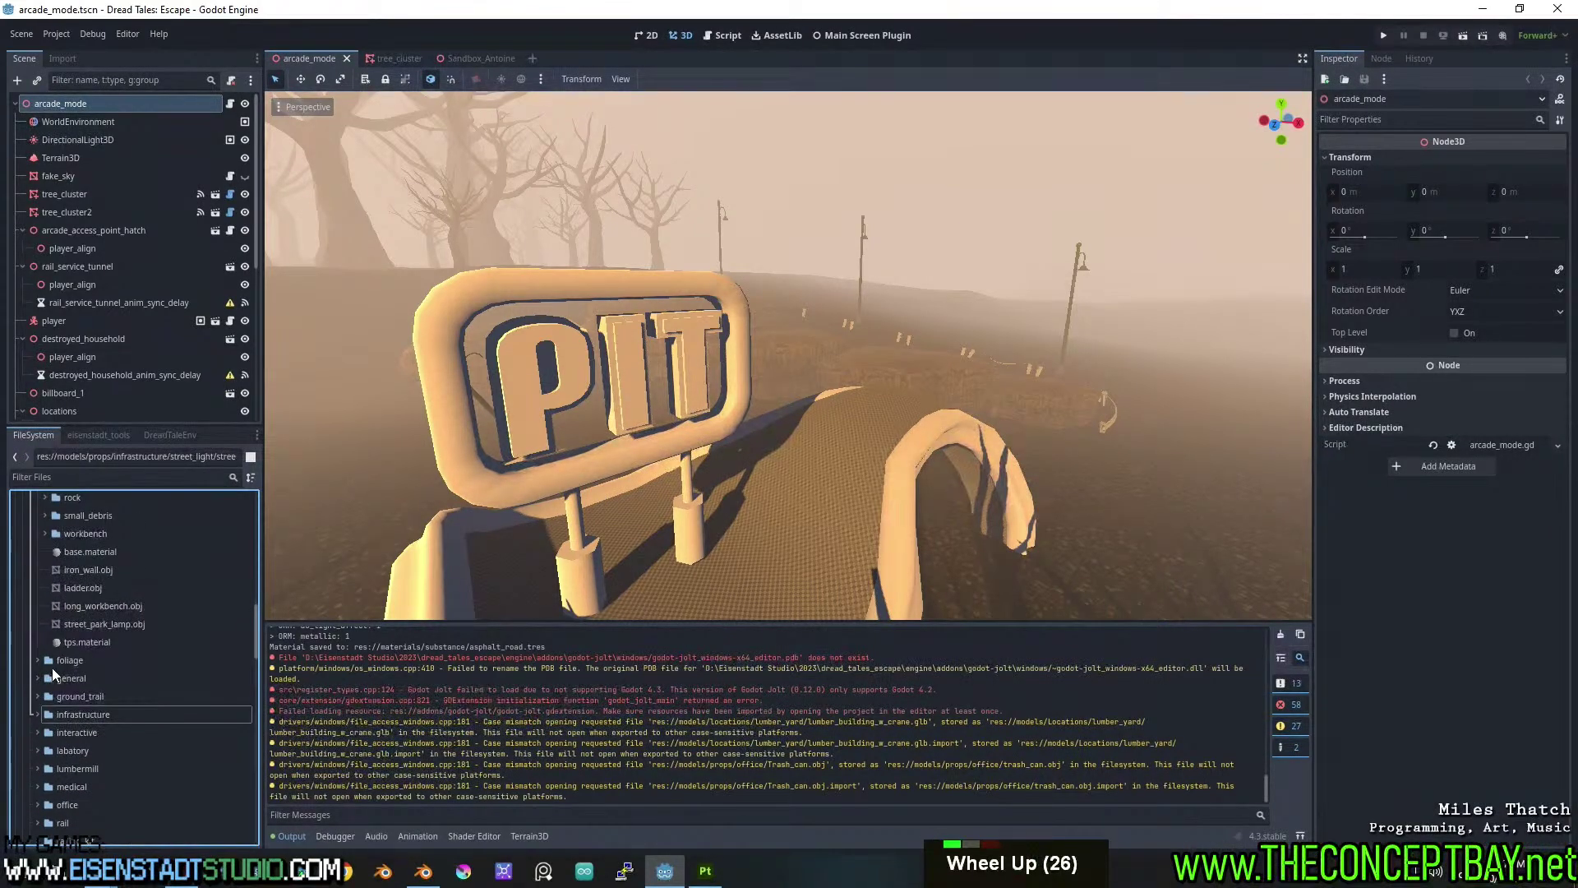
{"action": "scroll", "coordinate": [54, 657], "scroll_direction": "up", "scroll_amount": 5}
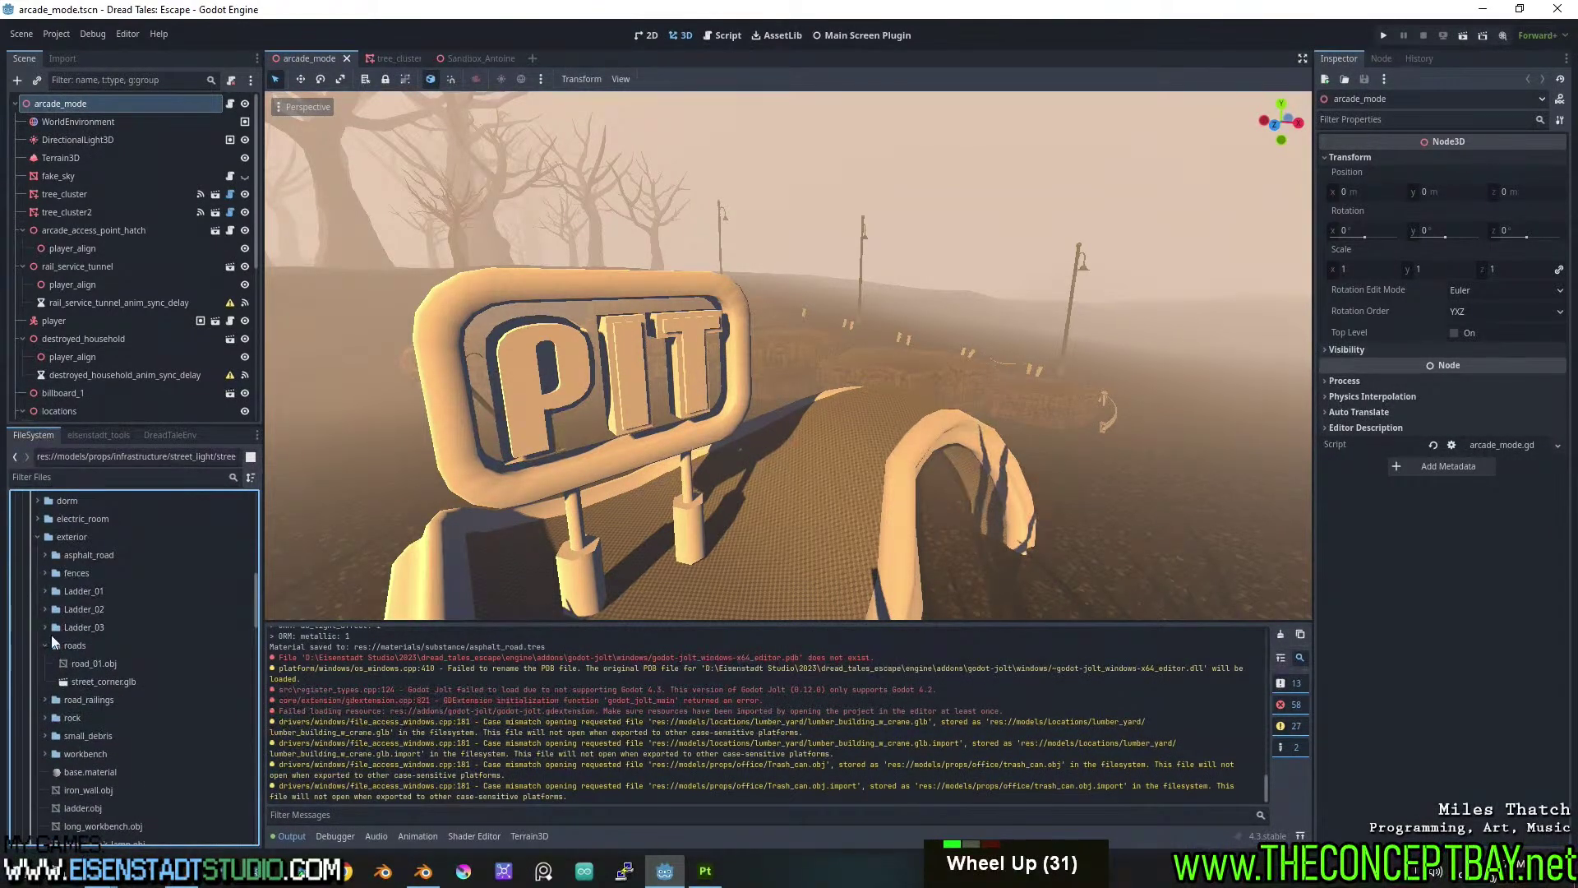
{"action": "double_click", "coordinate": [56, 554]}
{"action": "left_click", "coordinate": [117, 788], "text": "shift"}
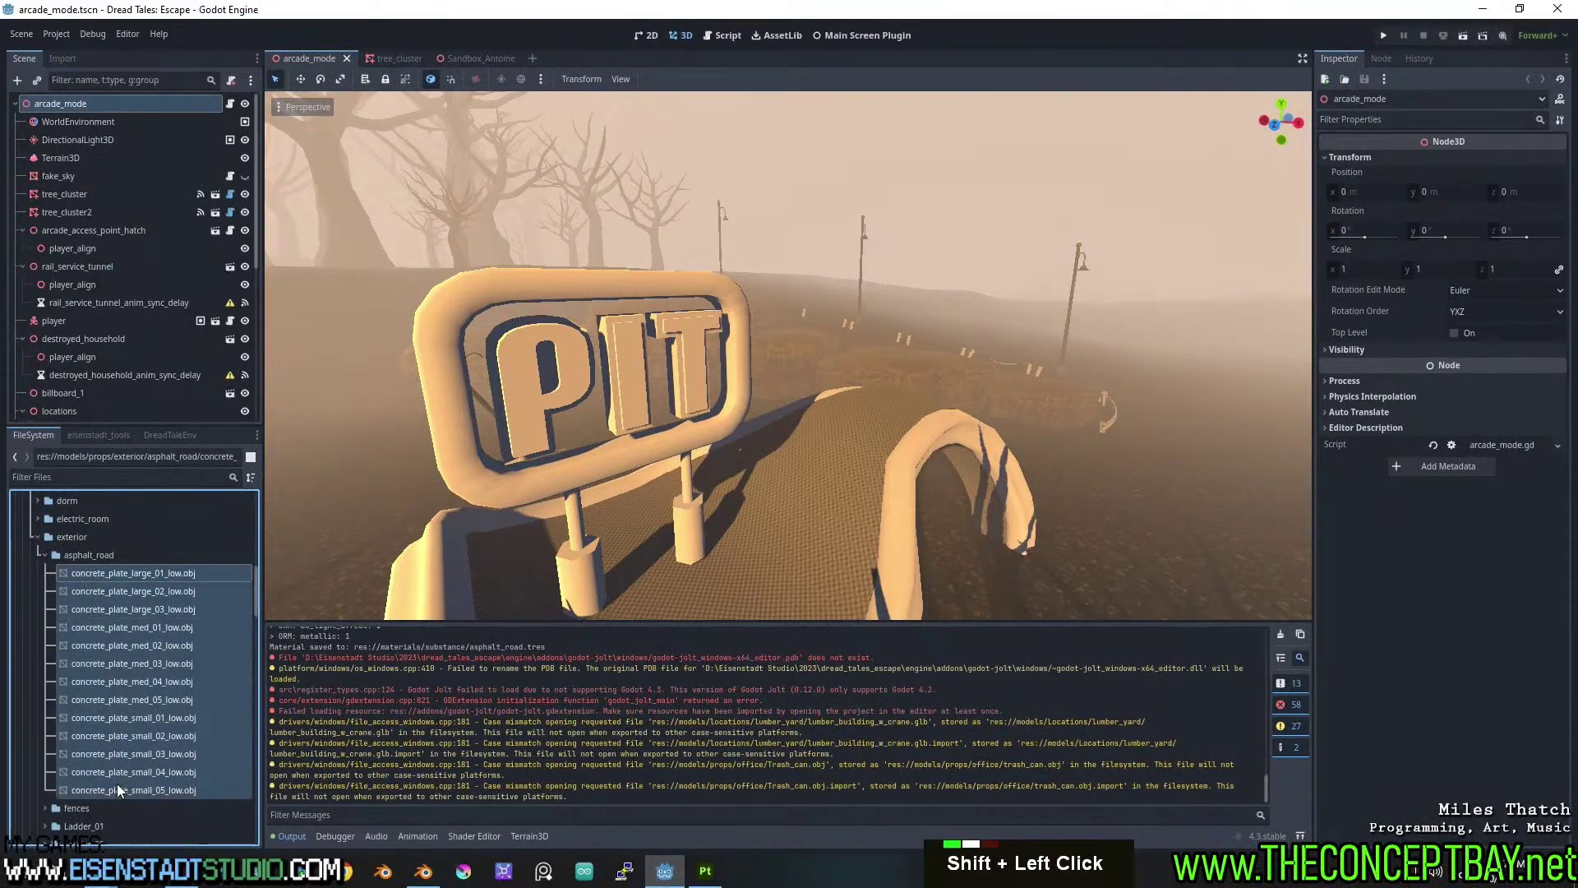
Configure the eisenstadt_tools OBJ scene generator for Static + Collision with the material mode set to select.
{"action": "left_click", "coordinate": [97, 436]}
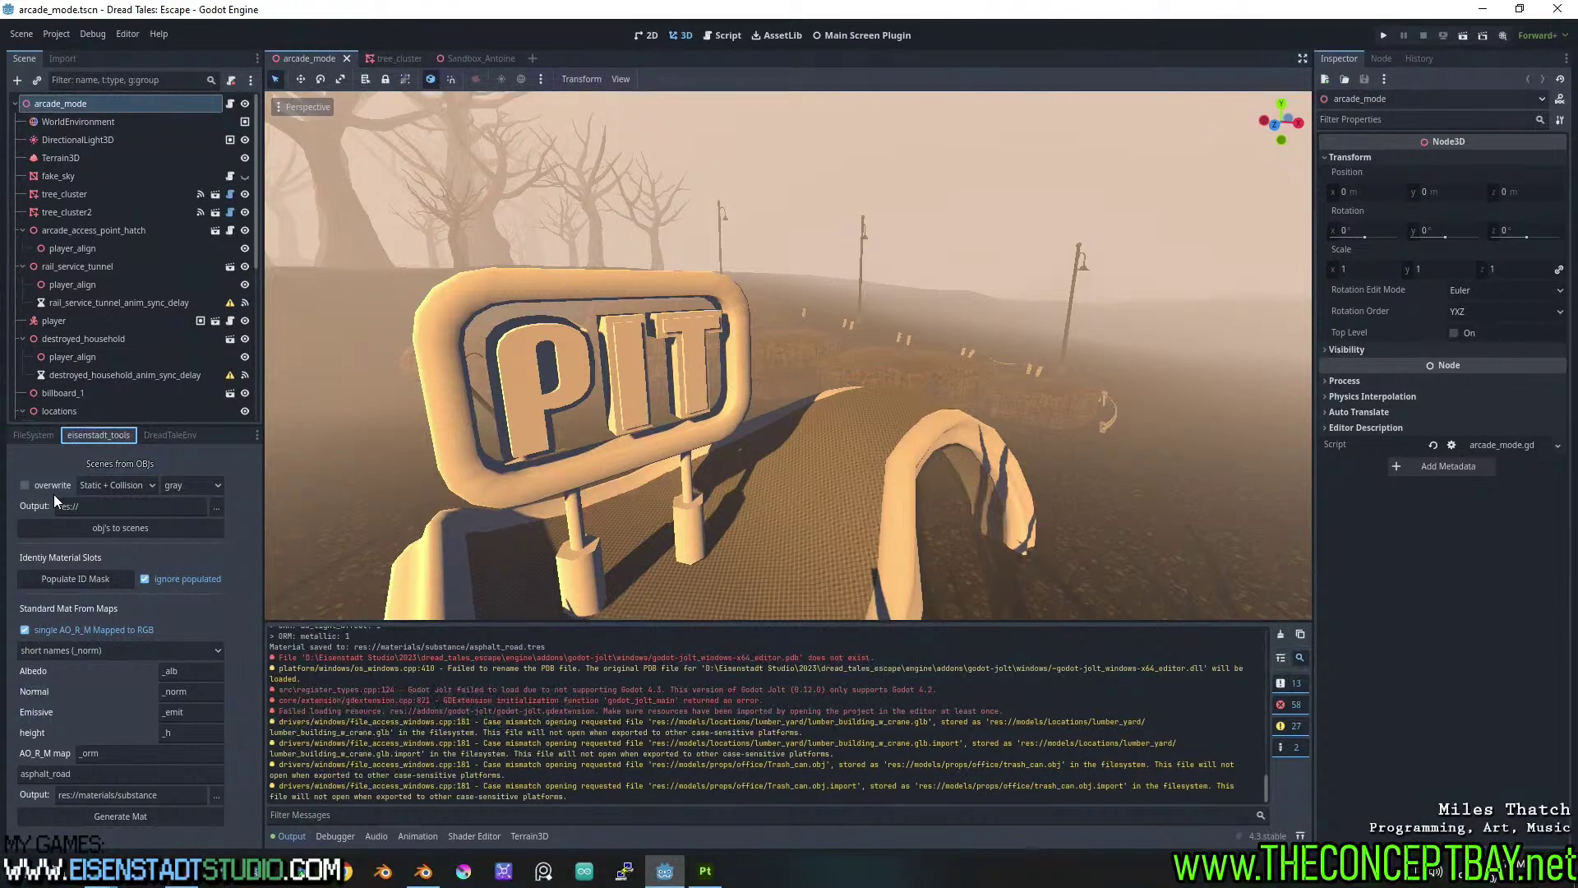
{"action": "left_click", "coordinate": [95, 486]}
{"action": "left_click", "coordinate": [104, 496]}
{"action": "left_click", "coordinate": [210, 485]}
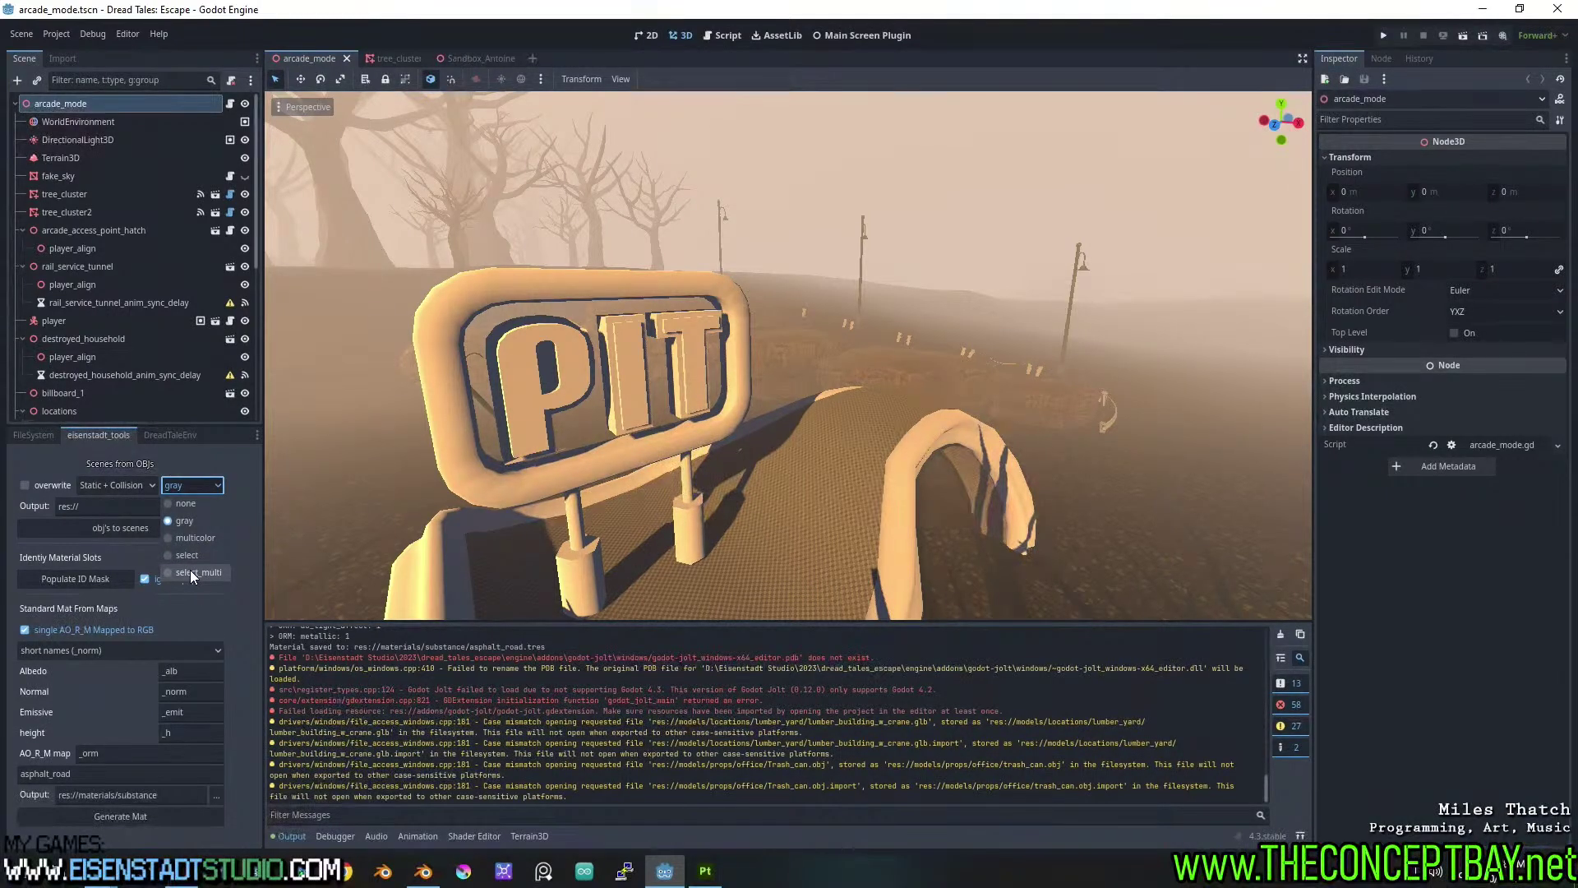
{"action": "left_click", "coordinate": [194, 556]}
Assign asphalt_road.tres from res://materials/substance as the material for the OBJ scene generator.
{"action": "left_click", "coordinate": [218, 504]}
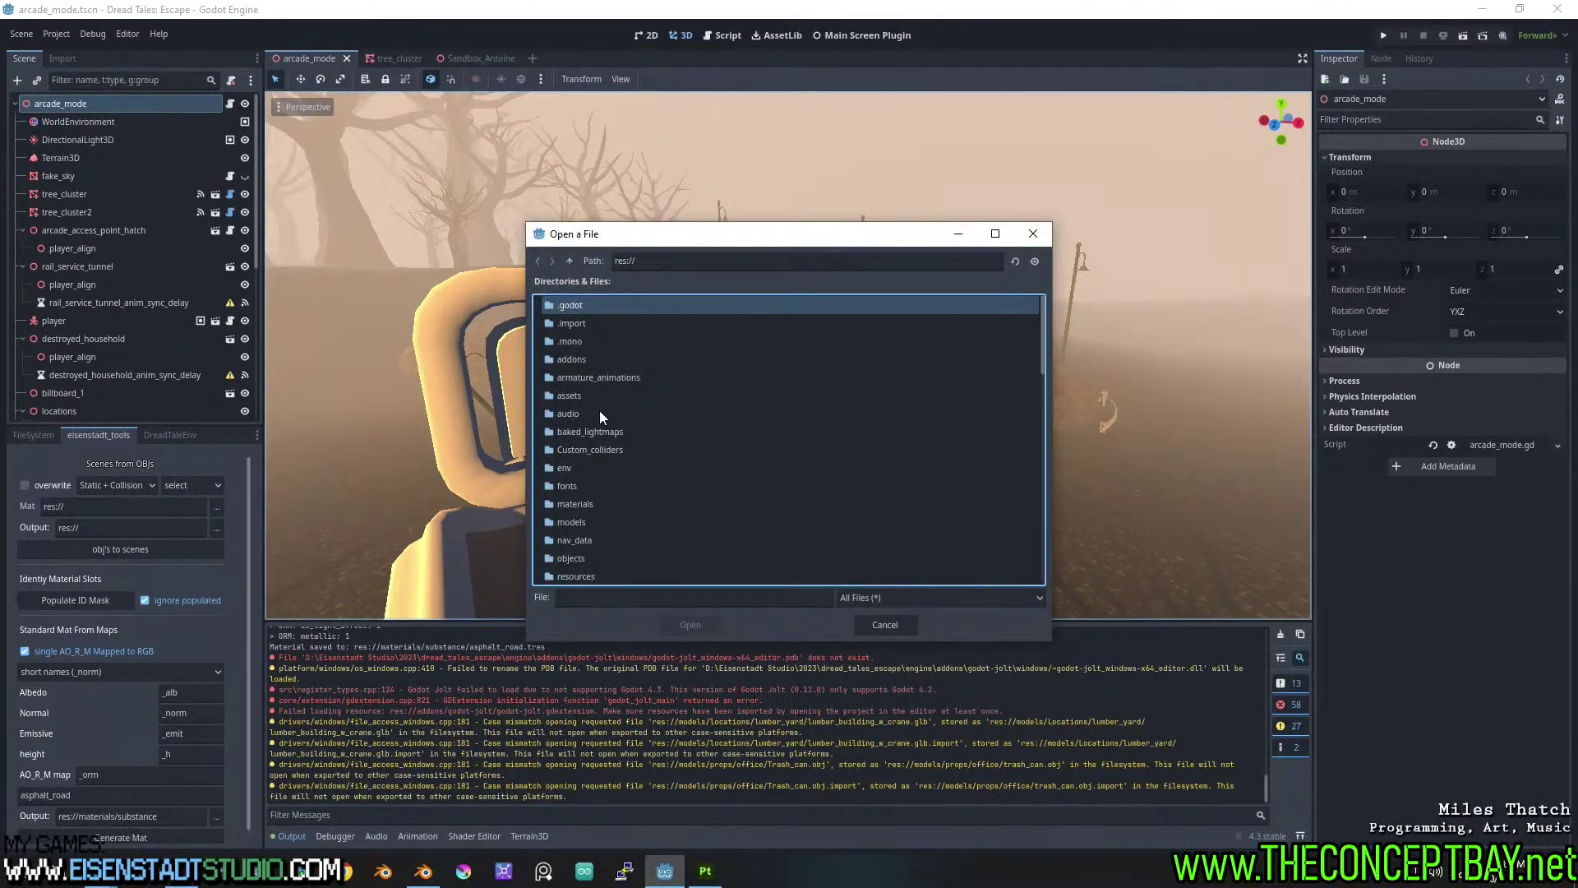
{"action": "double_click", "coordinate": [585, 503]}
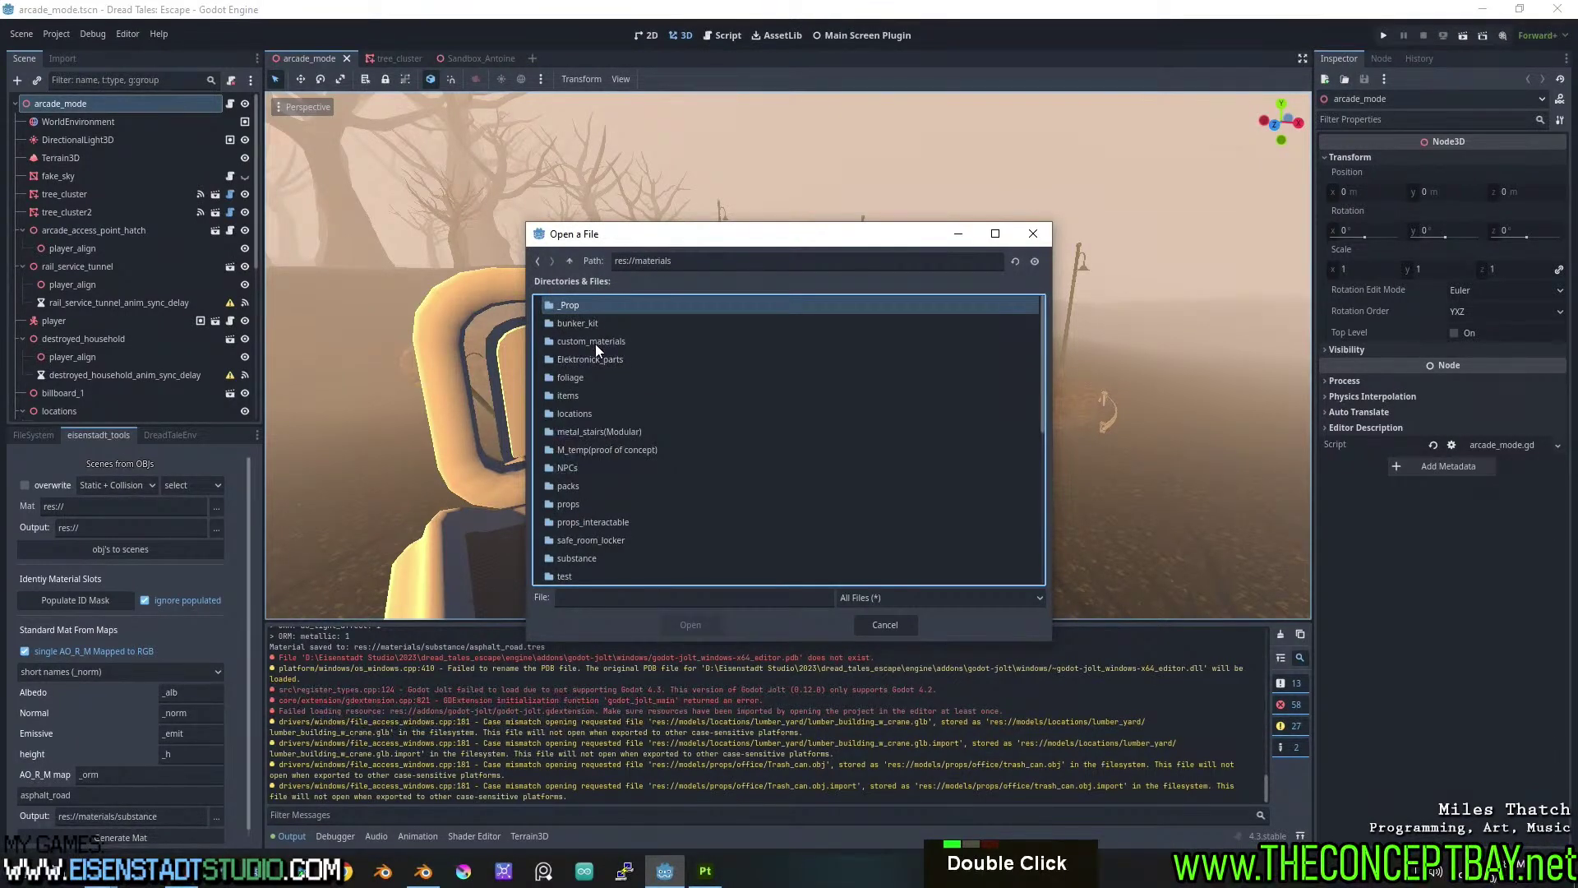
{"action": "double_click", "coordinate": [575, 558]}
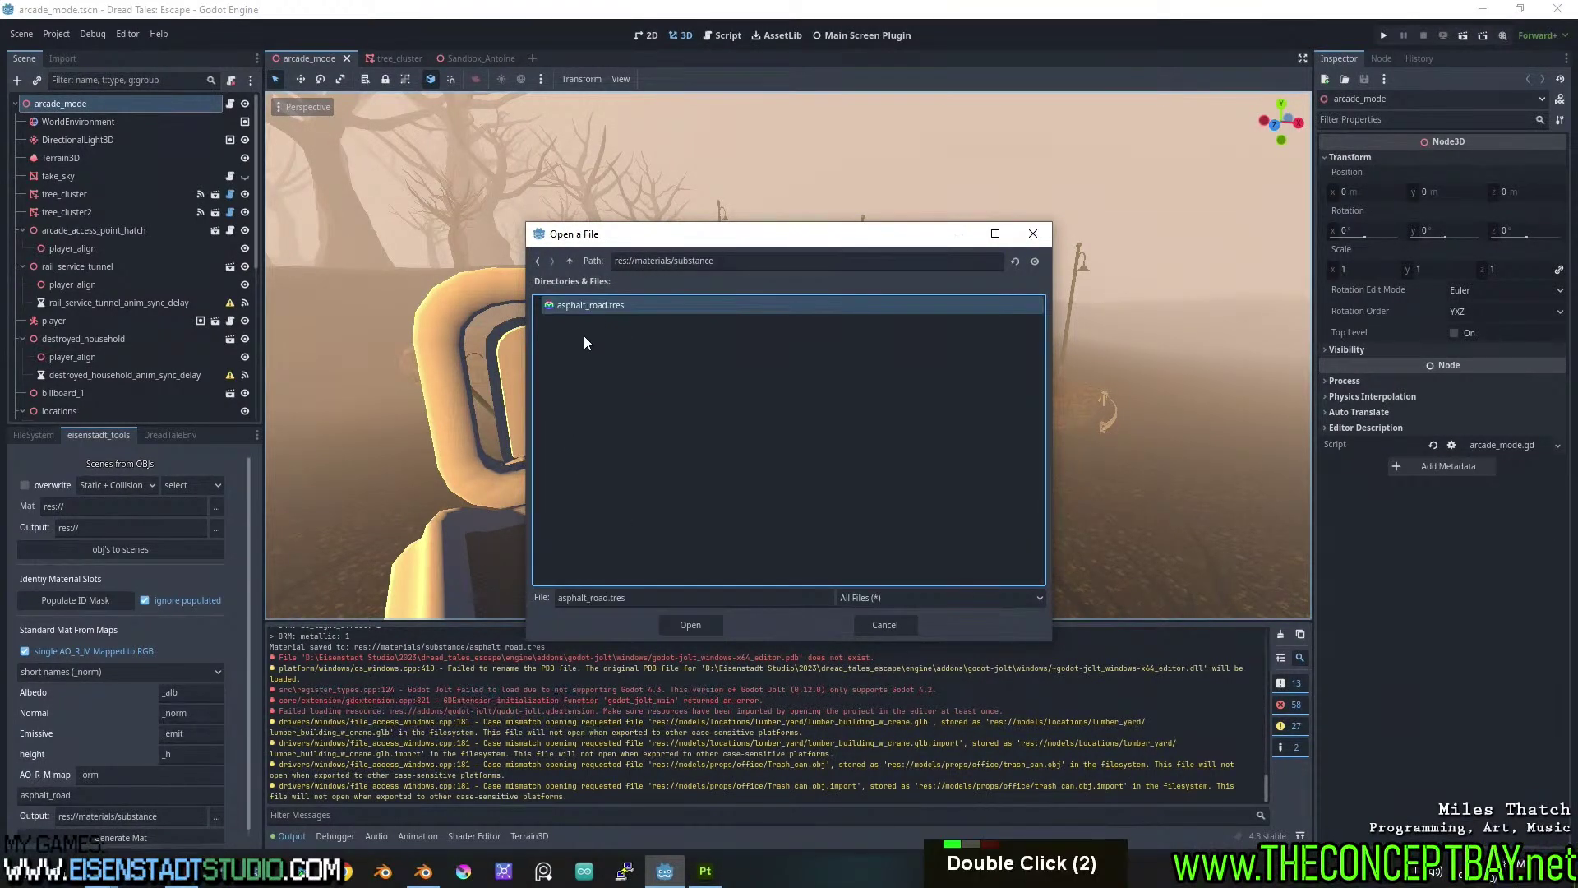
{"action": "double_click", "coordinate": [595, 302]}
Set the generator's output folder to res://objects/props/exterior/asphalt_road and convert the selected OBJ meshes to scenes.
{"action": "left_click", "coordinate": [207, 526]}
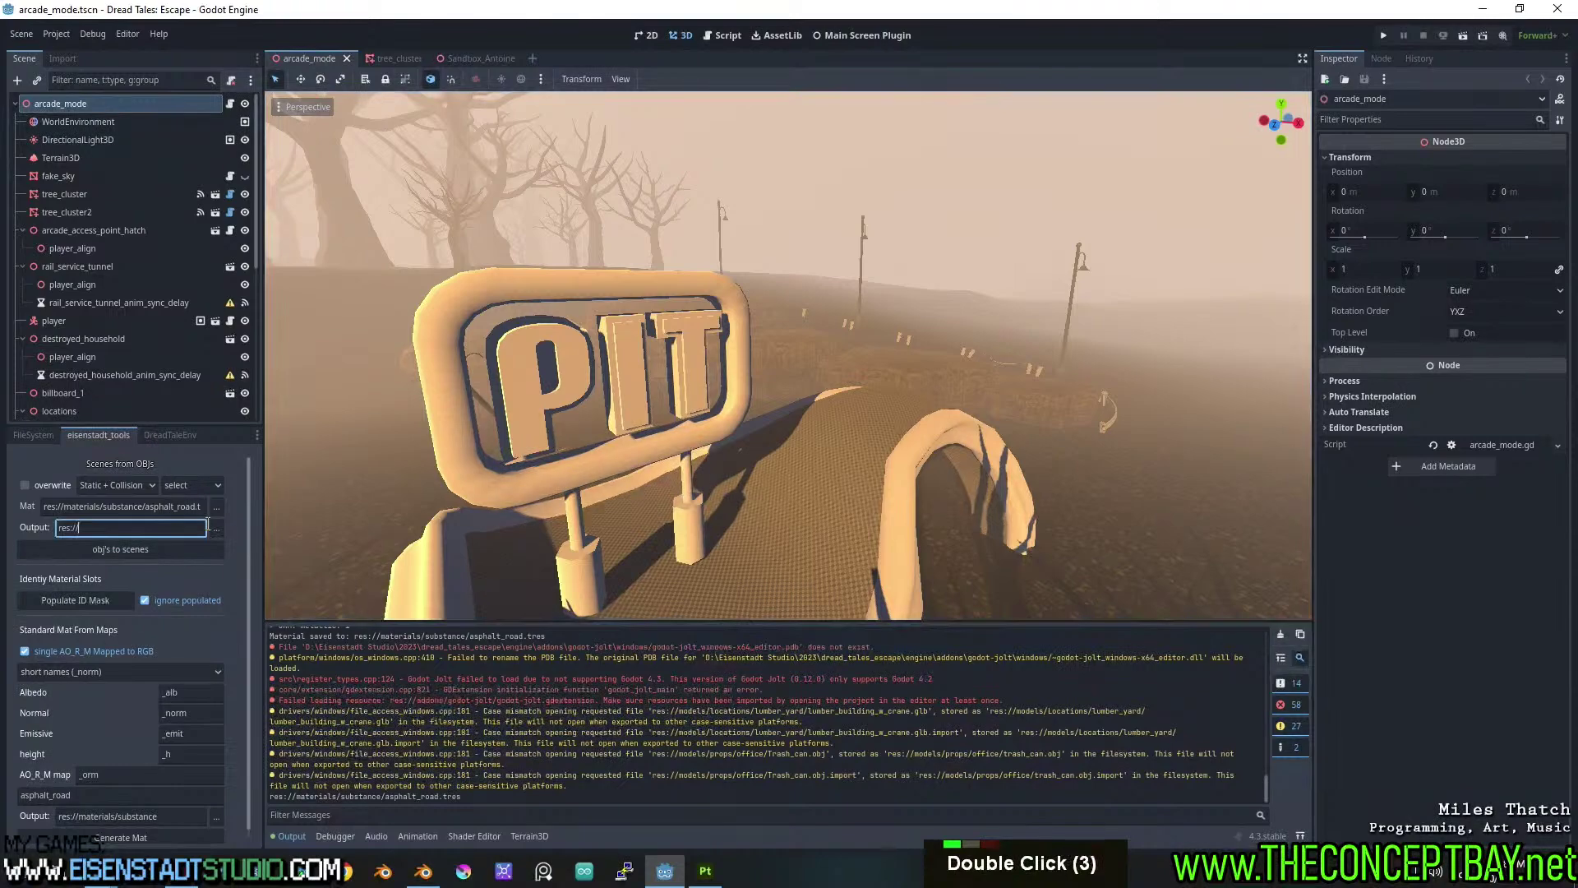
{"action": "double_click", "coordinate": [216, 528]}
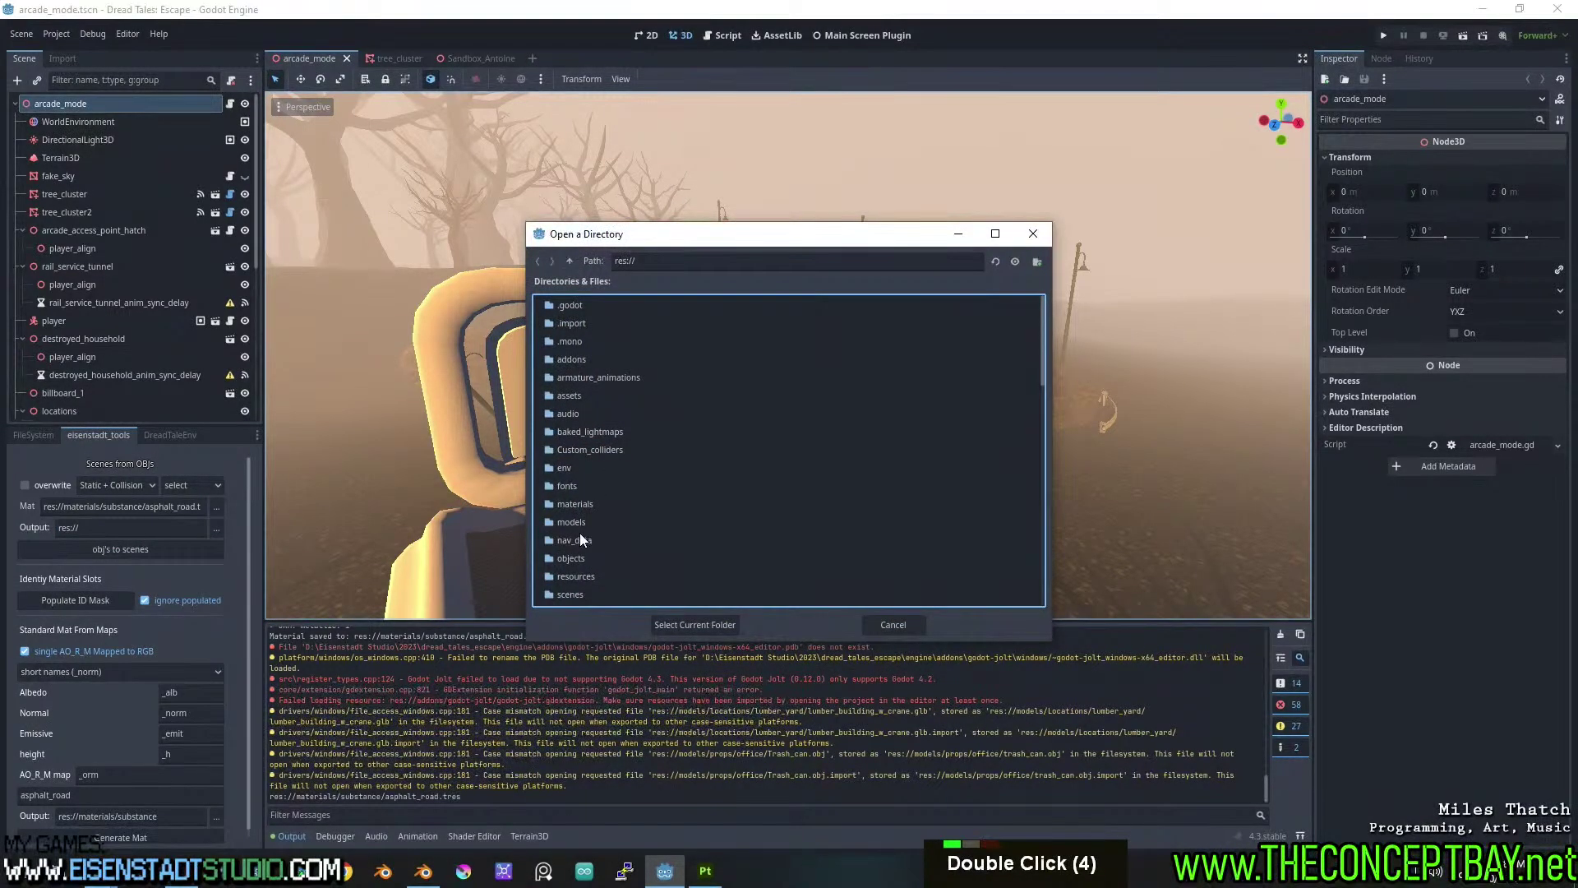
{"action": "scroll", "coordinate": [585, 462], "scroll_direction": "up", "scroll_amount": 3}
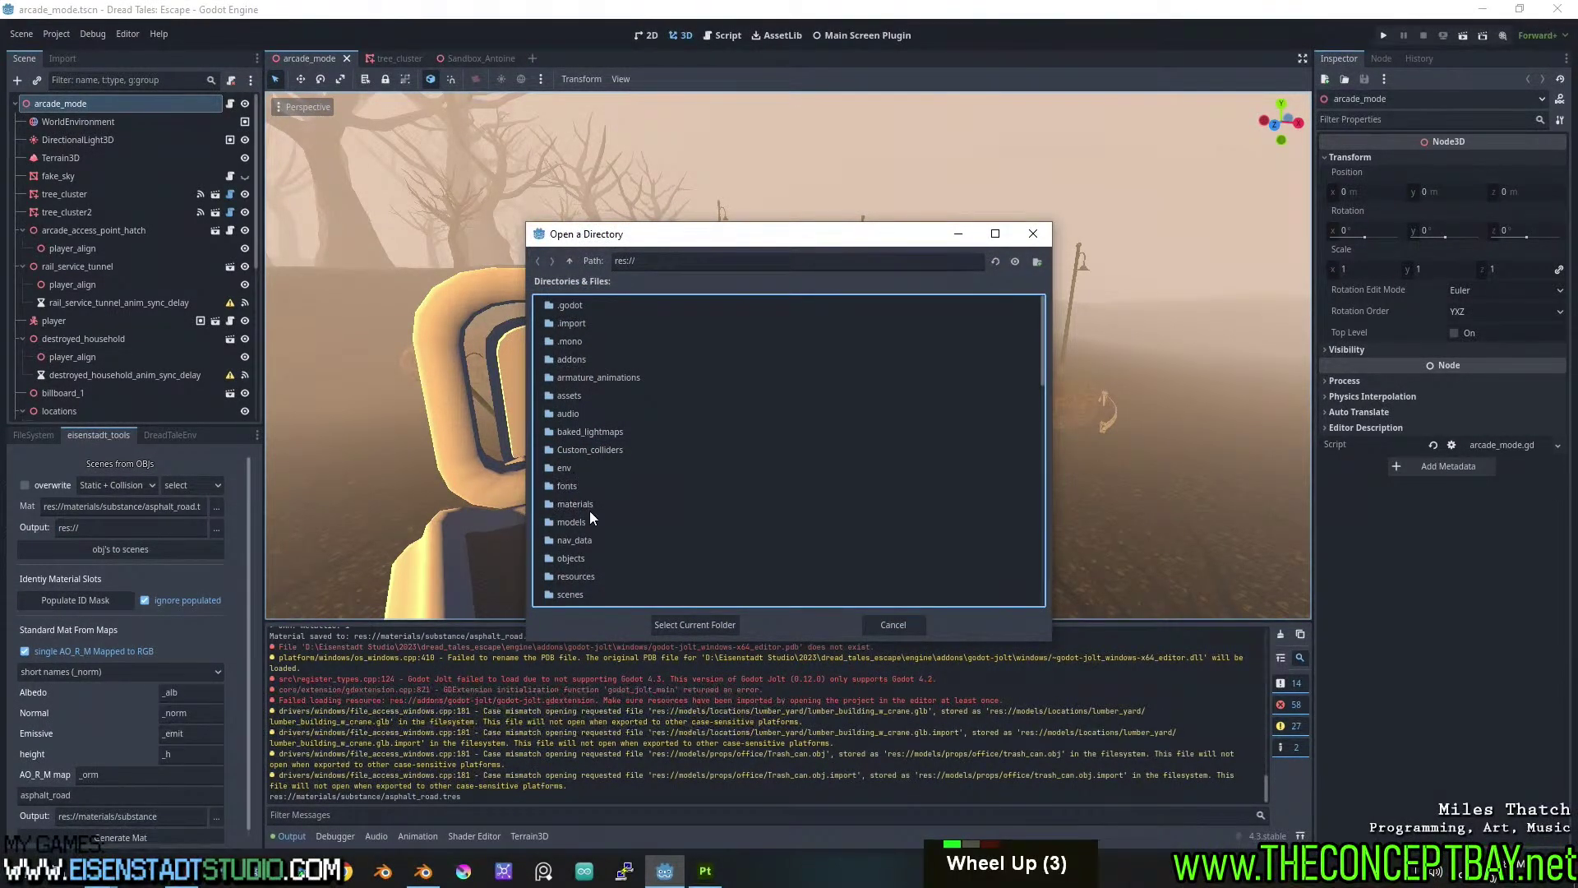
{"action": "double_click", "coordinate": [572, 559]}
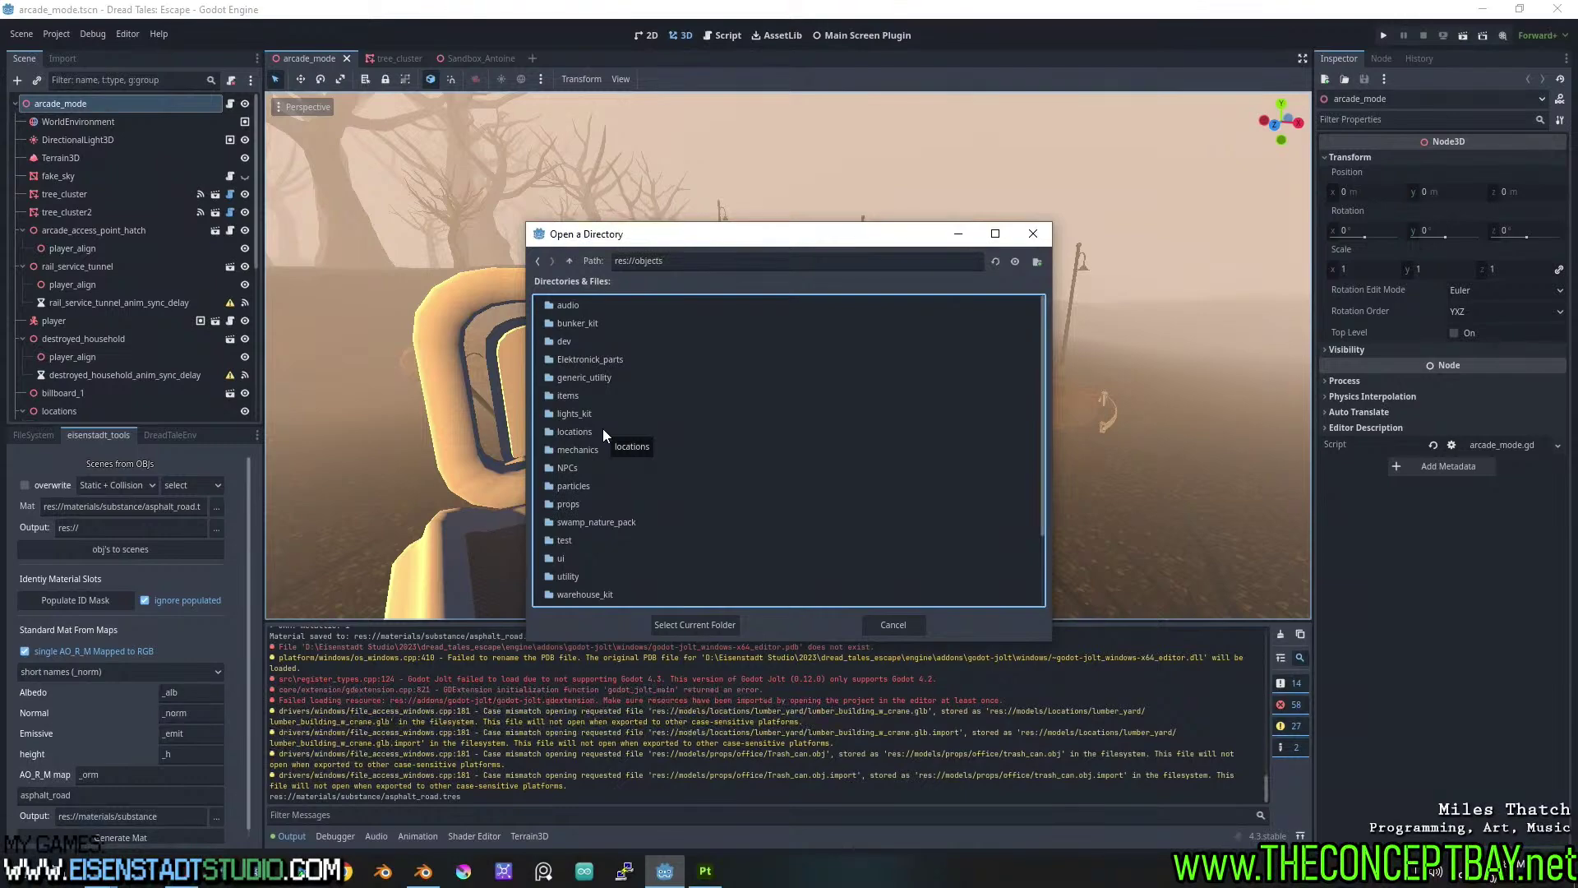
{"action": "scroll", "coordinate": [603, 428], "scroll_direction": "down", "scroll_amount": 1}
{"action": "scroll", "coordinate": [601, 430], "scroll_direction": "up", "scroll_amount": 3}
{"action": "scroll", "coordinate": [584, 463], "scroll_direction": "down", "scroll_amount": 2}
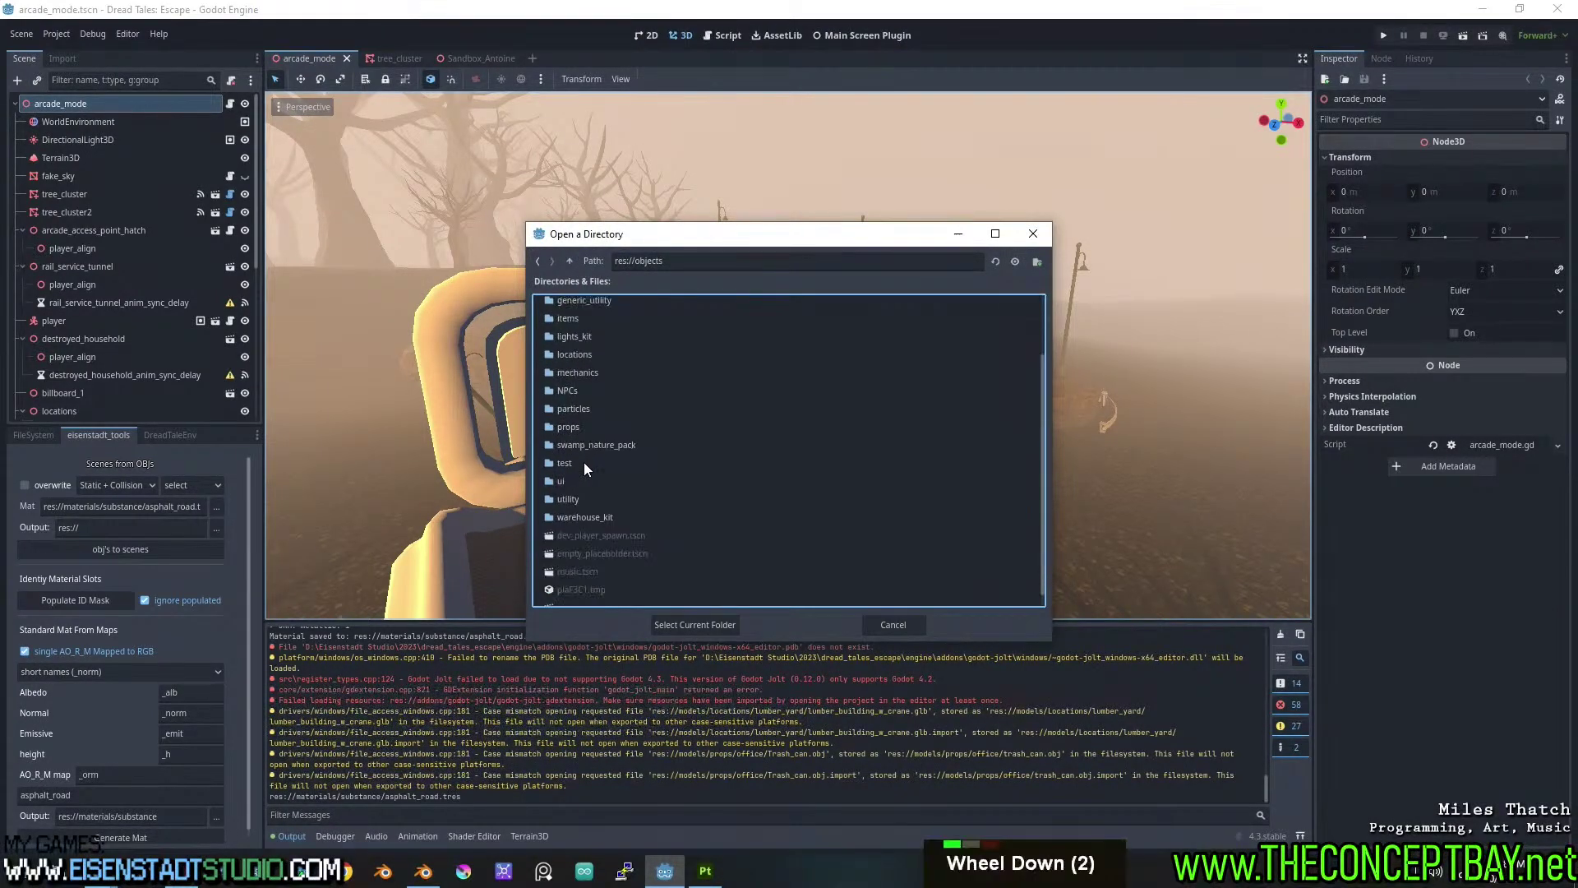
{"action": "scroll", "coordinate": [583, 462], "scroll_direction": "up", "scroll_amount": 5}
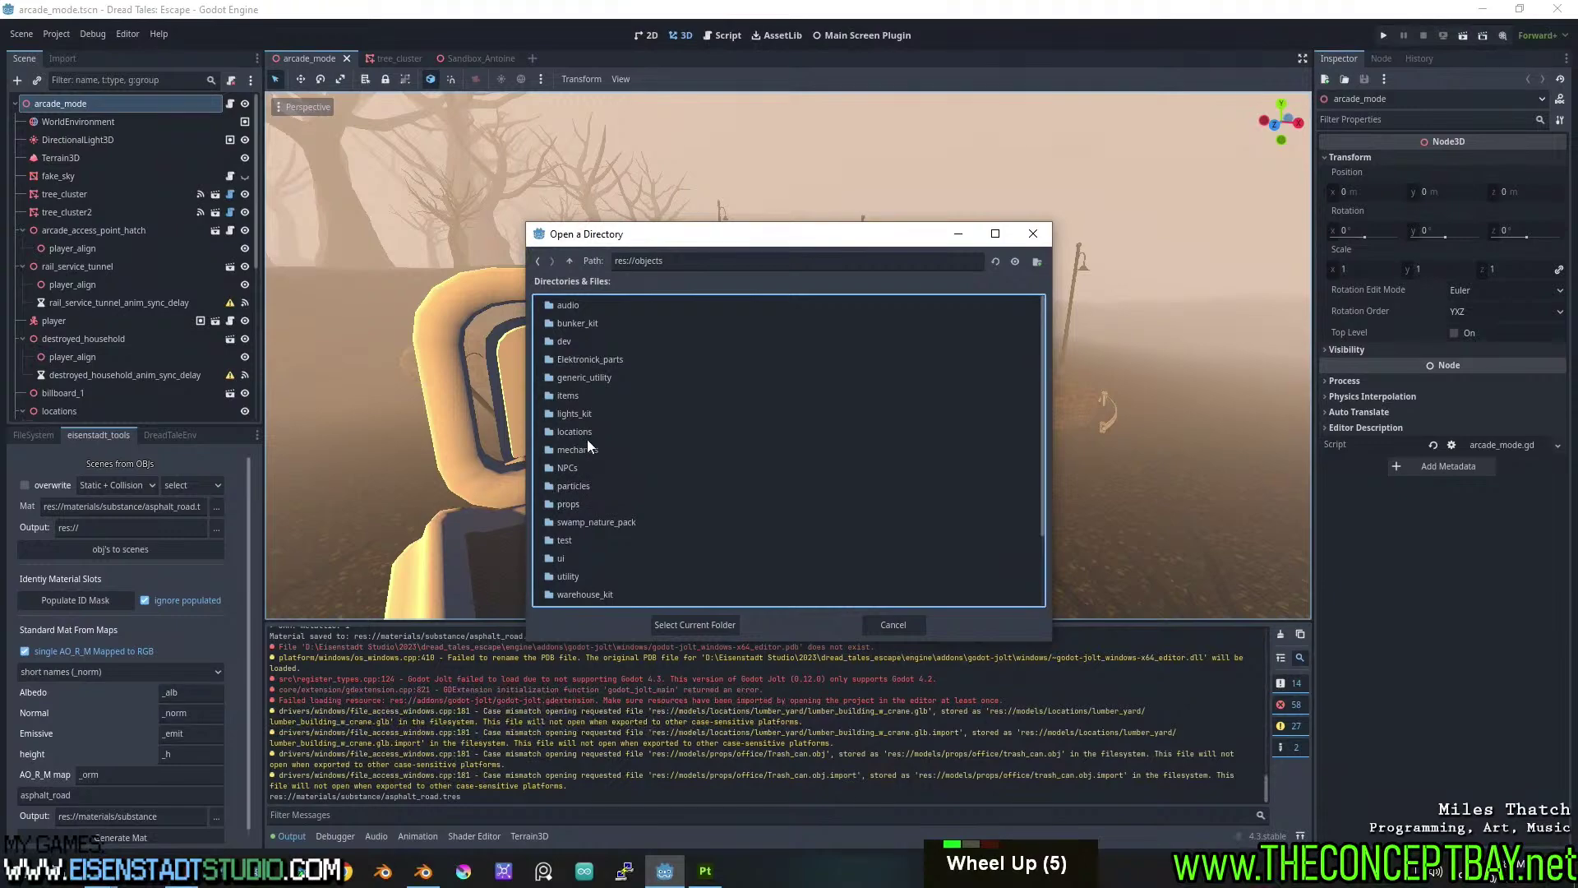
{"action": "double_click", "coordinate": [589, 502]}
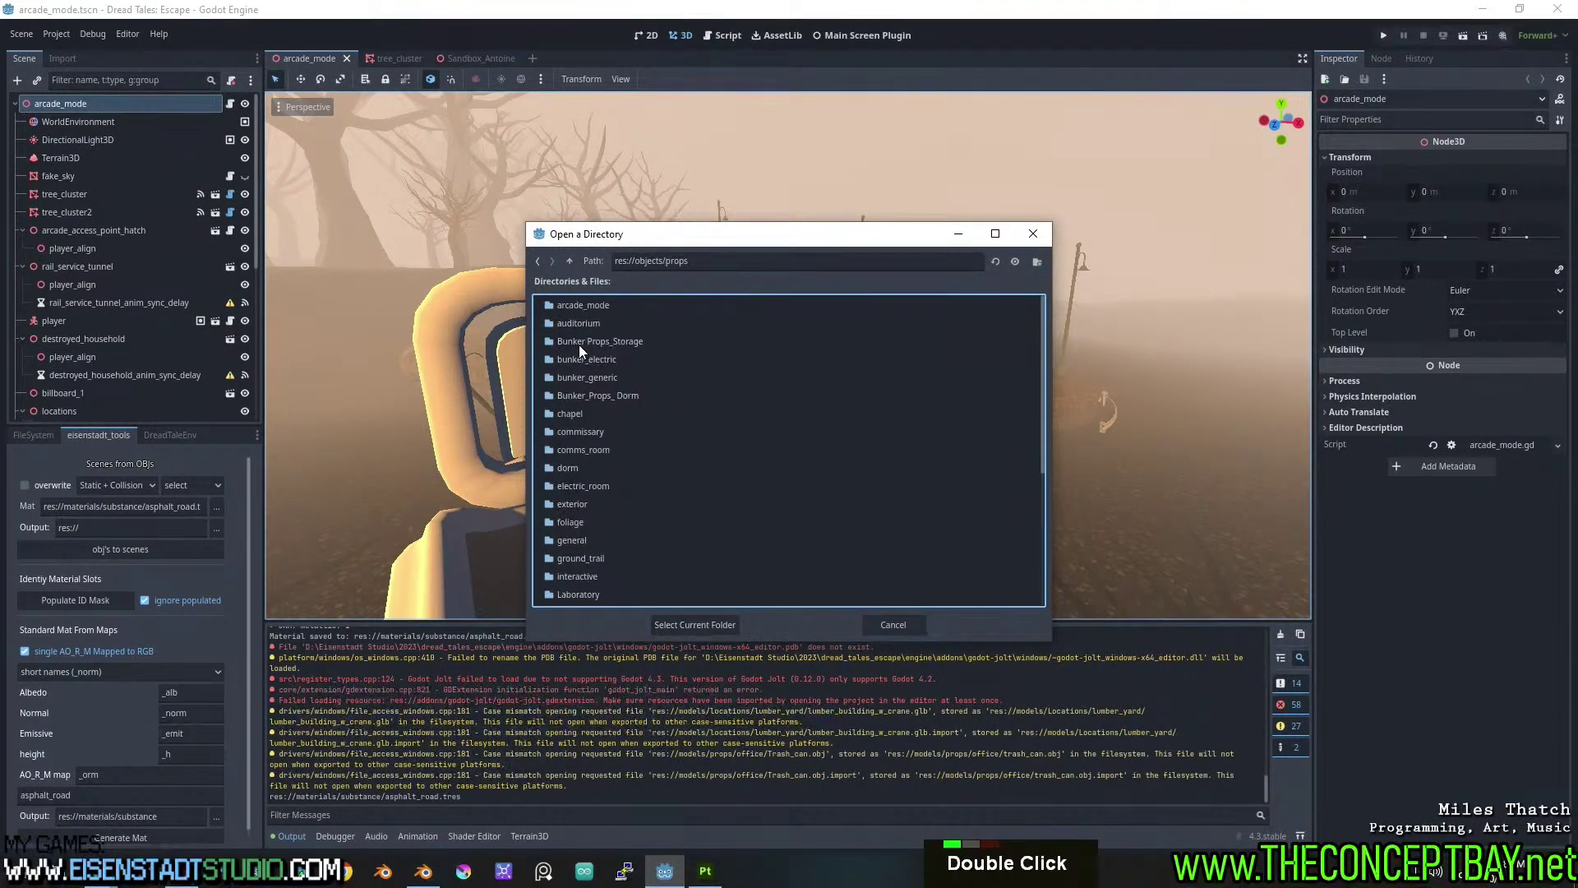
{"action": "double_click", "coordinate": [589, 502]}
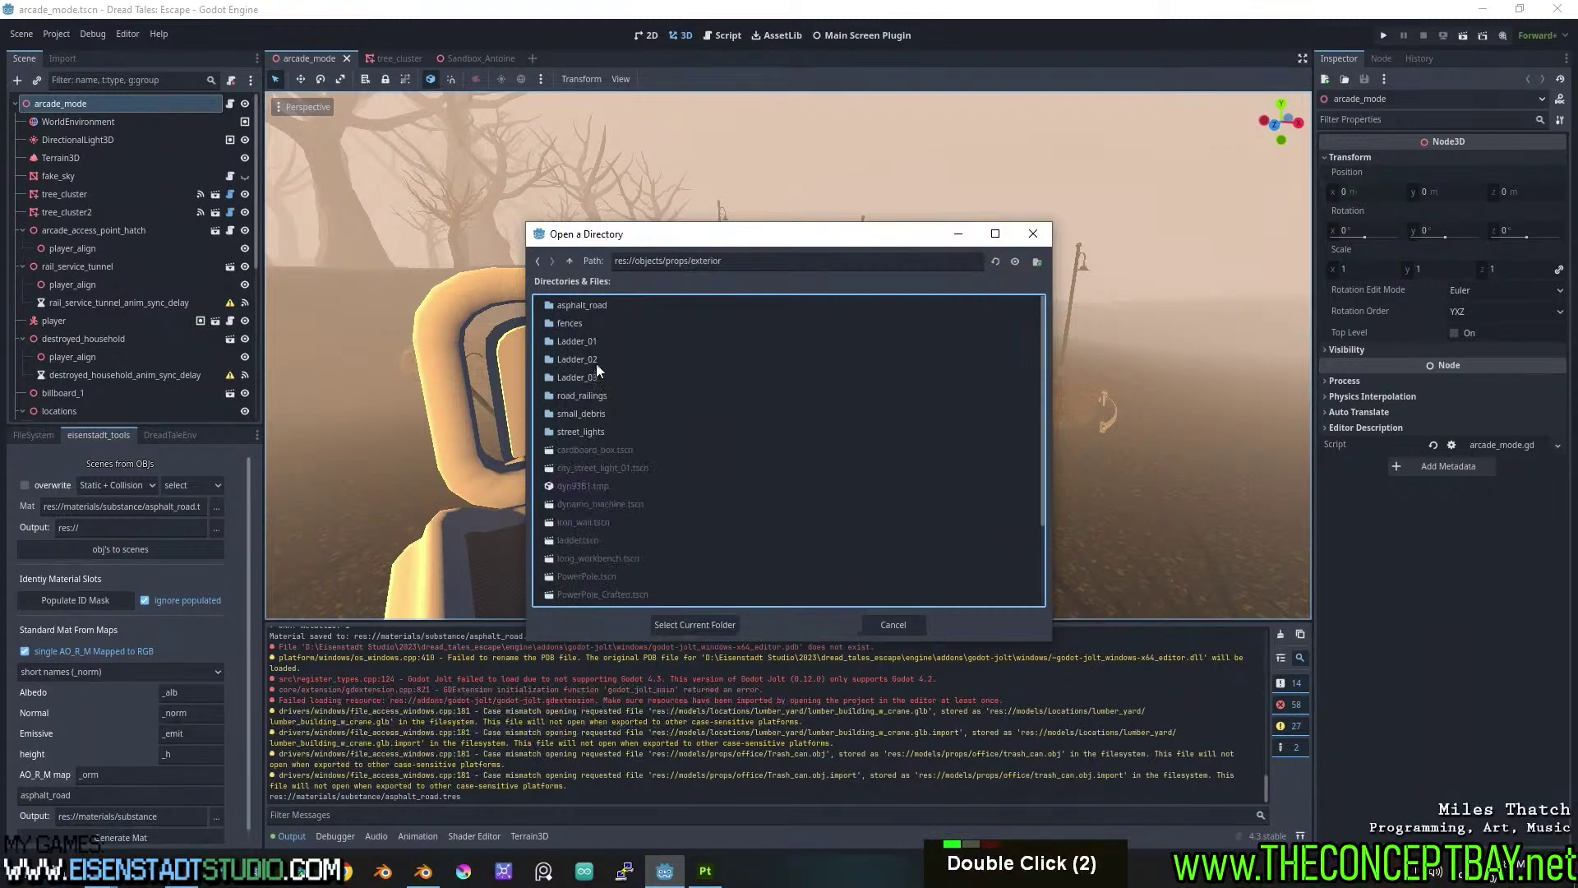
{"action": "double_click", "coordinate": [597, 309]}
{"action": "left_click", "coordinate": [696, 625]}
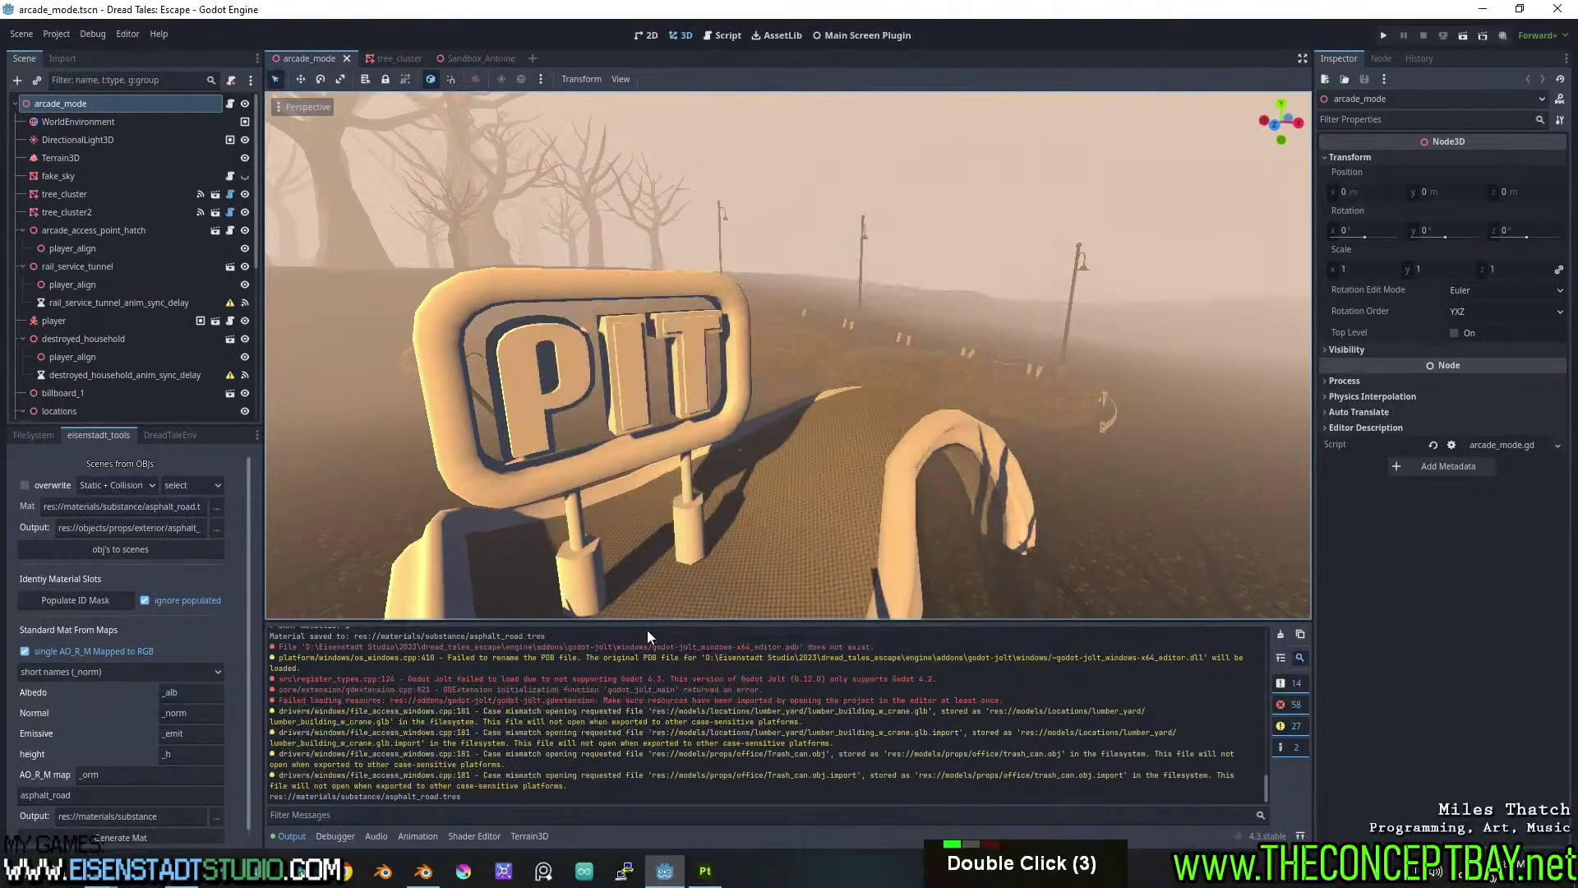
{"action": "left_click", "coordinate": [131, 549]}
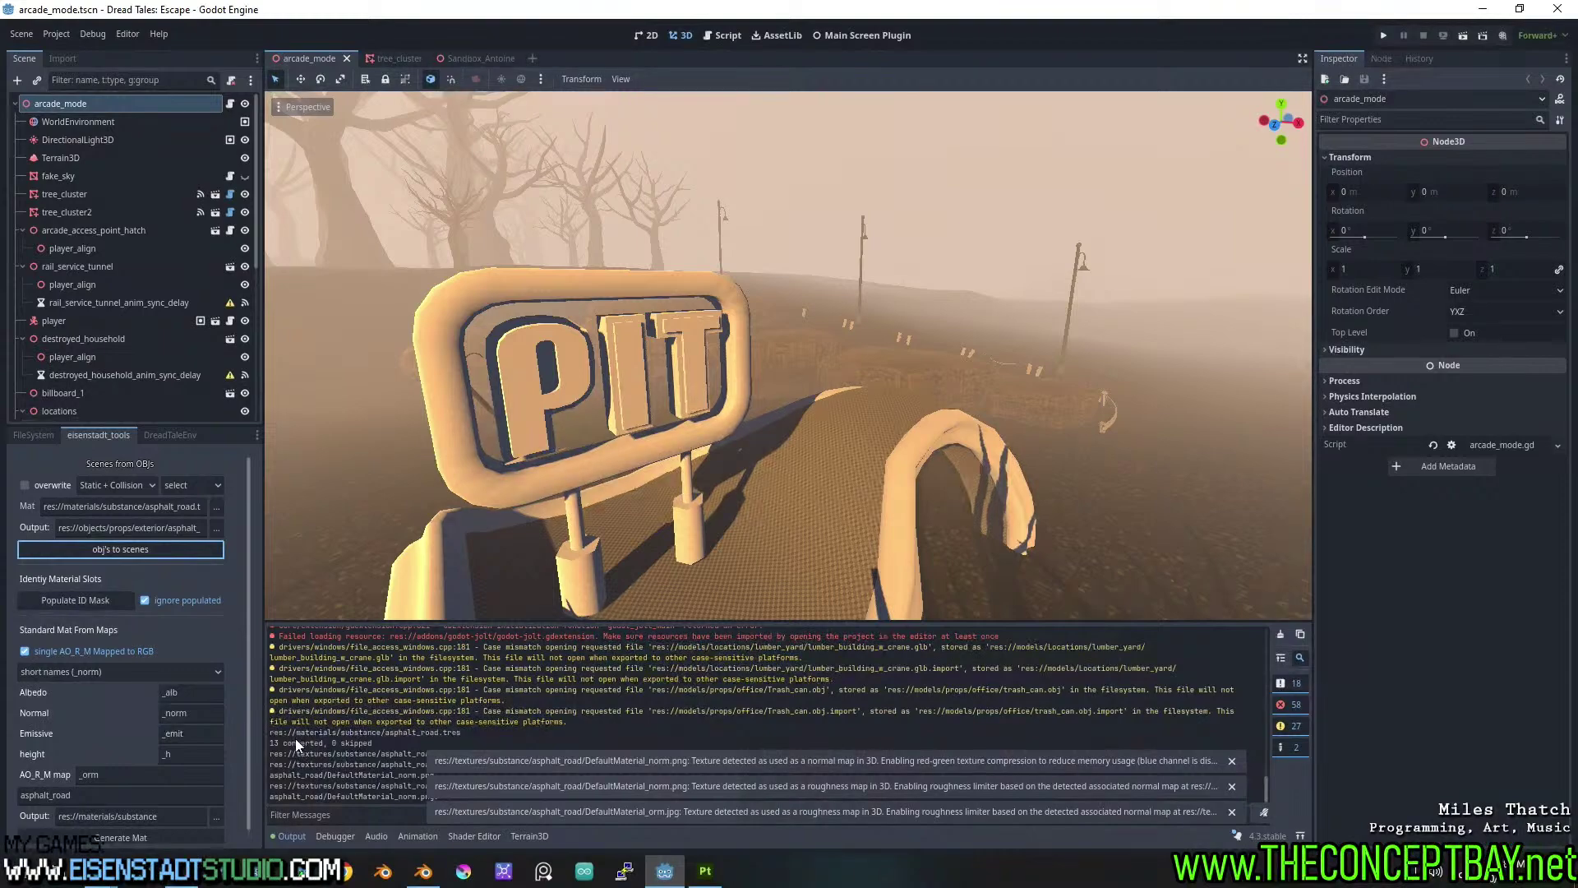
Open the generated concrete_plate_large_01_low.tscn scene from res://objects/props/exterior/asphalt_road.
{"action": "left_click", "coordinate": [37, 436]}
{"action": "scroll", "coordinate": [47, 549], "scroll_direction": "up", "scroll_amount": 7}
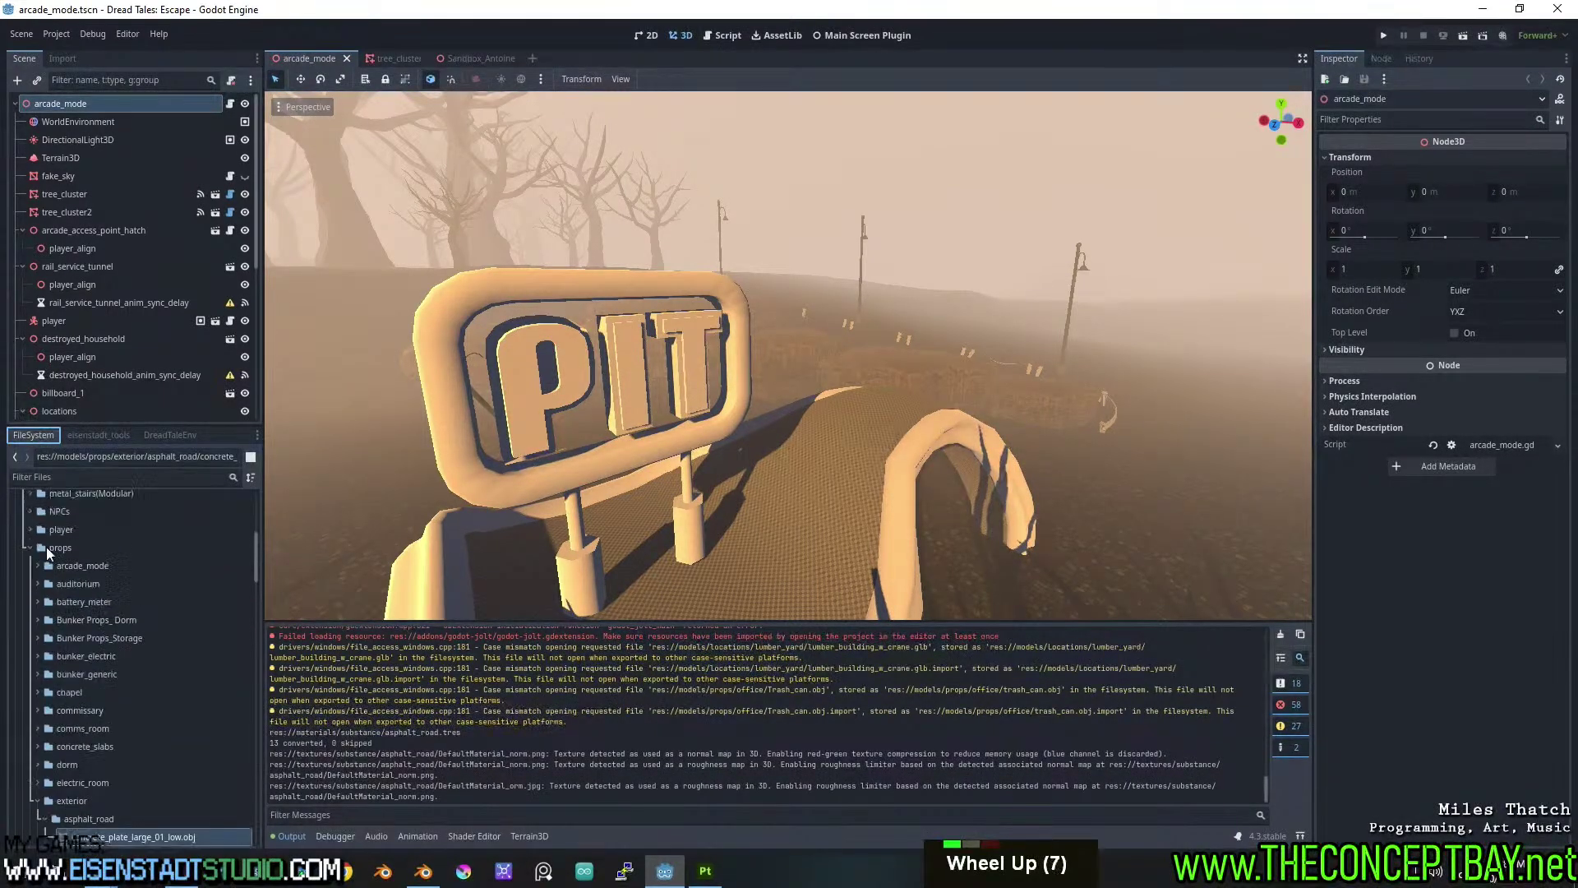
{"action": "scroll", "coordinate": [47, 549], "scroll_direction": "down", "scroll_amount": 19}
{"action": "scroll", "coordinate": [46, 546], "scroll_direction": "down", "scroll_amount": 17}
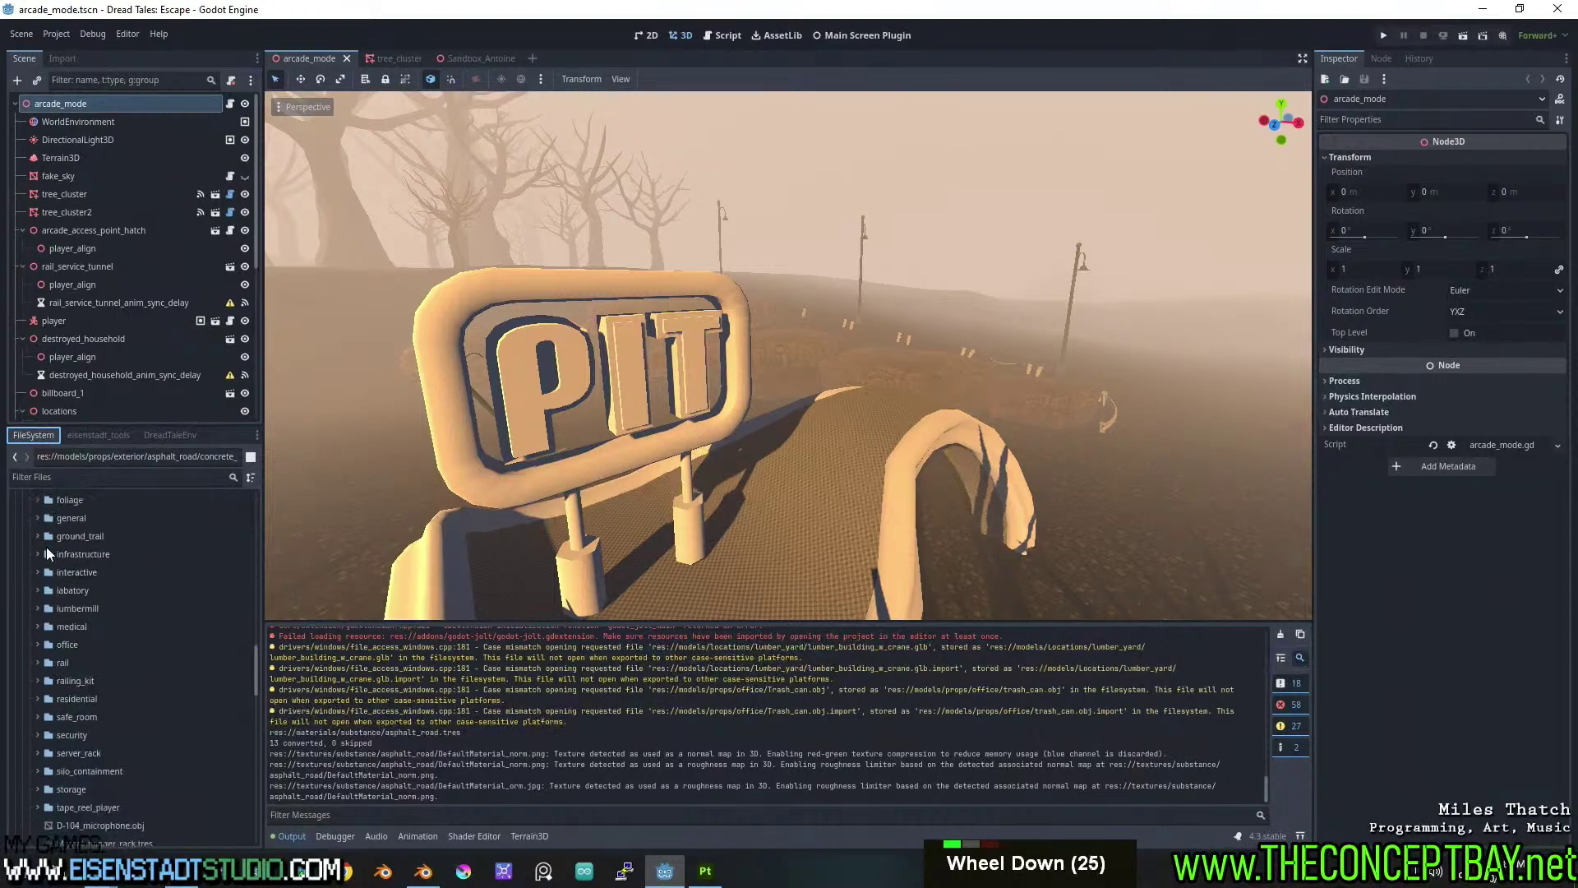
{"action": "scroll", "coordinate": [46, 648], "scroll_direction": "down", "scroll_amount": 1}
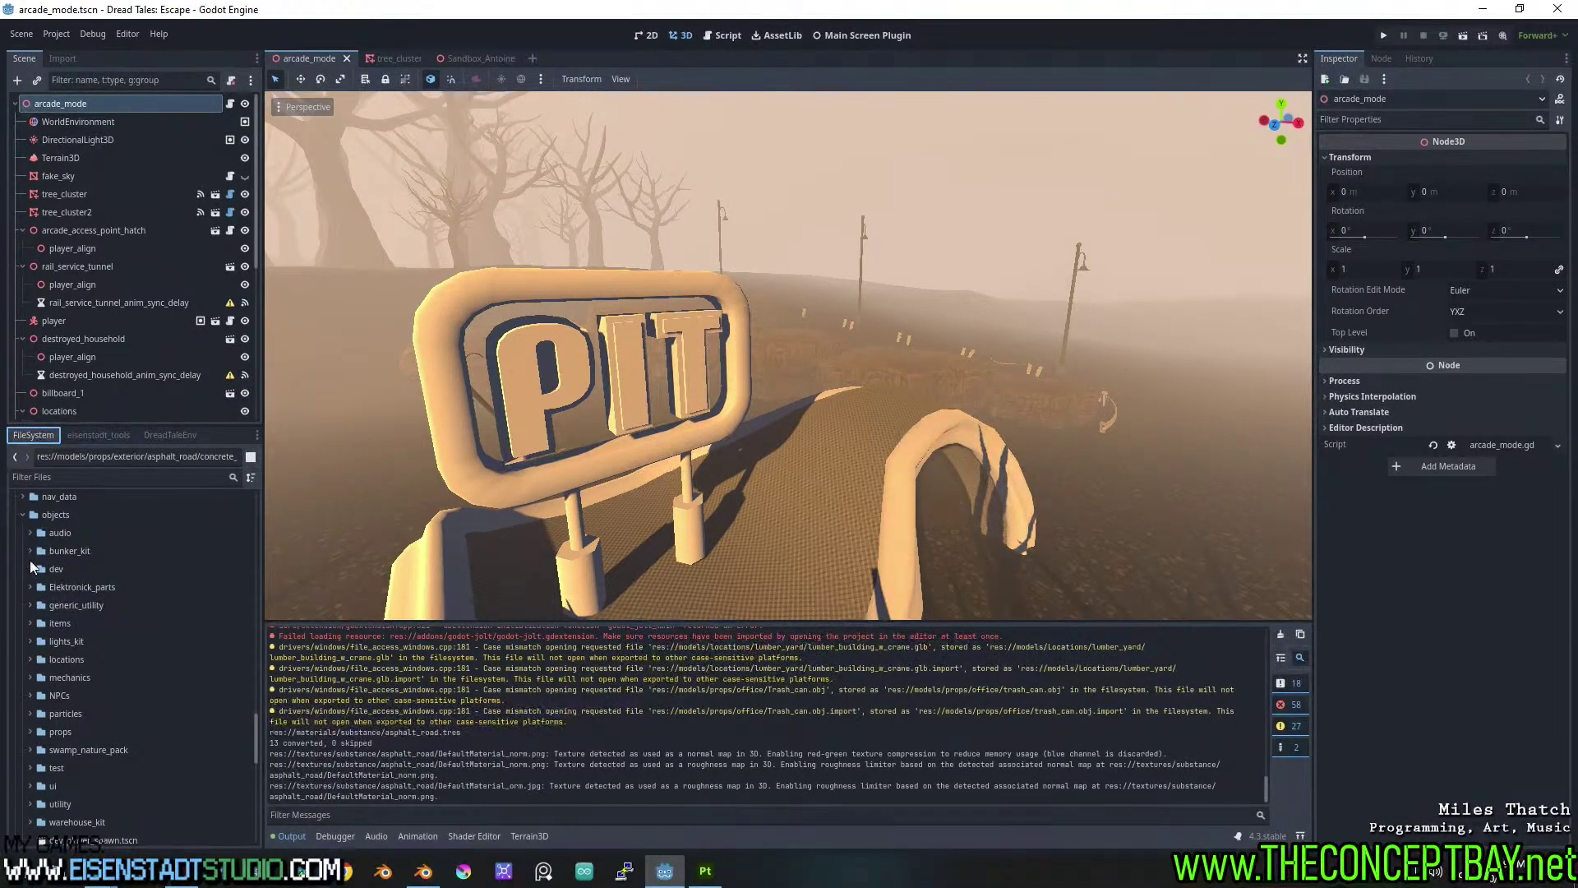
{"action": "double_click", "coordinate": [36, 729]}
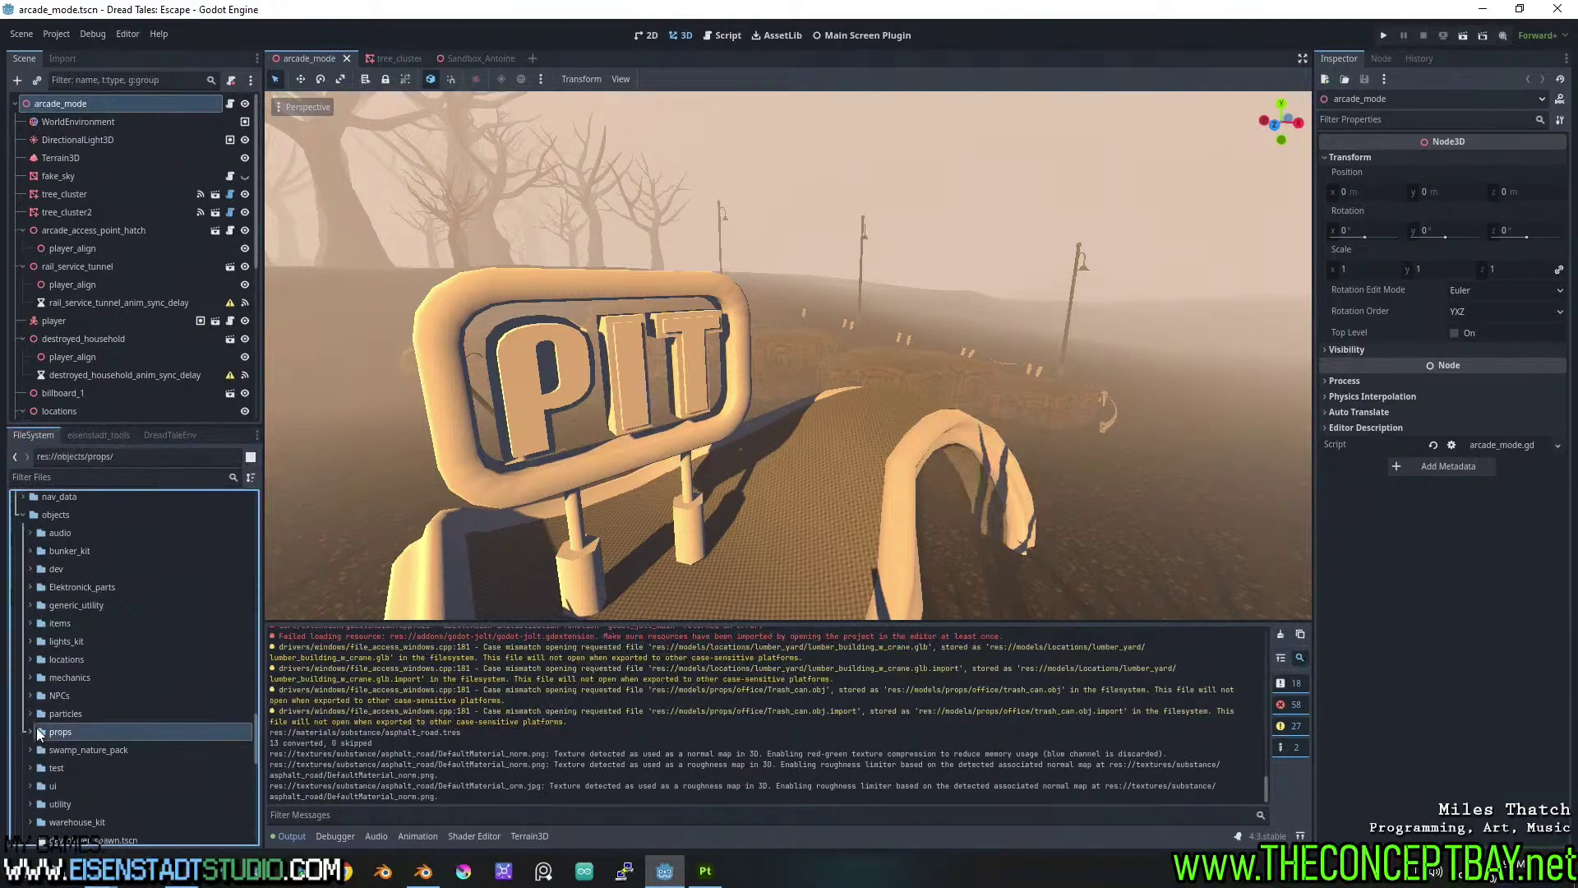
{"action": "scroll", "coordinate": [42, 764], "scroll_direction": "down", "scroll_amount": 4}
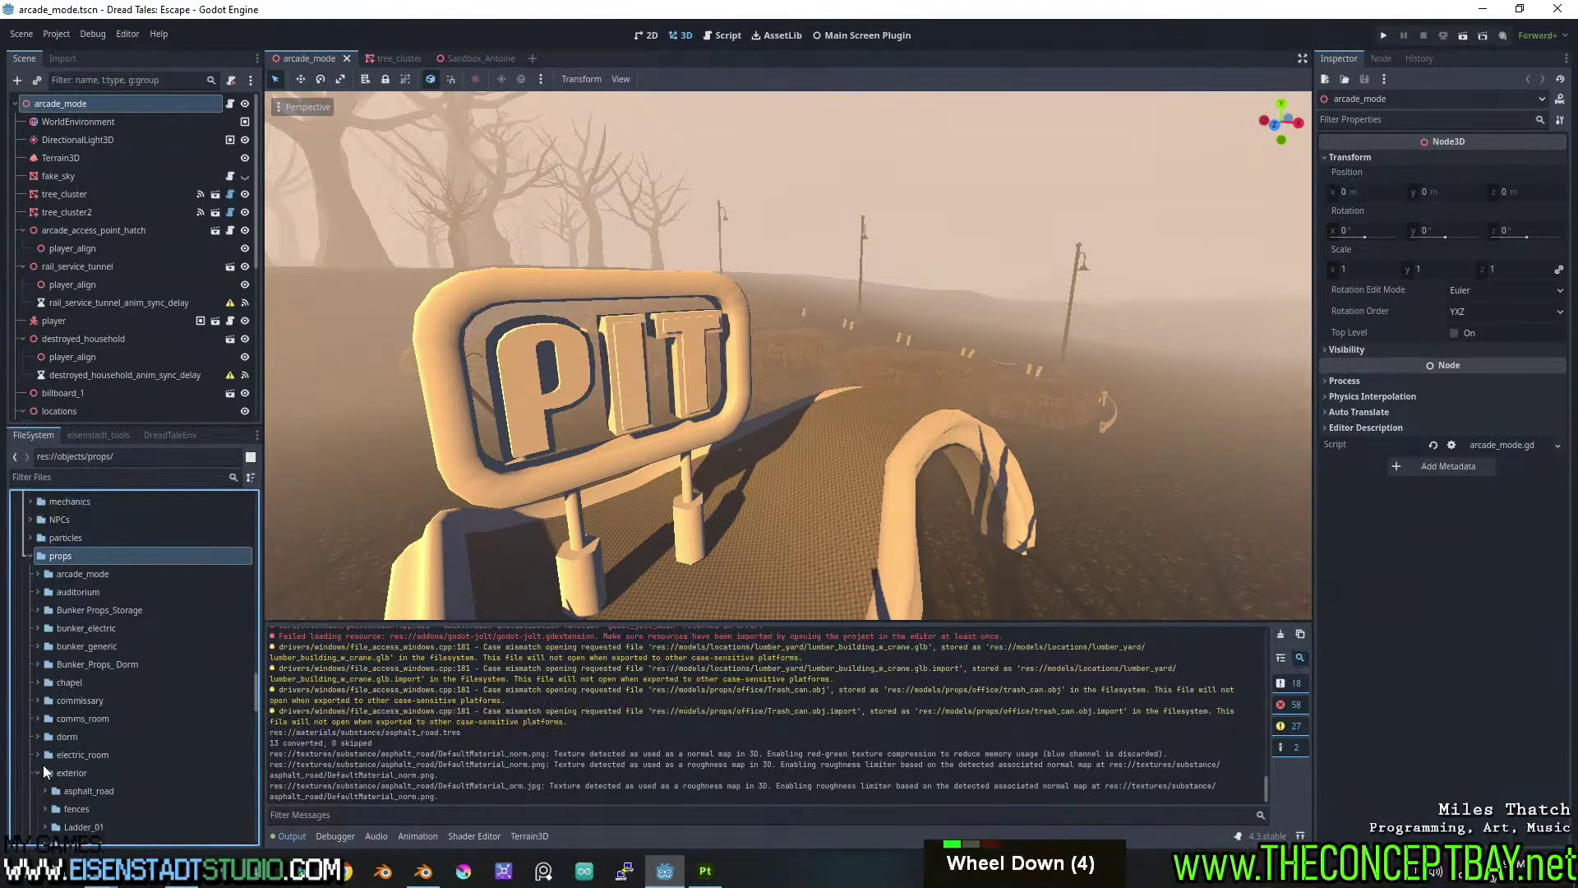
{"action": "double_click", "coordinate": [59, 791]}
{"action": "scroll", "coordinate": [66, 781], "scroll_direction": "down", "scroll_amount": 4}
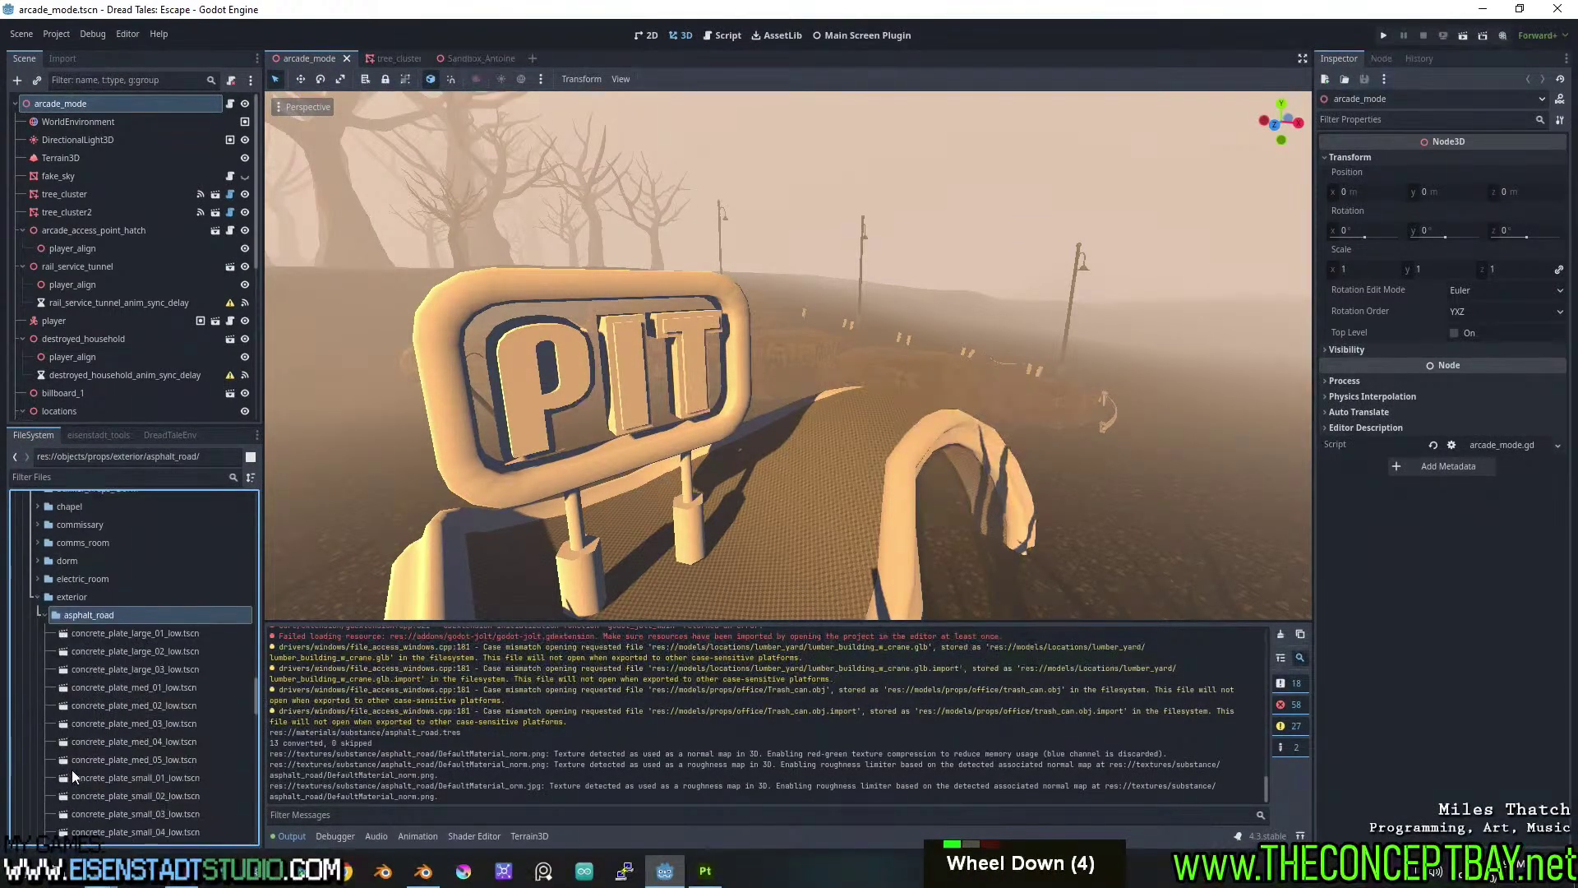
{"action": "double_click", "coordinate": [165, 631]}
Examine the large concrete plate's textured surface and edges from several angles, and save the scene.
{"action": "scroll", "coordinate": [891, 198], "scroll_direction": "down", "scroll_amount": 6}
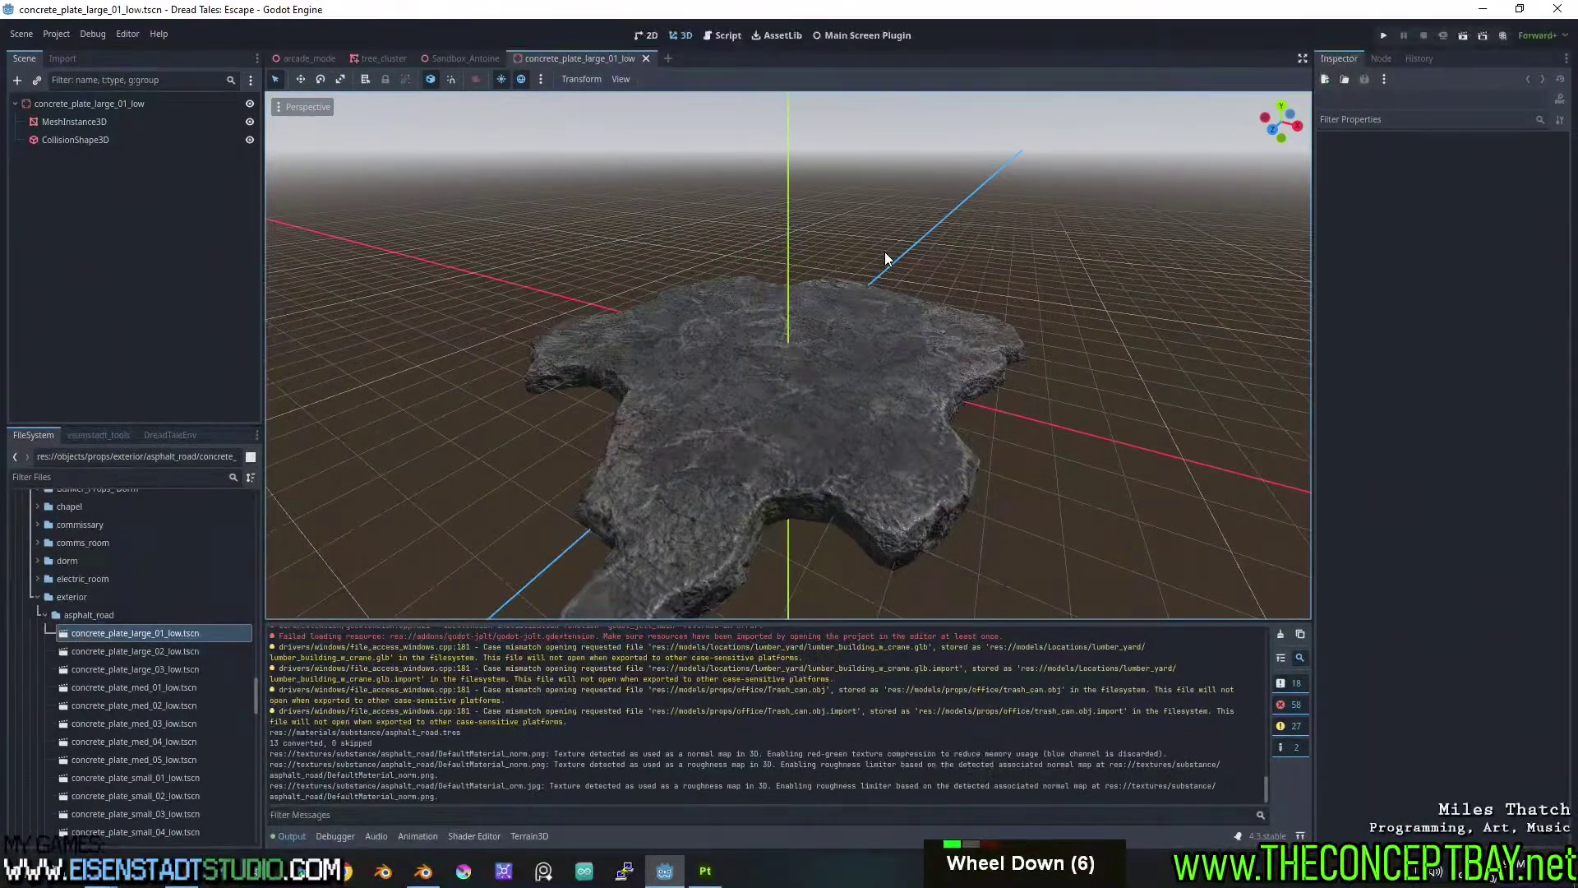
{"action": "scroll", "coordinate": [882, 253], "scroll_direction": "up", "scroll_amount": 4}
{"action": "middle_click_drag", "start_coordinate": [879, 255], "coordinate": [806, 287]}
{"action": "scroll", "coordinate": [825, 268], "scroll_direction": "down", "scroll_amount": 3}
{"action": "middle_click_drag", "start_coordinate": [806, 288], "coordinate": [825, 259], "text": "shift"}
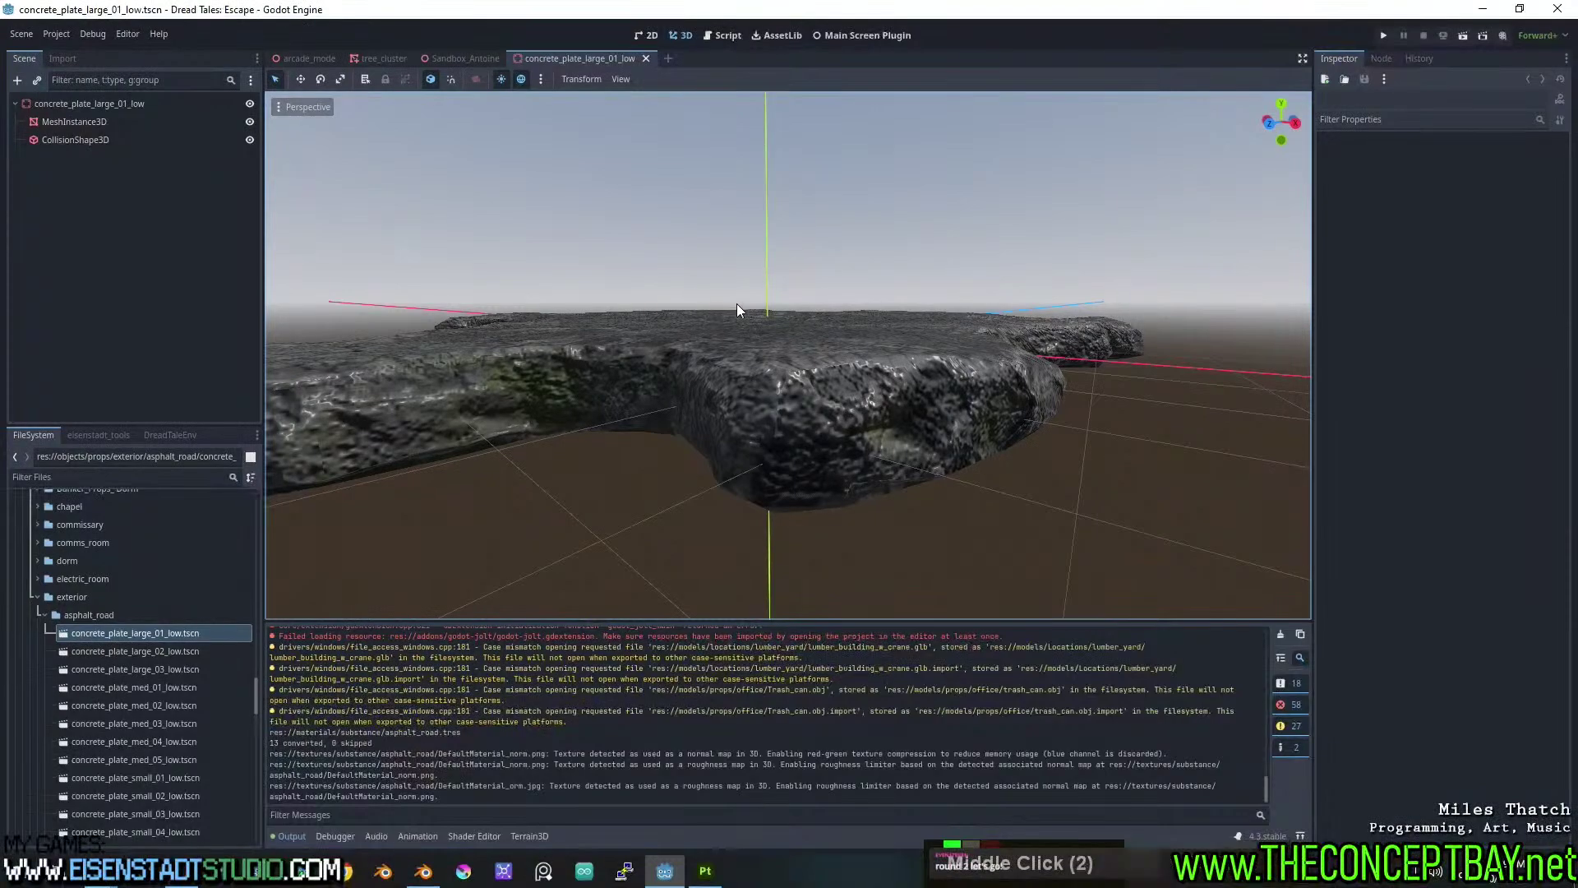
{"action": "scroll", "coordinate": [734, 316], "scroll_direction": "down", "scroll_amount": 3}
{"action": "middle_click_drag", "start_coordinate": [734, 319], "coordinate": [849, 412]}
{"action": "scroll", "coordinate": [848, 413], "scroll_direction": "up", "scroll_amount": 5}
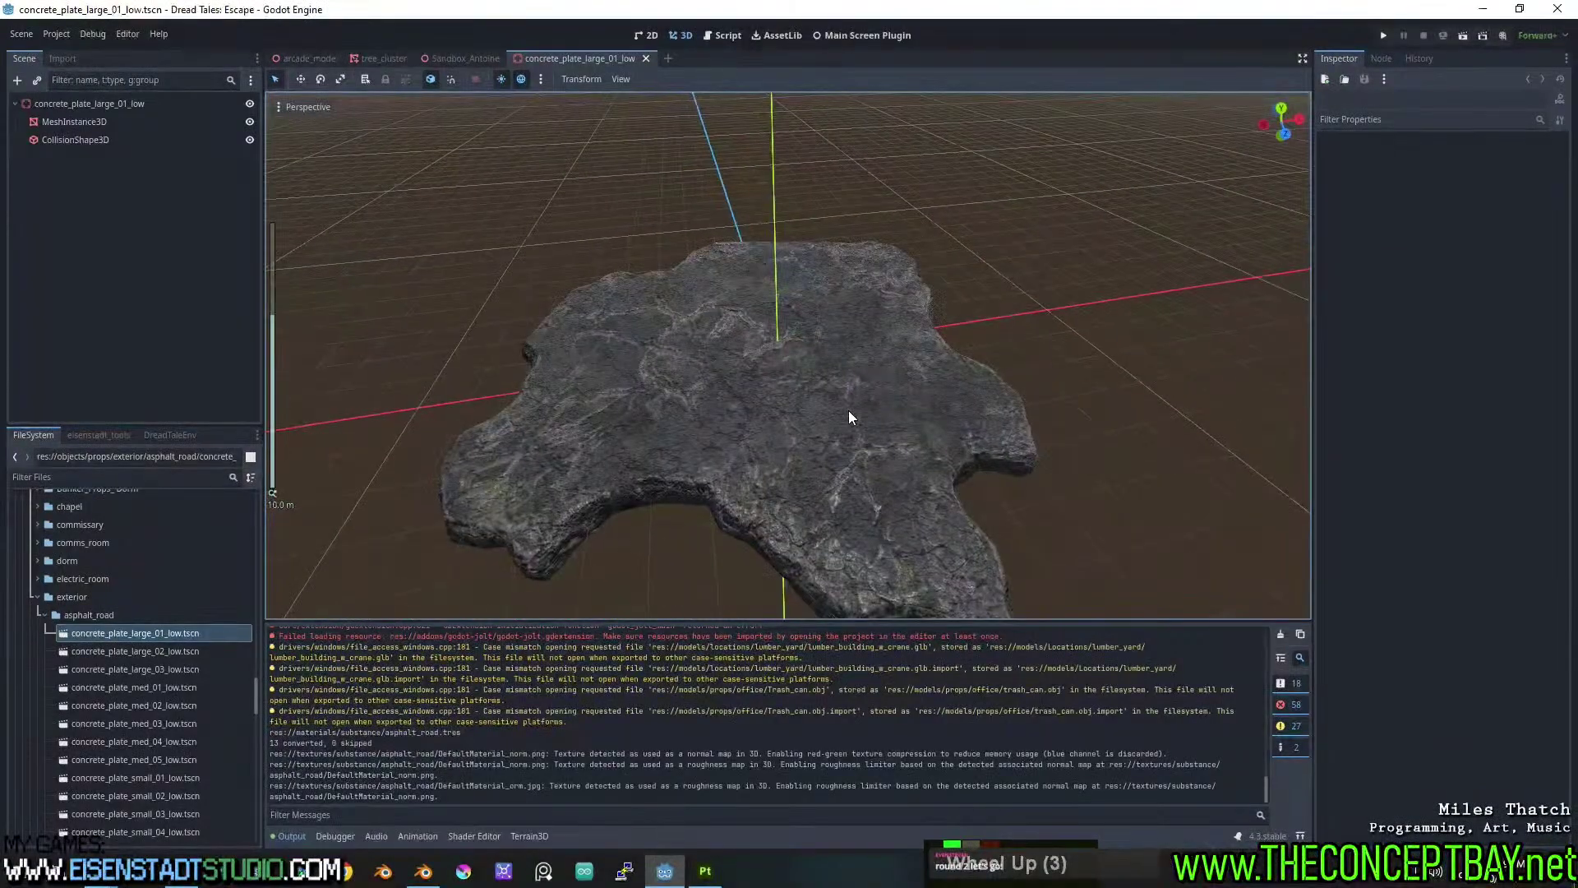
{"action": "scroll", "coordinate": [896, 397], "scroll_direction": "up", "scroll_amount": 2}
{"action": "key", "text": "ctrl+s"}
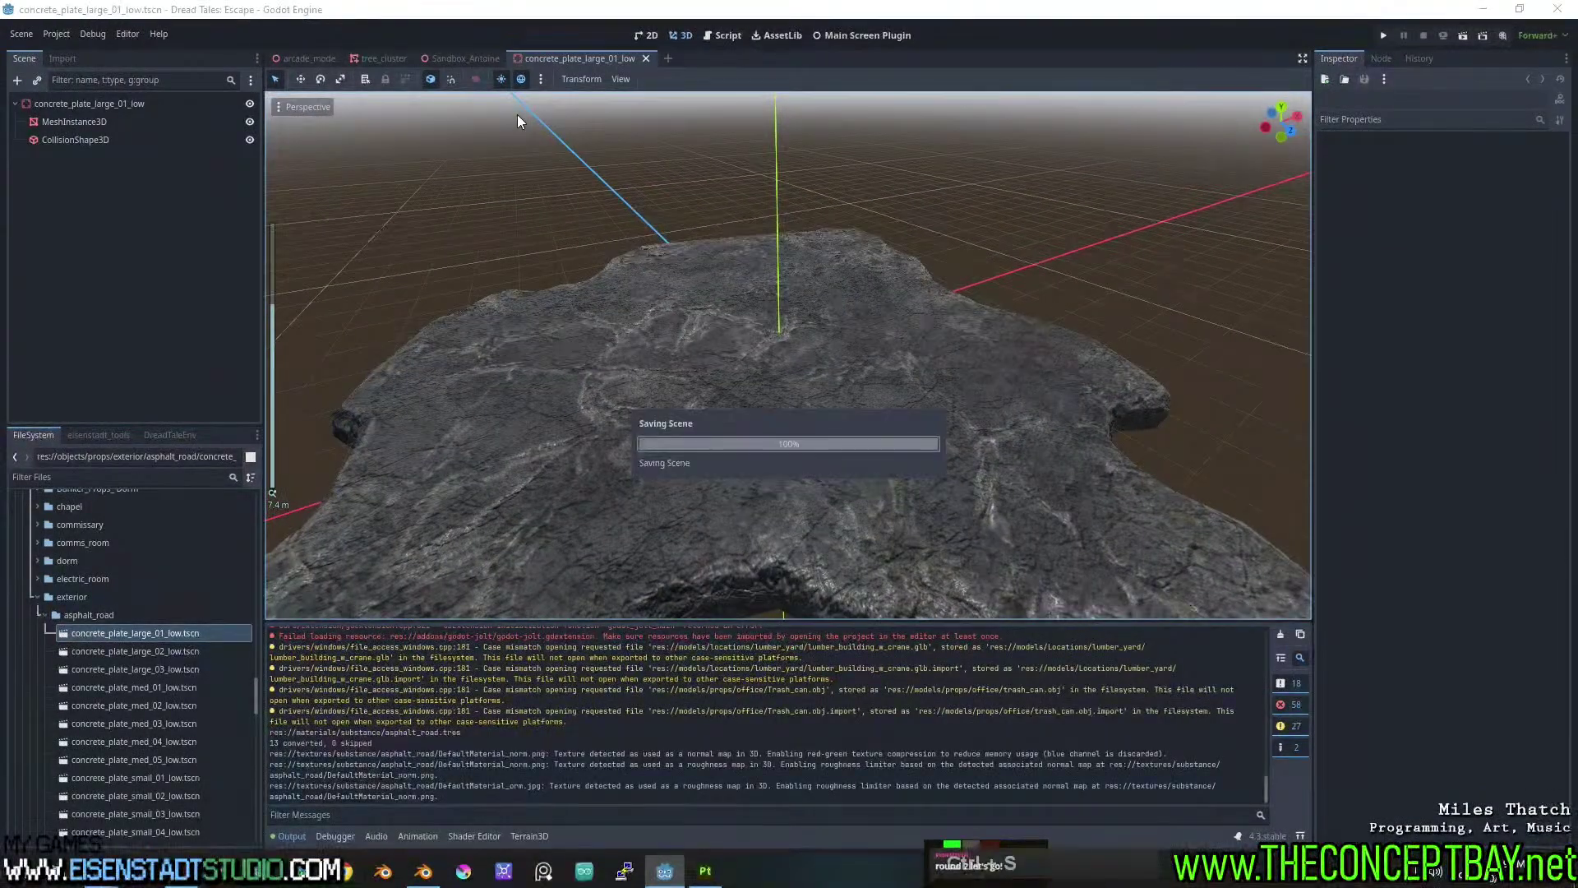
Return to the arcade_mode scene and focus the view on the pit_stop_station node under locations.
{"action": "left_click", "coordinate": [319, 58]}
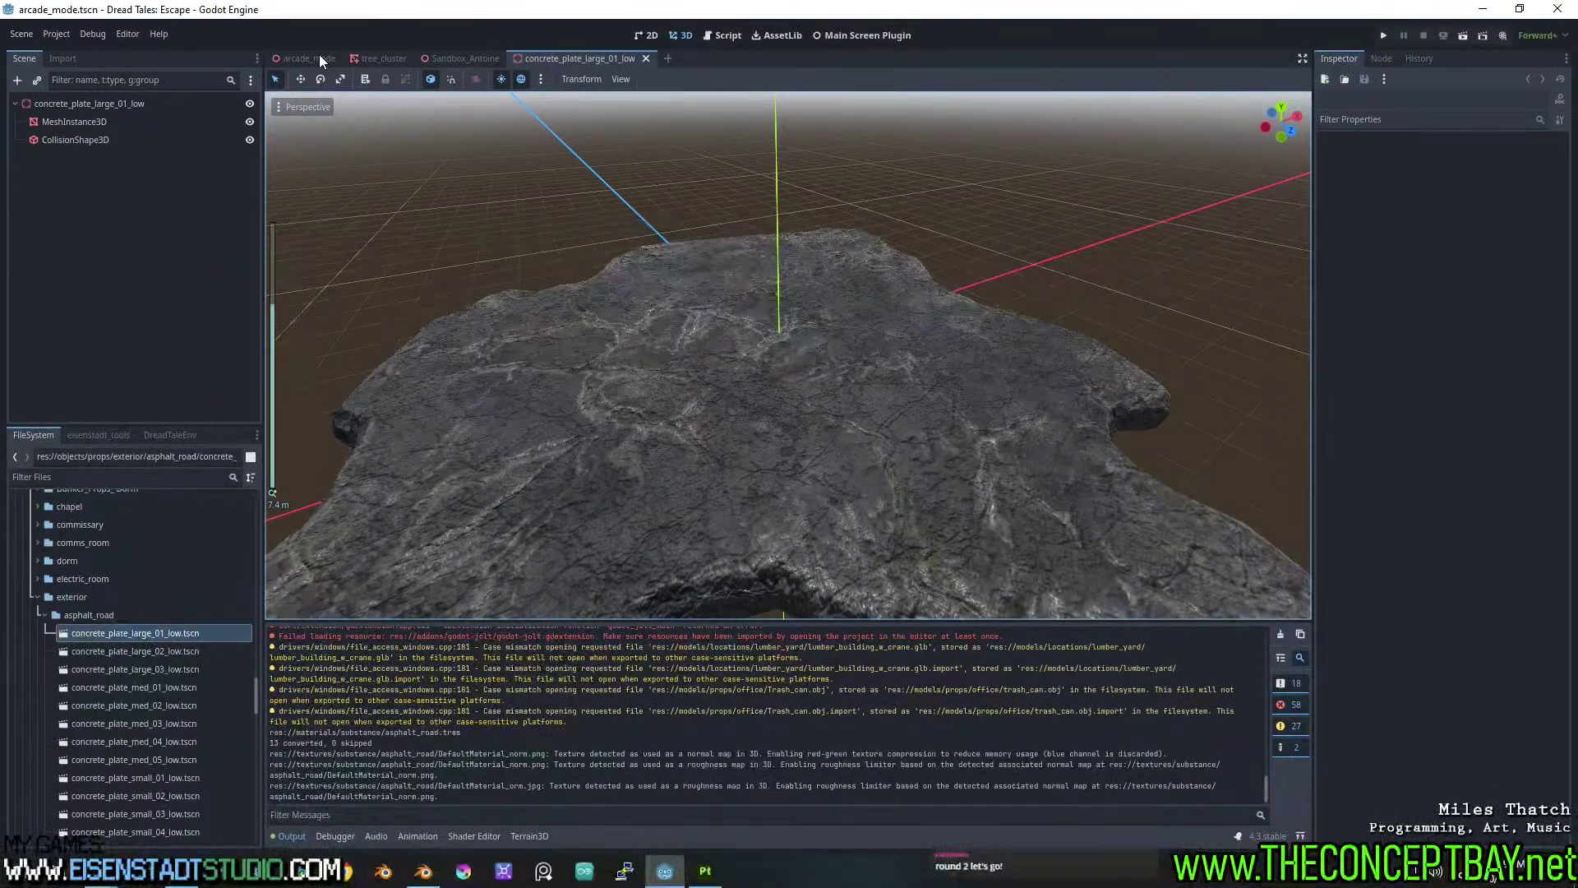
{"action": "scroll", "coordinate": [862, 524], "scroll_direction": "down", "scroll_amount": 8}
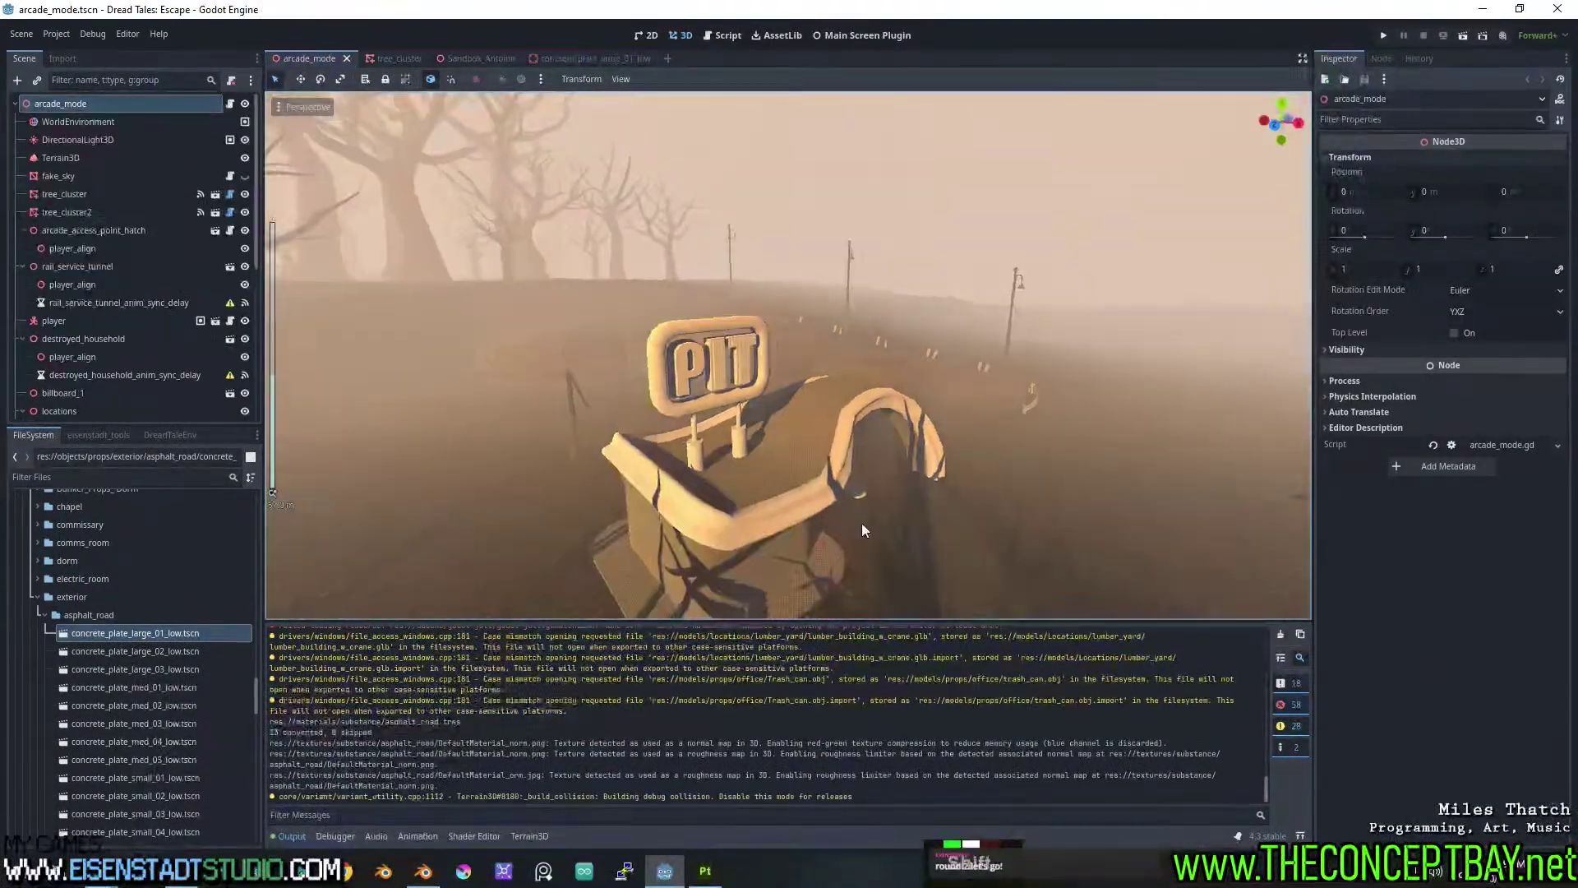
{"action": "middle_click_drag", "start_coordinate": [862, 522], "coordinate": [744, 452], "text": "shift"}
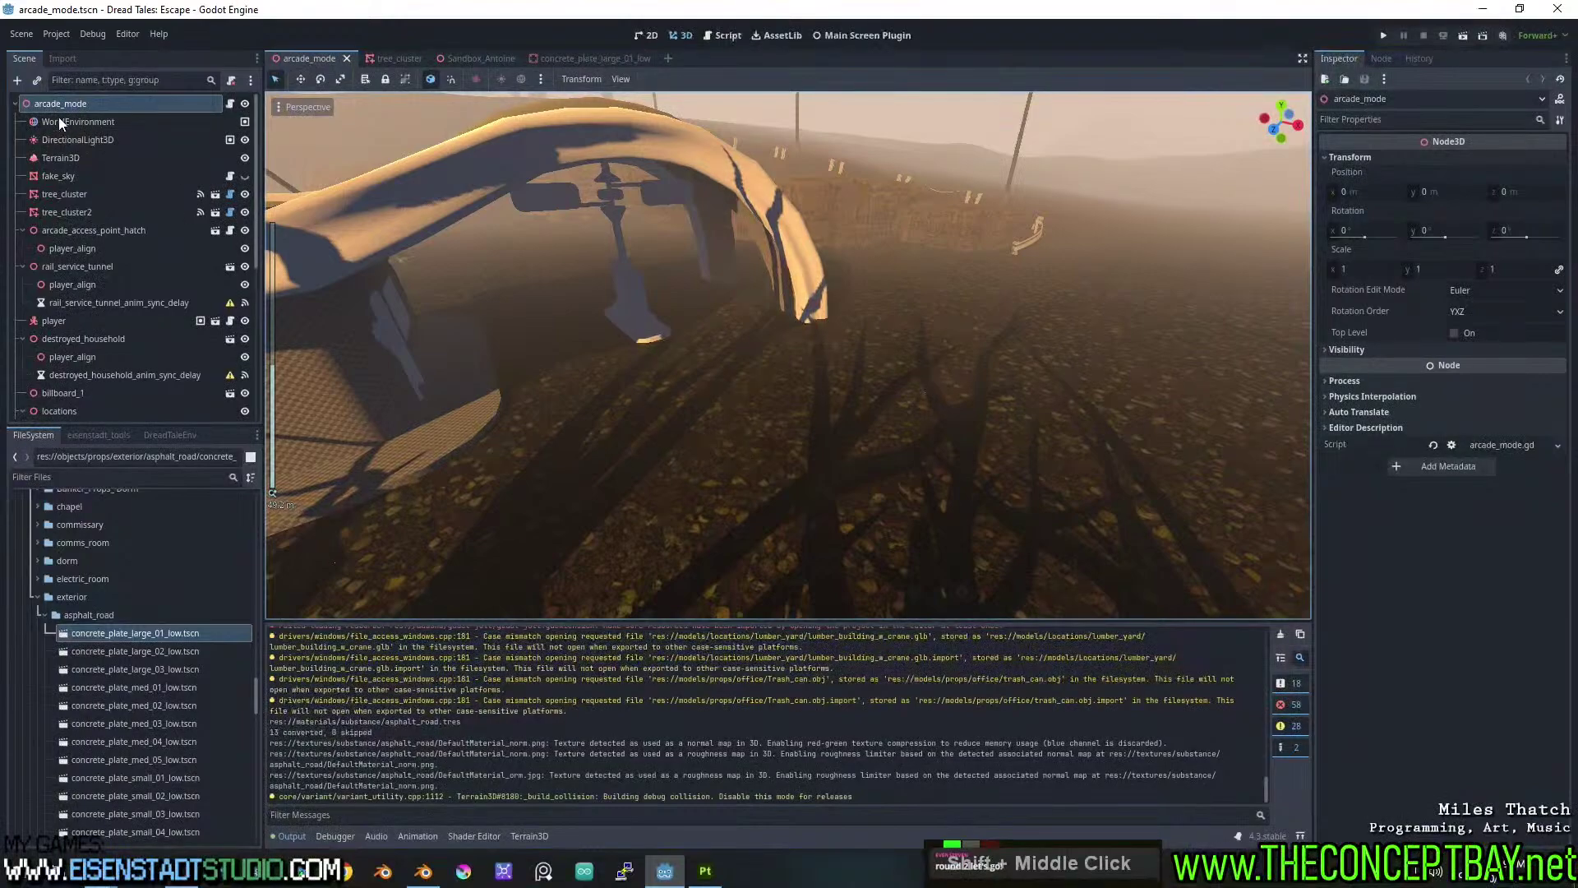
{"action": "scroll", "coordinate": [123, 293], "scroll_direction": "down", "scroll_amount": 11}
{"action": "left_click", "coordinate": [80, 146]}
{"action": "key", "text": "f"}
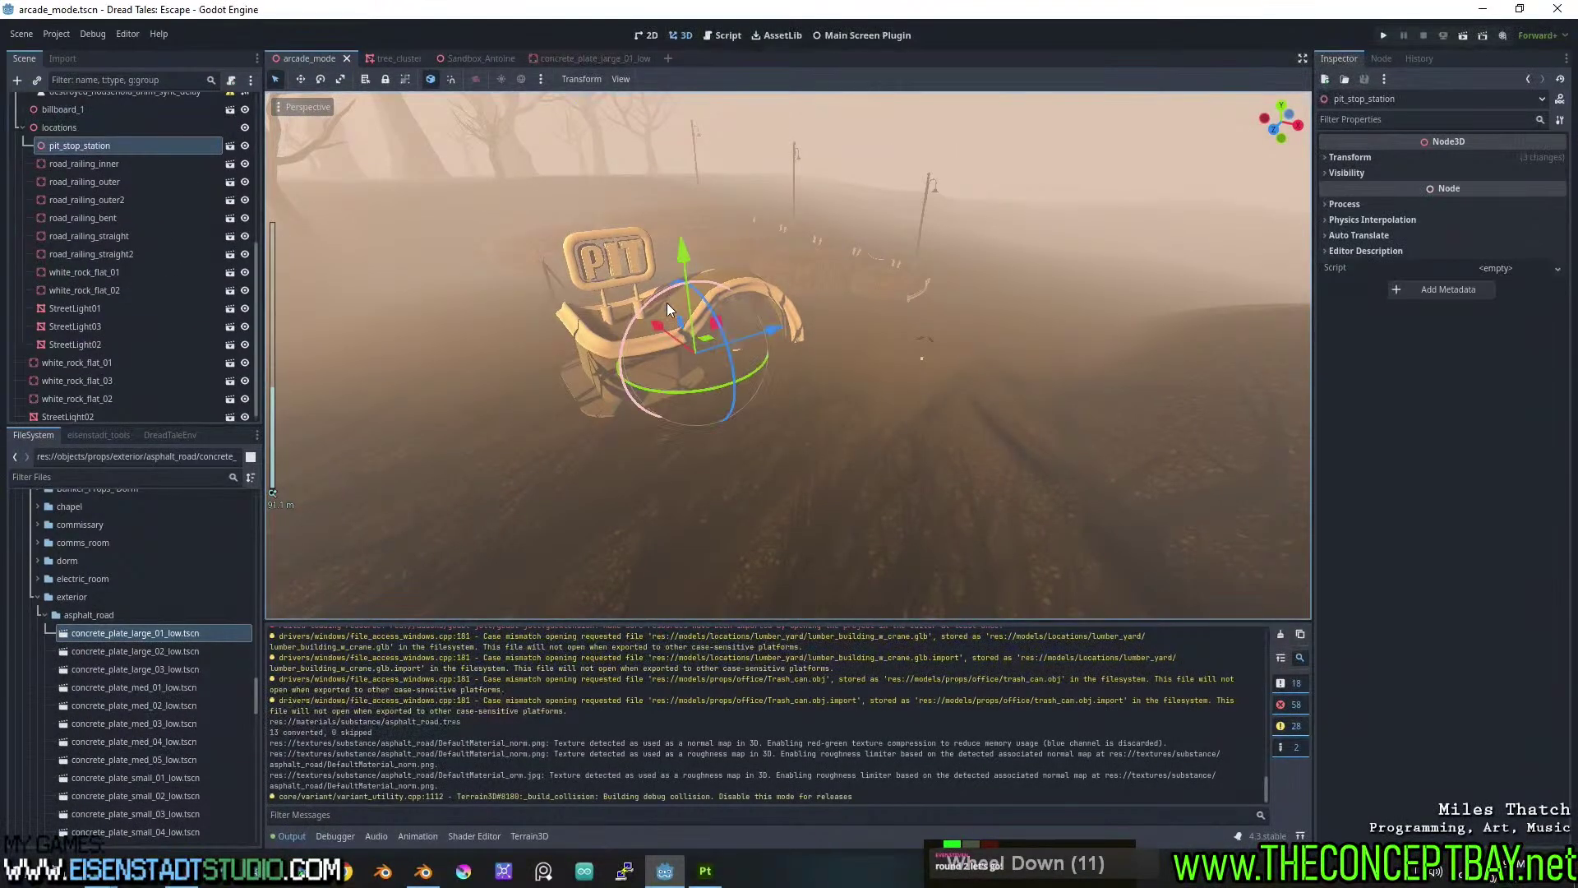
{"action": "scroll", "coordinate": [667, 303], "scroll_direction": "down", "scroll_amount": 5}
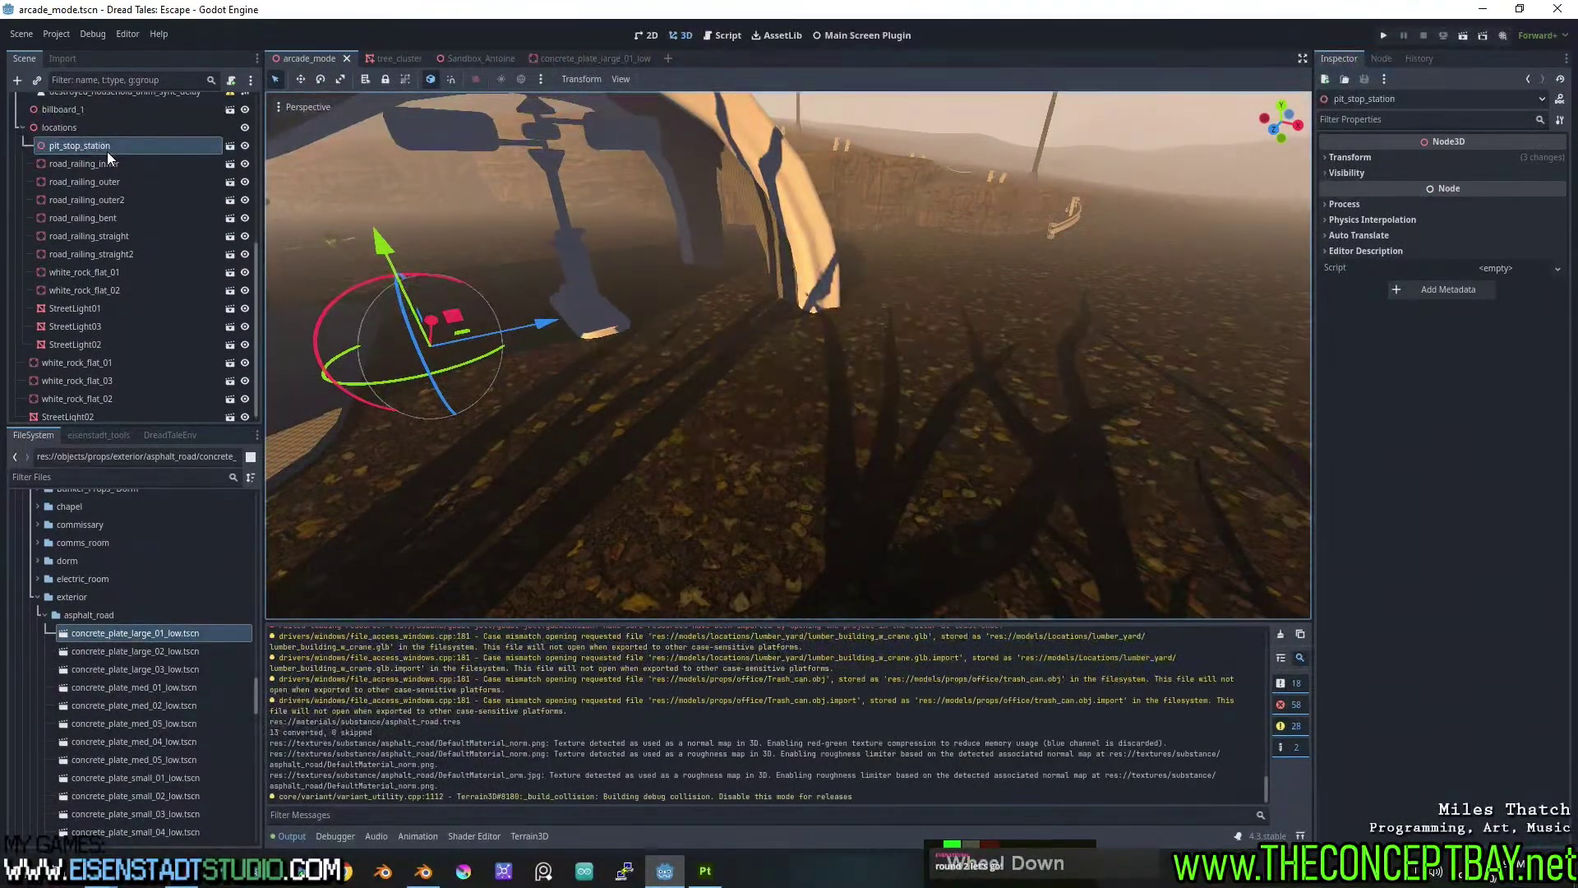
{"action": "scroll", "coordinate": [613, 209], "scroll_direction": "down", "scroll_amount": 2}
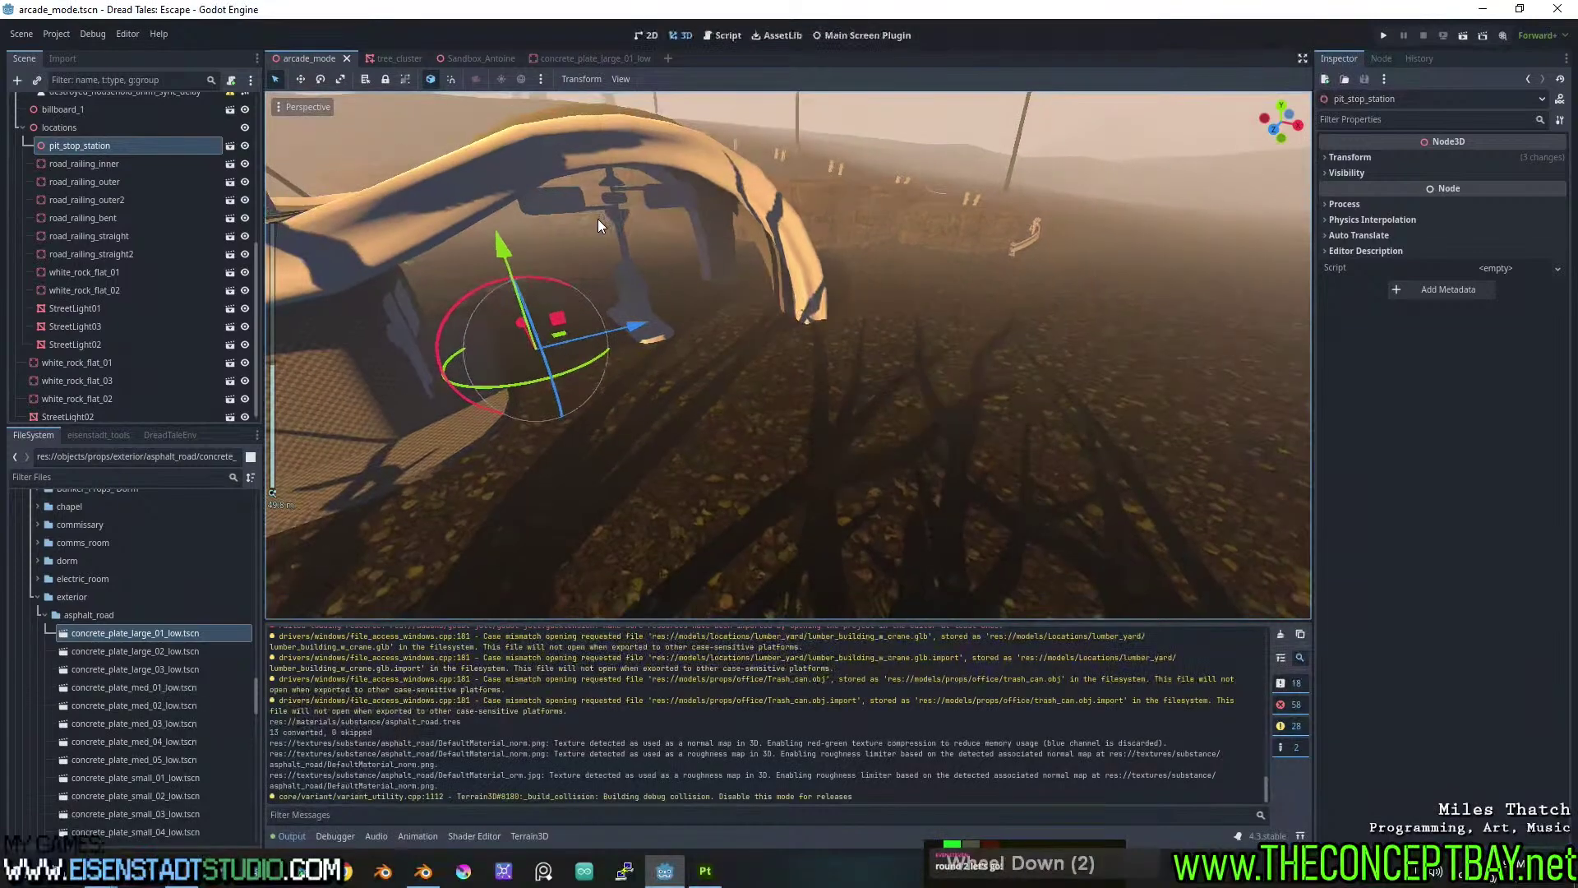
{"action": "scroll", "coordinate": [613, 229], "scroll_direction": "down", "scroll_amount": 1, "text": "shift"}
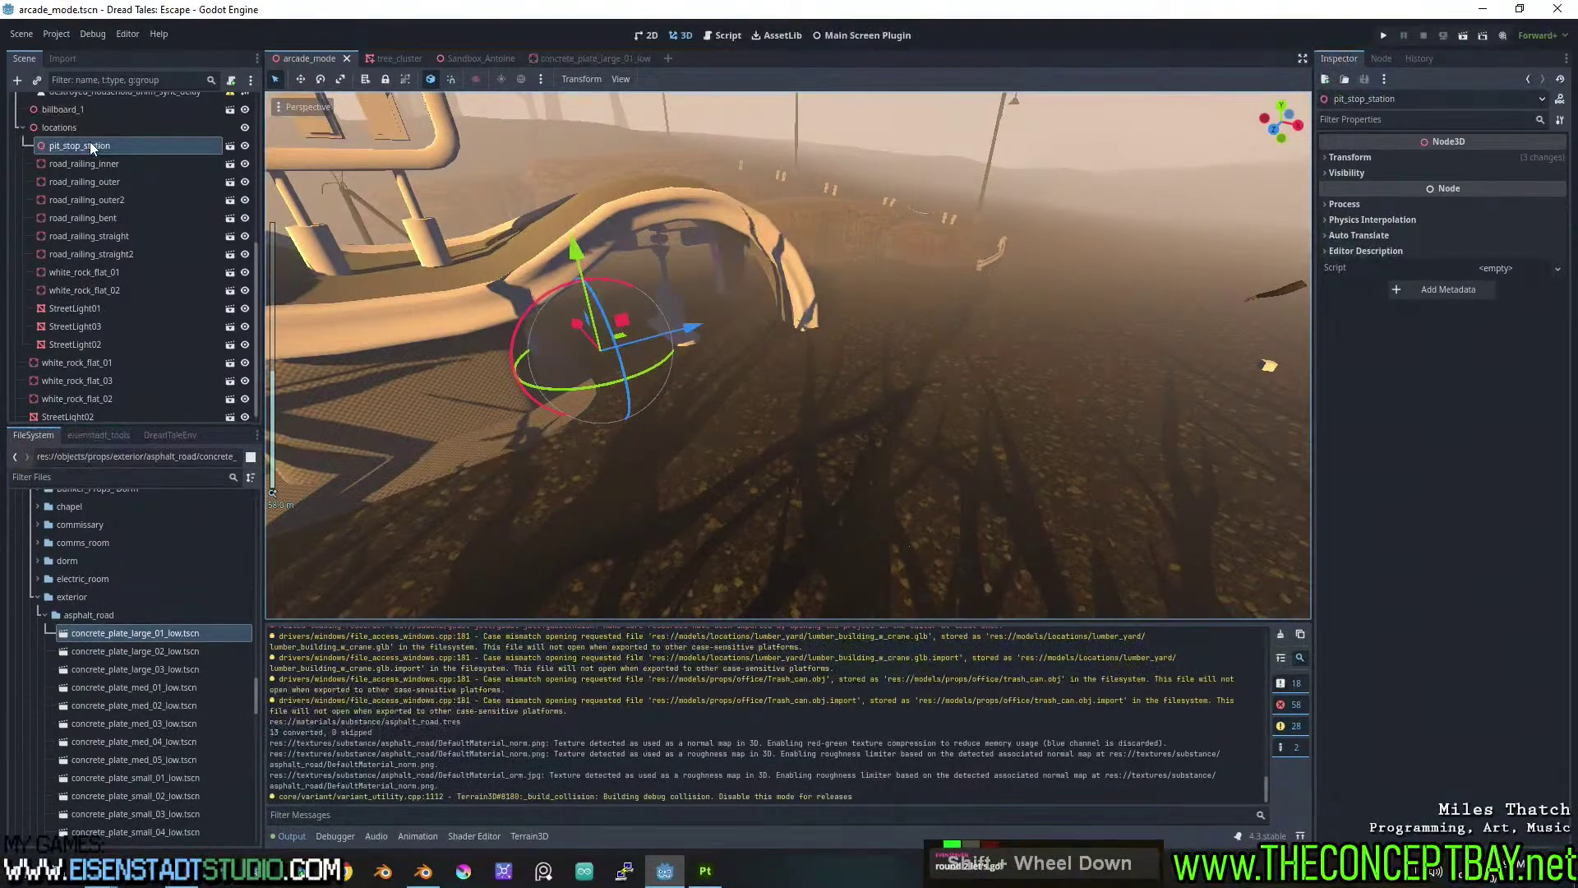
Add a Node3D child node under pit_stop_station.
{"action": "right_click", "coordinate": [91, 143]}
{"action": "left_click", "coordinate": [151, 153]}
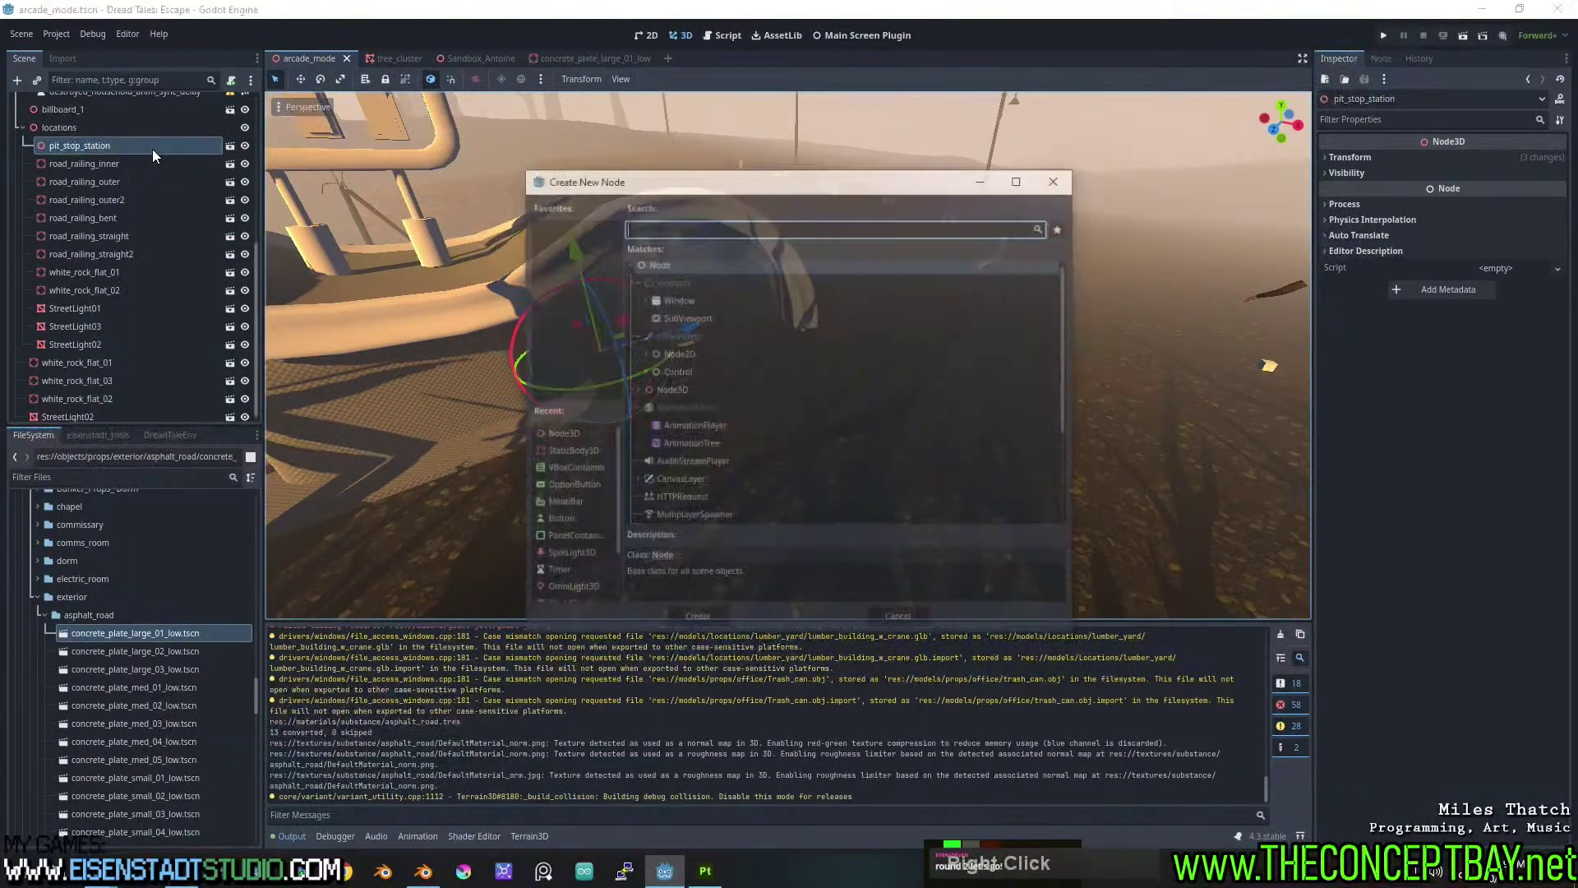
{"action": "type", "text": "node"}
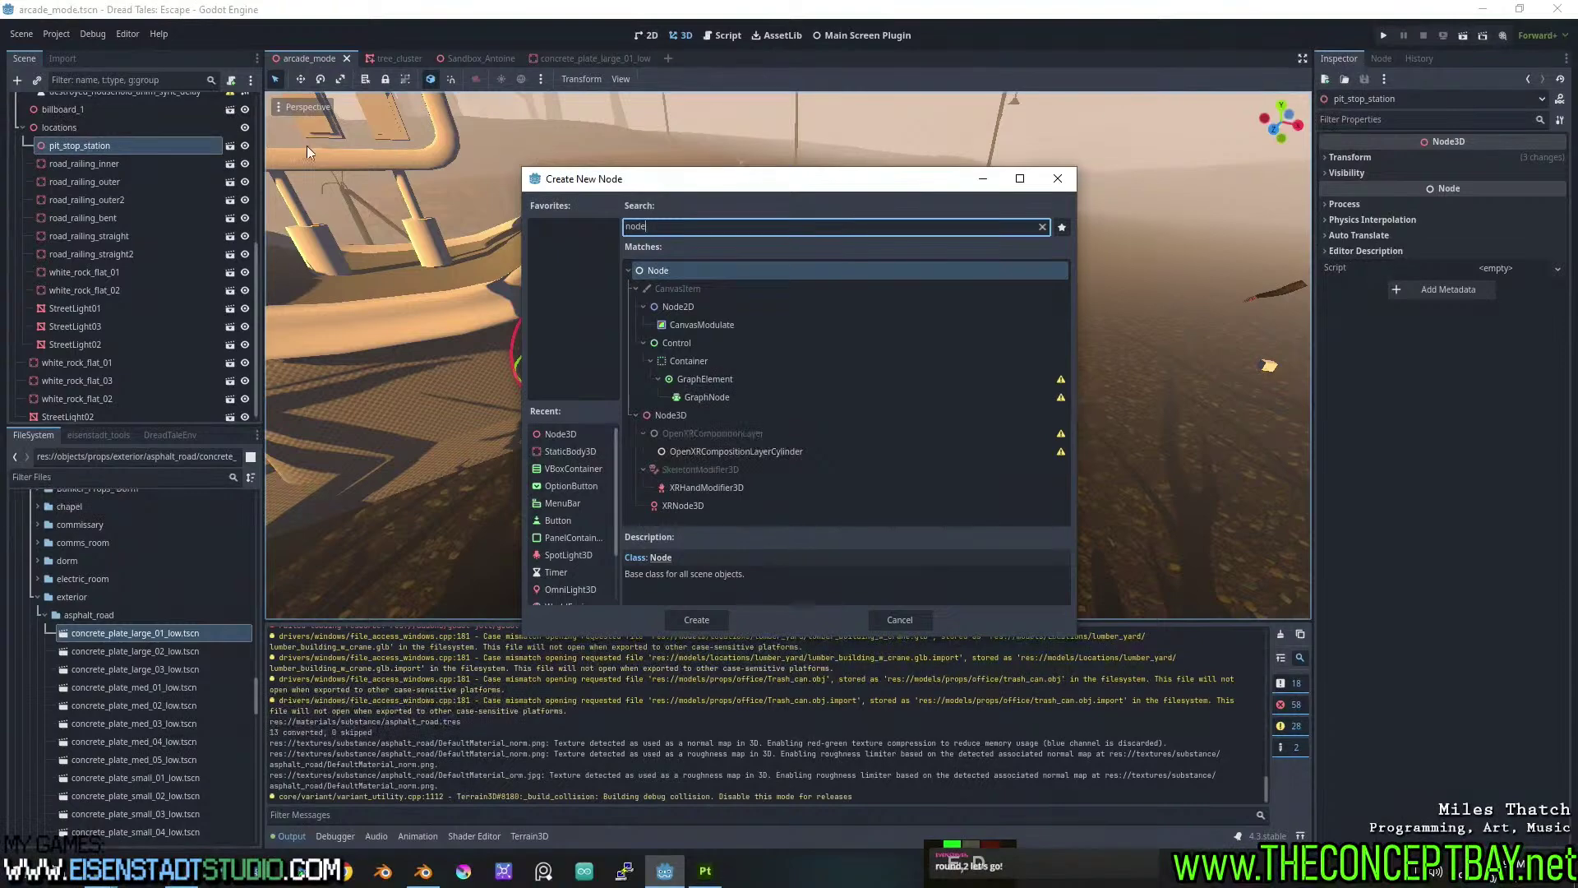
{"action": "type", "text": "3d"}
{"action": "key", "text": "Return"}
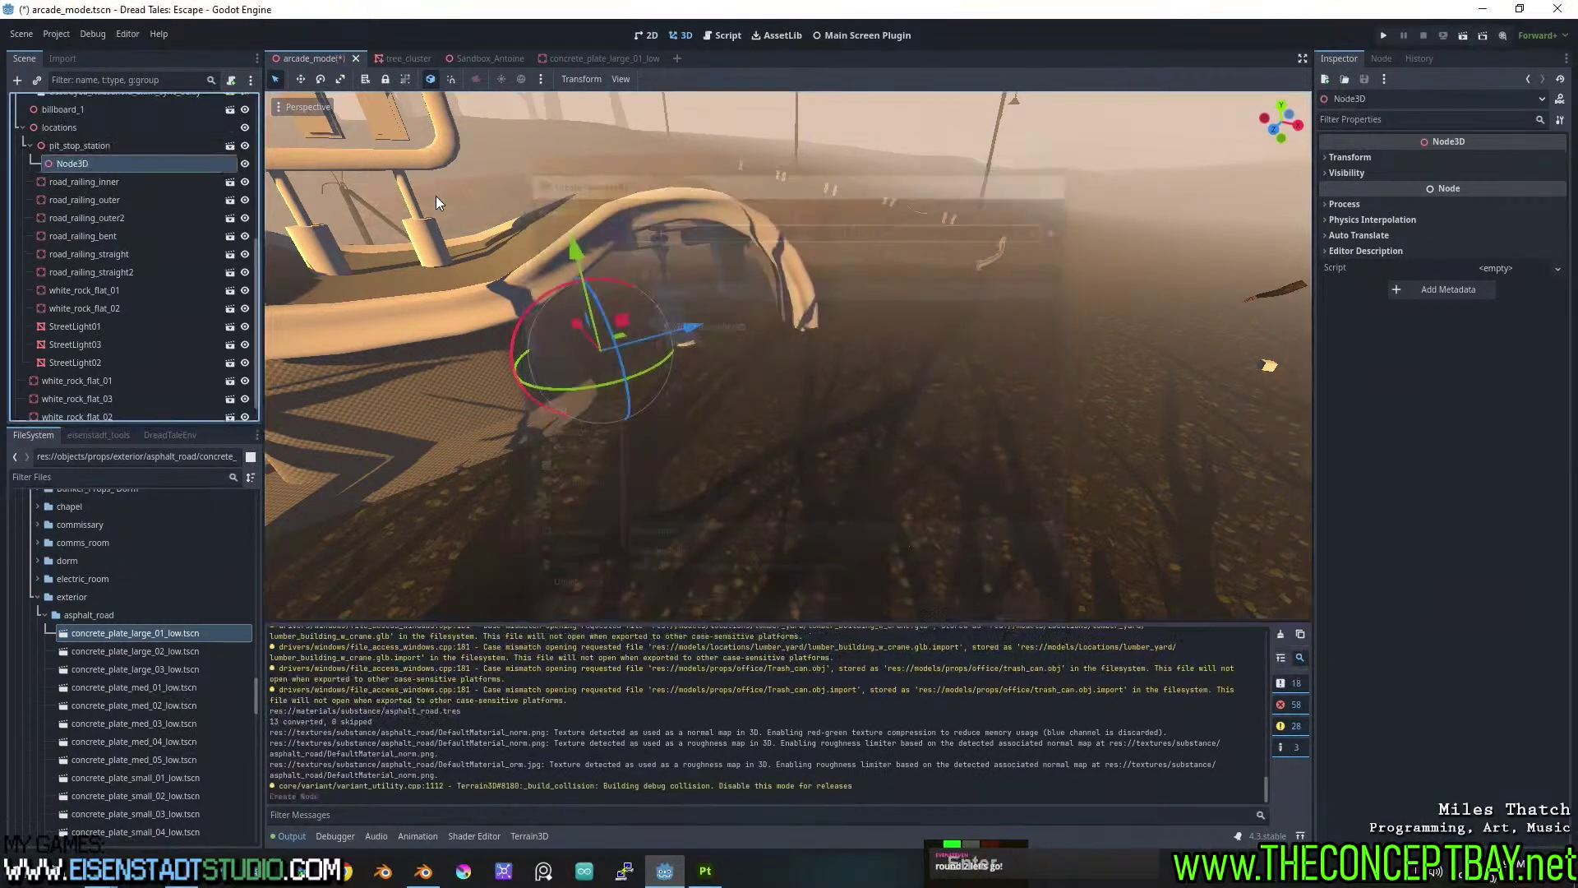
Rename the new Node3D with the name copied from its parent, pit_stop_station.
{"action": "left_click", "coordinate": [71, 147]}
{"action": "key", "text": "F2"}
{"action": "key", "text": "ctrl+c"}
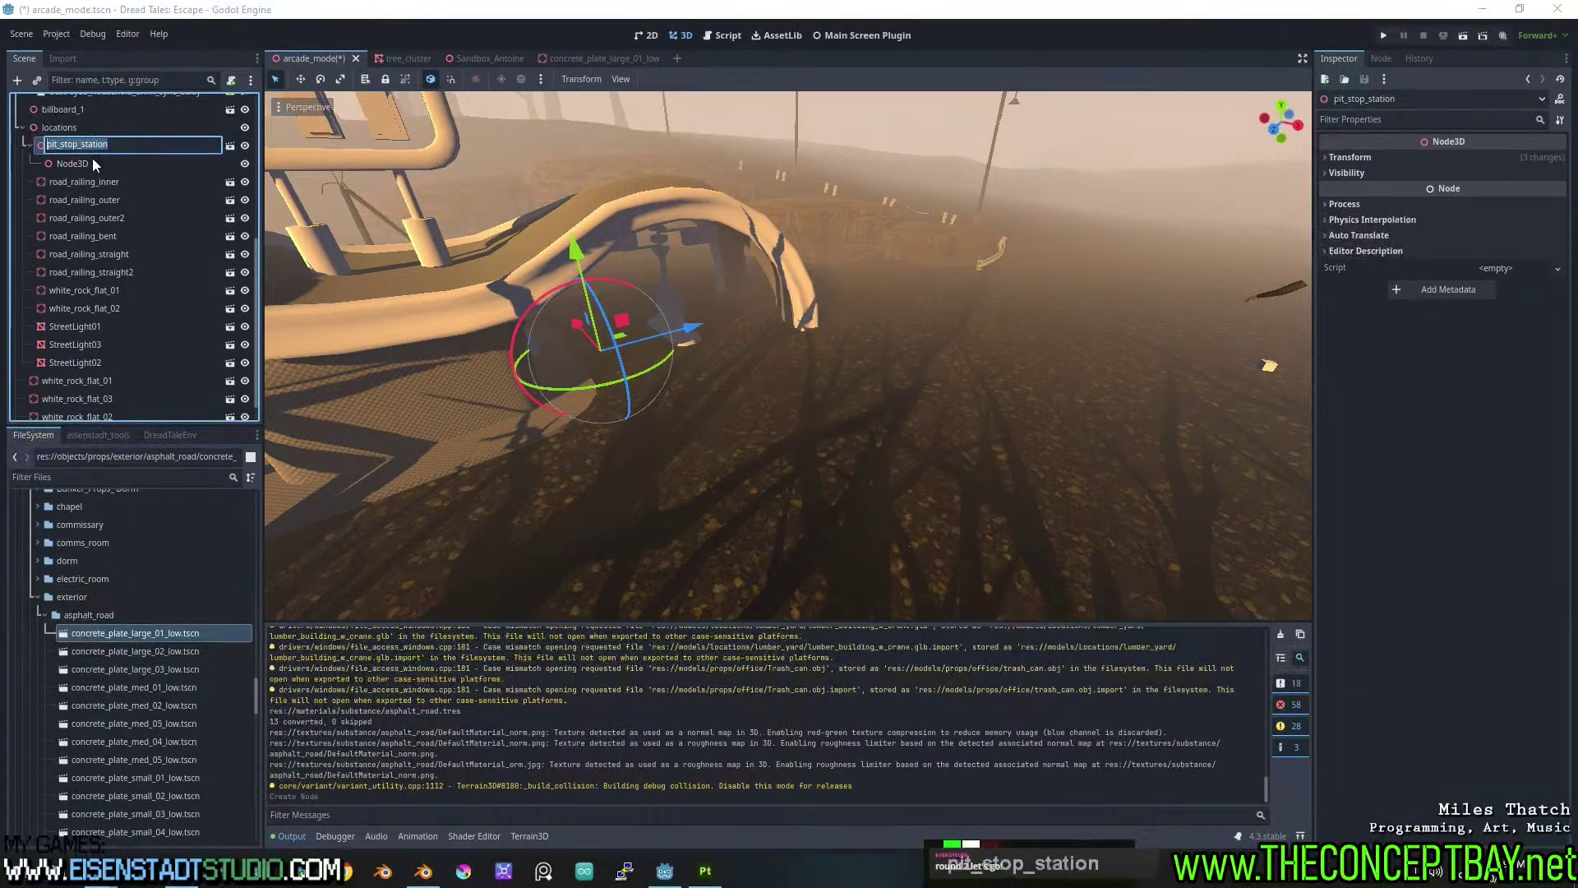
{"action": "left_click", "coordinate": [82, 162]}
{"action": "key", "text": "F2"}
{"action": "key", "text": "ctrl+v"}
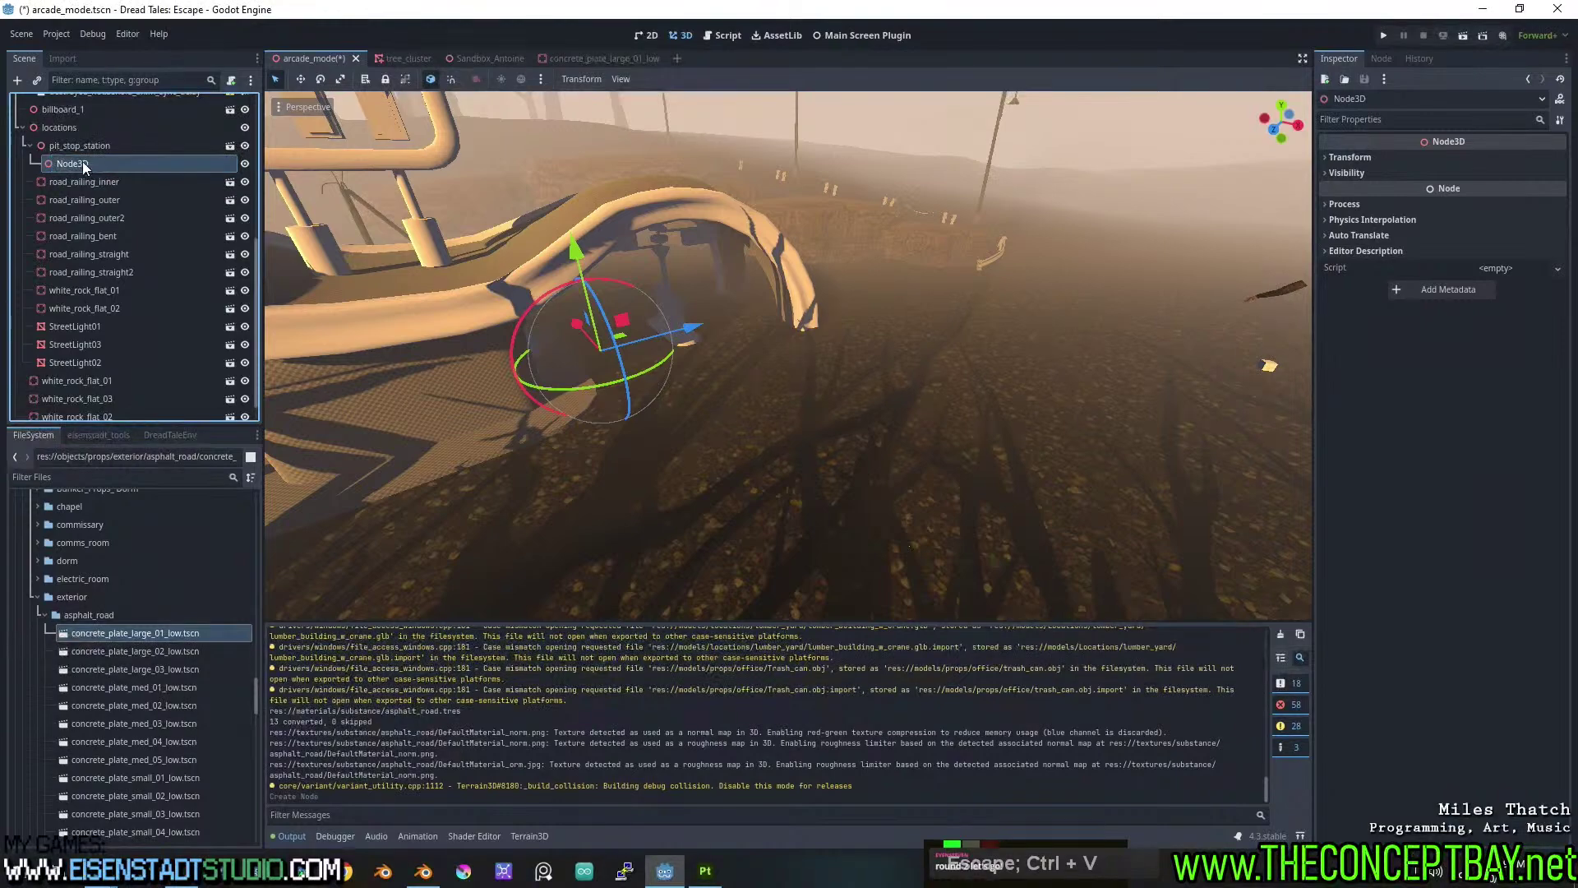
{"action": "key", "text": "Escape"}
{"action": "key", "text": "F2"}
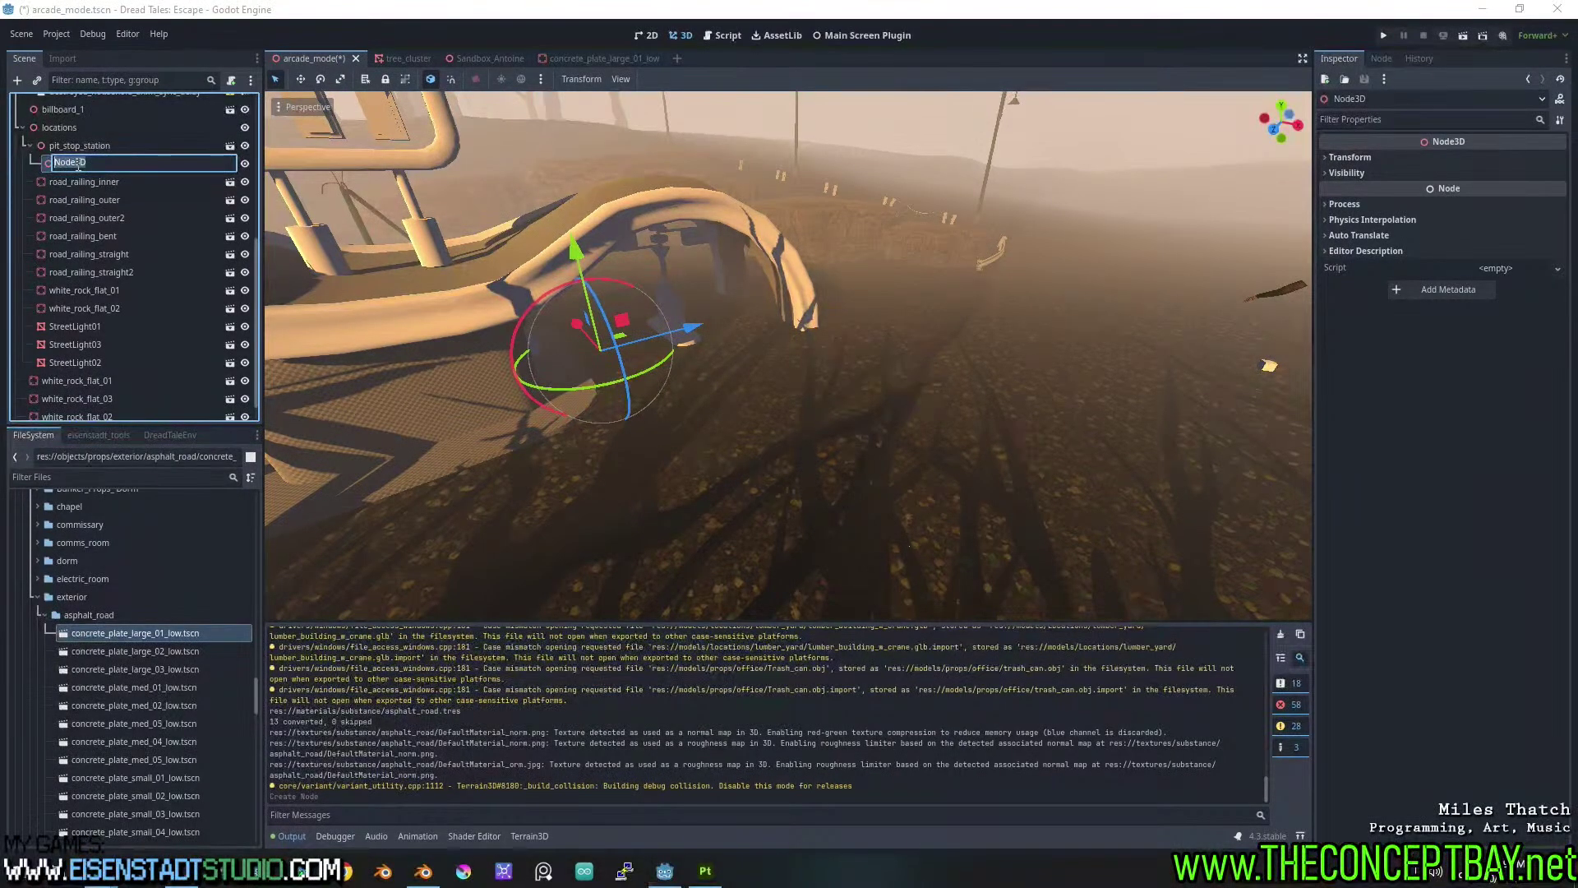
{"action": "key", "text": "ctrl+v"}
{"action": "key", "text": "Return"}
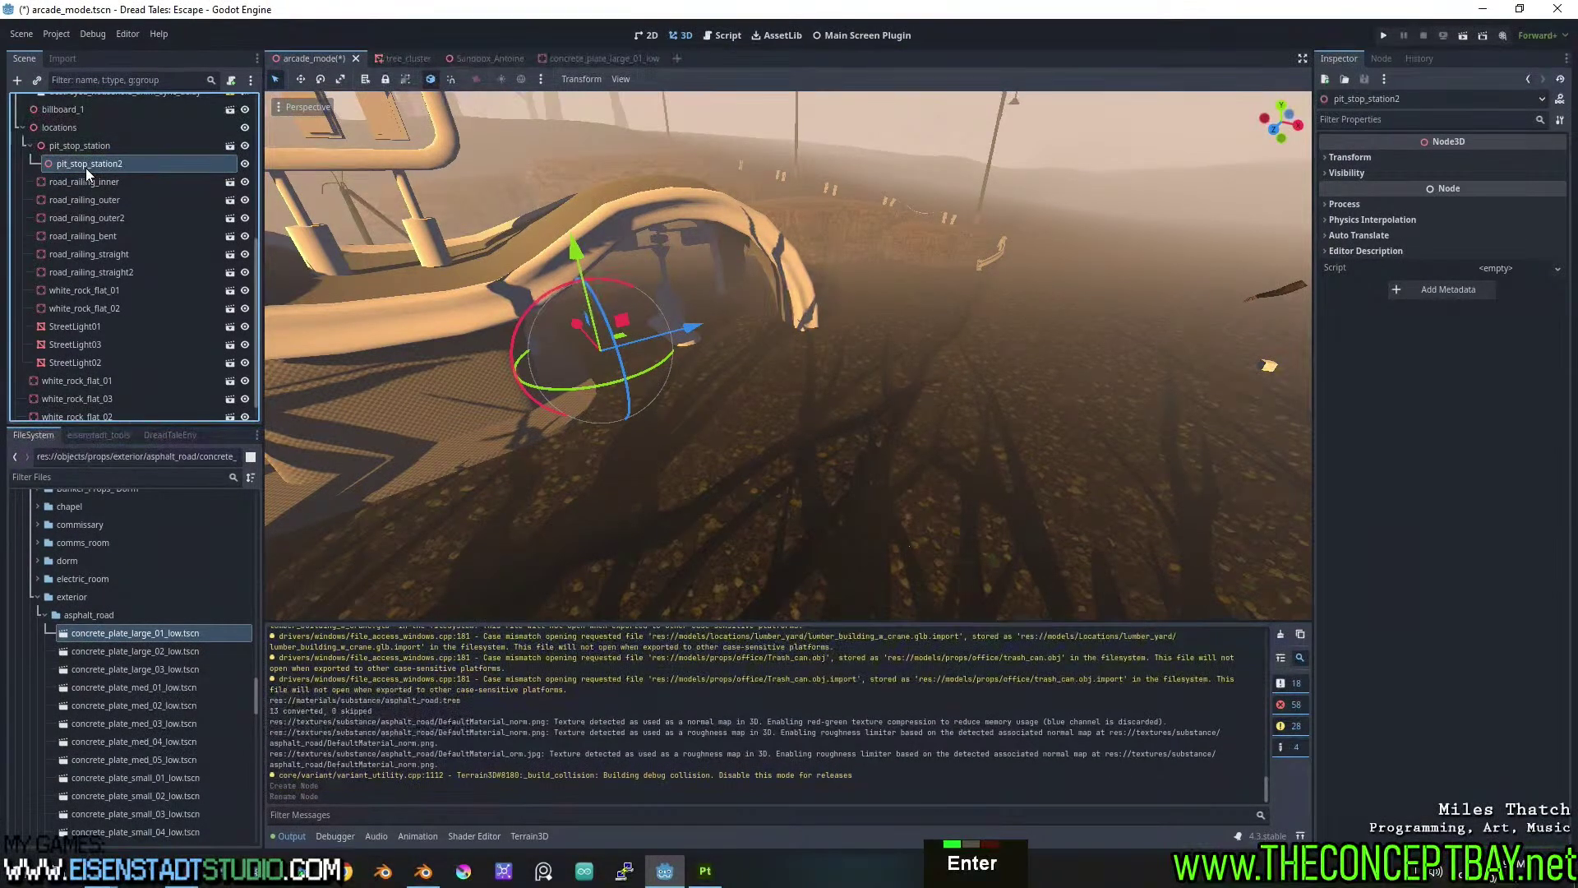
Try renaming the new child node to pit_stop_station3, and set its name back to pit_stop_station2.
{"action": "key", "text": "F2"}
{"action": "key", "text": "Return"}
{"action": "key", "text": "BackSpace"}
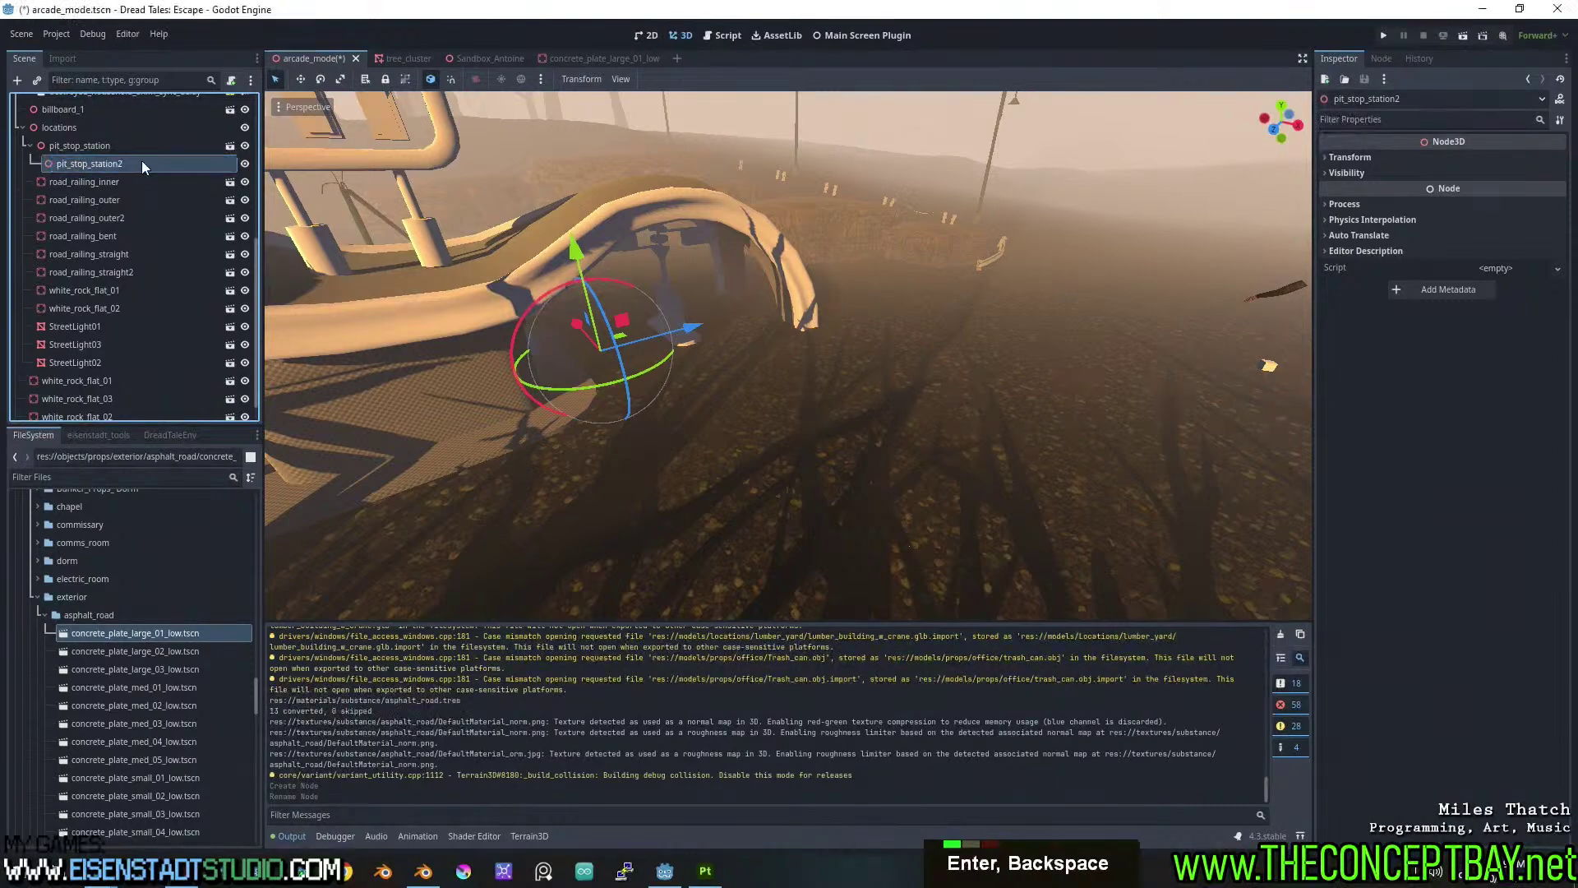
{"action": "key", "text": "F2"}
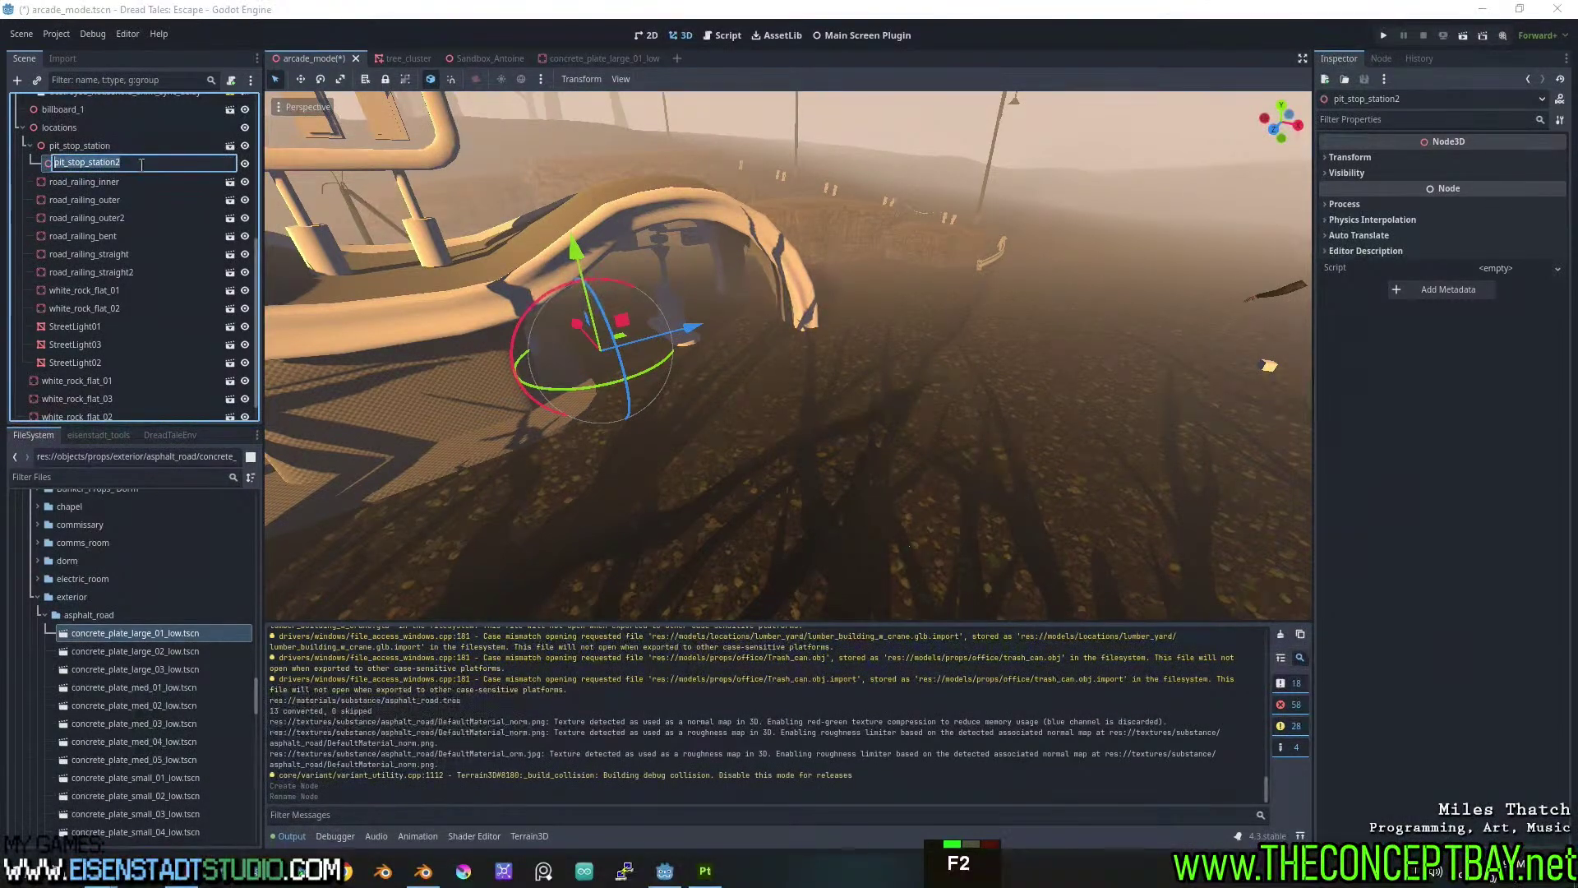
{"action": "key", "text": "BackSpace"}
{"action": "type", "text": "3"}
{"action": "key", "text": "Return"}
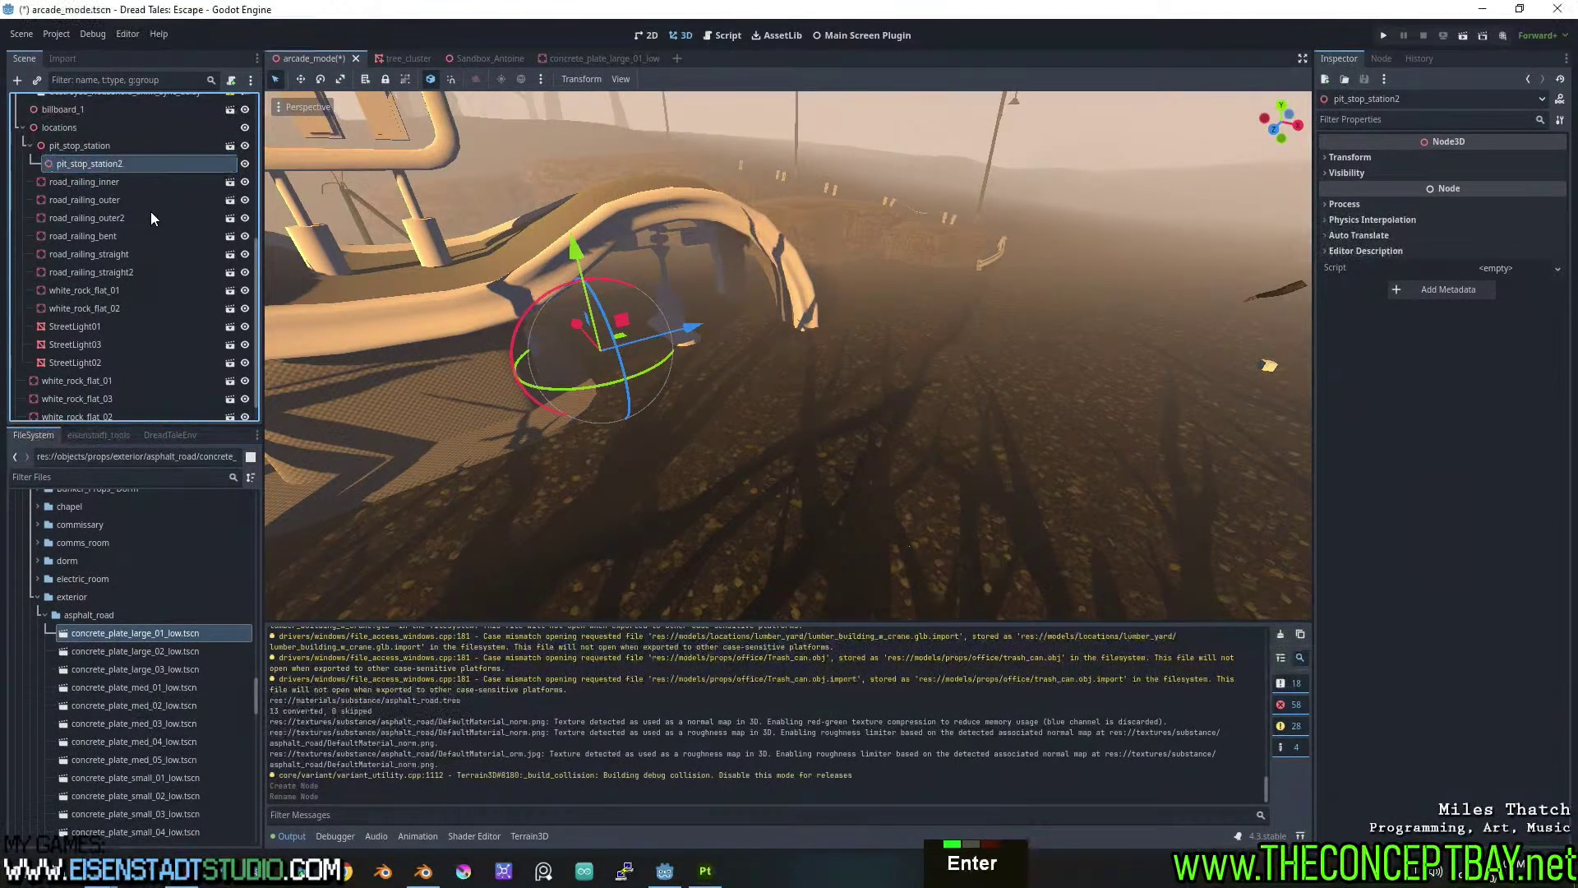
{"action": "key", "text": "F2"}
{"action": "key", "text": "BackSpace"}
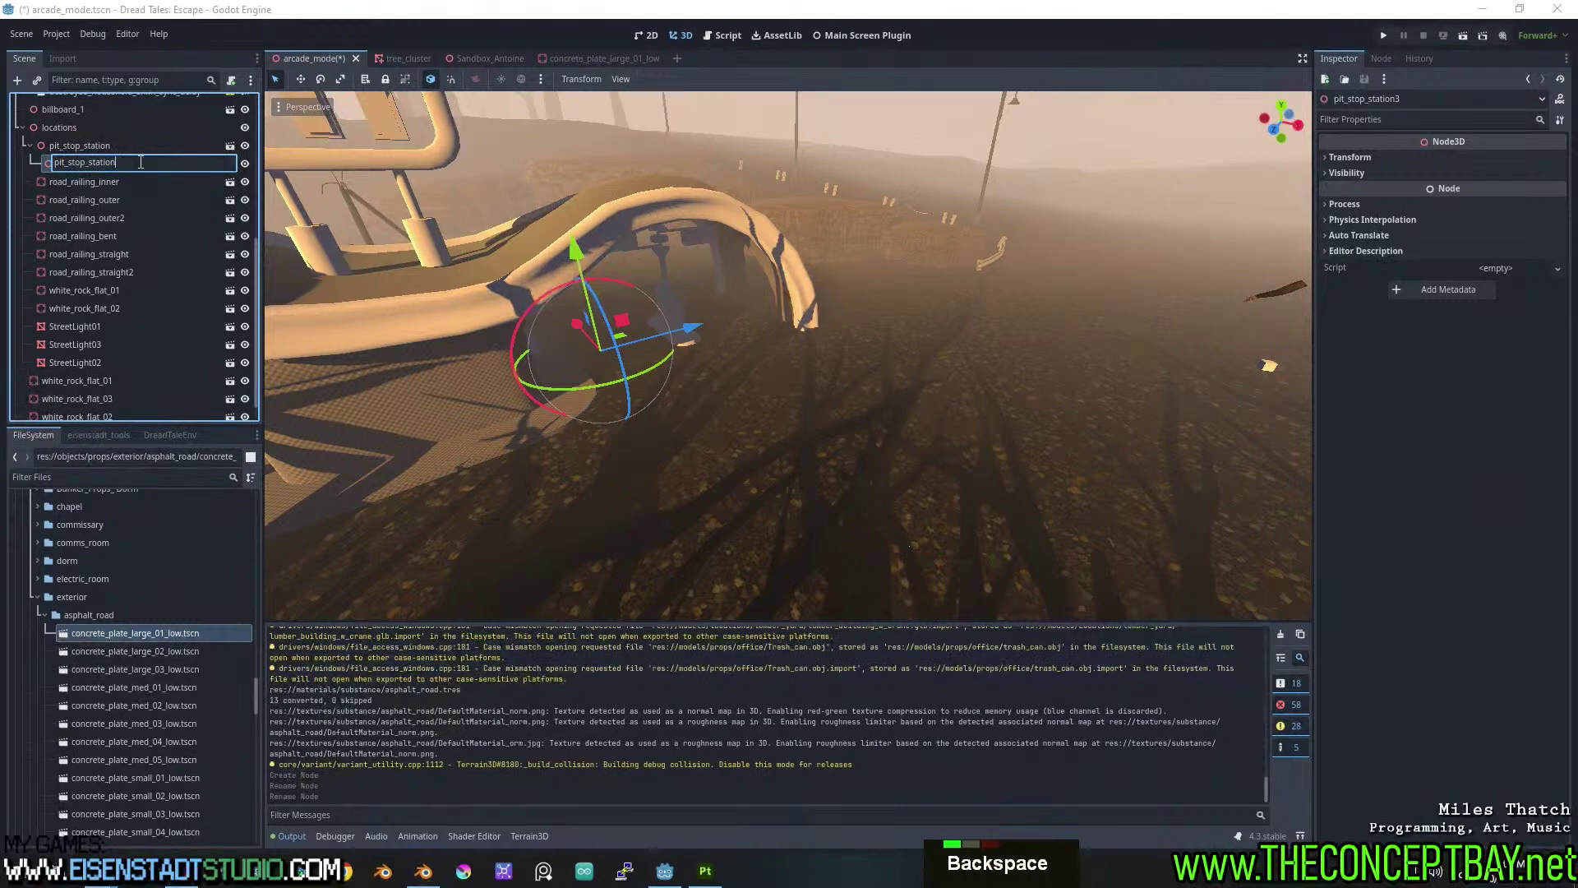
{"action": "type", "text": "2"}
{"action": "key", "text": "Return"}
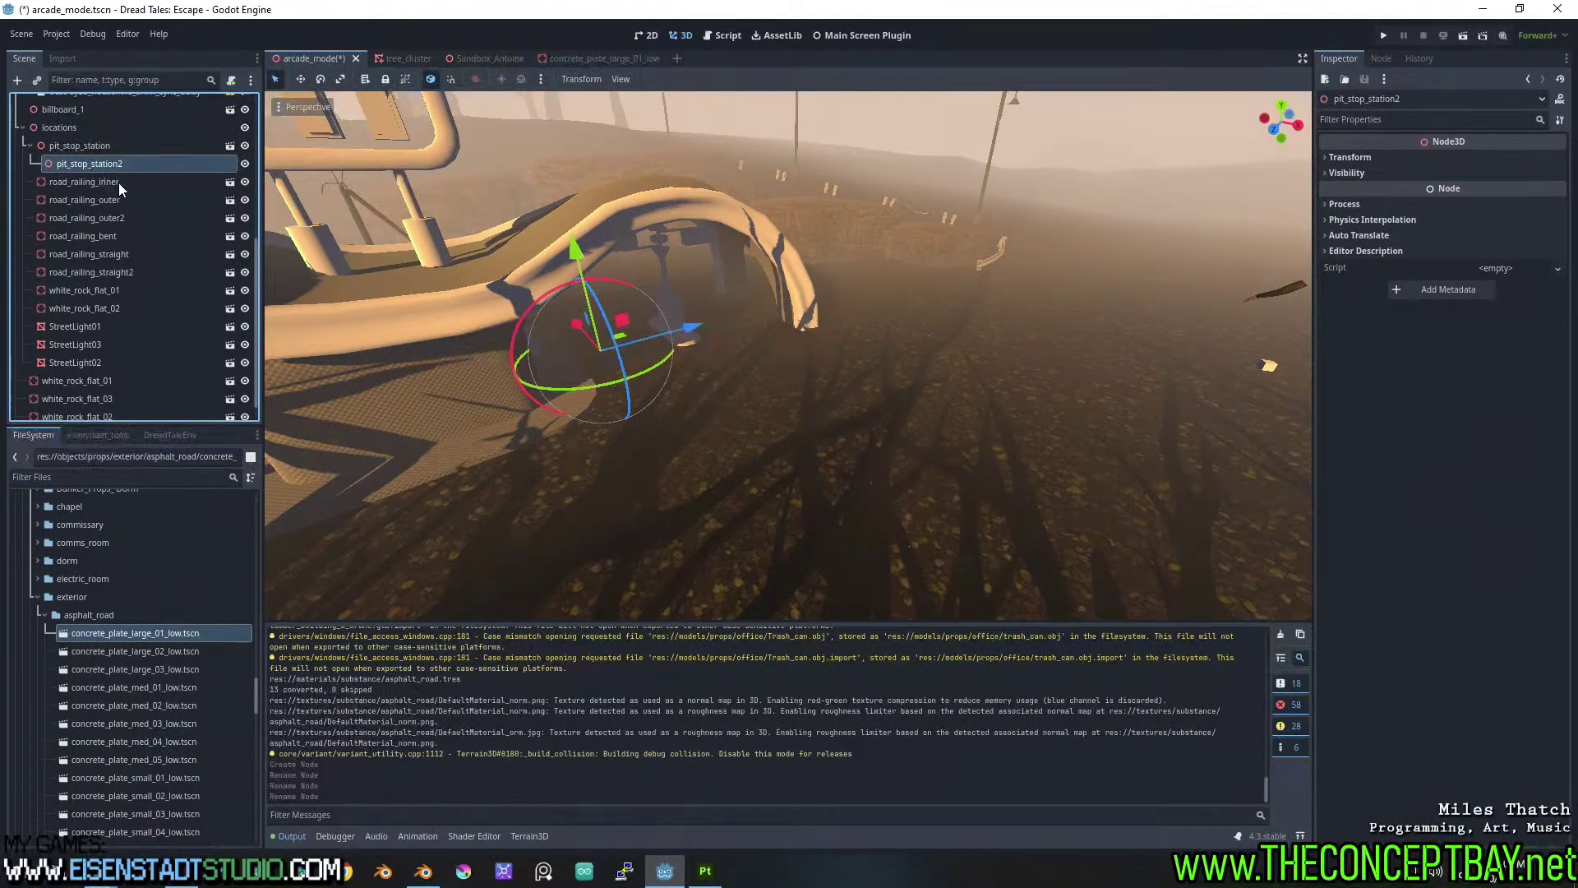
Rearrange the hierarchy so the pit_stop_station scene instance sits under the new Node3D, and name both nodes pit_stop_station.
{"action": "double_click", "coordinate": [116, 164]}
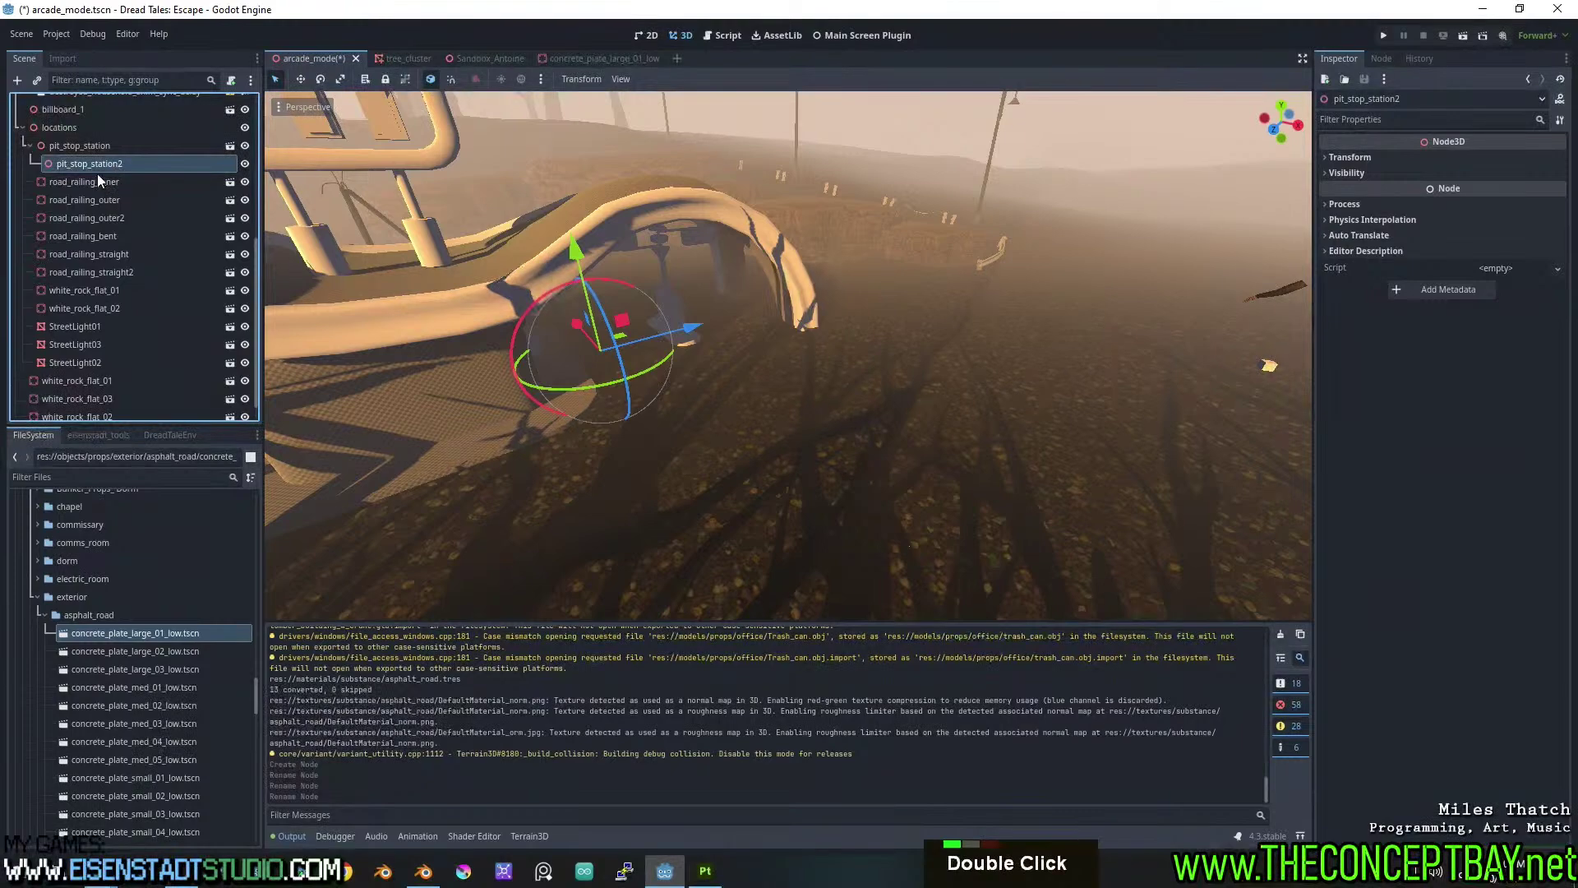
{"action": "left_click_drag", "start_coordinate": [97, 174], "coordinate": [99, 177]}
{"action": "double_click", "coordinate": [141, 179]}
{"action": "key", "text": "BackSpace"}
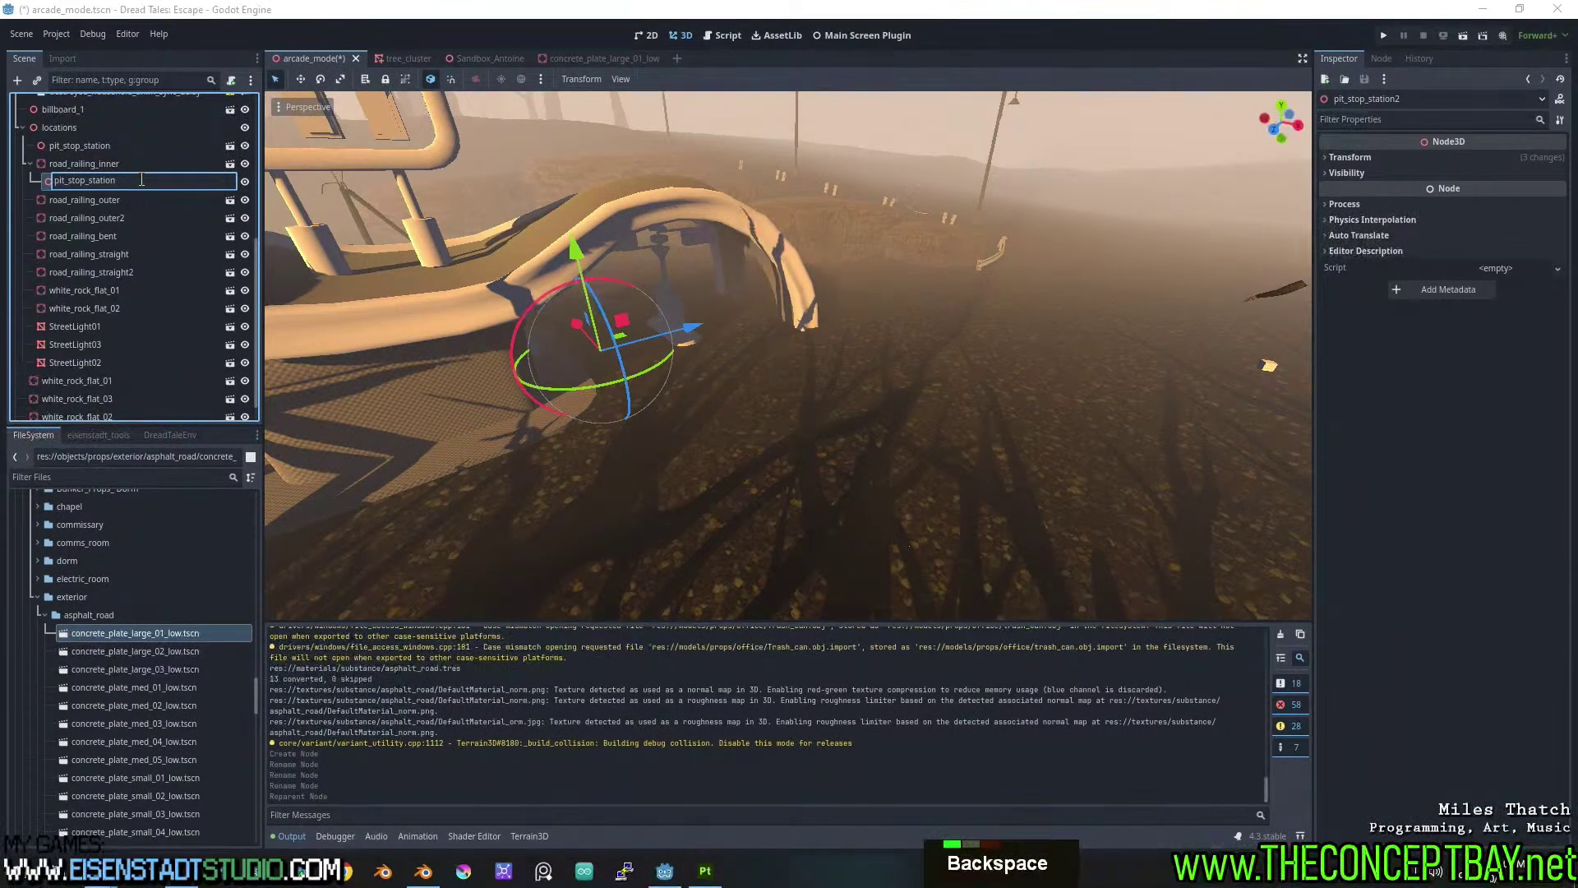
{"action": "key", "text": "Return"}
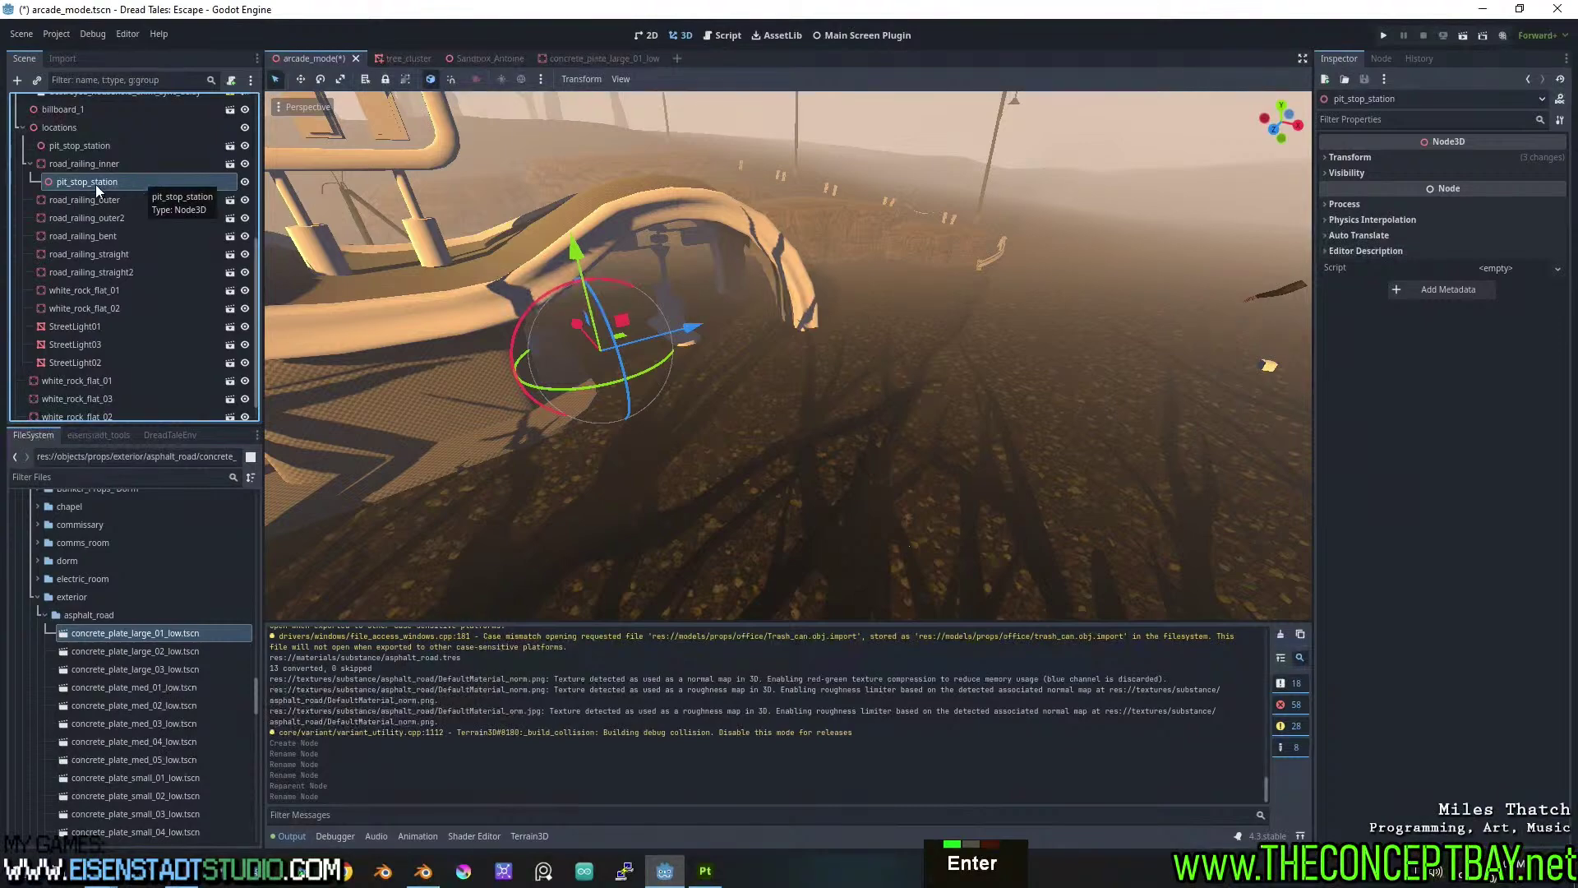
{"action": "mouse_move", "coordinate": [98, 145]}
{"action": "left_mouse_down"}
{"action": "mouse_move", "coordinate": [105, 179]}
{"action": "mouse_move", "coordinate": [96, 138]}
{"action": "left_mouse_up"}
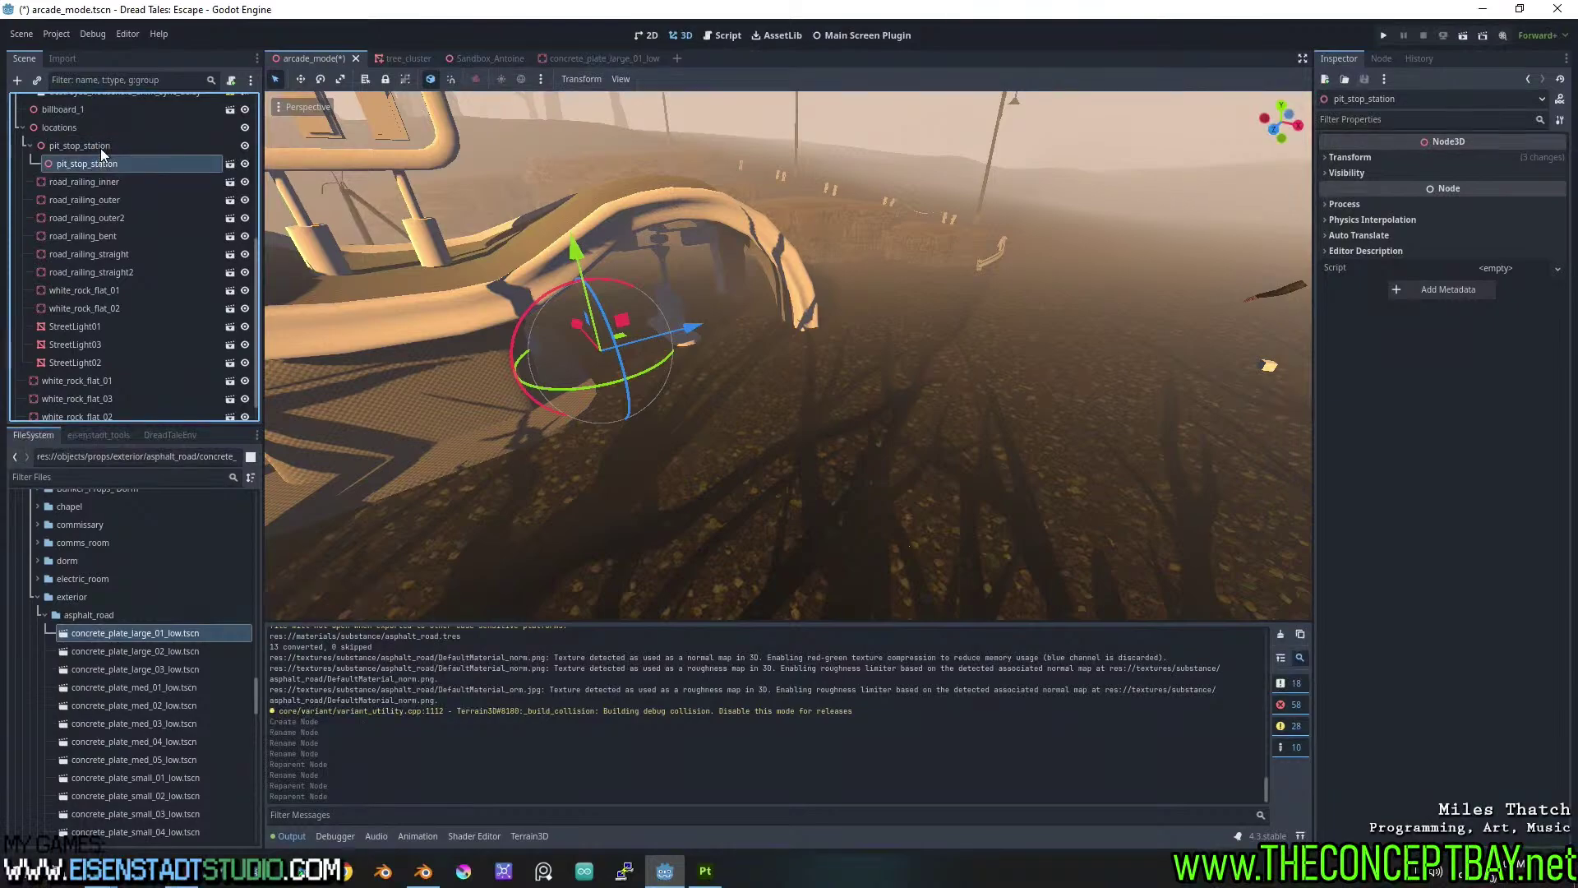
Place concrete_plate_large_01_low.tscn on the ground in front of the pit stop station.
{"action": "double_click", "coordinate": [97, 147]}
{"action": "scroll", "coordinate": [567, 185], "scroll_direction": "down", "scroll_amount": 2}
{"action": "scroll", "coordinate": [567, 185], "scroll_direction": "up", "scroll_amount": 1}
{"action": "middle_click_drag", "start_coordinate": [567, 185], "coordinate": [730, 176], "text": "shift"}
{"action": "scroll", "coordinate": [736, 207], "scroll_direction": "up", "scroll_amount": 1, "text": "shift"}
{"action": "scroll", "coordinate": [738, 269], "scroll_direction": "up", "scroll_amount": 4}
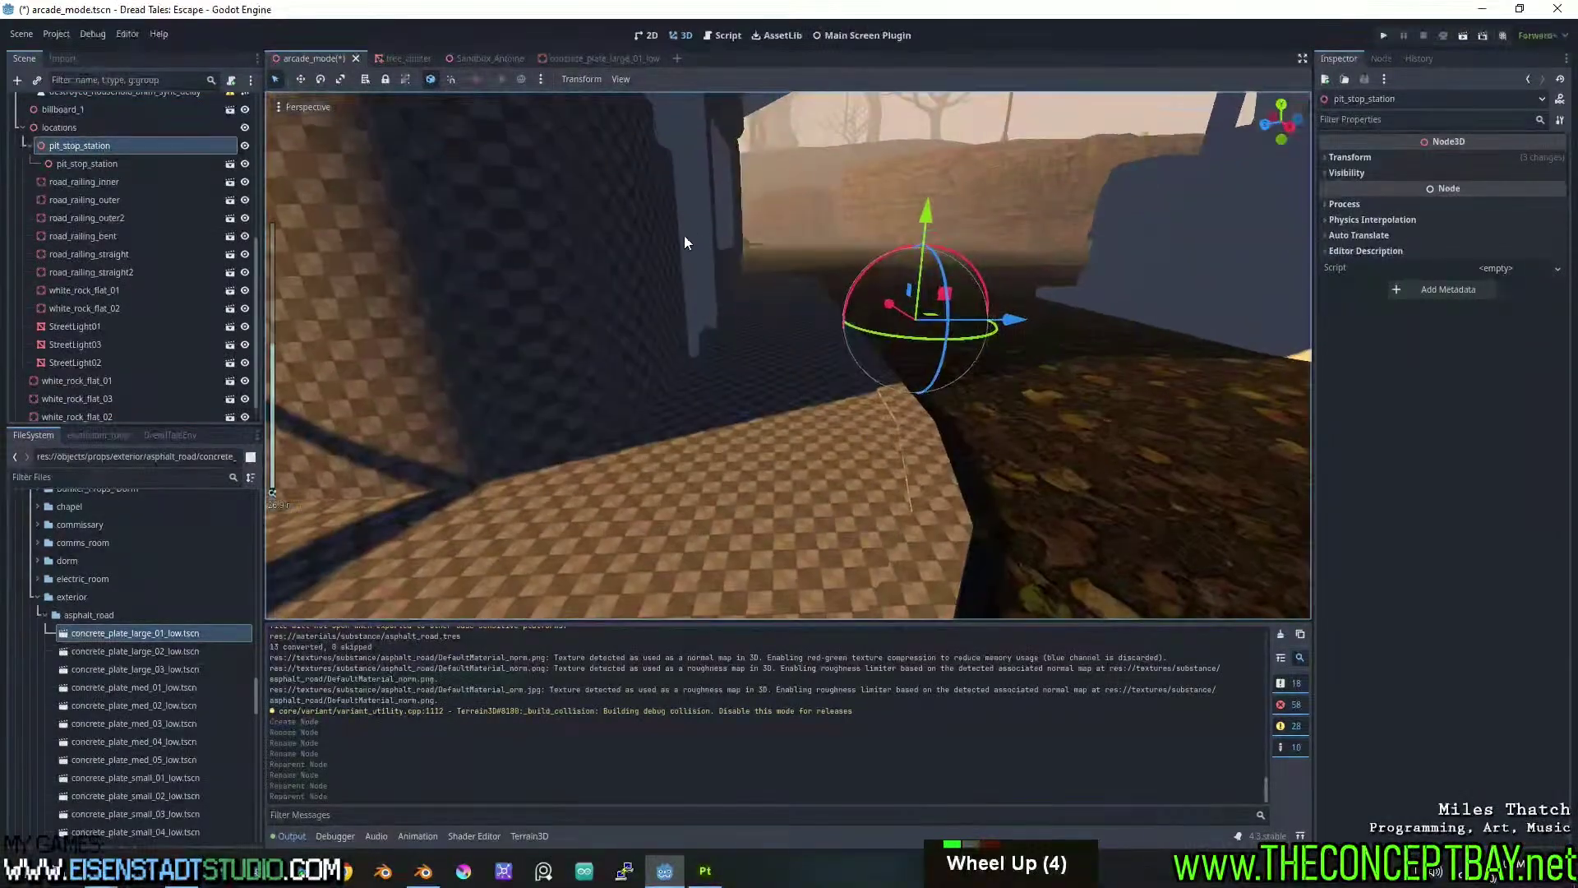
{"action": "mouse_move", "coordinate": [684, 235]}
{"action": "middle_mouse_down"}
{"action": "mouse_move", "coordinate": [643, 255]}
{"action": "mouse_move", "coordinate": [609, 240]}
{"action": "mouse_move", "coordinate": [717, 244]}
{"action": "mouse_move", "coordinate": [670, 240]}
{"action": "middle_mouse_up"}
{"action": "scroll", "coordinate": [691, 269], "scroll_direction": "down", "scroll_amount": 2}
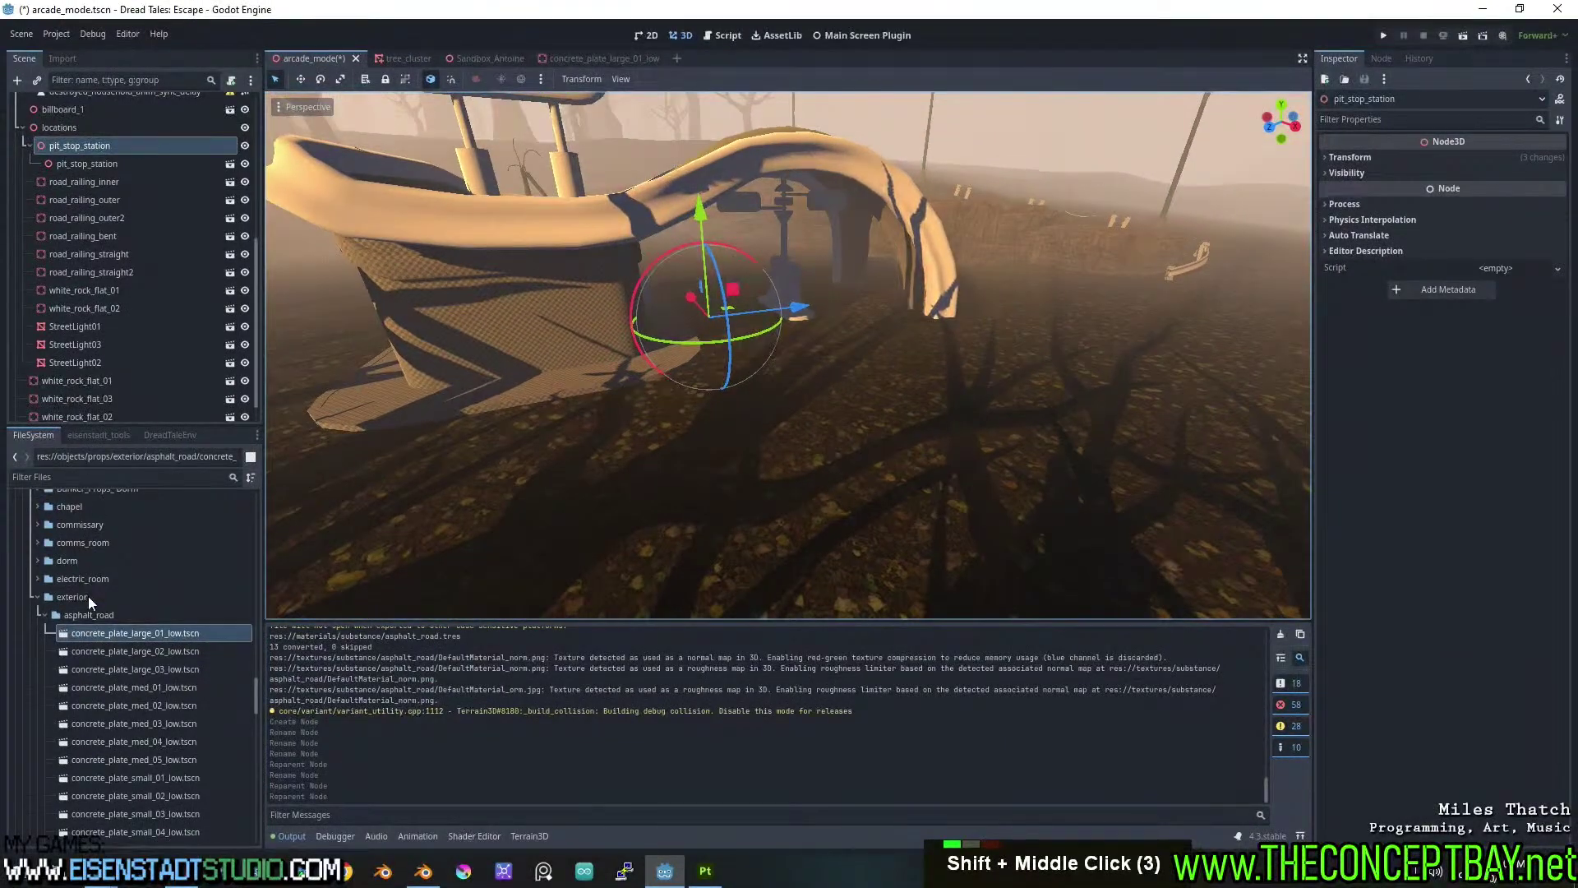
{"action": "left_click", "coordinate": [145, 638]}
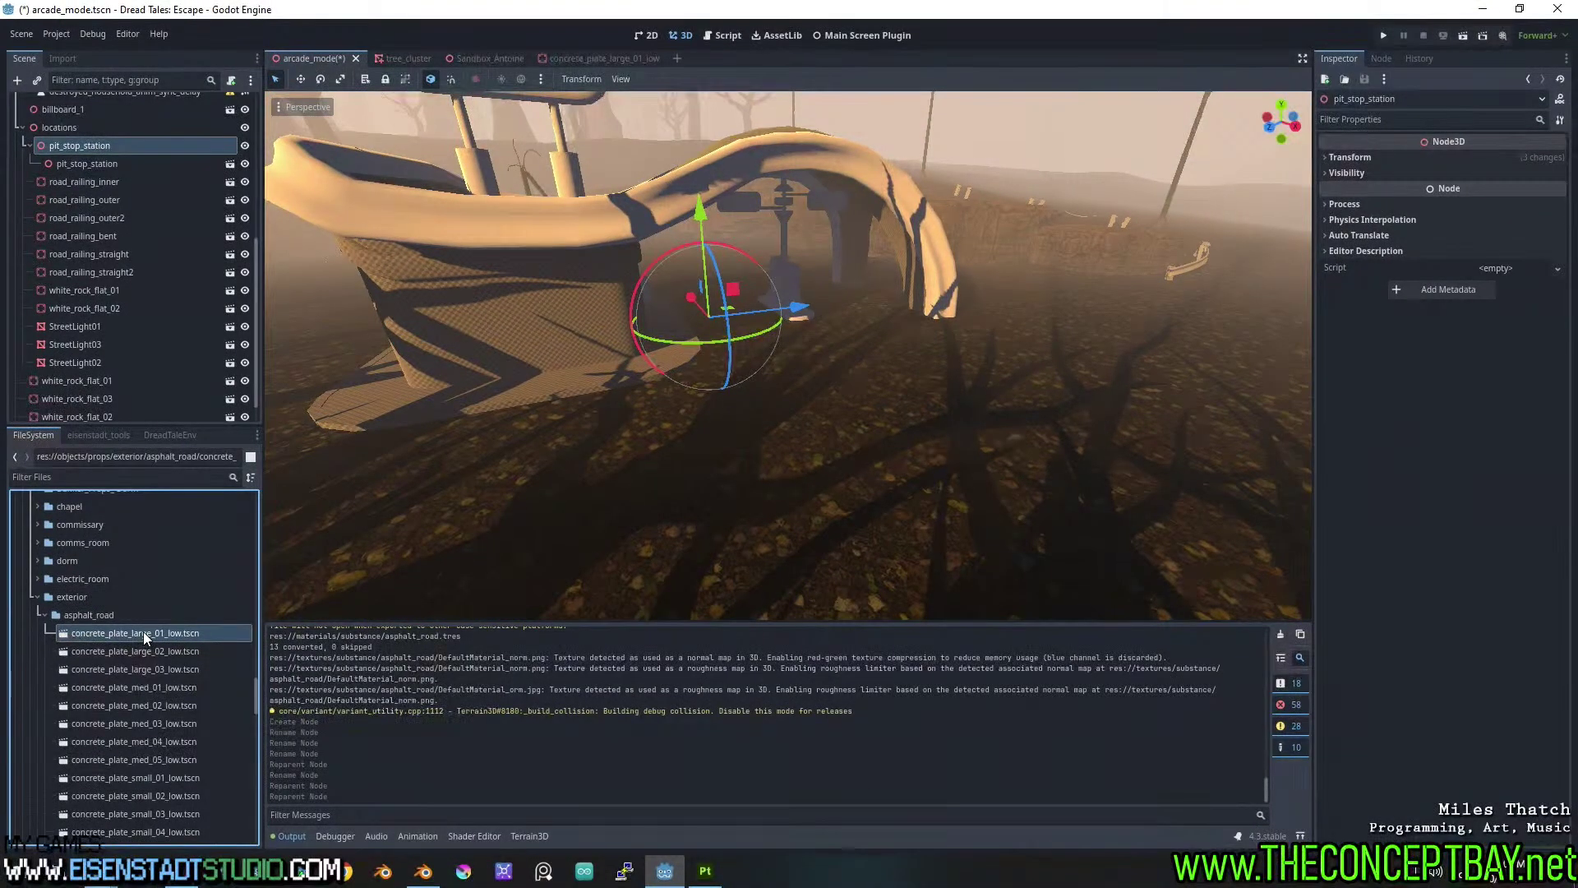
{"action": "left_click_drag", "start_coordinate": [143, 632], "coordinate": [808, 358]}
{"action": "scroll", "coordinate": [809, 357], "scroll_direction": "up", "scroll_amount": 3}
{"action": "scroll", "coordinate": [836, 369], "scroll_direction": "down", "scroll_amount": 2}
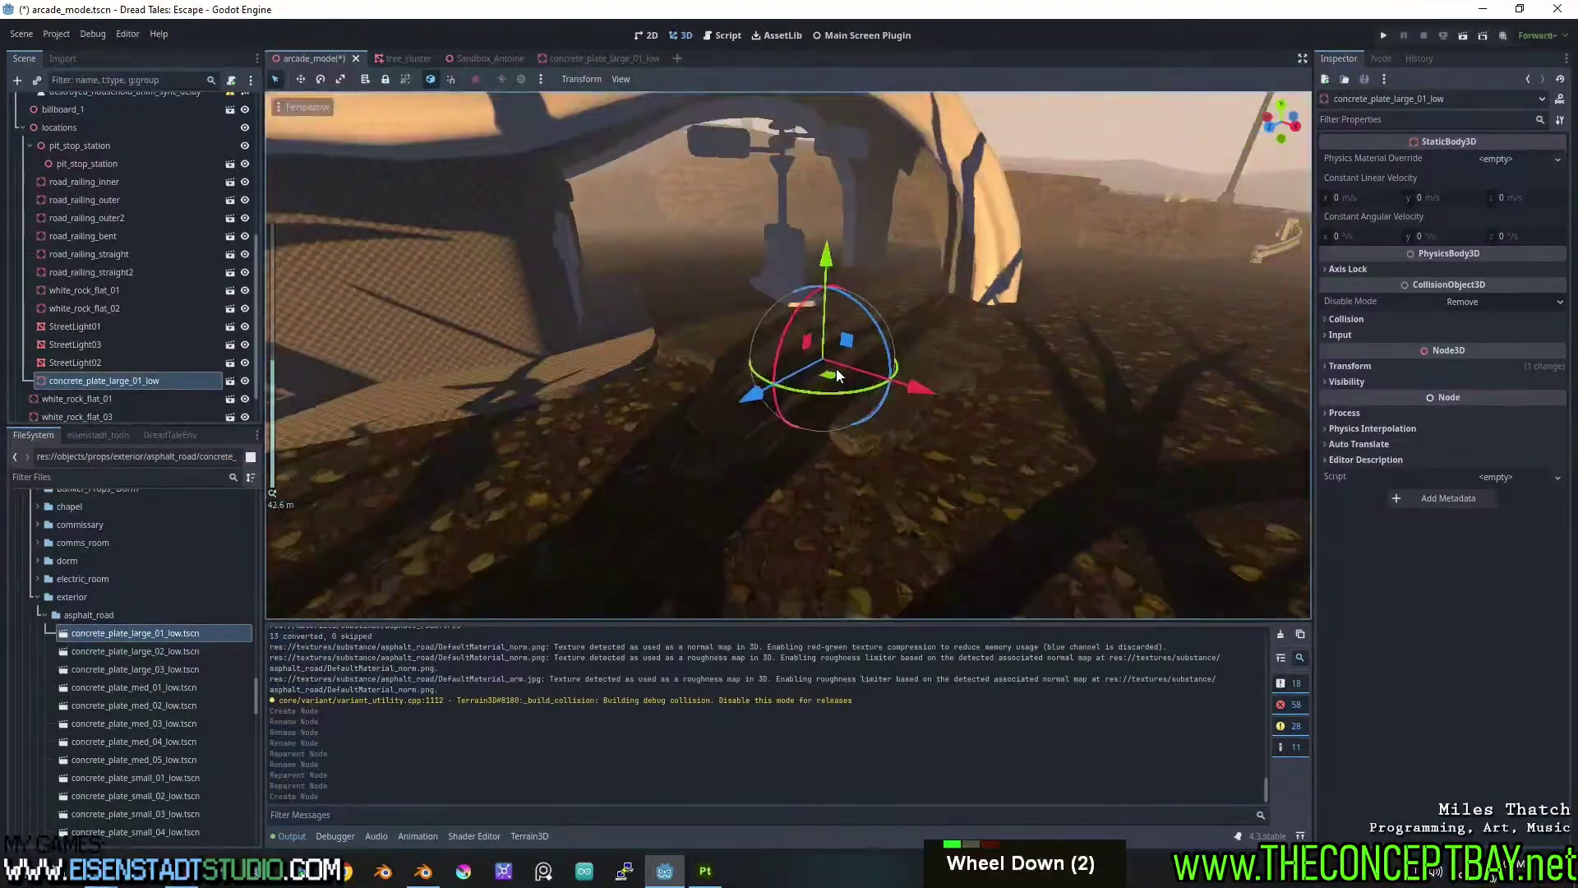
Lower the first large concrete plate slightly into the ground.
{"action": "middle_click_drag", "start_coordinate": [837, 371], "coordinate": [801, 348], "text": "shift"}
{"action": "scroll", "coordinate": [826, 372], "scroll_direction": "up", "scroll_amount": 2}
{"action": "scroll", "coordinate": [822, 357], "scroll_direction": "down", "scroll_amount": 1}
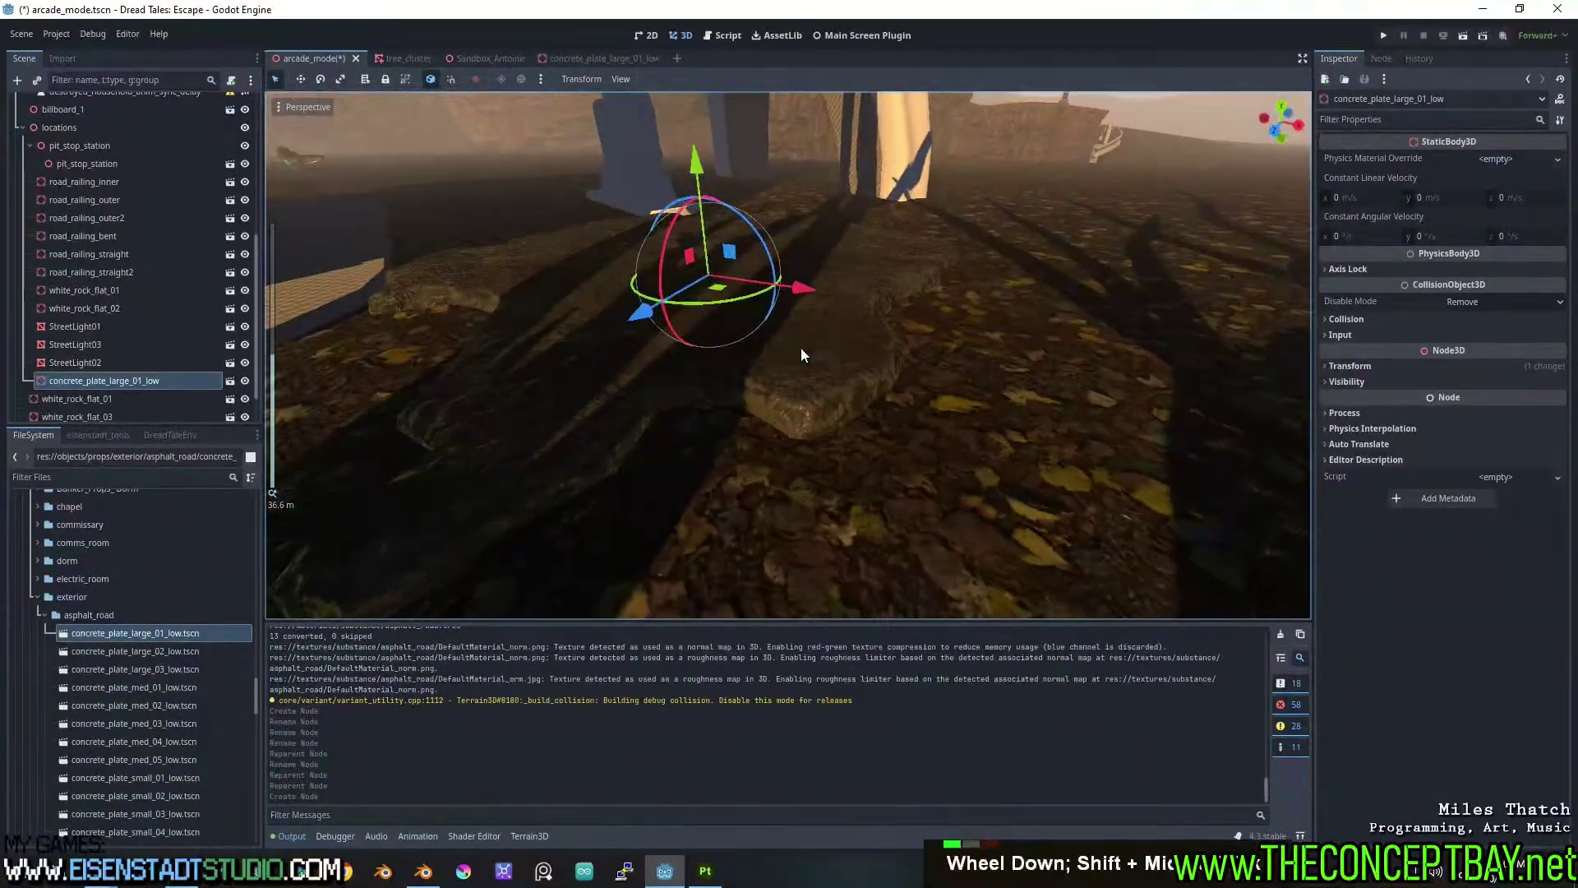
{"action": "left_click_drag", "start_coordinate": [696, 158], "coordinate": [704, 181]}
Place concrete_plate_large_02_low.tscn next to the first plate, and lower it slightly into the ground.
{"action": "middle_click_drag", "start_coordinate": [703, 181], "coordinate": [681, 290]}
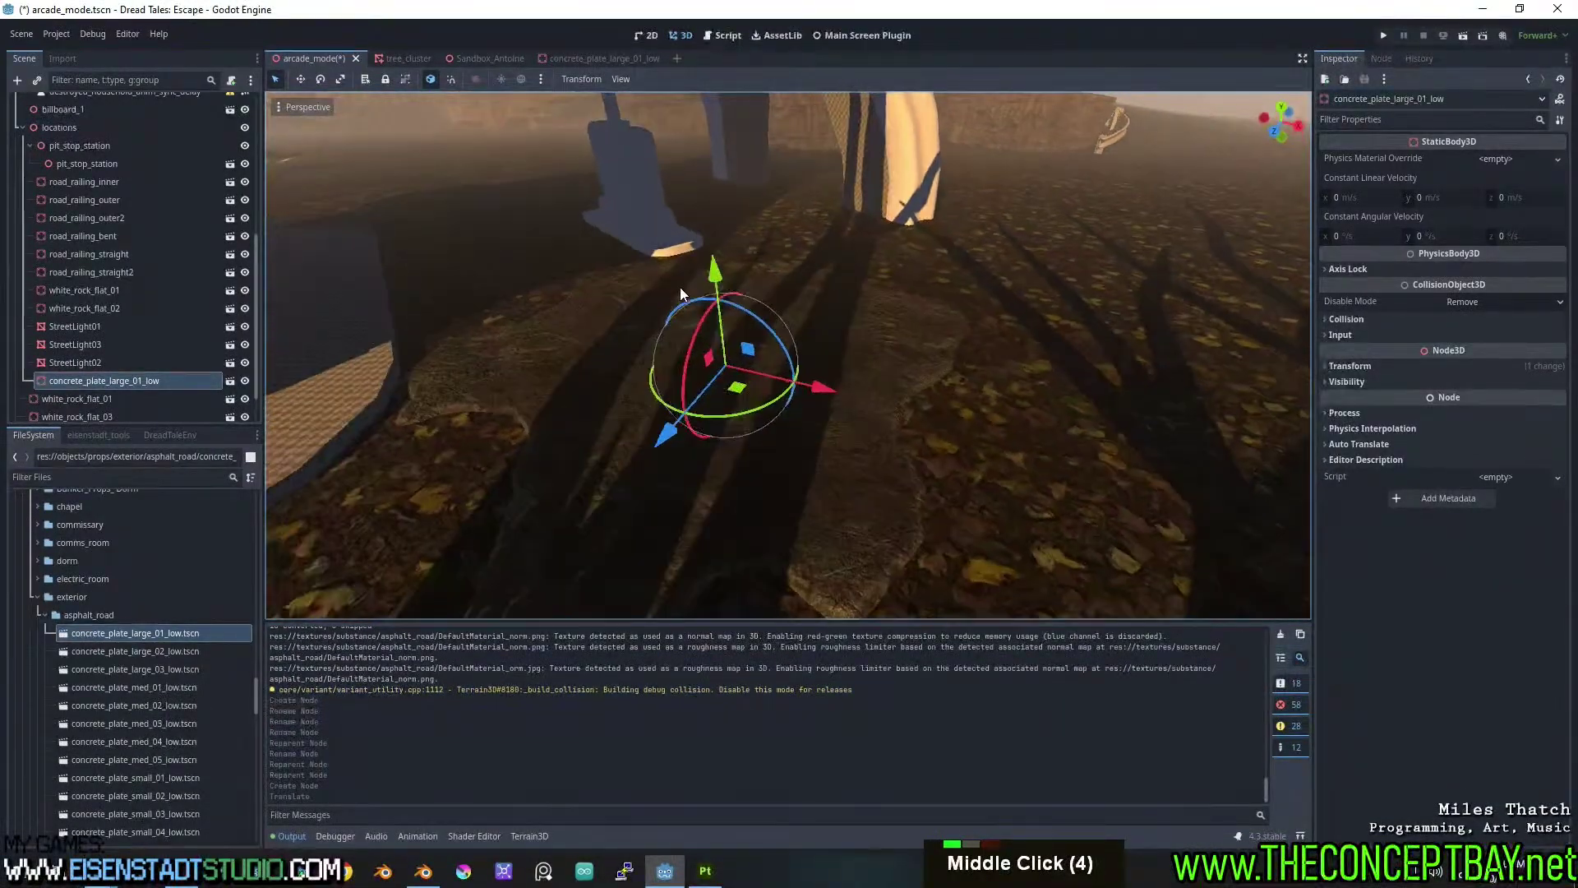
{"action": "left_click_drag", "start_coordinate": [133, 654], "coordinate": [625, 224]}
{"action": "middle_click_drag", "start_coordinate": [625, 224], "coordinate": [654, 248]}
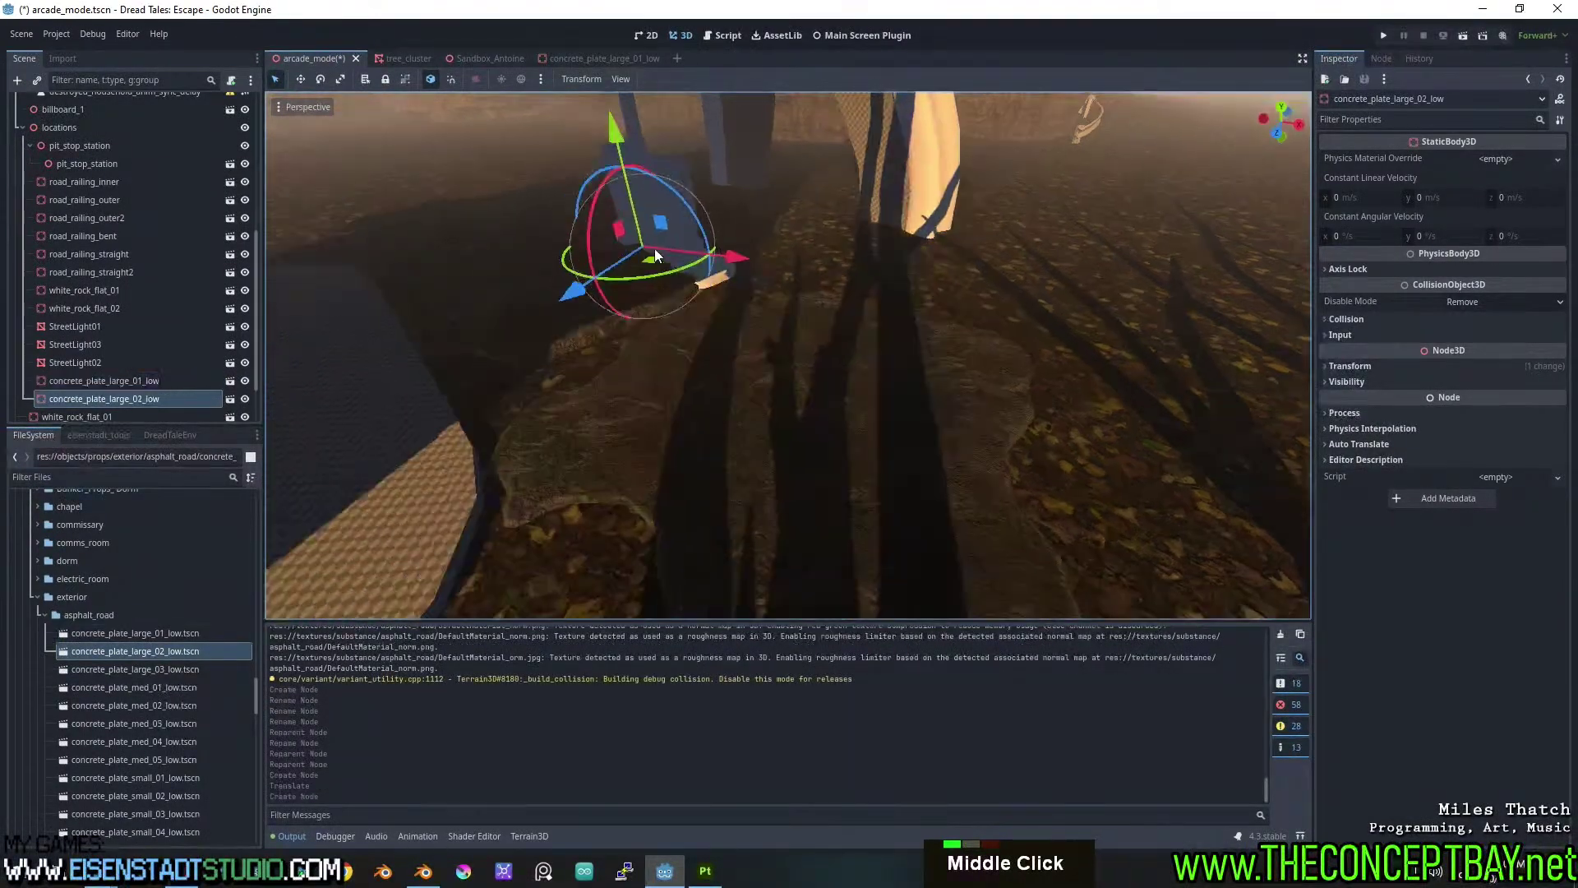
{"action": "scroll", "coordinate": [694, 258], "scroll_direction": "up", "scroll_amount": 2}
{"action": "scroll", "coordinate": [802, 268], "scroll_direction": "down", "scroll_amount": 1}
{"action": "middle_click_drag", "start_coordinate": [802, 268], "coordinate": [610, 115], "text": "shift"}
{"action": "left_click_drag", "start_coordinate": [610, 115], "coordinate": [609, 128]}
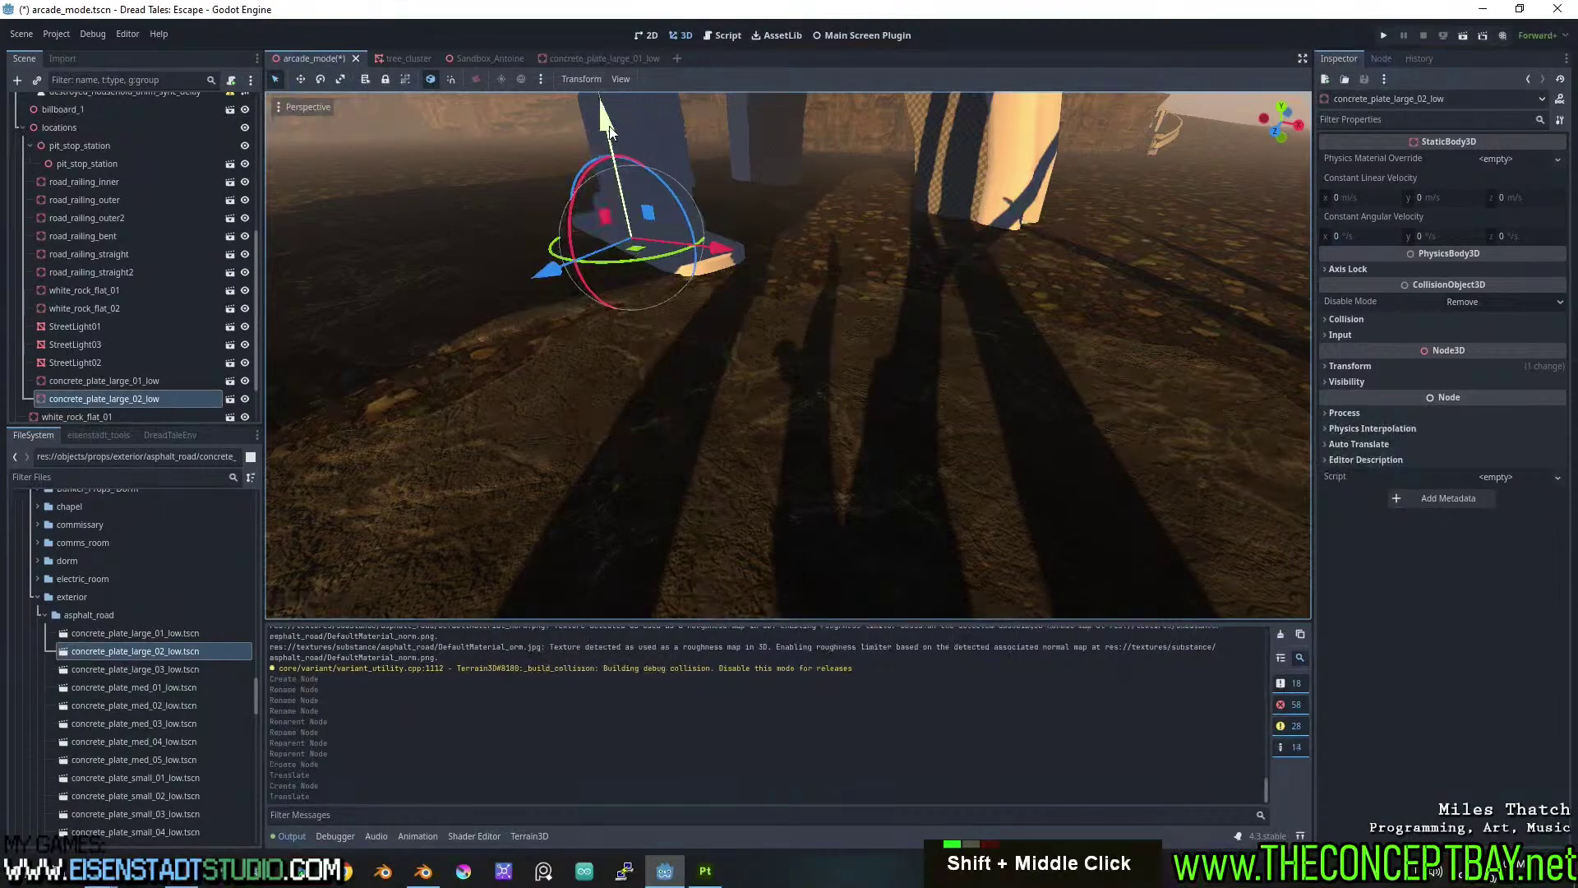
Move concrete_plate_large_01_low and concrete_plate_large_02_low under the parent pit_stop_station node.
{"action": "middle_click_drag", "start_coordinate": [609, 128], "coordinate": [854, 377]}
{"action": "scroll", "coordinate": [727, 189], "scroll_direction": "up", "scroll_amount": 6}
{"action": "scroll", "coordinate": [727, 189], "scroll_direction": "down", "scroll_amount": 5}
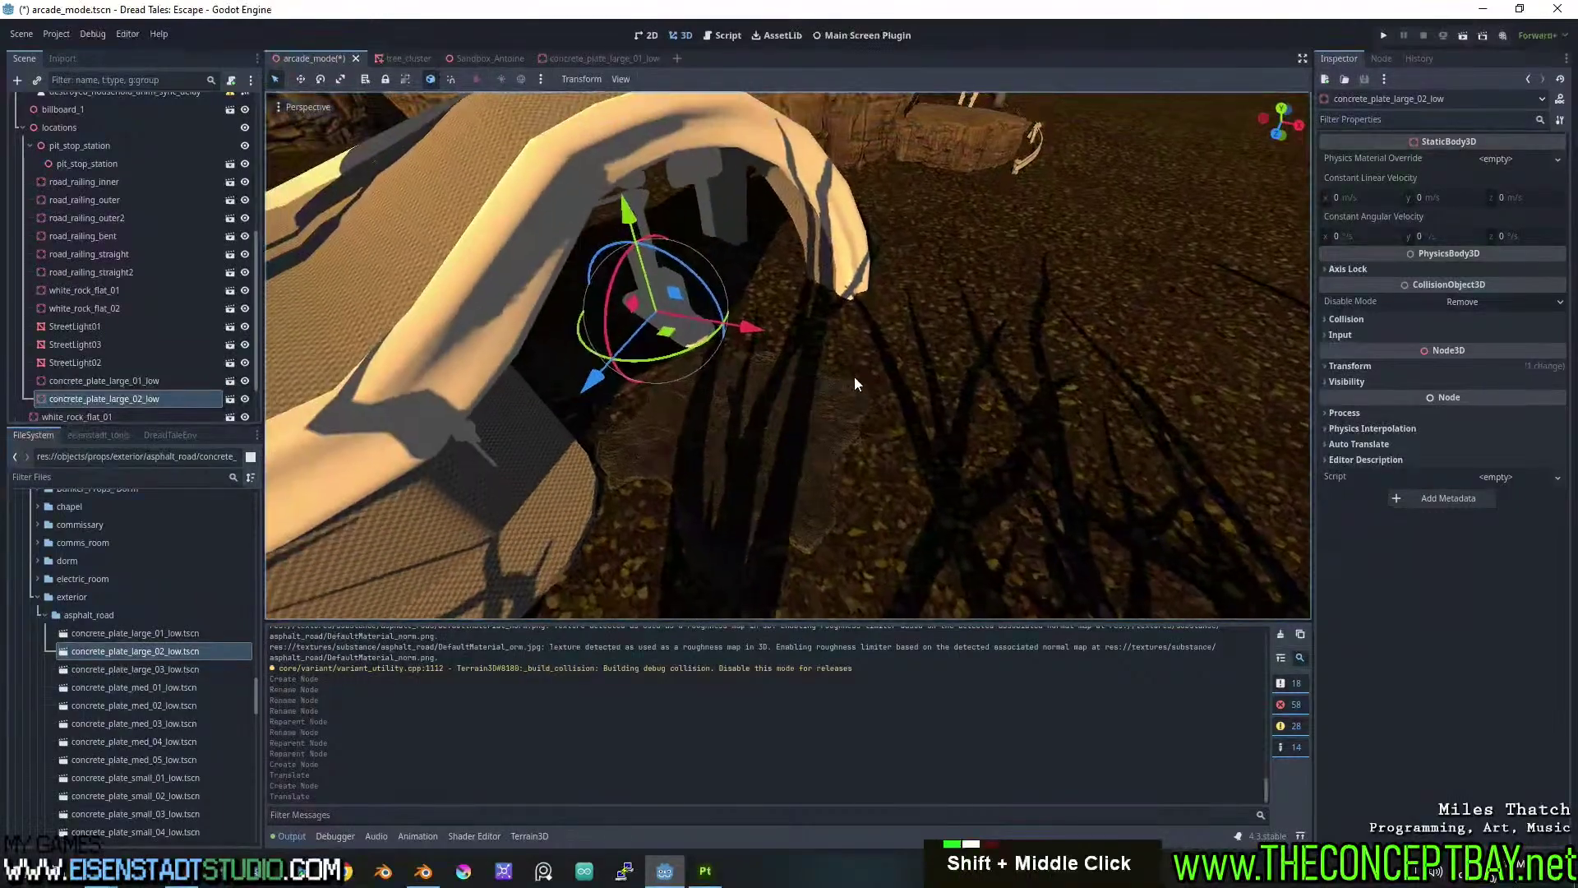
{"action": "scroll", "coordinate": [722, 373], "scroll_direction": "up", "scroll_amount": 2}
{"action": "middle_click_drag", "start_coordinate": [721, 373], "coordinate": [782, 363], "text": "shift"}
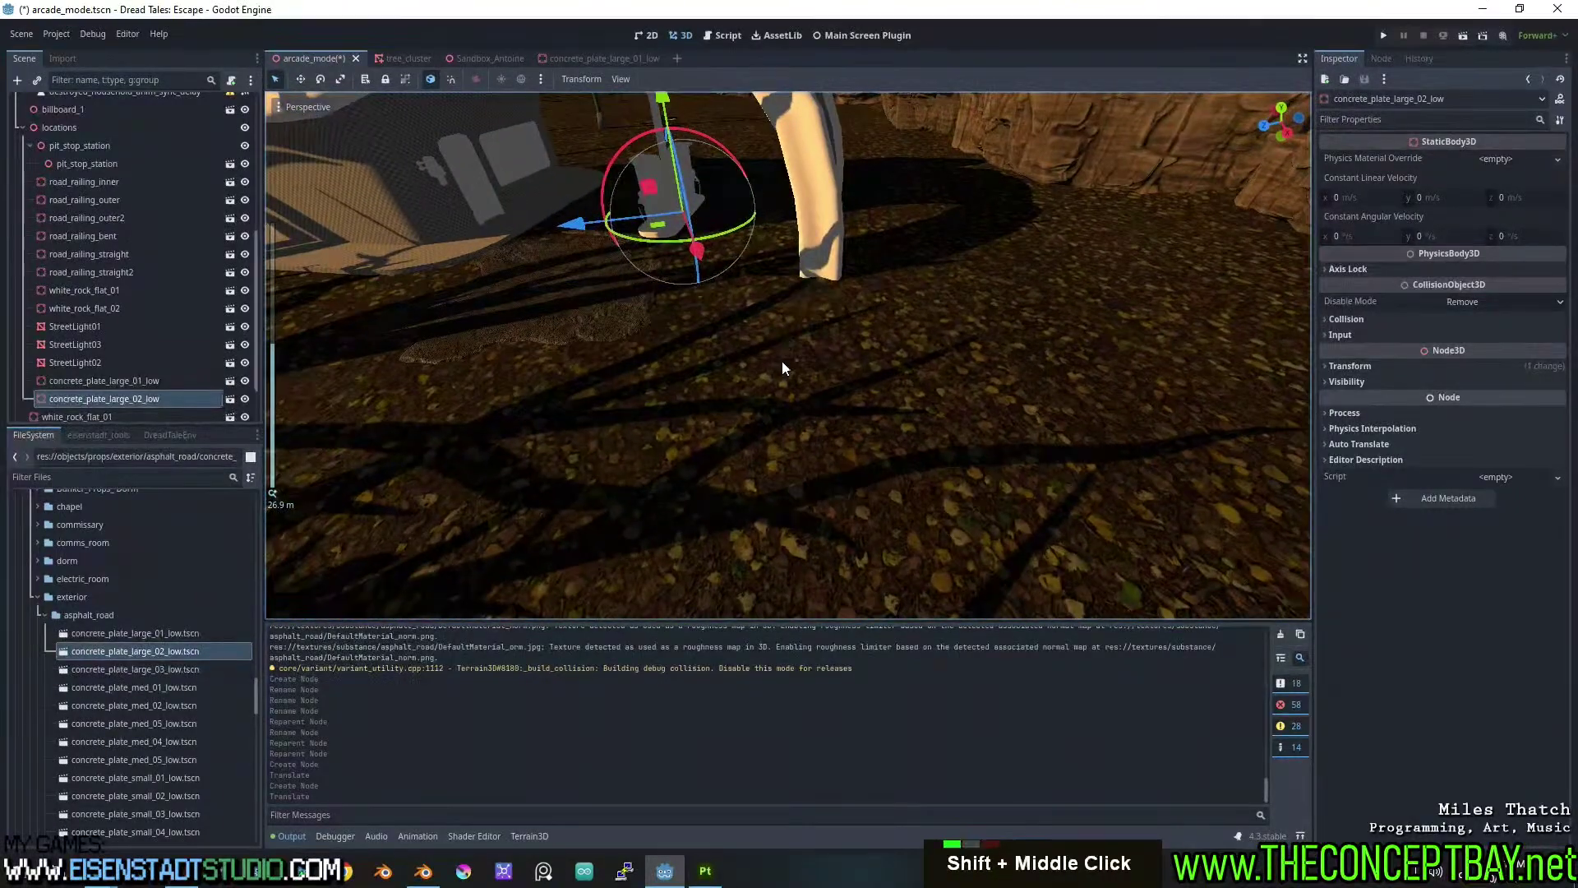
{"action": "left_click", "coordinate": [112, 383], "text": "shift"}
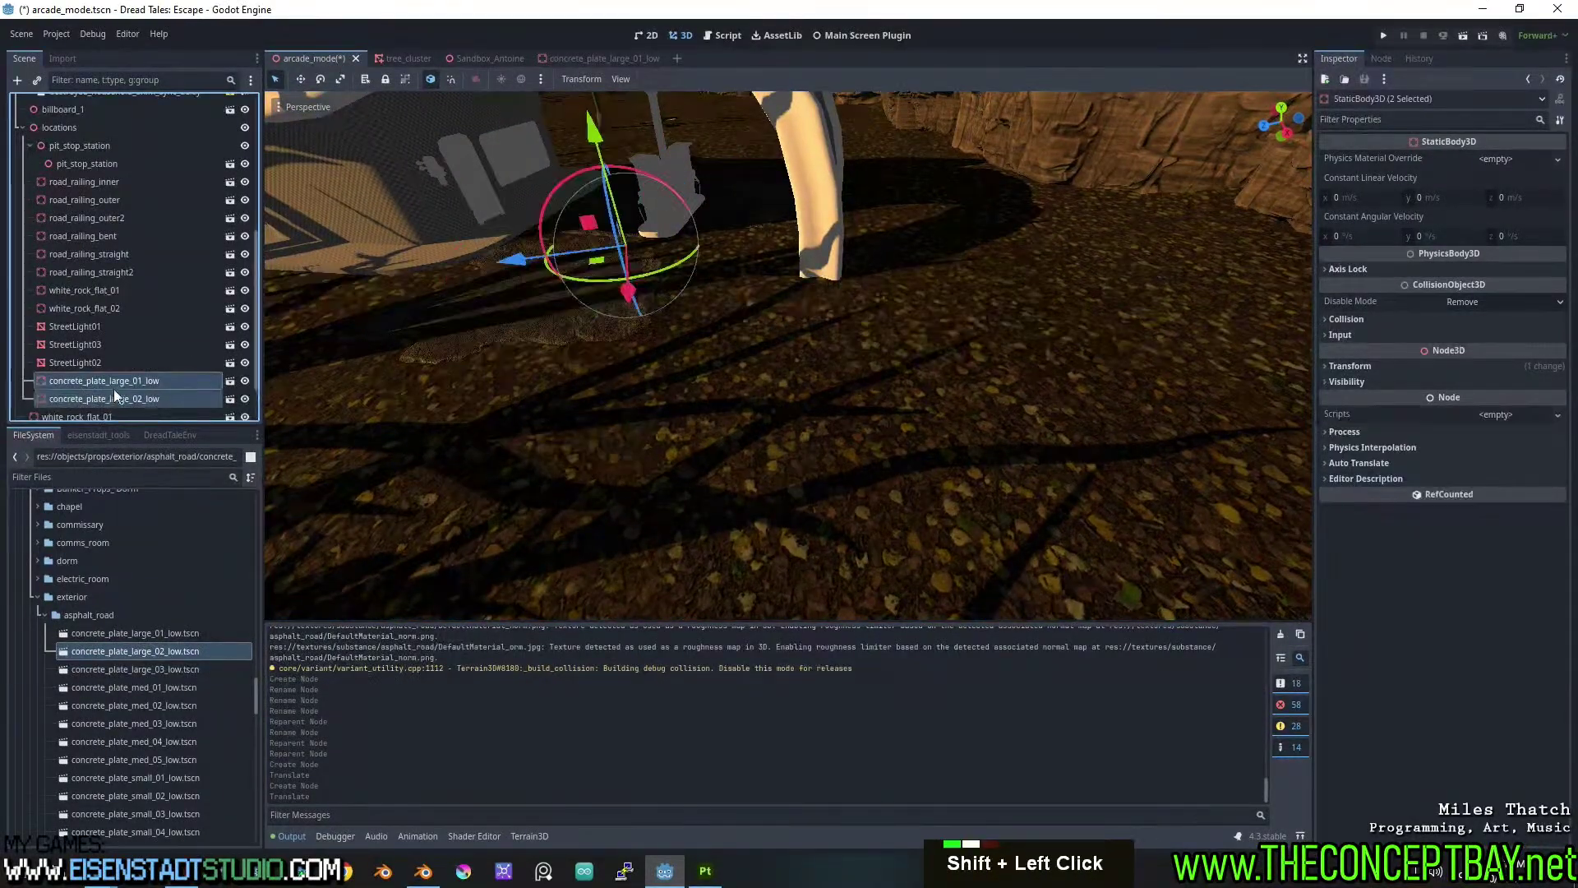
{"action": "left_click_drag", "start_coordinate": [115, 382], "coordinate": [98, 147]}
Place concrete_plate_large_03_low.tscn beside the existing large plates, near the end of the station's curved structure.
{"action": "left_click", "coordinate": [103, 148]}
{"action": "left_click", "coordinate": [174, 689]}
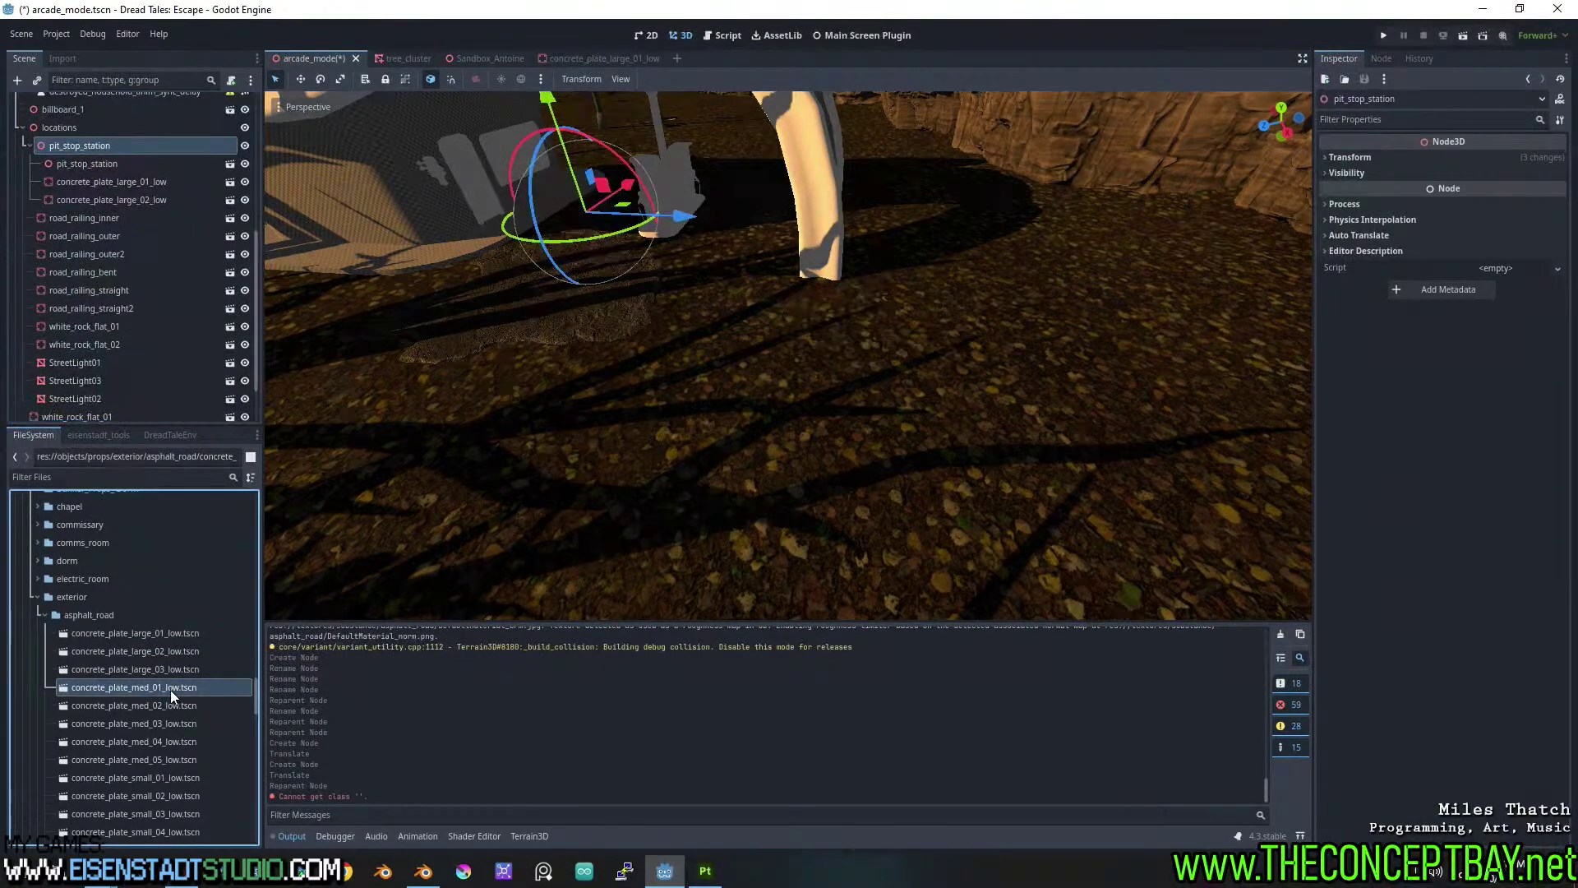
{"action": "left_click_drag", "start_coordinate": [170, 669], "coordinate": [856, 277]}
{"action": "scroll", "coordinate": [1030, 285], "scroll_direction": "up", "scroll_amount": 2}
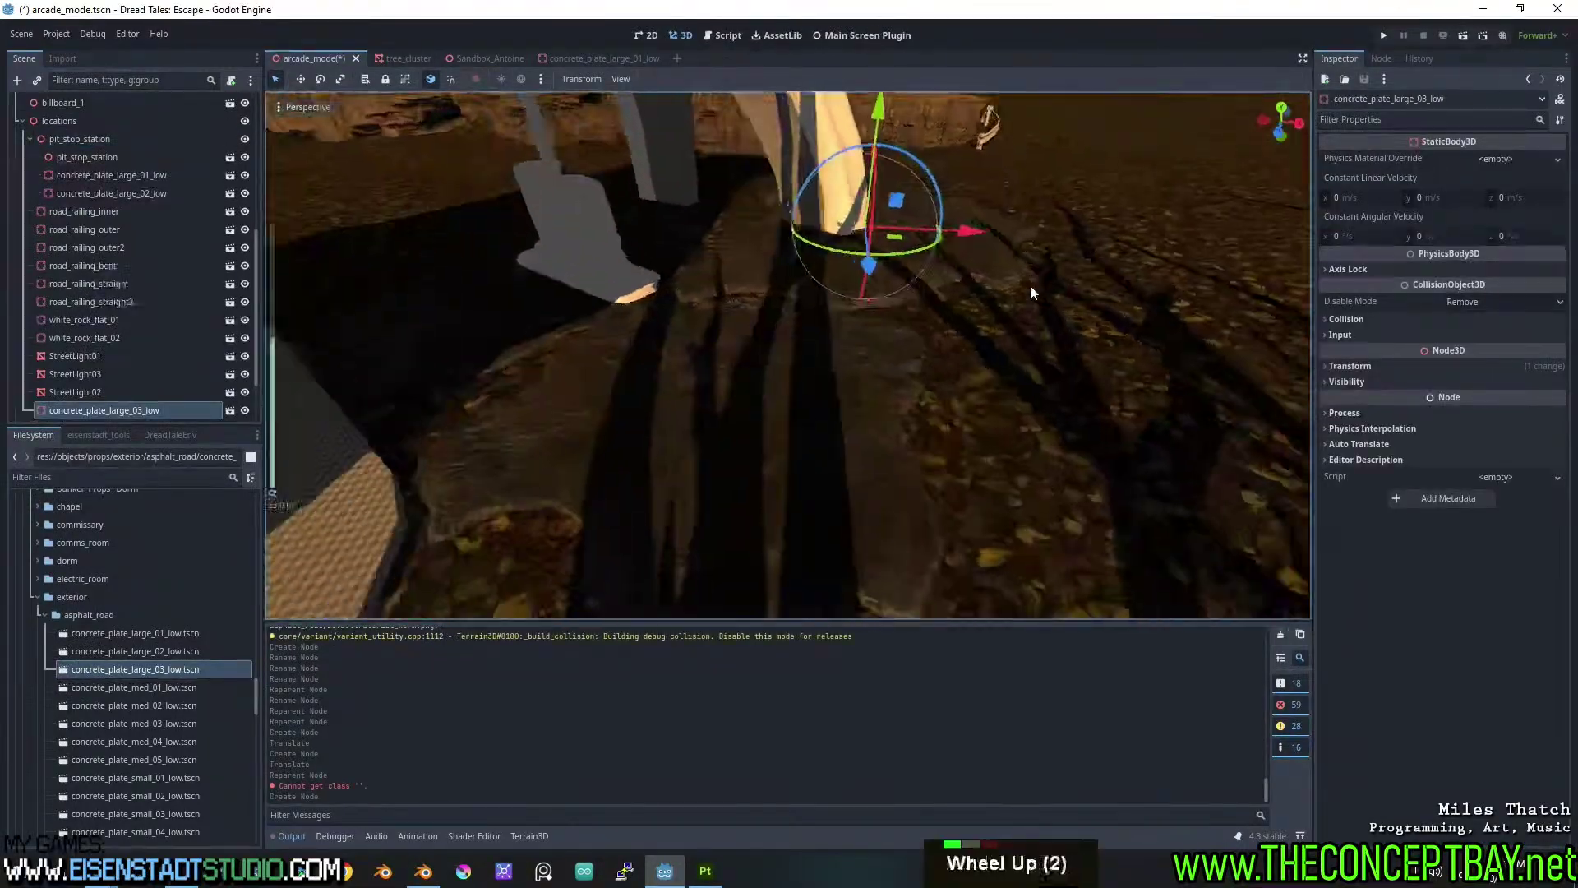
Place concrete_plate_med_04_low.tscn along the edge of the large plates under the station's curved structure.
{"action": "middle_click_drag", "start_coordinate": [1029, 285], "coordinate": [940, 314]}
{"action": "scroll", "coordinate": [802, 316], "scroll_direction": "down", "scroll_amount": 3}
{"action": "mouse_move", "coordinate": [802, 316]}
{"action": "middle_mouse_down"}
{"action": "mouse_move", "coordinate": [896, 383]}
{"action": "mouse_move", "coordinate": [1028, 340]}
{"action": "mouse_move", "coordinate": [791, 351]}
{"action": "mouse_move", "coordinate": [1018, 337]}
{"action": "mouse_move", "coordinate": [805, 268]}
{"action": "mouse_move", "coordinate": [906, 288]}
{"action": "mouse_move", "coordinate": [796, 298]}
{"action": "middle_mouse_up"}
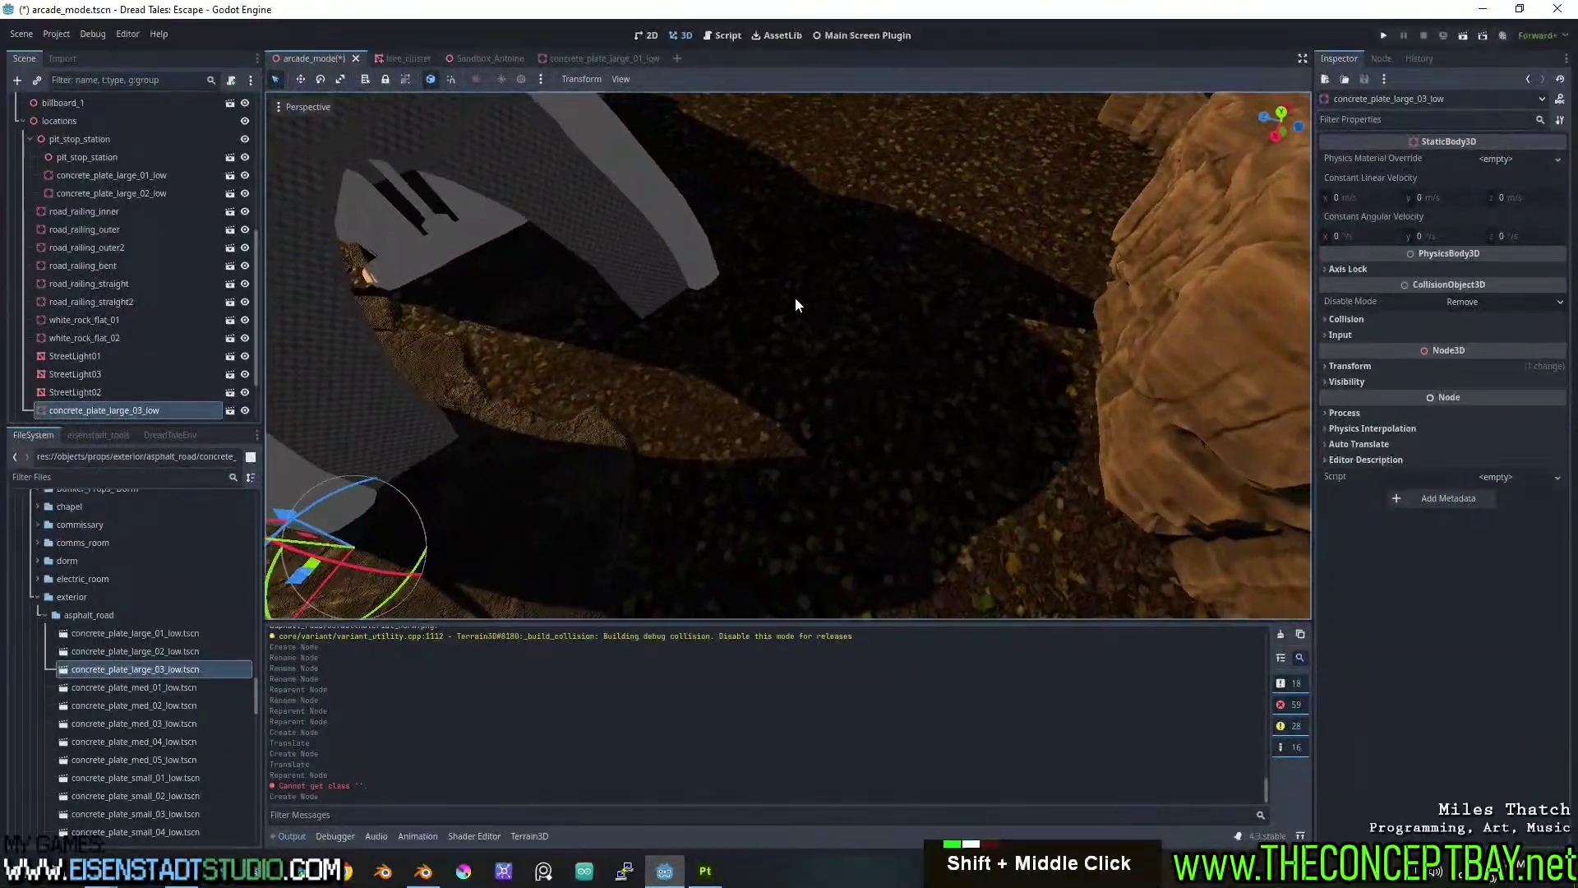
{"action": "middle_click_drag", "start_coordinate": [694, 363], "coordinate": [832, 306]}
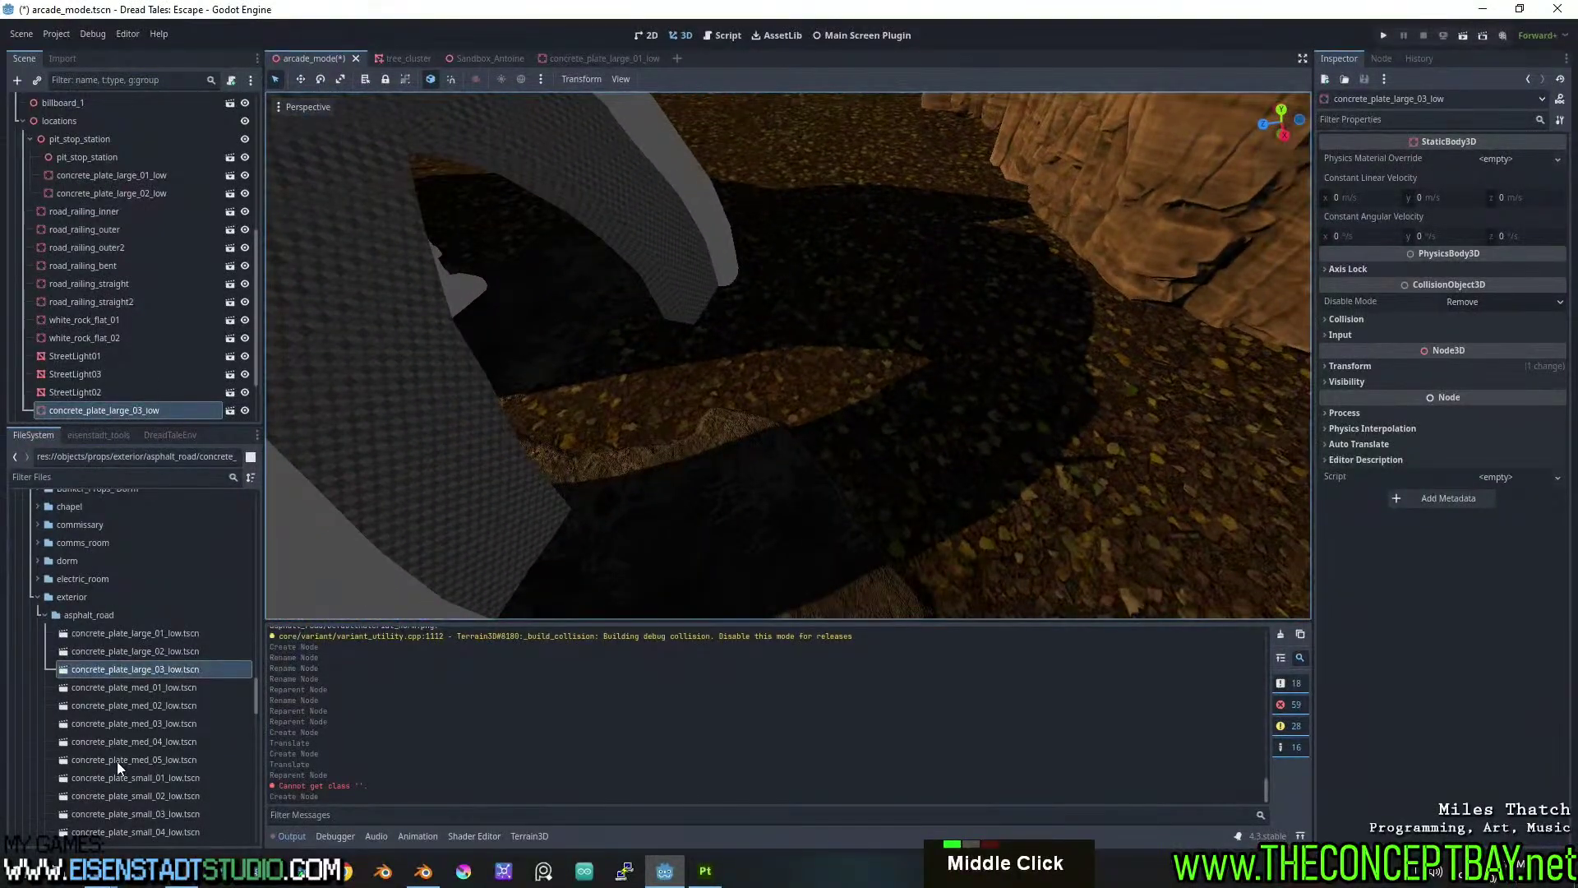
{"action": "left_click", "coordinate": [156, 717]}
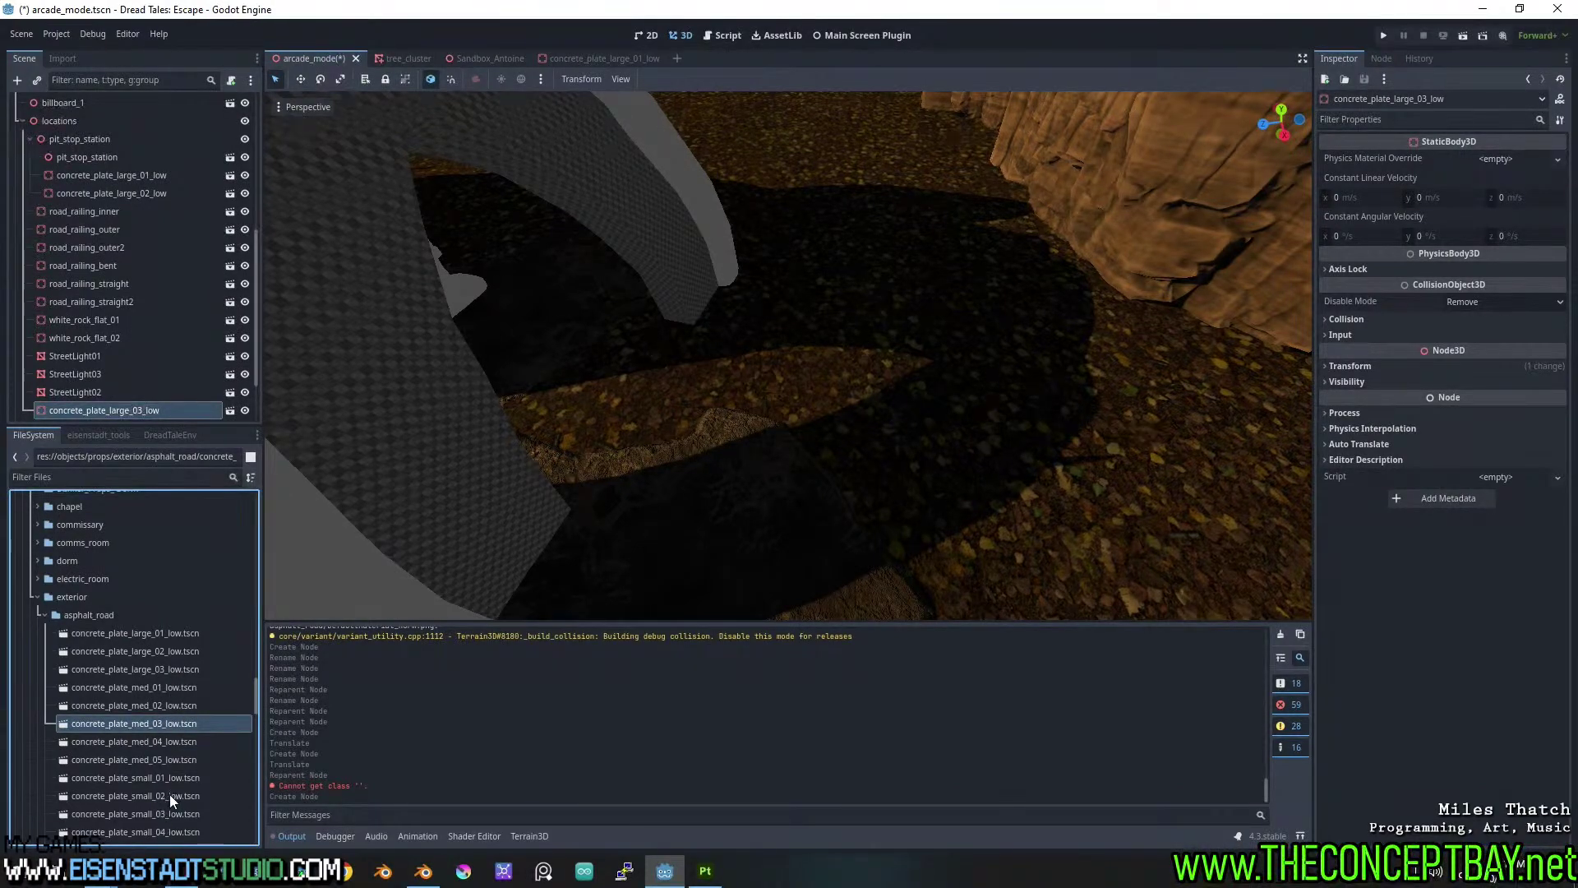
{"action": "scroll", "coordinate": [169, 787], "scroll_direction": "down", "scroll_amount": 3}
{"action": "scroll", "coordinate": [170, 782], "scroll_direction": "up", "scroll_amount": 1}
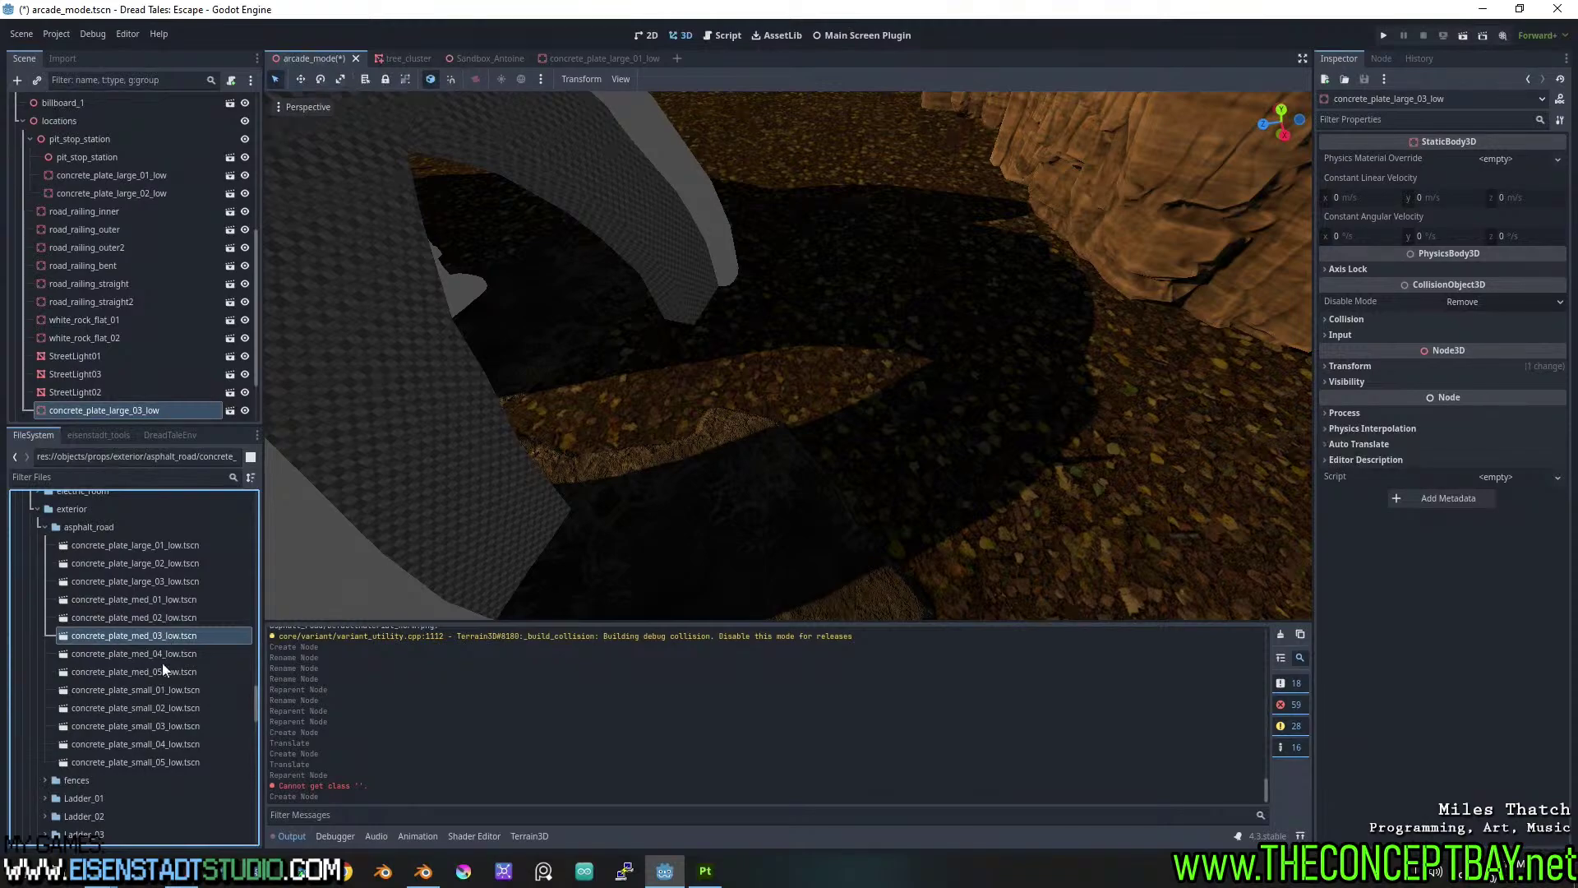
{"action": "left_click_drag", "start_coordinate": [154, 650], "coordinate": [650, 363]}
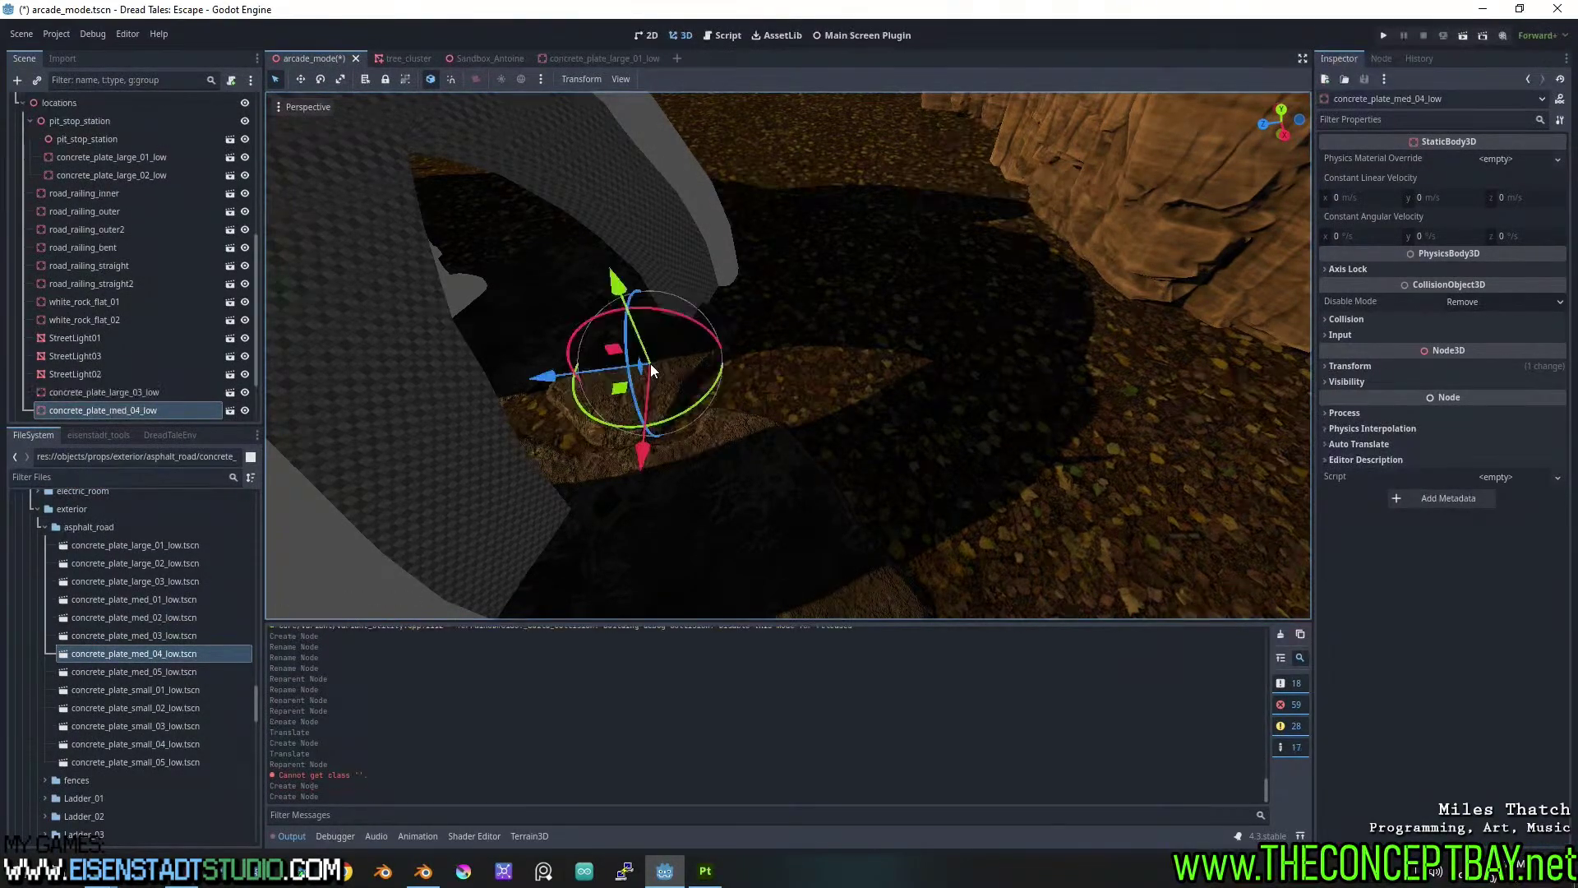
Place concrete_plate_small_02_low.tscn on the ground next to the medium plate.
{"action": "middle_click_drag", "start_coordinate": [649, 363], "coordinate": [582, 445]}
{"action": "scroll", "coordinate": [773, 363], "scroll_direction": "up", "scroll_amount": 2}
{"action": "scroll", "coordinate": [788, 355], "scroll_direction": "down", "scroll_amount": 2}
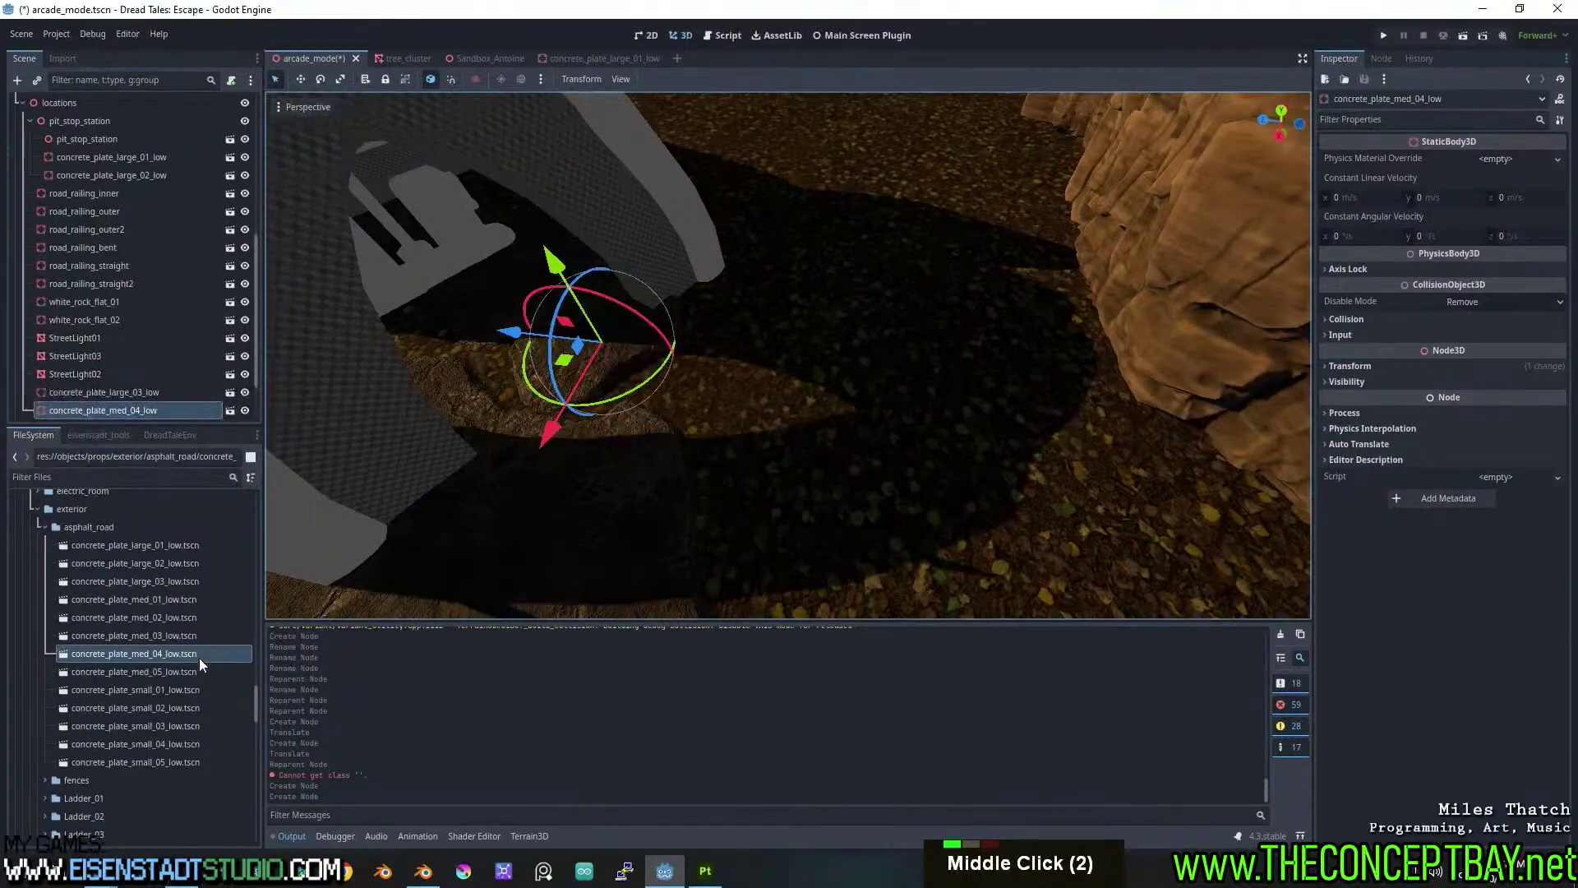
{"action": "left_click_drag", "start_coordinate": [160, 705], "coordinate": [496, 370]}
Place a second concrete_plate_large_03_low.tscn on the bare leafy ground on the other side of the plate area.
{"action": "middle_click_drag", "start_coordinate": [496, 370], "coordinate": [707, 352]}
{"action": "scroll", "coordinate": [826, 325], "scroll_direction": "up", "scroll_amount": 2}
{"action": "middle_click_drag", "start_coordinate": [826, 326], "coordinate": [730, 393]}
{"action": "scroll", "coordinate": [818, 326], "scroll_direction": "down", "scroll_amount": 1}
{"action": "scroll", "coordinate": [710, 322], "scroll_direction": "up", "scroll_amount": 8}
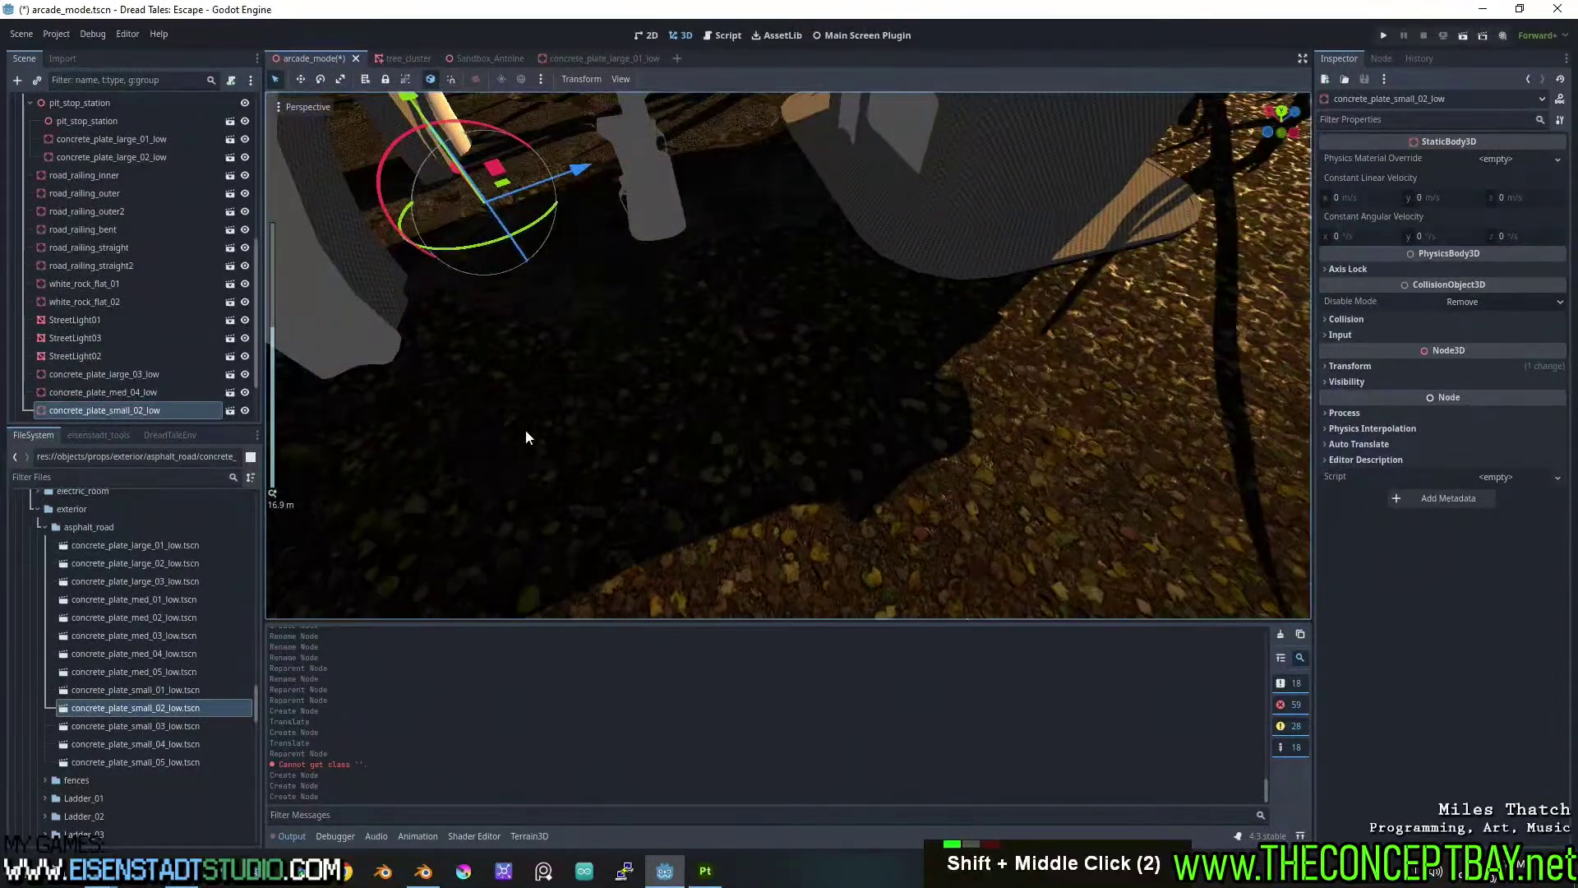
{"action": "left_click", "coordinate": [161, 630]}
{"action": "left_click", "coordinate": [176, 582]}
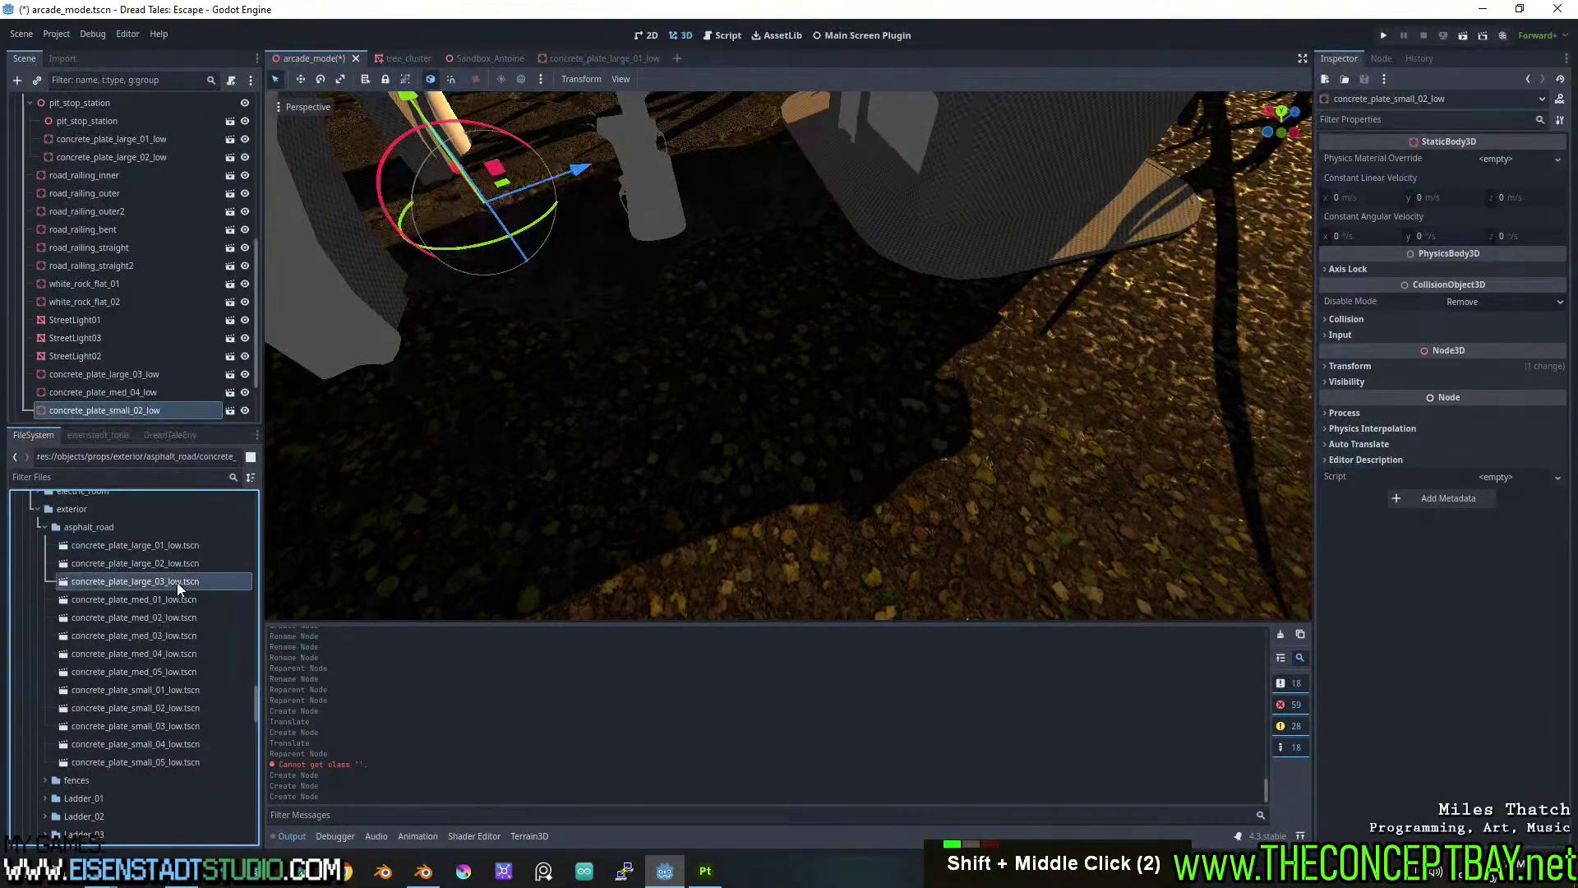
{"action": "left_click_drag", "start_coordinate": [176, 582], "coordinate": [884, 367]}
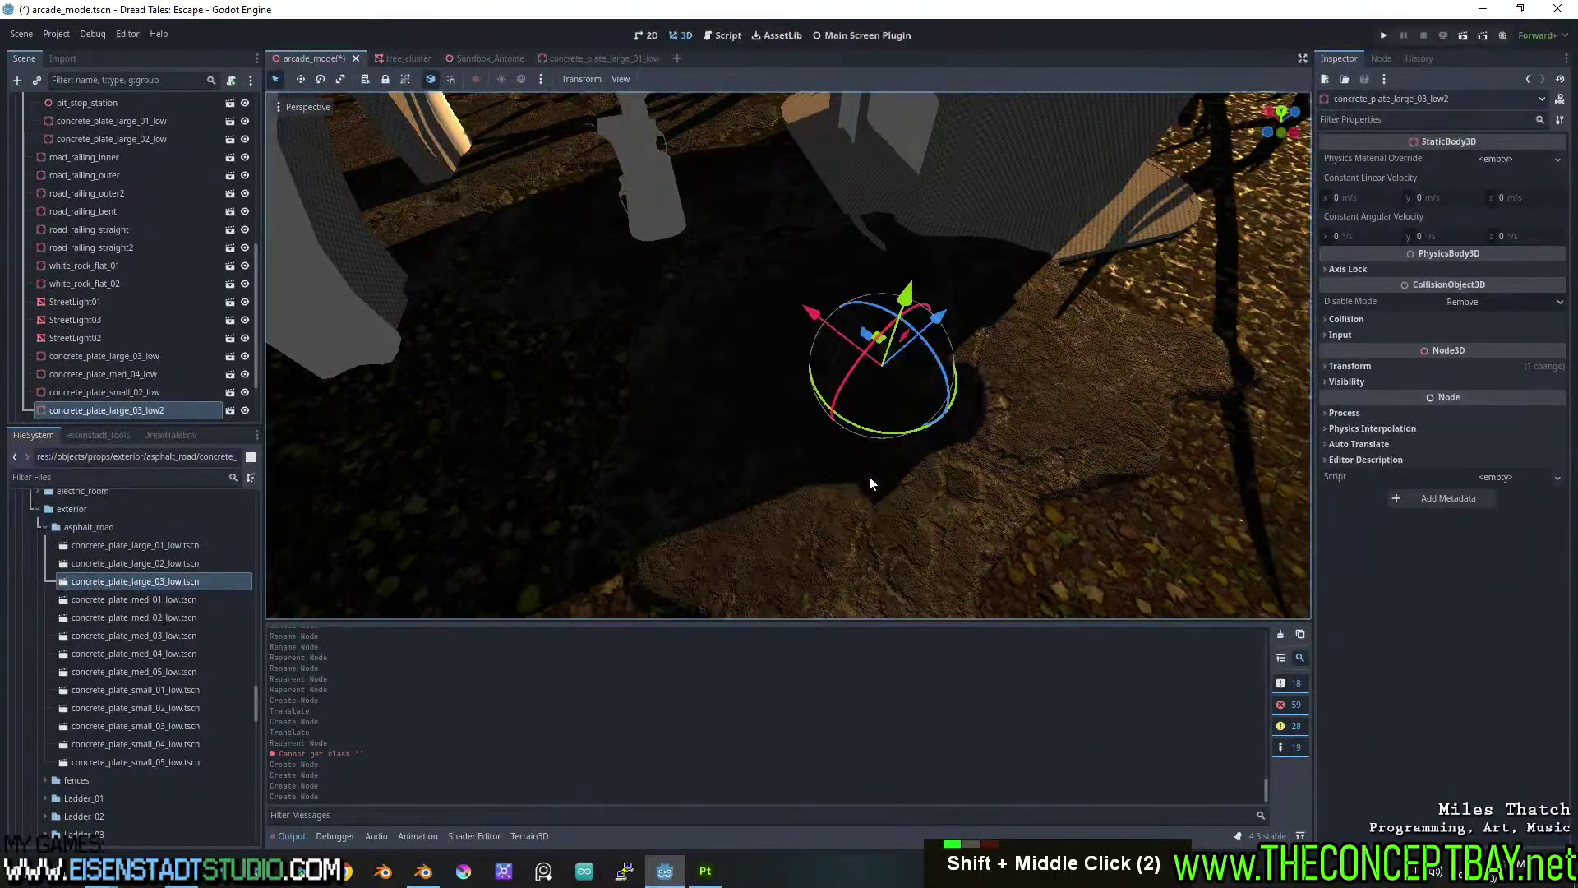
Nudge the second large_03 concrete plate into position beside the neighbouring plates under the station.
{"action": "middle_click_drag", "start_coordinate": [870, 476], "coordinate": [826, 307]}
{"action": "left_click_drag", "start_coordinate": [779, 229], "coordinate": [779, 237]}
{"action": "middle_click_drag", "start_coordinate": [781, 238], "coordinate": [1011, 378]}
{"action": "scroll", "coordinate": [930, 284], "scroll_direction": "up", "scroll_amount": 2}
{"action": "middle_click_drag", "start_coordinate": [930, 284], "coordinate": [1161, 306]}
{"action": "scroll", "coordinate": [829, 281], "scroll_direction": "down", "scroll_amount": 4}
{"action": "middle_click_drag", "start_coordinate": [829, 281], "coordinate": [752, 221]}
{"action": "scroll", "coordinate": [753, 220], "scroll_direction": "up", "scroll_amount": 2}
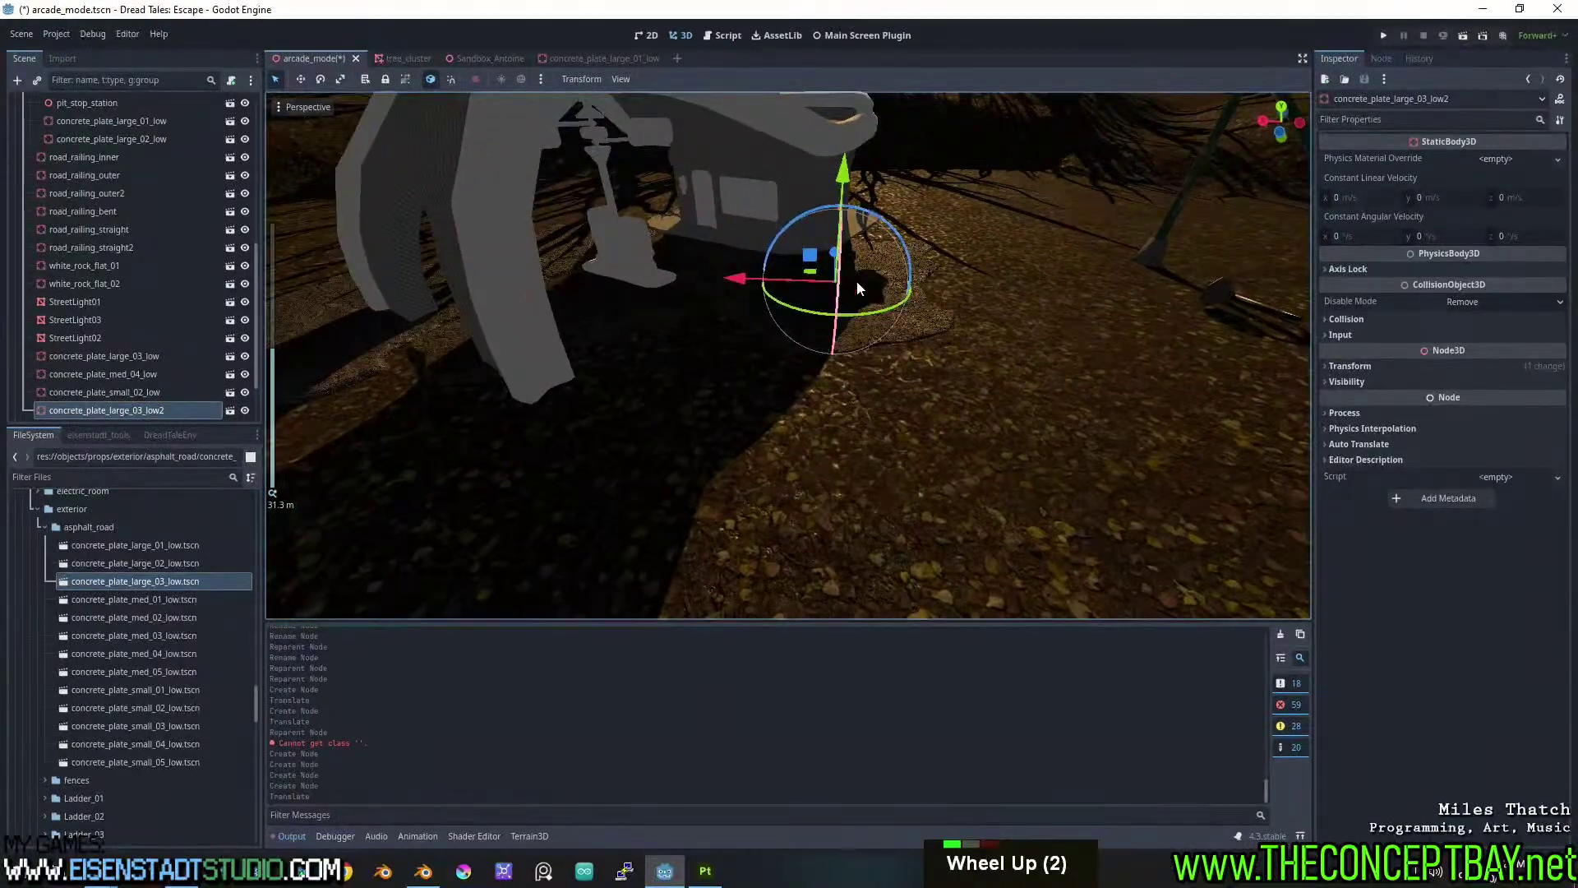
{"action": "middle_click_drag", "start_coordinate": [858, 288], "coordinate": [824, 346]}
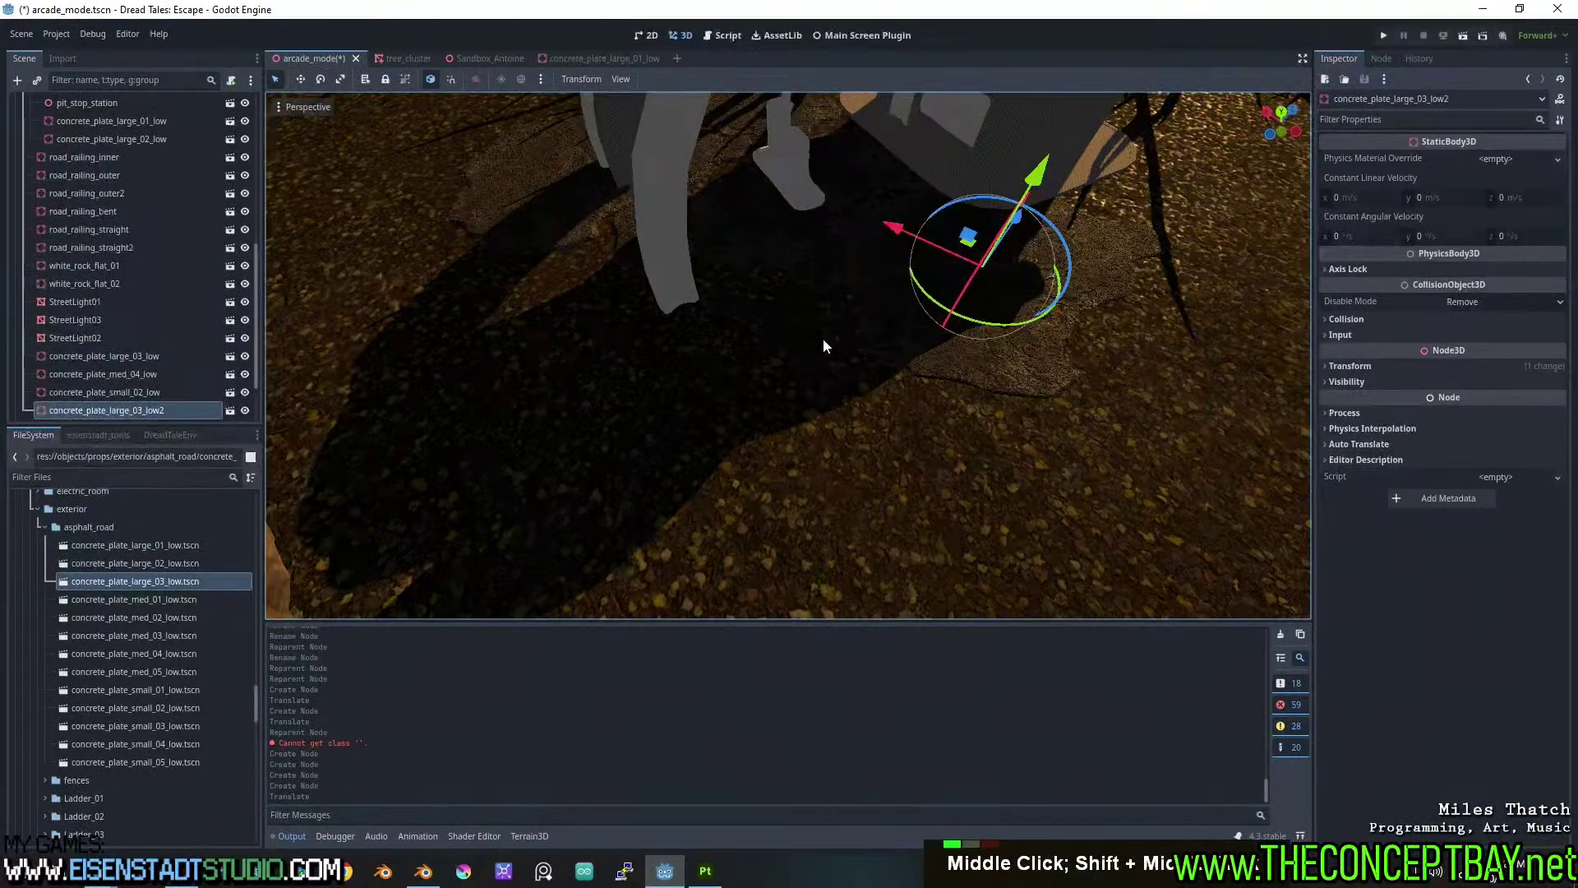
Switch the viewport to an unshadowed view and place concrete_plate_large_02_low.tscn on the ground in front of the station's curved leg.
{"action": "mouse_move", "coordinate": [822, 338]}
{"action": "middle_mouse_down"}
{"action": "mouse_move", "coordinate": [857, 316]}
{"action": "mouse_move", "coordinate": [804, 331]}
{"action": "middle_mouse_up"}
{"action": "key", "text": "k"}
{"action": "left_click", "coordinate": [165, 574]}
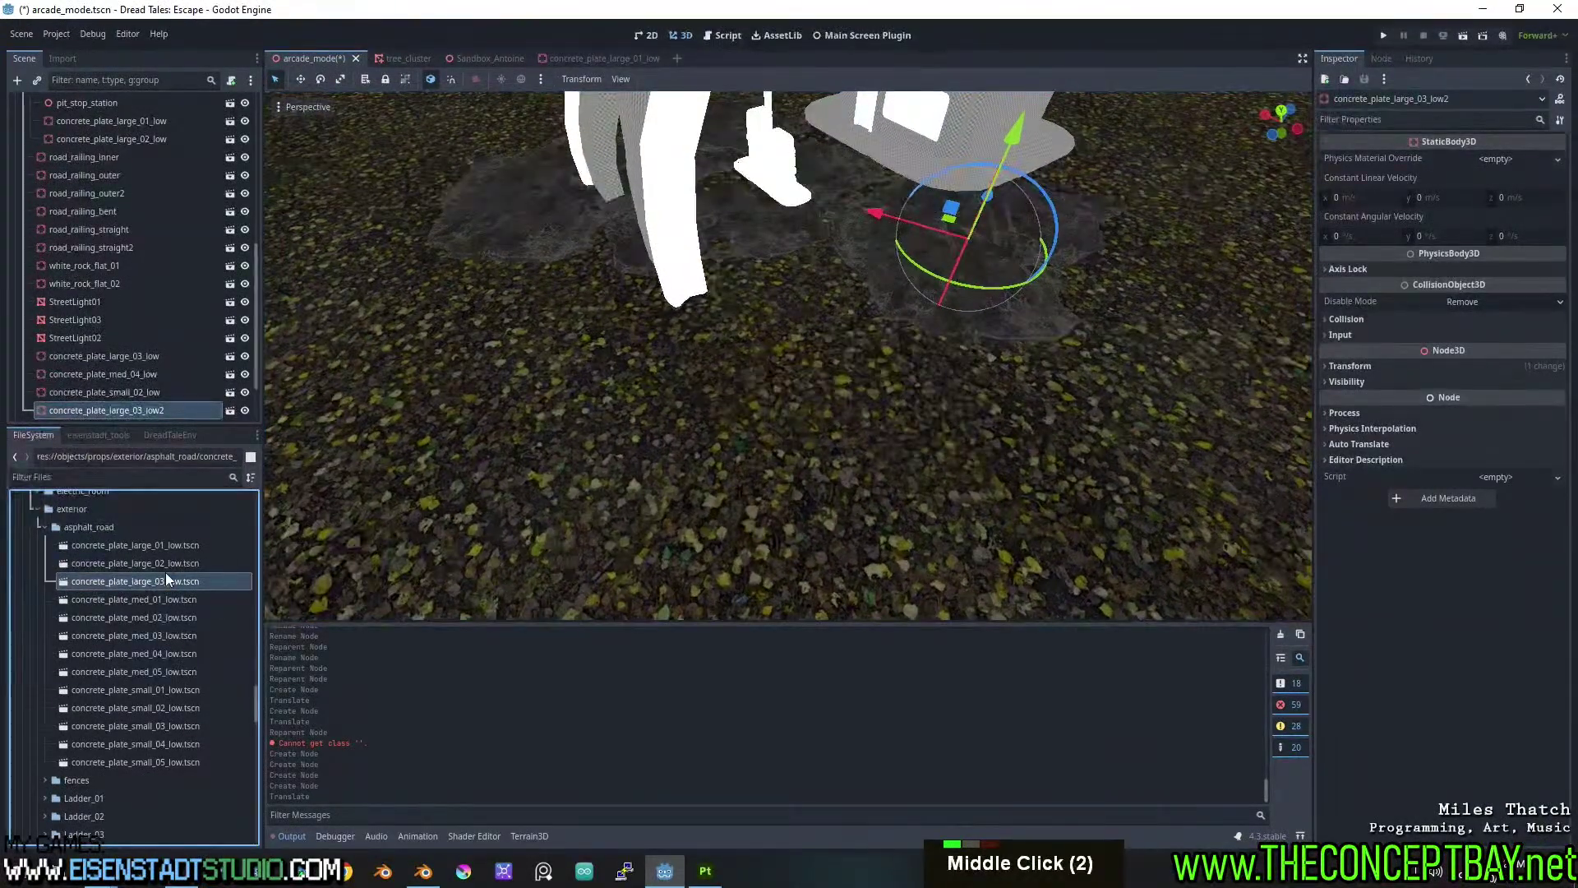
{"action": "left_click", "coordinate": [177, 565]}
{"action": "left_click_drag", "start_coordinate": [153, 566], "coordinate": [715, 379]}
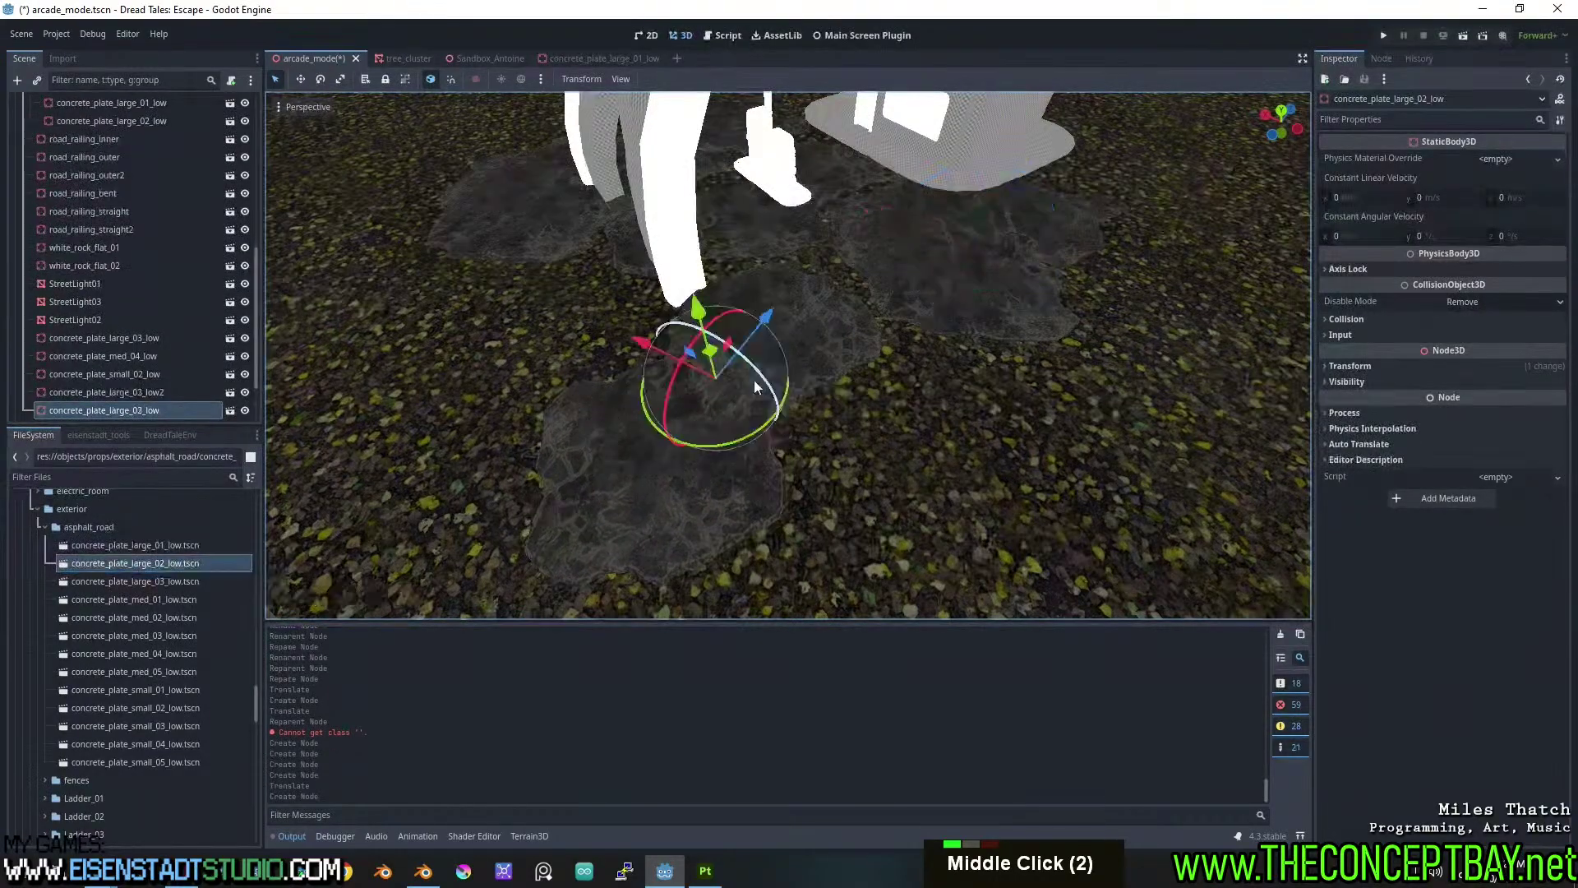
{"action": "scroll", "coordinate": [753, 380], "scroll_direction": "up", "scroll_amount": 3}
{"action": "mouse_move", "coordinate": [817, 371]}
{"action": "middle_mouse_down", "text": "shift"}
{"action": "mouse_move", "coordinate": [778, 431]}
{"action": "mouse_move", "coordinate": [814, 390]}
{"action": "middle_mouse_up", "text": "shift"}
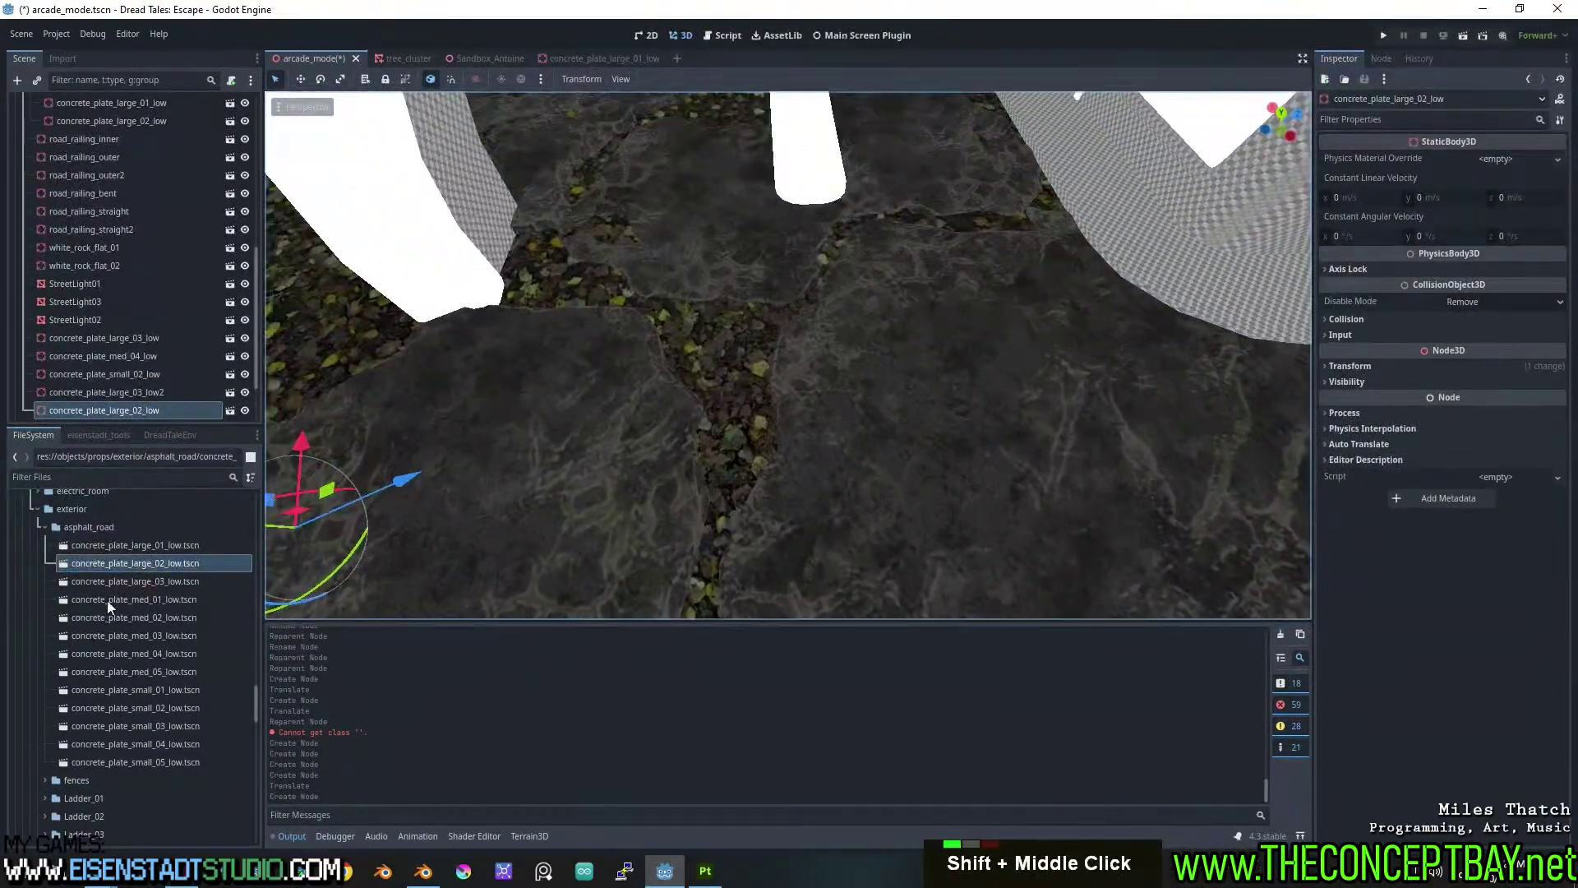
Place concrete_plate_small_04_low.tscn in the gap between the plates under the station's curved structure.
{"action": "left_click", "coordinate": [151, 740]}
{"action": "left_click_drag", "start_coordinate": [151, 735], "coordinate": [723, 352]}
{"action": "middle_click_drag", "start_coordinate": [723, 352], "coordinate": [890, 407]}
{"action": "scroll", "coordinate": [762, 318], "scroll_direction": "down", "scroll_amount": 3}
{"action": "scroll", "coordinate": [969, 289], "scroll_direction": "up", "scroll_amount": 2}
{"action": "scroll", "coordinate": [982, 258], "scroll_direction": "up", "scroll_amount": 2}
{"action": "scroll", "coordinate": [927, 282], "scroll_direction": "down", "scroll_amount": 3}
{"action": "middle_click_drag", "start_coordinate": [961, 549], "coordinate": [896, 550]}
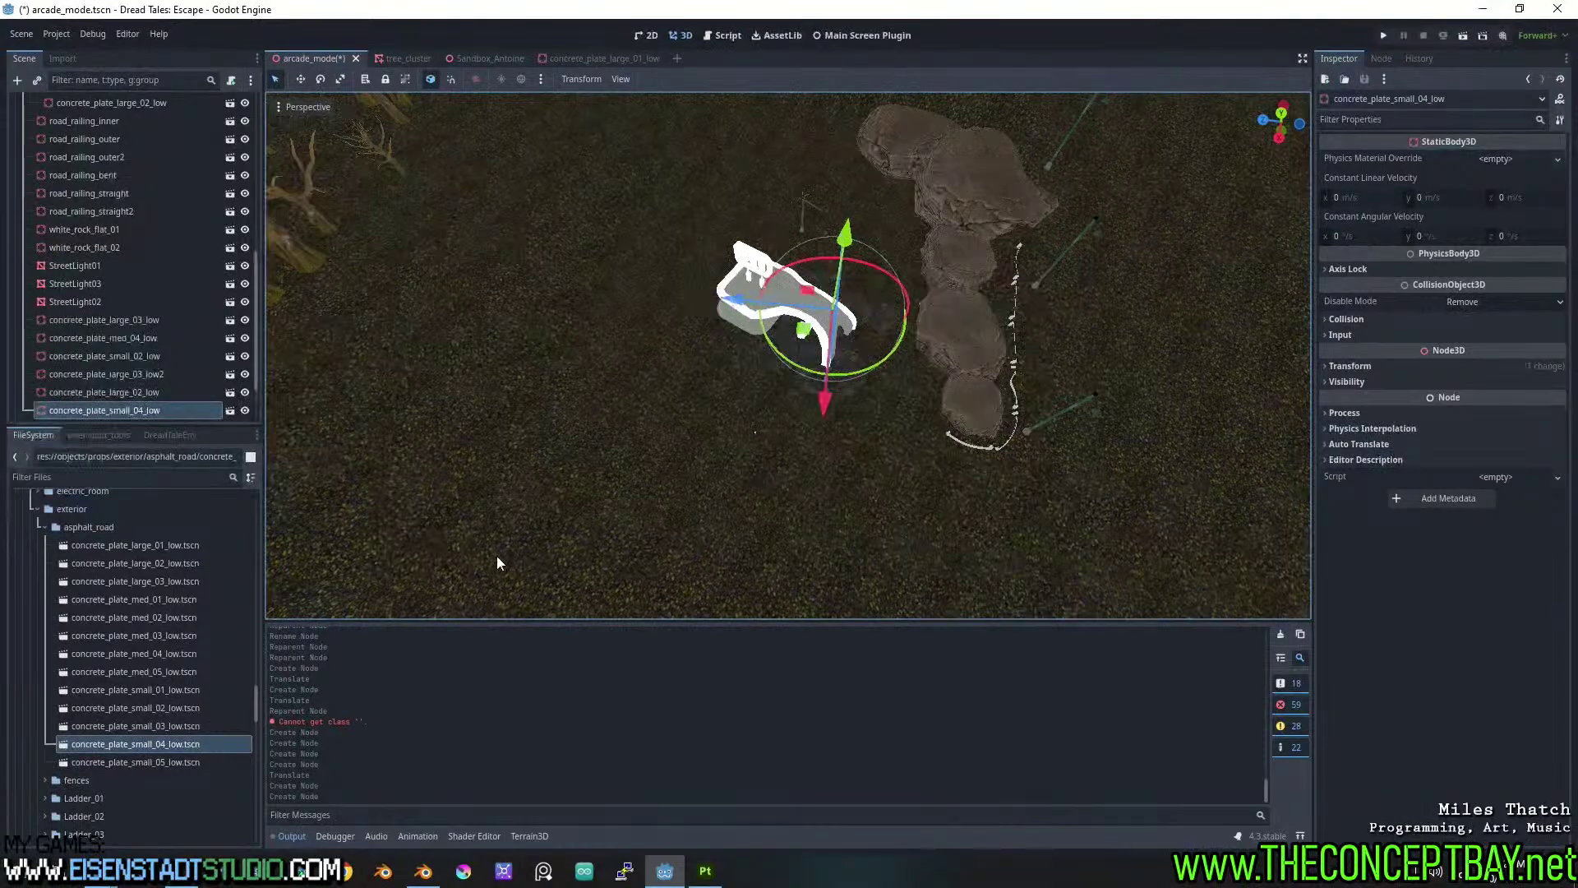
Place concrete_plate_small_05_low.tscn and concrete_plate_med_03_low.tscn beside the tip of the station's curved leg, on the side facing the rocks.
{"action": "scroll", "coordinate": [878, 316], "scroll_direction": "up", "scroll_amount": 1}
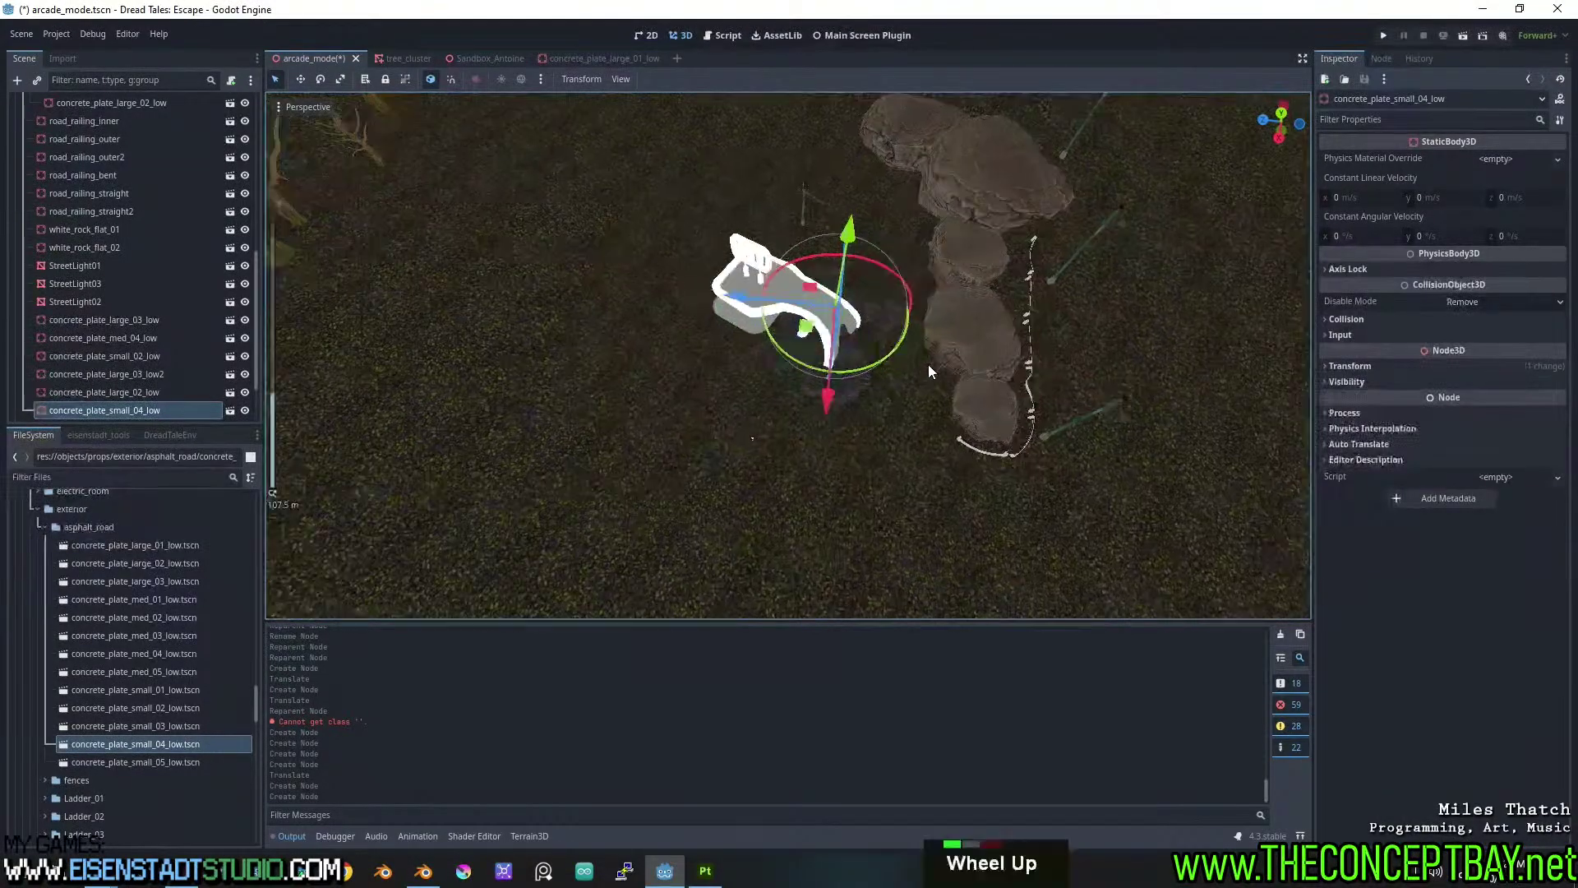
{"action": "middle_click_drag", "start_coordinate": [929, 364], "coordinate": [831, 352], "text": "shift"}
{"action": "scroll", "coordinate": [755, 365], "scroll_direction": "up", "scroll_amount": 2}
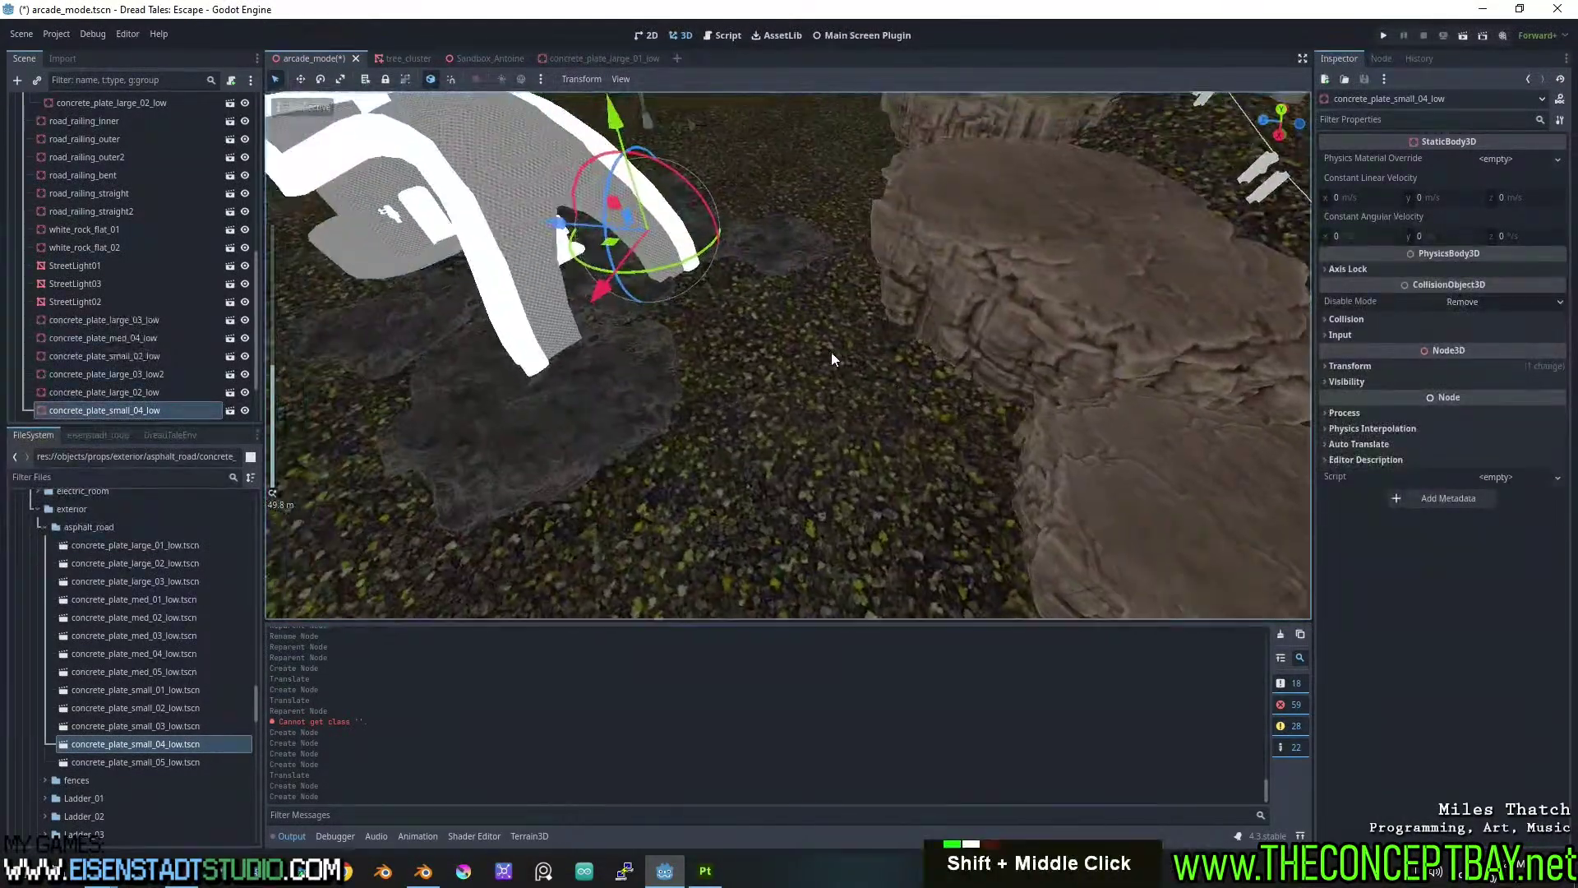
{"action": "scroll", "coordinate": [784, 319], "scroll_direction": "up", "scroll_amount": 1}
{"action": "middle_click_drag", "start_coordinate": [744, 273], "coordinate": [645, 335]}
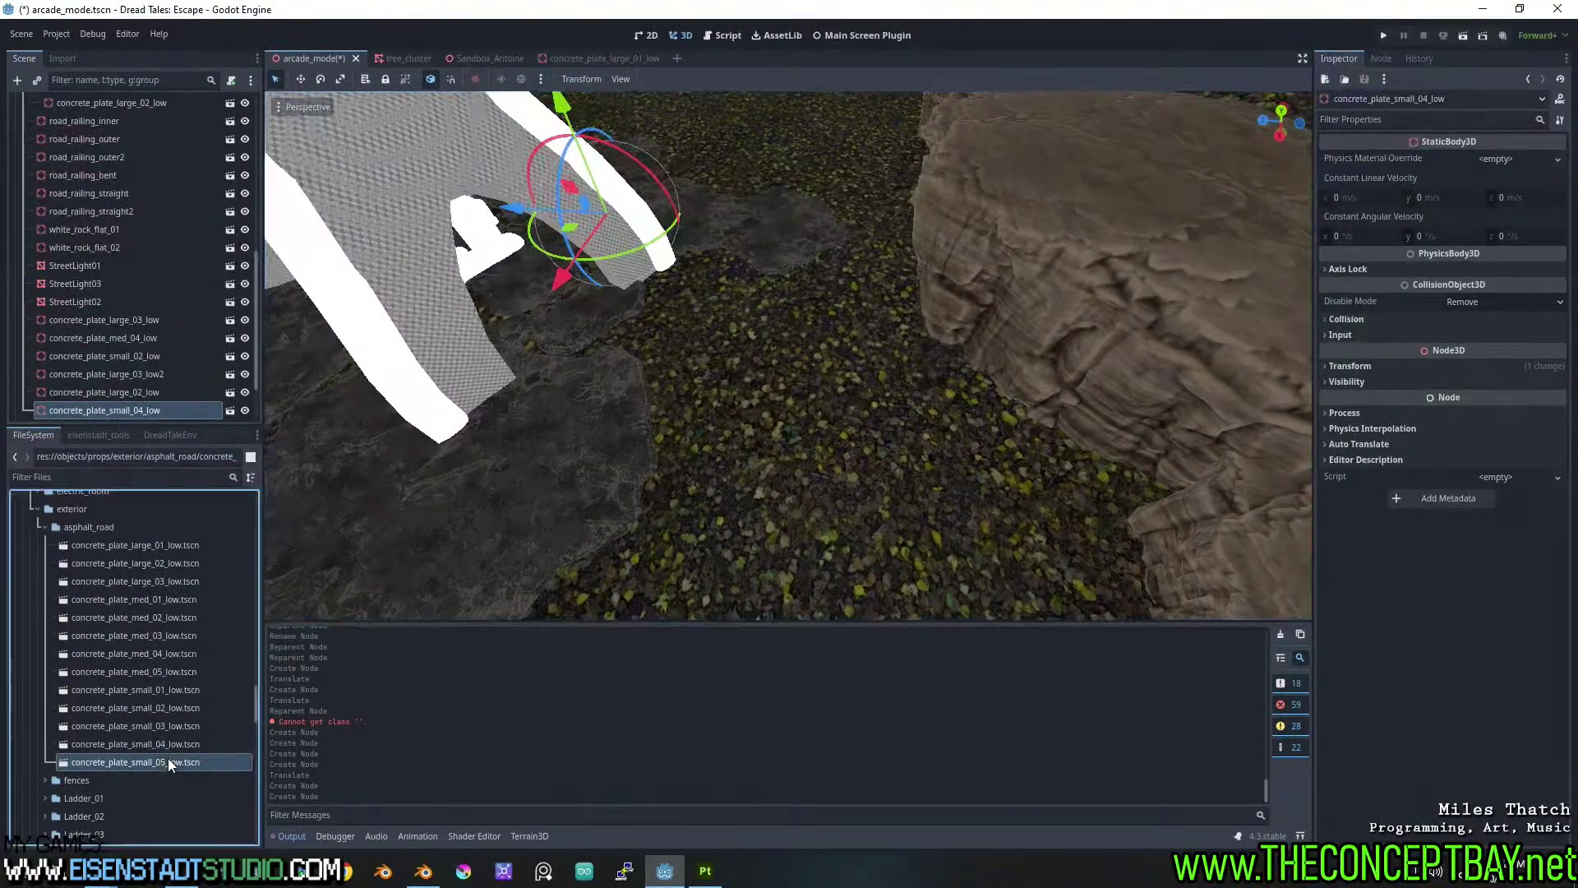
{"action": "left_click_drag", "start_coordinate": [168, 760], "coordinate": [677, 280]}
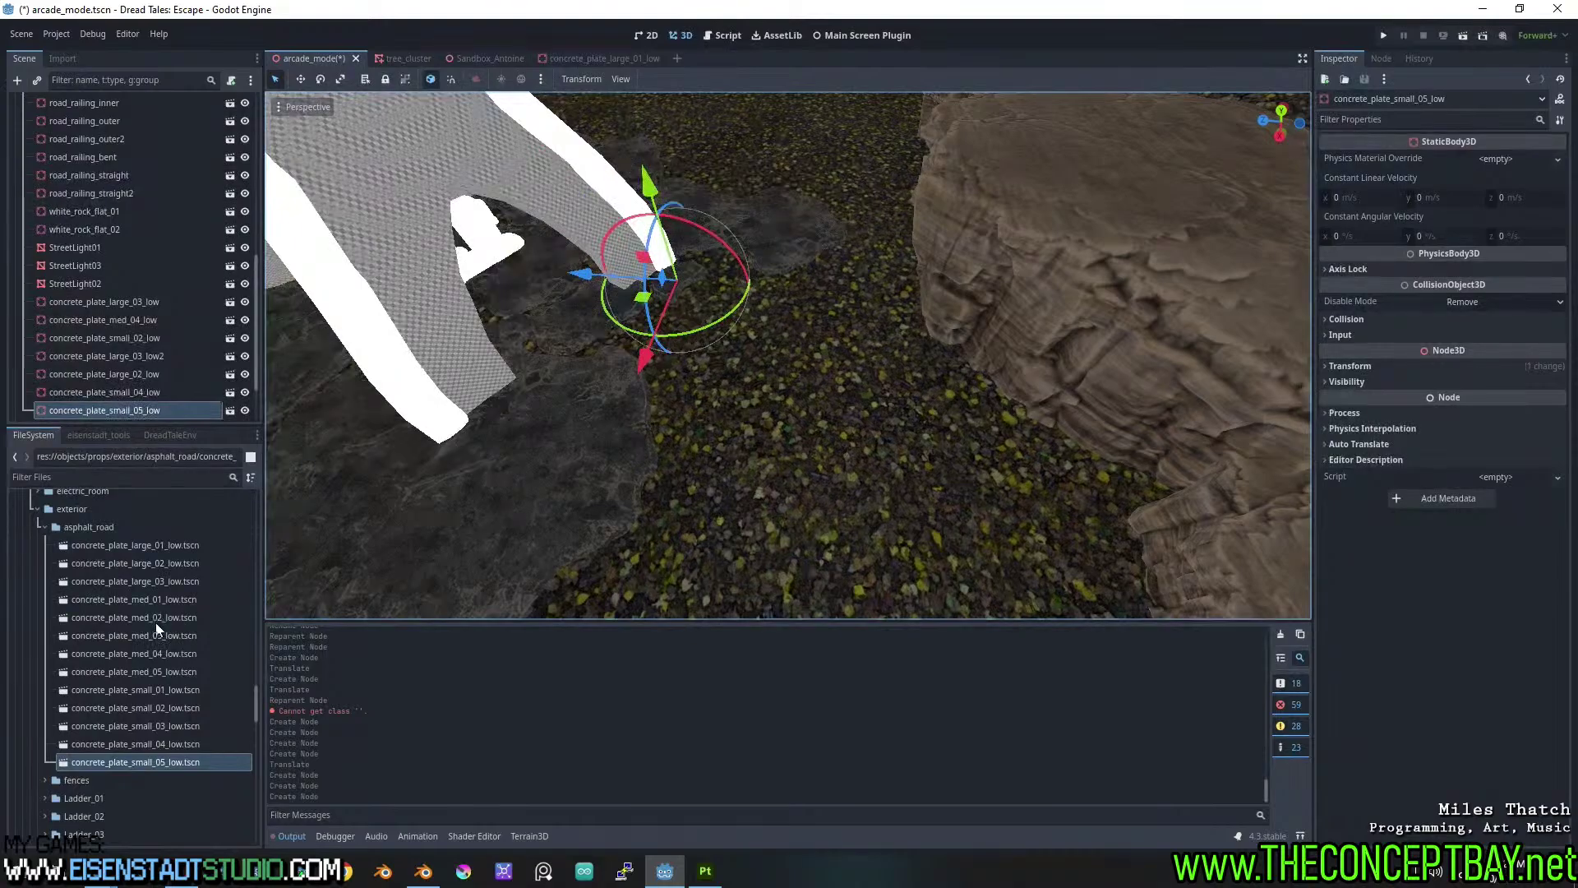
{"action": "left_click_drag", "start_coordinate": [157, 637], "coordinate": [738, 314]}
{"action": "middle_click_drag", "start_coordinate": [737, 314], "coordinate": [779, 363]}
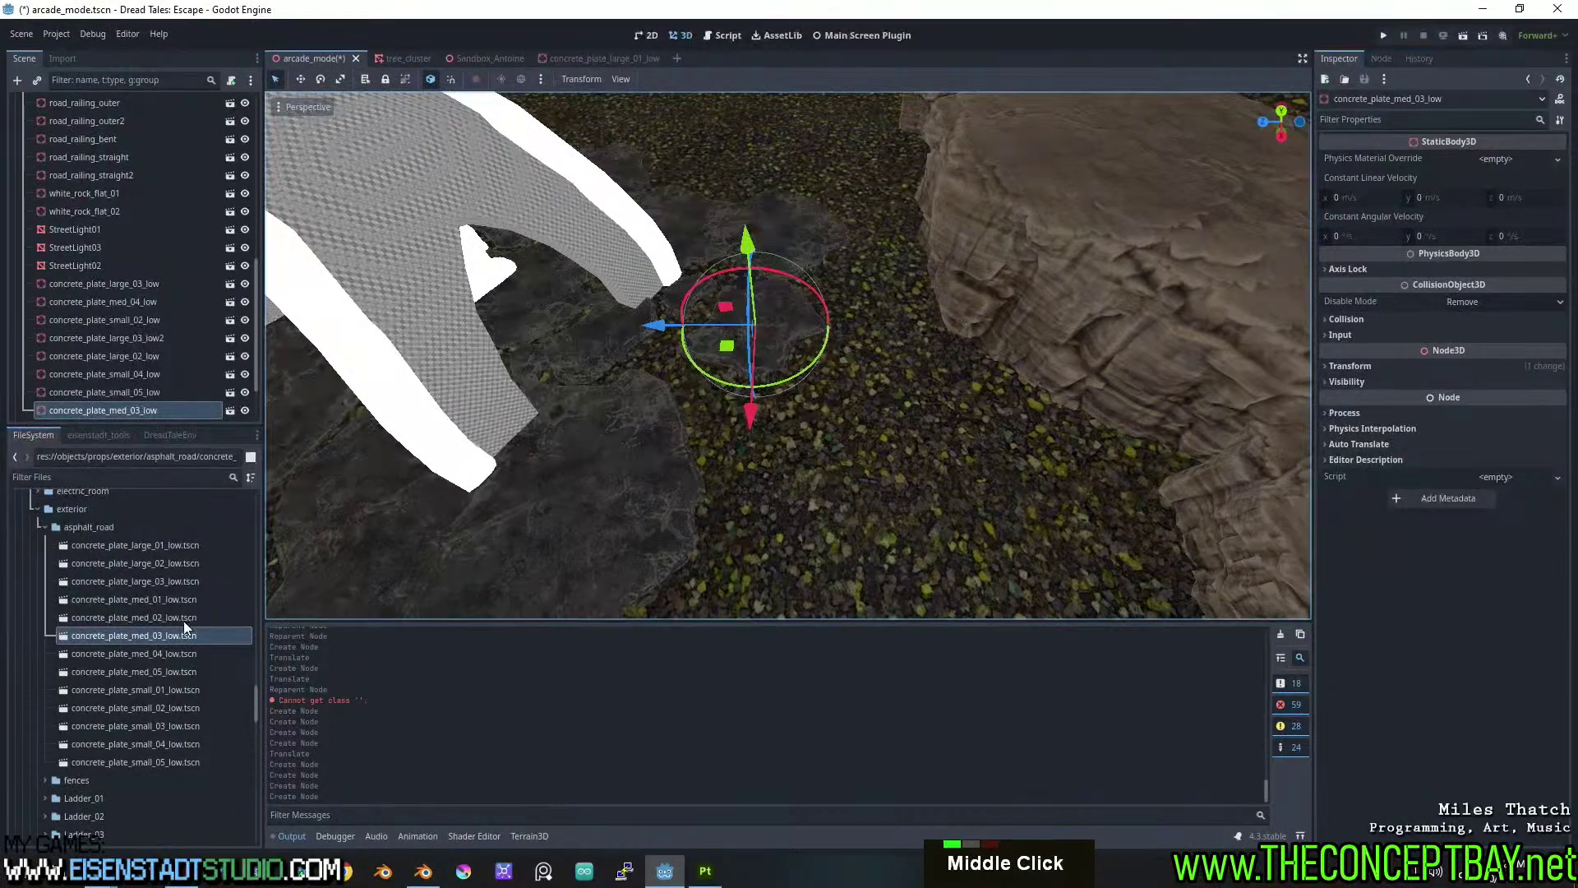
Place concrete_plate_med_02_low.tscn between the new medium plate and the large plate on the side facing the rocks.
{"action": "left_click_drag", "start_coordinate": [160, 618], "coordinate": [747, 424]}
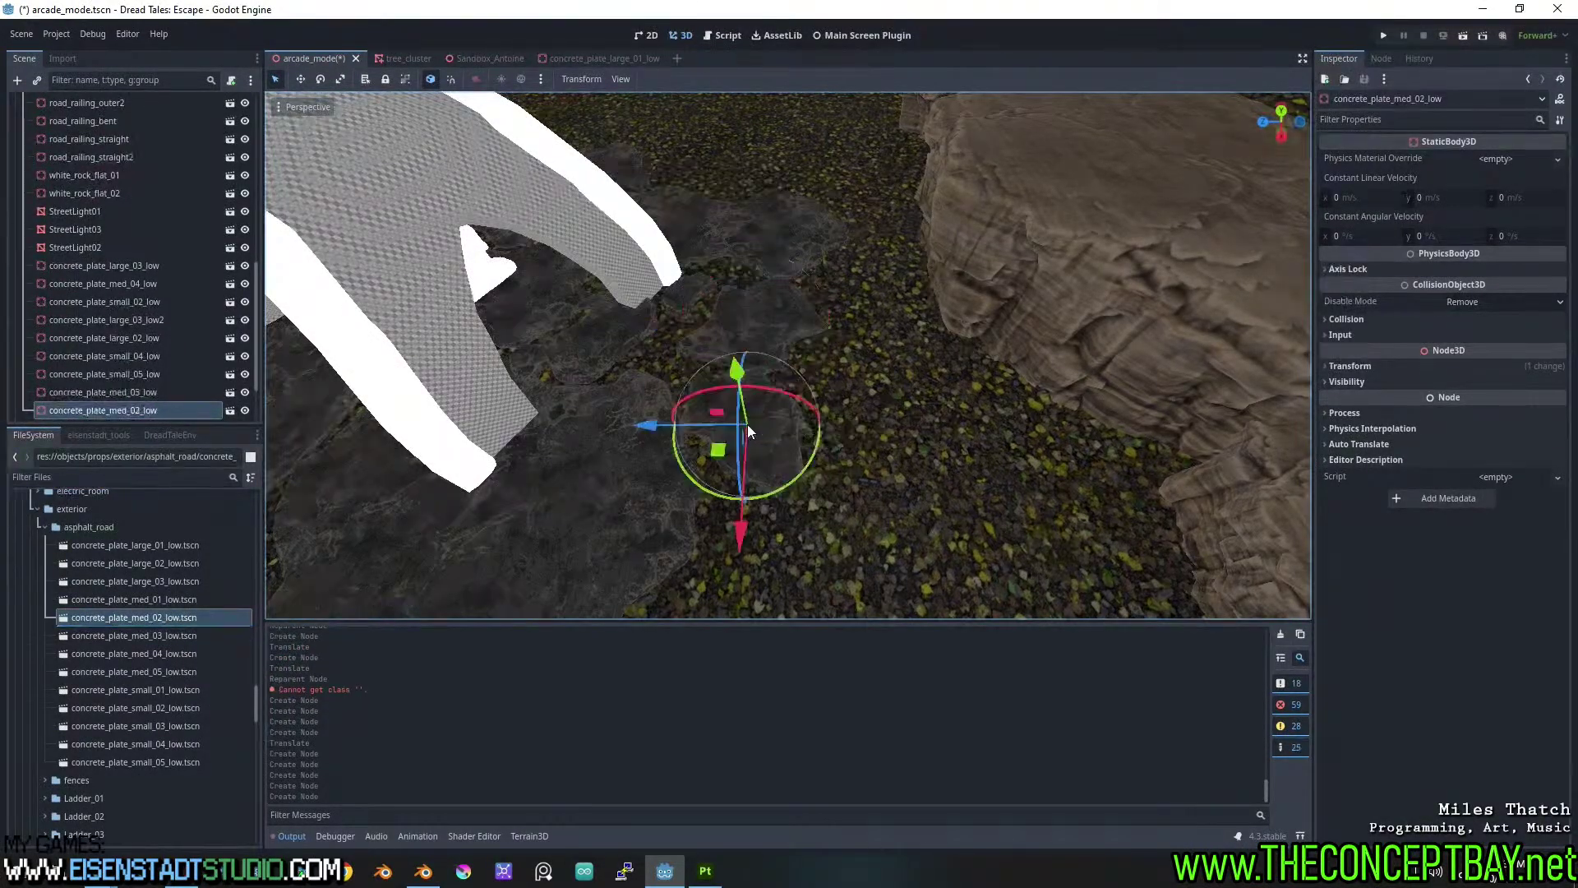
{"action": "middle_click_drag", "start_coordinate": [747, 425], "coordinate": [709, 334]}
{"action": "scroll", "coordinate": [803, 446], "scroll_direction": "down", "scroll_amount": 5}
{"action": "scroll", "coordinate": [855, 411], "scroll_direction": "up", "scroll_amount": 3}
{"action": "scroll", "coordinate": [886, 357], "scroll_direction": "down", "scroll_amount": 2}
{"action": "scroll", "coordinate": [757, 297], "scroll_direction": "up", "scroll_amount": 3}
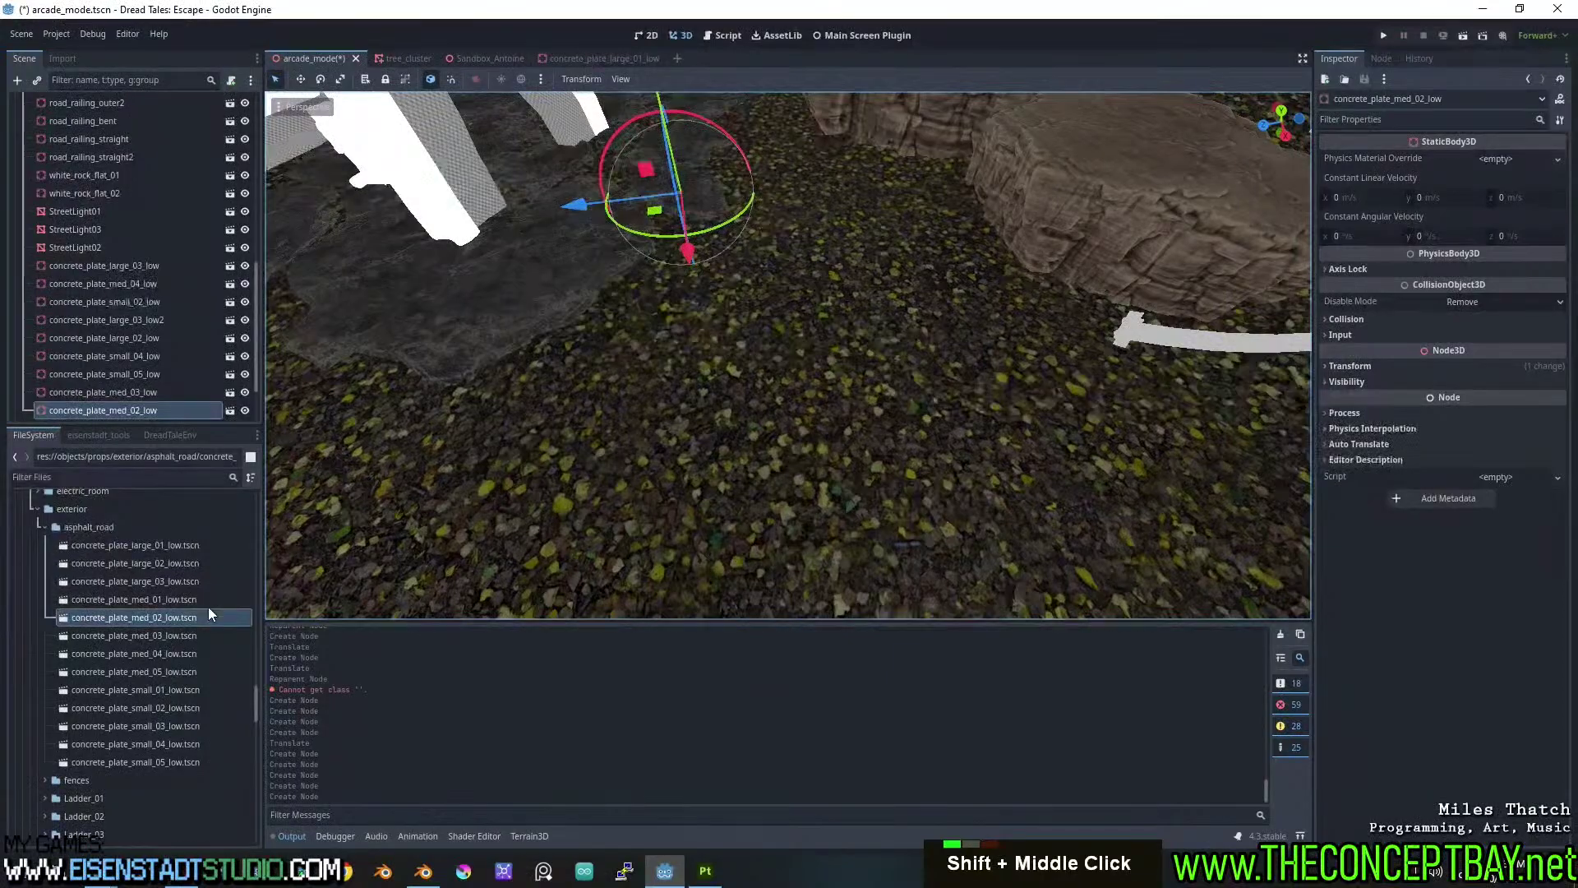
Extend the plates toward the flat rocks with another concrete_plate_med_03_low.tscn and a concrete_plate_large_01_low.tscn.
{"action": "left_click_drag", "start_coordinate": [181, 629], "coordinate": [706, 264]}
{"action": "middle_click_drag", "start_coordinate": [706, 264], "coordinate": [715, 347]}
{"action": "left_click_drag", "start_coordinate": [170, 545], "coordinate": [828, 328]}
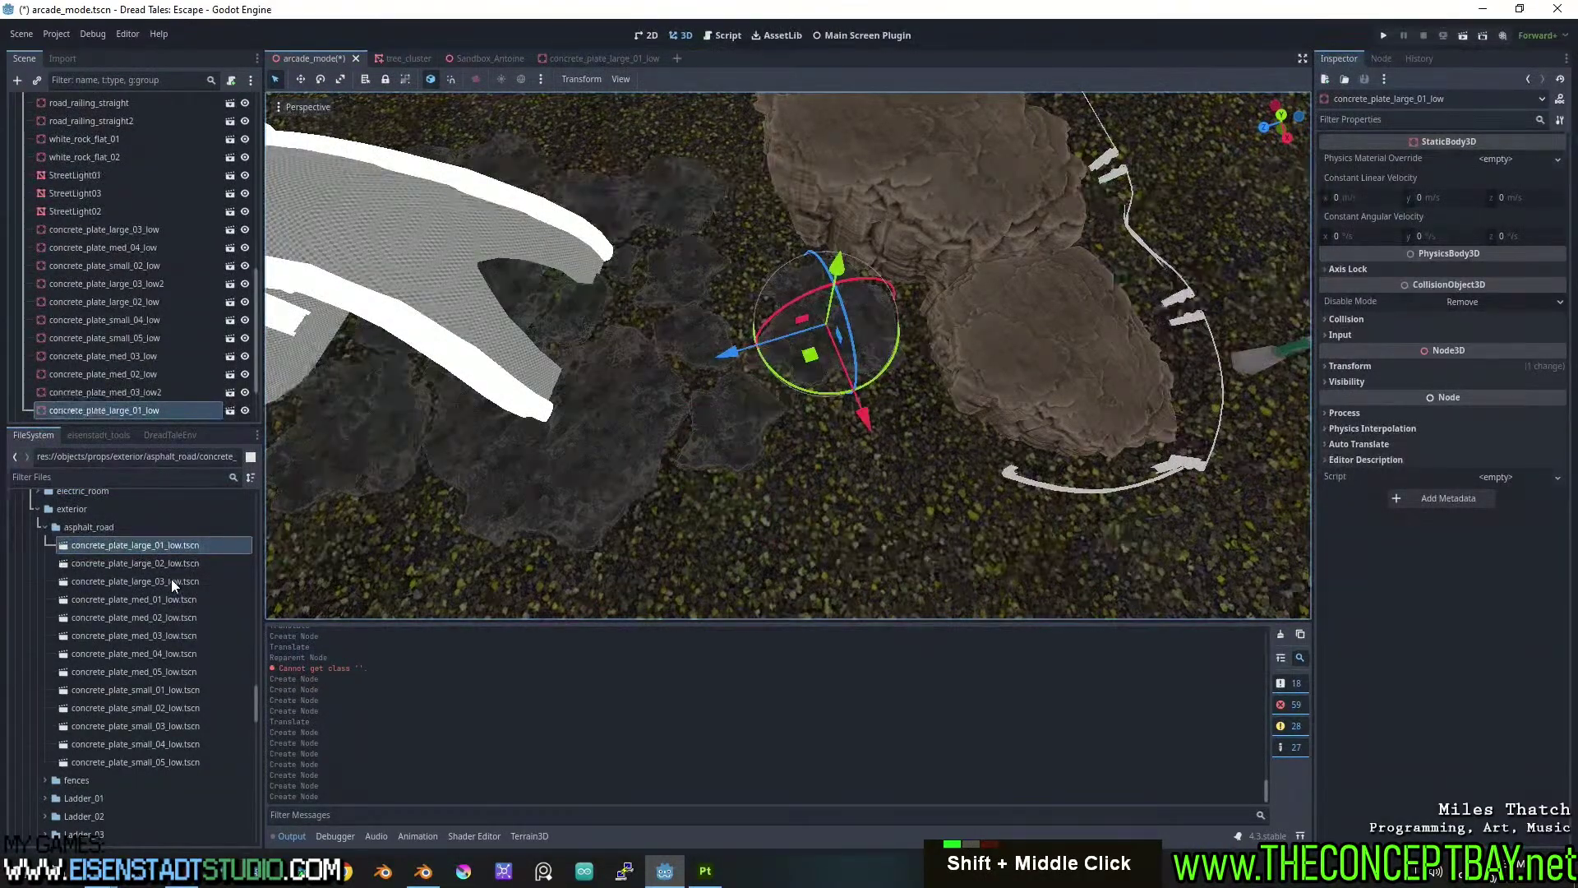
Fill the gaps beside the new large_01 plate with concrete_plate_small_03_low.tscn and another concrete_plate_small_05_low.tscn.
{"action": "left_click_drag", "start_coordinate": [163, 720], "coordinate": [743, 309]}
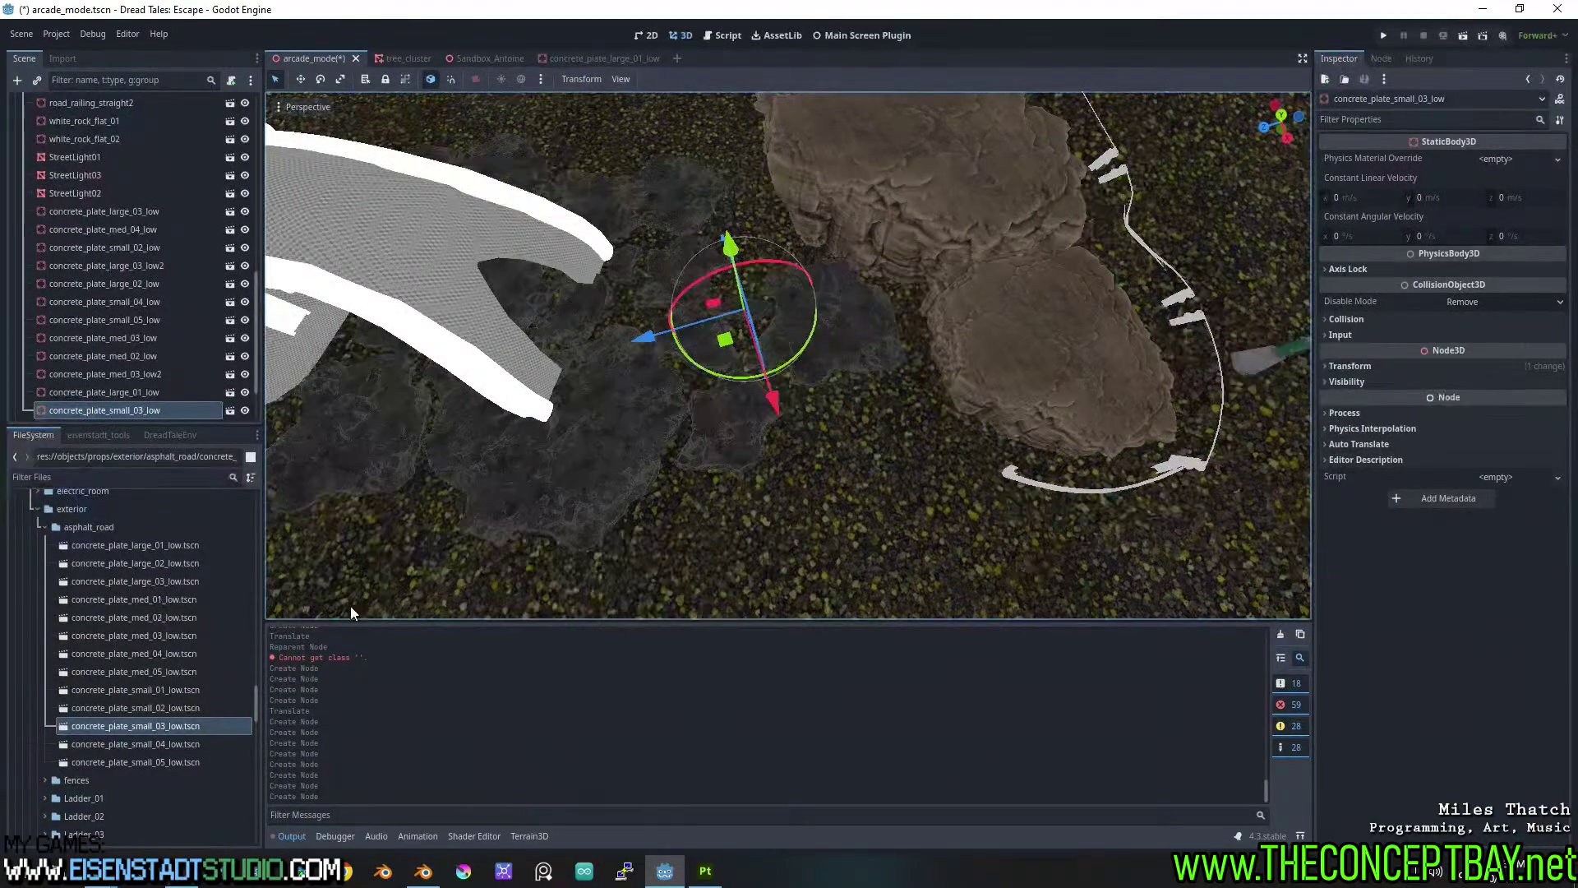
{"action": "left_click_drag", "start_coordinate": [171, 763], "coordinate": [744, 285]}
{"action": "scroll", "coordinate": [765, 284], "scroll_direction": "up", "scroll_amount": 2}
{"action": "middle_click_drag", "start_coordinate": [764, 284], "coordinate": [267, 511]}
{"action": "scroll", "coordinate": [762, 297], "scroll_direction": "down", "scroll_amount": 1}
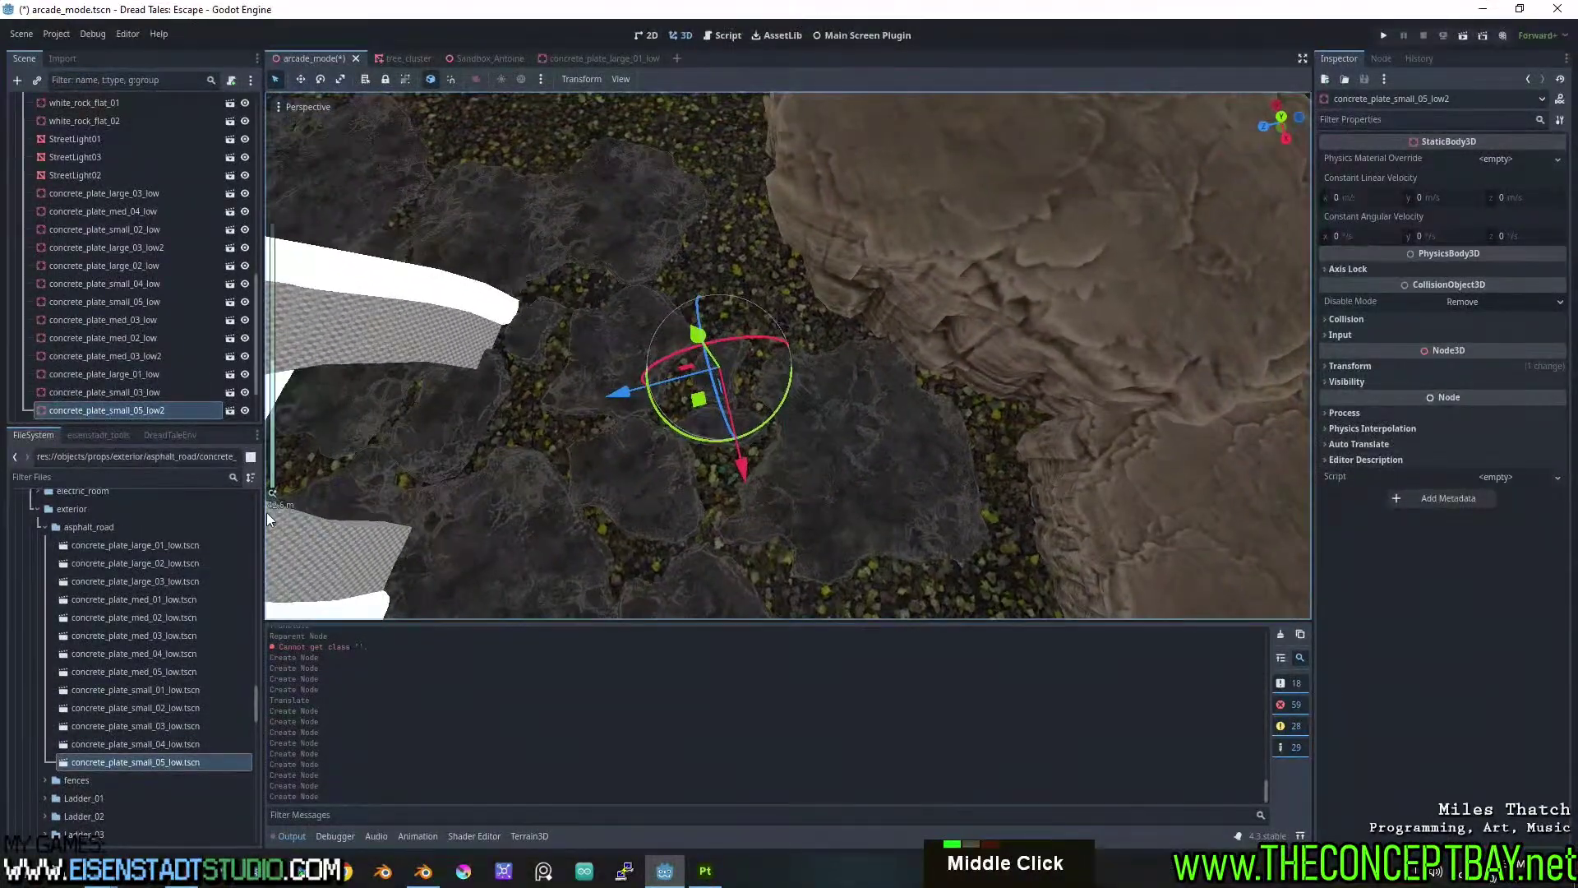
Place another concrete_plate_med_02_low.tscn above the newest small plate, between the station plates and the rocks.
{"action": "left_click_drag", "start_coordinate": [167, 622], "coordinate": [738, 282]}
{"action": "key", "text": "e"}
{"action": "key", "text": "q"}
{"action": "key", "text": "q"}
{"action": "key", "text": "e"}
{"action": "key", "text": "q"}
{"action": "key", "text": "e"}
{"action": "key", "text": "q"}
{"action": "key", "text": "e"}
{"action": "key", "text": "q"}
{"action": "scroll", "coordinate": [732, 266], "scroll_direction": "up", "scroll_amount": 3}
{"action": "key", "text": "q"}
{"action": "key", "text": "e"}
Add another concrete_plate_large_02_low.tscn near the rock wall and concrete_plate_med_01_low.tscn in the notch between the large plates.
{"action": "middle_click_drag", "start_coordinate": [739, 283], "coordinate": [1011, 258]}
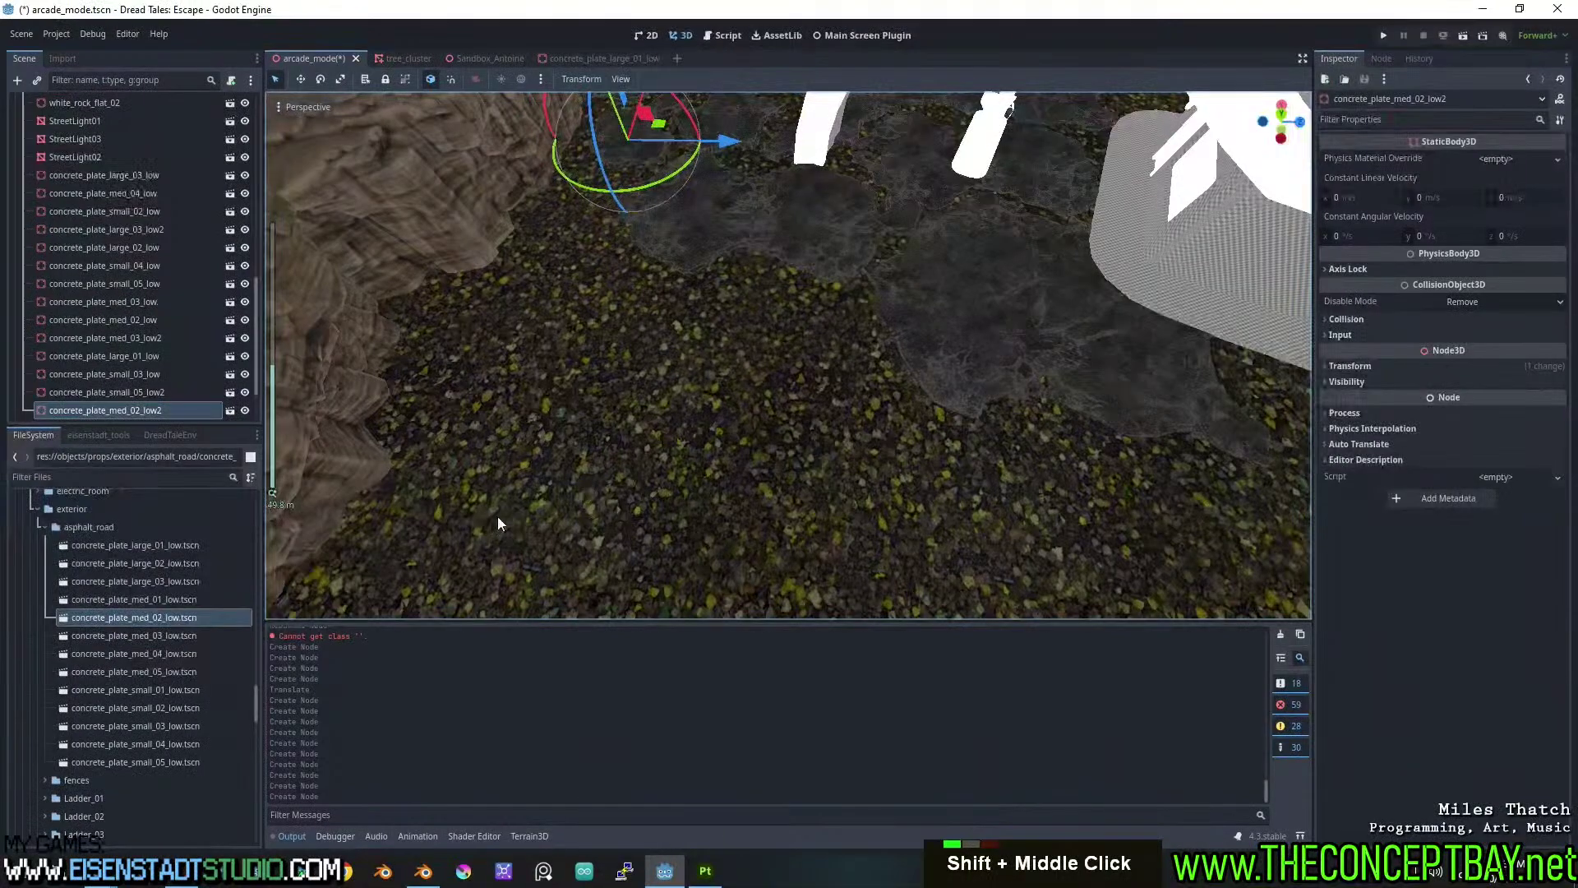
{"action": "left_click_drag", "start_coordinate": [203, 562], "coordinate": [667, 319]}
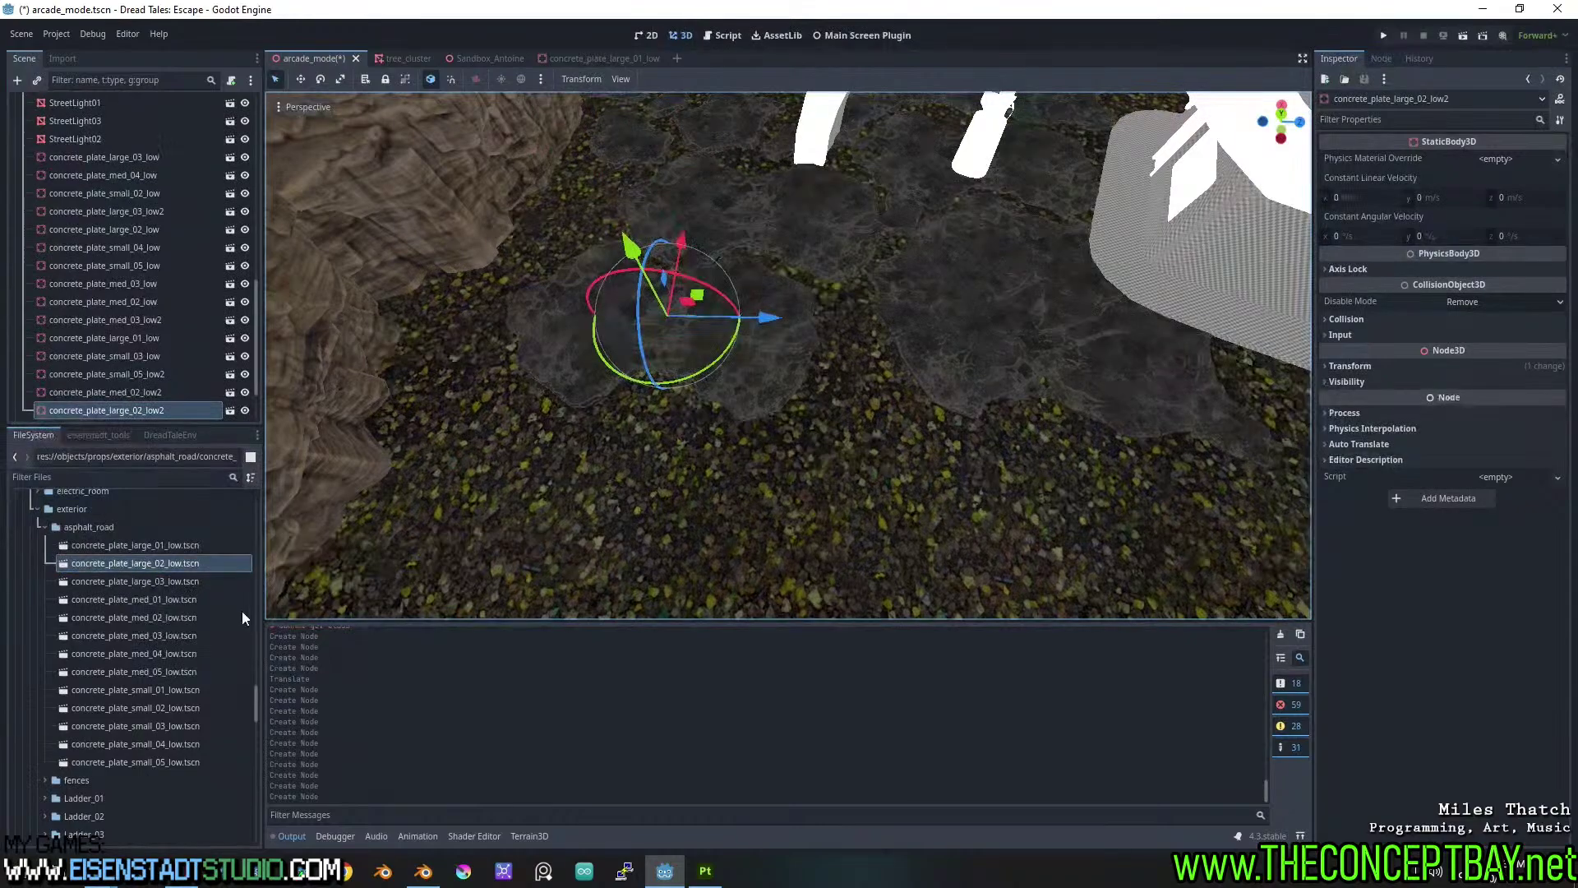
{"action": "left_click_drag", "start_coordinate": [151, 599], "coordinate": [861, 401]}
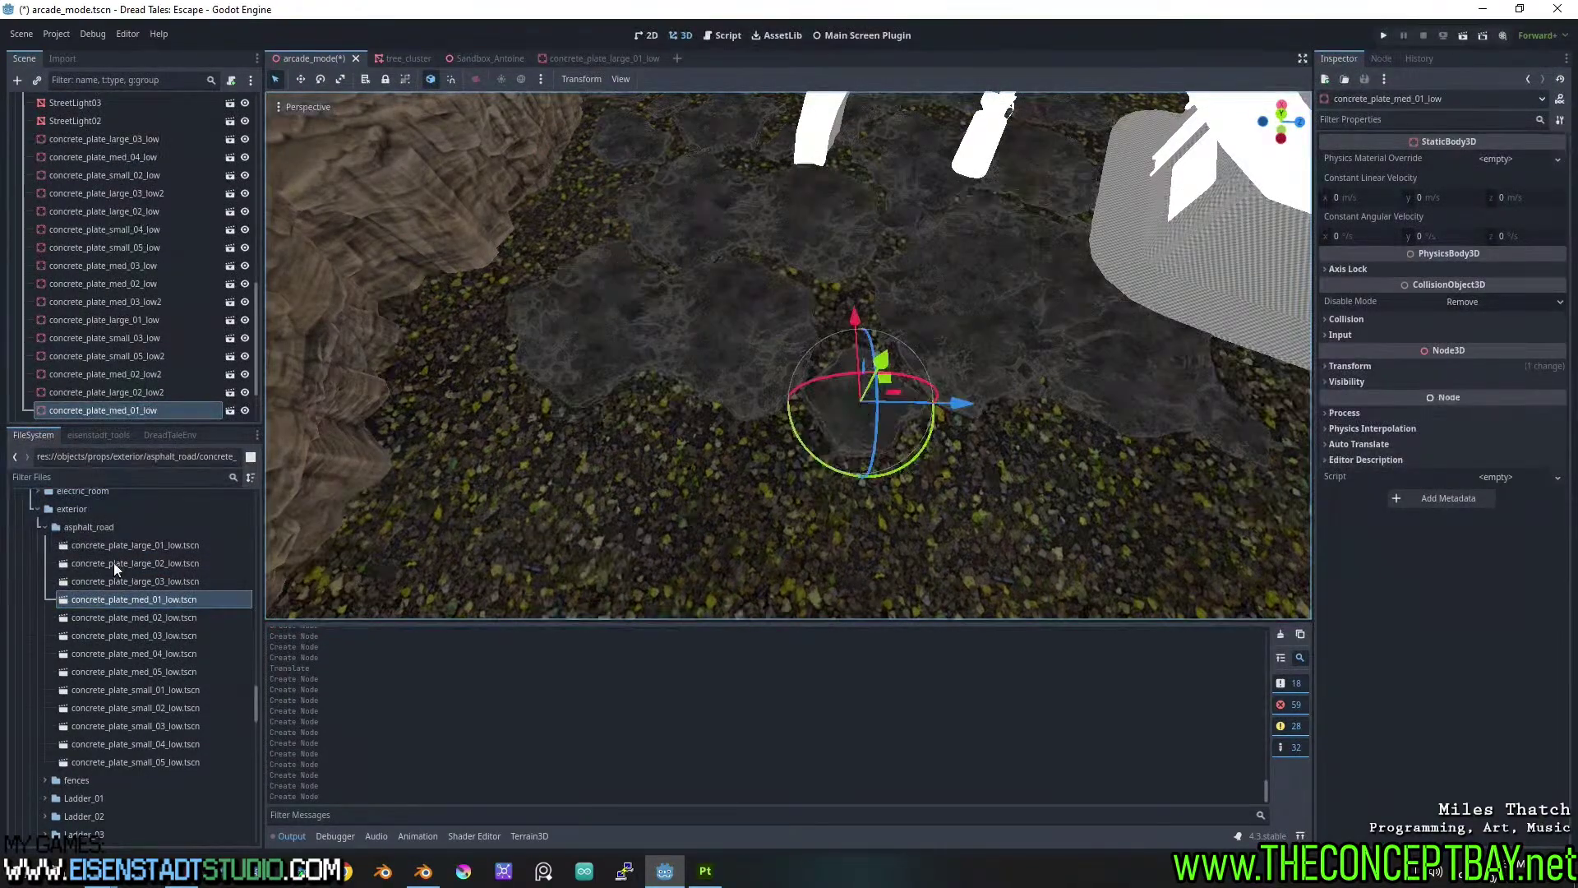
Place another concrete_plate_large_01_low.tscn at the foot of the rock wall, extending the row of large plates.
{"action": "left_click_drag", "start_coordinate": [171, 549], "coordinate": [538, 501]}
{"action": "scroll", "coordinate": [556, 508], "scroll_direction": "down", "scroll_amount": 1}
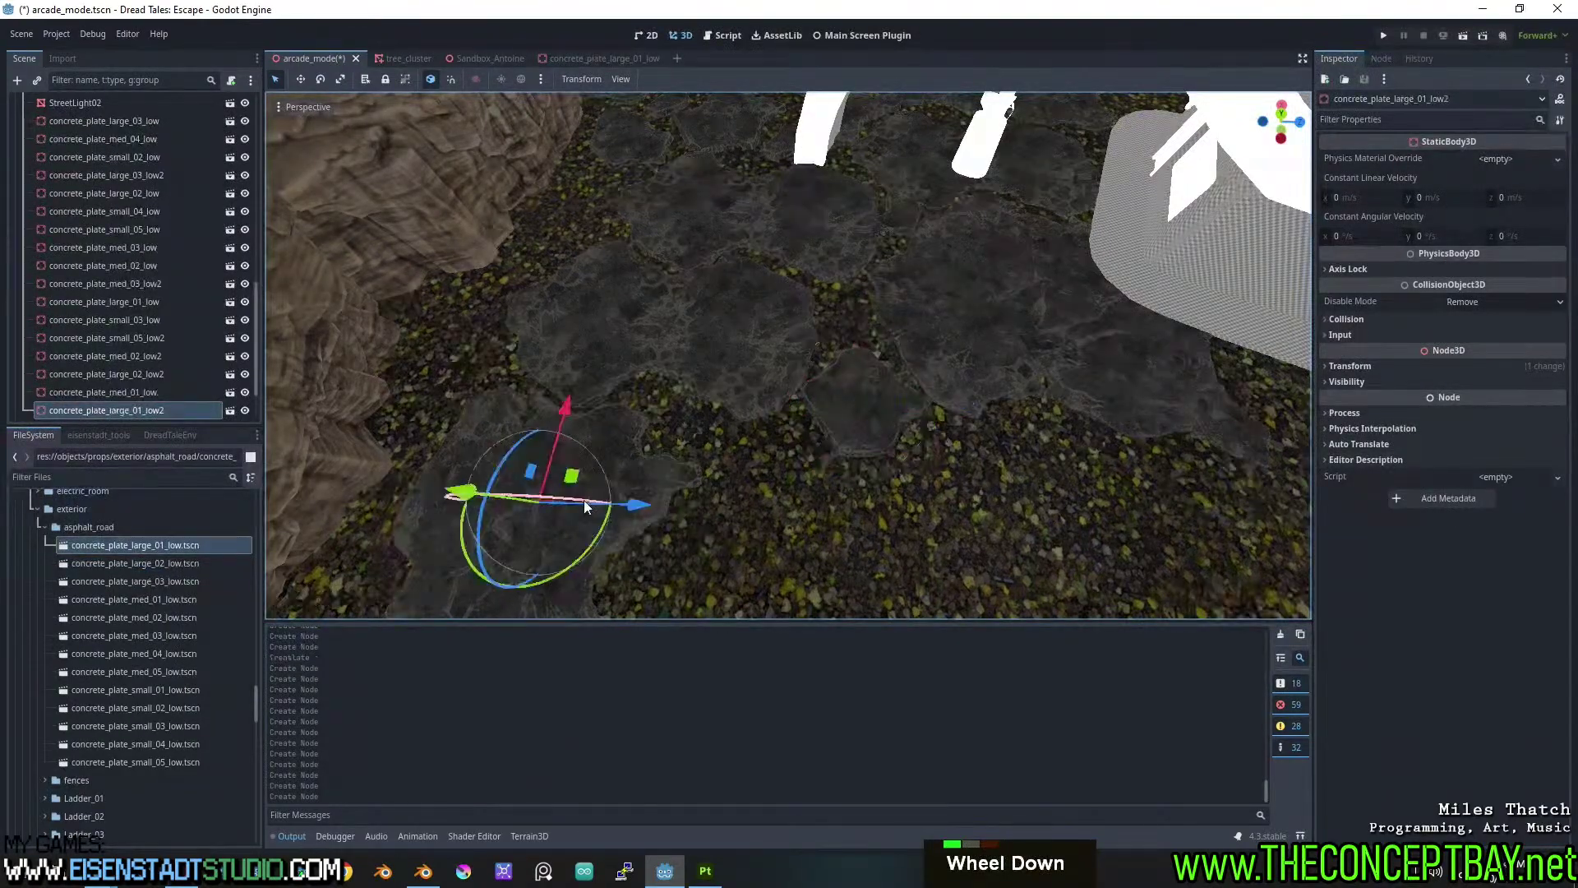
{"action": "middle_click_drag", "start_coordinate": [583, 500], "coordinate": [648, 397], "text": "shift"}
{"action": "scroll", "coordinate": [641, 403], "scroll_direction": "down", "scroll_amount": 2}
{"action": "scroll", "coordinate": [606, 423], "scroll_direction": "up", "scroll_amount": 1}
{"action": "scroll", "coordinate": [616, 447], "scroll_direction": "down", "scroll_amount": 2}
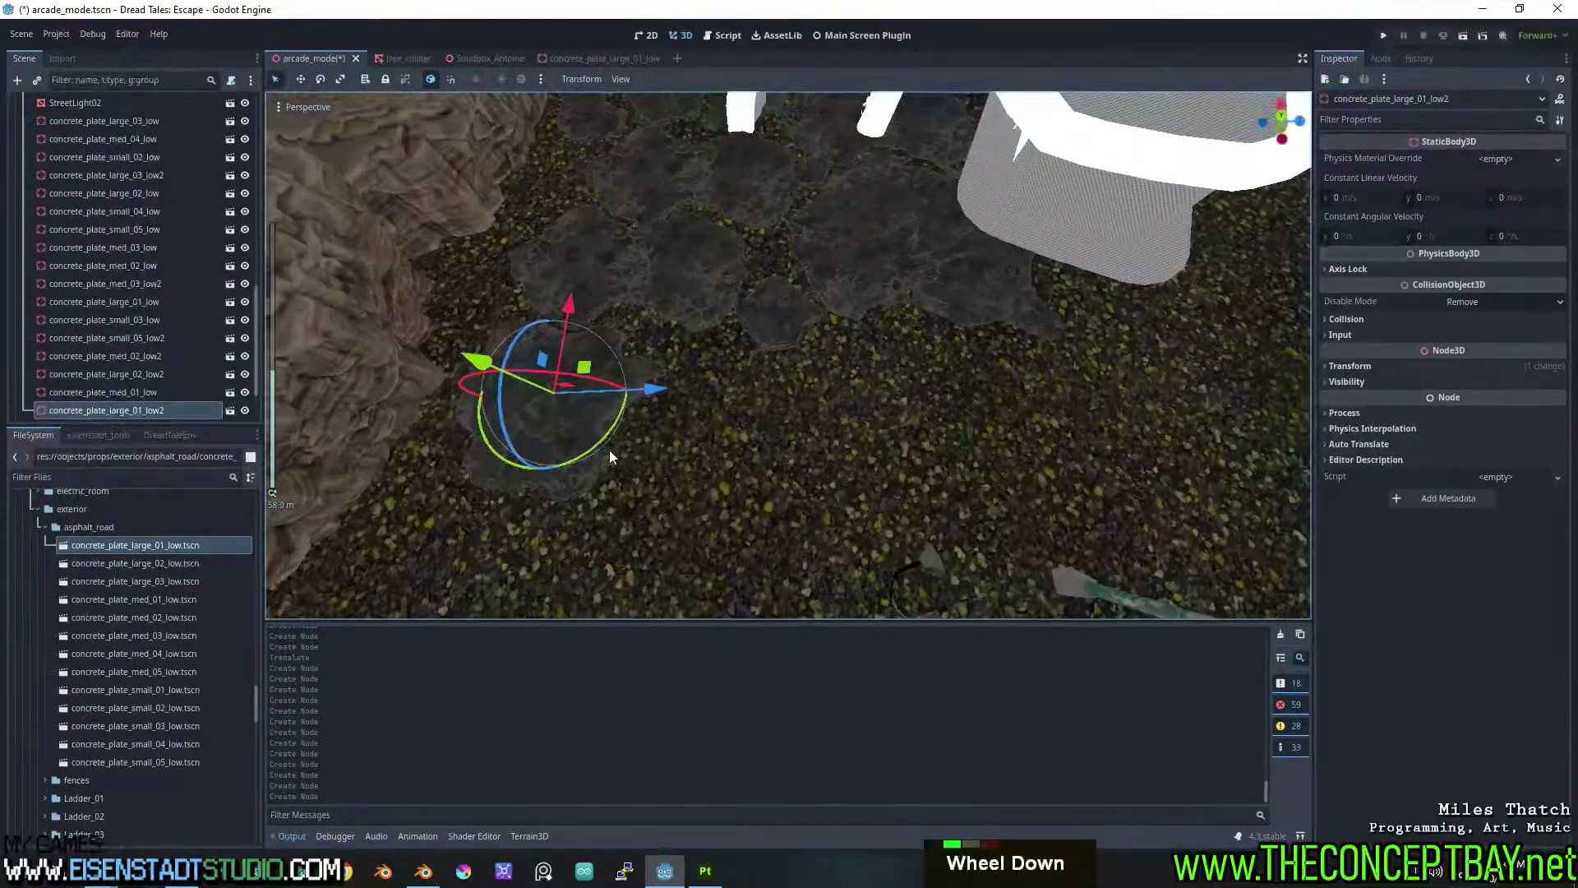
Place concrete_plate_large_03_low.tscn beside the newest large_01 plate, discarding the trial placement of concrete_plate_large_02_low.tscn there.
{"action": "left_click_drag", "start_coordinate": [194, 565], "coordinate": [761, 436]}
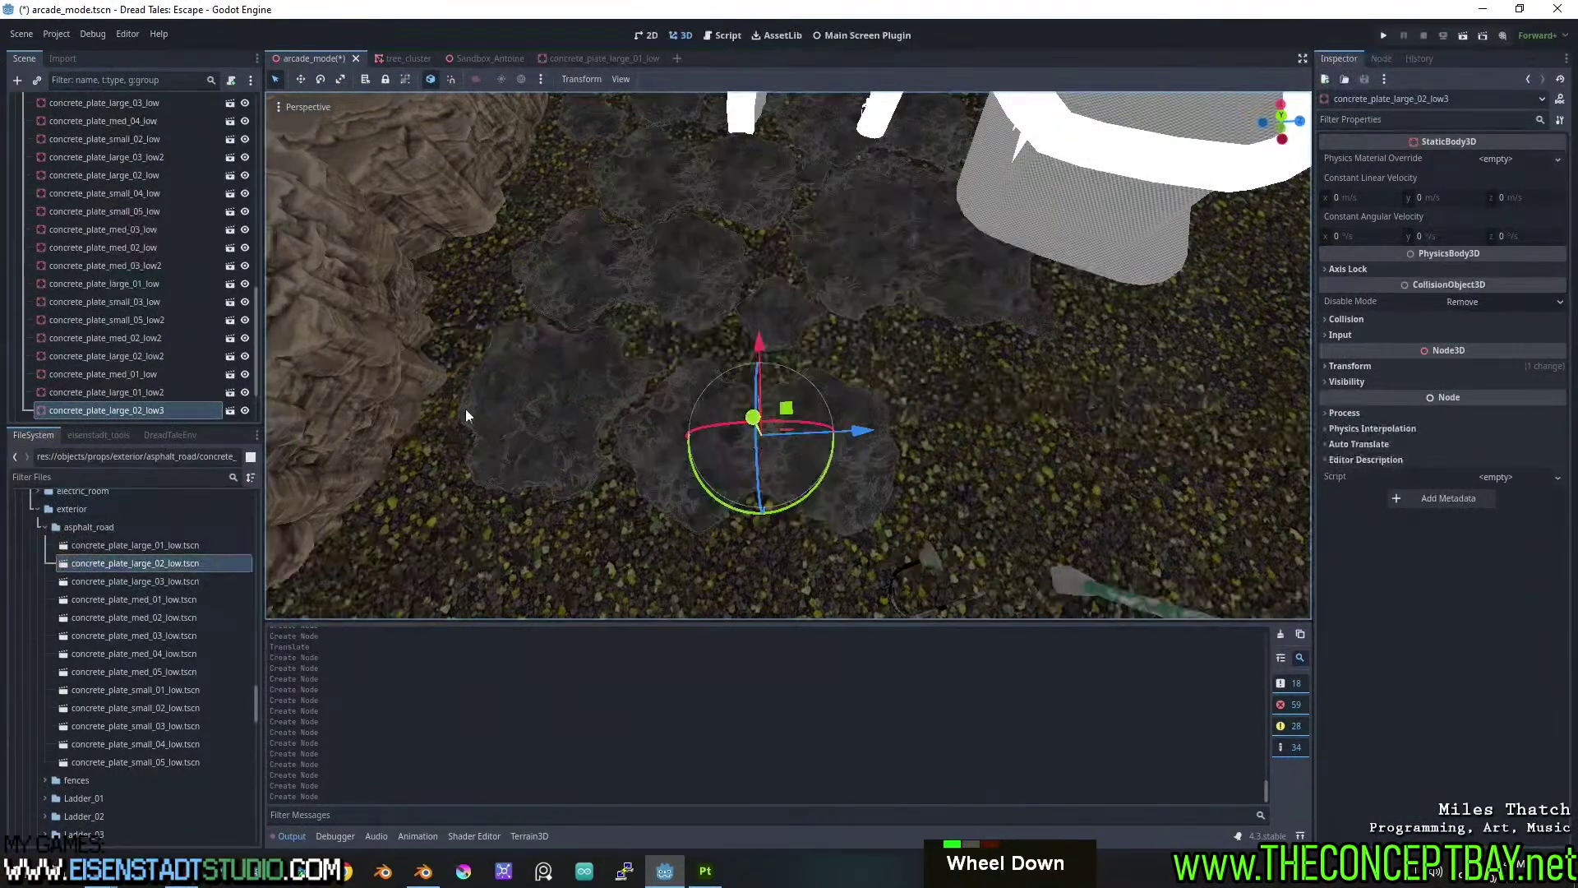
{"action": "key", "text": "ctrl+z"}
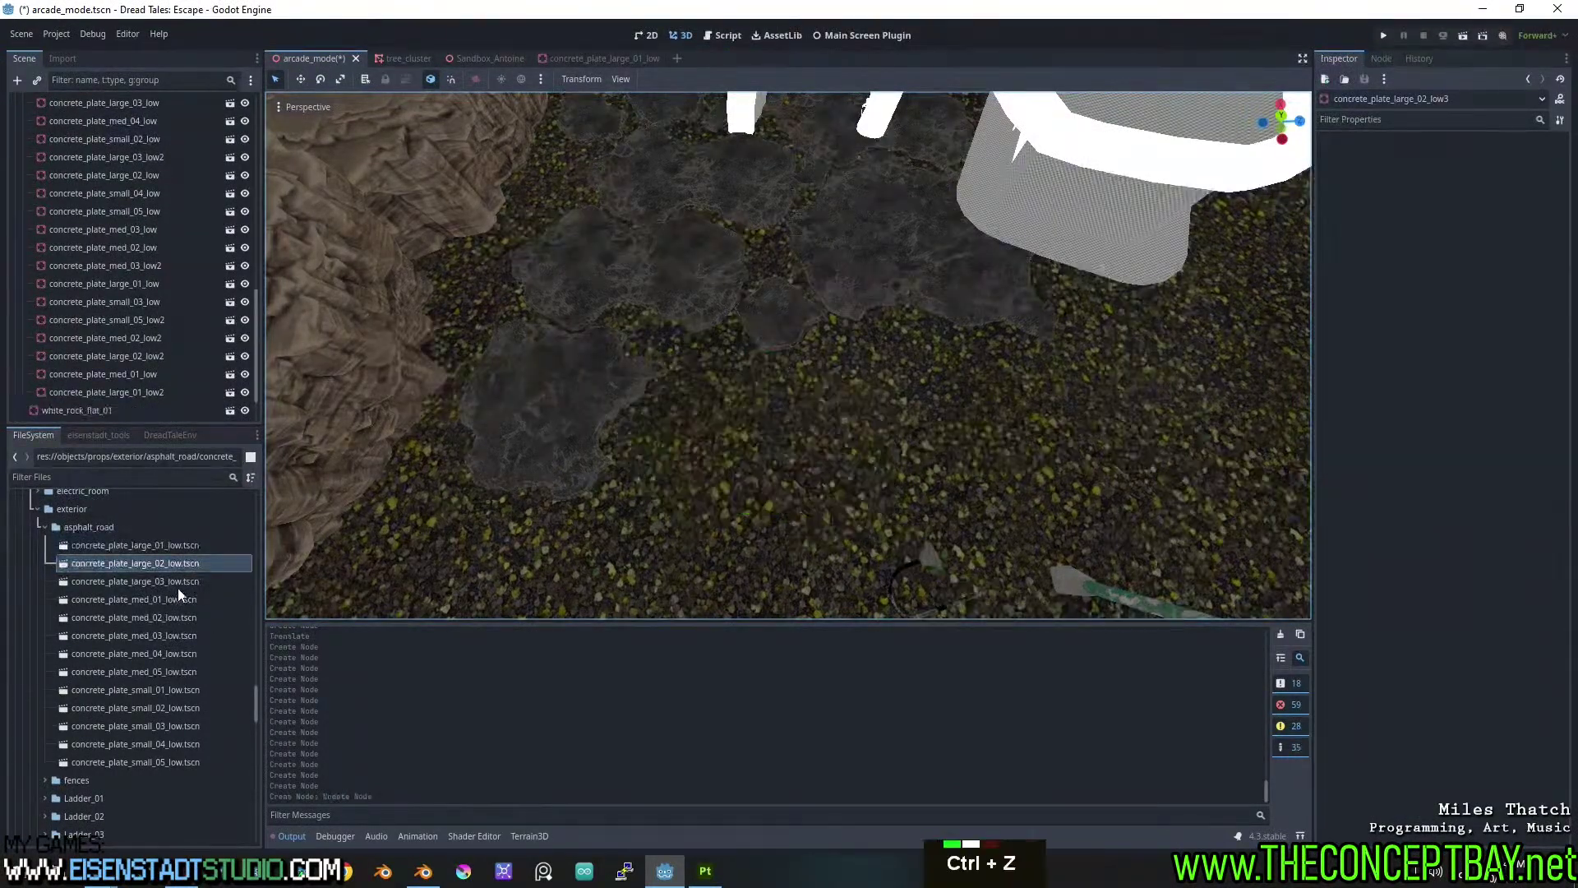
{"action": "left_click_drag", "start_coordinate": [178, 583], "coordinate": [753, 462]}
Reposition the med_01 concrete plate to fit the gap between the surrounding large plates.
{"action": "left_click", "coordinate": [787, 297]}
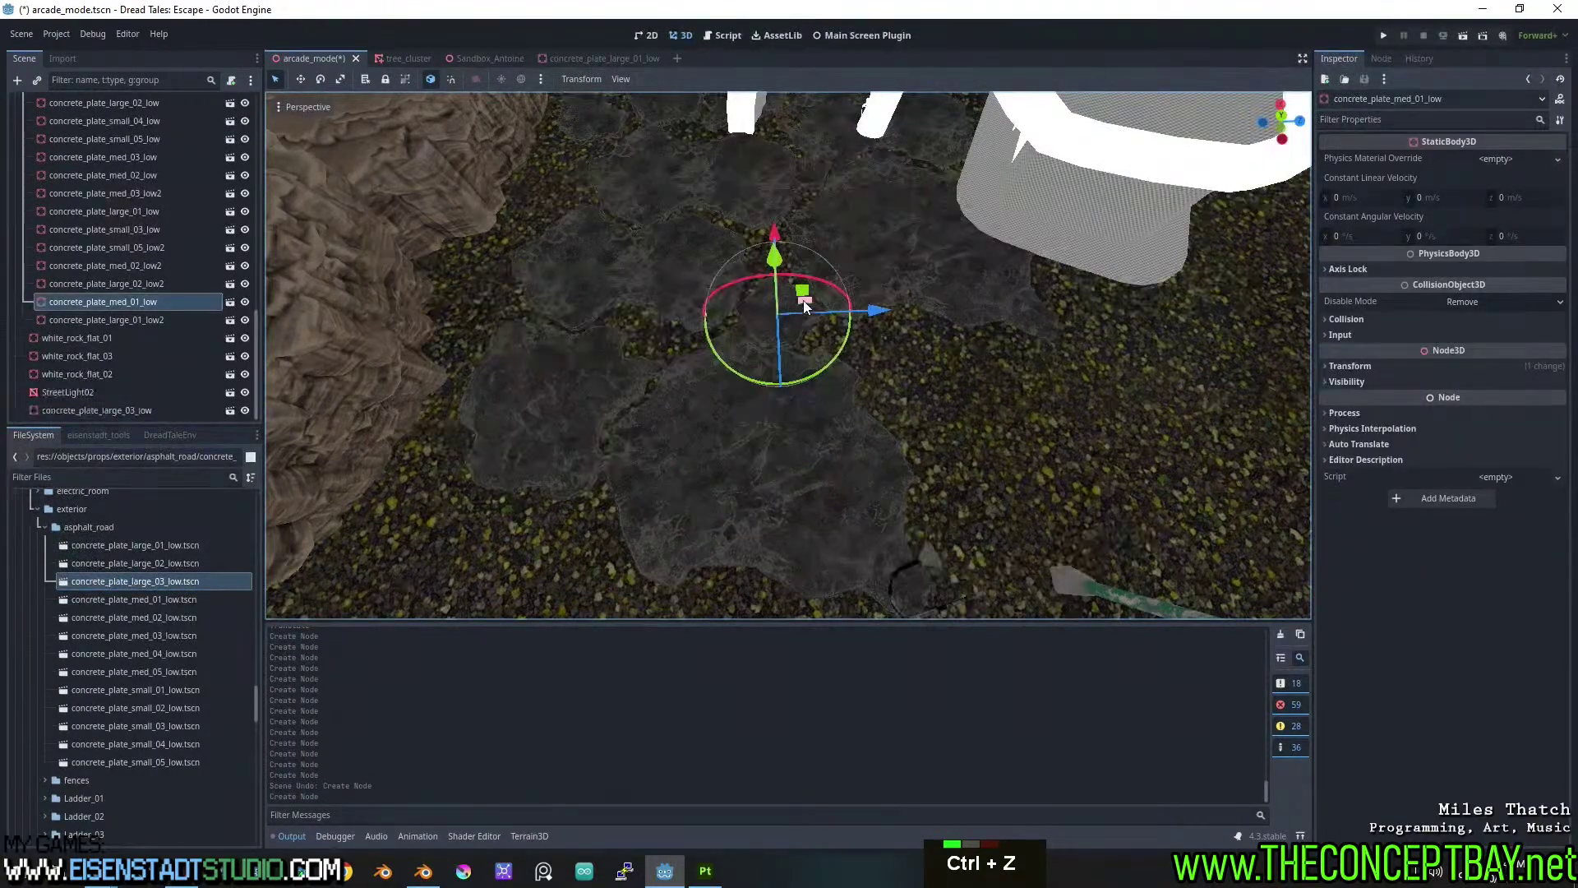
{"action": "left_click_drag", "start_coordinate": [802, 294], "coordinate": [816, 275]}
{"action": "middle_click_drag", "start_coordinate": [816, 276], "coordinate": [686, 314]}
{"action": "key", "text": "ctrl+z"}
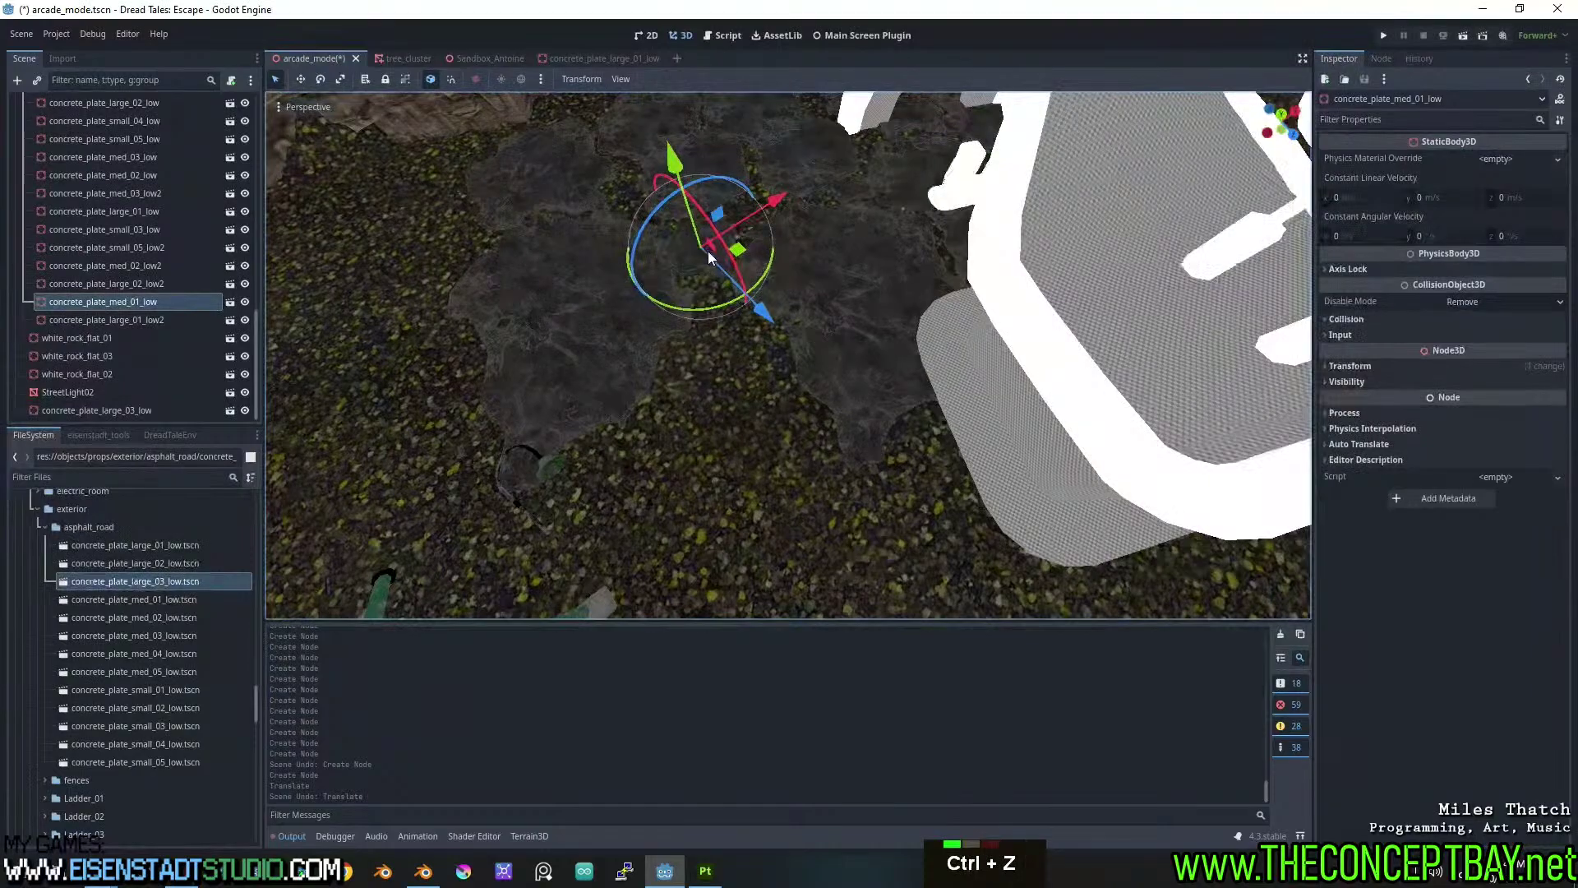
{"action": "left_click_drag", "start_coordinate": [738, 248], "coordinate": [745, 248]}
{"action": "middle_click_drag", "start_coordinate": [745, 249], "coordinate": [882, 276]}
Place concrete_plate_large_02_low.tscn in front of the station's base and concrete_plate_large_03_low.tscn on the ground around the street light.
{"action": "scroll", "coordinate": [873, 247], "scroll_direction": "down", "scroll_amount": 3}
{"action": "left_click_drag", "start_coordinate": [171, 559], "coordinate": [836, 275]}
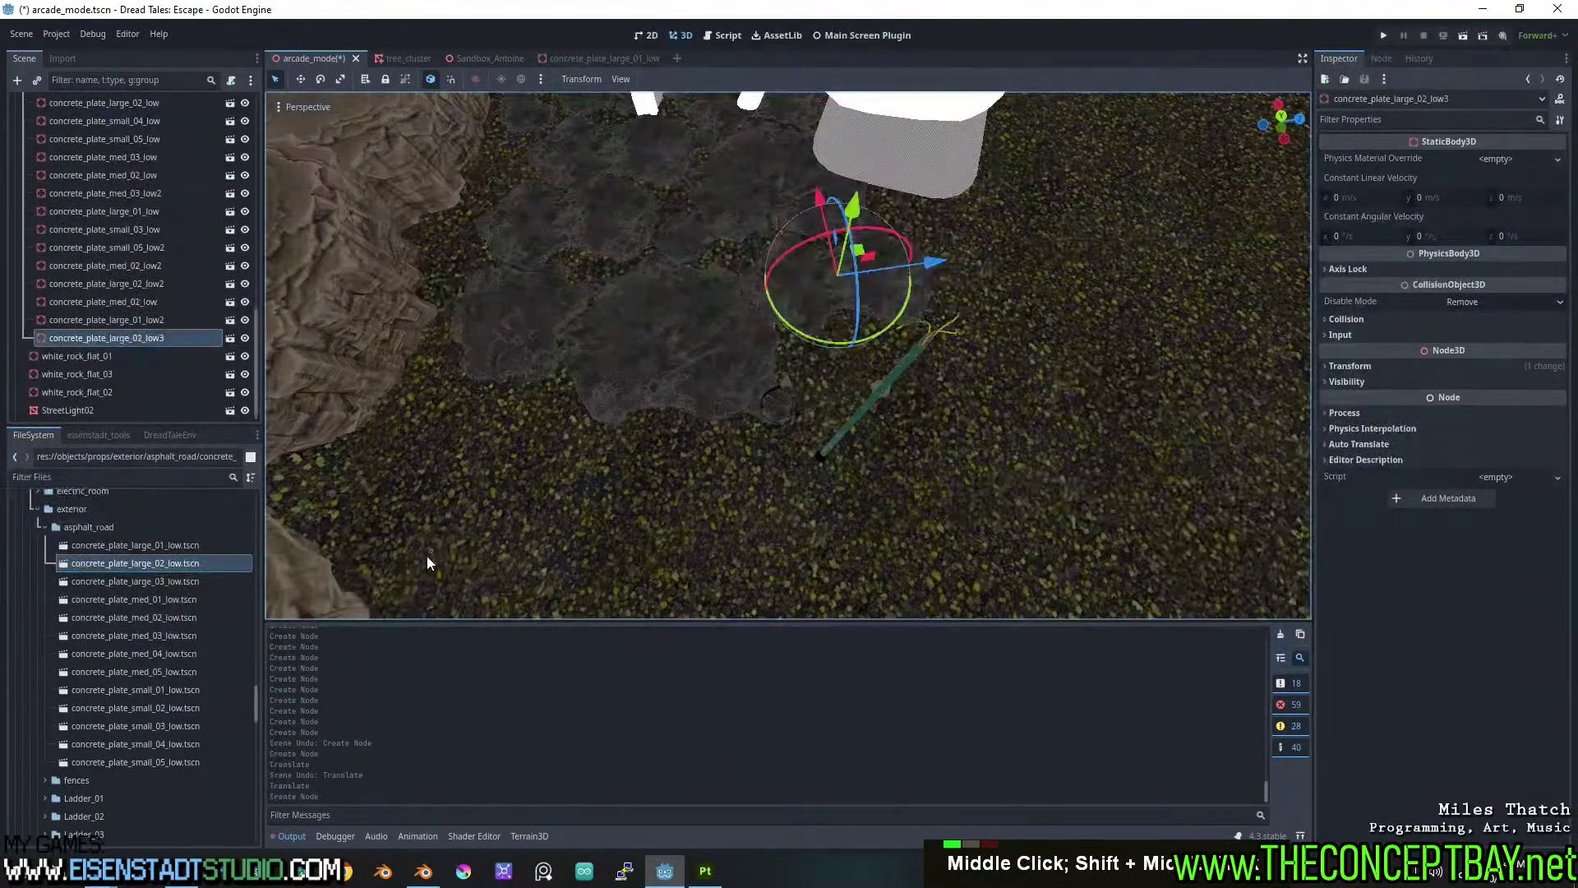
{"action": "left_click", "coordinate": [148, 582]}
{"action": "left_click_drag", "start_coordinate": [846, 415], "coordinate": [884, 418]}
{"action": "middle_click_drag", "start_coordinate": [942, 390], "coordinate": [732, 446], "text": "shift"}
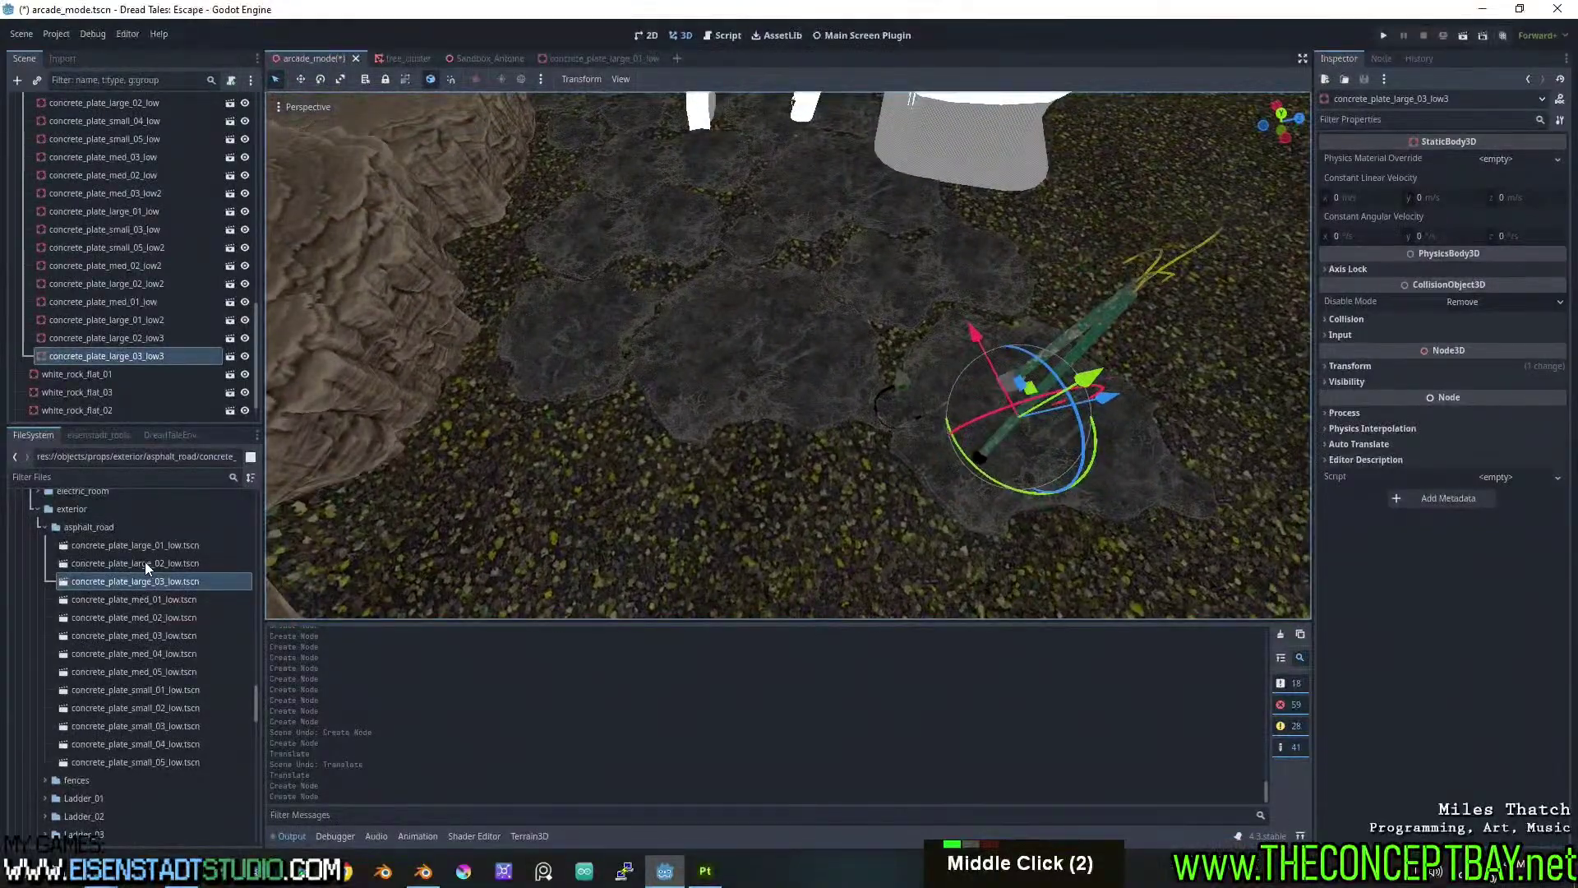
Place another concrete_plate_large_01_low.tscn on the bare ground in front of the large plates near the rock wall.
{"action": "left_click", "coordinate": [148, 563]}
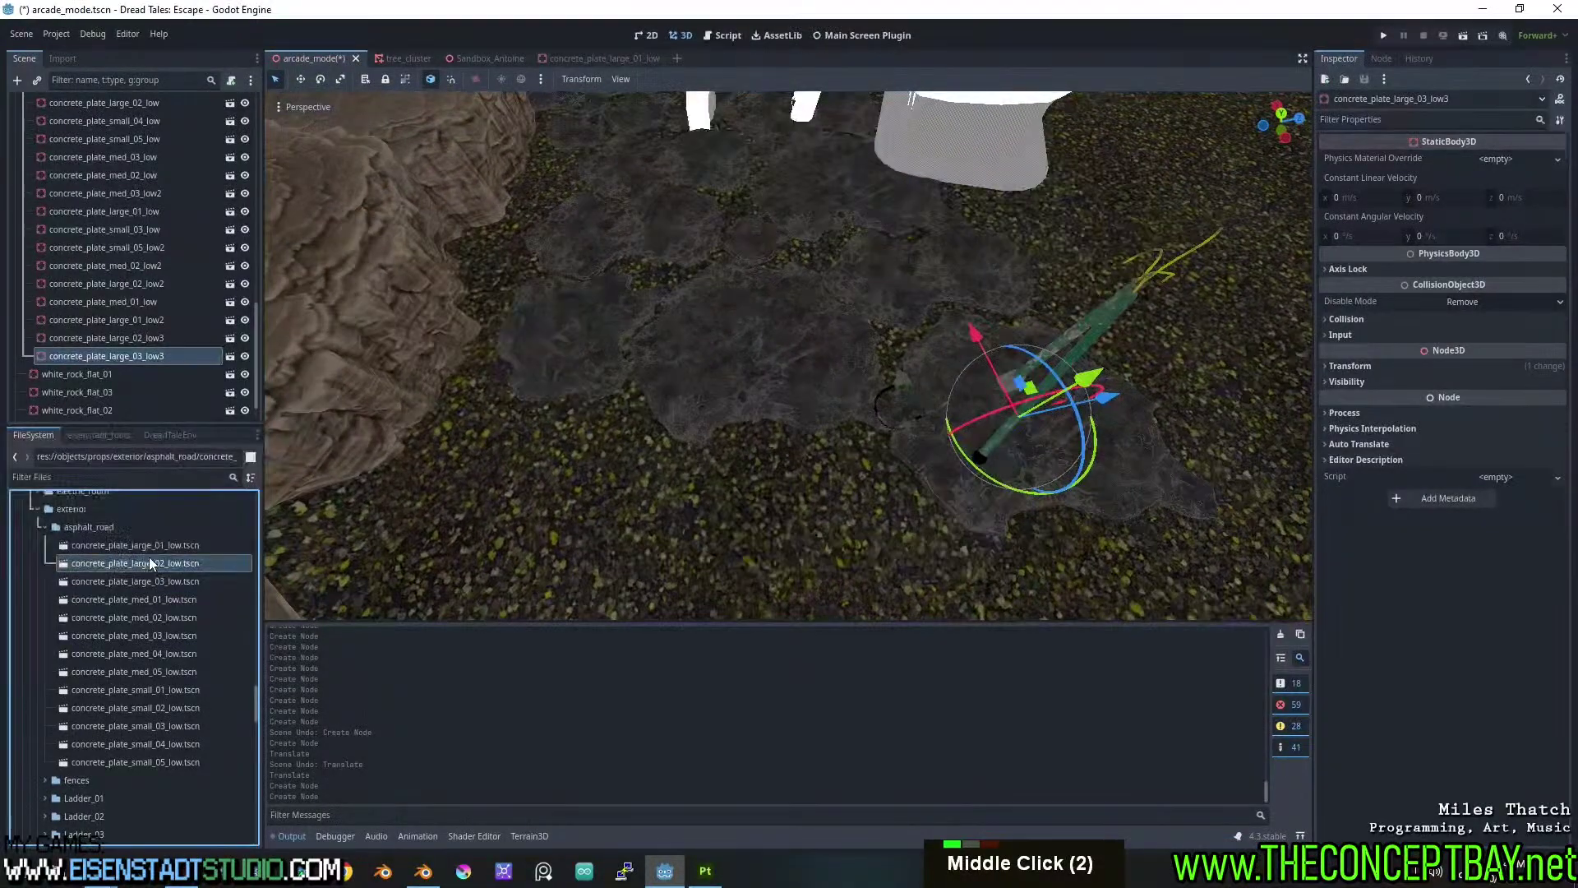
{"action": "left_click_drag", "start_coordinate": [161, 542], "coordinate": [718, 524]}
{"action": "middle_click_drag", "start_coordinate": [719, 524], "coordinate": [767, 434], "text": "shift"}
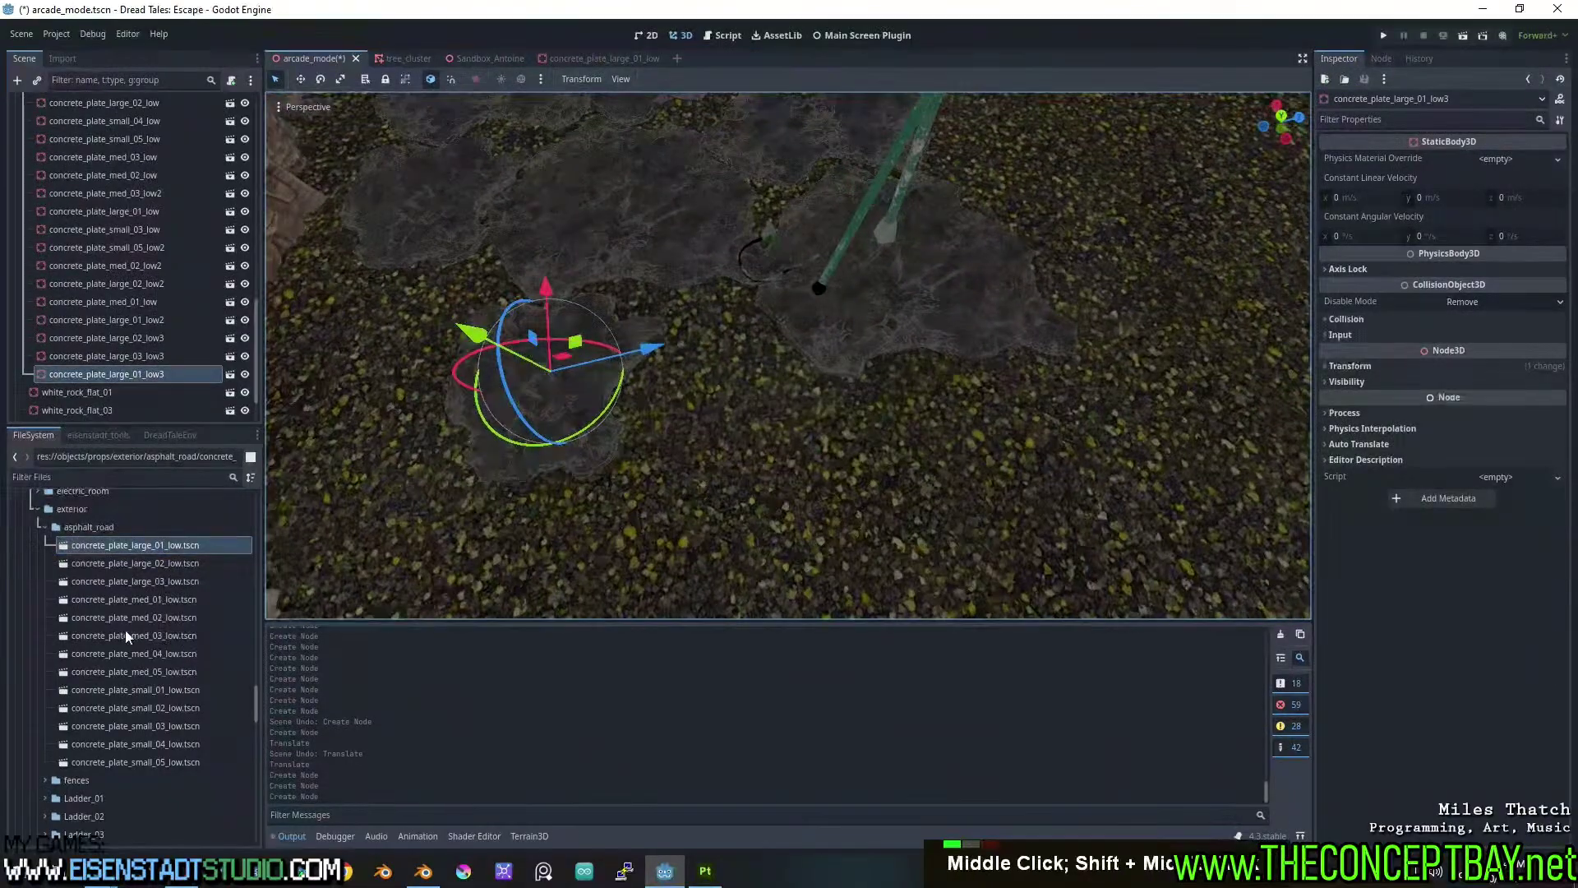
Surround the newest large_01 plate with another concrete_plate_med_03_low.tscn and another concrete_plate_med_01_low.tscn.
{"action": "left_click_drag", "start_coordinate": [132, 635], "coordinate": [707, 358]}
{"action": "middle_click_drag", "start_coordinate": [706, 358], "coordinate": [366, 514]}
{"action": "left_click_drag", "start_coordinate": [162, 599], "coordinate": [634, 384]}
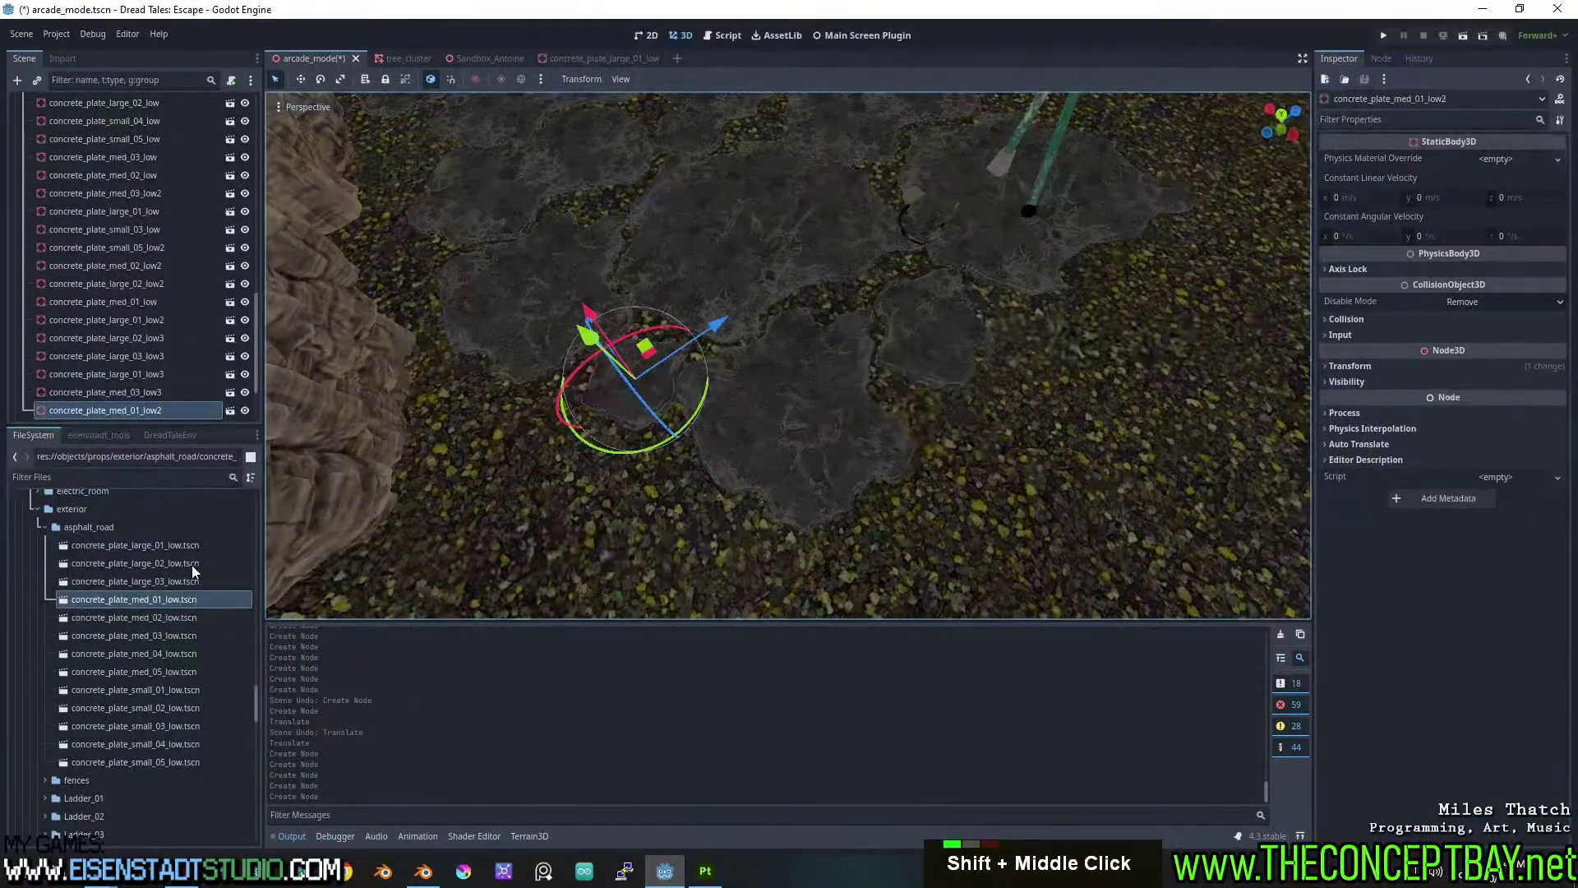
Place another concrete_plate_large_03_low.tscn beyond the newest med_01 plate, near the rock wall.
{"action": "left_click", "coordinate": [170, 581]}
{"action": "left_click_drag", "start_coordinate": [170, 581], "coordinate": [484, 582]}
{"action": "middle_click_drag", "start_coordinate": [732, 553], "coordinate": [836, 469]}
{"action": "scroll", "coordinate": [721, 473], "scroll_direction": "down", "scroll_amount": 4}
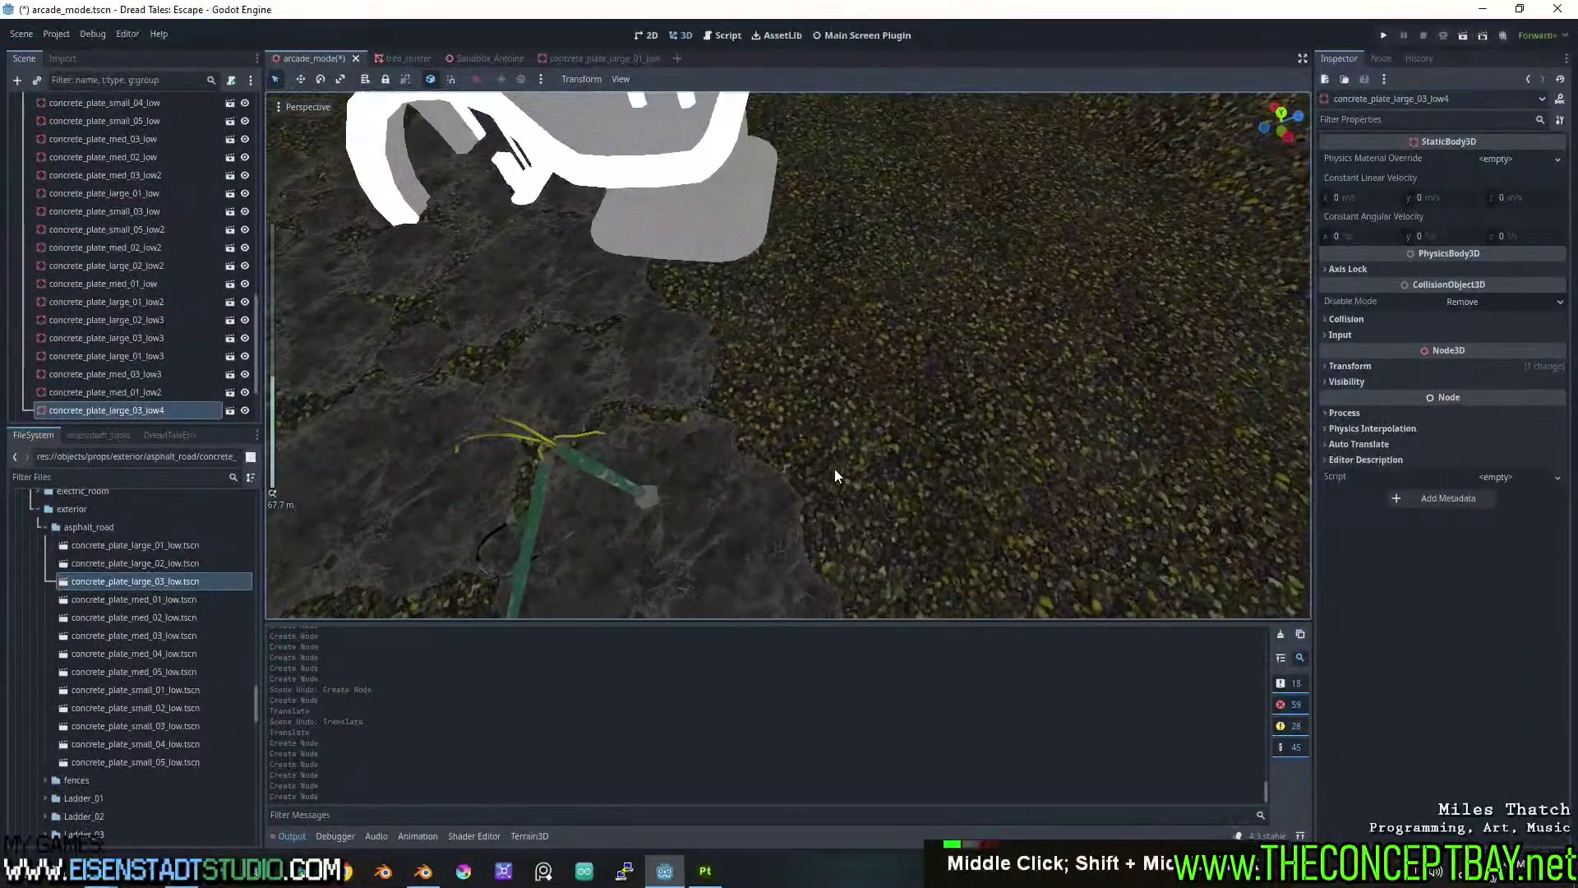
Place another concrete_plate_med_01_low.tscn at the edge of the plates beside the station's base.
{"action": "left_click", "coordinate": [197, 600]}
{"action": "left_click_drag", "start_coordinate": [198, 605], "coordinate": [692, 290]}
{"action": "middle_click_drag", "start_coordinate": [692, 290], "coordinate": [760, 316]}
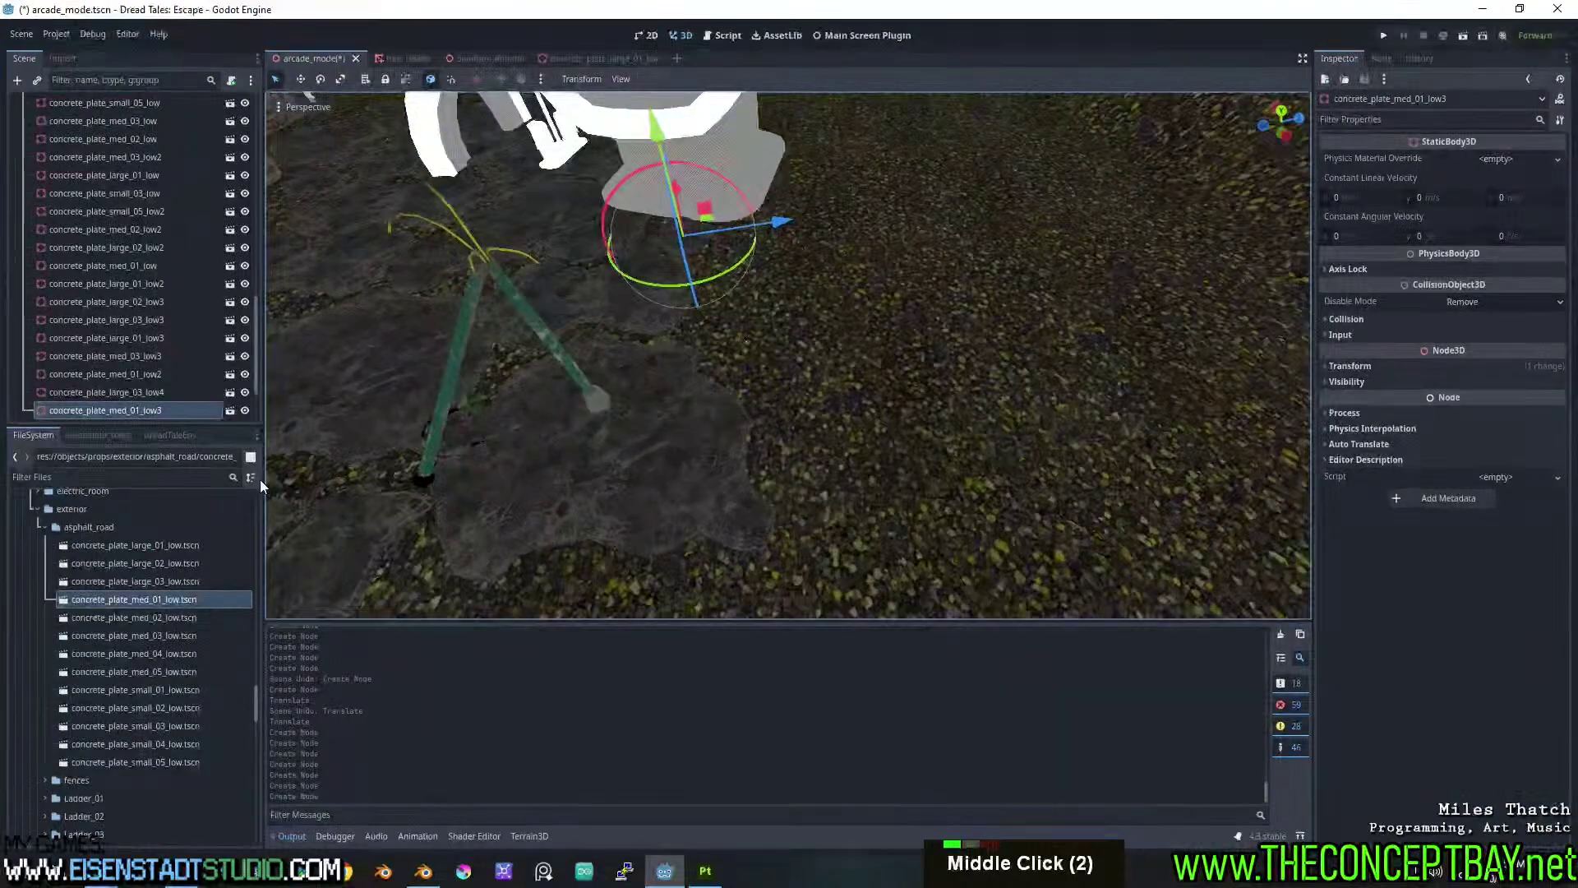
Place another concrete_plate_large_03_low.tscn at the outer plate edge near the station's base, then rotate and shift it to fit its neighbours.
{"action": "left_click_drag", "start_coordinate": [168, 582], "coordinate": [812, 311]}
{"action": "middle_click_drag", "start_coordinate": [812, 311], "coordinate": [715, 305]}
{"action": "scroll", "coordinate": [723, 308], "scroll_direction": "down", "scroll_amount": 3}
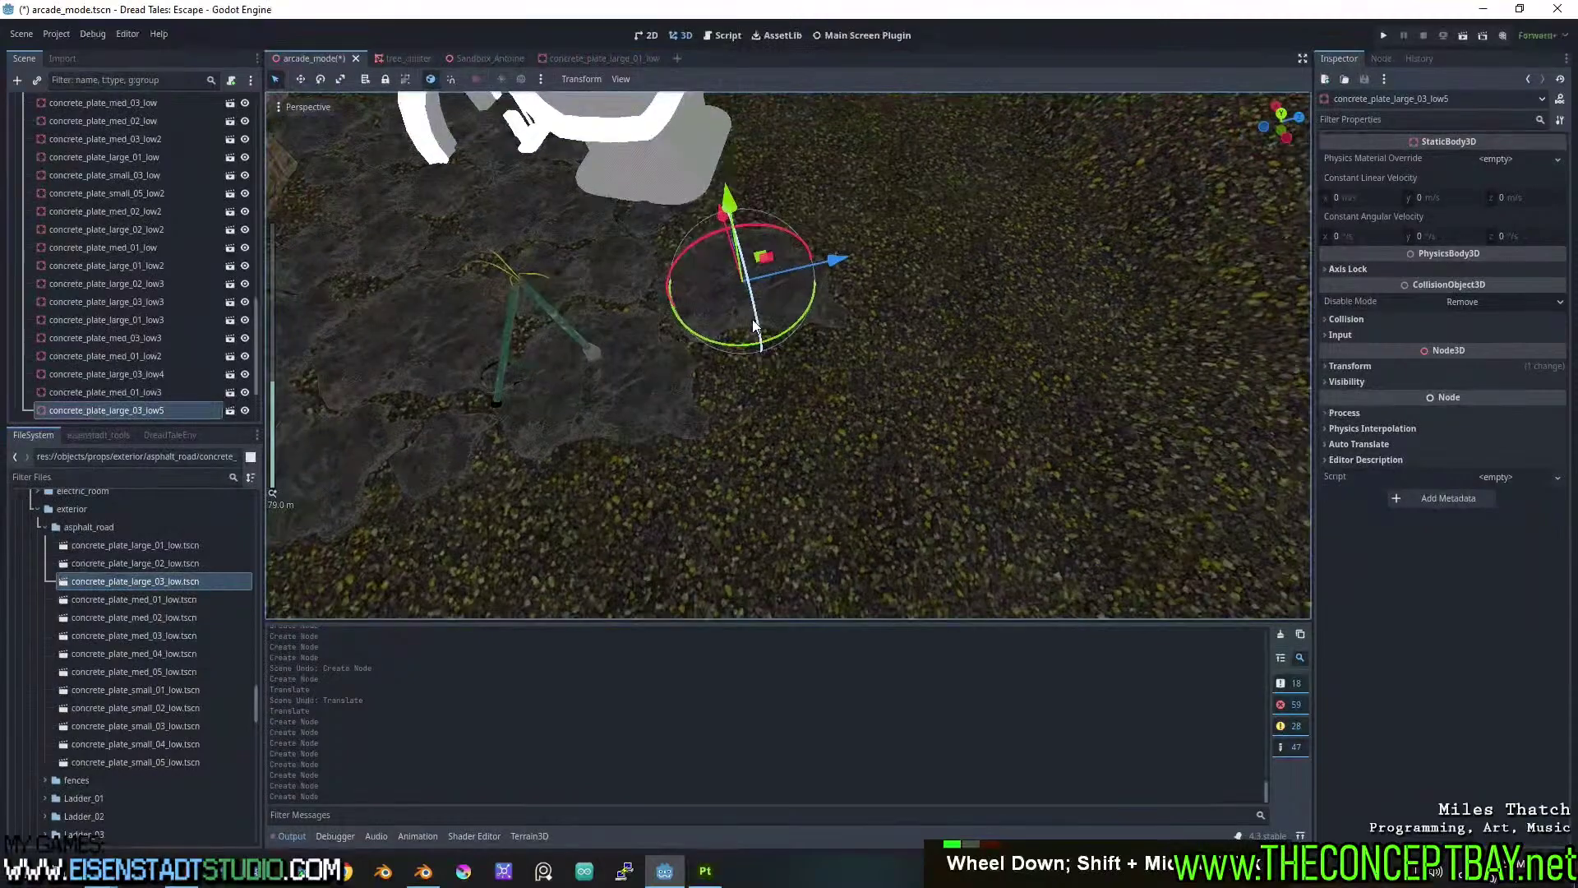
{"action": "left_click_drag", "start_coordinate": [795, 332], "coordinate": [648, 184]}
{"action": "left_click_drag", "start_coordinate": [721, 309], "coordinate": [726, 310]}
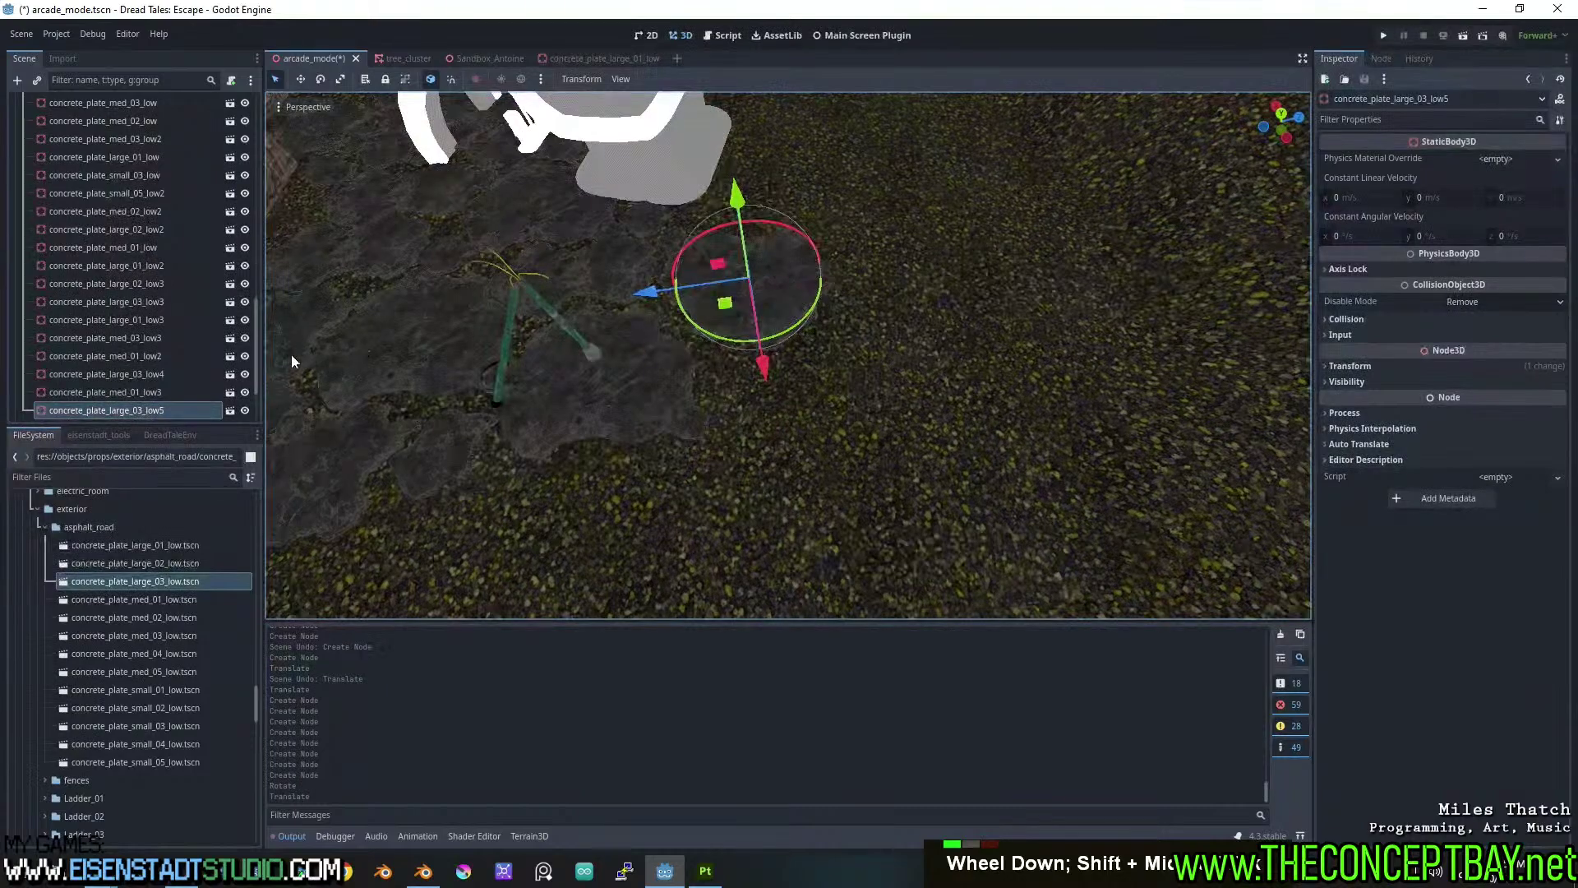
Extend the road outward from the station with another concrete_plate_large_01_low.tscn and another concrete_plate_large_03_low.tscn.
{"action": "left_click_drag", "start_coordinate": [194, 544], "coordinate": [898, 330]}
{"action": "left_click_drag", "start_coordinate": [169, 580], "coordinate": [901, 237]}
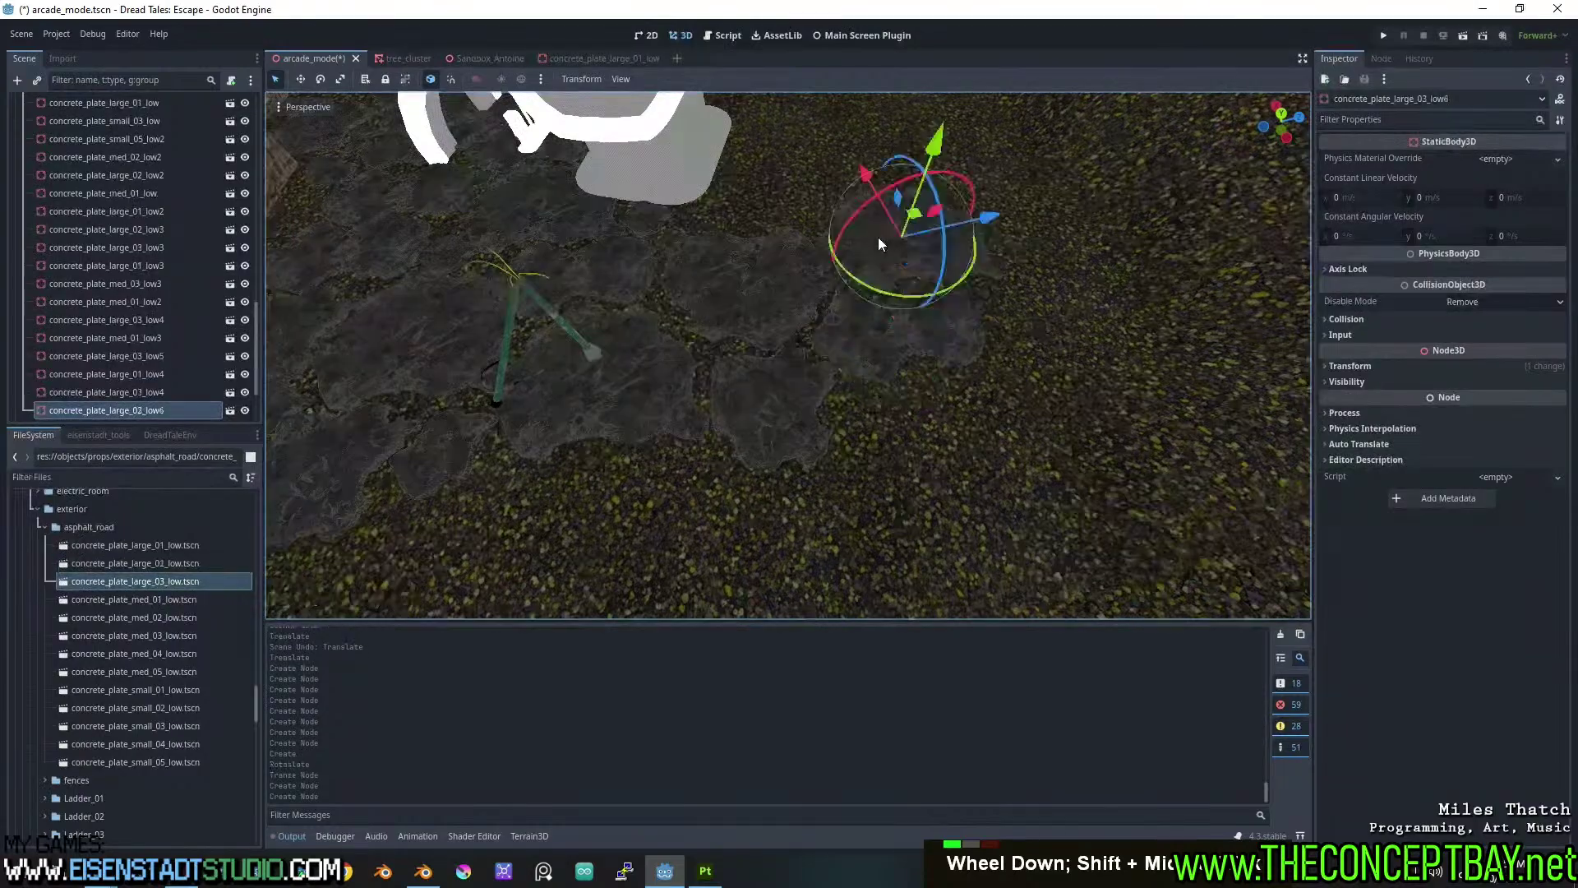
Place concrete_plate_large_01_low.tscn at the plate edge near the station's base and concrete_plate_large_02_low.tscn beyond the plates around the green poles.
{"action": "left_click_drag", "start_coordinate": [175, 549], "coordinate": [783, 192]}
{"action": "left_click_drag", "start_coordinate": [181, 561], "coordinate": [871, 151]}
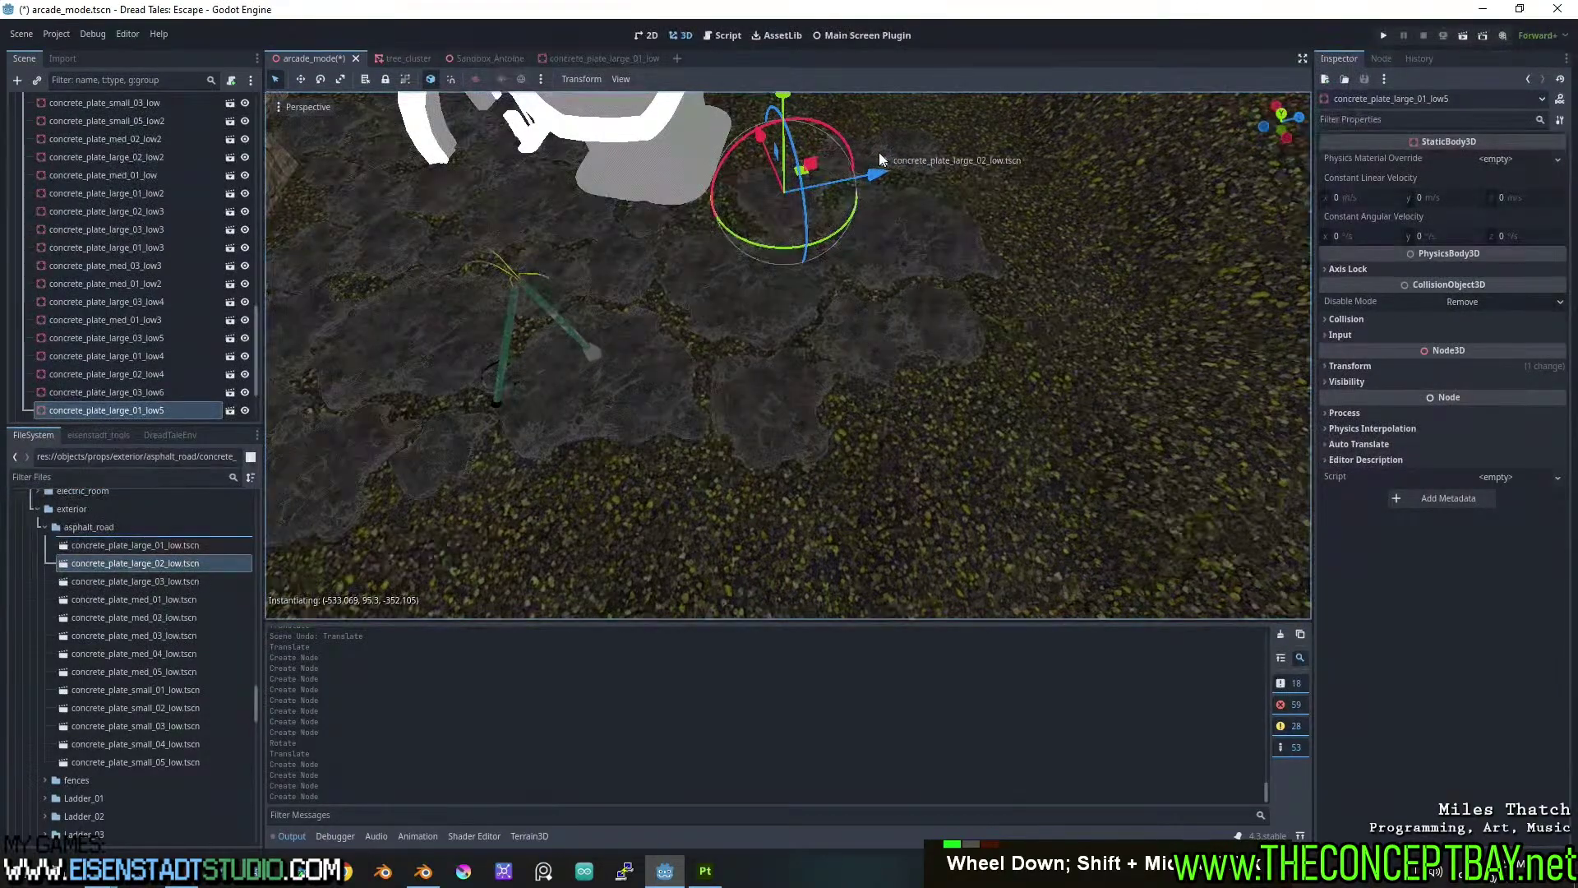
{"action": "left_click_drag", "start_coordinate": [880, 157], "coordinate": [550, 502]}
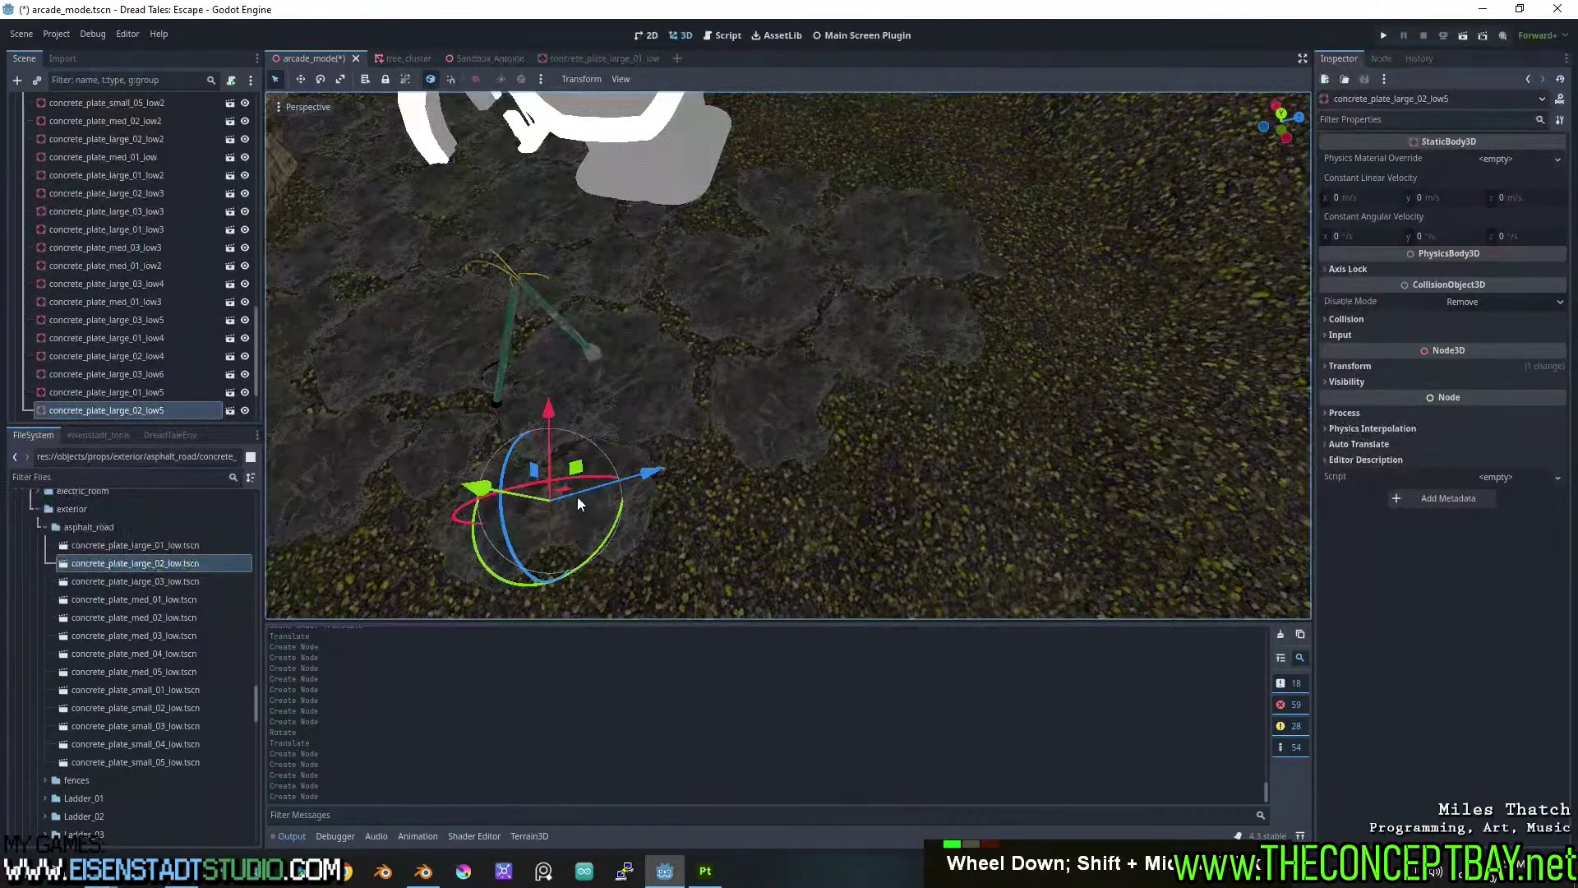
Continue the road past the green poles toward the rocks with one large_03 plate and one each of the med_01 through med_05 plates.
{"action": "scroll", "coordinate": [578, 497], "scroll_direction": "down", "scroll_amount": 2}
{"action": "middle_click_drag", "start_coordinate": [742, 382], "coordinate": [1058, 393]}
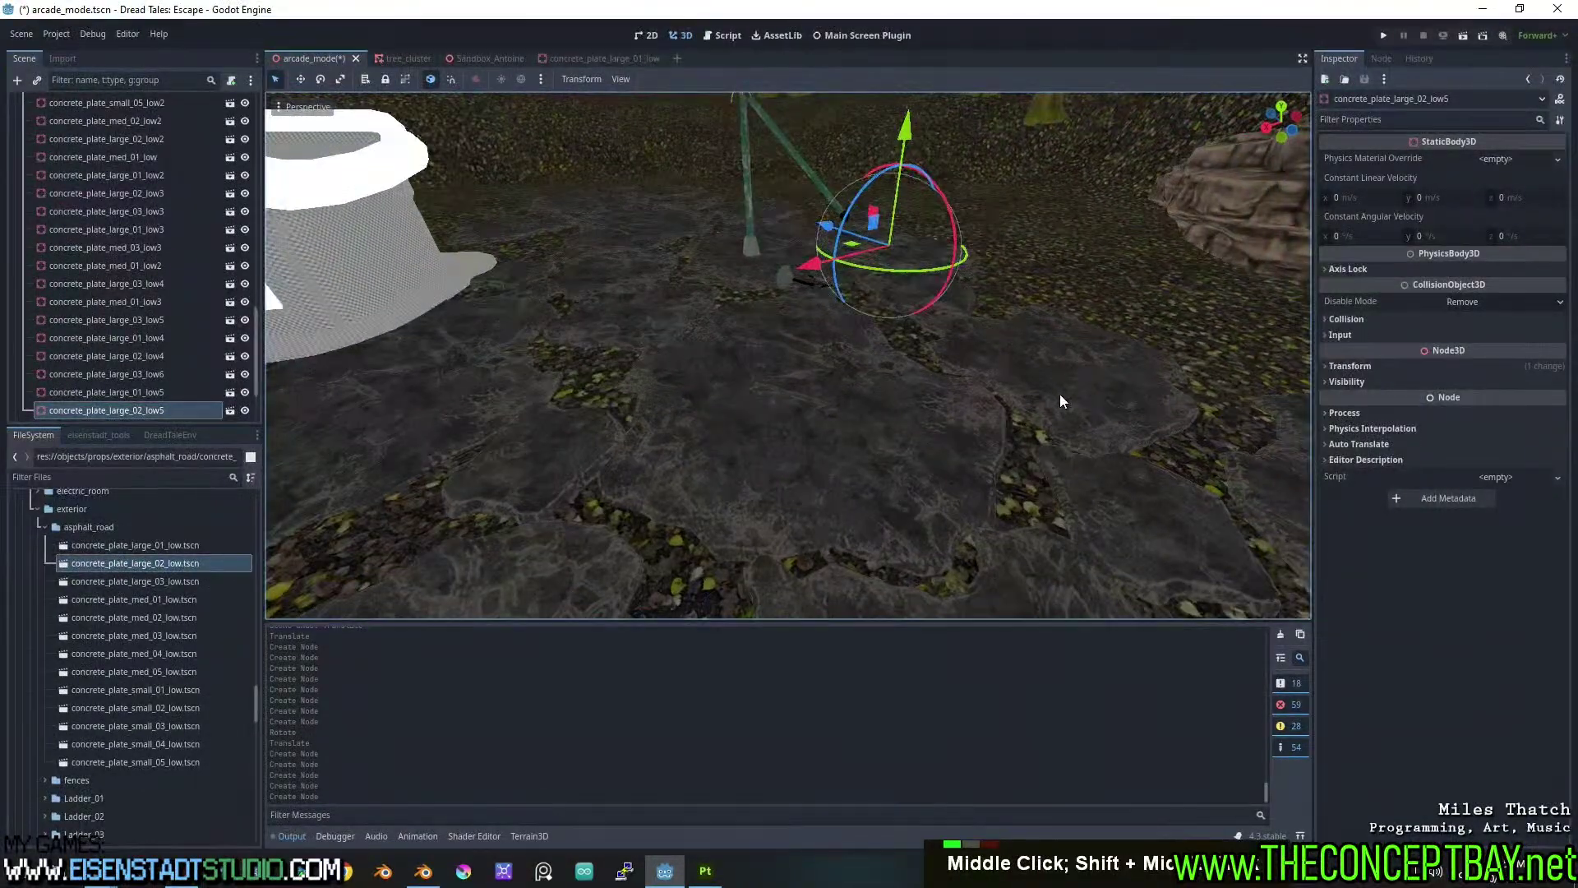
{"action": "scroll", "coordinate": [767, 476], "scroll_direction": "down", "scroll_amount": 2}
{"action": "middle_click_drag", "start_coordinate": [767, 475], "coordinate": [880, 318], "text": "shift"}
{"action": "scroll", "coordinate": [860, 387], "scroll_direction": "up", "scroll_amount": 2}
{"action": "middle_click_drag", "start_coordinate": [860, 387], "coordinate": [818, 453], "text": "shift"}
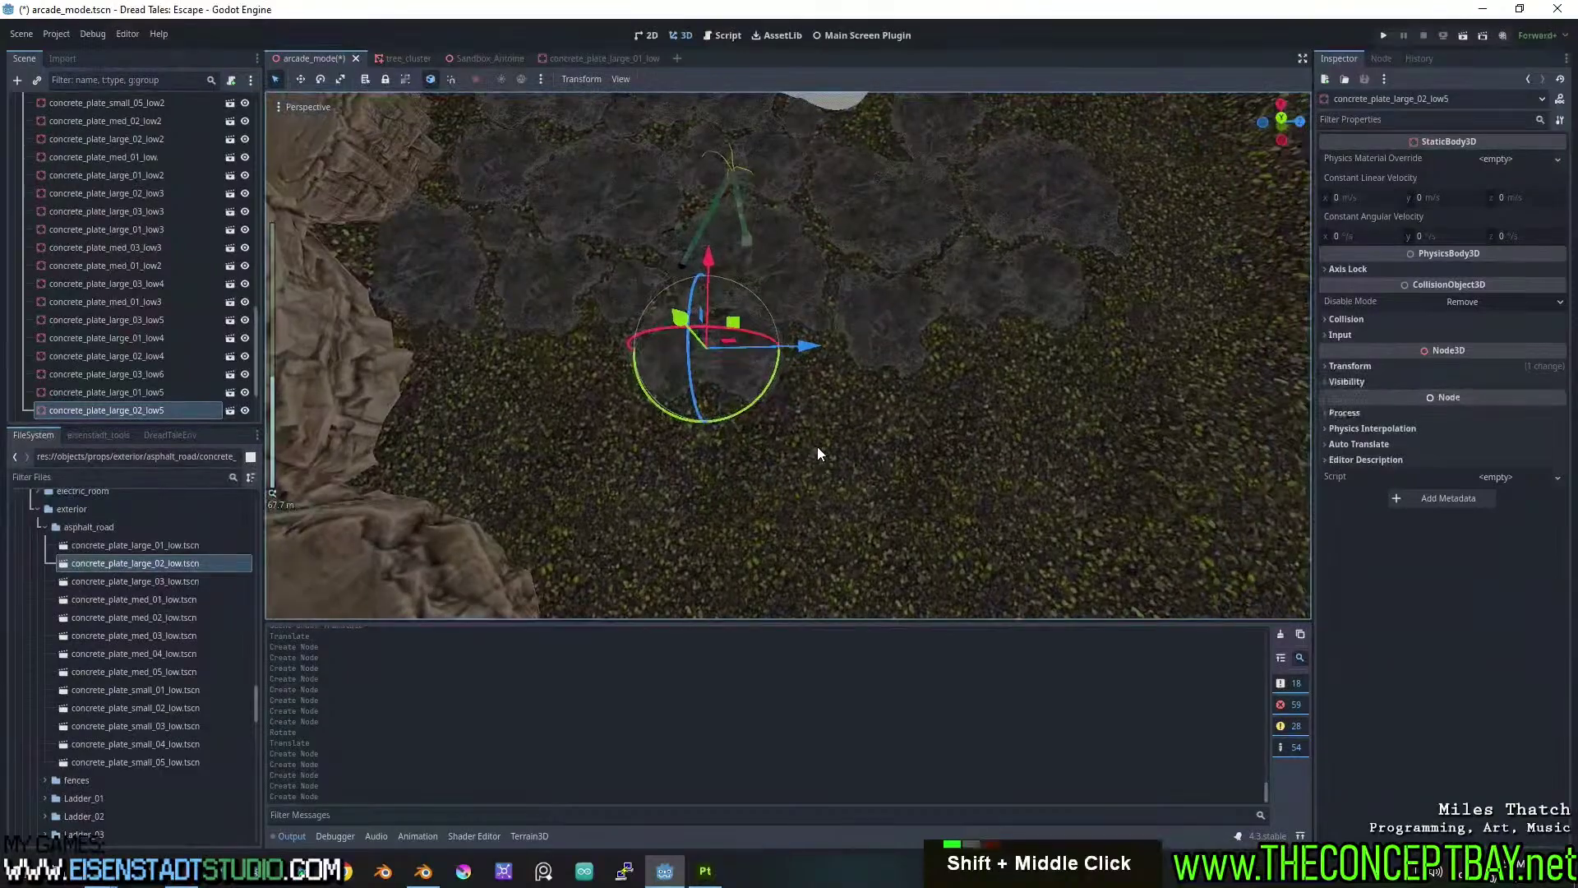
{"action": "left_click_drag", "start_coordinate": [149, 579], "coordinate": [551, 416]}
{"action": "left_click_drag", "start_coordinate": [167, 598], "coordinate": [424, 433]}
{"action": "left_click_drag", "start_coordinate": [165, 635], "coordinate": [812, 370]}
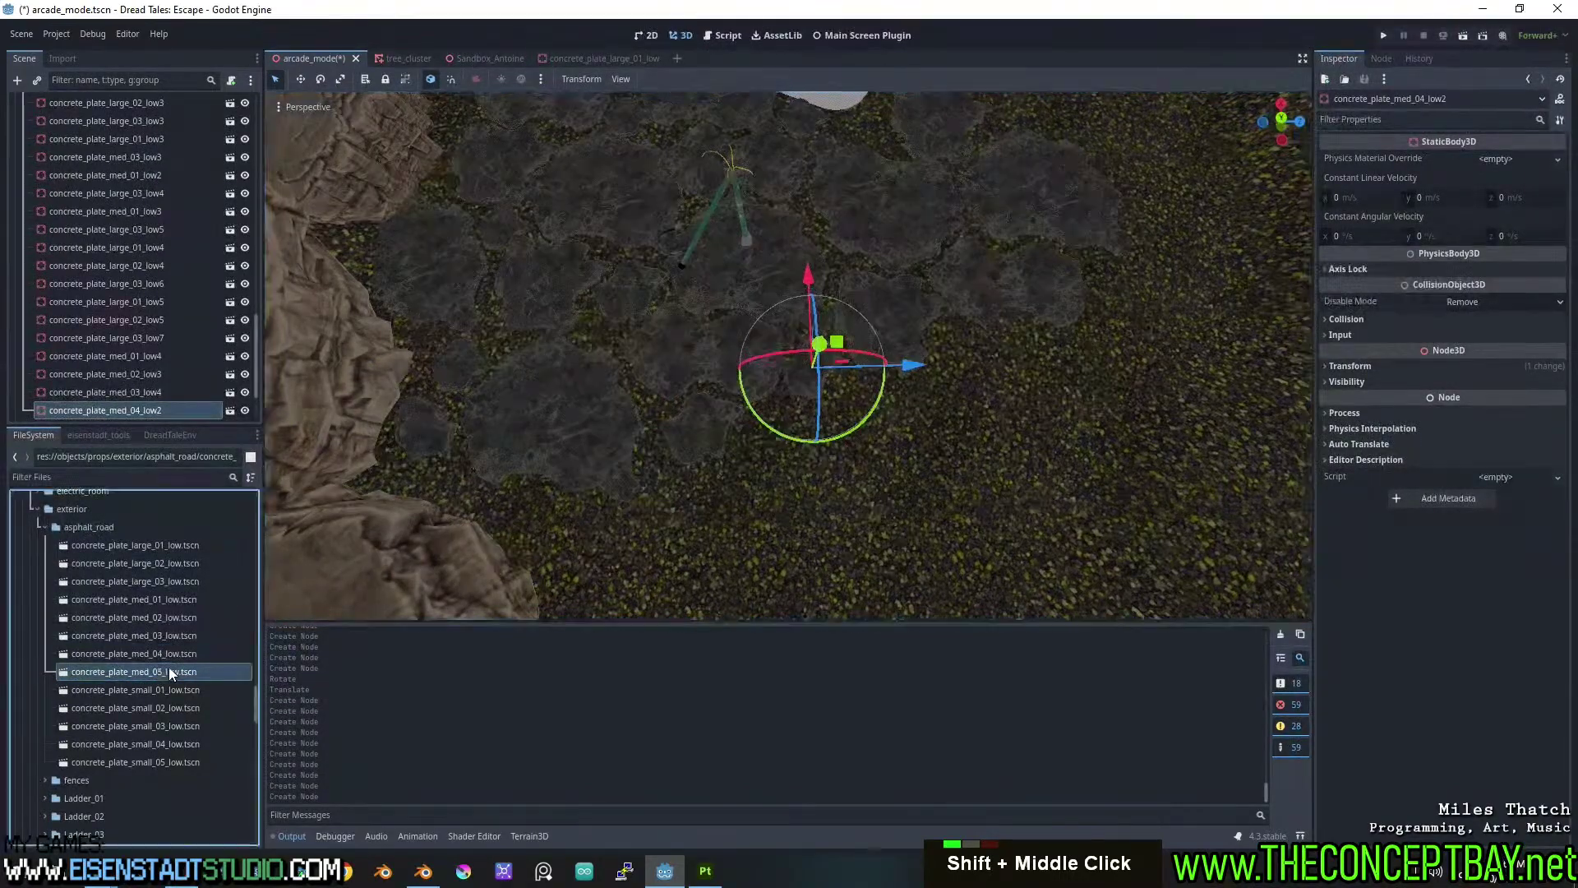
{"action": "left_click_drag", "start_coordinate": [169, 669], "coordinate": [772, 431]}
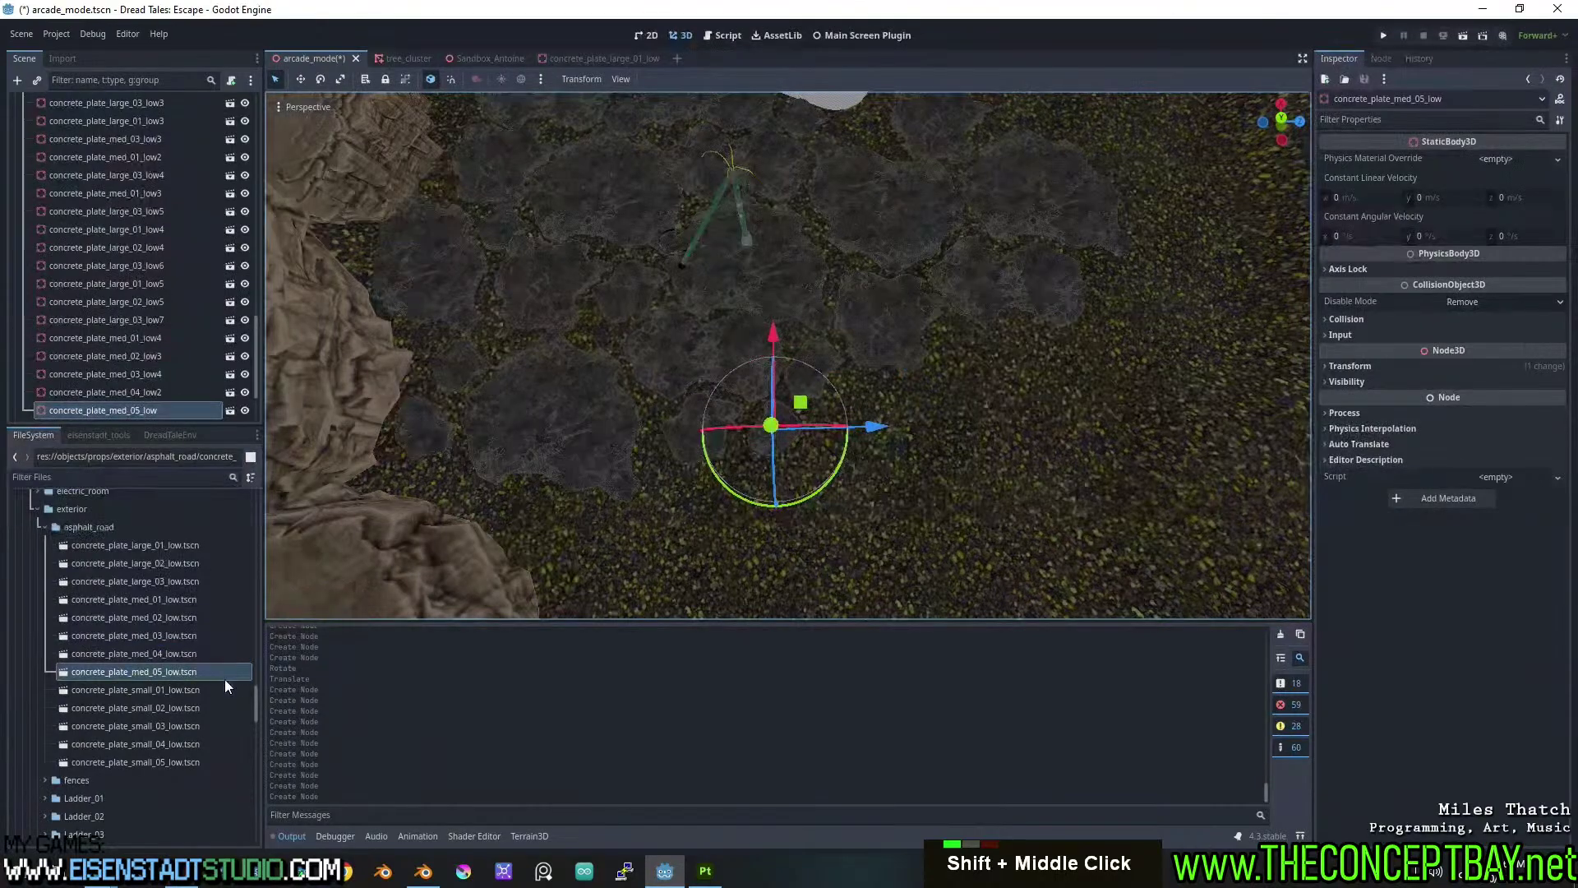
Fill gaps among the plates beside the rock wall and green poles with concrete_plate_small_01, small_02, small_03 and small_04 scenes.
{"action": "left_click_drag", "start_coordinate": [160, 692], "coordinate": [944, 332]}
{"action": "left_click_drag", "start_coordinate": [150, 707], "coordinate": [597, 332]}
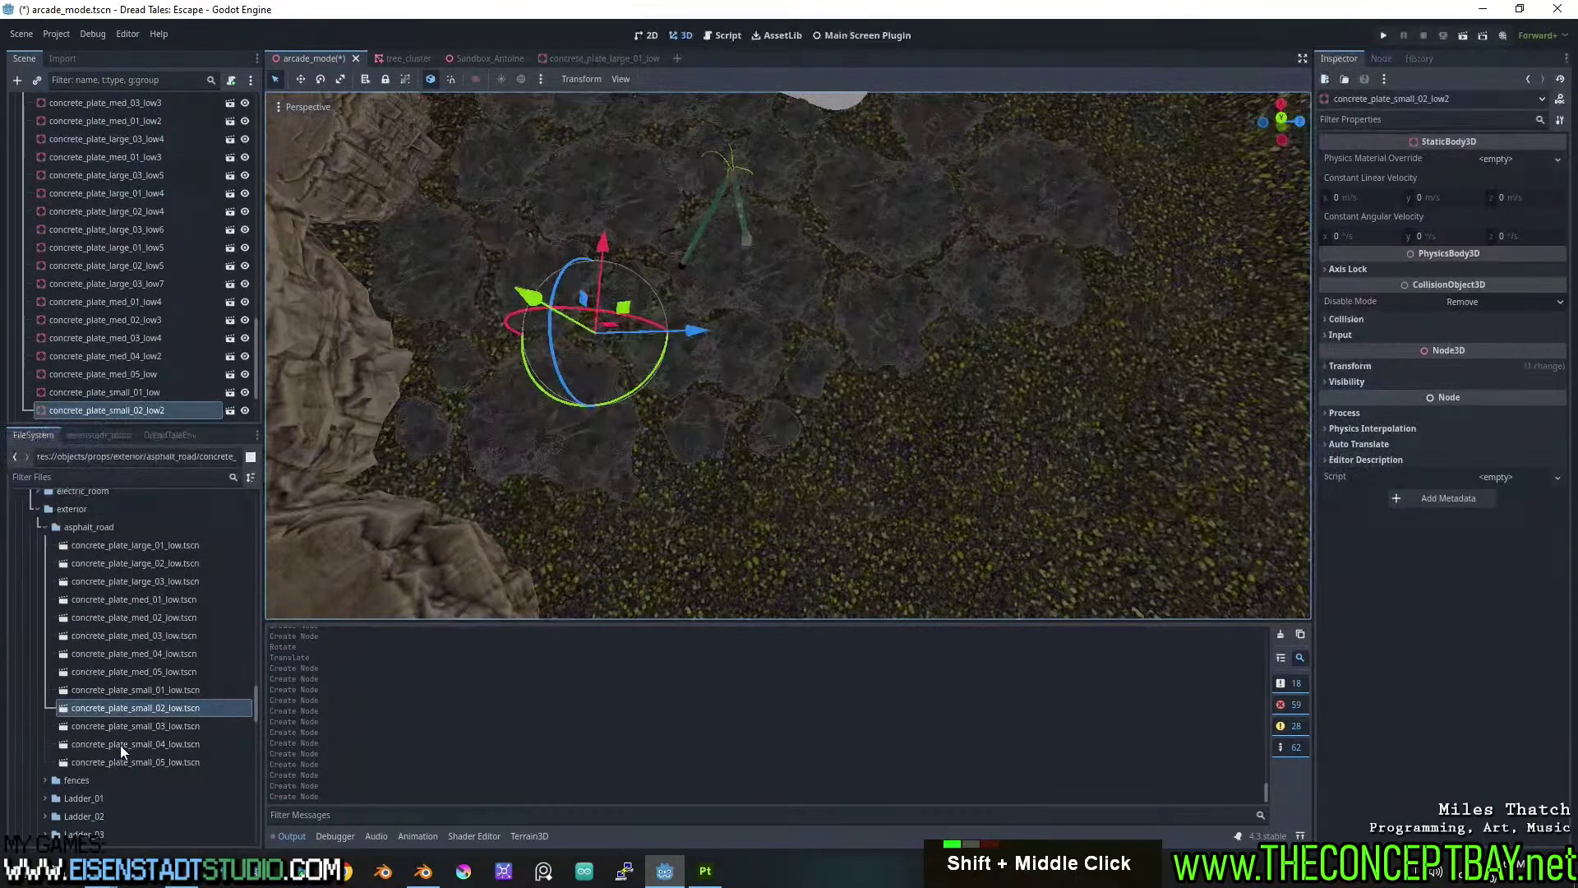
{"action": "left_click_drag", "start_coordinate": [123, 726], "coordinate": [473, 448]}
{"action": "left_click_drag", "start_coordinate": [501, 342], "coordinate": [496, 338]}
{"action": "left_click_drag", "start_coordinate": [169, 739], "coordinate": [430, 340]}
Place concrete_plate_small_05_low.tscn on the open ground at the outer edge of the newest plates.
{"action": "middle_click_drag", "start_coordinate": [444, 370], "coordinate": [564, 352]}
{"action": "scroll", "coordinate": [564, 352], "scroll_direction": "up", "scroll_amount": 2}
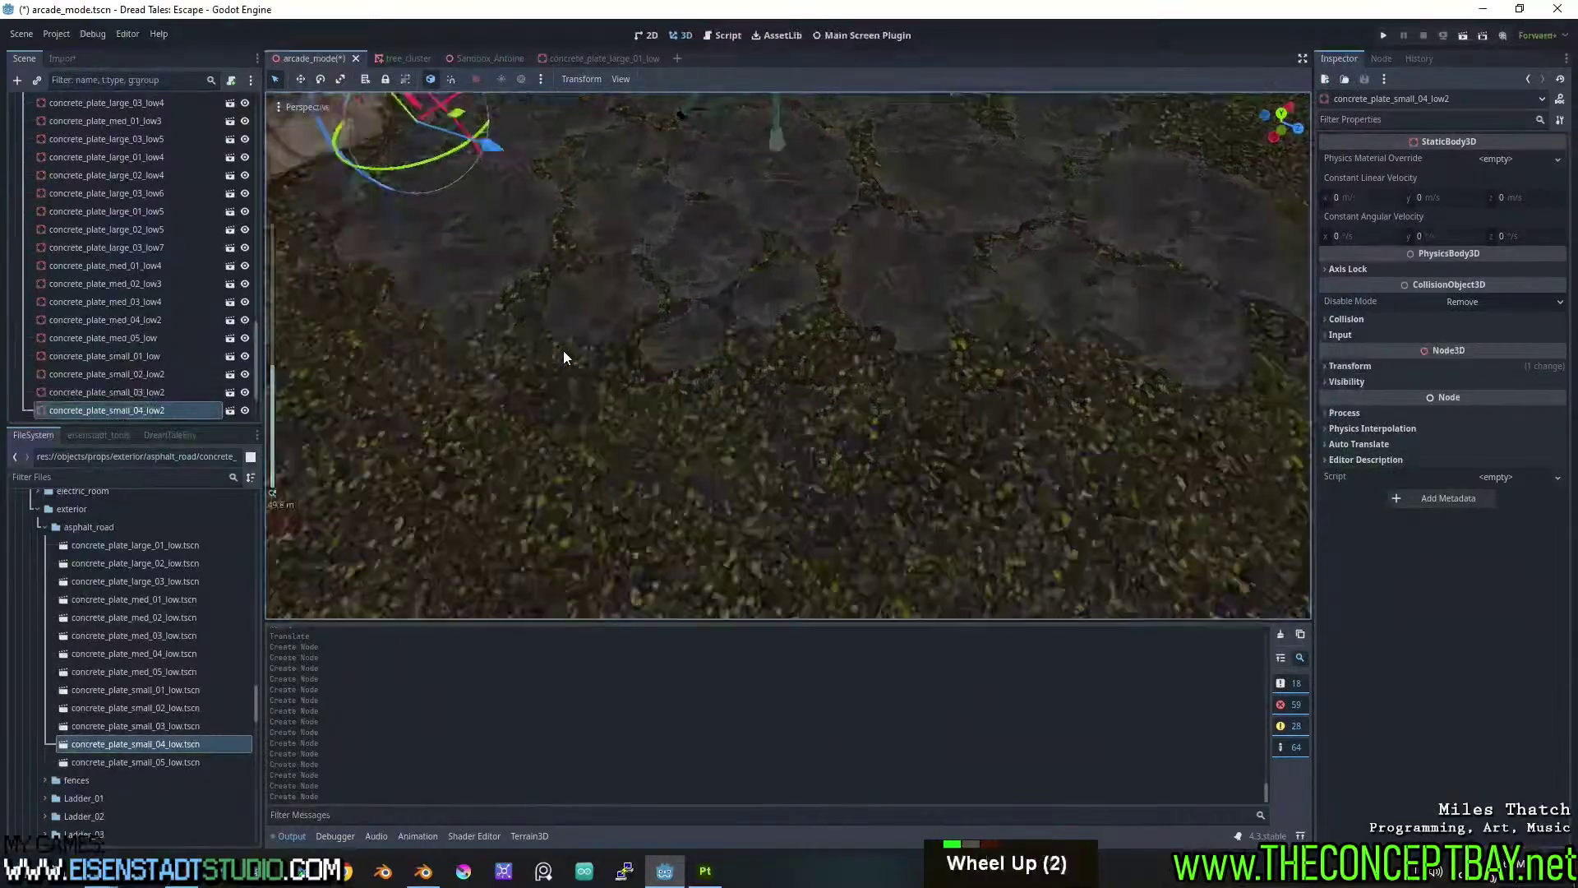
{"action": "middle_click_drag", "start_coordinate": [810, 354], "coordinate": [1049, 402]}
{"action": "scroll", "coordinate": [782, 422], "scroll_direction": "up", "scroll_amount": 2}
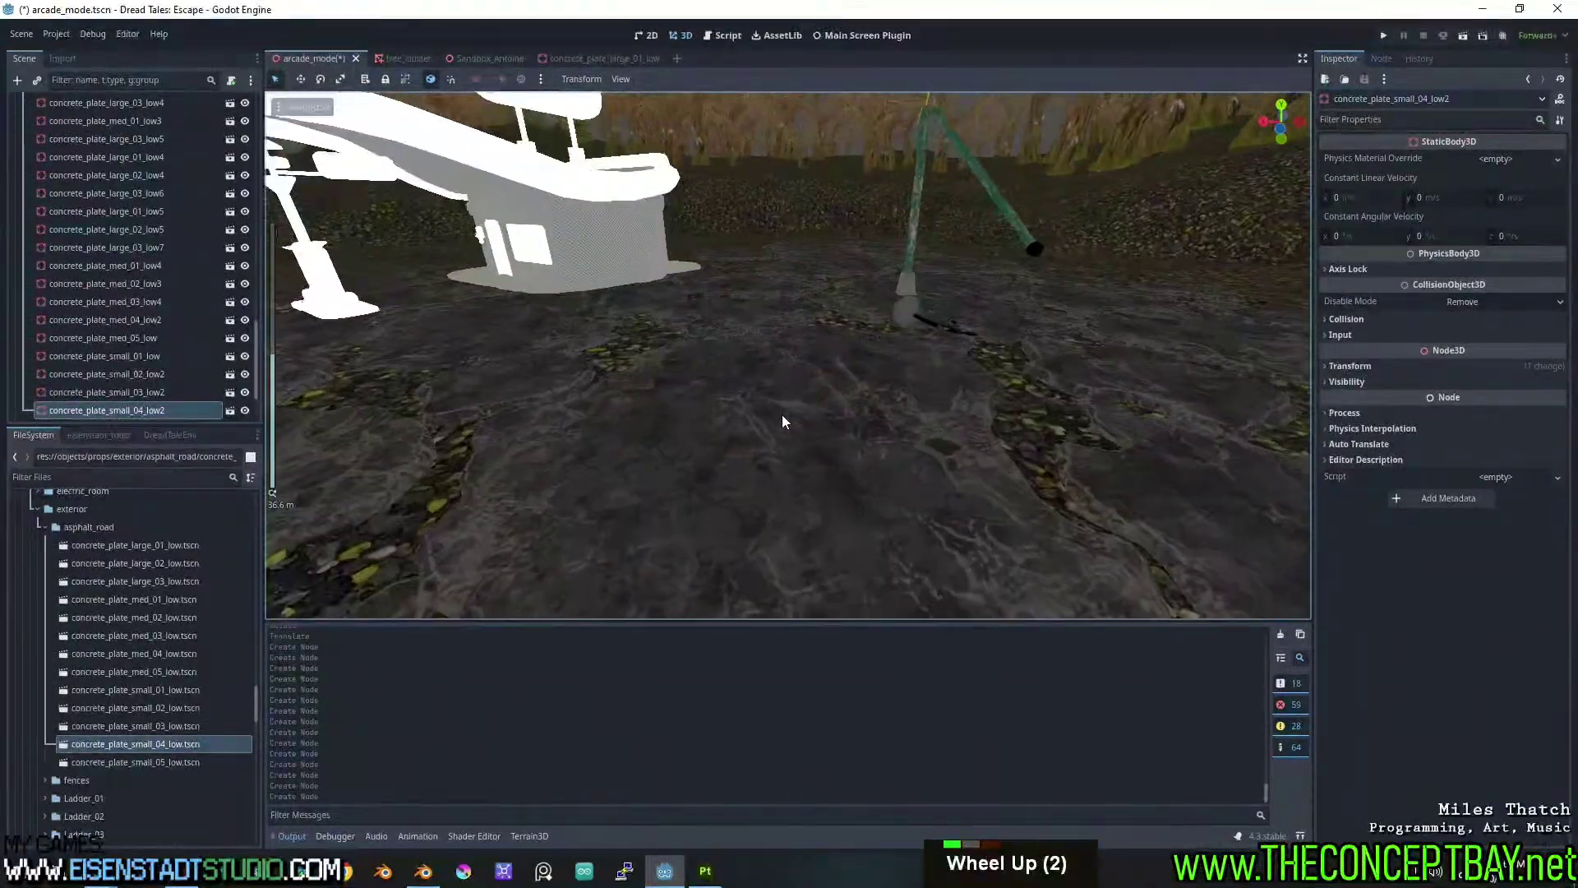
{"action": "middle_click_drag", "start_coordinate": [782, 423], "coordinate": [689, 380]}
{"action": "scroll", "coordinate": [737, 423], "scroll_direction": "down", "scroll_amount": 2}
{"action": "left_click_drag", "start_coordinate": [159, 755], "coordinate": [712, 320]}
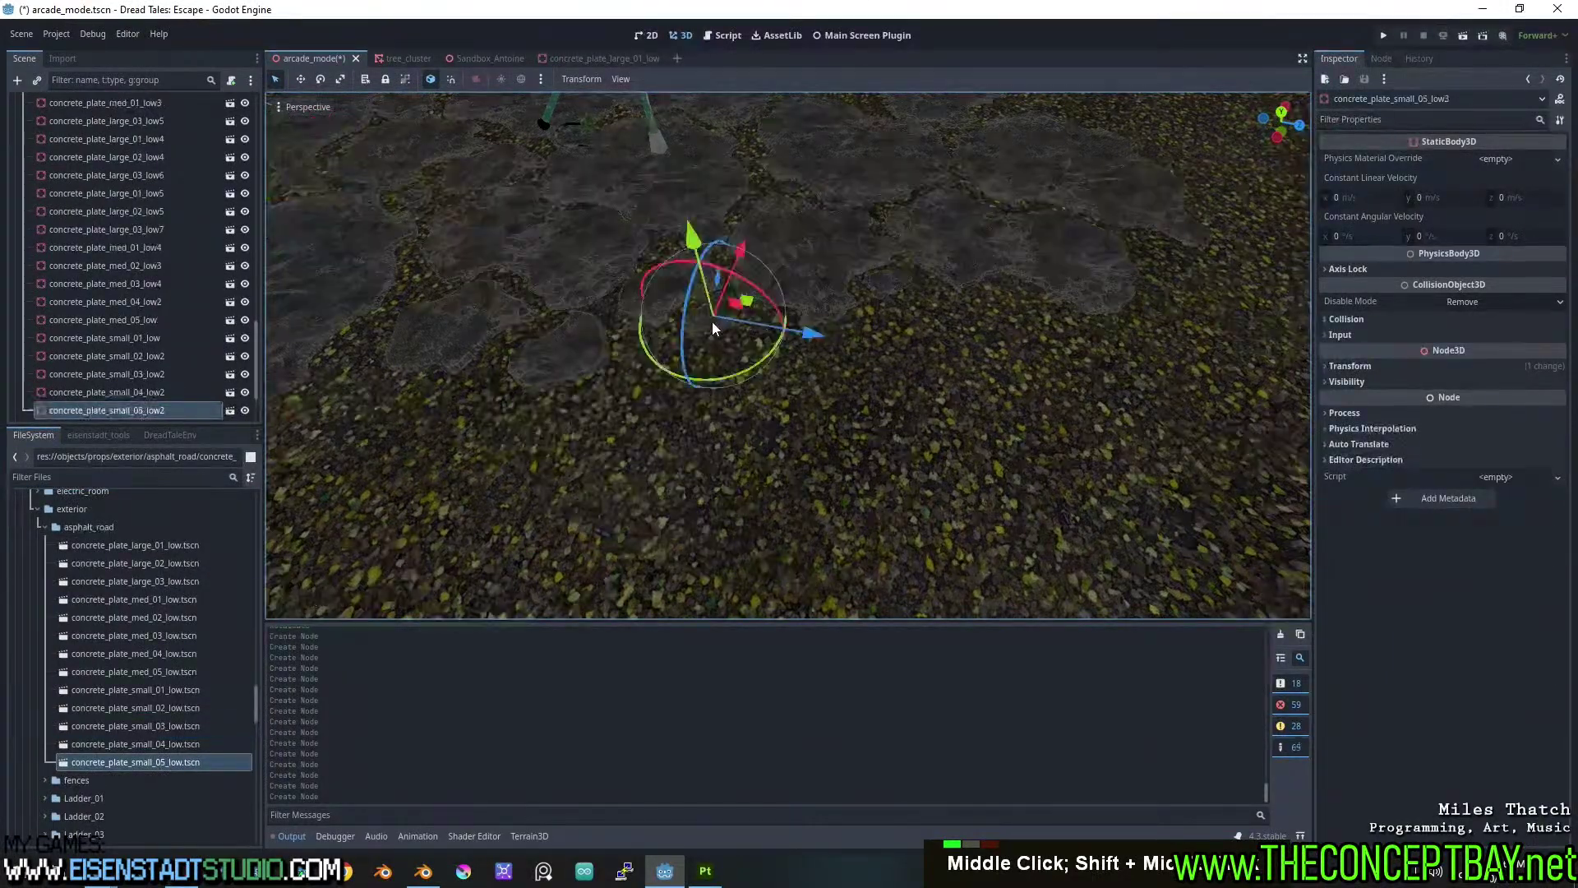
Extend the road beyond the small plates with another concrete_plate_large_02_low.tscn, concrete_plate_large_03_low.tscn and concrete_plate_large_01_low.tscn.
{"action": "scroll", "coordinate": [711, 320], "scroll_direction": "down", "scroll_amount": 4}
{"action": "middle_click_drag", "start_coordinate": [787, 353], "coordinate": [794, 289], "text": "shift"}
{"action": "scroll", "coordinate": [744, 289], "scroll_direction": "up", "scroll_amount": 2}
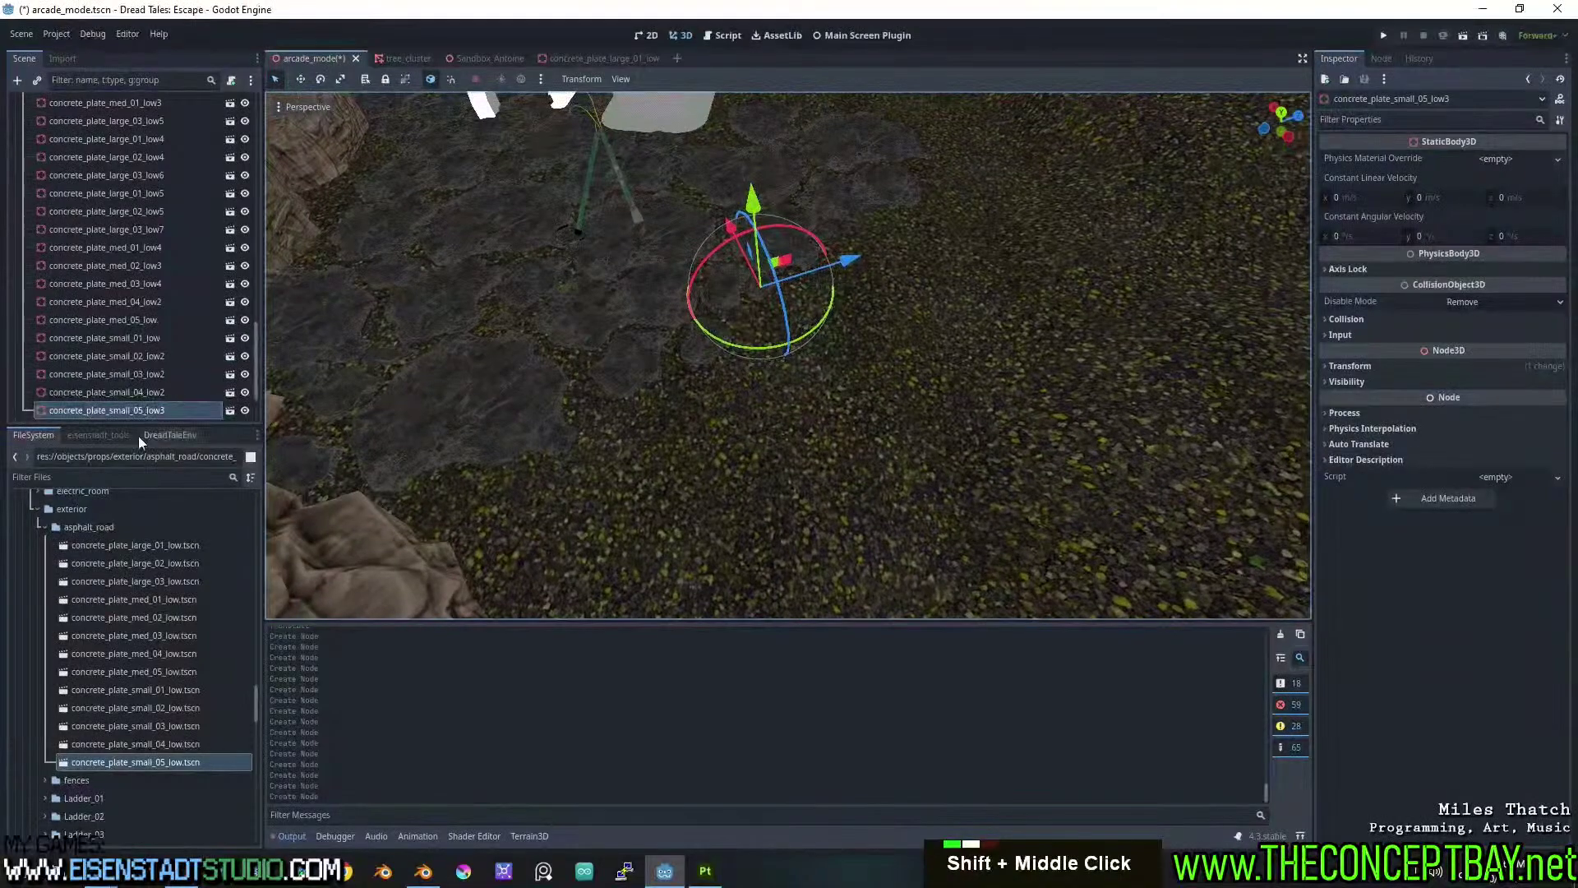
{"action": "left_click_drag", "start_coordinate": [132, 566], "coordinate": [837, 452]}
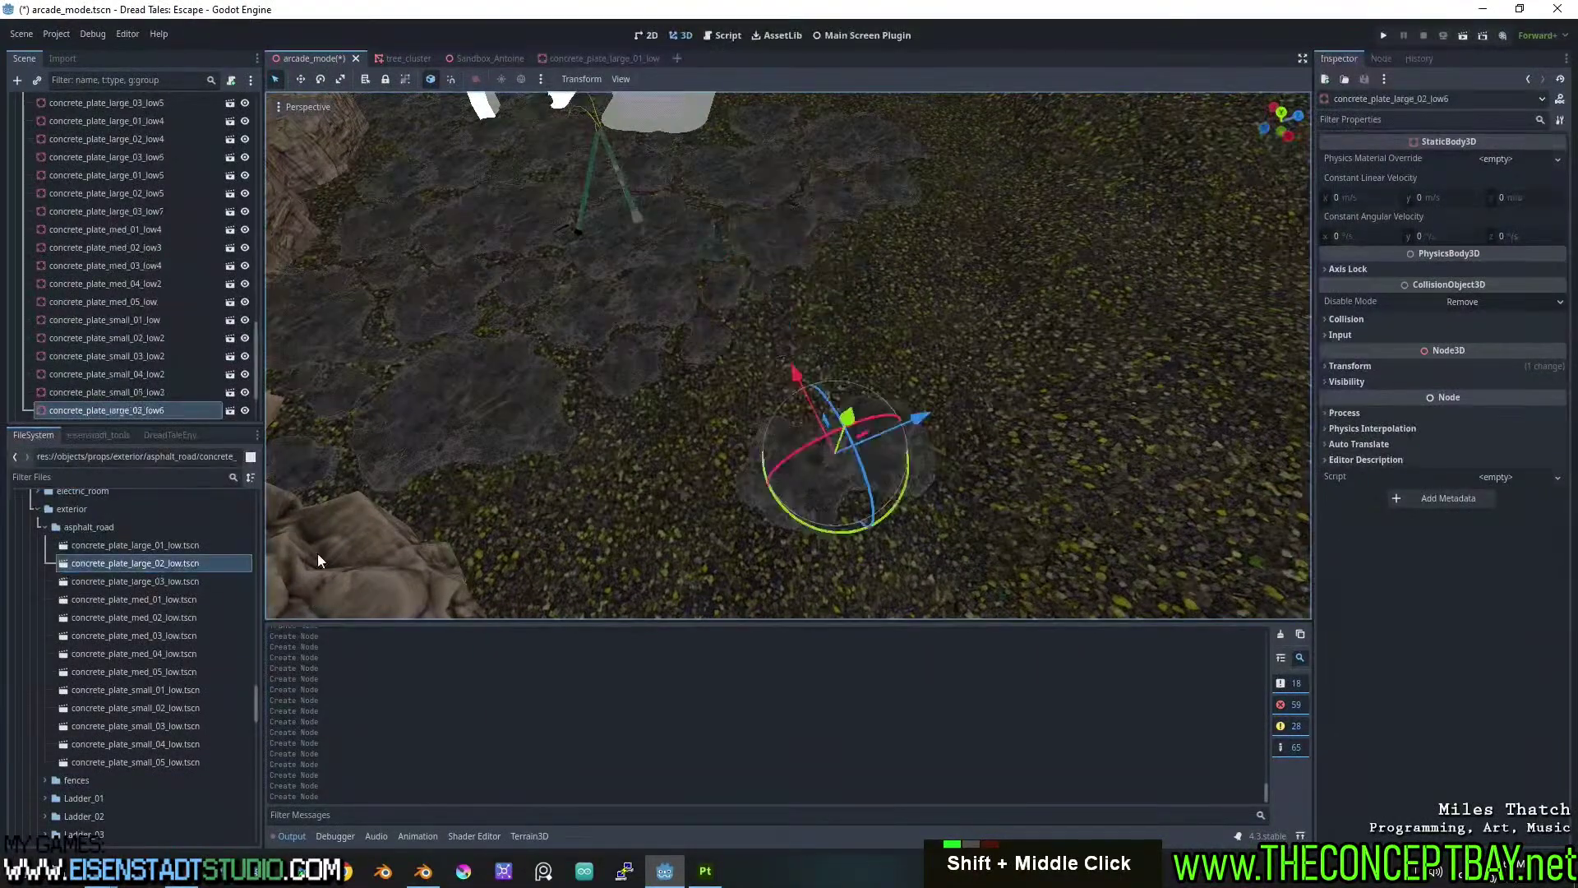
{"action": "left_click_drag", "start_coordinate": [145, 580], "coordinate": [908, 305]}
{"action": "left_click_drag", "start_coordinate": [165, 545], "coordinate": [651, 516]}
Place another large_02, large_03 and large_01 concrete plate on the bare ground around the station's base.
{"action": "middle_click_drag", "start_coordinate": [651, 516], "coordinate": [861, 421]}
{"action": "scroll", "coordinate": [763, 416], "scroll_direction": "down", "scroll_amount": 2}
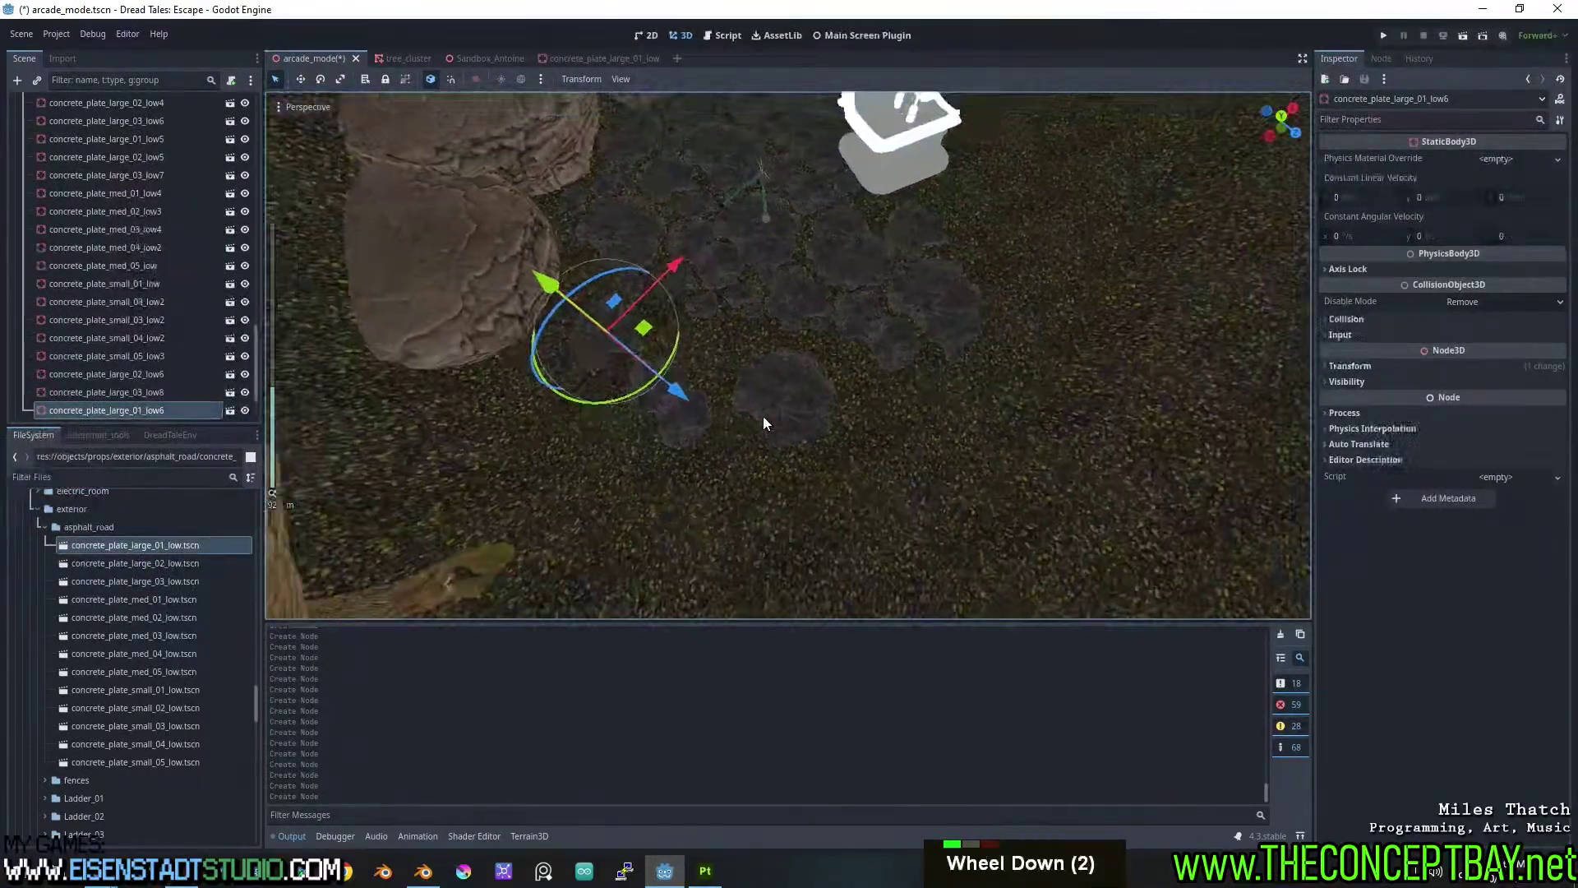
{"action": "middle_click_drag", "start_coordinate": [763, 416], "coordinate": [763, 485], "text": "shift"}
{"action": "scroll", "coordinate": [858, 405], "scroll_direction": "up", "scroll_amount": 3}
{"action": "middle_click_drag", "start_coordinate": [748, 390], "coordinate": [642, 472], "text": "shift"}
{"action": "scroll", "coordinate": [641, 472], "scroll_direction": "up", "scroll_amount": 3, "text": "shift"}
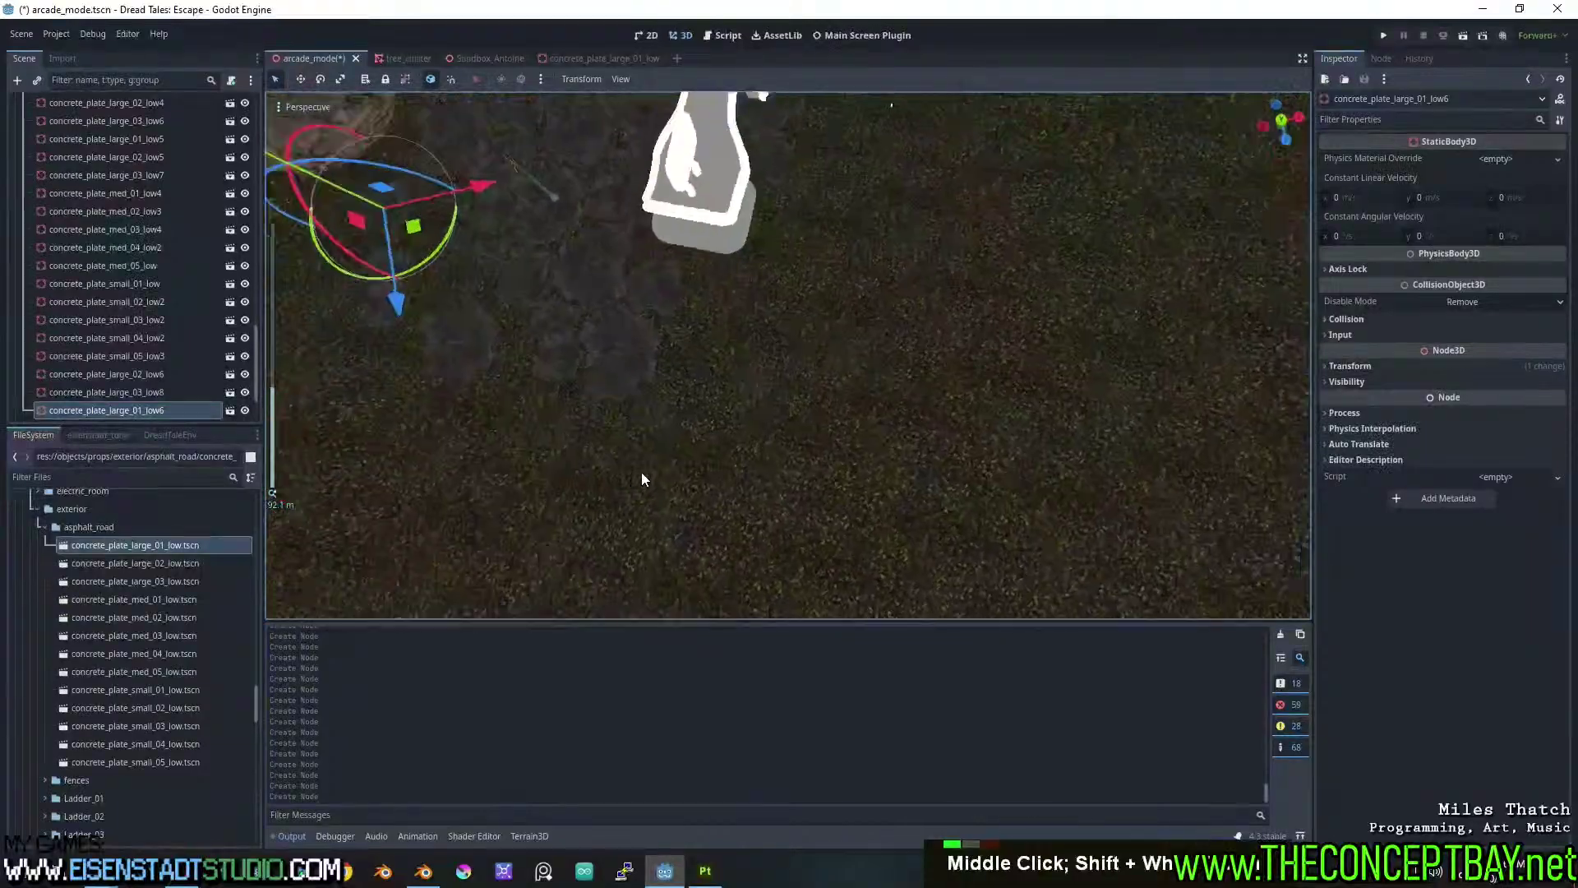
{"action": "middle_click_drag", "start_coordinate": [794, 436], "coordinate": [771, 408], "text": "shift"}
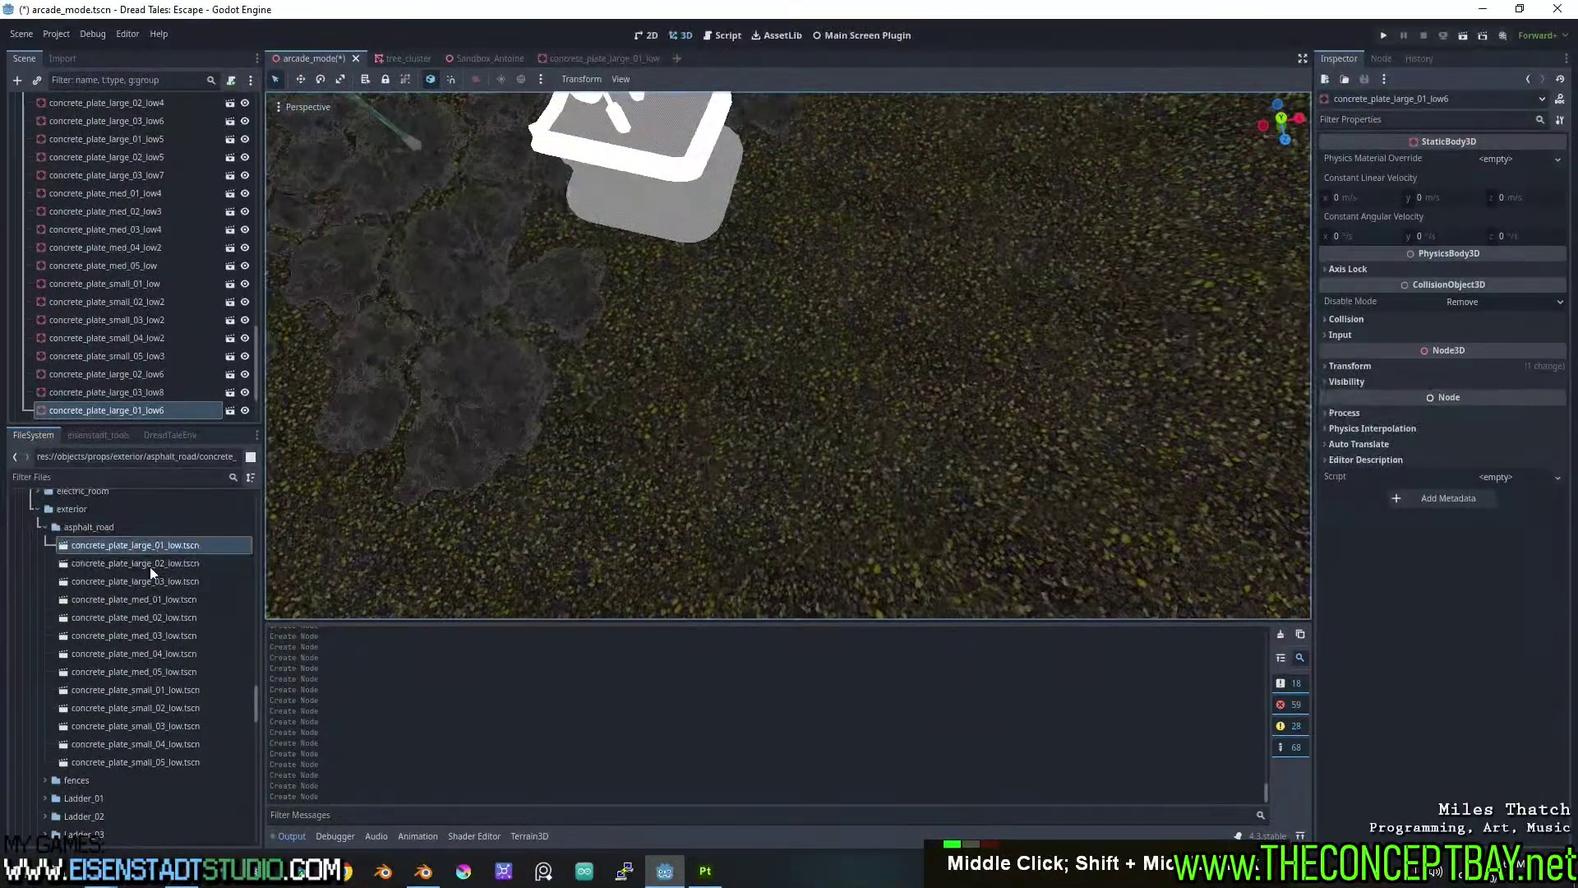
{"action": "left_click_drag", "start_coordinate": [151, 568], "coordinate": [660, 318]}
{"action": "left_click", "coordinate": [185, 581]}
{"action": "left_click_drag", "start_coordinate": [185, 584], "coordinate": [761, 286]}
{"action": "left_click", "coordinate": [173, 599]}
{"action": "left_click_drag", "start_coordinate": [195, 545], "coordinate": [606, 406]}
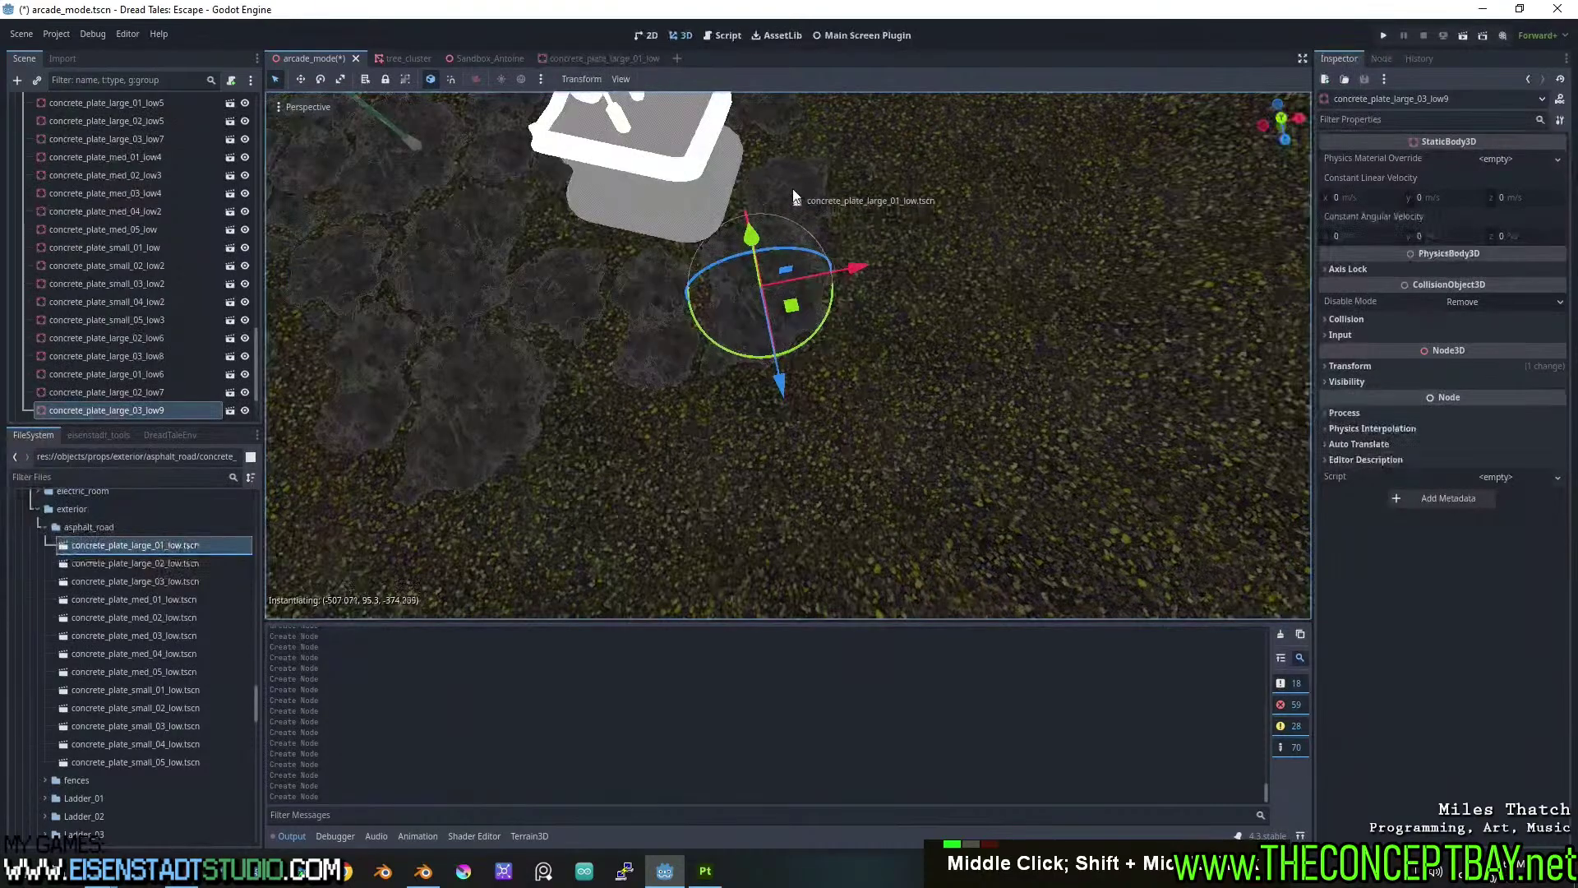
{"action": "left_click_drag", "start_coordinate": [793, 189], "coordinate": [794, 189]}
Rotate the newest concrete_plate_large_01_low and shift it to fit against the station's base and neighbouring plates.
{"action": "middle_click_drag", "start_coordinate": [794, 188], "coordinate": [702, 370]}
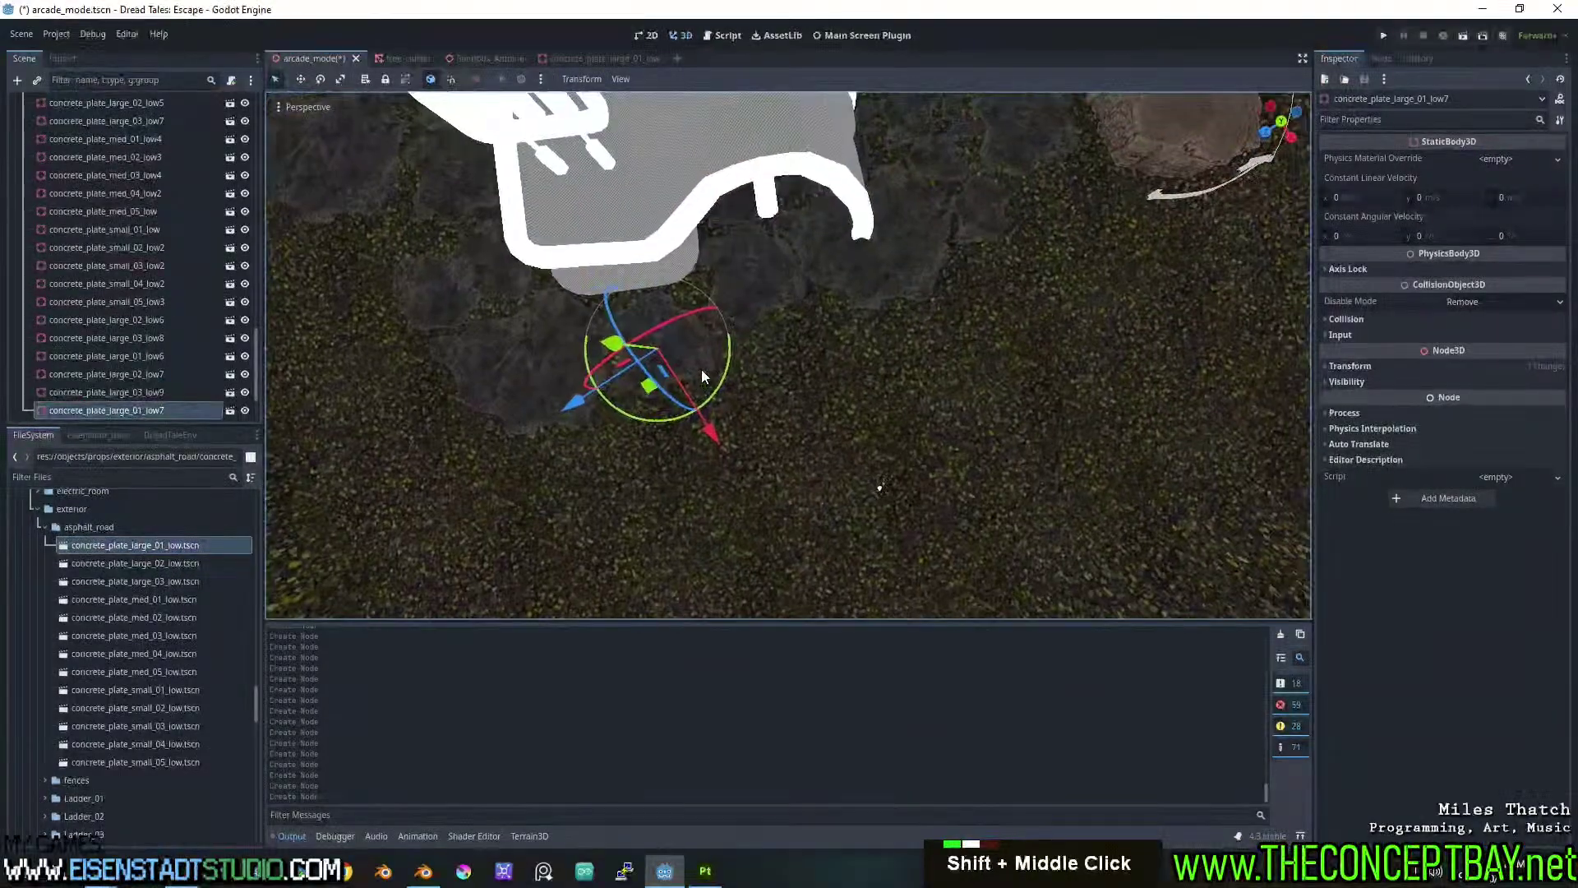
{"action": "left_click_drag", "start_coordinate": [727, 368], "coordinate": [629, 256]}
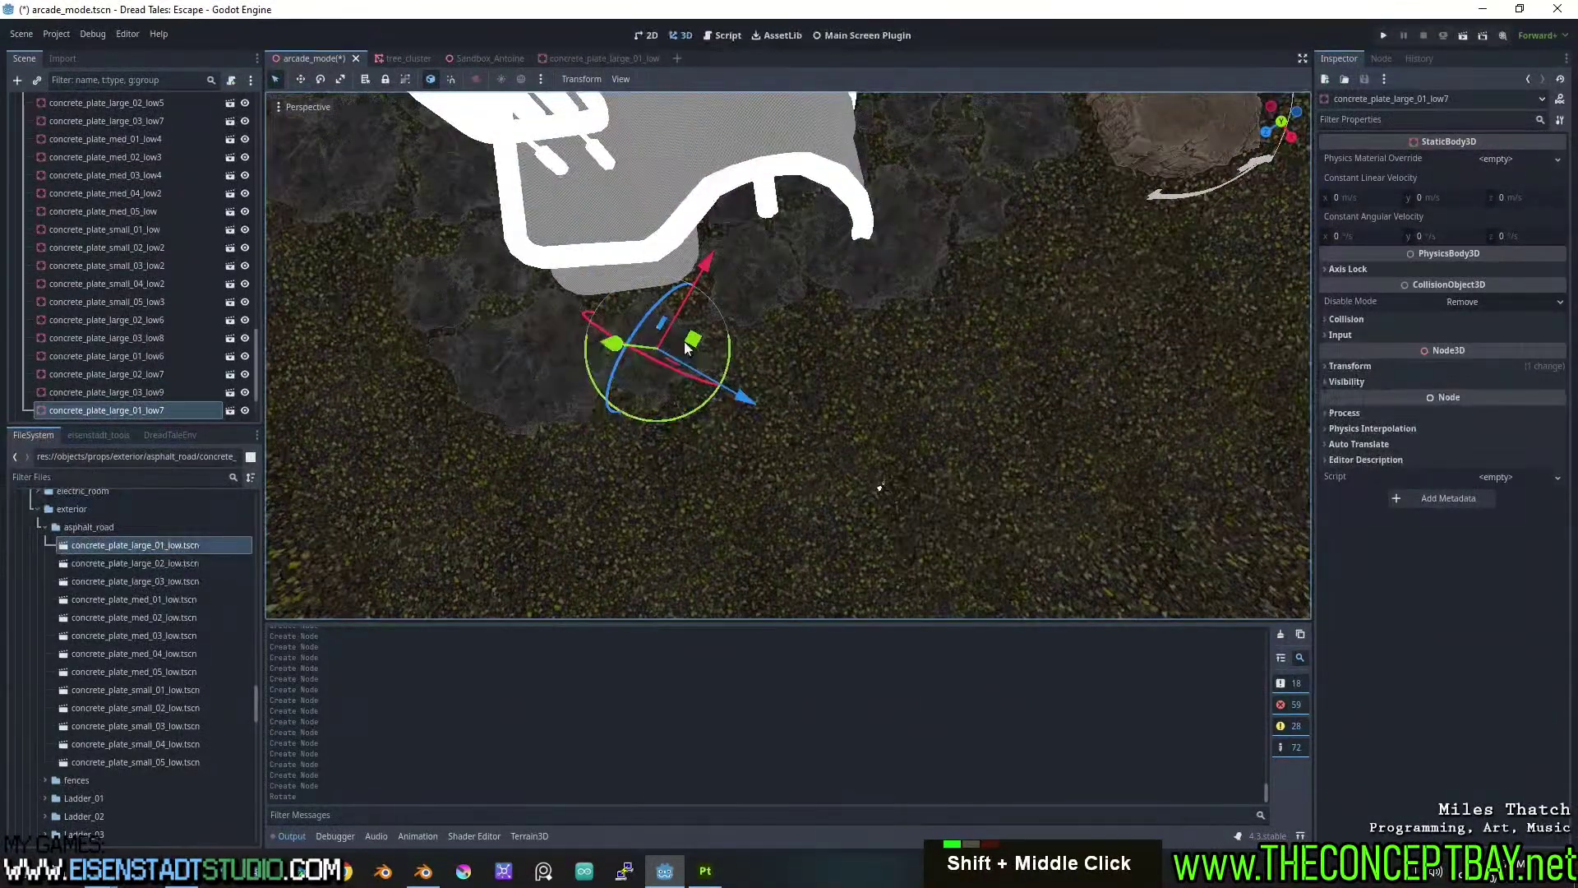
{"action": "left_click_drag", "start_coordinate": [686, 348], "coordinate": [714, 340]}
Place another concrete_plate_large_03_low.tscn near the end of the rock wall, rotating and shifting it against the existing plates.
{"action": "middle_click_drag", "start_coordinate": [714, 340], "coordinate": [658, 325]}
{"action": "scroll", "coordinate": [776, 348], "scroll_direction": "down", "scroll_amount": 4}
{"action": "scroll", "coordinate": [793, 335], "scroll_direction": "up", "scroll_amount": 6}
{"action": "middle_click_drag", "start_coordinate": [448, 470], "coordinate": [434, 440], "text": "shift"}
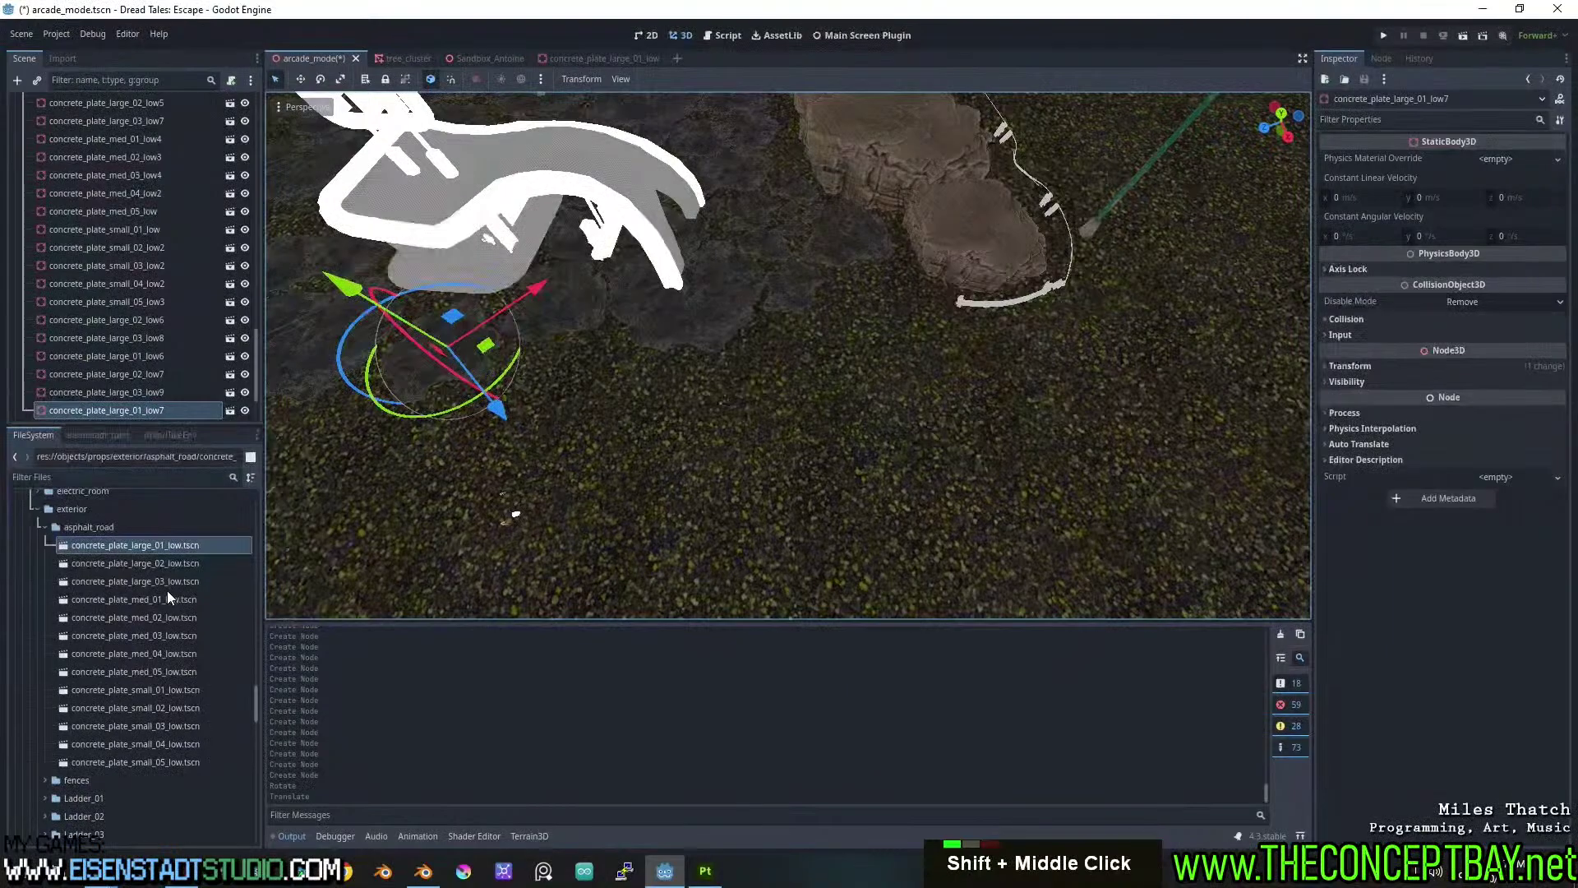
{"action": "left_click_drag", "start_coordinate": [169, 581], "coordinate": [858, 362]}
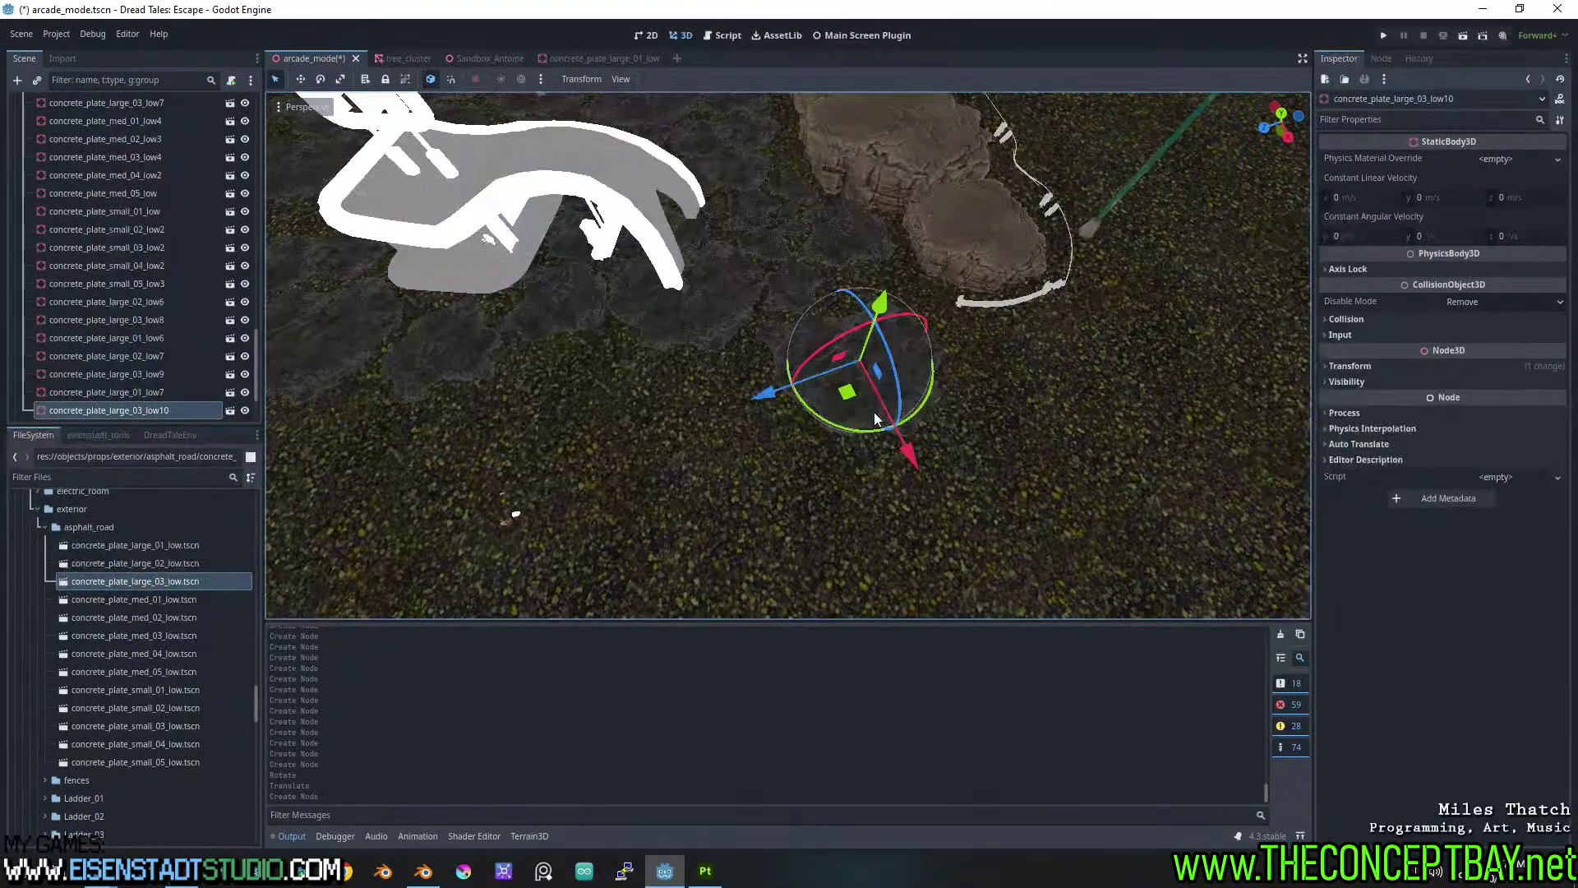
{"action": "left_click_drag", "start_coordinate": [873, 429], "coordinate": [902, 352]}
{"action": "middle_click_drag", "start_coordinate": [903, 352], "coordinate": [870, 359]}
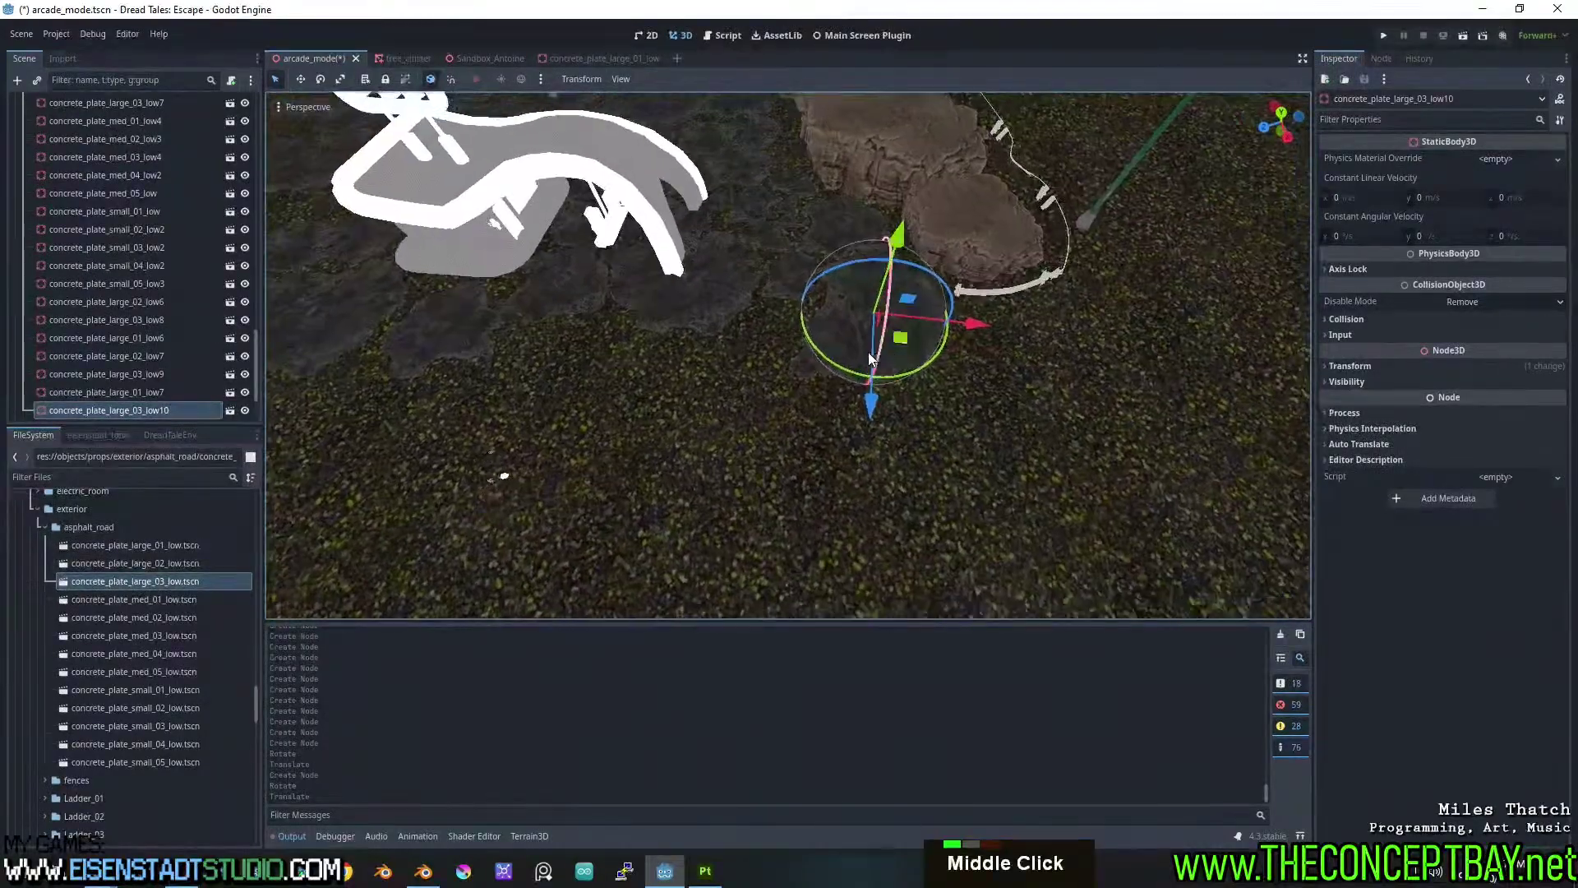
Add another concrete_plate_large_02_low.tscn and concrete_plate_large_01_low.tscn along the outer plate edge in front of the station.
{"action": "left_click_drag", "start_coordinate": [154, 567], "coordinate": [726, 374]}
{"action": "scroll", "coordinate": [667, 398], "scroll_direction": "up", "scroll_amount": 3}
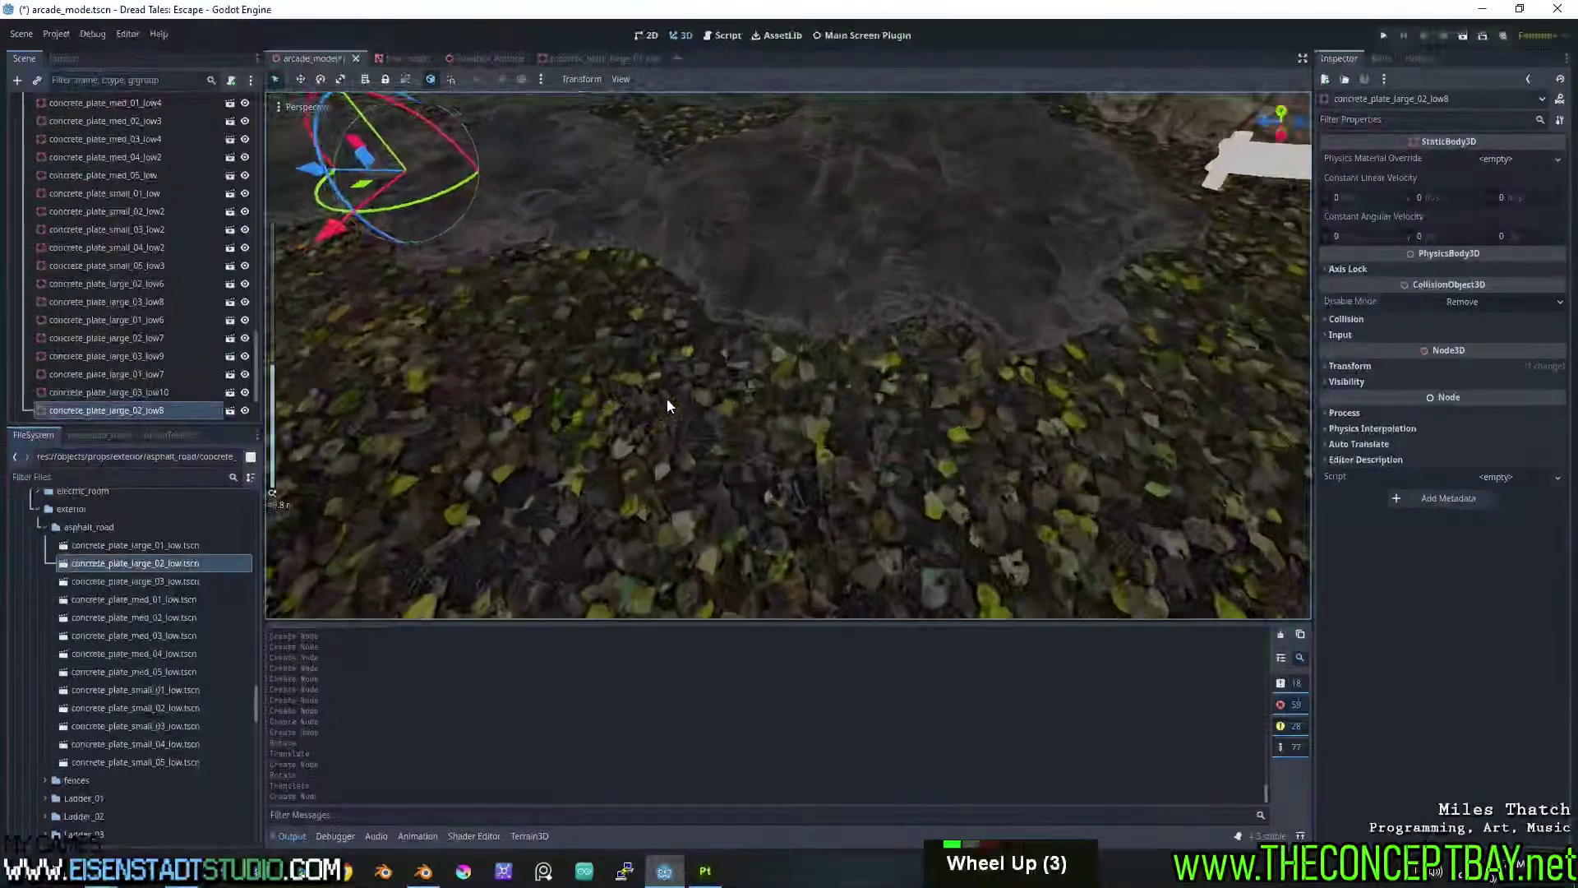
{"action": "middle_click_drag", "start_coordinate": [667, 398], "coordinate": [839, 308]}
{"action": "scroll", "coordinate": [792, 383], "scroll_direction": "down", "scroll_amount": 10}
{"action": "left_click_drag", "start_coordinate": [176, 545], "coordinate": [712, 230]}
{"action": "scroll", "coordinate": [707, 247], "scroll_direction": "up", "scroll_amount": 4}
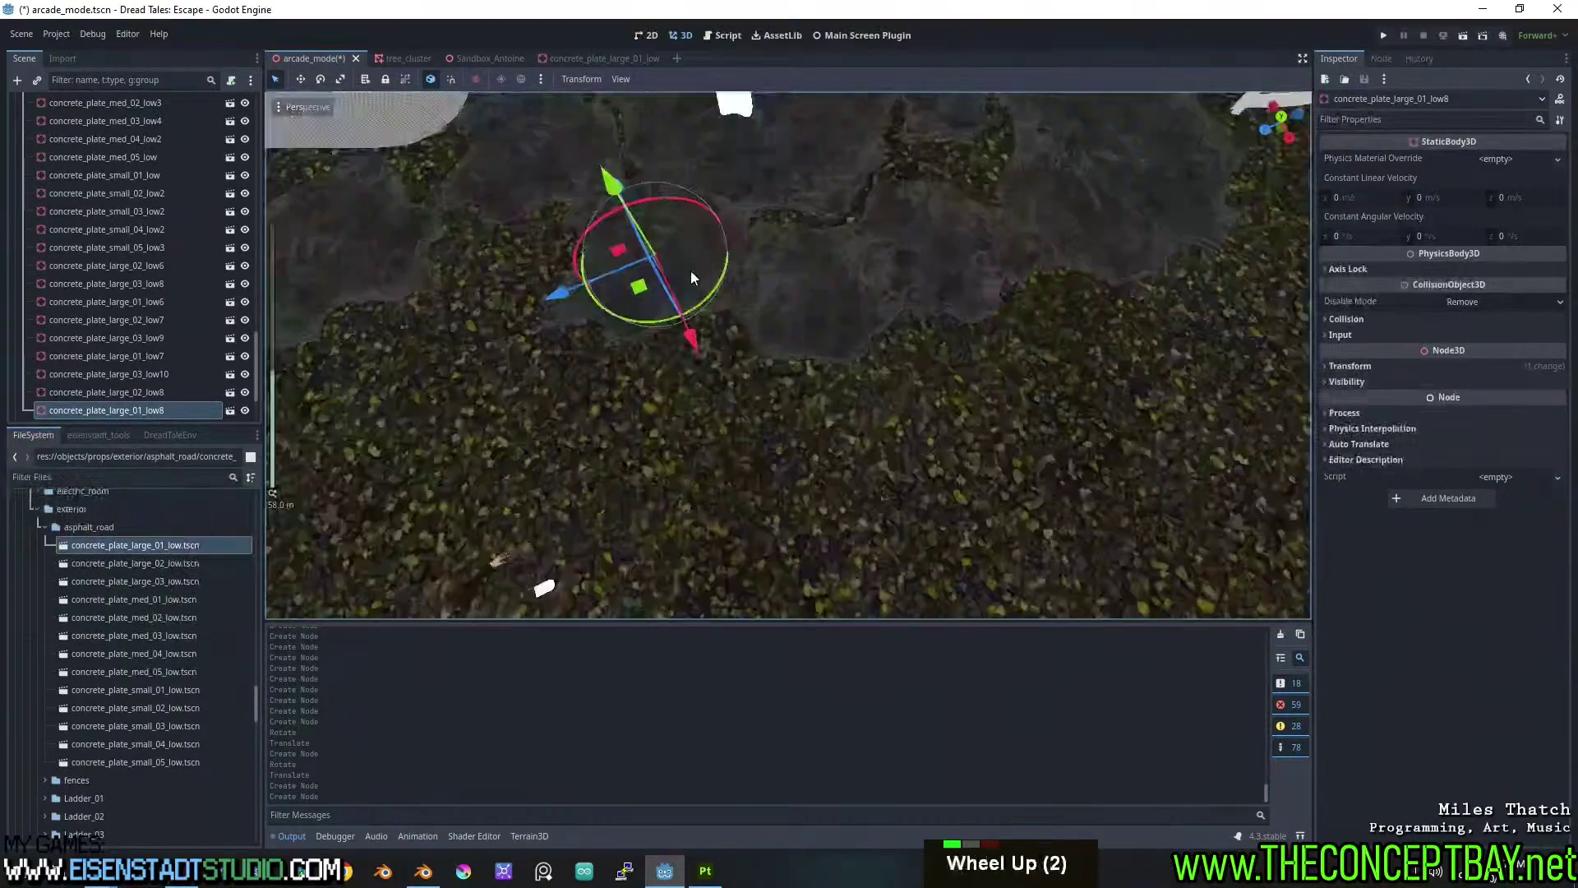
Place another concrete_plate_large_02_low.tscn on the open ground in front of the station and set its scale to 2 on all axes.
{"action": "scroll", "coordinate": [709, 270], "scroll_direction": "down", "scroll_amount": 2}
{"action": "mouse_move", "coordinate": [715, 268]}
{"action": "right_mouse_down"}
{"action": "mouse_move", "coordinate": [728, 284]}
{"action": "mouse_move", "coordinate": [715, 268]}
{"action": "right_mouse_up"}
{"action": "key", "text": "w"}
{"action": "key", "text": "w"}
{"action": "key", "text": "w"}
{"action": "key", "text": "a"}
{"action": "key", "text": "a"}
{"action": "key", "text": "a"}
{"action": "key", "text": "s"}
{"action": "key", "text": "d"}
{"action": "key", "text": "a"}
{"action": "key", "text": "a"}
{"action": "key", "text": "d"}
{"action": "key", "text": "d"}
{"action": "key", "text": "w"}
{"action": "left_click_drag", "start_coordinate": [132, 564], "coordinate": [840, 431]}
{"action": "left_click", "coordinate": [1440, 362]}
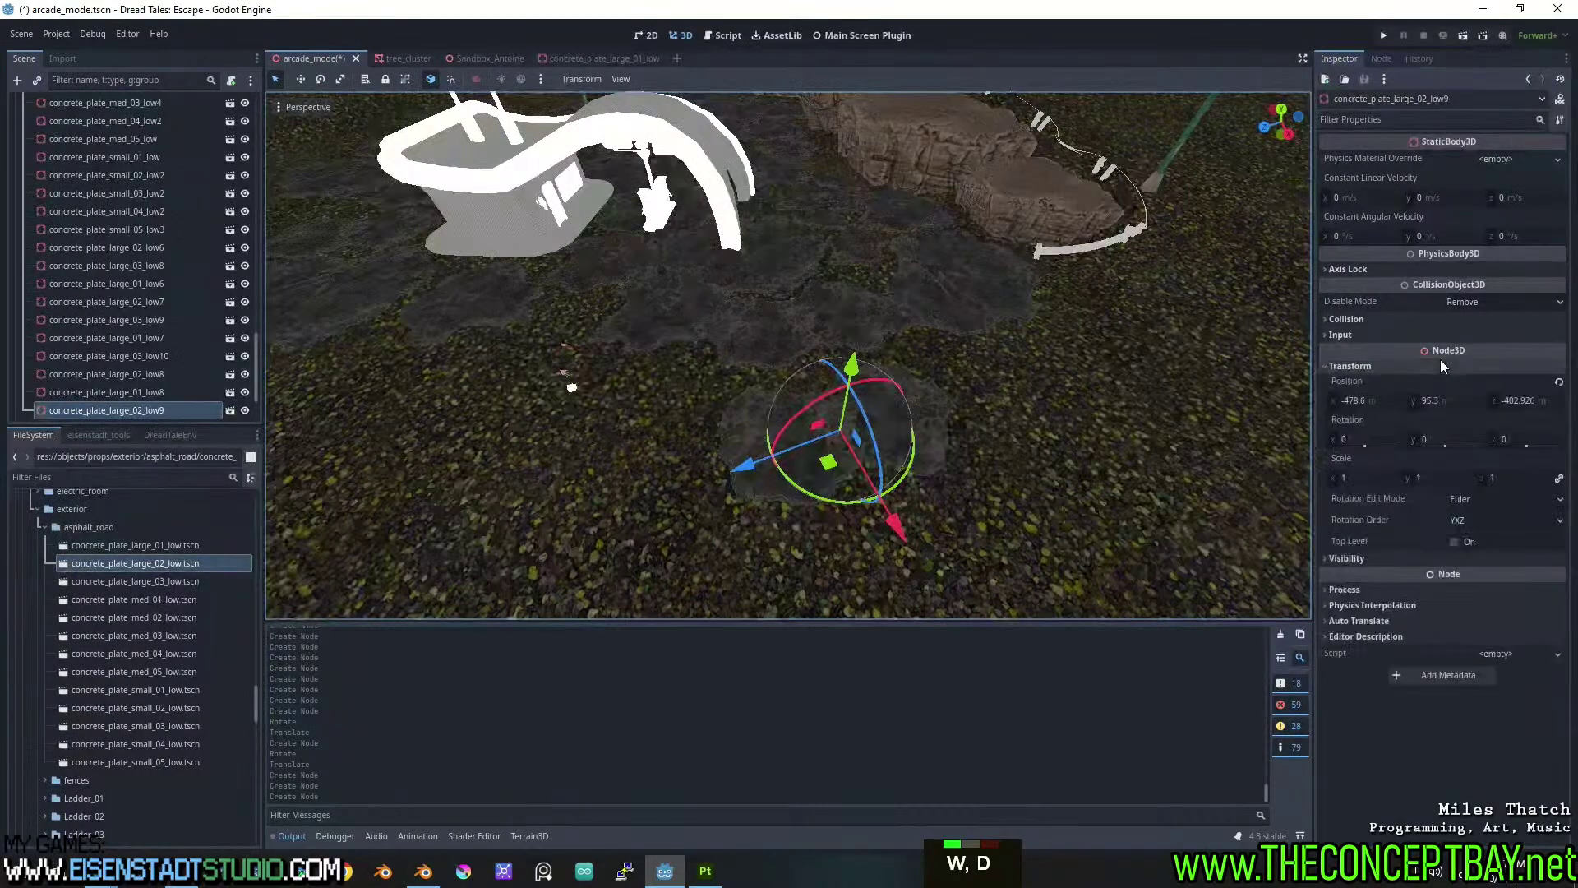
{"action": "left_click", "coordinate": [1358, 479]}
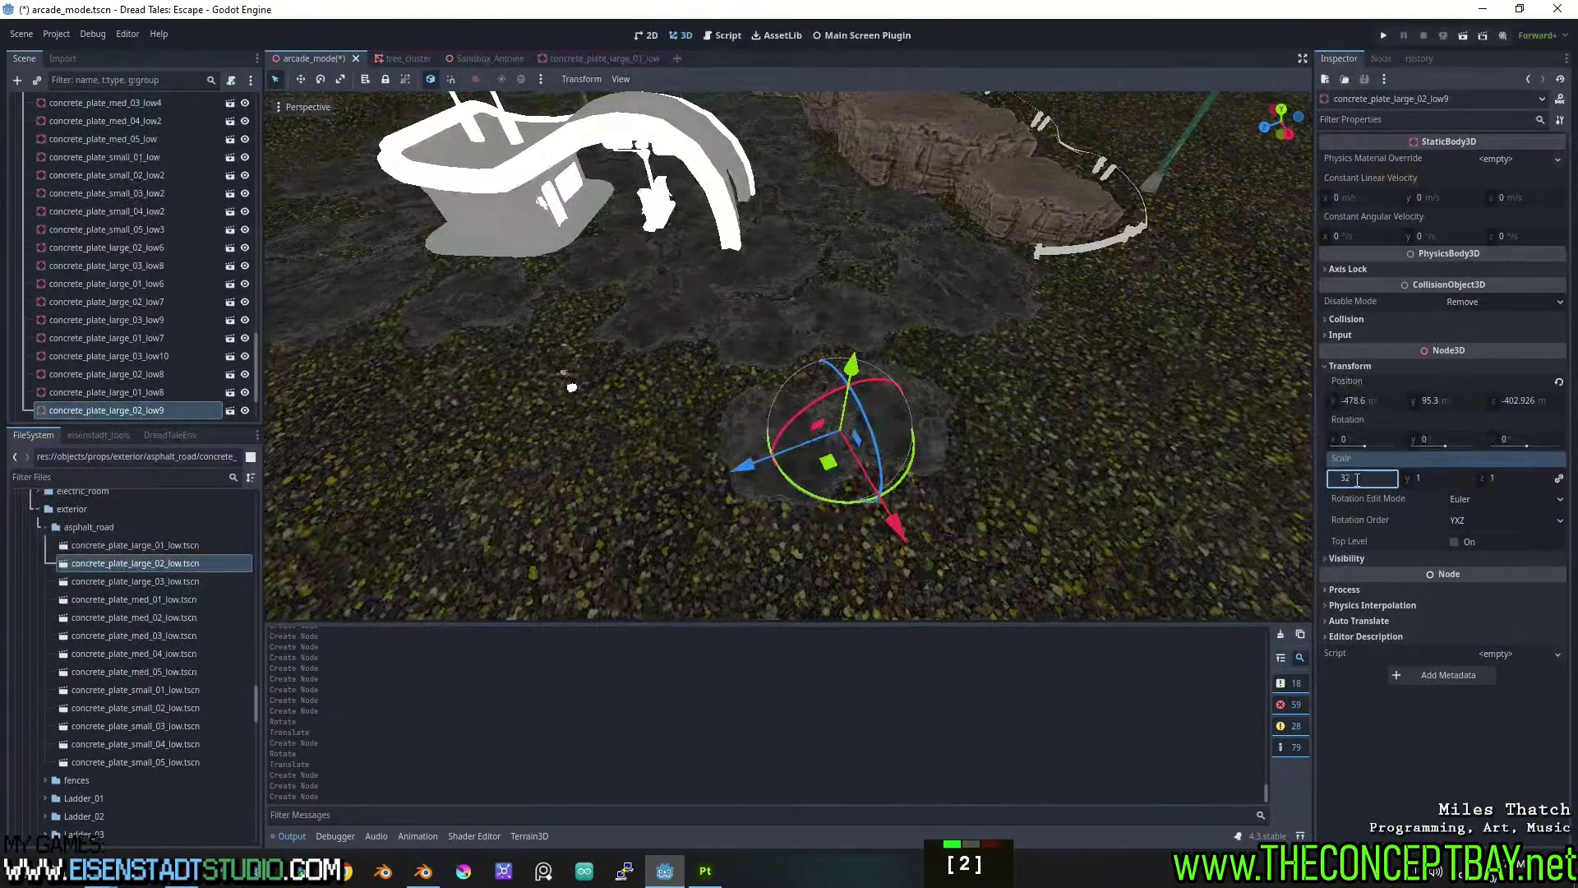
{"action": "type", "text": "2"}
{"action": "key", "text": "Return"}
Try lowering the enlarged large_02 plate into the ground and undo the move.
{"action": "scroll", "coordinate": [781, 475], "scroll_direction": "up", "scroll_amount": 2}
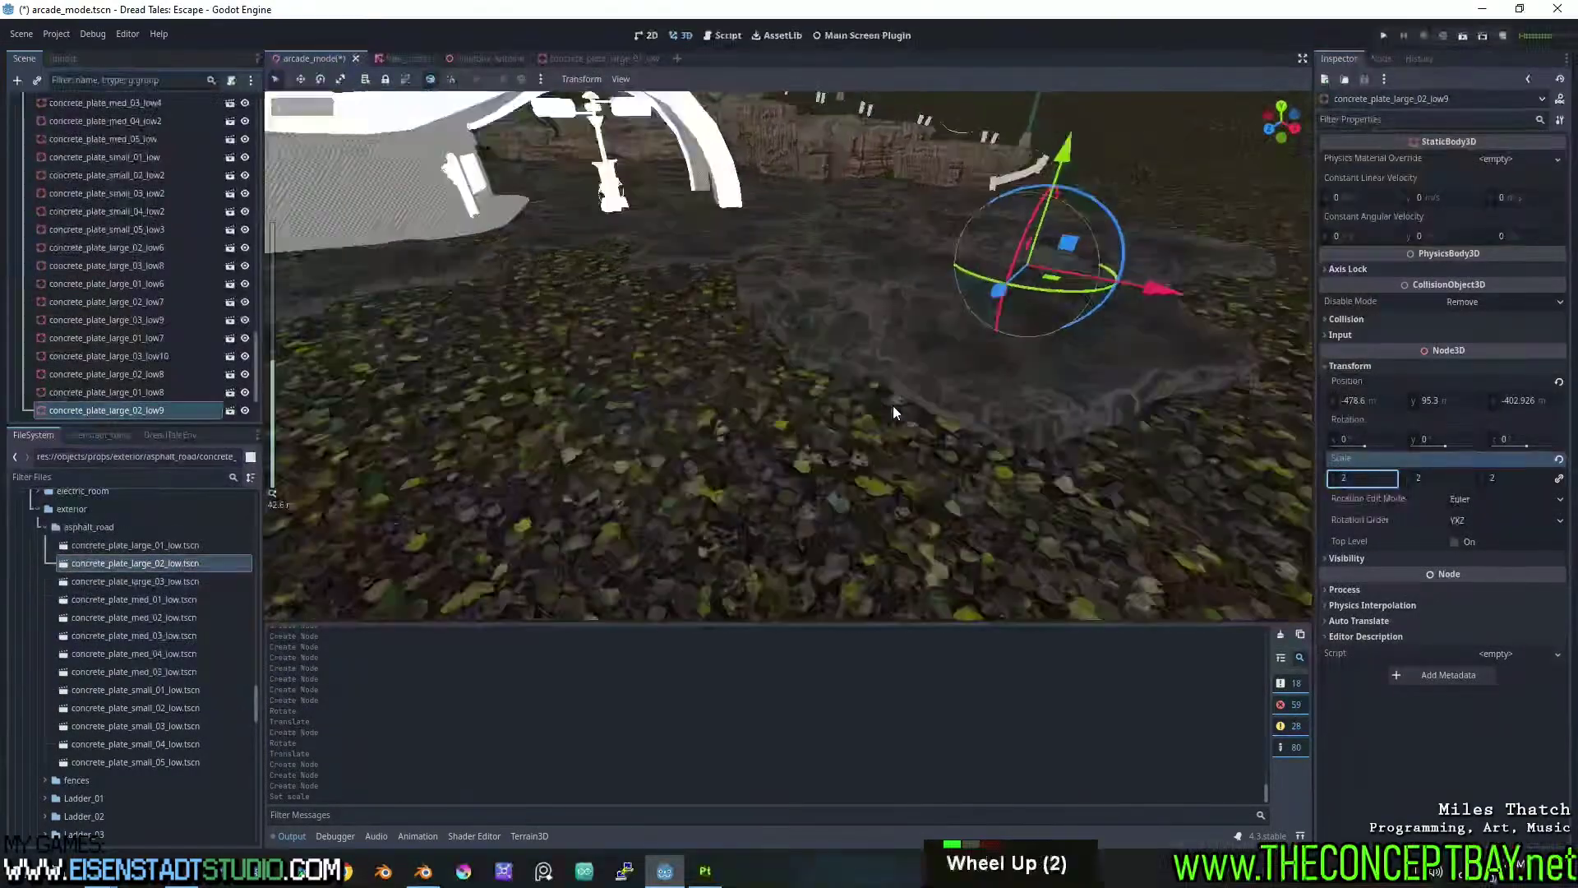
{"action": "middle_click_drag", "start_coordinate": [893, 407], "coordinate": [999, 214], "text": "shift"}
{"action": "left_click_drag", "start_coordinate": [1017, 183], "coordinate": [1018, 245]}
{"action": "middle_click_drag", "start_coordinate": [1017, 245], "coordinate": [890, 309]}
{"action": "key", "text": "ctrl+z"}
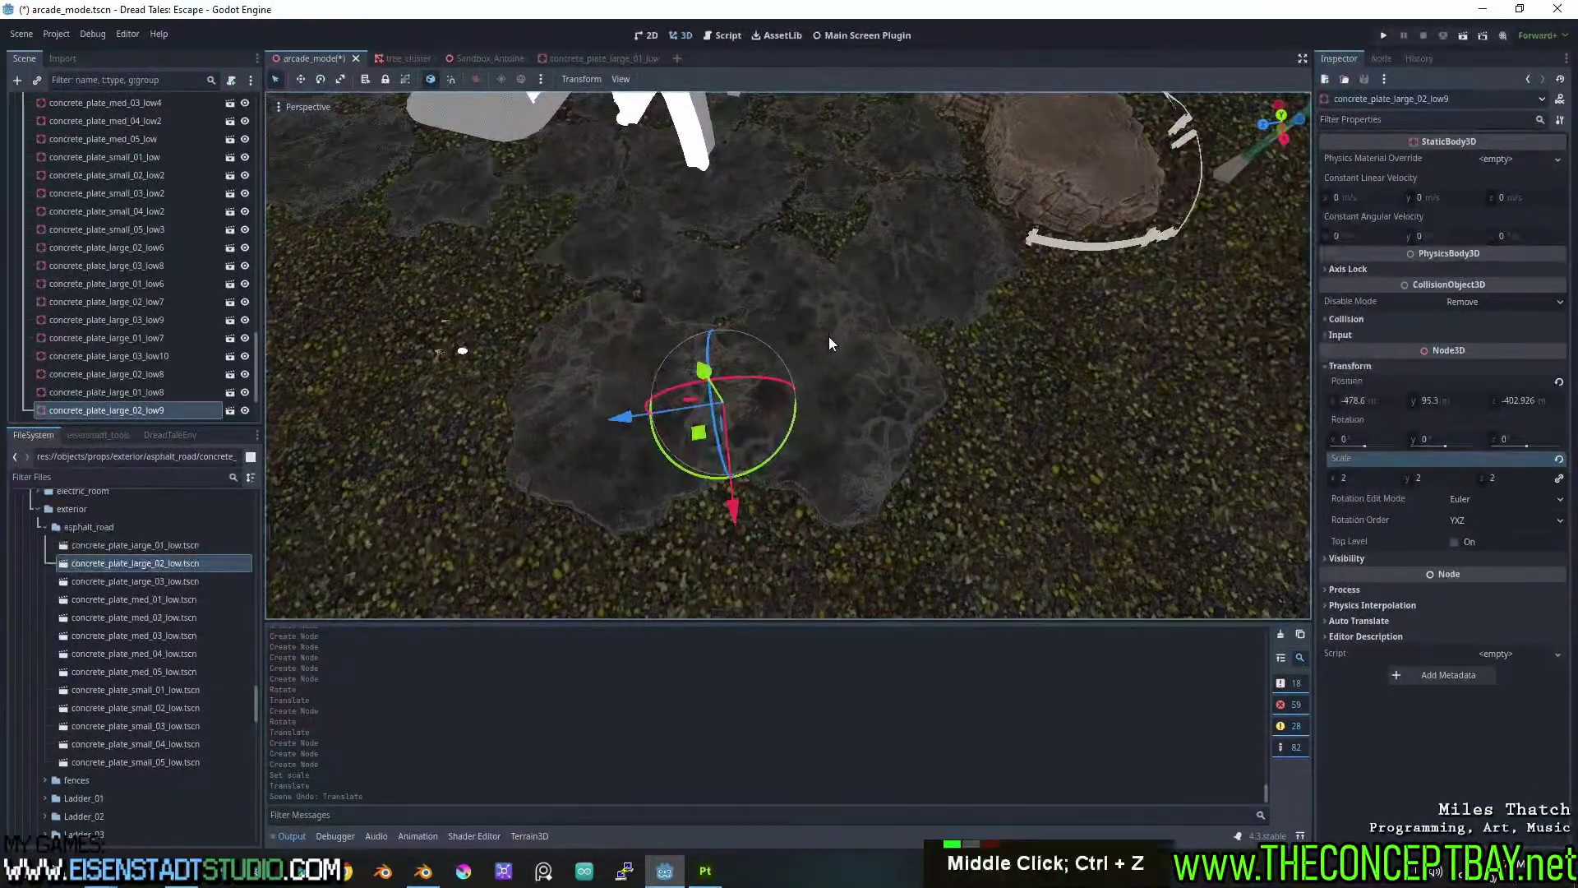
Lower the enlarged large_02 plate slightly so it sits closer to the ground.
{"action": "scroll", "coordinate": [855, 296], "scroll_direction": "up", "scroll_amount": 3}
{"action": "left_click_drag", "start_coordinate": [765, 115], "coordinate": [767, 130]}
{"action": "middle_click_drag", "start_coordinate": [769, 132], "coordinate": [739, 221]}
Place another concrete_plate_large_03_low.tscn beside the enlarged plate and set its scale to 2 on all axes.
{"action": "scroll", "coordinate": [837, 222], "scroll_direction": "down", "scroll_amount": 3}
{"action": "middle_click_drag", "start_coordinate": [740, 220], "coordinate": [780, 250], "text": "shift"}
{"action": "left_click_drag", "start_coordinate": [173, 582], "coordinate": [574, 426]}
{"action": "left_click", "coordinate": [1385, 365]}
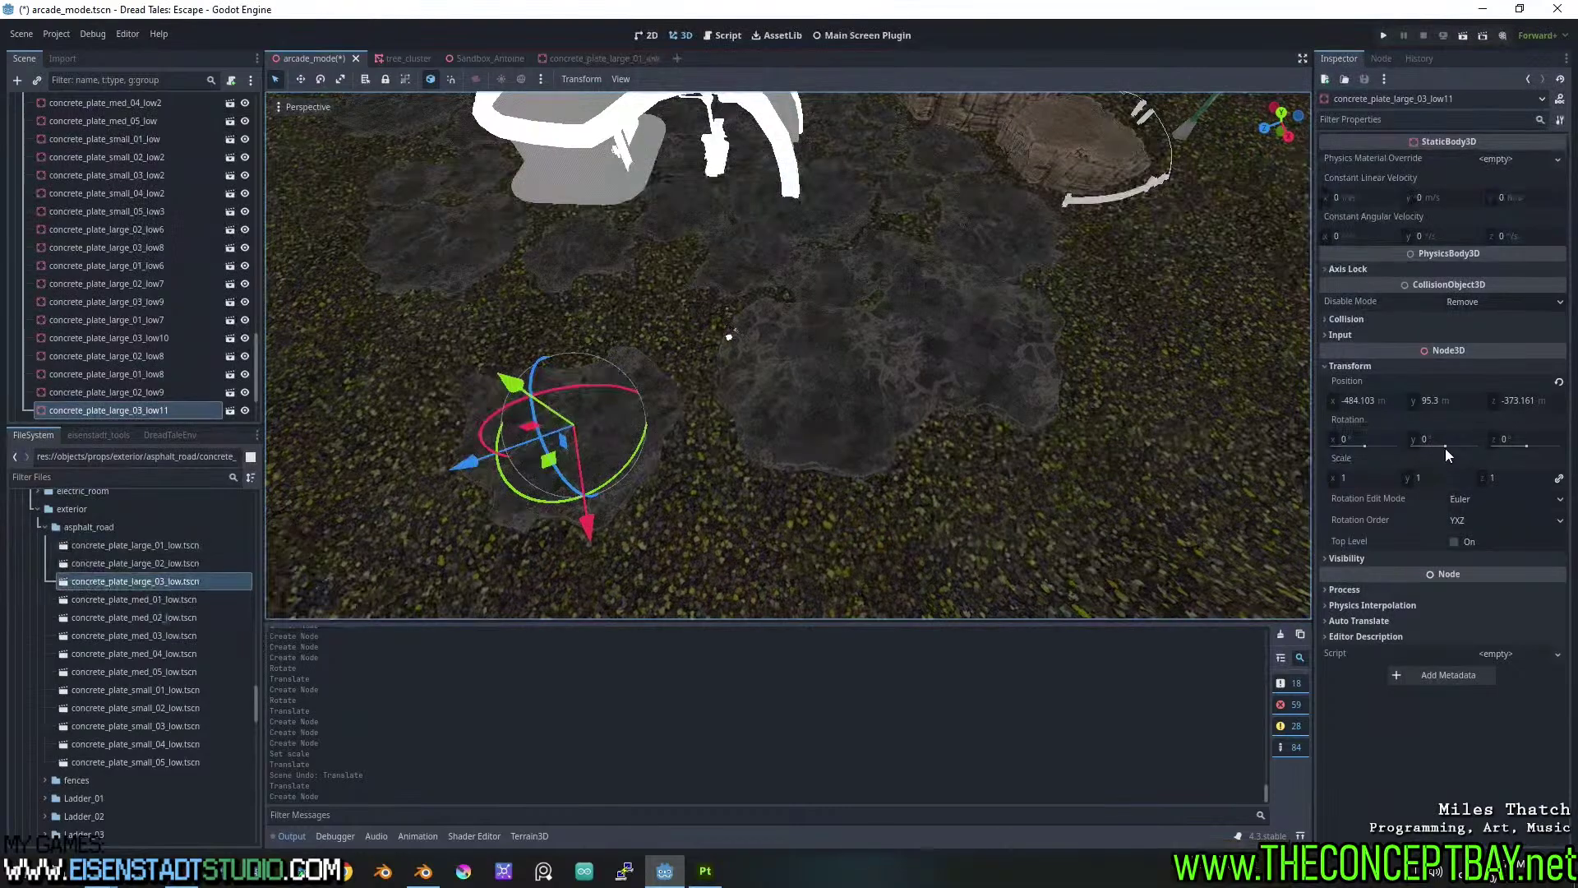
{"action": "left_click", "coordinate": [1433, 477]}
{"action": "type", "text": "2"}
{"action": "key", "text": "Return"}
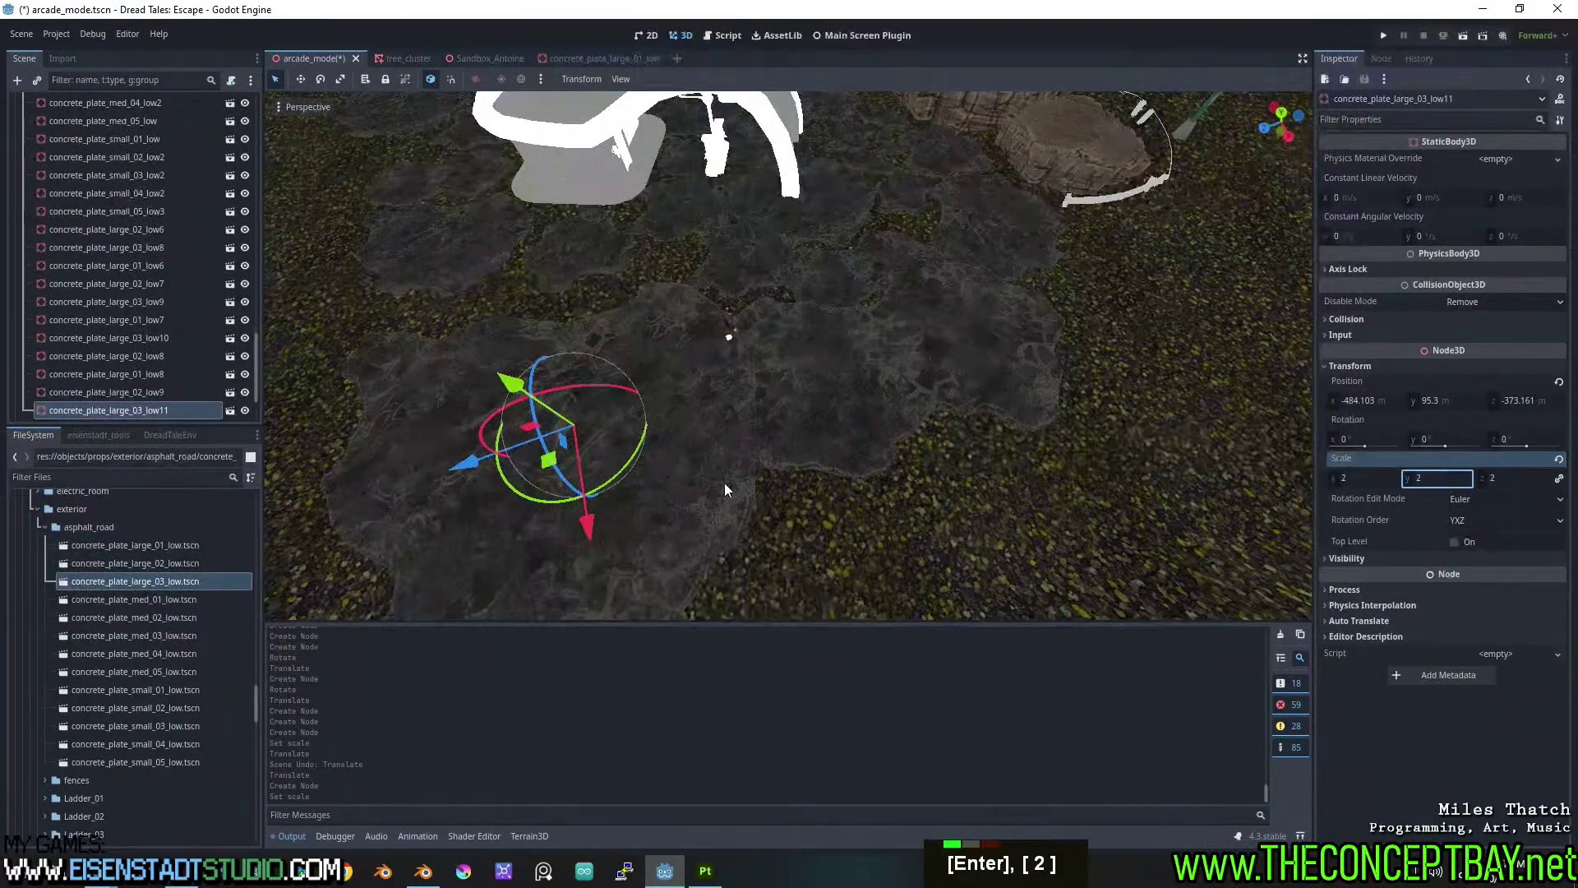
Shift the enlarged large_03 plate toward the station's plates and set its Y position to 95.505 m.
{"action": "middle_click_drag", "start_coordinate": [723, 482], "coordinate": [806, 412]}
{"action": "left_click_drag", "start_coordinate": [630, 492], "coordinate": [594, 424]}
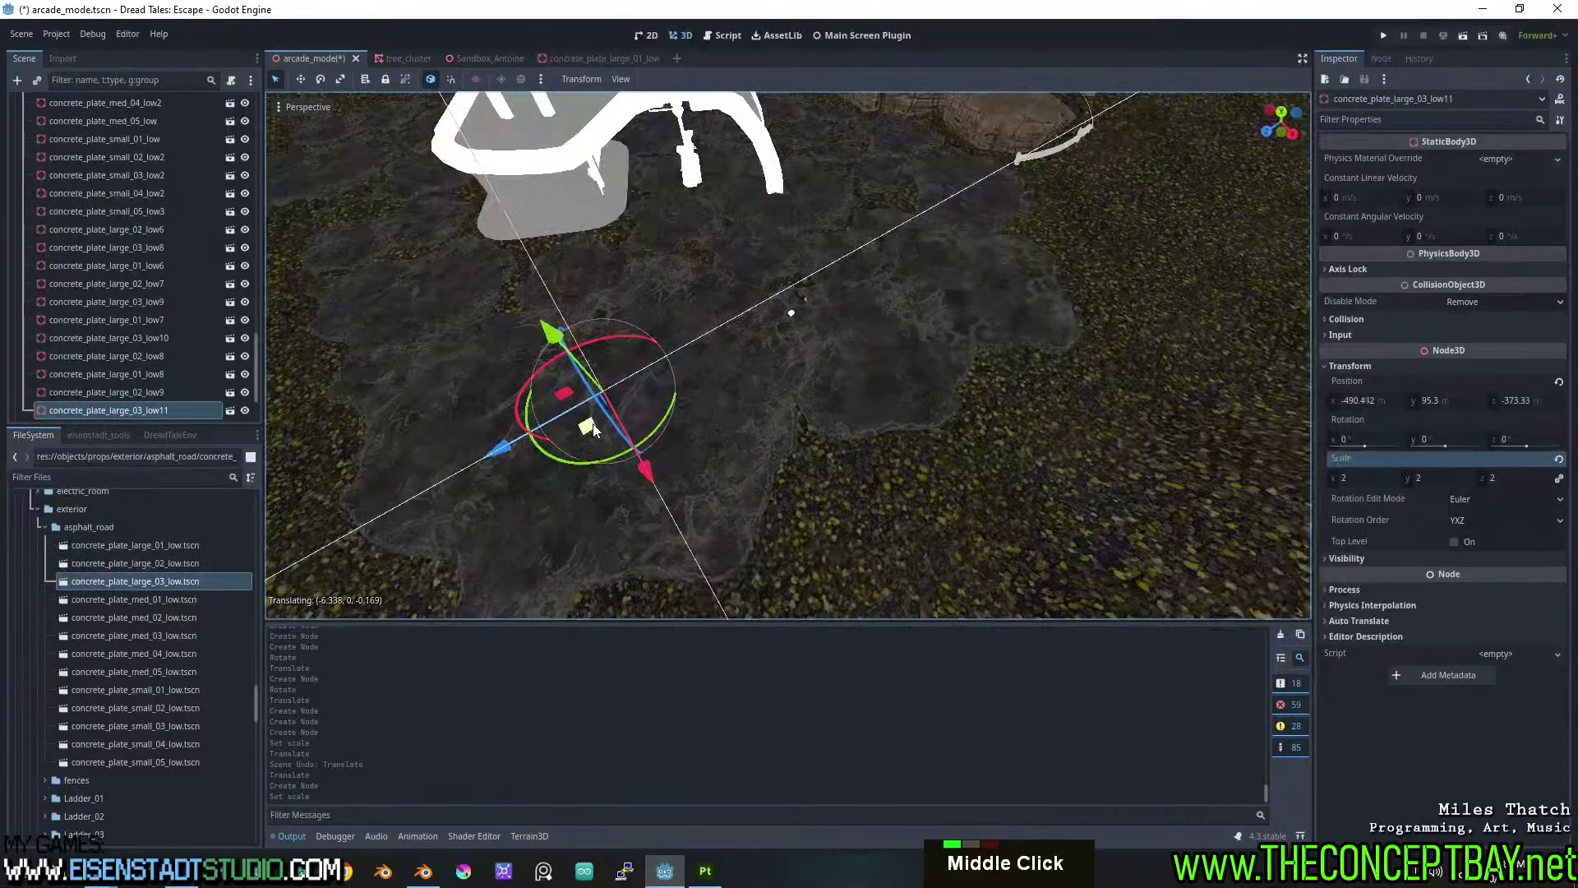
{"action": "mouse_move", "coordinate": [1444, 401]}
{"action": "left_mouse_down"}
{"action": "mouse_move", "coordinate": [1471, 401]}
{"action": "mouse_move", "coordinate": [1431, 401]}
{"action": "mouse_move", "coordinate": [1471, 401]}
{"action": "left_mouse_up"}
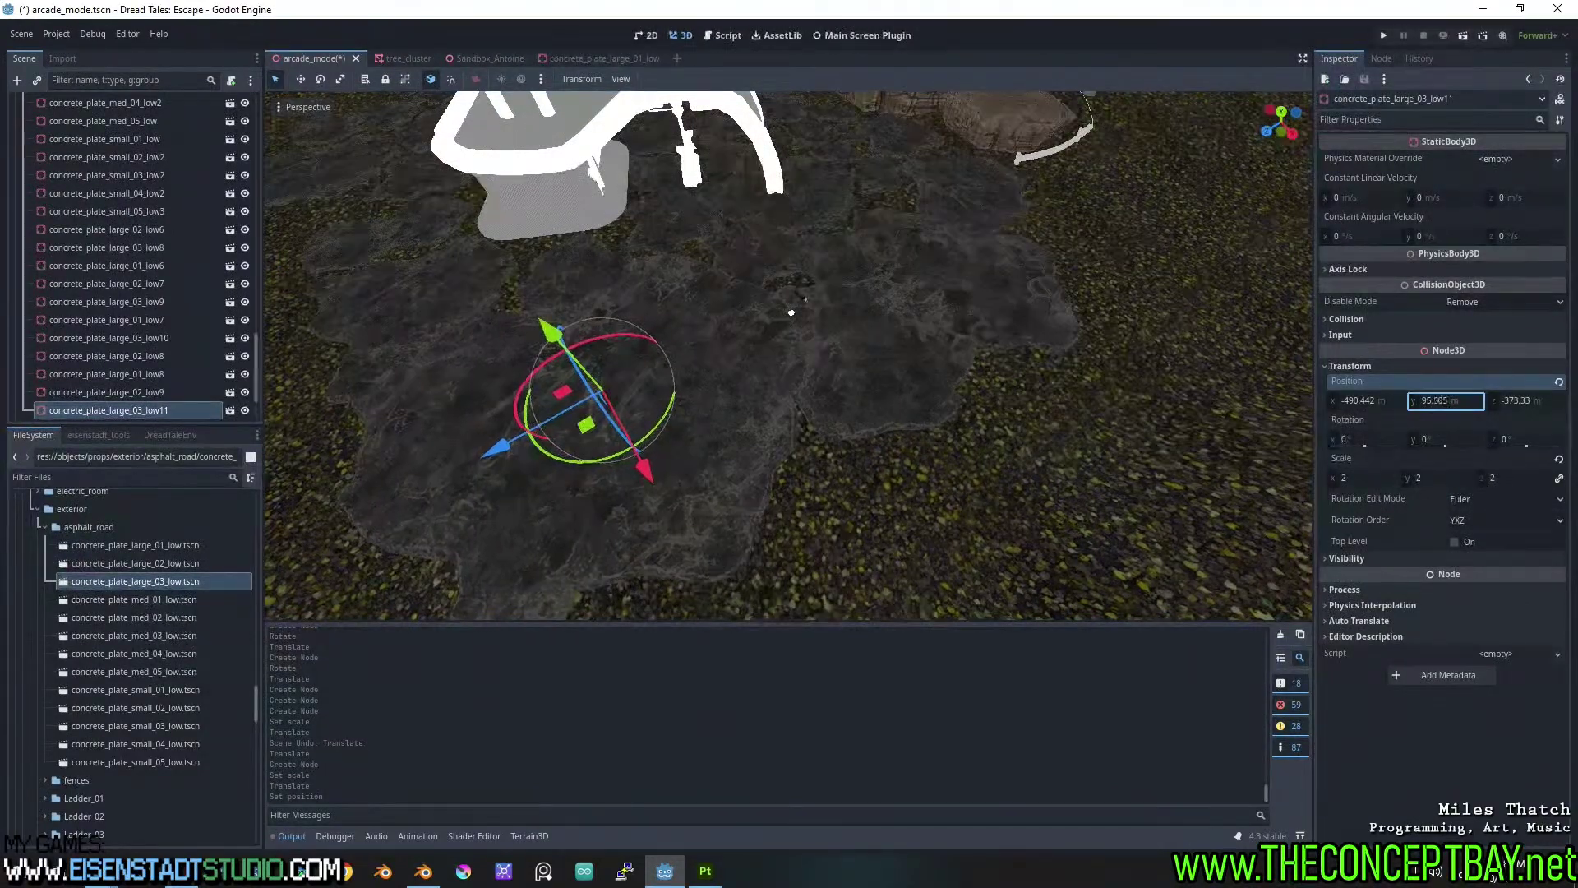
Save the arcade_mode scene and open the Terrain3D texture and mesh assets.
{"action": "middle_click_drag", "start_coordinate": [790, 444], "coordinate": [707, 337]}
{"action": "scroll", "coordinate": [735, 293], "scroll_direction": "down", "scroll_amount": 2, "text": "shift"}
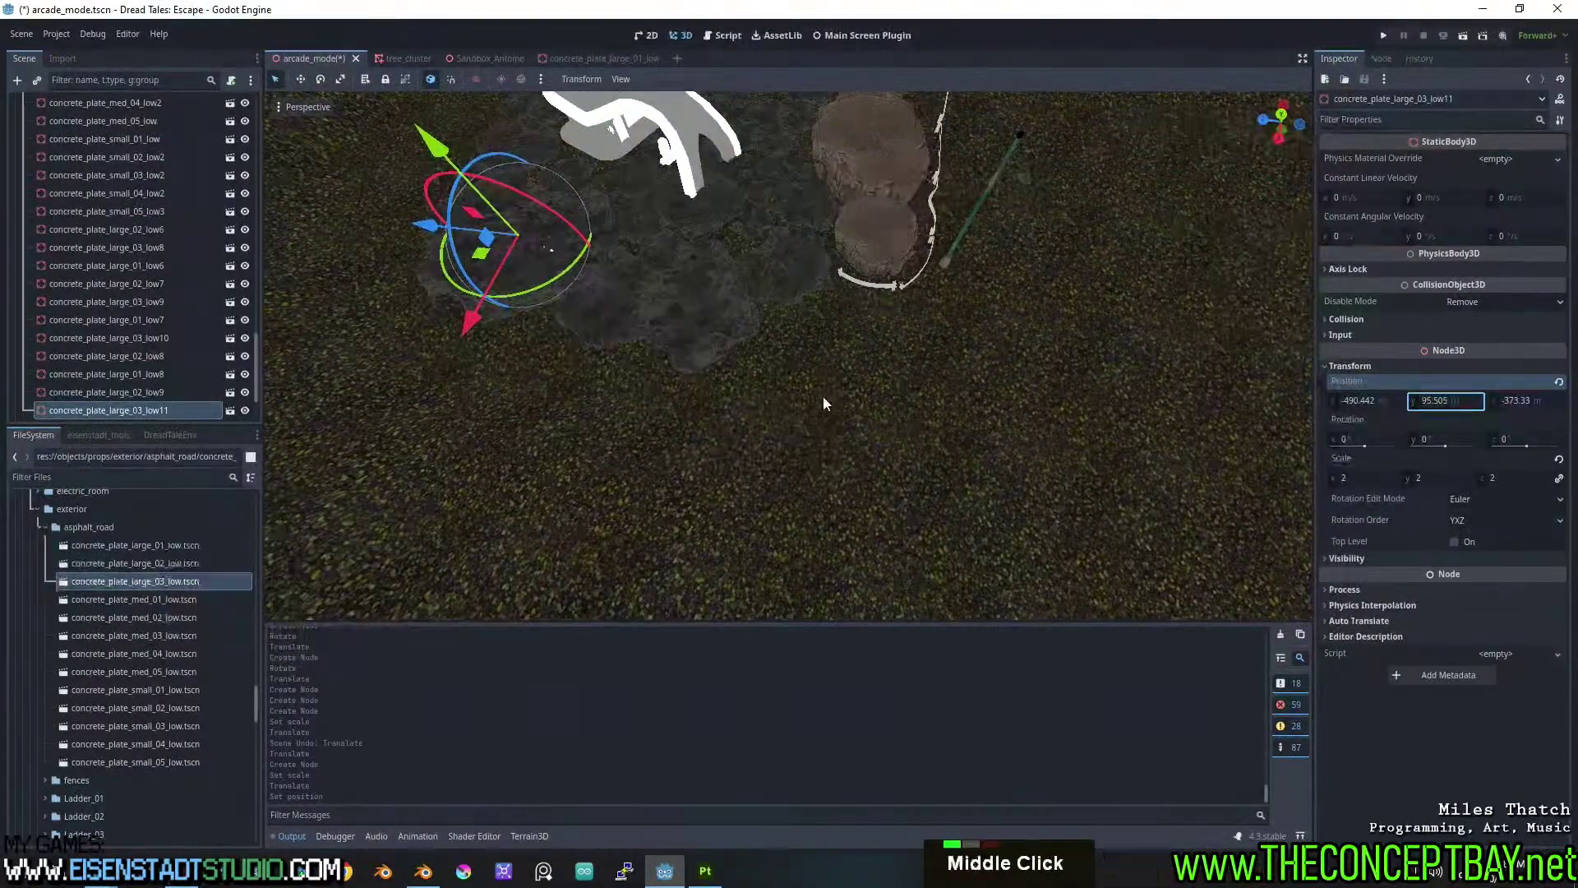
{"action": "middle_click_drag", "start_coordinate": [824, 403], "coordinate": [847, 461]}
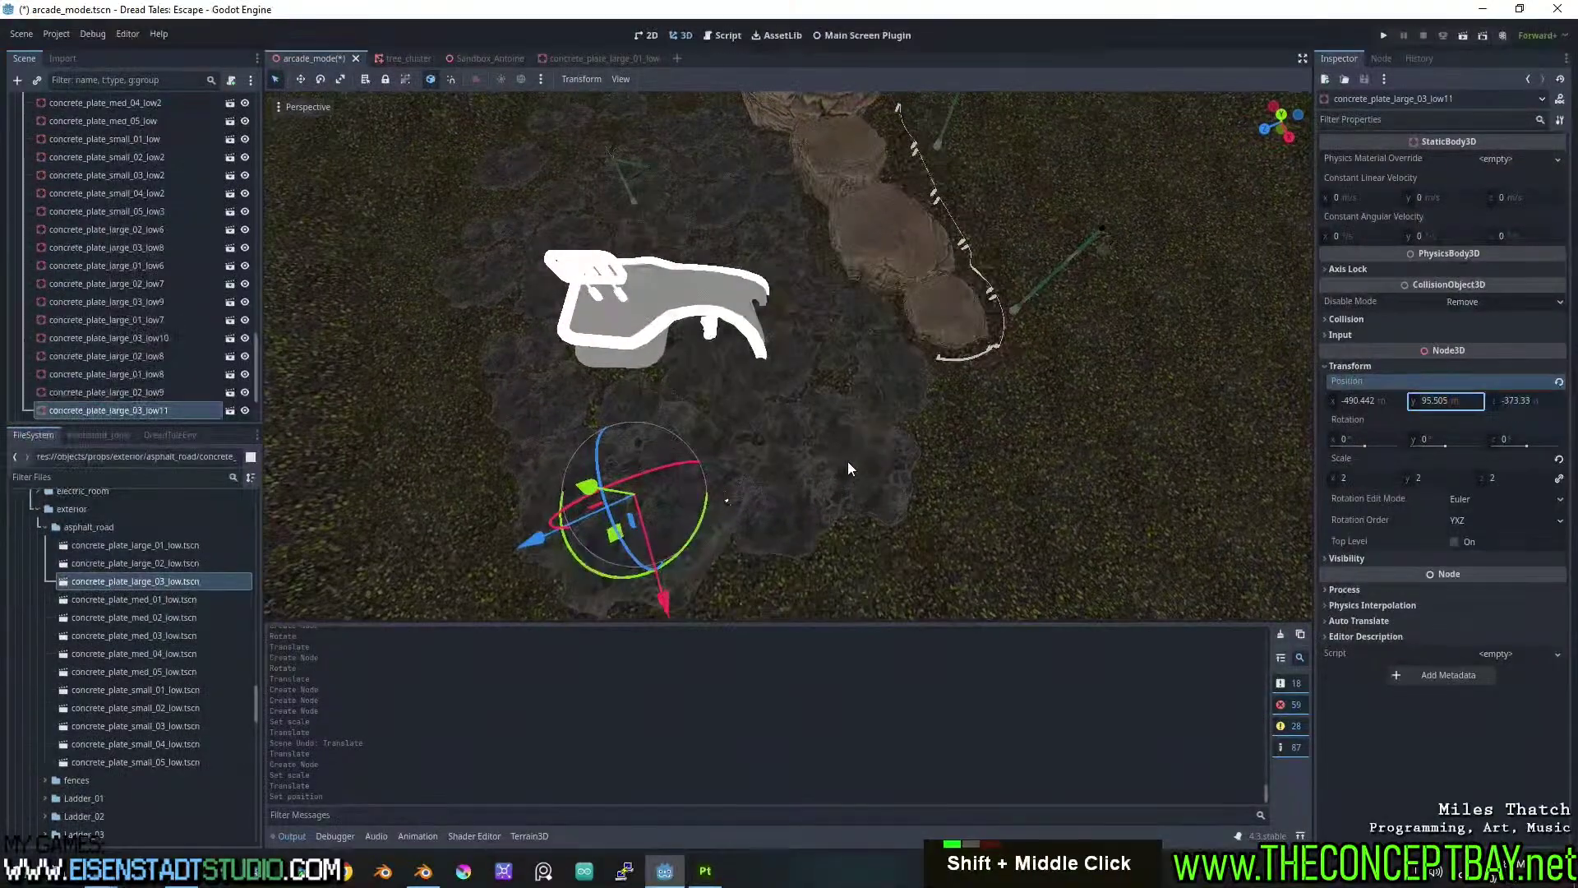
{"action": "key", "text": "ctrl+s"}
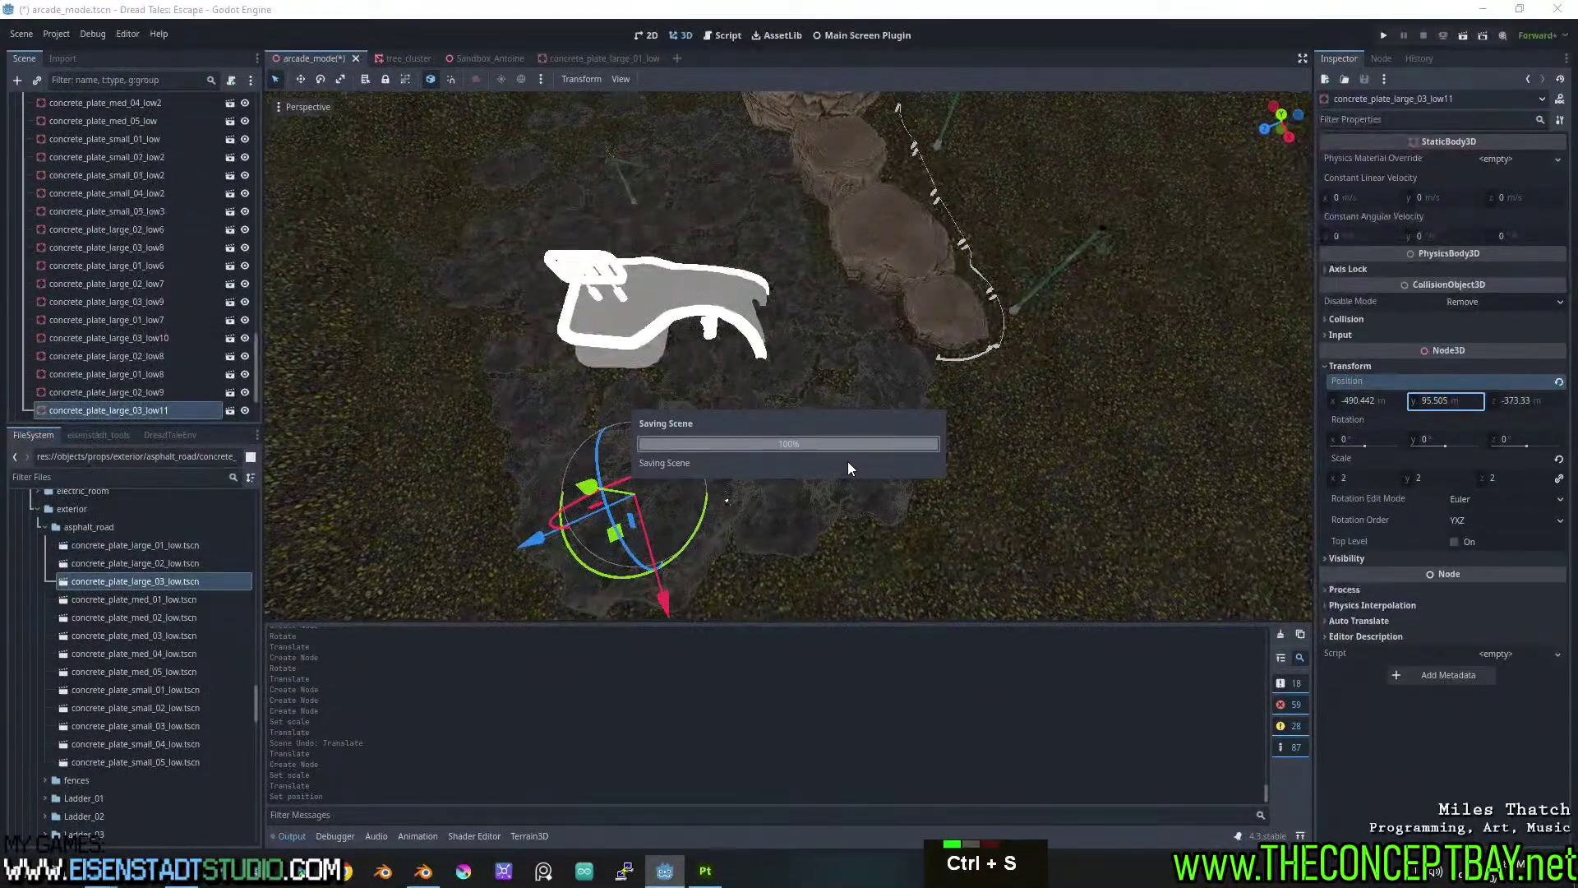
{"action": "left_click", "coordinate": [525, 836]}
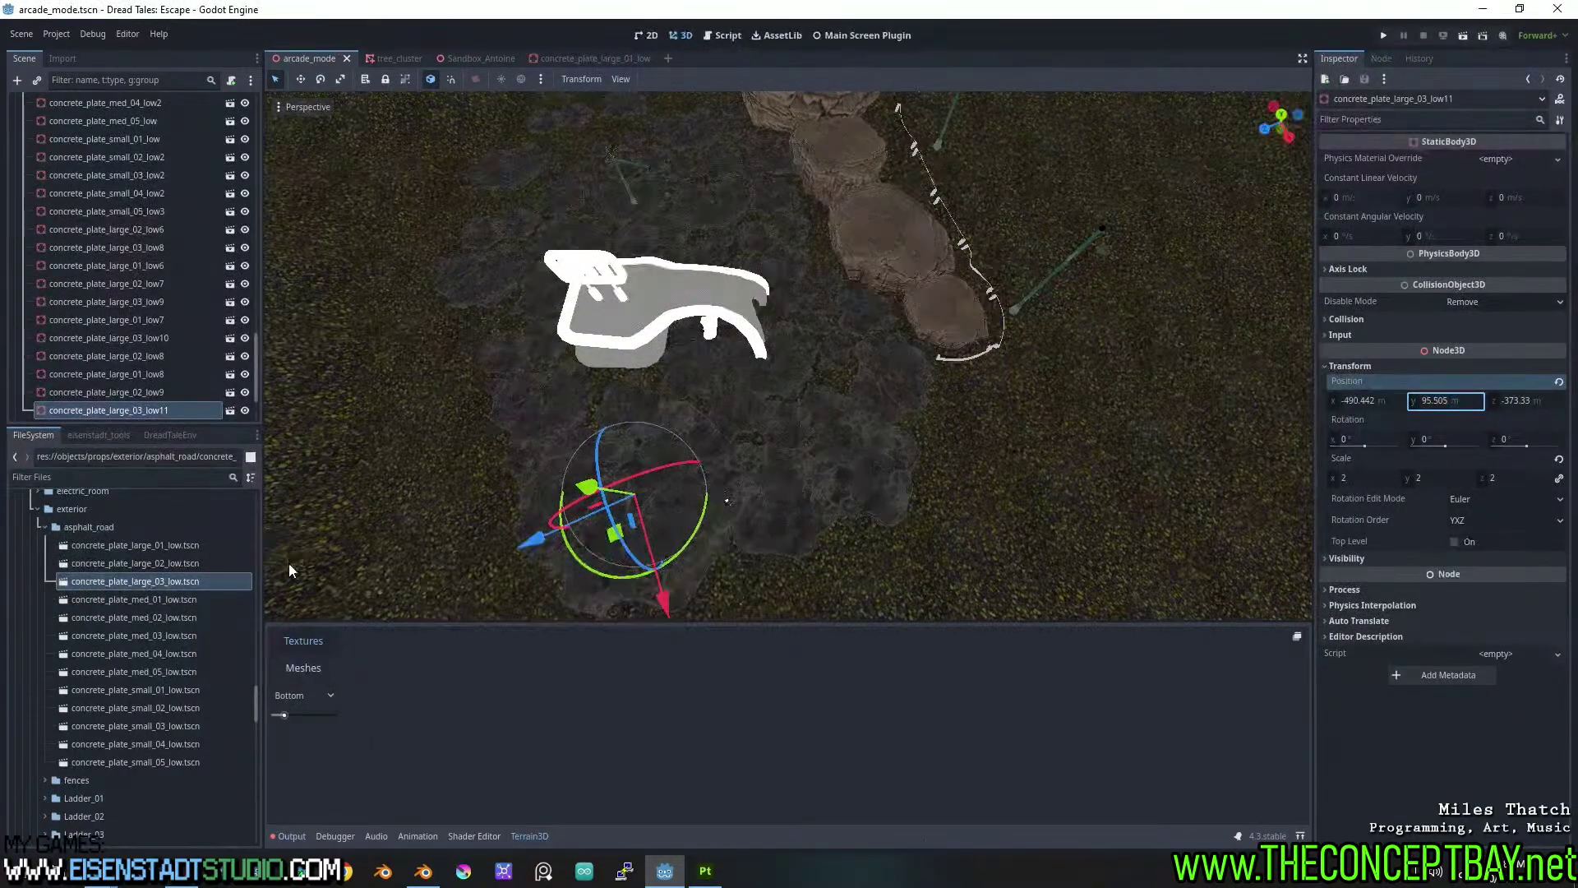
Select the Terrain3D node in the arcade_mode scene and switch to the File Explorer window showing the Physical 2 texture folder.
{"action": "scroll", "coordinate": [120, 186], "scroll_direction": "up", "scroll_amount": 20}
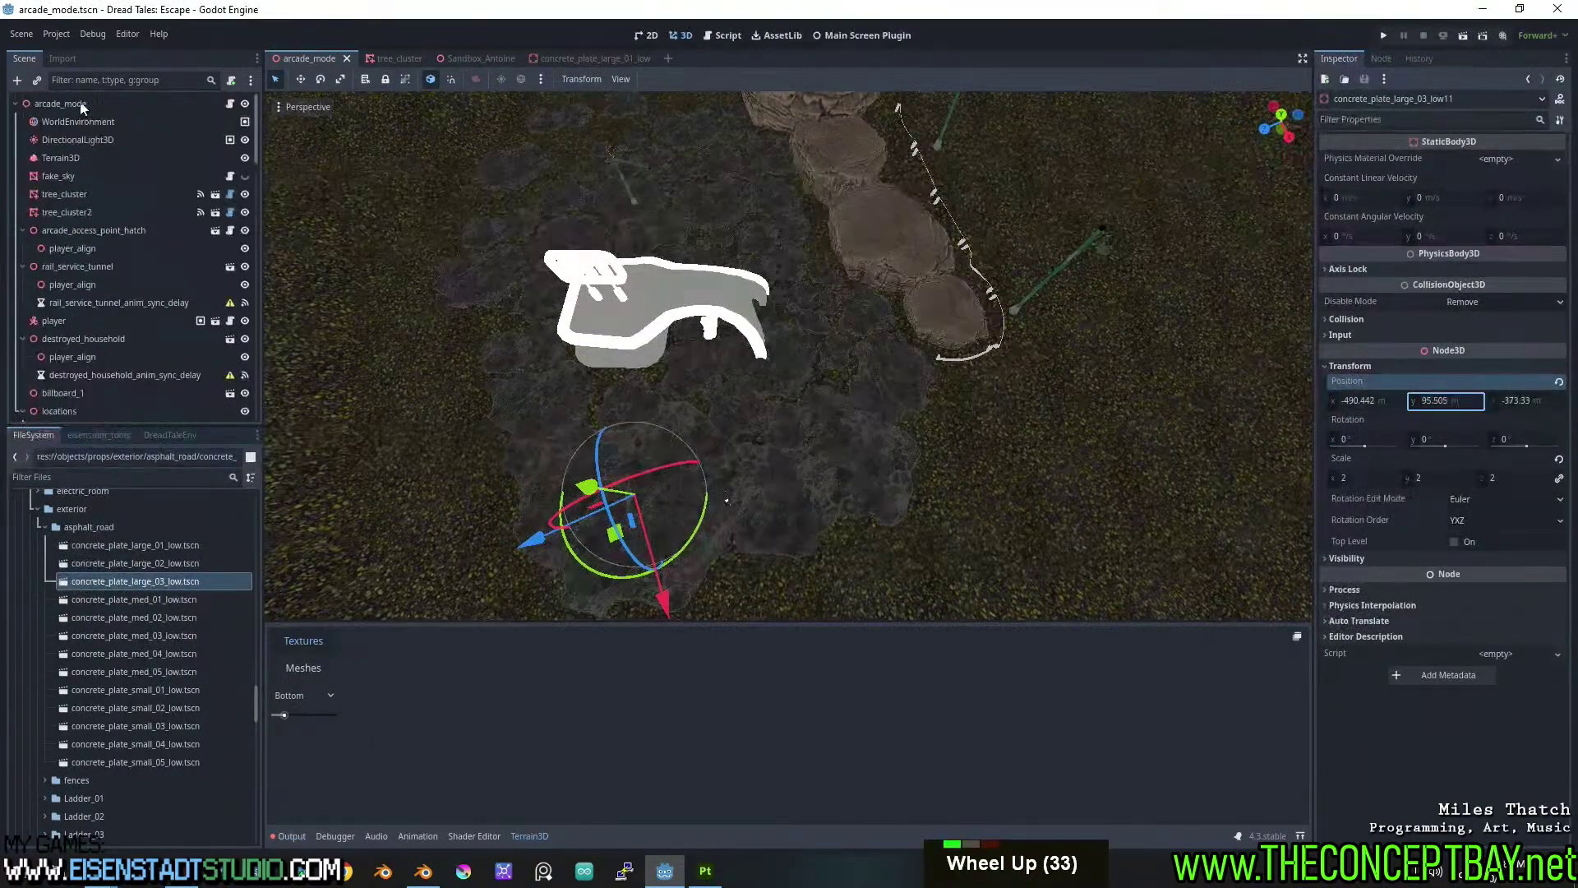
{"action": "left_click", "coordinate": [77, 159]}
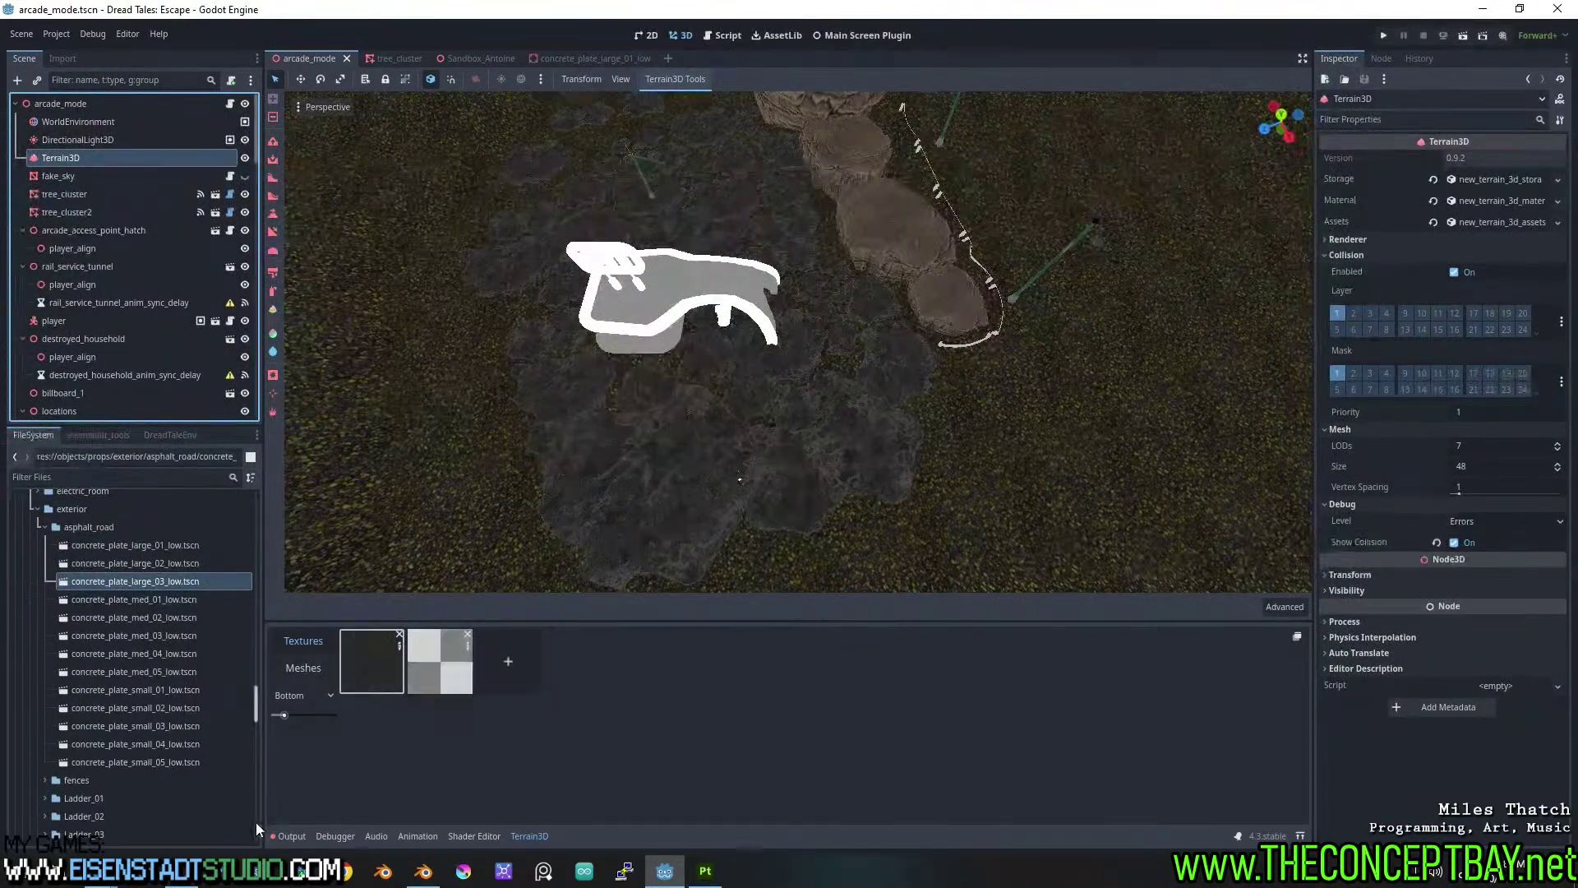
{"action": "left_click", "coordinate": [107, 883]}
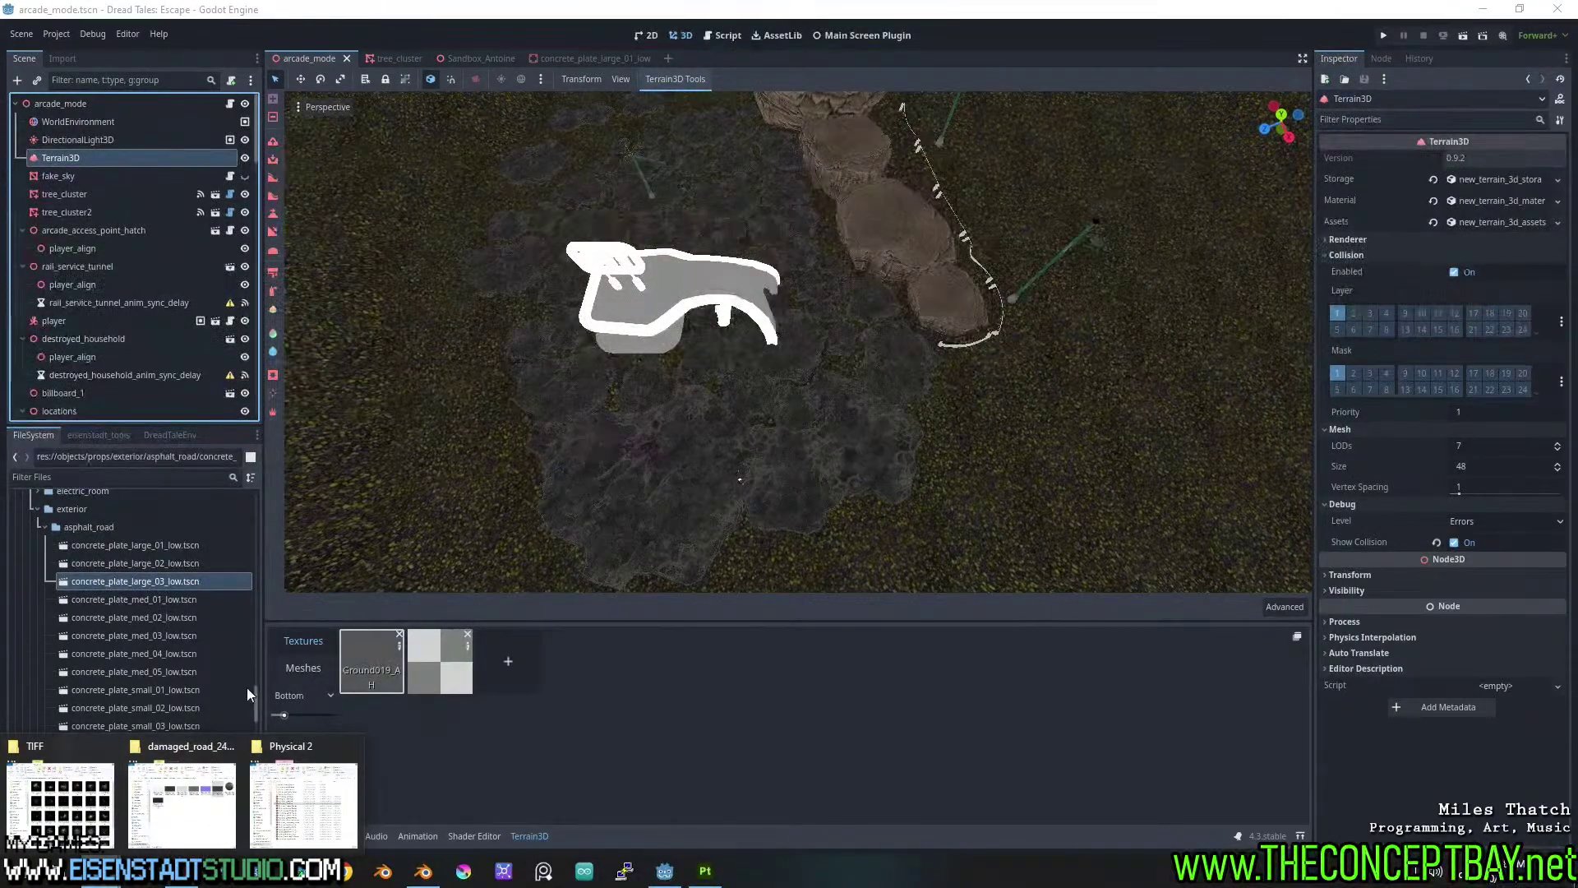
{"action": "left_click", "coordinate": [304, 802]}
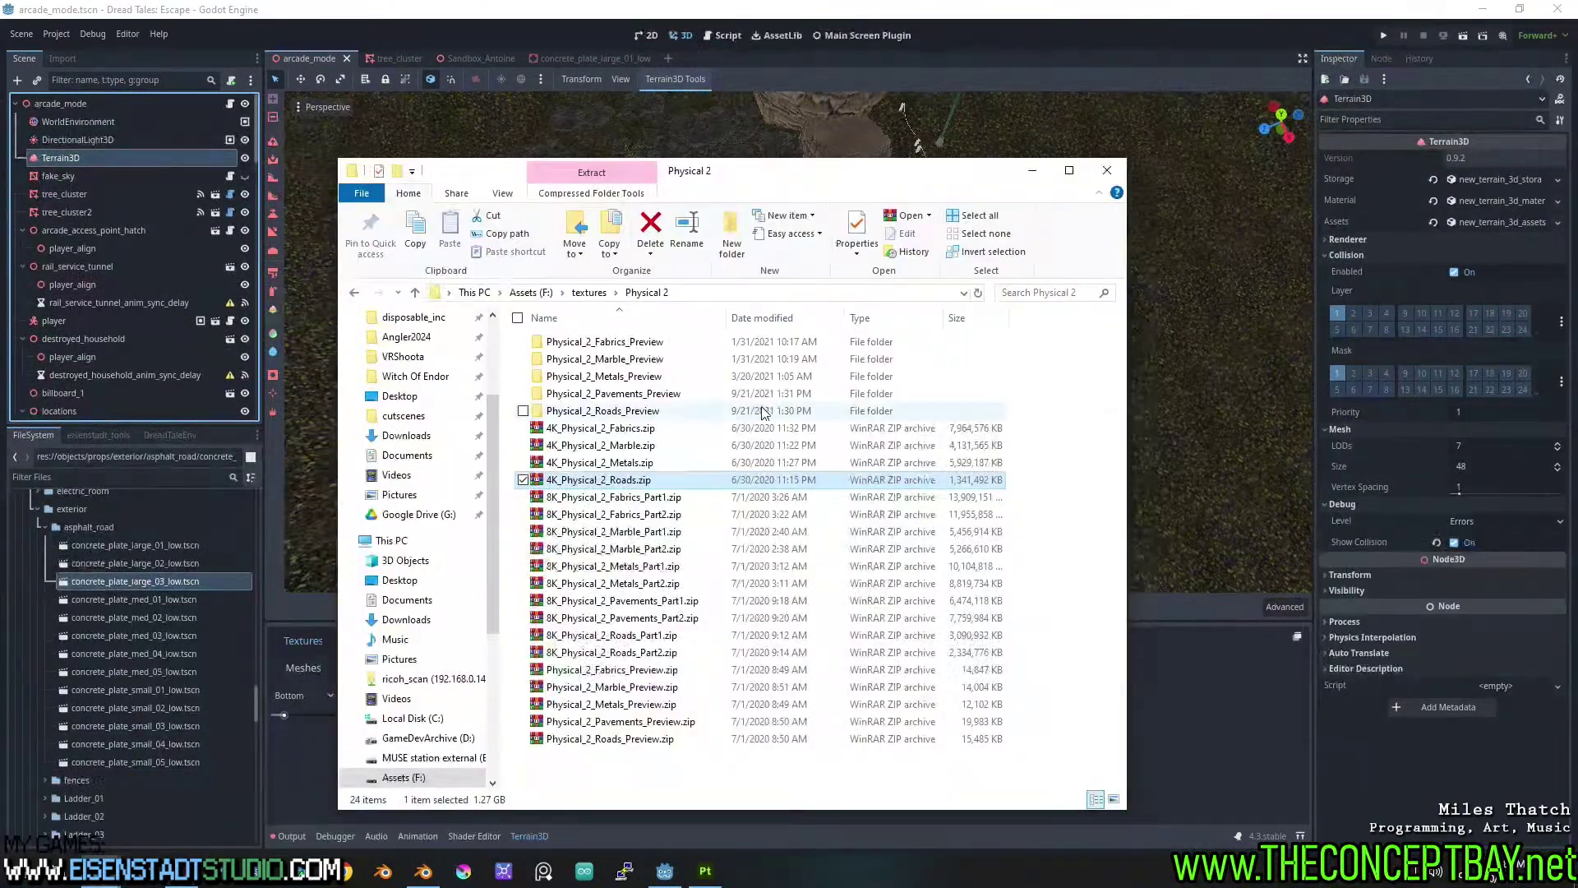
Look through the texture library's Physical 1, Physical 3 and Physical 4 folders for ground textures, ending in the Physical 5 folder.
{"action": "left_click", "coordinate": [592, 295]}
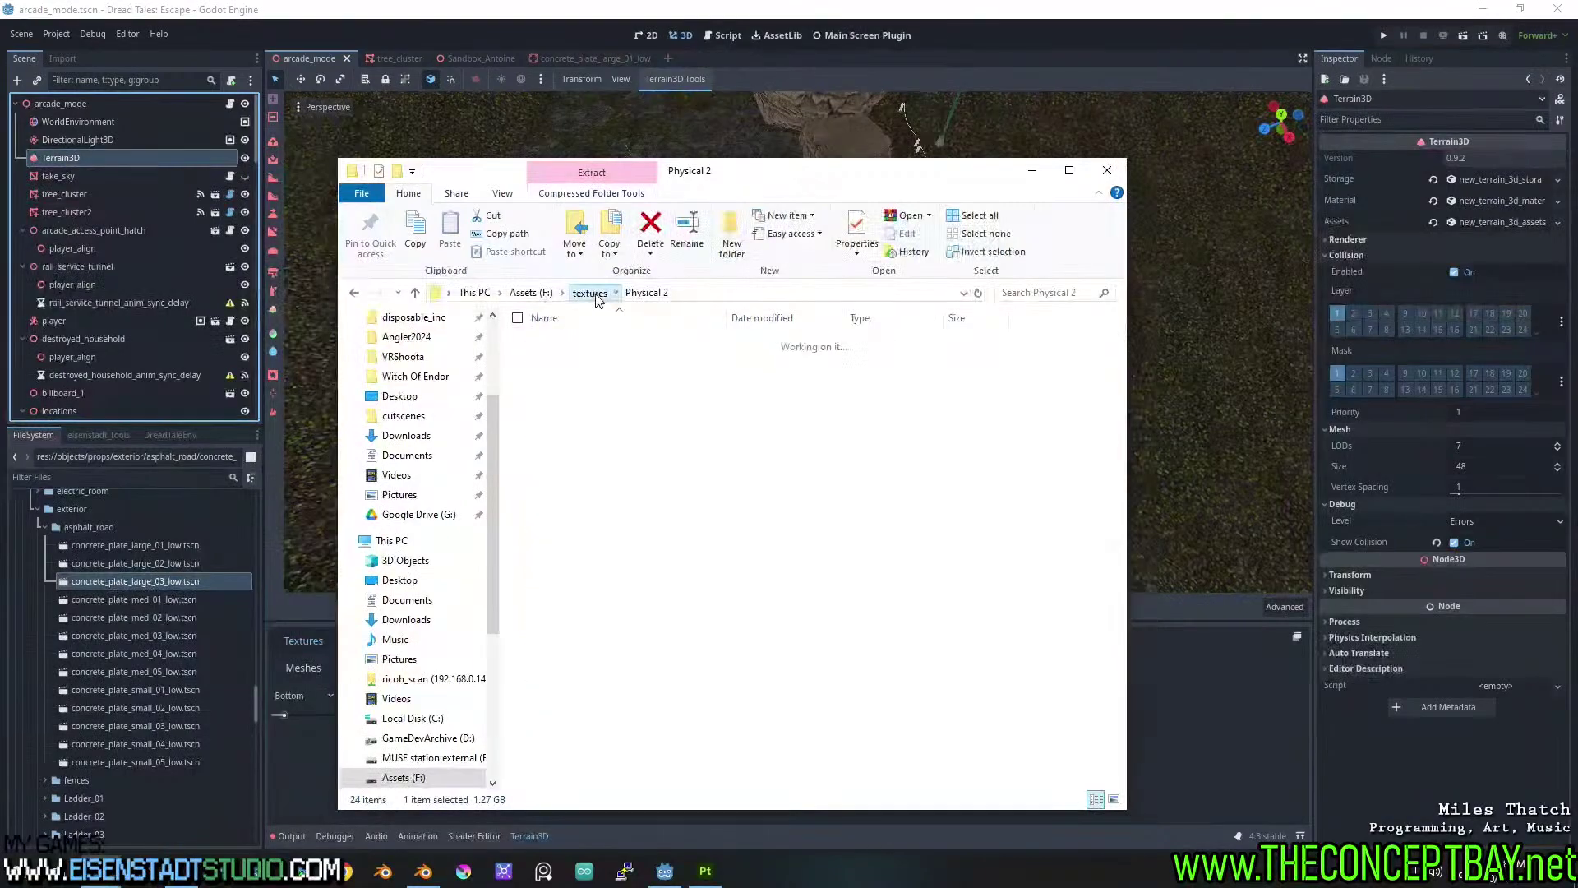
{"action": "double_click", "coordinate": [595, 447]}
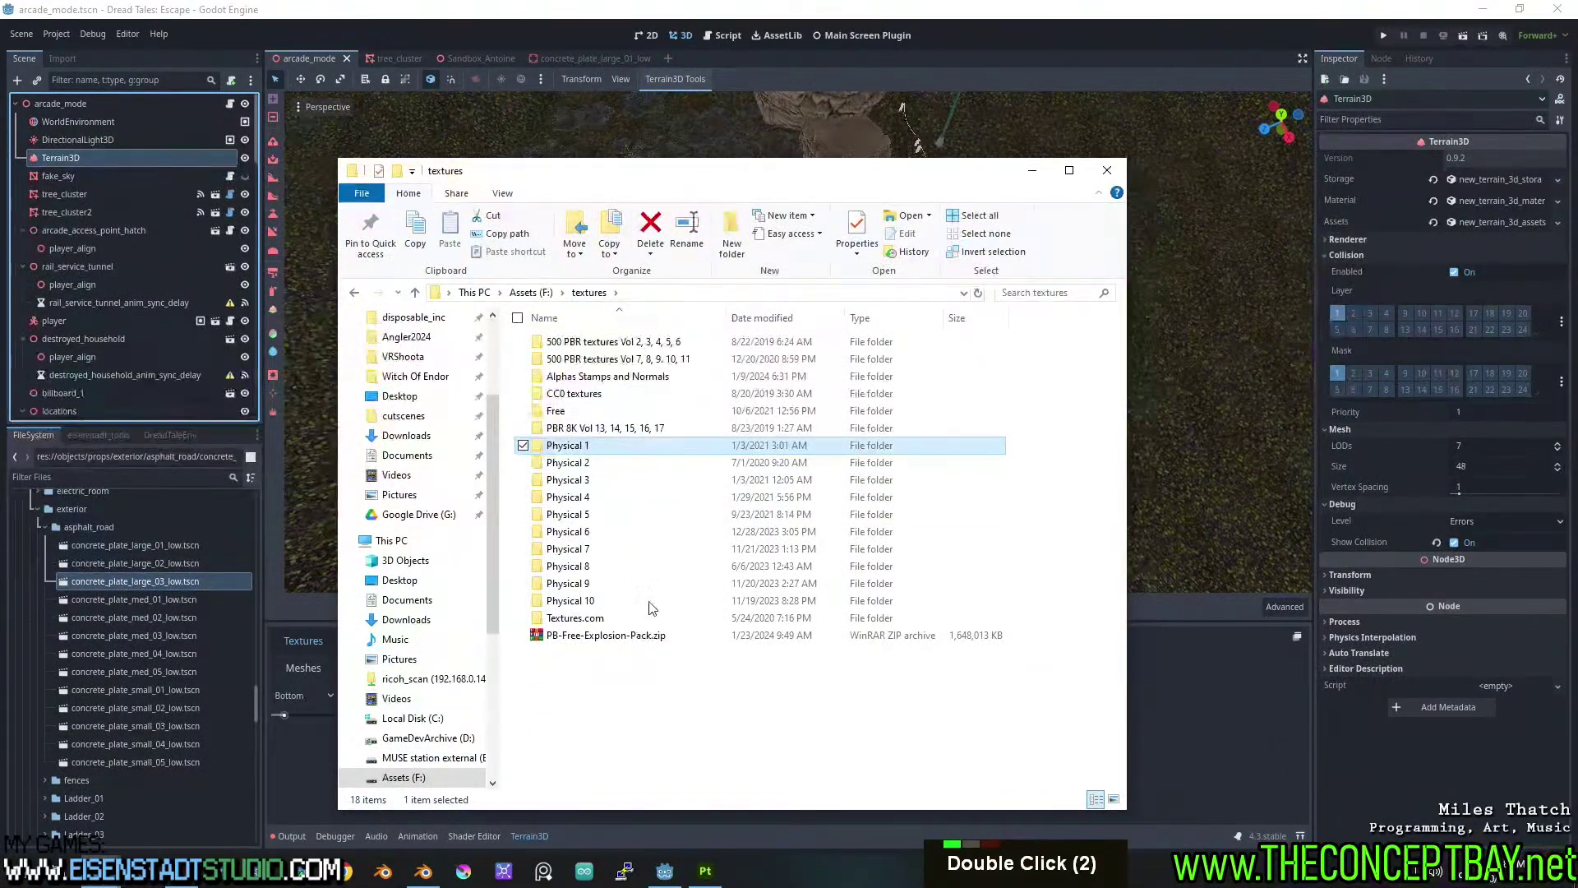
{"action": "double_click", "coordinate": [587, 448]}
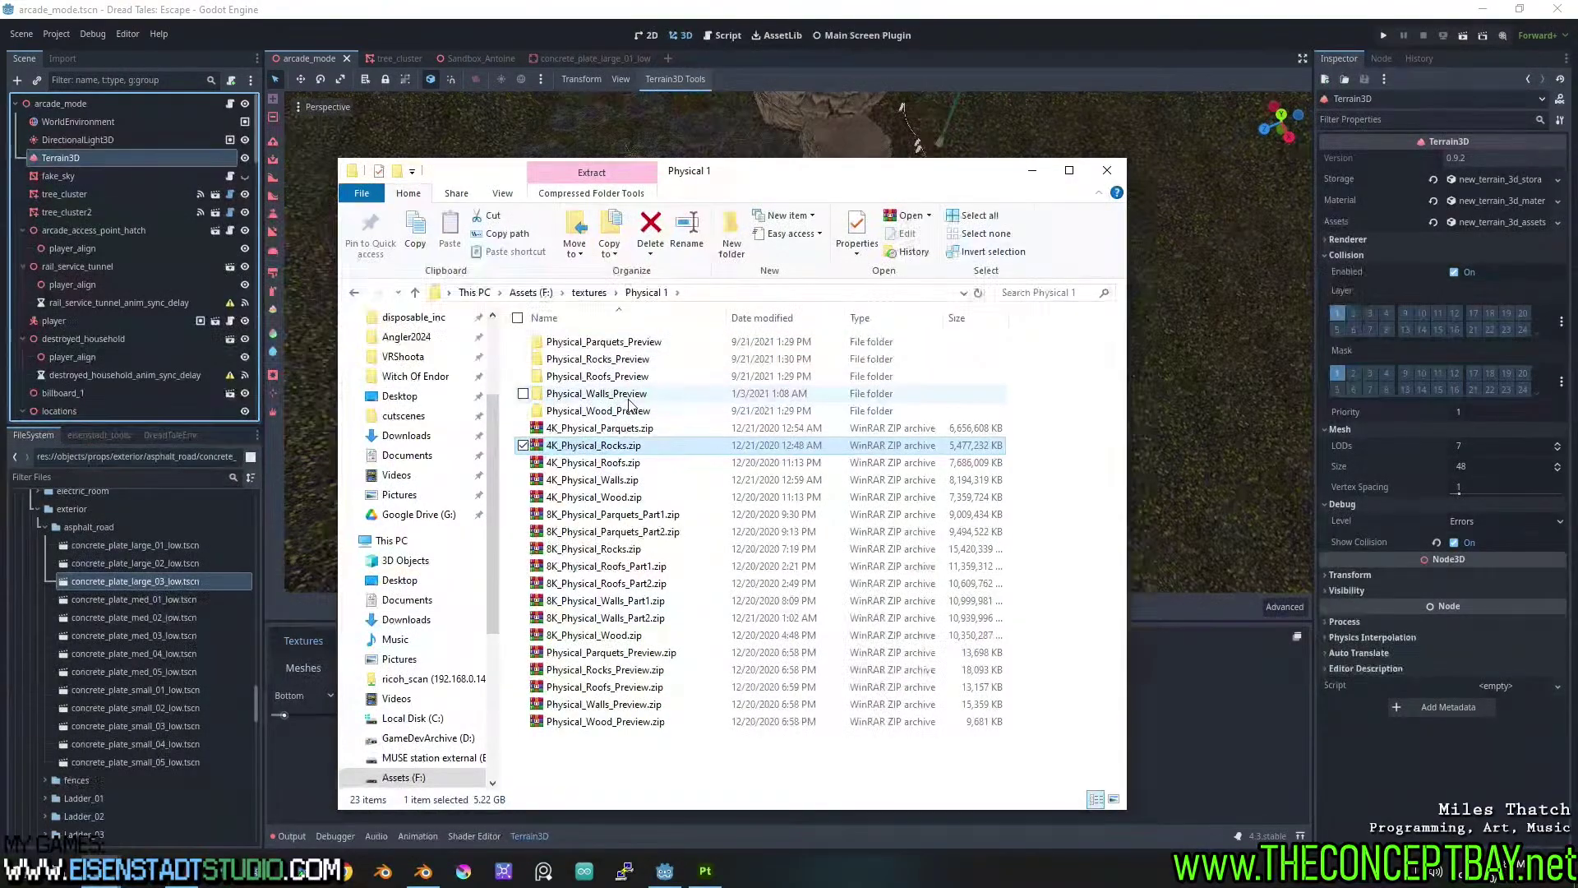
{"action": "left_click", "coordinate": [589, 294]}
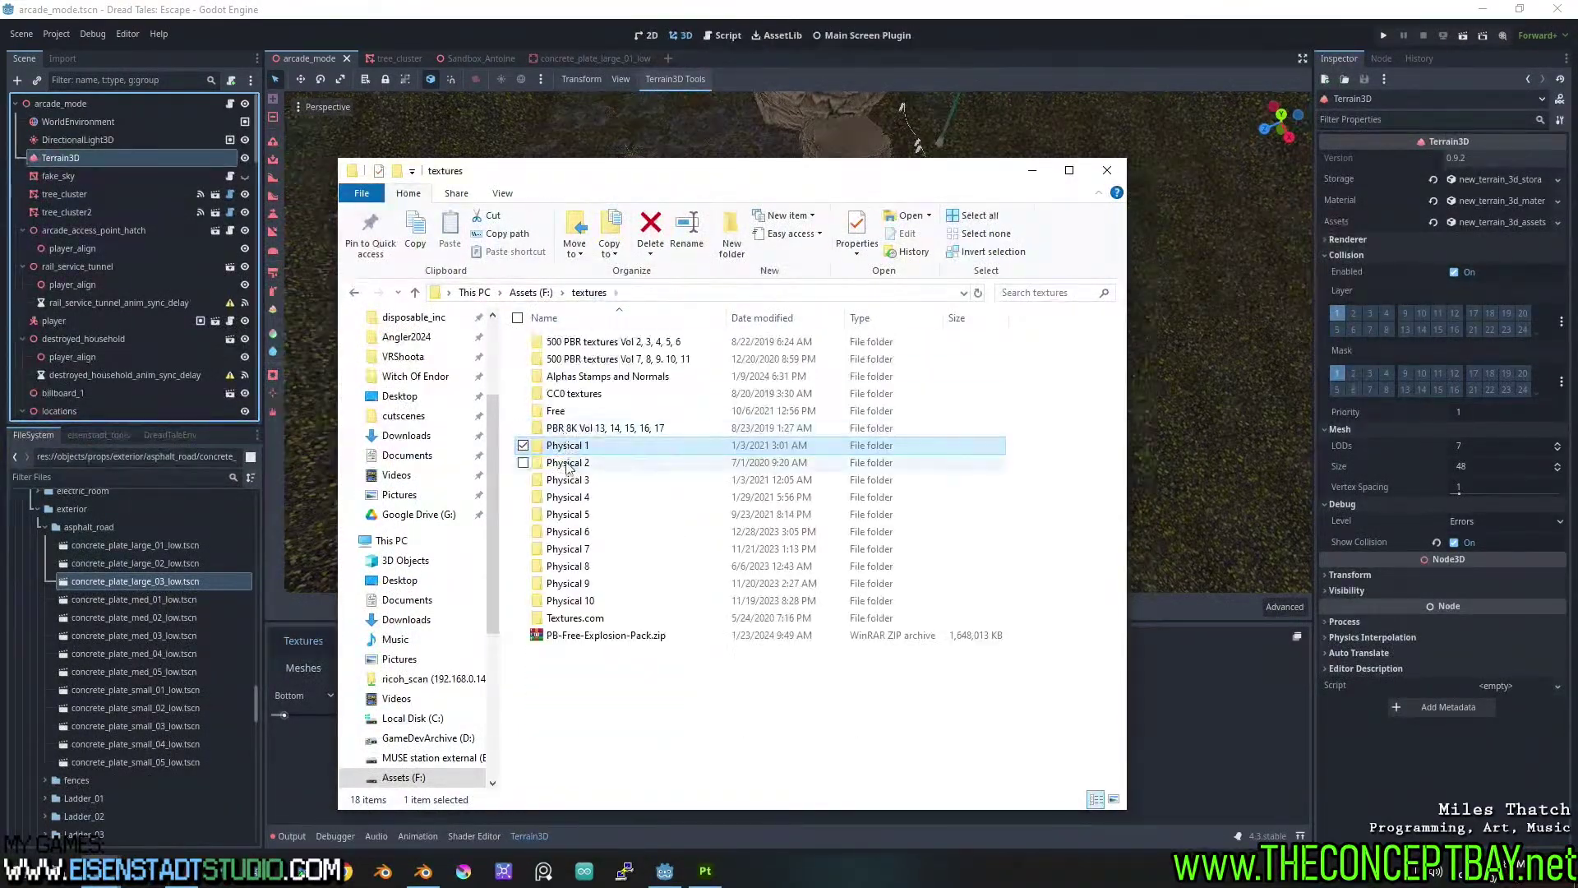
{"action": "double_click", "coordinate": [568, 490]}
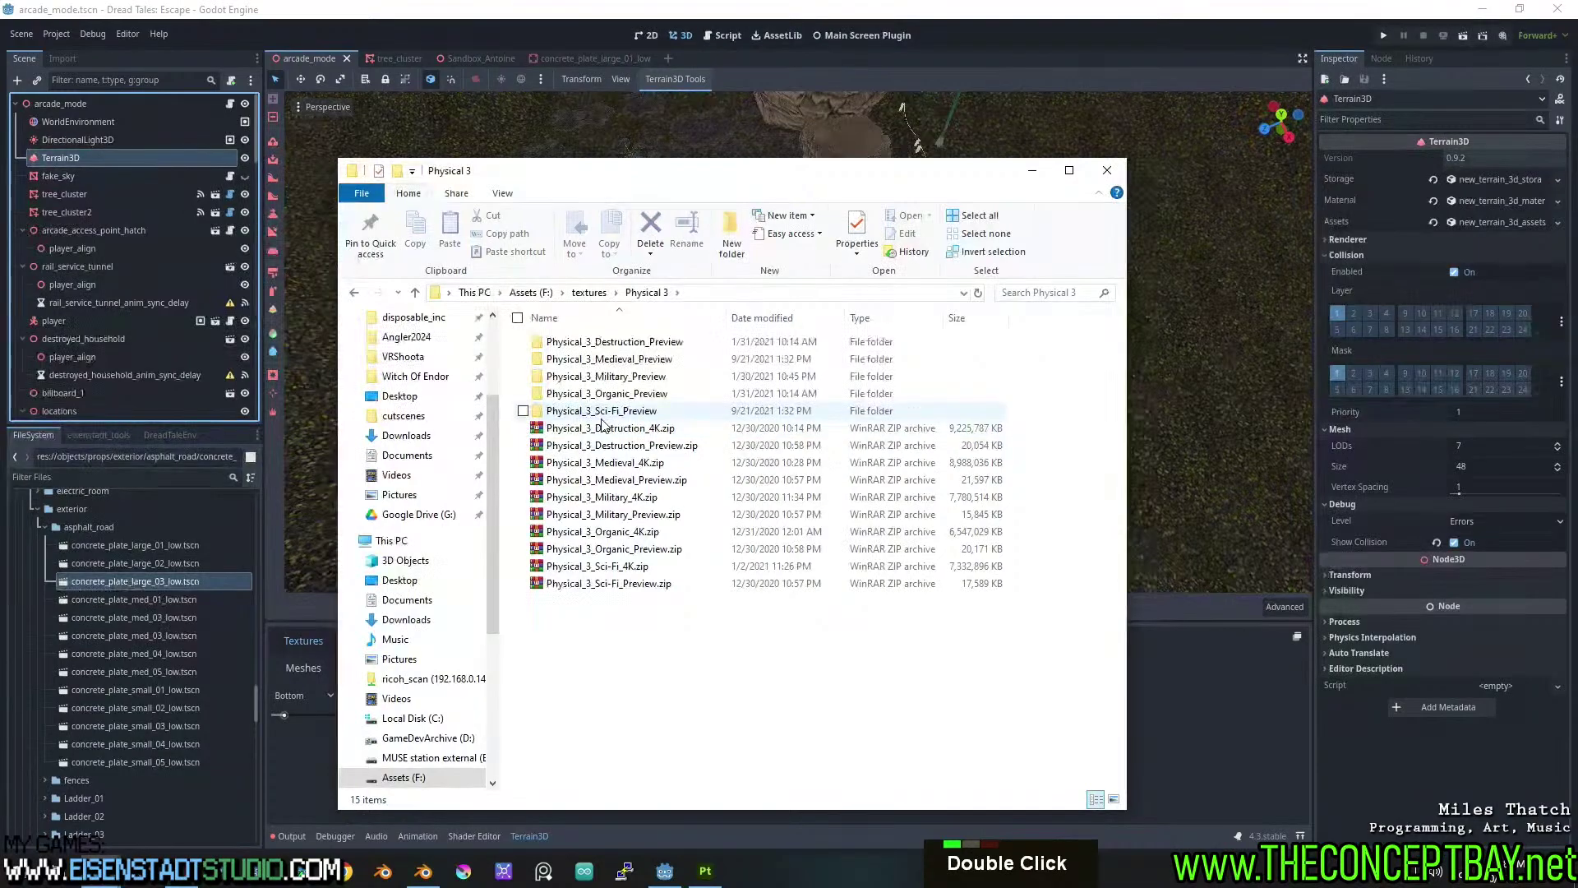
{"action": "key", "text": "BackSpace"}
{"action": "key", "text": "Down"}
{"action": "key", "text": "Return"}
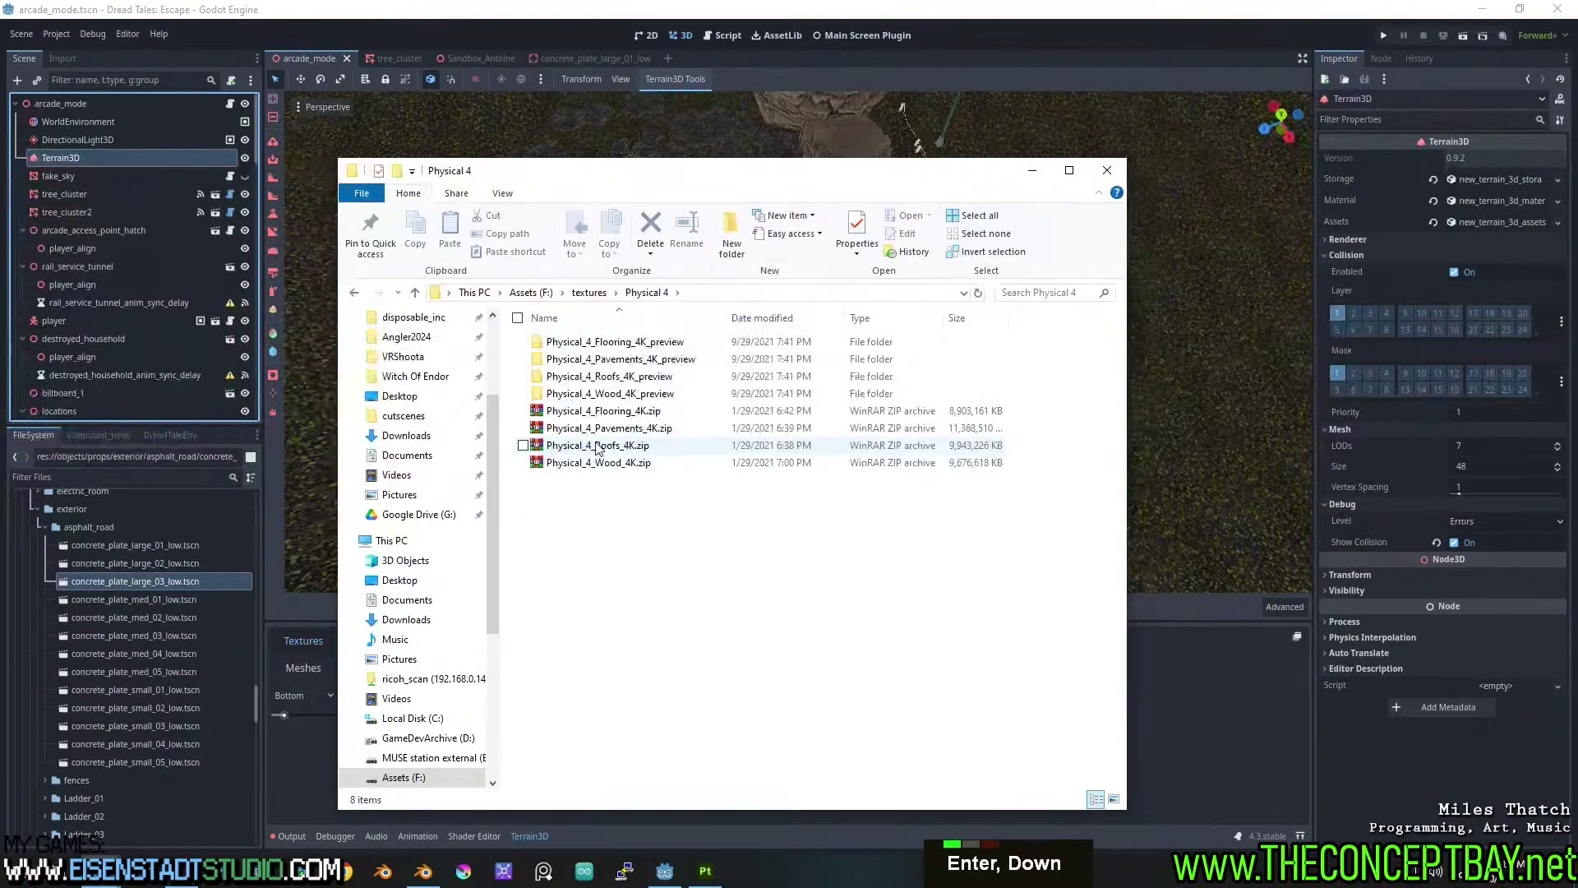
{"action": "key", "text": "Down"}
{"action": "key", "text": "Return"}
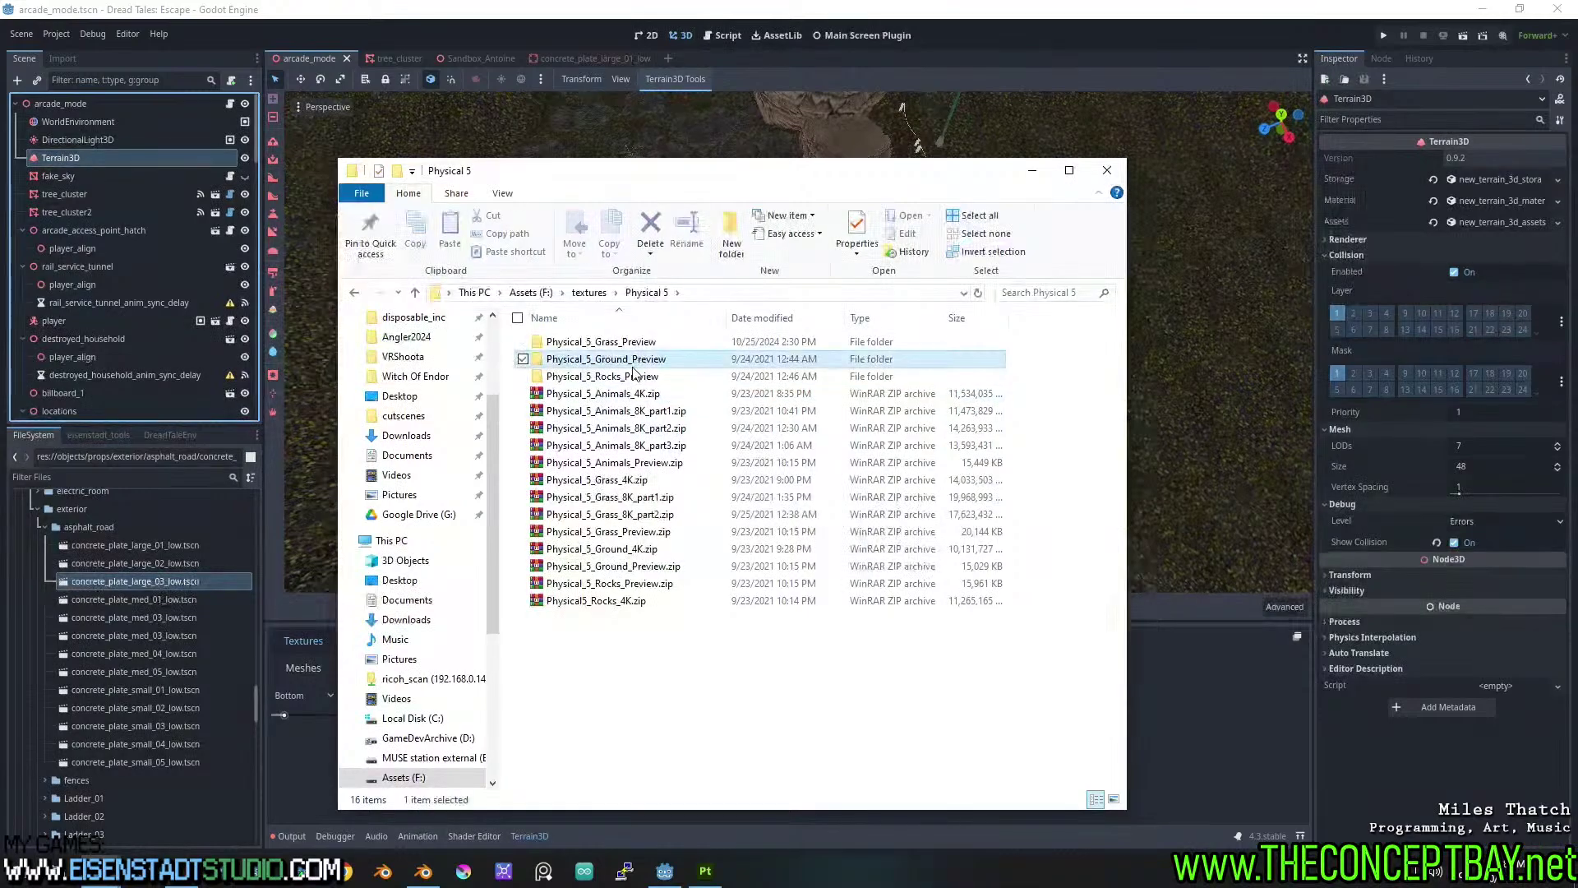
Open preview.html from the Physical_5_Ground_Preview folder in a Chrome guest window.
{"action": "double_click", "coordinate": [629, 360]}
{"action": "double_click", "coordinate": [623, 343]}
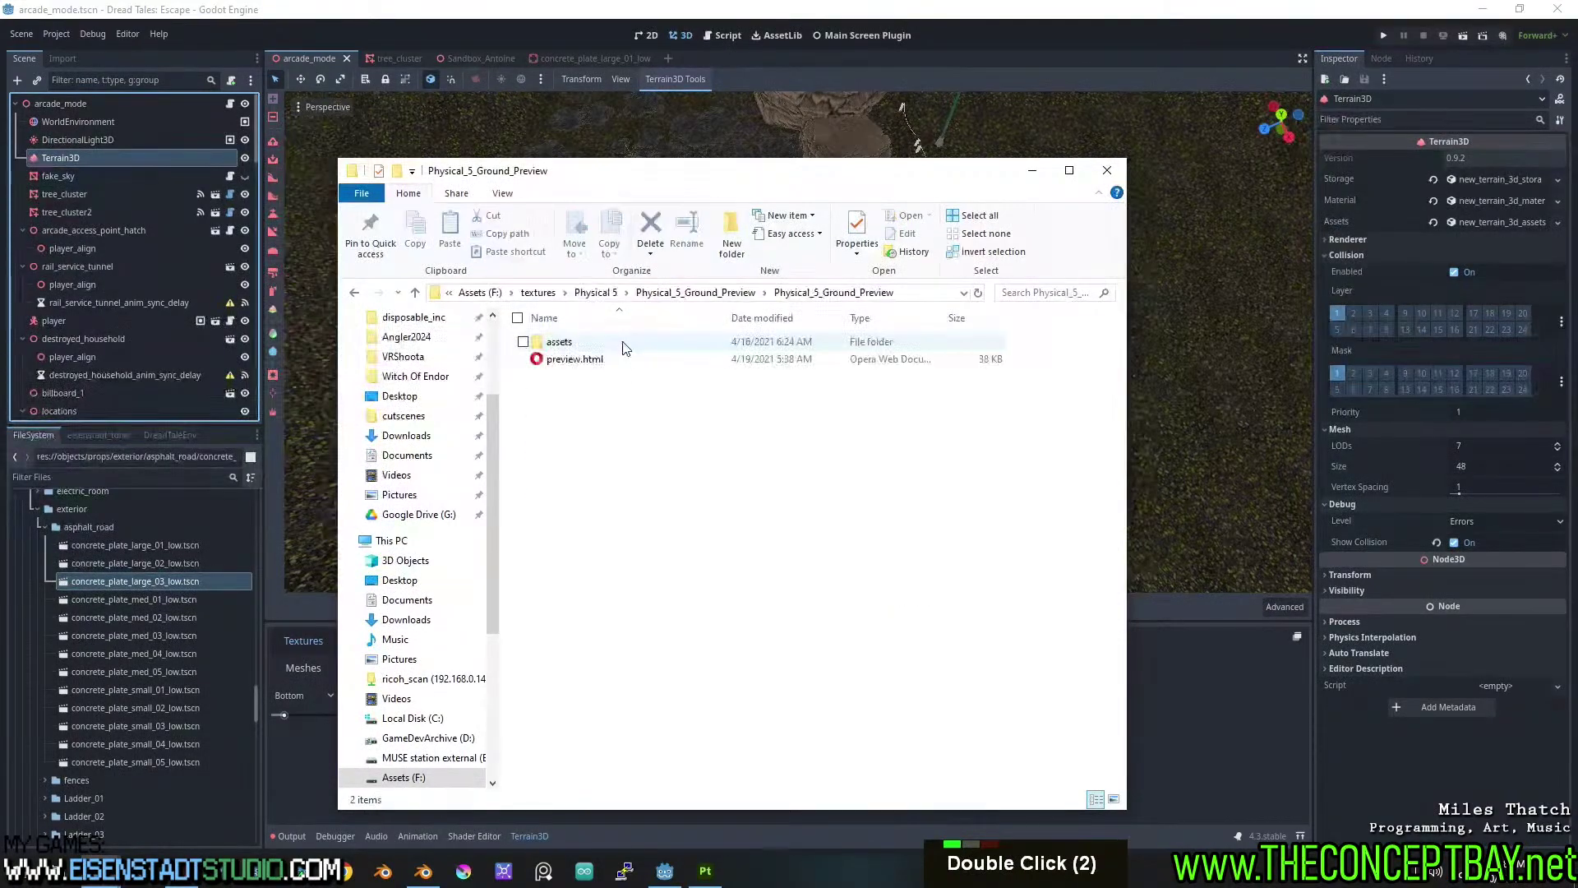
{"action": "right_click", "coordinate": [588, 368]}
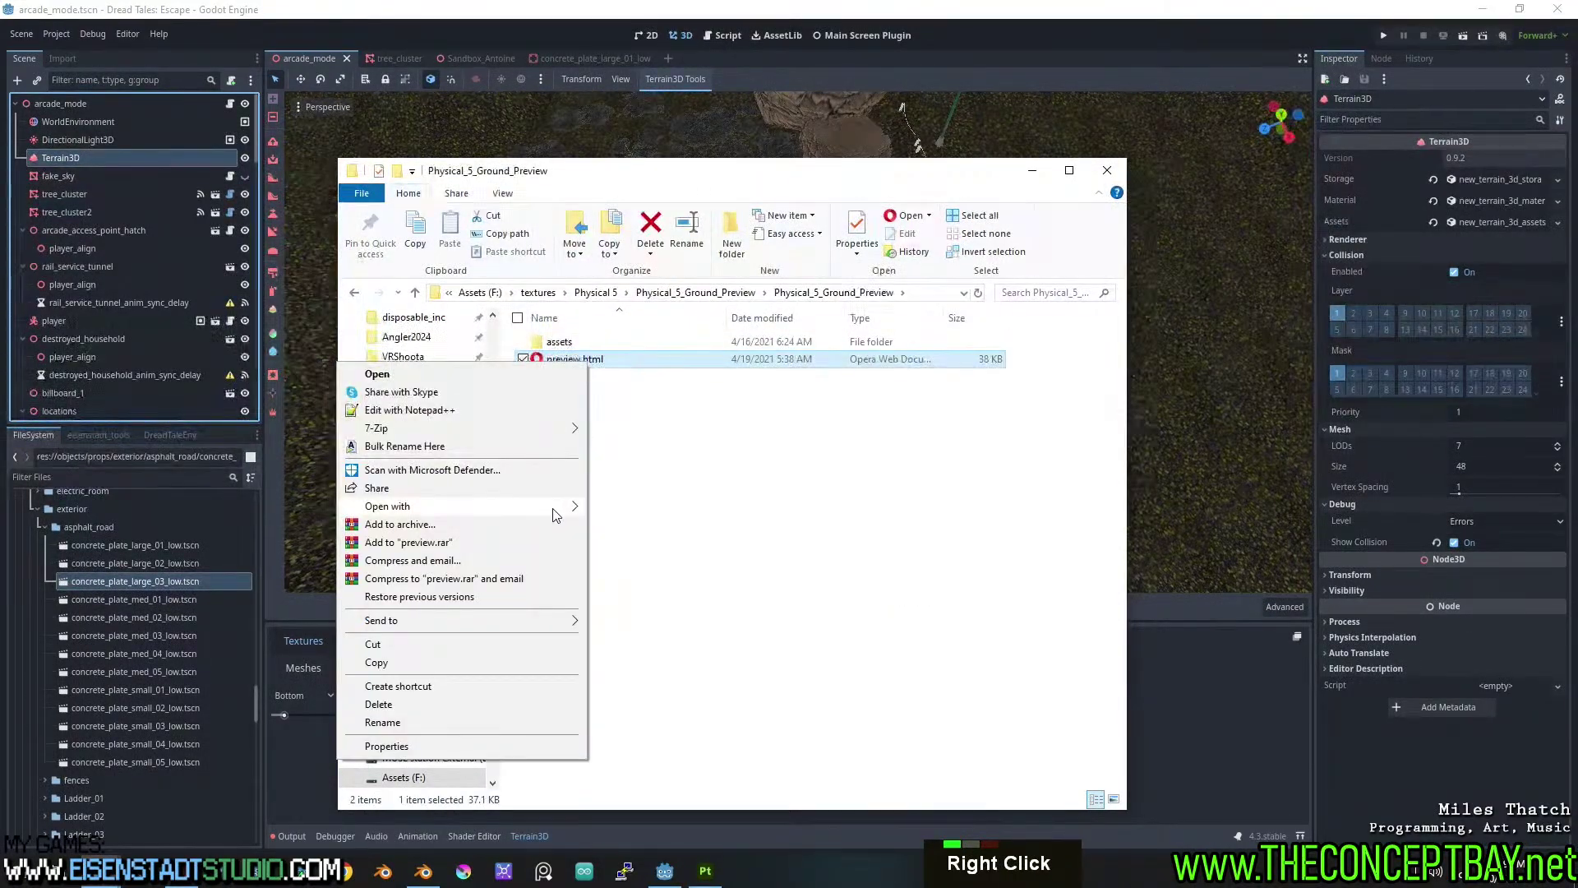
{"action": "mouse_move", "coordinate": [556, 514]}
{"action": "left_click", "coordinate": [635, 515]}
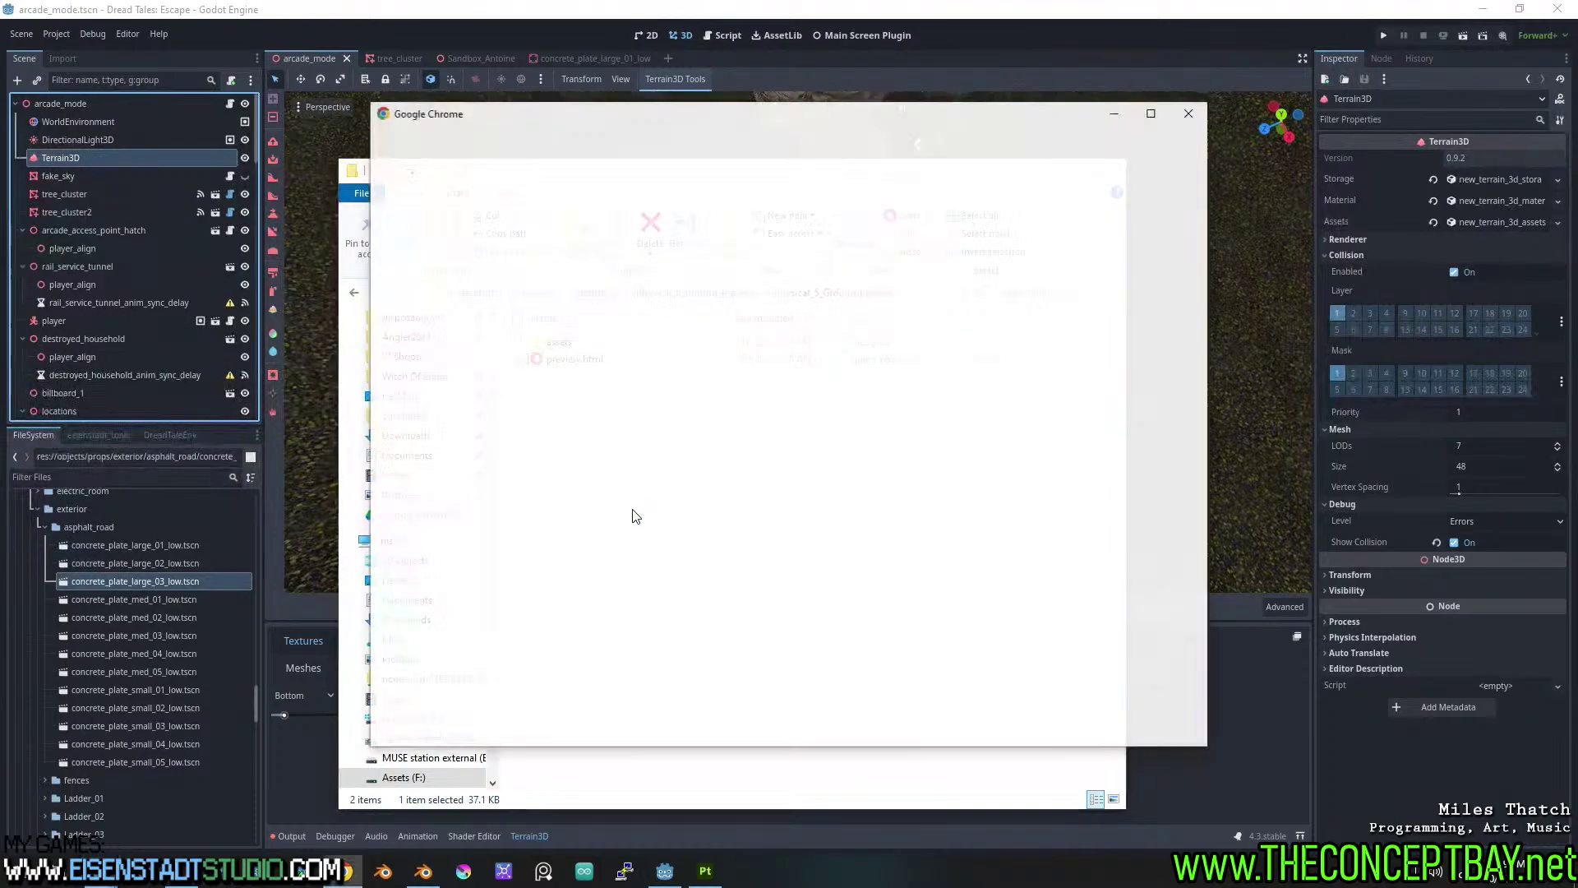
{"action": "left_click", "coordinate": [452, 703]}
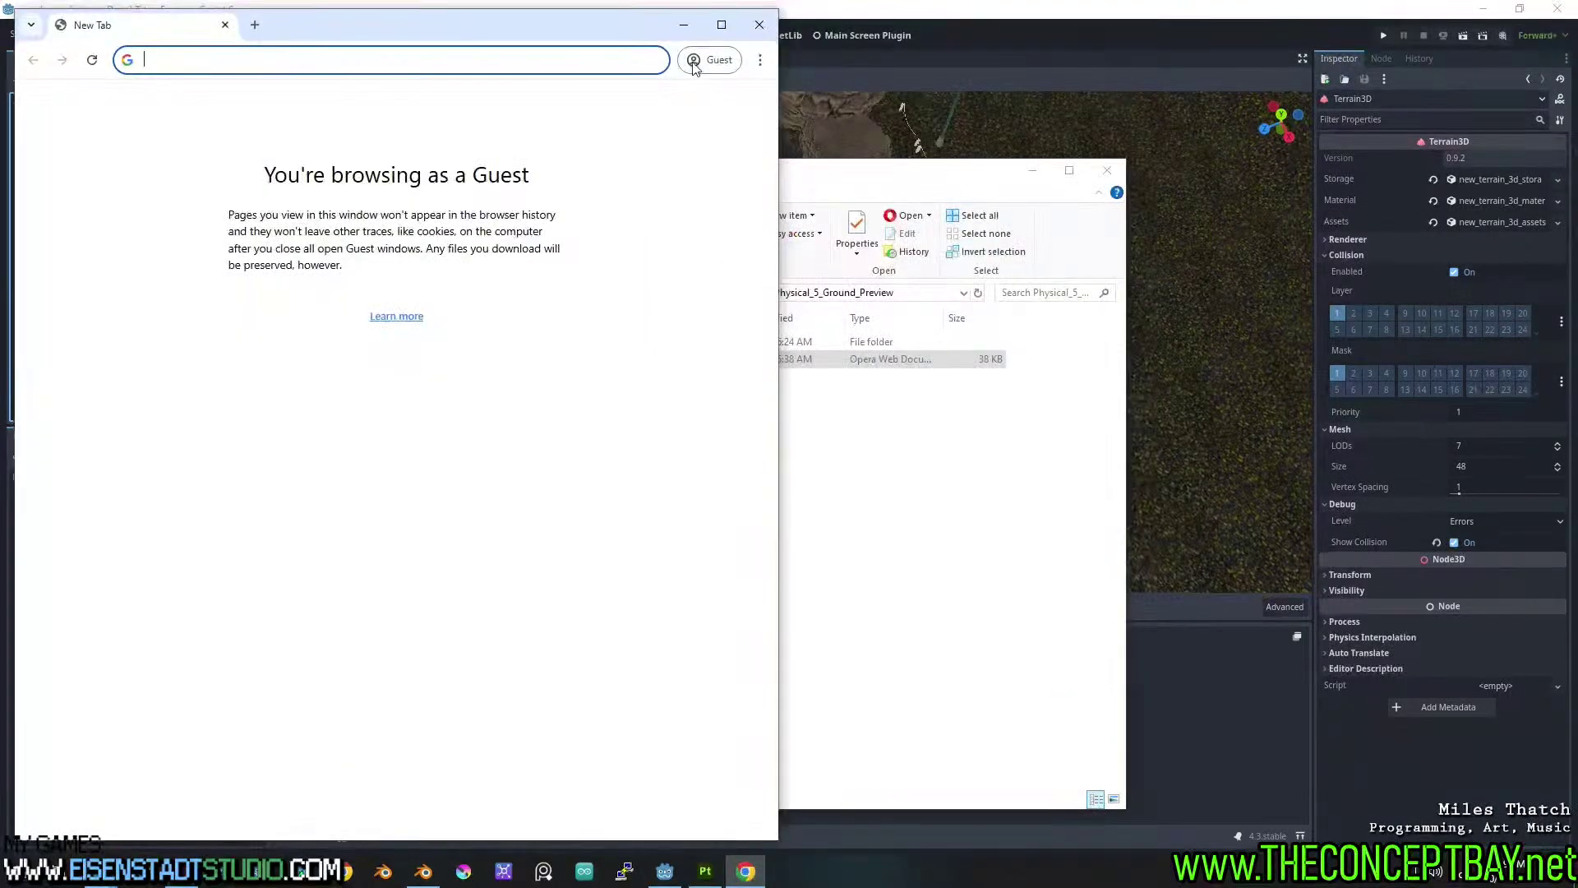
{"action": "left_click", "coordinate": [945, 181]}
{"action": "left_click_drag", "start_coordinate": [588, 372], "coordinate": [454, 65]}
{"action": "key", "text": "Return"}
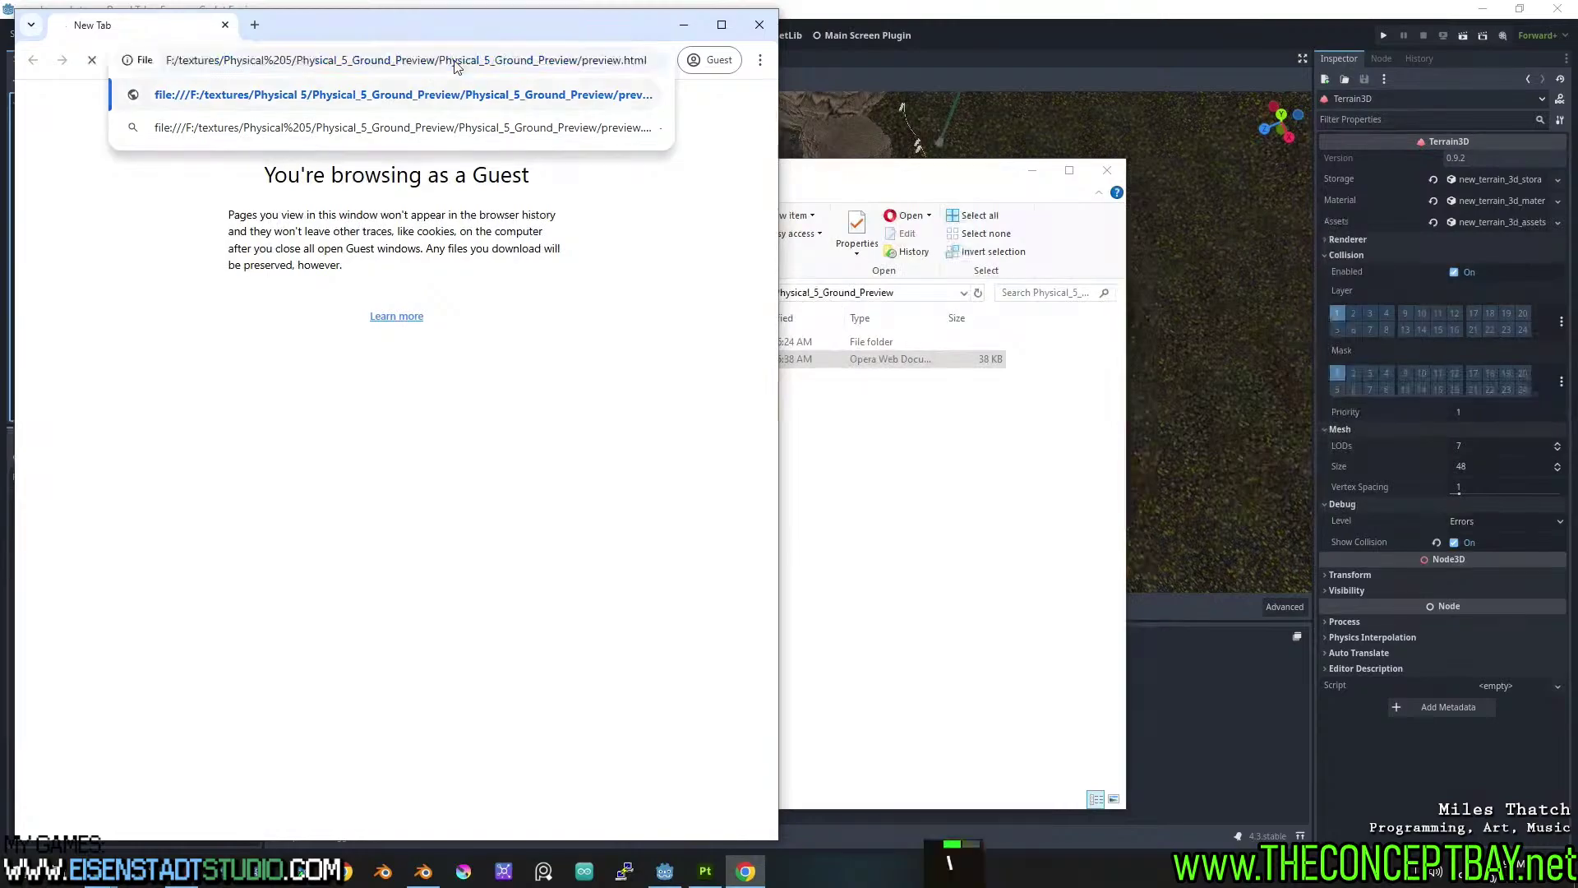
Examine the brown dirt material previews on the Physical 5 Ground PBR page, comparing the plain, pebble and rock variants.
{"action": "scroll", "coordinate": [457, 503], "scroll_direction": "down", "scroll_amount": 18}
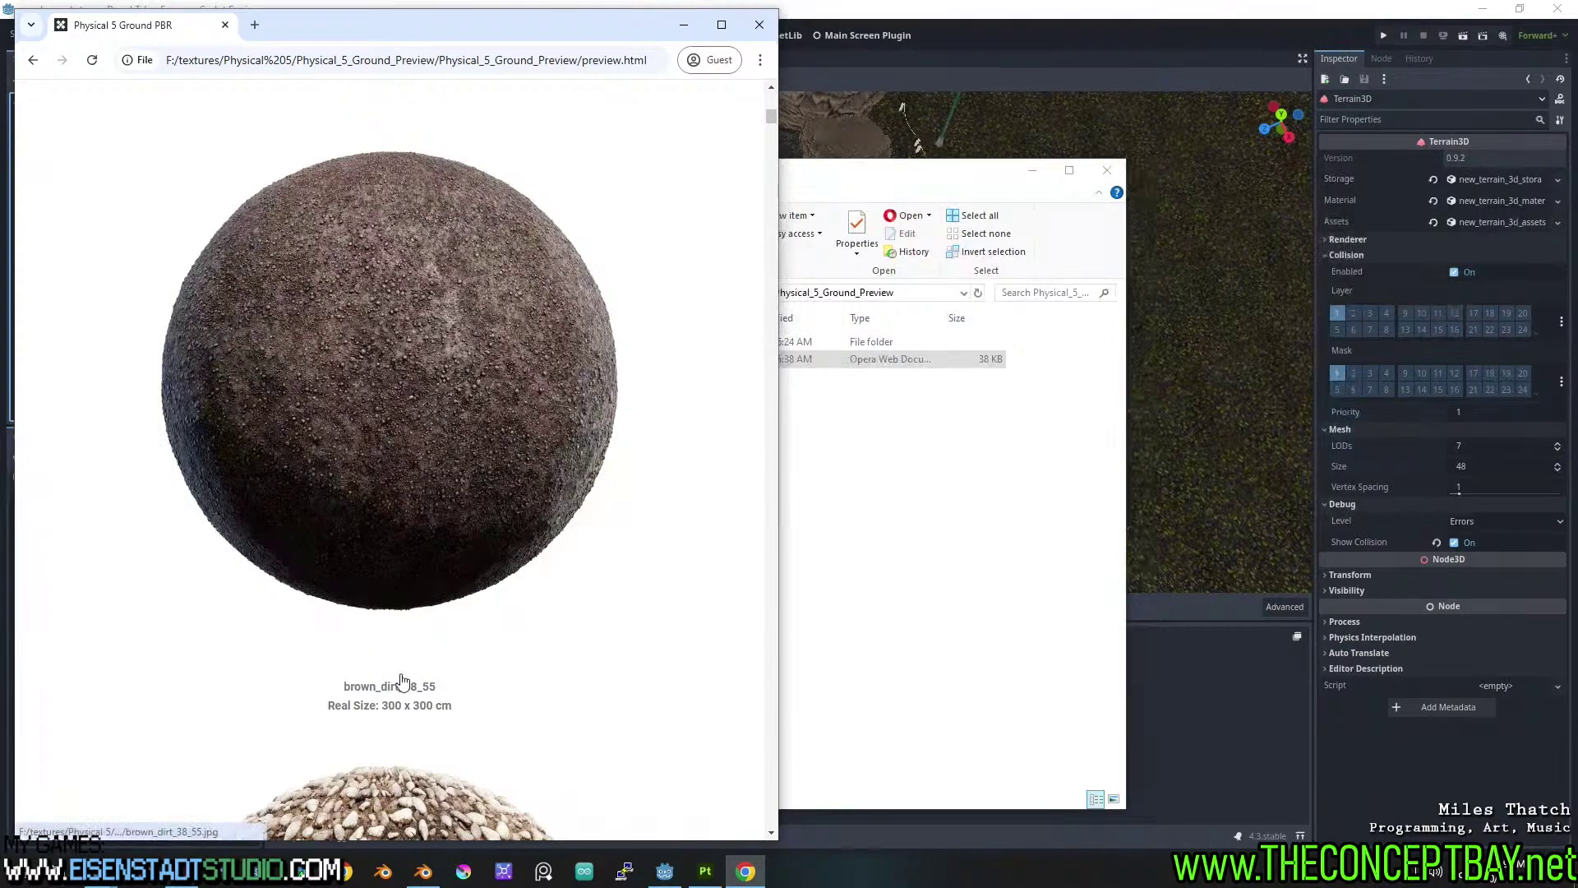
{"action": "scroll", "coordinate": [403, 682], "scroll_direction": "down", "scroll_amount": 14}
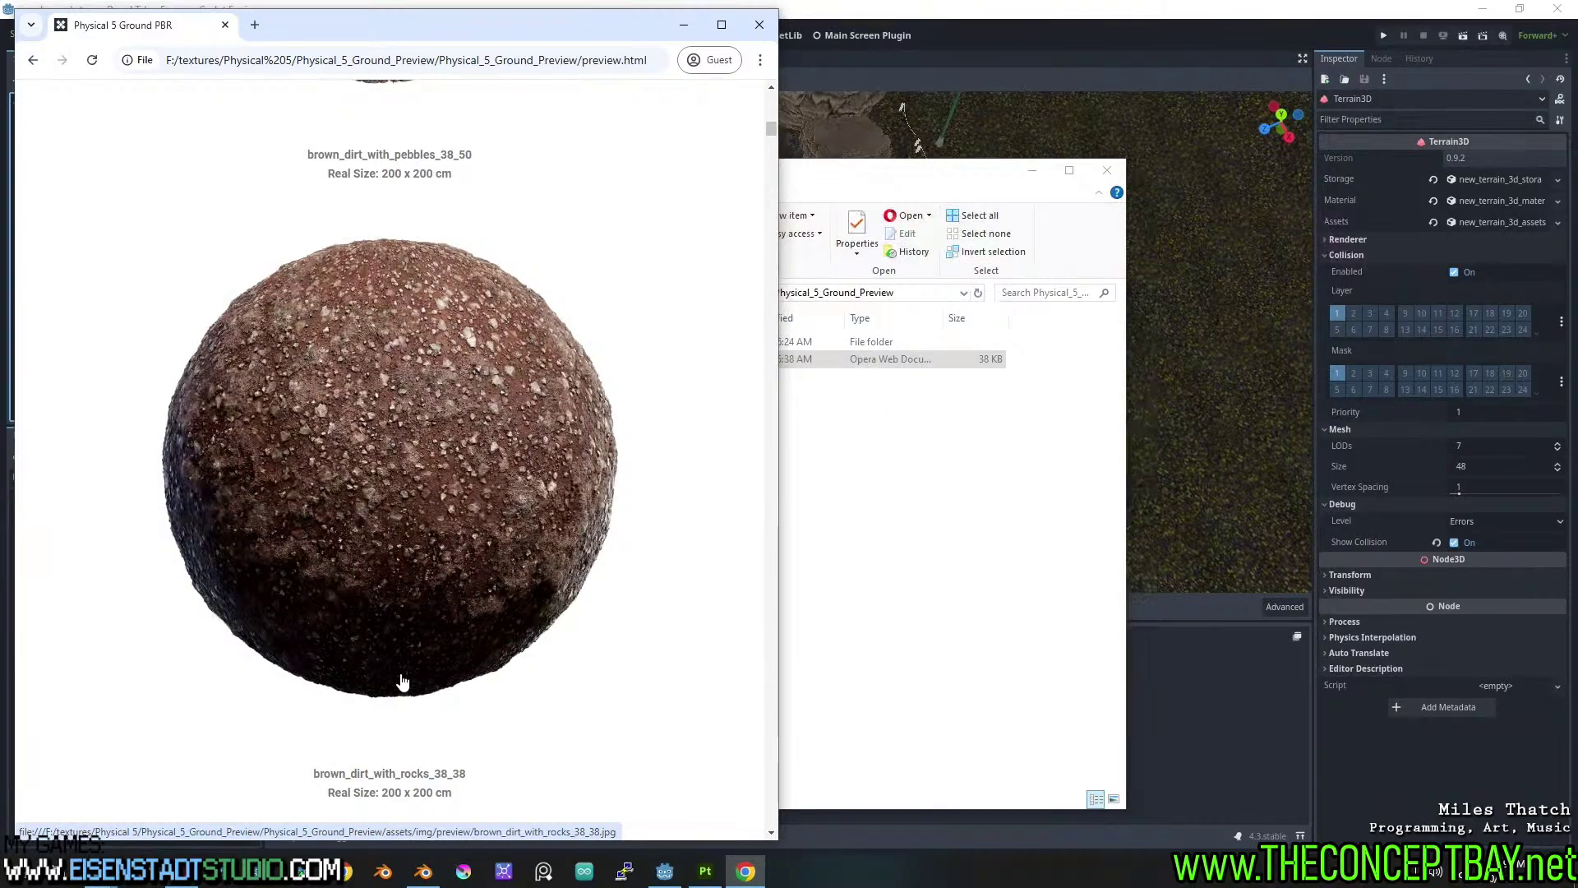
{"action": "scroll", "coordinate": [403, 682], "scroll_direction": "down", "scroll_amount": 2}
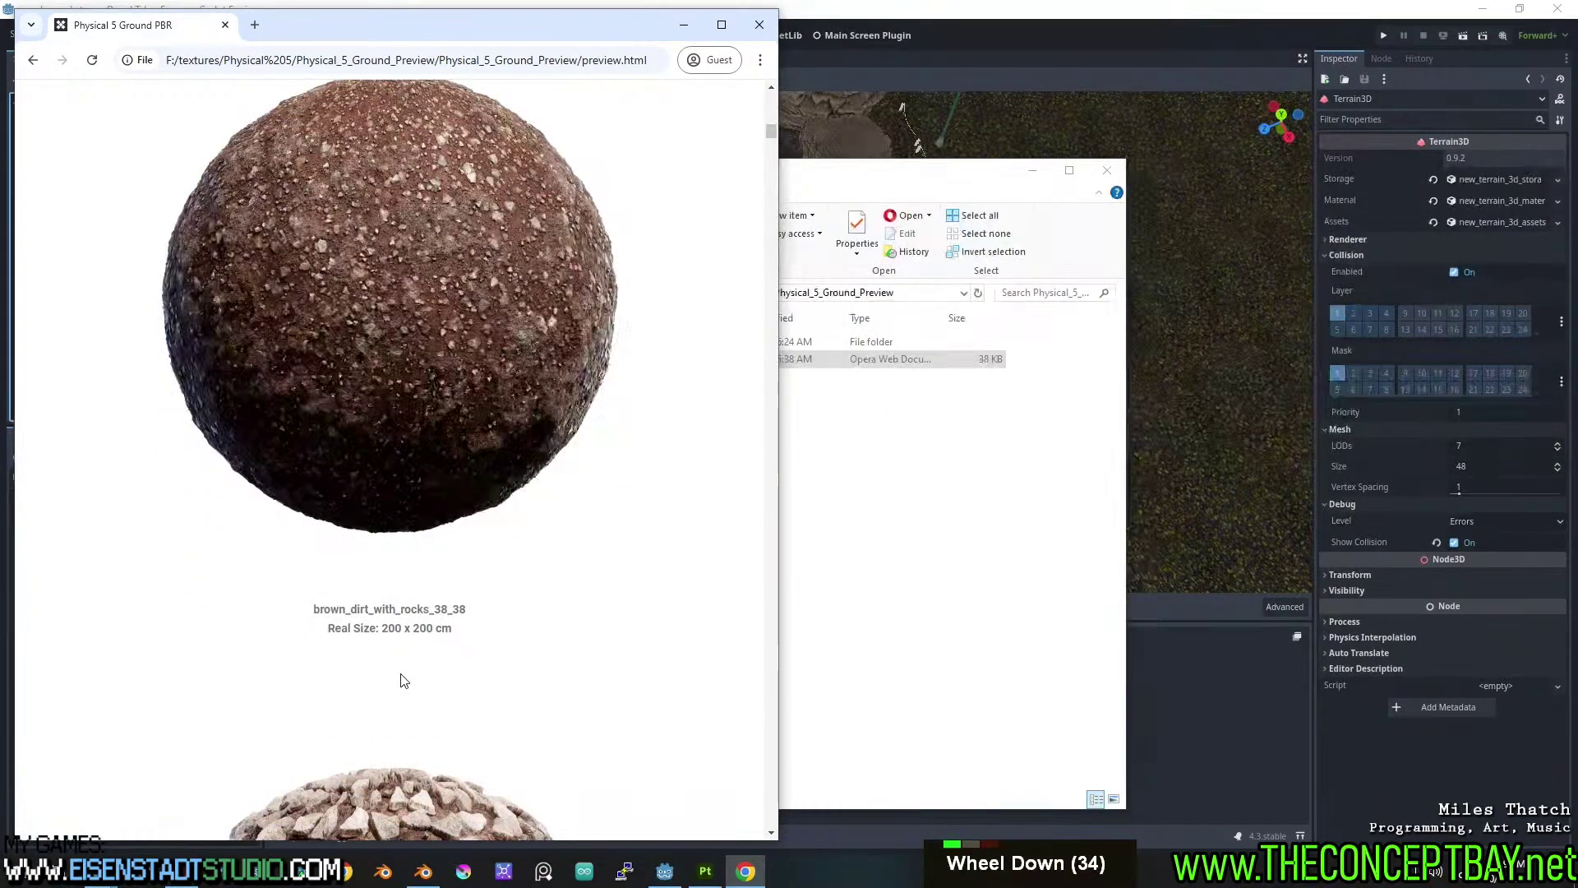
{"action": "scroll", "coordinate": [401, 674], "scroll_direction": "down", "scroll_amount": 13}
{"action": "scroll", "coordinate": [401, 674], "scroll_direction": "up", "scroll_amount": 7}
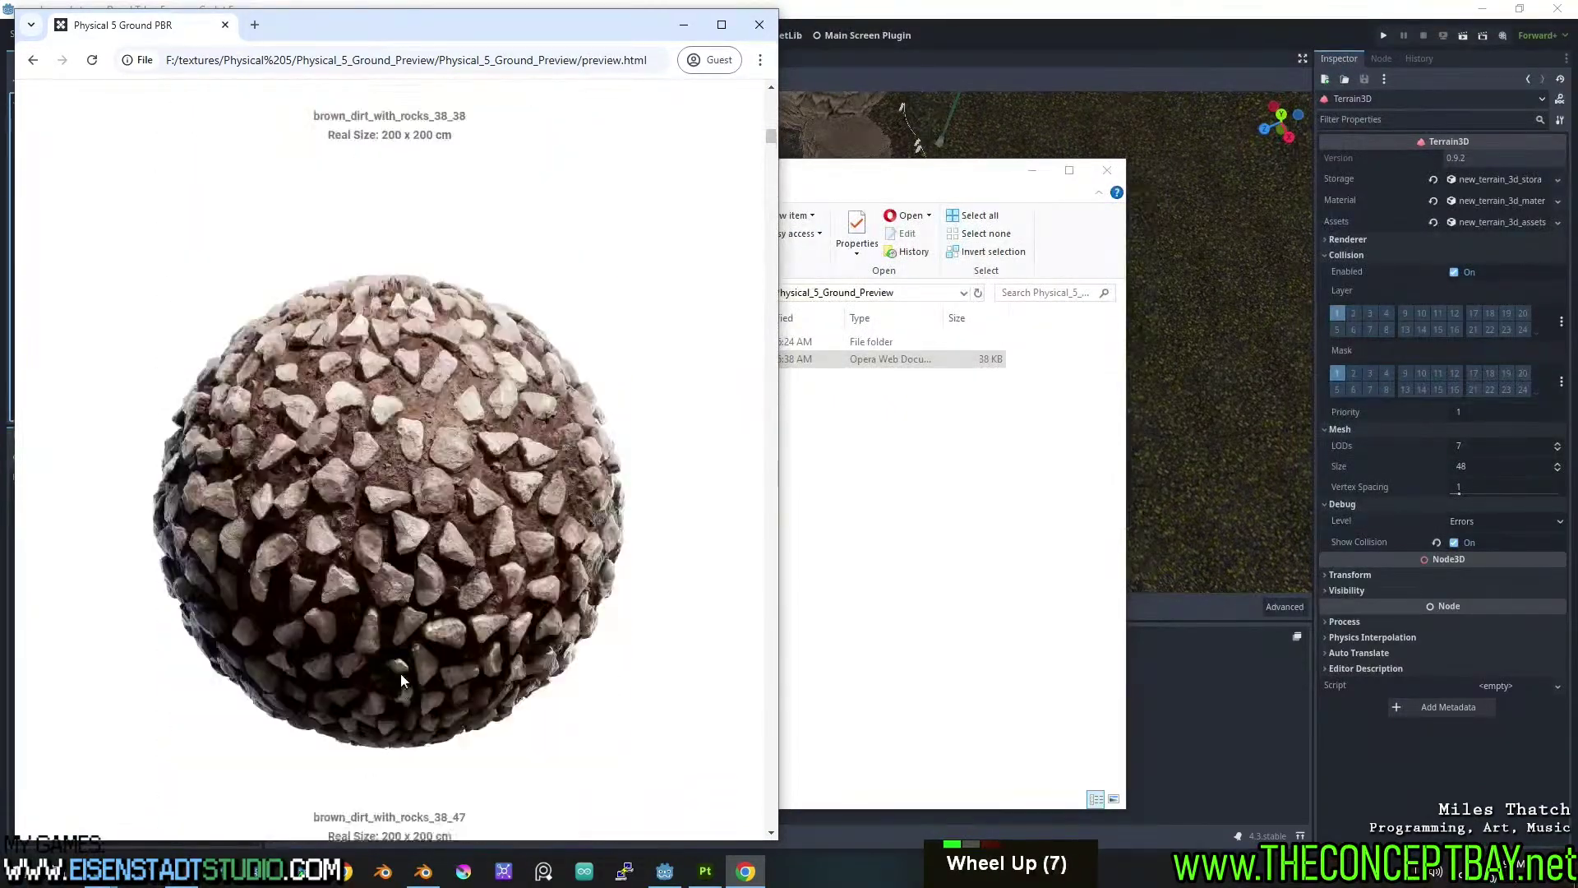
{"action": "scroll", "coordinate": [401, 674], "scroll_direction": "up", "scroll_amount": 9}
{"action": "scroll", "coordinate": [403, 674], "scroll_direction": "up", "scroll_amount": 5}
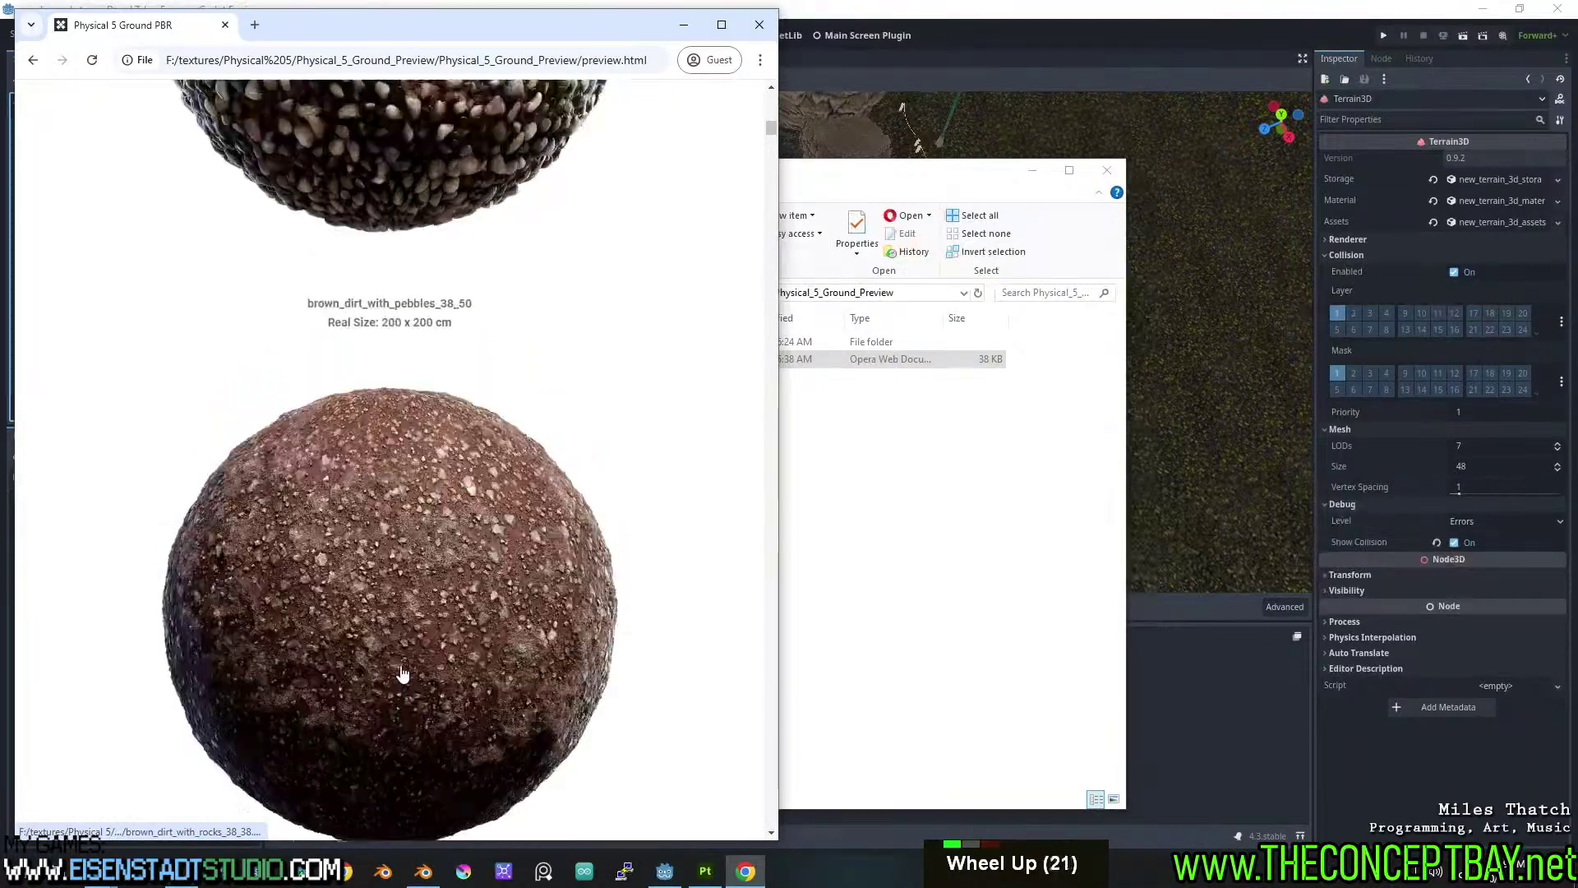
{"action": "scroll", "coordinate": [403, 674], "scroll_direction": "up", "scroll_amount": 7}
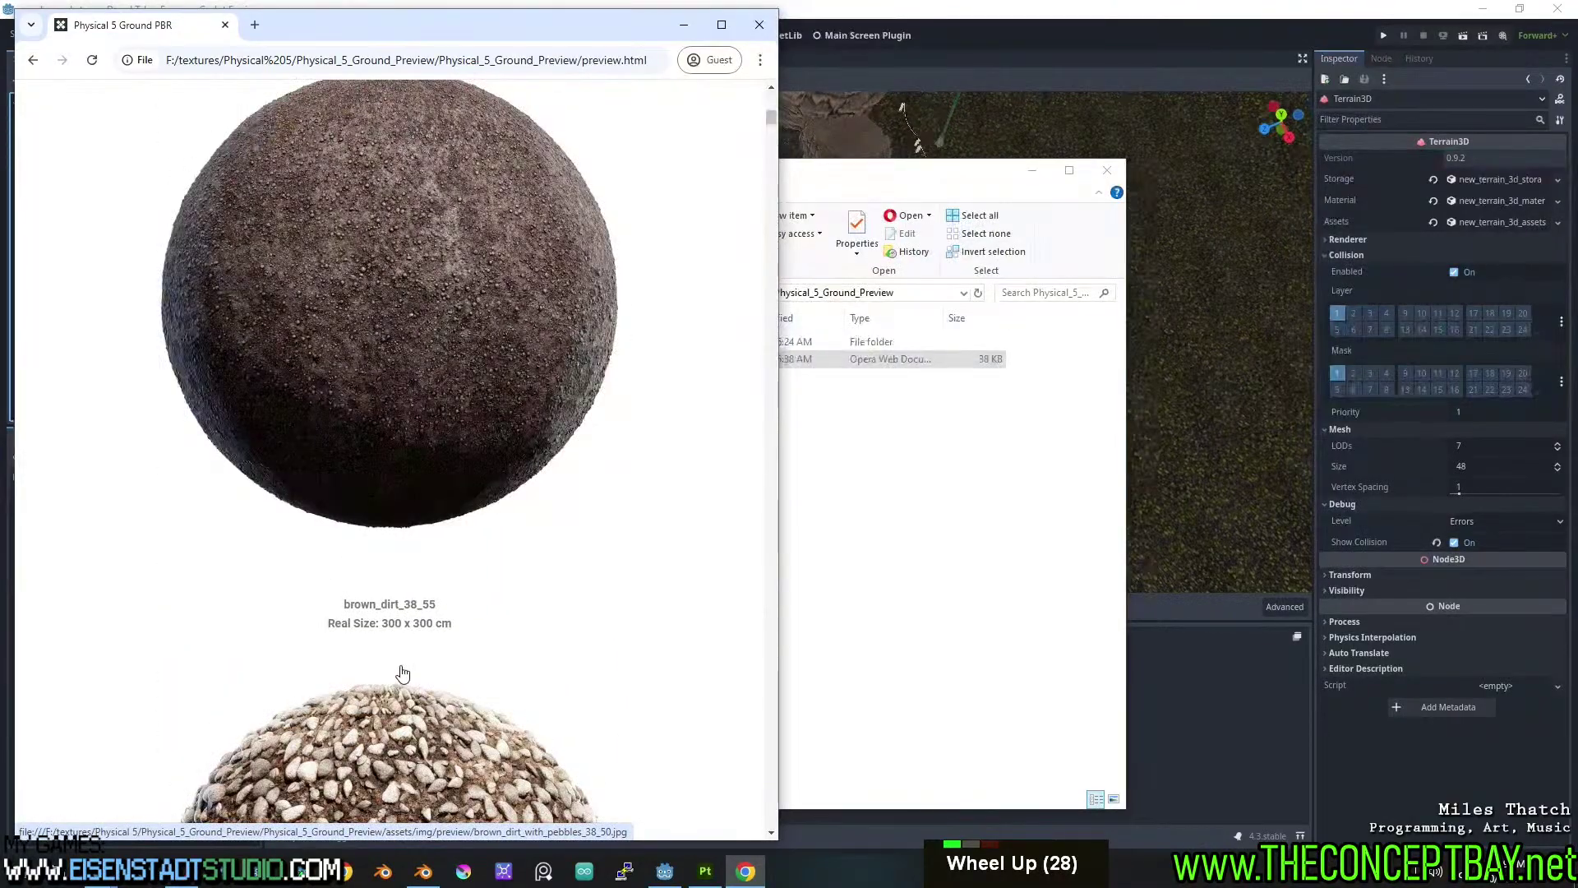
{"action": "scroll", "coordinate": [403, 674], "scroll_direction": "down", "scroll_amount": 14}
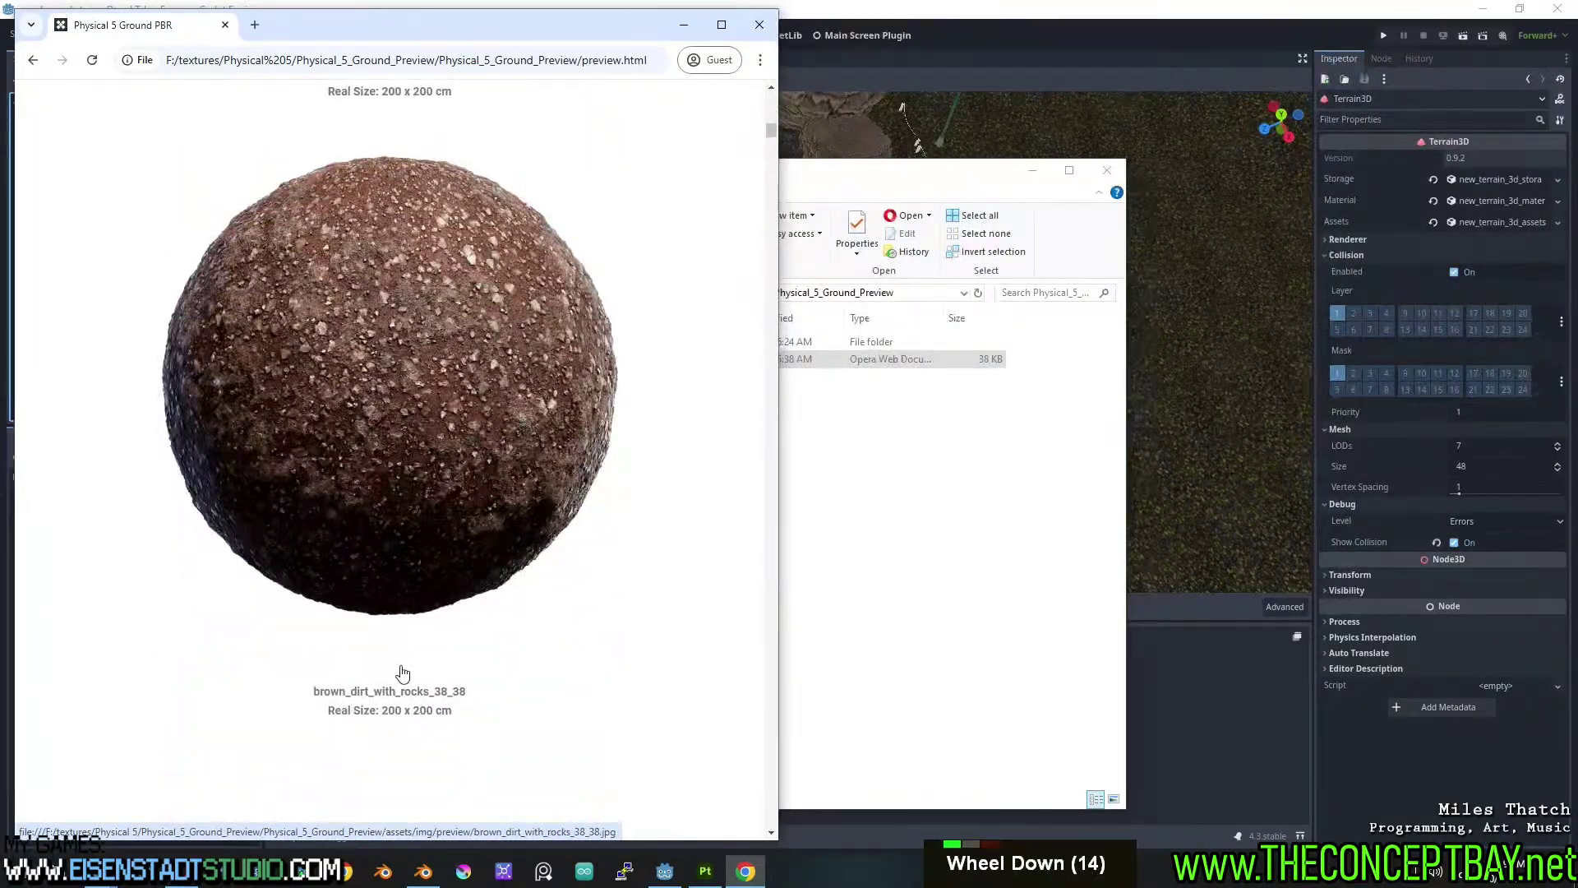
{"action": "scroll", "coordinate": [403, 674], "scroll_direction": "up", "scroll_amount": 1}
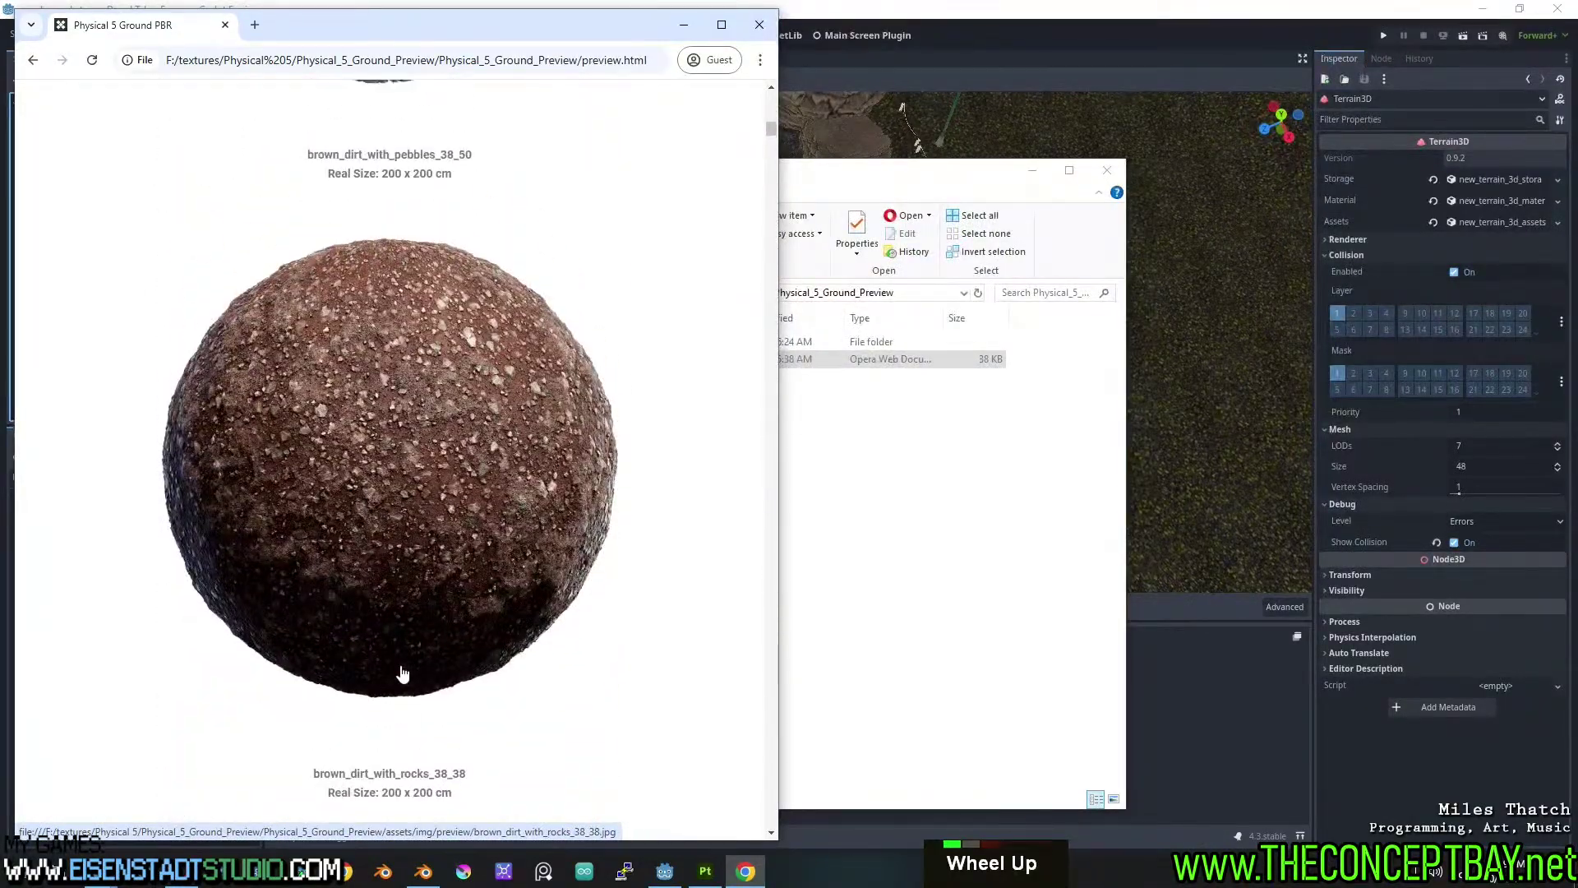
Open Physical_5_Ground_4K.zip from the Physical 5 folder and enter its Physical_5_Ground_4K folder.
{"action": "left_click", "coordinate": [940, 191]}
{"action": "left_click_drag", "start_coordinate": [937, 186], "coordinate": [1329, 184]}
{"action": "left_click", "coordinate": [1087, 291]}
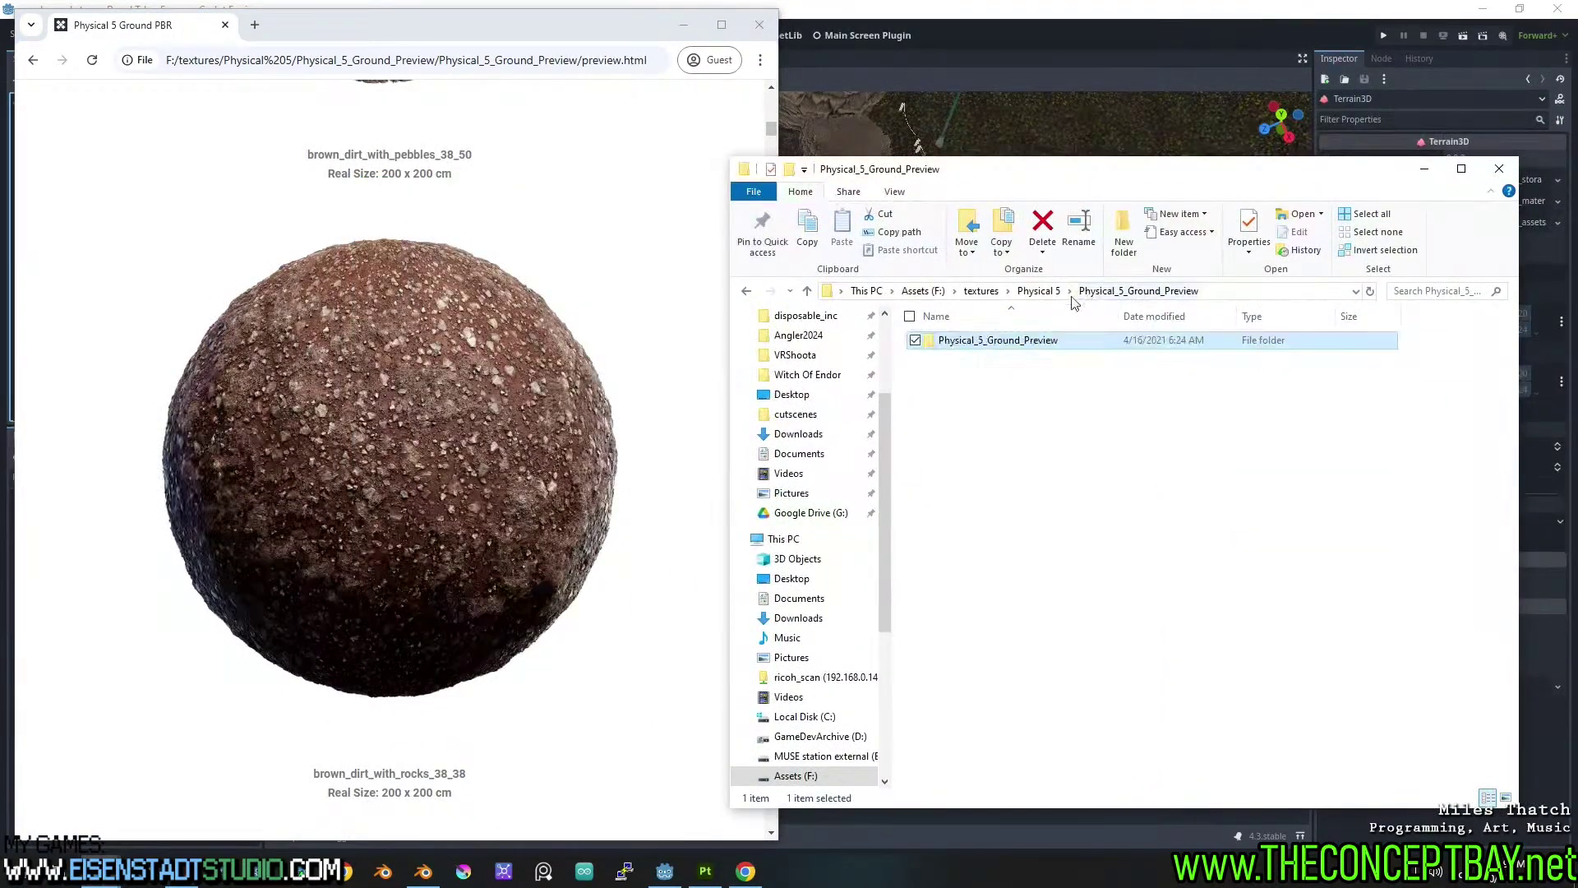
{"action": "left_click", "coordinate": [1038, 291]}
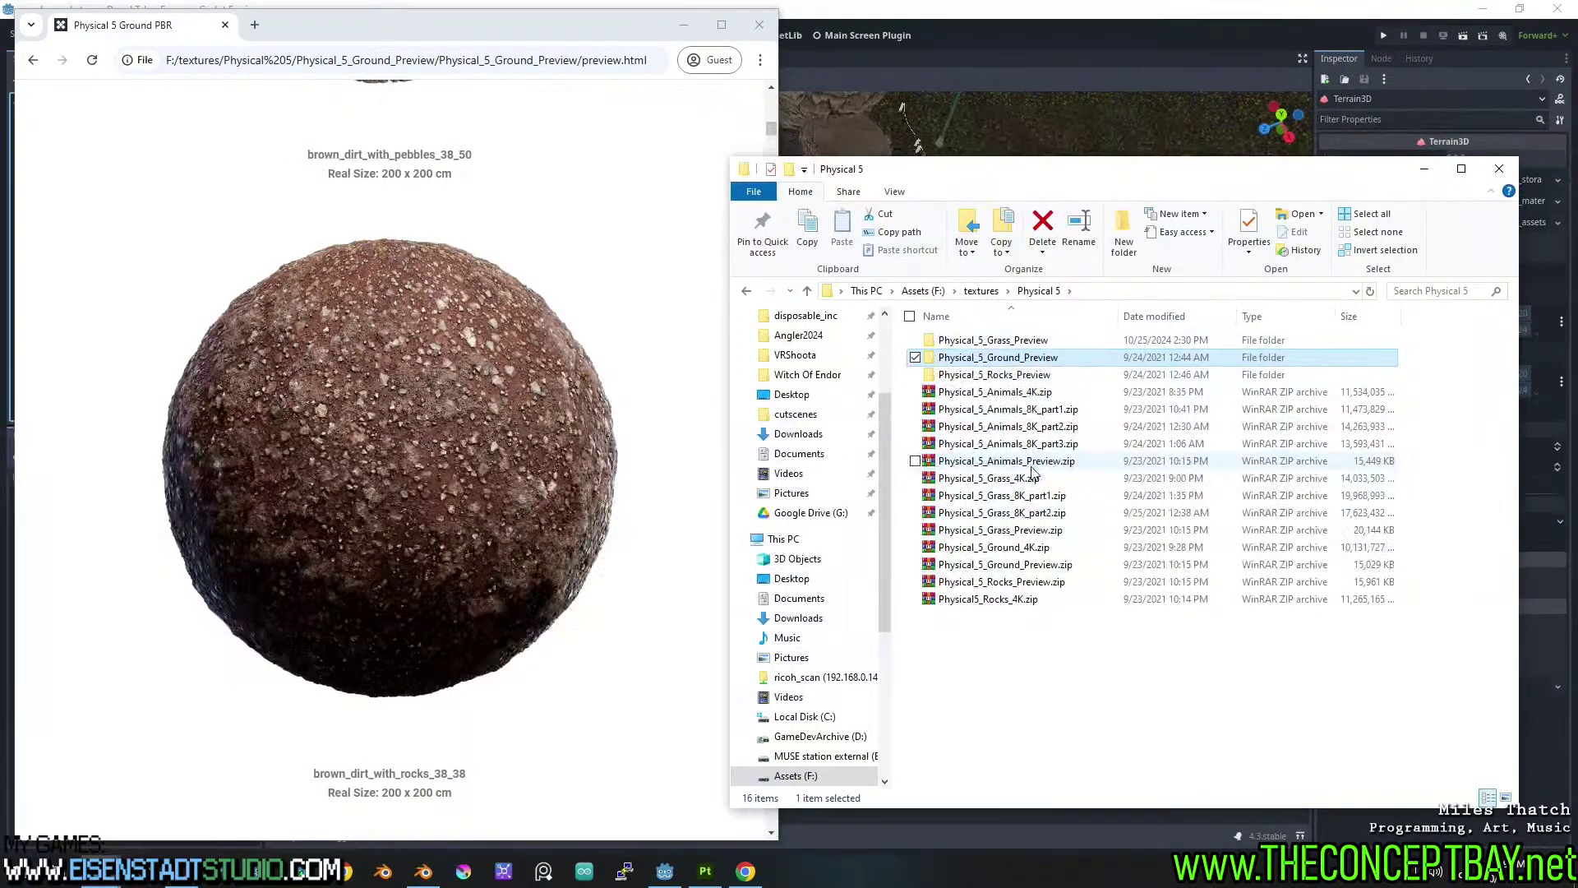
{"action": "left_click", "coordinate": [1016, 549]}
{"action": "double_click", "coordinate": [1017, 552]}
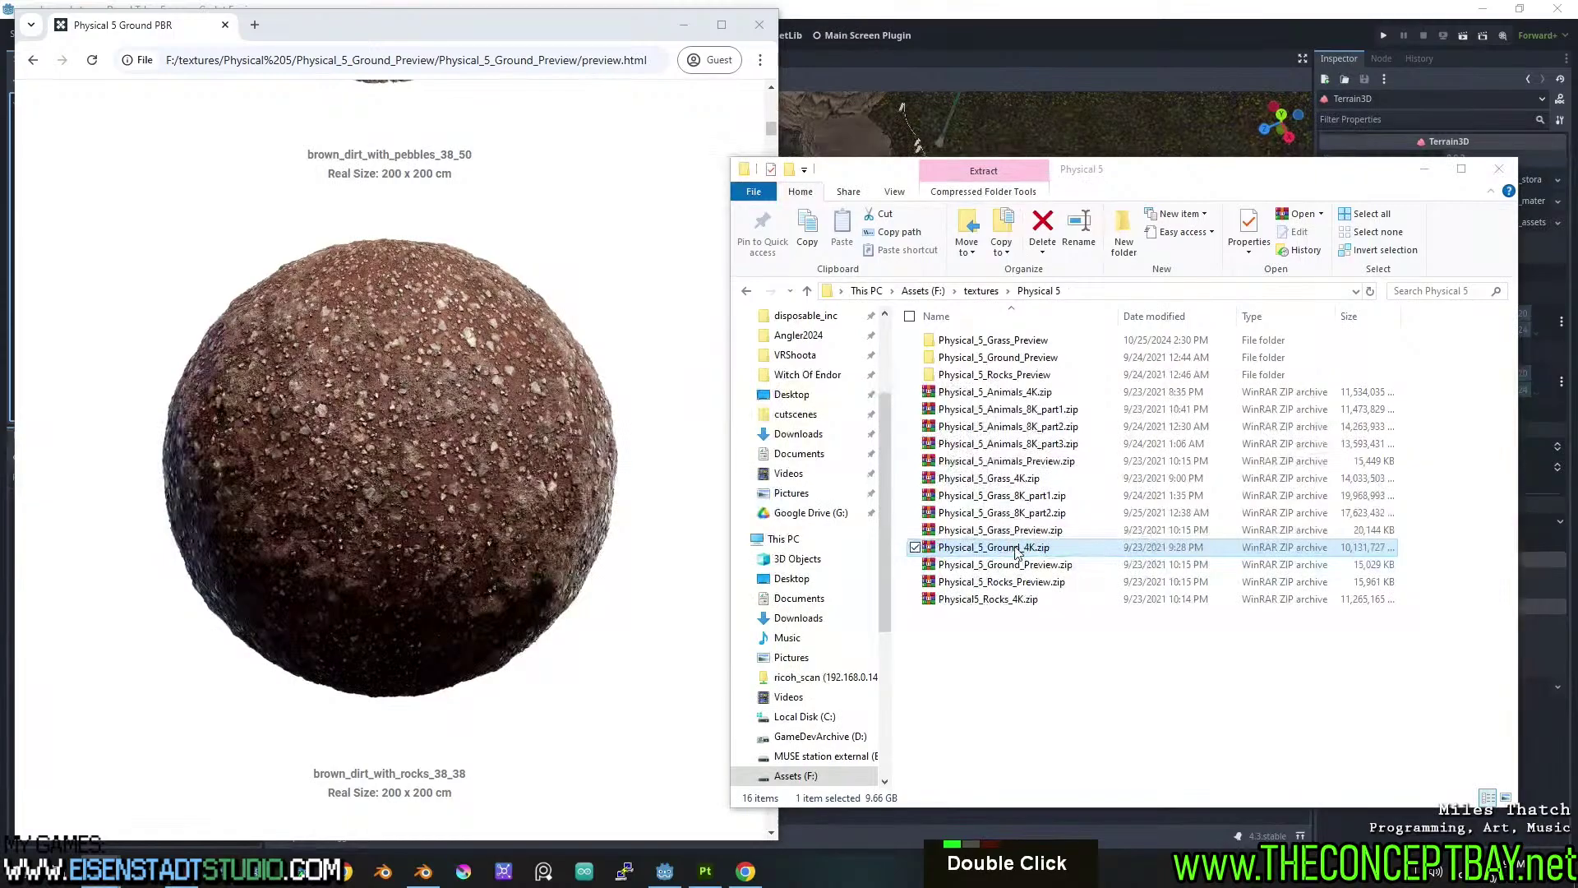
{"action": "left_click_drag", "start_coordinate": [863, 317], "coordinate": [1190, 177]}
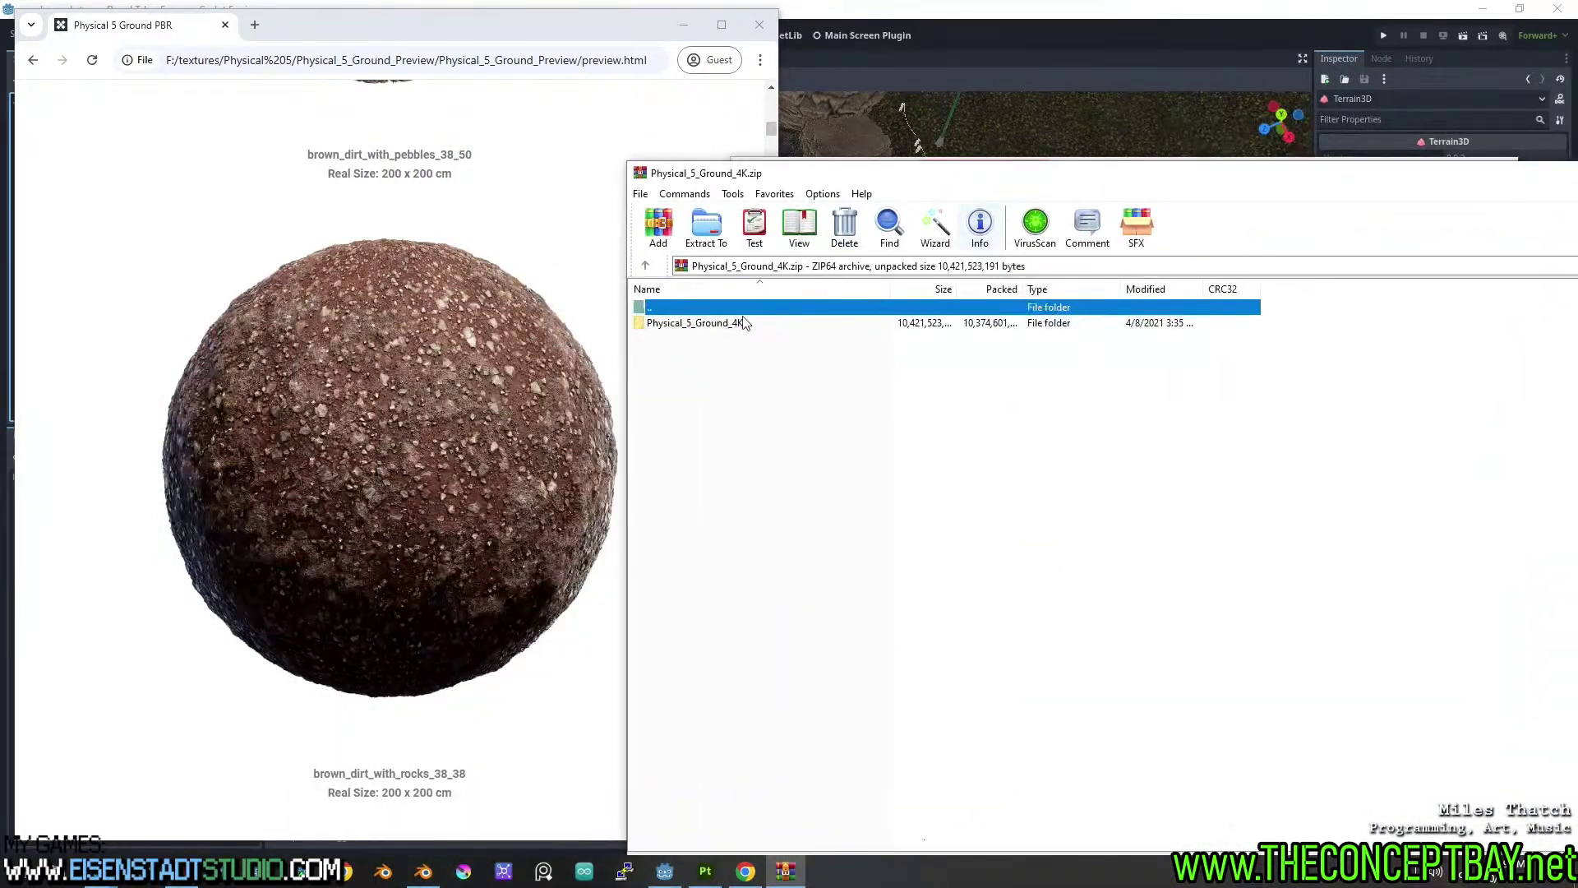
{"action": "double_click", "coordinate": [740, 323]}
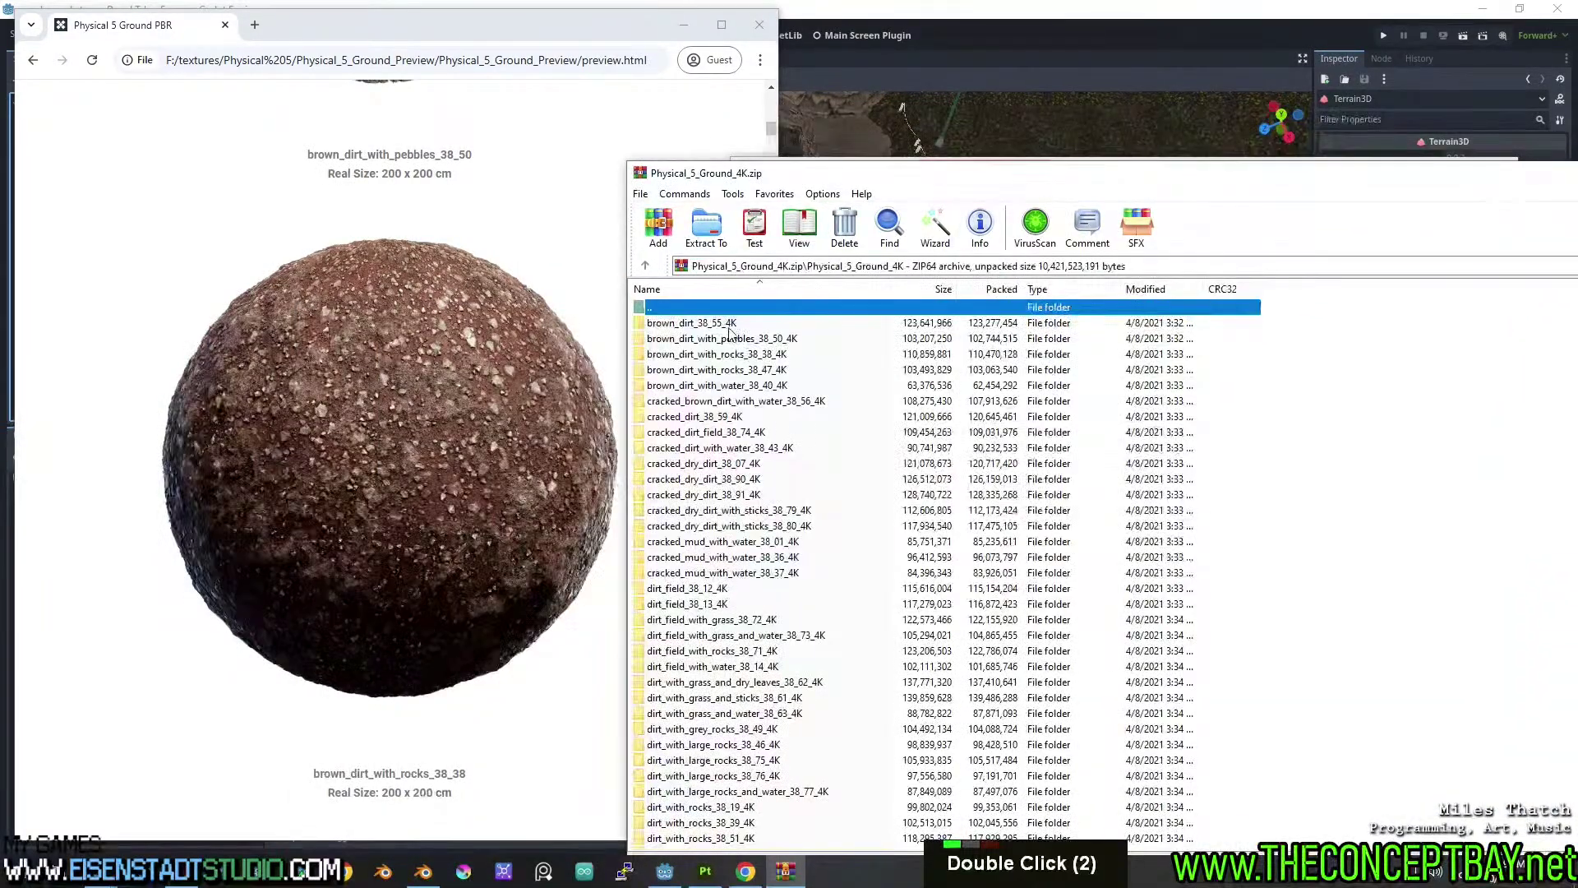
Extract the brown_dirt_38_55_4K and brown_dirt_with_rocks_38_38_4K folders from the archive into dread_tales_escape's assets/textures/packs folder.
{"action": "left_click", "coordinate": [730, 327]}
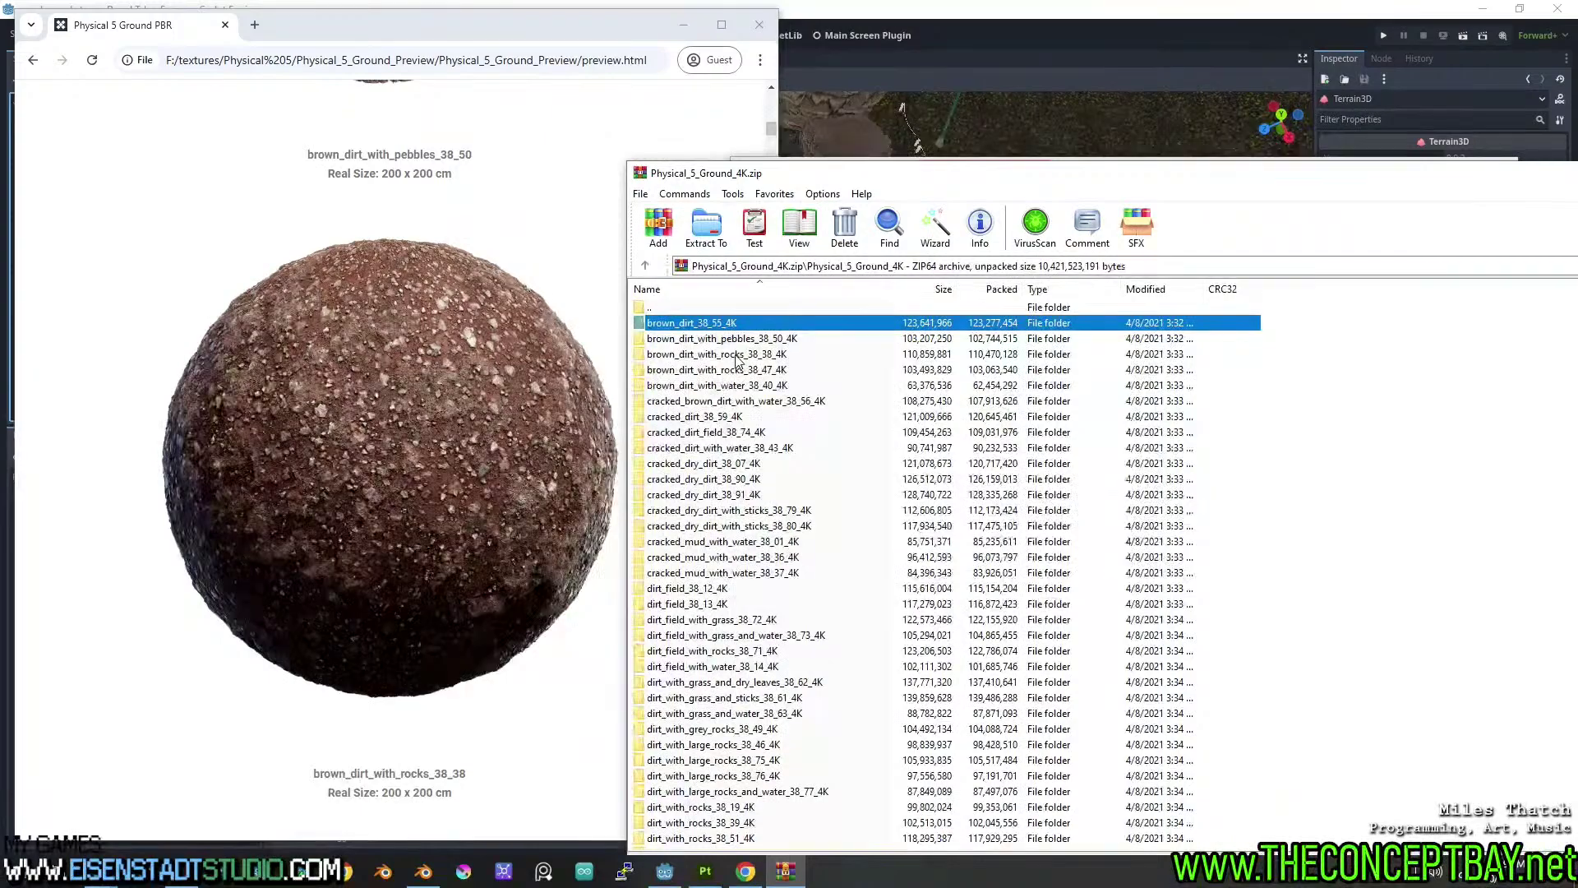
{"action": "left_click", "coordinate": [739, 340], "text": "ctrl"}
{"action": "key", "text": "super+e"}
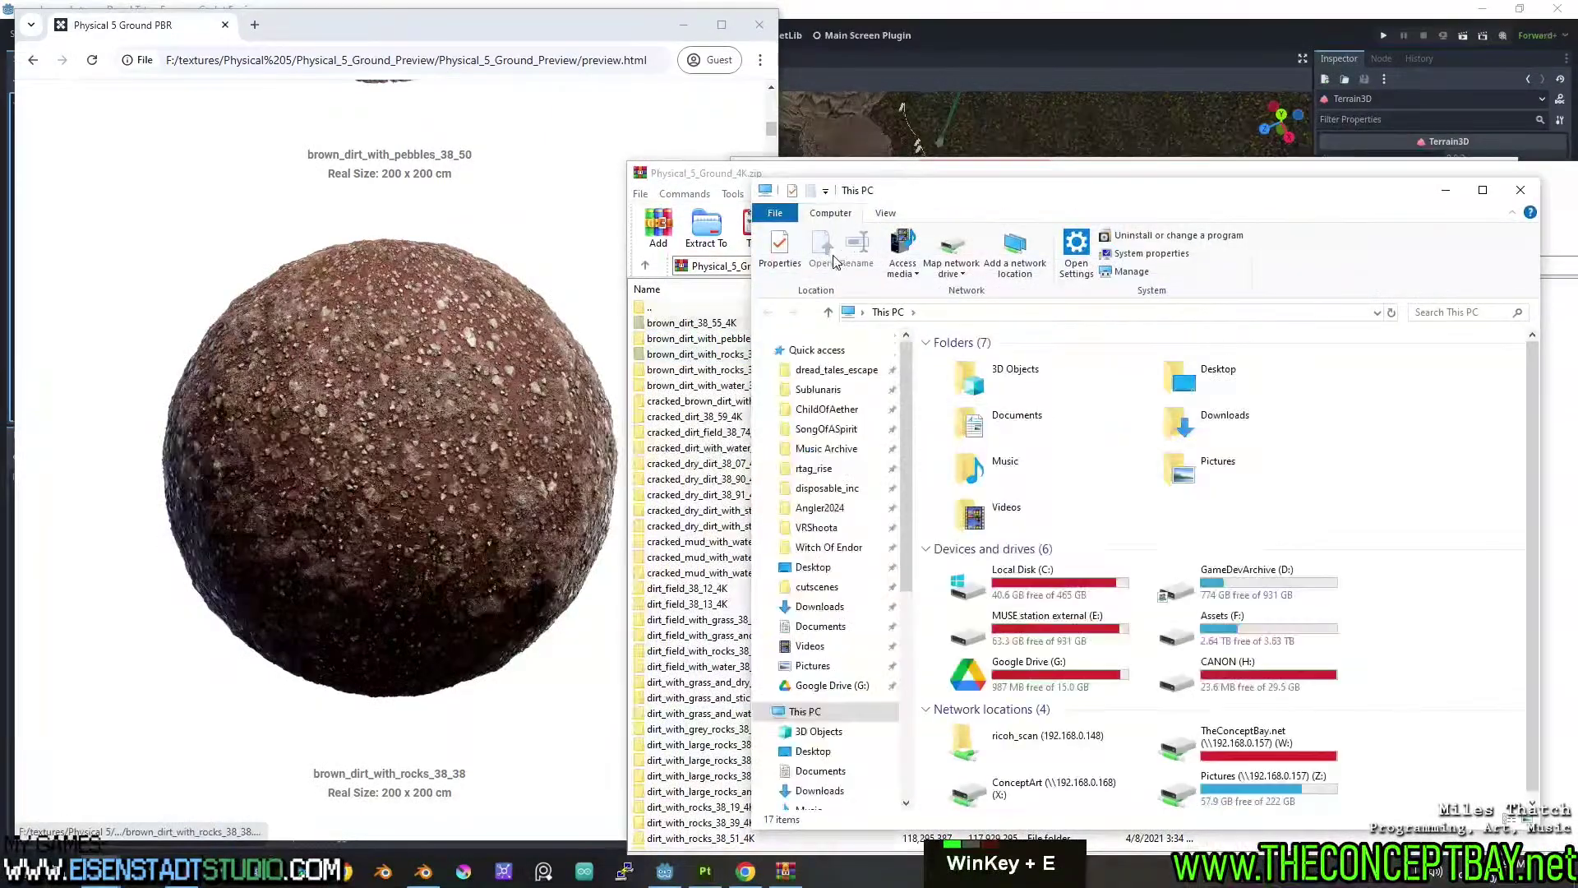
{"action": "left_click", "coordinate": [835, 370]}
{"action": "double_click", "coordinate": [970, 366]}
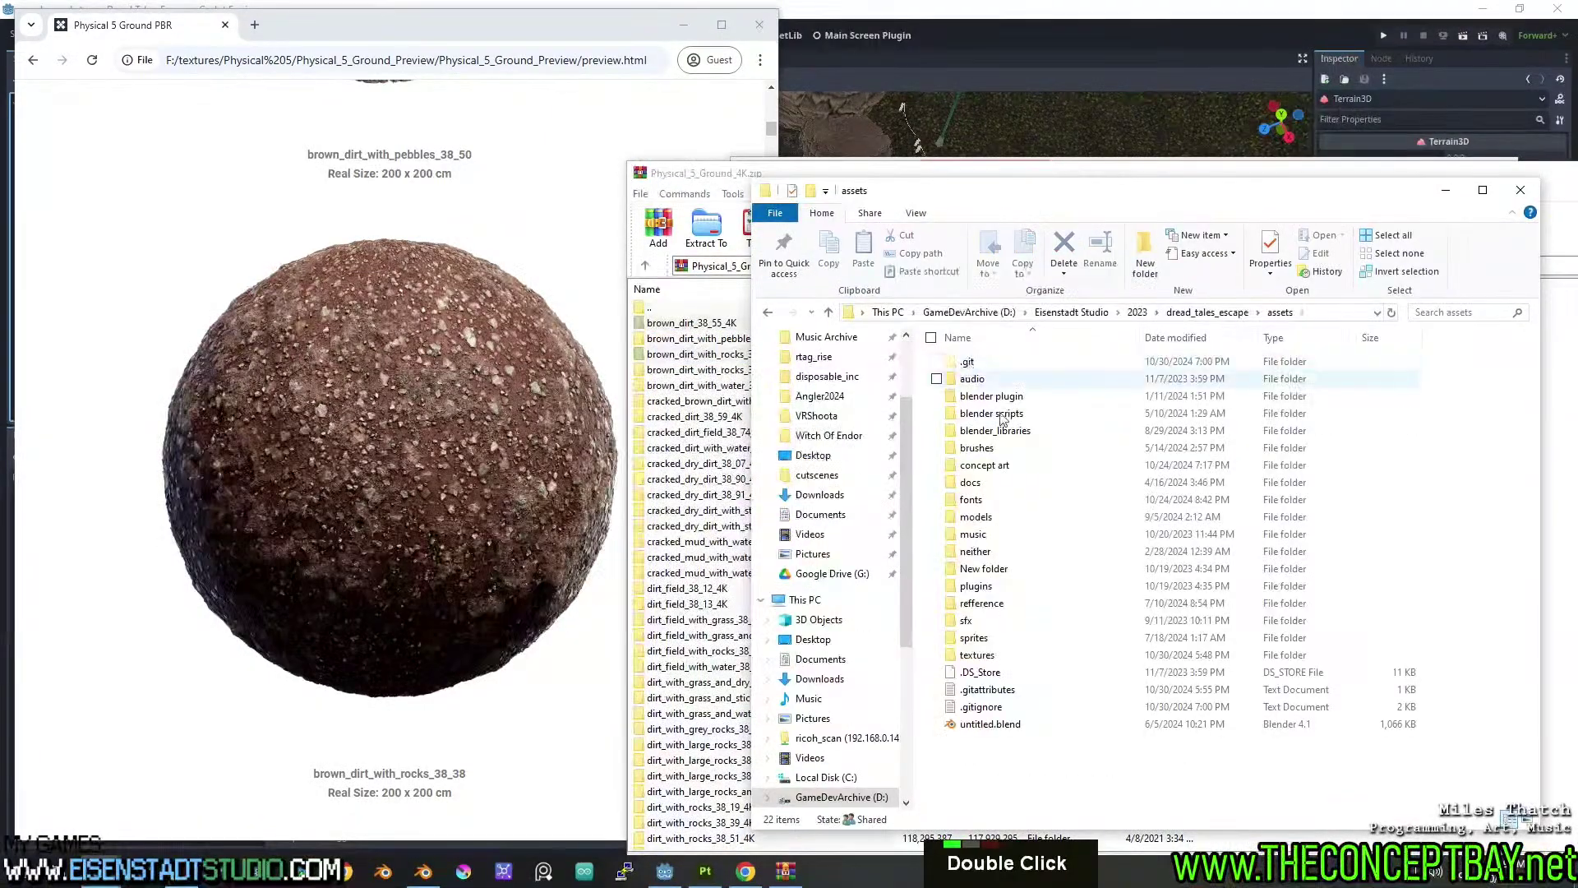
{"action": "double_click", "coordinate": [1001, 657]}
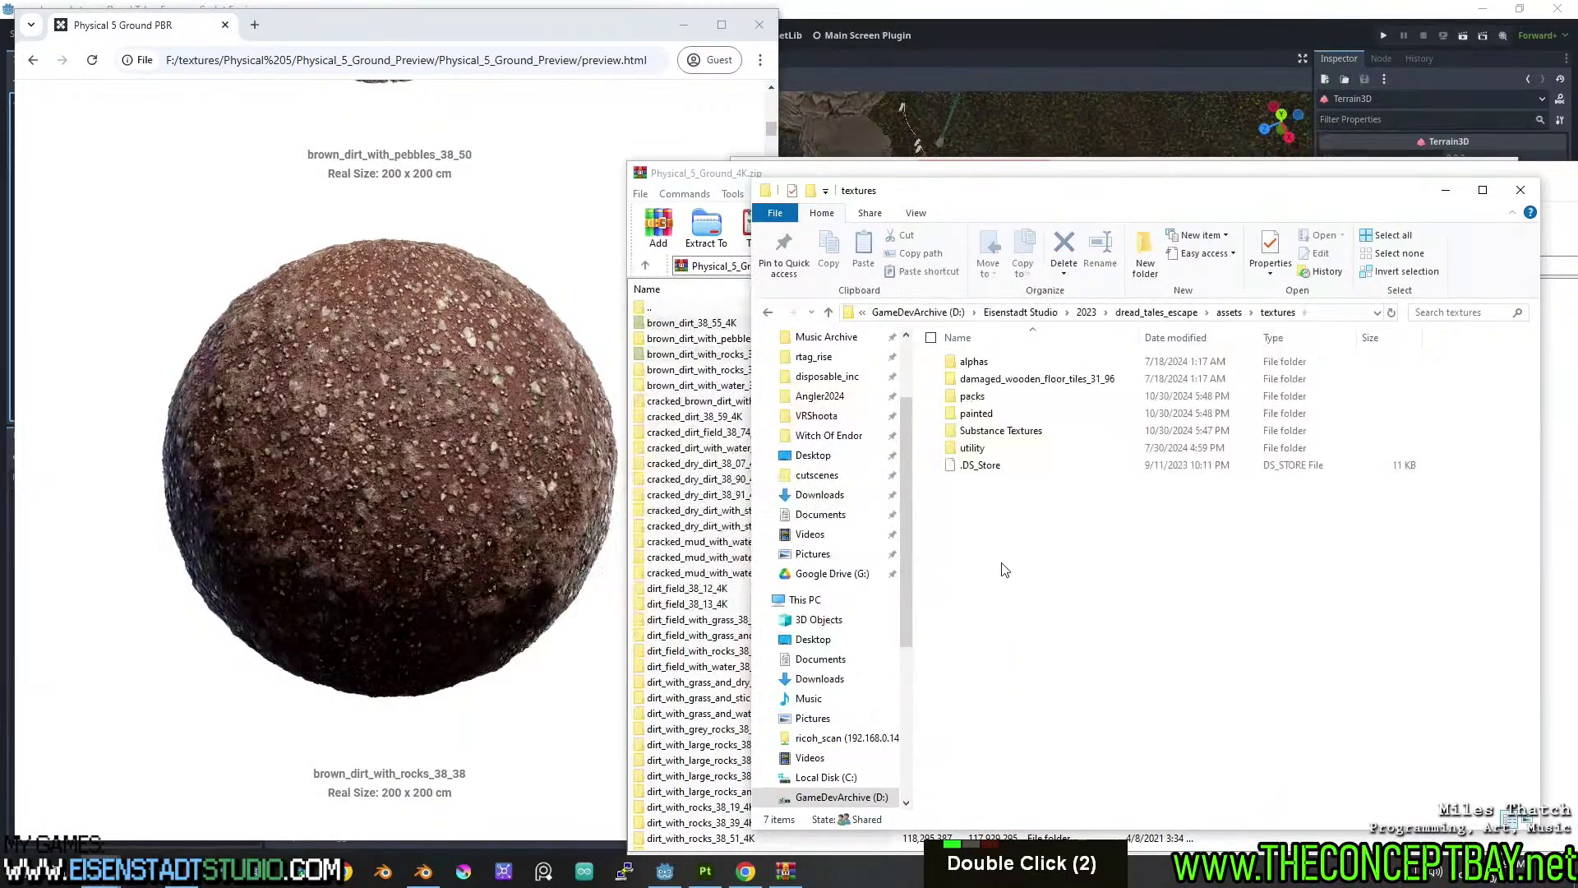
{"action": "double_click", "coordinate": [989, 399]}
{"action": "left_click_drag", "start_coordinate": [1037, 169], "coordinate": [576, 122]}
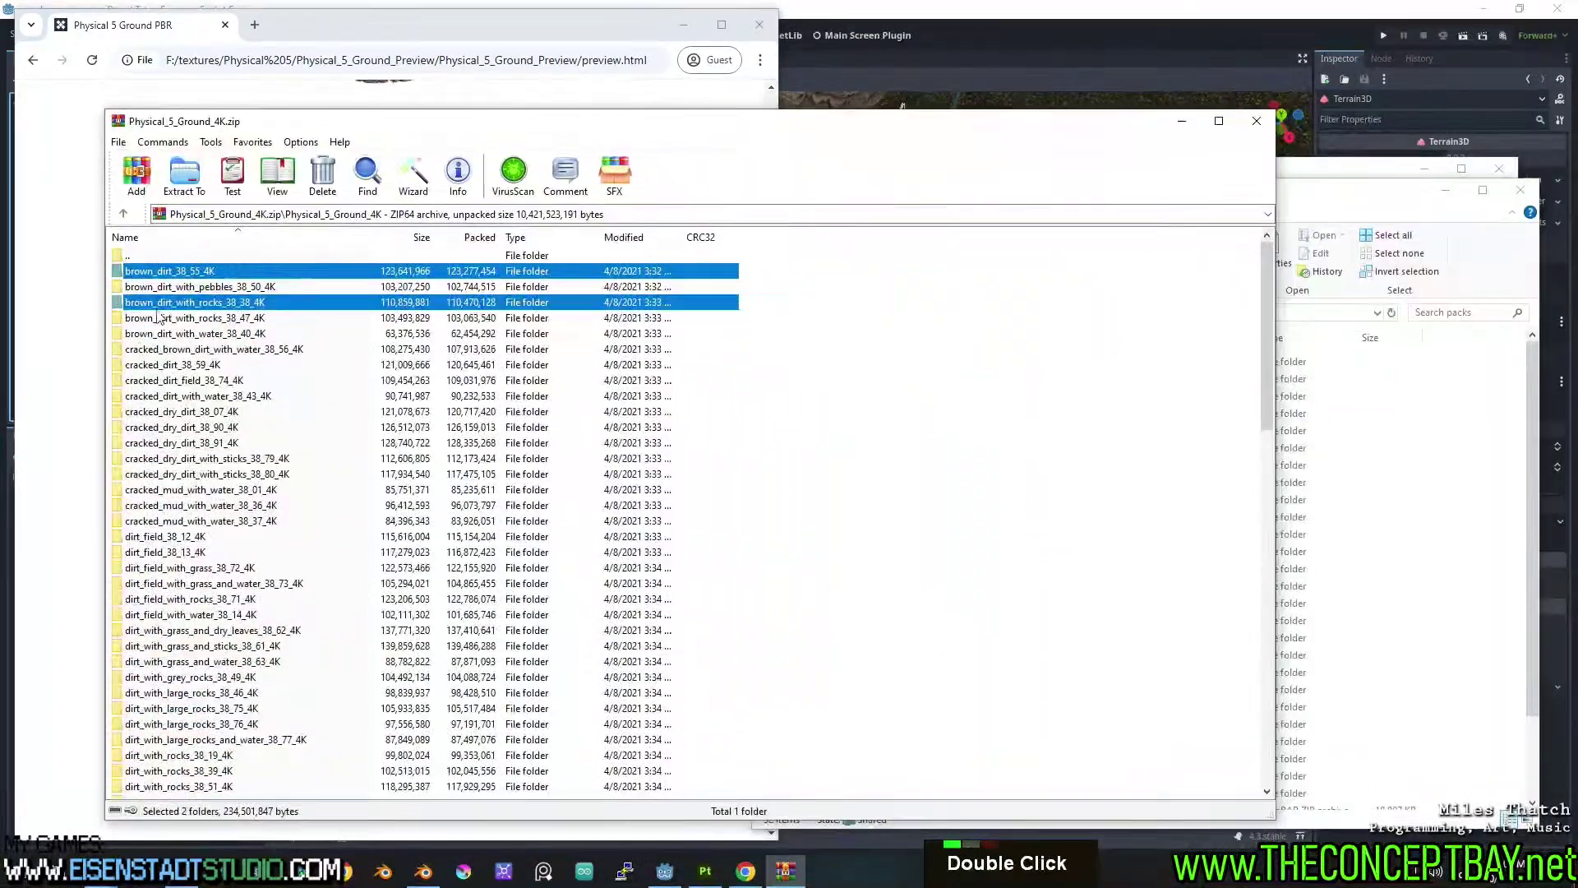
{"action": "left_click_drag", "start_coordinate": [185, 271], "coordinate": [1444, 415]}
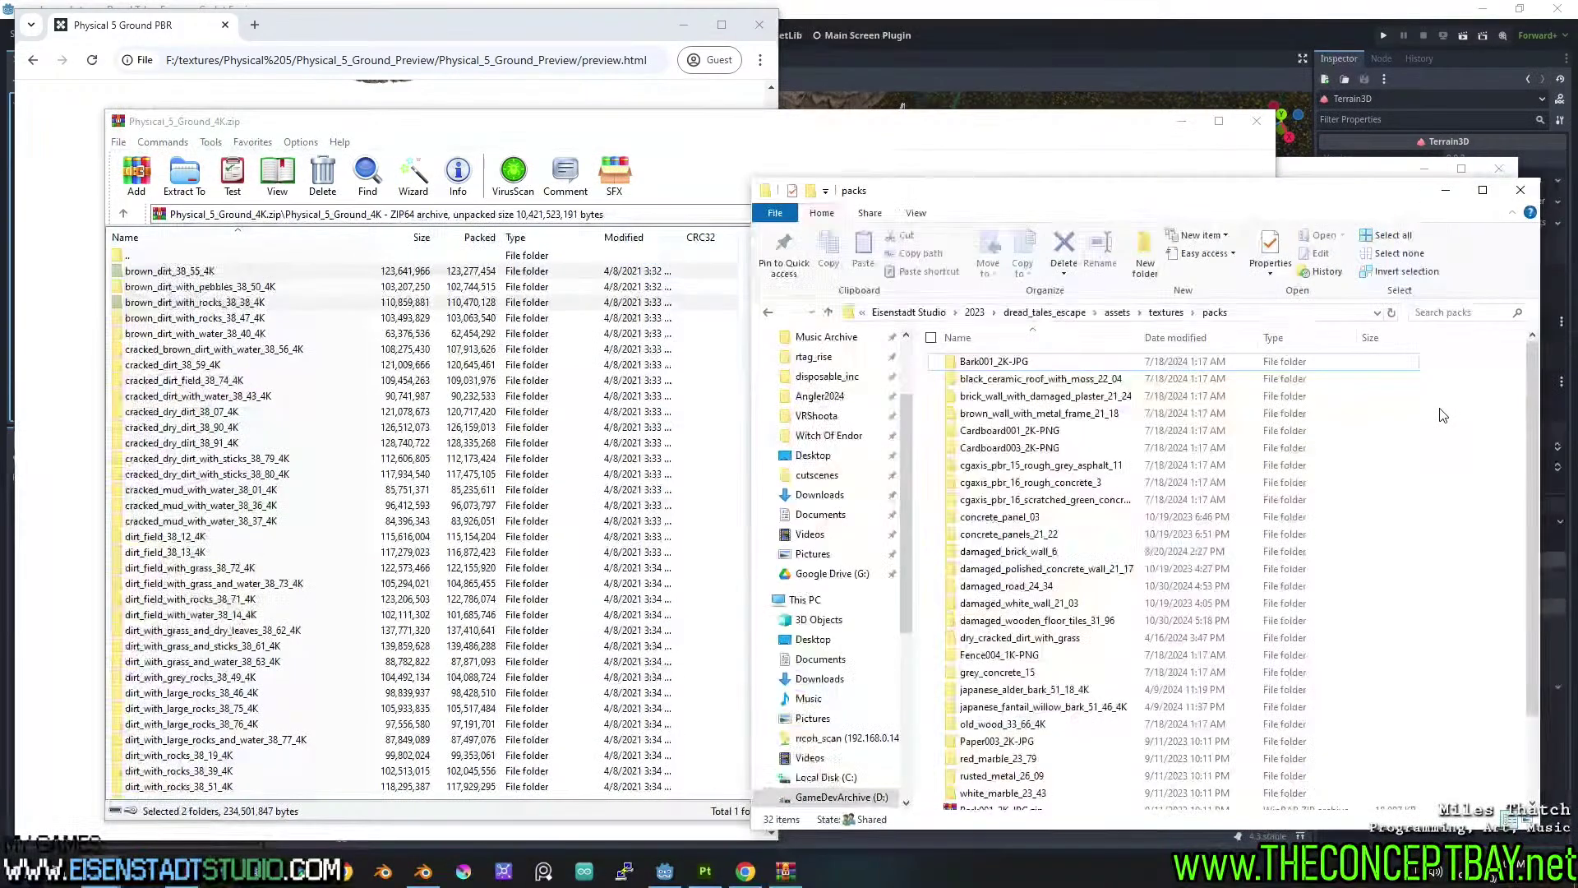
{"action": "left_click", "coordinate": [964, 18]}
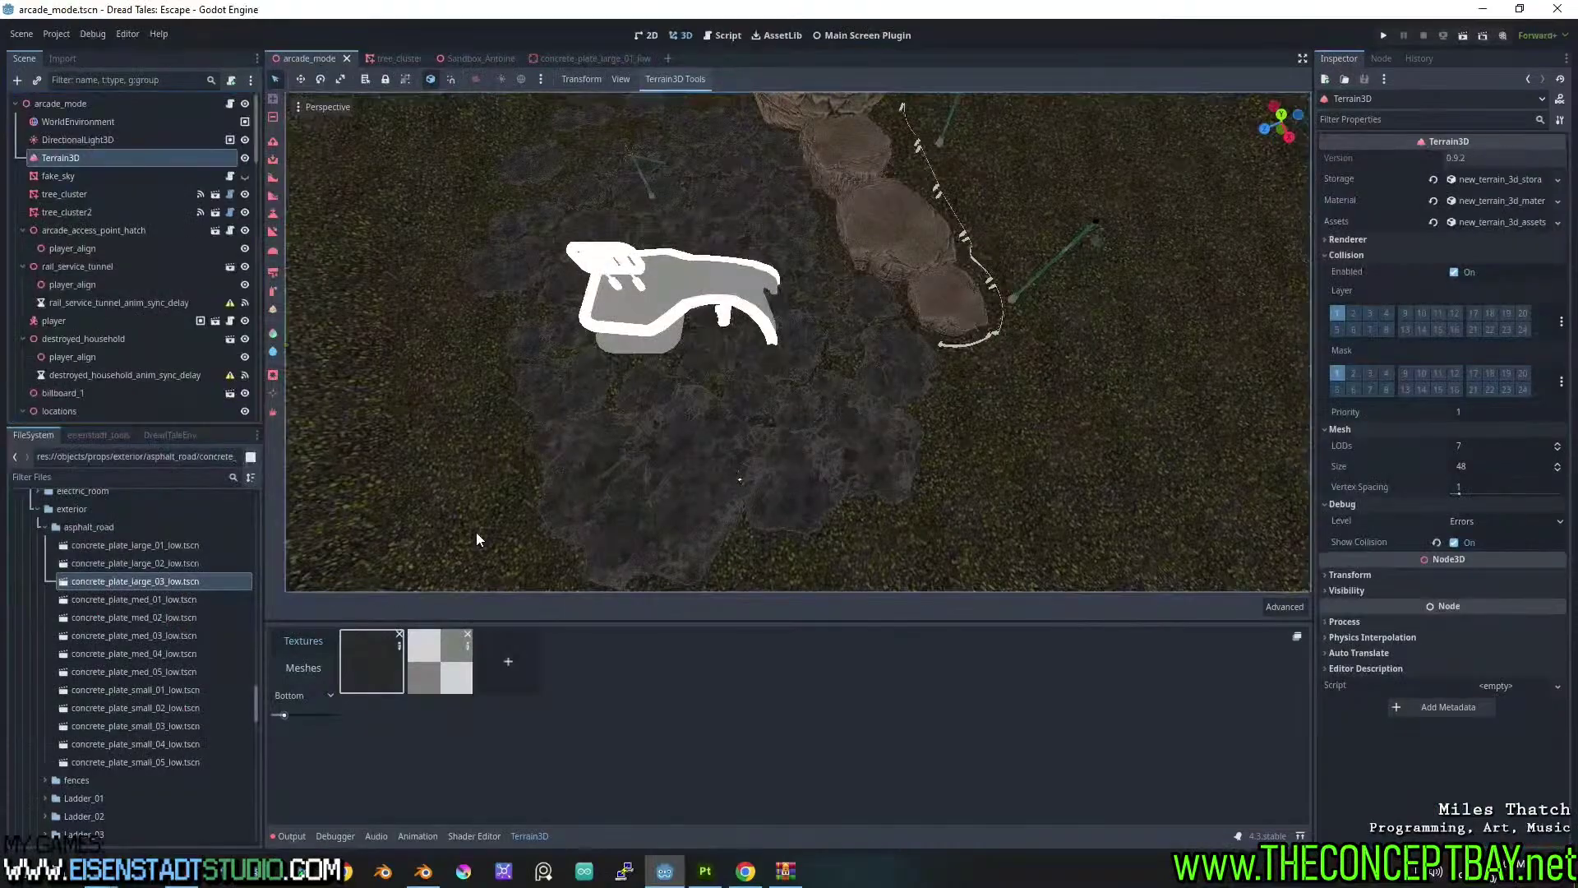
{"action": "left_click", "coordinate": [1274, 607]}
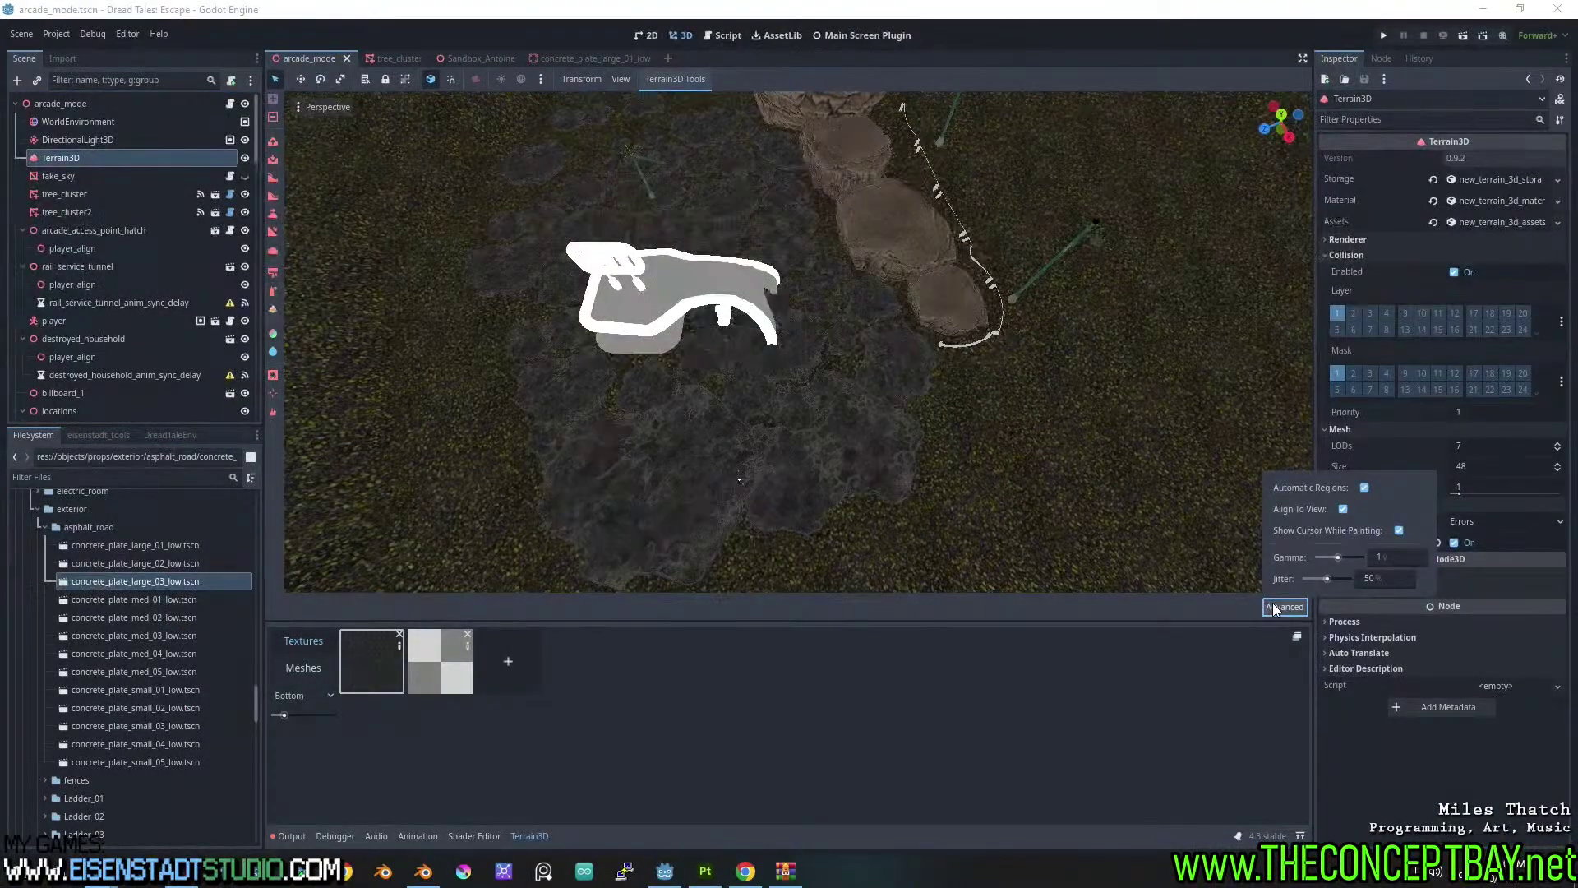
{"action": "left_click", "coordinate": [686, 76]}
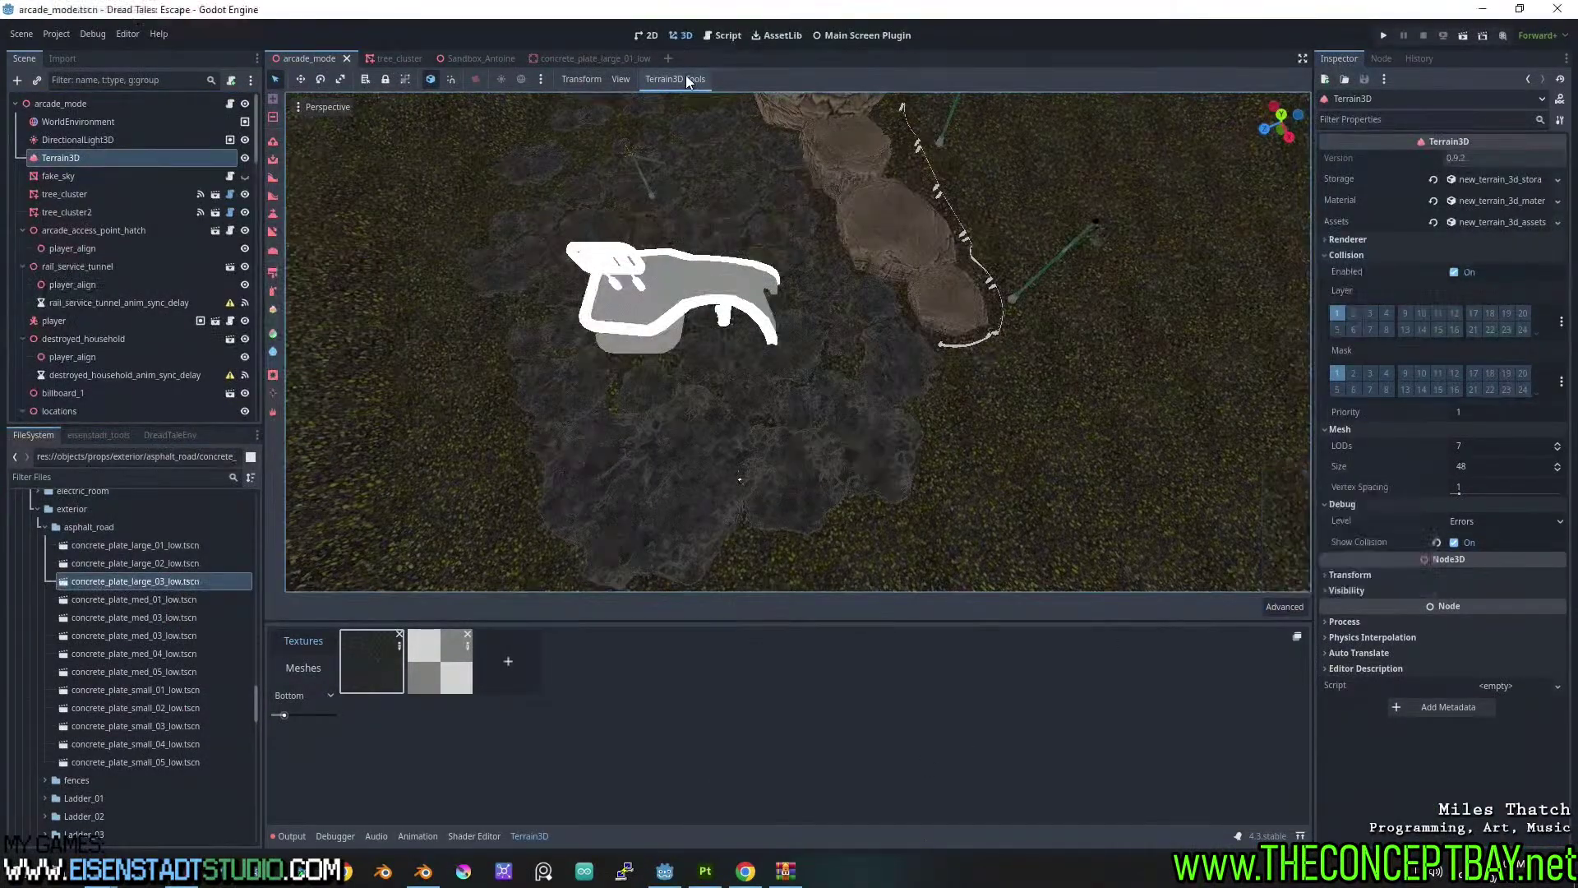
{"action": "left_click", "coordinate": [685, 76]}
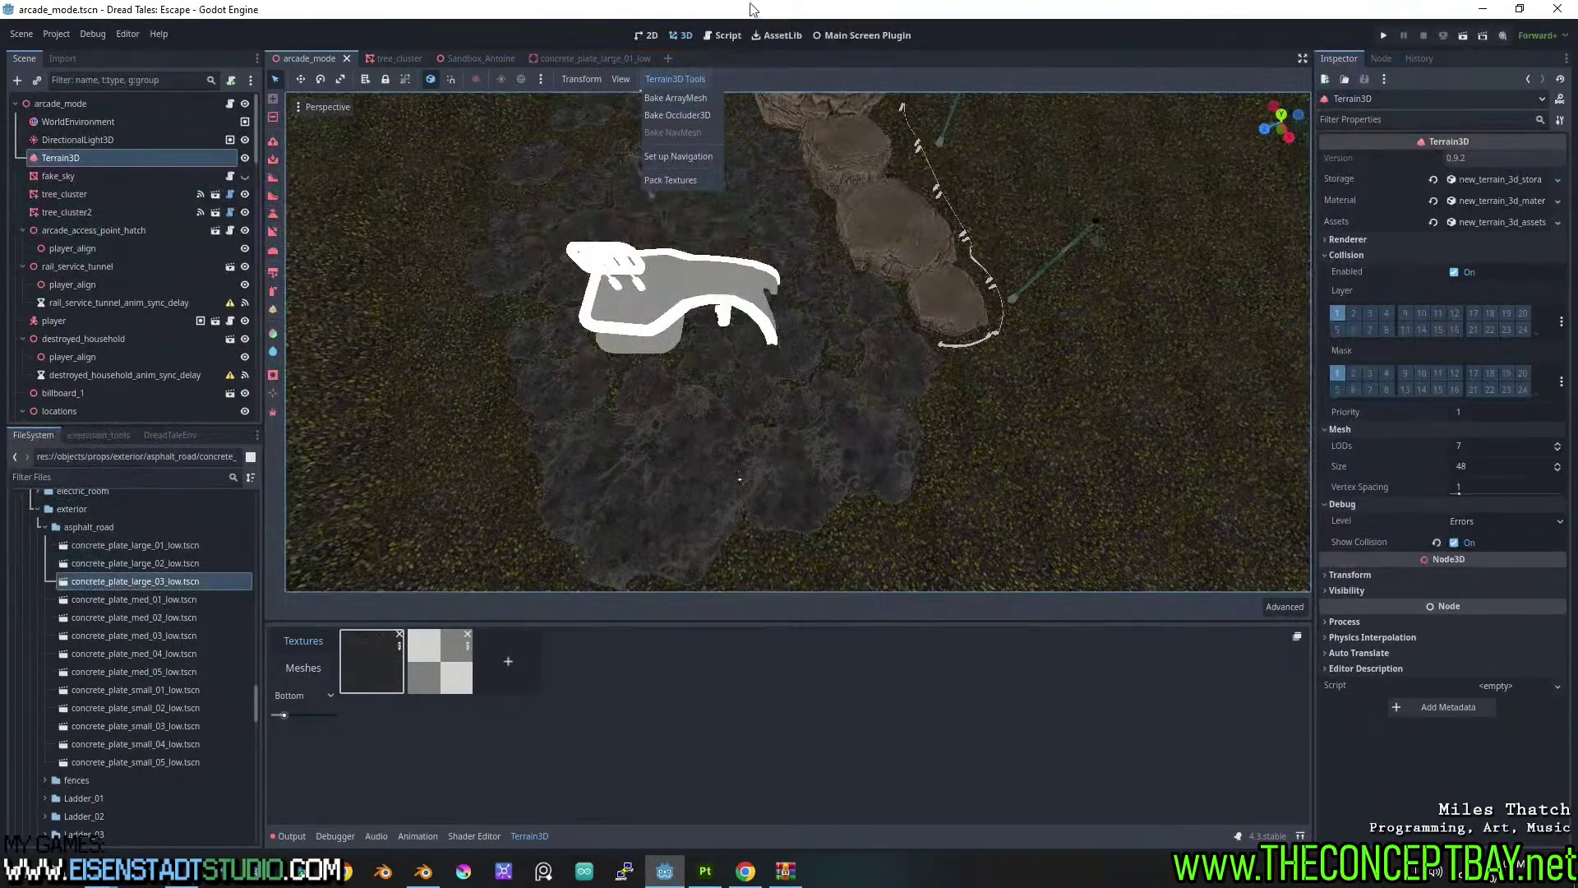
Search the web for "terrain3D documentation" in a new Chrome tab and open the Terrain3D 1.0.0 documentation.
{"action": "key", "text": "alt+Tab"}
{"action": "left_click", "coordinate": [253, 30]}
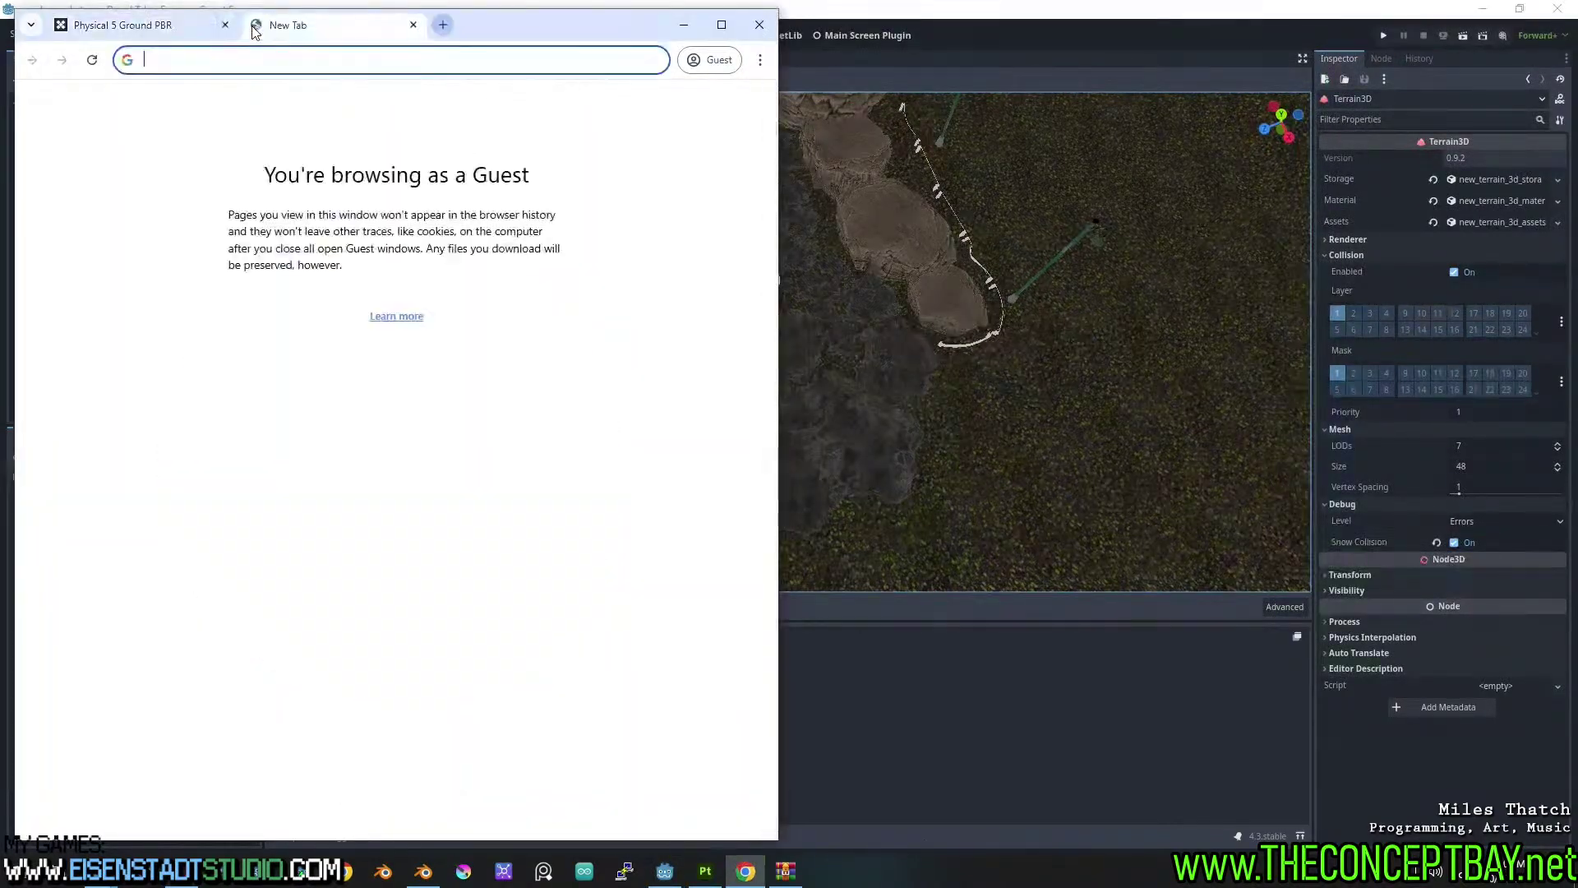
{"action": "type", "text": "terrain3D"}
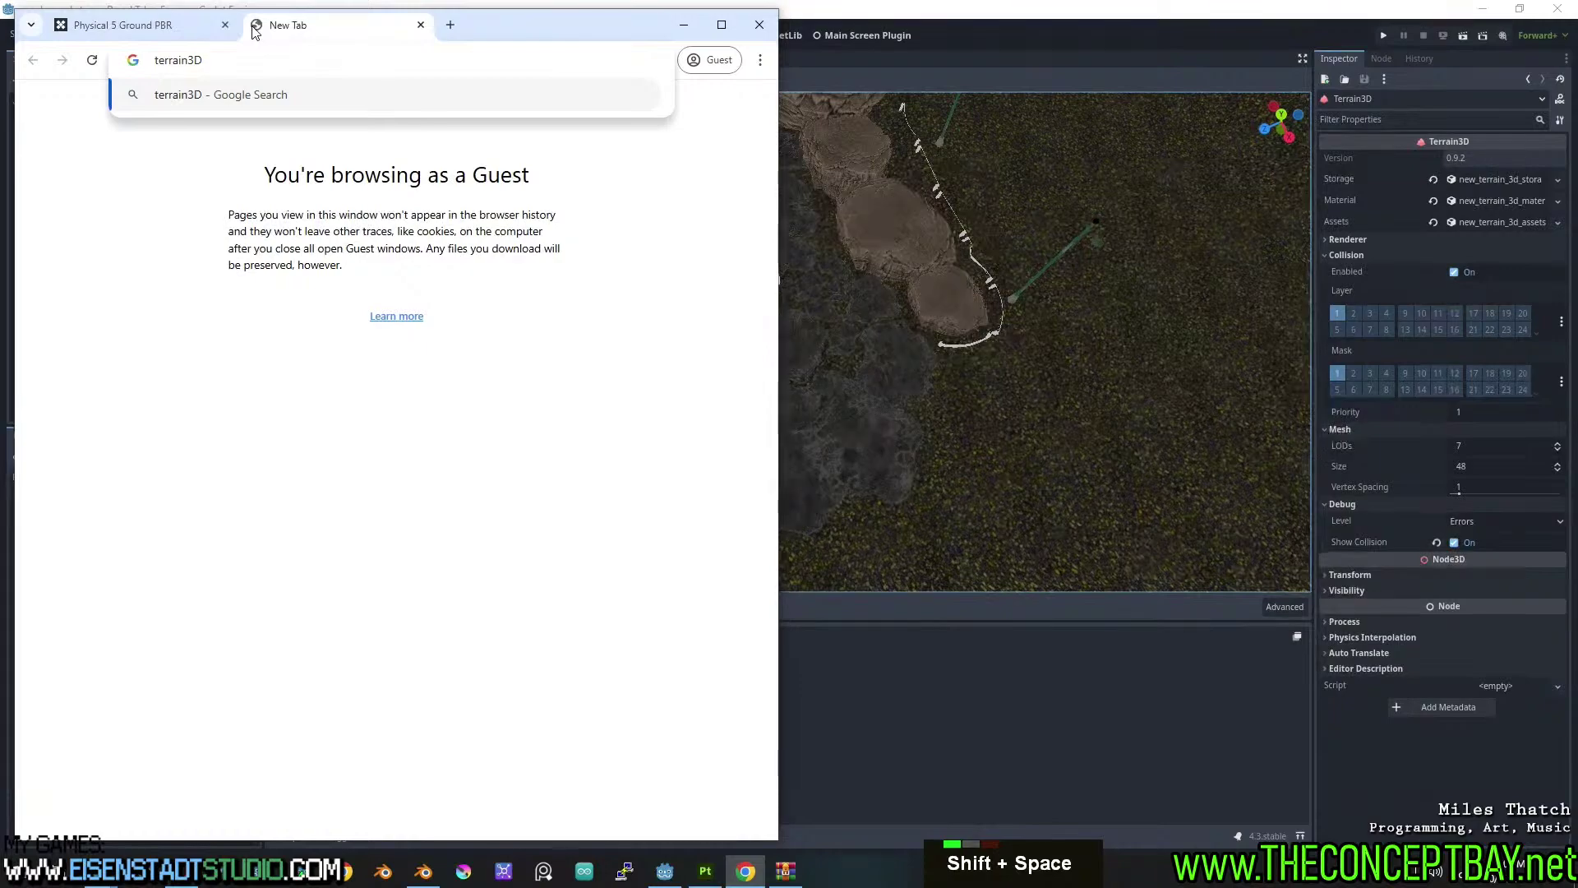
{"action": "type", "text": " documentation"}
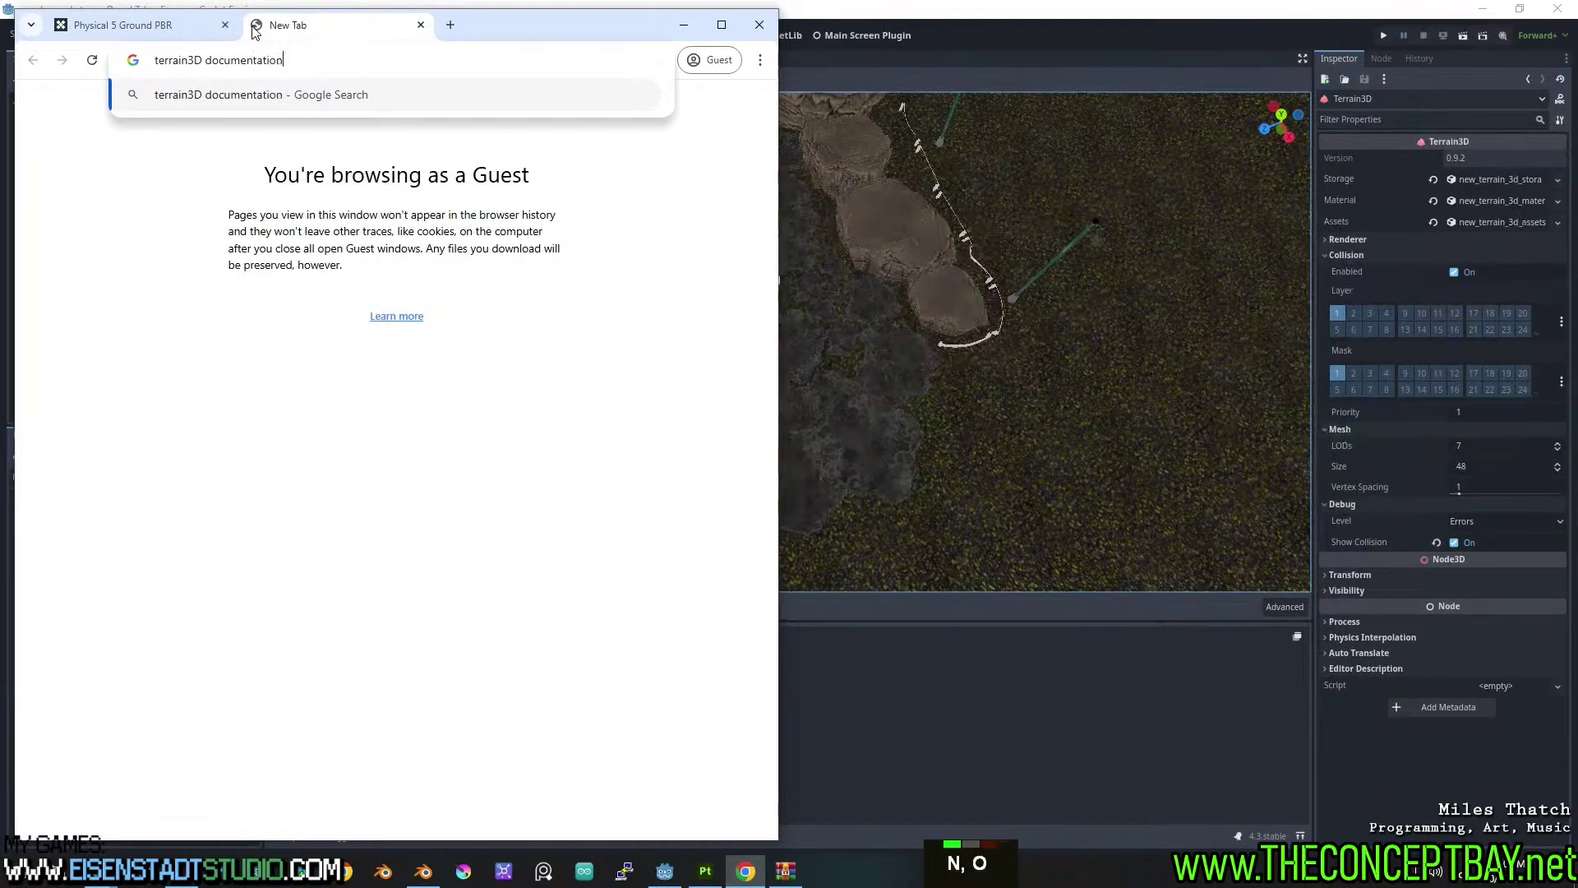
{"action": "key", "text": "Return"}
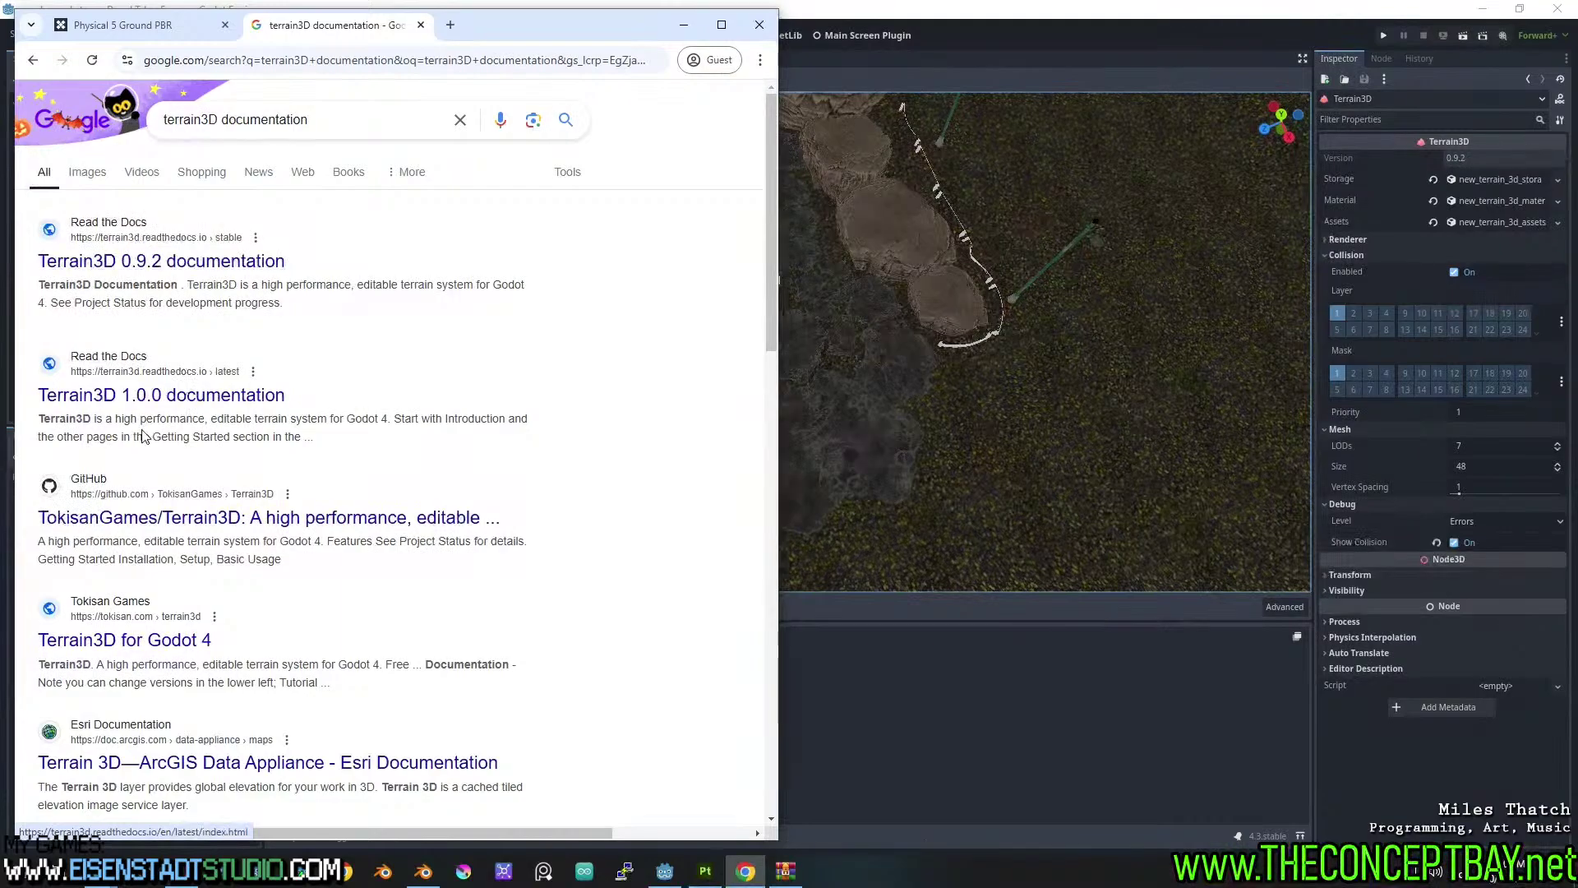
{"action": "left_click", "coordinate": [156, 397]}
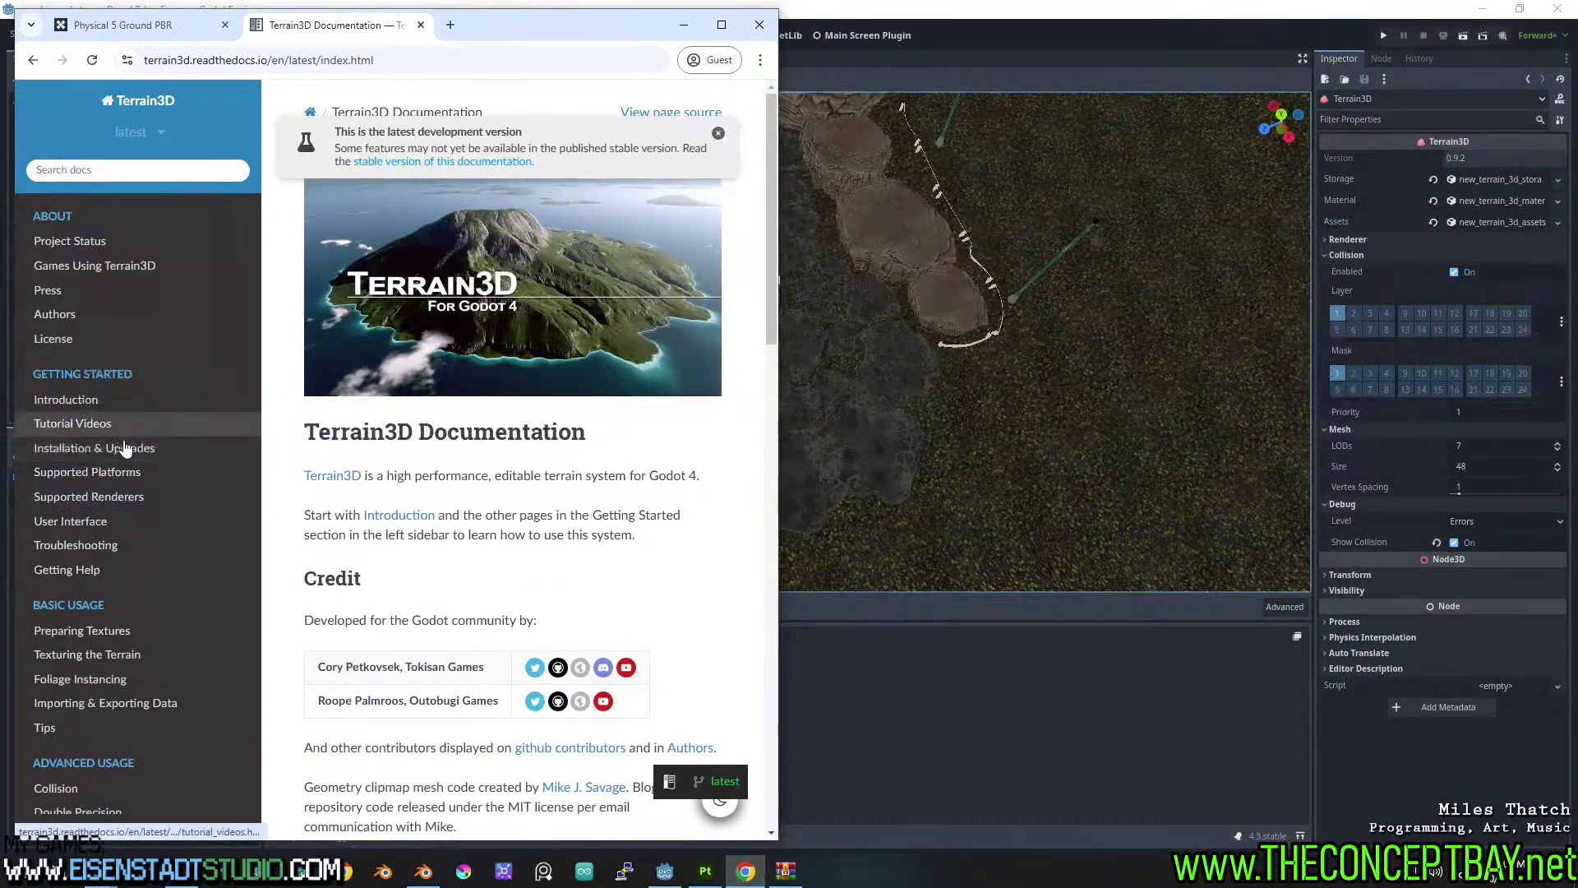
Open the documentation's Preparing Textures page and read the texture file requirements for channel packing.
{"action": "left_click", "coordinate": [151, 496]}
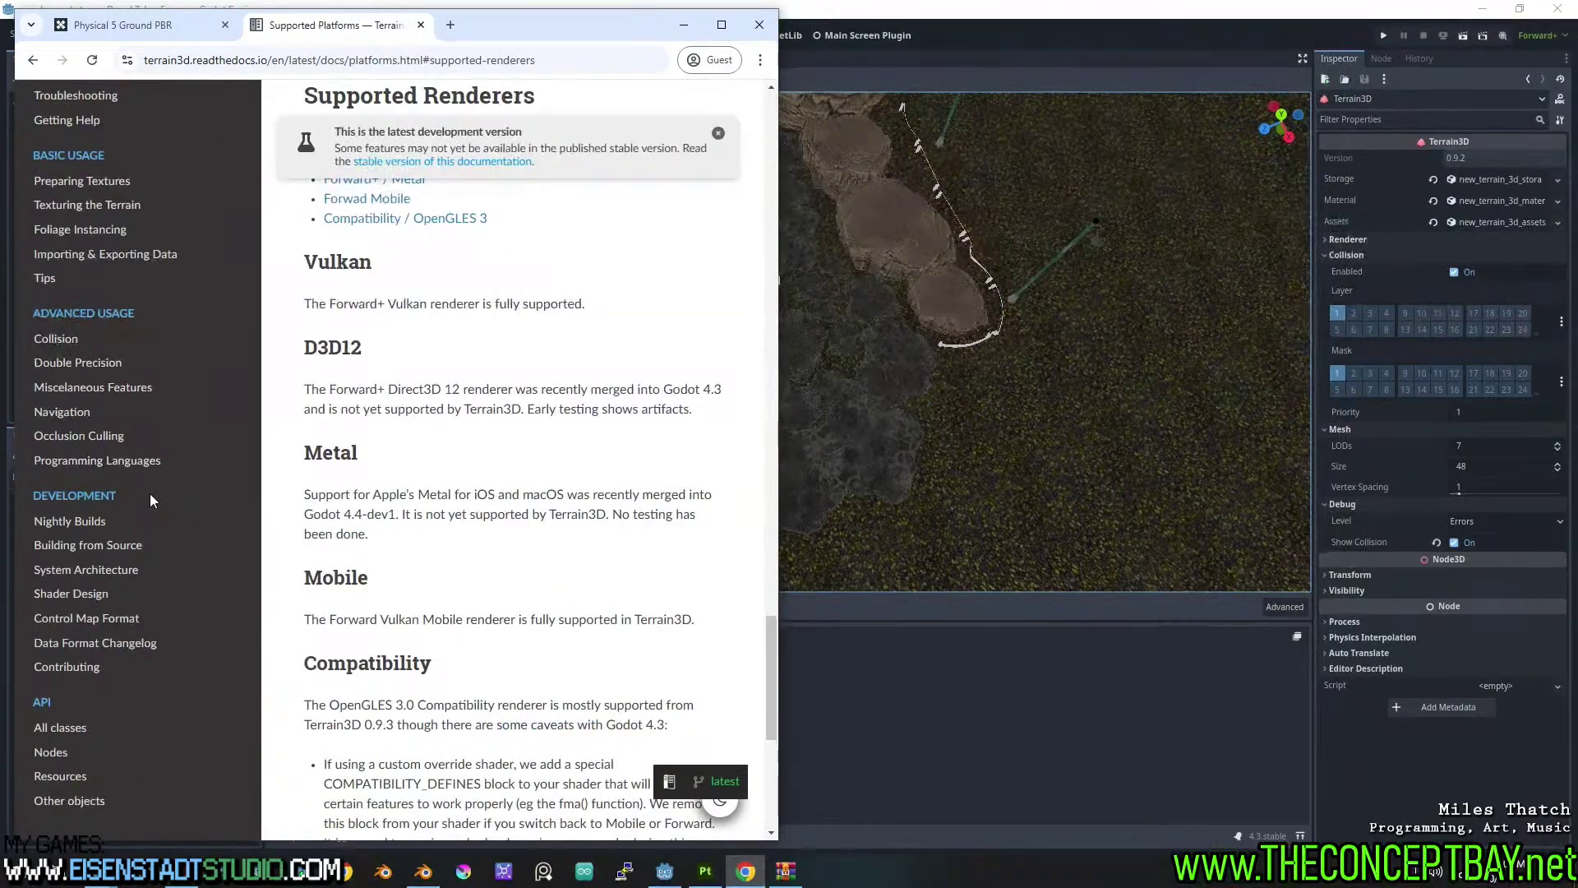
{"action": "scroll", "coordinate": [104, 419], "scroll_direction": "up", "scroll_amount": 4}
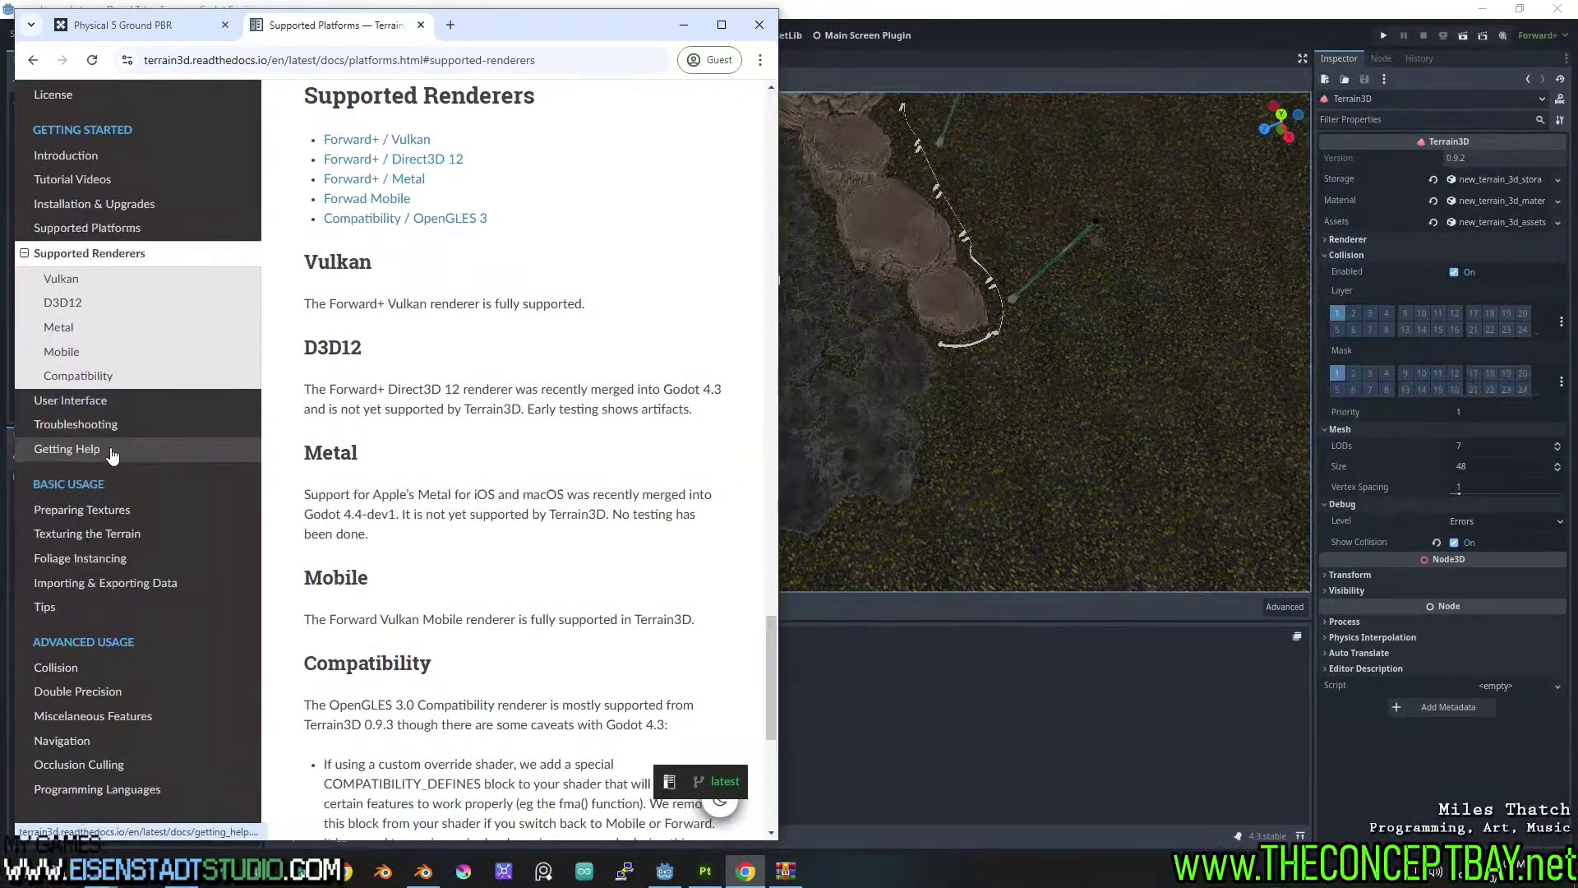
{"action": "left_click", "coordinate": [120, 511]}
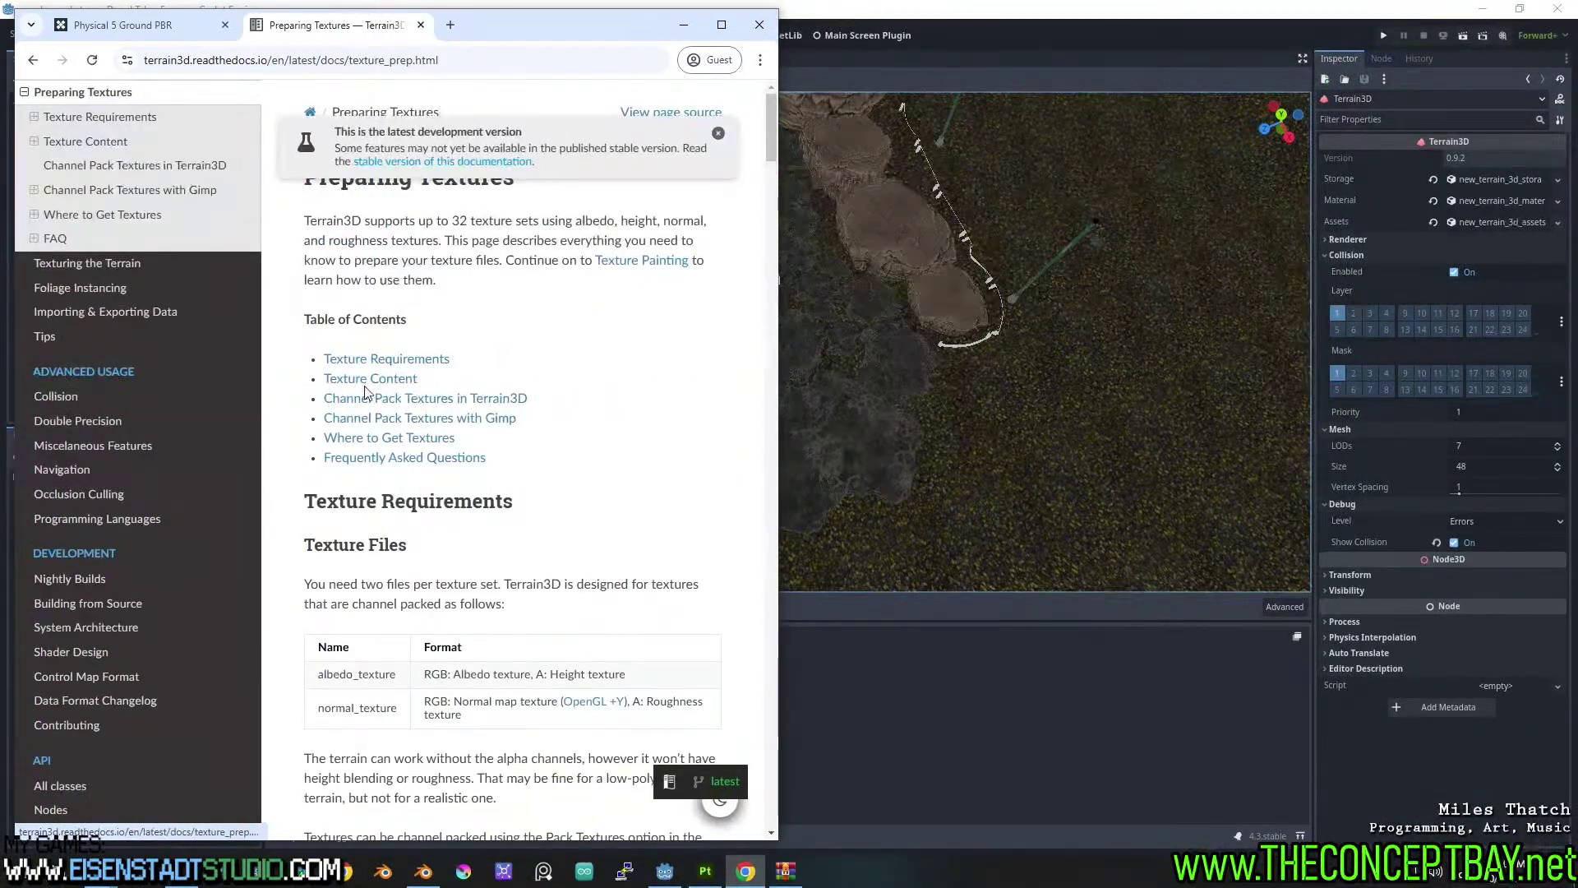
{"action": "scroll", "coordinate": [602, 400], "scroll_direction": "down", "scroll_amount": 2}
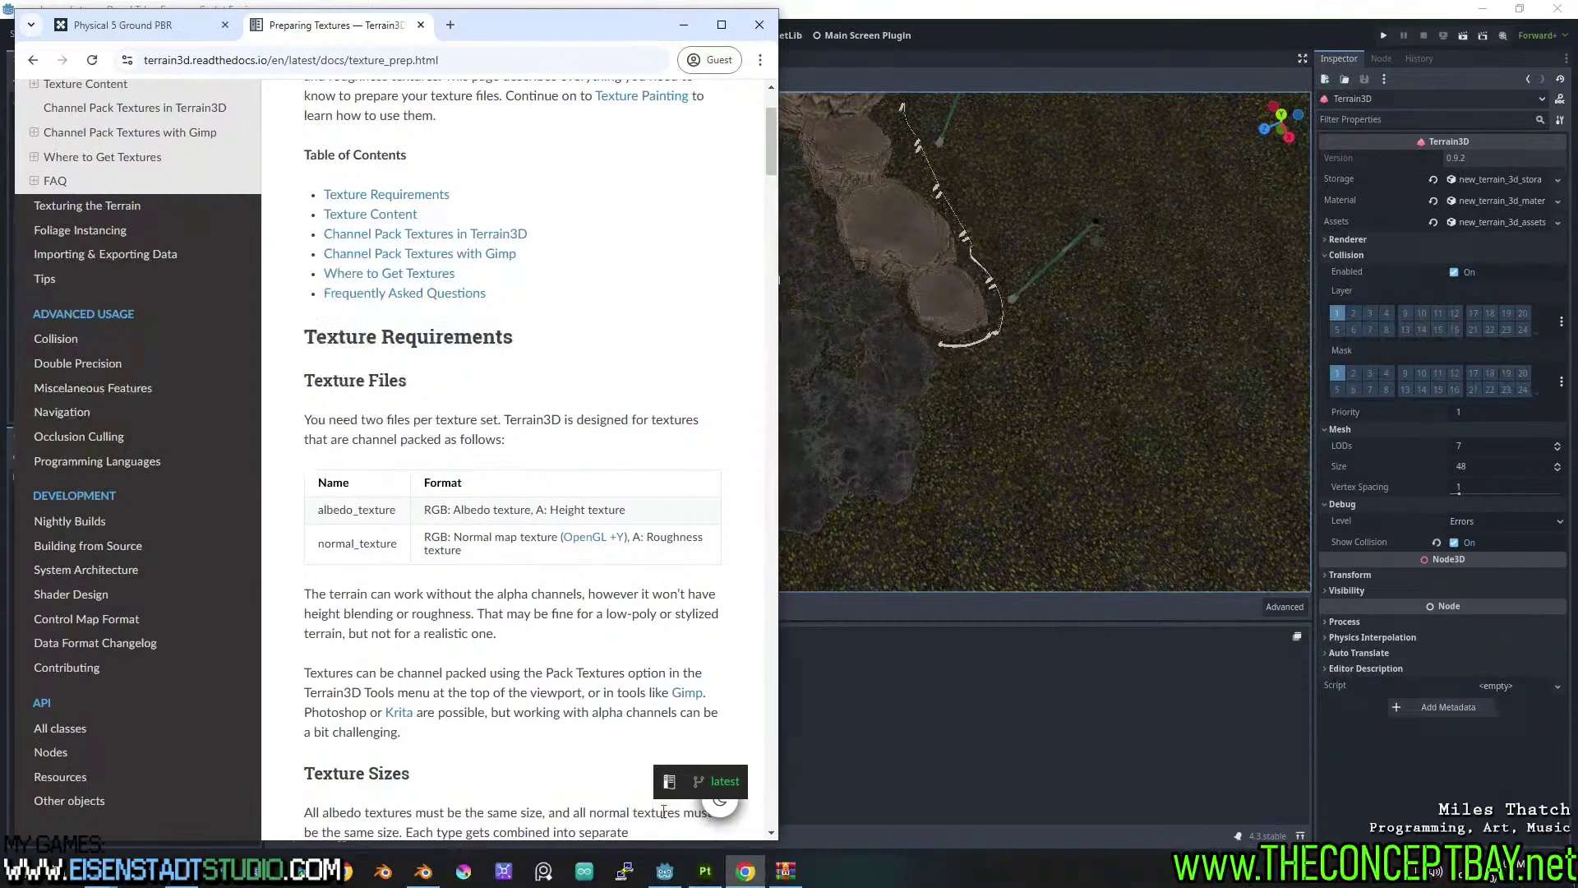
Open brown_dirt_38_55_diffuse.jpg from the packs folder's brown_dirt_38_55_4K folder in Krita and copy that folder's path.
{"action": "mouse_move", "coordinate": [182, 870]}
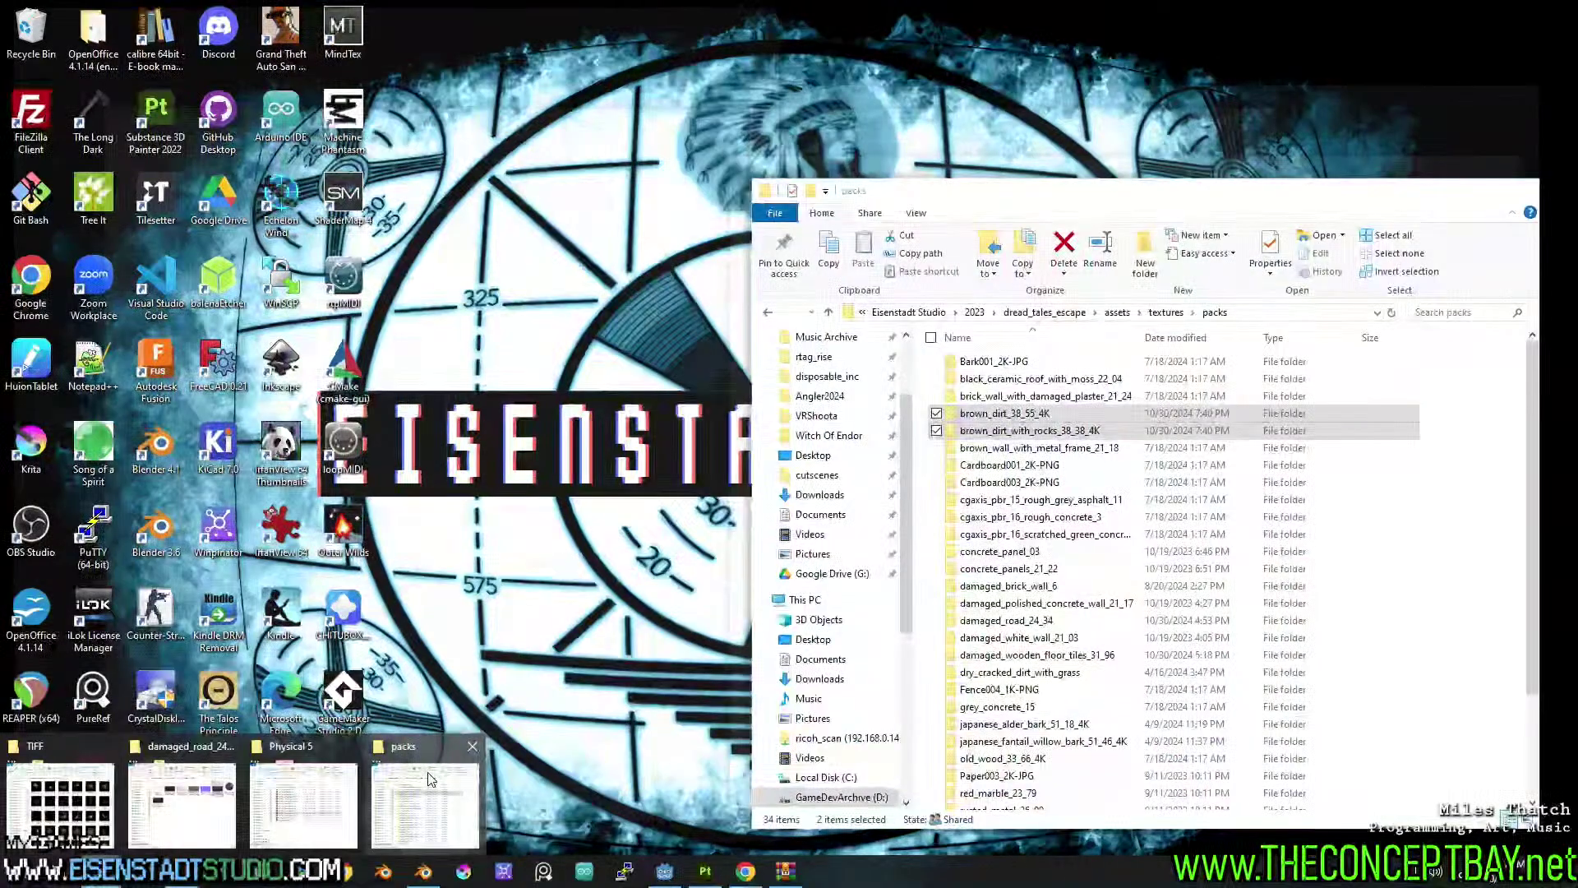
{"action": "left_click", "coordinate": [425, 801]}
{"action": "double_click", "coordinate": [1060, 413]}
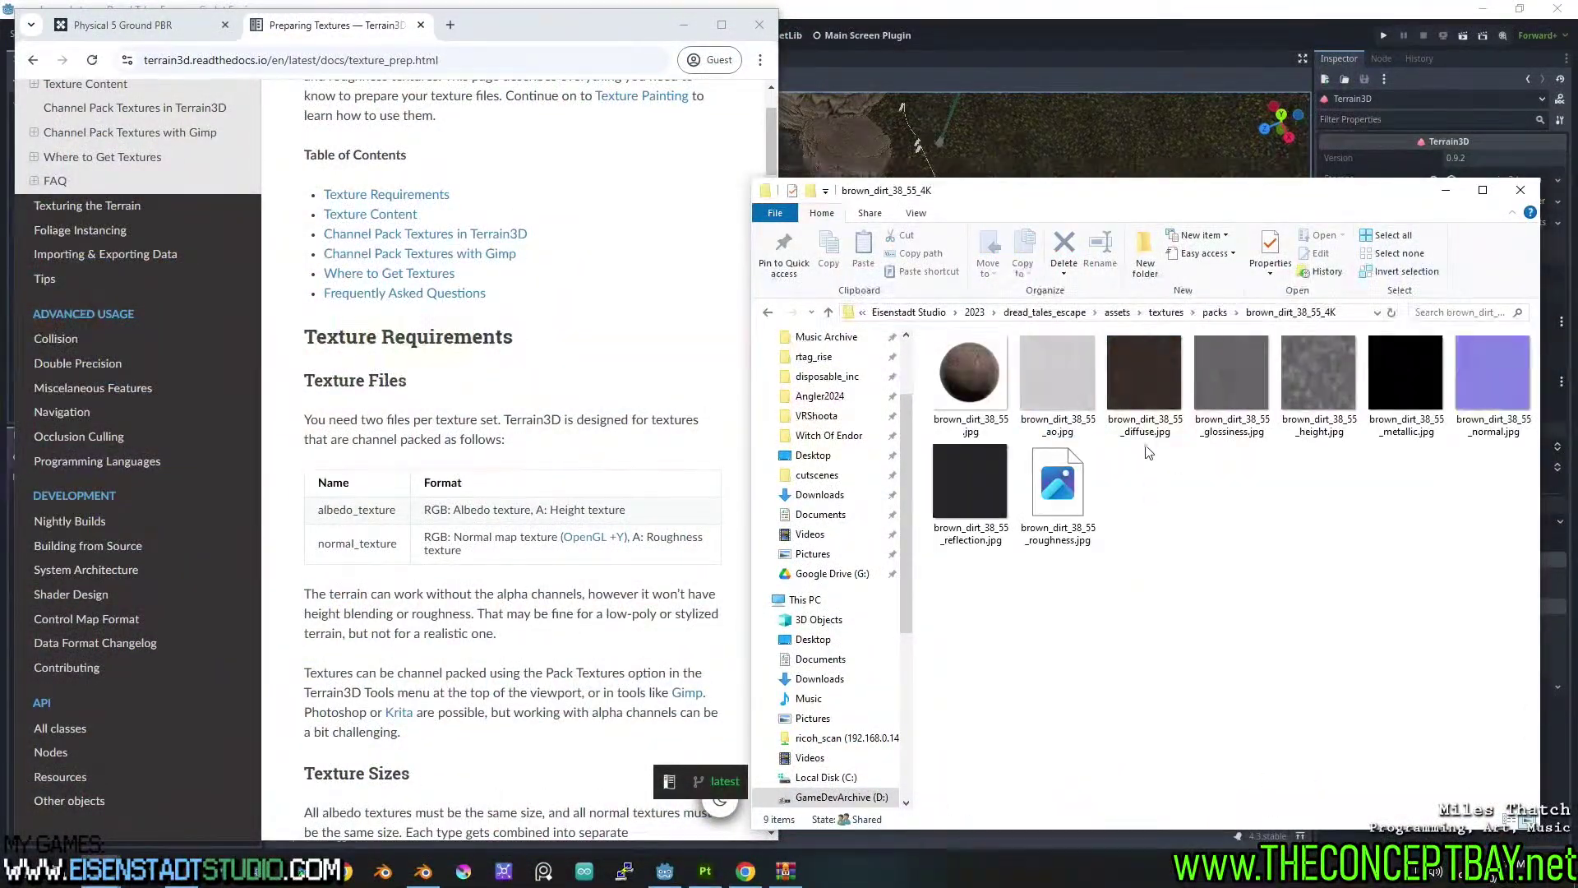
{"action": "right_click", "coordinate": [1136, 343]}
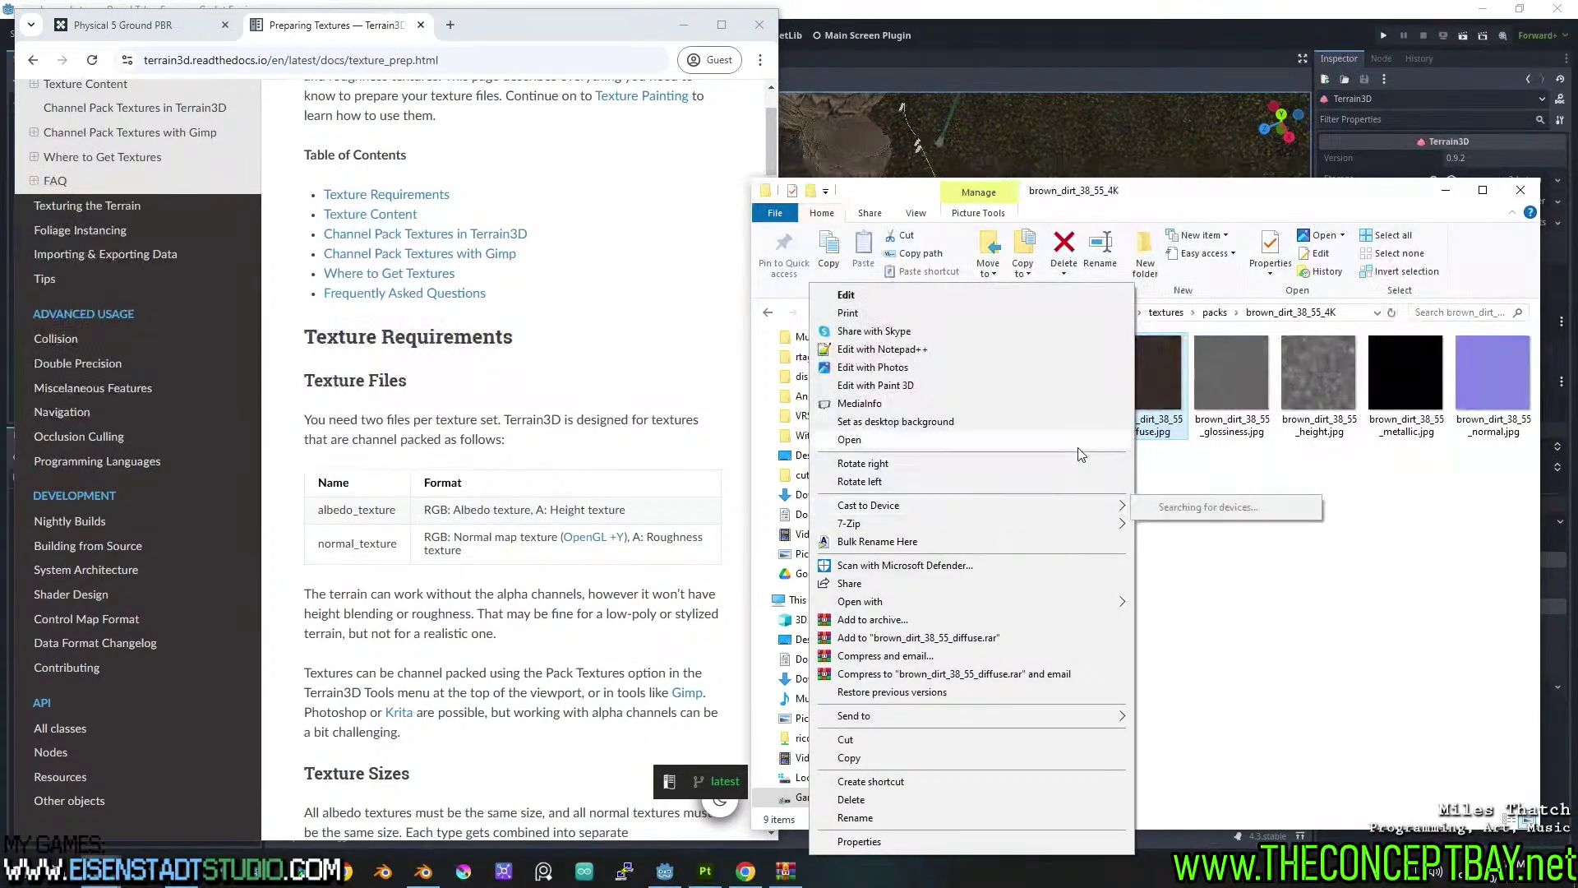
{"action": "mouse_move", "coordinate": [1069, 603]}
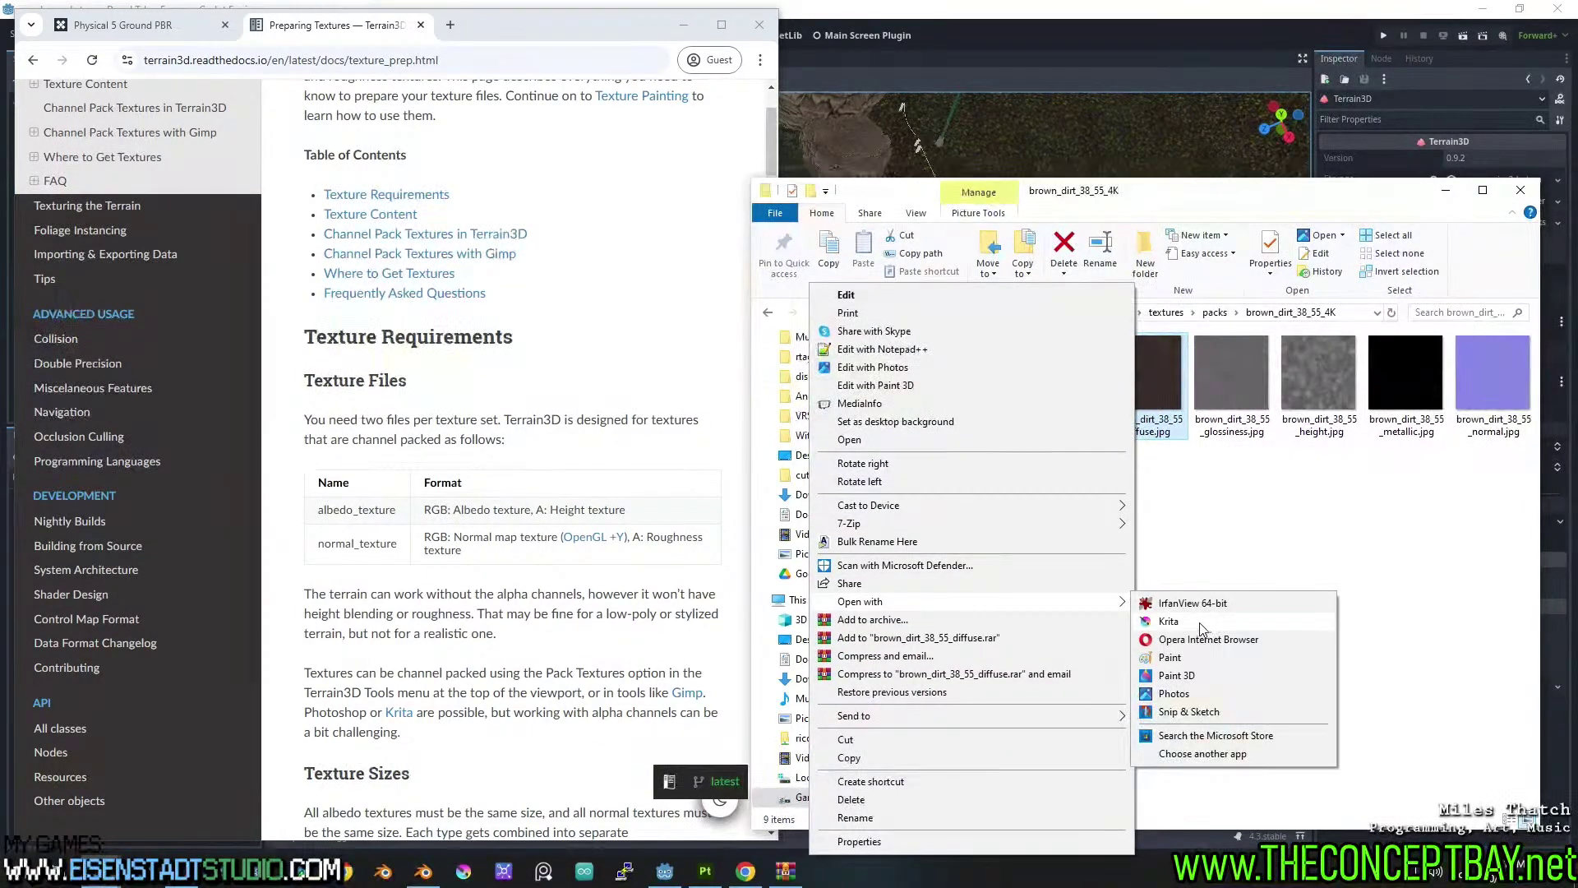
{"action": "left_click", "coordinate": [1196, 623]}
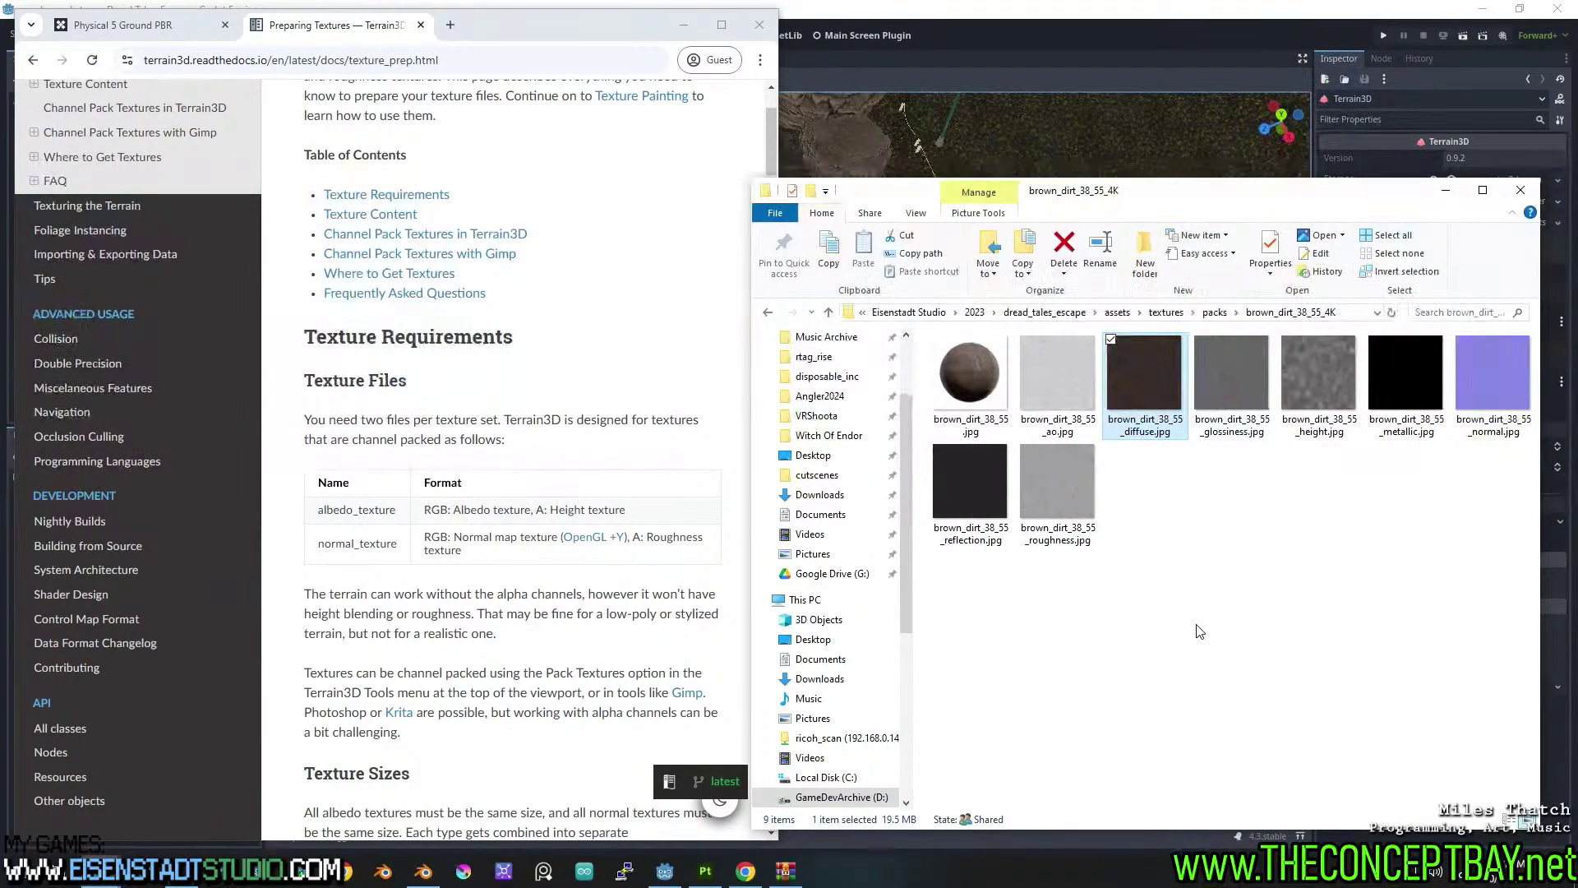
{"action": "left_click", "coordinate": [1358, 311]}
{"action": "key", "text": "ctrl+c"}
{"action": "left_click", "coordinate": [1277, 590]}
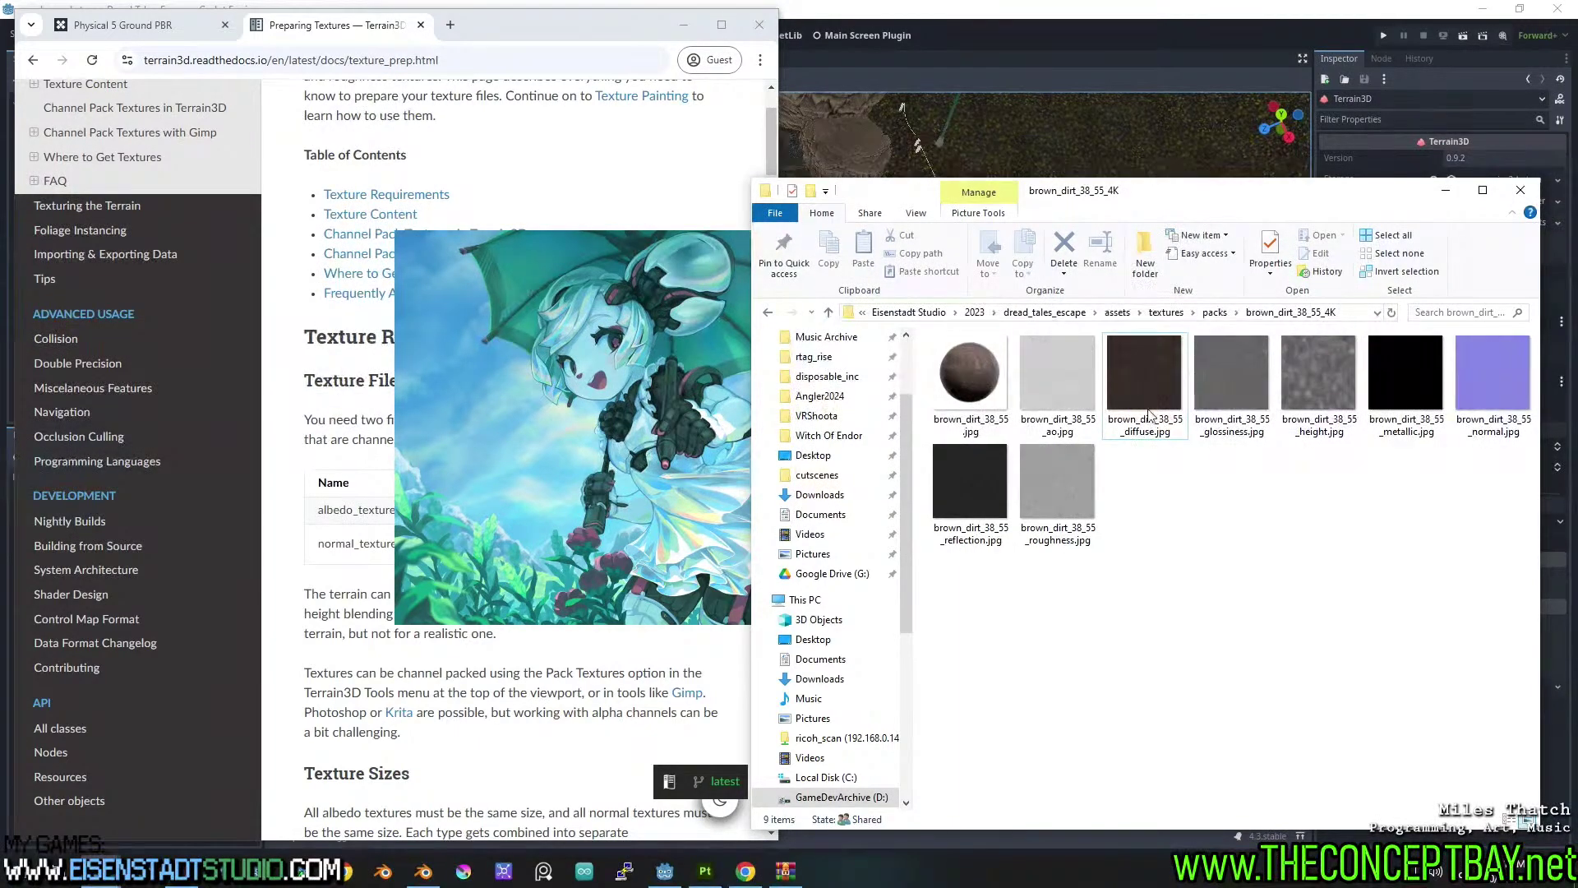
Read the texture size and compression format sections of the Preparing Textures page in Chrome.
{"action": "left_click", "coordinate": [628, 31]}
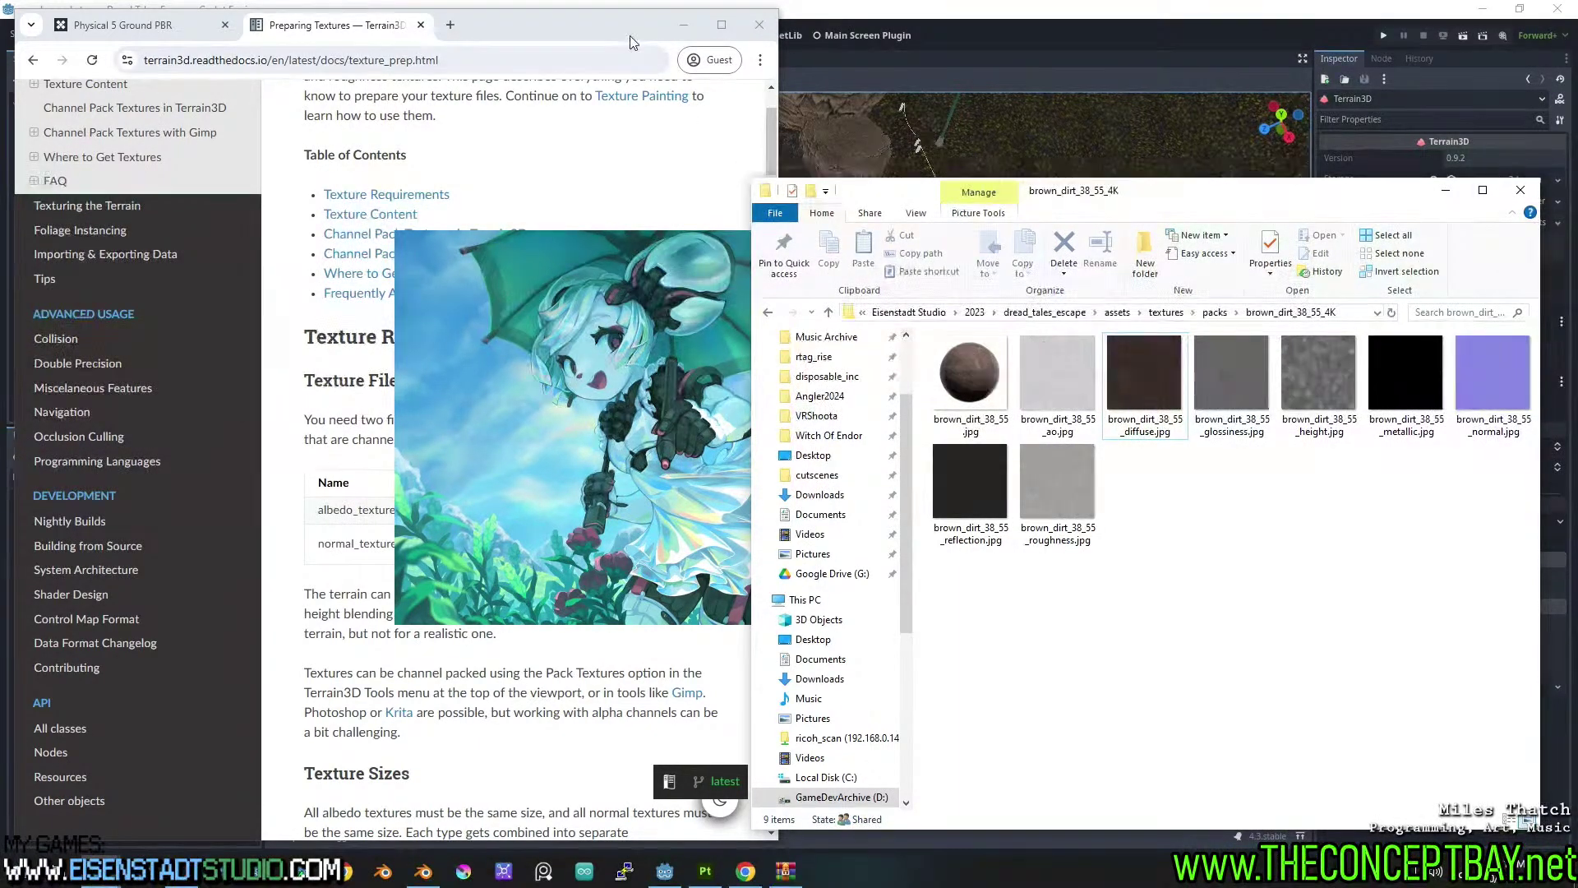
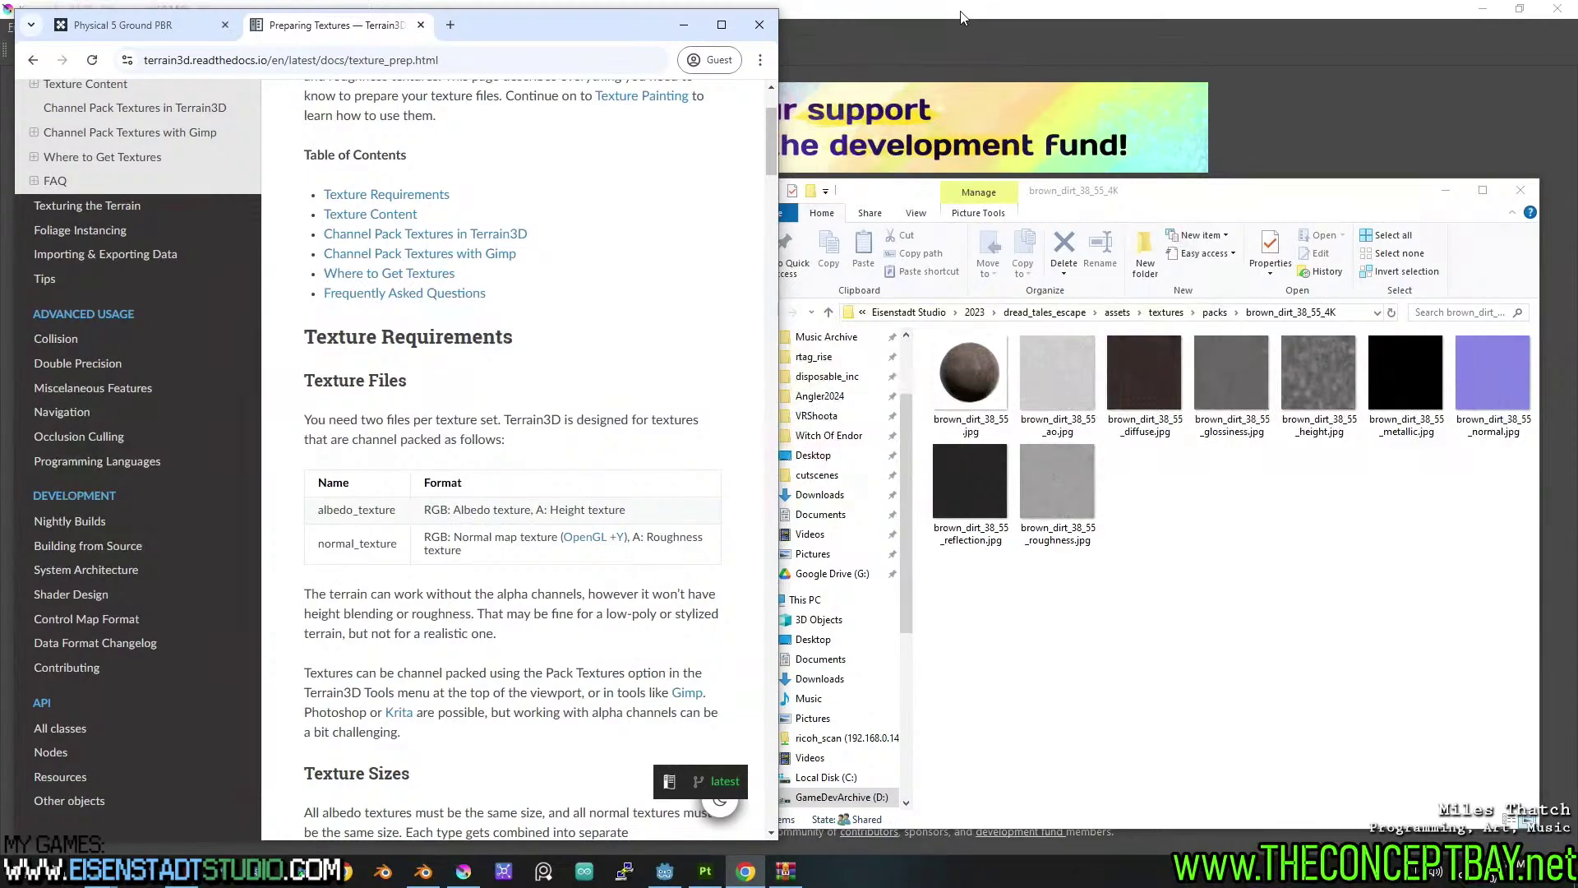
{"action": "scroll", "coordinate": [592, 473], "scroll_direction": "down", "scroll_amount": 5}
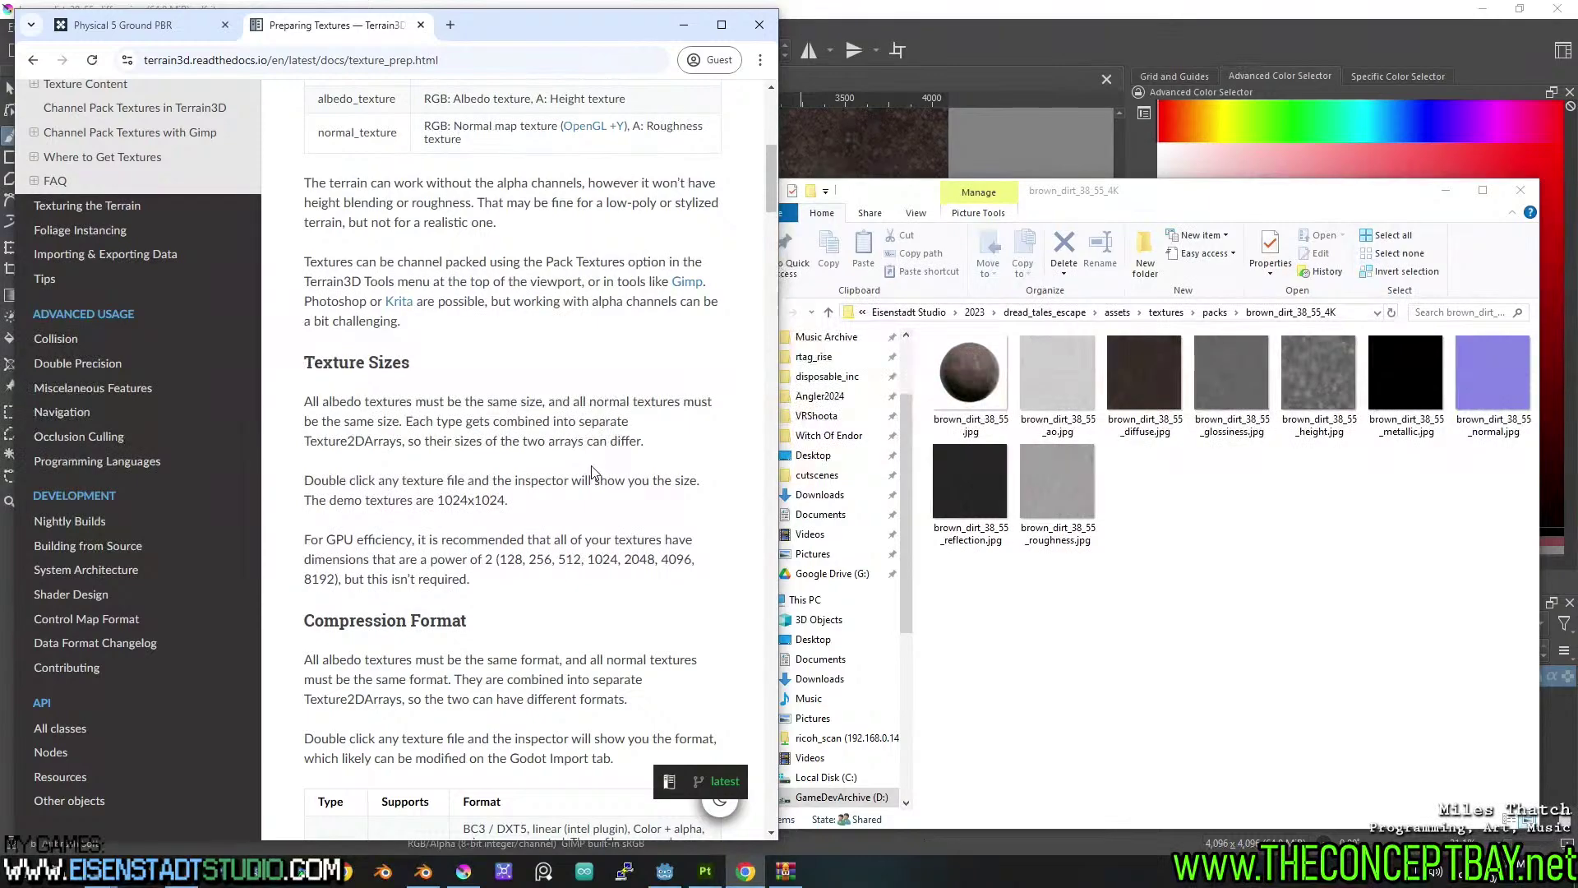
{"action": "scroll", "coordinate": [615, 590], "scroll_direction": "down", "scroll_amount": 3}
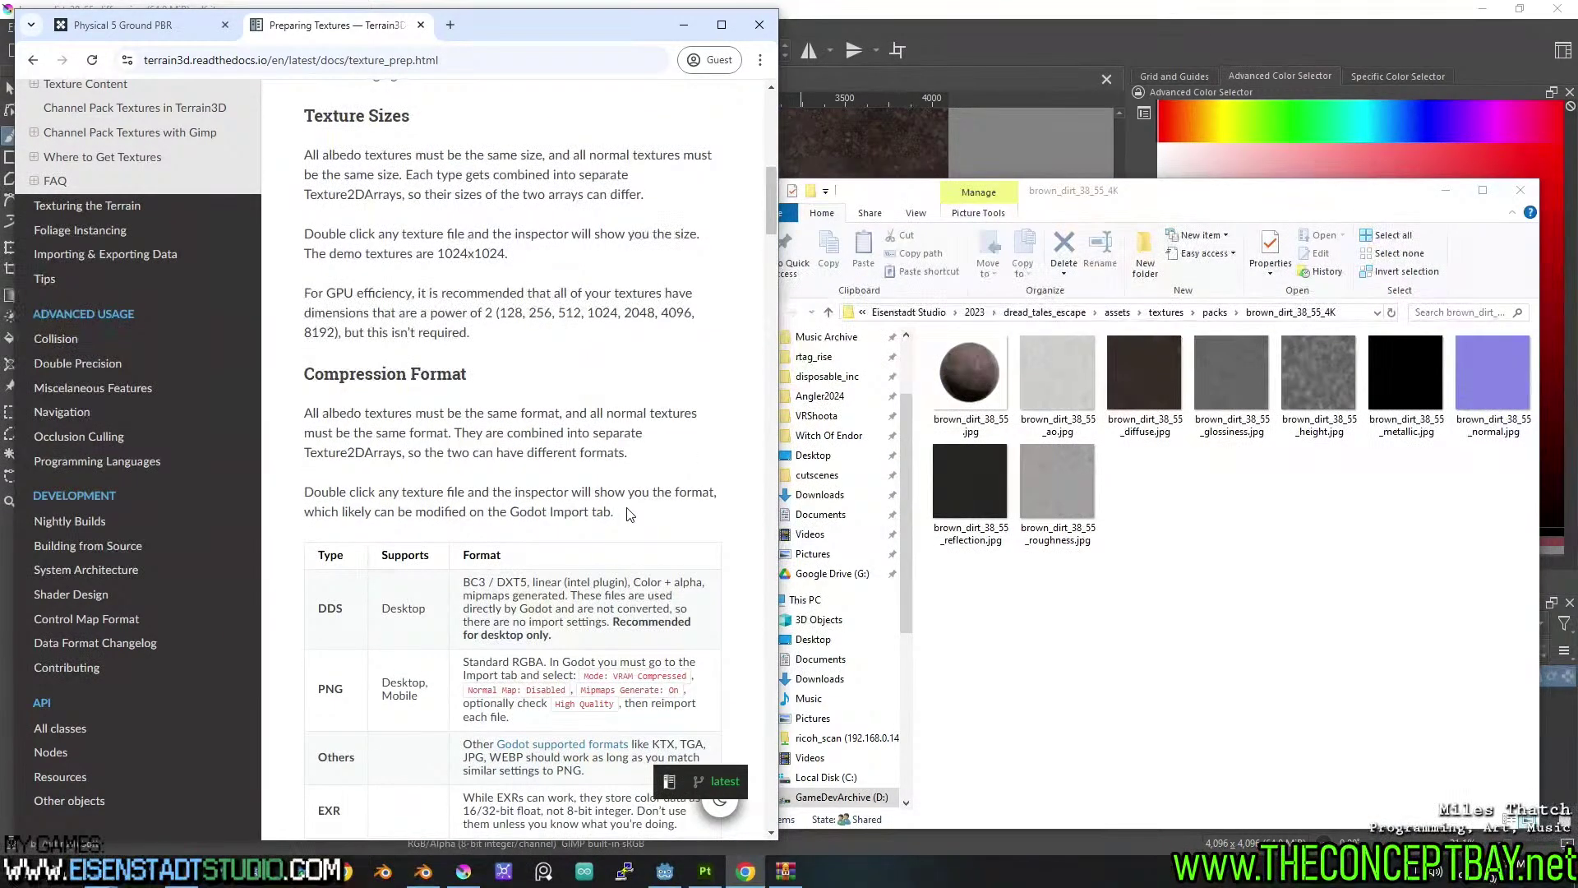
{"action": "scroll", "coordinate": [625, 494], "scroll_direction": "down", "scroll_amount": 8}
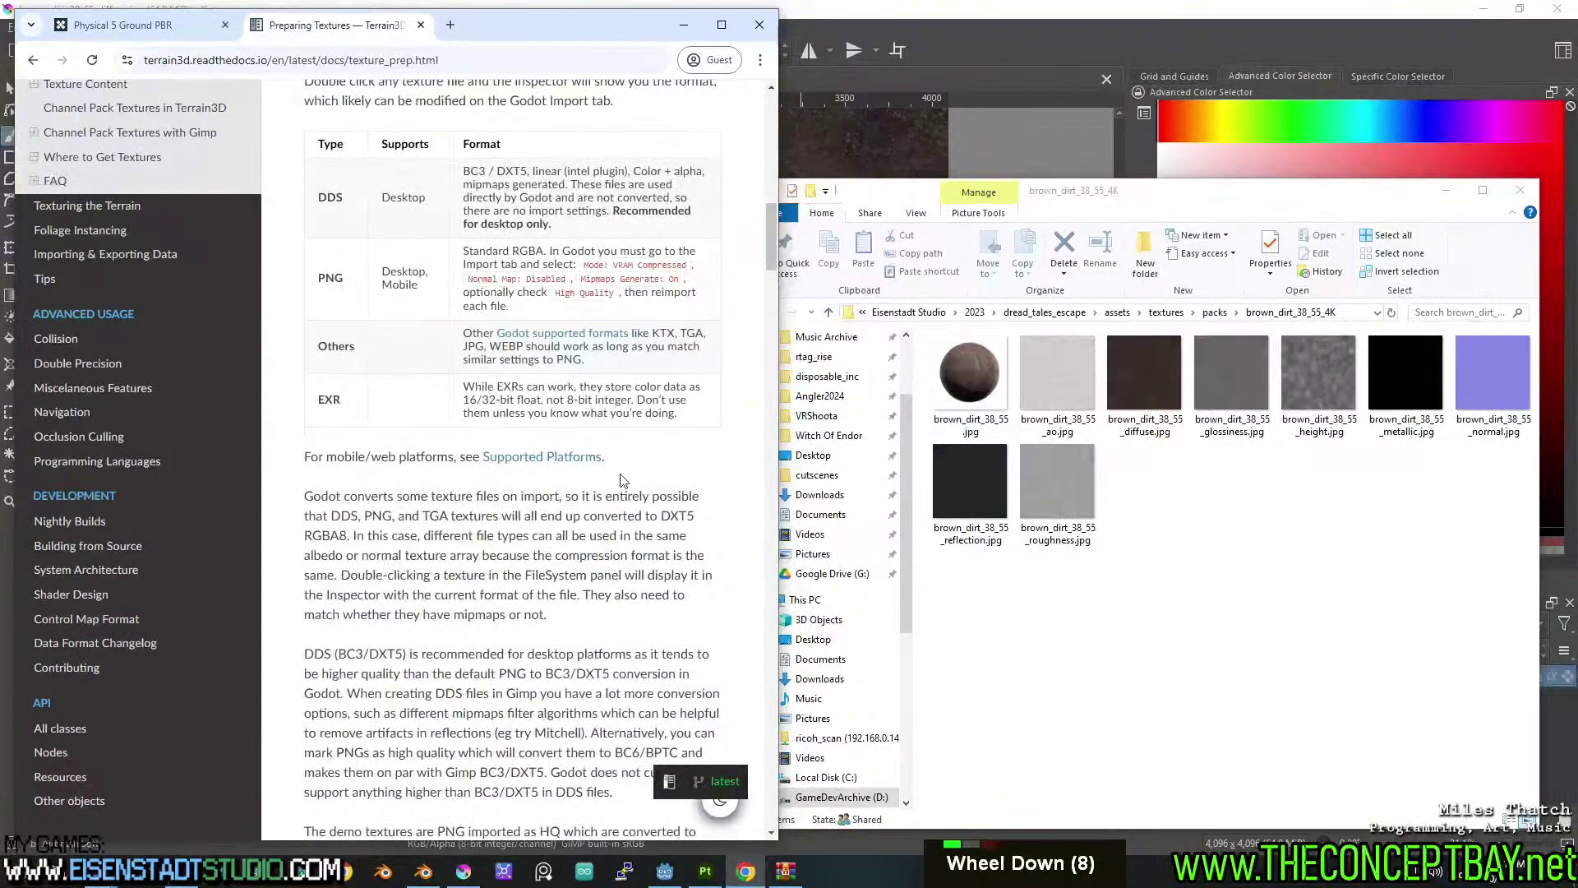
{"action": "scroll", "coordinate": [625, 477], "scroll_direction": "down", "scroll_amount": 3}
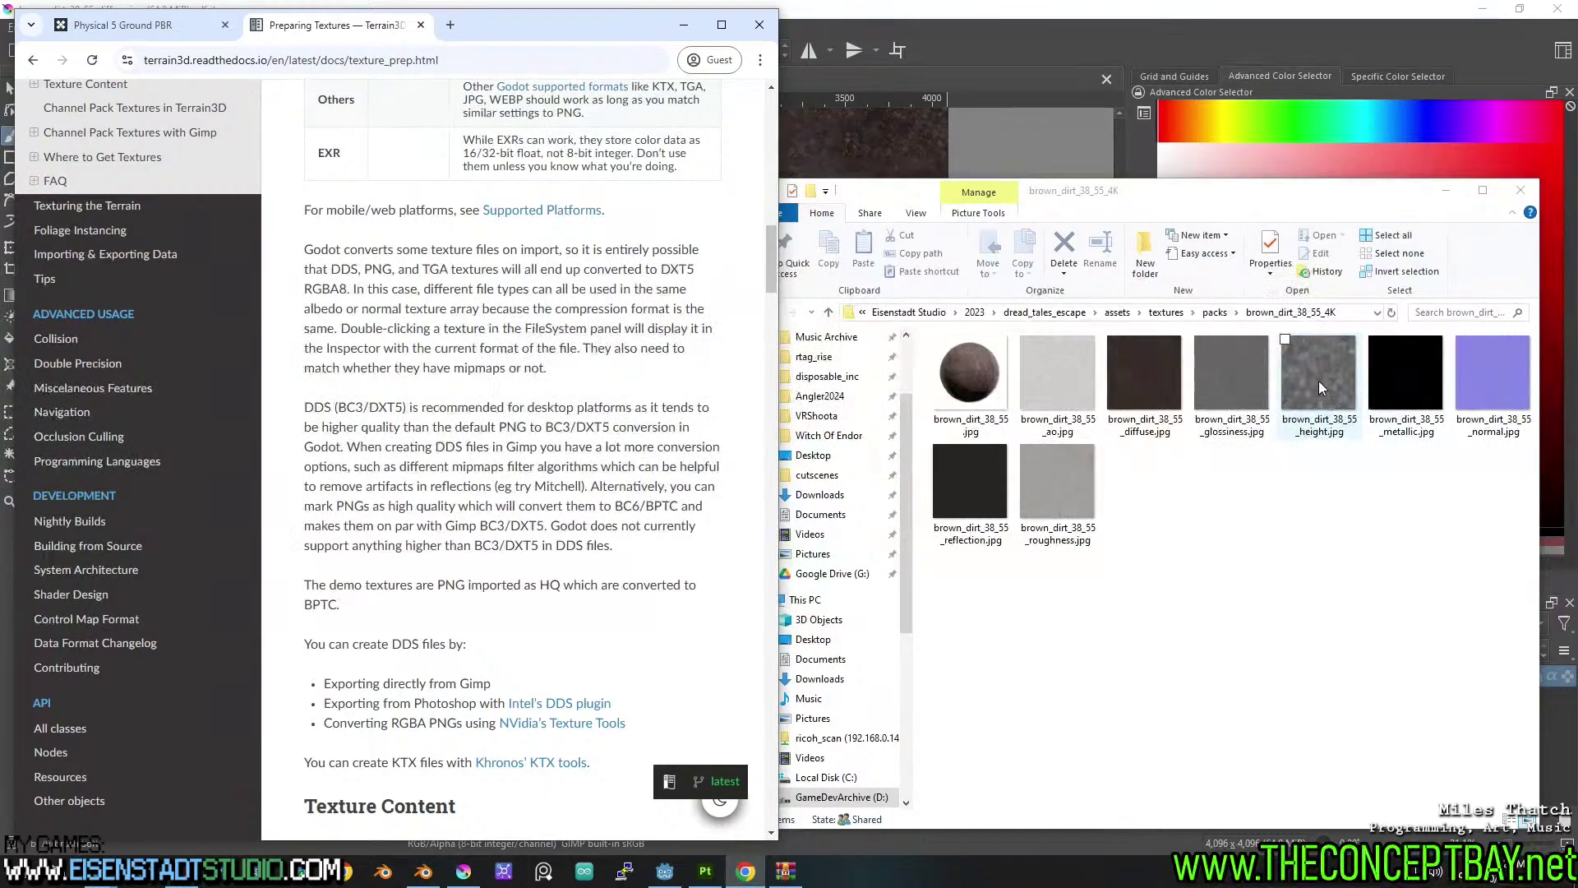
Insert brown_dirt_38_55_height.jpg as a new layer over the diffuse image in Krita and convert it to a transparency mask.
{"action": "left_click_drag", "start_coordinate": [1319, 383], "coordinate": [921, 175]}
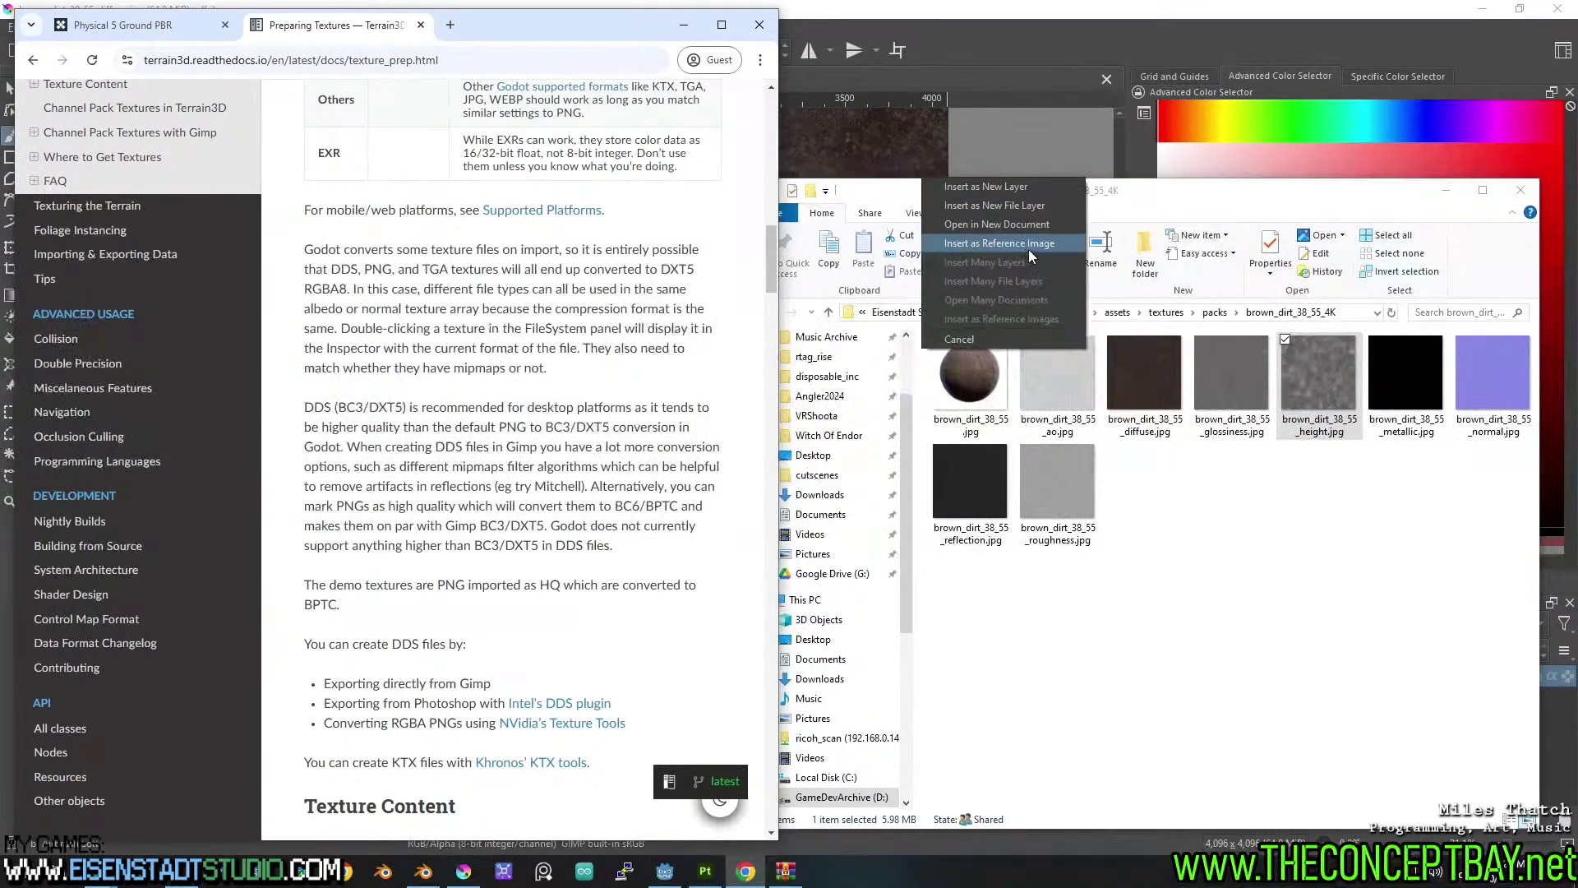
{"action": "left_click", "coordinate": [1034, 188]}
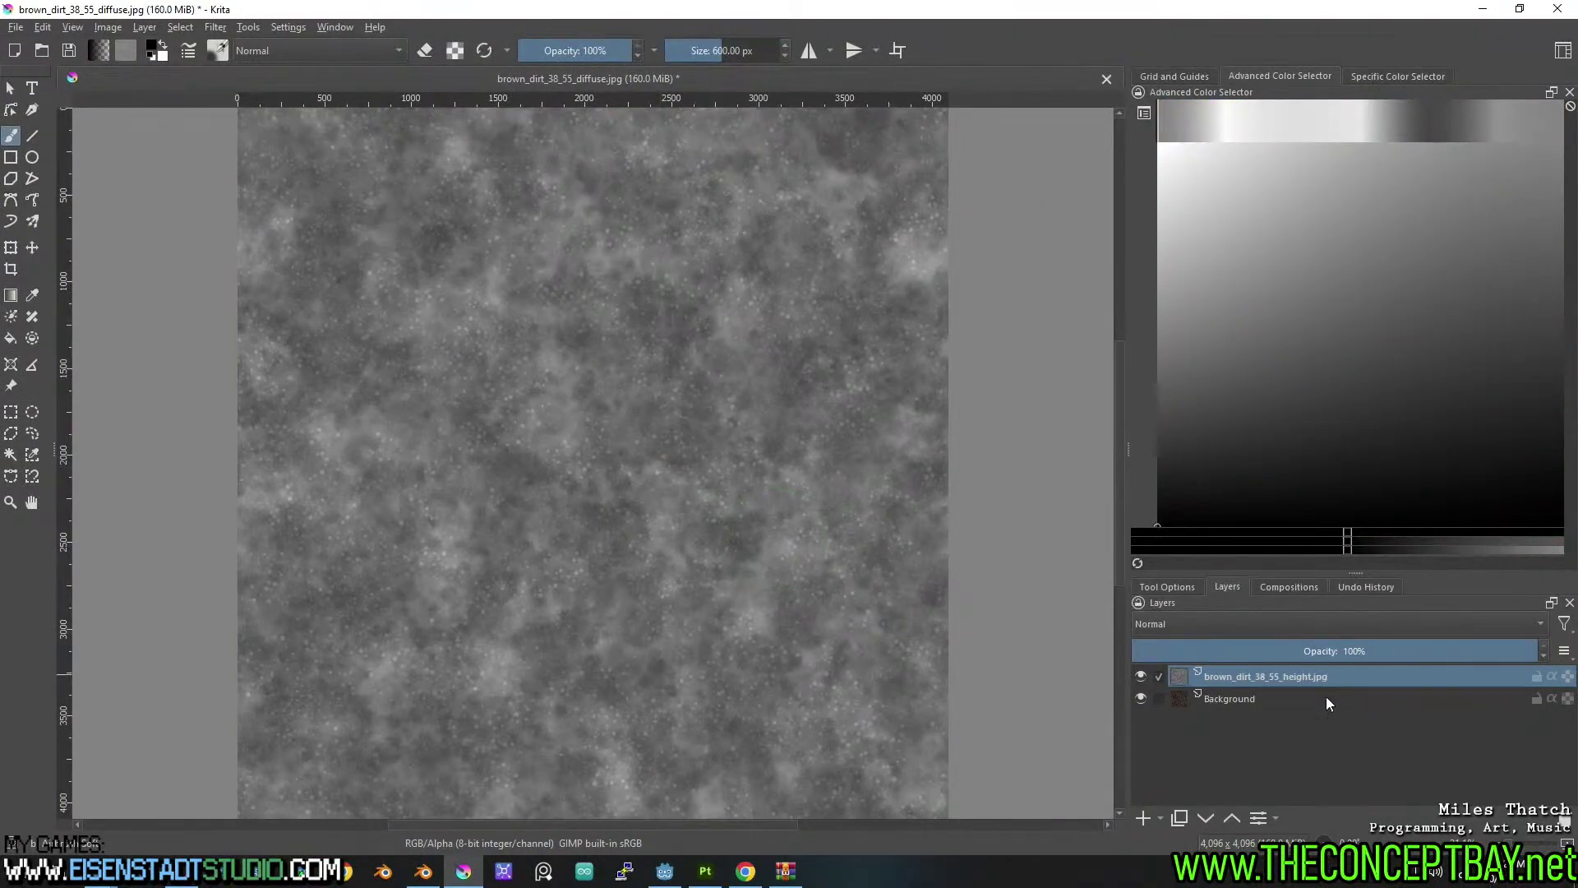
{"action": "right_click", "coordinate": [1255, 675]}
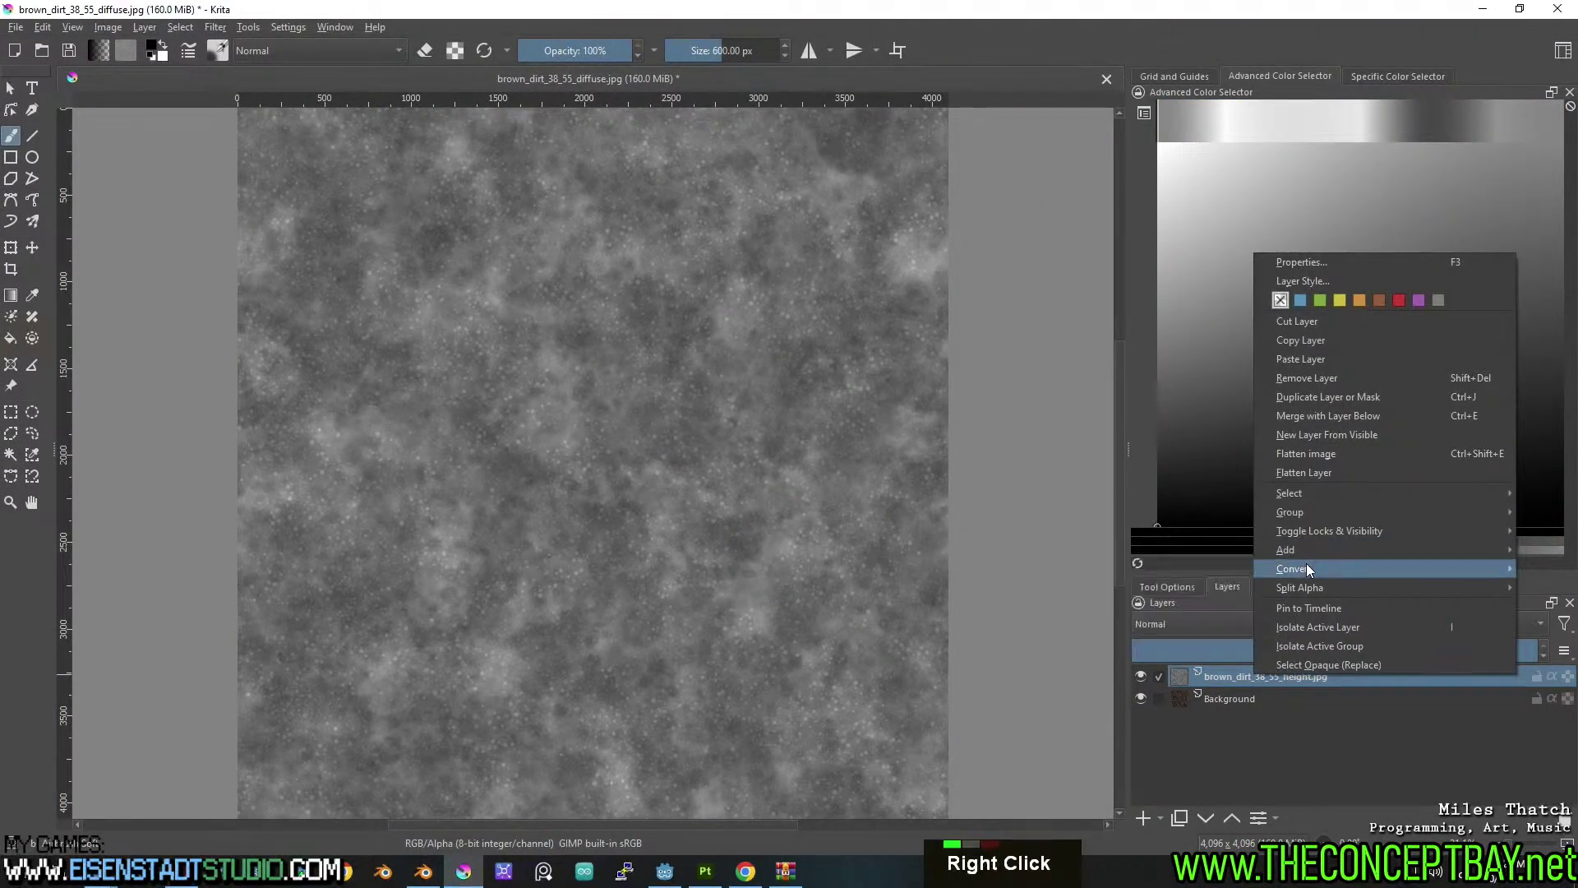
{"action": "mouse_move", "coordinate": [1307, 567]}
{"action": "left_click", "coordinate": [1210, 586]}
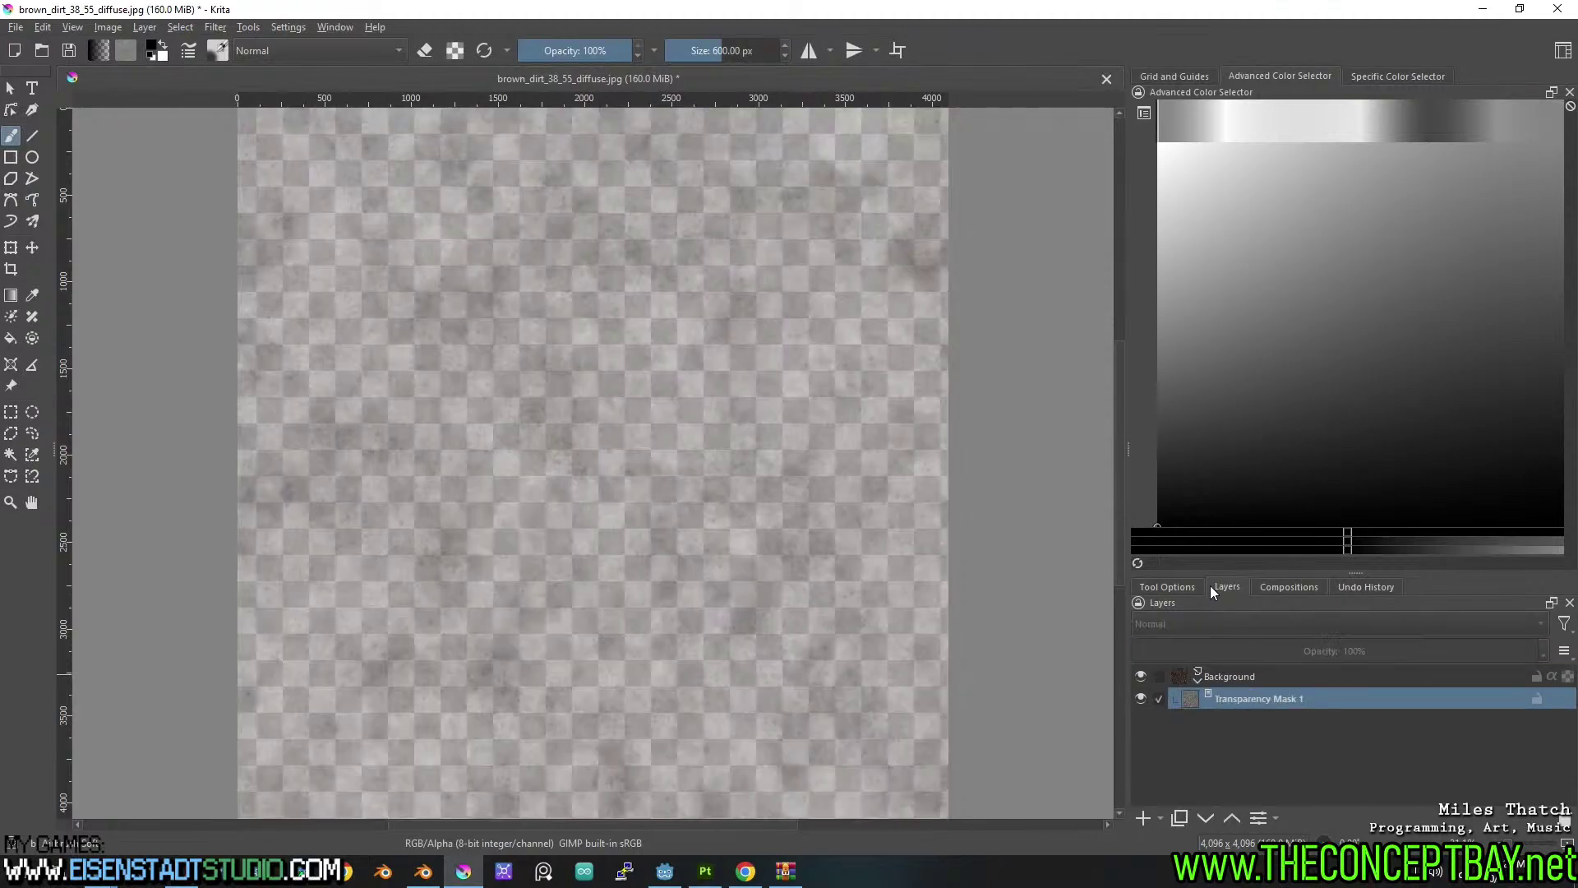
Start exporting the masked diffuse image with the file type set to PNG, as brown_dirt_38_55_diffuse.png.
{"action": "left_click", "coordinate": [16, 27]}
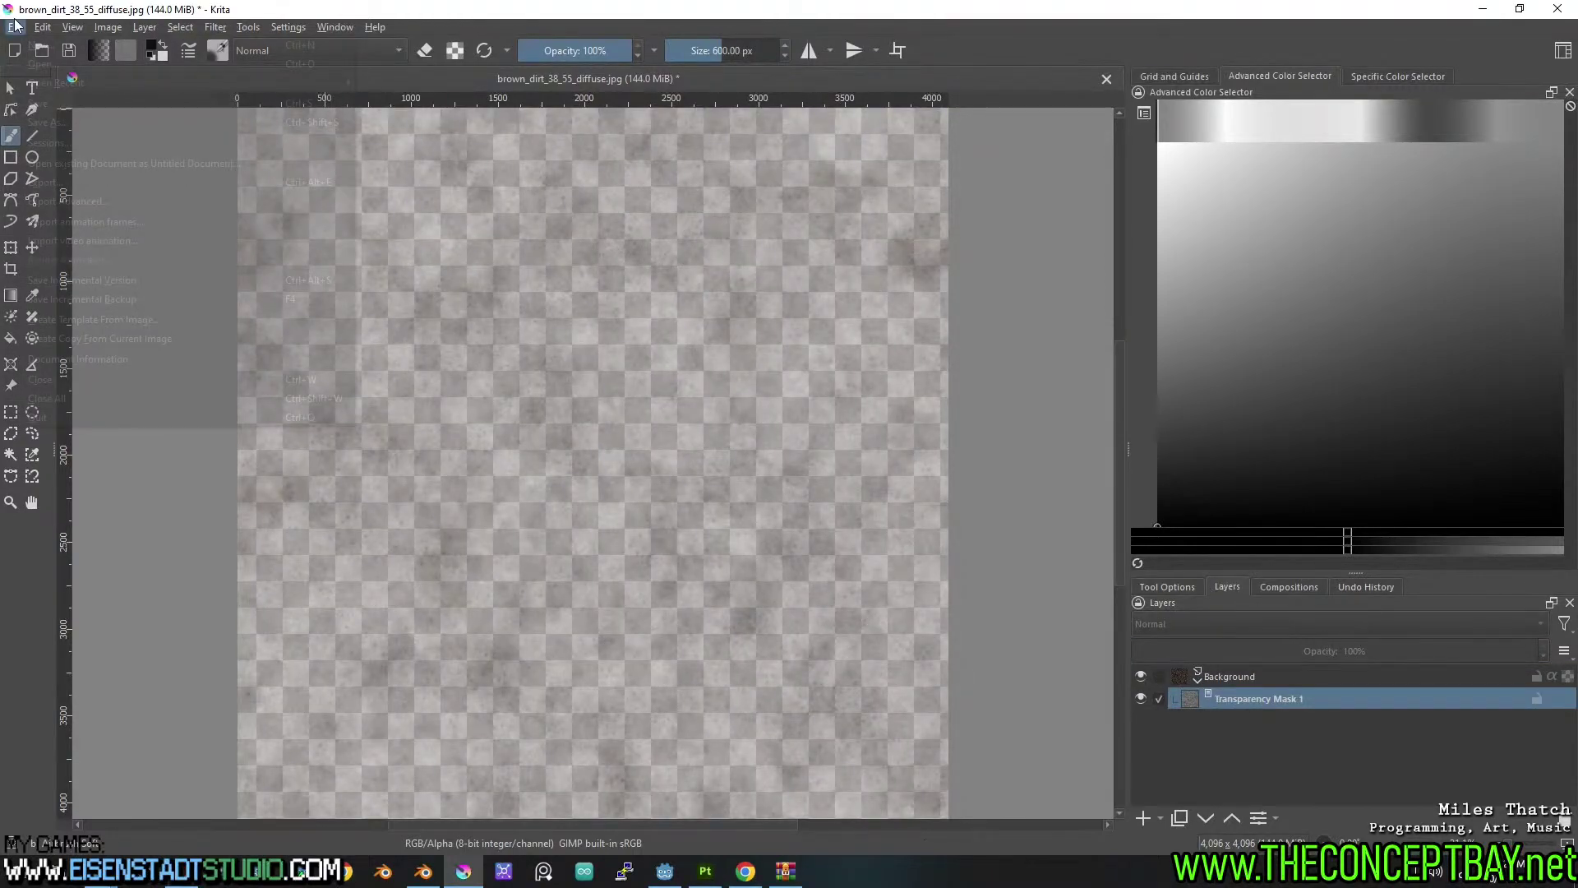
{"action": "left_click", "coordinate": [99, 187]}
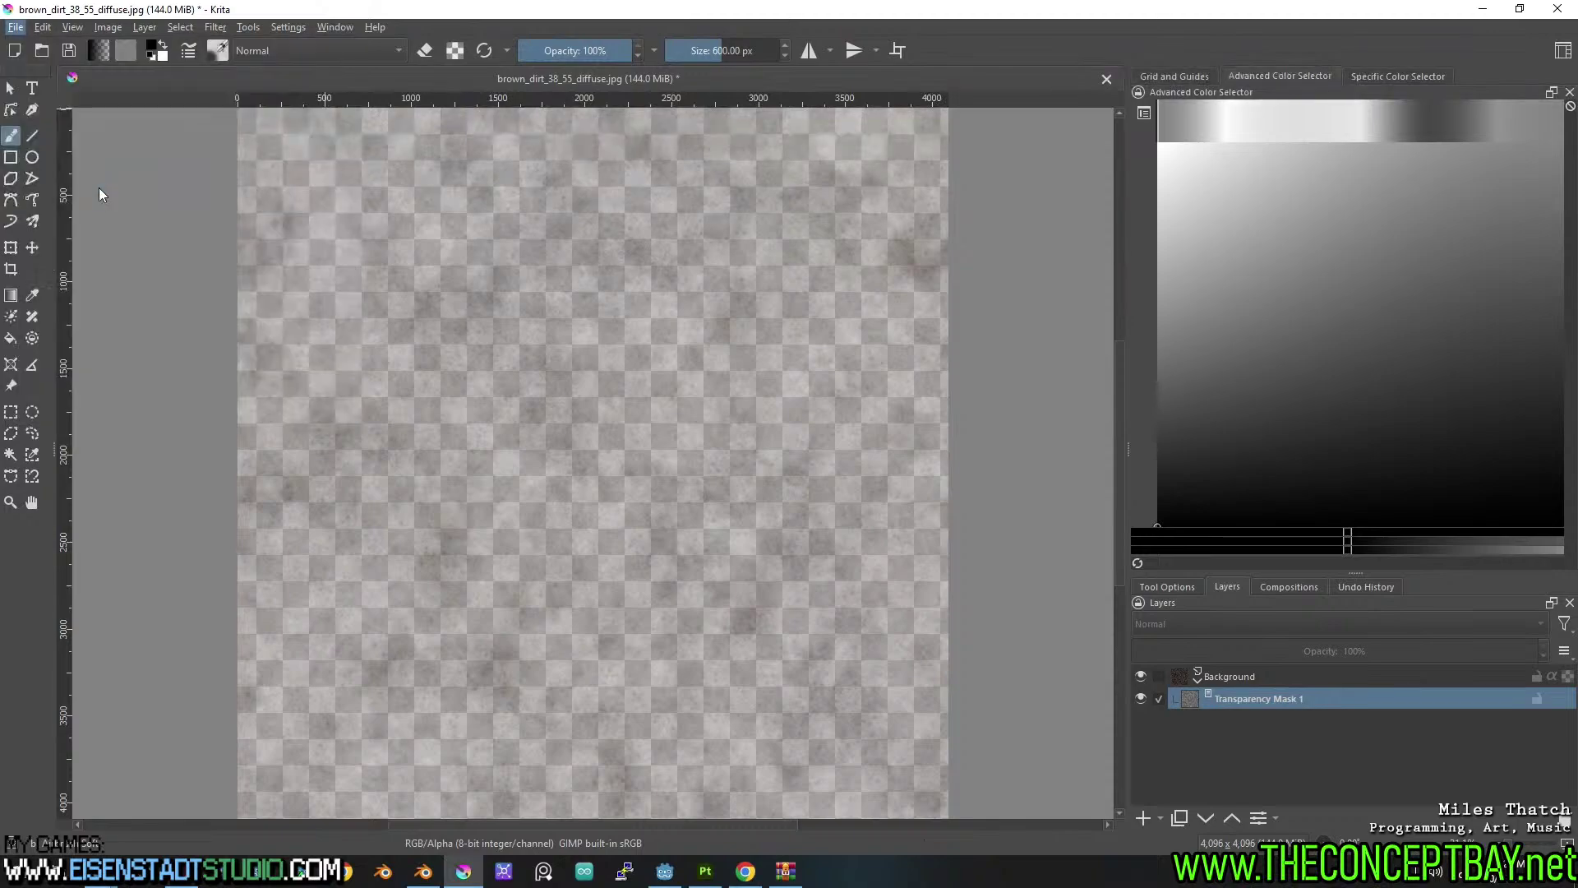
{"action": "left_click", "coordinate": [249, 445]}
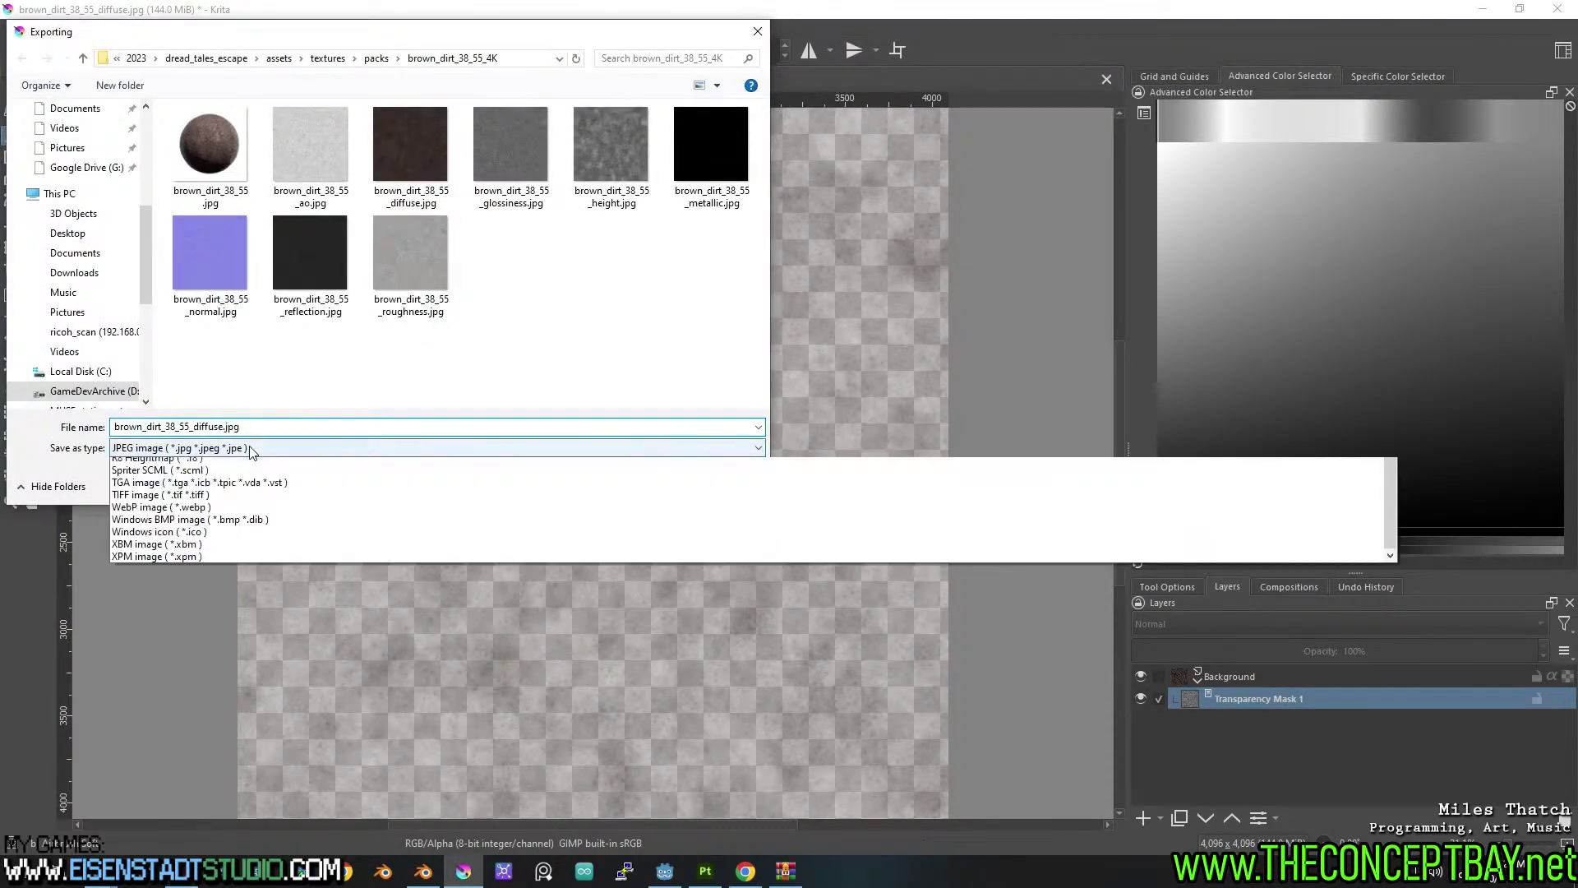
{"action": "key", "text": "p"}
{"action": "key", "text": "Down"}
{"action": "key", "text": "Down"}
{"action": "key", "text": "Return"}
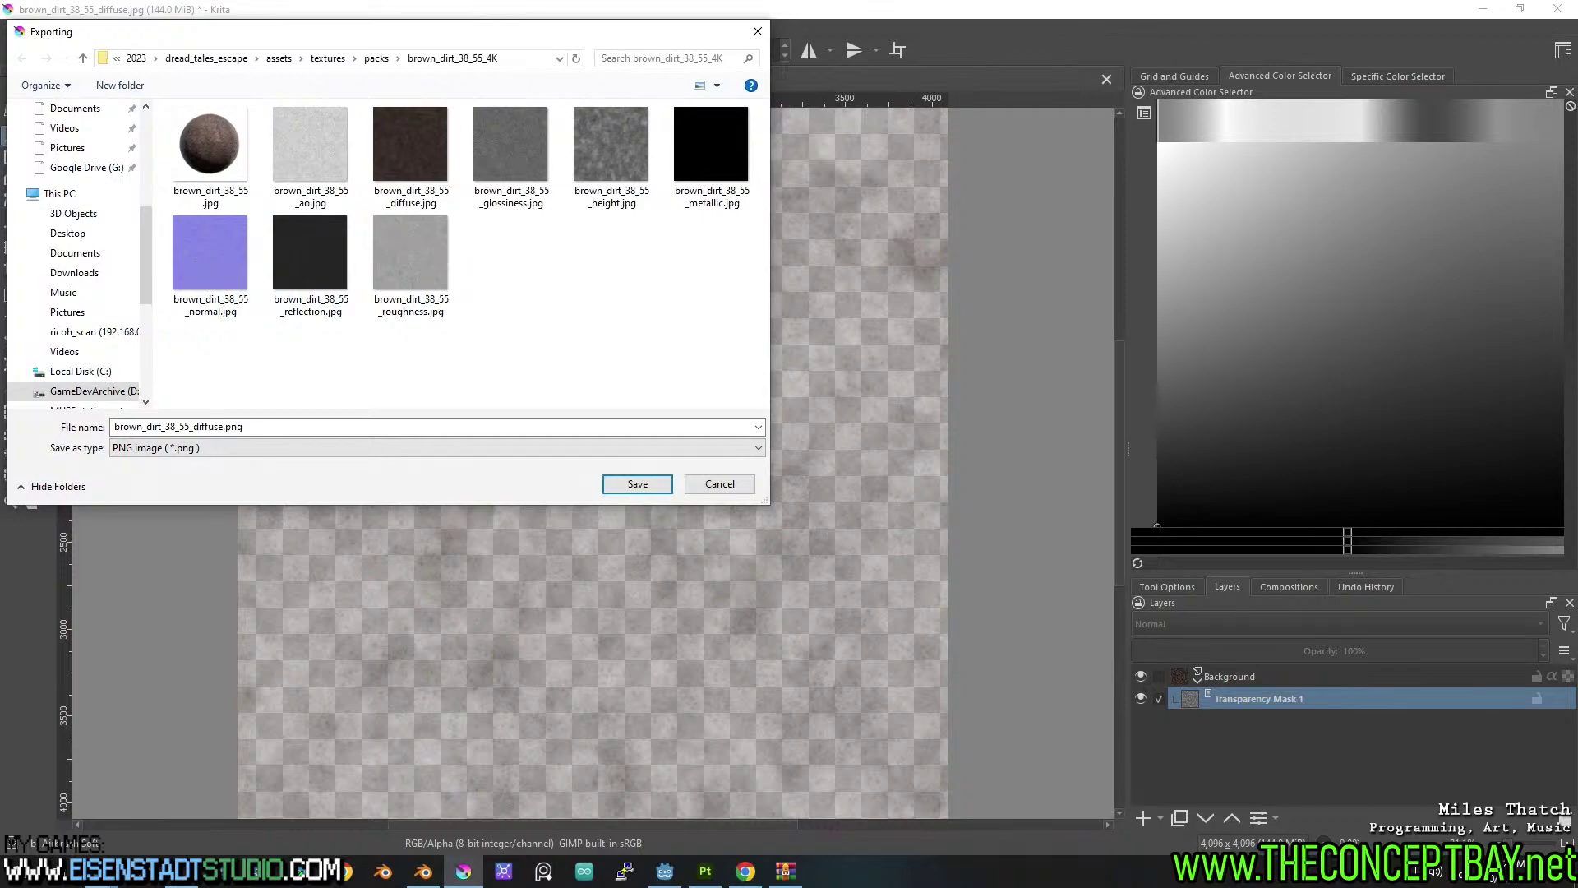
Change the export destination to dread_tales_escape's engine folder and check its existing terrain_textures folder.
{"action": "left_click", "coordinate": [229, 59]}
{"action": "double_click", "coordinate": [208, 150]}
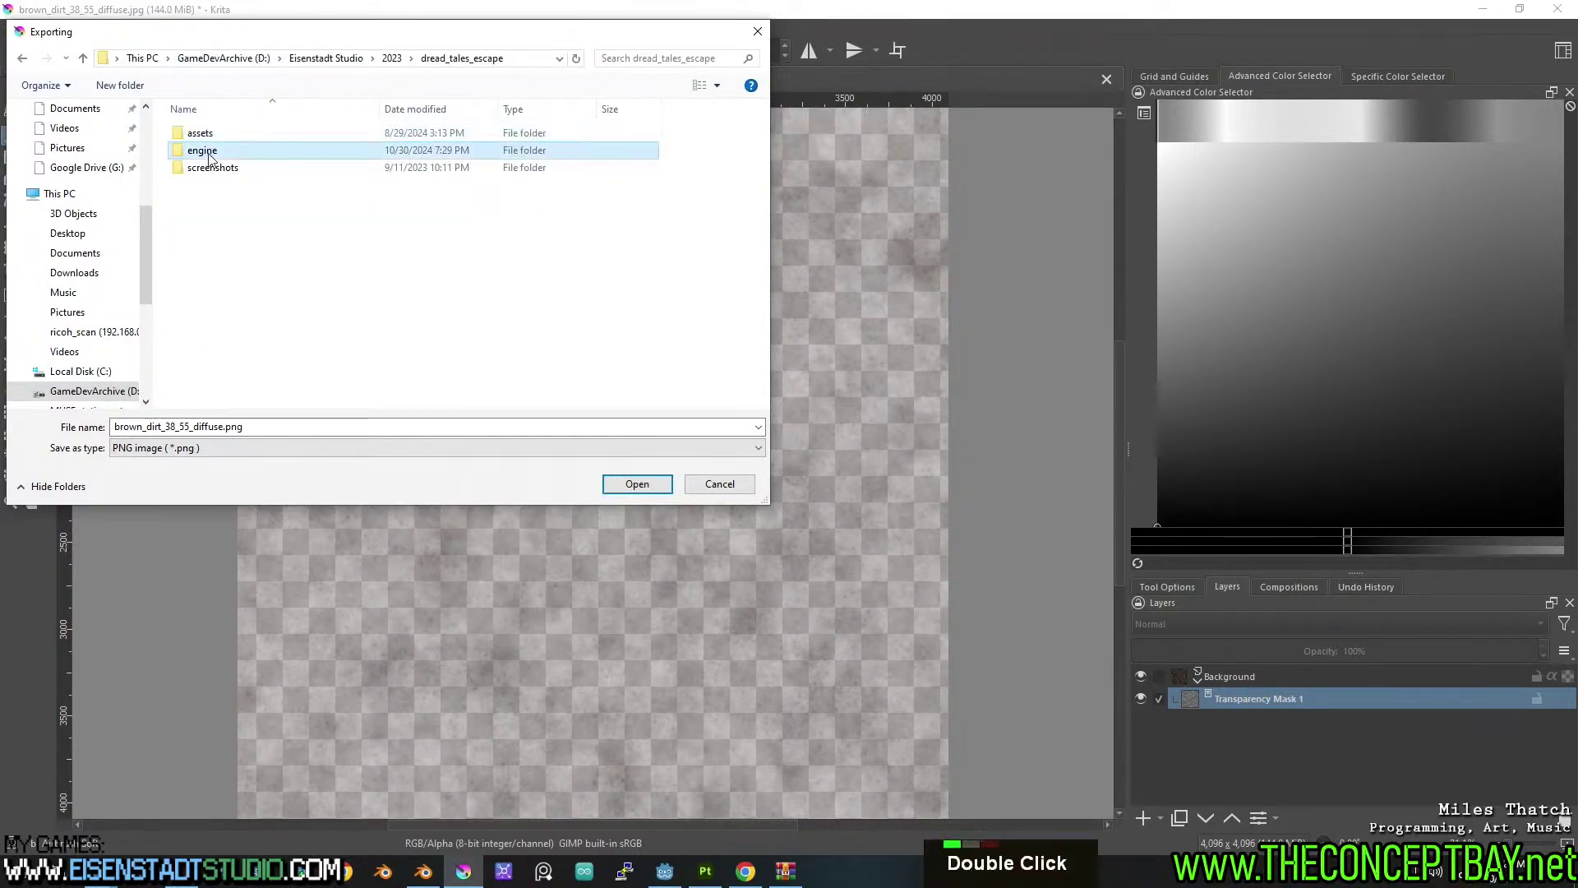
{"action": "double_click", "coordinate": [207, 149]}
{"action": "key", "text": "t"}
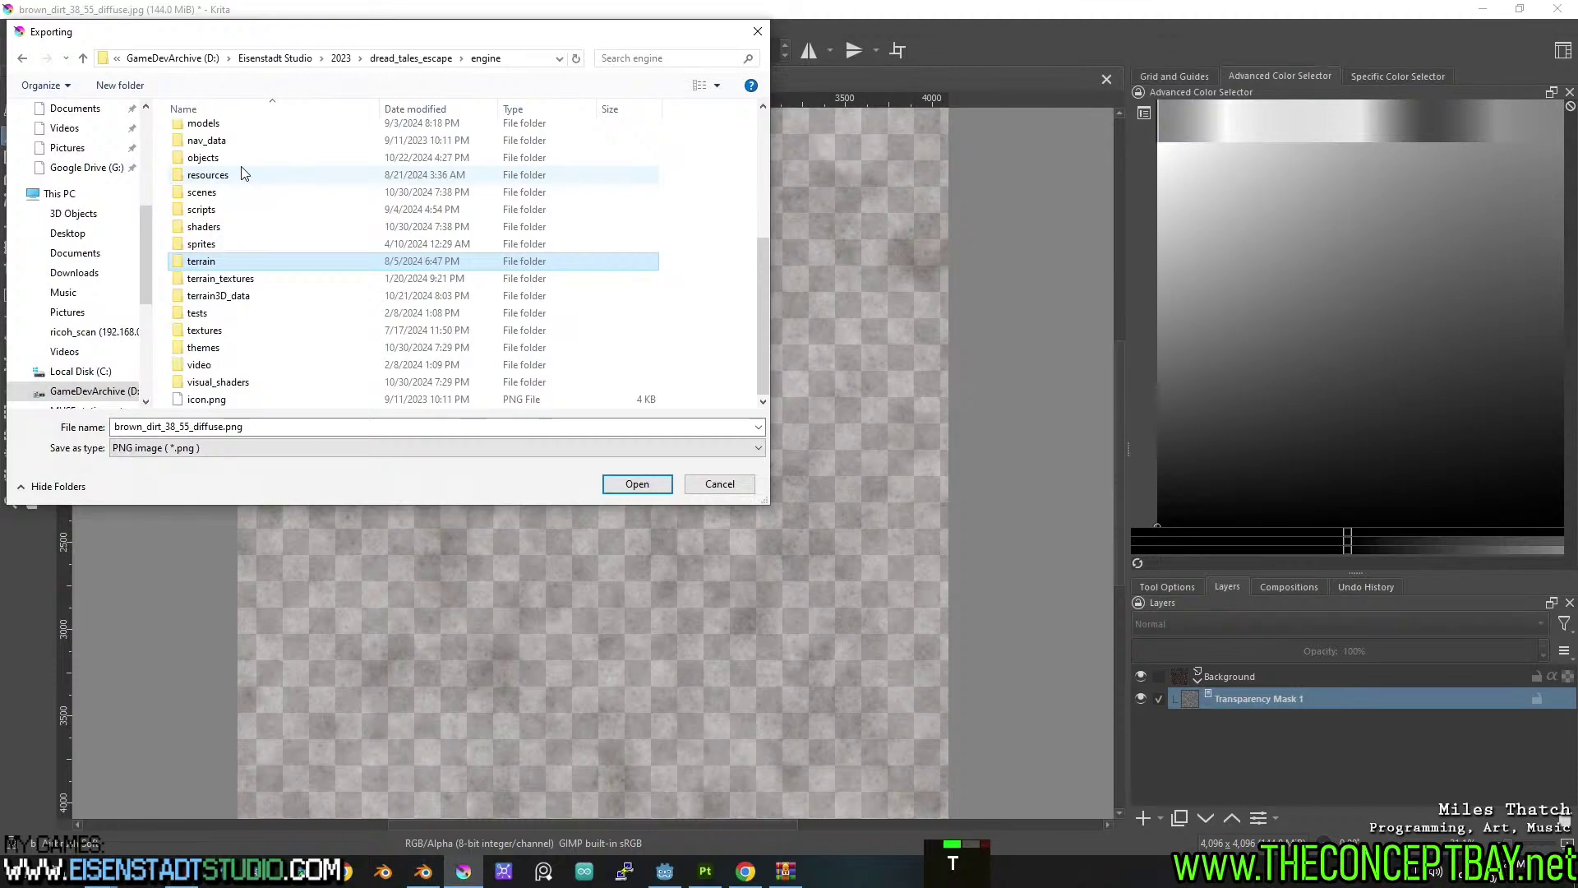
{"action": "left_click", "coordinate": [223, 332]}
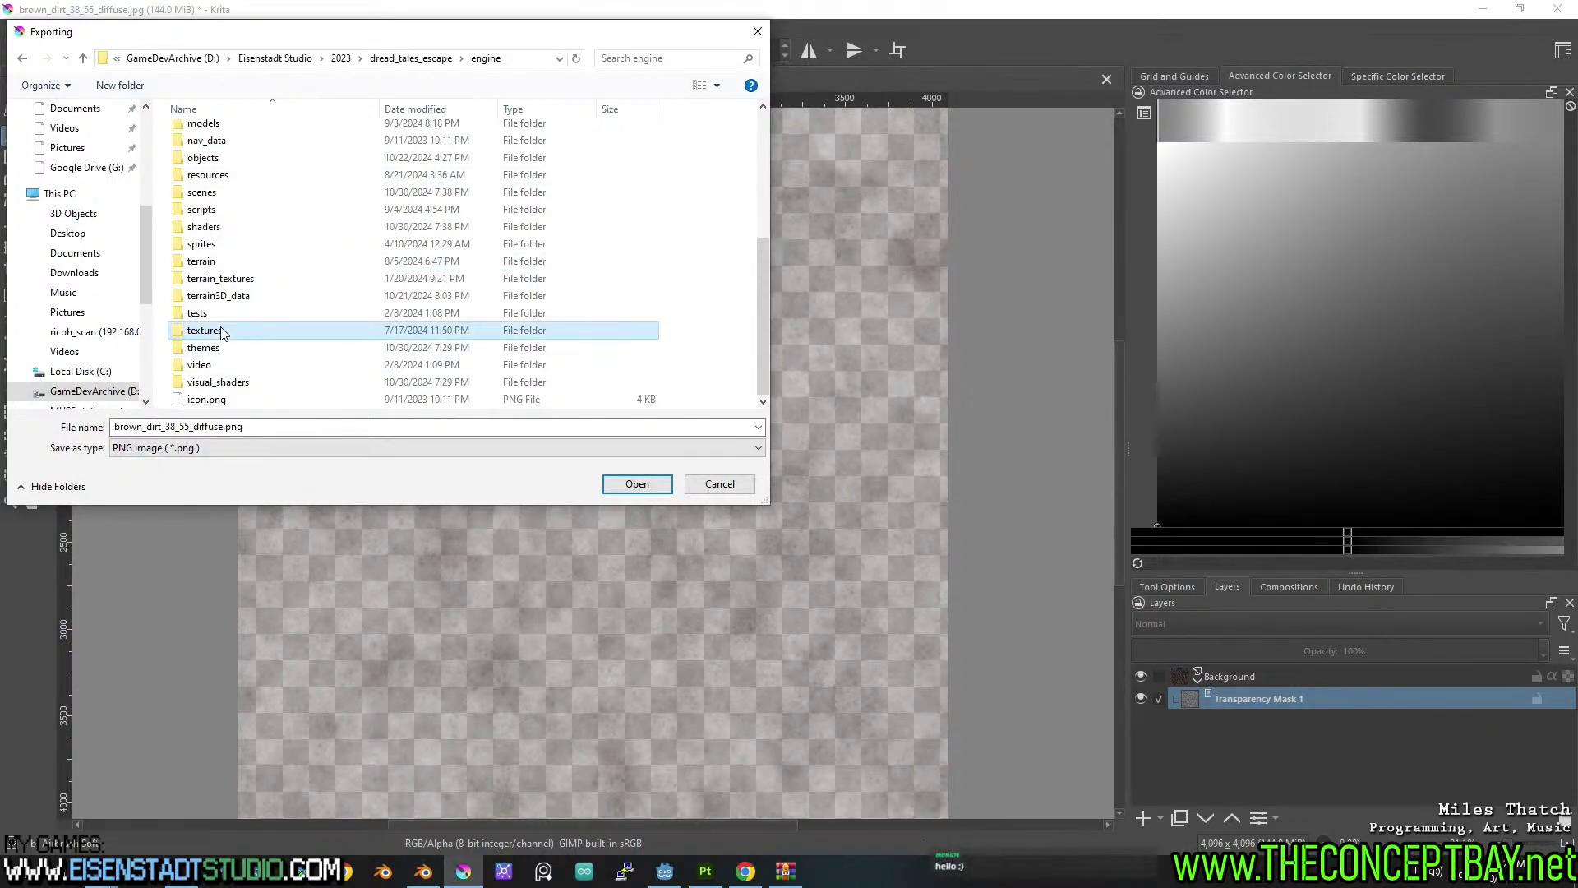
{"action": "double_click", "coordinate": [255, 280]}
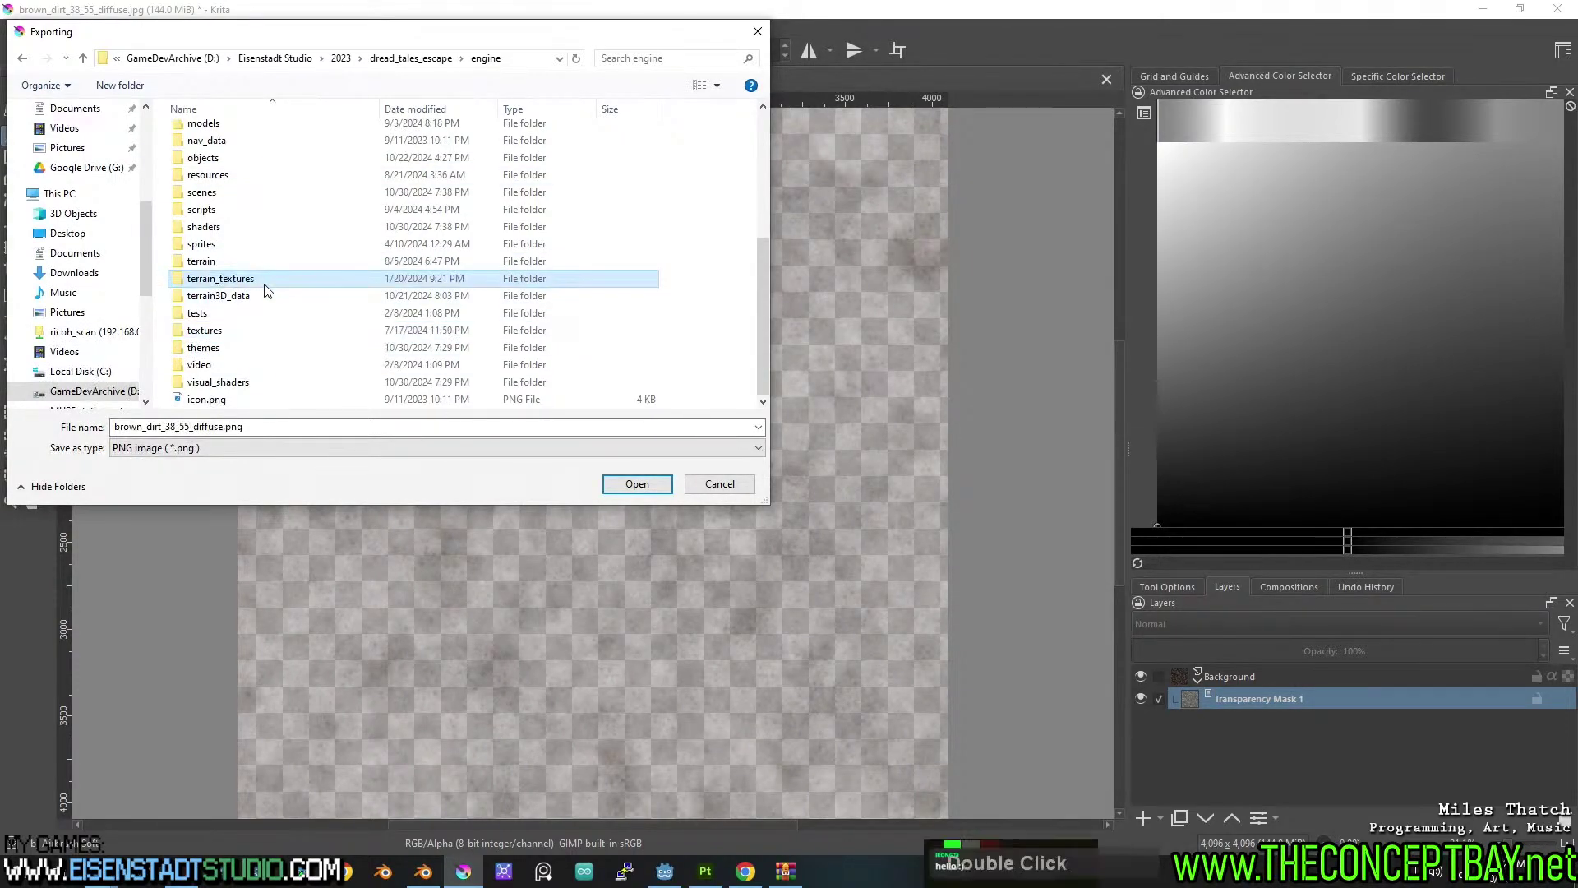
{"action": "left_click", "coordinate": [83, 57]}
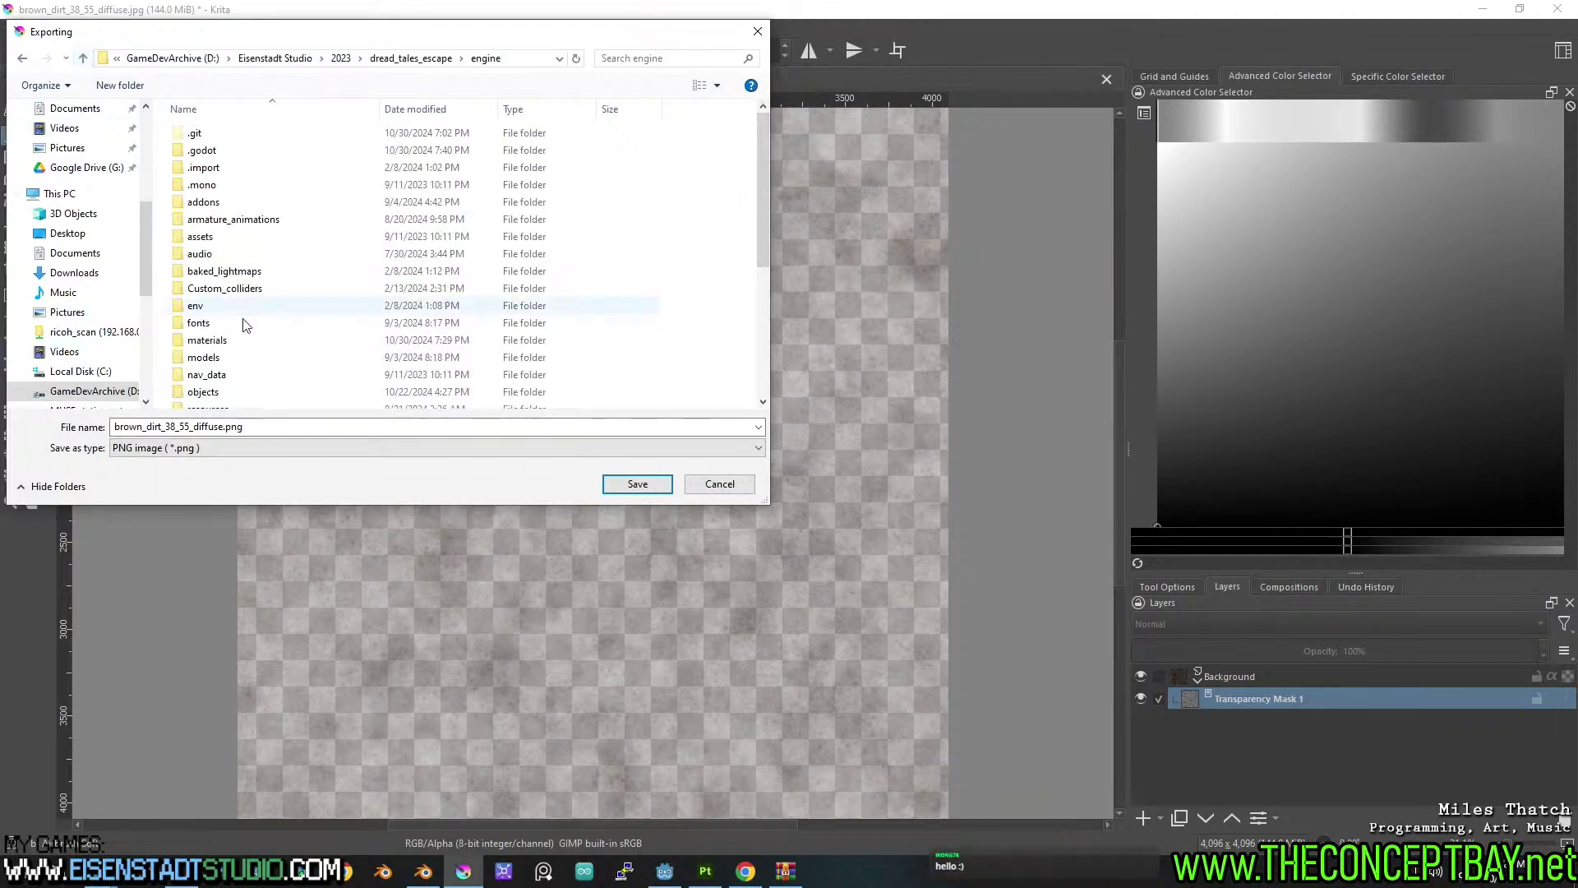
Open the engine's textures folder as the export destination and look through its packs subfolder.
{"action": "scroll", "coordinate": [253, 348], "scroll_direction": "down", "scroll_amount": 3}
{"action": "scroll", "coordinate": [252, 347], "scroll_direction": "down", "scroll_amount": 5}
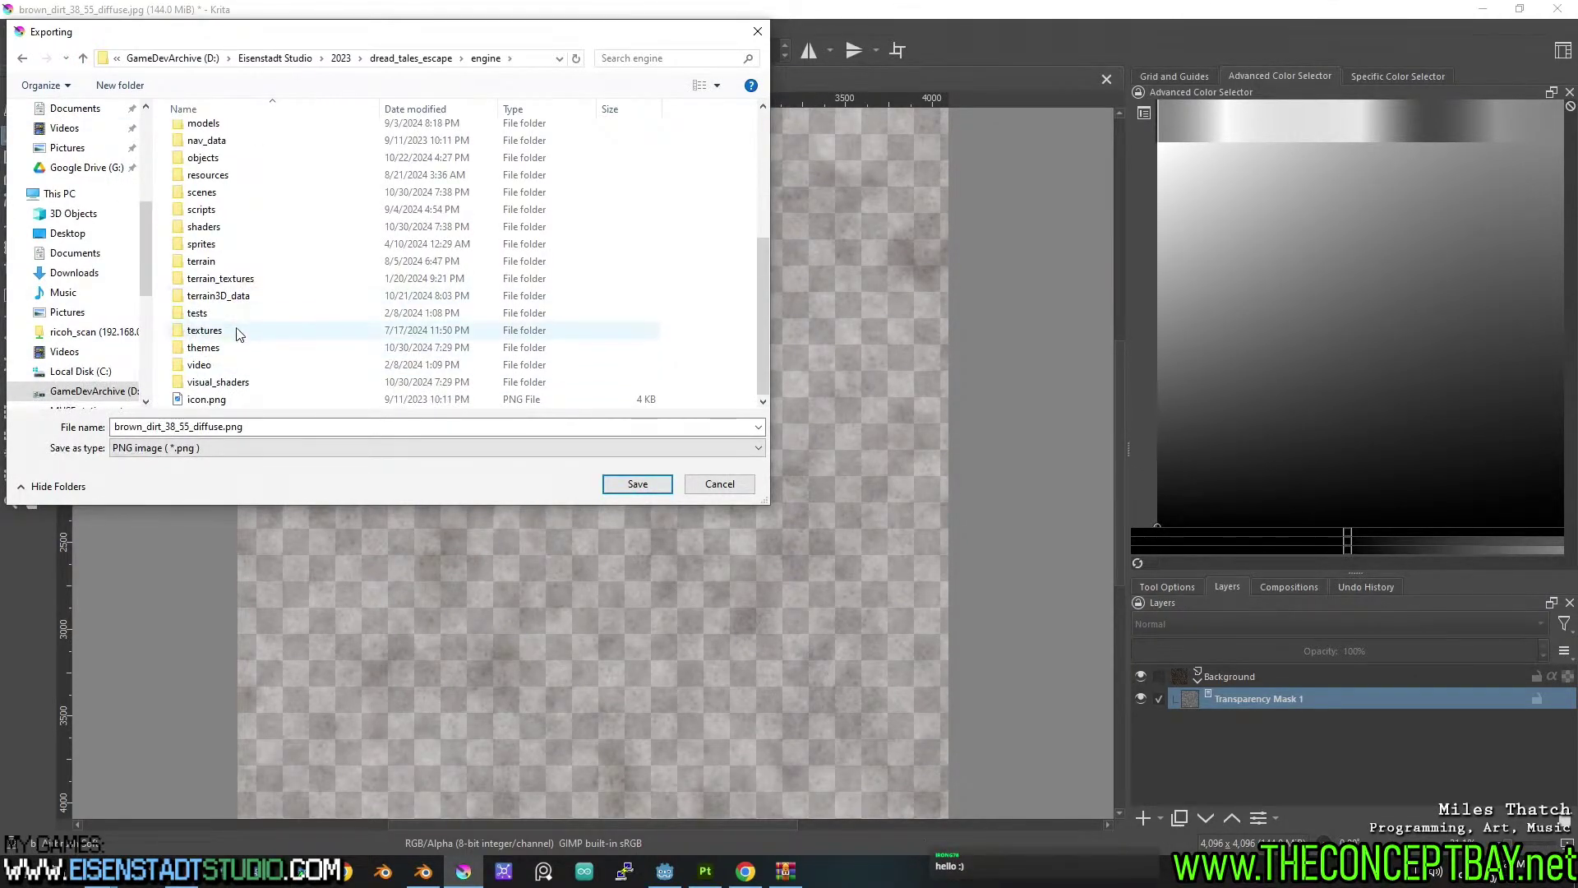
{"action": "double_click", "coordinate": [239, 330]}
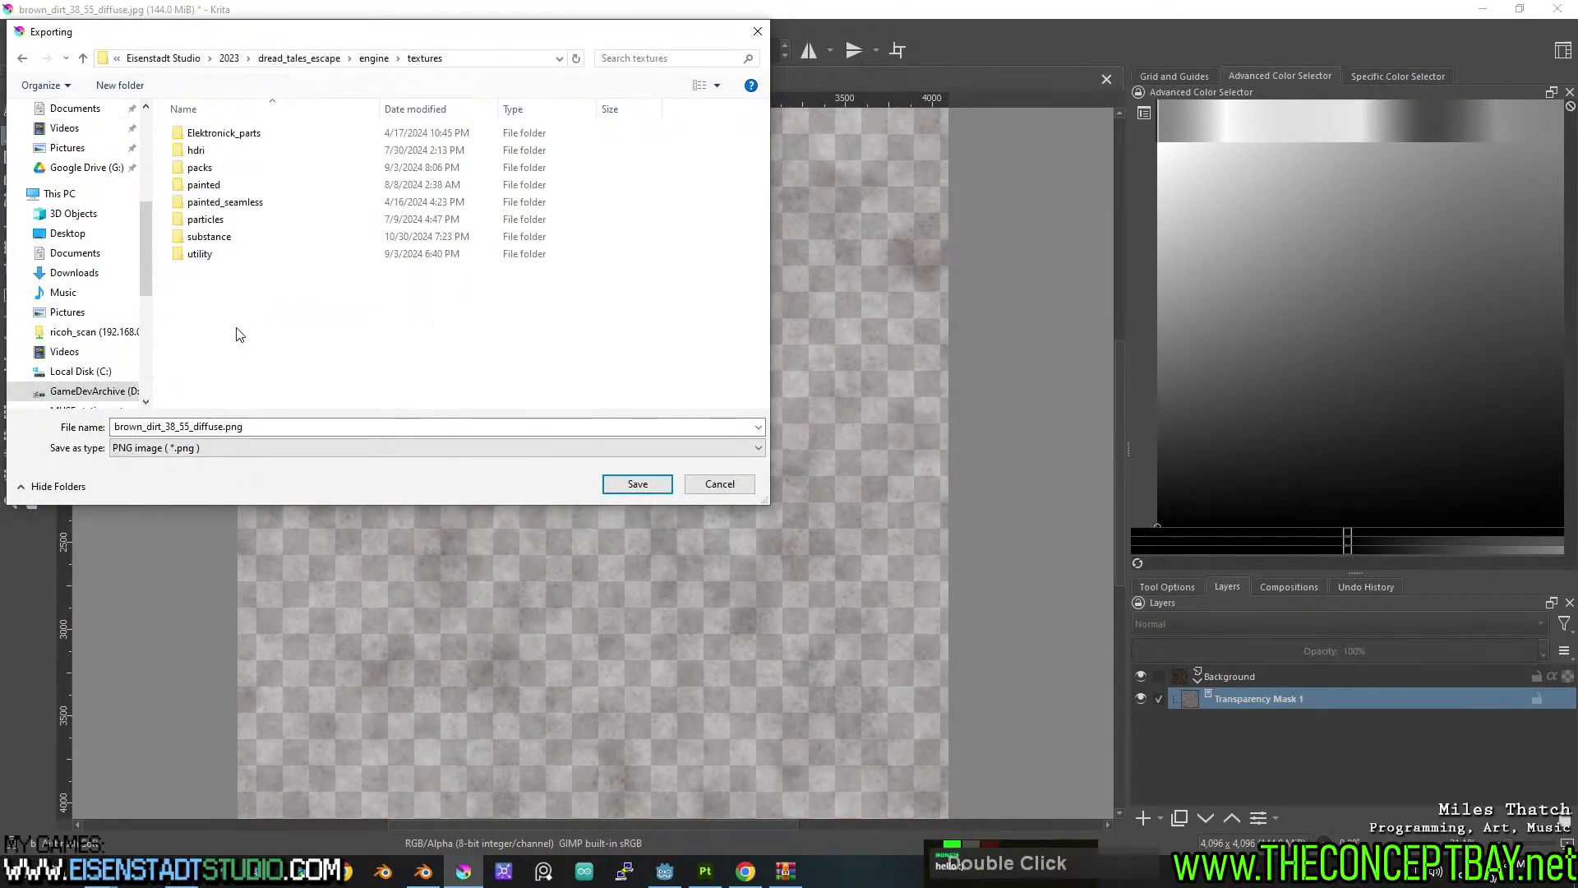
{"action": "double_click", "coordinate": [236, 167]}
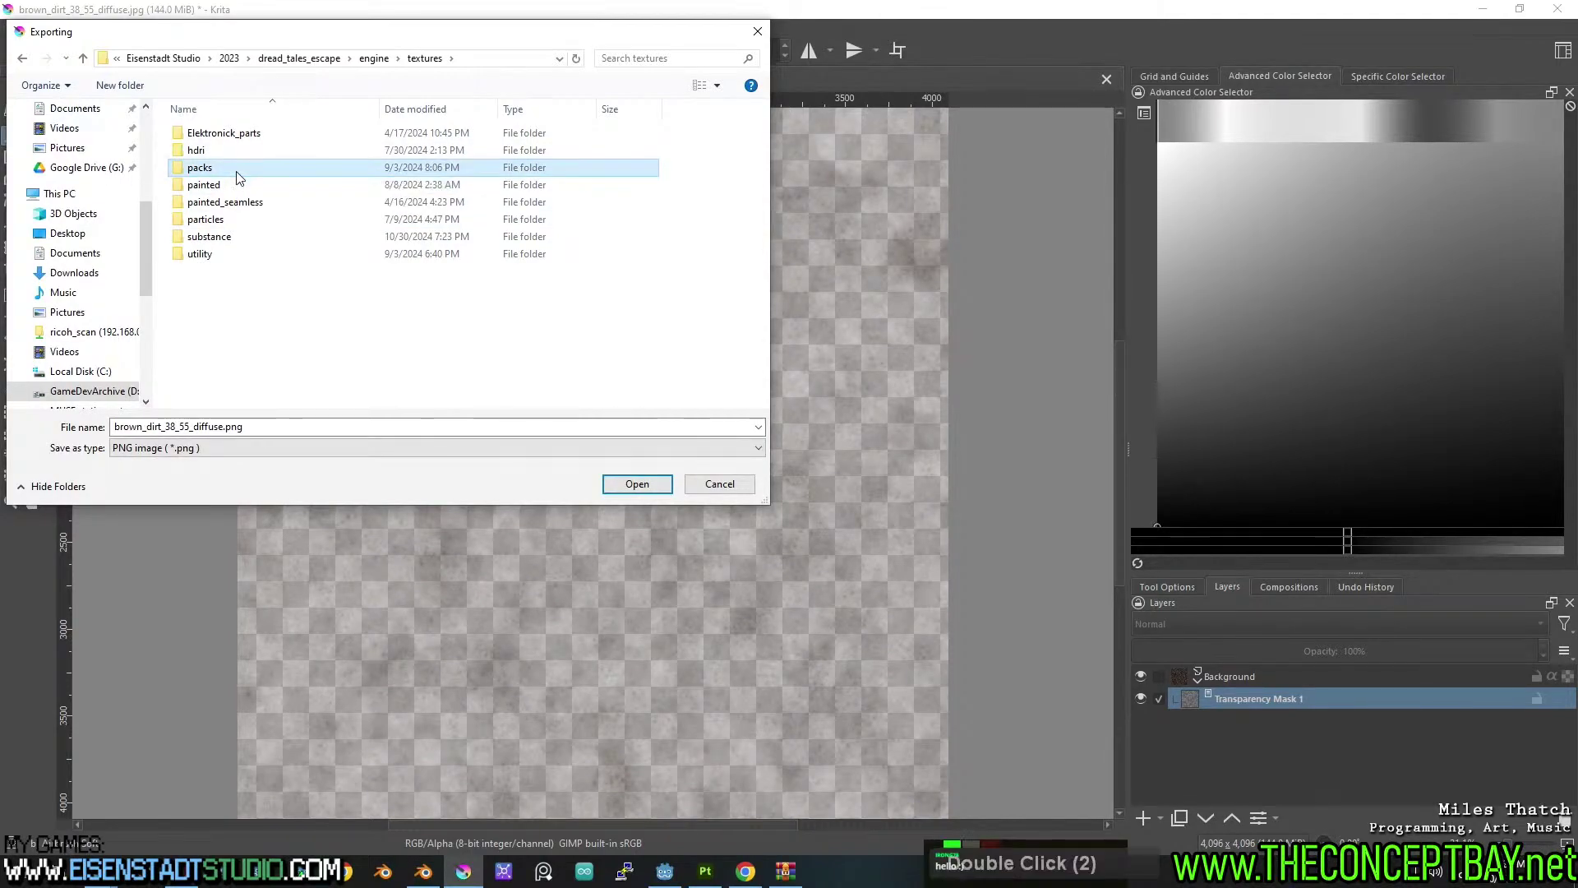
{"action": "scroll", "coordinate": [267, 263], "scroll_direction": "down", "scroll_amount": 4}
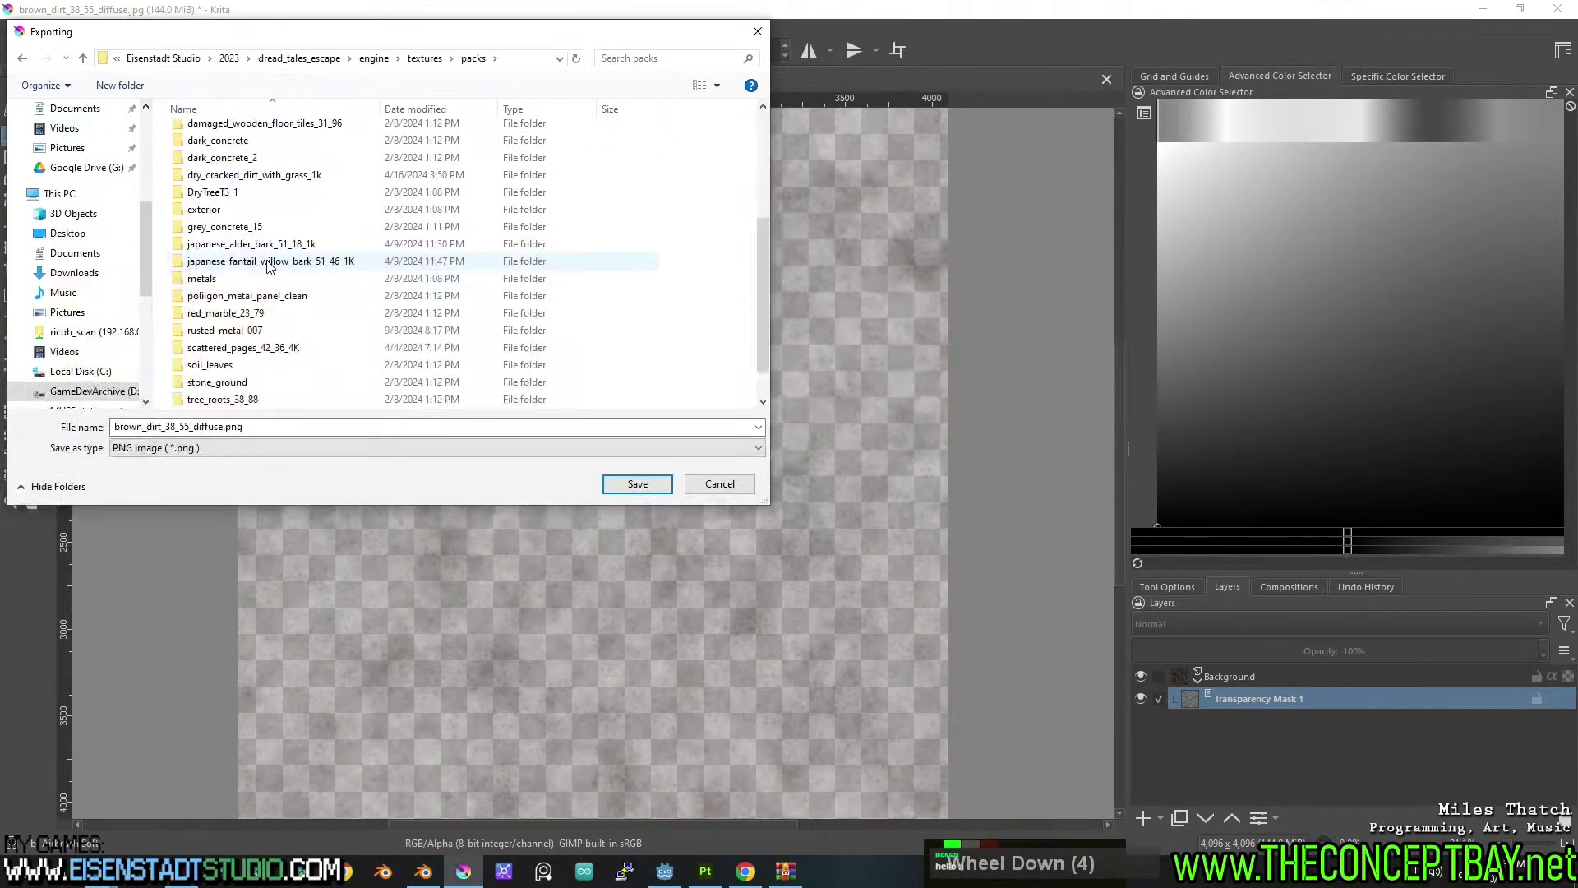
{"action": "scroll", "coordinate": [267, 263], "scroll_direction": "down", "scroll_amount": 4}
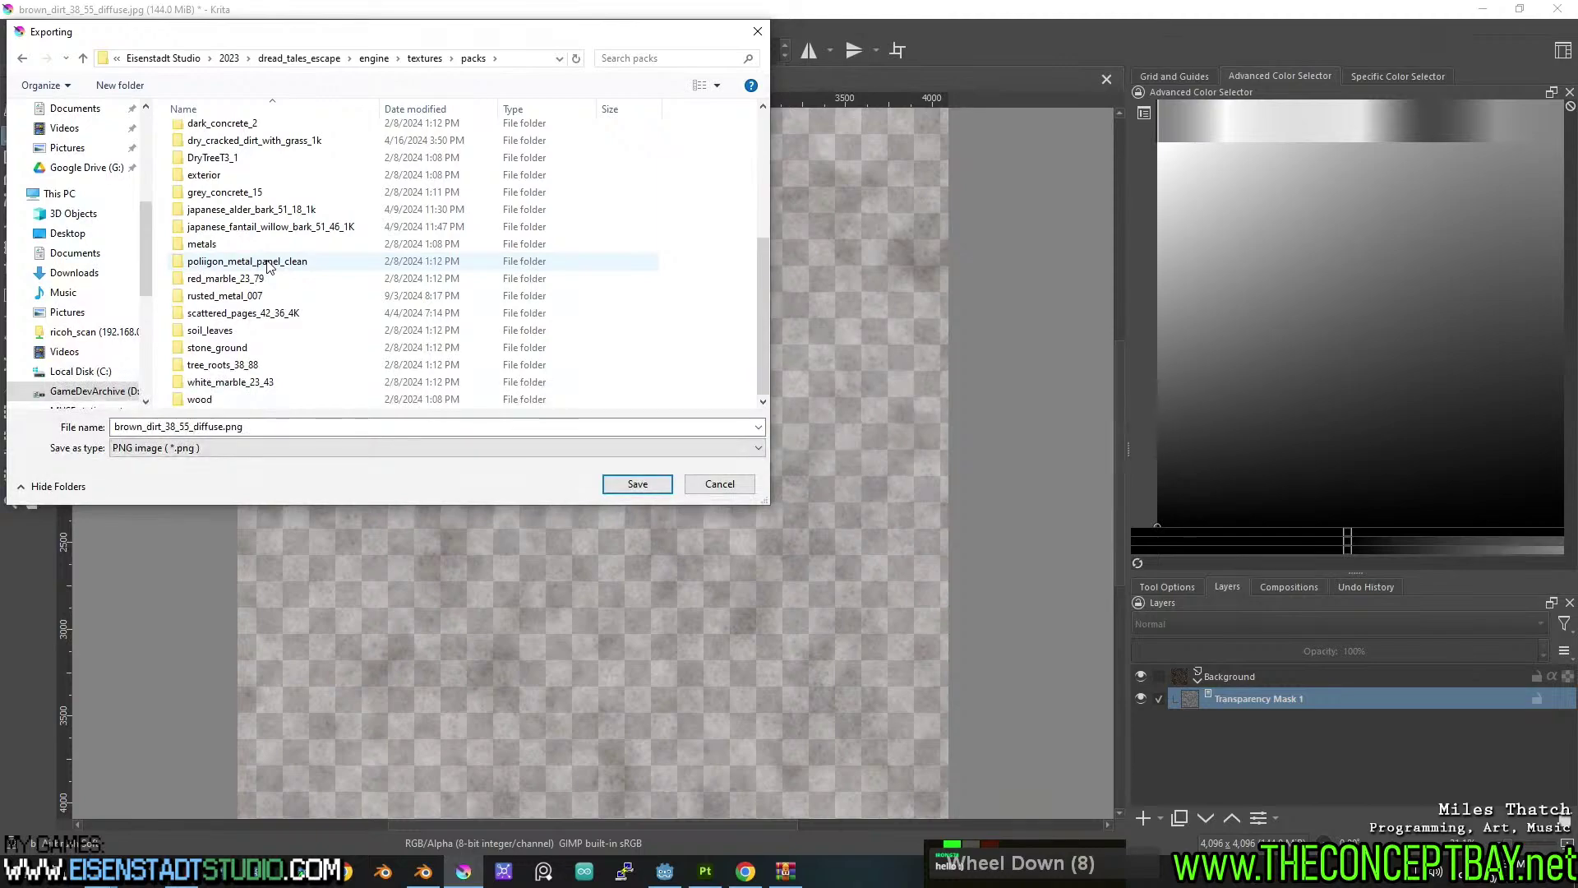
{"action": "left_click", "coordinate": [83, 59]}
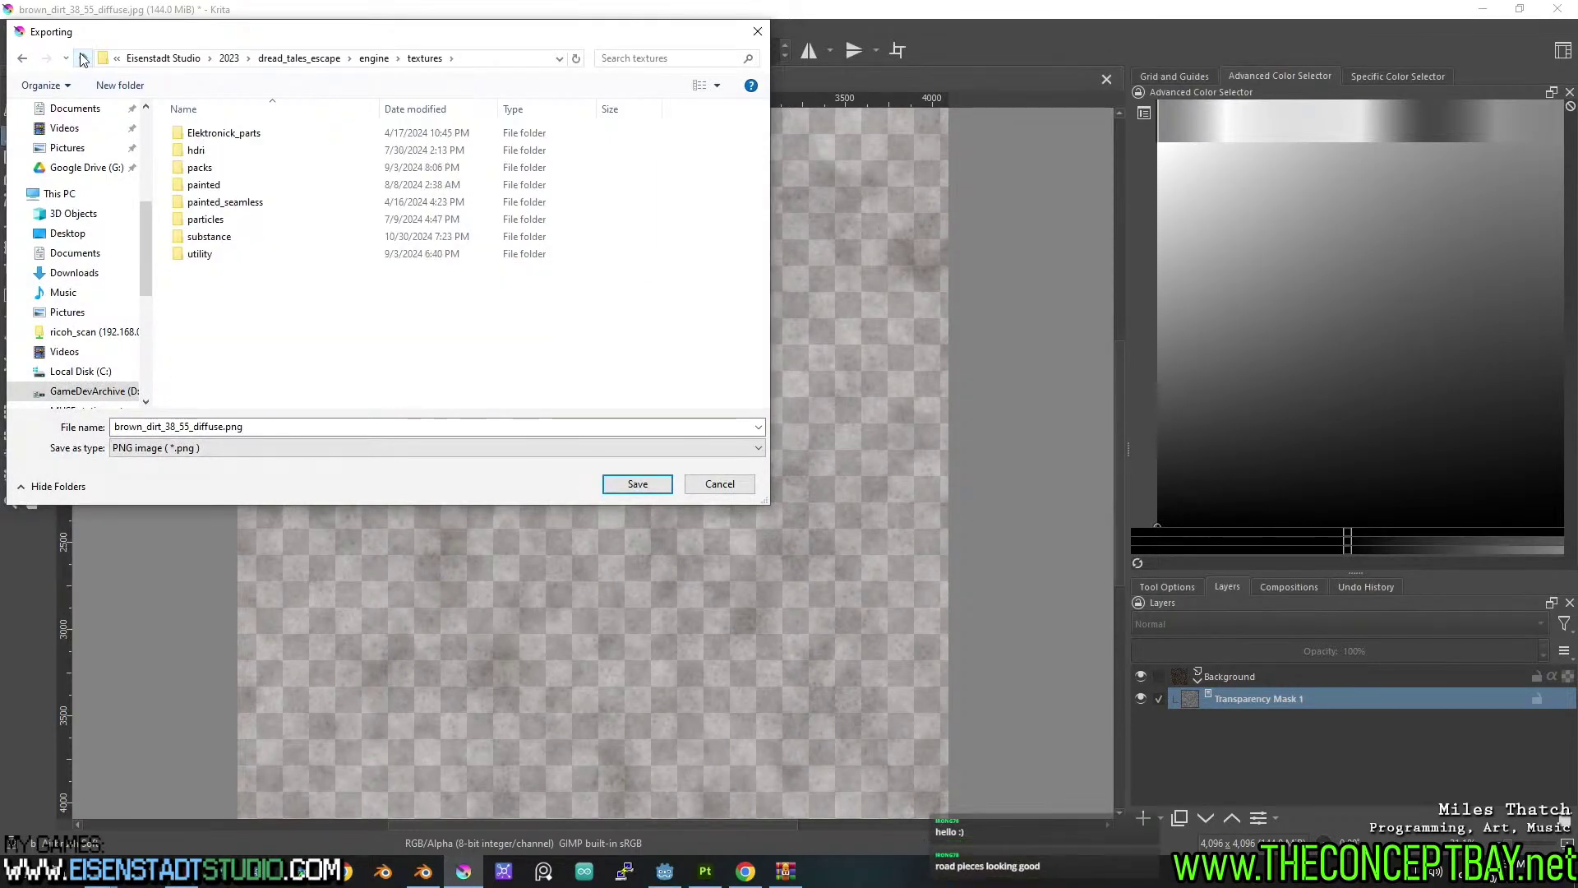
Create a folder named terrain_textures inside the engine's textures folder and open it.
{"action": "left_click", "coordinate": [113, 87]}
{"action": "type", "text": "terrain_"}
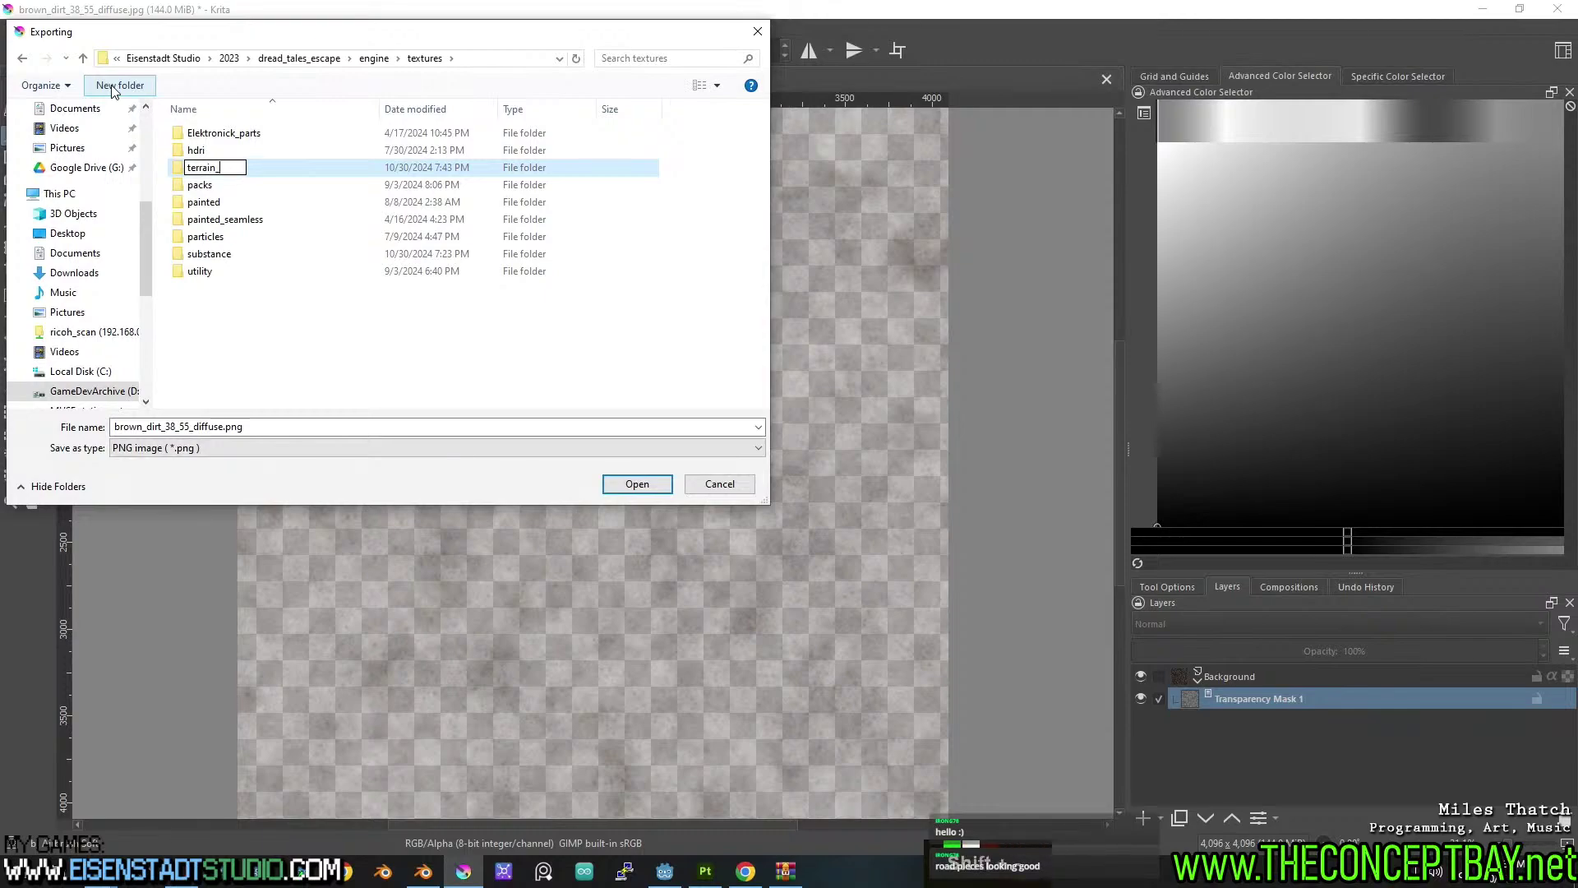
{"action": "type", "text": "texture"}
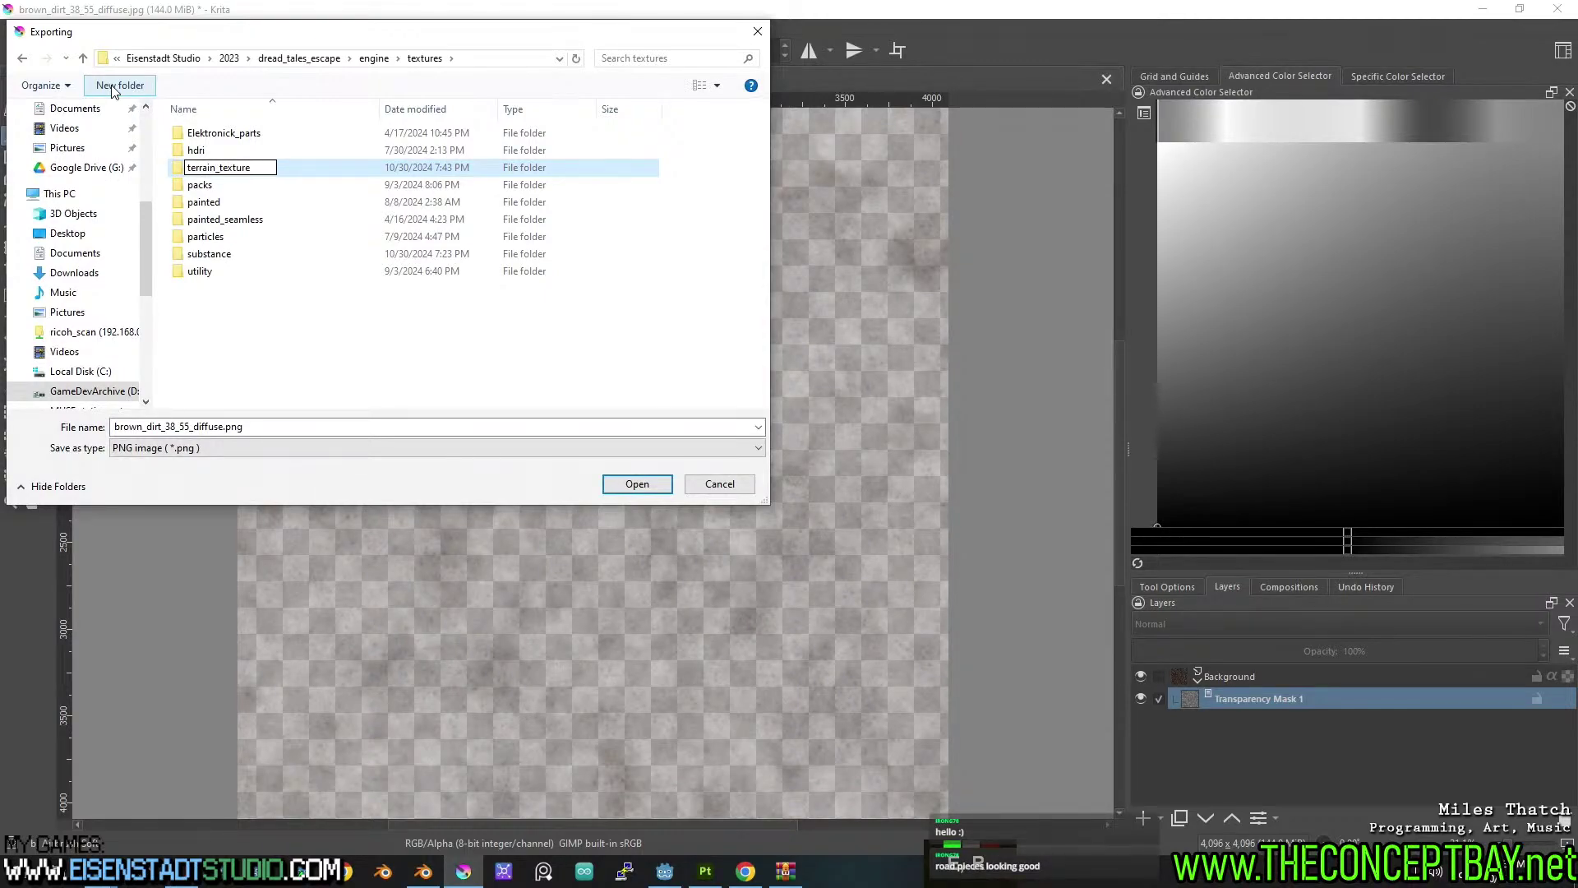
{"action": "type", "text": "s"}
{"action": "key", "text": "Return"}
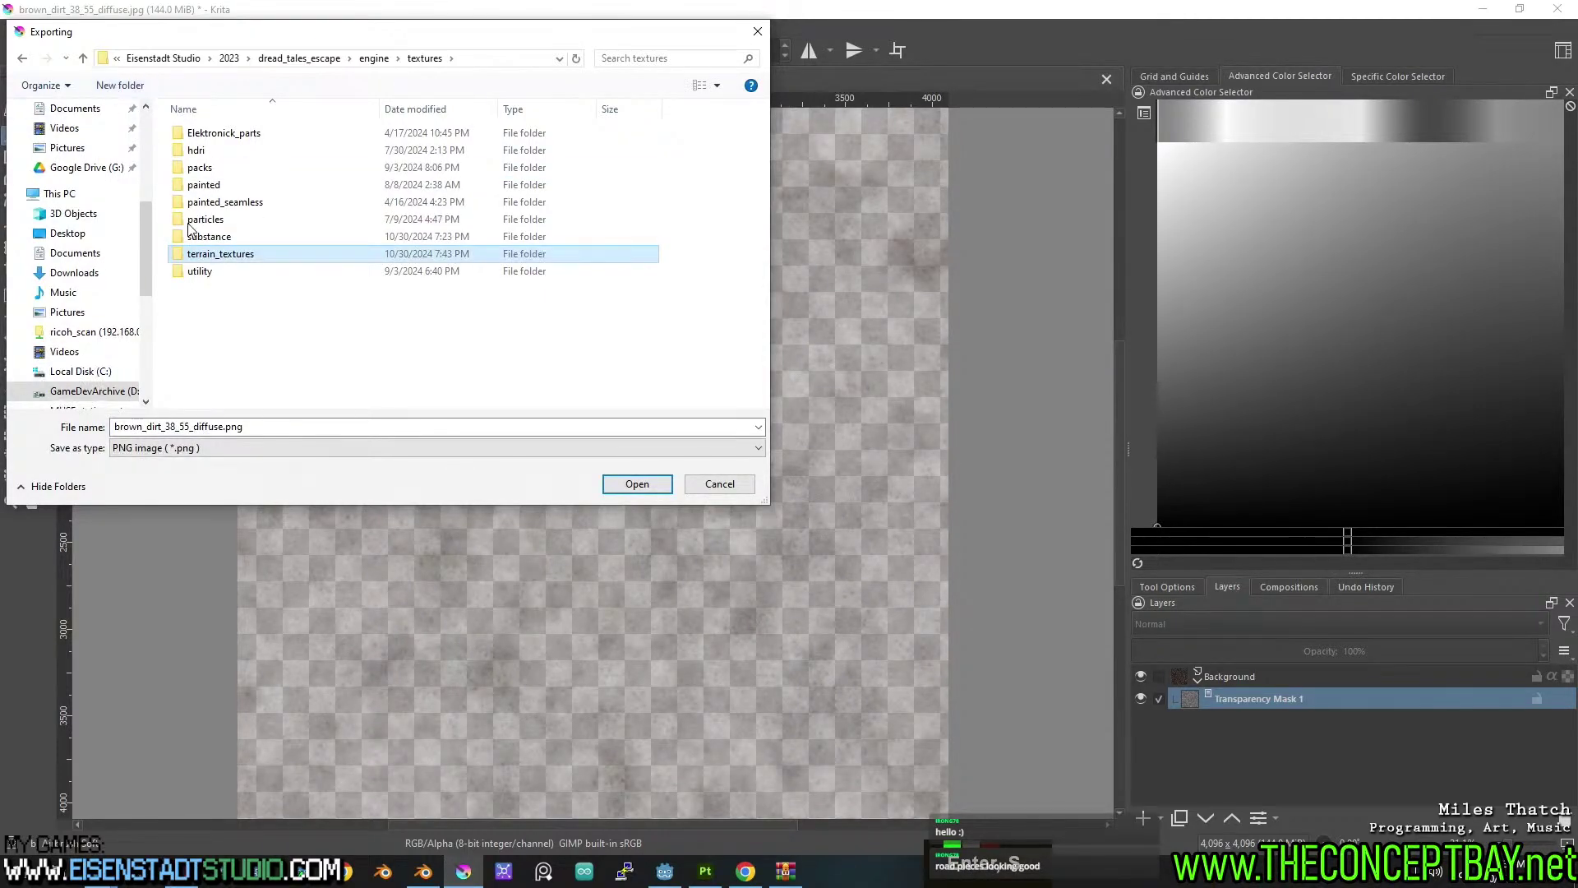
{"action": "double_click", "coordinate": [227, 255]}
Create a brown_dirt_38_55 subfolder in terrain_textures, reusing the base of the export file name, and open it.
{"action": "double_click", "coordinate": [182, 429]}
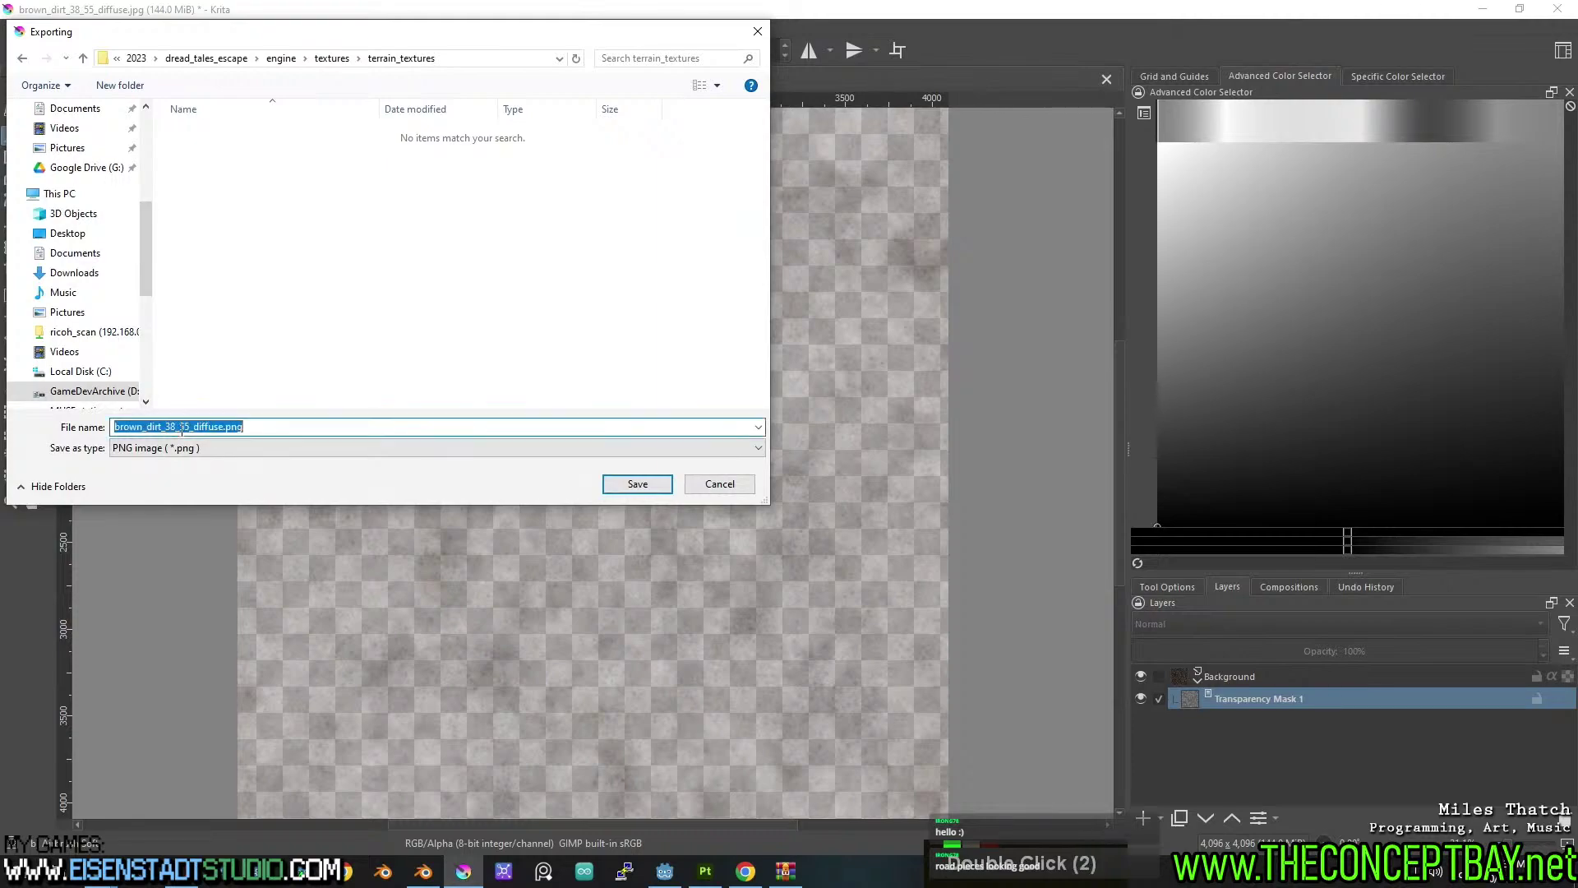
{"action": "left_click_drag", "start_coordinate": [202, 428], "coordinate": [114, 429]}
{"action": "key", "text": "ctrl+c"}
{"action": "left_click", "coordinate": [343, 229]}
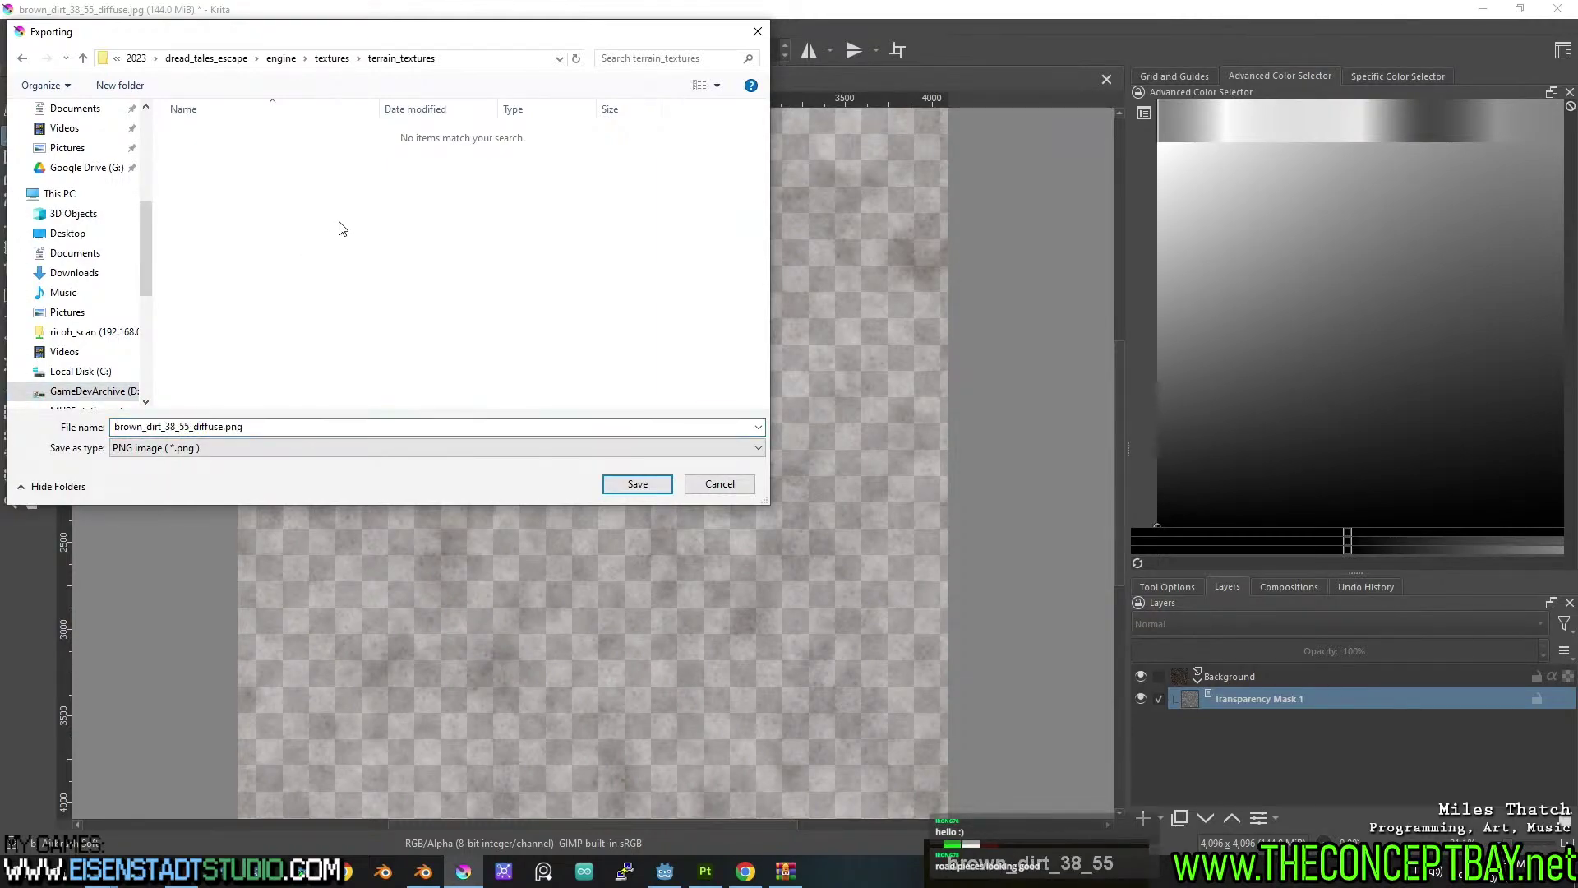
{"action": "key", "text": "ctrl+shift+n"}
{"action": "key", "text": "ctrl+v"}
{"action": "key", "text": "Return"}
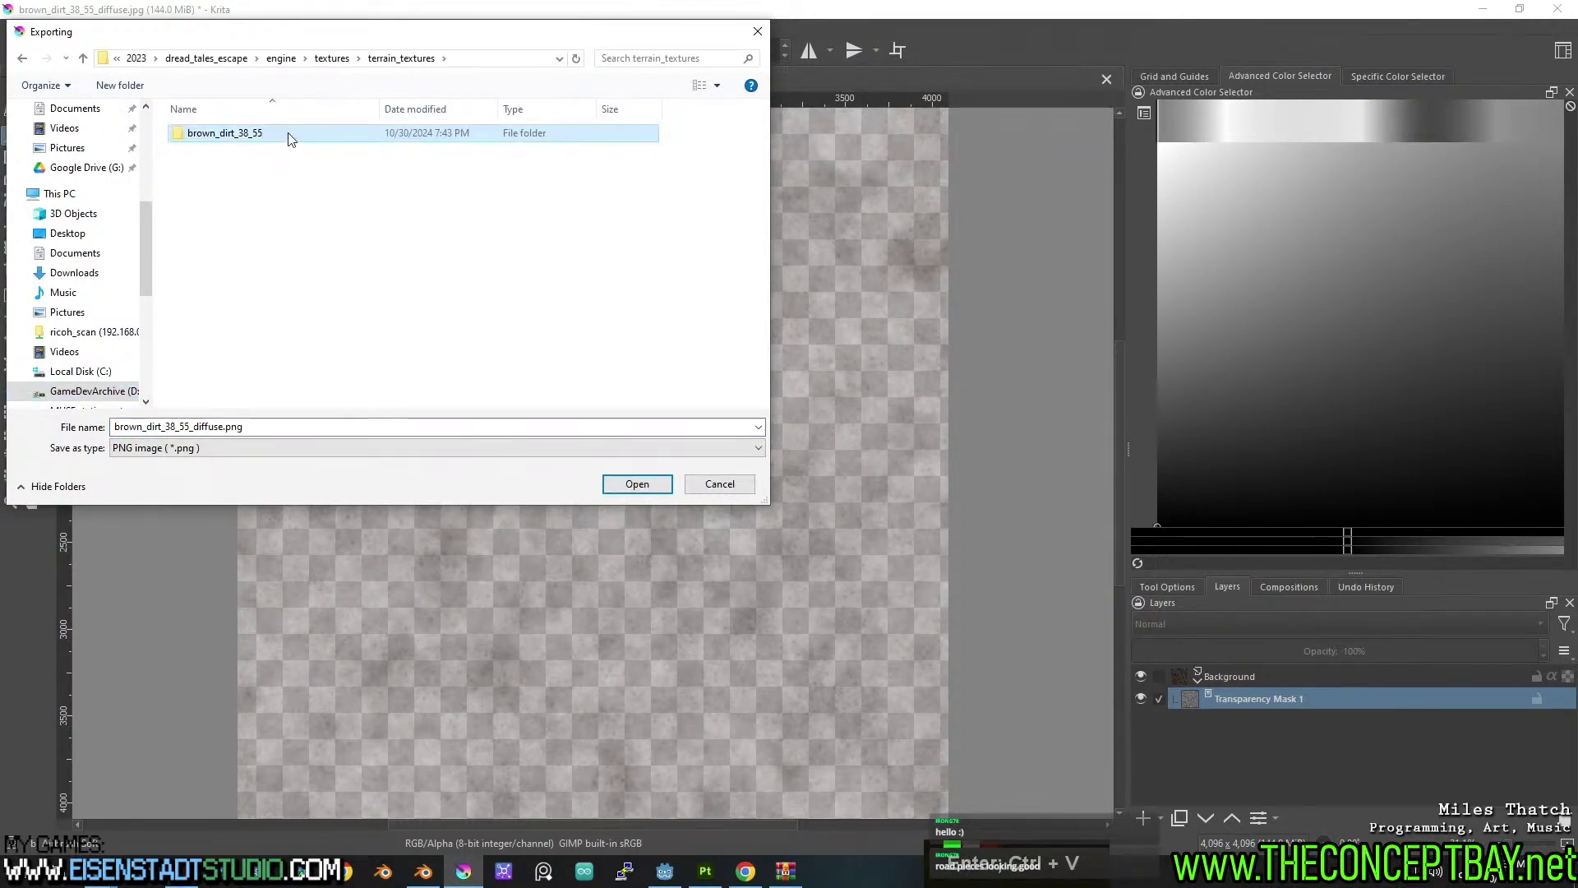
{"action": "double_click", "coordinate": [288, 139]}
Export the masked diffuse image as brown_dirt_38_55_diffuse_height.png with the alpha channel stored and compression 3.
{"action": "left_click", "coordinate": [223, 444]}
{"action": "double_click", "coordinate": [224, 430]}
{"action": "left_click", "coordinate": [223, 428]}
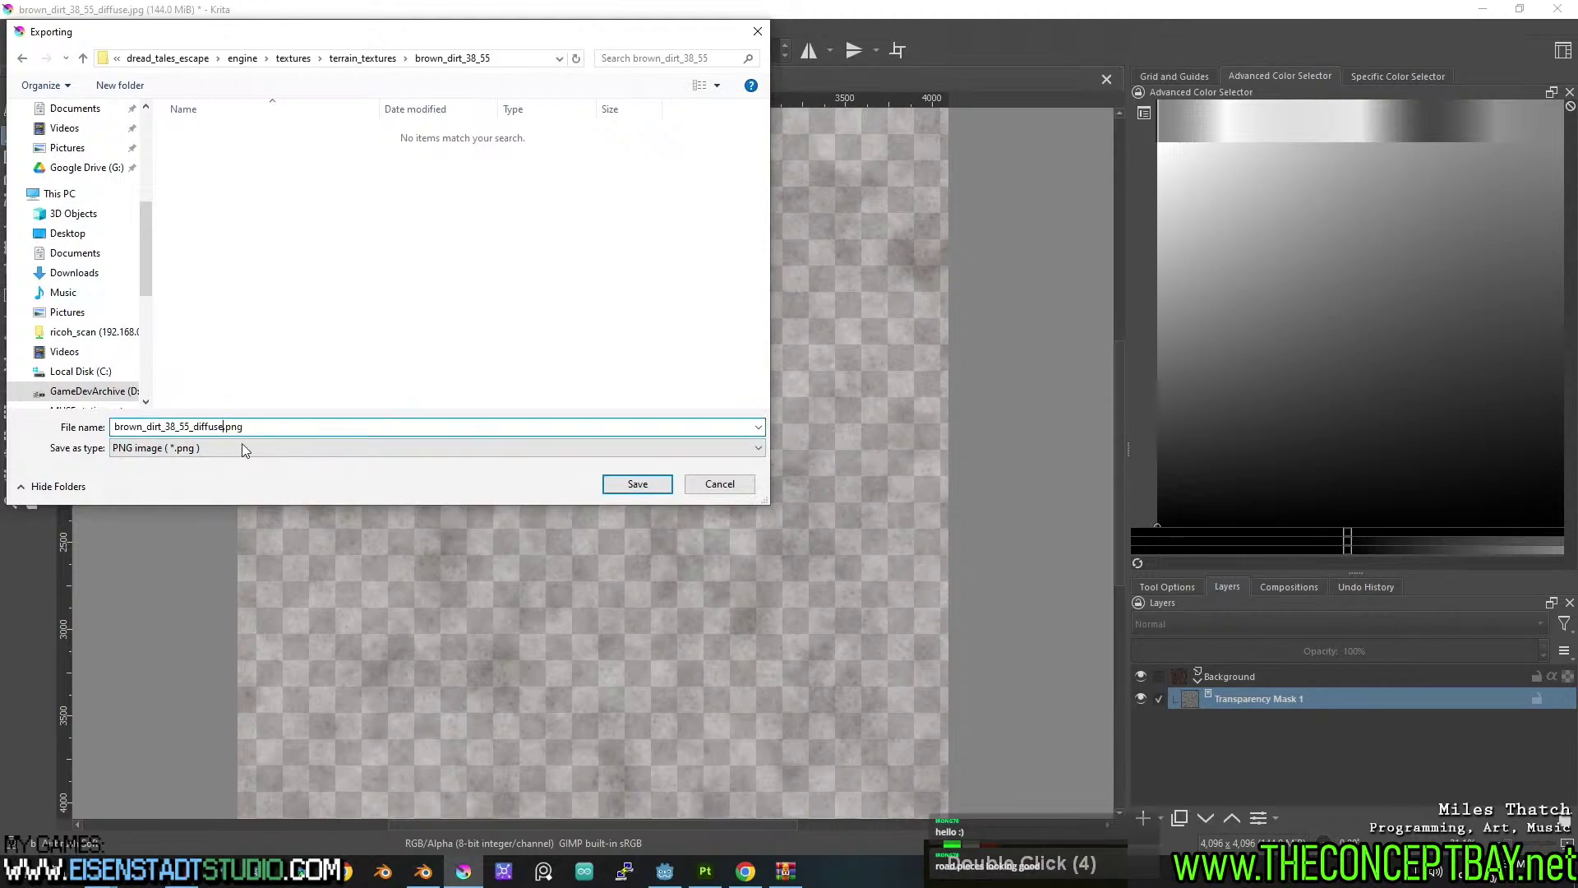
{"action": "type", "text": "_height"}
{"action": "key", "text": "Return"}
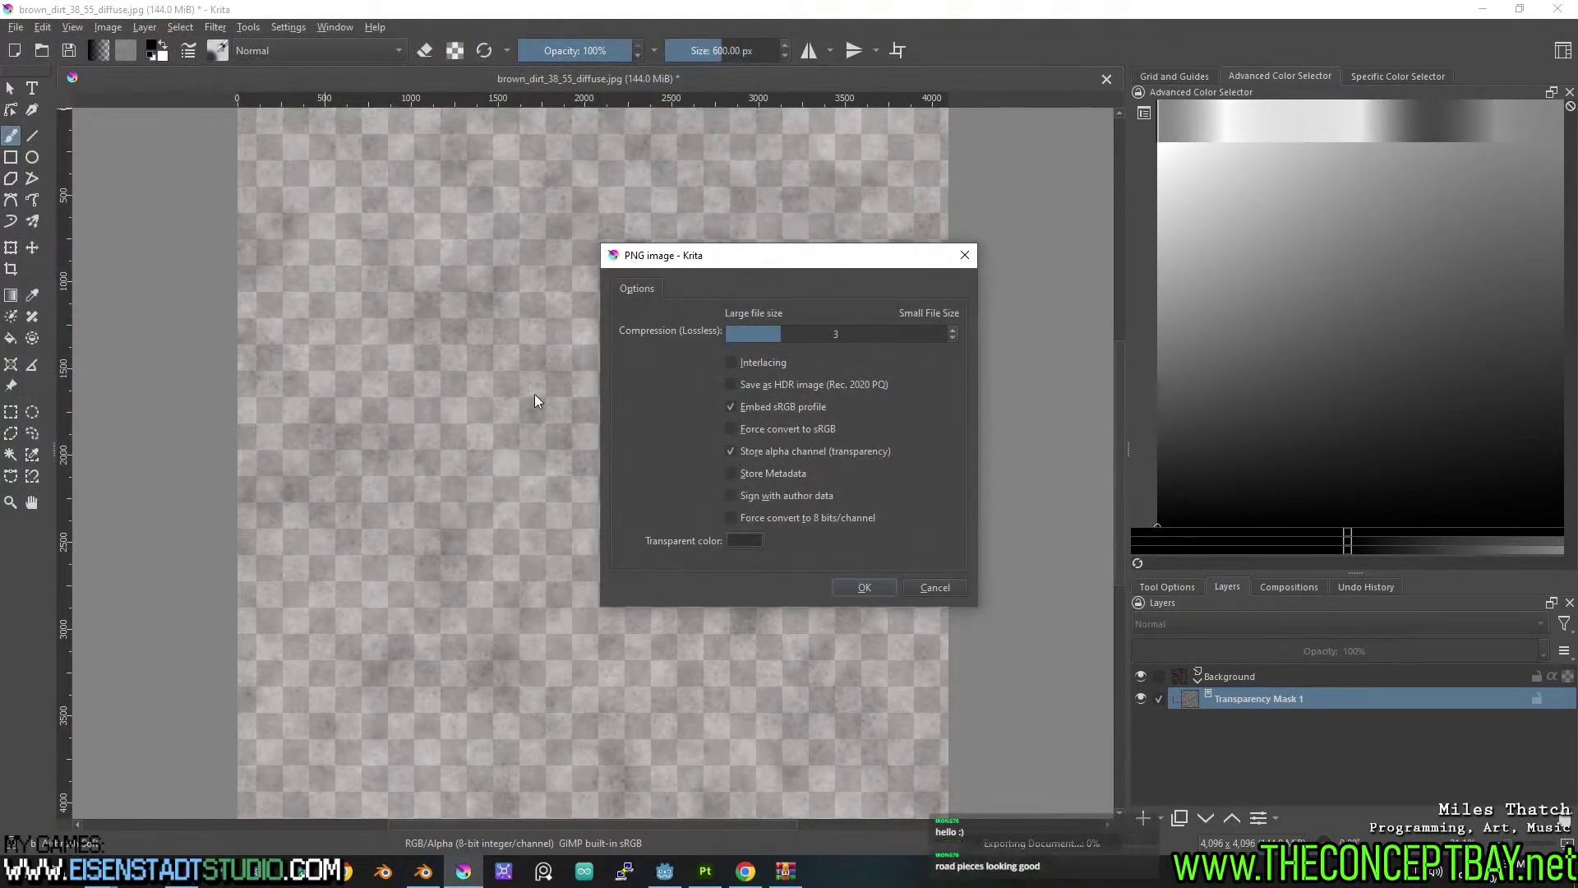
{"action": "left_click", "coordinate": [864, 587]}
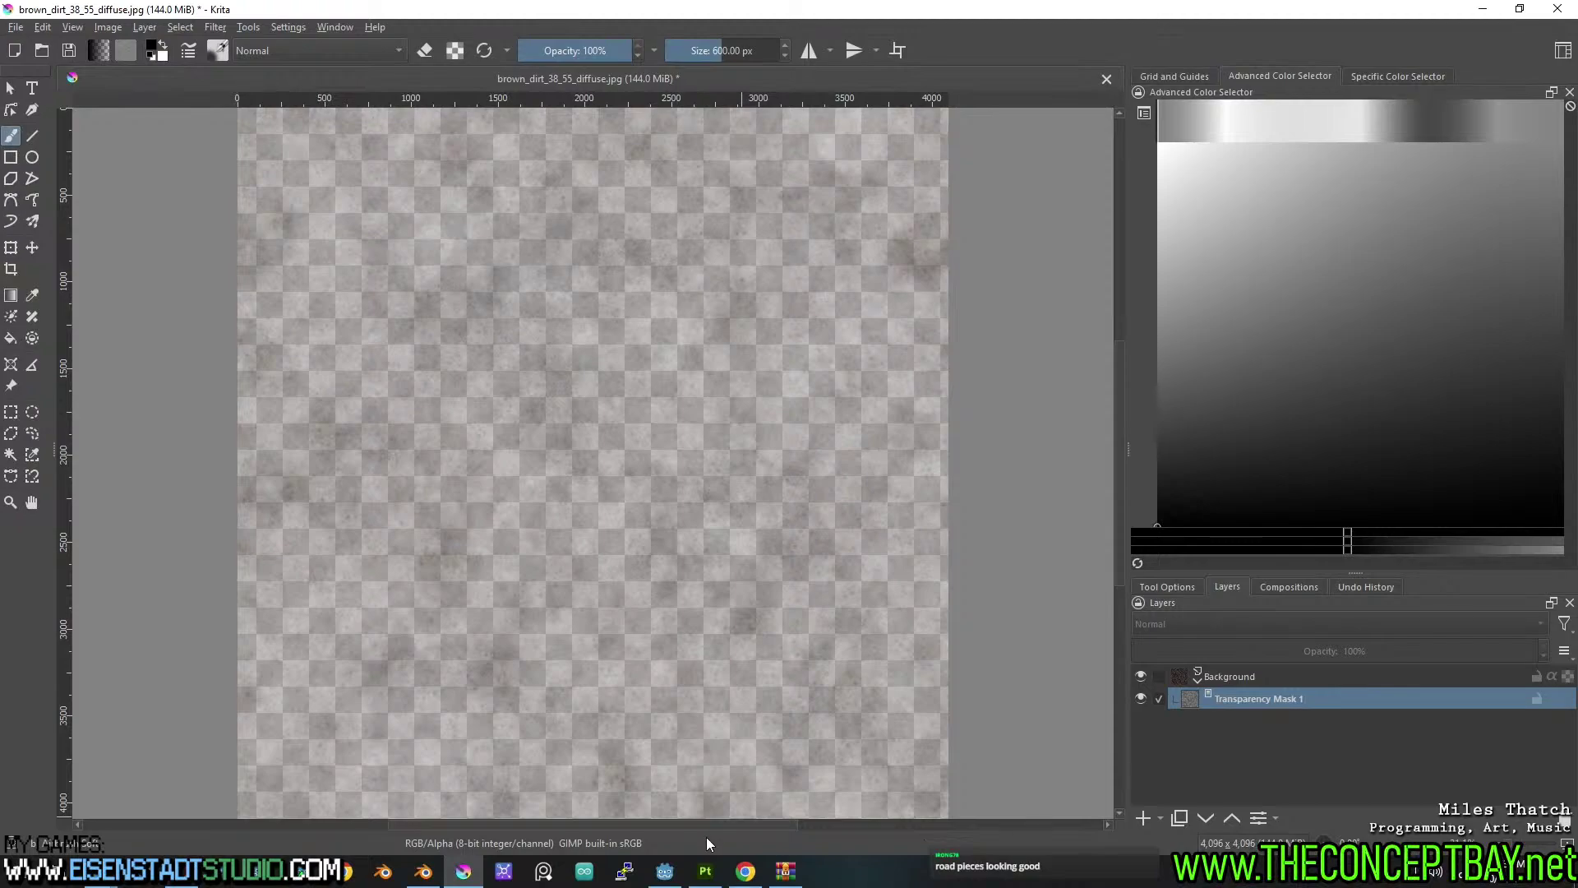
Close the diffuse image and open brown_dirt_38_55_normal.jpg from the brown_dirt_38_55_4K folder in Krita.
{"action": "mouse_move", "coordinate": [697, 874]}
{"action": "left_click", "coordinate": [1106, 79]}
{"action": "left_click", "coordinate": [853, 459]}
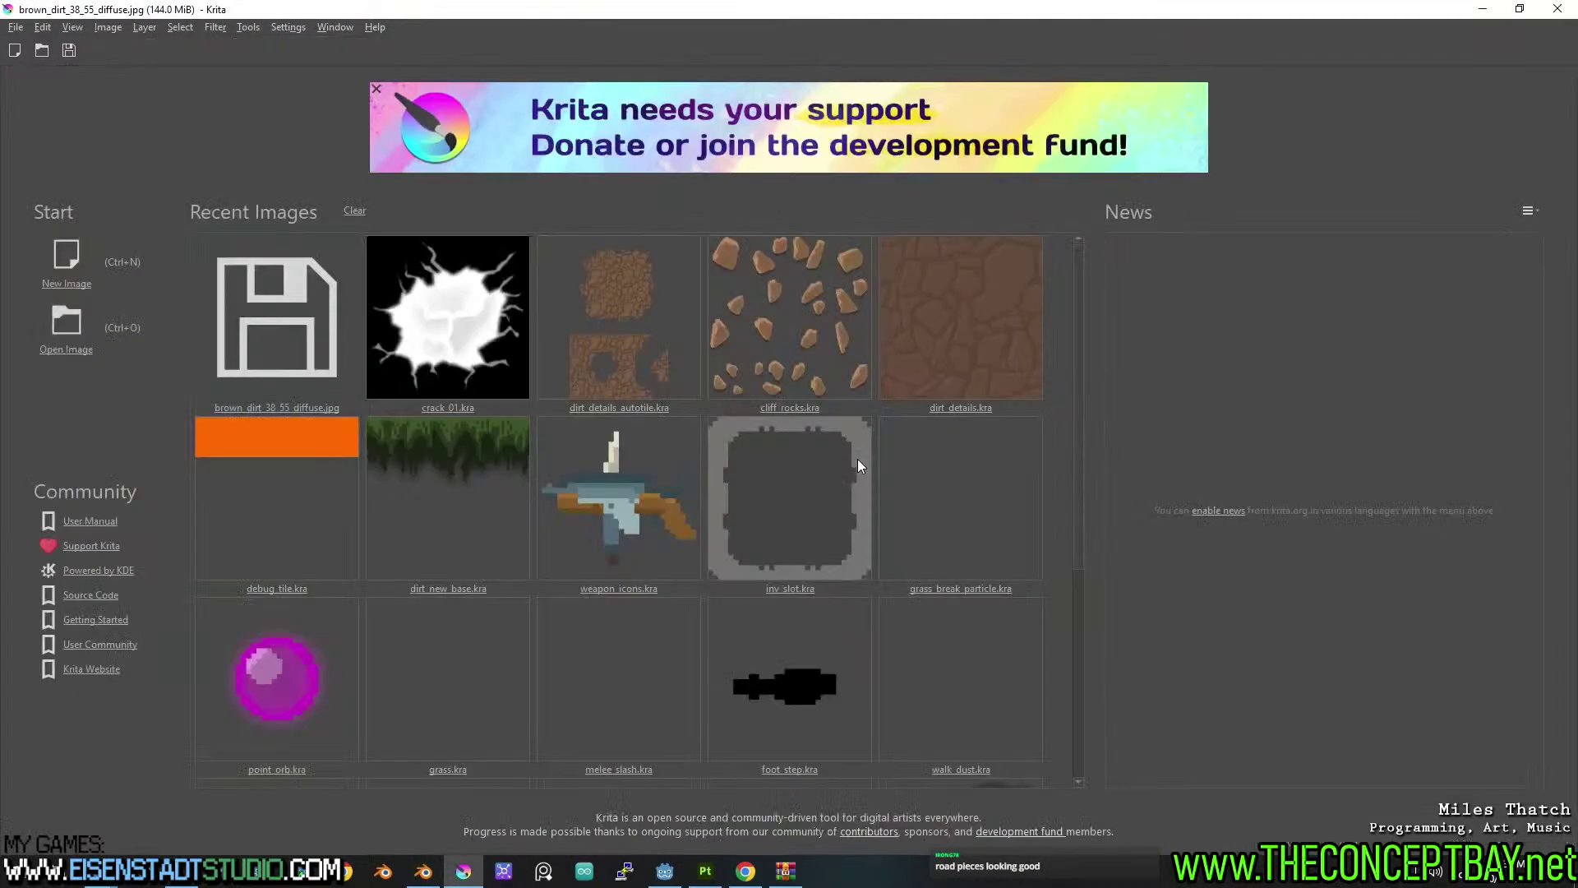
{"action": "mouse_move", "coordinate": [102, 884]}
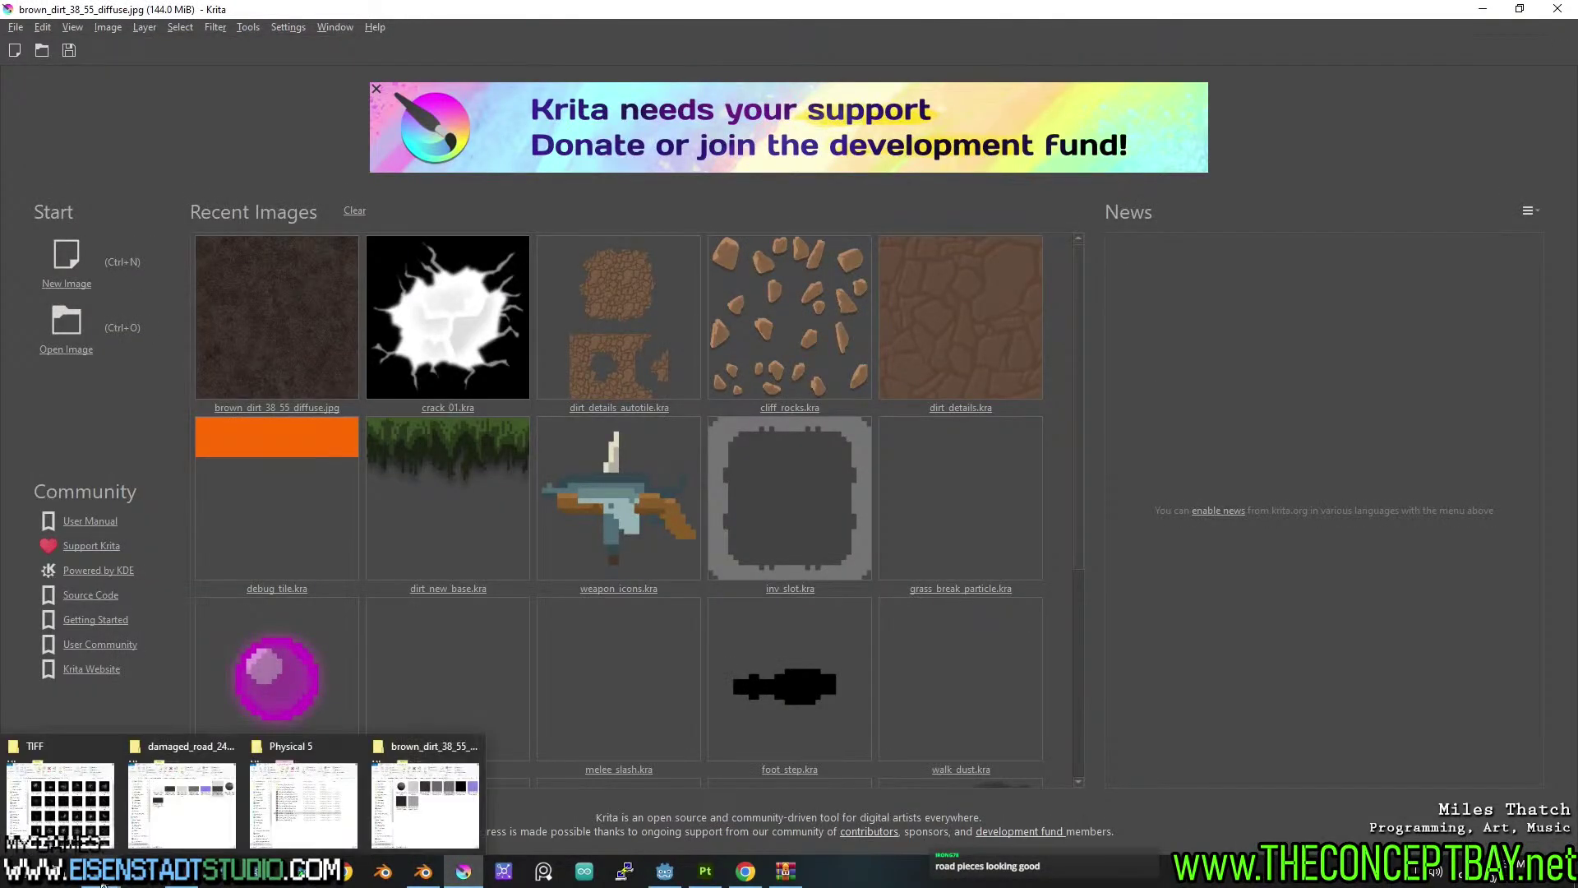
{"action": "left_click", "coordinate": [444, 813]}
{"action": "left_click_drag", "start_coordinate": [1518, 392], "coordinate": [240, 195]}
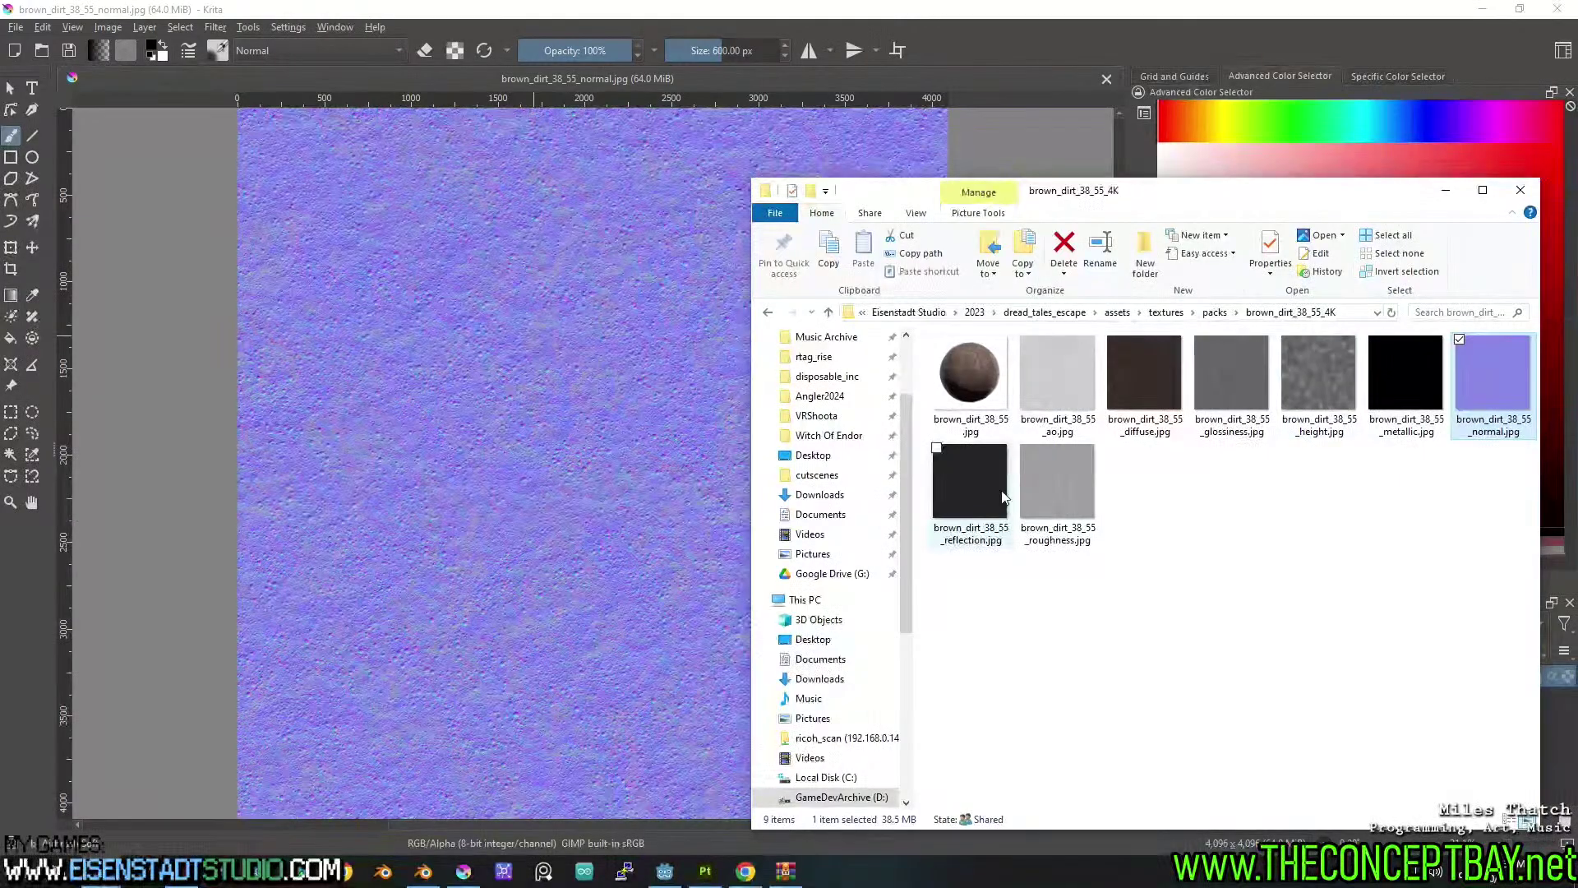
Insert brown_dirt_38_55_roughness.jpg as a new layer over the normal map and convert it to a transparency mask.
{"action": "left_click", "coordinate": [1049, 503]}
{"action": "left_click_drag", "start_coordinate": [1049, 498], "coordinate": [452, 382]}
{"action": "left_click", "coordinate": [543, 386]}
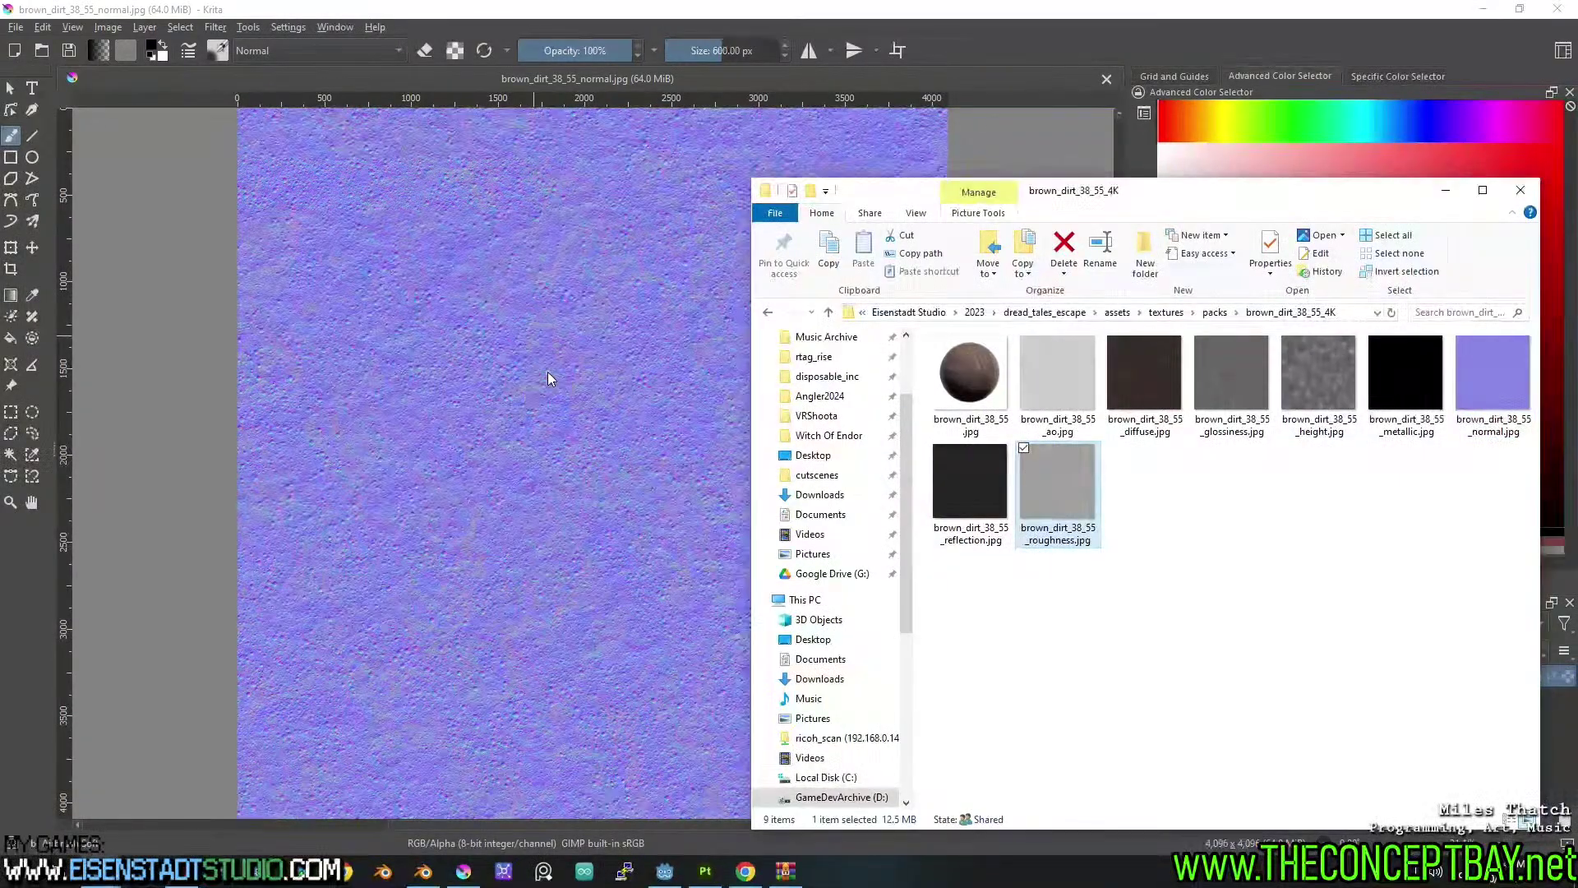
{"action": "left_click", "coordinate": [1063, 37]}
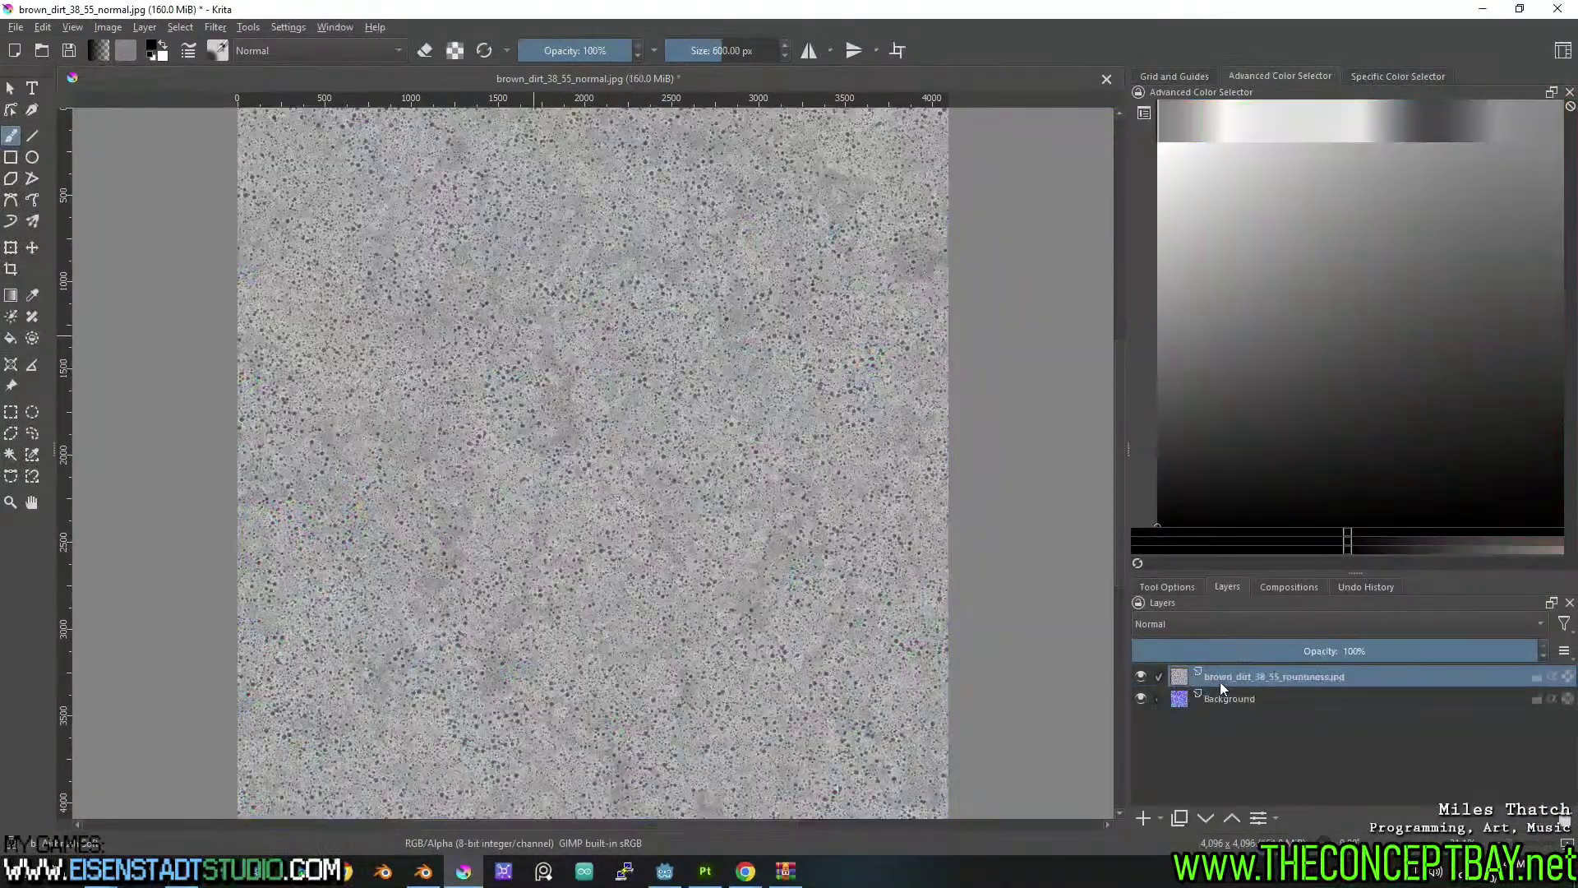
{"action": "right_click", "coordinate": [1225, 683]}
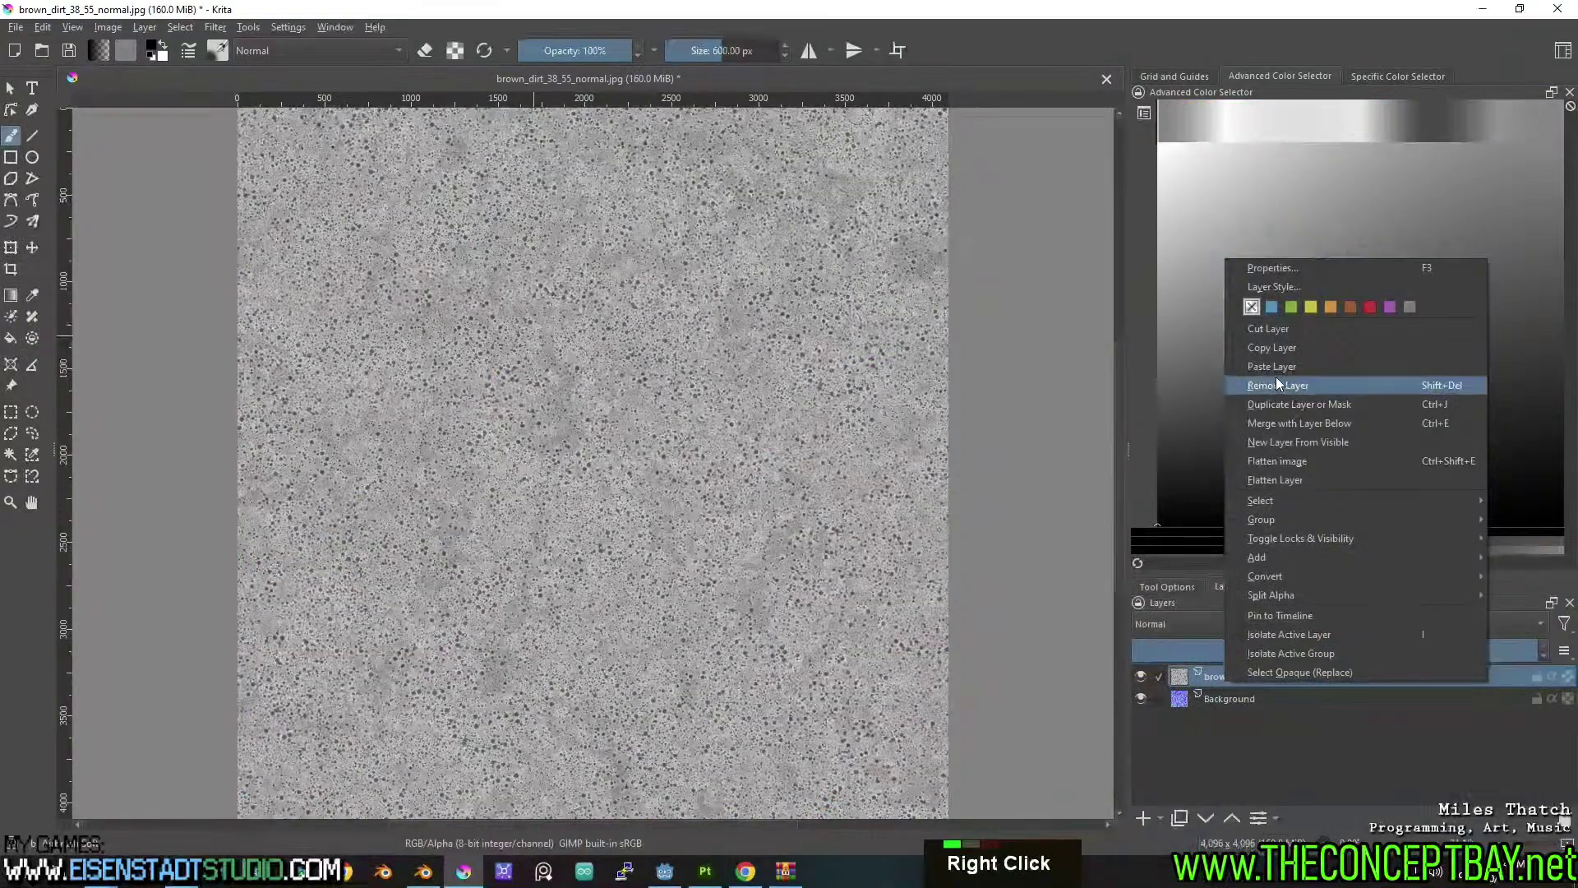
{"action": "mouse_move", "coordinate": [1287, 570]}
{"action": "left_click", "coordinate": [1167, 597]}
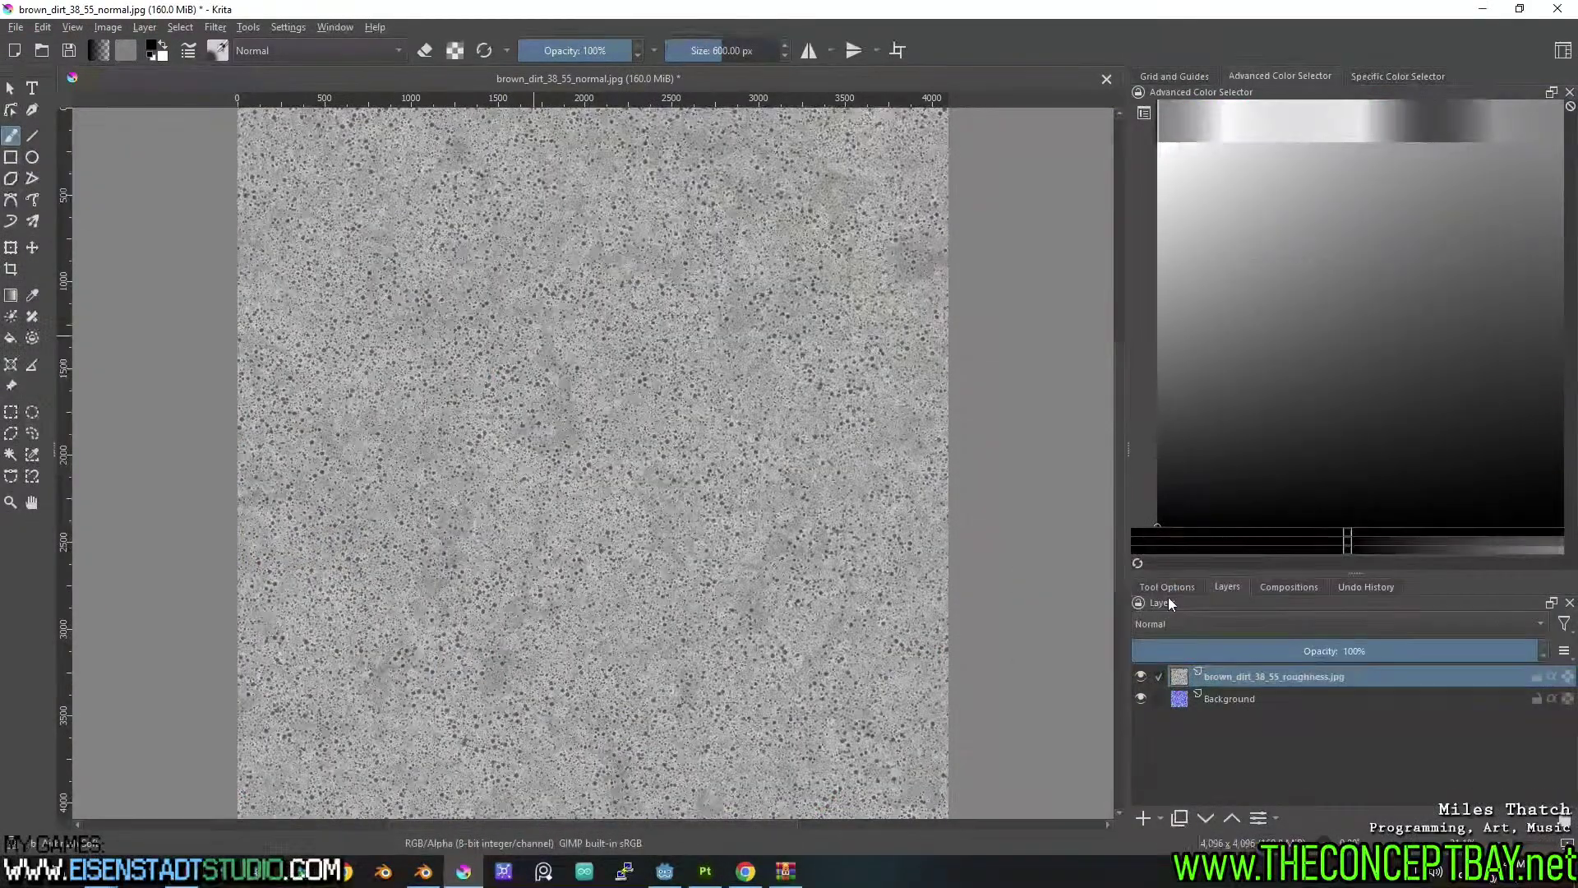
Export the masked normal map to the brown_dirt_38_55 folder as brown_dirt_38_55_normal_rough.png.
{"action": "left_click", "coordinate": [18, 27]}
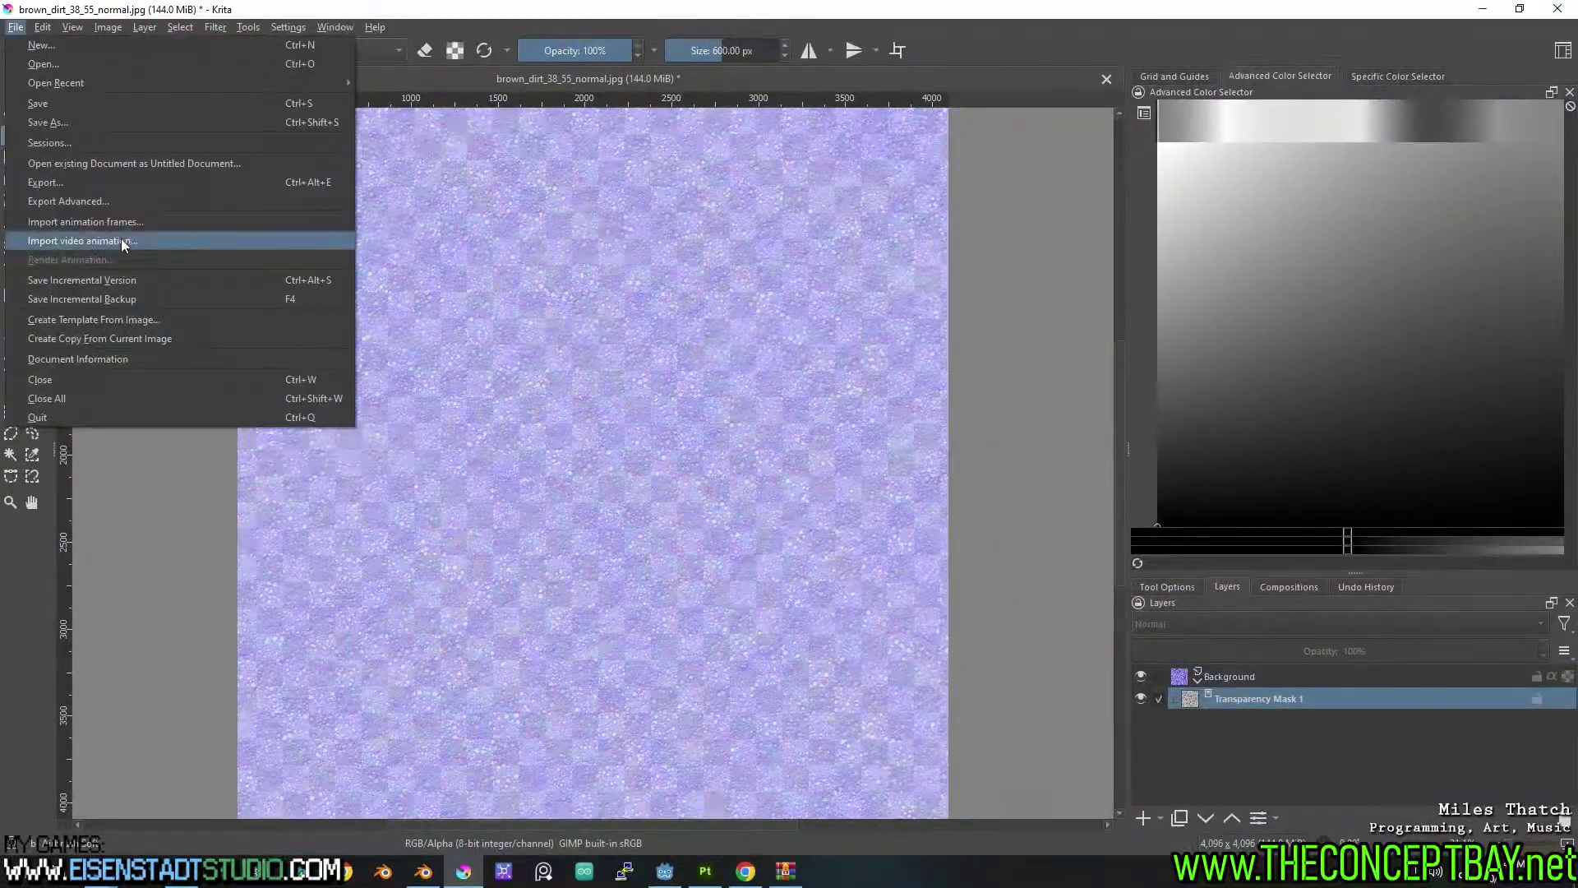
{"action": "left_click", "coordinate": [127, 182]}
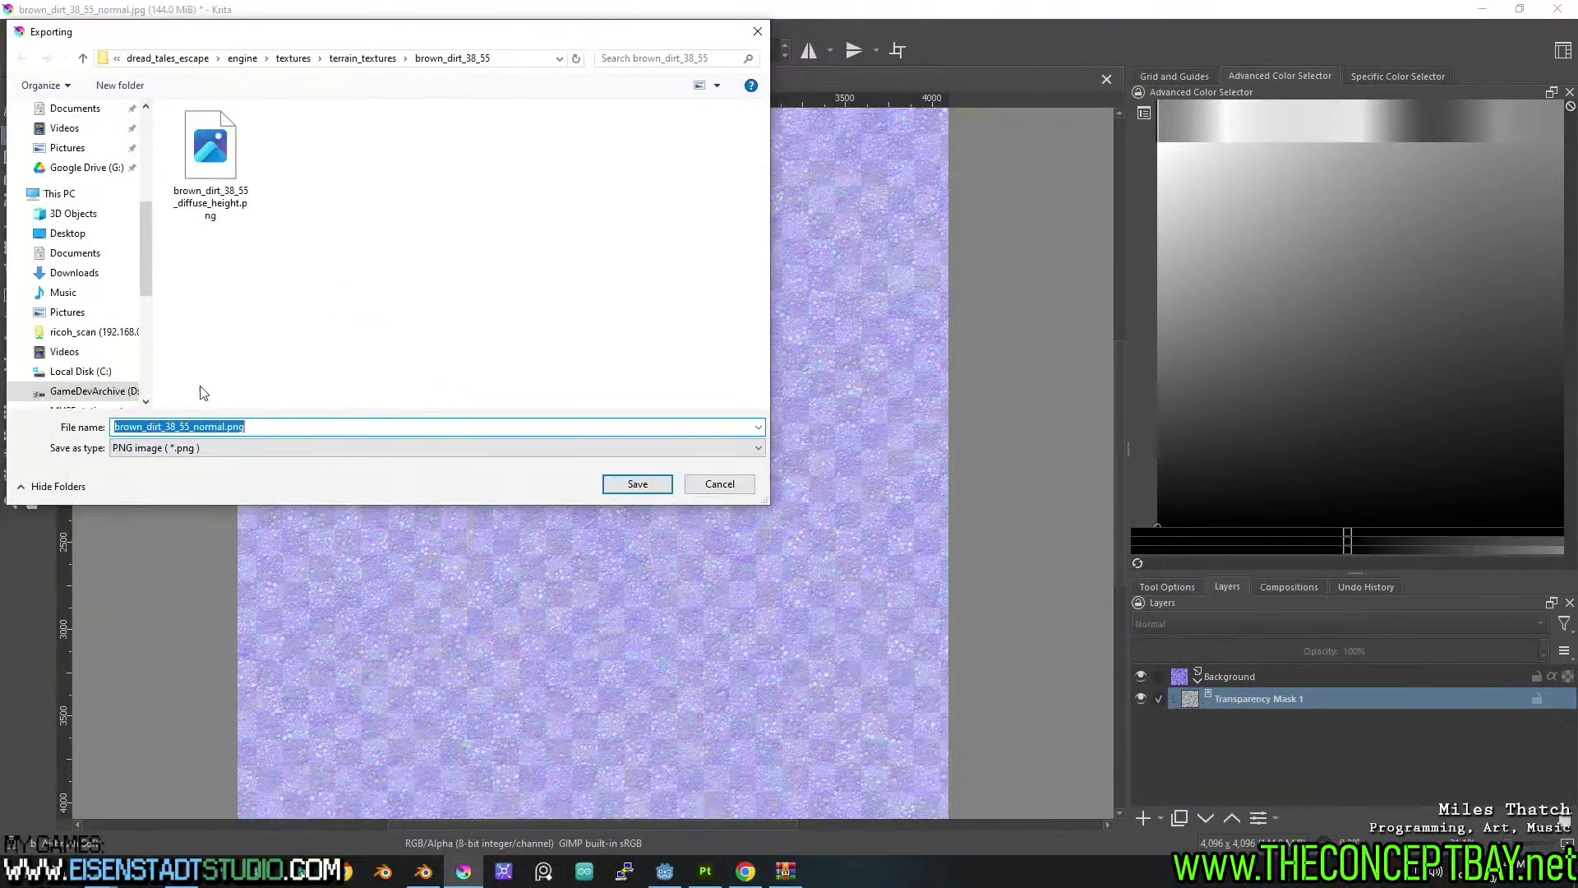
{"action": "left_click", "coordinate": [244, 431]}
{"action": "type", "text": "_height"}
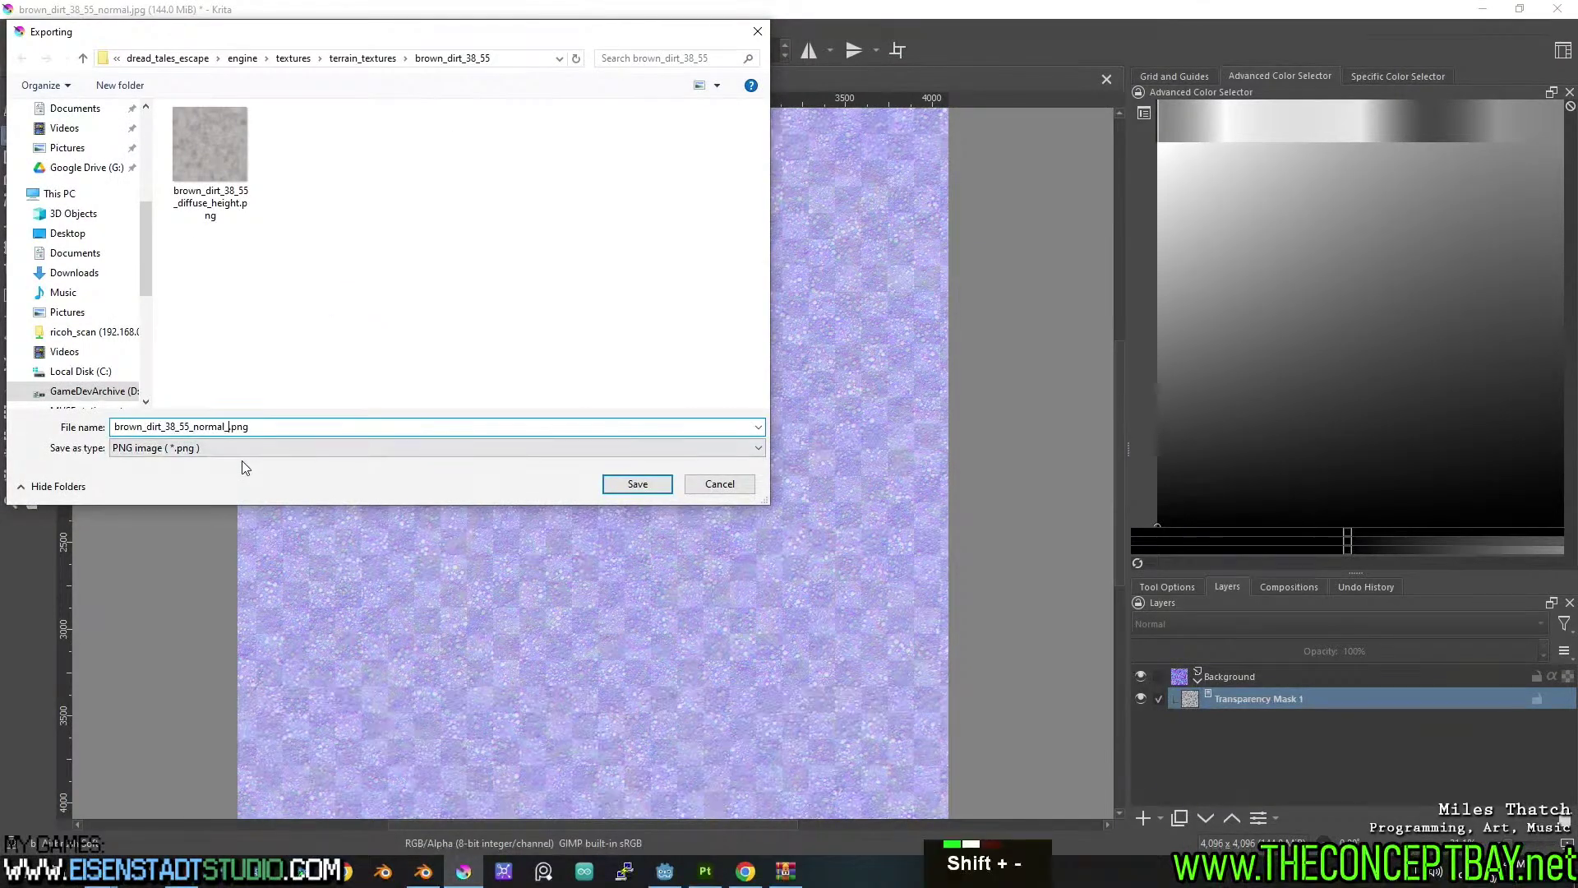
{"action": "key", "text": "Return"}
{"action": "key", "text": "Return"}
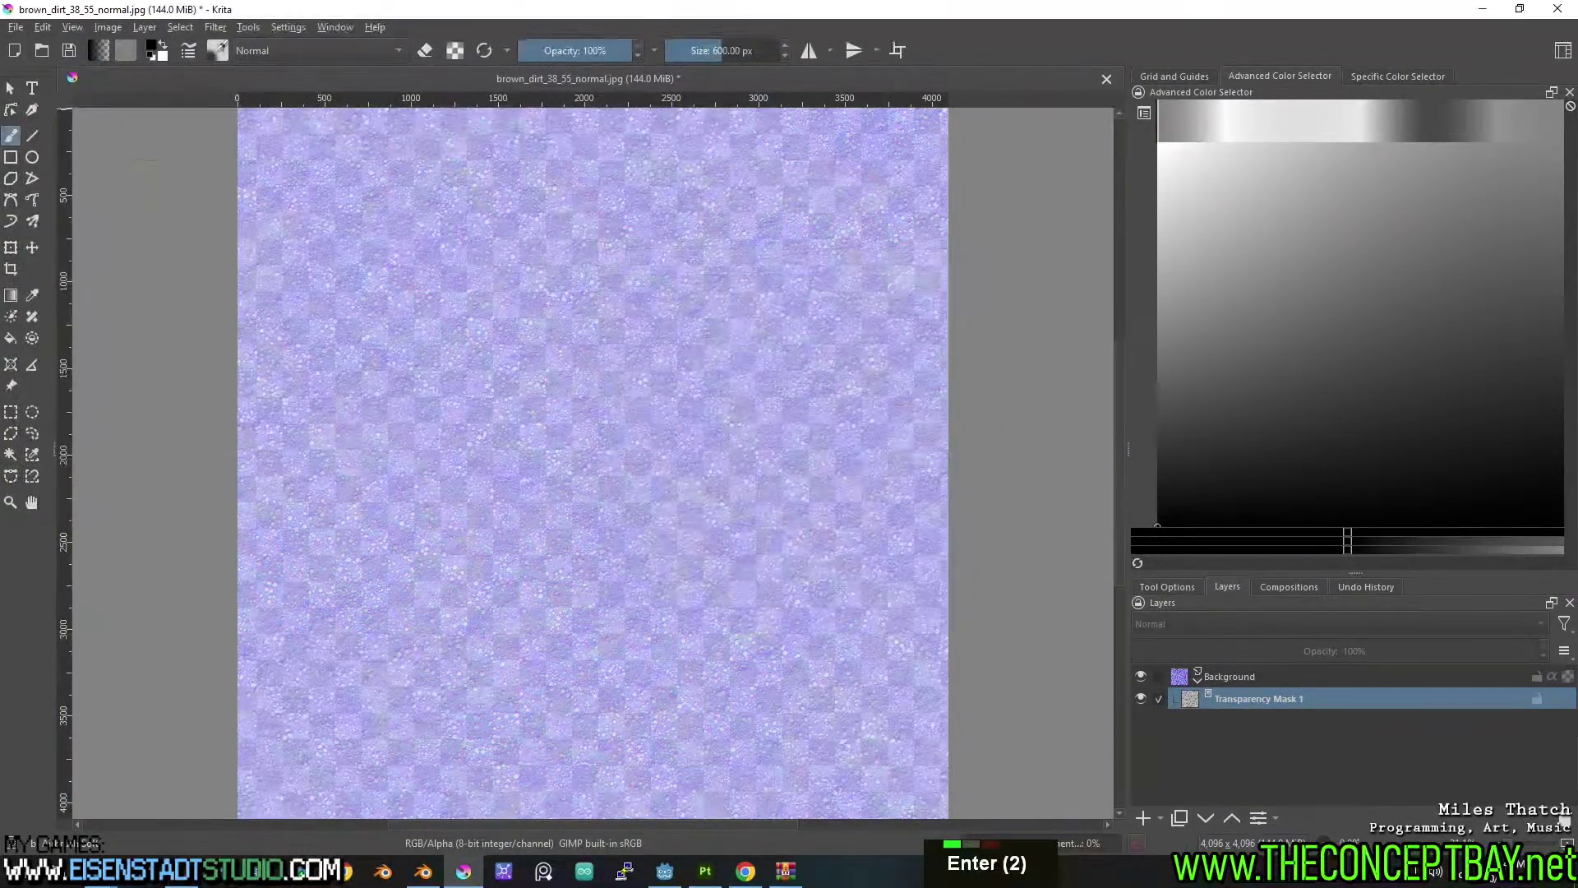
Switch from Krita to Godot and add a new texture slot to the Terrain3D texture list.
{"action": "left_click", "coordinate": [1482, 9]}
{"action": "left_click", "coordinate": [462, 873]}
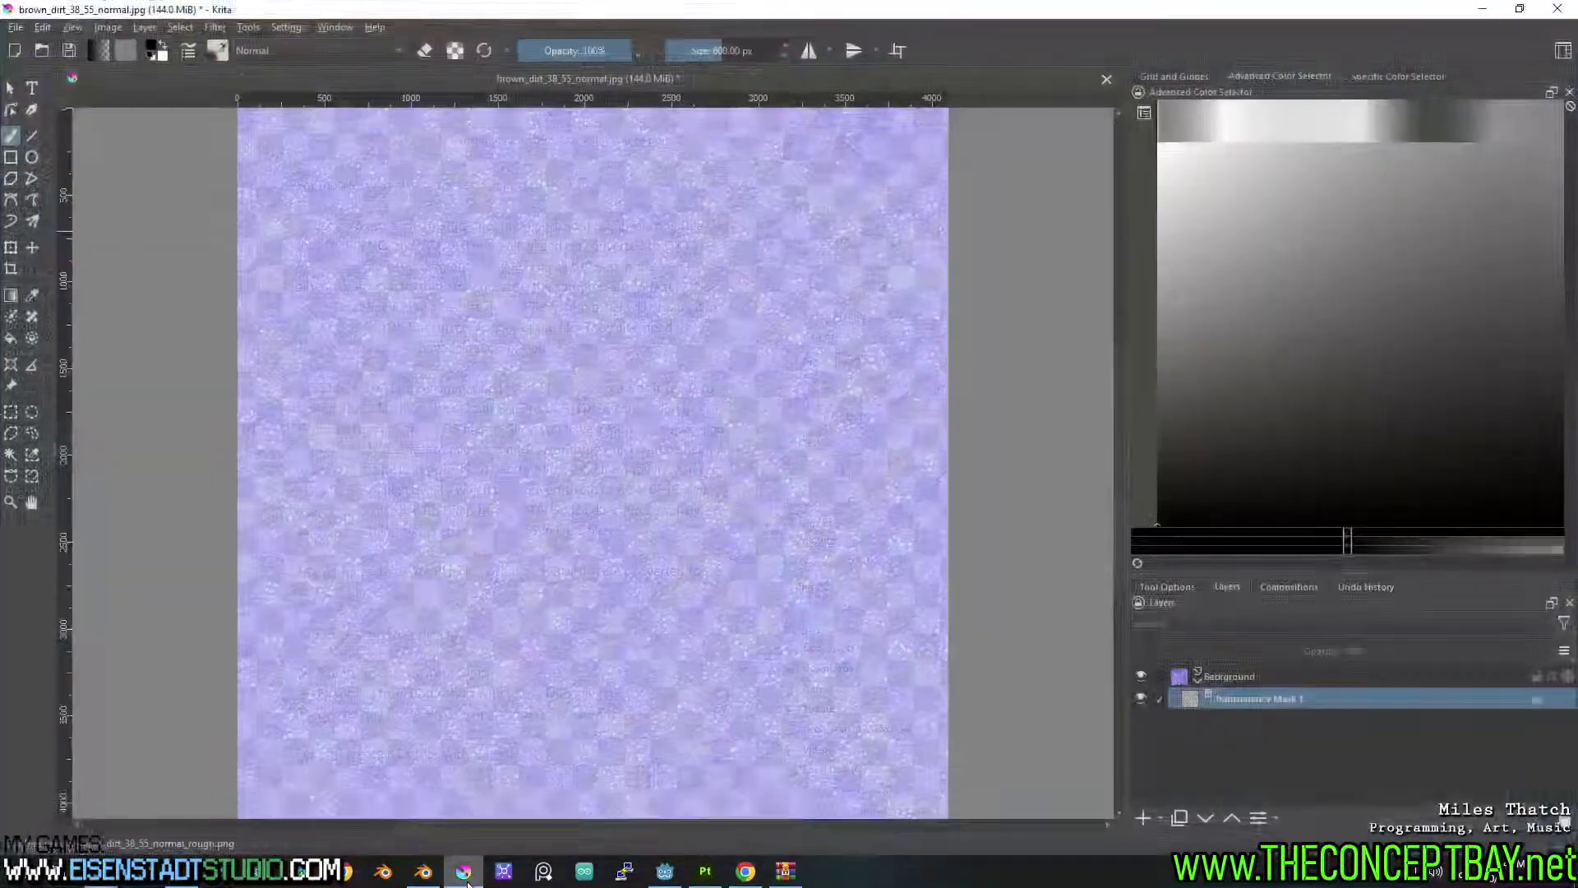
{"action": "left_click", "coordinate": [463, 873]}
{"action": "left_click", "coordinate": [1139, 45]}
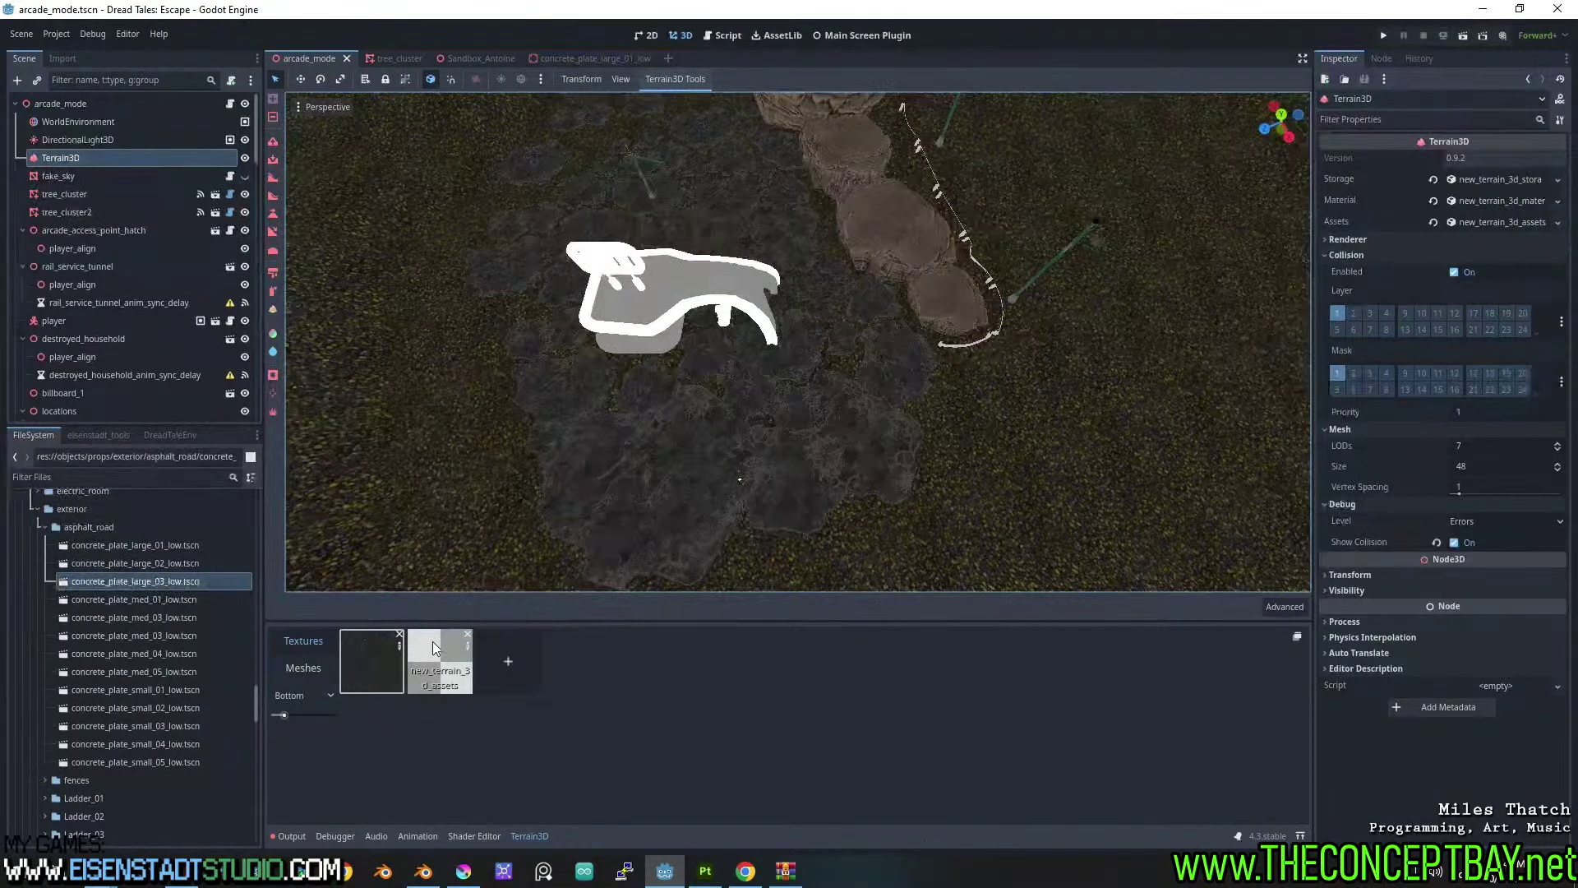
{"action": "left_click", "coordinate": [531, 663]}
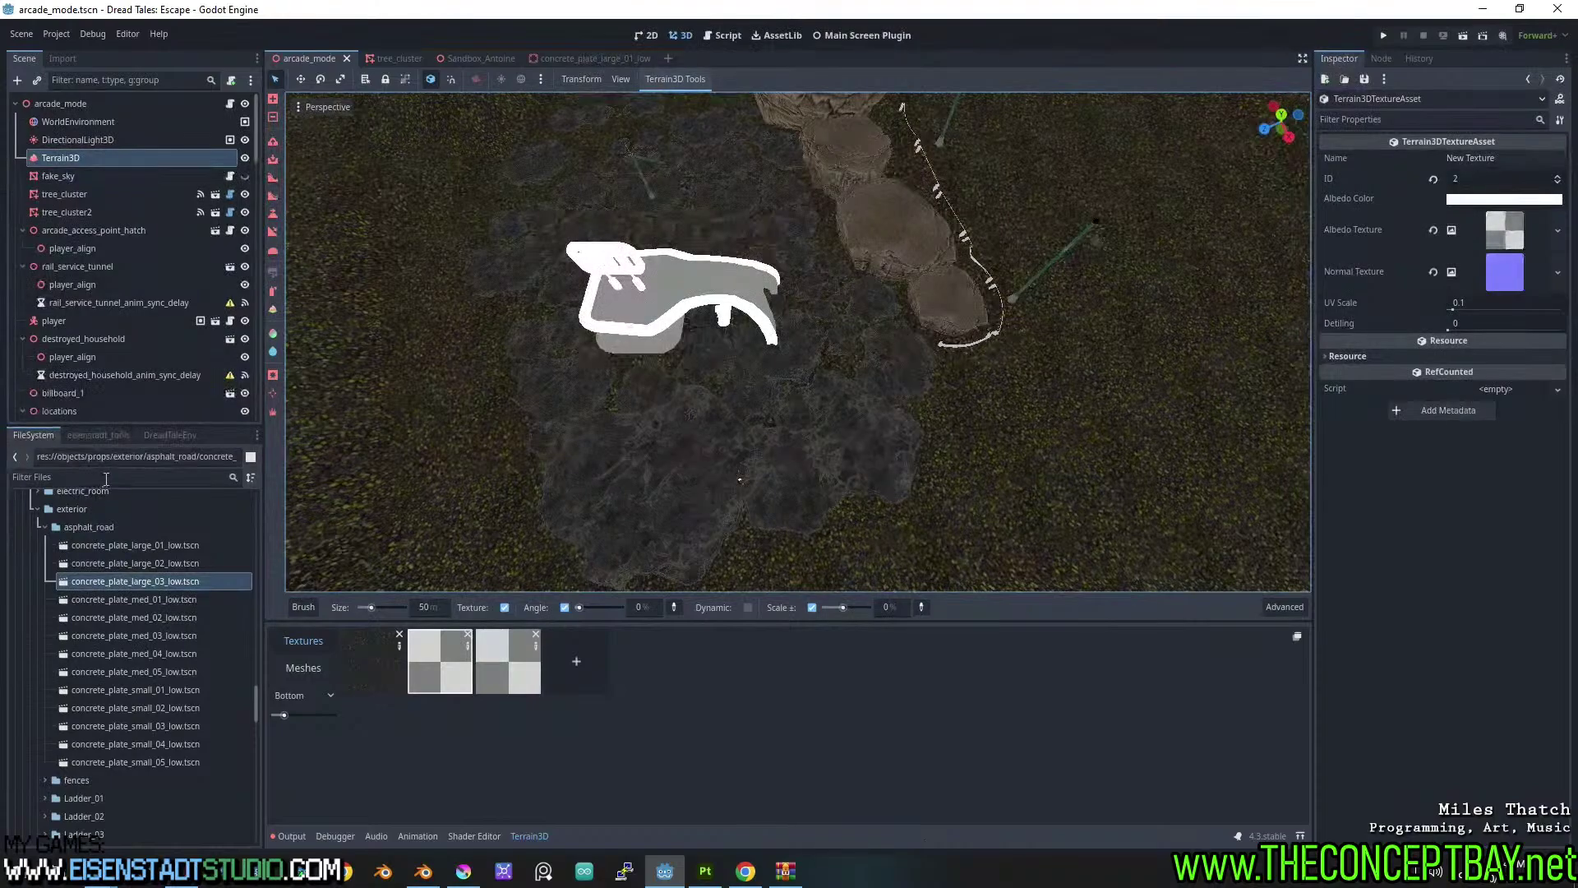
Expand the textures/terrain_textures/brown_dirt_38_55 folder in the project files and collapse the substance folder.
{"action": "scroll", "coordinate": [127, 609], "scroll_direction": "down", "scroll_amount": 9}
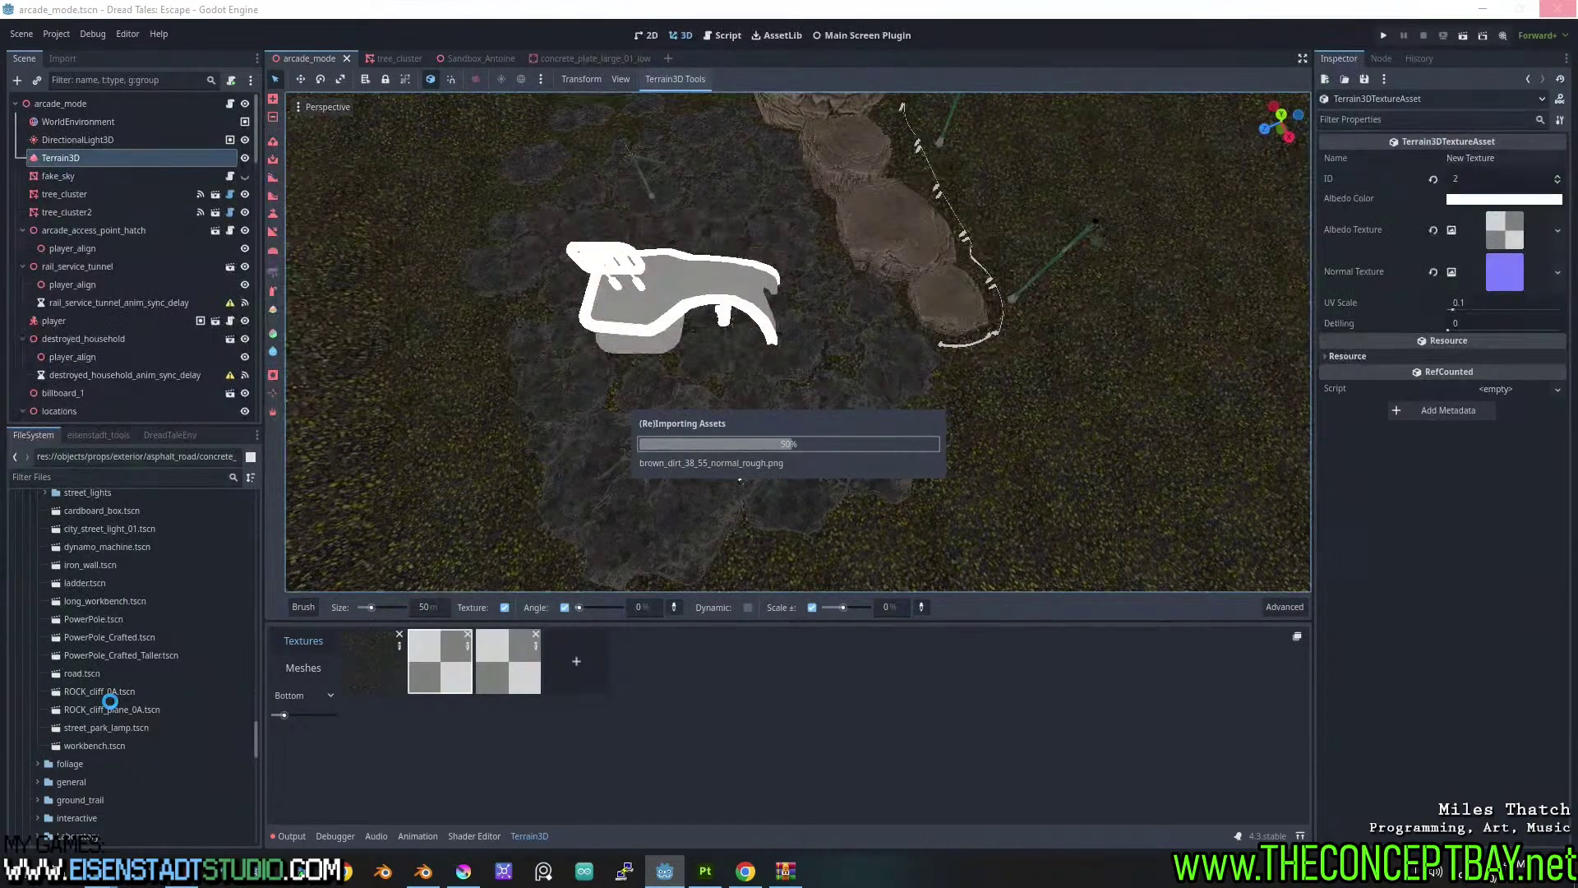
{"action": "scroll", "coordinate": [103, 702], "scroll_direction": "down", "scroll_amount": 3}
{"action": "scroll", "coordinate": [102, 703], "scroll_direction": "down", "scroll_amount": 18}
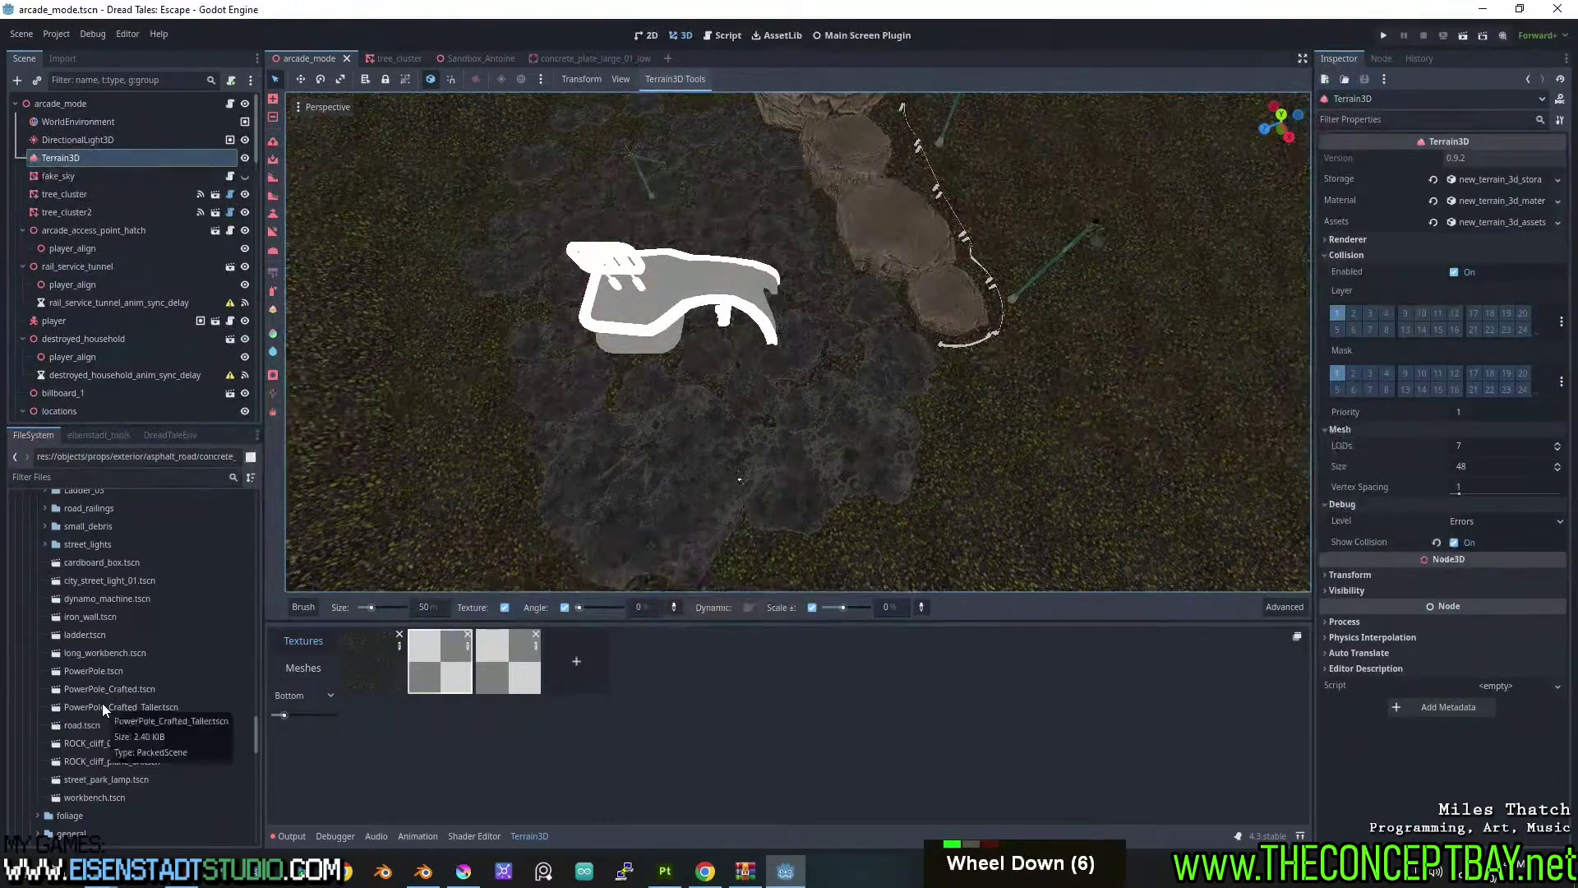
{"action": "scroll", "coordinate": [101, 707], "scroll_direction": "down", "scroll_amount": 5}
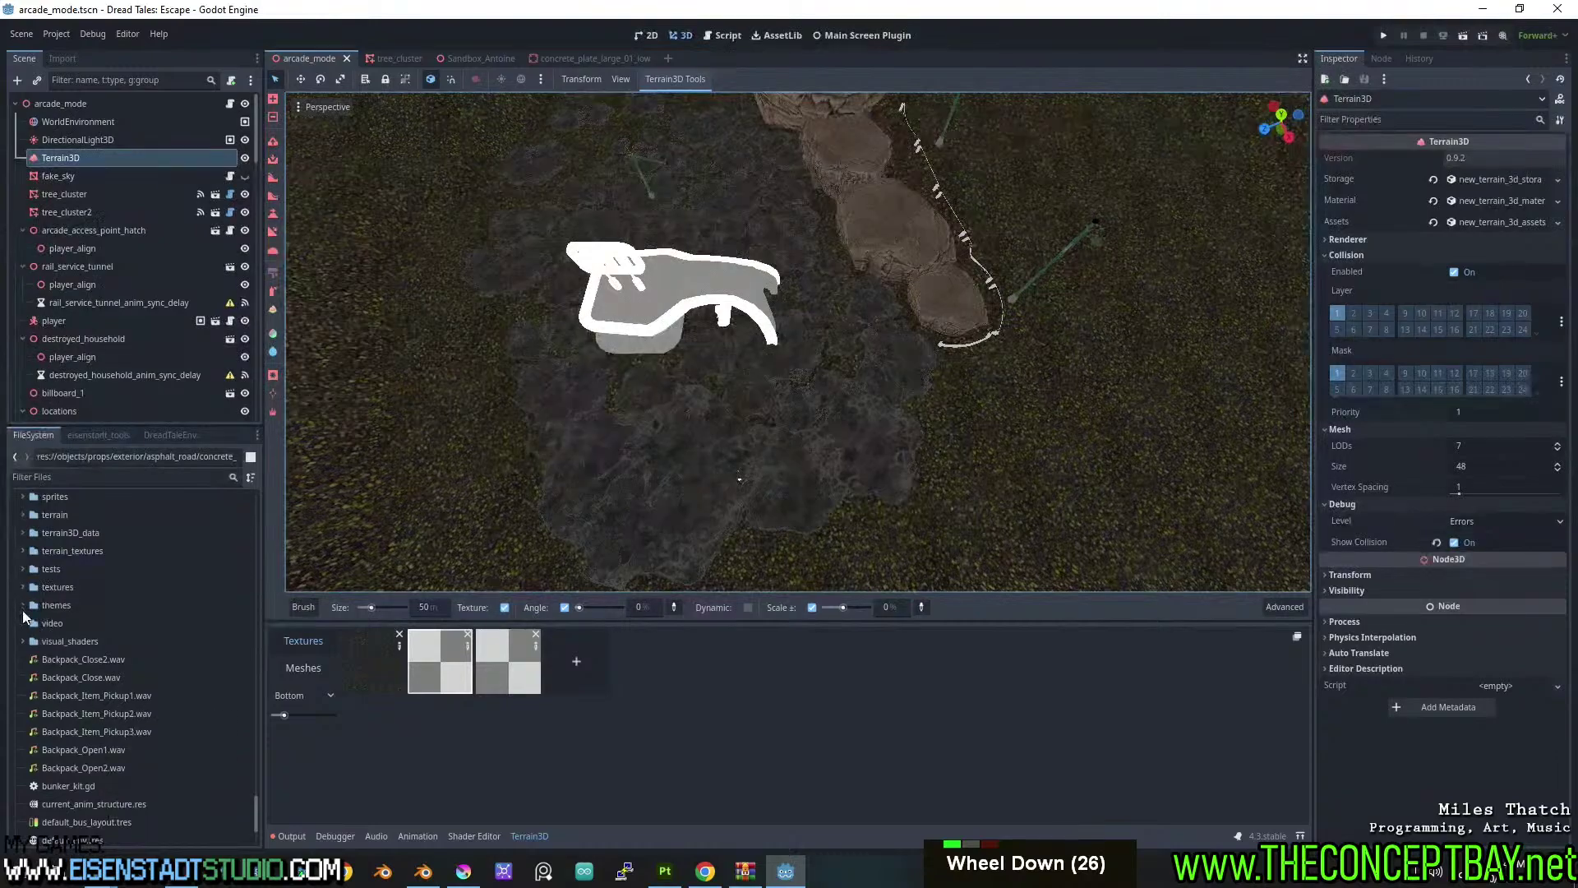
{"action": "left_click", "coordinate": [27, 589]}
{"action": "left_click", "coordinate": [23, 590]}
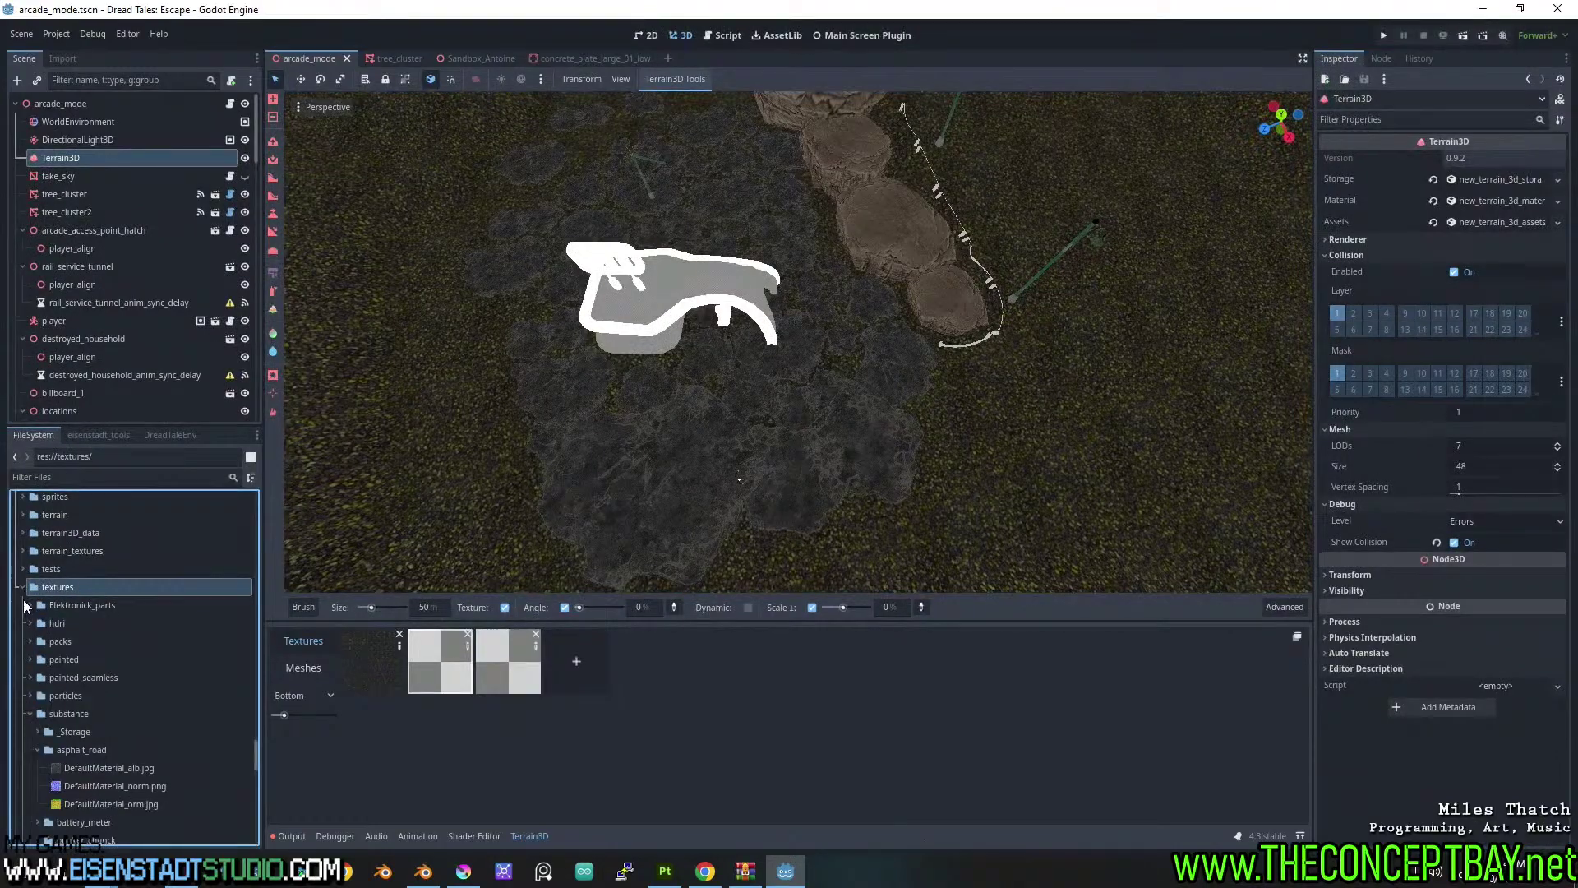
{"action": "left_click", "coordinate": [29, 713]}
{"action": "left_click", "coordinate": [29, 731]}
{"action": "left_click", "coordinate": [37, 750]}
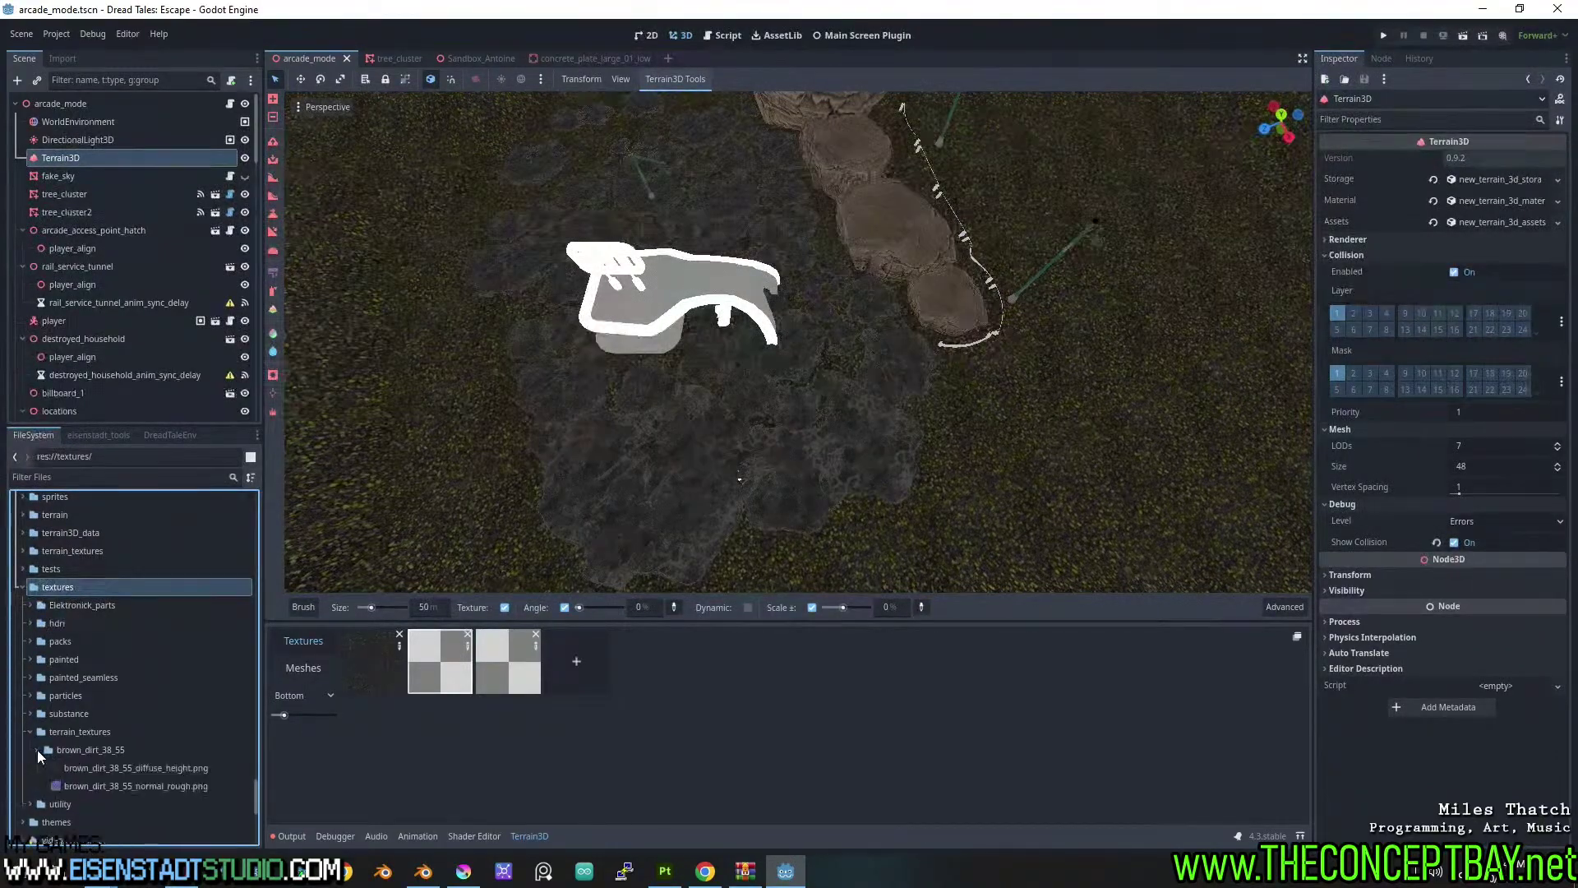
Assign brown_dirt_38_55_diffuse_height.png to the new texture slot's albedo and inspect the terrain around the pit stop.
{"action": "left_click", "coordinate": [139, 769]}
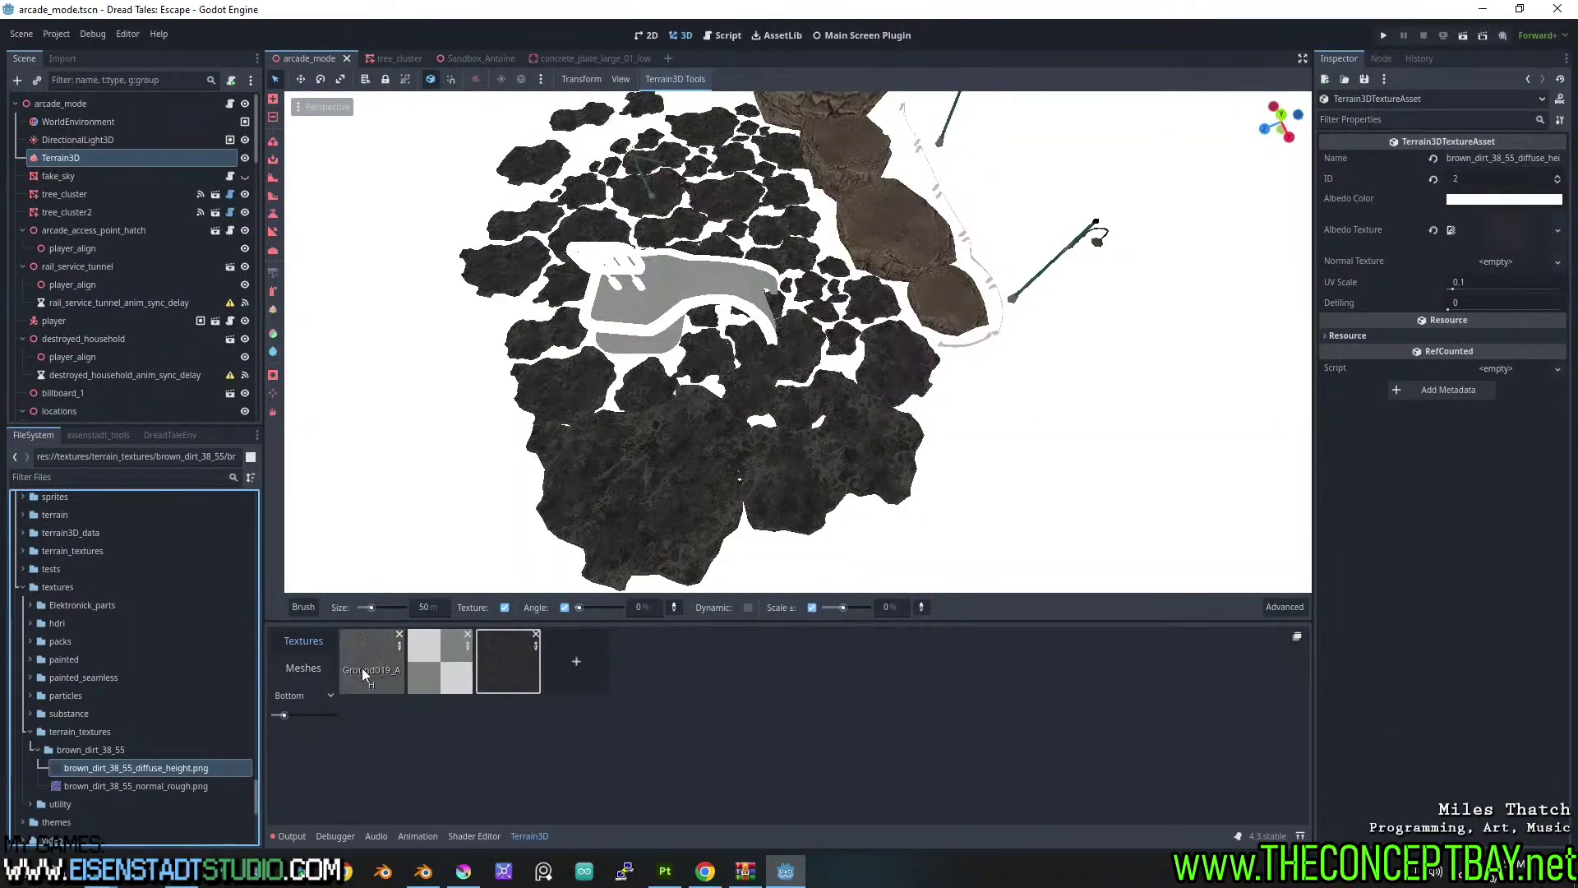
{"action": "middle_click_drag", "start_coordinate": [846, 181], "coordinate": [843, 246]}
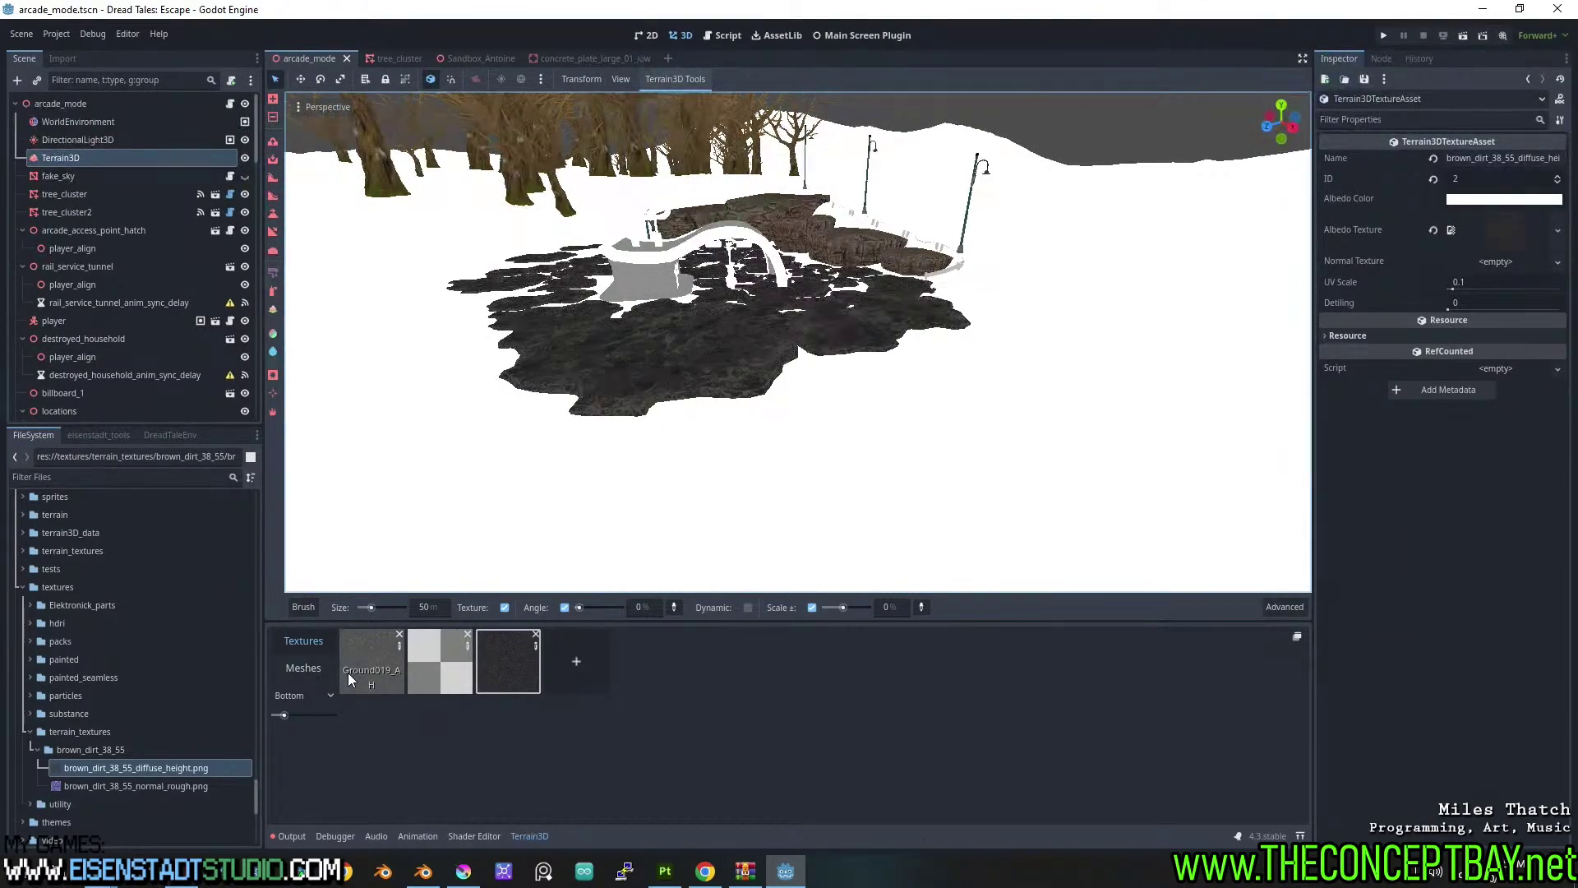
{"action": "mouse_move", "coordinate": [637, 428]}
{"action": "middle_mouse_down"}
{"action": "mouse_move", "coordinate": [615, 457]}
{"action": "mouse_move", "coordinate": [635, 452]}
{"action": "mouse_move", "coordinate": [629, 429]}
{"action": "middle_mouse_up"}
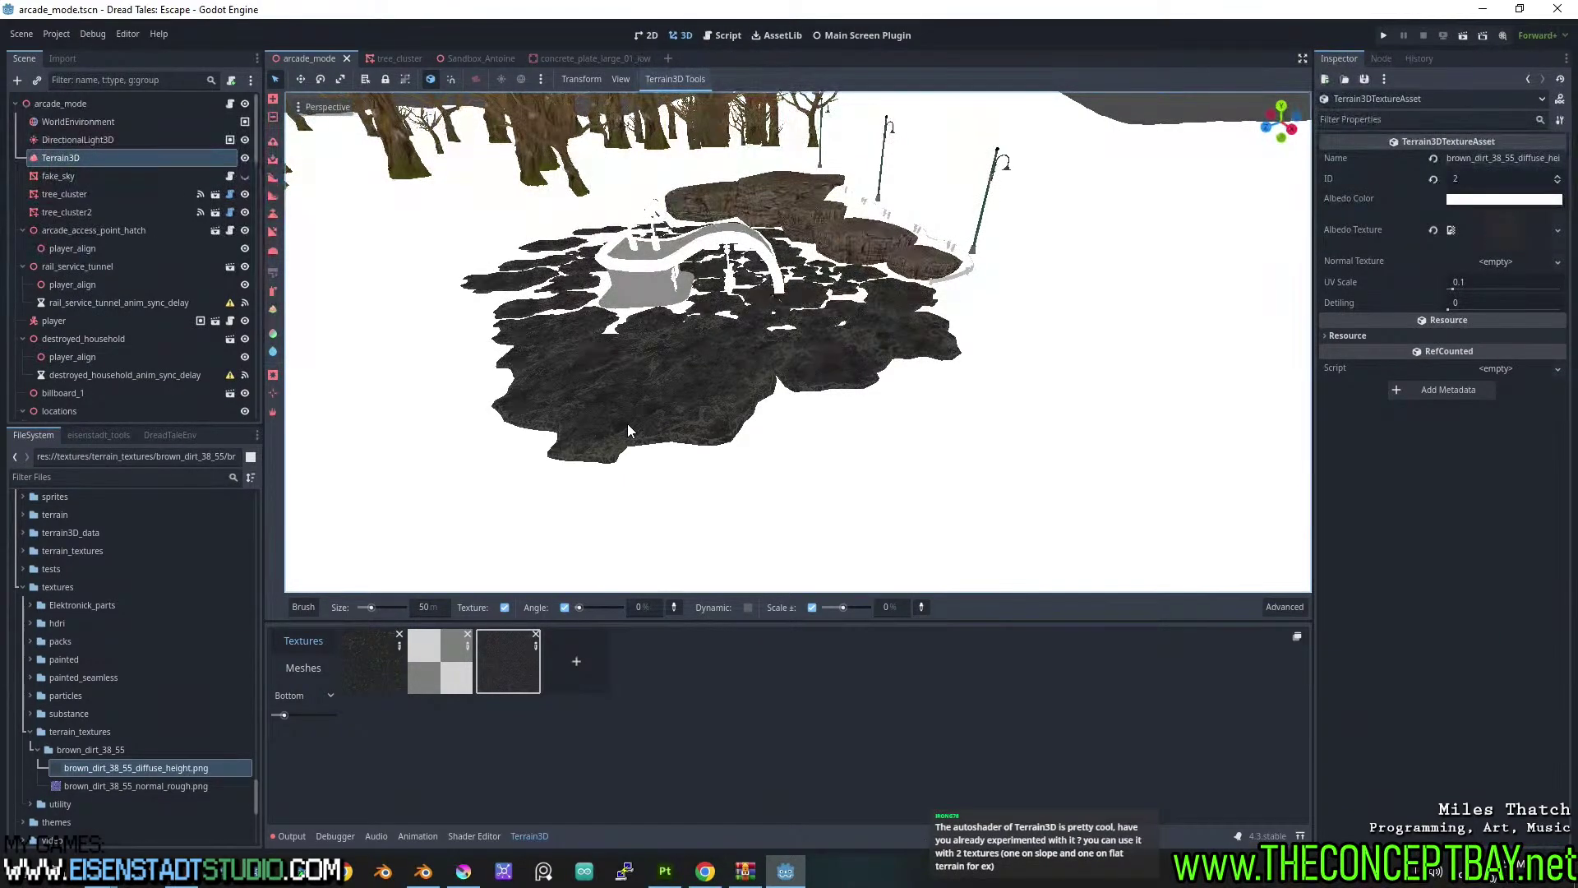
{"action": "double_click", "coordinate": [362, 644]}
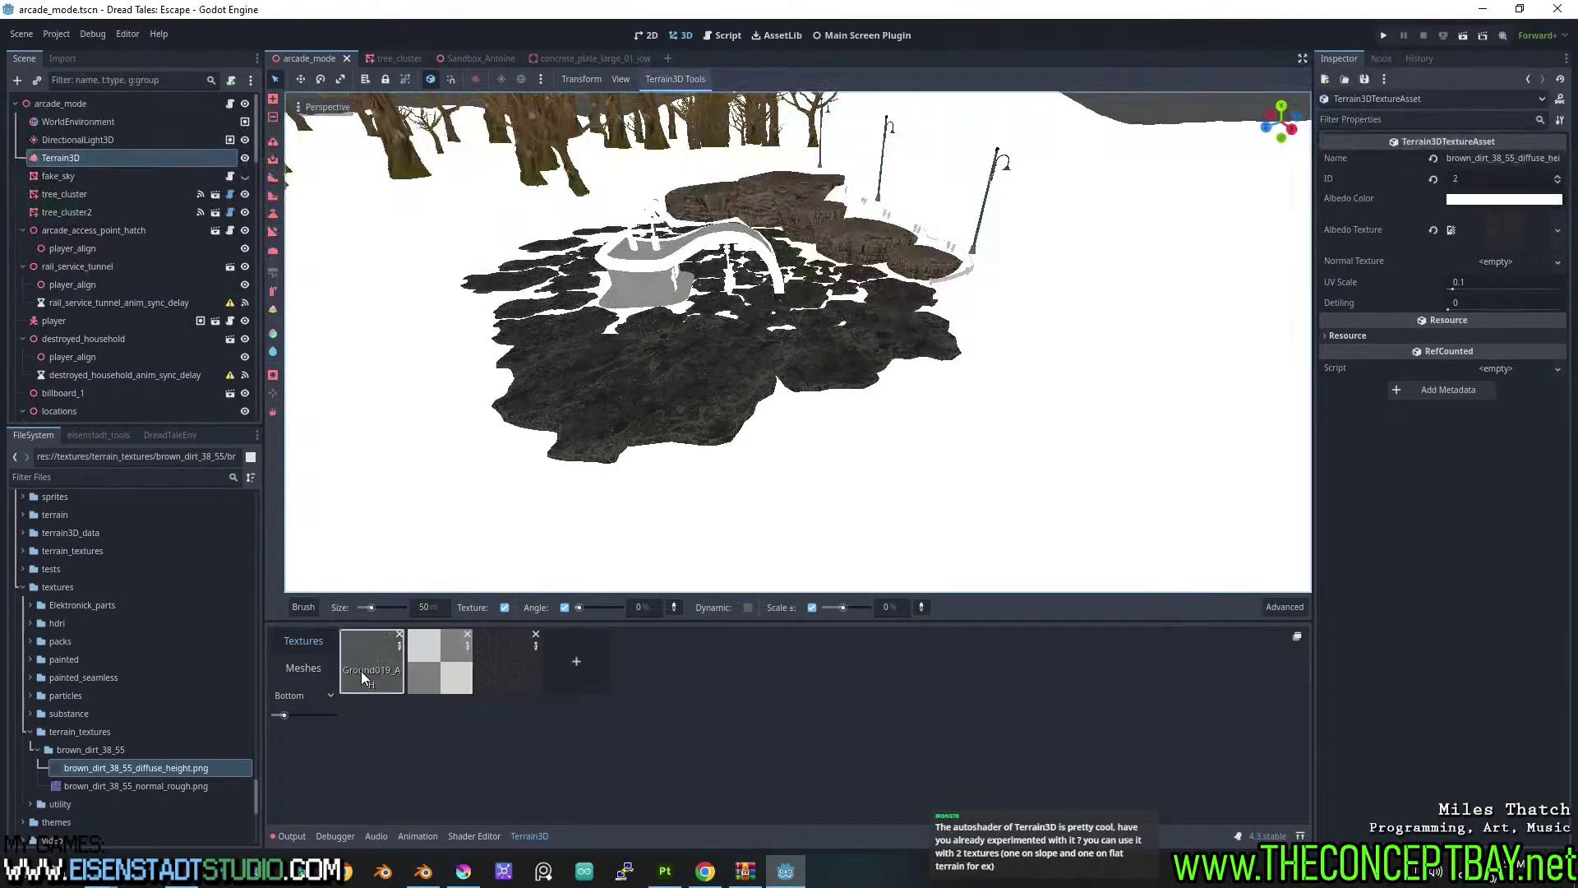
{"action": "scroll", "coordinate": [727, 319], "scroll_direction": "down", "scroll_amount": 3}
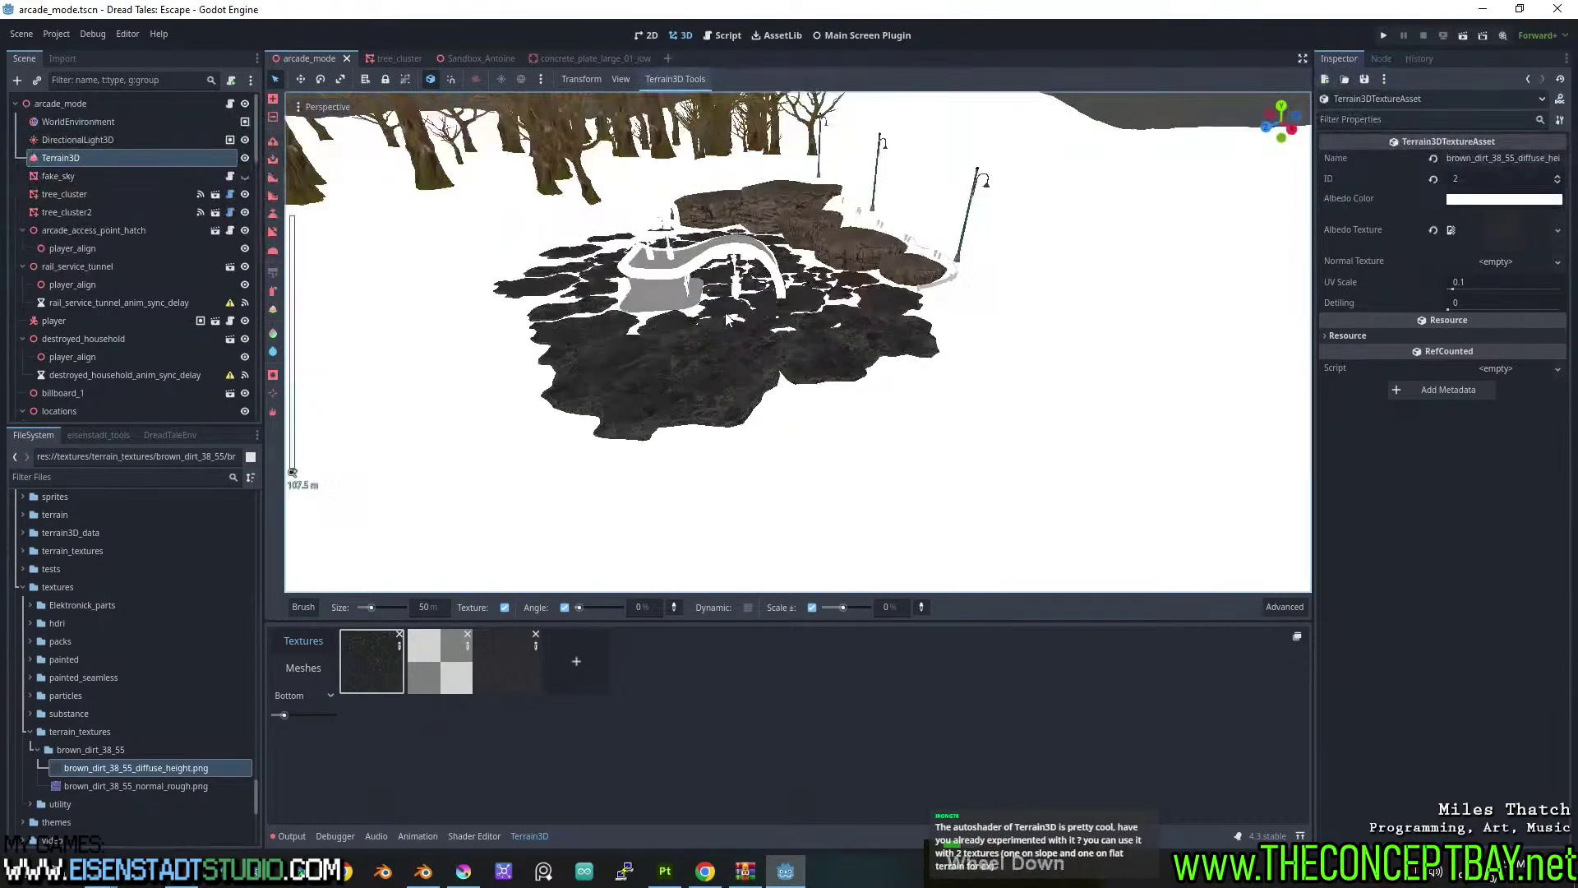
{"action": "middle_click_drag", "start_coordinate": [727, 319], "coordinate": [808, 340]}
{"action": "scroll", "coordinate": [873, 330], "scroll_direction": "up", "scroll_amount": 2}
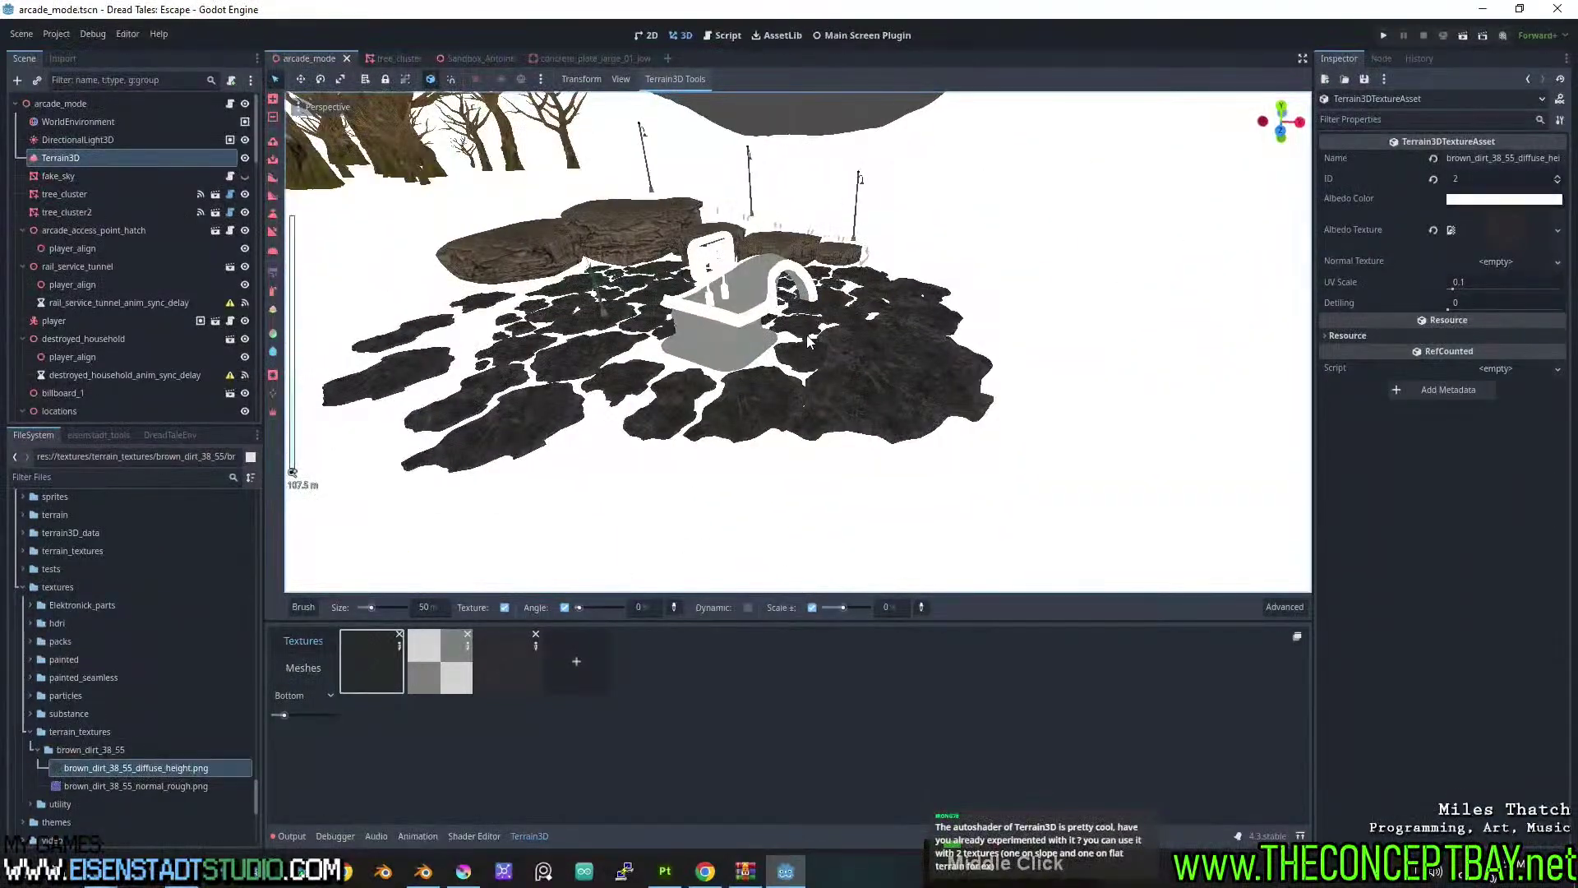
Try Paint Base Texture on the terrain with the brown dirt and Ground019 textures.
{"action": "double_click", "coordinate": [371, 666]}
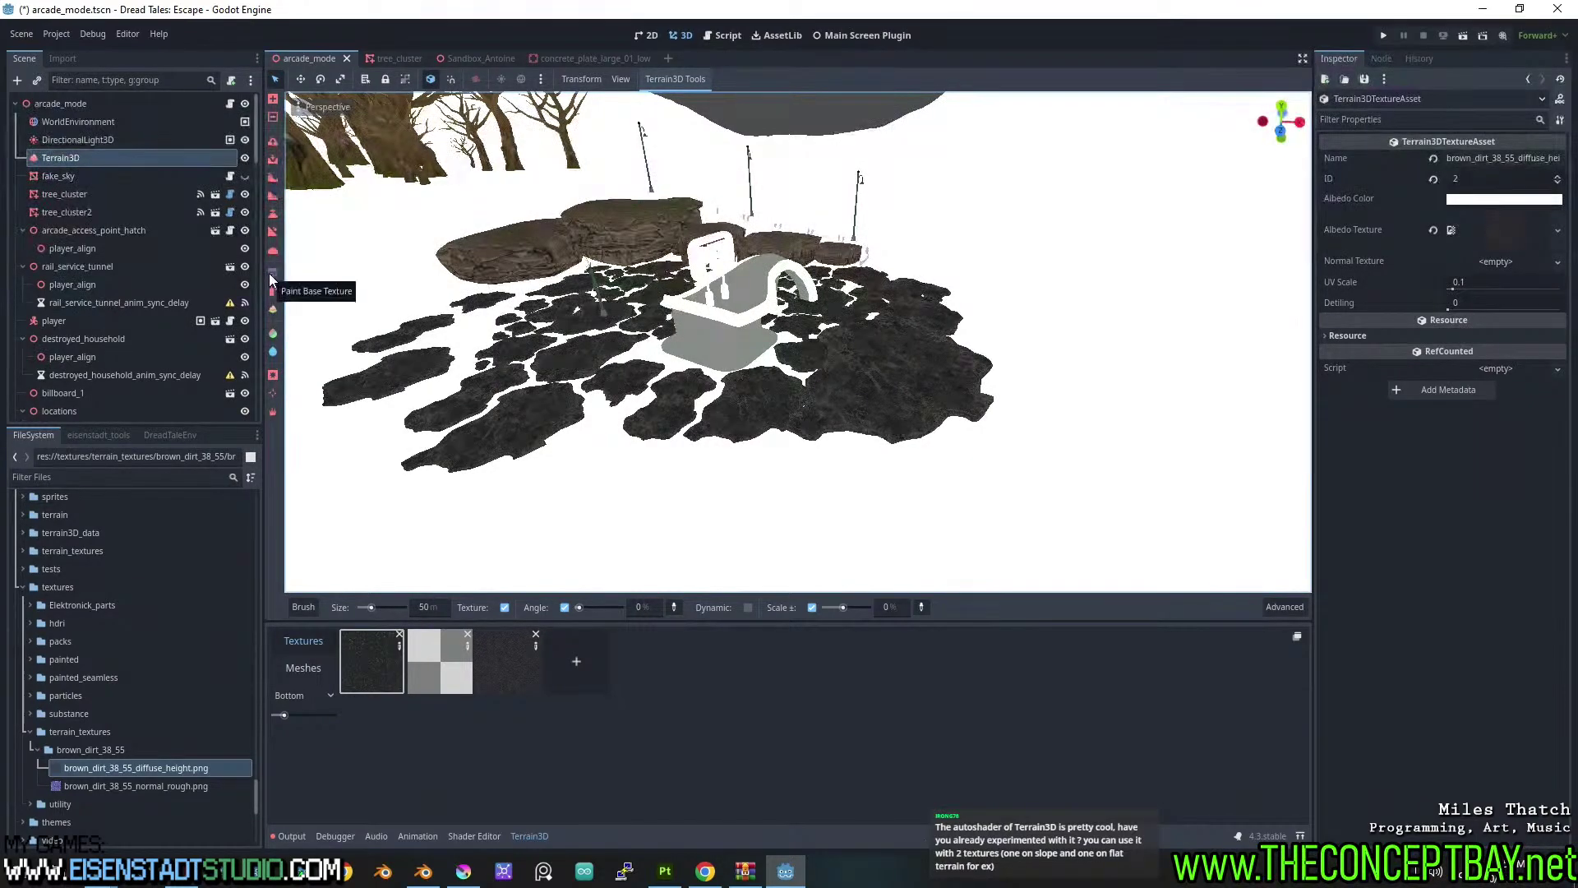
{"action": "left_click", "coordinate": [272, 278]}
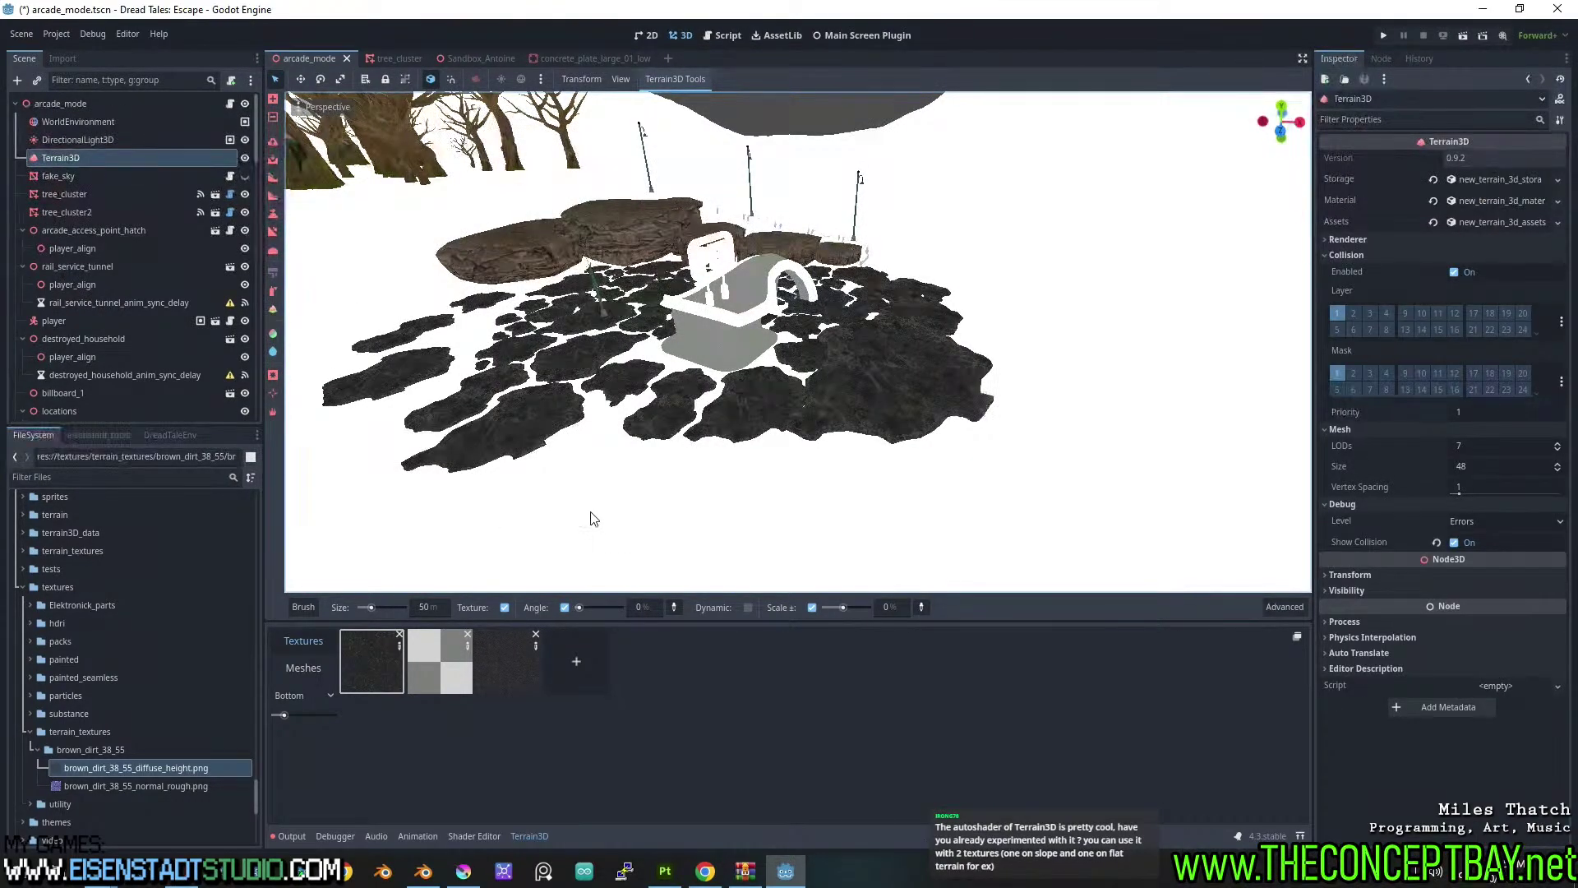
{"action": "left_click", "coordinate": [510, 662]}
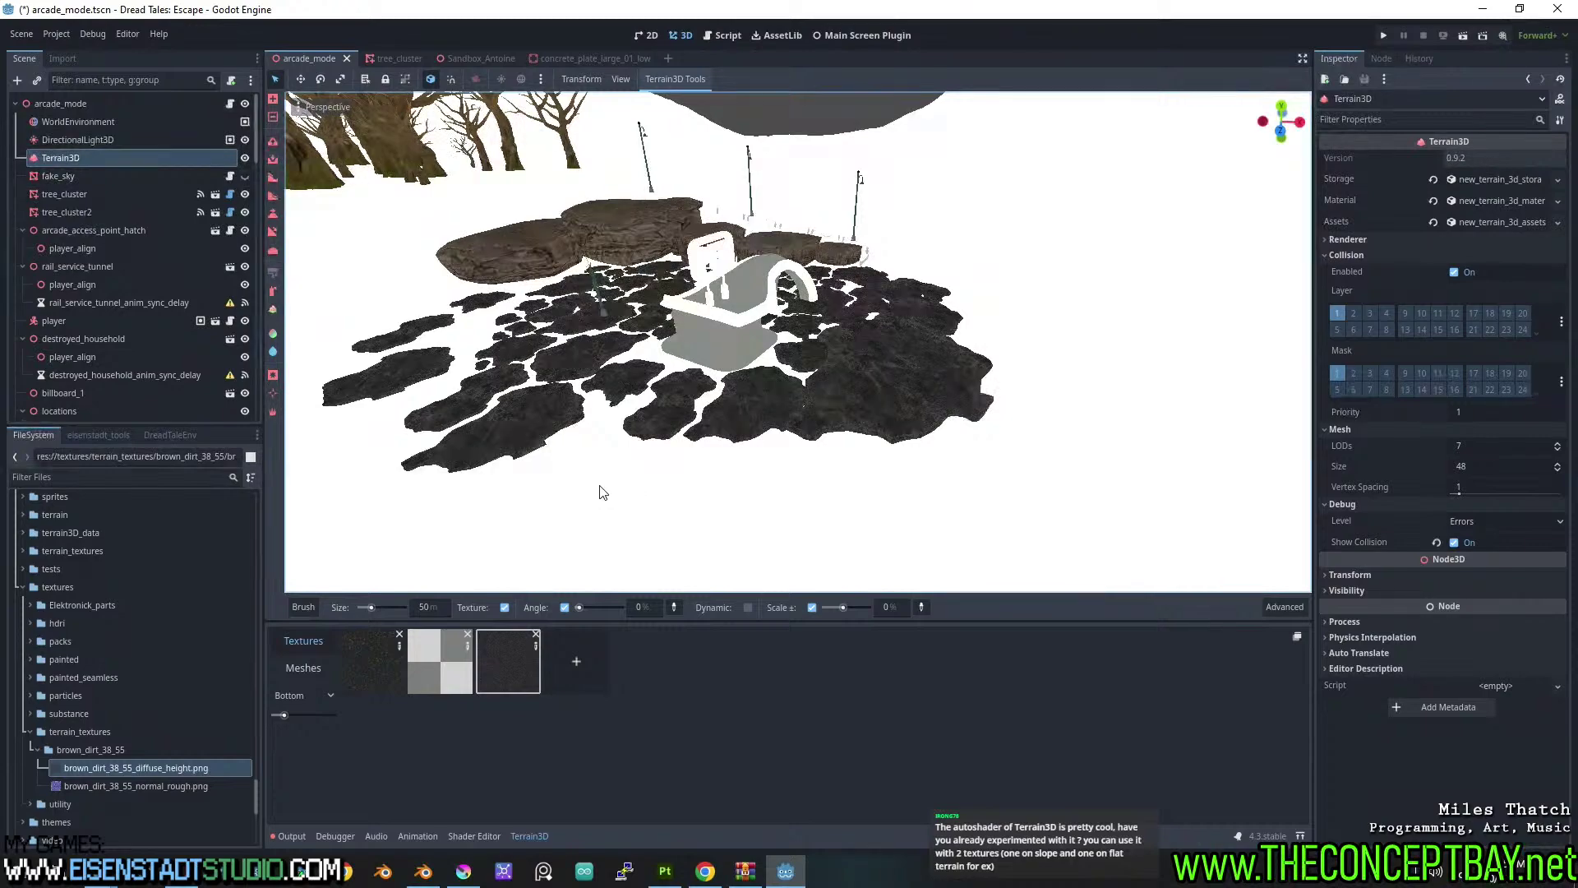
{"action": "left_click", "coordinate": [391, 662]}
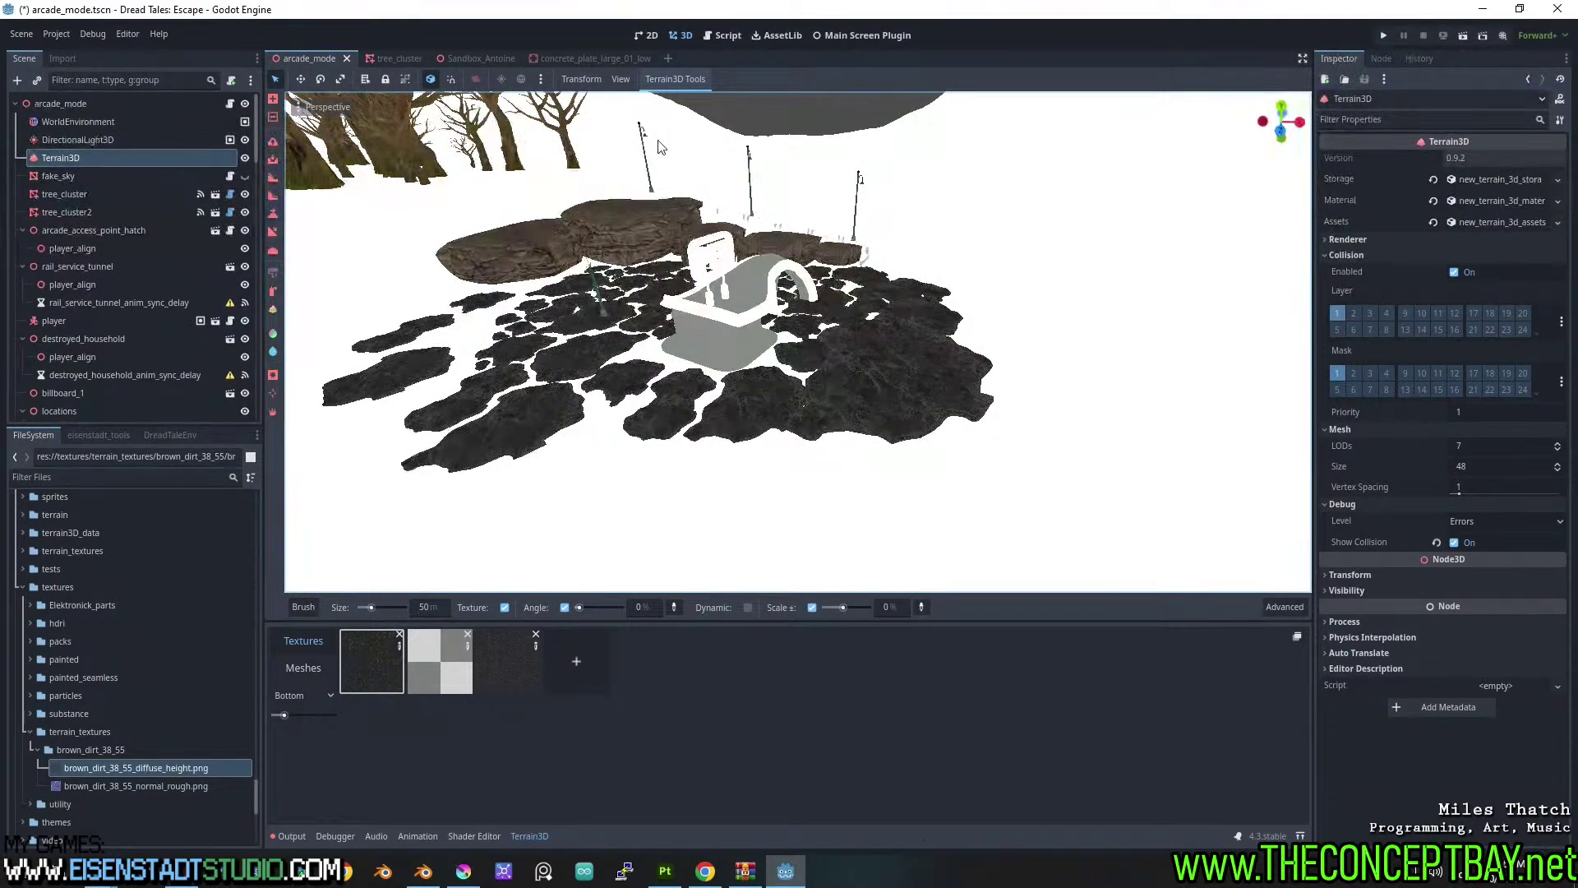
Close the arcade_mode scene without saving and reopen scenes/arcade_mode.tscn through a search for "arcade".
{"action": "left_click", "coordinate": [349, 58]}
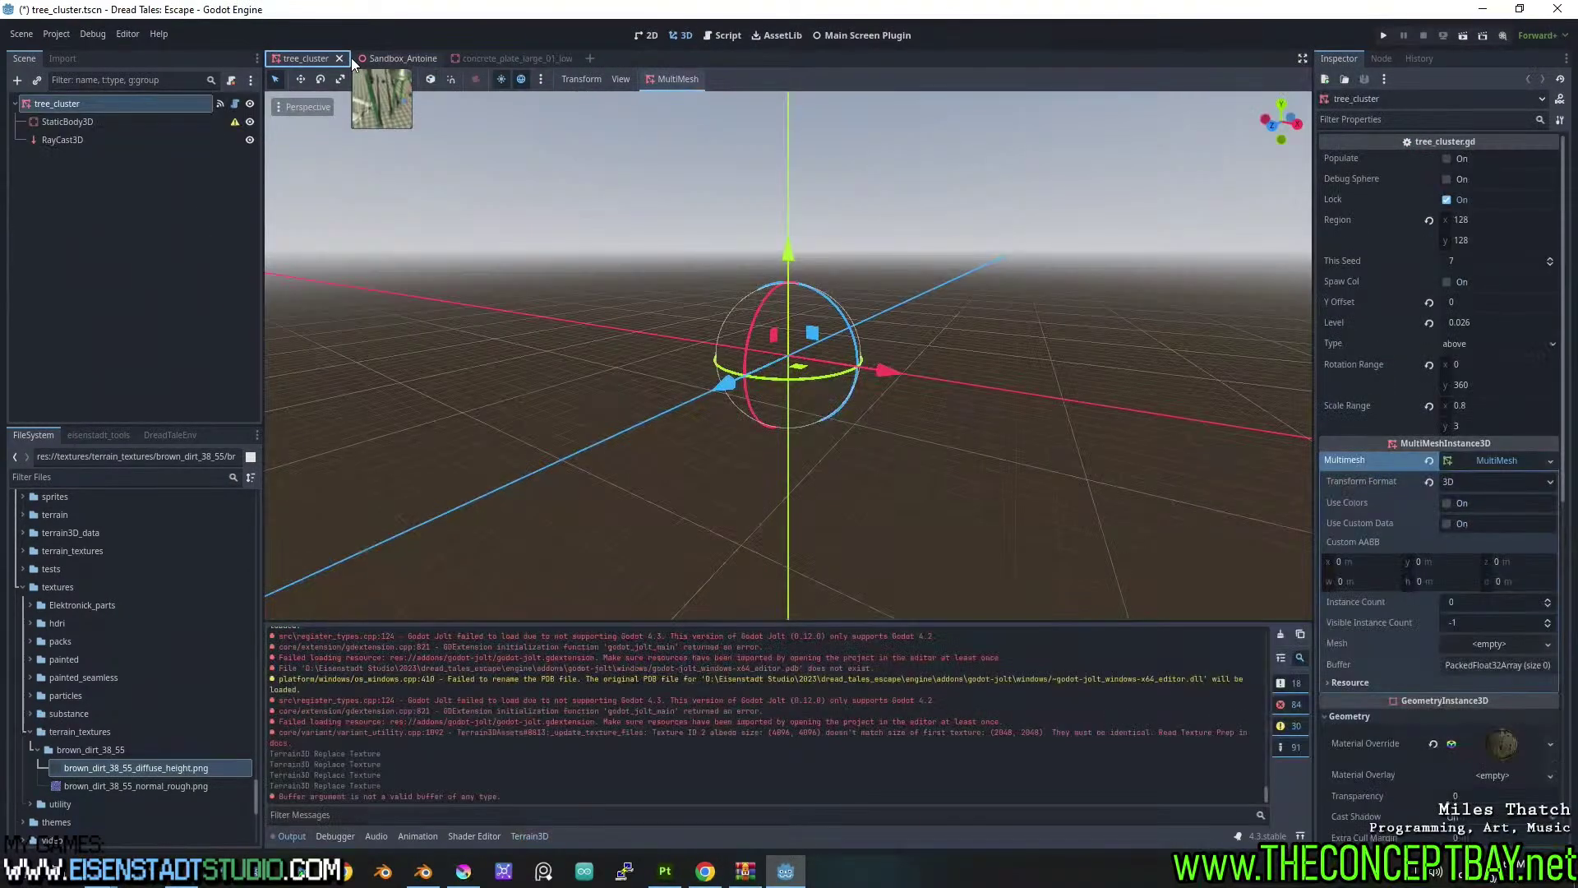
{"action": "key", "text": "ctrl+shift+o"}
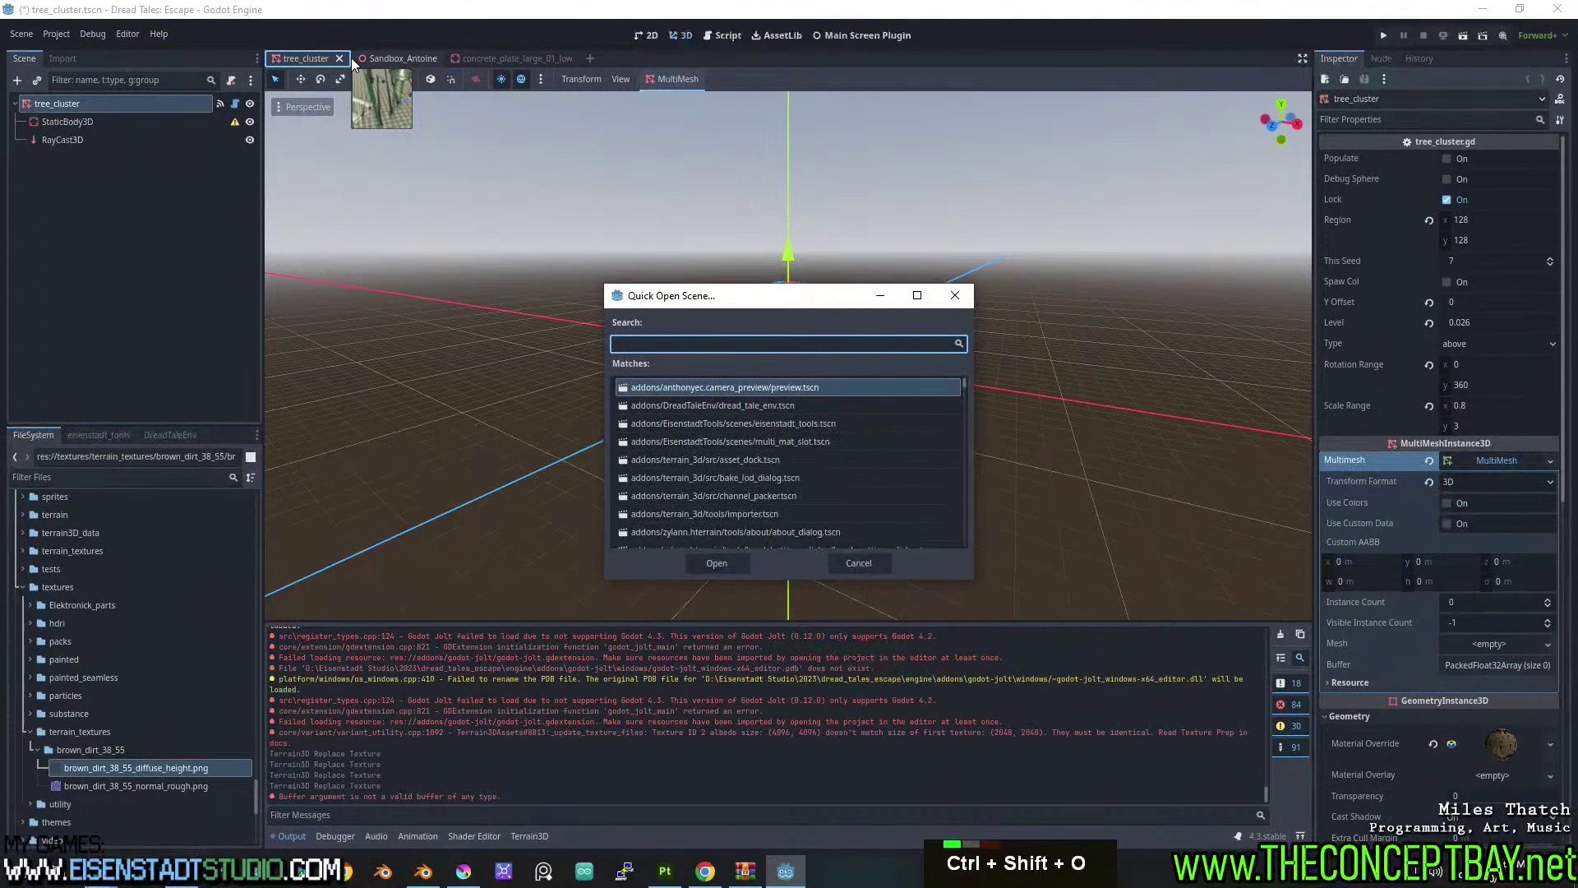
{"action": "type", "text": "arcade"}
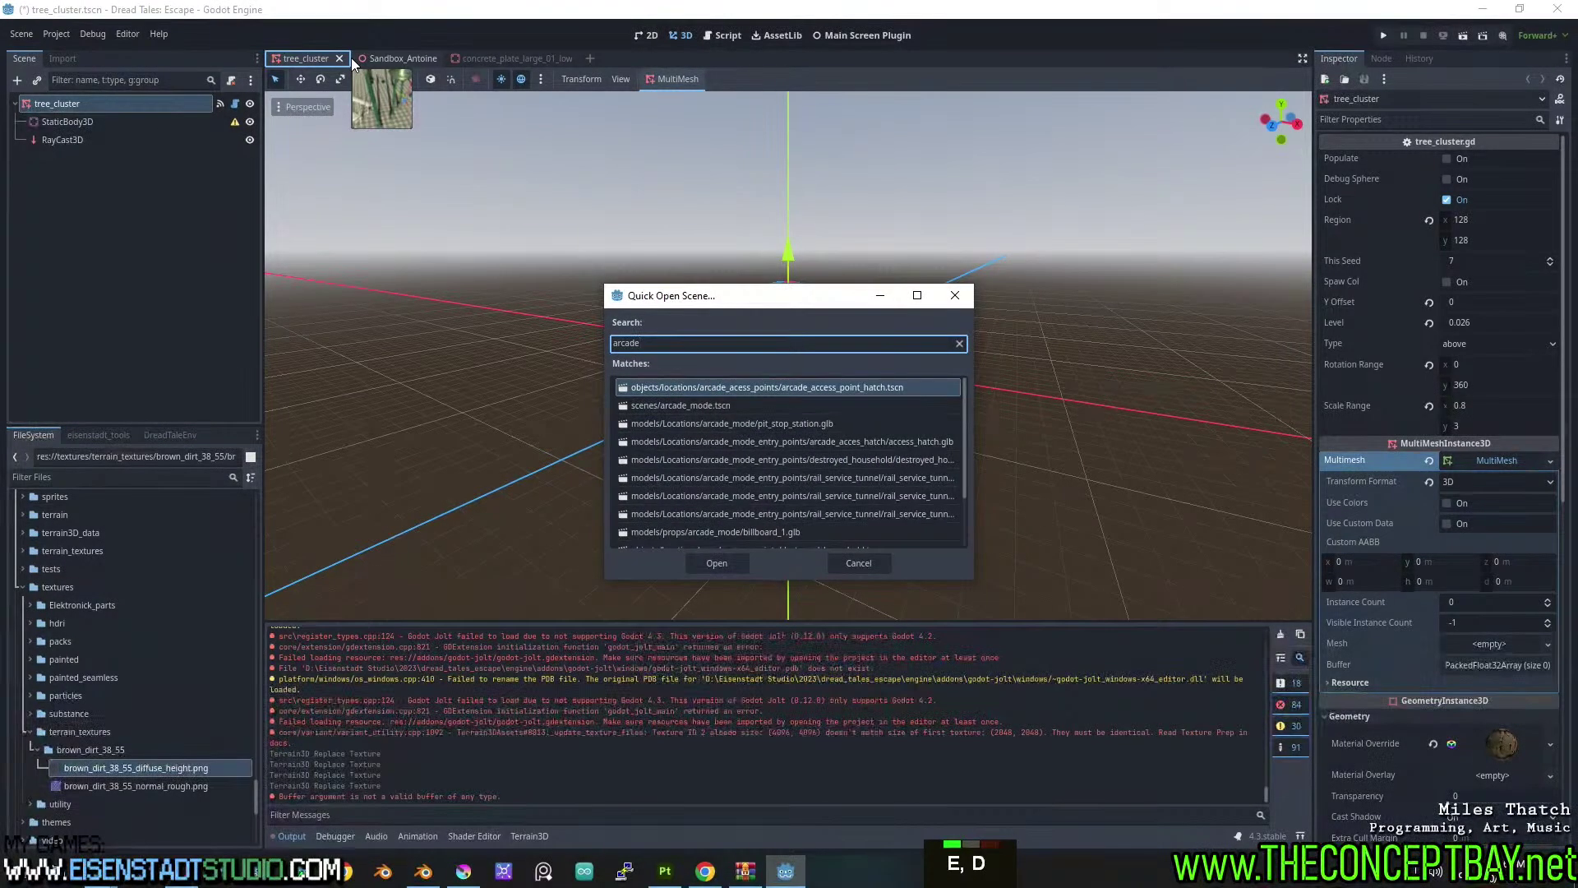
{"action": "key", "text": "Return"}
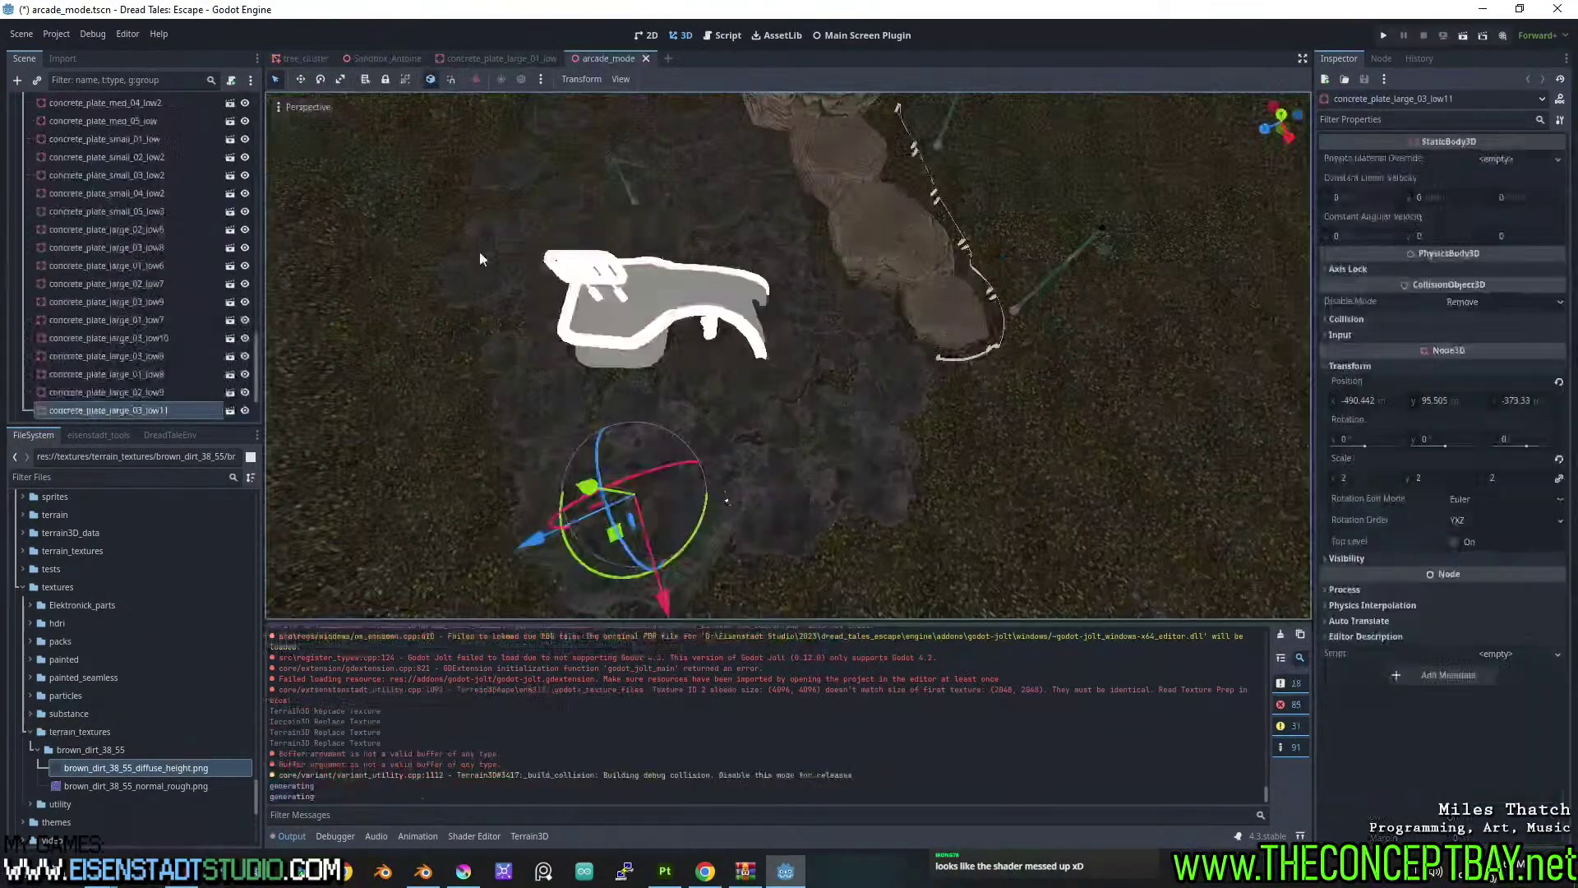
Assign brown_dirt_38_55_diffuse_height.png as the albedo texture of Terrain3D's checkered new_terrain_3d_assets texture.
{"action": "middle_click_drag", "start_coordinate": [480, 256], "coordinate": [836, 252]}
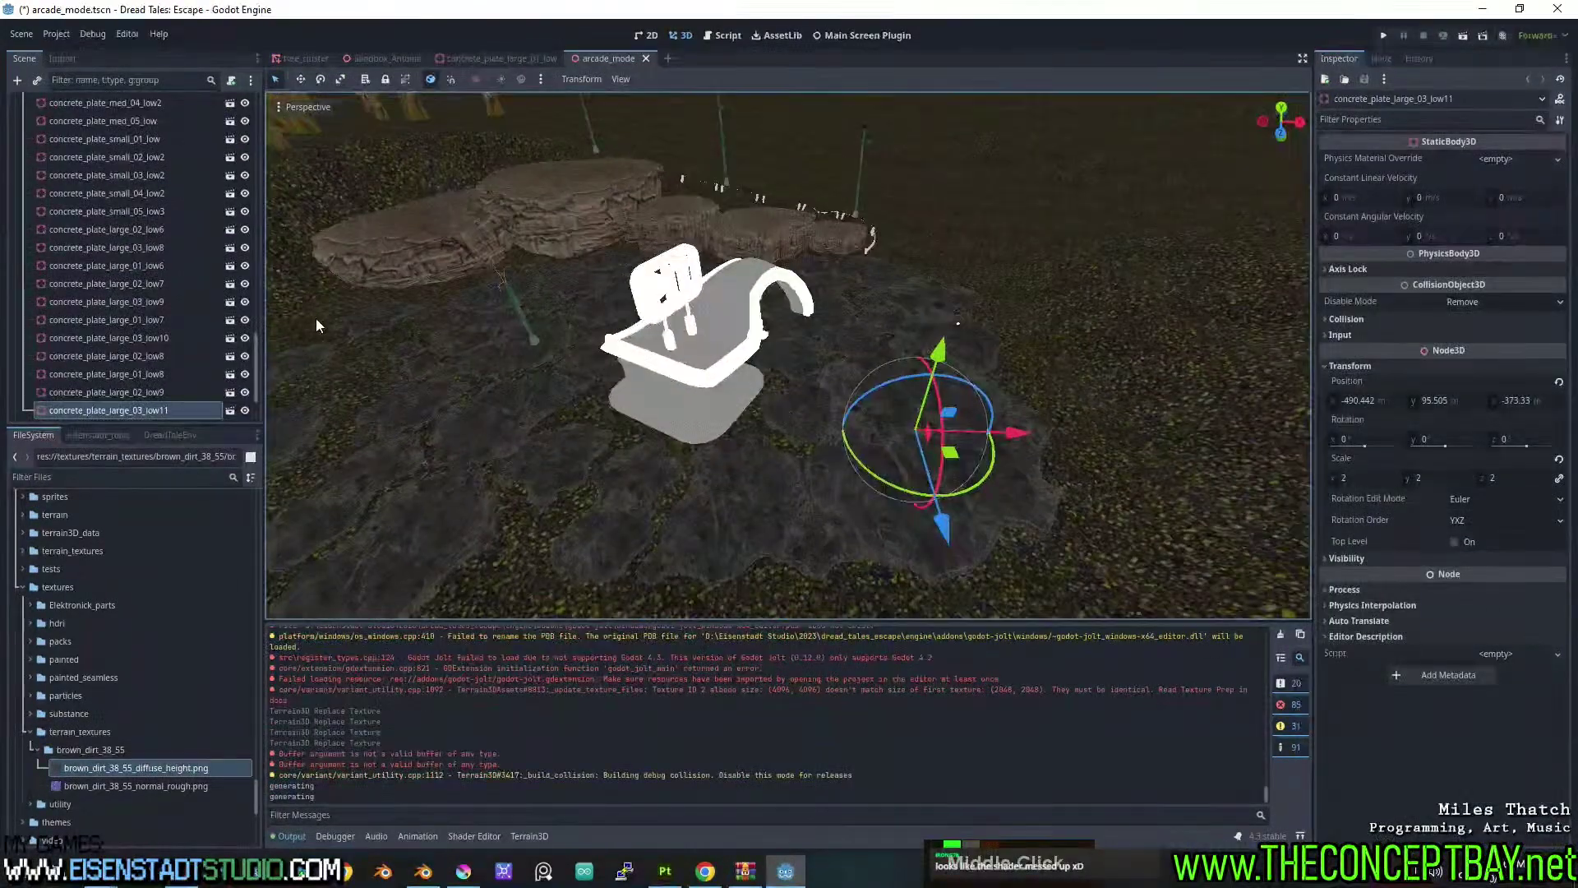
{"action": "left_click_drag", "start_coordinate": [258, 354], "coordinate": [294, 114]}
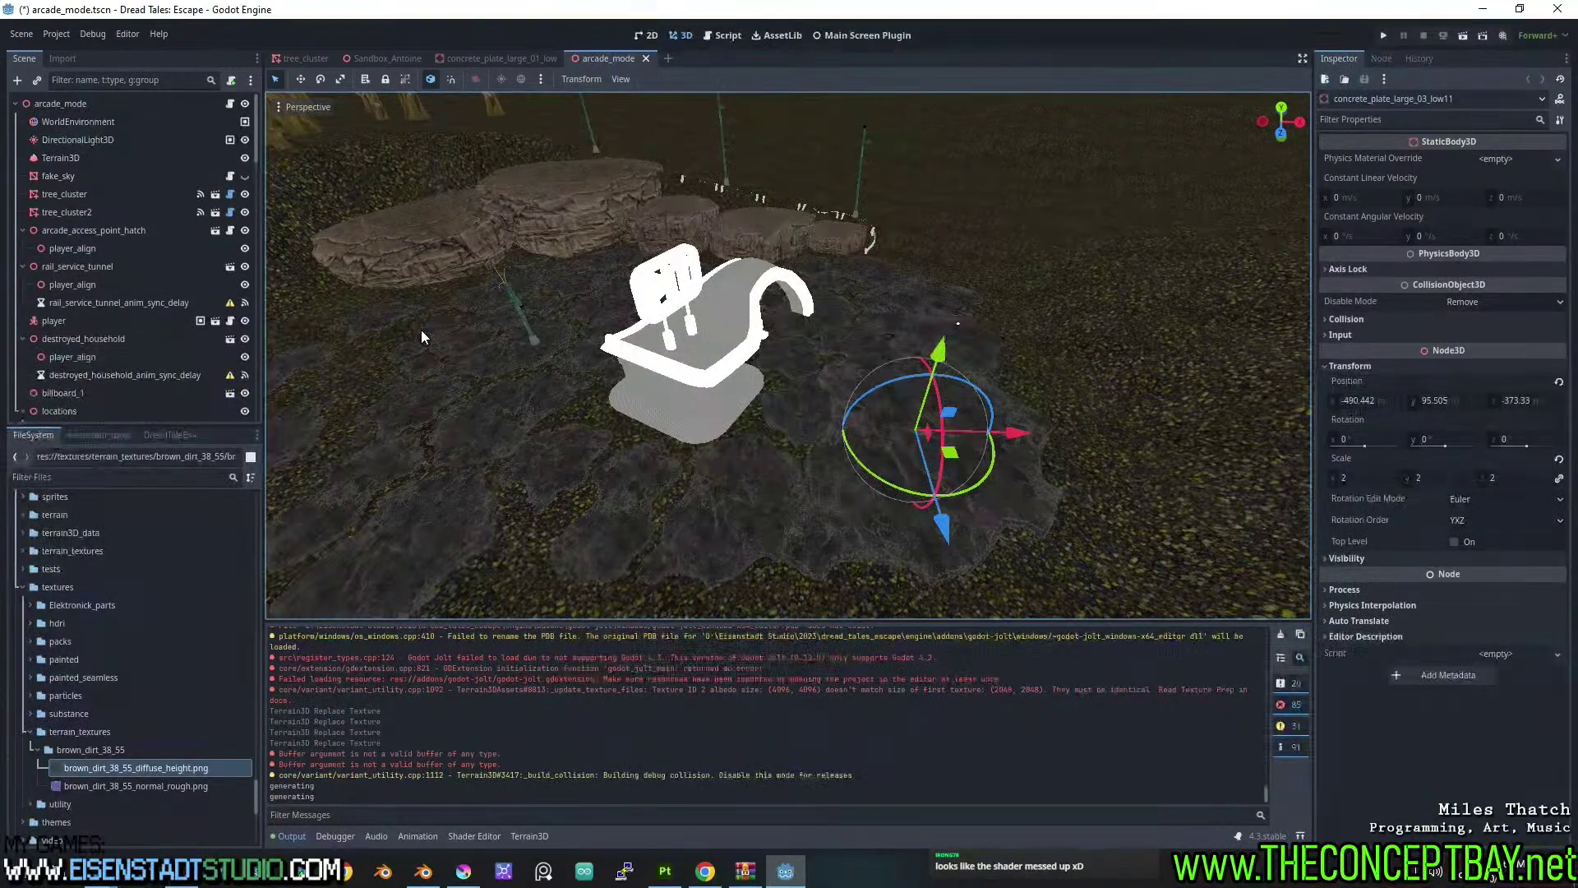
{"action": "left_click", "coordinate": [530, 836]}
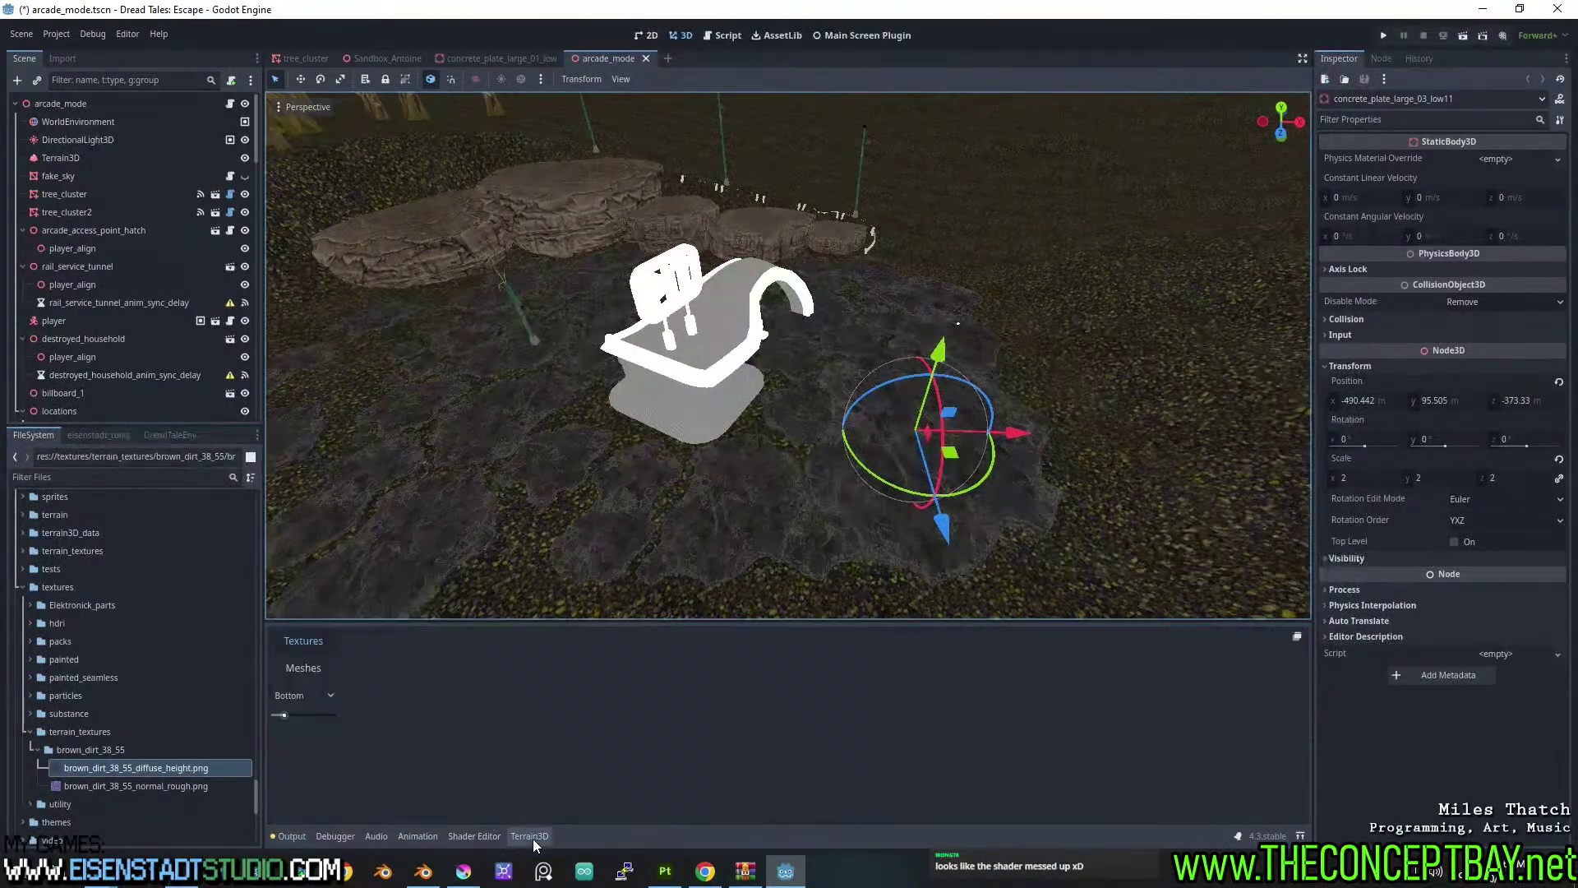
{"action": "left_click", "coordinate": [82, 160]}
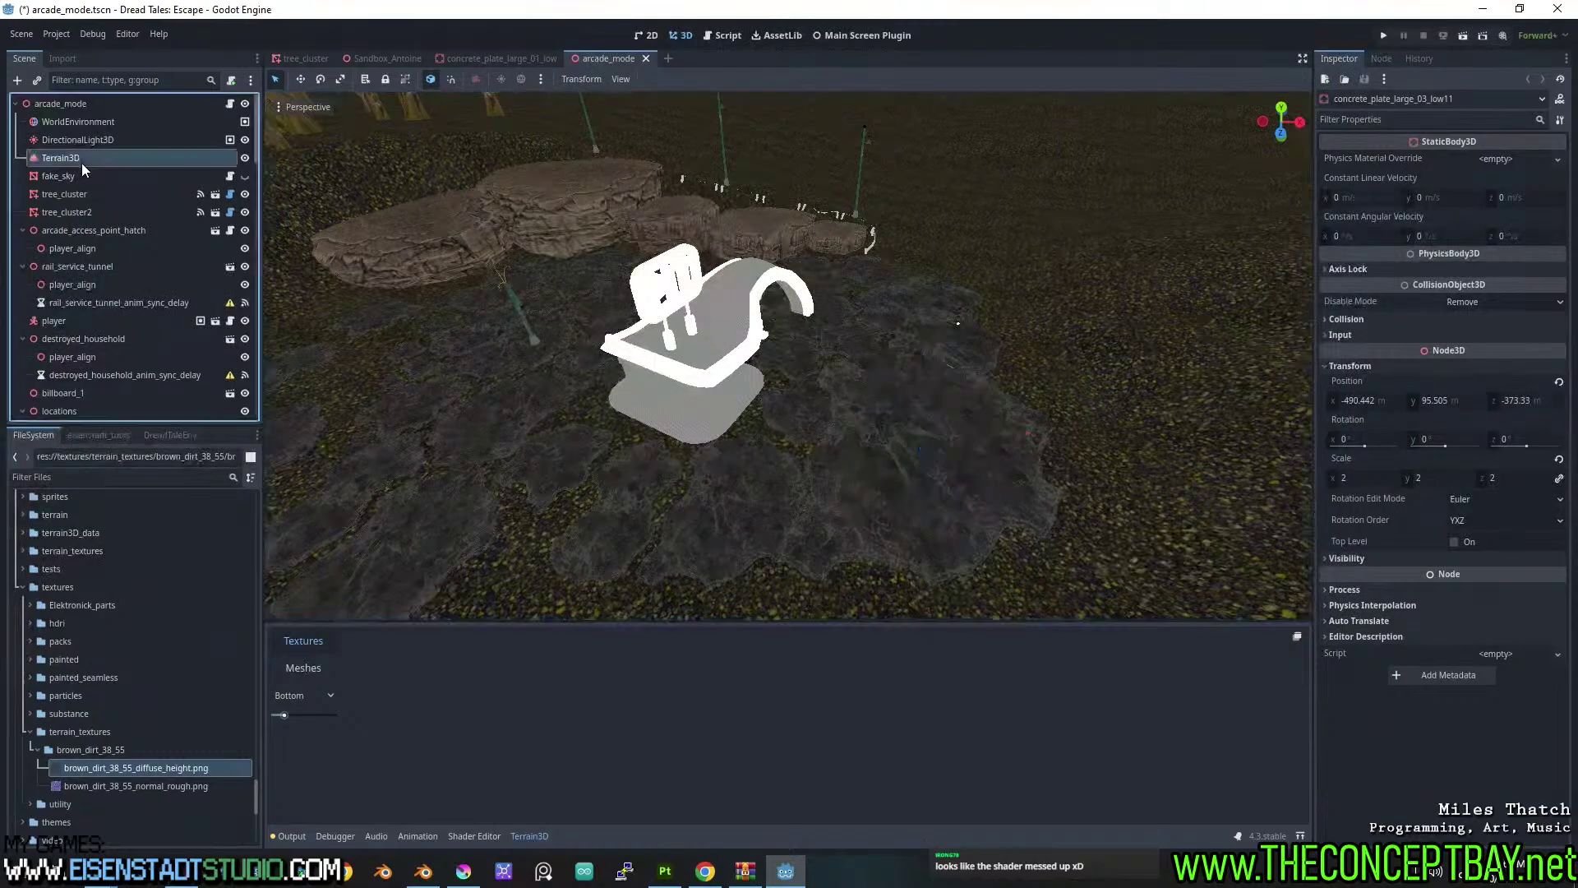
{"action": "left_click", "coordinate": [435, 651]}
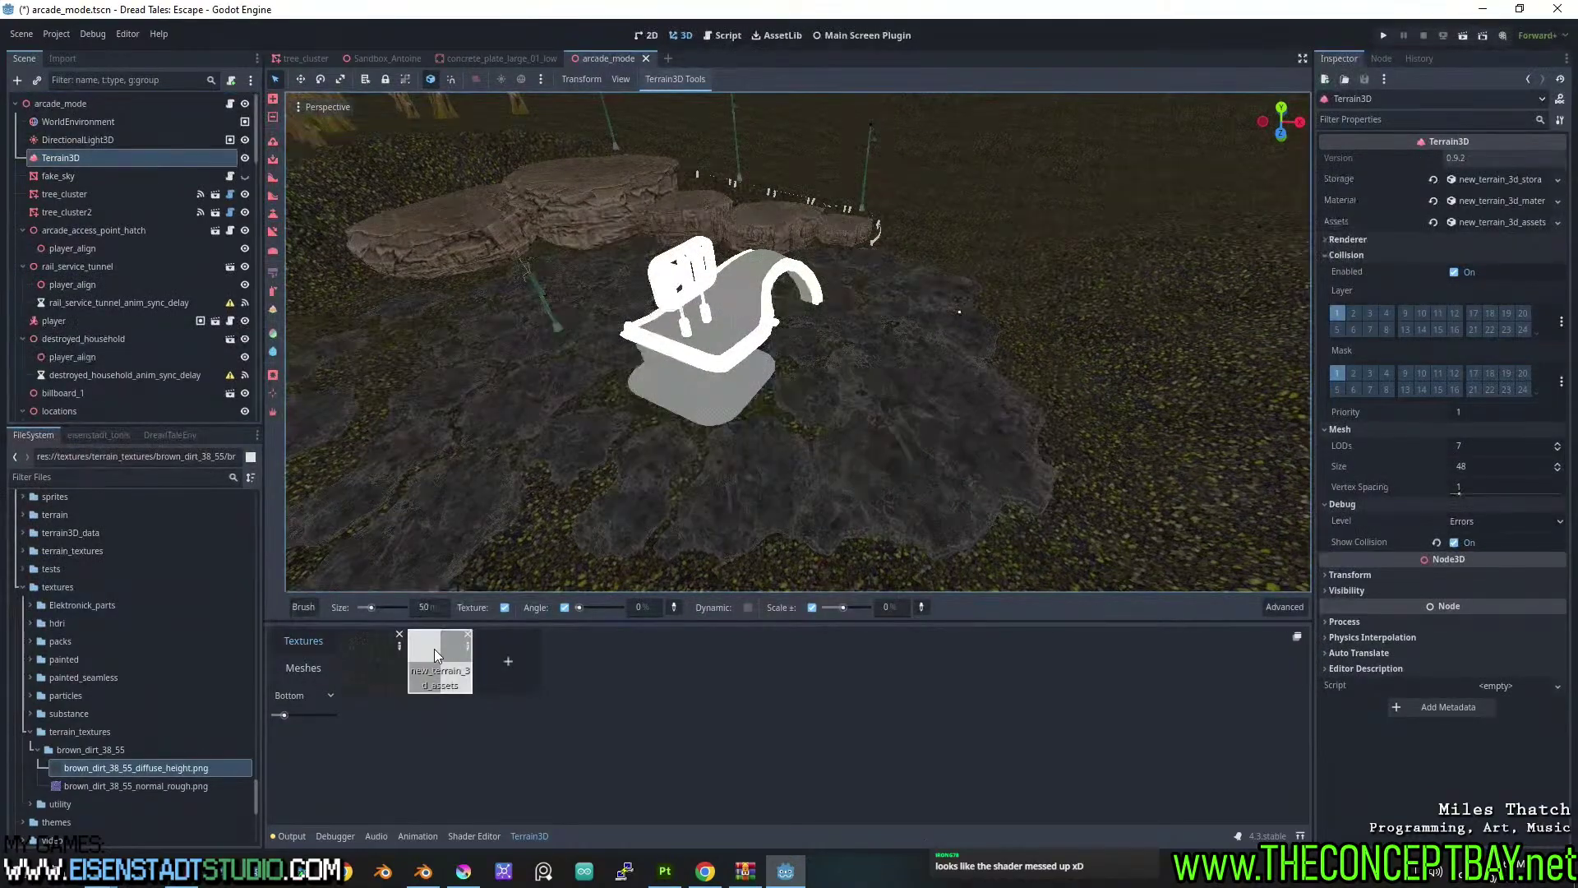
{"action": "double_click", "coordinate": [452, 666]}
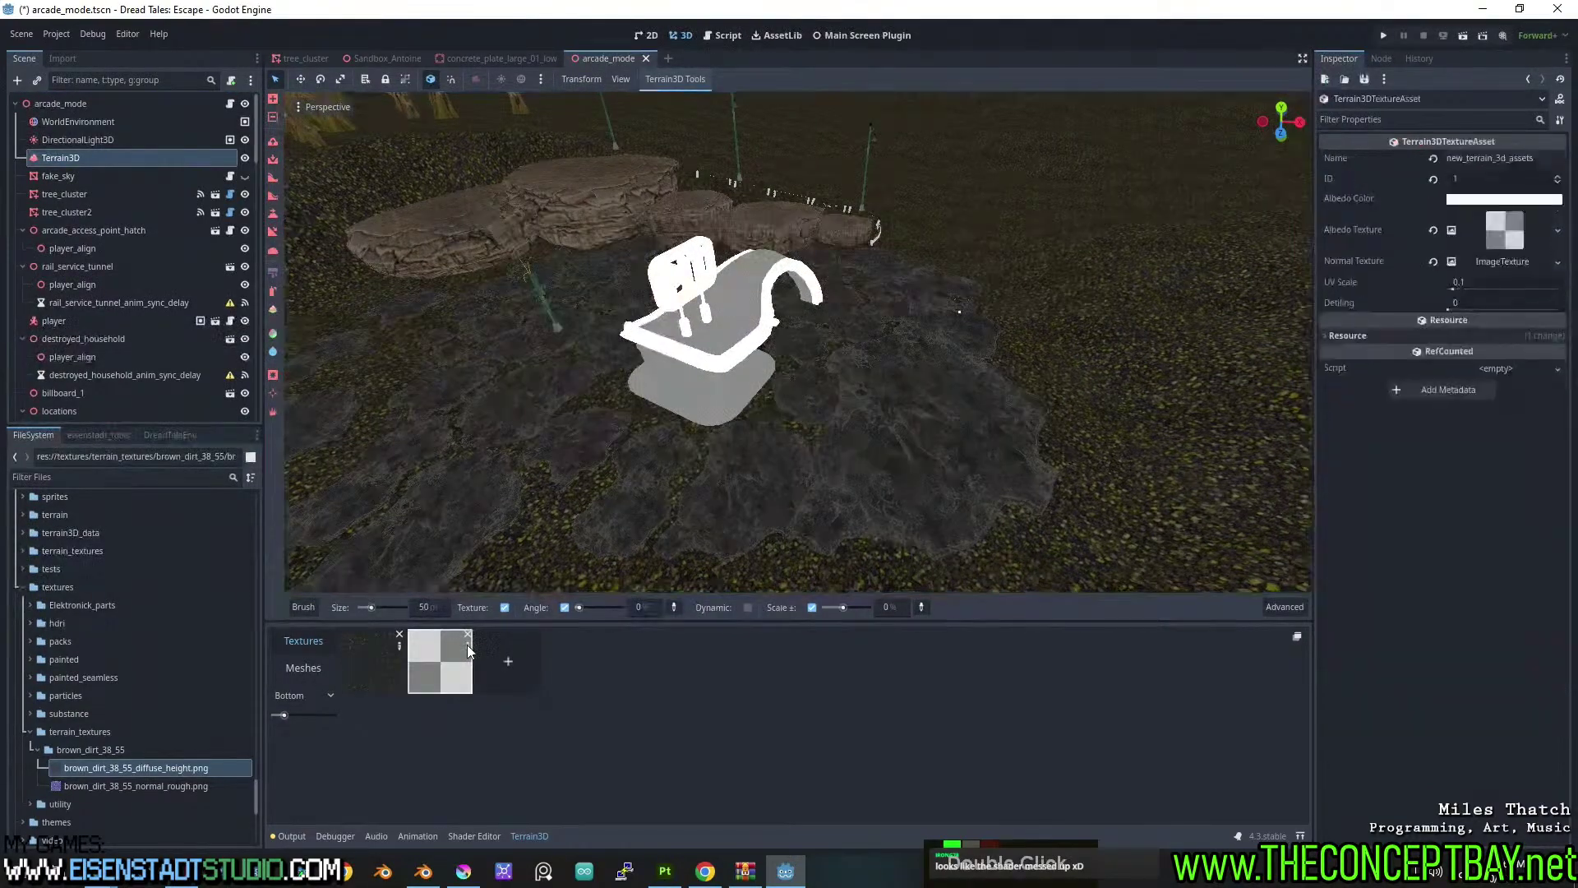
{"action": "left_click", "coordinate": [131, 769]}
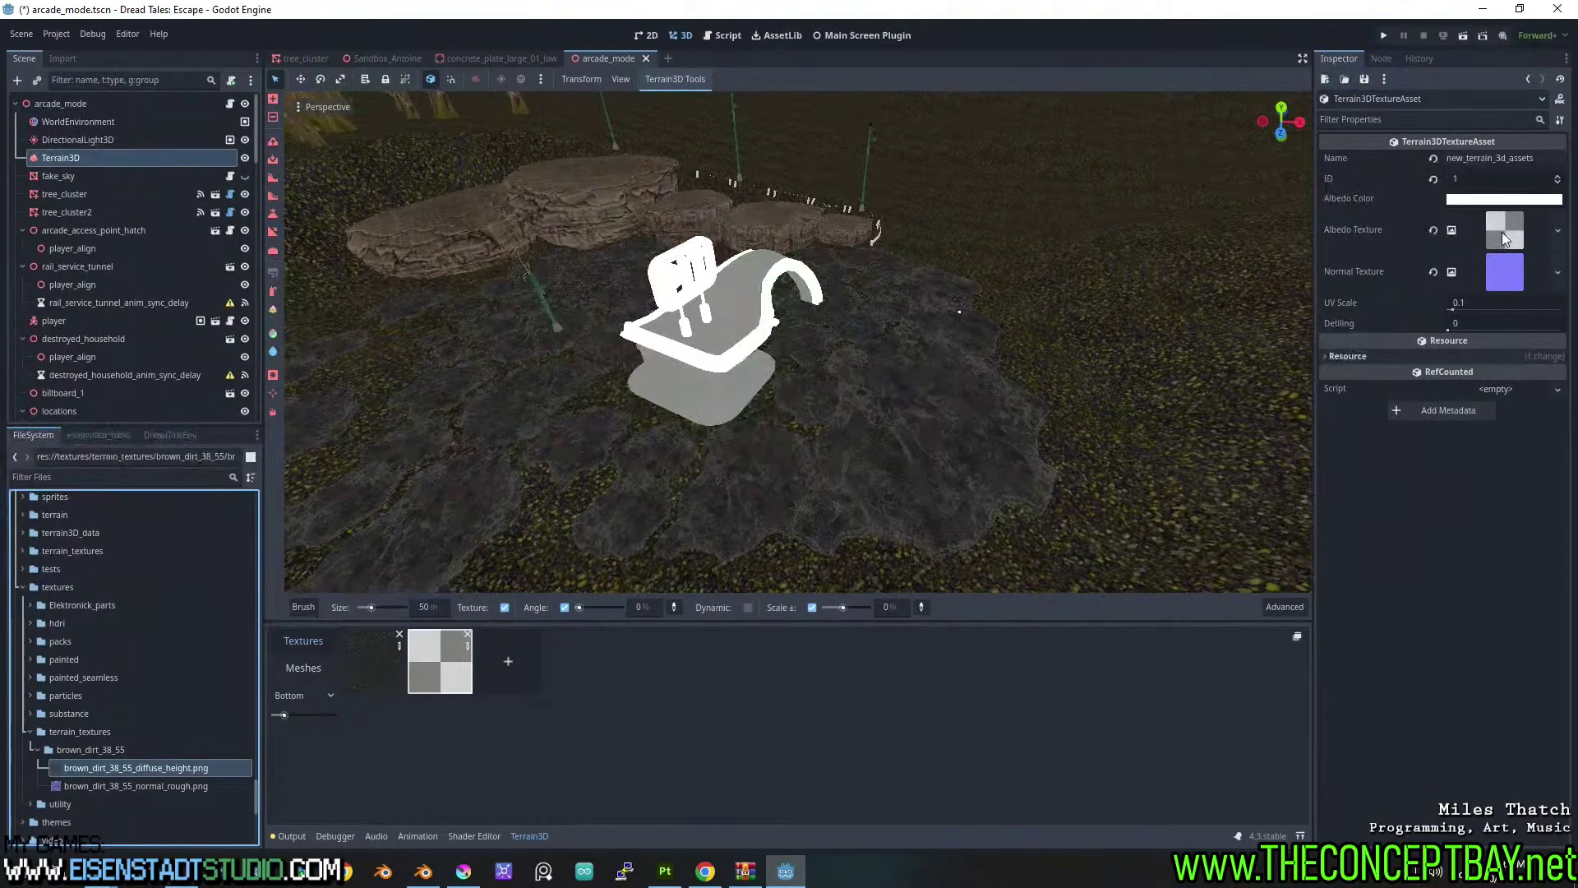
{"action": "left_click_drag", "start_coordinate": [1501, 232], "coordinate": [1502, 232]}
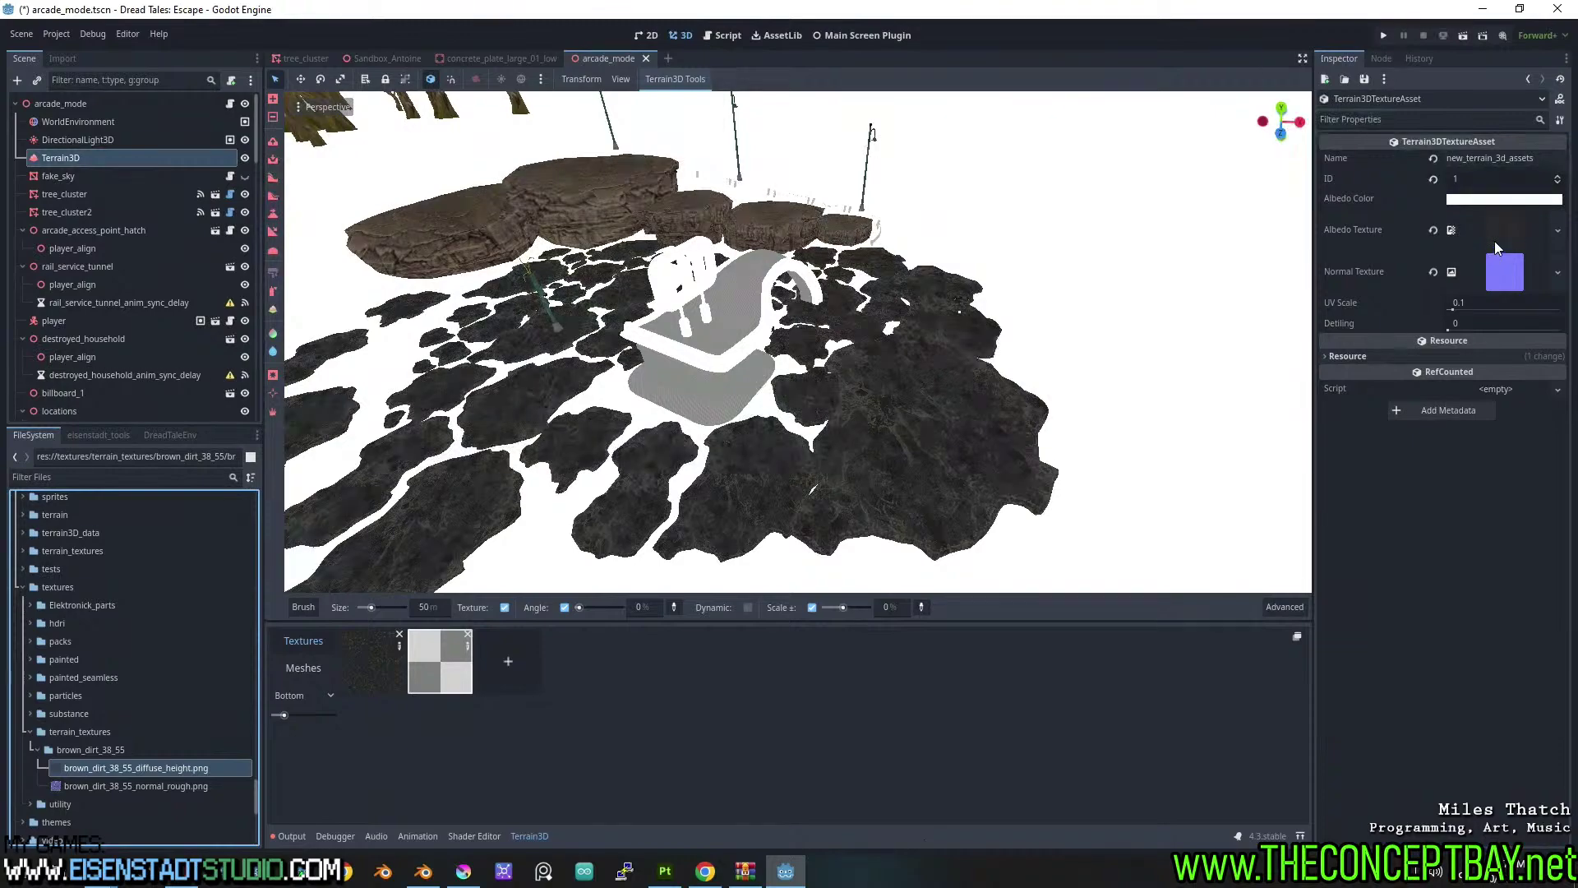
Load brown_dirt_38_55_normal_rough.png from textures/terrain_textures/brown_dirt_38_55 as the normal texture of new_terrain_3d_assets.
{"action": "left_click", "coordinate": [1558, 272]}
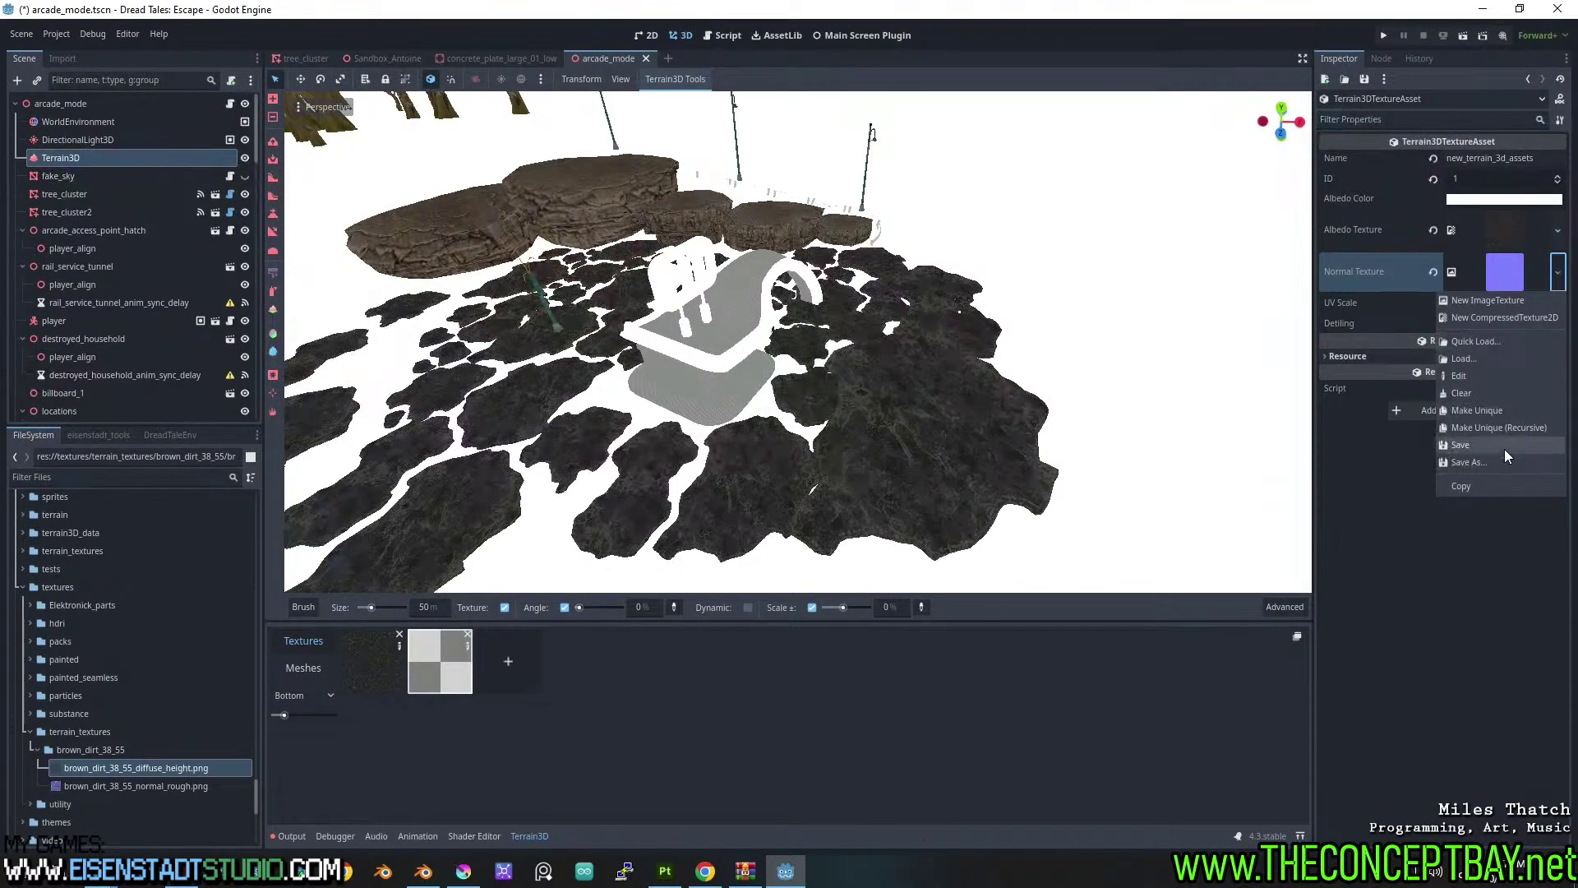
{"action": "left_click", "coordinate": [1497, 340]}
{"action": "key", "text": "Escape"}
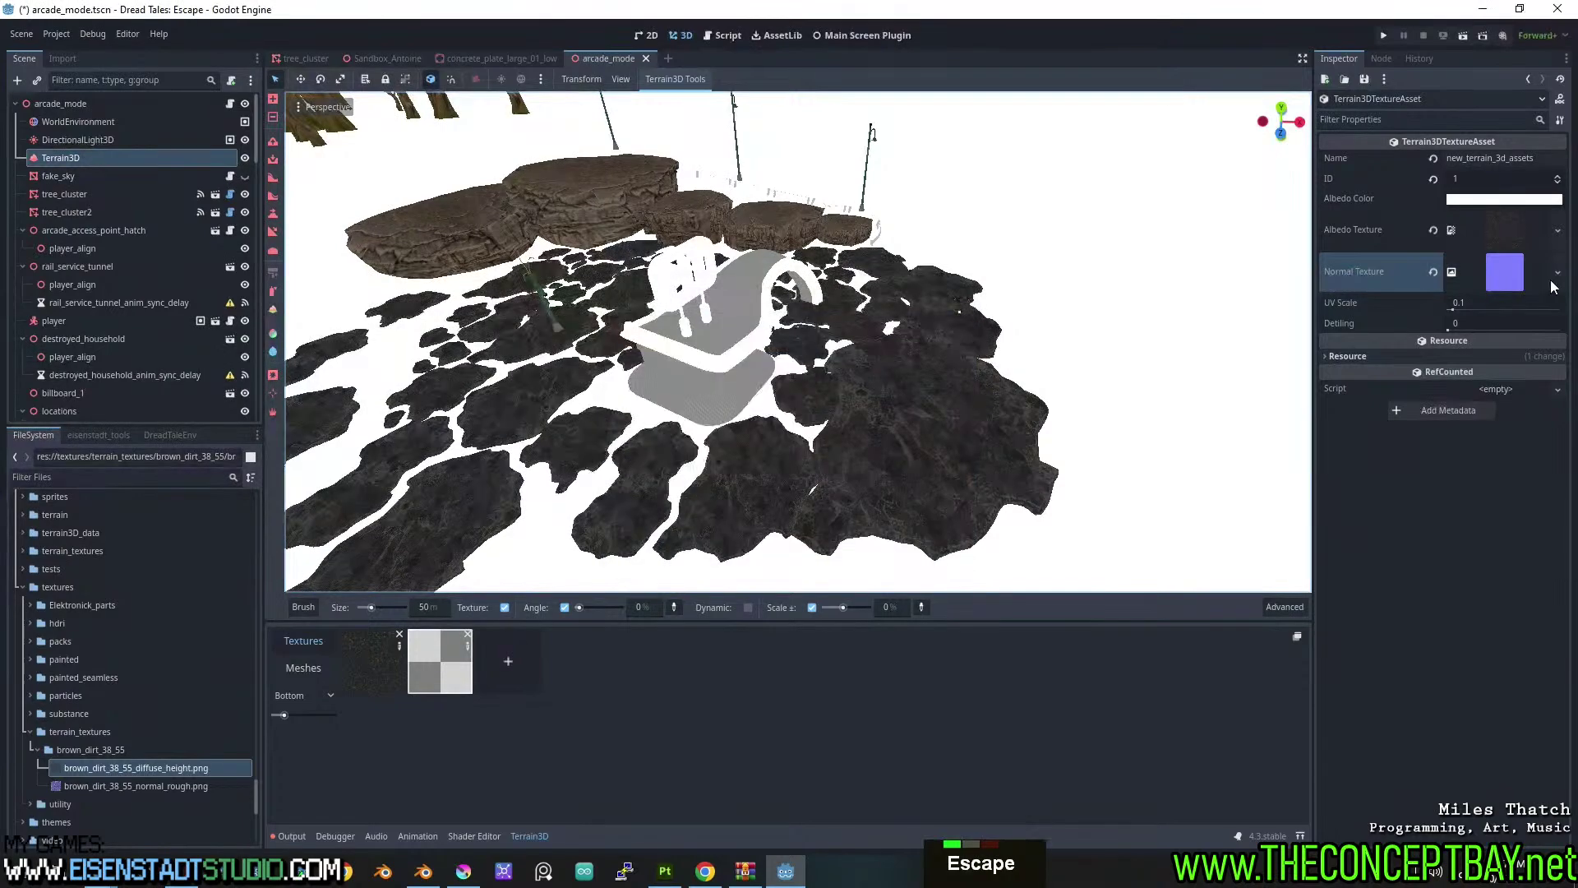
{"action": "left_click", "coordinate": [1561, 279]}
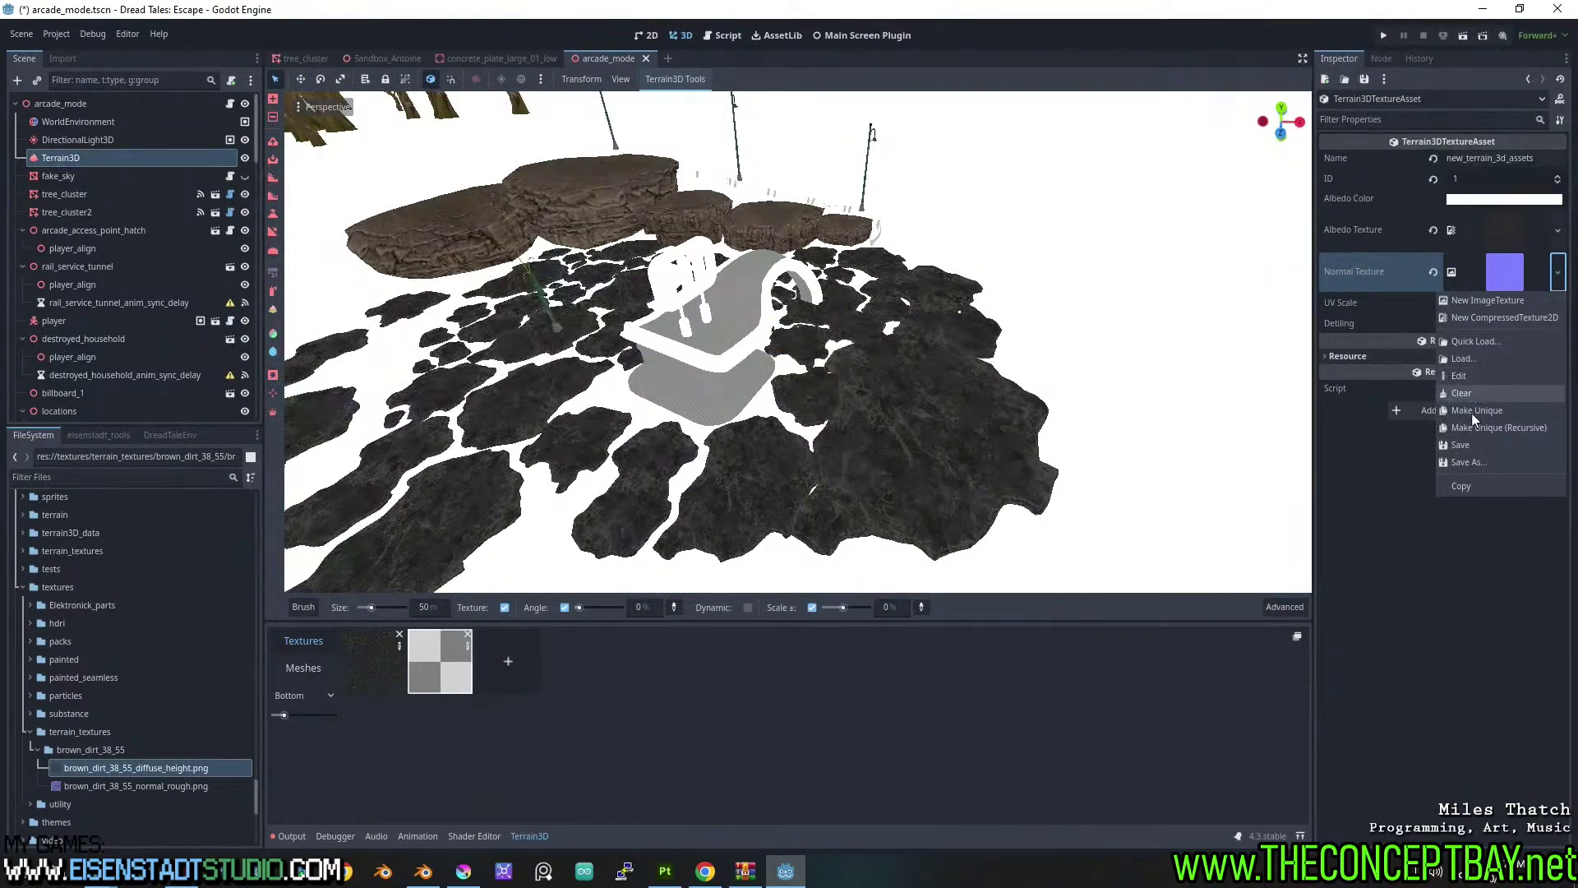
{"action": "left_click", "coordinate": [1477, 358]}
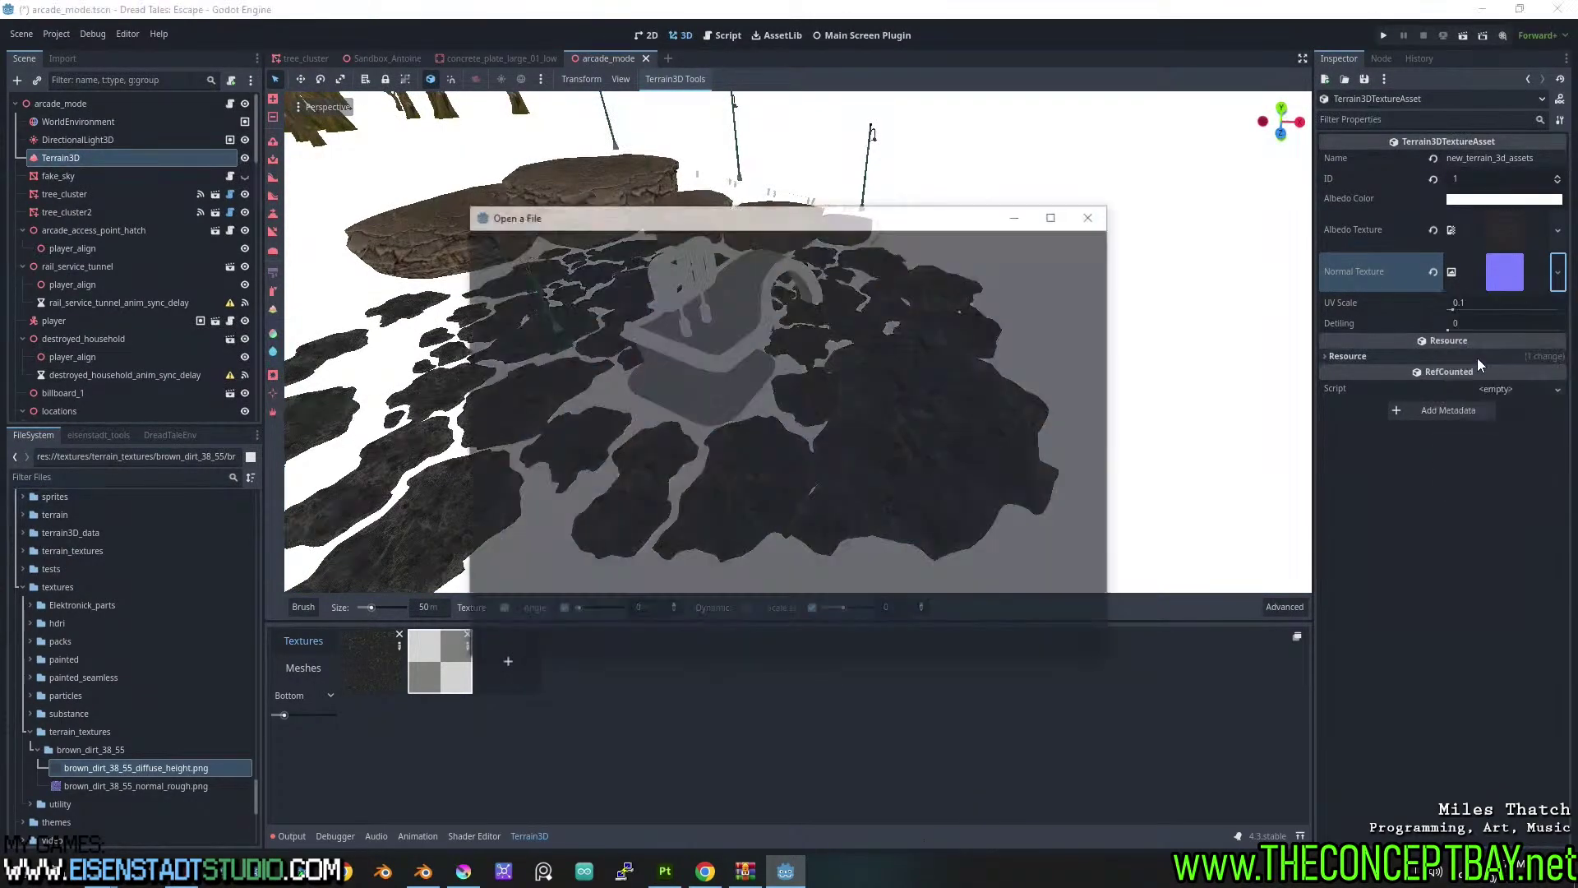
{"action": "double_click", "coordinate": [974, 440]}
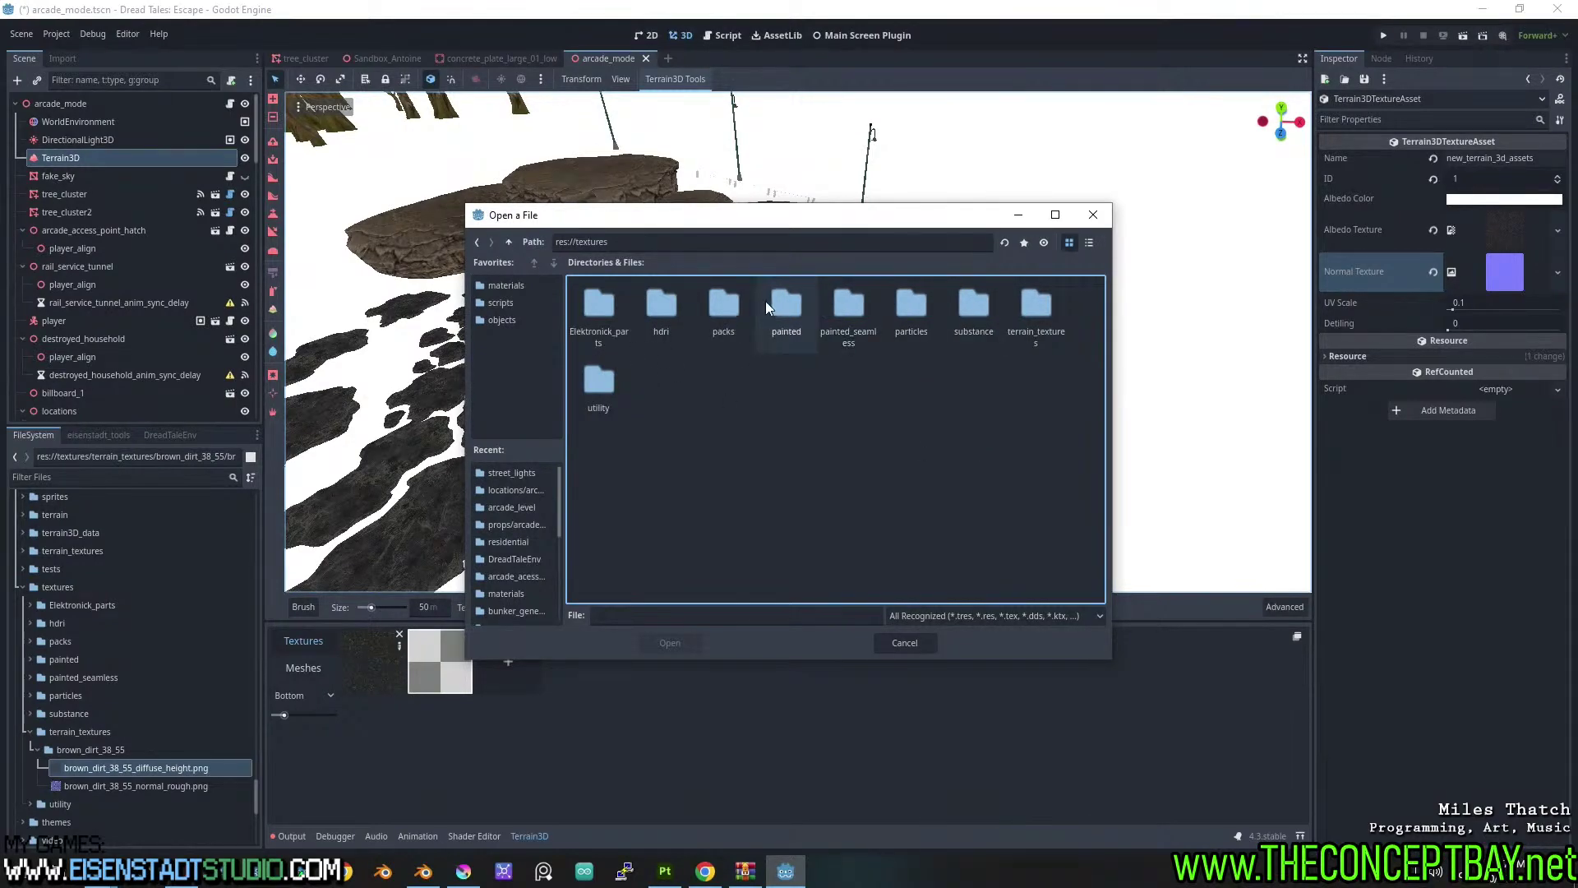
{"action": "double_click", "coordinate": [1037, 301]}
{"action": "double_click", "coordinate": [595, 309]}
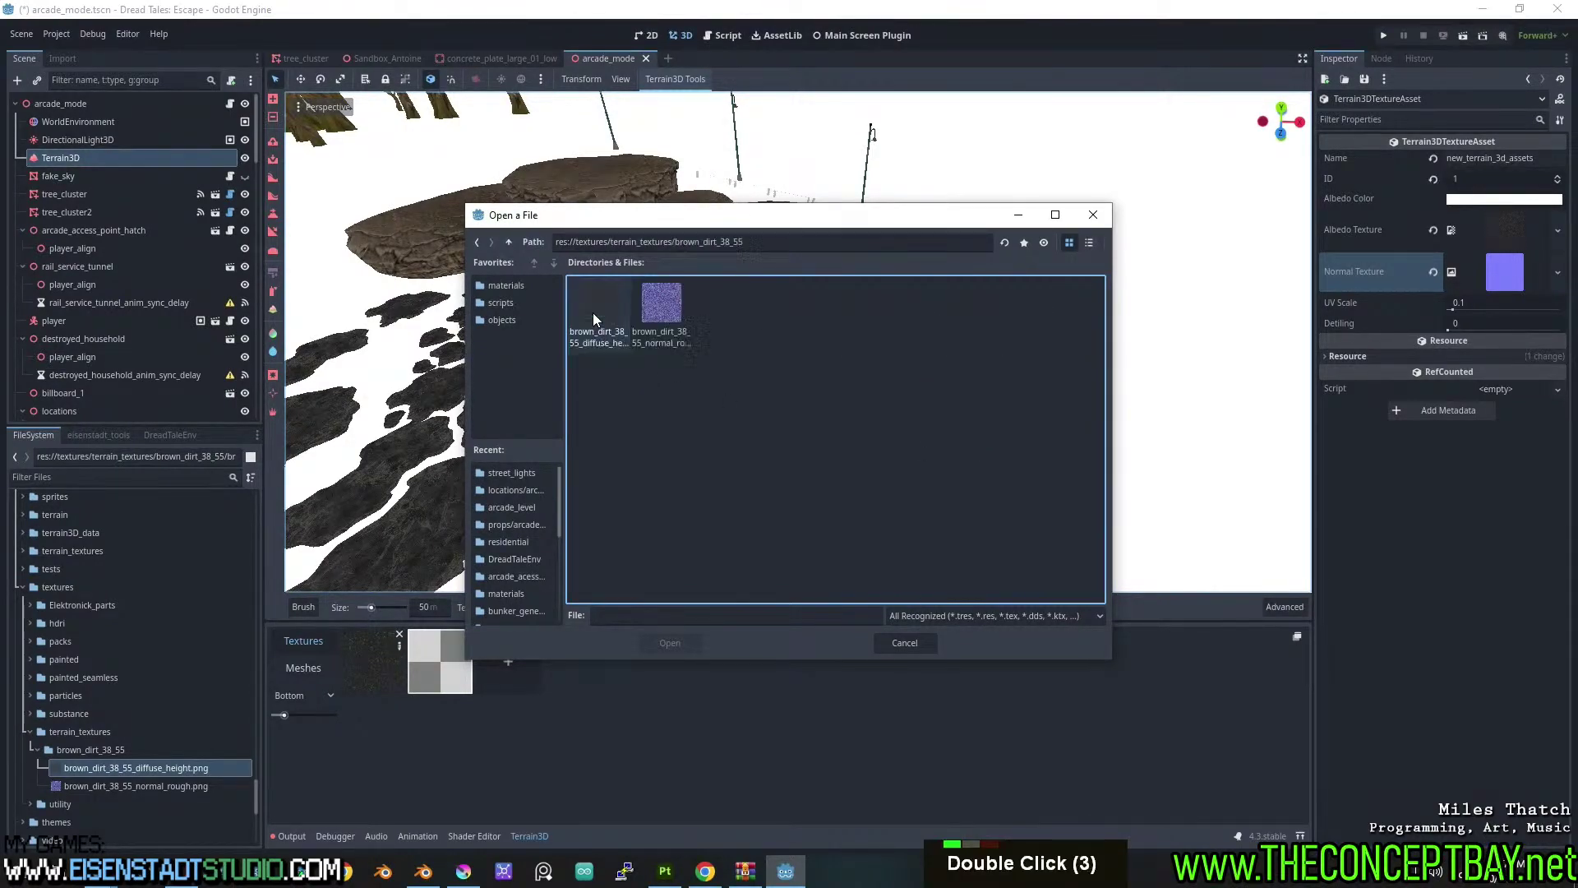
{"action": "double_click", "coordinate": [662, 304]}
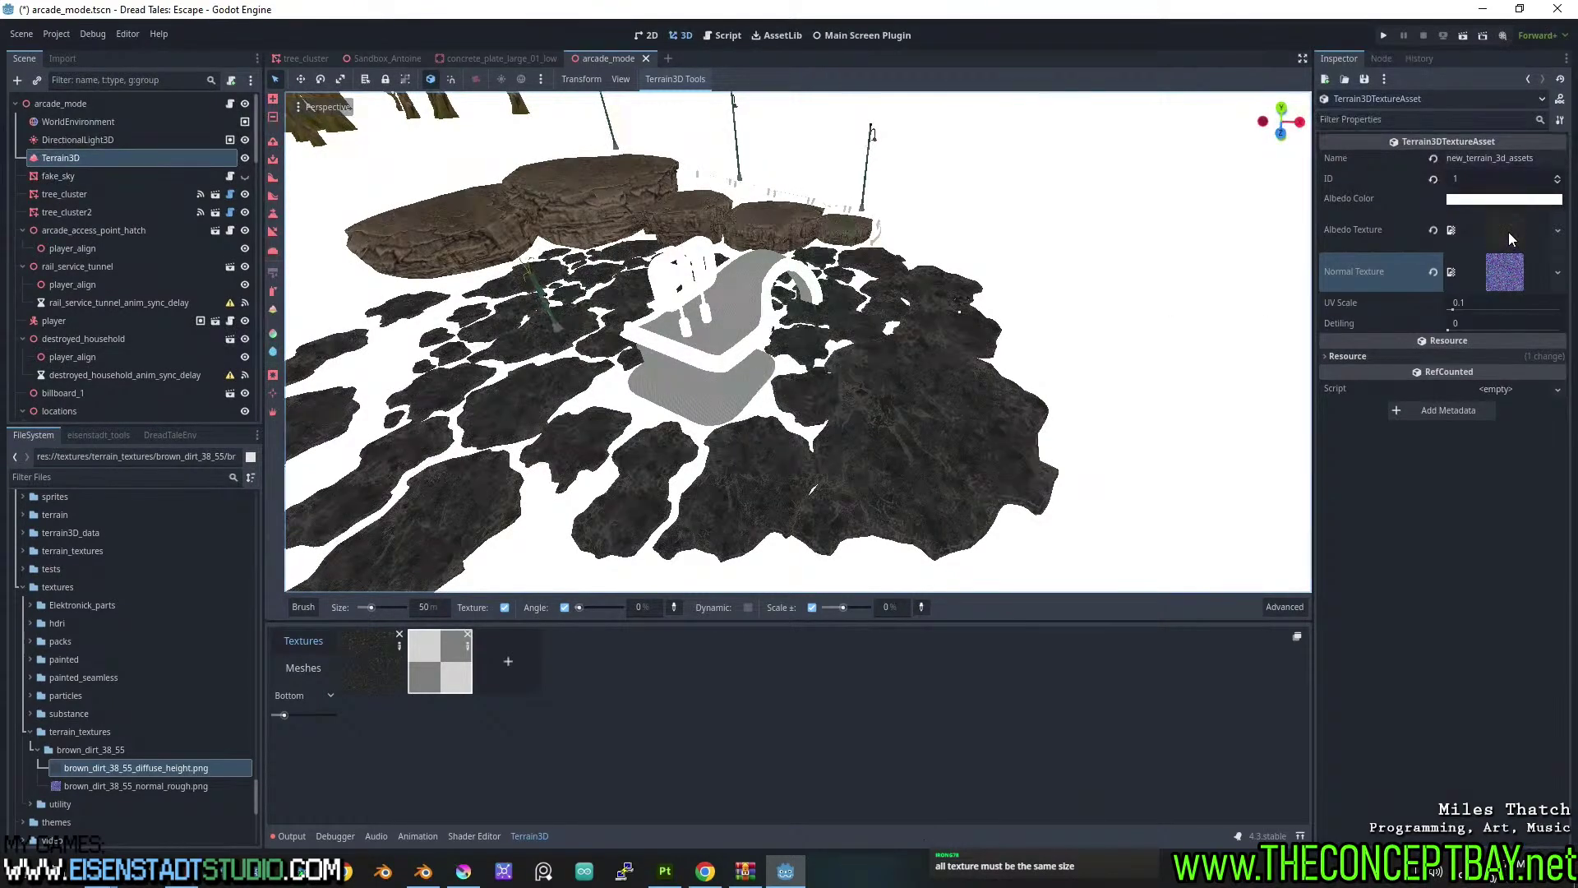
Switch to Chrome and read the Terrain3D Preparing Textures page from the texture format notes through Channel Pack Textures in Terrain3D.
{"action": "left_click", "coordinate": [706, 870]}
{"action": "scroll", "coordinate": [568, 549], "scroll_direction": "down", "scroll_amount": 7}
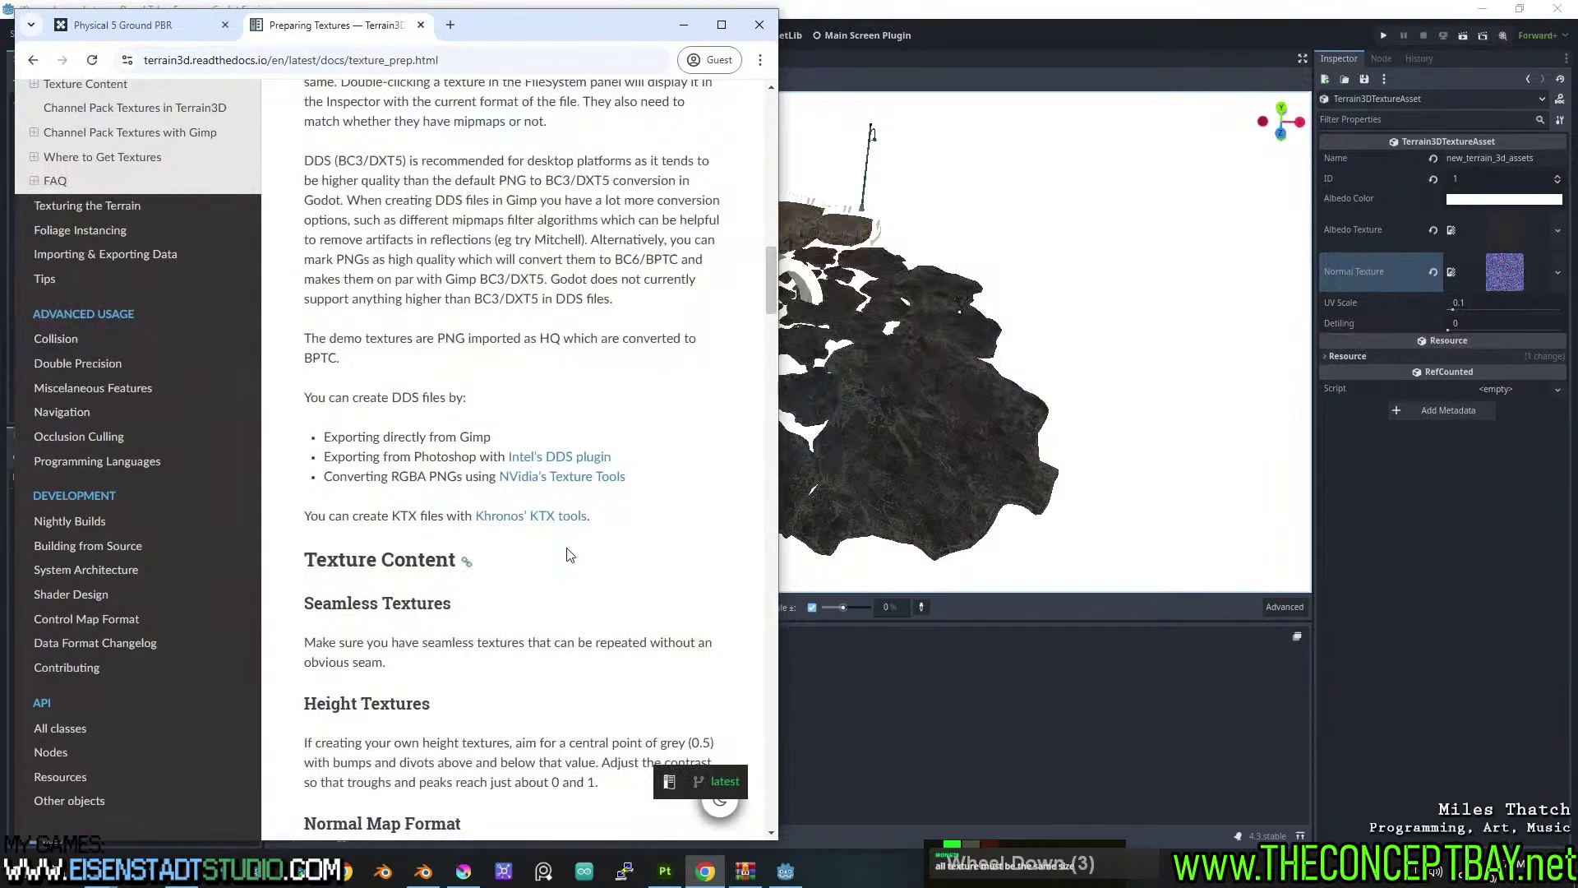
{"action": "scroll", "coordinate": [568, 555], "scroll_direction": "down", "scroll_amount": 1}
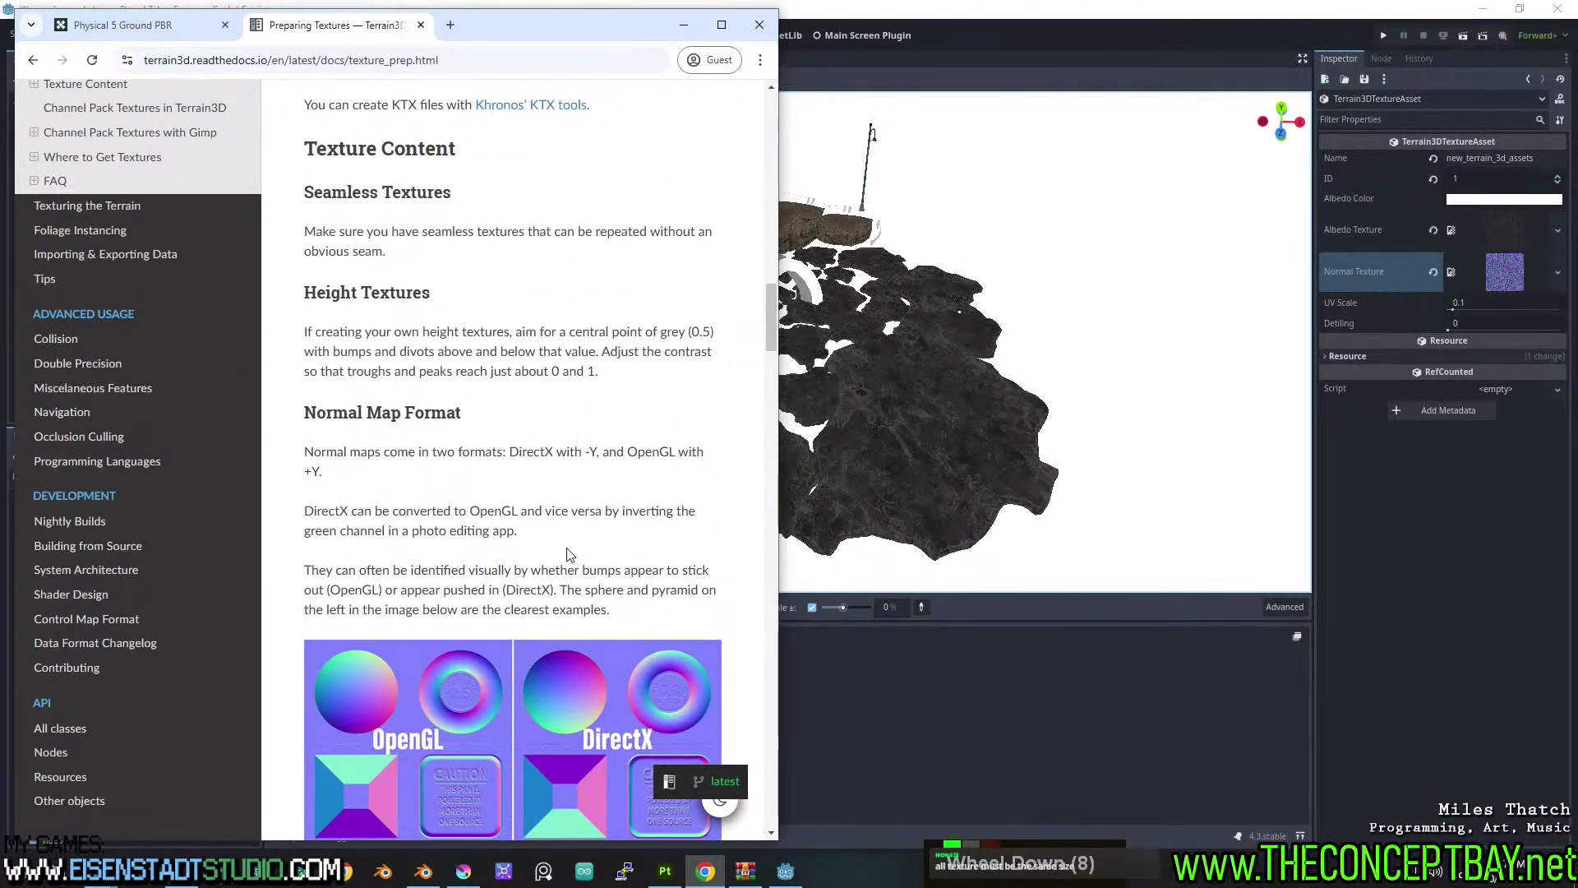
{"action": "scroll", "coordinate": [567, 554], "scroll_direction": "down", "scroll_amount": 5}
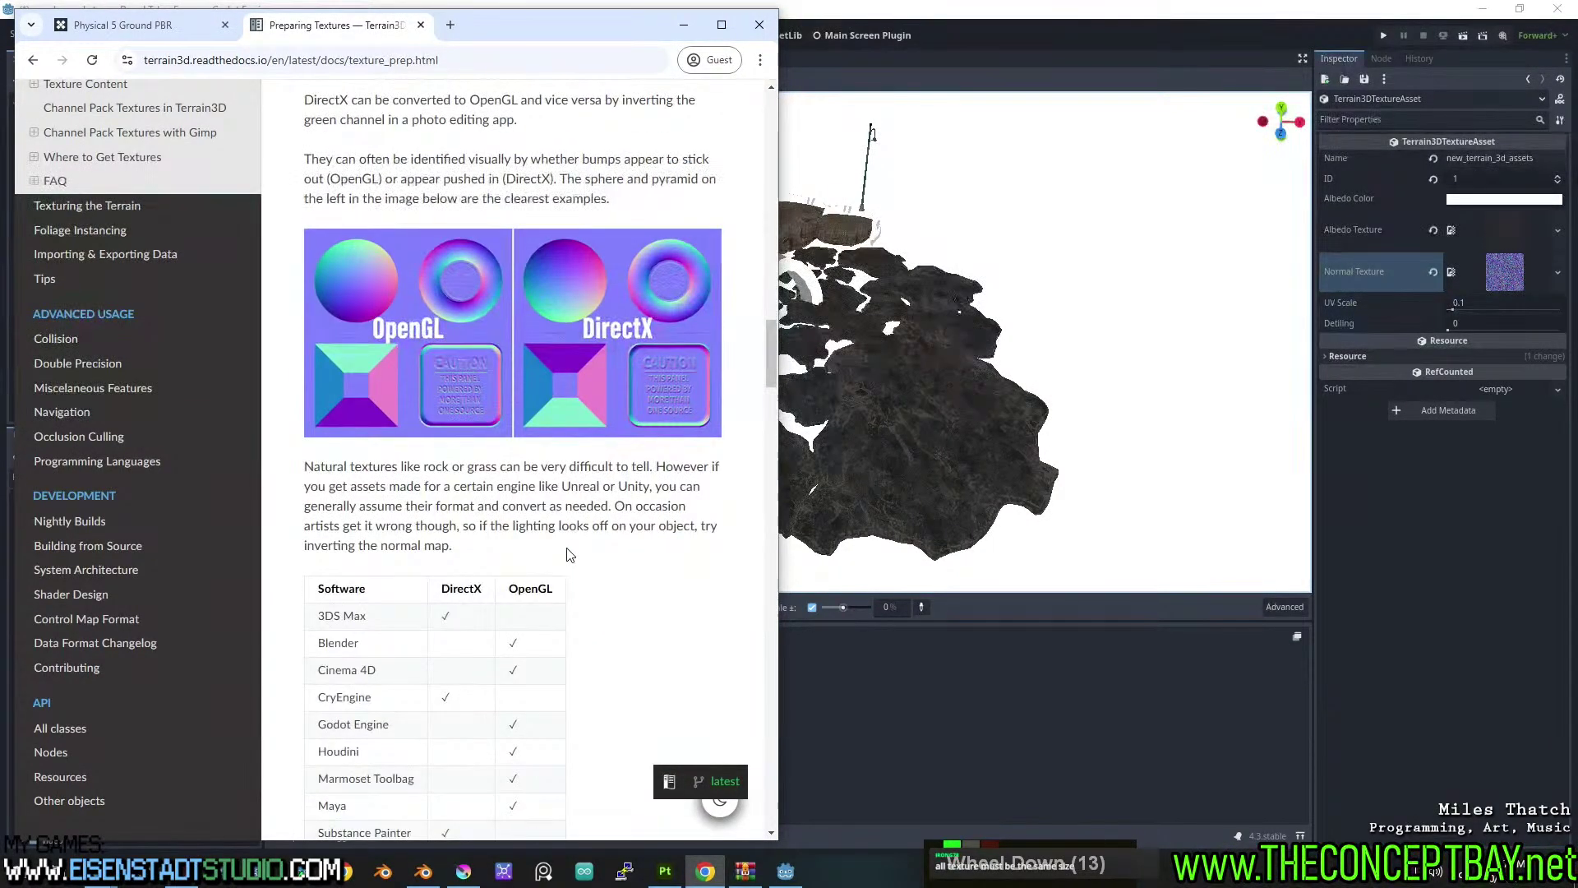
{"action": "scroll", "coordinate": [568, 552], "scroll_direction": "up", "scroll_amount": 1}
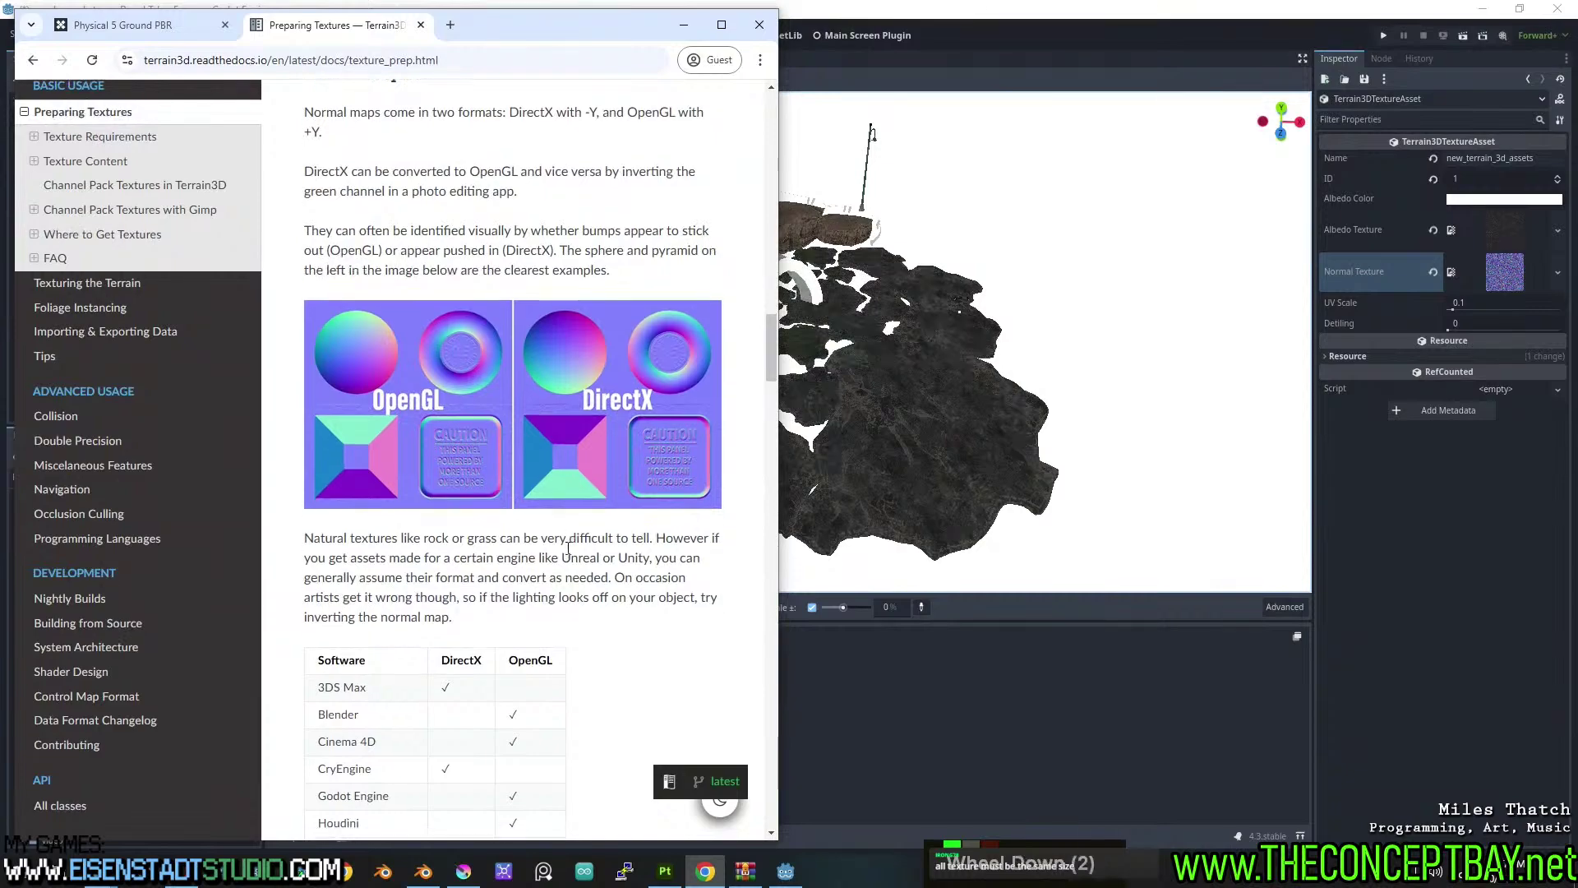
{"action": "scroll", "coordinate": [568, 551], "scroll_direction": "down", "scroll_amount": 3}
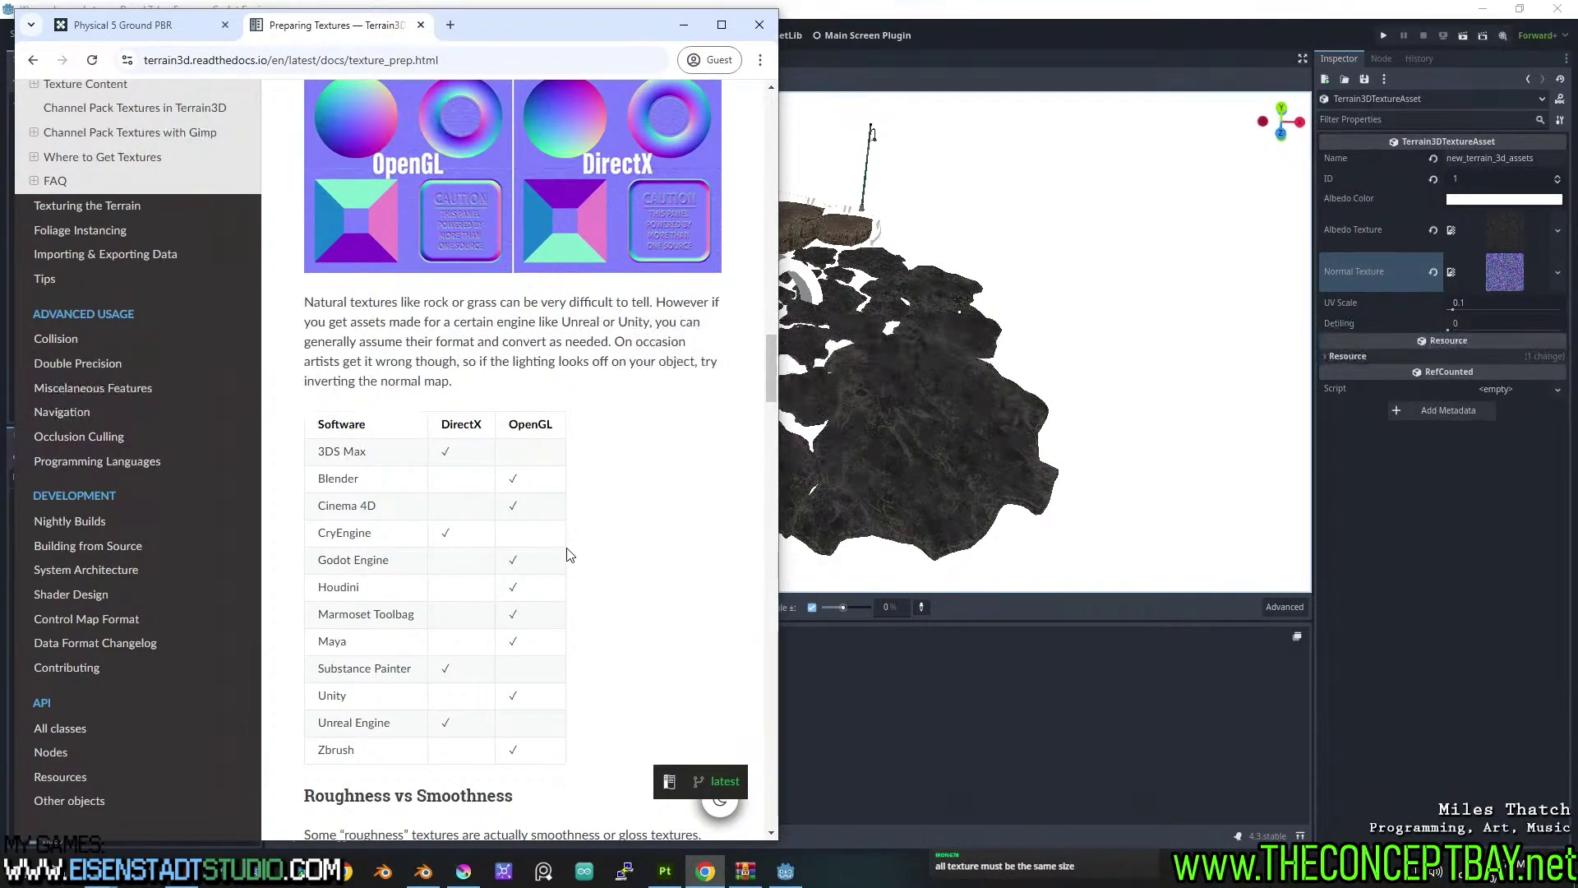
{"action": "scroll", "coordinate": [570, 556], "scroll_direction": "down", "scroll_amount": 9}
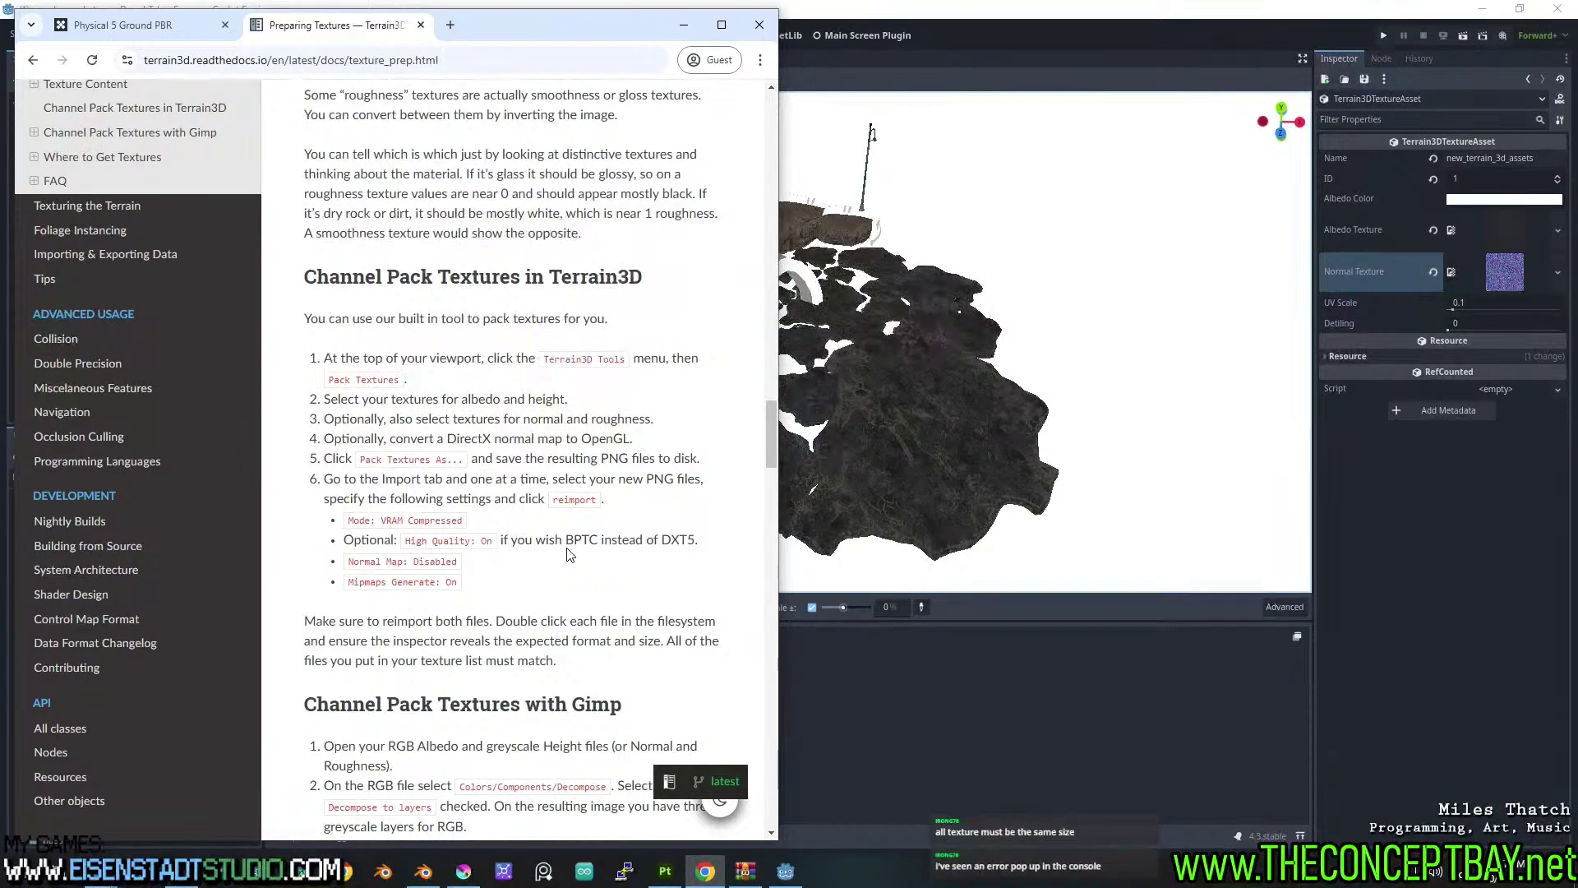
Return to Godot and check the output log for Terrain3D texture errors.
{"action": "left_click", "coordinate": [1079, 46]}
{"action": "left_click", "coordinate": [296, 835]}
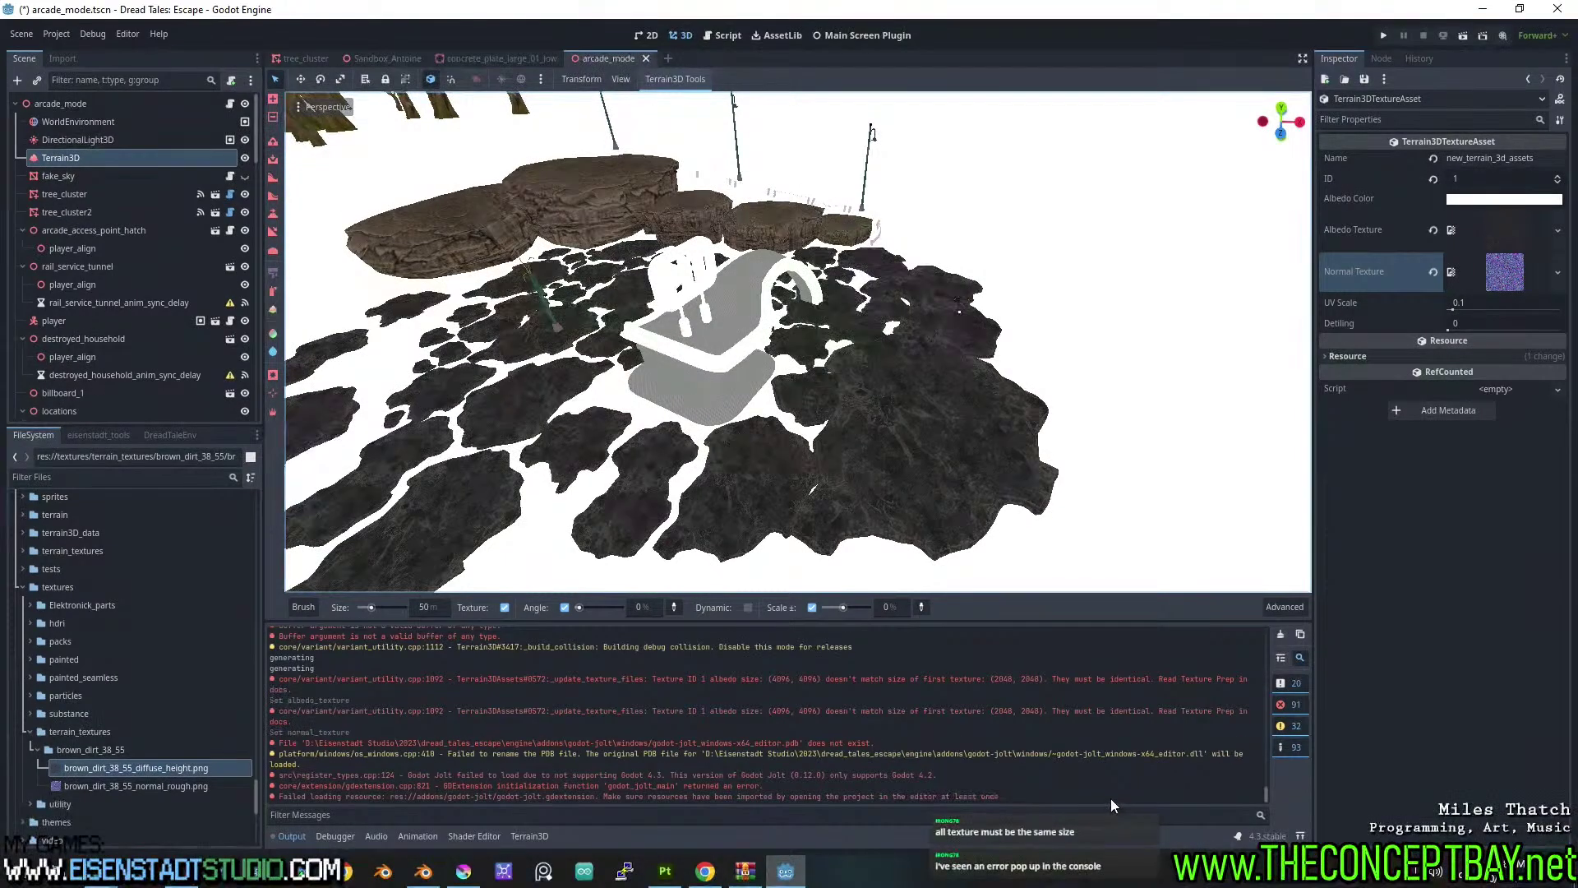
{"action": "left_click", "coordinate": [303, 607]}
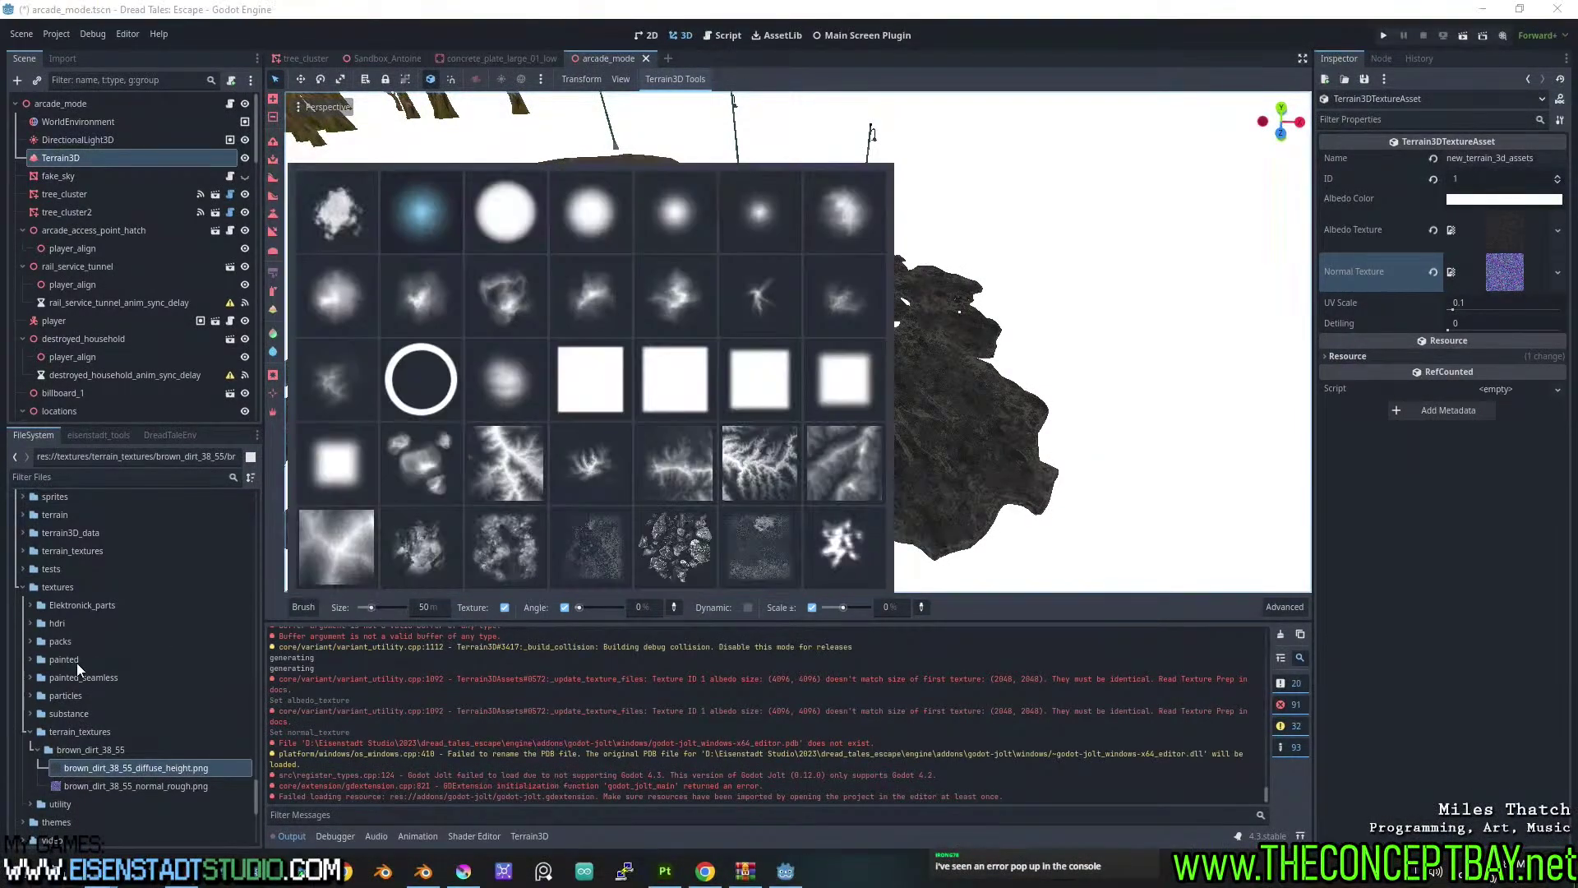
{"action": "right_click", "coordinate": [113, 764]}
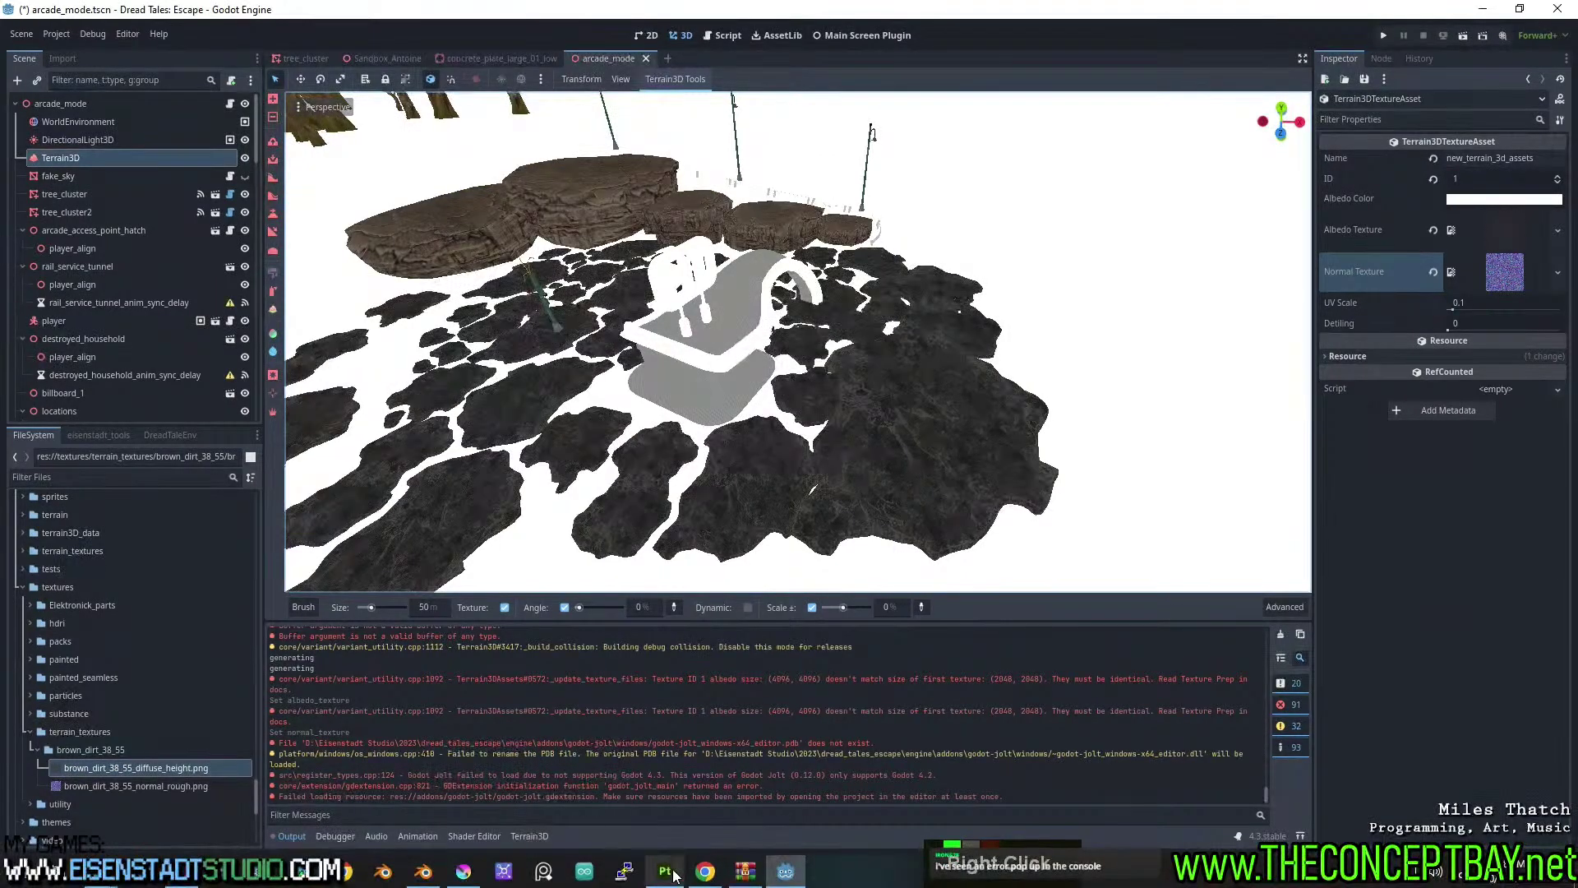
Switch to Krita and scale the brown_dirt_38_55 normal image to 2048 × 2048 px using the Bicubic filter.
{"action": "left_click", "coordinate": [477, 873]}
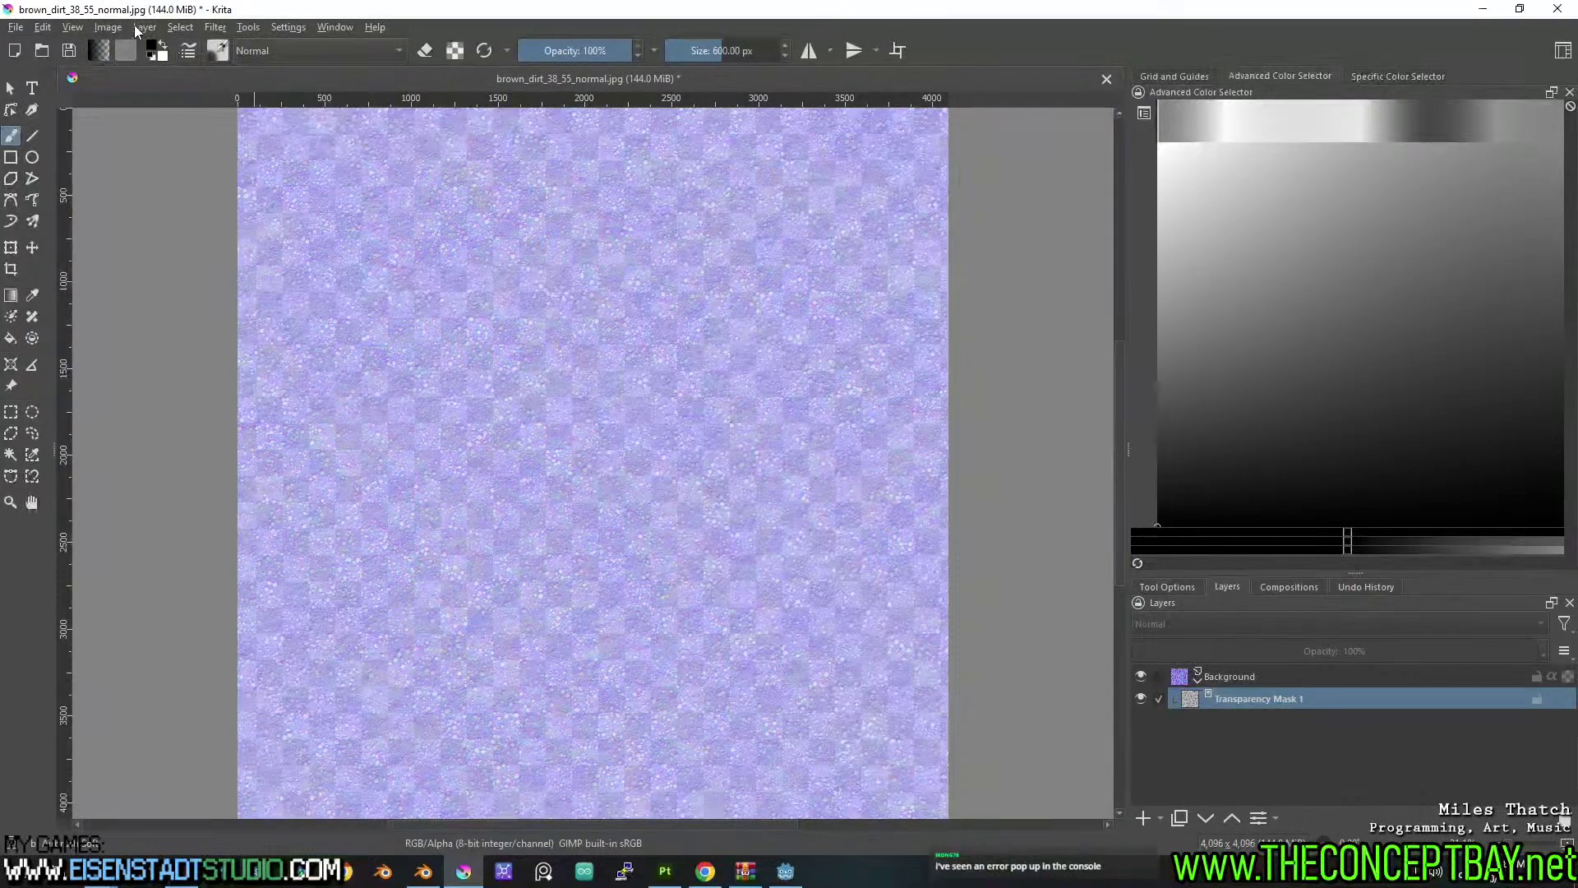
{"action": "left_click", "coordinate": [108, 27]}
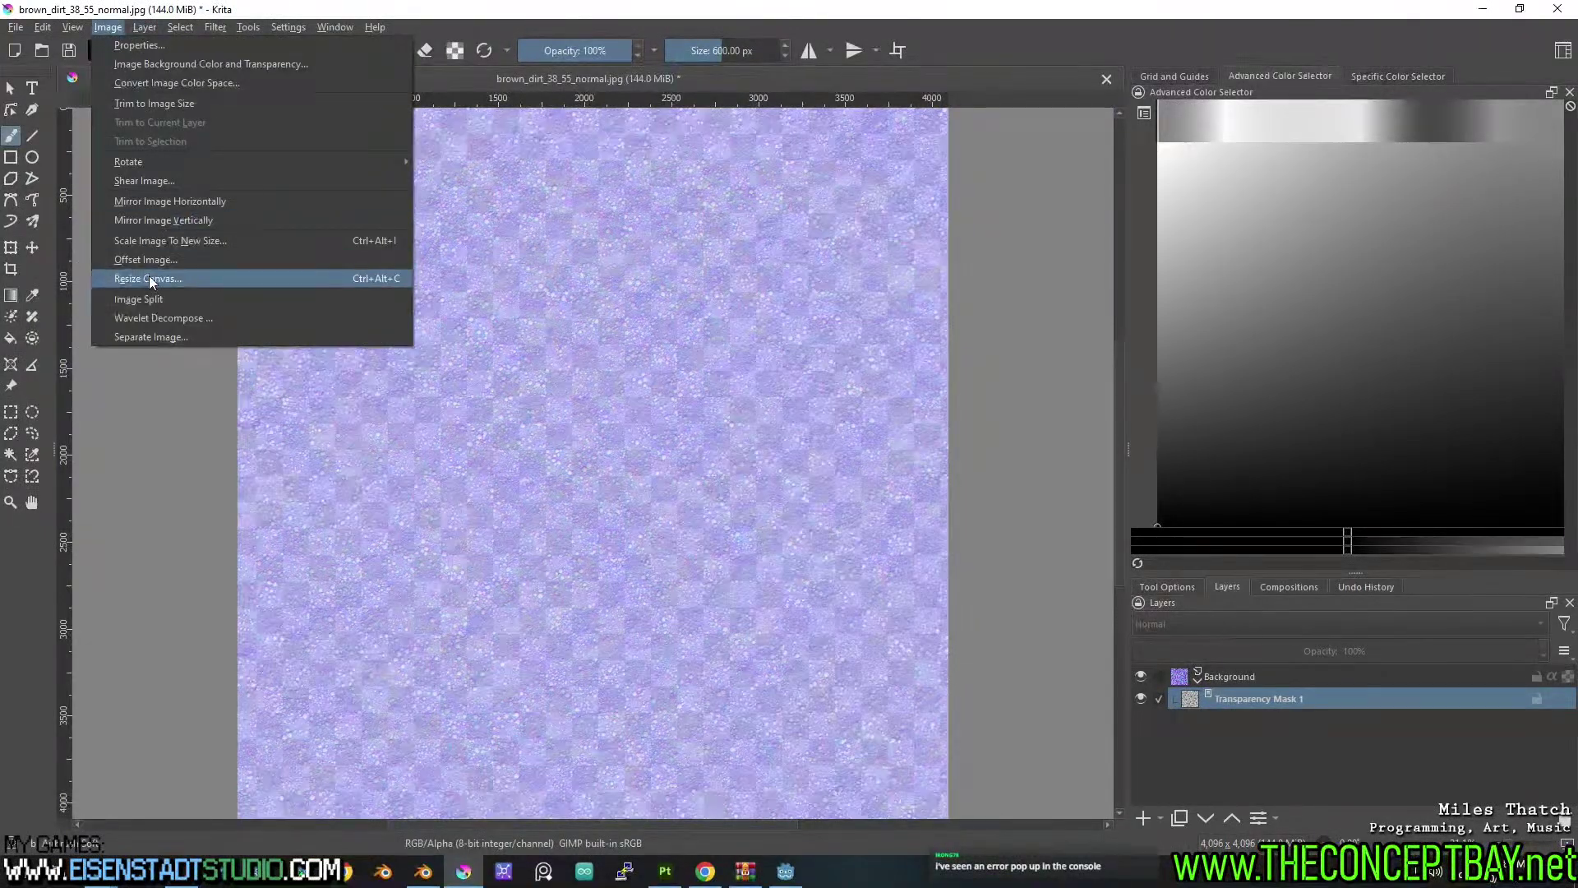
{"action": "left_click", "coordinate": [161, 240]}
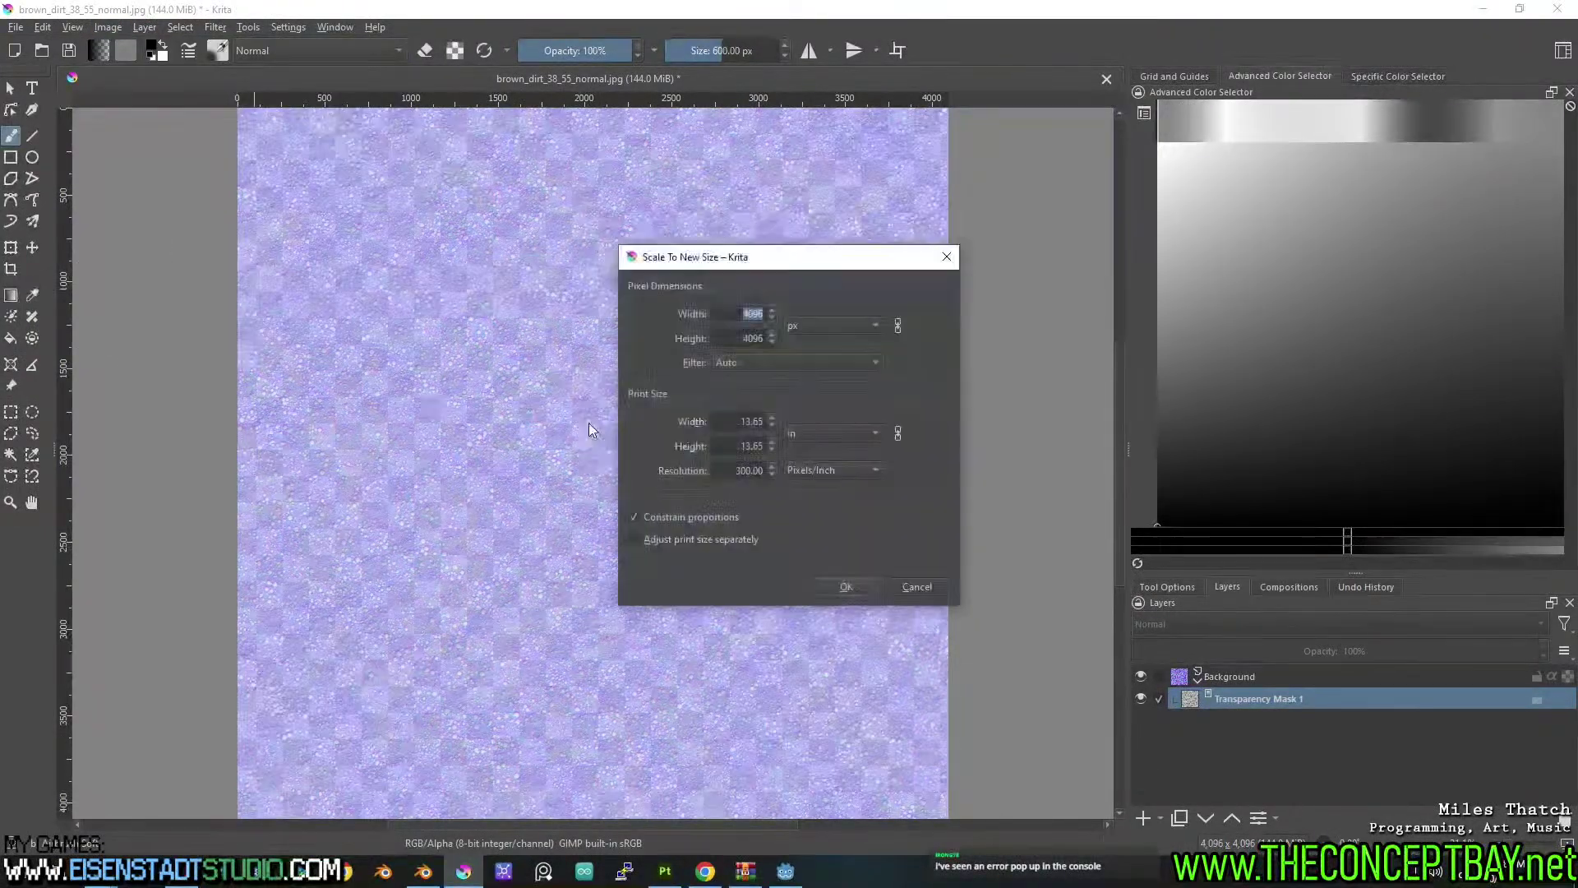
{"action": "left_click", "coordinate": [765, 363]}
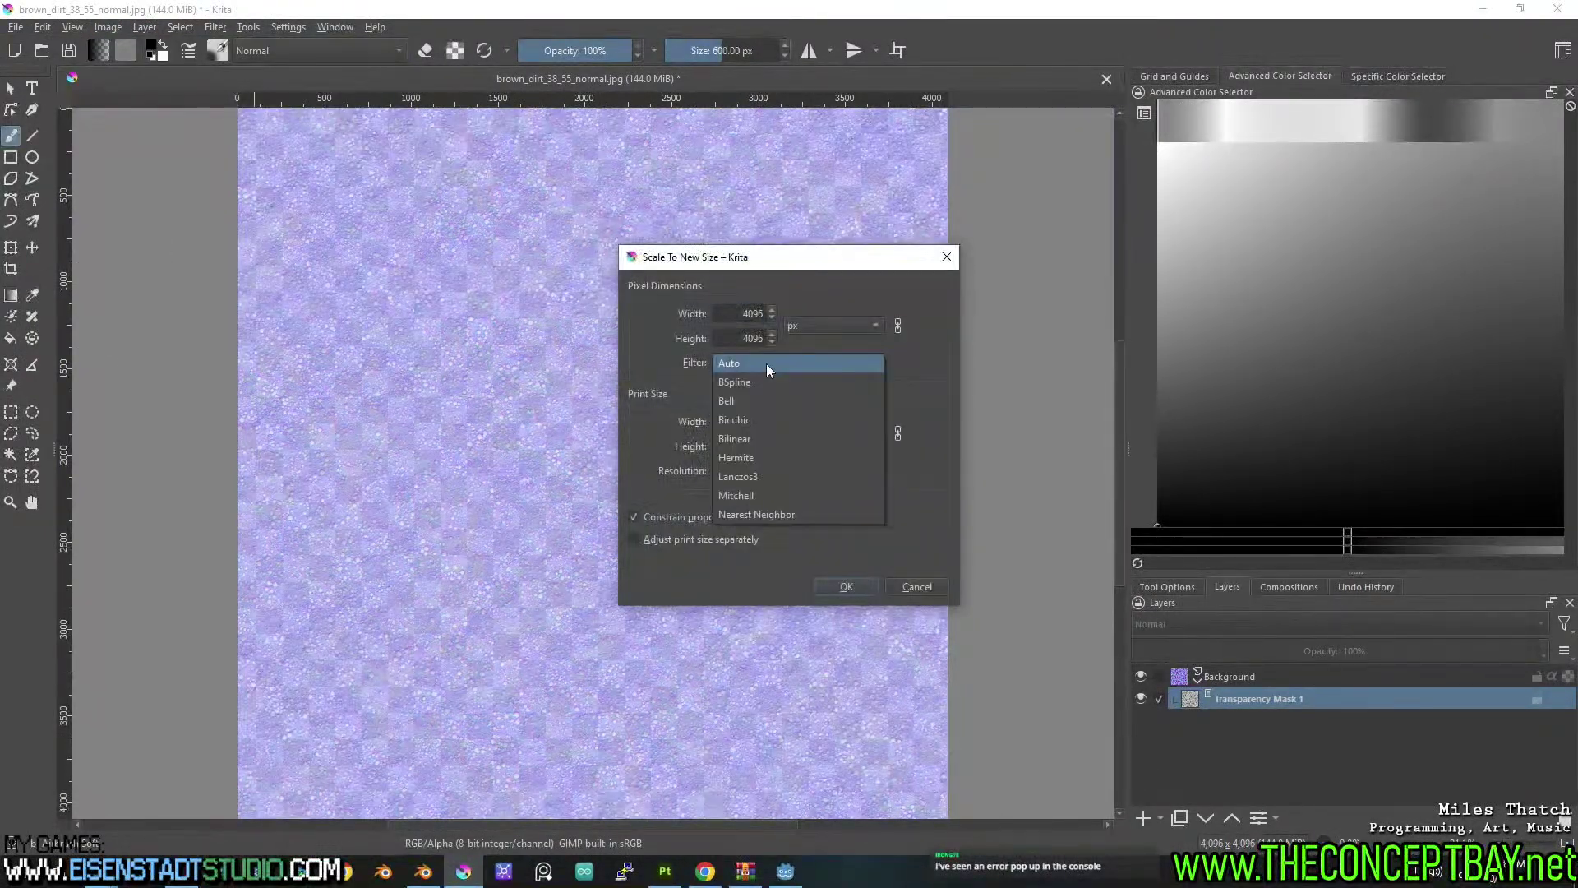
{"action": "left_click", "coordinate": [748, 426]}
{"action": "double_click", "coordinate": [749, 314]}
{"action": "type", "text": "2"}
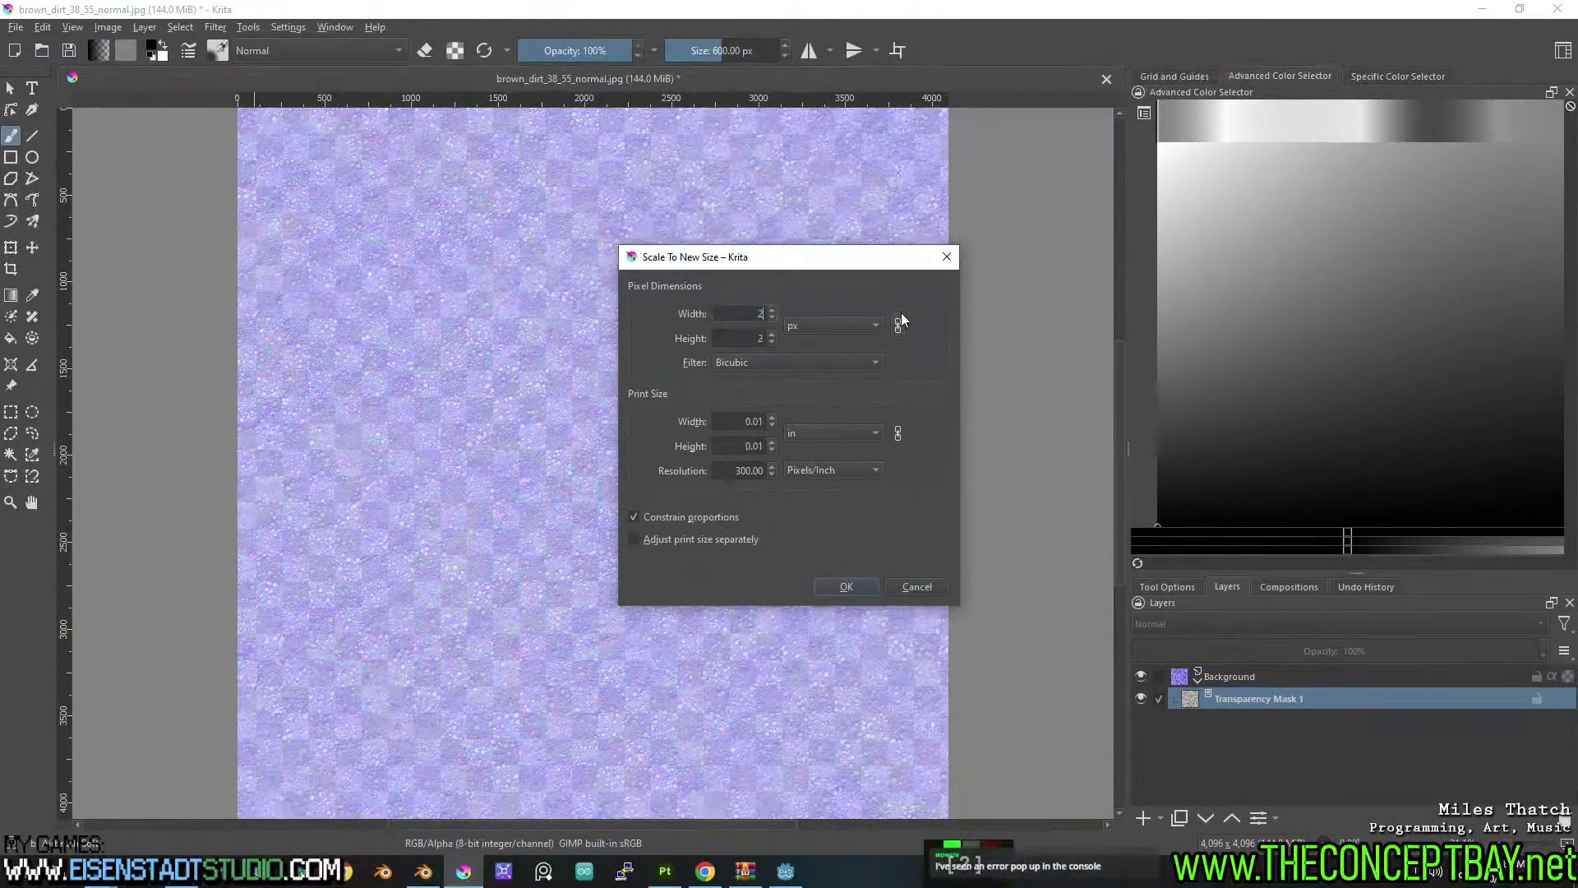
{"action": "type", "text": "048"}
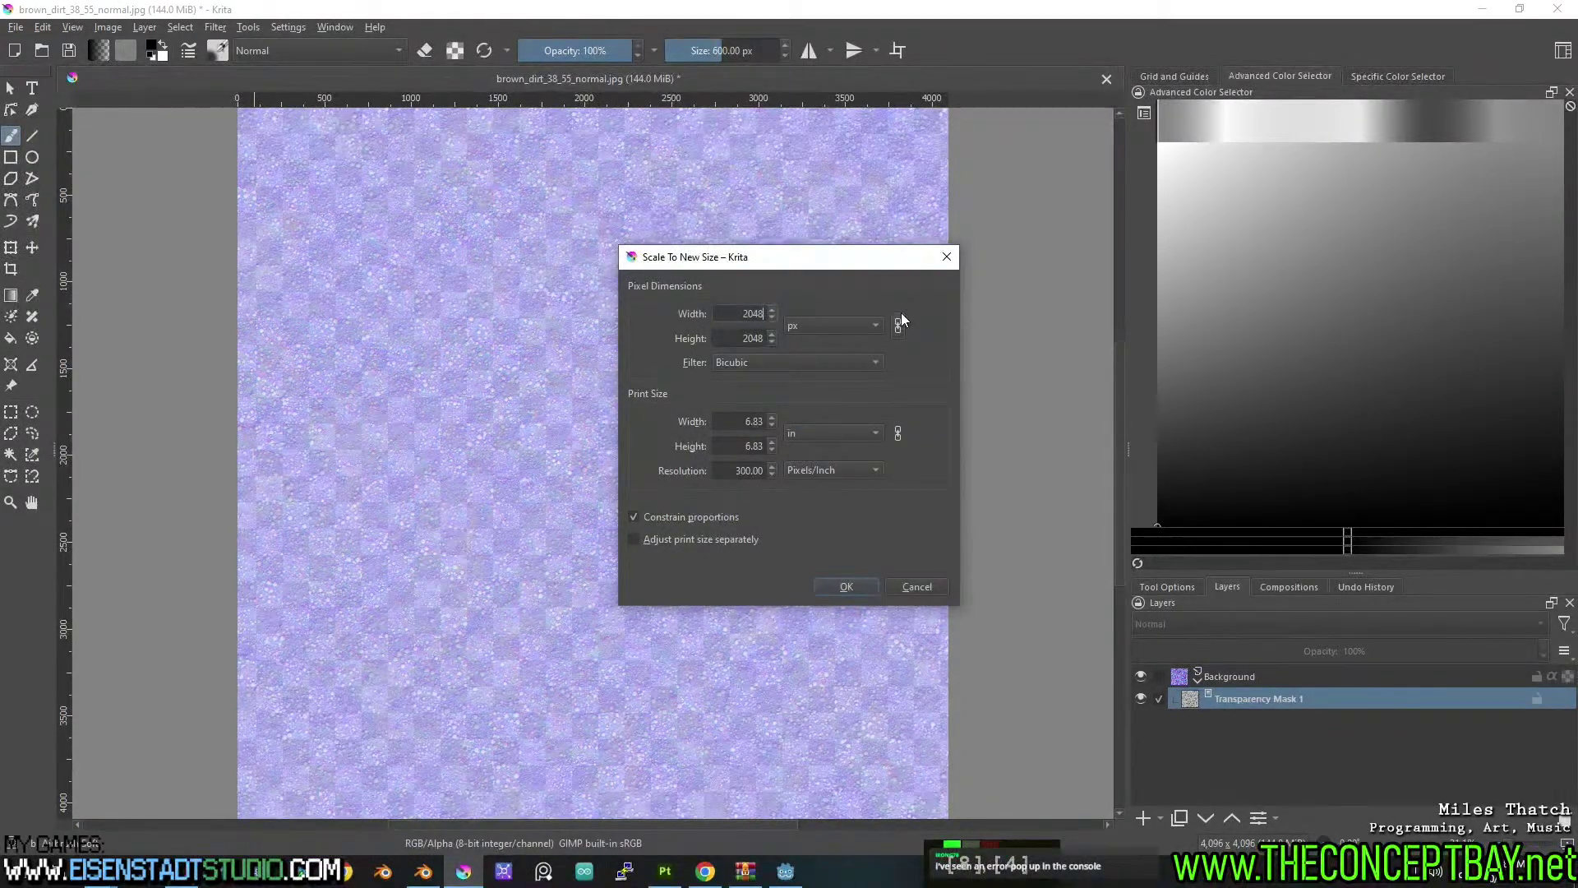
{"action": "left_click", "coordinate": [855, 585]}
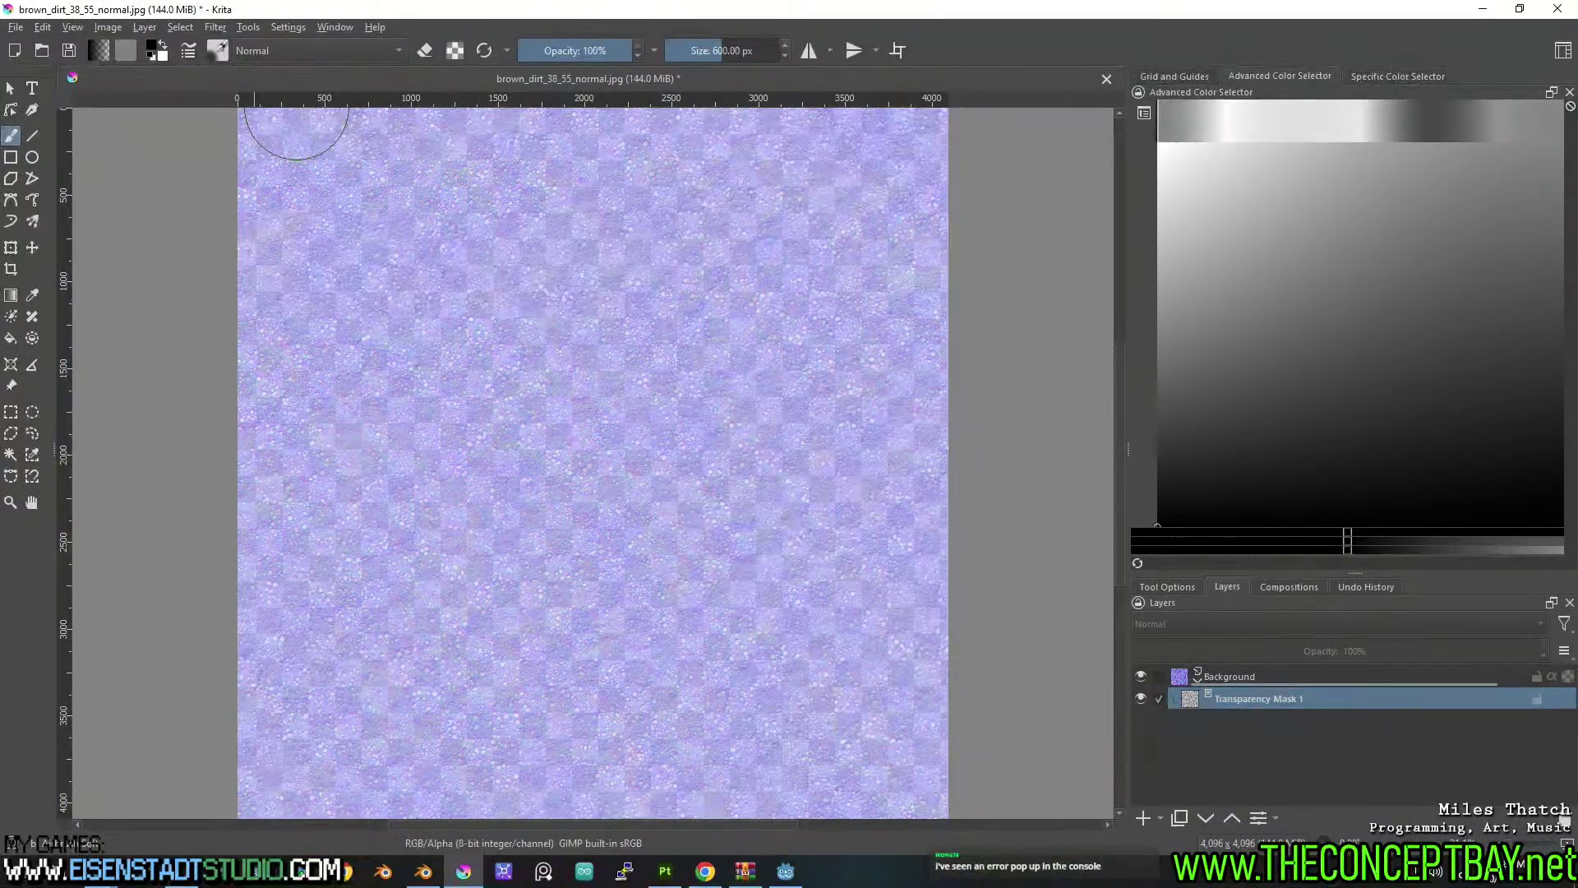
Export the scaled image as PNG over the existing brown_dirt_38_55_normal_rough.png, keeping the offered export options.
{"action": "scroll", "coordinate": [910, 608], "scroll_direction": "up", "scroll_amount": 4}
{"action": "middle_click_drag", "start_coordinate": [423, 601], "coordinate": [821, 684]}
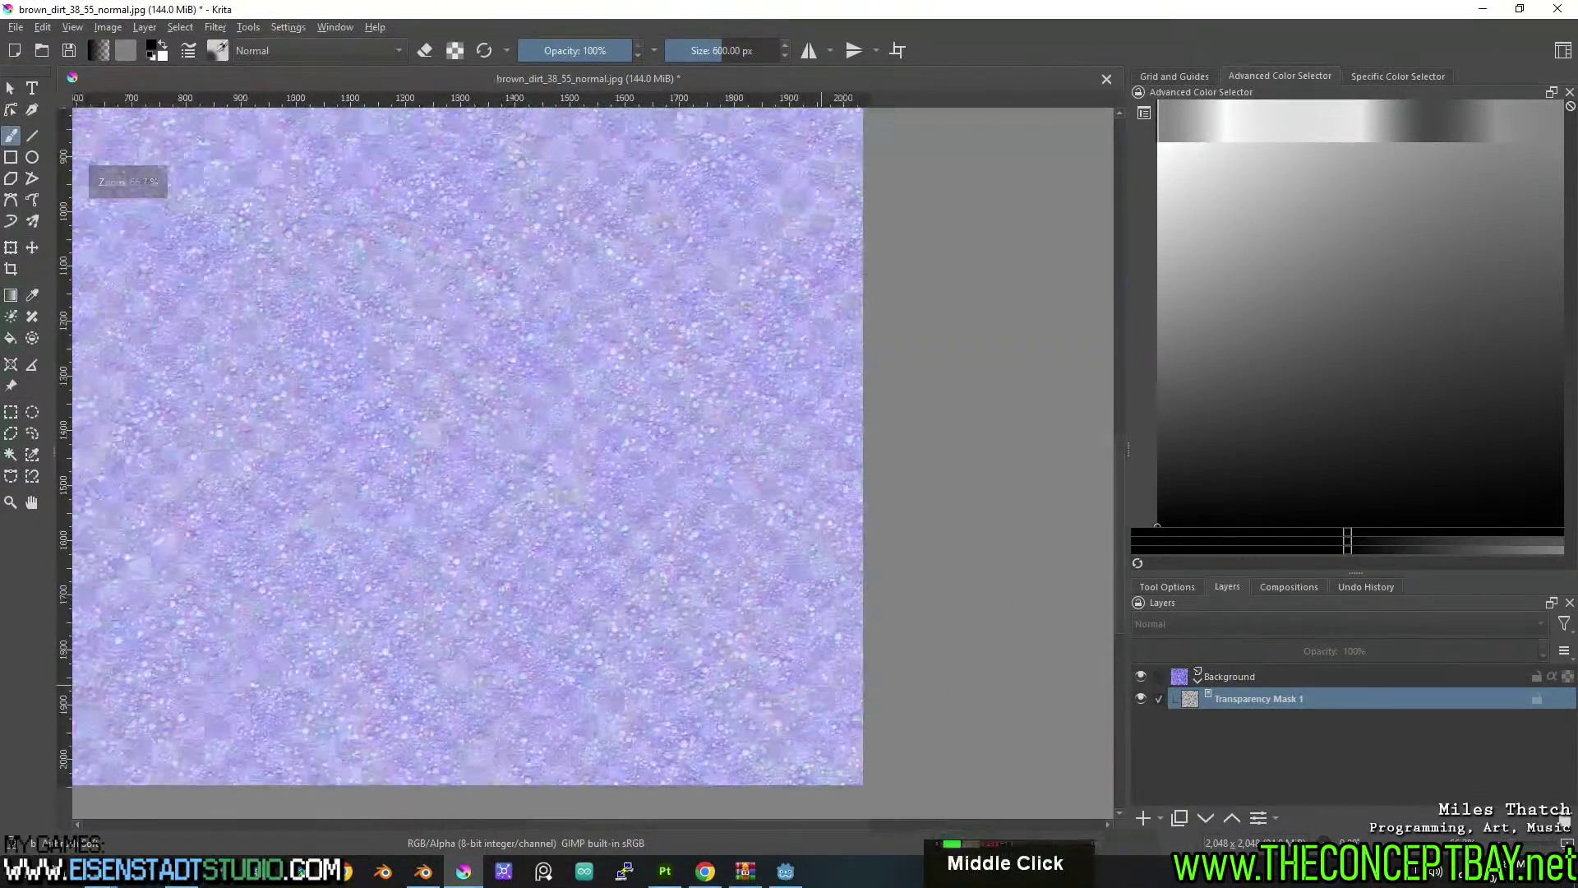
{"action": "scroll", "coordinate": [528, 510], "scroll_direction": "up", "scroll_amount": 2}
{"action": "middle_click_drag", "start_coordinate": [529, 511], "coordinate": [547, 516]}
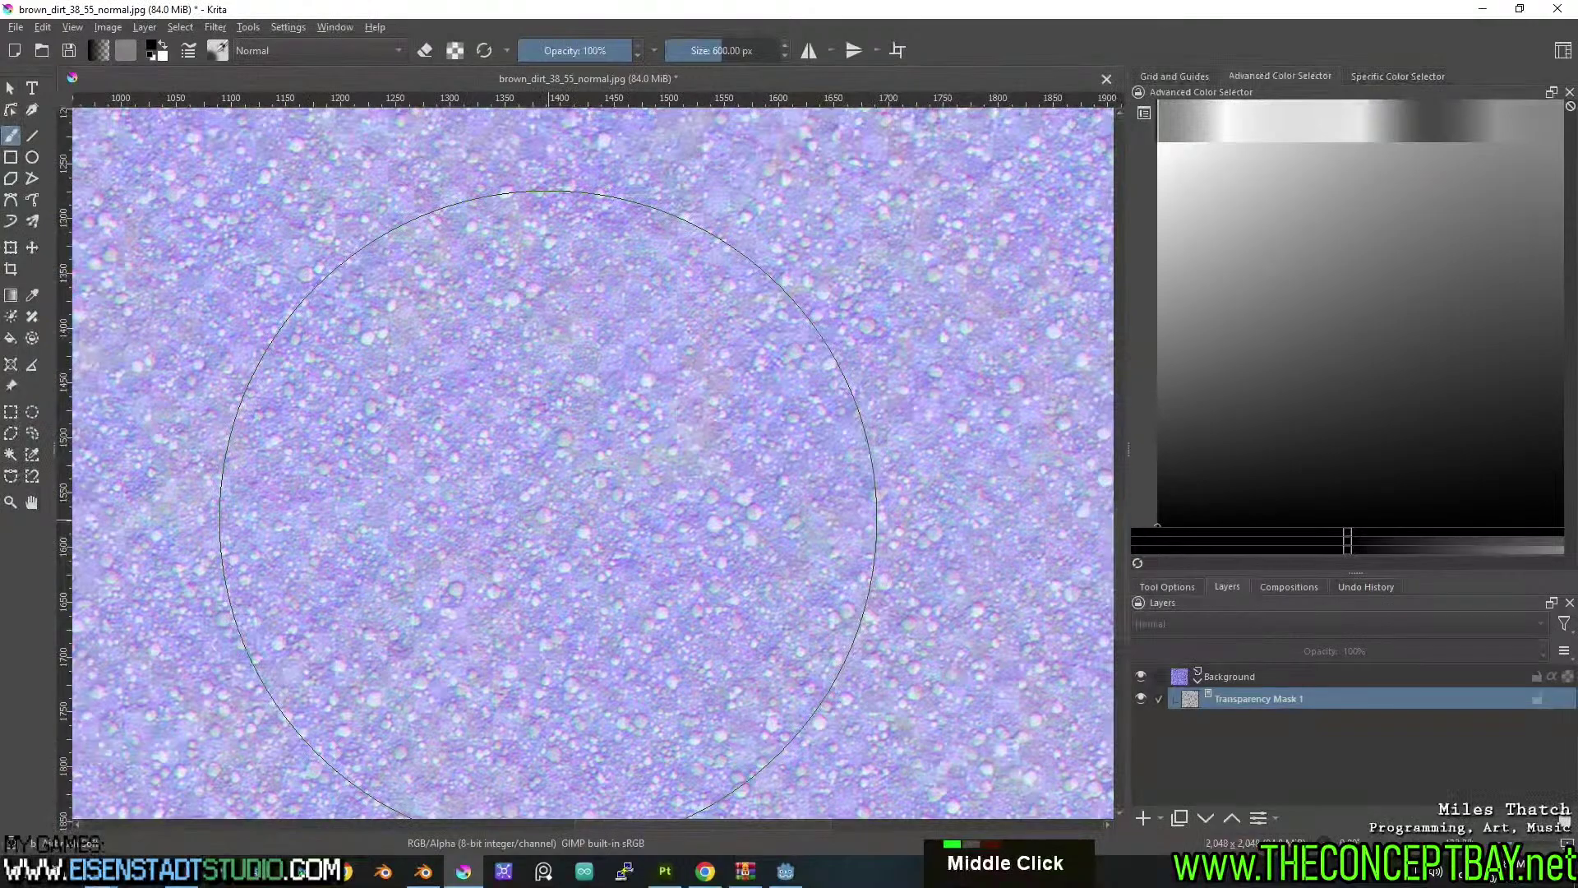
{"action": "scroll", "coordinate": [547, 516], "scroll_direction": "down", "scroll_amount": 2}
{"action": "key", "text": "ctrl+alt+e"}
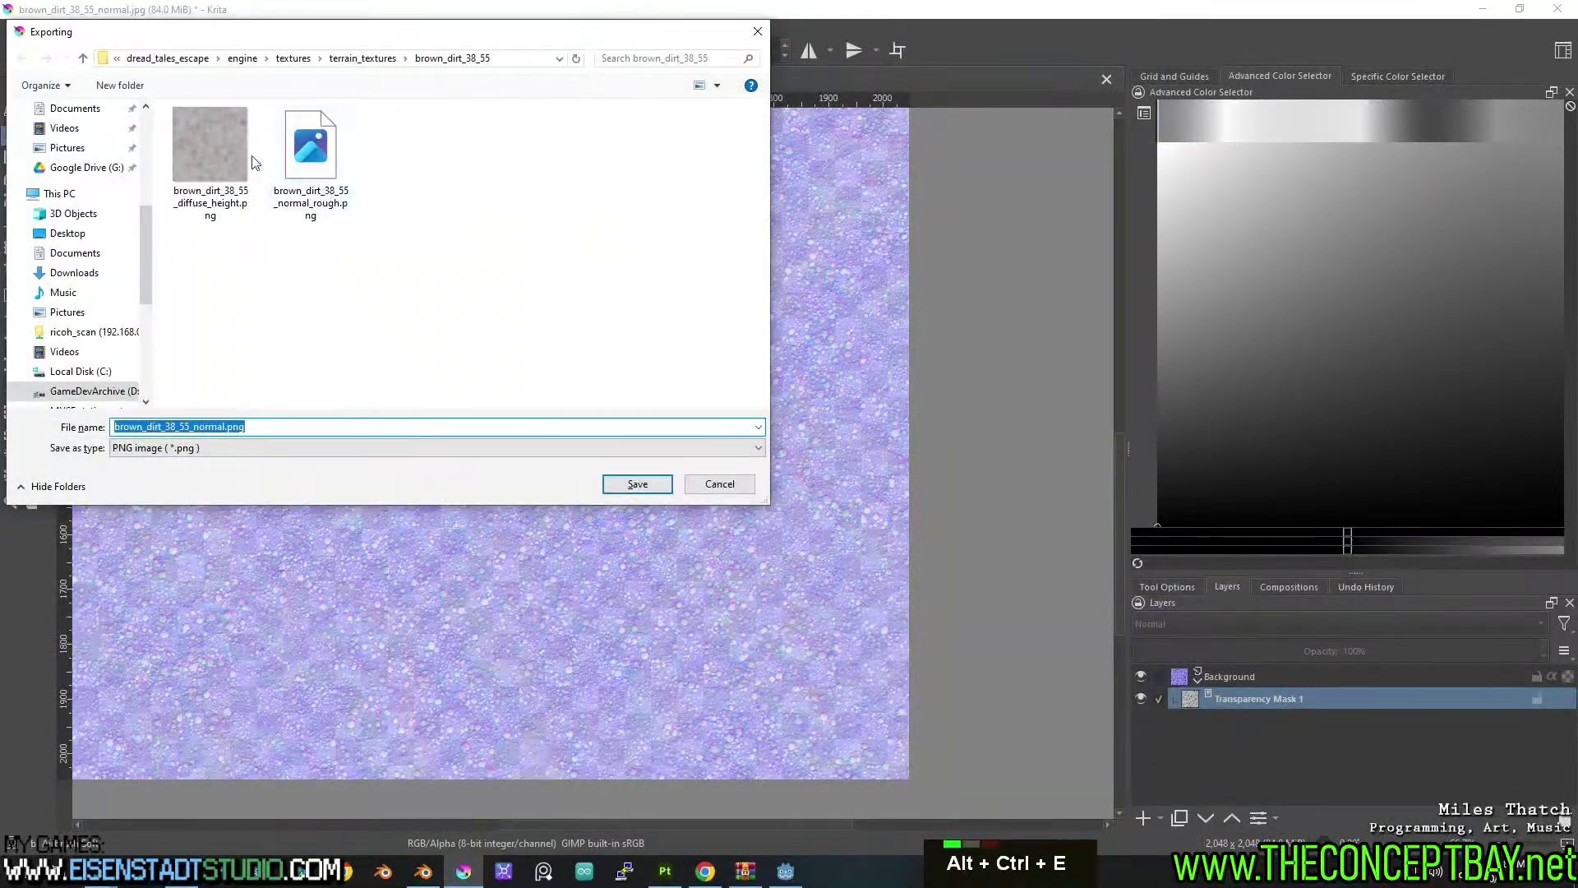
{"action": "left_click", "coordinate": [305, 135]}
{"action": "key", "text": "Return"}
{"action": "key", "text": "Return"}
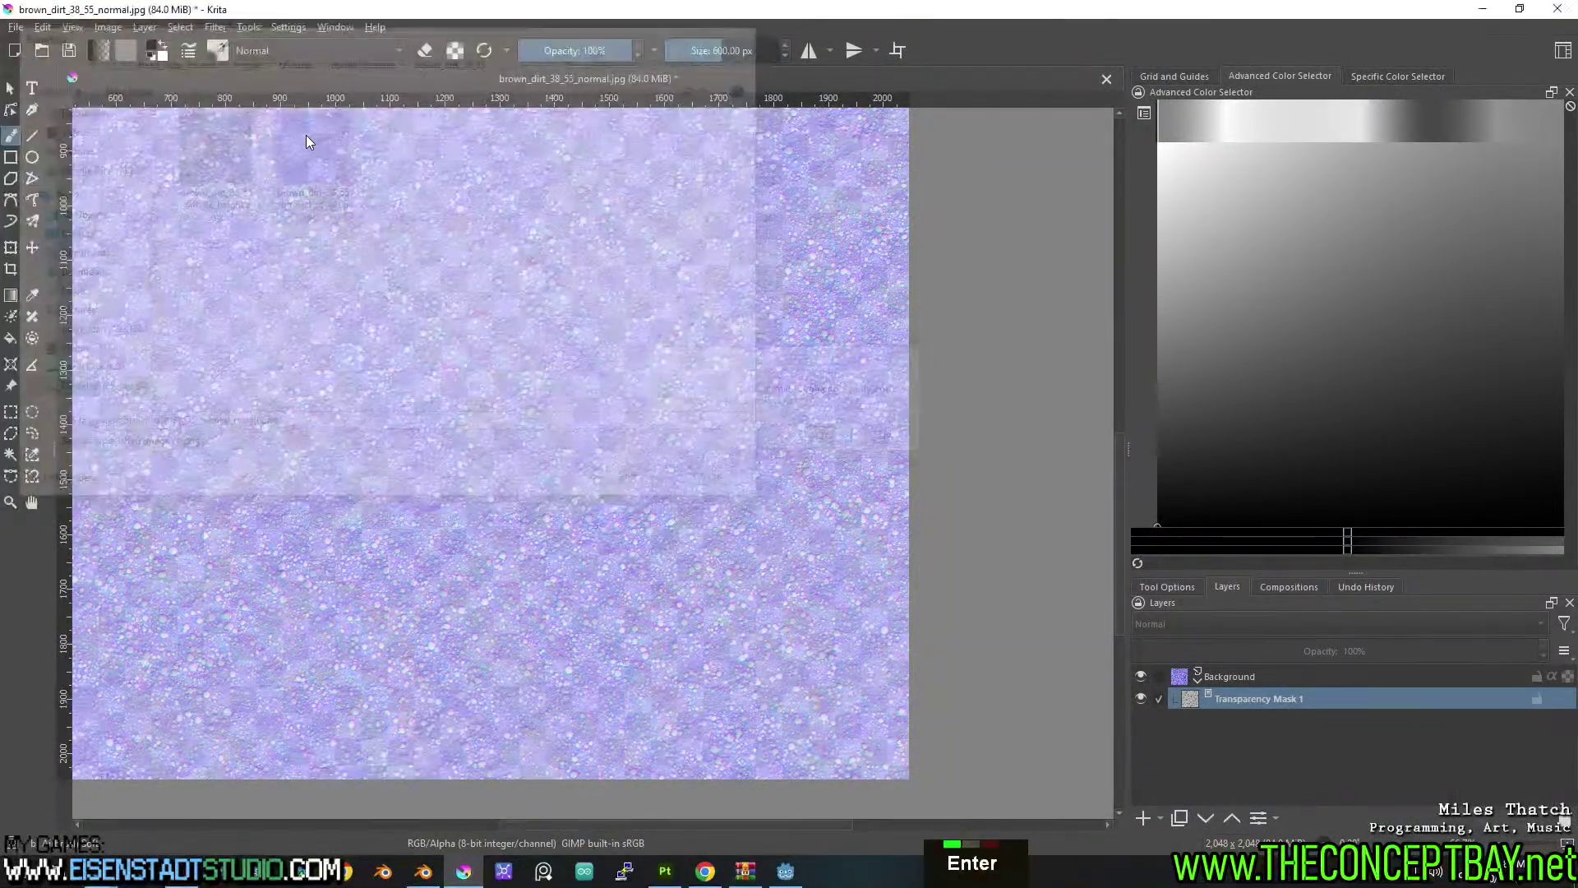
{"action": "key", "text": "Return"}
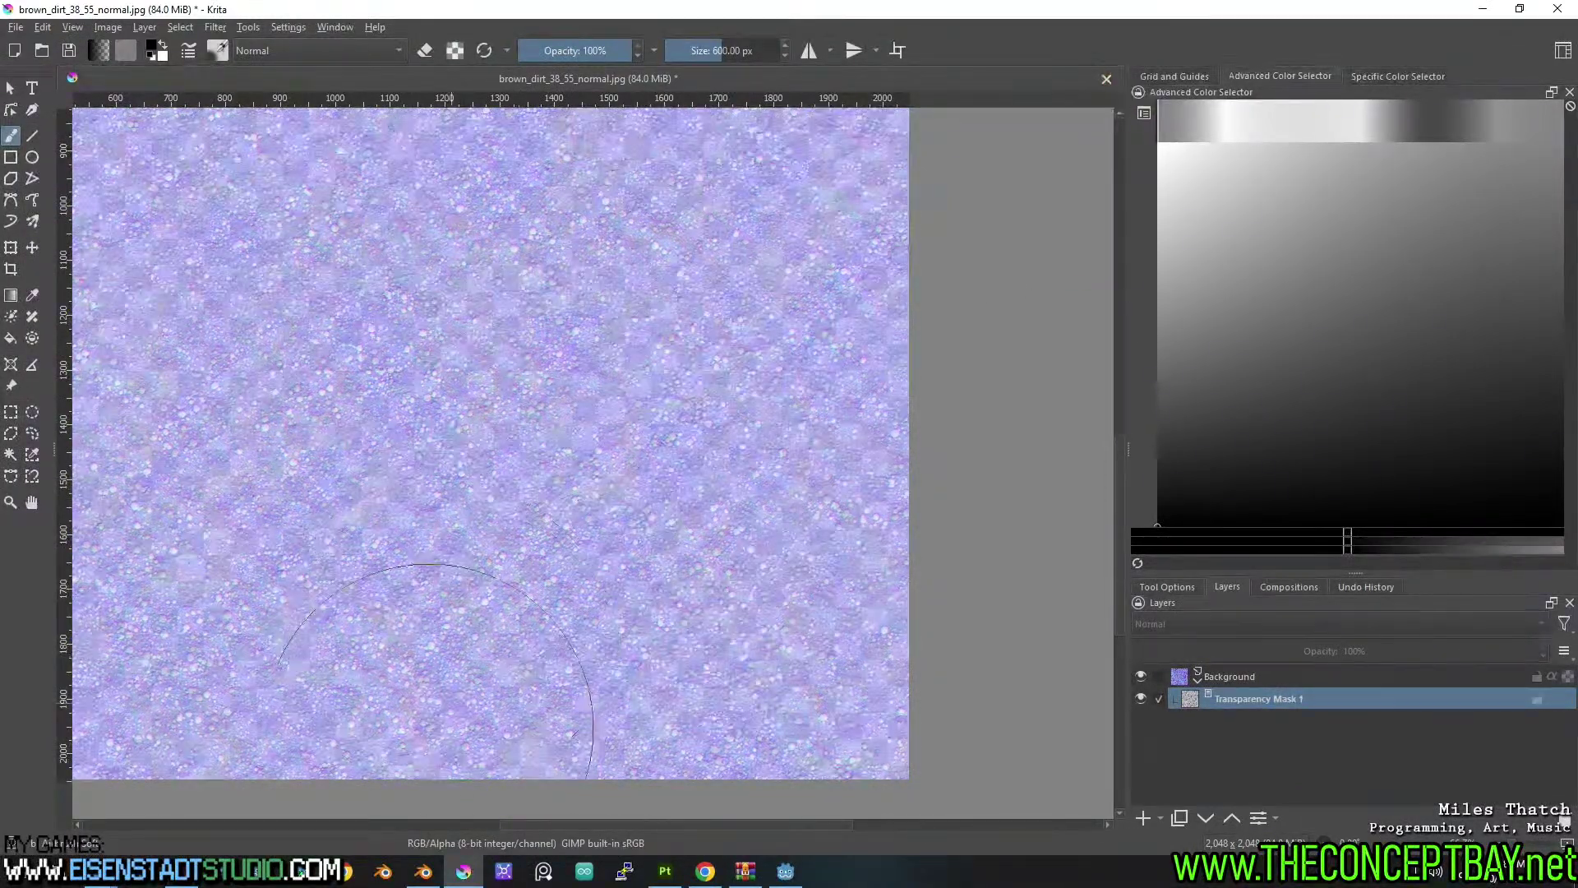
Switch to Godot and show the brown_dirt_38_55 terrain texture folder in the file manager.
{"action": "mouse_move", "coordinate": [263, 871]}
{"action": "mouse_move", "coordinate": [305, 802]}
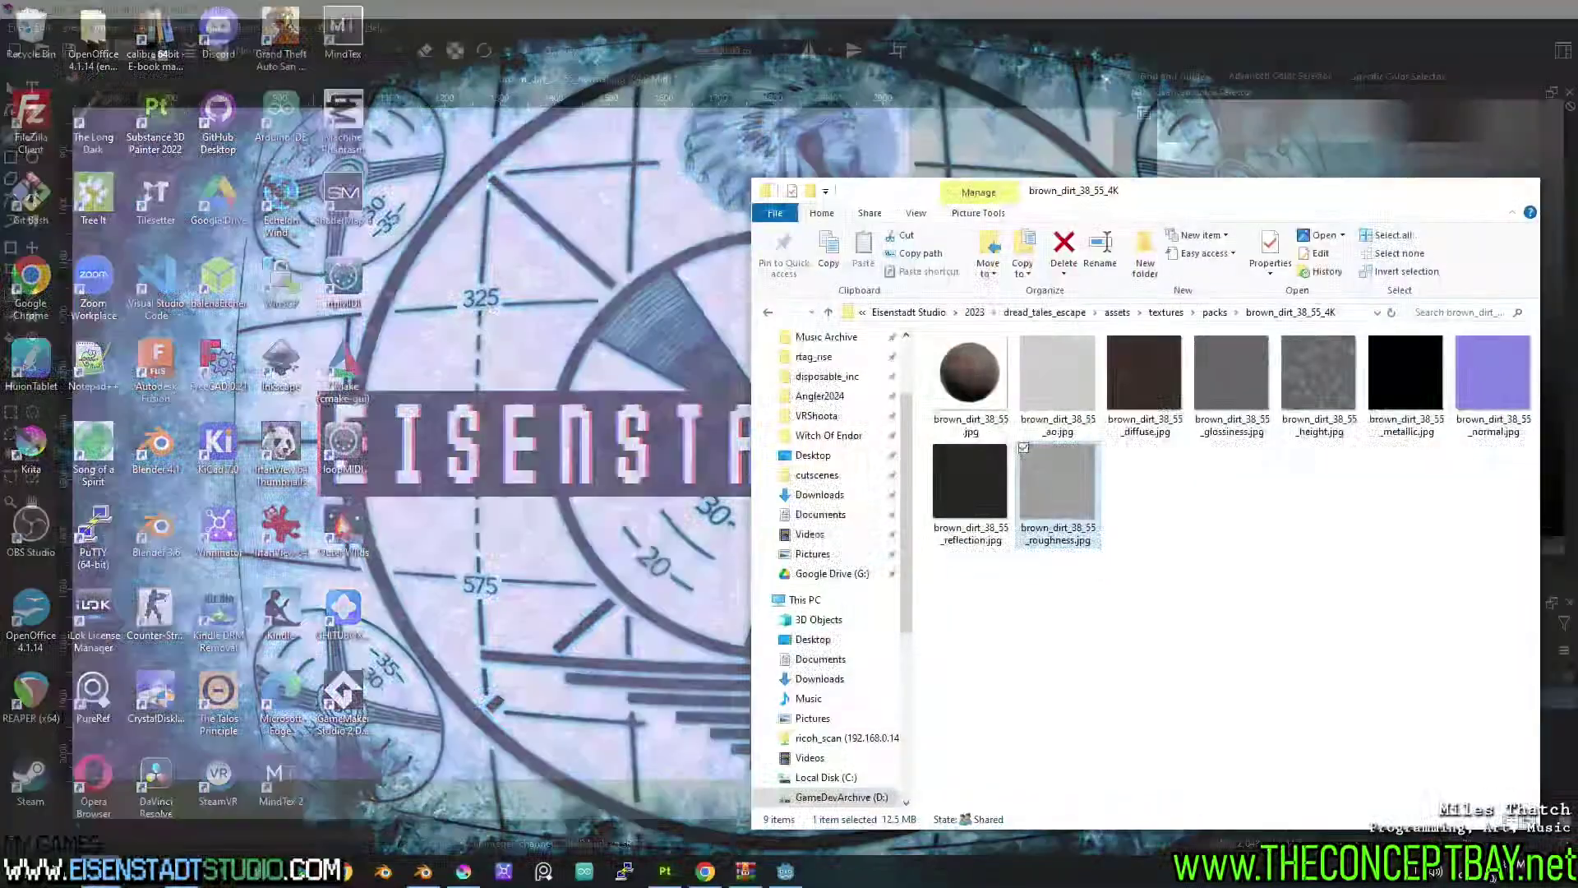
{"action": "left_click", "coordinate": [425, 802]}
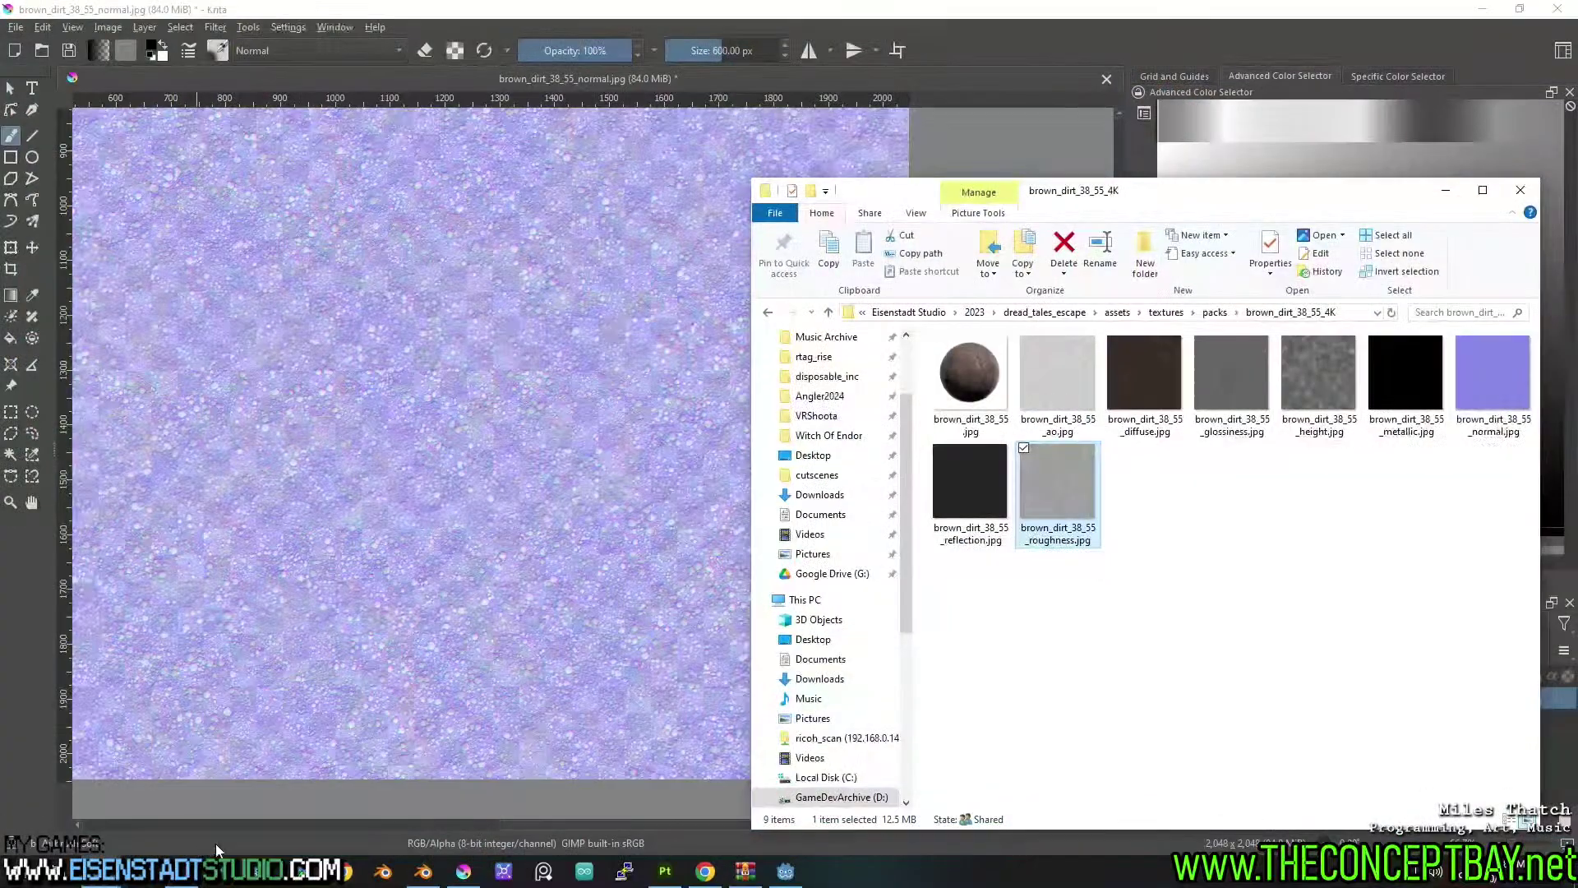
{"action": "left_click", "coordinate": [785, 872]}
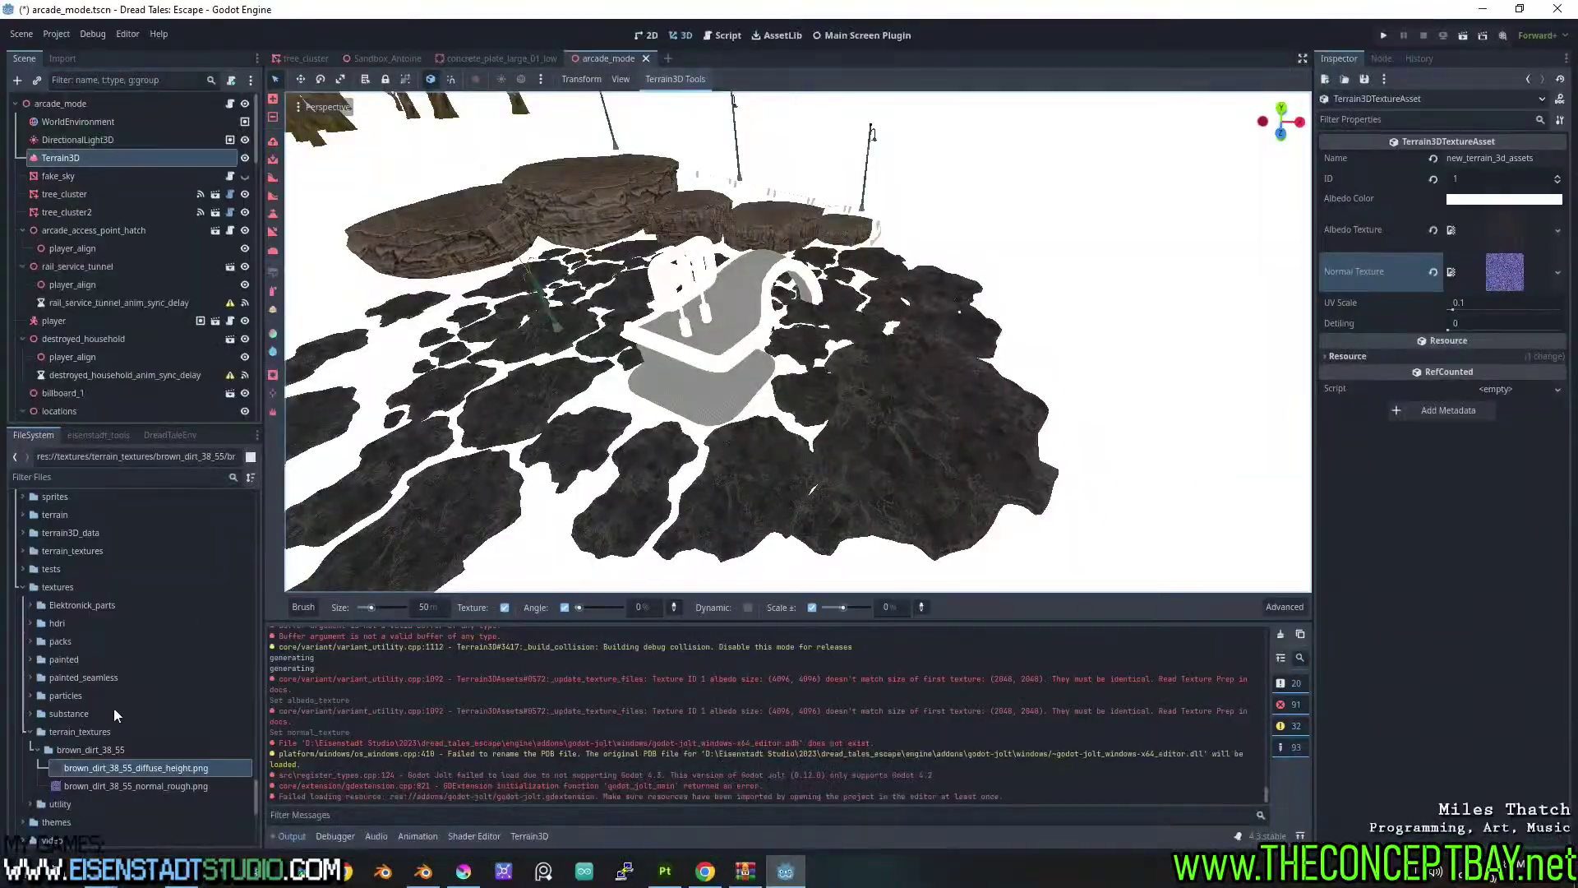
{"action": "right_click", "coordinate": [92, 748]}
{"action": "left_click", "coordinate": [150, 844]}
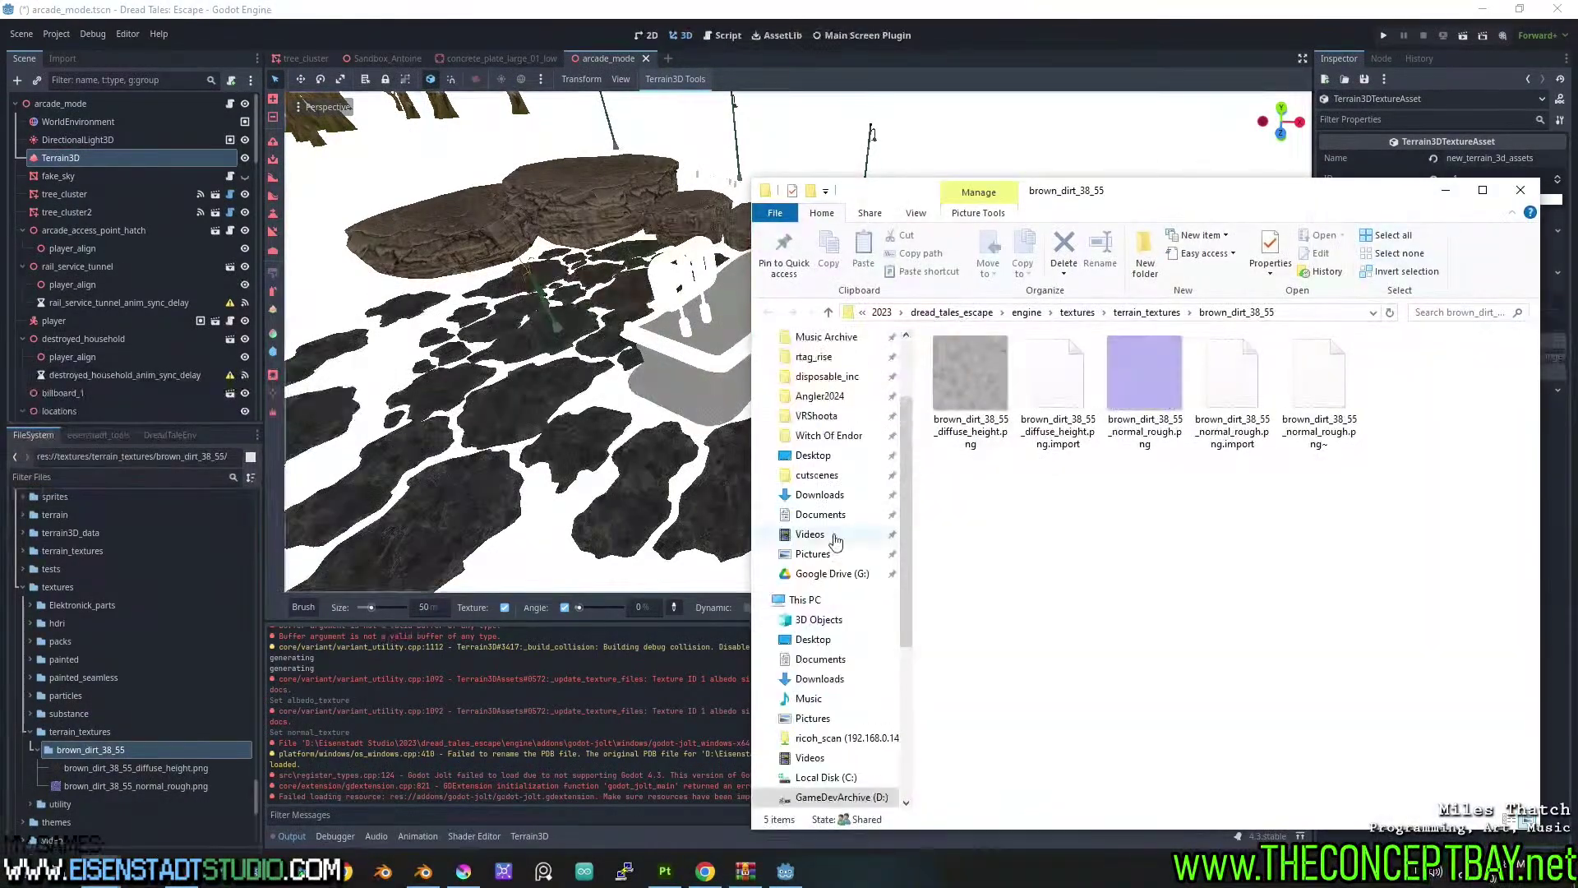
Open brown_dirt_38_55_normal_rough.png from the folder as a new document in Krita to check the export.
{"action": "left_click", "coordinate": [1156, 386]}
{"action": "left_click_drag", "start_coordinate": [694, 789], "coordinate": [974, 236]}
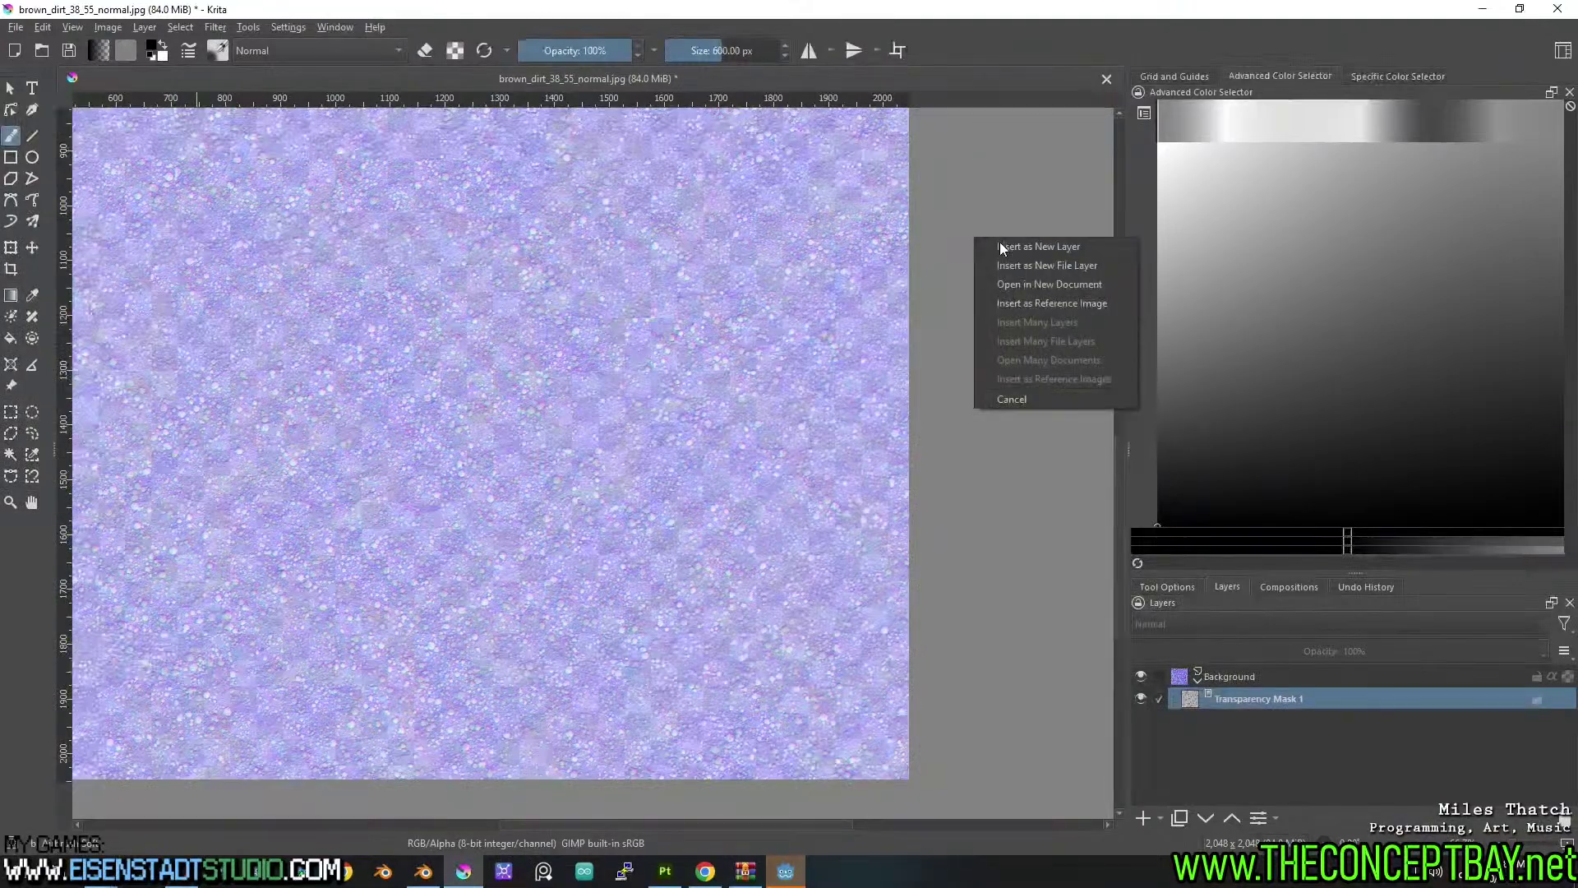
{"action": "left_click", "coordinate": [1041, 286]}
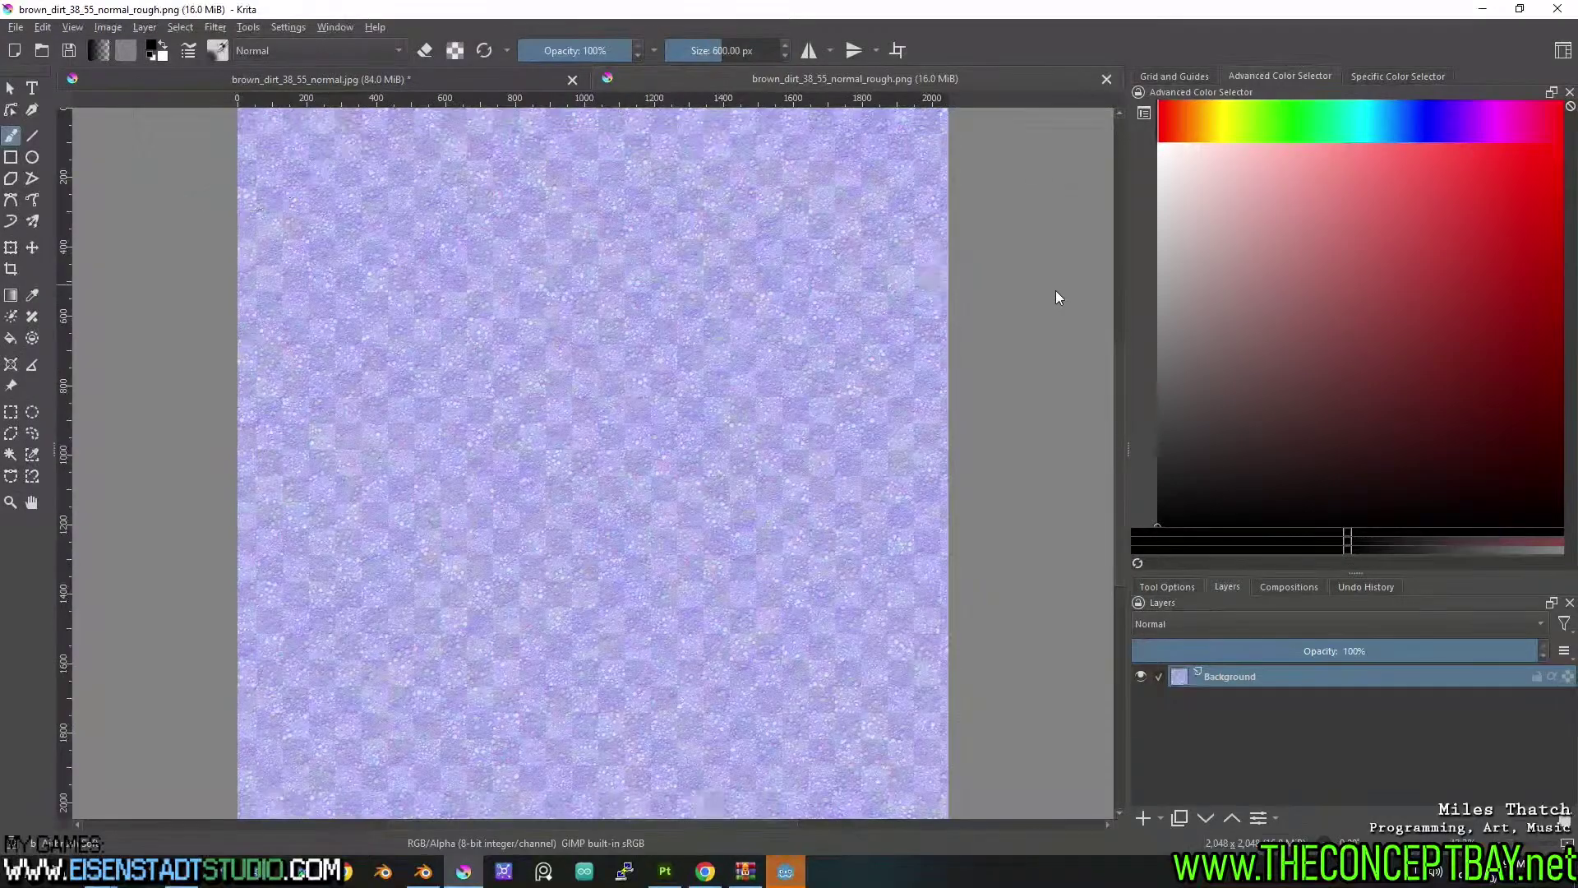
Close the brown_dirt_38_55_normal.jpg document without saving, and close the exported normal_rough PNG too.
{"action": "left_click", "coordinate": [520, 76]}
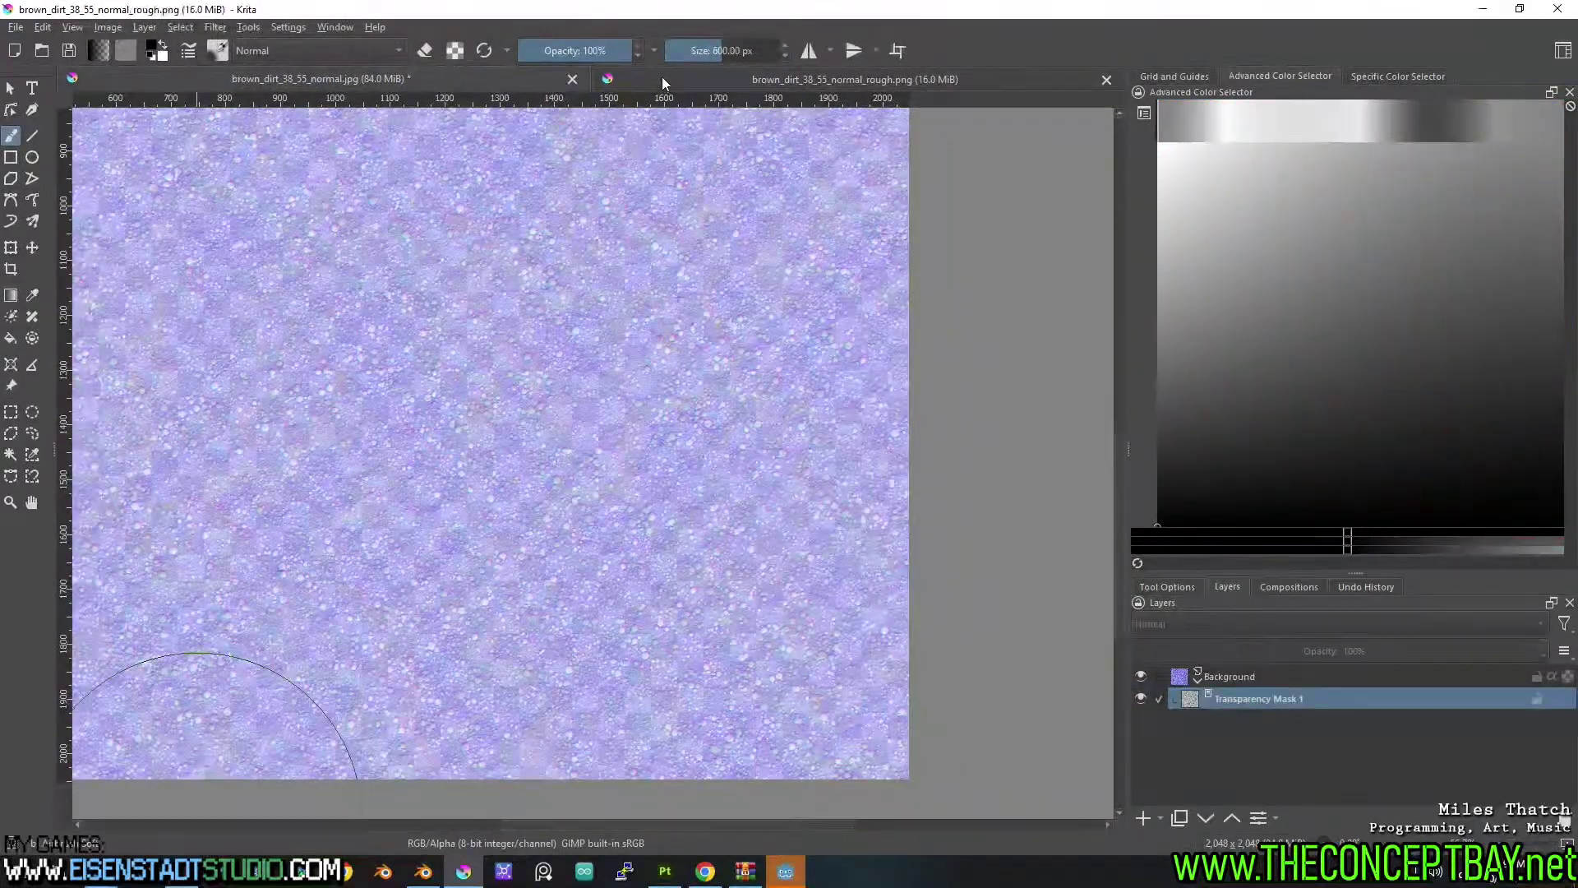
{"action": "left_click", "coordinate": [573, 80]}
{"action": "left_click", "coordinate": [856, 458]}
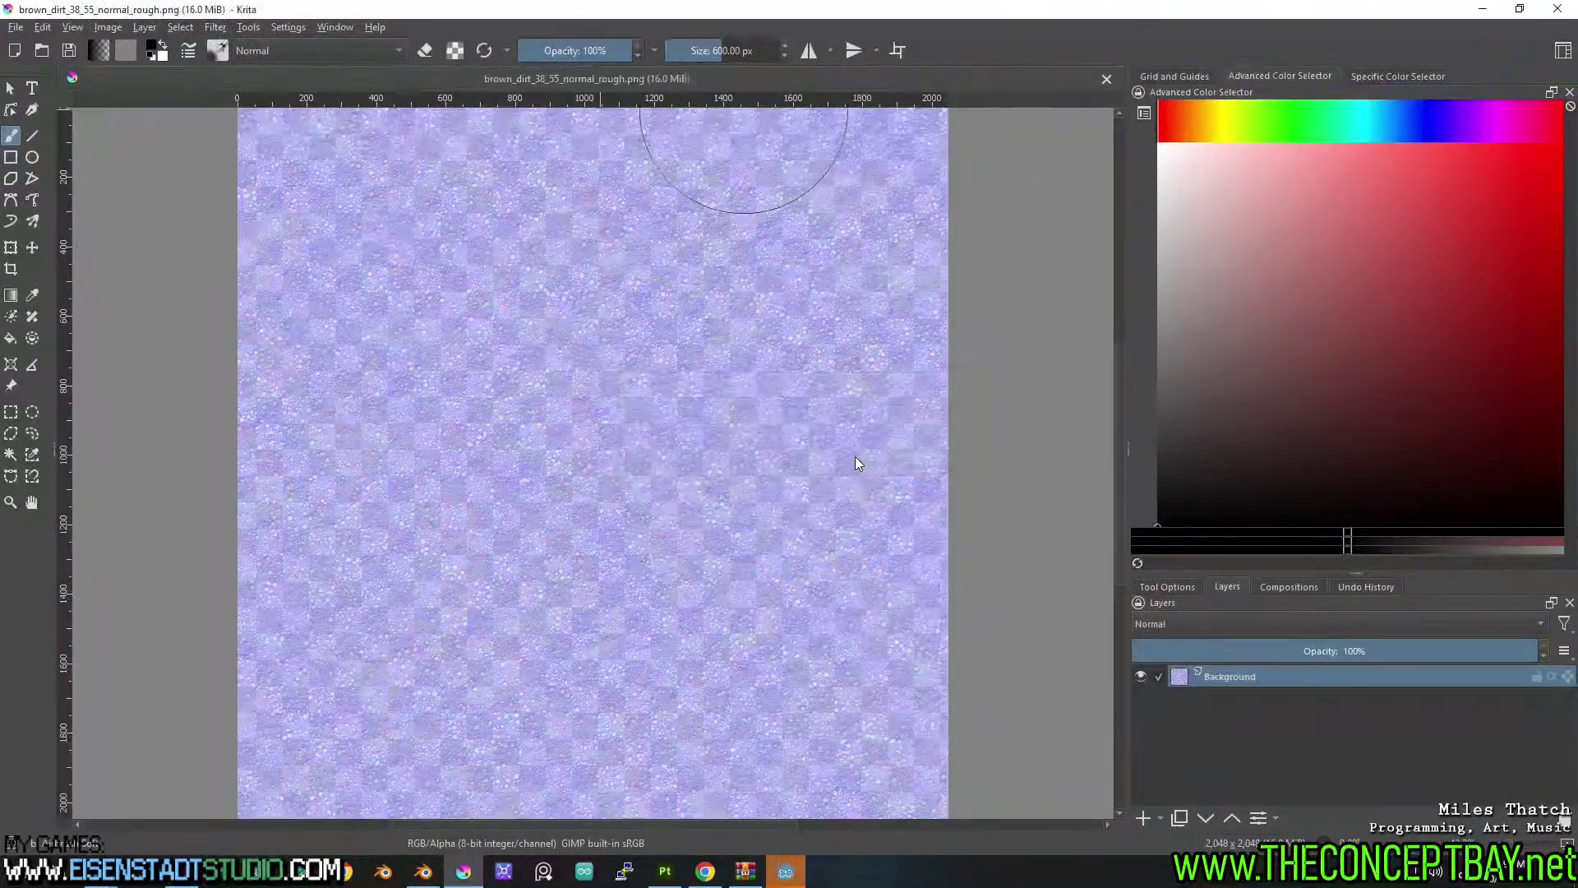
{"action": "left_click", "coordinate": [1107, 79]}
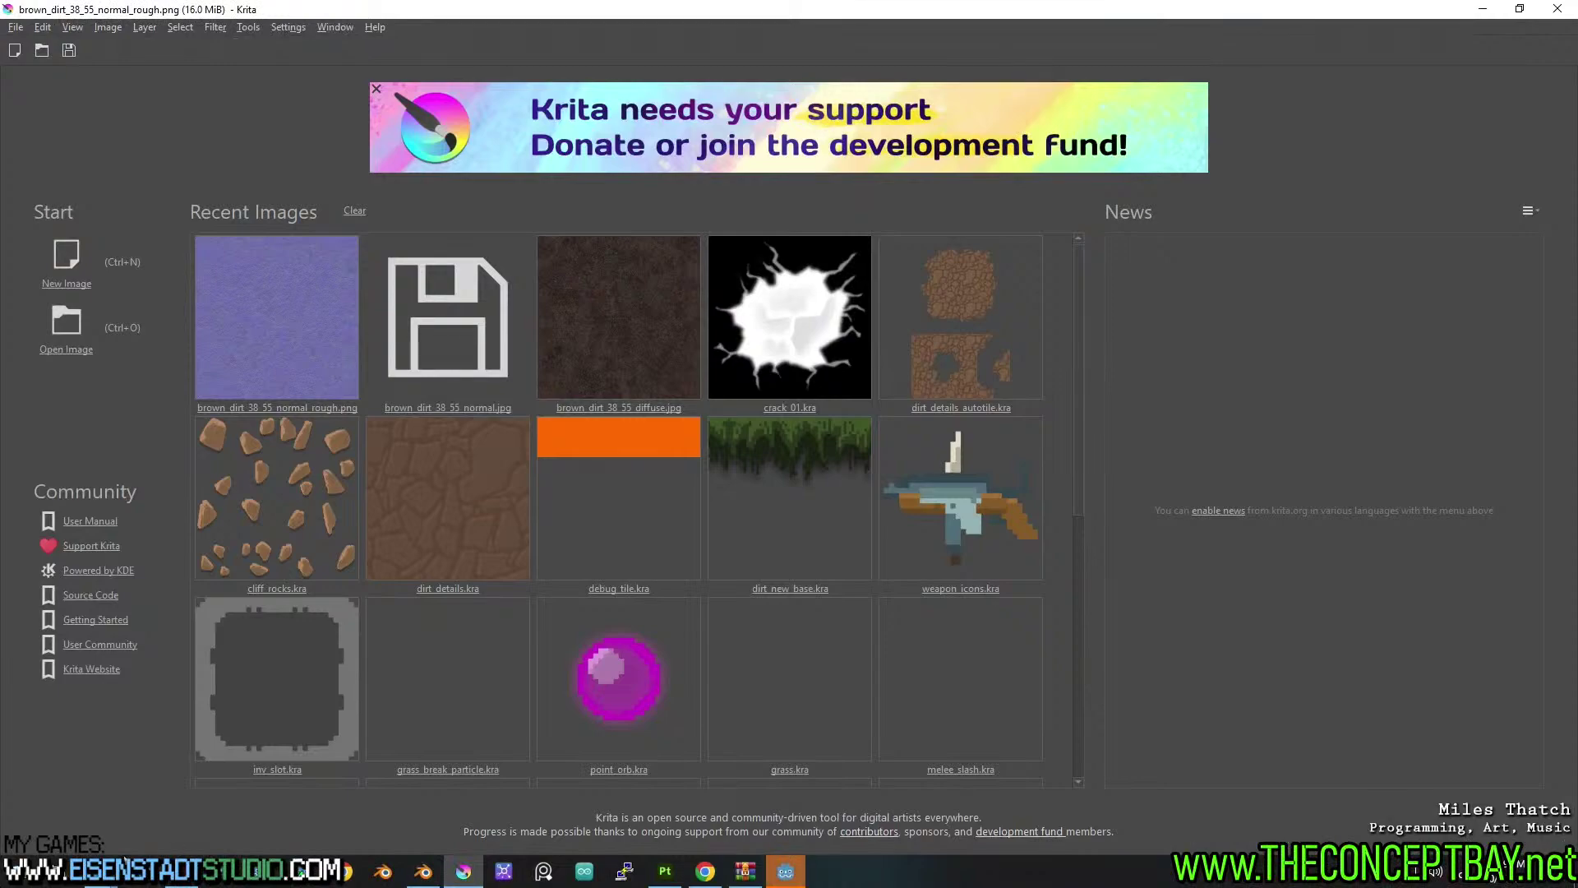
Open brown_dirt_38_55_diffuse_height.png from the terrain texture folder in Krita.
{"action": "left_click", "coordinate": [103, 872]}
{"action": "left_click", "coordinate": [564, 809]}
{"action": "left_click", "coordinate": [969, 386]}
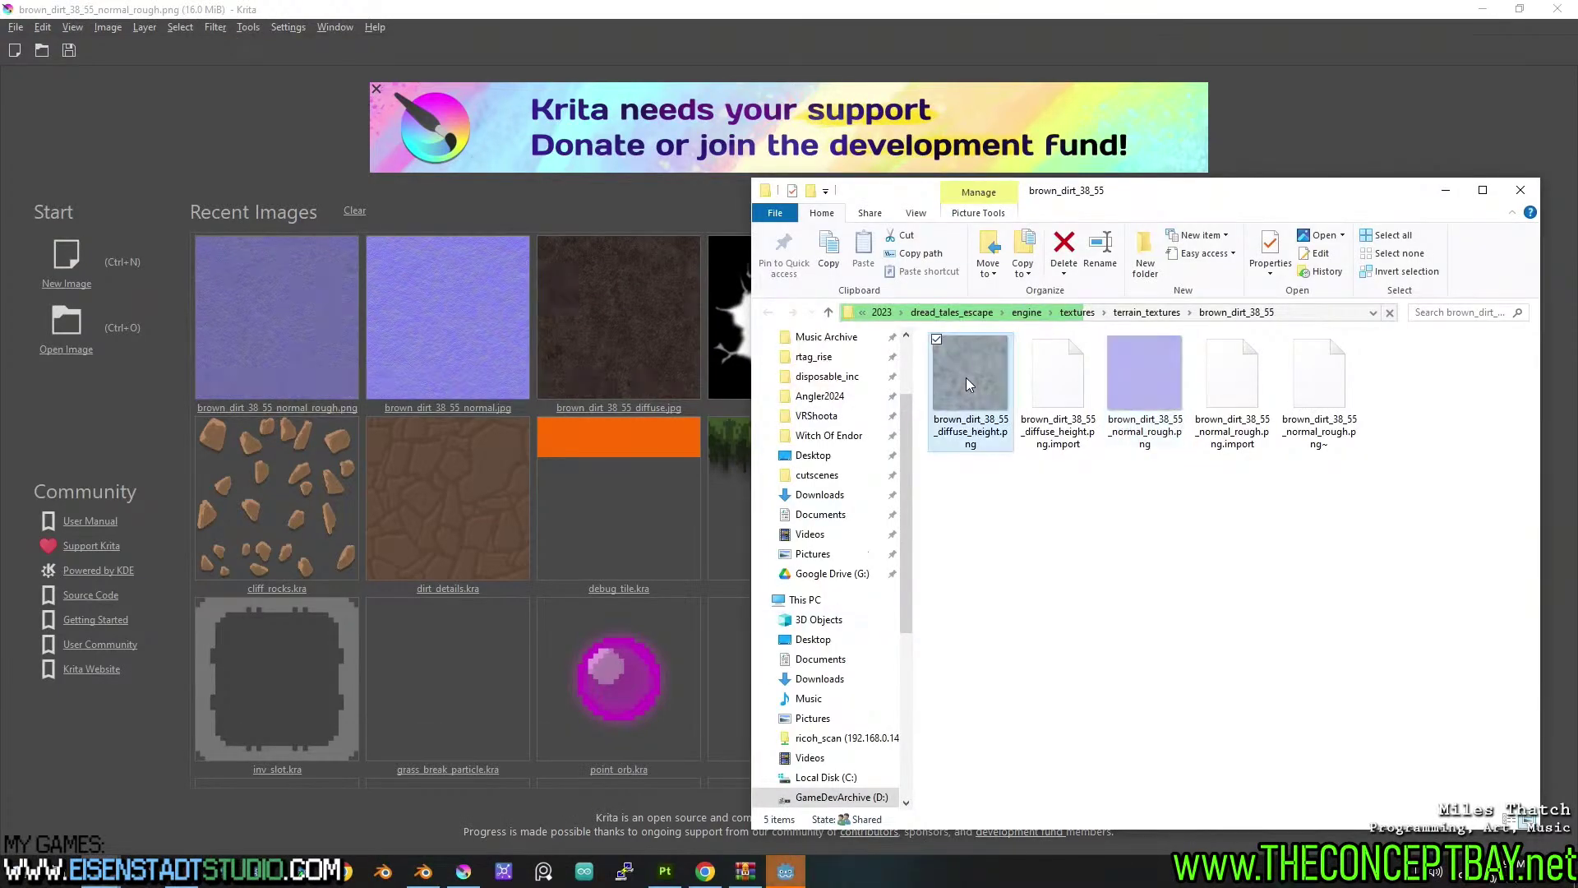
{"action": "left_click_drag", "start_coordinate": [969, 384], "coordinate": [277, 141]}
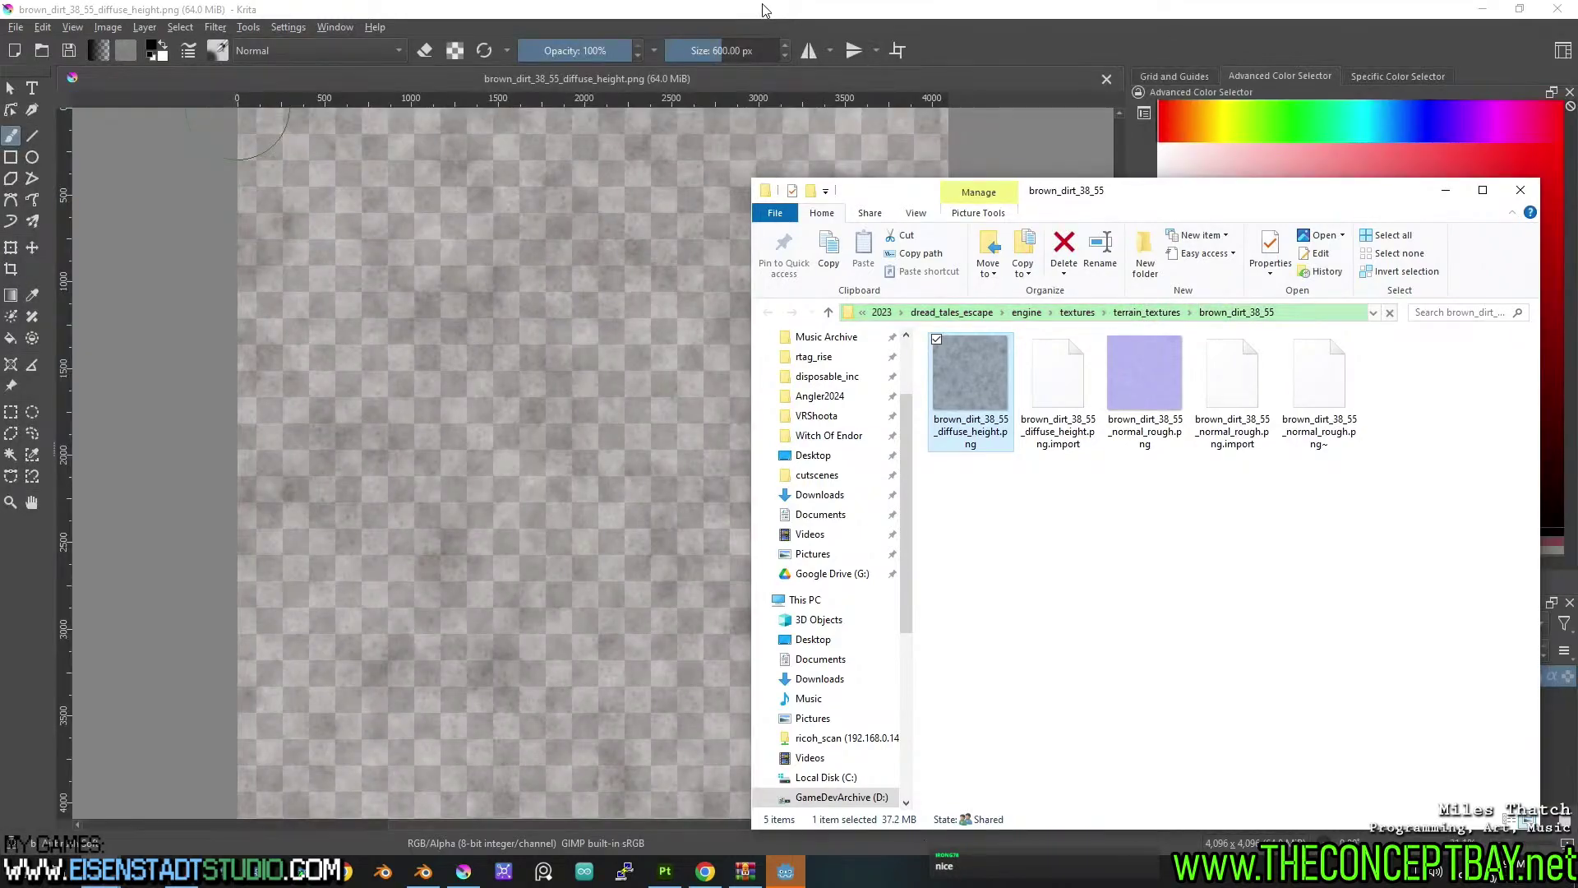
{"action": "left_click", "coordinate": [762, 10]}
Scale the diffuse_height image to 2048 × 2048 px with the Bicubic filter.
{"action": "left_click", "coordinate": [149, 30]}
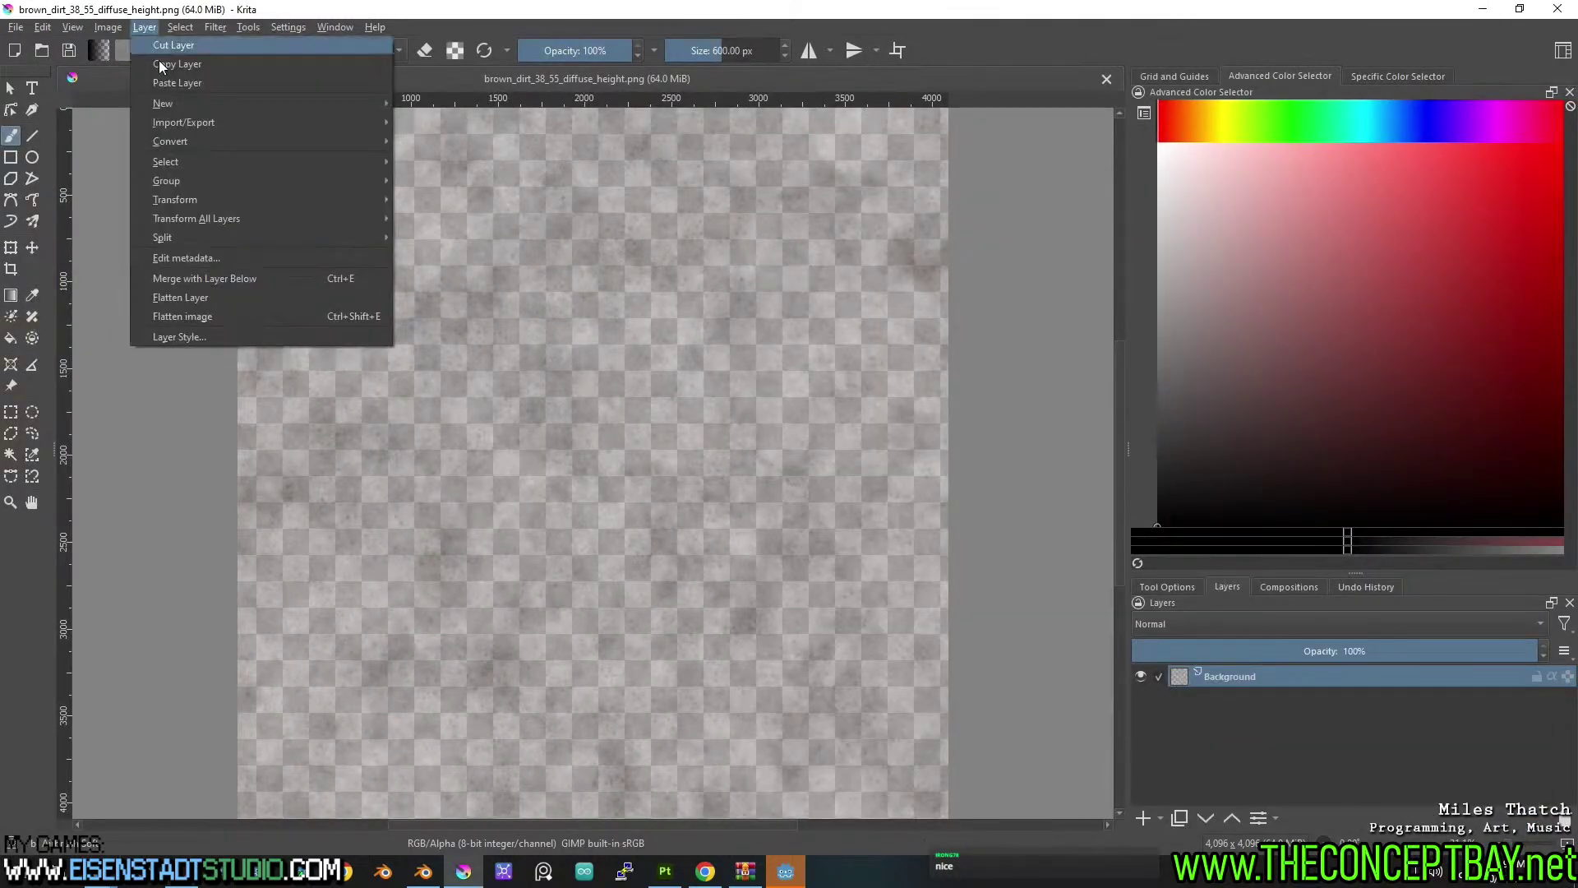
{"action": "mouse_move", "coordinate": [108, 27]}
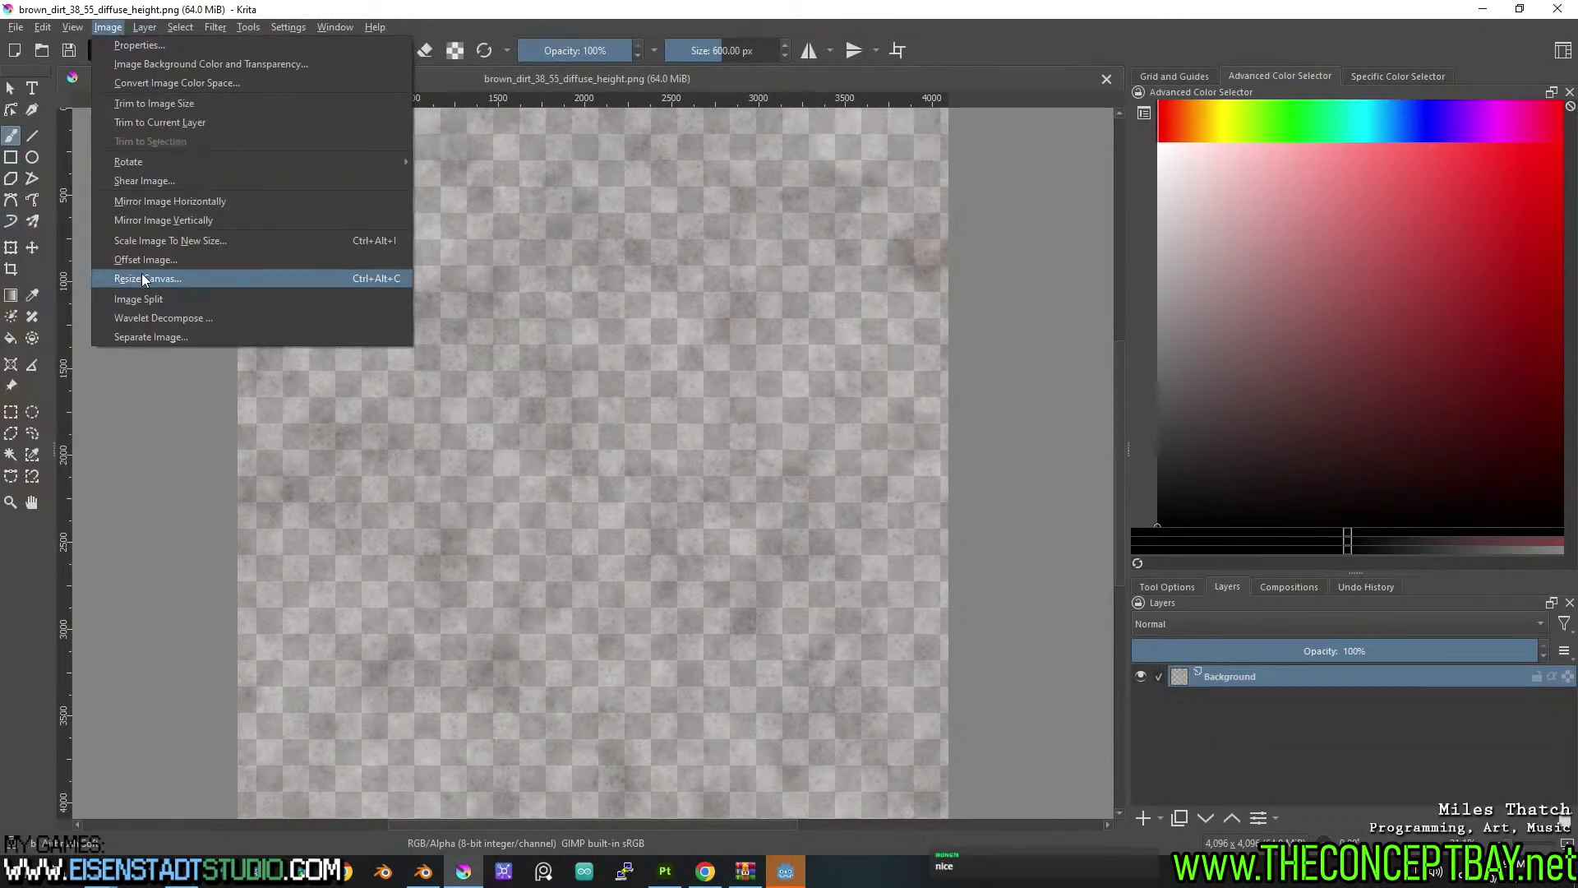
{"action": "left_click", "coordinate": [168, 241]}
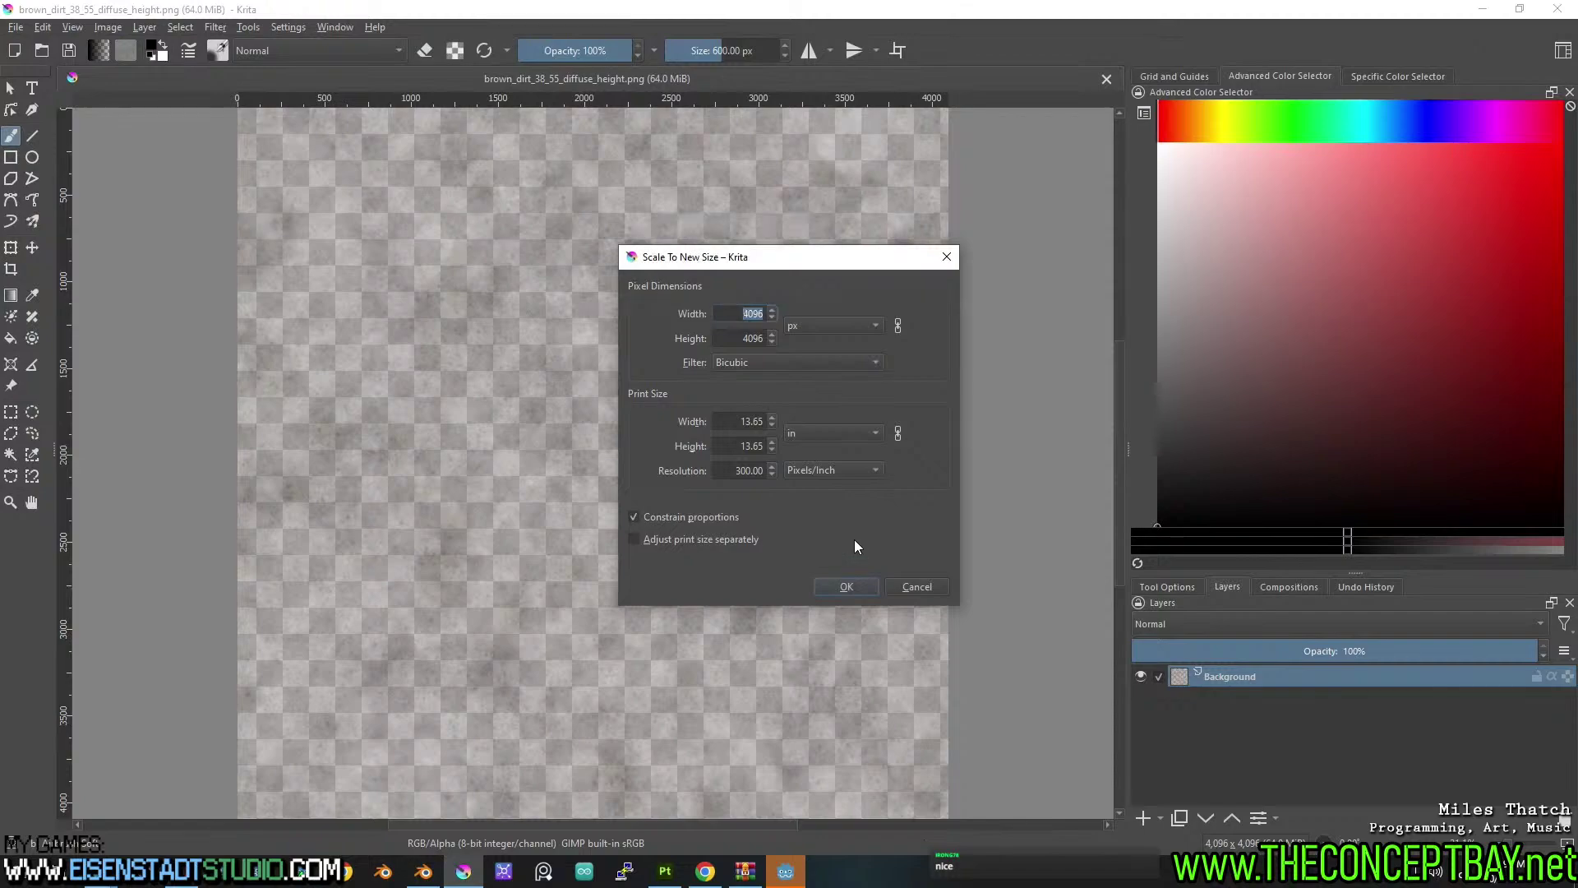
{"action": "type", "text": "2048"}
{"action": "key", "text": "Return"}
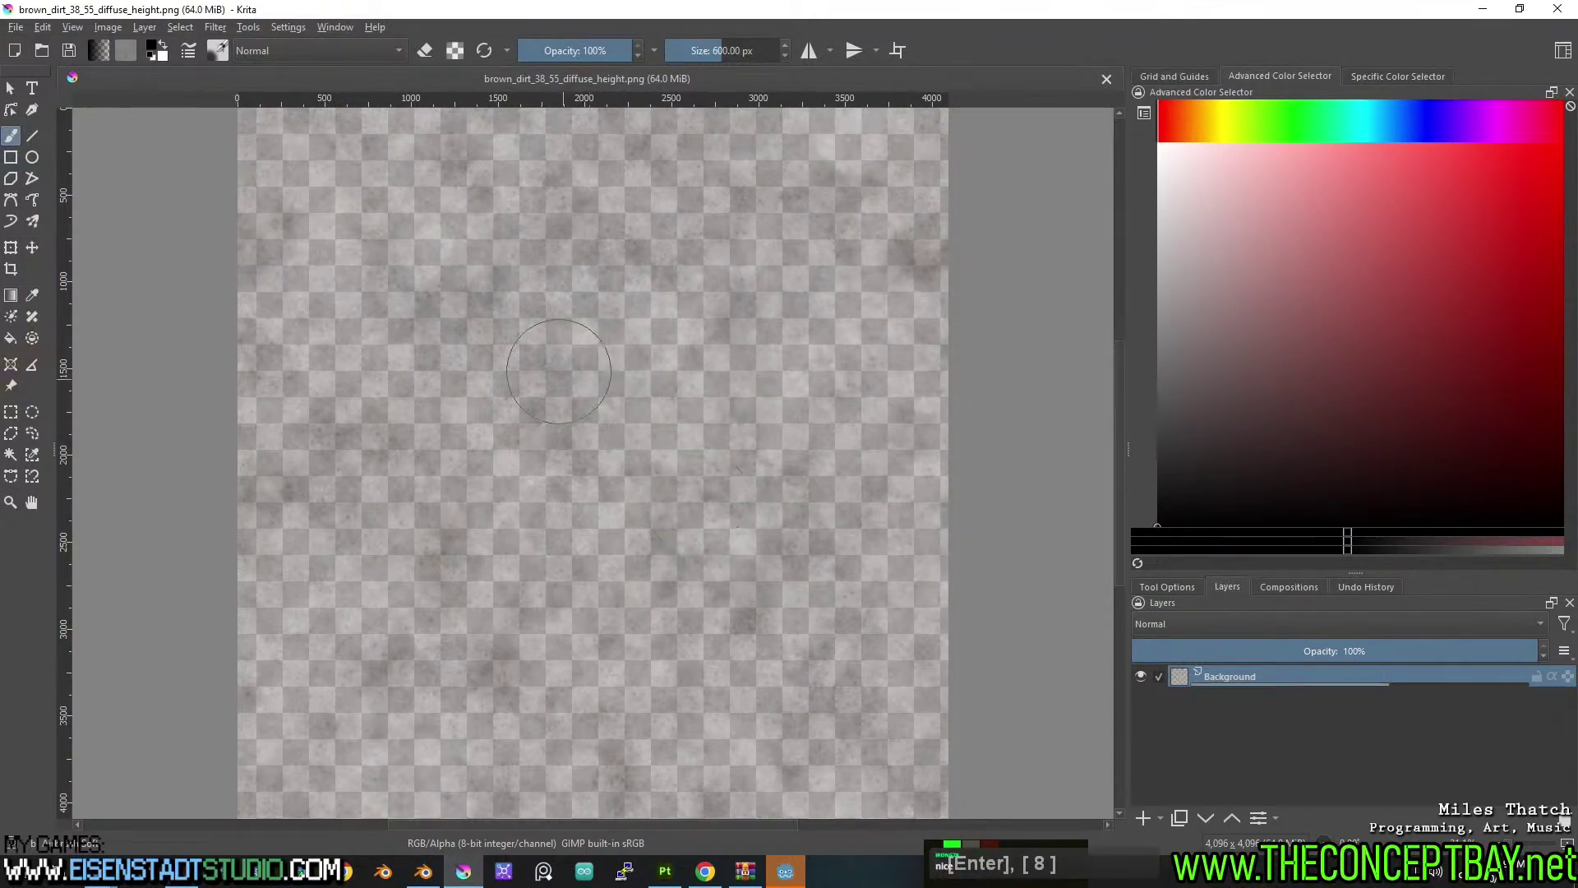
Save the scaled diffuse_height PNG with the offered options and return to Godot.
{"action": "key", "text": "ctrl+s"}
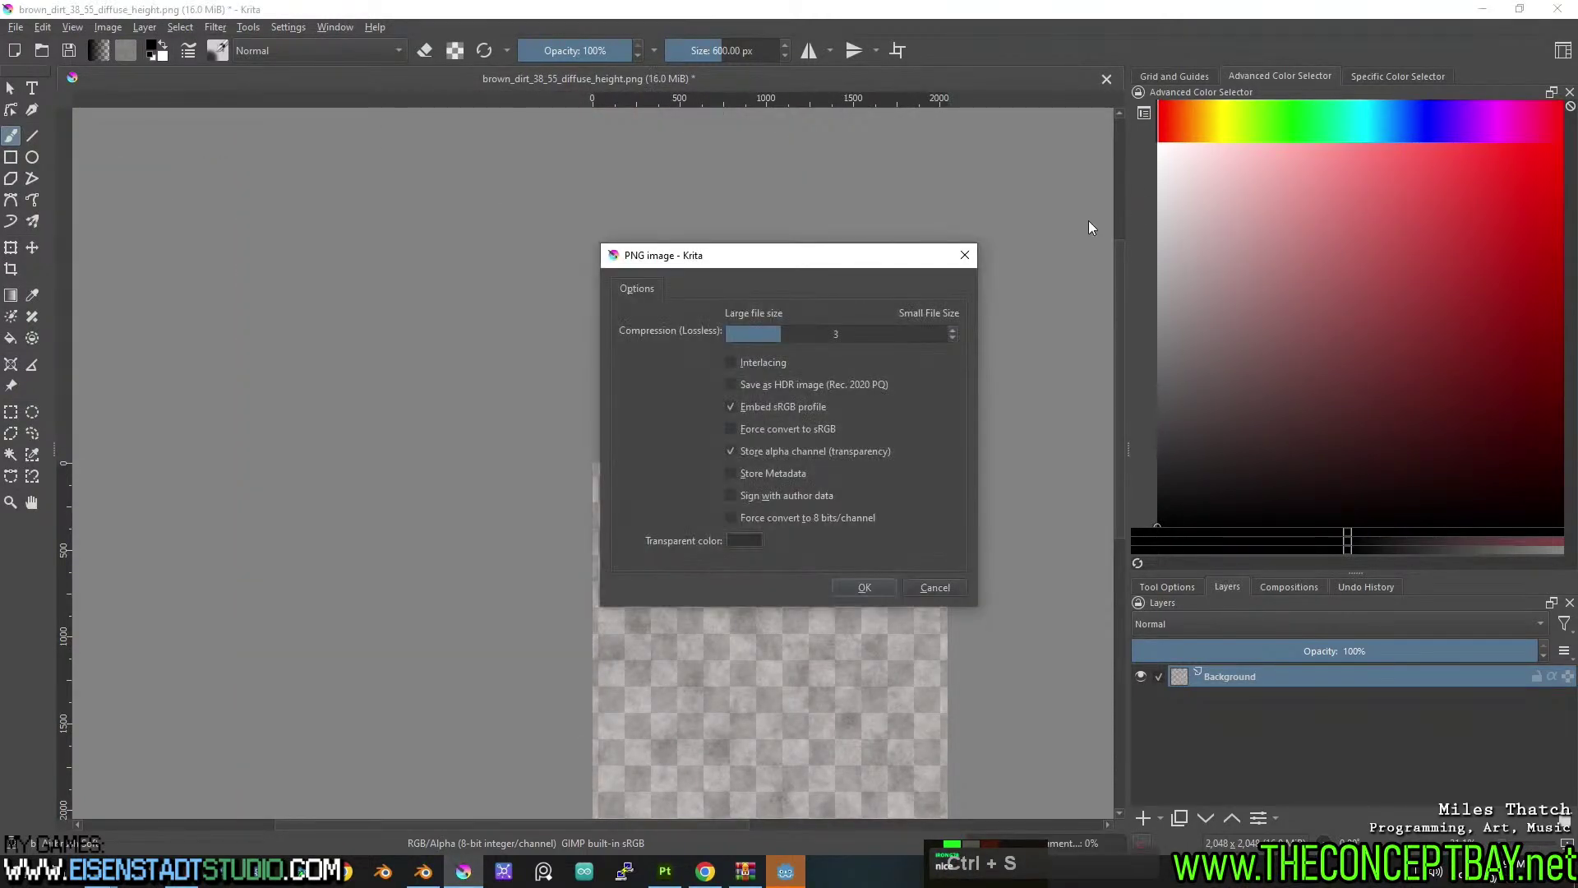
{"action": "key", "text": "Return"}
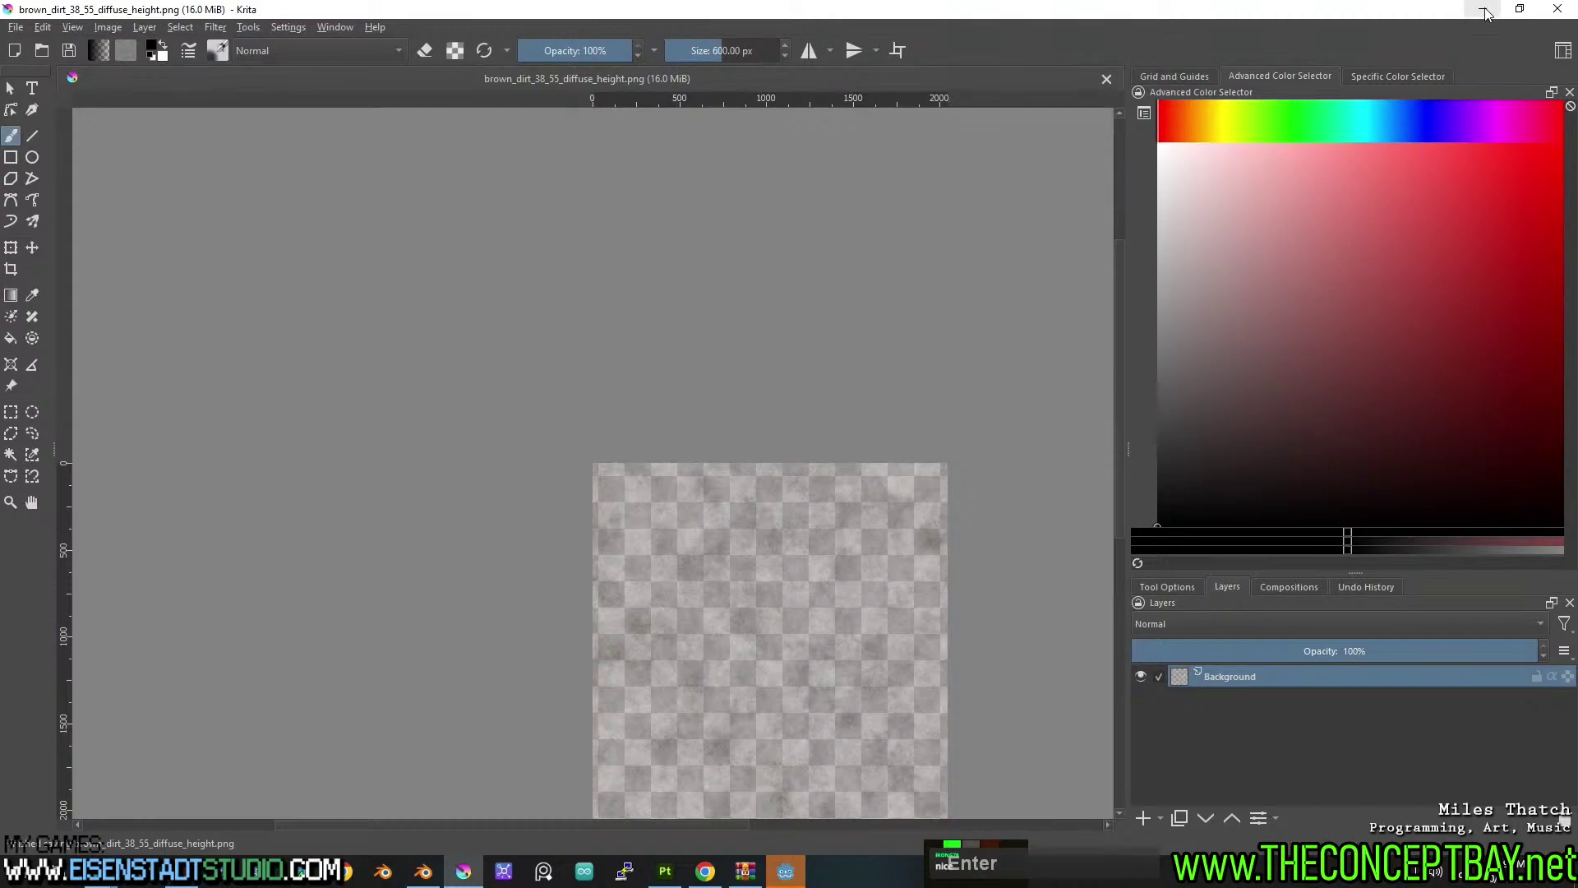
{"action": "left_click", "coordinate": [1485, 10]}
{"action": "left_click", "coordinate": [1053, 96]}
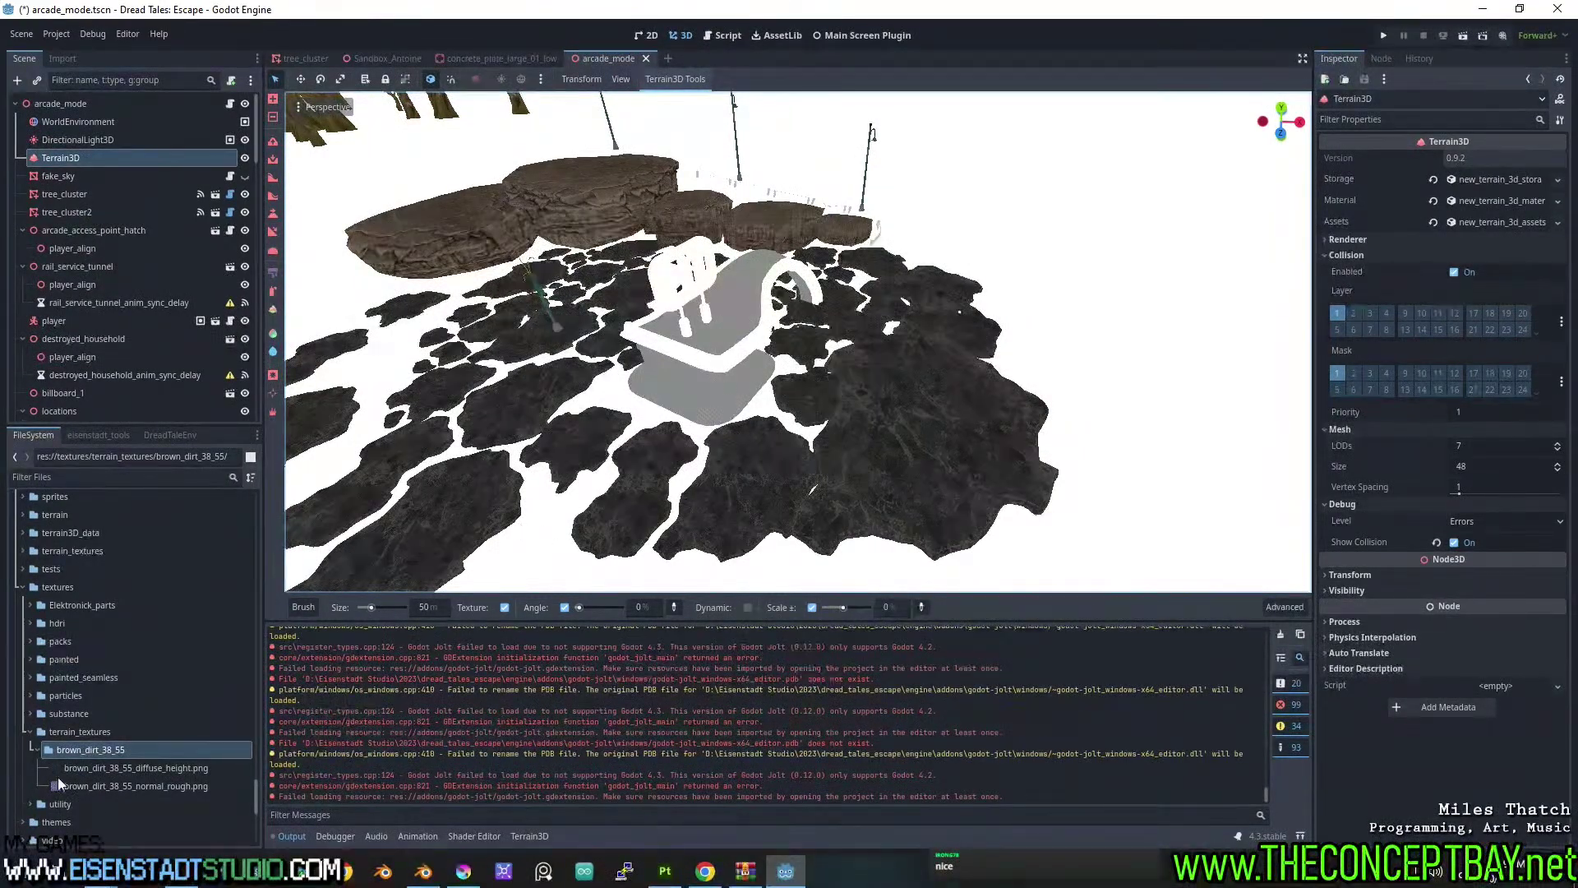
Inspect the brown_dirt_38_55 diffuse_height and normal_rough textures in Godot to check their imported dimensions.
{"action": "double_click", "coordinate": [144, 768]}
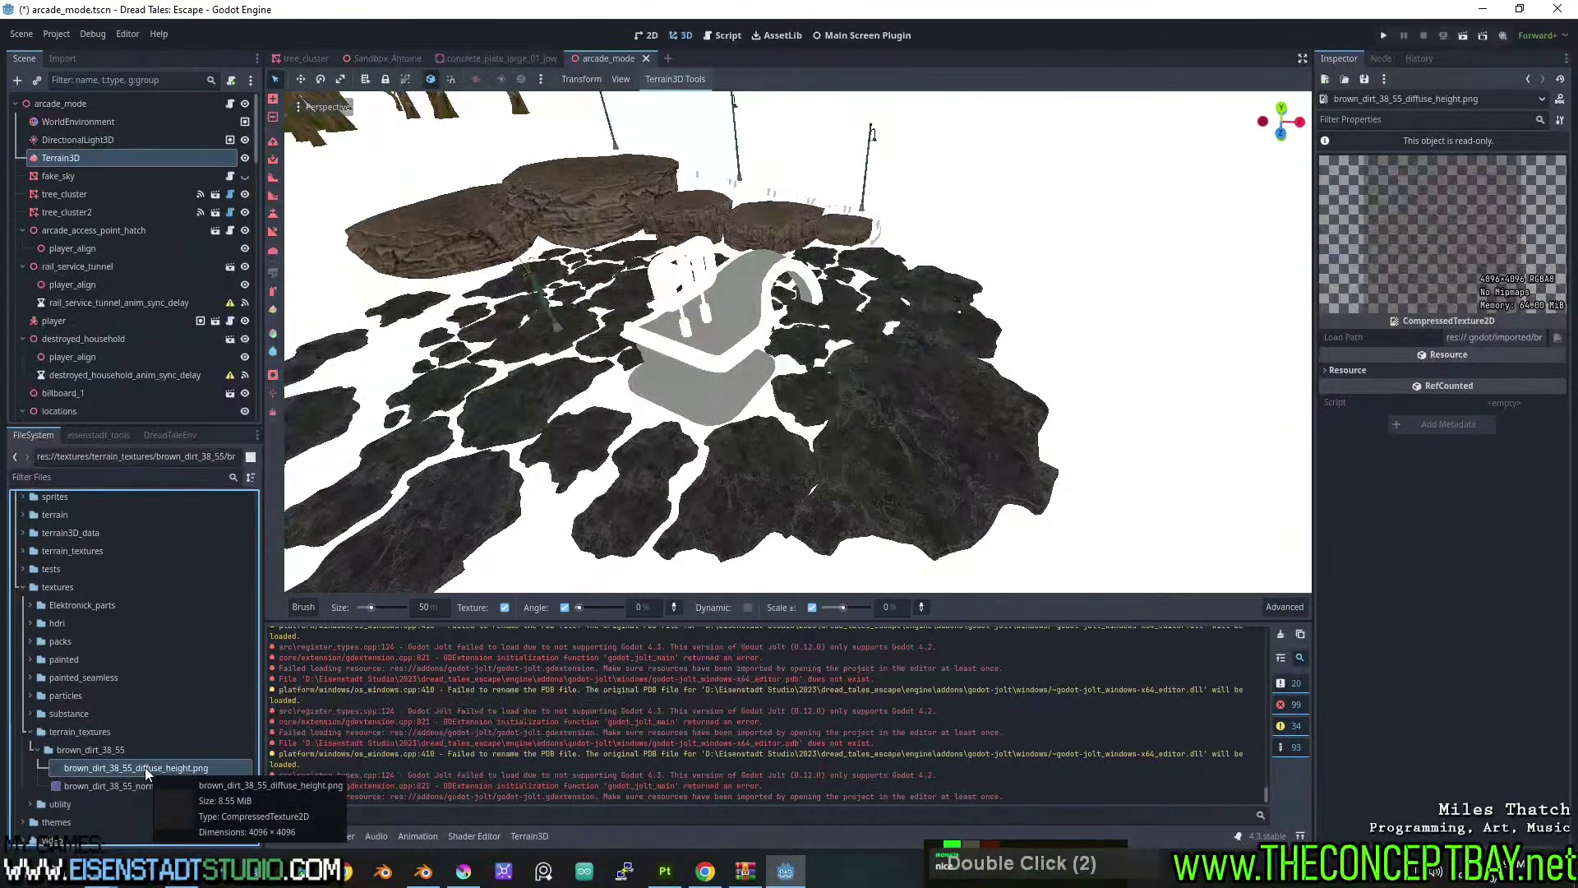
{"action": "left_click", "coordinate": [160, 785]}
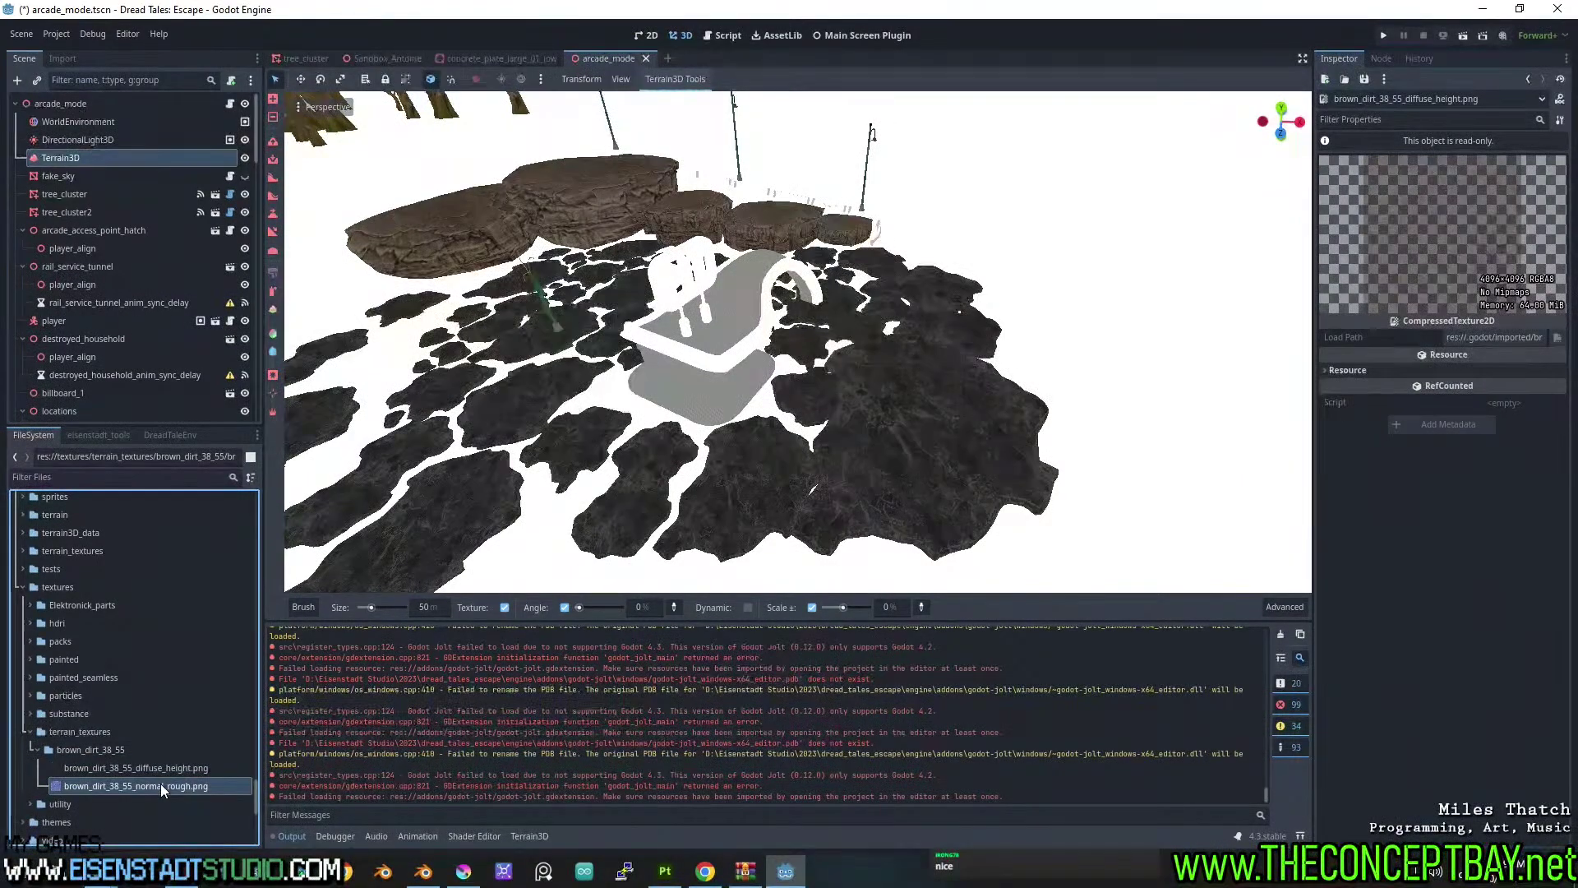
{"action": "double_click", "coordinate": [160, 783]}
{"action": "double_click", "coordinate": [167, 767]}
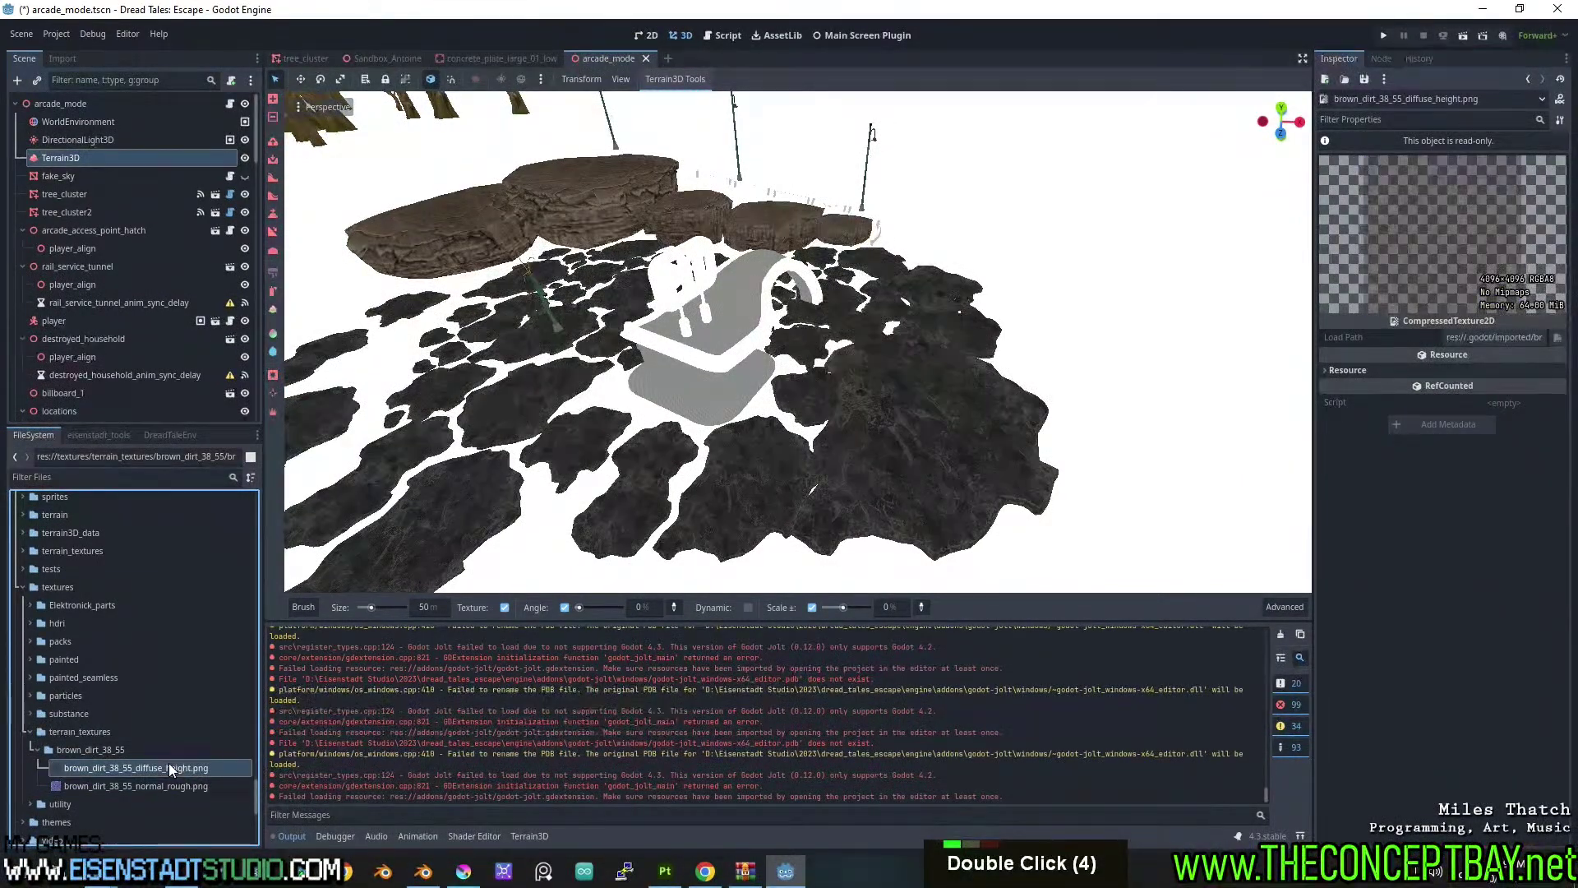
Show brown_dirt_38_55_diffuse_height.png in the file manager and check its dimensions on disk.
{"action": "right_click", "coordinate": [170, 763]}
{"action": "left_click", "coordinate": [229, 841]}
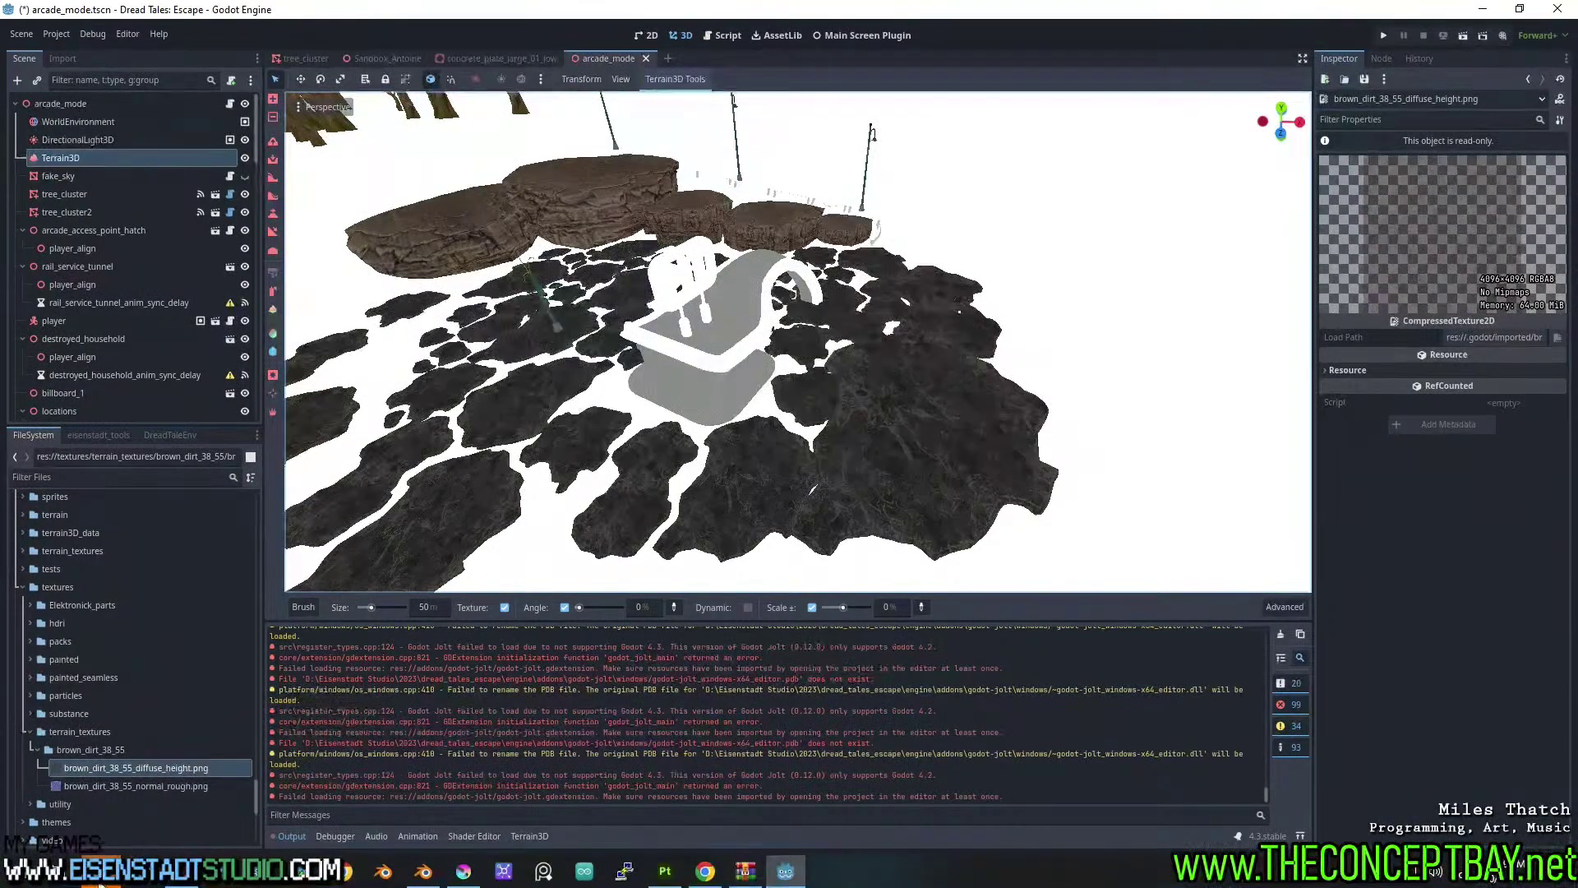
{"action": "mouse_move", "coordinate": [99, 878]}
{"action": "left_click", "coordinate": [641, 798]}
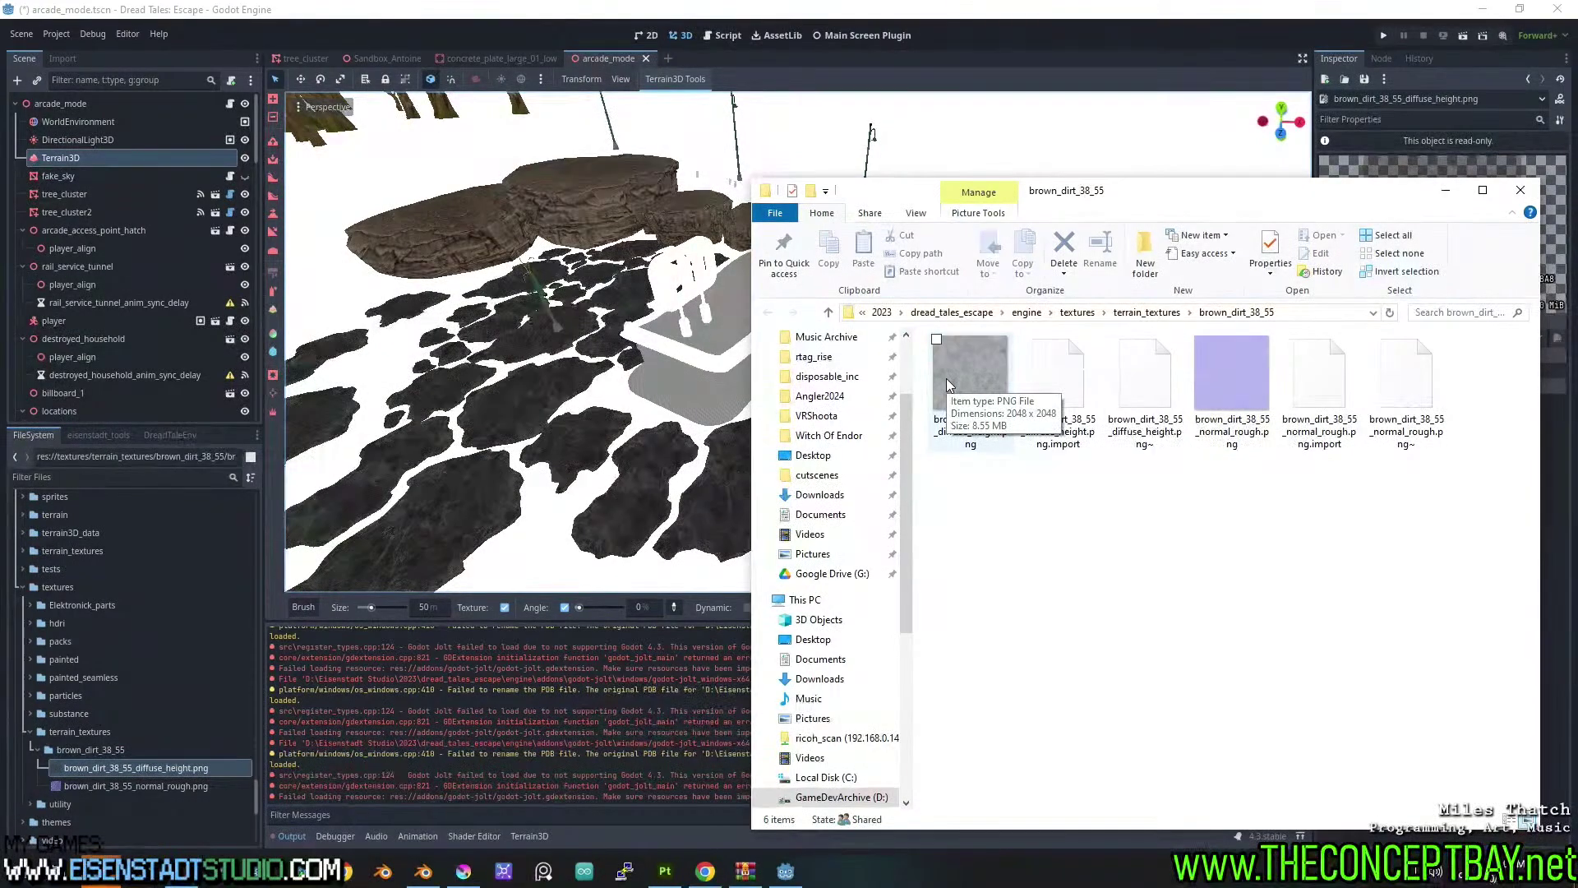
Back in Godot, reimport both brown_dirt_38_55_diffuse_height.png and brown_dirt_38_55_normal_rough.png with their current import settings.
{"action": "left_click", "coordinate": [1052, 44]}
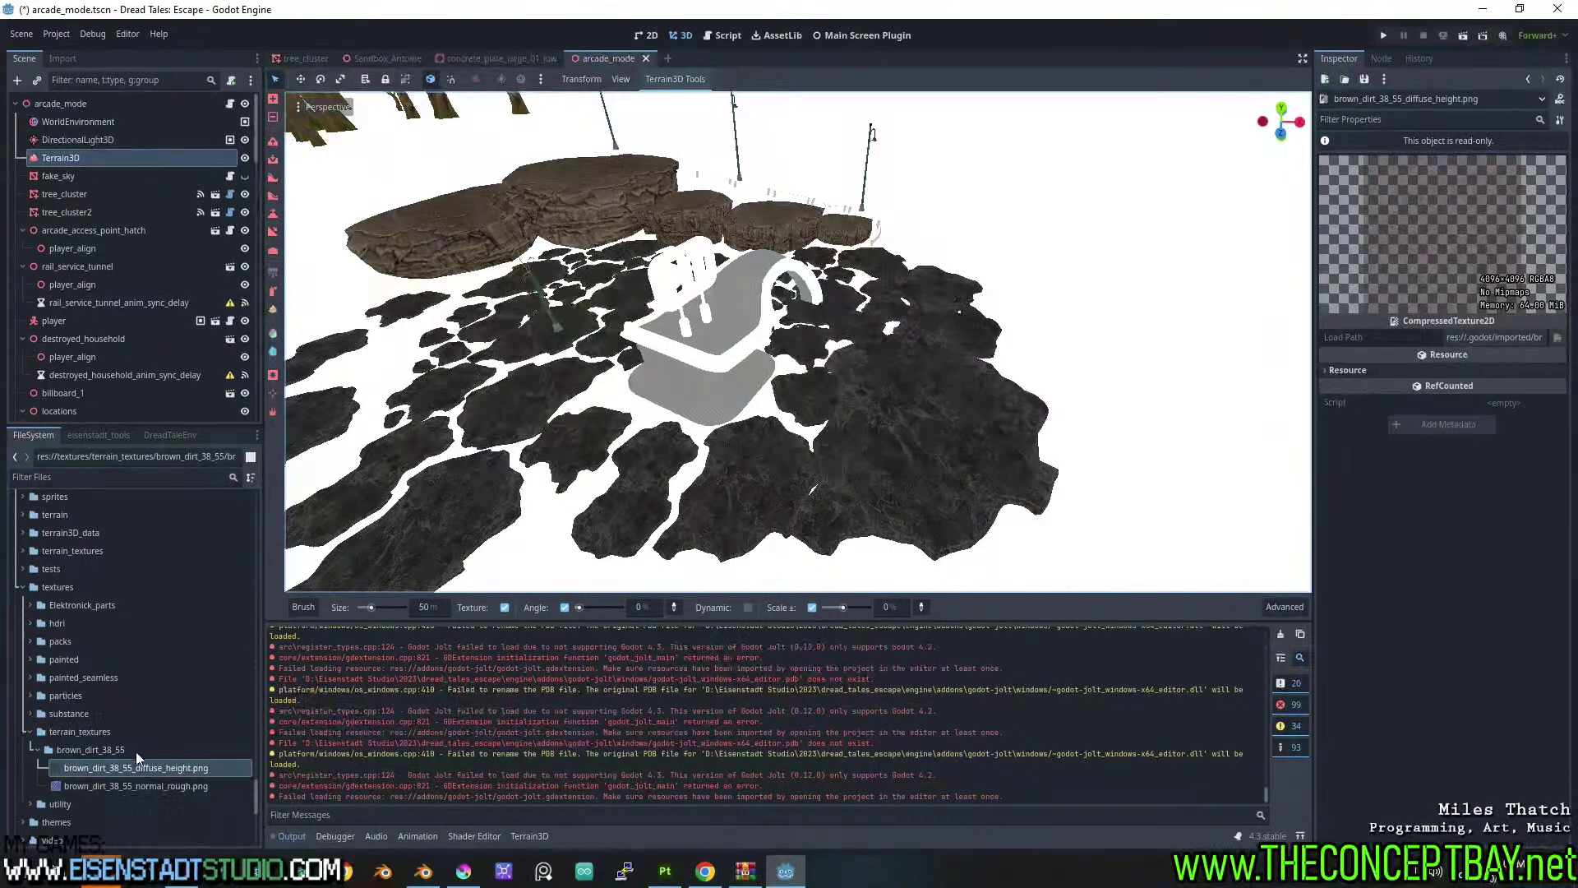
{"action": "right_click", "coordinate": [112, 752]}
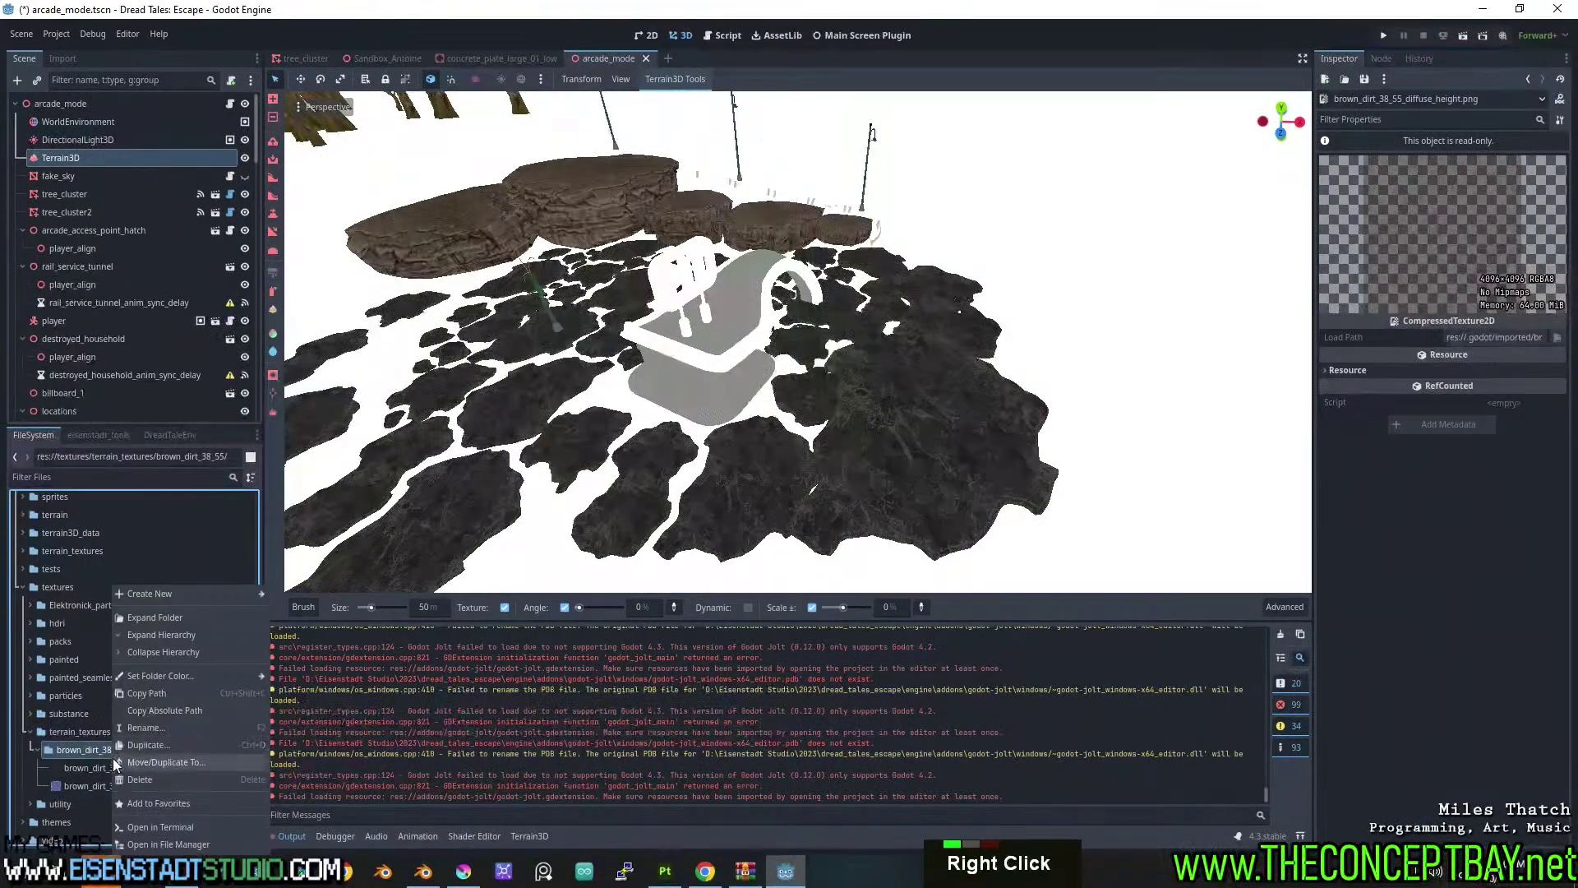
{"action": "left_click", "coordinate": [89, 768]}
{"action": "left_click", "coordinate": [89, 770]}
{"action": "left_click", "coordinate": [97, 786], "text": "shift"}
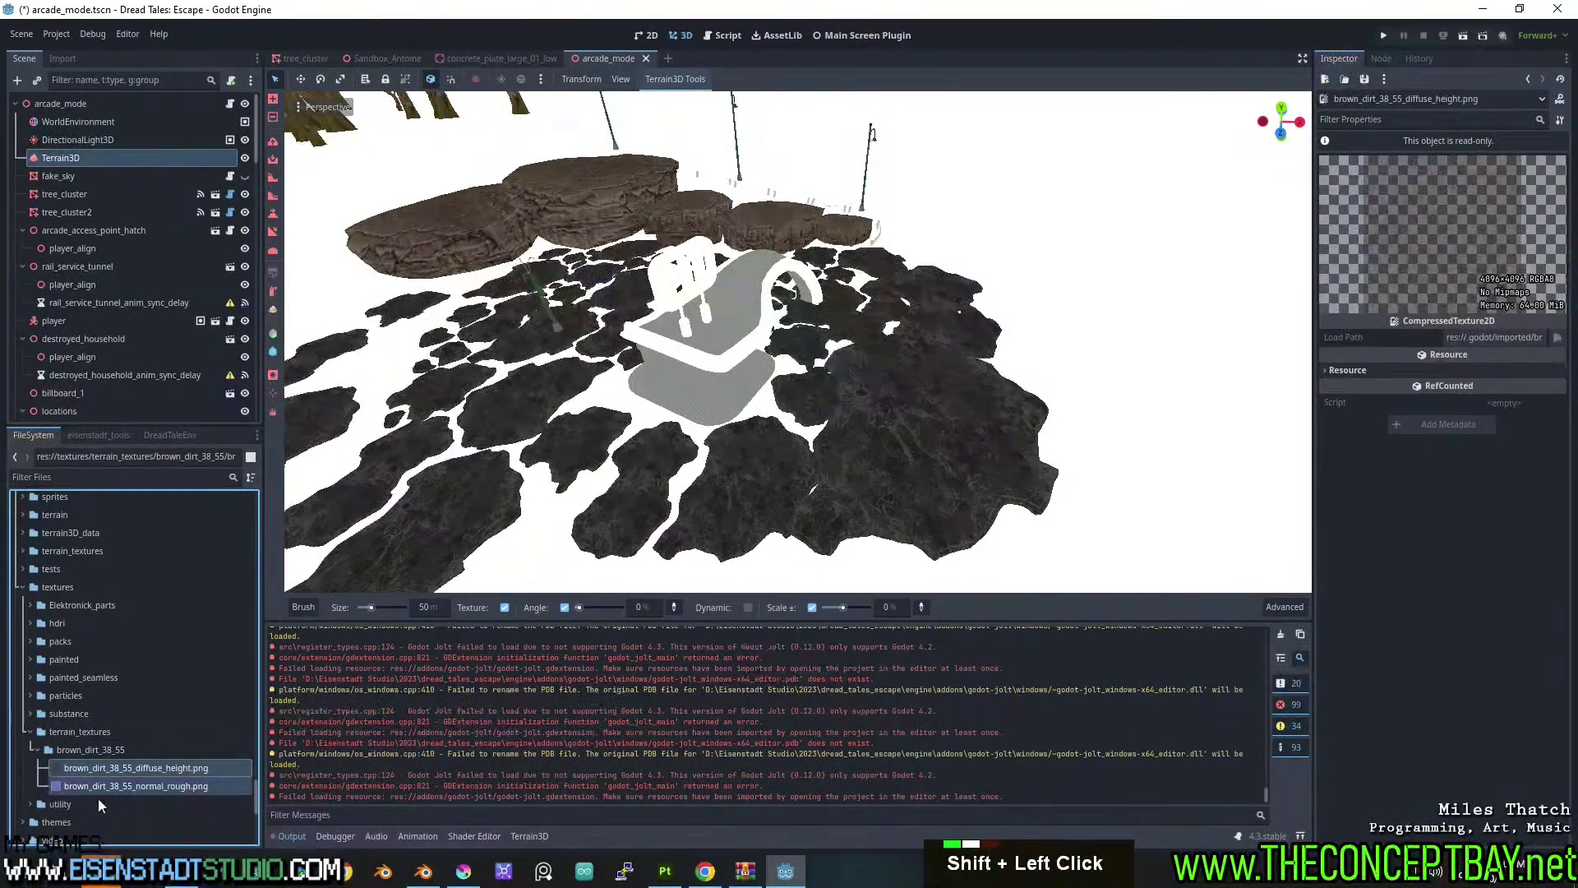
{"action": "left_click", "coordinate": [133, 412]}
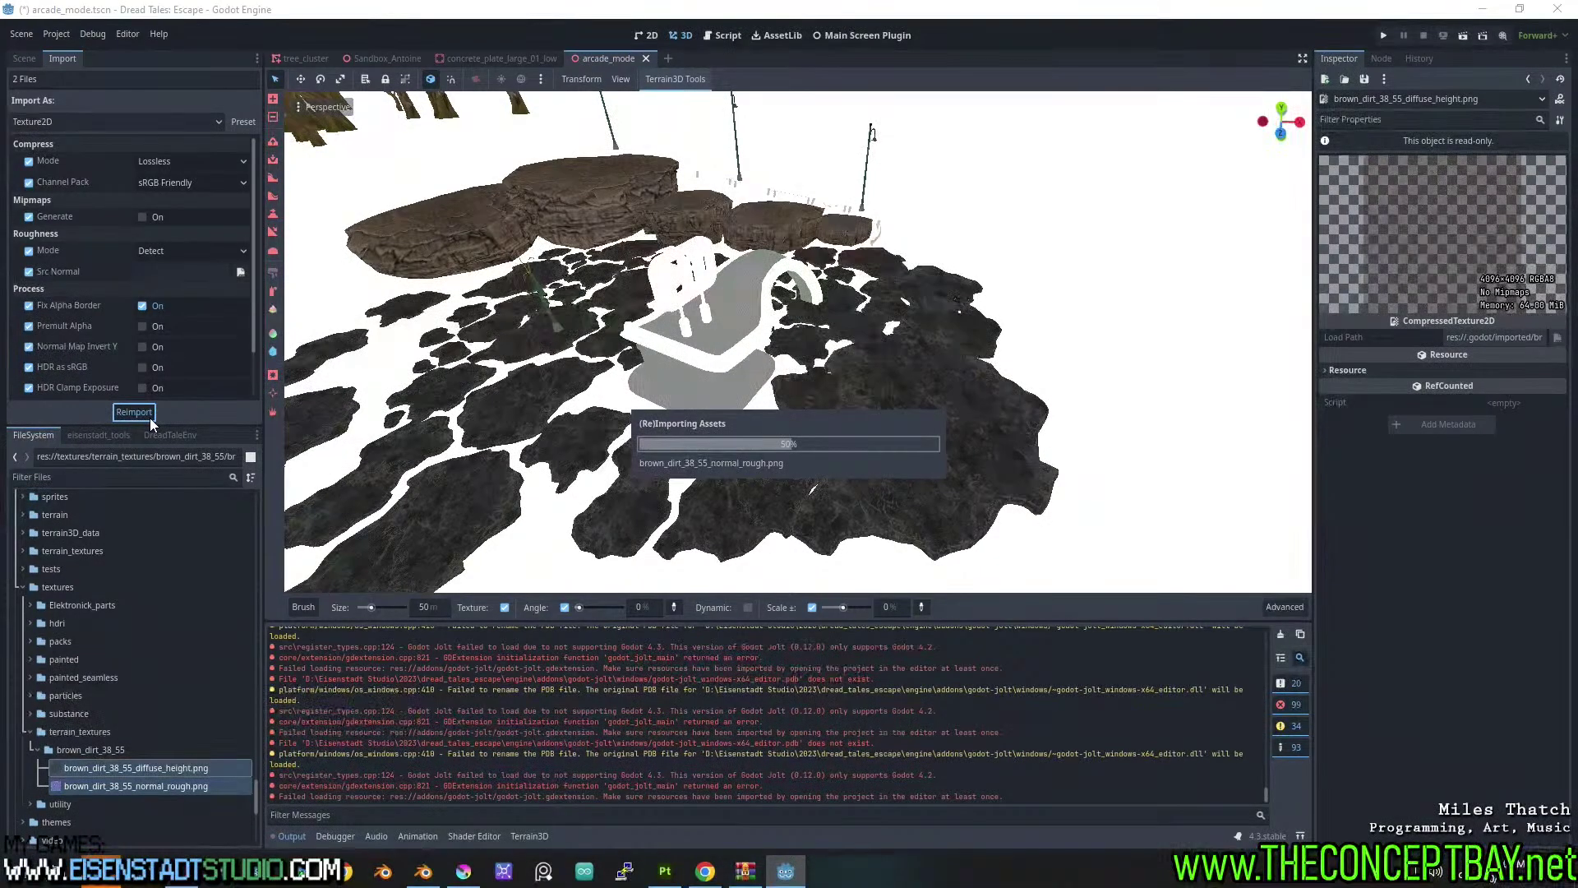
Open the diffuse_height and normal_rough textures one after the other to check their reimported dimensions.
{"action": "left_click", "coordinate": [174, 766]}
{"action": "double_click", "coordinate": [174, 766]}
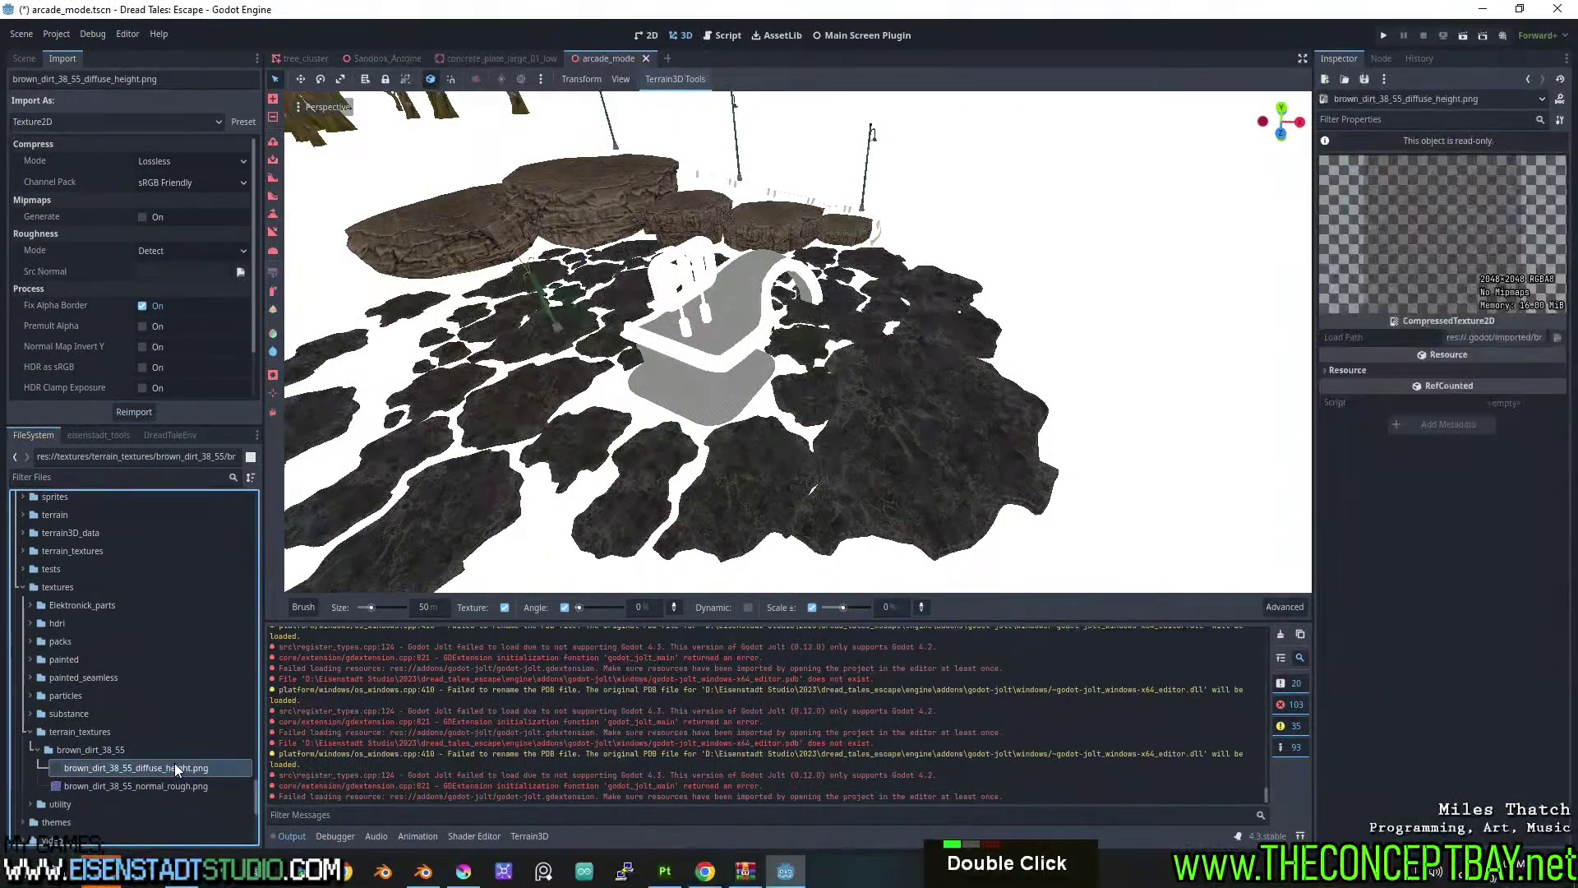
{"action": "left_click", "coordinate": [167, 784]}
{"action": "double_click", "coordinate": [165, 784]}
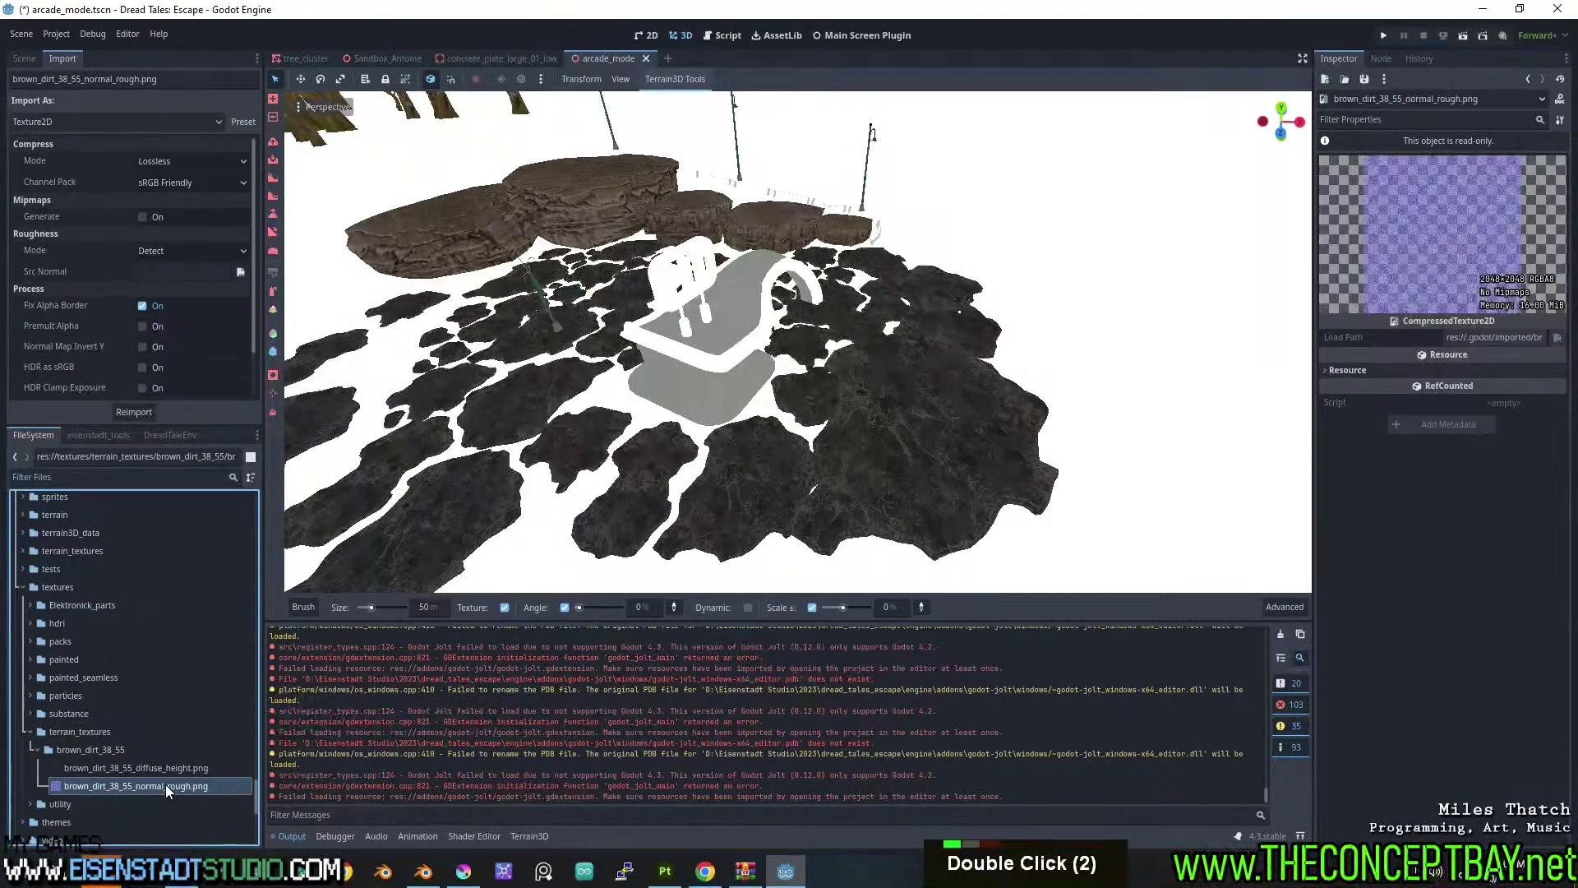
{"action": "right_click", "coordinate": [183, 768]}
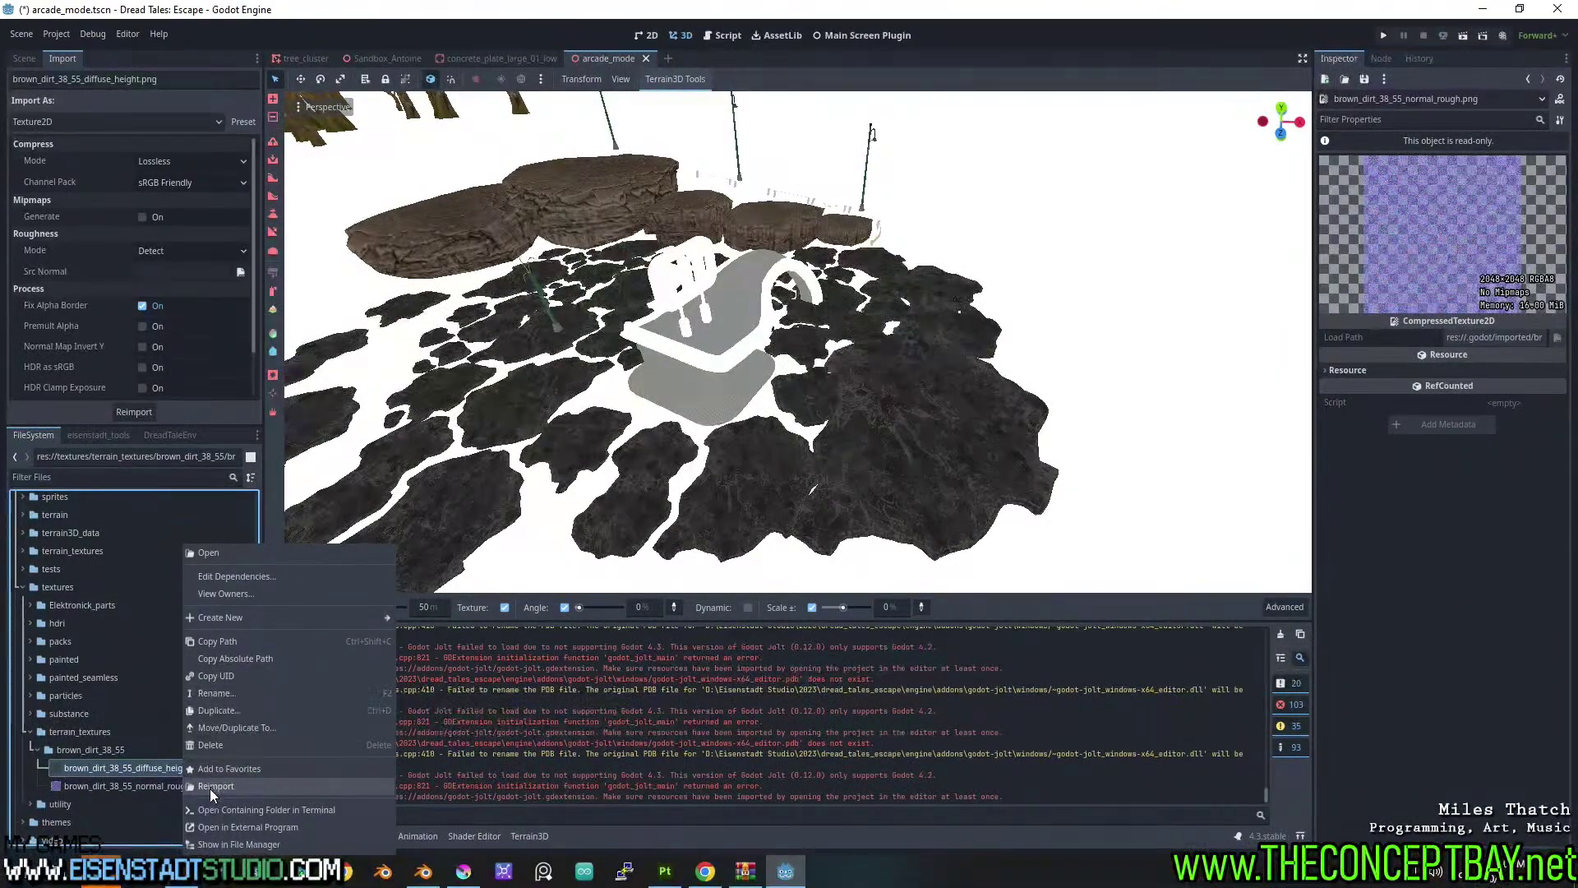
{"action": "double_click", "coordinate": [154, 782]}
{"action": "left_click", "coordinate": [161, 767], "text": "shift"}
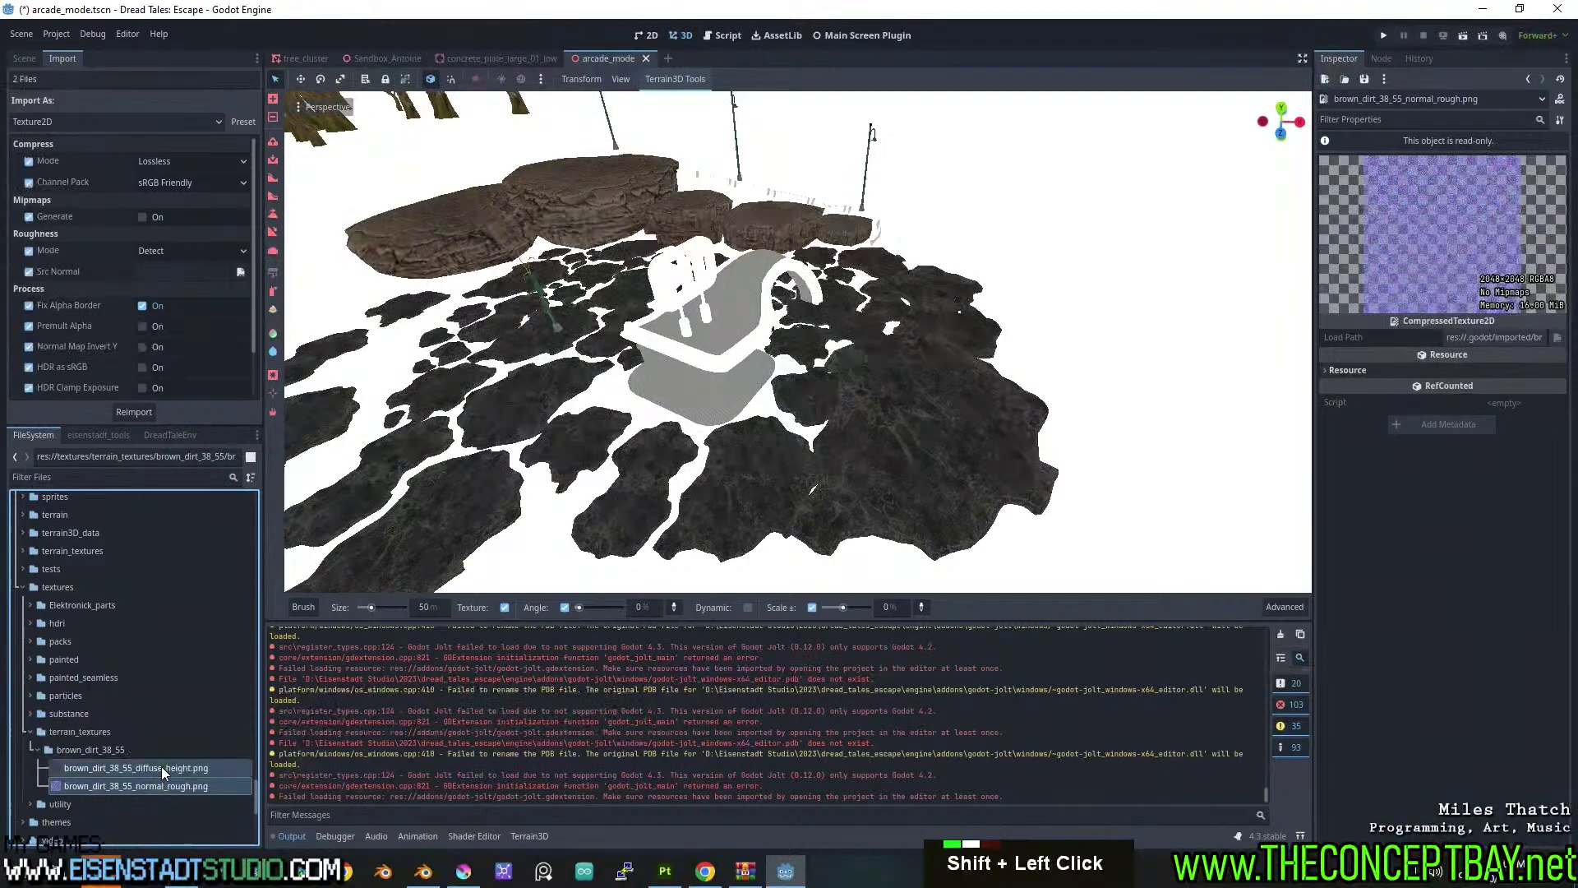
{"action": "right_click", "coordinate": [161, 766]}
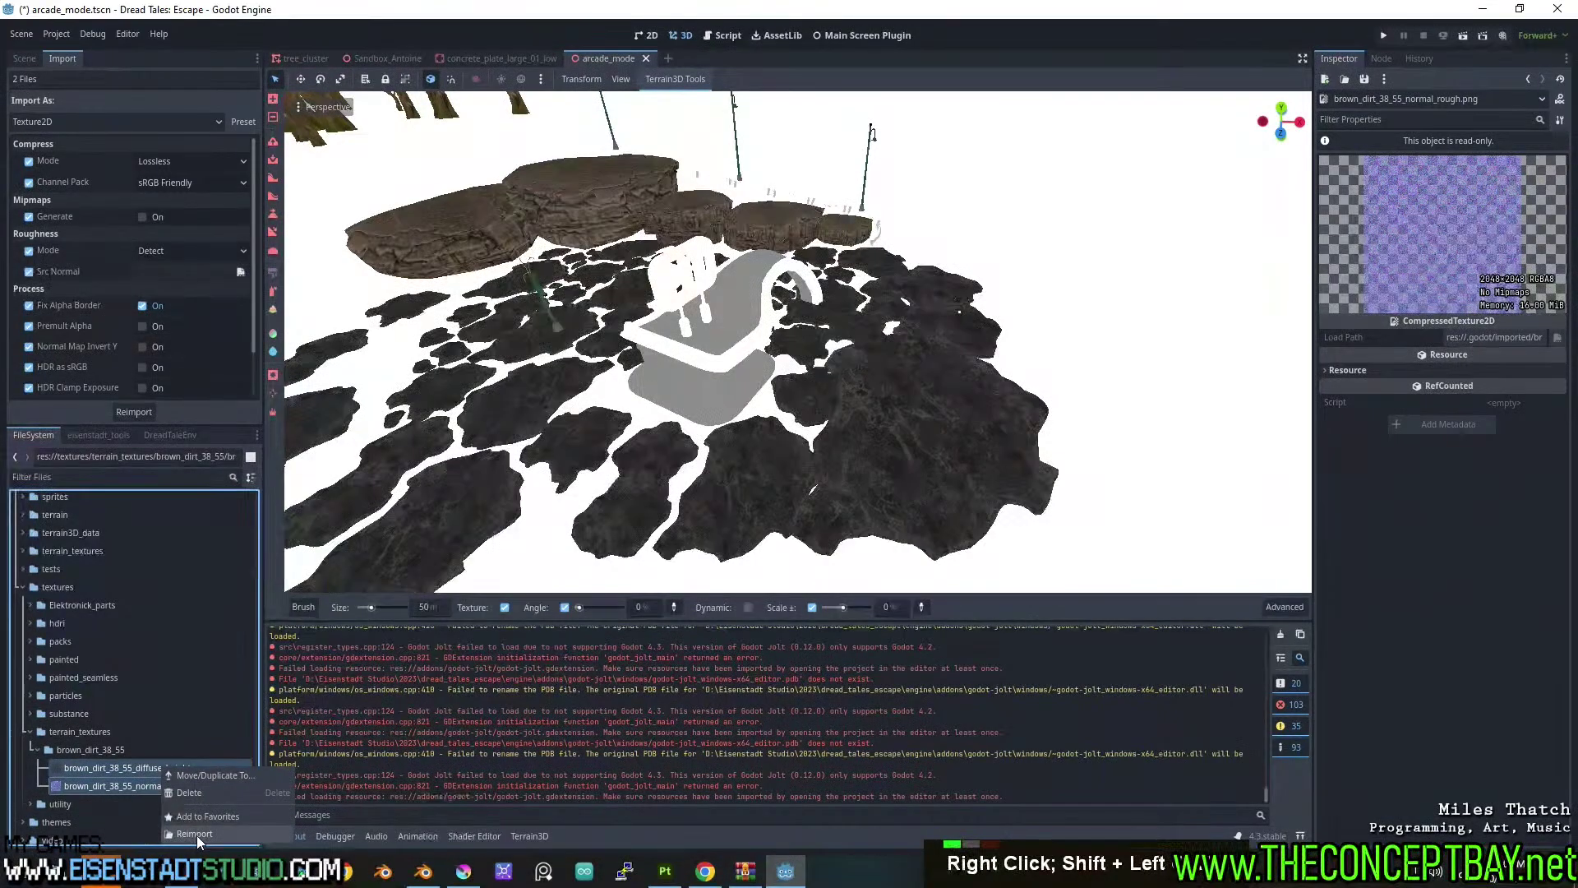
{"action": "left_click", "coordinate": [125, 781]}
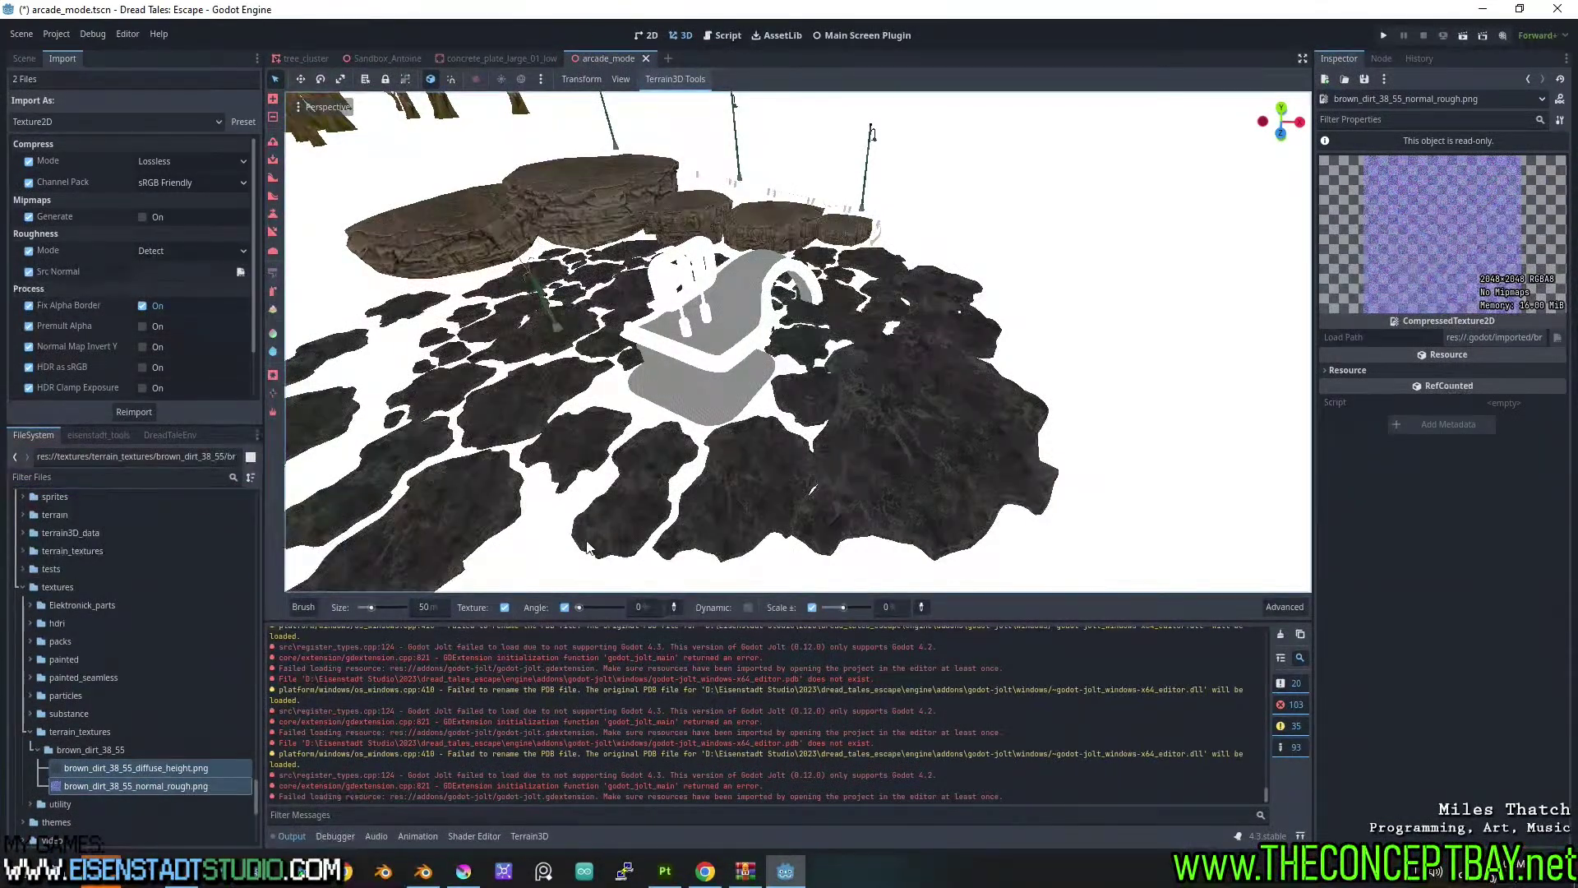
Close the arcade_mode scene and reopen scenes/arcade_mode.tscn through a quick scene search for "arcade".
{"action": "left_click", "coordinate": [23, 59]}
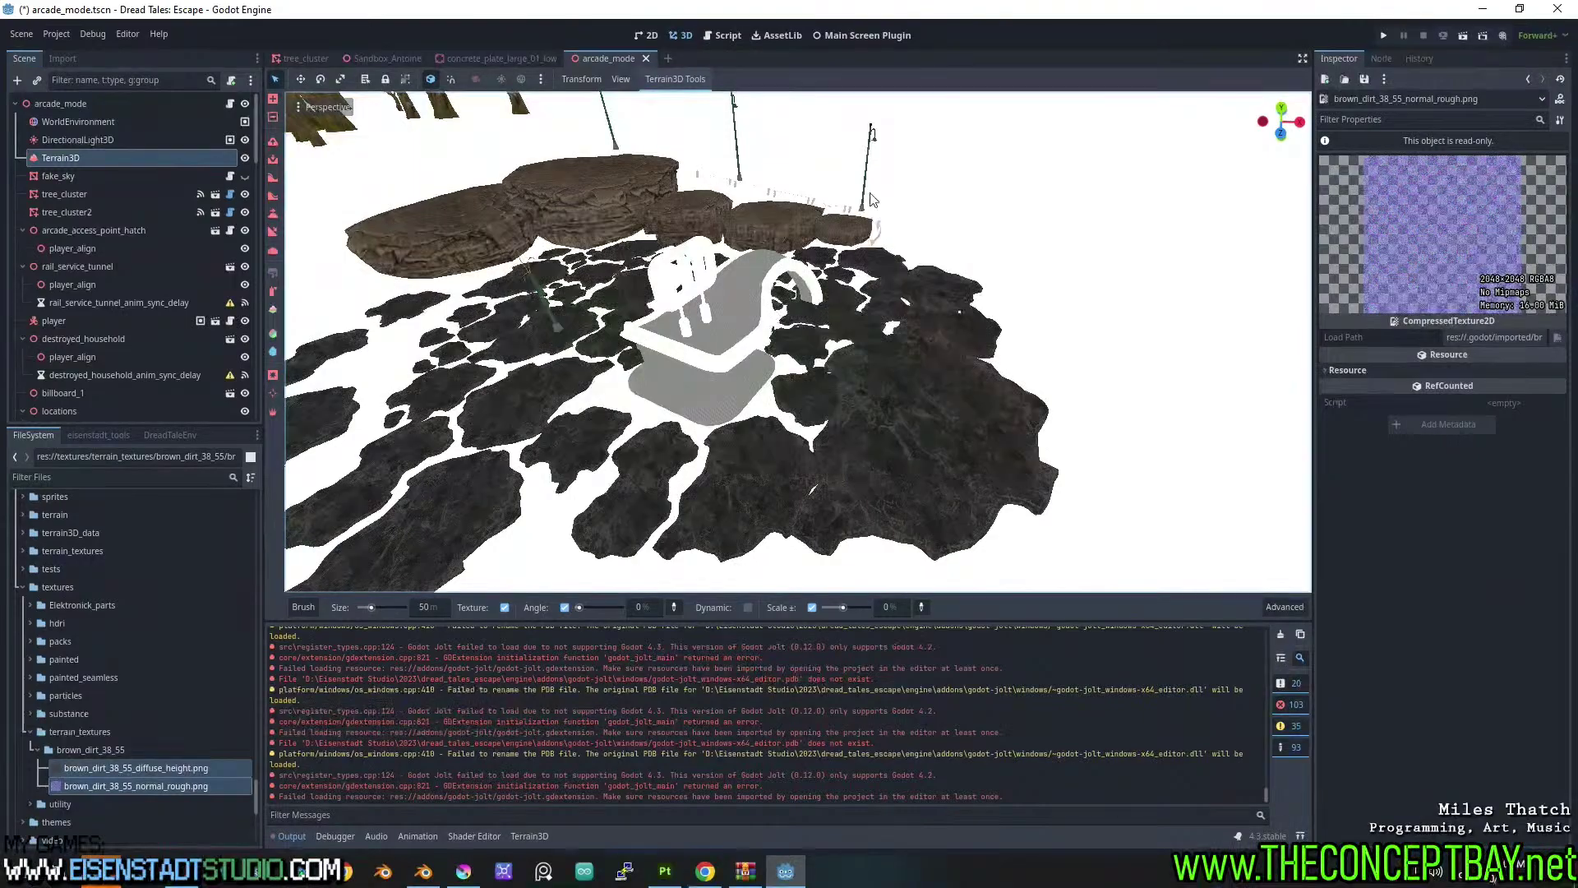
{"action": "left_click", "coordinate": [646, 58]}
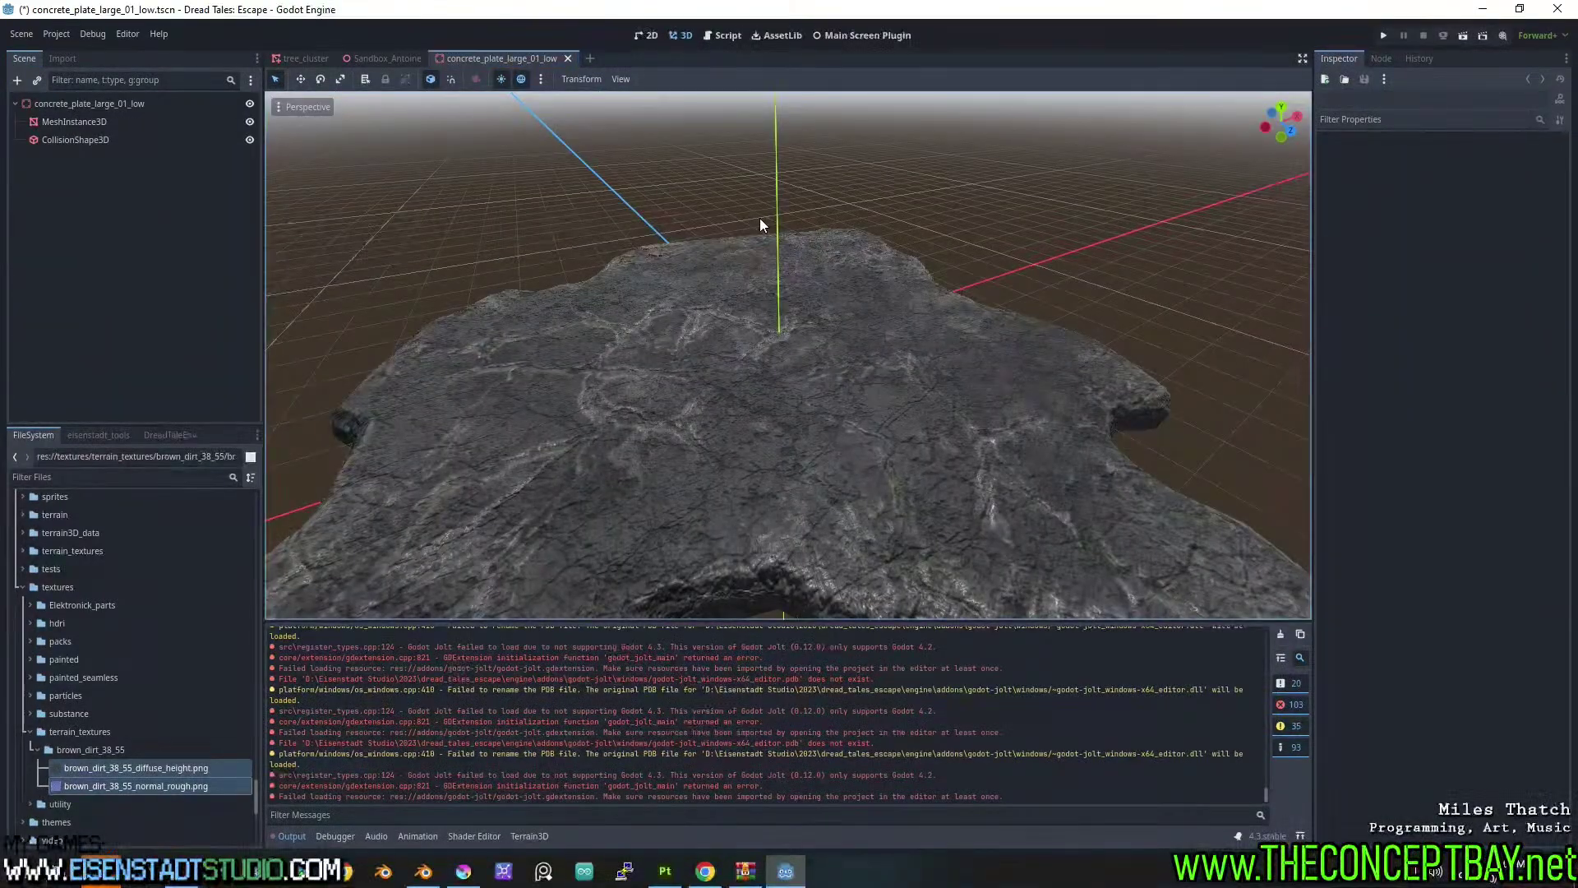
{"action": "key", "text": "ctrl+shift+o"}
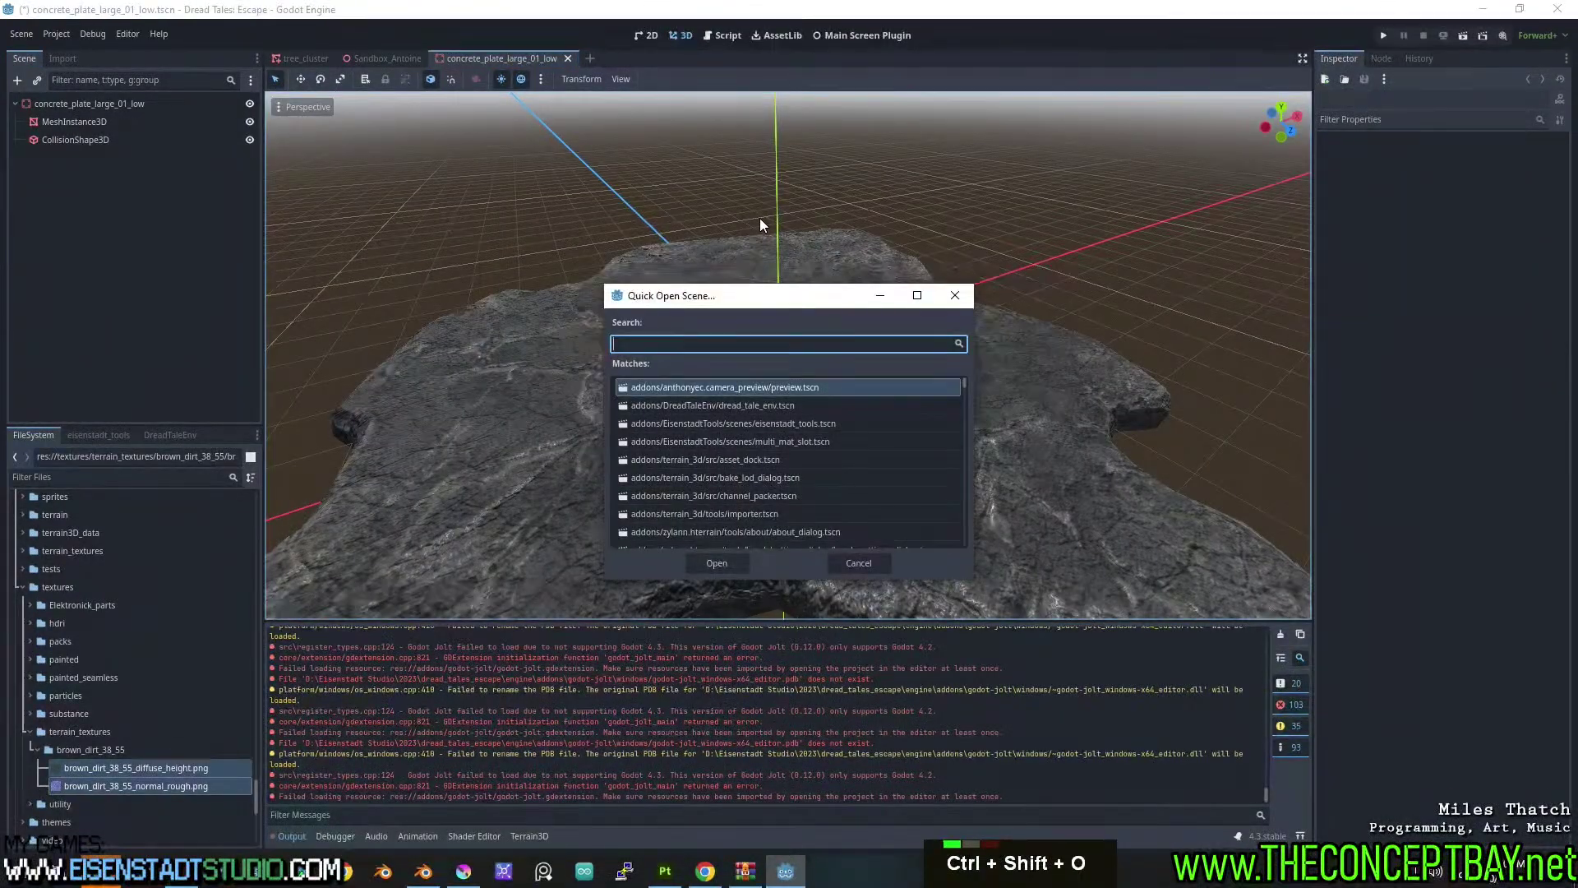
{"action": "type", "text": "arcade"}
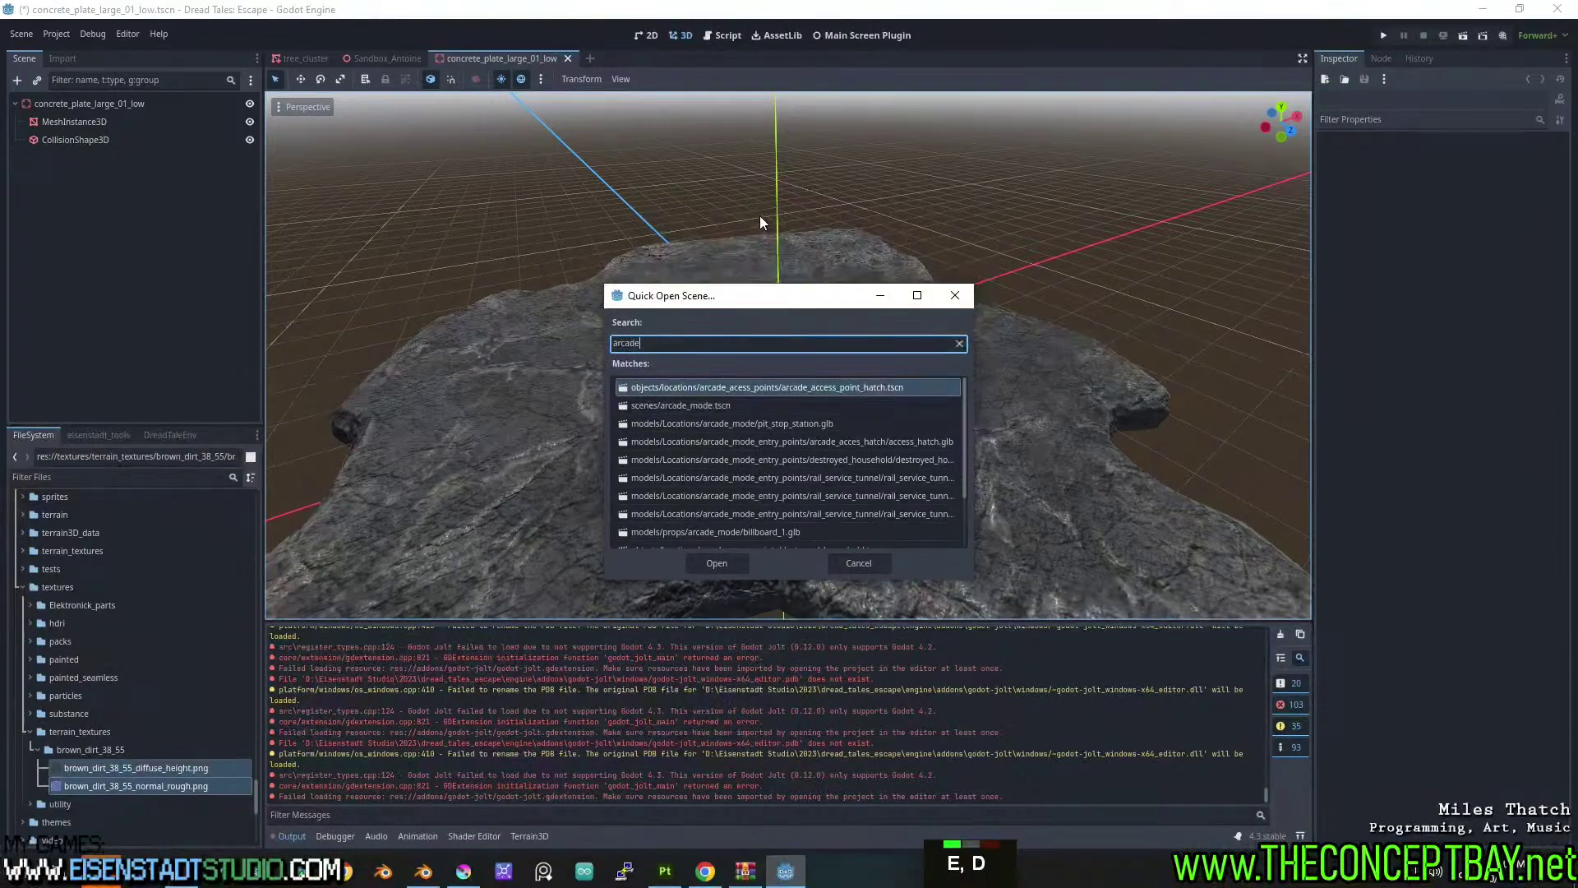
{"action": "key", "text": "Return"}
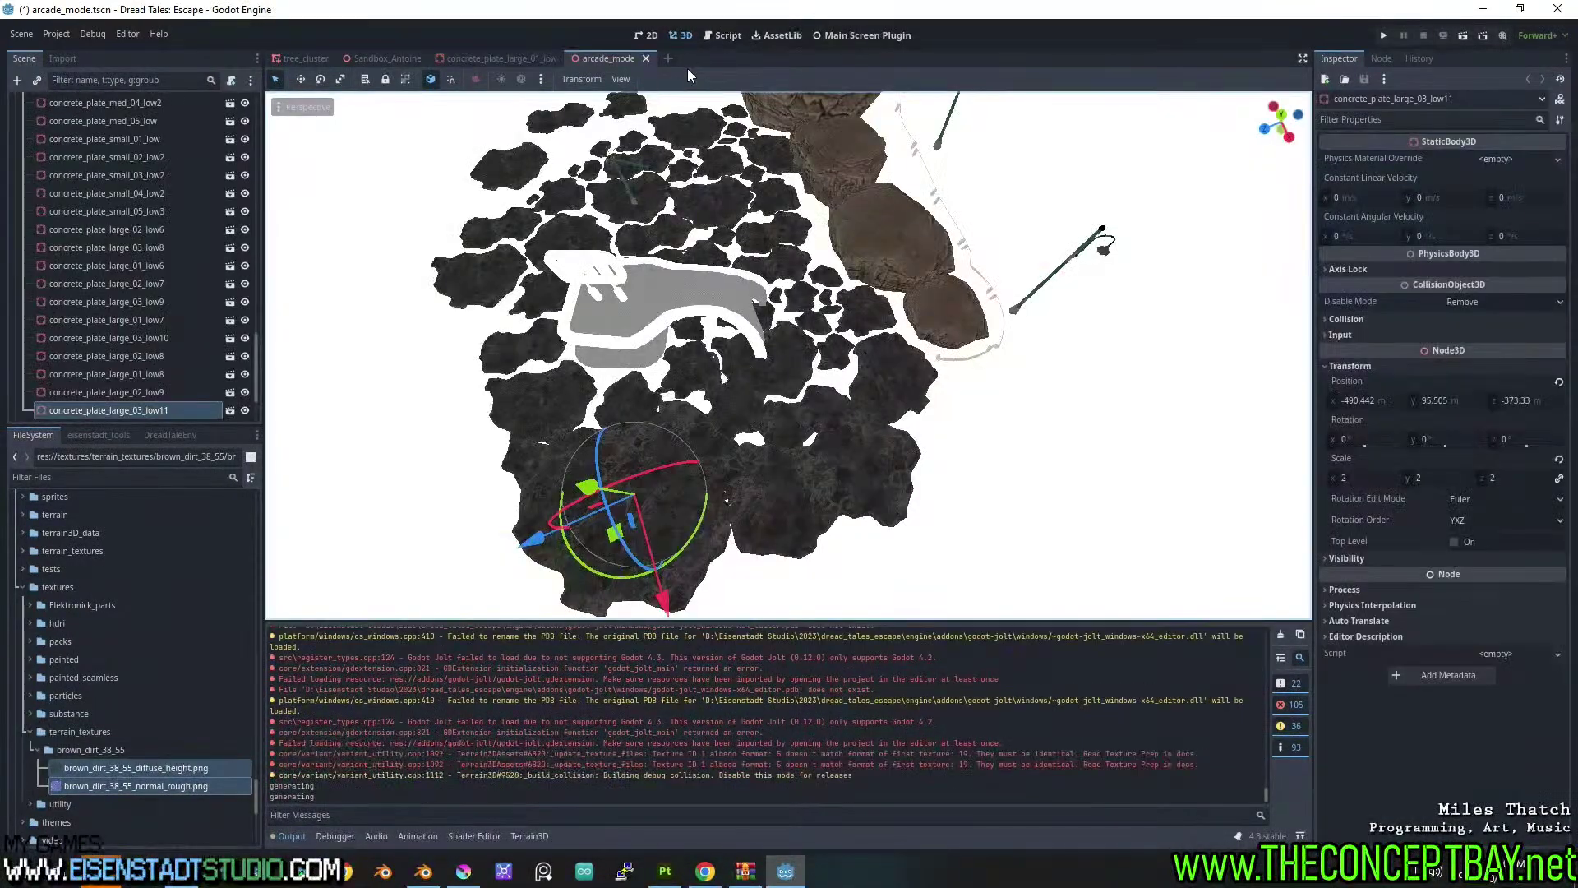
Select the Terrain3D node in the reopened arcade_mode scene.
{"action": "middle_click_drag", "start_coordinate": [718, 361], "coordinate": [815, 244]}
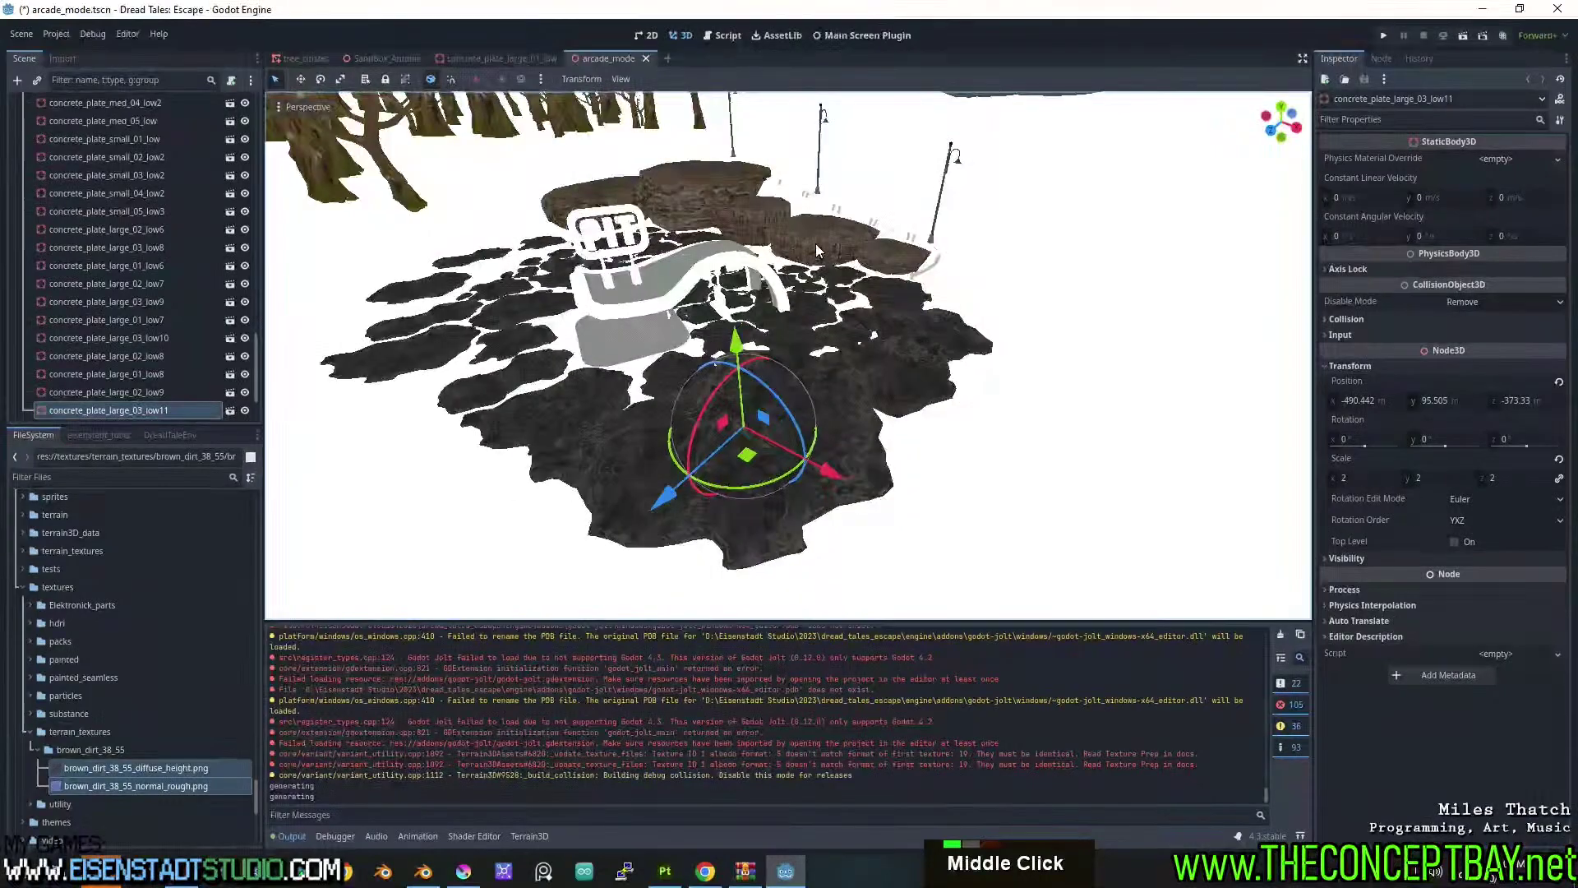
{"action": "left_click_drag", "start_coordinate": [254, 350], "coordinate": [254, 100]}
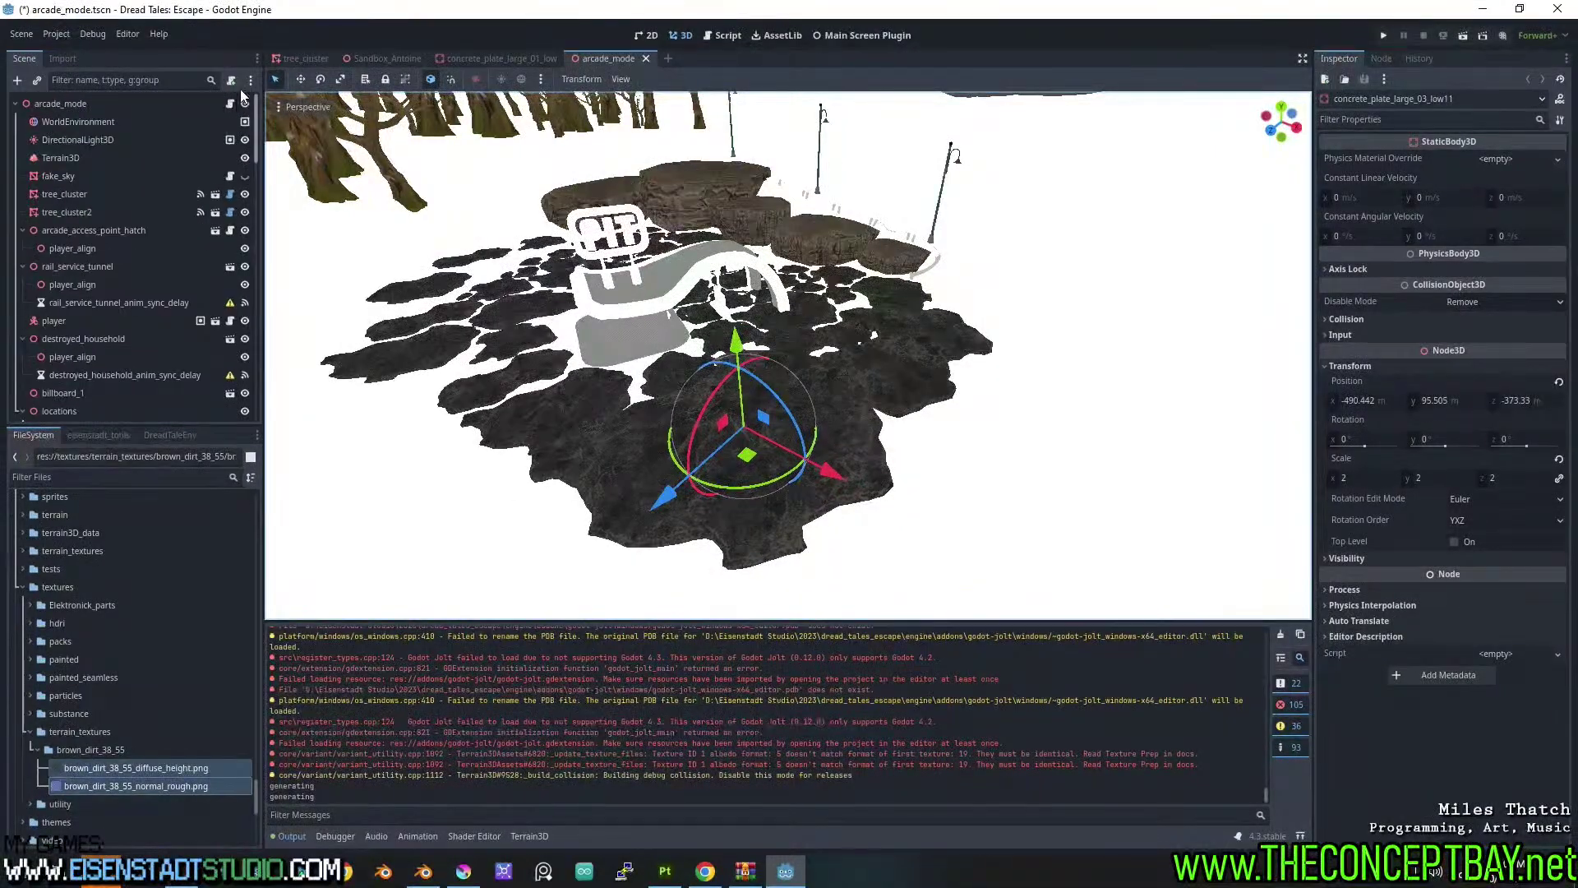
{"action": "left_click", "coordinate": [77, 158]}
Reassign brown_dirt_38_55_diffuse_height.png as albedo and brown_dirt_38_55_normal_rough.png as normal texture of the new_terrain_3d_assets terrain texture.
{"action": "left_click", "coordinate": [383, 655]}
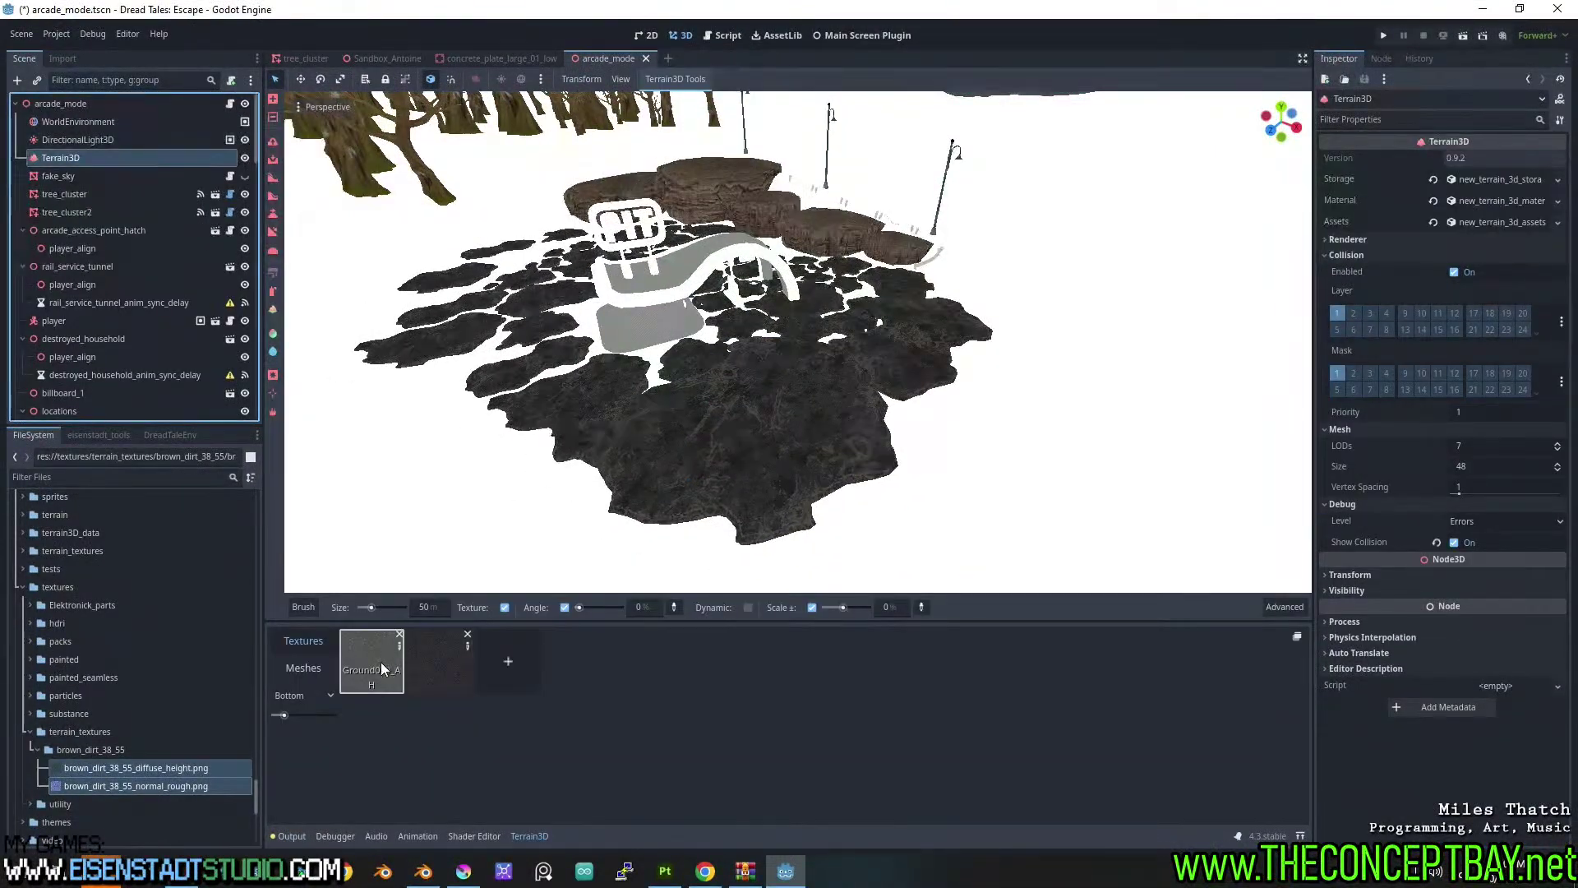
{"action": "left_click", "coordinate": [412, 668]}
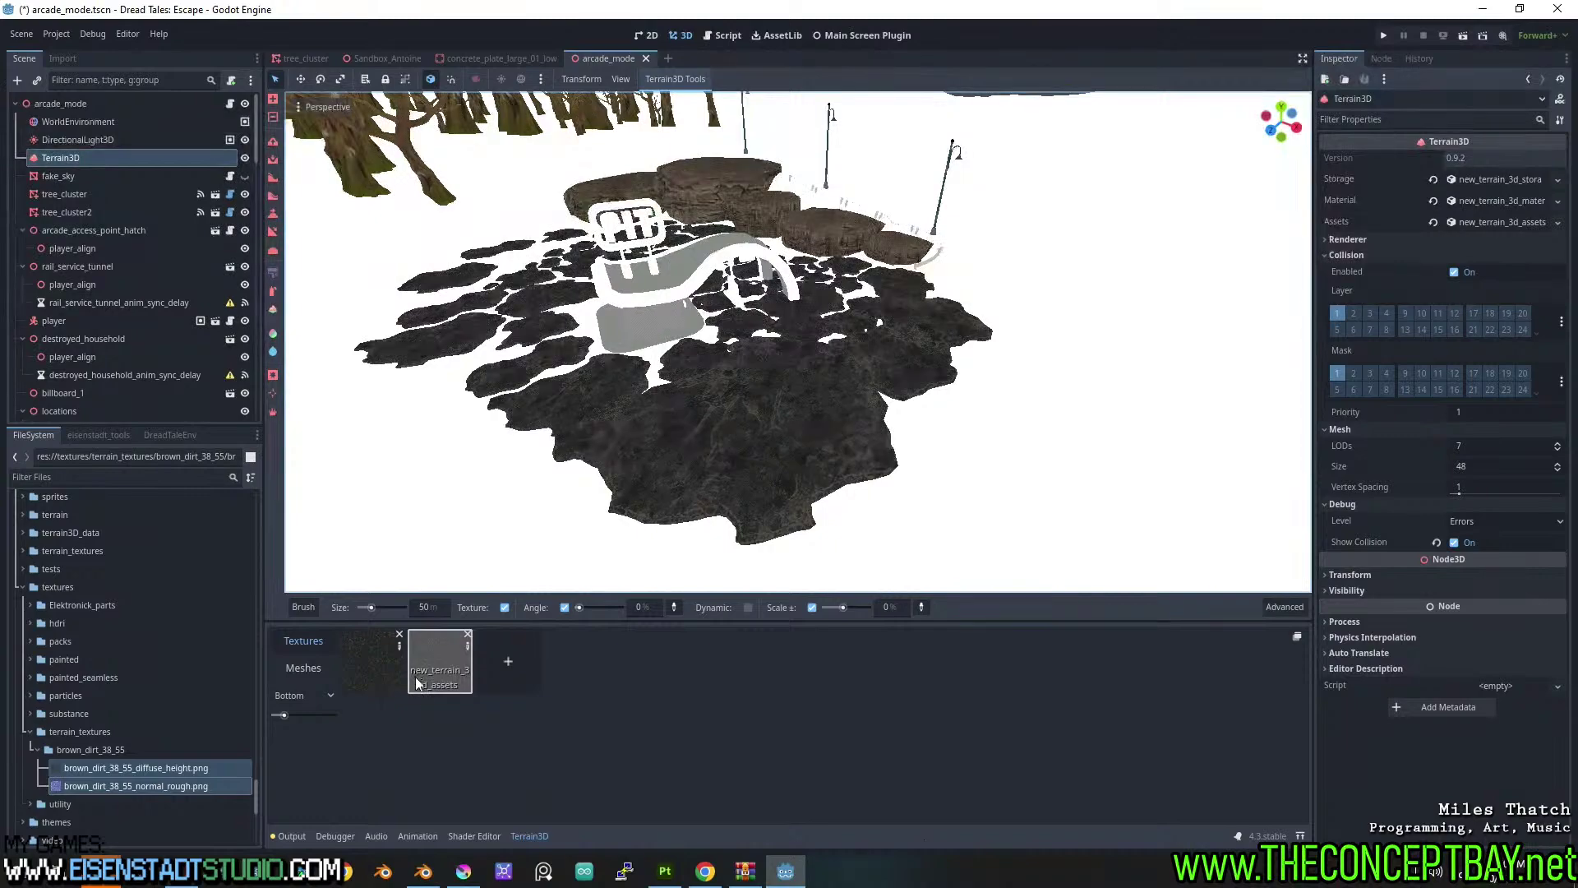
{"action": "double_click", "coordinate": [427, 669]}
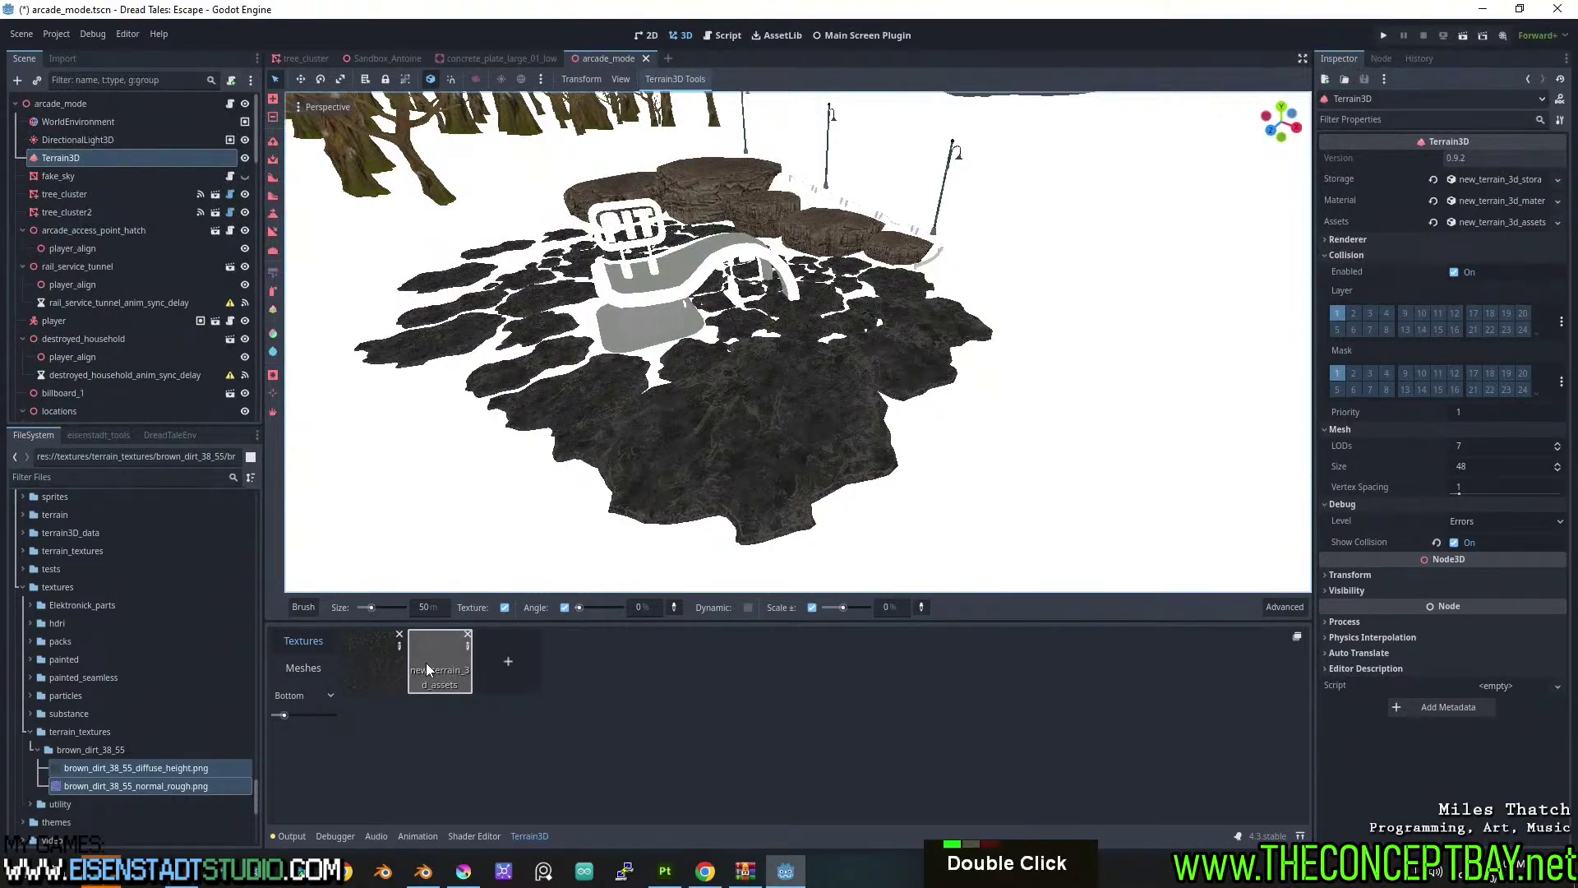
{"action": "double_click", "coordinate": [466, 644]}
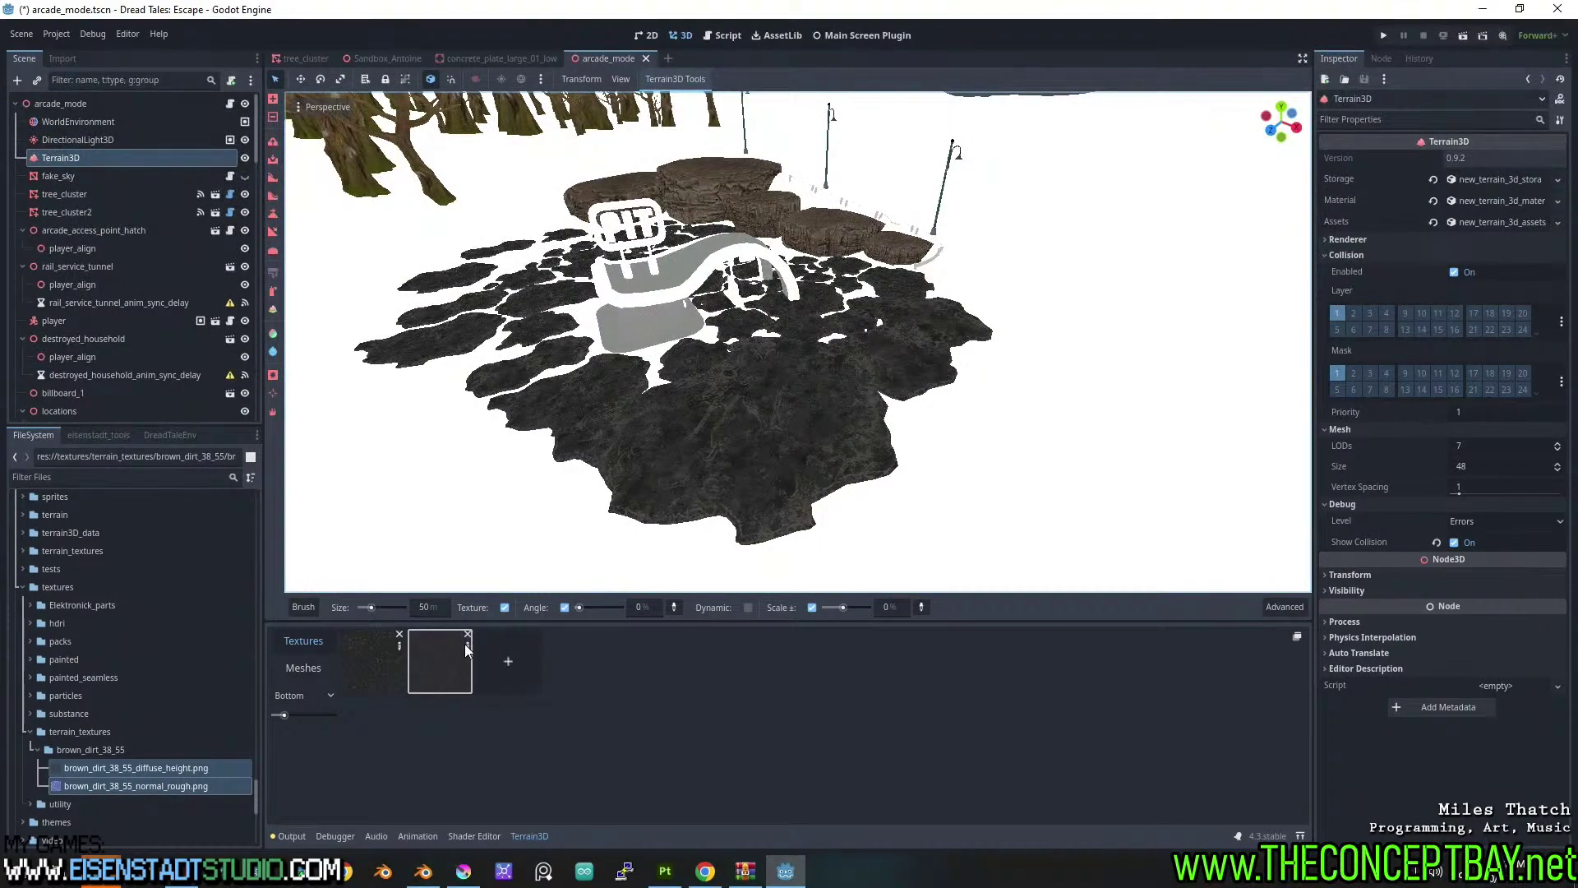
{"action": "left_click", "coordinate": [167, 768]}
{"action": "left_click_drag", "start_coordinate": [211, 774], "coordinate": [1501, 231]}
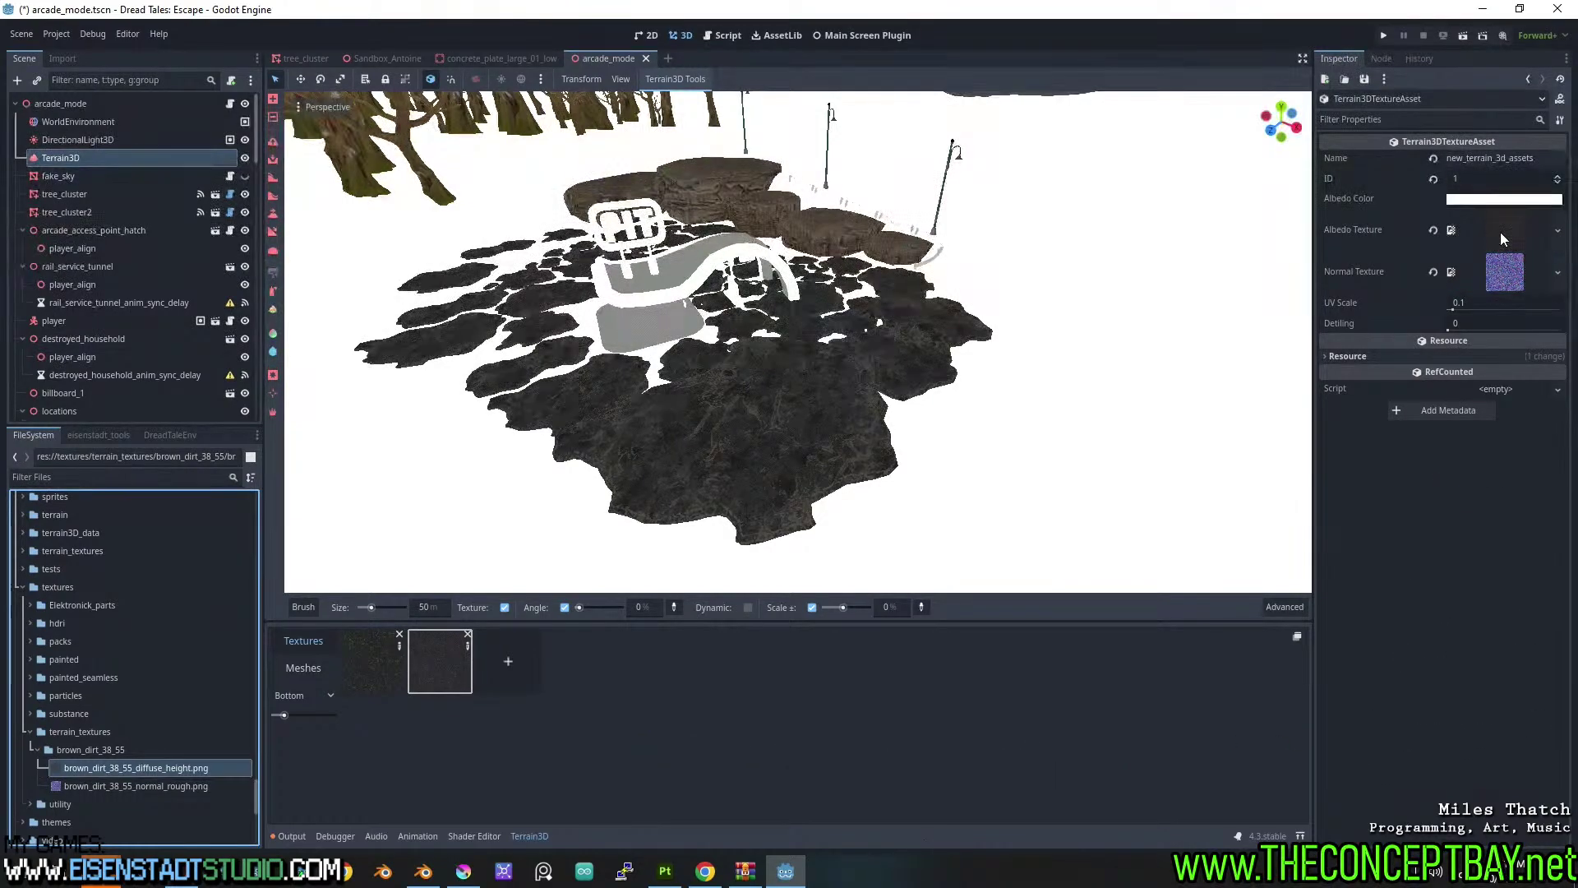
{"action": "left_click", "coordinate": [129, 786]}
{"action": "mouse_move", "coordinate": [129, 786]}
{"action": "left_mouse_down"}
{"action": "mouse_move", "coordinate": [711, 715]}
{"action": "mouse_move", "coordinate": [1084, 709]}
{"action": "mouse_move", "coordinate": [1402, 485]}
{"action": "mouse_move", "coordinate": [1504, 276]}
{"action": "left_mouse_up"}
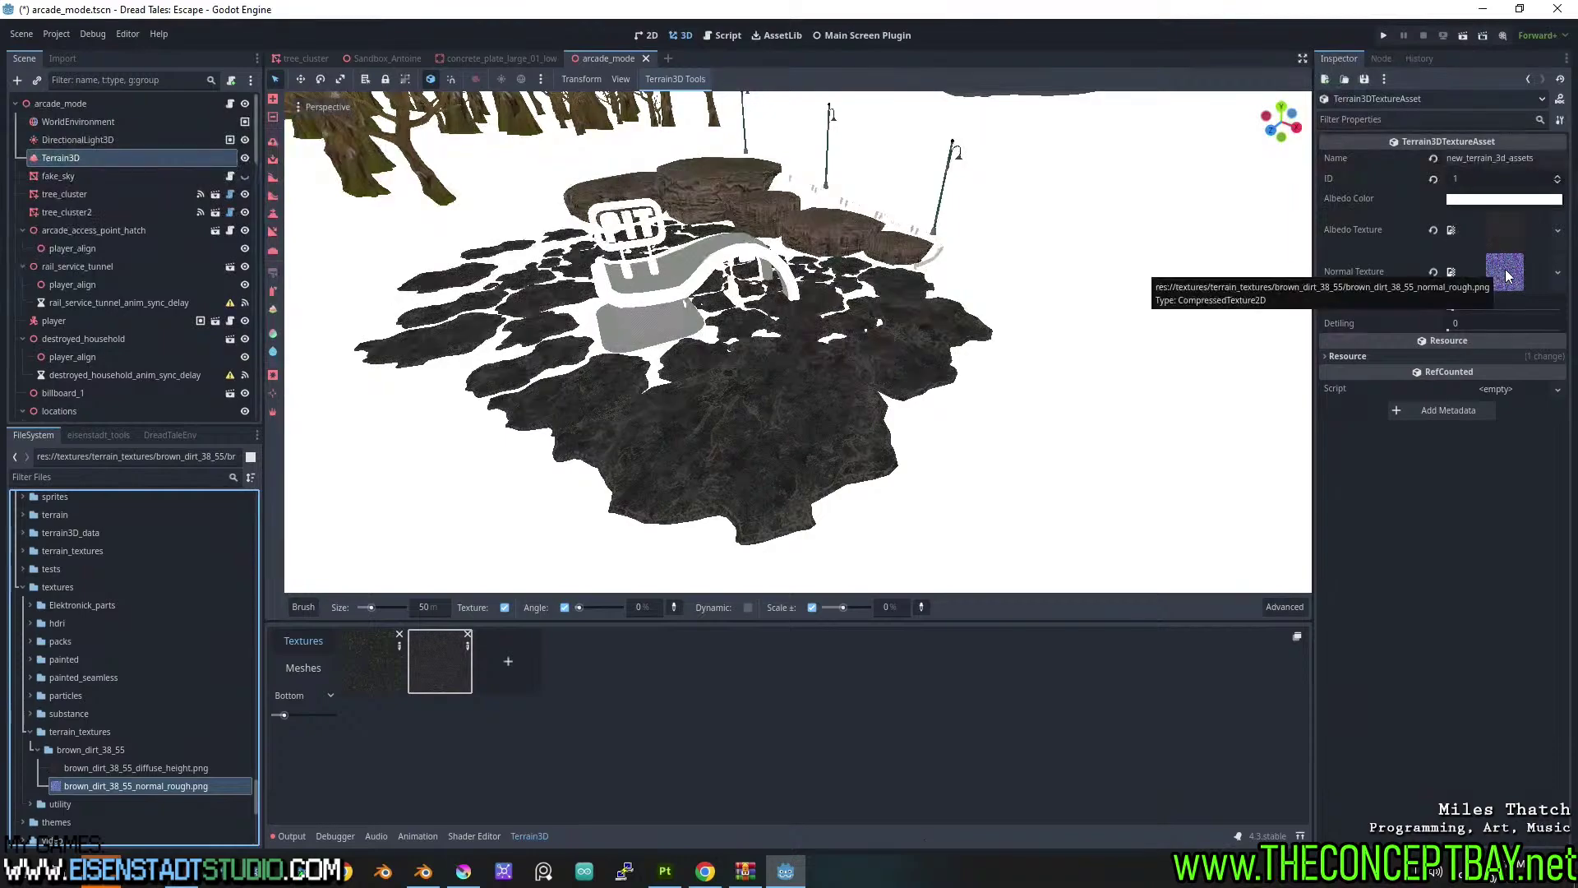
Replace the second terrain texture with a new one that uses brown_dirt_38_55_diffuse_height.png as its albedo texture.
{"action": "left_click", "coordinate": [467, 634]}
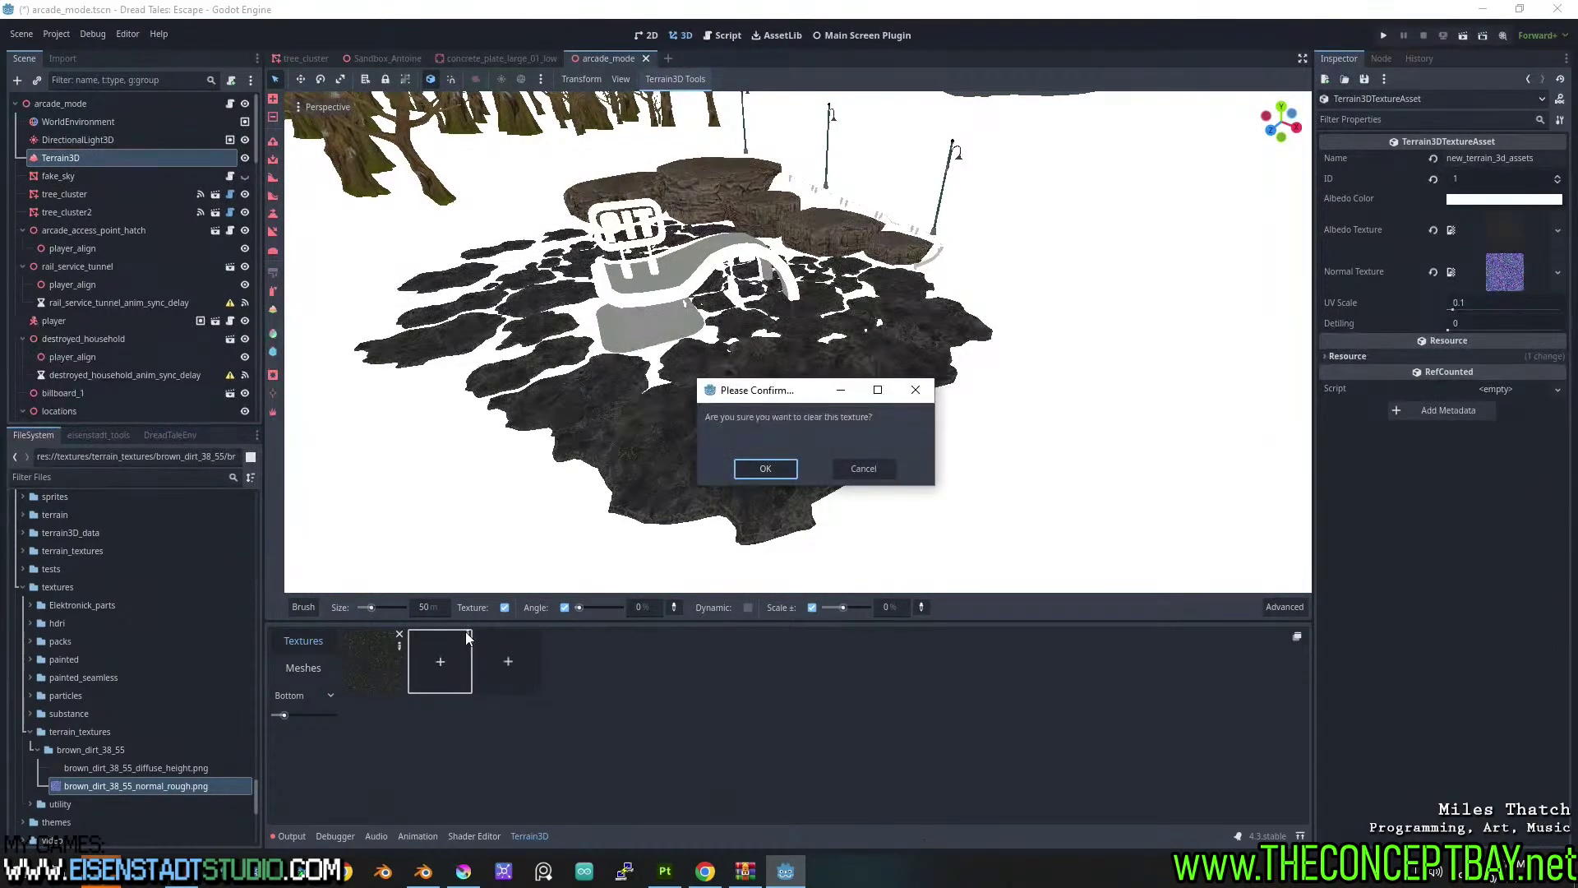
{"action": "left_click", "coordinate": [767, 470]}
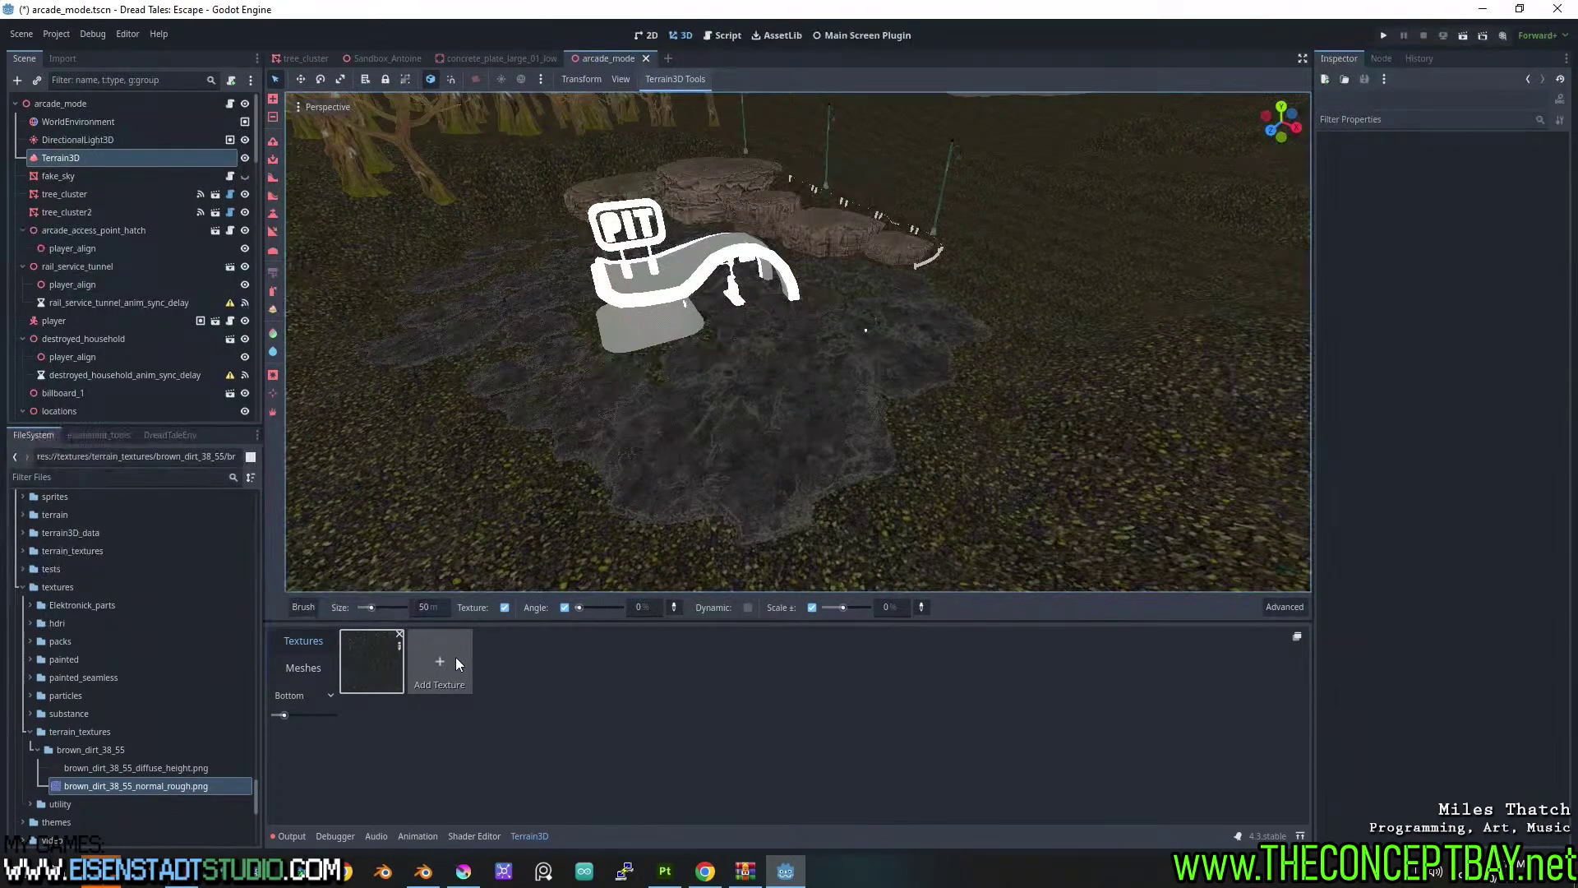
{"action": "left_click", "coordinate": [455, 658]}
{"action": "double_click", "coordinate": [443, 655]}
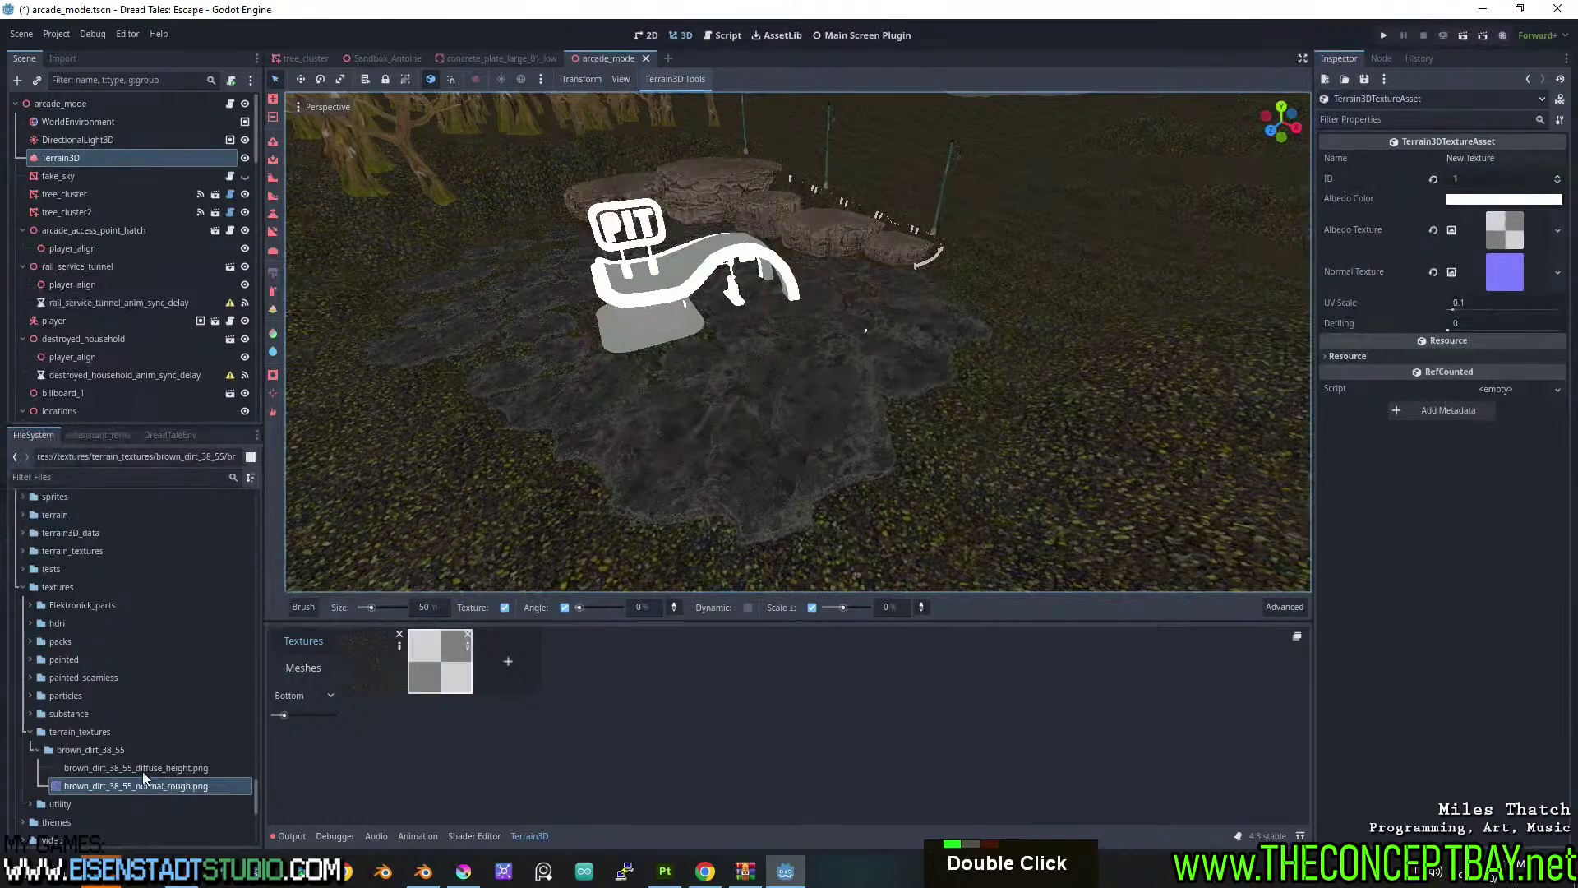
{"action": "left_click_drag", "start_coordinate": [141, 771], "coordinate": [1496, 227]}
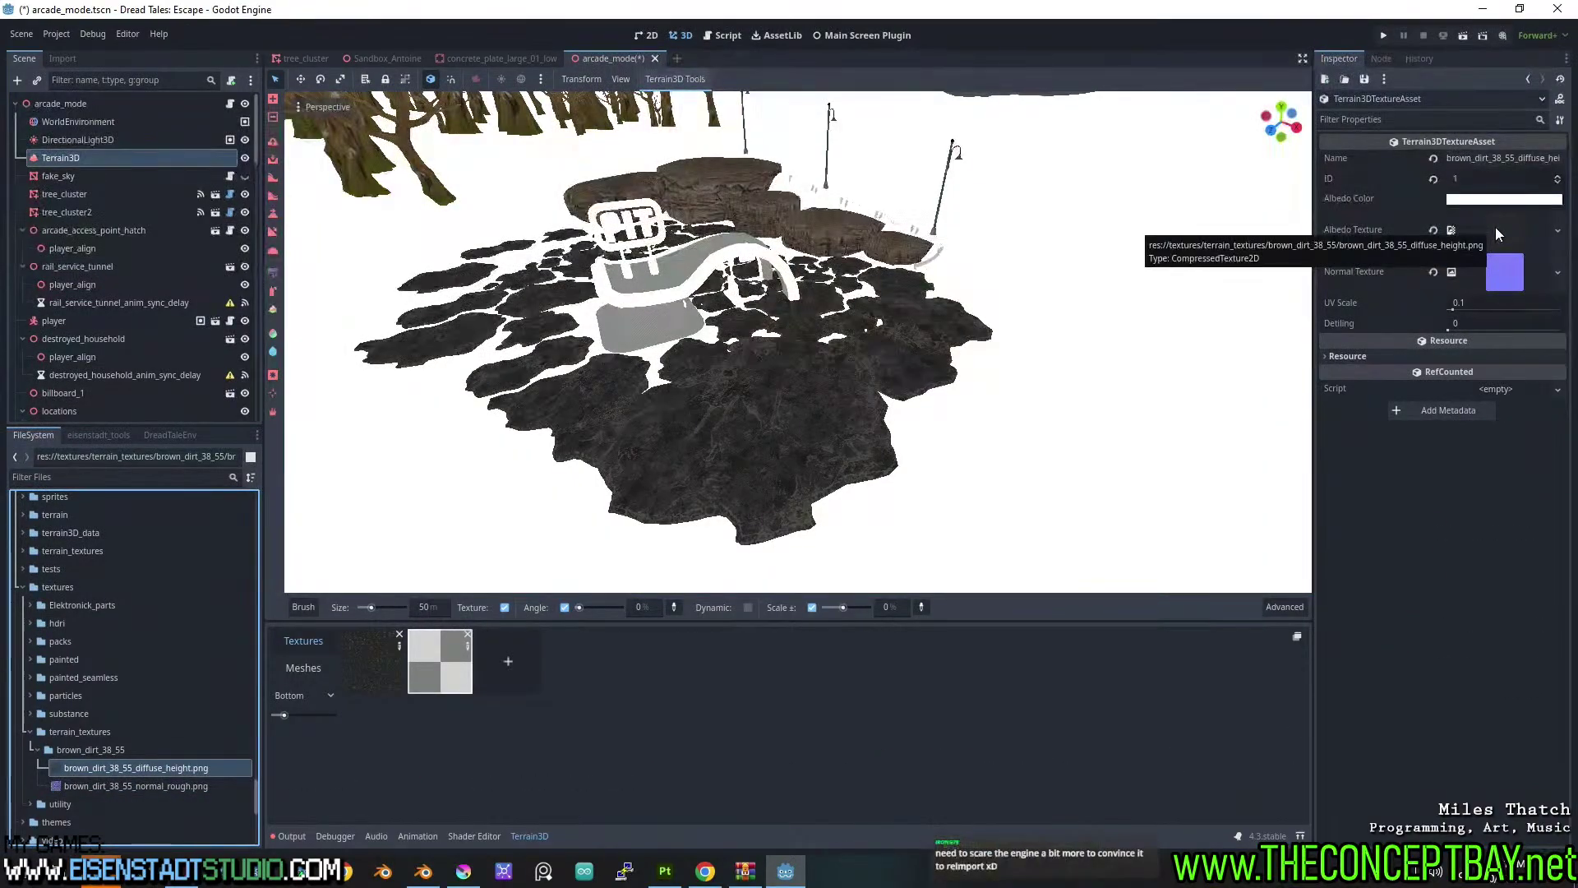
Check the output log for texture errors and read the import and export settings in the Terrain3D texture preparation docs in the browser.
{"action": "left_click", "coordinate": [289, 836]}
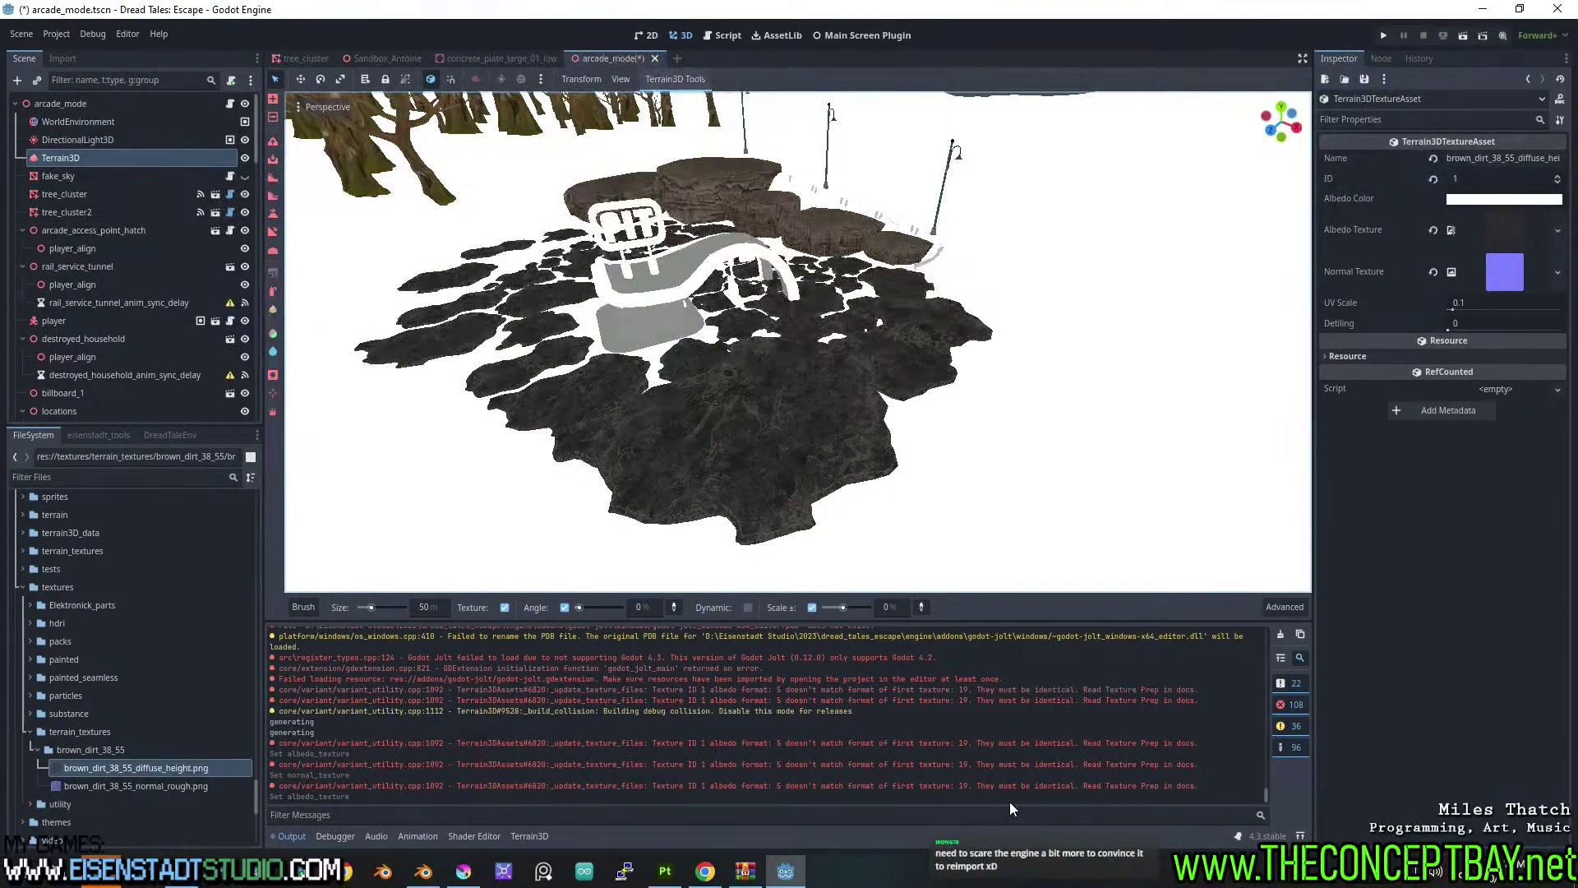
{"action": "scroll", "coordinate": [1105, 784], "scroll_direction": "down", "scroll_amount": 2}
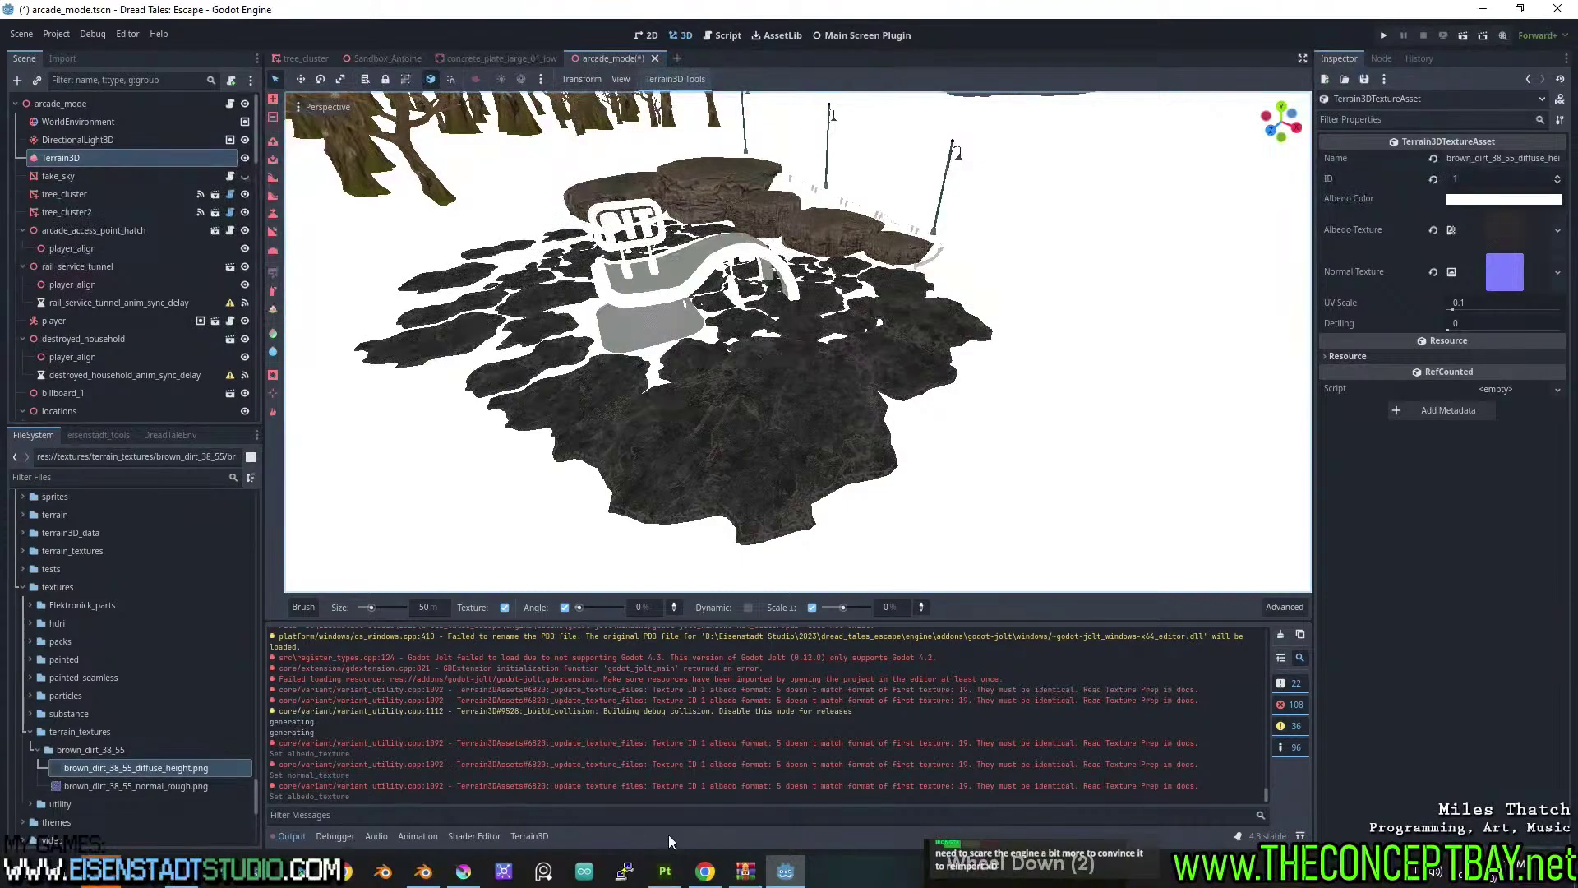
{"action": "left_click", "coordinate": [705, 872]}
{"action": "scroll", "coordinate": [565, 552], "scroll_direction": "down", "scroll_amount": 3}
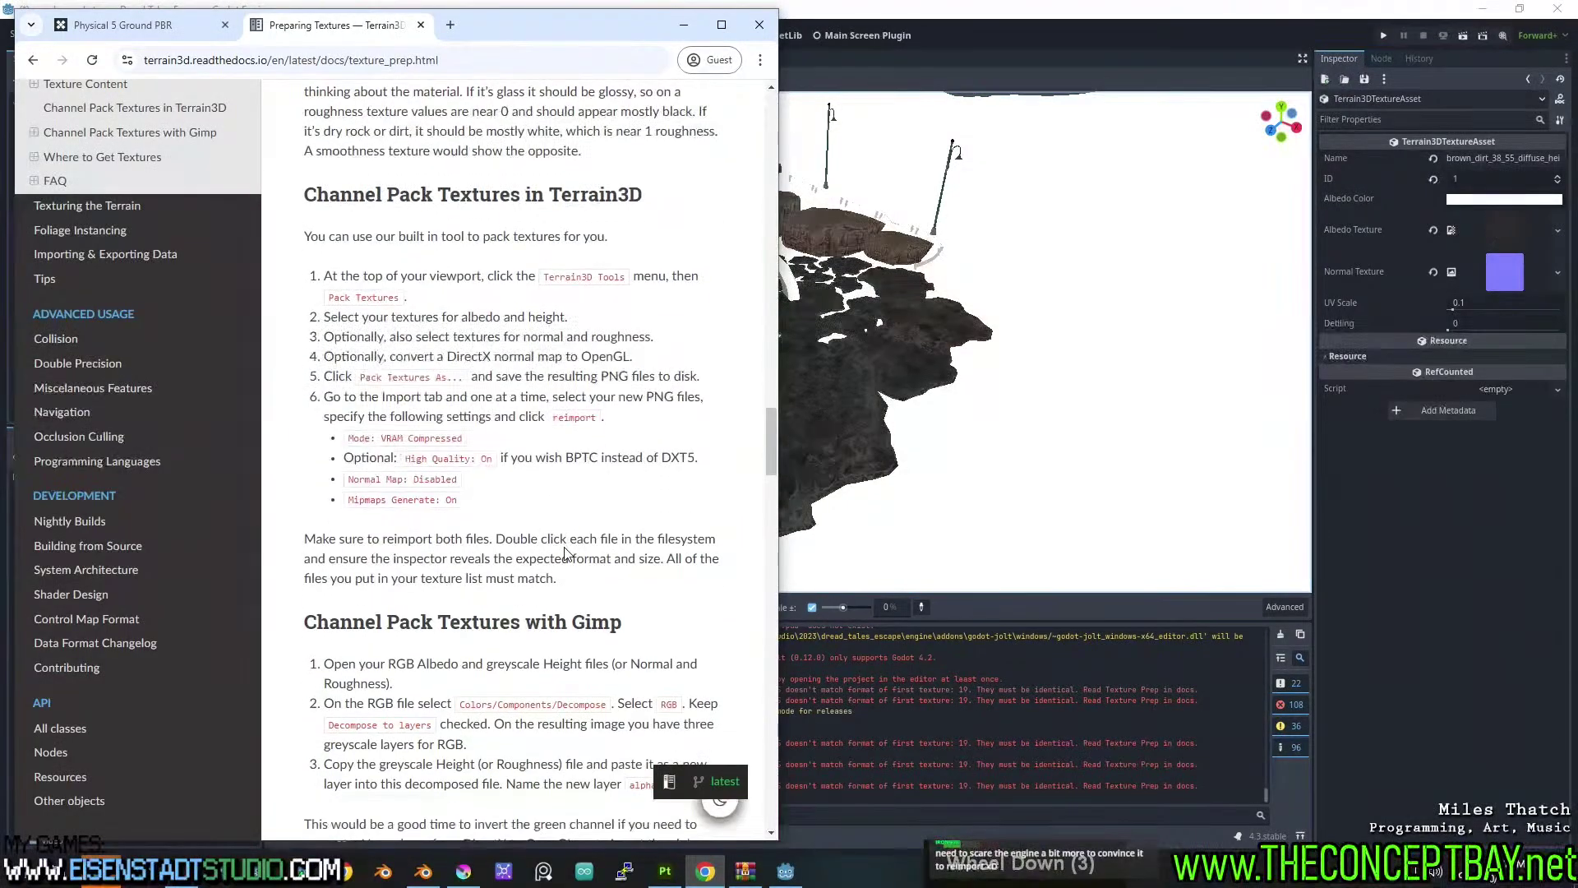
{"action": "scroll", "coordinate": [566, 552], "scroll_direction": "down", "scroll_amount": 6}
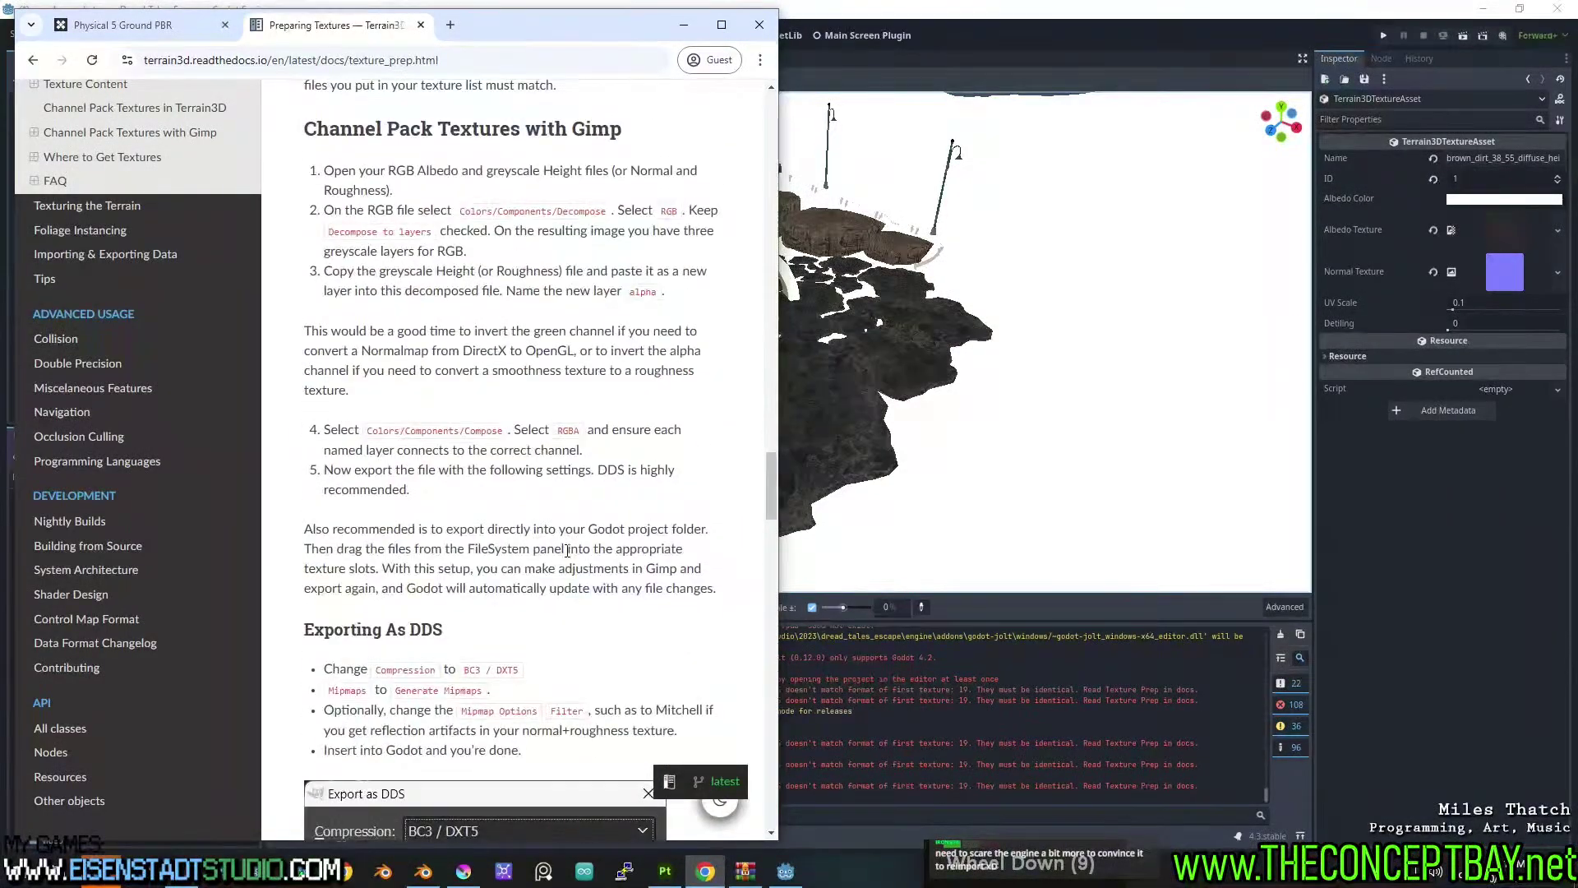
{"action": "scroll", "coordinate": [567, 551], "scroll_direction": "down", "scroll_amount": 6}
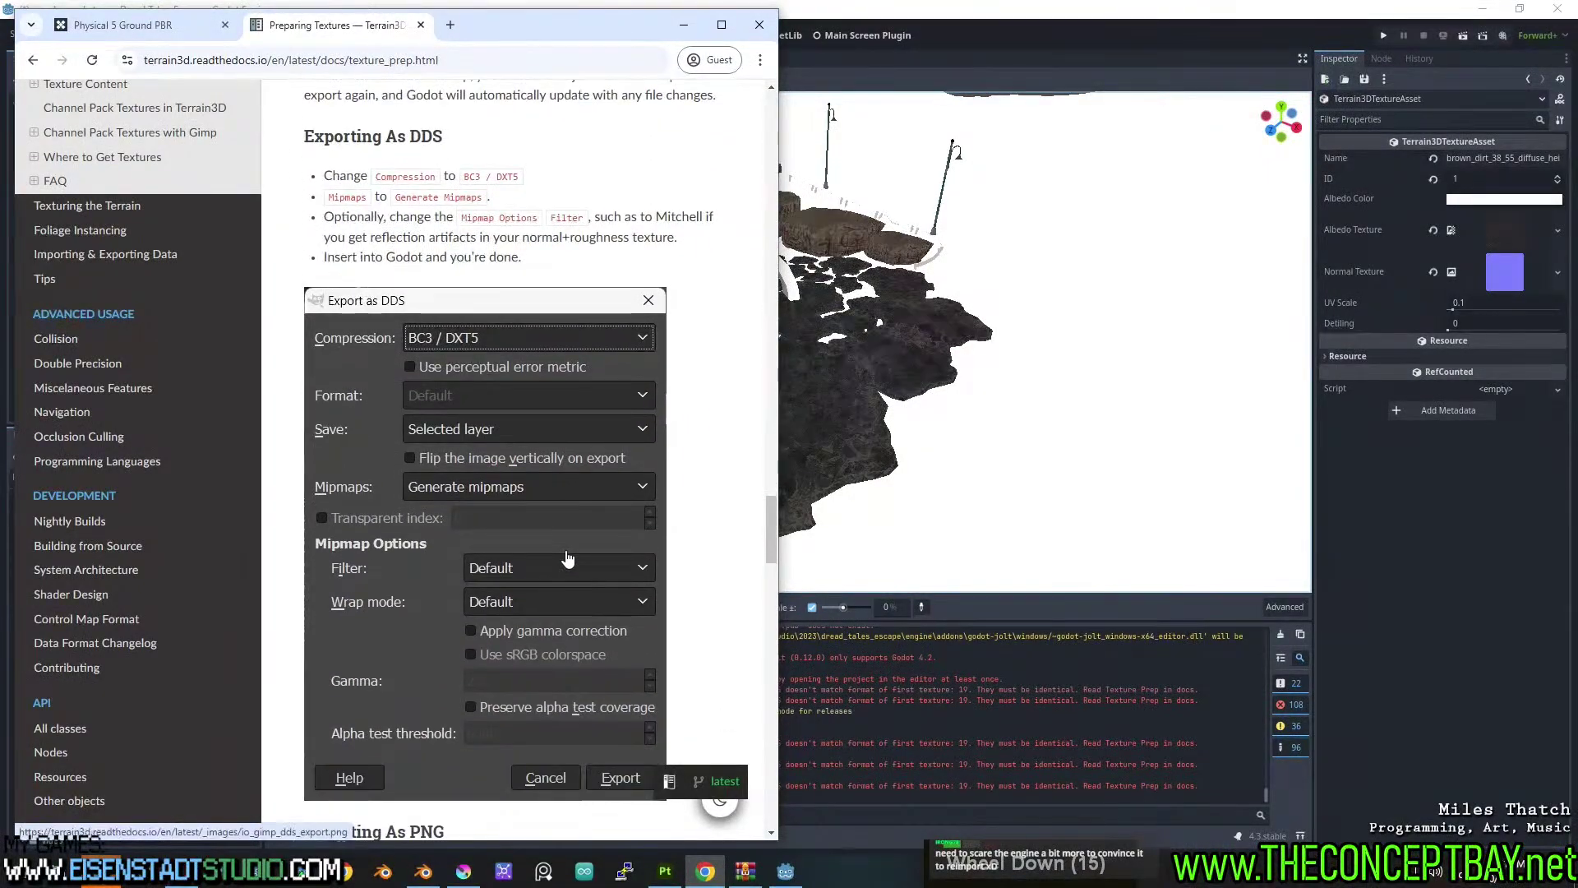
{"action": "scroll", "coordinate": [568, 558], "scroll_direction": "down", "scroll_amount": 5}
{"action": "scroll", "coordinate": [567, 558], "scroll_direction": "down", "scroll_amount": 2}
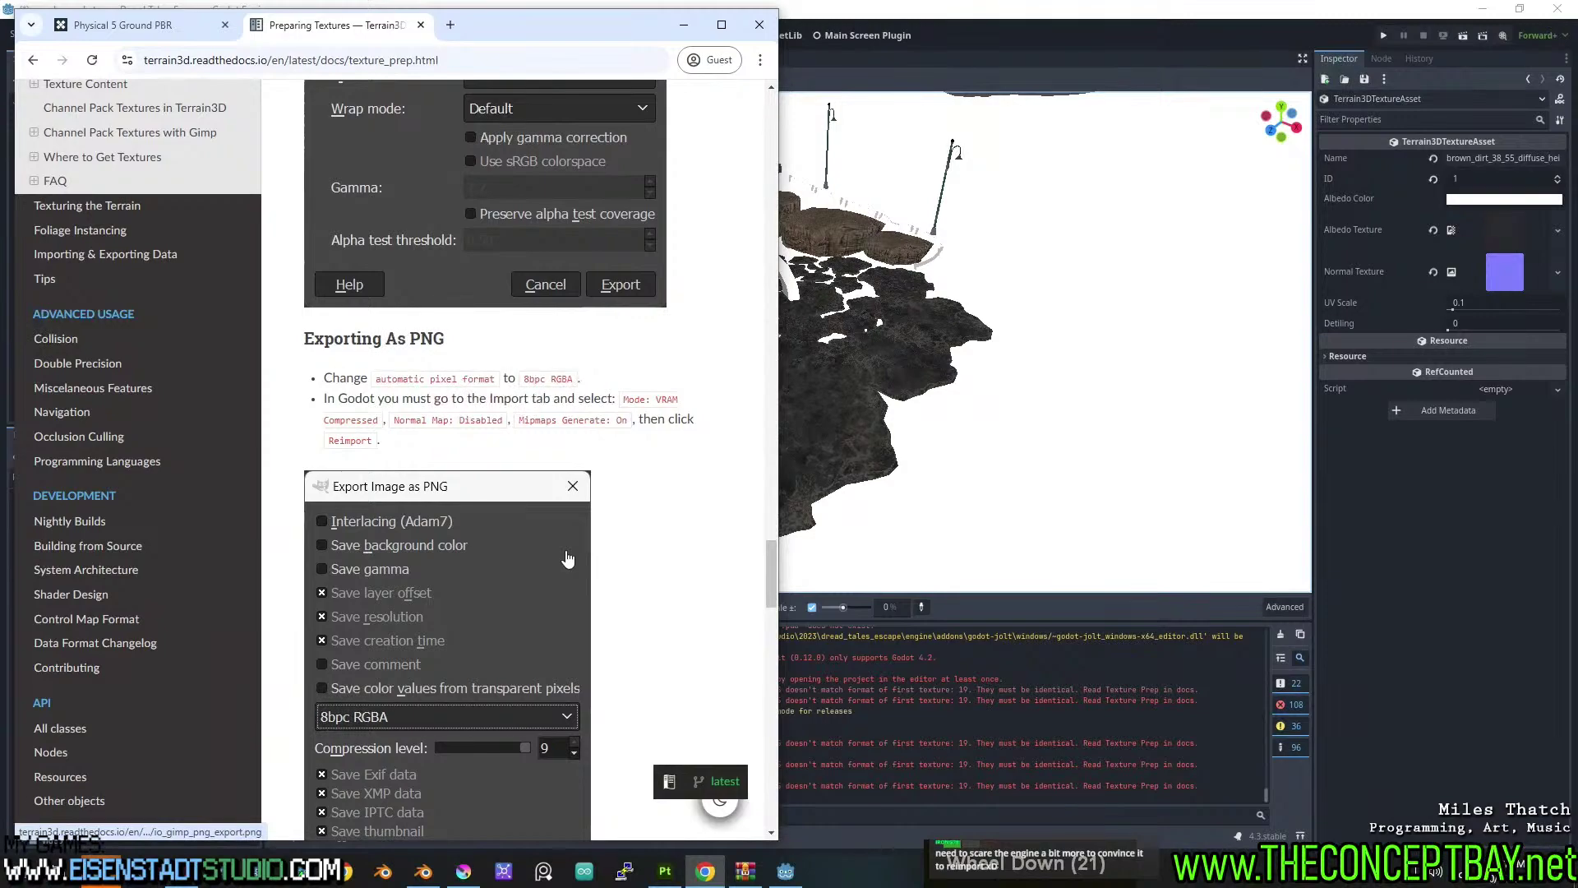
{"action": "scroll", "coordinate": [568, 559], "scroll_direction": "down", "scroll_amount": 5}
{"action": "scroll", "coordinate": [568, 558], "scroll_direction": "up", "scroll_amount": 2}
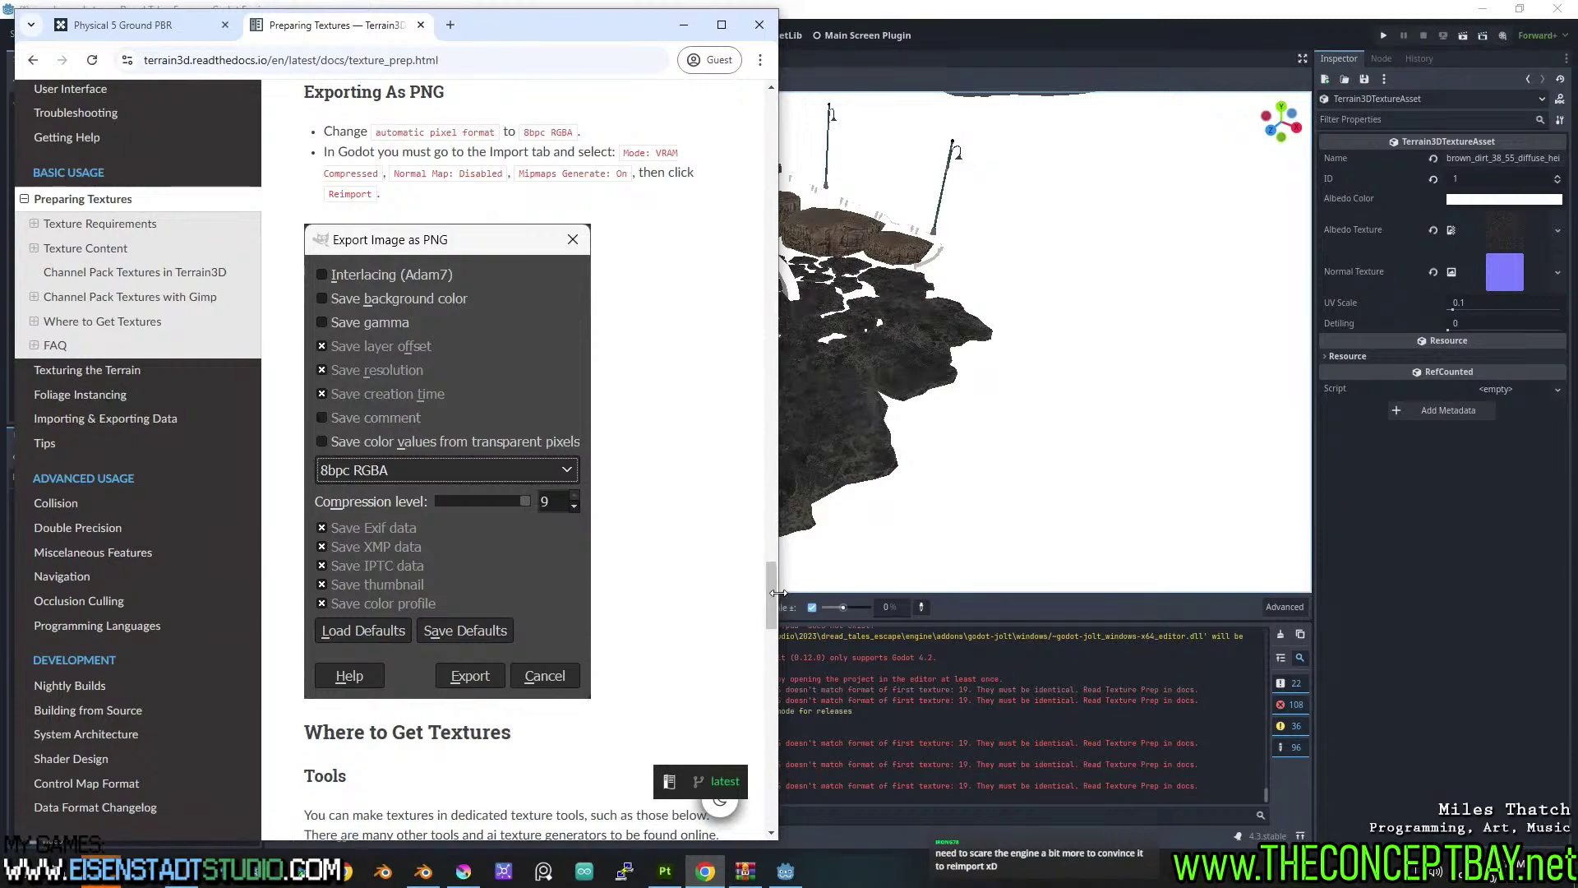
{"action": "left_click_drag", "start_coordinate": [772, 590], "coordinate": [776, 587]}
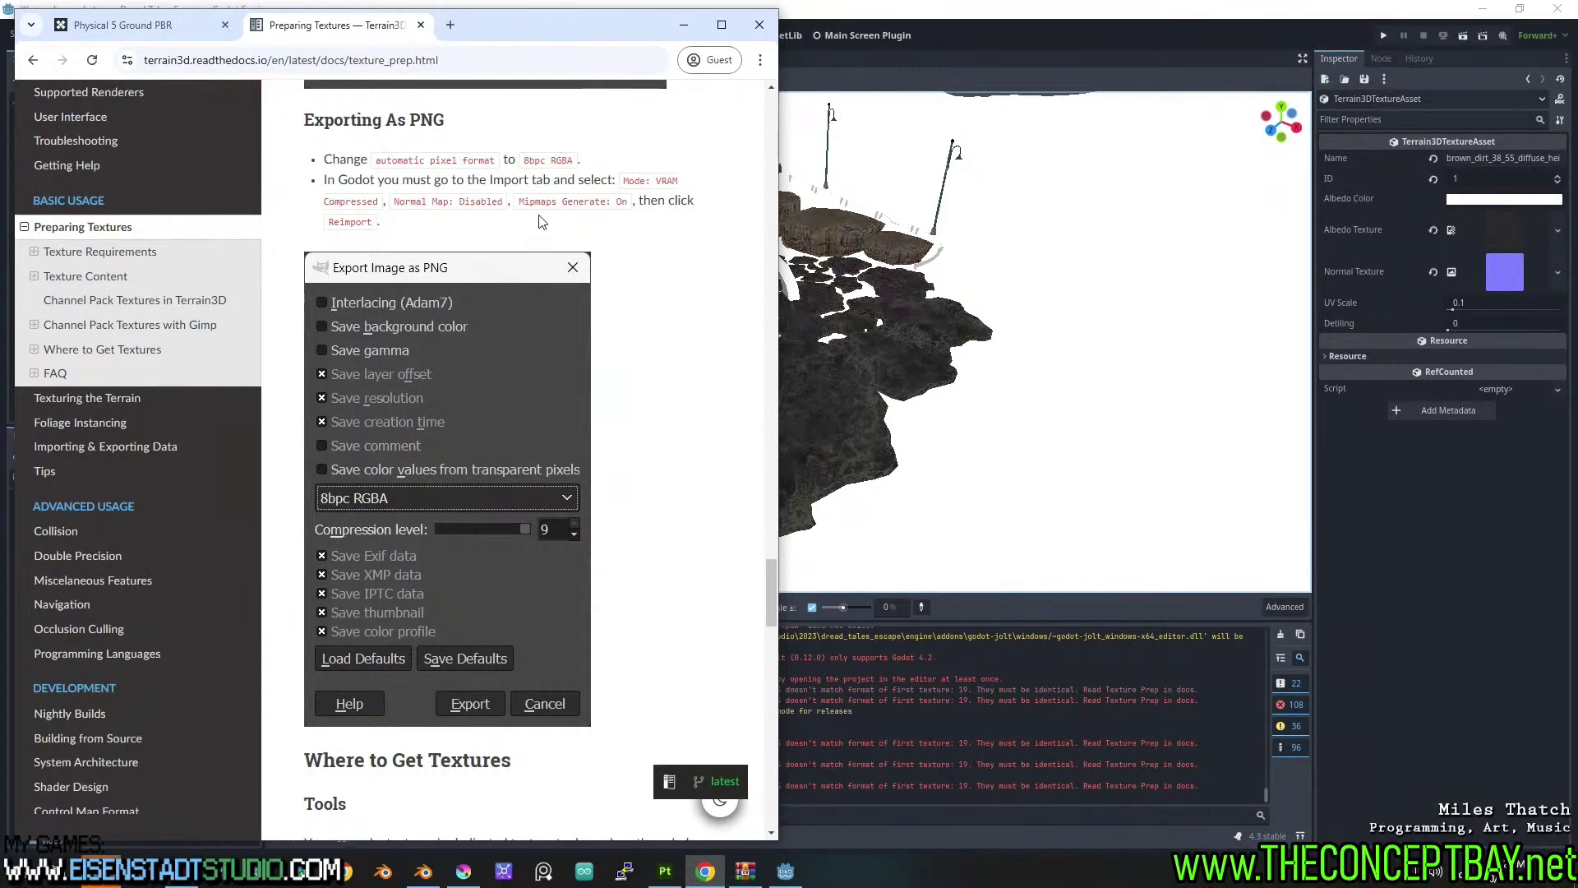
Reimport brown_dirt_38_55_diffuse_height.png and brown_dirt_38_55_normal_rough.png in Godot with VRAM Compressed mode and Normal Map set to Disabled.
{"action": "left_click", "coordinate": [1067, 39]}
{"action": "left_click", "coordinate": [208, 785], "text": "shift"}
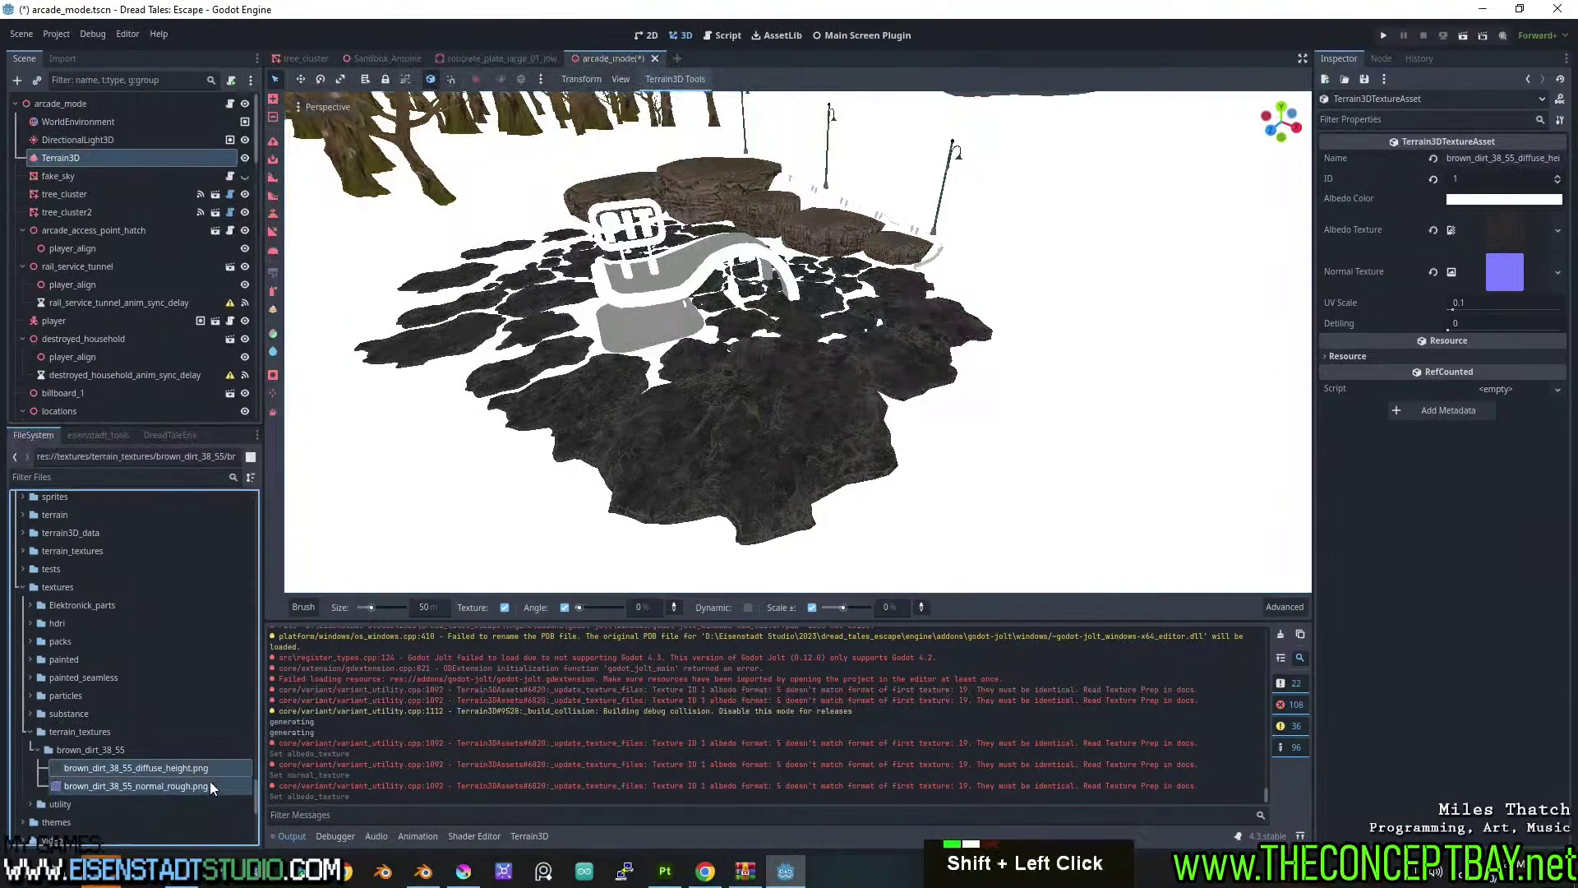
{"action": "left_click", "coordinate": [64, 59]}
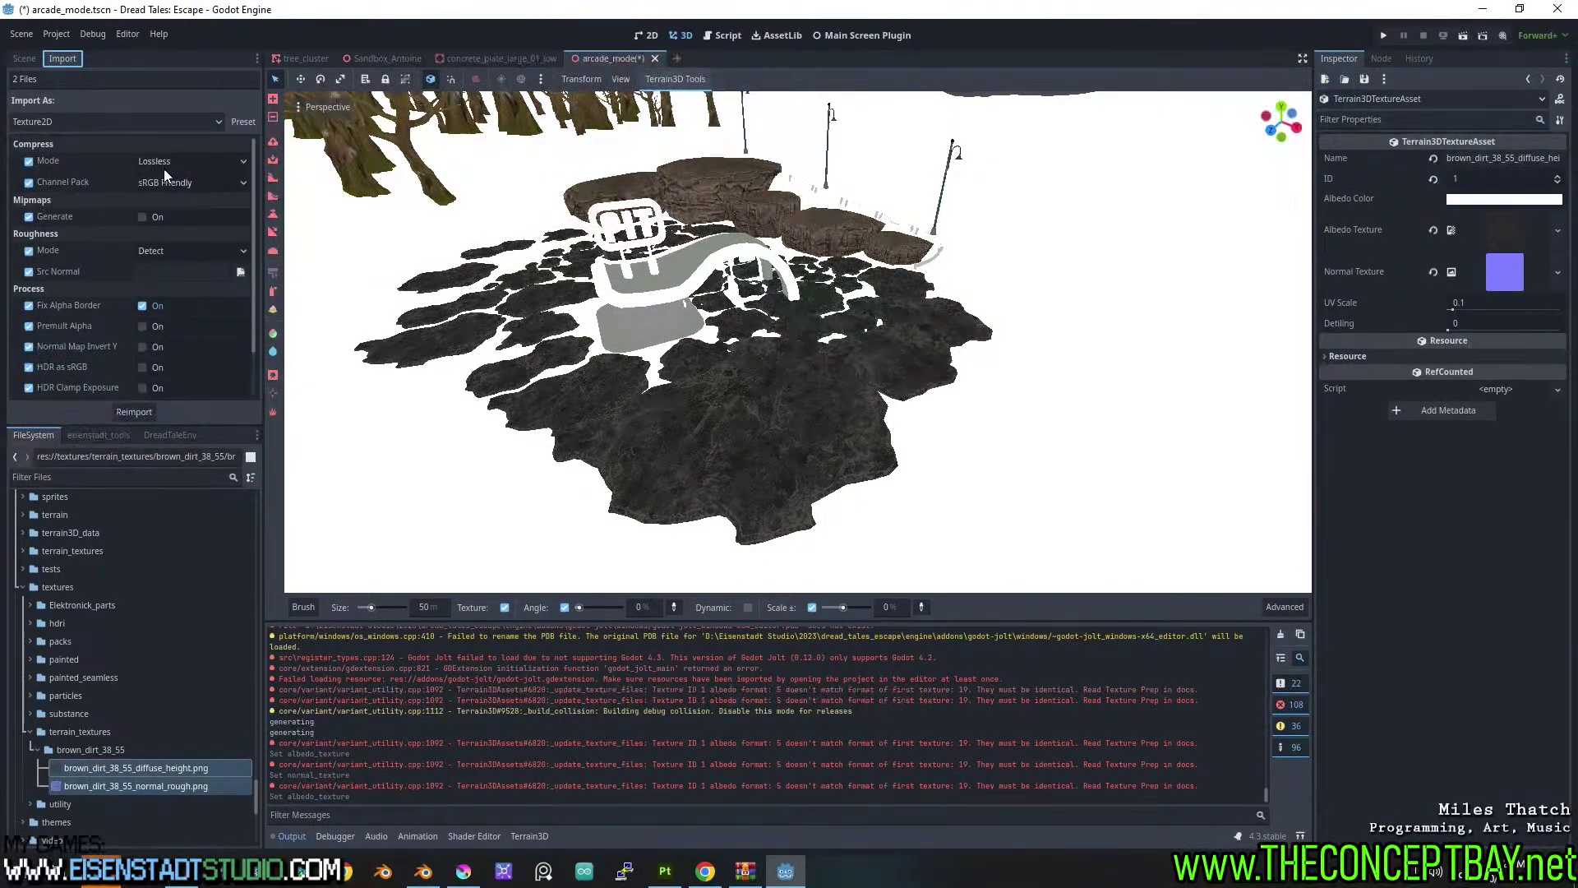
{"action": "left_click", "coordinate": [200, 158]}
{"action": "left_click", "coordinate": [200, 215]}
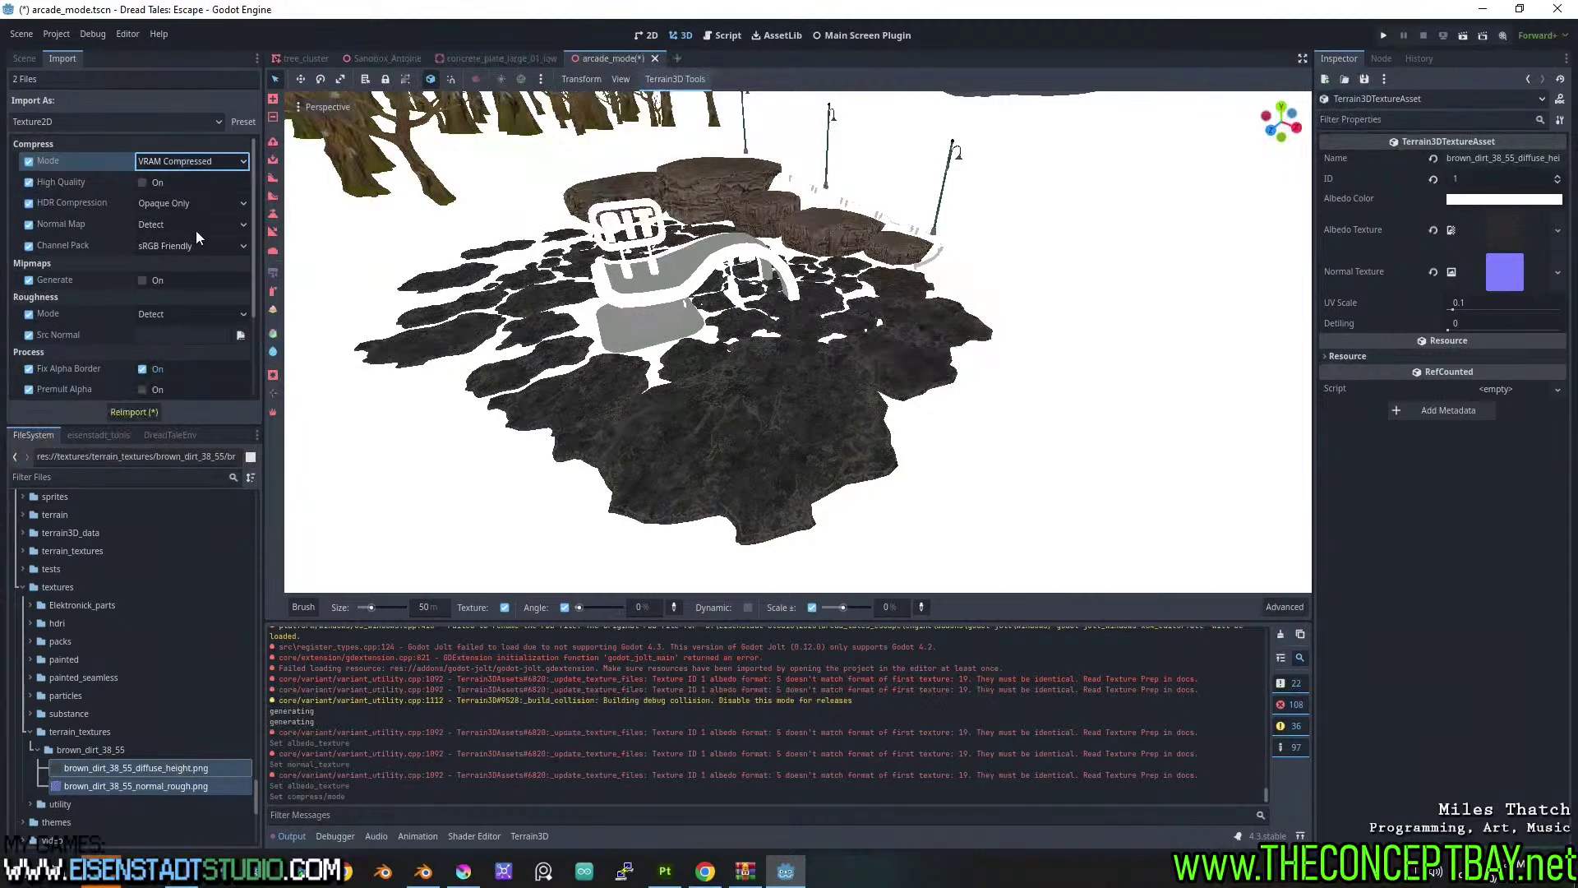
{"action": "left_click", "coordinate": [191, 225]}
{"action": "left_click", "coordinate": [165, 279]}
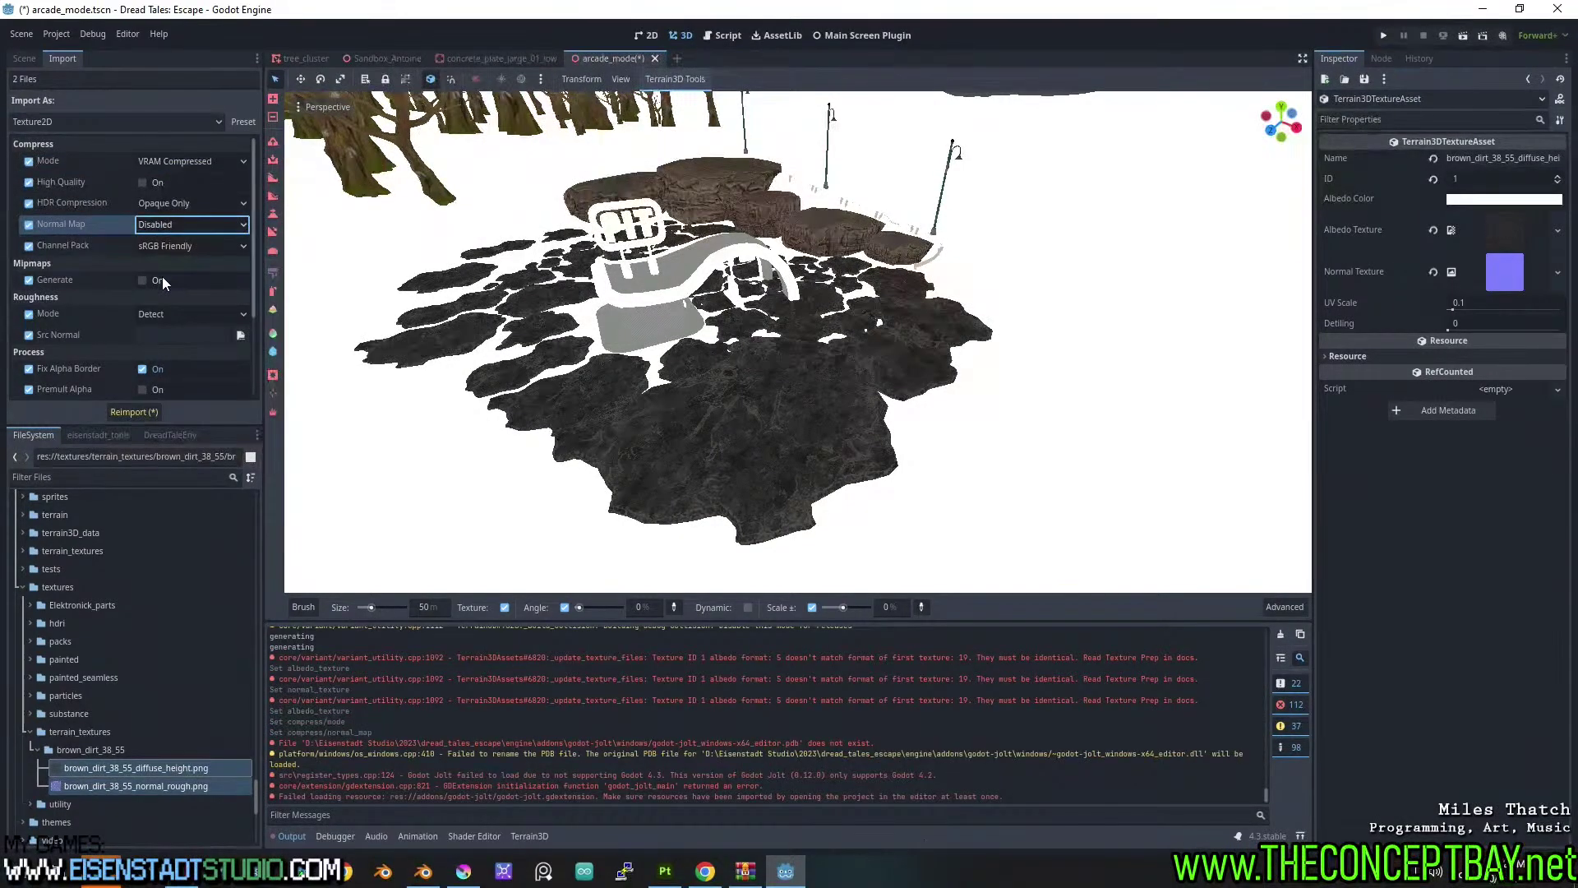
{"action": "left_click", "coordinate": [131, 412]}
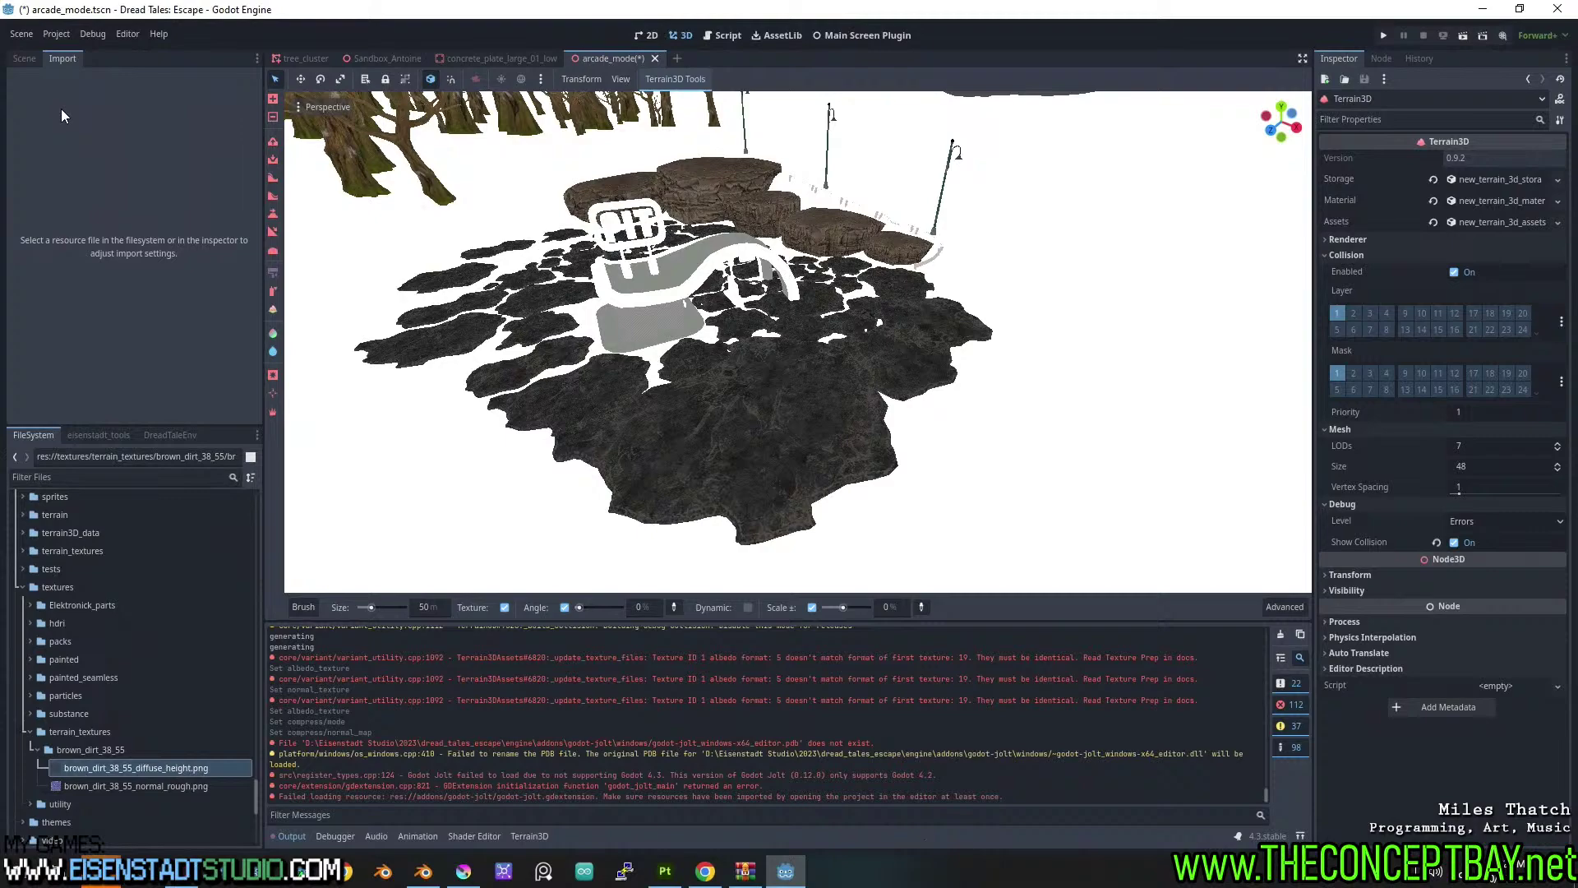
Recheck the documented import settings, then enable mipmap generation for both brown dirt textures and reimport them.
{"action": "left_click", "coordinate": [25, 59]}
{"action": "left_click", "coordinate": [705, 871]}
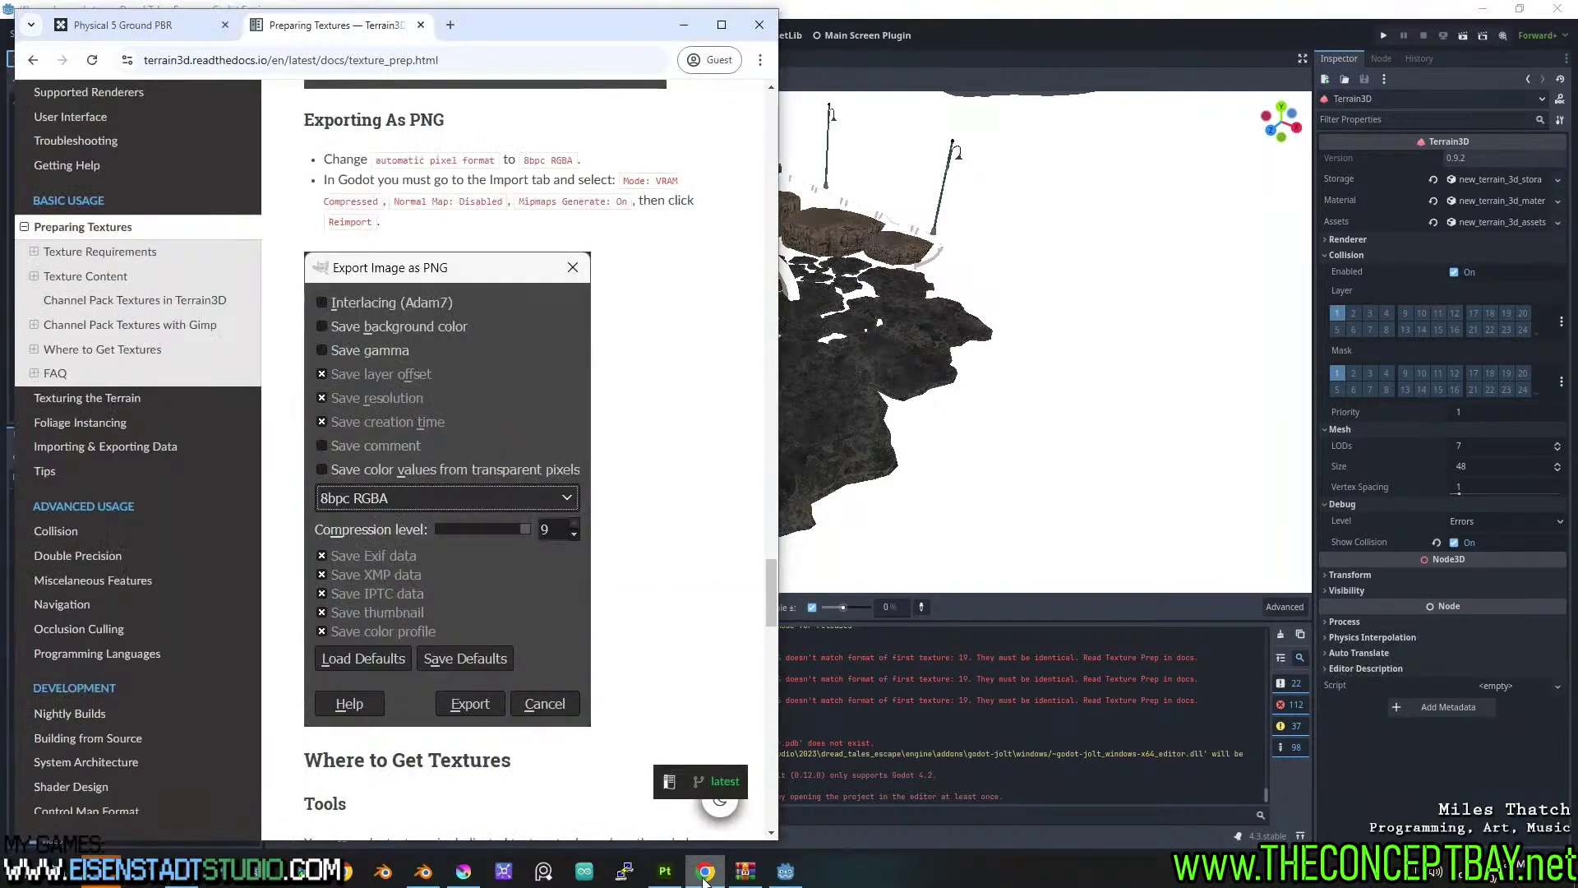
{"action": "left_click", "coordinate": [705, 872]}
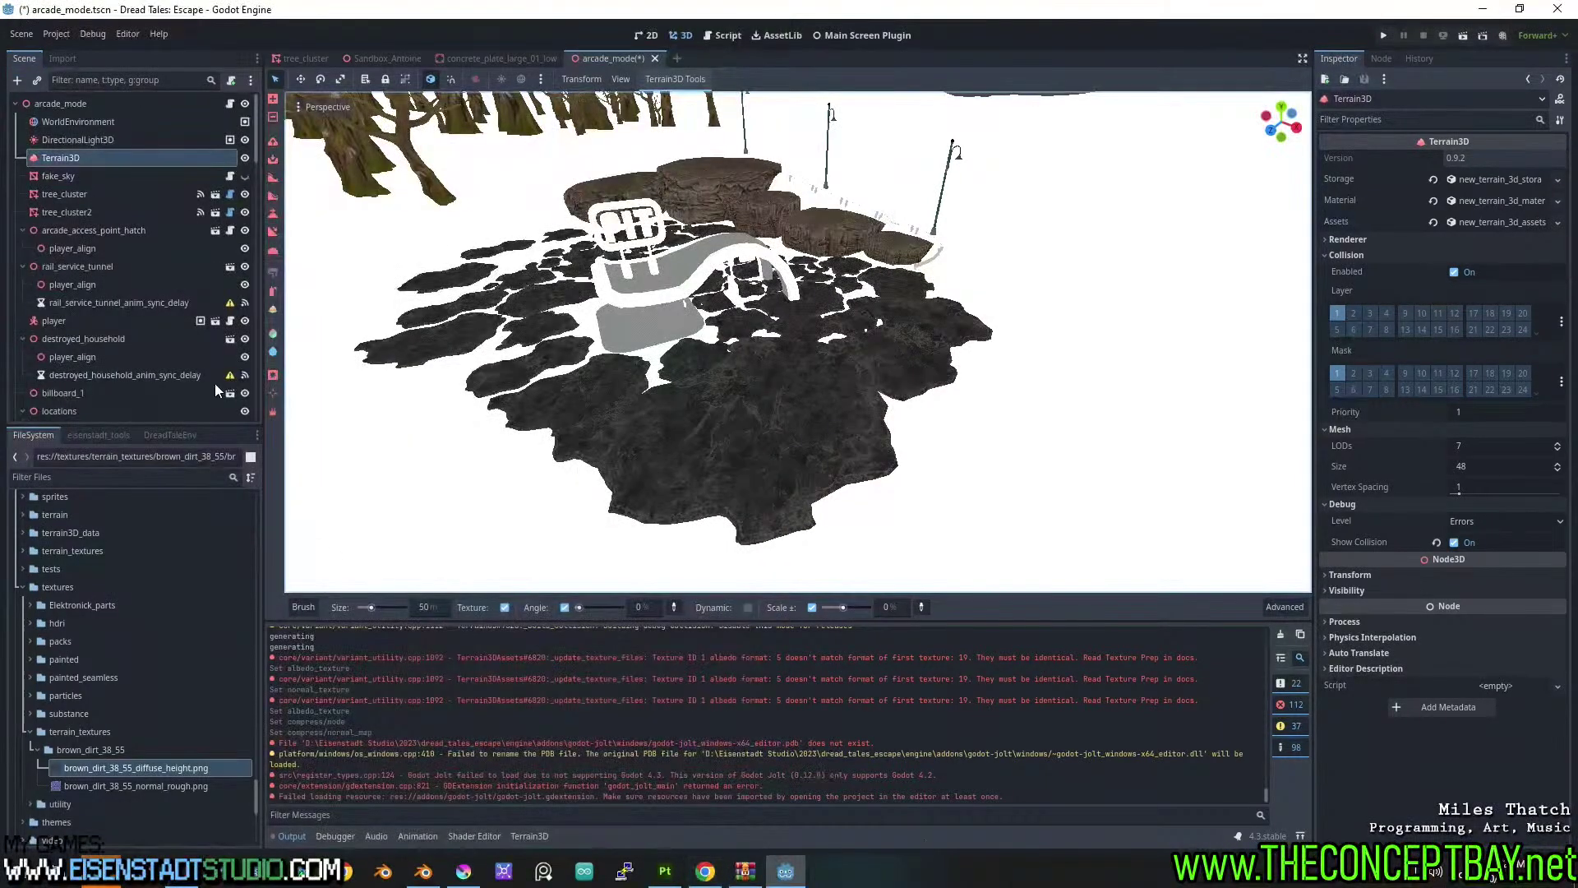
{"action": "left_click", "coordinate": [62, 59]}
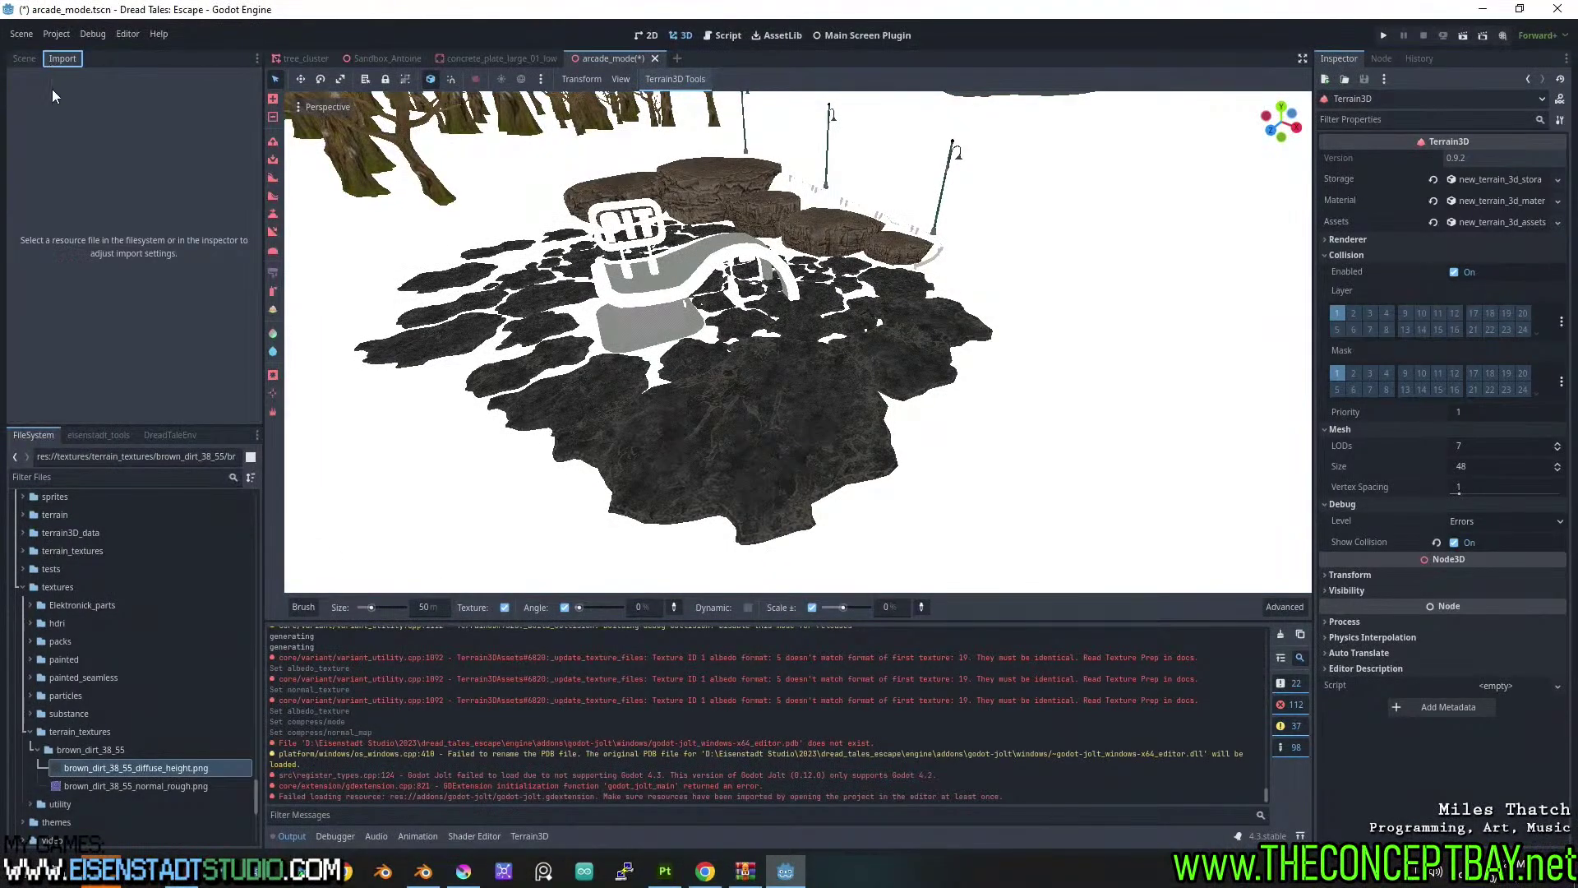
{"action": "left_click", "coordinate": [125, 786], "text": "shift"}
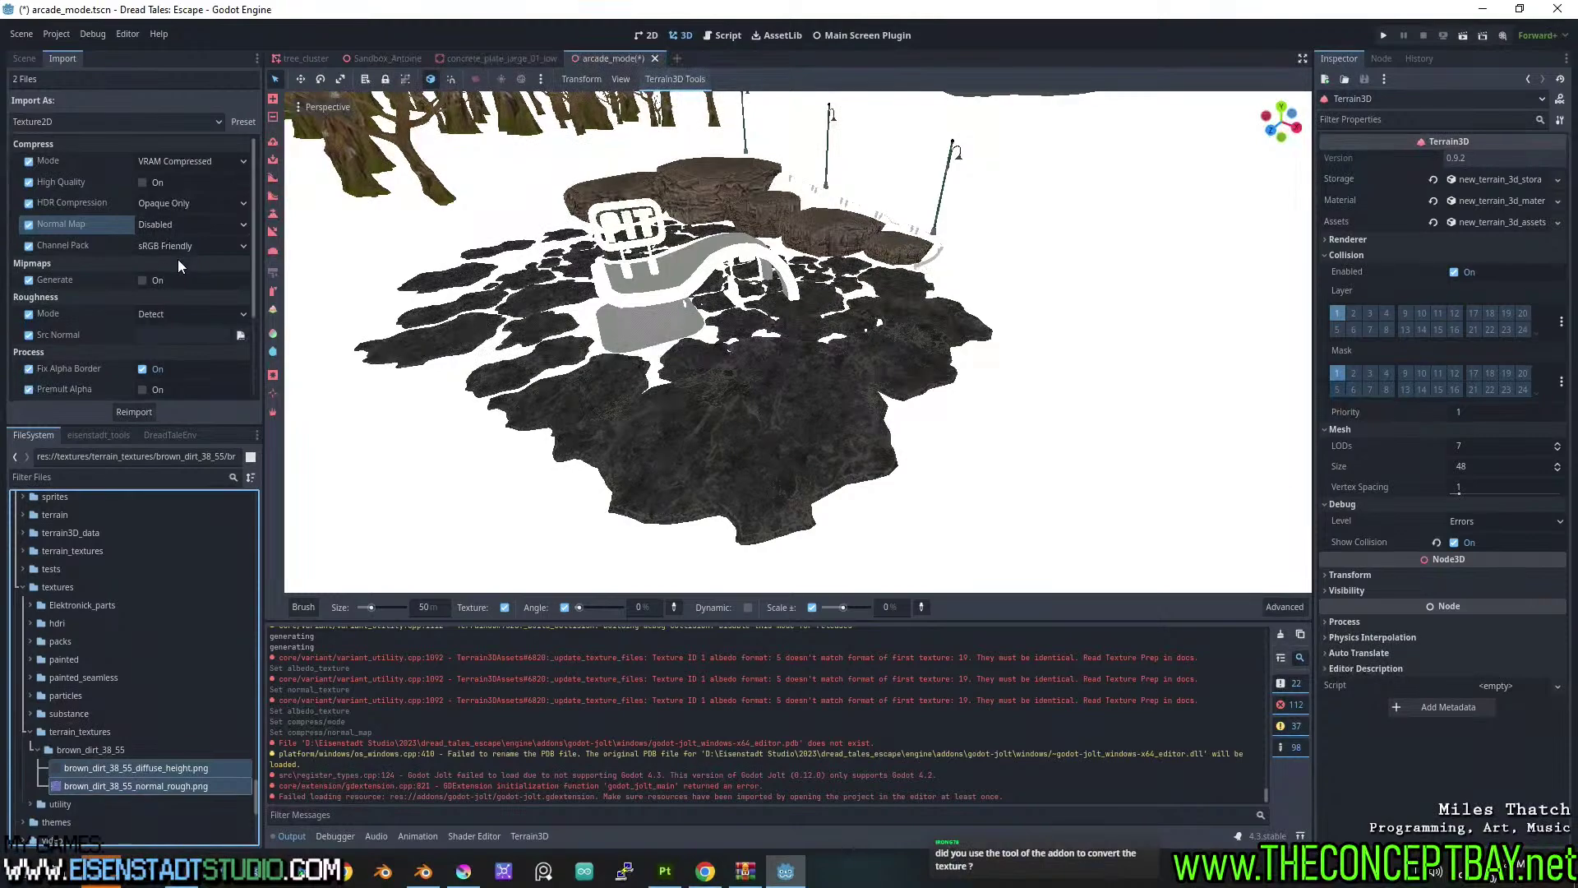
{"action": "left_click", "coordinate": [145, 280]}
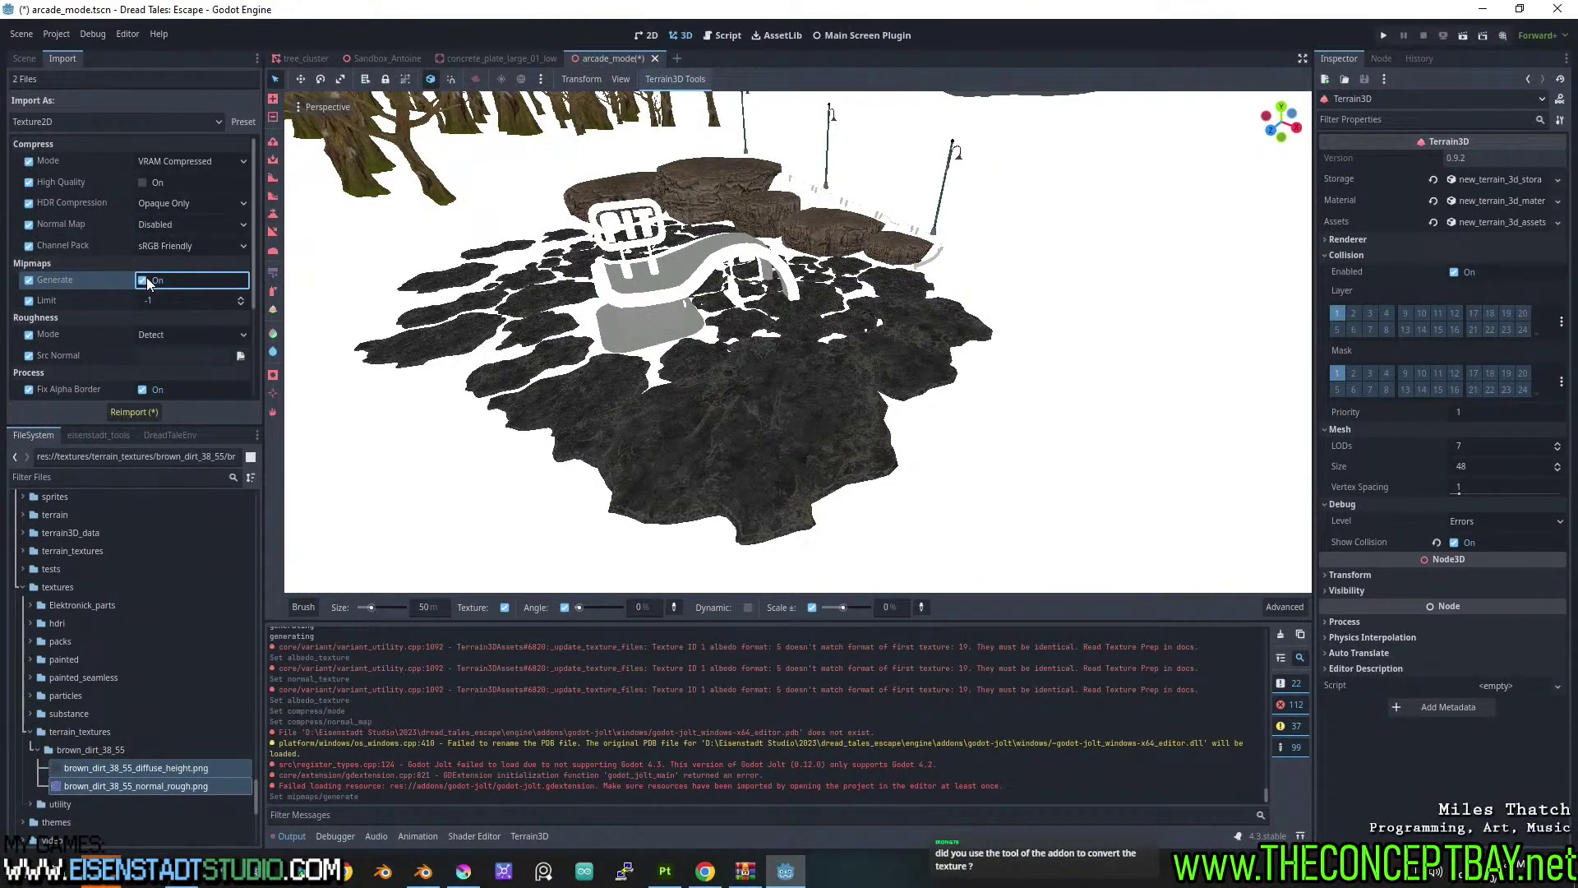
{"action": "left_click", "coordinate": [143, 413]}
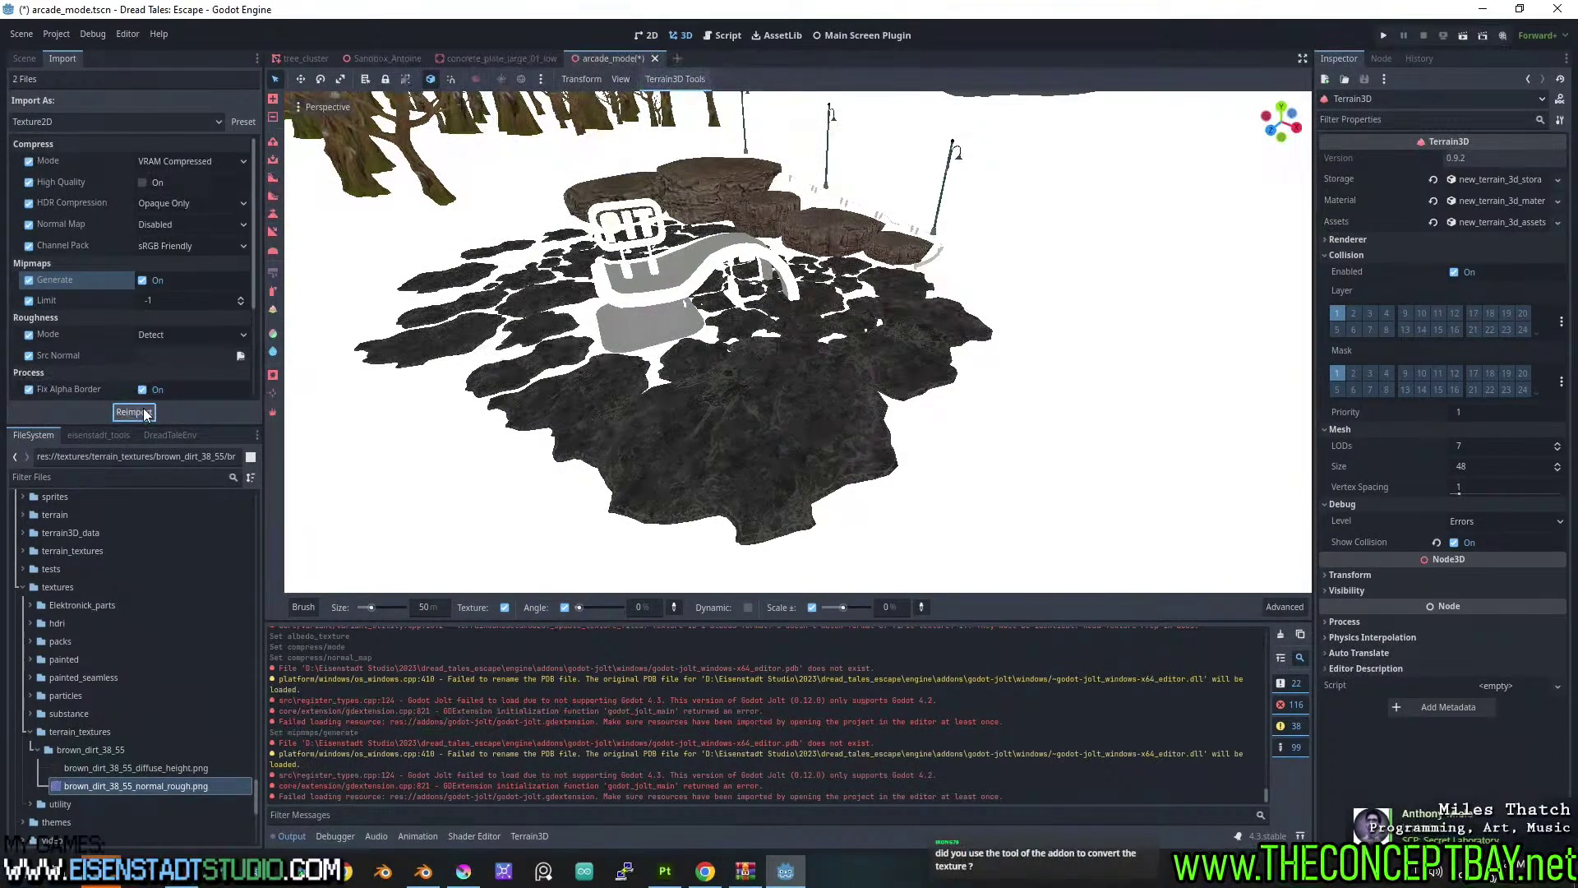
Look over the Terrain3D tool options and clear all messages from the output log.
{"action": "left_click", "coordinate": [672, 79]}
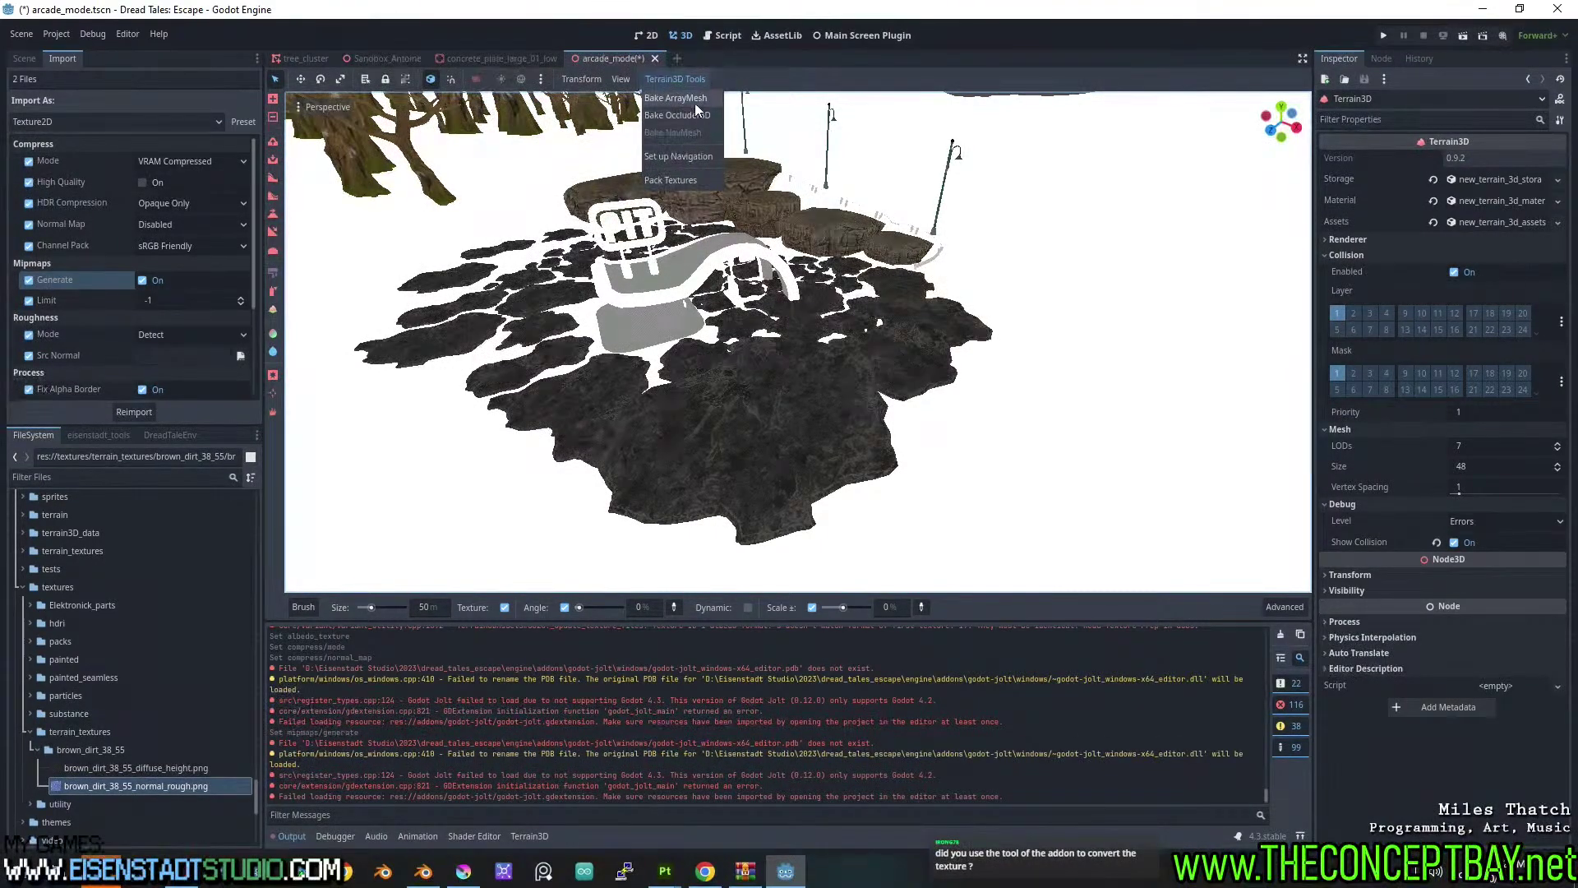
{"action": "left_click", "coordinate": [759, 78]}
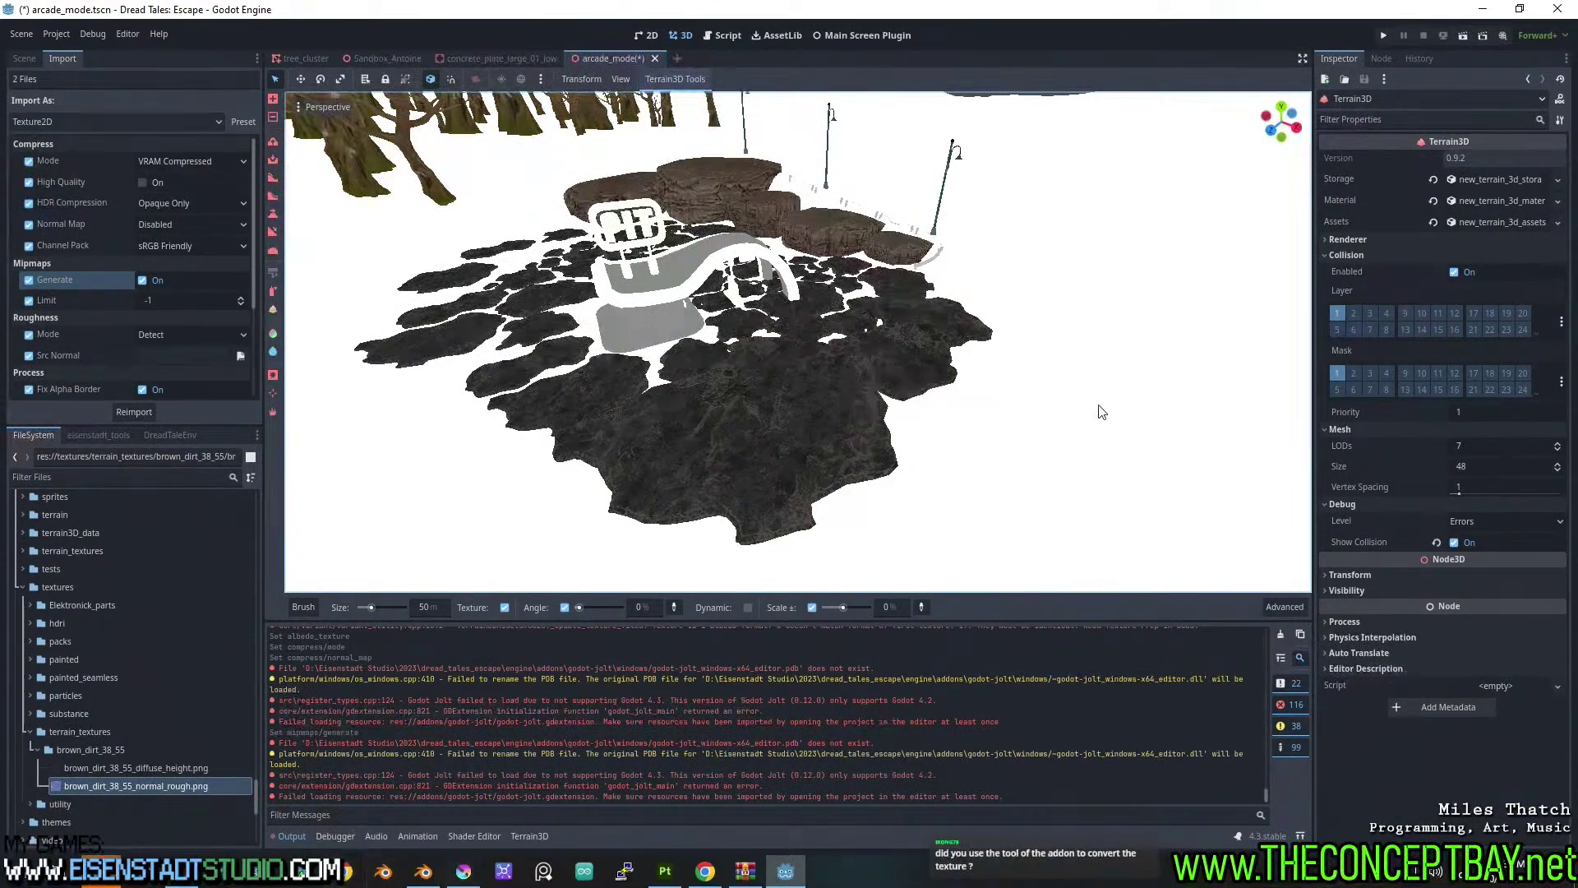
{"action": "left_click", "coordinate": [1281, 635]}
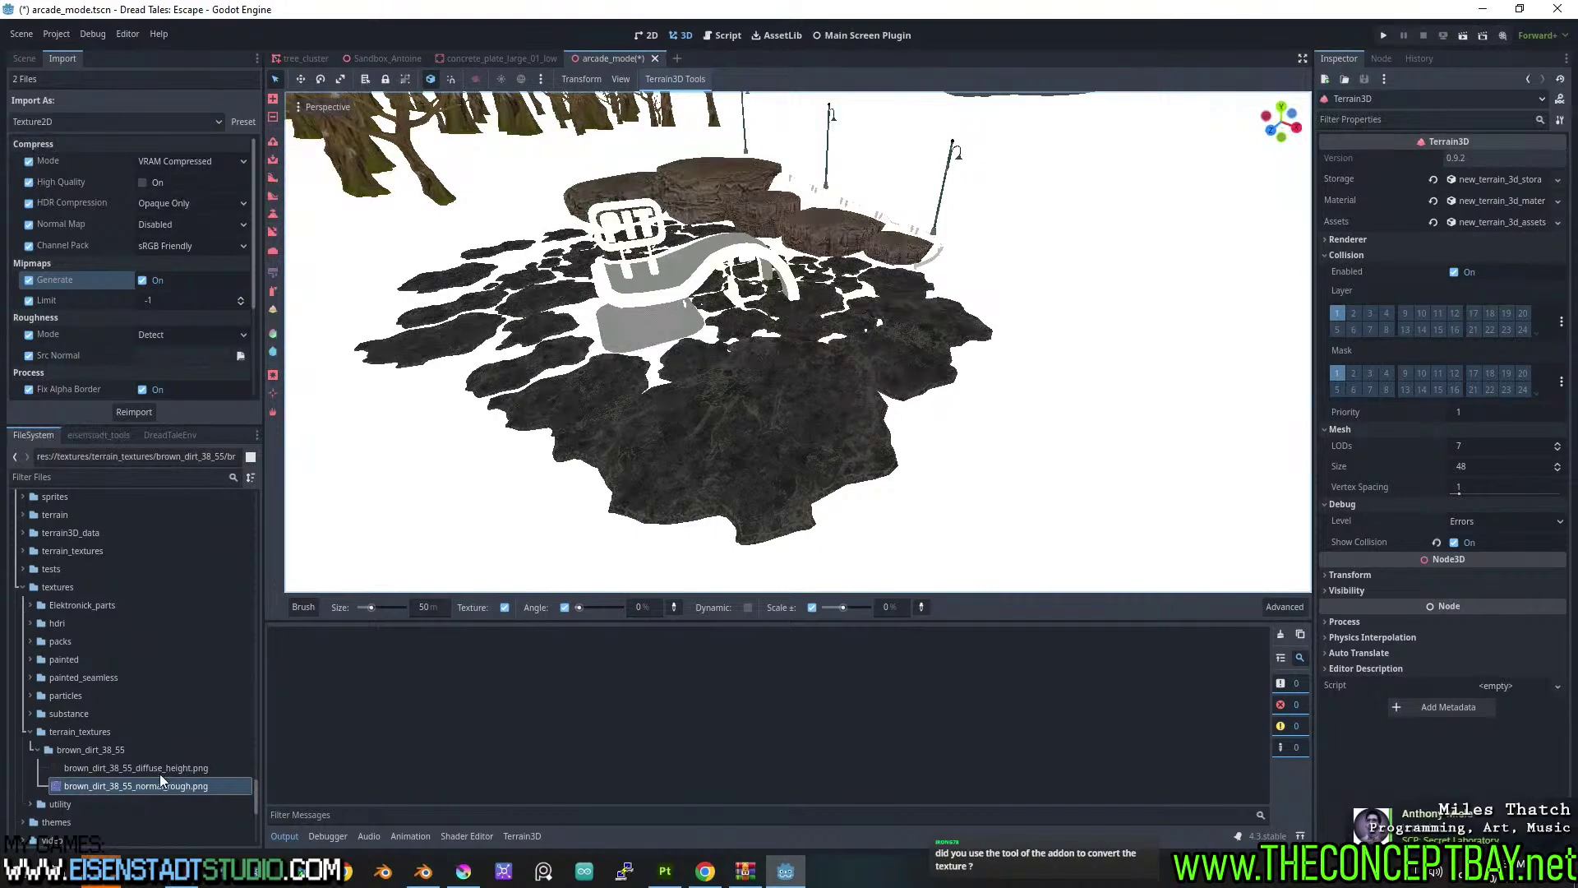
Reassign brown_dirt_38_55_diffuse_height.png as albedo and brown_dirt_38_55_normal_rough.png as normal texture of Terrain3D's second texture.
{"action": "left_click", "coordinate": [31, 58]}
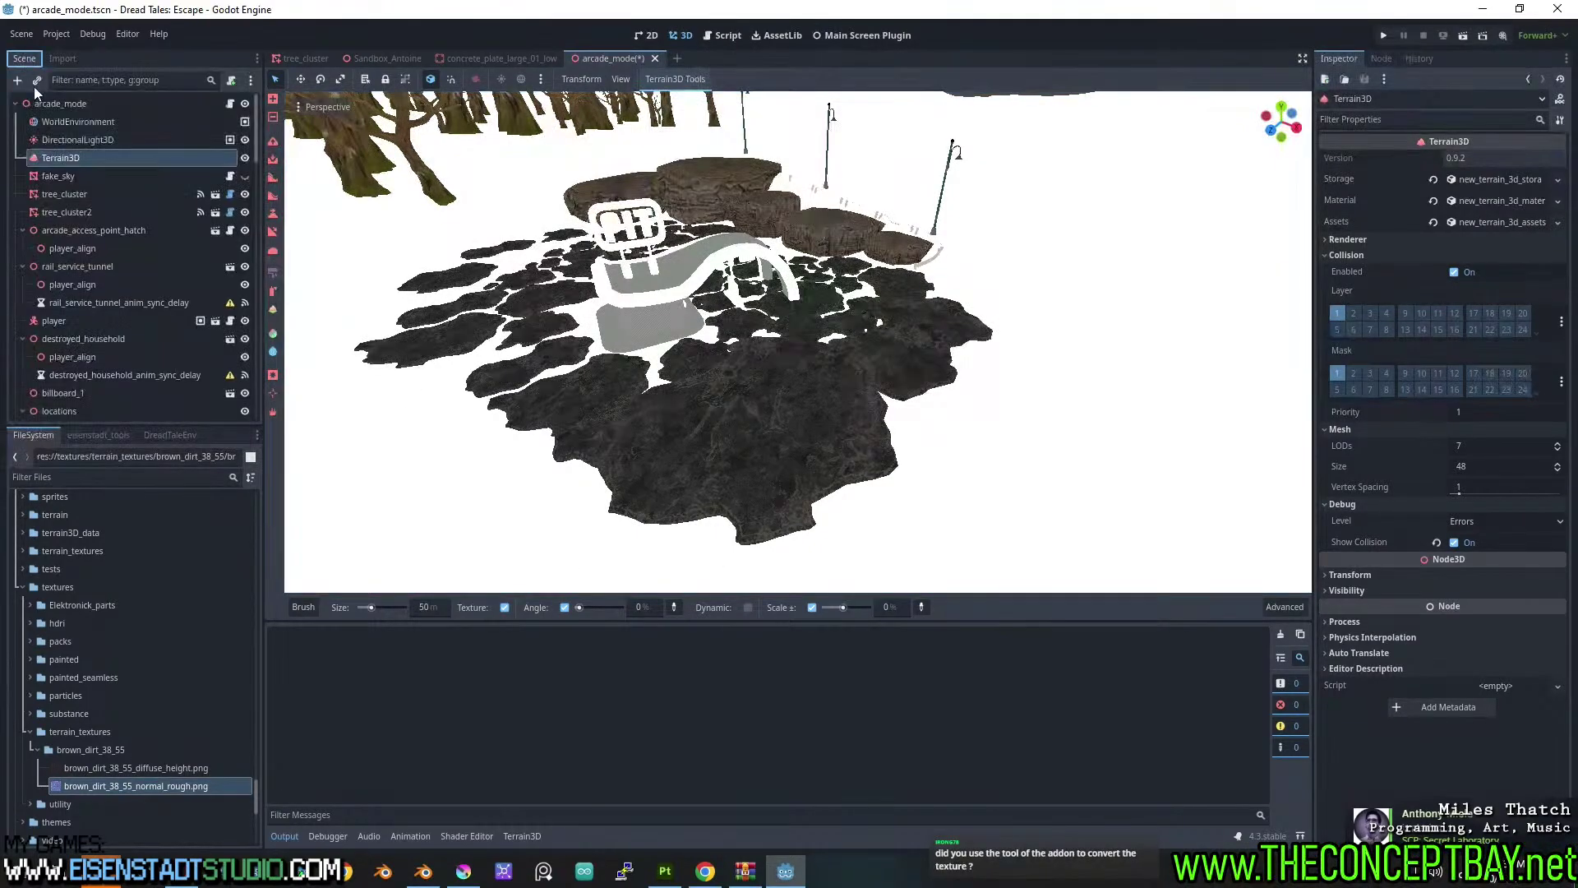
{"action": "double_click", "coordinate": [122, 143]}
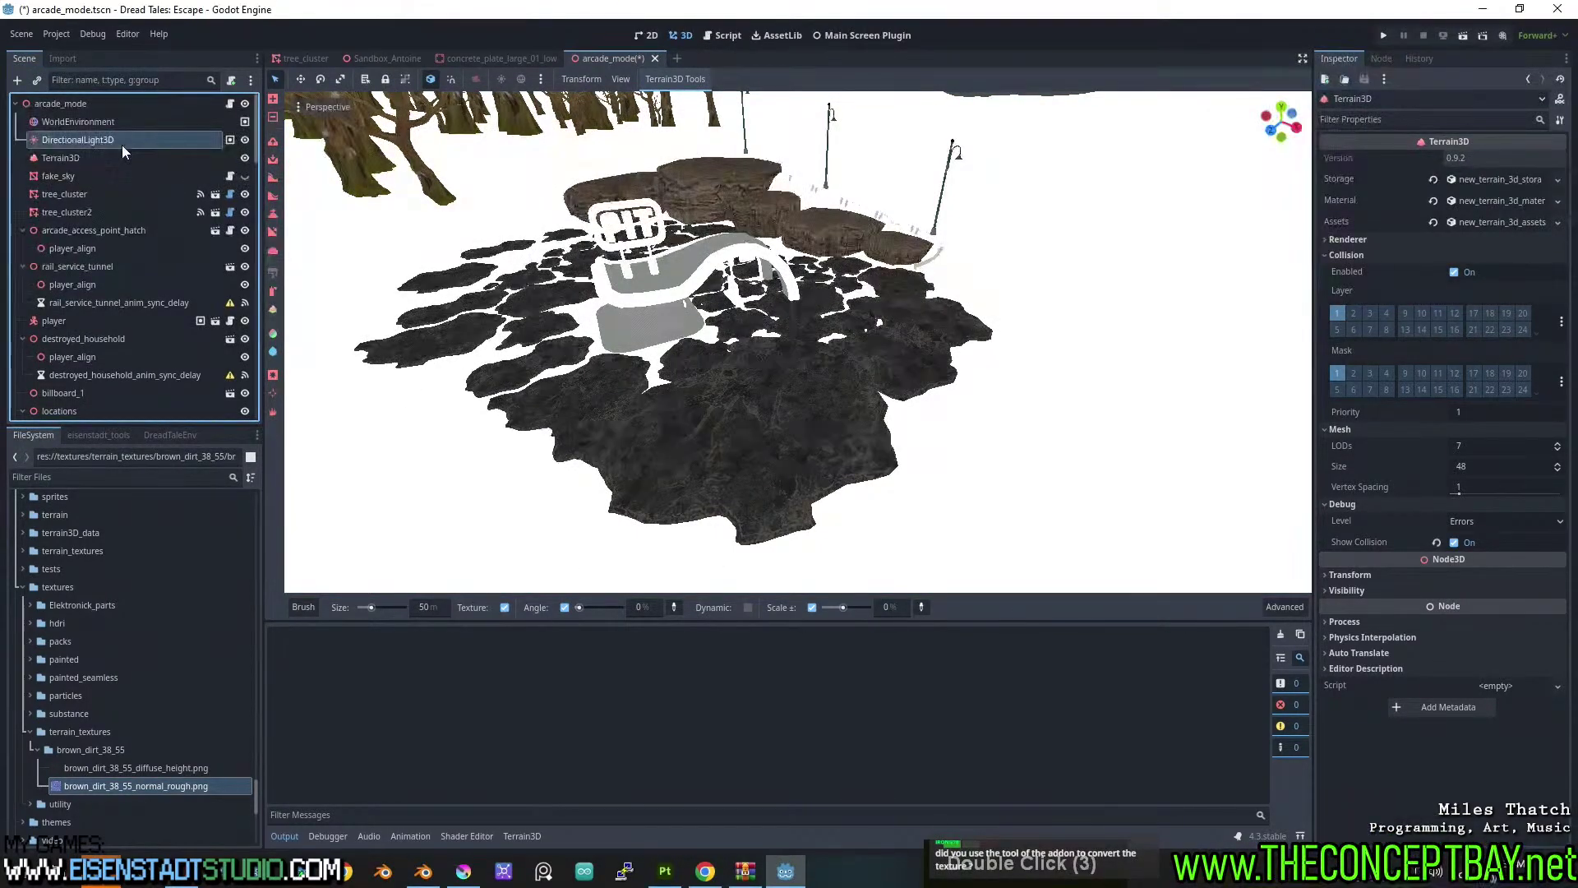
{"action": "double_click", "coordinate": [118, 161]}
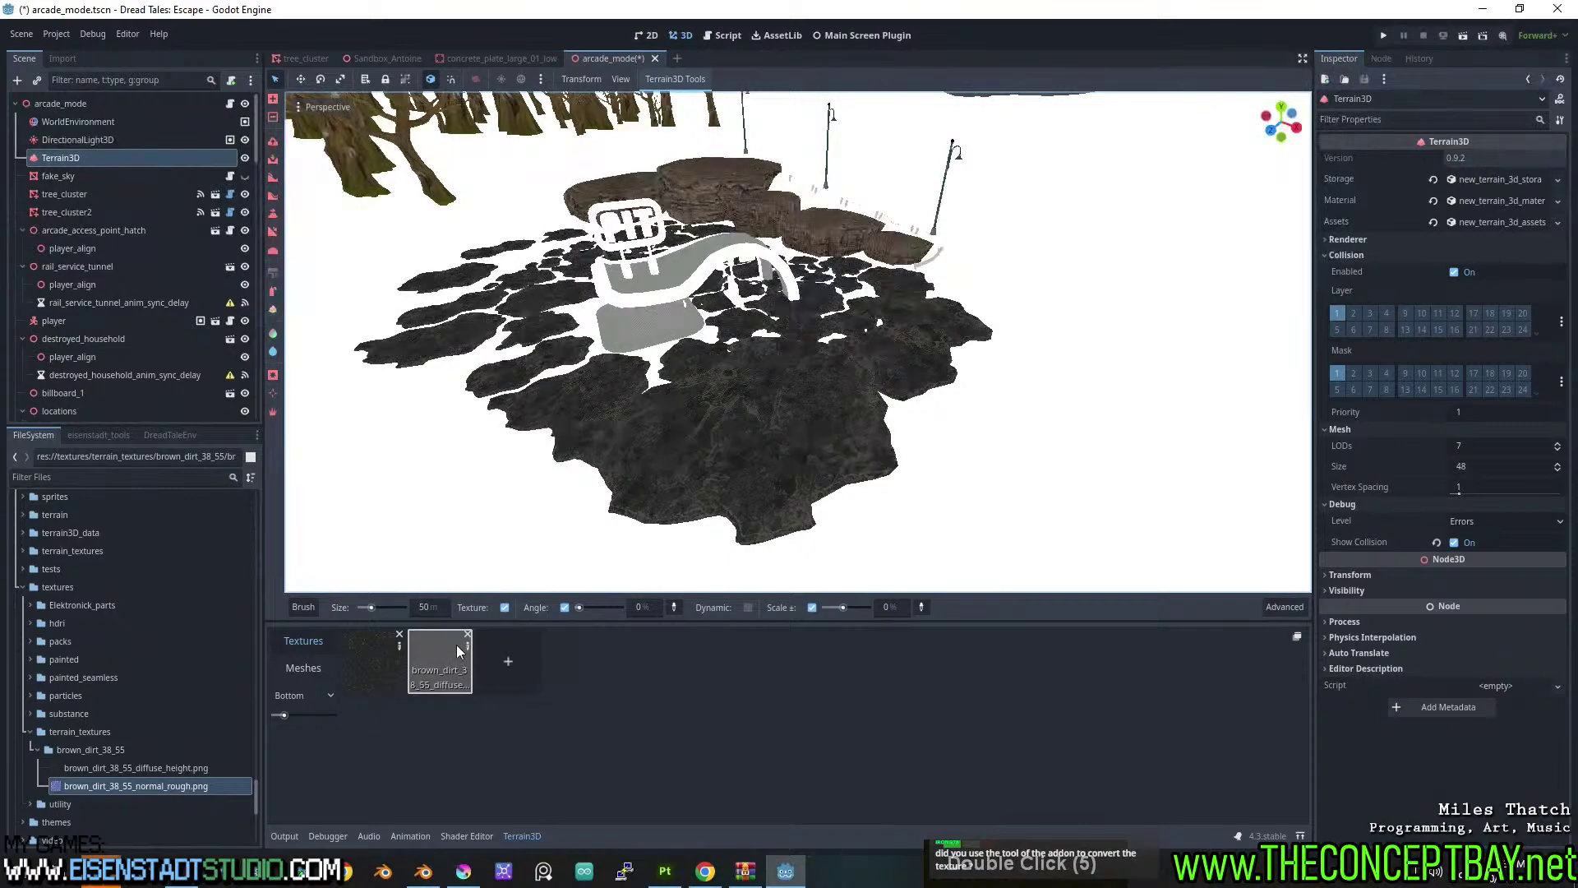
{"action": "left_click", "coordinate": [467, 645]}
{"action": "left_click_drag", "start_coordinate": [190, 767], "coordinate": [1506, 219]}
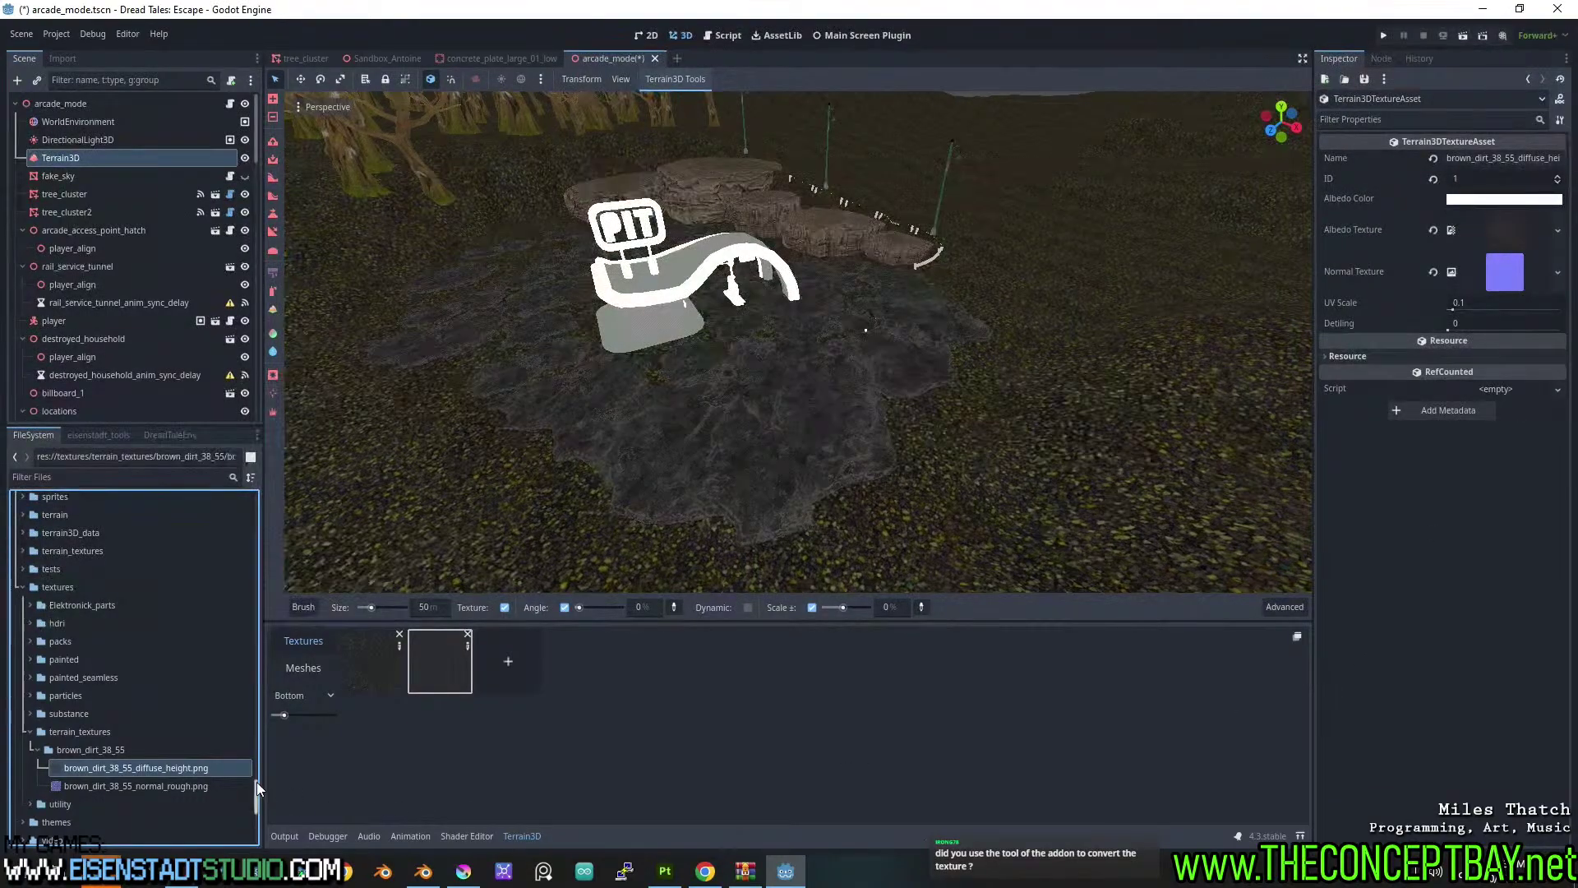
{"action": "left_click_drag", "start_coordinate": [181, 787], "coordinate": [1494, 282]}
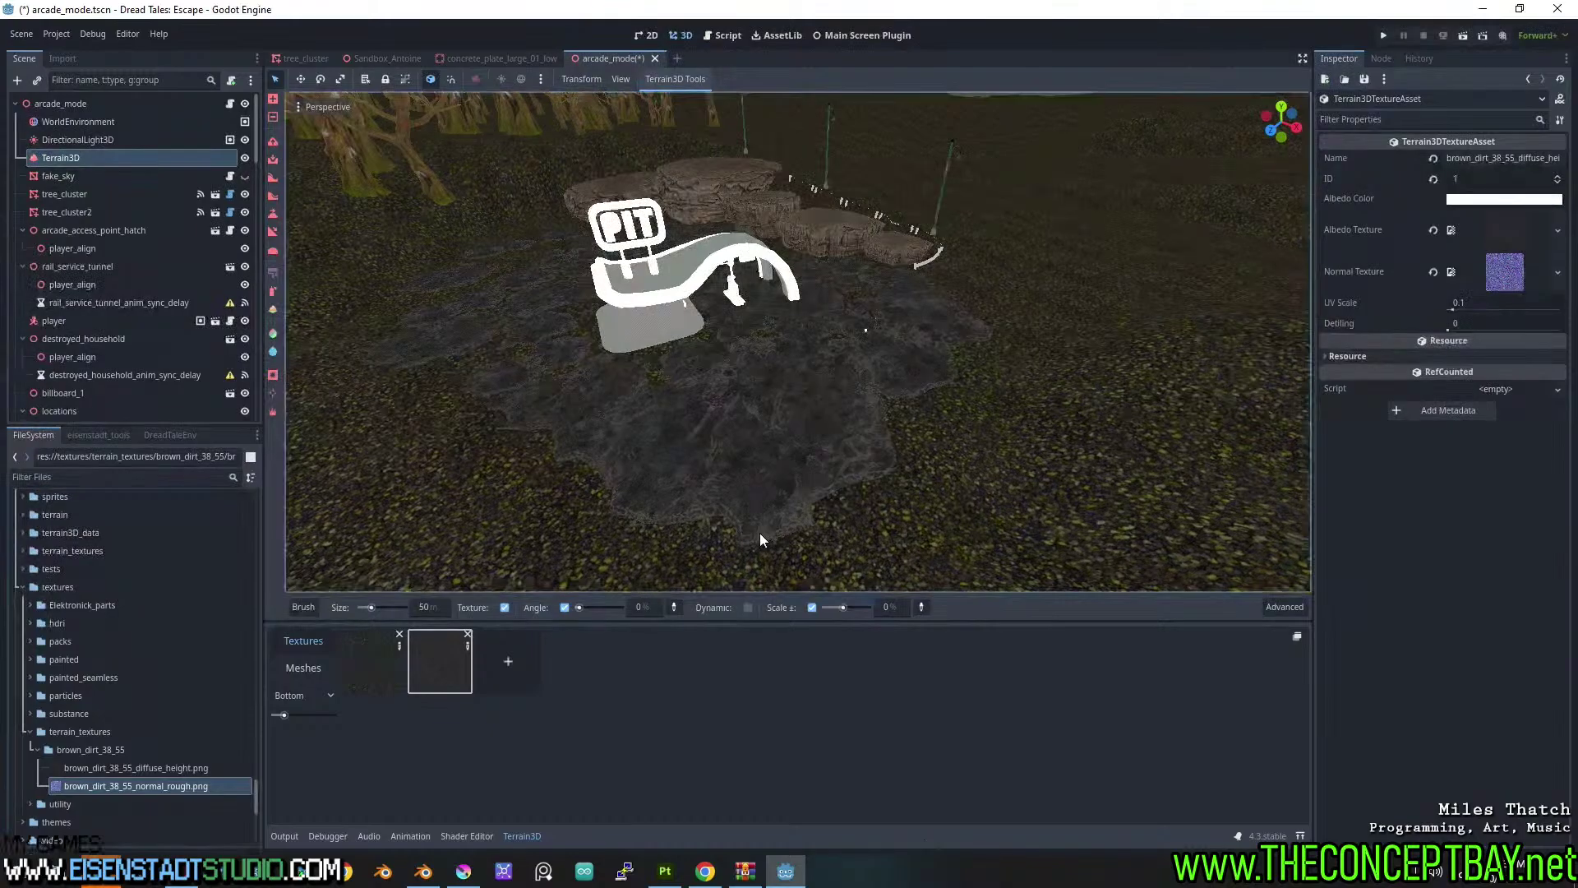
Choose the brown dirt texture for painting on the Terrain3D ground near the rocks.
{"action": "scroll", "coordinate": [758, 539], "scroll_direction": "up", "scroll_amount": 2}
{"action": "middle_click_drag", "start_coordinate": [656, 537], "coordinate": [501, 454], "text": "shift"}
{"action": "scroll", "coordinate": [651, 413], "scroll_direction": "down", "scroll_amount": 1}
{"action": "middle_click_drag", "start_coordinate": [724, 435], "coordinate": [658, 437]}
{"action": "middle_click_drag", "start_coordinate": [716, 404], "coordinate": [649, 423], "text": "shift"}
{"action": "scroll", "coordinate": [714, 432], "scroll_direction": "up", "scroll_amount": 1}
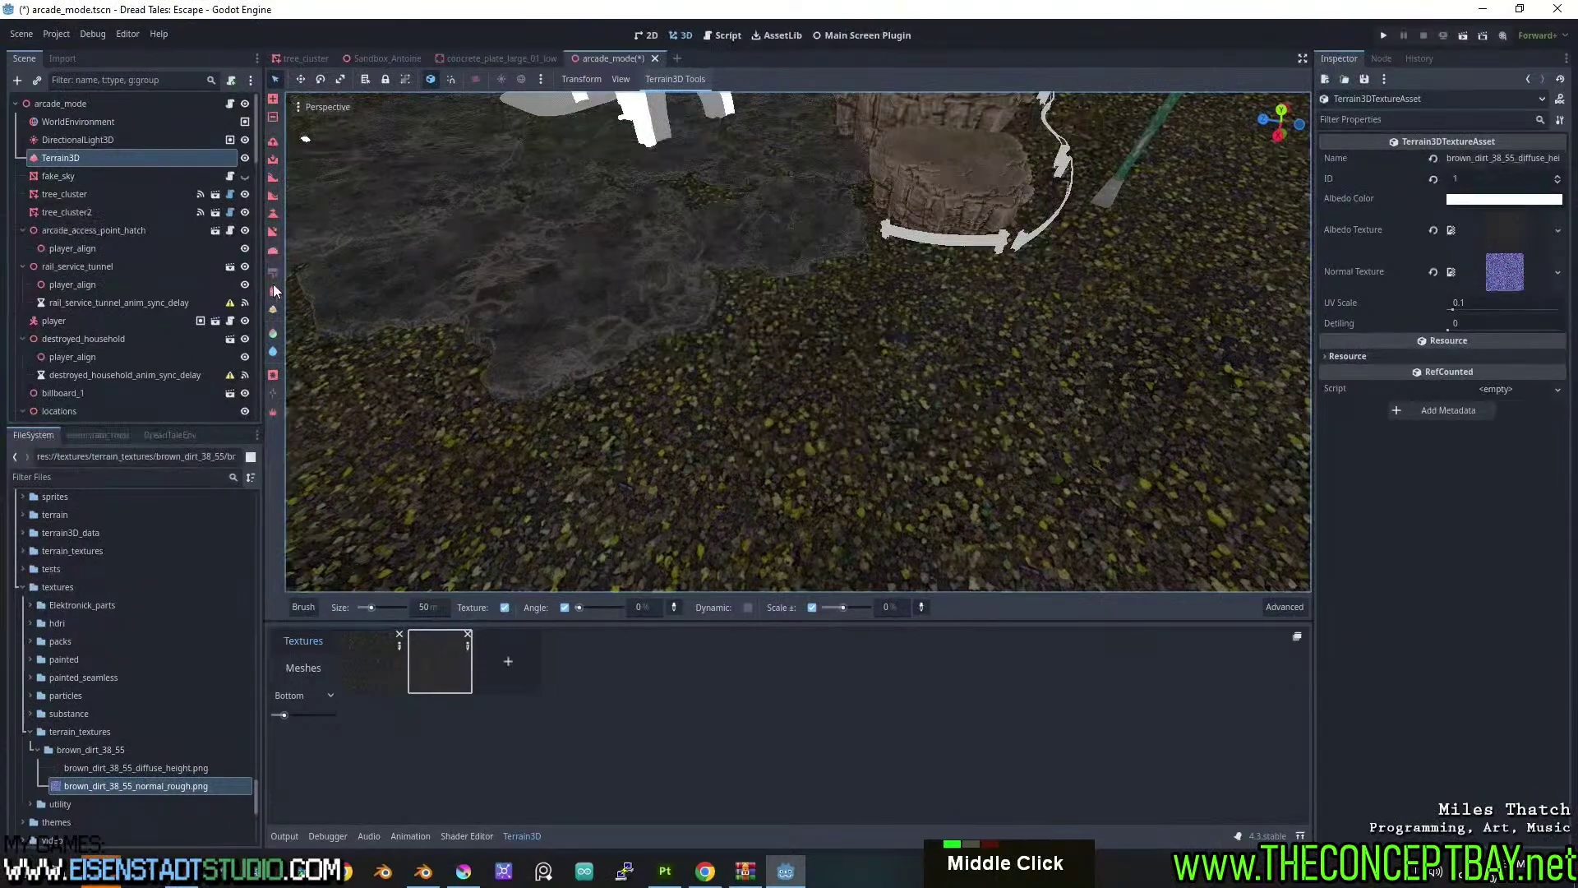
{"action": "left_click", "coordinate": [375, 655]}
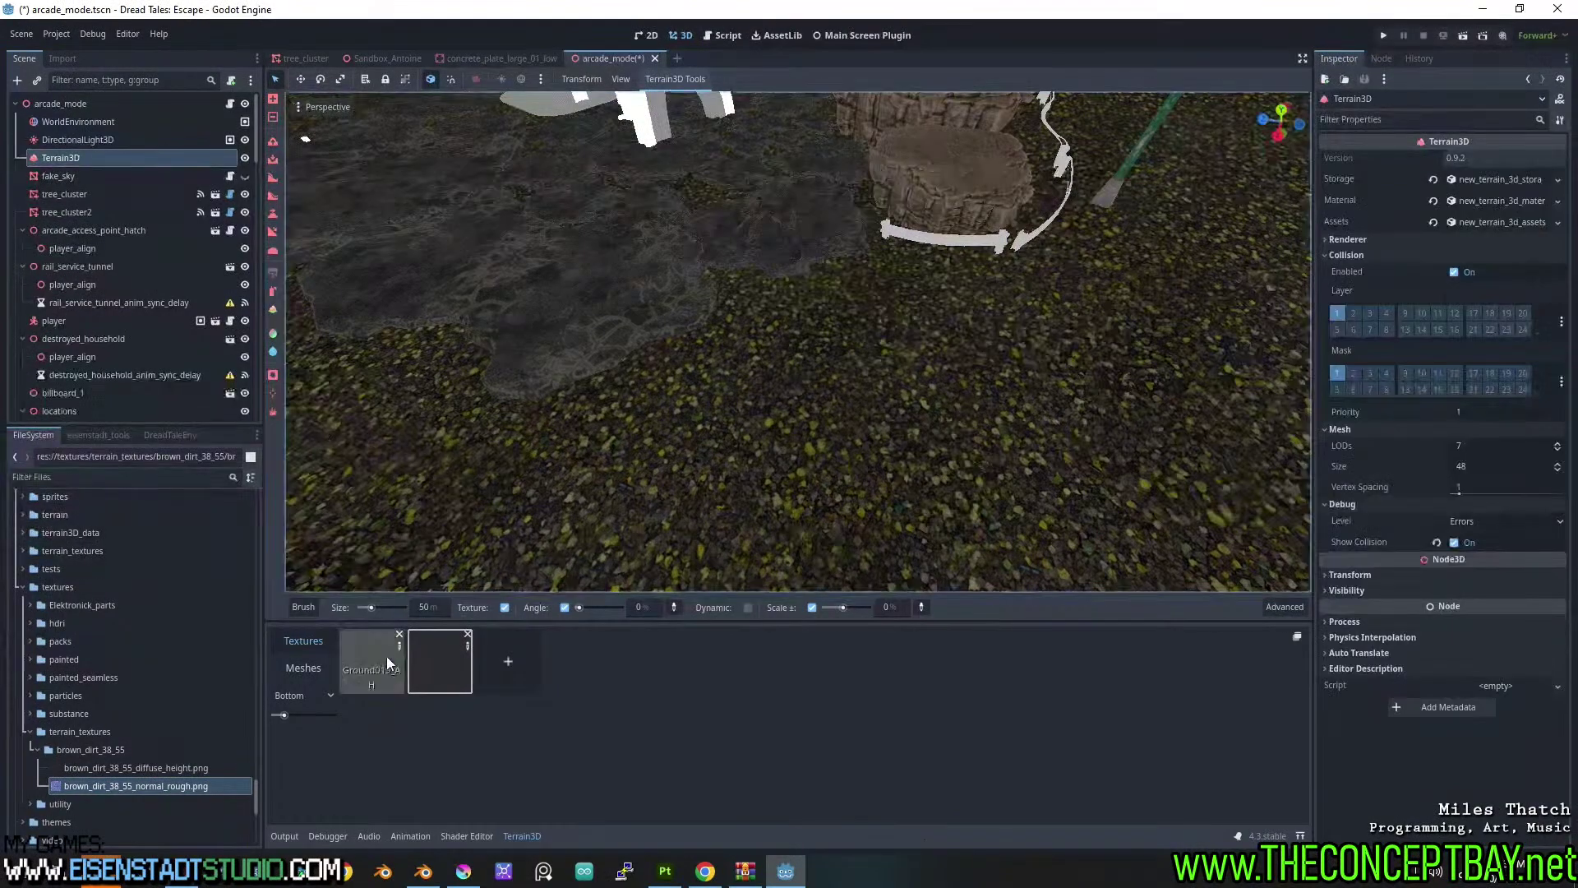
{"action": "left_click", "coordinate": [438, 672]}
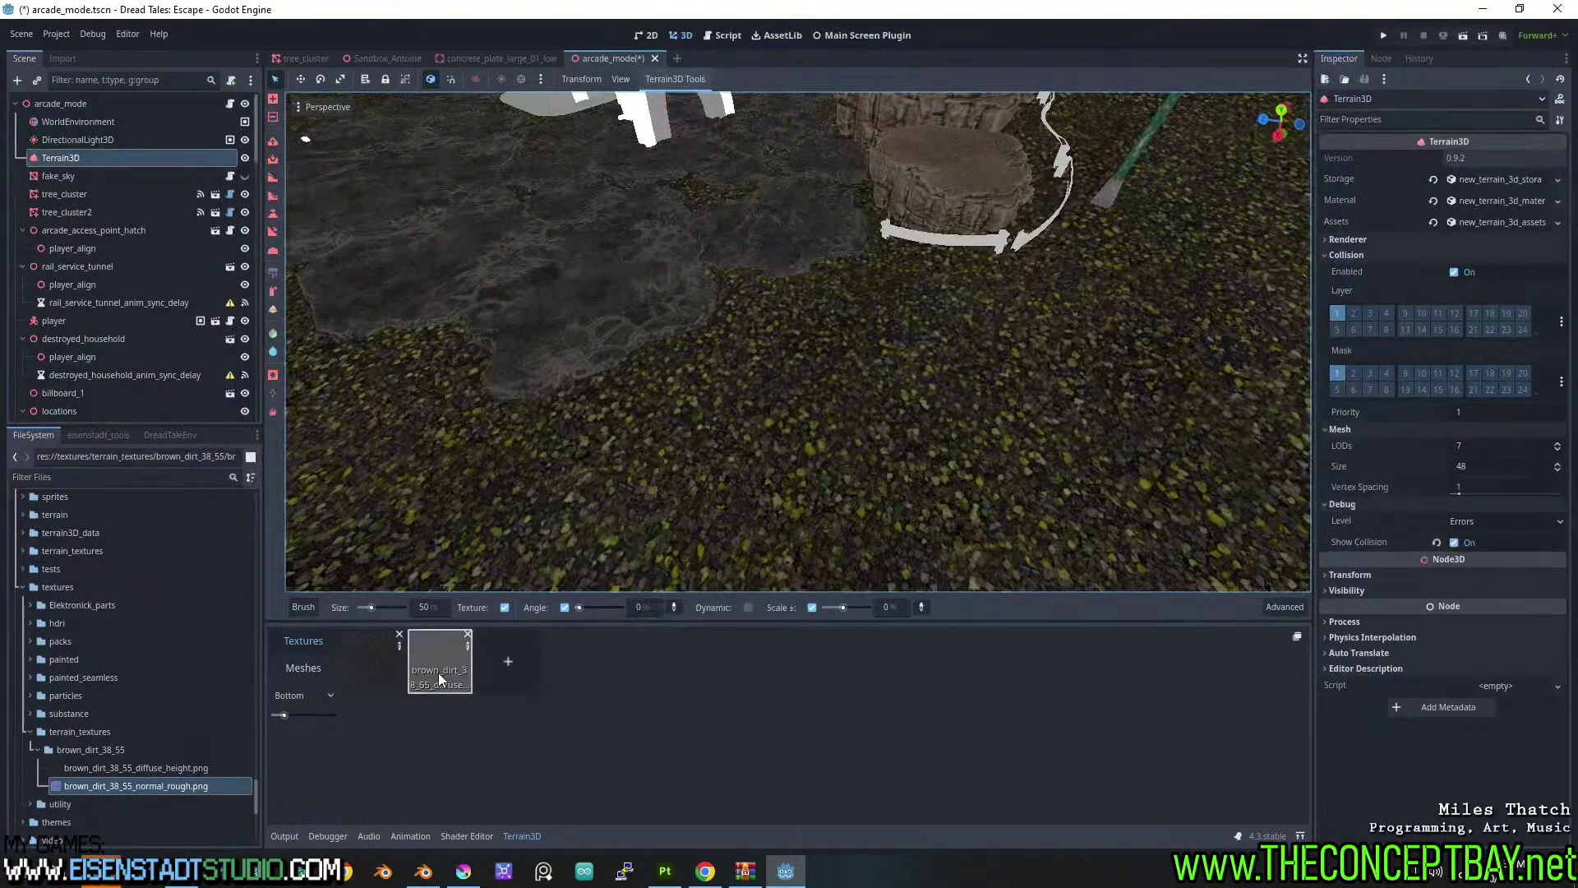
Try painting a brown dirt patch beside the dark ground with the 50 m brush, and undo the stroke.
{"action": "left_click_drag", "start_coordinate": [801, 387], "coordinate": [751, 422]}
{"action": "scroll", "coordinate": [751, 422], "scroll_direction": "down", "scroll_amount": 2}
{"action": "middle_click_drag", "start_coordinate": [751, 422], "coordinate": [694, 402]}
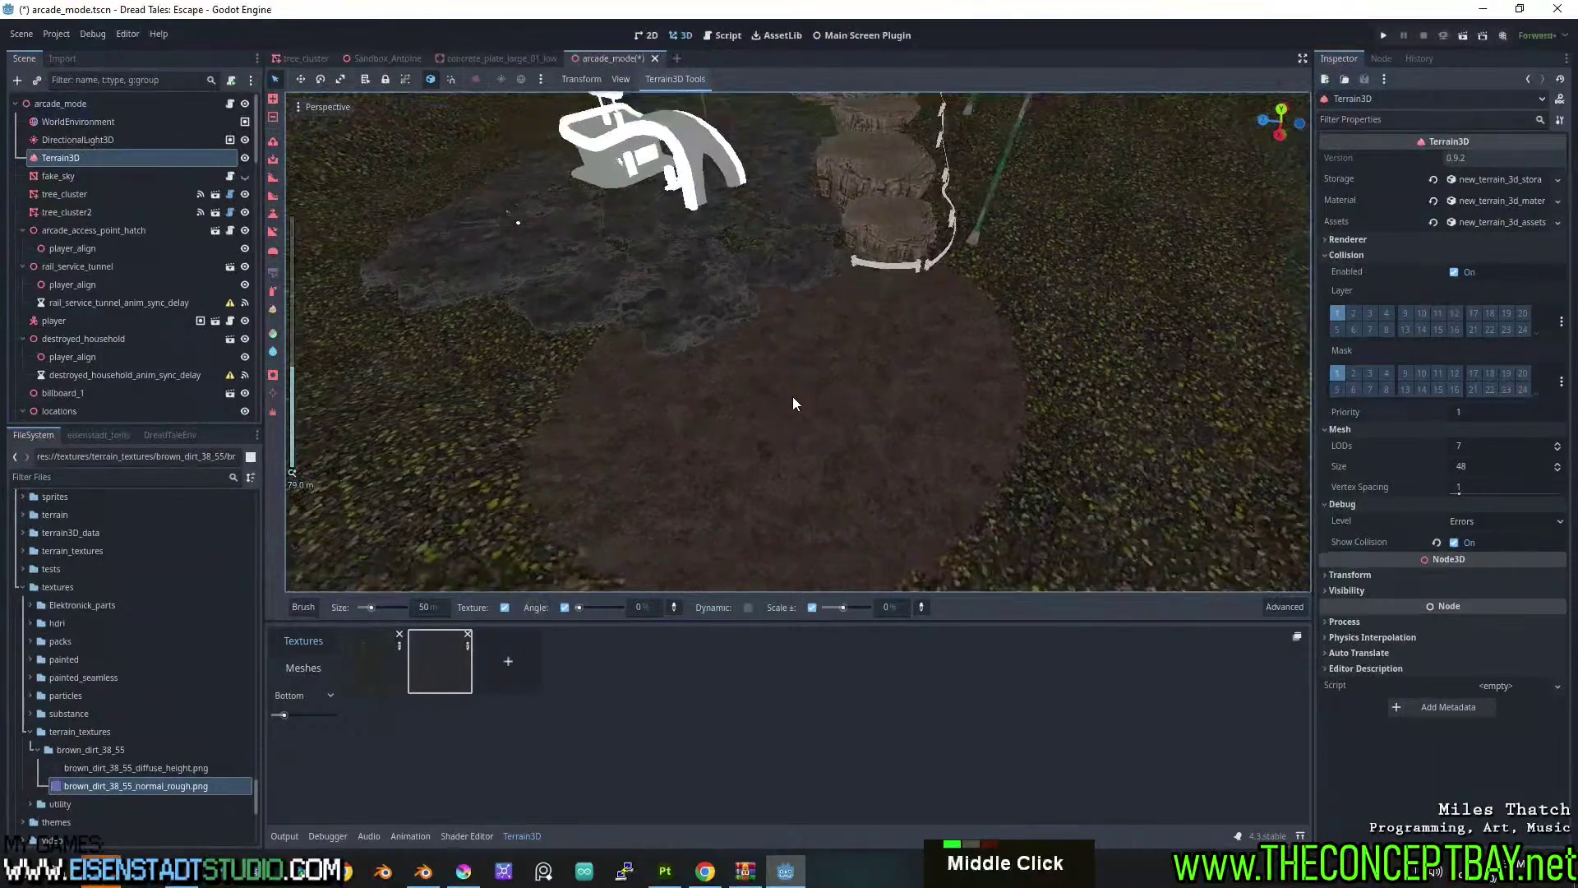
{"action": "scroll", "coordinate": [796, 395], "scroll_direction": "up", "scroll_amount": 2}
{"action": "key", "text": "ctrl+z"}
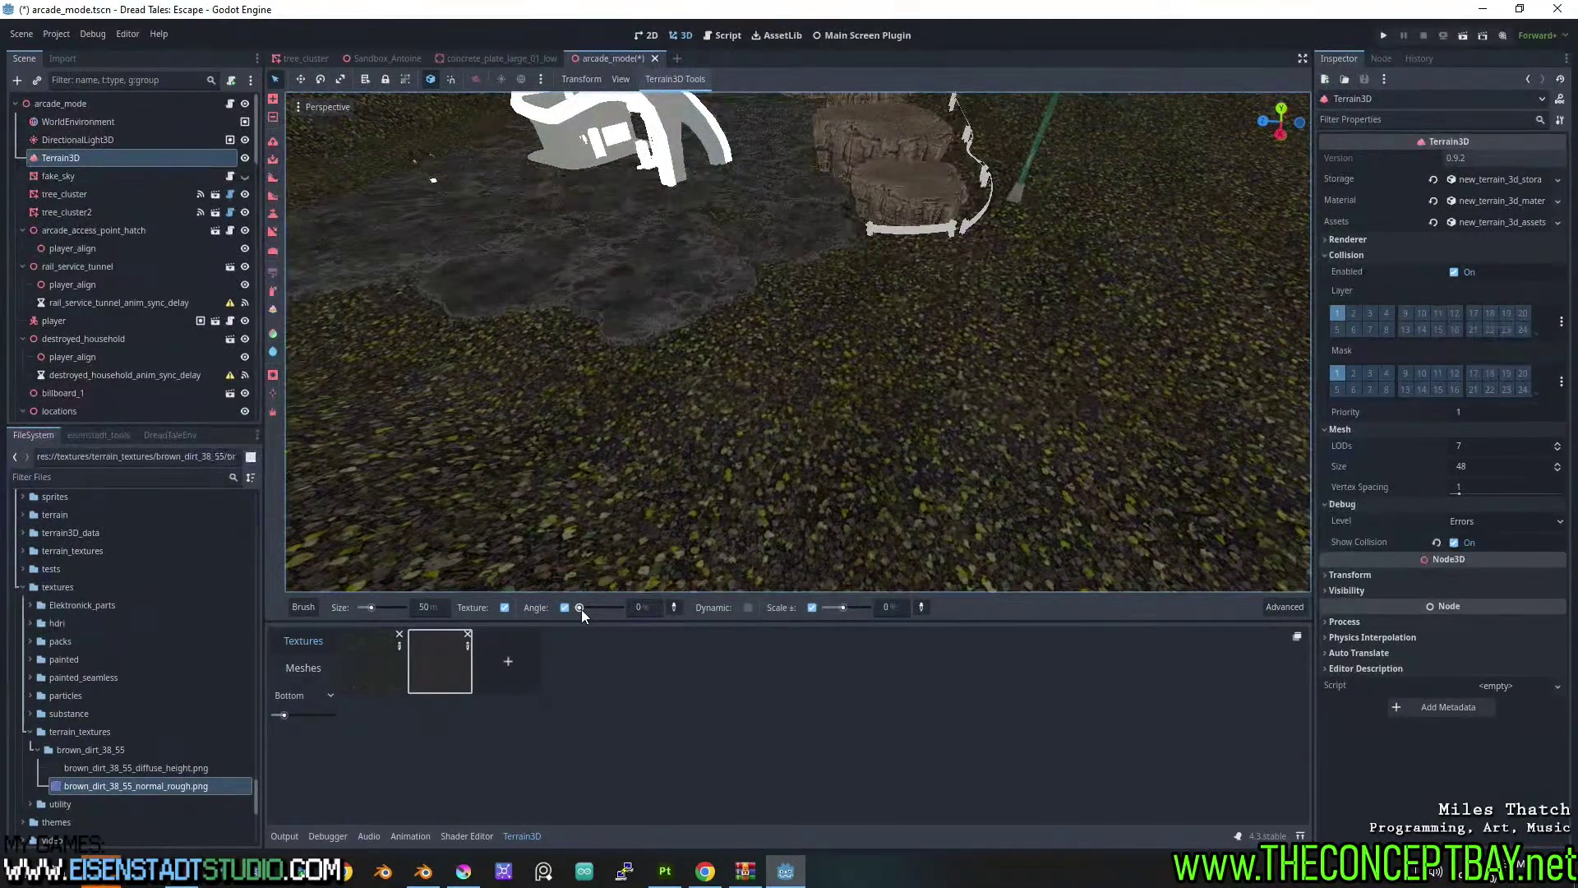
Open the Terrain3D Channel Packer to view its texture packing options, and close it.
{"action": "middle_click_drag", "start_coordinate": [728, 514], "coordinate": [608, 600], "text": "shift"}
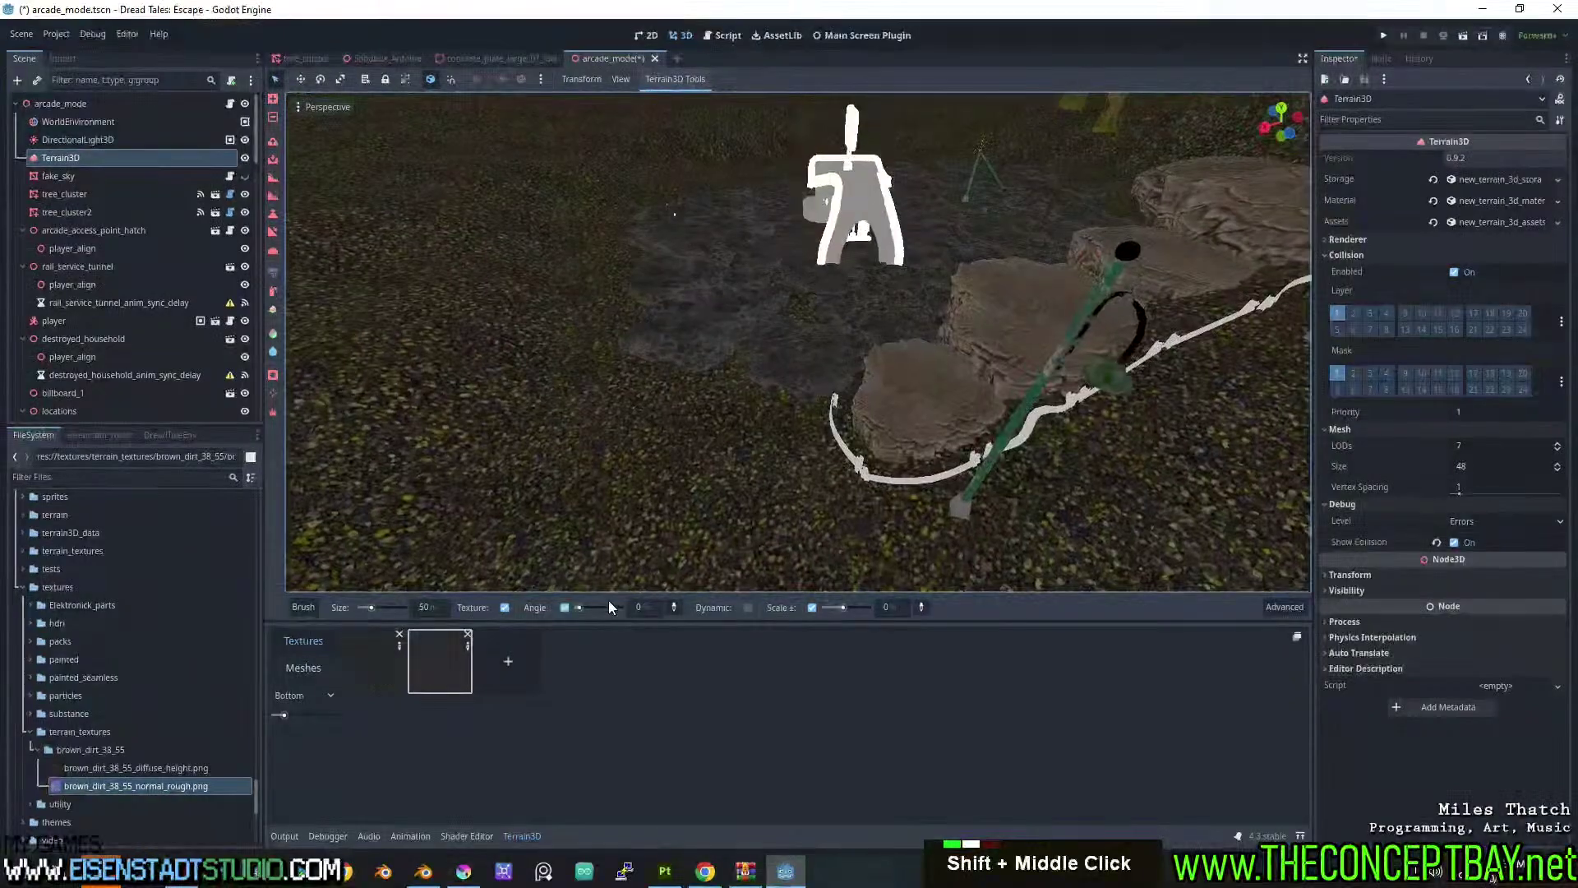
{"action": "middle_click_drag", "start_coordinate": [710, 558], "coordinate": [633, 564]}
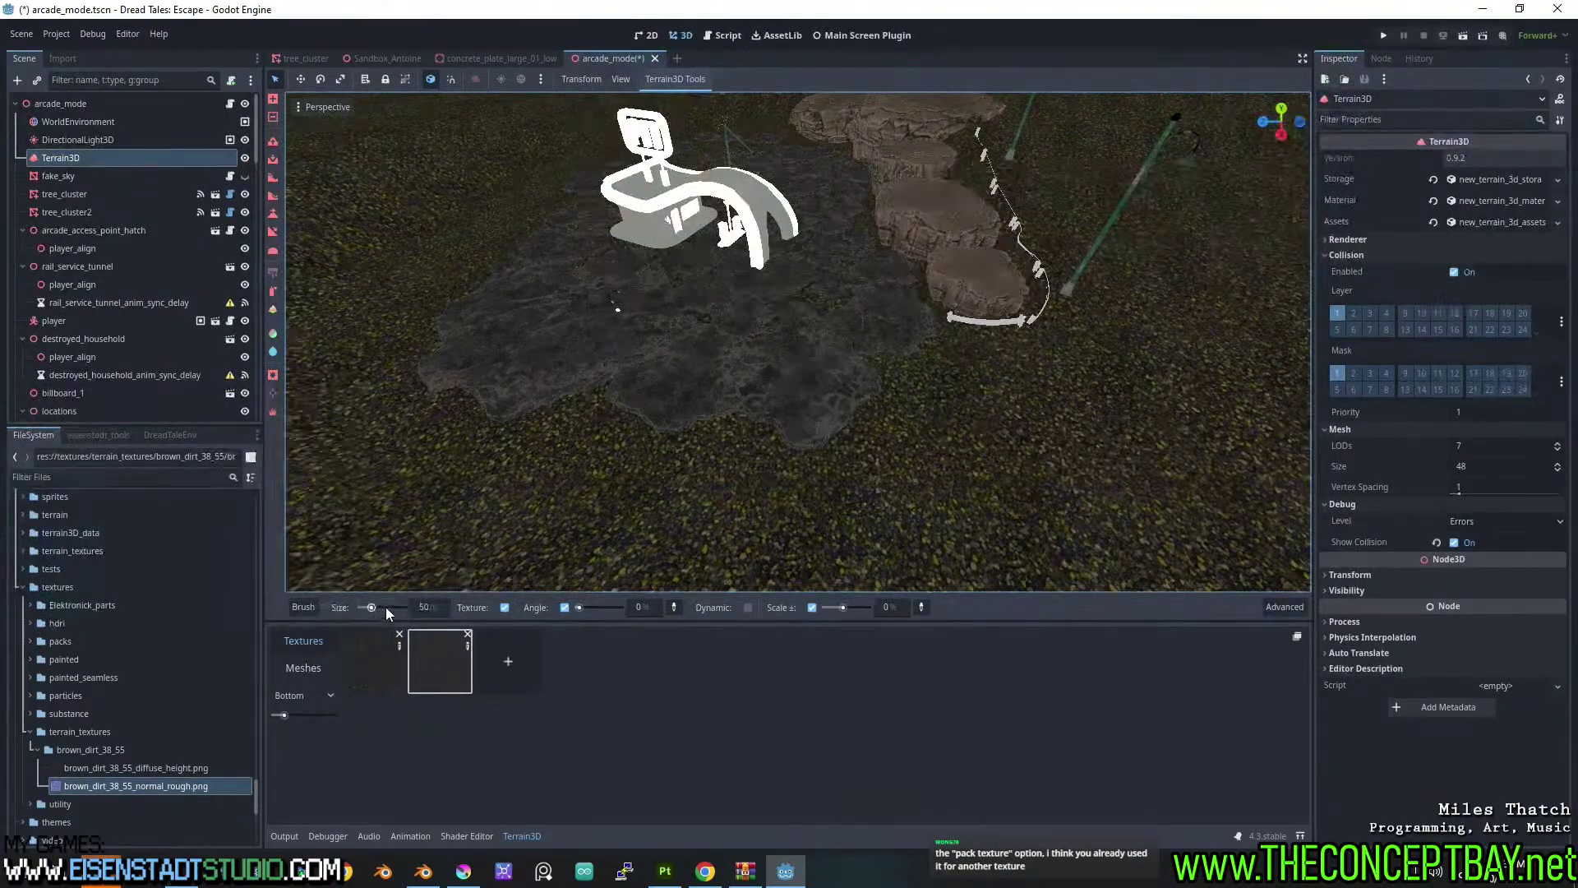
{"action": "left_click", "coordinate": [675, 79]}
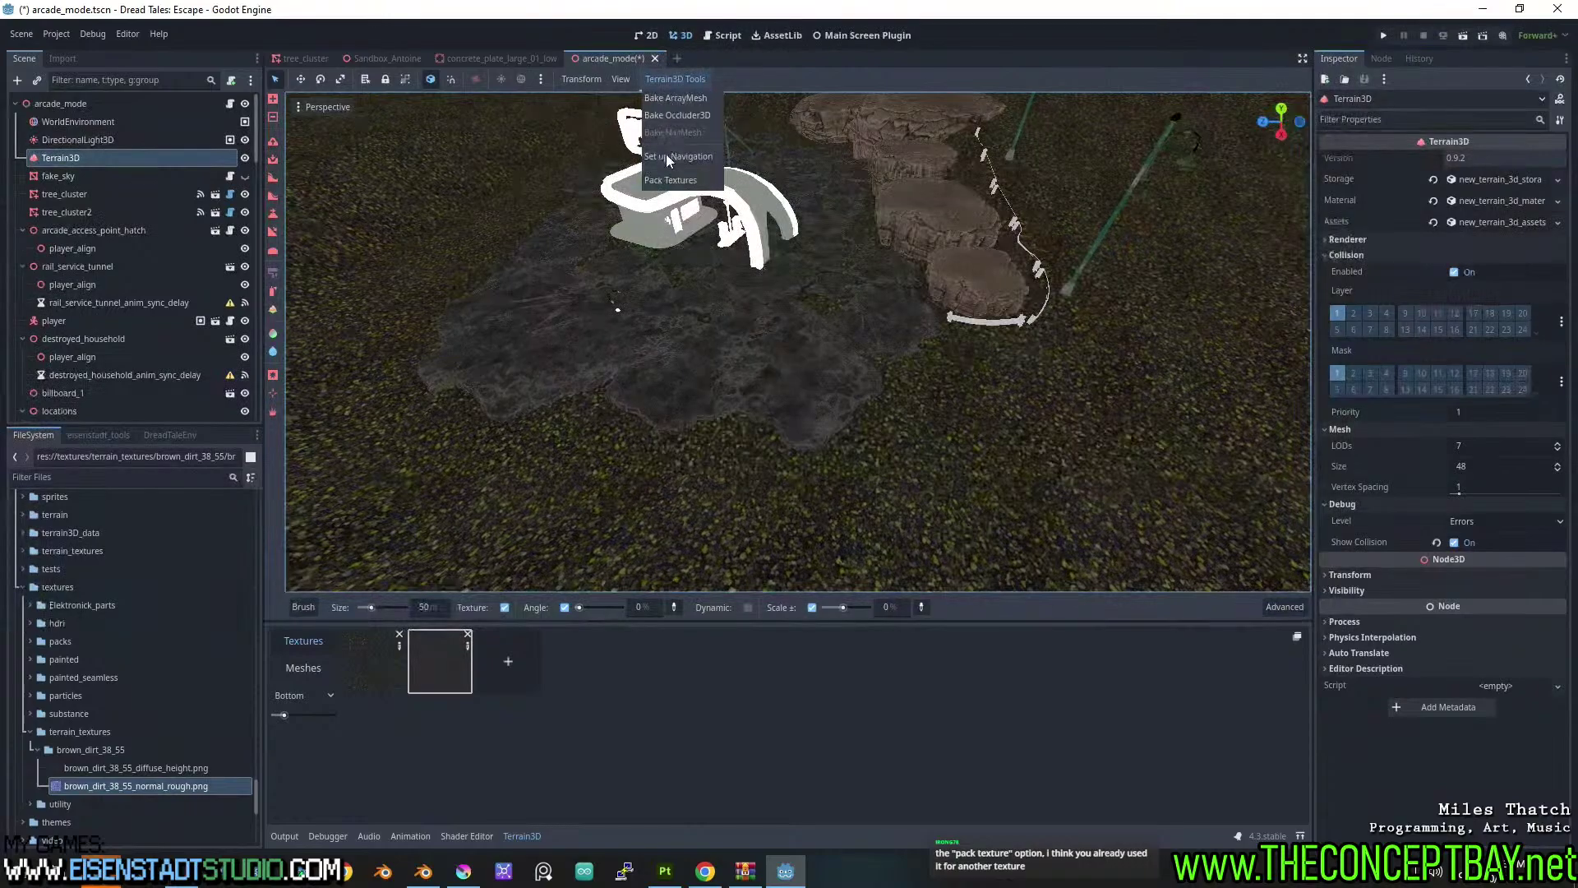
{"action": "left_click", "coordinate": [665, 178]}
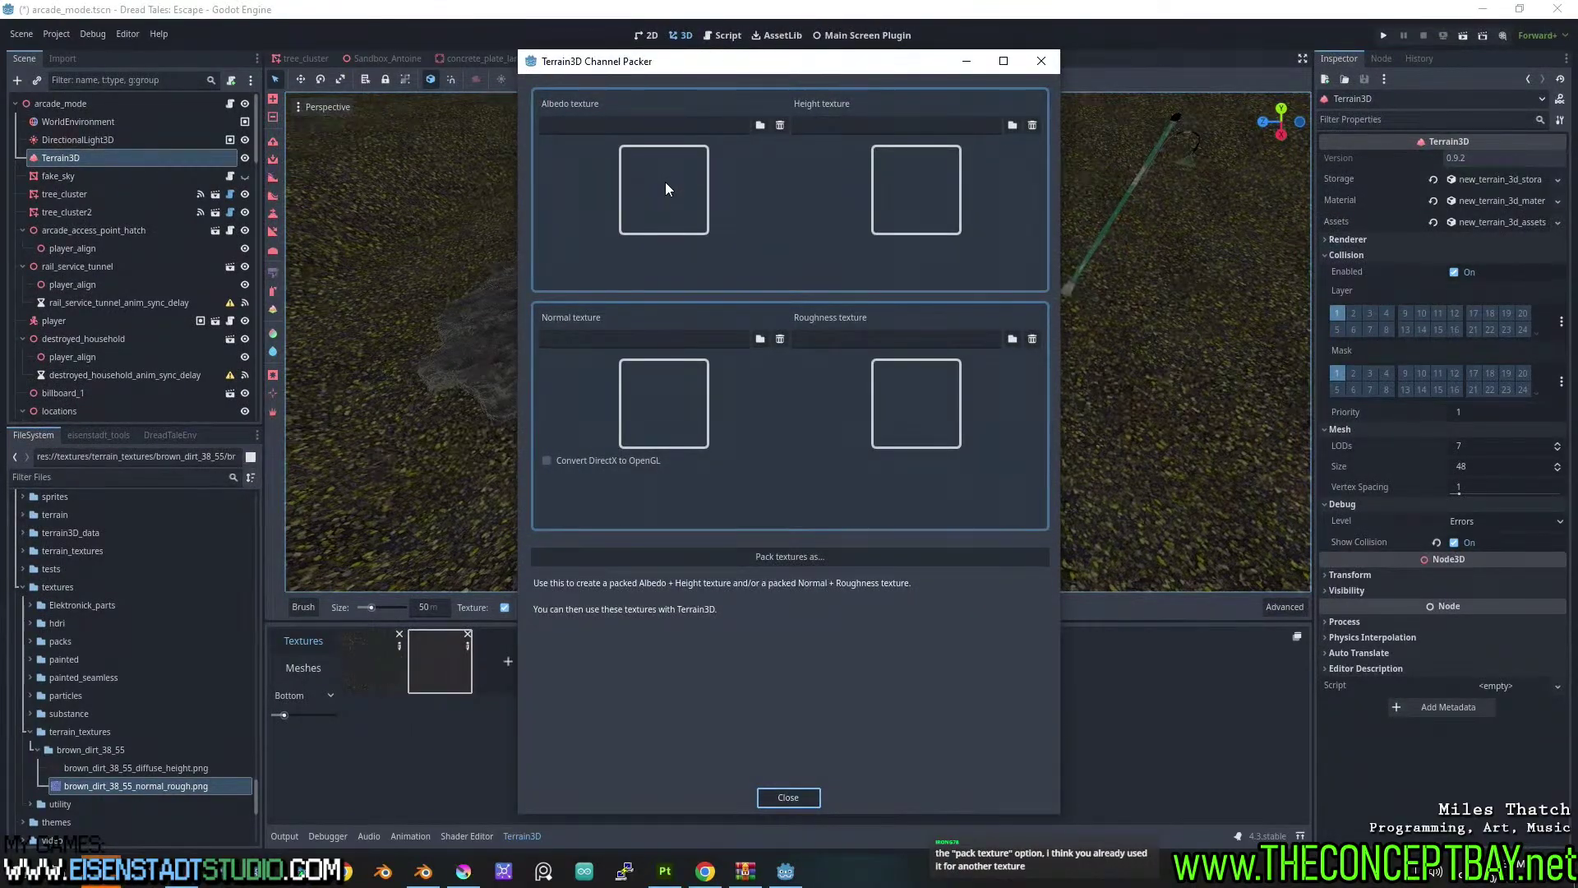
{"action": "left_click", "coordinate": [1042, 61]}
Switch to Krita, close the brown_dirt_38_55_diffuse_height.png image and return to Godot.
{"action": "left_click", "coordinate": [463, 871]}
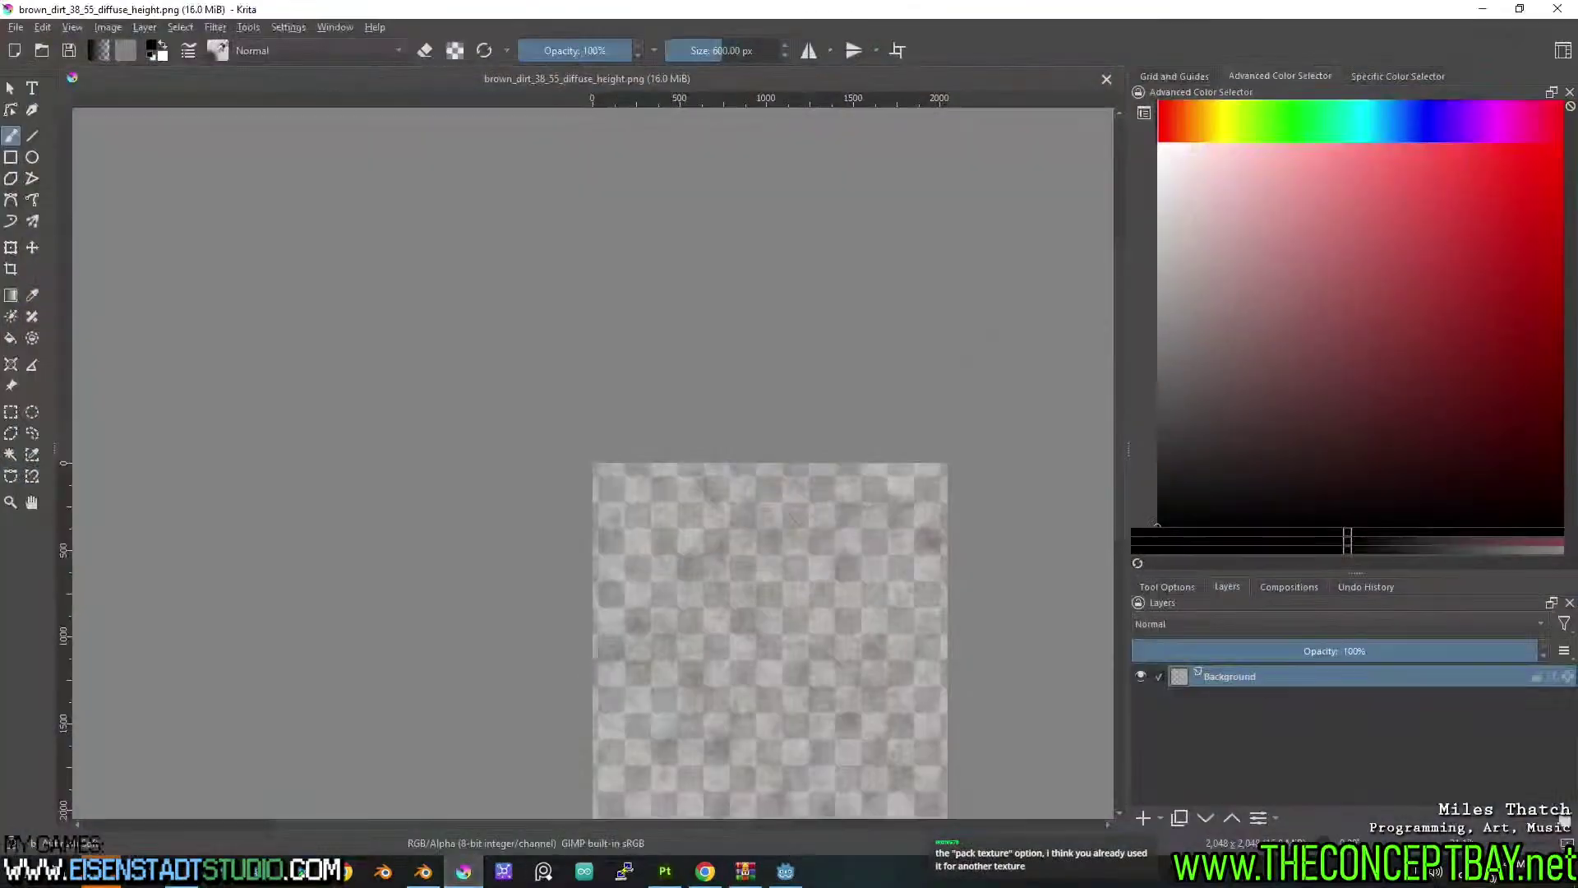
{"action": "left_click", "coordinate": [1106, 78]}
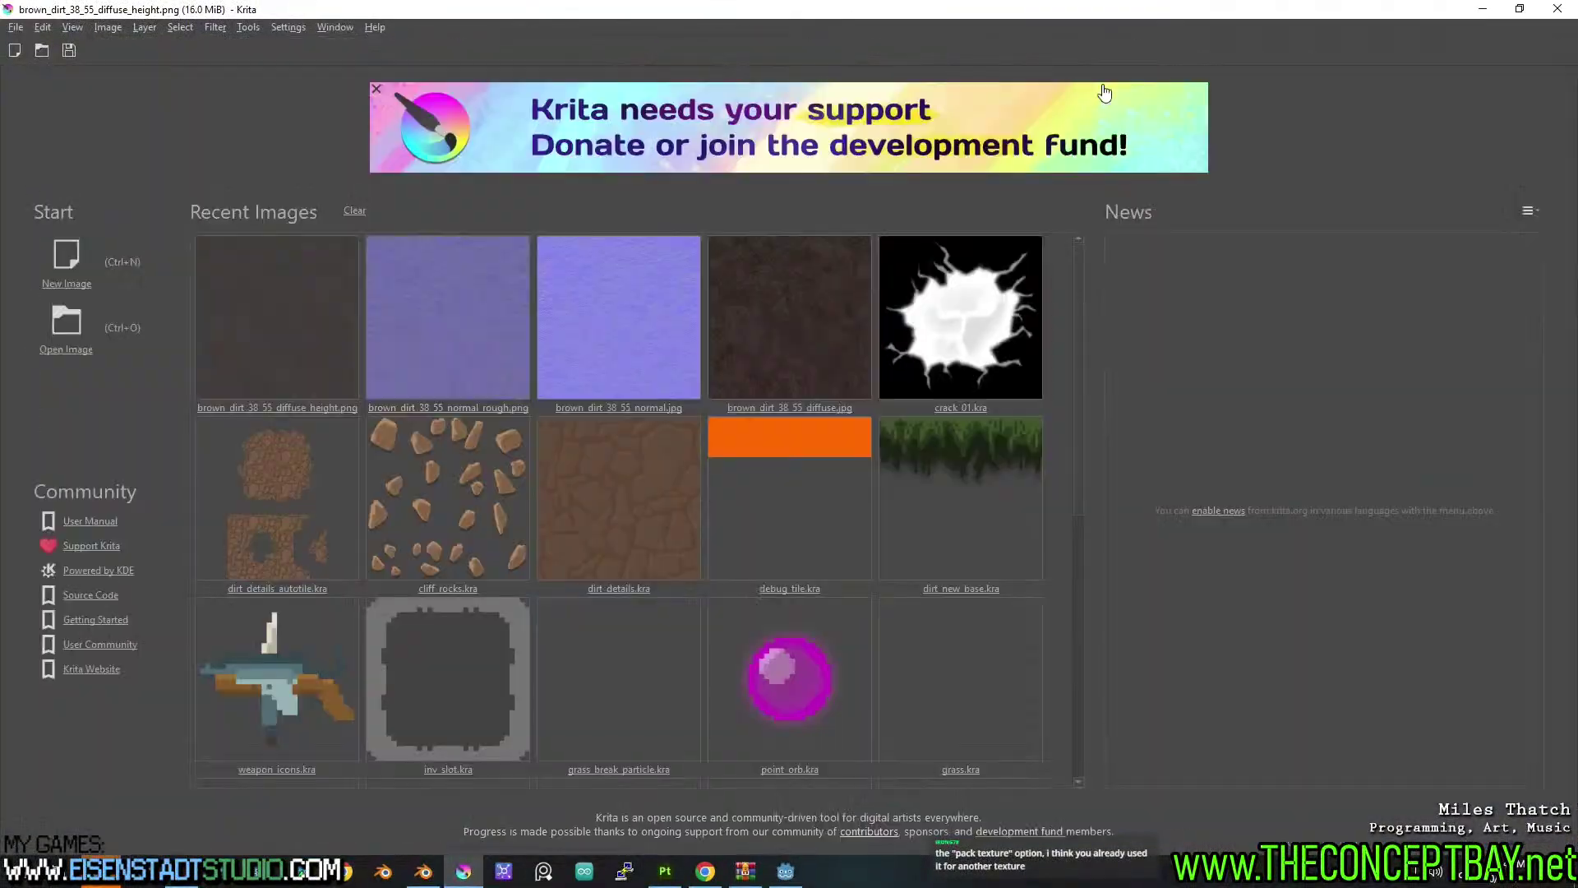
{"action": "left_click", "coordinate": [1483, 9]}
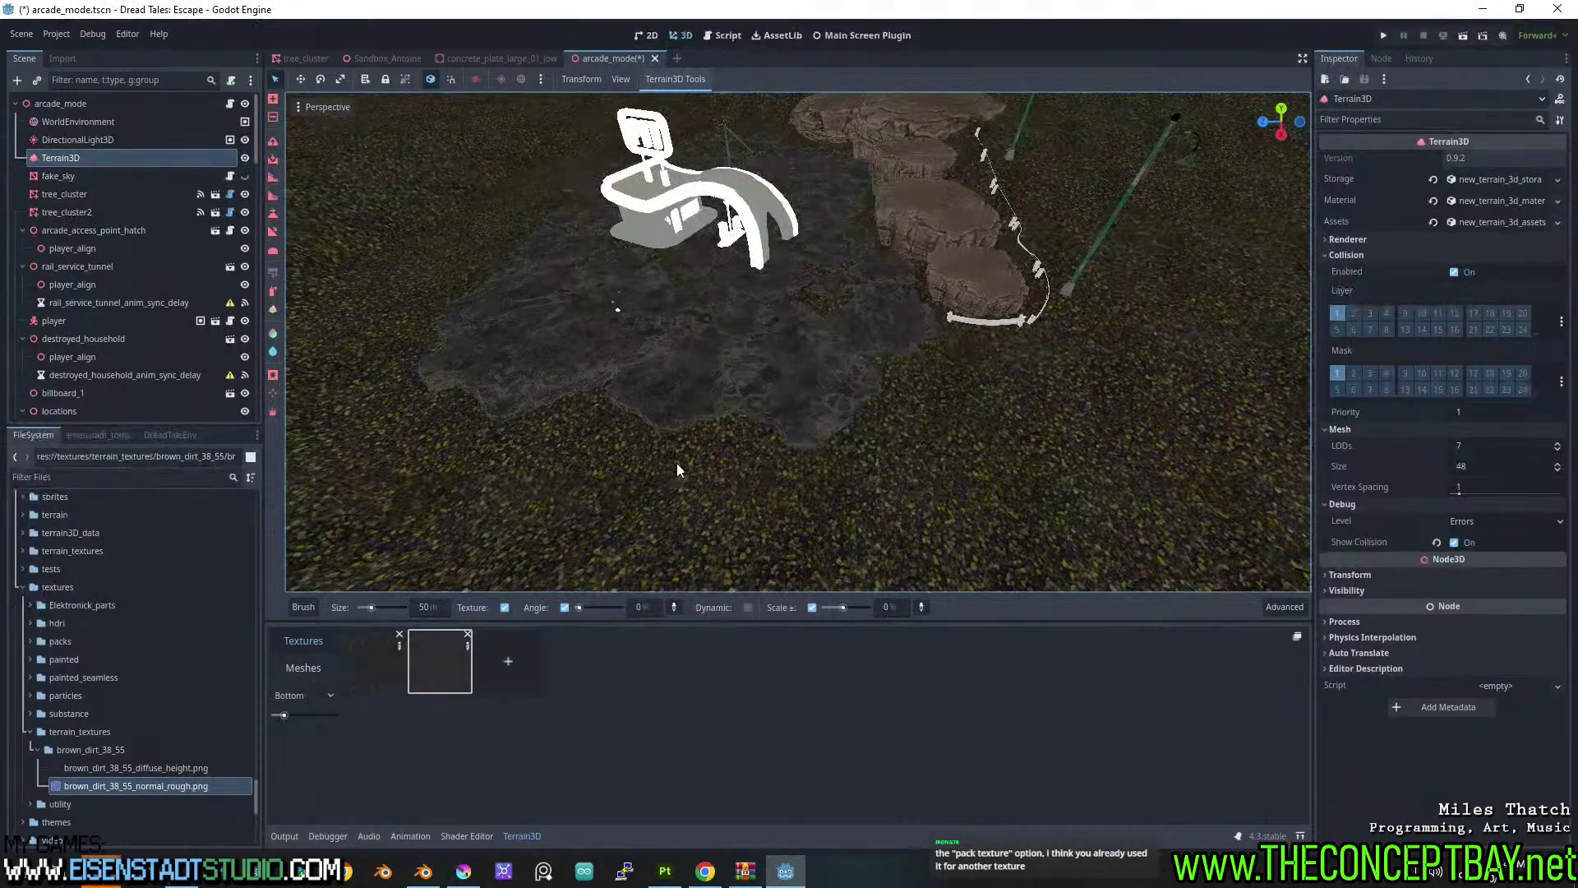
Set the terrain brush size to 25 m and paint brown dirt along the outer edge of the dark ground near the rocks.
{"action": "scroll", "coordinate": [813, 441], "scroll_direction": "up", "scroll_amount": 4}
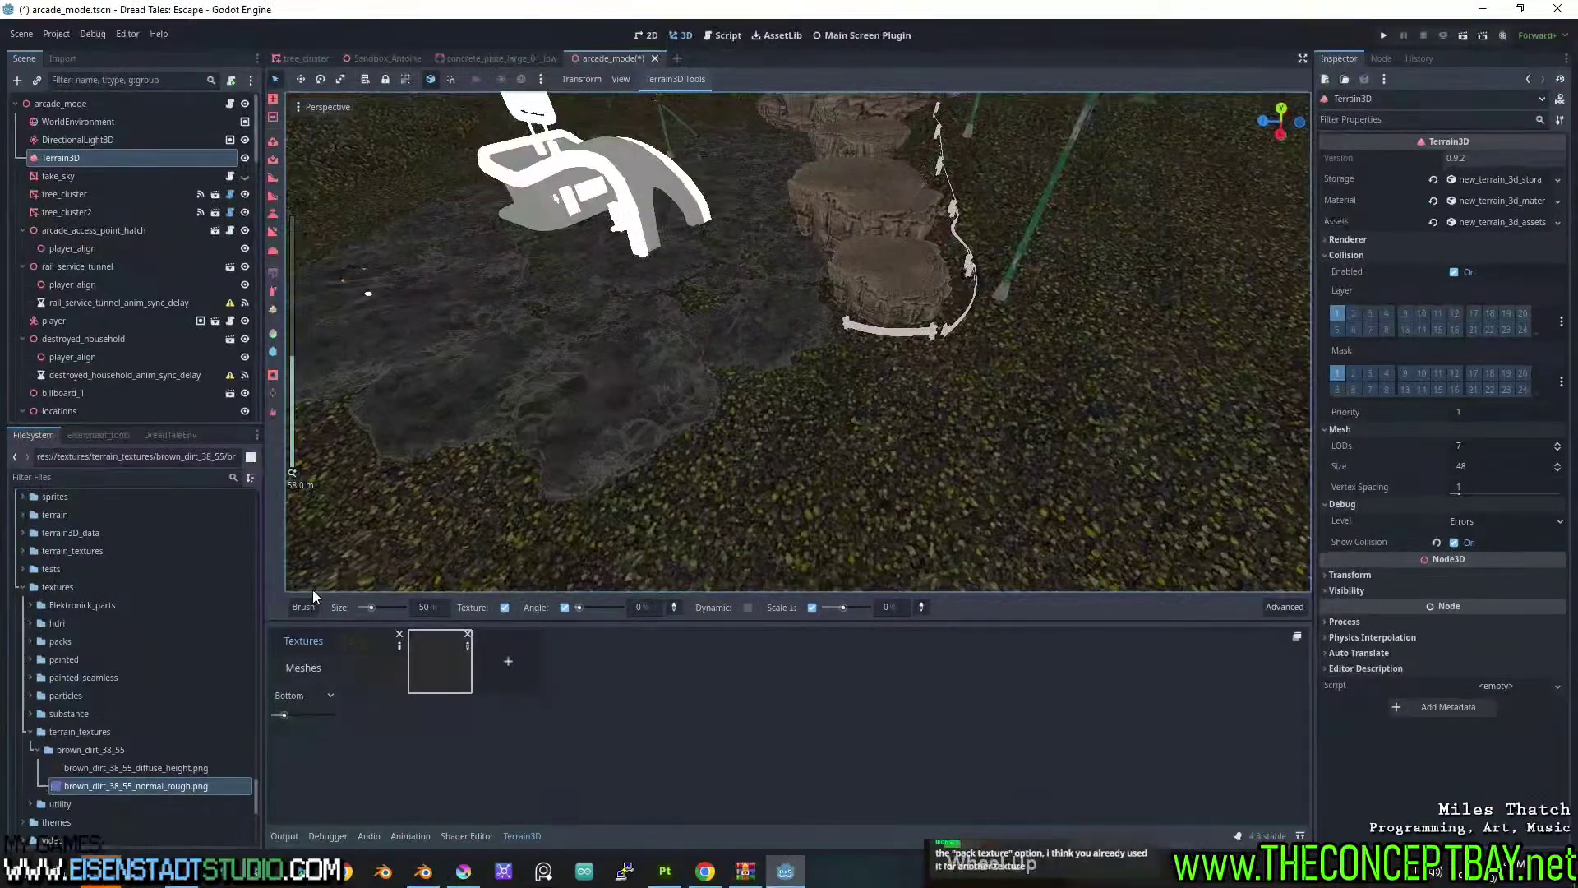
{"action": "left_click_drag", "start_coordinate": [371, 606], "coordinate": [363, 610]}
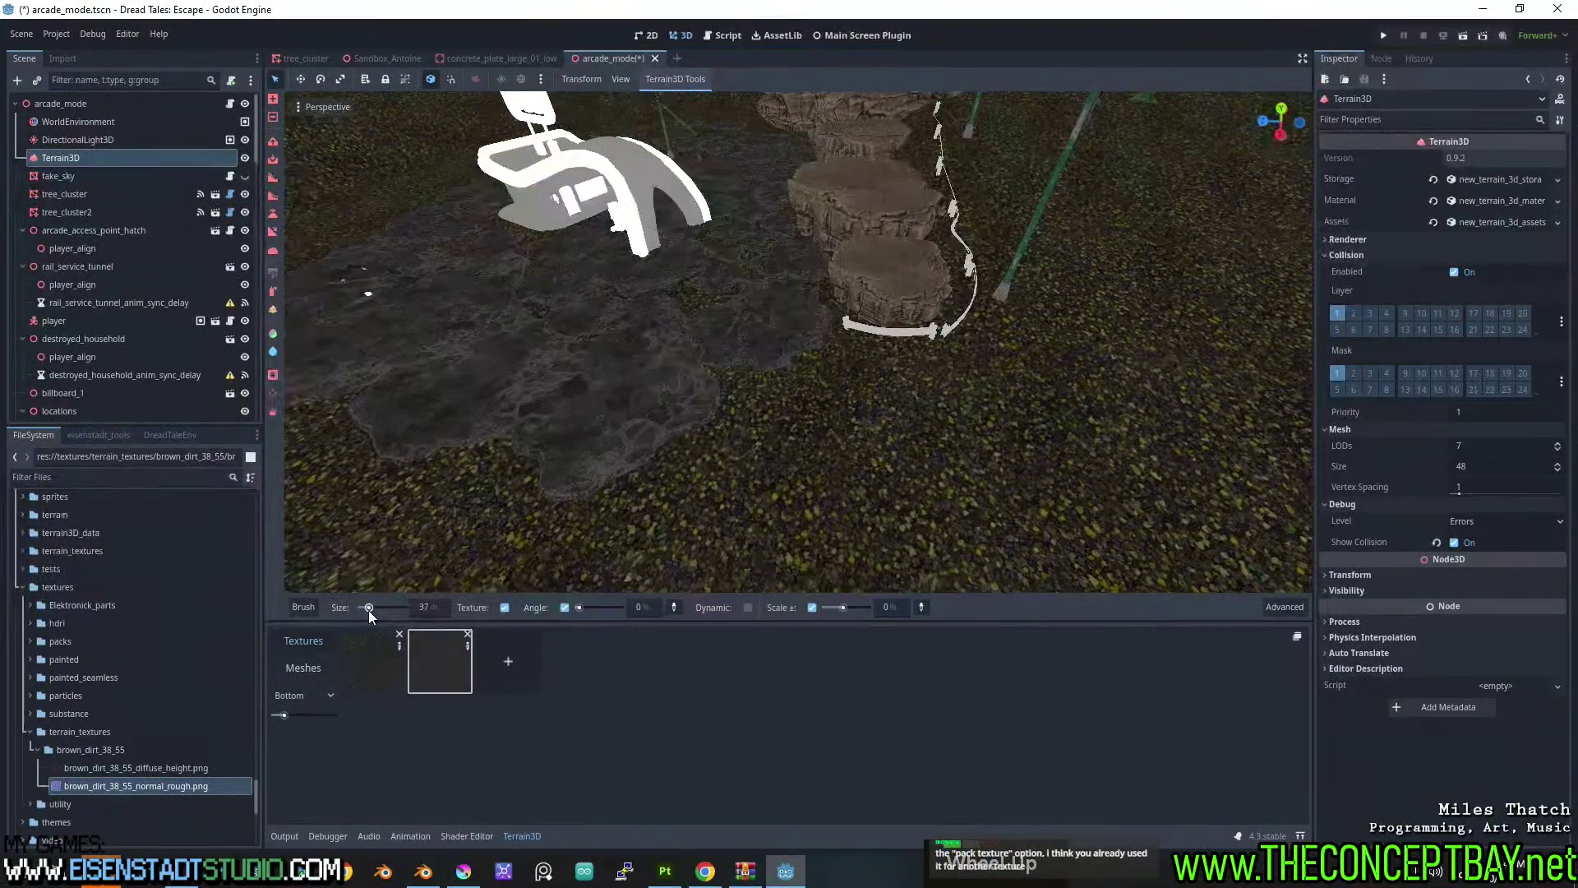
{"action": "mouse_move", "coordinate": [707, 461]}
{"action": "left_mouse_down"}
{"action": "mouse_move", "coordinate": [771, 391]}
{"action": "mouse_move", "coordinate": [888, 421]}
{"action": "mouse_move", "coordinate": [831, 448]}
{"action": "mouse_move", "coordinate": [860, 406]}
{"action": "mouse_move", "coordinate": [550, 437]}
{"action": "mouse_move", "coordinate": [460, 465]}
{"action": "left_mouse_up"}
{"action": "middle_click_drag", "start_coordinate": [800, 276], "coordinate": [865, 337]}
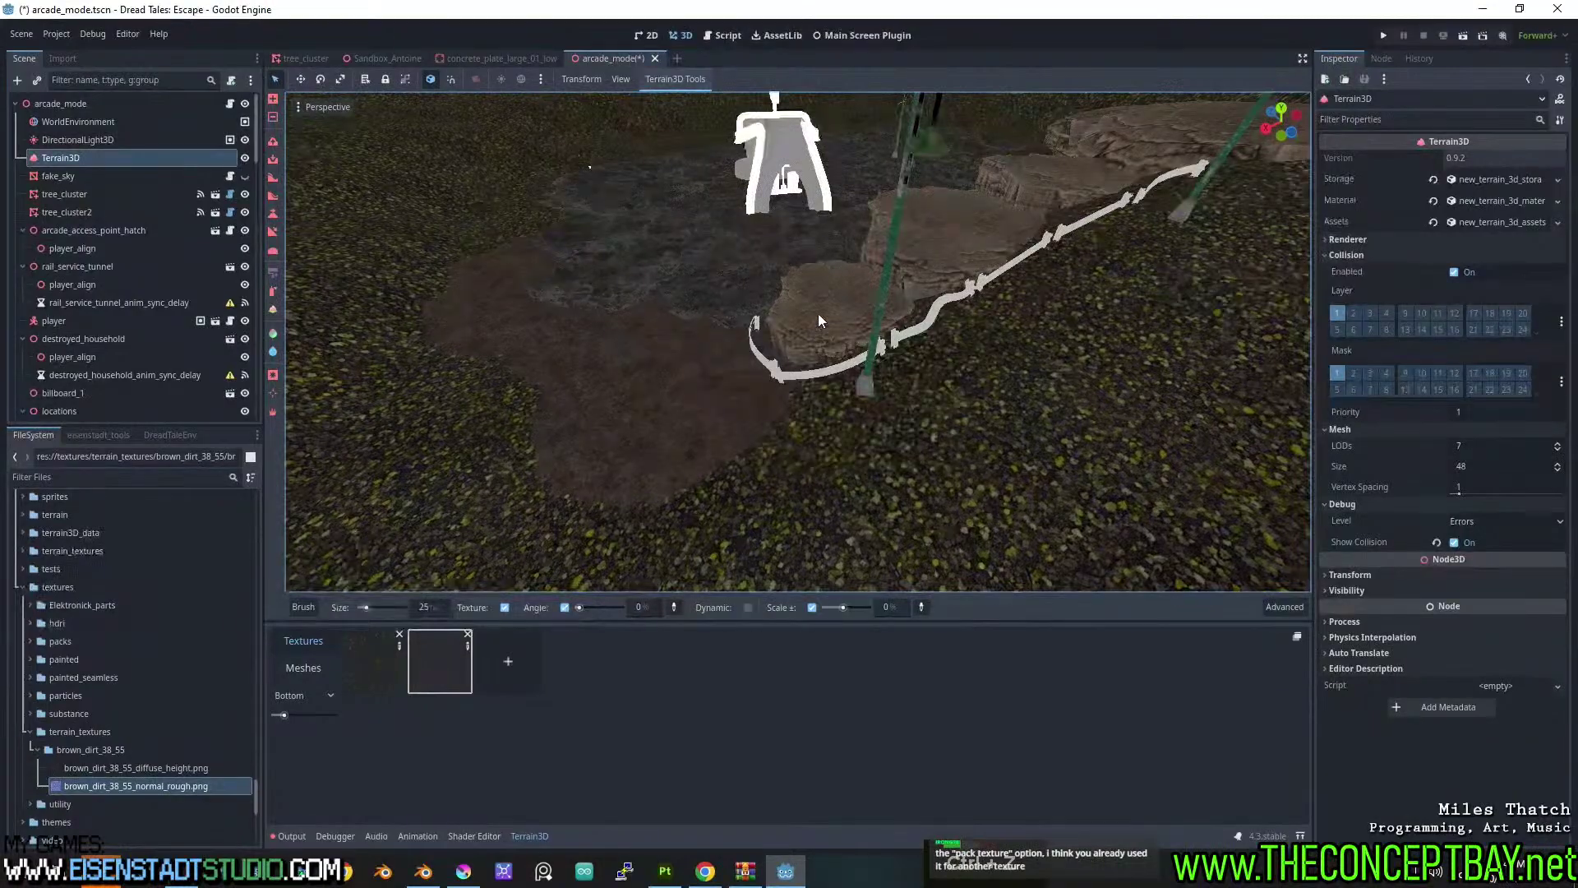
{"action": "scroll", "coordinate": [814, 318], "scroll_direction": "up", "scroll_amount": 3}
{"action": "middle_click_drag", "start_coordinate": [781, 392], "coordinate": [773, 460]}
{"action": "scroll", "coordinate": [851, 363], "scroll_direction": "down", "scroll_amount": 3}
{"action": "middle_click_drag", "start_coordinate": [674, 333], "coordinate": [890, 330]}
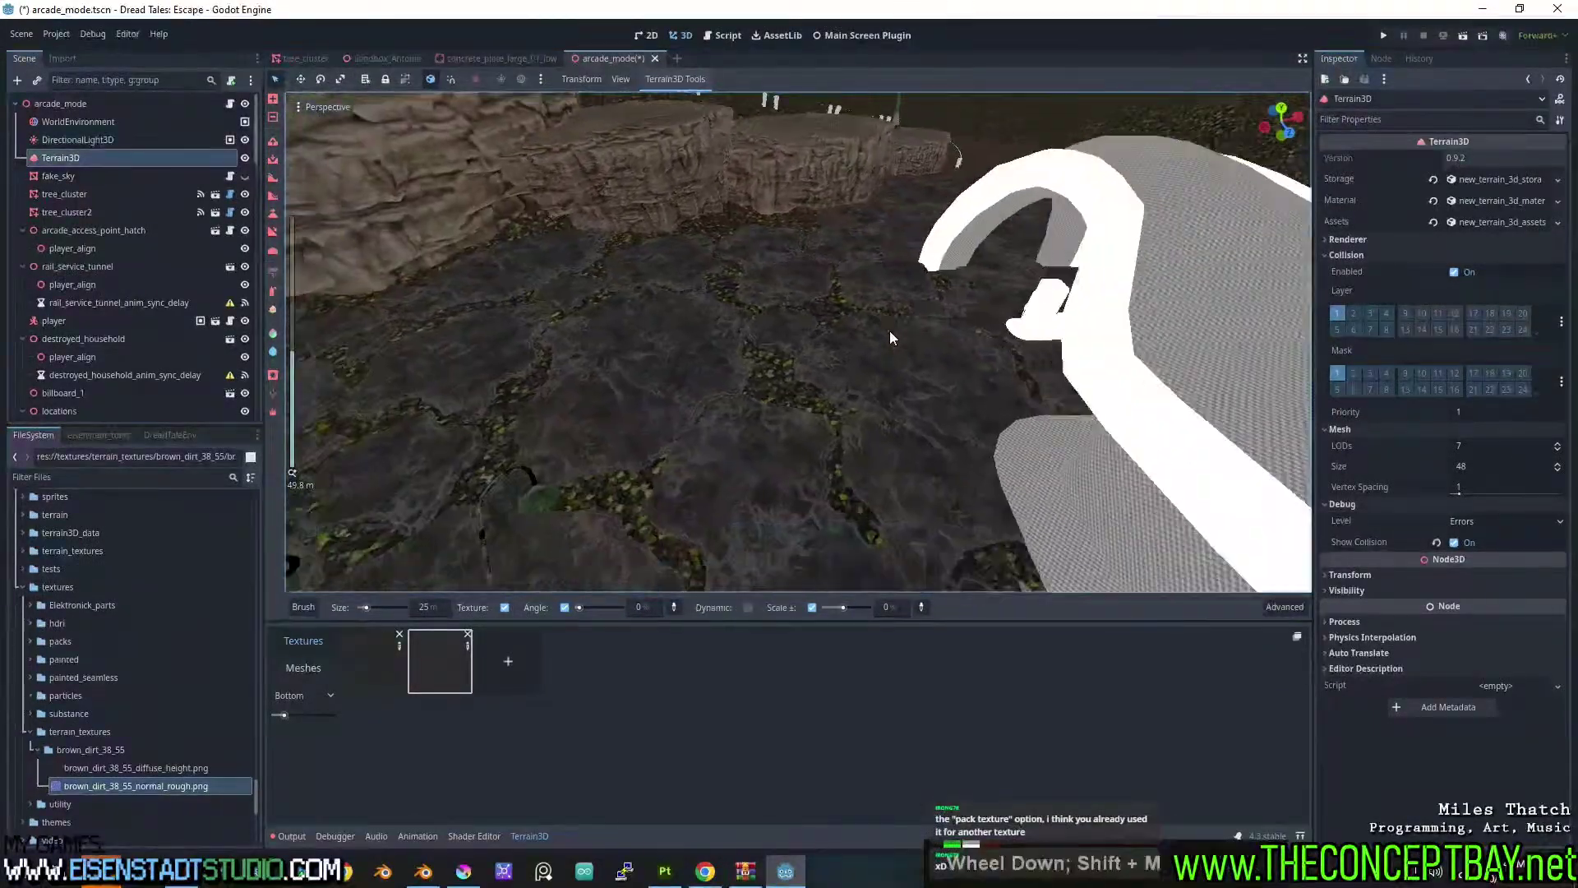
Enable Dynamic for the 25 m texture brush and paint brown dirt into the leafy gaps between the dark slabs near the rocks.
{"action": "scroll", "coordinate": [886, 332], "scroll_direction": "down", "scroll_amount": 6}
{"action": "mouse_move", "coordinate": [768, 406]}
{"action": "middle_mouse_down", "text": "shift"}
{"action": "mouse_move", "coordinate": [773, 368]}
{"action": "mouse_move", "coordinate": [765, 388]}
{"action": "middle_mouse_up", "text": "shift"}
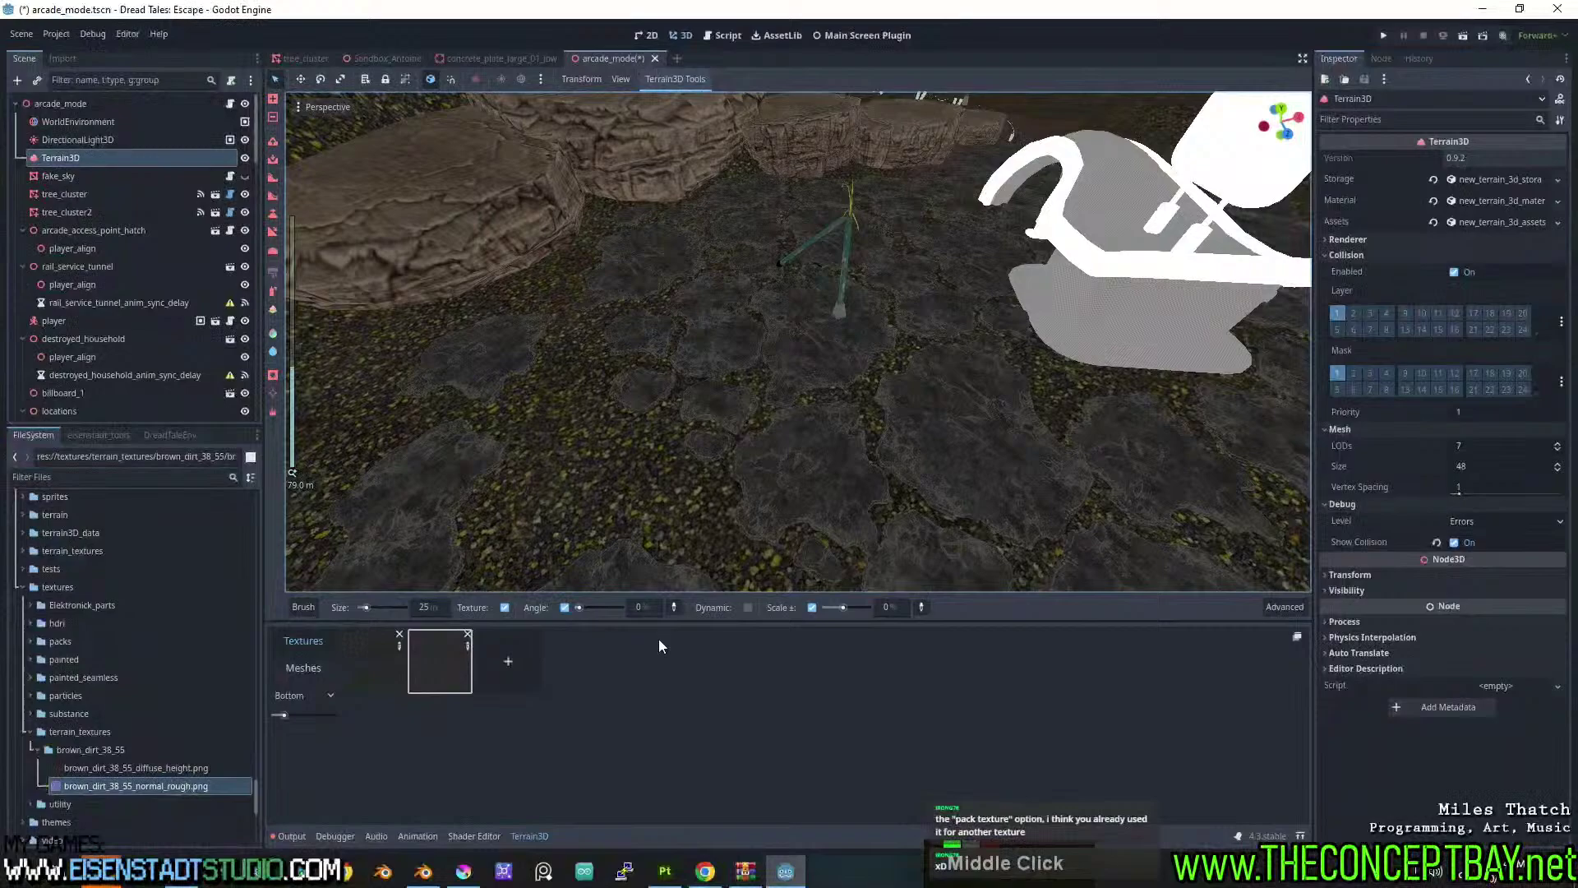
{"action": "left_click", "coordinate": [747, 607]}
{"action": "left_click", "coordinate": [608, 423]}
{"action": "mouse_move", "coordinate": [608, 419]}
{"action": "left_mouse_down"}
{"action": "mouse_move", "coordinate": [703, 401]}
{"action": "mouse_move", "coordinate": [622, 429]}
{"action": "mouse_move", "coordinate": [637, 437]}
{"action": "left_mouse_up"}
{"action": "scroll", "coordinate": [637, 443], "scroll_direction": "up", "scroll_amount": 2}
{"action": "middle_click_drag", "start_coordinate": [636, 443], "coordinate": [757, 335], "text": "shift"}
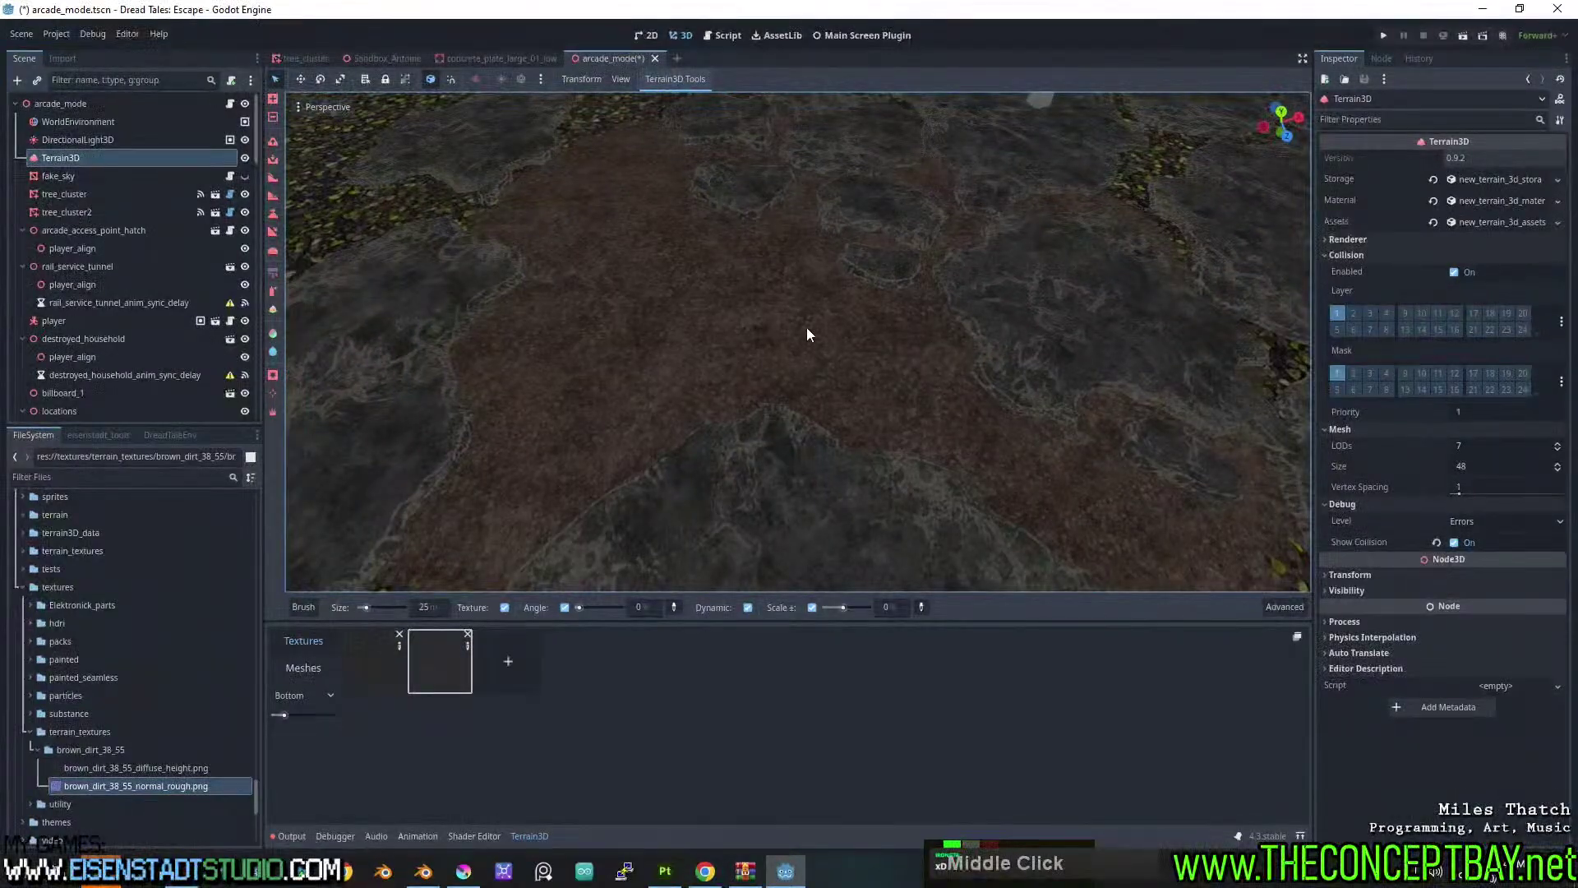
Turn off Dynamic and extend the brown dirt around the dark slabs toward the leafy slope.
{"action": "left_click", "coordinate": [747, 607]}
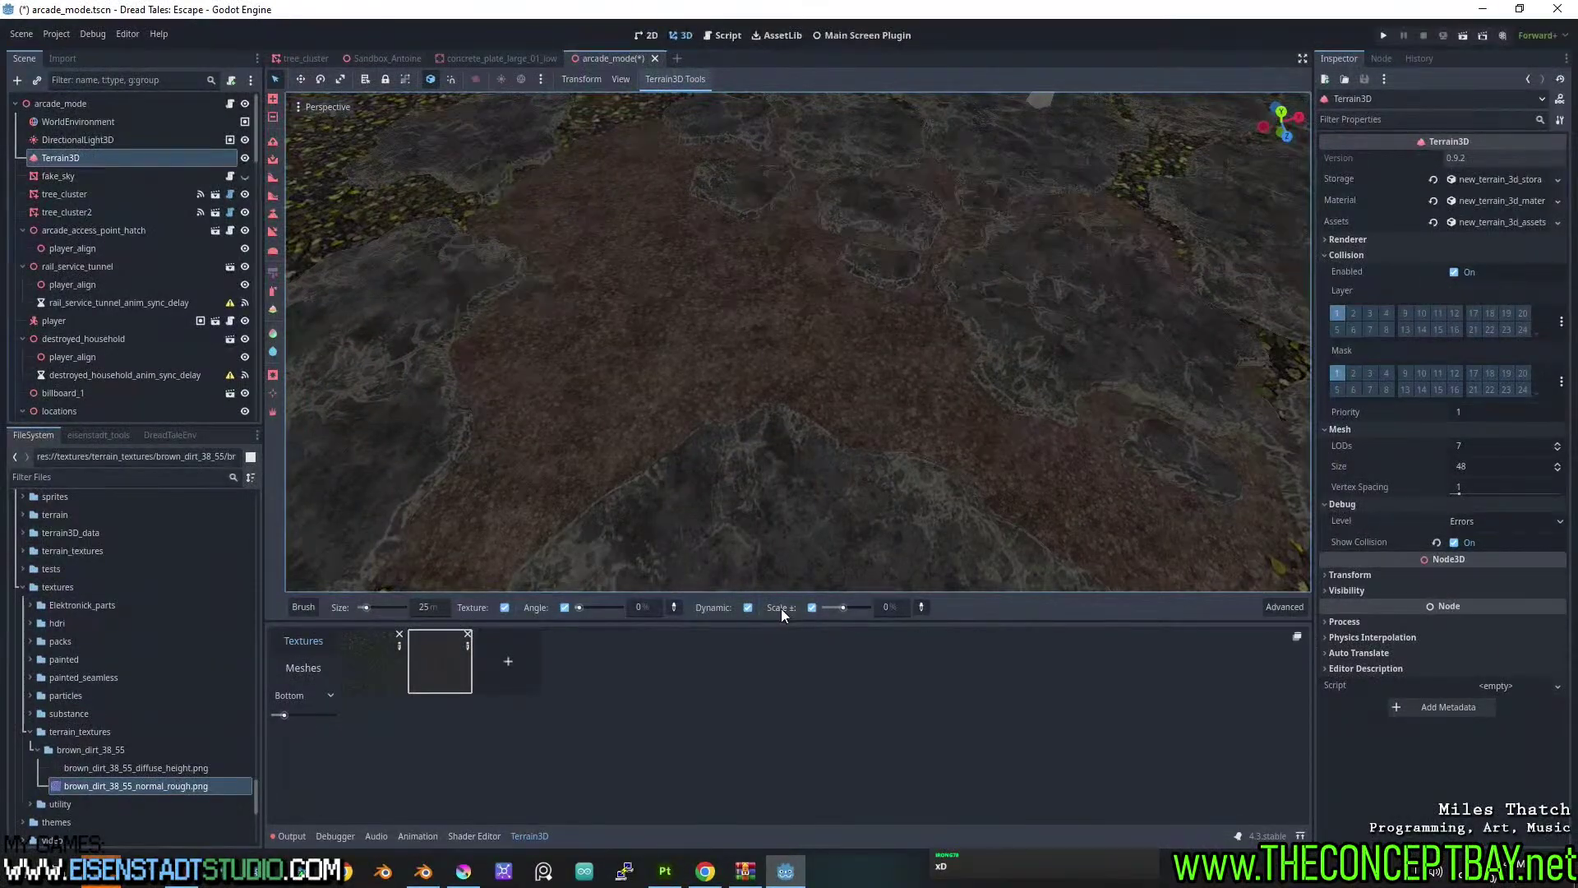
{"action": "scroll", "coordinate": [688, 466], "scroll_direction": "down", "scroll_amount": 1}
{"action": "middle_click_drag", "start_coordinate": [689, 466], "coordinate": [662, 309], "text": "shift"}
{"action": "left_click_drag", "start_coordinate": [779, 312], "coordinate": [855, 436]}
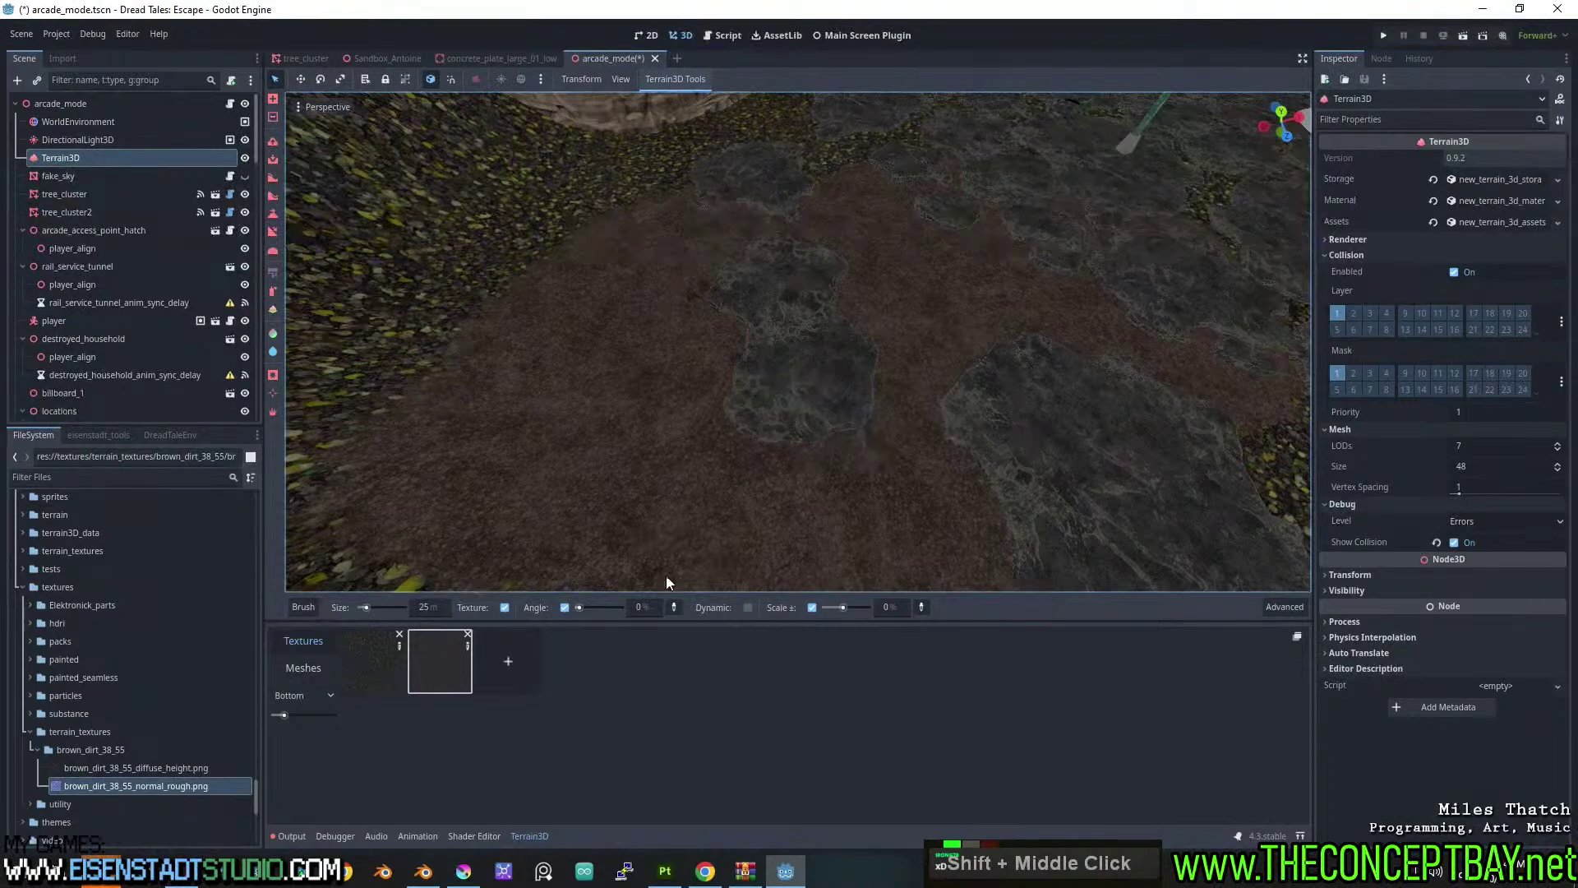
Turn Dynamic back on and paint brown dirt over the leafy slope and up toward the base of the rocks.
{"action": "left_click", "coordinate": [748, 608]}
{"action": "double_click", "coordinate": [533, 306]}
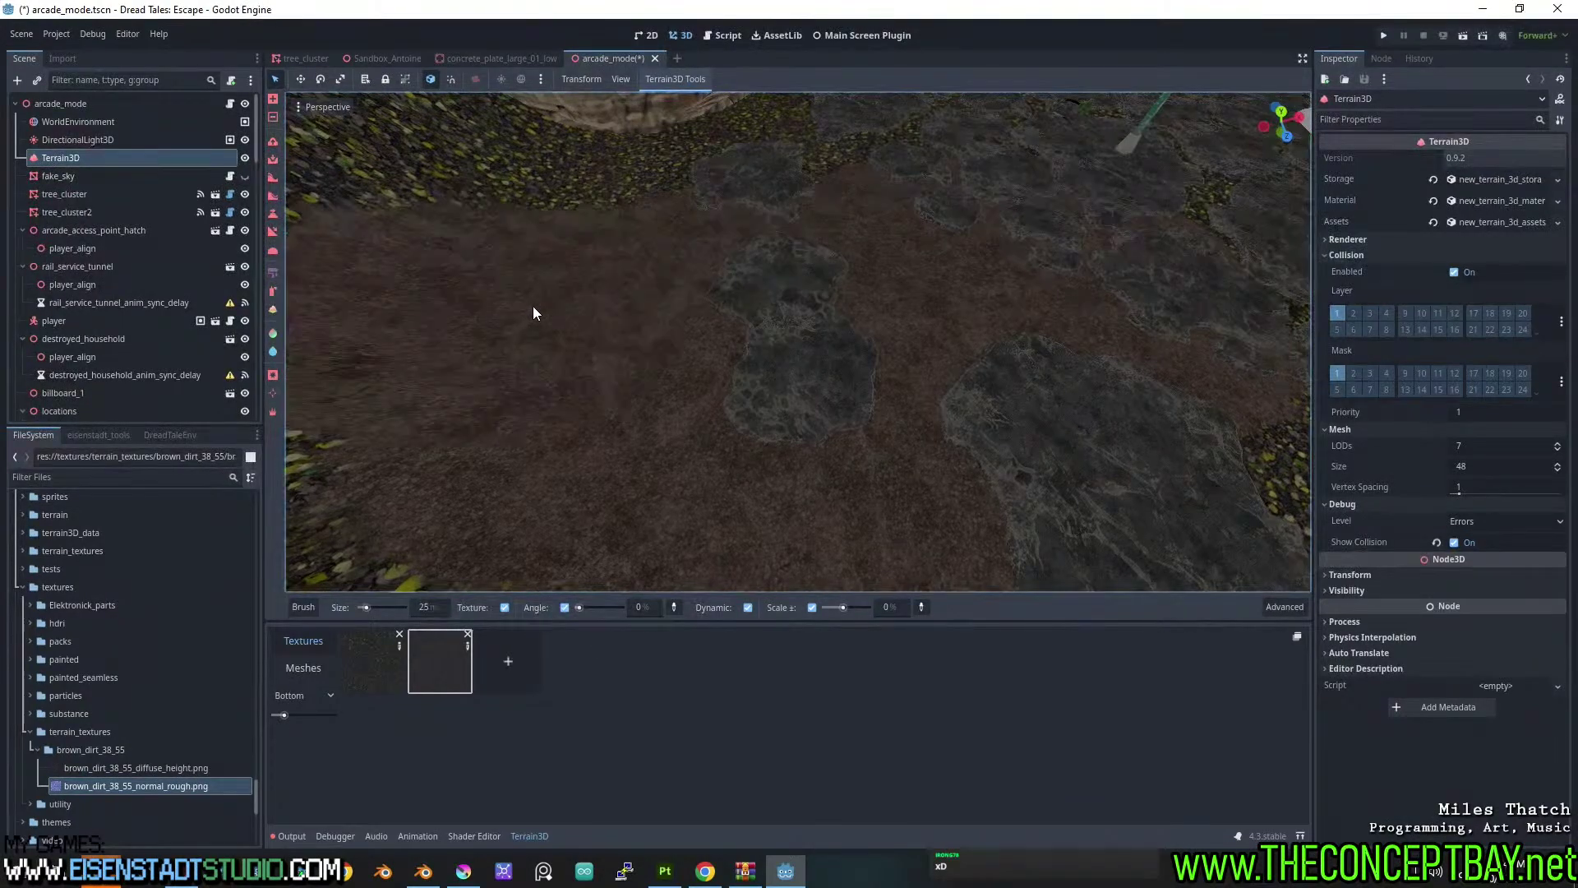
{"action": "left_click", "coordinate": [830, 135]}
{"action": "left_click", "coordinate": [873, 133]}
{"action": "left_click", "coordinate": [921, 135]}
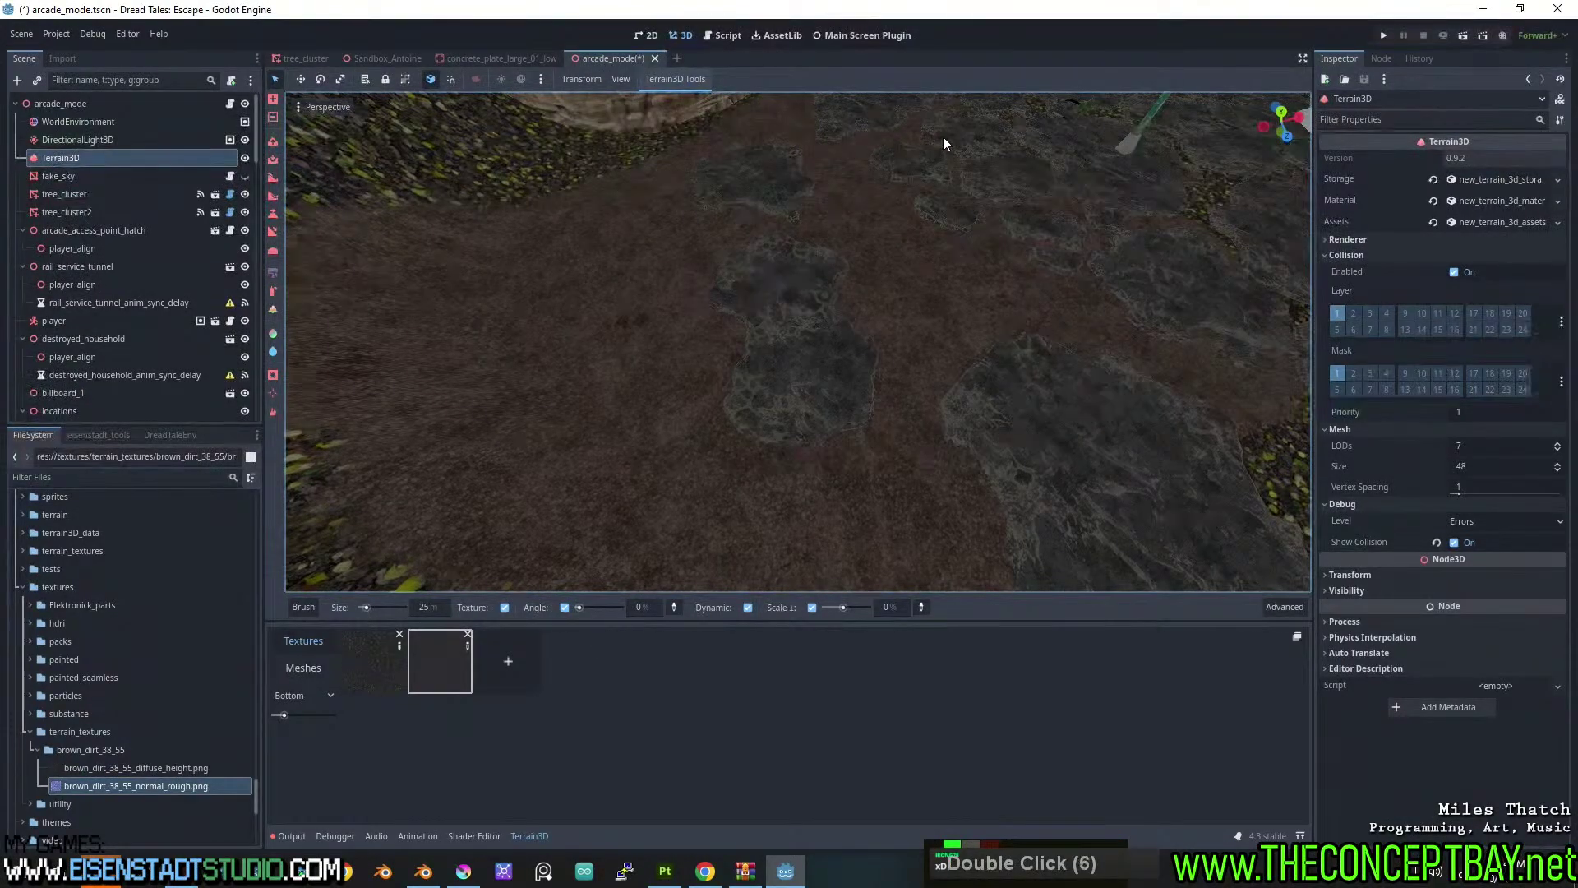
Paint brown dirt over the remaining leafy gaps in the dark ground, from the rock edge across to the white structure.
{"action": "mouse_move", "coordinate": [944, 136]}
{"action": "middle_mouse_down"}
{"action": "mouse_move", "coordinate": [1021, 253]}
{"action": "mouse_move", "coordinate": [970, 288]}
{"action": "middle_mouse_up"}
{"action": "scroll", "coordinate": [970, 288], "scroll_direction": "down", "scroll_amount": 2}
{"action": "mouse_move", "coordinate": [970, 288]}
{"action": "middle_mouse_down", "text": "shift"}
{"action": "mouse_move", "coordinate": [816, 324]}
{"action": "mouse_move", "coordinate": [754, 275]}
{"action": "mouse_move", "coordinate": [680, 381]}
{"action": "middle_mouse_up", "text": "shift"}
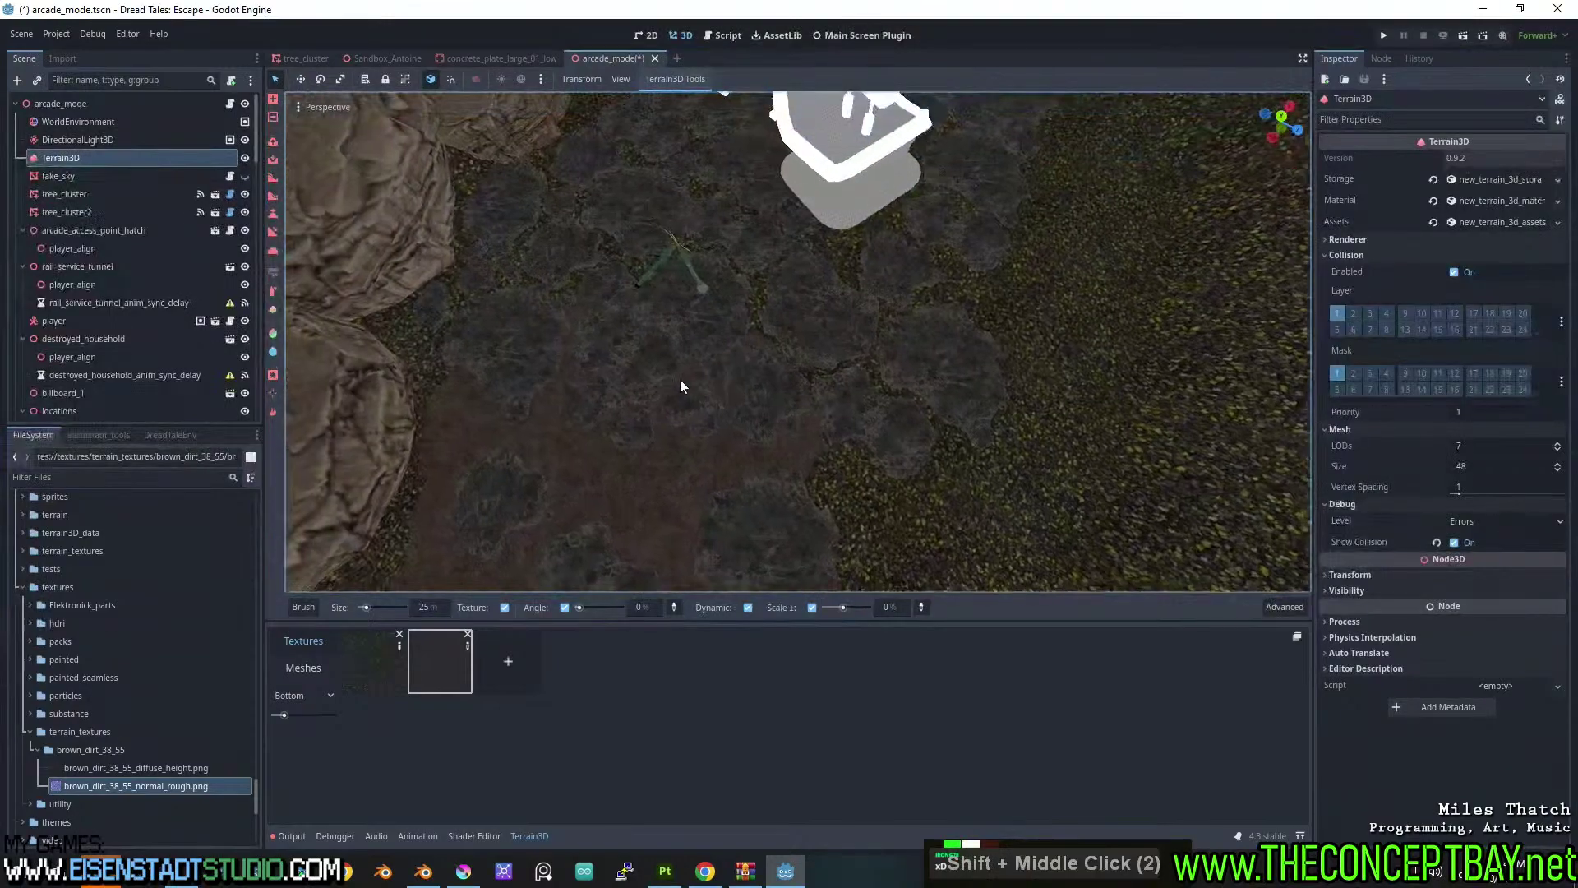
{"action": "left_click_drag", "start_coordinate": [496, 383], "coordinate": [448, 342]}
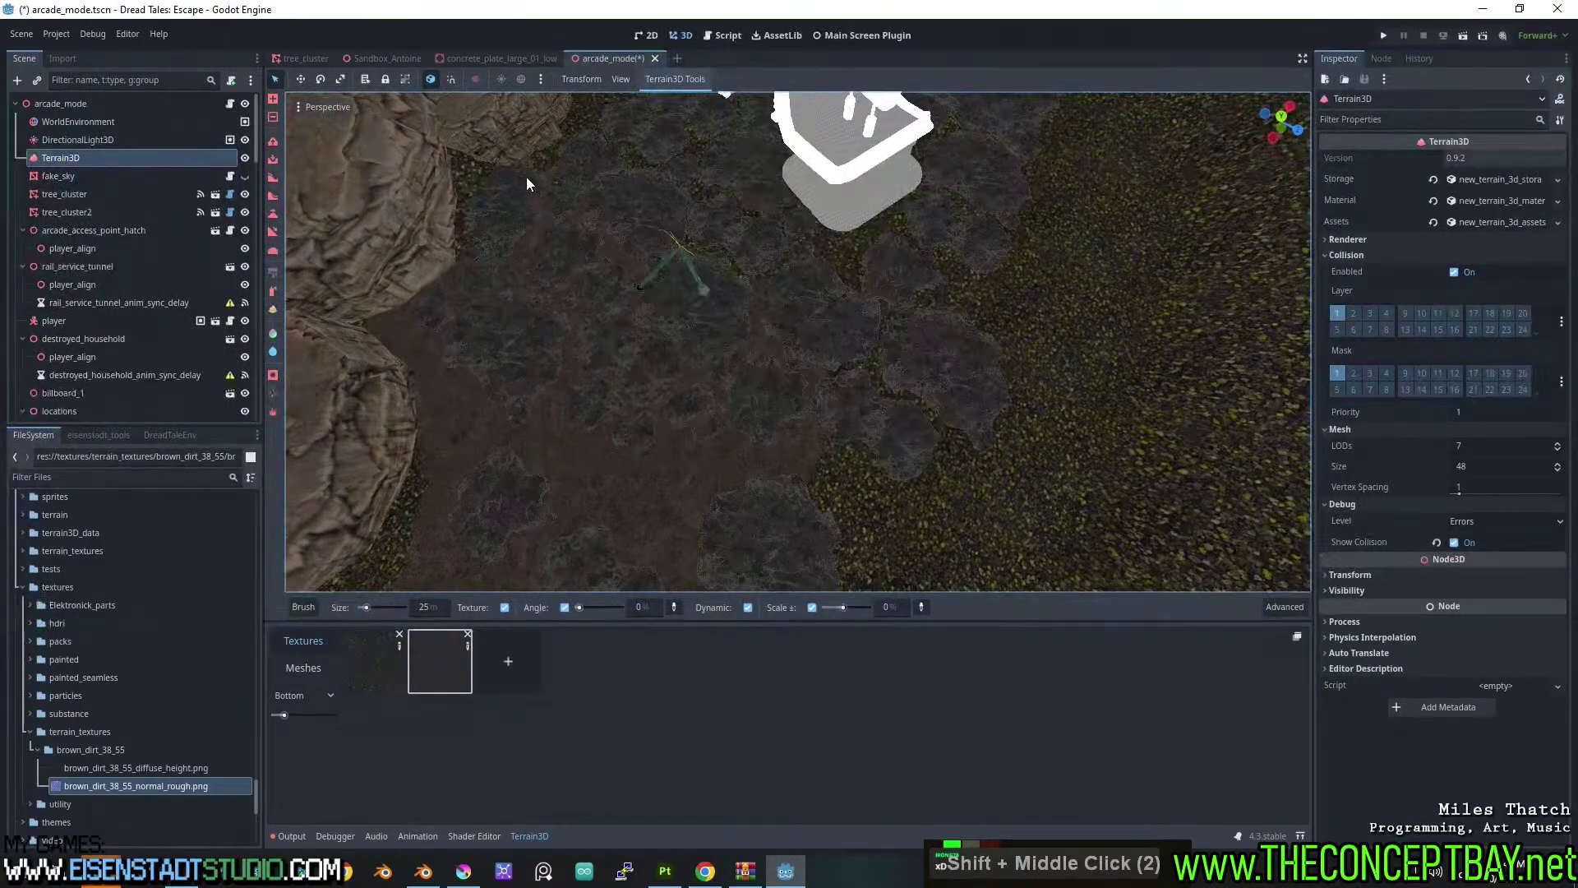
{"action": "mouse_move", "coordinate": [526, 176]}
{"action": "left_mouse_down"}
{"action": "mouse_move", "coordinate": [522, 232]}
{"action": "mouse_move", "coordinate": [644, 230]}
{"action": "mouse_move", "coordinate": [810, 306]}
{"action": "mouse_move", "coordinate": [763, 427]}
{"action": "mouse_move", "coordinate": [858, 446]}
{"action": "mouse_move", "coordinate": [933, 373]}
{"action": "mouse_move", "coordinate": [934, 252]}
{"action": "mouse_move", "coordinate": [876, 225]}
{"action": "left_mouse_up"}
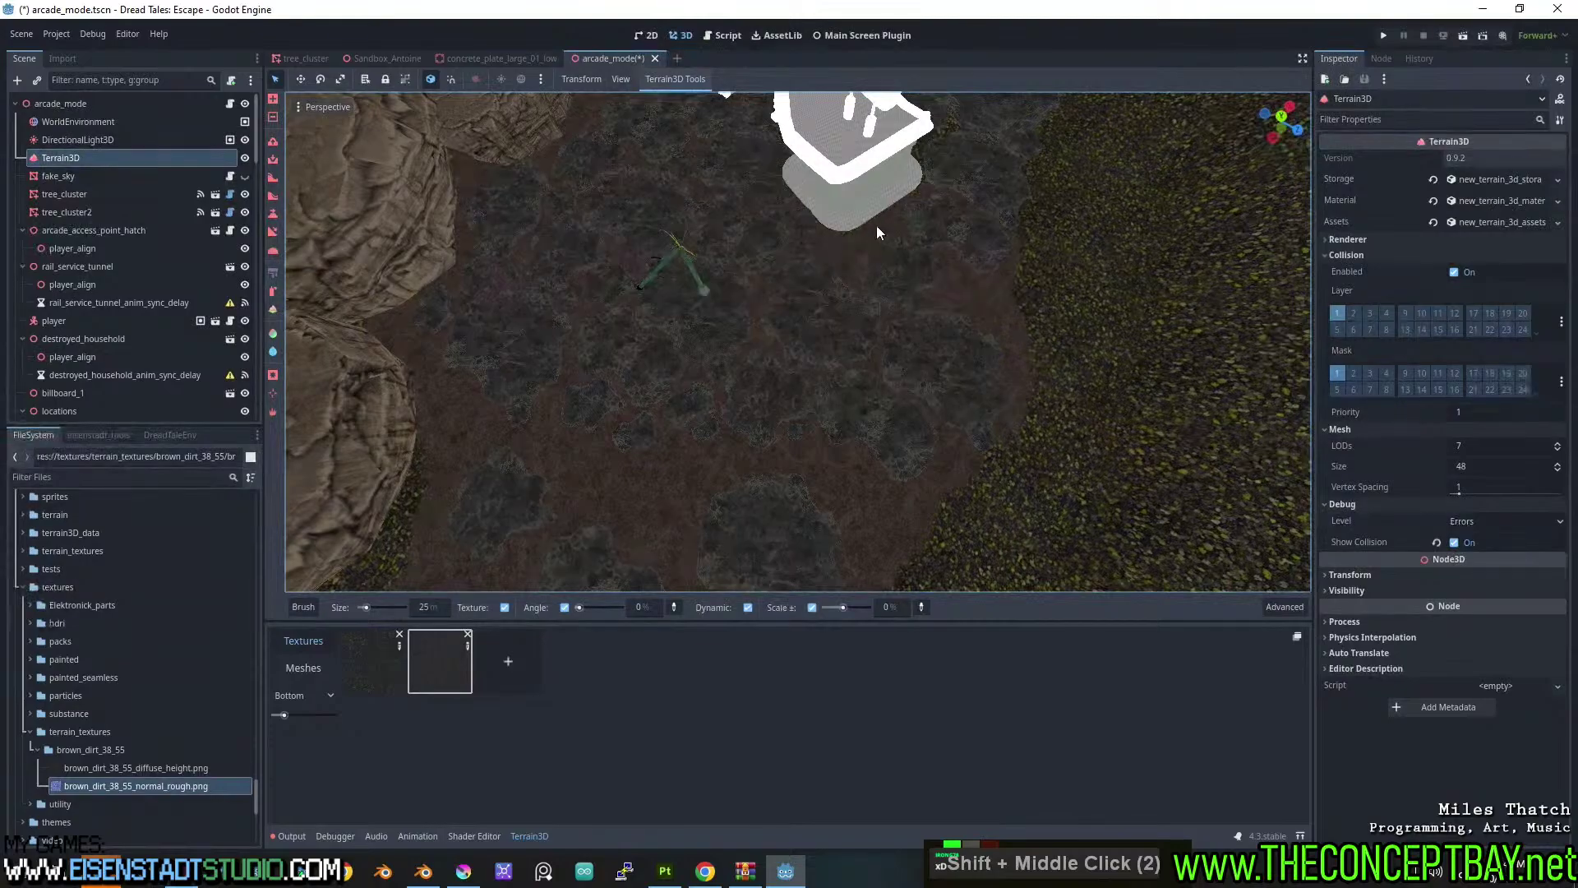
Paint a brown dirt border around the outer edge of the dark ground, past the white structure to the rocks by the guardrail.
{"action": "middle_click_drag", "start_coordinate": [876, 225], "coordinate": [634, 380], "text": "shift"}
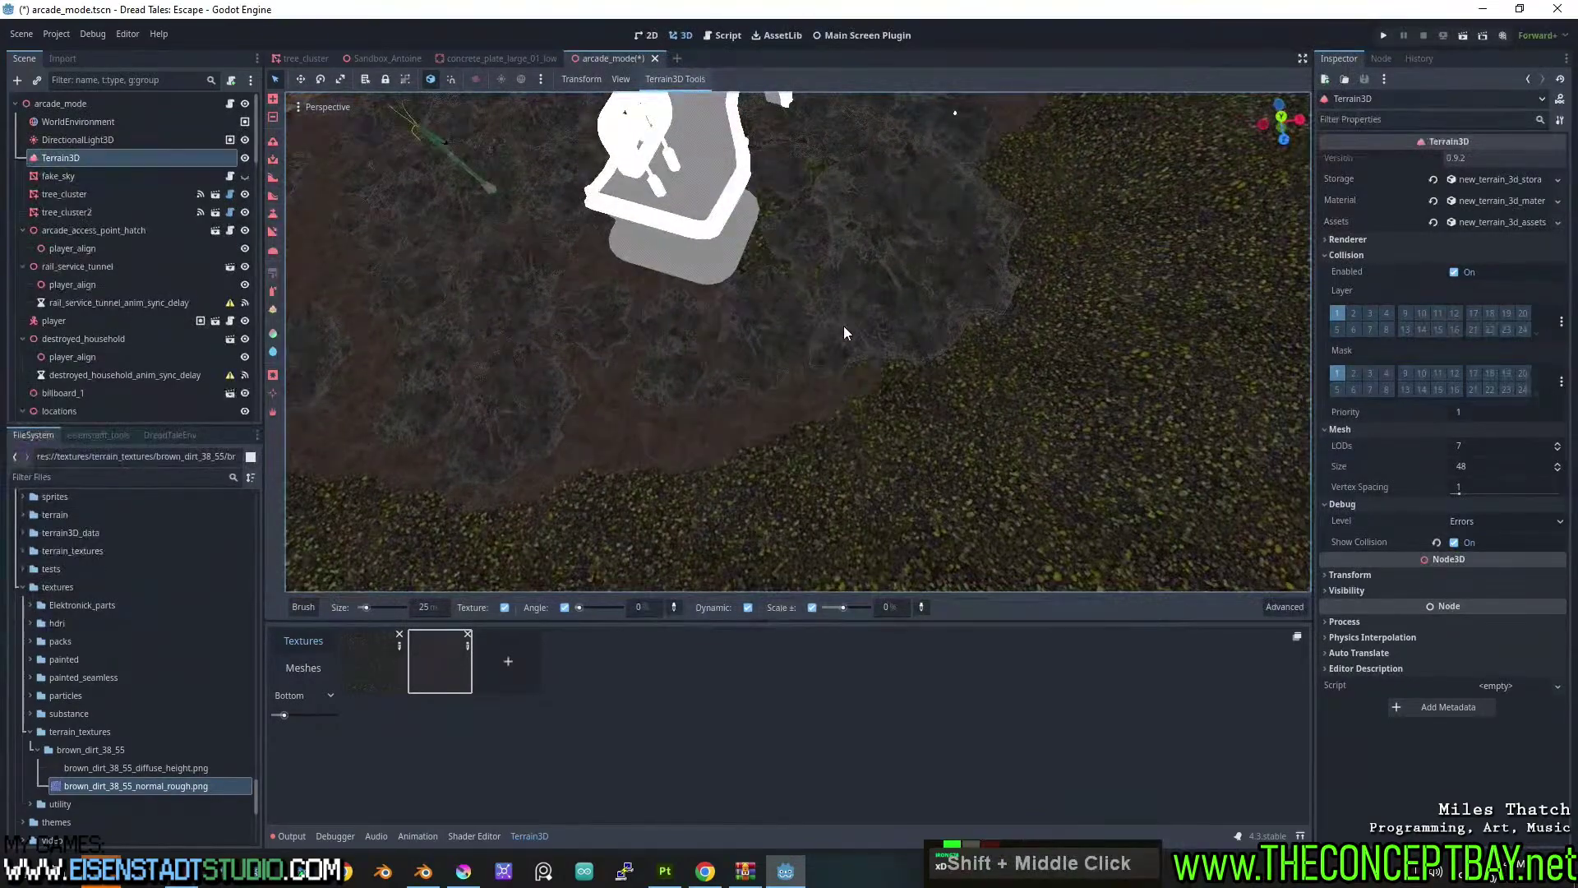
{"action": "middle_click_drag", "start_coordinate": [782, 250], "coordinate": [788, 329]}
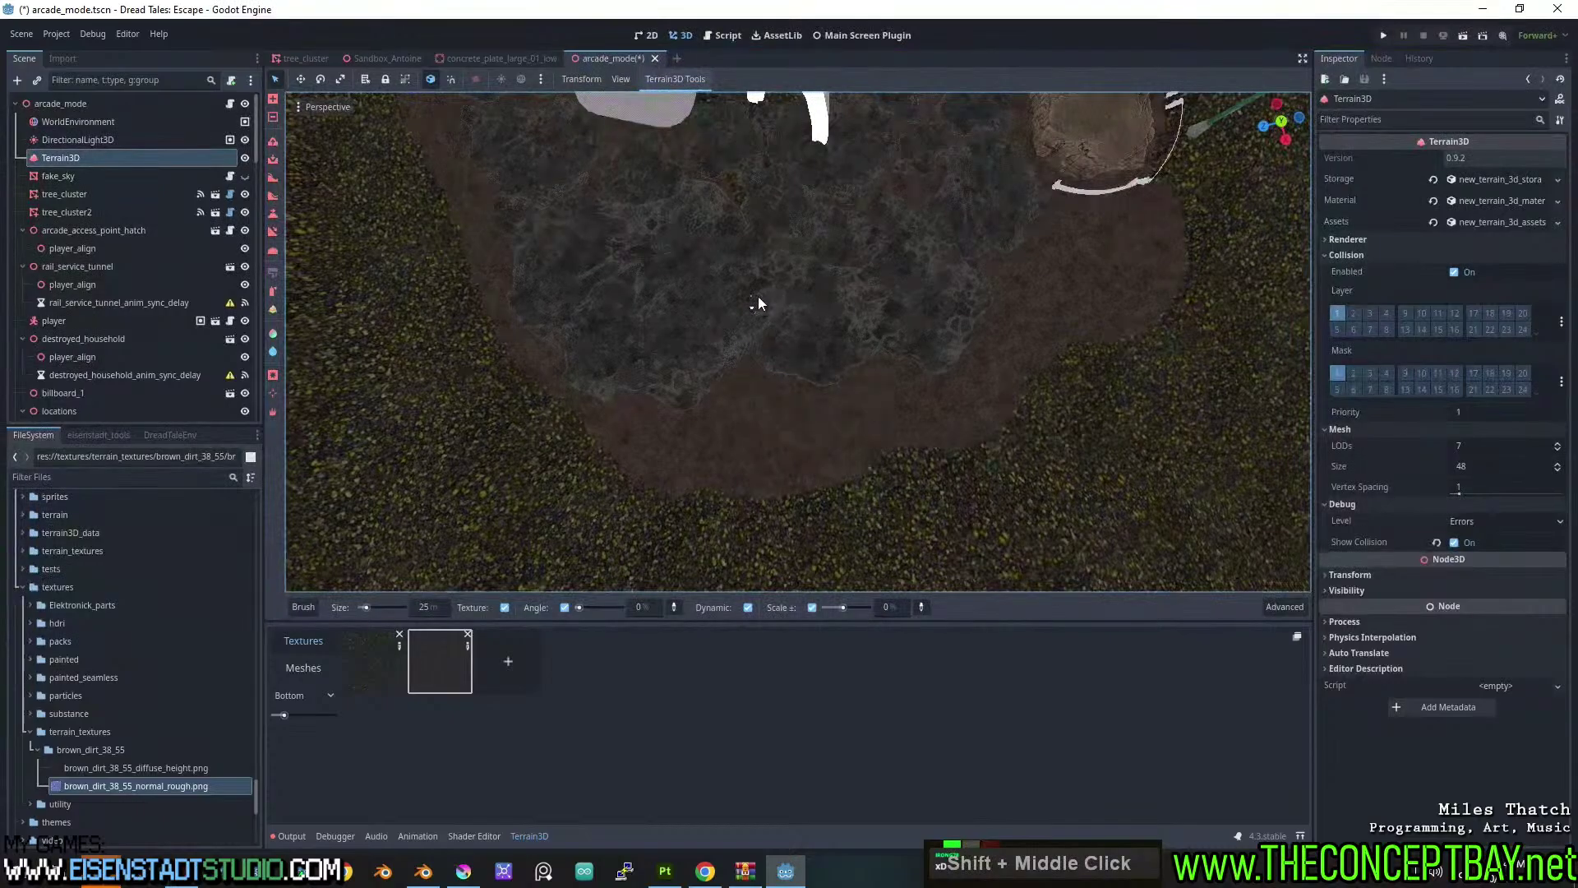
{"action": "middle_click_drag", "start_coordinate": [724, 174], "coordinate": [863, 334], "text": "shift"}
{"action": "scroll", "coordinate": [863, 333], "scroll_direction": "up", "scroll_amount": 5, "text": "shift"}
{"action": "middle_click_drag", "start_coordinate": [800, 377], "coordinate": [816, 346]}
{"action": "scroll", "coordinate": [875, 385], "scroll_direction": "down", "scroll_amount": 3}
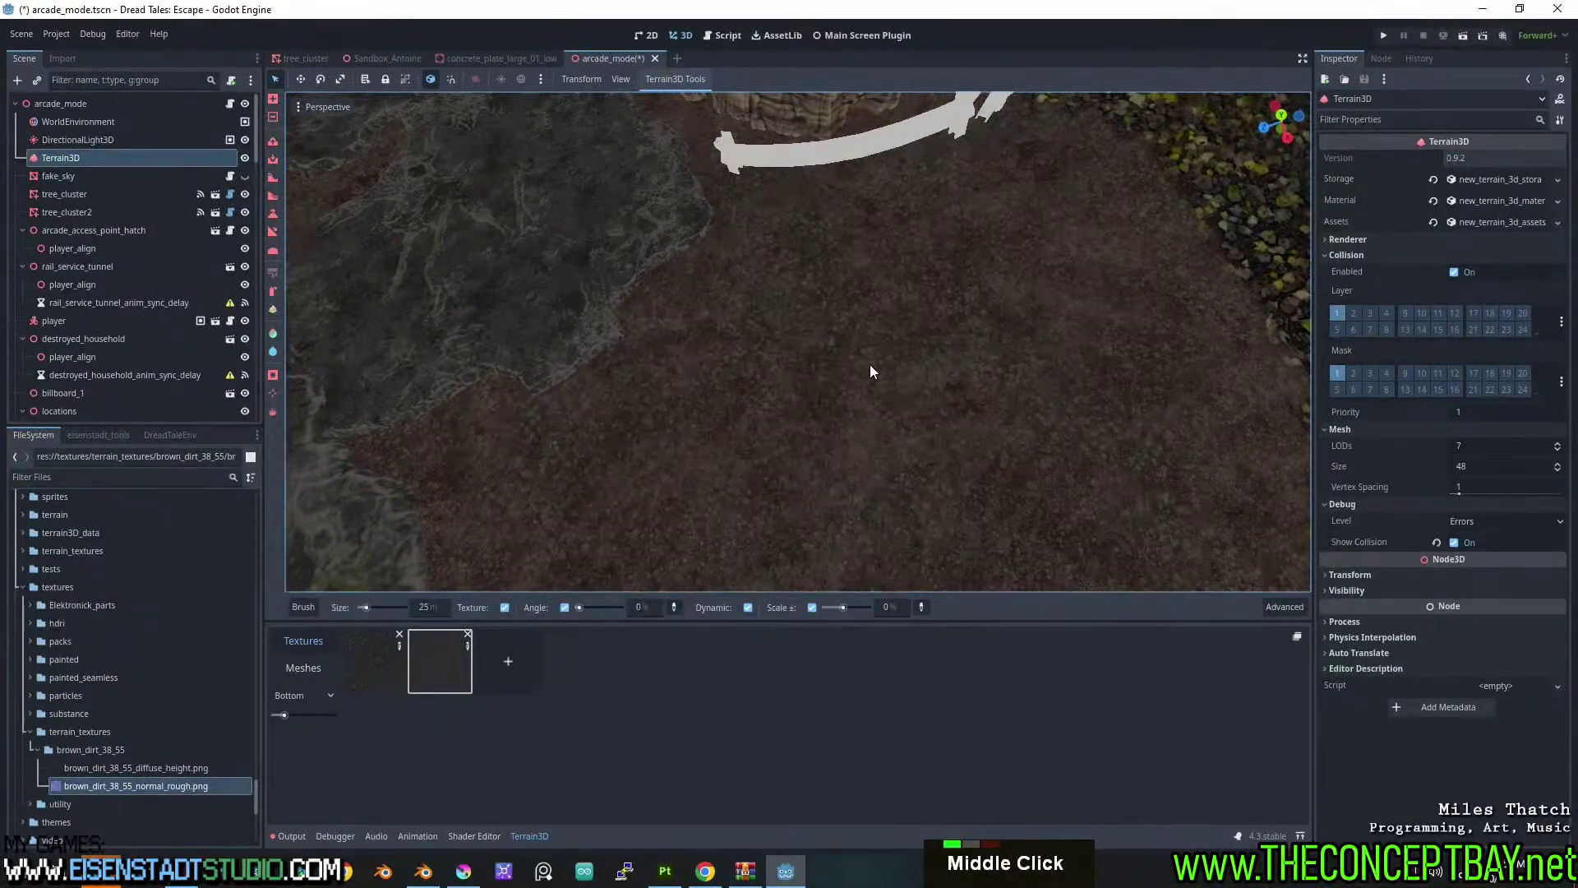
{"action": "scroll", "coordinate": [954, 416], "scroll_direction": "down", "scroll_amount": 2}
{"action": "middle_click_drag", "start_coordinate": [954, 416], "coordinate": [658, 388]}
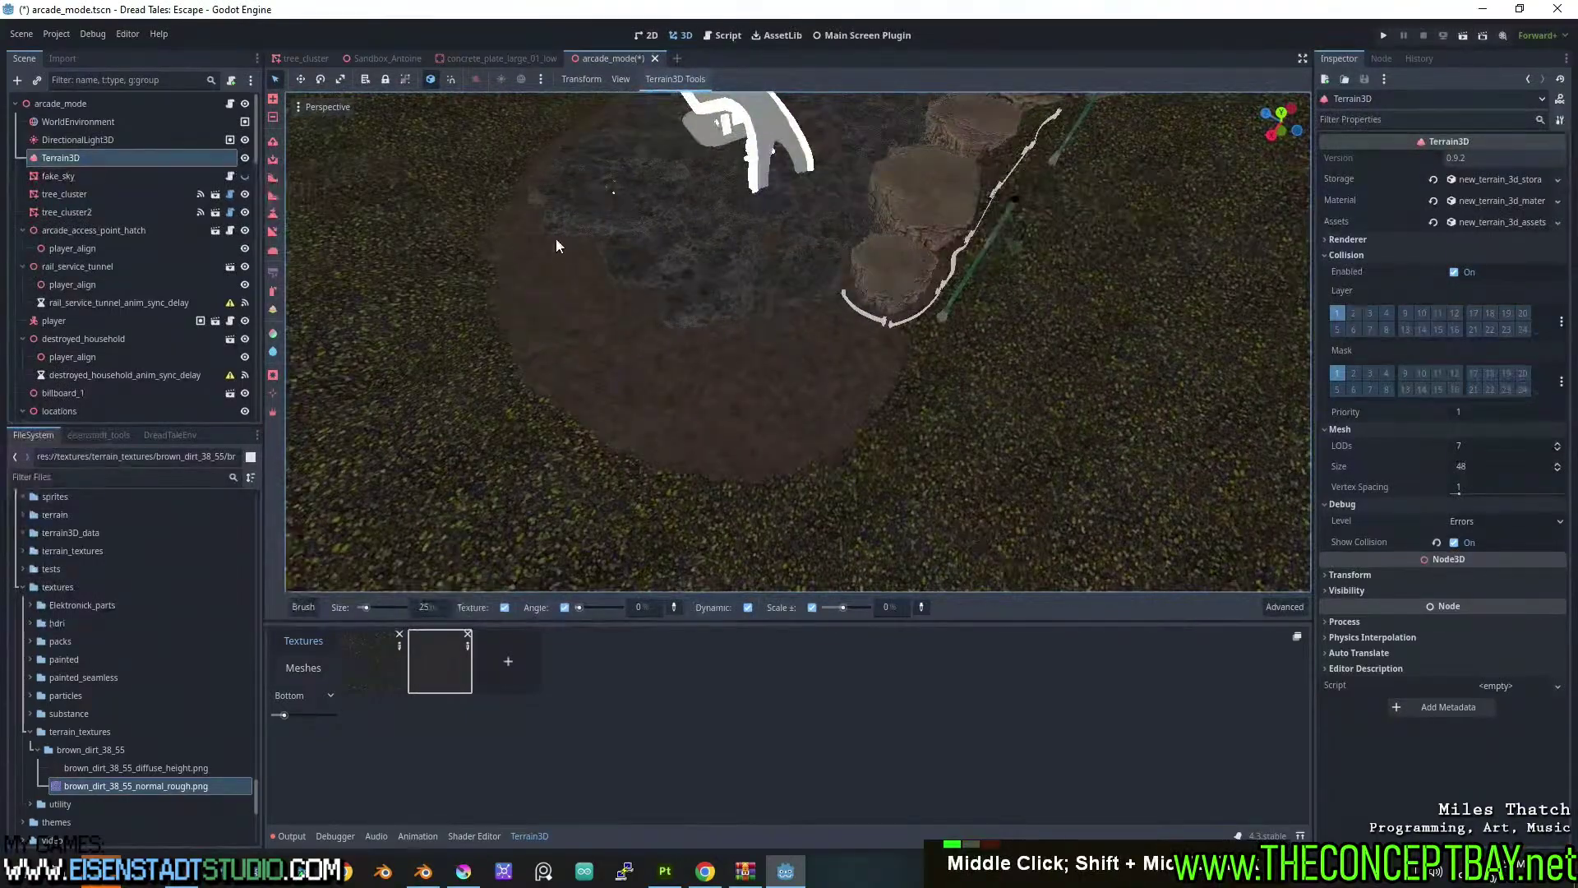
{"action": "mouse_move", "coordinate": [789, 289]}
{"action": "middle_mouse_down"}
{"action": "mouse_move", "coordinate": [801, 342]}
{"action": "mouse_move", "coordinate": [771, 289]}
{"action": "middle_mouse_up"}
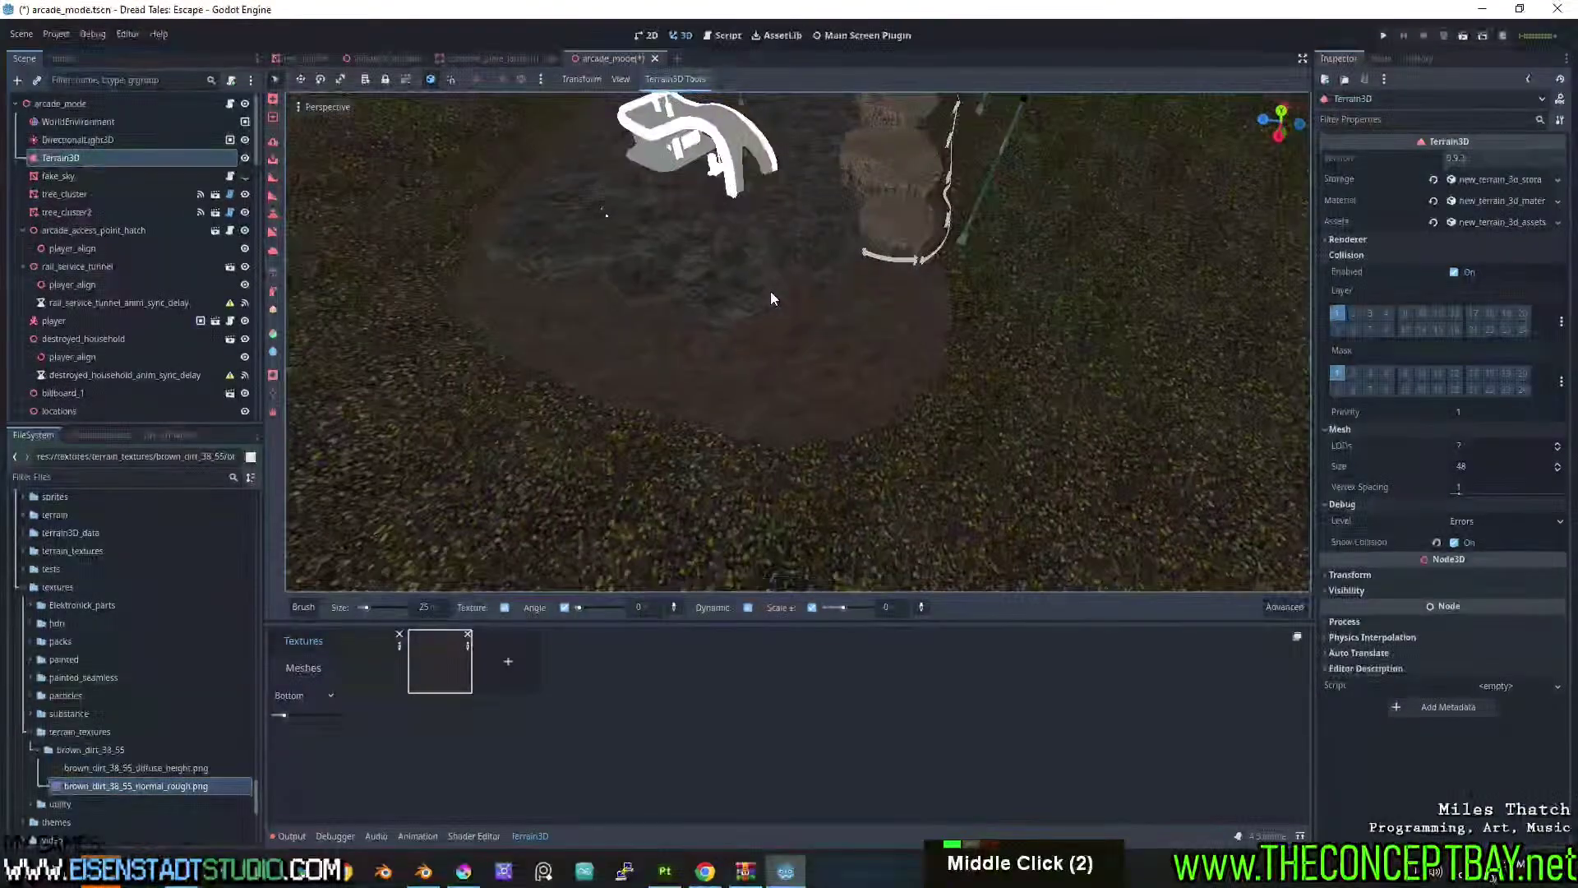
Display the scene with its full lighting and fog, and examine the painted dirt near the guardrail.
{"action": "key", "text": "h"}
{"action": "scroll", "coordinate": [834, 331], "scroll_direction": "up", "scroll_amount": 3}
{"action": "key", "text": "h"}
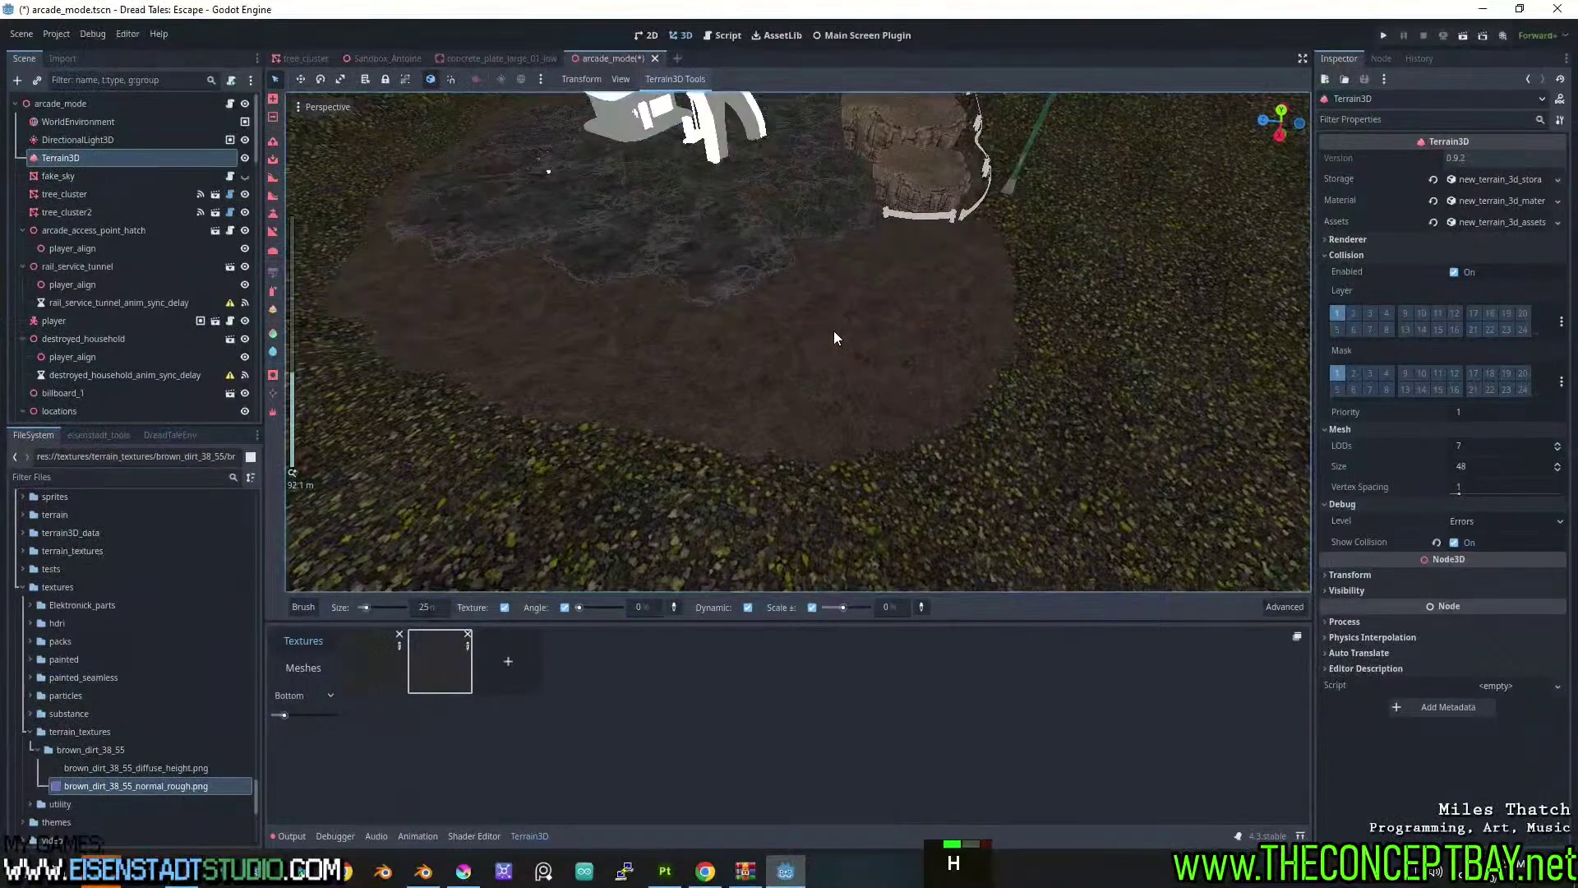
{"action": "key", "text": "j"}
{"action": "key", "text": "h"}
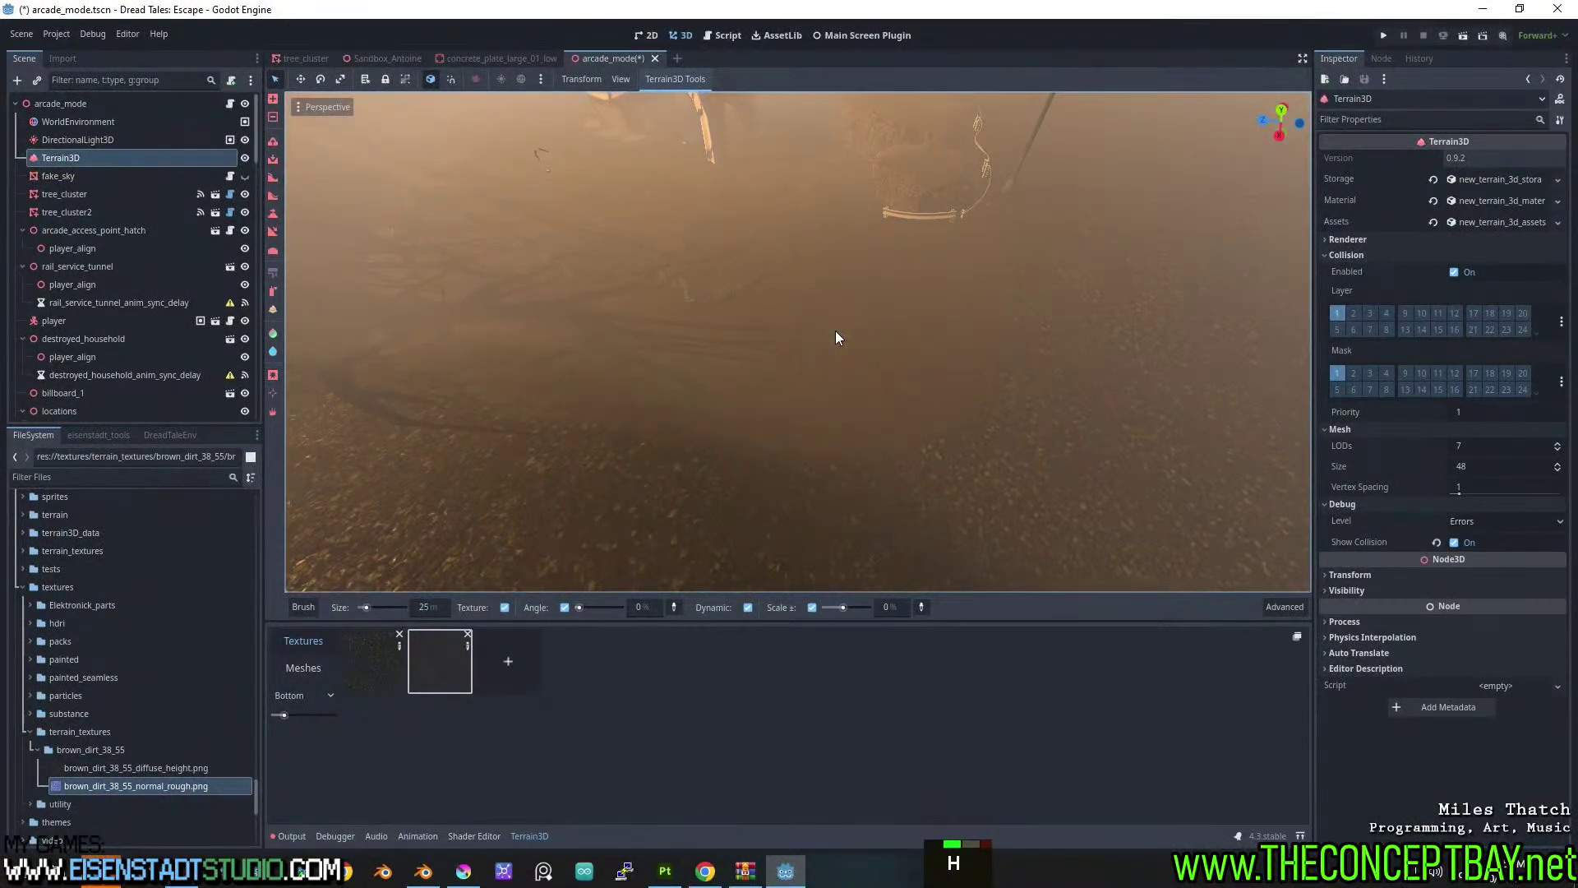
{"action": "mouse_move", "coordinate": [837, 307]}
{"action": "middle_mouse_down", "text": "shift"}
{"action": "mouse_move", "coordinate": [837, 386]}
{"action": "mouse_move", "coordinate": [845, 373]}
{"action": "mouse_move", "coordinate": [841, 344]}
{"action": "mouse_move", "coordinate": [815, 367]}
{"action": "middle_mouse_up", "text": "shift"}
{"action": "scroll", "coordinate": [809, 375], "scroll_direction": "up", "scroll_amount": 3}
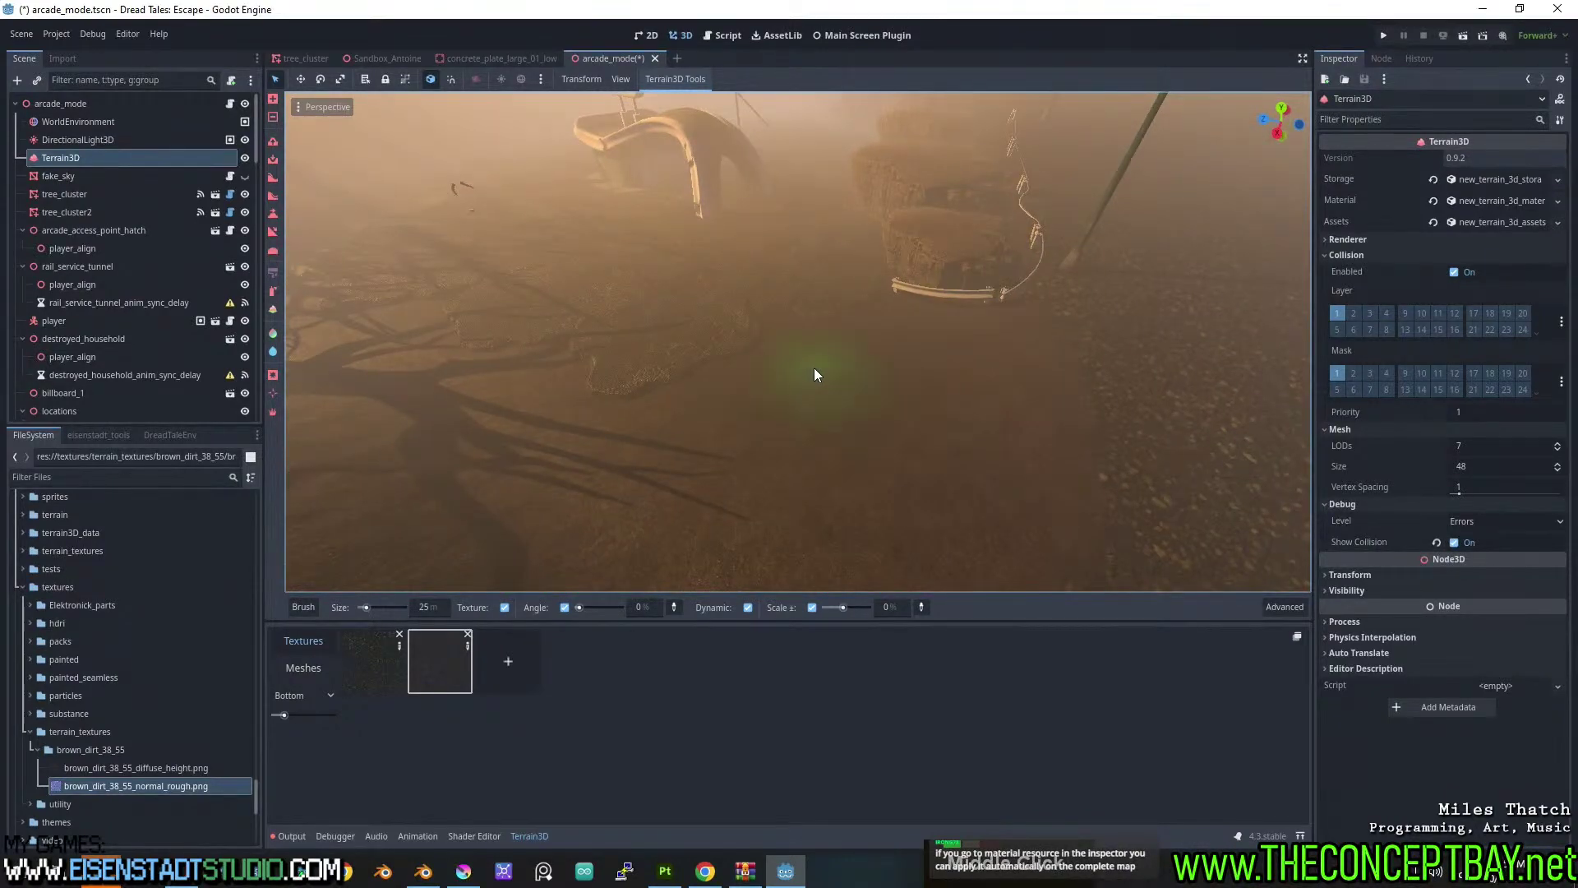
Open the brown dirt texture's settings and set its Detiling to 0.312 while viewing the dirt up close.
{"action": "left_click", "coordinate": [466, 646]}
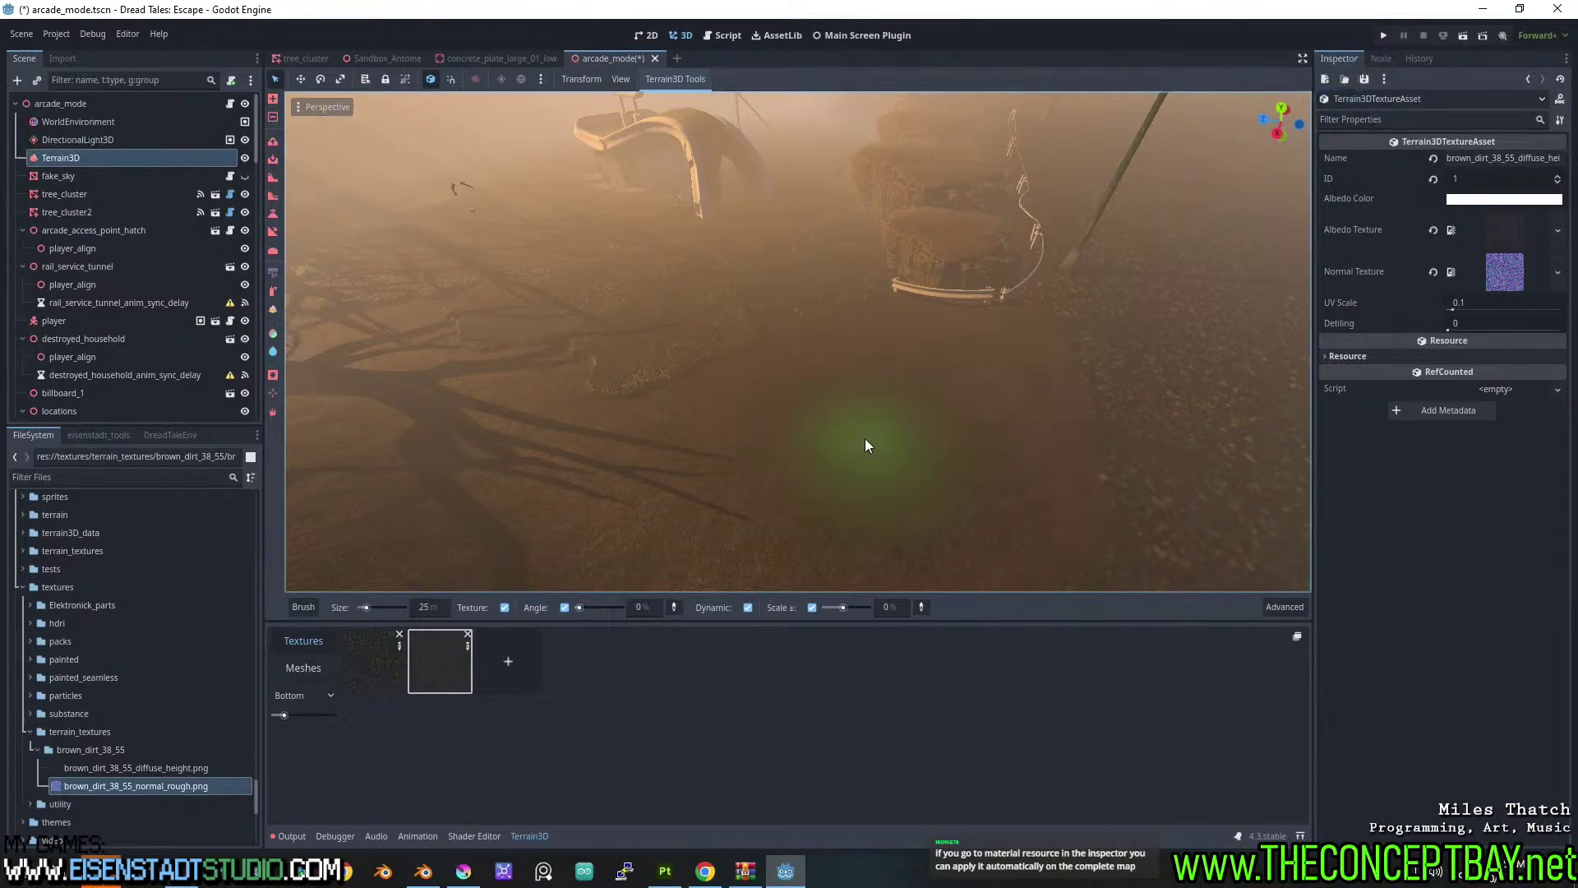
{"action": "scroll", "coordinate": [865, 437], "scroll_direction": "up", "scroll_amount": 6}
{"action": "middle_click_drag", "start_coordinate": [885, 421], "coordinate": [881, 397]}
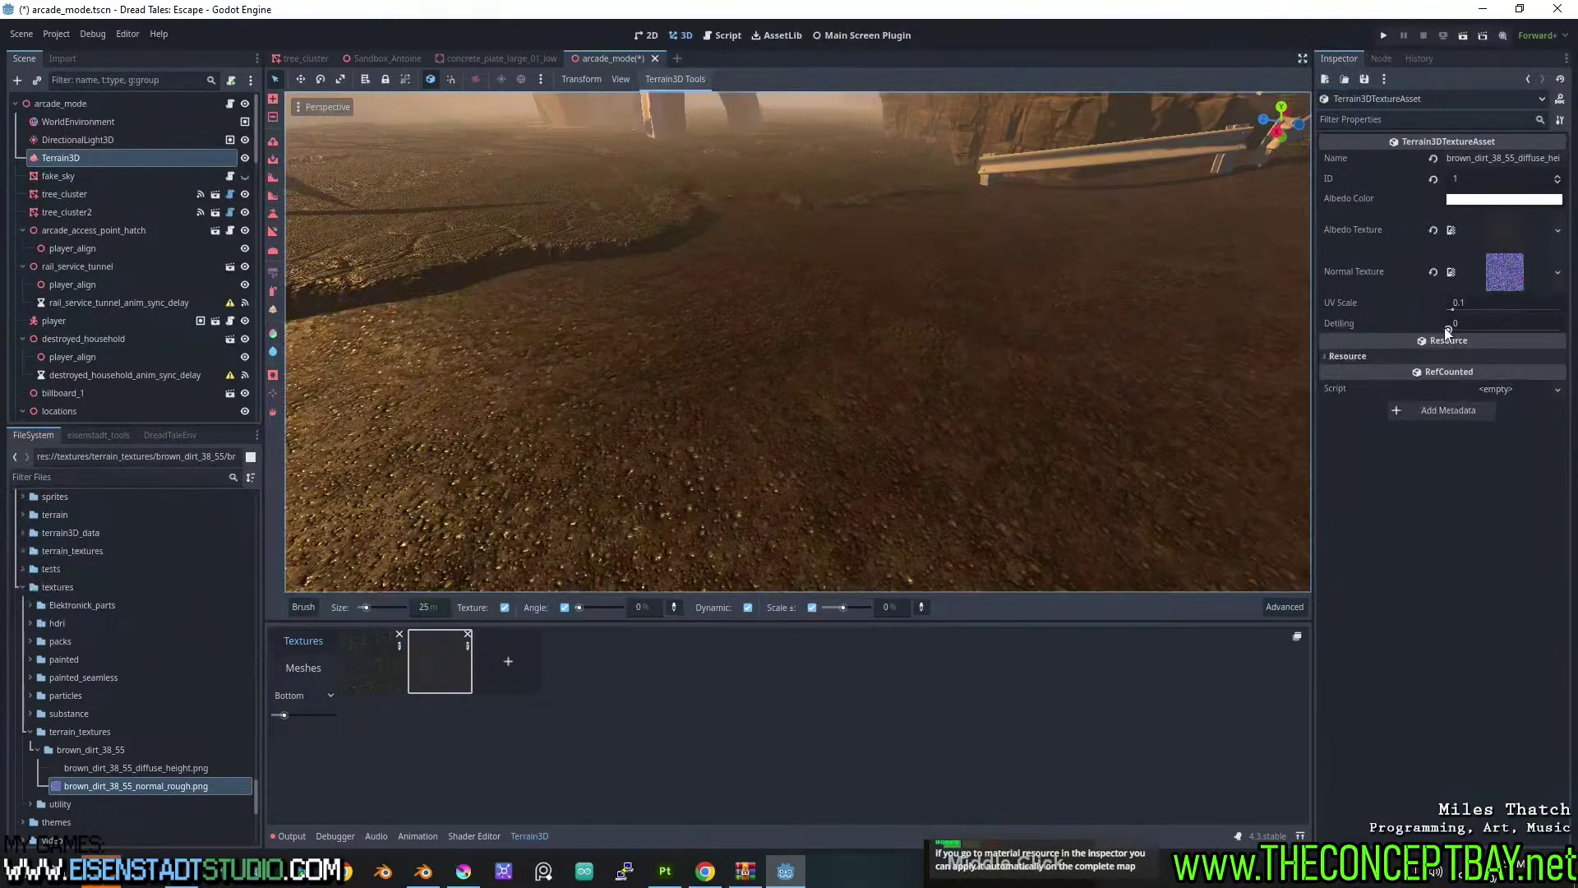
{"action": "left_click_drag", "start_coordinate": [1443, 327], "coordinate": [1480, 340]}
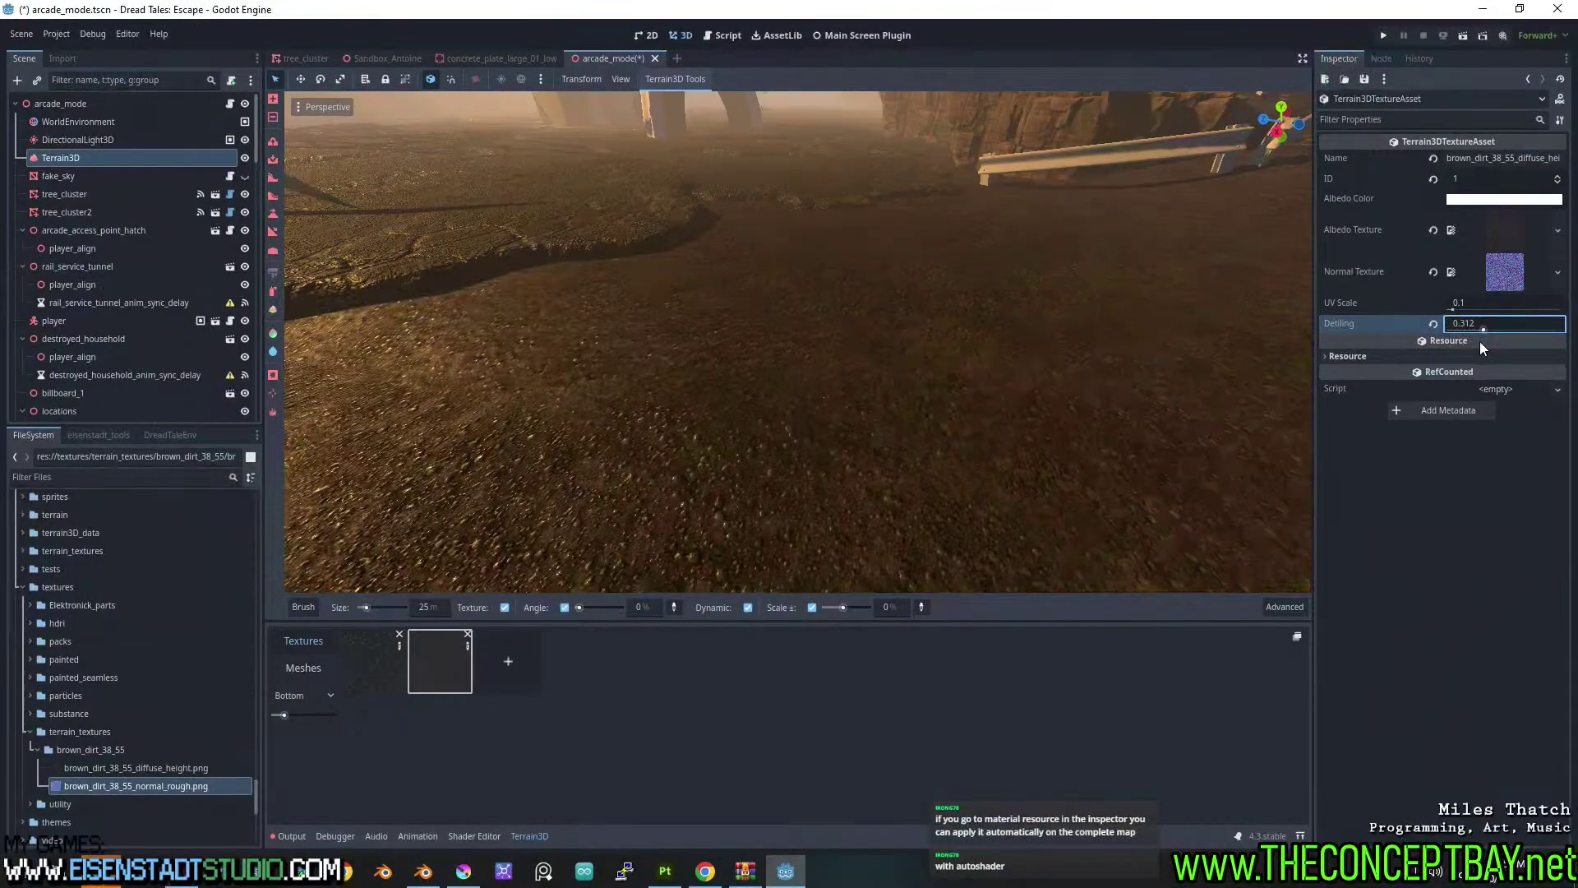
Examine the brown dirt's tiling up close and its transition into the leafy ground beside the guardrail.
{"action": "scroll", "coordinate": [848, 439], "scroll_direction": "down", "scroll_amount": 2}
{"action": "mouse_move", "coordinate": [830, 437]}
{"action": "middle_mouse_down"}
{"action": "mouse_move", "coordinate": [860, 400]}
{"action": "mouse_move", "coordinate": [888, 451]}
{"action": "mouse_move", "coordinate": [853, 482]}
{"action": "mouse_move", "coordinate": [855, 417]}
{"action": "mouse_move", "coordinate": [831, 430]}
{"action": "middle_mouse_up"}
{"action": "scroll", "coordinate": [879, 403], "scroll_direction": "up", "scroll_amount": 4}
{"action": "scroll", "coordinate": [951, 479], "scroll_direction": "down", "scroll_amount": 2}
{"action": "middle_click_drag", "start_coordinate": [951, 479], "coordinate": [856, 458]}
{"action": "scroll", "coordinate": [939, 407], "scroll_direction": "up", "scroll_amount": 3}
{"action": "mouse_move", "coordinate": [937, 407]}
{"action": "middle_mouse_down"}
{"action": "mouse_move", "coordinate": [839, 407]}
{"action": "mouse_move", "coordinate": [904, 442]}
{"action": "mouse_move", "coordinate": [876, 397]}
{"action": "mouse_move", "coordinate": [924, 419]}
{"action": "mouse_move", "coordinate": [854, 406]}
{"action": "mouse_move", "coordinate": [908, 438]}
{"action": "mouse_move", "coordinate": [887, 452]}
{"action": "mouse_move", "coordinate": [1009, 408]}
{"action": "mouse_move", "coordinate": [720, 359]}
{"action": "mouse_move", "coordinate": [575, 360]}
{"action": "mouse_move", "coordinate": [719, 402]}
{"action": "mouse_move", "coordinate": [802, 459]}
{"action": "middle_mouse_up"}
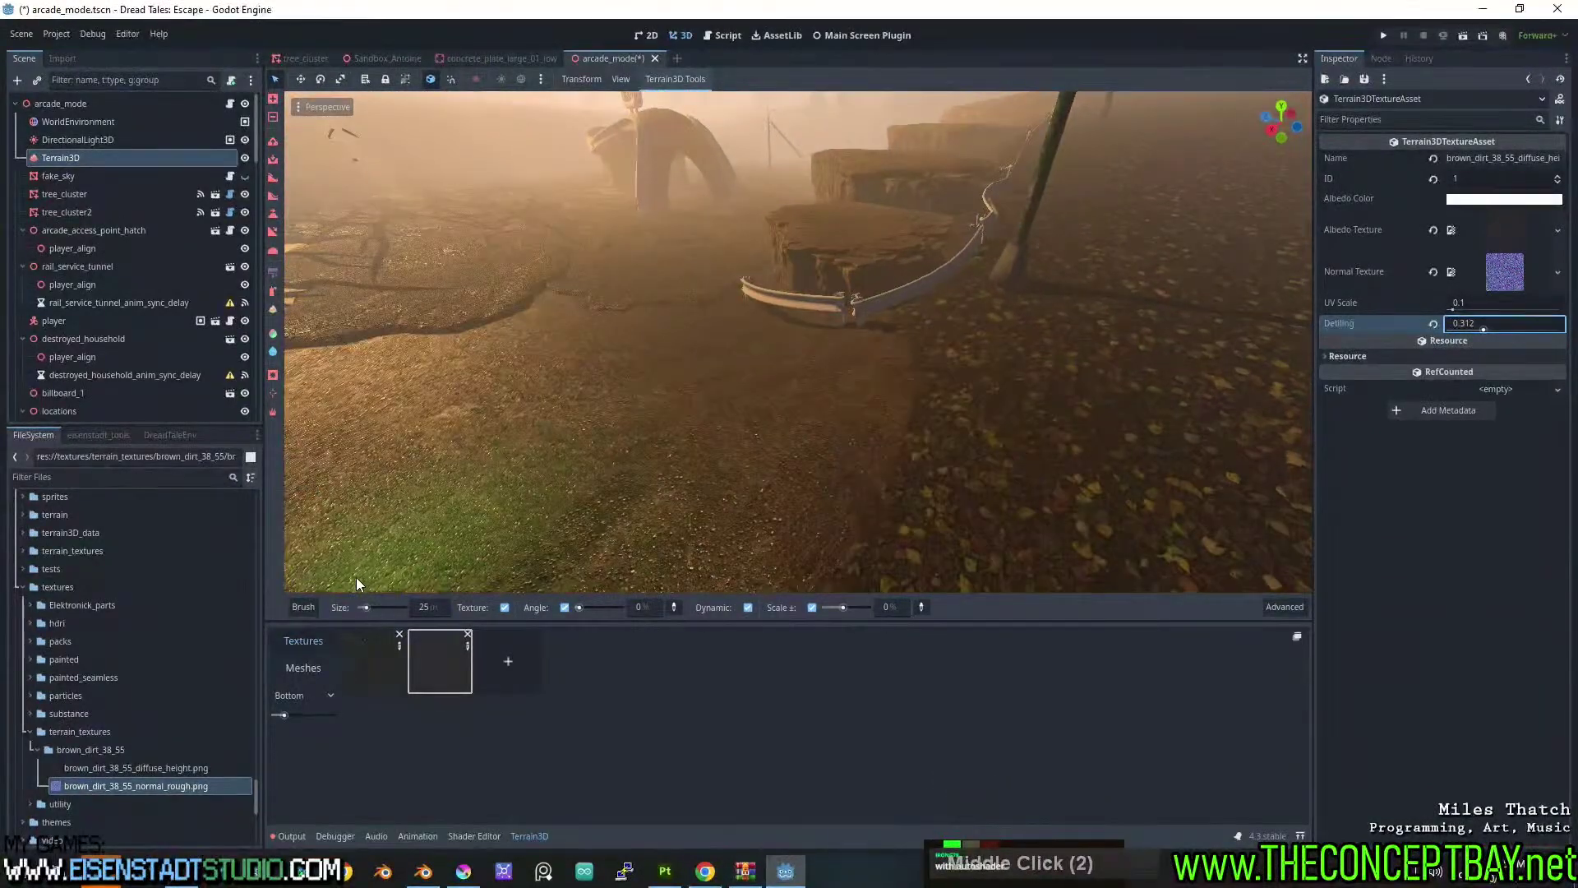
Choose the soft round brush shape and turn off Dynamic for texture painting.
{"action": "left_click", "coordinate": [303, 606]}
{"action": "left_click", "coordinate": [431, 217]}
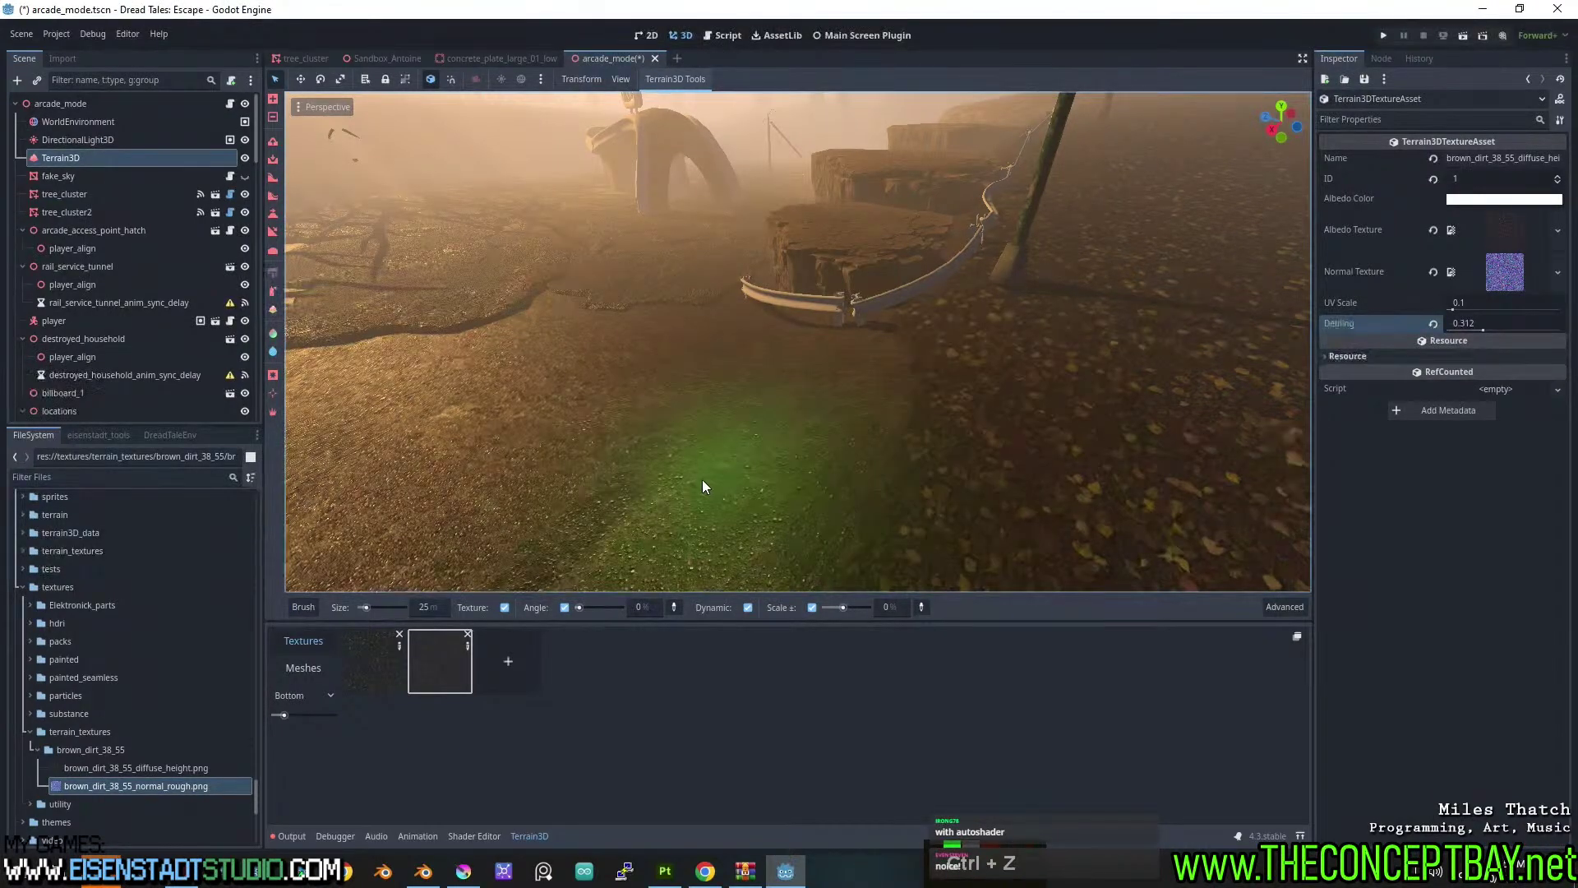
{"action": "left_click", "coordinate": [748, 608]}
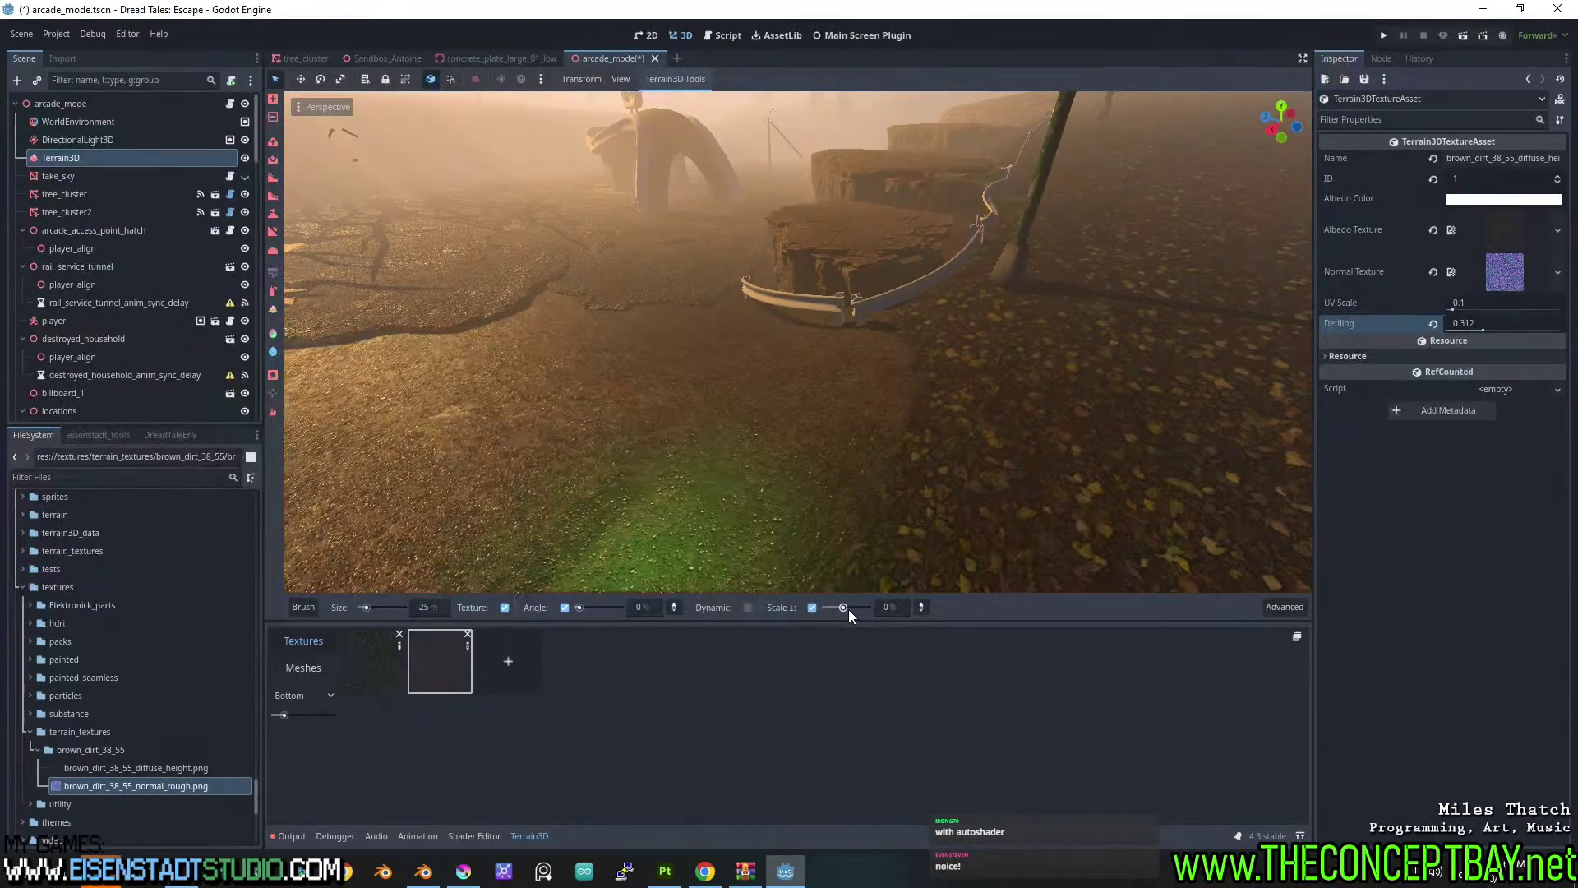
Set the brush's texture scale to -40%, try painting dirt over the leafy ground beside the guardrail, and undo the strokes.
{"action": "left_click_drag", "start_coordinate": [848, 609], "coordinate": [831, 608]}
{"action": "key", "text": "ctrl+z"}
{"action": "key", "text": "ctrl+z"}
{"action": "key", "text": "ctrl+z"}
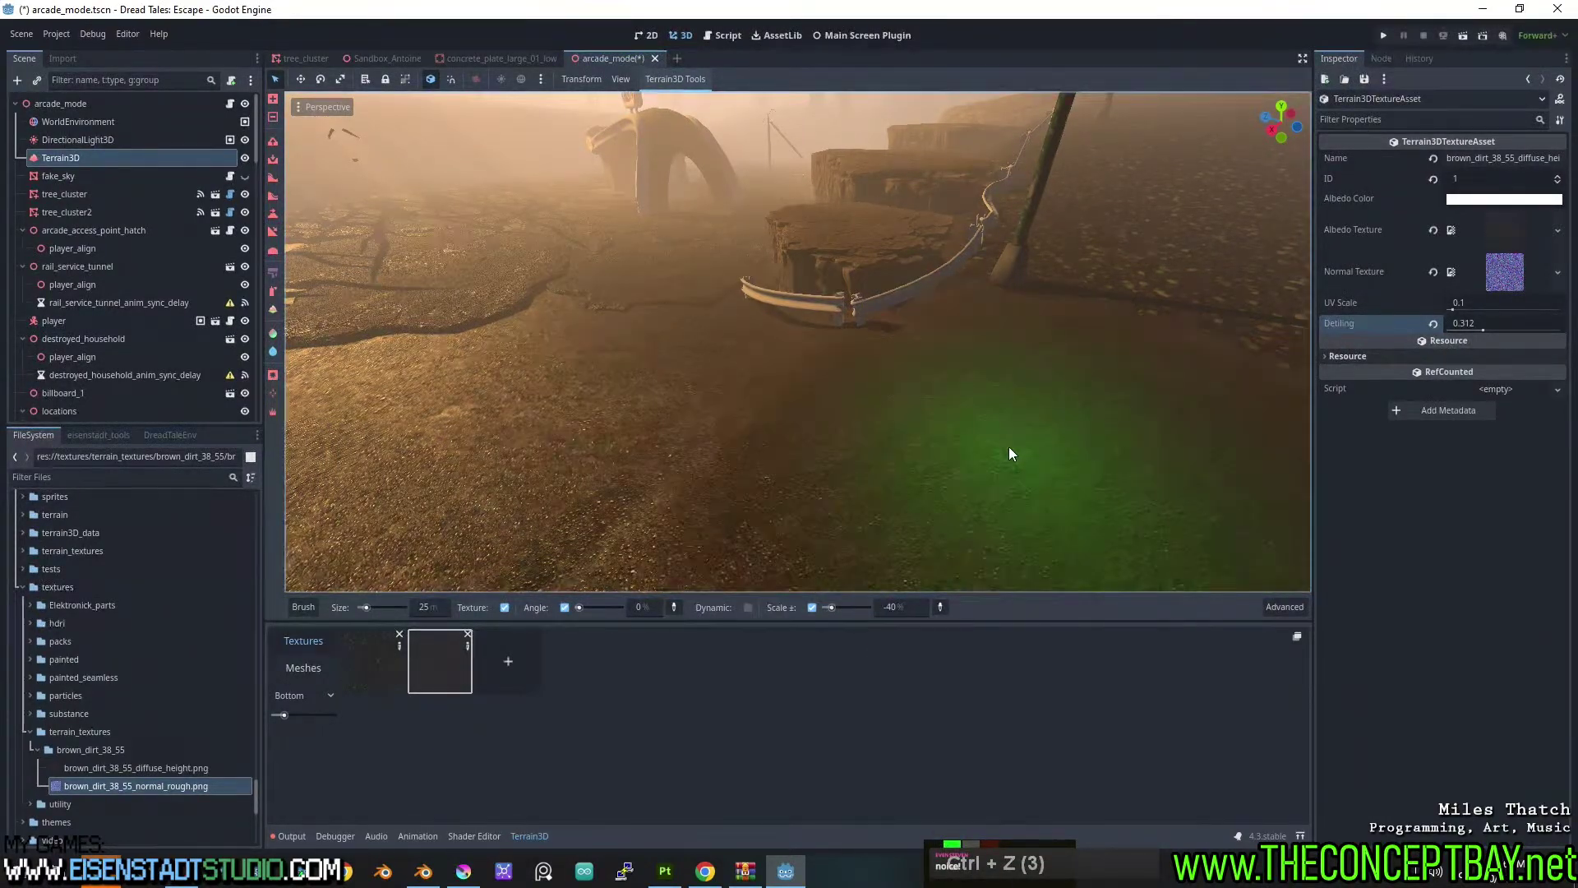
{"action": "mouse_move", "coordinate": [1067, 534]}
{"action": "middle_mouse_down"}
{"action": "mouse_move", "coordinate": [907, 383]}
{"action": "mouse_move", "coordinate": [989, 463]}
{"action": "middle_mouse_up"}
{"action": "scroll", "coordinate": [988, 463], "scroll_direction": "down", "scroll_amount": 3}
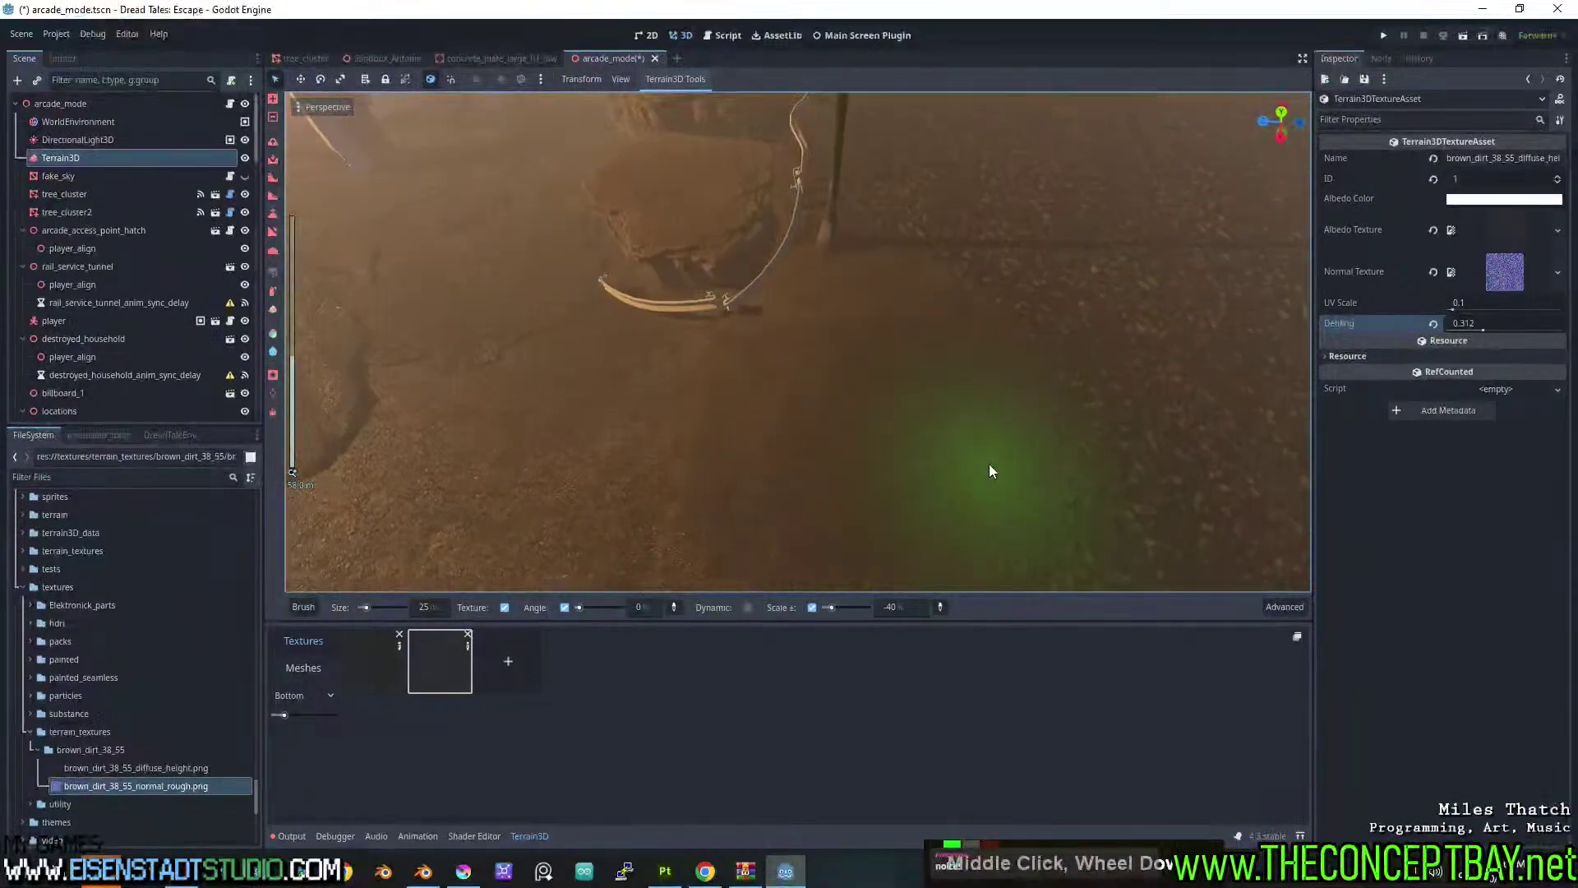
{"action": "key", "text": "ctrl+z"}
Set the brush's texture scale to 0%, try painting dirt along the leafy edge, and undo the strokes.
{"action": "left_click_drag", "start_coordinate": [831, 608], "coordinate": [840, 605]}
{"action": "key", "text": "ctrl+z"}
{"action": "key", "text": "ctrl+z"}
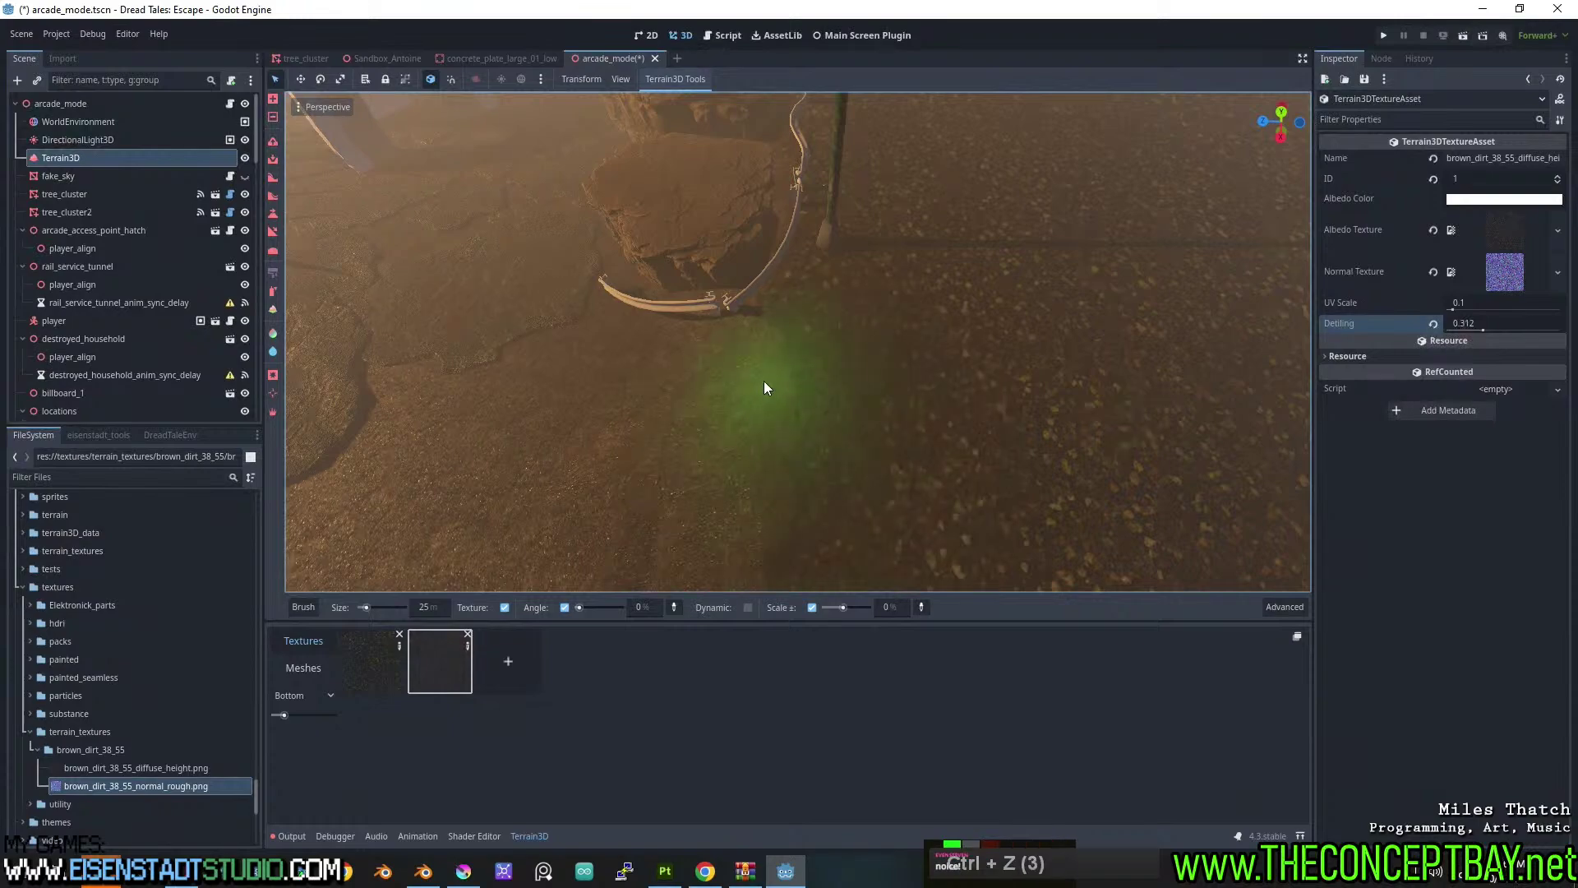
{"action": "middle_click_drag", "start_coordinate": [764, 387], "coordinate": [809, 408]}
{"action": "scroll", "coordinate": [820, 365], "scroll_direction": "down", "scroll_amount": 3}
{"action": "key", "text": "ctrl+z"}
{"action": "scroll", "coordinate": [775, 395], "scroll_direction": "down", "scroll_amount": 2}
{"action": "scroll", "coordinate": [807, 401], "scroll_direction": "up", "scroll_amount": 2}
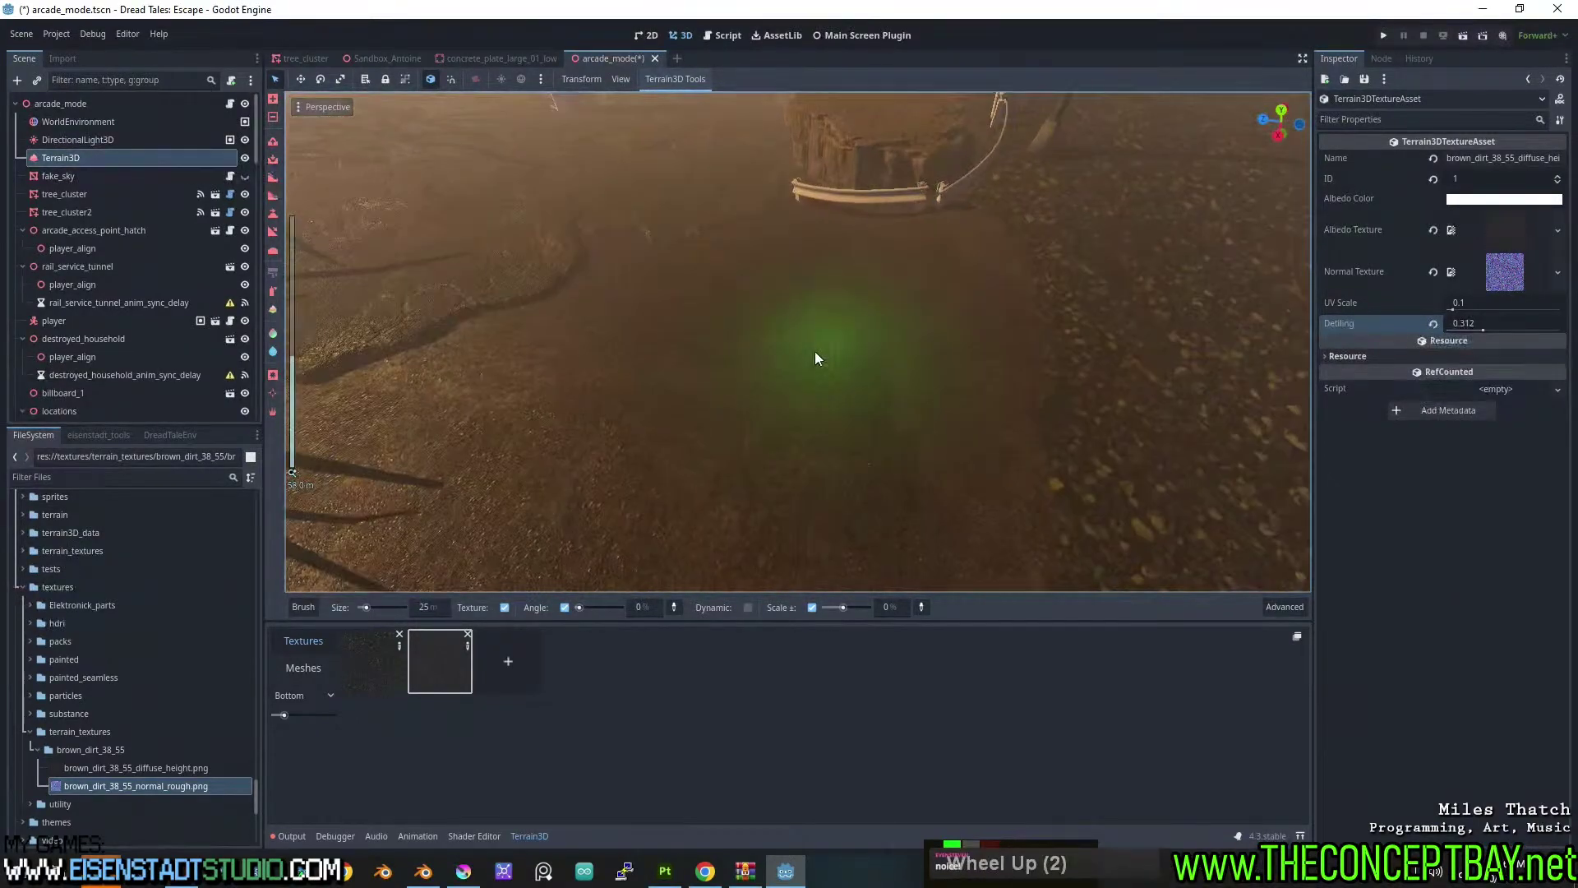
{"action": "middle_click_drag", "start_coordinate": [1025, 388], "coordinate": [888, 377], "text": "shift"}
{"action": "key", "text": "ctrl+z"}
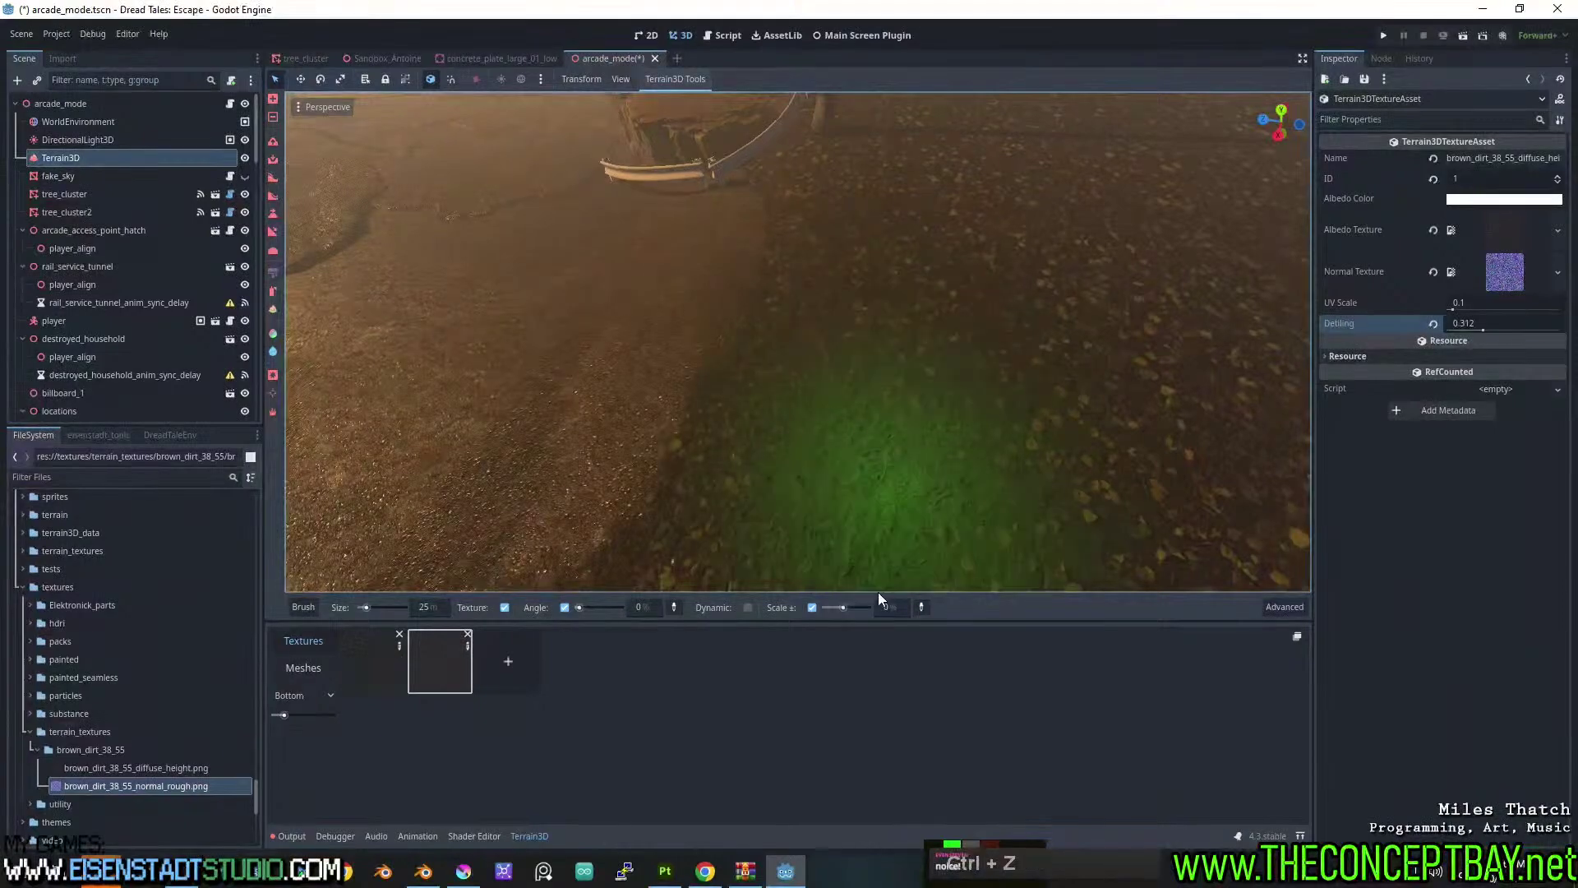
Set the brush's texture scale to 80%, try painting a coarse dirt patch on the leafy ground, and undo it.
{"action": "mouse_move", "coordinate": [842, 606]}
{"action": "left_mouse_down"}
{"action": "mouse_move", "coordinate": [826, 607]}
{"action": "mouse_move", "coordinate": [866, 606]}
{"action": "left_mouse_up"}
{"action": "key", "text": "ctrl+z"}
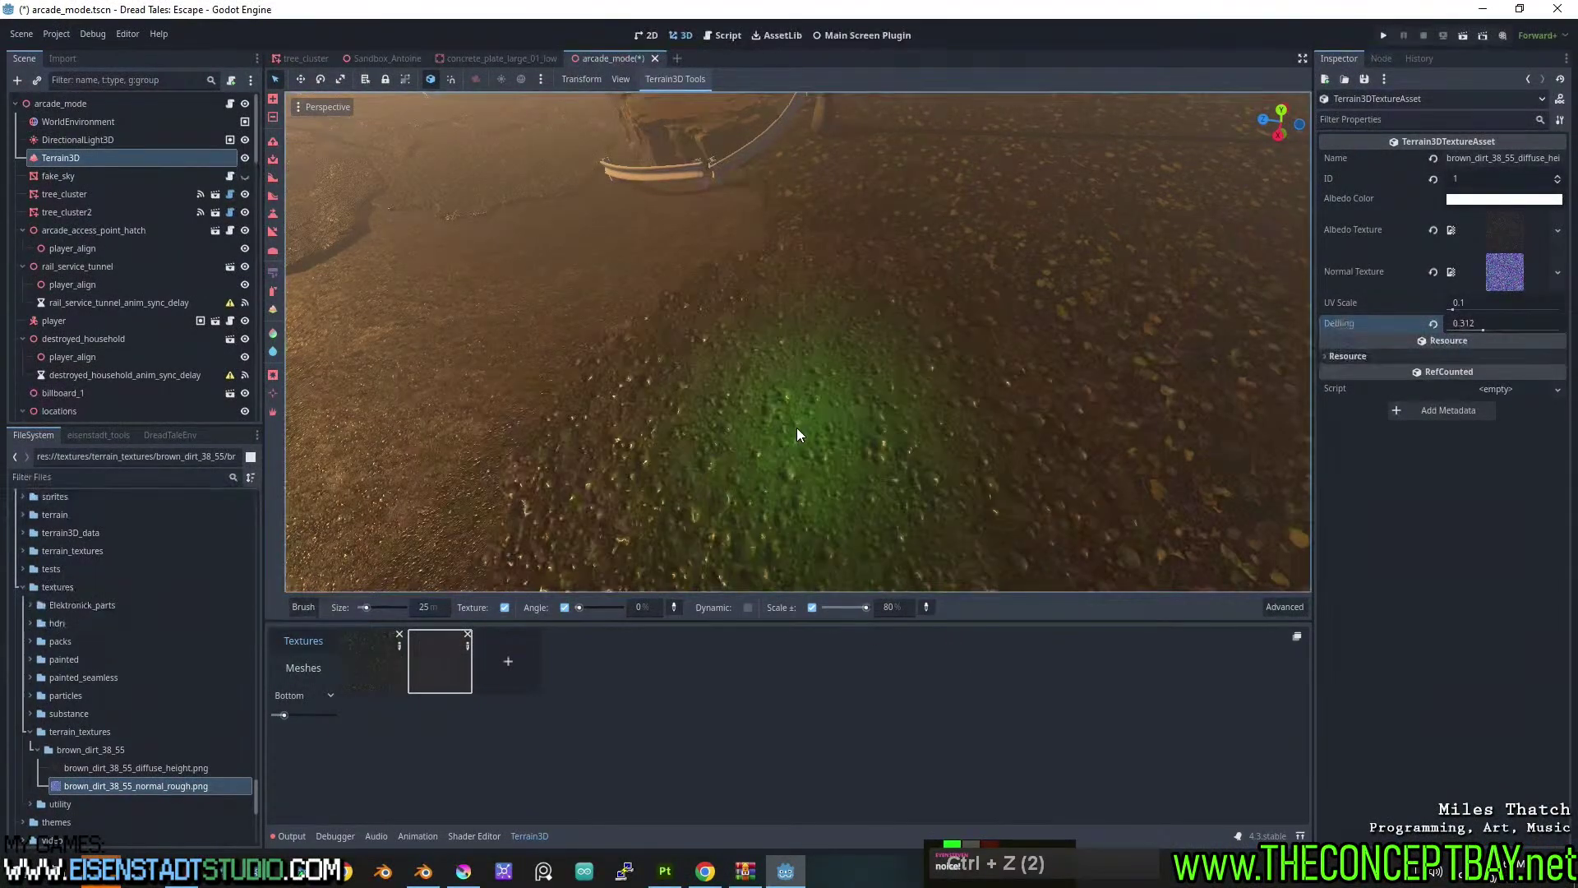
{"action": "mouse_move", "coordinate": [951, 429]}
{"action": "middle_mouse_down"}
{"action": "mouse_move", "coordinate": [942, 397]}
{"action": "mouse_move", "coordinate": [951, 415]}
{"action": "mouse_move", "coordinate": [937, 411]}
{"action": "middle_mouse_up"}
{"action": "scroll", "coordinate": [938, 415], "scroll_direction": "up", "scroll_amount": 3}
{"action": "scroll", "coordinate": [937, 411], "scroll_direction": "down", "scroll_amount": 4}
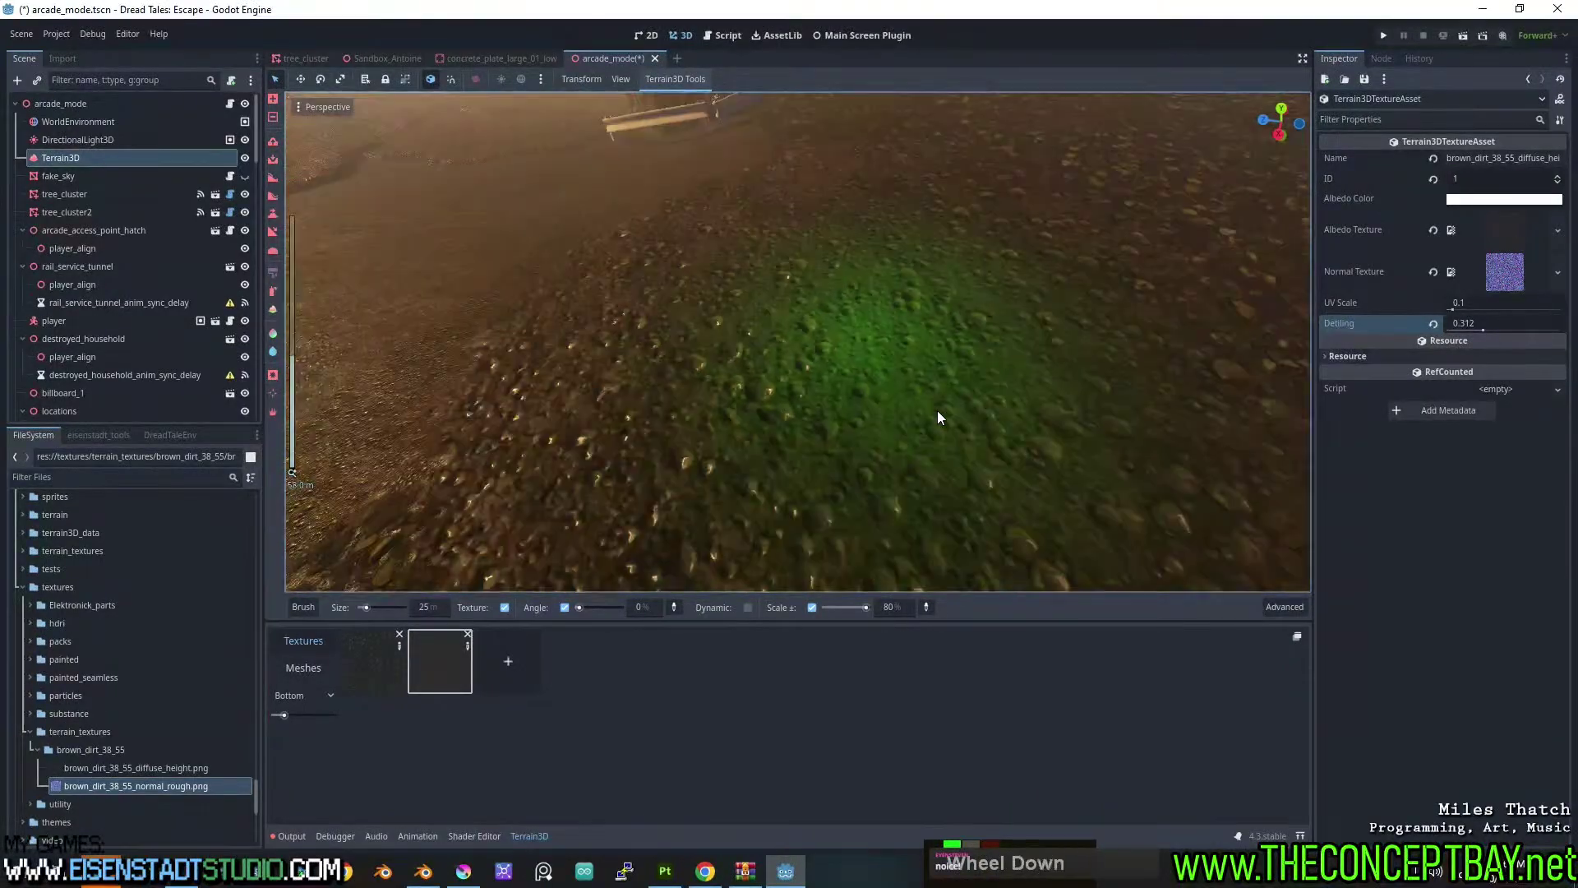
{"action": "key", "text": "ctrl+z"}
Reset the brush's texture scale to 0%, turn off scale painting, and save the arcade_mode scene.
{"action": "left_click_drag", "start_coordinate": [865, 608], "coordinate": [843, 608]}
{"action": "left_click", "coordinate": [811, 608]}
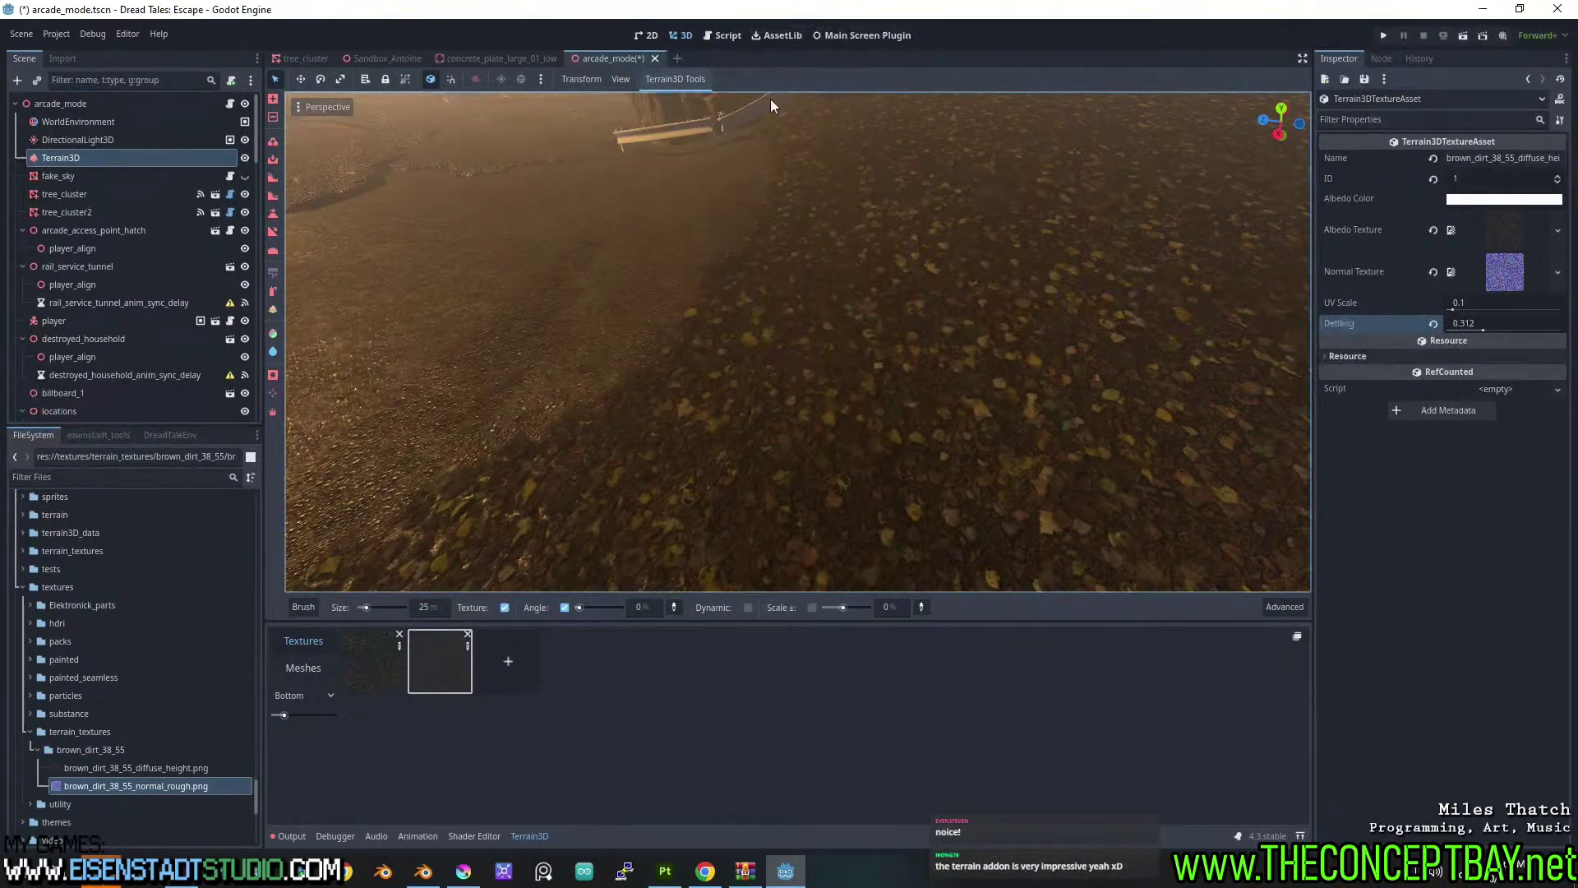
{"action": "middle_click_drag", "start_coordinate": [697, 387], "coordinate": [712, 329]}
{"action": "key", "text": "ctrl+s"}
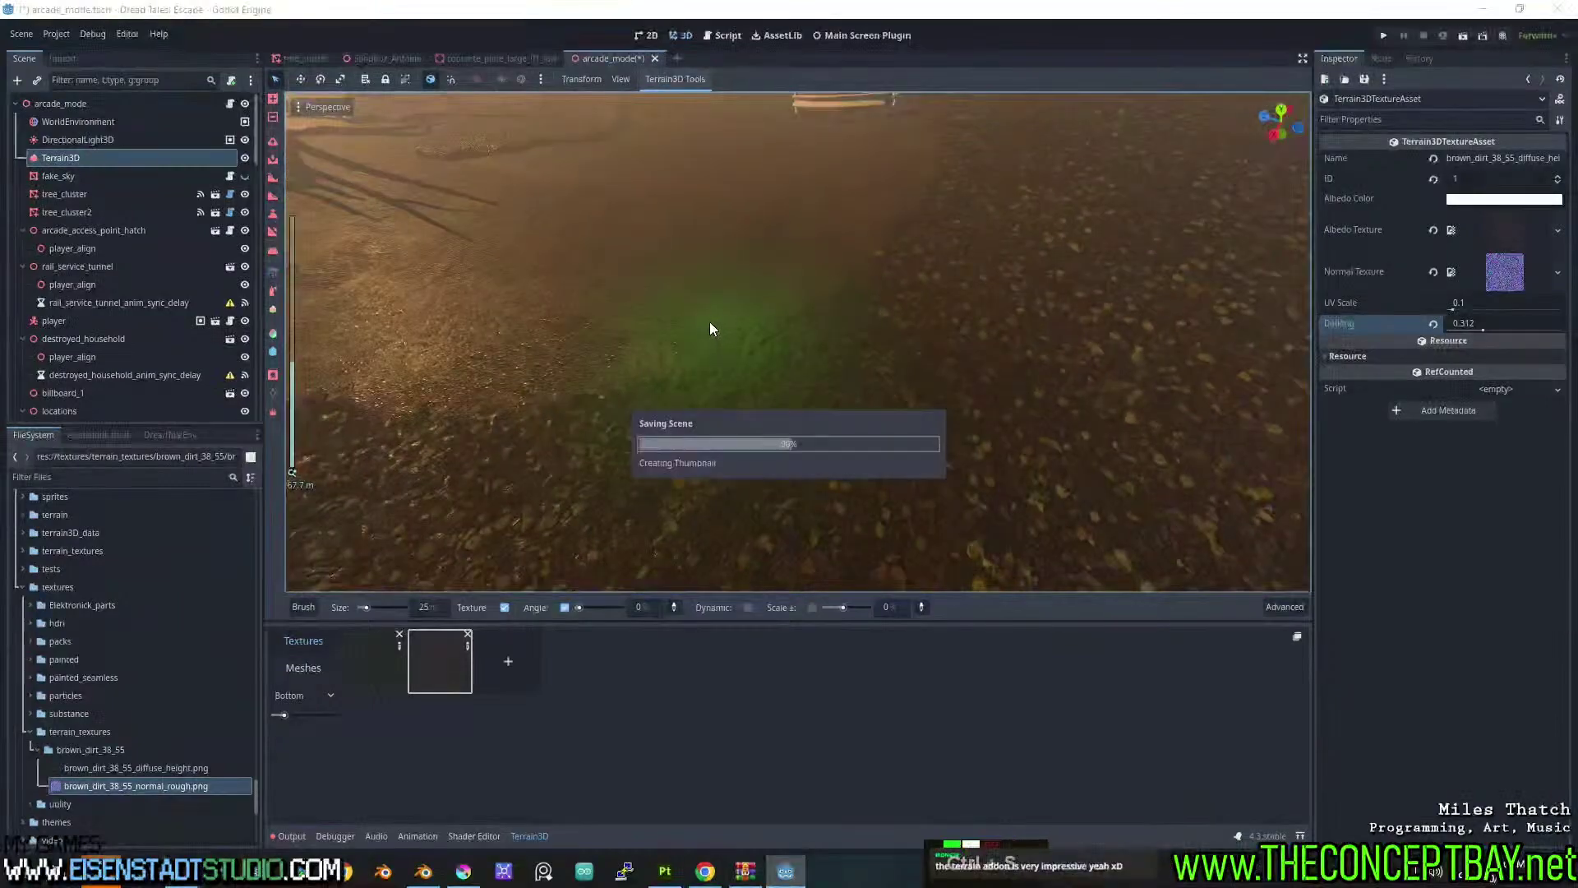
{"action": "right_click", "coordinate": [700, 290], "text": "shift"}
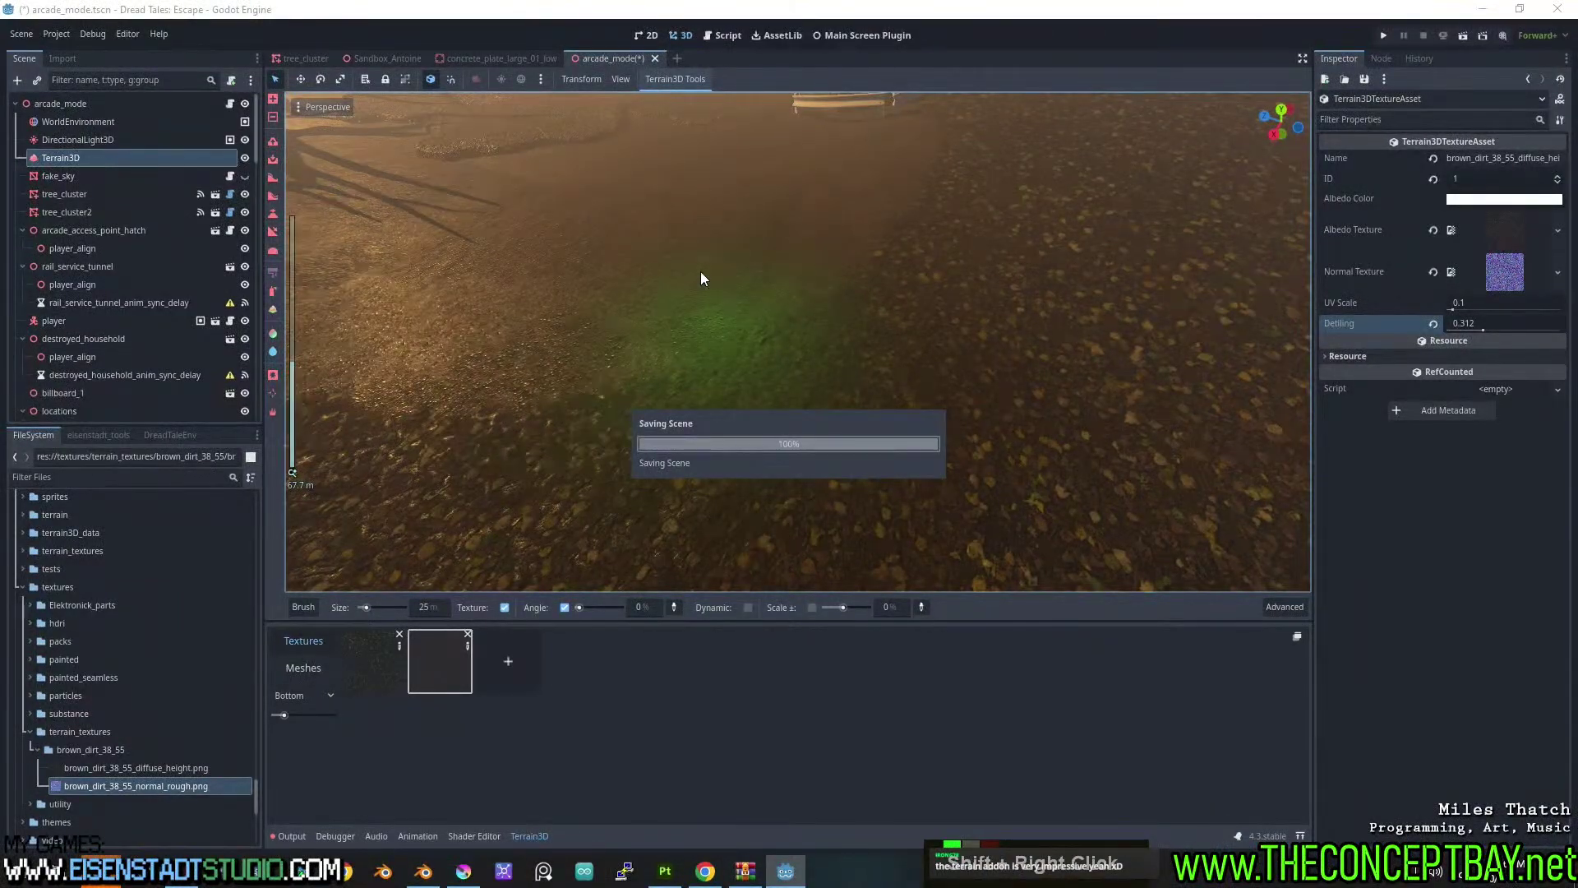
Choose the soft round brush shape for painting the brown dirt texture.
{"action": "mouse_move", "coordinate": [718, 313]}
{"action": "middle_mouse_down"}
{"action": "mouse_move", "coordinate": [714, 294]}
{"action": "mouse_move", "coordinate": [800, 377]}
{"action": "mouse_move", "coordinate": [768, 409]}
{"action": "mouse_move", "coordinate": [764, 440]}
{"action": "mouse_move", "coordinate": [824, 386]}
{"action": "mouse_move", "coordinate": [766, 426]}
{"action": "mouse_move", "coordinate": [819, 417]}
{"action": "mouse_move", "coordinate": [719, 368]}
{"action": "mouse_move", "coordinate": [969, 367]}
{"action": "mouse_move", "coordinate": [874, 381]}
{"action": "mouse_move", "coordinate": [944, 370]}
{"action": "mouse_move", "coordinate": [914, 368]}
{"action": "mouse_move", "coordinate": [921, 395]}
{"action": "mouse_move", "coordinate": [853, 414]}
{"action": "mouse_move", "coordinate": [894, 452]}
{"action": "mouse_move", "coordinate": [829, 420]}
{"action": "mouse_move", "coordinate": [820, 298]}
{"action": "mouse_move", "coordinate": [812, 316]}
{"action": "mouse_move", "coordinate": [877, 350]}
{"action": "mouse_move", "coordinate": [818, 337]}
{"action": "mouse_move", "coordinate": [717, 361]}
{"action": "mouse_move", "coordinate": [842, 346]}
{"action": "mouse_move", "coordinate": [722, 337]}
{"action": "mouse_move", "coordinate": [805, 333]}
{"action": "mouse_move", "coordinate": [766, 372]}
{"action": "mouse_move", "coordinate": [827, 362]}
{"action": "mouse_move", "coordinate": [809, 352]}
{"action": "mouse_move", "coordinate": [738, 457]}
{"action": "mouse_move", "coordinate": [673, 480]}
{"action": "mouse_move", "coordinate": [659, 467]}
{"action": "mouse_move", "coordinate": [604, 523]}
{"action": "mouse_move", "coordinate": [310, 589]}
{"action": "mouse_move", "coordinate": [497, 472]}
{"action": "mouse_move", "coordinate": [704, 436]}
{"action": "mouse_move", "coordinate": [687, 461]}
{"action": "mouse_move", "coordinate": [680, 441]}
{"action": "mouse_move", "coordinate": [444, 564]}
{"action": "middle_mouse_up"}
{"action": "scroll", "coordinate": [820, 298], "scroll_direction": "down", "scroll_amount": 8}
{"action": "scroll", "coordinate": [806, 316], "scroll_direction": "up", "scroll_amount": 3}
{"action": "scroll", "coordinate": [809, 351], "scroll_direction": "up", "scroll_amount": 3}
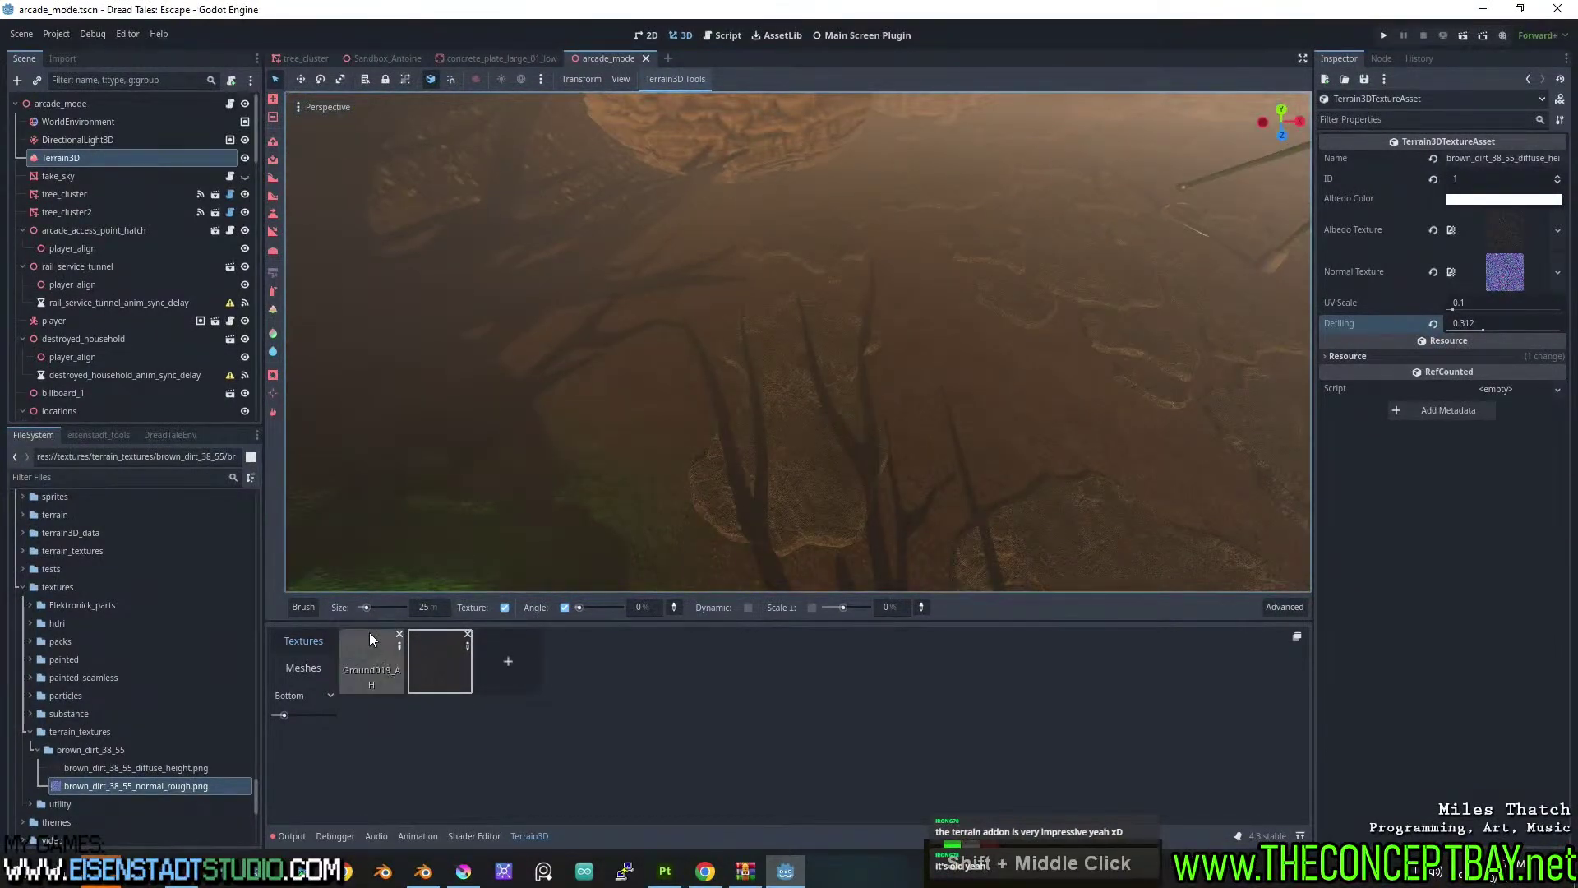
{"action": "left_click", "coordinate": [303, 607]}
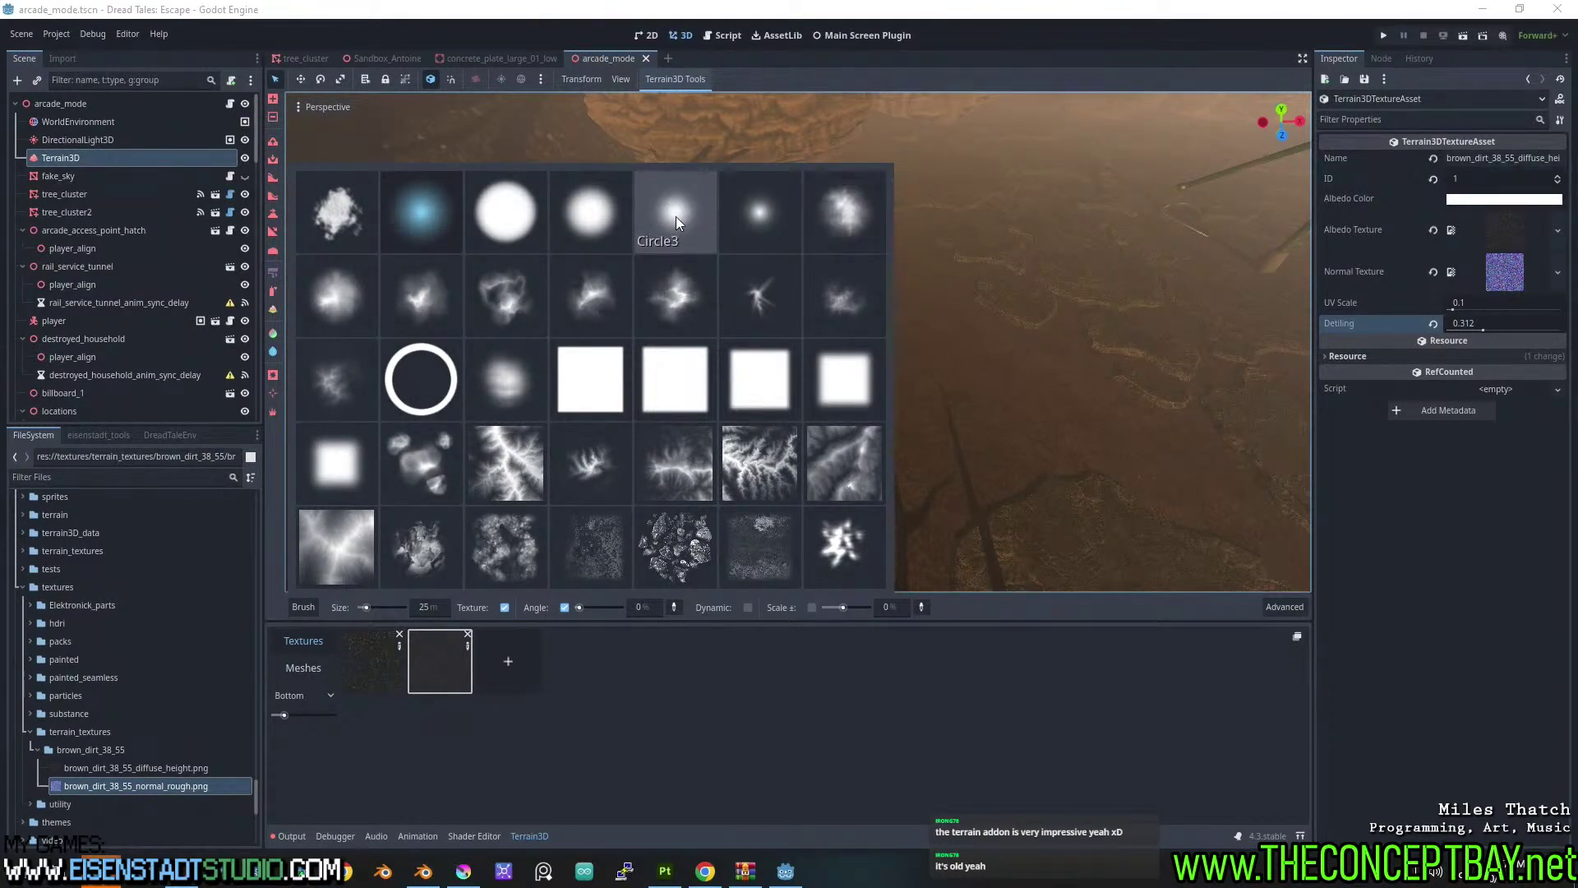
{"action": "left_click", "coordinate": [436, 220]}
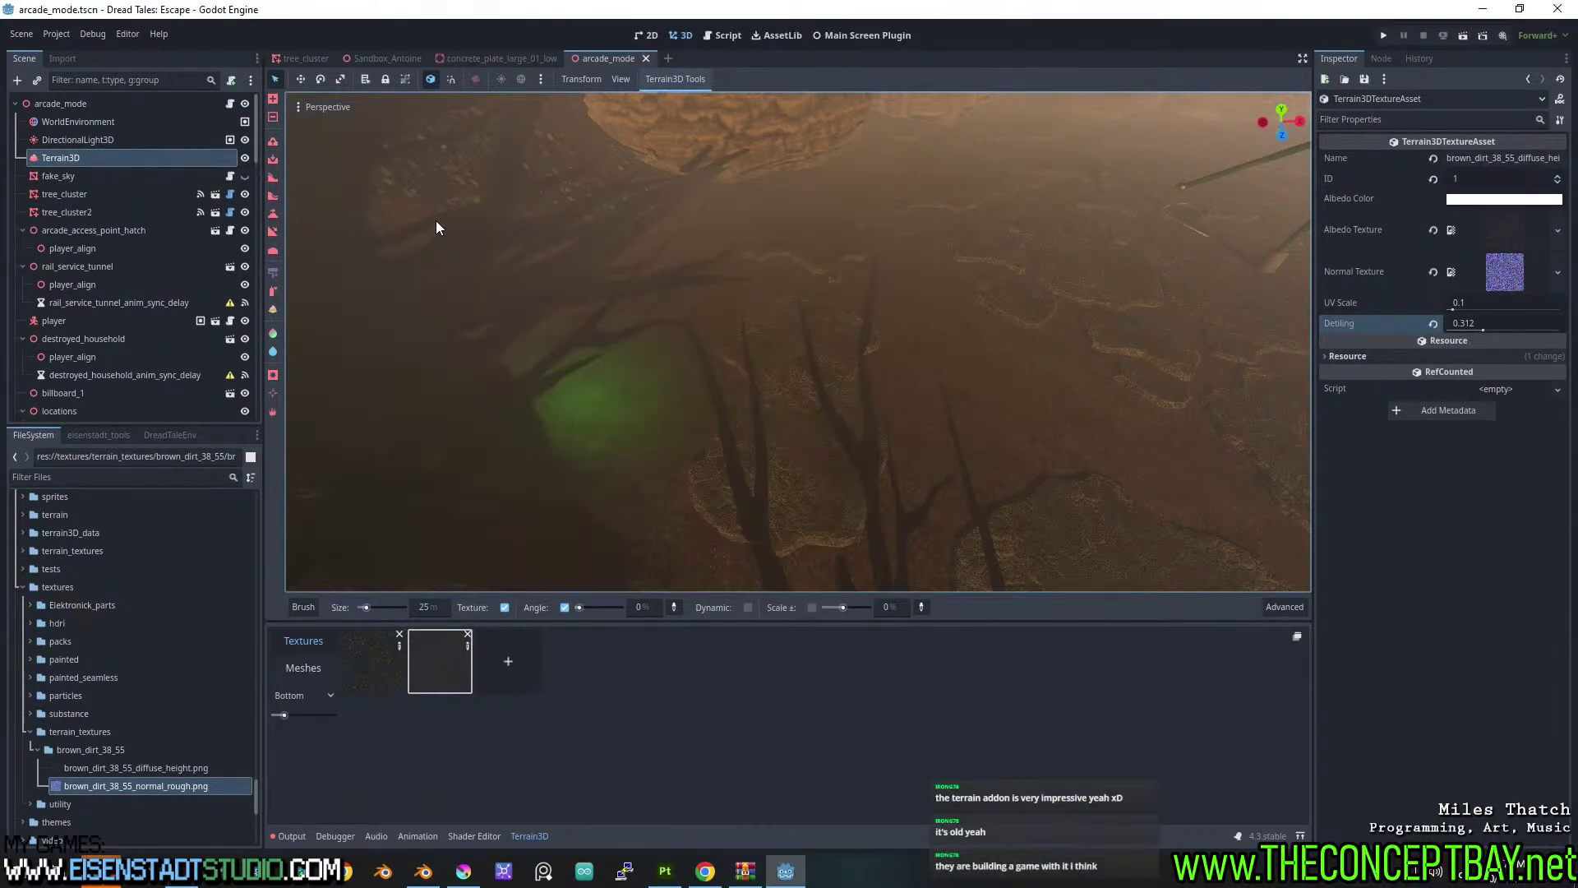
Try dabbing dirt near the rocks and on the leafy ground by the guardrail, undoing each stroke.
{"action": "middle_click_drag", "start_coordinate": [748, 340], "coordinate": [825, 482], "text": "shift"}
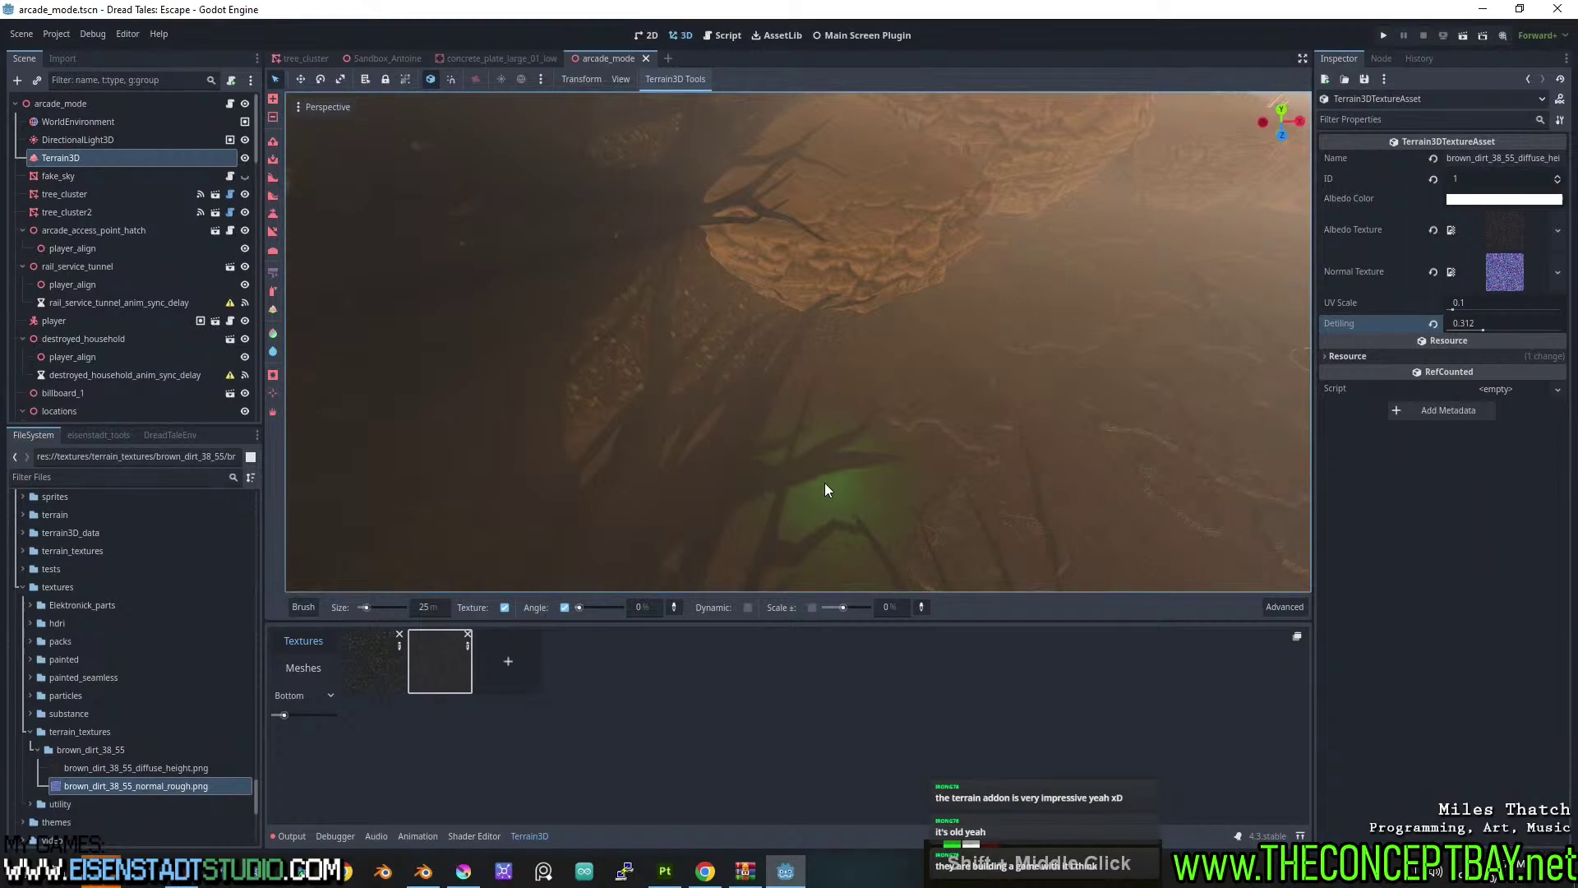
{"action": "left_click", "coordinate": [742, 384]}
{"action": "key", "text": "ctrl+z"}
{"action": "mouse_move", "coordinate": [929, 438]}
{"action": "middle_mouse_down"}
{"action": "mouse_move", "coordinate": [774, 397]}
{"action": "mouse_move", "coordinate": [968, 514]}
{"action": "mouse_move", "coordinate": [859, 353]}
{"action": "mouse_move", "coordinate": [714, 342]}
{"action": "mouse_move", "coordinate": [768, 367]}
{"action": "mouse_move", "coordinate": [781, 393]}
{"action": "mouse_move", "coordinate": [756, 397]}
{"action": "middle_mouse_up"}
{"action": "scroll", "coordinate": [764, 368], "scroll_direction": "down", "scroll_amount": 6}
{"action": "left_click", "coordinate": [748, 394]}
{"action": "key", "text": "ctrl+z"}
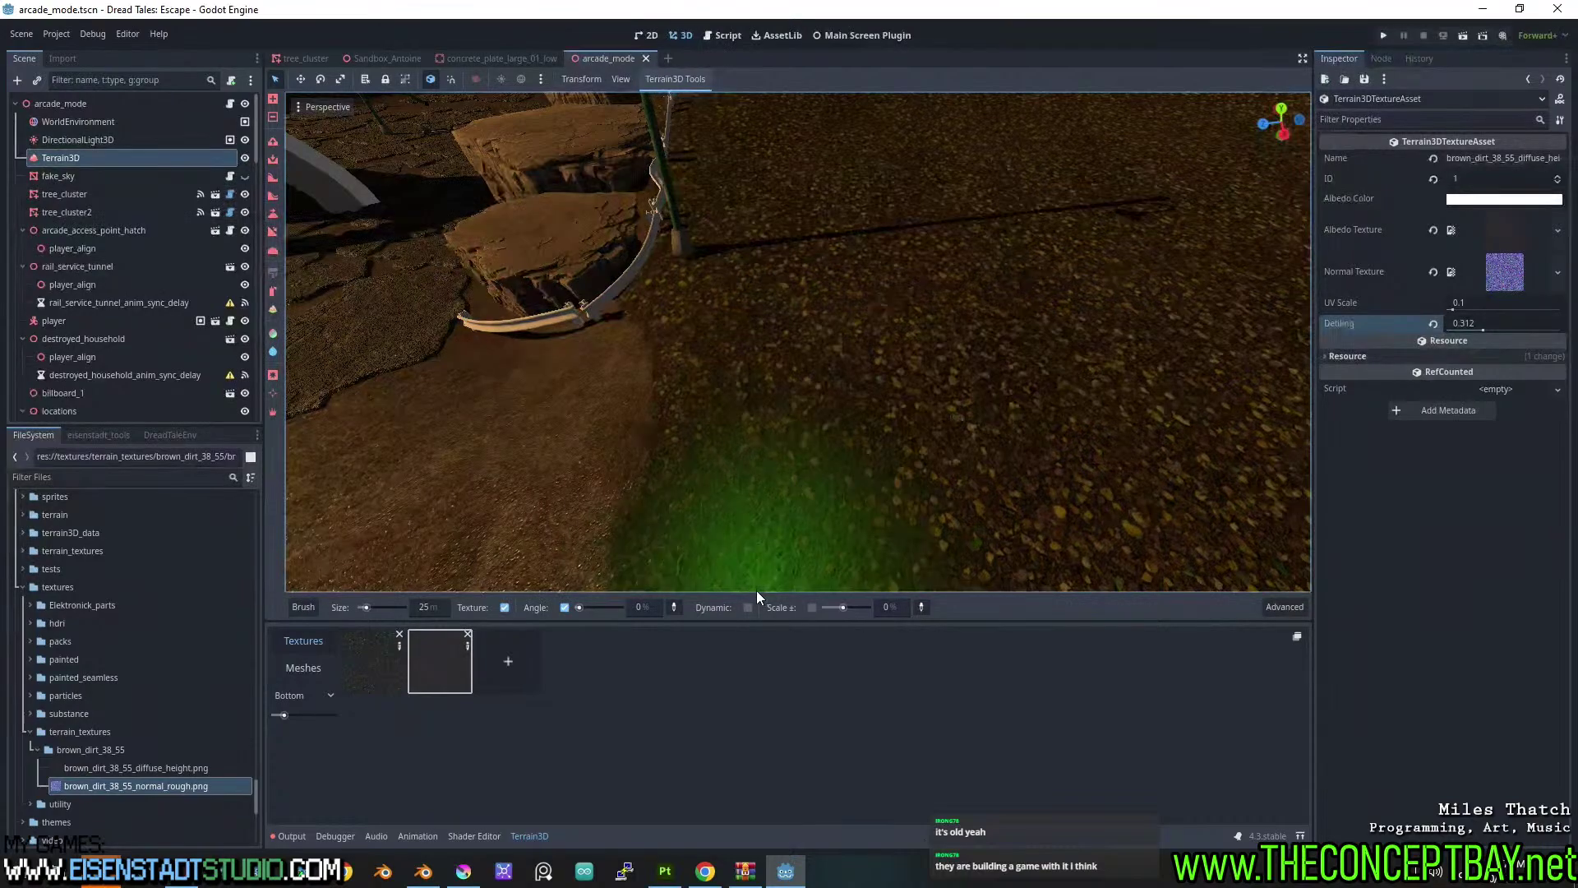
{"action": "mouse_move", "coordinate": [760, 593]}
{"action": "left_mouse_down"}
{"action": "mouse_move", "coordinate": [764, 561]}
{"action": "mouse_move", "coordinate": [765, 592]}
{"action": "left_mouse_up"}
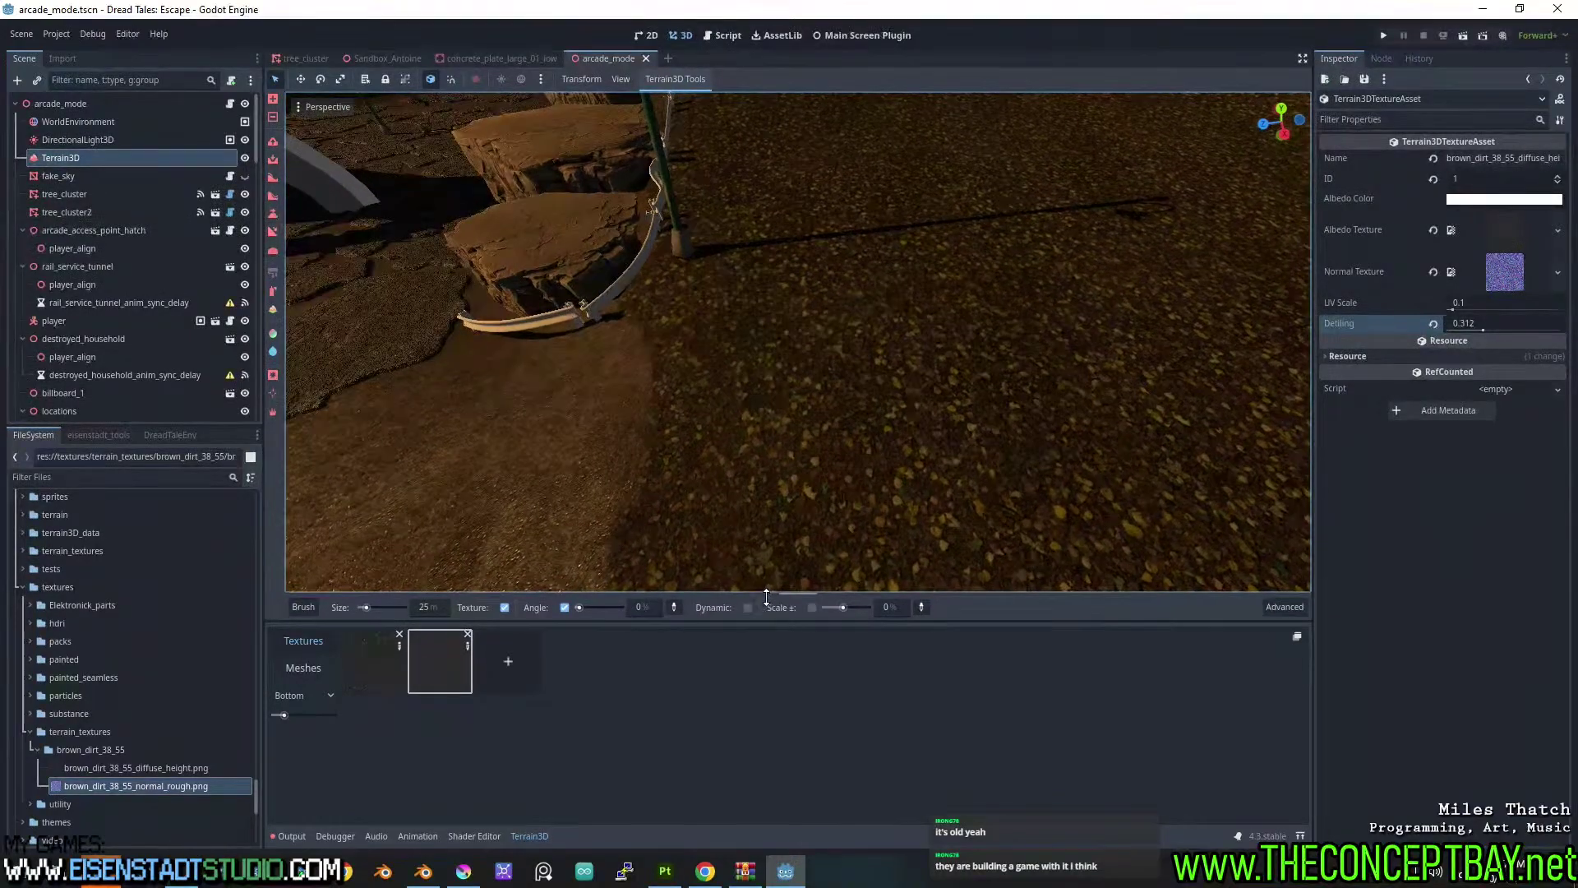
Lower the brush gamma below 1, try painting dirt over the leafy edge beside the guardrail, and undo it.
{"action": "left_click", "coordinate": [1276, 608]}
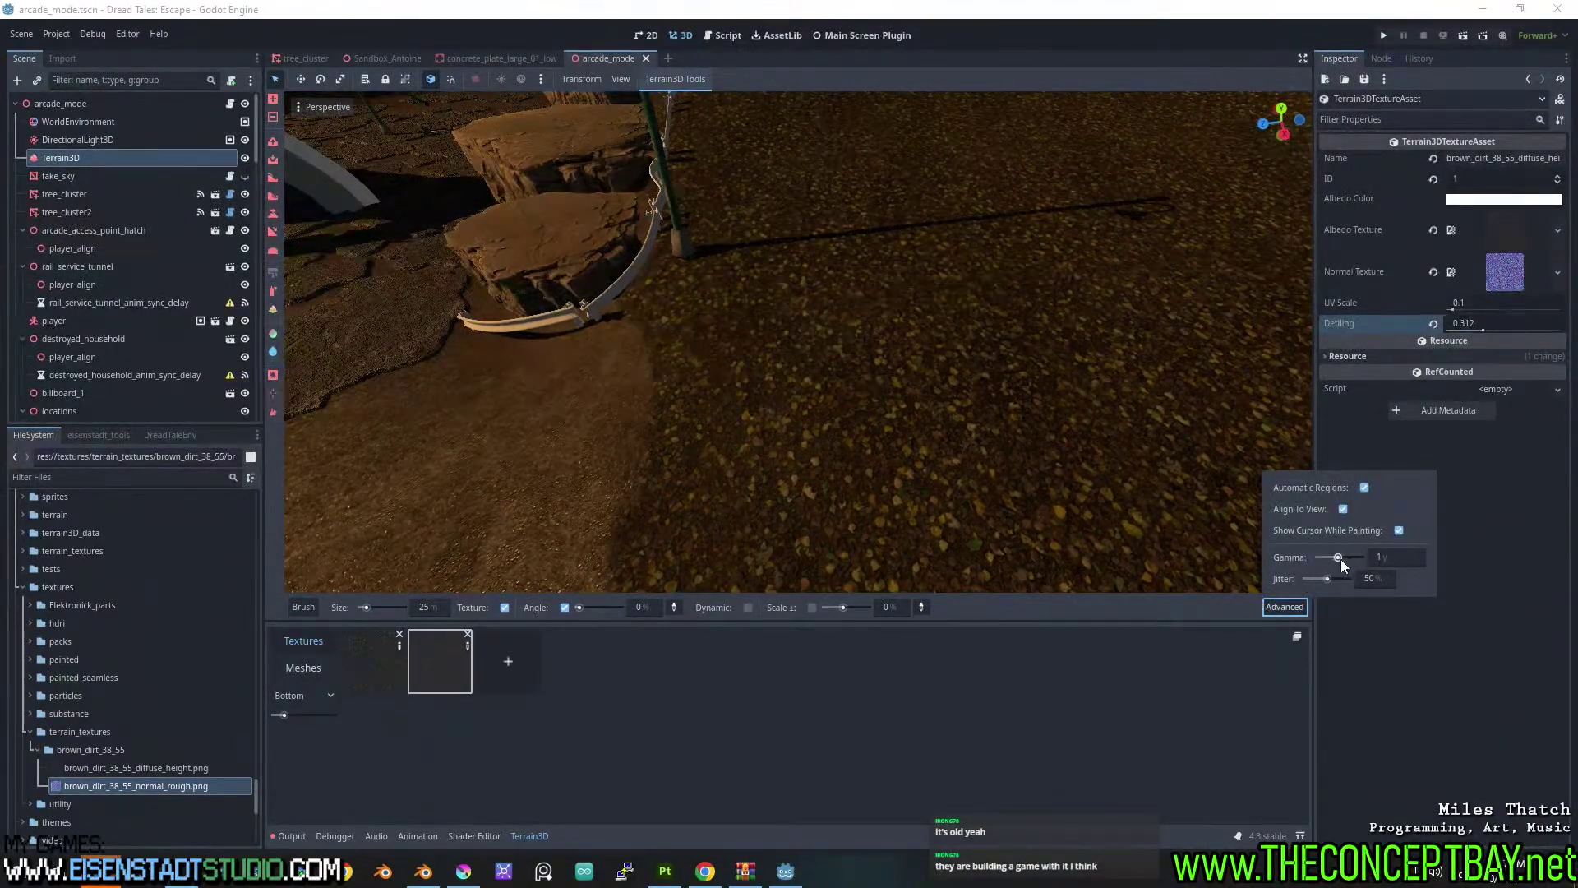
{"action": "left_click_drag", "start_coordinate": [1338, 557], "coordinate": [1320, 556]}
{"action": "left_click_drag", "start_coordinate": [633, 343], "coordinate": [672, 401]}
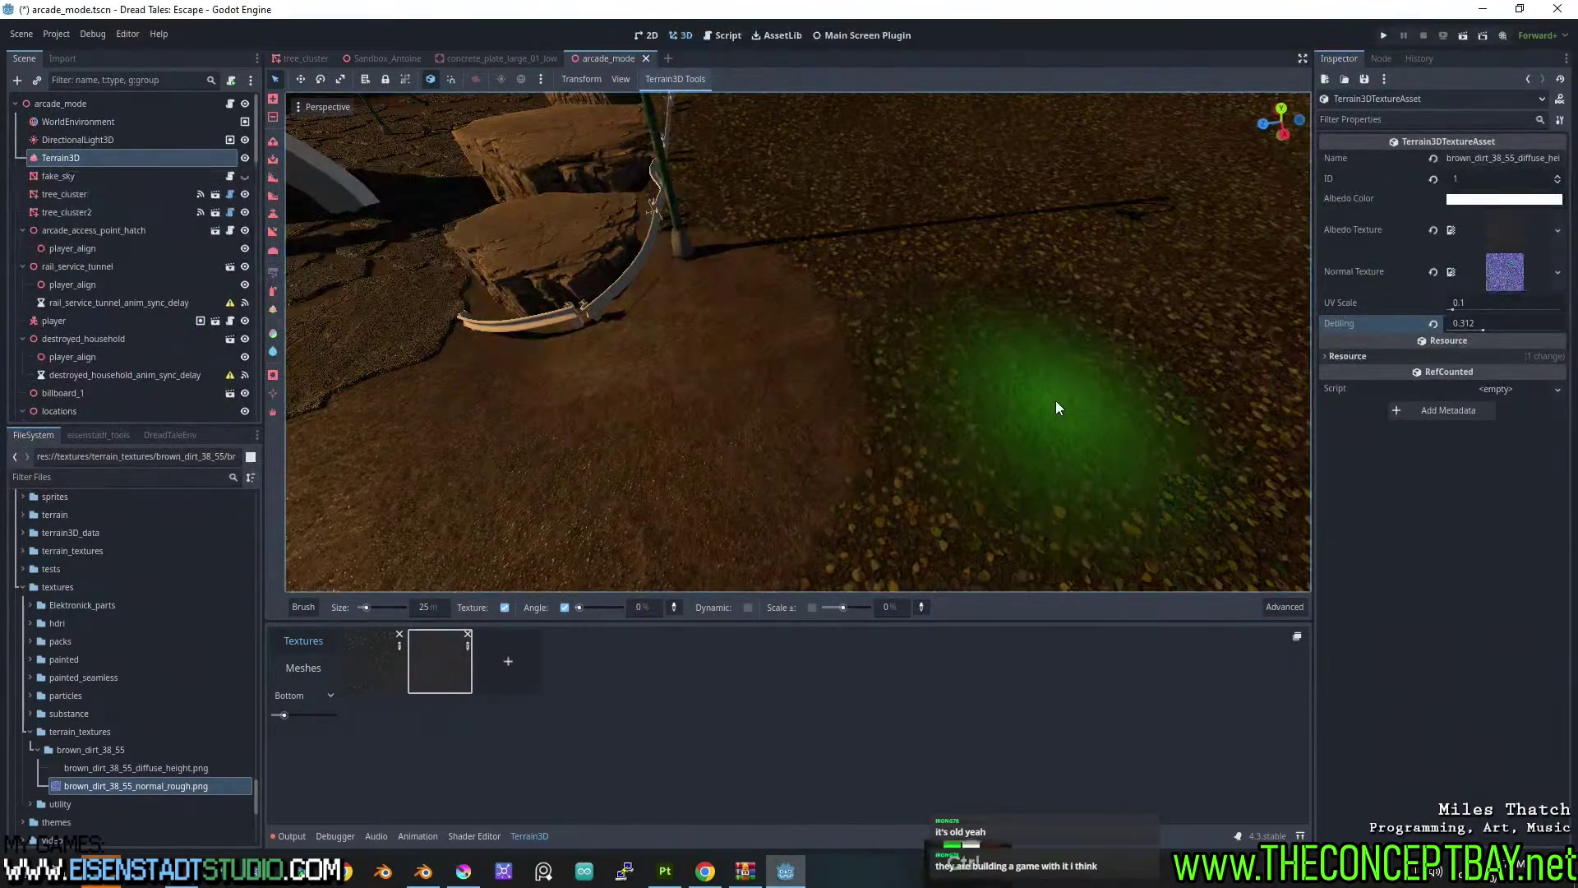
{"action": "key", "text": "ctrl+z"}
Set the brush gamma to 1.25, try a dirt stroke over the leafy edge, and undo it.
{"action": "left_click", "coordinate": [1281, 608]}
{"action": "left_click_drag", "start_coordinate": [1320, 557], "coordinate": [1343, 557]}
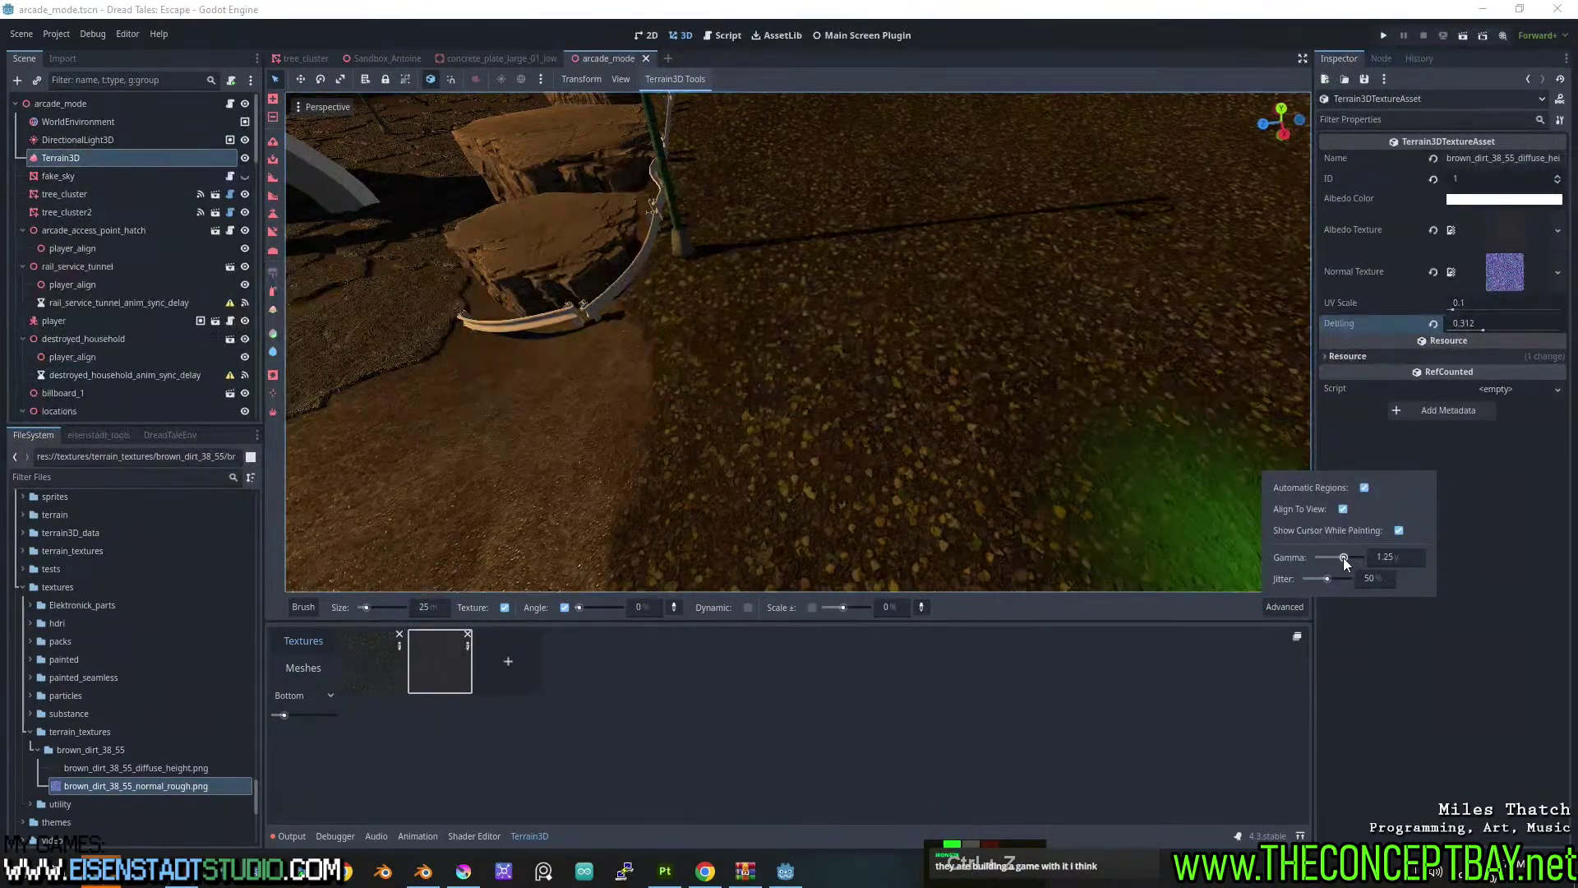
{"action": "left_click_drag", "start_coordinate": [781, 436], "coordinate": [850, 388]}
{"action": "key", "text": "ctrl+z"}
Raise the brush gamma to 2, test painting dirt over the leafy ground, and undo the stroke.
{"action": "mouse_move", "coordinate": [1281, 605]}
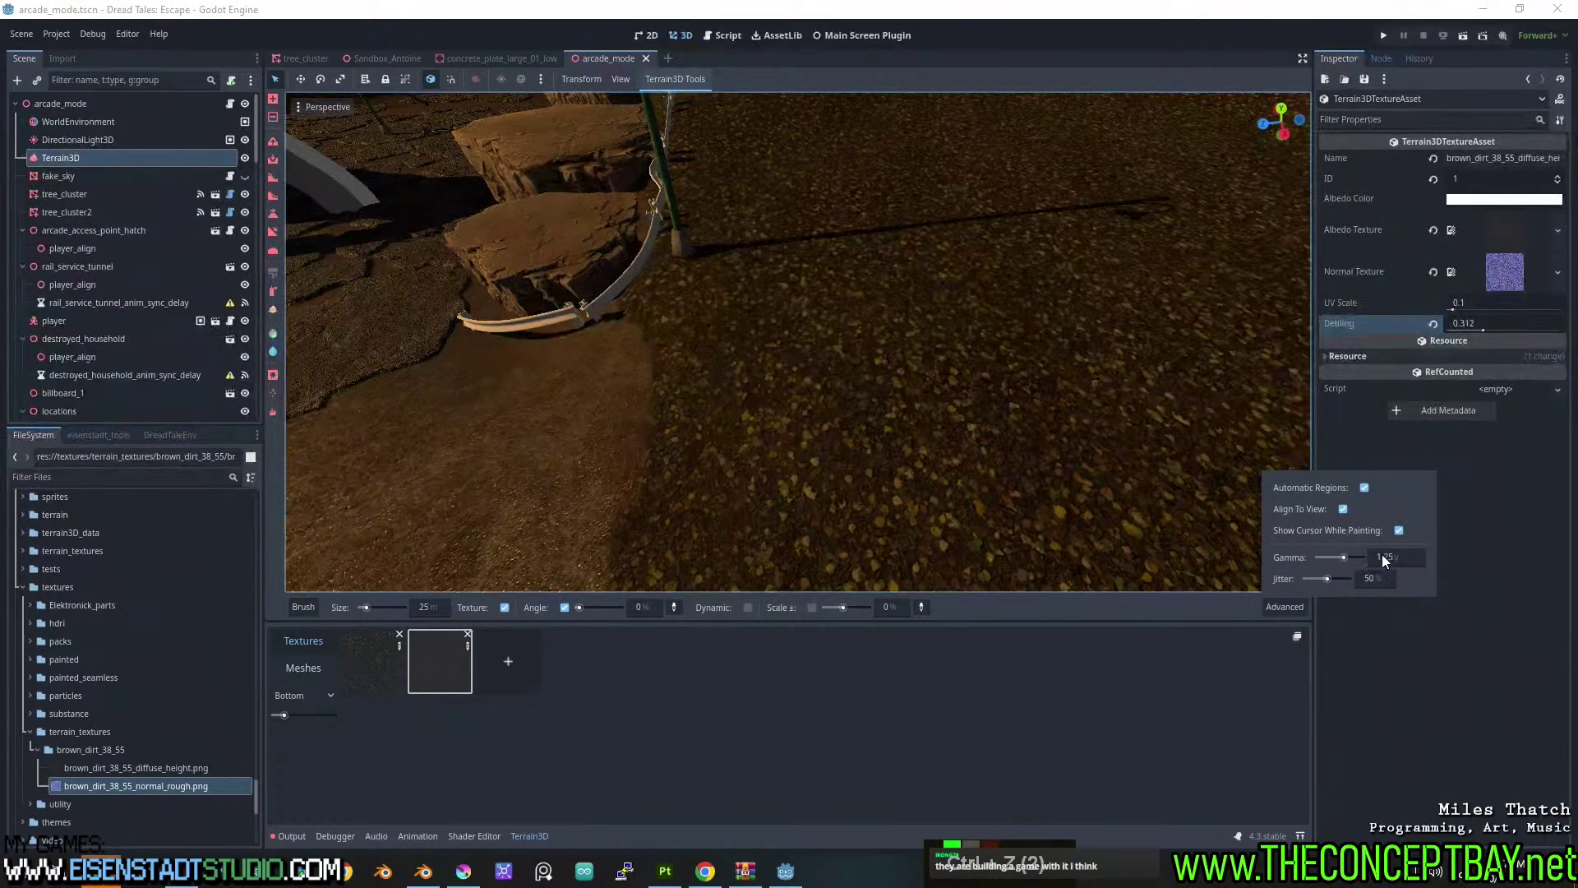
{"action": "middle_click_drag", "start_coordinate": [835, 401], "coordinate": [952, 535]}
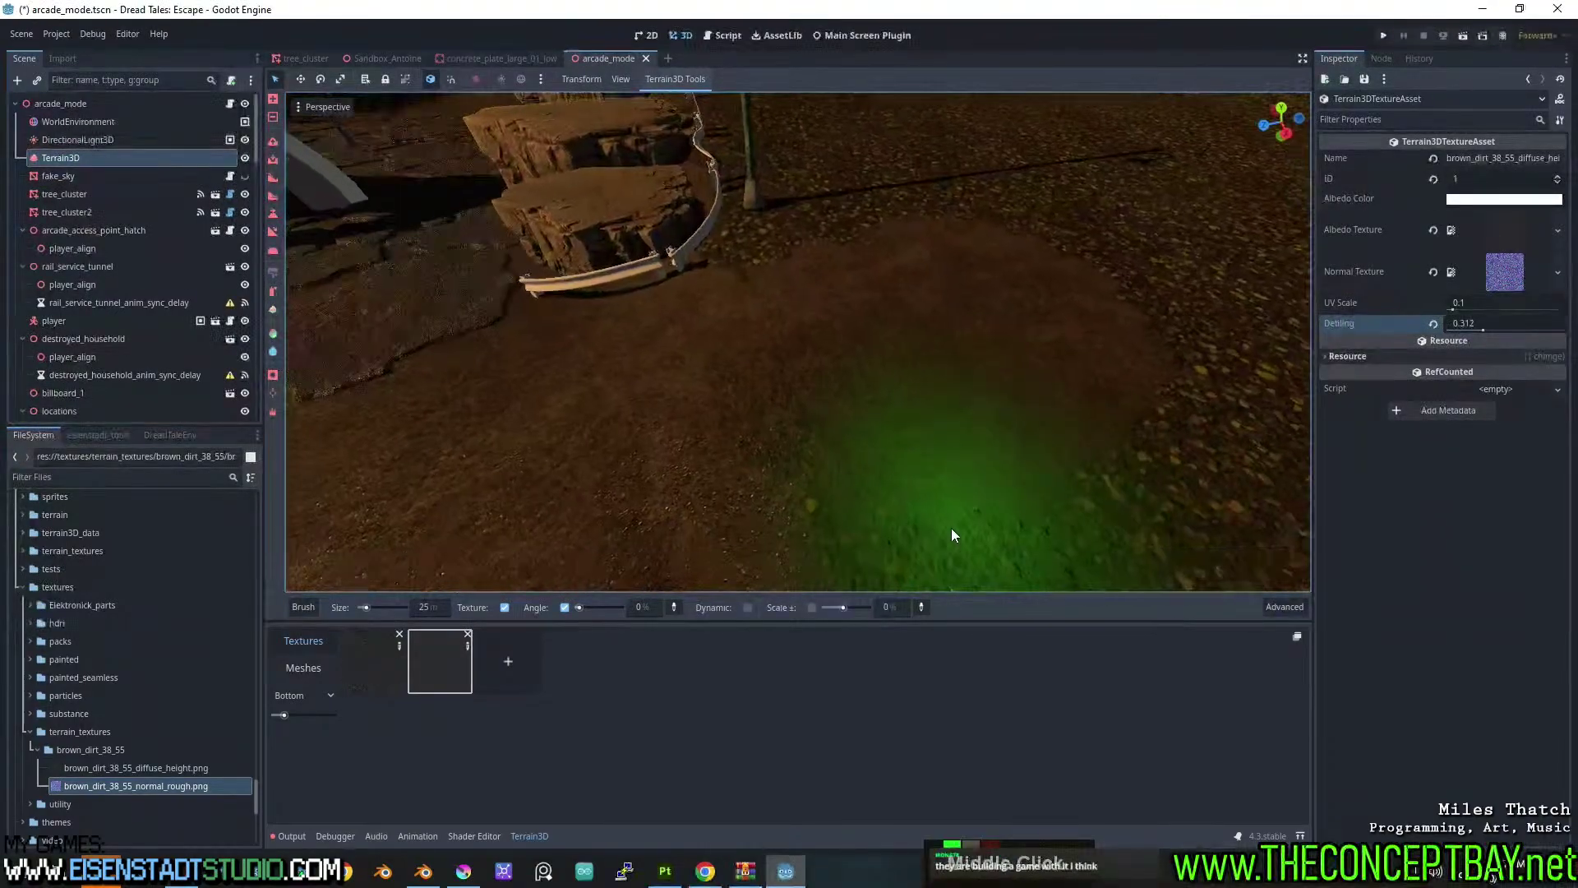
{"action": "key", "text": "ctrl+z"}
Reduce the brush gamma and paint a wide dirt patch over the leafy ground past the guardrail's end, undoing the last stroke.
{"action": "double_click", "coordinate": [1284, 608]}
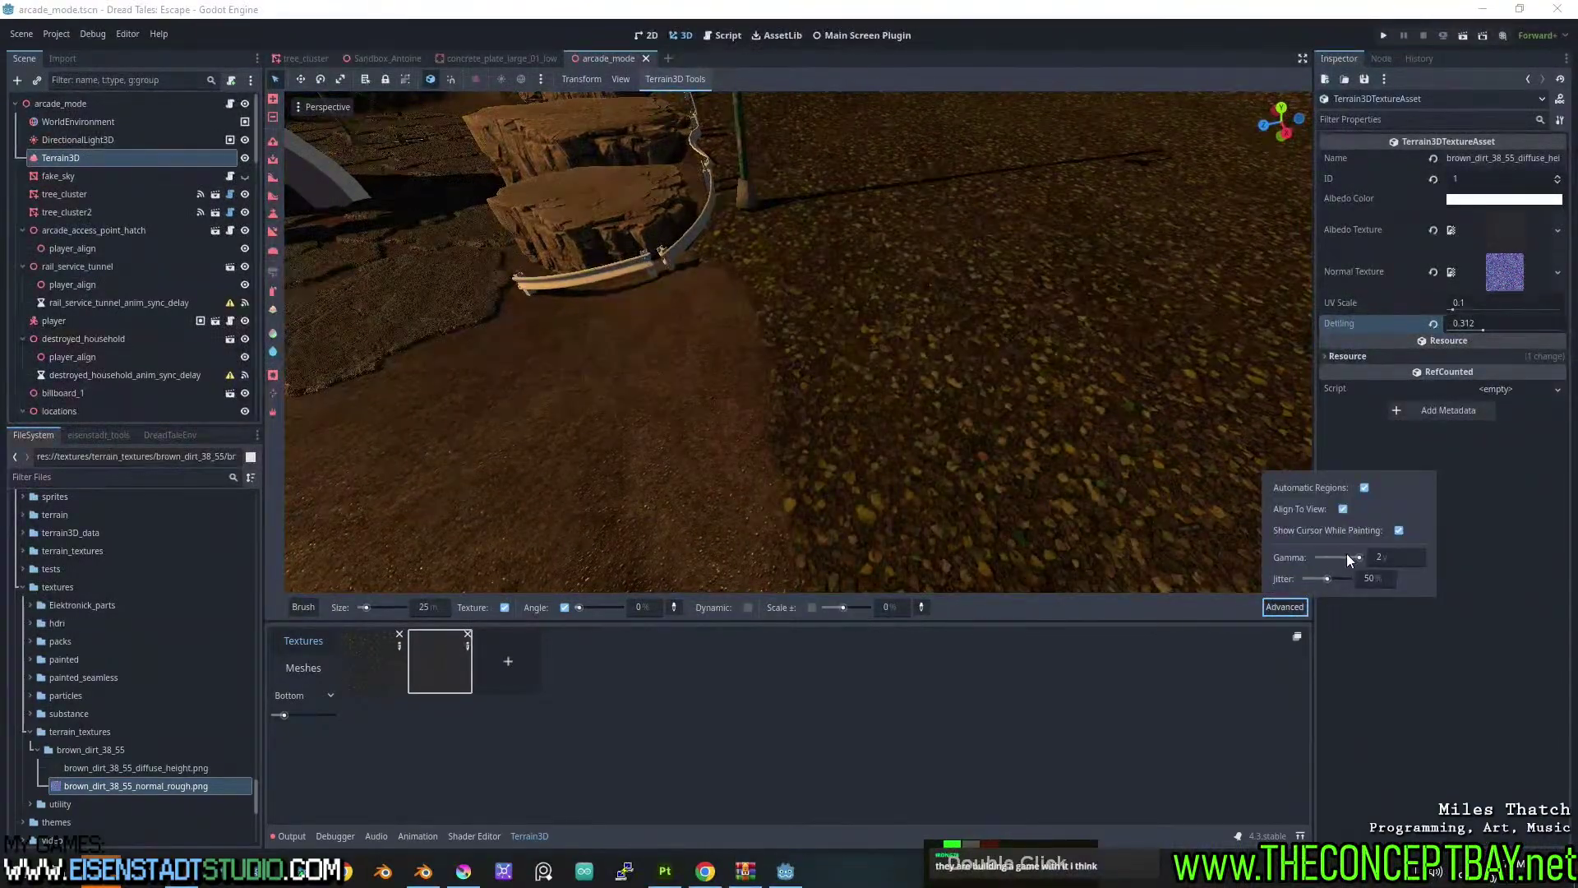
{"action": "left_click", "coordinate": [1347, 558]}
{"action": "left_click_drag", "start_coordinate": [1329, 560], "coordinate": [1324, 564]}
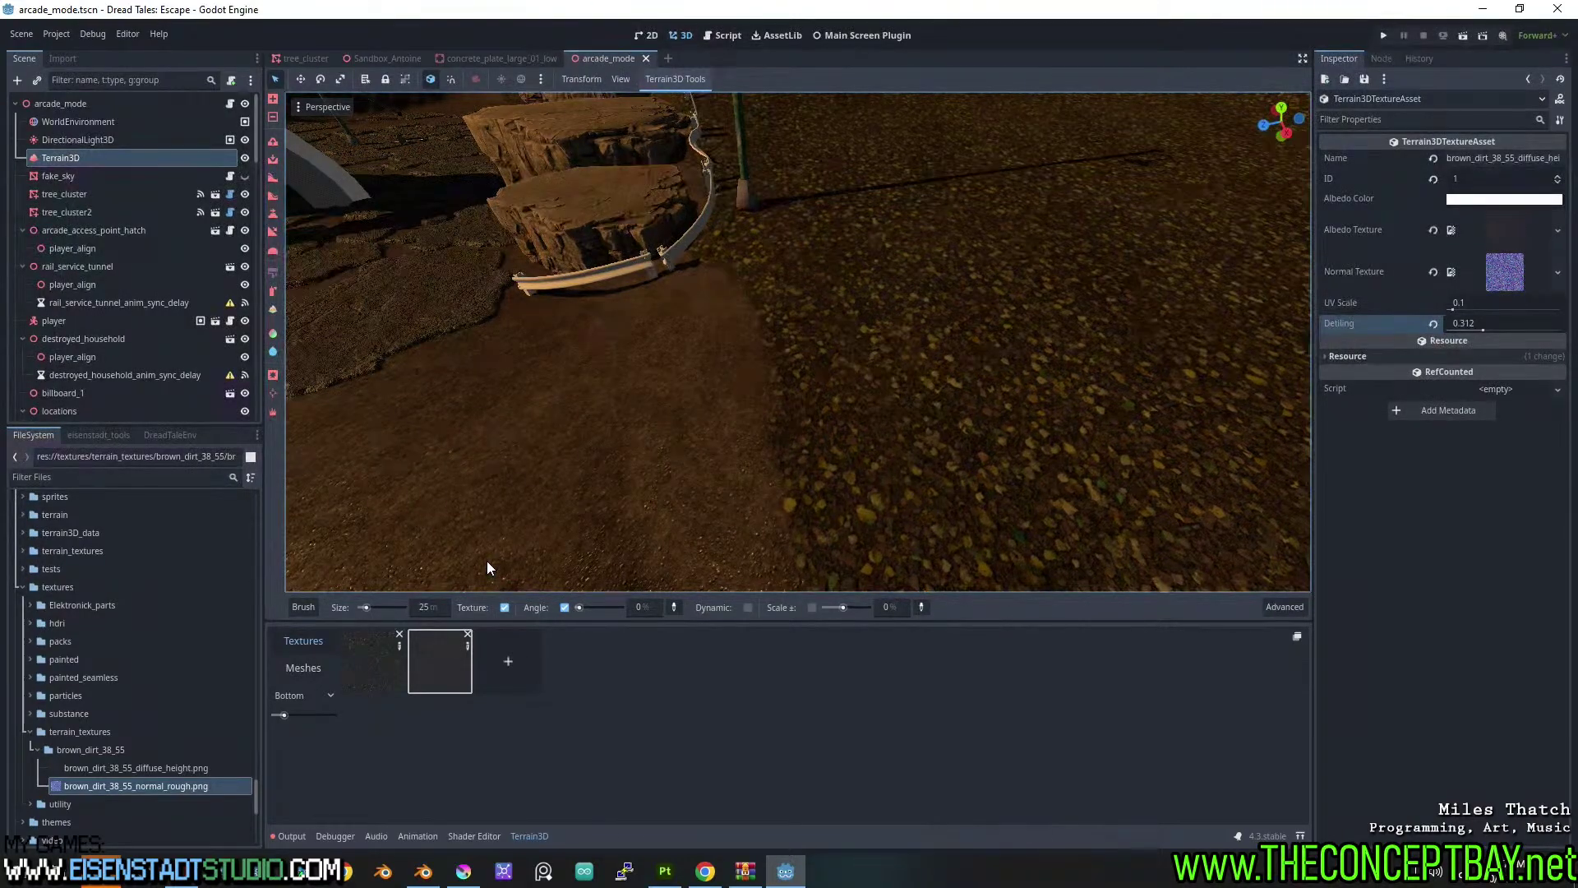
{"action": "mouse_move", "coordinate": [828, 423]}
{"action": "left_mouse_down"}
{"action": "mouse_move", "coordinate": [817, 437]}
{"action": "mouse_move", "coordinate": [970, 386]}
{"action": "mouse_move", "coordinate": [993, 333]}
{"action": "mouse_move", "coordinate": [914, 485]}
{"action": "left_mouse_up"}
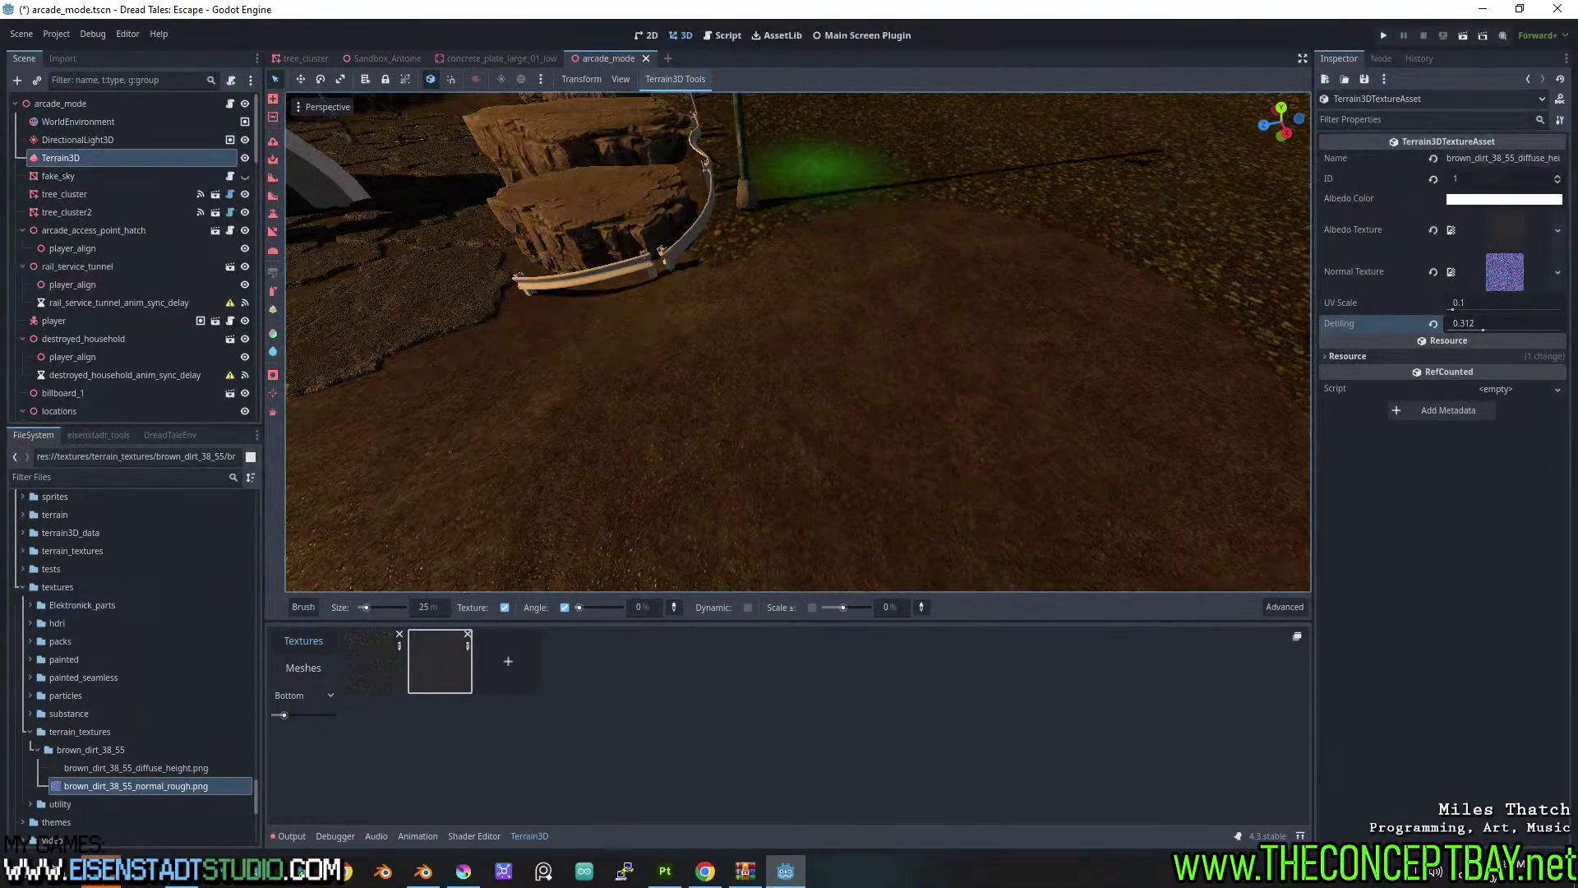
{"action": "key", "text": "ctrl+z"}
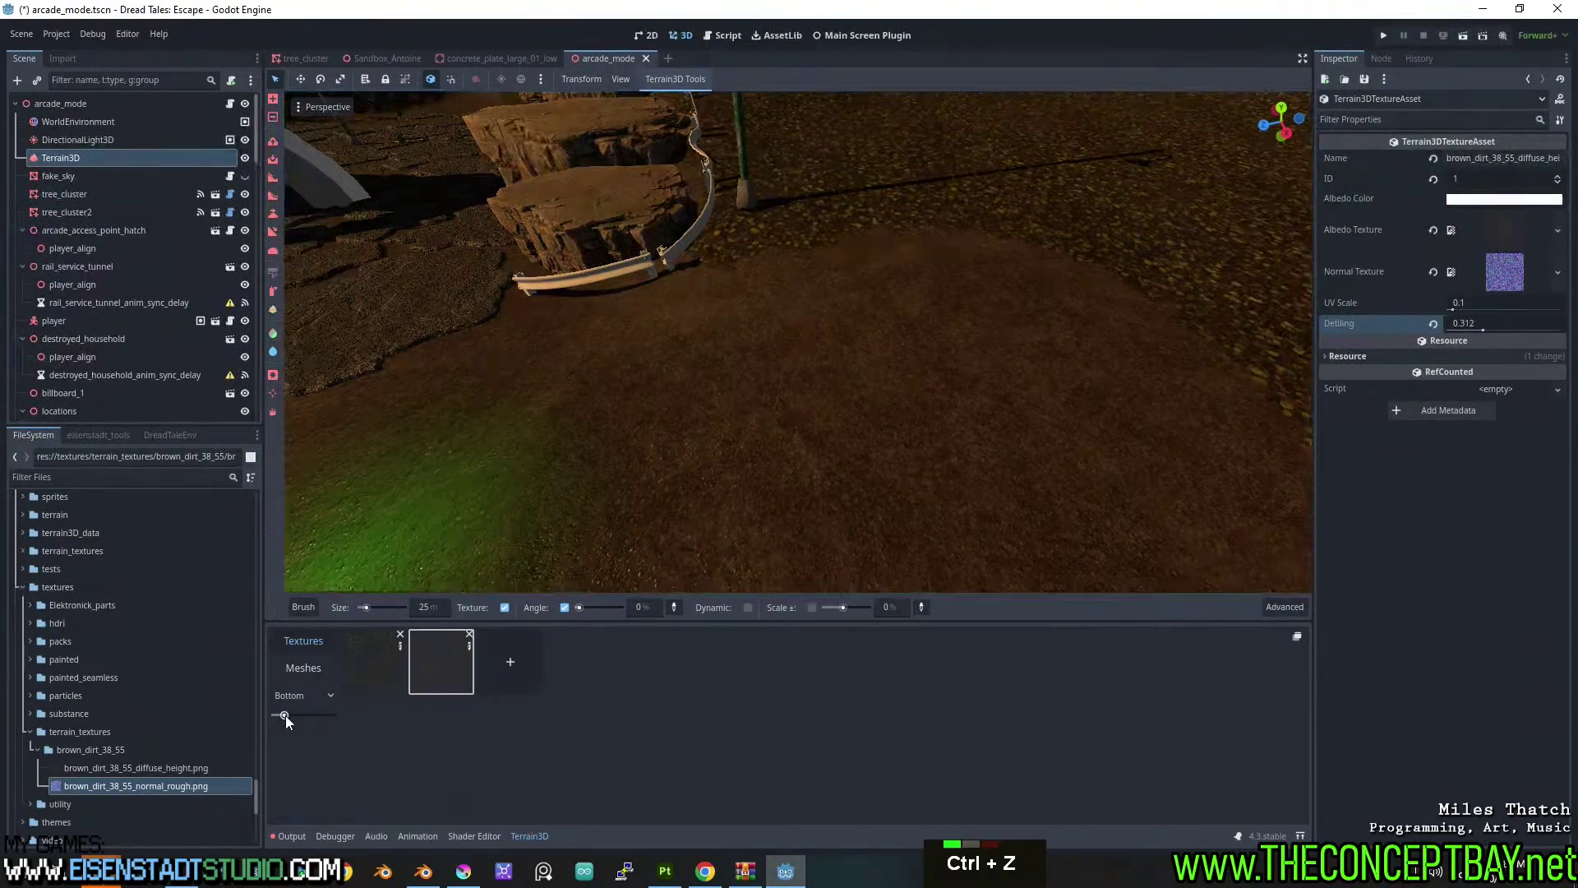
Enlarge the terrain texture thumbnails slightly.
{"action": "mouse_move", "coordinate": [284, 715]}
{"action": "left_mouse_down"}
{"action": "mouse_move", "coordinate": [312, 724]}
{"action": "mouse_move", "coordinate": [291, 717]}
{"action": "left_mouse_up"}
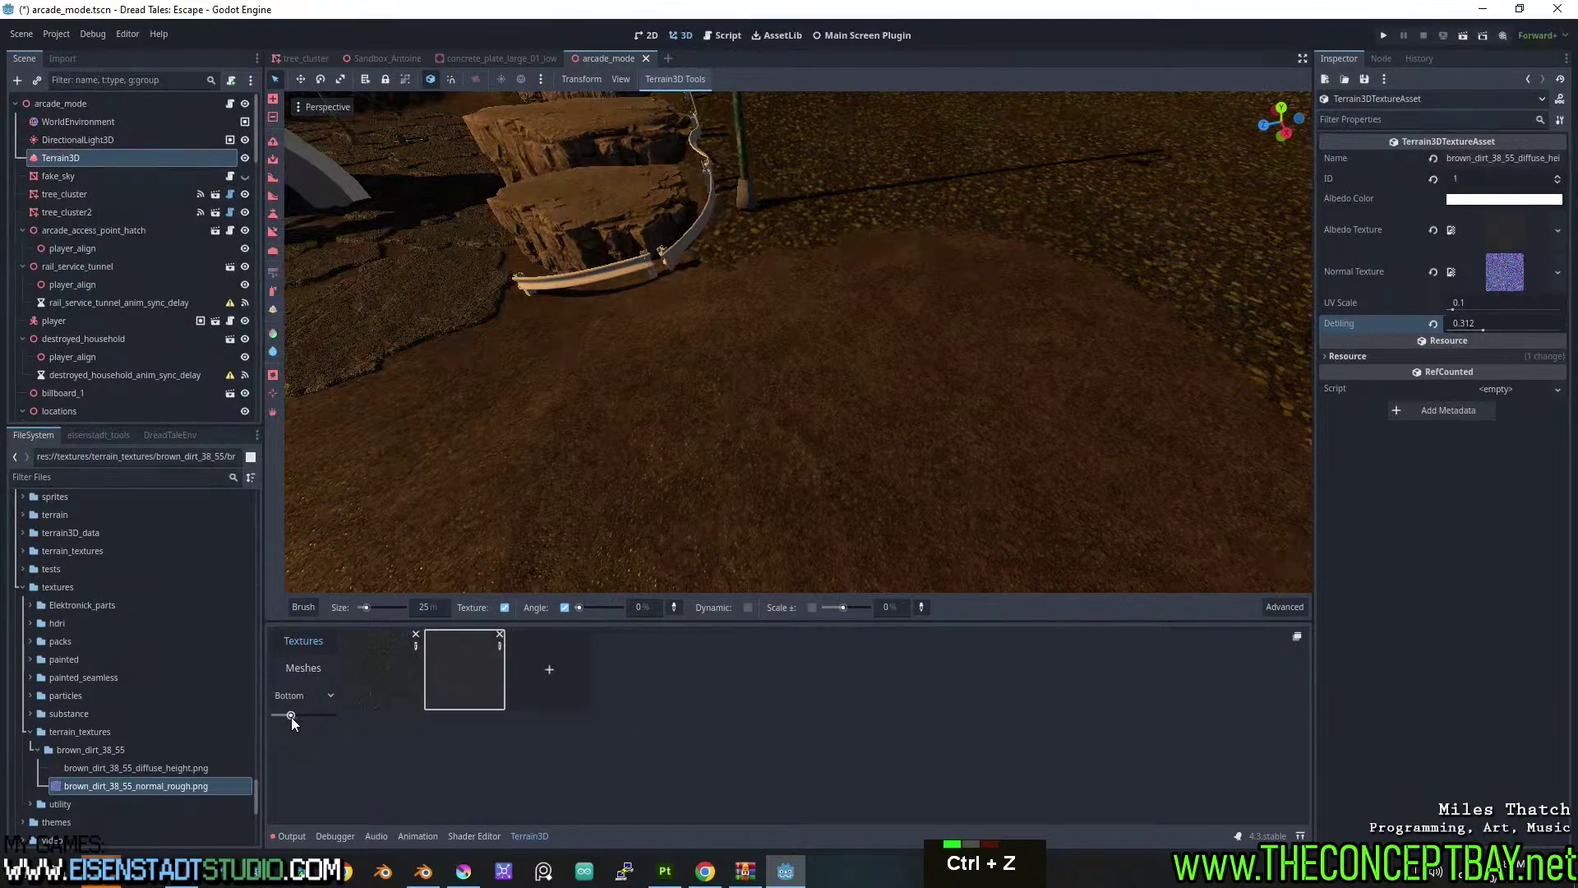
Try painting dirt with the texture angle at 202.5, undo the stroke, and reset the angle to 0.
{"action": "left_click", "coordinate": [590, 607]}
{"action": "left_click_drag", "start_coordinate": [590, 606], "coordinate": [600, 607]}
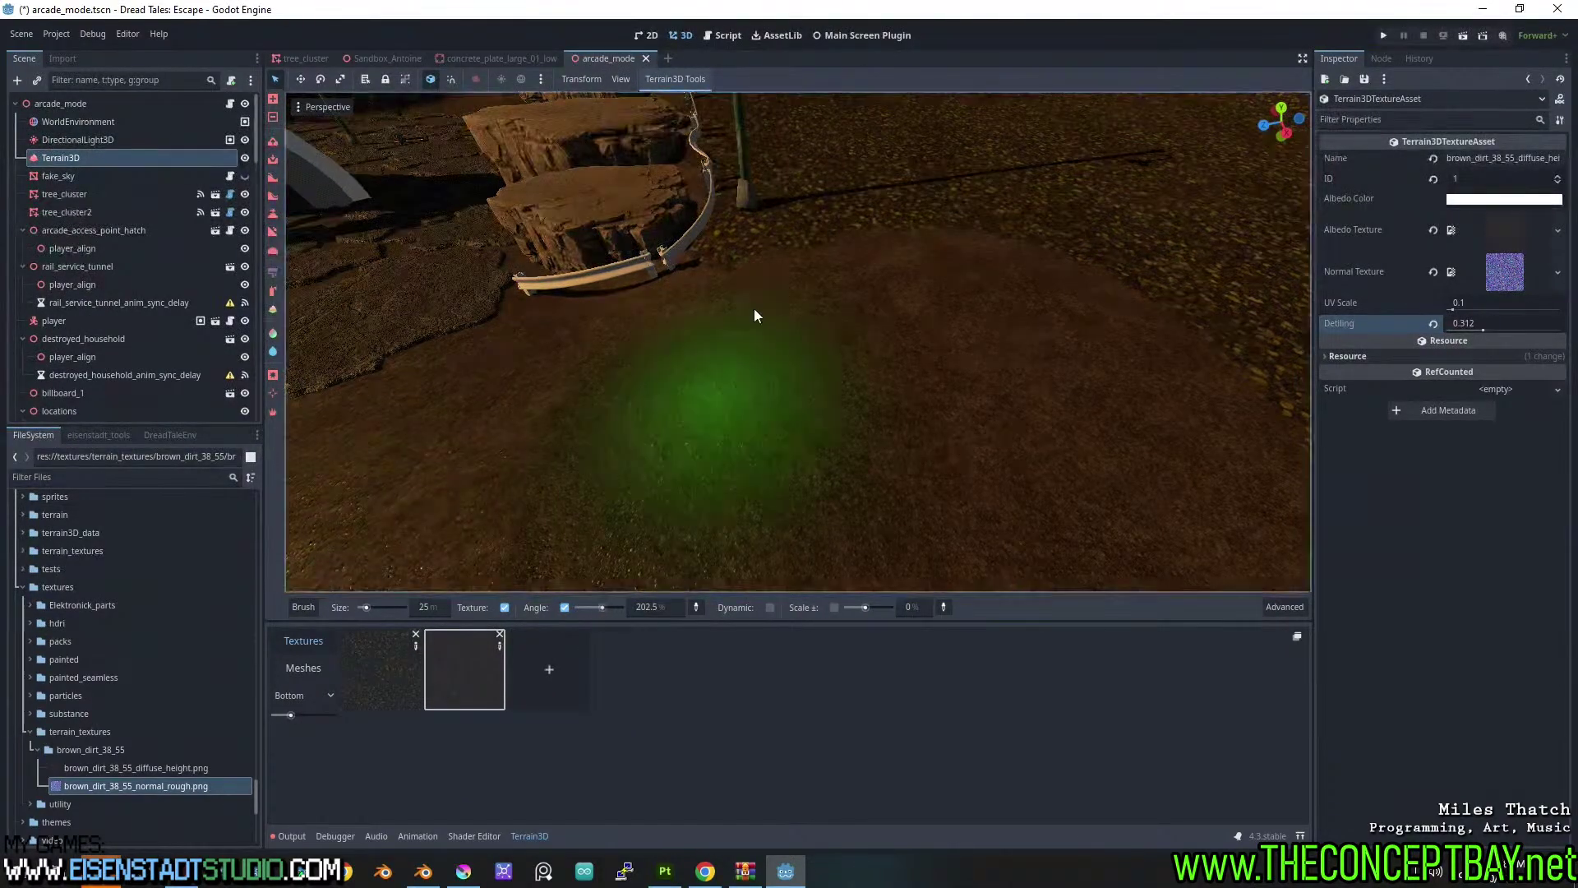
{"action": "key", "text": "ctrl+z"}
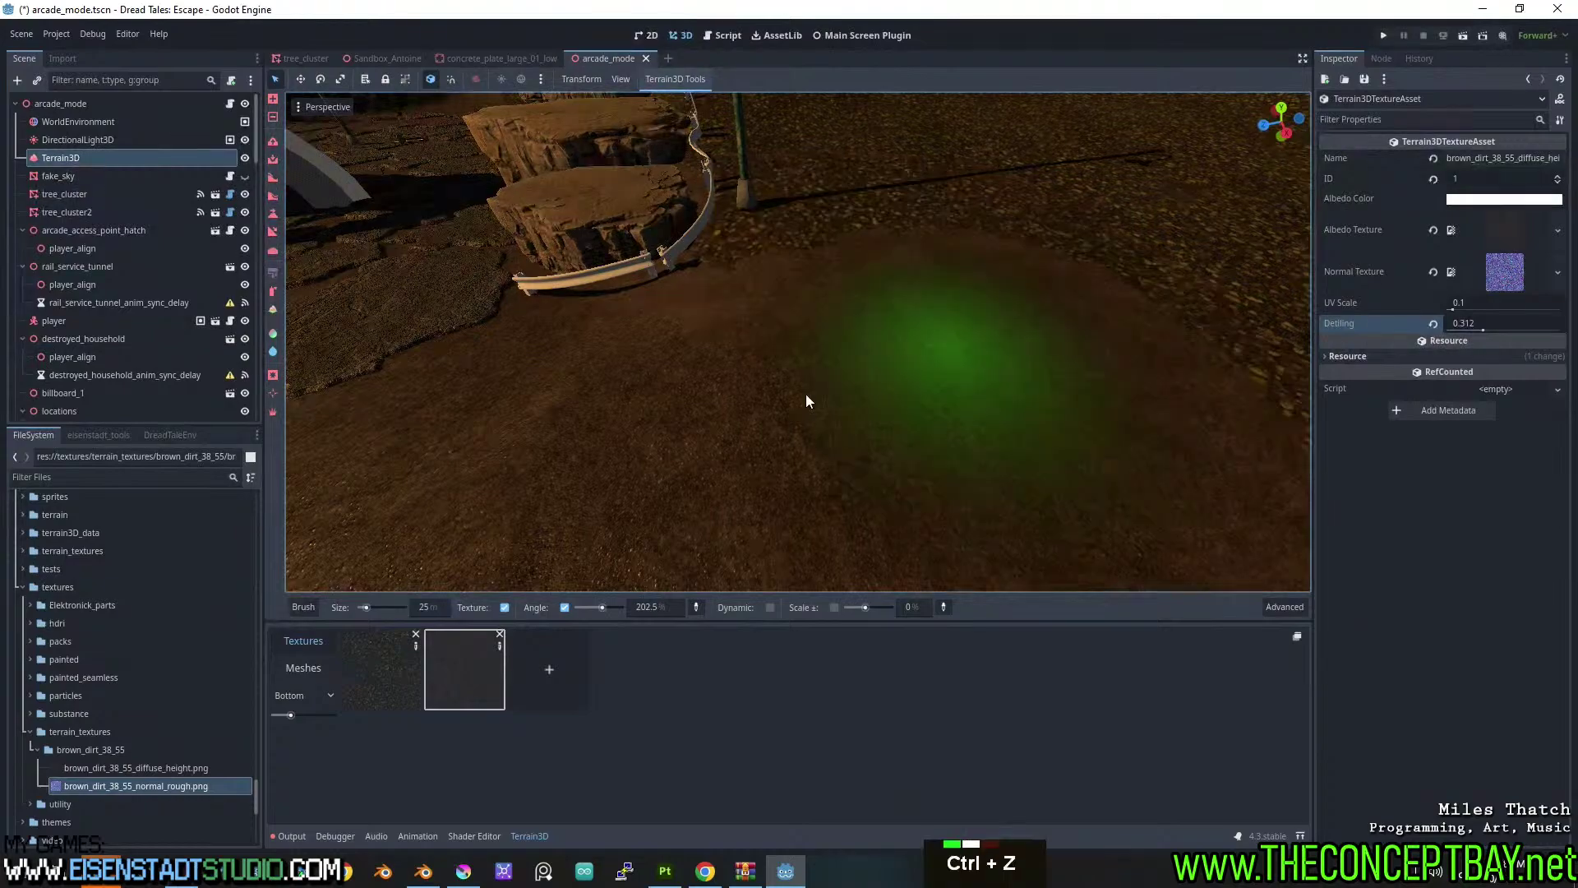
{"action": "left_click_drag", "start_coordinate": [605, 608], "coordinate": [578, 609]}
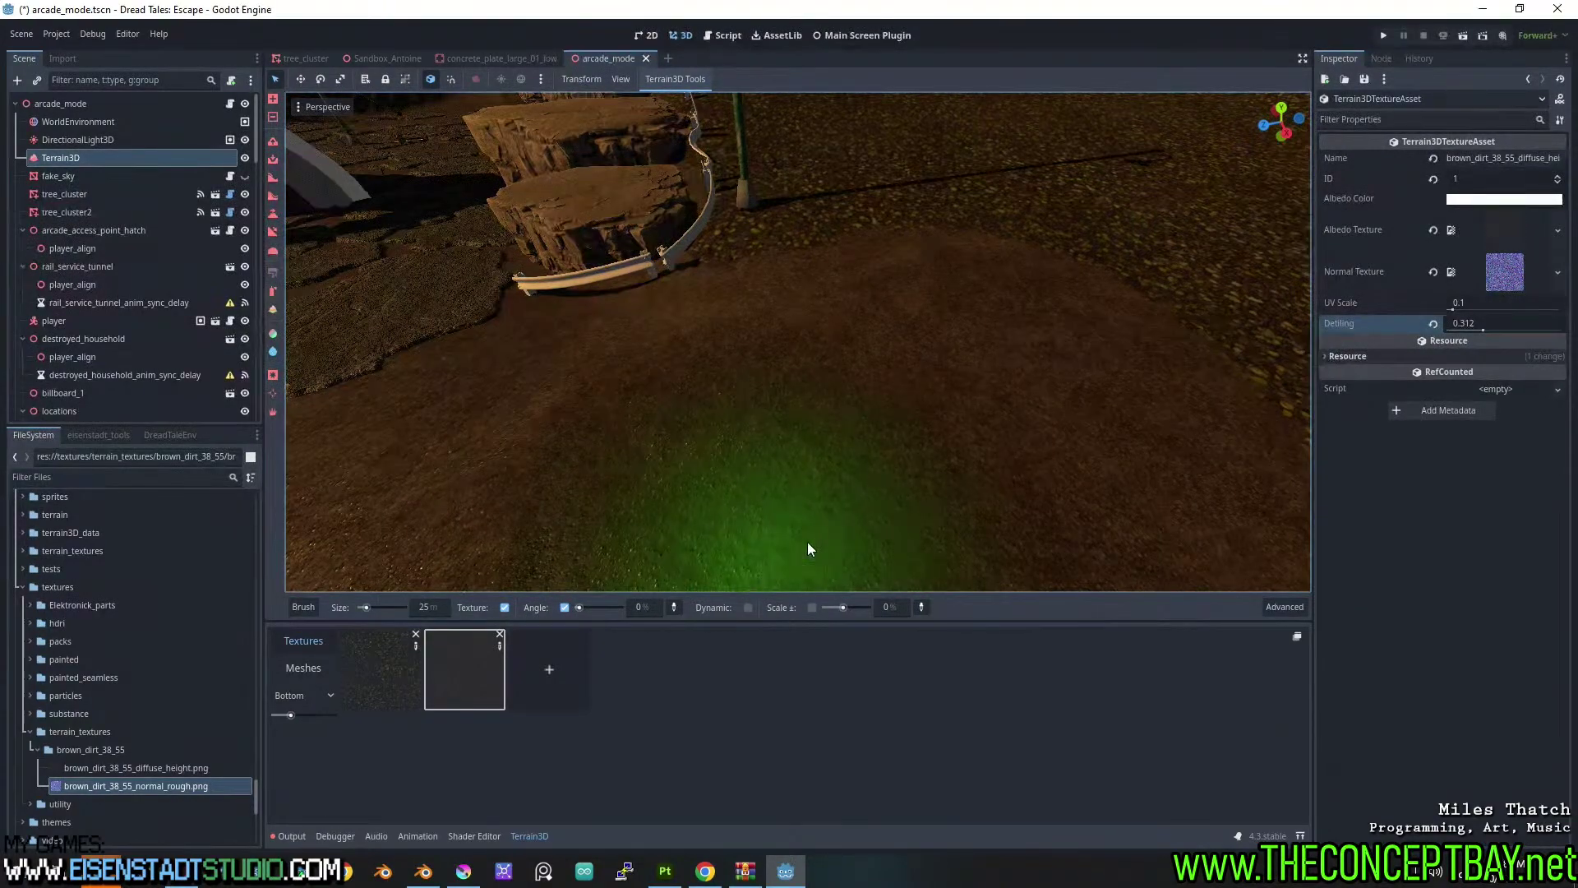
Inspect how the painted dirt blends around the PIT building, rocks and guardrail from several distances and angles.
{"action": "scroll", "coordinate": [609, 505], "scroll_direction": "down", "scroll_amount": 2}
{"action": "middle_click_drag", "start_coordinate": [608, 504], "coordinate": [659, 447], "text": "shift"}
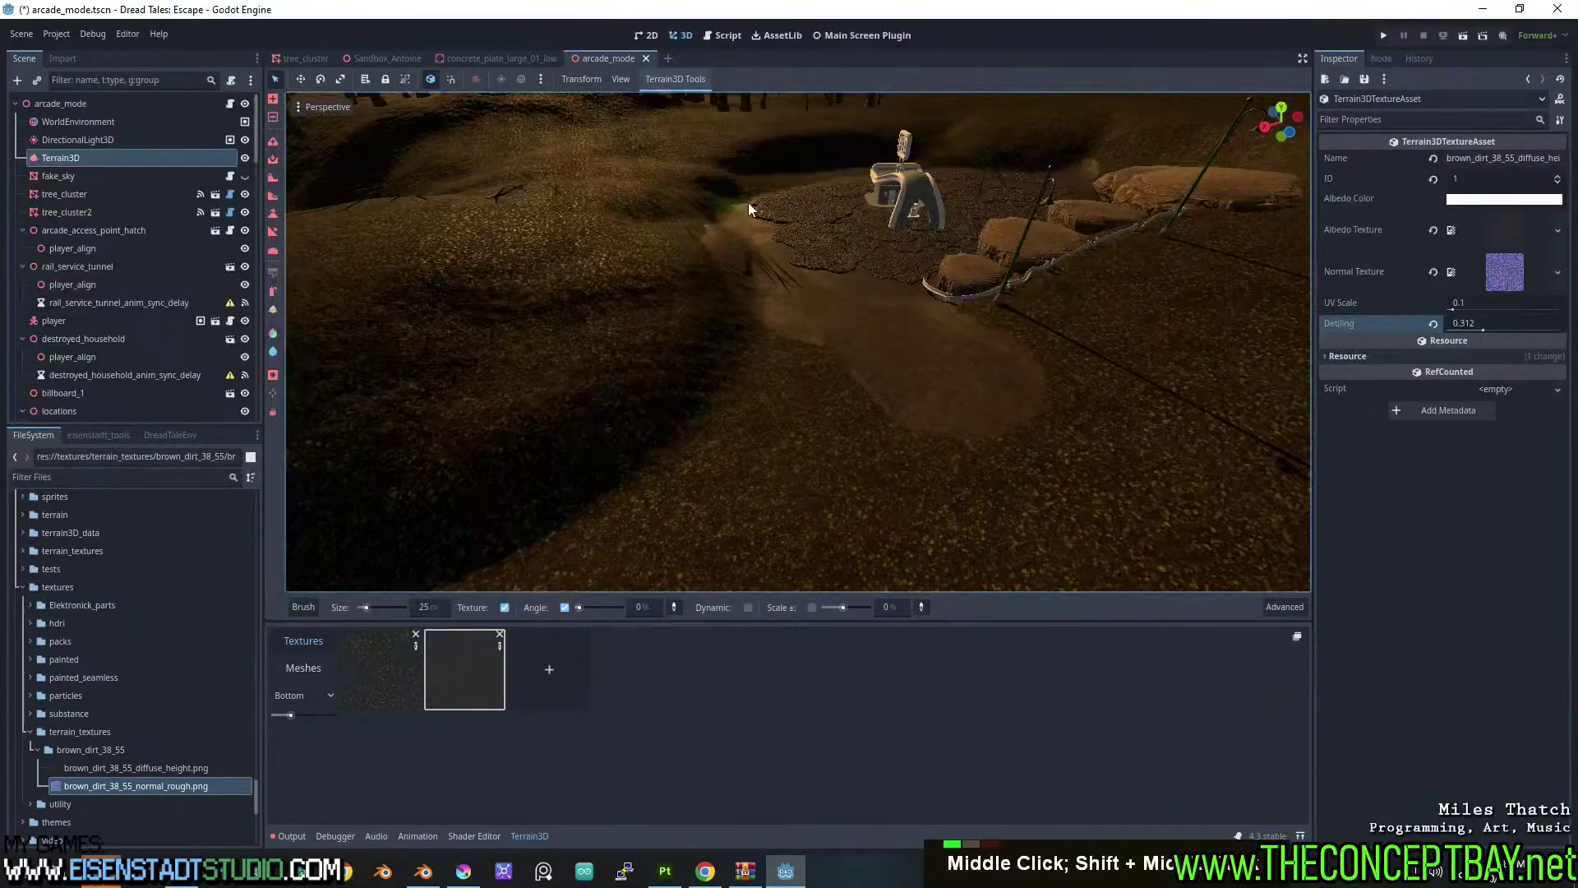
{"action": "middle_click_drag", "start_coordinate": [781, 194], "coordinate": [835, 407], "text": "shift"}
{"action": "scroll", "coordinate": [748, 313], "scroll_direction": "up", "scroll_amount": 2}
{"action": "scroll", "coordinate": [805, 353], "scroll_direction": "up", "scroll_amount": 2}
{"action": "scroll", "coordinate": [772, 402], "scroll_direction": "up", "scroll_amount": 2}
{"action": "scroll", "coordinate": [881, 417], "scroll_direction": "up", "scroll_amount": 2}
{"action": "scroll", "coordinate": [841, 352], "scroll_direction": "down", "scroll_amount": 3}
{"action": "scroll", "coordinate": [847, 304], "scroll_direction": "down", "scroll_amount": 3, "text": "shift"}
{"action": "scroll", "coordinate": [778, 381], "scroll_direction": "up", "scroll_amount": 2}
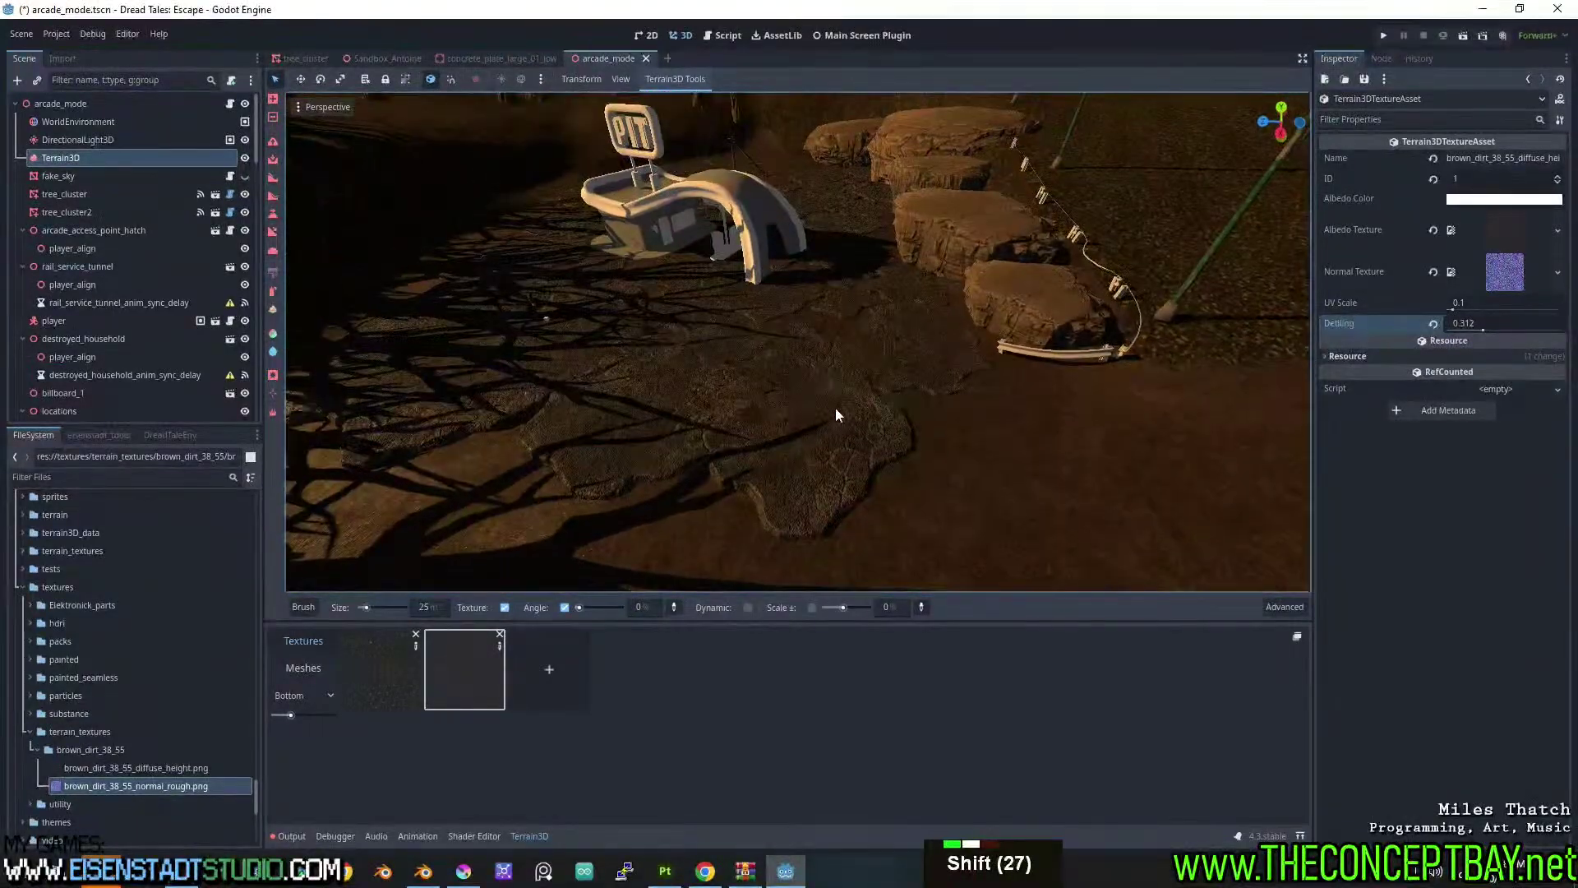
{"action": "scroll", "coordinate": [816, 433], "scroll_direction": "up", "scroll_amount": 1}
Raise the leafy ground beyond the guardrail using the Raise tool with a 66 m brush at 10% strength, undoing unwanted strokes.
{"action": "mouse_move", "coordinate": [732, 458]}
{"action": "middle_mouse_down"}
{"action": "mouse_move", "coordinate": [672, 440]}
{"action": "mouse_move", "coordinate": [796, 408]}
{"action": "mouse_move", "coordinate": [677, 426]}
{"action": "mouse_move", "coordinate": [768, 408]}
{"action": "mouse_move", "coordinate": [715, 416]}
{"action": "mouse_move", "coordinate": [817, 430]}
{"action": "mouse_move", "coordinate": [616, 504]}
{"action": "mouse_move", "coordinate": [509, 572]}
{"action": "middle_mouse_up"}
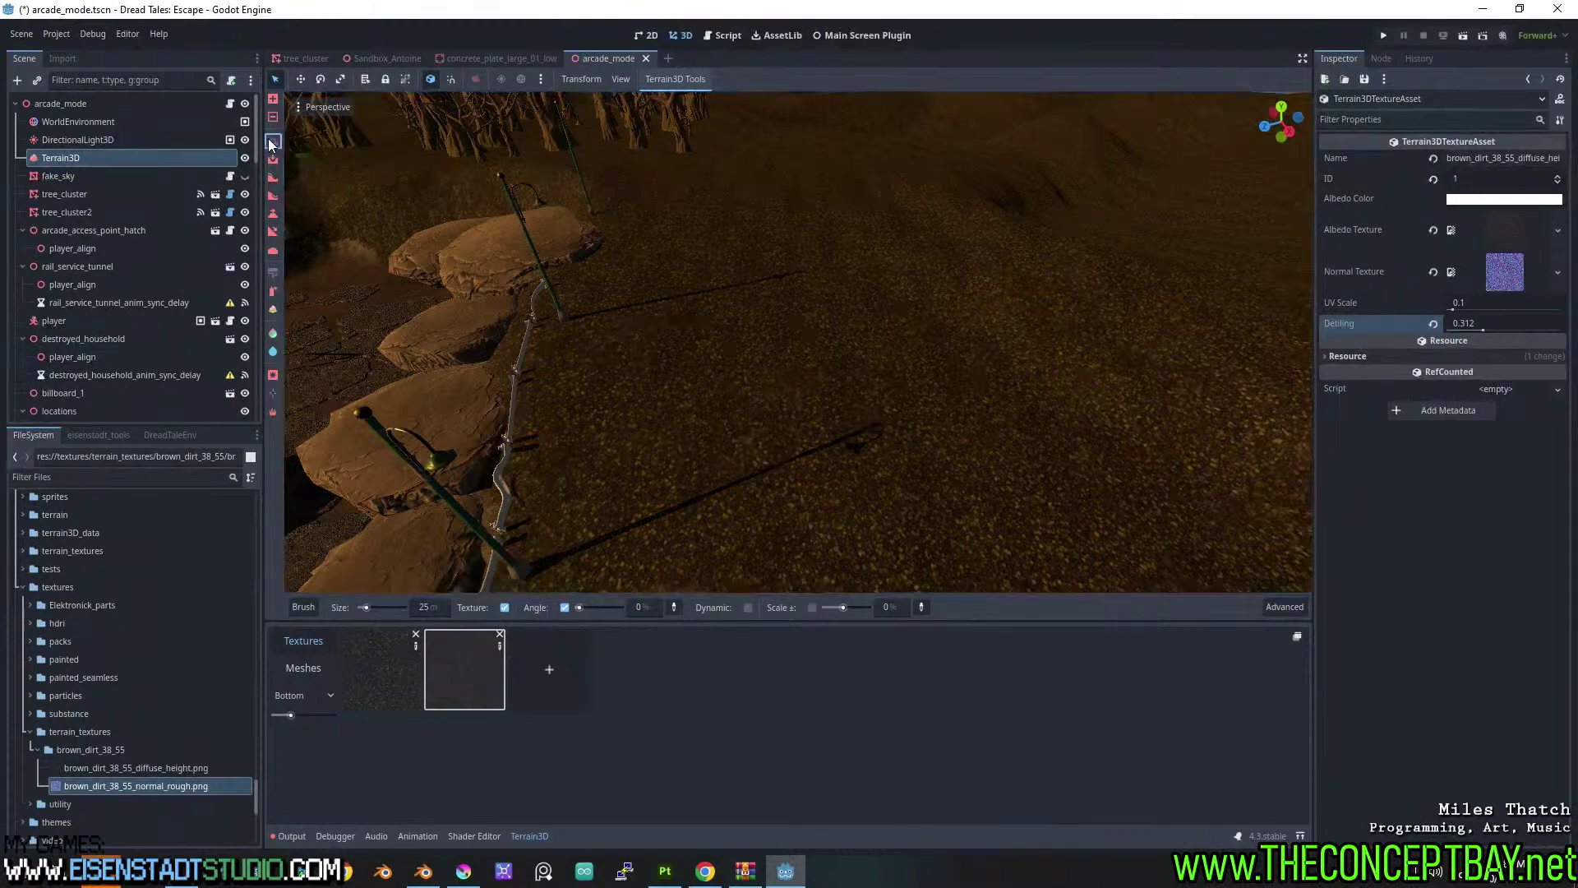
{"action": "key", "text": "e"}
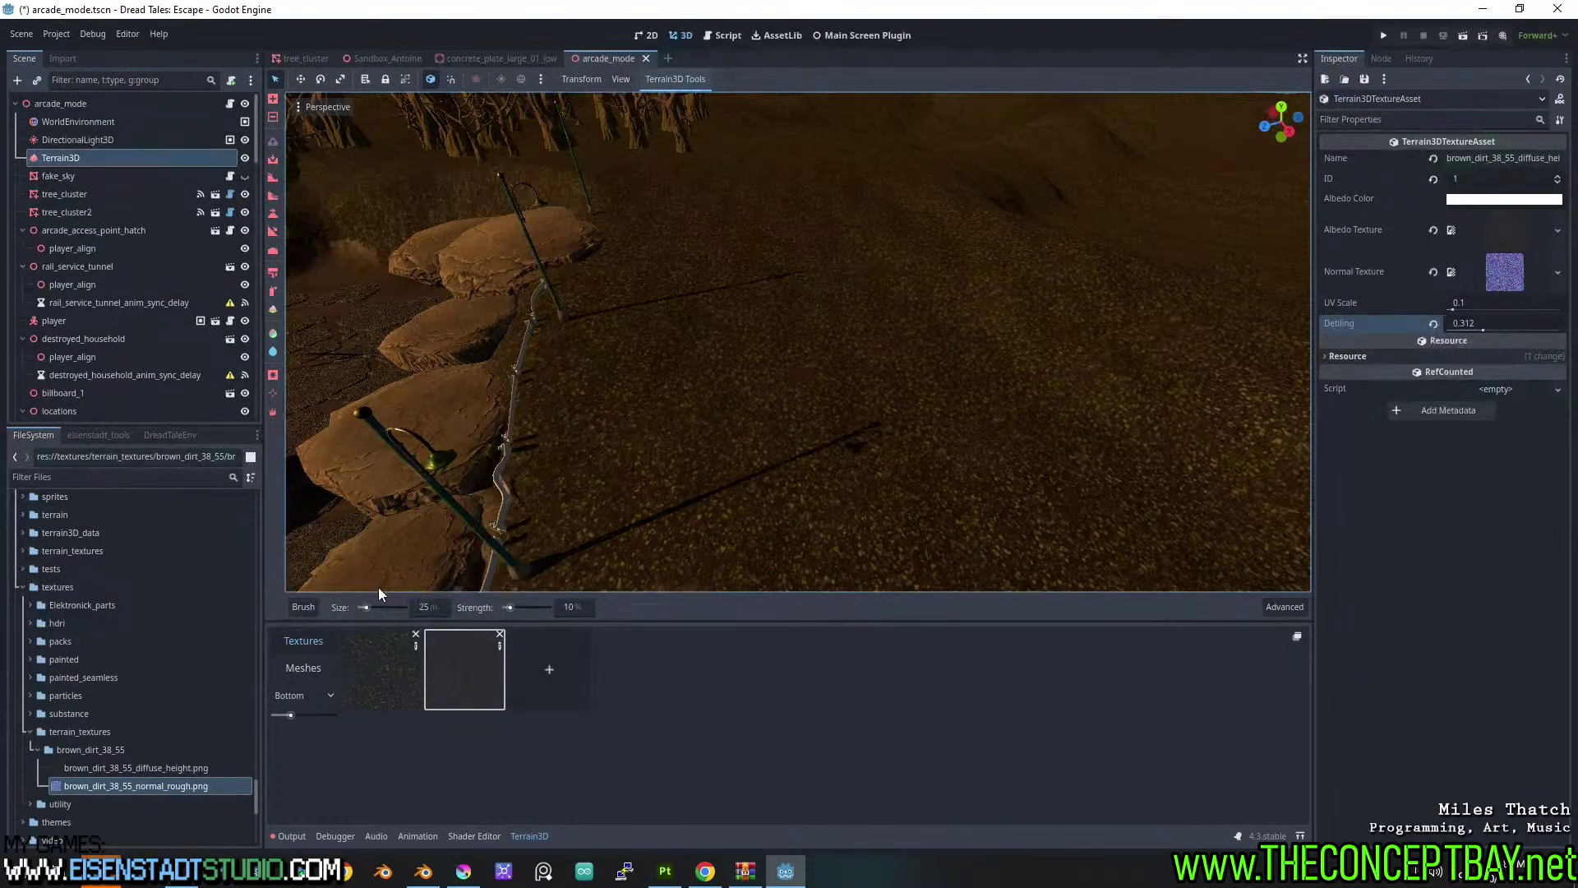
{"action": "left_click_drag", "start_coordinate": [372, 610], "coordinate": [376, 609]}
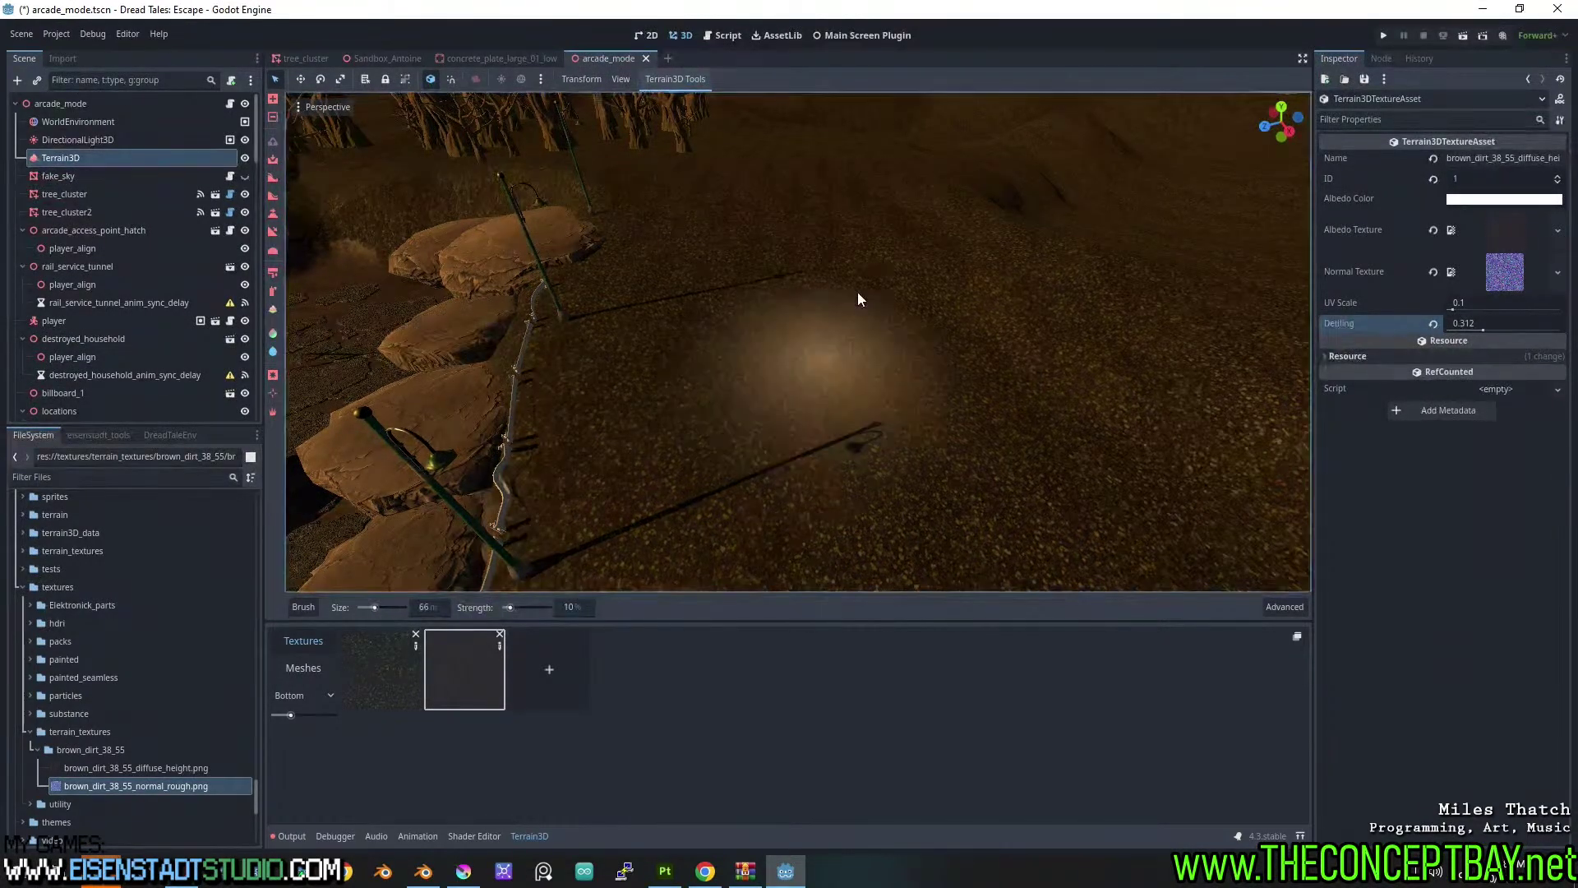
{"action": "key", "text": "ctrl+z"}
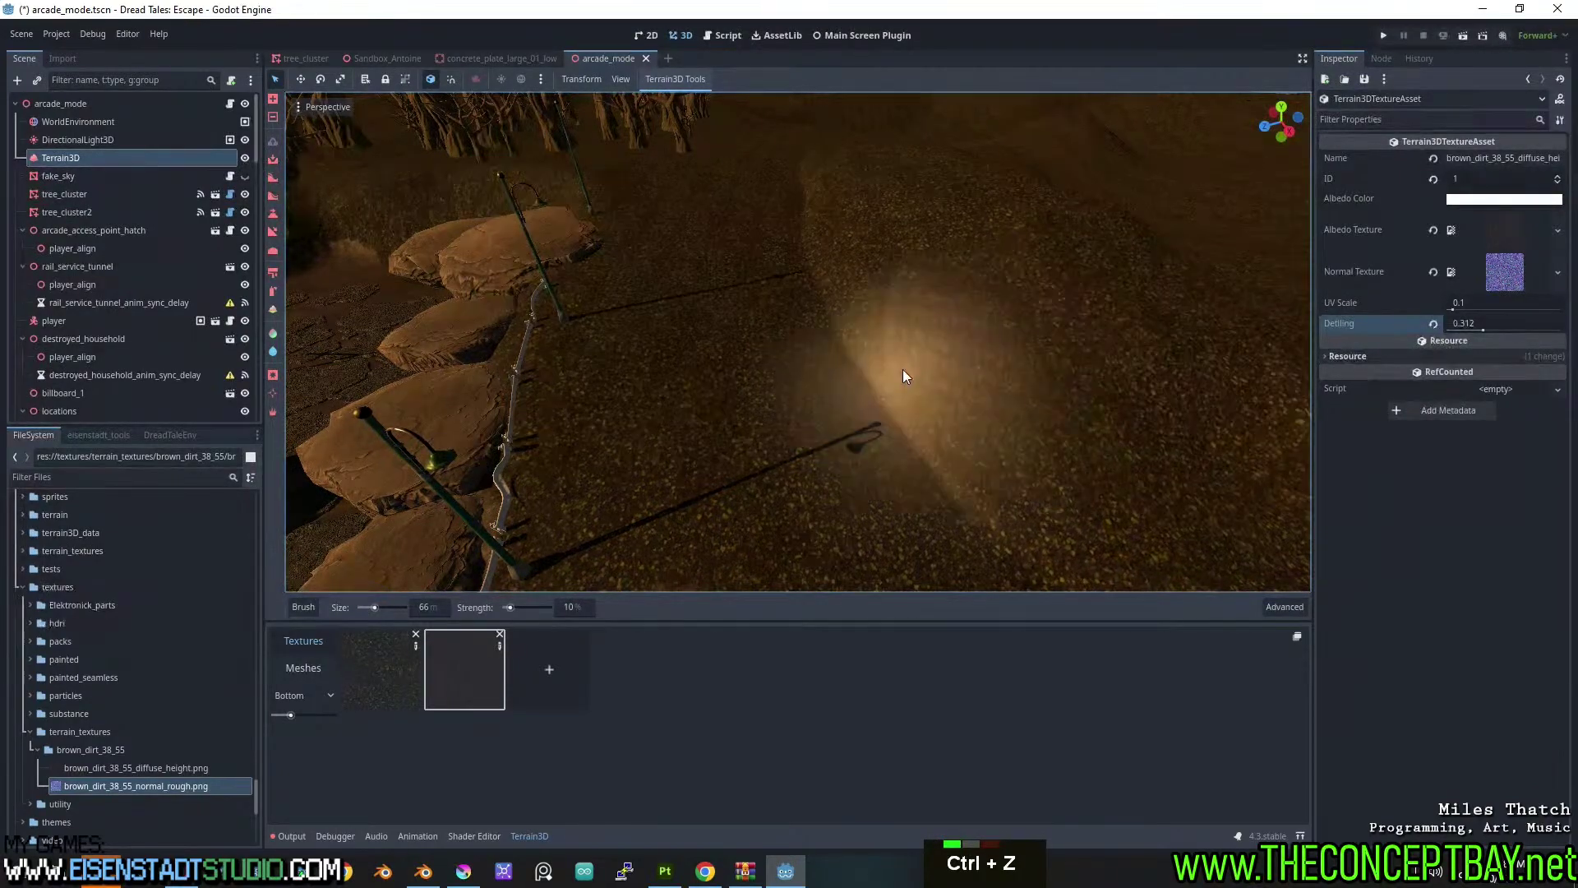
{"action": "mouse_move", "coordinate": [904, 371]}
{"action": "middle_mouse_down", "text": "shift"}
{"action": "mouse_move", "coordinate": [1122, 369]}
{"action": "mouse_move", "coordinate": [888, 389]}
{"action": "middle_mouse_up", "text": "shift"}
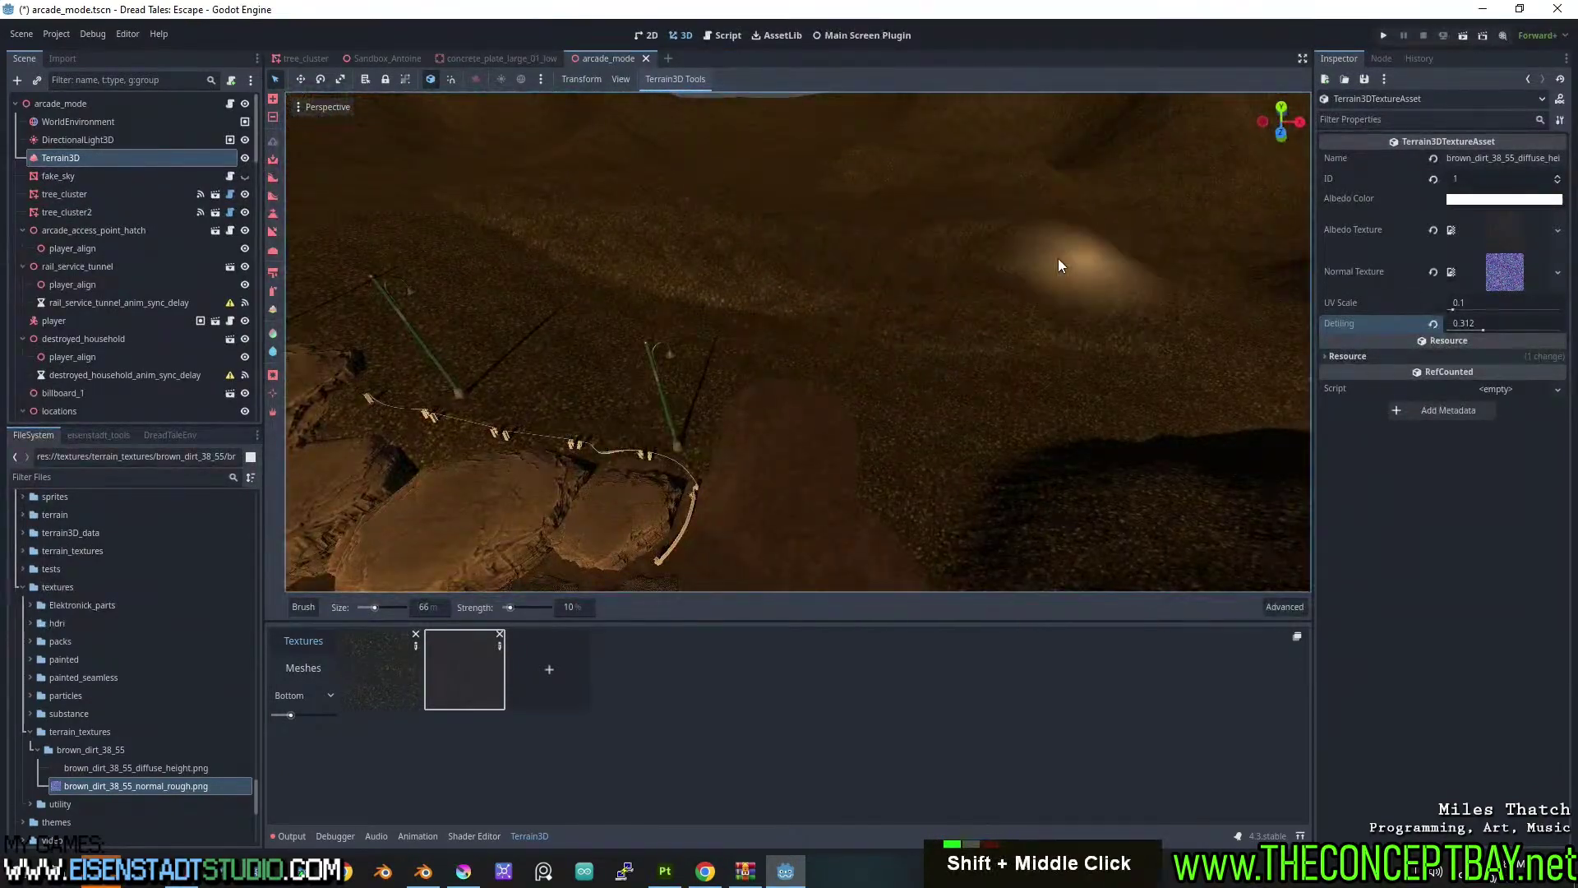
{"action": "middle_click_drag", "start_coordinate": [1113, 268], "coordinate": [856, 289], "text": "shift"}
{"action": "key", "text": "ctrl+z"}
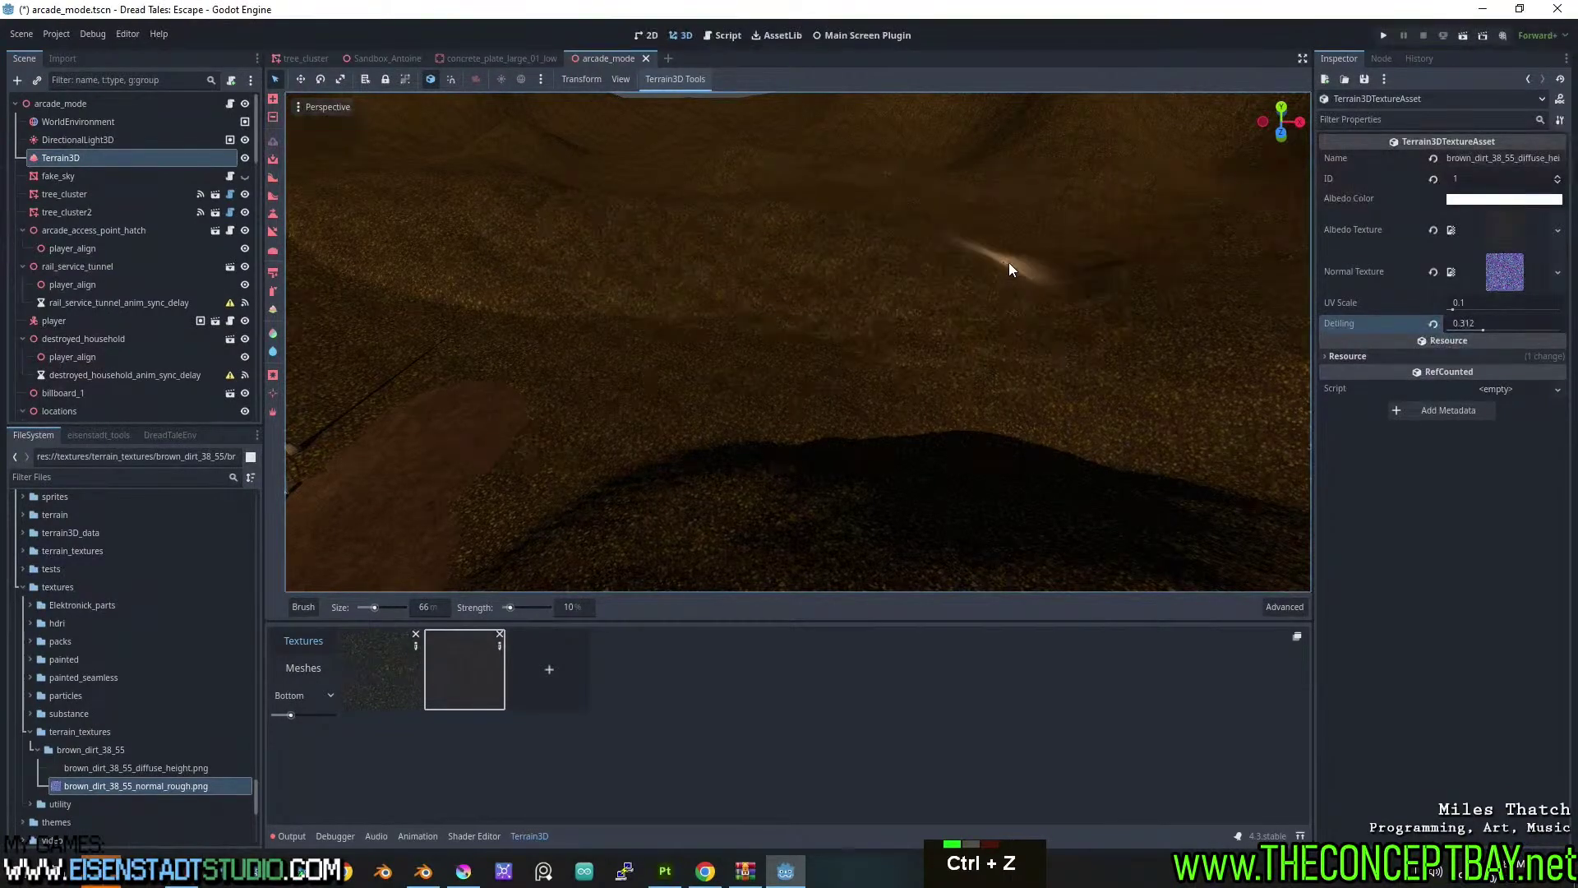
Sculpt a raised ridge in the terrain beyond the rocks and guardrail, continuing it toward the trees.
{"action": "mouse_move", "coordinate": [1017, 274]}
{"action": "middle_mouse_down"}
{"action": "mouse_move", "coordinate": [855, 326]}
{"action": "mouse_move", "coordinate": [835, 452]}
{"action": "middle_mouse_up"}
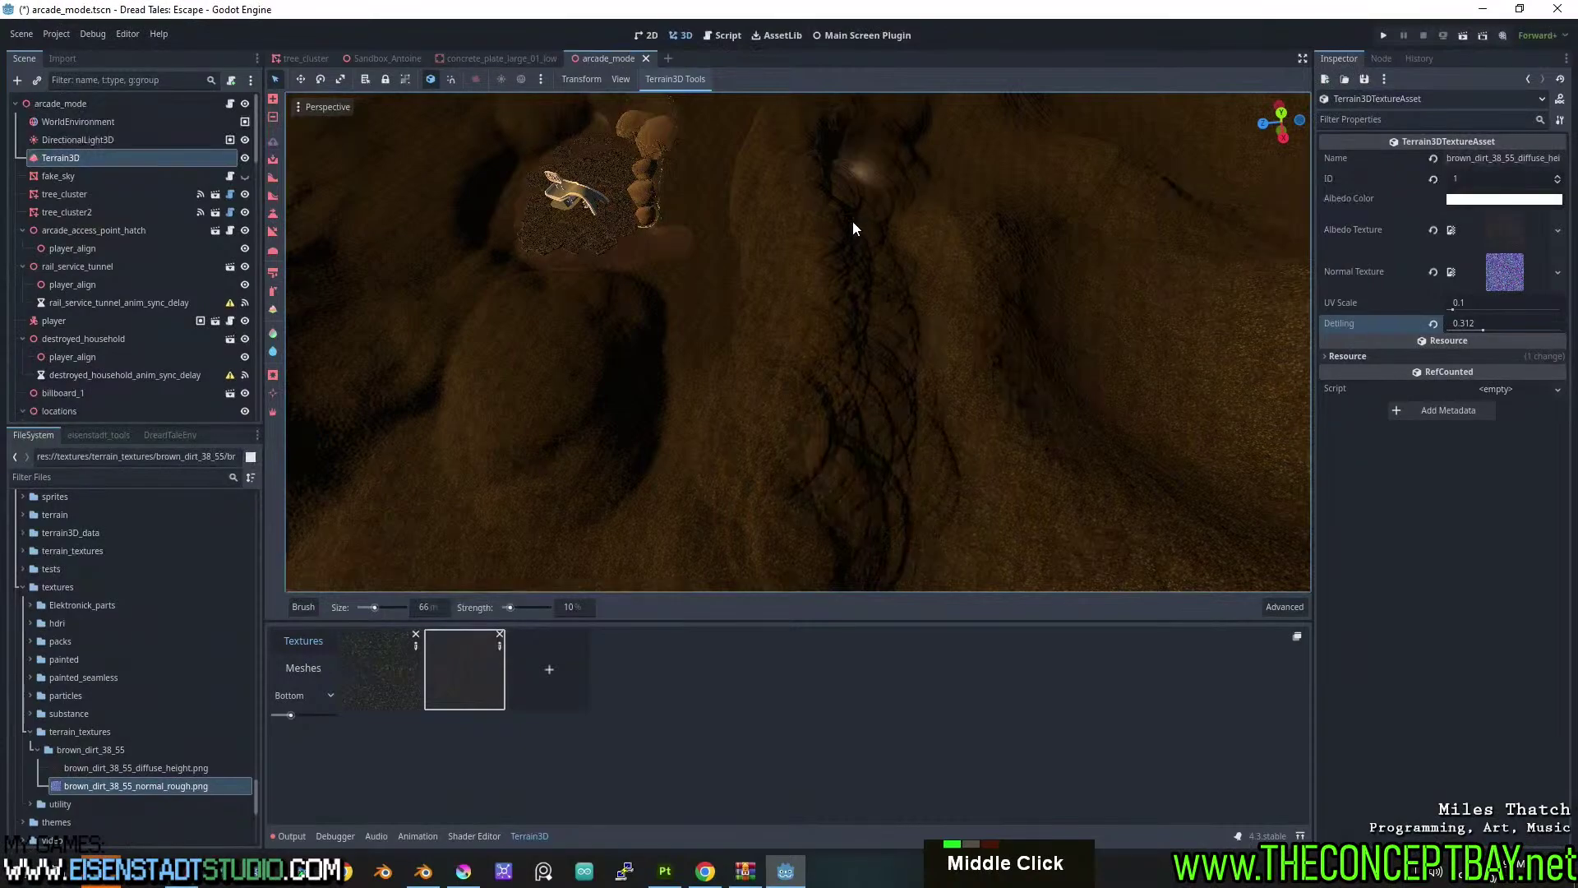
{"action": "scroll", "coordinate": [904, 215], "scroll_direction": "up", "scroll_amount": 3}
{"action": "mouse_move", "coordinate": [962, 209]}
{"action": "middle_mouse_down", "text": "shift"}
{"action": "mouse_move", "coordinate": [1066, 360]}
{"action": "mouse_move", "coordinate": [535, 202]}
{"action": "mouse_move", "coordinate": [505, 314]}
{"action": "mouse_move", "coordinate": [633, 428]}
{"action": "mouse_move", "coordinate": [738, 308]}
{"action": "mouse_move", "coordinate": [598, 262]}
{"action": "middle_mouse_up", "text": "shift"}
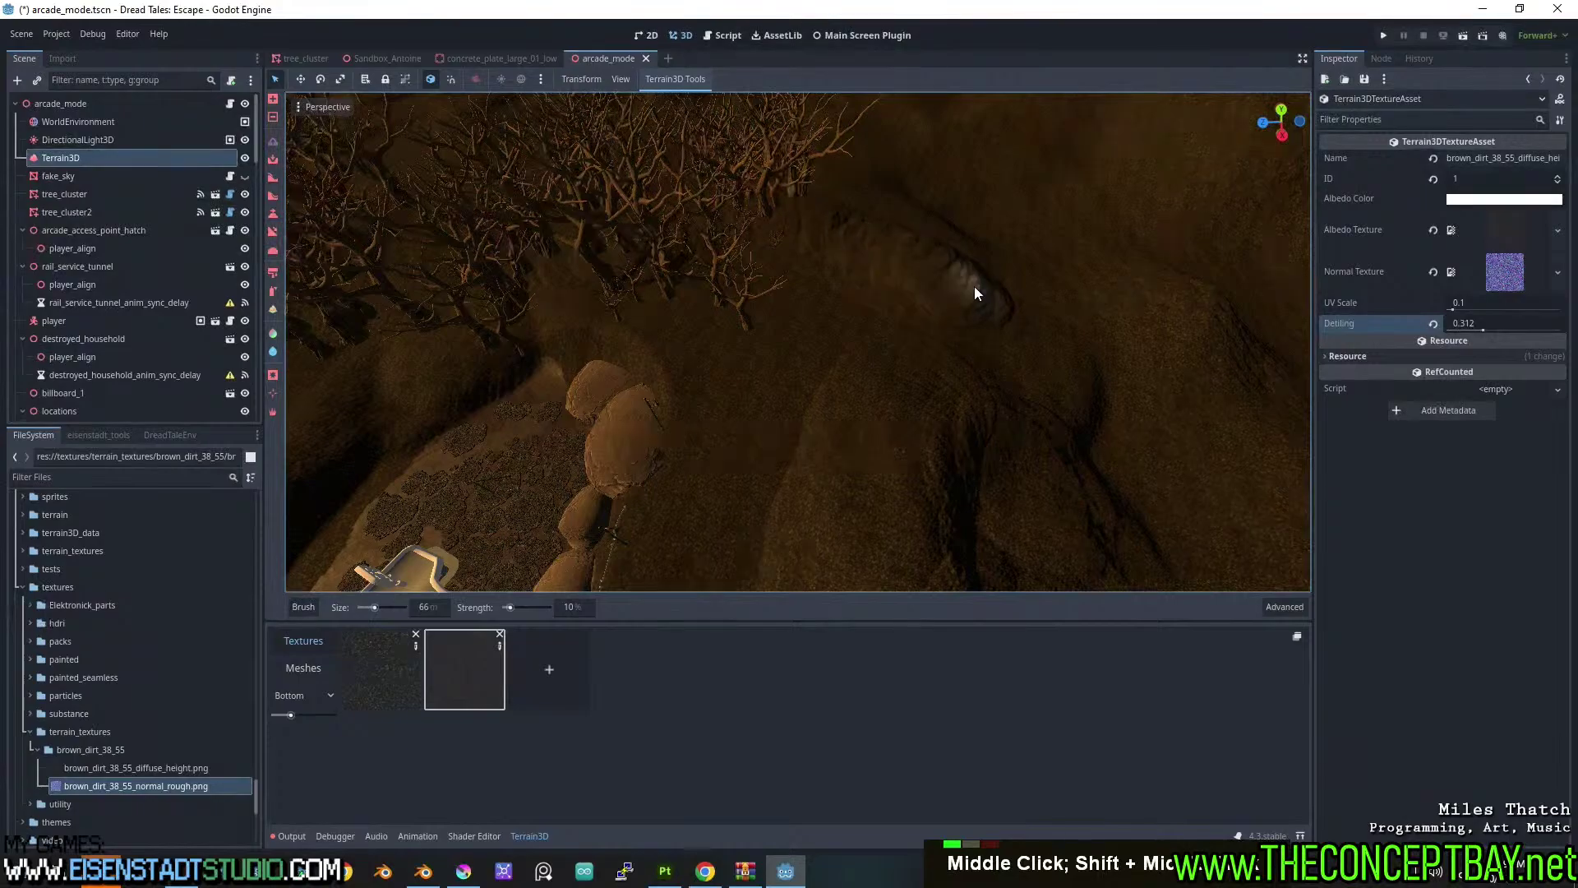
{"action": "middle_click_drag", "start_coordinate": [439, 282], "coordinate": [714, 398], "text": "shift"}
{"action": "scroll", "coordinate": [694, 316], "scroll_direction": "up", "scroll_amount": 2}
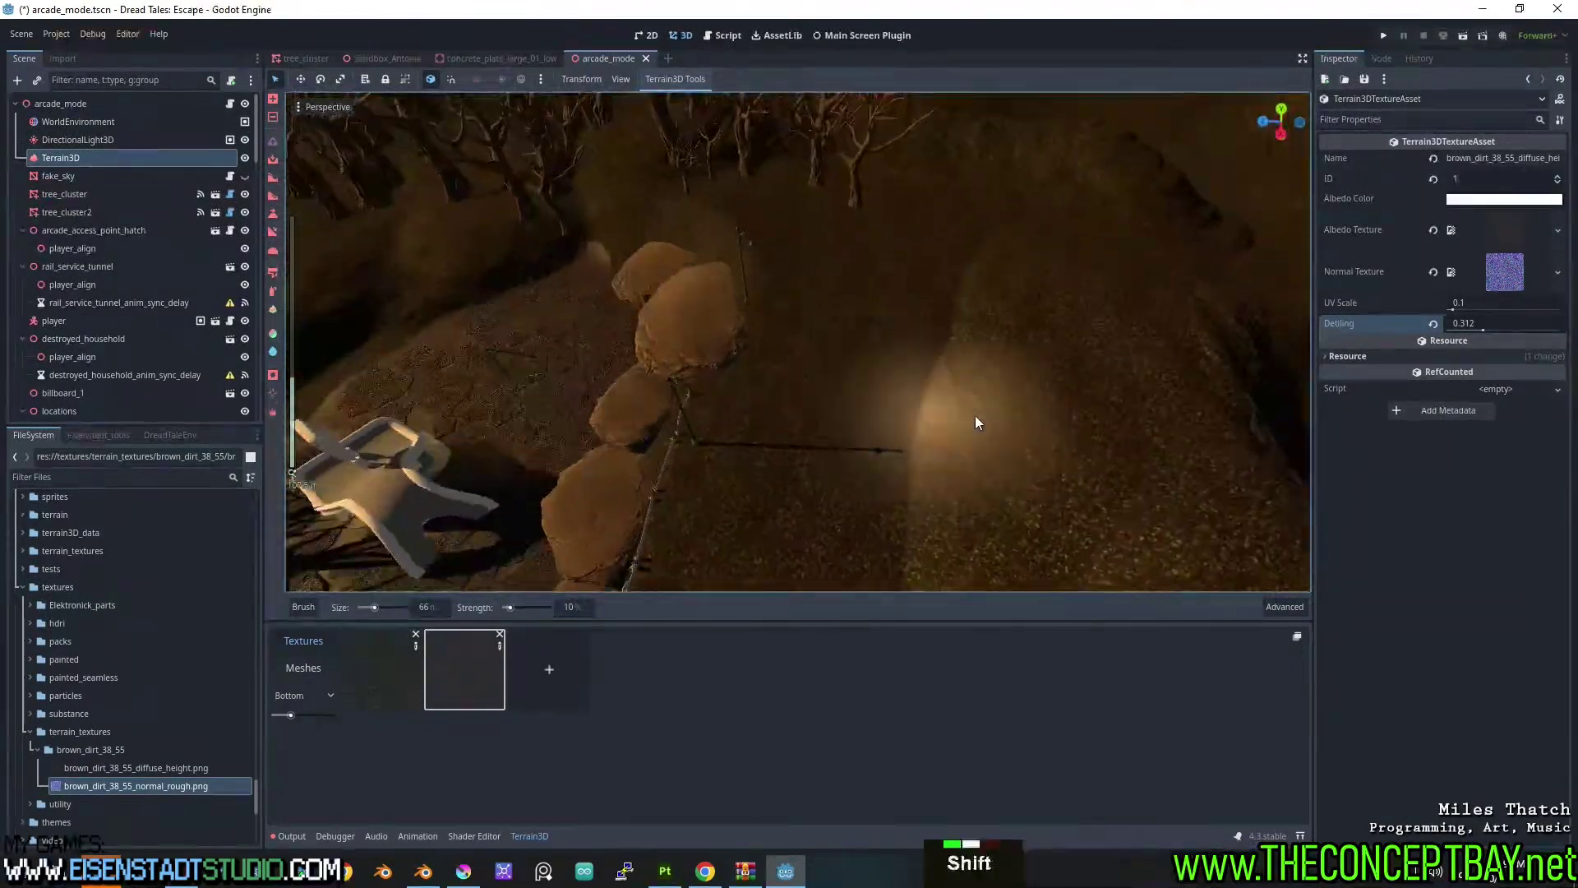
Raise further mounds and ridges on the outer terrain surrounding the pit area.
{"action": "middle_click_drag", "start_coordinate": [974, 416], "coordinate": [684, 309], "text": "shift"}
{"action": "scroll", "coordinate": [787, 232], "scroll_direction": "down", "scroll_amount": 4}
{"action": "middle_click_drag", "start_coordinate": [787, 232], "coordinate": [867, 370]}
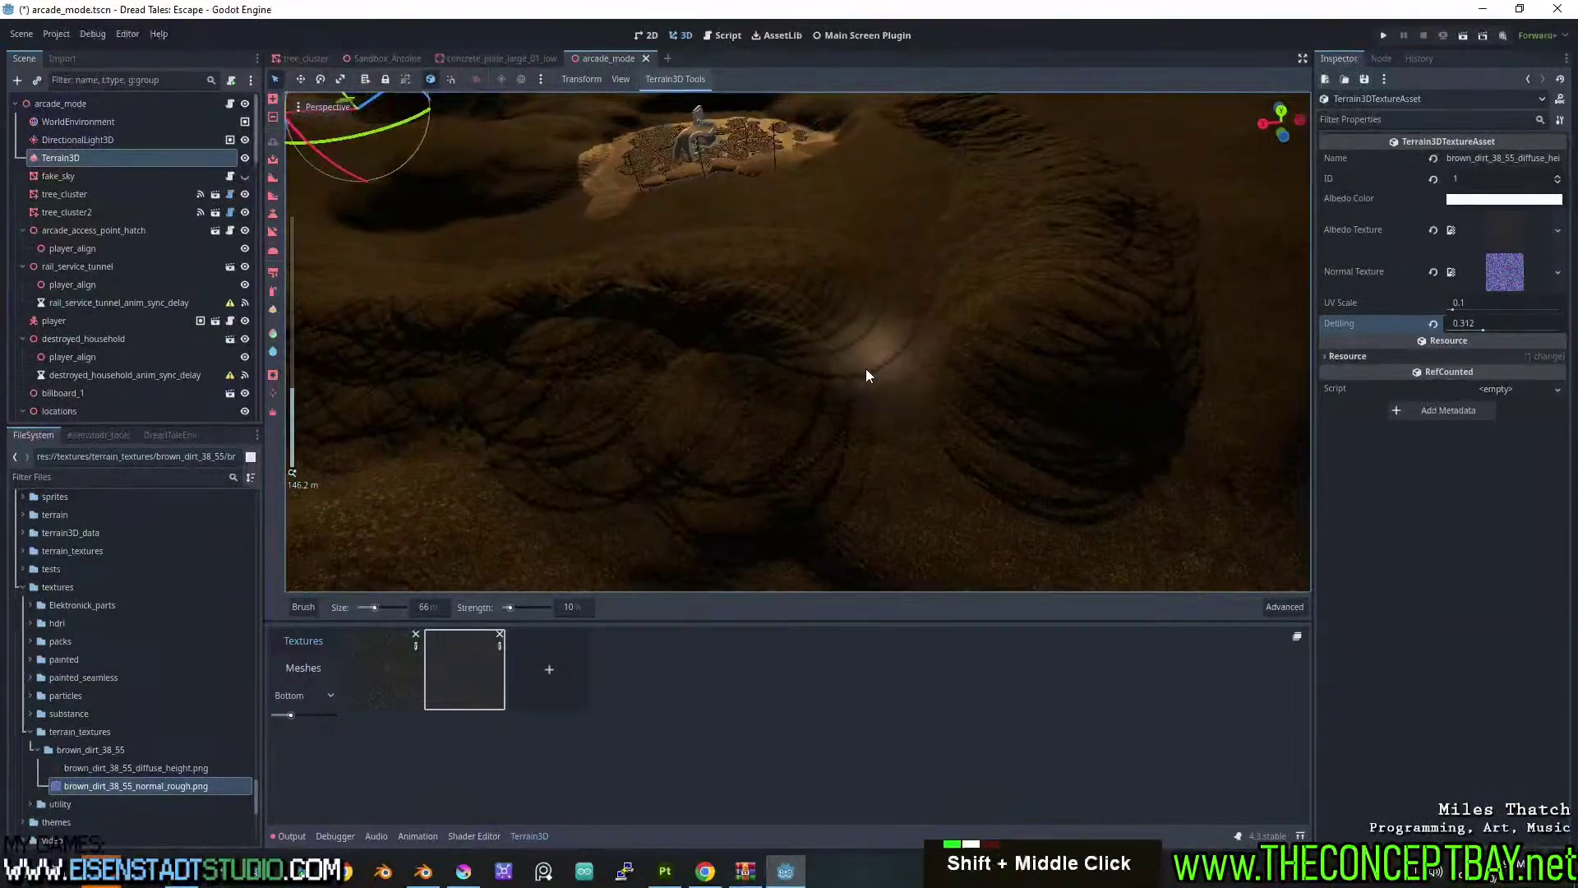
{"action": "scroll", "coordinate": [704, 373], "scroll_direction": "down", "scroll_amount": 2}
{"action": "middle_click_drag", "start_coordinate": [704, 373], "coordinate": [549, 353], "text": "shift"}
{"action": "mouse_move", "coordinate": [549, 354]}
{"action": "left_mouse_down"}
{"action": "mouse_move", "coordinate": [518, 343]}
{"action": "mouse_move", "coordinate": [502, 304]}
{"action": "mouse_move", "coordinate": [474, 344]}
{"action": "left_mouse_up"}
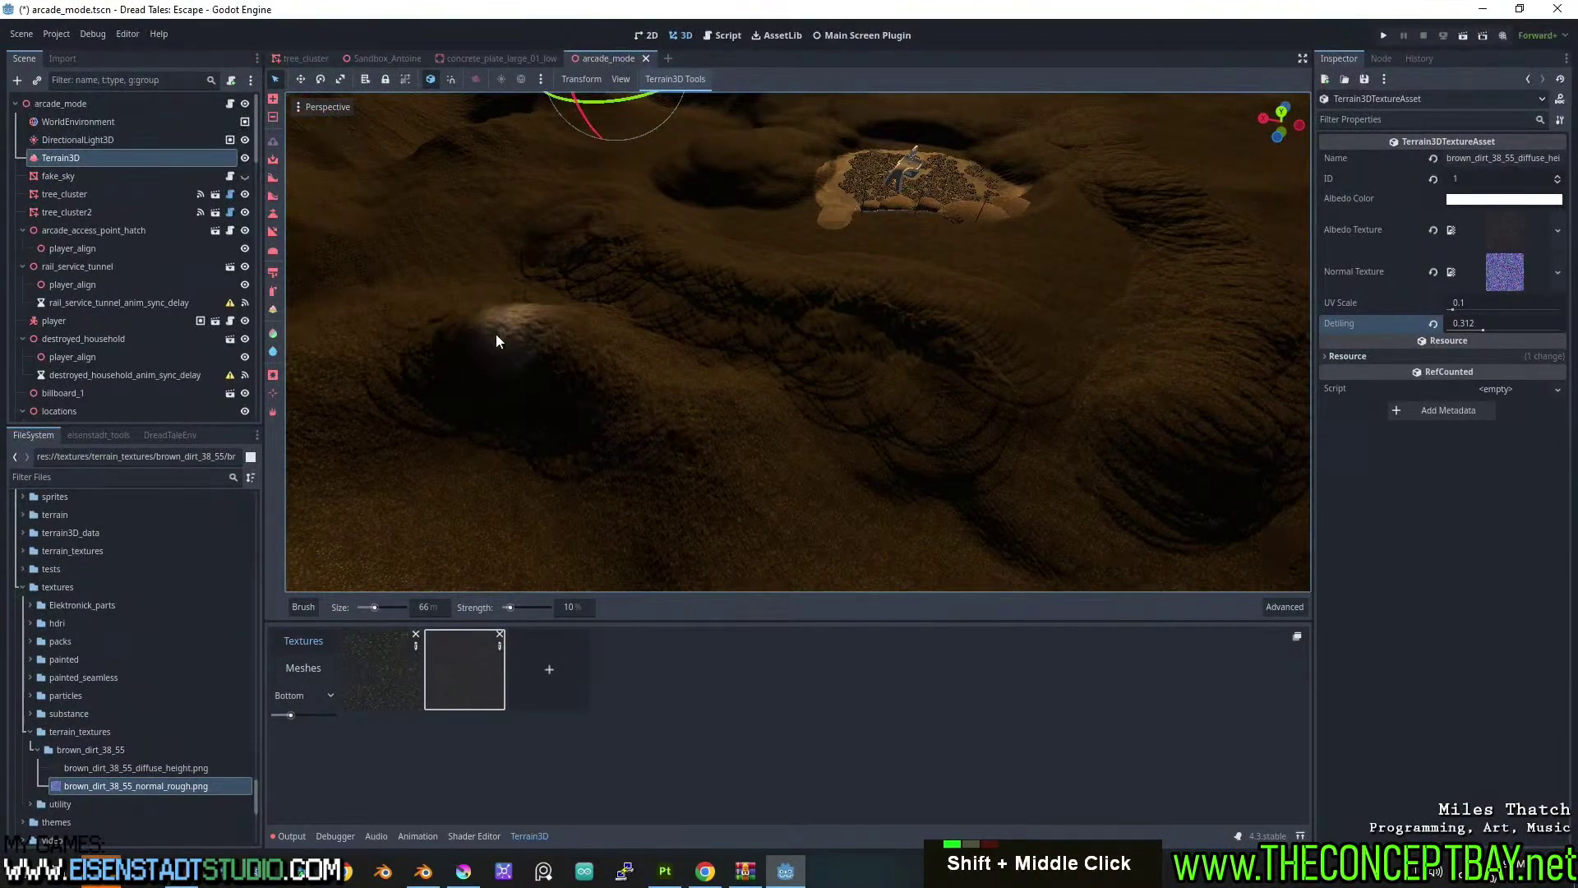
{"action": "middle_click_drag", "start_coordinate": [495, 334], "coordinate": [830, 371]}
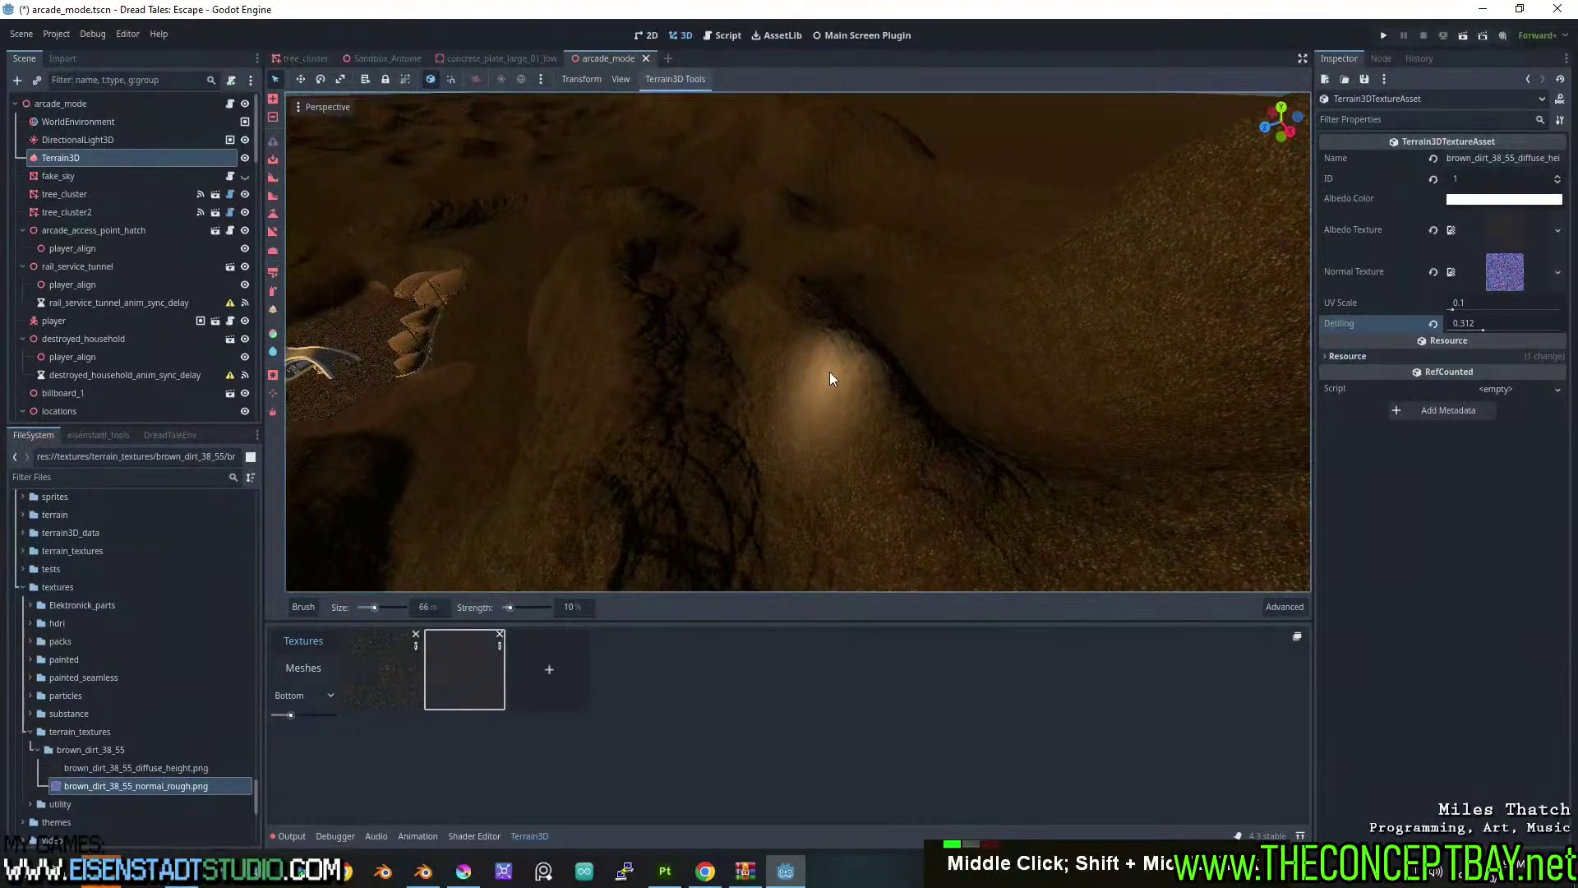
Level the sculpted ridge toward a height of 150.2 m using the Height tool with a 66 m brush at 10% strength.
{"action": "left_click", "coordinate": [275, 215]}
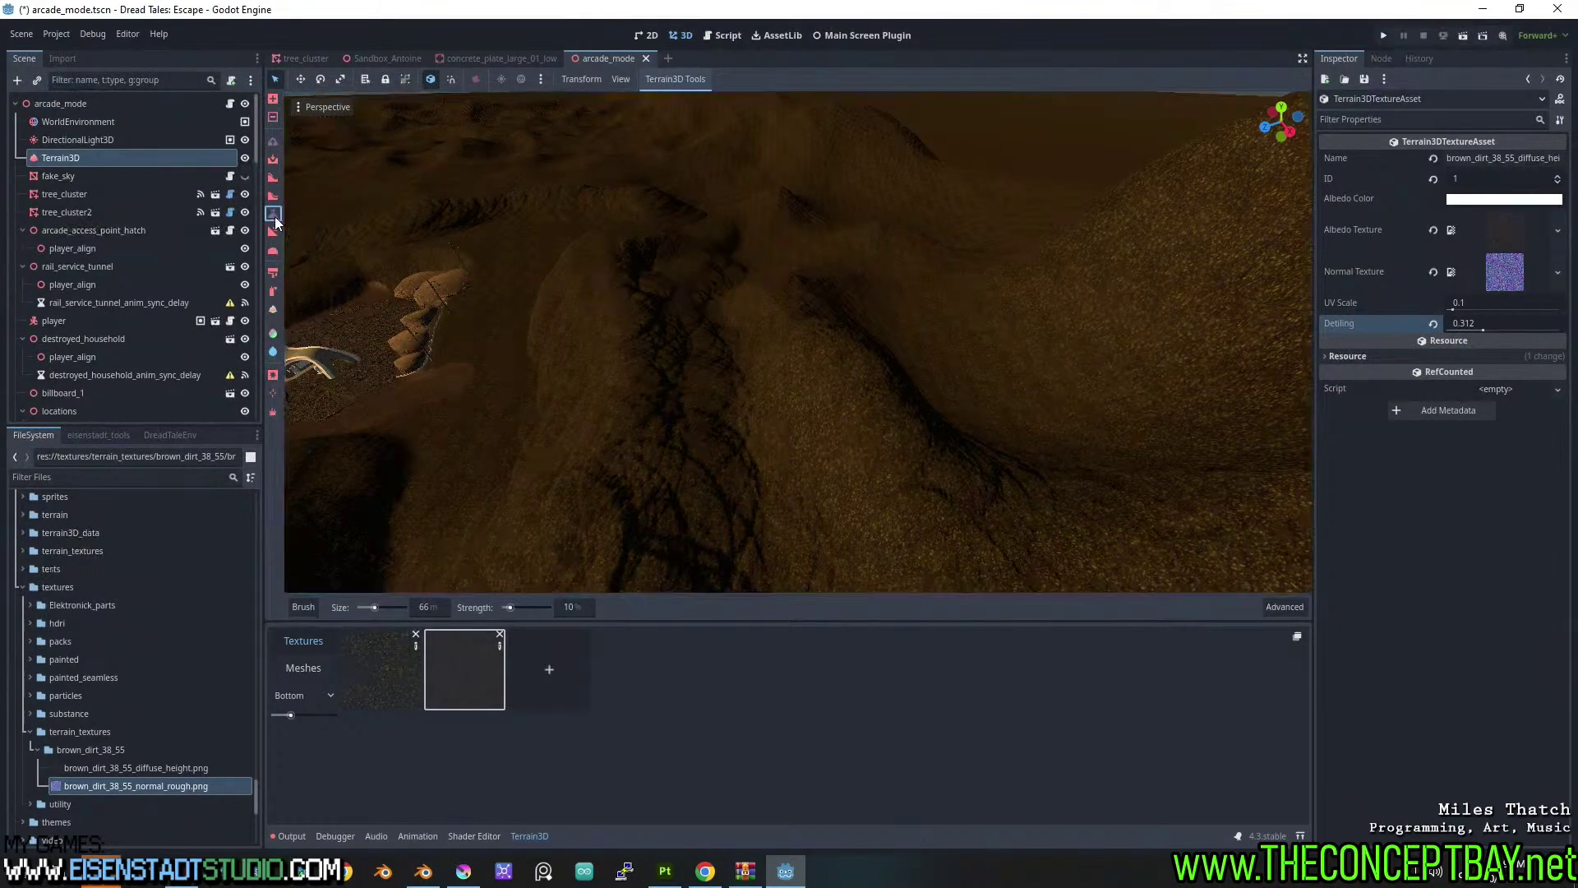
{"action": "left_click", "coordinate": [853, 357]}
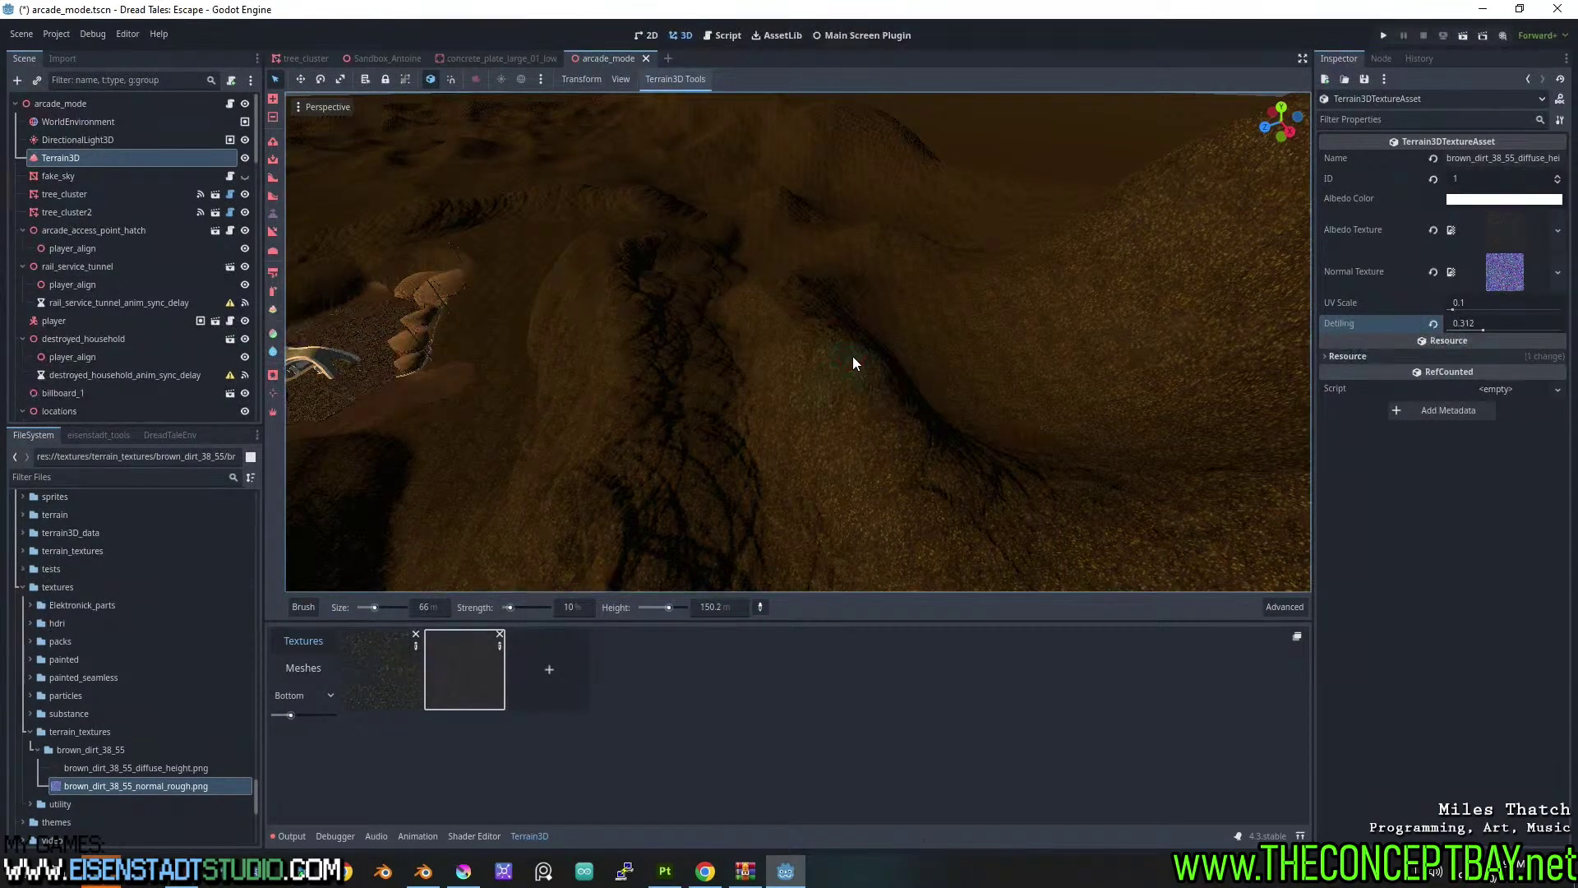
{"action": "mouse_move", "coordinate": [852, 357]}
{"action": "left_mouse_down"}
{"action": "mouse_move", "coordinate": [962, 429]}
{"action": "mouse_move", "coordinate": [899, 297]}
{"action": "left_mouse_up"}
{"action": "mouse_move", "coordinate": [998, 416]}
{"action": "left_mouse_down"}
{"action": "mouse_move", "coordinate": [927, 363]}
{"action": "mouse_move", "coordinate": [1120, 482]}
{"action": "mouse_move", "coordinate": [905, 528]}
{"action": "mouse_move", "coordinate": [994, 422]}
{"action": "mouse_move", "coordinate": [1108, 506]}
{"action": "mouse_move", "coordinate": [1057, 424]}
{"action": "left_mouse_up"}
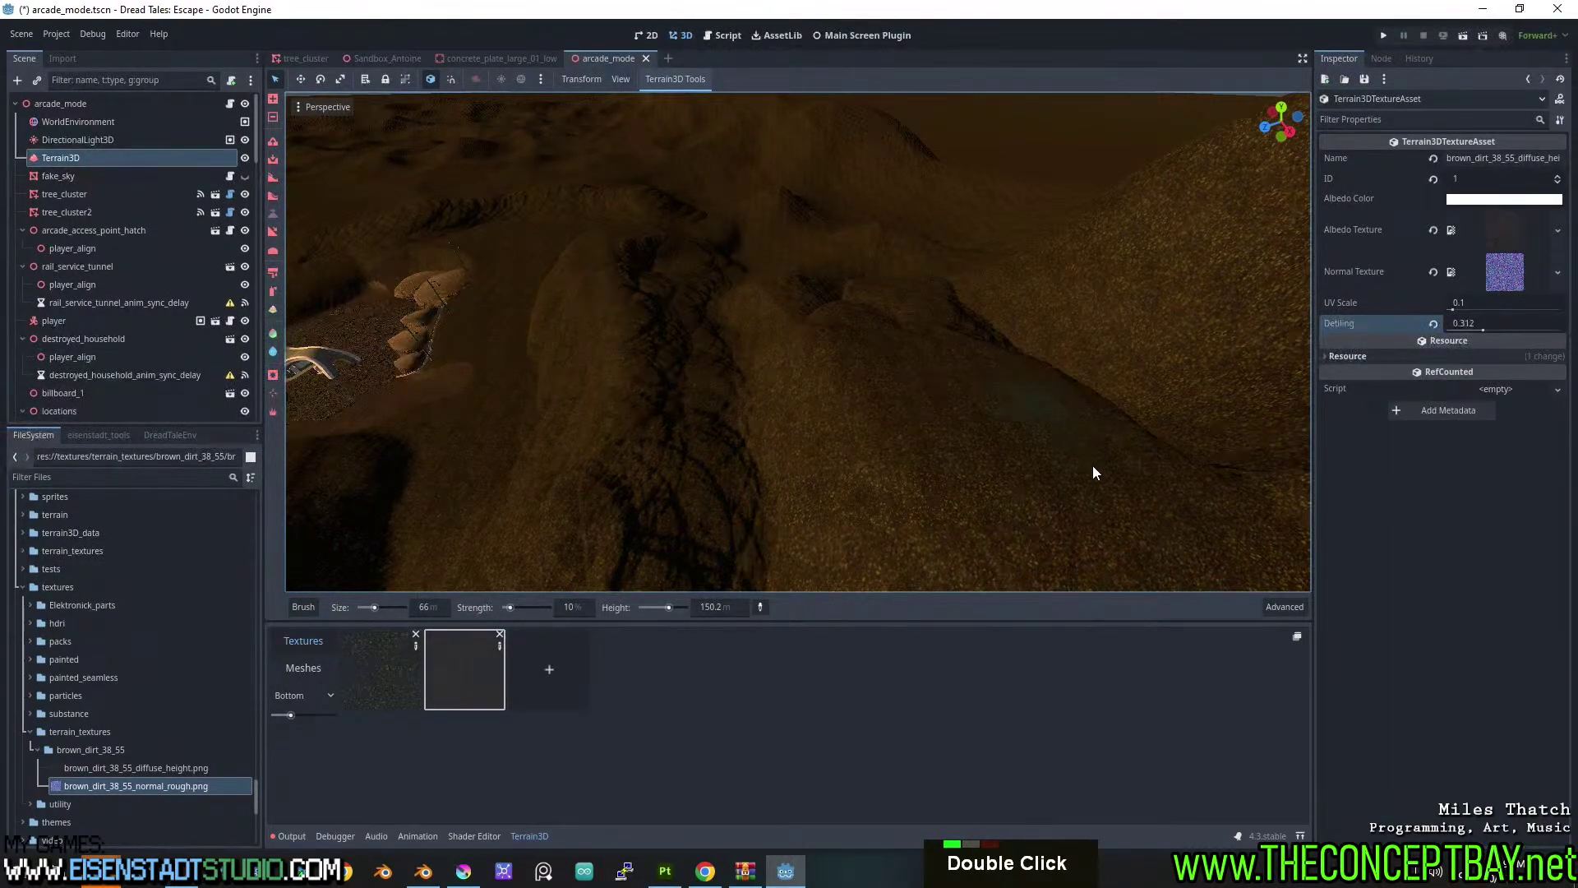
{"action": "middle_click_drag", "start_coordinate": [1087, 446], "coordinate": [723, 426]}
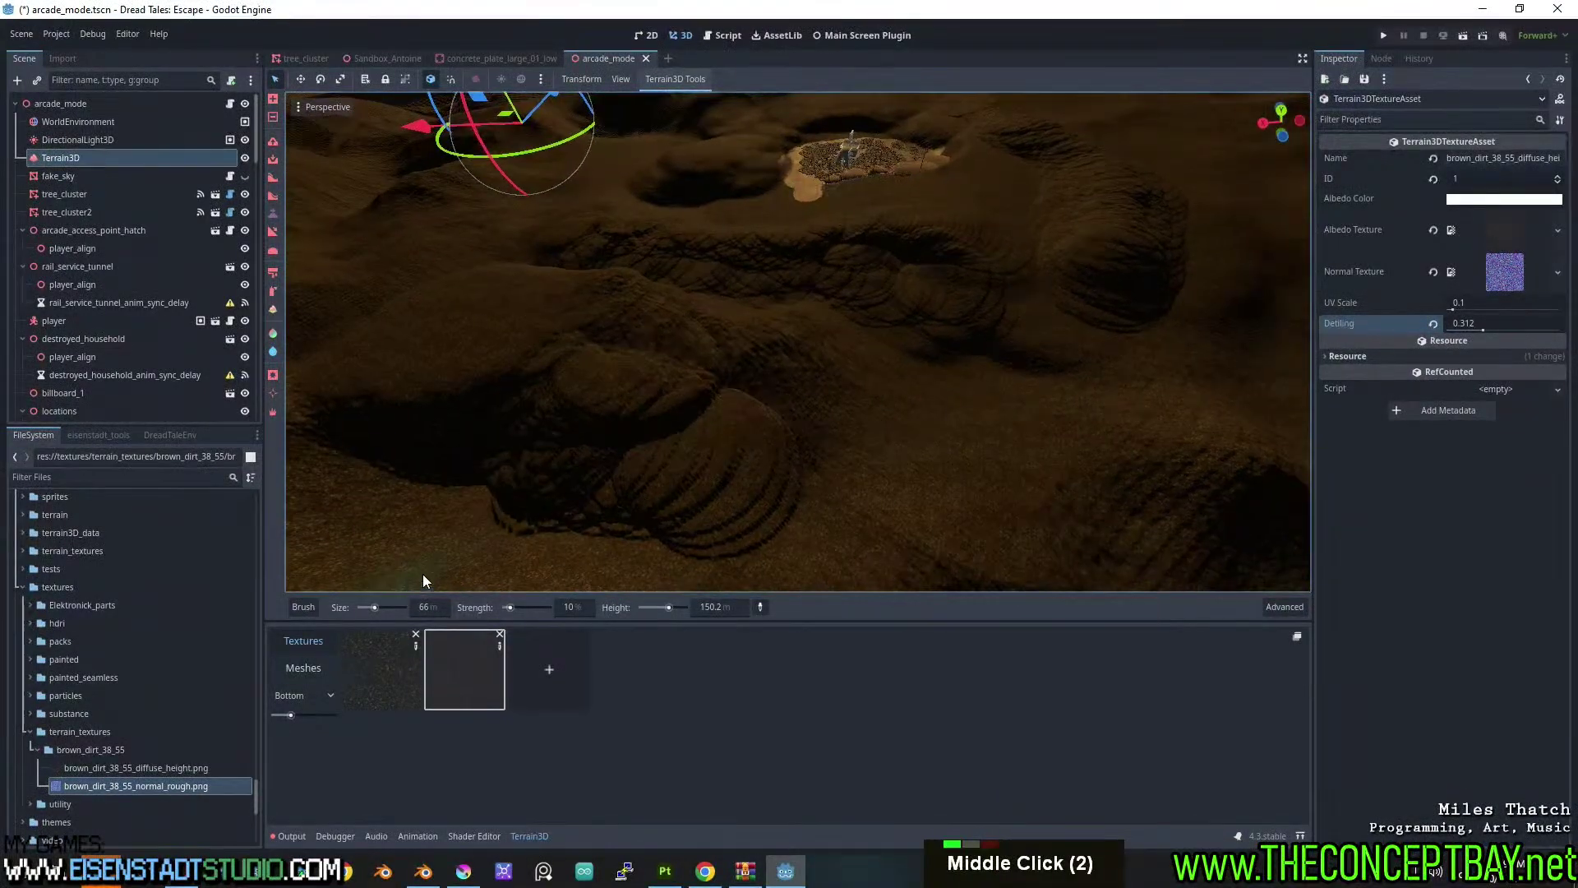
Grade the layered mounds between two placed slope points using the Slope tool with Drawable enabled and a 90 m brush.
{"action": "left_click", "coordinate": [273, 249]}
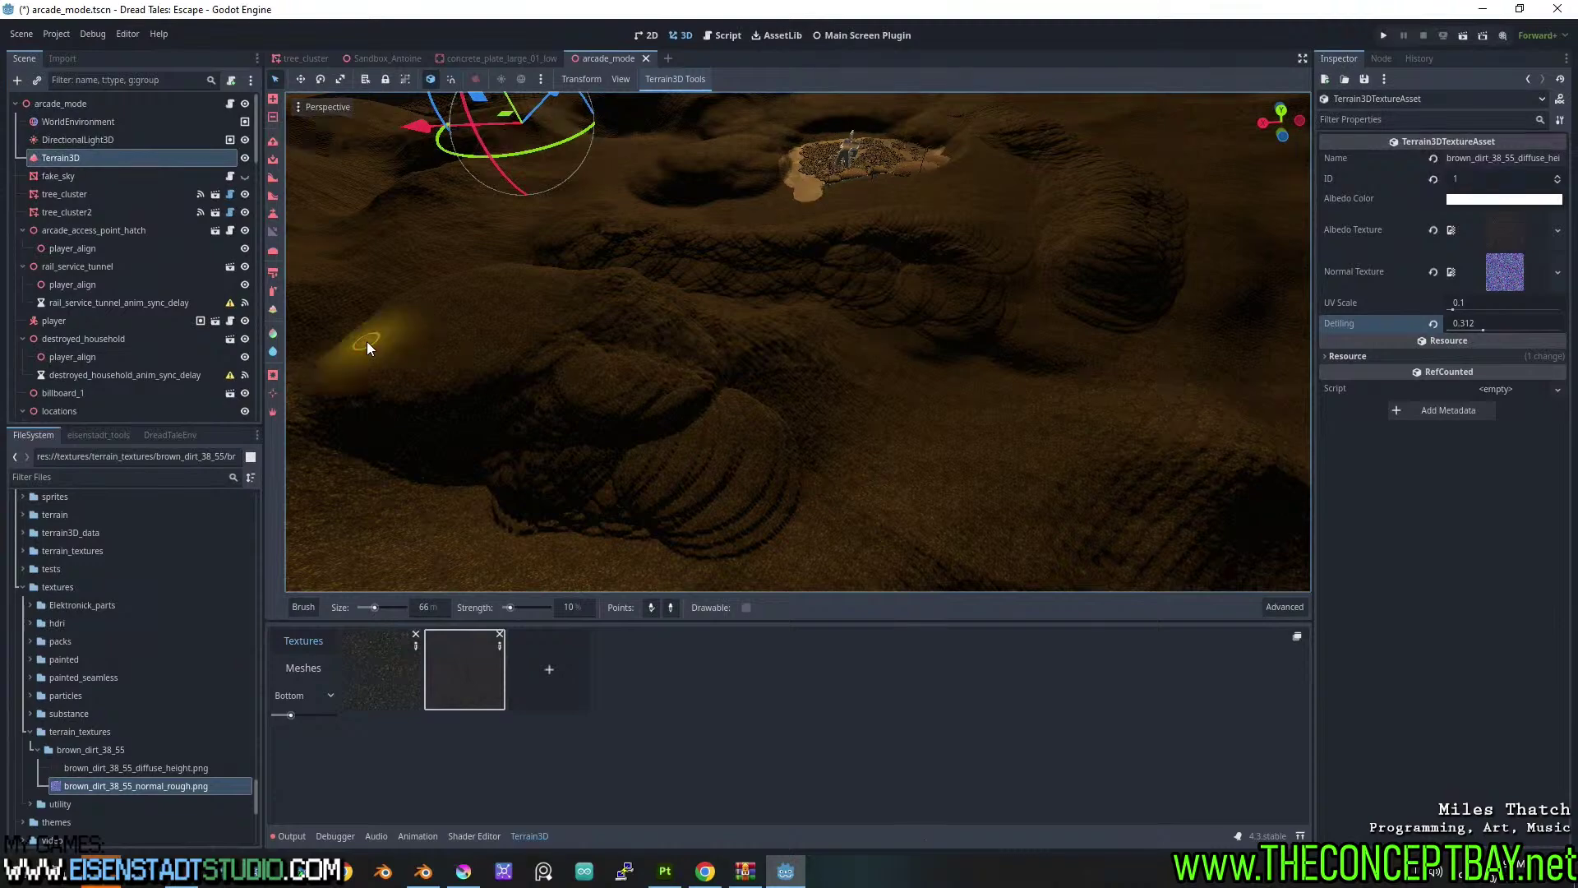
{"action": "left_click", "coordinate": [671, 607]}
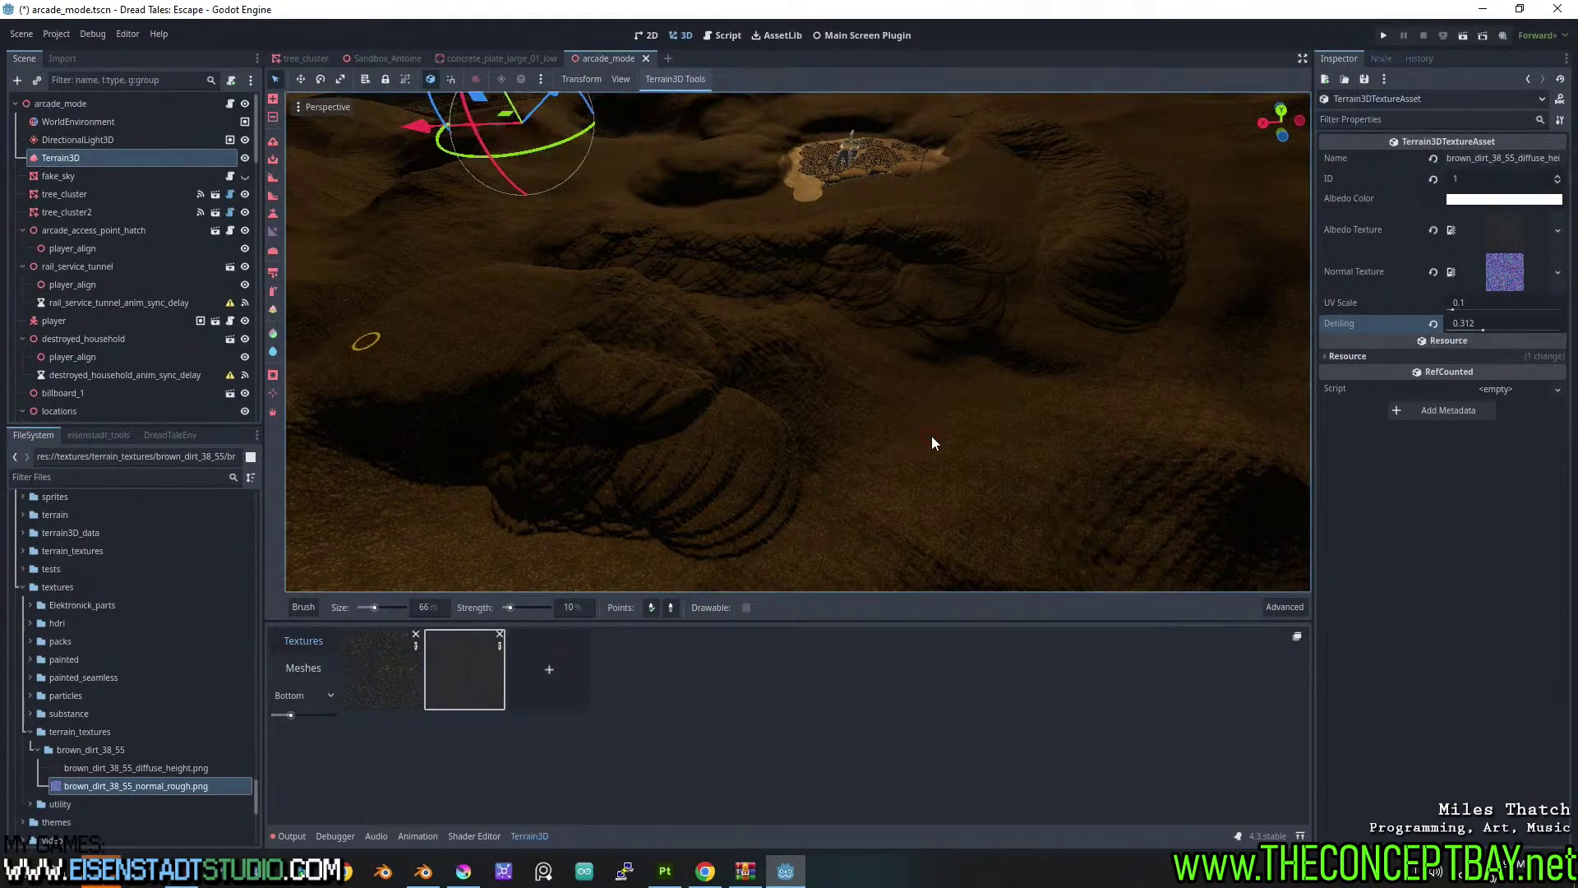
{"action": "left_click", "coordinate": [746, 607]}
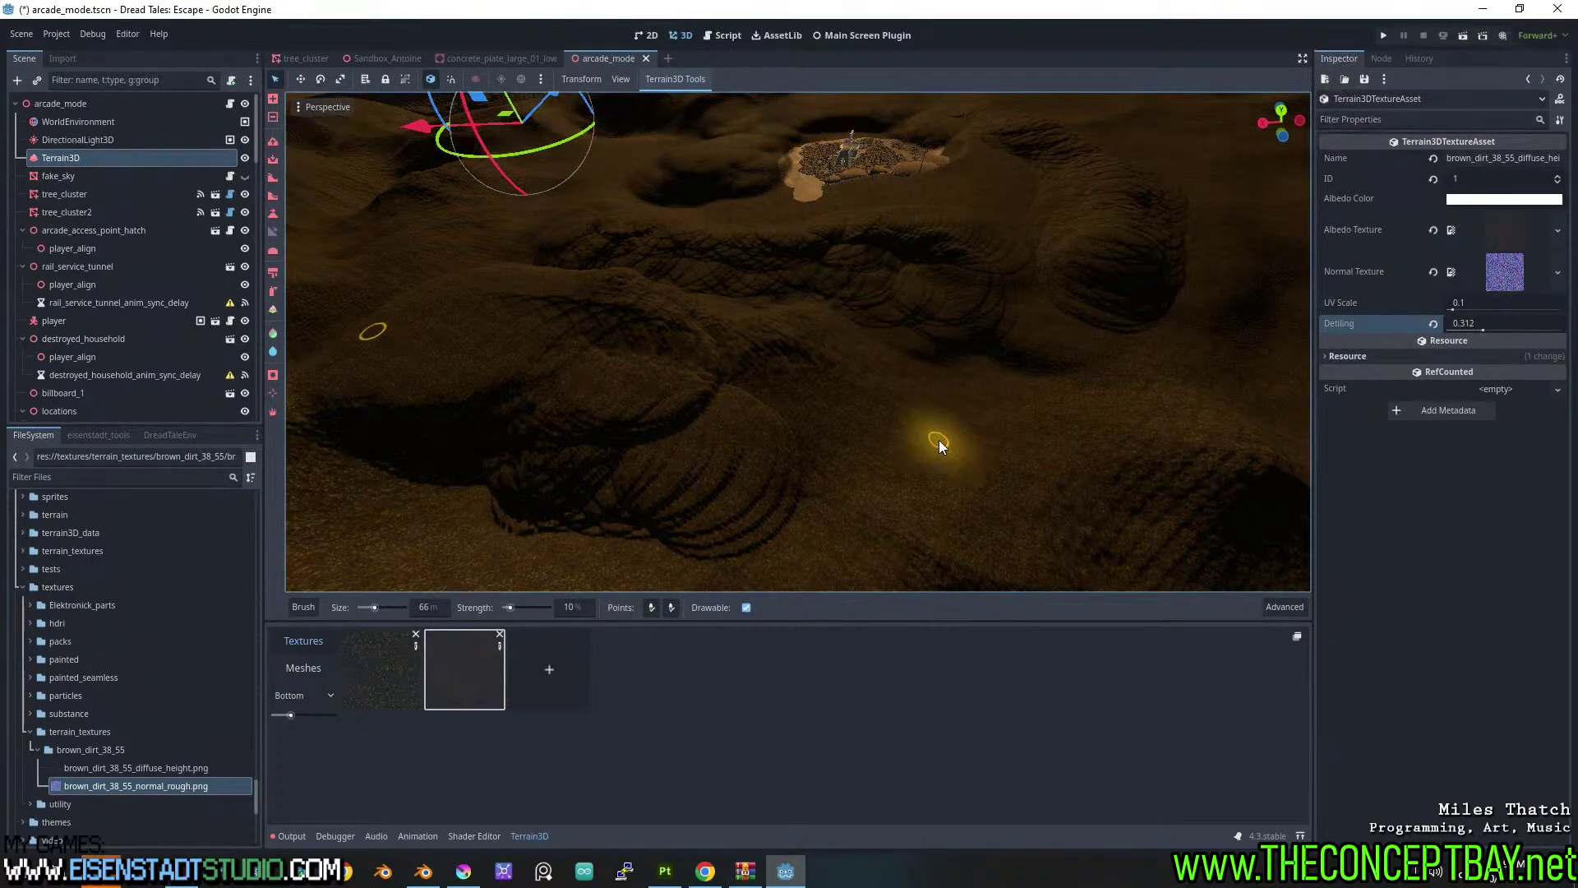
{"action": "left_click_drag", "start_coordinate": [378, 611], "coordinate": [380, 610]}
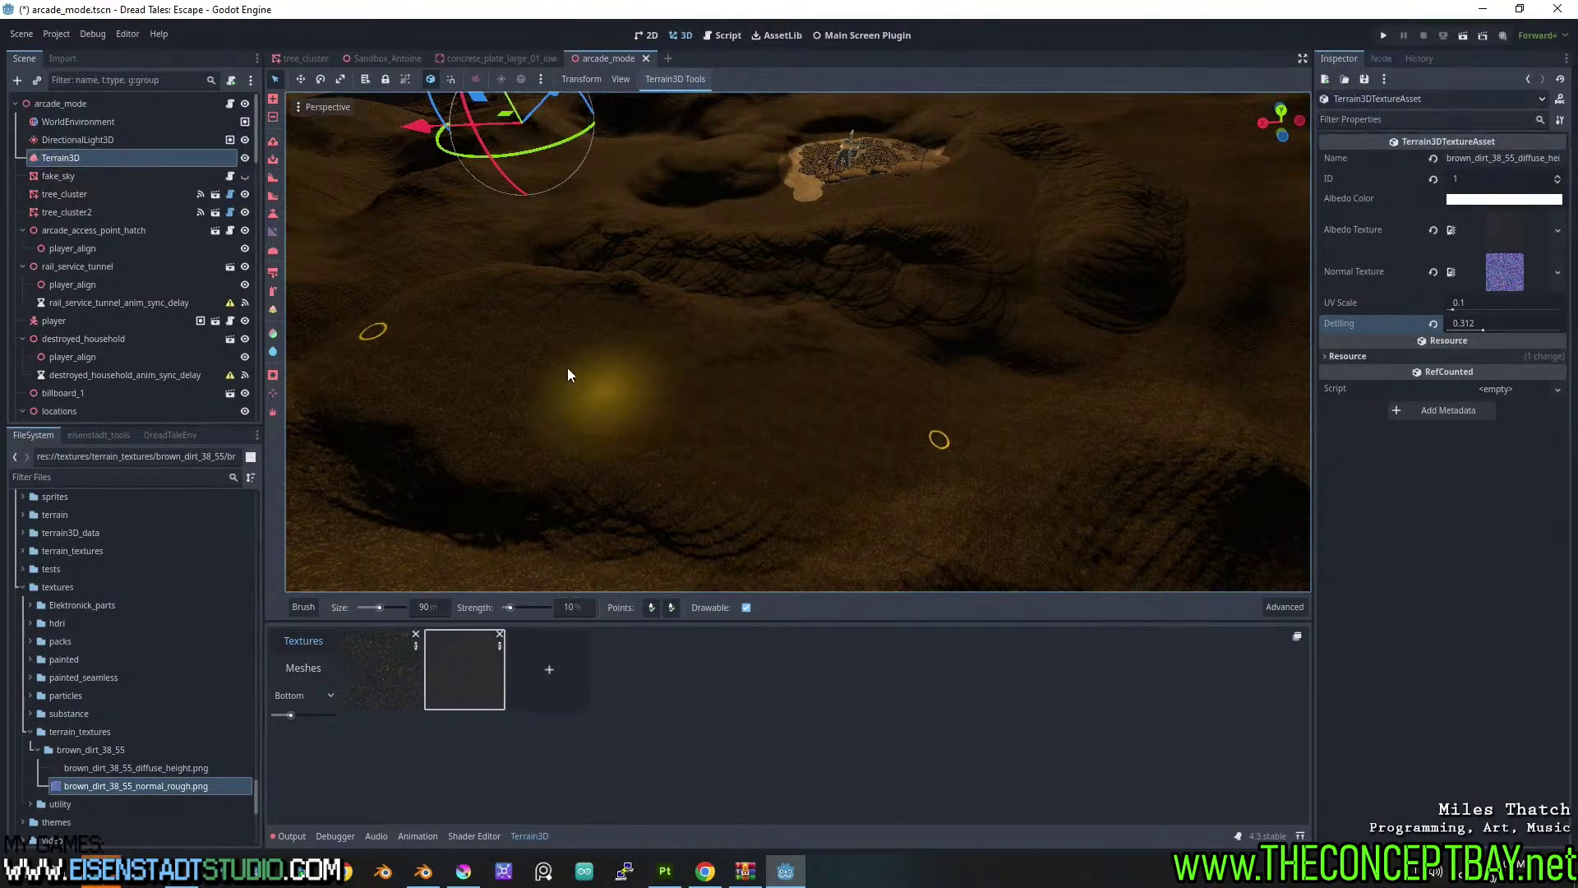
Continue grading the surrounding ridges and mounds with the same slope, working around toward the dead trees near the pit.
{"action": "mouse_move", "coordinate": [583, 392]}
{"action": "middle_mouse_down"}
{"action": "mouse_move", "coordinate": [876, 396]}
{"action": "mouse_move", "coordinate": [838, 395]}
{"action": "mouse_move", "coordinate": [845, 435]}
{"action": "mouse_move", "coordinate": [825, 468]}
{"action": "mouse_move", "coordinate": [873, 372]}
{"action": "mouse_move", "coordinate": [852, 328]}
{"action": "mouse_move", "coordinate": [837, 365]}
{"action": "mouse_move", "coordinate": [860, 342]}
{"action": "mouse_move", "coordinate": [862, 372]}
{"action": "mouse_move", "coordinate": [993, 319]}
{"action": "mouse_move", "coordinate": [1108, 330]}
{"action": "mouse_move", "coordinate": [809, 396]}
{"action": "mouse_move", "coordinate": [731, 324]}
{"action": "middle_mouse_up"}
{"action": "scroll", "coordinate": [861, 341], "scroll_direction": "up", "scroll_amount": 2, "text": "shift"}
{"action": "mouse_move", "coordinate": [661, 354]}
{"action": "left_mouse_down"}
{"action": "mouse_move", "coordinate": [599, 421]}
{"action": "mouse_move", "coordinate": [618, 397]}
{"action": "mouse_move", "coordinate": [605, 387]}
{"action": "mouse_move", "coordinate": [633, 381]}
{"action": "left_mouse_up"}
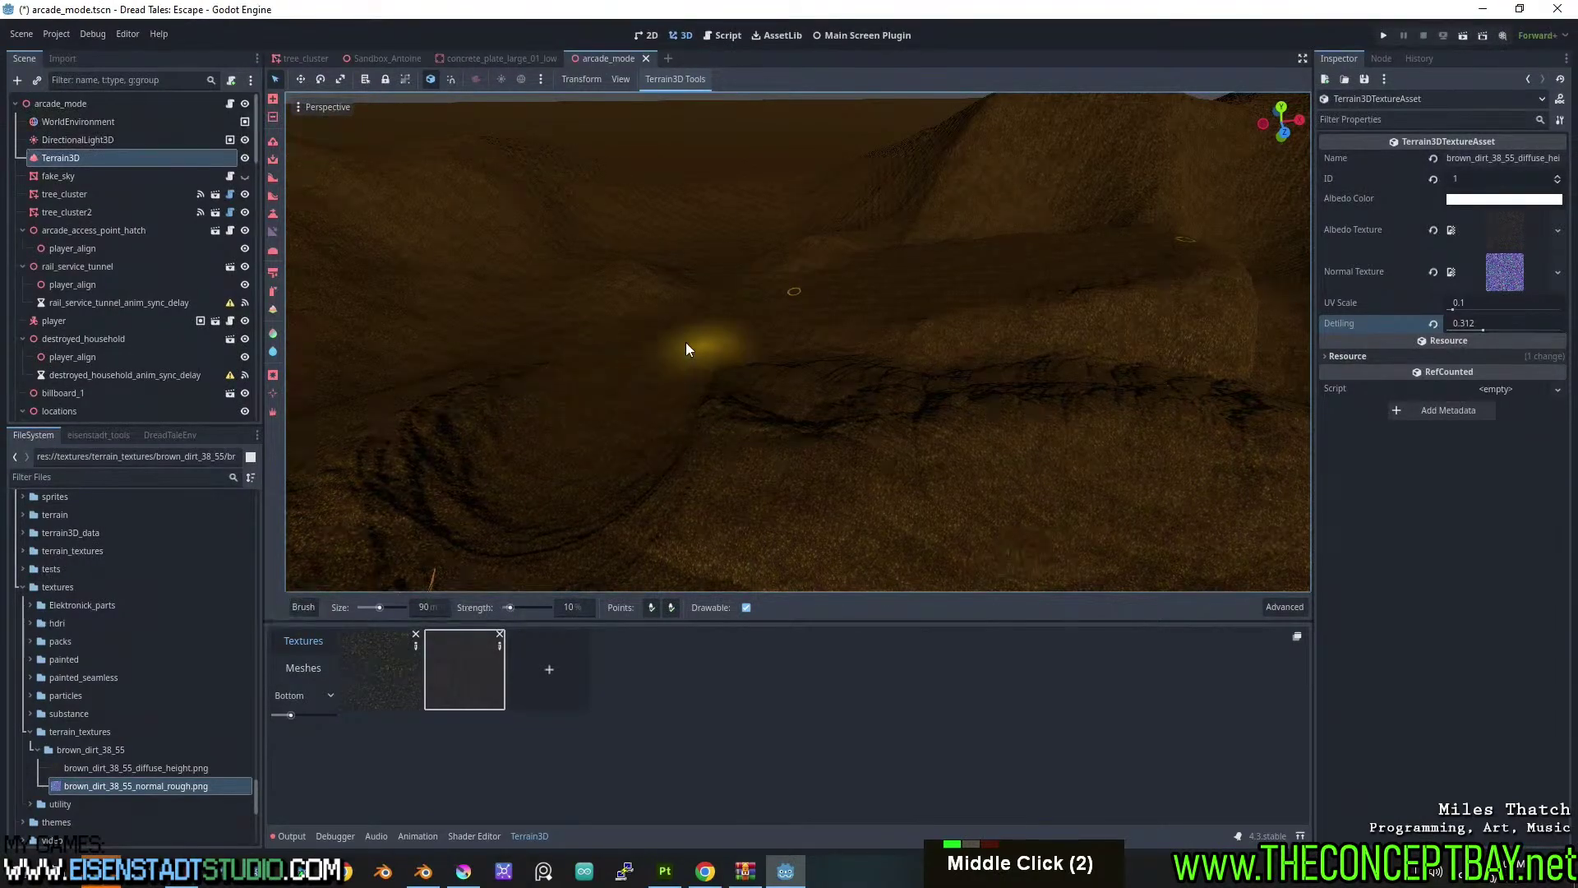
{"action": "mouse_move", "coordinate": [629, 400]}
{"action": "middle_mouse_down"}
{"action": "mouse_move", "coordinate": [617, 362]}
{"action": "mouse_move", "coordinate": [698, 353]}
{"action": "mouse_move", "coordinate": [1132, 363]}
{"action": "mouse_move", "coordinate": [1074, 465]}
{"action": "mouse_move", "coordinate": [916, 471]}
{"action": "mouse_move", "coordinate": [732, 514]}
{"action": "middle_mouse_up"}
{"action": "middle_click_drag", "start_coordinate": [891, 488], "coordinate": [824, 447], "text": "shift"}
{"action": "mouse_move", "coordinate": [888, 396]}
{"action": "left_mouse_down", "text": "shift"}
{"action": "mouse_move", "coordinate": [905, 384]}
{"action": "mouse_move", "coordinate": [825, 416]}
{"action": "left_mouse_up", "text": "shift"}
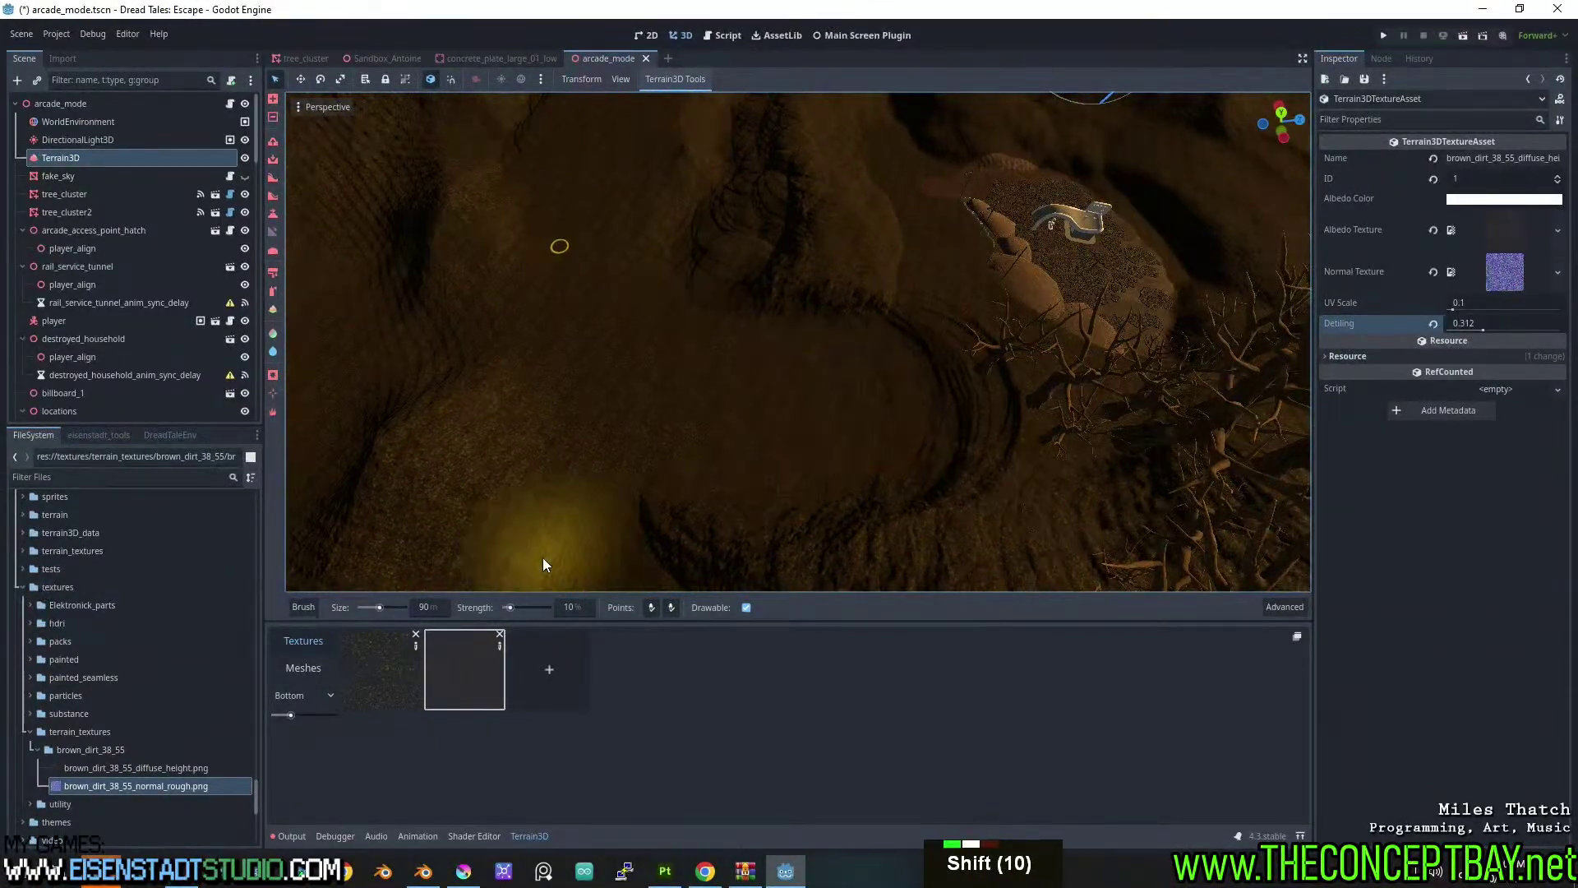
Smooth the steep carved edges beside the dead trees and rocks with a 108 m brush at 37% strength.
{"action": "left_click", "coordinate": [271, 255]}
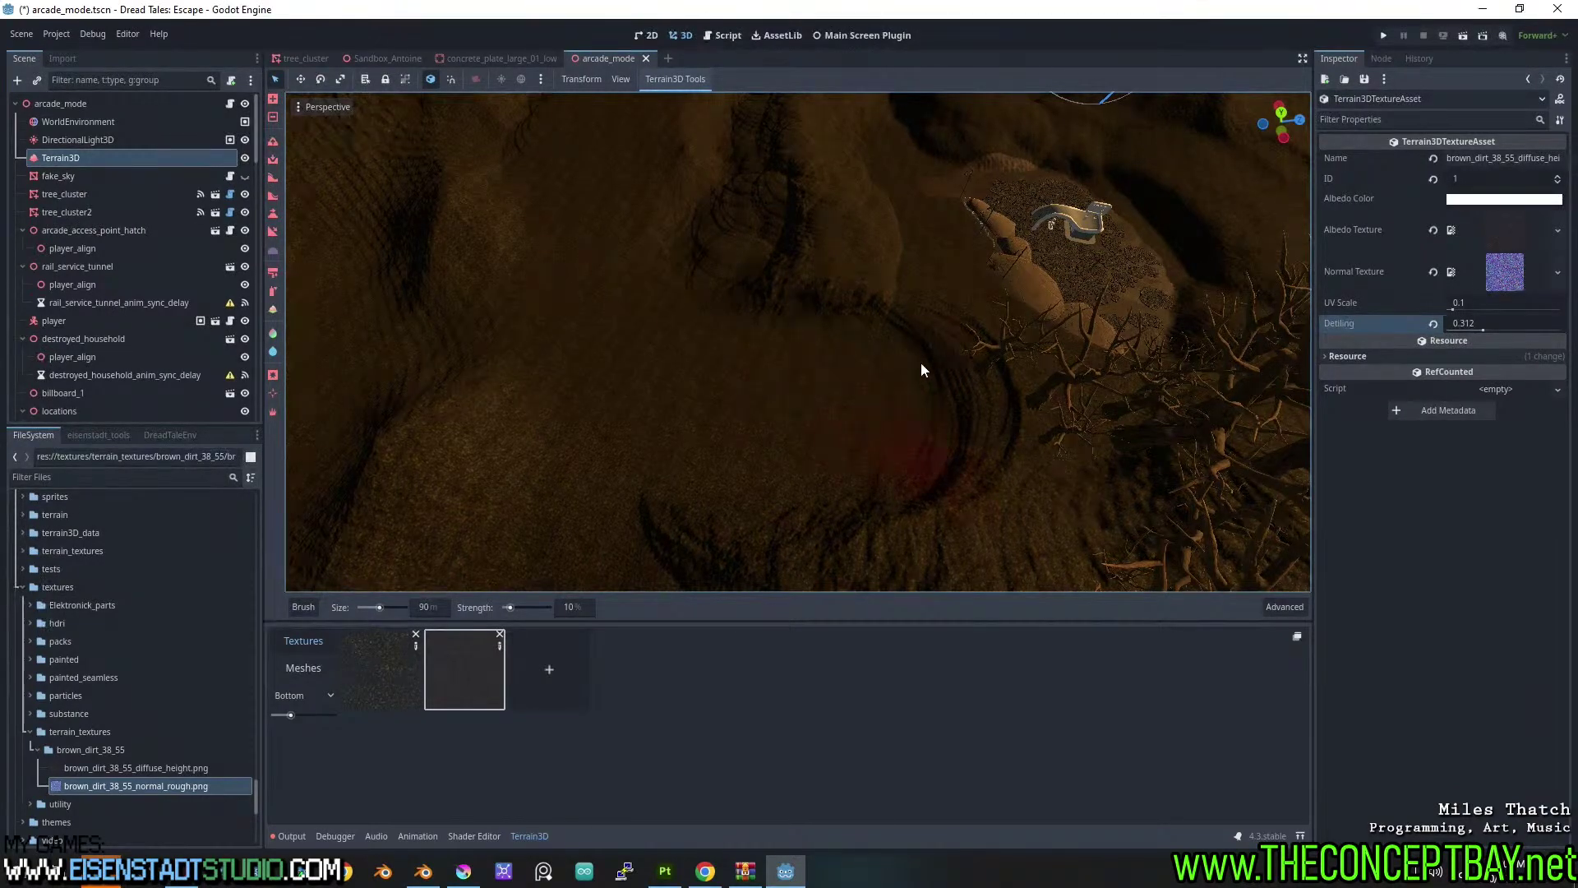
{"action": "mouse_move", "coordinate": [929, 378]}
{"action": "middle_mouse_down"}
{"action": "mouse_move", "coordinate": [746, 387]}
{"action": "mouse_move", "coordinate": [579, 339]}
{"action": "mouse_move", "coordinate": [516, 388]}
{"action": "mouse_move", "coordinate": [717, 383]}
{"action": "middle_mouse_up"}
{"action": "scroll", "coordinate": [579, 338], "scroll_direction": "up", "scroll_amount": 2}
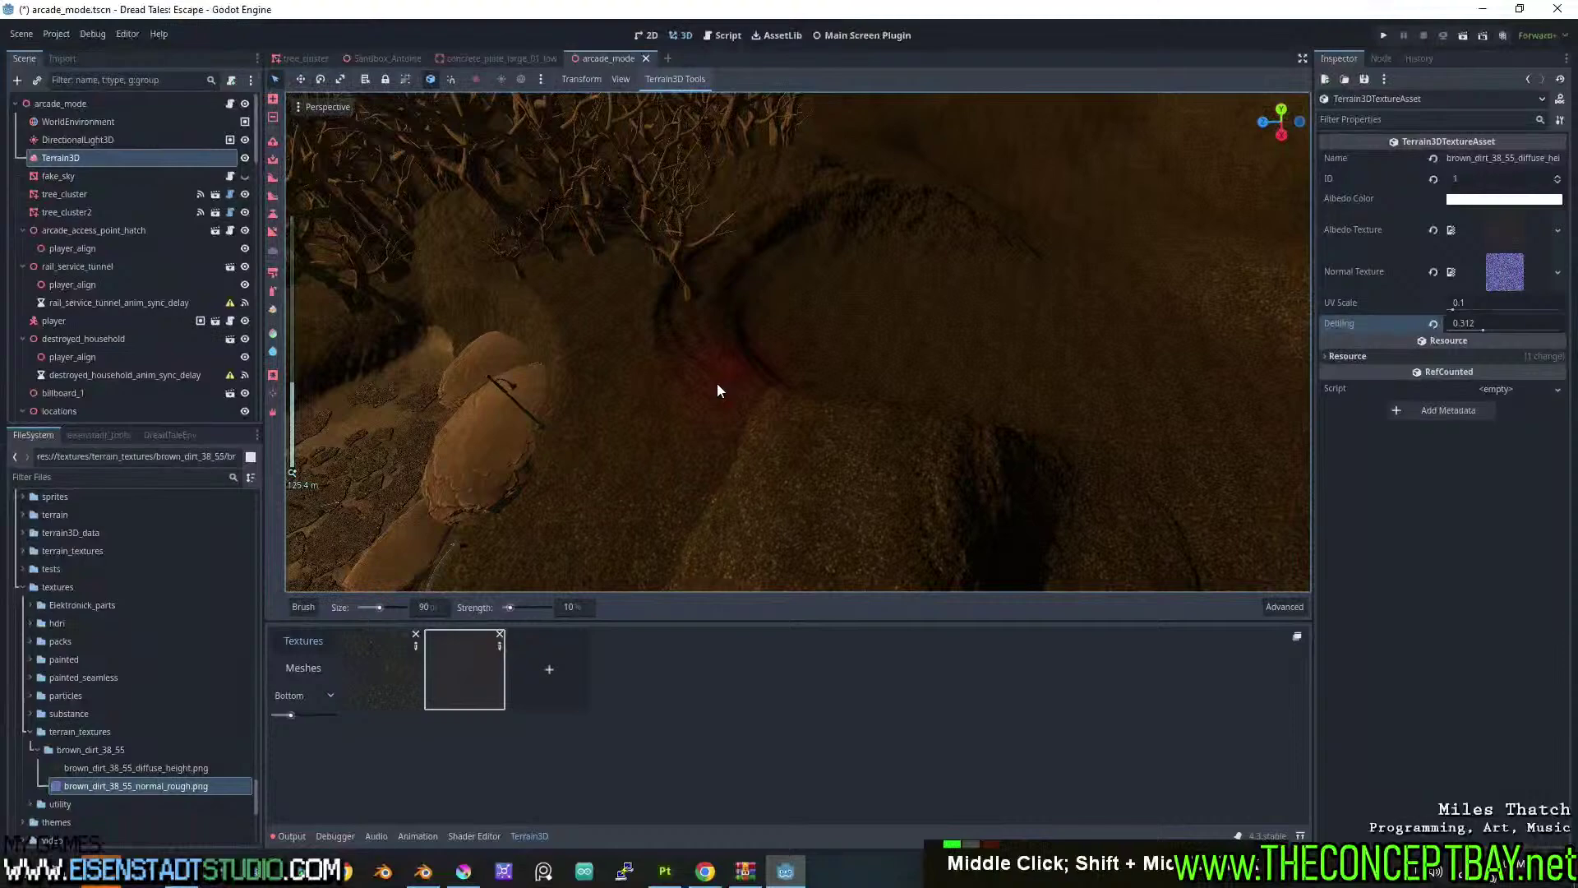
{"action": "left_click", "coordinate": [383, 609]}
{"action": "left_click", "coordinate": [535, 606]}
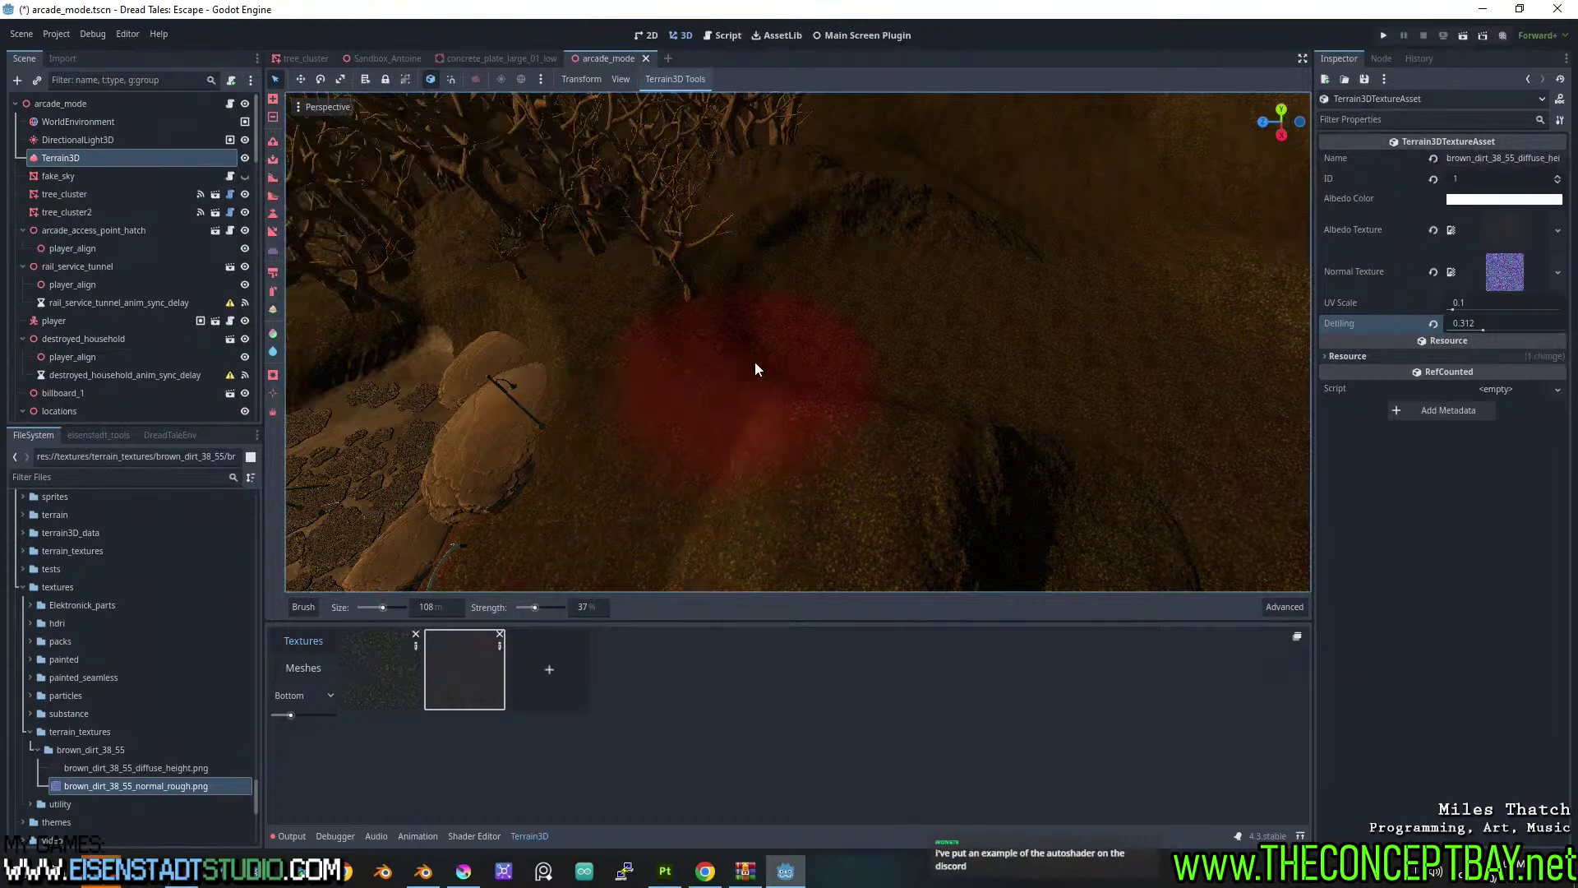
{"action": "scroll", "coordinate": [755, 363], "scroll_direction": "down", "scroll_amount": 2}
{"action": "middle_click_drag", "start_coordinate": [733, 382], "coordinate": [782, 401]}
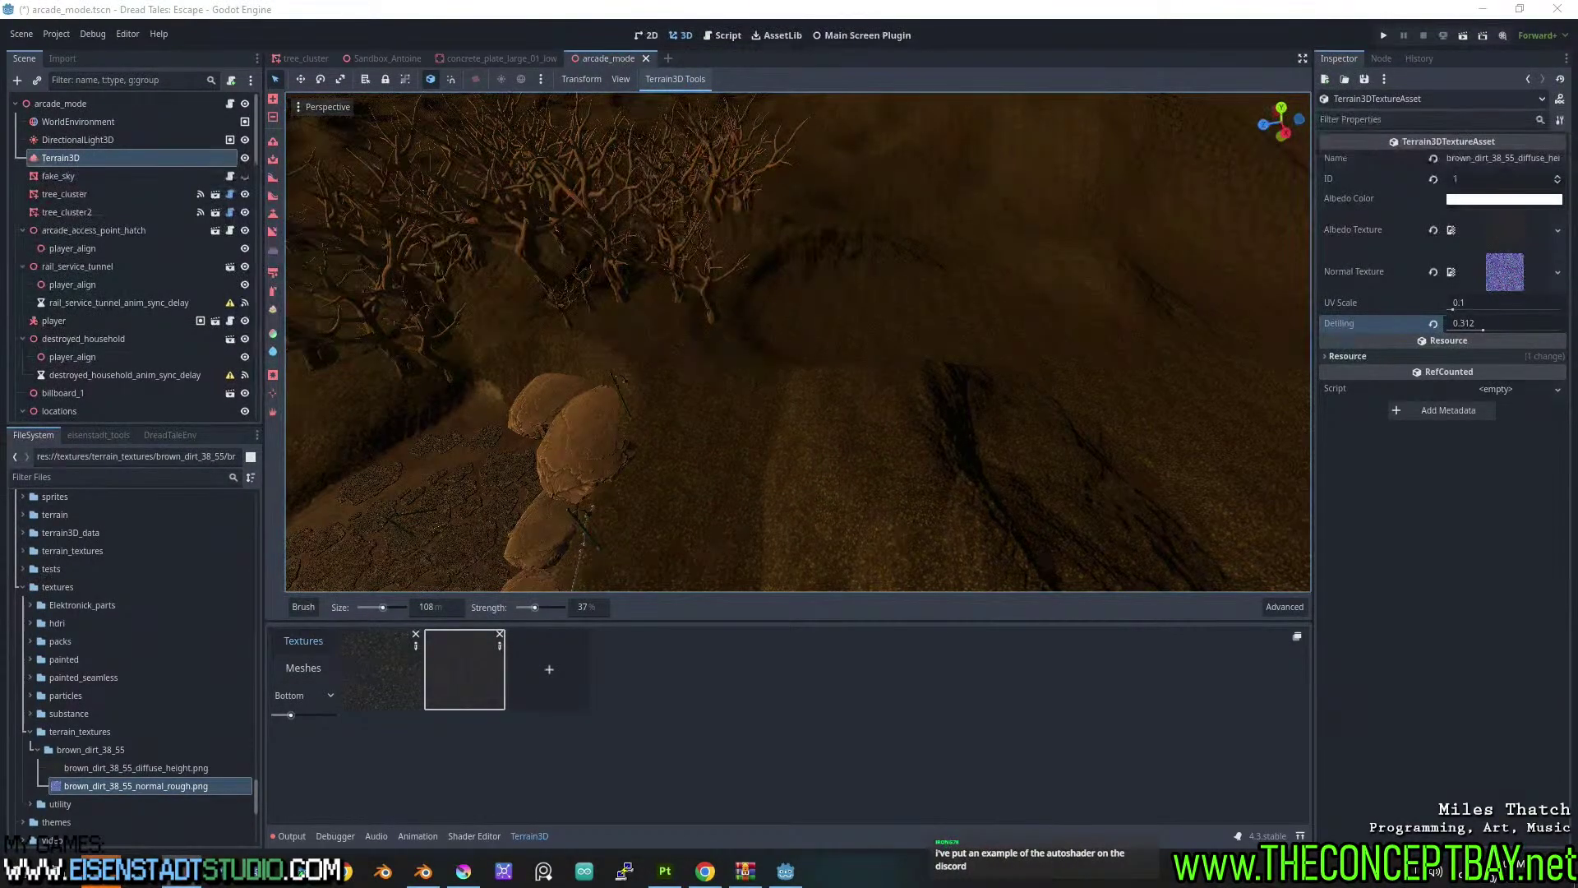
Inspect the smoothed terrain beyond the rocks and trees and the ground around the PIT building from close up and afar.
{"action": "scroll", "coordinate": [742, 232], "scroll_direction": "up", "scroll_amount": 3}
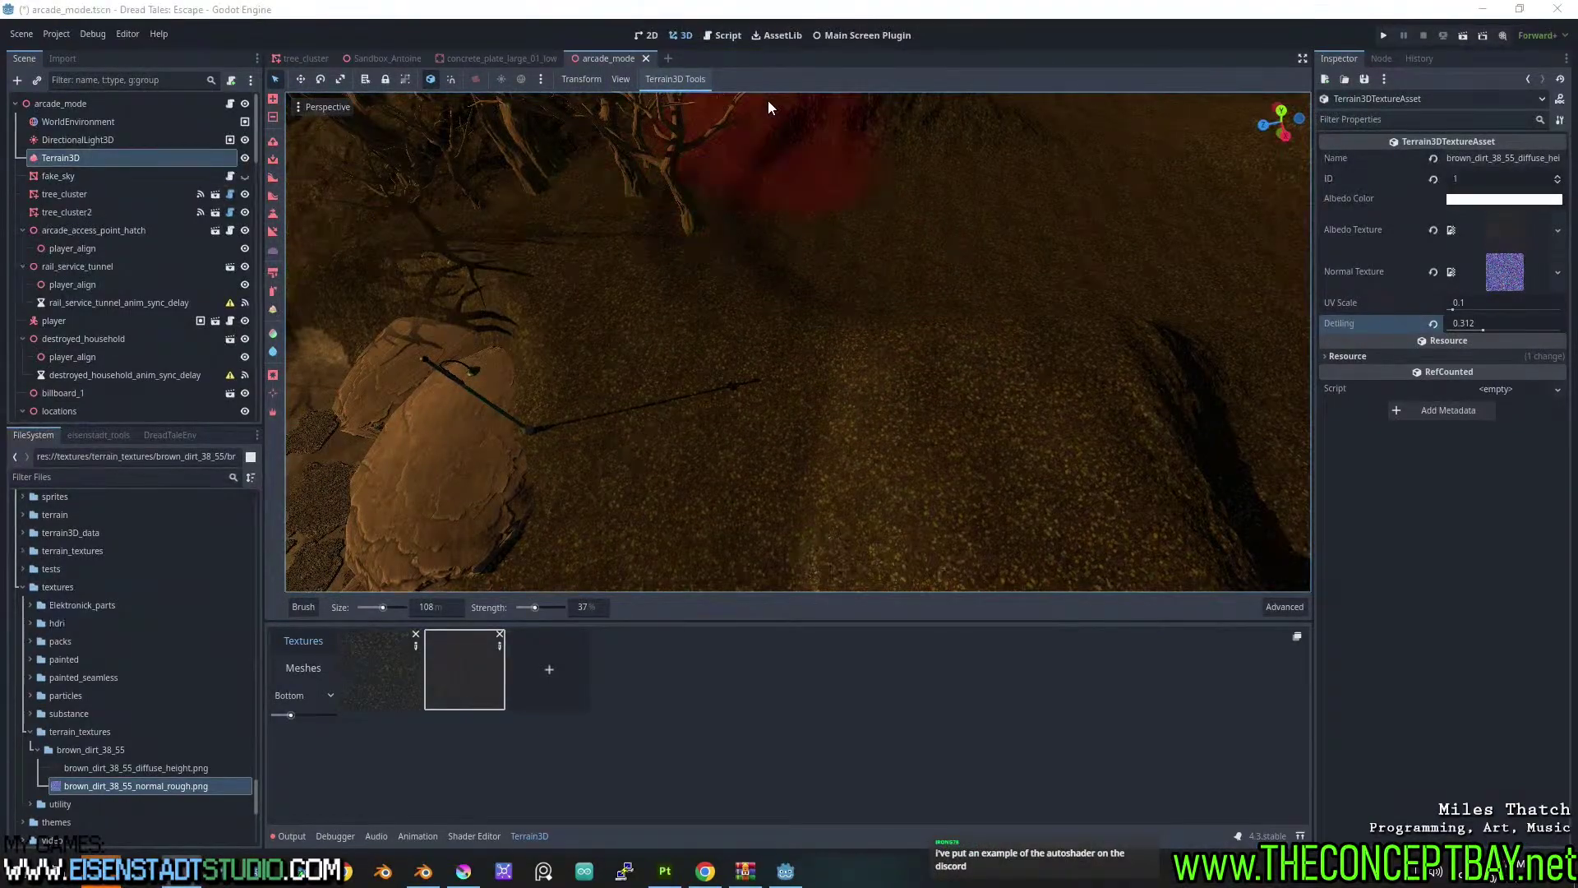
{"action": "mouse_move", "coordinate": [870, 233]}
{"action": "middle_mouse_down"}
{"action": "mouse_move", "coordinate": [778, 206]}
{"action": "mouse_move", "coordinate": [666, 296]}
{"action": "mouse_move", "coordinate": [849, 283]}
{"action": "mouse_move", "coordinate": [817, 334]}
{"action": "mouse_move", "coordinate": [801, 232]}
{"action": "mouse_move", "coordinate": [806, 259]}
{"action": "mouse_move", "coordinate": [831, 239]}
{"action": "mouse_move", "coordinate": [836, 254]}
{"action": "mouse_move", "coordinate": [867, 211]}
{"action": "mouse_move", "coordinate": [778, 265]}
{"action": "mouse_move", "coordinate": [1002, 299]}
{"action": "mouse_move", "coordinate": [945, 298]}
{"action": "middle_mouse_up"}
{"action": "scroll", "coordinate": [665, 296], "scroll_direction": "down", "scroll_amount": 1}
{"action": "scroll", "coordinate": [848, 284], "scroll_direction": "up", "scroll_amount": 4}
{"action": "middle_click_drag", "start_coordinate": [946, 298], "coordinate": [815, 296]}
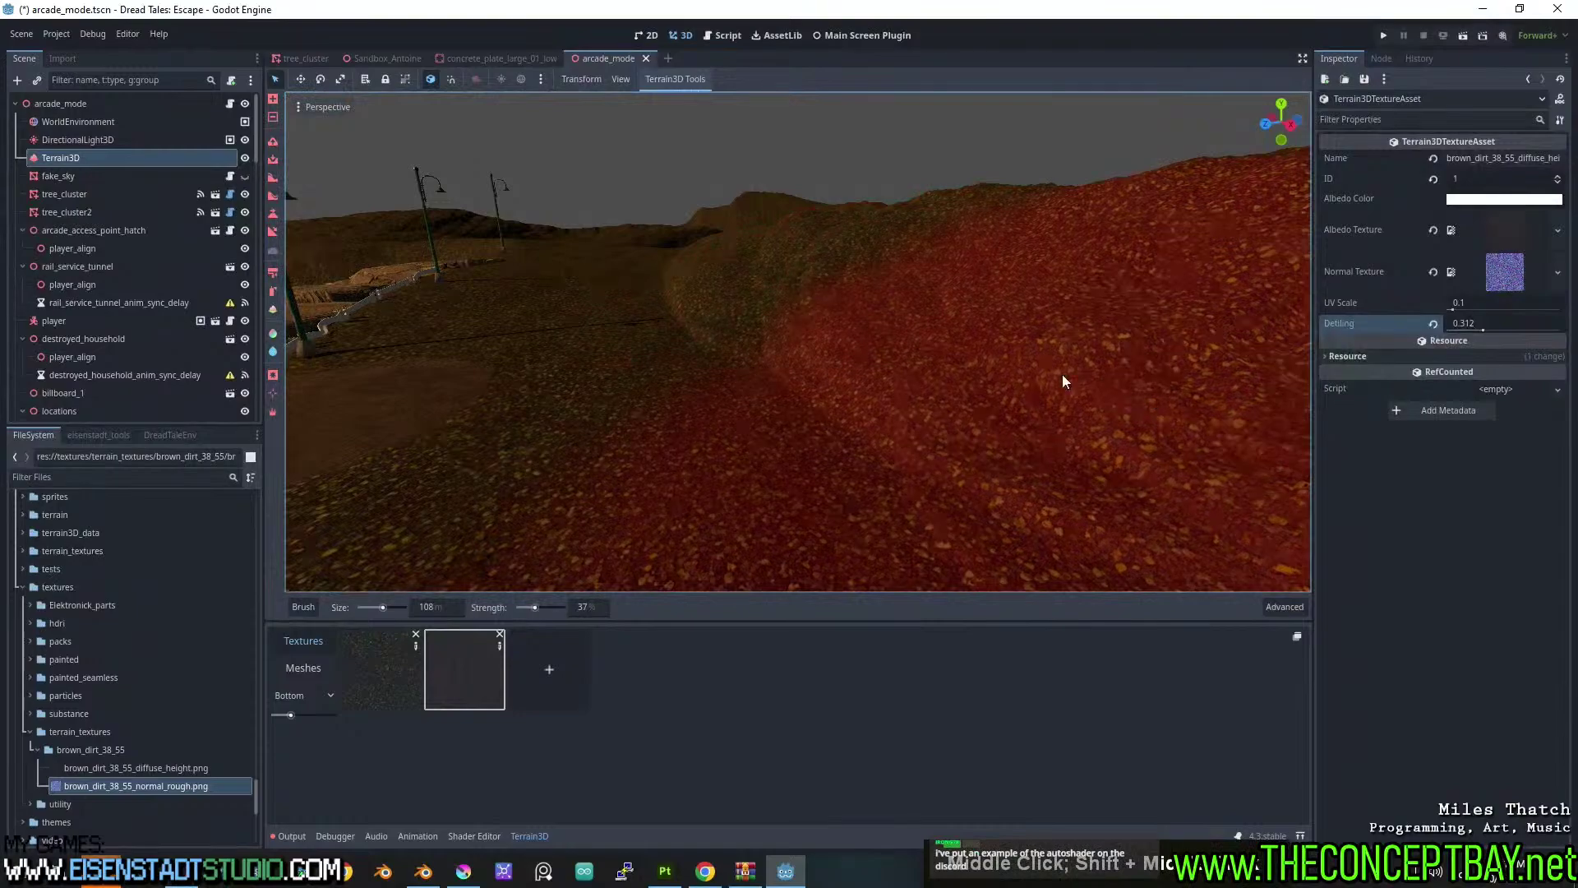
{"action": "mouse_move", "coordinate": [1062, 374]}
{"action": "middle_mouse_down", "text": "shift"}
{"action": "mouse_move", "coordinate": [688, 274]}
{"action": "mouse_move", "coordinate": [643, 286]}
{"action": "mouse_move", "coordinate": [641, 335]}
{"action": "mouse_move", "coordinate": [617, 275]}
{"action": "mouse_move", "coordinate": [669, 268]}
{"action": "mouse_move", "coordinate": [762, 293]}
{"action": "mouse_move", "coordinate": [731, 286]}
{"action": "mouse_move", "coordinate": [682, 339]}
{"action": "mouse_move", "coordinate": [703, 368]}
{"action": "mouse_move", "coordinate": [703, 337]}
{"action": "mouse_move", "coordinate": [664, 292]}
{"action": "middle_mouse_up", "text": "shift"}
{"action": "scroll", "coordinate": [679, 268], "scroll_direction": "down", "scroll_amount": 2}
{"action": "scroll", "coordinate": [689, 319], "scroll_direction": "down", "scroll_amount": 2}
{"action": "scroll", "coordinate": [774, 314], "scroll_direction": "up", "scroll_amount": 2}
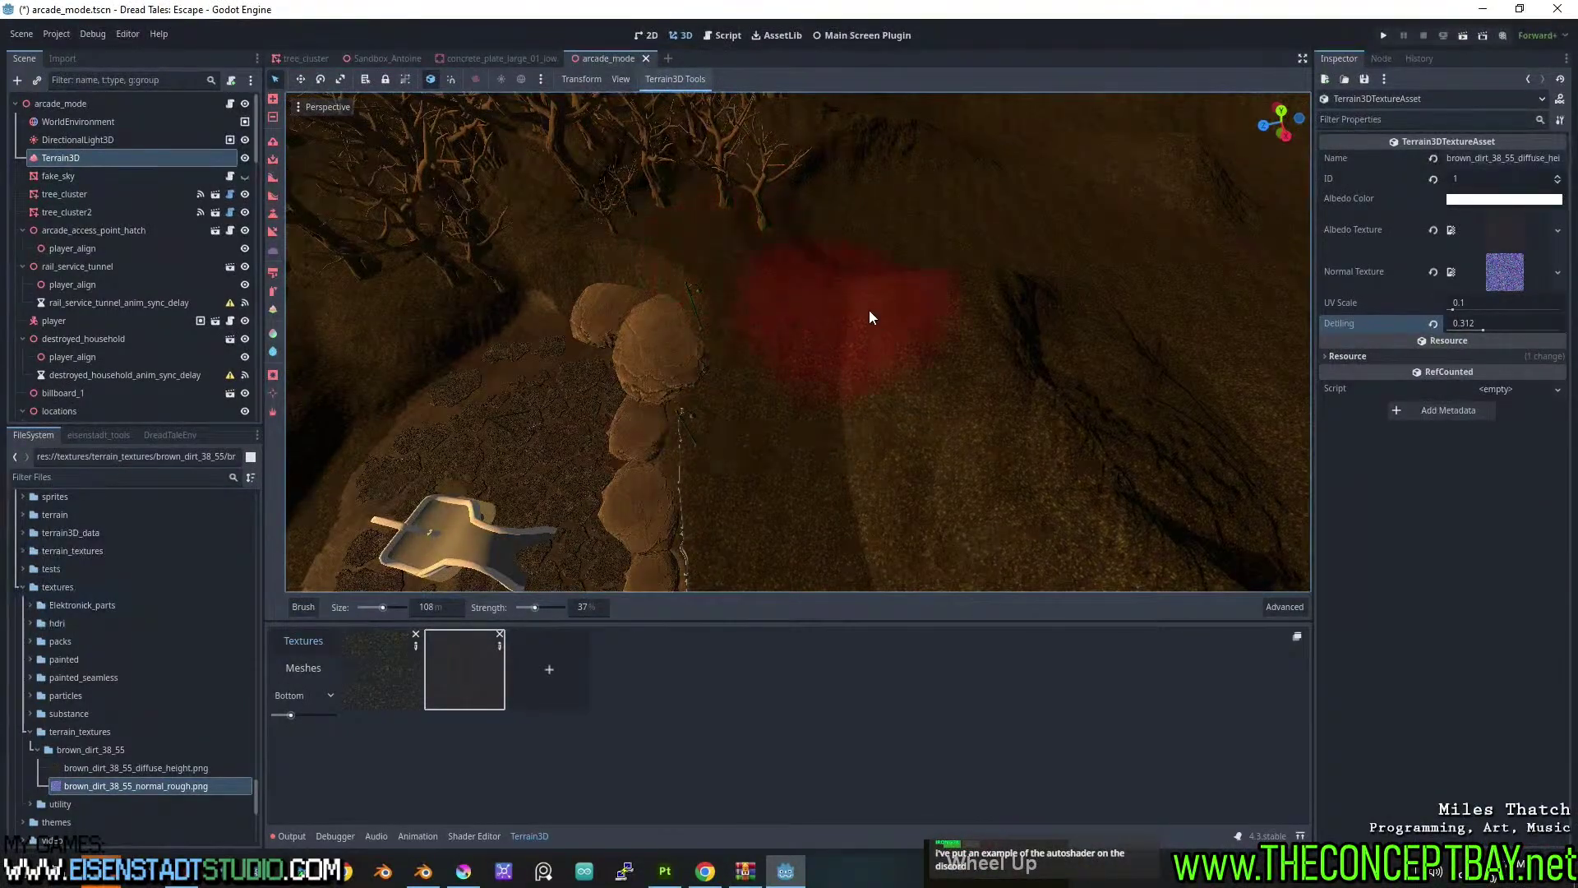
{"action": "mouse_move", "coordinate": [880, 314]}
{"action": "middle_mouse_down"}
{"action": "mouse_move", "coordinate": [850, 351]}
{"action": "mouse_move", "coordinate": [520, 260]}
{"action": "mouse_move", "coordinate": [693, 322]}
{"action": "middle_mouse_up"}
{"action": "scroll", "coordinate": [778, 387], "scroll_direction": "up", "scroll_amount": 6}
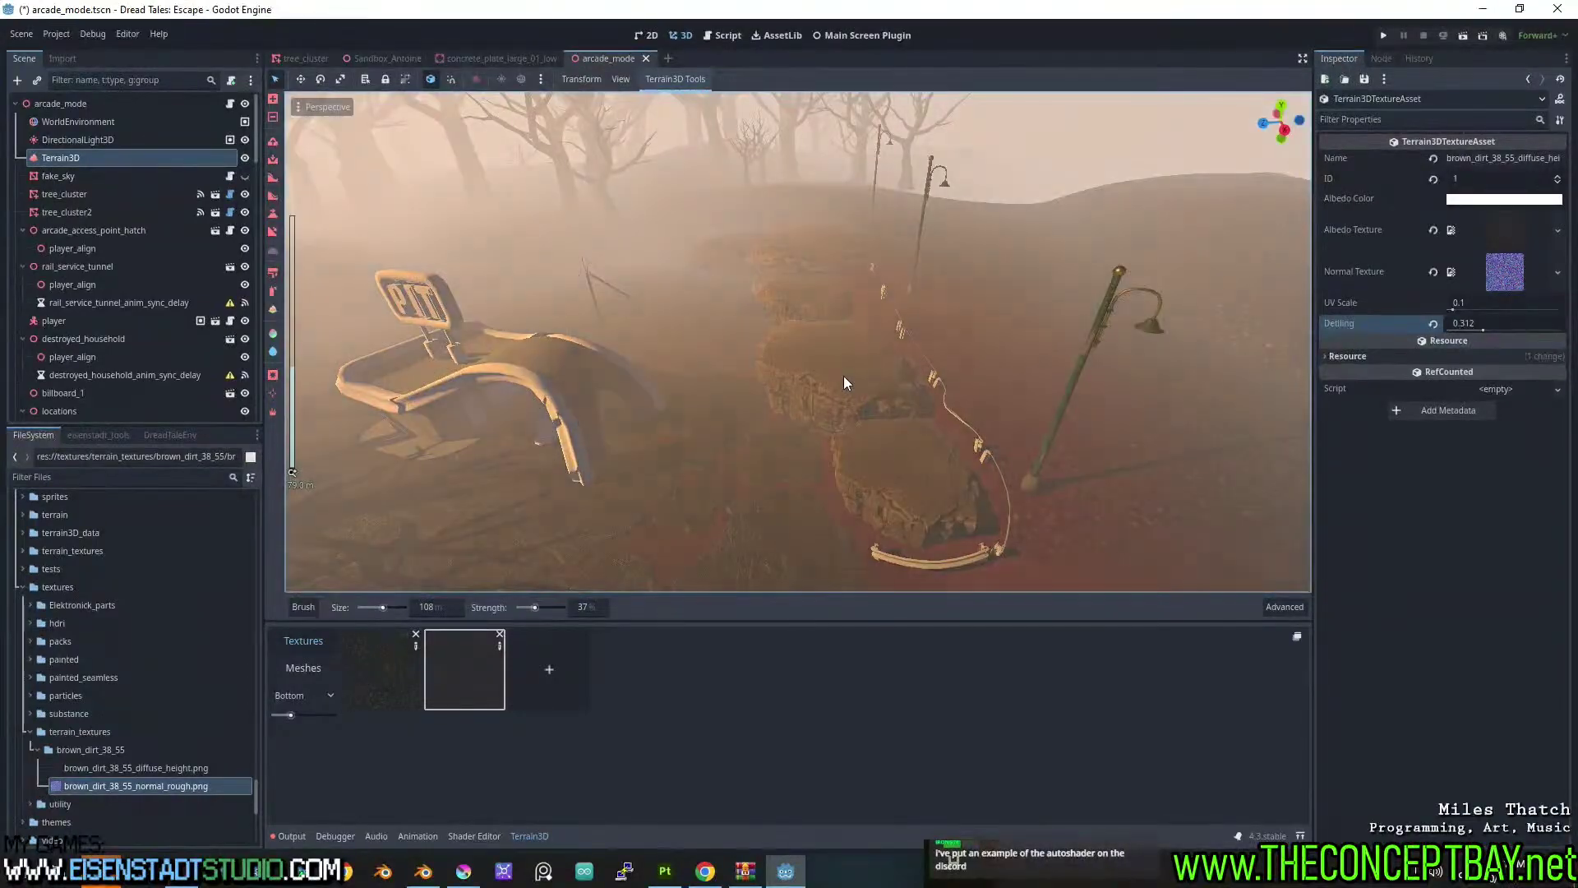
{"action": "scroll", "coordinate": [886, 369], "scroll_direction": "up", "scroll_amount": 3}
{"action": "middle_click_drag", "start_coordinate": [886, 368], "coordinate": [1018, 531]}
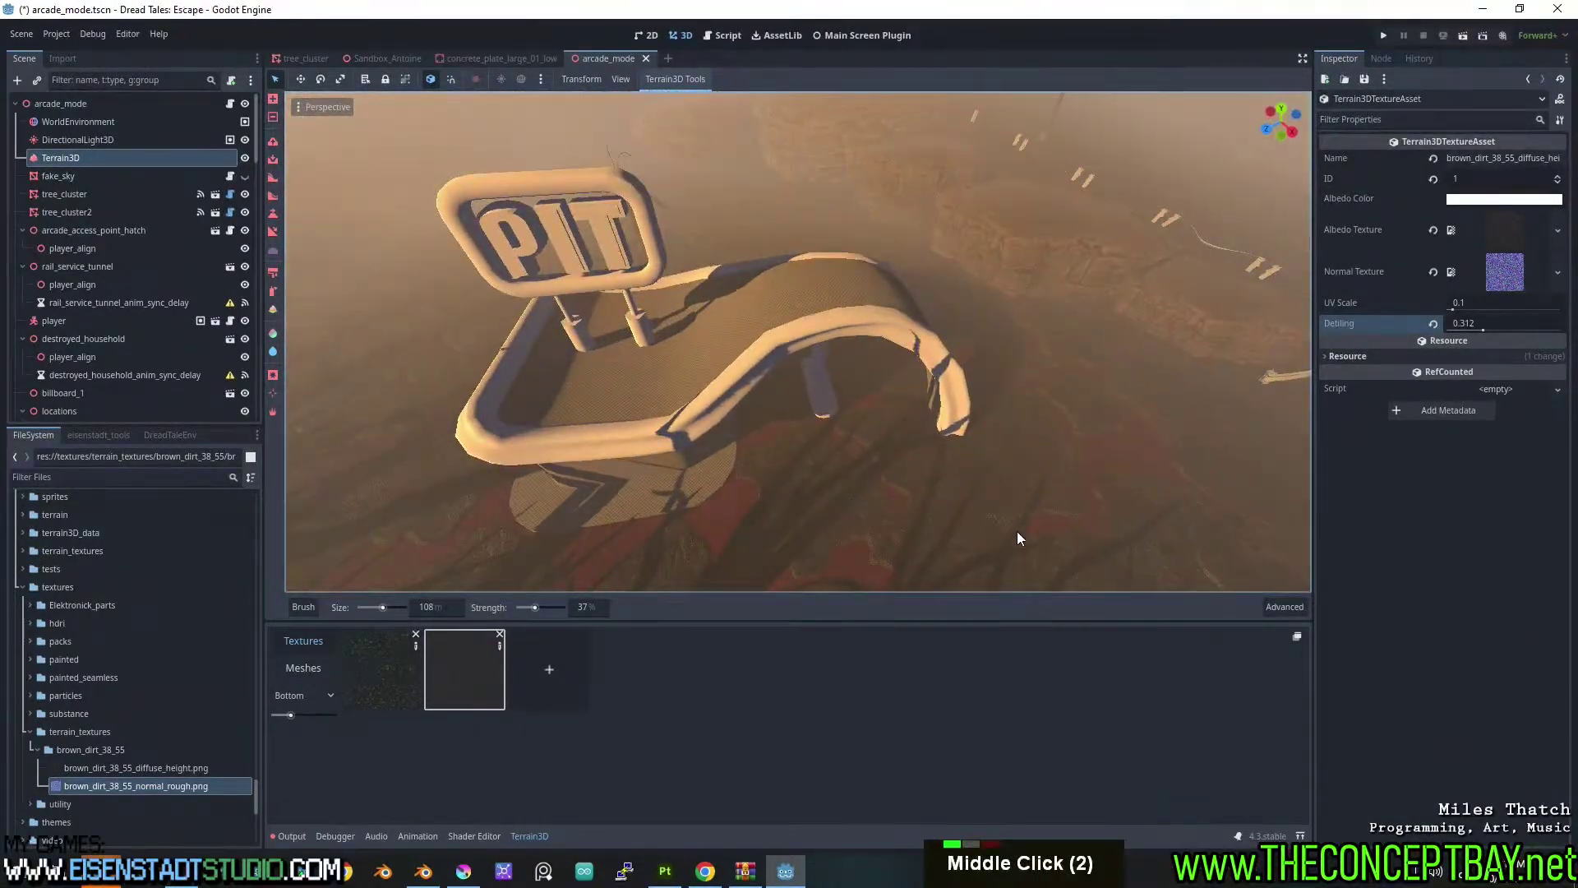
{"action": "middle_click_drag", "start_coordinate": [1280, 460], "coordinate": [784, 301], "text": "shift"}
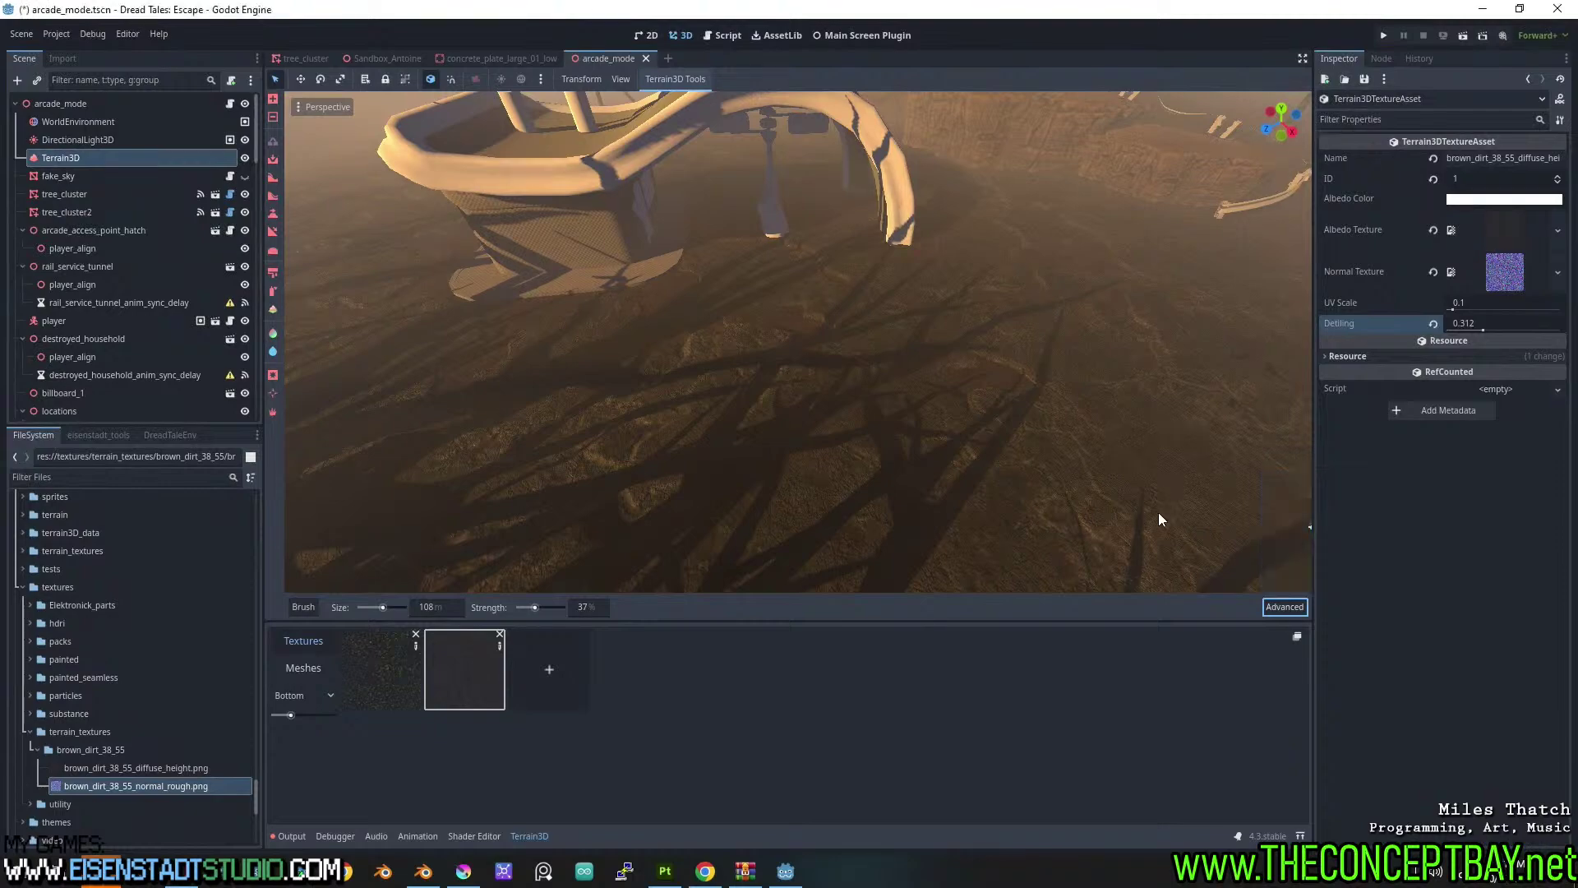
Adjust the brush's gamma in its advanced settings, trying 0.69 and 1.61 before lowering it again.
{"action": "mouse_move", "coordinate": [1293, 609]}
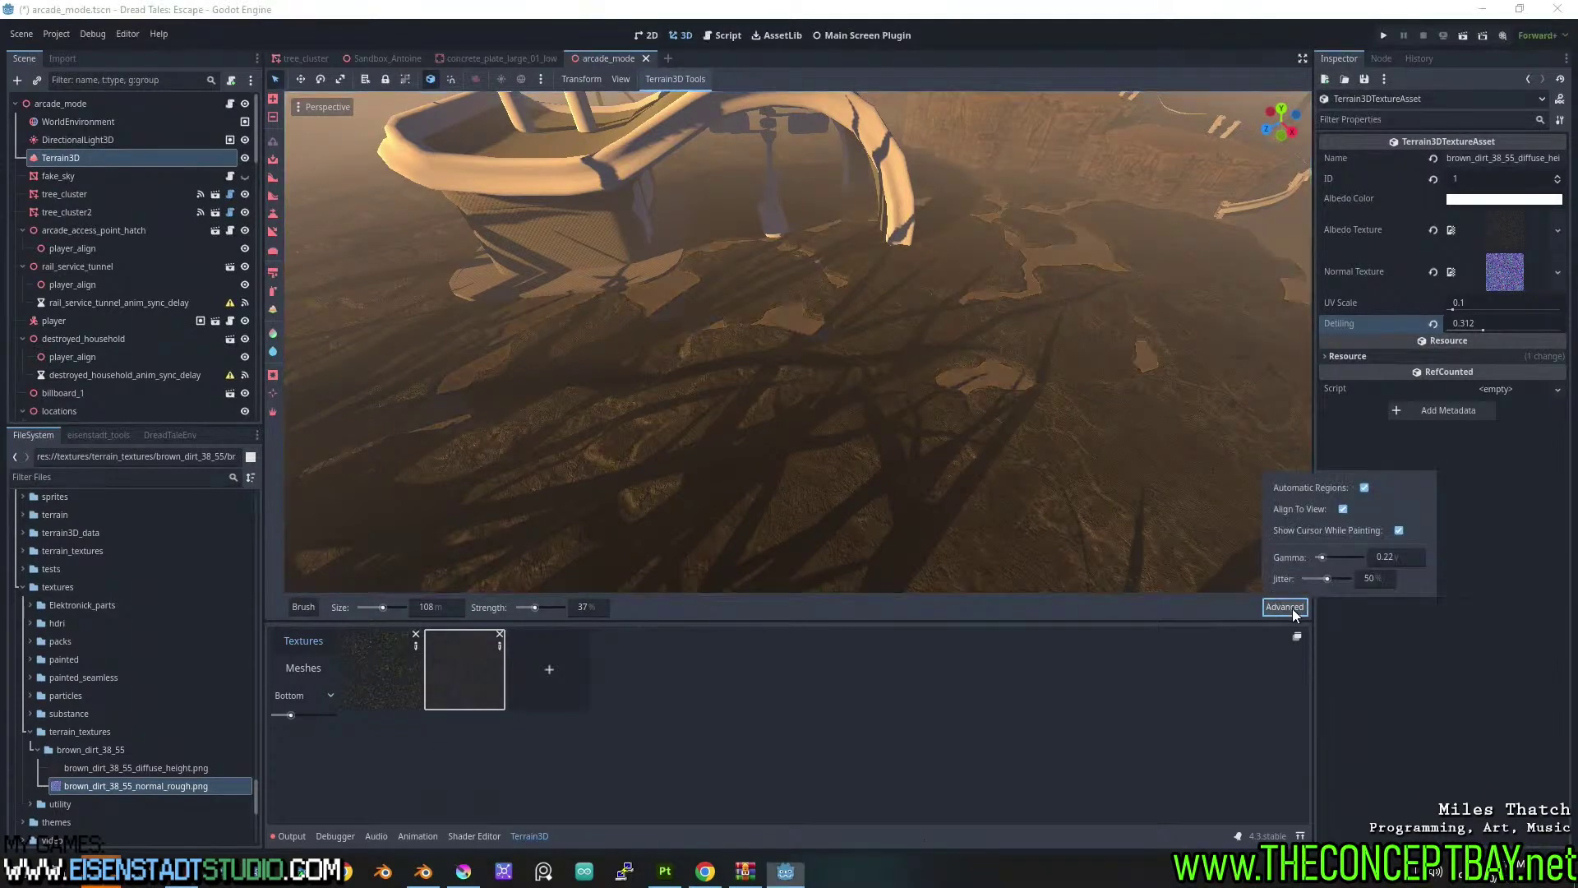
{"action": "left_click", "coordinate": [1318, 557]}
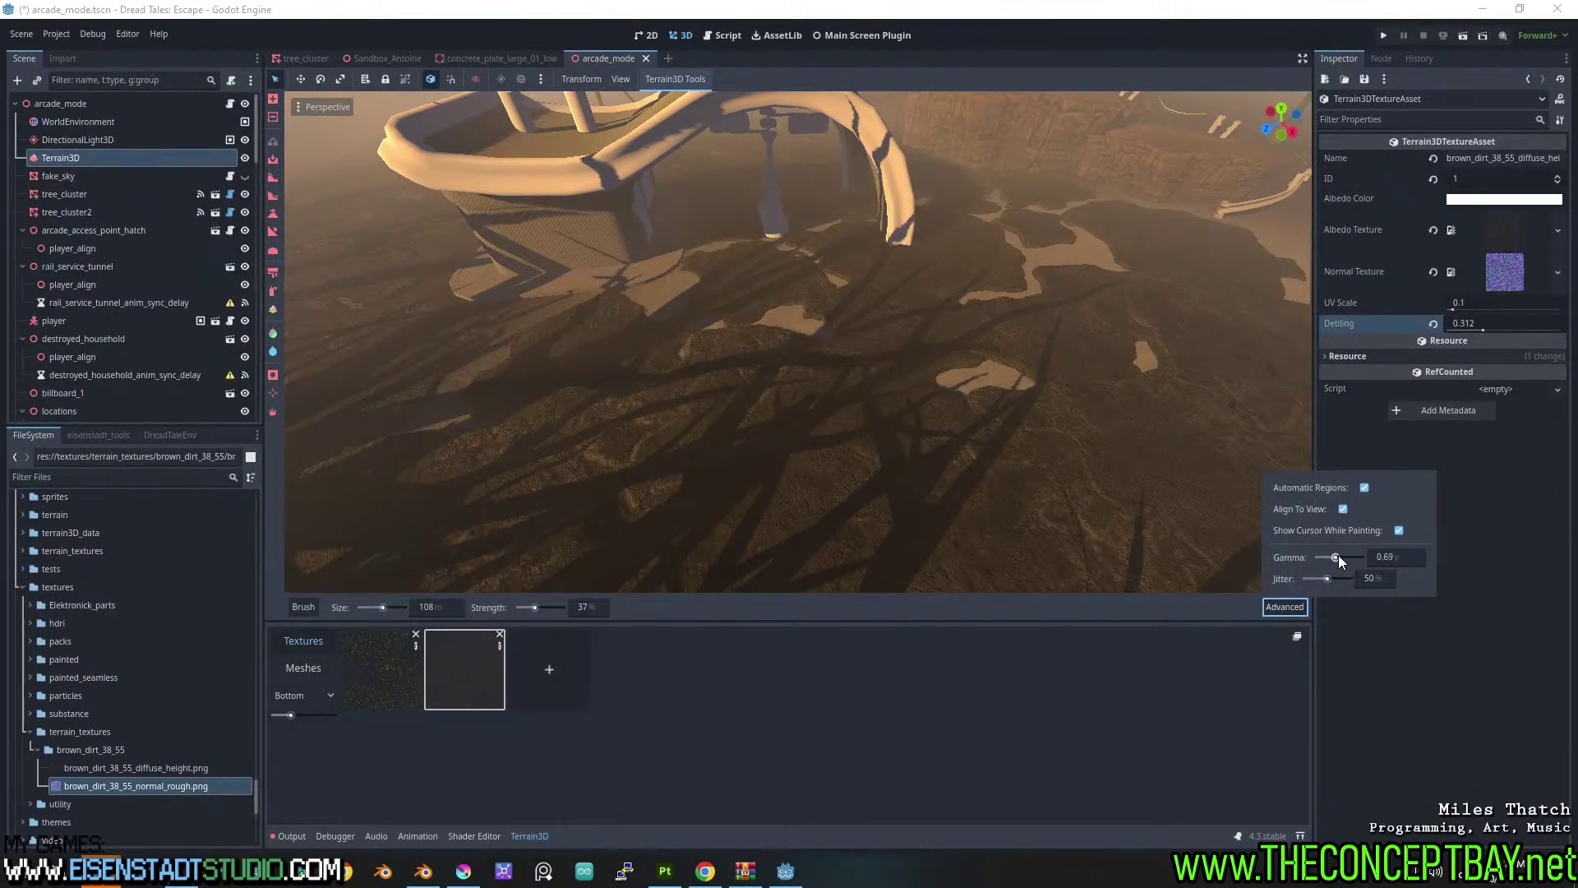
{"action": "mouse_move", "coordinate": [1288, 612]}
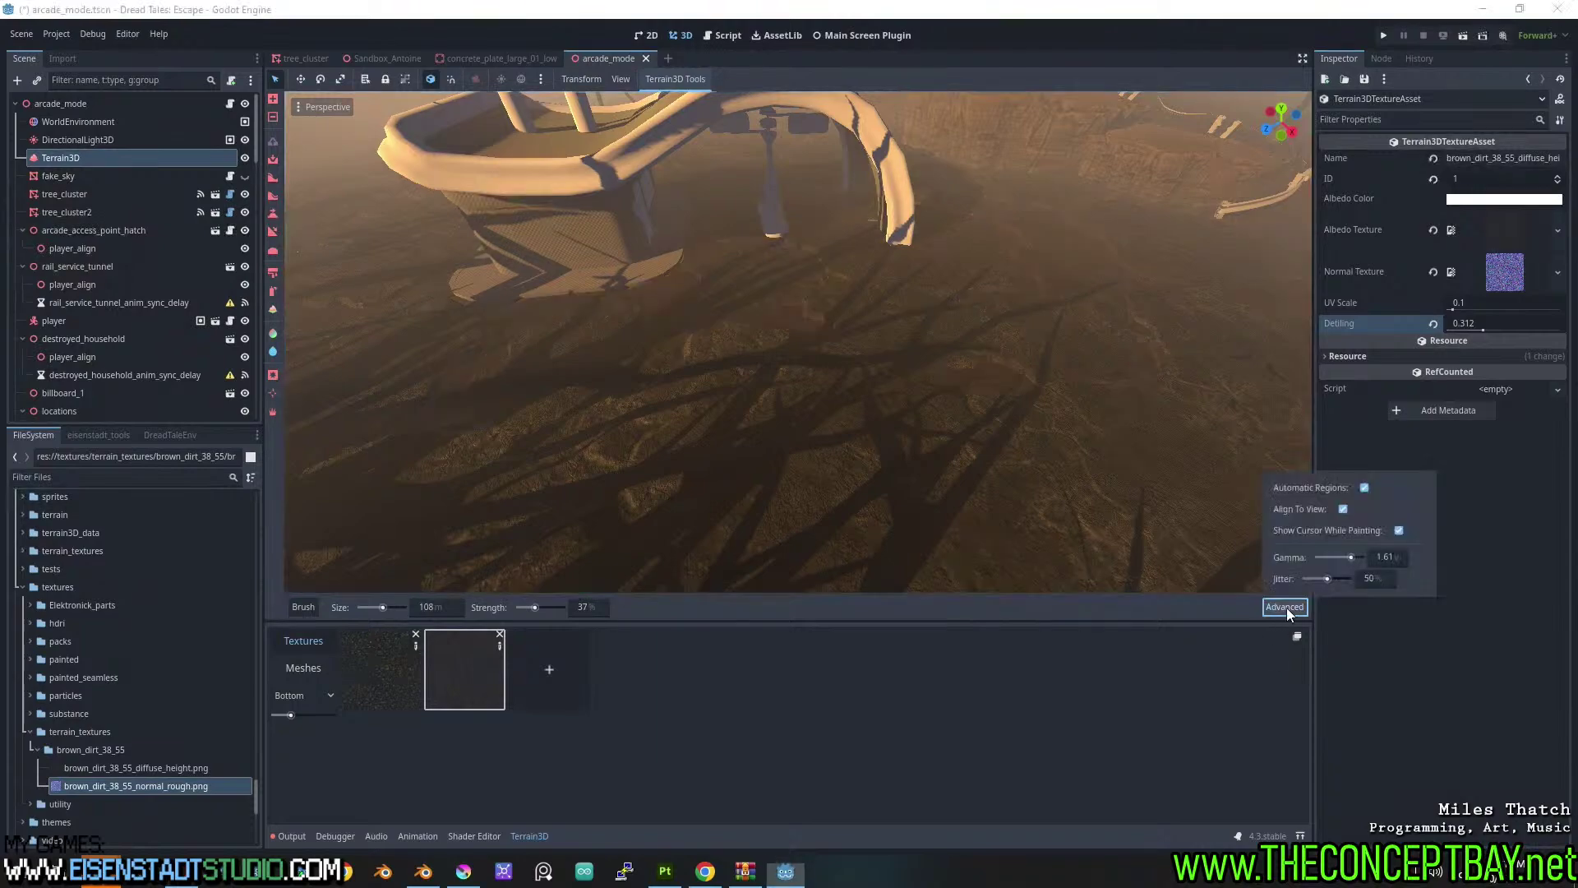
{"action": "left_click_drag", "start_coordinate": [1351, 556], "coordinate": [1318, 560]}
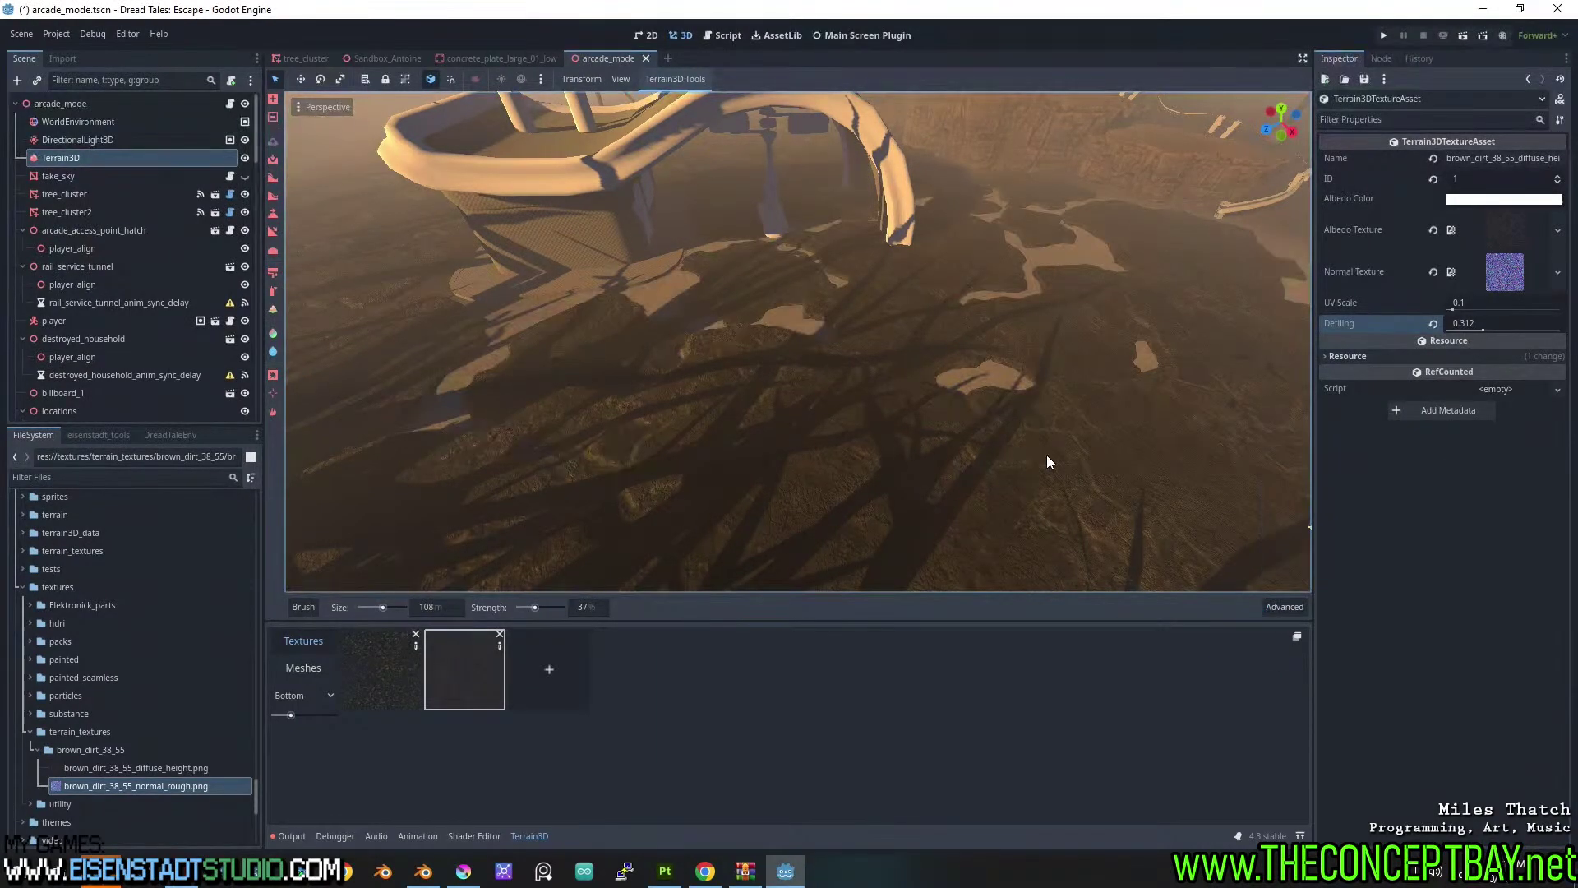
Select the arcade_mode root node, view the ground by the PIT building without the terrain brush and run the game.
{"action": "scroll", "coordinate": [659, 260], "scroll_direction": "down", "scroll_amount": 2}
{"action": "middle_click_drag", "start_coordinate": [658, 260], "coordinate": [756, 277]}
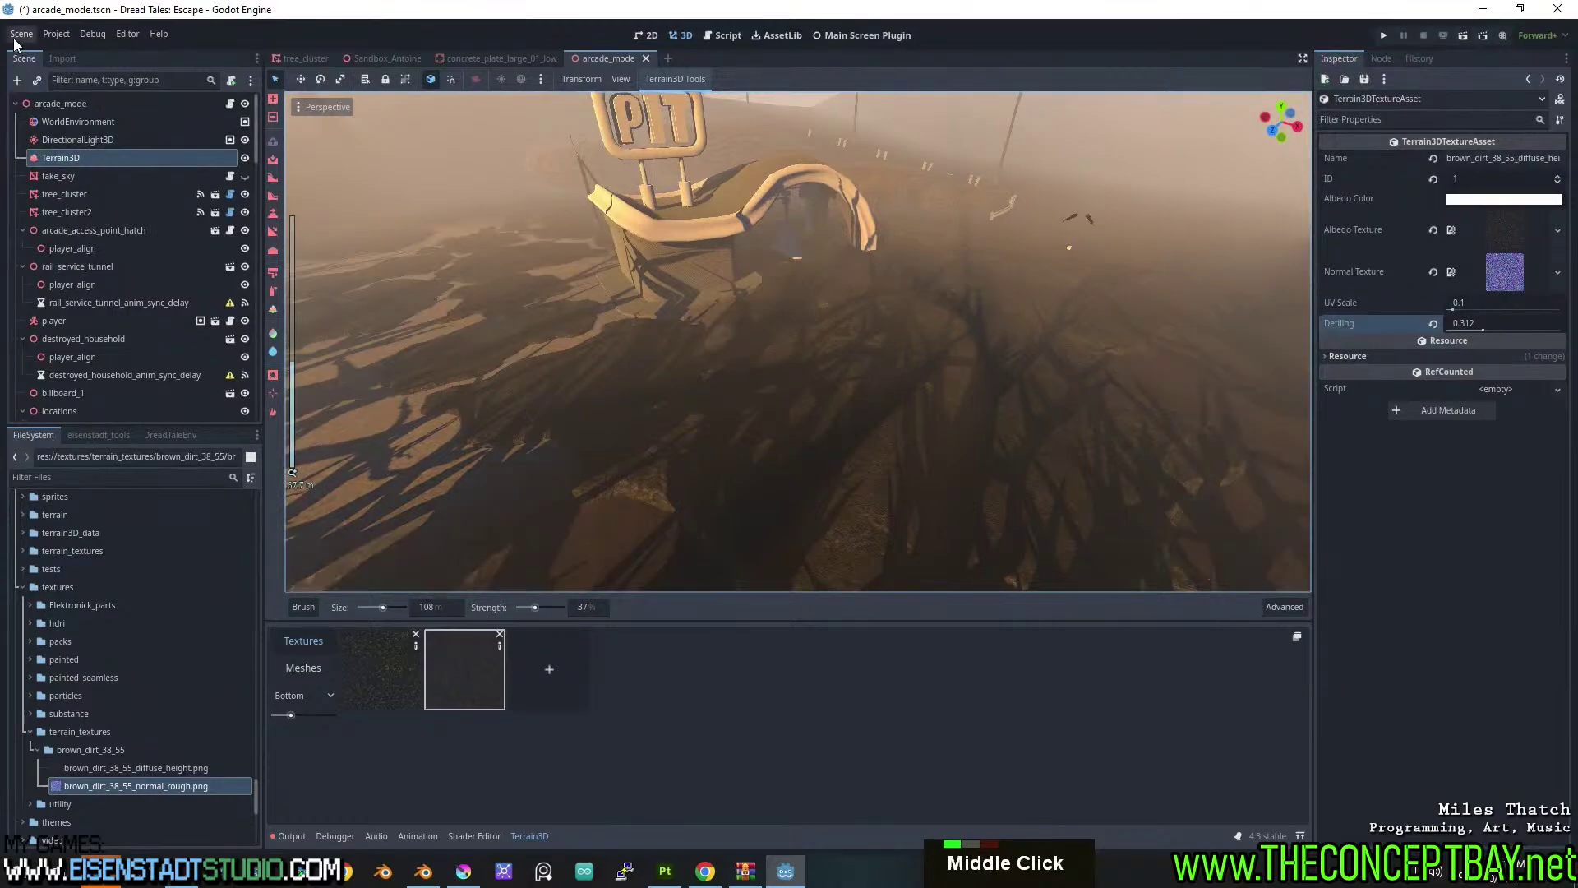
{"action": "left_click", "coordinate": [58, 103]}
{"action": "middle_click_drag", "start_coordinate": [707, 387], "coordinate": [757, 445]}
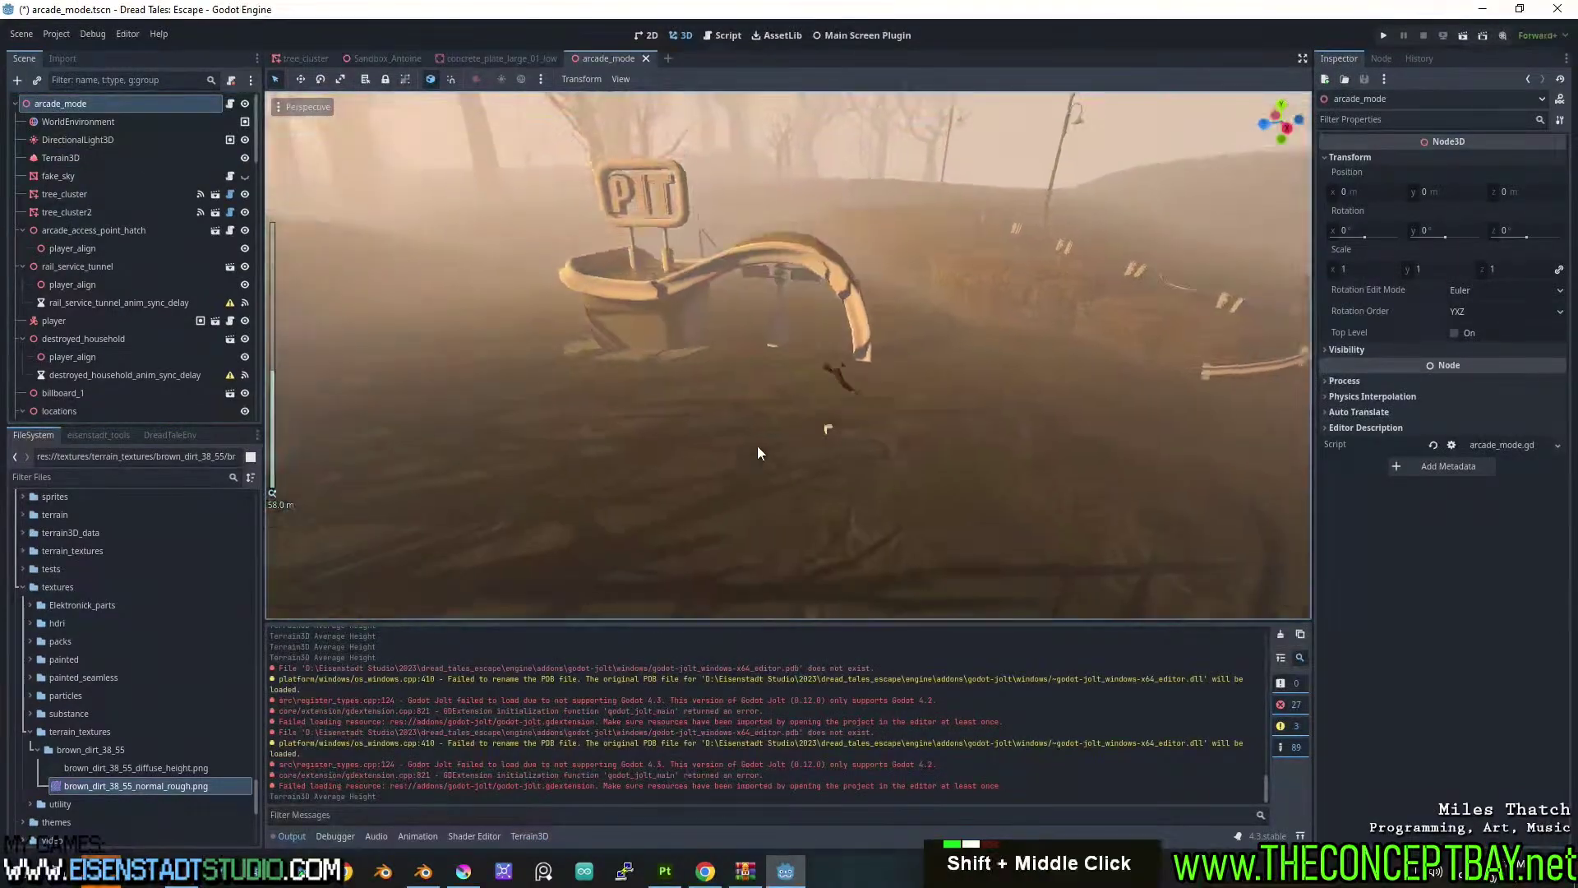
{"action": "scroll", "coordinate": [757, 446], "scroll_direction": "up", "scroll_amount": 4}
{"action": "middle_click_drag", "start_coordinate": [1017, 400], "coordinate": [923, 409]}
{"action": "key", "text": "F5"}
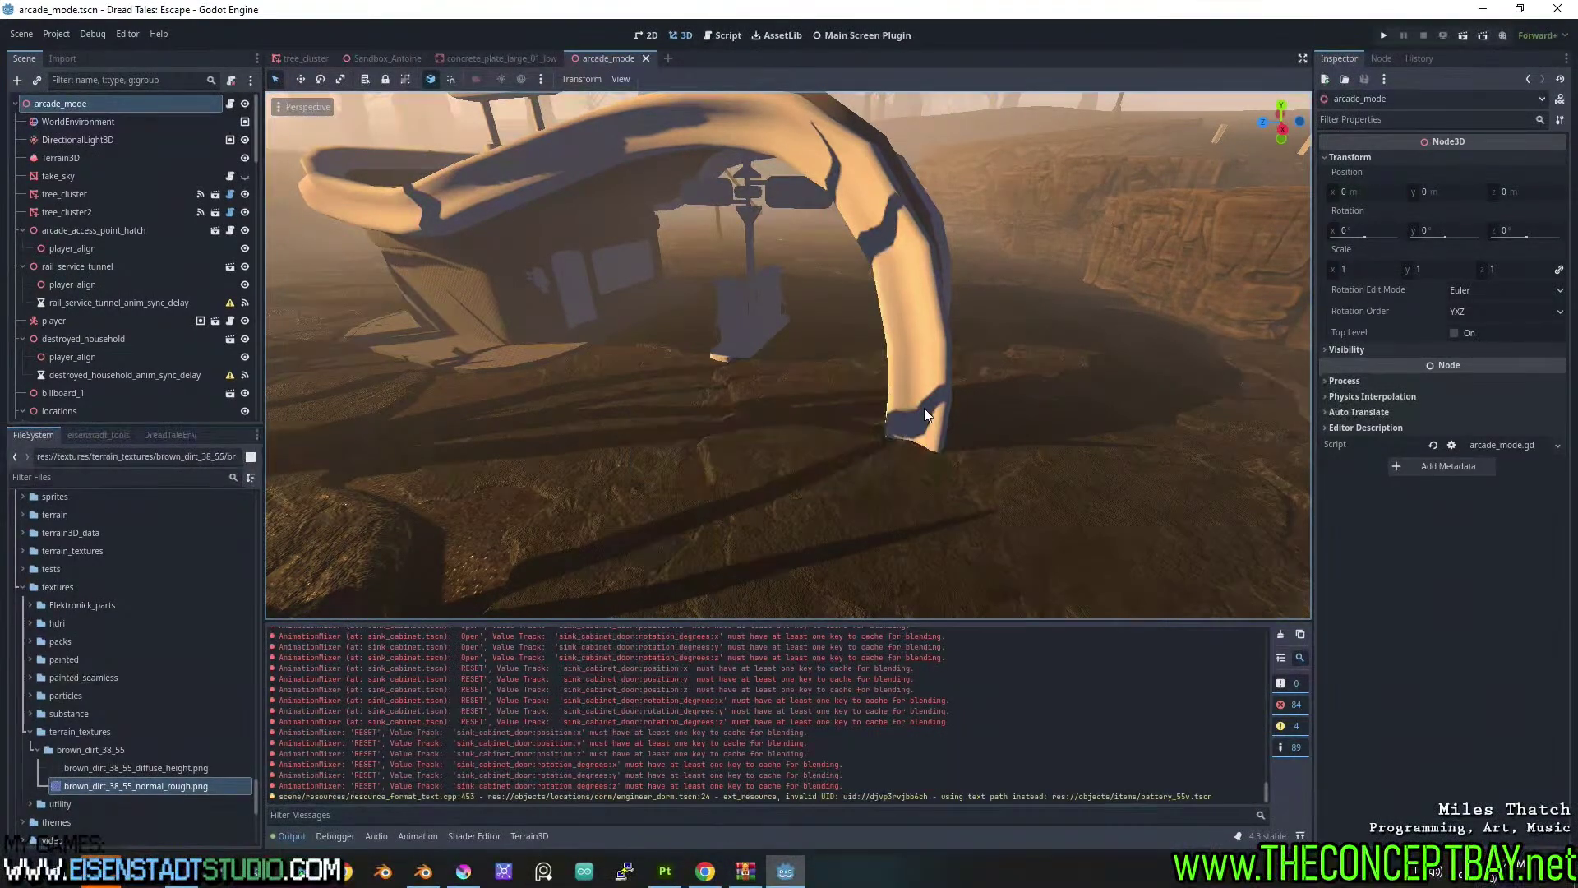
{"action": "key", "text": "F5"}
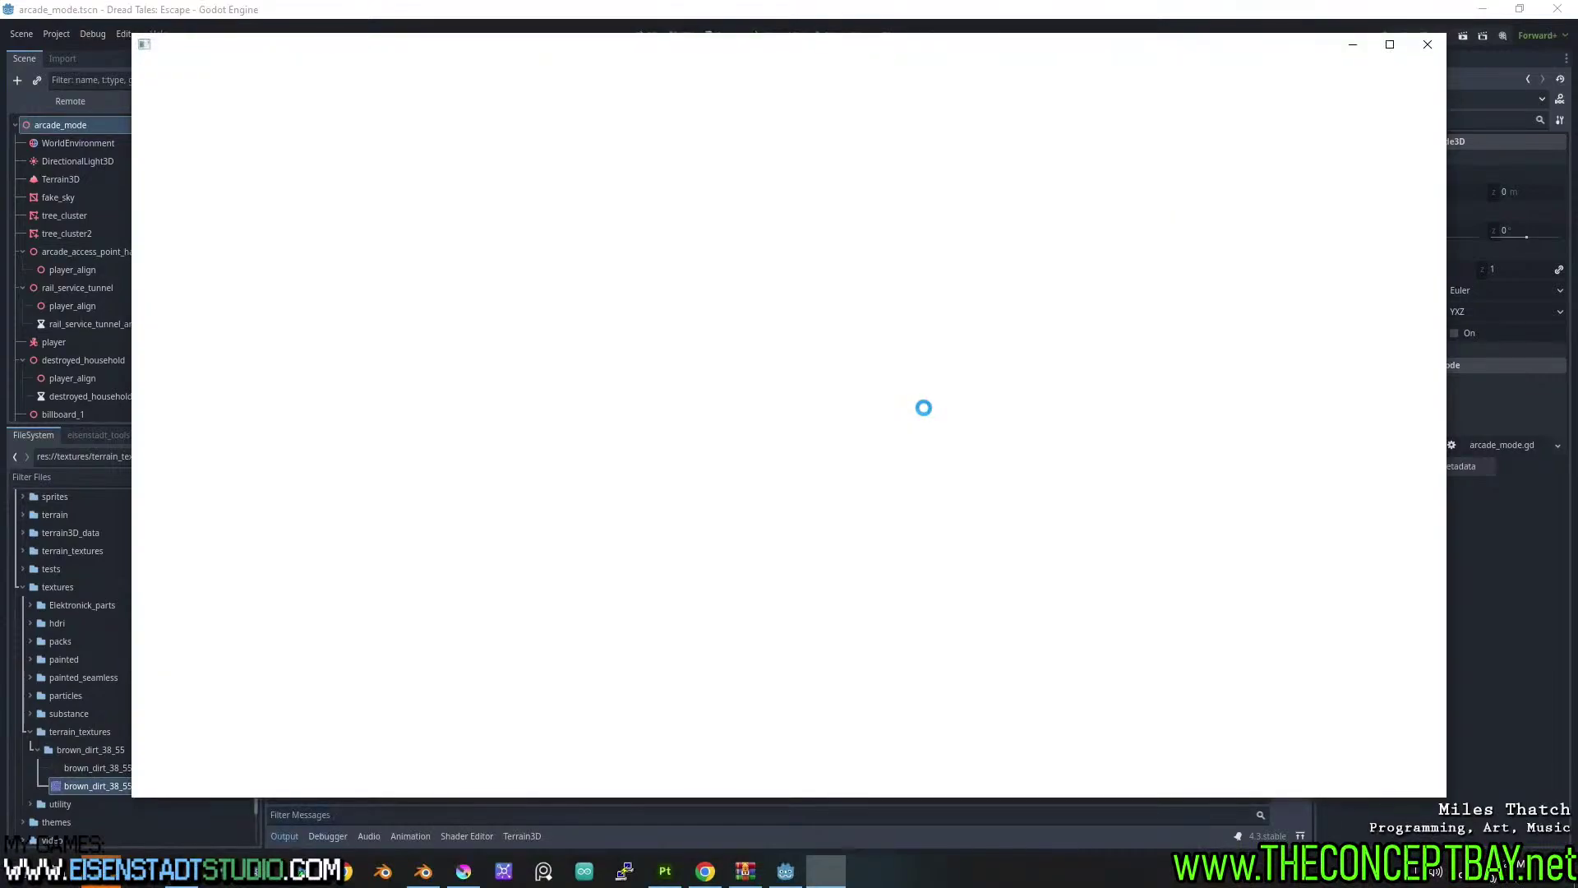
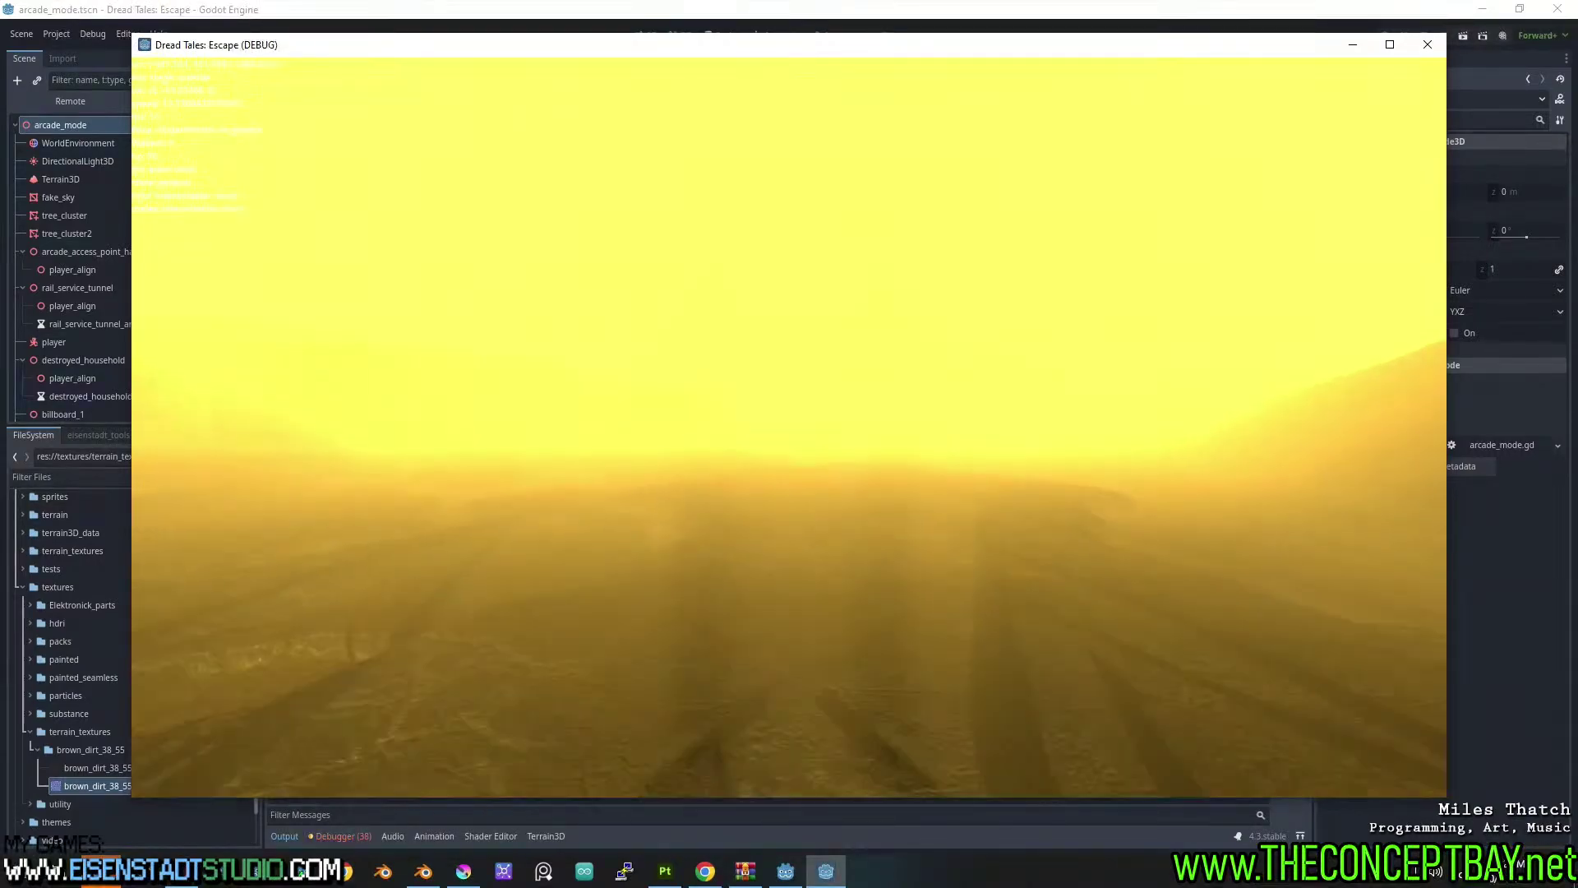
Walk the player across the ground and around the PIT building in the running game to examine the terrain.
{"action": "key", "text": "d"}
{"action": "key", "text": "w"}
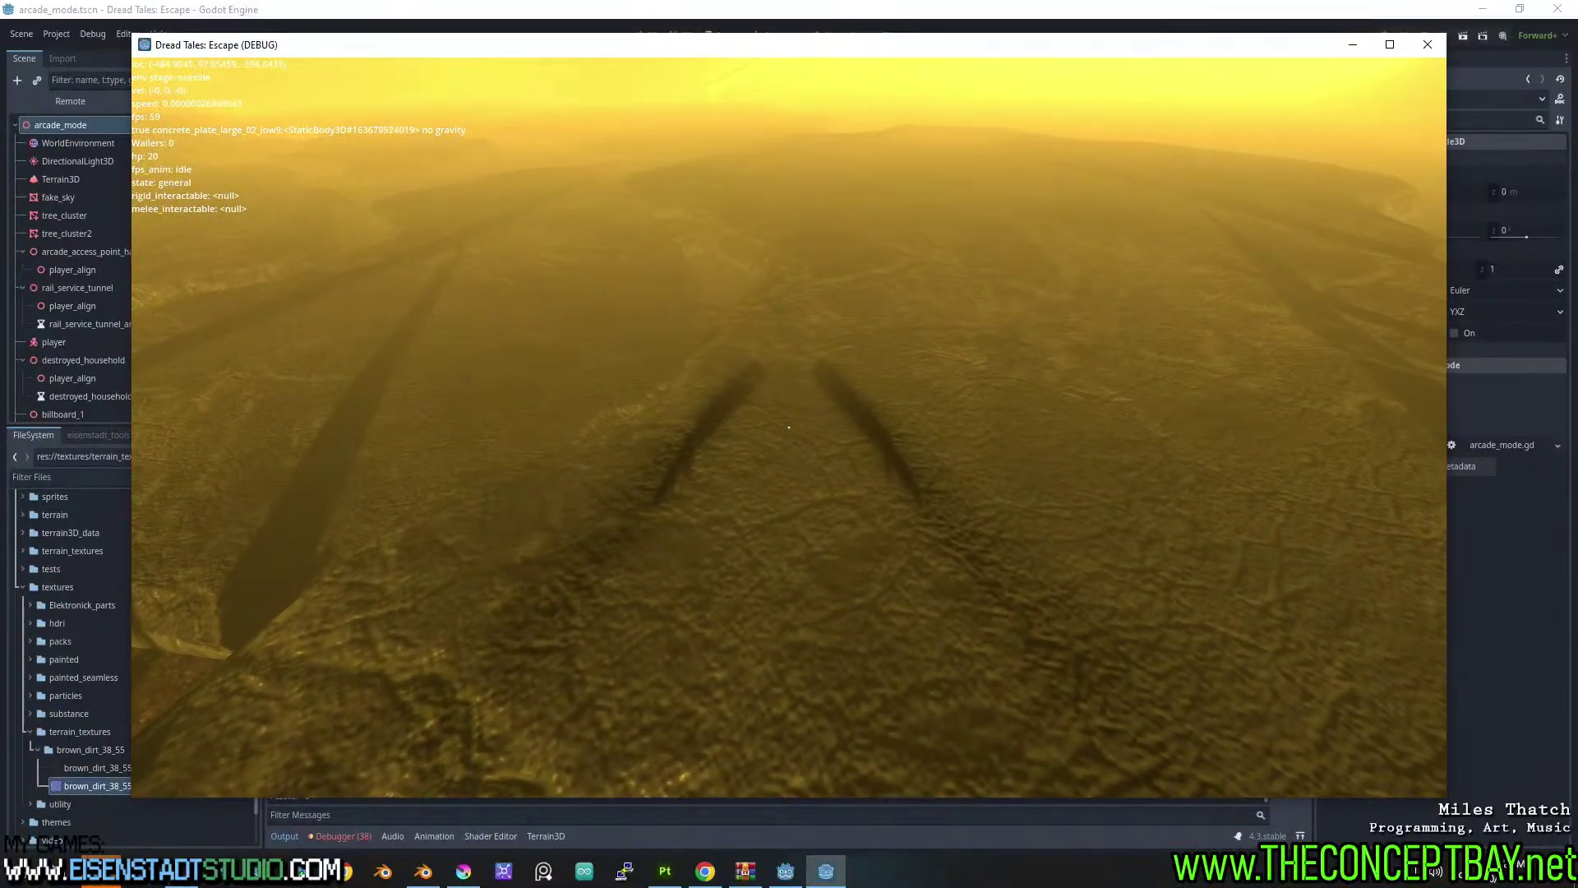
{"action": "key", "text": "d"}
{"action": "key", "text": "d"}
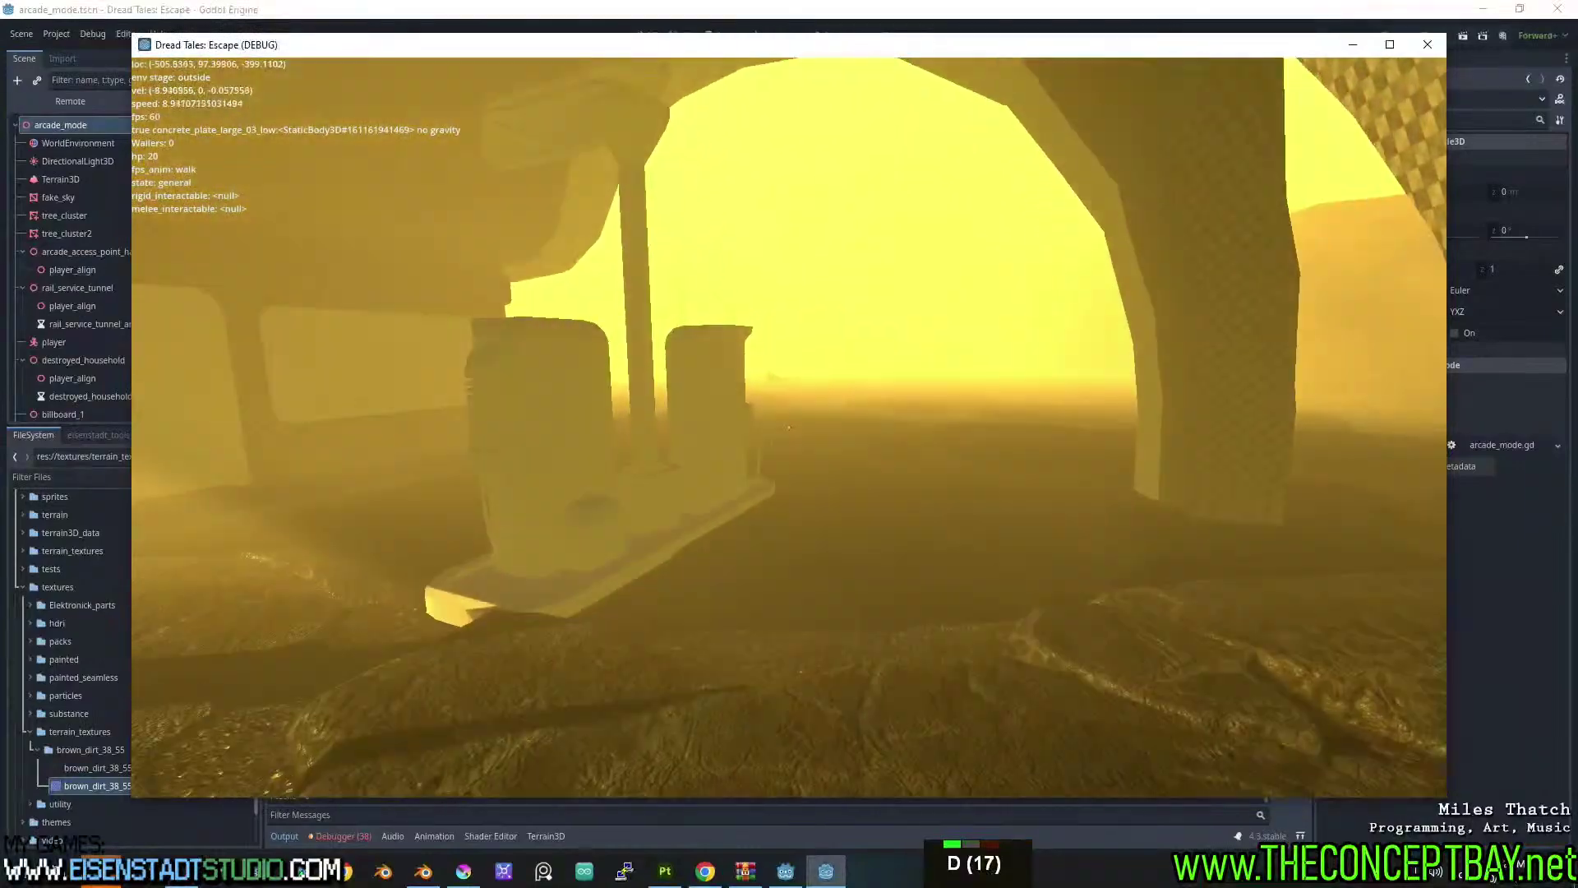
{"action": "key", "text": "d"}
{"action": "key", "text": "d"}
{"action": "key", "text": "d"}
{"action": "key", "text": "d"}
{"action": "key", "text": "d"}
{"action": "key", "text": "a"}
{"action": "key", "text": "a"}
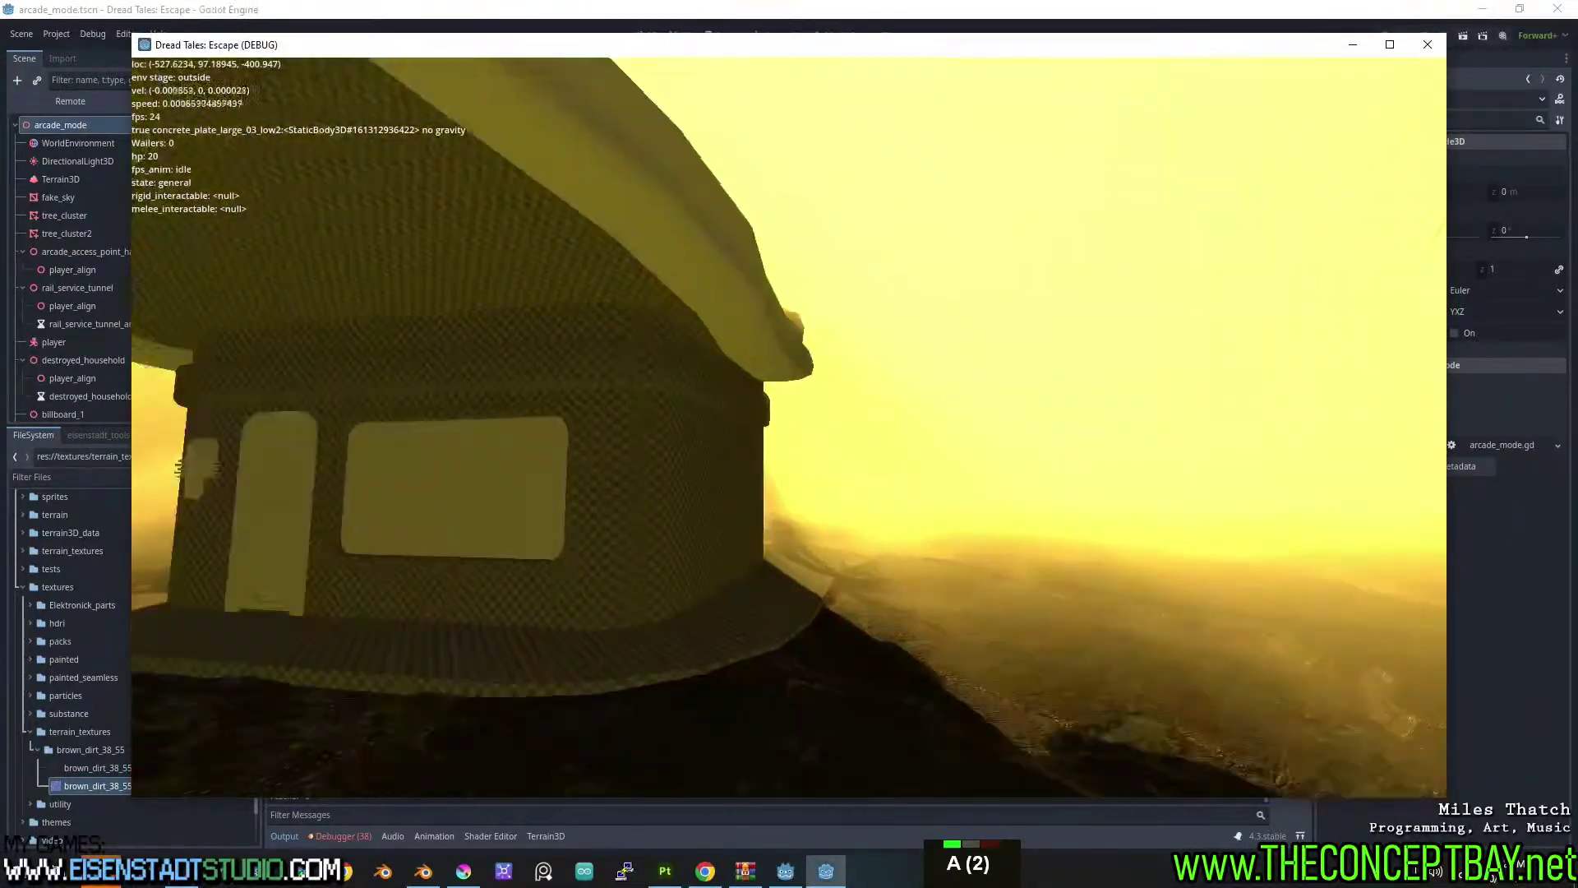
{"action": "key", "text": "d"}
{"action": "key", "text": "d"}
{"action": "key", "text": "d"}
{"action": "key", "text": "d"}
{"action": "key", "text": "d"}
{"action": "key", "text": "d"}
{"action": "key", "text": "d"}
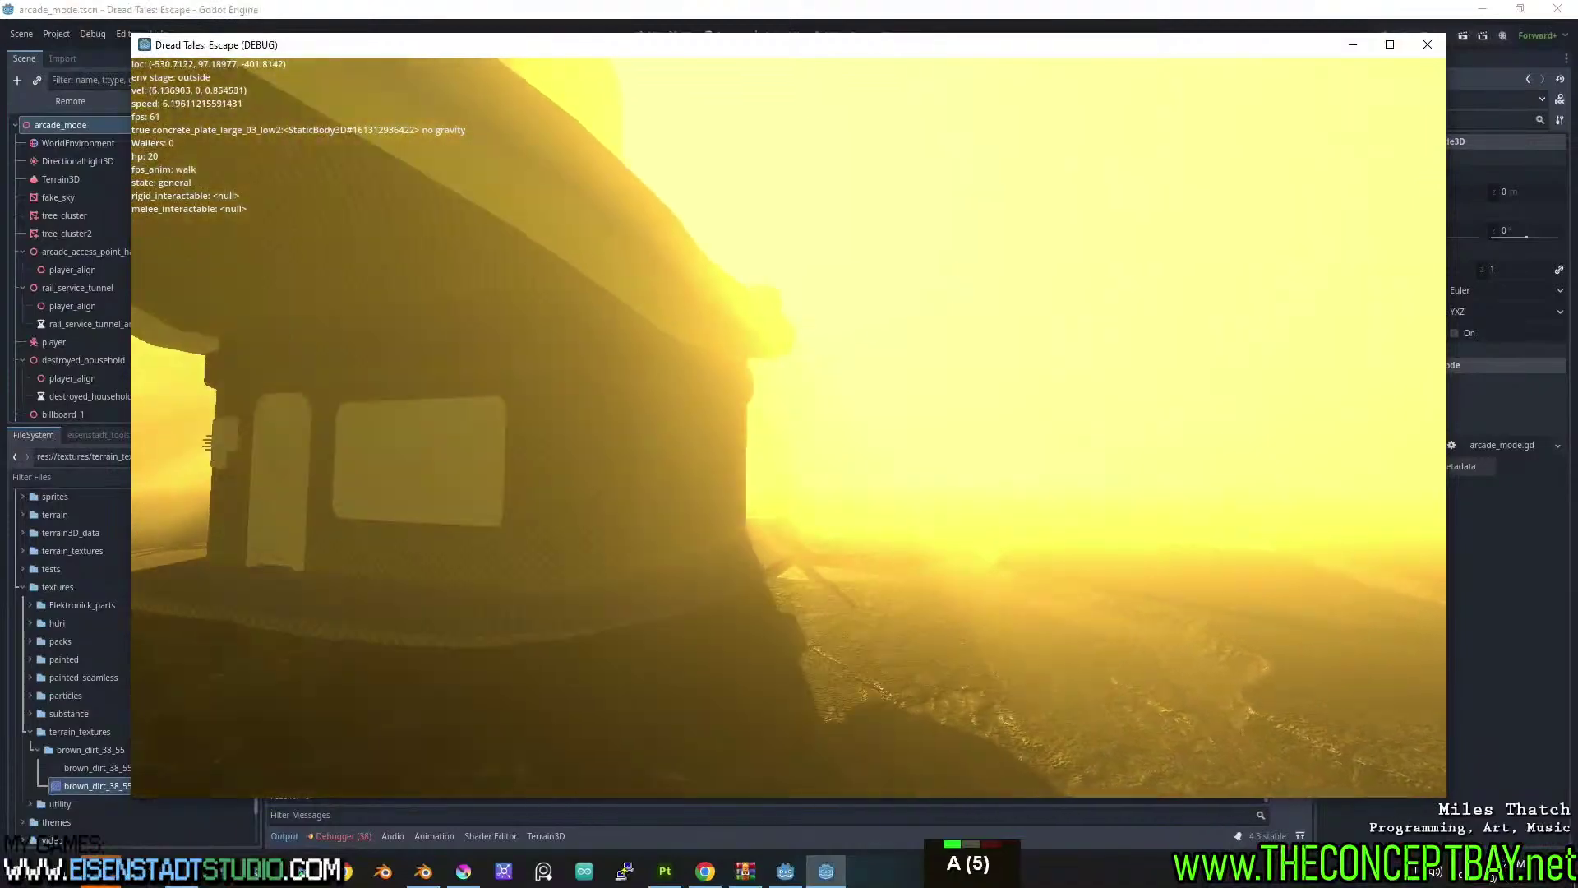
Walk the player from the building across the shadowed ground and back past the pumps to examine the cracked stone surface.
{"action": "key", "text": "w"}
{"action": "key", "text": "a"}
{"action": "key", "text": "a"}
{"action": "key", "text": "a"}
{"action": "key", "text": "a"}
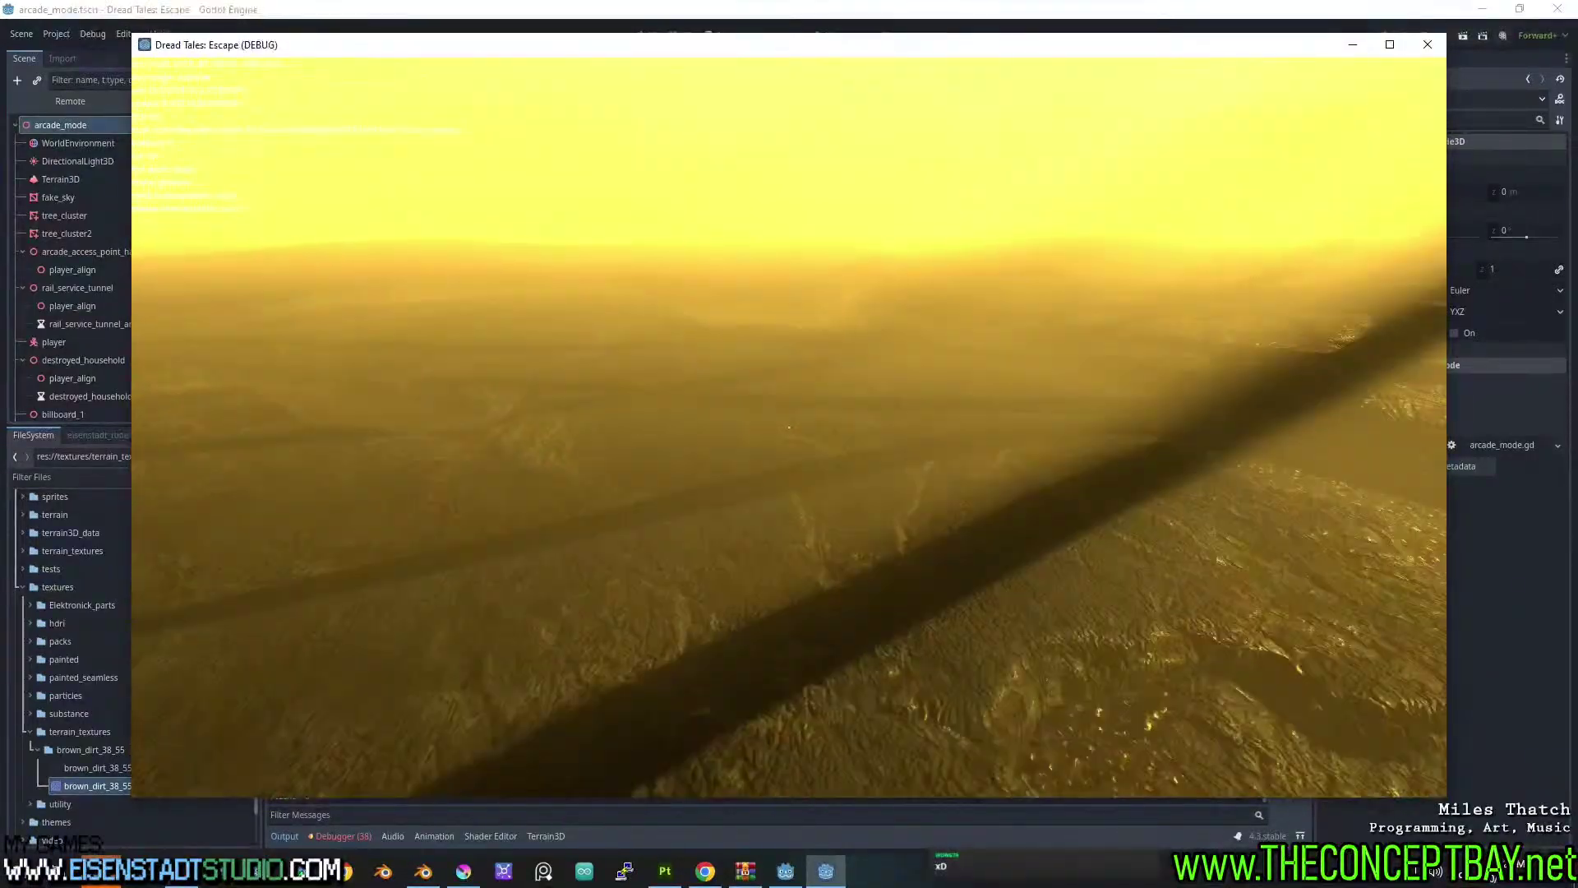
{"action": "key", "text": "d"}
{"action": "key", "text": "w"}
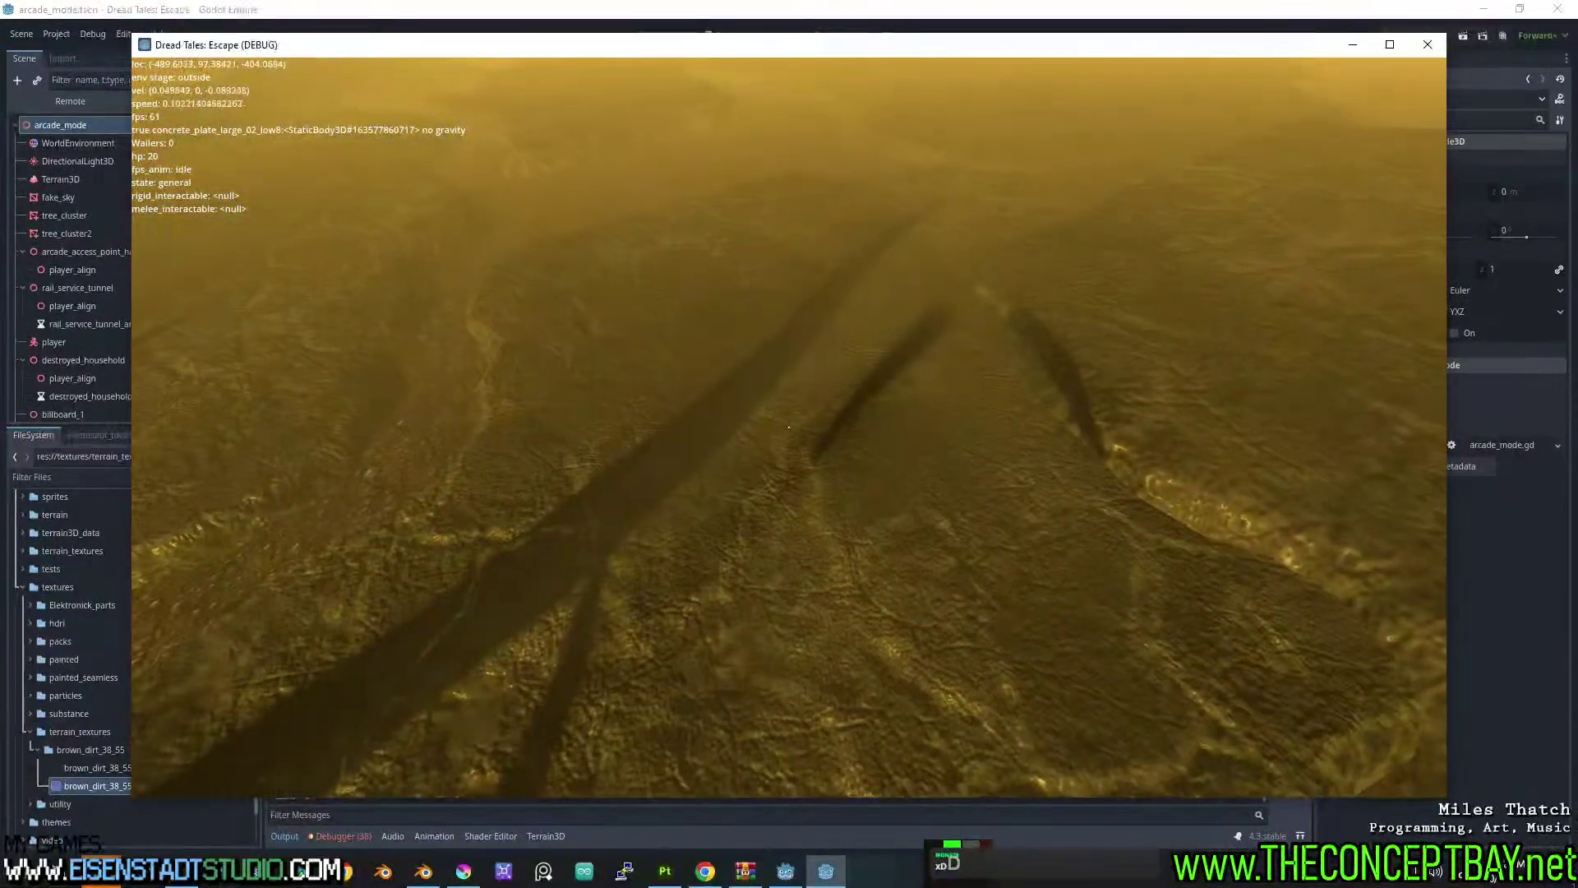
{"action": "key", "text": "w"}
{"action": "key", "text": "d"}
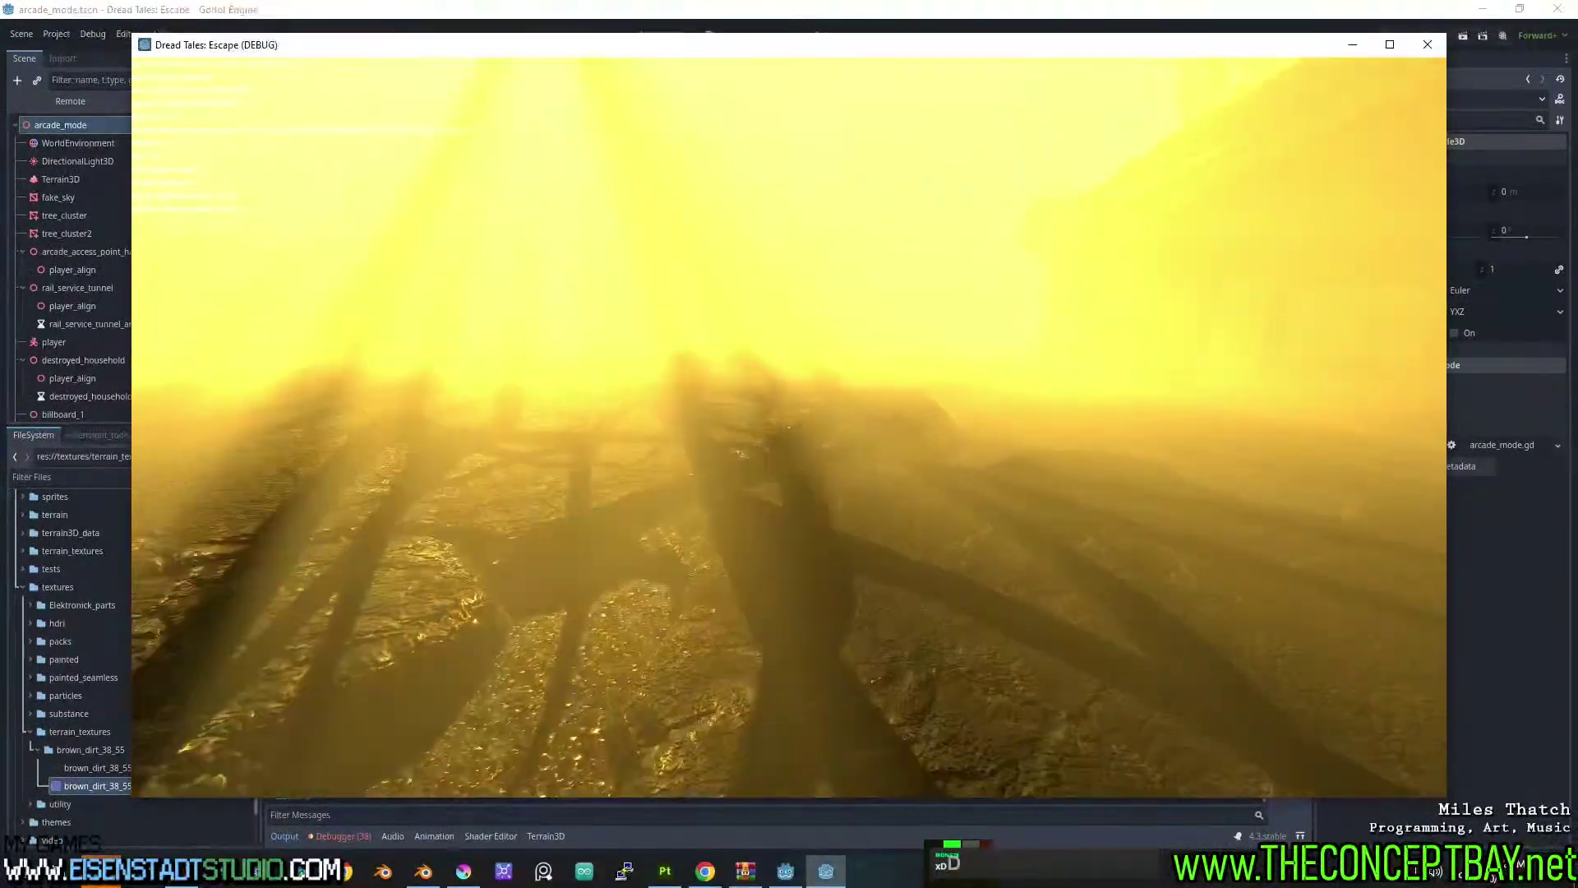
{"action": "key", "text": "w"}
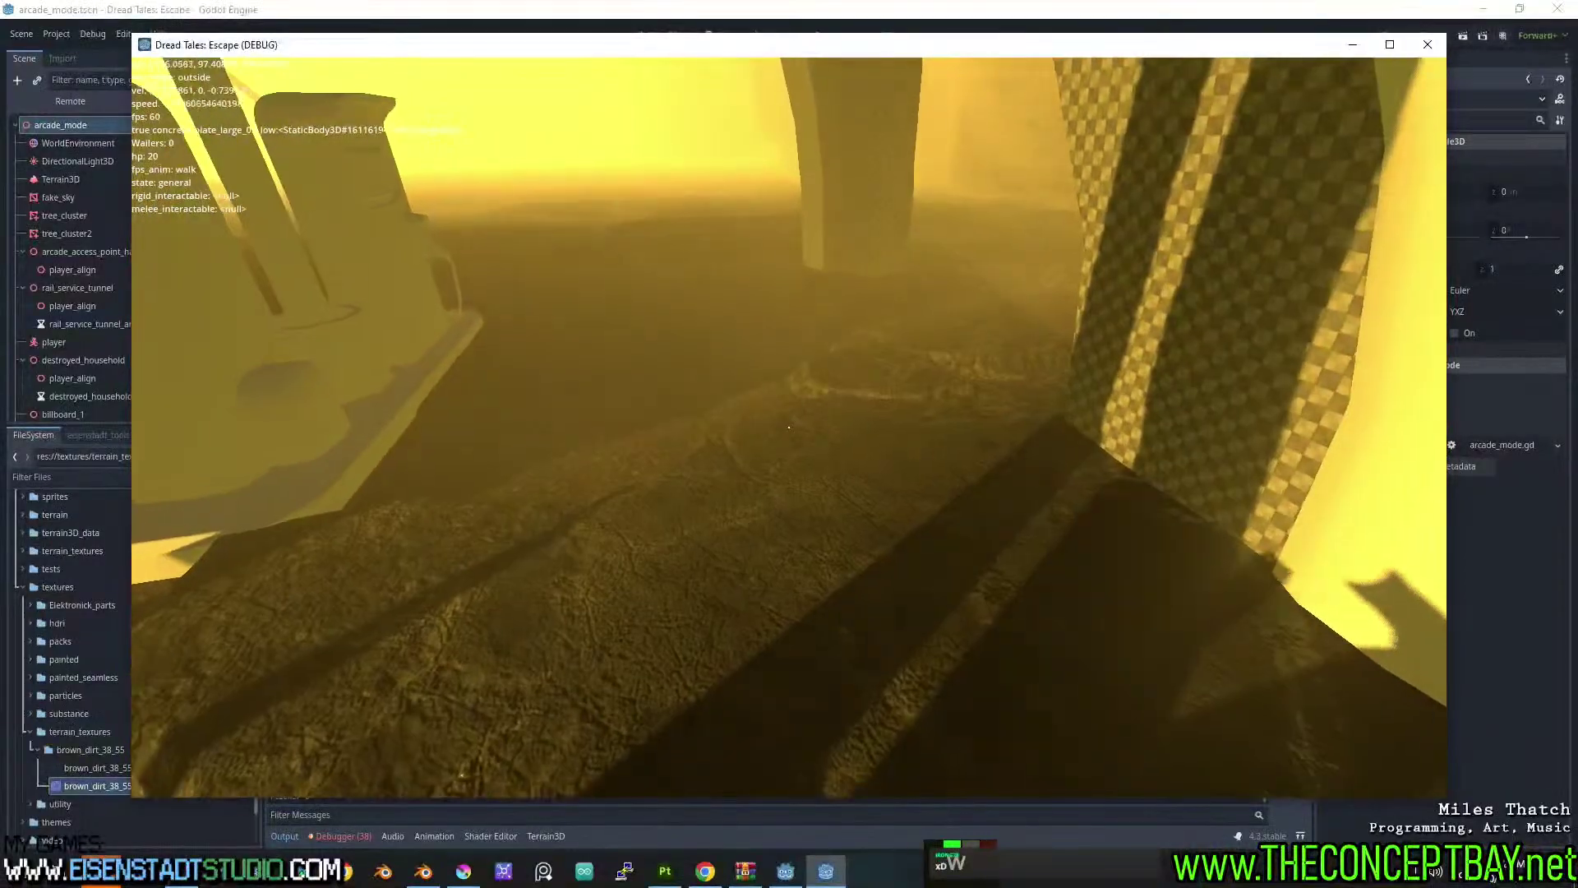
{"action": "key", "text": "a"}
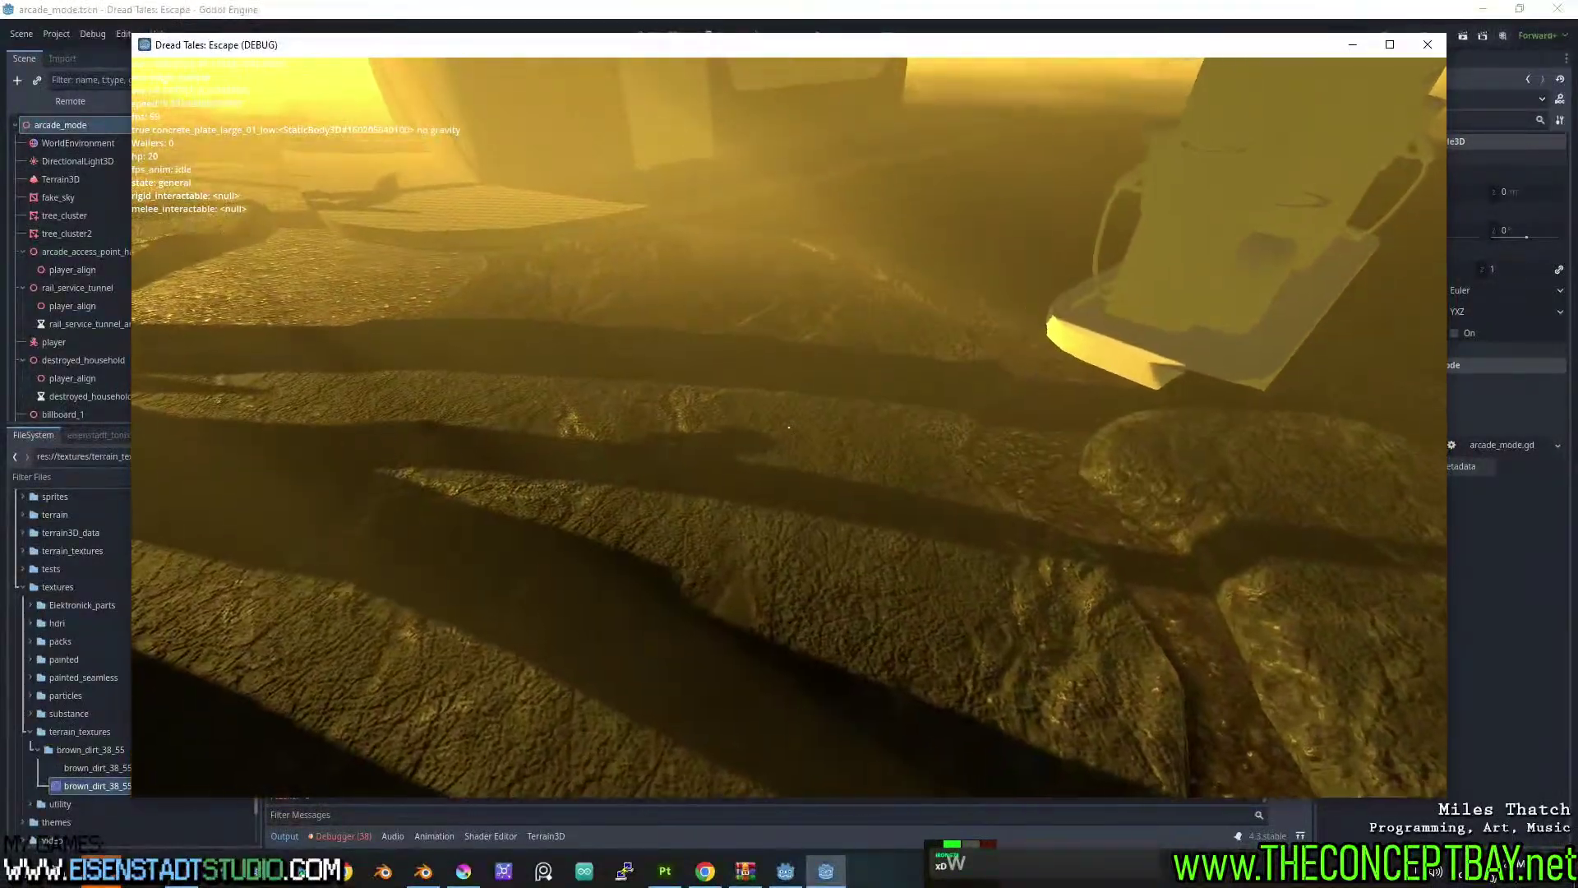
{"action": "key", "text": "w"}
{"action": "key", "text": "d"}
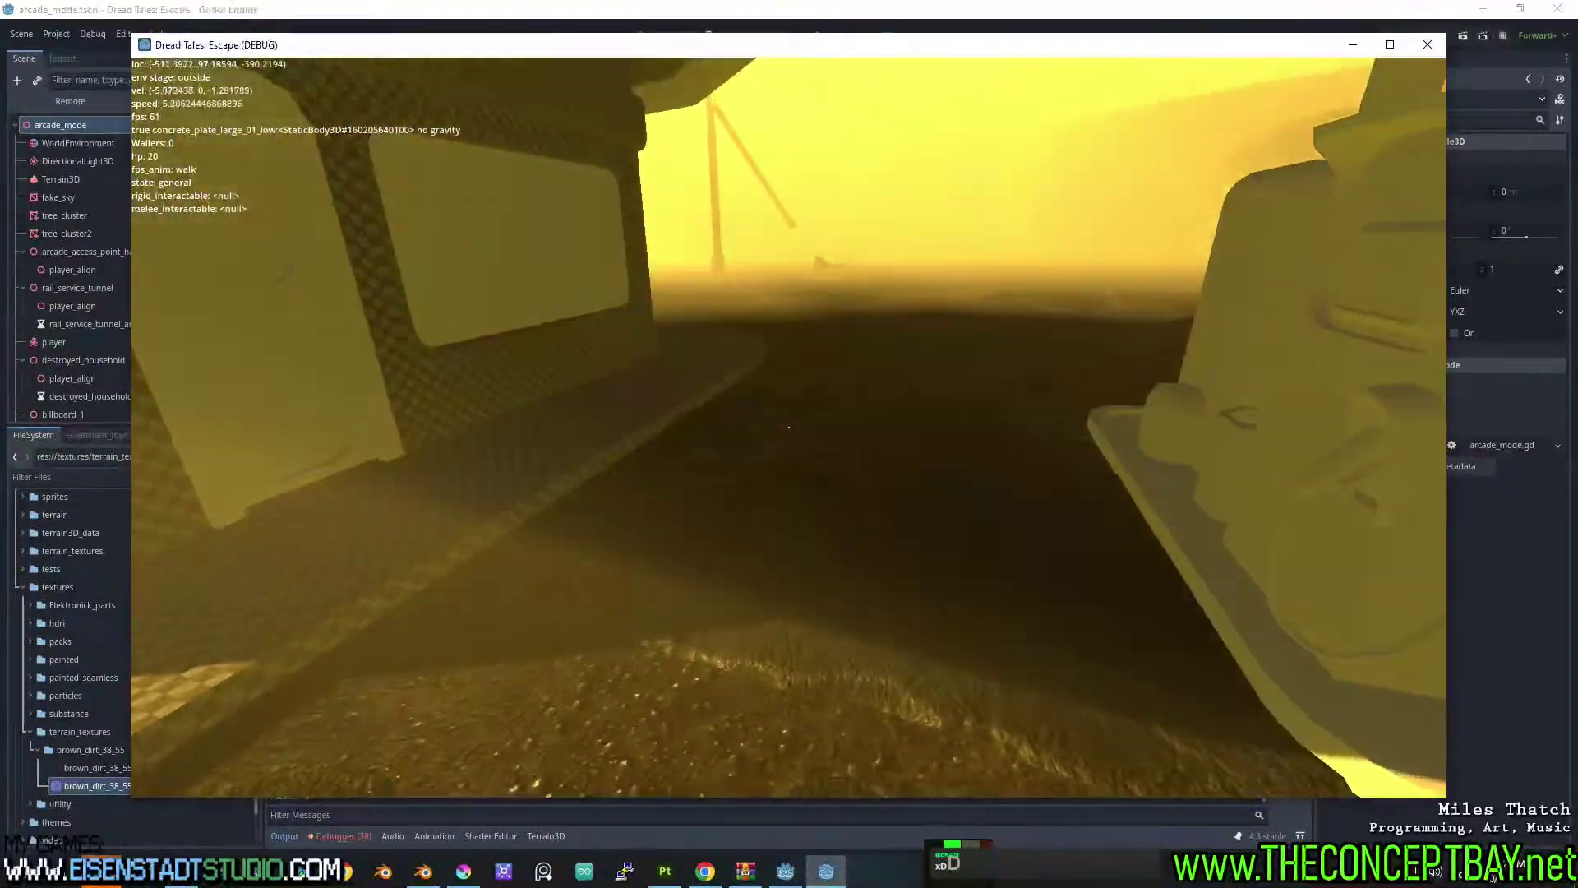
Walk the player out to the lamp post and examine the stone slabs and the brown dirt between them from close up.
{"action": "key", "text": "w"}
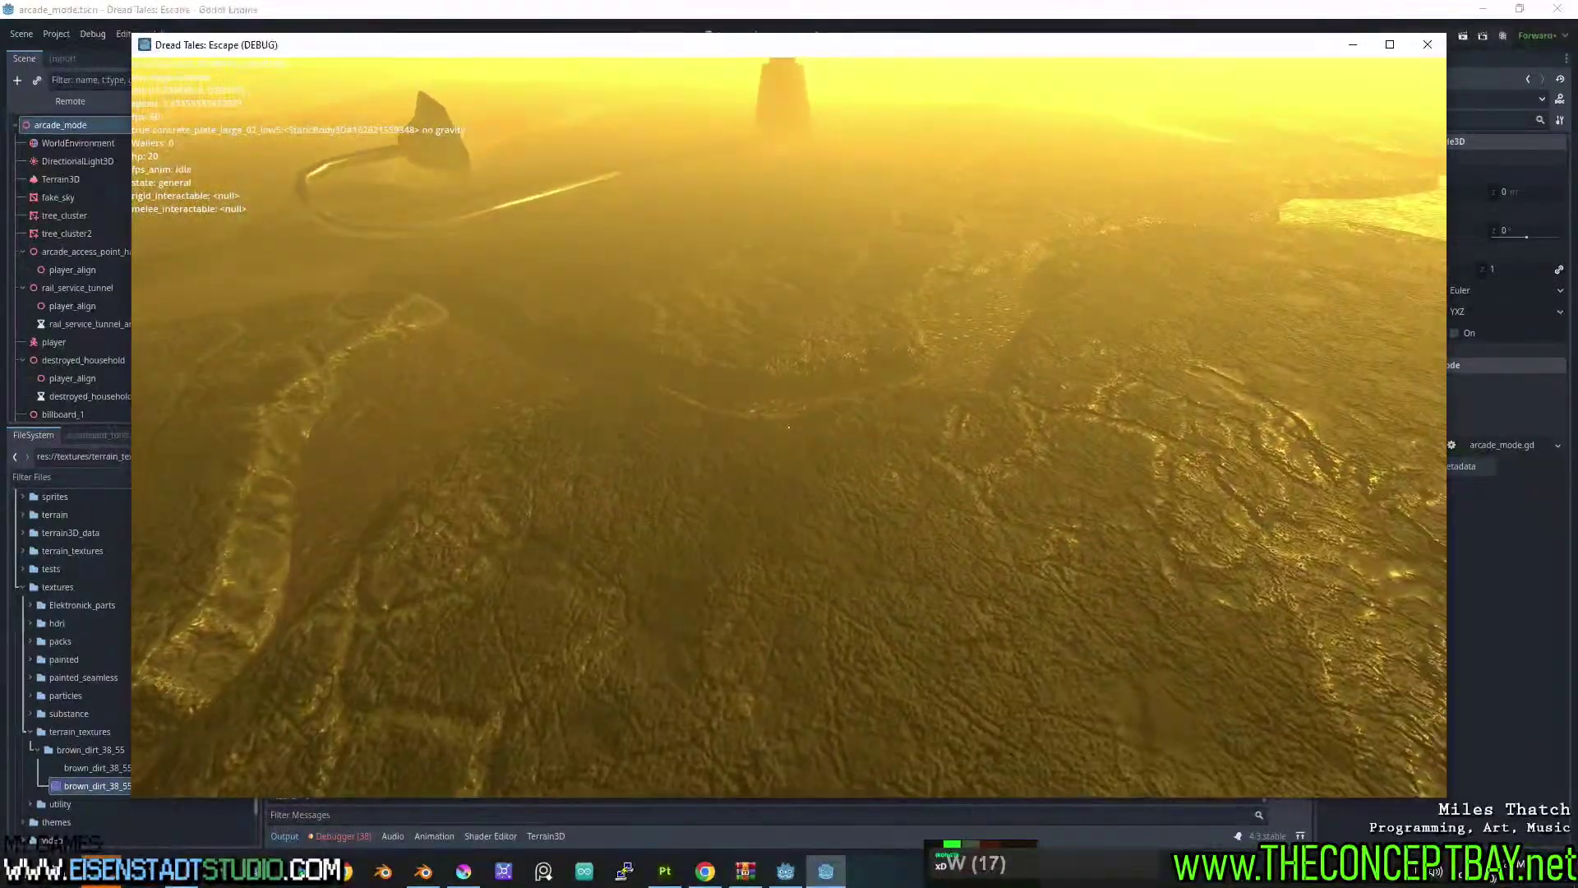
{"action": "key", "text": "w"}
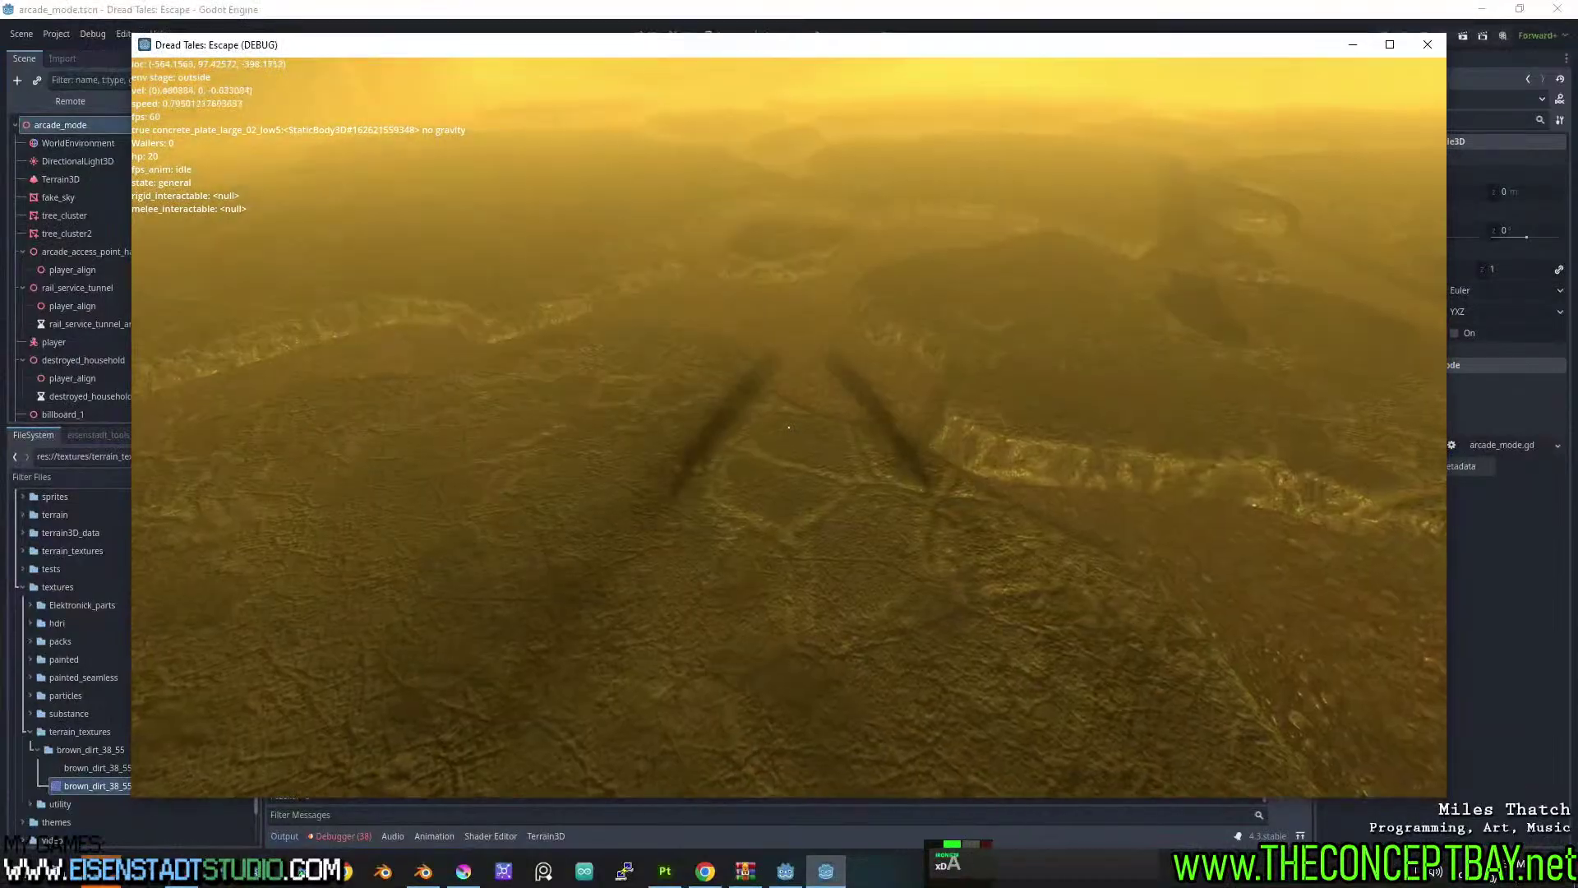
{"action": "key", "text": "d"}
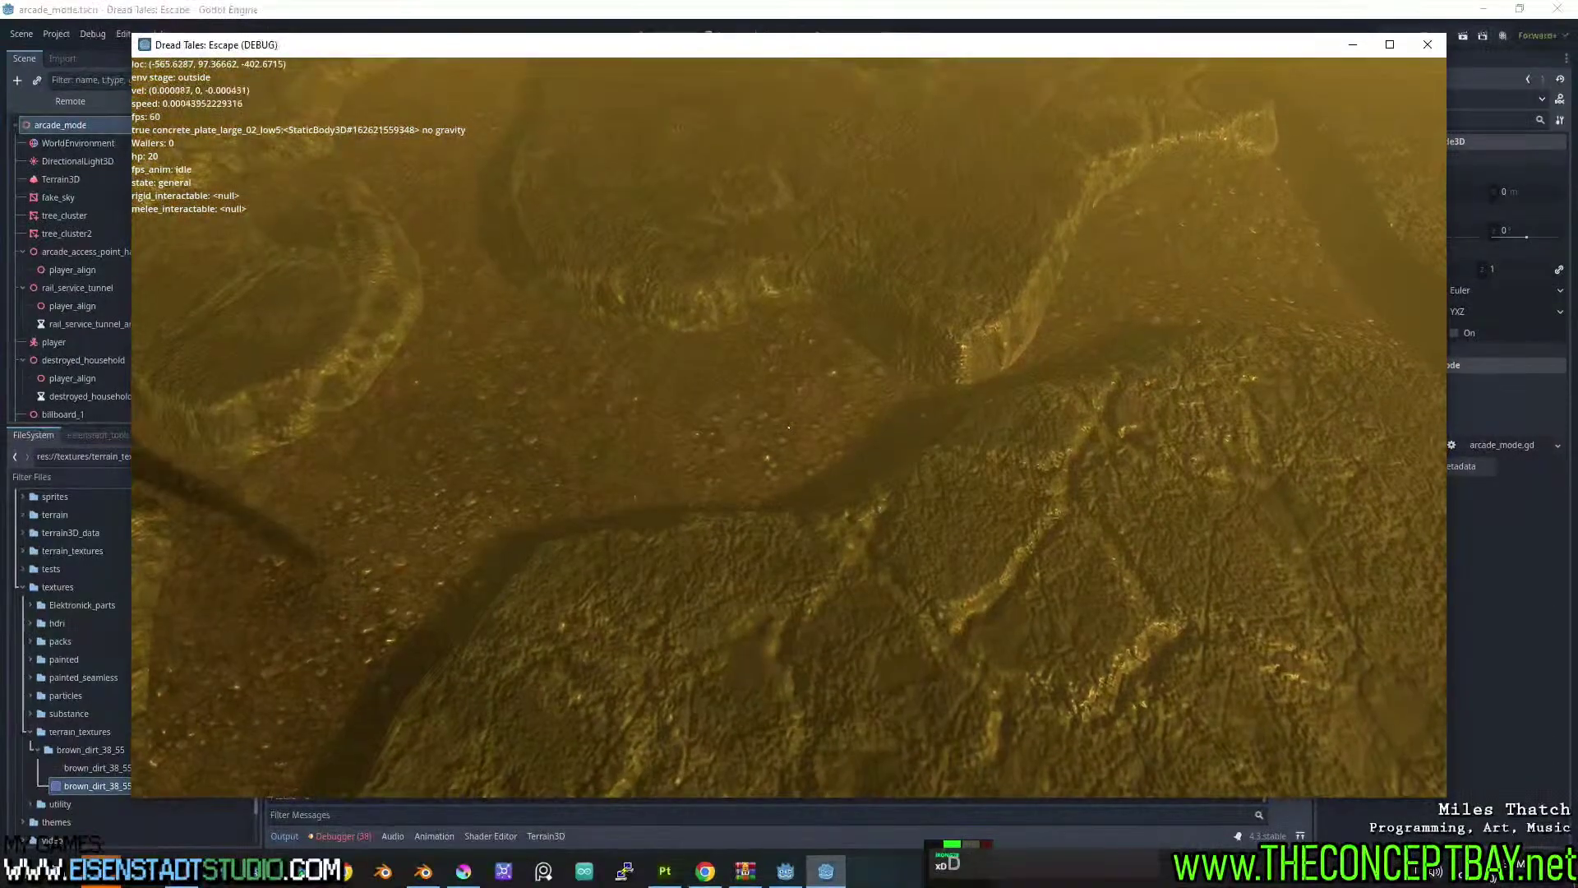
{"action": "key", "text": "w"}
{"action": "key", "text": "space"}
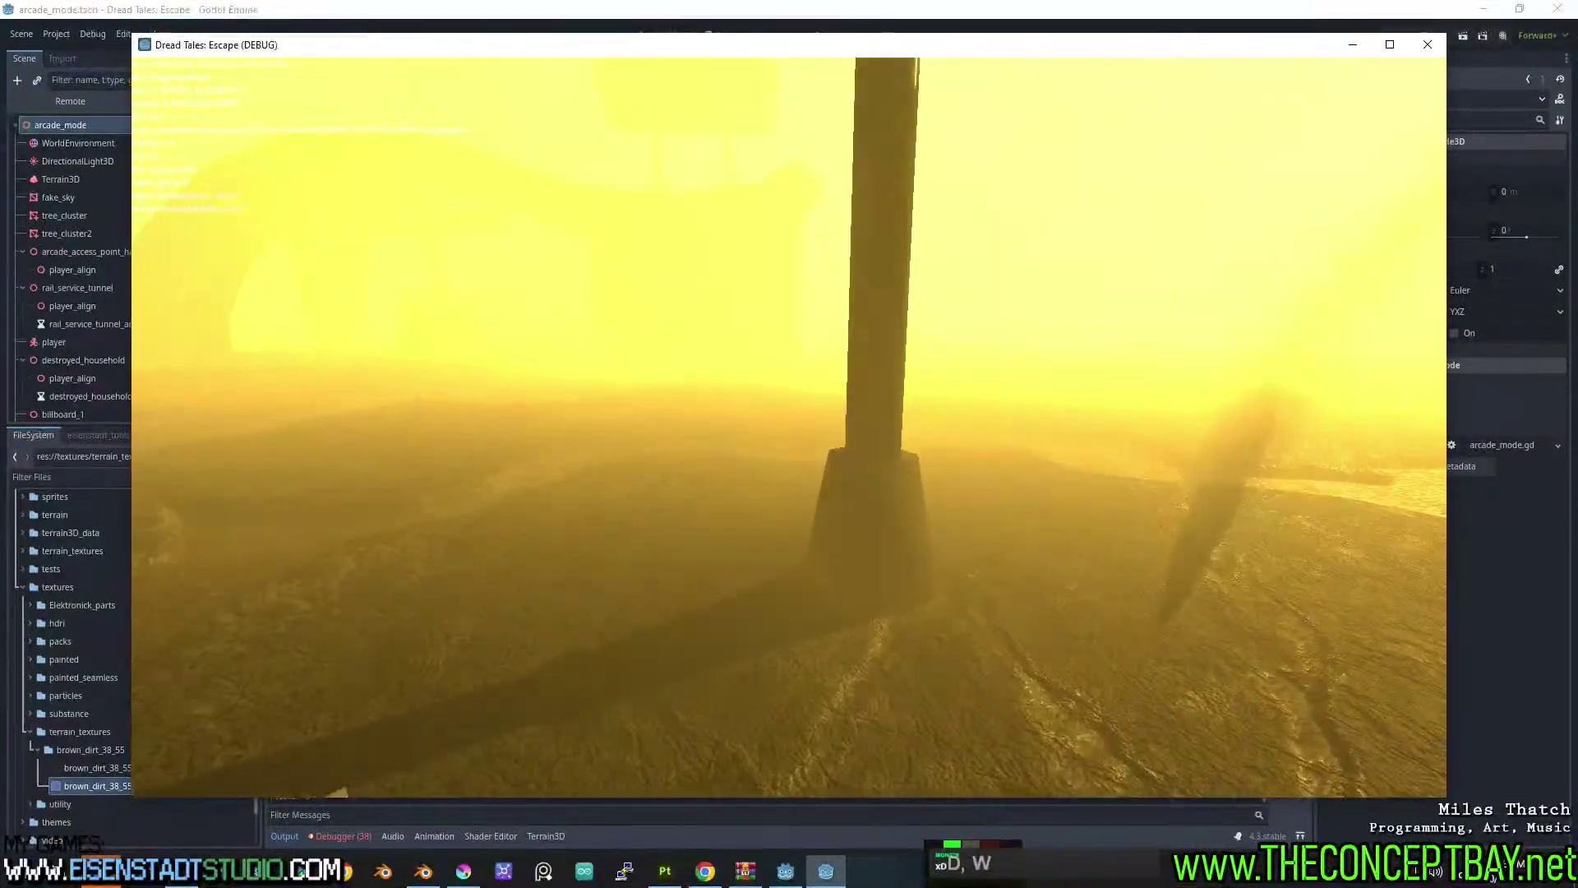
{"action": "key", "text": "d"}
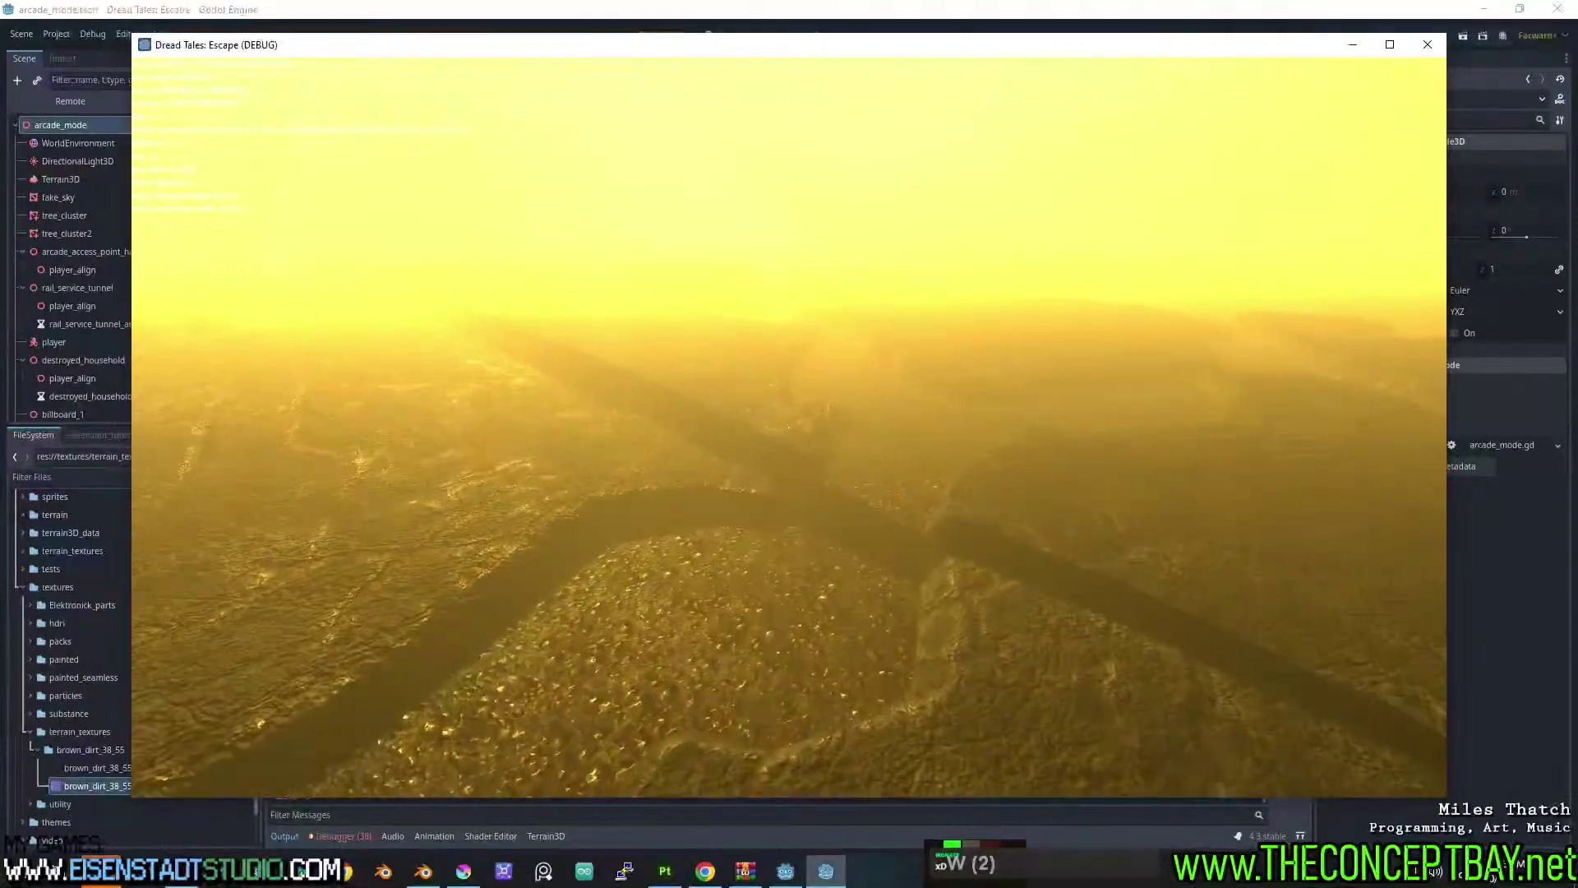
{"action": "key", "text": "d"}
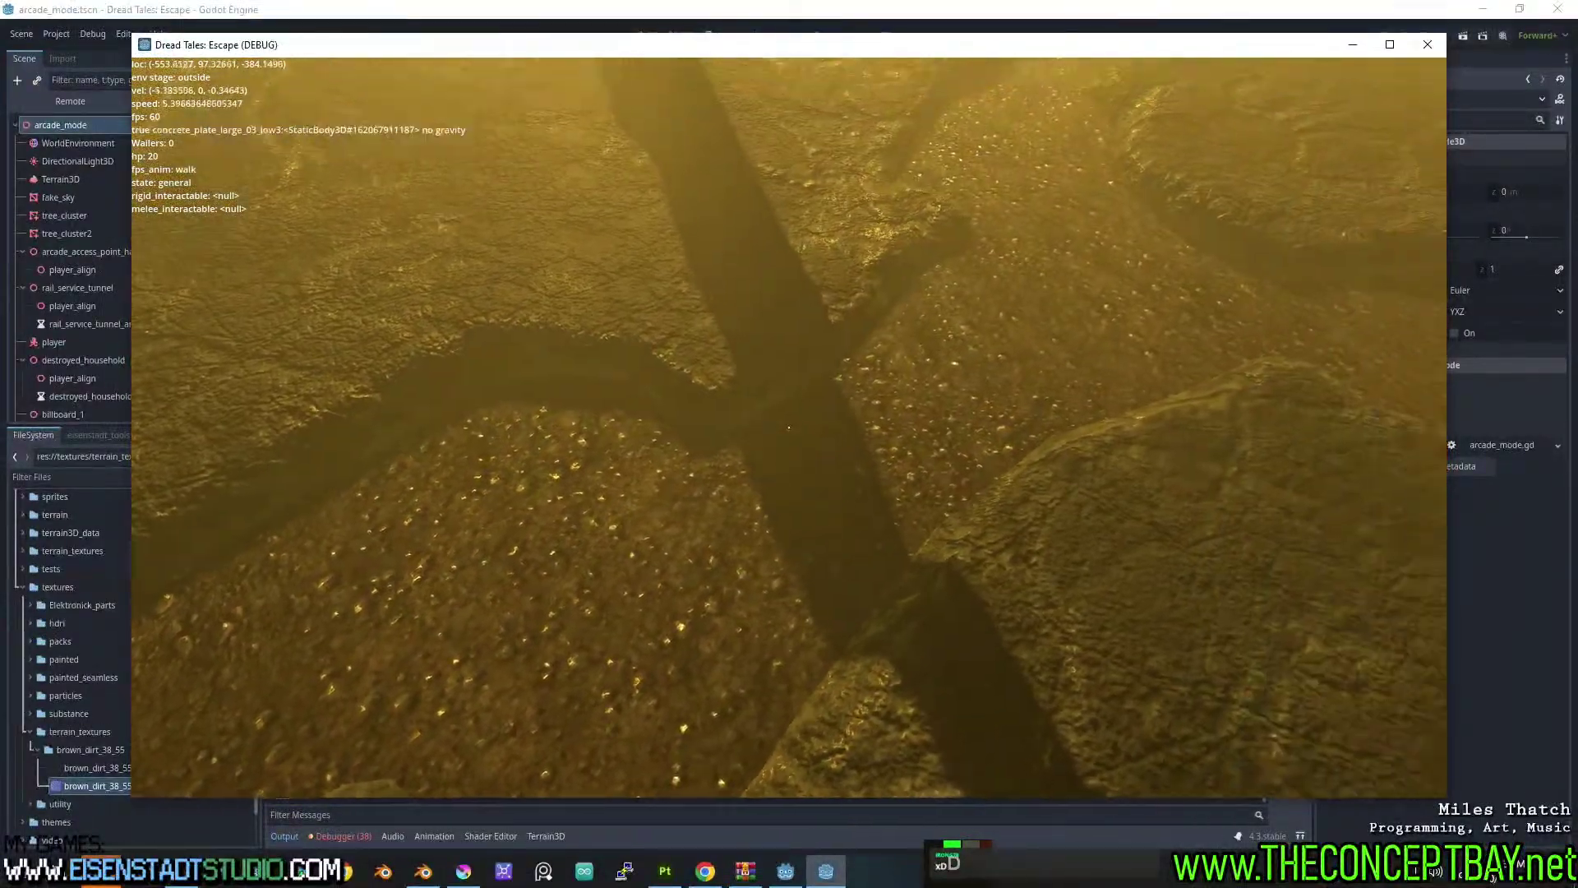
{"action": "key", "text": "w"}
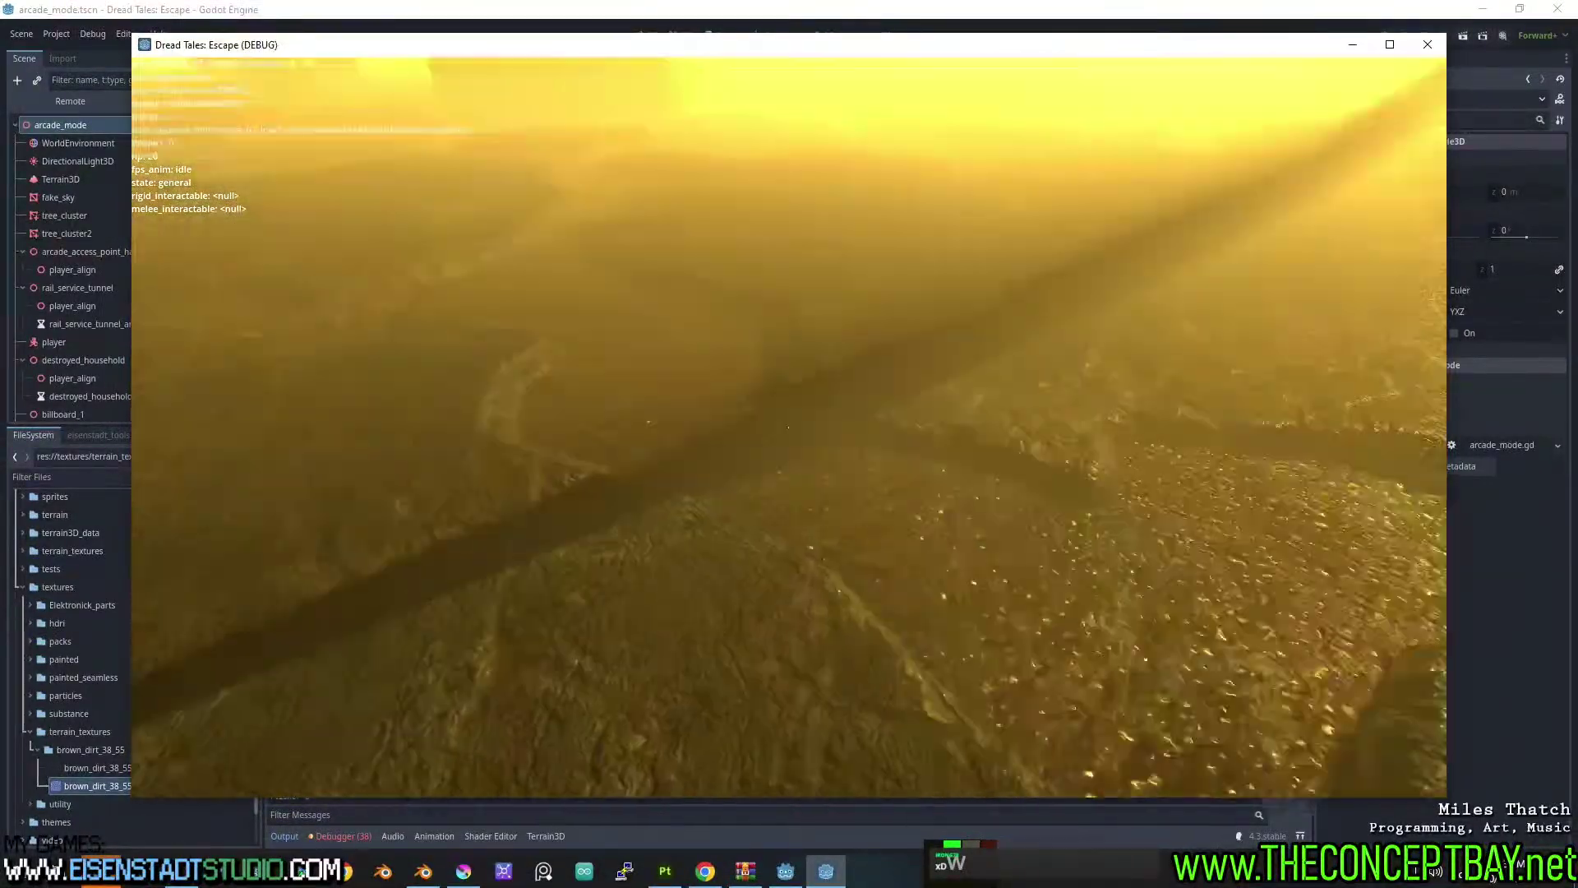
{"action": "key", "text": "d"}
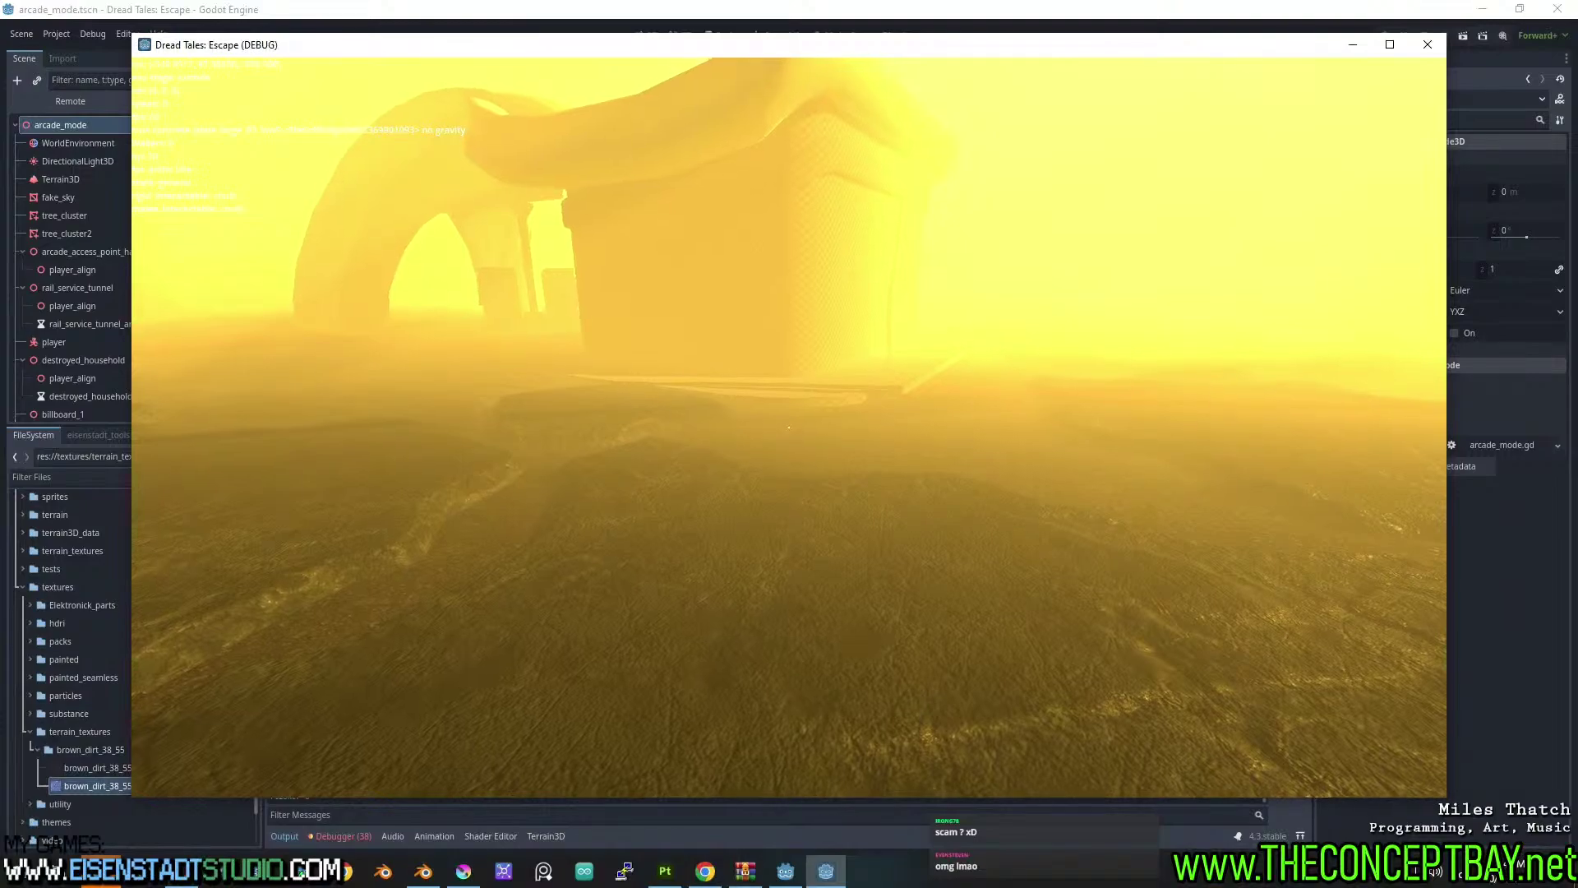
Cycle the player's item slots, then jump across the terrain past the building and arch to test moving over the ground.
{"action": "scroll", "coordinate": [789, 427], "scroll_direction": "up", "scroll_amount": 2}
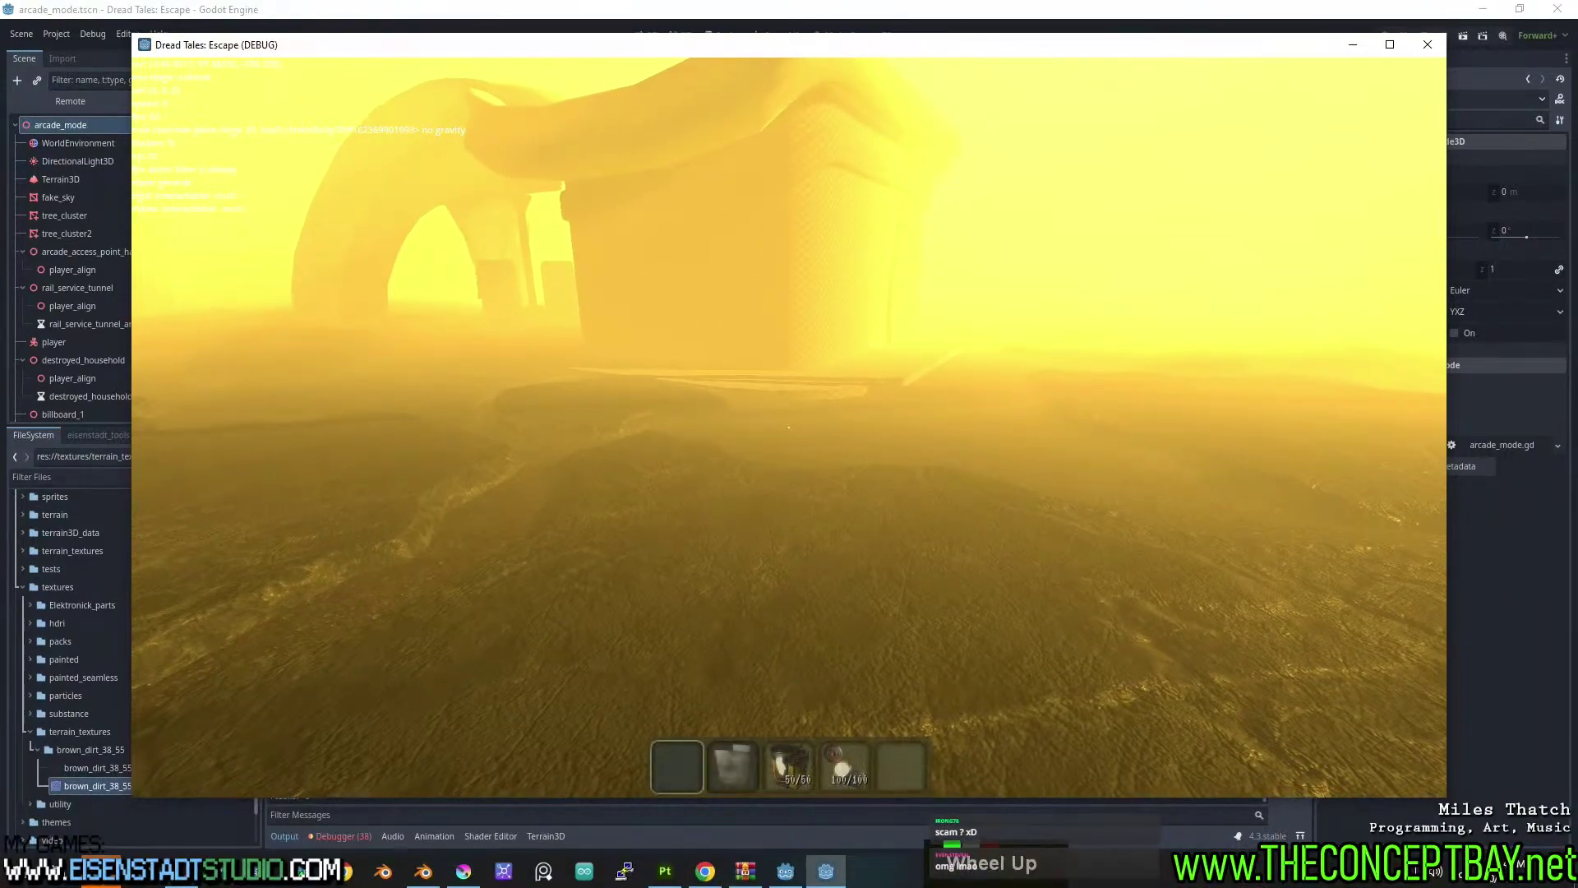
{"action": "key", "text": "w"}
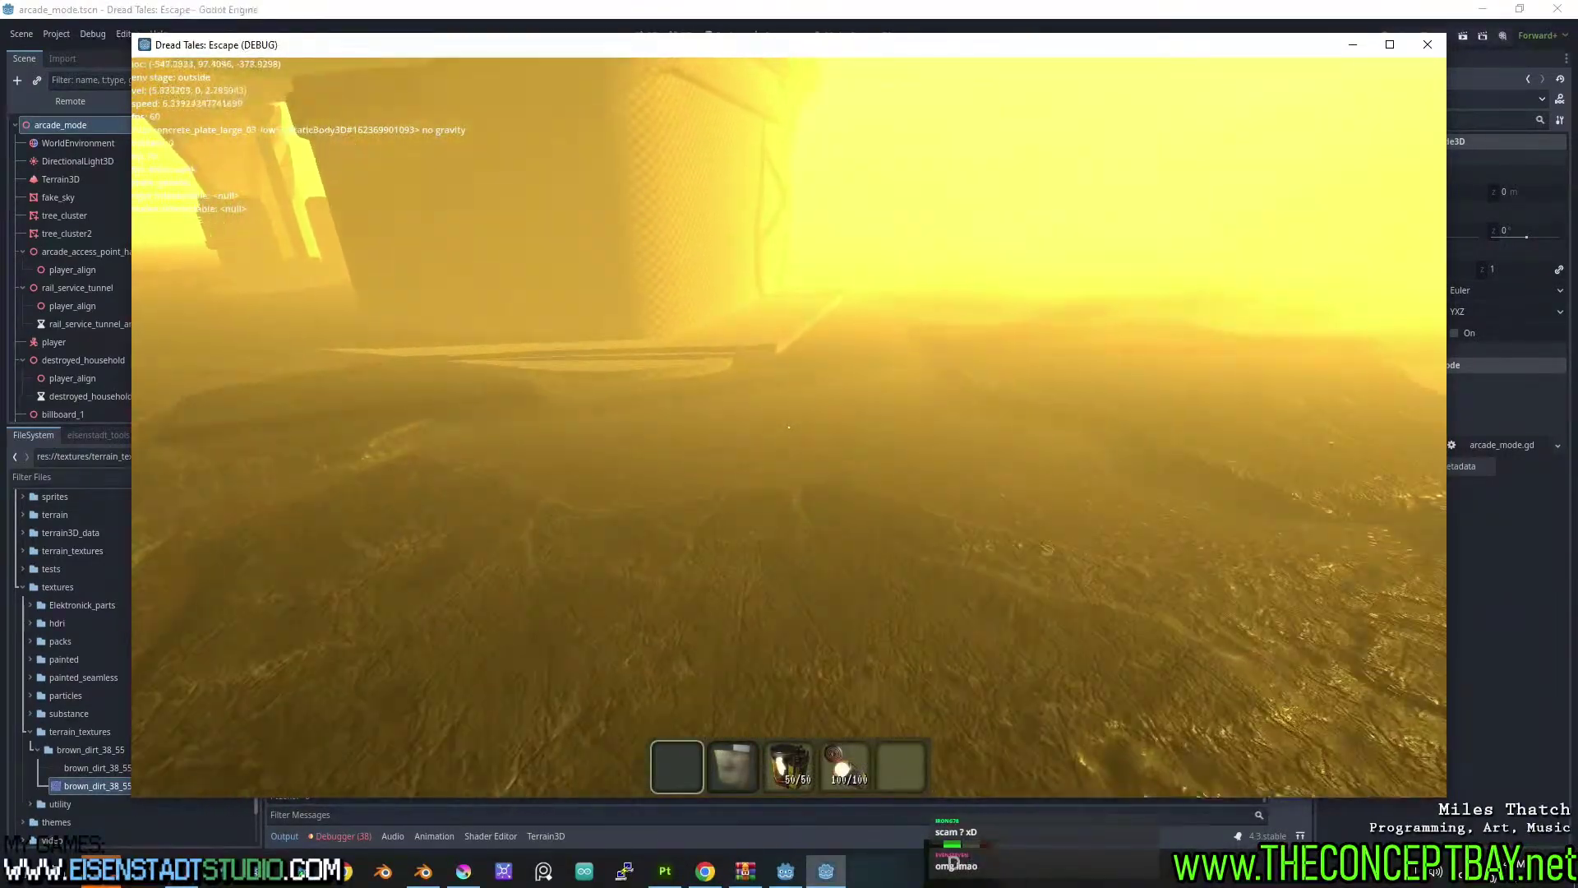
{"action": "key", "text": "space"}
{"action": "key", "text": "space"}
{"action": "key", "text": "space"}
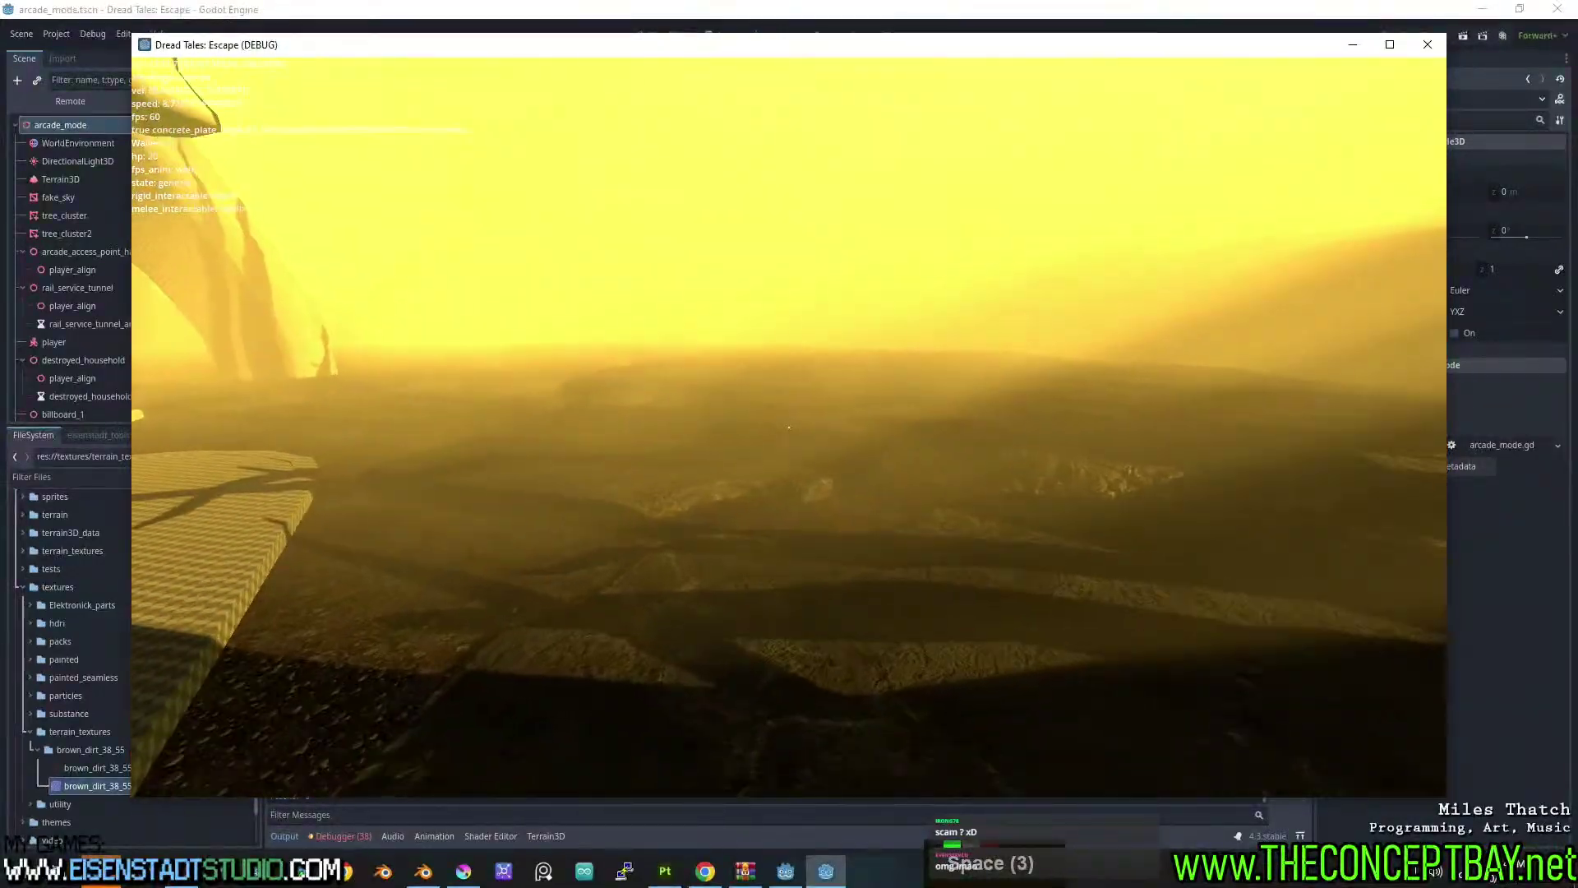
{"action": "key", "text": "space"}
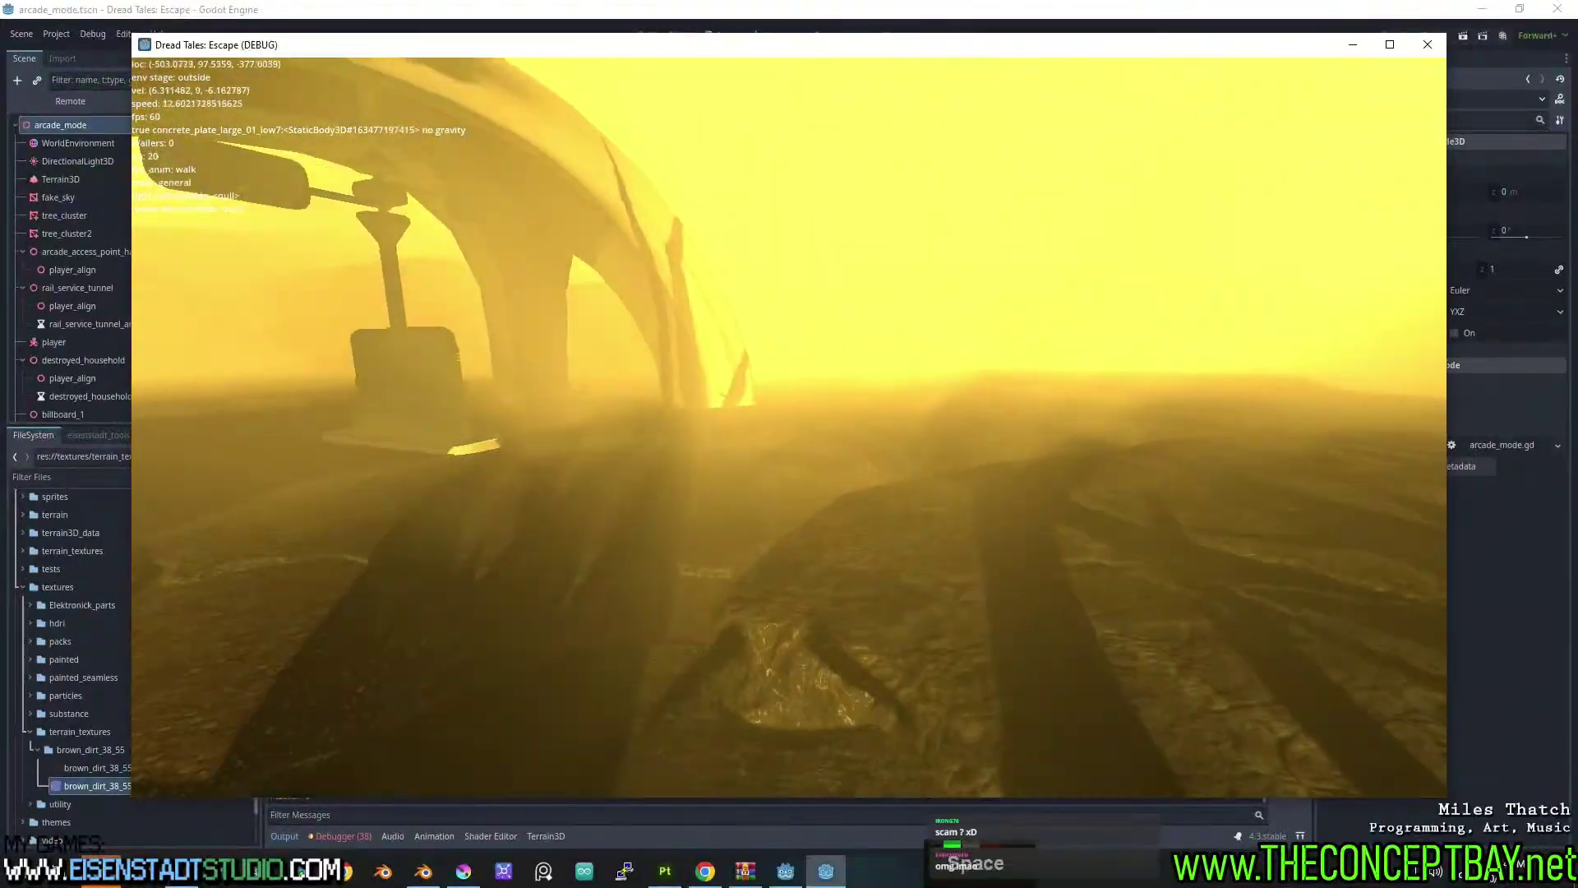
{"action": "key", "text": "space"}
{"action": "key", "text": "space"}
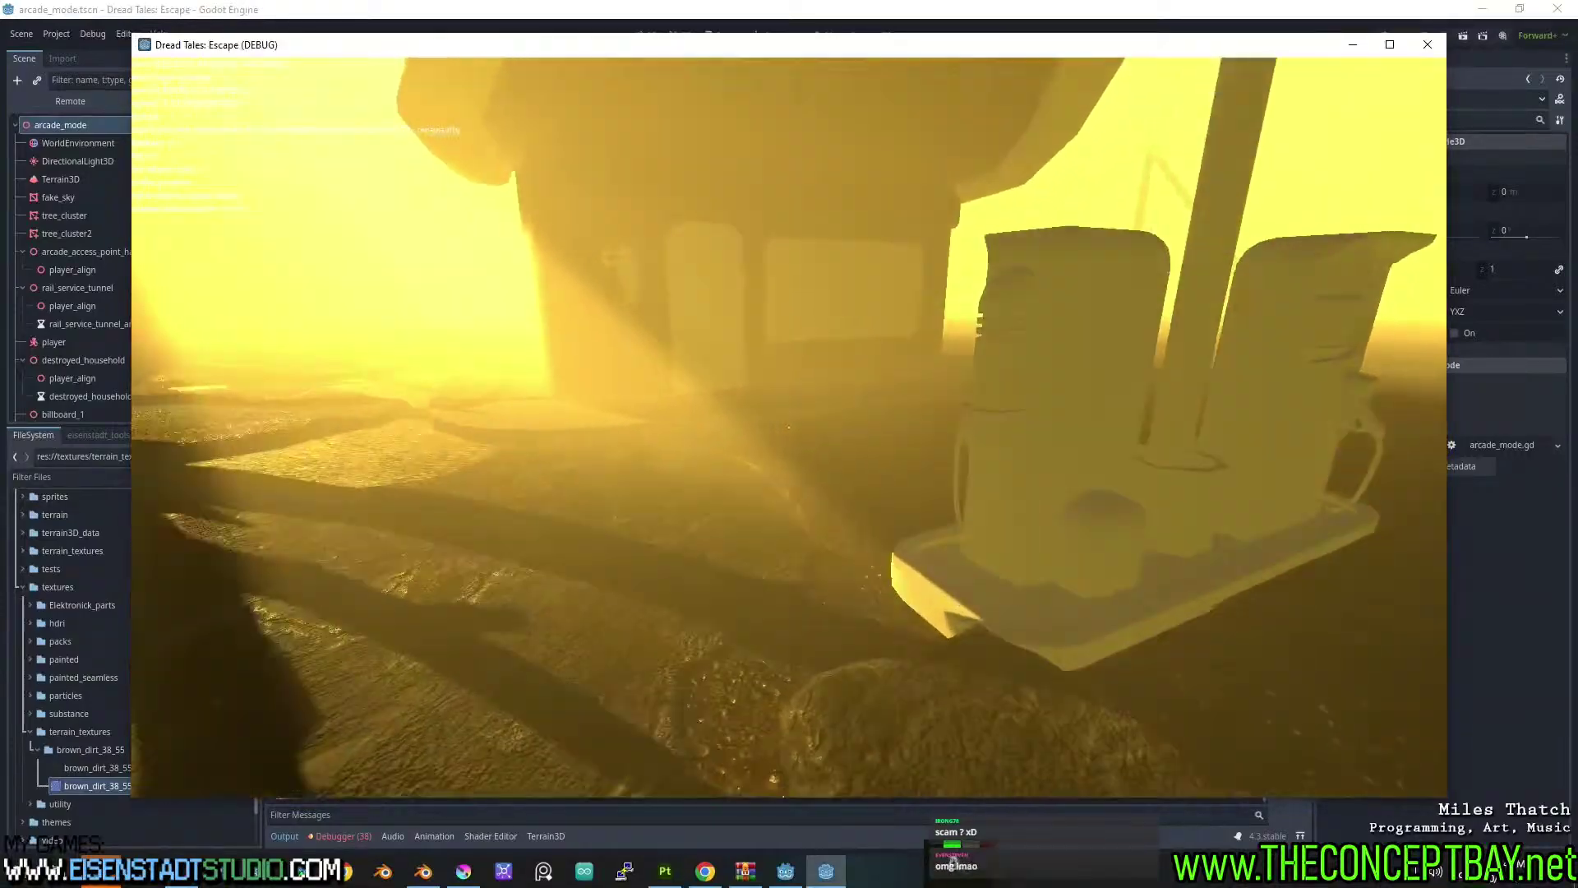
Walk the player around the building, arch and pumps to examine the raised slabs and the shaded ground under the roof.
{"action": "key", "text": "a"}
{"action": "key", "text": "a"}
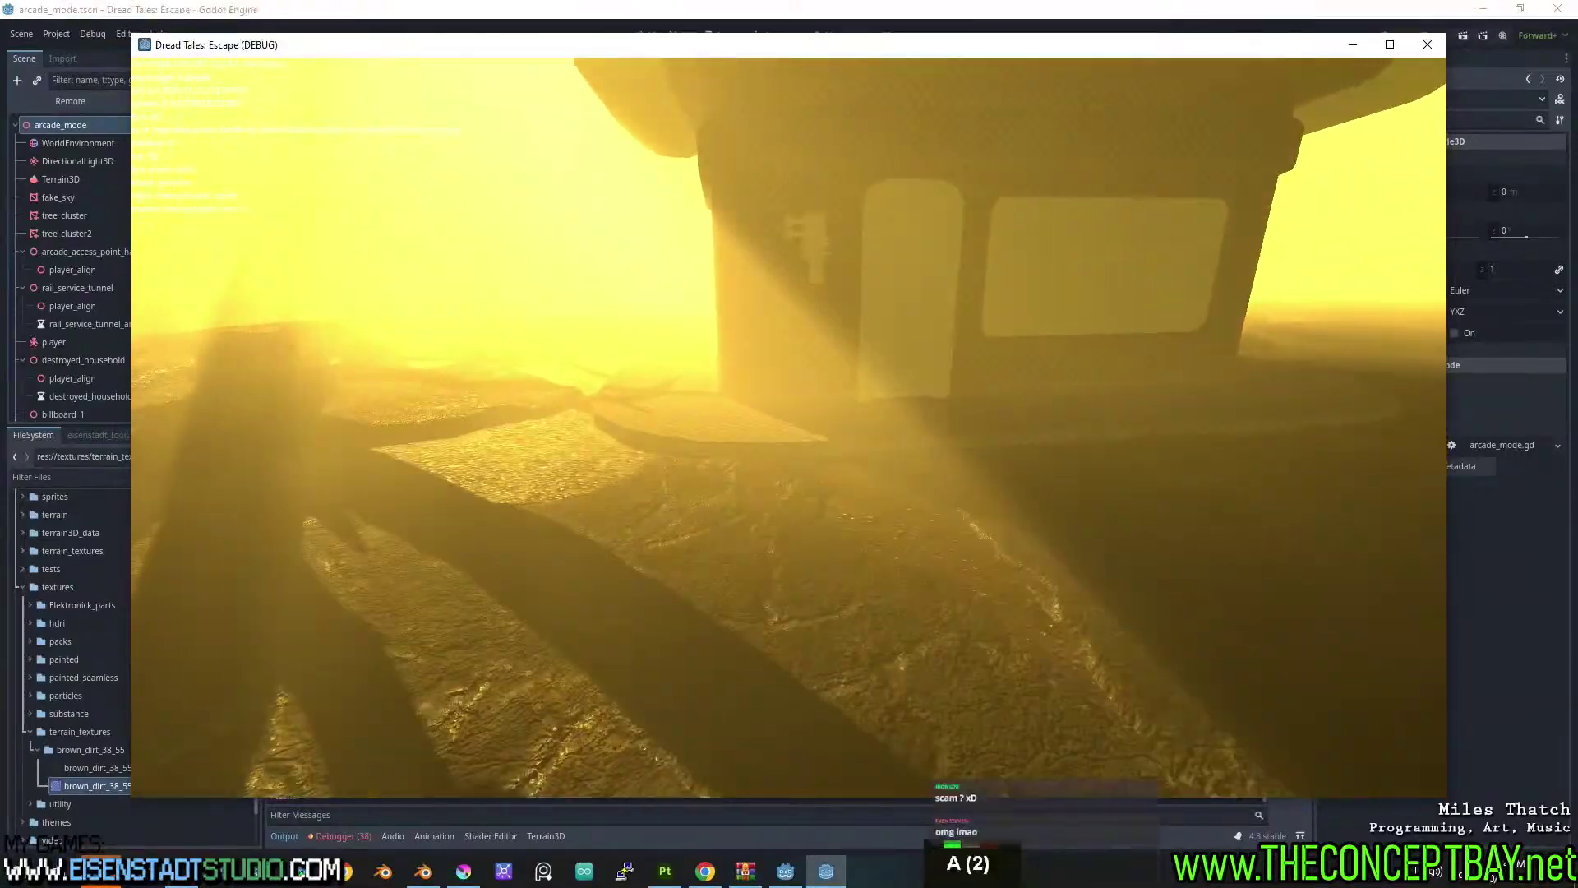
{"action": "key", "text": "w"}
{"action": "key", "text": "w"}
{"action": "key", "text": "w"}
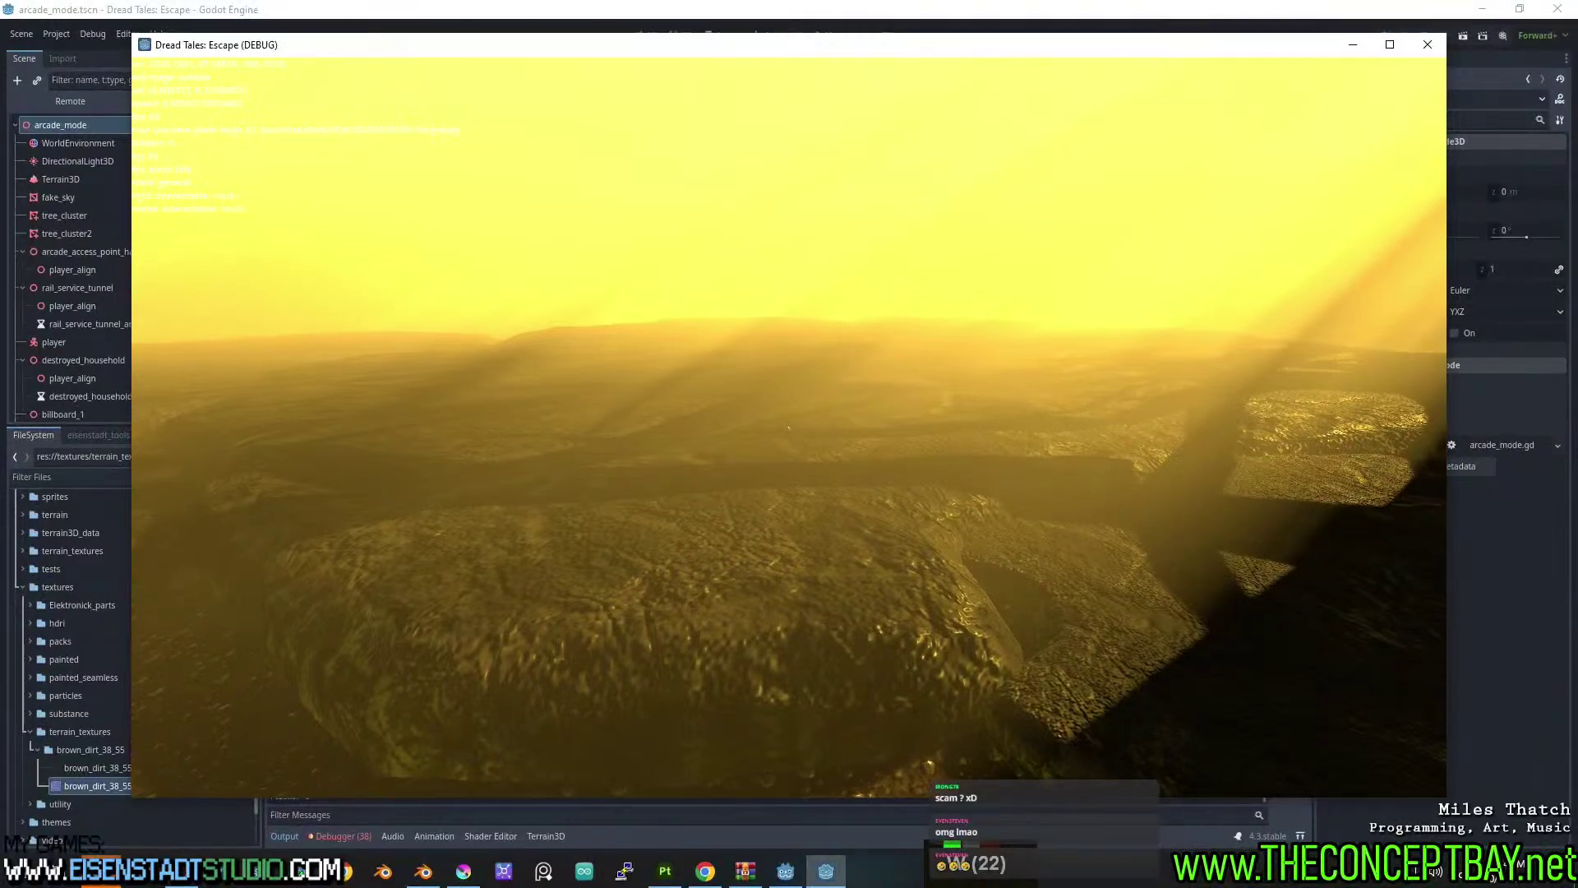
{"action": "key", "text": "w"}
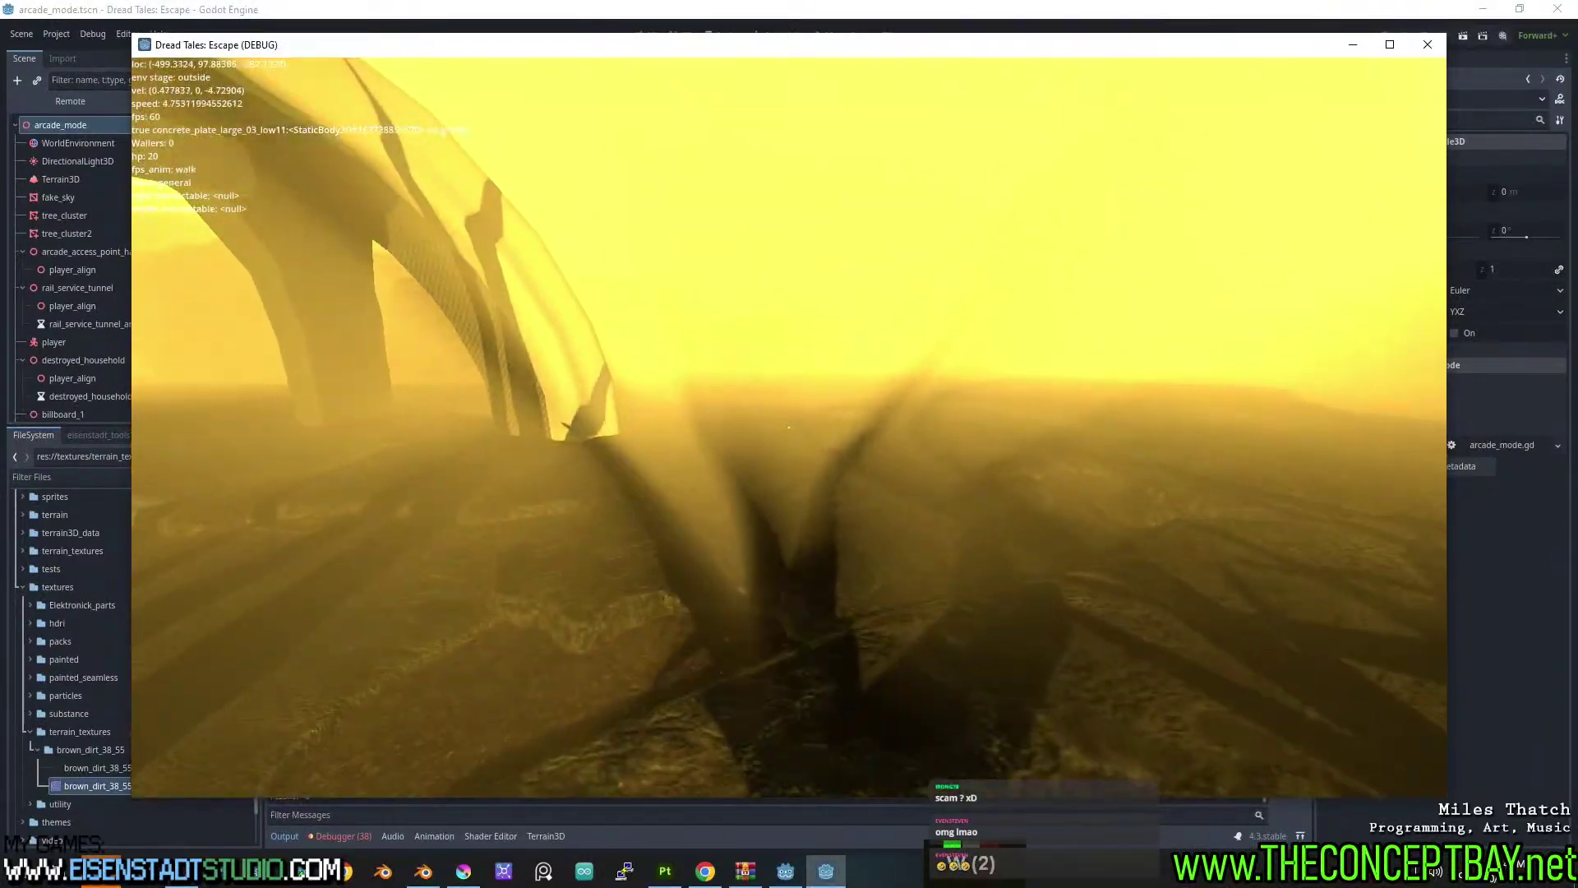
{"action": "key", "text": "w"}
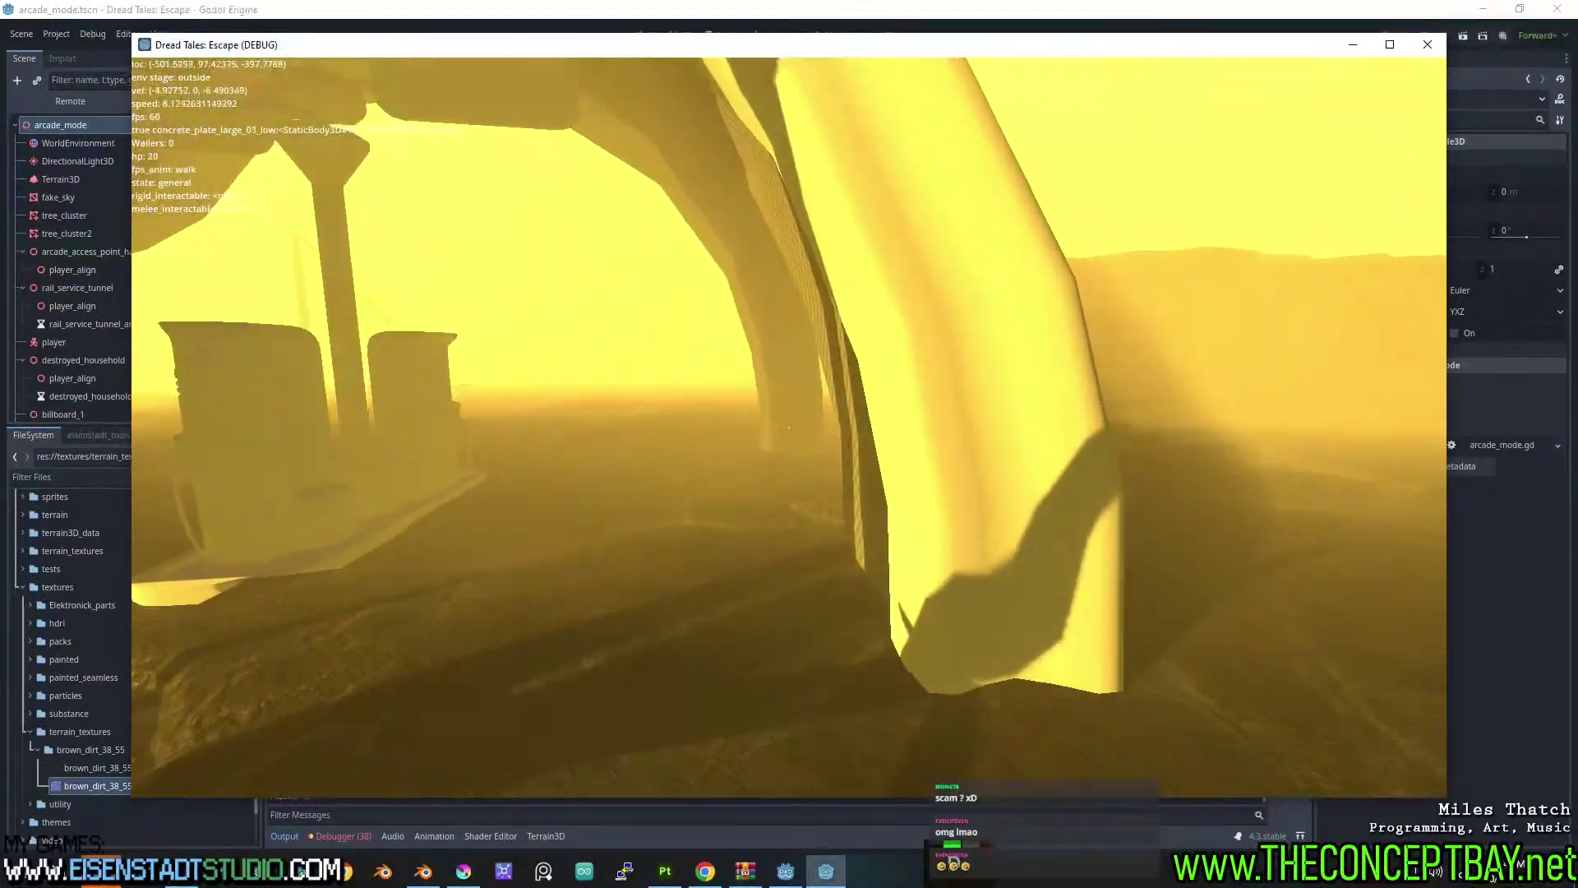
{"action": "key", "text": "w"}
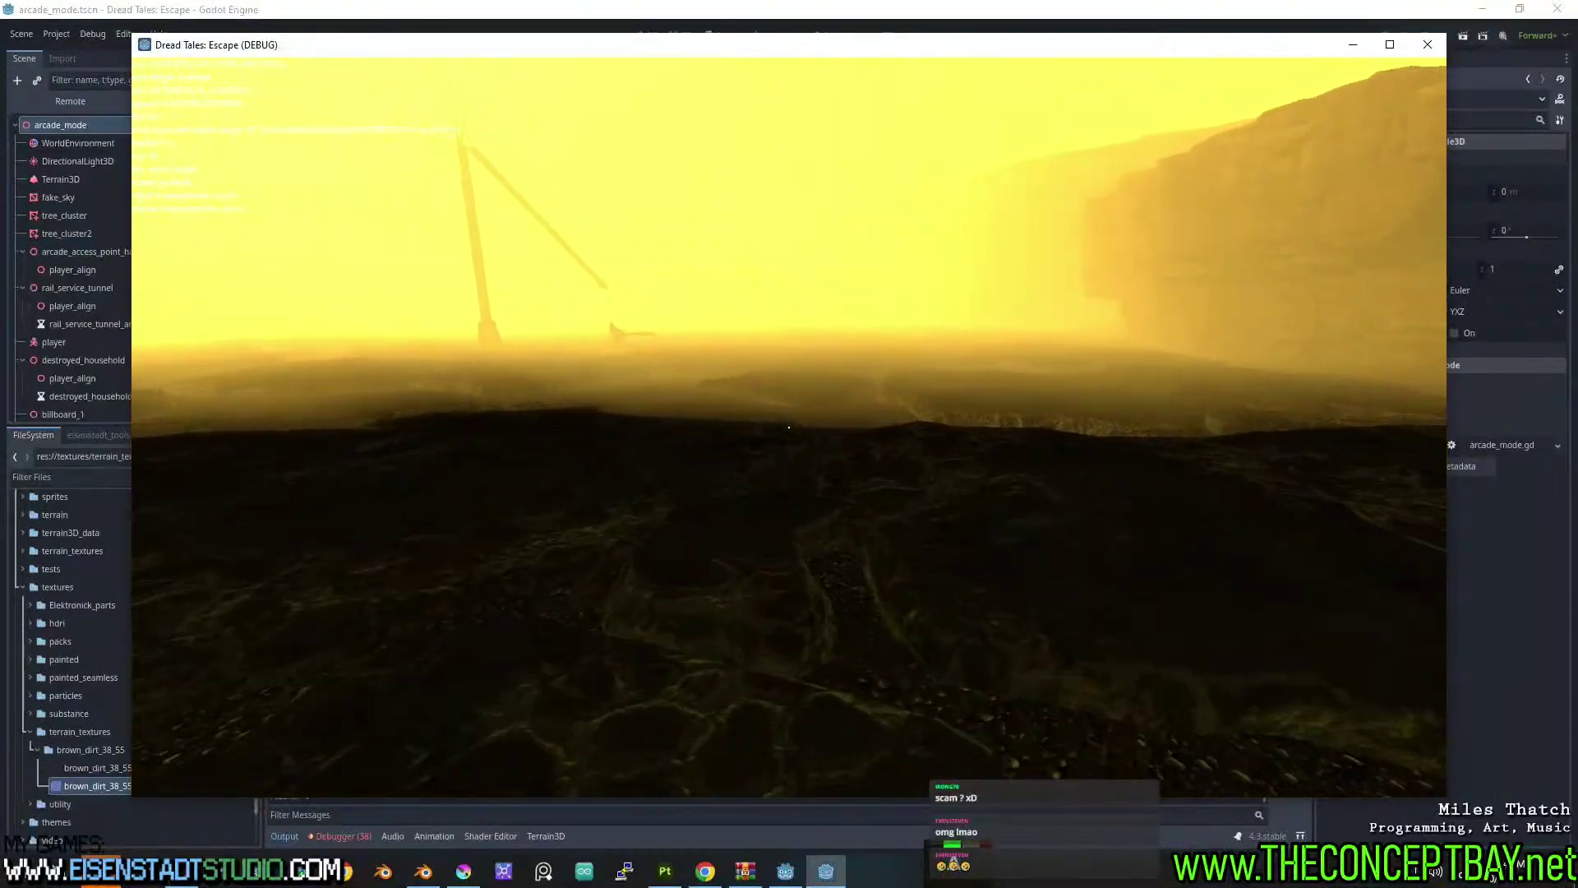
Cross the open ground by the fallen lamp and return to the building to inspect the dark slabs beside its platform.
{"action": "key", "text": "d"}
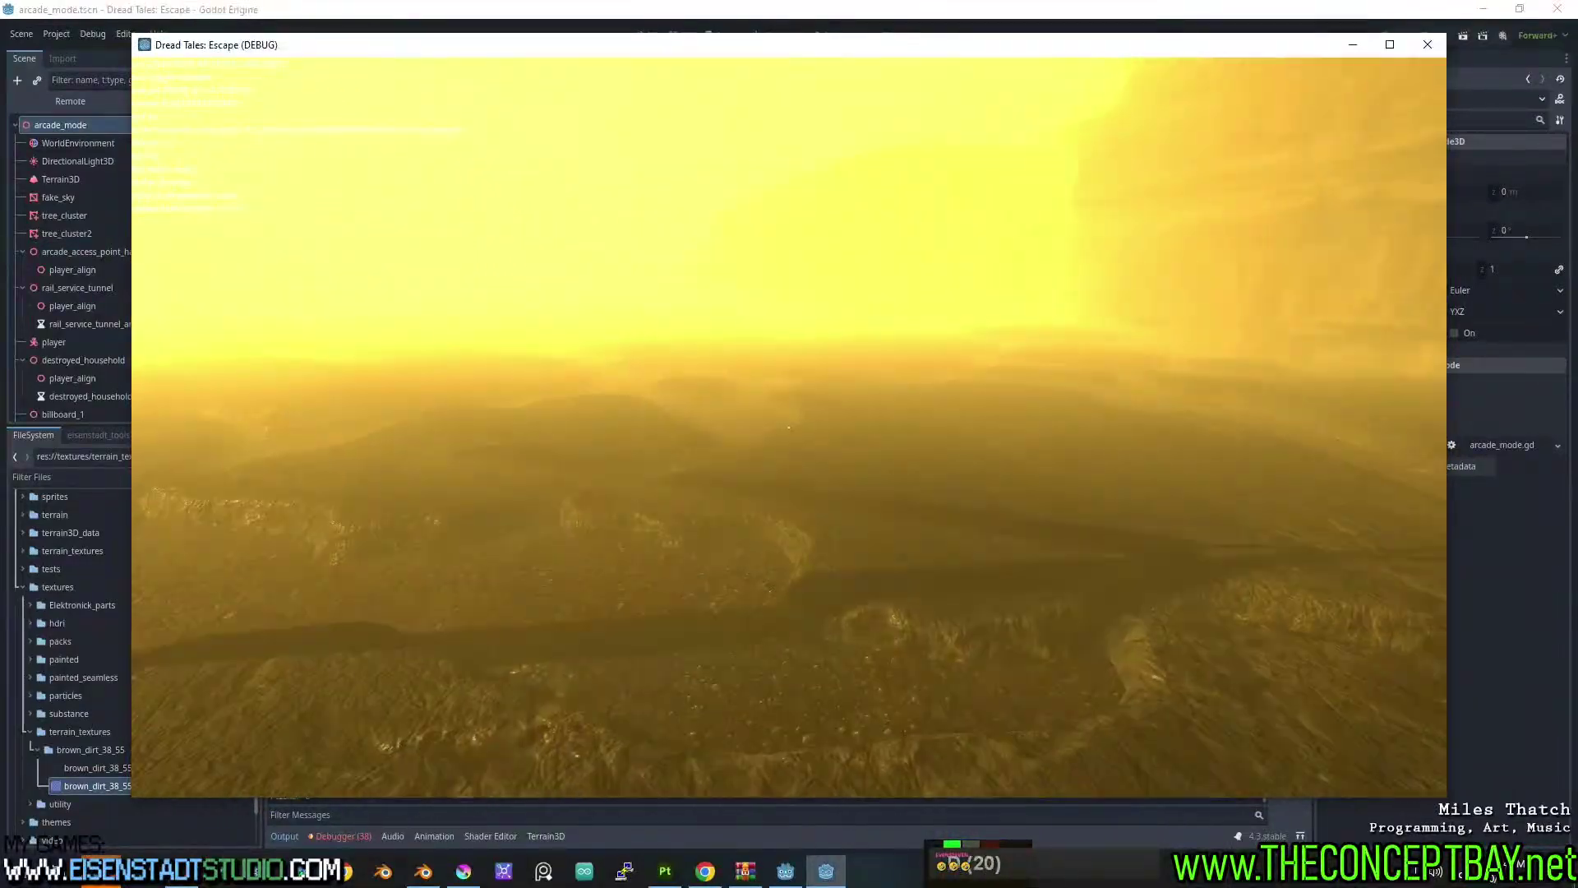
{"action": "key", "text": "w"}
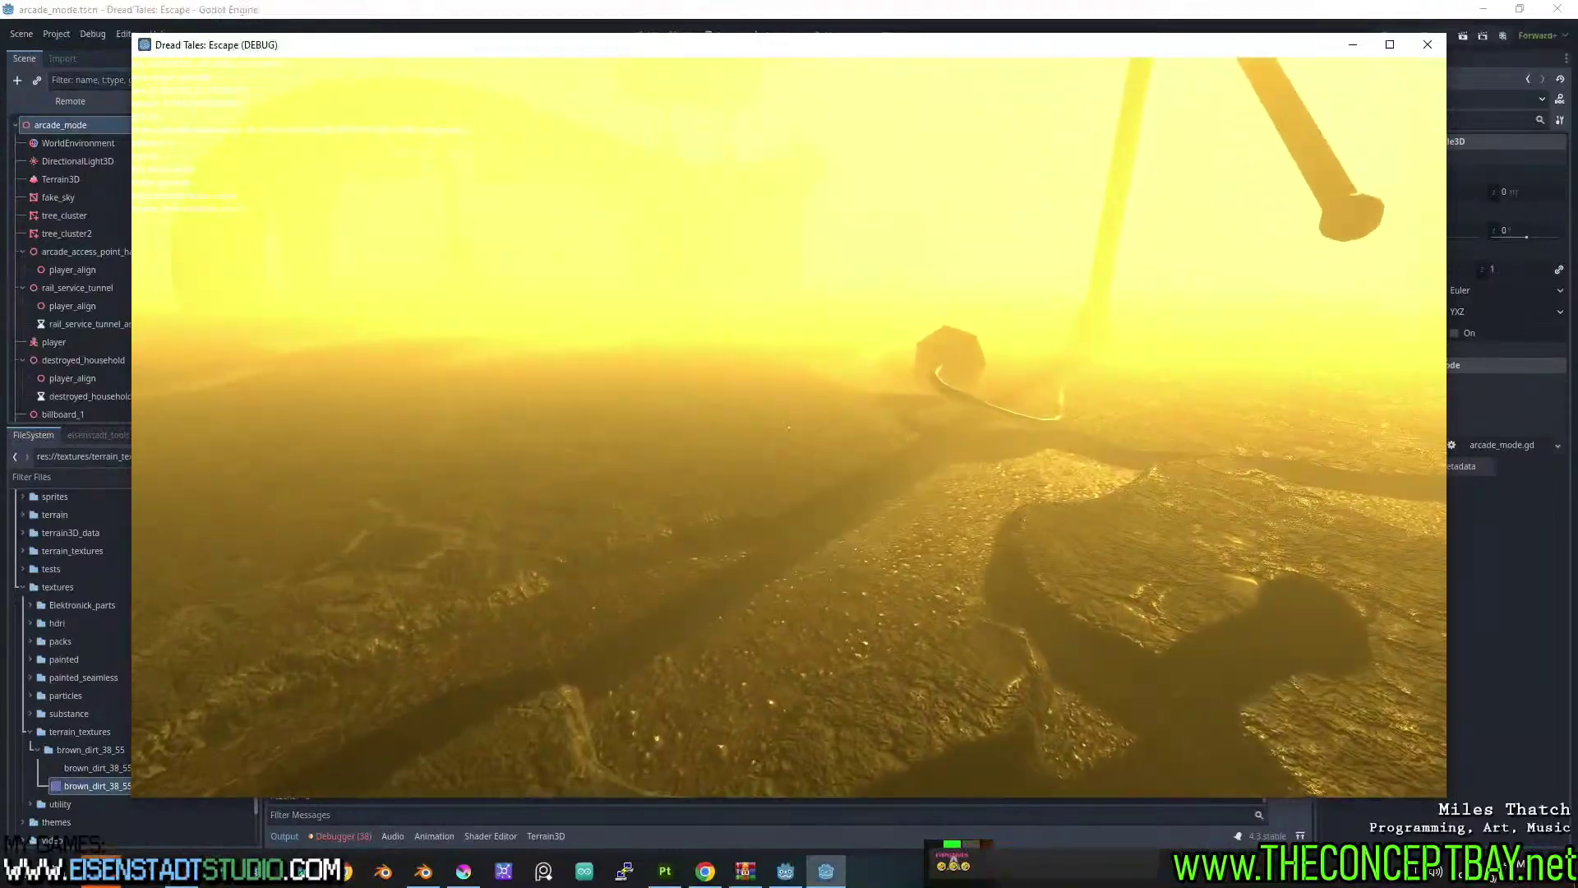
{"action": "key", "text": "space"}
{"action": "key", "text": "space"}
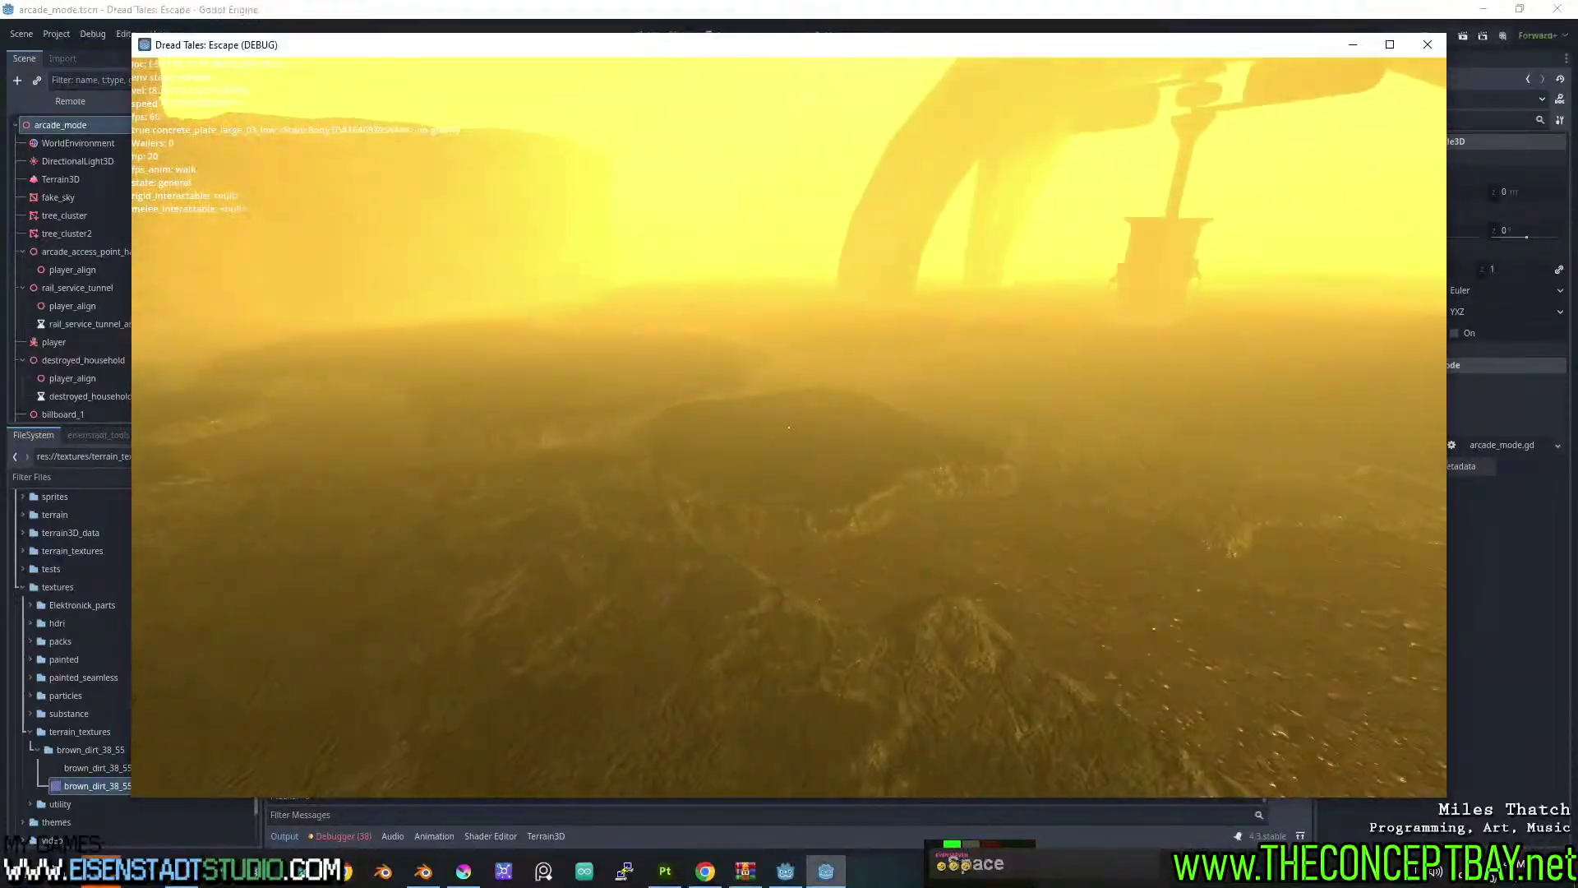
{"action": "key", "text": "w"}
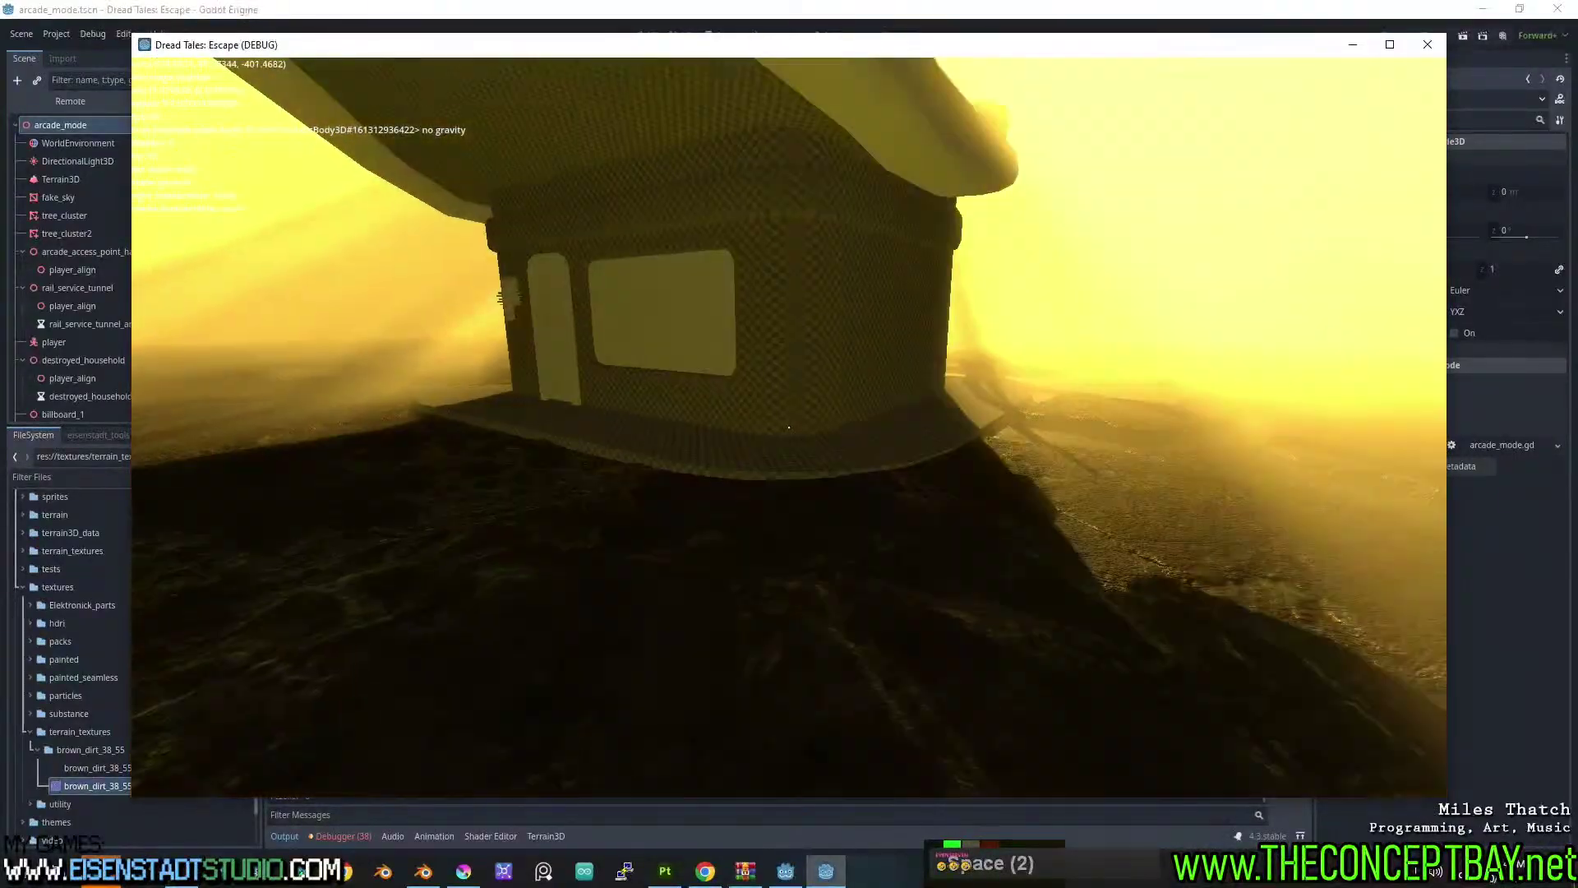
{"action": "key", "text": "w"}
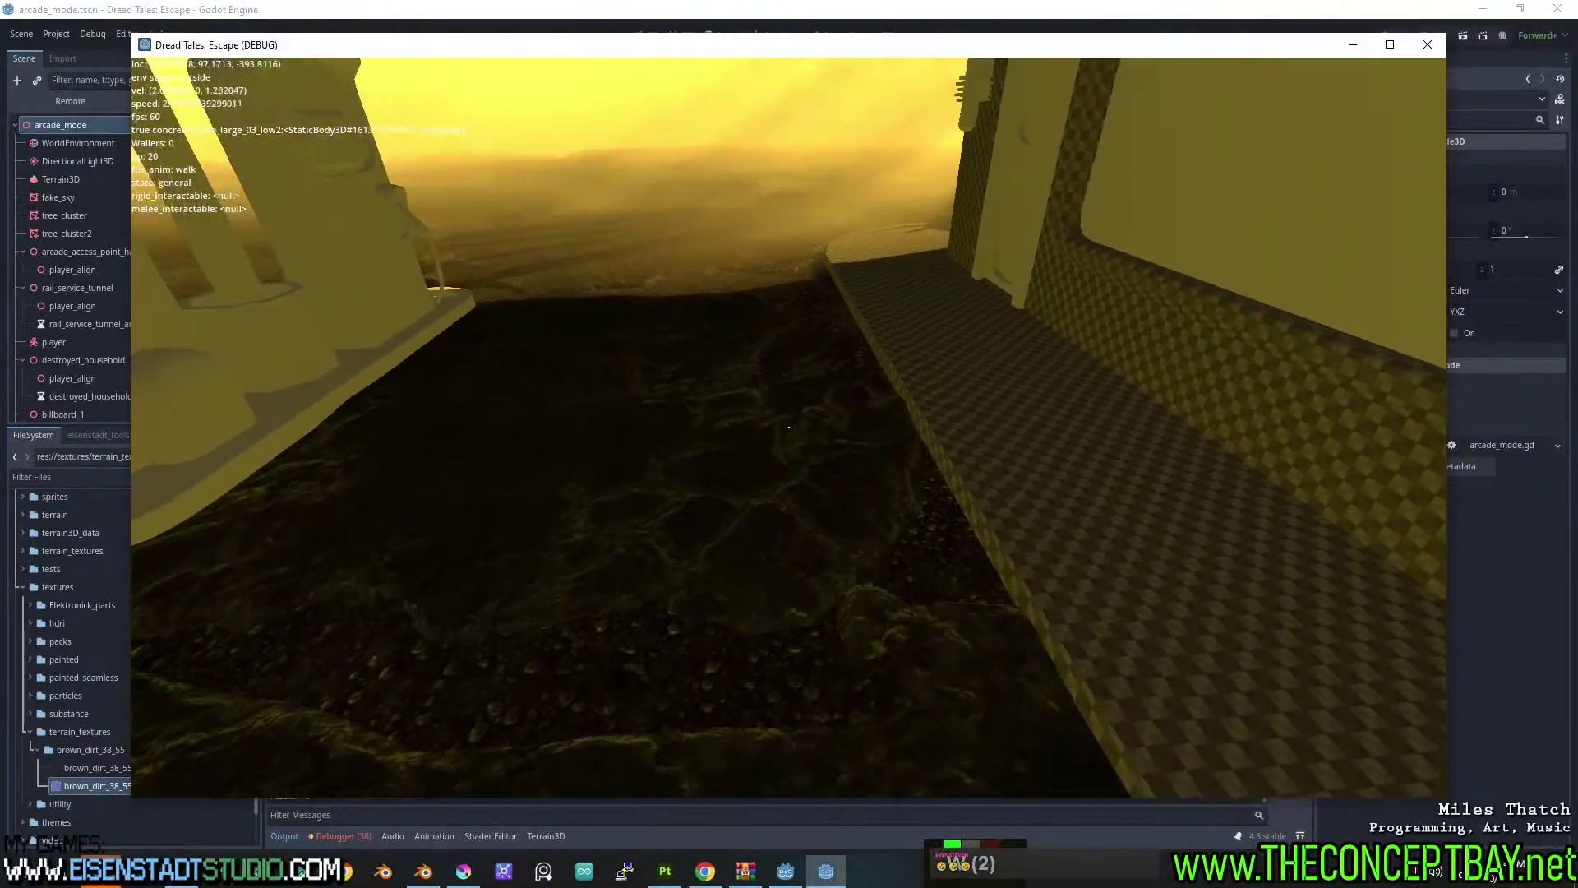
{"action": "key", "text": "w"}
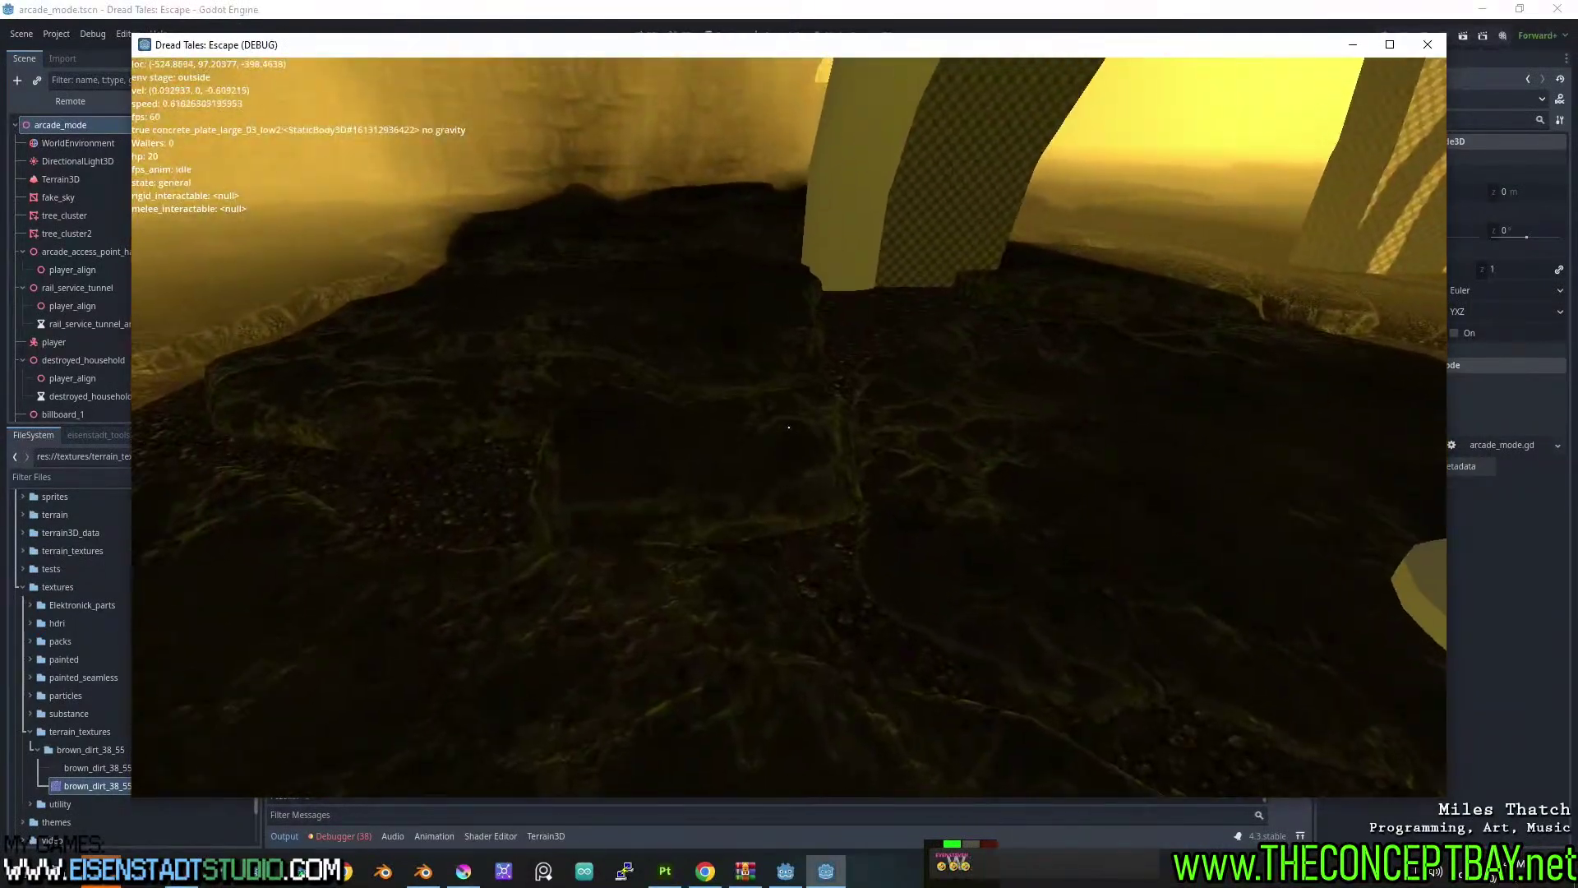
{"action": "key", "text": "w"}
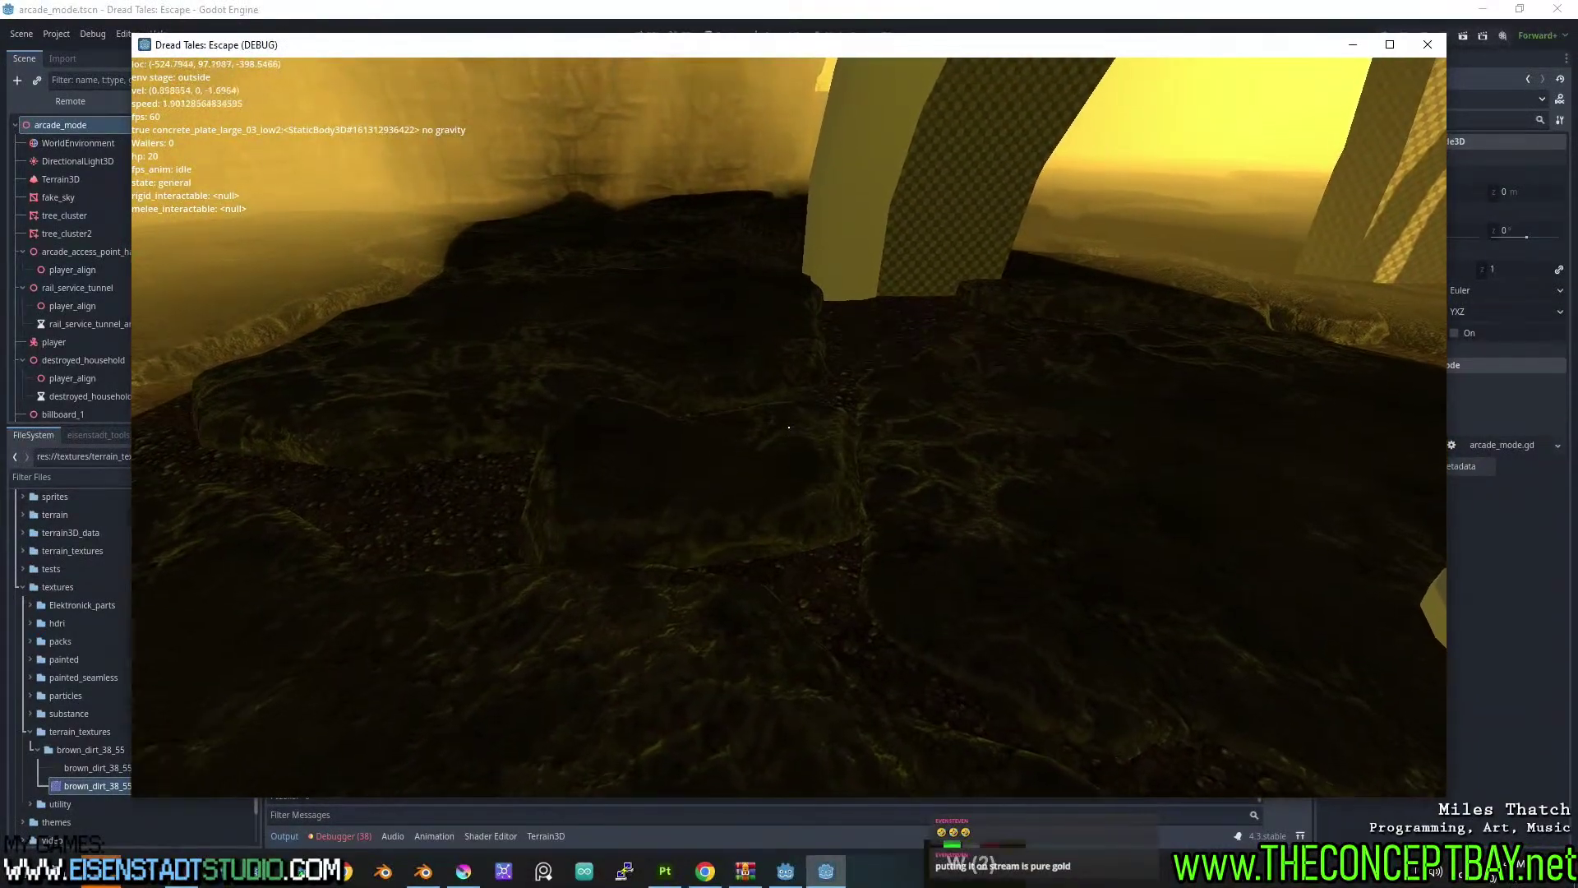
Jump the player from the building's shadow across the open terrain towards the broken lamp post to check the ground.
{"action": "key", "text": "space"}
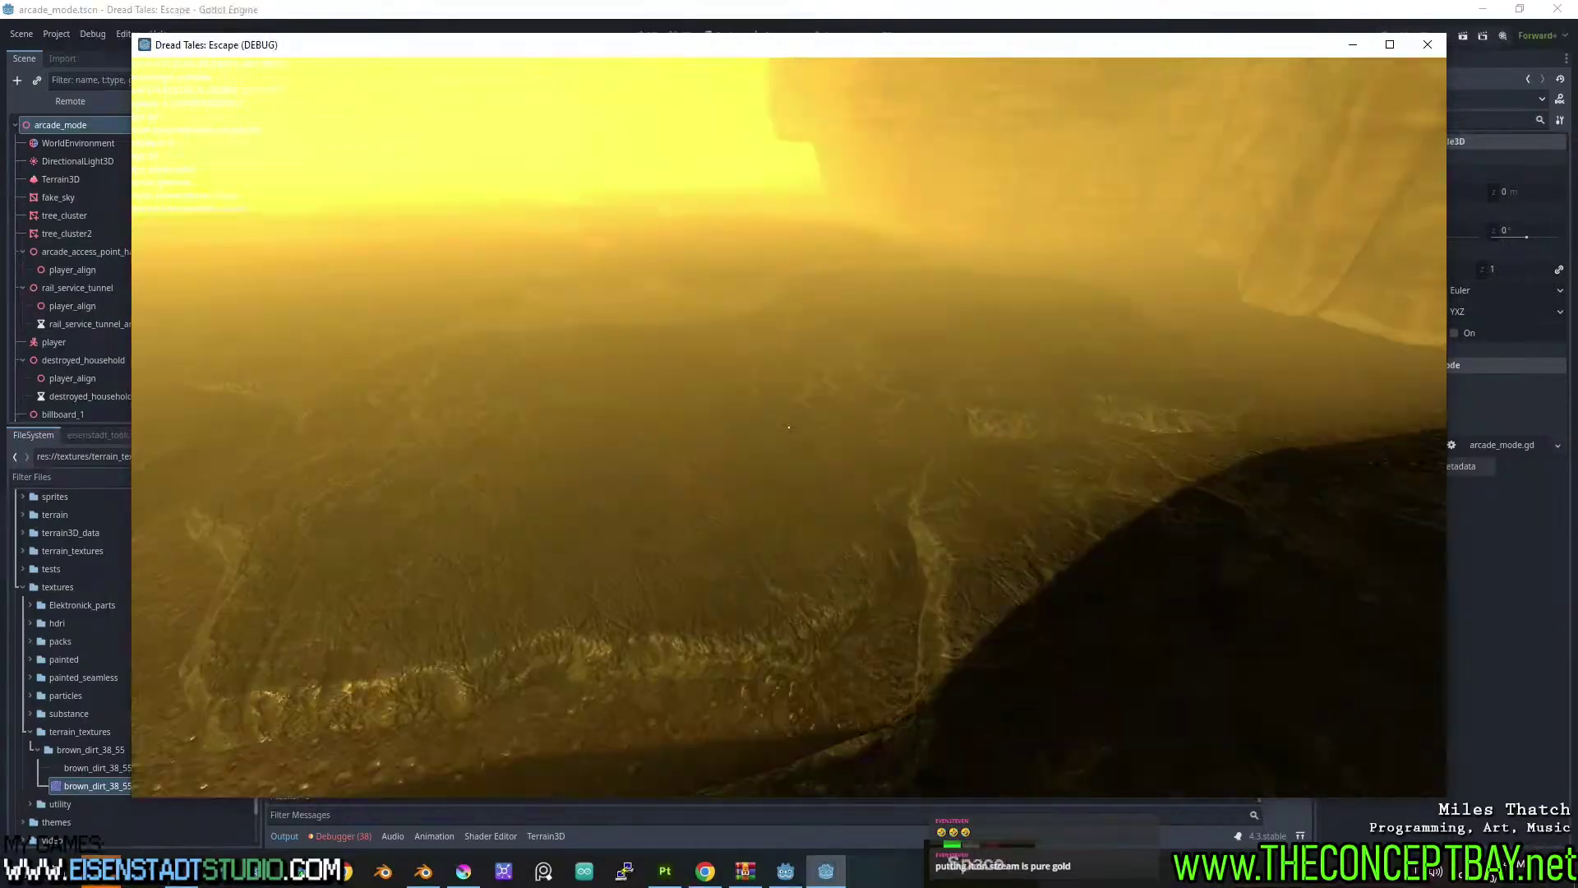
{"action": "key", "text": "space"}
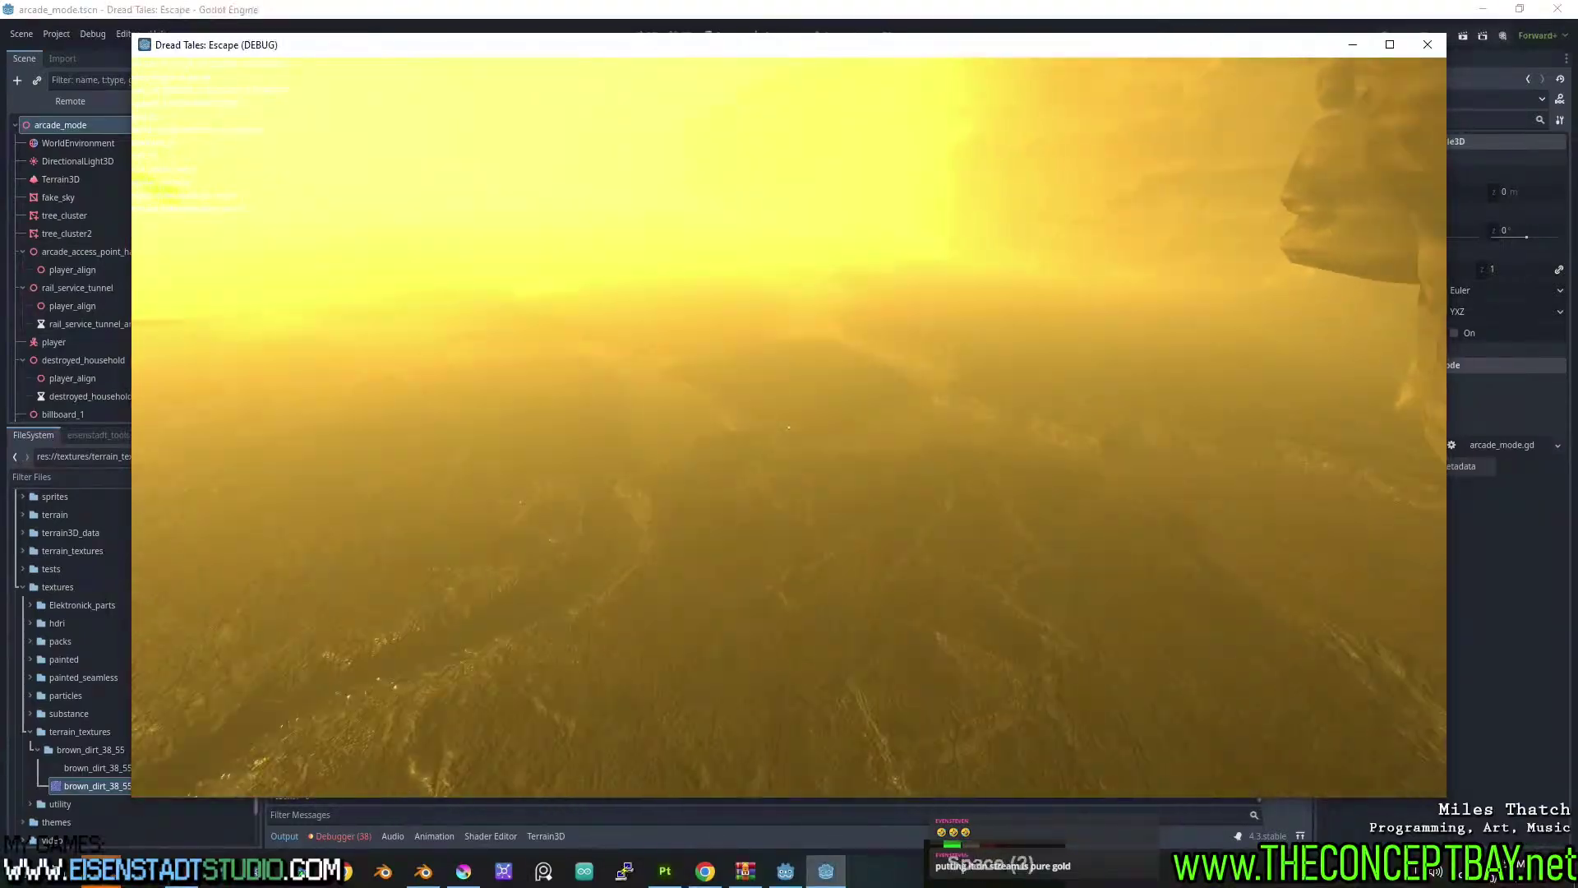
{"action": "key", "text": "space"}
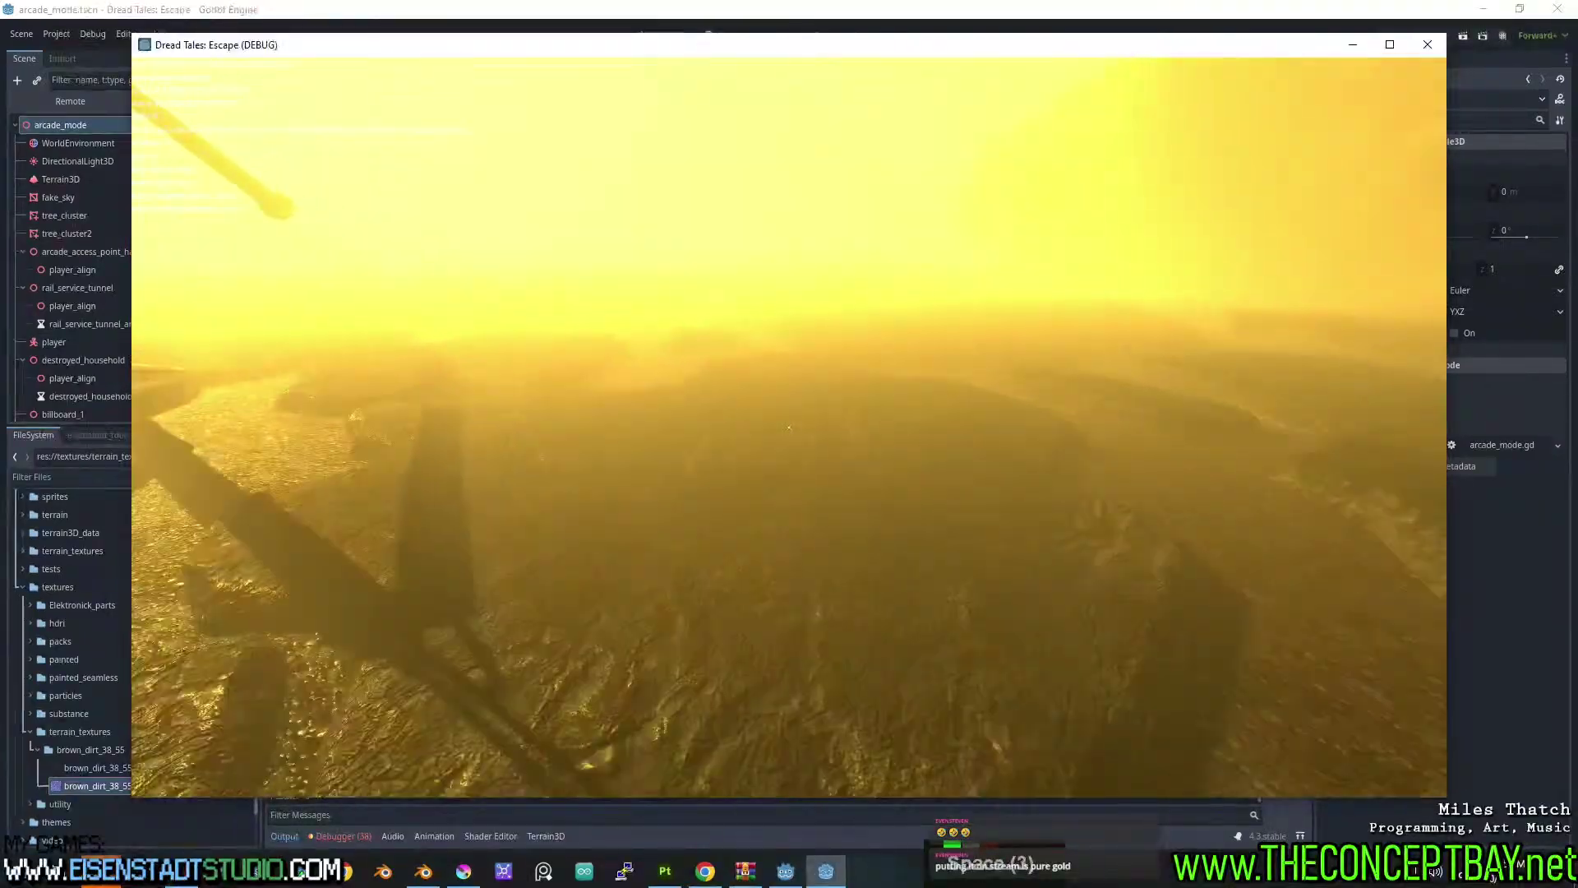
{"action": "key", "text": "space"}
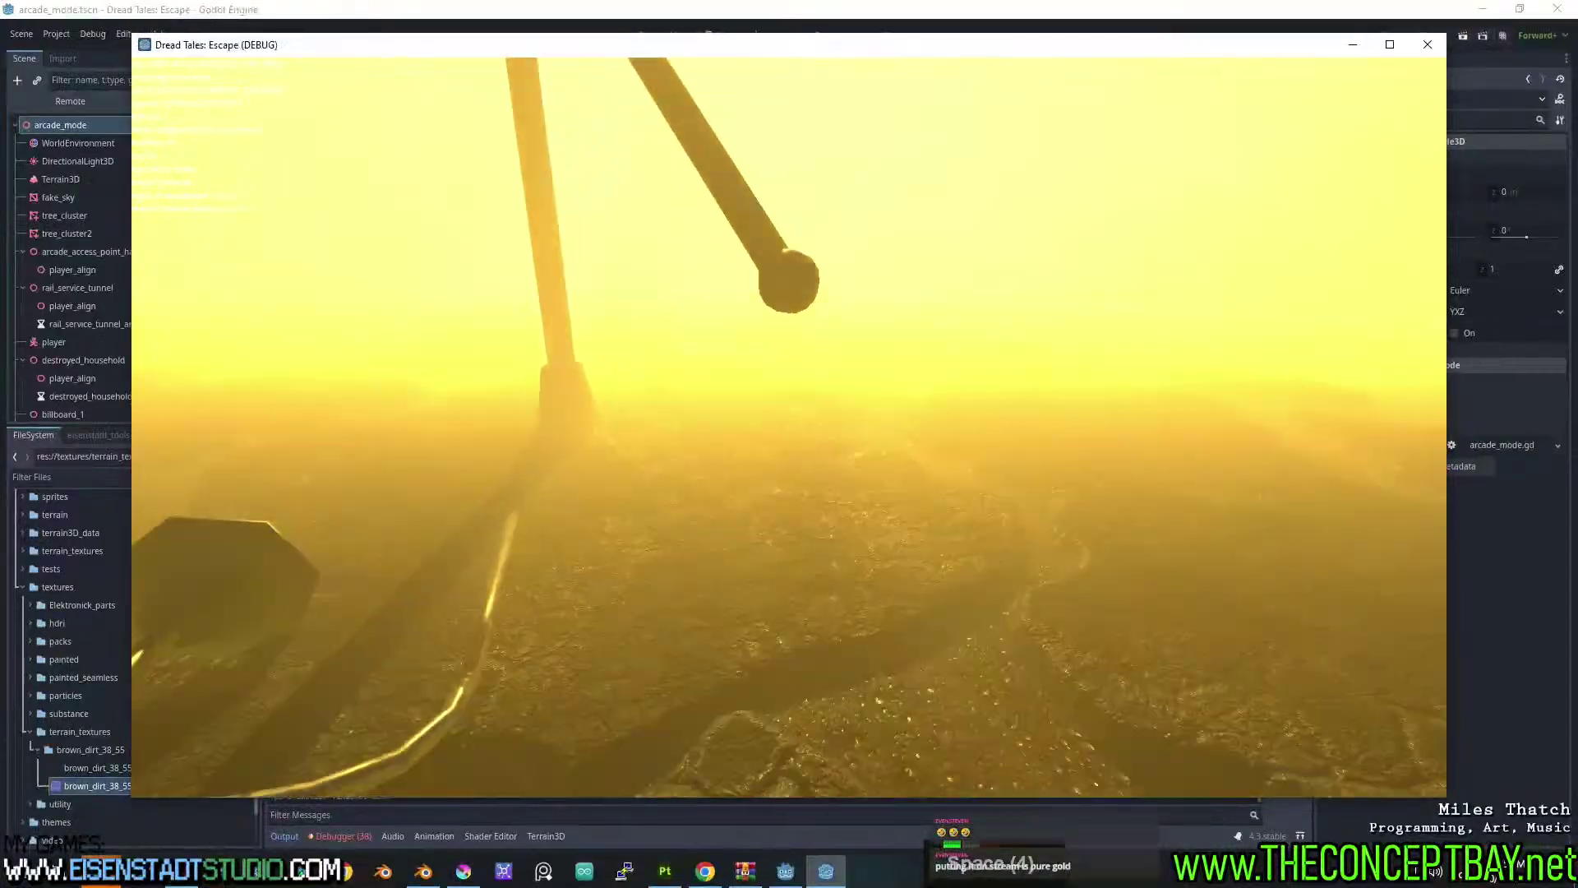
Jump the player from the broken lamp post around the checkered building to check the shadowed ground on its far side.
{"action": "key", "text": "space"}
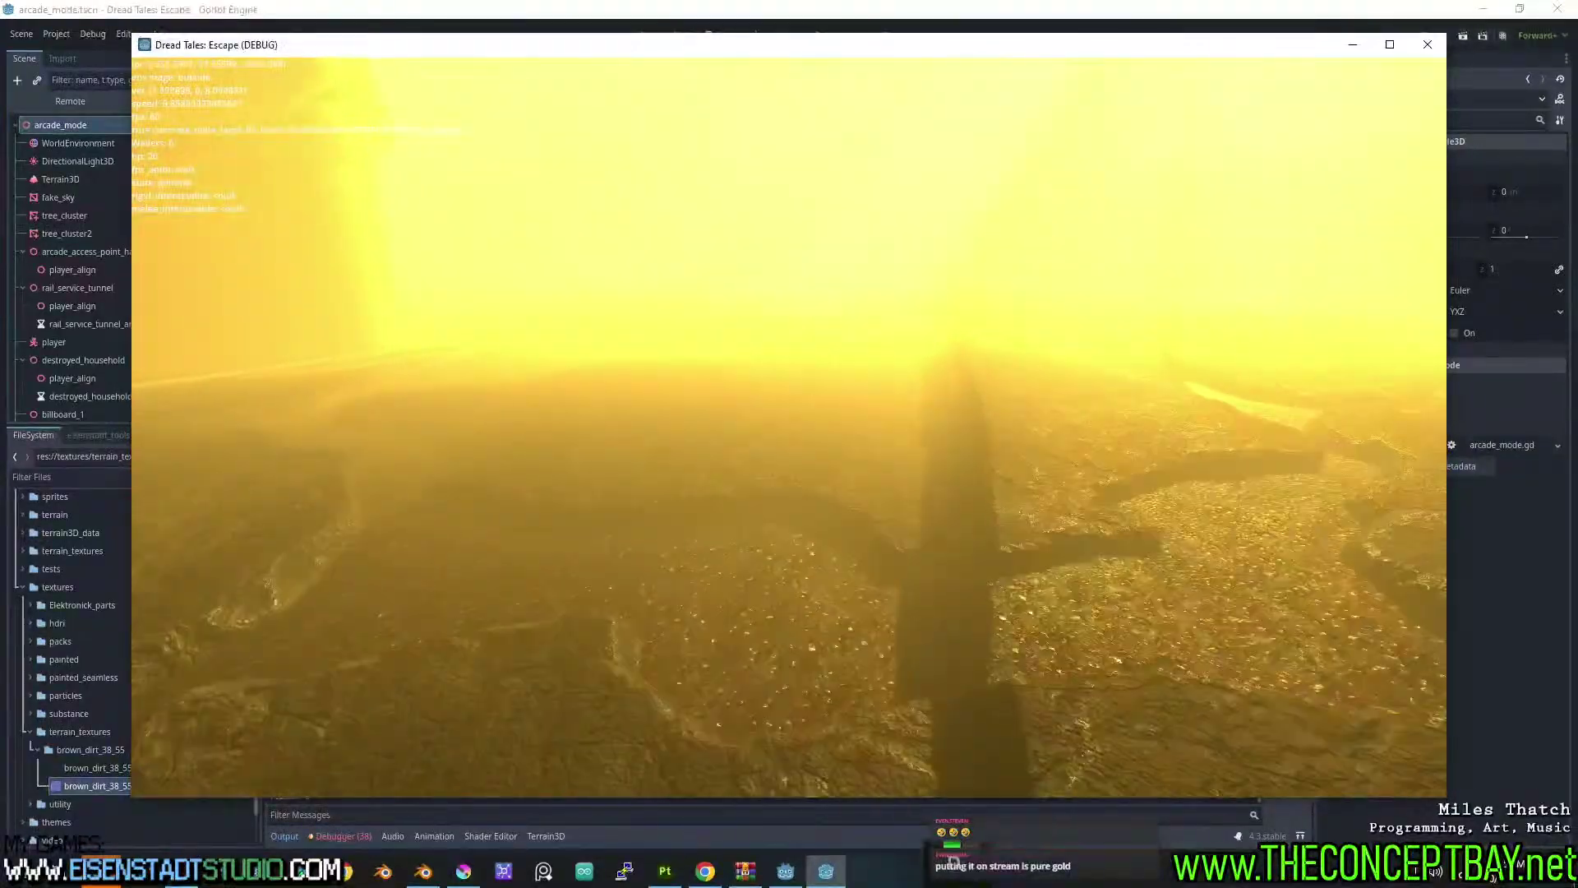
{"action": "key", "text": "d"}
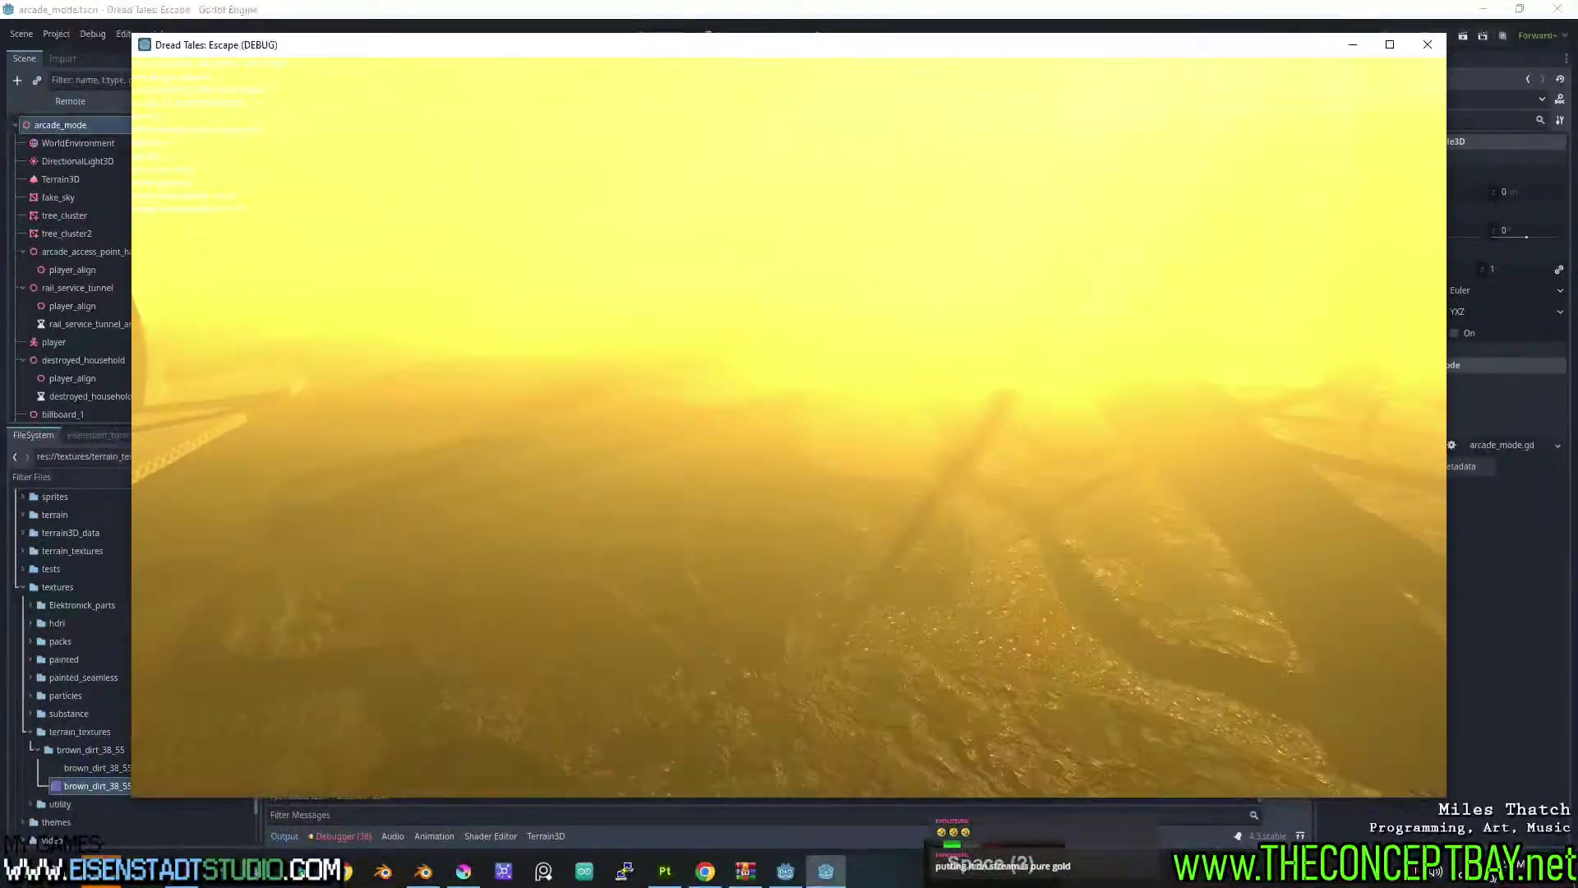
{"action": "key", "text": "space"}
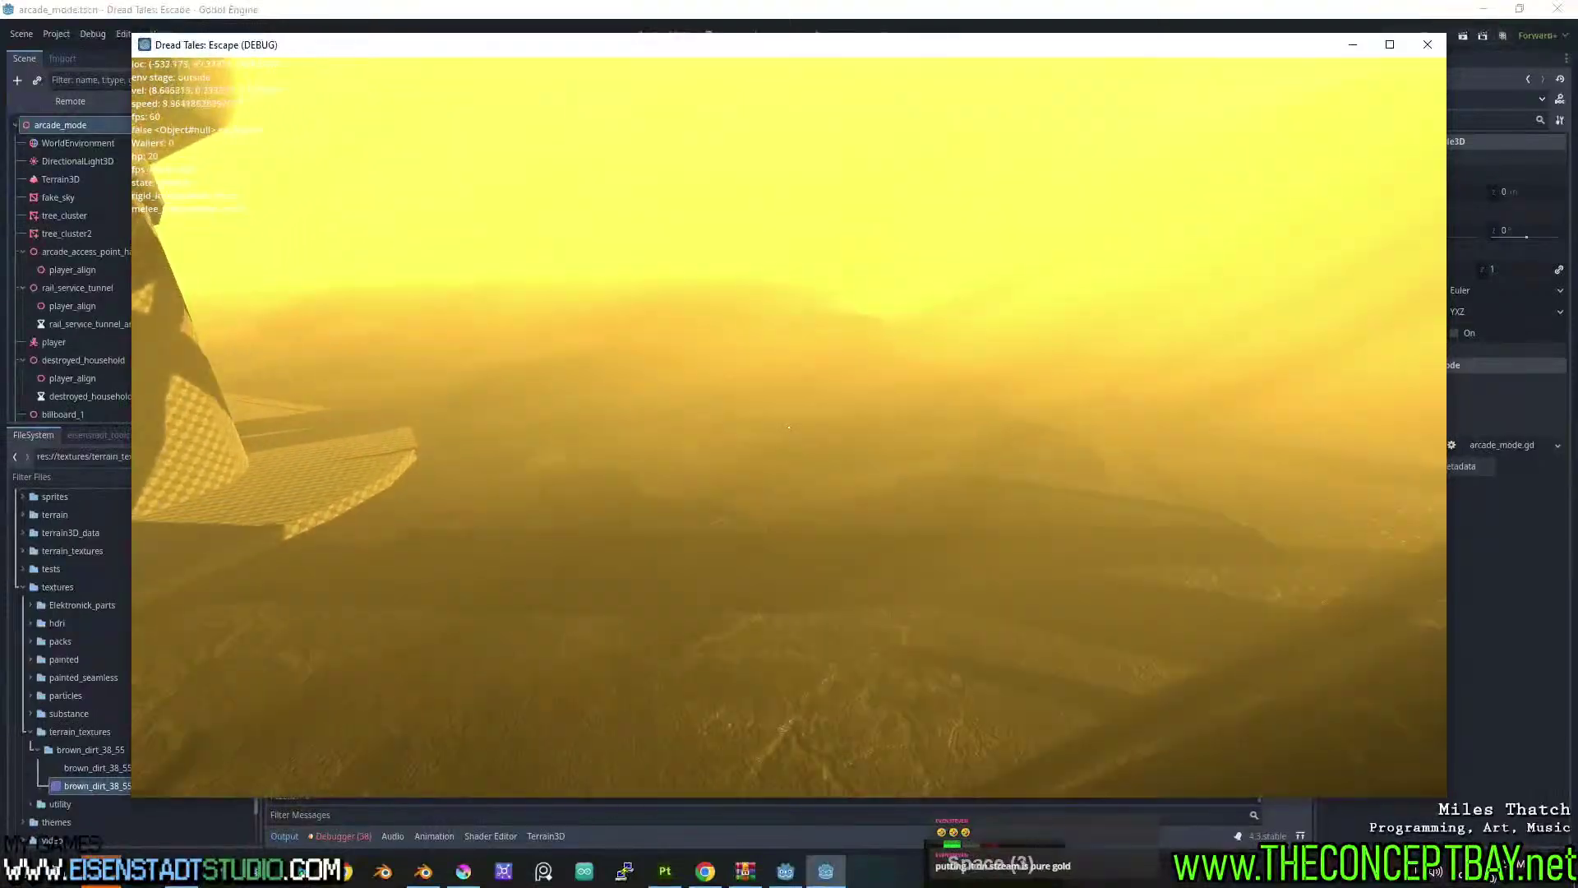
{"action": "key", "text": "space"}
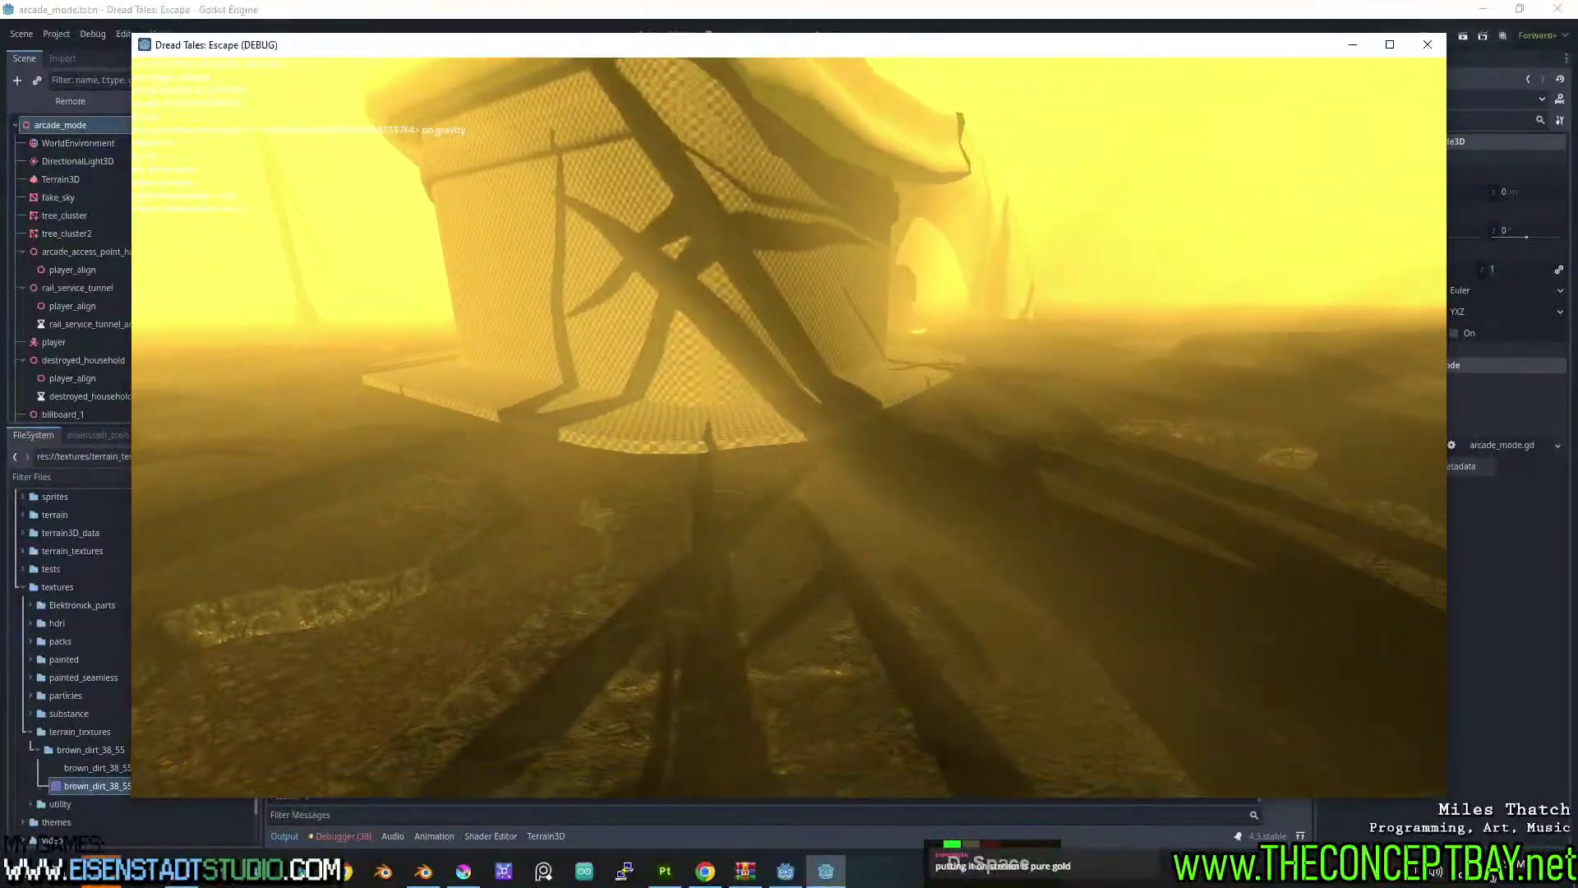
{"action": "key", "text": "w"}
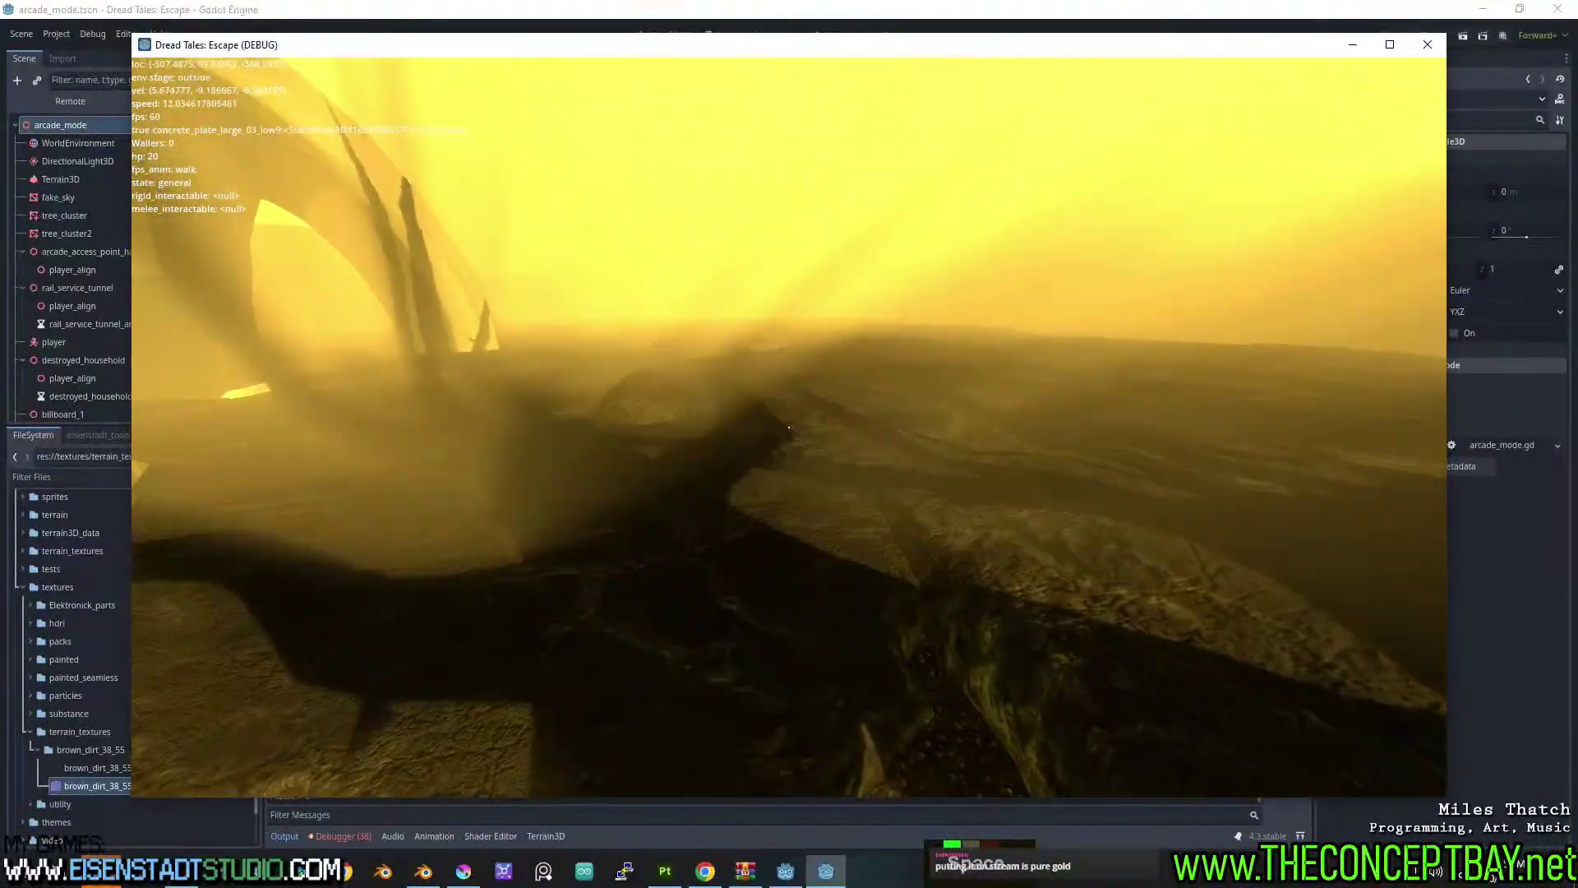
{"action": "key", "text": "d"}
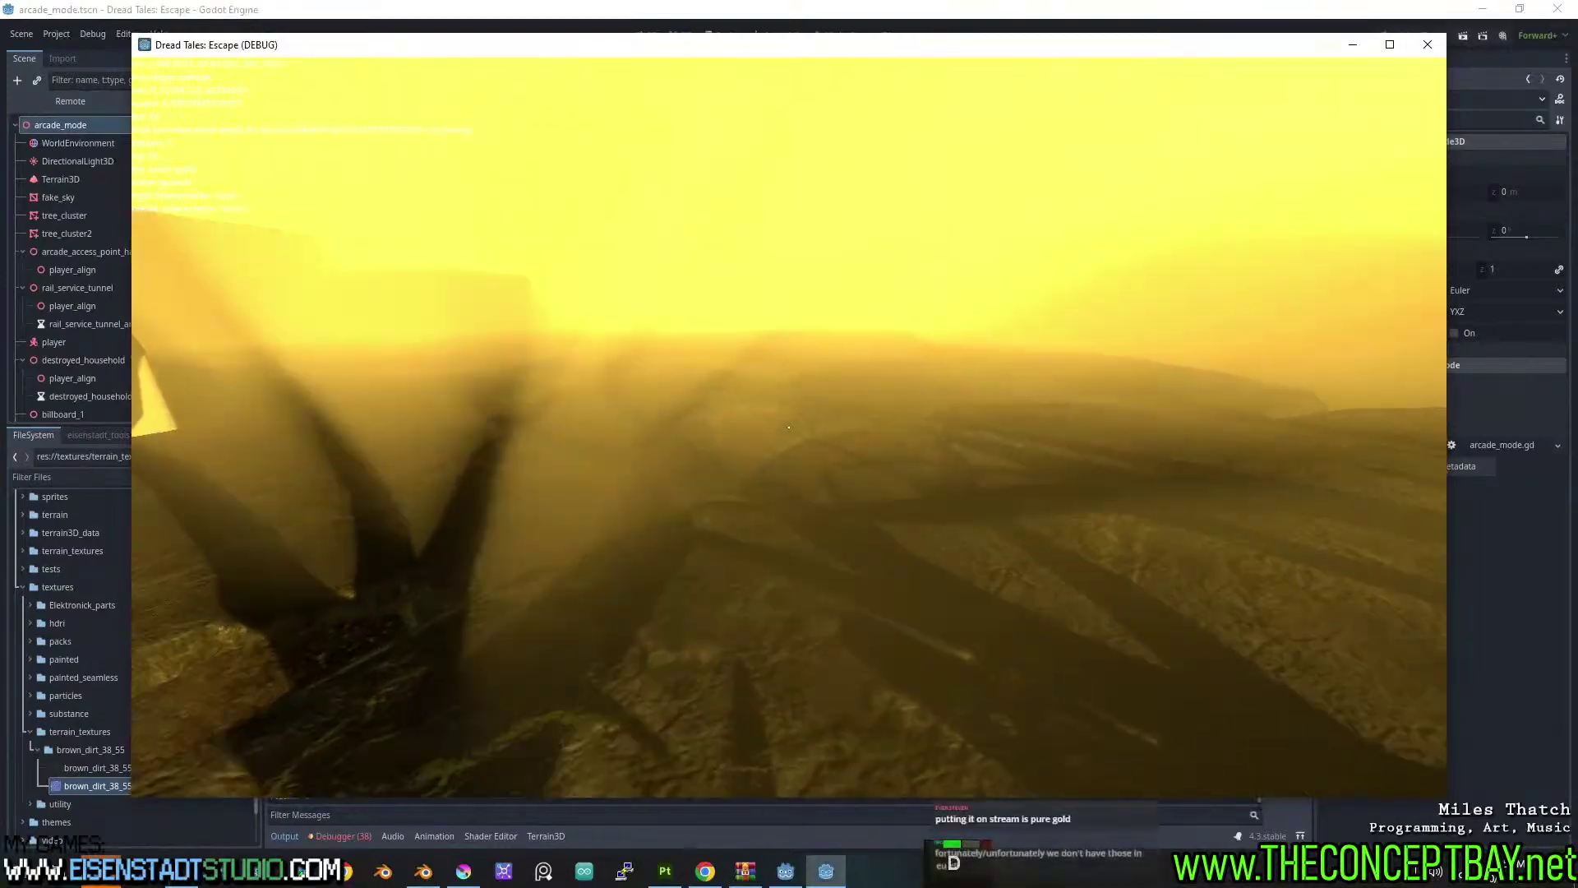
{"action": "key", "text": "a"}
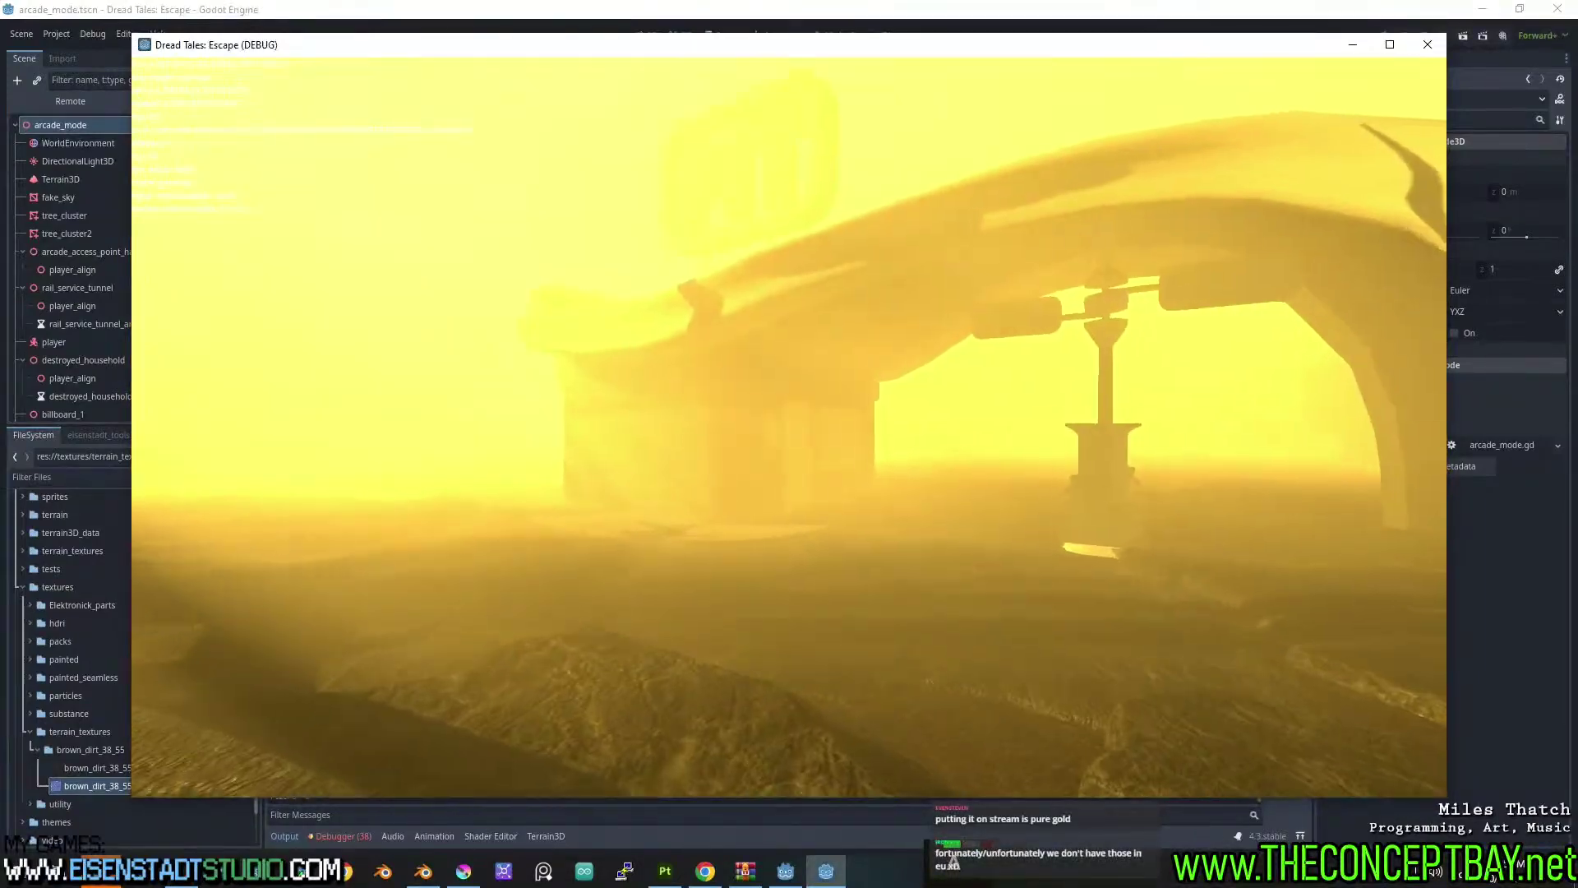
Run the player under the roof past the pumps and out to the open ground to examine the cracked slab edges.
{"action": "key", "text": "space"}
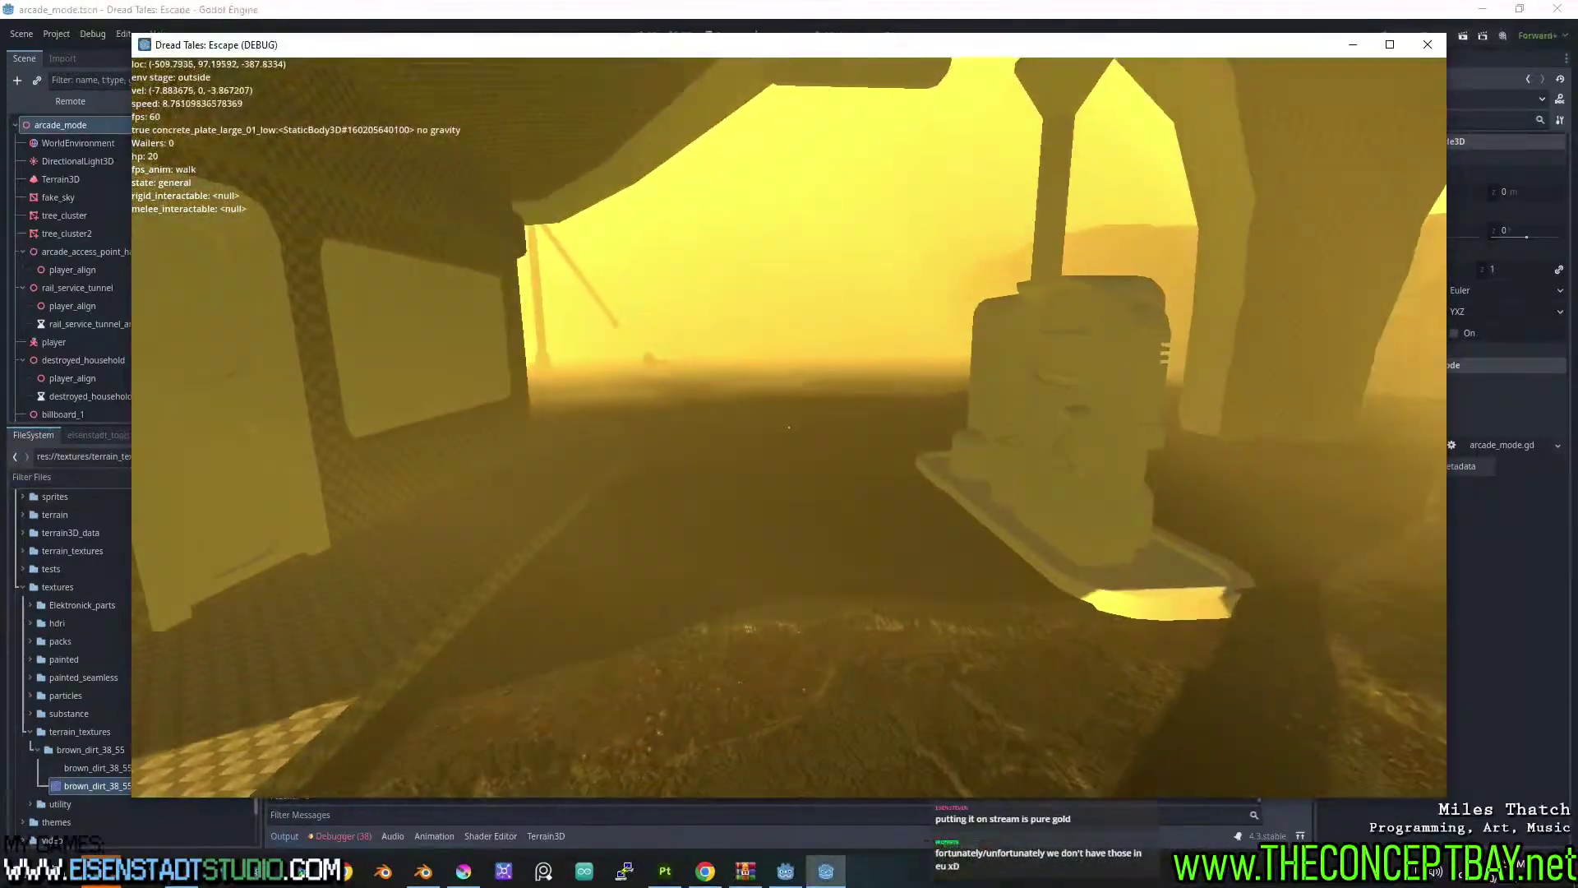
{"action": "key", "text": "w"}
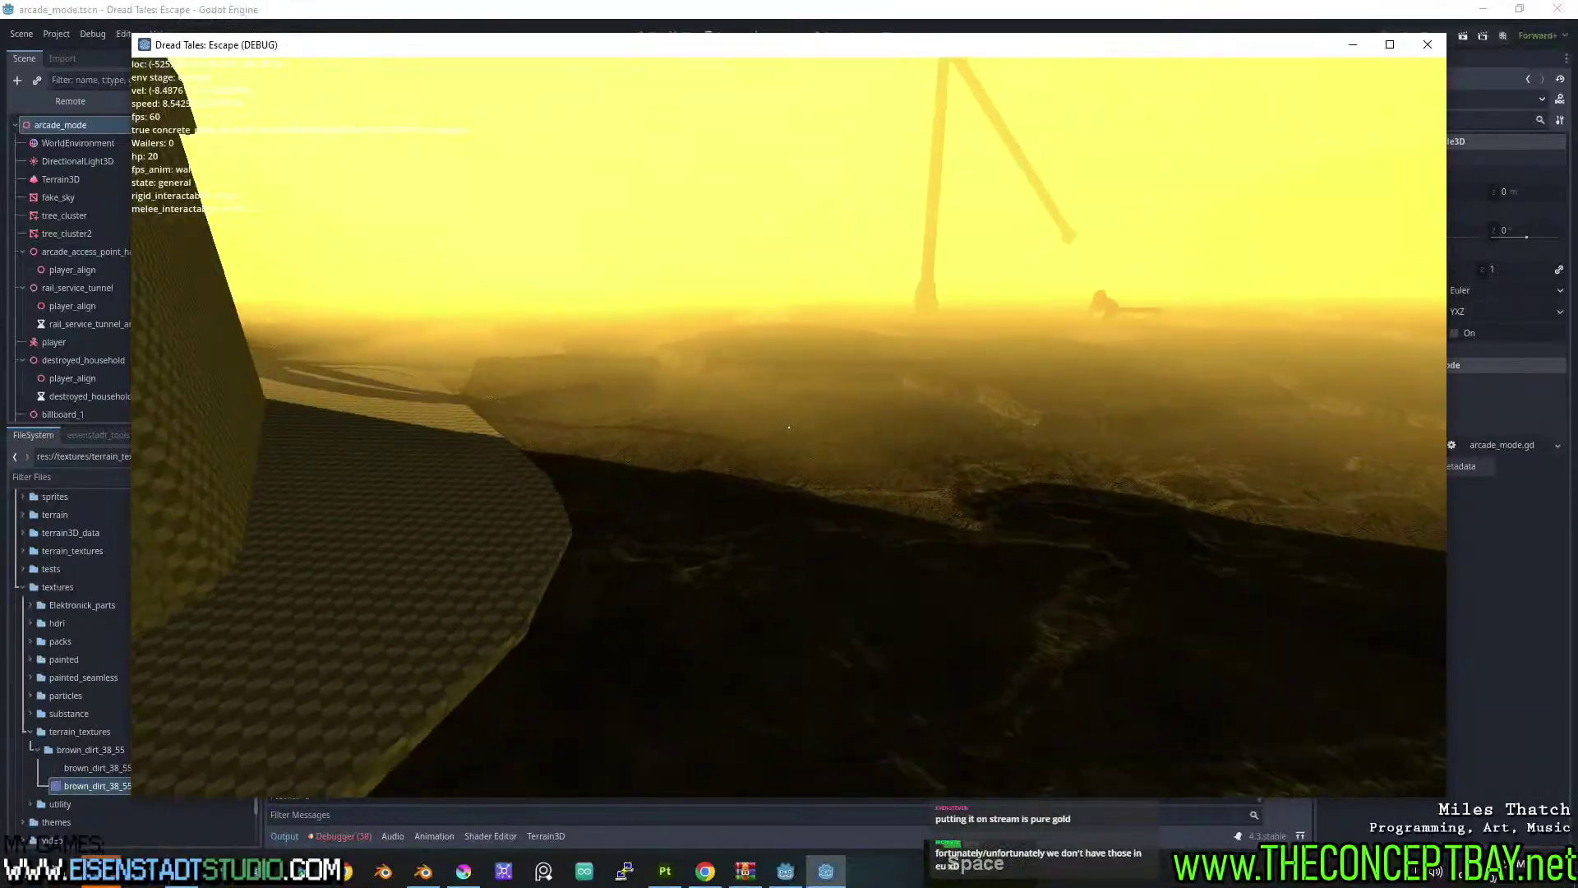
{"action": "key", "text": "d"}
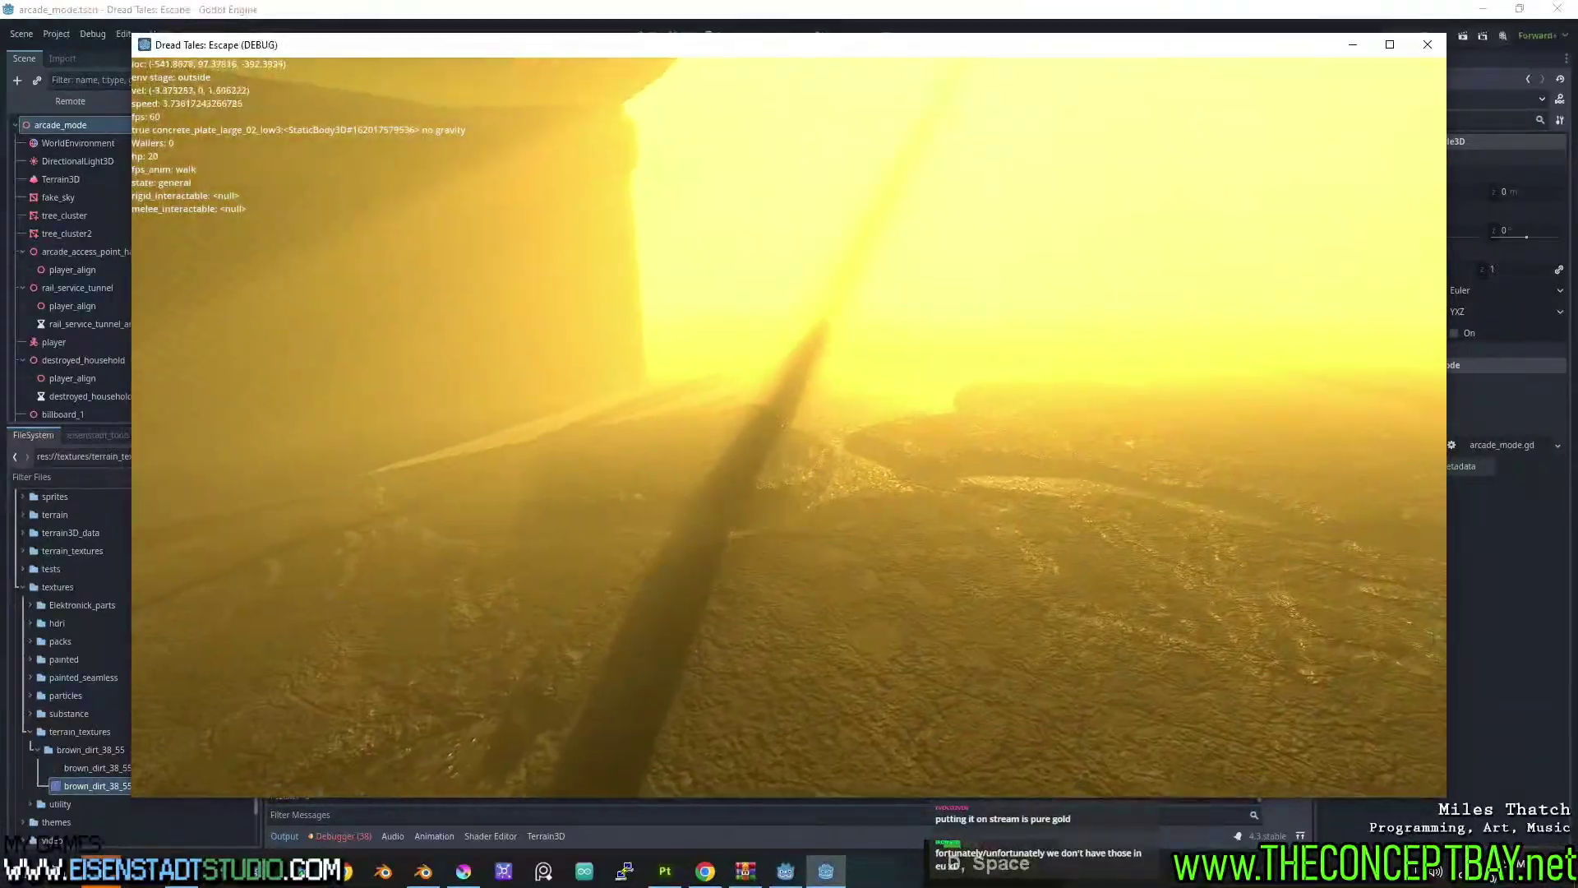
{"action": "key", "text": "a"}
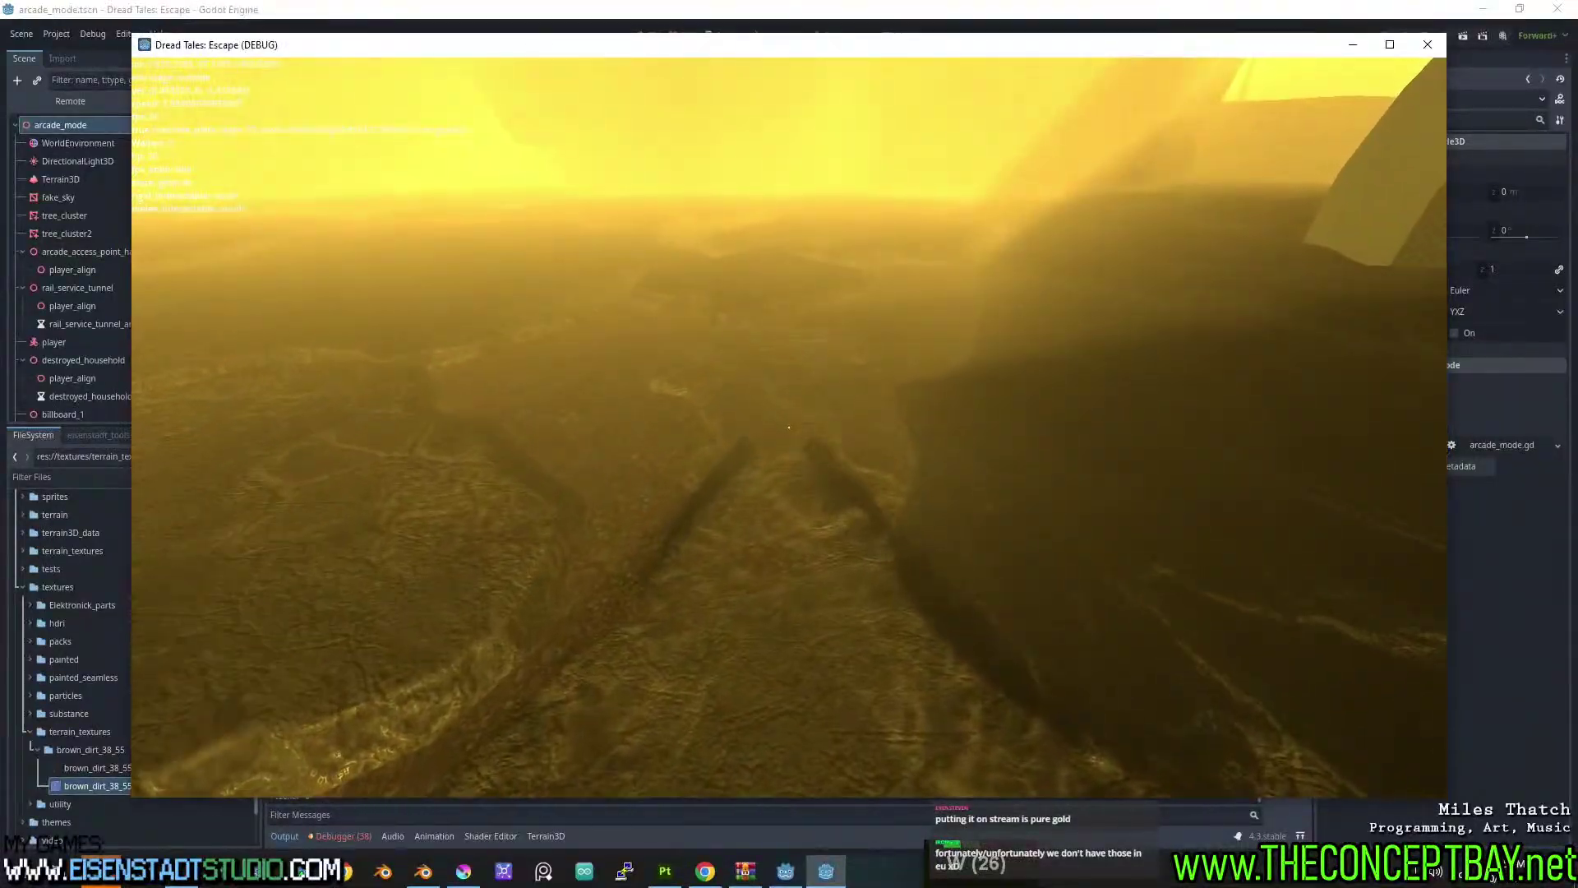
{"action": "key", "text": "a"}
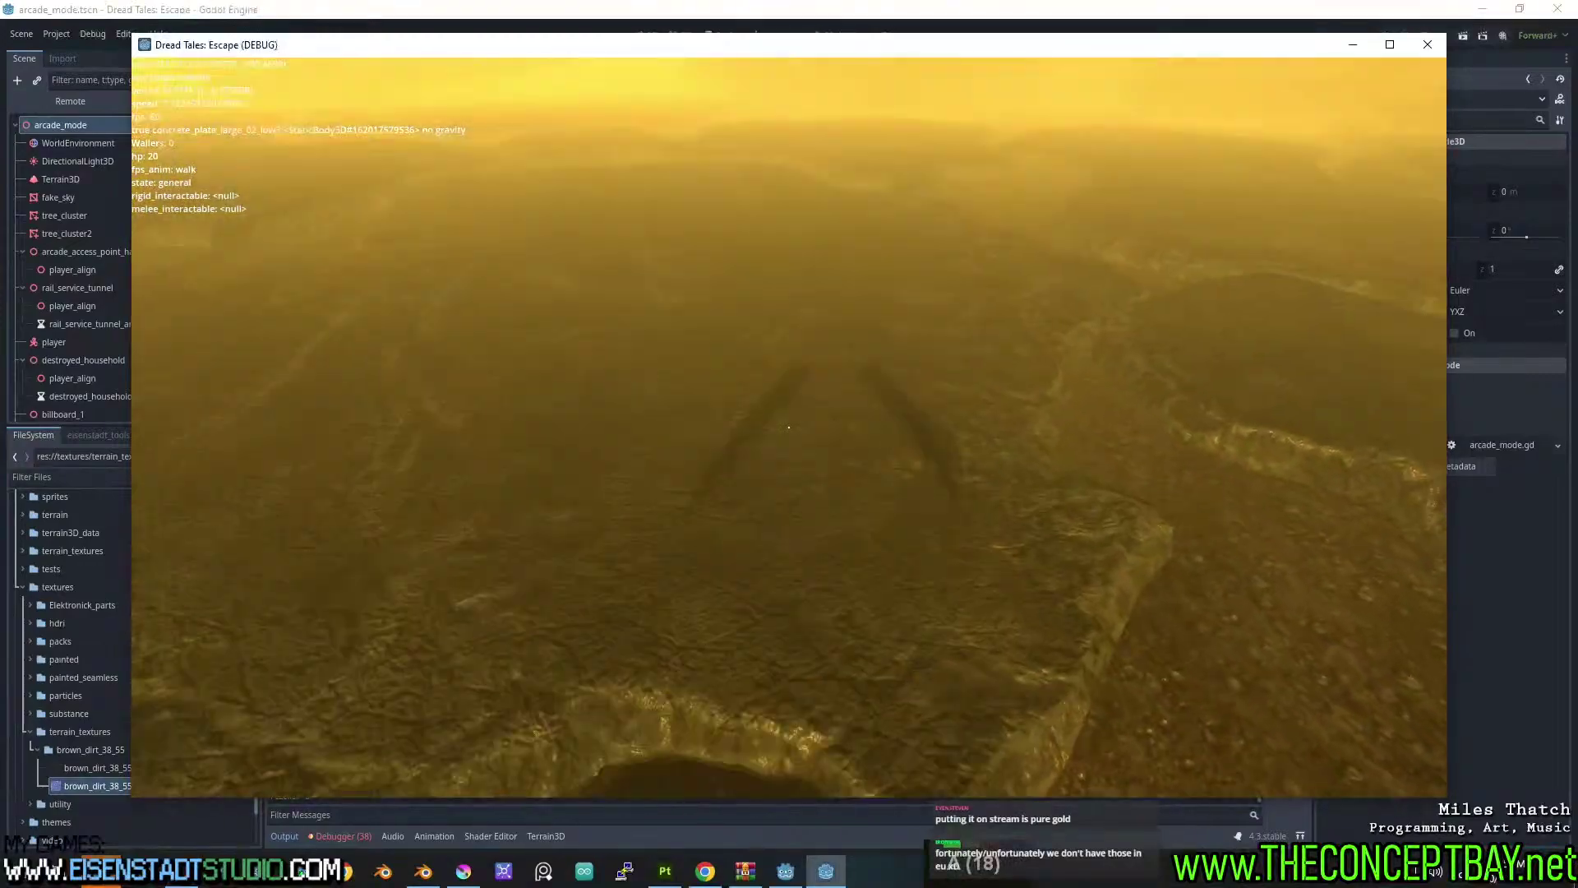
{"action": "key", "text": "w"}
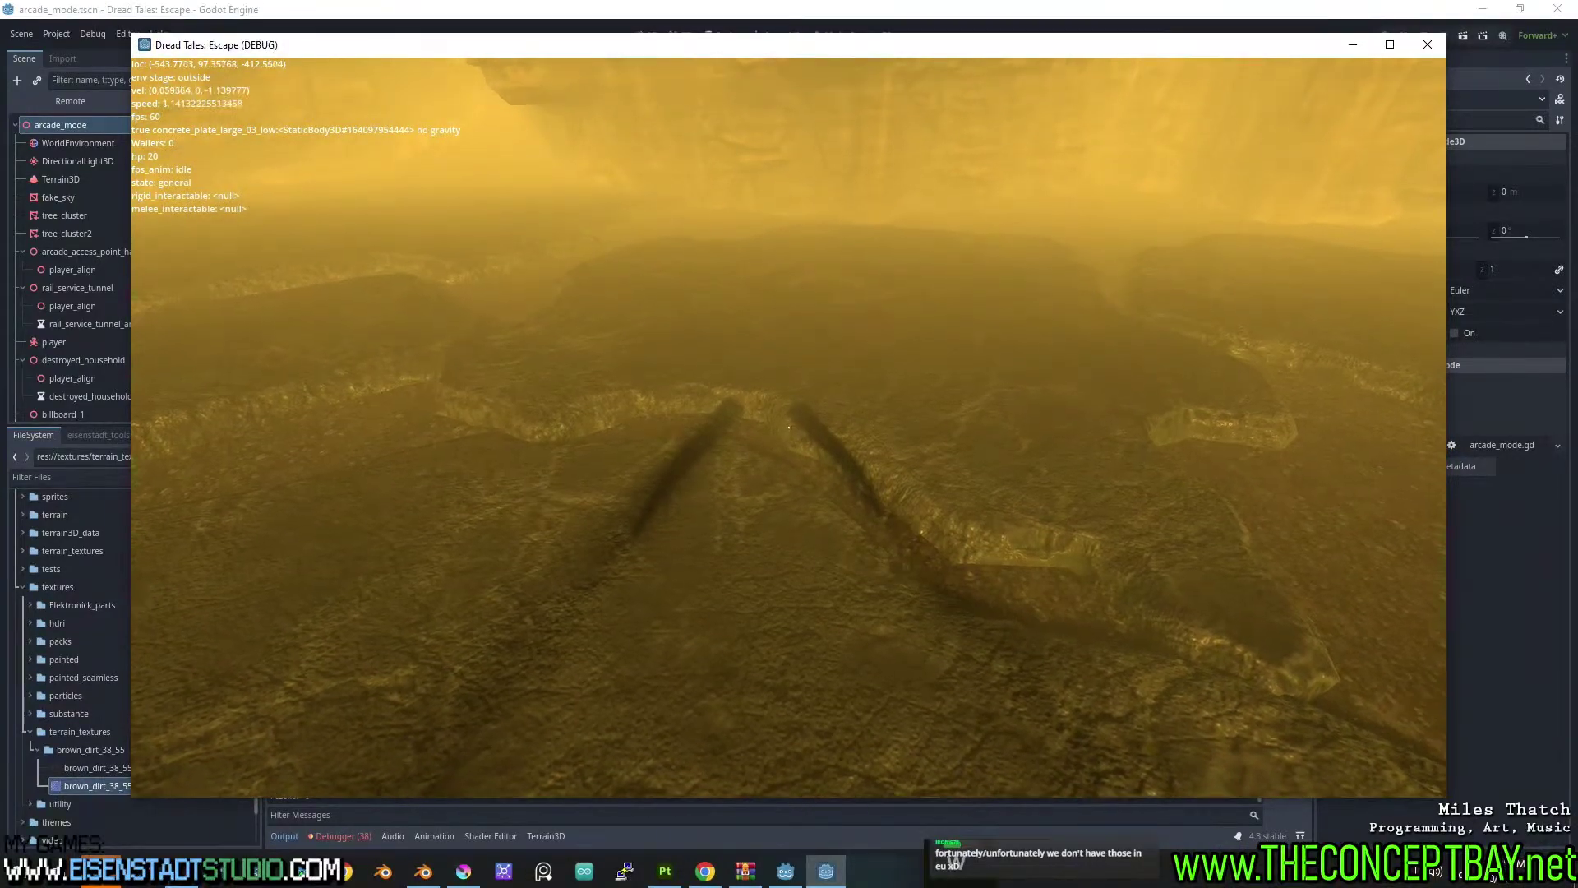
Jump the player past the fallen lamp and along the checkered wall to test moving over the raised slabs.
{"action": "key", "text": "w"}
{"action": "key", "text": "space"}
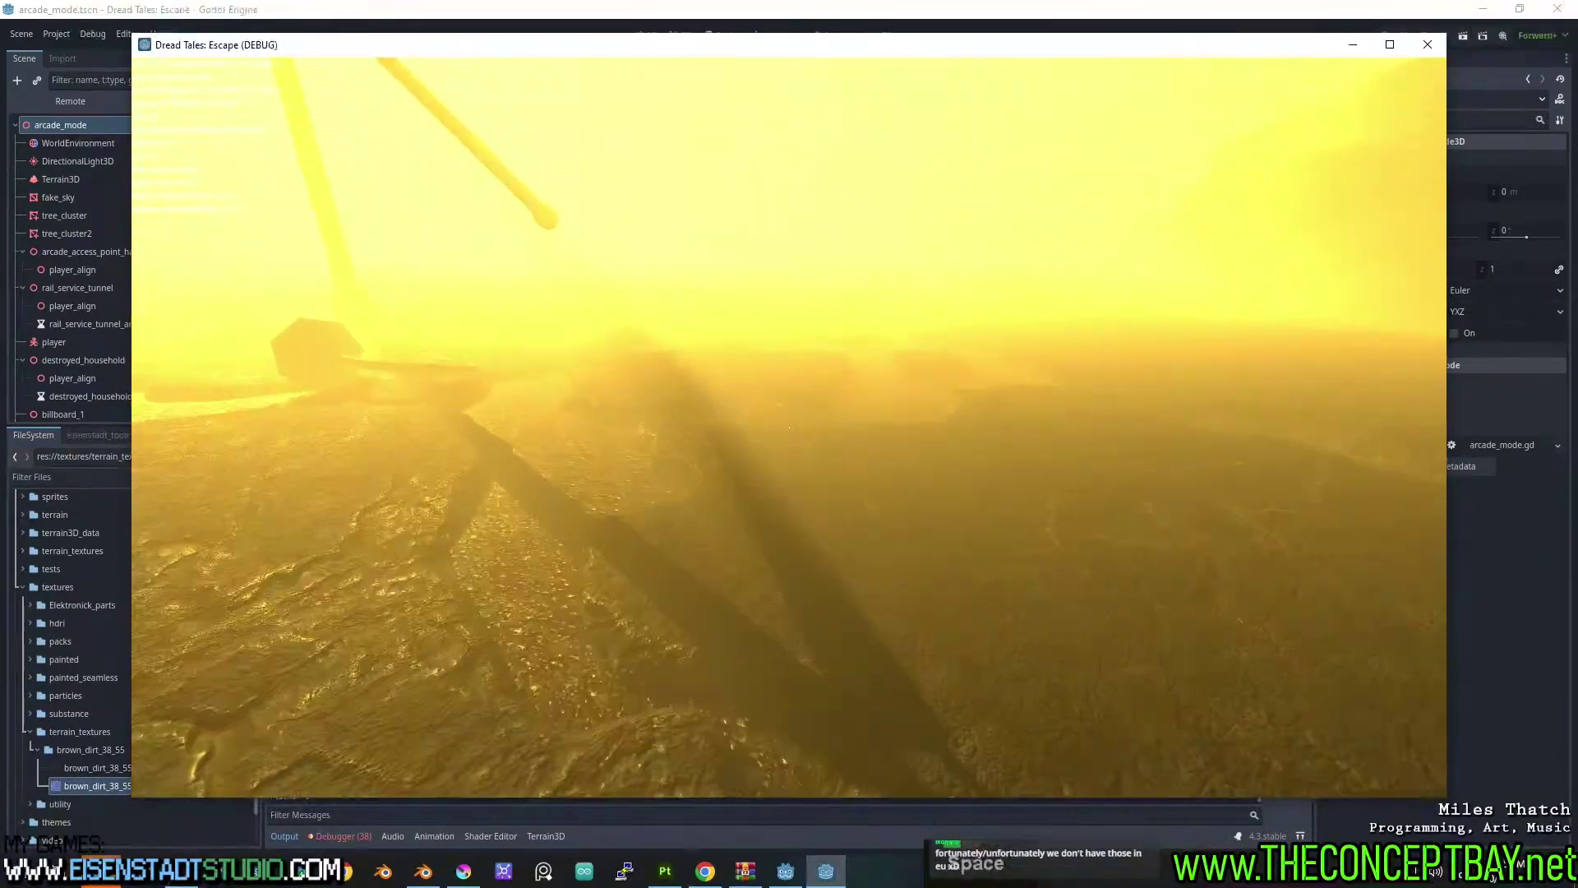
{"action": "key", "text": "space"}
{"action": "key", "text": "space"}
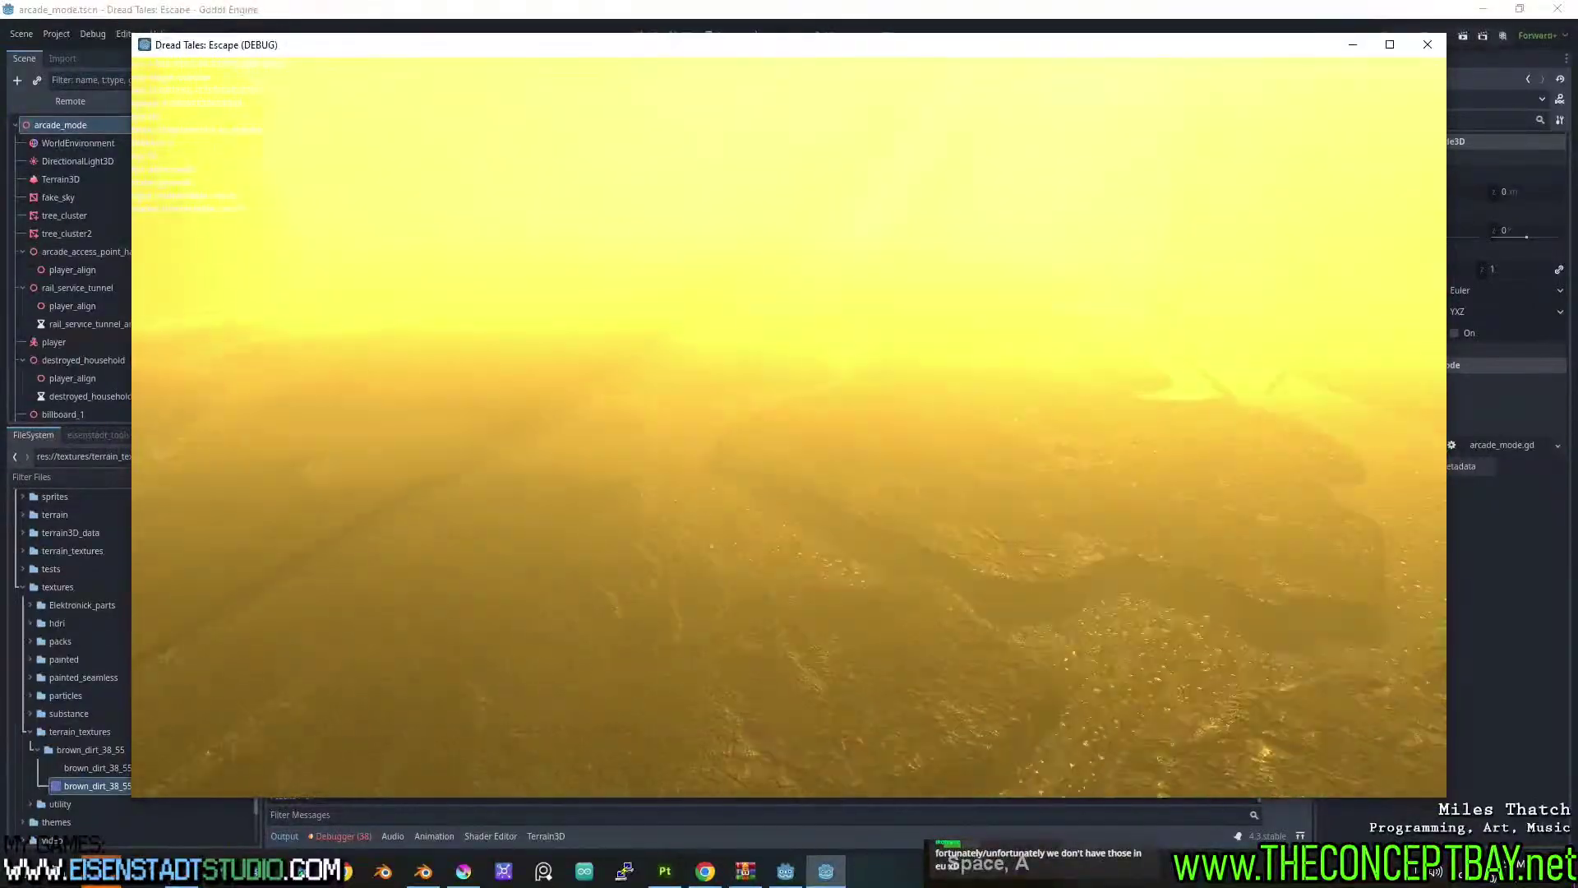
{"action": "key", "text": "space"}
{"action": "key", "text": "space"}
{"action": "key", "text": "space"}
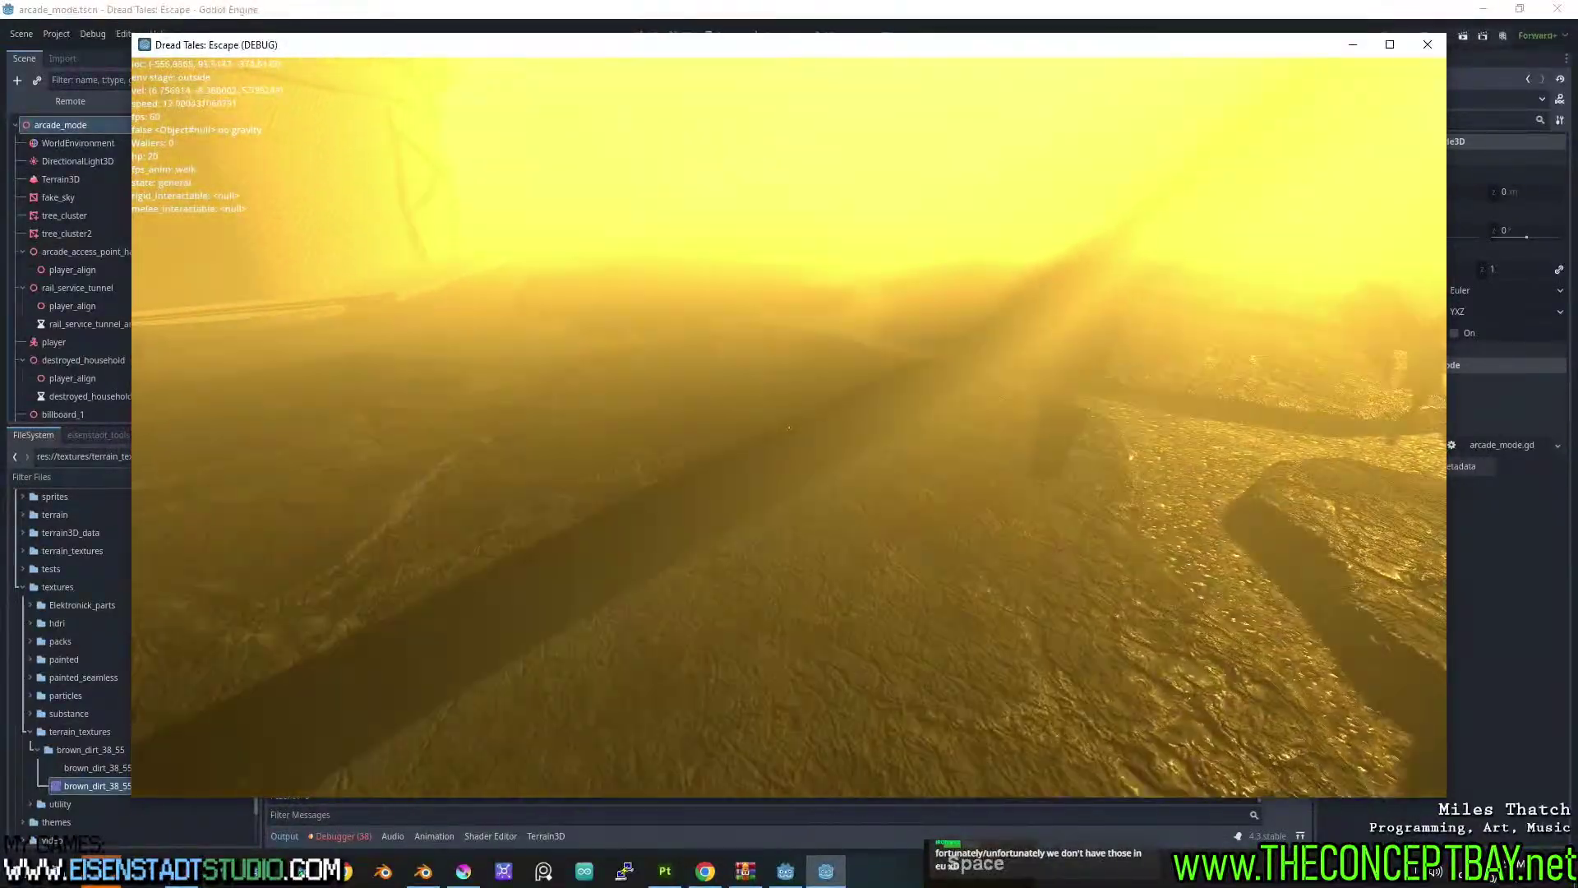
{"action": "key", "text": "space"}
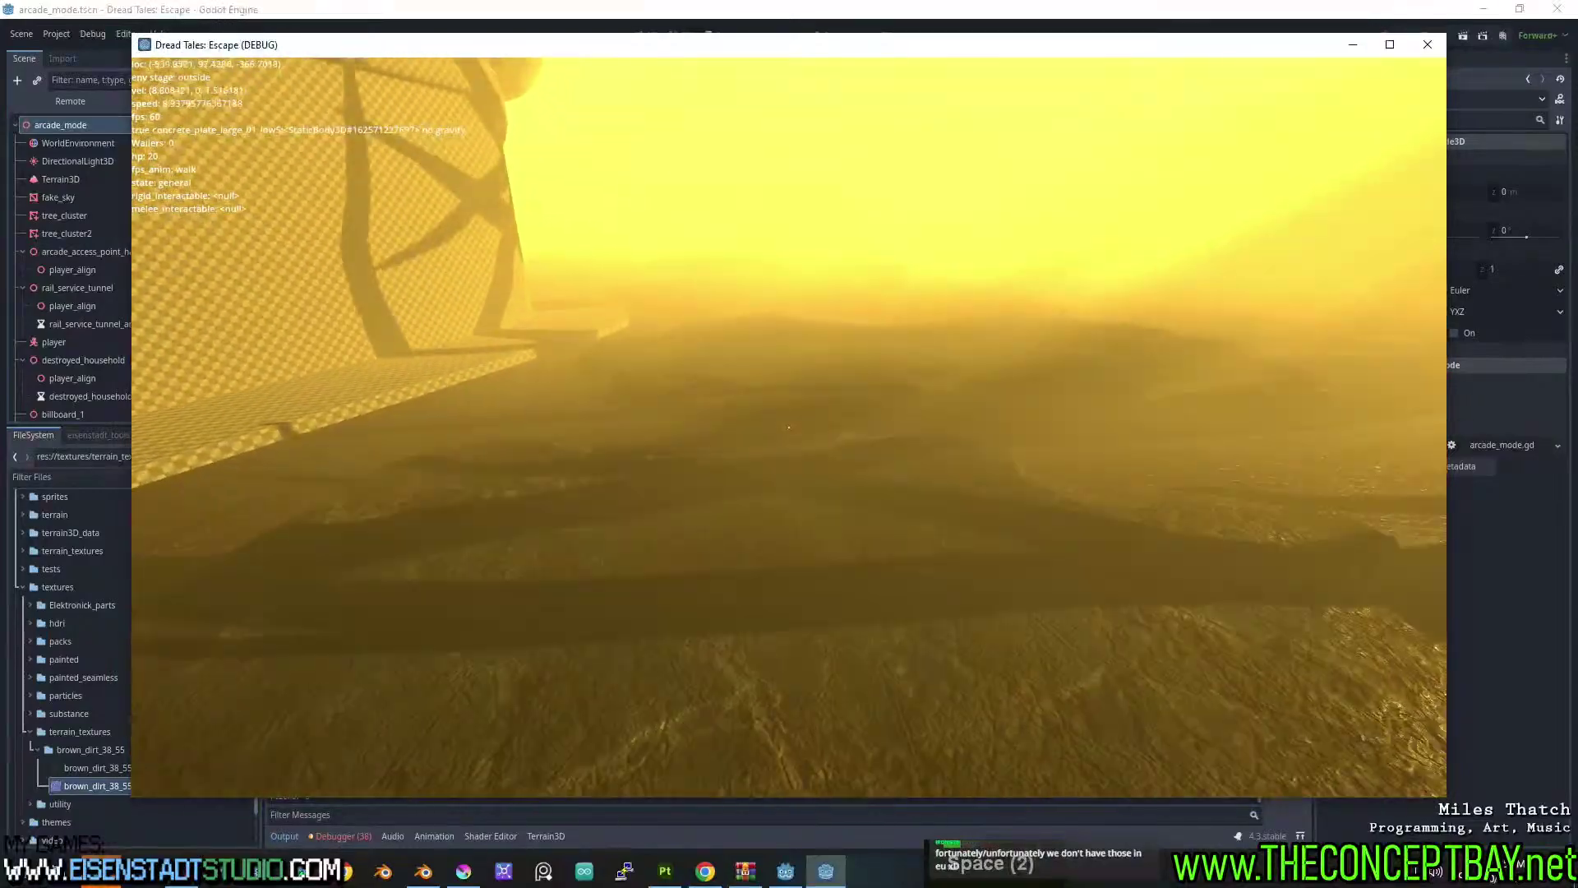
{"action": "key", "text": "space"}
{"action": "key", "text": "space"}
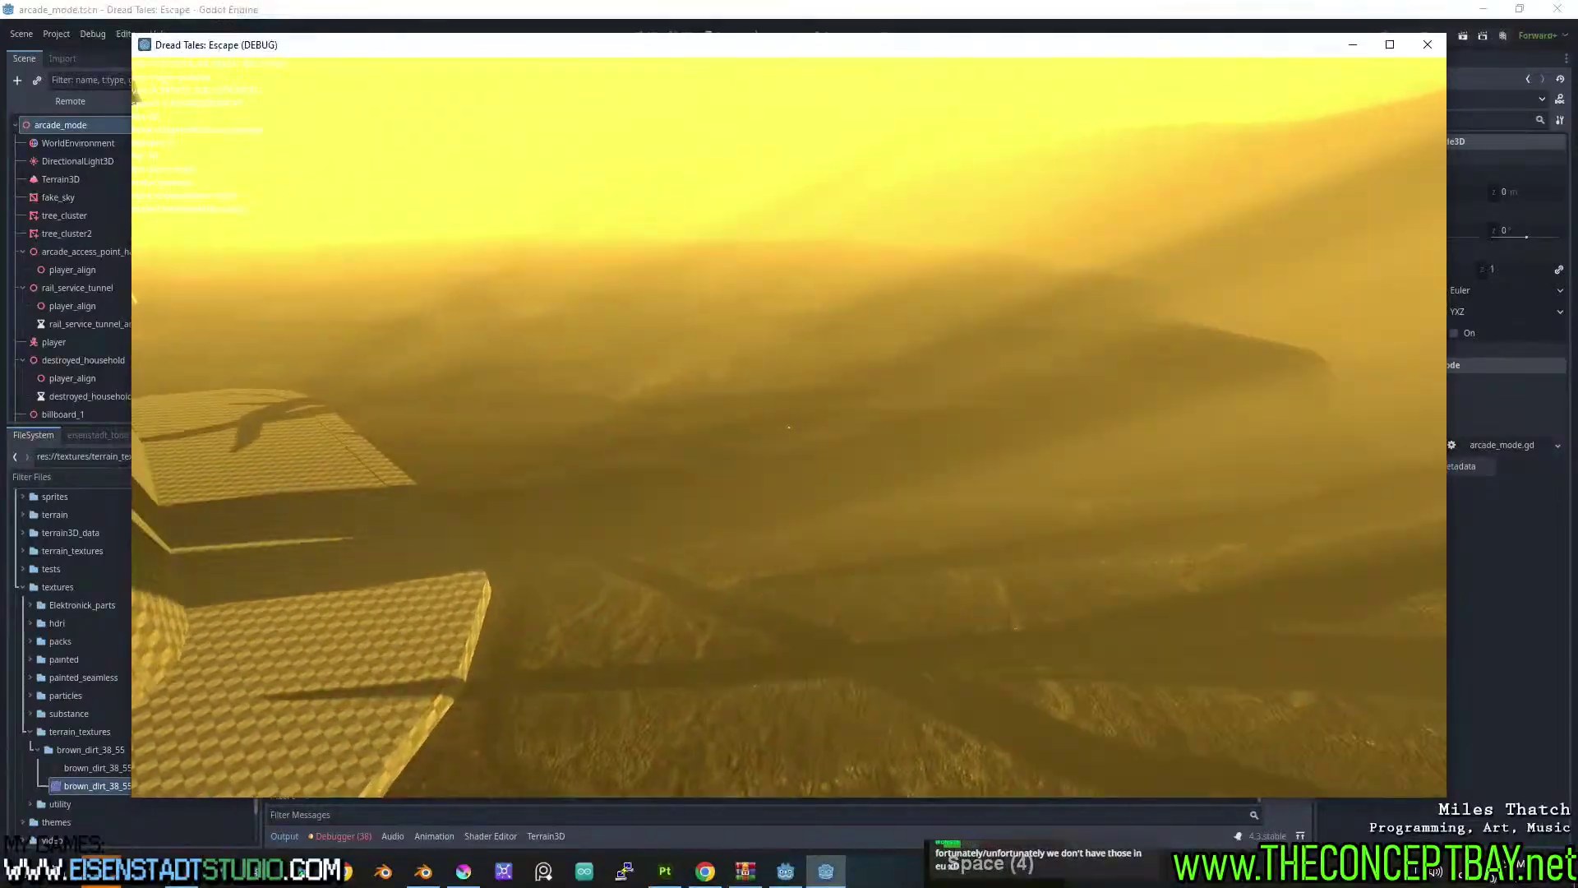
Circle the player through the long shadows near the arch and back to the building's wall to inspect the shaded slabs.
{"action": "key", "text": "d"}
{"action": "key", "text": "d"}
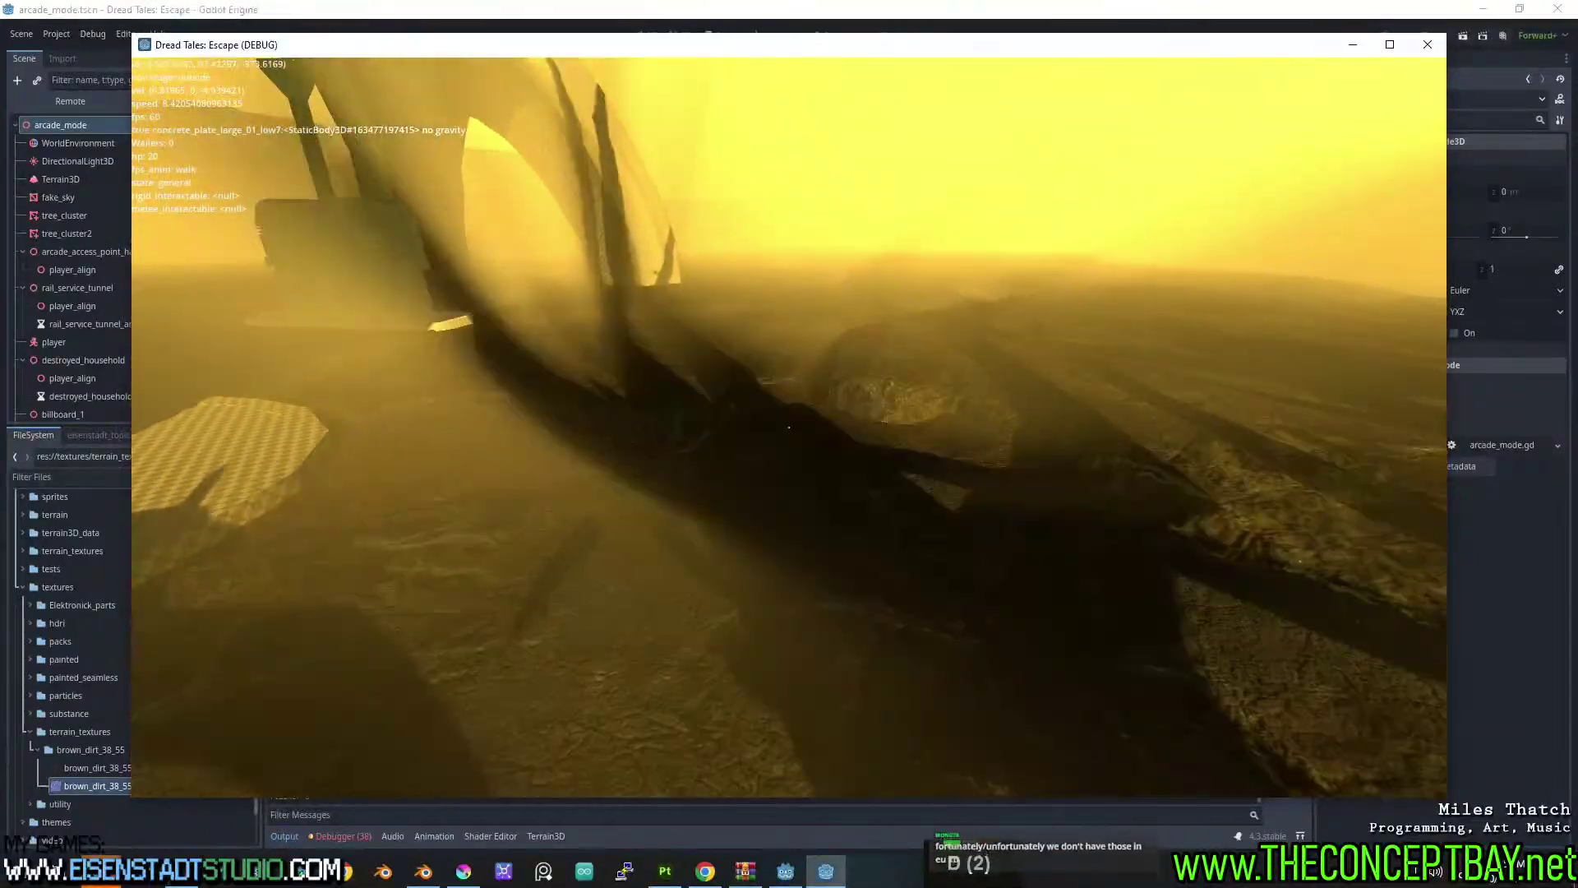
{"action": "key", "text": "space"}
{"action": "key", "text": "d"}
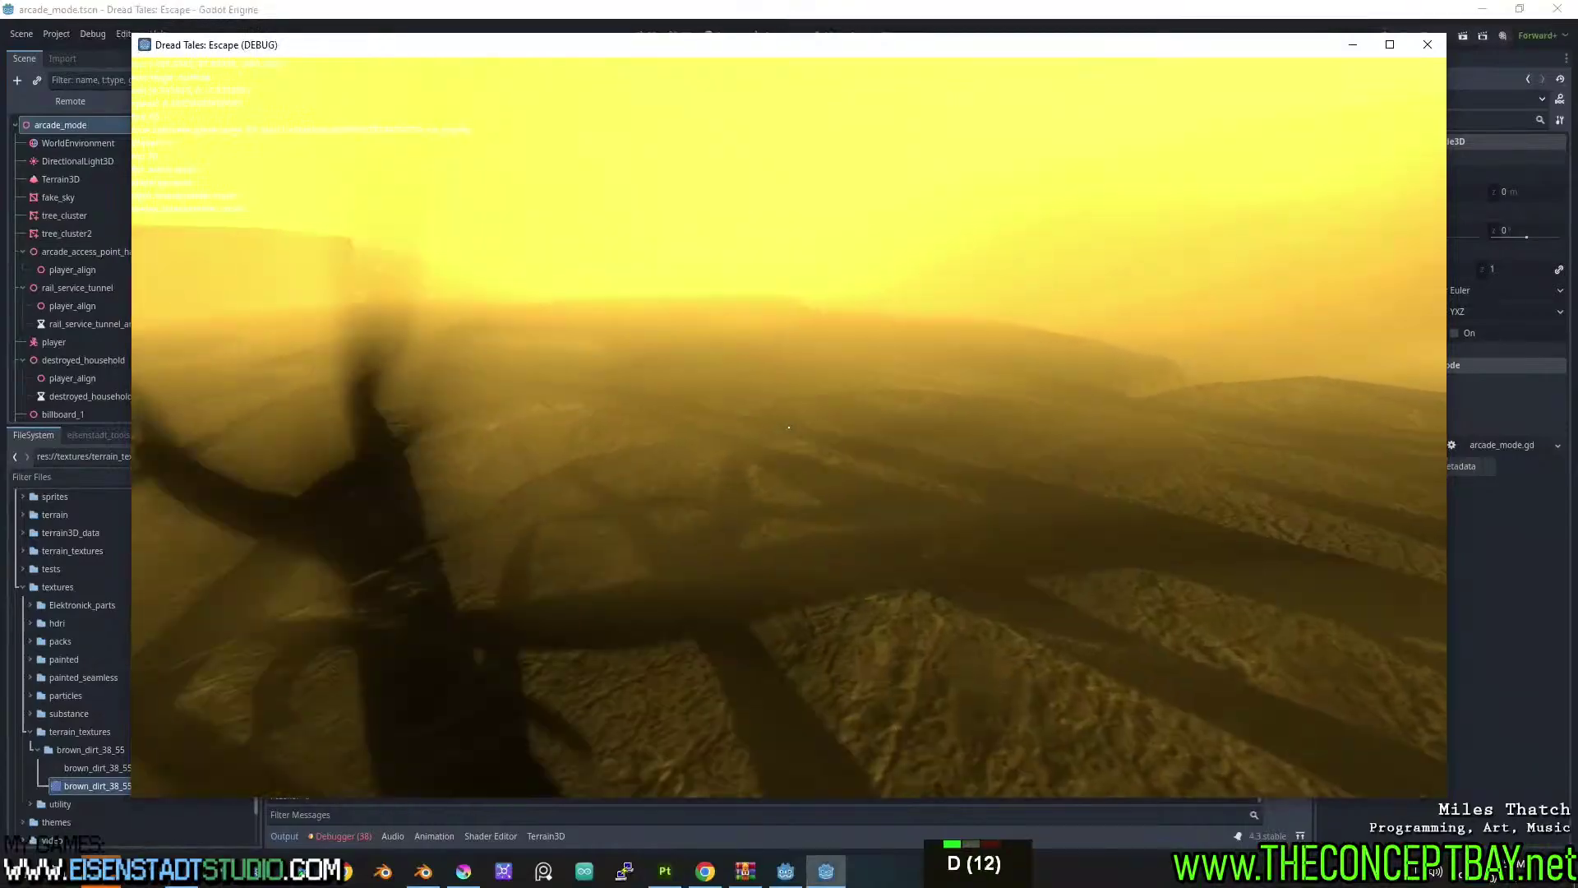
{"action": "key", "text": "d"}
{"action": "key", "text": "w"}
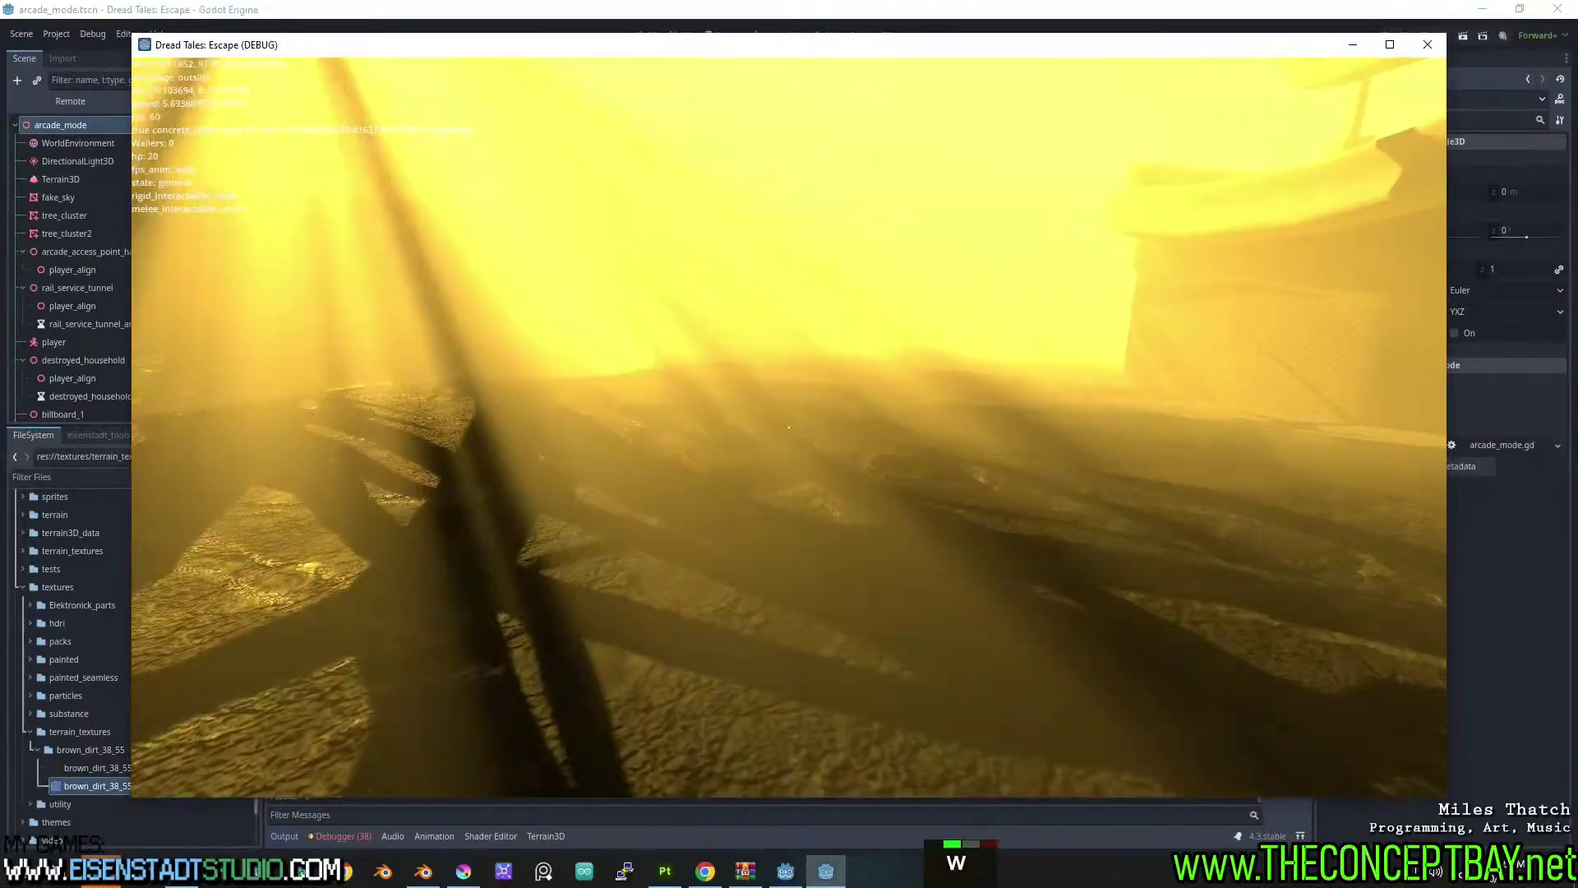
{"action": "key", "text": "d"}
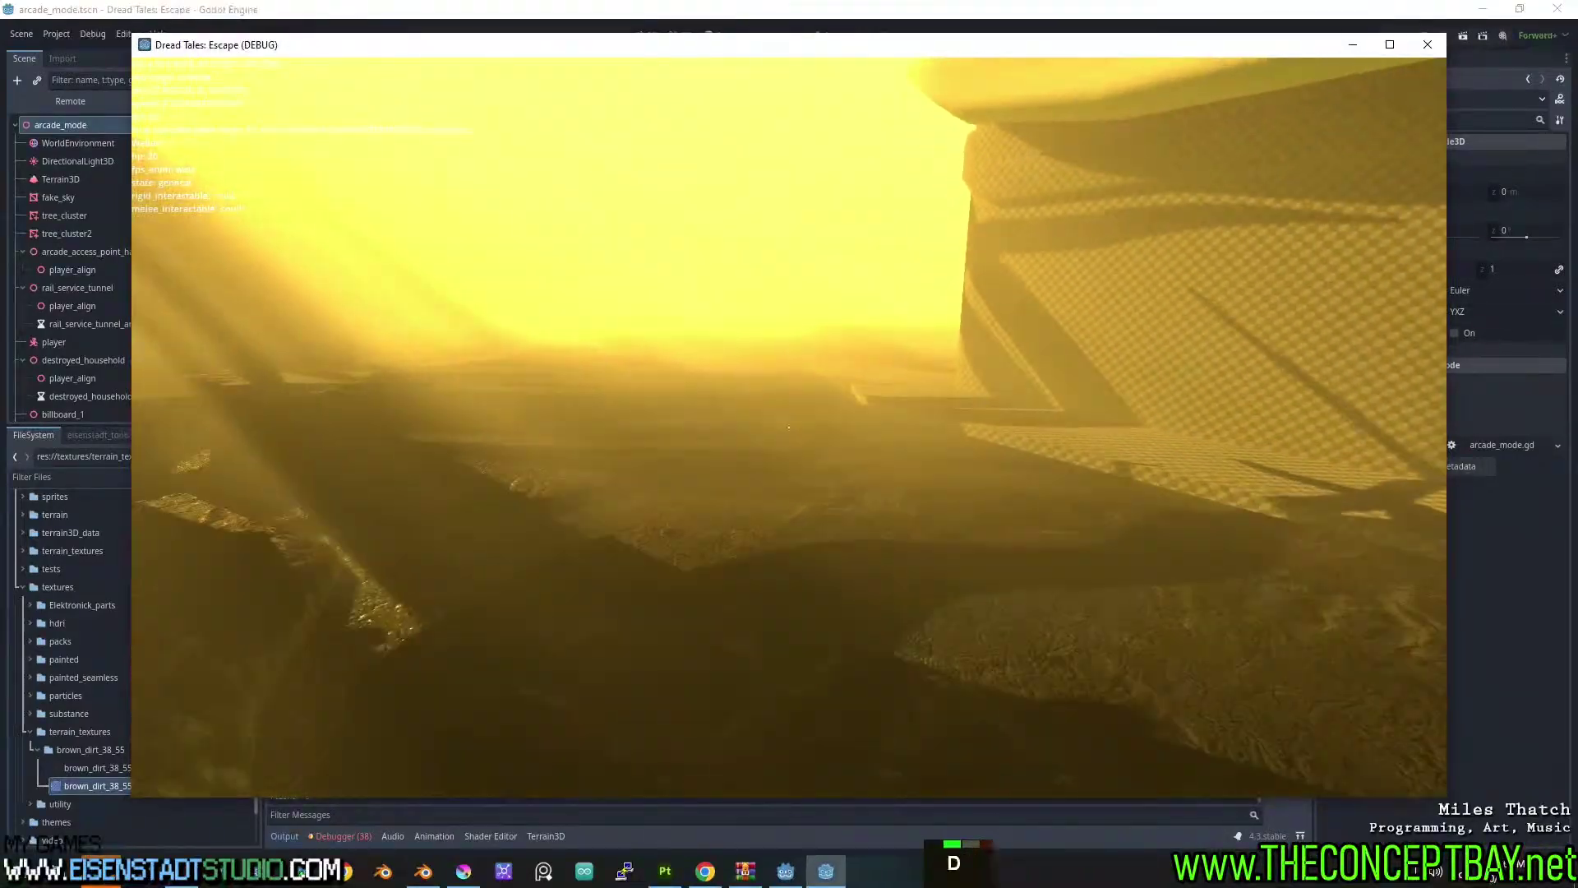
Jump the player from the building's platform out past the lamp post and back towards the pumps to check the terrain.
{"action": "key", "text": "space"}
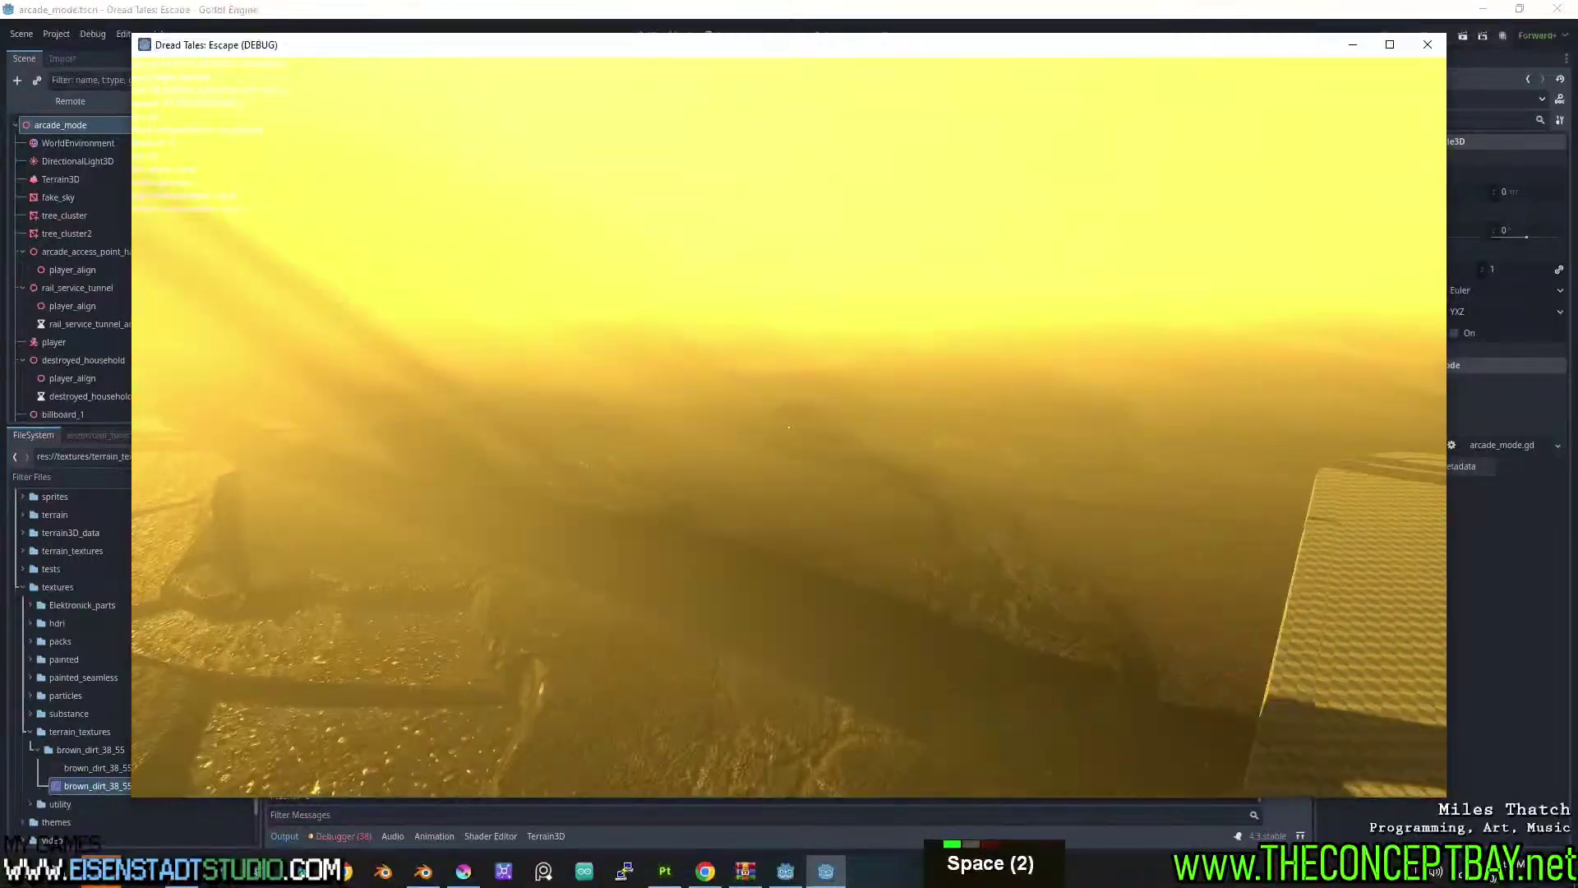
{"action": "key", "text": "space"}
{"action": "key", "text": "space"}
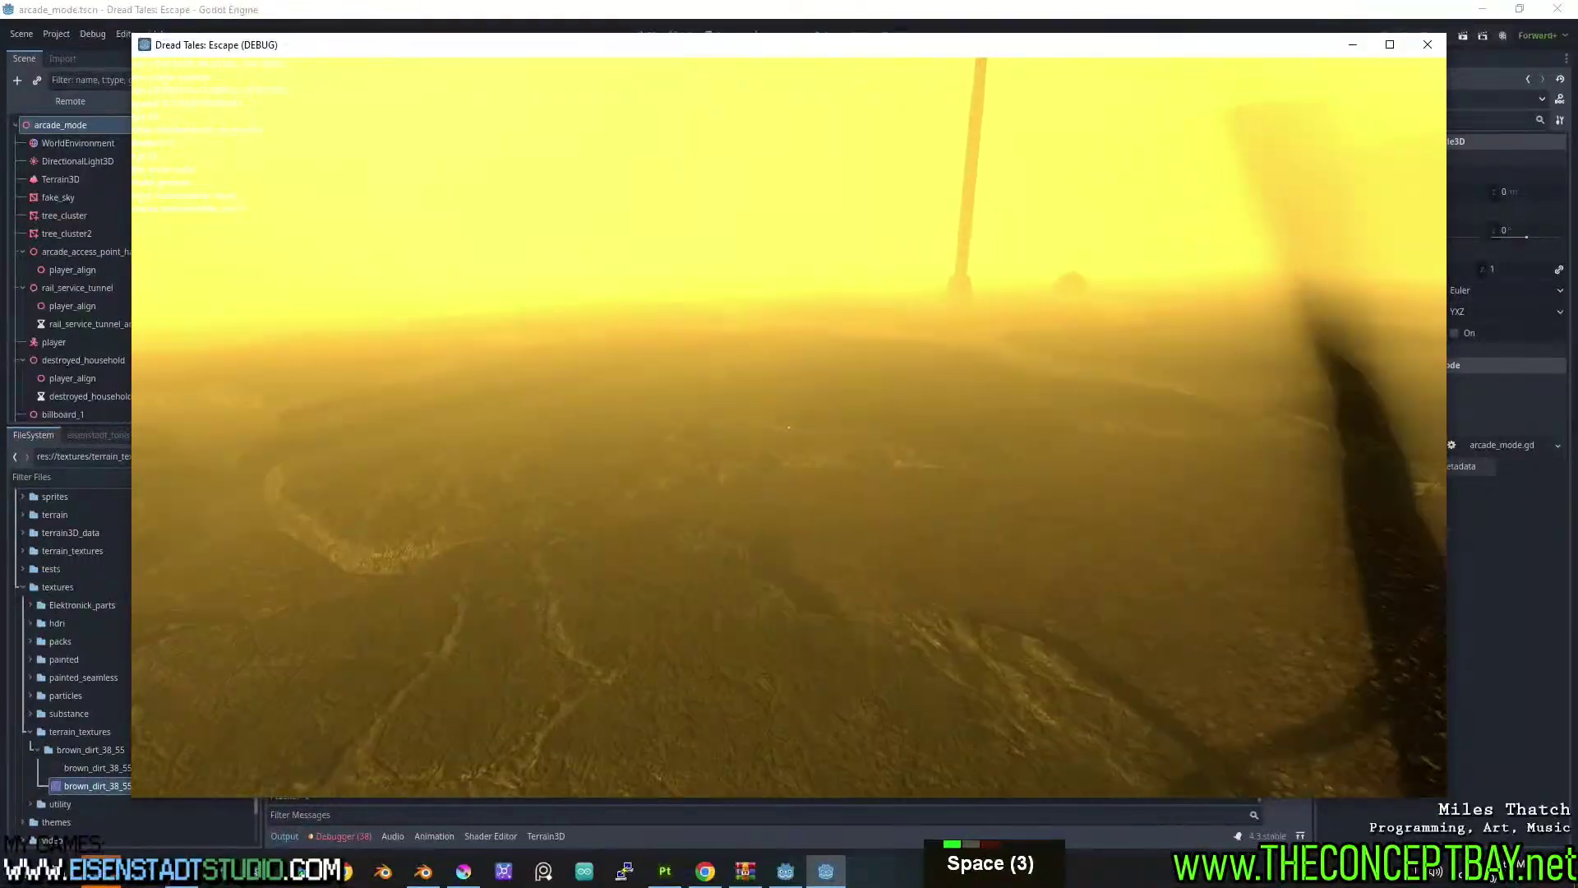
{"action": "key", "text": "d"}
{"action": "key", "text": "space"}
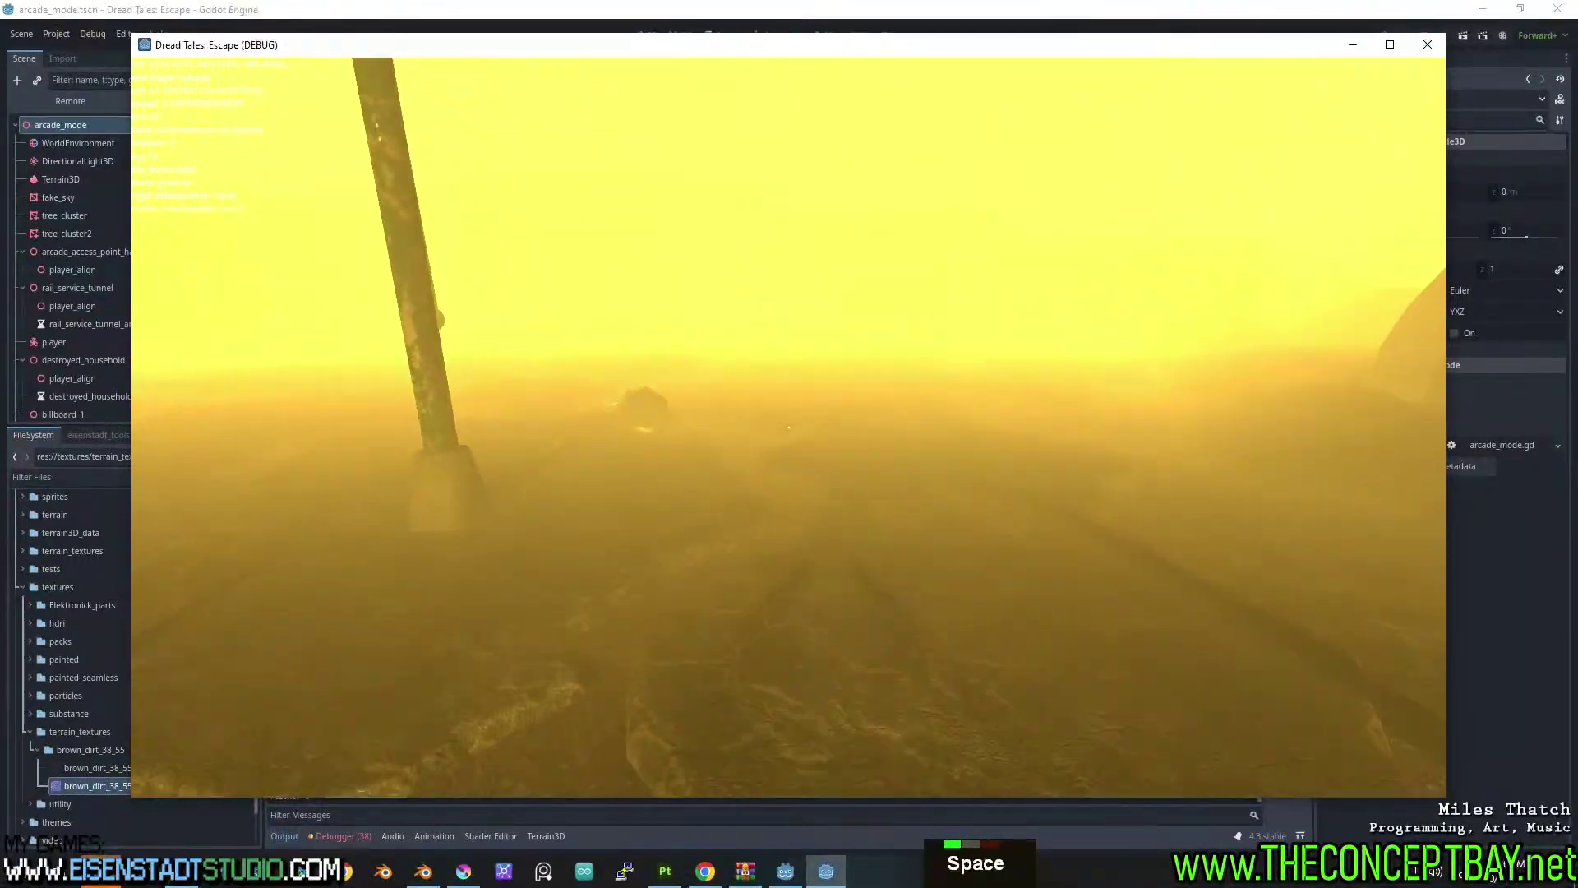
{"action": "key", "text": "d"}
{"action": "key", "text": "space"}
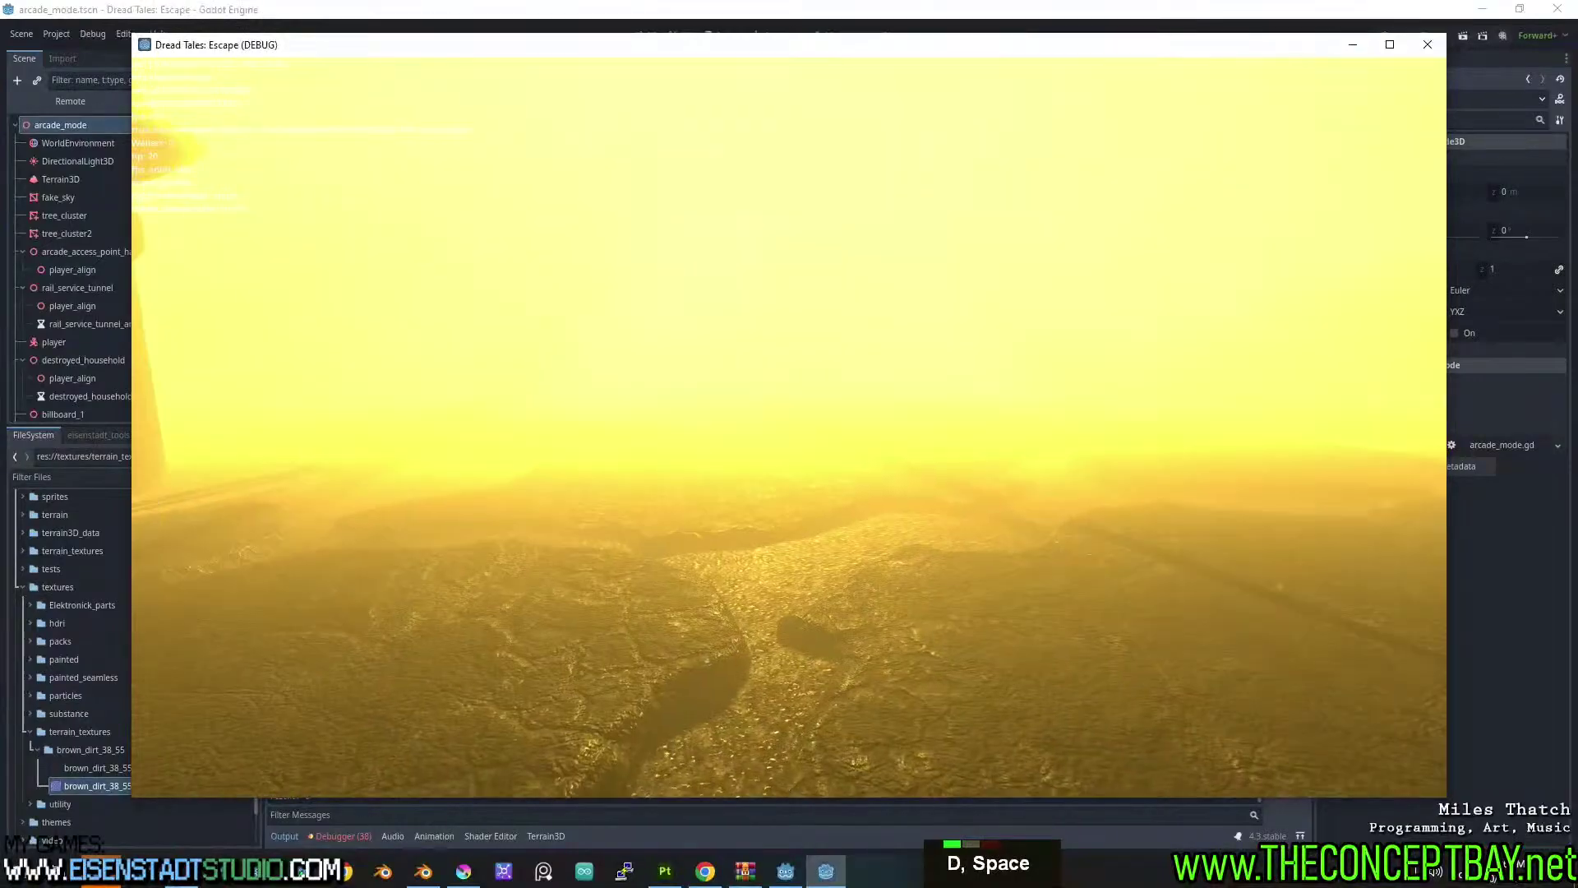
{"action": "key", "text": "space"}
{"action": "key", "text": "a"}
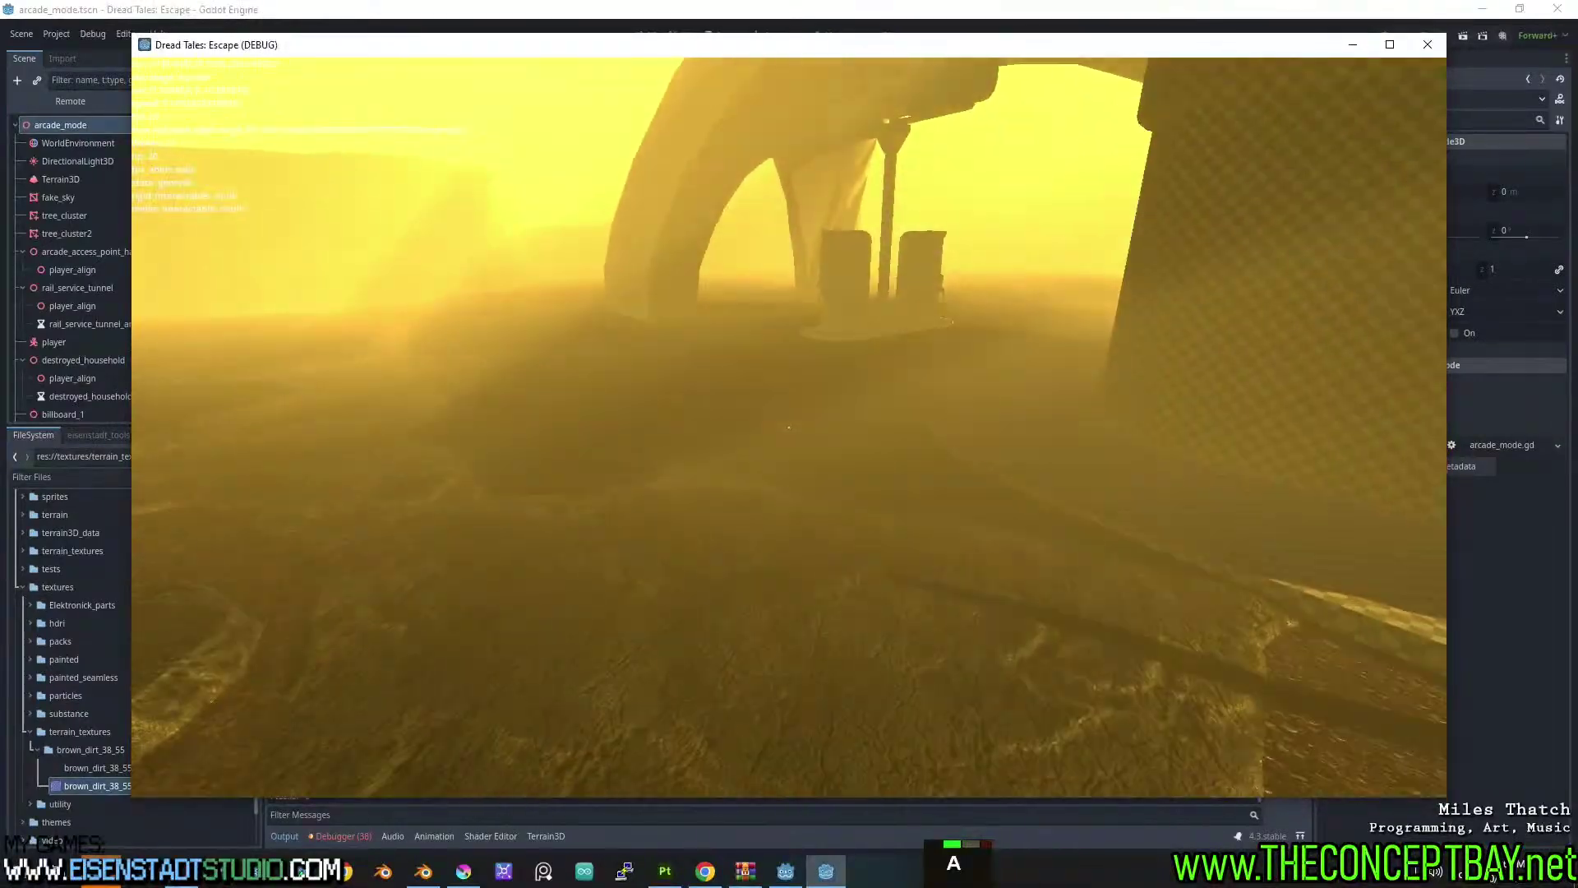
Walk the player between the pumps and the platform to inspect the gravel and slabs at the edge of the roof's shadow.
{"action": "key", "text": "w"}
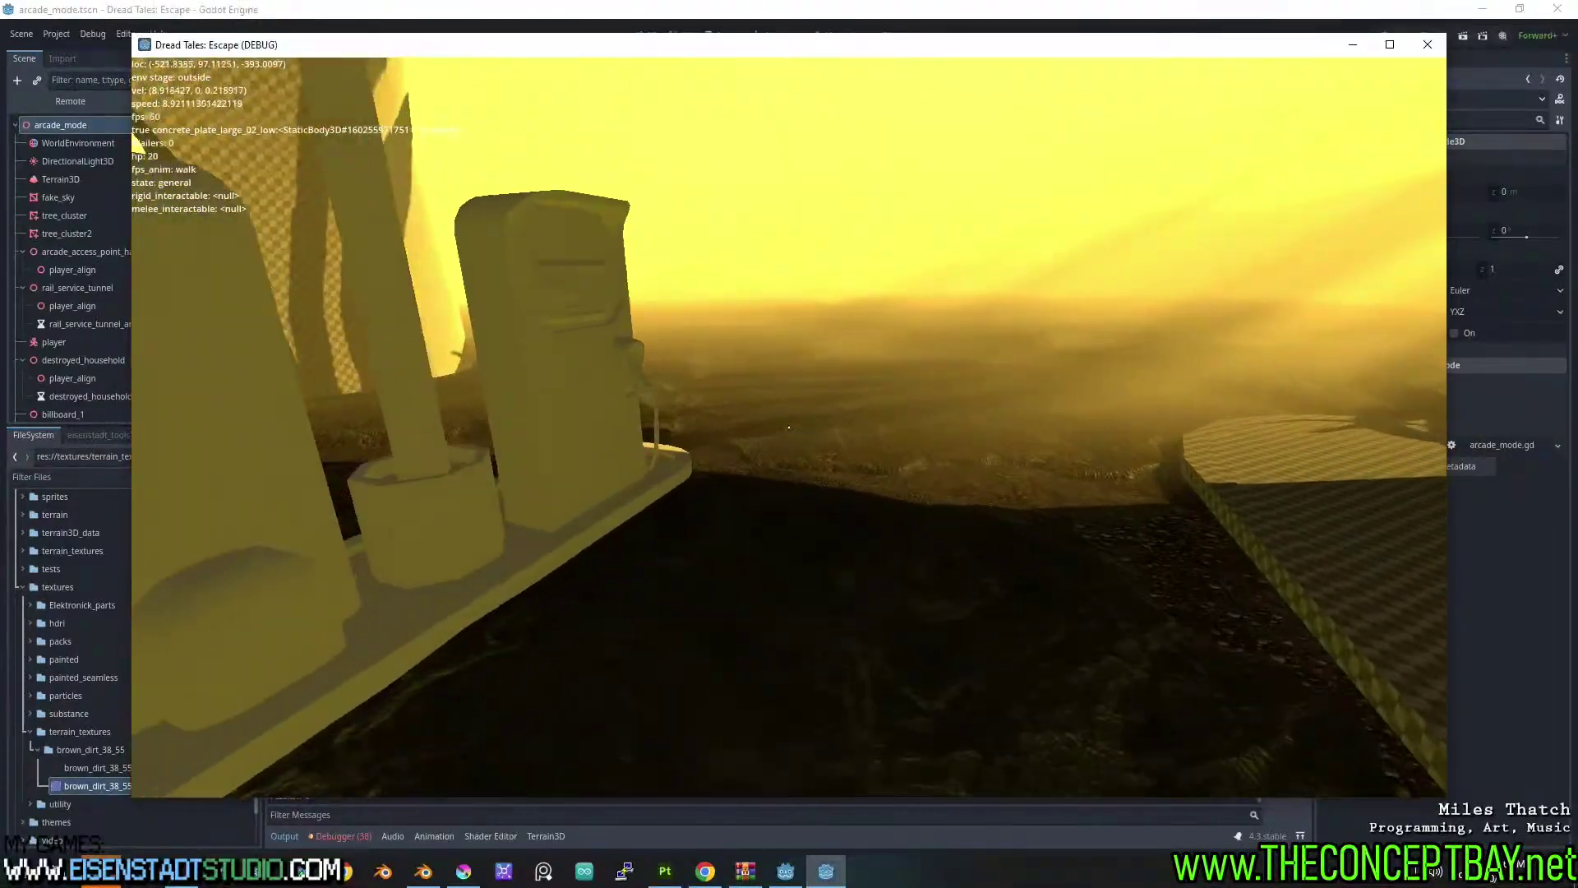
{"action": "key", "text": "a"}
{"action": "key", "text": "a"}
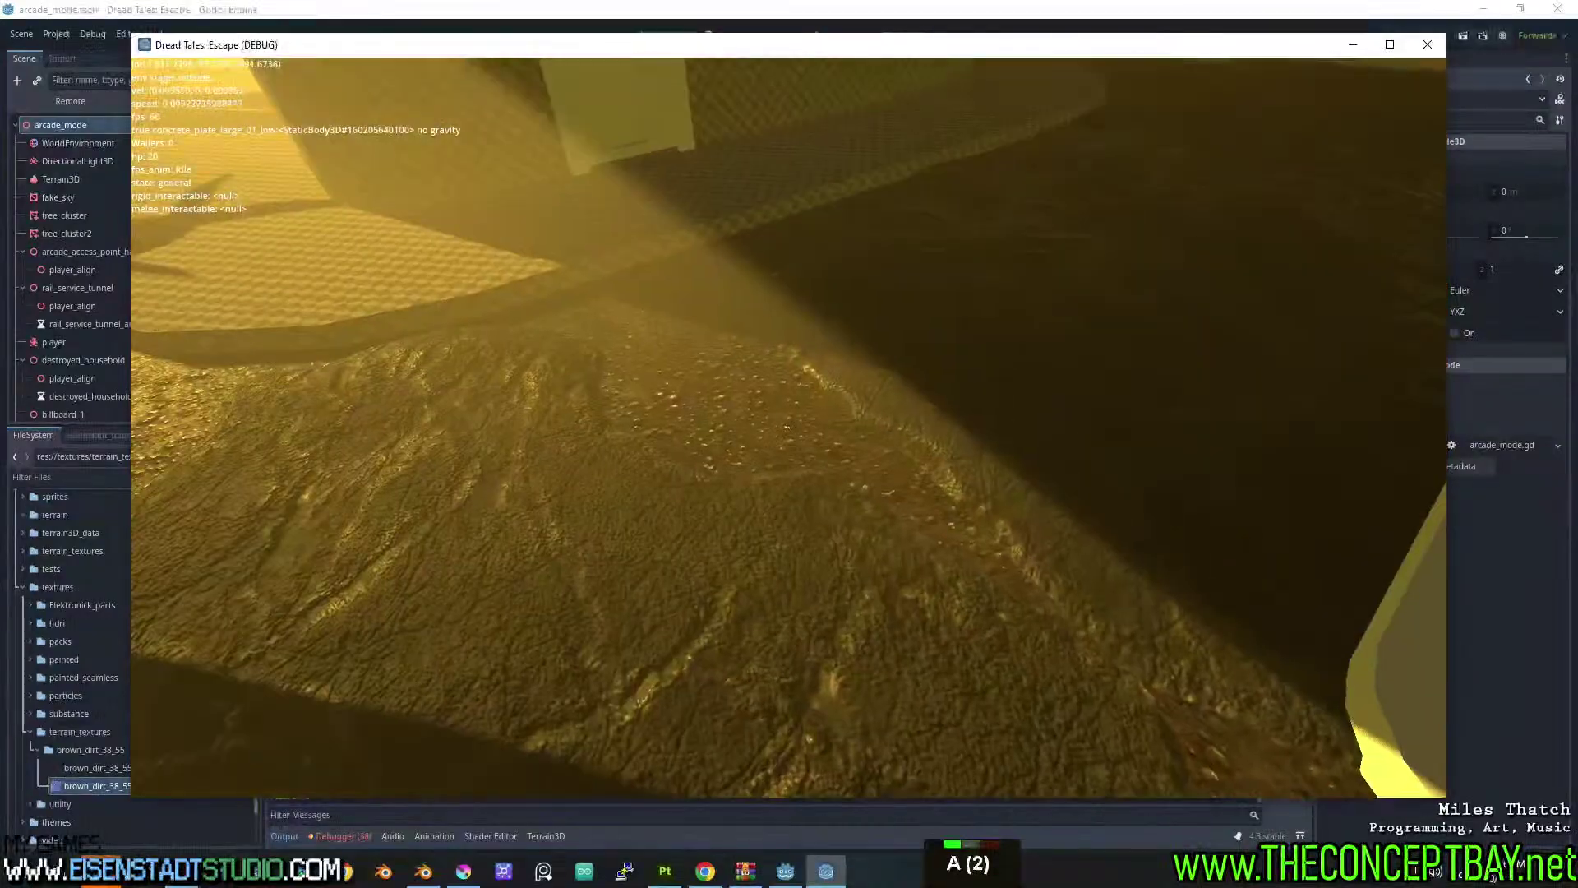
{"action": "key", "text": "w"}
{"action": "key", "text": "d"}
{"action": "key", "text": "d"}
{"action": "key", "text": "d"}
{"action": "key", "text": "d"}
{"action": "key", "text": "d"}
{"action": "key", "text": "d"}
{"action": "key", "text": "d"}
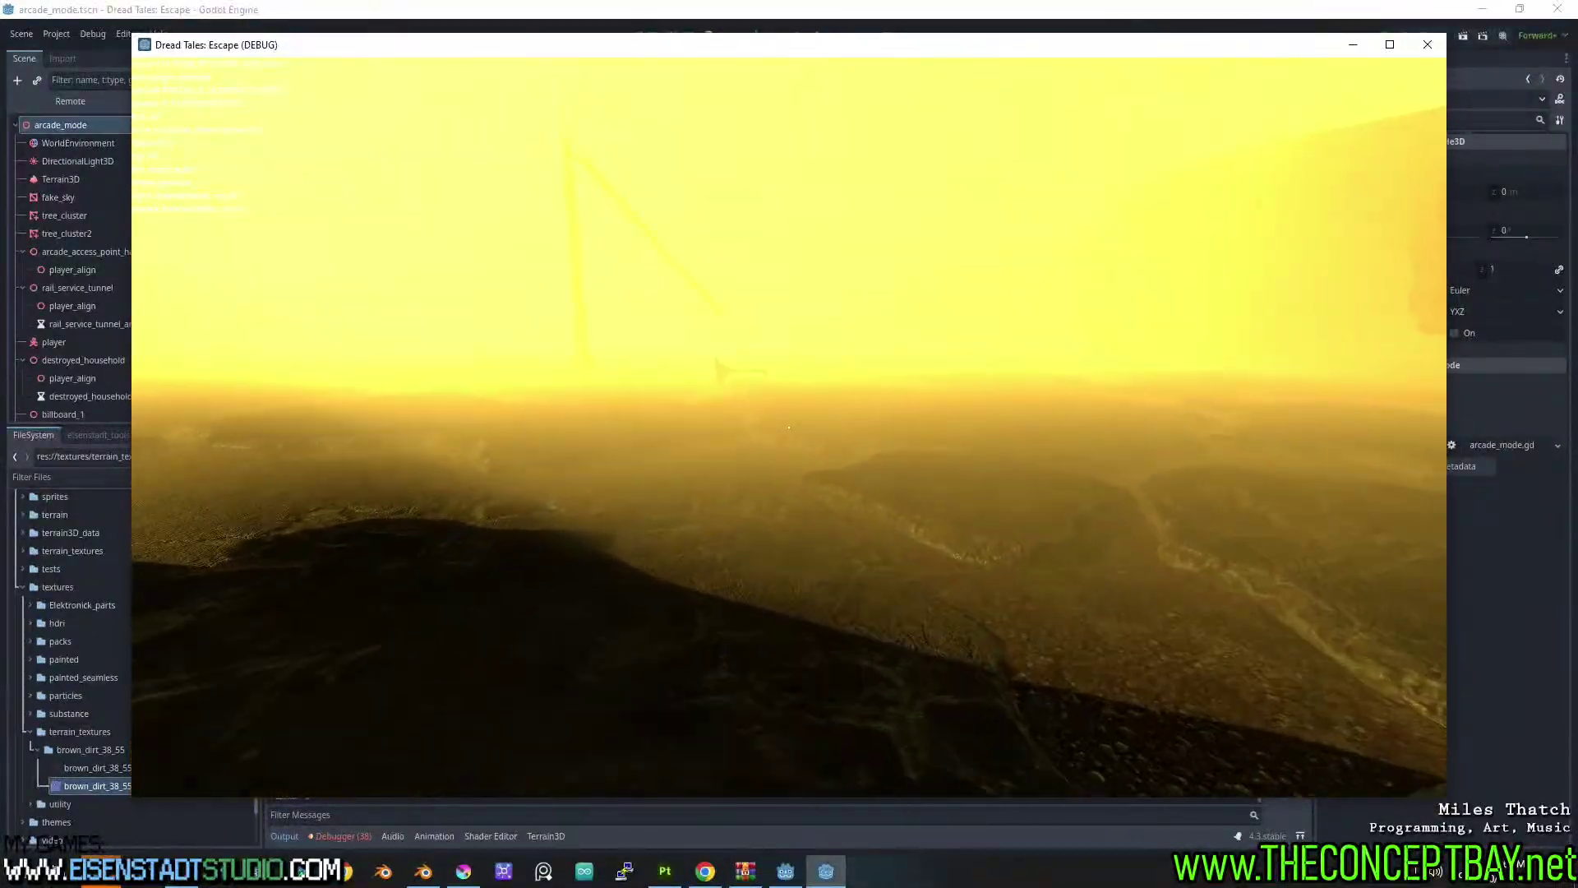
Take the player out near the standing lamp post to examine the sunlit slabs and the gravel gap between them.
{"action": "key", "text": "space"}
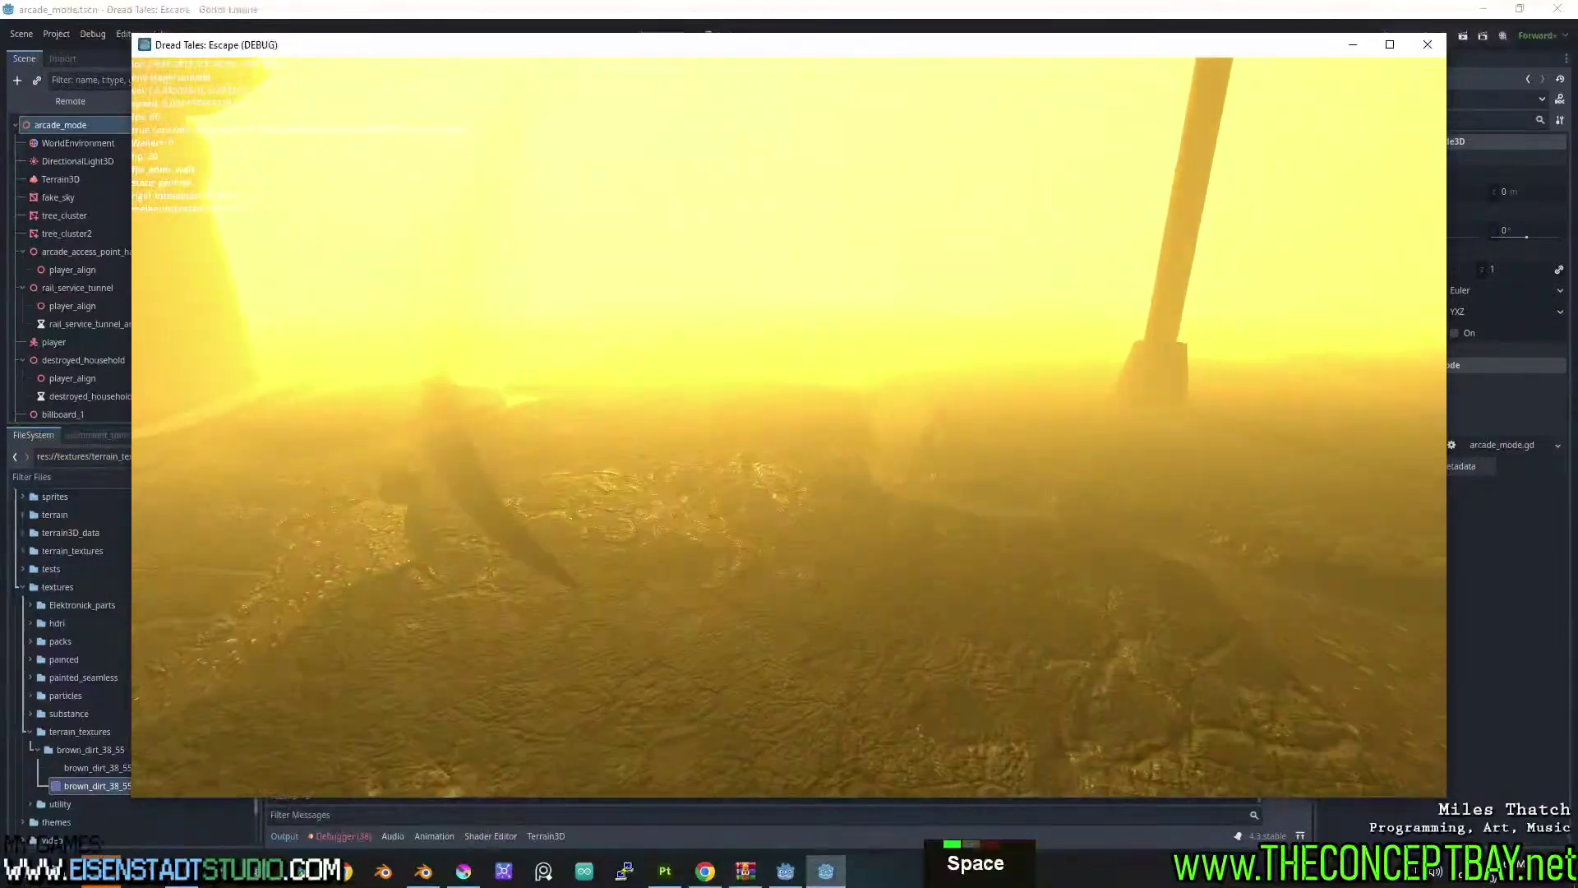
{"action": "key", "text": "w"}
{"action": "key", "text": "d"}
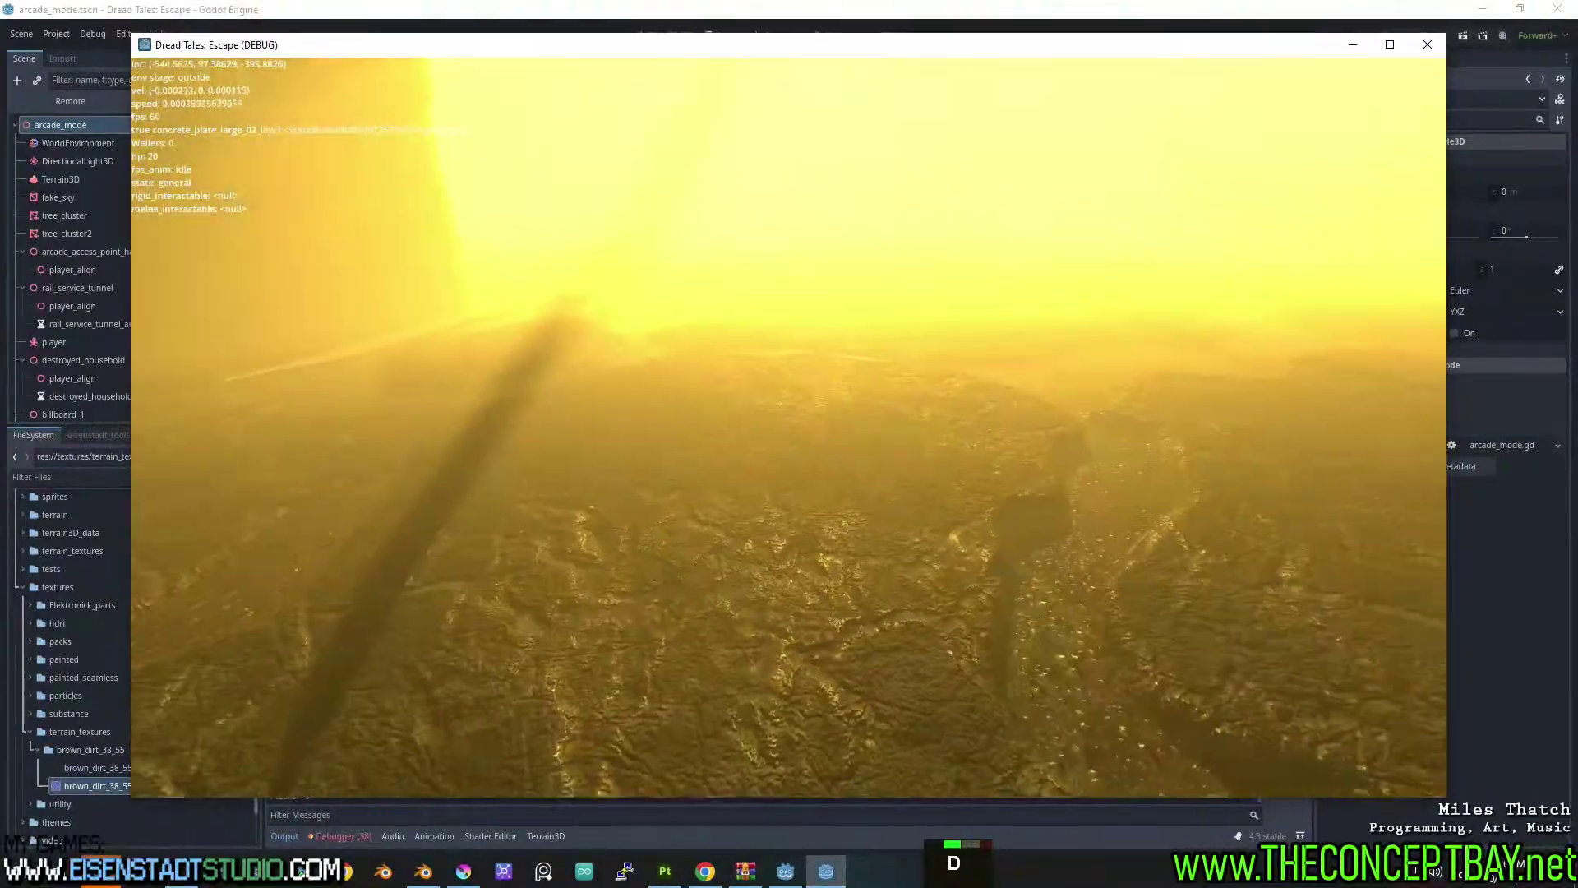
{"action": "key", "text": "a"}
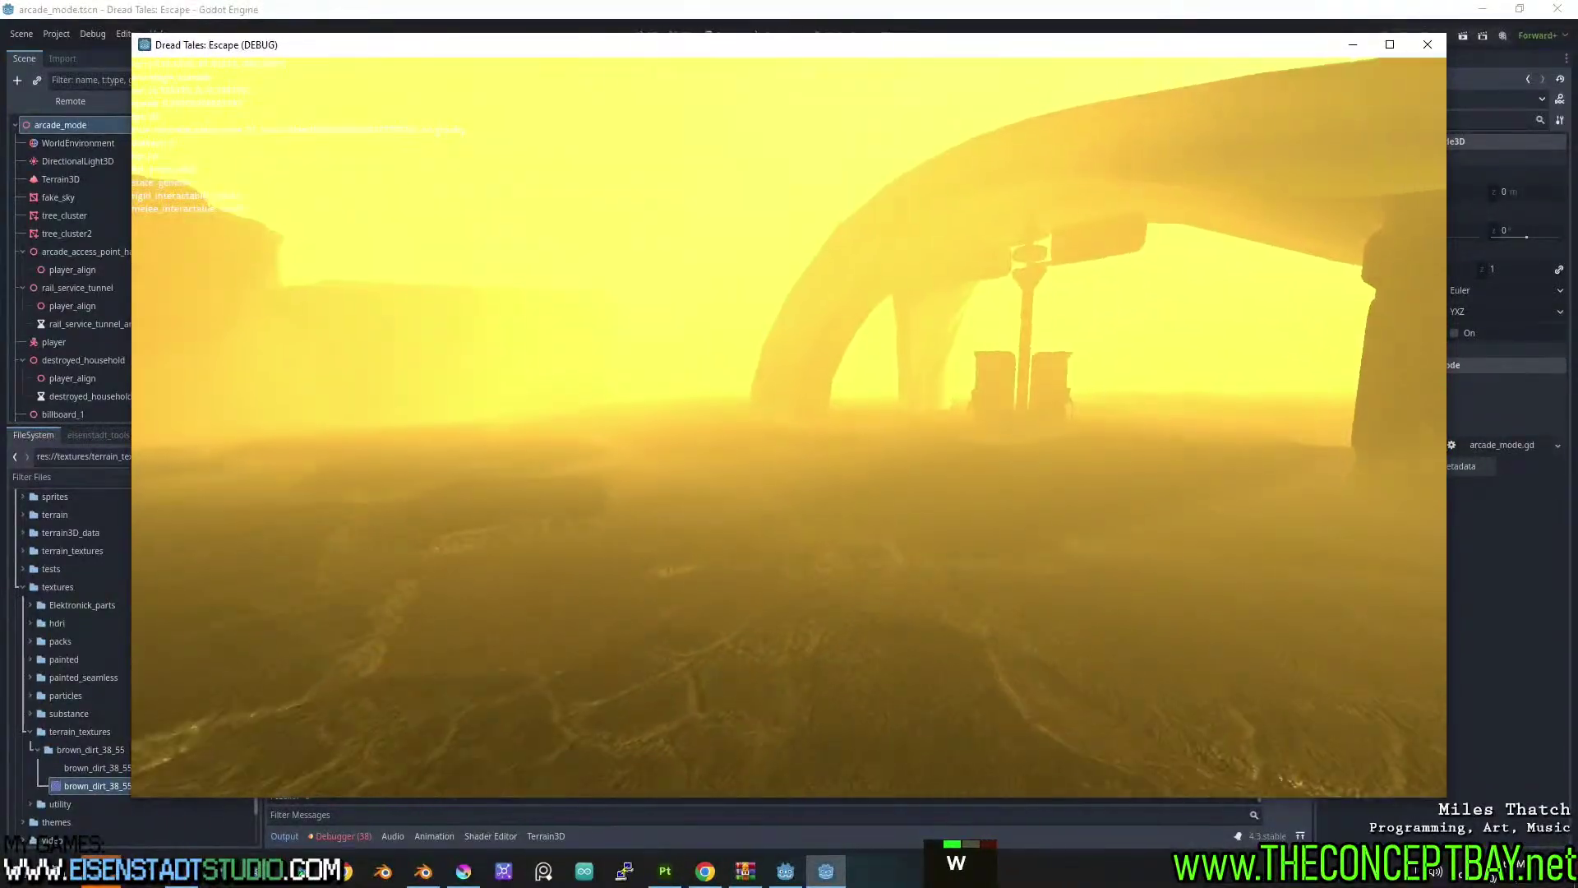
Bring the player across to the concrete plate beyond the pumps and examine its shadowed surface texture up close.
{"action": "key", "text": "w"}
{"action": "key", "text": "space"}
{"action": "key", "text": "a"}
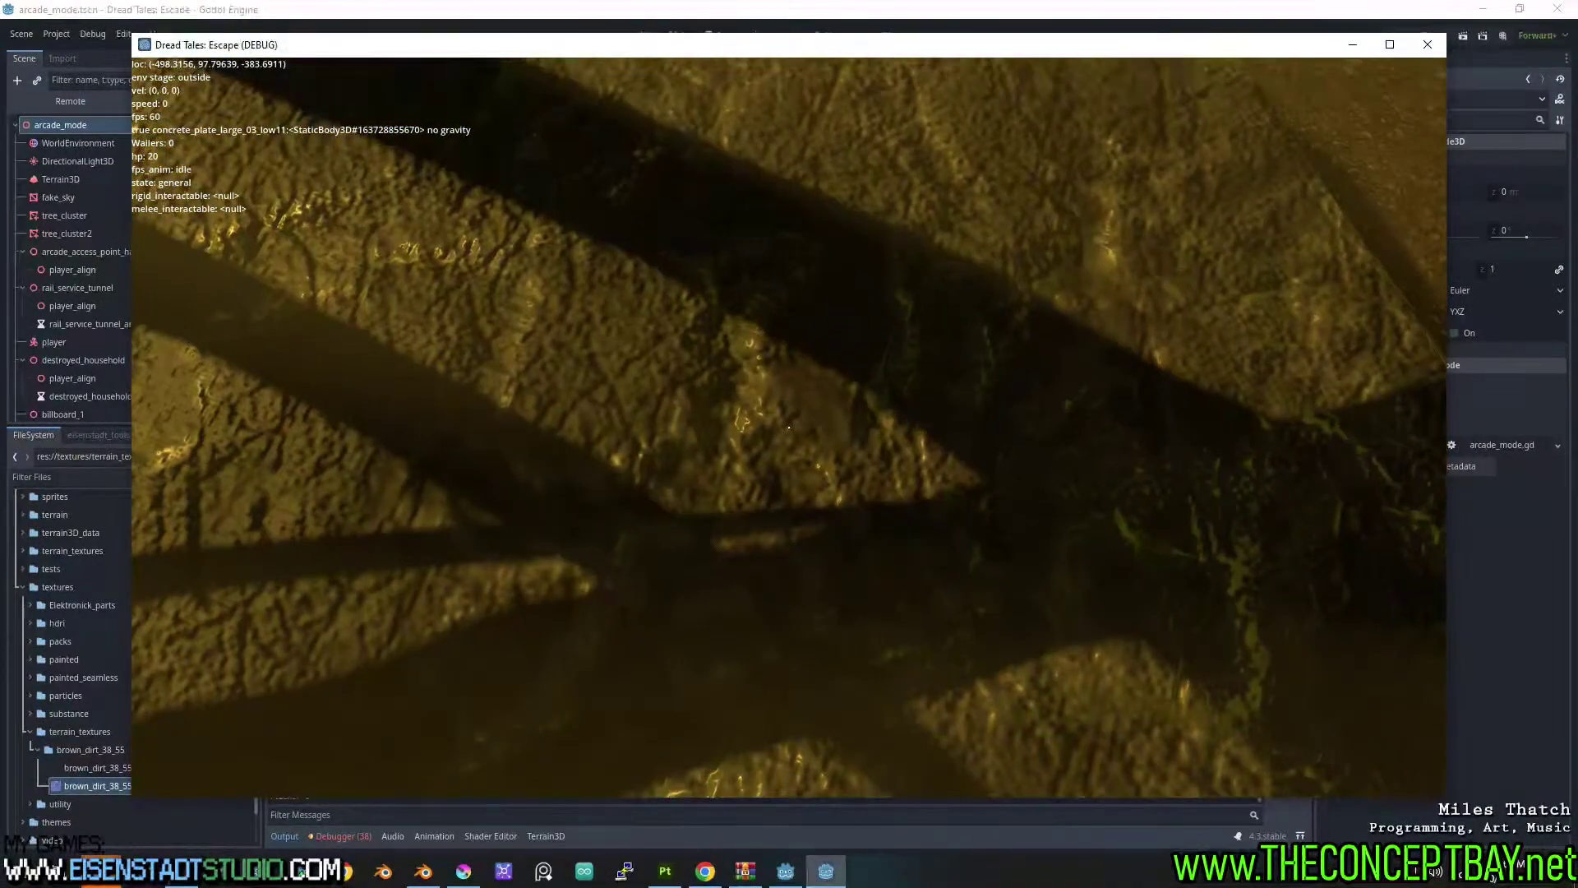
{"action": "key", "text": "a"}
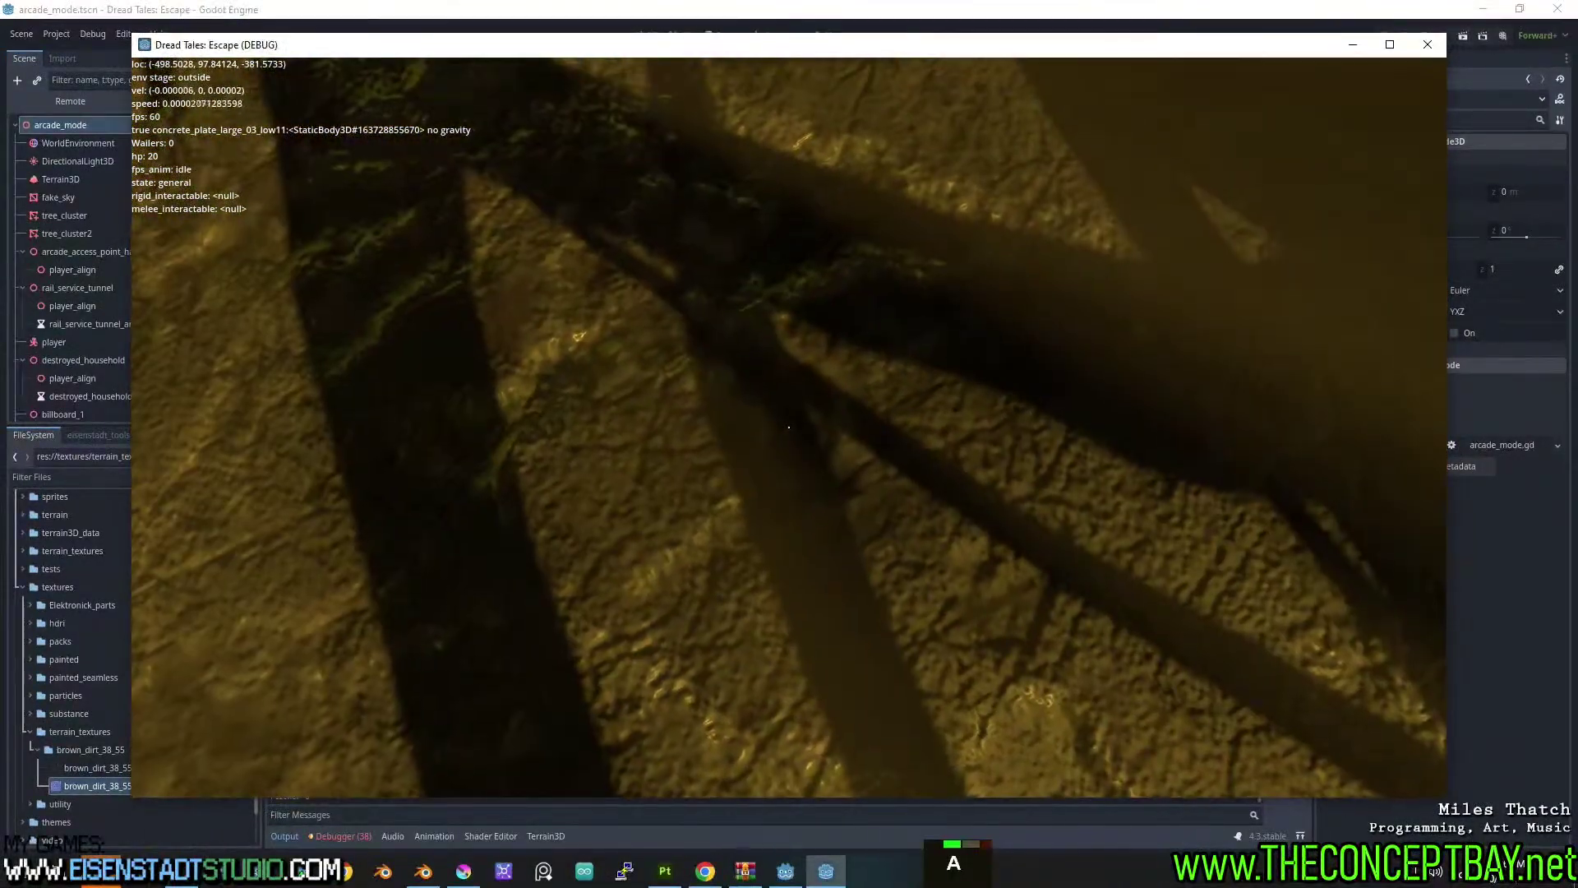
Walk the player over the large concrete plate to examine its tree-shadowed surface towards the pump, and return to the editor.
{"action": "key", "text": "w"}
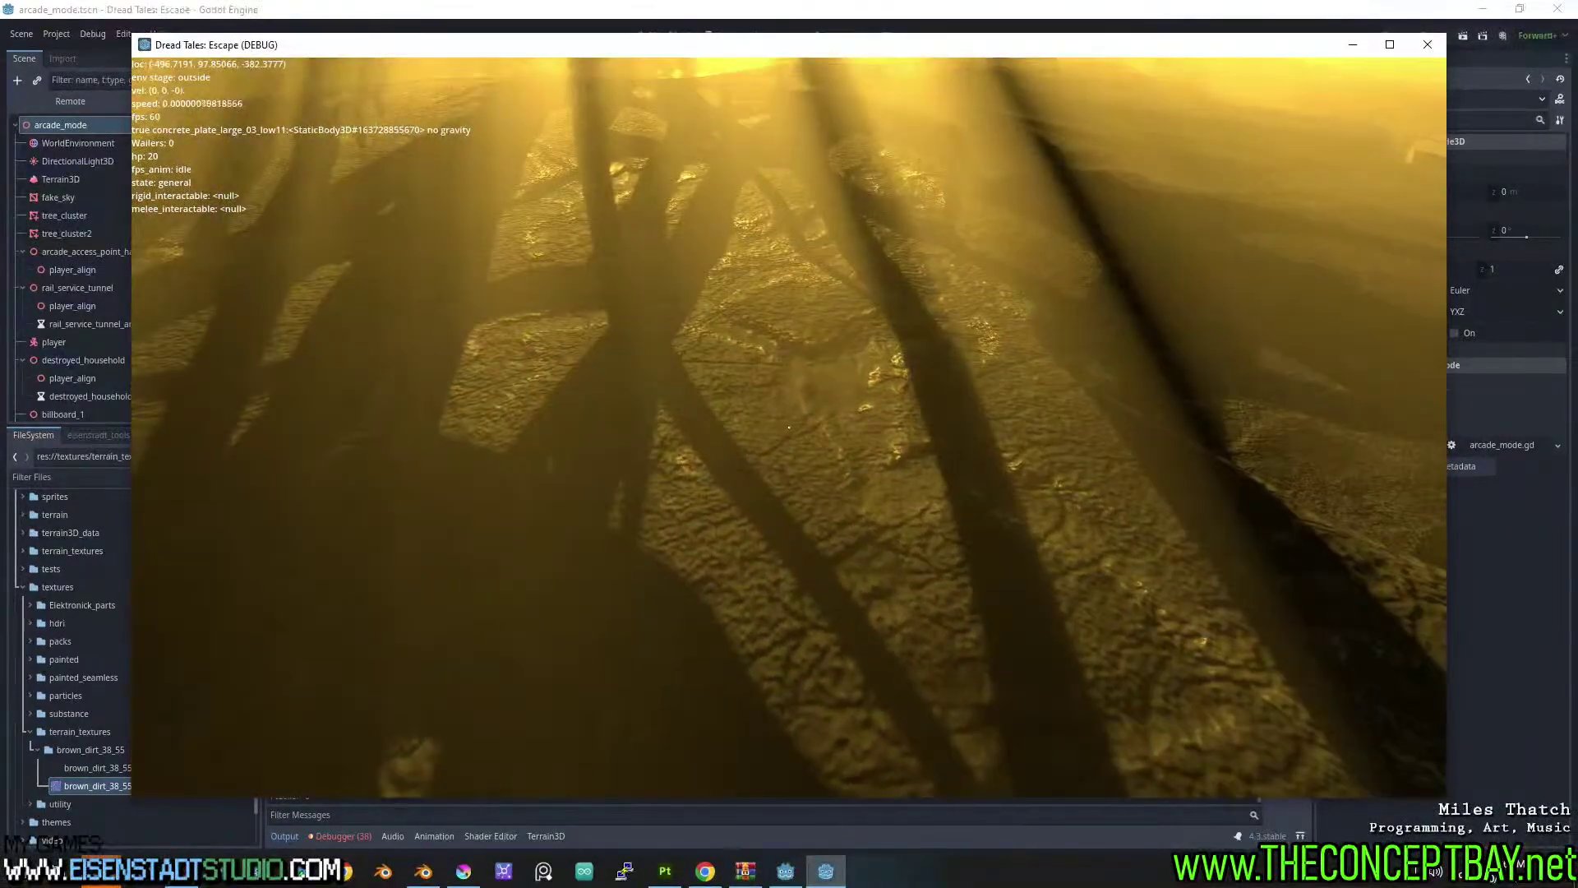
{"action": "key", "text": "a"}
{"action": "key", "text": "w"}
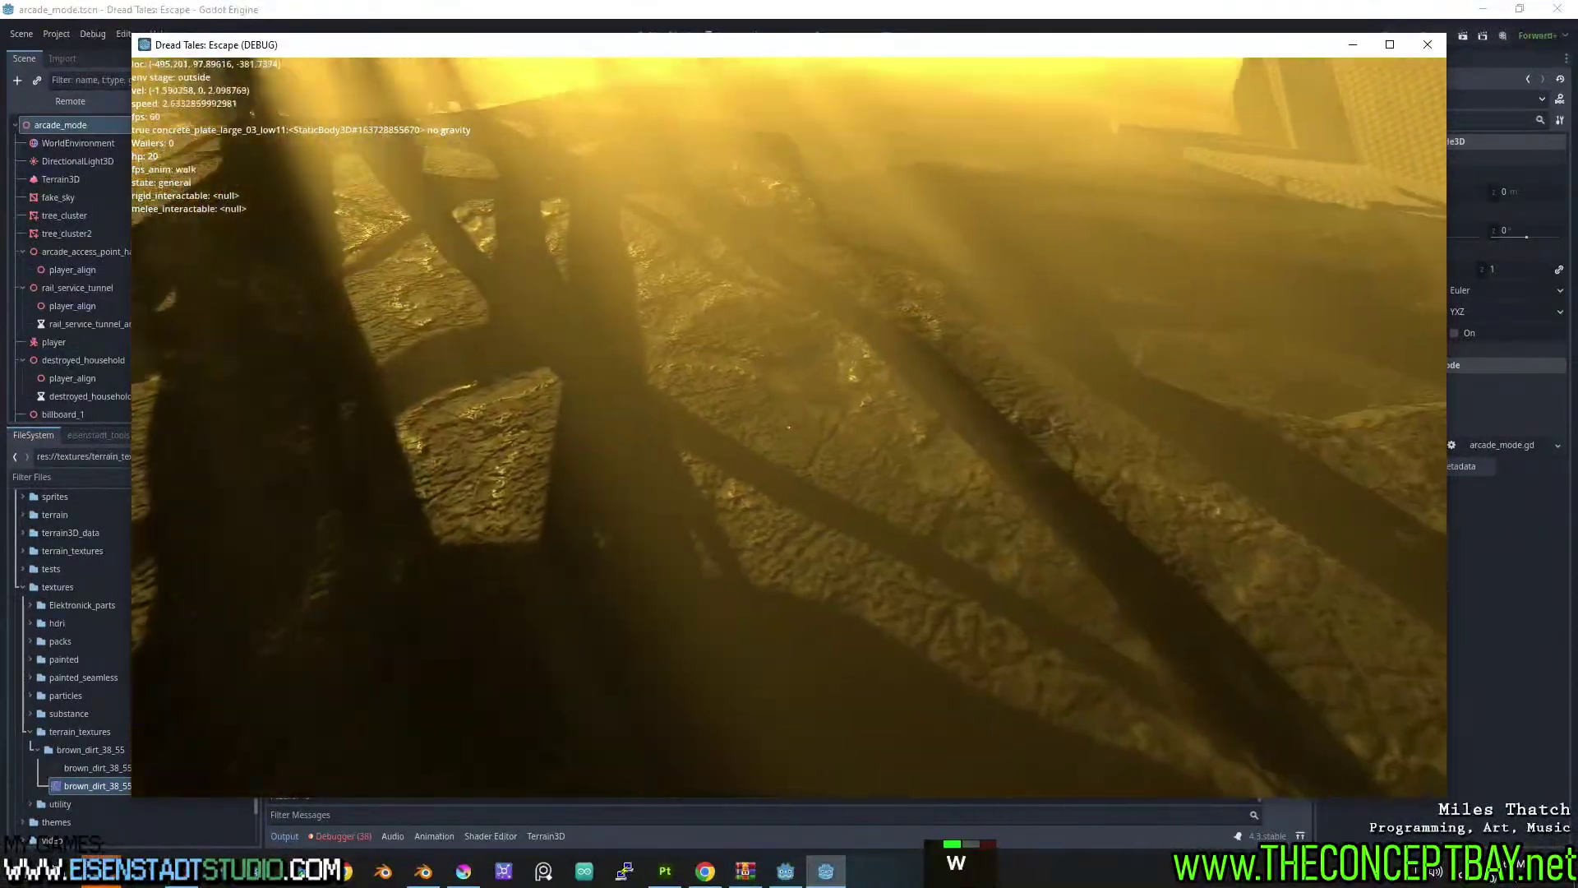
{"action": "key", "text": "a"}
{"action": "key", "text": "a"}
{"action": "key", "text": "a"}
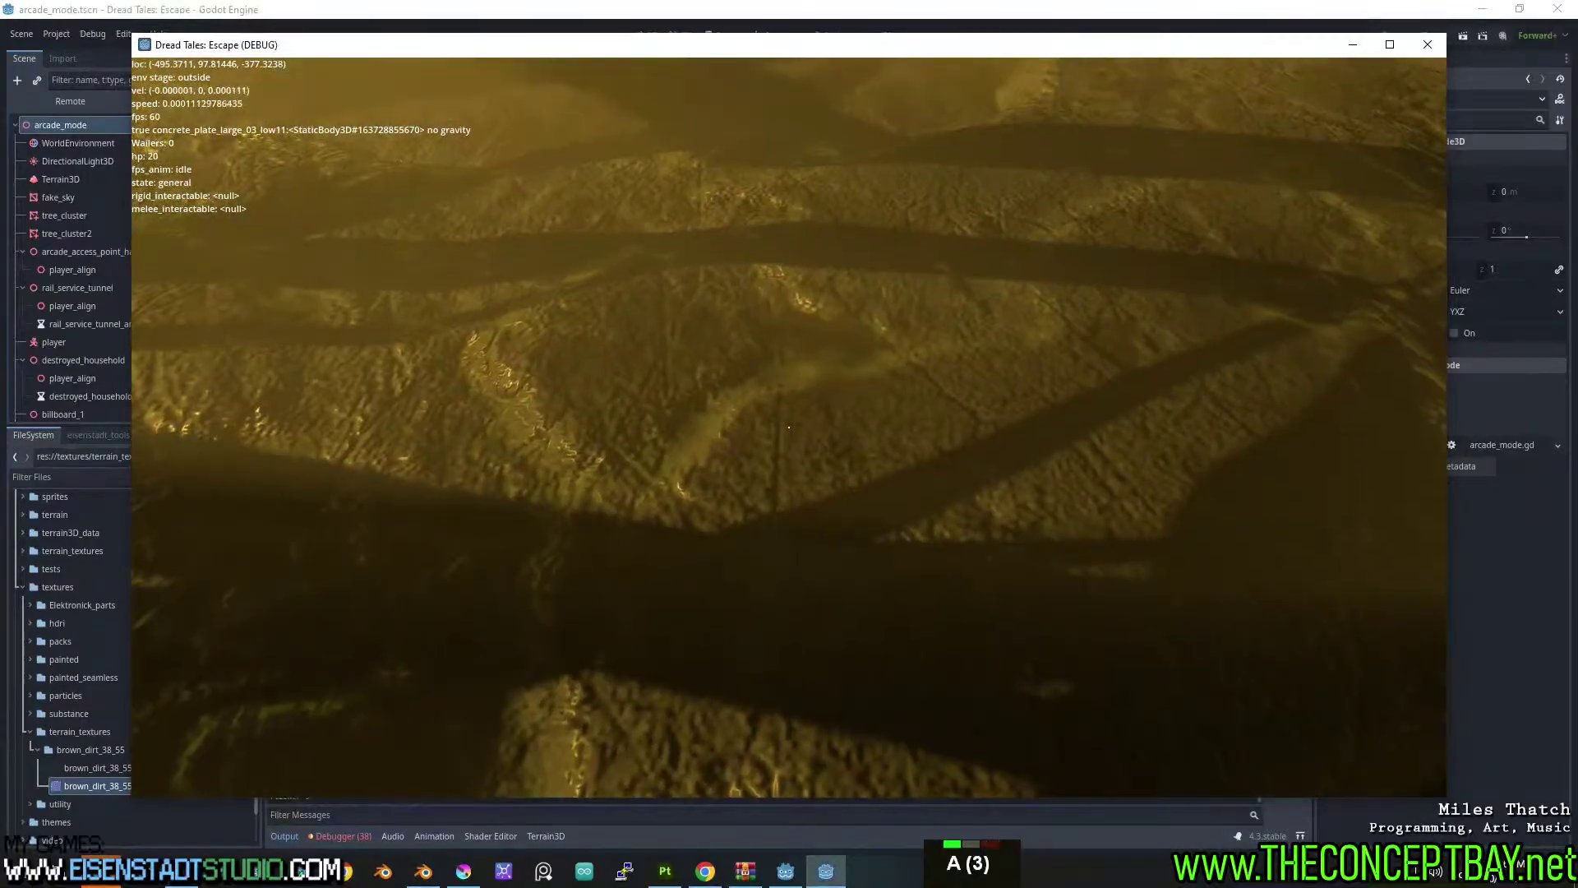
{"action": "key", "text": "w"}
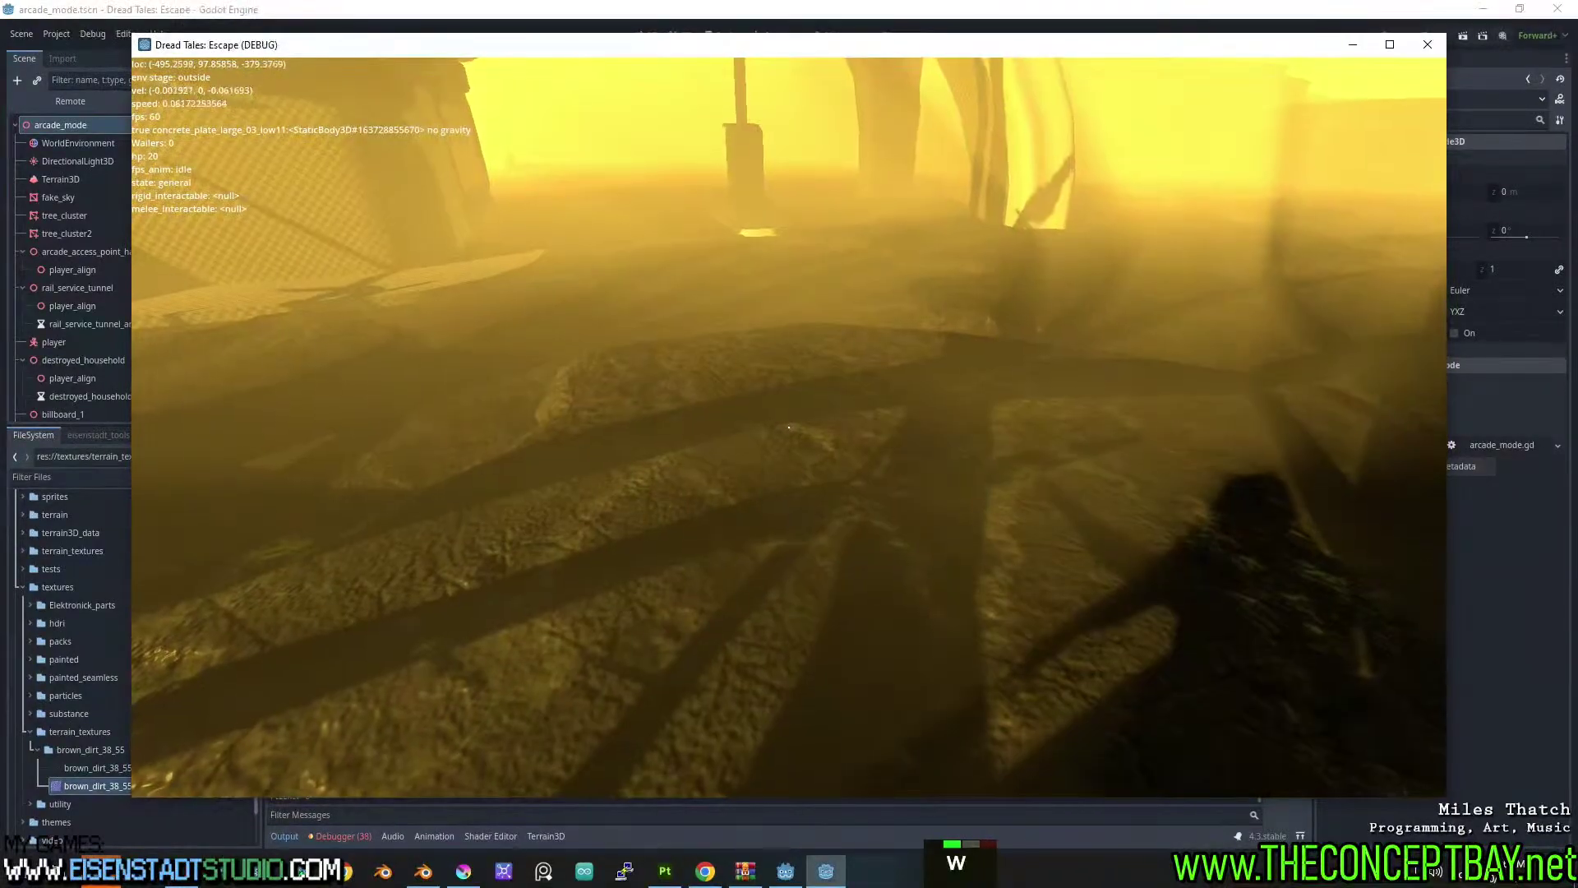
{"action": "key", "text": "alt"}
{"action": "key", "text": "alt+F4"}
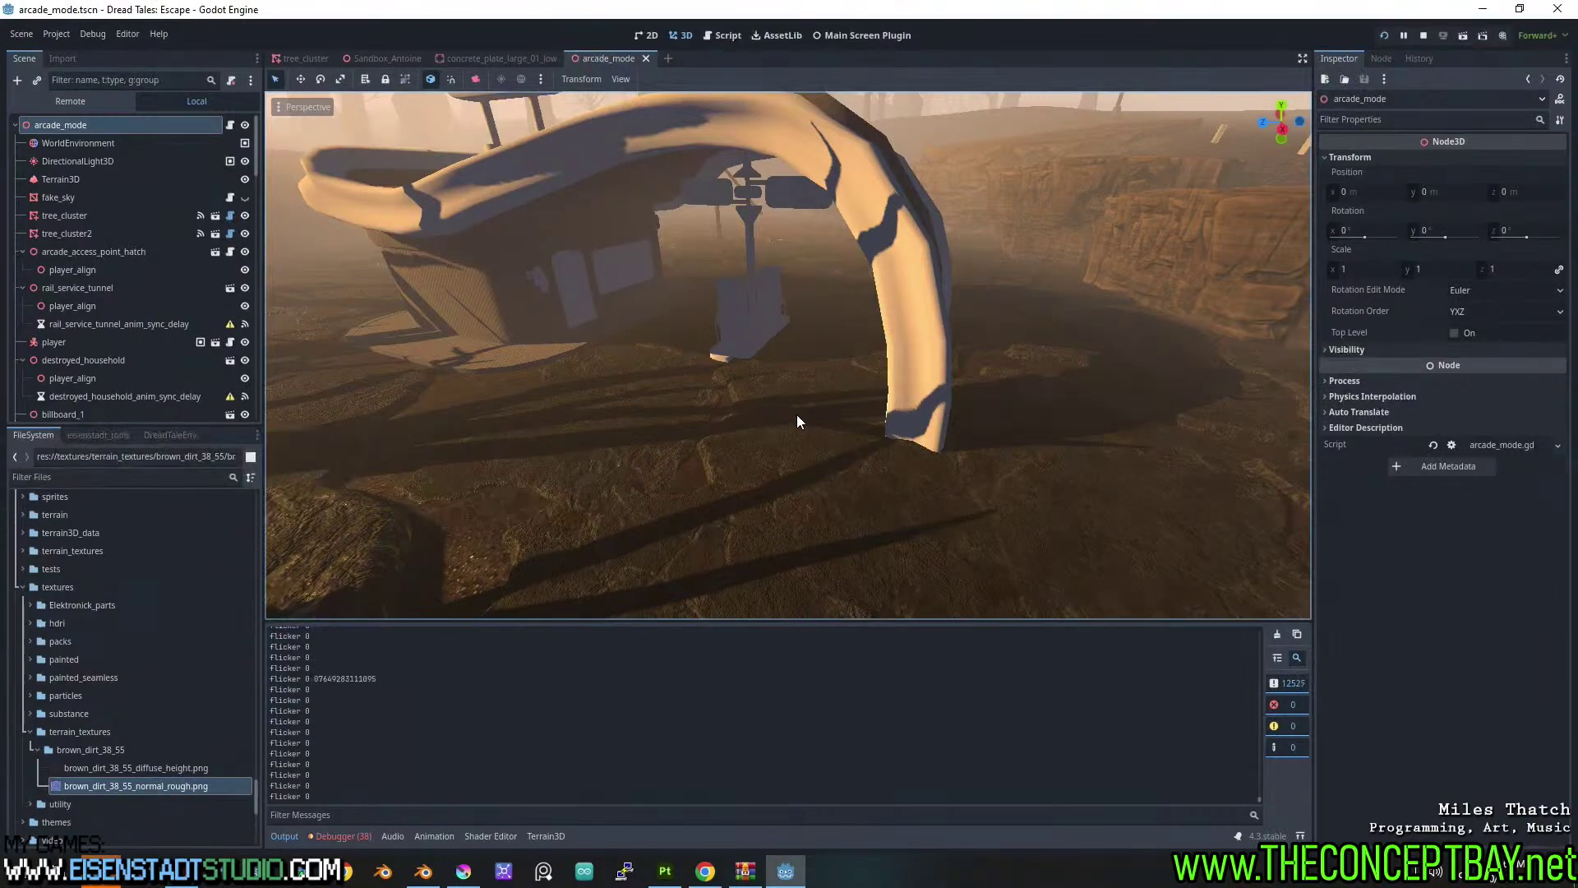
Inspect the ground and shadows around the PIT station's arch and pump in the editor's 3D view.
{"action": "key", "text": "w"}
{"action": "mouse_move", "coordinate": [797, 423]}
{"action": "right_mouse_down"}
{"action": "mouse_move", "coordinate": [796, 452]}
{"action": "mouse_move", "coordinate": [789, 353]}
{"action": "mouse_move", "coordinate": [443, 353]}
{"action": "mouse_move", "coordinate": [822, 354]}
{"action": "mouse_move", "coordinate": [799, 408]}
{"action": "right_mouse_up"}
{"action": "key", "text": "s"}
{"action": "scroll", "coordinate": [797, 423], "scroll_direction": "down", "scroll_amount": 2}
{"action": "key", "text": "a"}
{"action": "key", "text": "d"}
{"action": "key", "text": "a"}
{"action": "key", "text": "w"}
{"action": "key", "text": "d"}
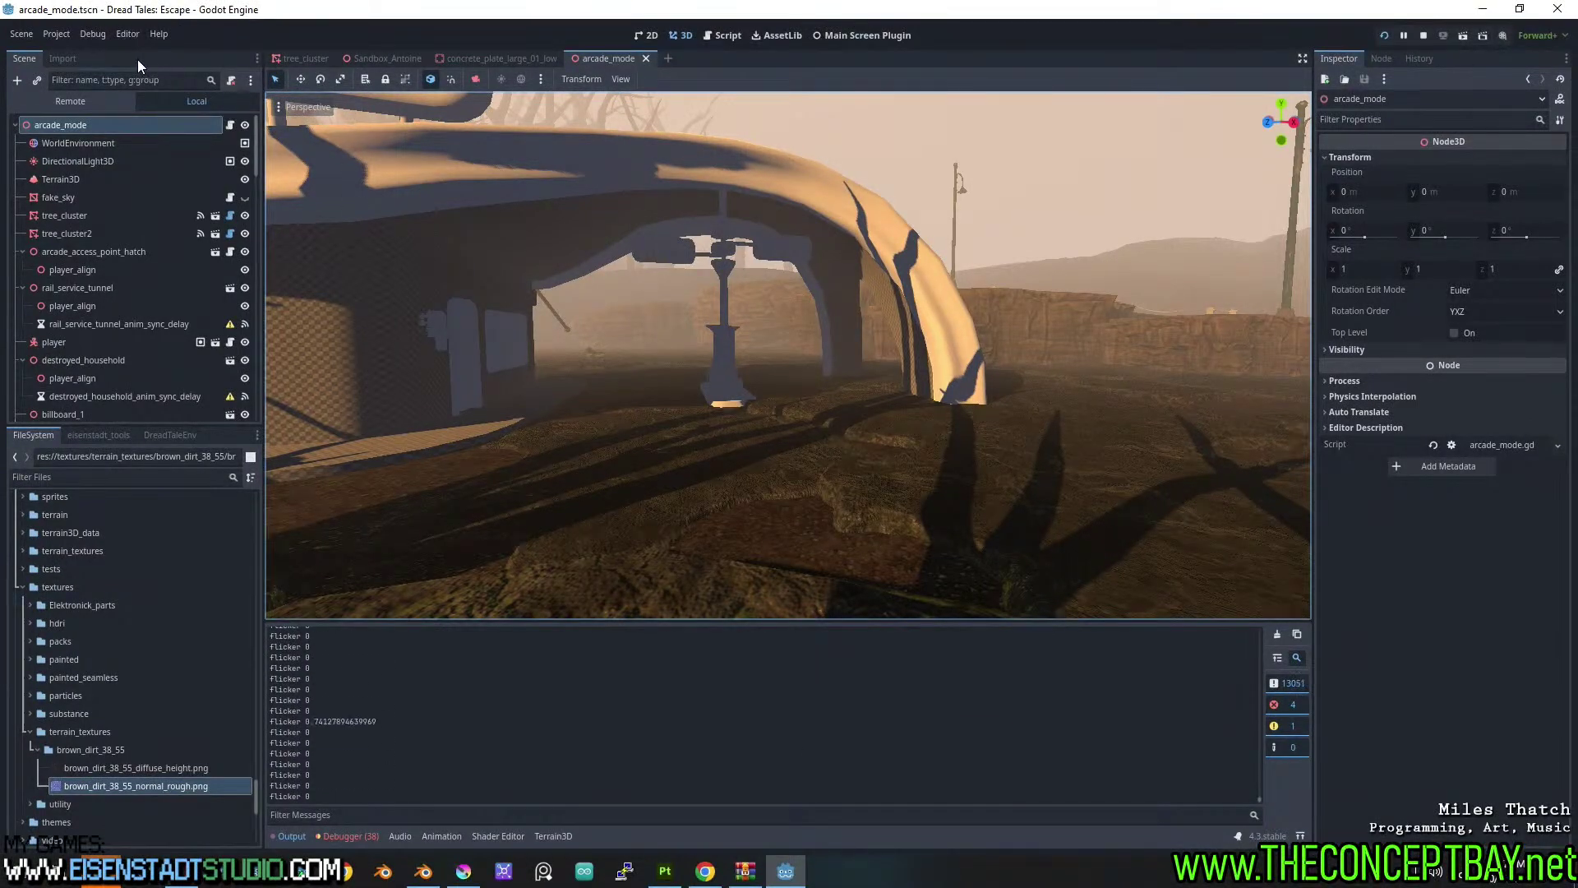
Search the project's scripts for "flicker" and open the matching print statement in bunker_wall_light.gd.
{"action": "left_click", "coordinate": [737, 42]}
{"action": "key", "text": "ctrl+shift+f"}
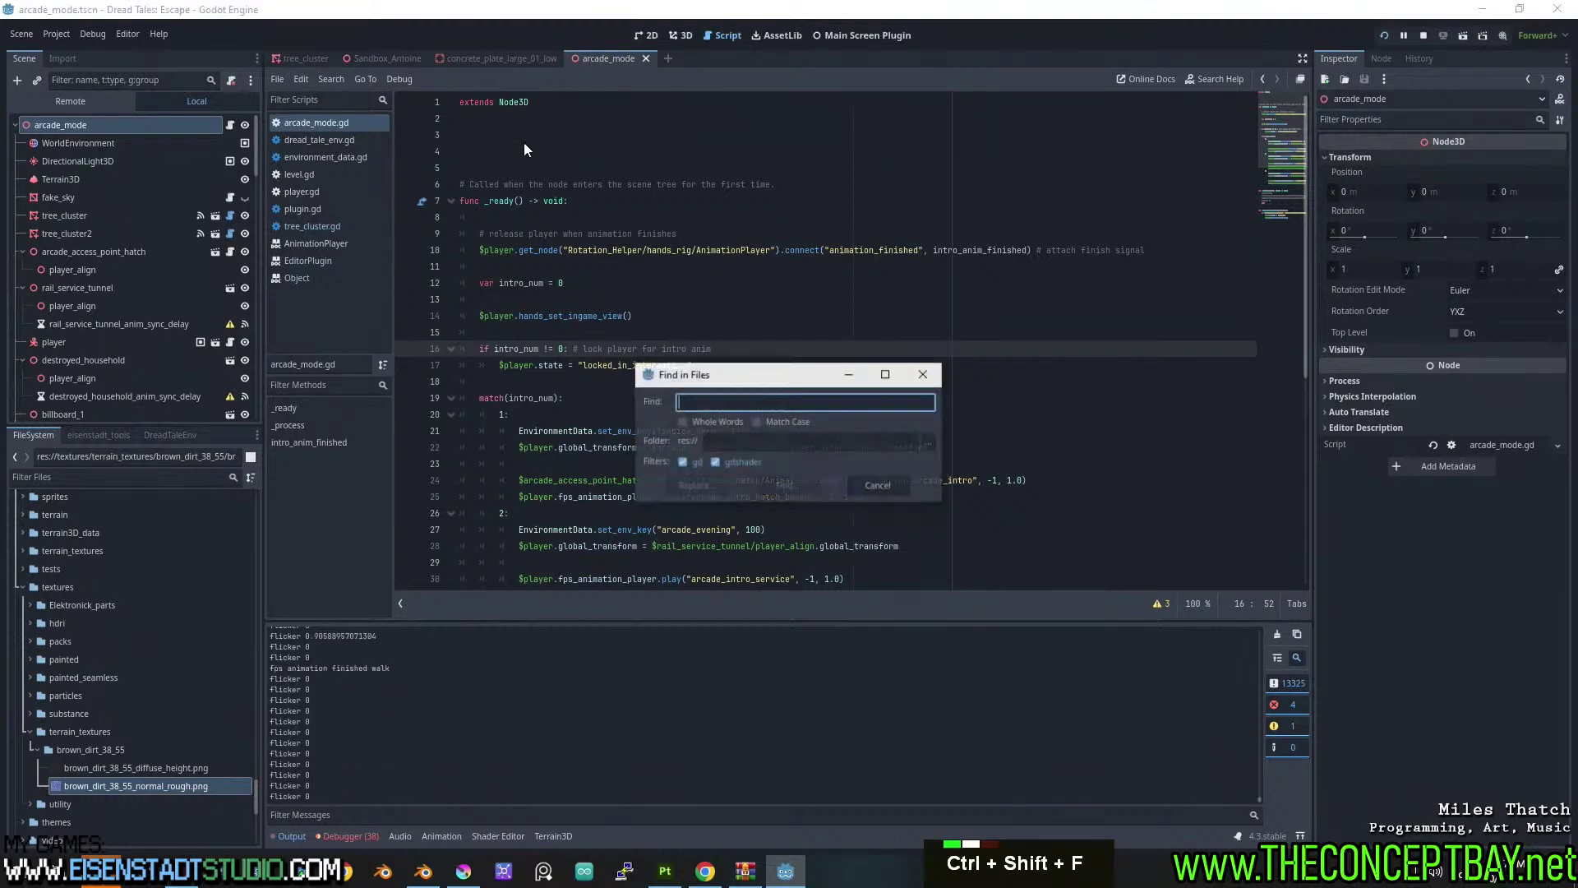
{"action": "type", "text": "flicker"}
{"action": "key", "text": "Return"}
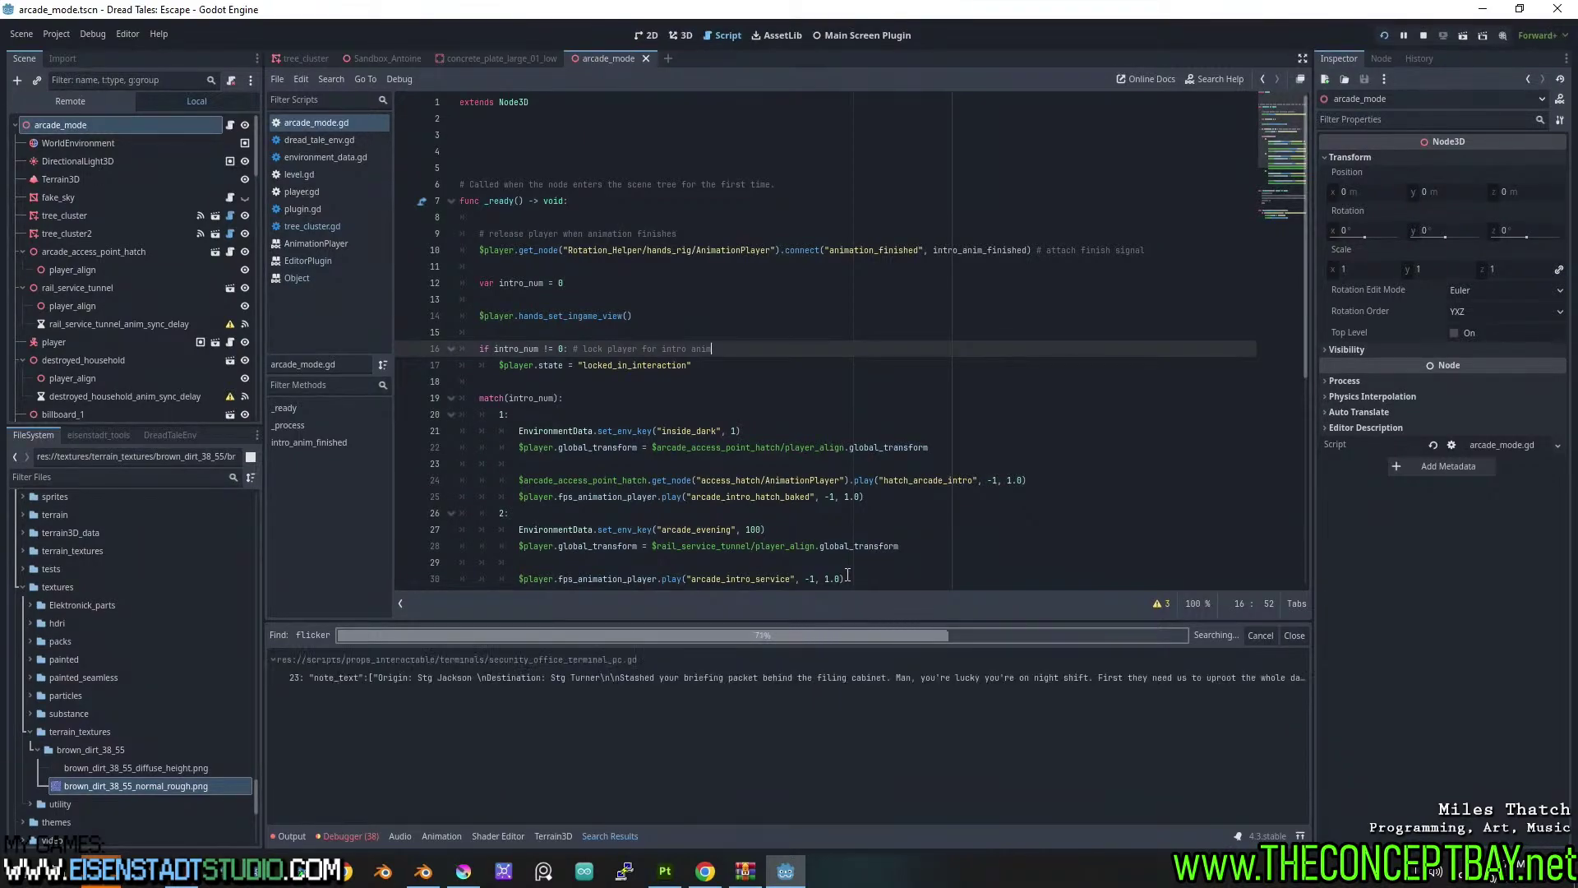
{"action": "scroll", "coordinate": [412, 739], "scroll_direction": "down", "scroll_amount": 11}
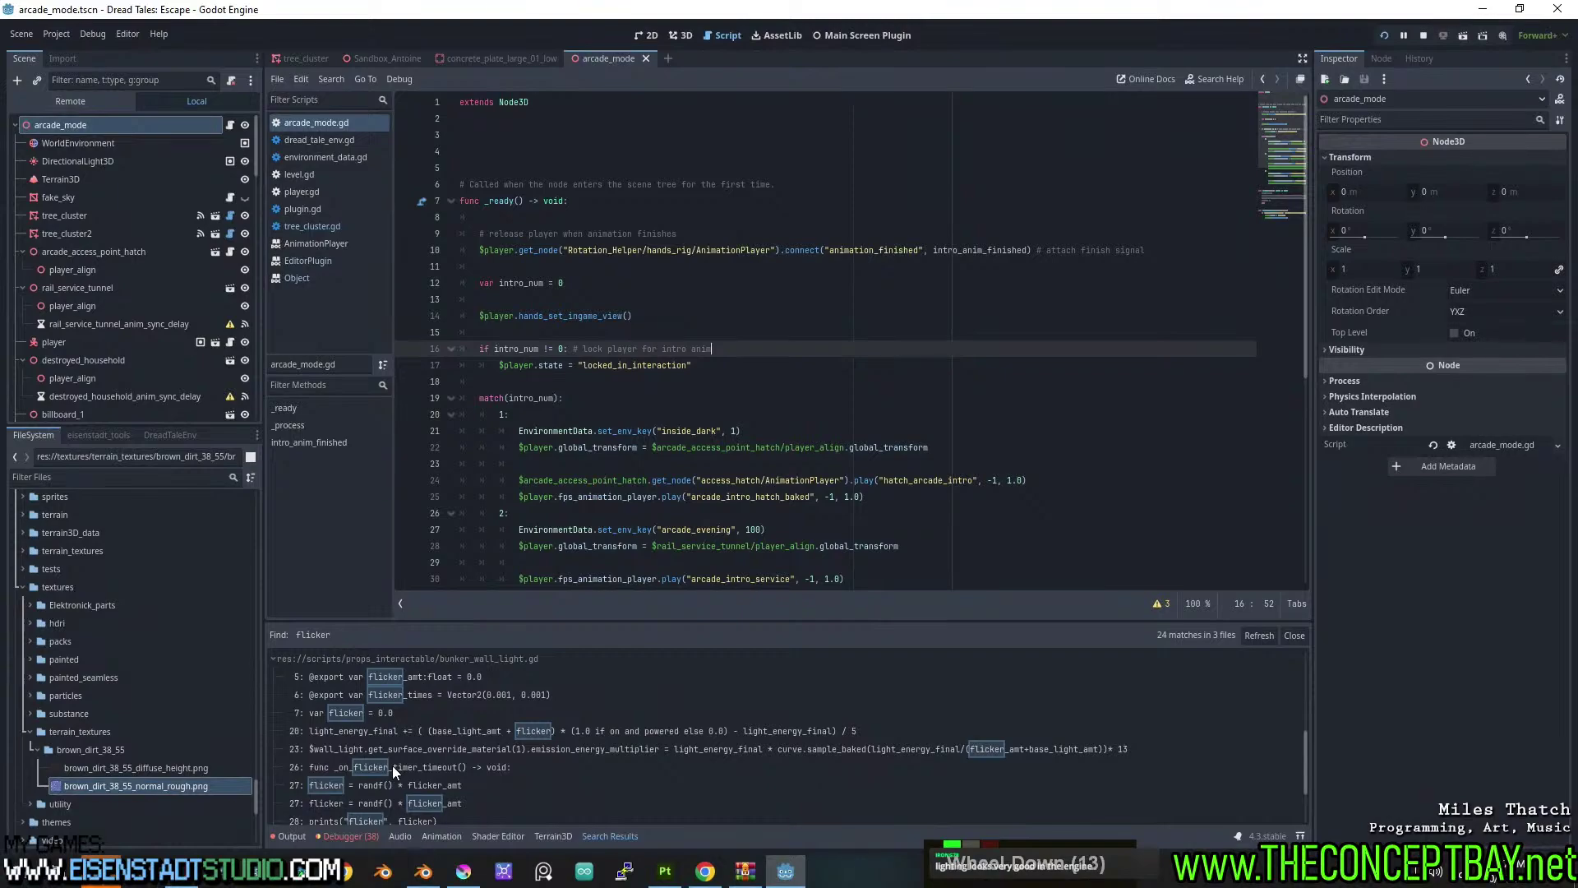
{"action": "scroll", "coordinate": [392, 769], "scroll_direction": "down", "scroll_amount": 2}
{"action": "left_click", "coordinate": [366, 755]}
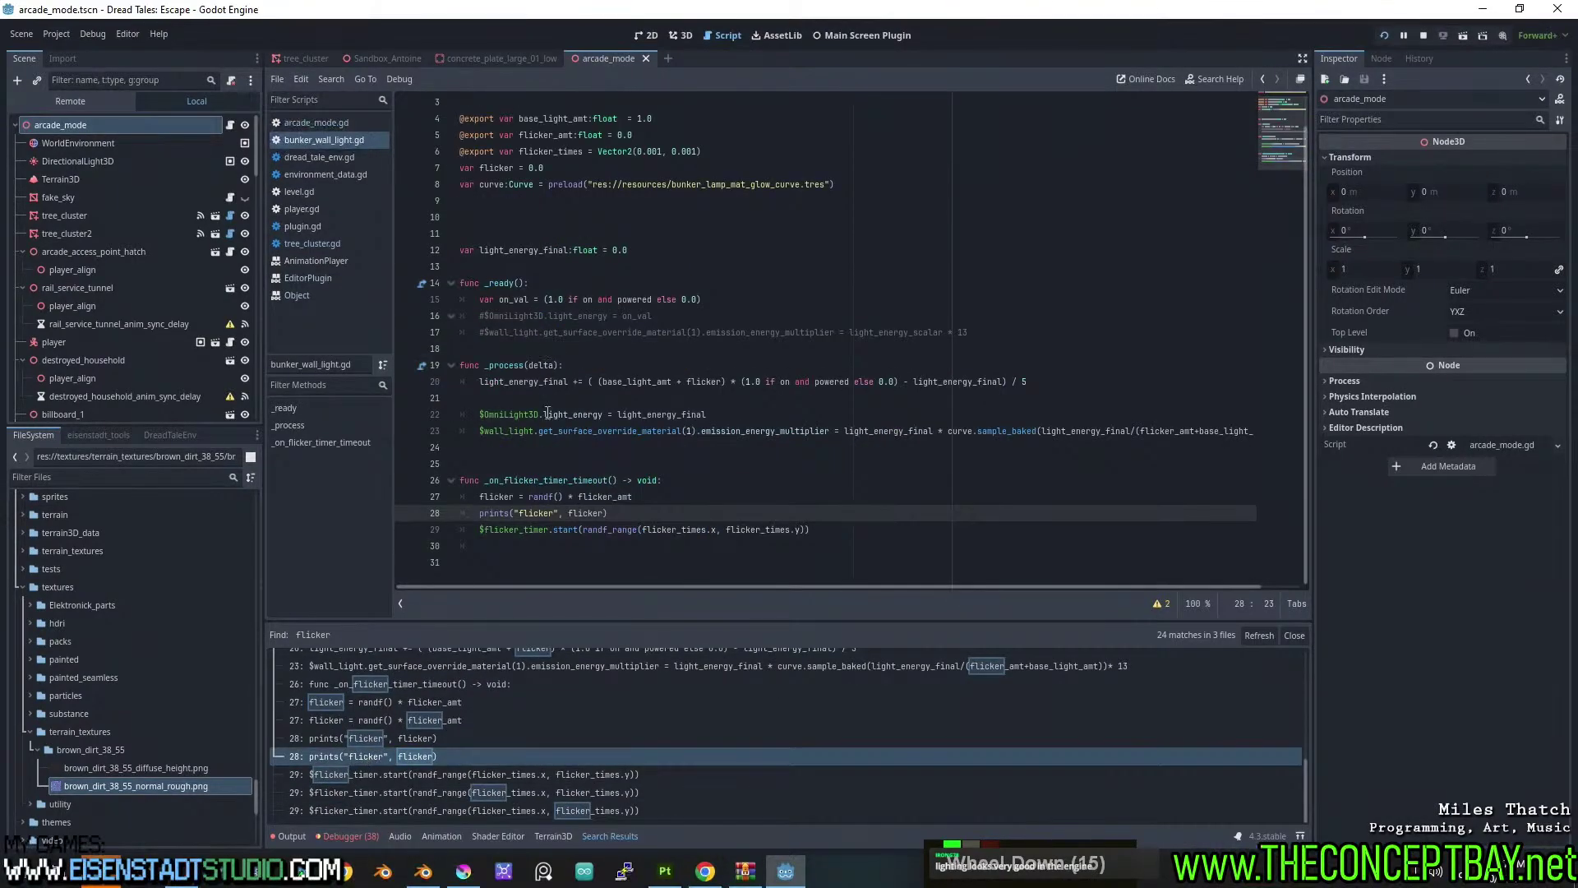
Delete the prints("flicker", flicker) line from _on_flicker_timer_timeout and stop the running game.
{"action": "left_click_drag", "start_coordinate": [612, 513], "coordinate": [420, 508]}
{"action": "key", "text": "BackSpace"}
{"action": "key", "text": "BackSpace"}
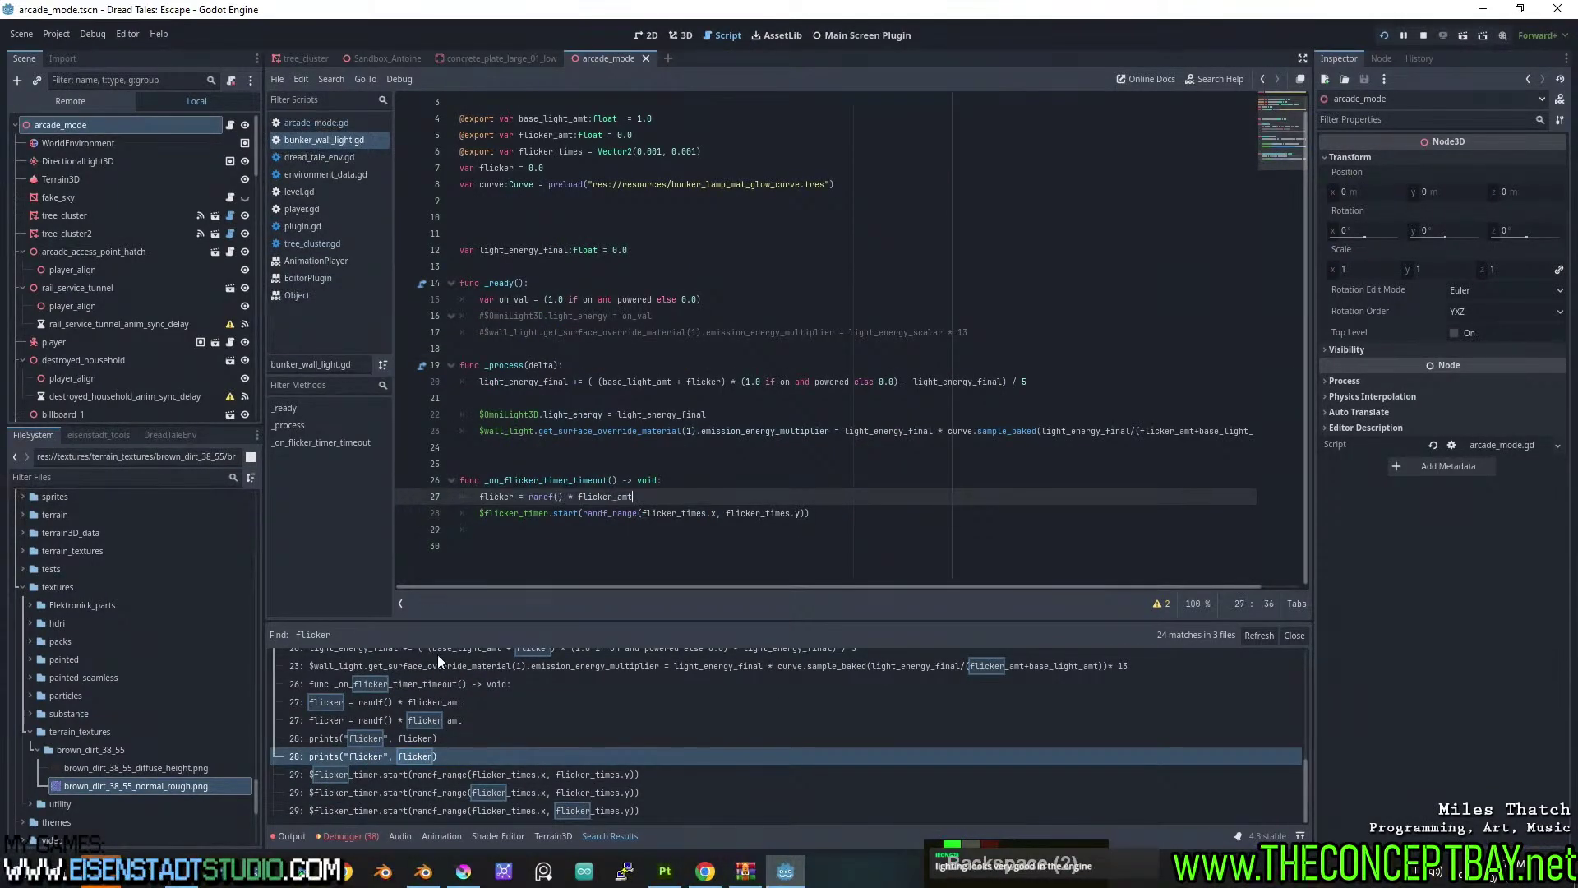
{"action": "left_click", "coordinate": [398, 742]}
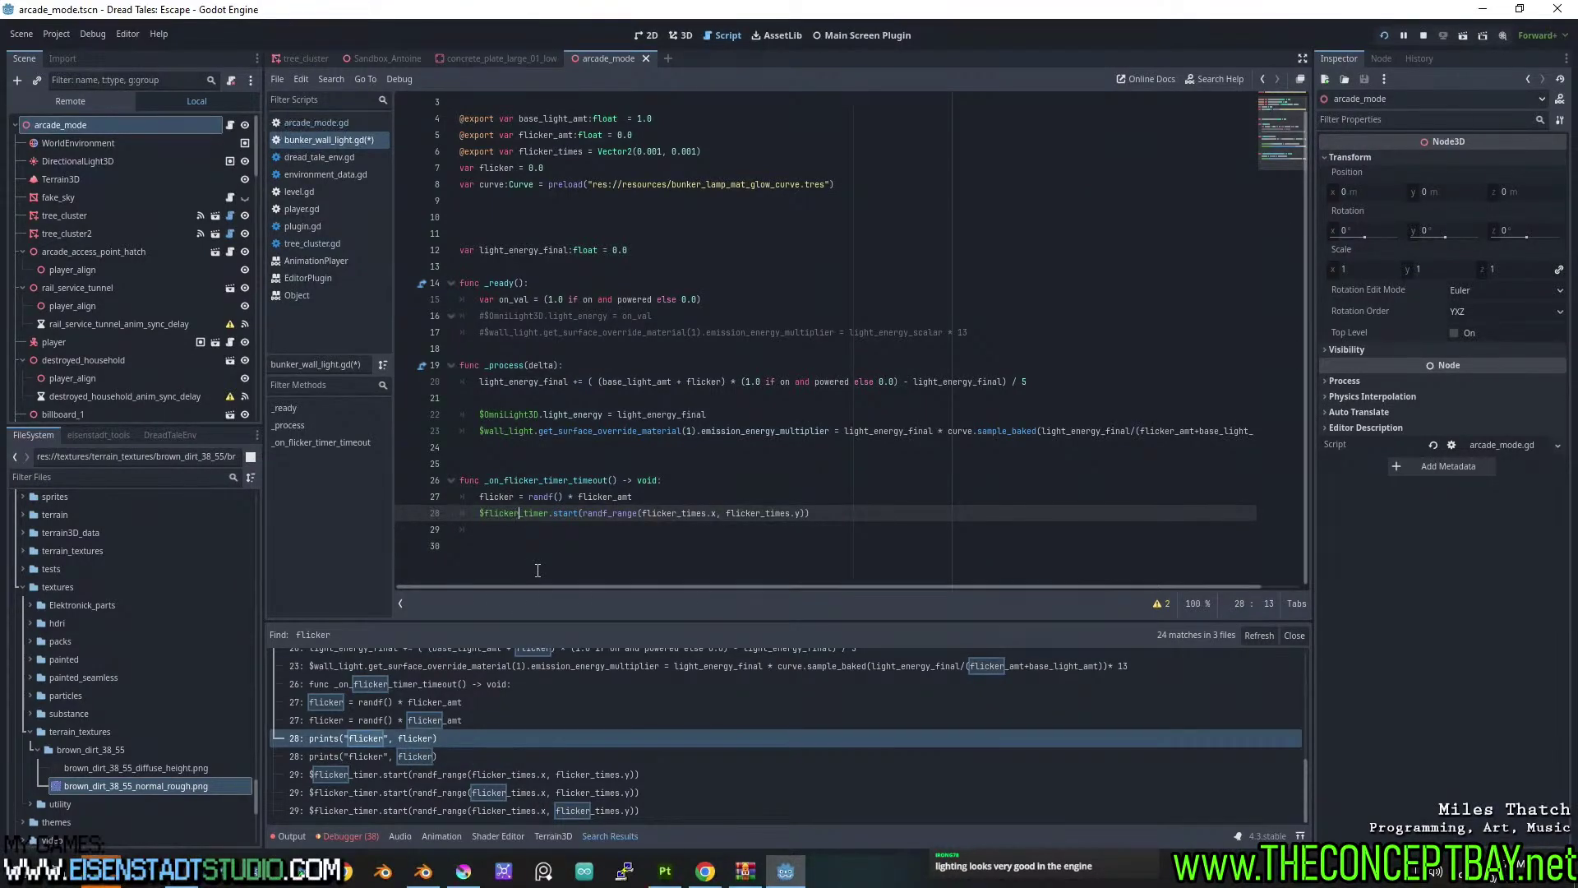
{"action": "left_click", "coordinate": [744, 480]}
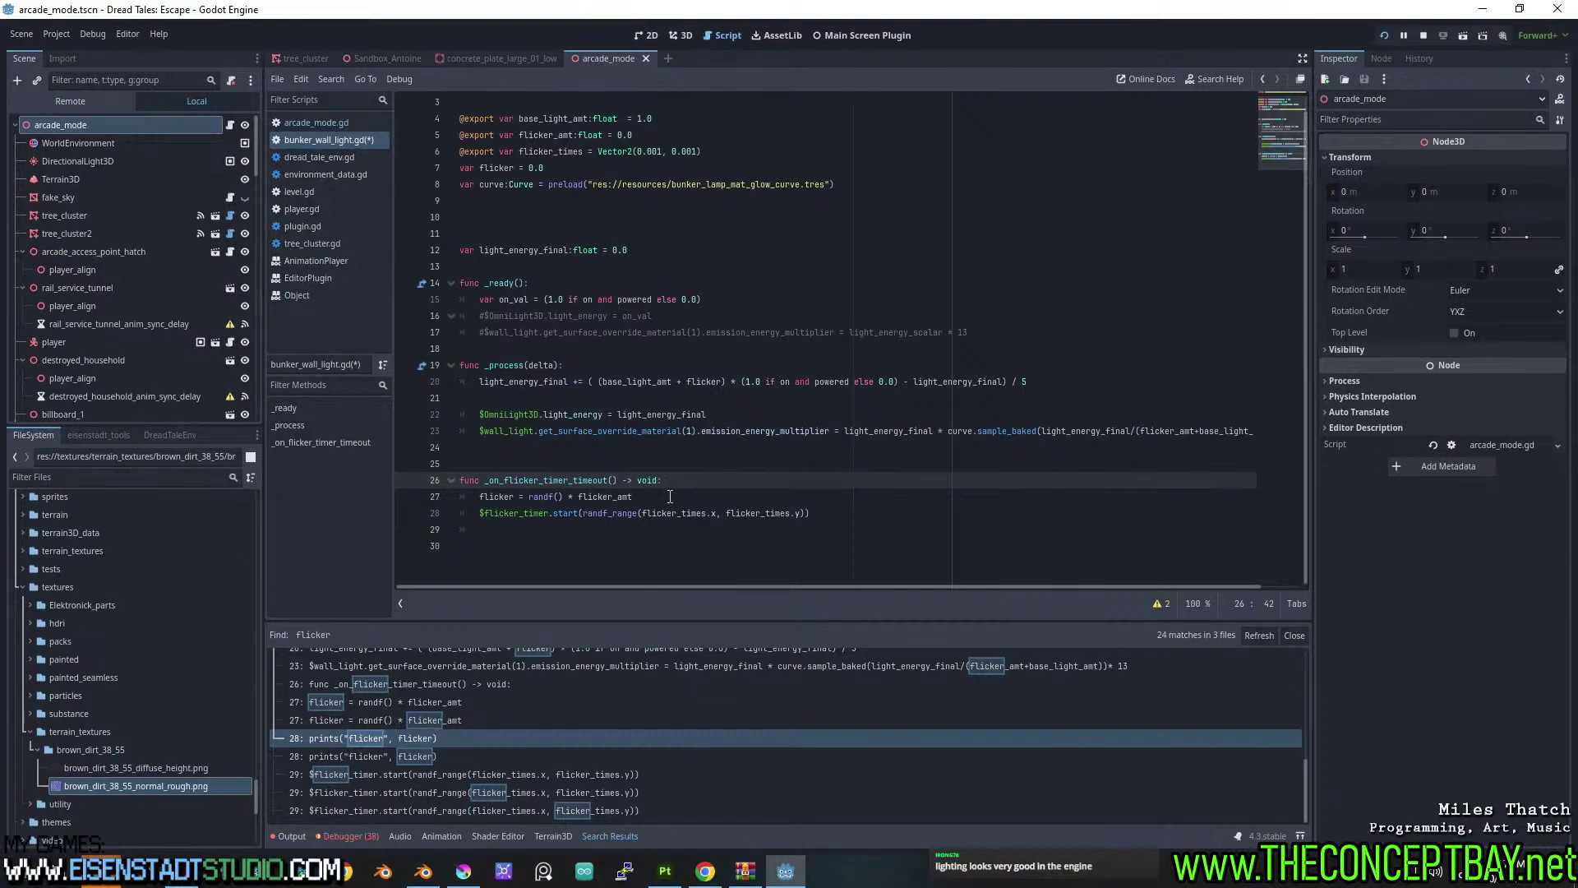
{"action": "left_click", "coordinate": [718, 490]}
{"action": "key", "text": "F8"}
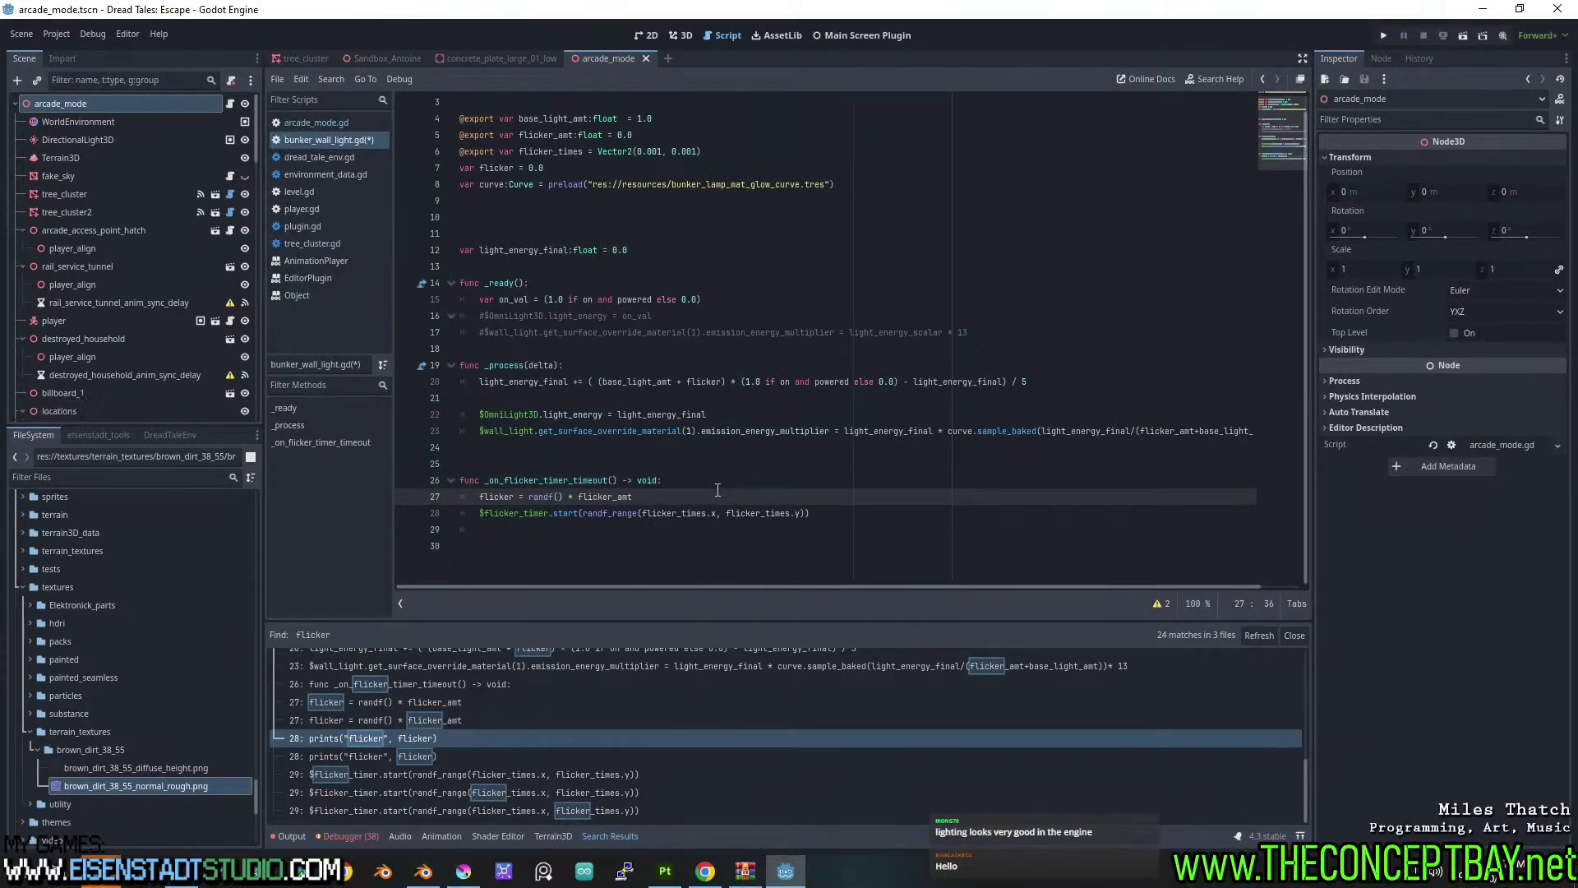
Return to the 3D view of arcade_mode, look past the arch towards the hills, and run the project again.
{"action": "left_click", "coordinate": [648, 35]}
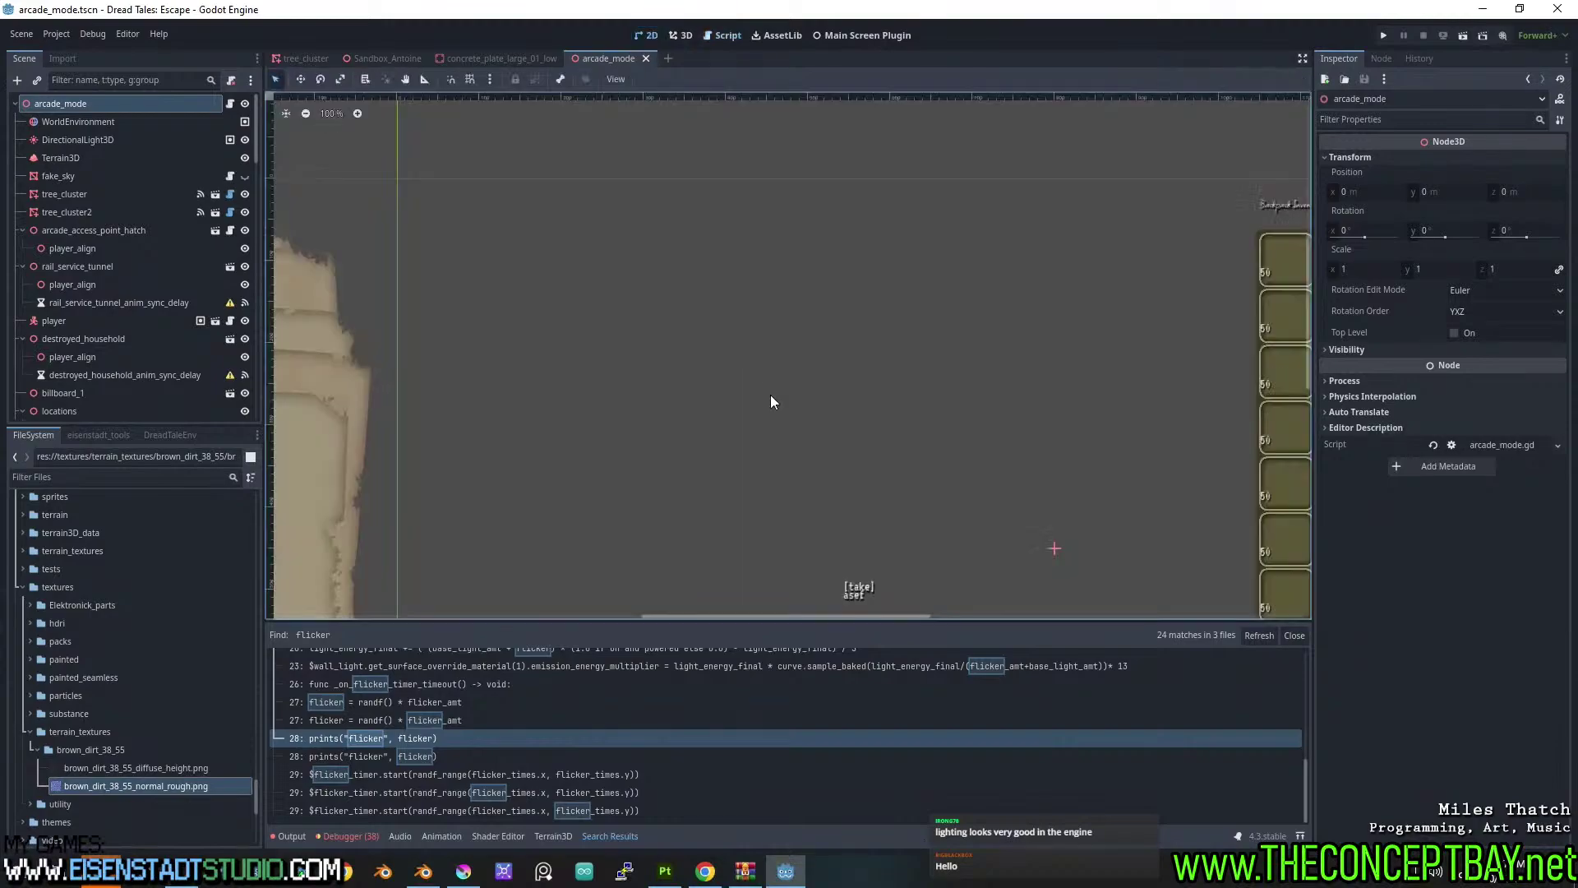
{"action": "left_click", "coordinate": [680, 36]}
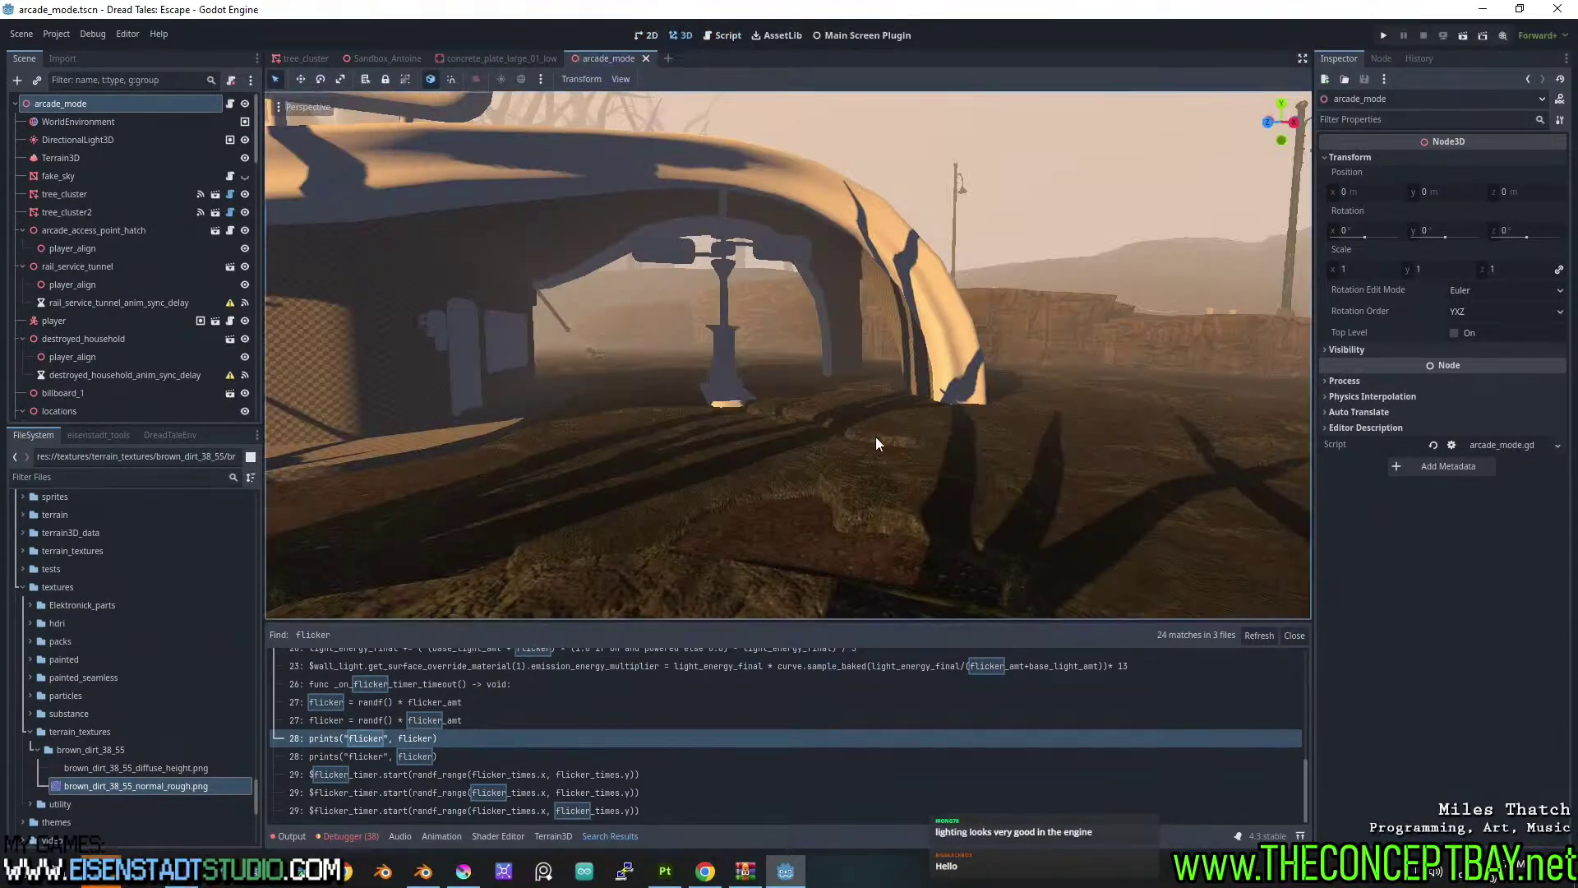
{"action": "right_click_drag", "start_coordinate": [788, 355], "coordinate": [884, 457]}
{"action": "key", "text": "w"}
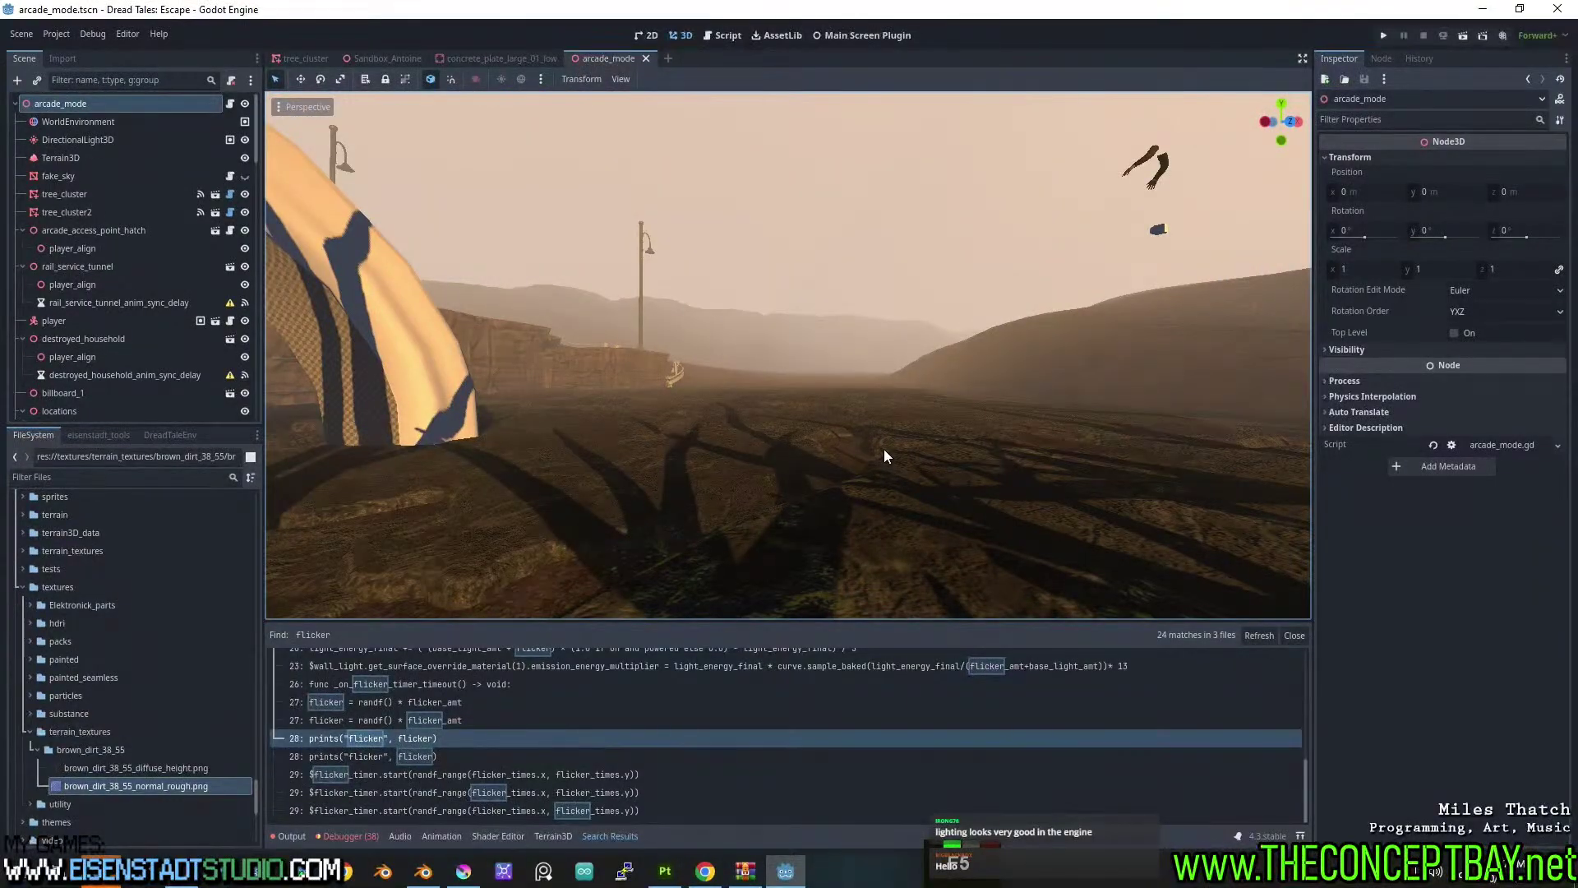
{"action": "key", "text": "F5"}
{"action": "right_click", "coordinate": [891, 449]}
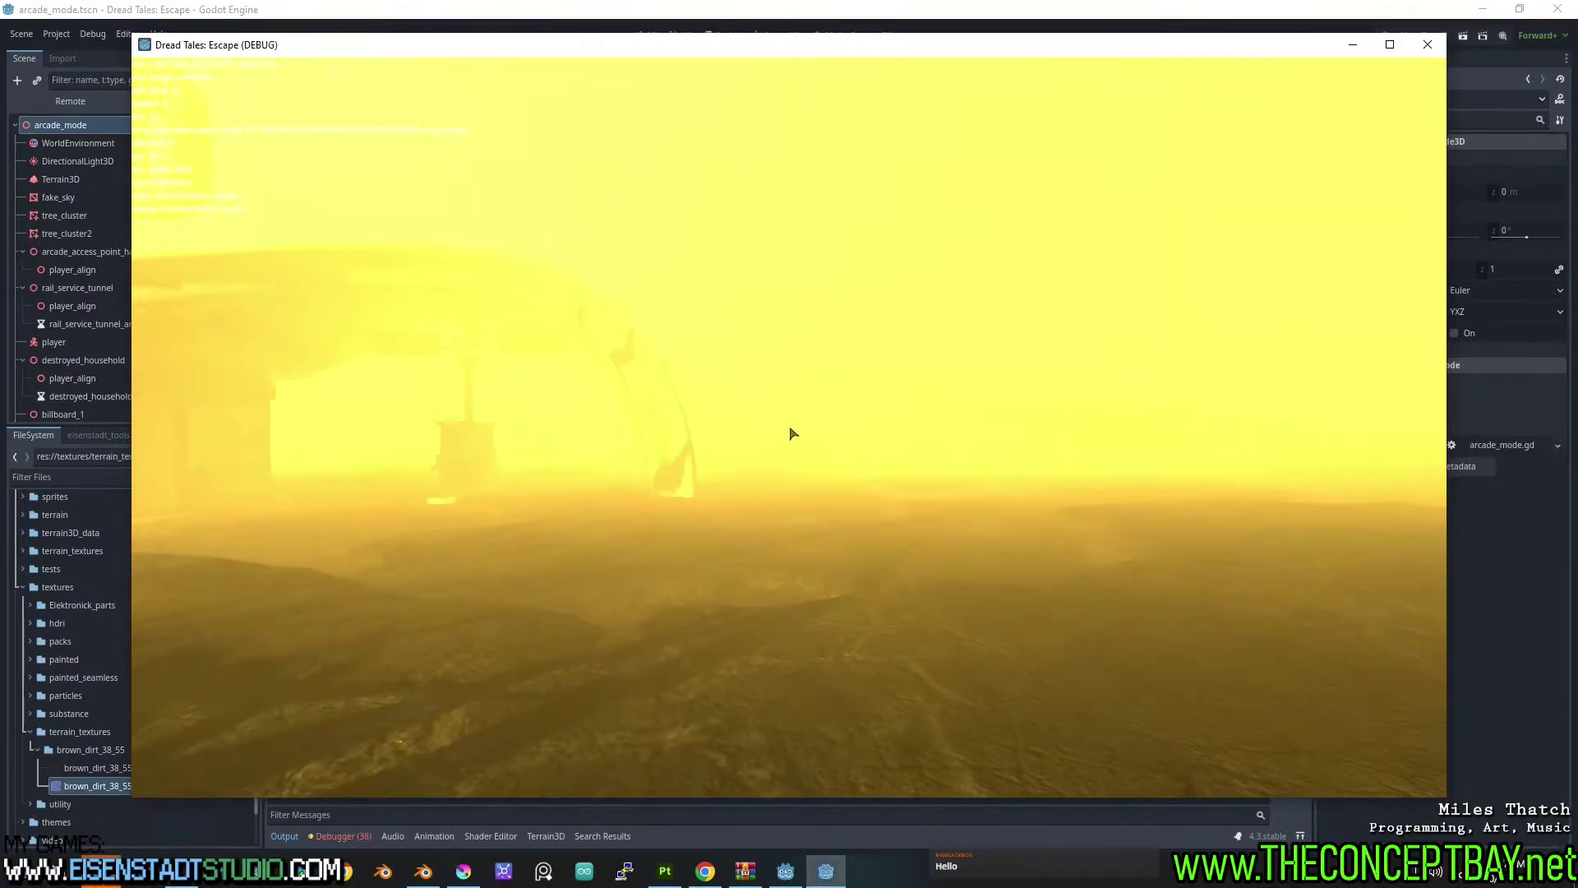
Preview the safe_room and inside_dark environments in the running game and hide the environment list.
{"action": "key", "text": "F1"}
{"action": "key", "text": "F2"}
{"action": "left_click", "coordinate": [225, 201]}
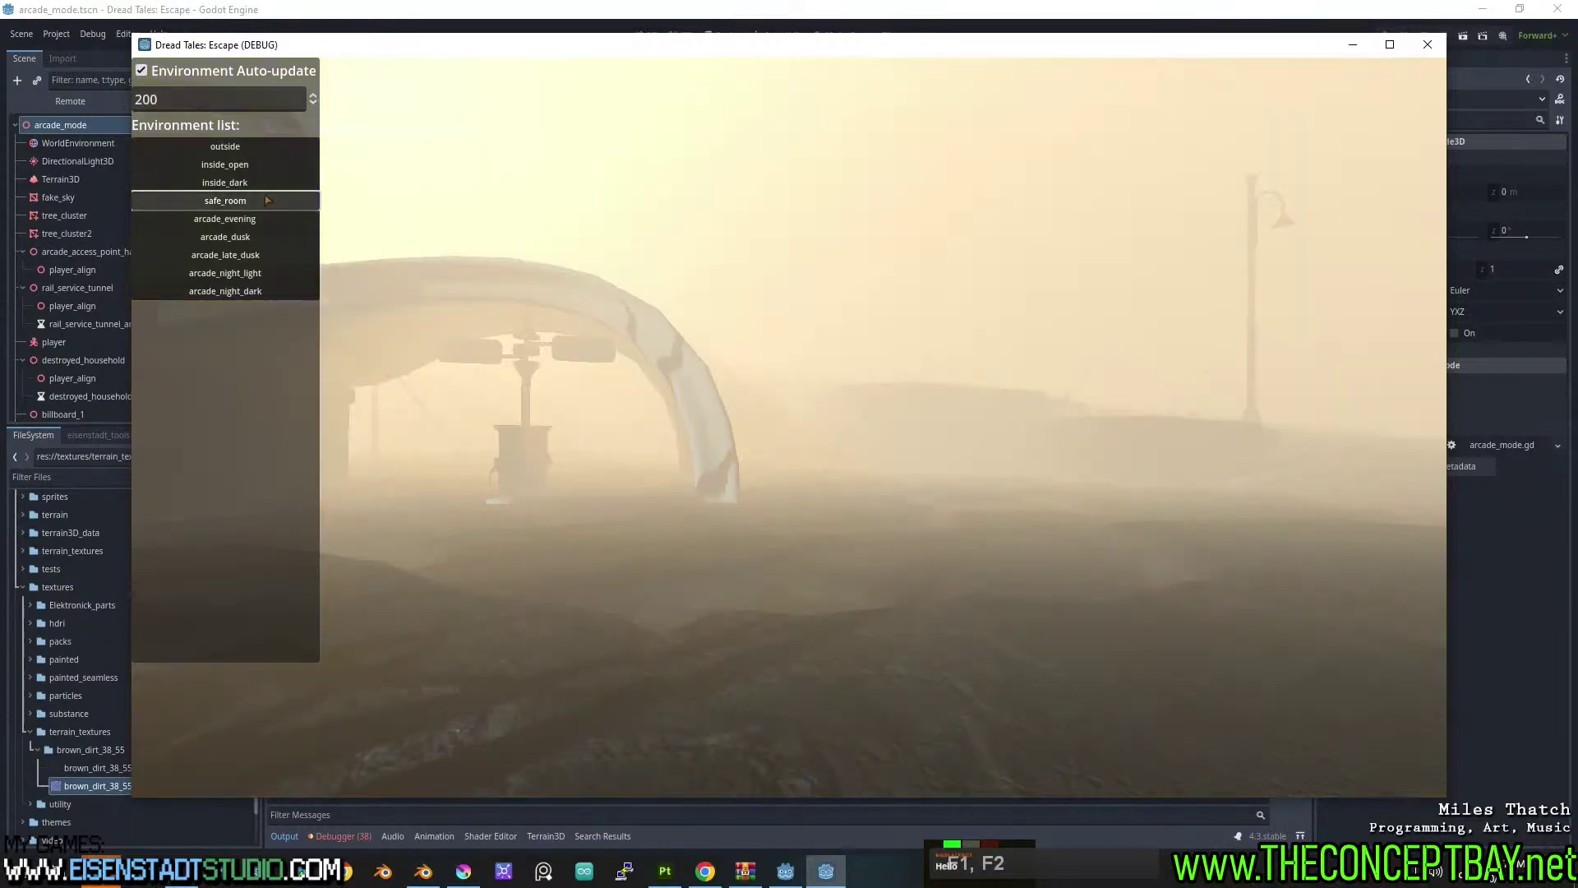
{"action": "left_click", "coordinate": [280, 185]}
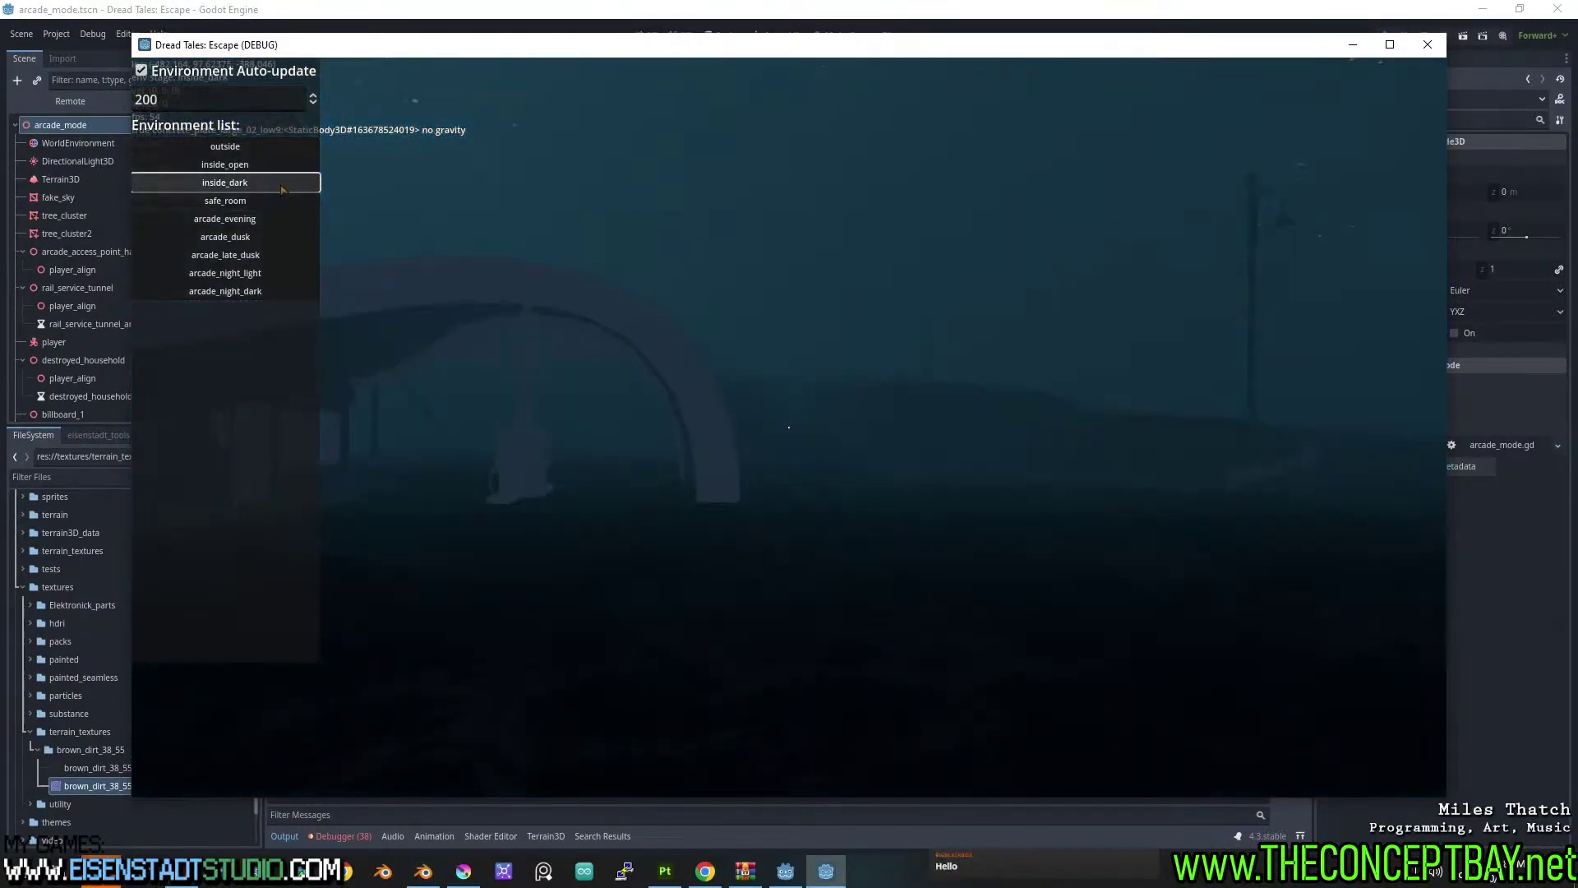
{"action": "key", "text": "F1"}
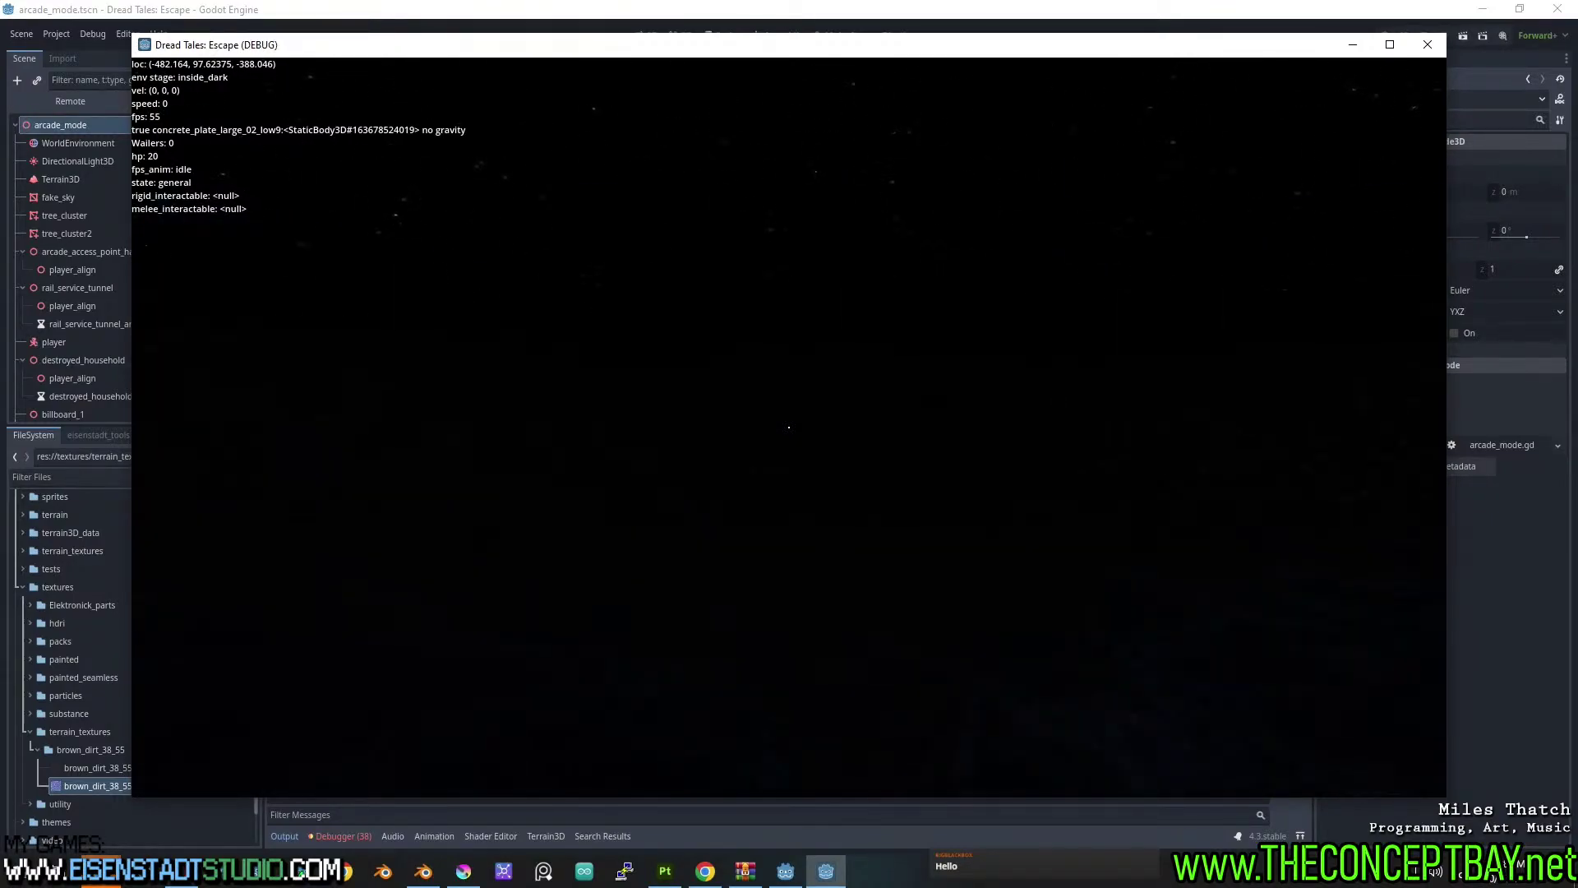
View the PIT station from the player under the inside_dark environment, bring back the environment list, and close the game.
{"action": "key", "text": "w"}
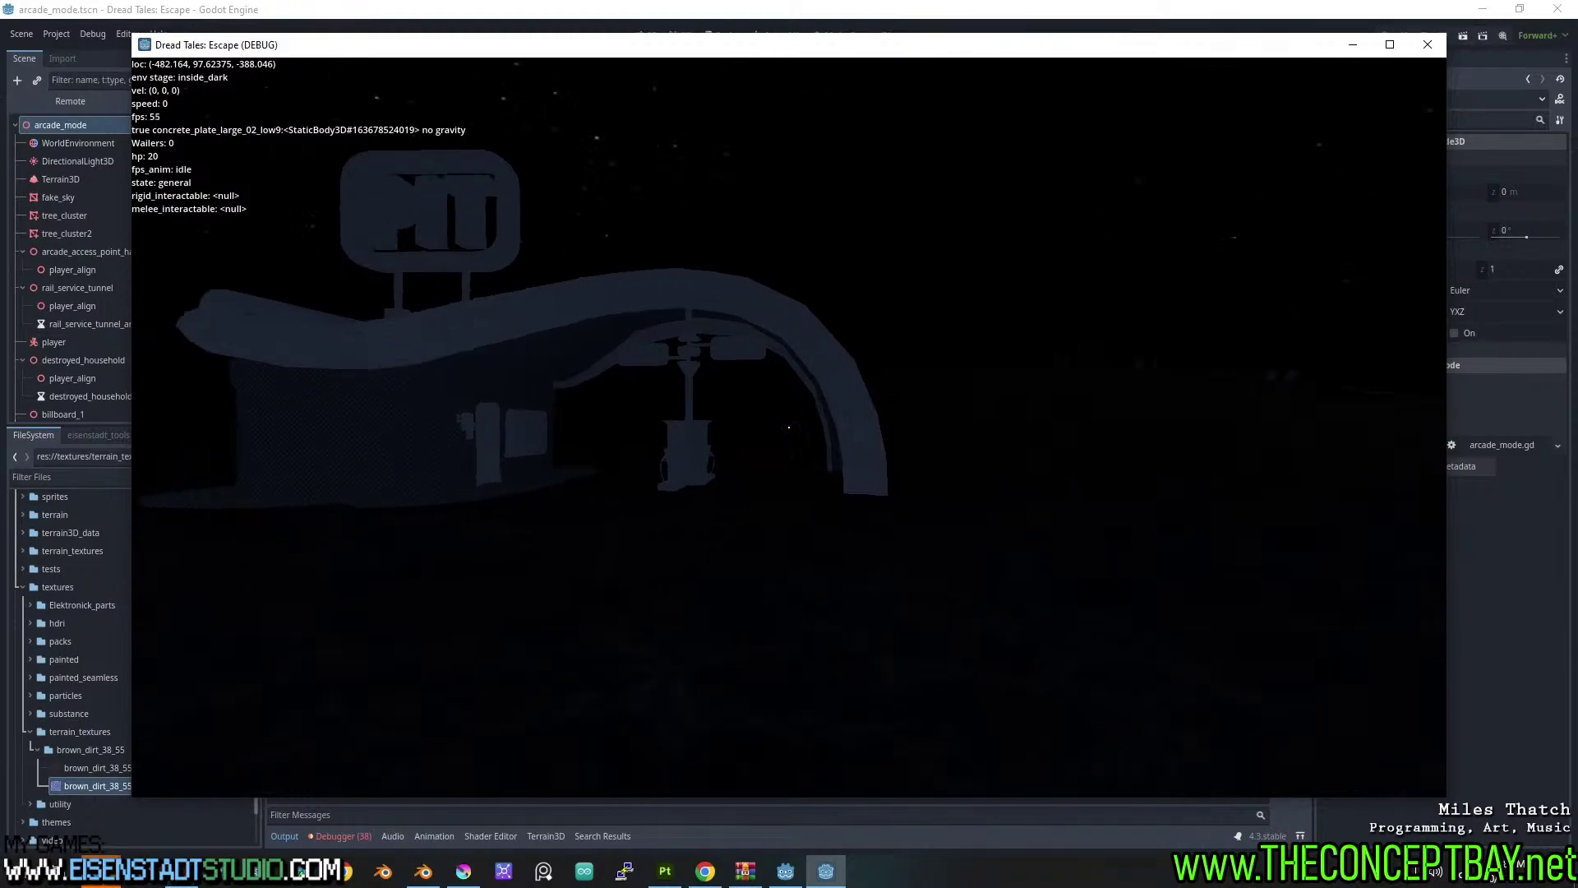
{"action": "key", "text": "F2"}
{"action": "key", "text": "F2"}
{"action": "key", "text": "F1"}
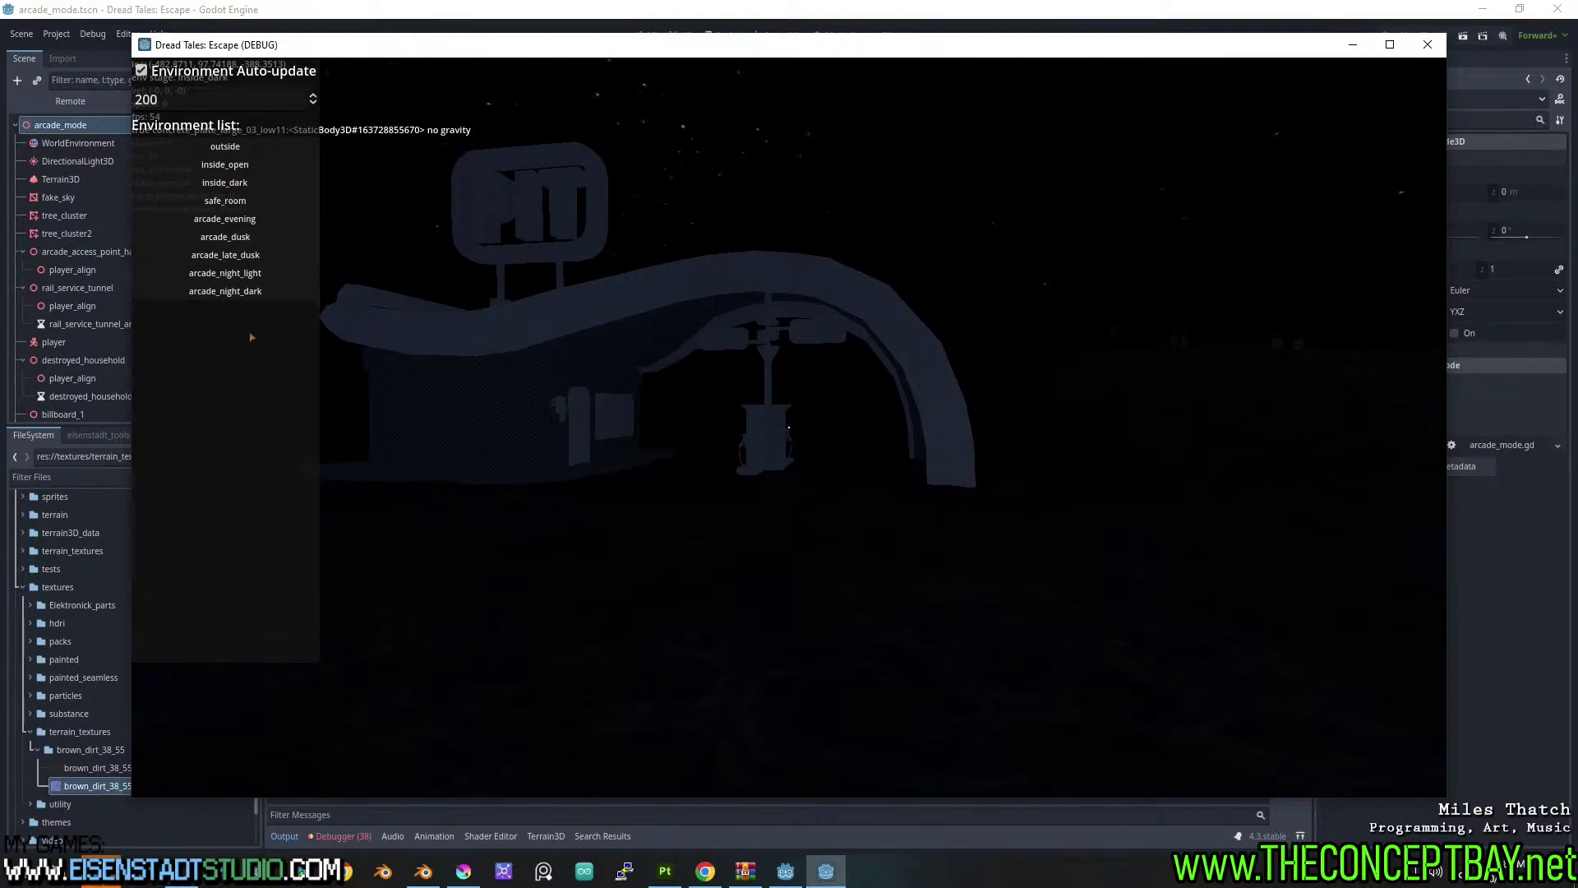
{"action": "left_click_drag", "start_coordinate": [623, 51], "coordinate": [677, 66]}
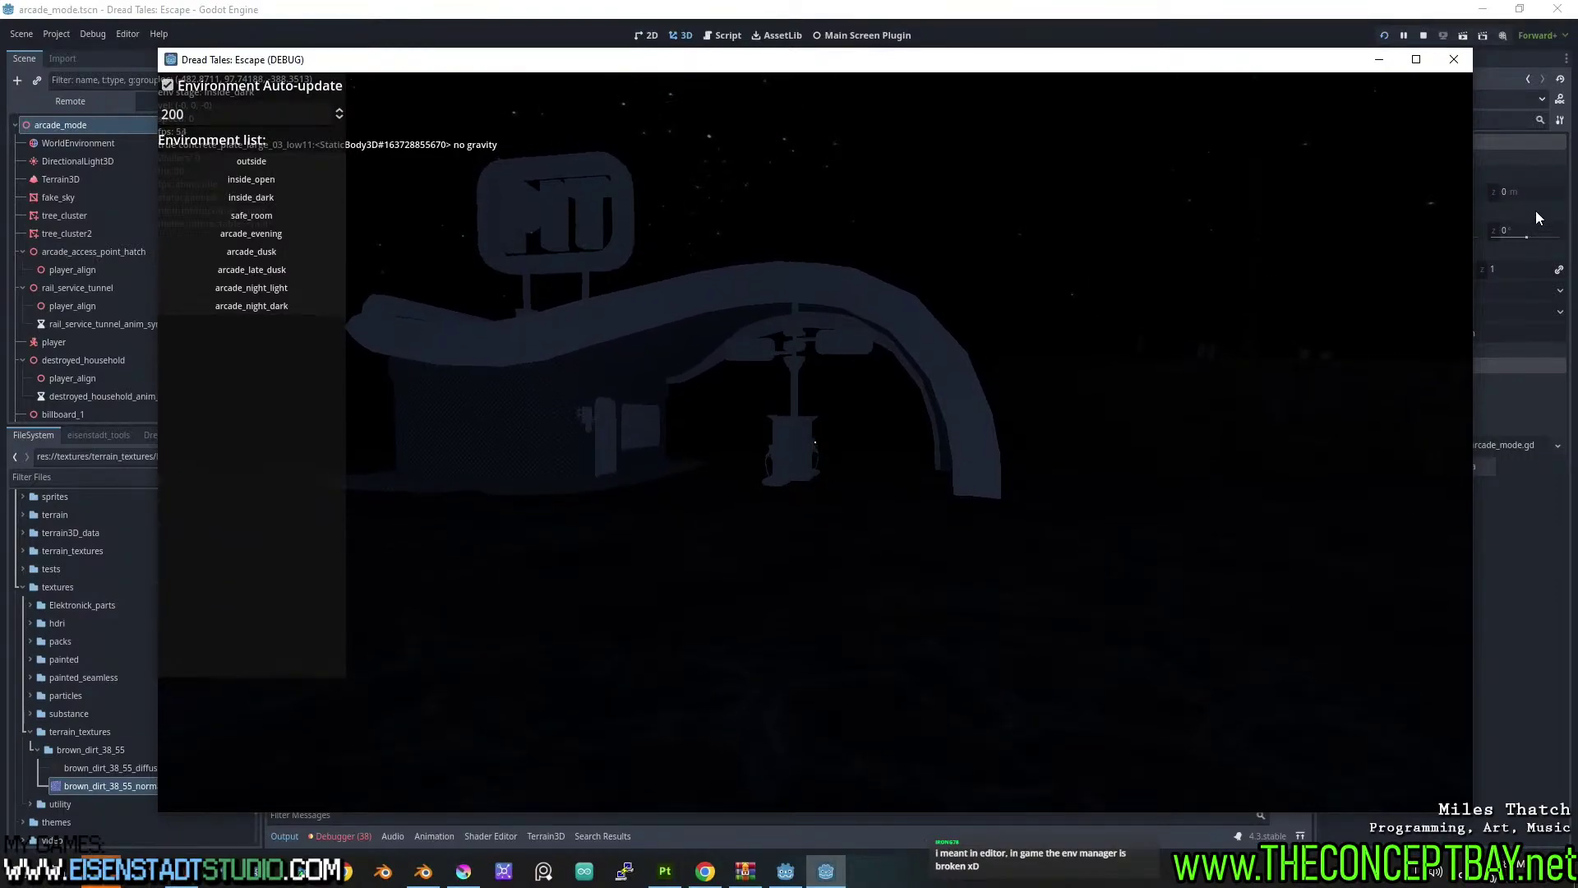
{"action": "left_click", "coordinate": [1446, 66]}
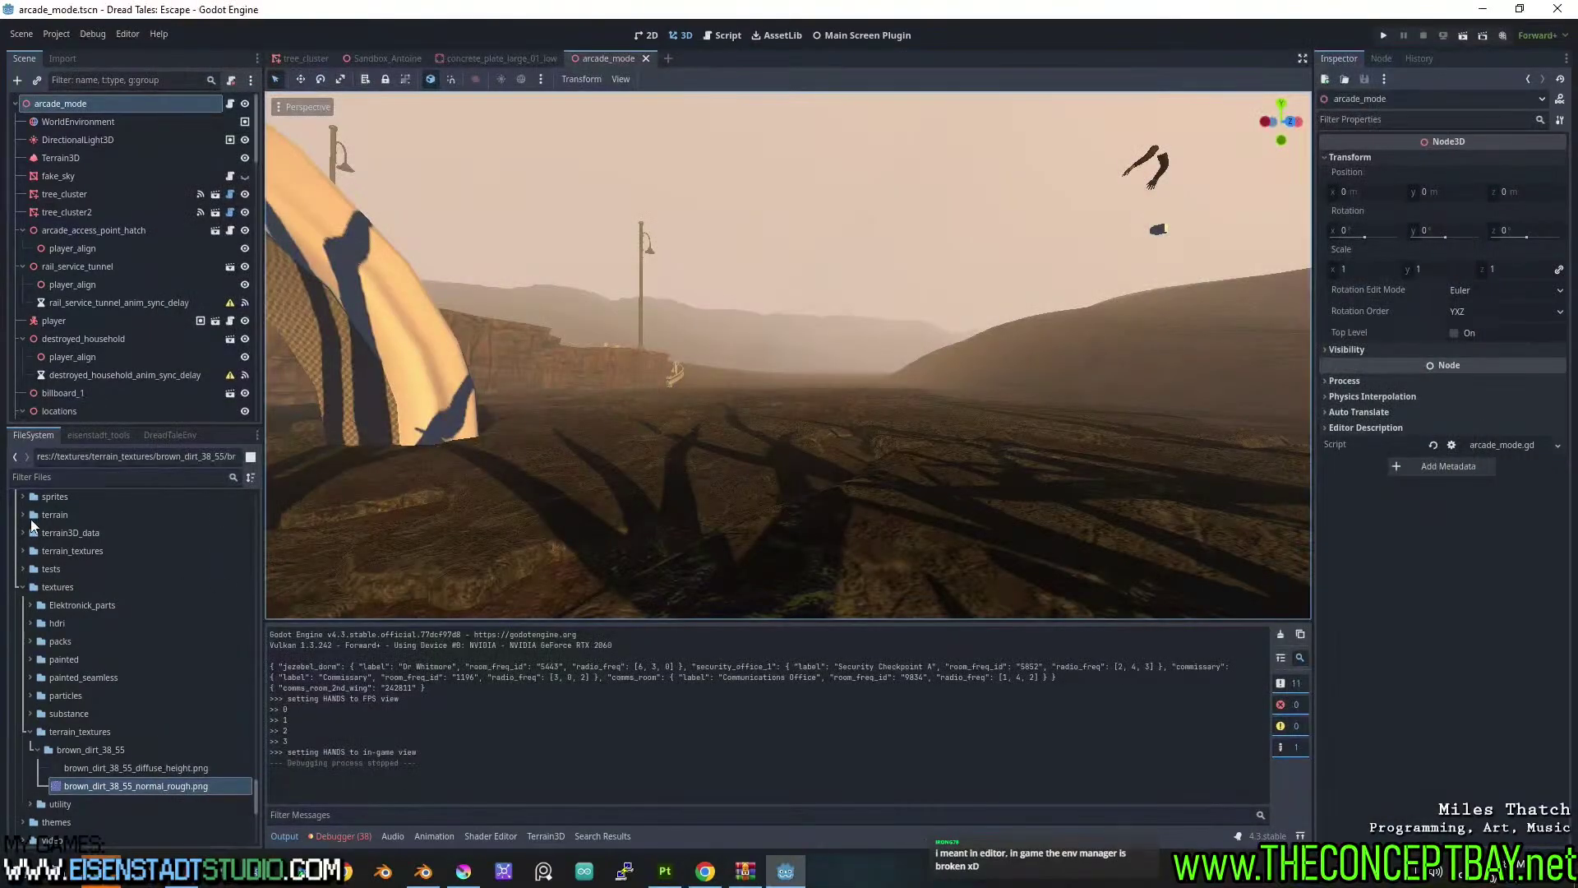
Show the DreadTaleEnv environment selector and inspect the editor's lighting over the trees and PIT station.
{"action": "left_click", "coordinate": [169, 434]}
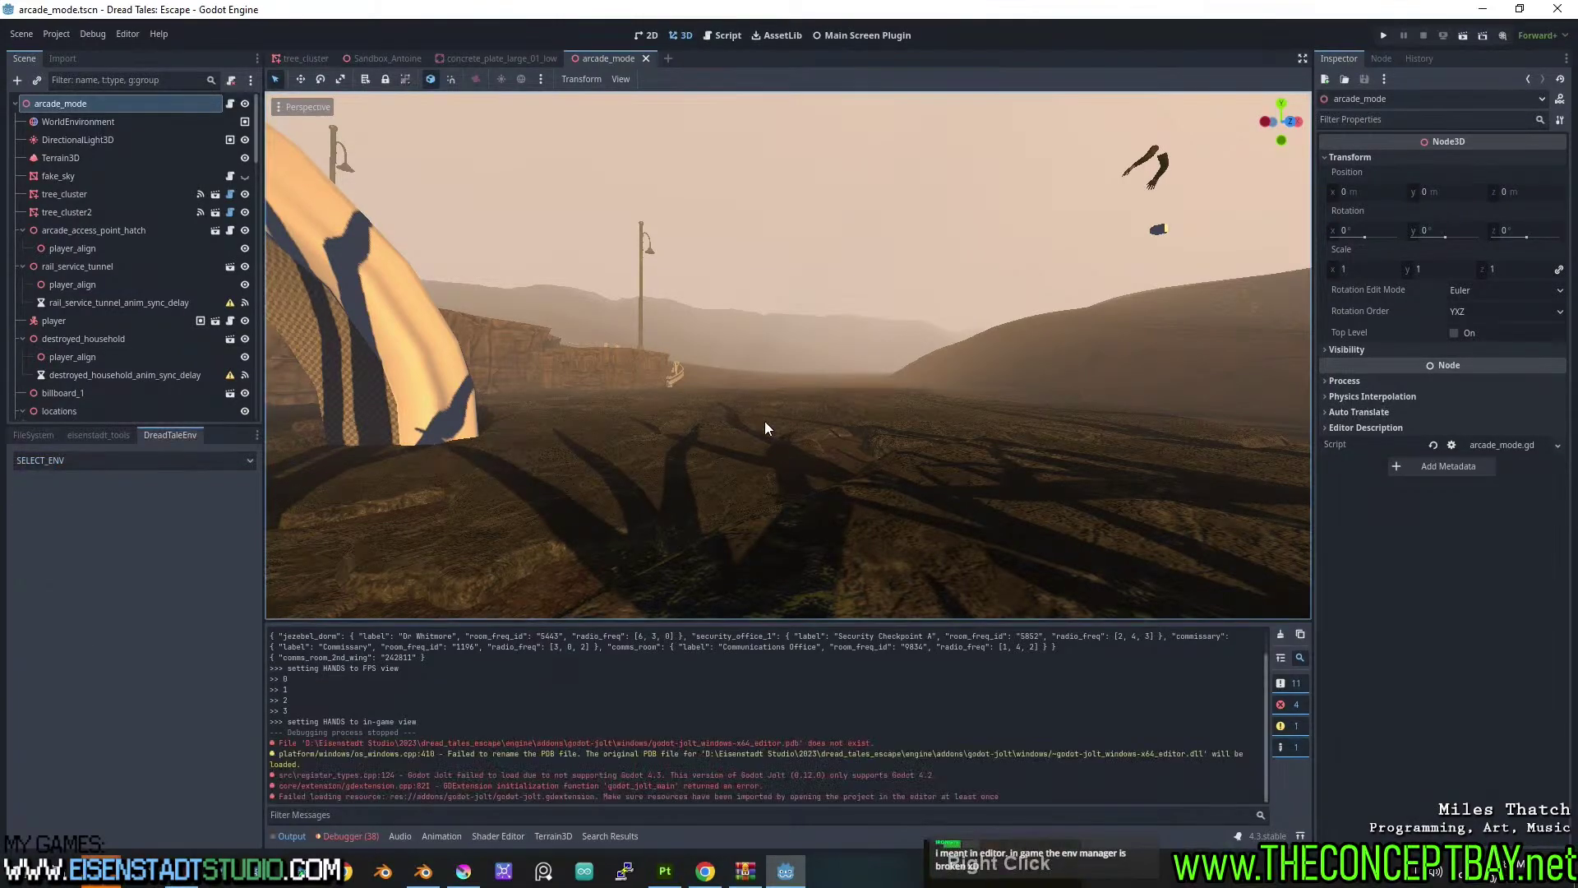
{"action": "right_click_drag", "start_coordinate": [764, 426], "coordinate": [653, 427]}
{"action": "key", "text": "w"}
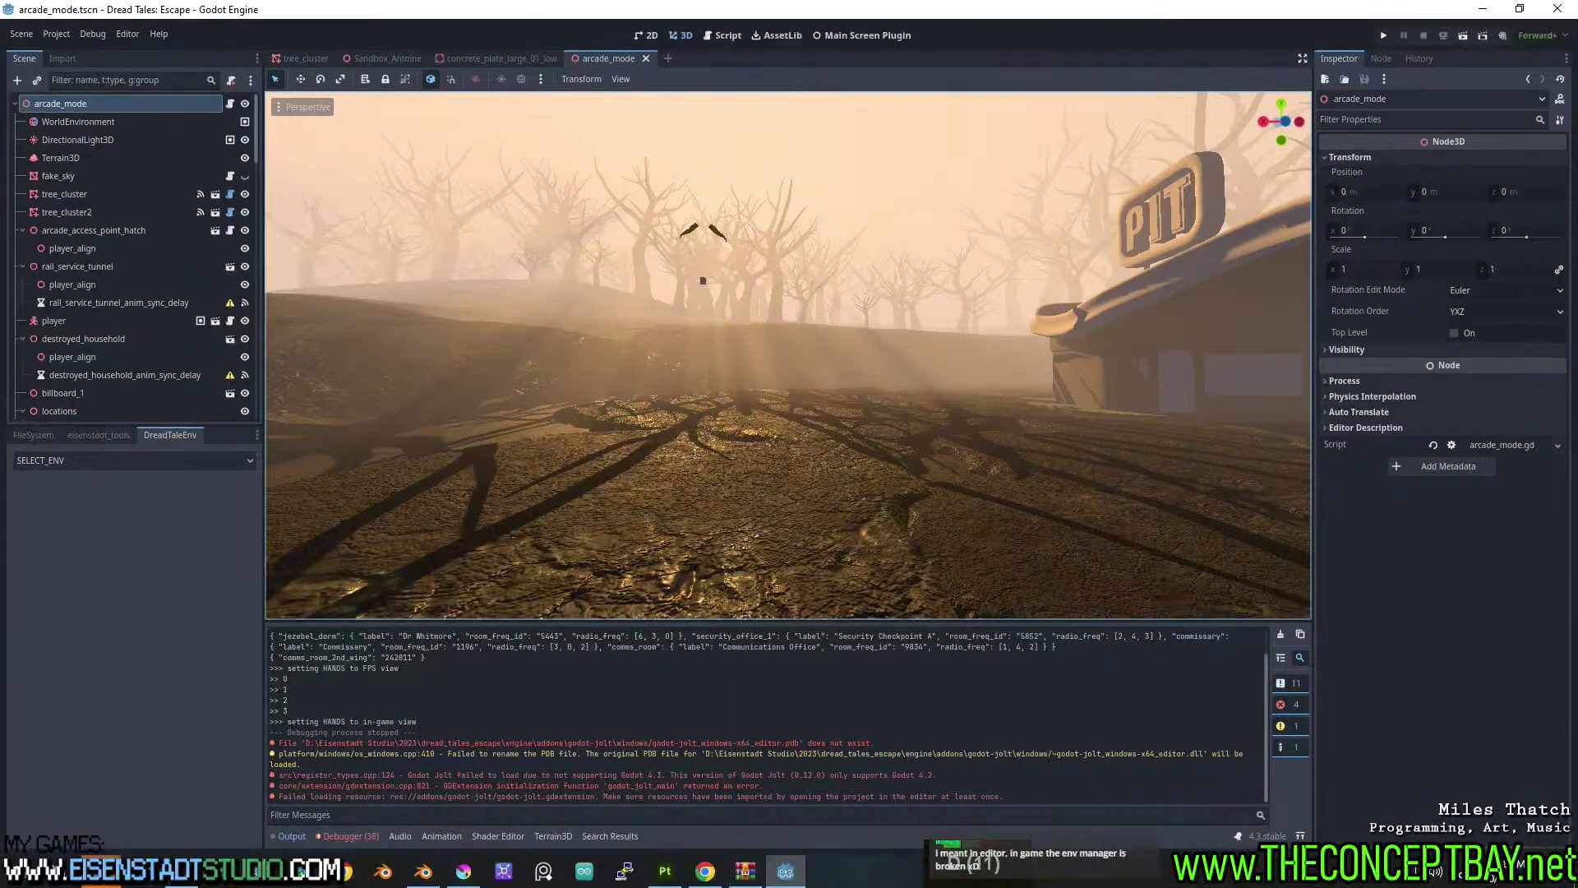
{"action": "right_click_drag", "start_coordinate": [654, 427], "coordinate": [670, 427]}
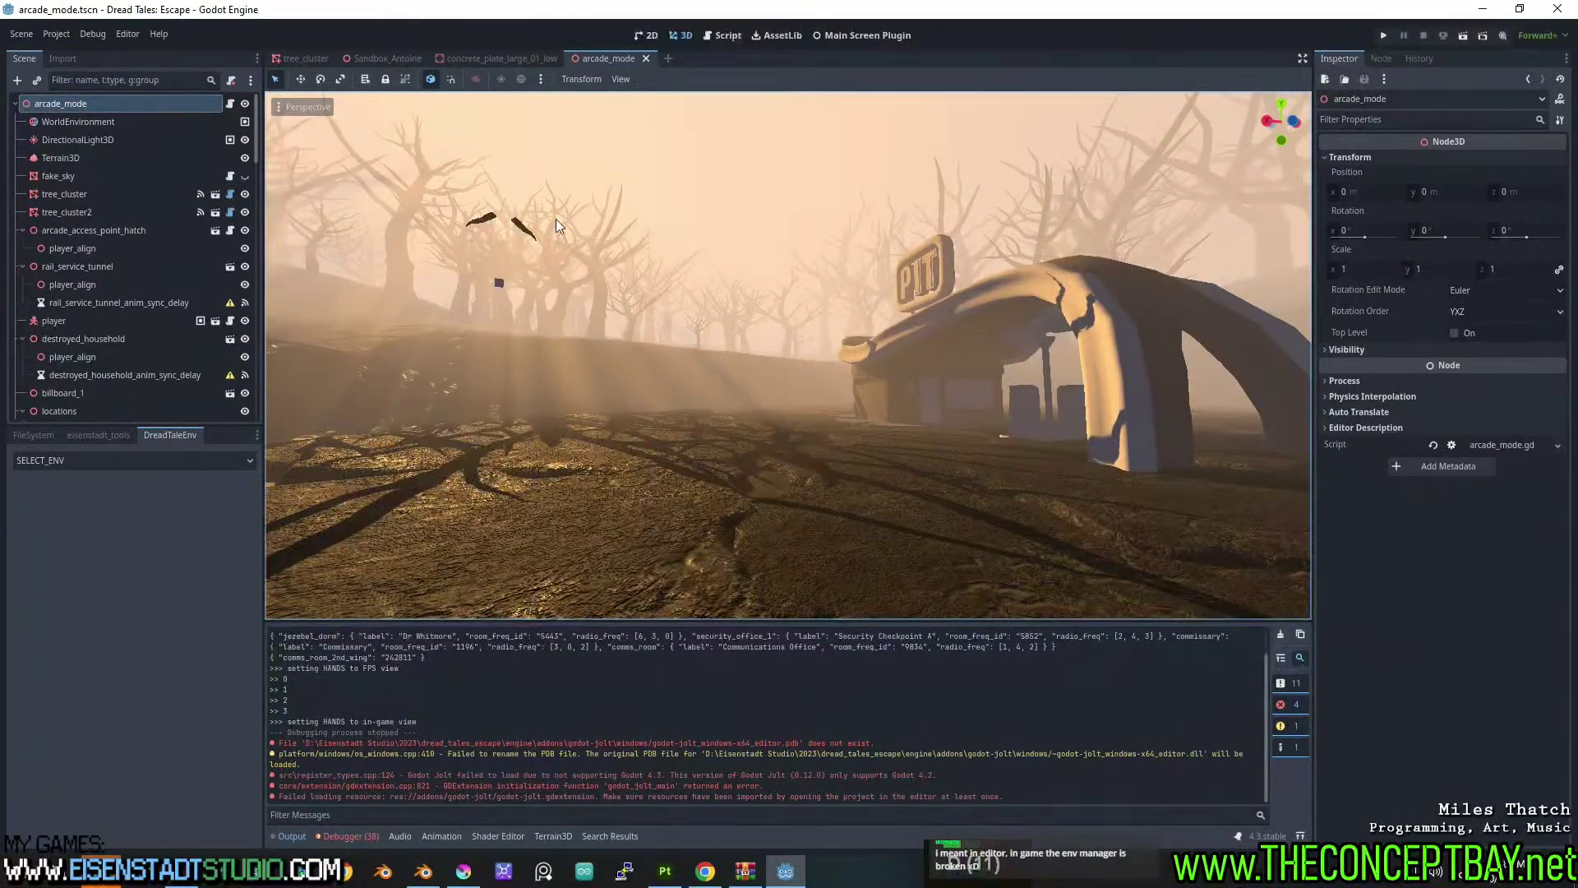
Open the arcade_mode root node's script and review its environment and intro animation calls.
{"action": "left_click", "coordinate": [231, 106]}
{"action": "scroll", "coordinate": [837, 402], "scroll_direction": "down", "scroll_amount": 4}
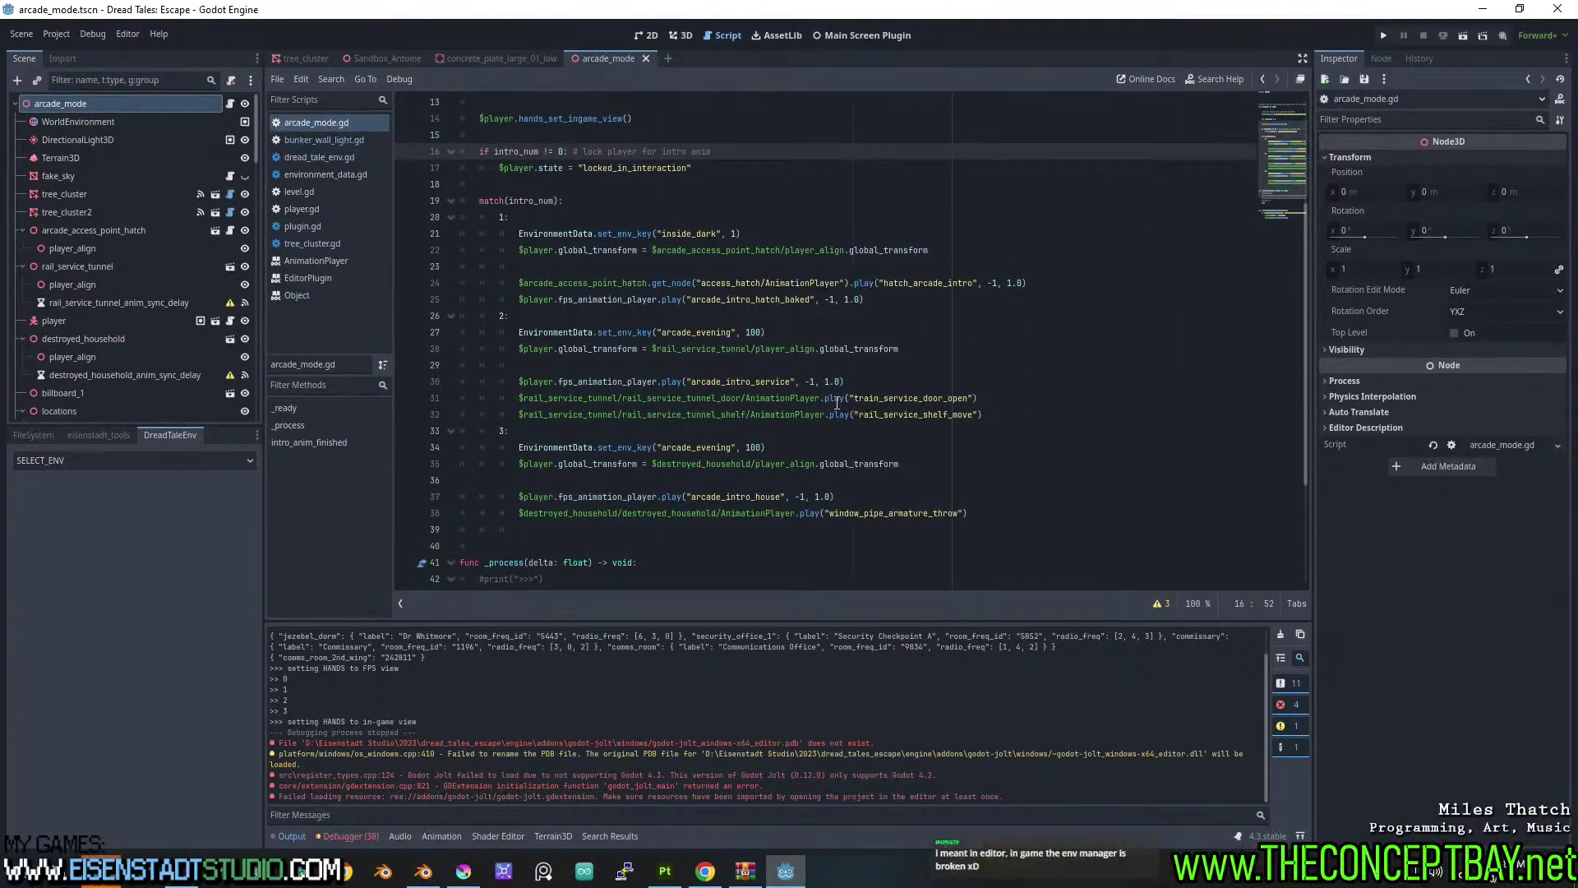
{"action": "scroll", "coordinate": [837, 402], "scroll_direction": "down", "scroll_amount": 12}
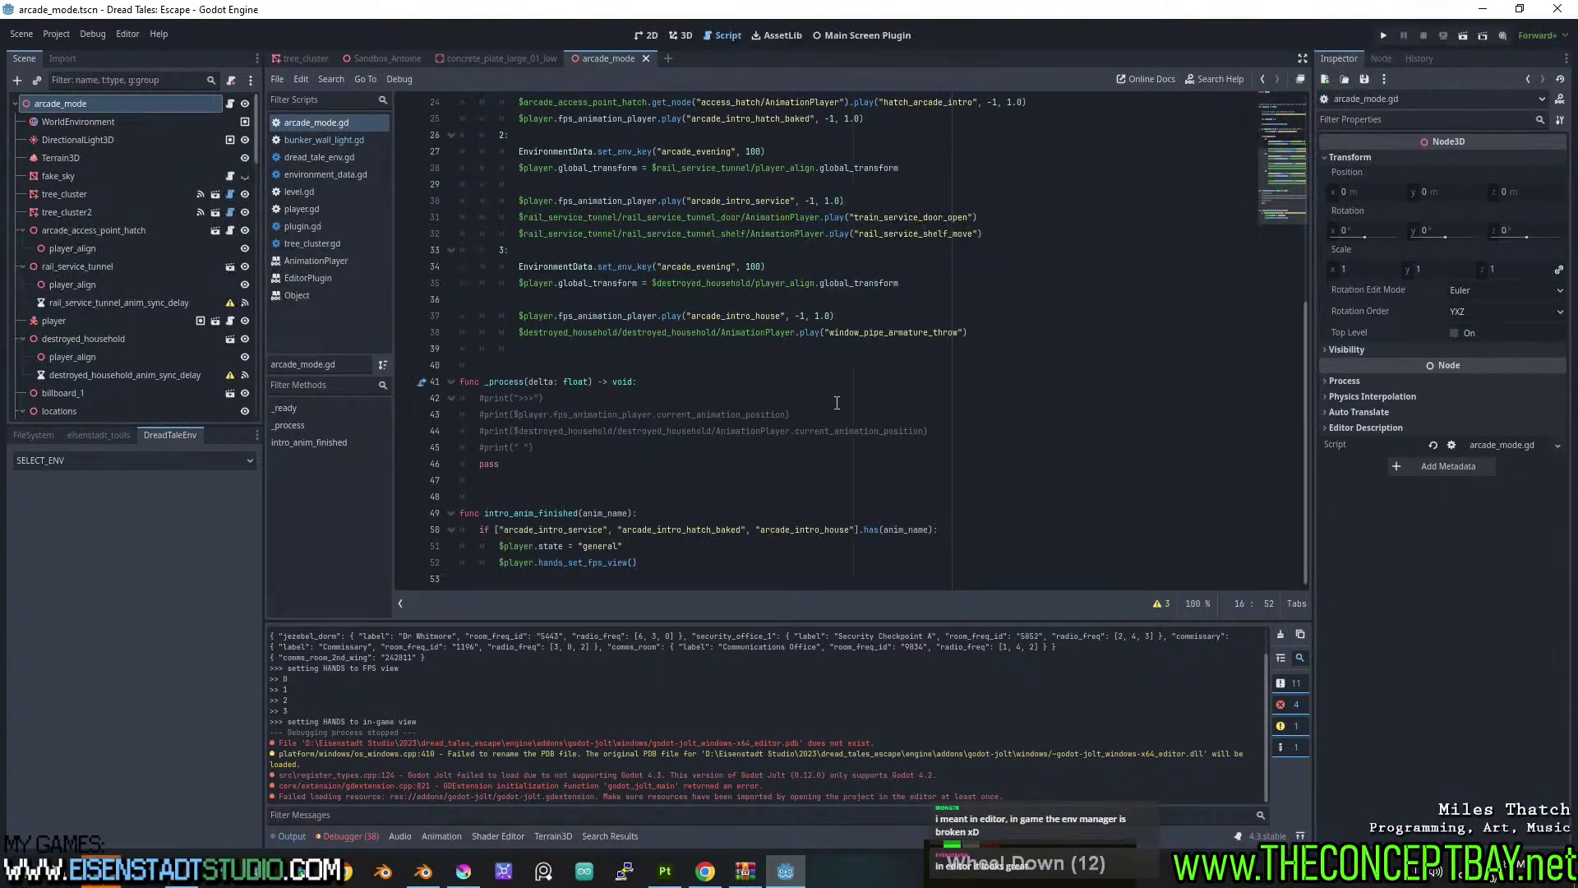
{"action": "scroll", "coordinate": [836, 402], "scroll_direction": "up", "scroll_amount": 5}
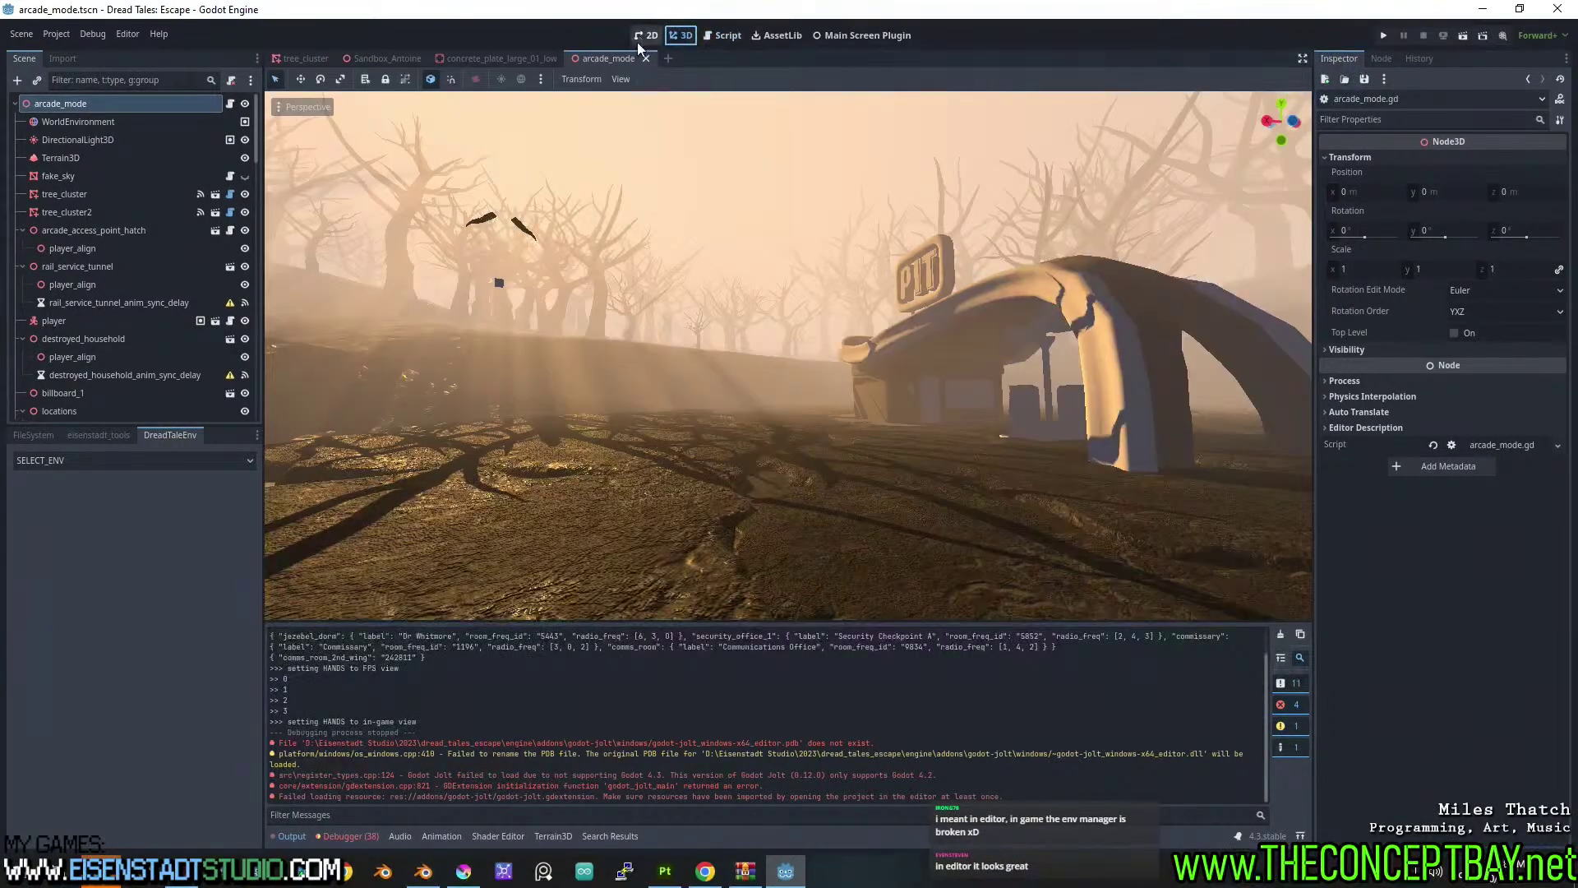
Open the EnvironmentData autoload's script from the project settings and go to its "outside" environment properties.
{"action": "left_click", "coordinate": [51, 33]}
{"action": "left_click", "coordinate": [77, 56]}
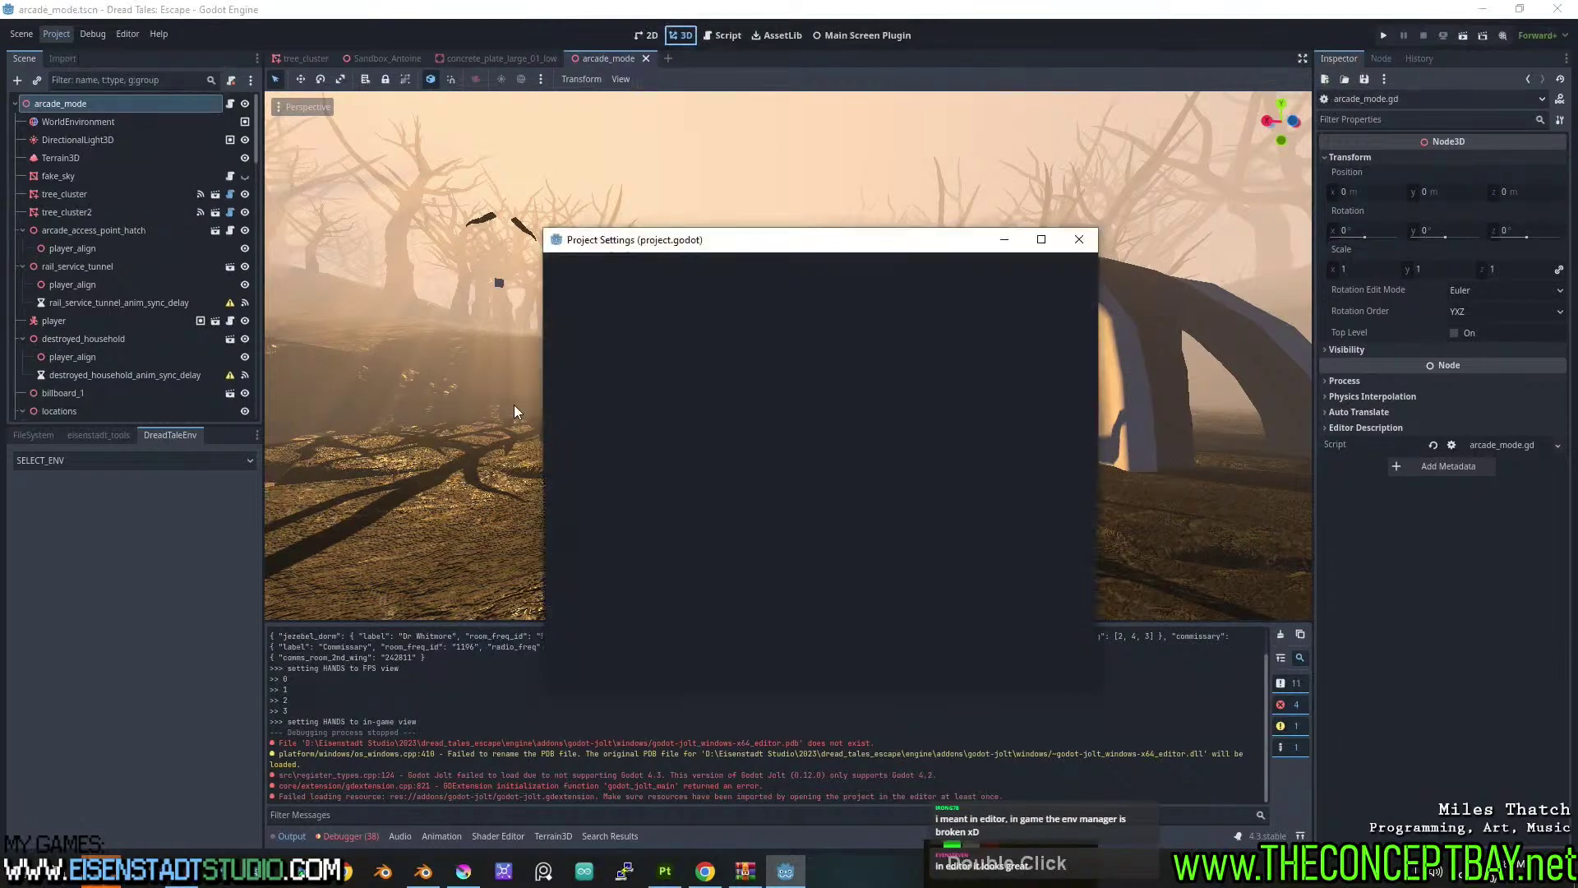
{"action": "left_click", "coordinate": [618, 266]}
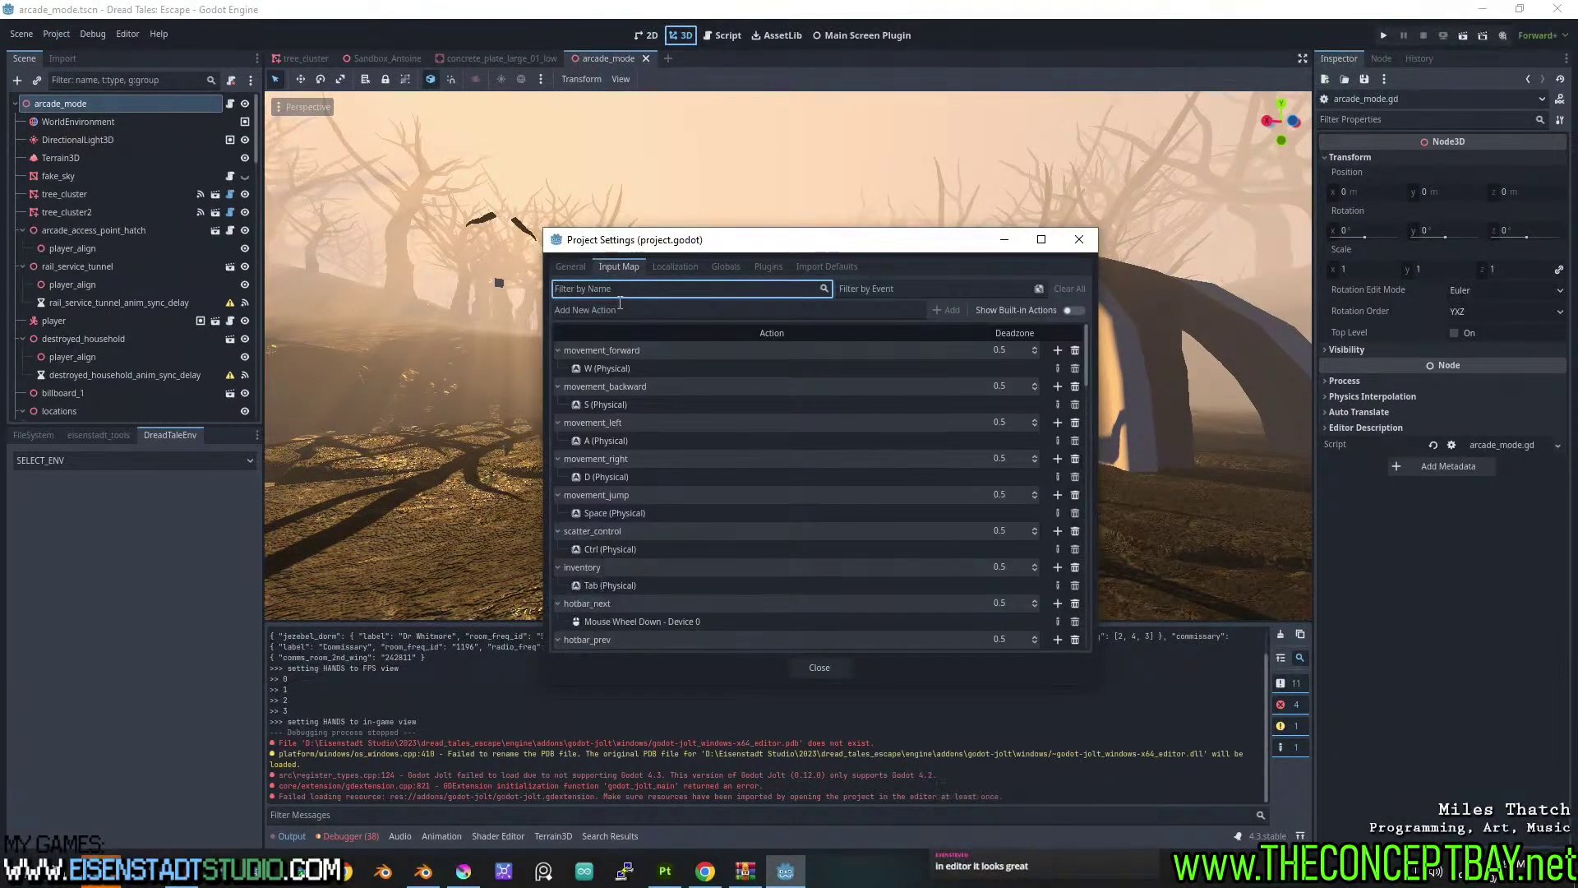
{"action": "left_click", "coordinate": [723, 267]}
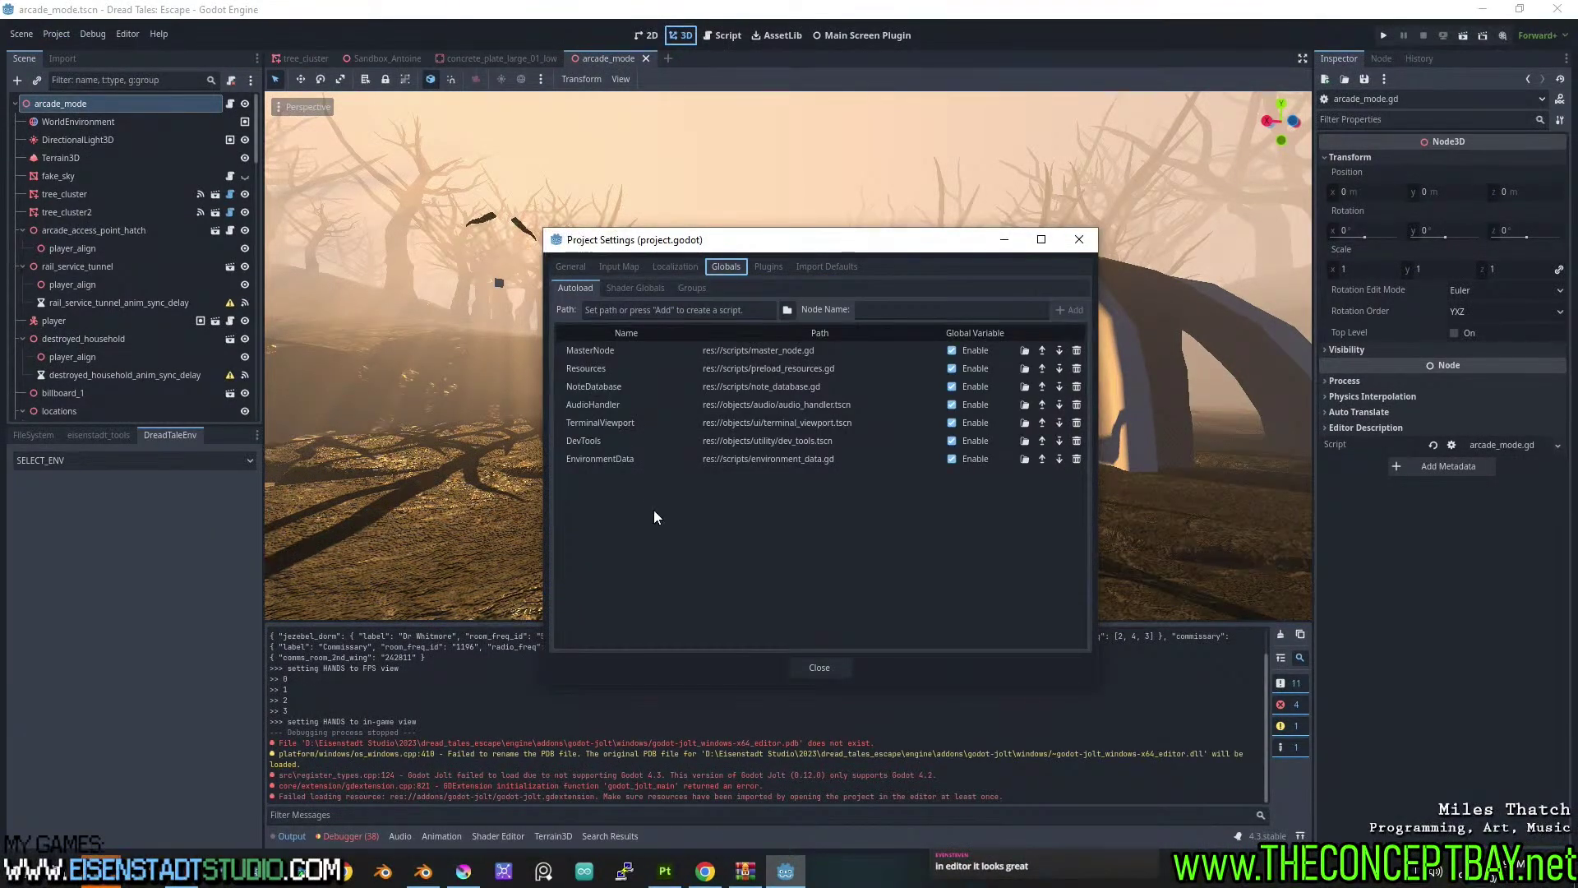
{"action": "double_click", "coordinate": [744, 457]}
{"action": "scroll", "coordinate": [753, 462], "scroll_direction": "down", "scroll_amount": 3}
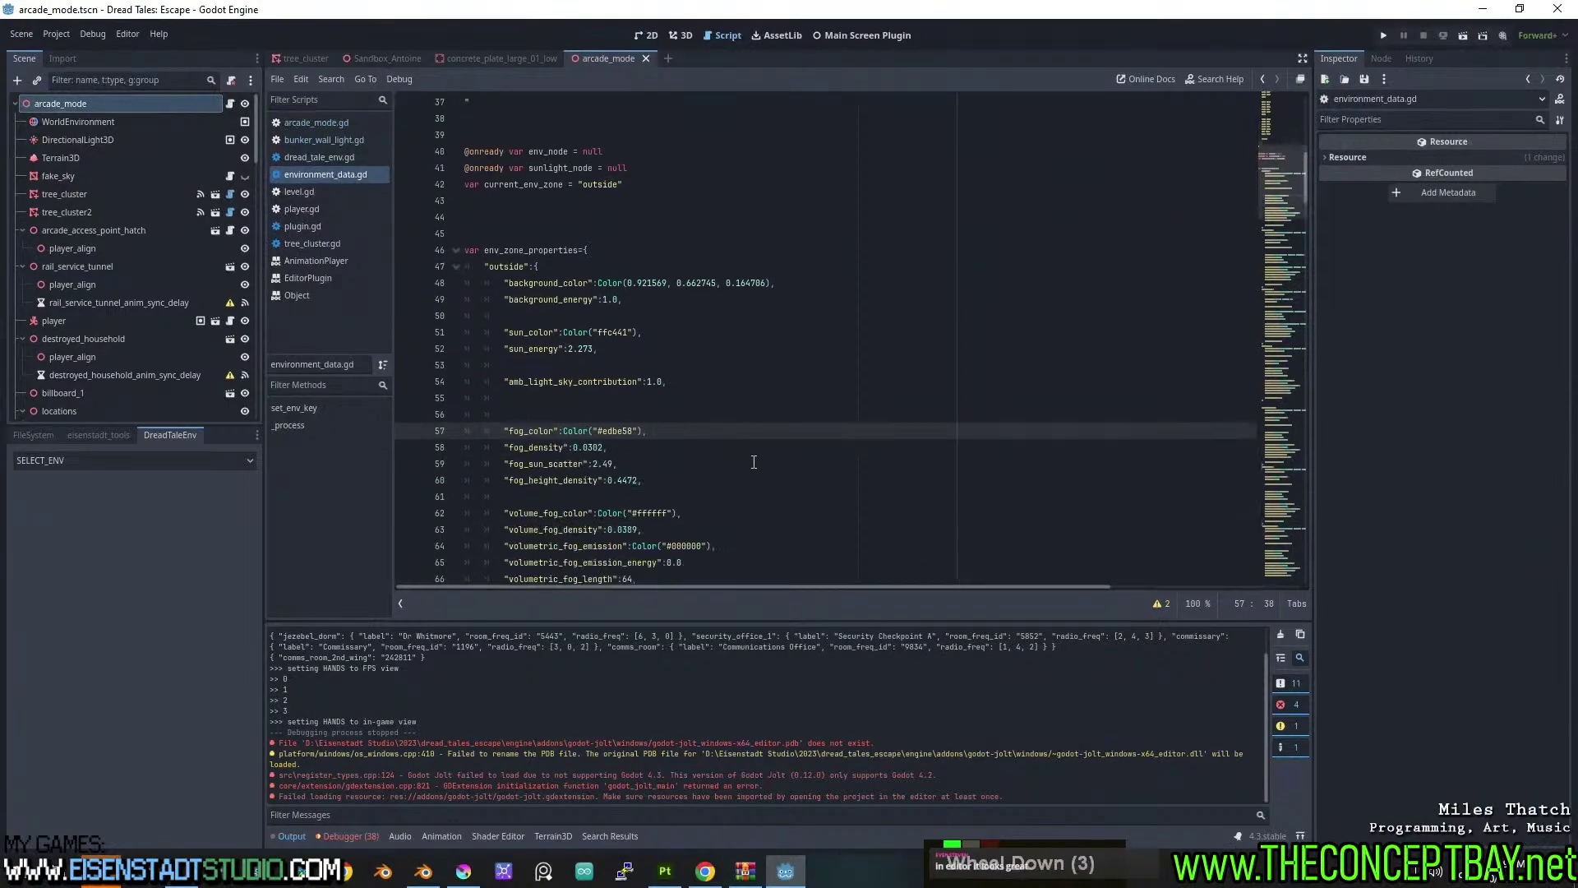
Review the zone presets in environment_data.gd down to the "arcade_dusk" background and sun values.
{"action": "scroll", "coordinate": [754, 462], "scroll_direction": "down", "scroll_amount": 4}
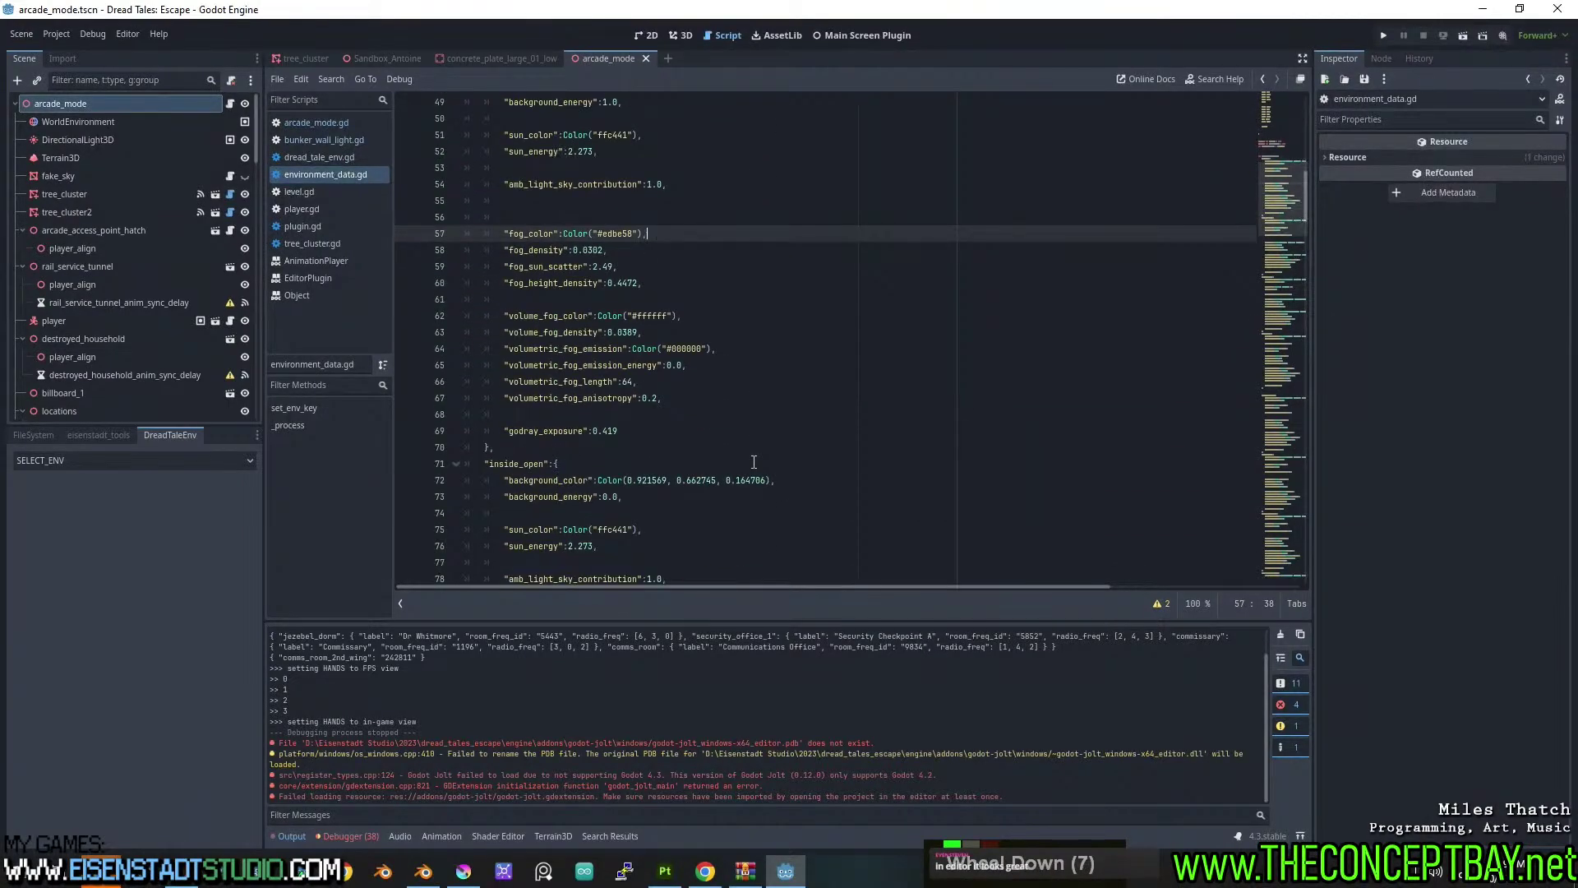
{"action": "scroll", "coordinate": [754, 462], "scroll_direction": "down", "scroll_amount": 16}
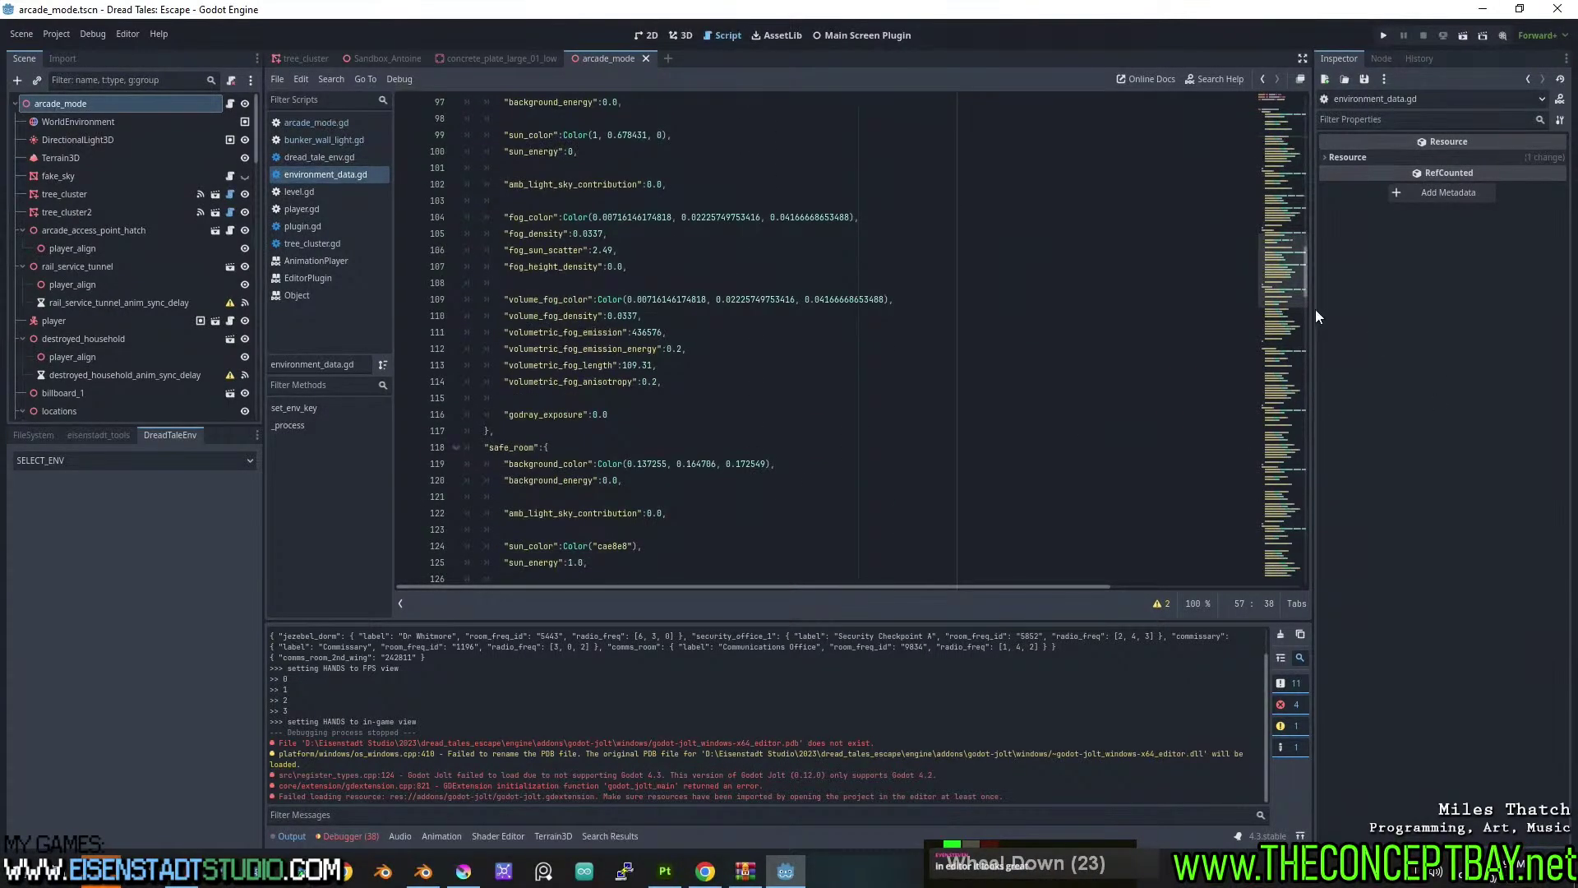
{"action": "left_click_drag", "start_coordinate": [1284, 278], "coordinate": [1266, 383]}
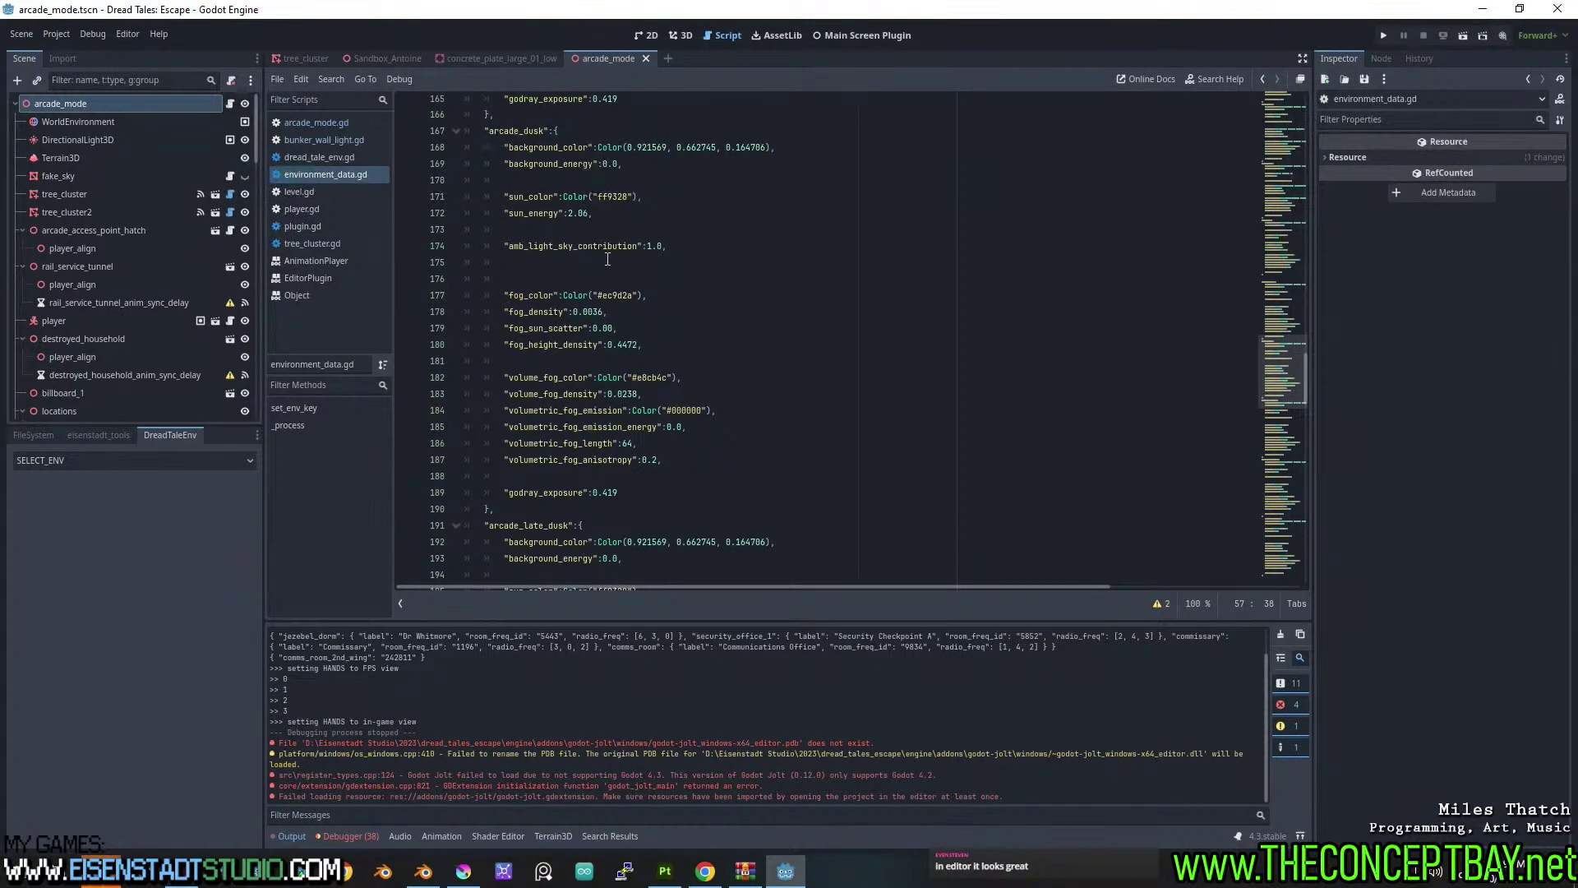
{"action": "left_click_drag", "start_coordinate": [643, 168], "coordinate": [469, 143]}
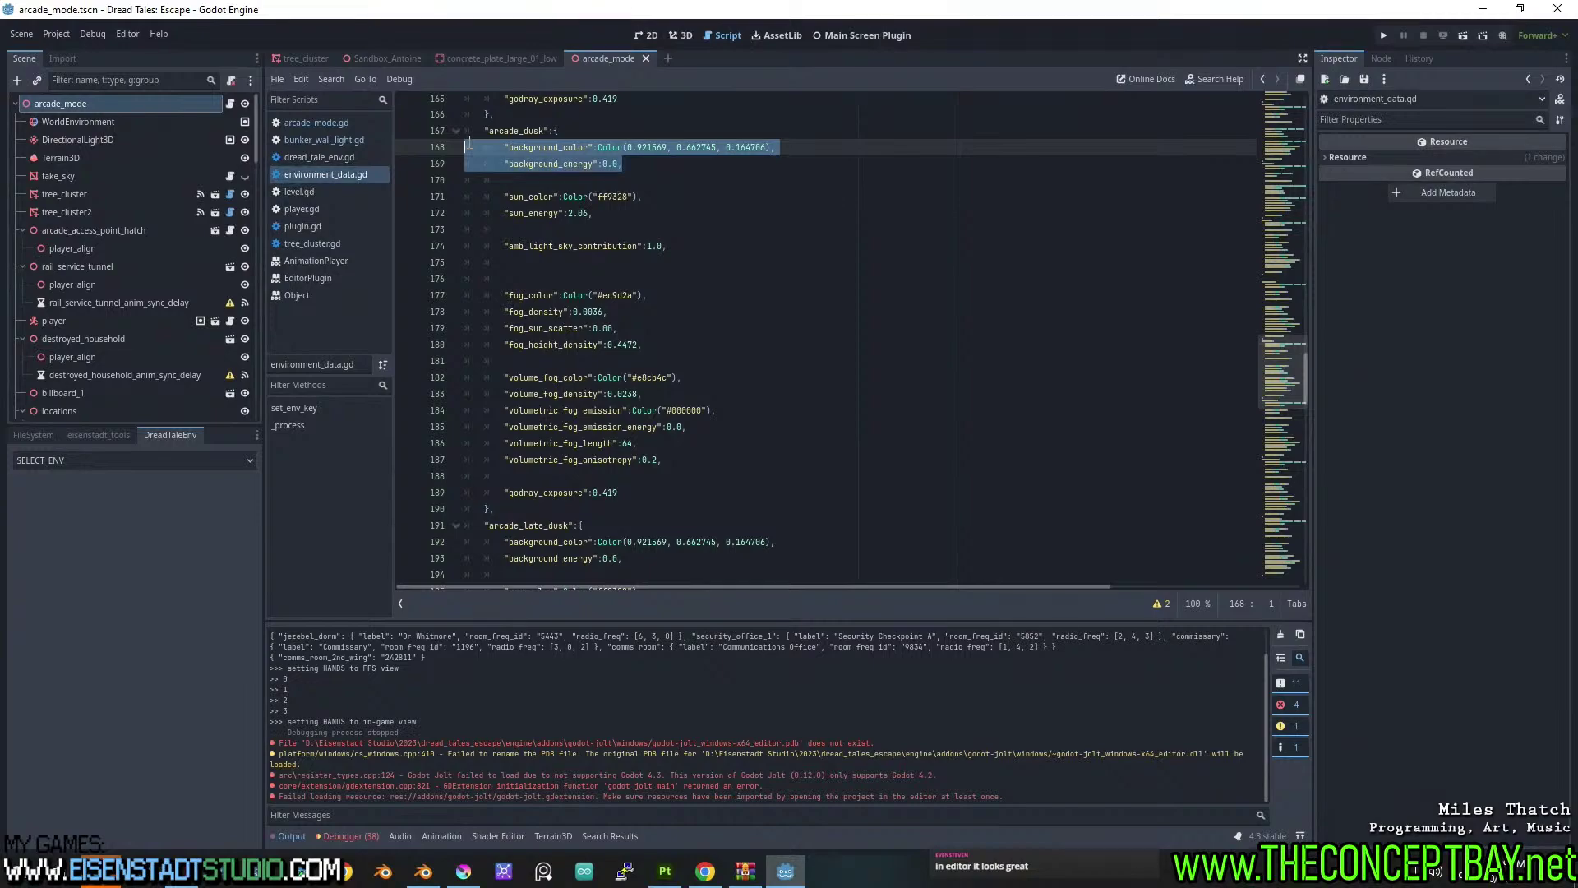
{"action": "left_click", "coordinate": [547, 210]}
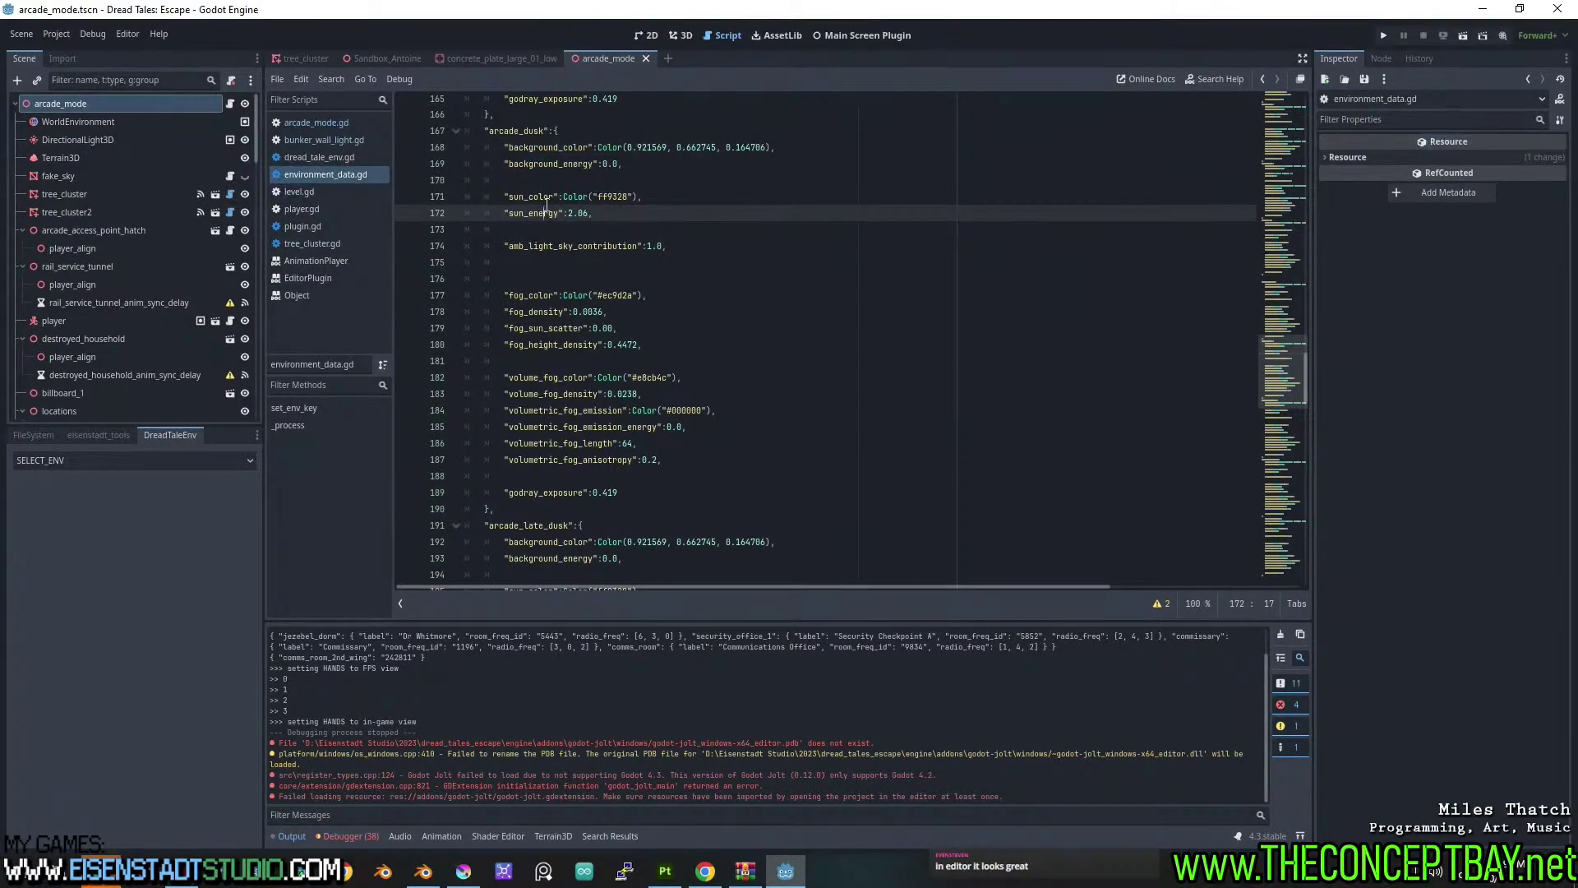
Inspect the sky above the PIT station in the 3D viewport and open the fake_sky node's script.
{"action": "left_click", "coordinate": [688, 39]}
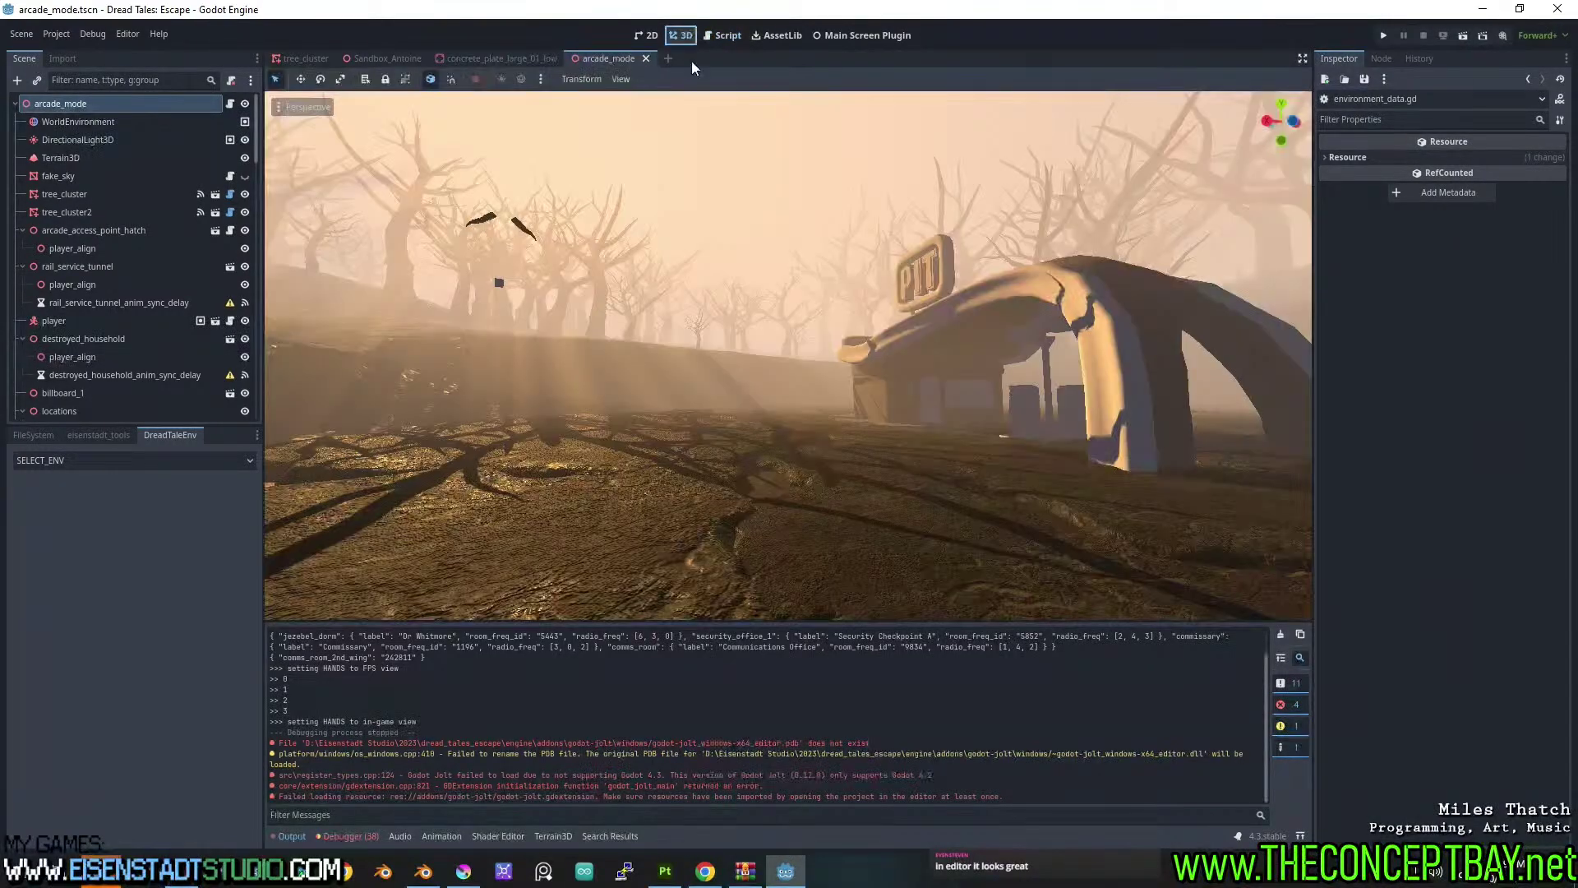
{"action": "mouse_move", "coordinate": [723, 271]}
{"action": "right_mouse_down"}
{"action": "mouse_move", "coordinate": [908, 130]}
{"action": "mouse_move", "coordinate": [726, 291]}
{"action": "right_mouse_up"}
{"action": "key", "text": "w"}
{"action": "key", "text": "a"}
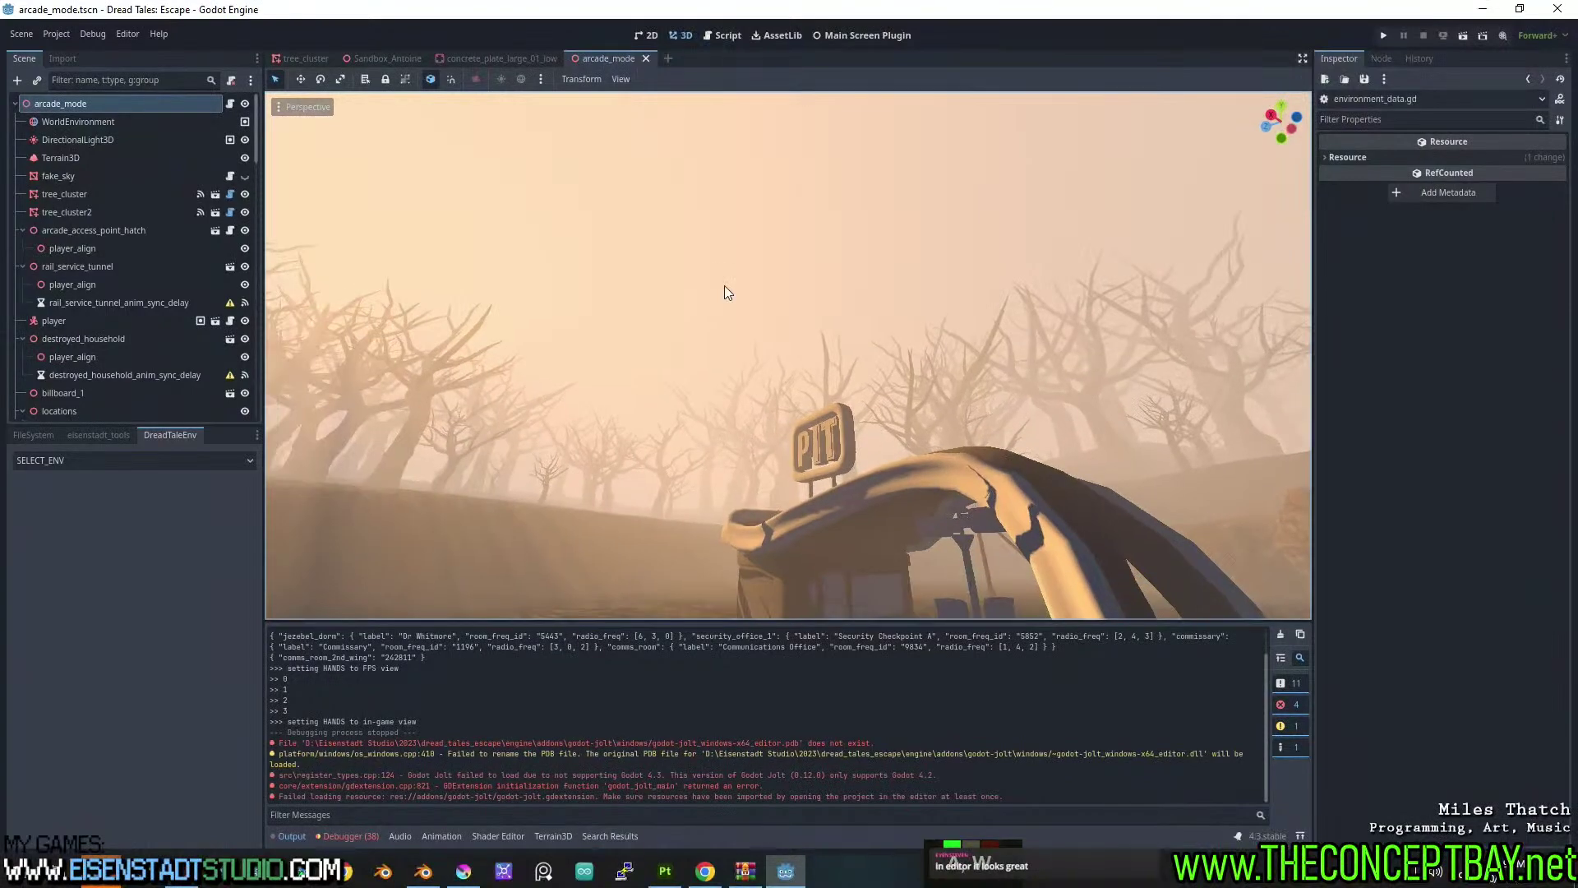
{"action": "left_click", "coordinate": [181, 175]}
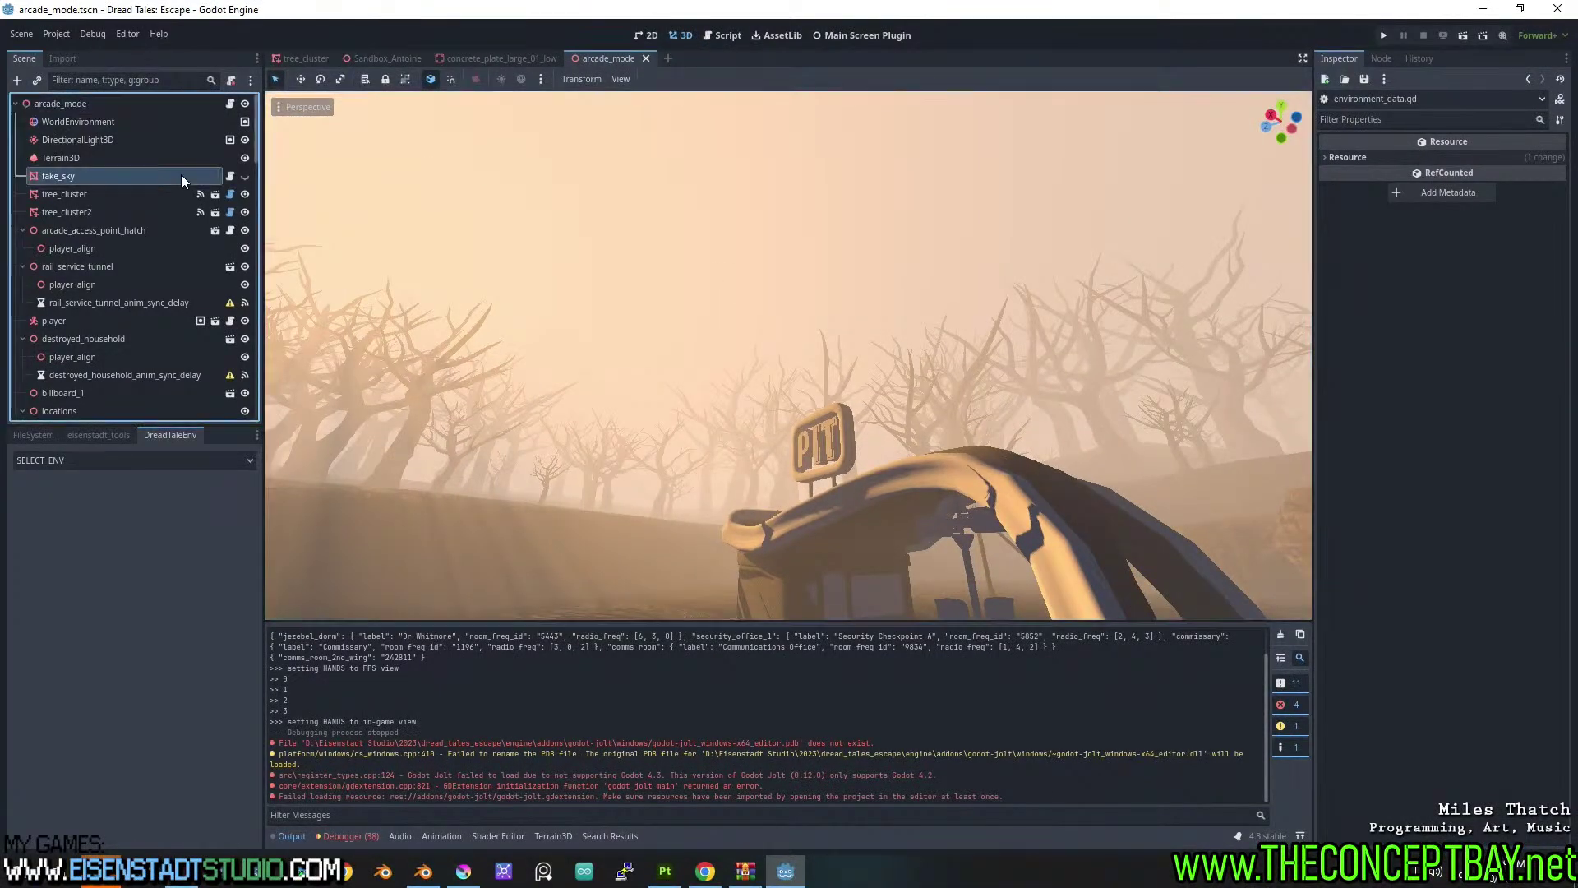
{"action": "left_click", "coordinate": [231, 175]}
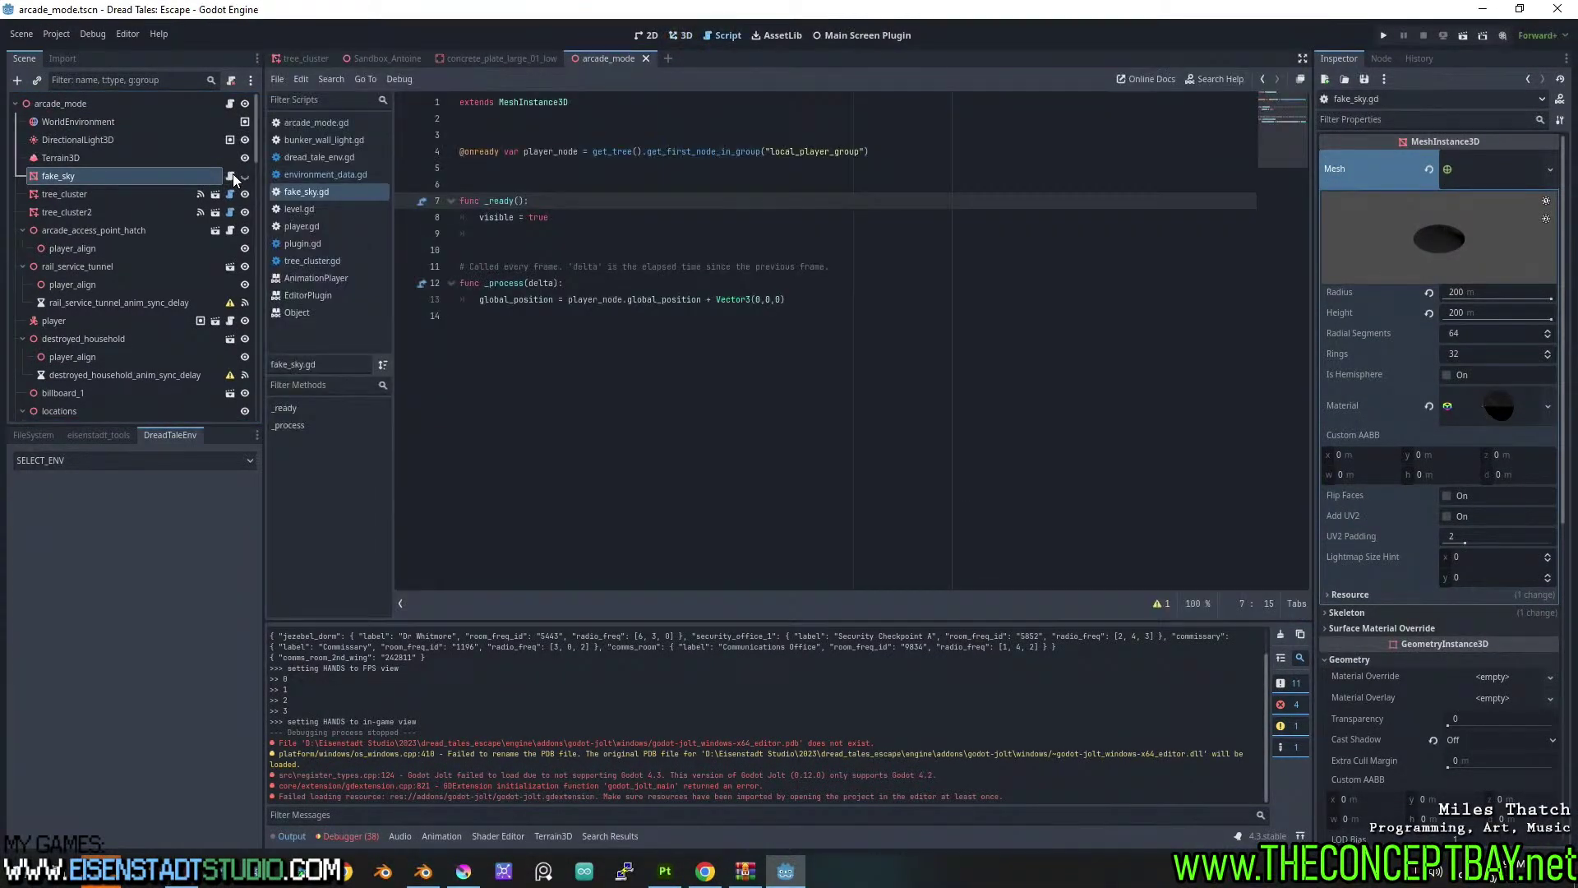
{"action": "double_click", "coordinate": [140, 175]}
{"action": "key", "text": "Delete"}
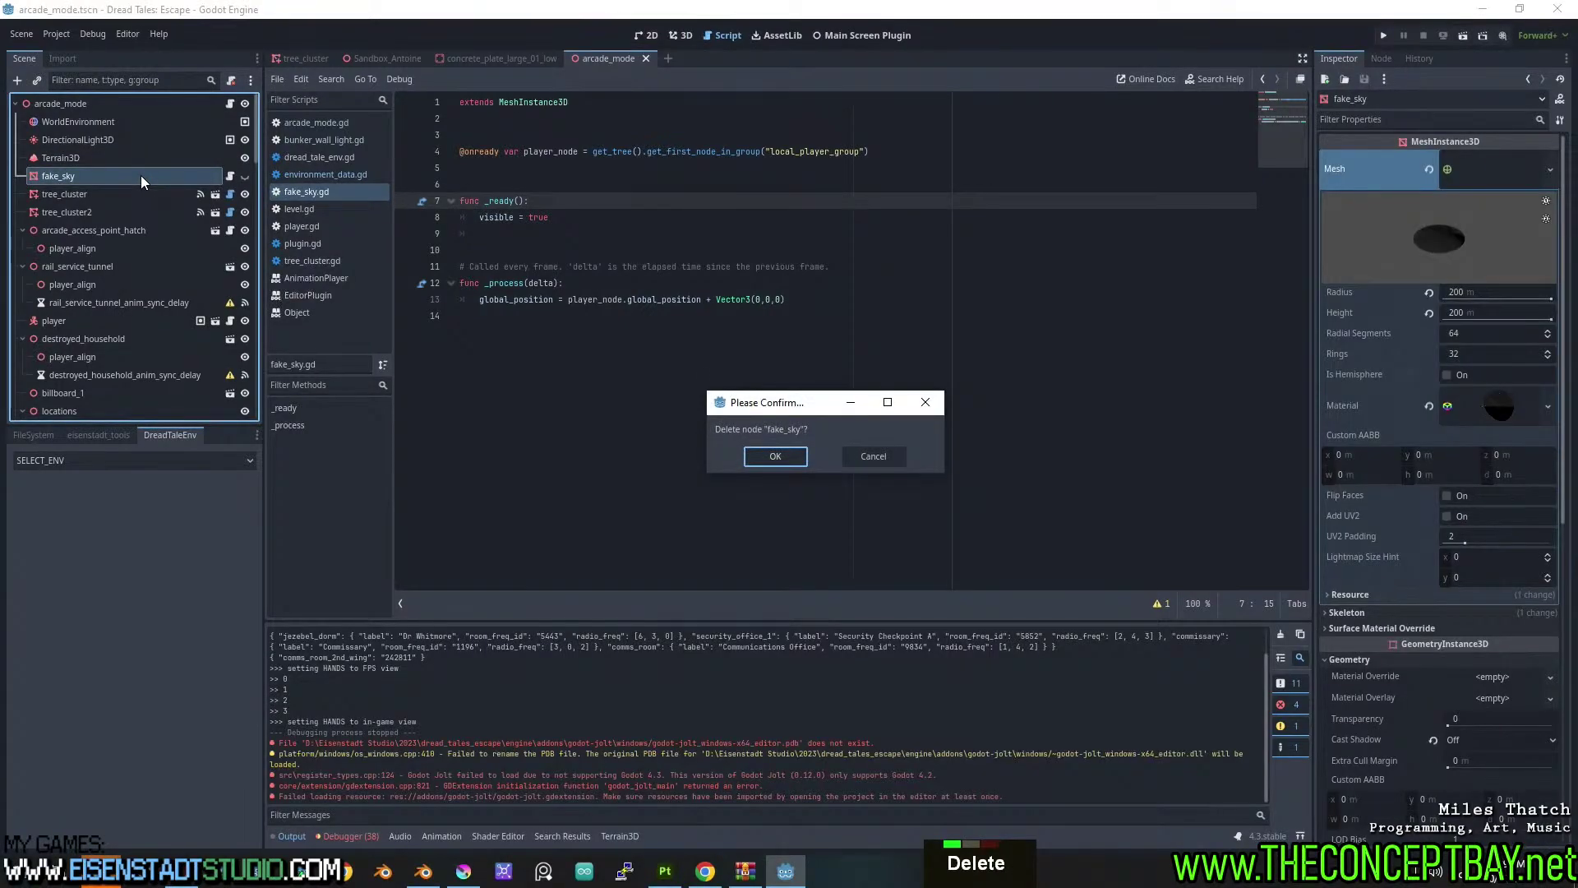
{"action": "key", "text": "Escape"}
Save the fake_sky branch as its own scene, fake_sky.tscn, under res://objects/props.
{"action": "right_click", "coordinate": [140, 175]}
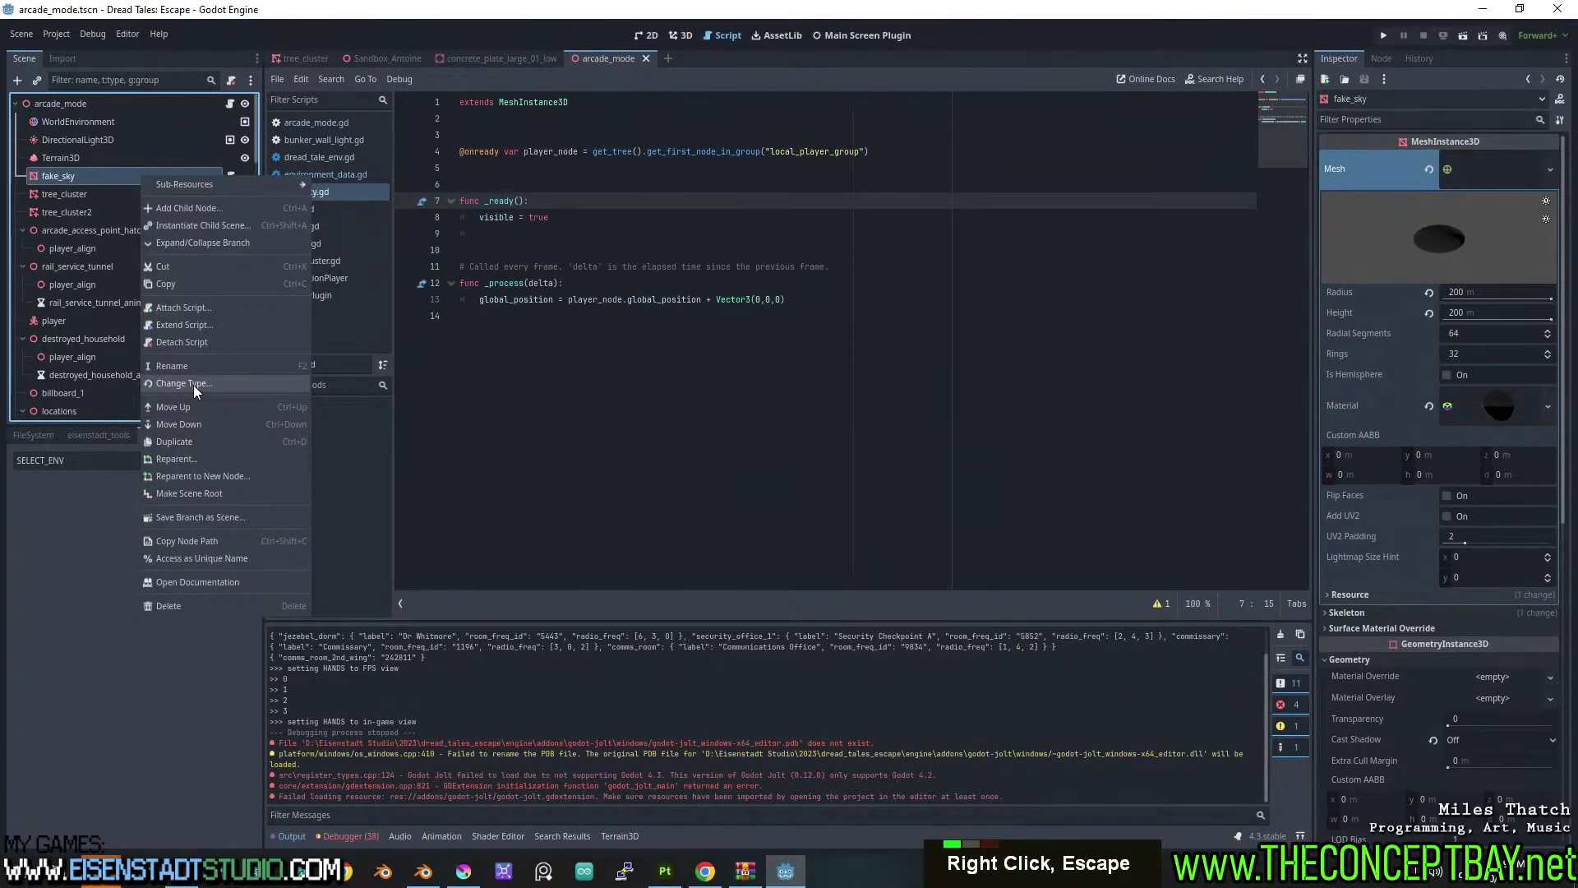
{"action": "left_click", "coordinate": [199, 517]}
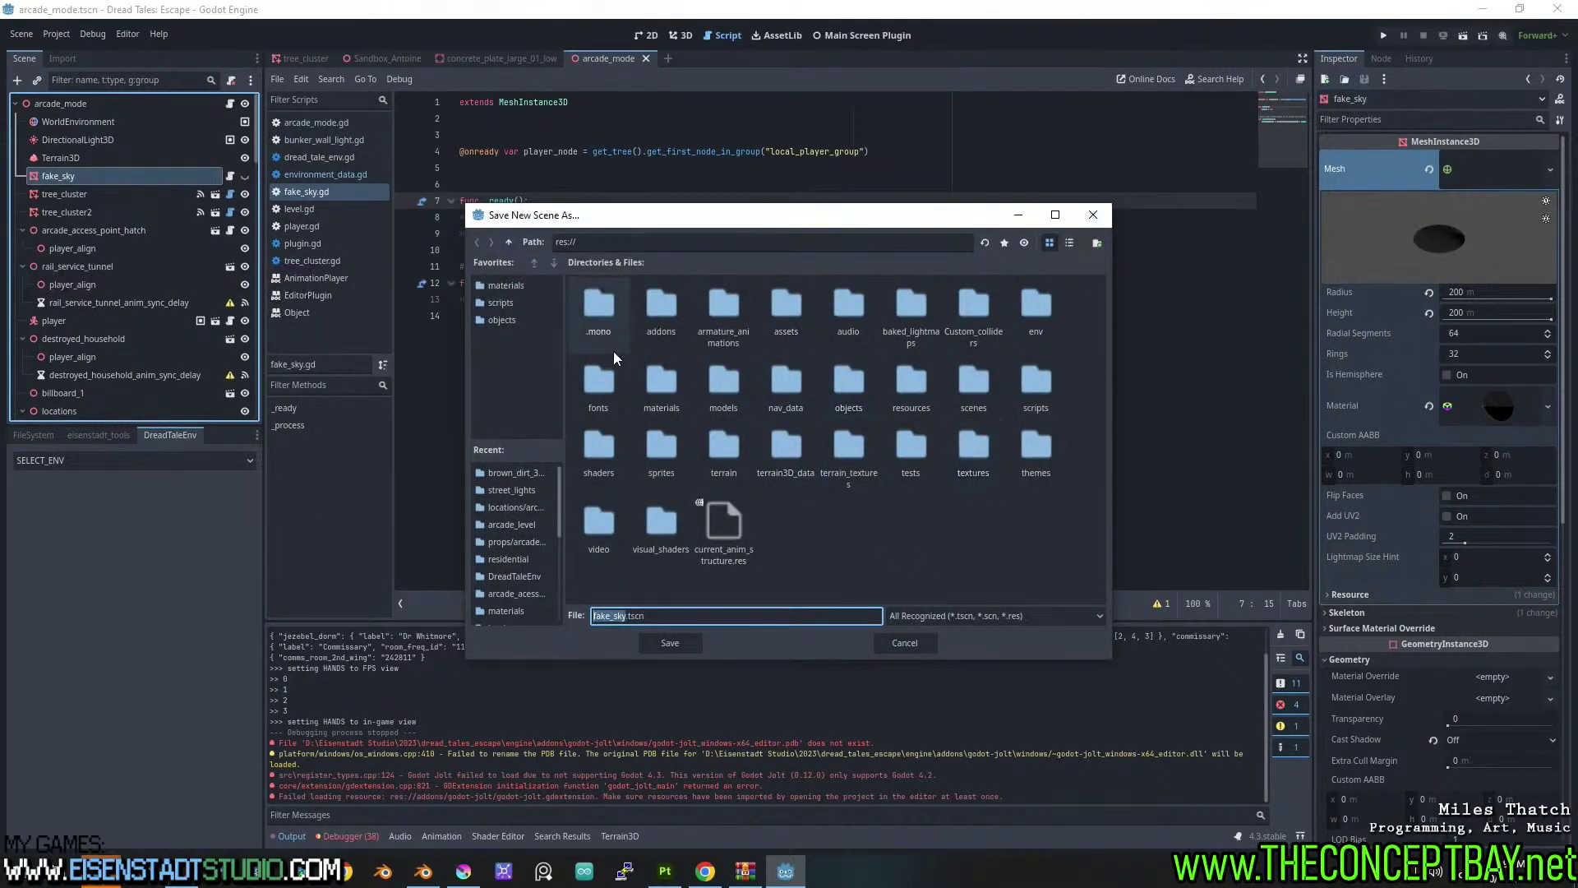
{"action": "left_click", "coordinate": [532, 305]}
{"action": "left_click", "coordinate": [528, 319]}
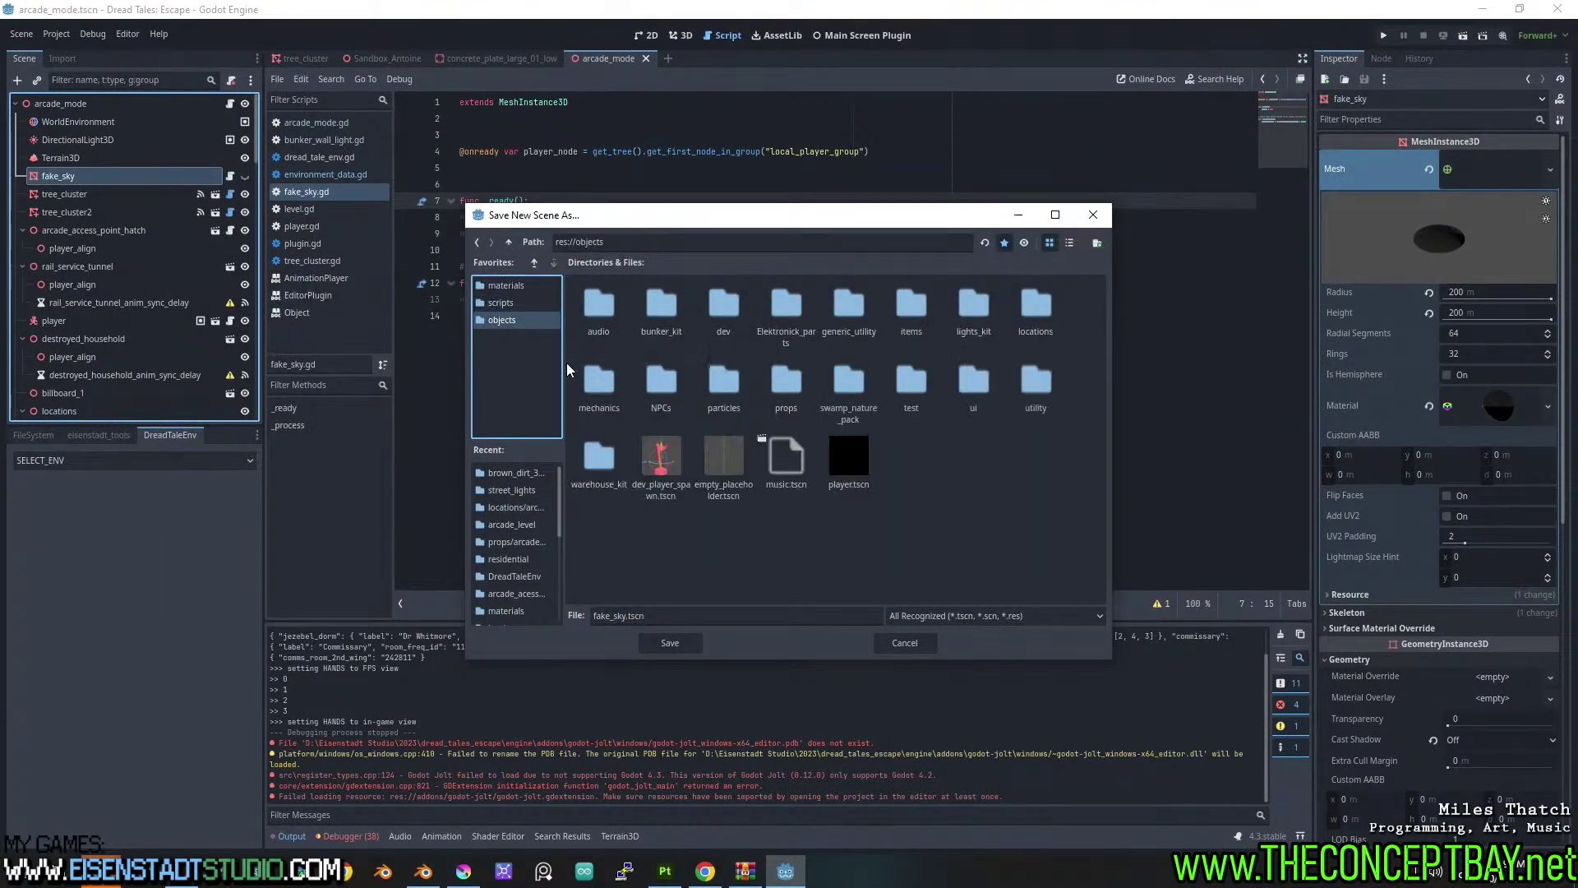
{"action": "double_click", "coordinate": [788, 383]}
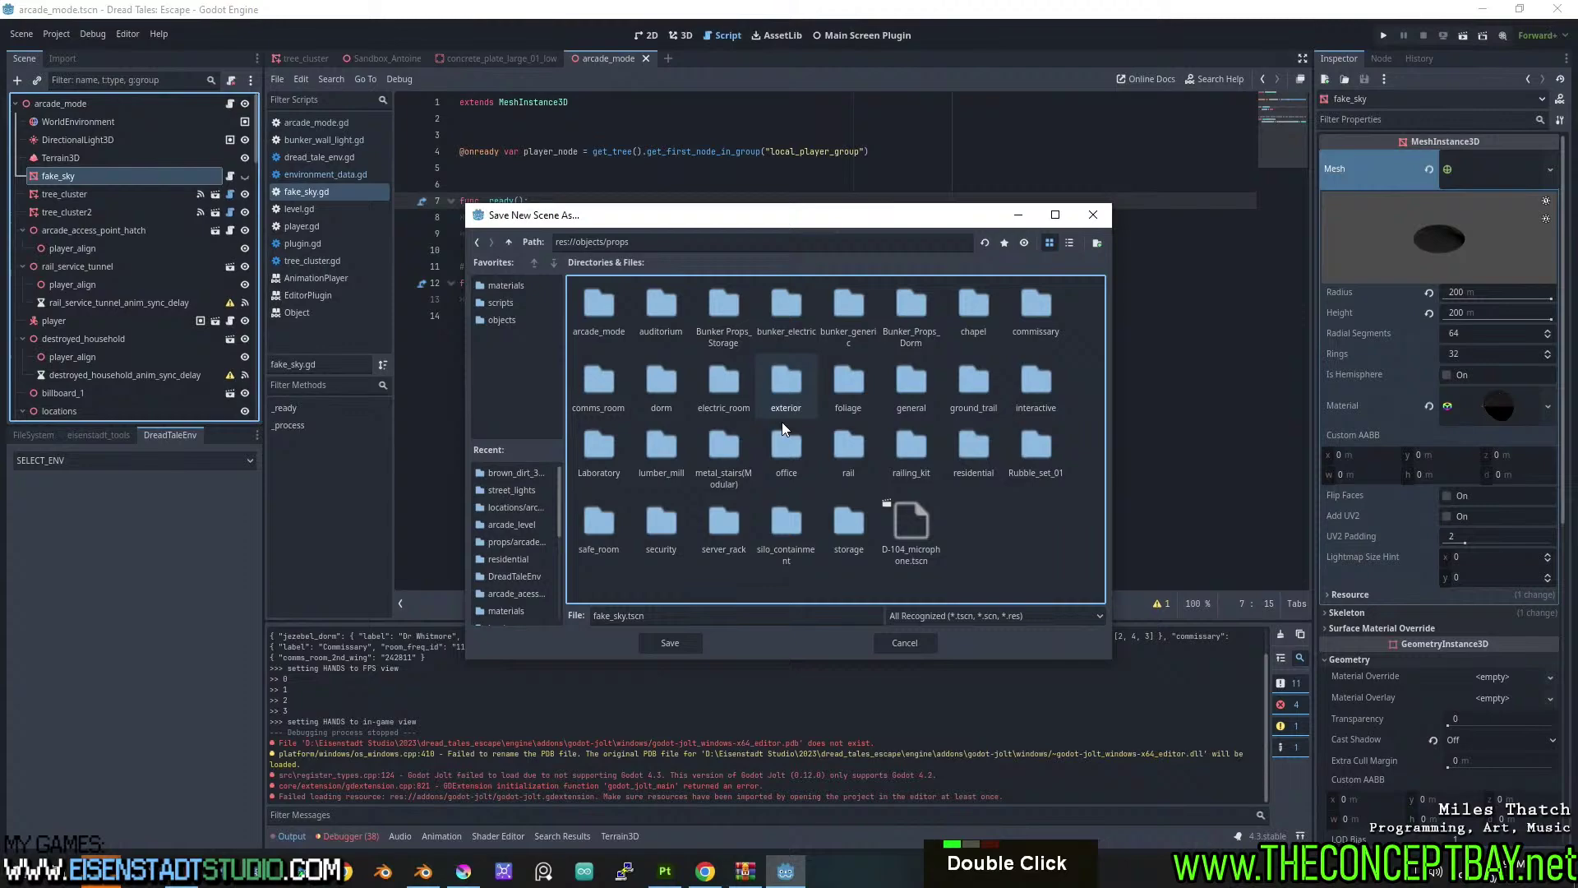
{"action": "left_click", "coordinate": [671, 643]}
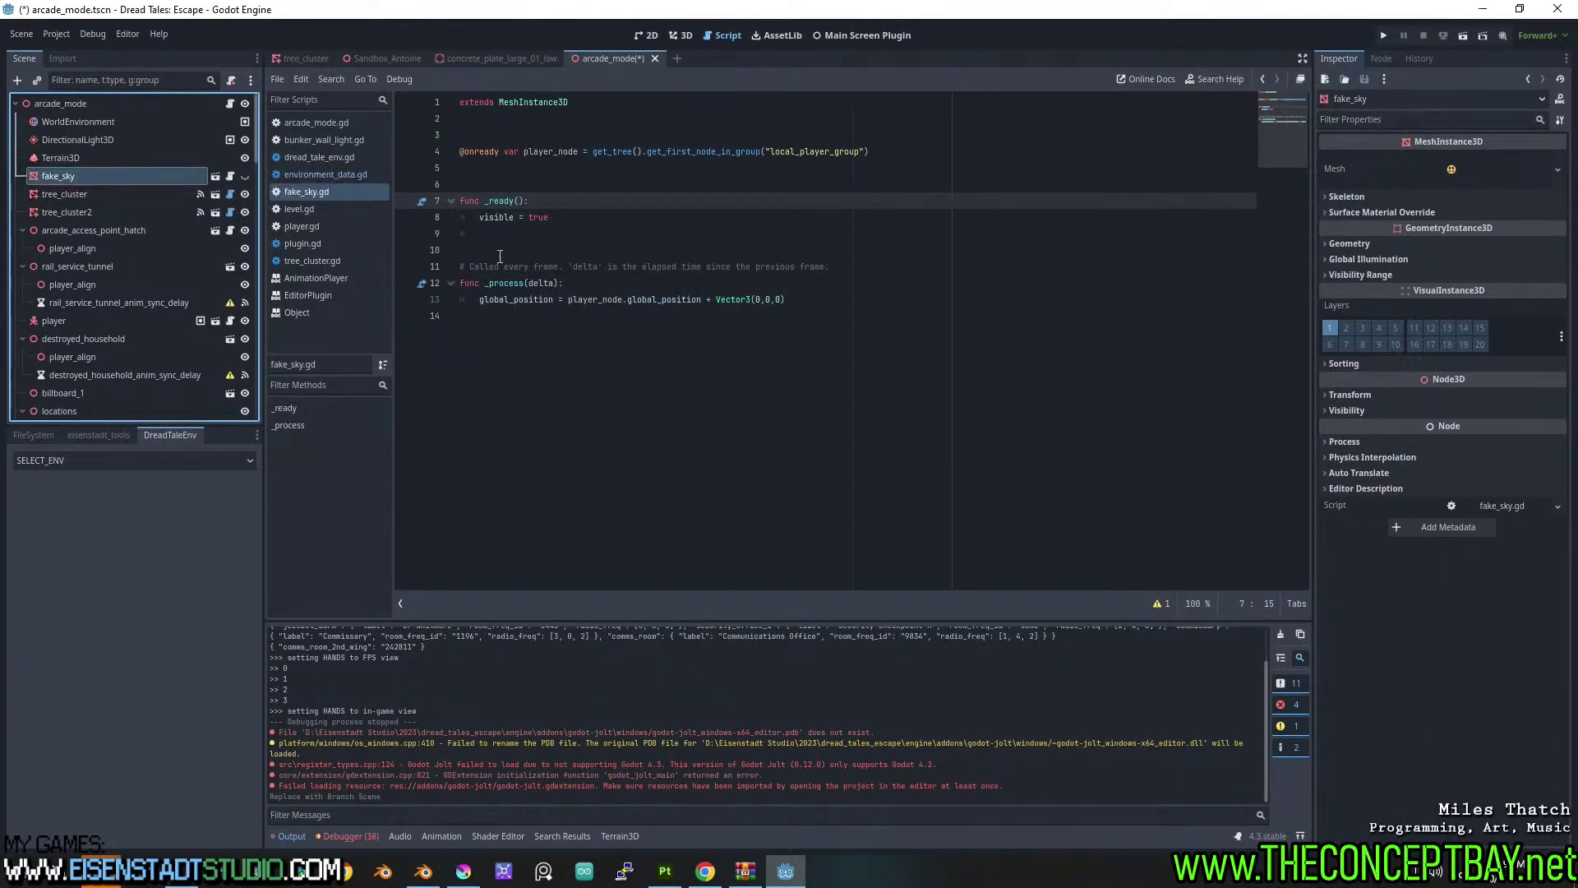
Delete the fake_sky node from the arcade_mode scene.
{"action": "left_click", "coordinate": [125, 175]}
{"action": "key", "text": "Delete"}
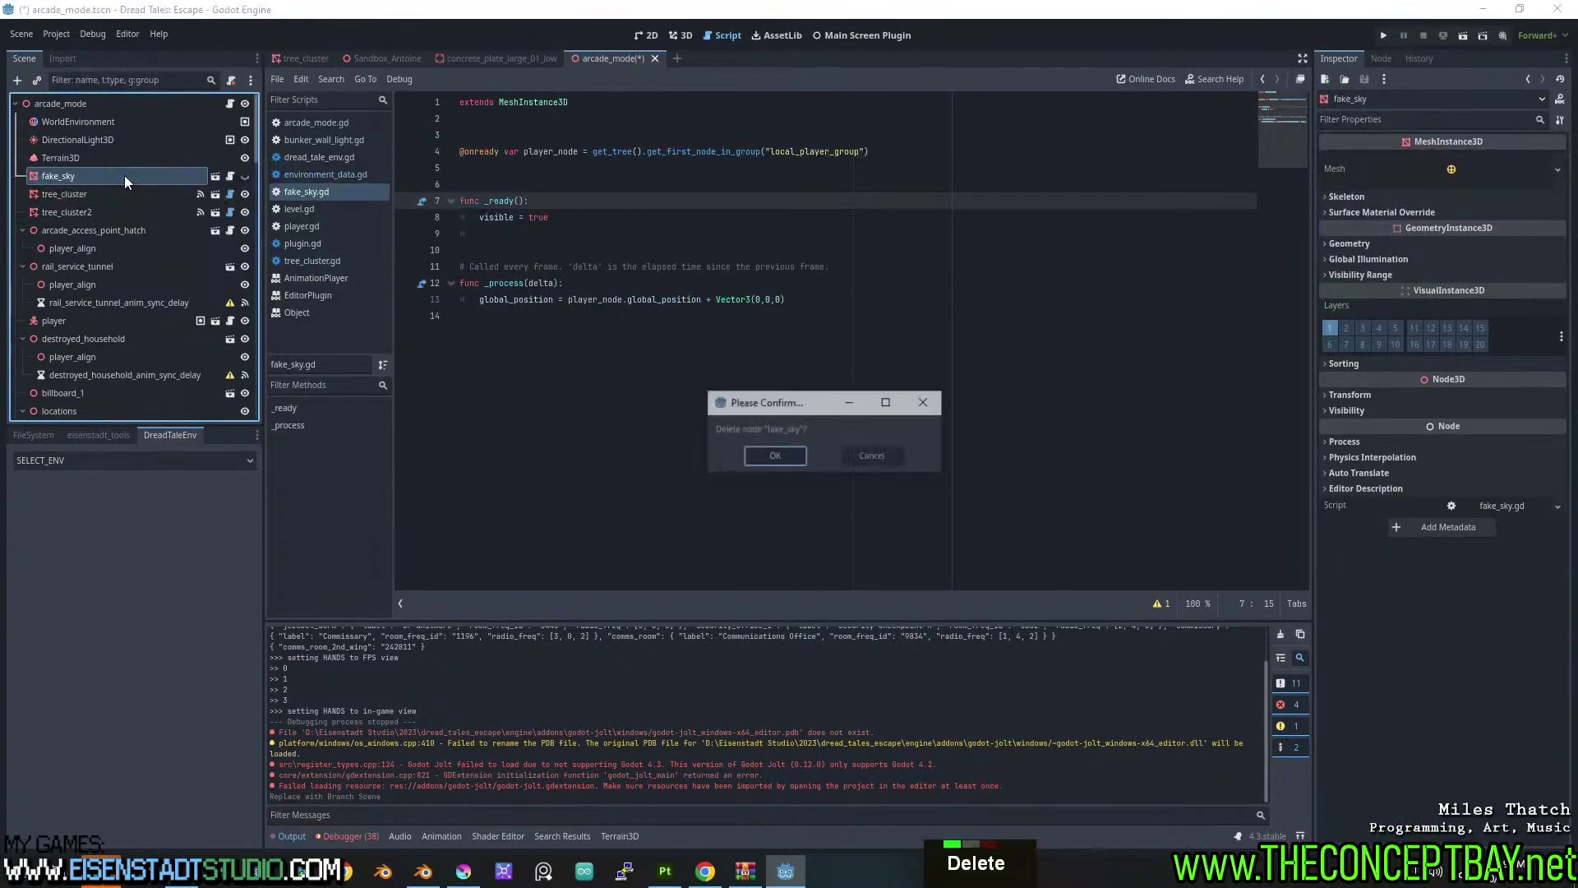
{"action": "key", "text": "Return"}
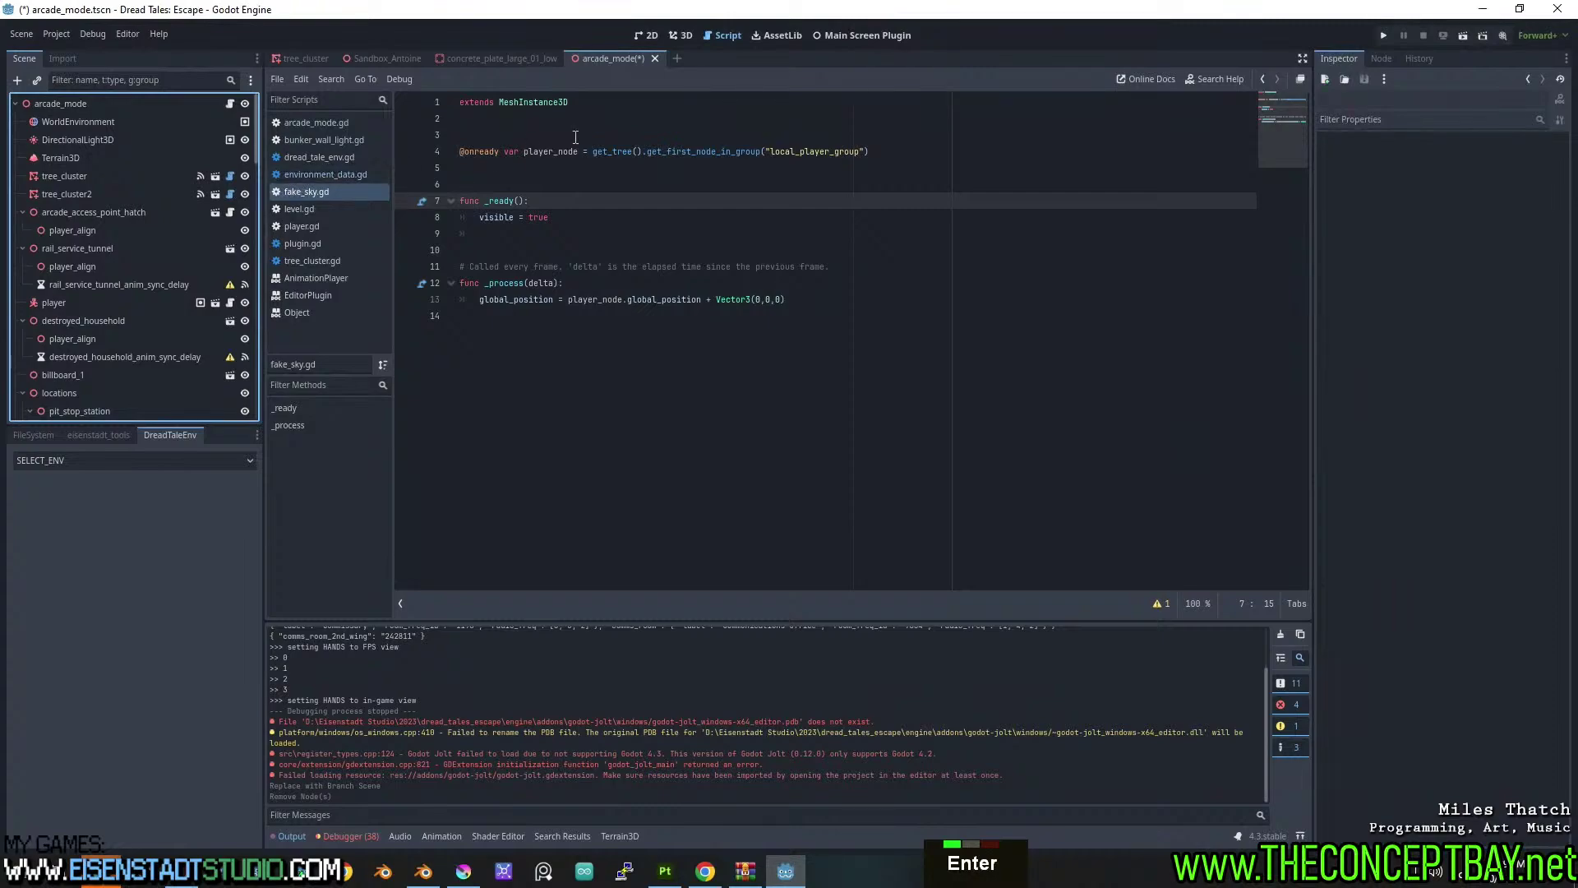
Run the game to check the lighting around the PIT station without fake_sky, and close it.
{"action": "left_click", "coordinate": [679, 36]}
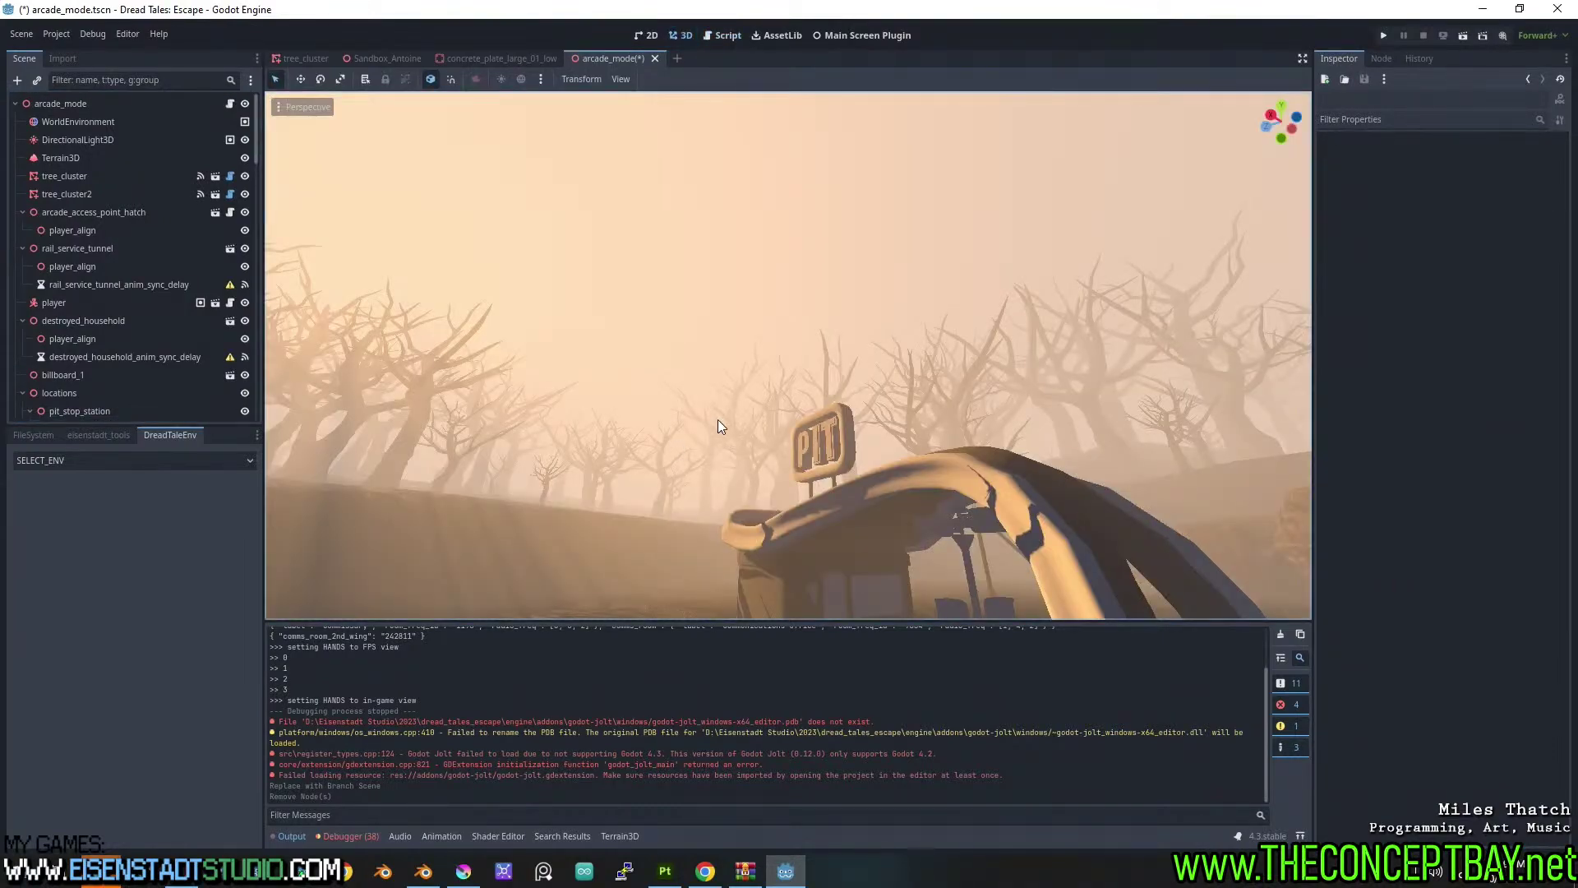
{"action": "right_click_drag", "start_coordinate": [717, 419], "coordinate": [772, 384]}
{"action": "key", "text": "F5"}
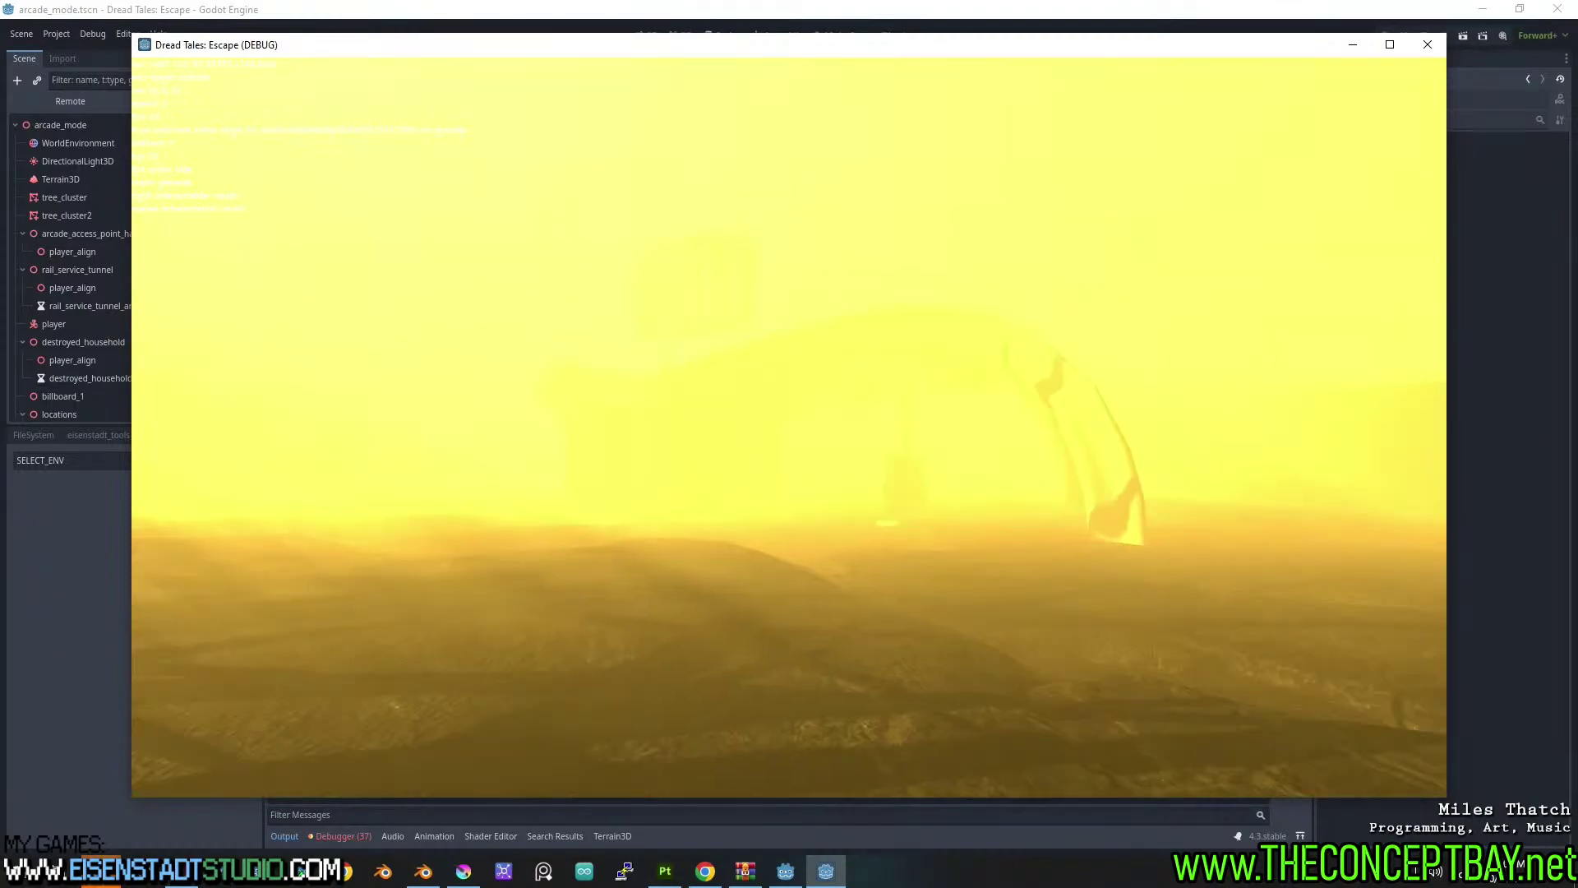
{"action": "key", "text": "d"}
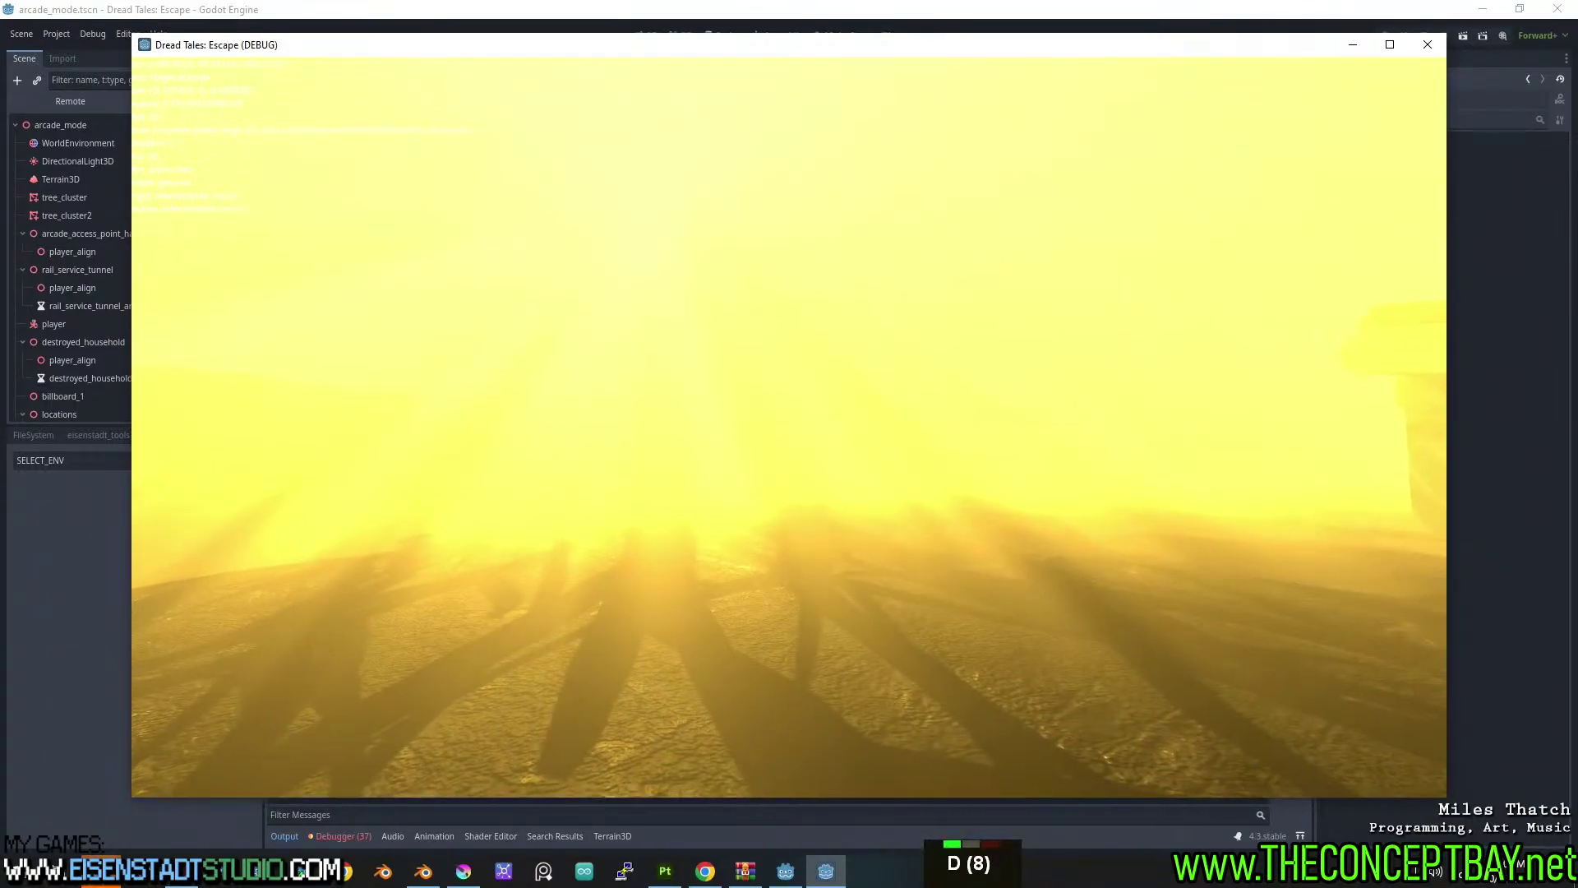
{"action": "key", "text": "alt+F4"}
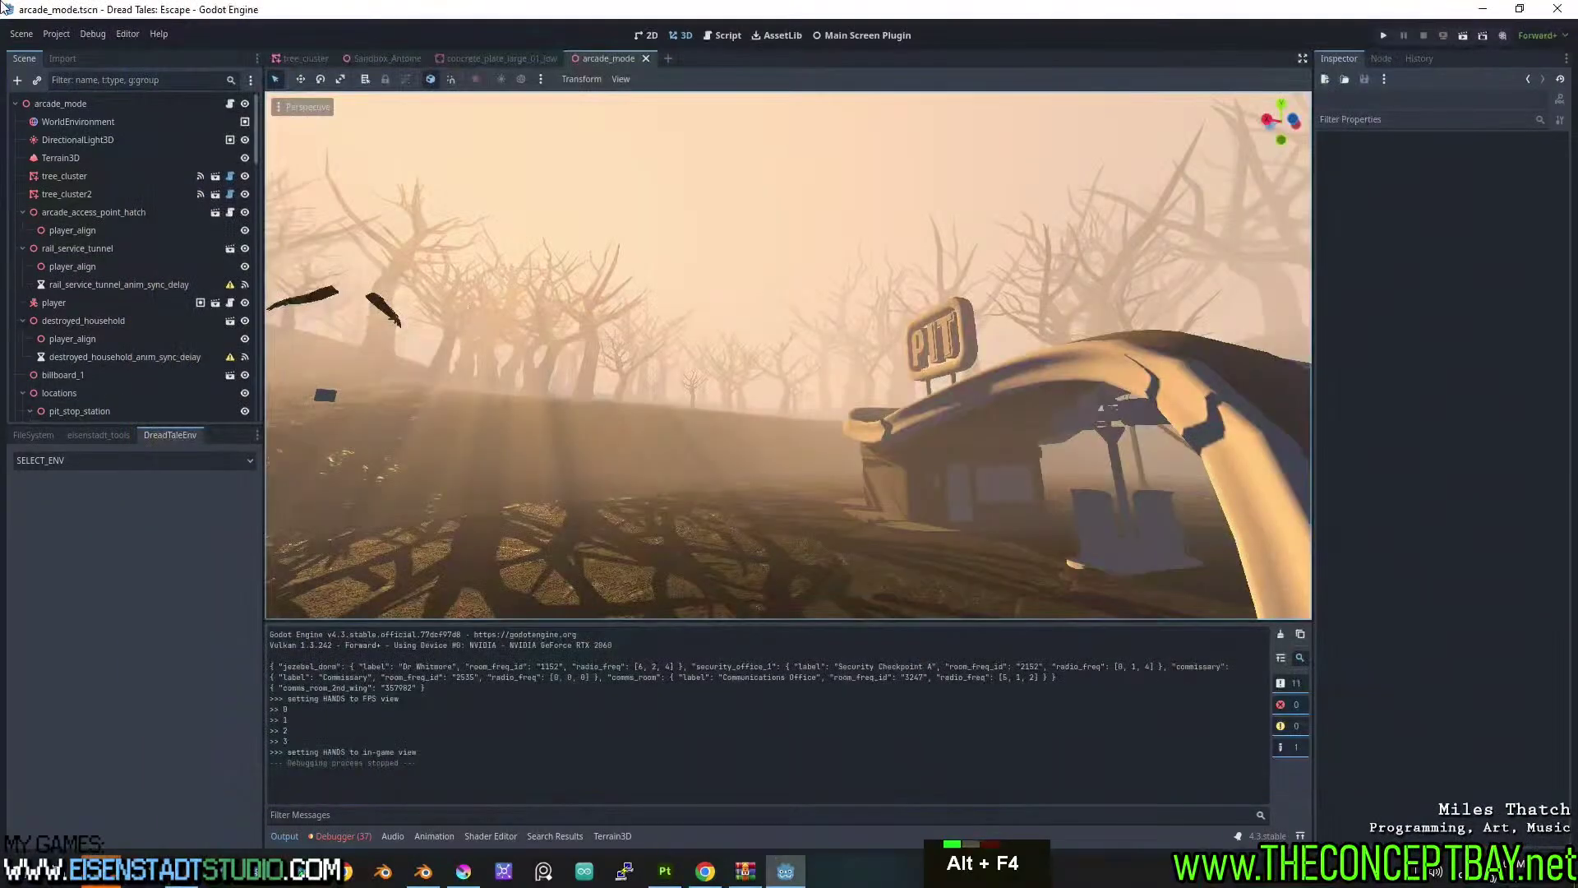
Open the EnvironmentData autoload's script from the project settings and review how its _process function applies the zone properties.
{"action": "left_click", "coordinate": [59, 34]}
{"action": "left_click", "coordinate": [69, 56]}
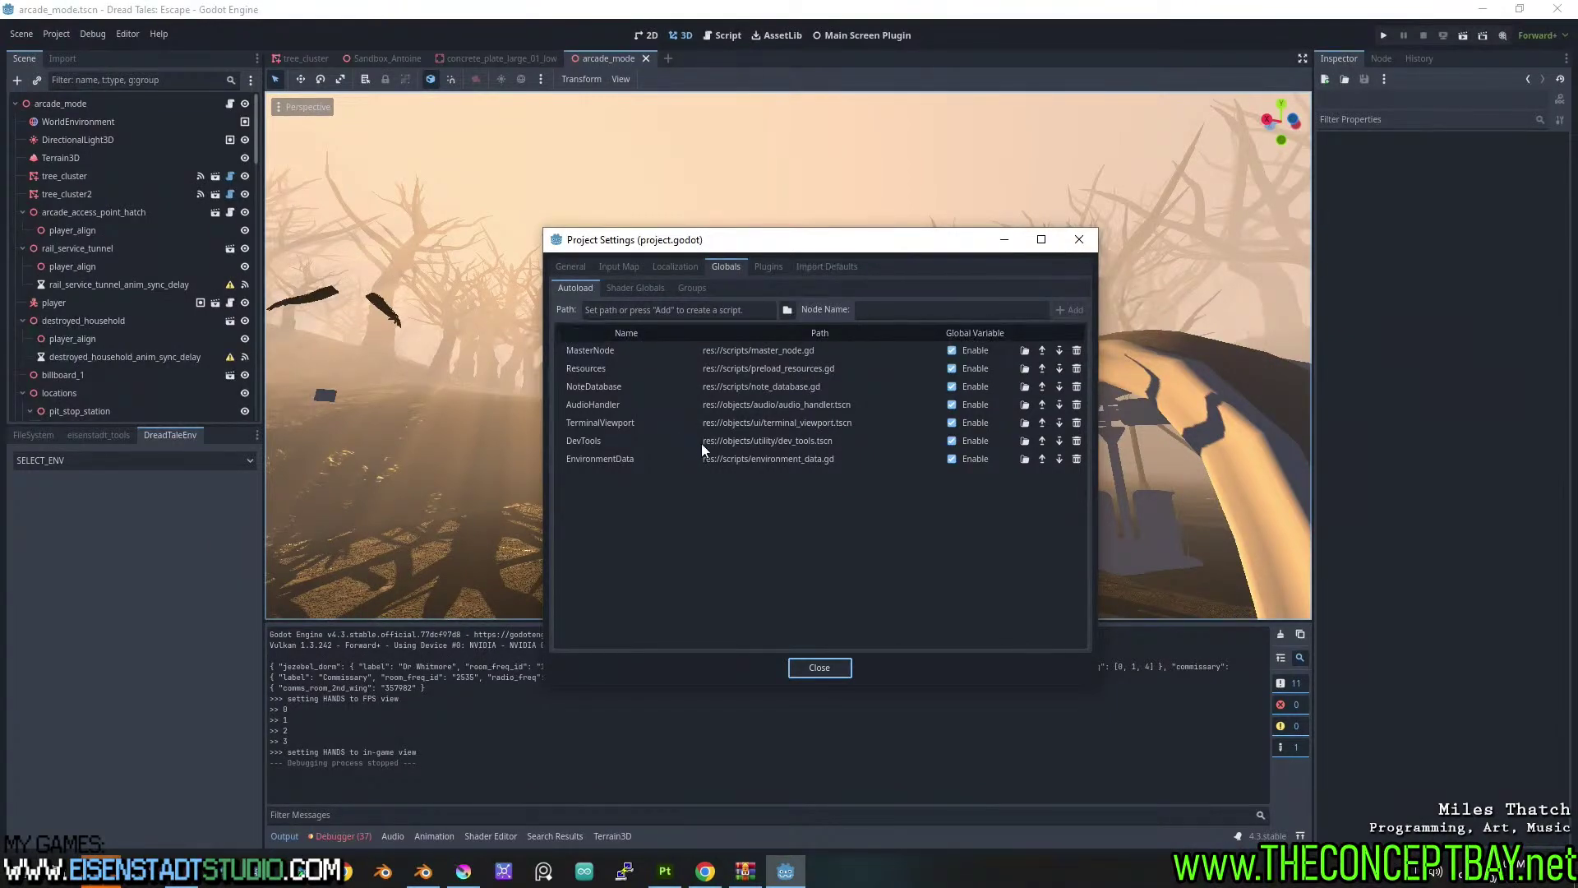
{"action": "double_click", "coordinate": [745, 458]}
{"action": "scroll", "coordinate": [779, 431], "scroll_direction": "down", "scroll_amount": 3}
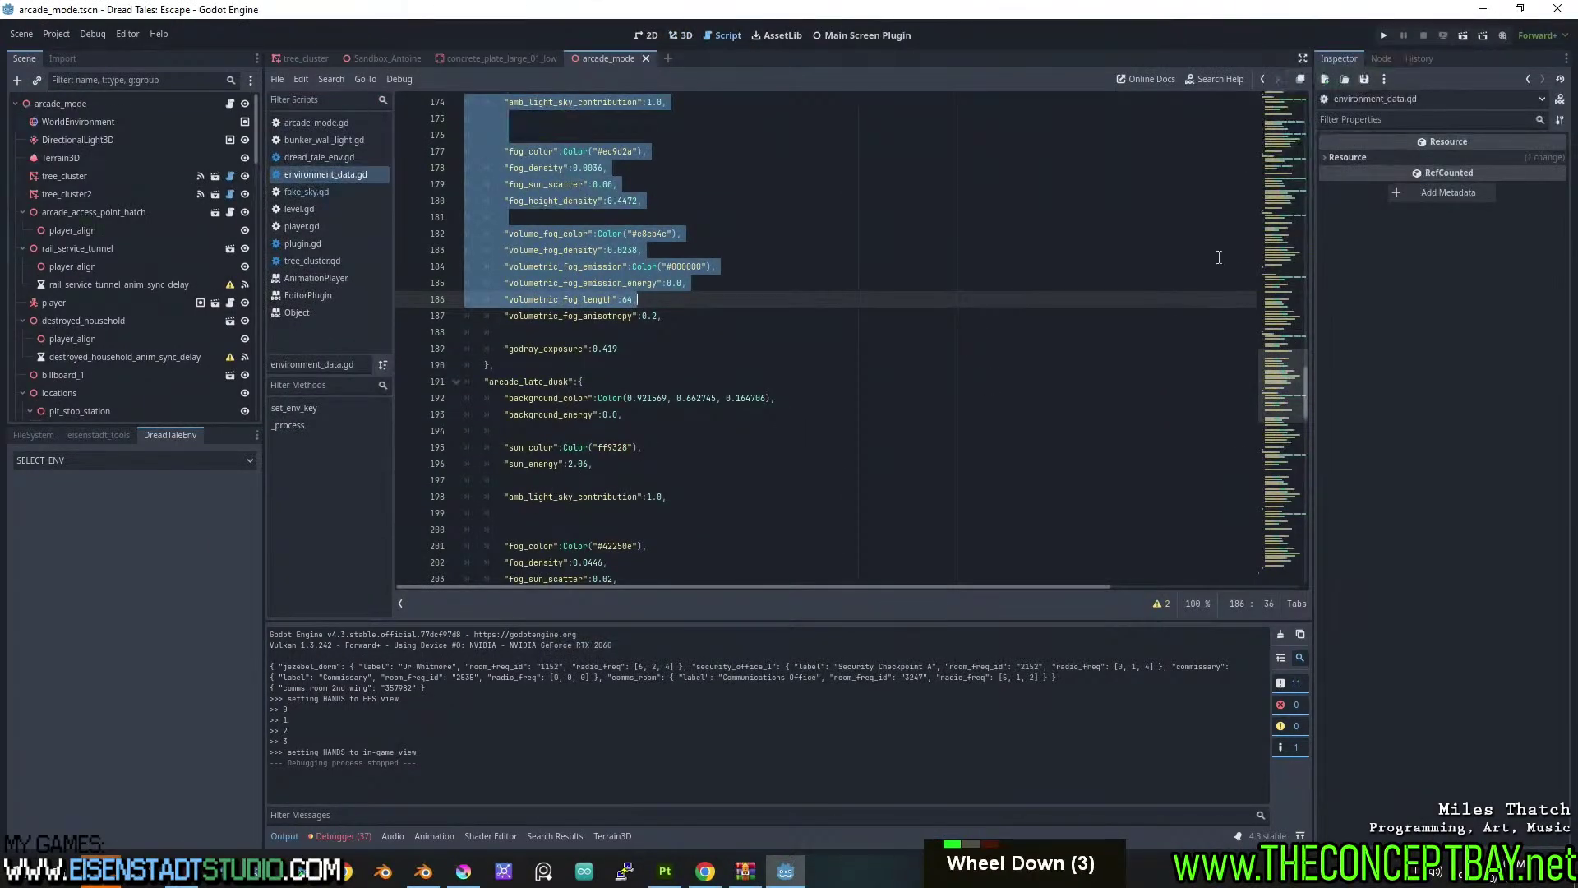
{"action": "scroll", "coordinate": [1279, 402], "scroll_direction": "down", "scroll_amount": 20}
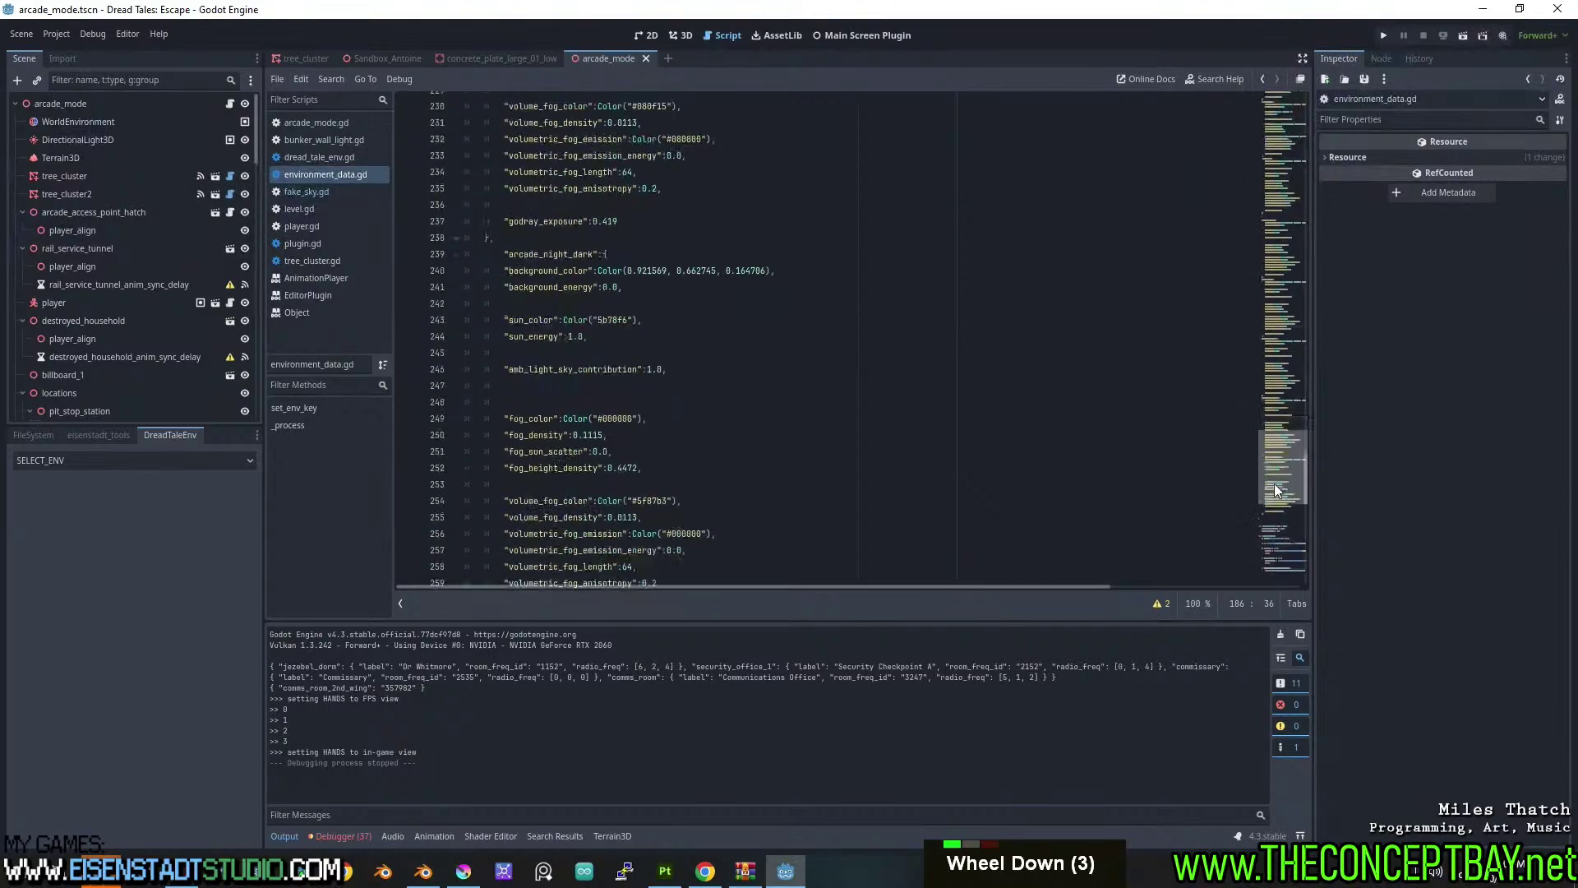
{"action": "scroll", "coordinate": [1252, 523], "scroll_direction": "down", "scroll_amount": 6}
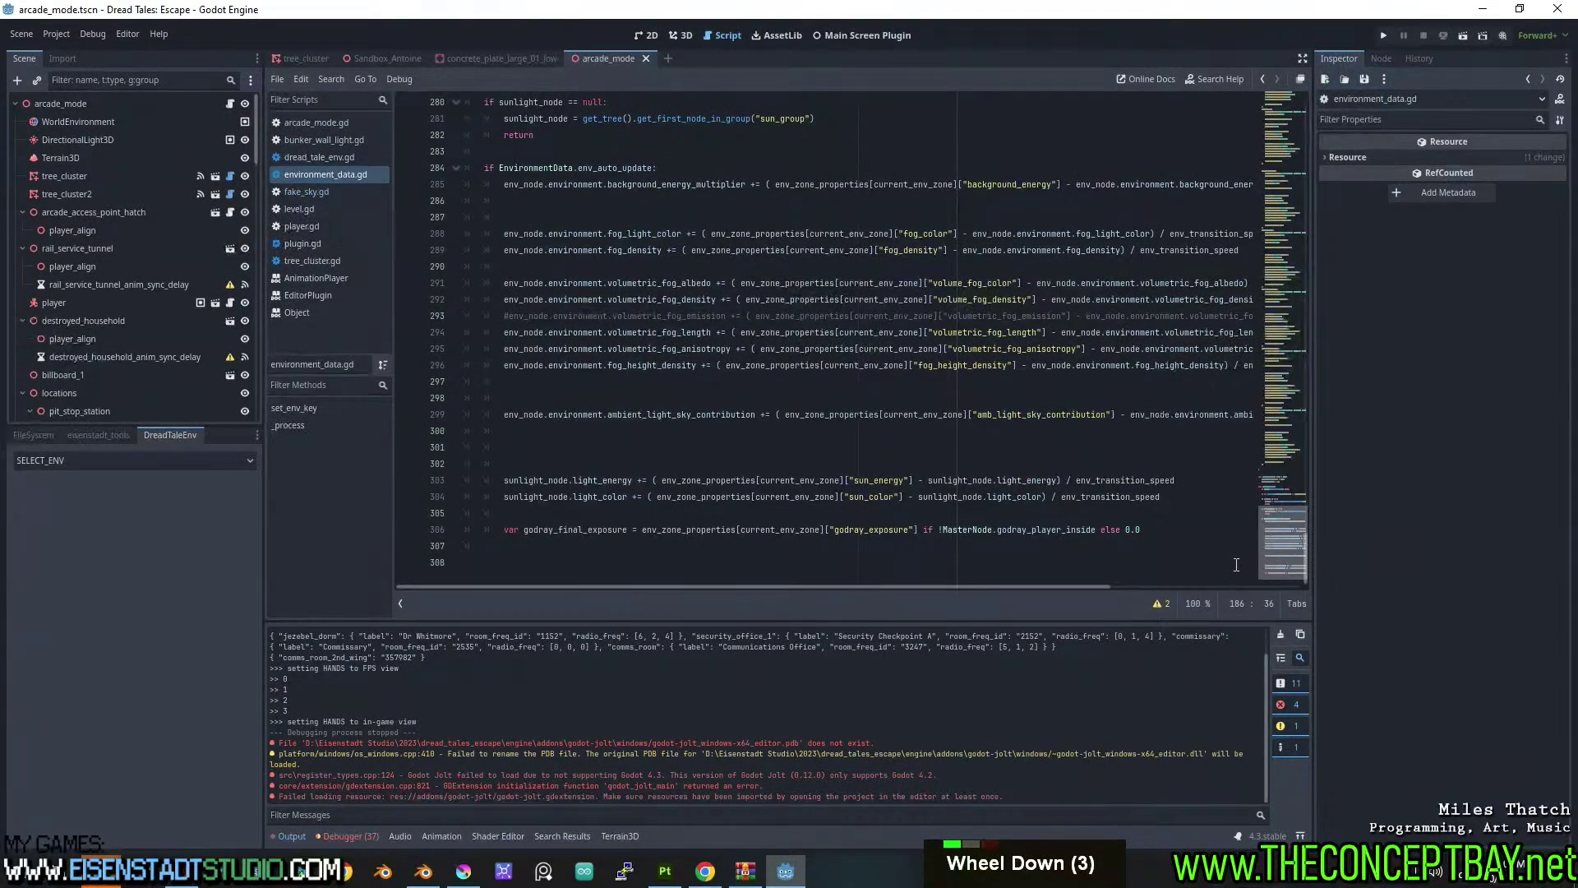
{"action": "scroll", "coordinate": [974, 534], "scroll_direction": "up", "scroll_amount": 4}
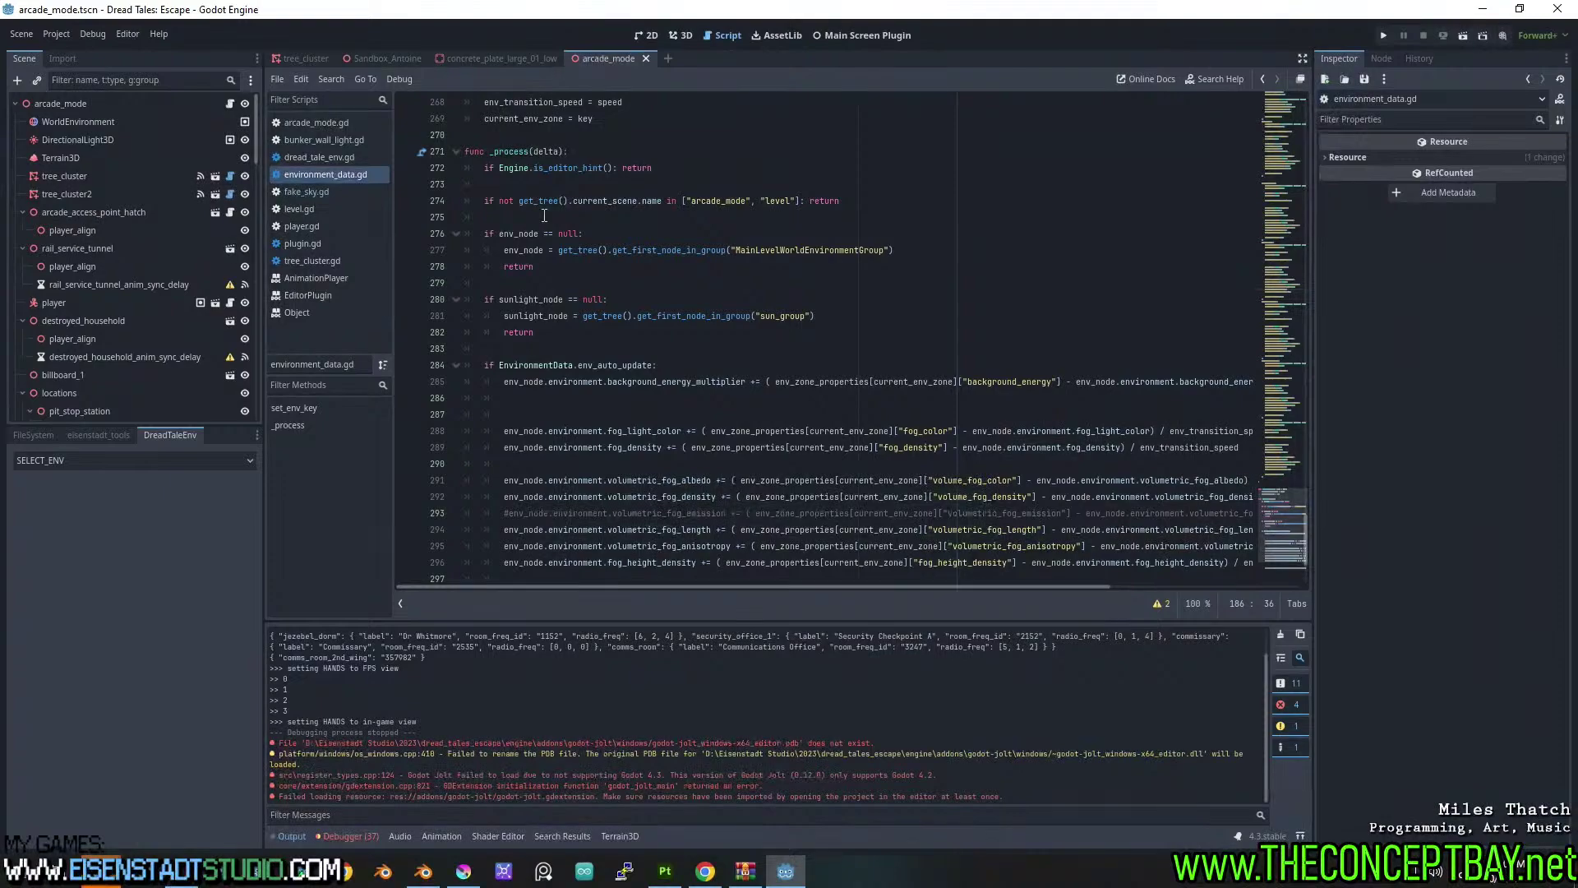
{"action": "scroll", "coordinate": [545, 215], "scroll_direction": "down", "scroll_amount": 10}
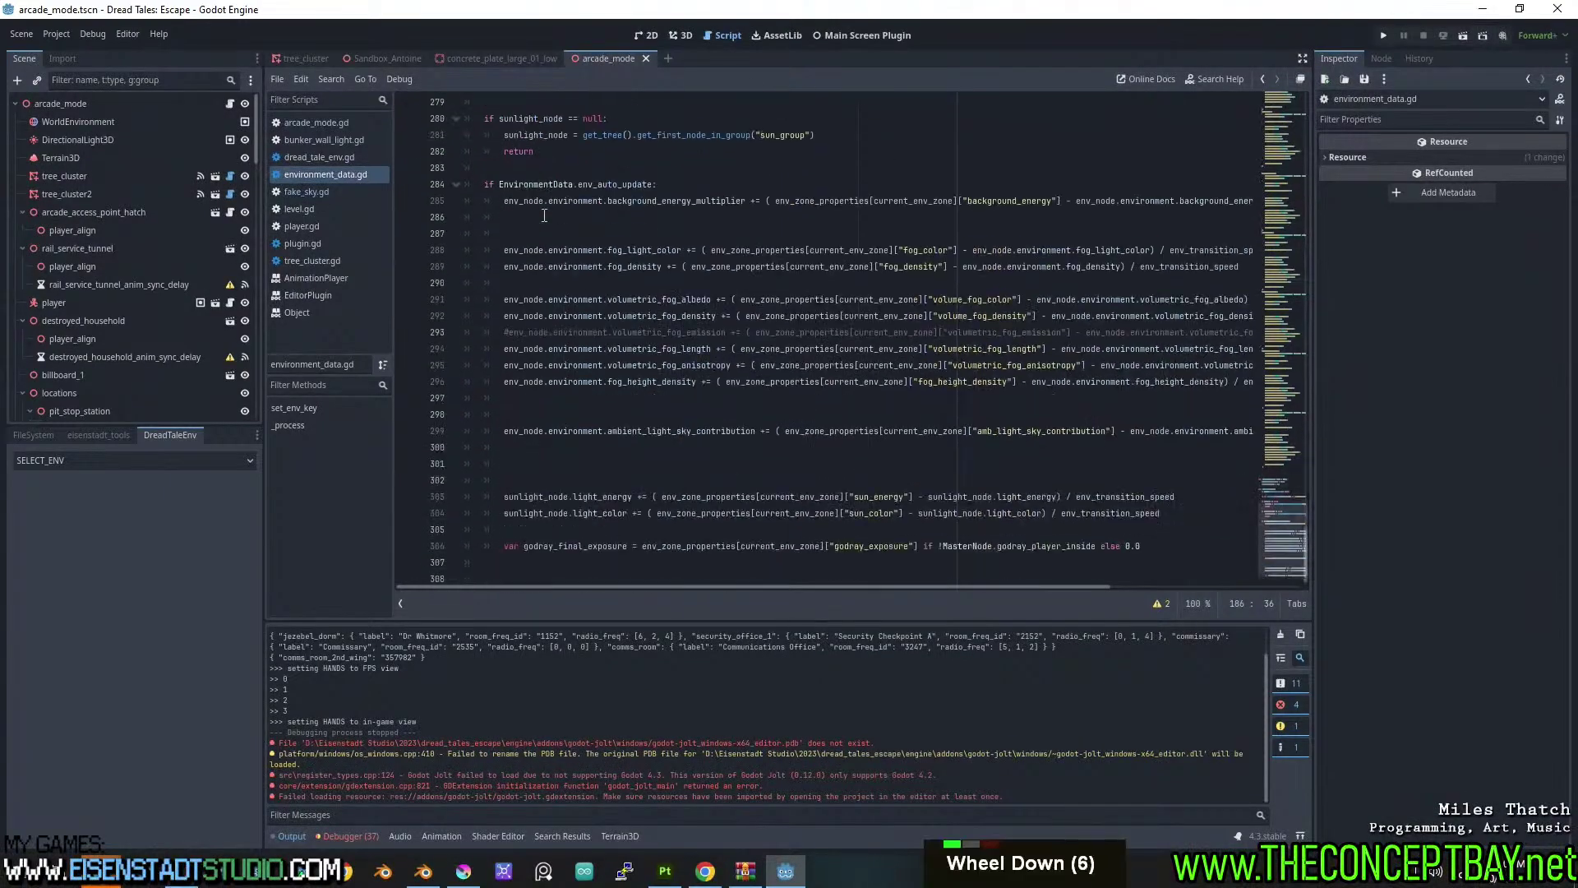
Replace the entire body of the _process function in environment_data.gd with pass.
{"action": "left_click", "coordinate": [648, 569]}
{"action": "left_click_drag", "start_coordinate": [649, 570], "coordinate": [485, 167]}
{"action": "scroll", "coordinate": [595, 300], "scroll_direction": "up", "scroll_amount": 9}
{"action": "scroll", "coordinate": [549, 239], "scroll_direction": "up", "scroll_amount": 7}
{"action": "key", "text": "BackSpace"}
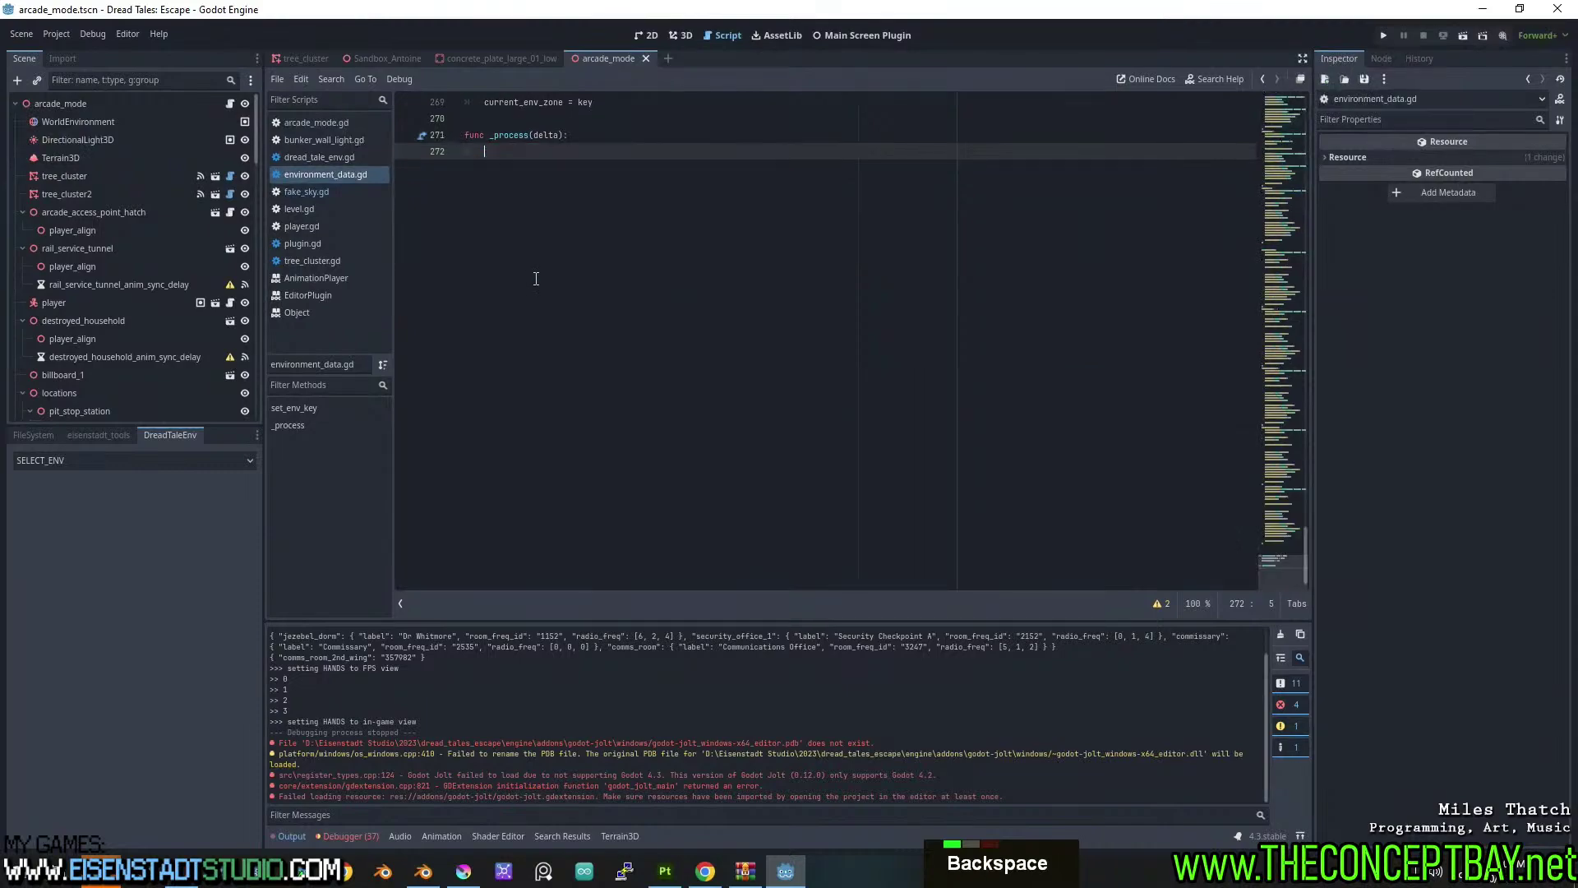
{"action": "type", "text": "pass"}
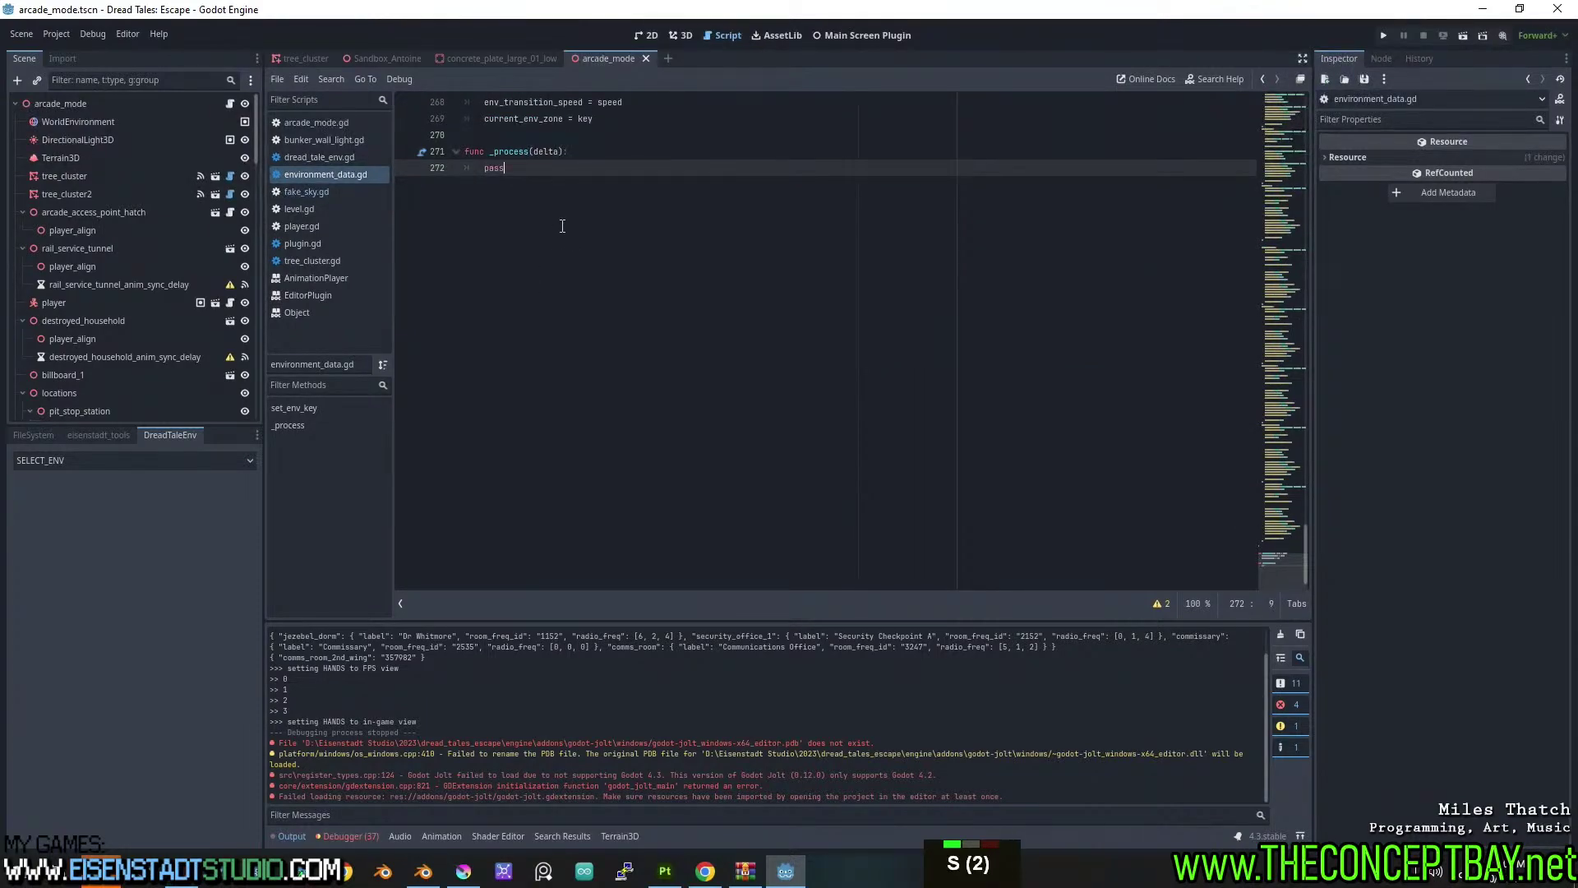
Delete the whole env_zone_properties dictionary from environment_data.gd, along with the blank line it leaves.
{"action": "scroll", "coordinate": [562, 226], "scroll_direction": "up", "scroll_amount": 4}
{"action": "scroll", "coordinate": [604, 538], "scroll_direction": "down", "scroll_amount": 7}
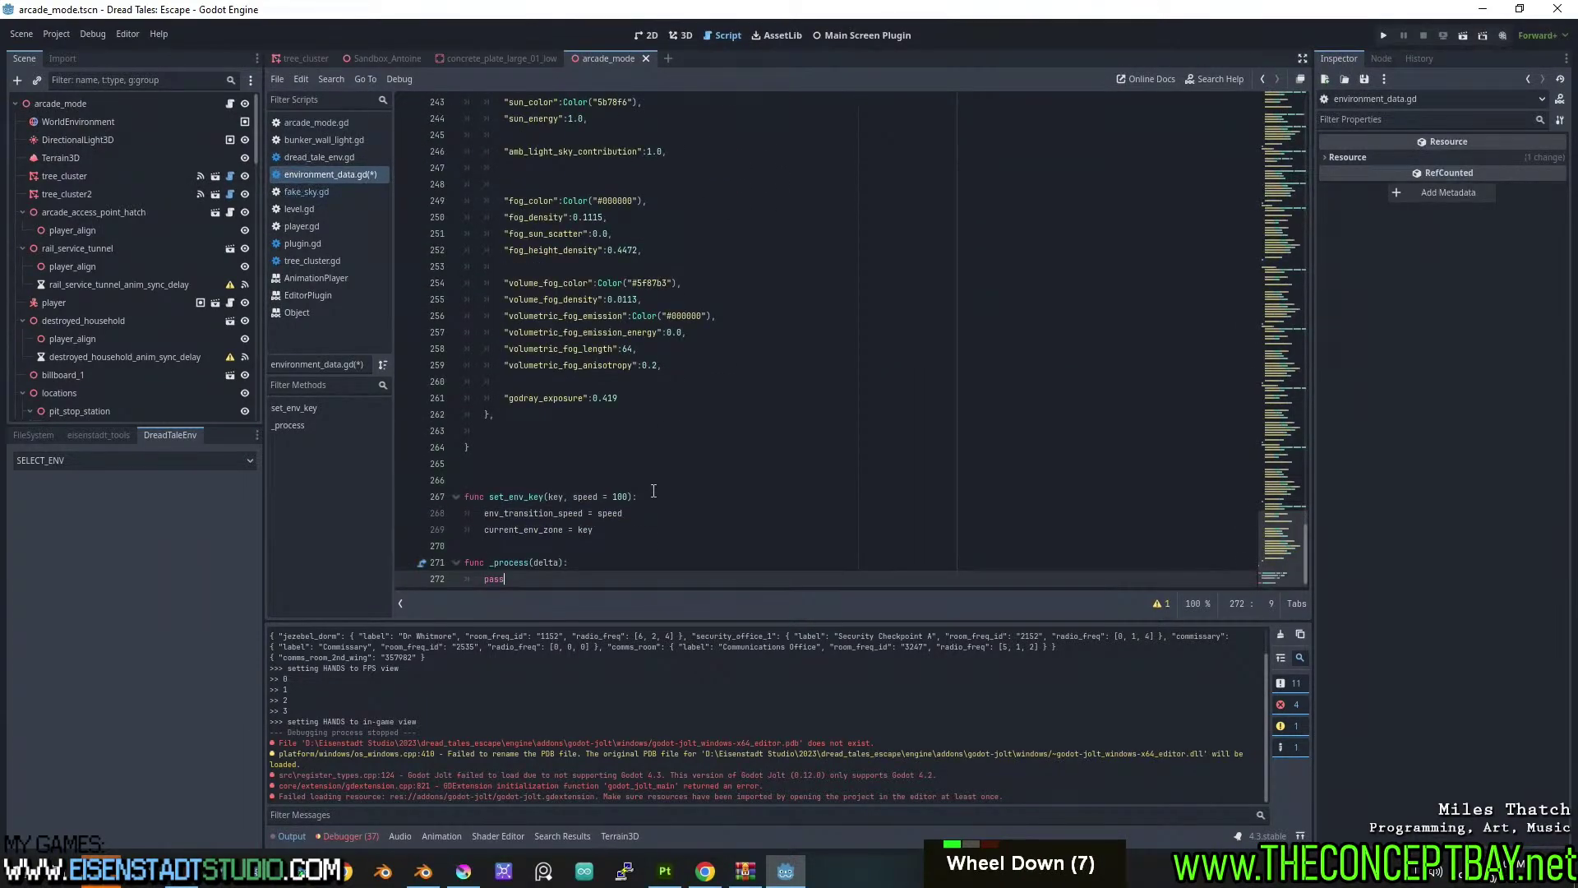
{"action": "left_click", "coordinate": [610, 536]}
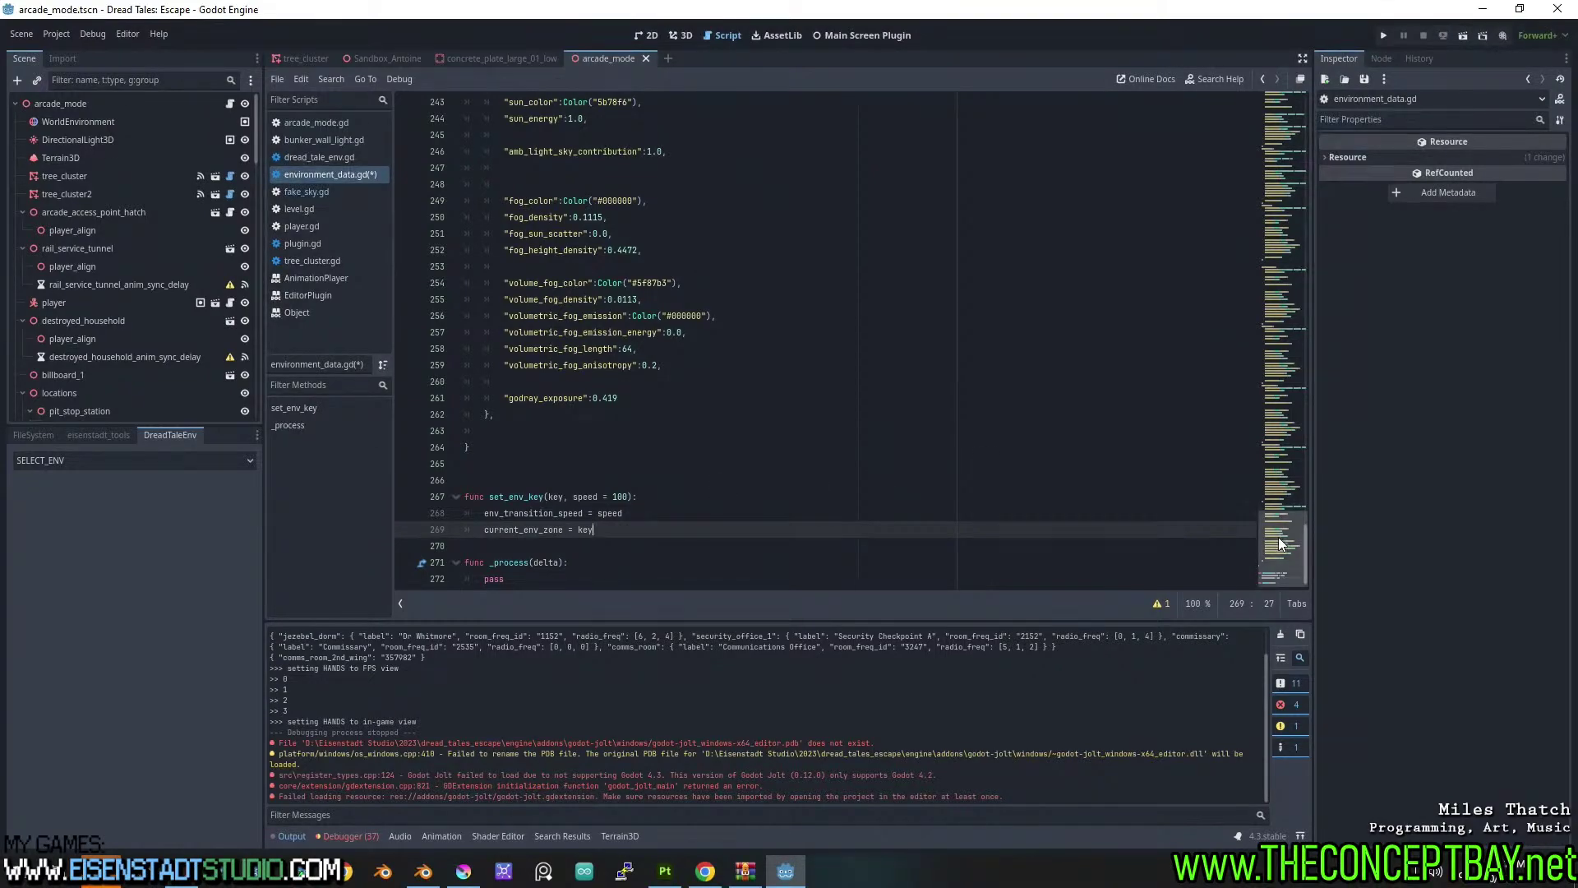
{"action": "left_click", "coordinate": [515, 468]}
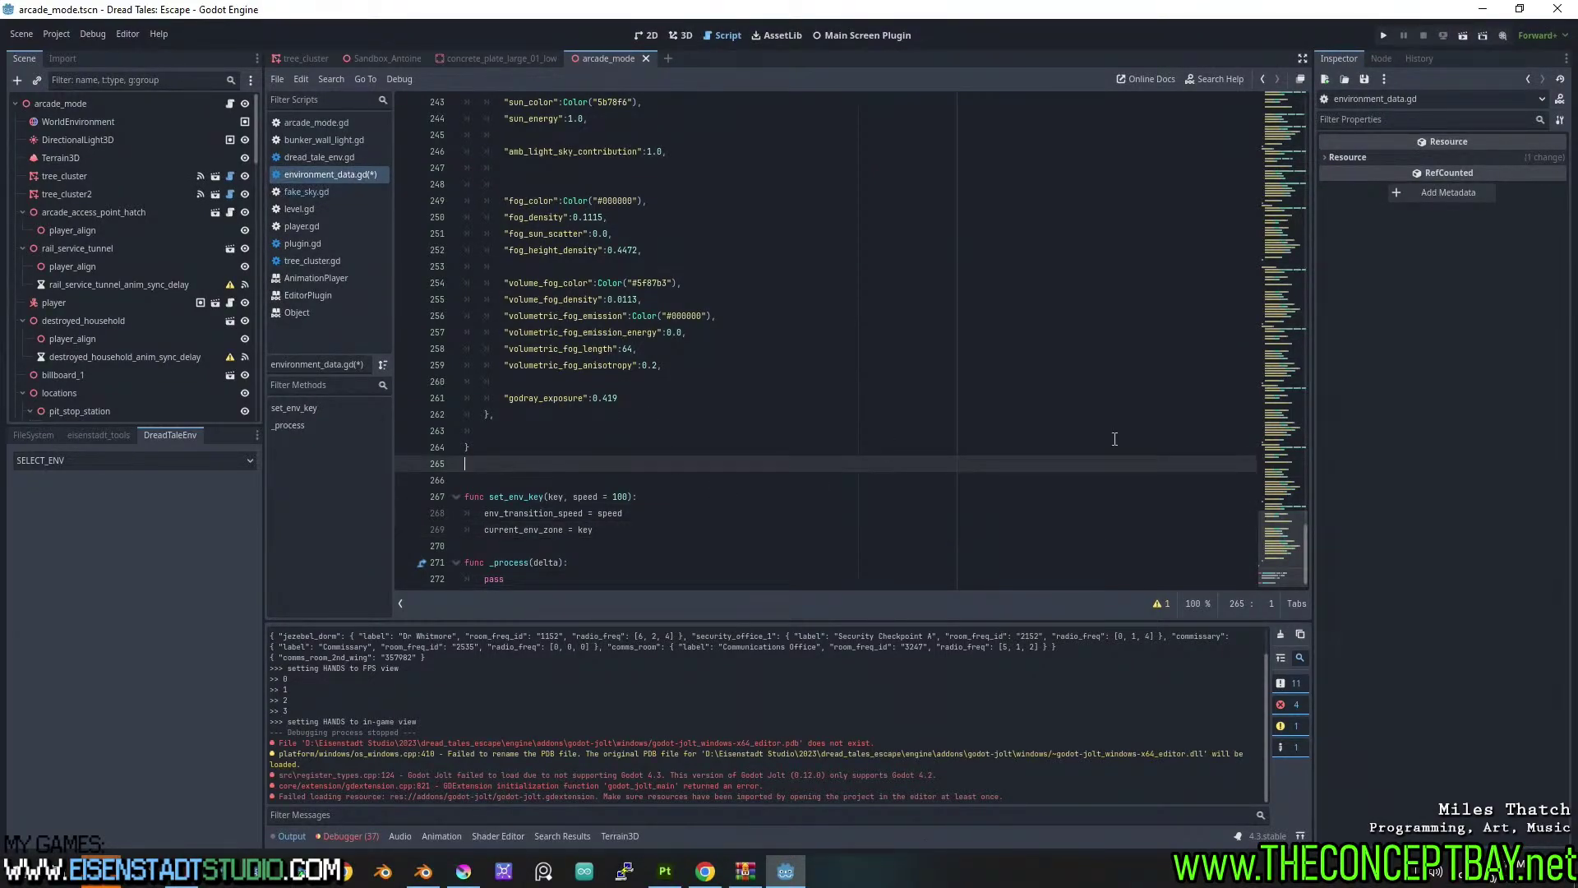
{"action": "left_click_drag", "start_coordinate": [1286, 555], "coordinate": [1216, 184]}
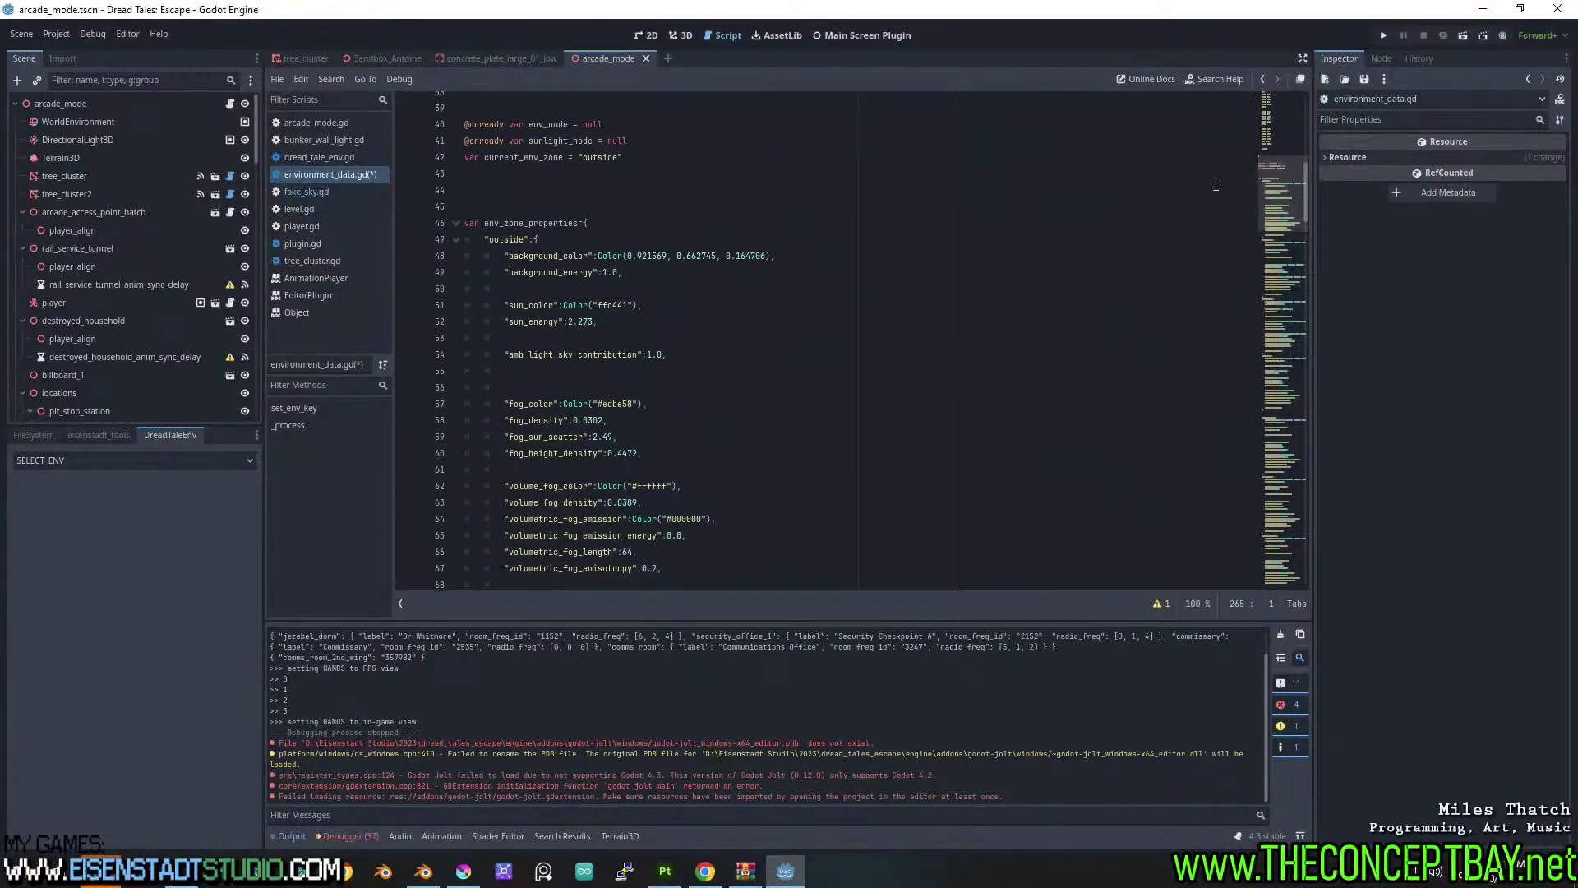
{"action": "left_click", "coordinate": [466, 223], "text": "shift"}
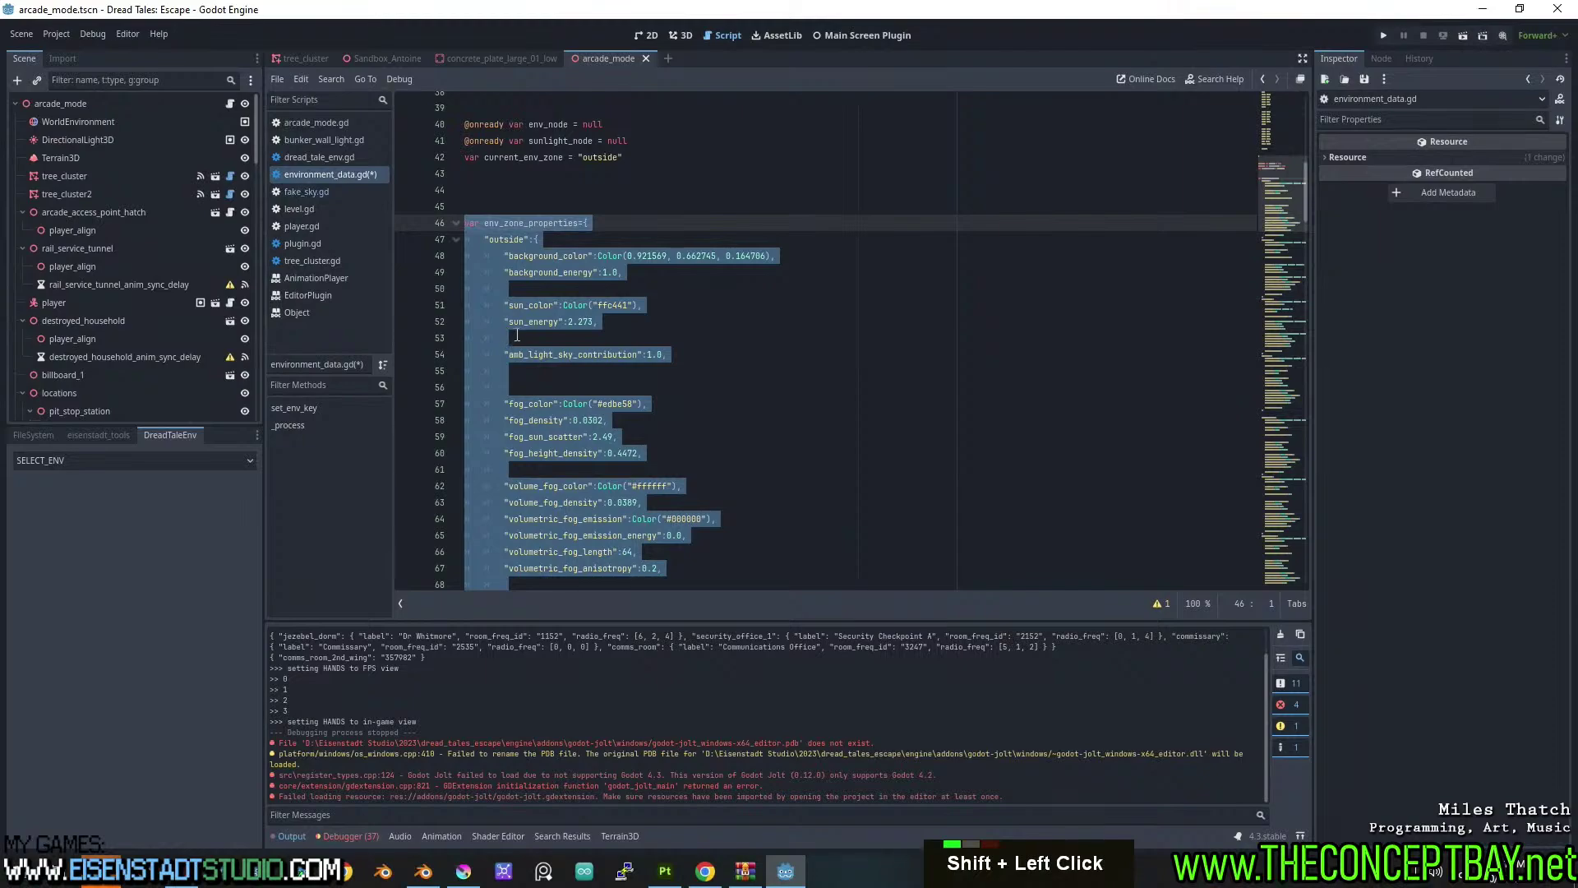
{"action": "scroll", "coordinate": [649, 485], "scroll_direction": "down", "scroll_amount": 3}
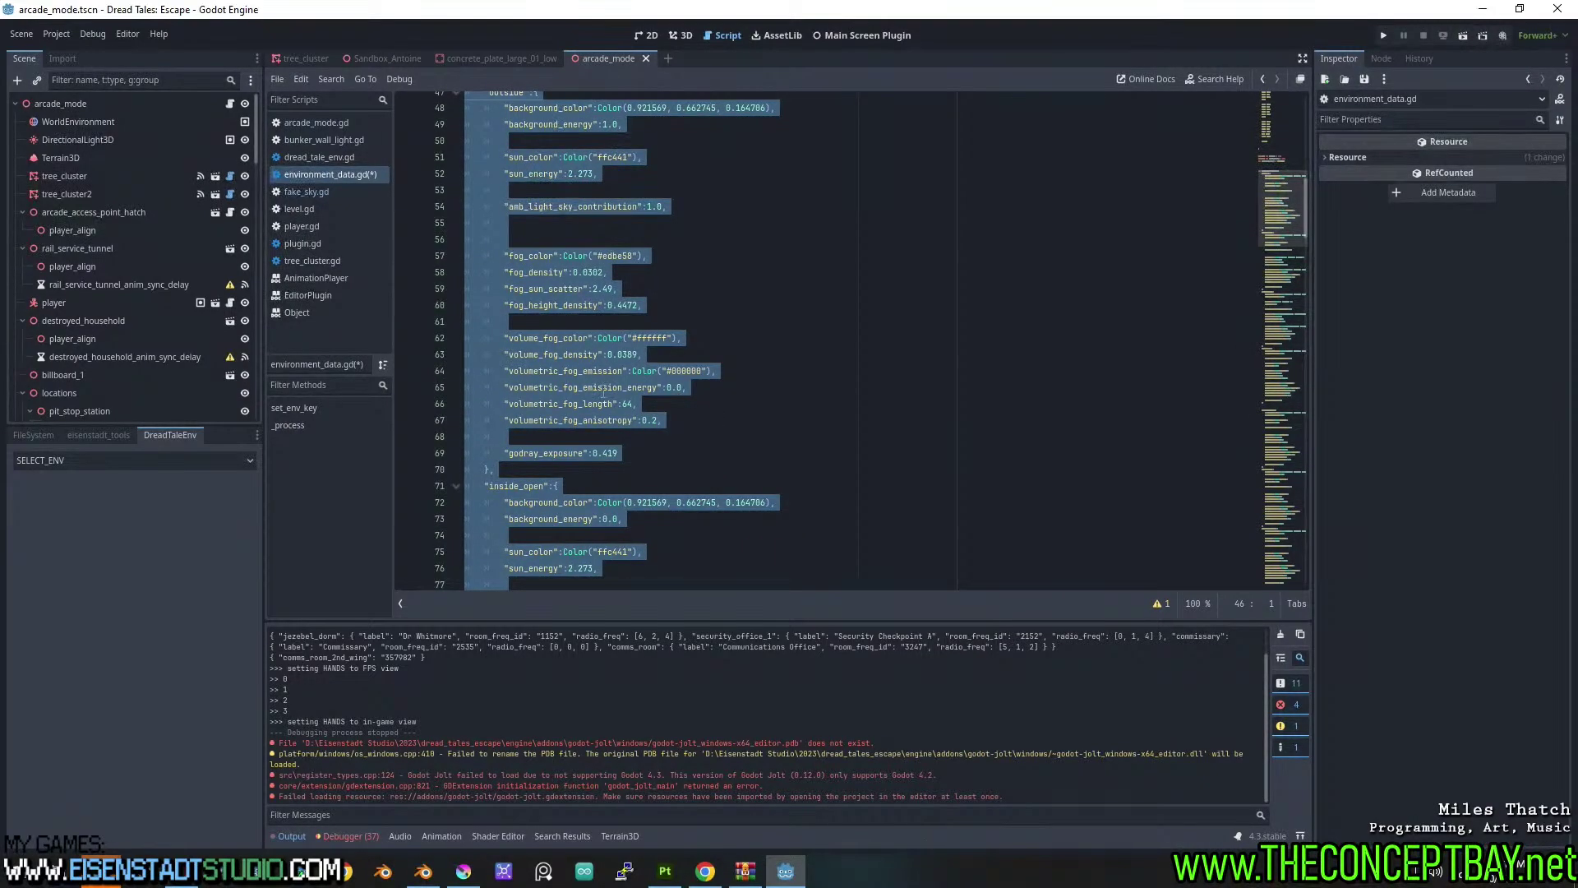
{"action": "key", "text": "BackSpace"}
{"action": "key", "text": "BackSpace"}
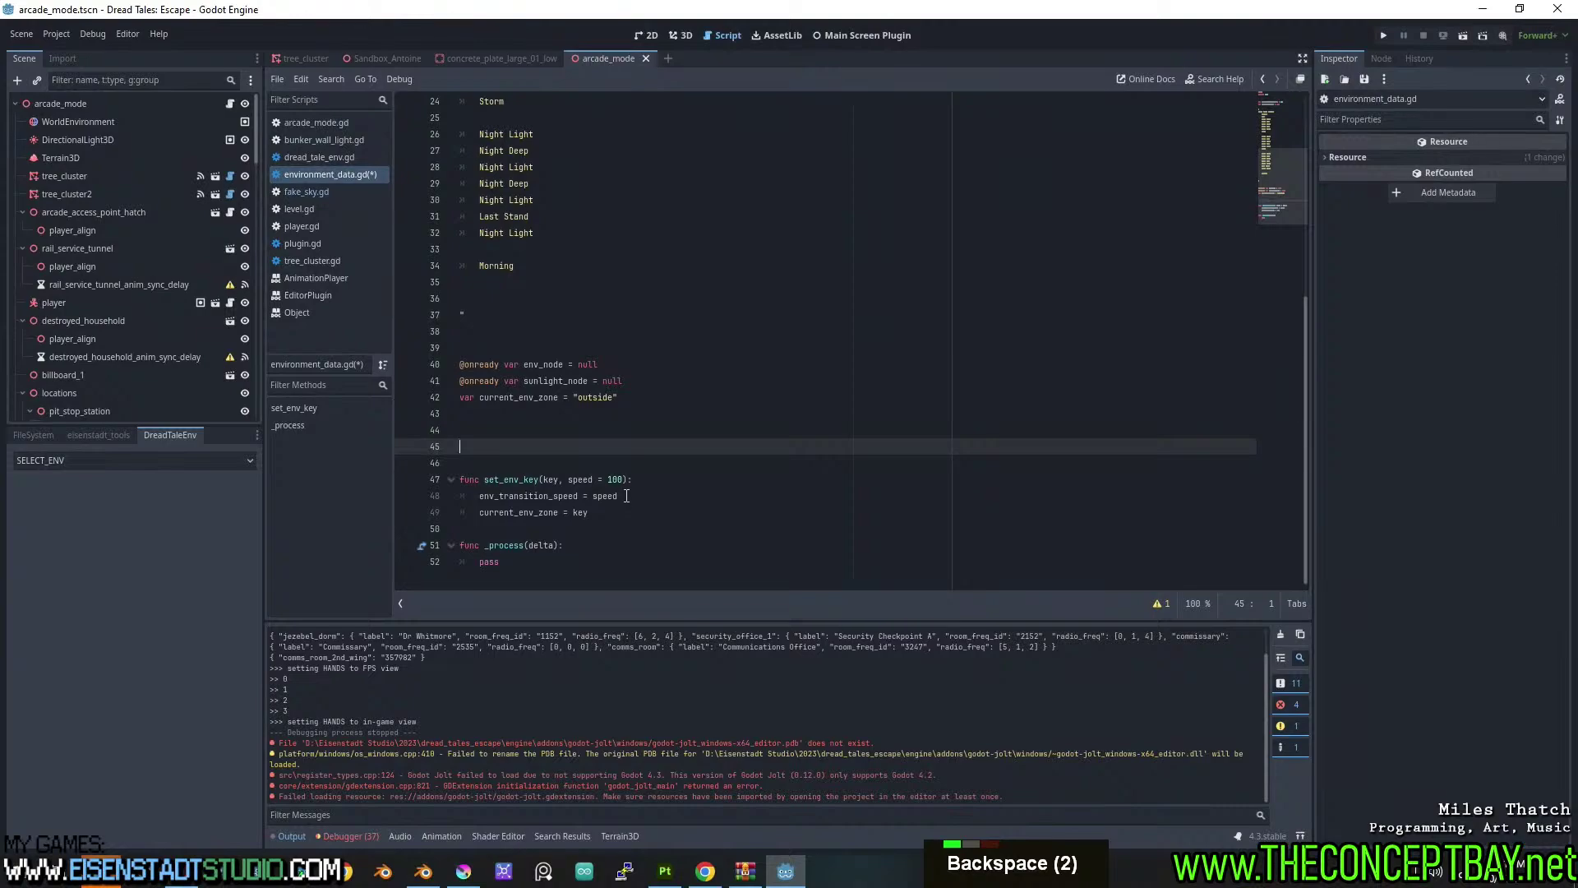
Run the game to test environment_data.gd without the zone dictionary, and close the game window.
{"action": "left_click", "coordinate": [592, 436]}
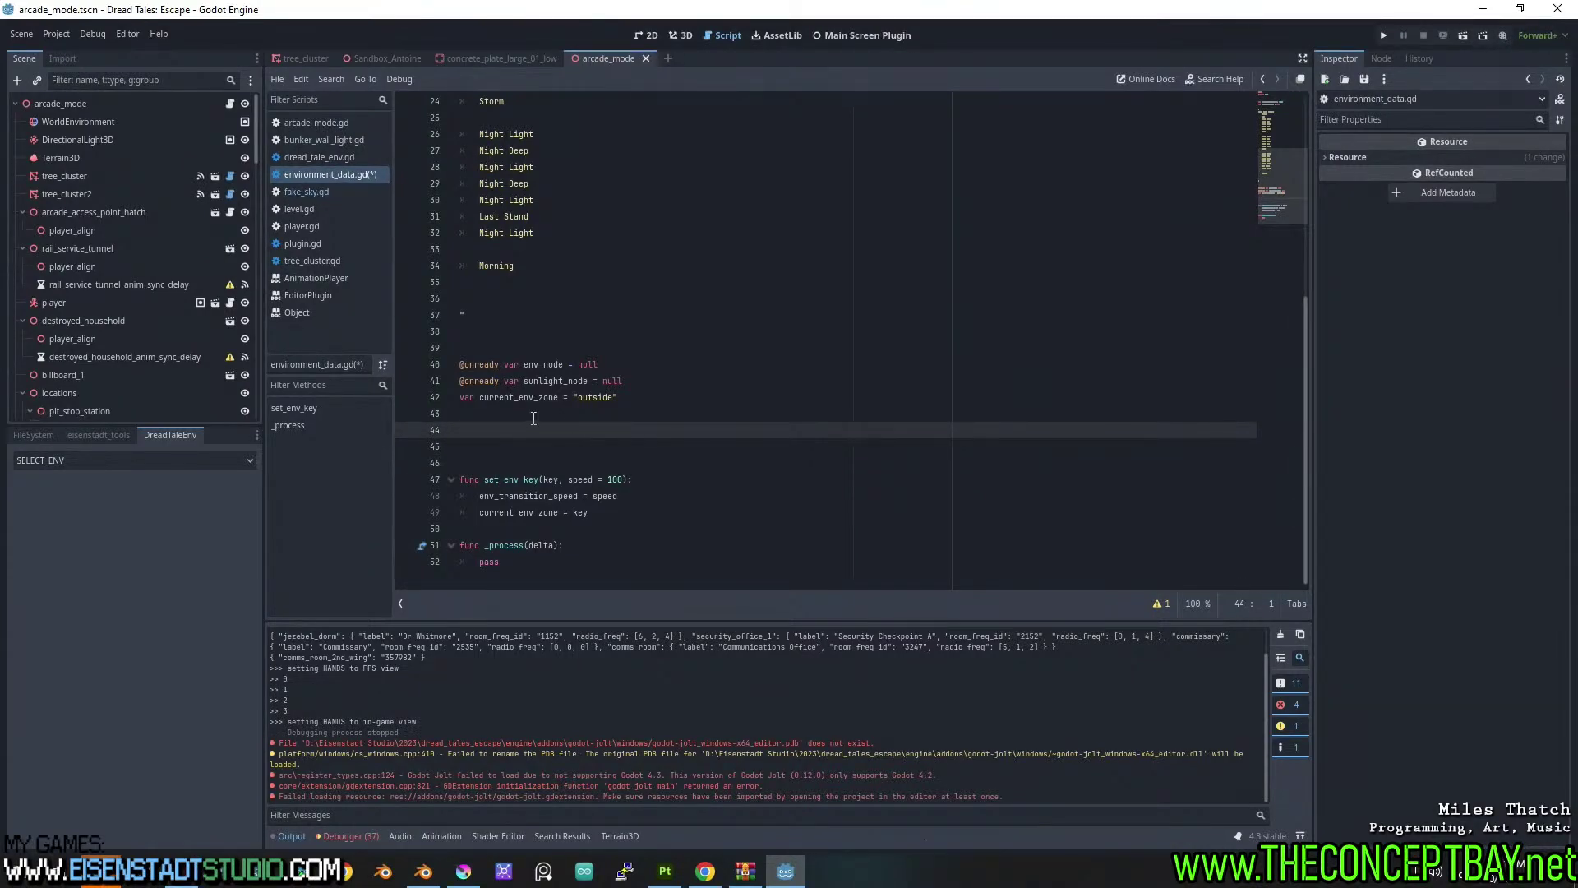
{"action": "left_click", "coordinate": [584, 305]}
{"action": "left_click_drag", "start_coordinate": [555, 315], "coordinate": [426, 317]}
{"action": "left_click", "coordinate": [555, 333]}
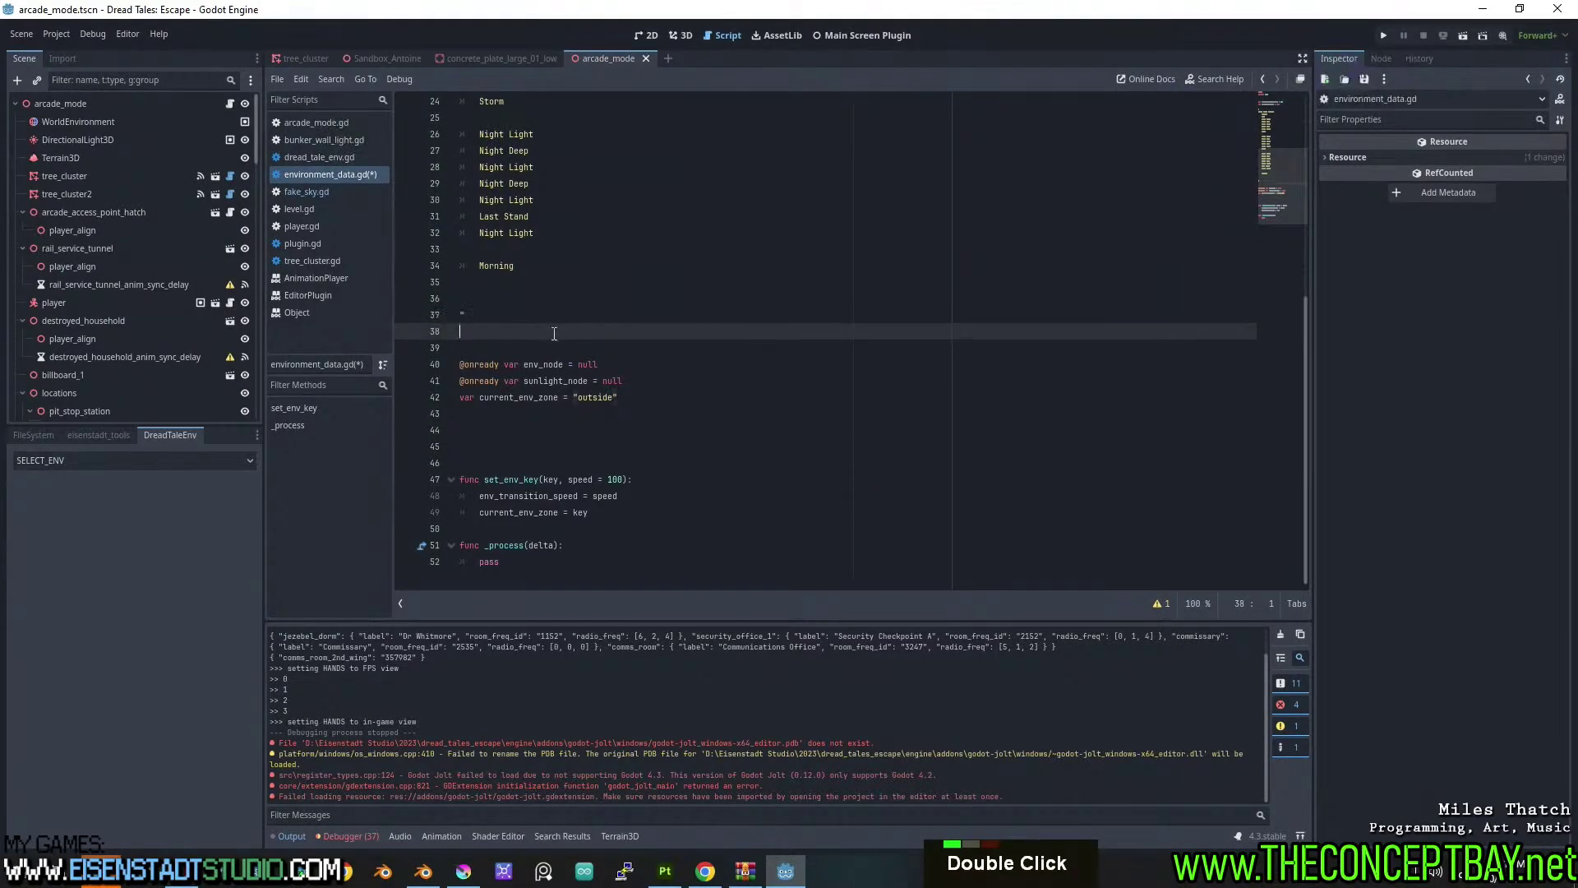
{"action": "key", "text": "F5"}
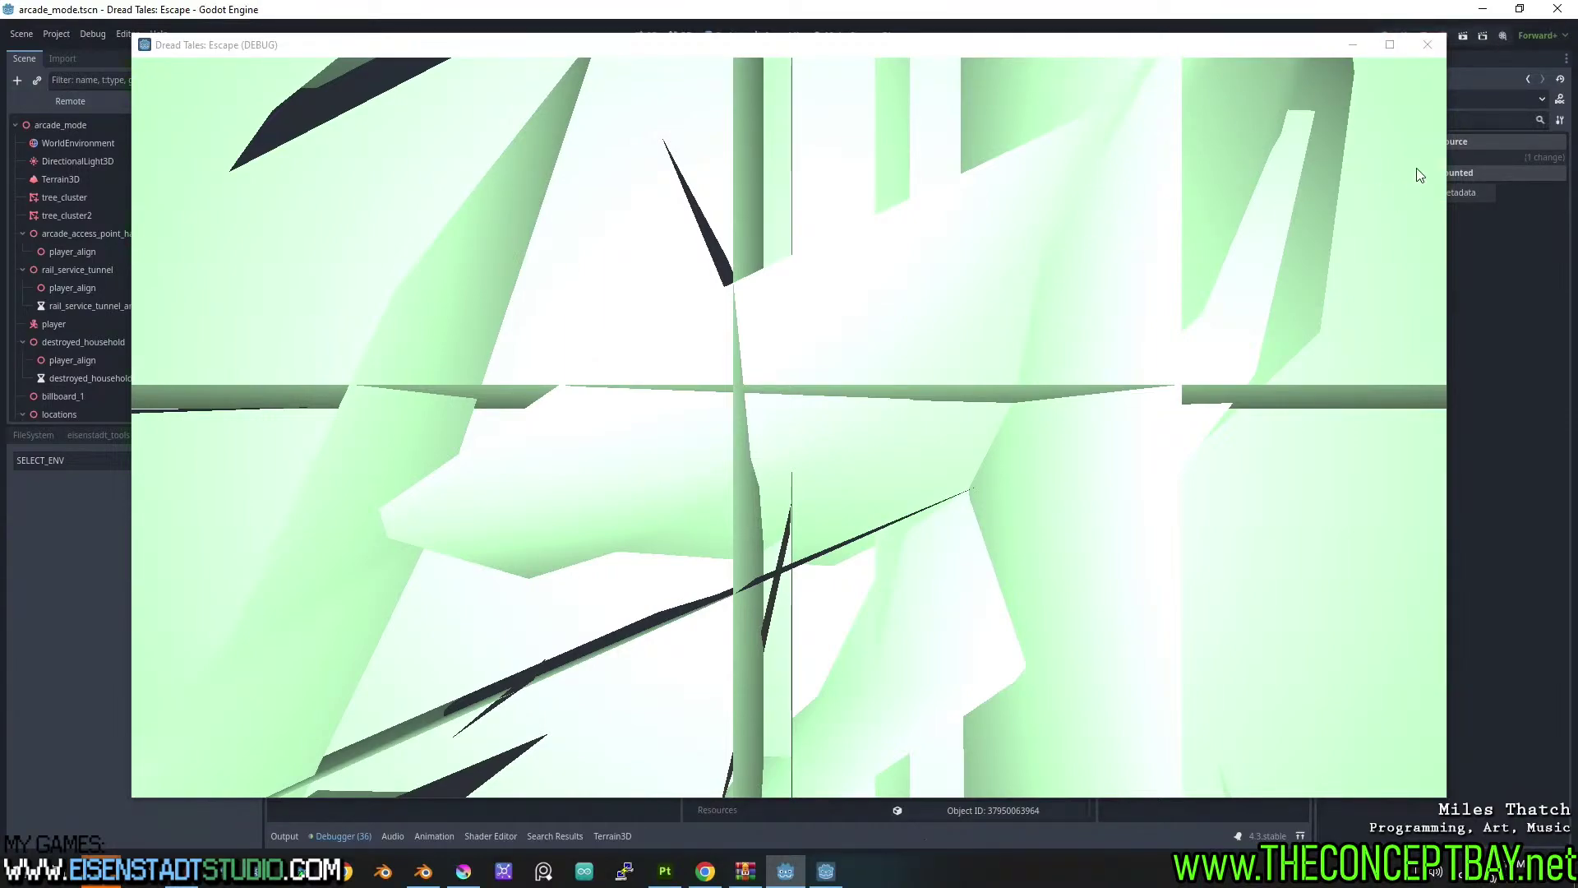
{"action": "left_click", "coordinate": [1427, 46]}
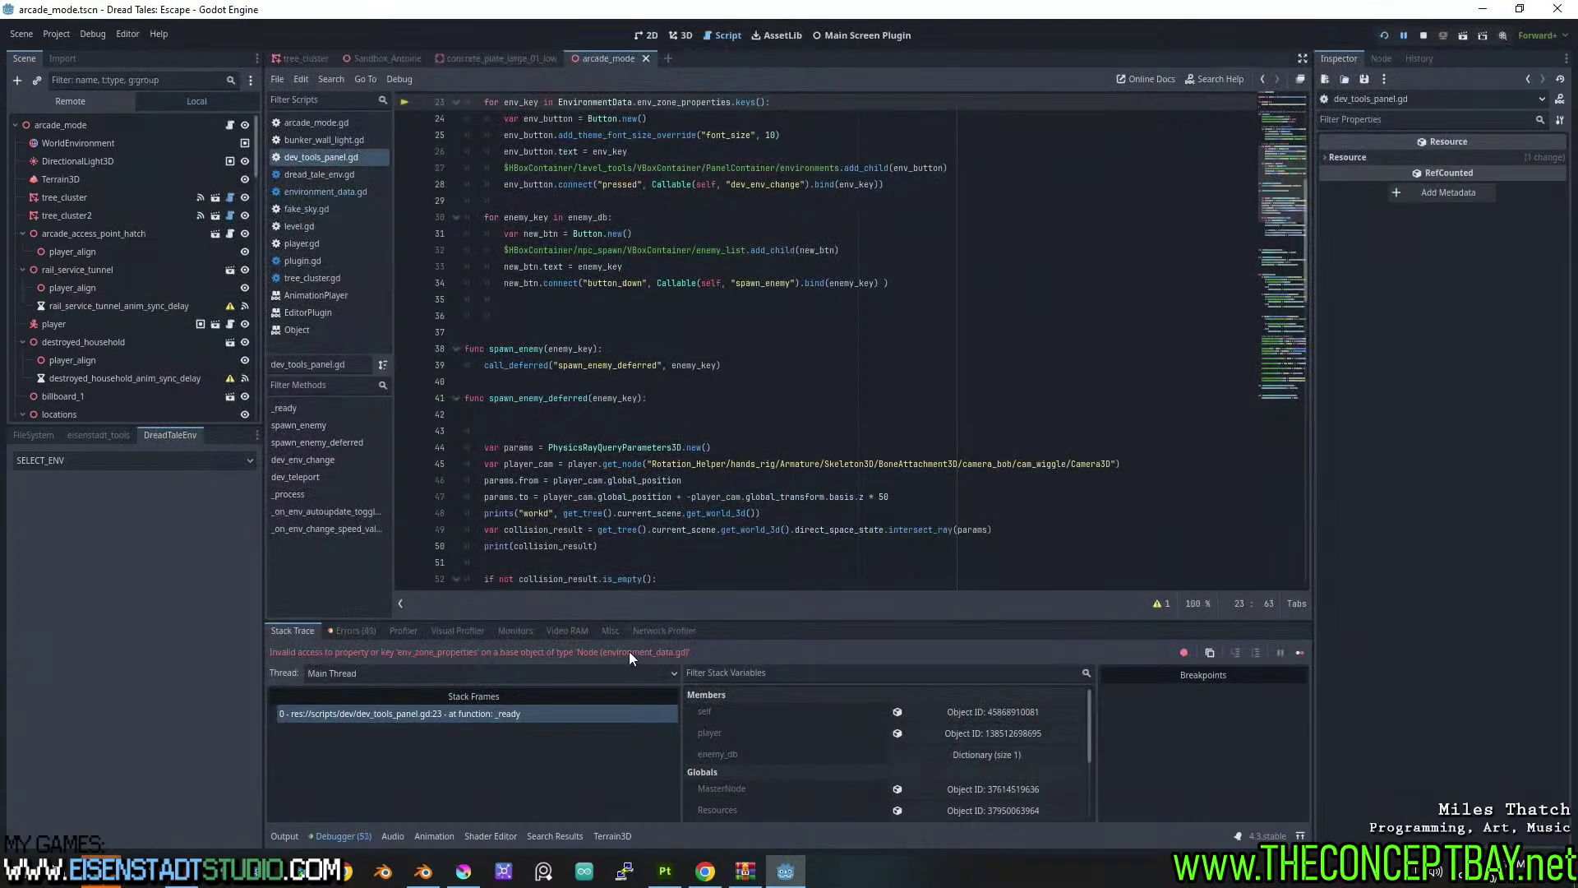
Delete the "create buttons for environments" comment and its env_key loop from the _ready function in dev_tools_panel.gd.
{"action": "scroll", "coordinate": [651, 299], "scroll_direction": "up", "scroll_amount": 3}
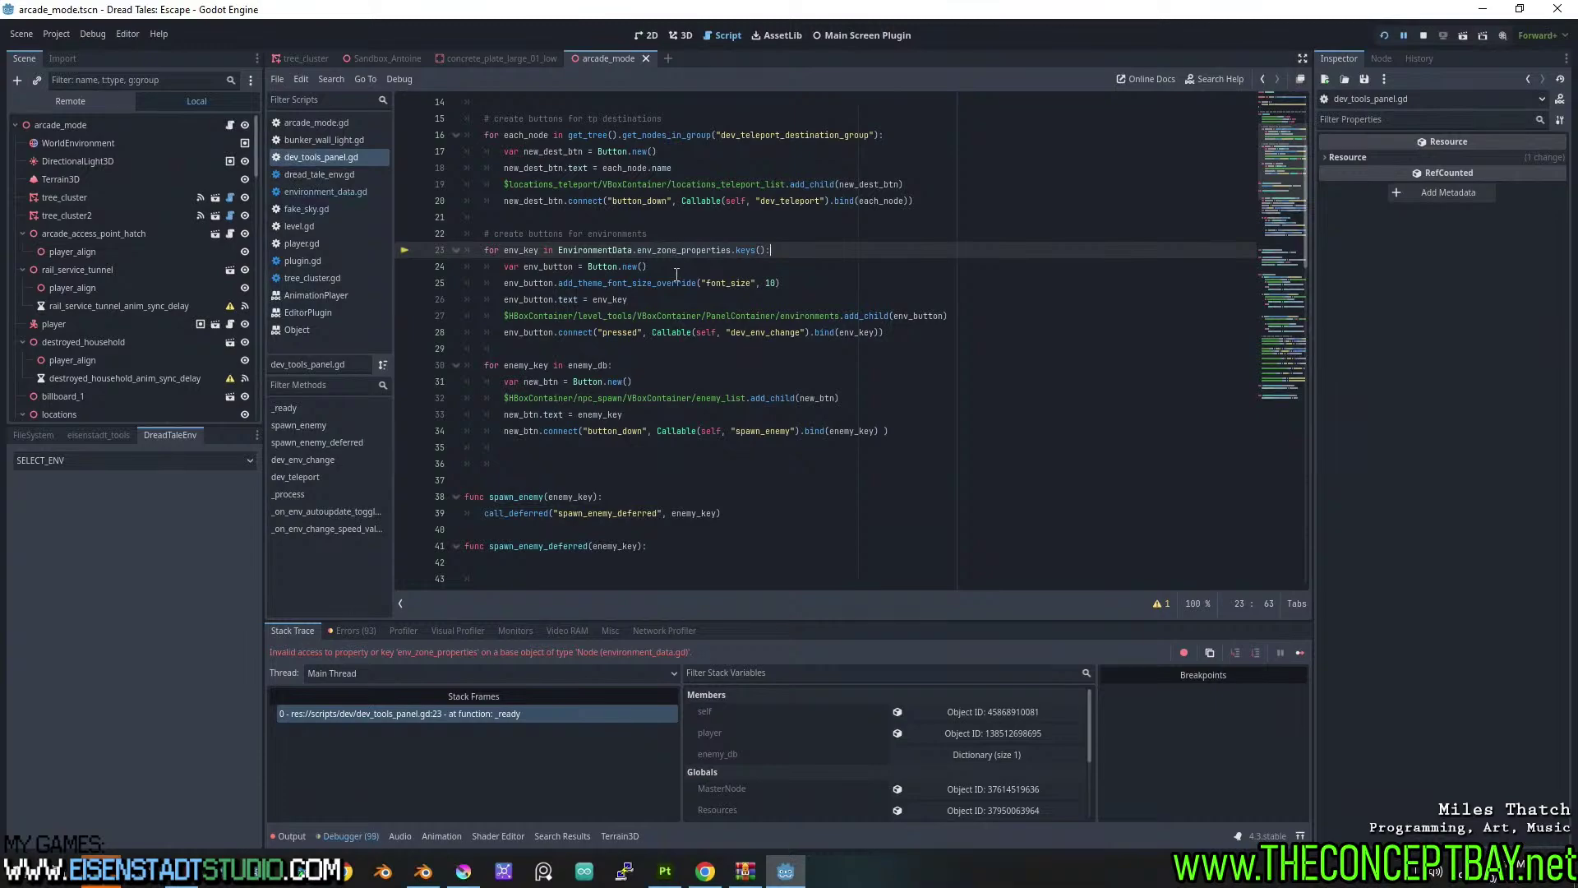
{"action": "scroll", "coordinate": [672, 274], "scroll_direction": "up", "scroll_amount": 1}
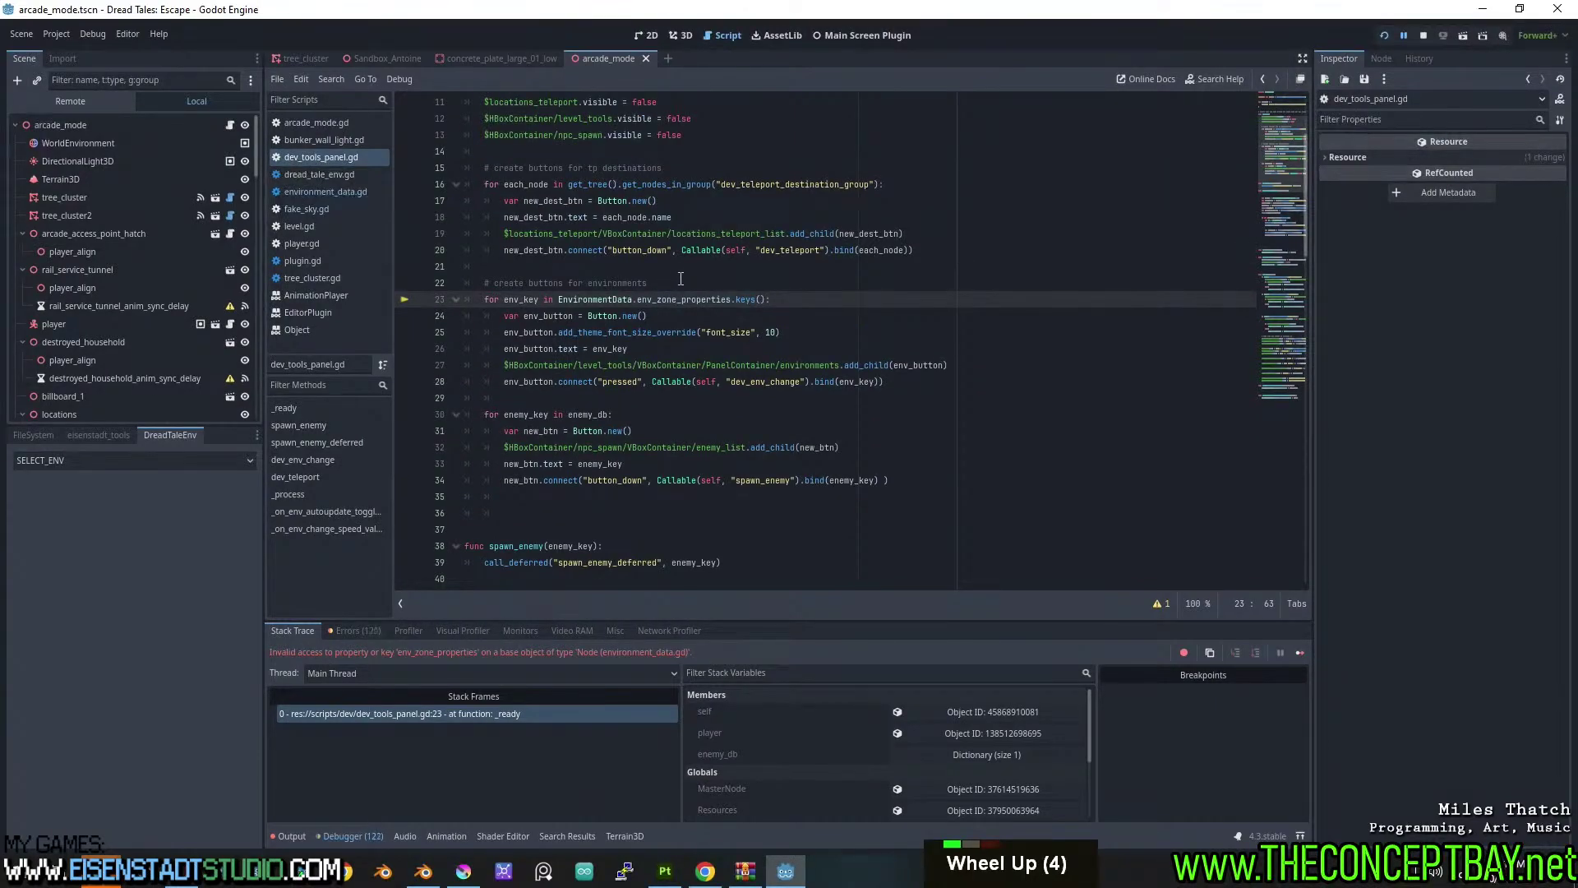
{"action": "left_click_drag", "start_coordinate": [906, 384], "coordinate": [455, 283]}
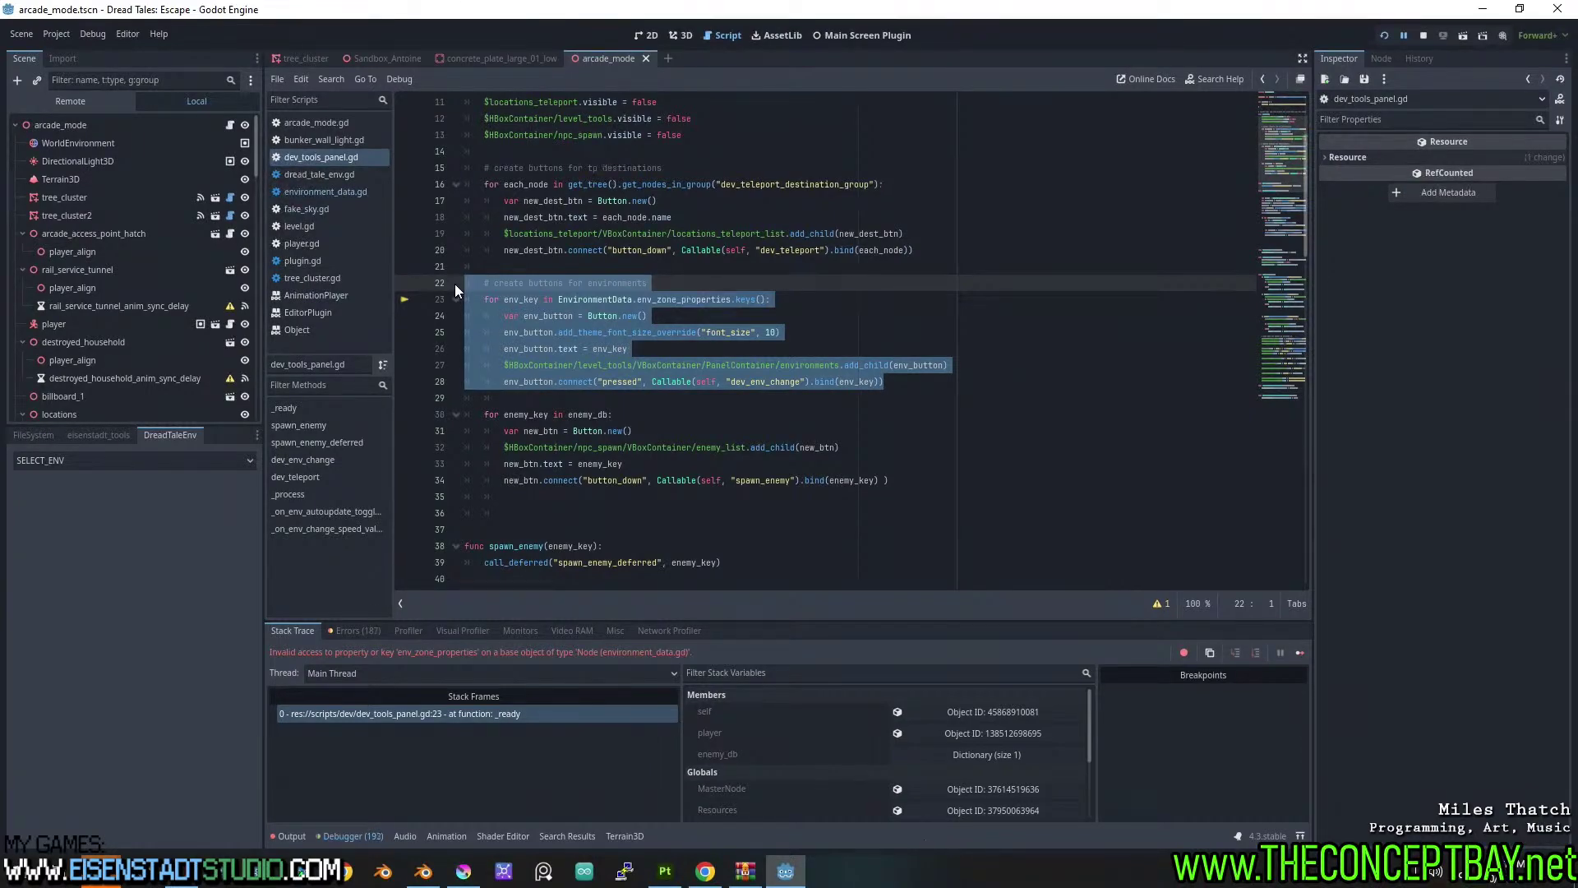
{"action": "key", "text": "BackSpace"}
{"action": "key", "text": "BackSpace"}
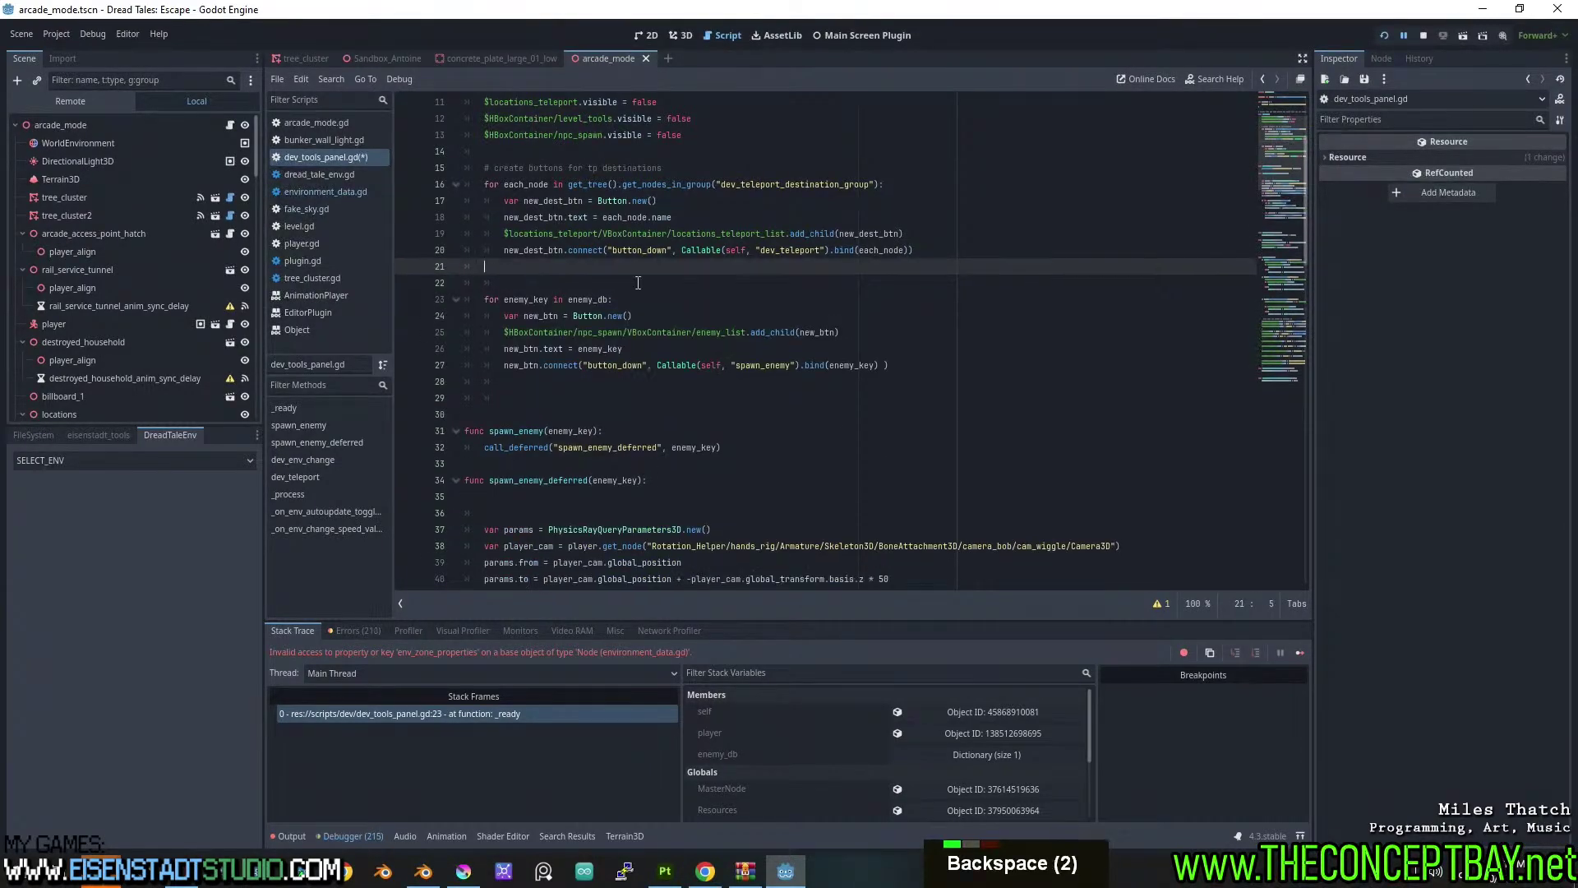
Run the game again and walk up to the PIT station to check the lighting.
{"action": "key", "text": "F5"}
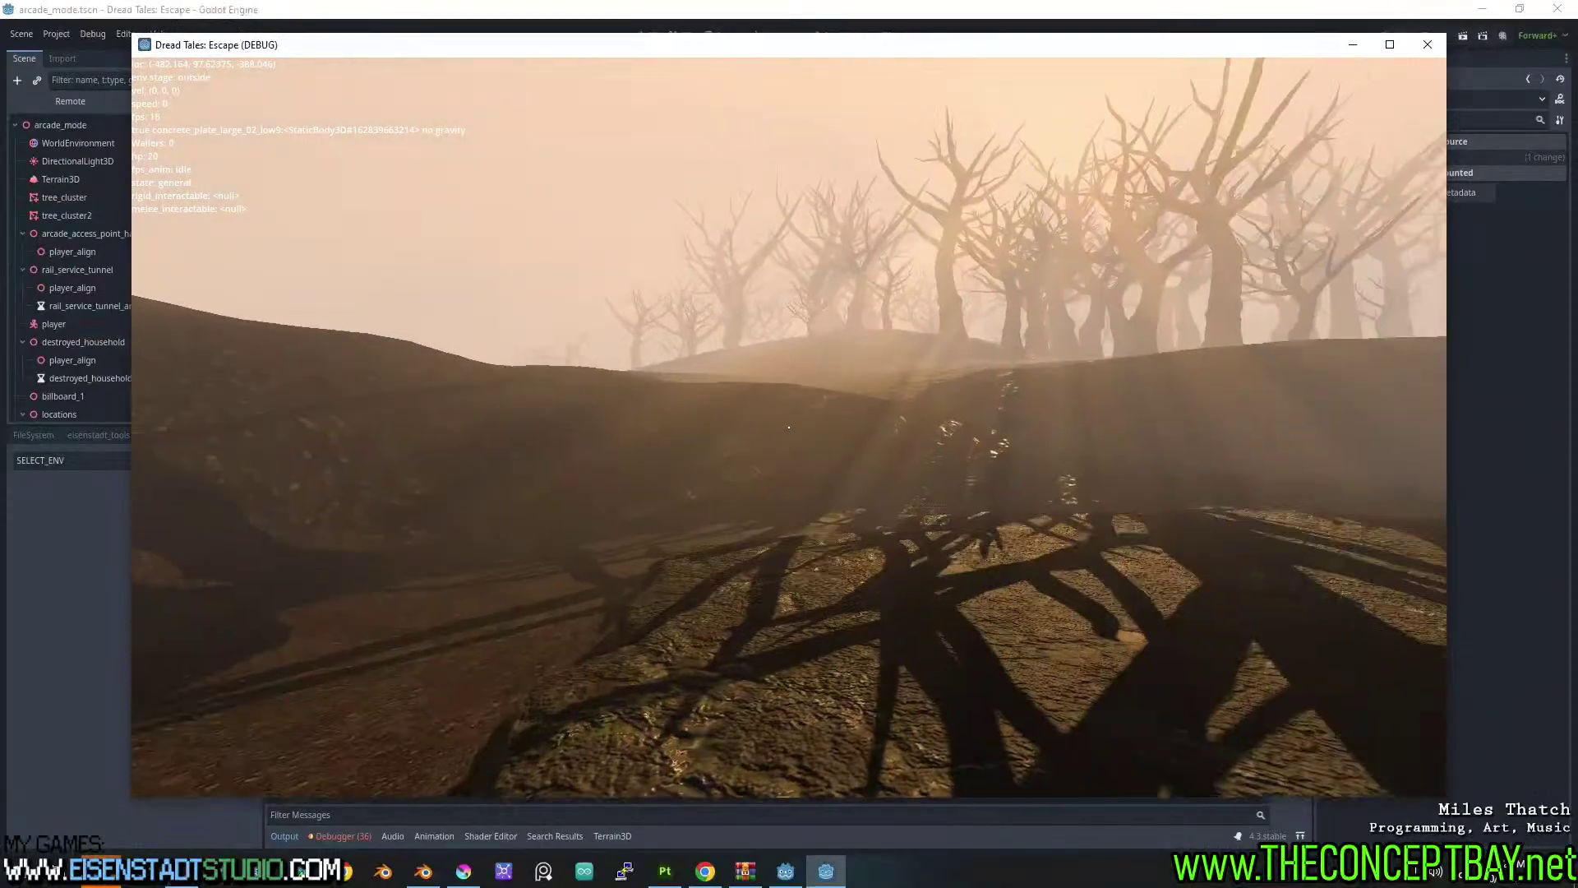
{"action": "key", "text": "Escape"}
{"action": "left_click_drag", "start_coordinate": [454, 52], "coordinate": [781, 56]}
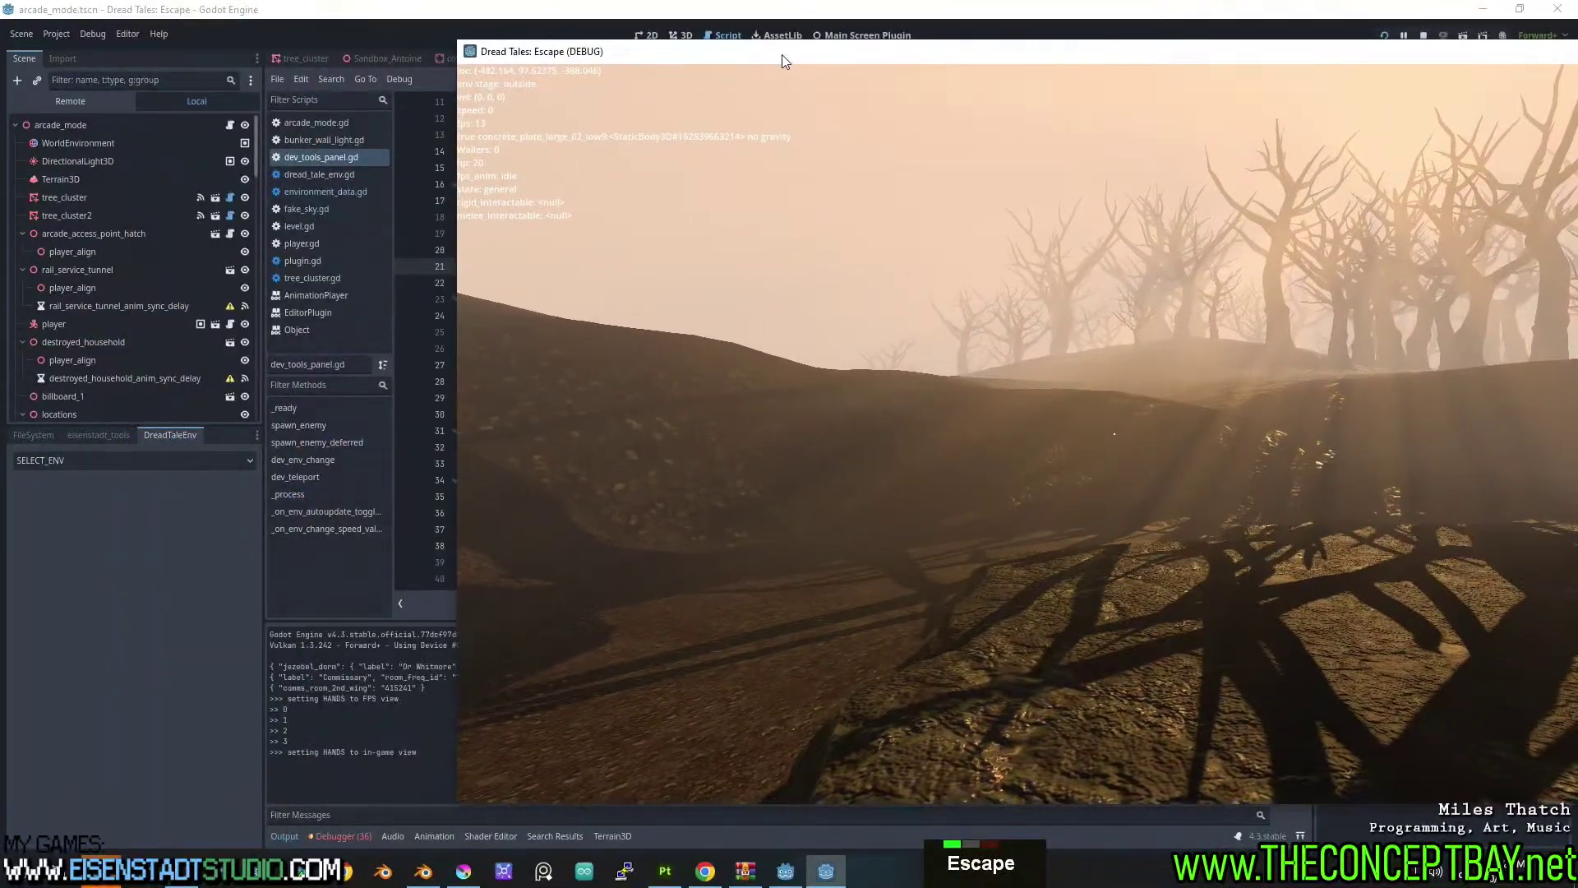
{"action": "left_click_drag", "start_coordinate": [878, 55], "coordinate": [560, 45]}
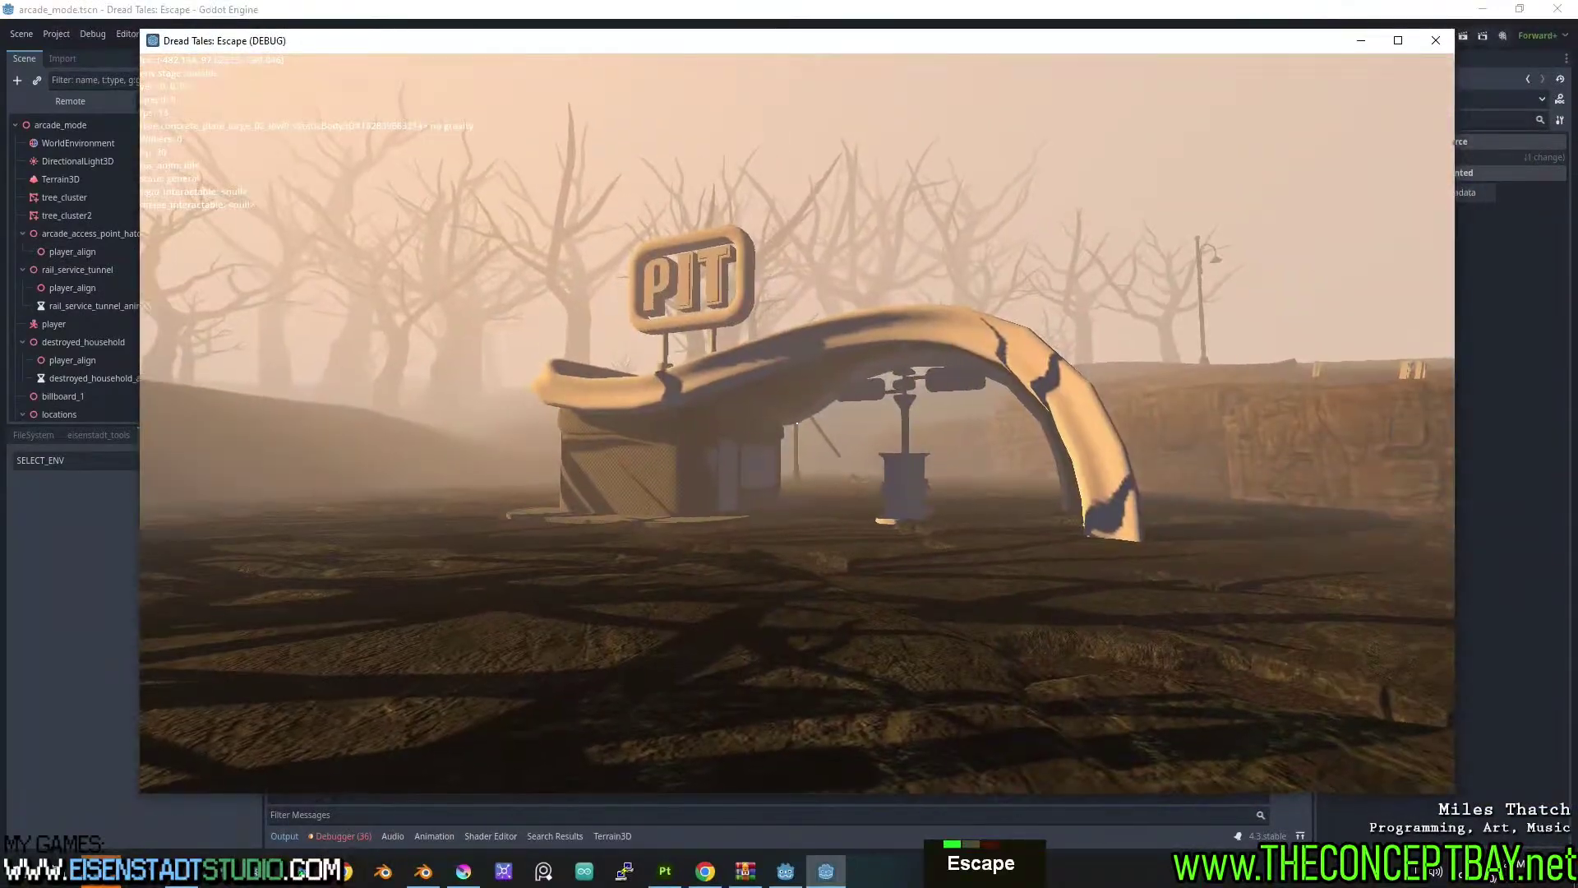
{"action": "key", "text": "a"}
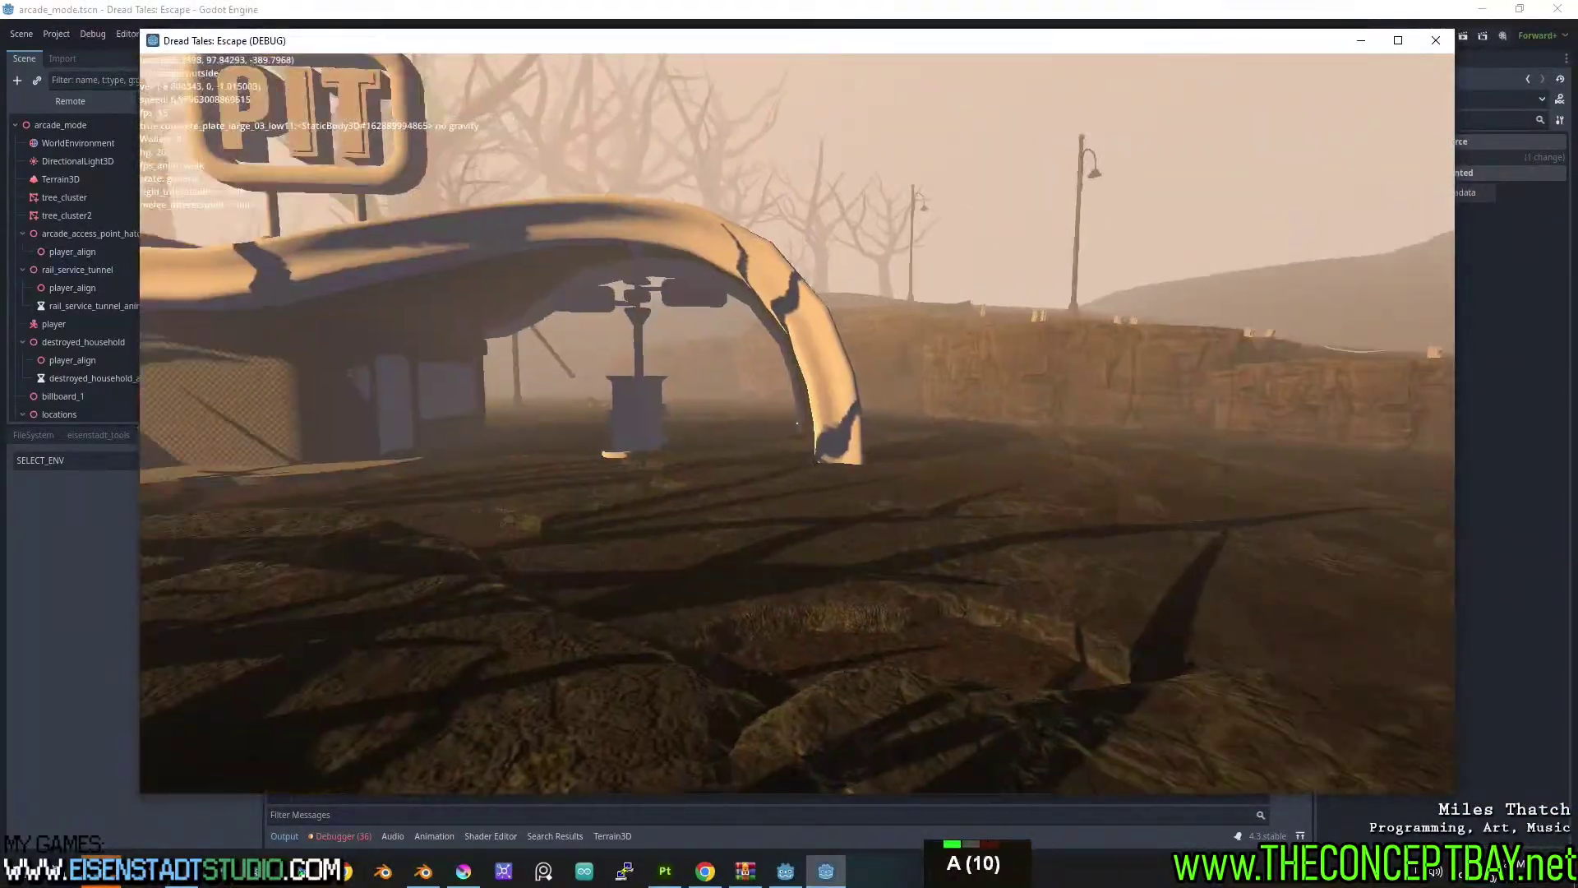
{"action": "key", "text": "w"}
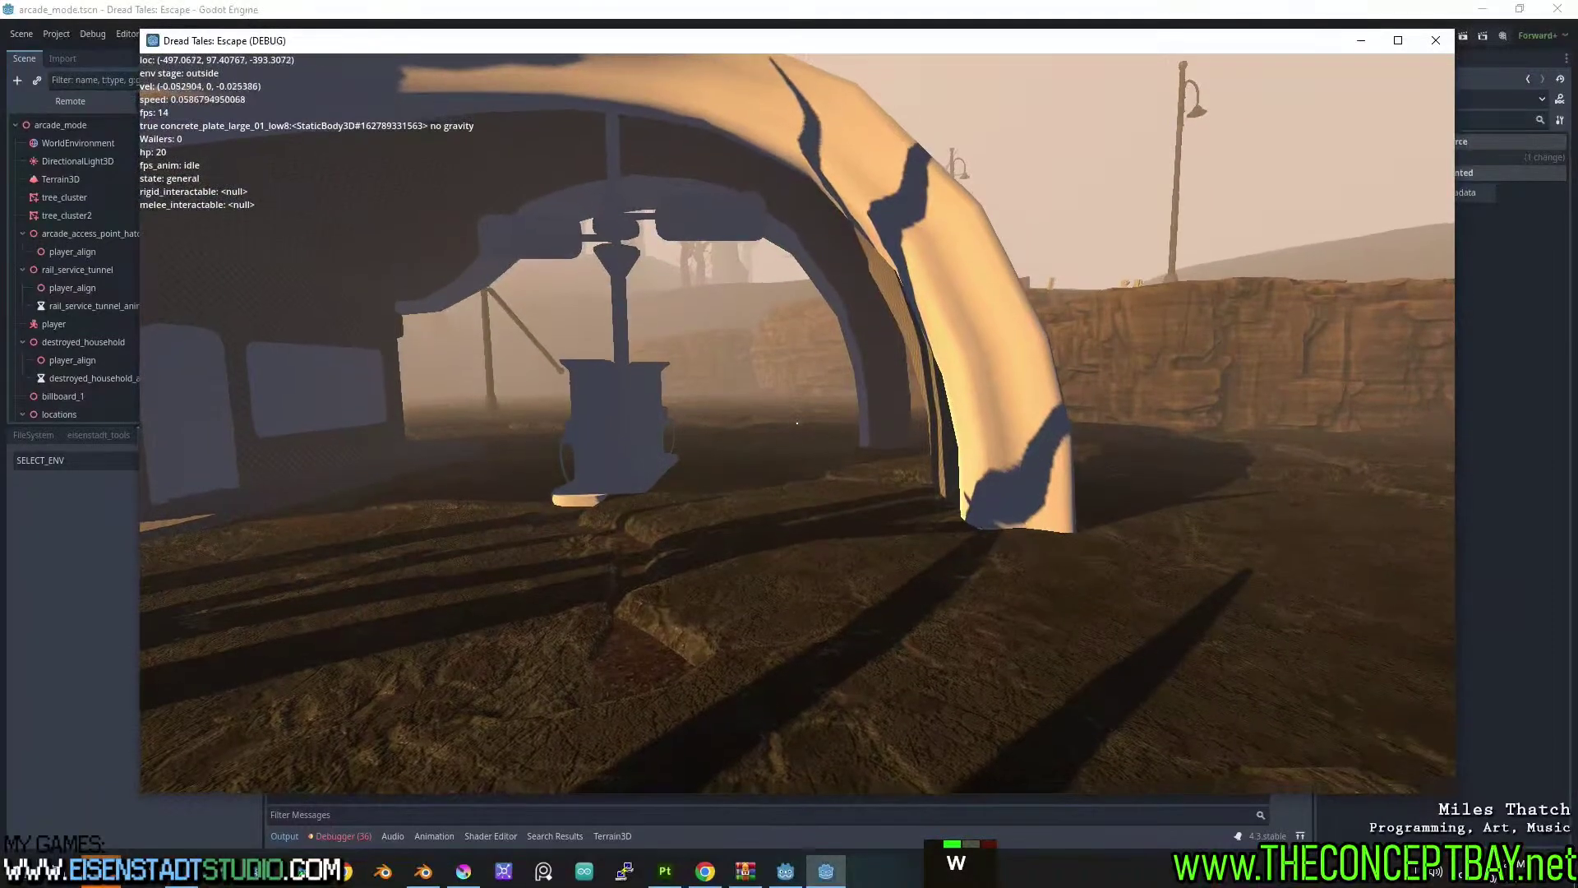
Release the game's mouse capture, move its window clear of the debugger, and review the list of errors and warnings.
{"action": "key", "text": "Escape"}
{"action": "left_click_drag", "start_coordinate": [624, 47], "coordinate": [697, 91]}
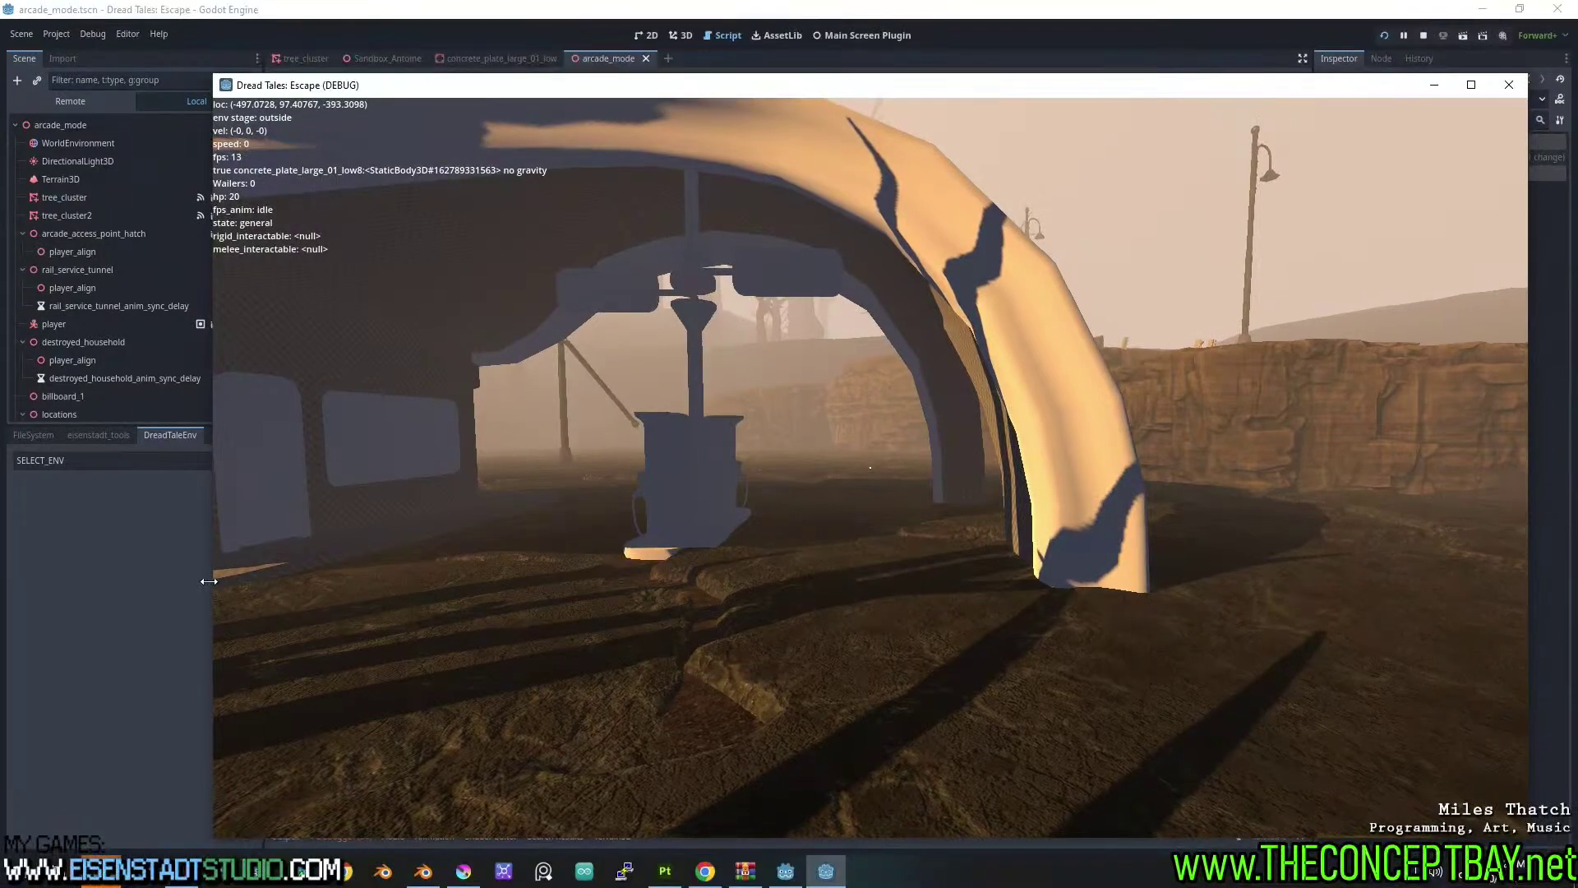
{"action": "left_click_drag", "start_coordinate": [276, 86], "coordinate": [1020, 134]}
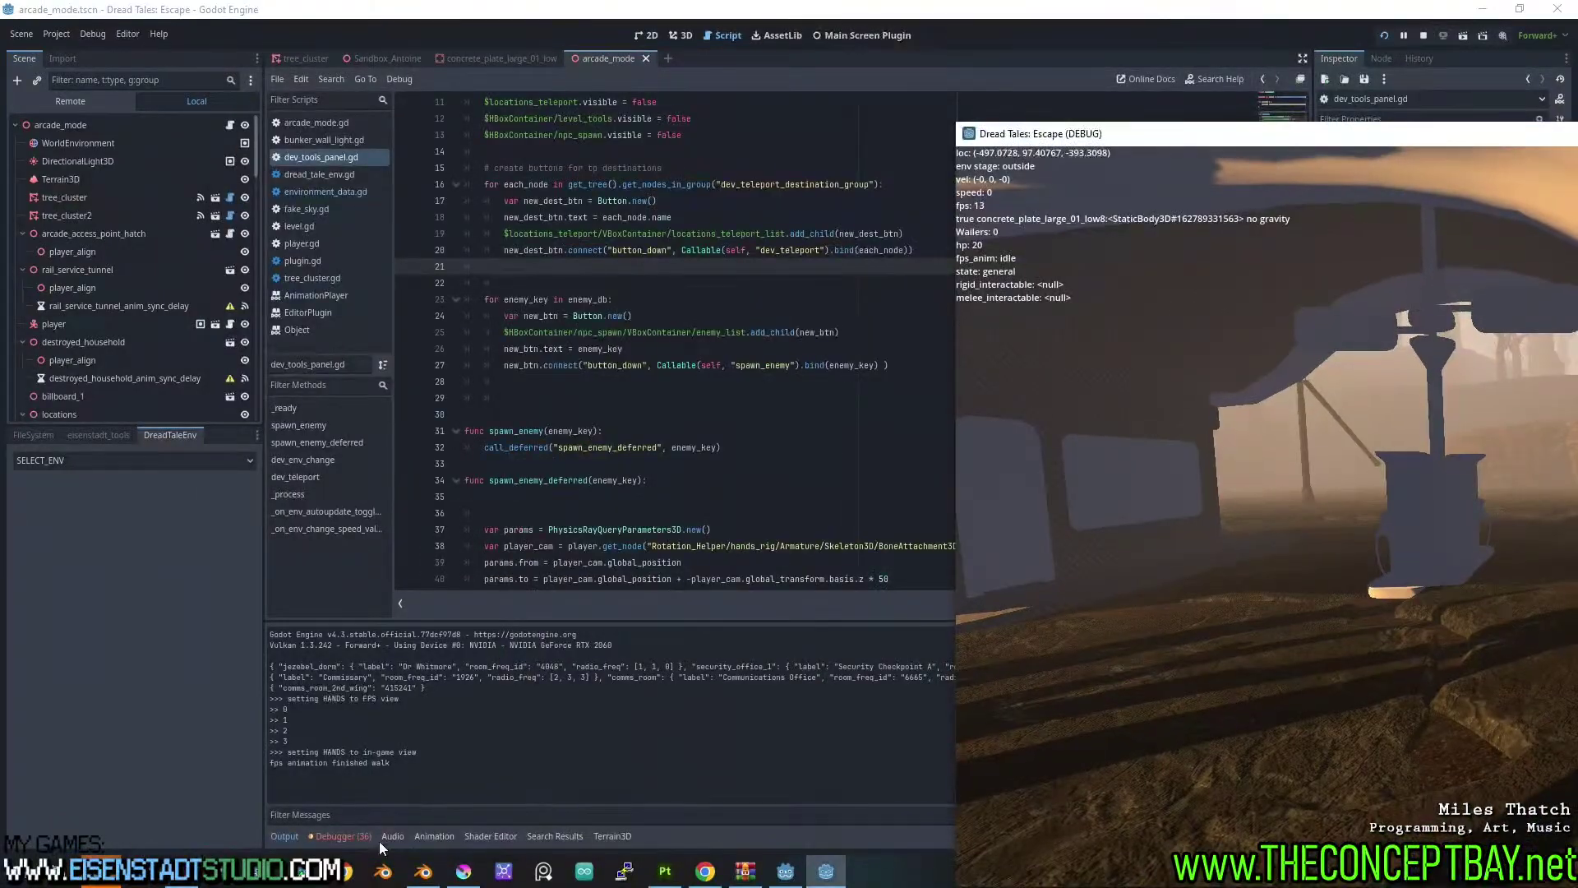
{"action": "left_click", "coordinate": [350, 835]}
{"action": "left_click", "coordinate": [345, 630]}
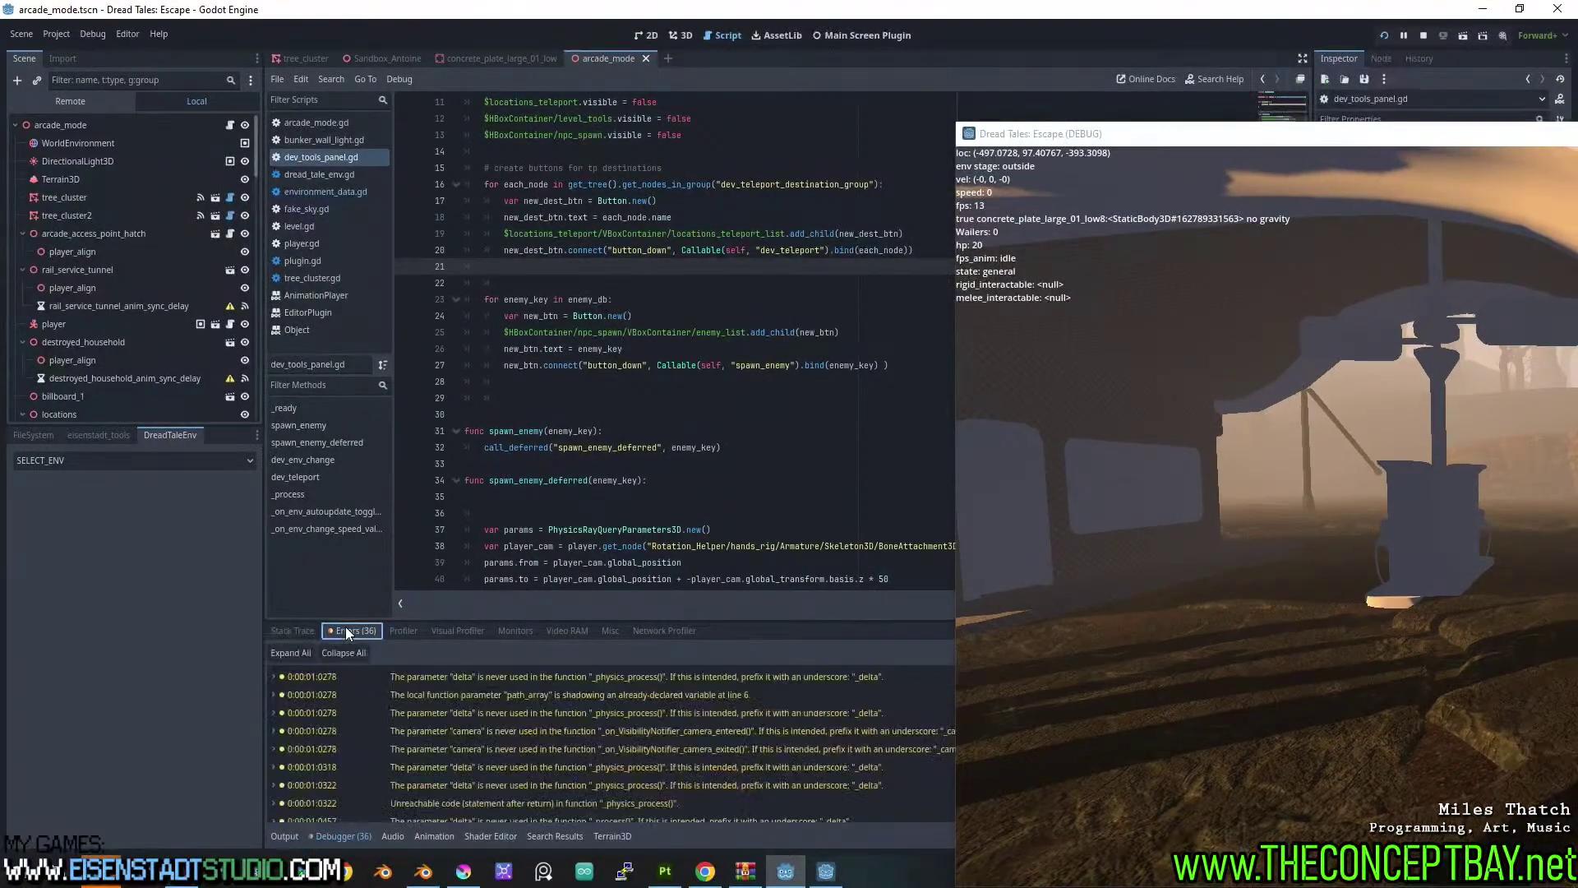
{"action": "scroll", "coordinate": [450, 799], "scroll_direction": "down", "scroll_amount": 20}
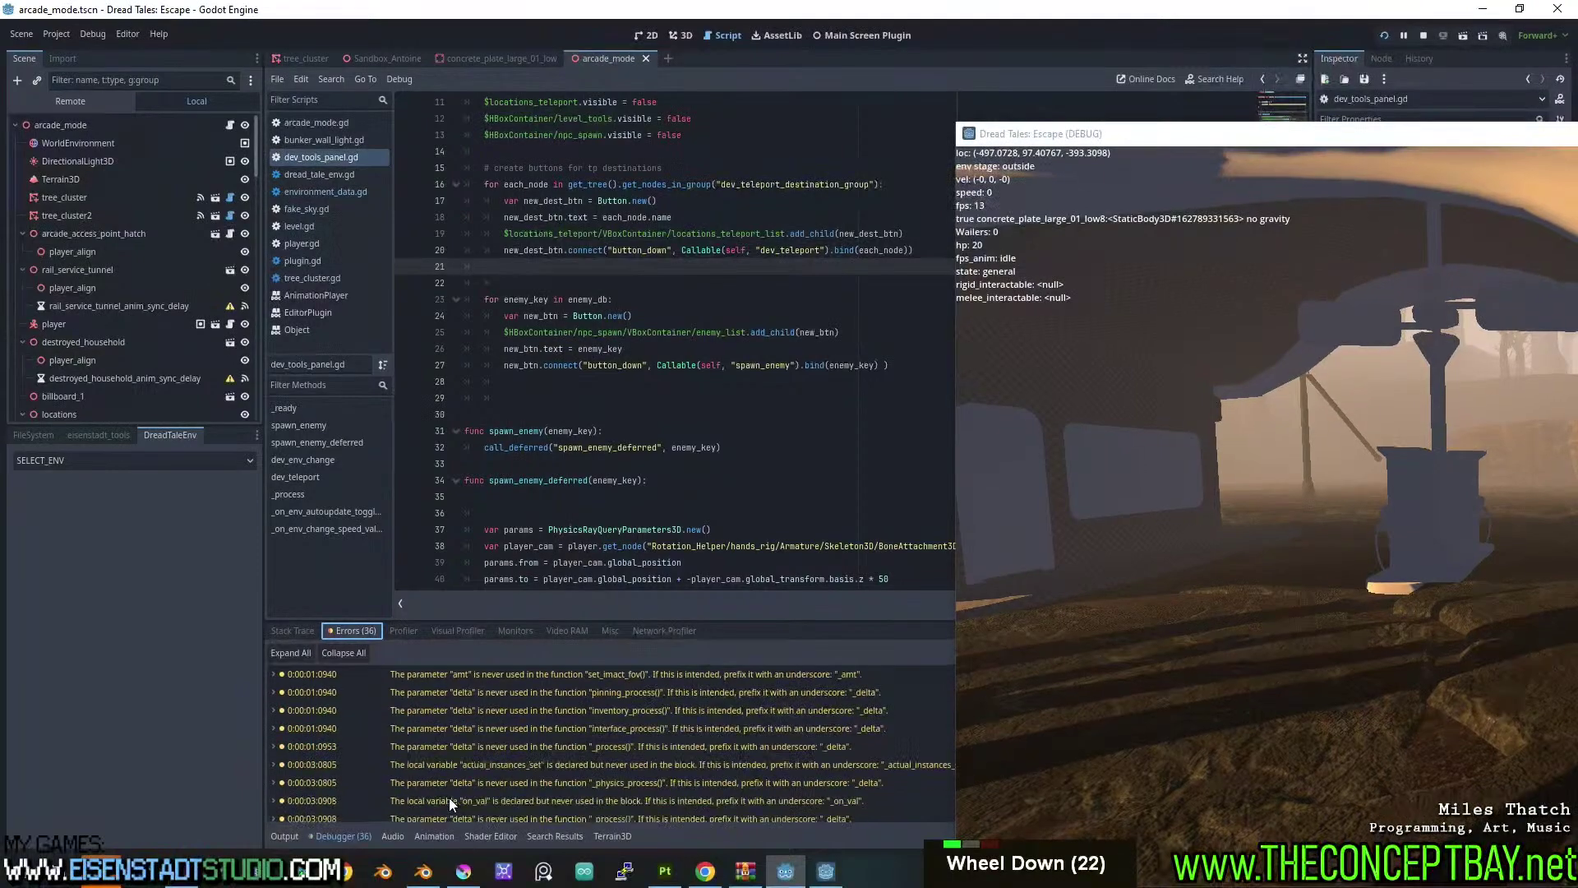
Examine the debugger's performance monitors for frame time, memory, object counts, draw calls and video memory while the game runs.
{"action": "left_click", "coordinate": [403, 630]}
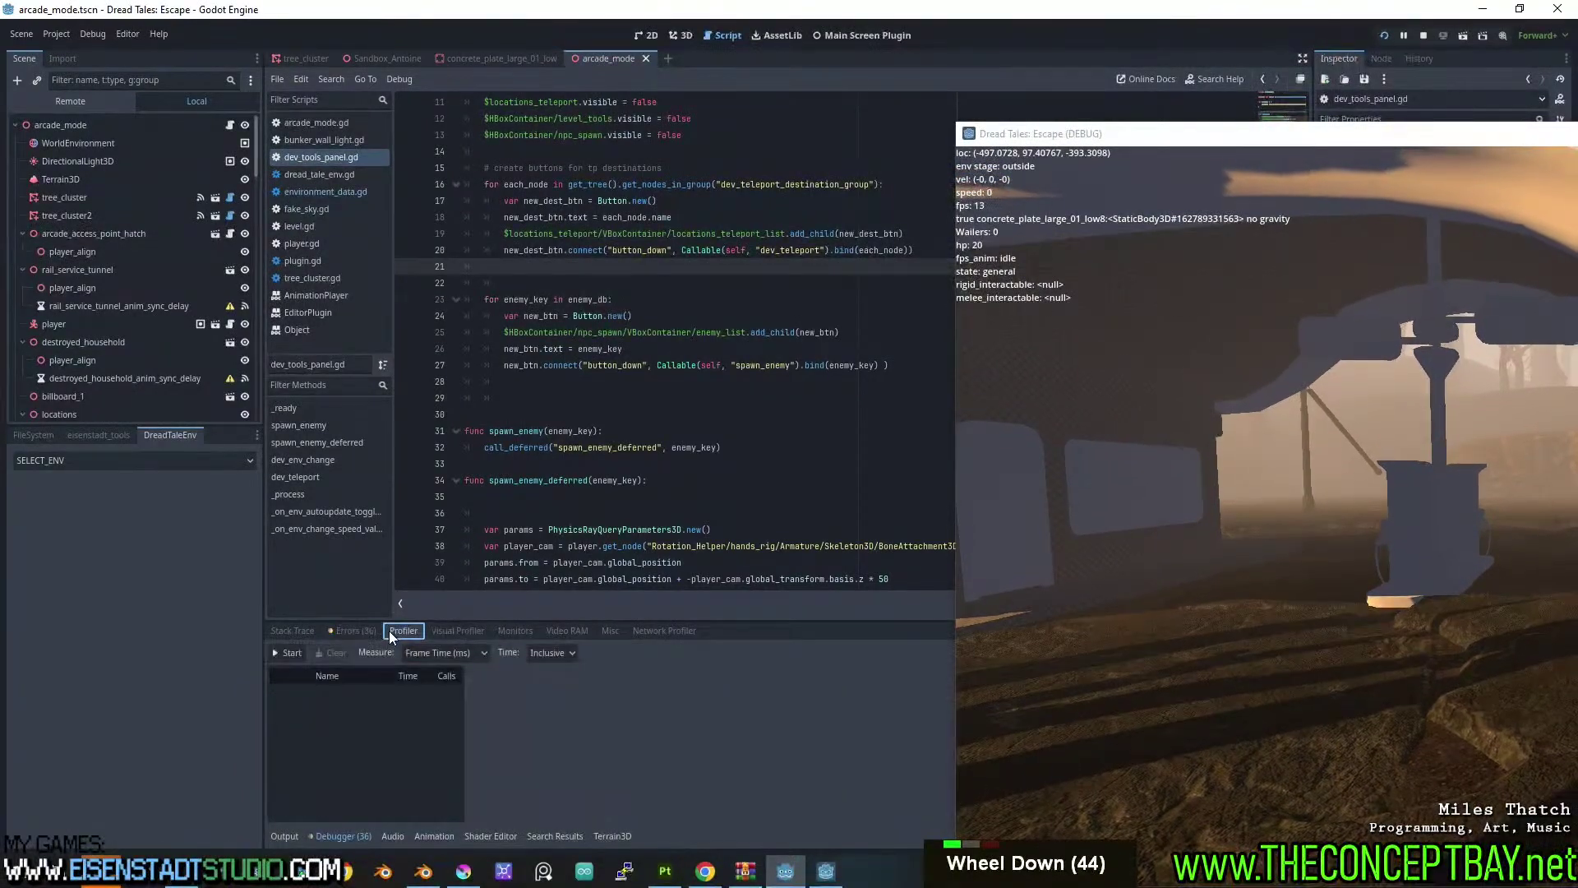
{"action": "left_click", "coordinate": [512, 631]}
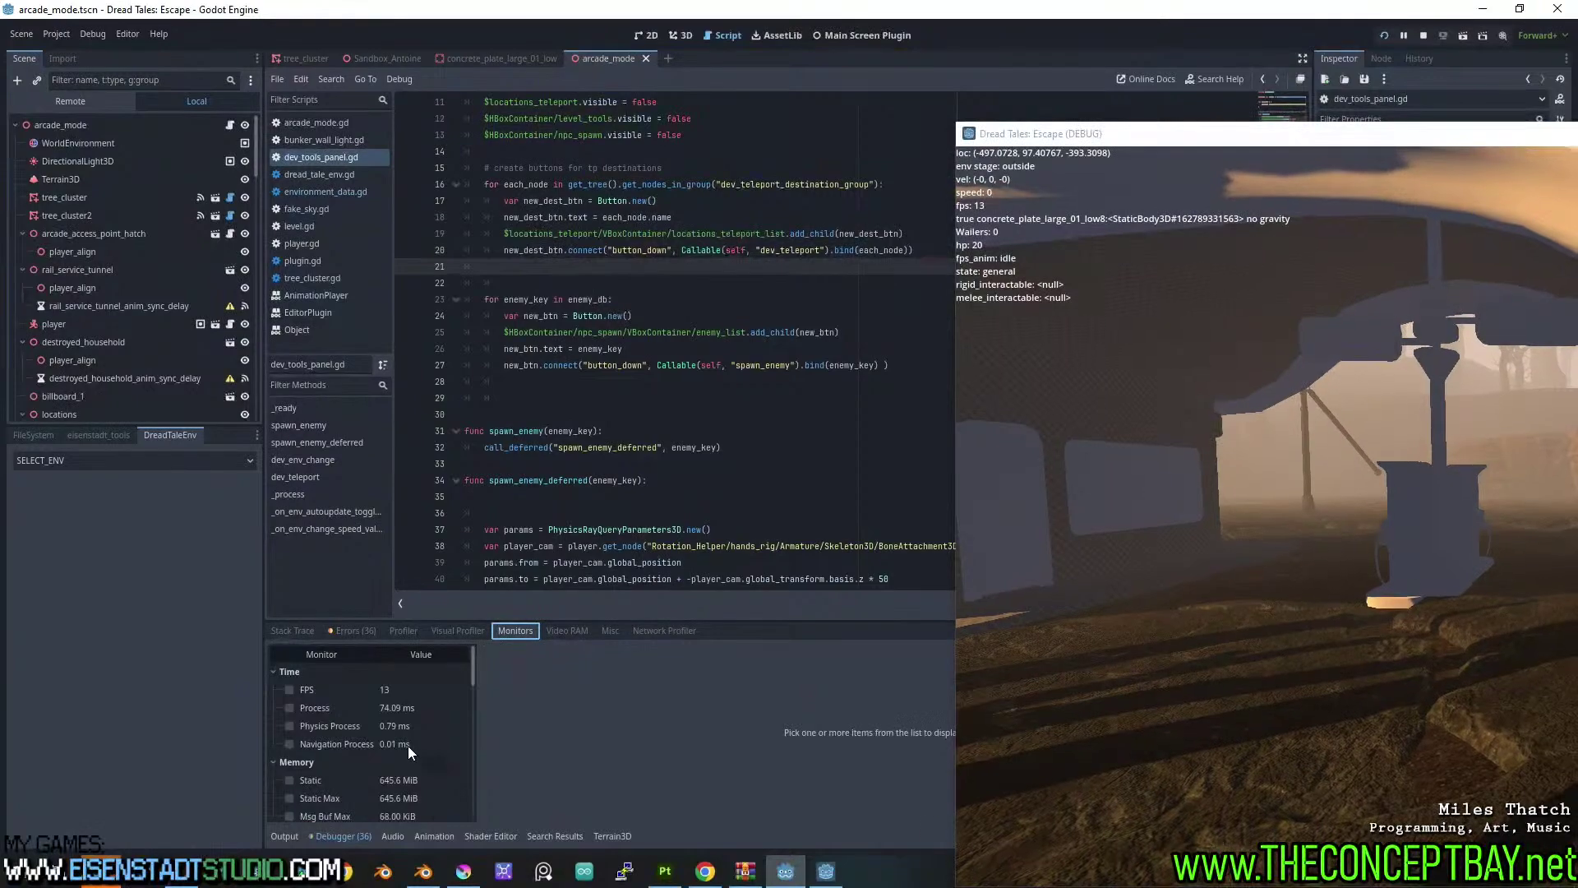
{"action": "scroll", "coordinate": [408, 749], "scroll_direction": "down", "scroll_amount": 1}
{"action": "scroll", "coordinate": [408, 753], "scroll_direction": "up", "scroll_amount": 2}
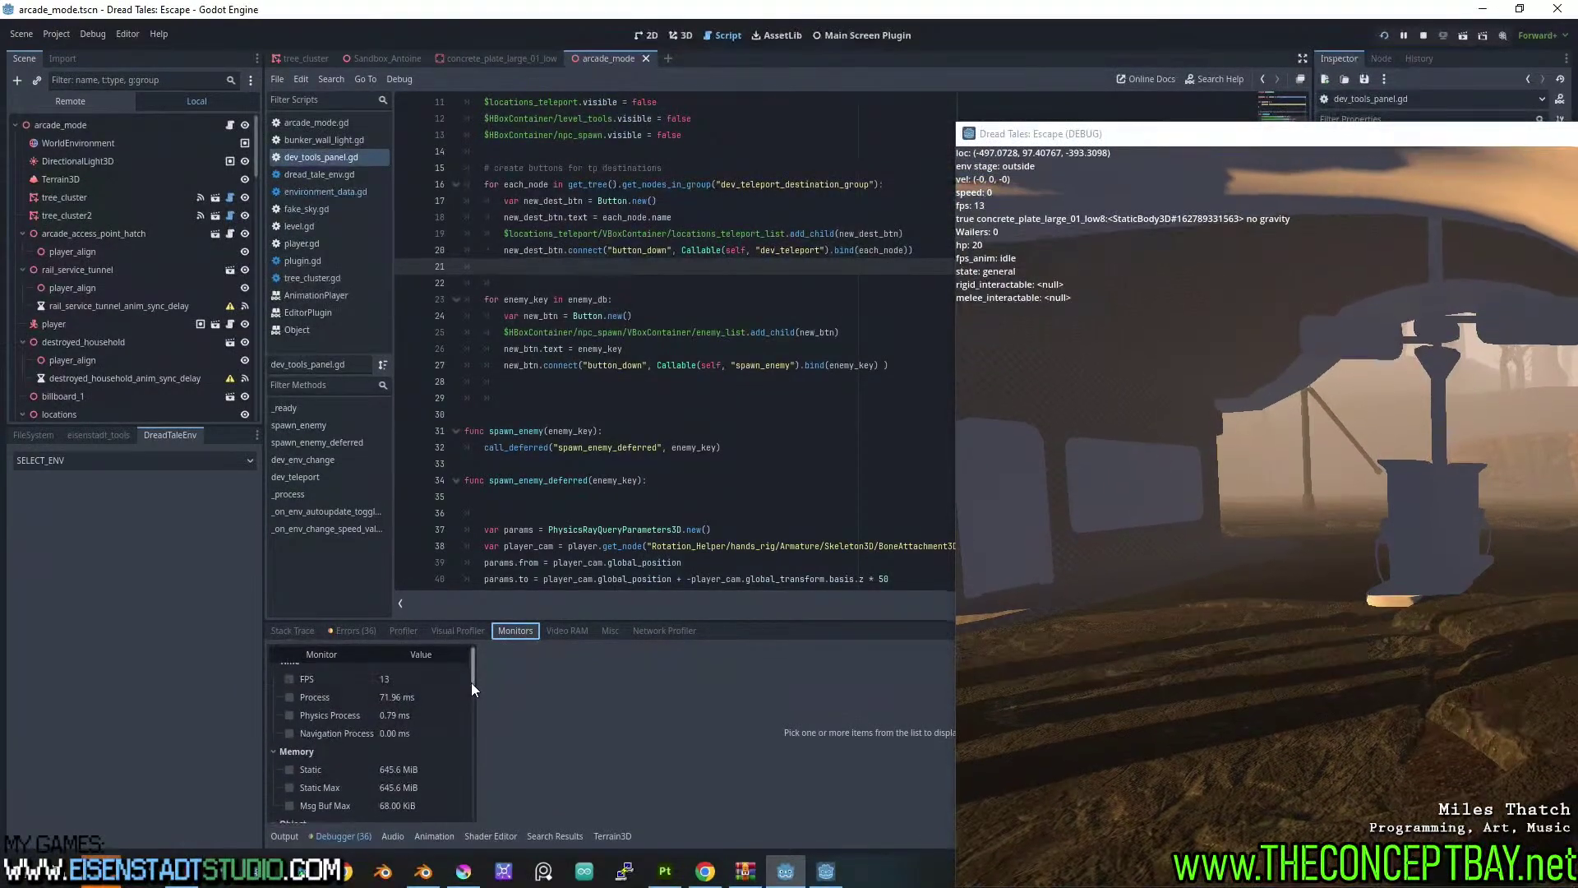
{"action": "scroll", "coordinate": [471, 682], "scroll_direction": "down", "scroll_amount": 1}
{"action": "left_click_drag", "start_coordinate": [471, 683], "coordinate": [465, 712]}
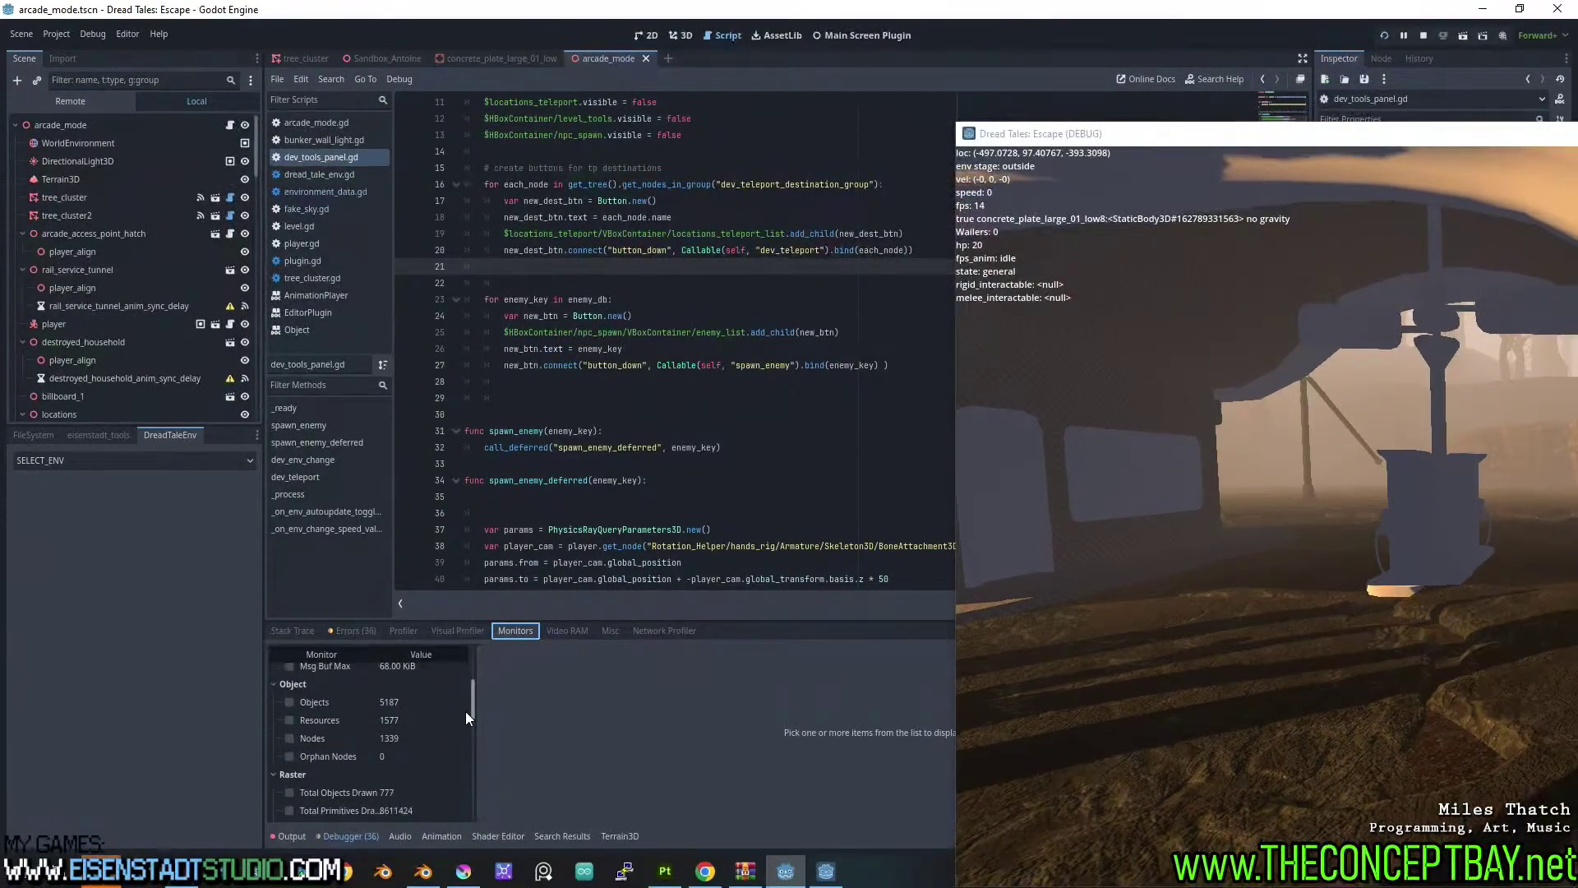
{"action": "left_click_drag", "start_coordinate": [465, 712], "coordinate": [457, 738]}
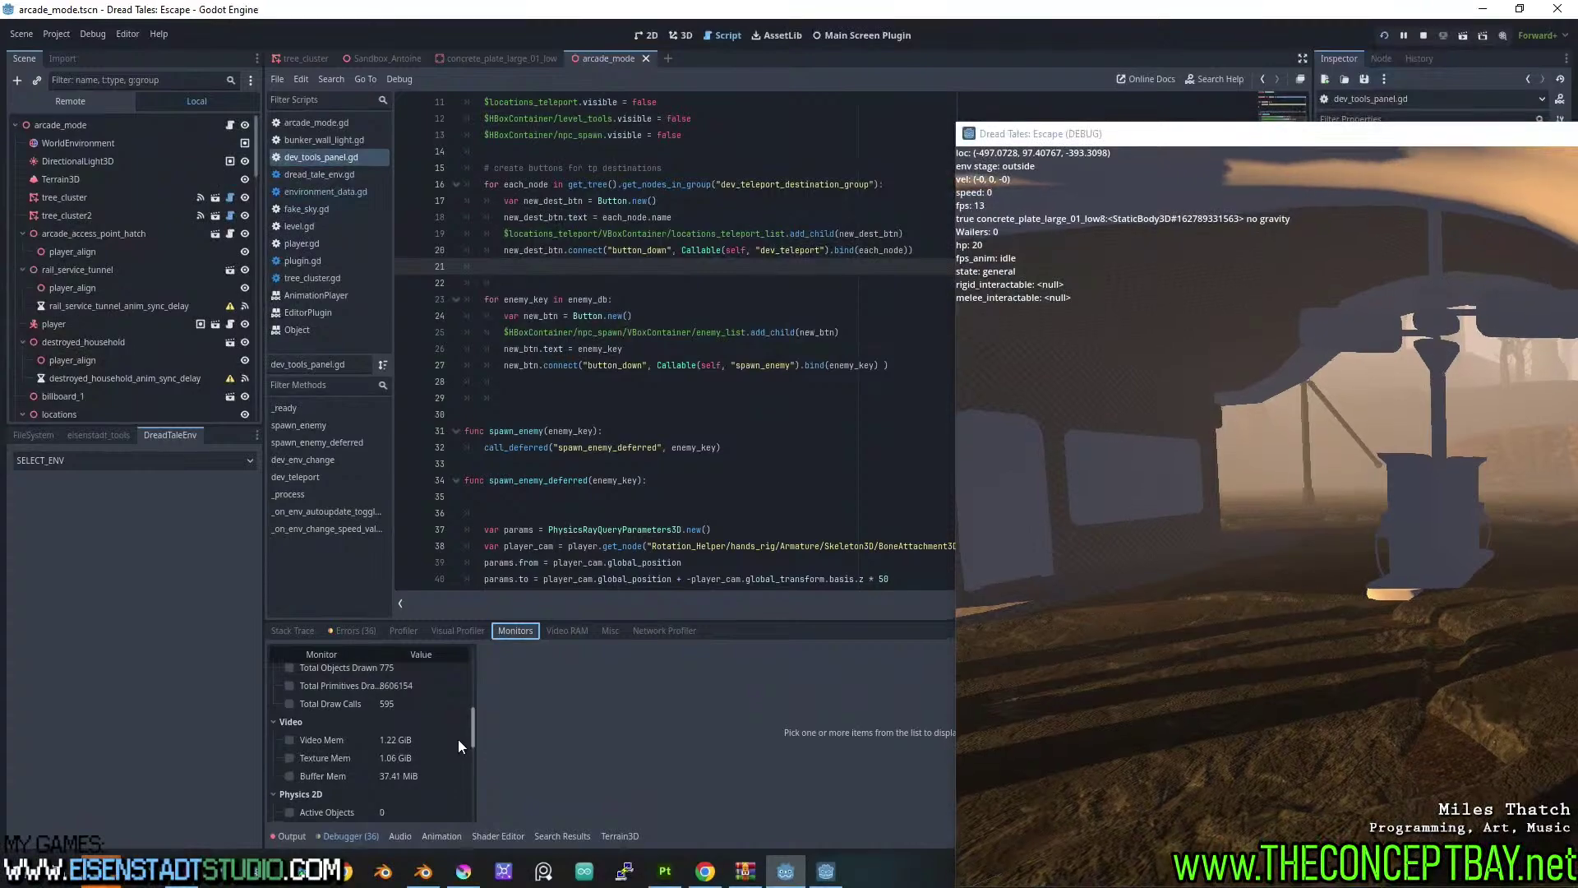
{"action": "scroll", "coordinate": [461, 738], "scroll_direction": "up", "scroll_amount": 1}
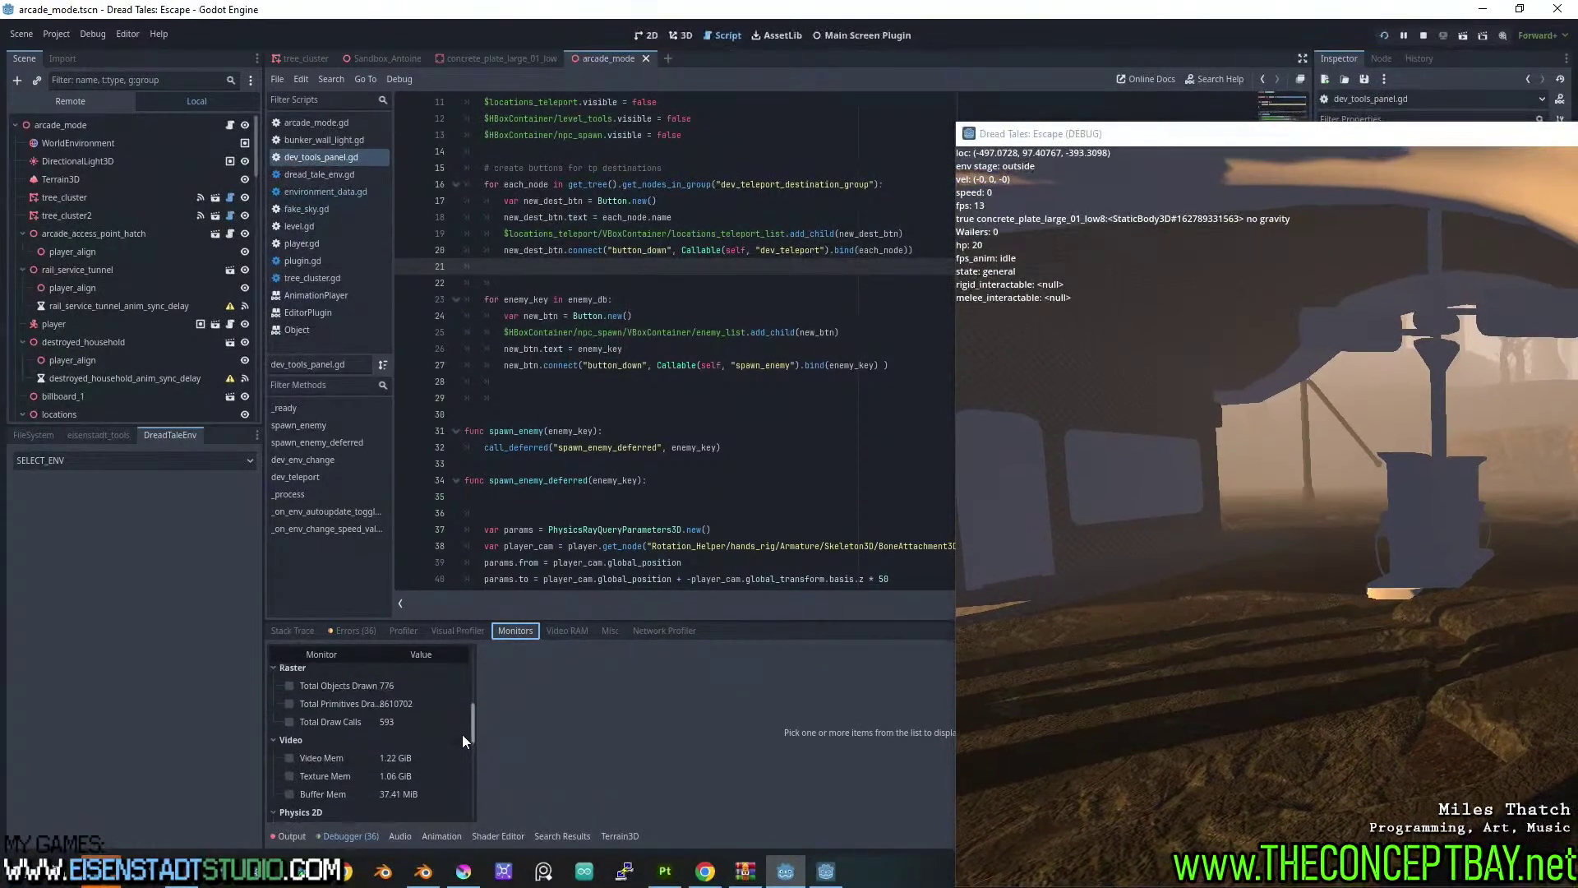
{"action": "left_click_drag", "start_coordinate": [463, 734], "coordinate": [464, 733]}
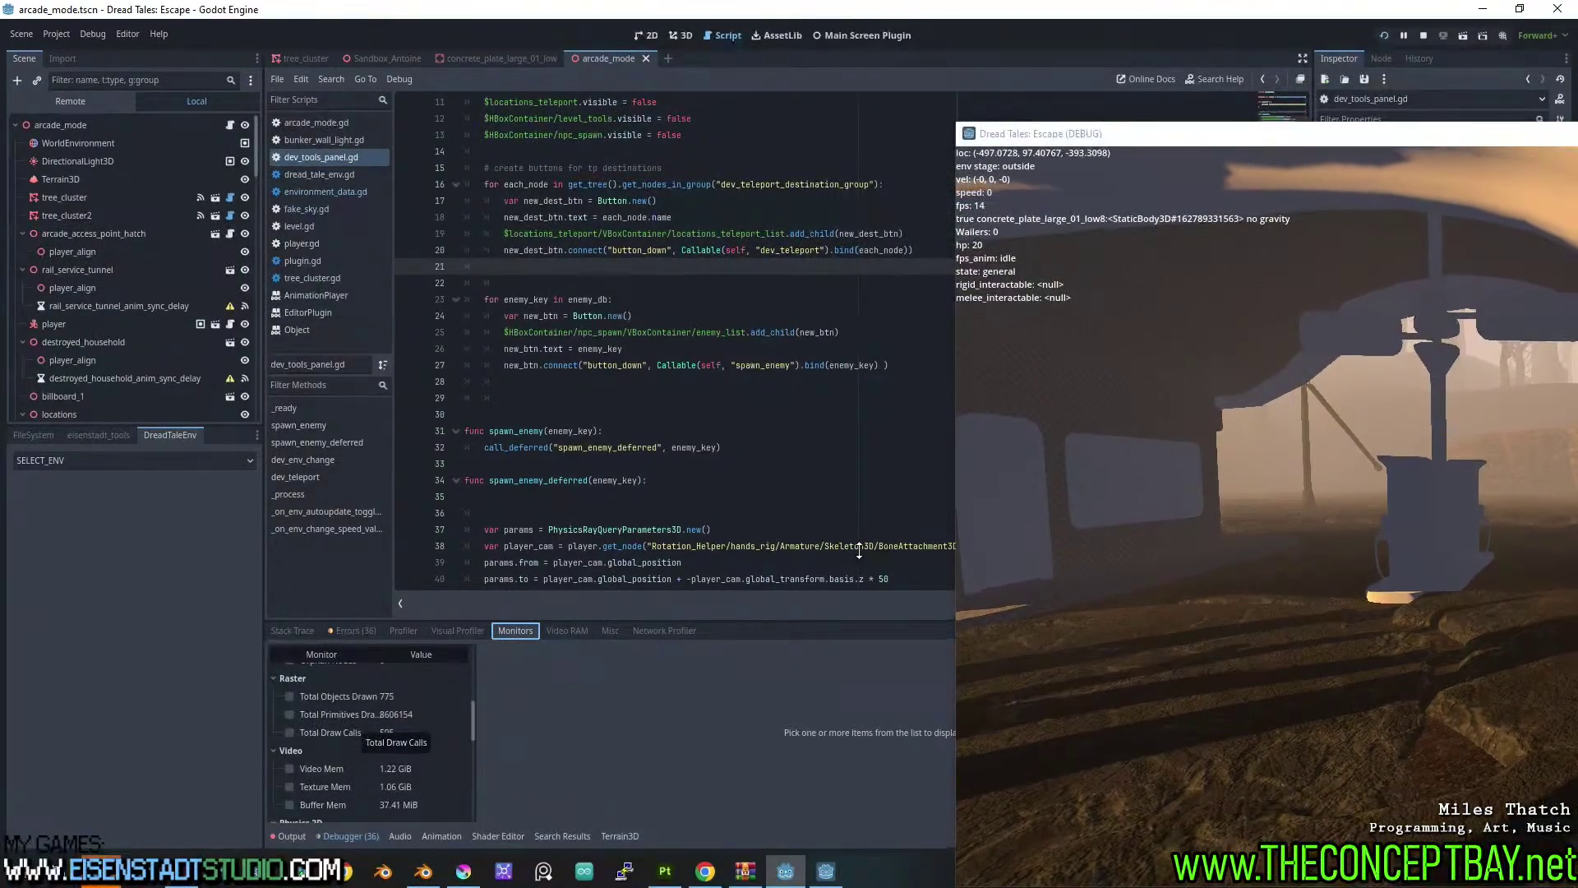
Reposition the game window beside the raster monitors and turn the in-game view past the PIT station arch to compare rendering load.
{"action": "left_click", "coordinate": [1404, 134]}
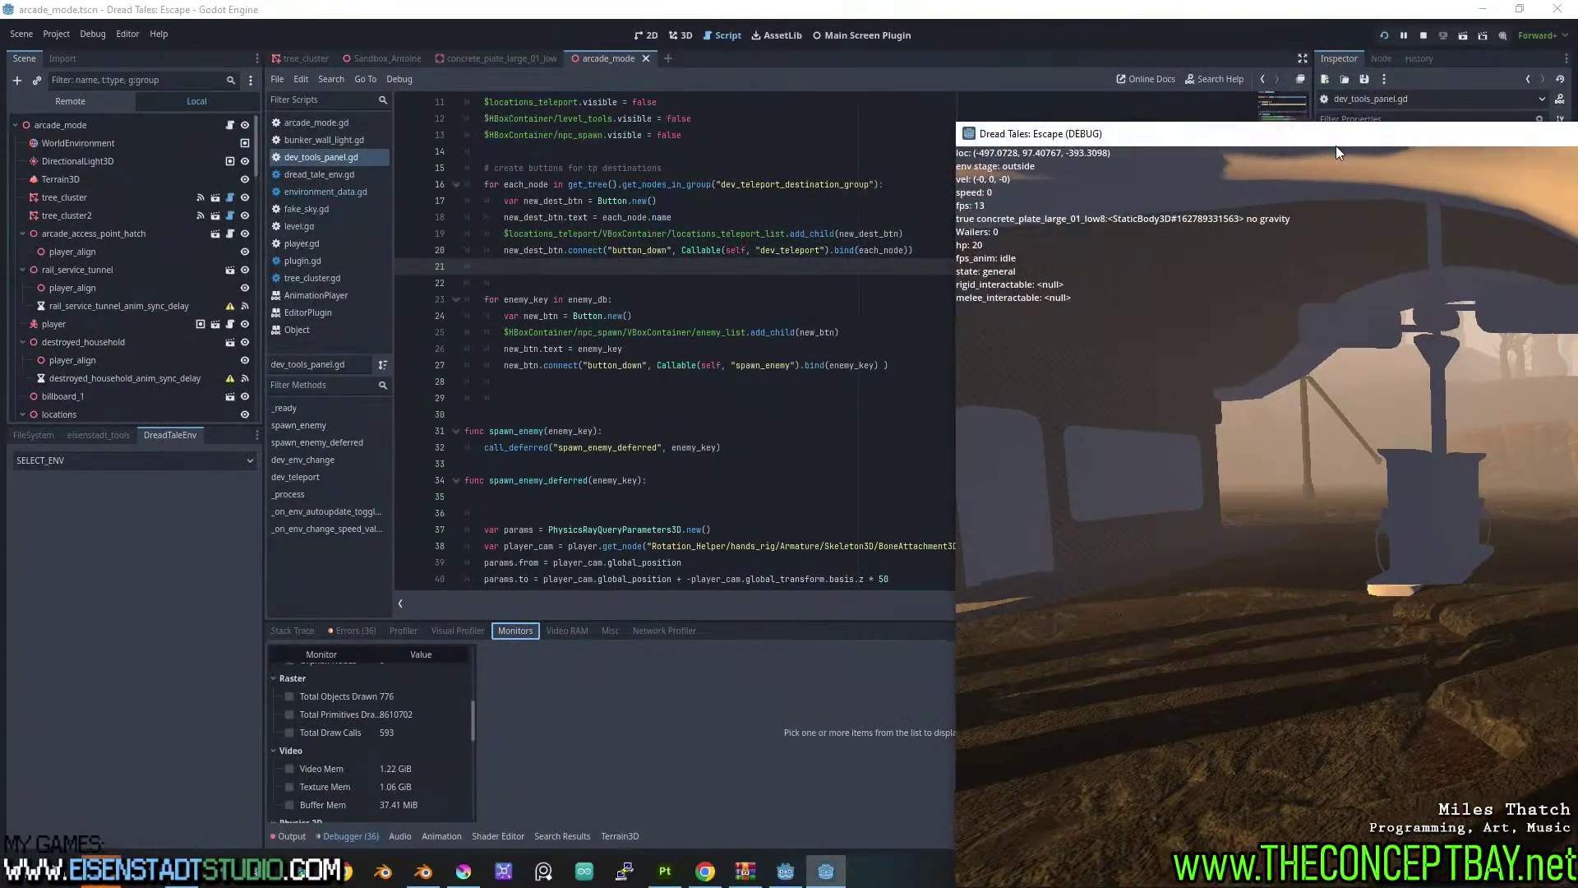
{"action": "key", "text": "Escape"}
{"action": "key", "text": "Escape"}
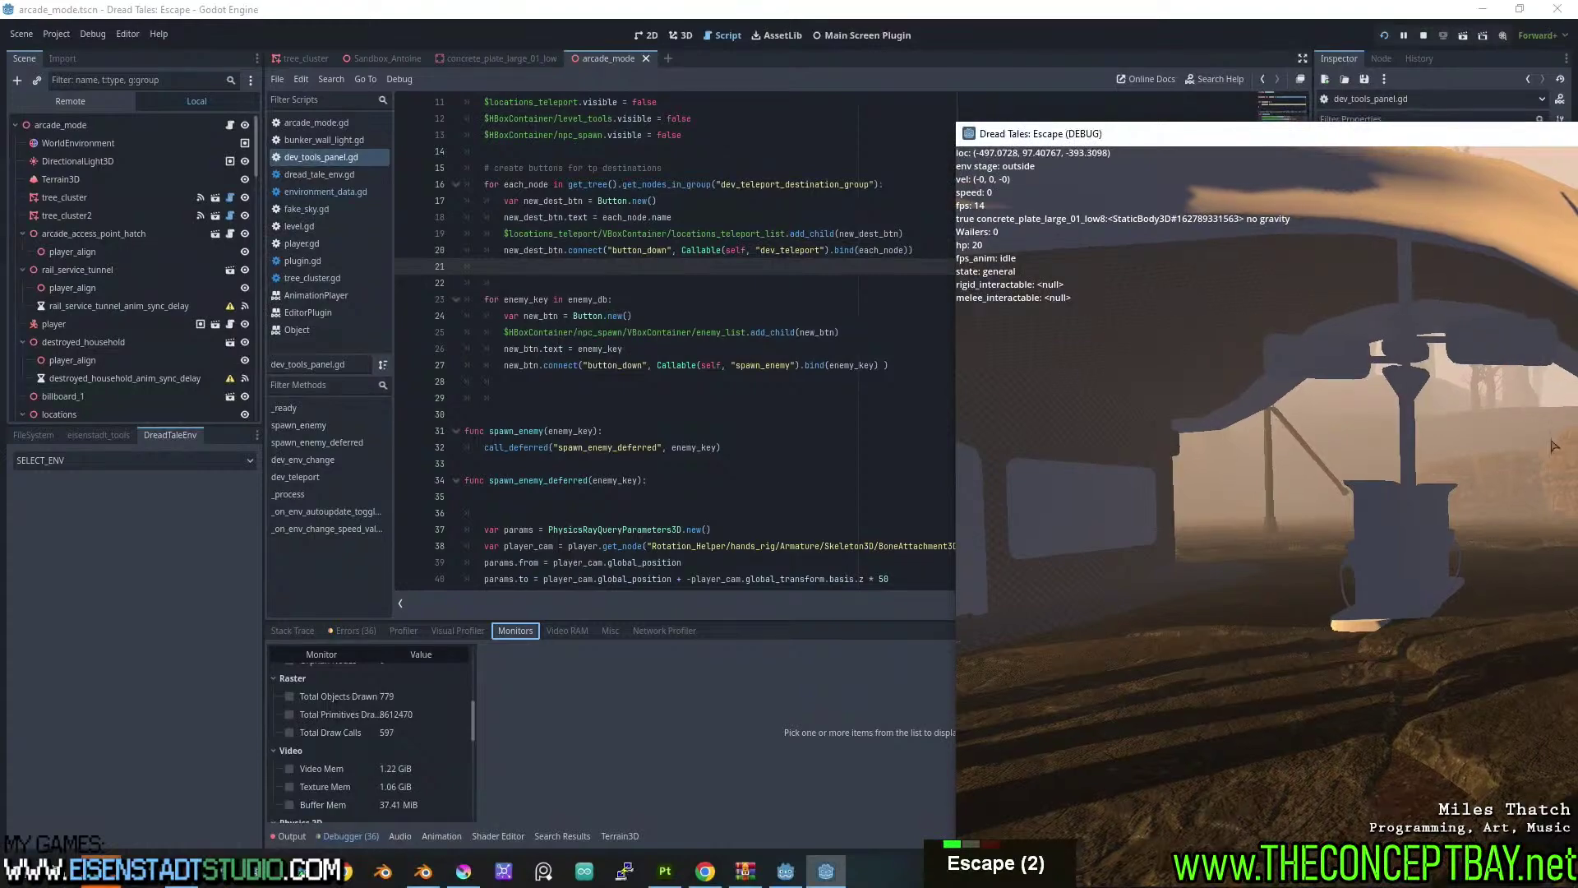
{"action": "left_click_drag", "start_coordinate": [1426, 134], "coordinate": [1037, 51]}
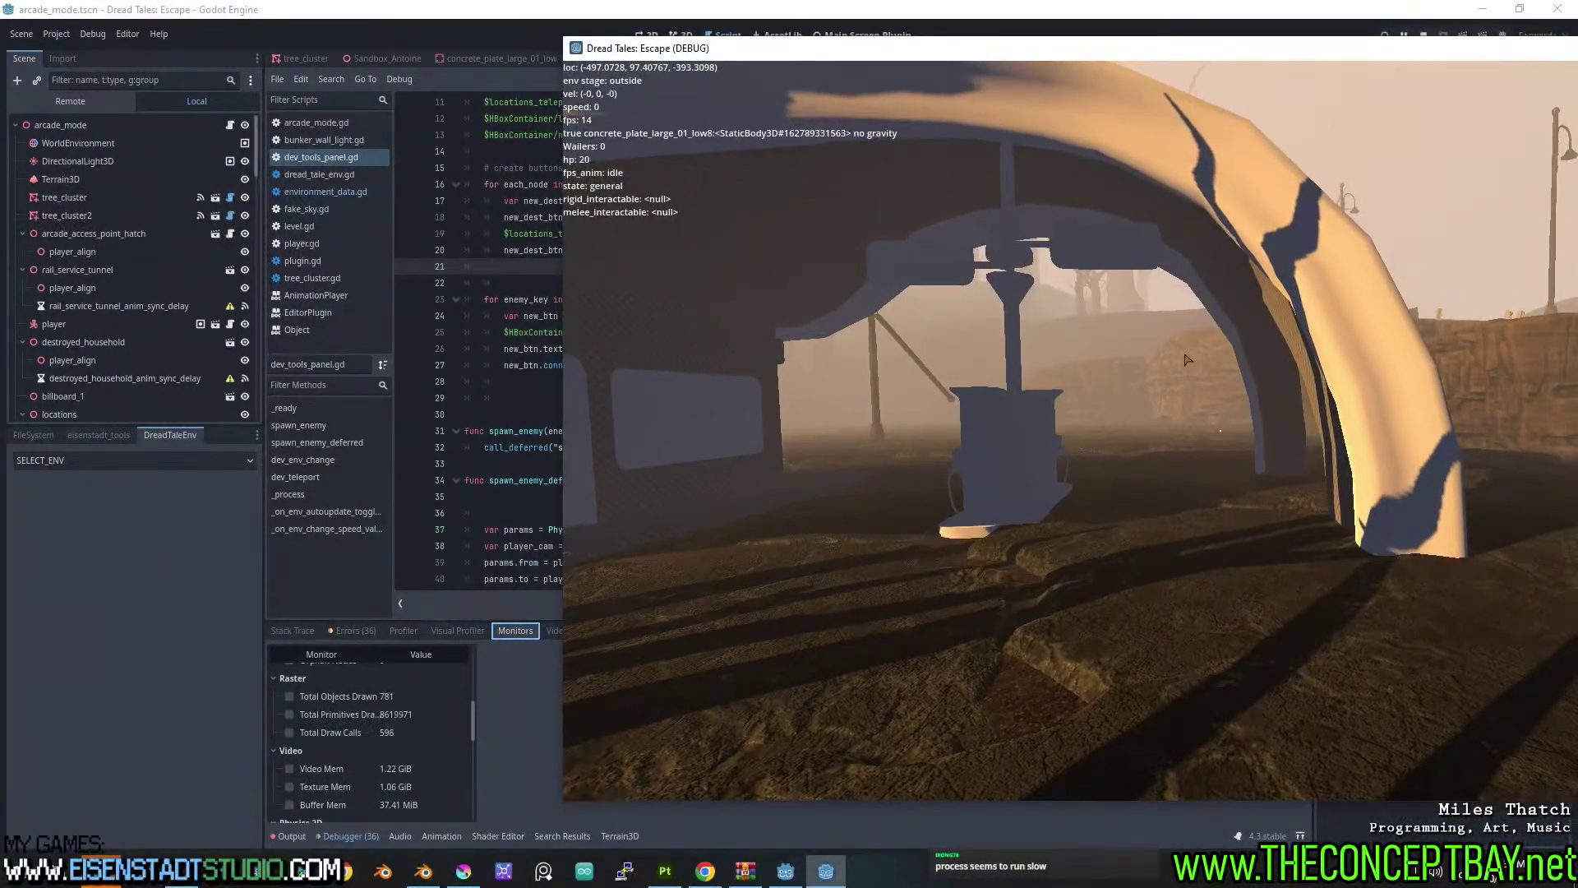
{"action": "key", "text": "Escape"}
{"action": "key", "text": "Escape"}
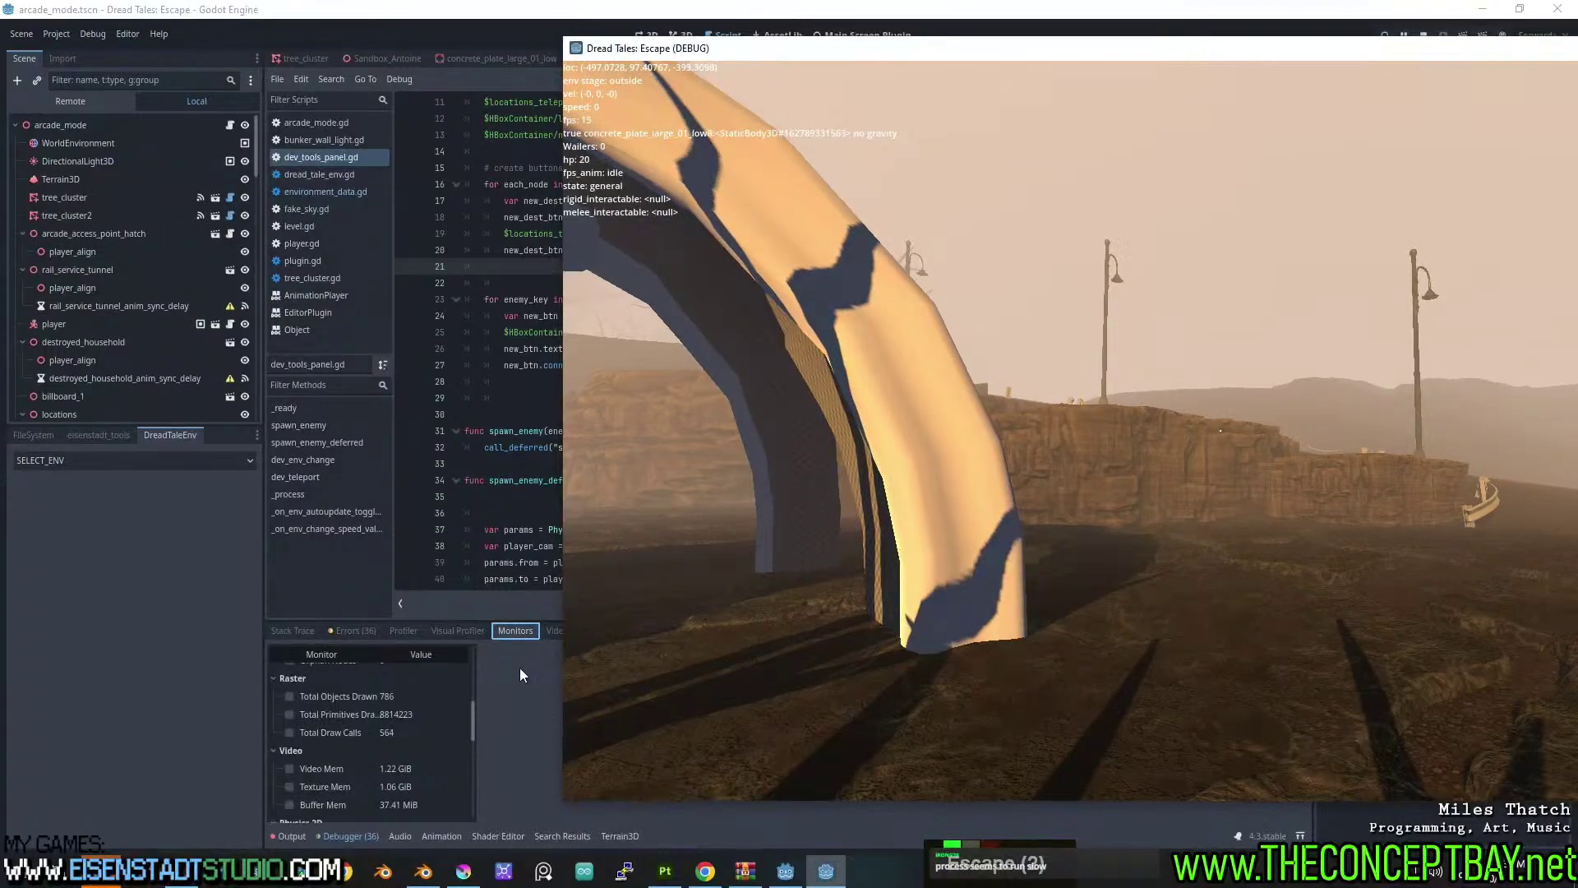
Compare the frame rate and process time monitors while facing and walking against open sky in the game, and close the running game.
{"action": "left_click_drag", "start_coordinate": [475, 708], "coordinate": [480, 649]}
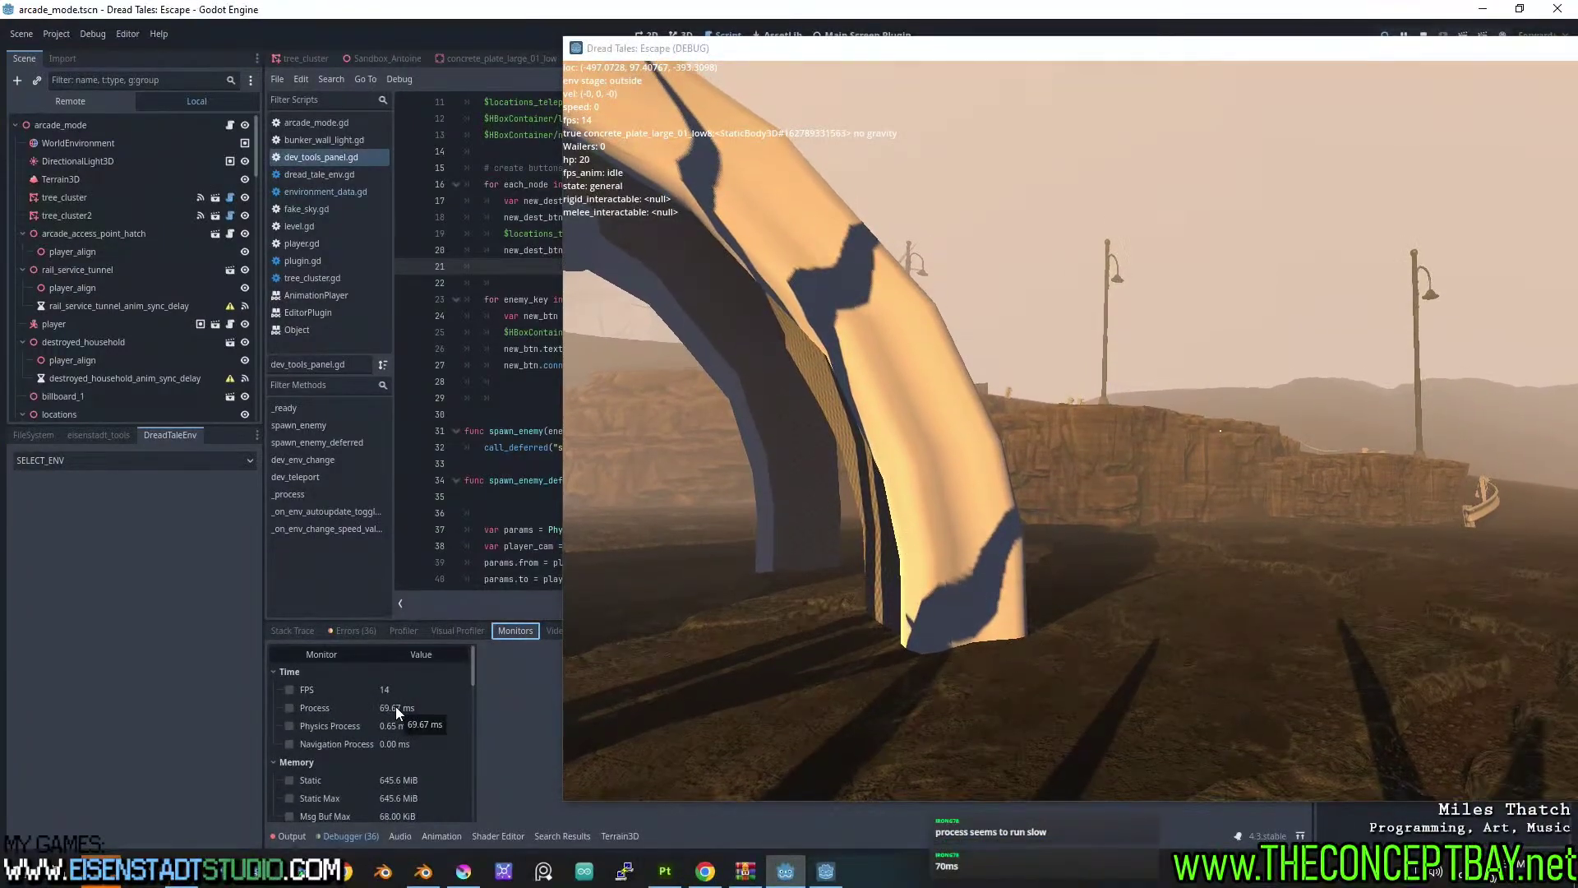
{"action": "left_click", "coordinate": [740, 526]}
{"action": "key", "text": "Escape"}
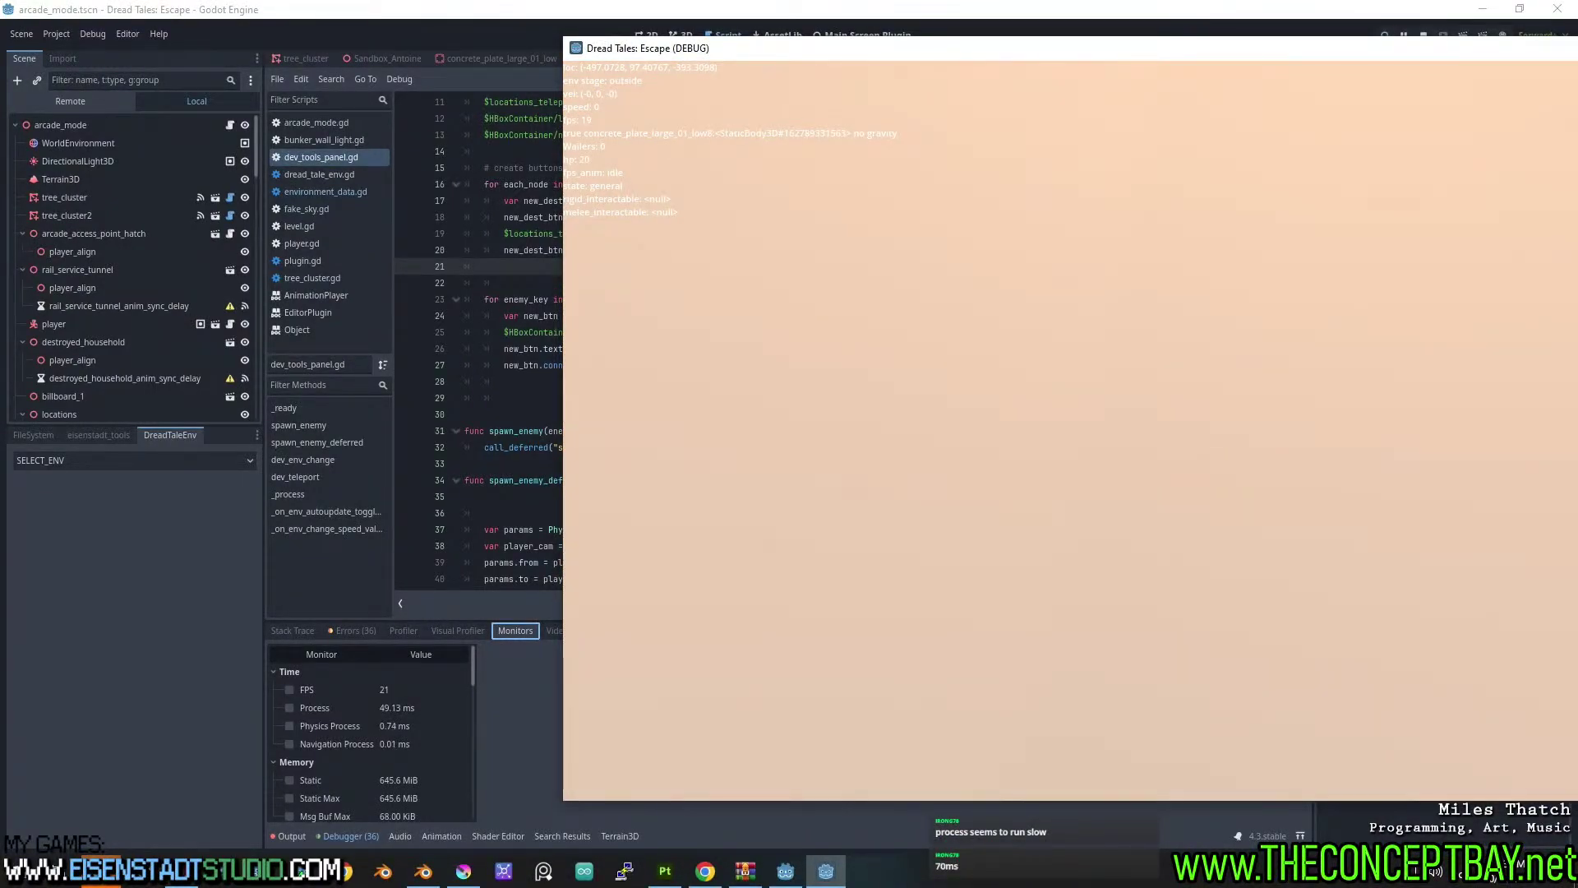
{"action": "key", "text": "d"}
{"action": "key", "text": "a"}
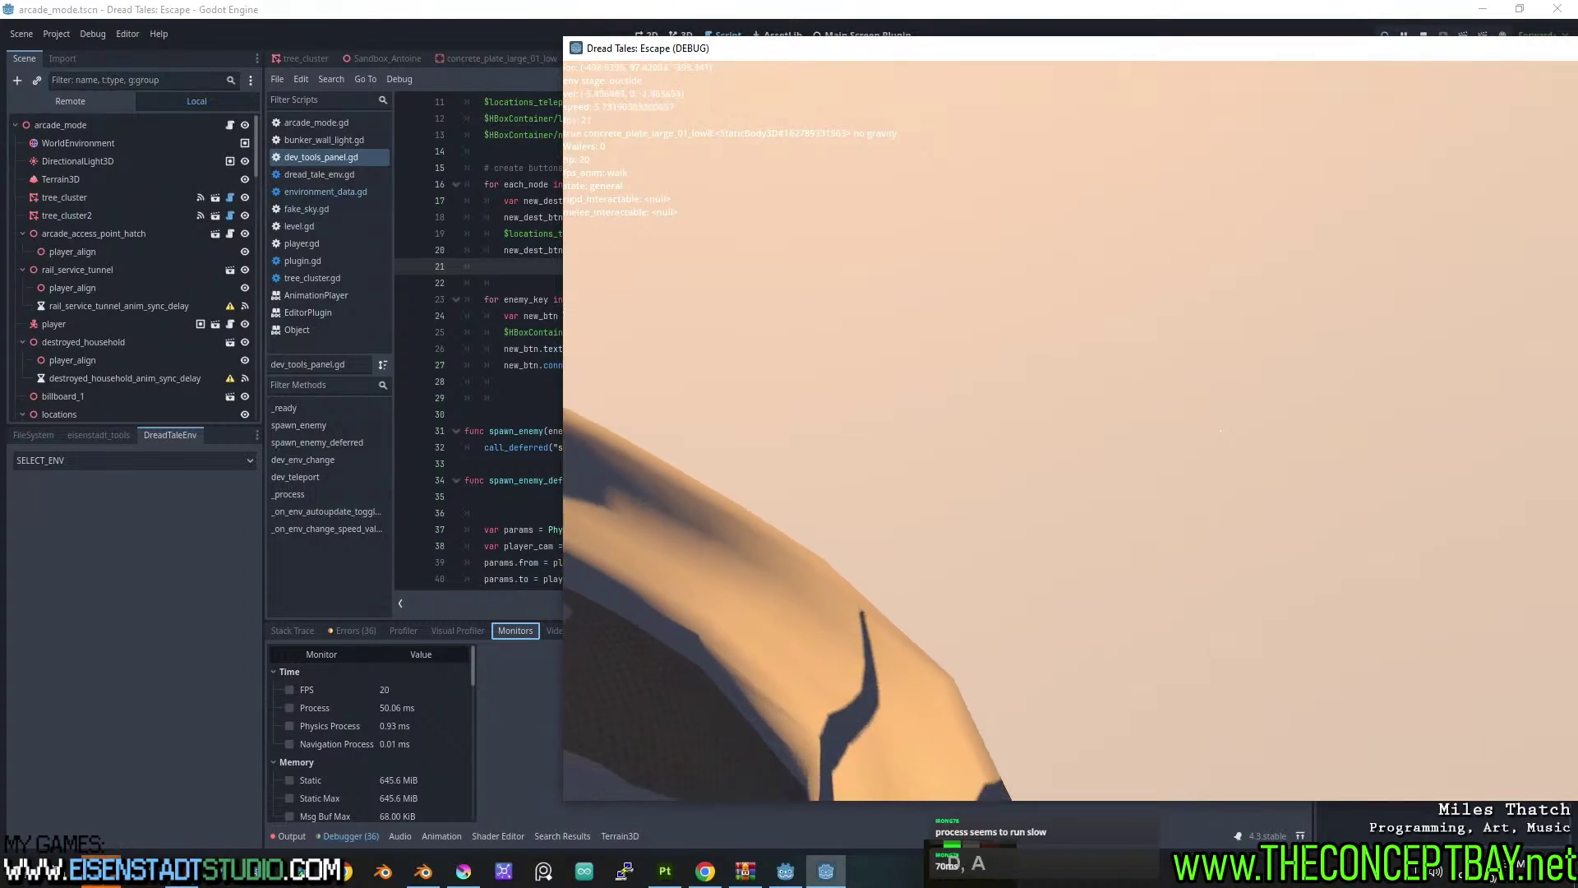
{"action": "key", "text": "w"}
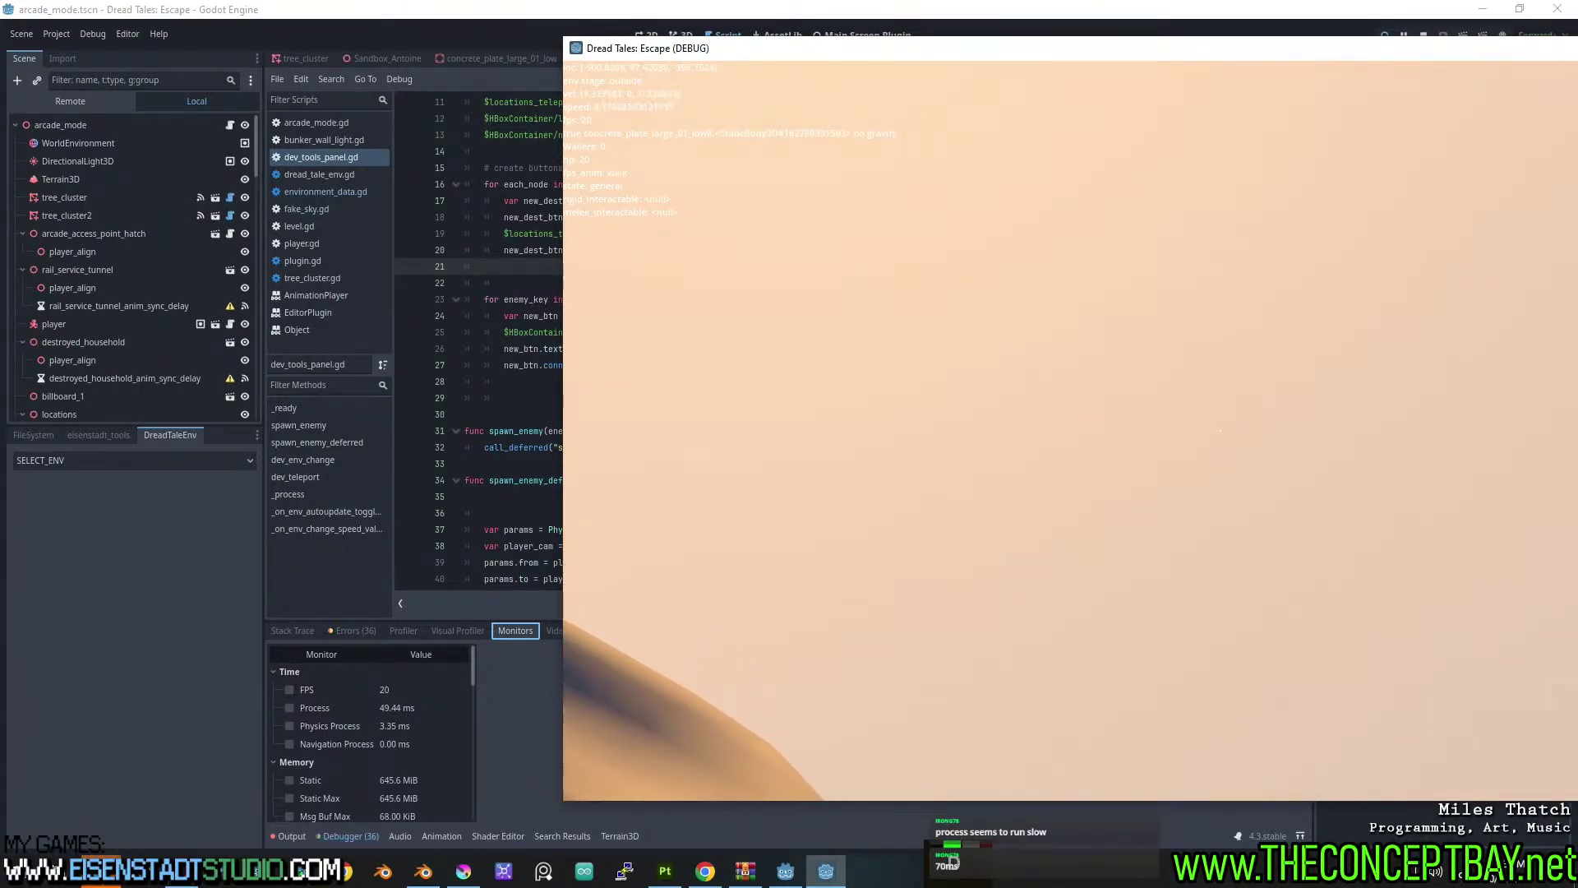
{"action": "key", "text": "a"}
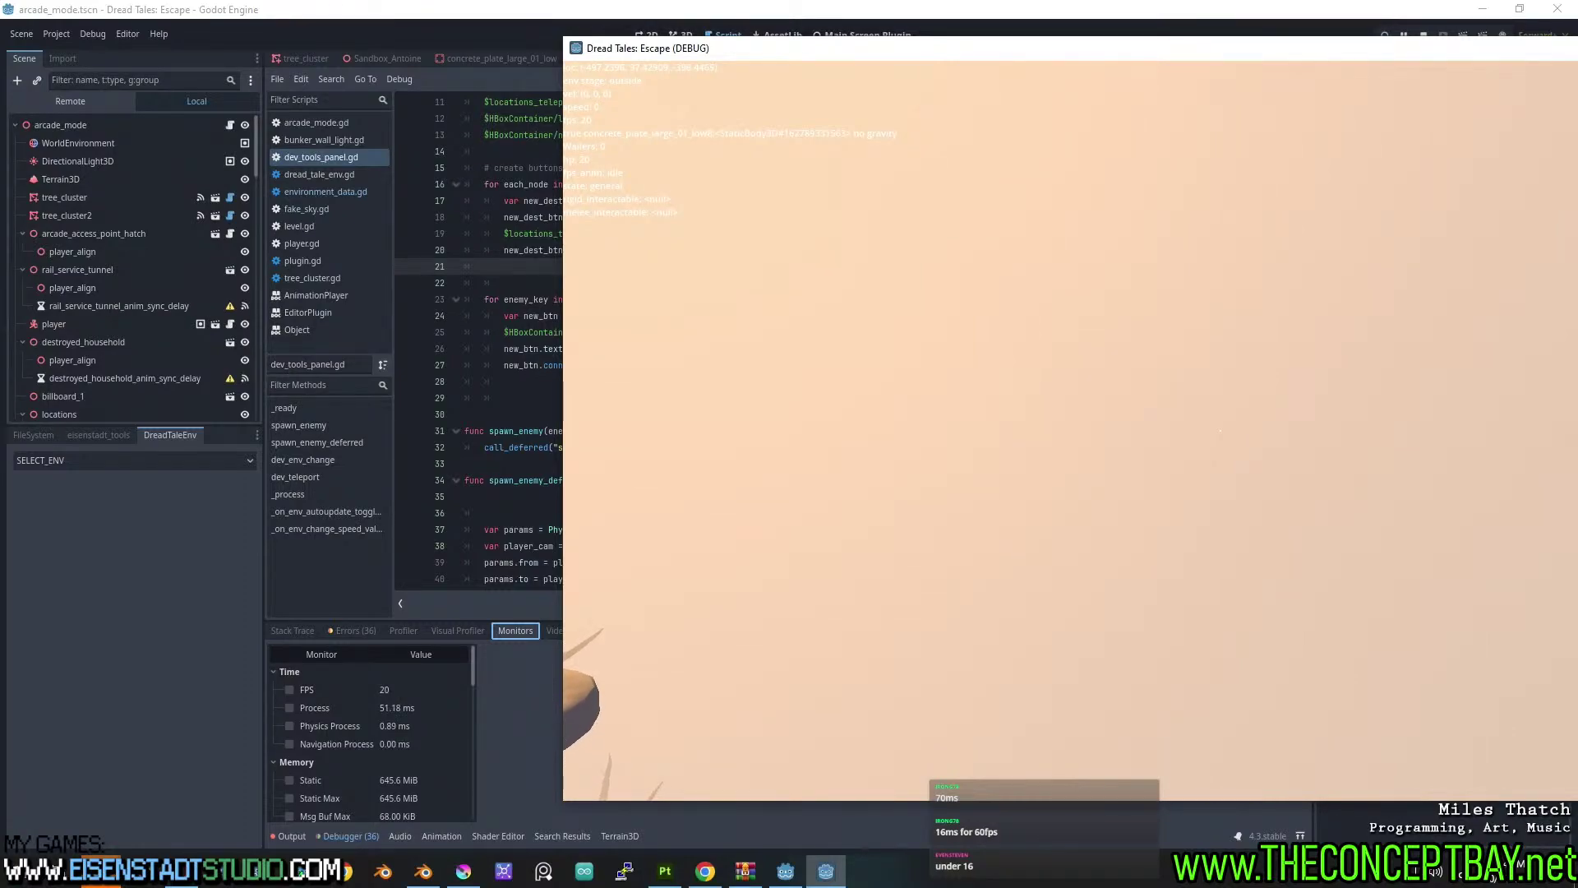
{"action": "left_click_drag", "start_coordinate": [1307, 60], "coordinate": [874, 107]}
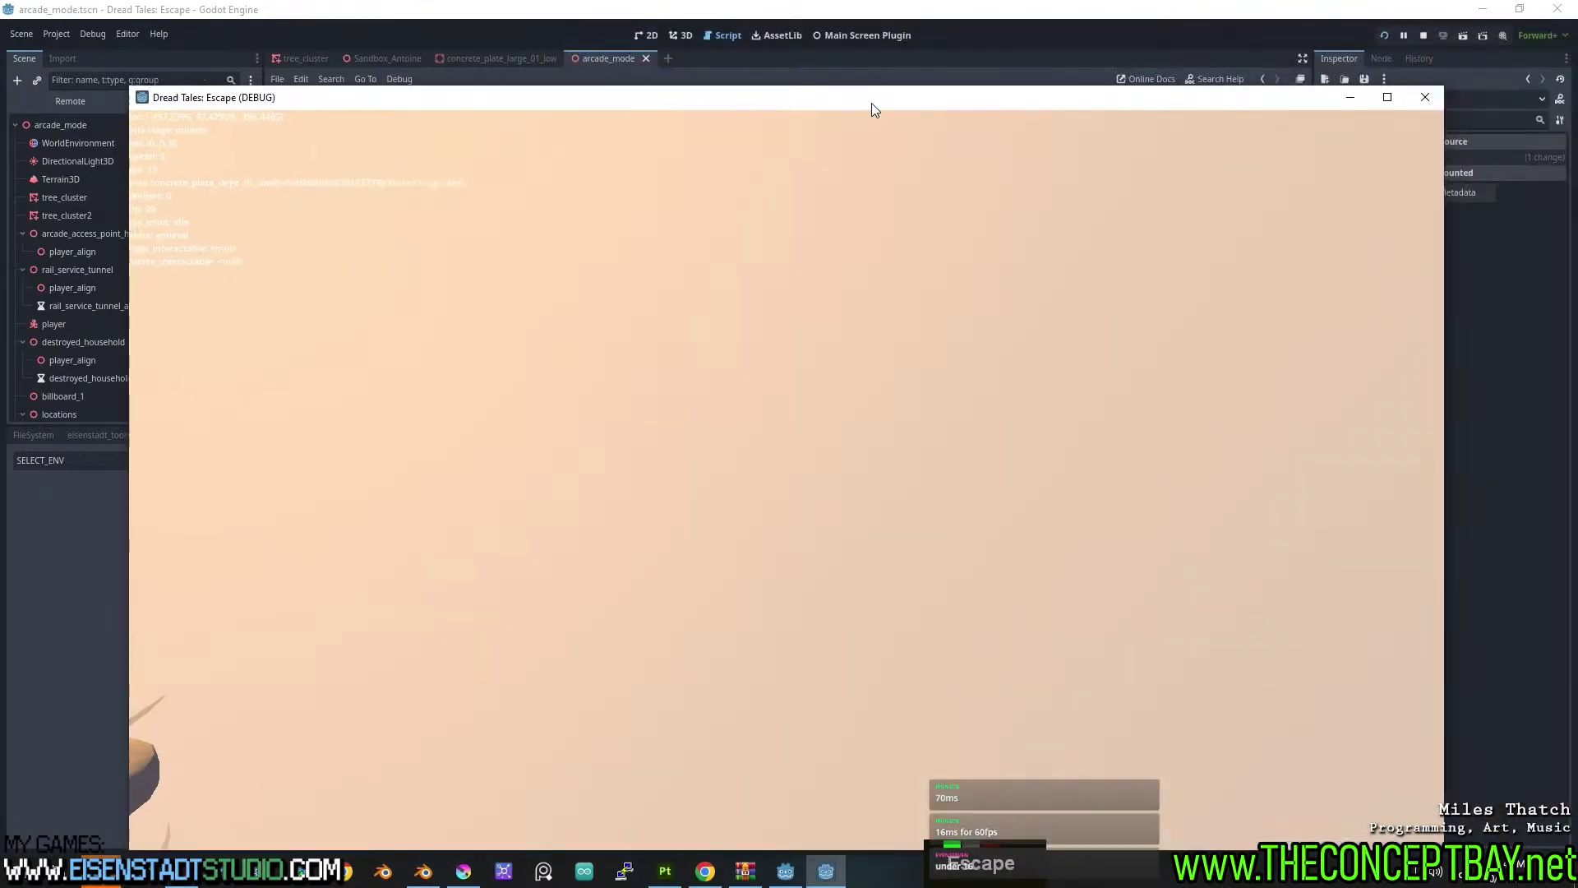
{"action": "left_click", "coordinate": [1426, 98]}
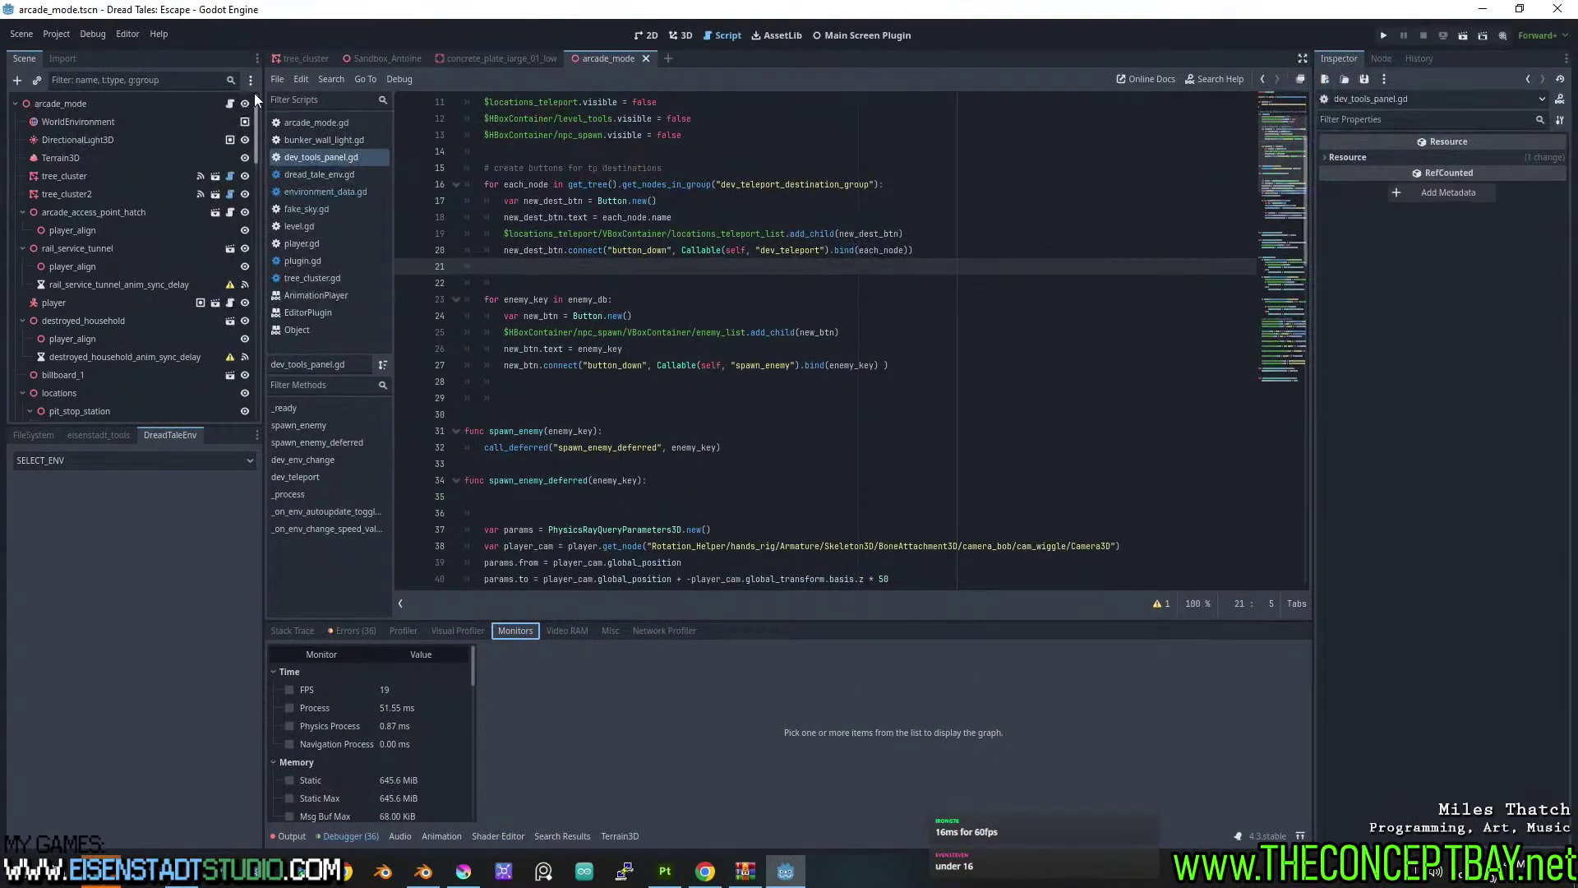
Inspect the arcade_mode scene in the 3D editor, flying past the PIT station and white_rock_flat_01 to view the surrounding terrain from above.
{"action": "left_click", "coordinate": [676, 37]}
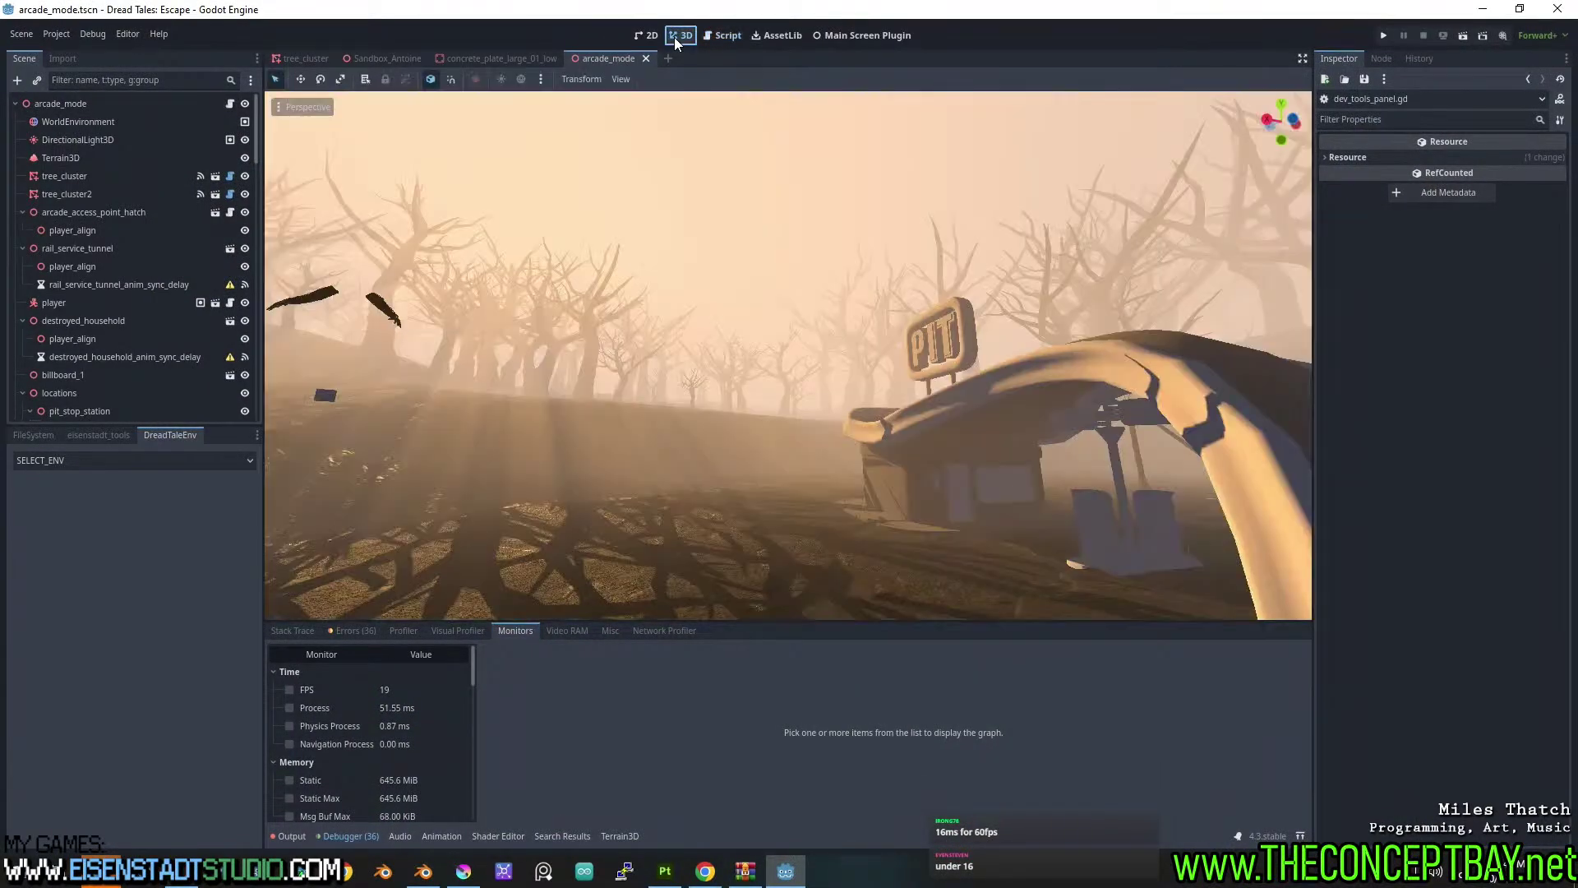
{"action": "right_click_drag", "start_coordinate": [703, 332], "coordinate": [929, 310]}
{"action": "key", "text": "w"}
{"action": "key", "text": "d"}
{"action": "key", "text": "a"}
{"action": "key", "text": "w"}
{"action": "key", "text": "w"}
{"action": "key", "text": "d"}
{"action": "left_click", "coordinate": [654, 324]}
{"action": "key", "text": "w"}
{"action": "key", "text": "u"}
{"action": "key", "text": "w"}
{"action": "scroll", "coordinate": [651, 313], "scroll_direction": "up", "scroll_amount": 4}
{"action": "right_click_drag", "start_coordinate": [651, 313], "coordinate": [165, 370]}
{"action": "key", "text": "s"}
{"action": "key", "text": "d"}
{"action": "right_click_drag", "start_coordinate": [576, 284], "coordinate": [526, 158]}
{"action": "key", "text": "w"}
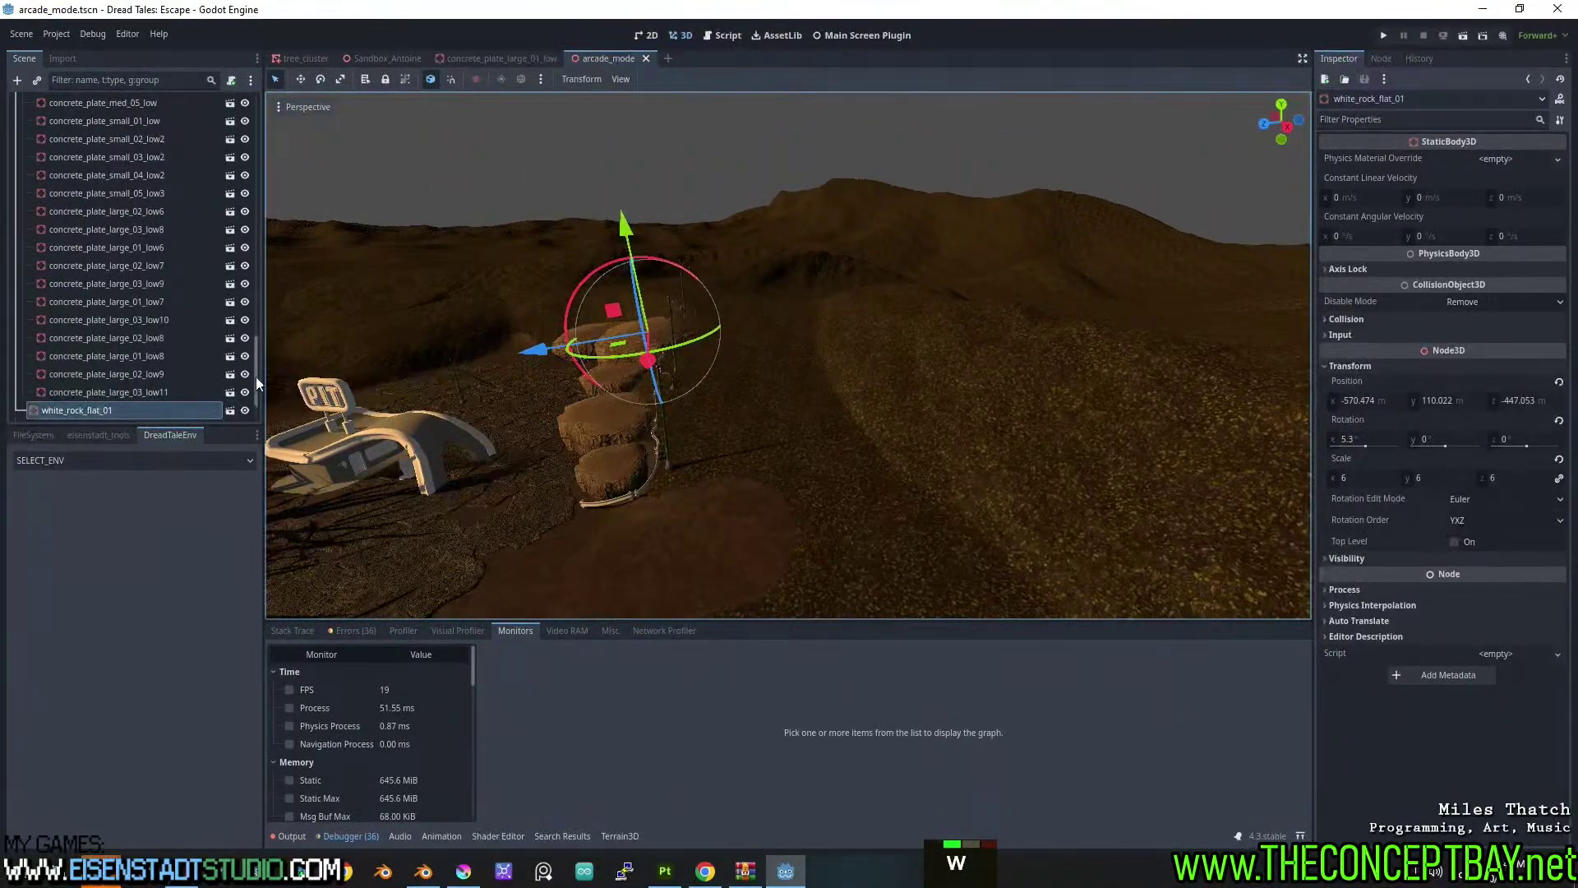
Select the Terrain3D node and review its baking and navigation tools alongside its collision, mesh and debug properties.
{"action": "left_click_drag", "start_coordinate": [258, 368], "coordinate": [266, 120]}
{"action": "left_click", "coordinate": [67, 155]}
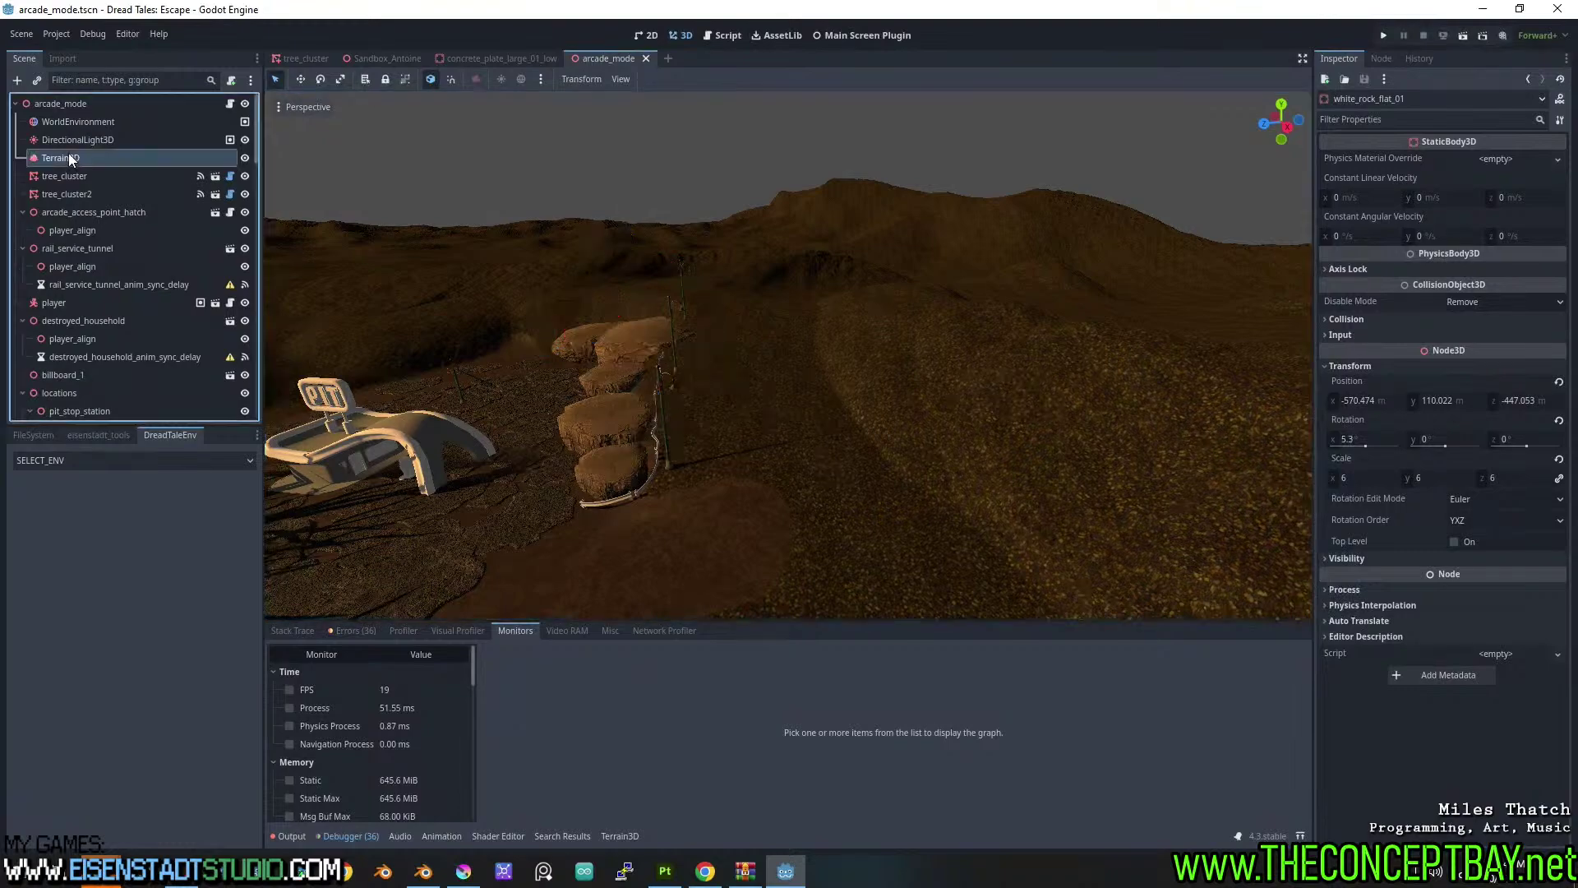
{"action": "left_click", "coordinate": [681, 79]}
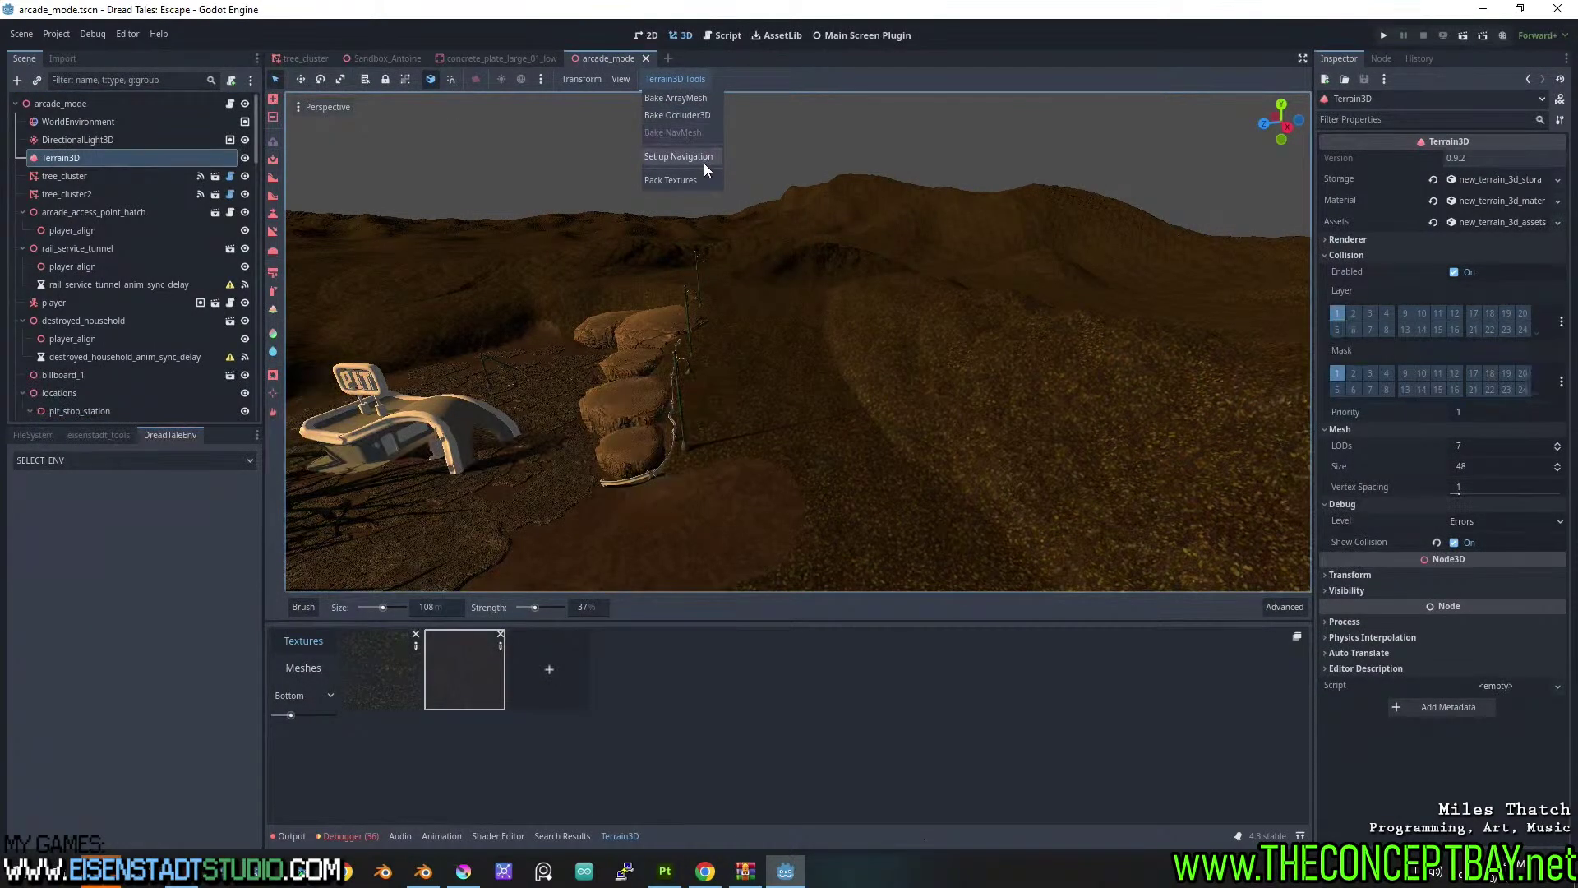
{"action": "left_click", "coordinate": [1462, 537]}
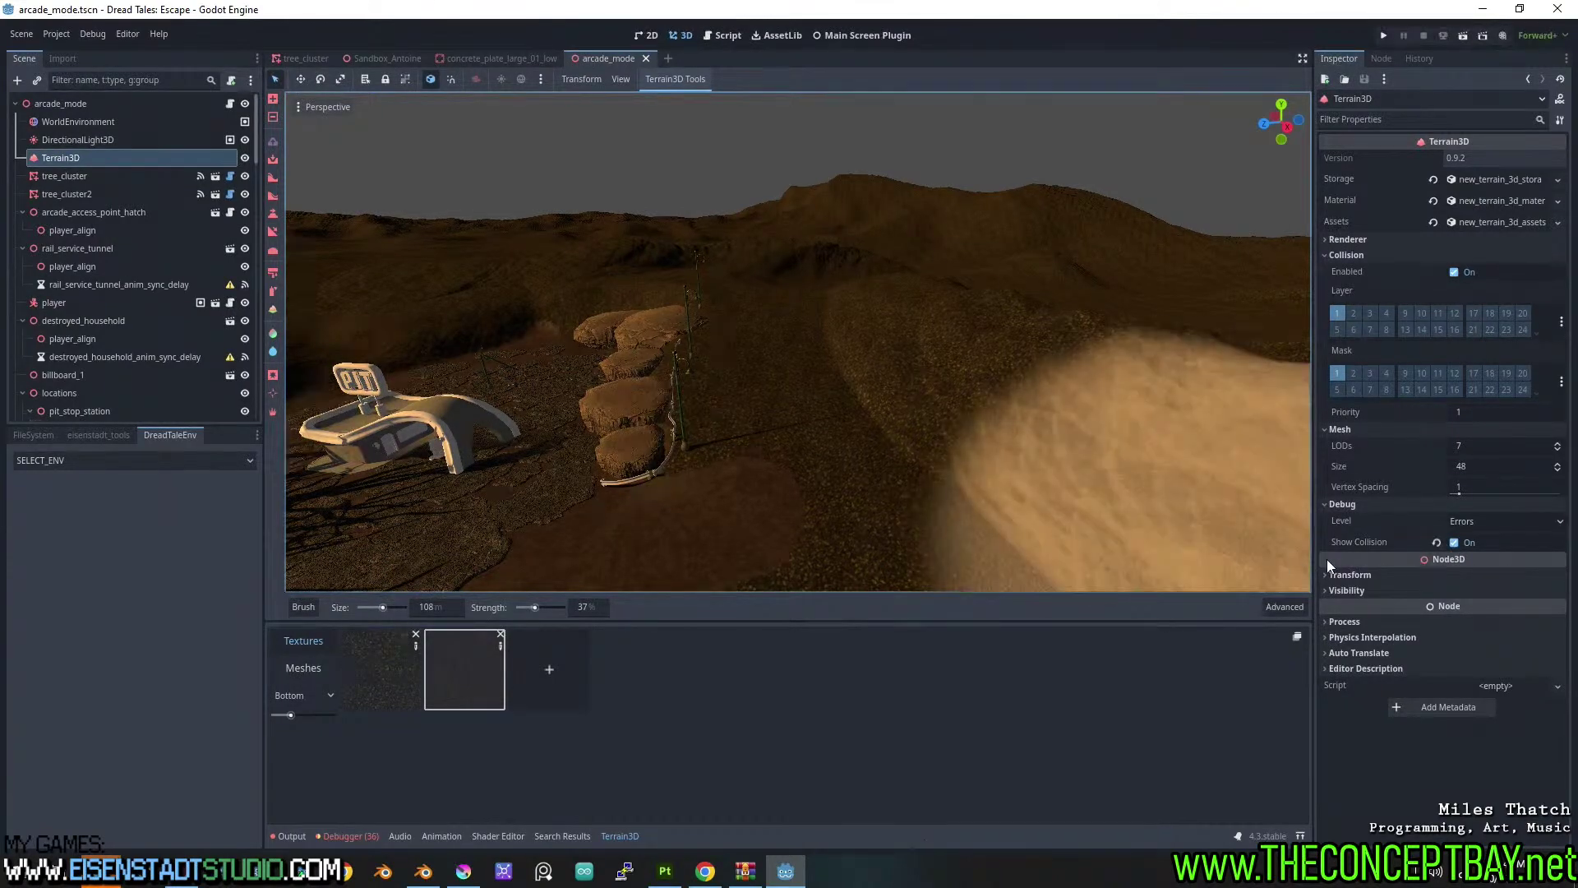
Turn off Show Collision in the Terrain3D node's debug settings and run the project.
{"action": "left_click", "coordinate": [1451, 544]}
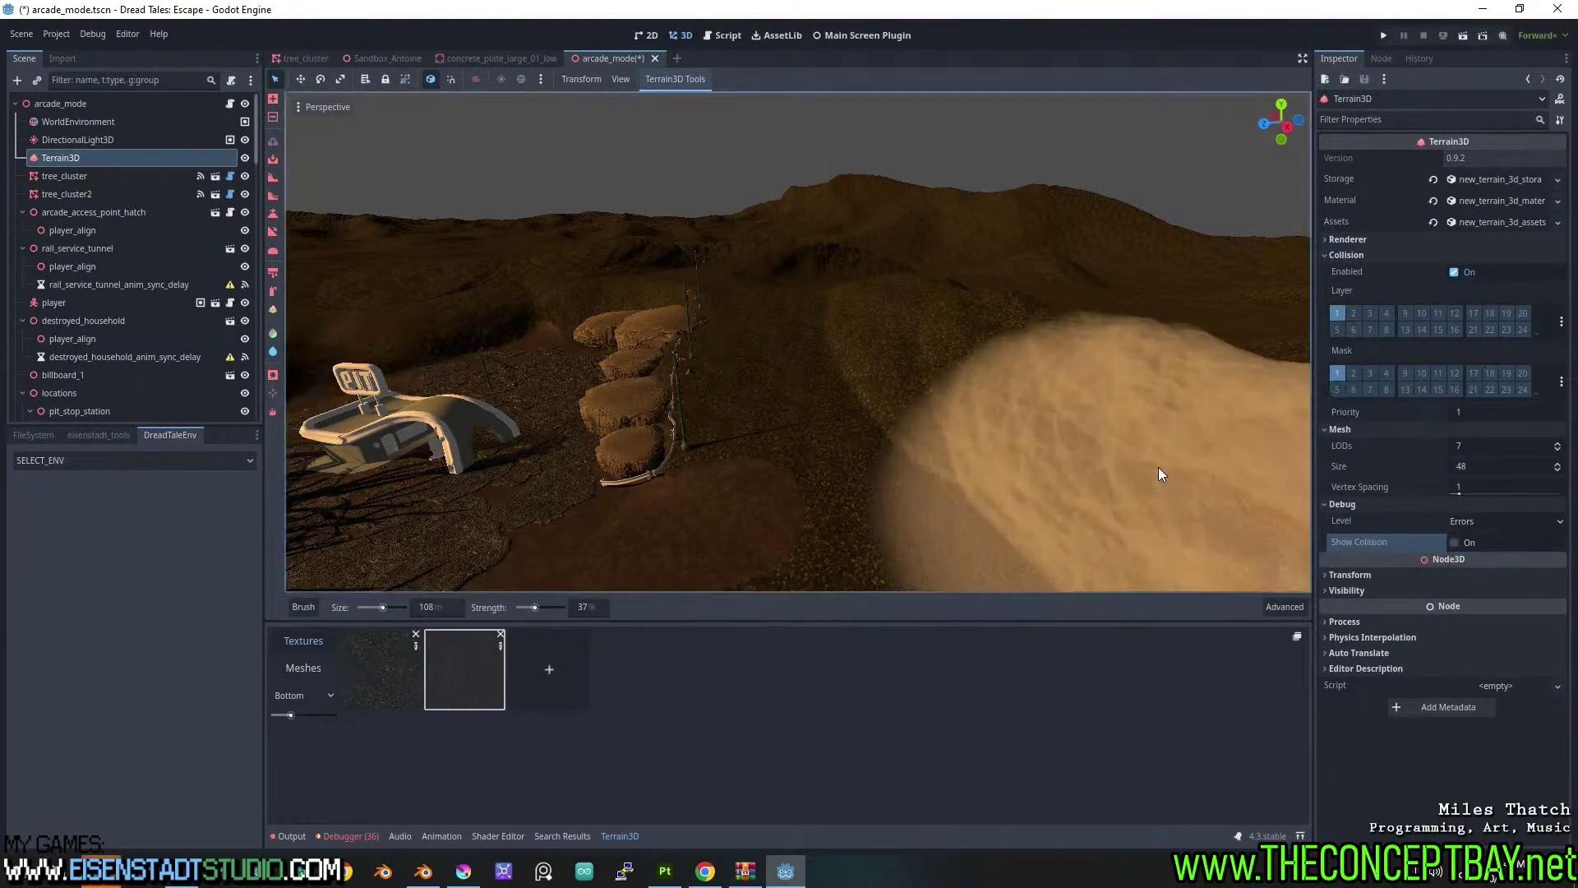
{"action": "right_click_drag", "start_coordinate": [1157, 467], "coordinate": [960, 388]}
{"action": "key", "text": "F5"}
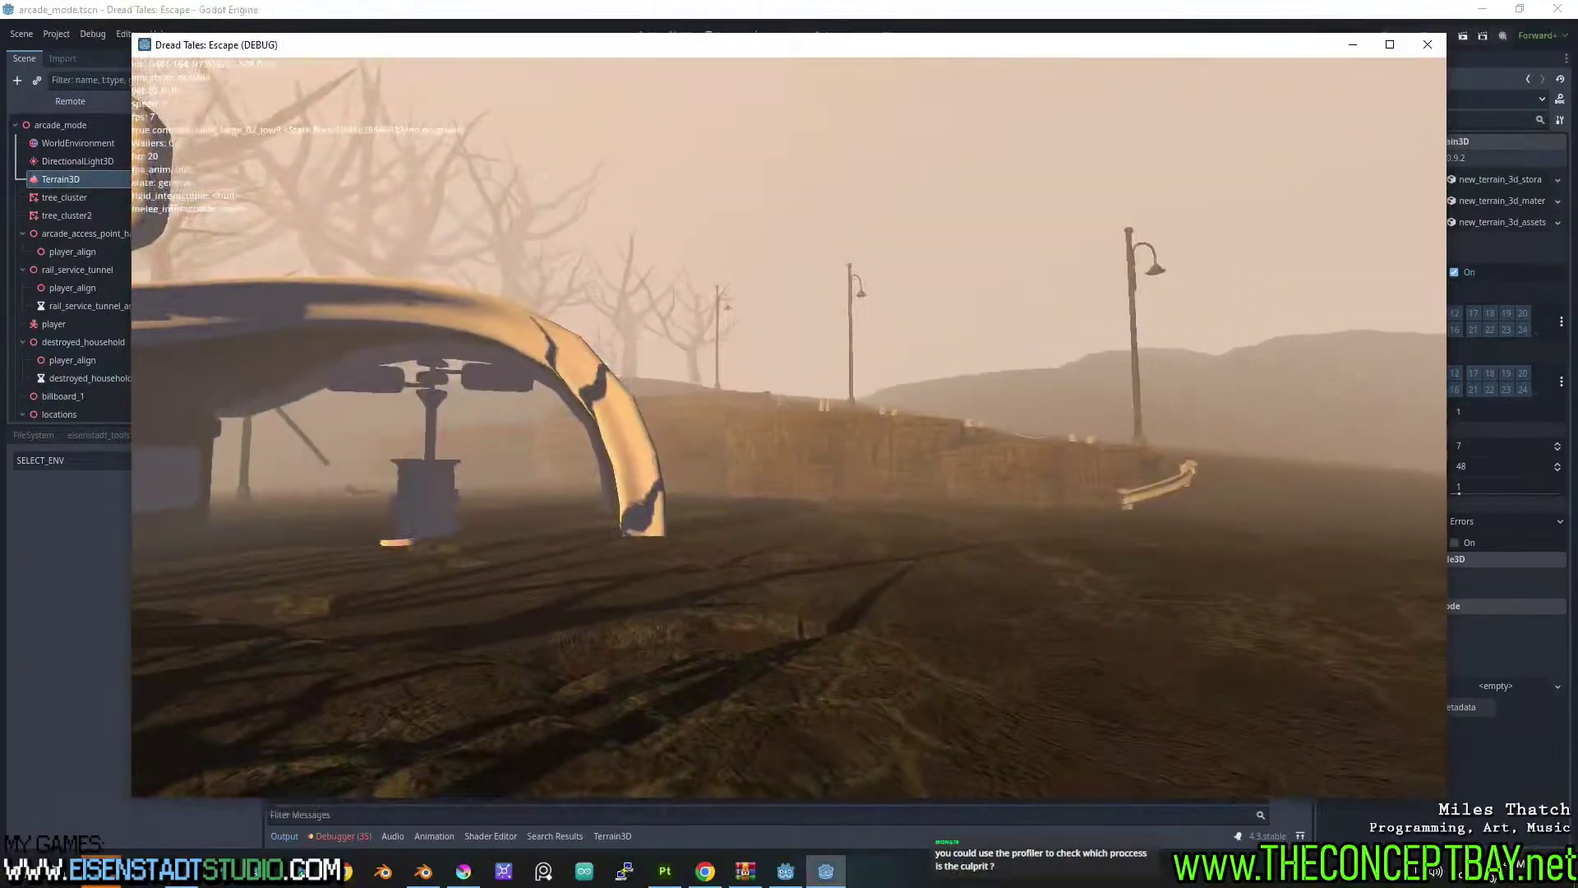
Release the cursor from the game, move its window aside, and start recording in the debugger's Profiler.
{"action": "key", "text": "Escape"}
{"action": "left_click_drag", "start_coordinate": [513, 51], "coordinate": [1024, 72]}
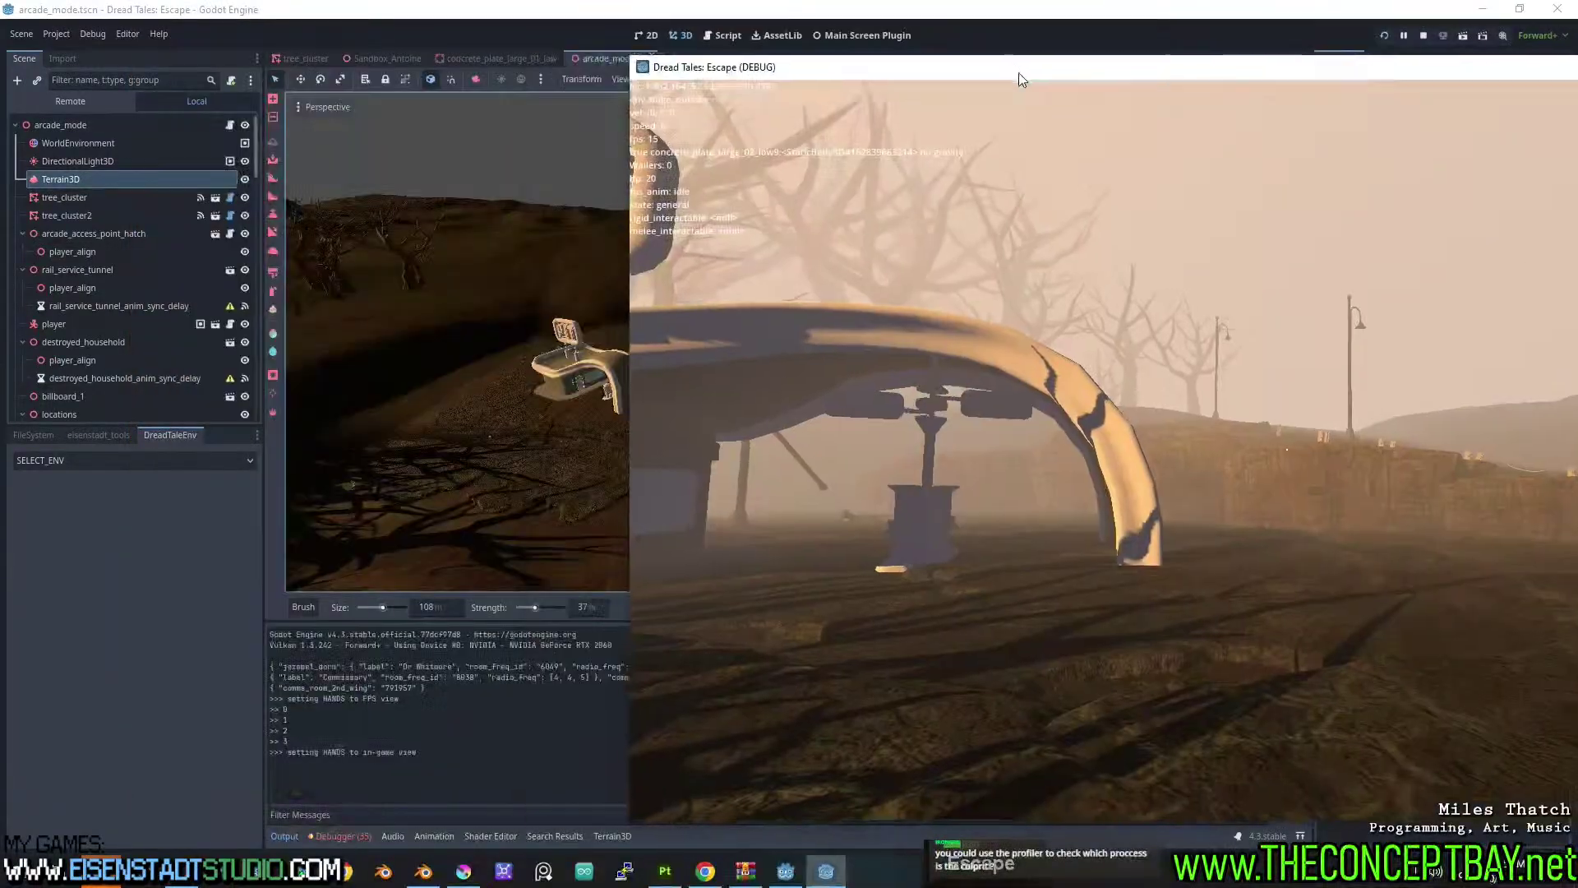
{"action": "left_click", "coordinate": [358, 835]}
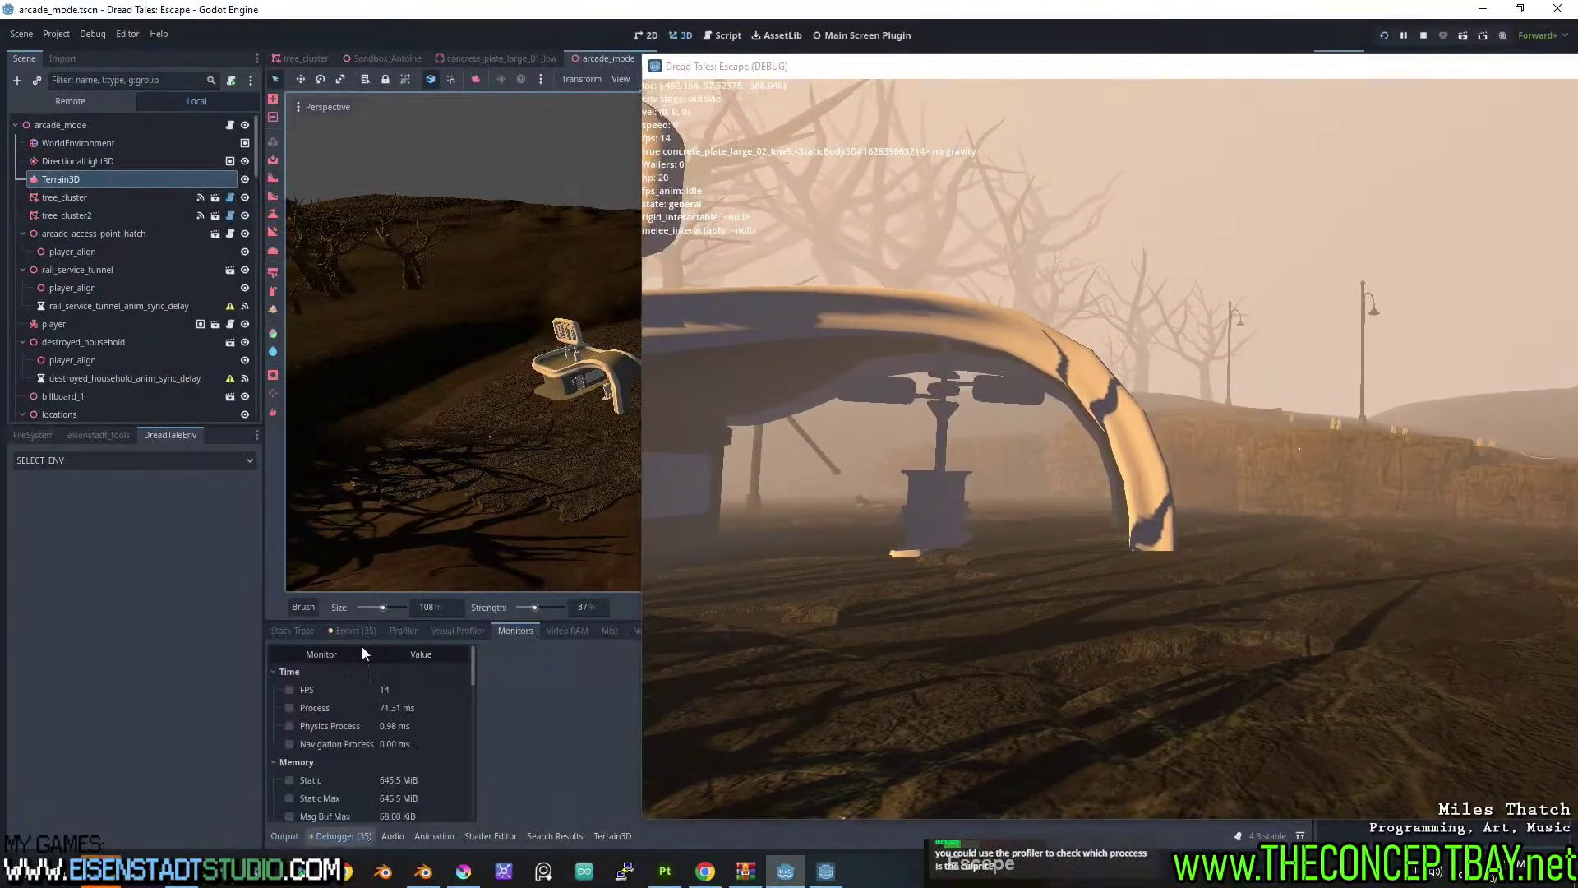
{"action": "left_click", "coordinate": [411, 630]}
{"action": "left_click", "coordinate": [288, 652]}
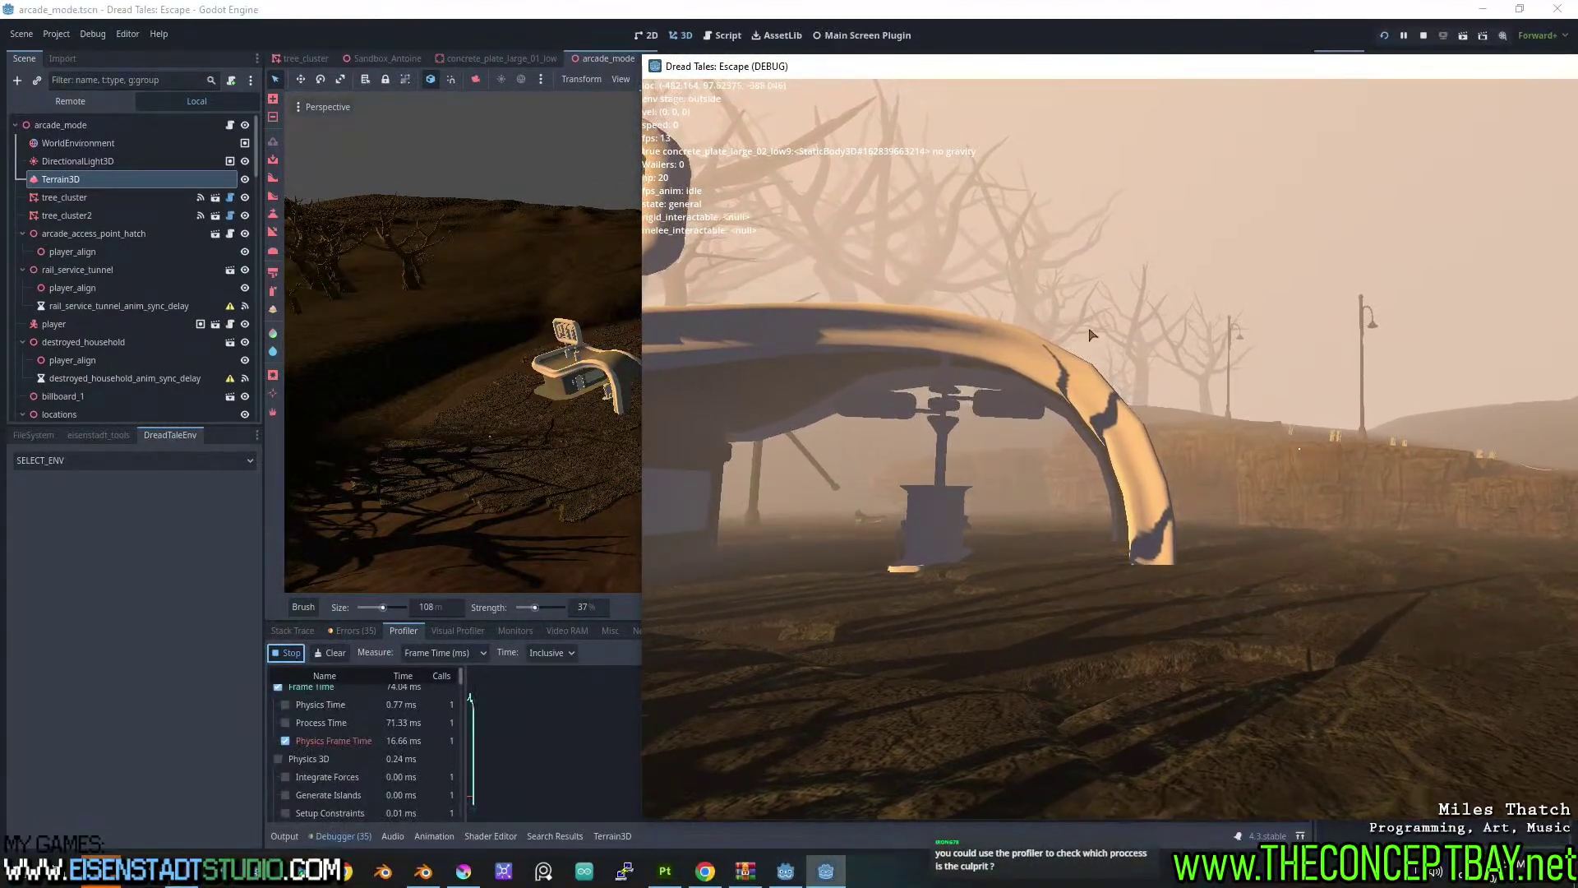
Walk the player around the pit stop station to the broken lamp post while profiling, and stop the recording.
{"action": "key", "text": "w"}
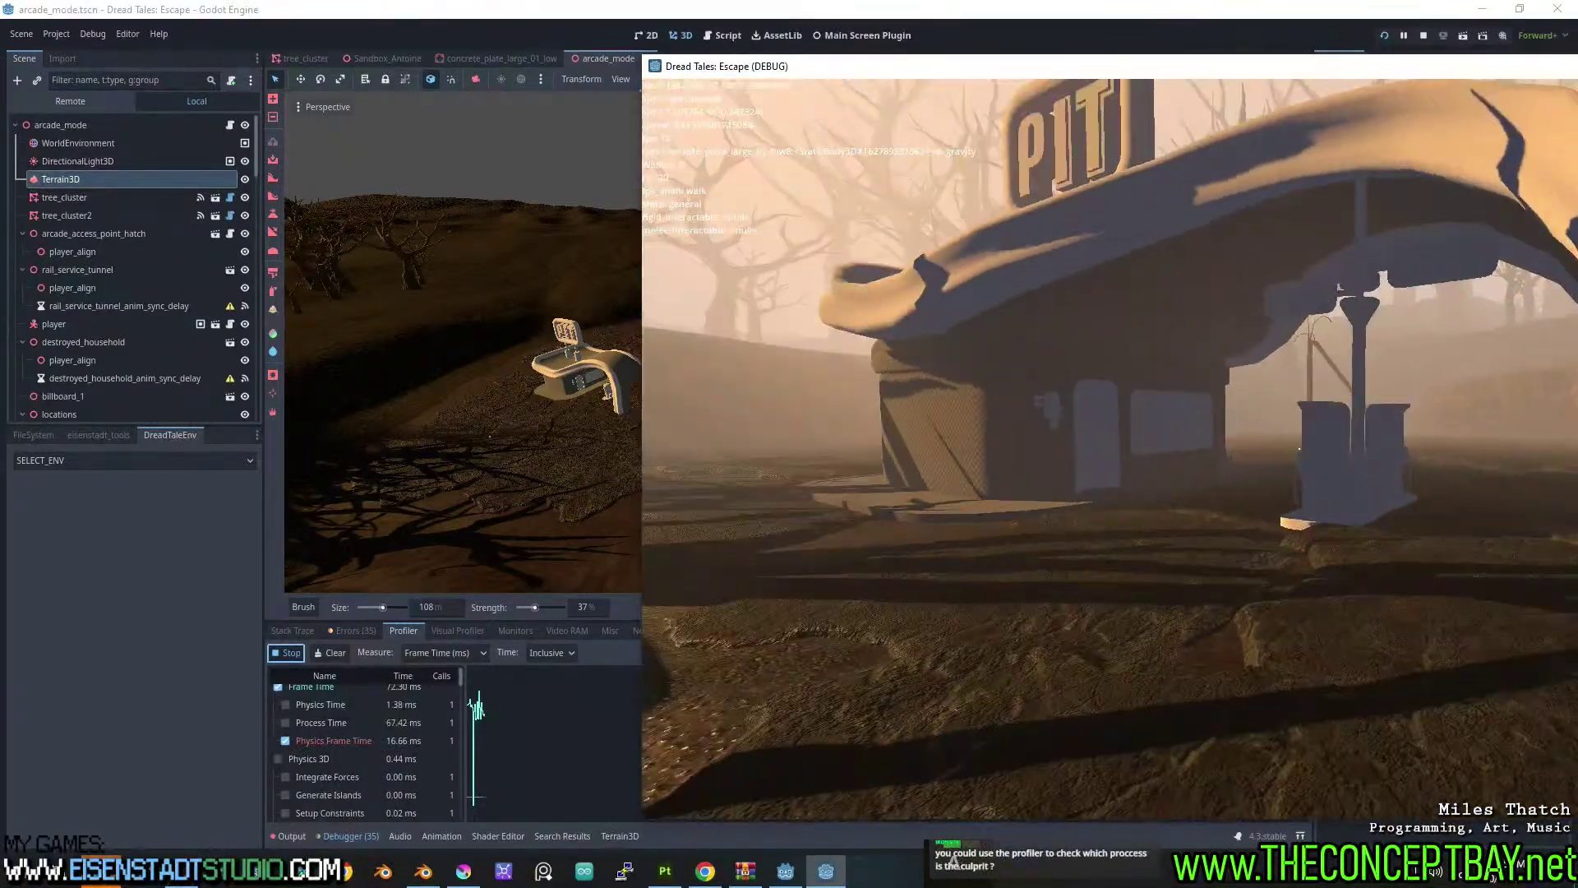
{"action": "key", "text": "a"}
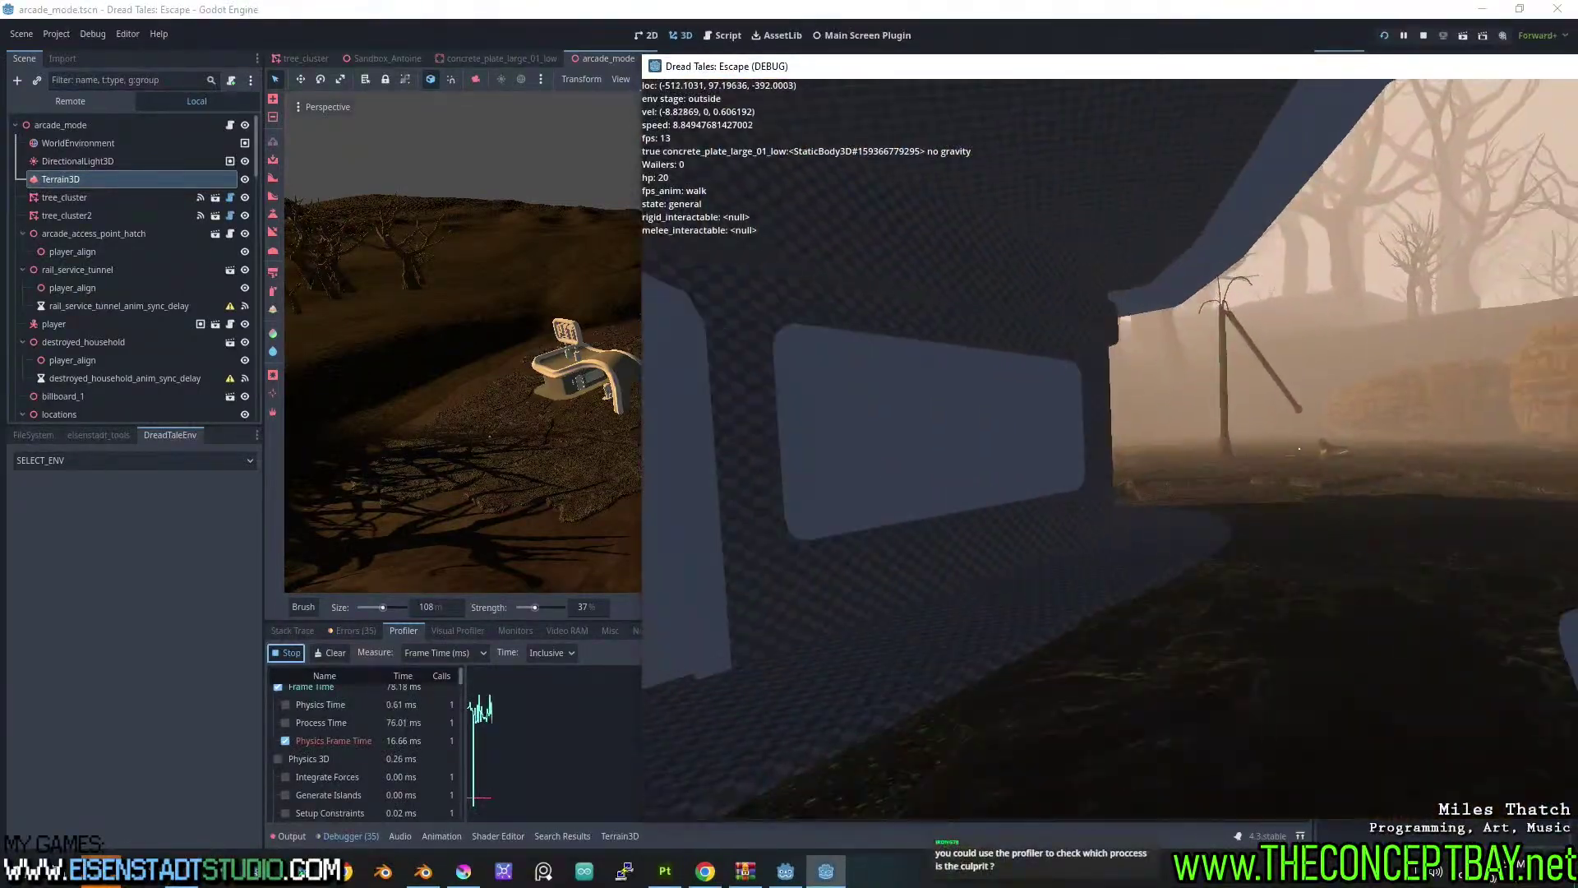
{"action": "key", "text": "d"}
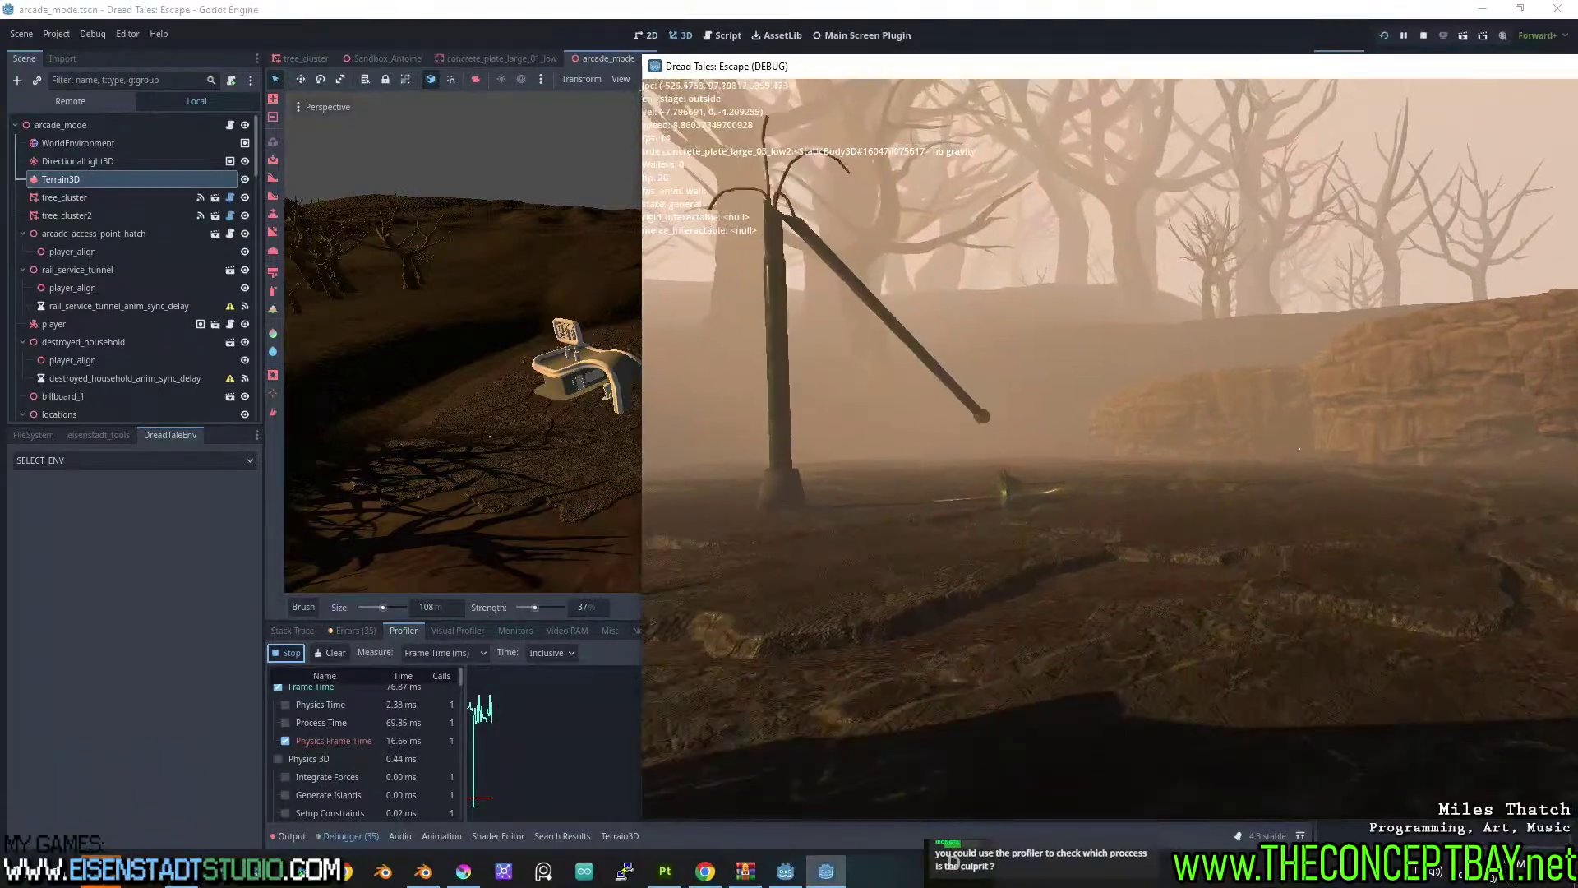
{"action": "key", "text": "d"}
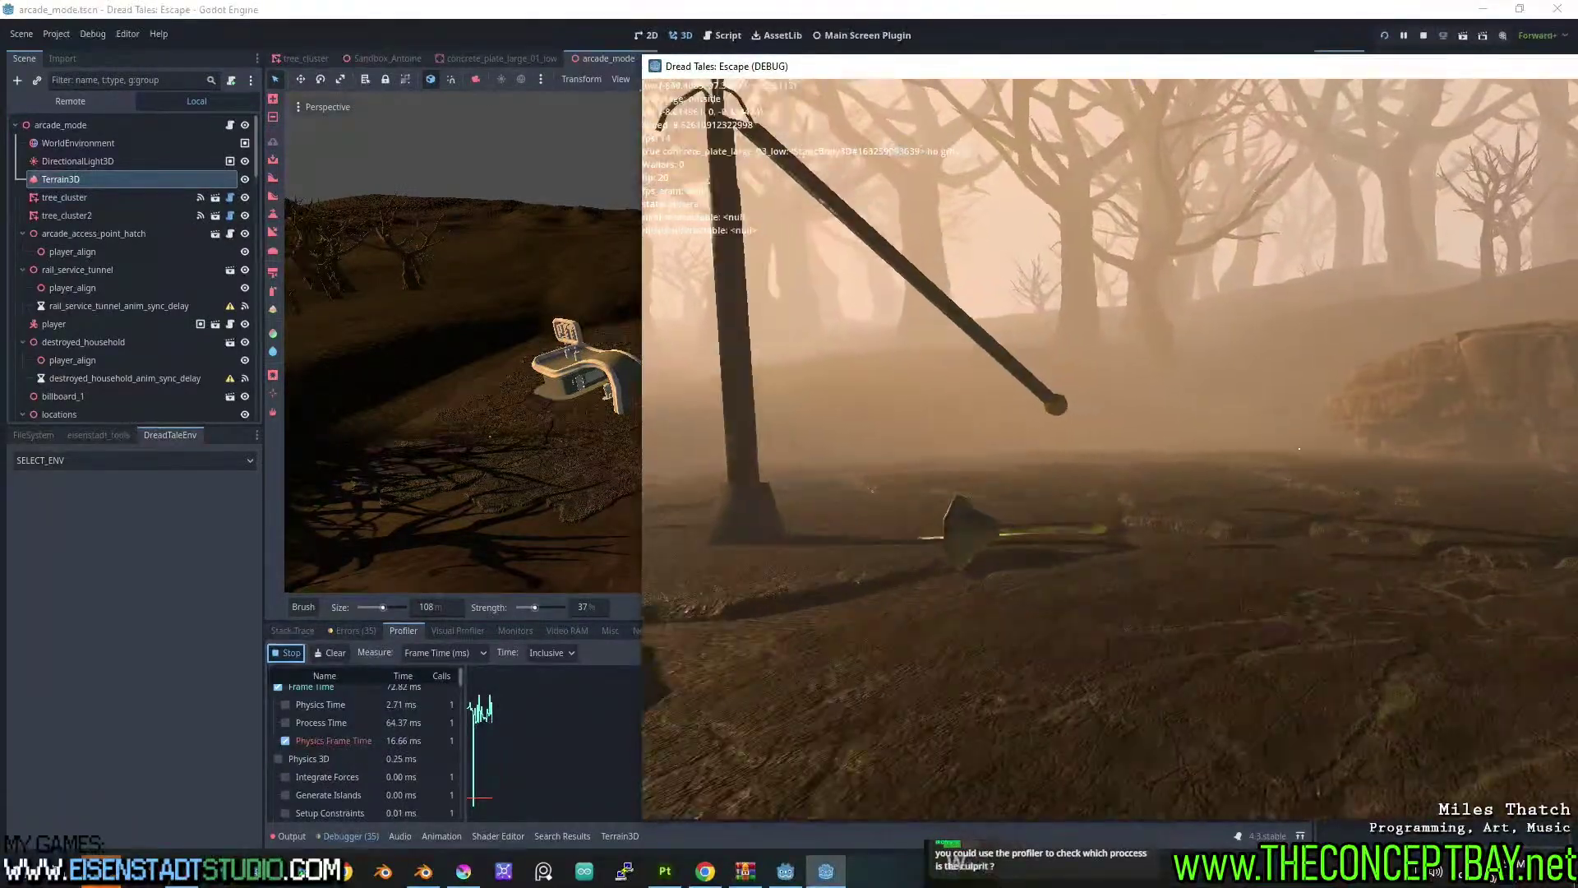
{"action": "key", "text": "Escape"}
{"action": "left_click", "coordinate": [288, 652]}
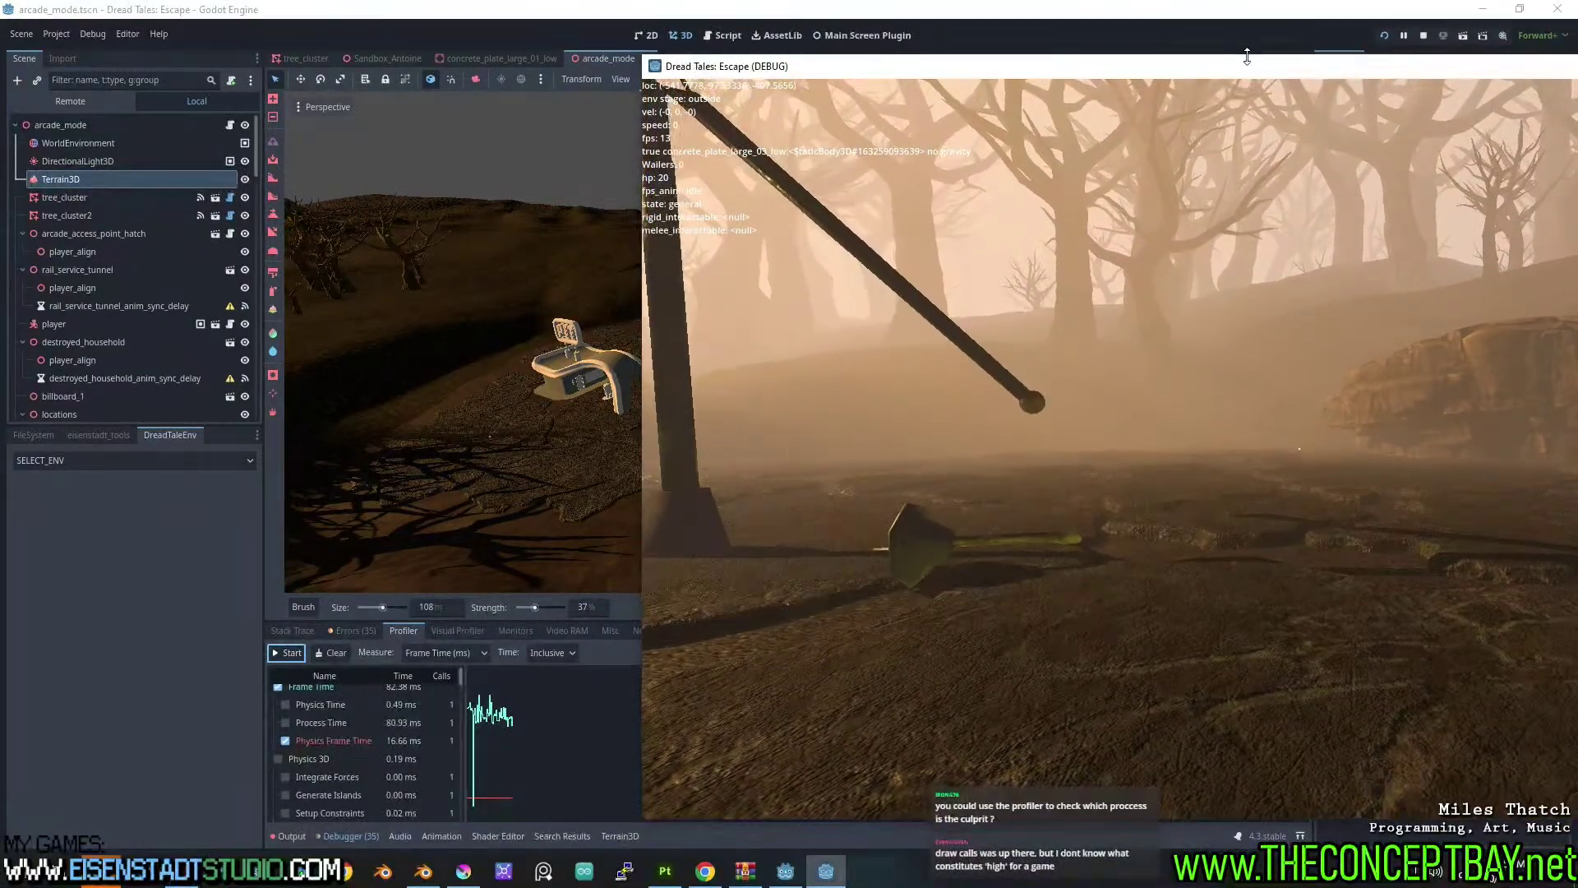
Get the game window out of the way and examine the profiler's whole list of physics, audio and script function times.
{"action": "left_click_drag", "start_coordinate": [1066, 67], "coordinate": [818, 50]}
{"action": "left_click", "coordinate": [1444, 42]}
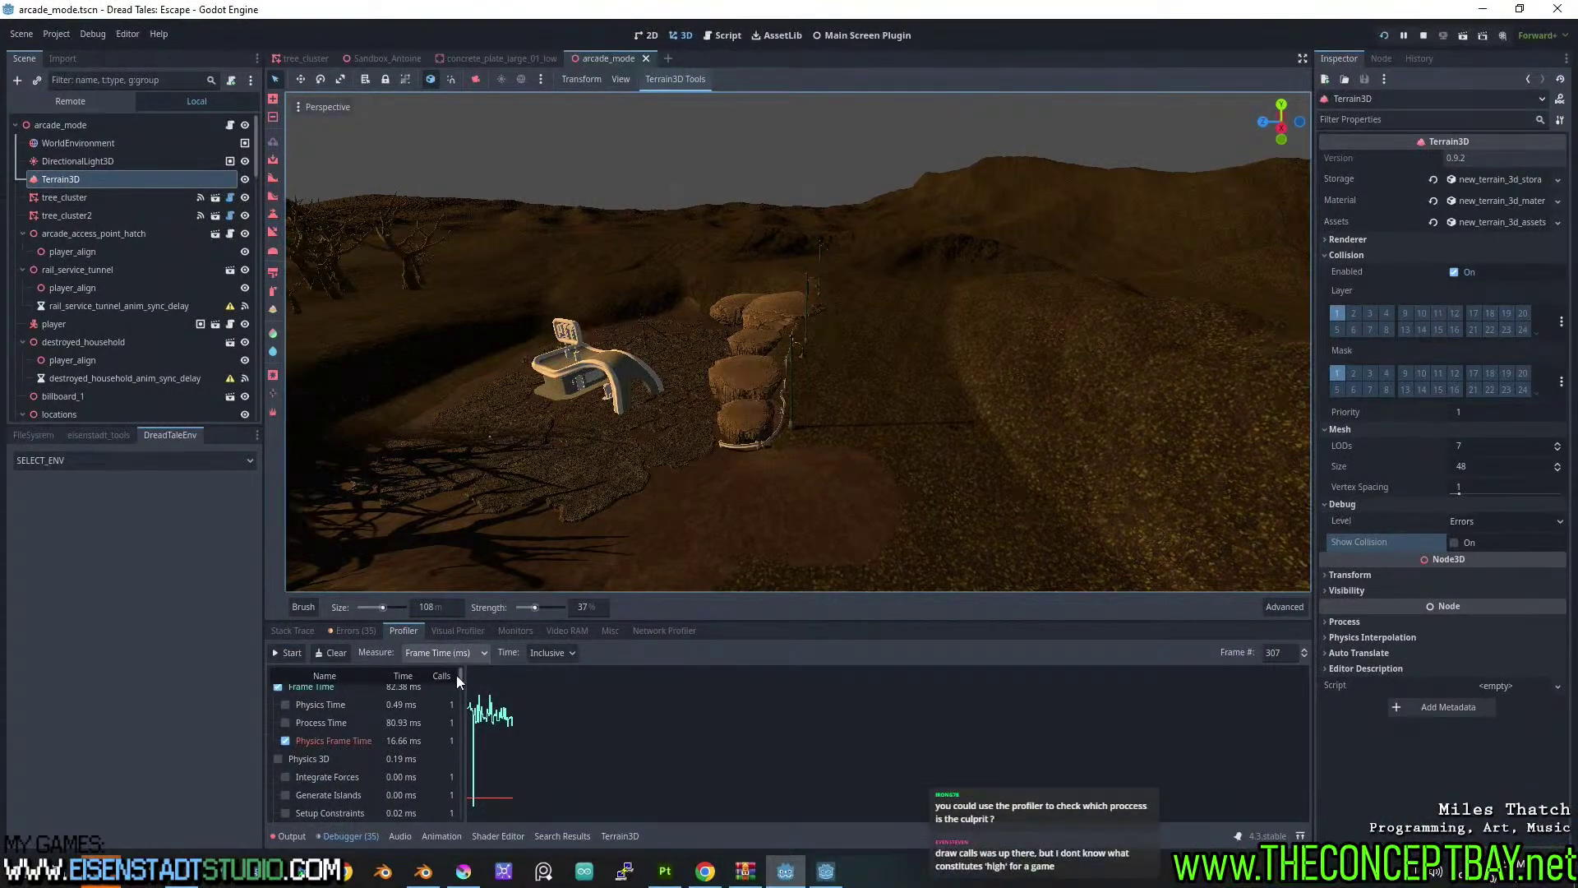
{"action": "scroll", "coordinate": [462, 683], "scroll_direction": "down", "scroll_amount": 2}
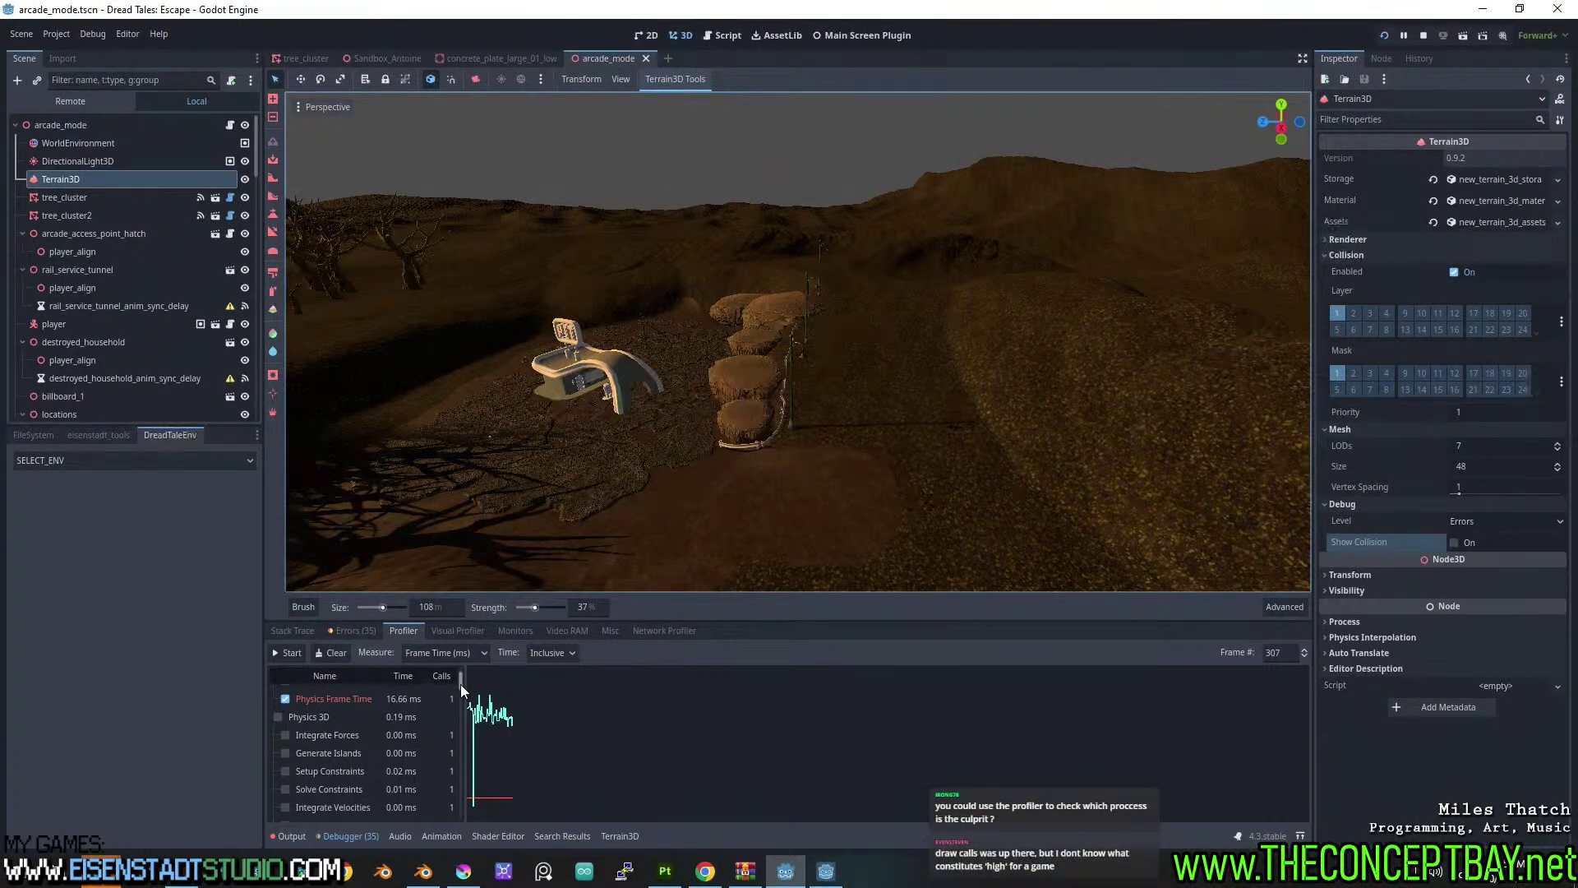
{"action": "left_click_drag", "start_coordinate": [461, 684], "coordinate": [454, 728]}
{"action": "scroll", "coordinate": [447, 756], "scroll_direction": "down", "scroll_amount": 5}
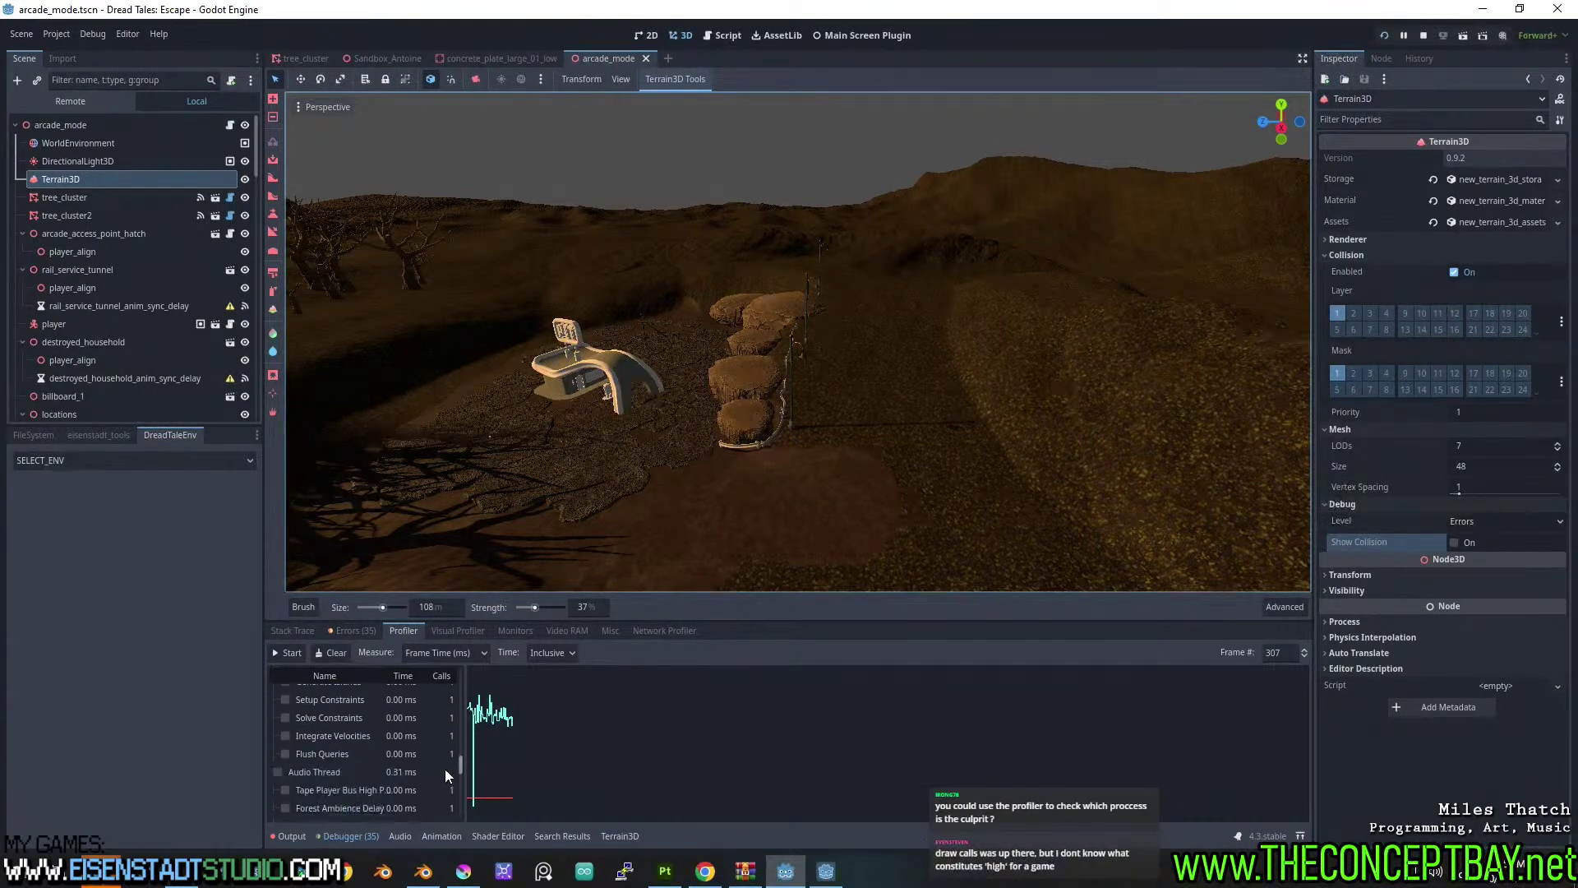
{"action": "scroll", "coordinate": [446, 773], "scroll_direction": "down", "scroll_amount": 6}
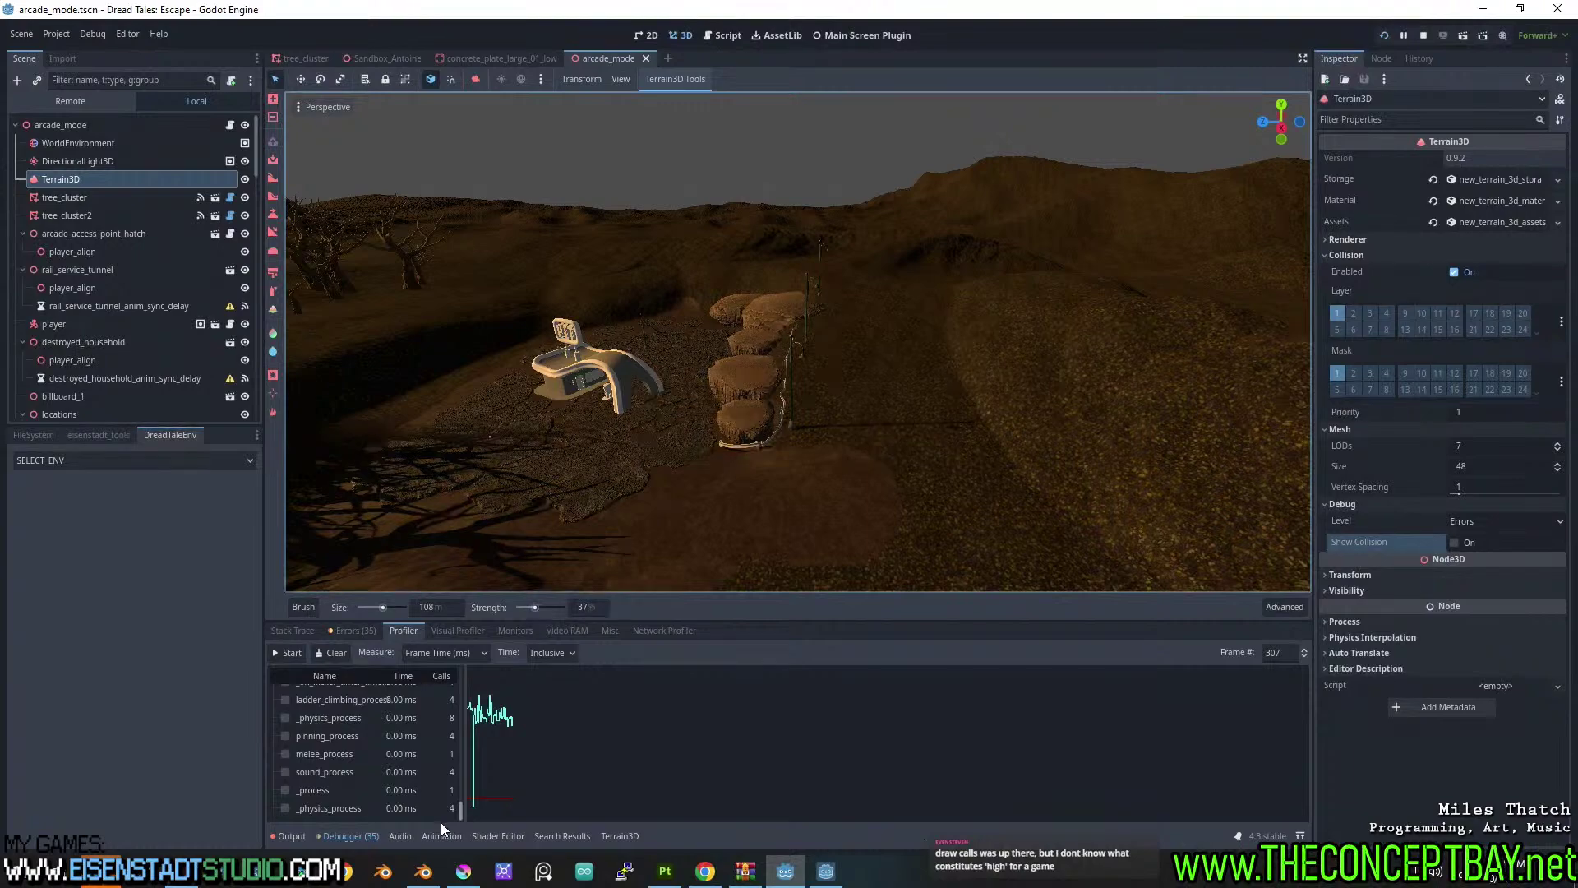
{"action": "scroll", "coordinate": [440, 773], "scroll_direction": "up", "scroll_amount": 11}
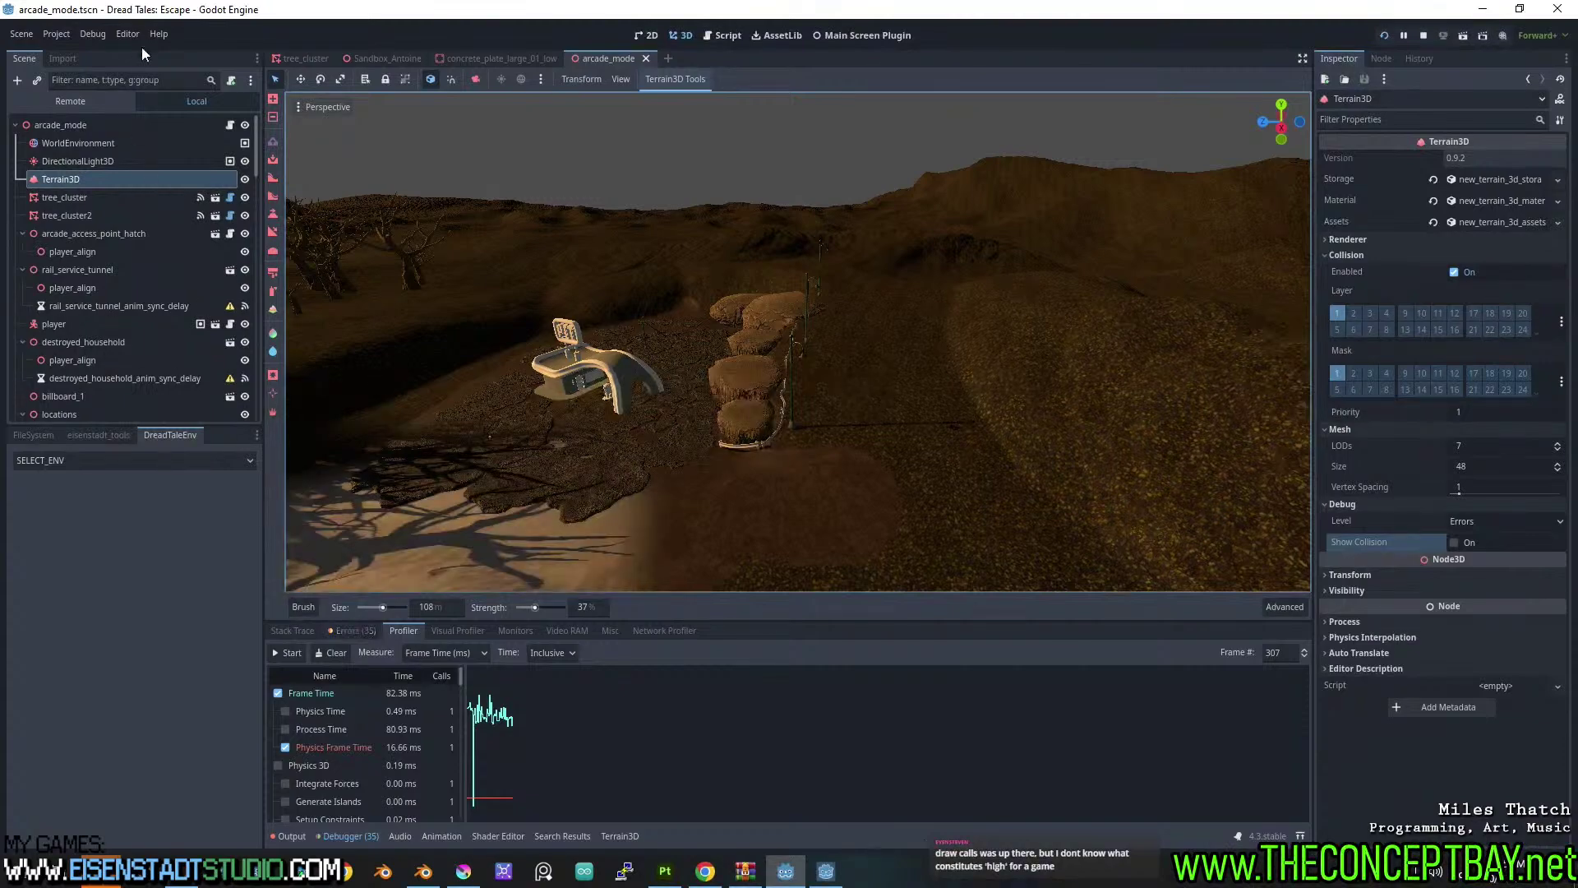
Check the autoload list in the project settings and close it.
{"action": "left_click", "coordinate": [56, 33]}
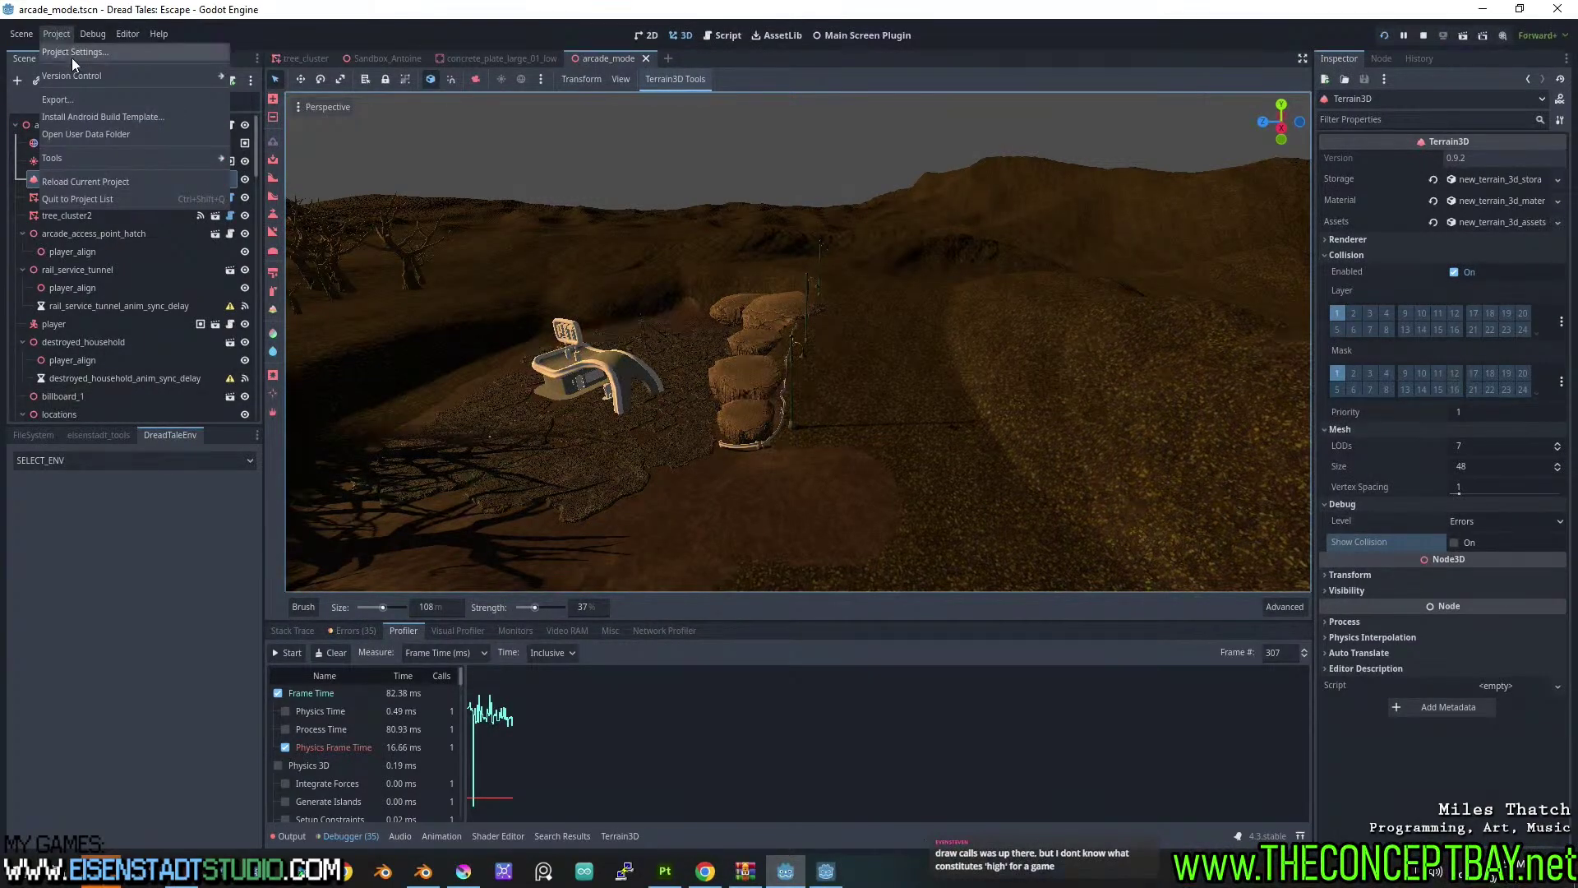
{"action": "left_click", "coordinate": [79, 51]}
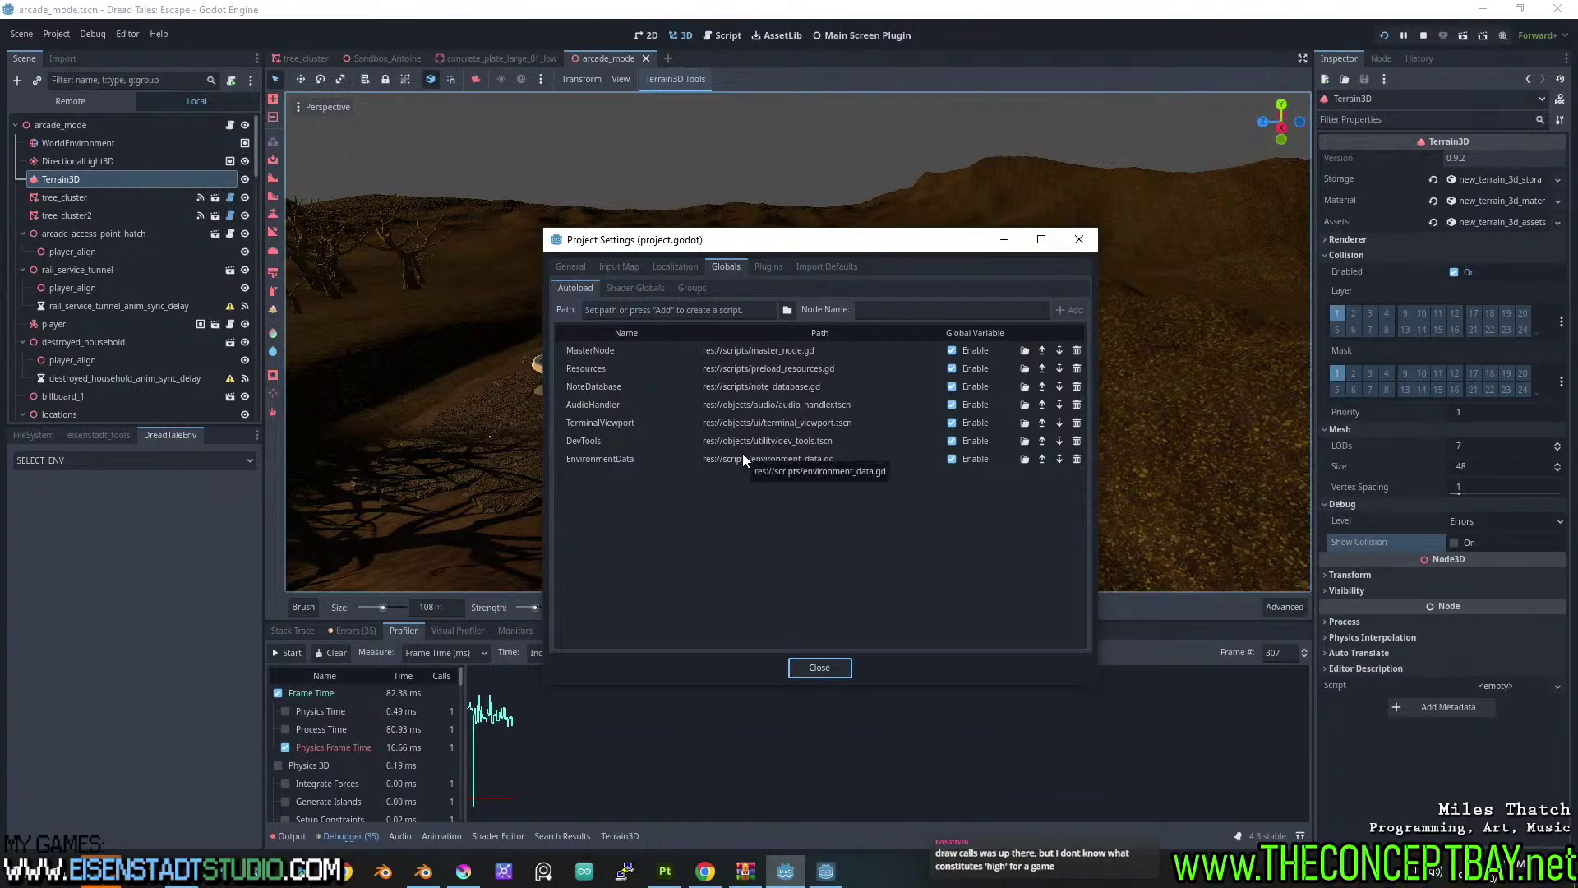
{"action": "left_click", "coordinate": [1079, 239]}
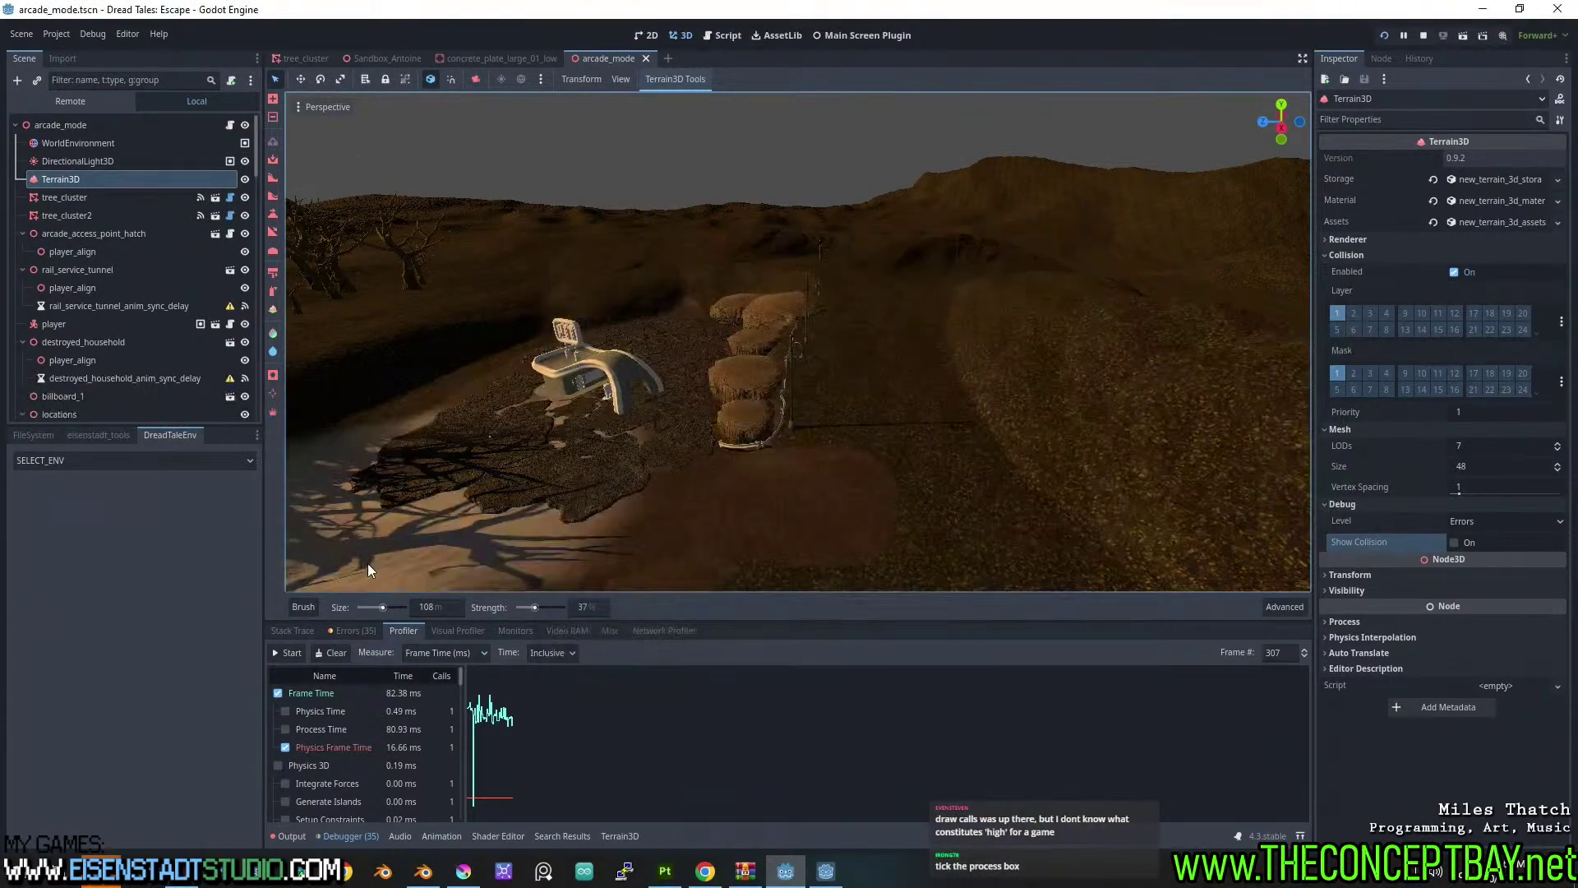
Add Process Time to the profiler graph and enlarge the debugger area to see the graph better.
{"action": "left_click", "coordinate": [285, 729]}
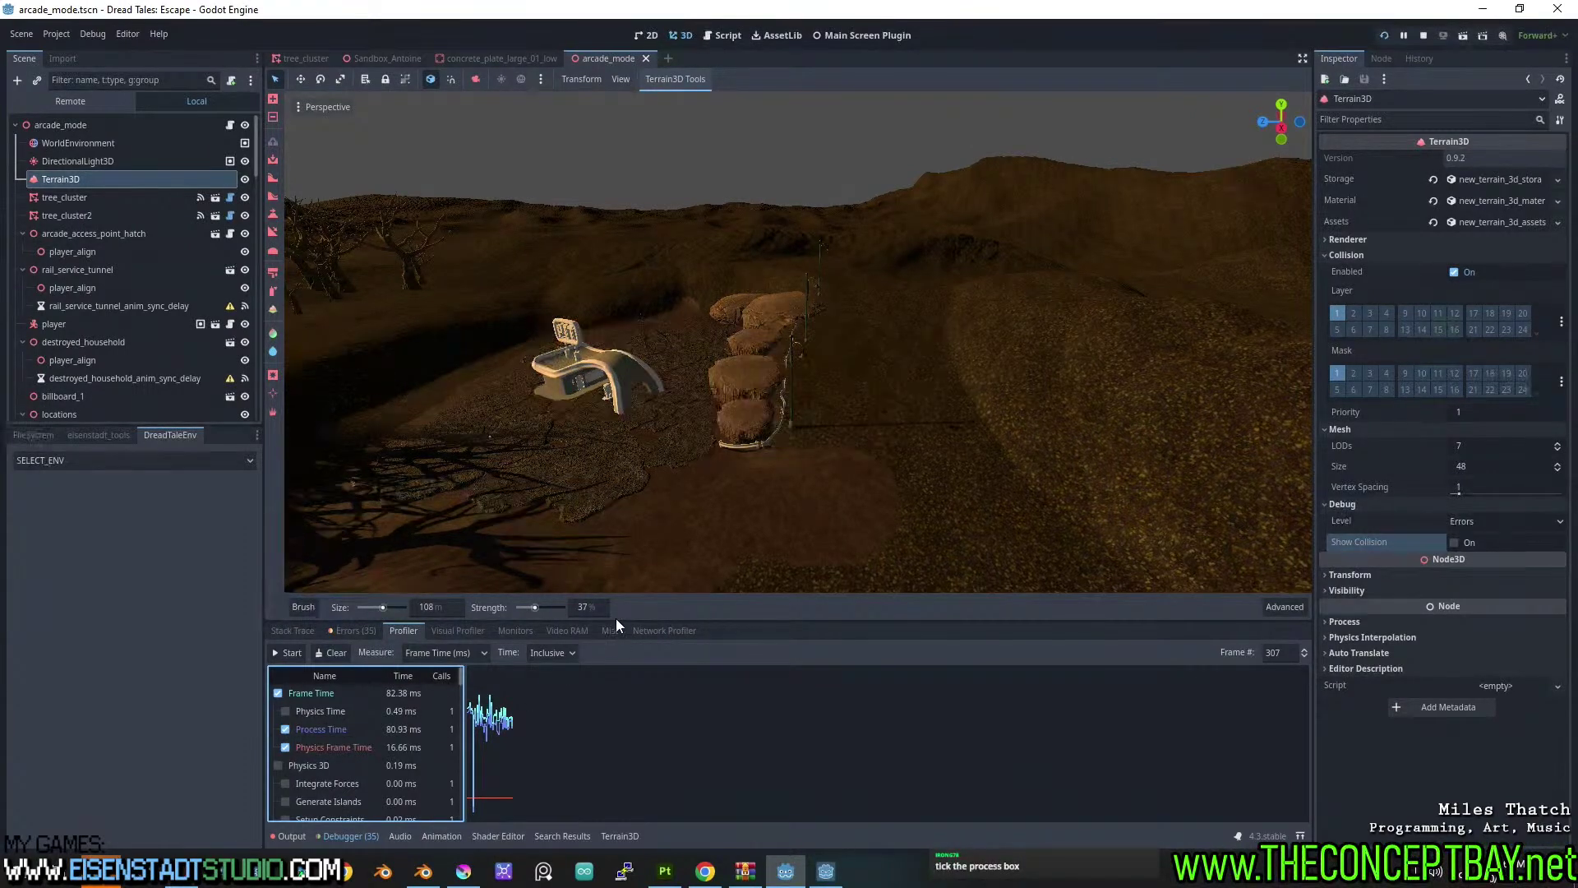
{"action": "left_click_drag", "start_coordinate": [615, 620], "coordinate": [542, 460]}
{"action": "scroll", "coordinate": [526, 610], "scroll_direction": "up", "scroll_amount": 5}
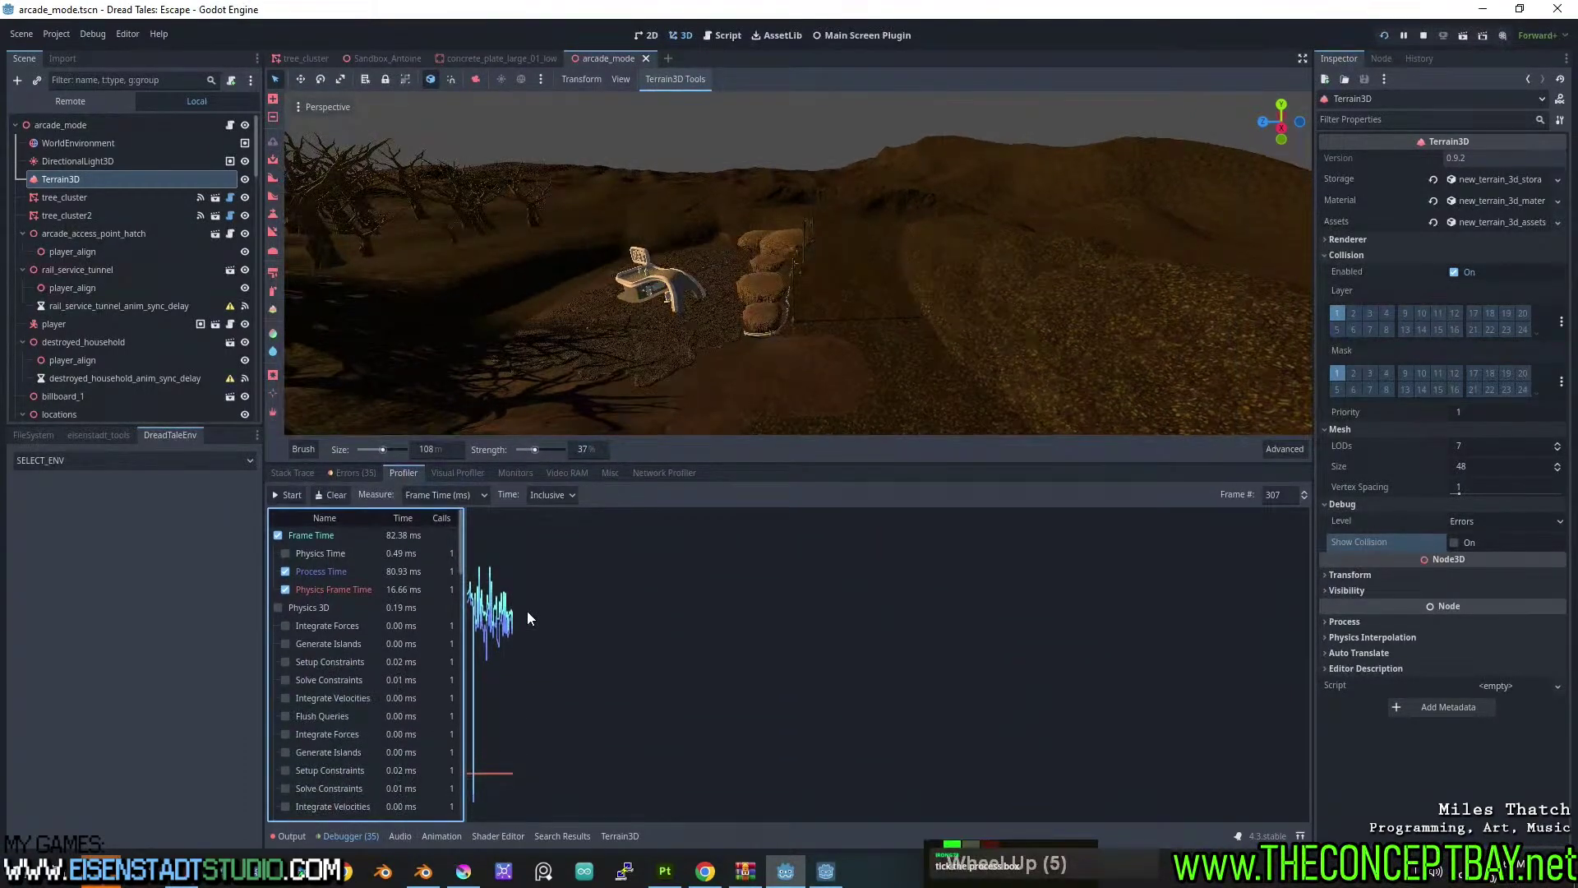
{"action": "scroll", "coordinate": [523, 656], "scroll_direction": "up", "scroll_amount": 4, "text": "alt"}
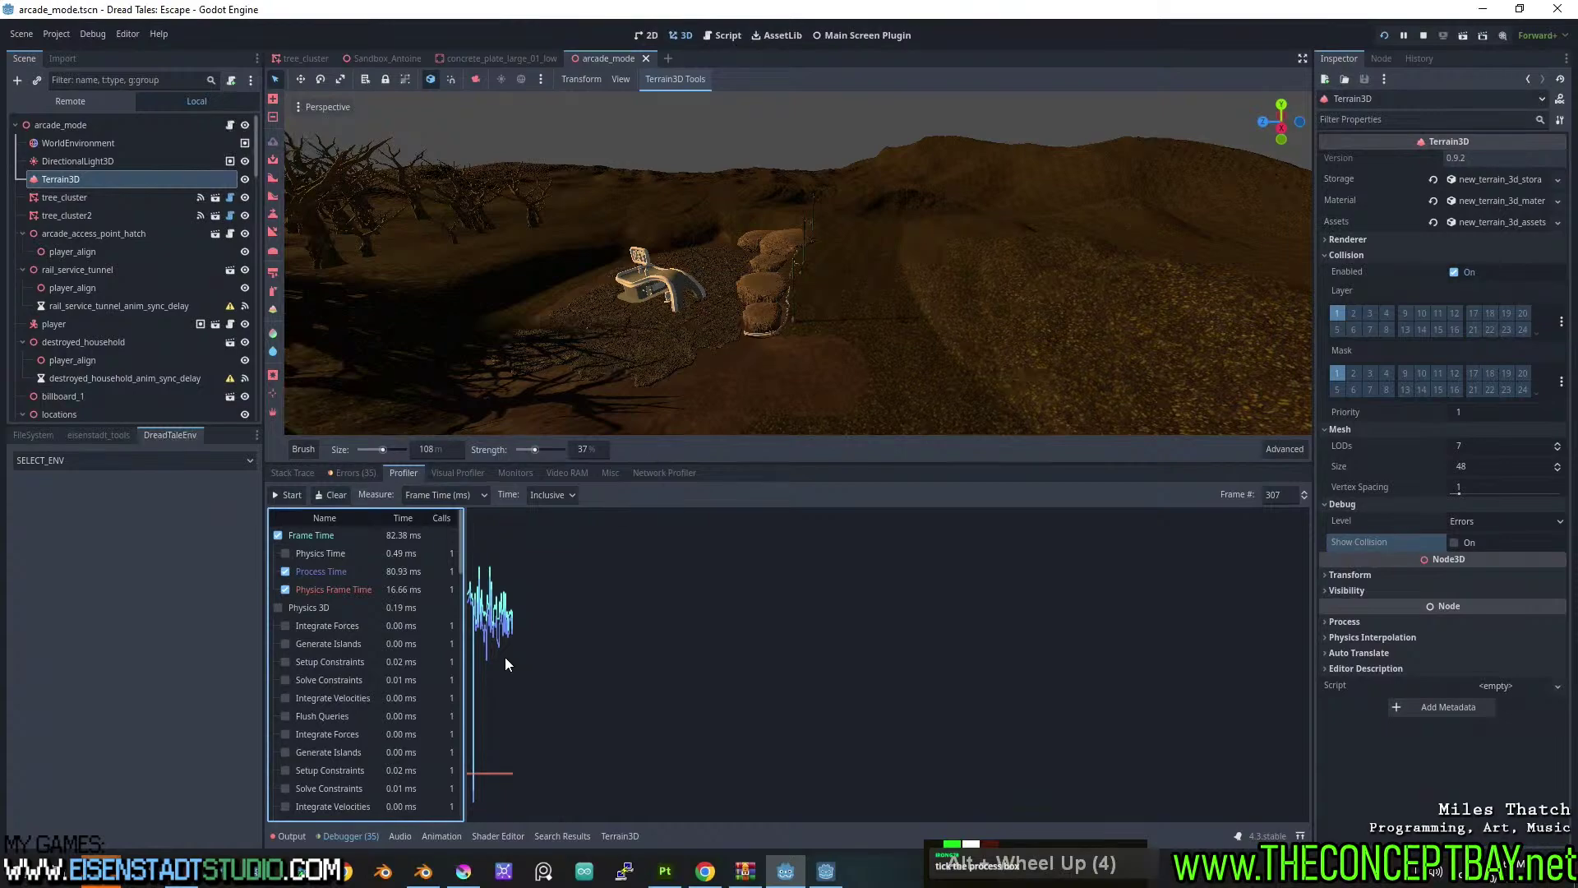
Inspect frame 234 in the profiler graph, checking its Process Time and the available measure modes.
{"action": "right_click", "coordinate": [735, 645]}
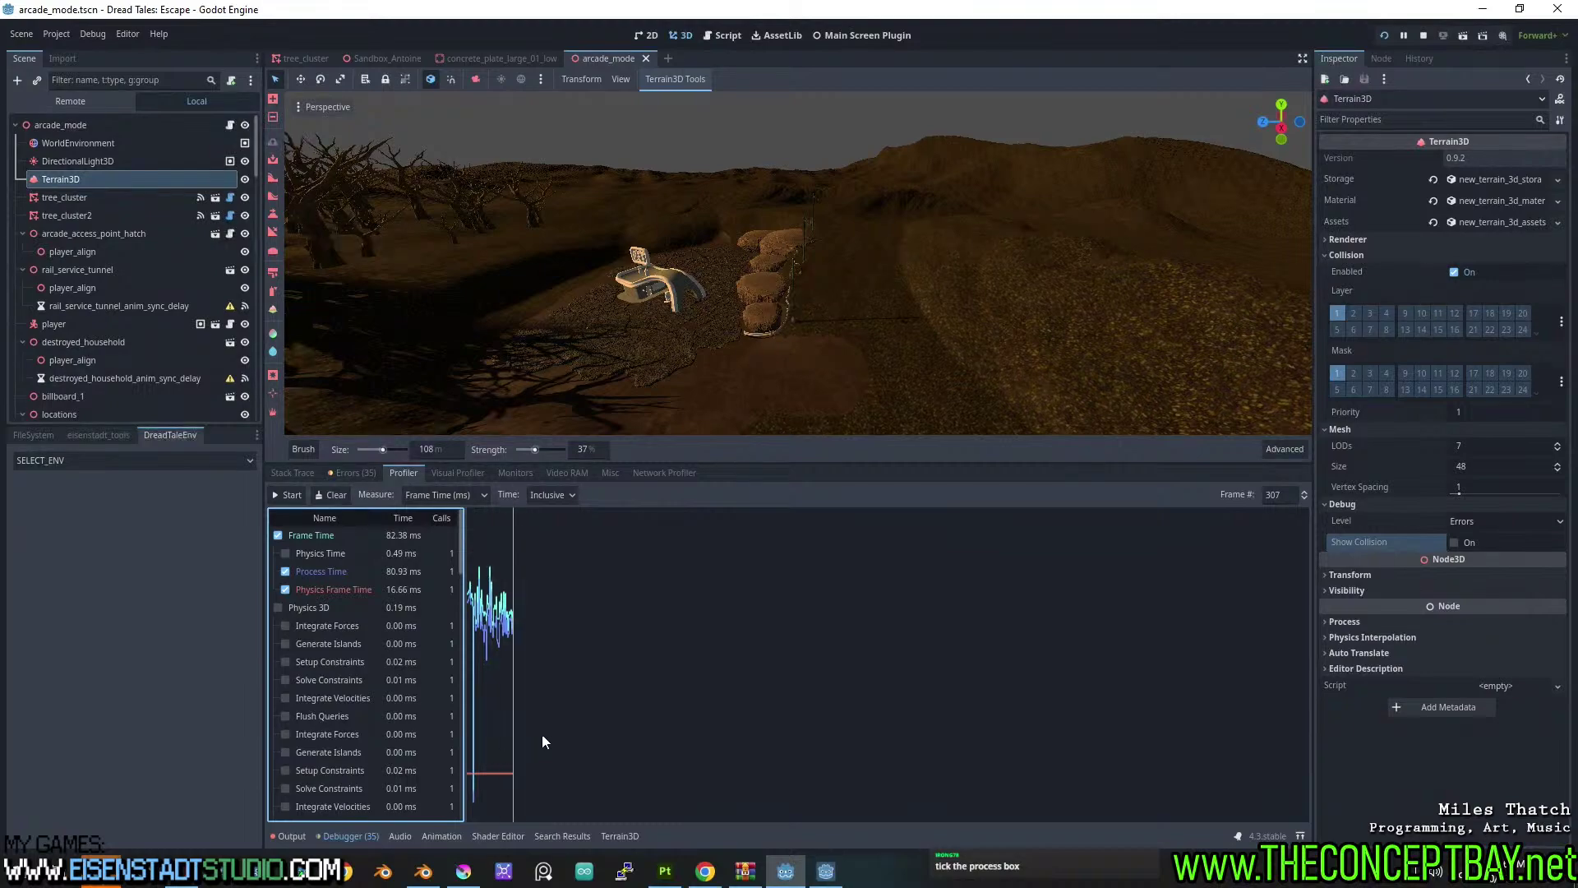
{"action": "left_click", "coordinate": [497, 695]}
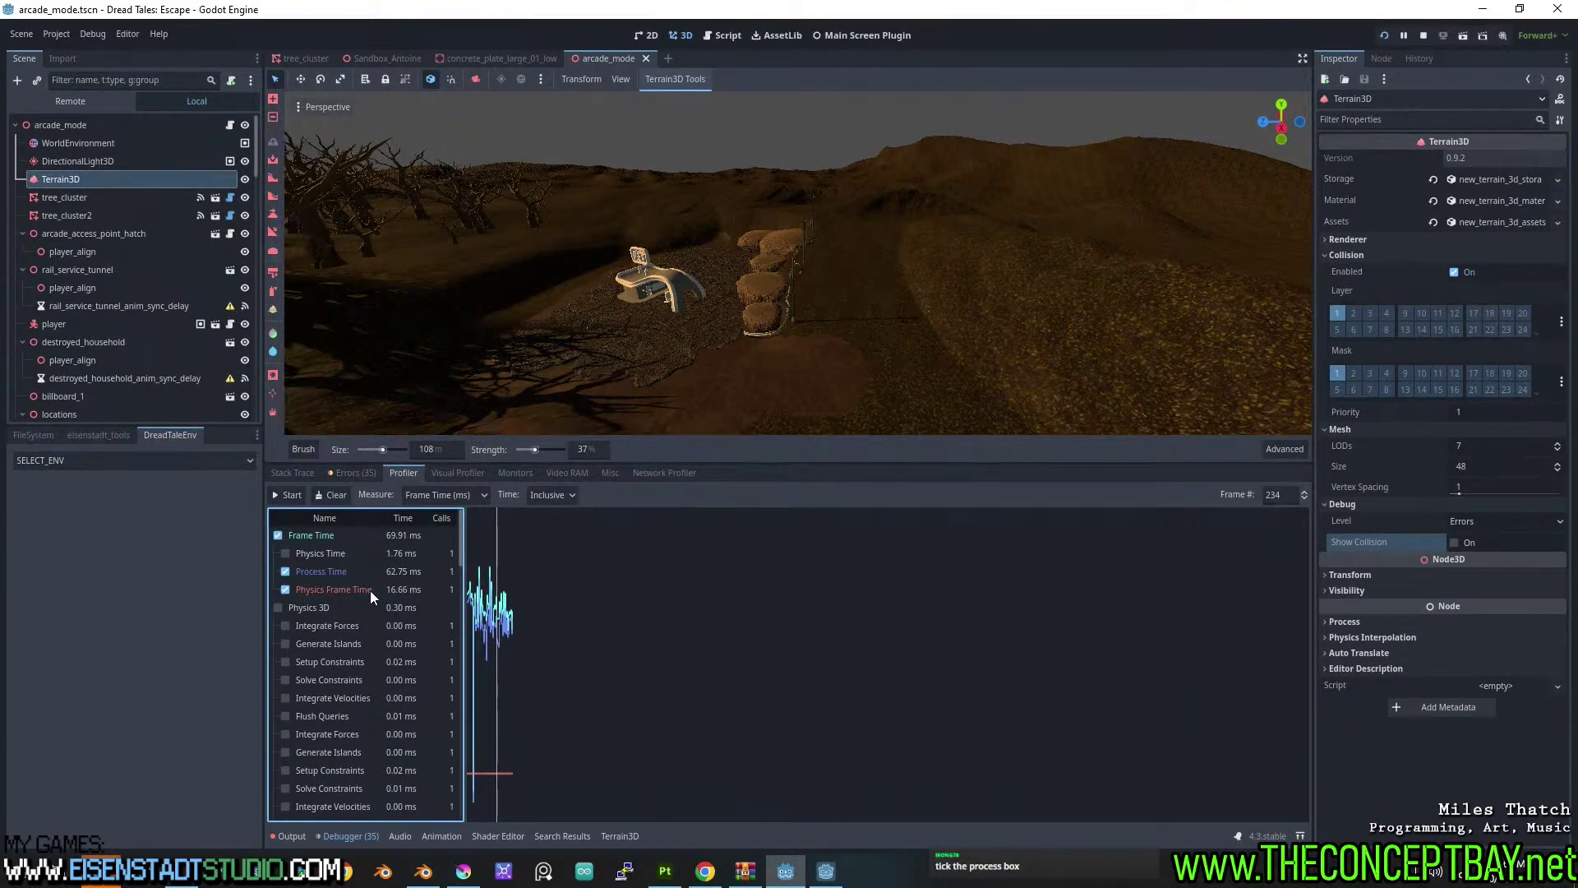
{"action": "double_click", "coordinate": [345, 570]}
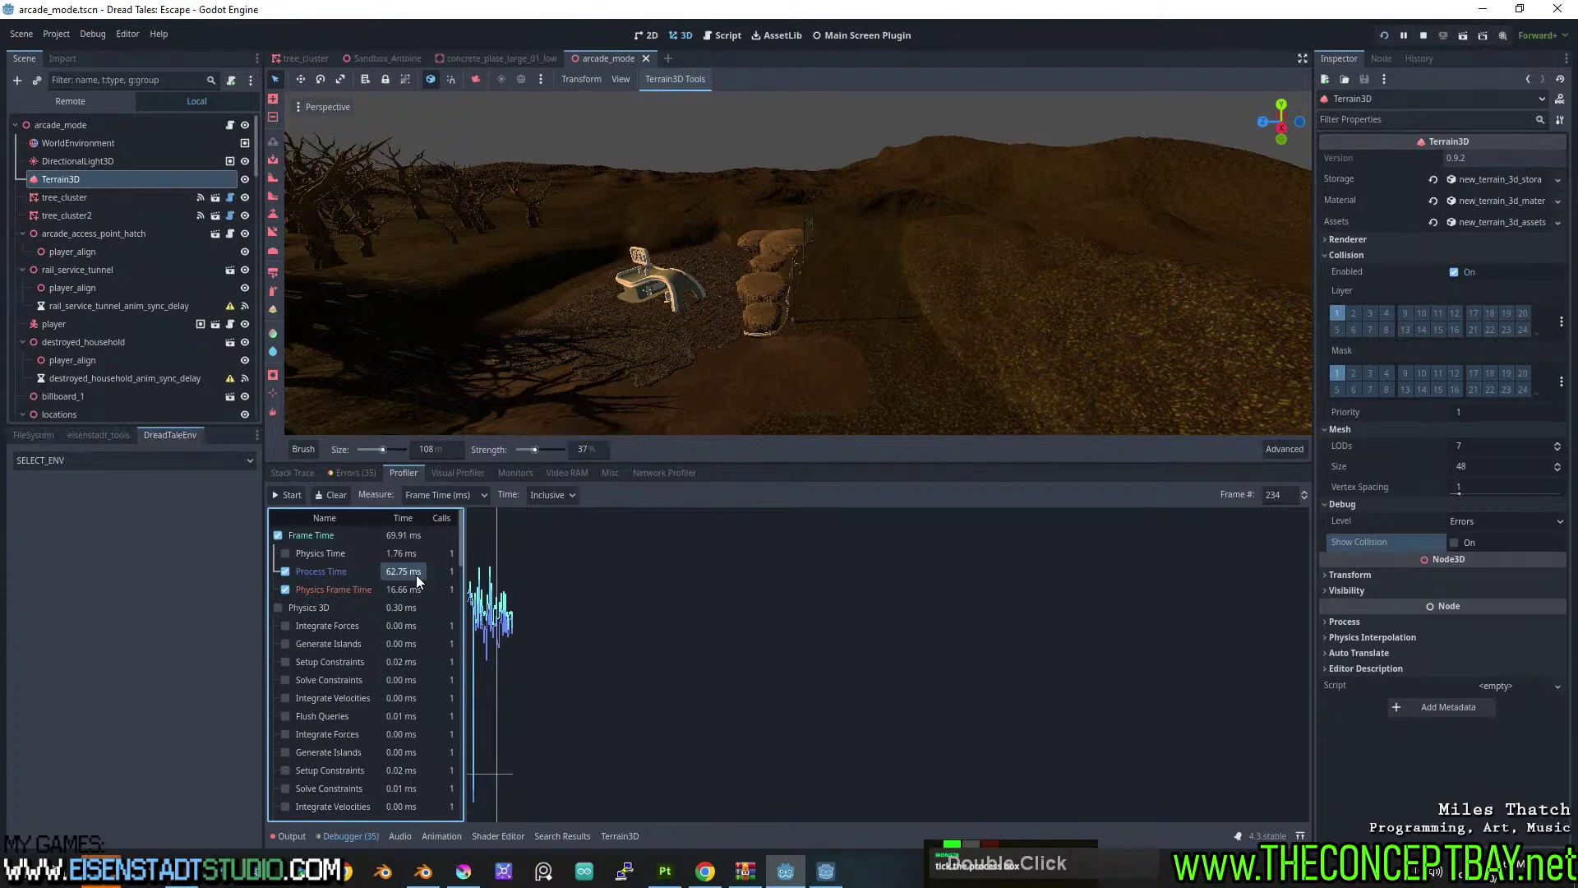
{"action": "double_click", "coordinate": [285, 572]}
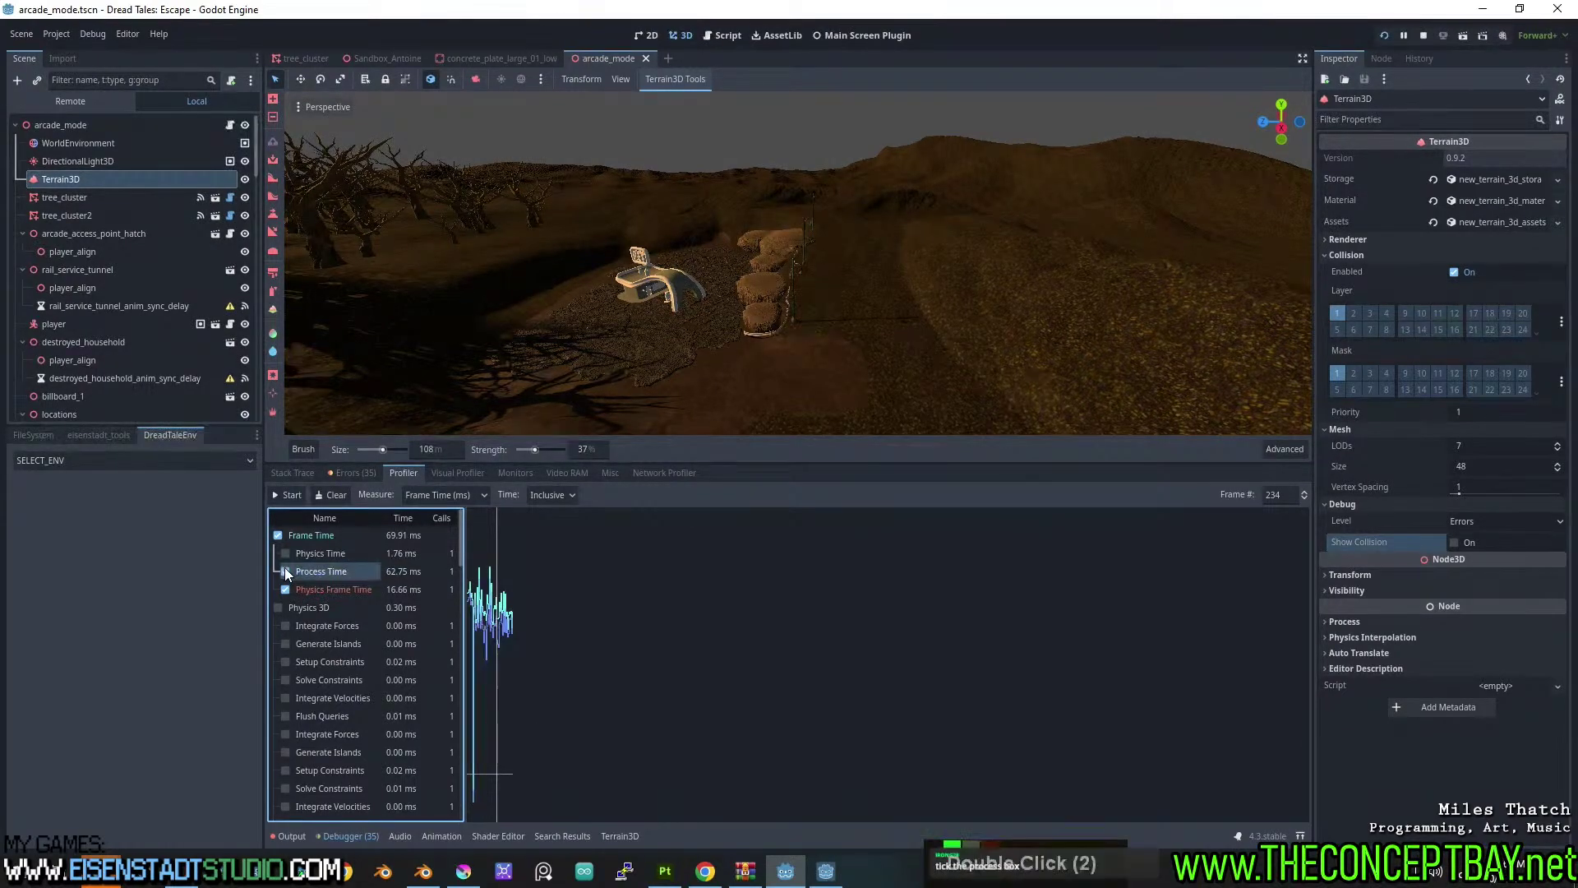
{"action": "left_click", "coordinate": [457, 498]}
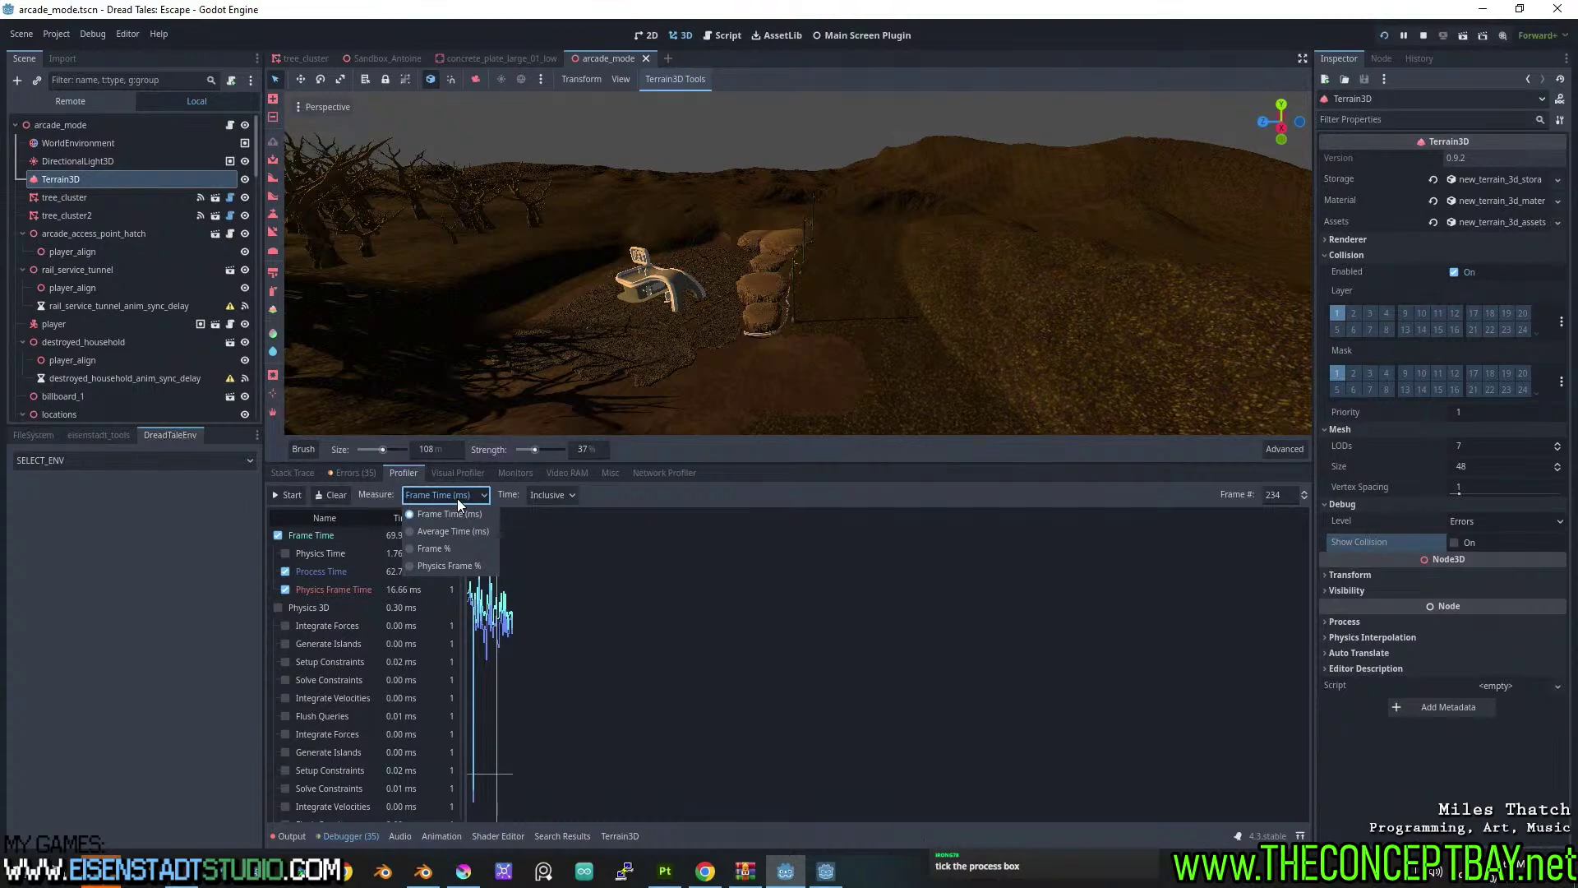
{"action": "left_click", "coordinate": [457, 498]}
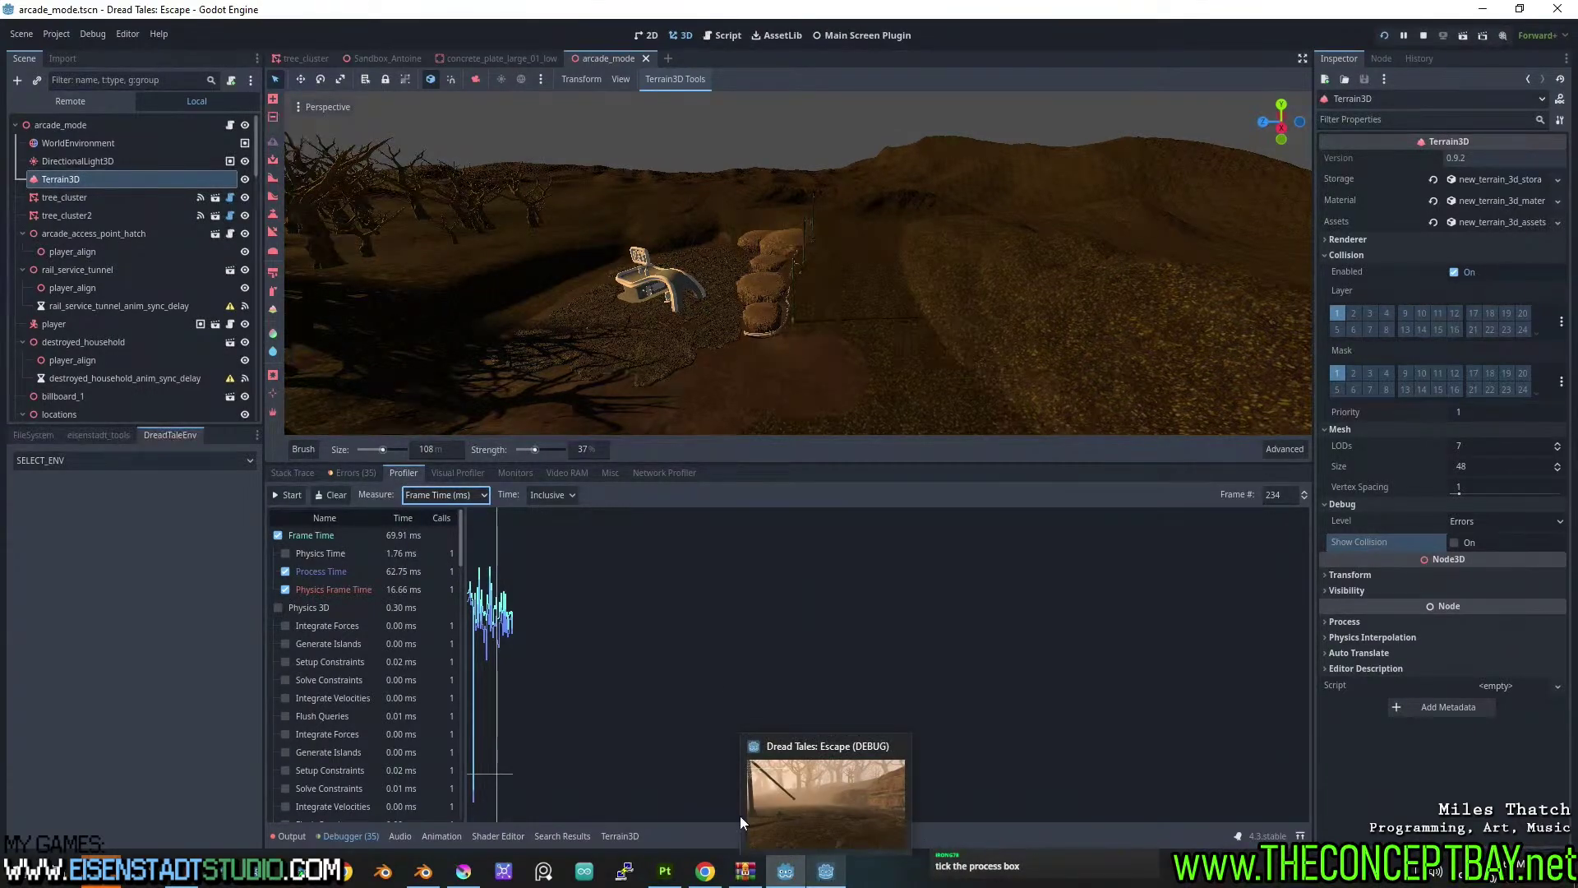
Check the debugger's Monitors values and return to the Profiler results.
{"action": "left_click_drag", "start_coordinate": [460, 536], "coordinate": [462, 500]}
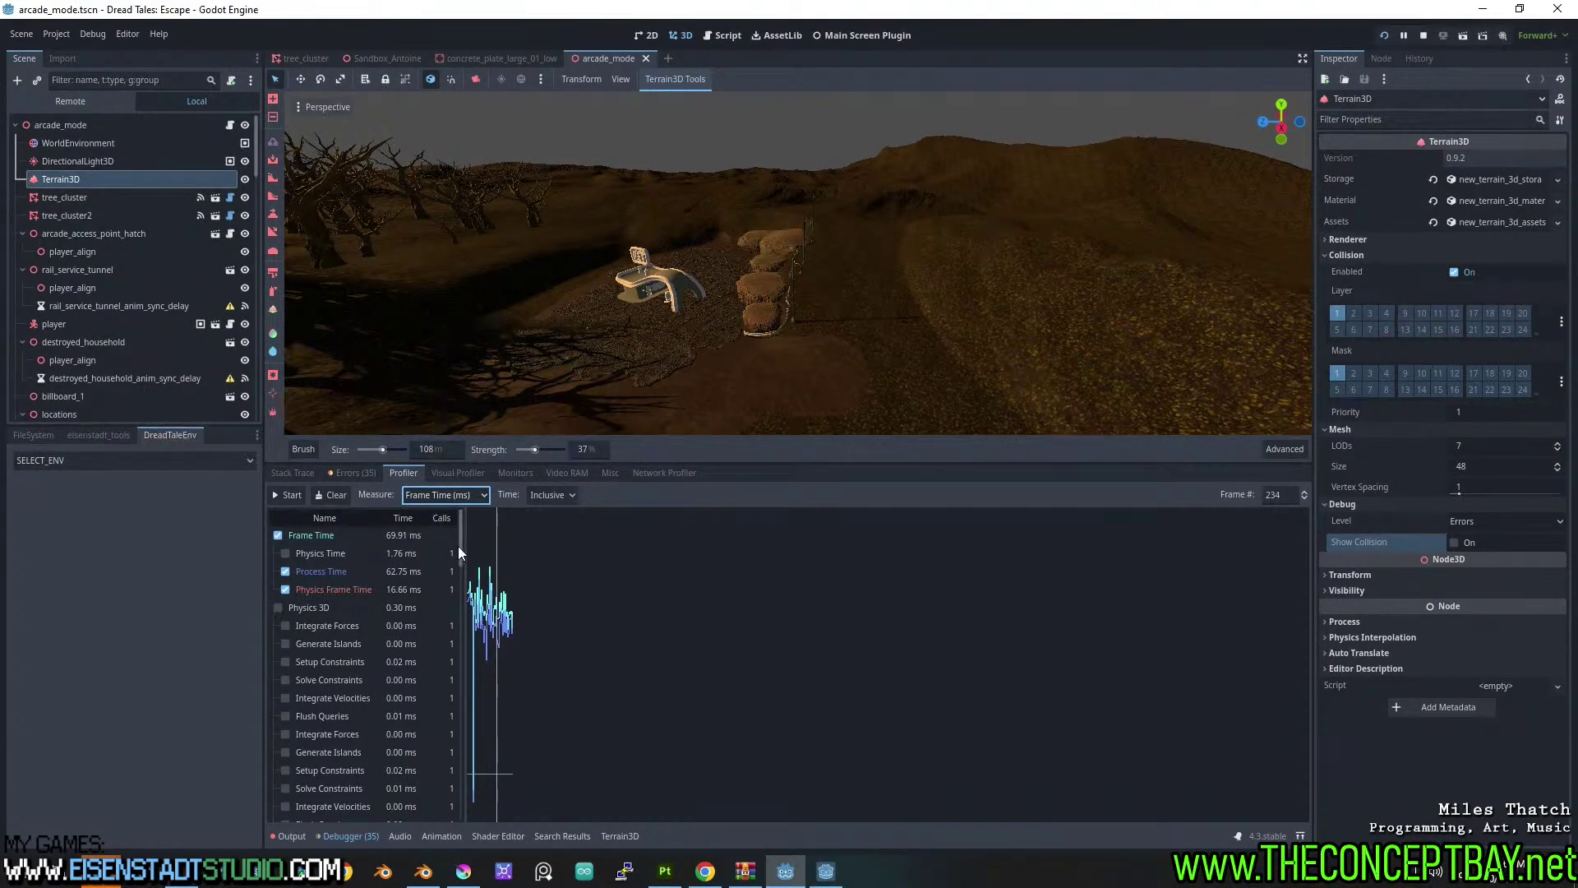
{"action": "left_click_drag", "start_coordinate": [457, 544], "coordinate": [437, 516]}
{"action": "left_click", "coordinate": [503, 474]}
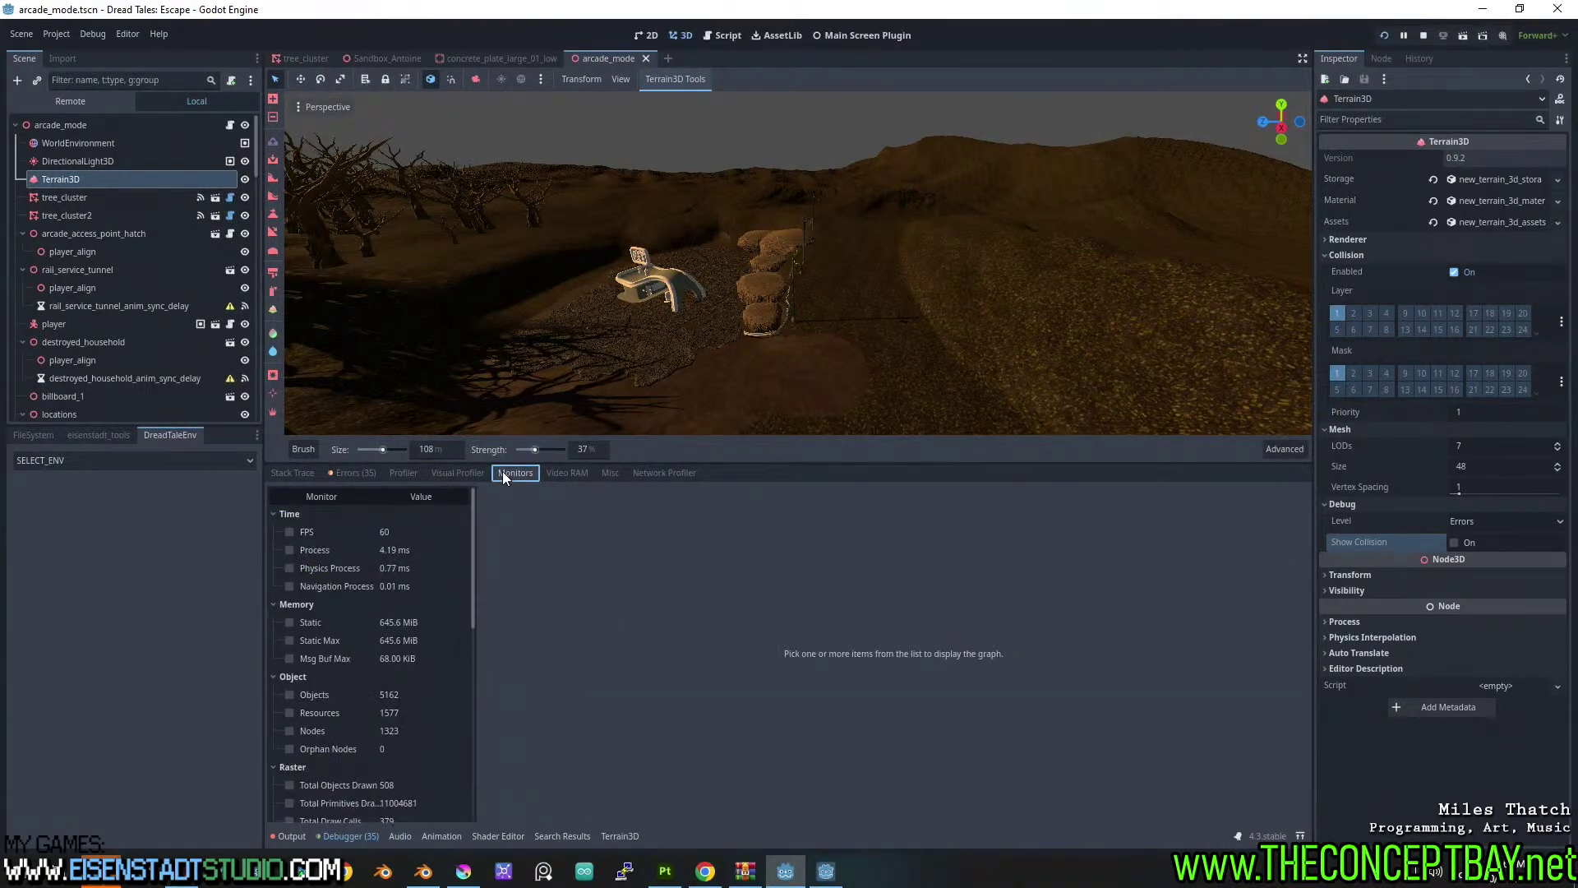
{"action": "left_click", "coordinate": [398, 473]}
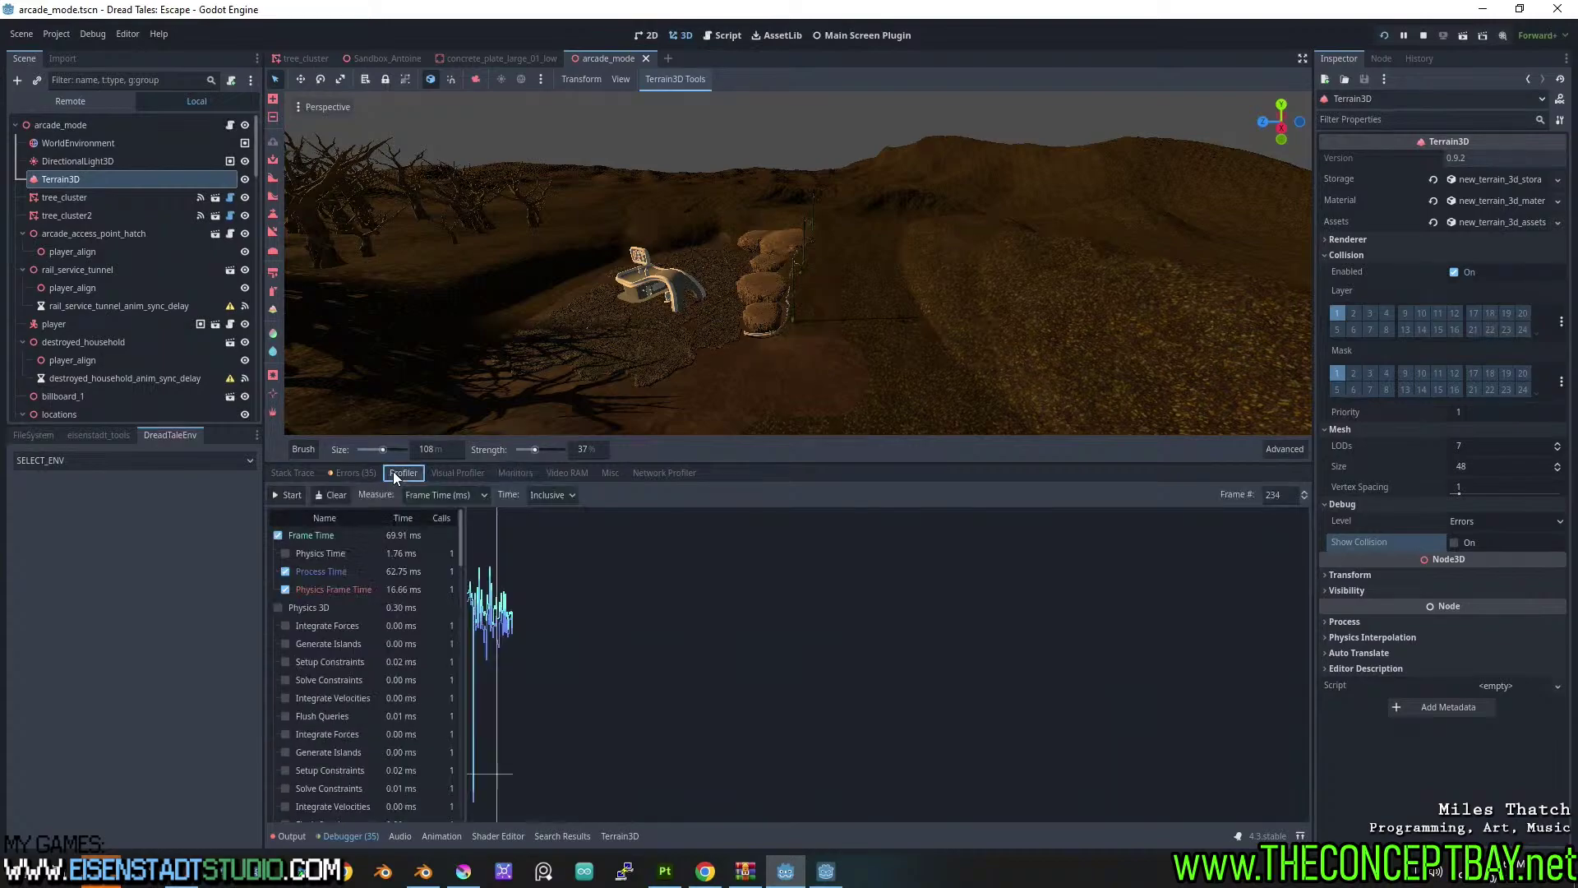
Bring the running game window back to the front and close the game.
{"action": "left_click", "coordinate": [826, 871]}
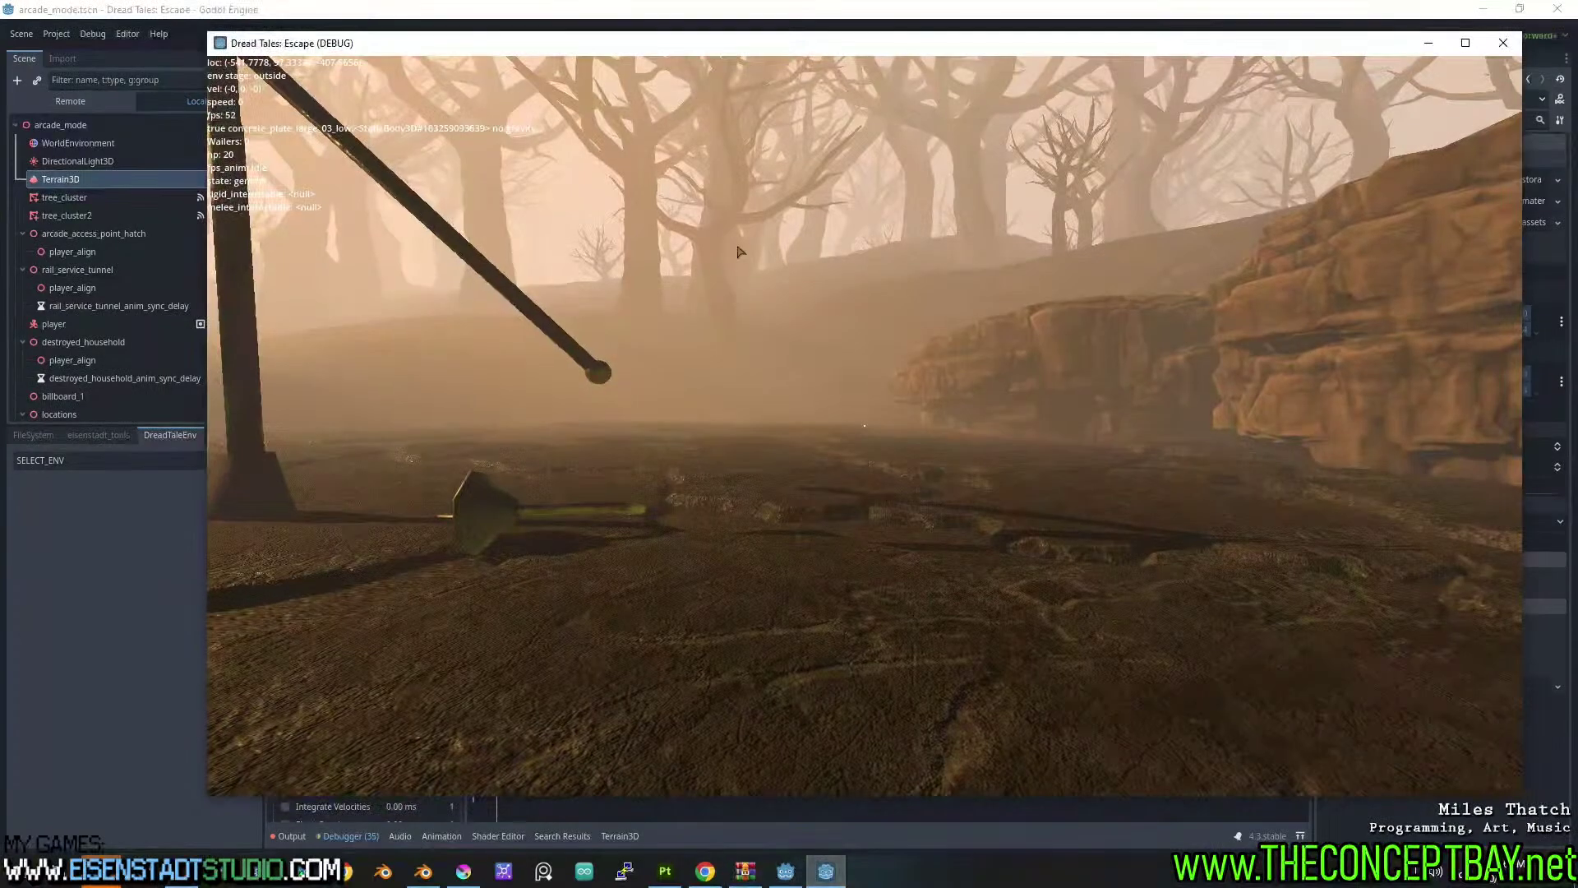
{"action": "right_click", "coordinate": [762, 229]}
{"action": "key", "text": "Escape"}
{"action": "key", "text": "Escape"}
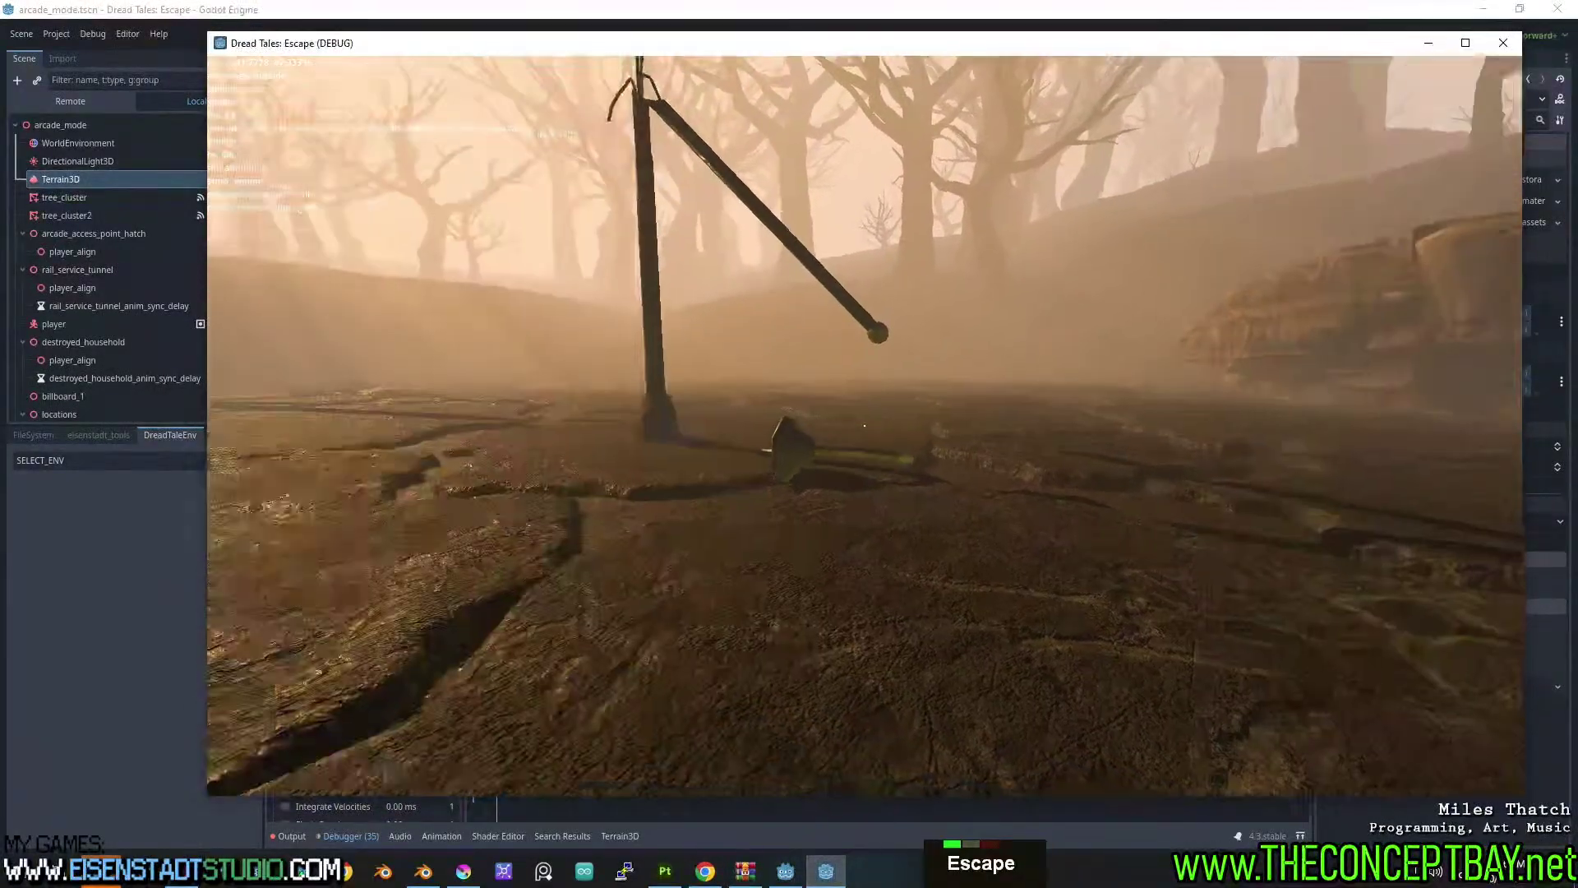
{"action": "left_click", "coordinate": [1497, 34]}
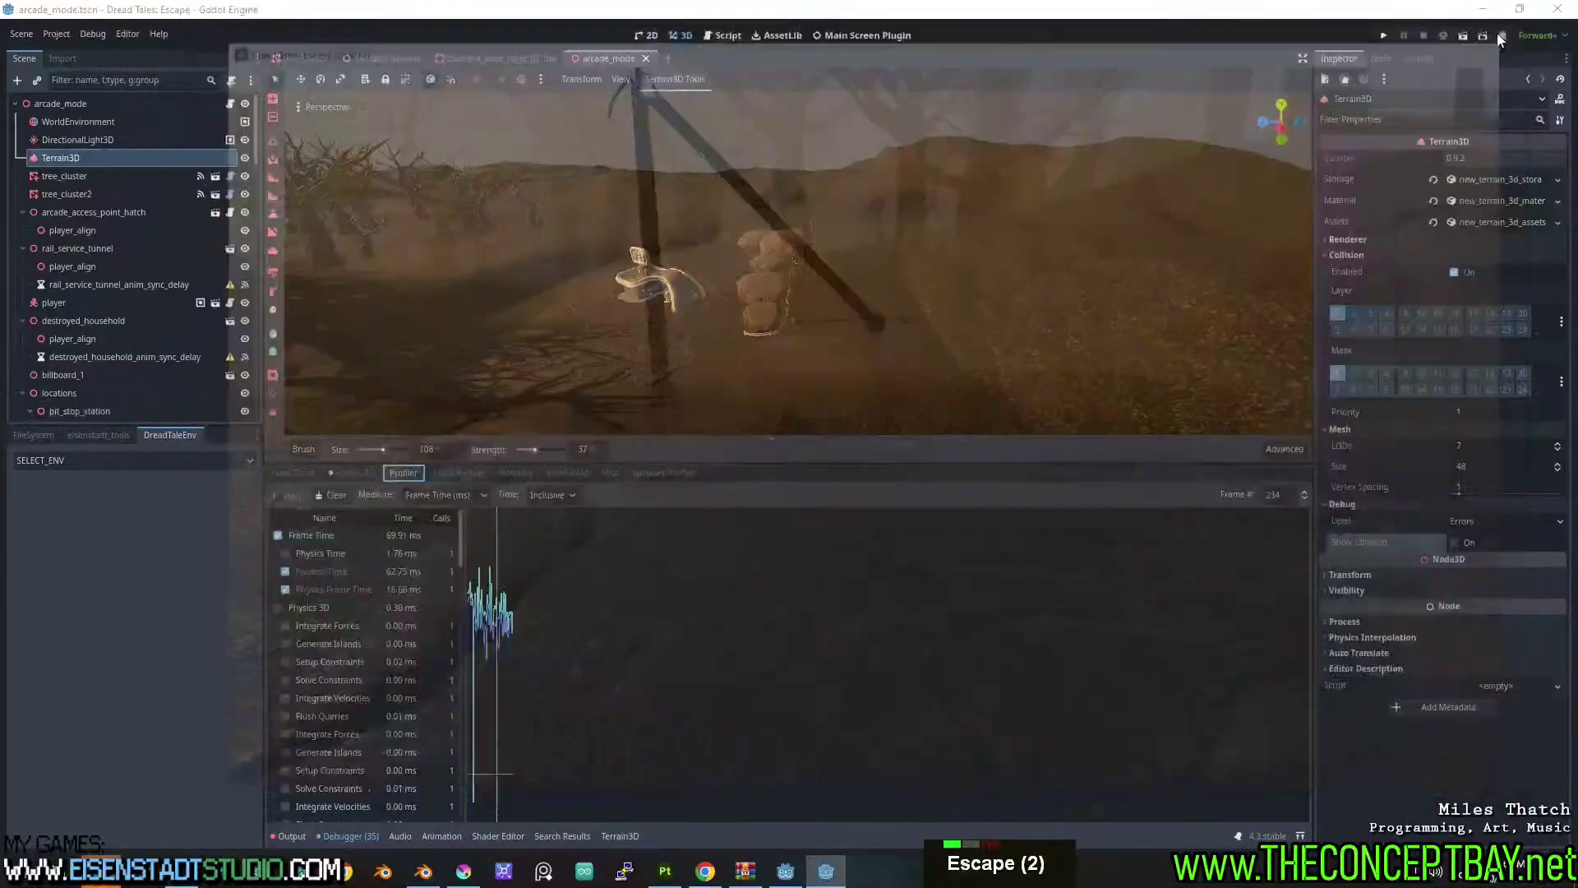
Examine the pit stop station and the rock formations beside it up close in the 3D viewport.
{"action": "scroll", "coordinate": [732, 232], "scroll_direction": "up", "scroll_amount": 5}
{"action": "key", "text": "w"}
{"action": "key", "text": "w"}
{"action": "mouse_move", "coordinate": [733, 231]}
{"action": "right_mouse_down"}
{"action": "mouse_move", "coordinate": [707, 304]}
{"action": "mouse_move", "coordinate": [764, 226]}
{"action": "mouse_move", "coordinate": [740, 205]}
{"action": "mouse_move", "coordinate": [743, 234]}
{"action": "right_mouse_up"}
{"action": "key", "text": "a"}
{"action": "key", "text": "s"}
{"action": "key", "text": "a"}
{"action": "key", "text": "w"}
{"action": "key", "text": "s"}
{"action": "key", "text": "w"}
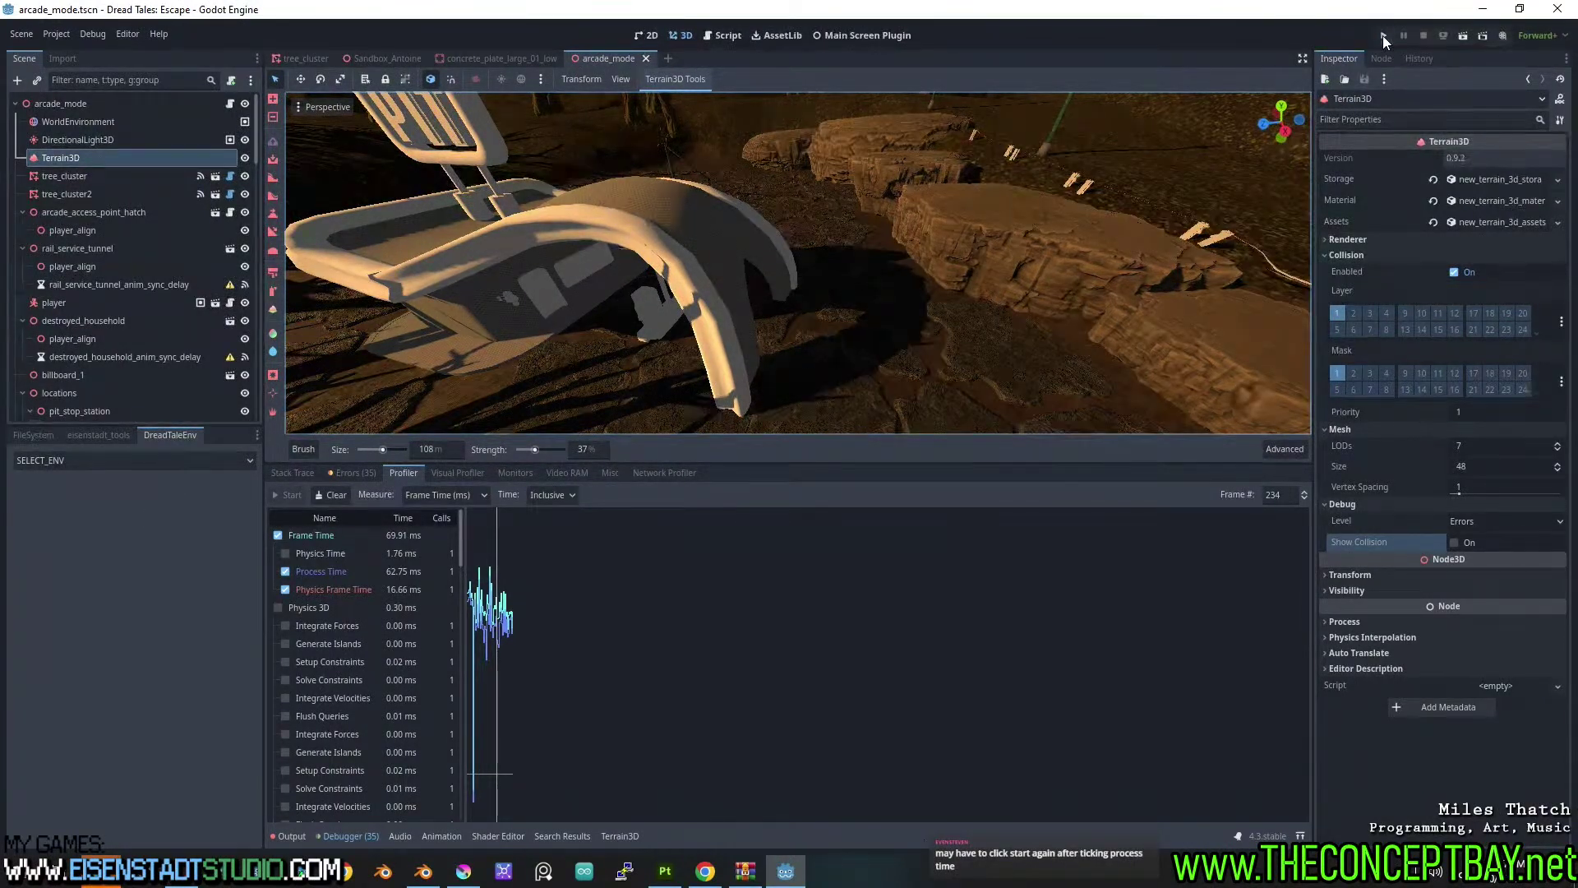
Run the game again and move its window clear of the editor's debugger, showing the debugger's Profiler.
{"action": "key", "text": "F5"}
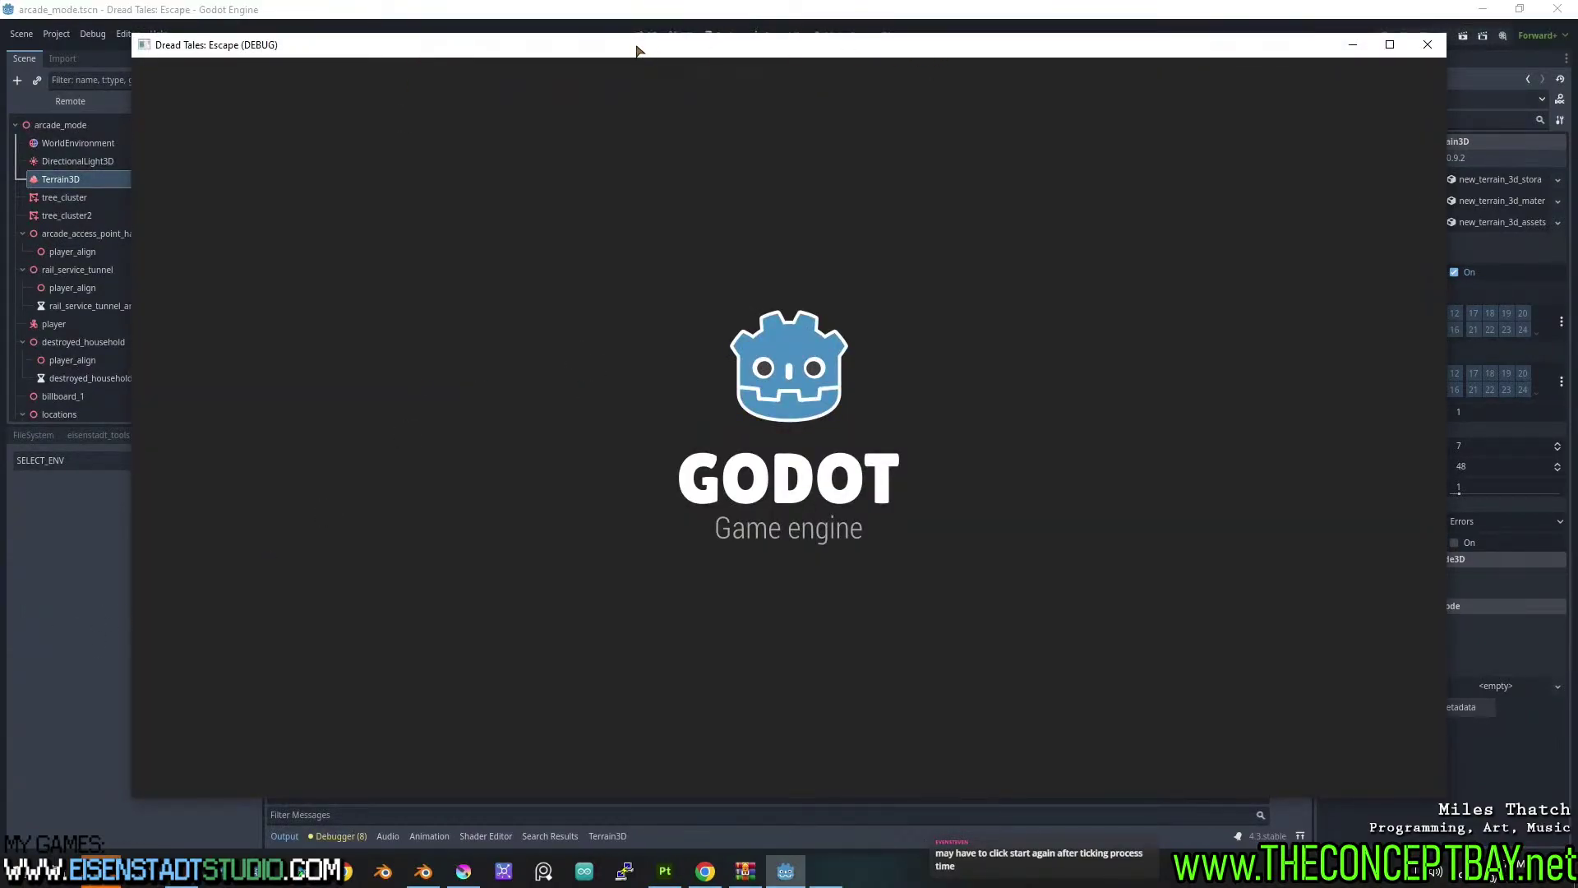
{"action": "left_click", "coordinate": [785, 871]}
{"action": "left_click", "coordinate": [787, 873]}
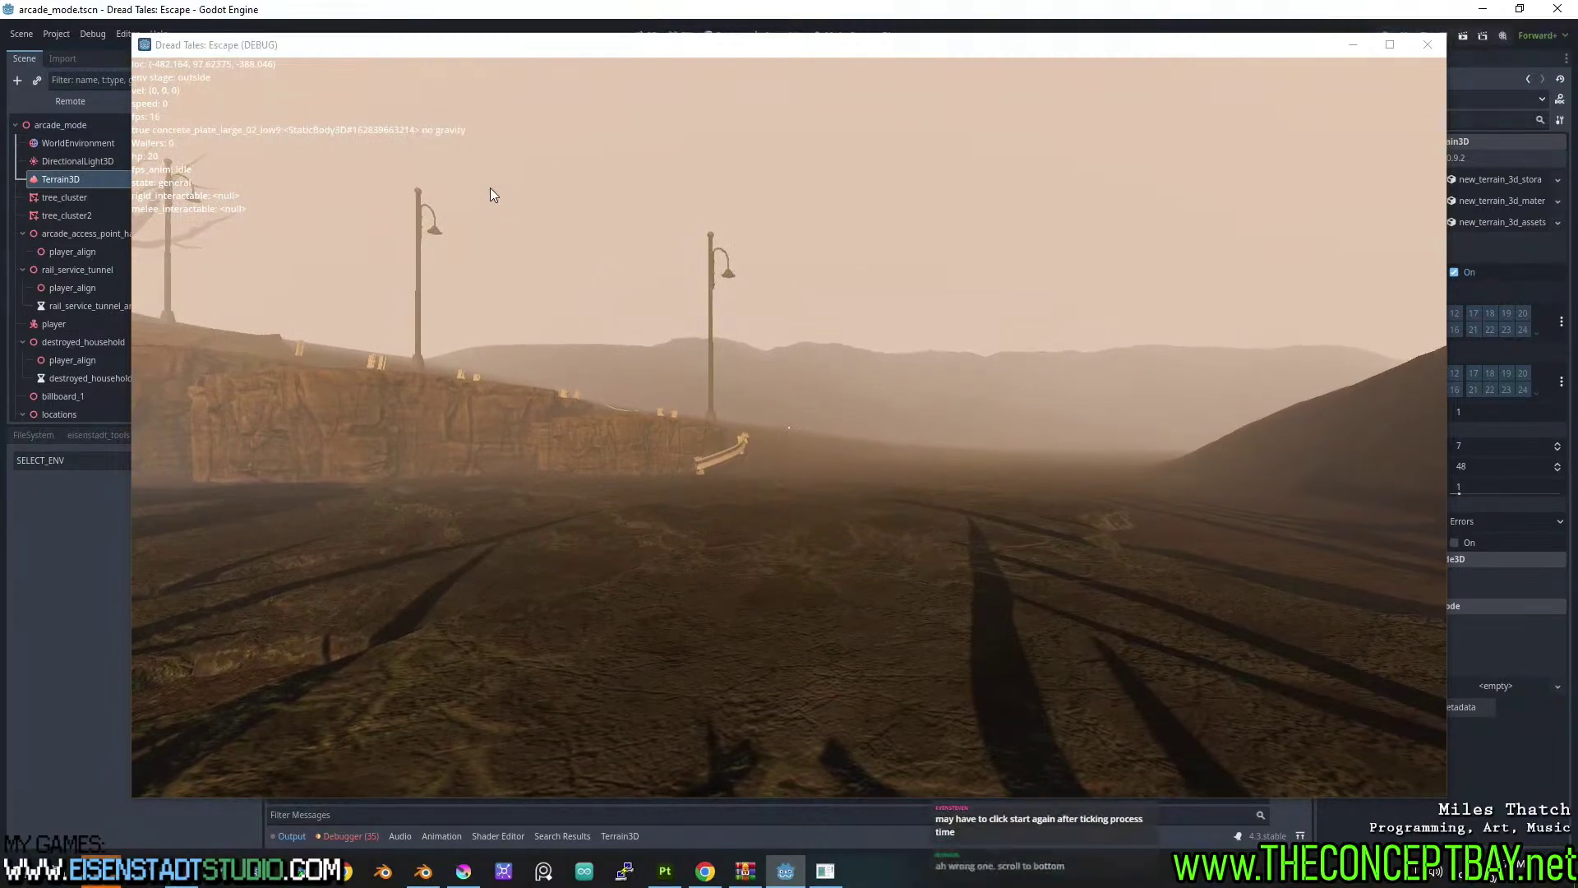
{"action": "left_click_drag", "start_coordinate": [475, 48], "coordinate": [1576, 886]}
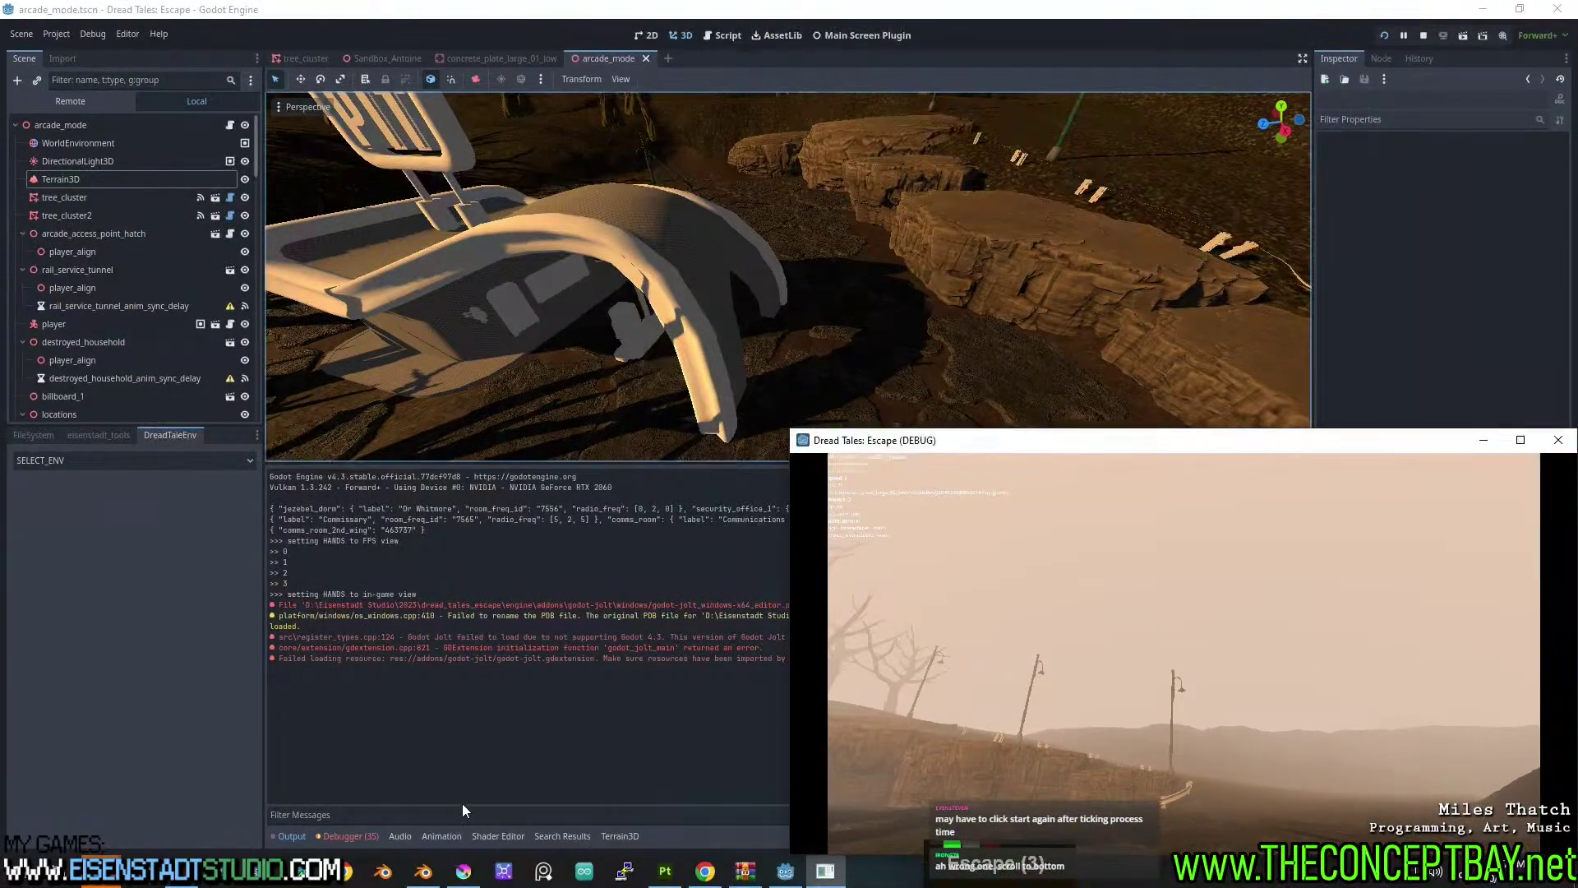
{"action": "left_click", "coordinate": [329, 836]}
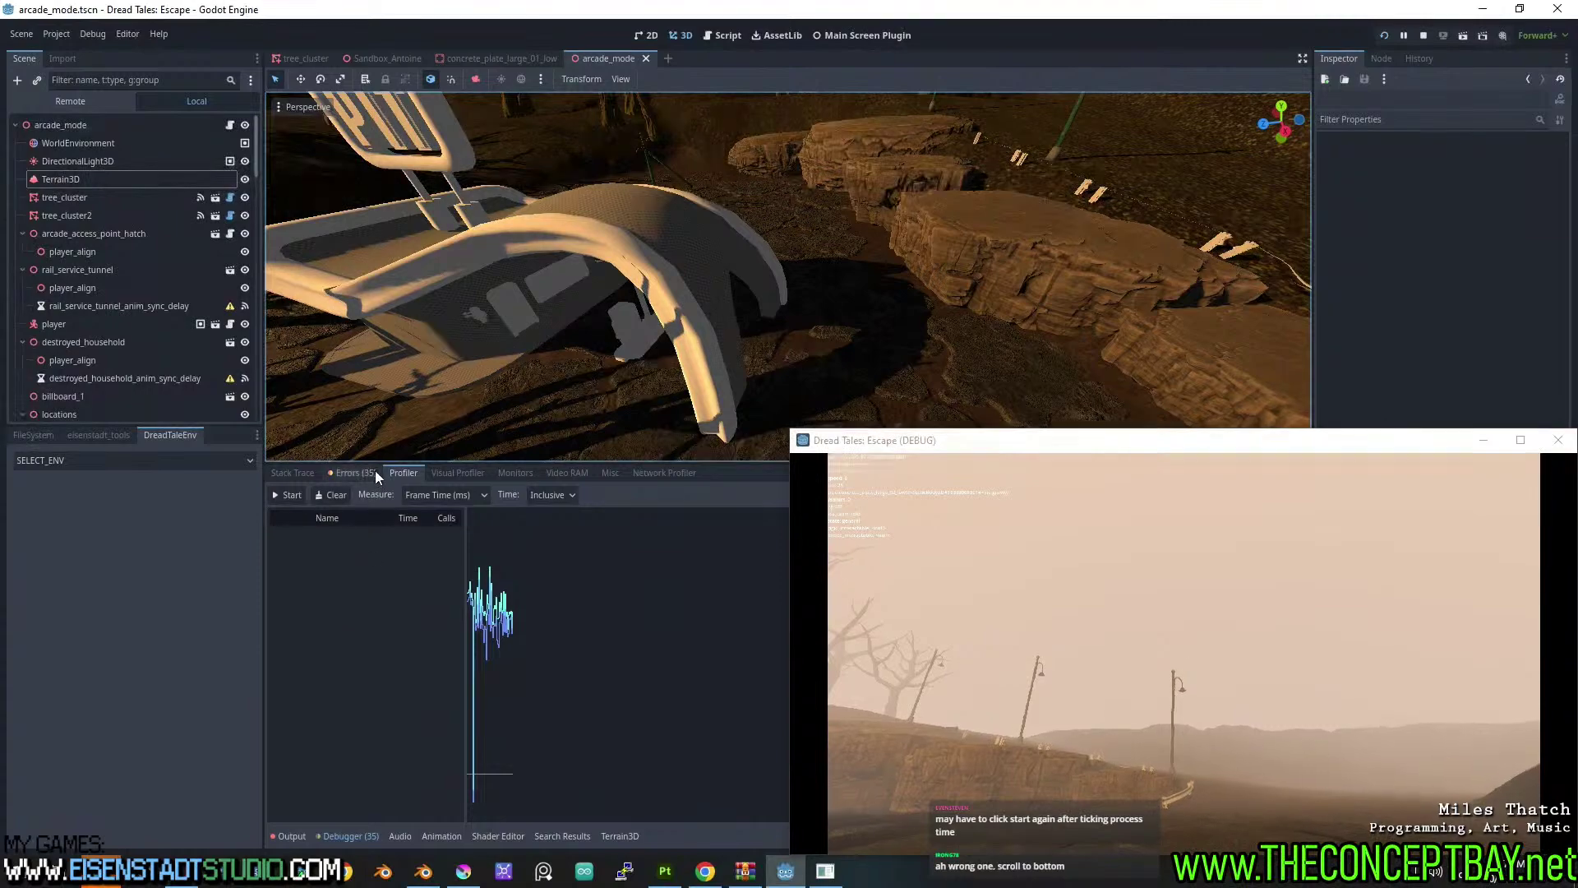
Start profiling the running game, restart the recording once, and include Process Time in the graph.
{"action": "left_click", "coordinate": [275, 494]}
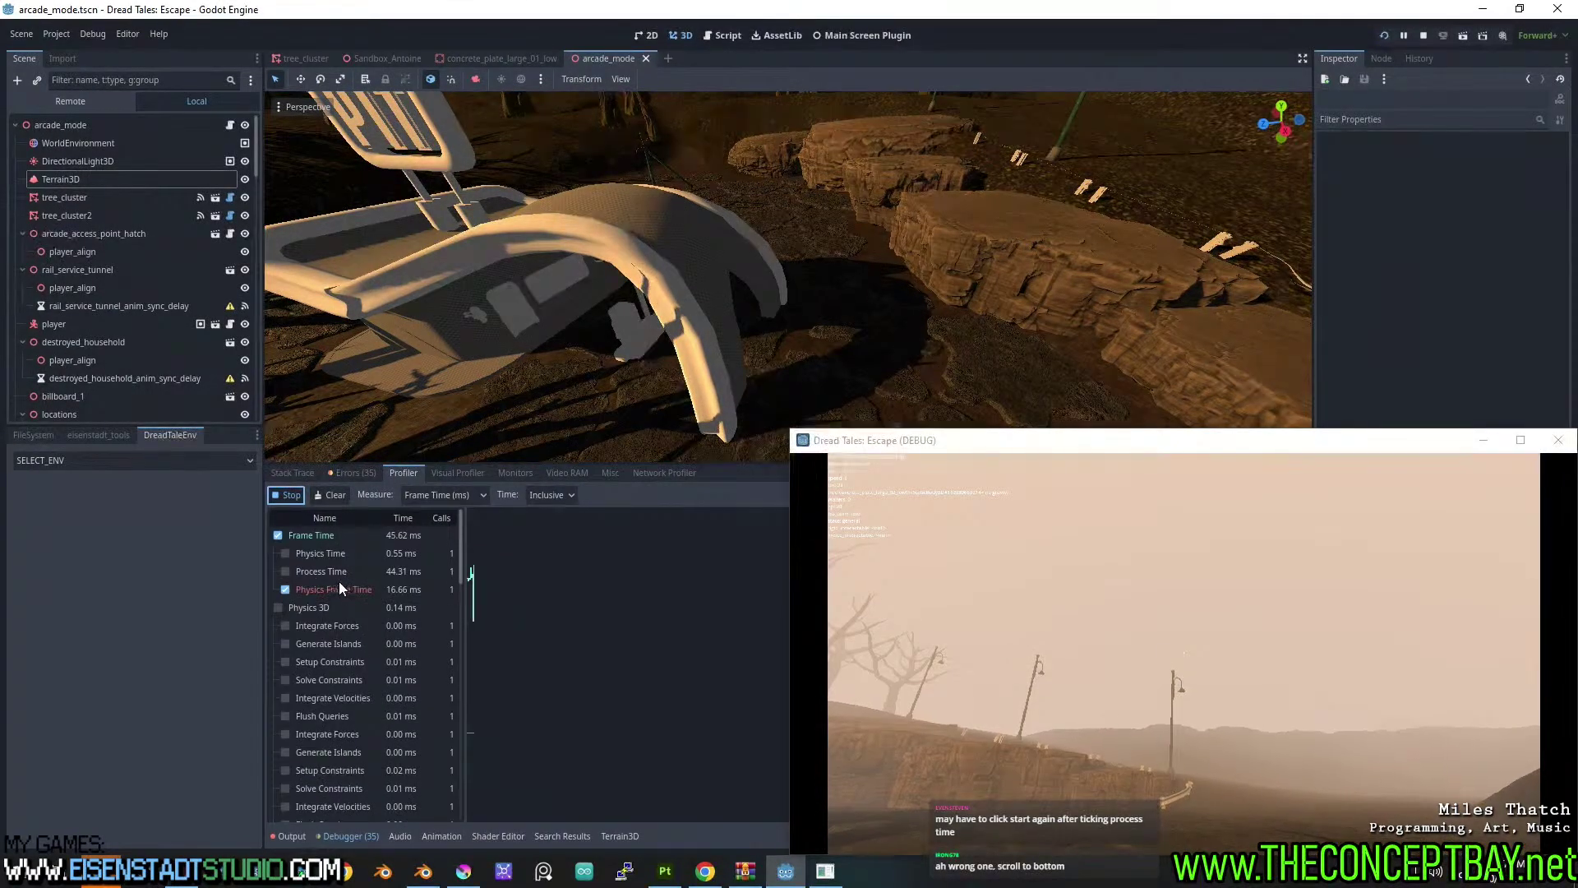
{"action": "left_click", "coordinate": [287, 572]}
{"action": "left_click", "coordinate": [288, 494]}
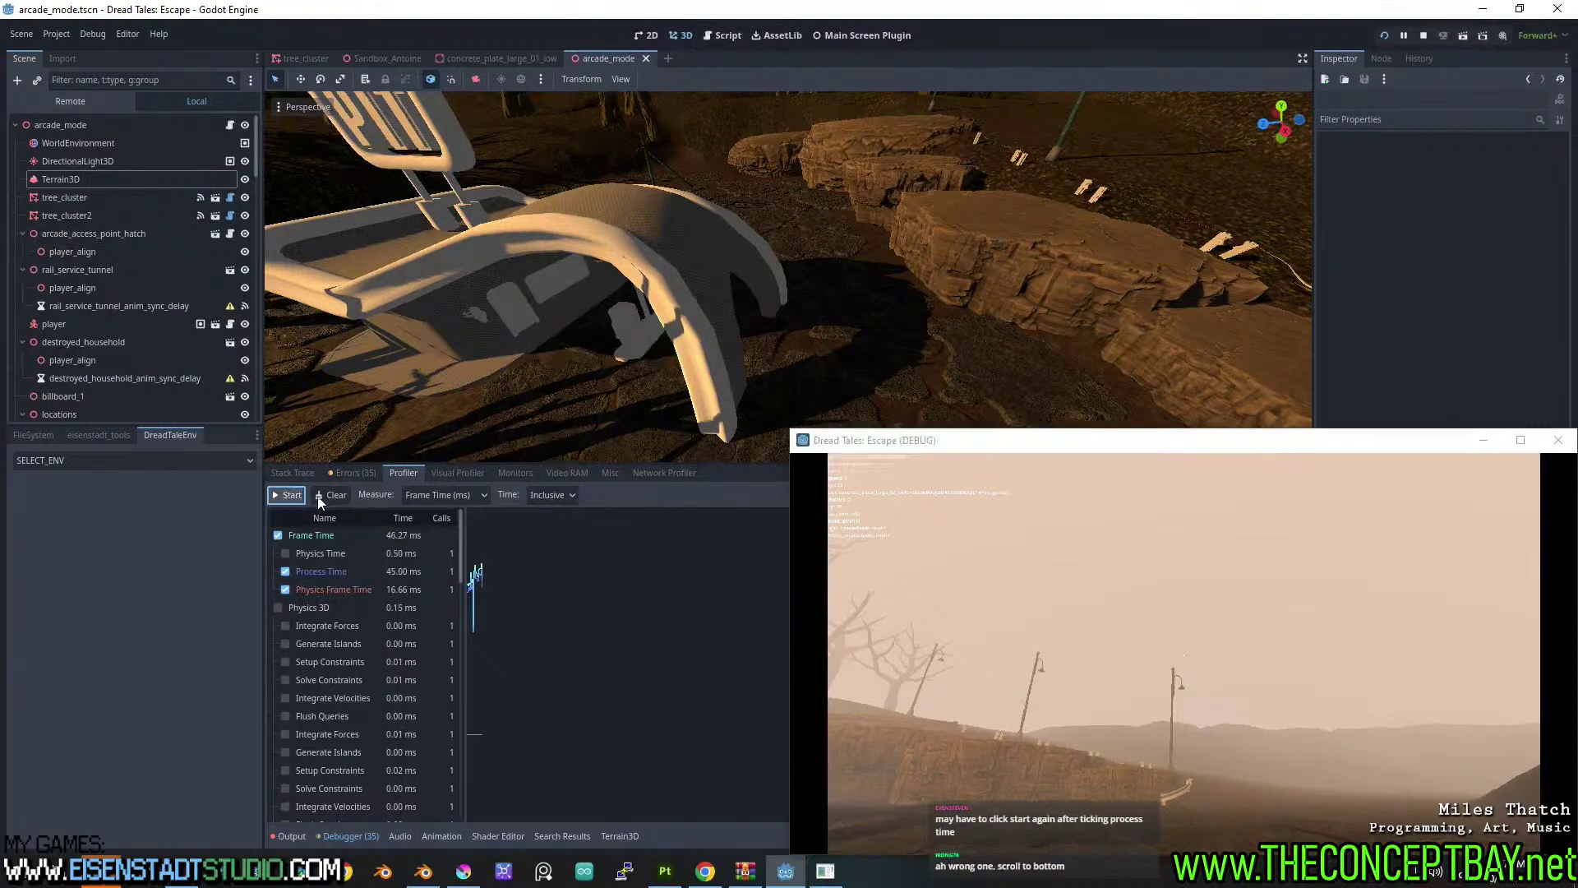
{"action": "left_click", "coordinate": [301, 496]}
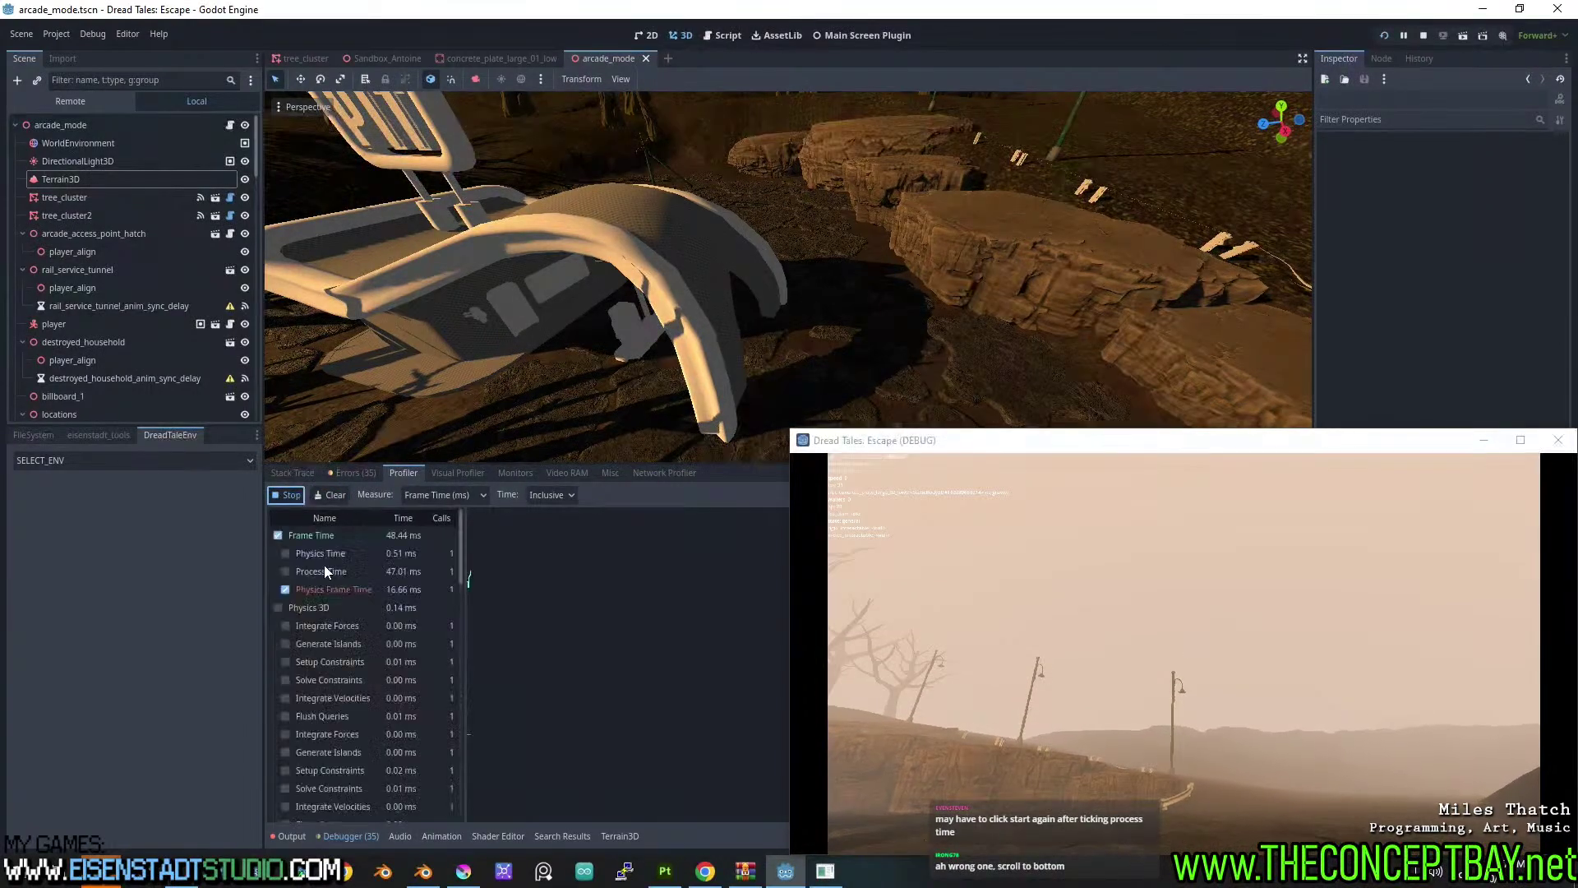
{"action": "left_click", "coordinate": [285, 571]}
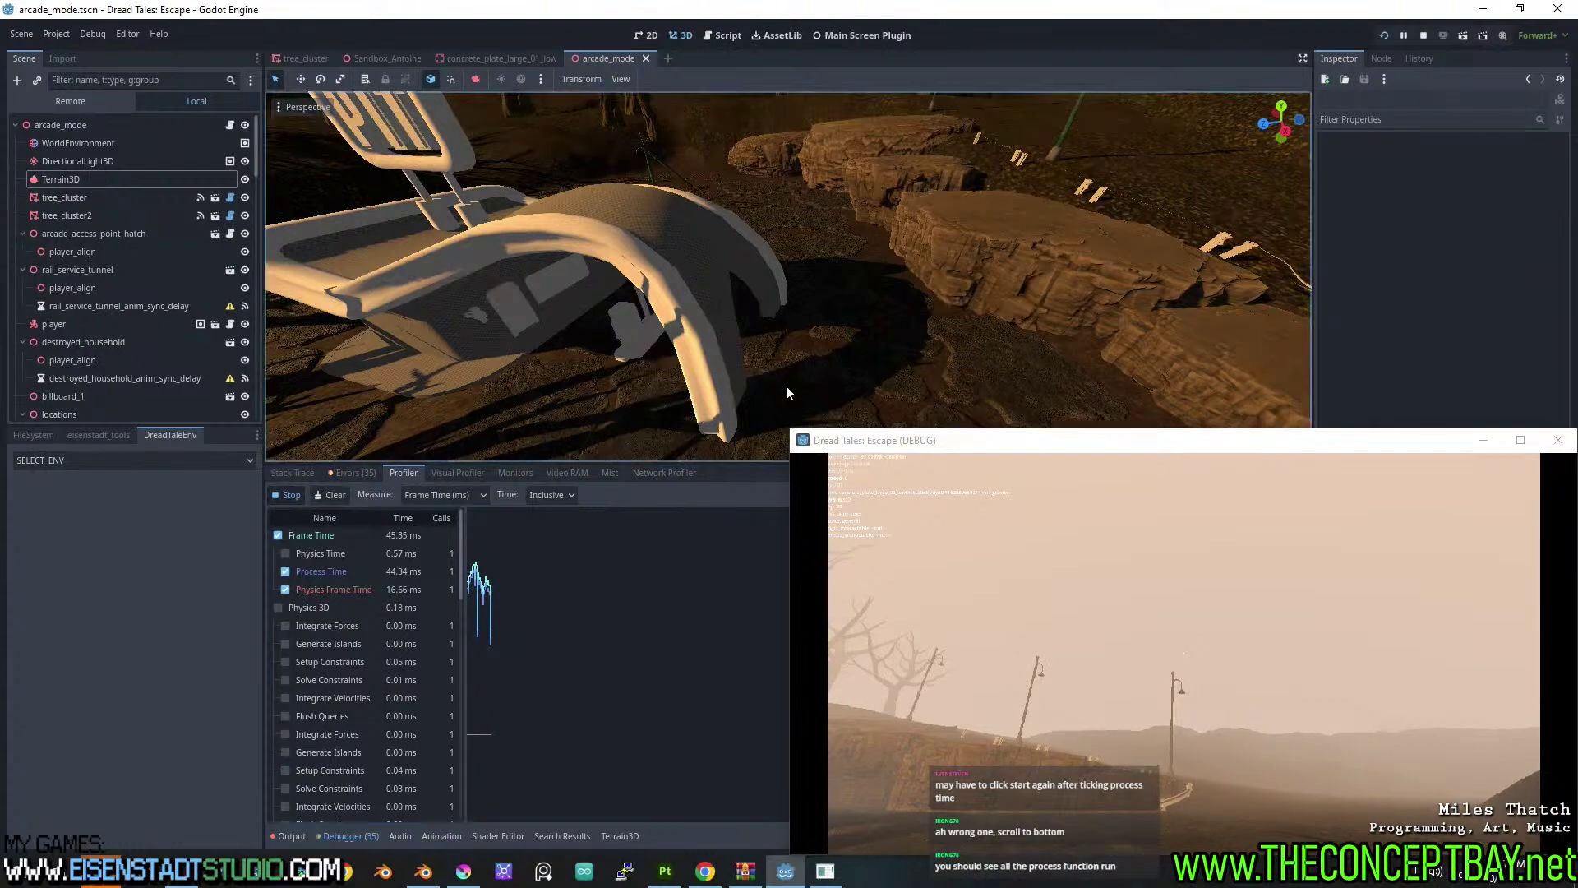
{"action": "left_click", "coordinate": [476, 570]}
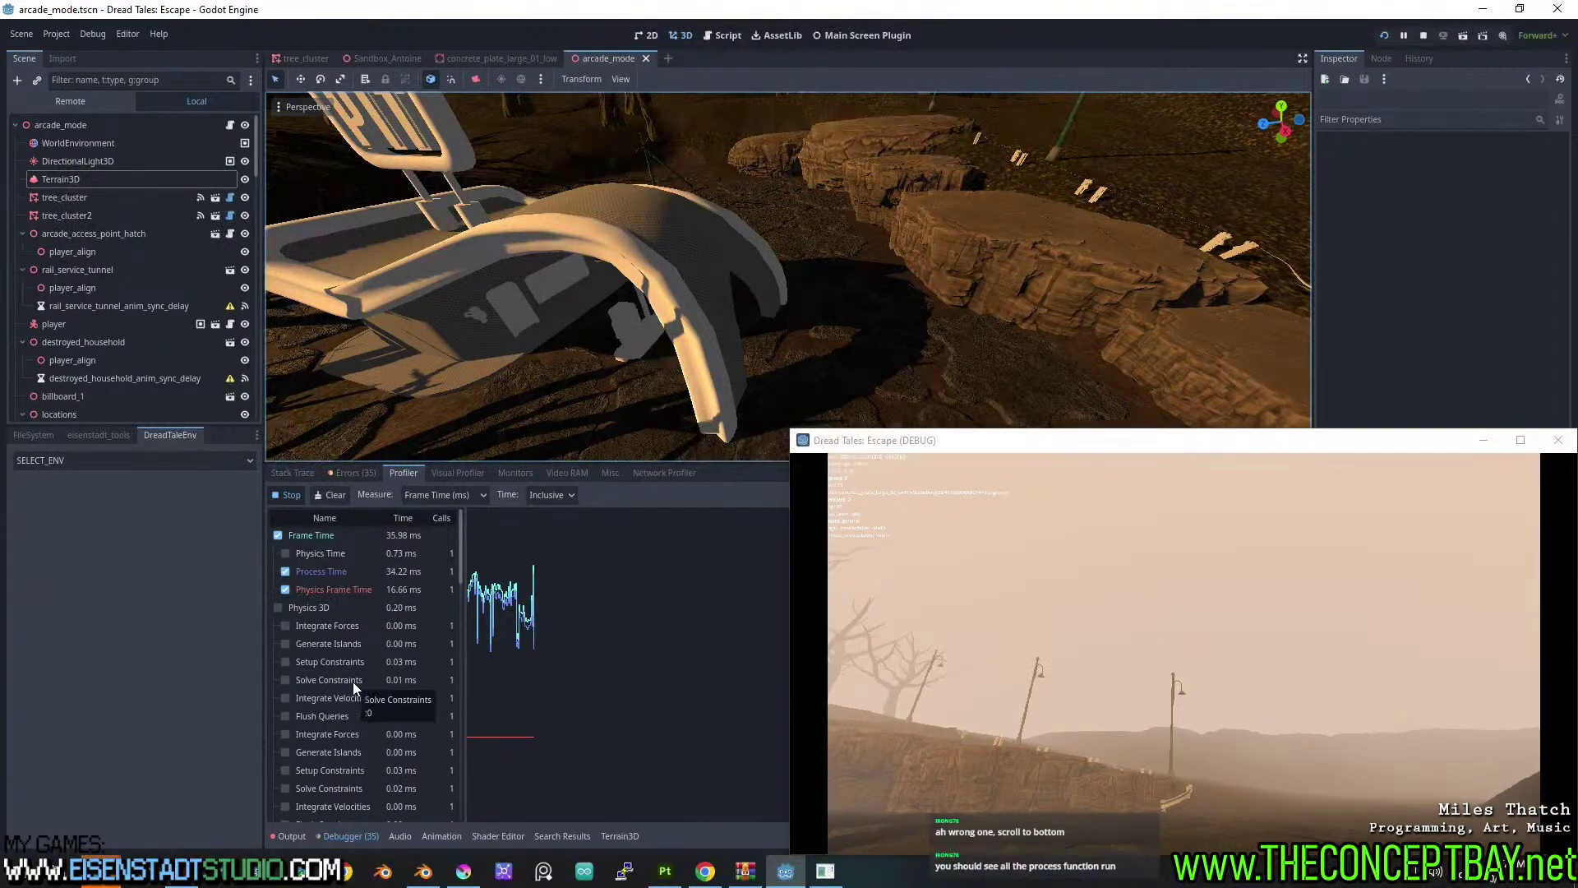
Add Script Functions to the profiler graph and widen the measurement list to fit the full names.
{"action": "scroll", "coordinate": [354, 681], "scroll_direction": "down", "scroll_amount": 2}
{"action": "scroll", "coordinate": [353, 682], "scroll_direction": "down", "scroll_amount": 5}
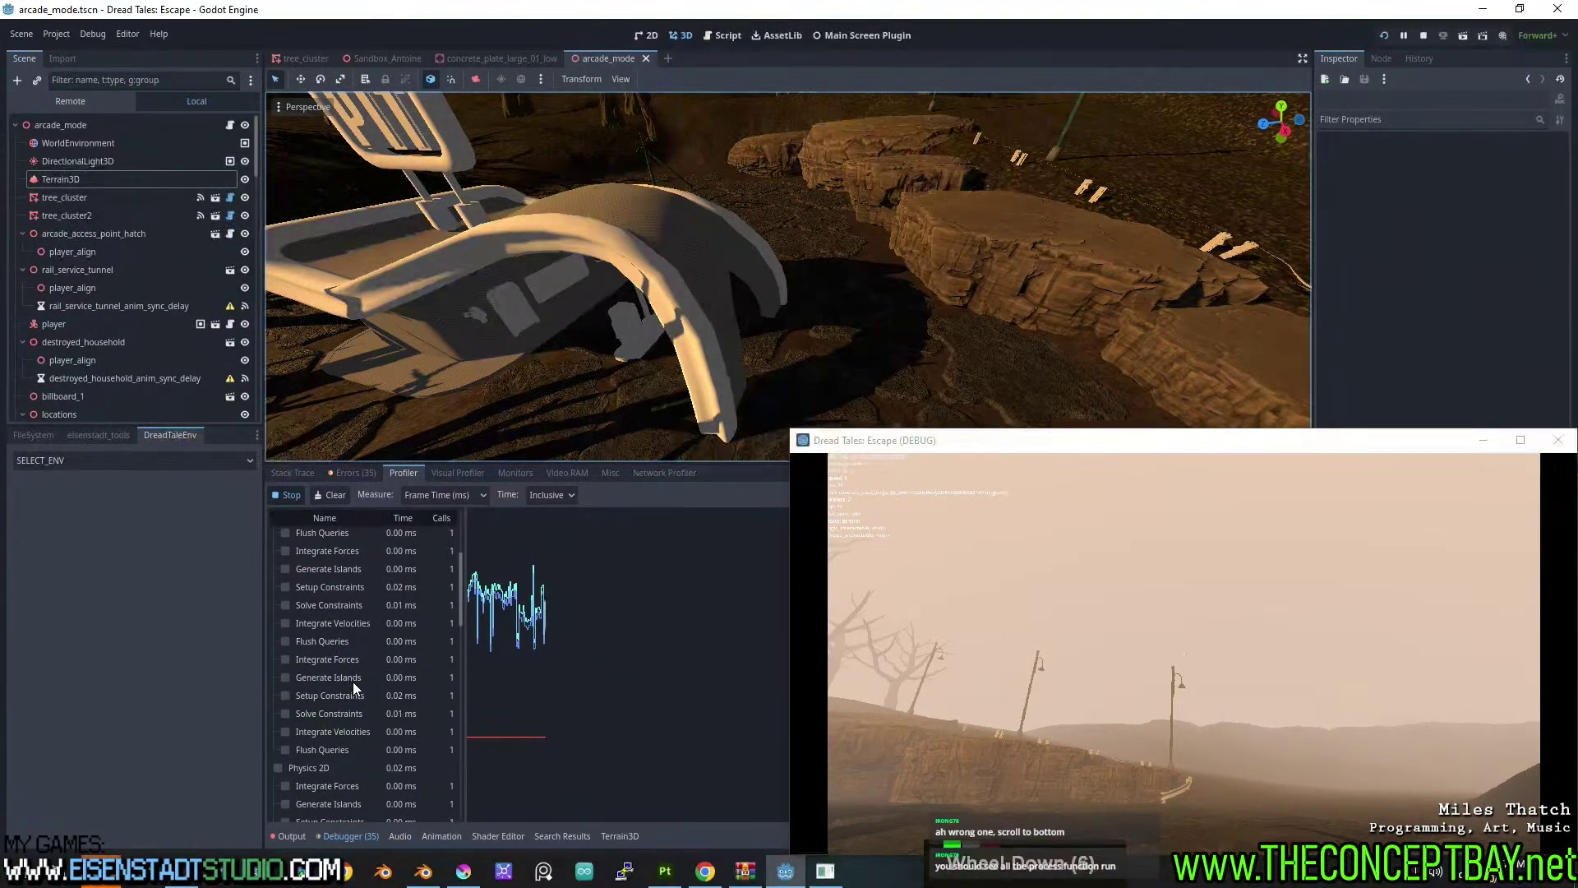
{"action": "scroll", "coordinate": [352, 682], "scroll_direction": "down", "scroll_amount": 1}
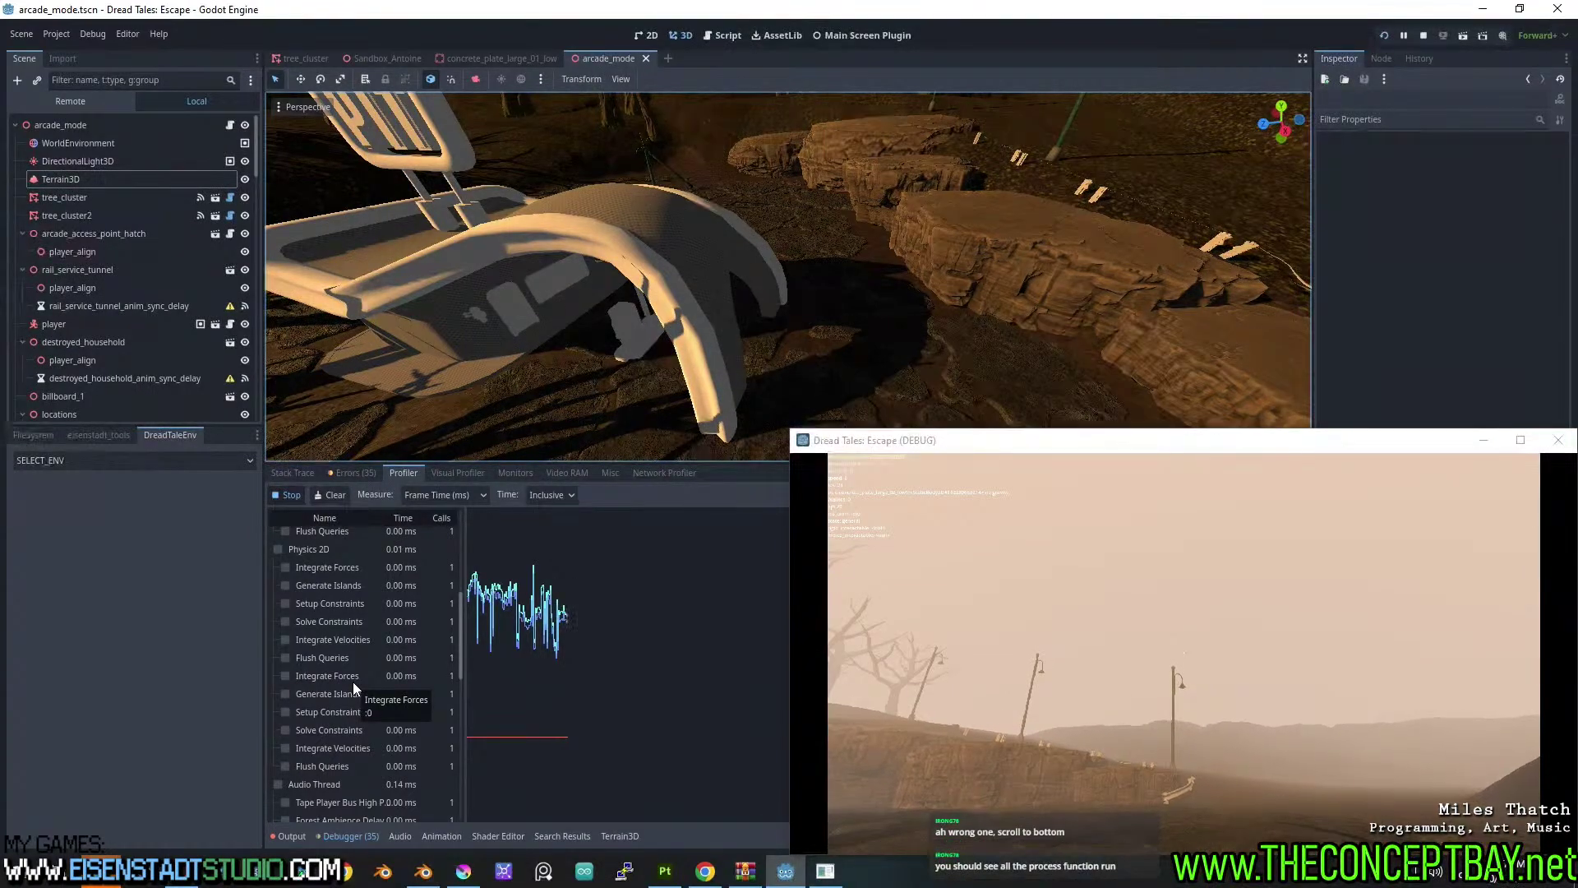
{"action": "scroll", "coordinate": [353, 682], "scroll_direction": "down", "scroll_amount": 6}
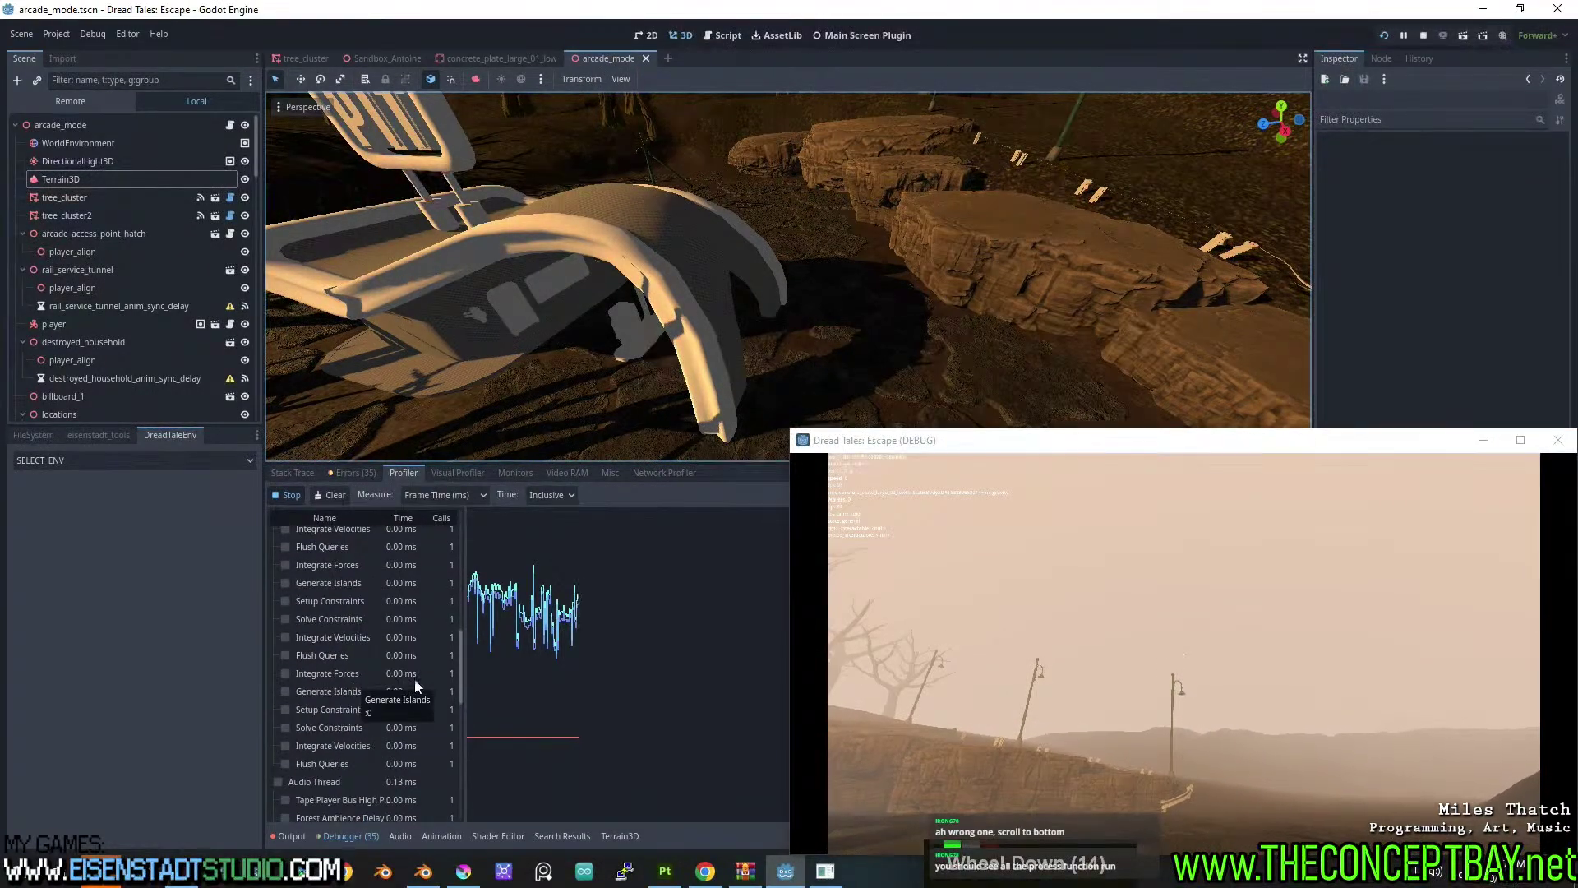
{"action": "left_click_drag", "start_coordinate": [457, 647], "coordinate": [458, 713]}
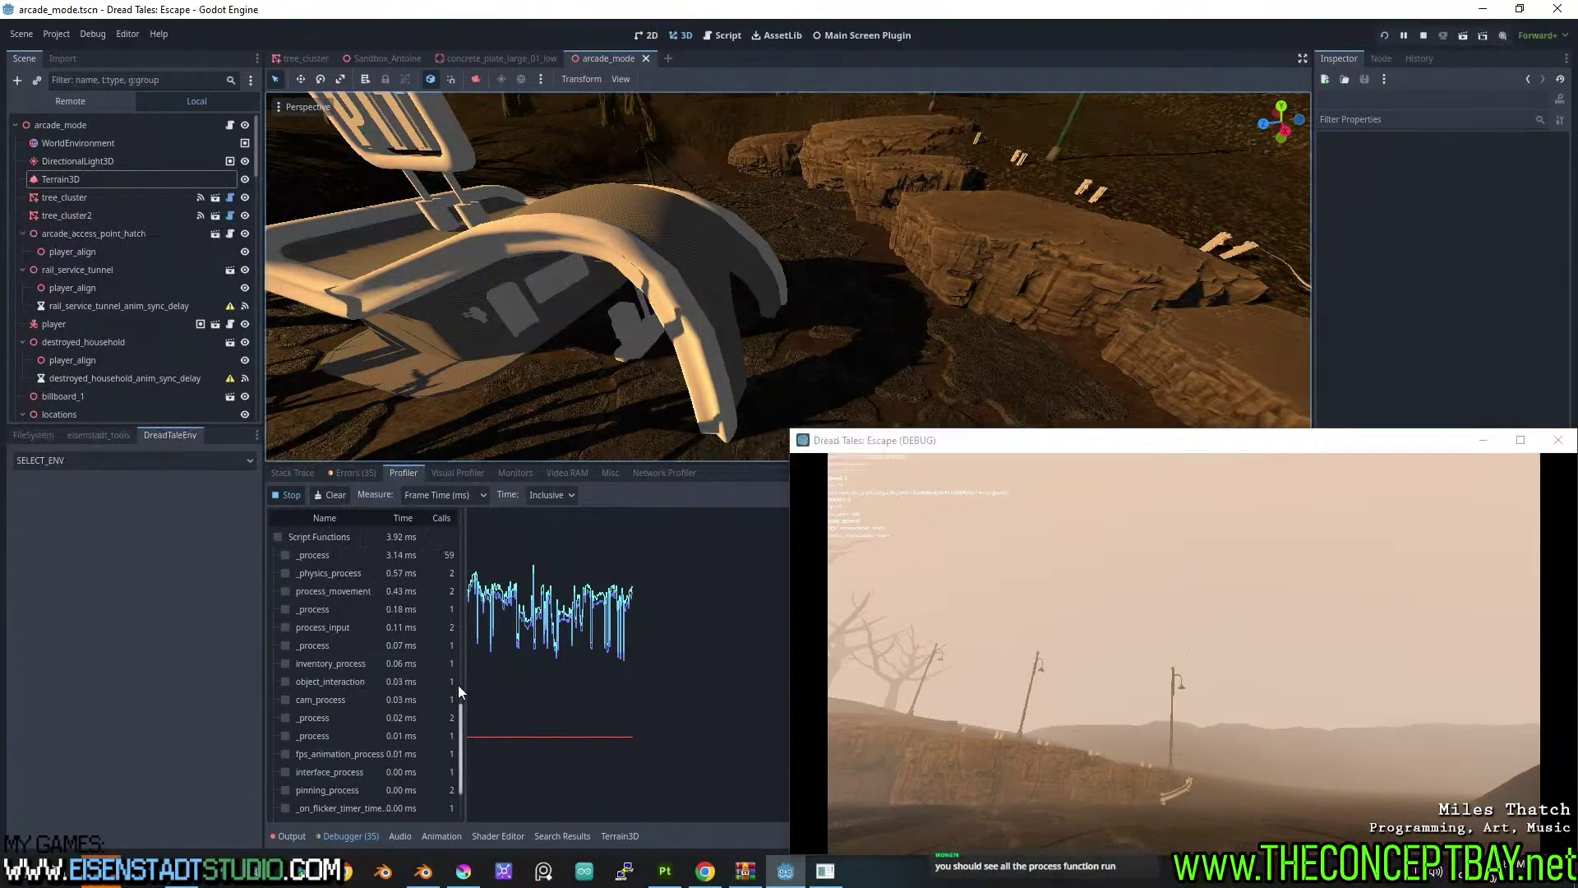
{"action": "mouse_move", "coordinate": [457, 684]}
{"action": "left_mouse_down"}
{"action": "mouse_move", "coordinate": [460, 717]}
{"action": "mouse_move", "coordinate": [457, 697]}
{"action": "left_mouse_up"}
{"action": "left_click", "coordinate": [277, 554]}
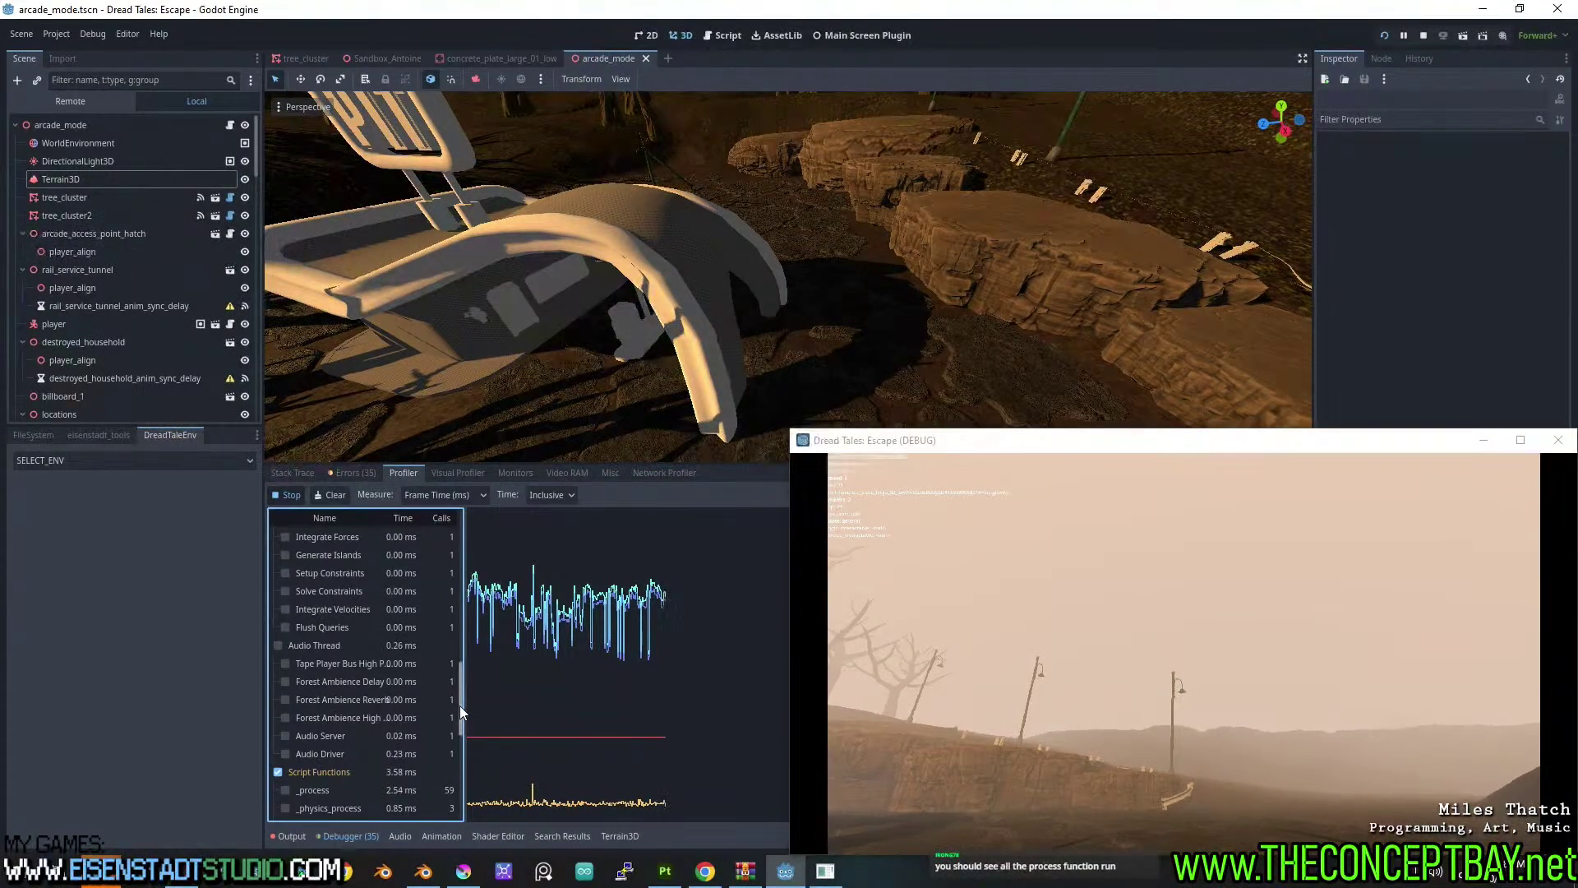
{"action": "mouse_move", "coordinate": [460, 706]}
{"action": "left_mouse_down"}
{"action": "mouse_move", "coordinate": [460, 753]}
{"action": "mouse_move", "coordinate": [449, 718]}
{"action": "left_mouse_up"}
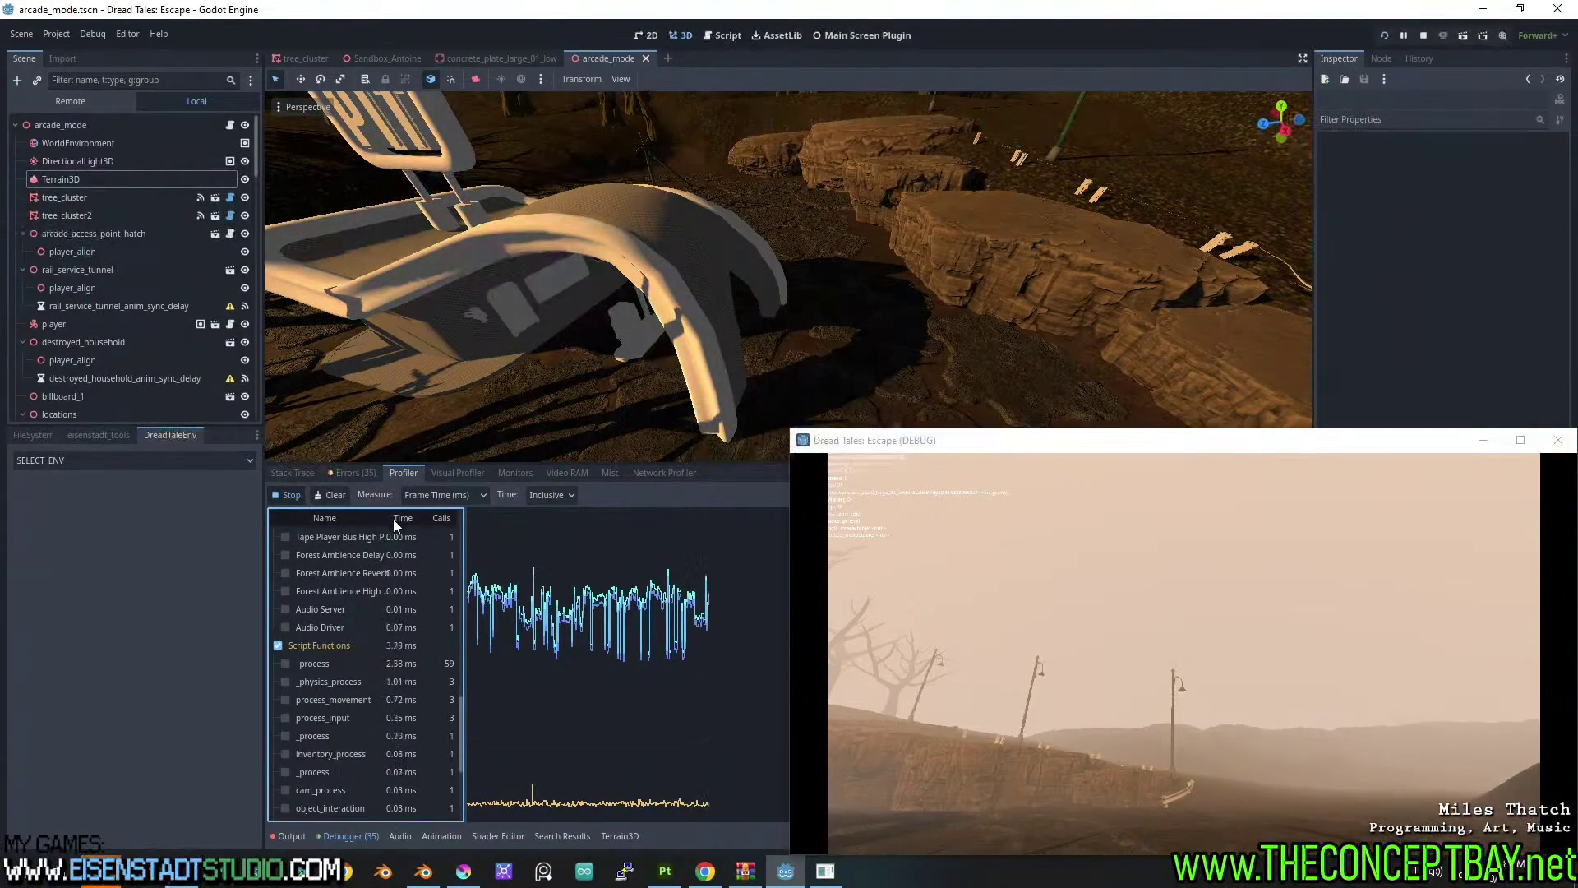
{"action": "left_click_drag", "start_coordinate": [462, 519], "coordinate": [495, 520]}
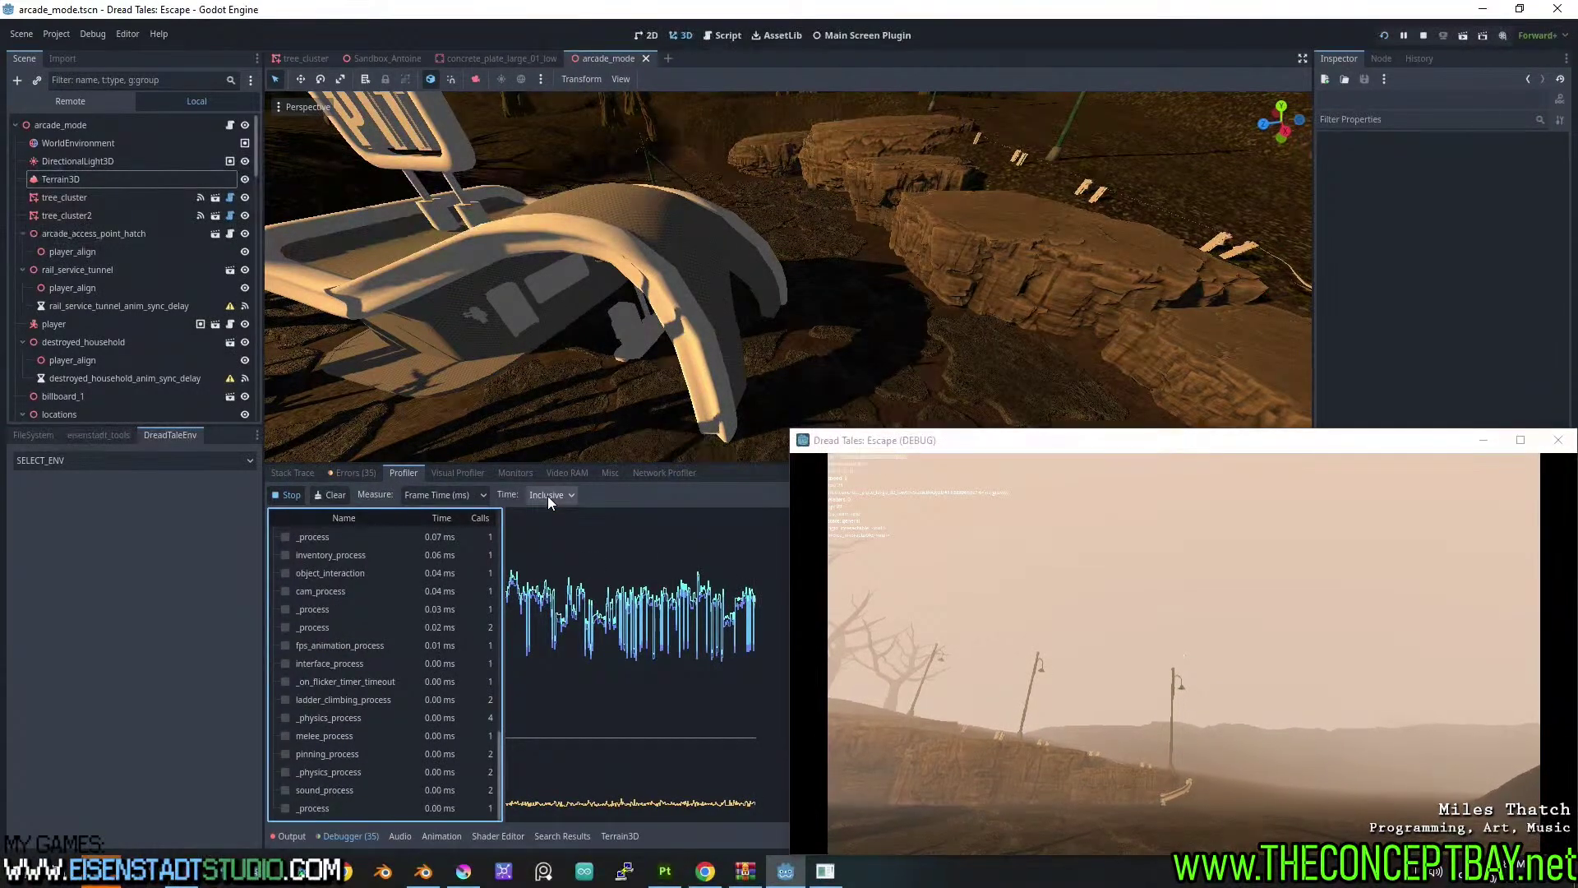
Move the game window back over the editor and resume control of the player.
{"action": "left_click", "coordinate": [953, 440]}
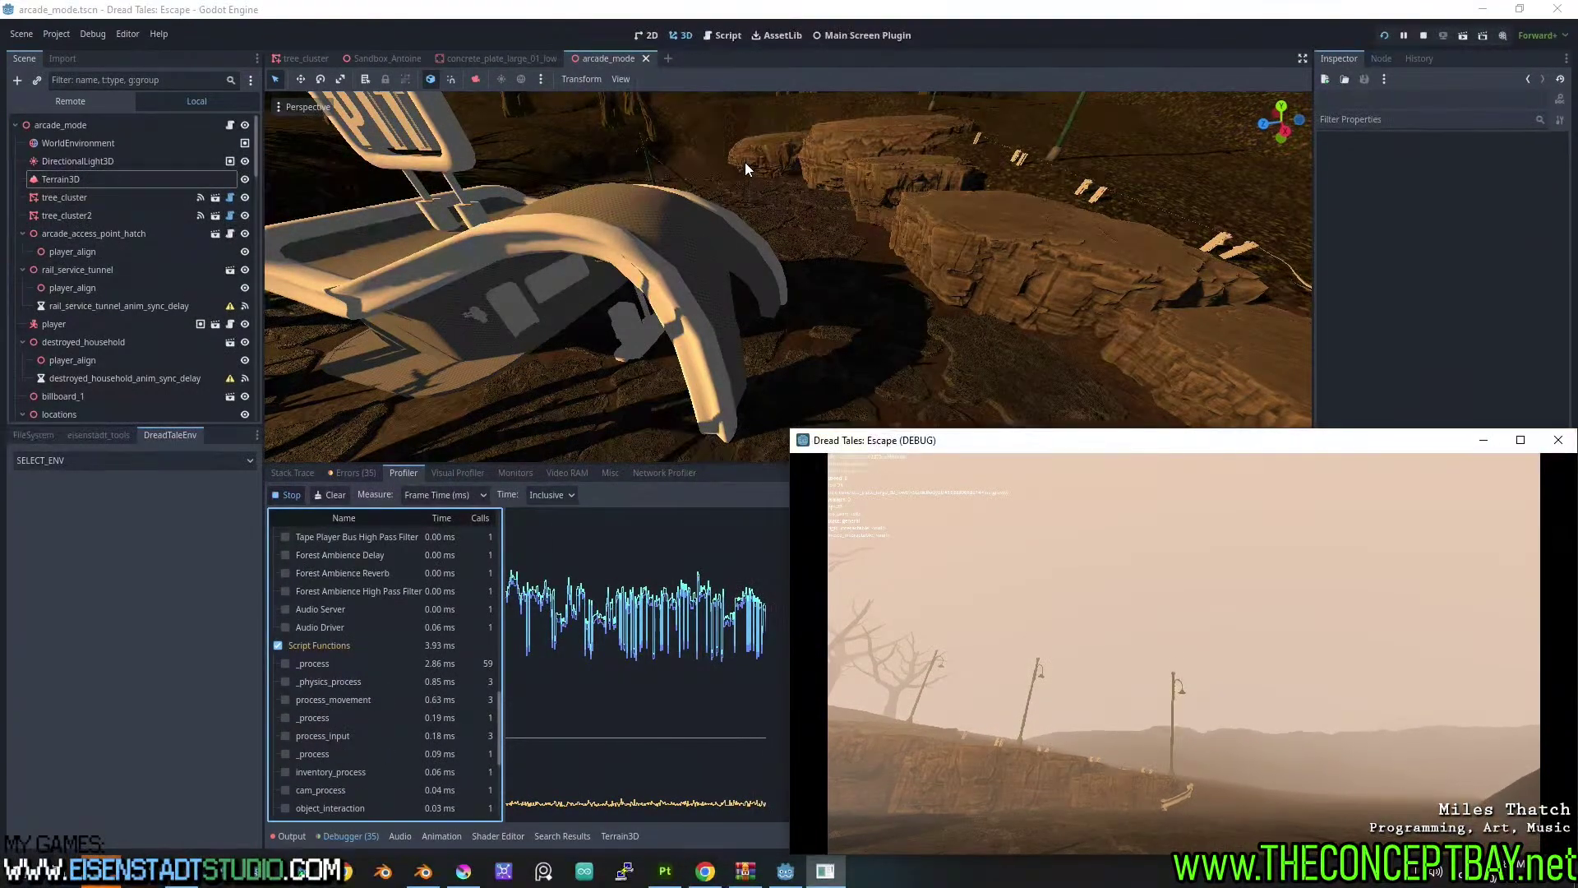
{"action": "left_click_drag", "start_coordinate": [1051, 429], "coordinate": [923, 231]}
{"action": "left_click_drag", "start_coordinate": [1025, 238], "coordinate": [579, 77]}
{"action": "right_click", "coordinate": [766, 362]}
{"action": "key", "text": "Escape"}
Walk the player through the pit stop and past the broken lamp post towards the forest, and turn back to face the station.
{"action": "key", "text": "w"}
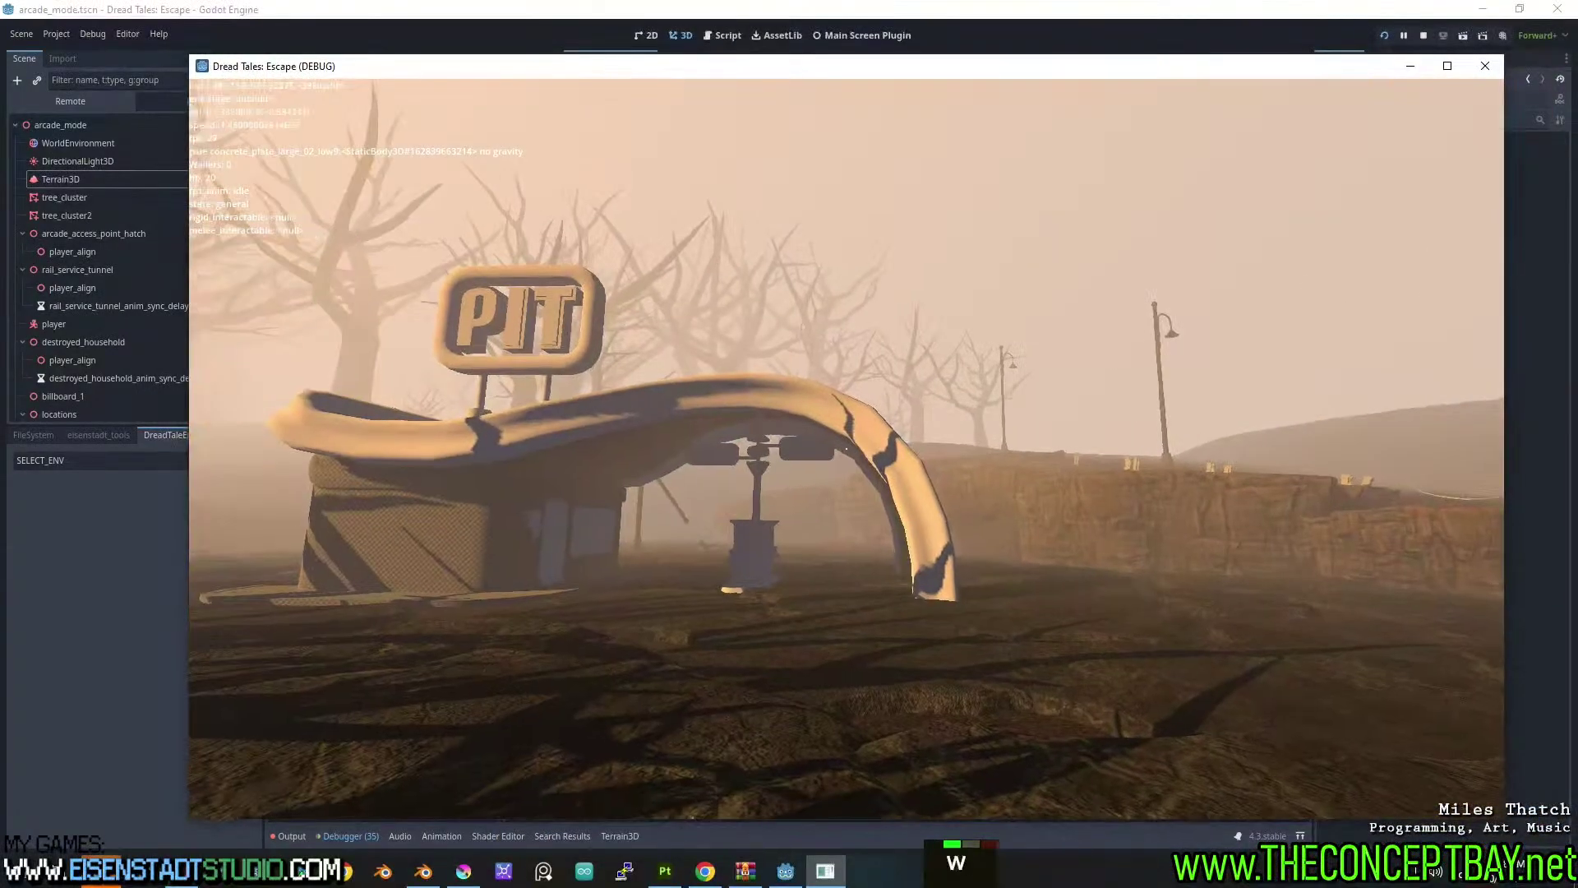
{"action": "key", "text": "a"}
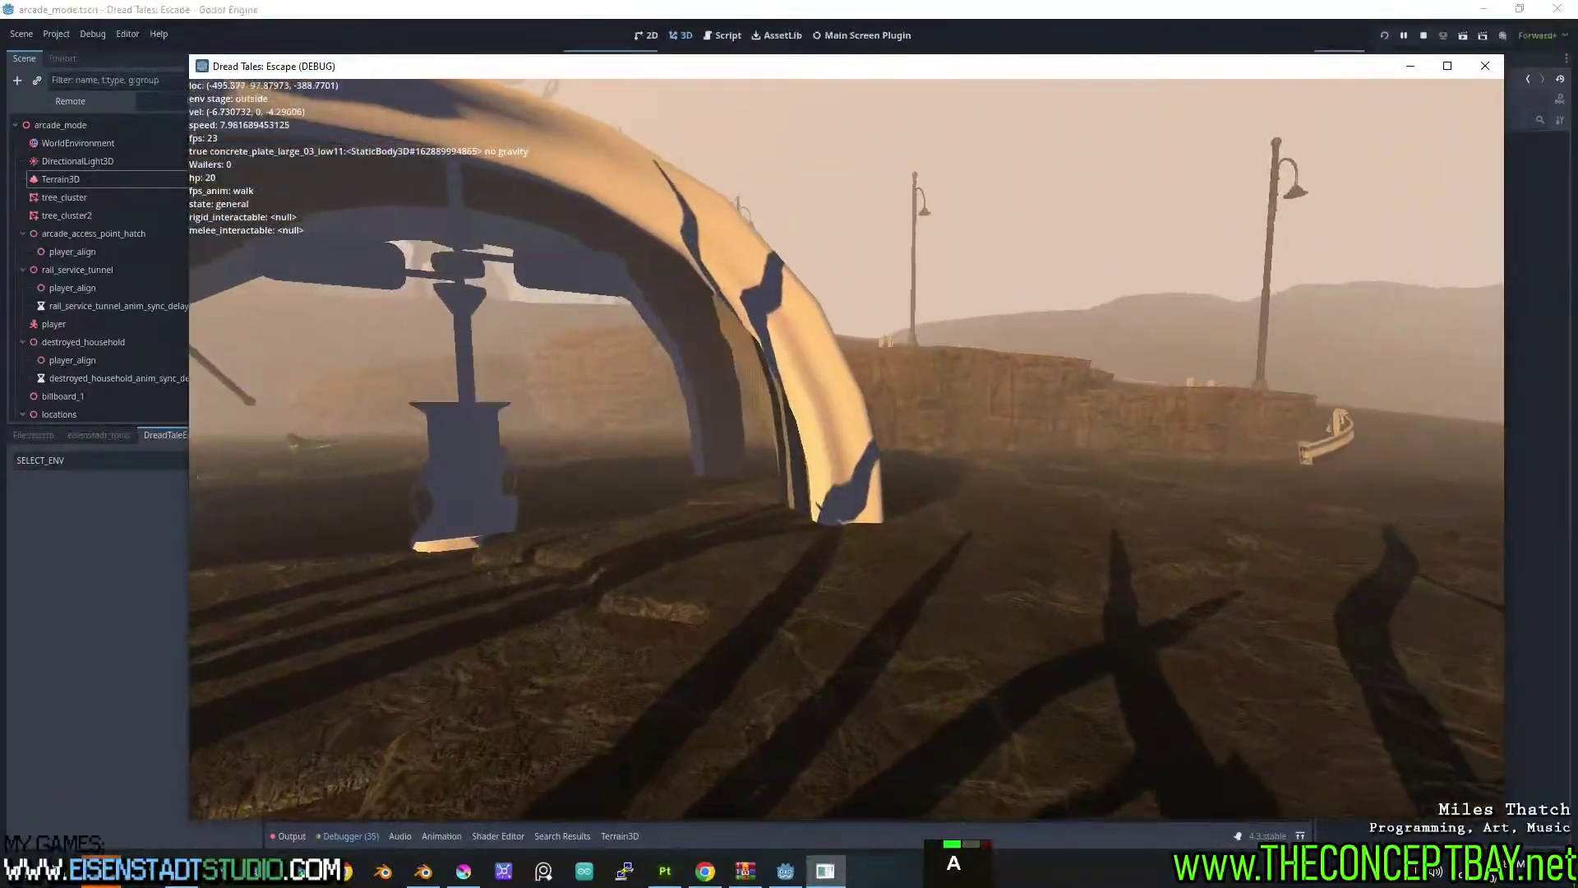
{"action": "key", "text": "d"}
{"action": "key", "text": "w"}
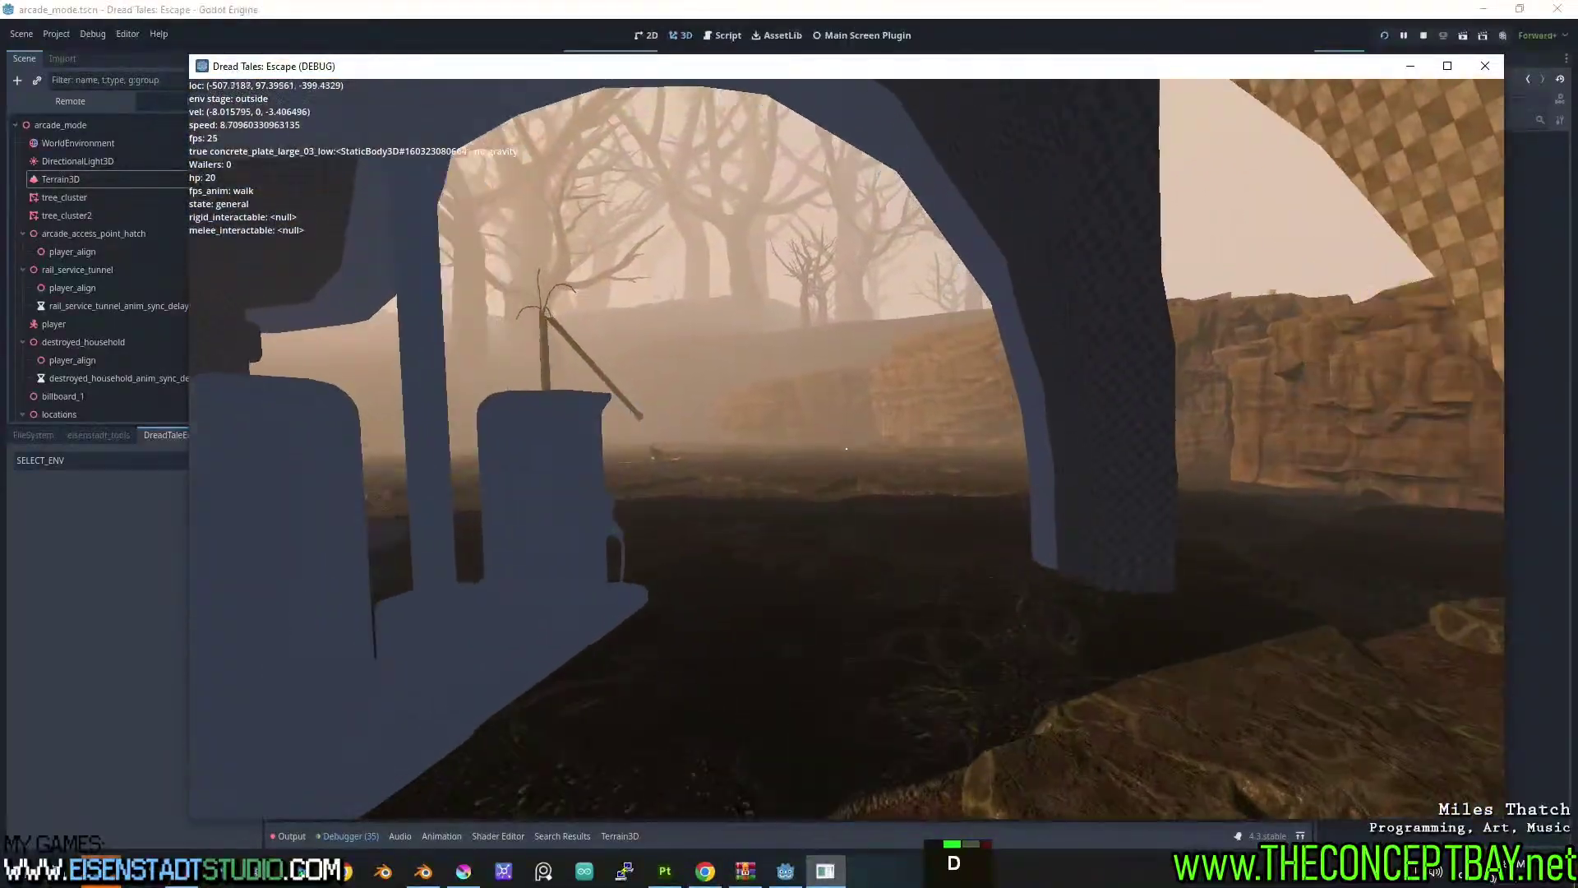
{"action": "key", "text": "d"}
{"action": "key", "text": "d"}
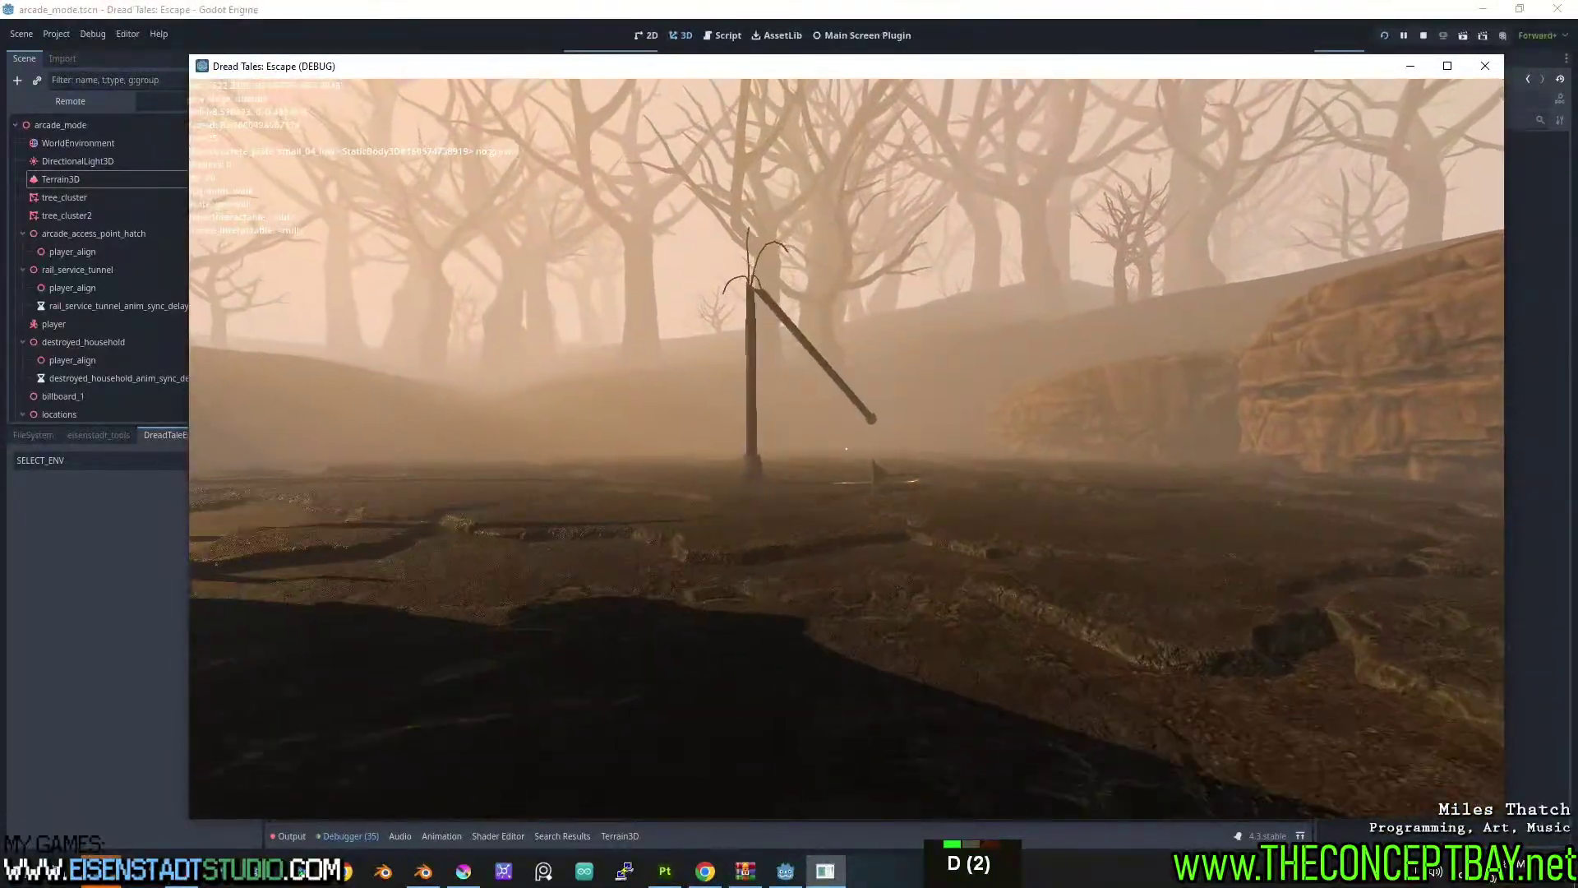
{"action": "key", "text": "space"}
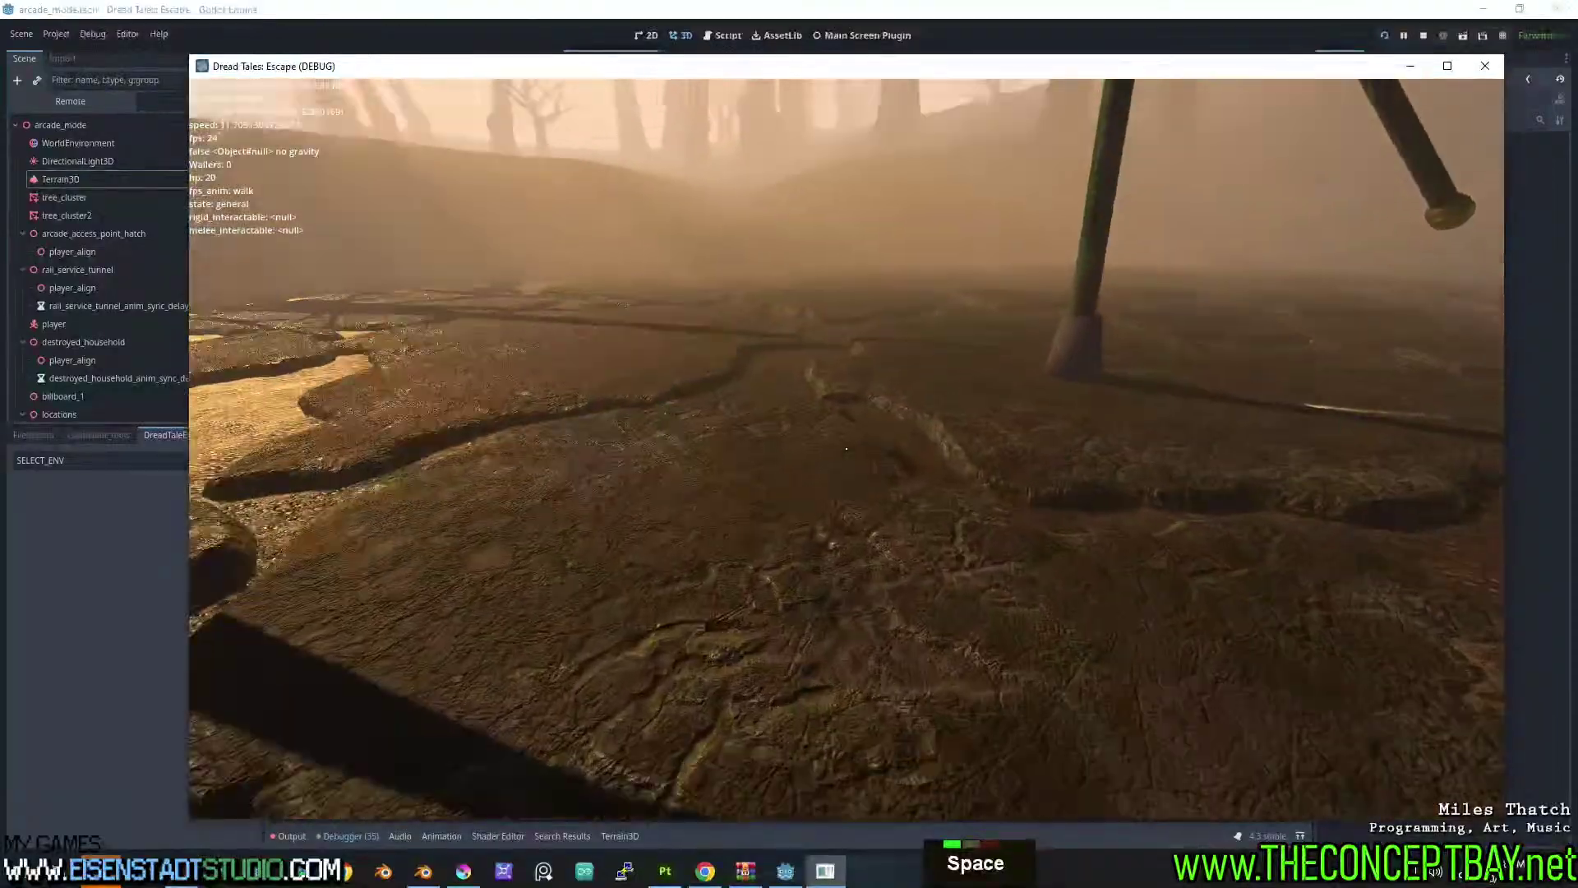
{"action": "key", "text": "space"}
{"action": "key", "text": "d"}
{"action": "key", "text": "d"}
{"action": "key", "text": "d"}
{"action": "key", "text": "d"}
{"action": "key", "text": "d"}
{"action": "key", "text": "d"}
{"action": "key", "text": "d"}
{"action": "key", "text": "d"}
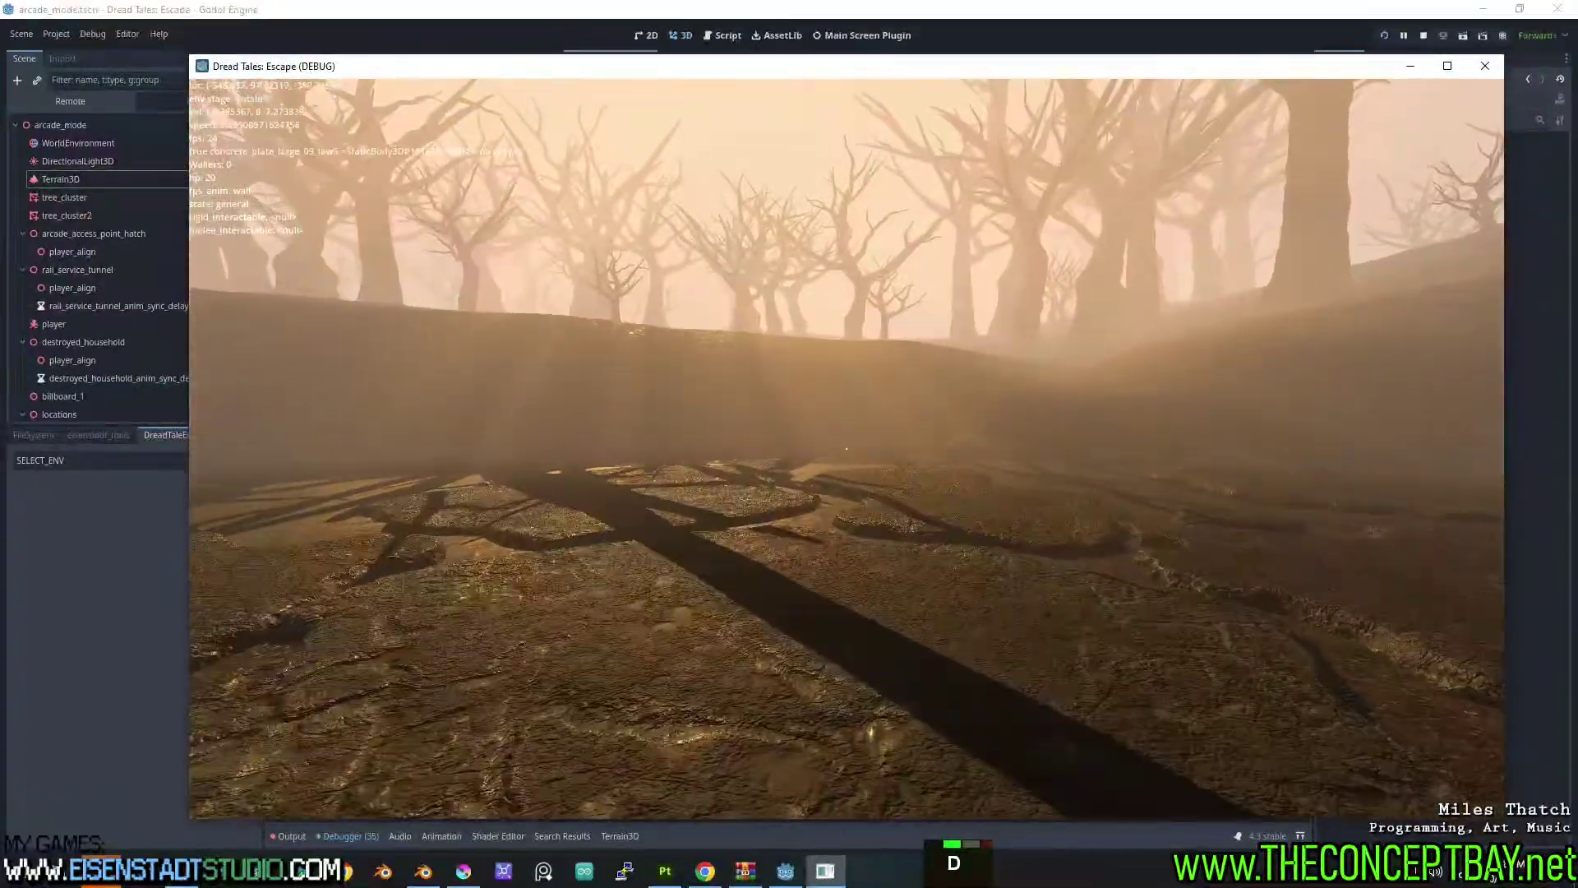
{"action": "key", "text": "w"}
{"action": "key", "text": "w"}
{"action": "key", "text": "w"}
{"action": "key", "text": "w"}
{"action": "key", "text": "w"}
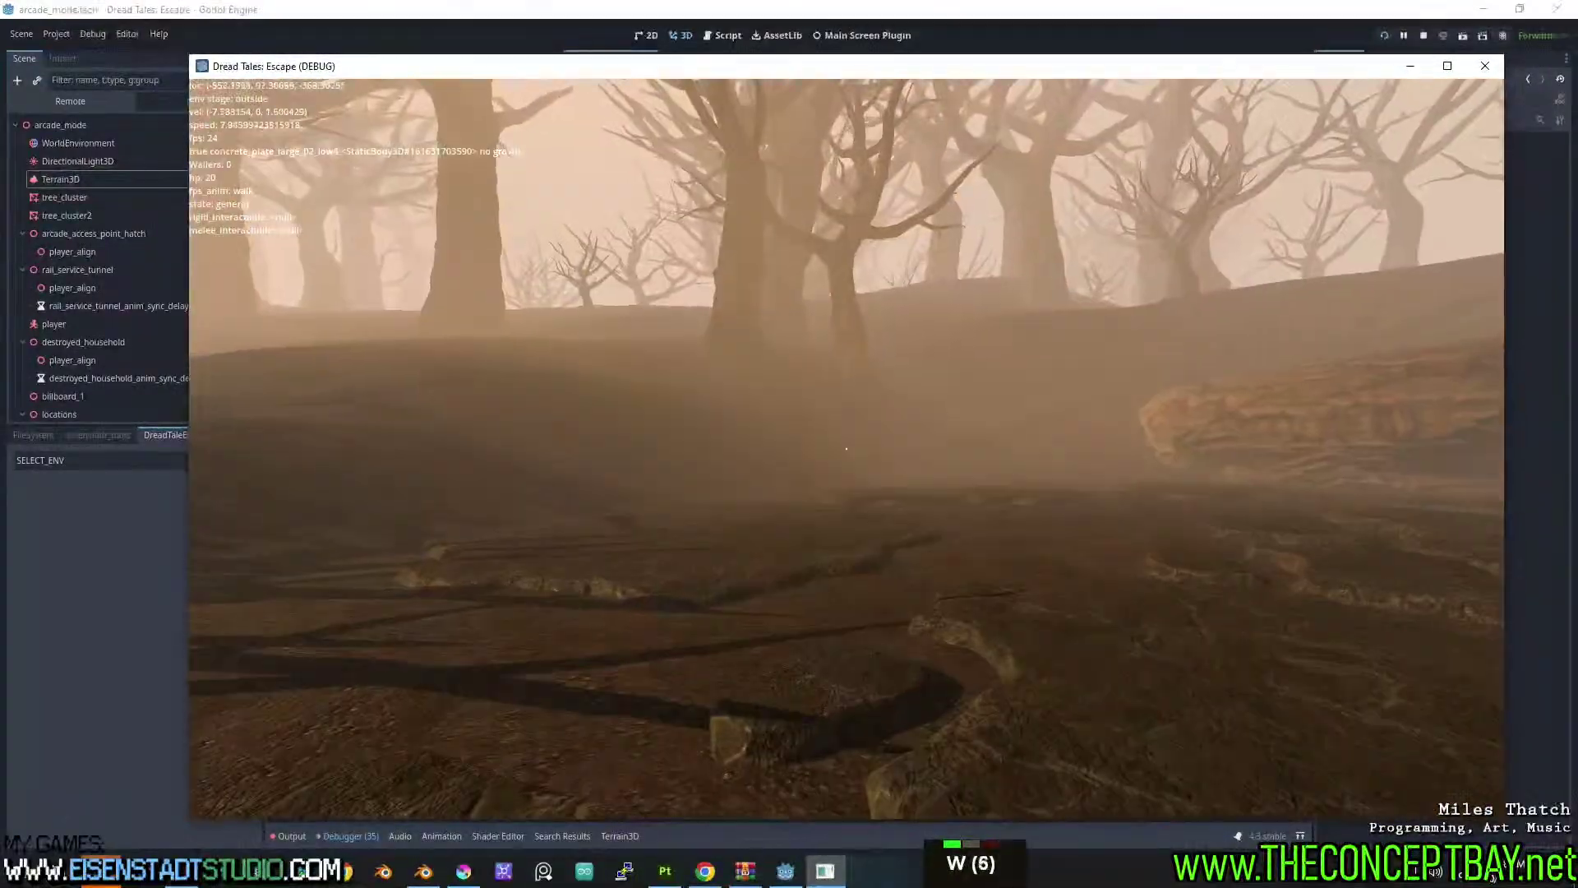
{"action": "key", "text": "d"}
{"action": "key", "text": "w"}
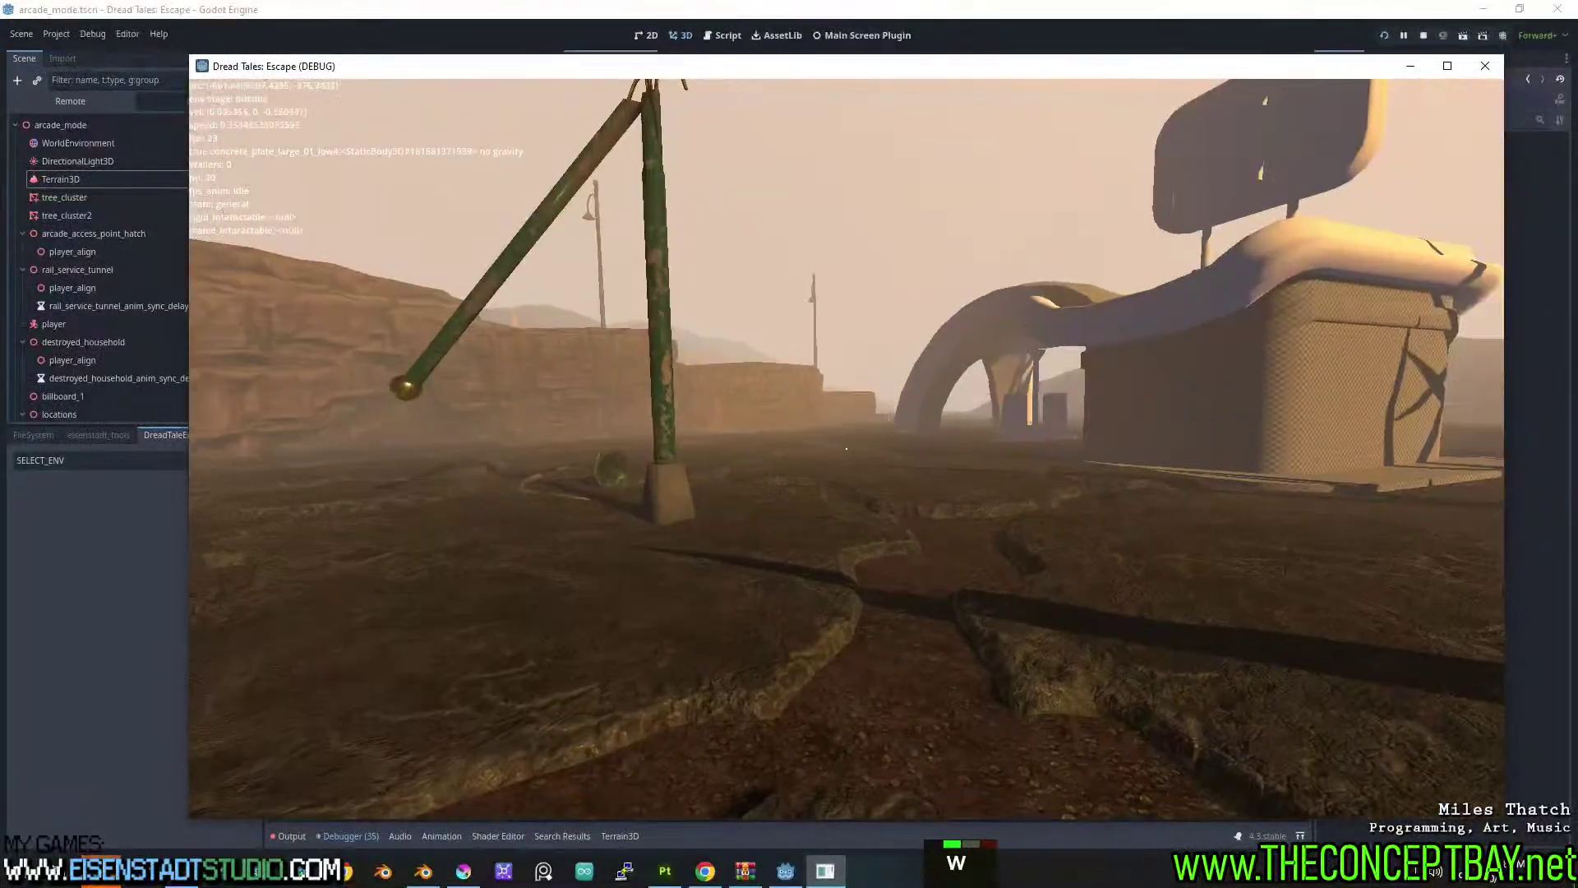
Release control of the player, move the game window off the profiler, and stop the profiling.
{"action": "key", "text": "Escape"}
{"action": "left_click_drag", "start_coordinate": [547, 78], "coordinate": [1055, 80]}
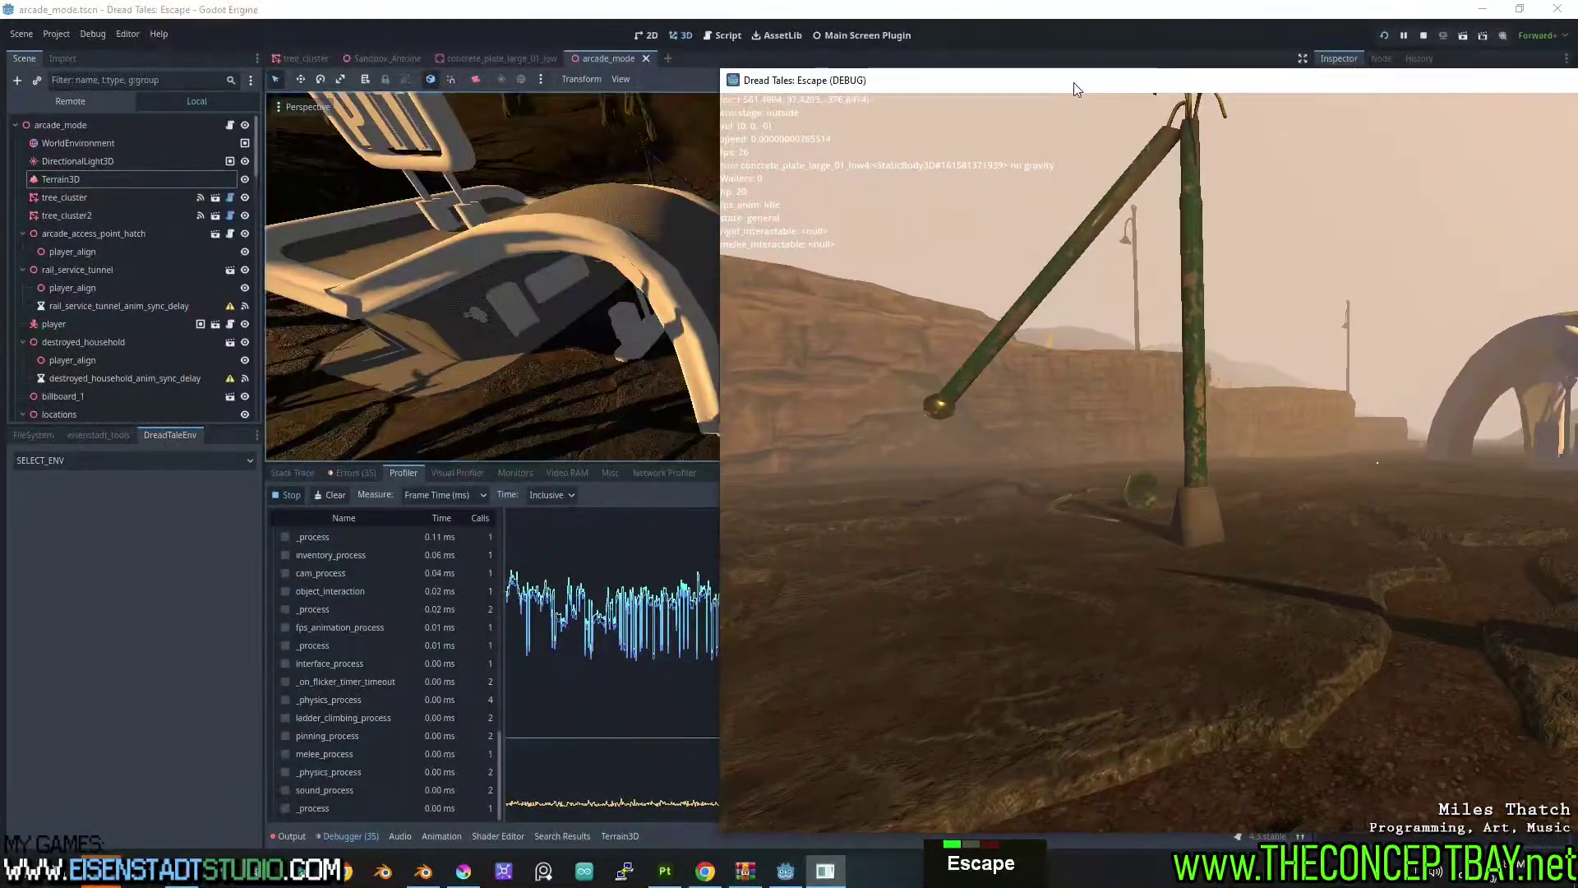
{"action": "left_click_drag", "start_coordinate": [949, 78], "coordinate": [1173, 81]}
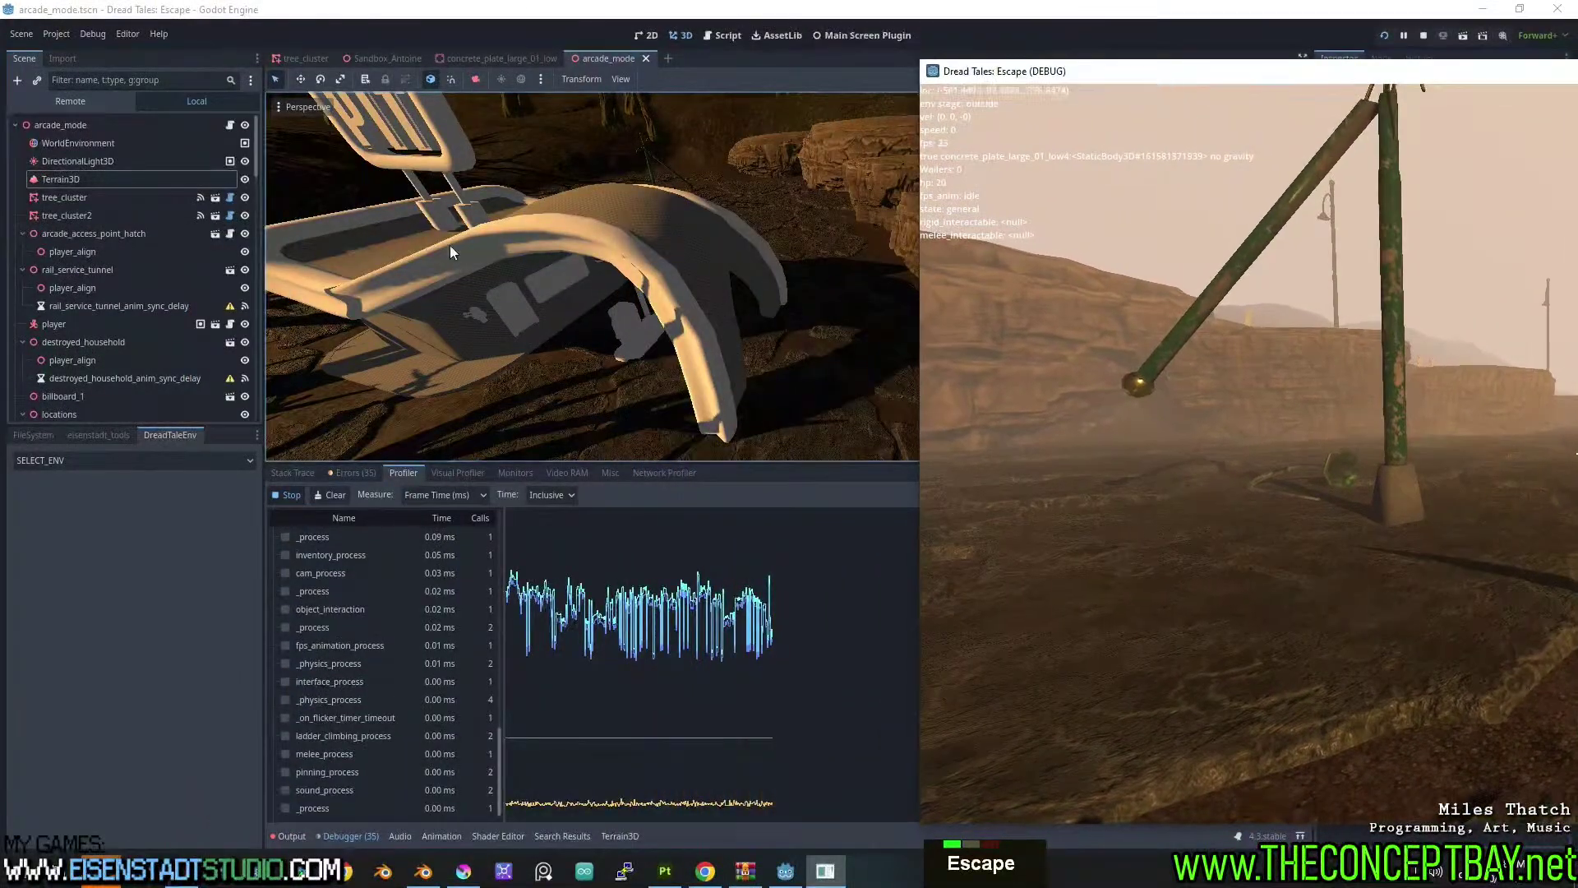
{"action": "left_click", "coordinate": [288, 497]}
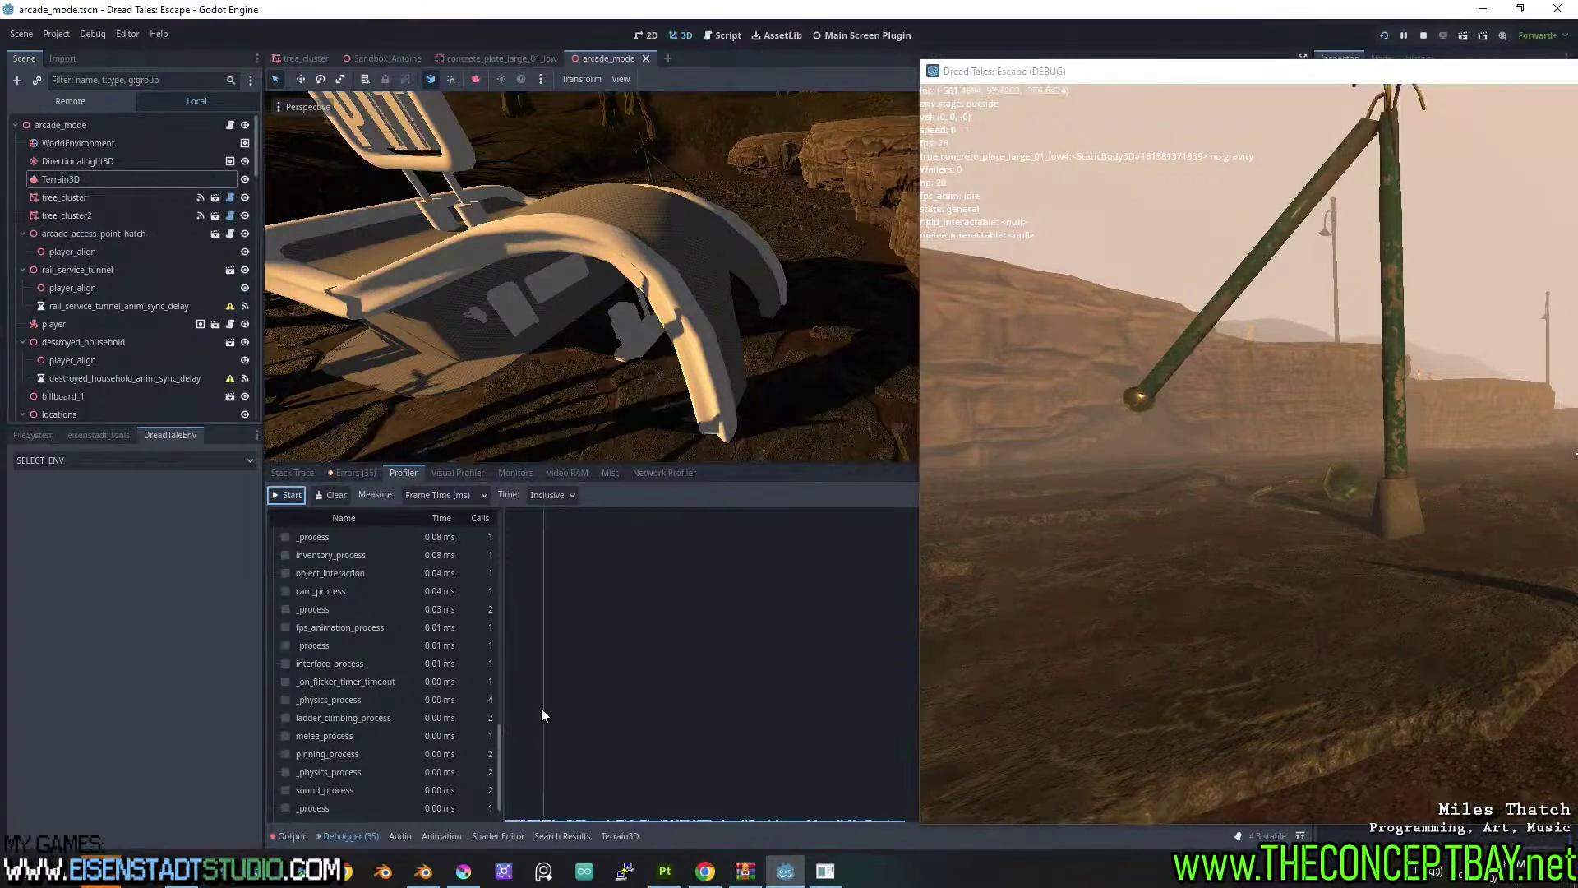
Examine the stopped profile's full measurement list, comparing the times, calls and source scripts of the Script Functions.
{"action": "left_click_drag", "start_coordinate": [500, 752], "coordinate": [496, 707]}
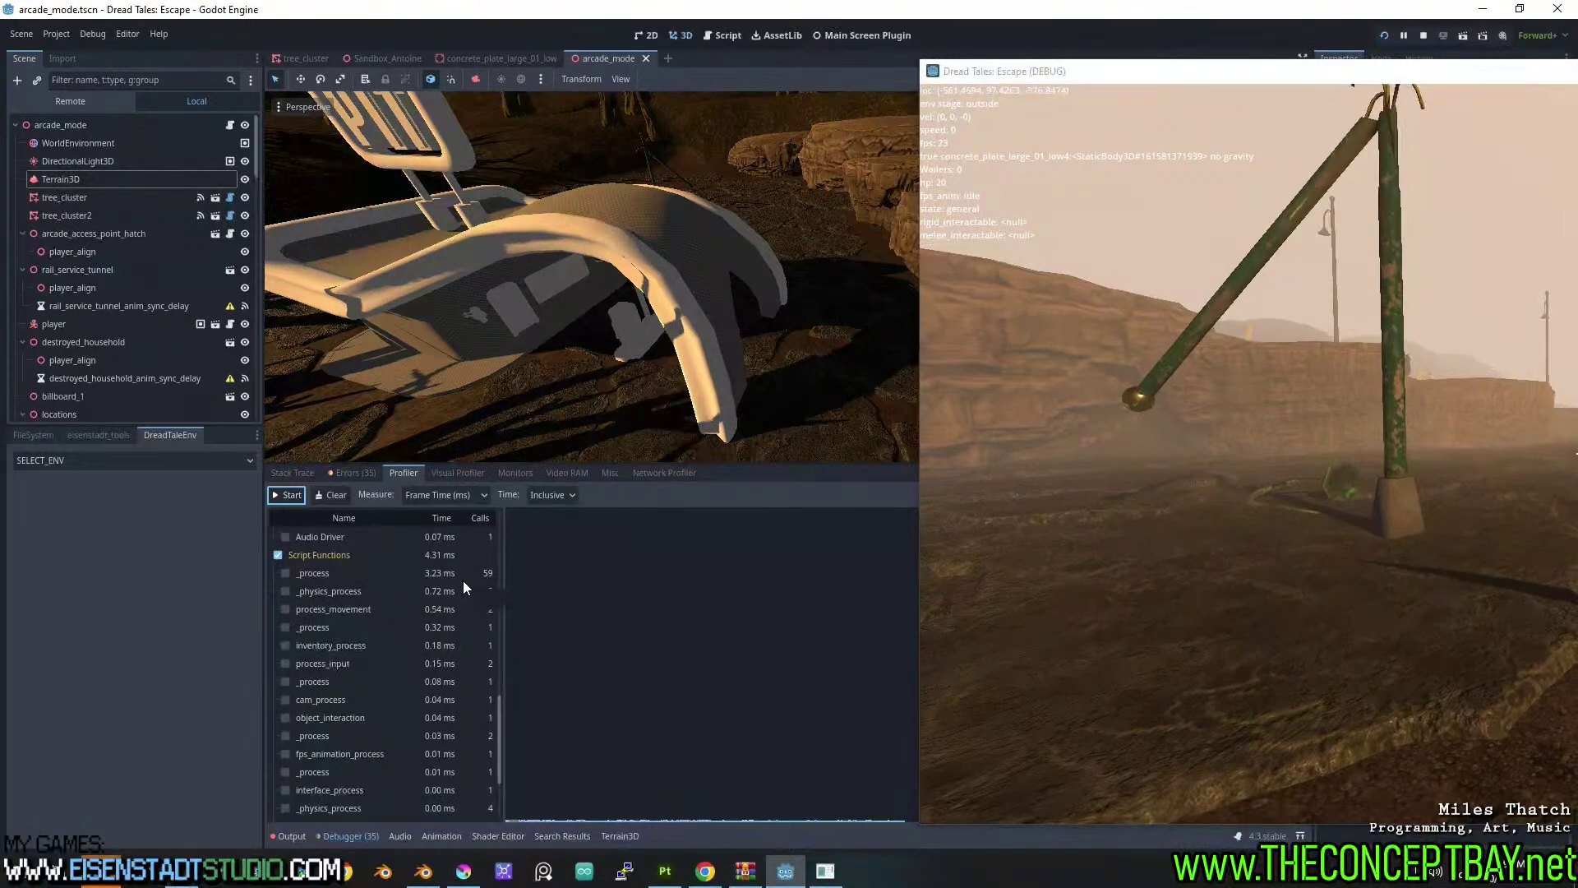
{"action": "left_click", "coordinate": [493, 700]}
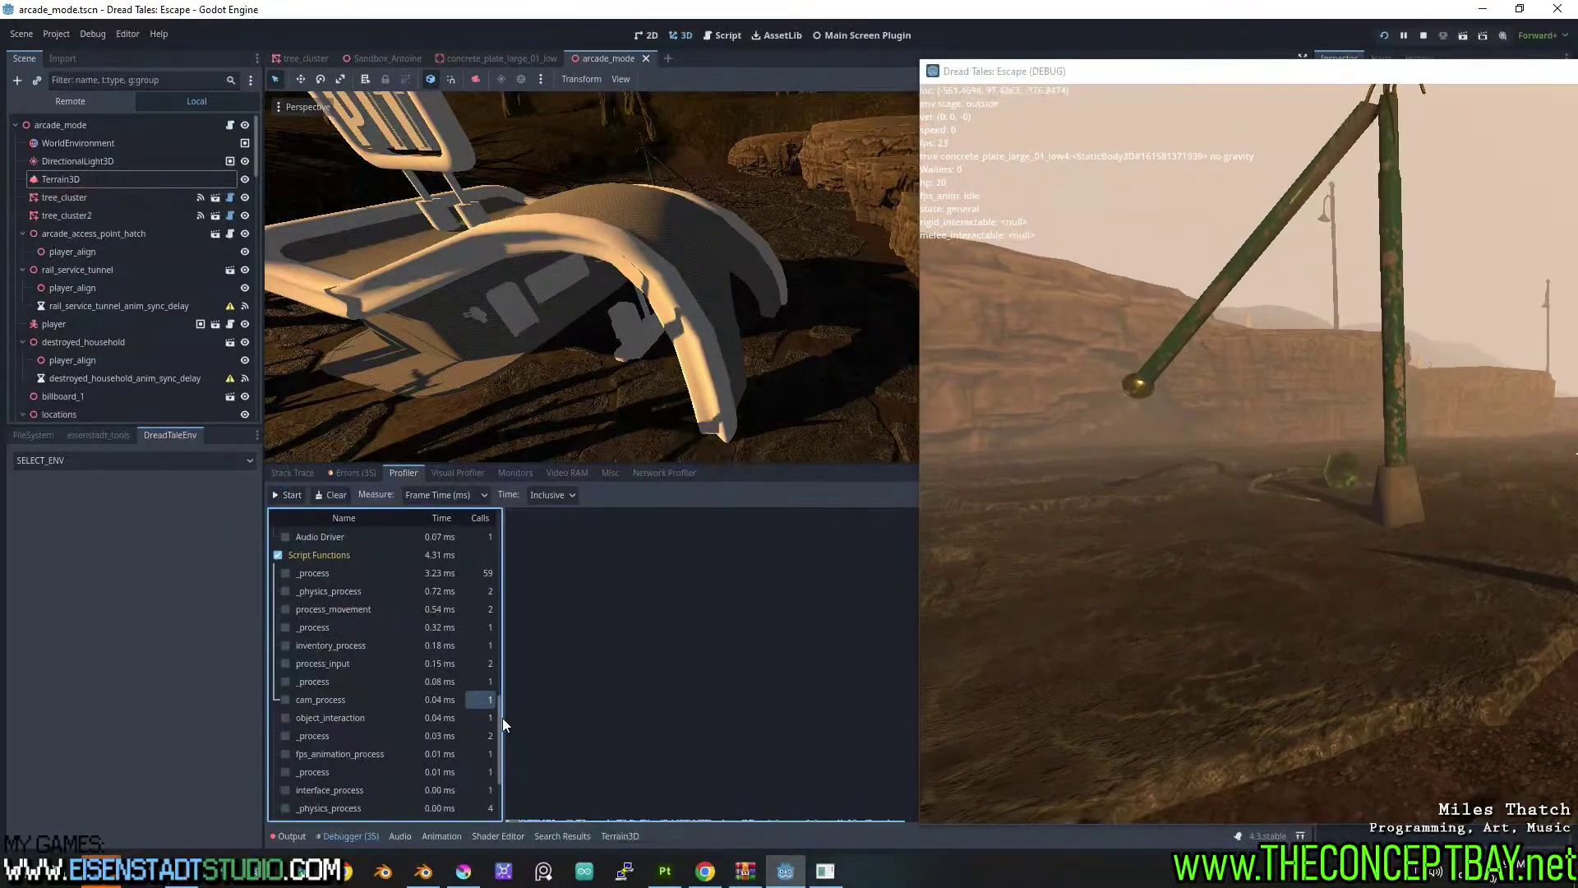
{"action": "scroll", "coordinate": [500, 706], "scroll_direction": "up", "scroll_amount": 3}
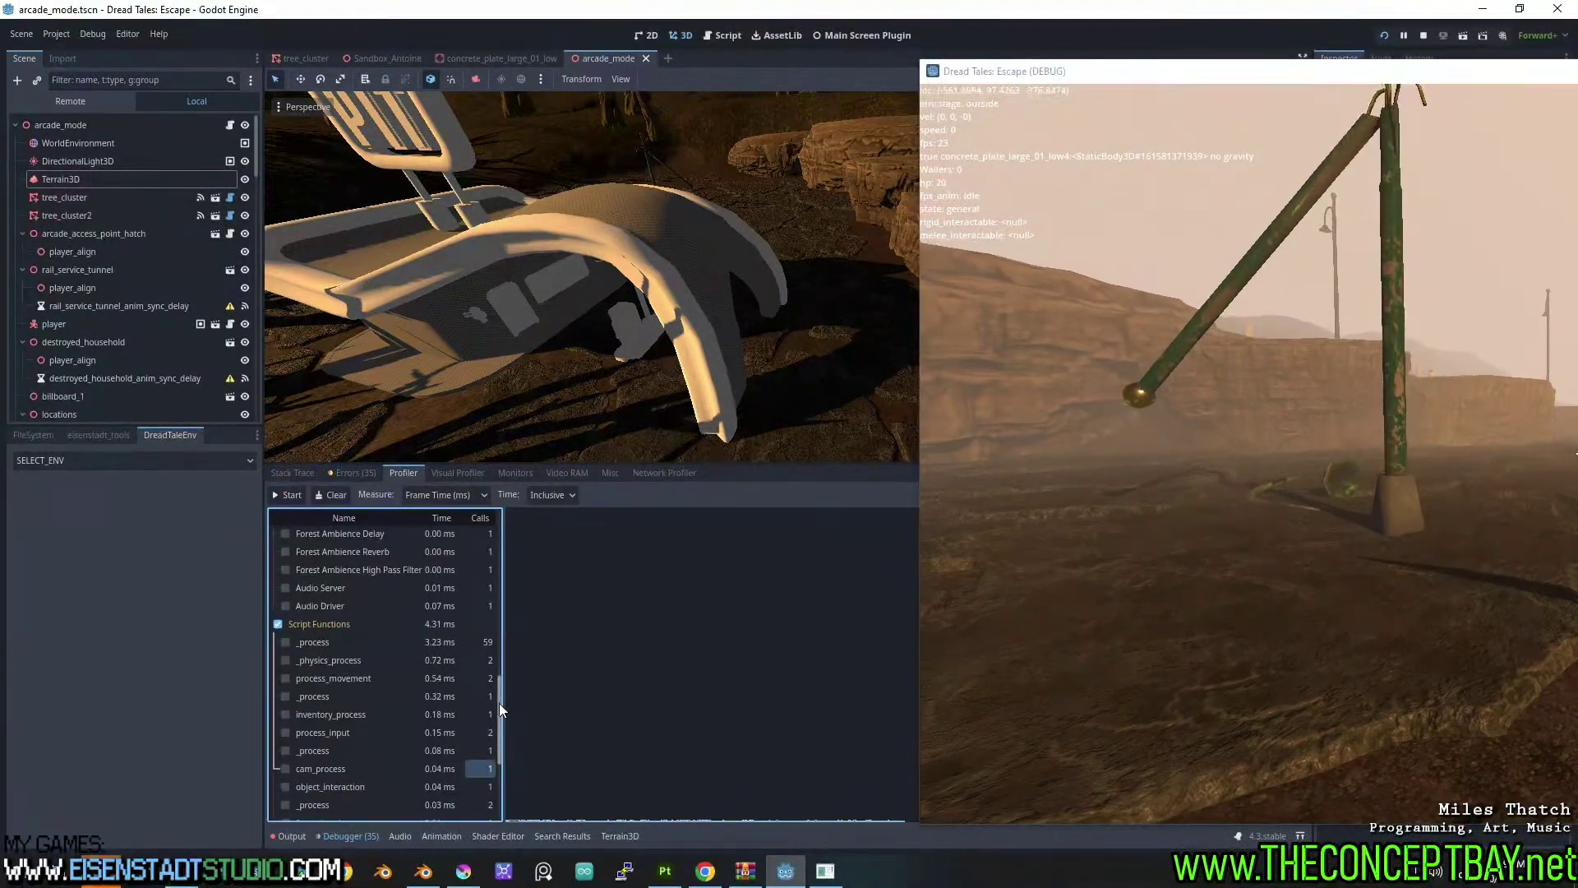
{"action": "scroll", "coordinate": [500, 703], "scroll_direction": "up", "scroll_amount": 10}
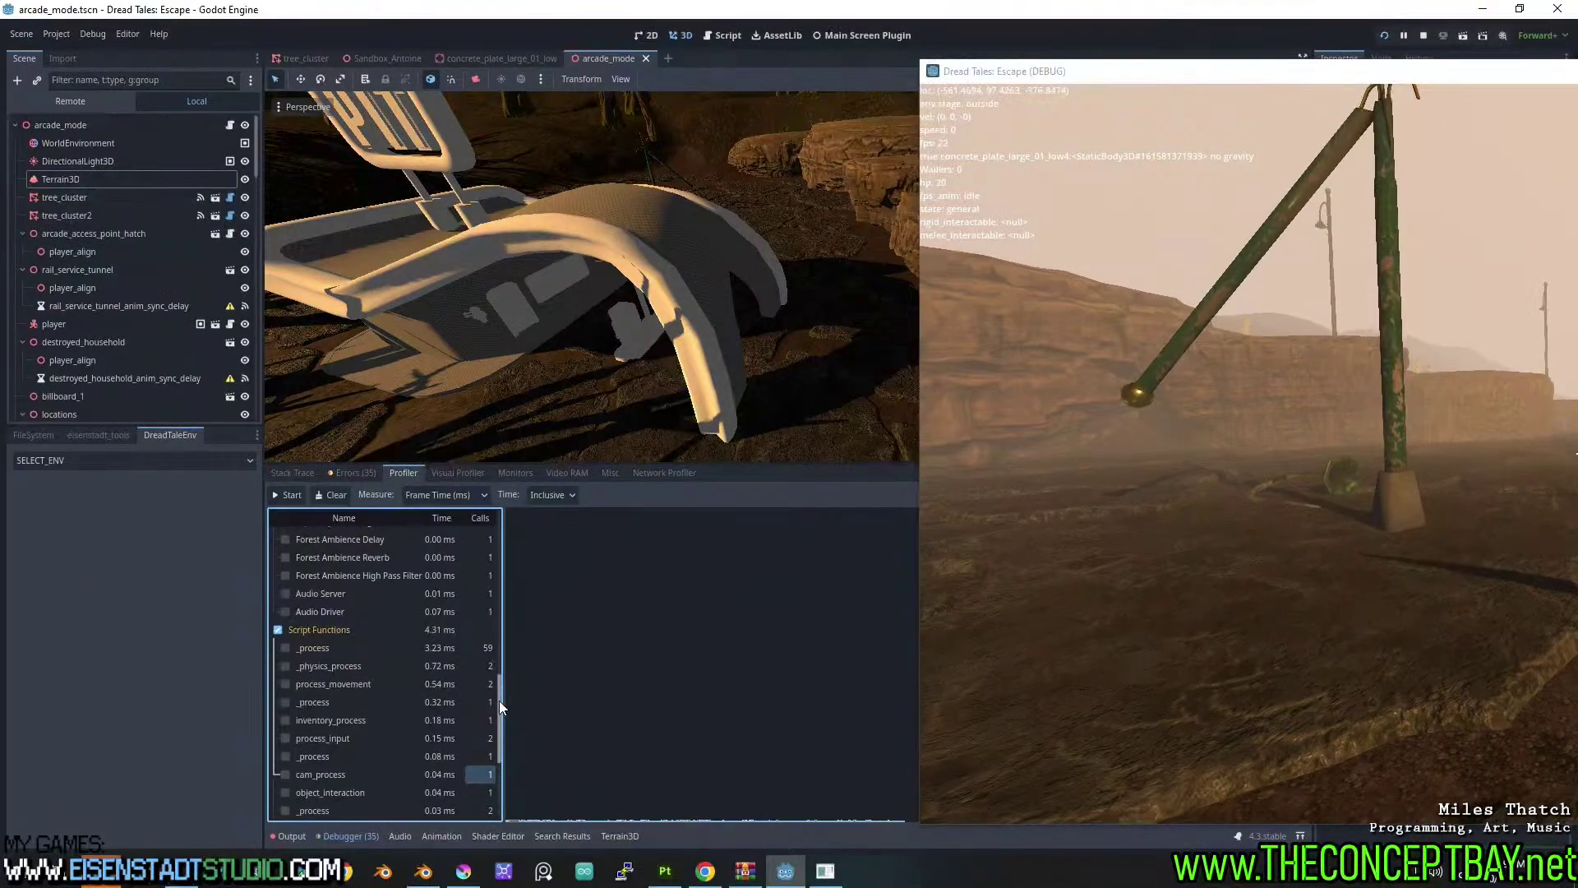
{"action": "scroll", "coordinate": [503, 551], "scroll_direction": "up", "scroll_amount": 5}
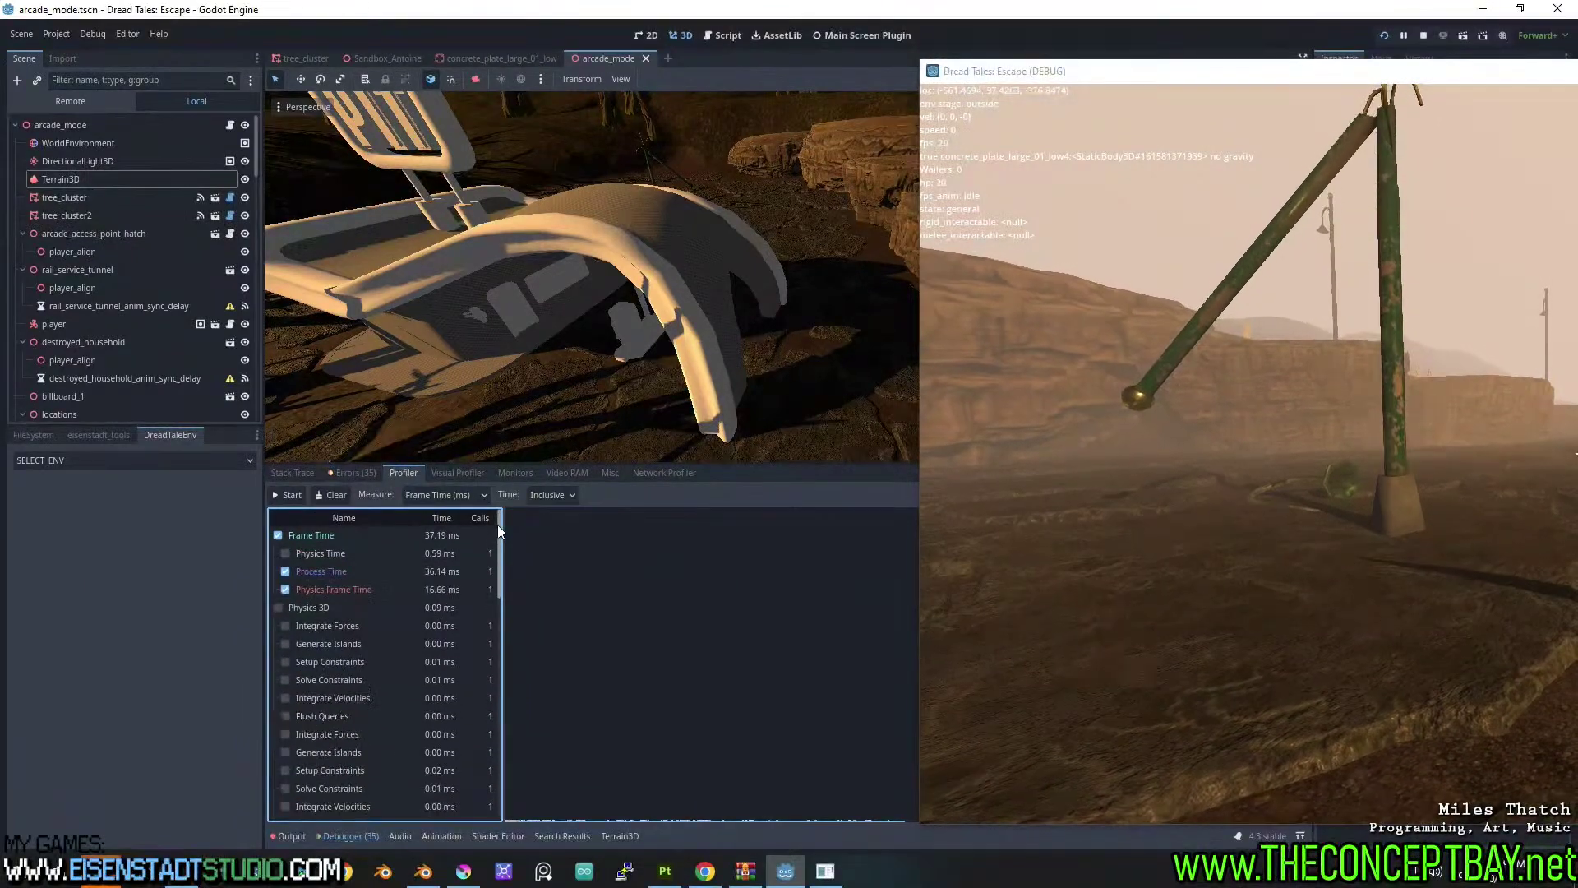
{"action": "scroll", "coordinate": [504, 624], "scroll_direction": "down", "scroll_amount": 10}
{"action": "scroll", "coordinate": [505, 654], "scroll_direction": "down", "scroll_amount": 10}
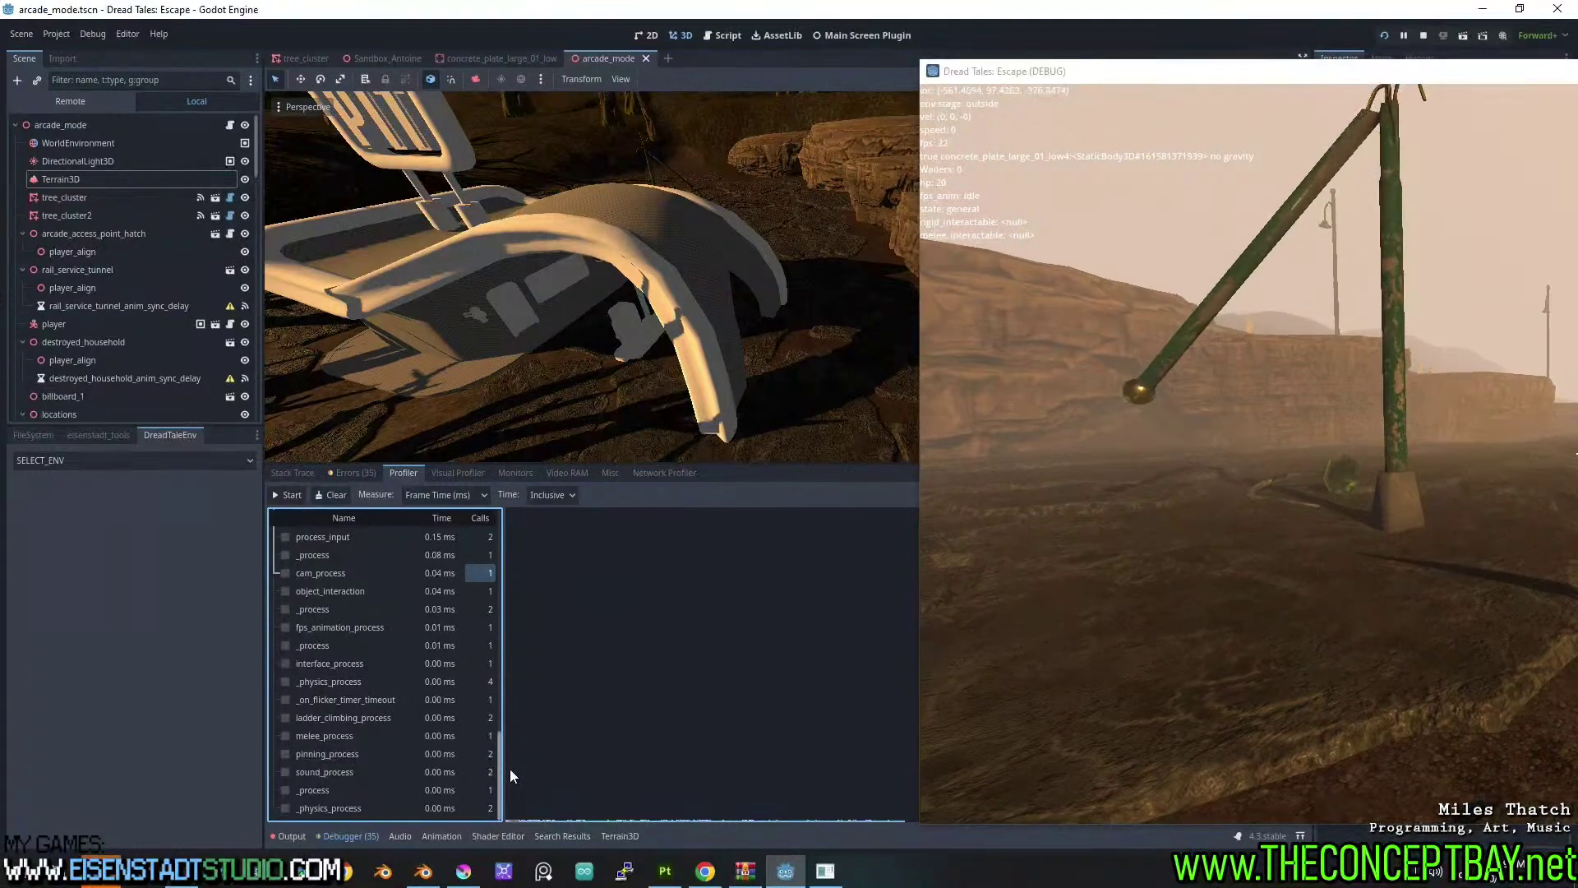
{"action": "scroll", "coordinate": [510, 752], "scroll_direction": "up", "scroll_amount": 2}
{"action": "scroll", "coordinate": [507, 730], "scroll_direction": "up", "scroll_amount": 3}
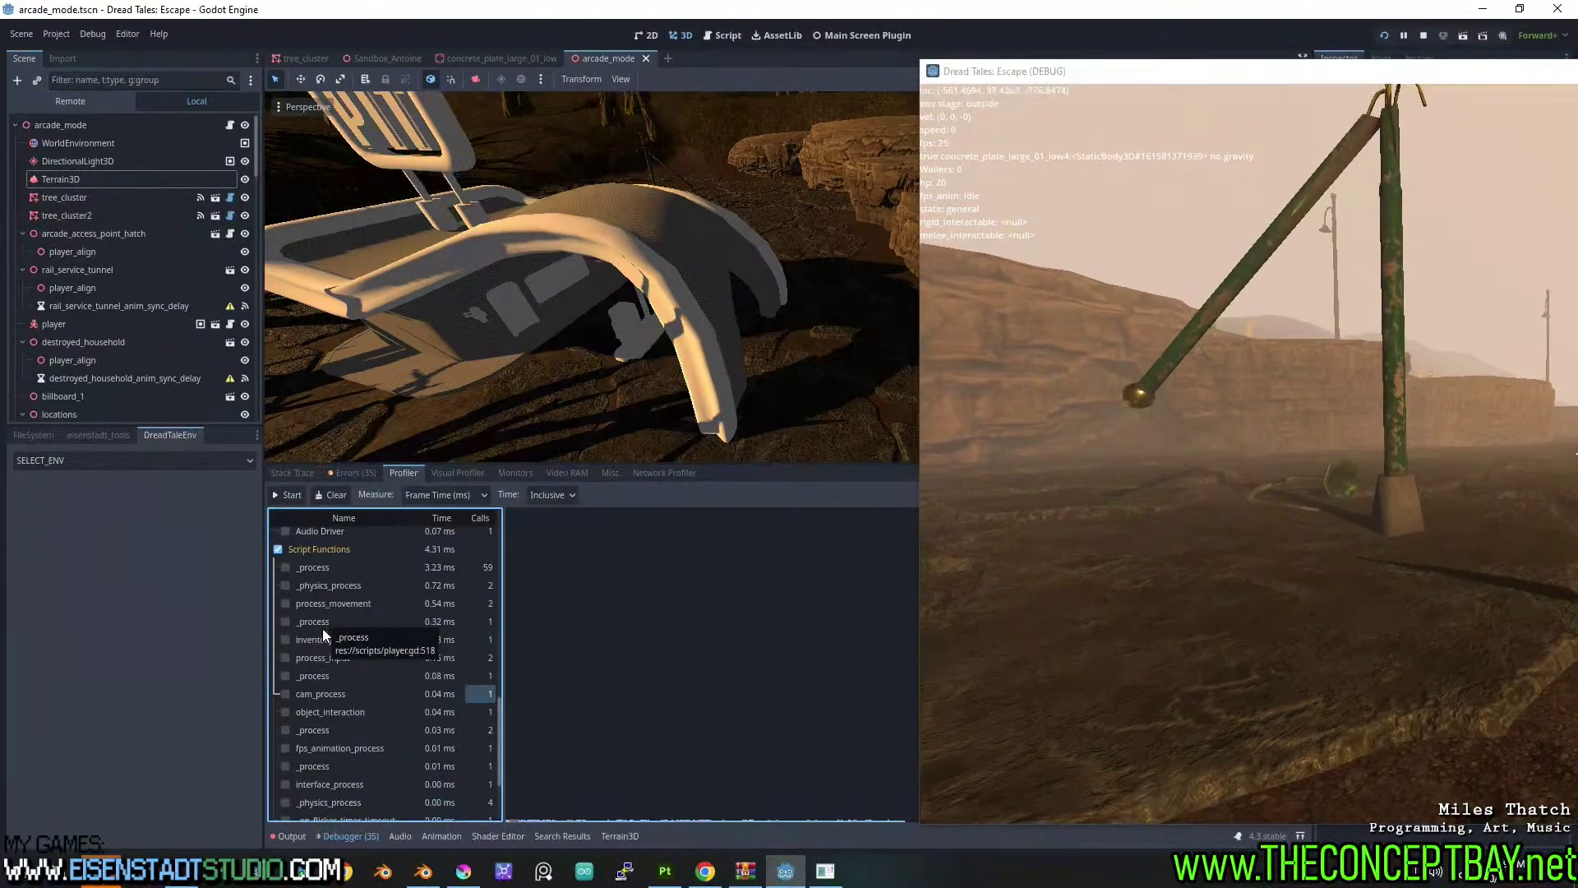
Compare the profile's Script Functions times with the overall Frame Time and Process Time entries.
{"action": "scroll", "coordinate": [321, 600], "scroll_direction": "up", "scroll_amount": 4}
{"action": "scroll", "coordinate": [345, 656], "scroll_direction": "up", "scroll_amount": 12}
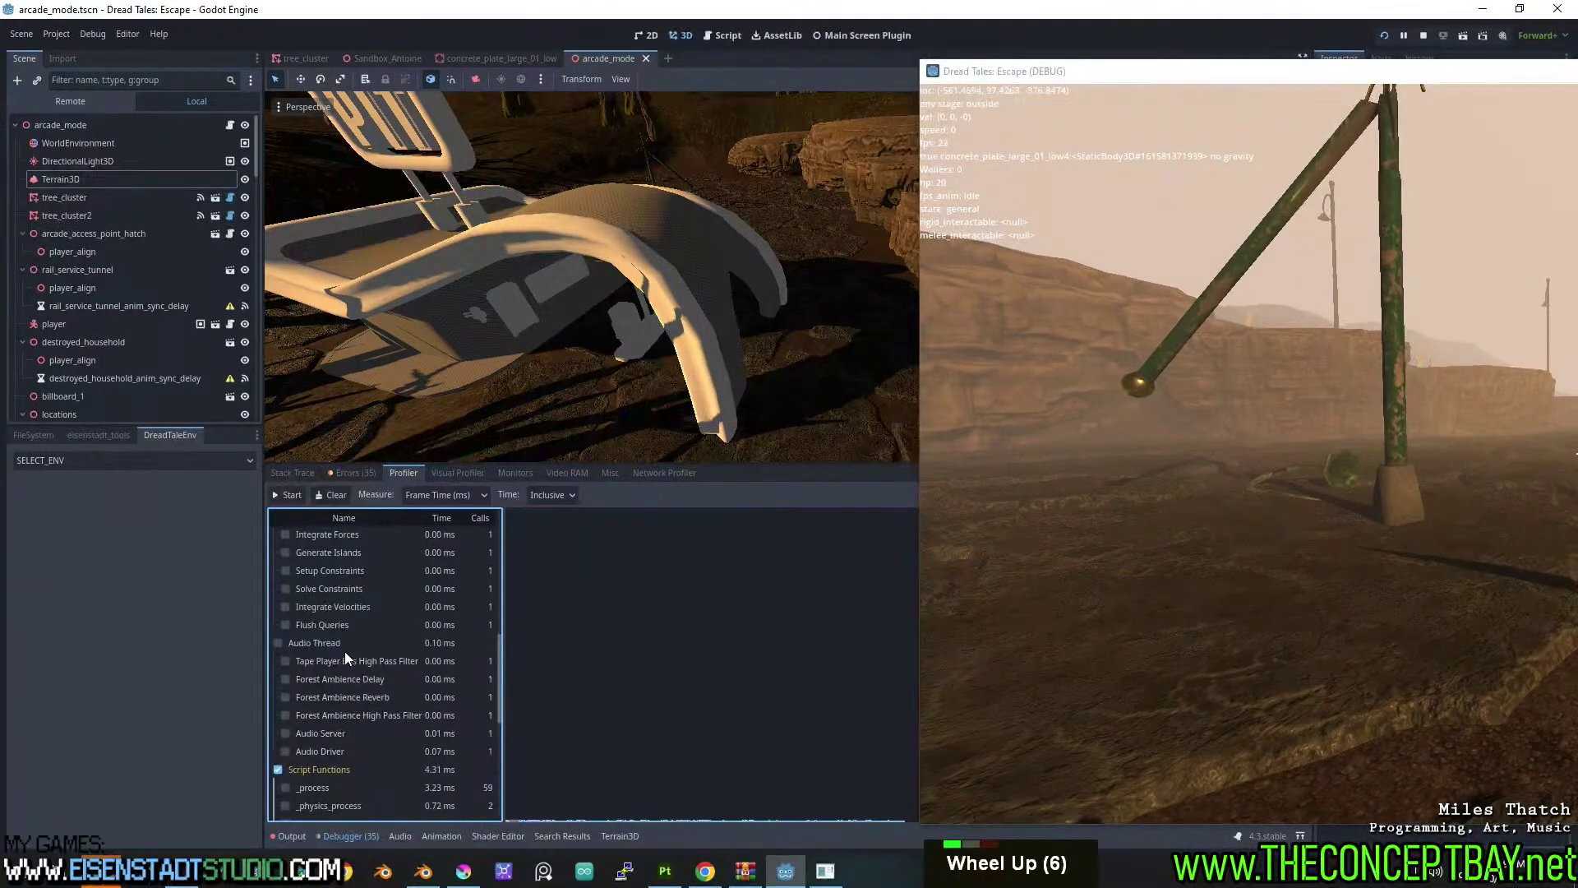
{"action": "scroll", "coordinate": [343, 651], "scroll_direction": "up", "scroll_amount": 3}
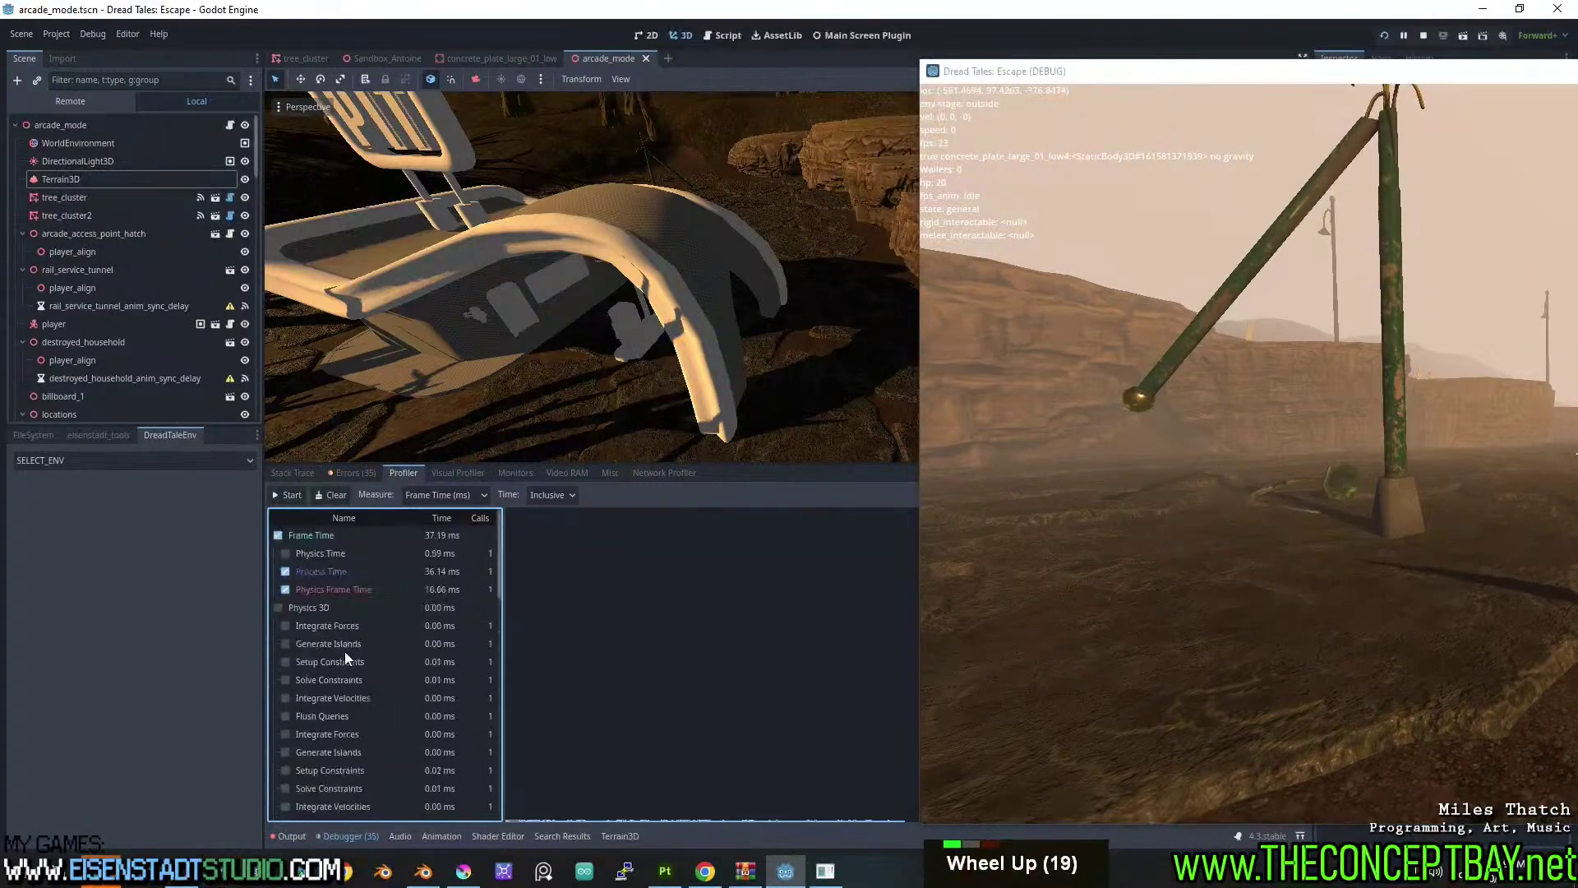
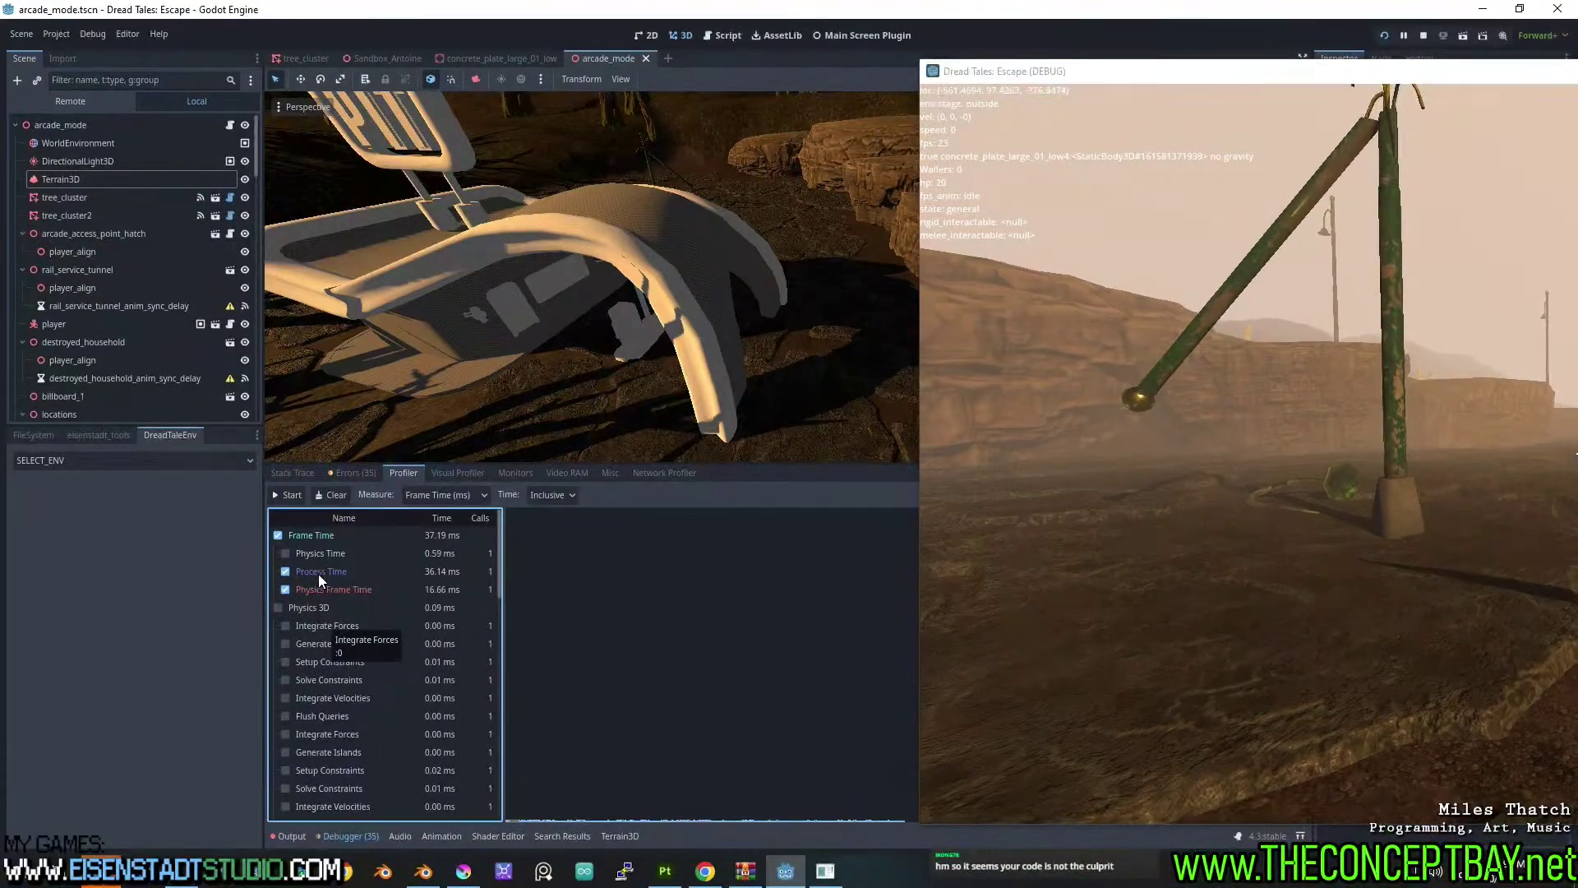
{"action": "left_click", "coordinate": [1334, 67]}
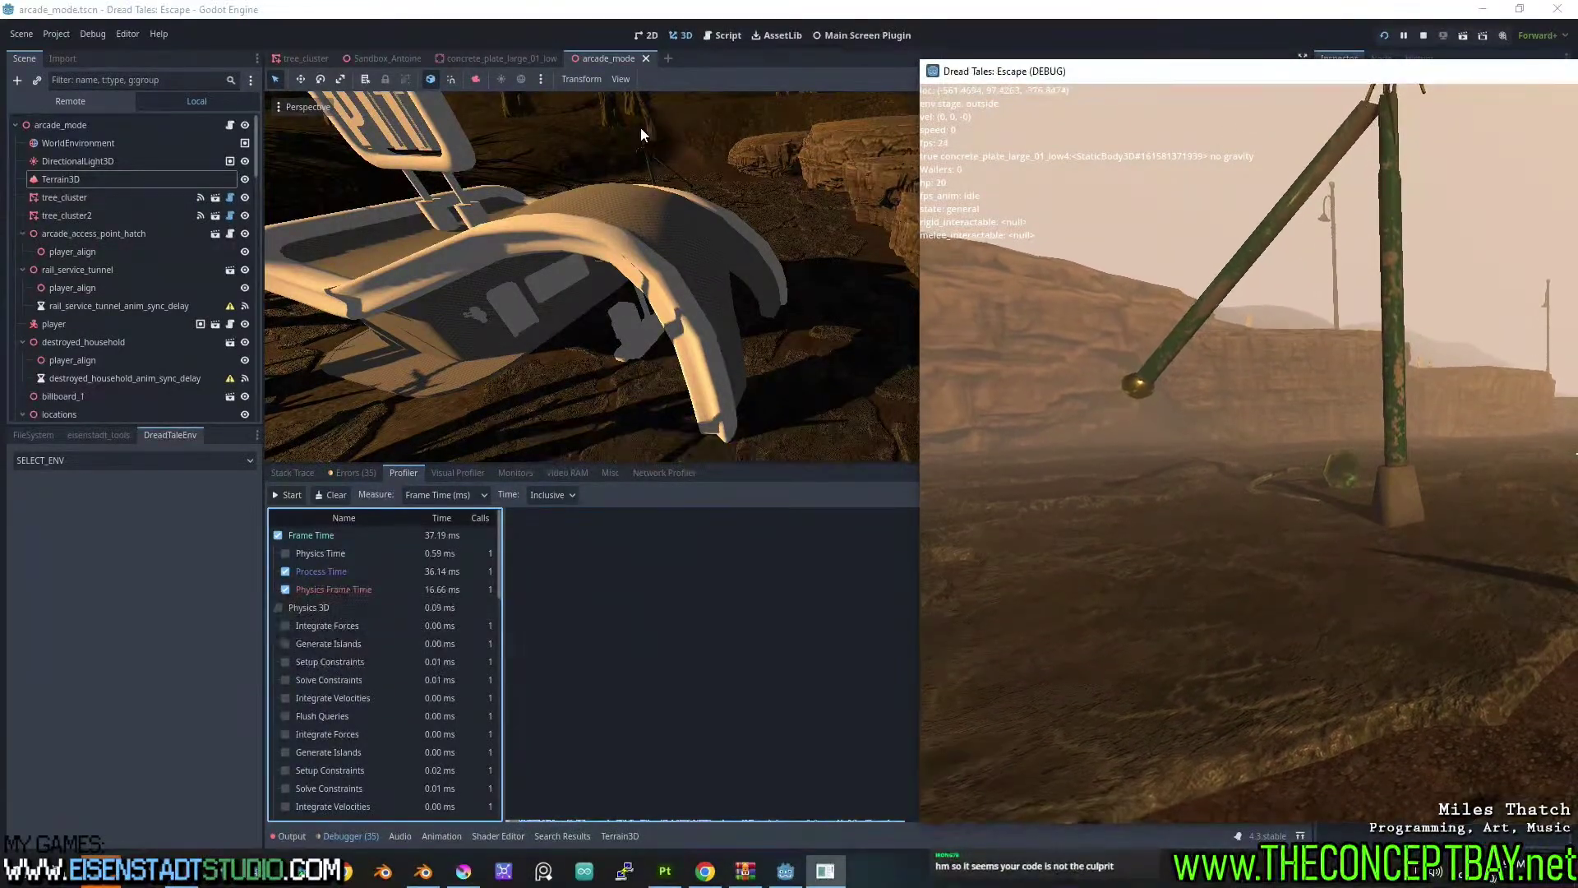
{"action": "left_click_drag", "start_coordinate": [1206, 72], "coordinate": [1190, 45]}
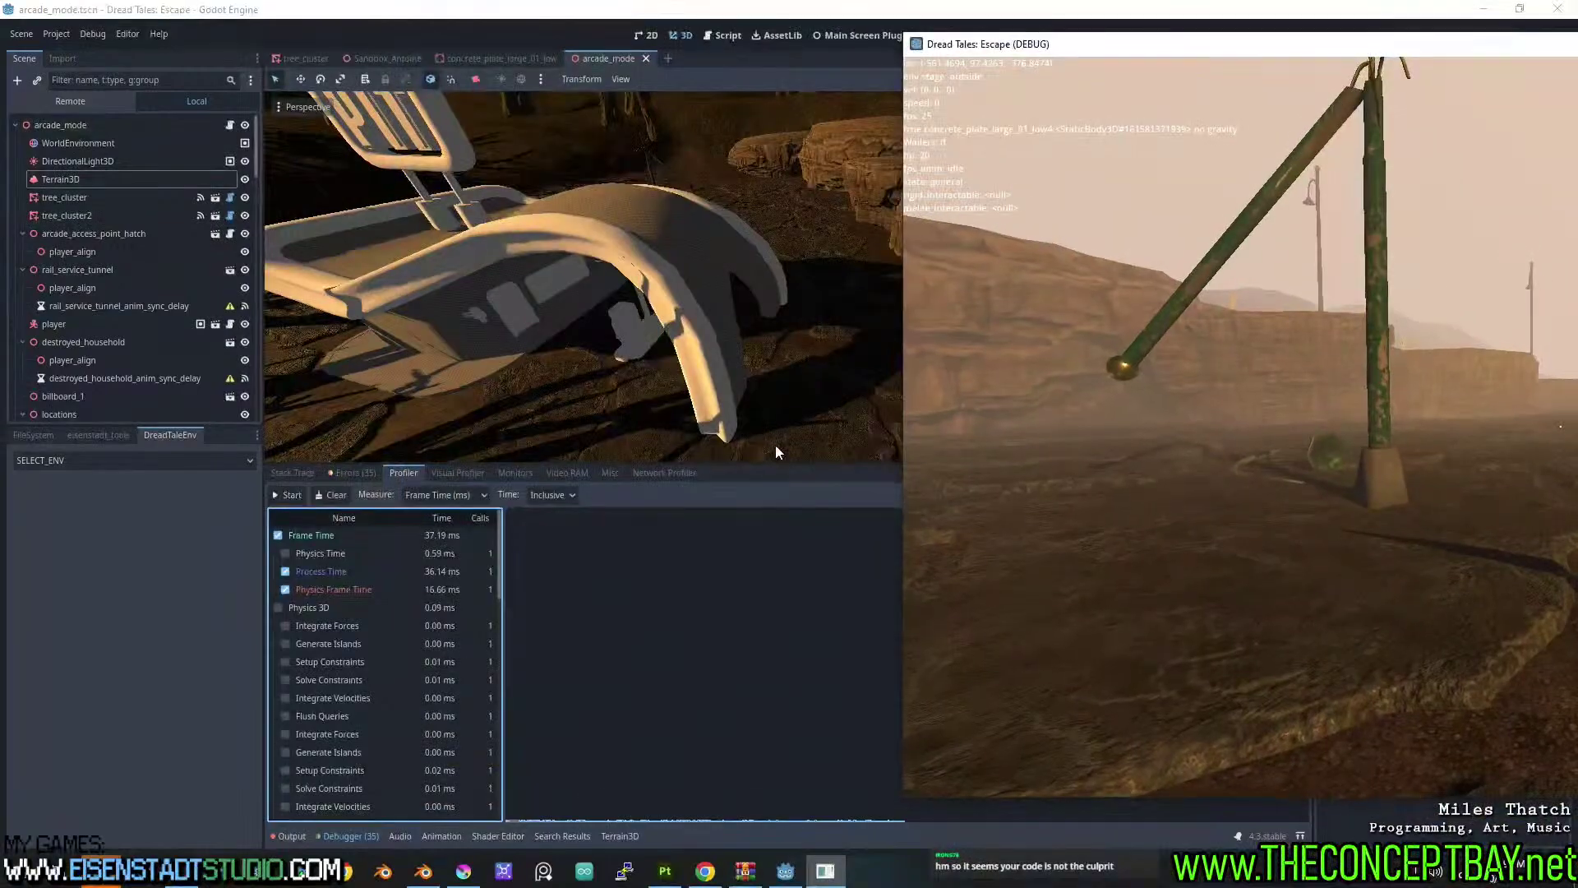
{"action": "left_click_drag", "start_coordinate": [499, 551], "coordinate": [497, 734]}
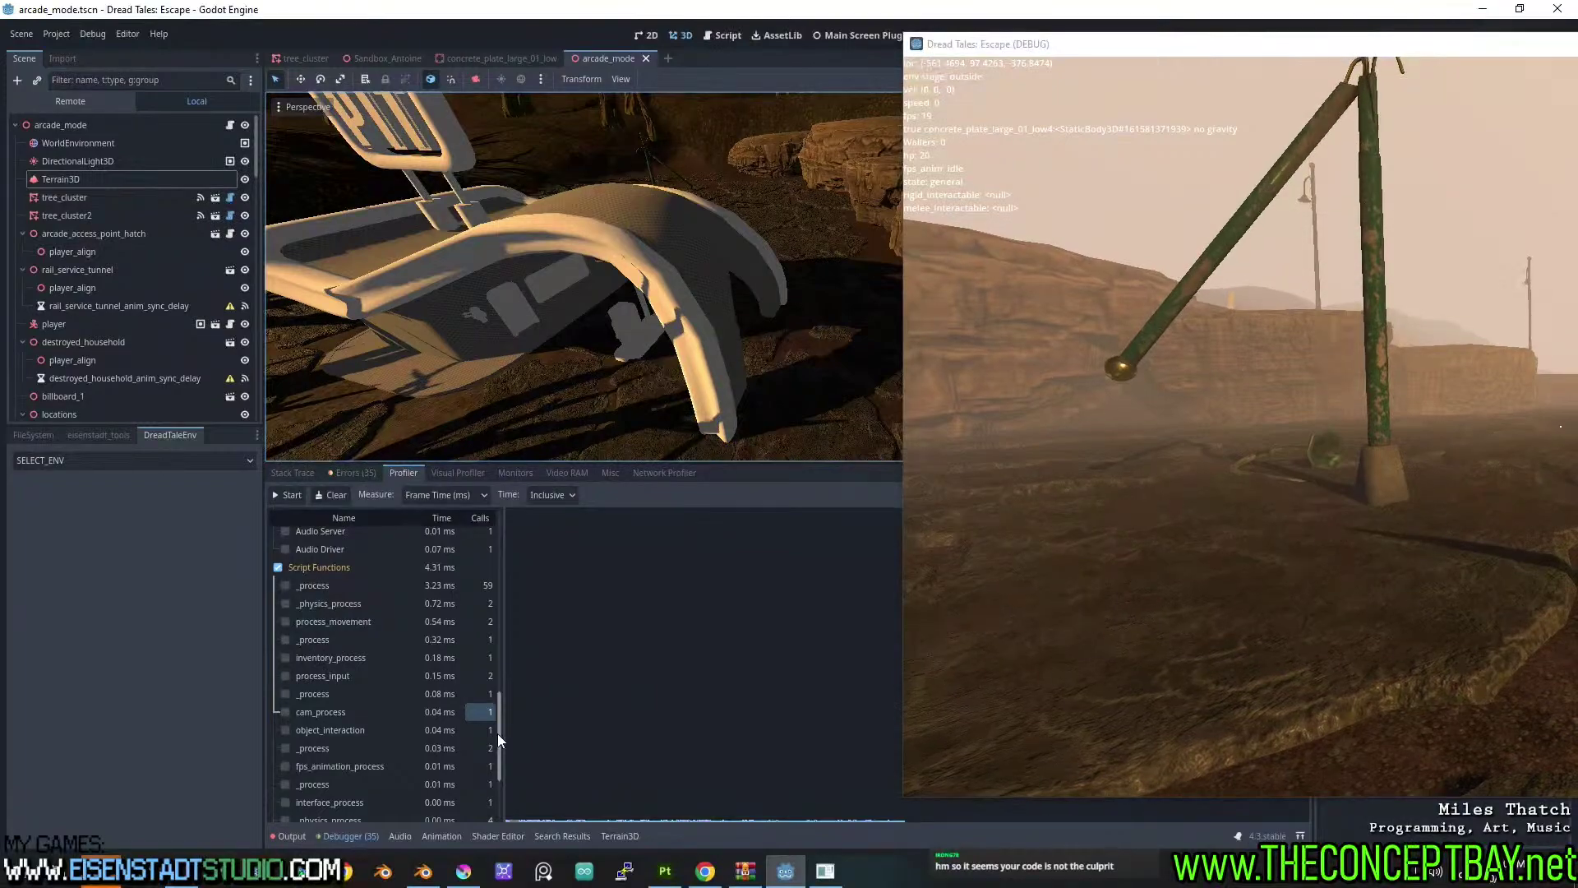
{"action": "left_click_drag", "start_coordinate": [496, 733], "coordinate": [506, 477]}
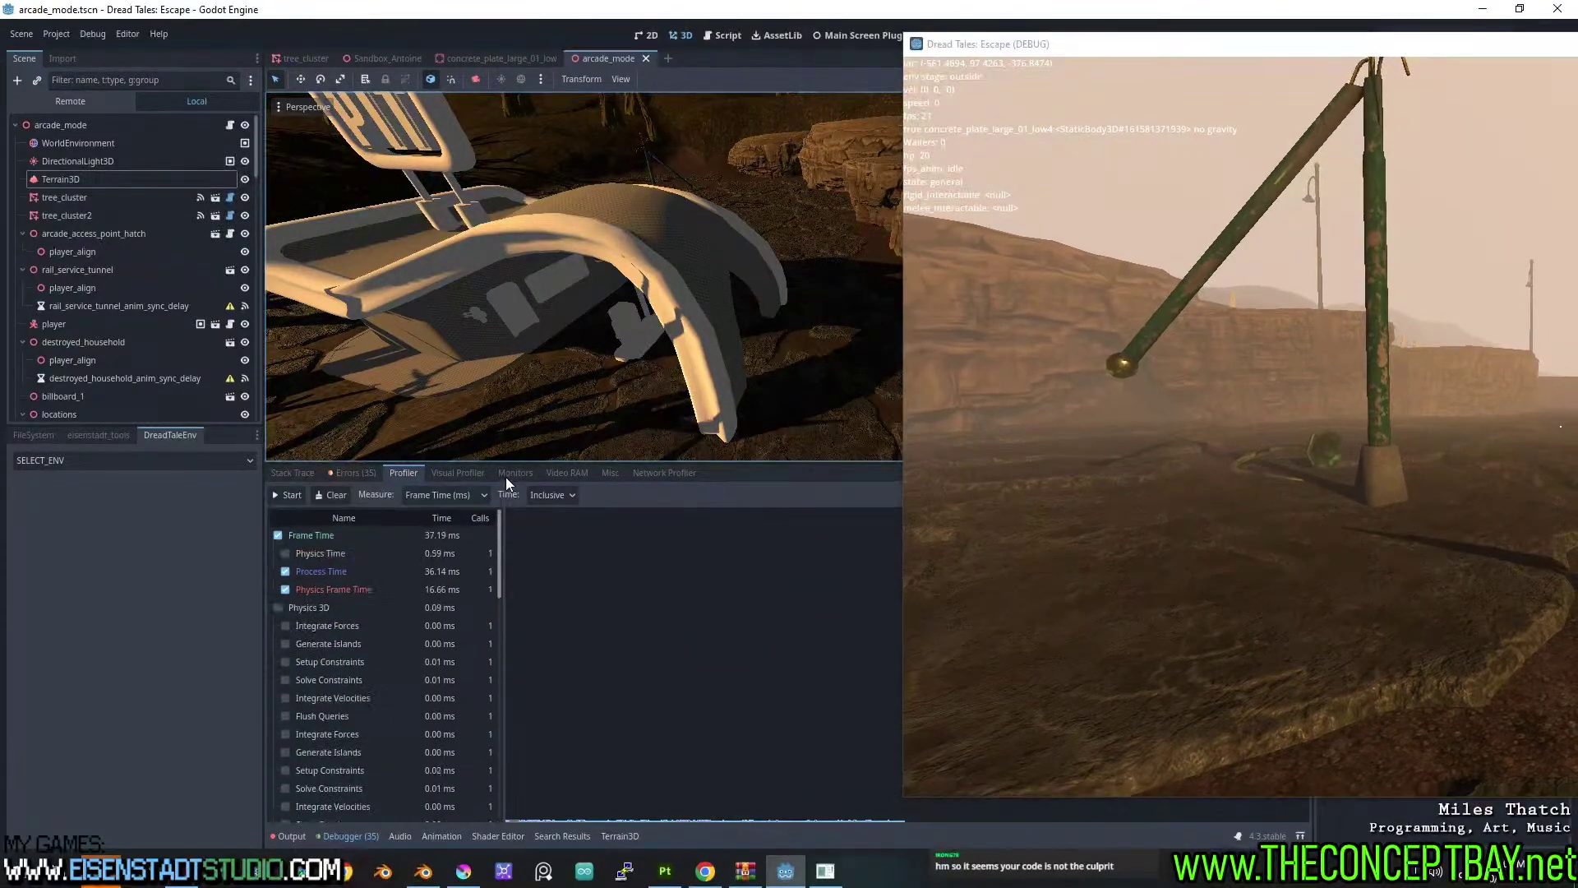
Move the game window back over the editor and close the running game.
{"action": "left_click", "coordinate": [1193, 46]}
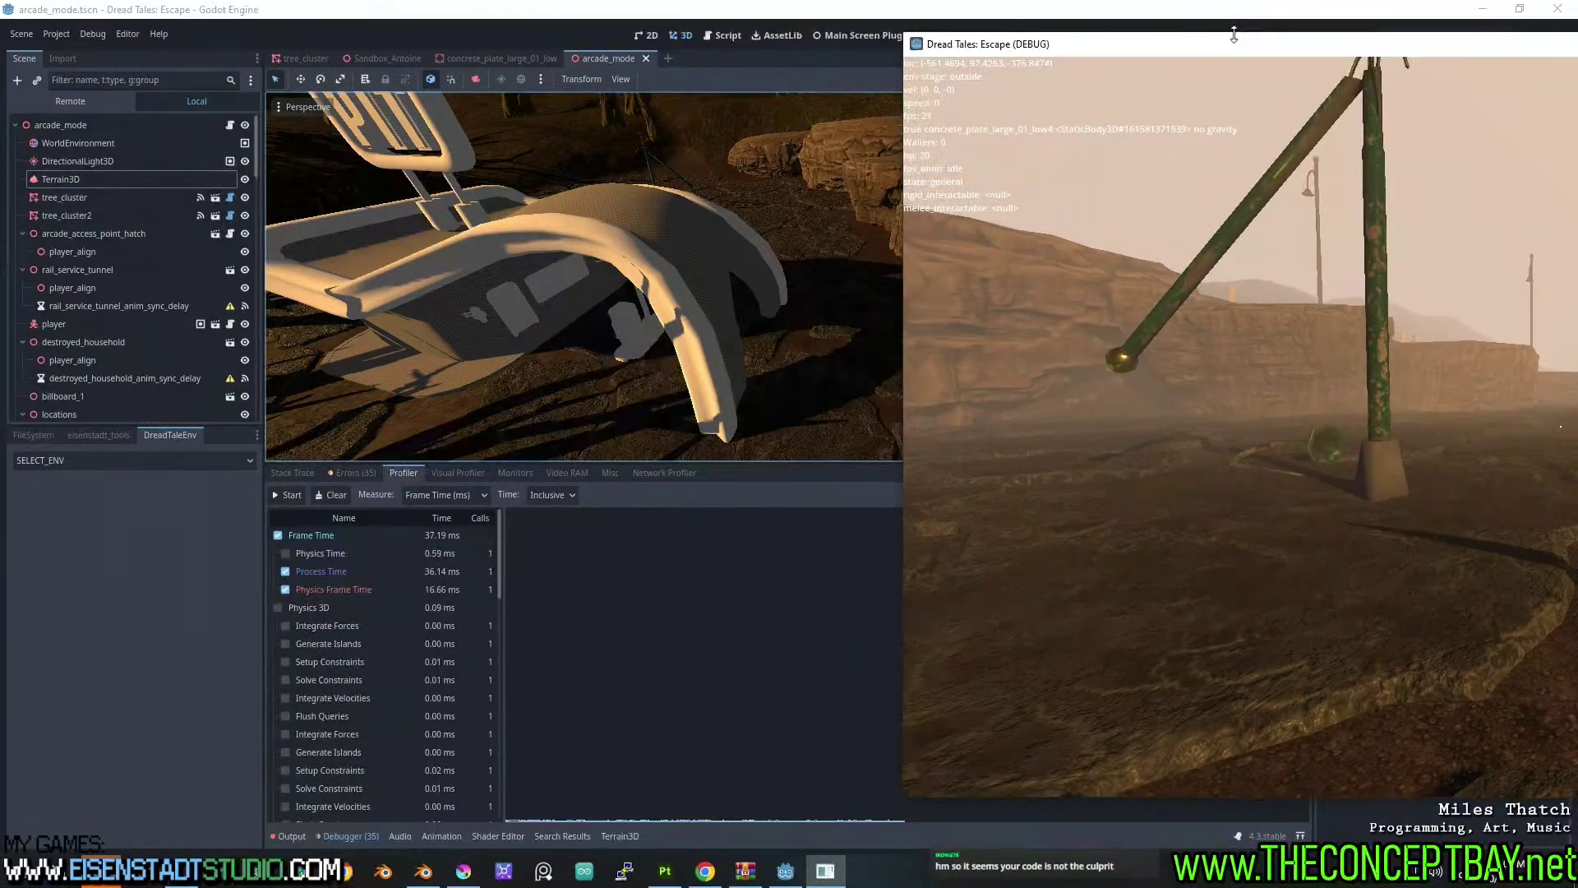
{"action": "left_click_drag", "start_coordinate": [1226, 46], "coordinate": [422, 87]}
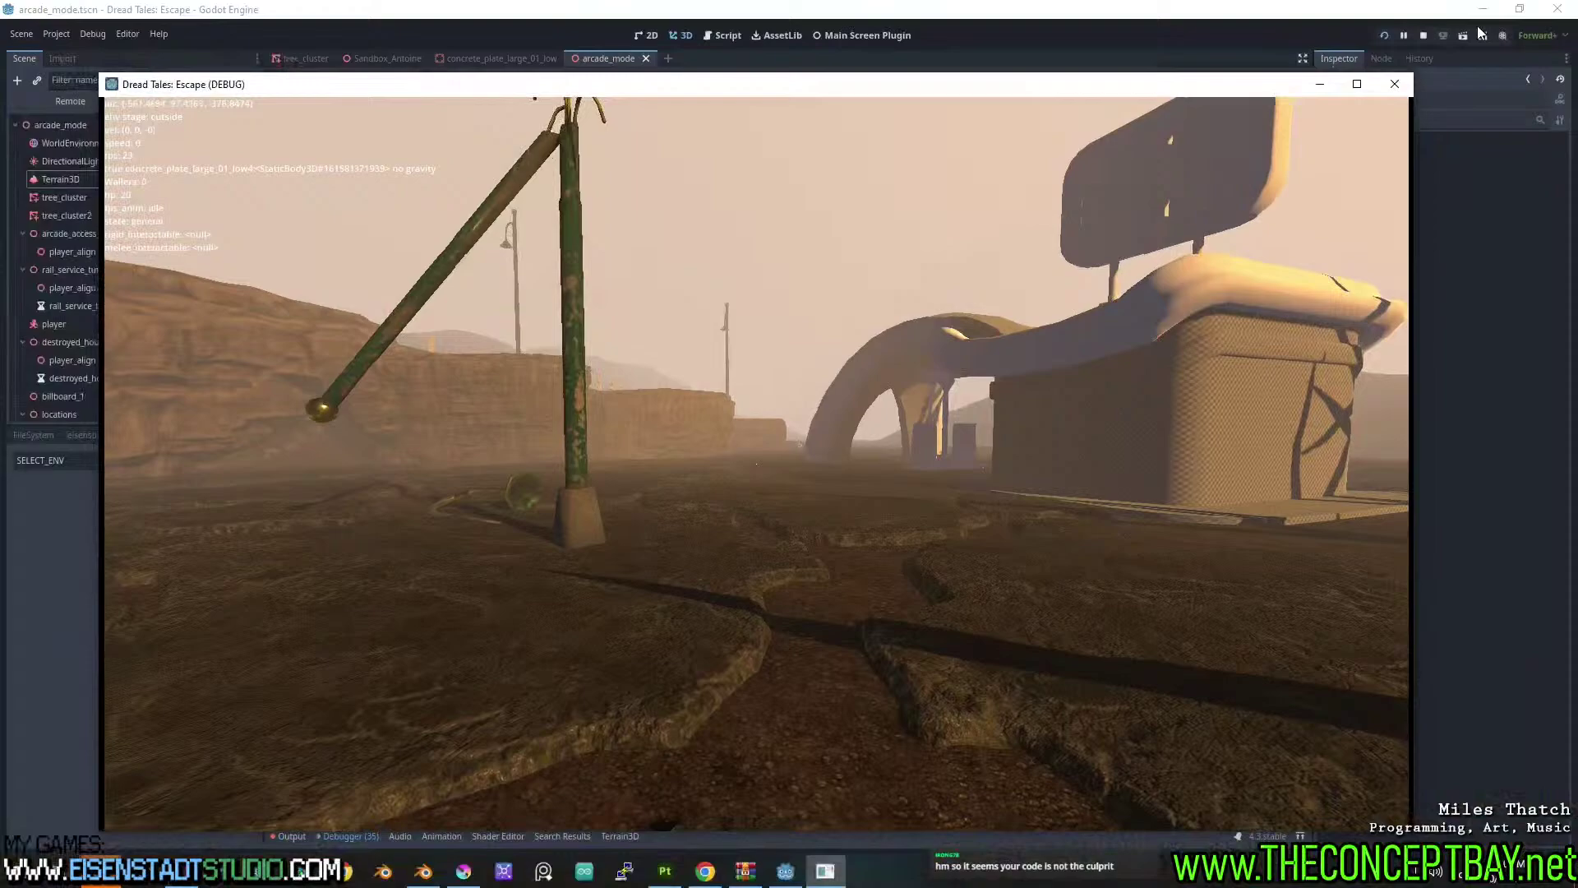
{"action": "left_click", "coordinate": [1395, 84]}
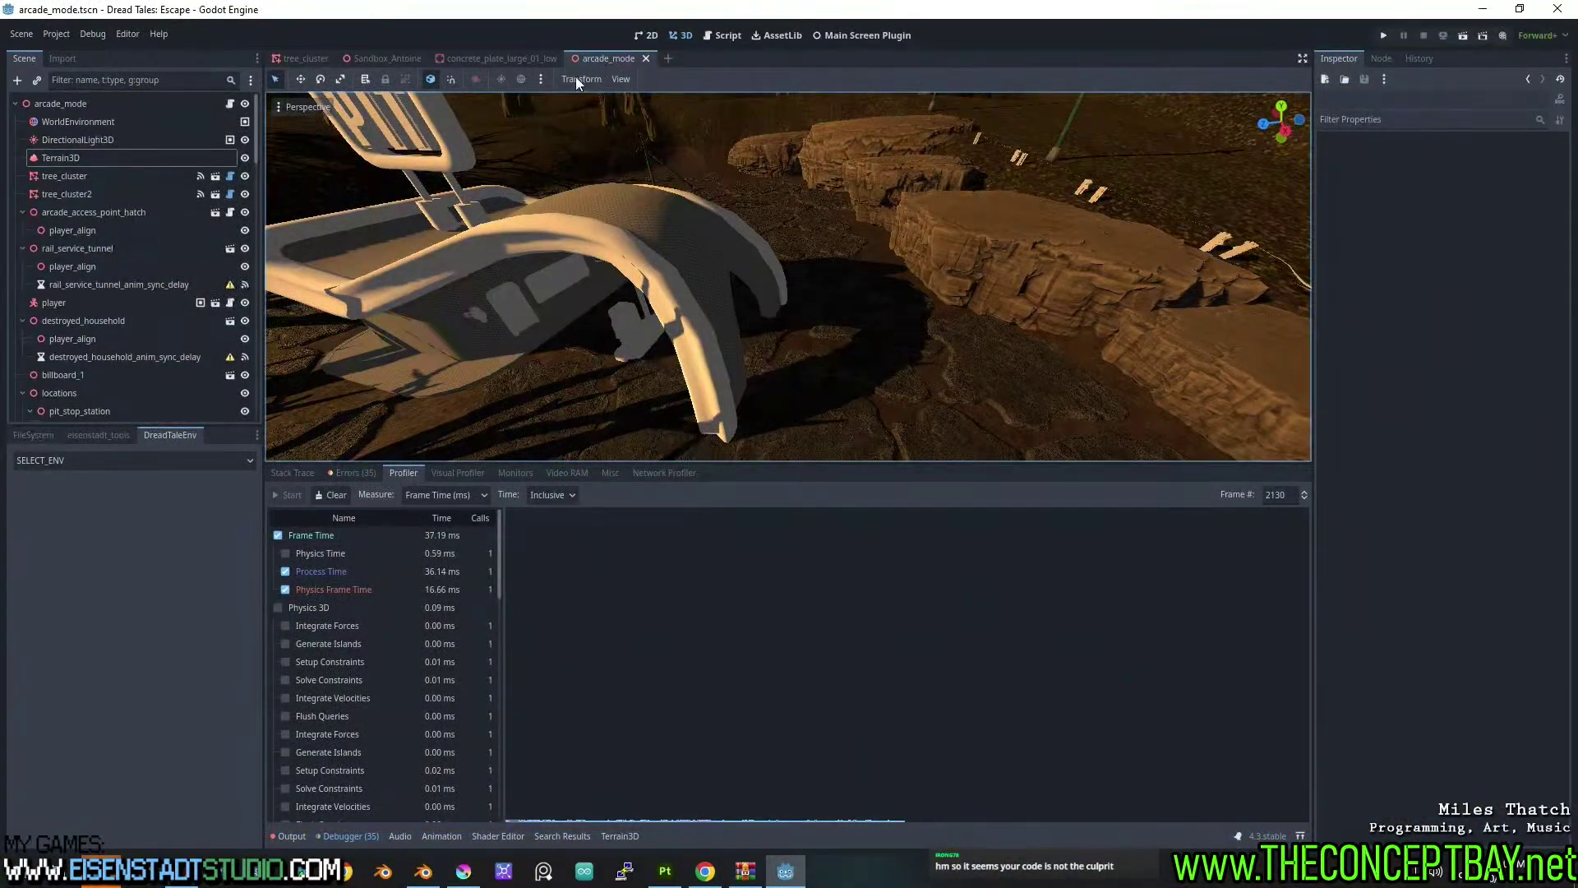
Show the project's FileSystem and save the open scene as arcade_mode_debug.tscn in res://scenes.
{"action": "left_click", "coordinate": [33, 435]}
{"action": "left_click", "coordinate": [98, 434]}
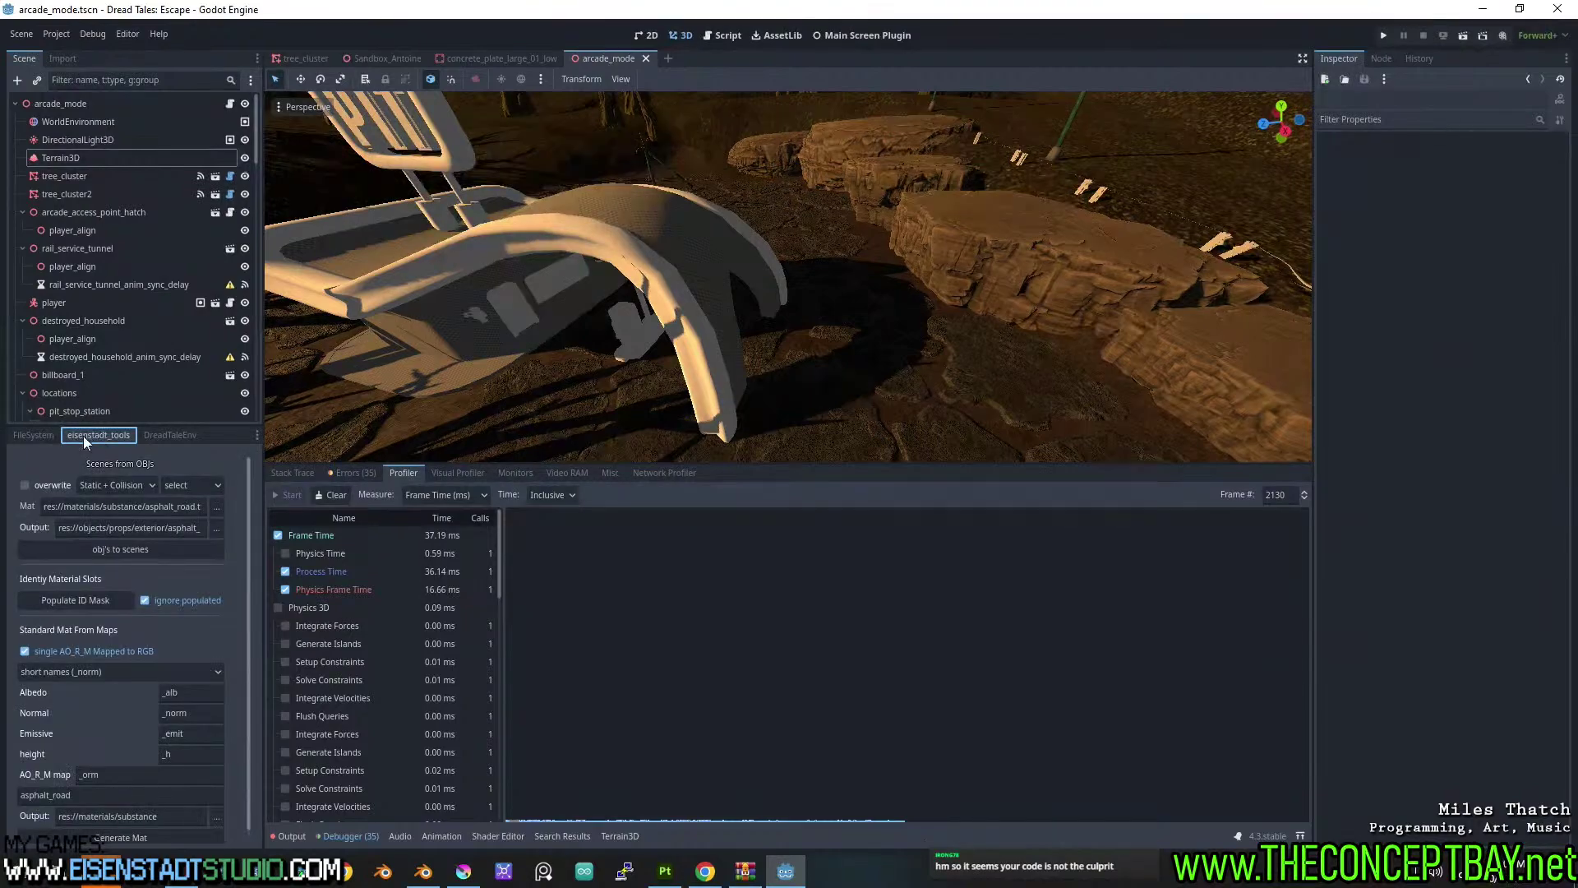
{"action": "left_click", "coordinate": [34, 435]}
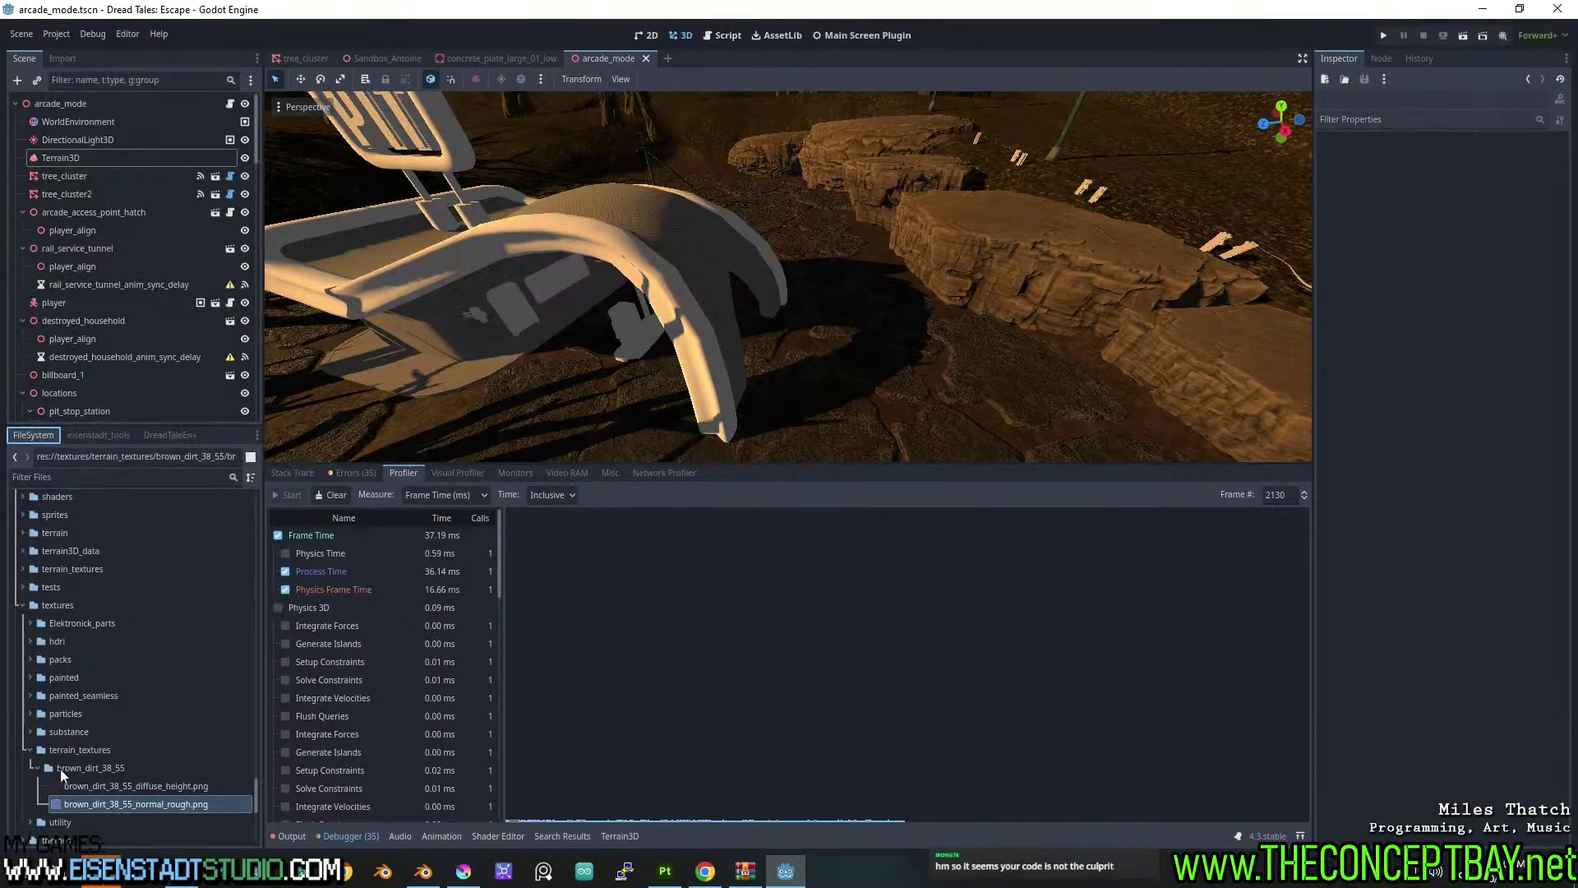
{"action": "left_click", "coordinate": [26, 605]}
{"action": "left_click", "coordinate": [21, 33]}
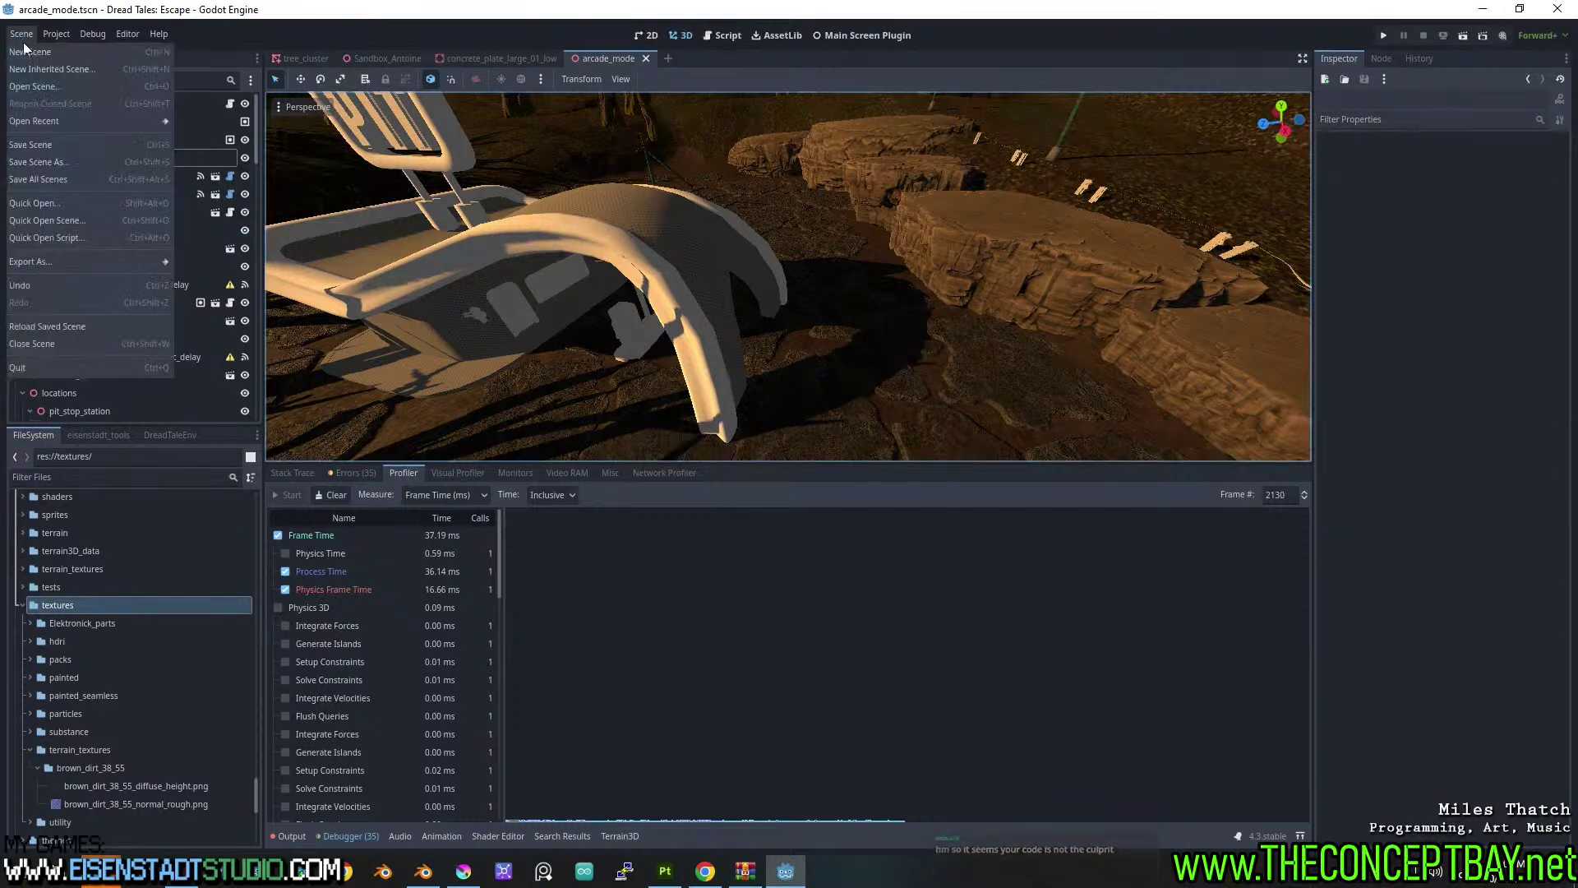
{"action": "left_click", "coordinate": [82, 161]}
{"action": "left_click", "coordinate": [656, 617]}
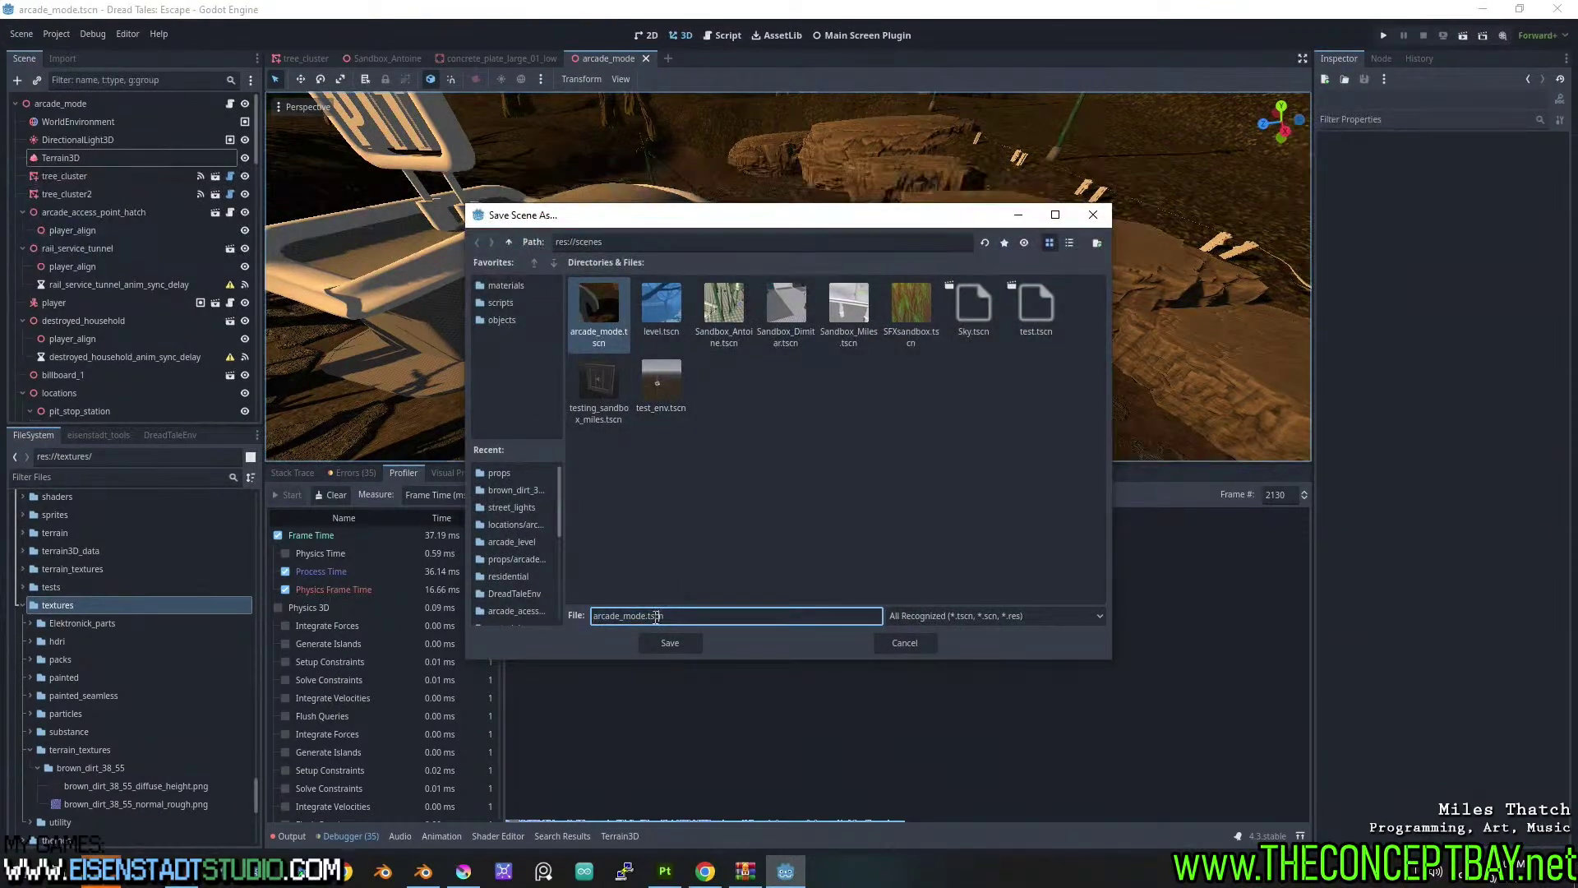
{"action": "type", "text": "_debug"}
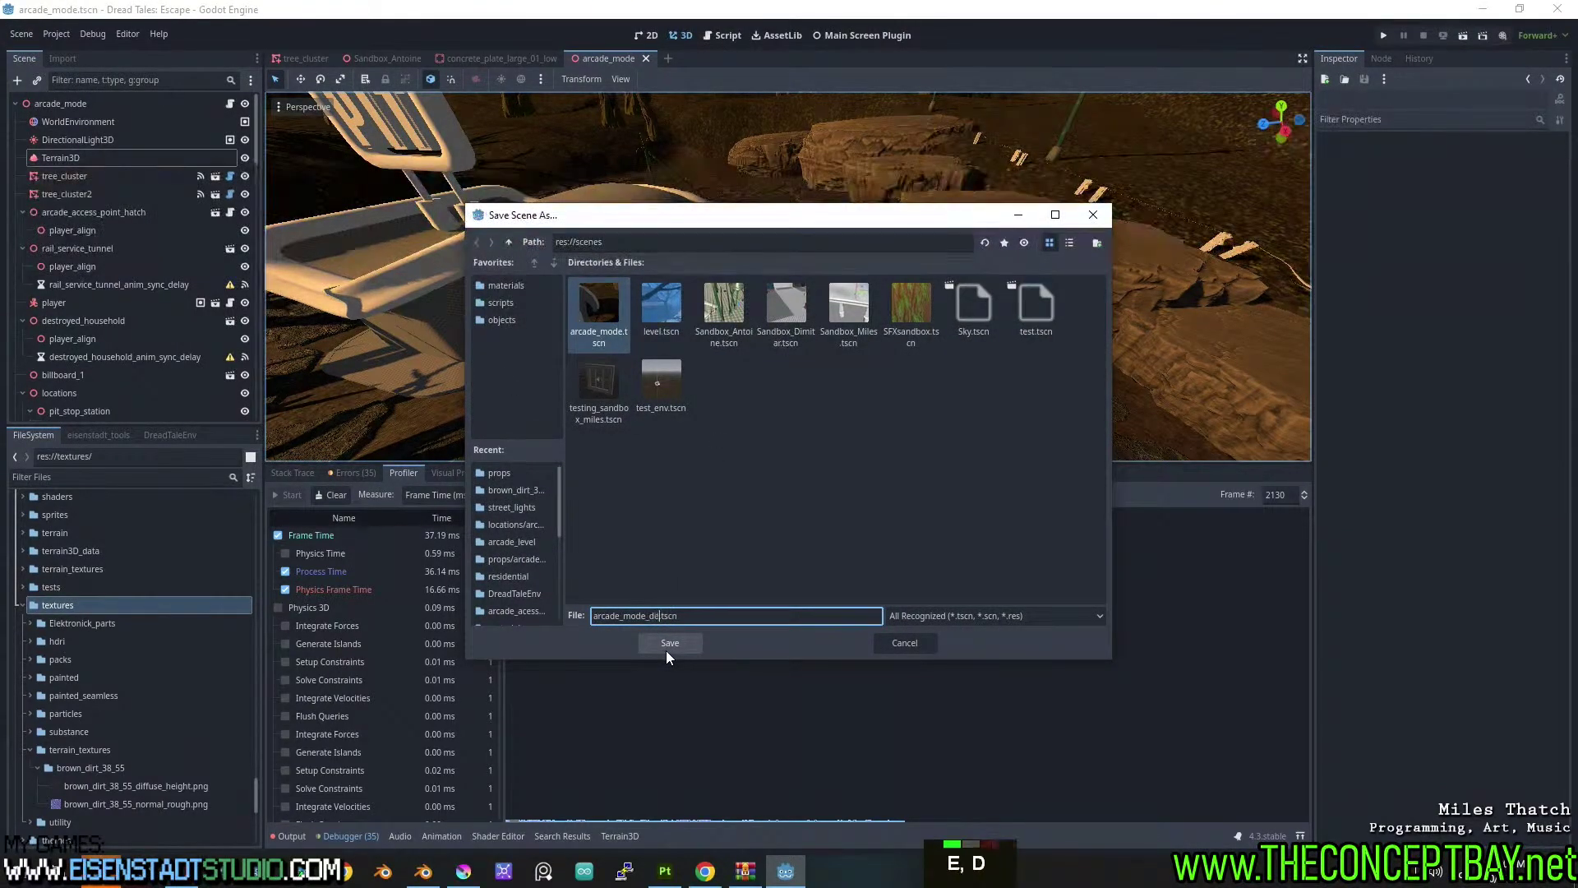
{"action": "key", "text": "Return"}
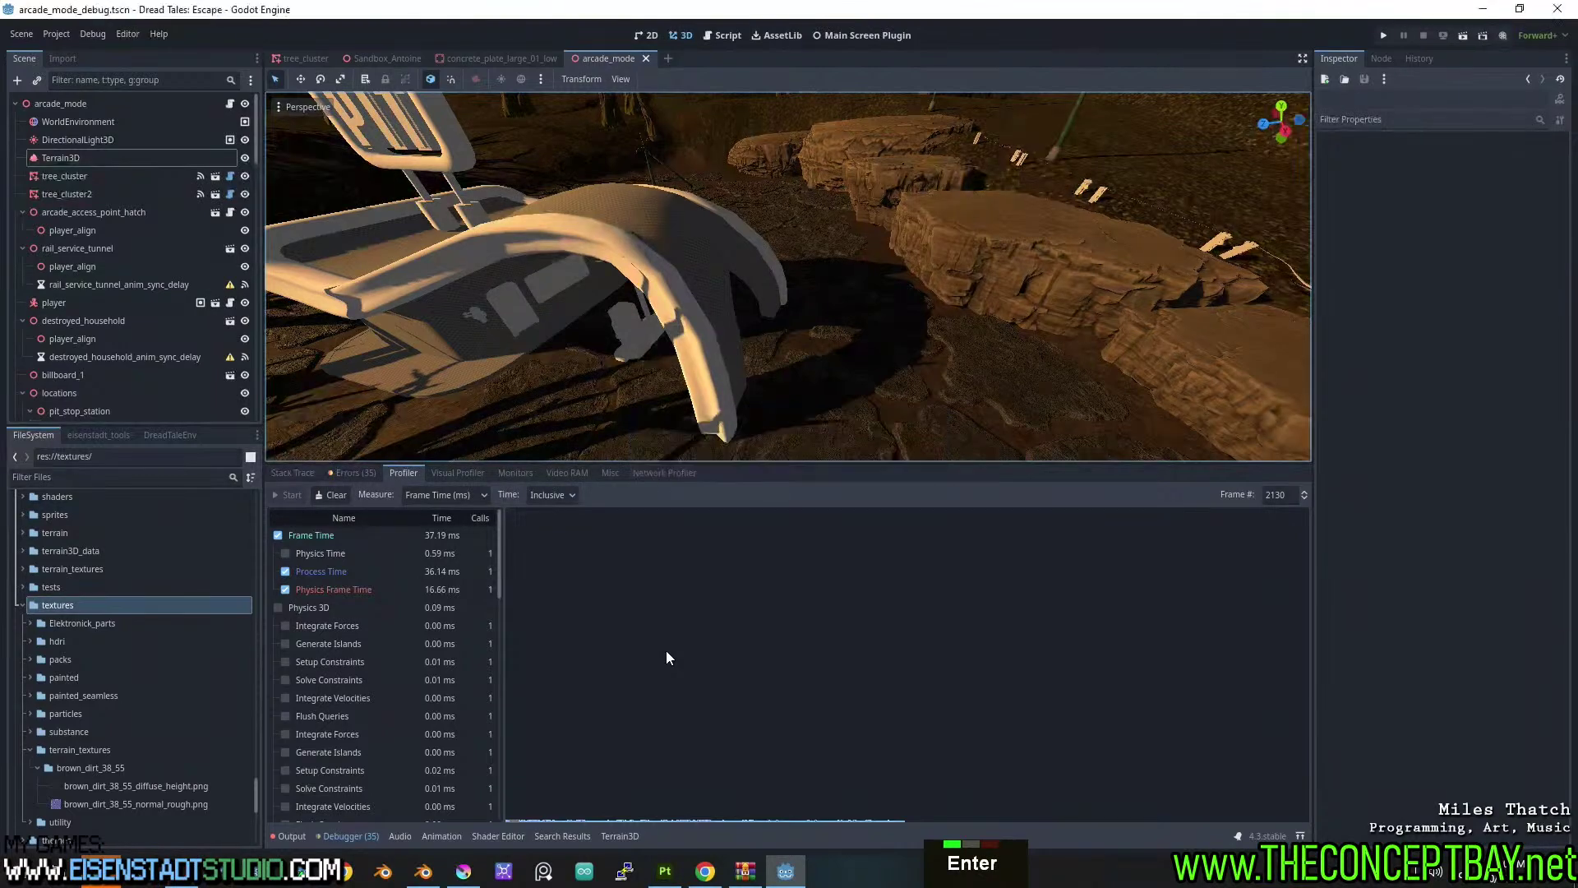
Delete the Terrain3D node from the arcade_mode_debug scene.
{"action": "left_click", "coordinate": [74, 157]}
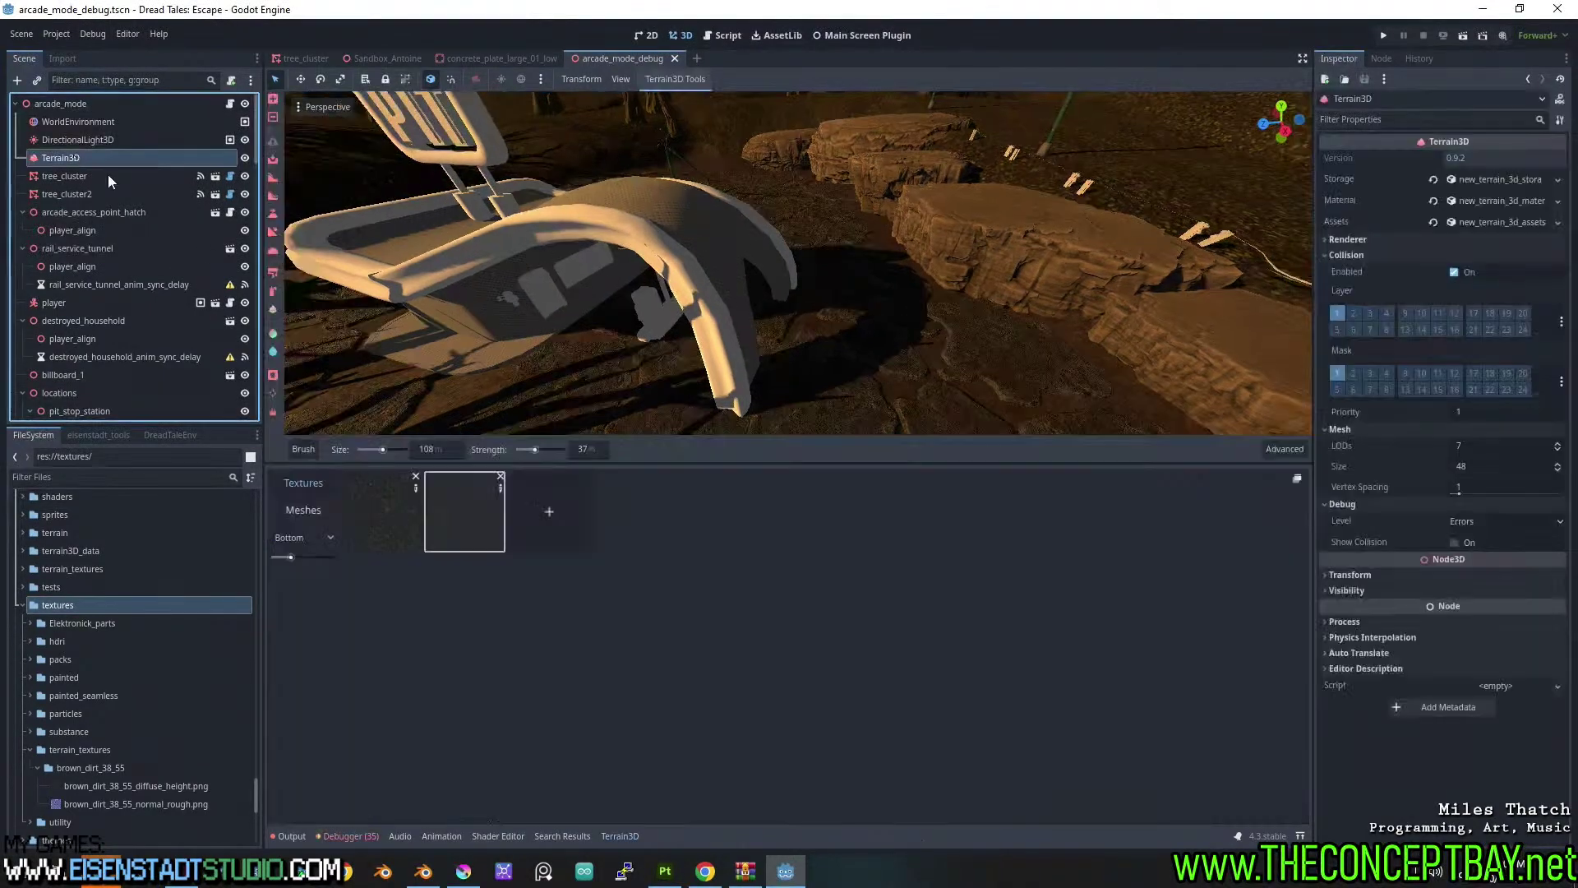
{"action": "key", "text": "Delete"}
{"action": "key", "text": "Return"}
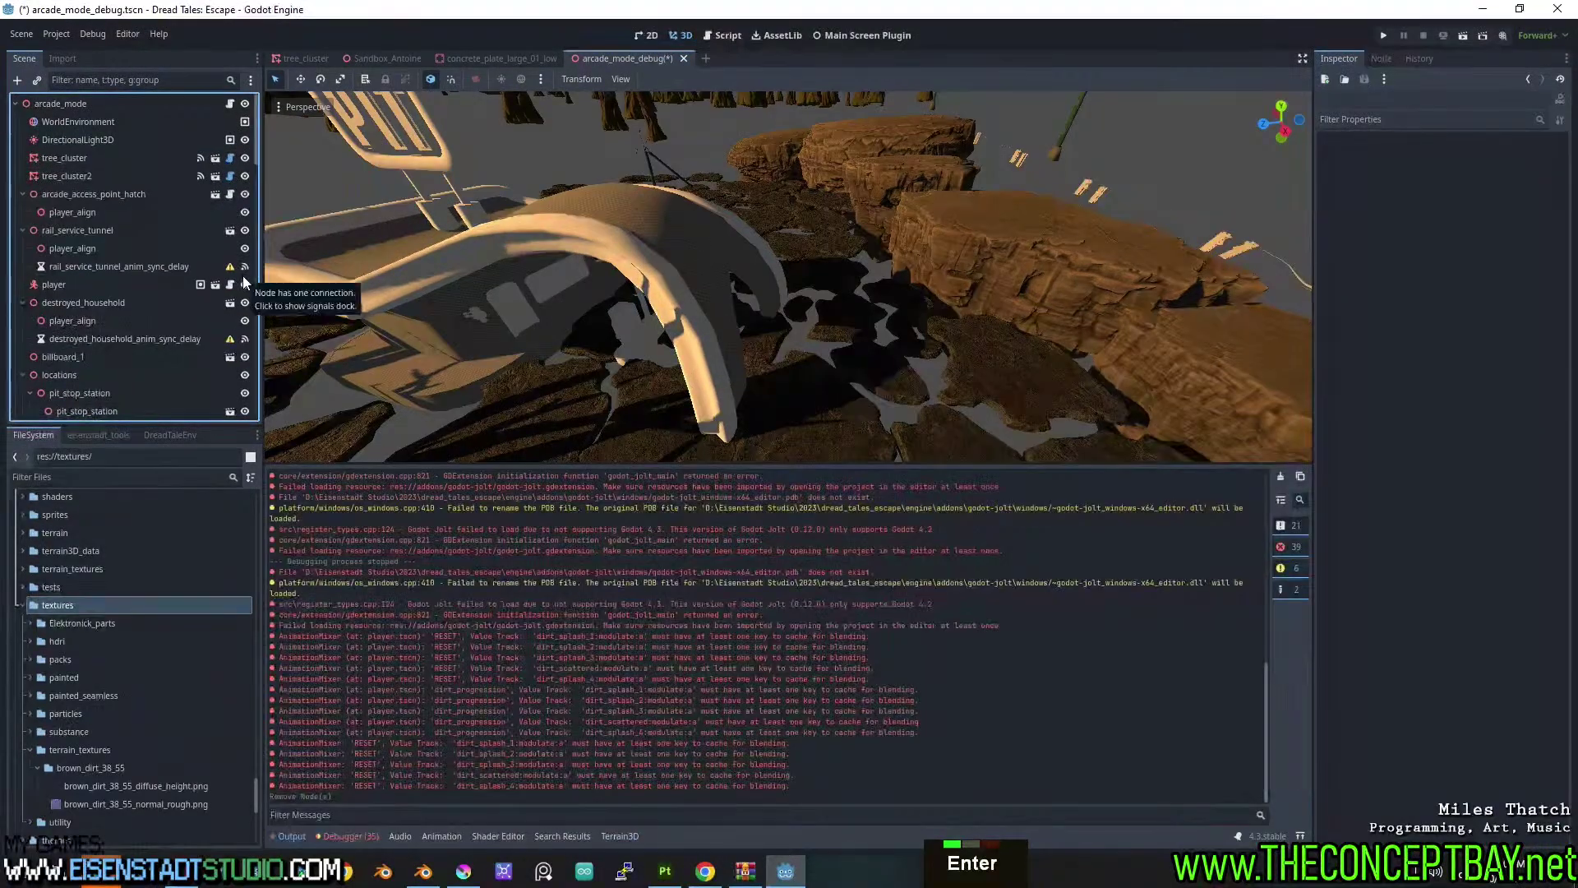
Run the debug scene instead of the main project, walk the player along the concrete plates to check the frame rate, and close the game.
{"action": "key", "text": "F5"}
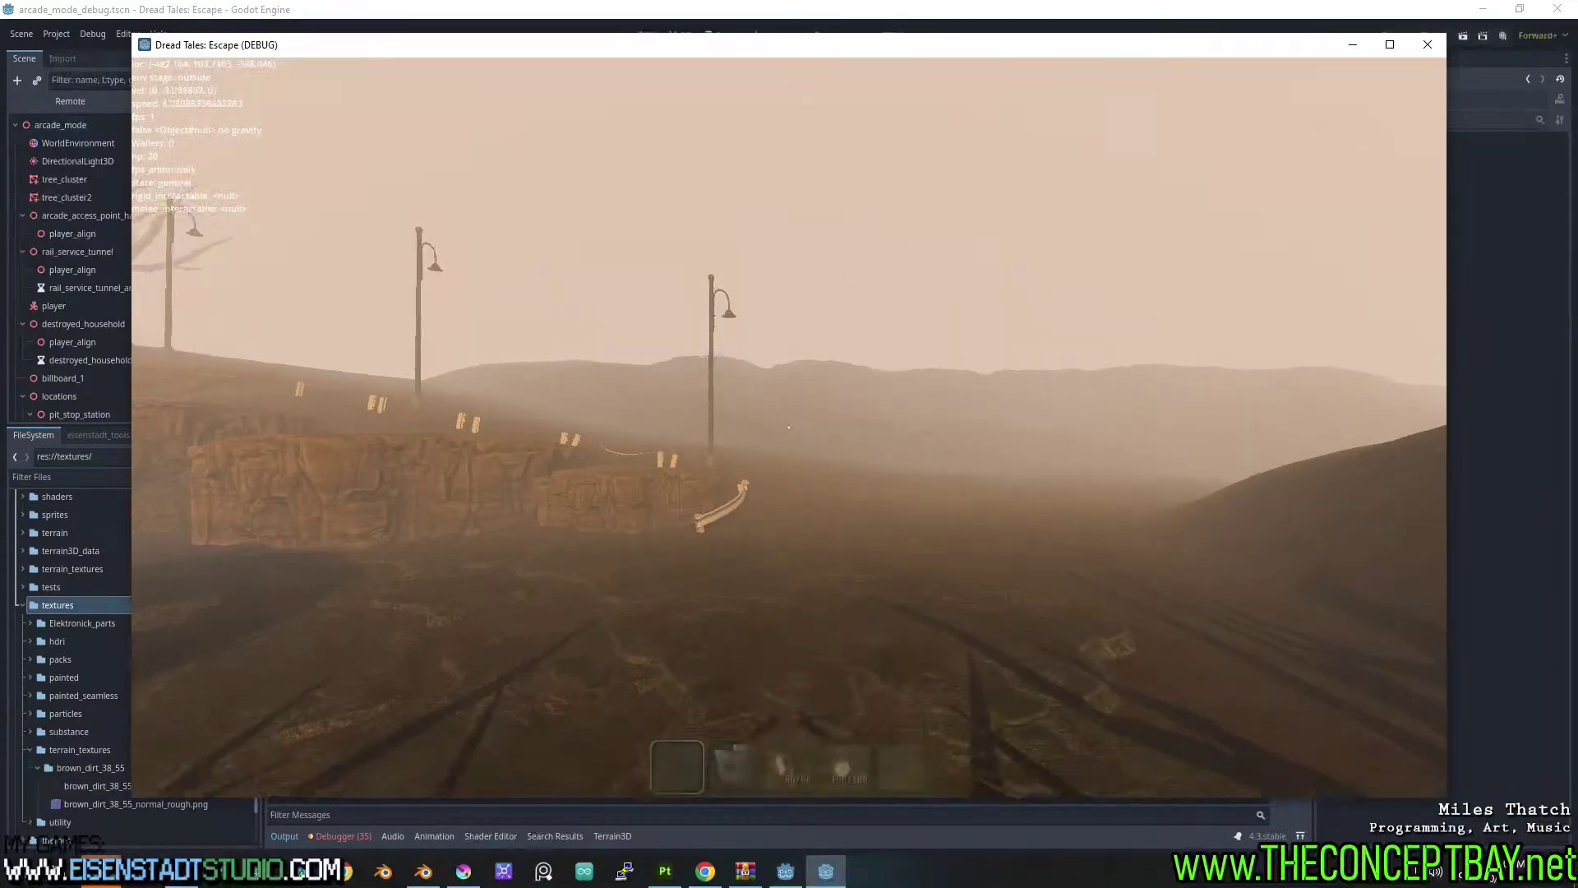
{"action": "key", "text": "alt+F4"}
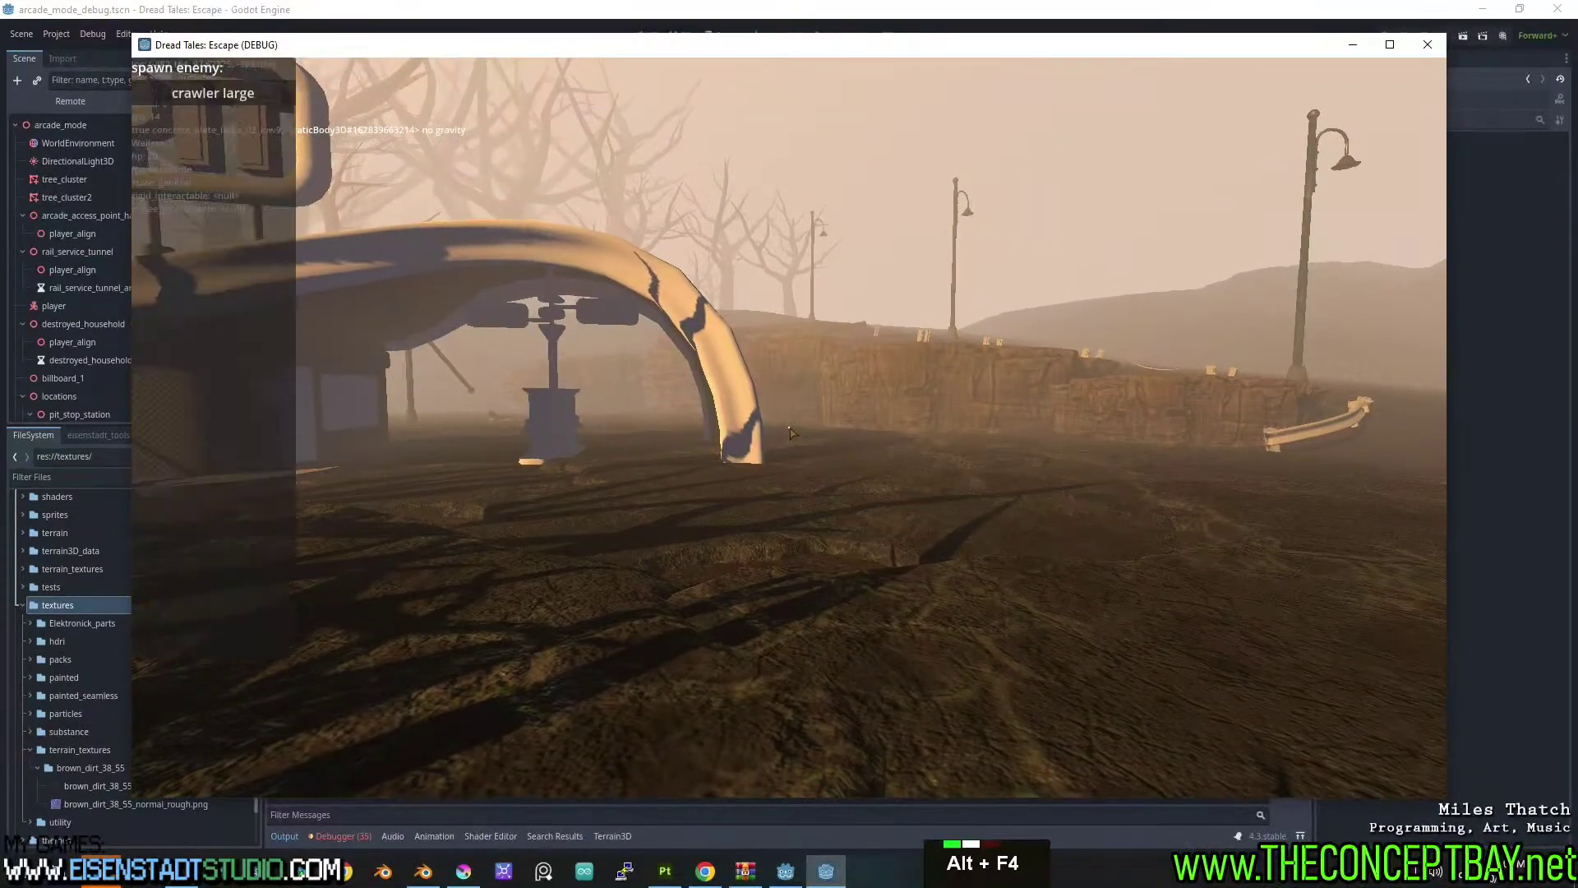
{"action": "key", "text": "F6"}
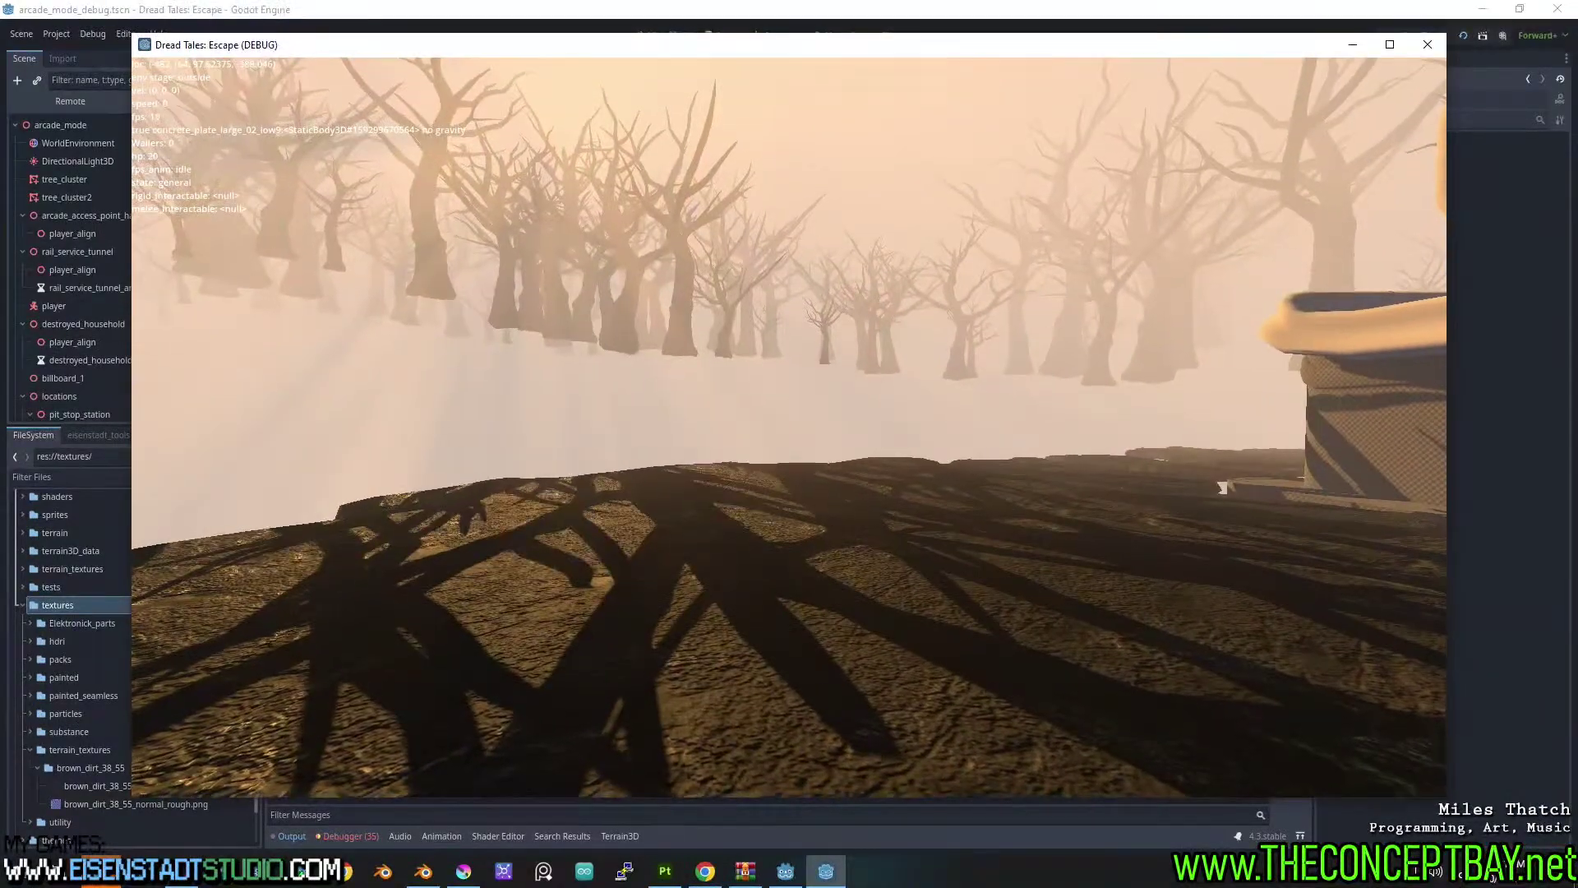
{"action": "key", "text": "w"}
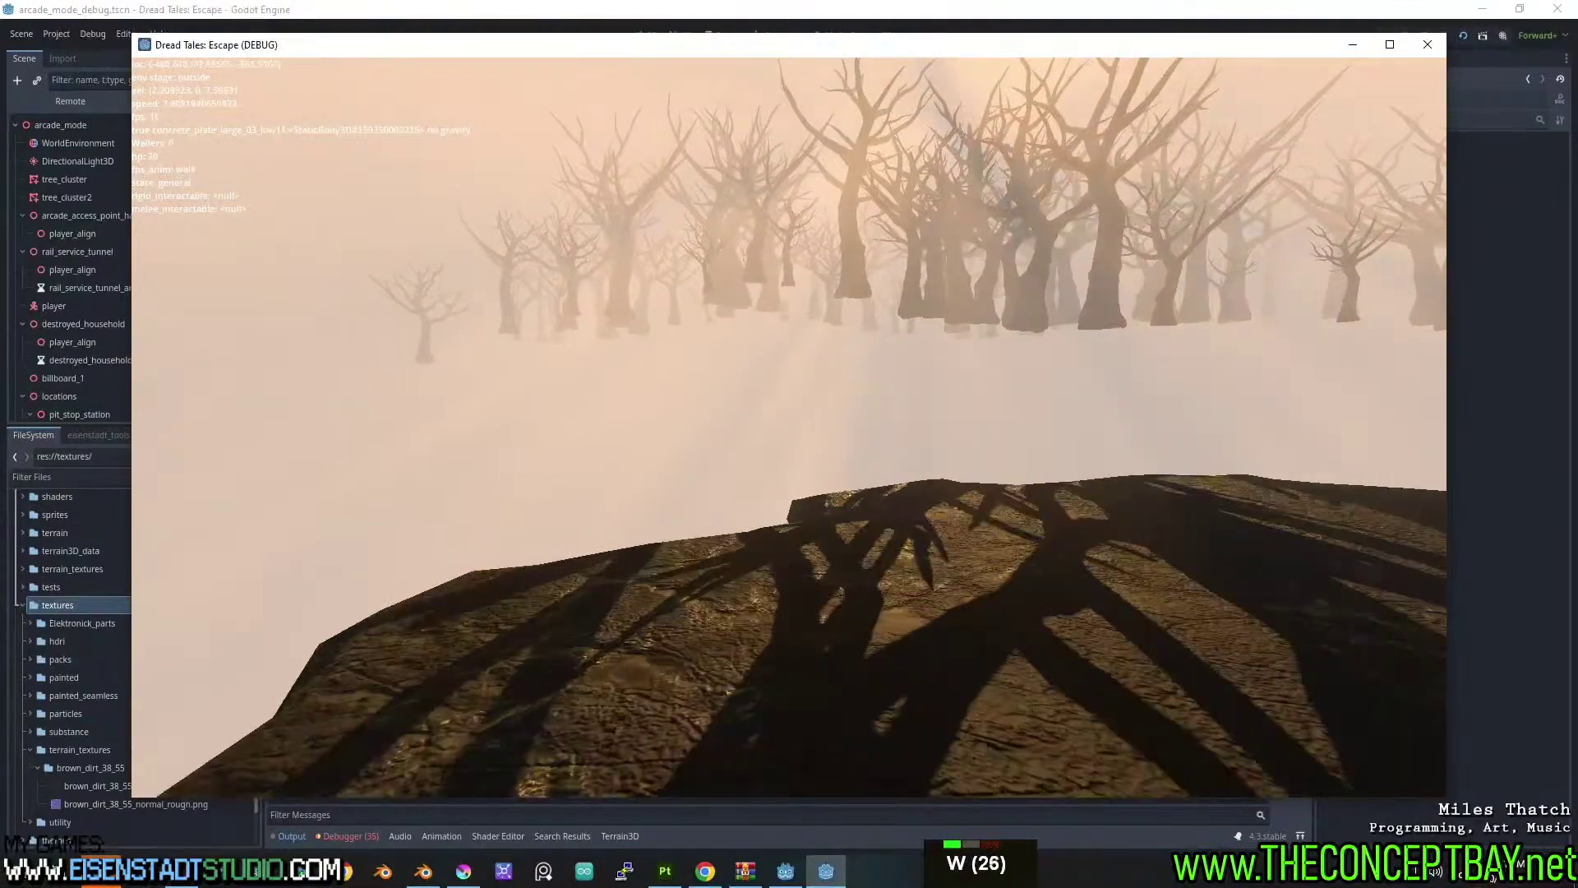
{"action": "key", "text": "d"}
{"action": "key", "text": "w"}
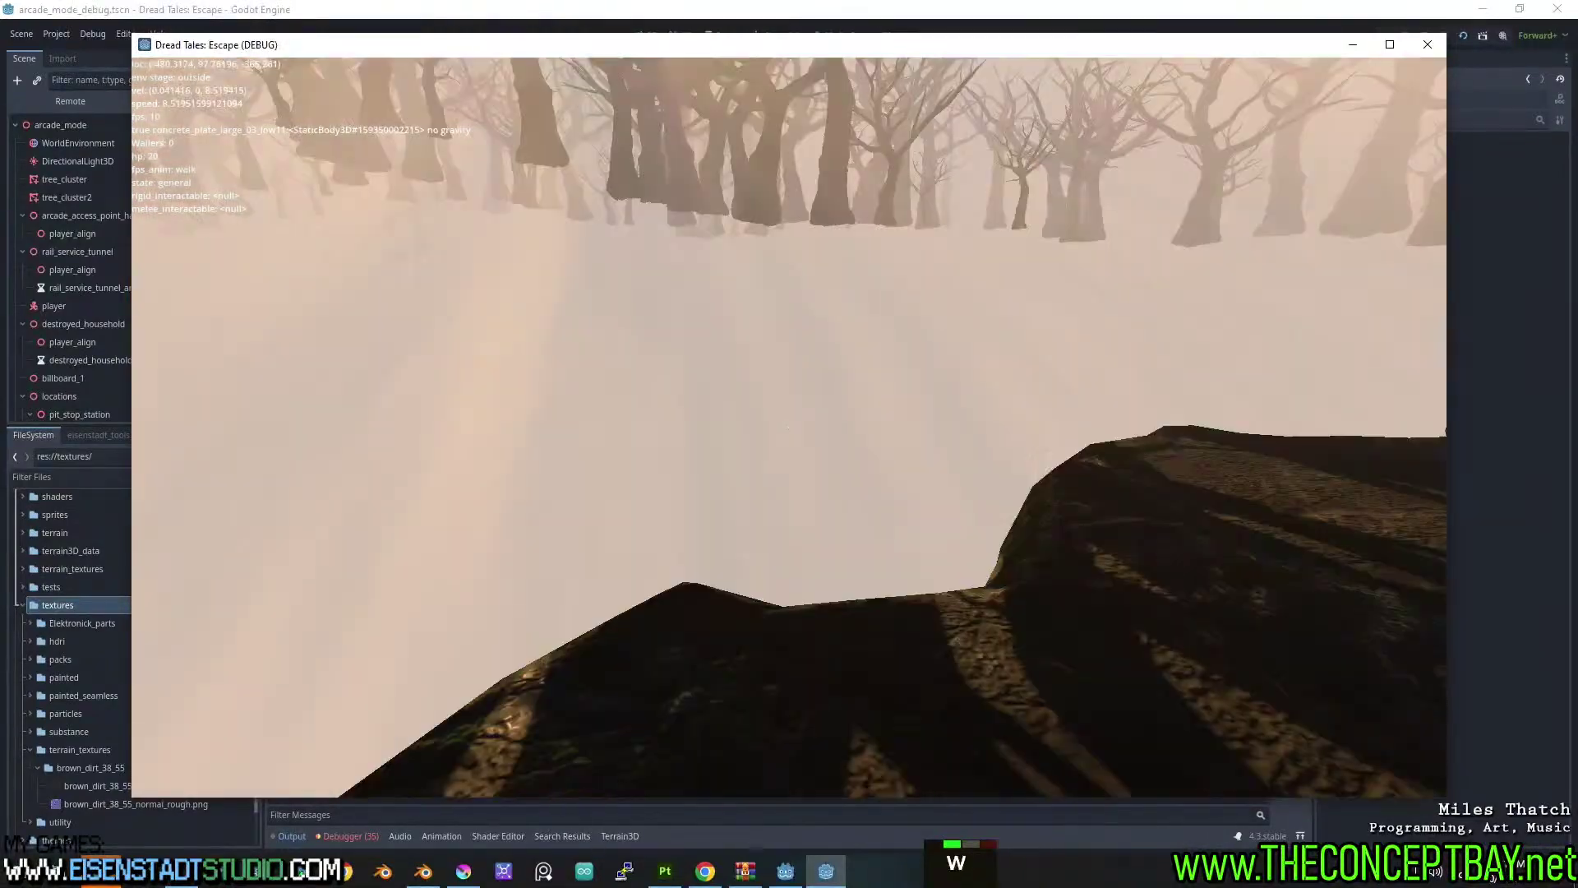
{"action": "key", "text": "a"}
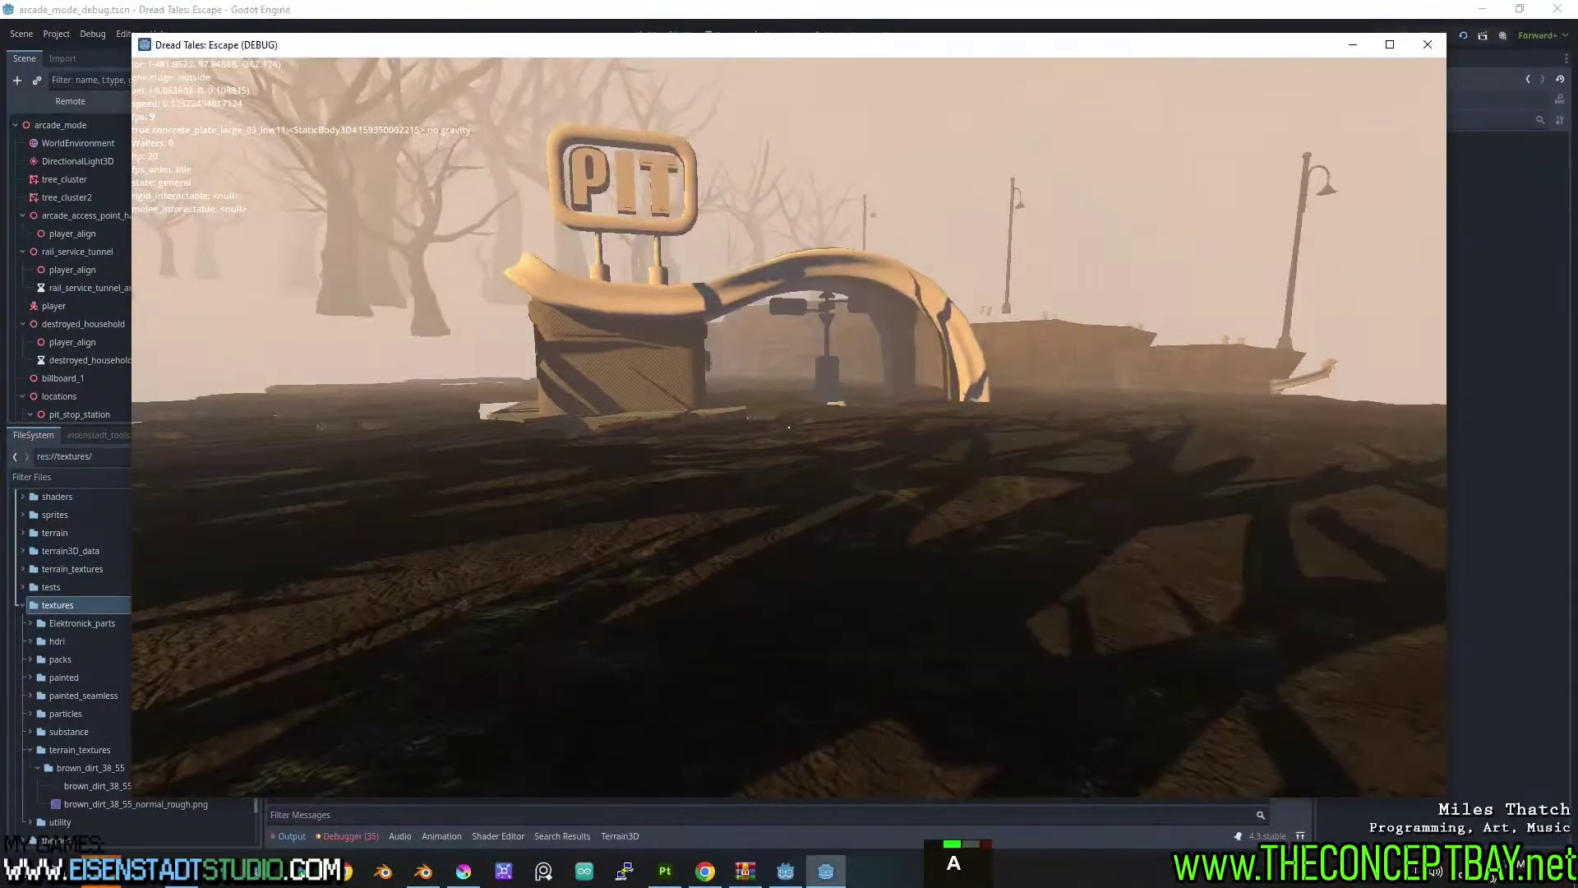
{"action": "key", "text": "alt+F4"}
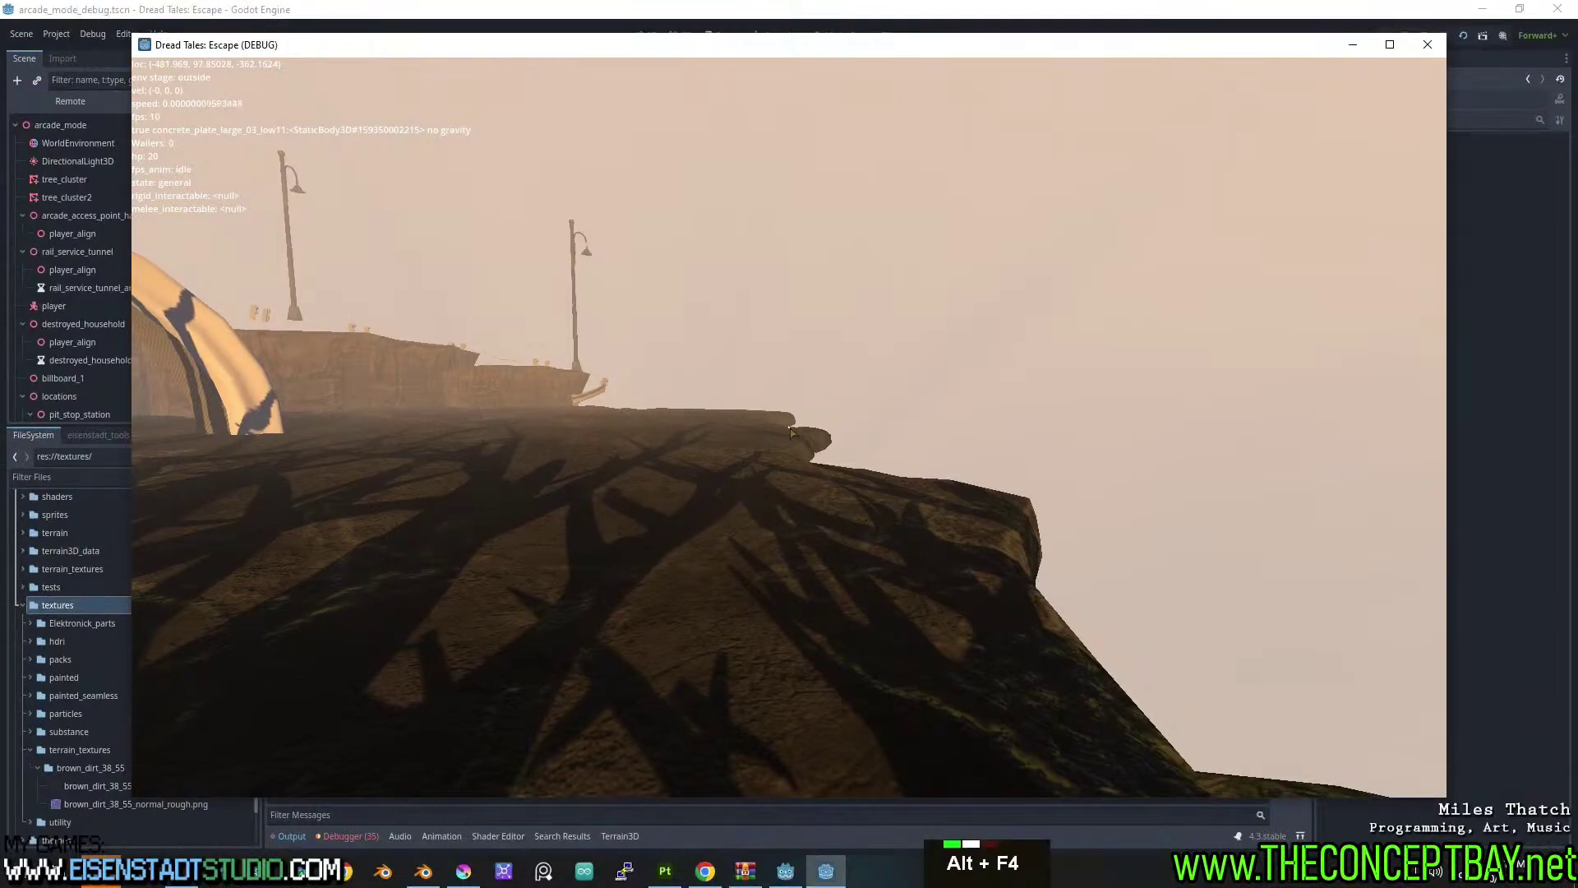
Select the pit stop's ground plates from concrete_plate_large_03_low11 back to concrete_plate_large_03_low.
{"action": "scroll", "coordinate": [743, 224], "scroll_direction": "down", "scroll_amount": 7}
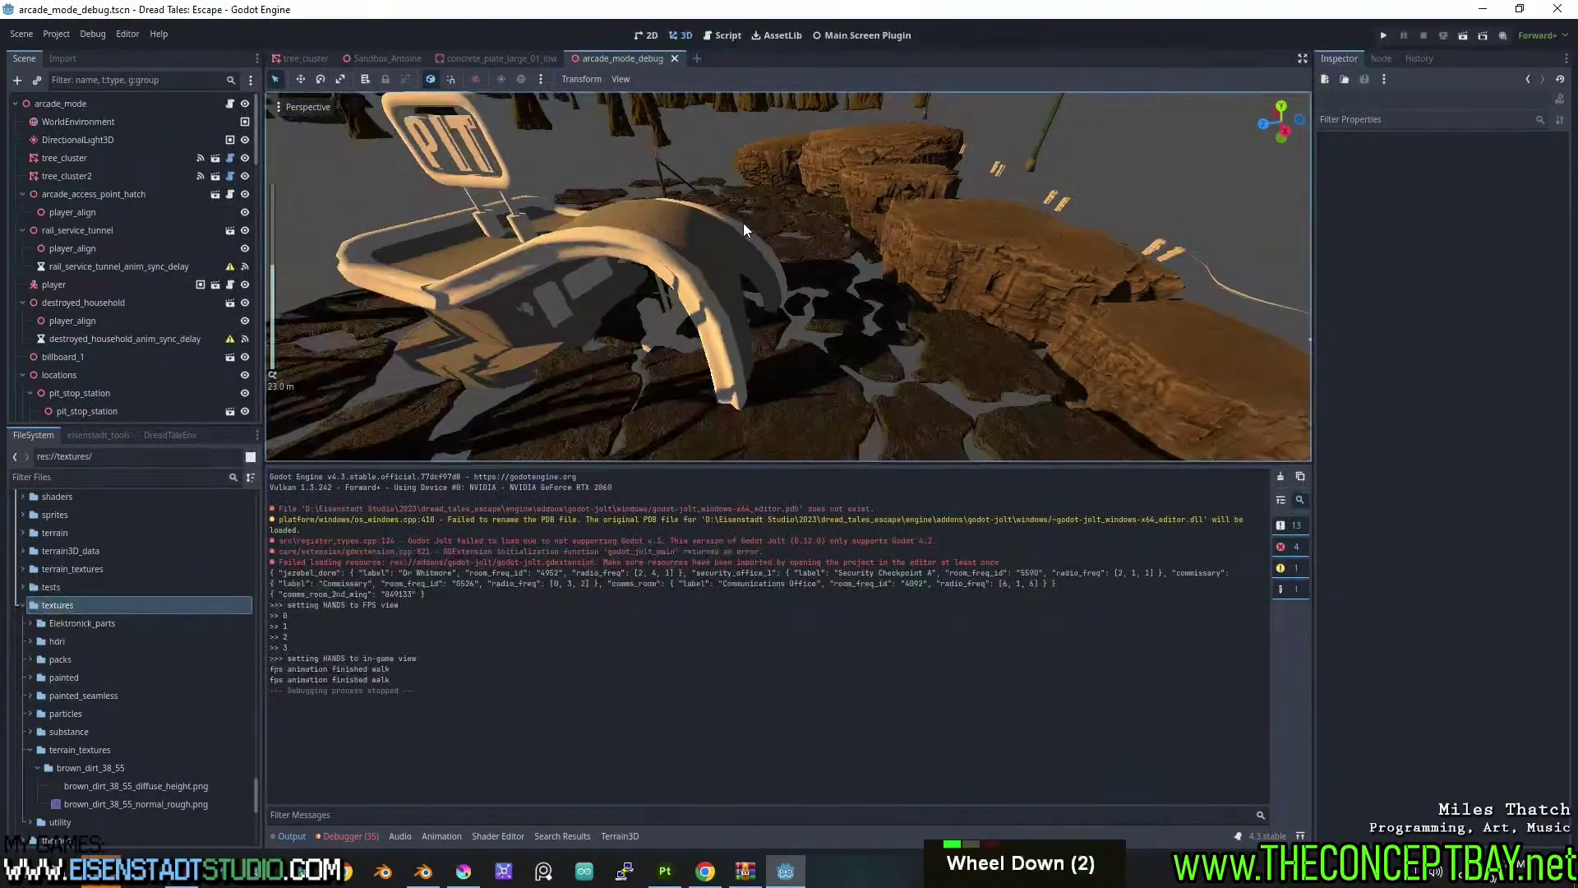
{"action": "middle_click_drag", "start_coordinate": [743, 223], "coordinate": [708, 248]}
{"action": "scroll", "coordinate": [709, 248], "scroll_direction": "up", "scroll_amount": 4}
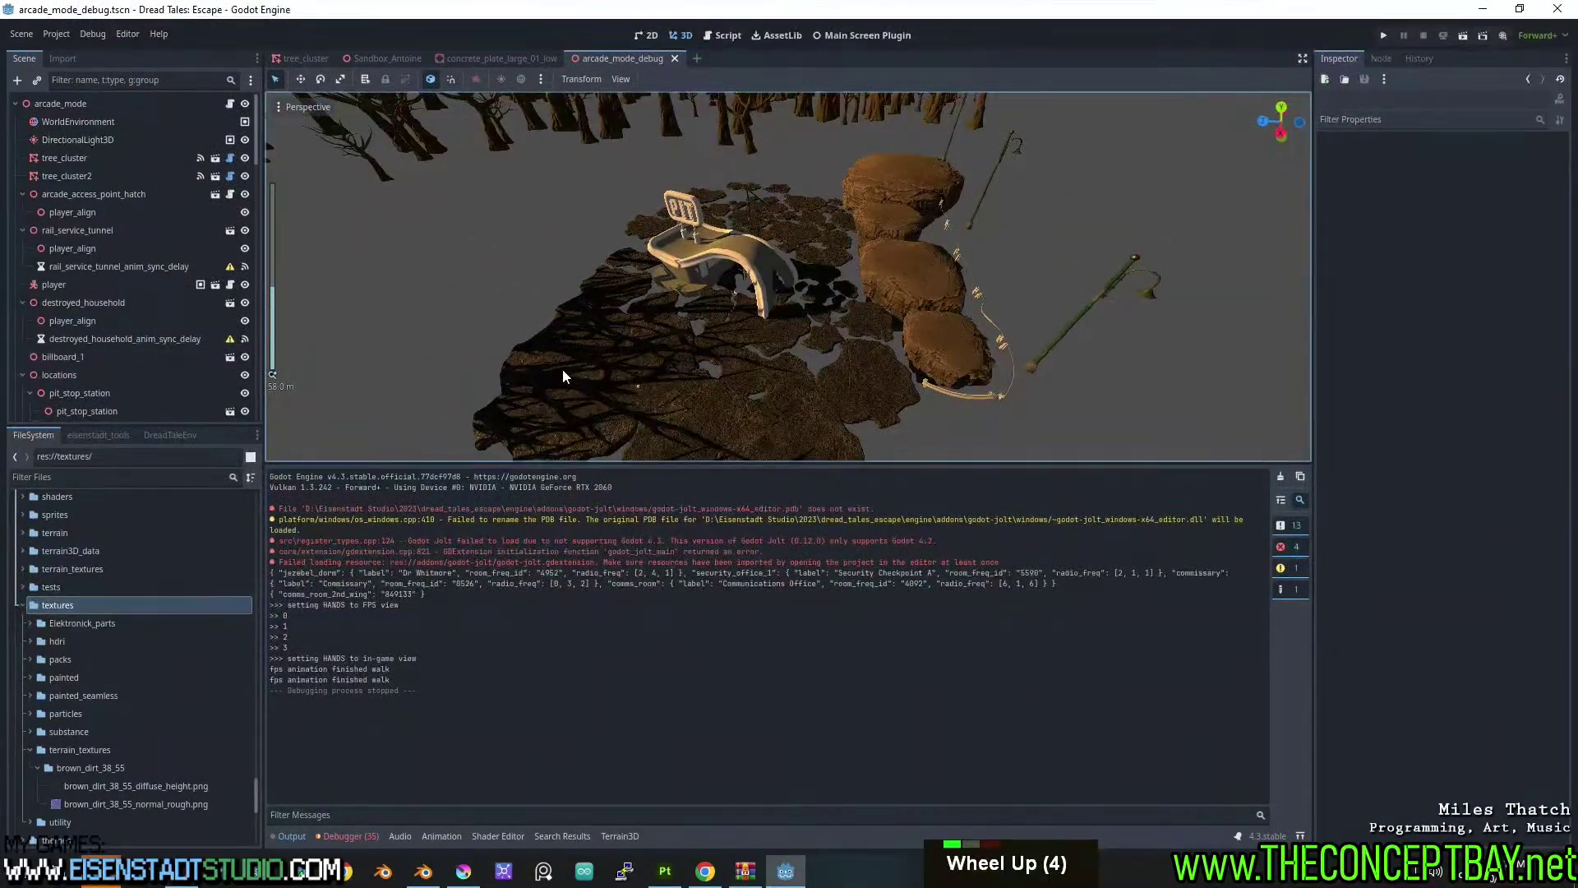
{"action": "left_click", "coordinate": [603, 353]}
{"action": "scroll", "coordinate": [146, 358], "scroll_direction": "down", "scroll_amount": 3}
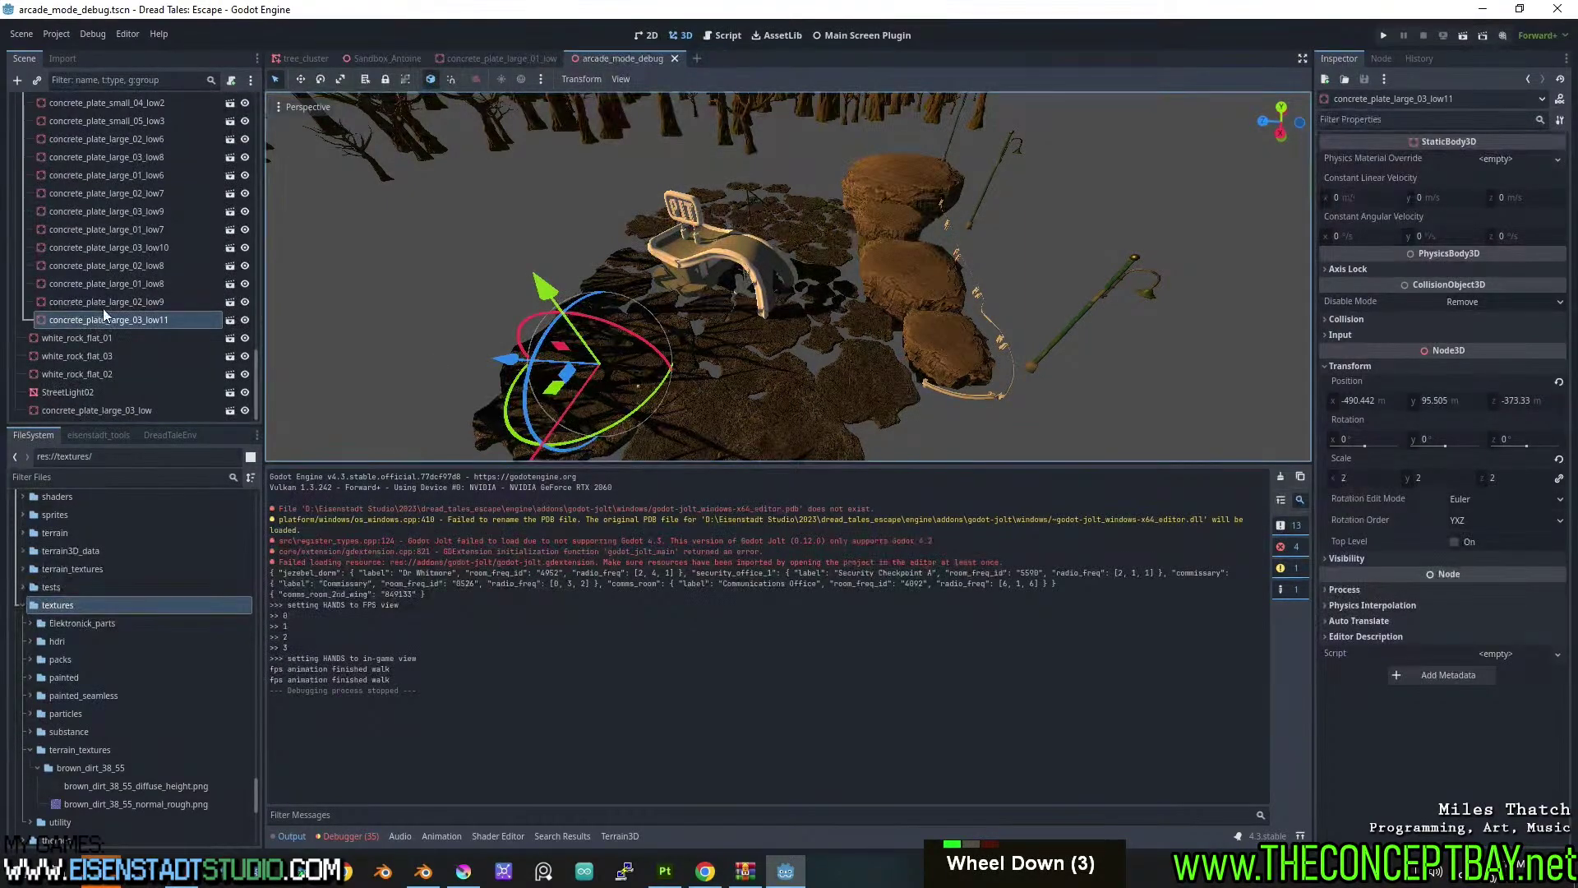
{"action": "scroll", "coordinate": [92, 298], "scroll_direction": "up", "scroll_amount": 20}
{"action": "left_click", "coordinate": [94, 331], "text": "shift"}
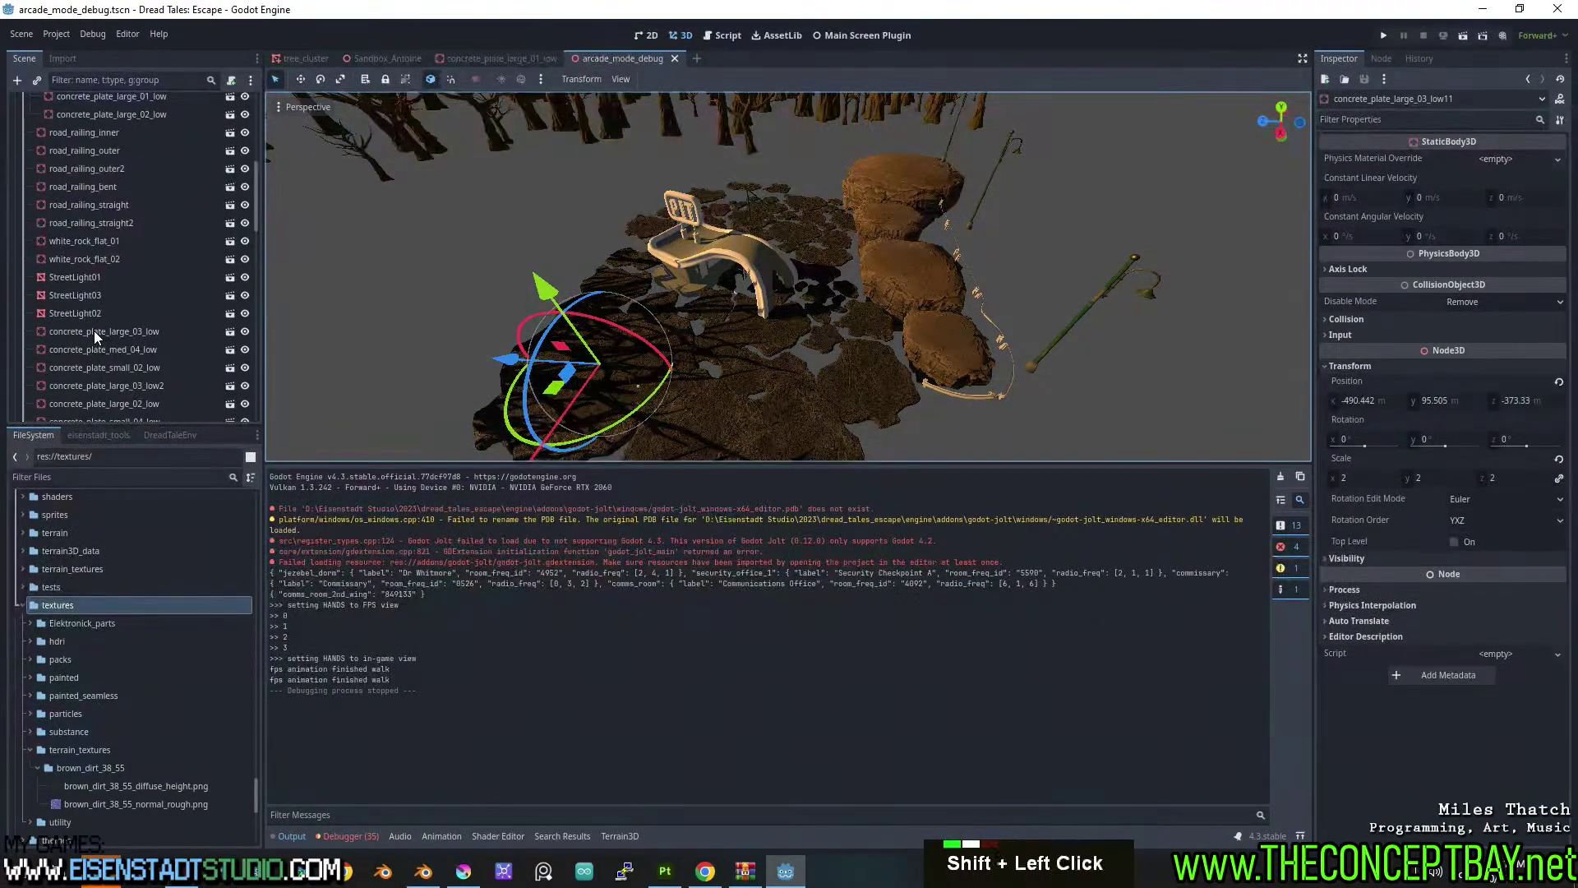
Move the player across to the shadowed concrete plates in front of the pit stop station and snap it to the floor.
{"action": "middle_click_drag", "start_coordinate": [608, 348], "coordinate": [689, 209], "text": "shift"}
{"action": "scroll", "coordinate": [658, 280], "scroll_direction": "up", "scroll_amount": 3}
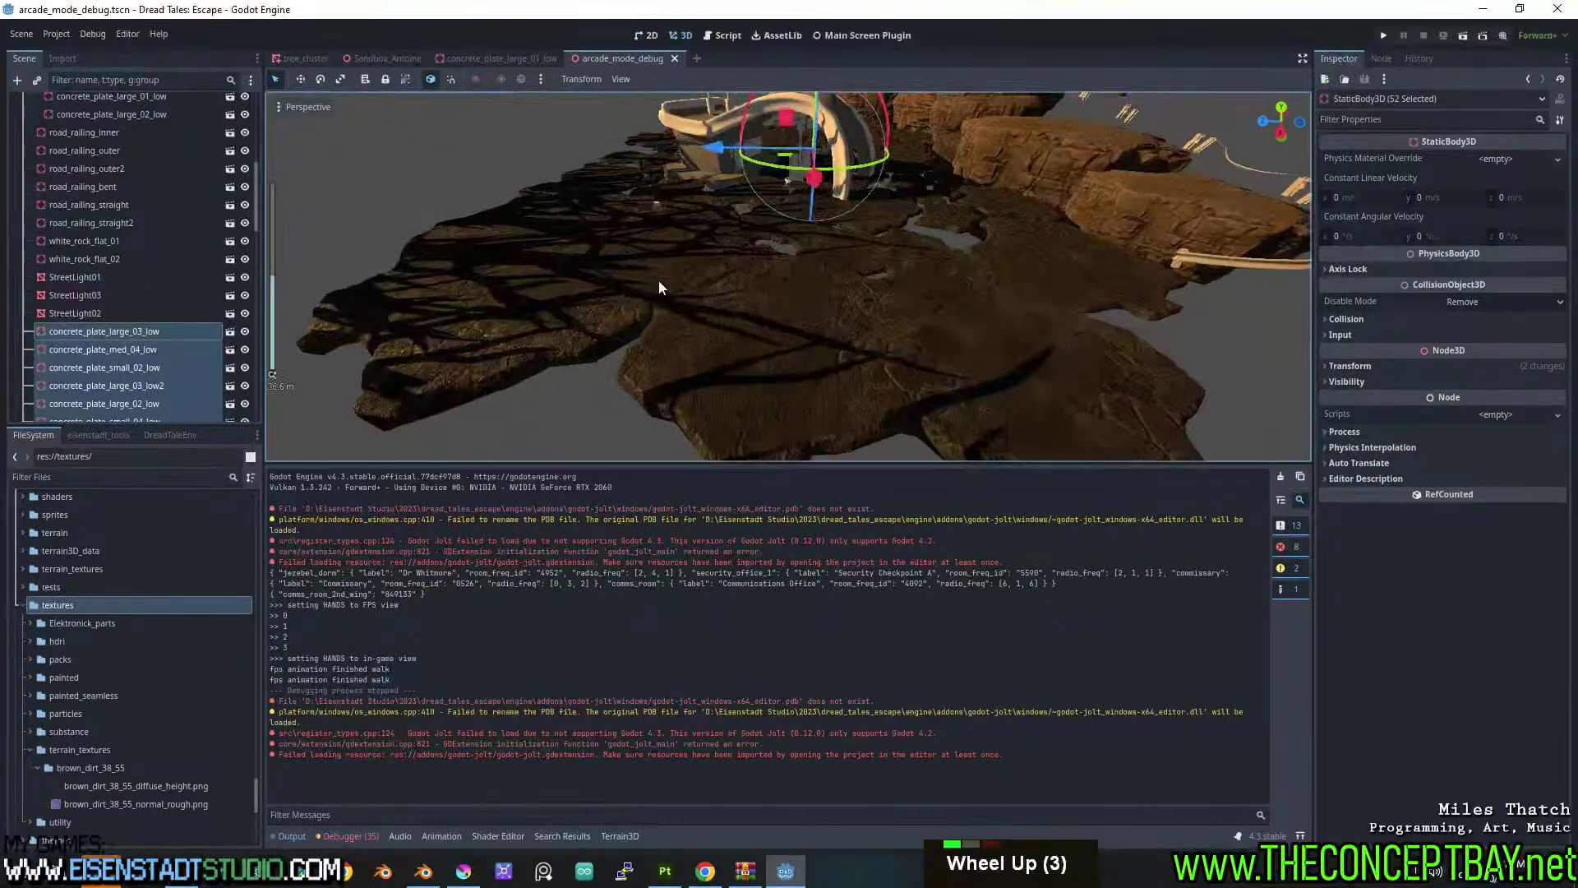
{"action": "middle_click_drag", "start_coordinate": [659, 279], "coordinate": [756, 249]}
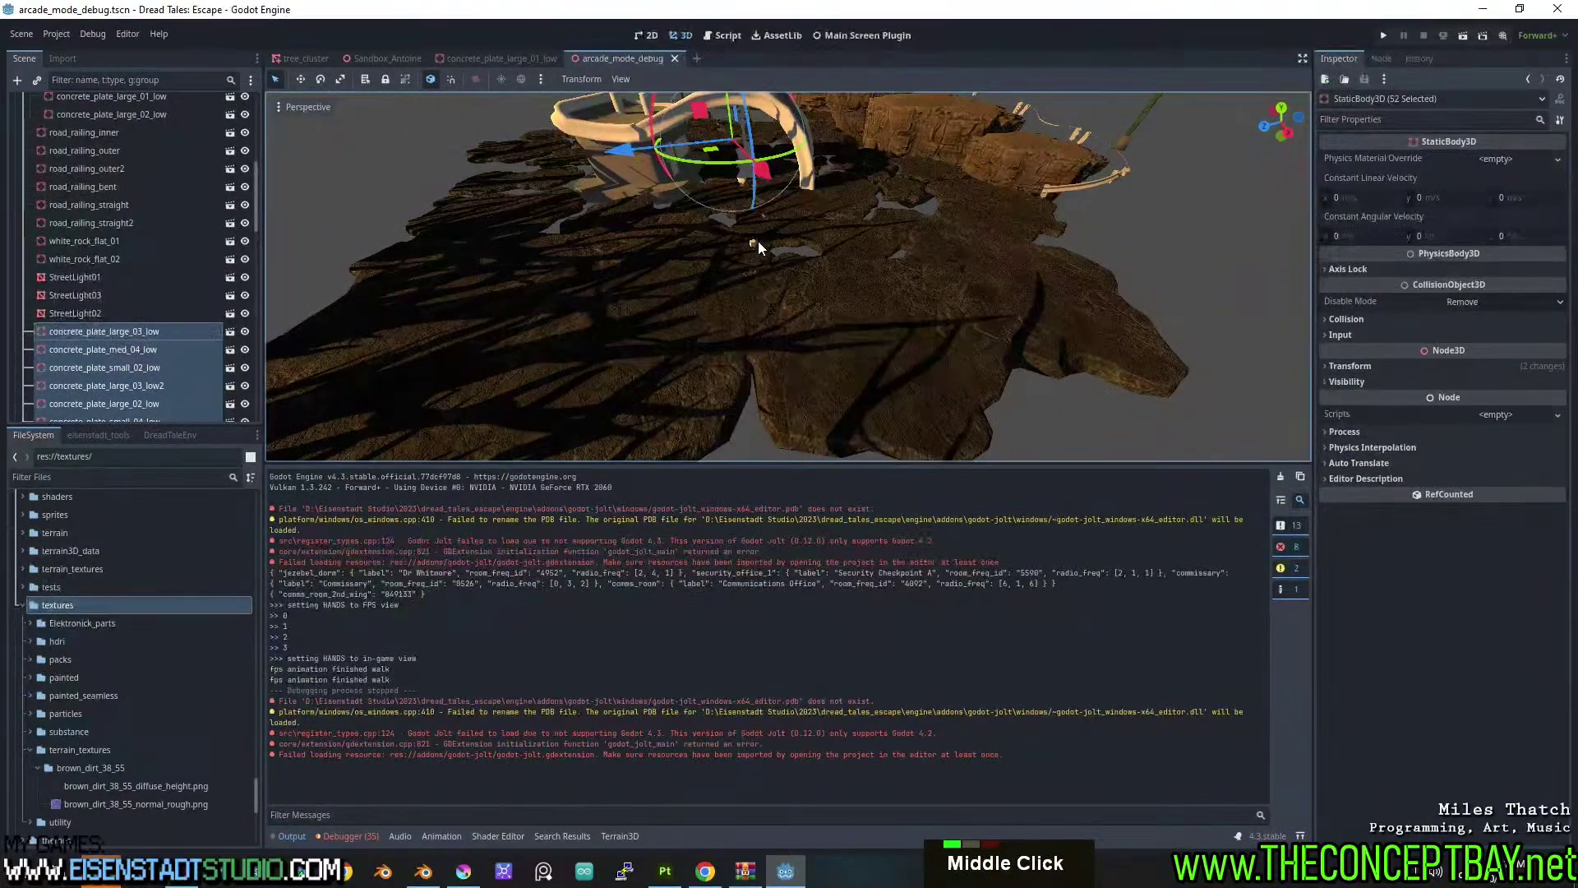
{"action": "left_click", "coordinate": [754, 240]}
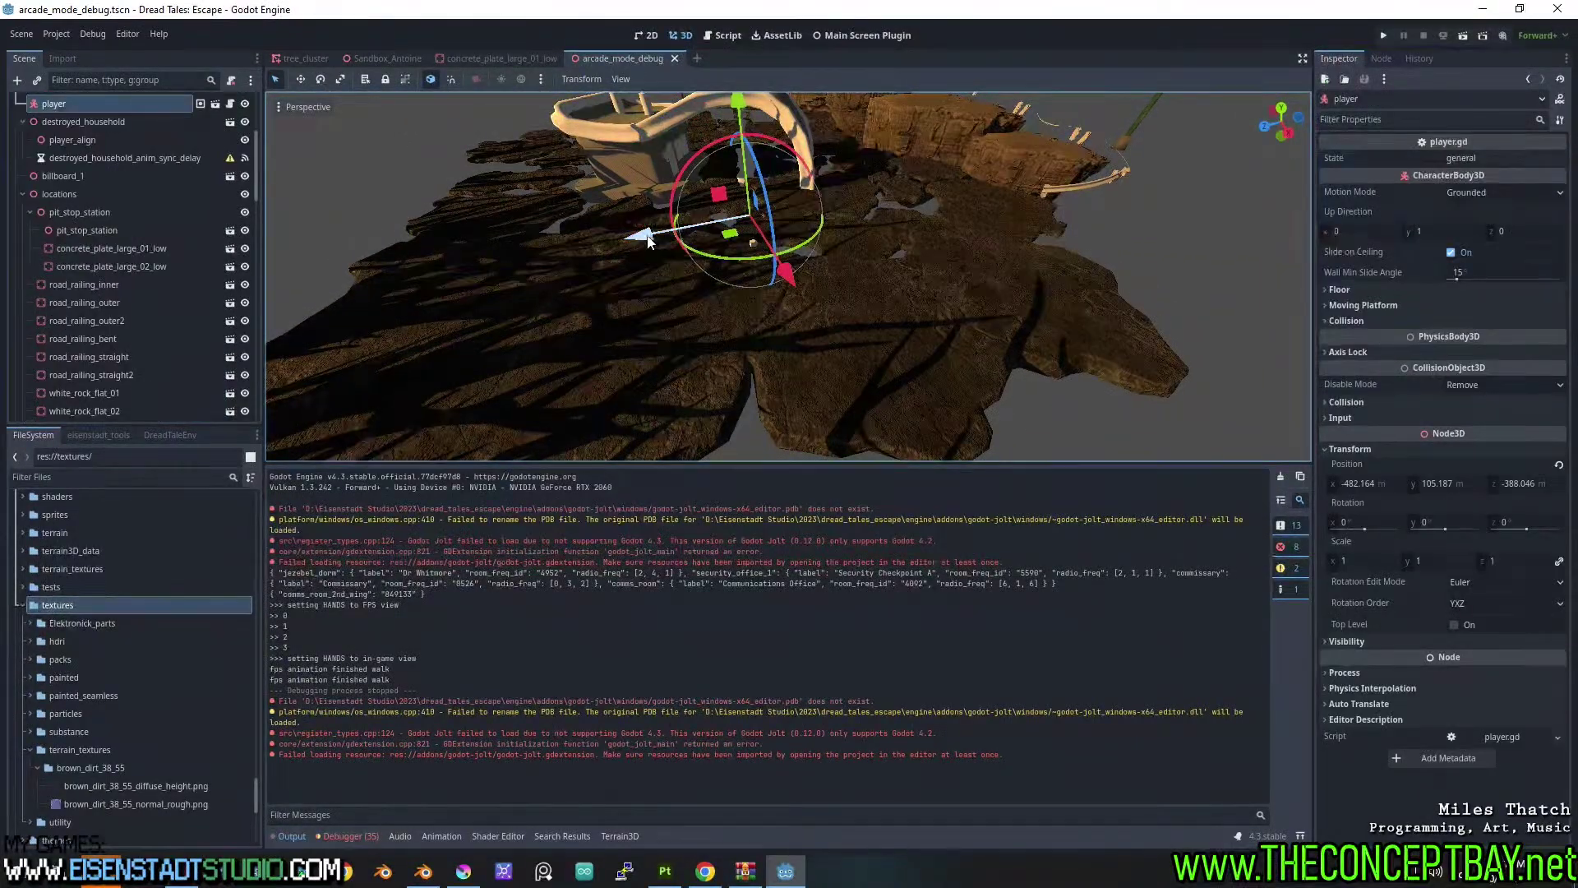
{"action": "left_click_drag", "start_coordinate": [730, 234], "coordinate": [486, 251]}
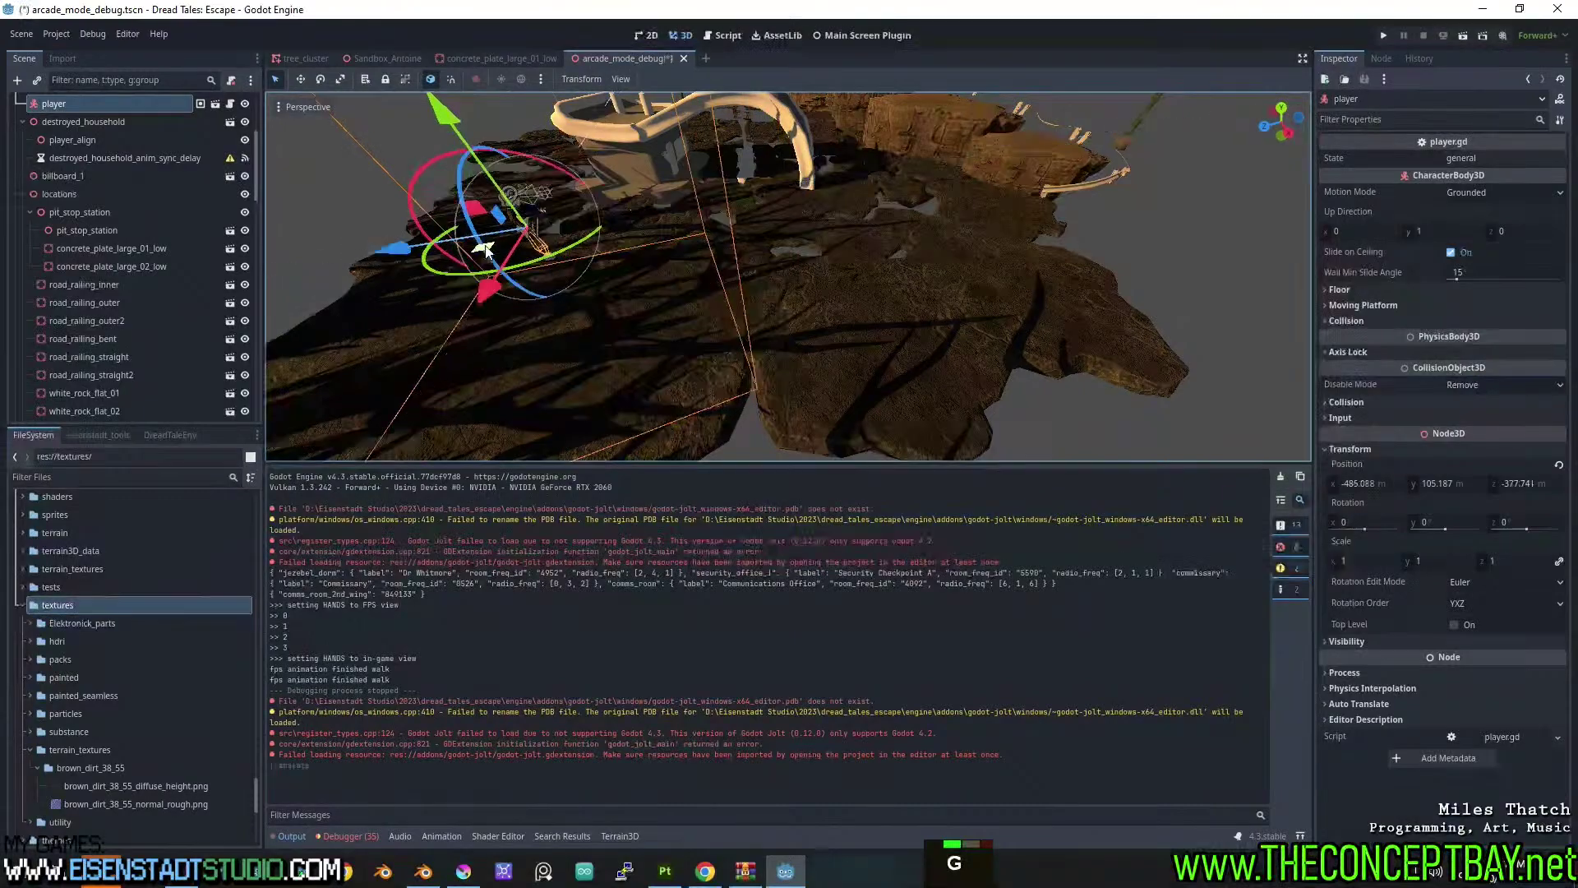
{"action": "key", "text": "Page_Down"}
Delete the pit stop nodes from road_railing_inner through concrete_plate_large_02_low9, keeping concrete_plate_large_03_low11 under the player.
{"action": "left_click", "coordinate": [822, 327]}
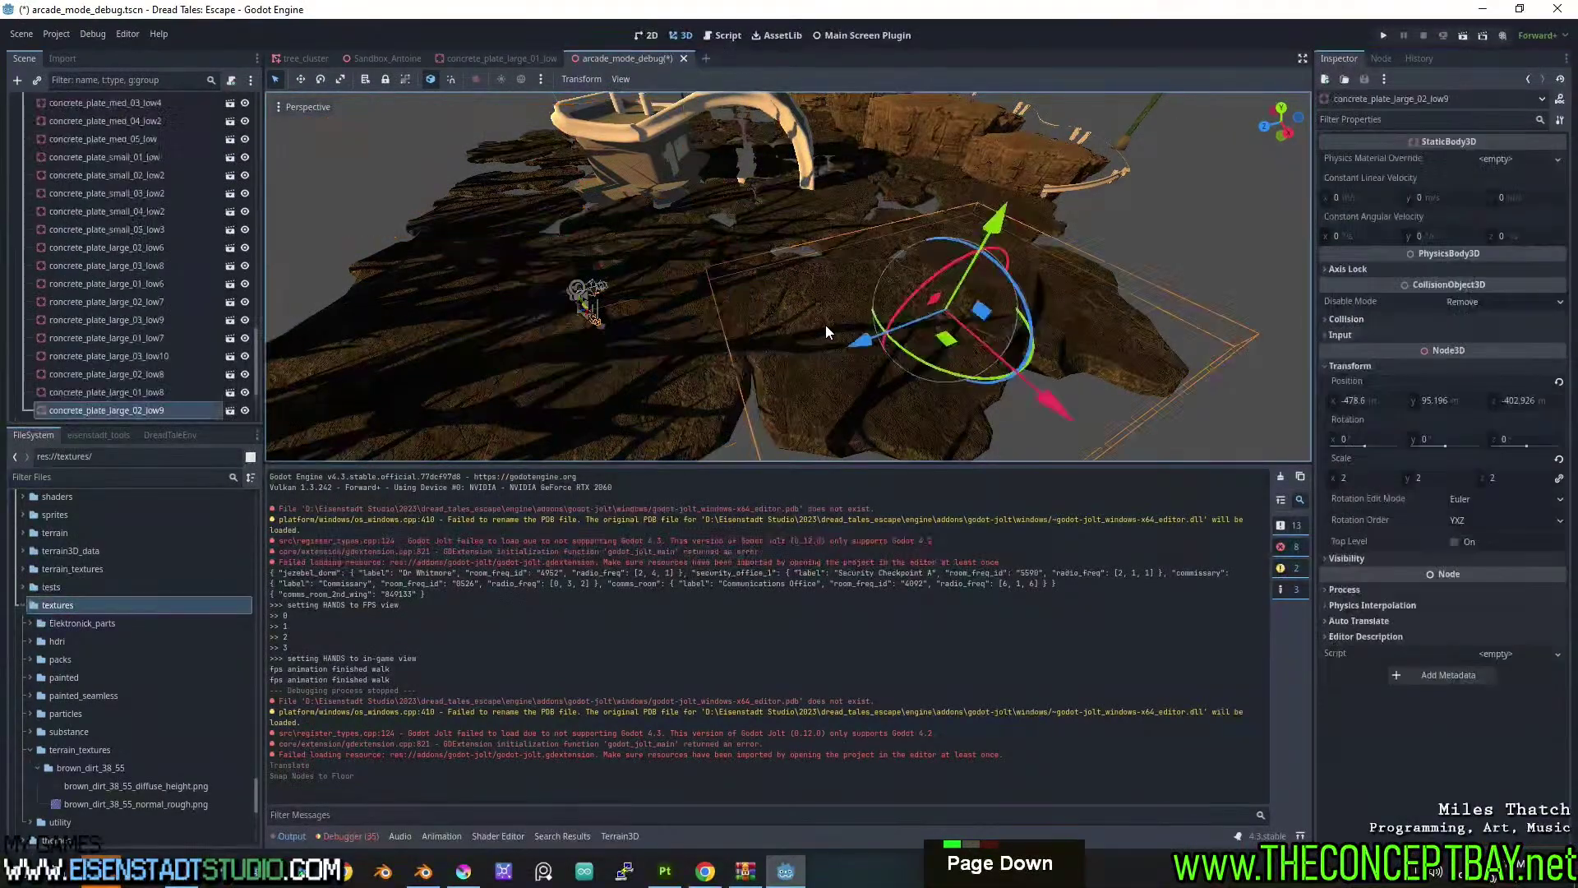
{"action": "scroll", "coordinate": [104, 347], "scroll_direction": "down", "scroll_amount": 4}
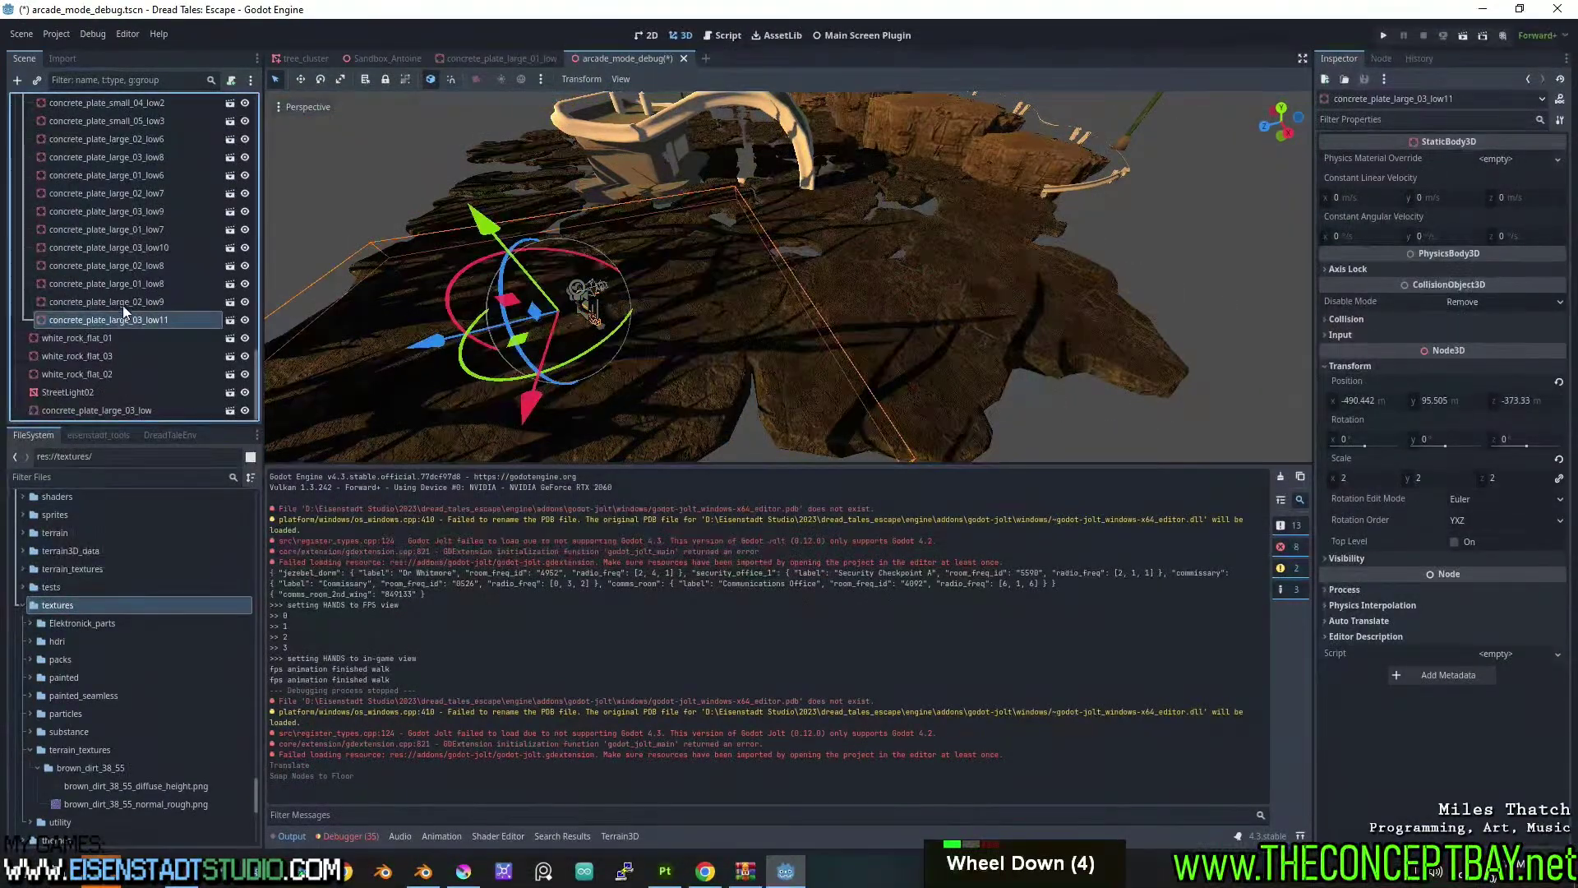
{"action": "scroll", "coordinate": [122, 292], "scroll_direction": "up", "scroll_amount": 19}
{"action": "scroll", "coordinate": [122, 293], "scroll_direction": "up", "scroll_amount": 3}
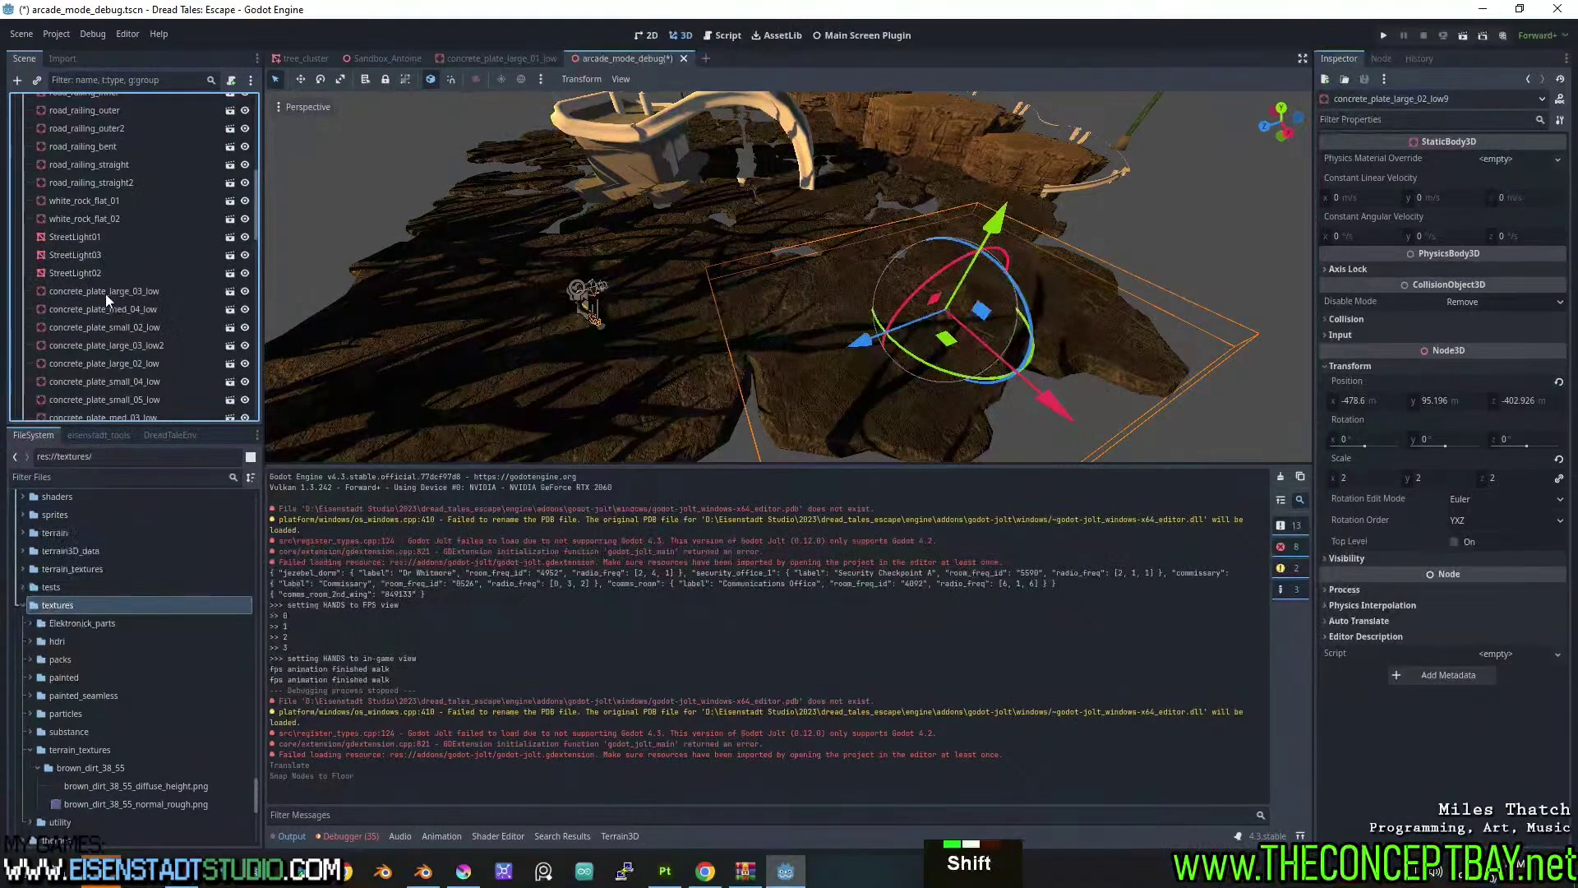
{"action": "left_click", "coordinate": [86, 238], "text": "shift"}
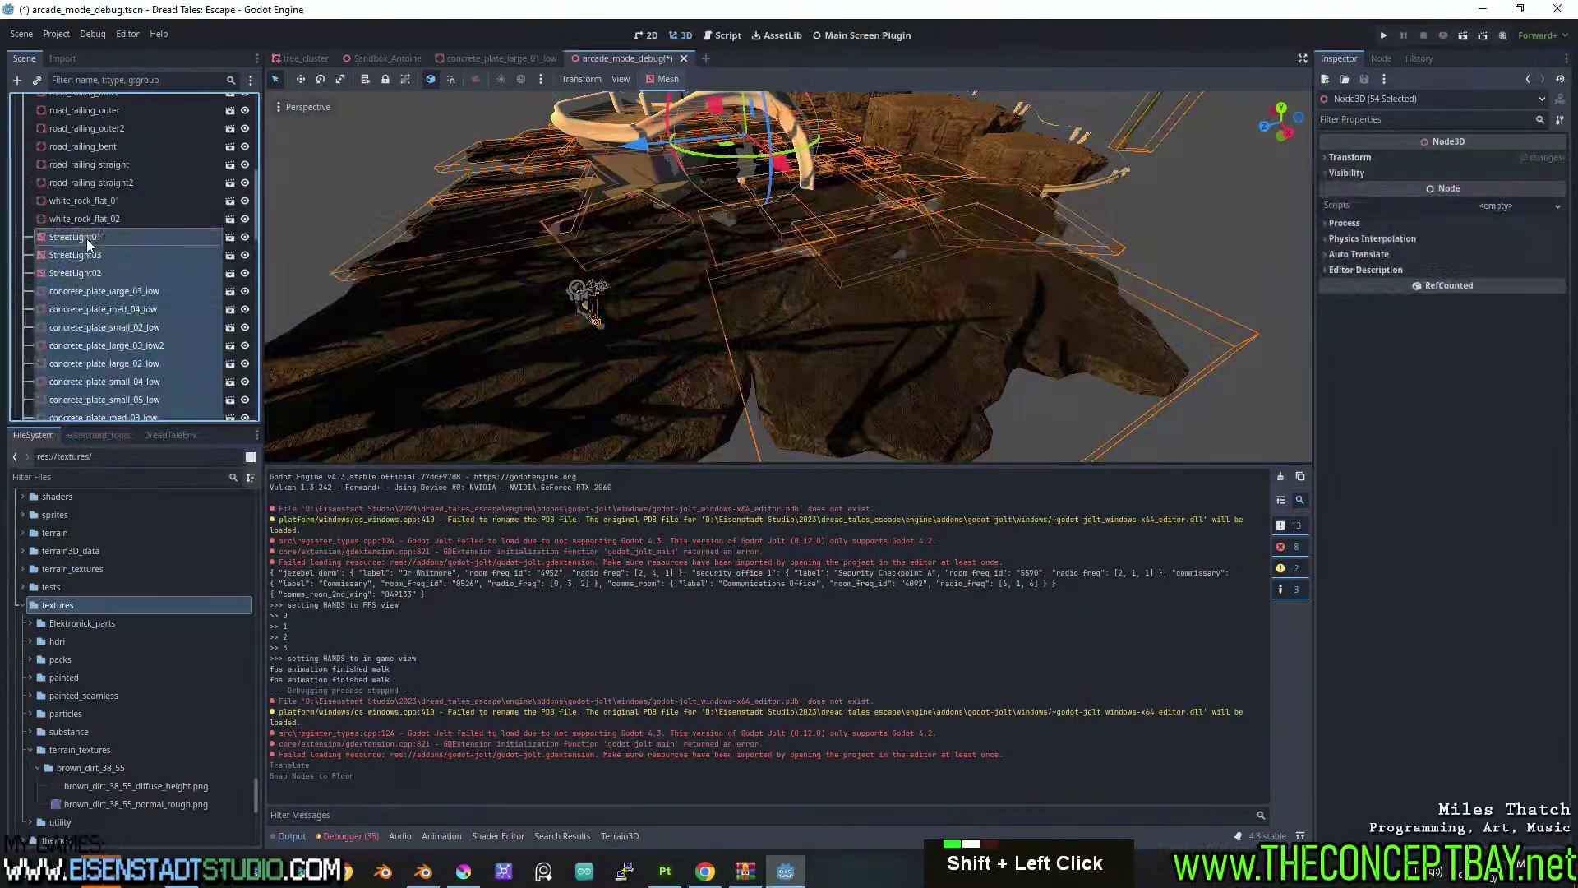
{"action": "scroll", "coordinate": [86, 238], "scroll_direction": "up", "scroll_amount": 5}
{"action": "left_click", "coordinate": [74, 298], "text": "shift"}
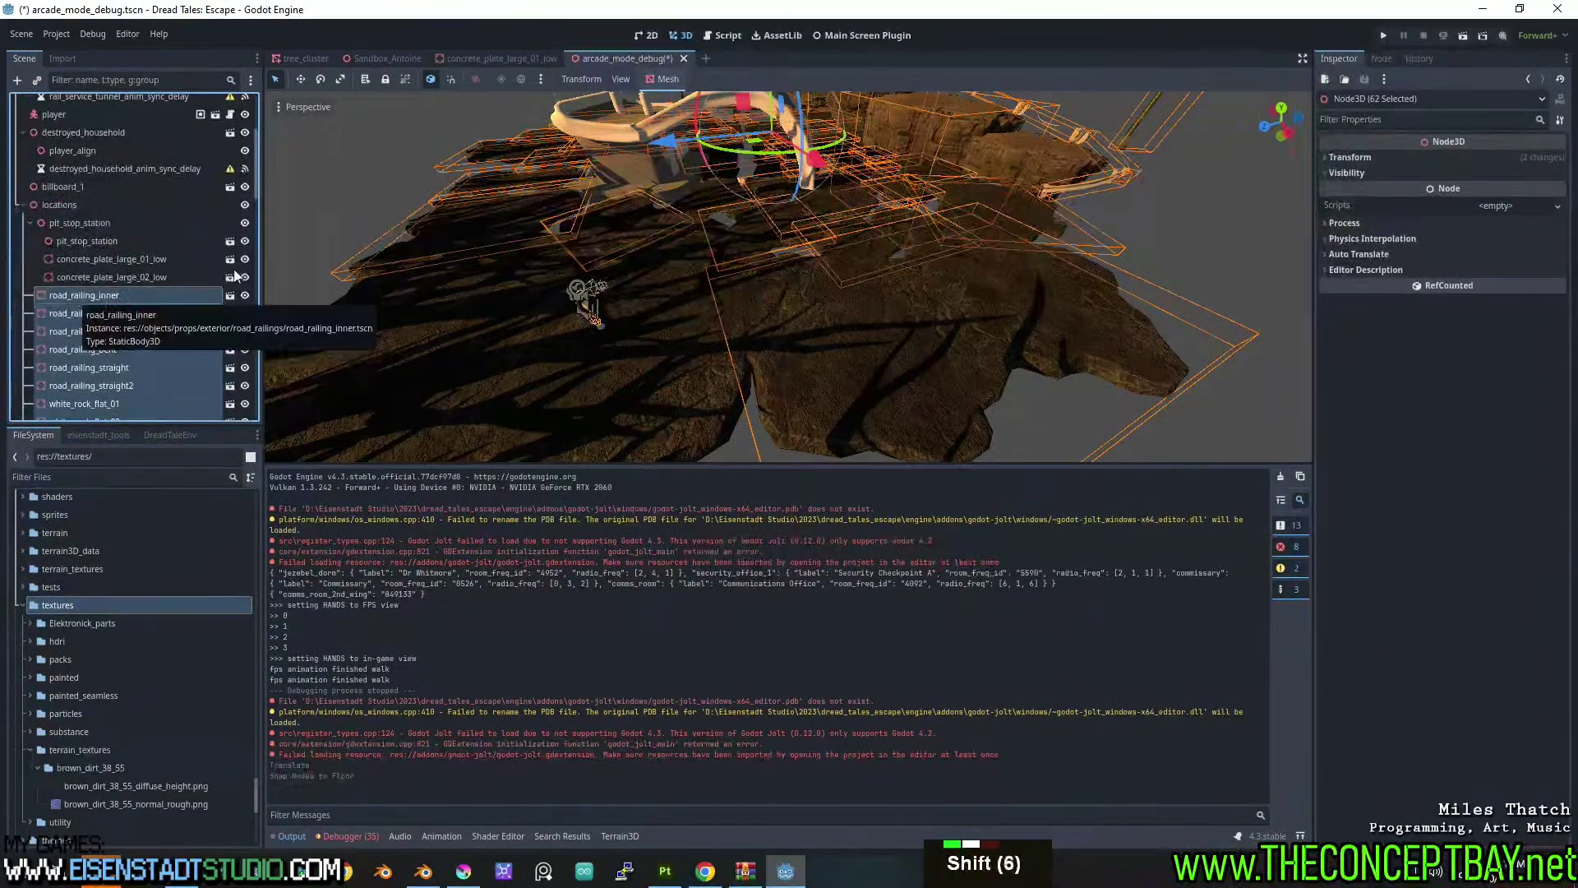
{"action": "scroll", "coordinate": [609, 215], "scroll_direction": "down", "scroll_amount": 3}
{"action": "key", "text": "Delete"}
{"action": "key", "text": "Return"}
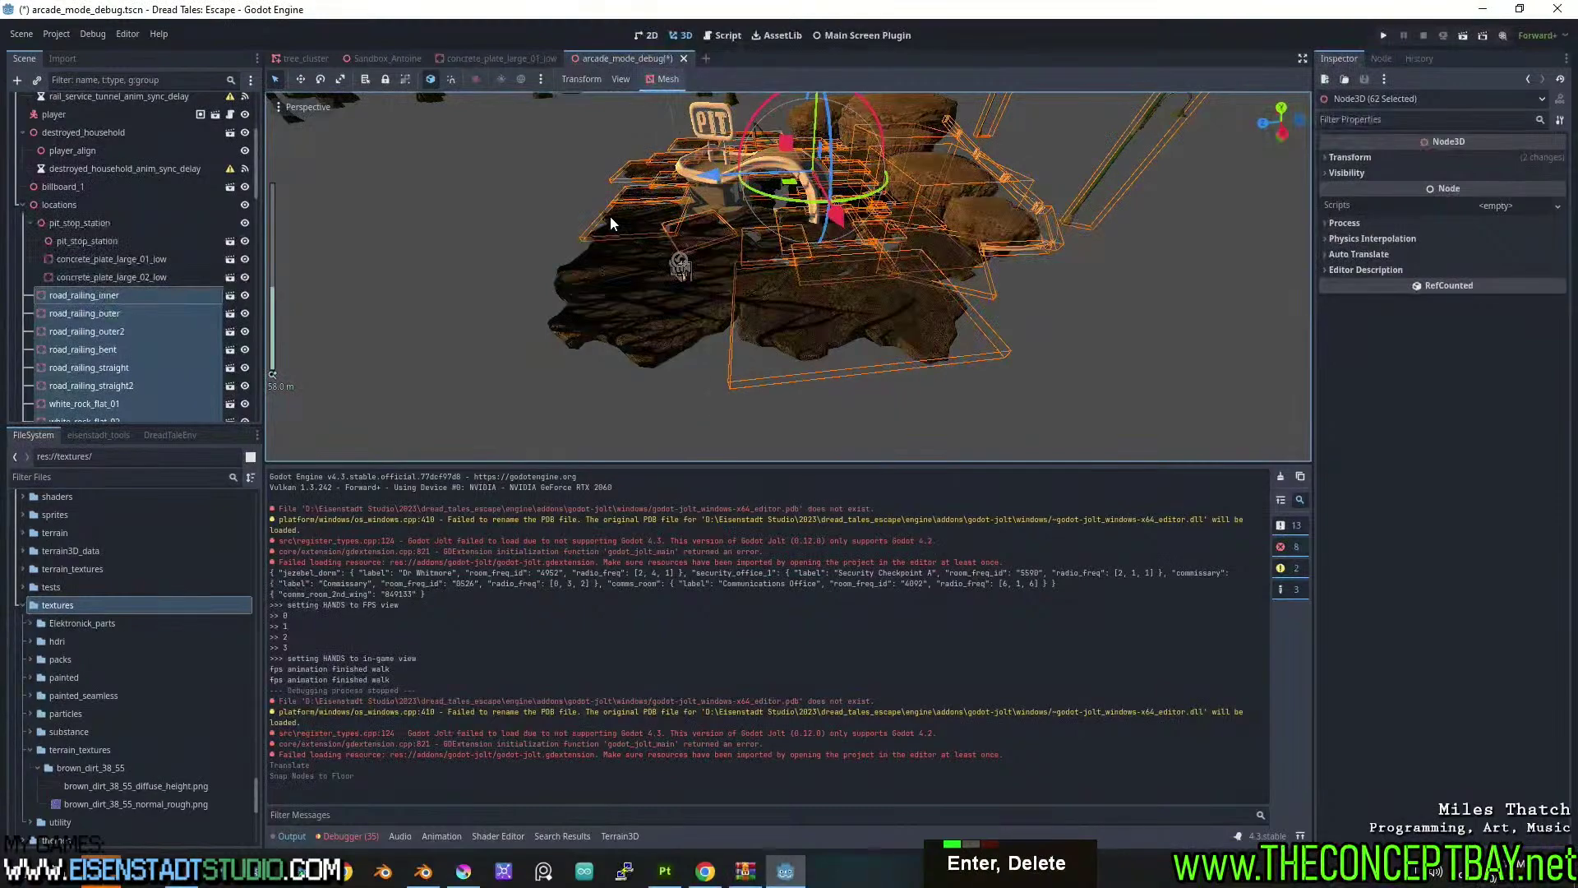
Run the debug scene instead of the main project to check the frame rate, and close the game.
{"action": "key", "text": "F5"}
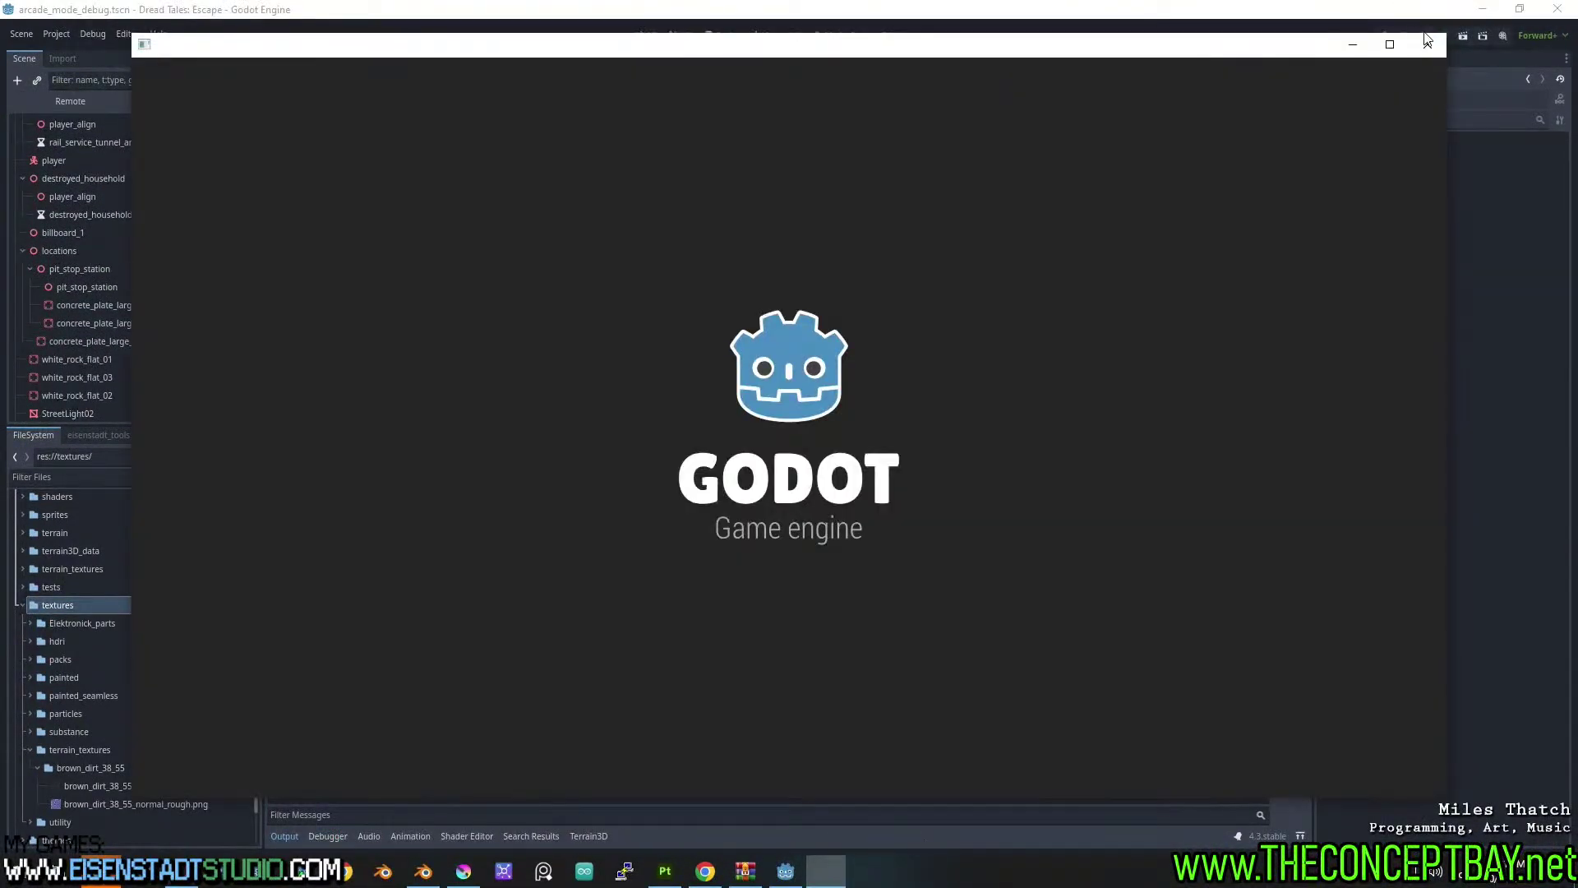
{"action": "double_click", "coordinate": [1427, 41]}
{"action": "key", "text": "F6"}
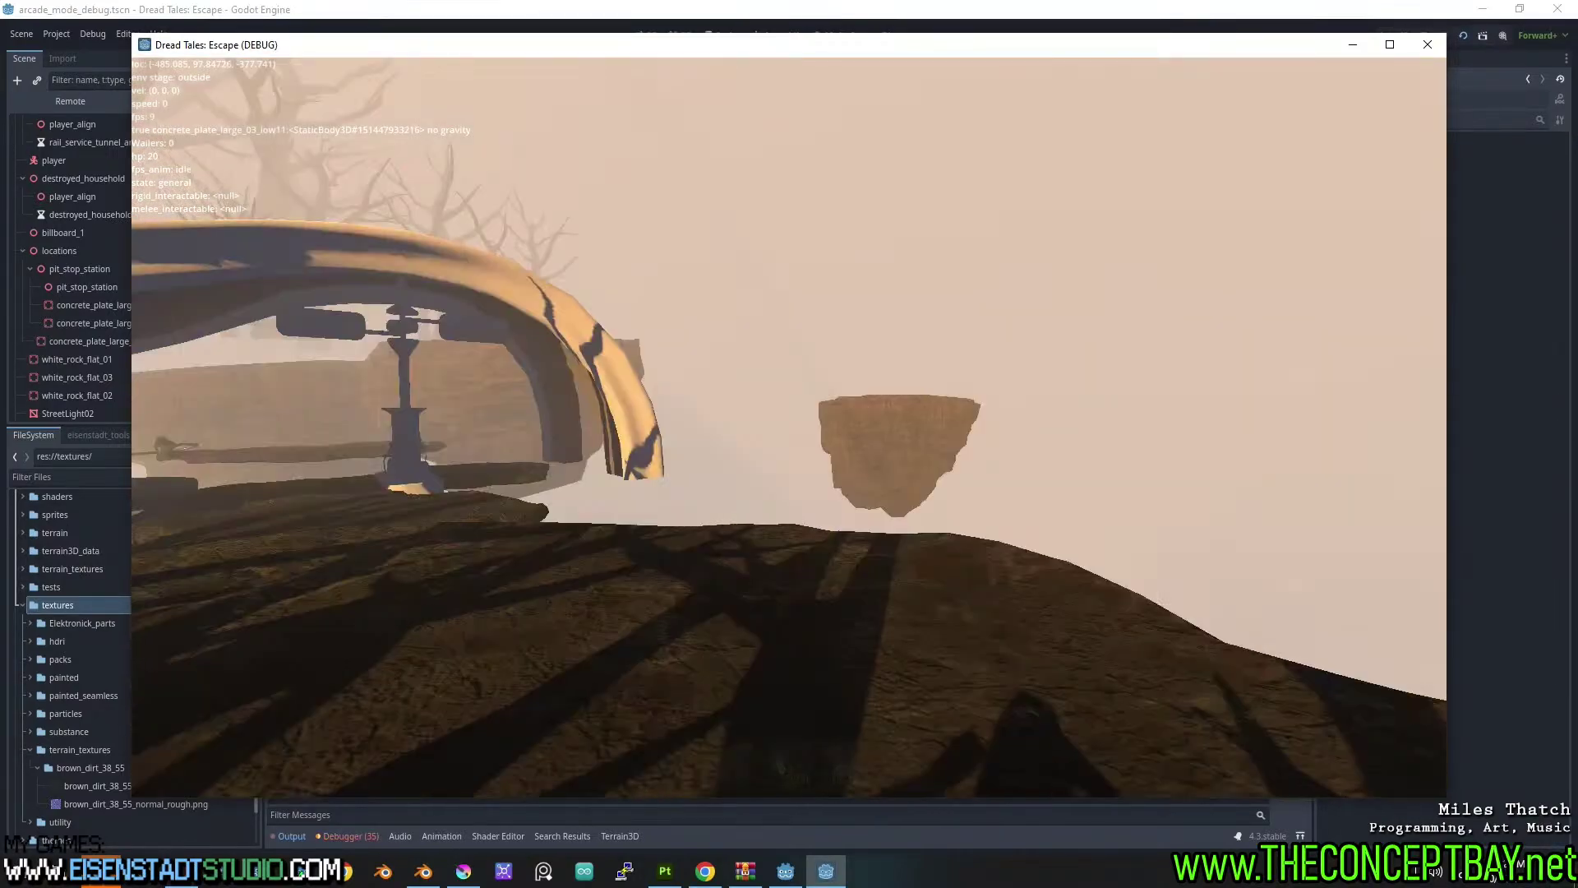
{"action": "key", "text": "alt"}
{"action": "key", "text": "alt+F4"}
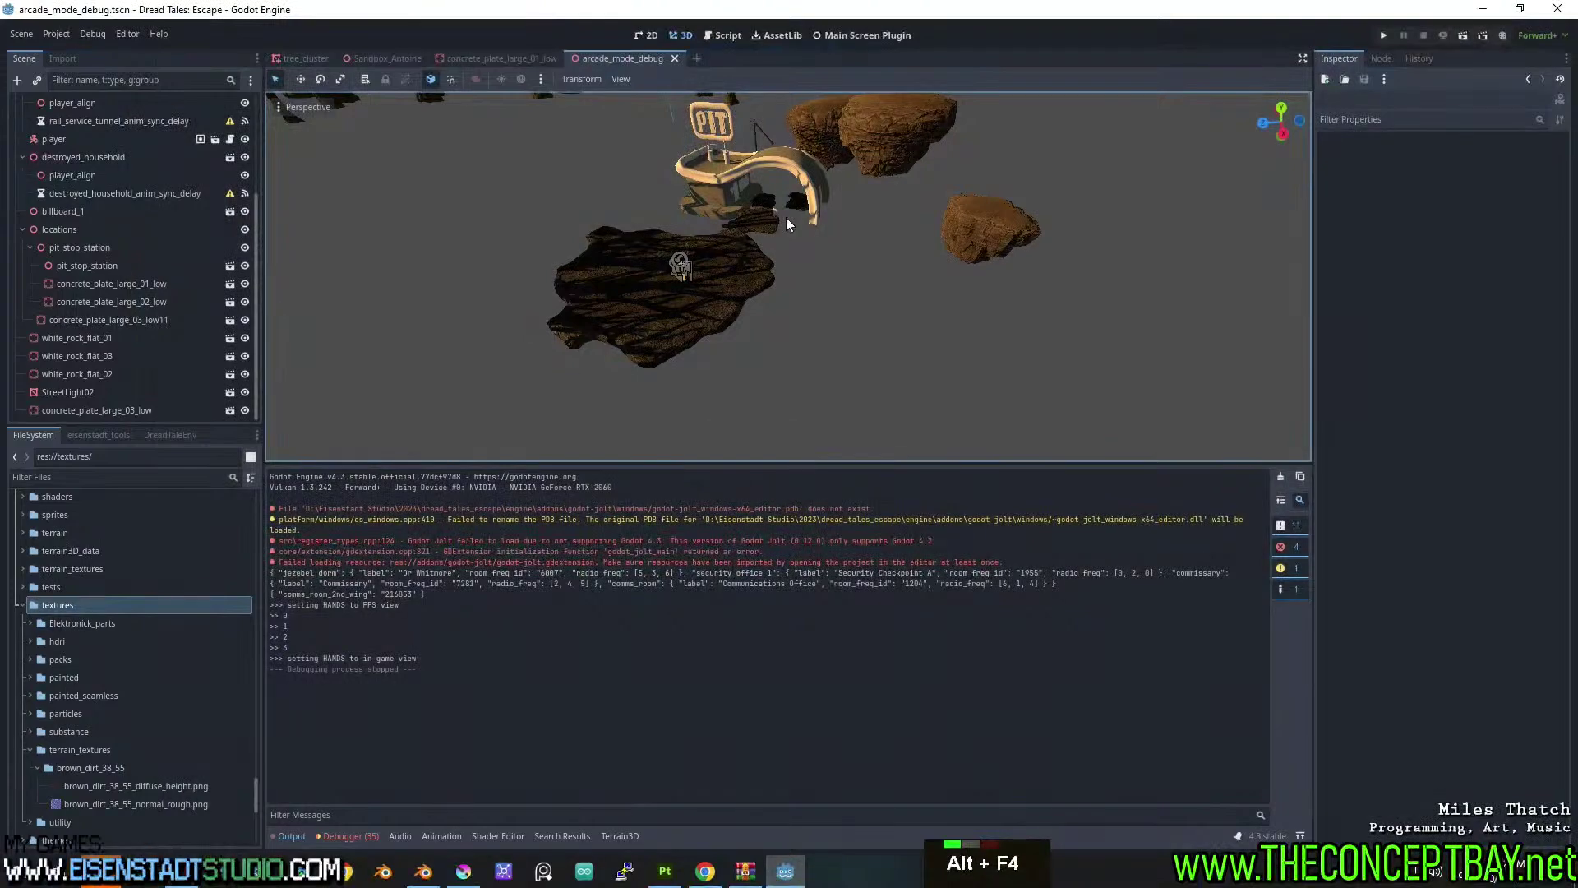
Delete the pit stop station building and its child plates concrete_plate_large_01_low and concrete_plate_large_02_low.
{"action": "left_click", "coordinate": [723, 175]}
{"action": "key", "text": "Delete"}
{"action": "key", "text": "Return"}
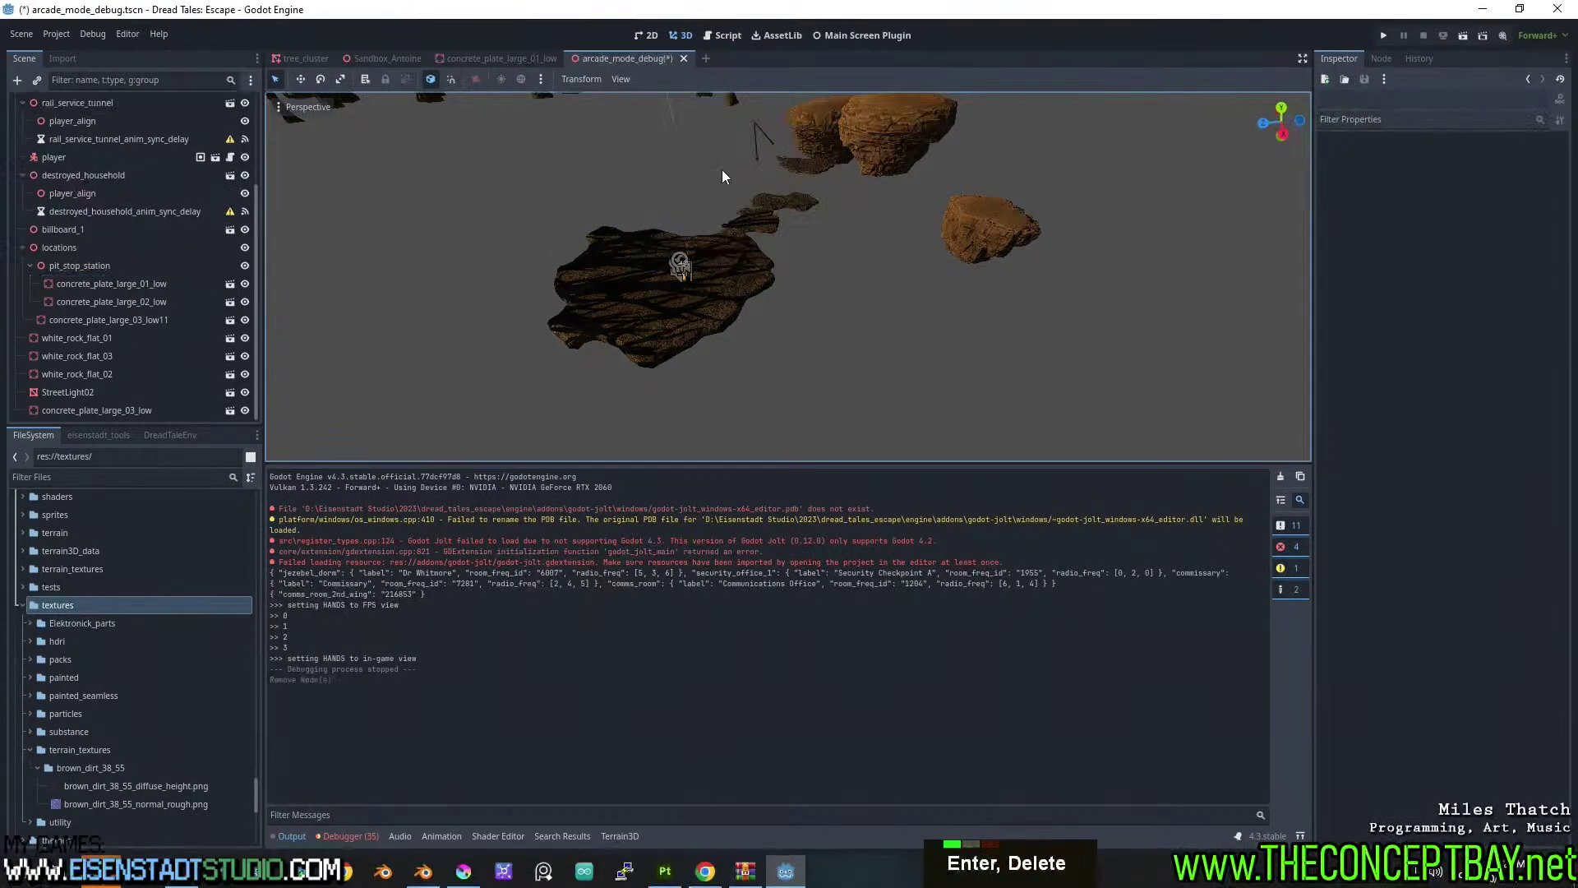
{"action": "left_click", "coordinate": [135, 316]}
{"action": "double_click", "coordinate": [136, 297]}
{"action": "left_click", "coordinate": [144, 283], "text": "shift"}
{"action": "key", "text": "Delete"}
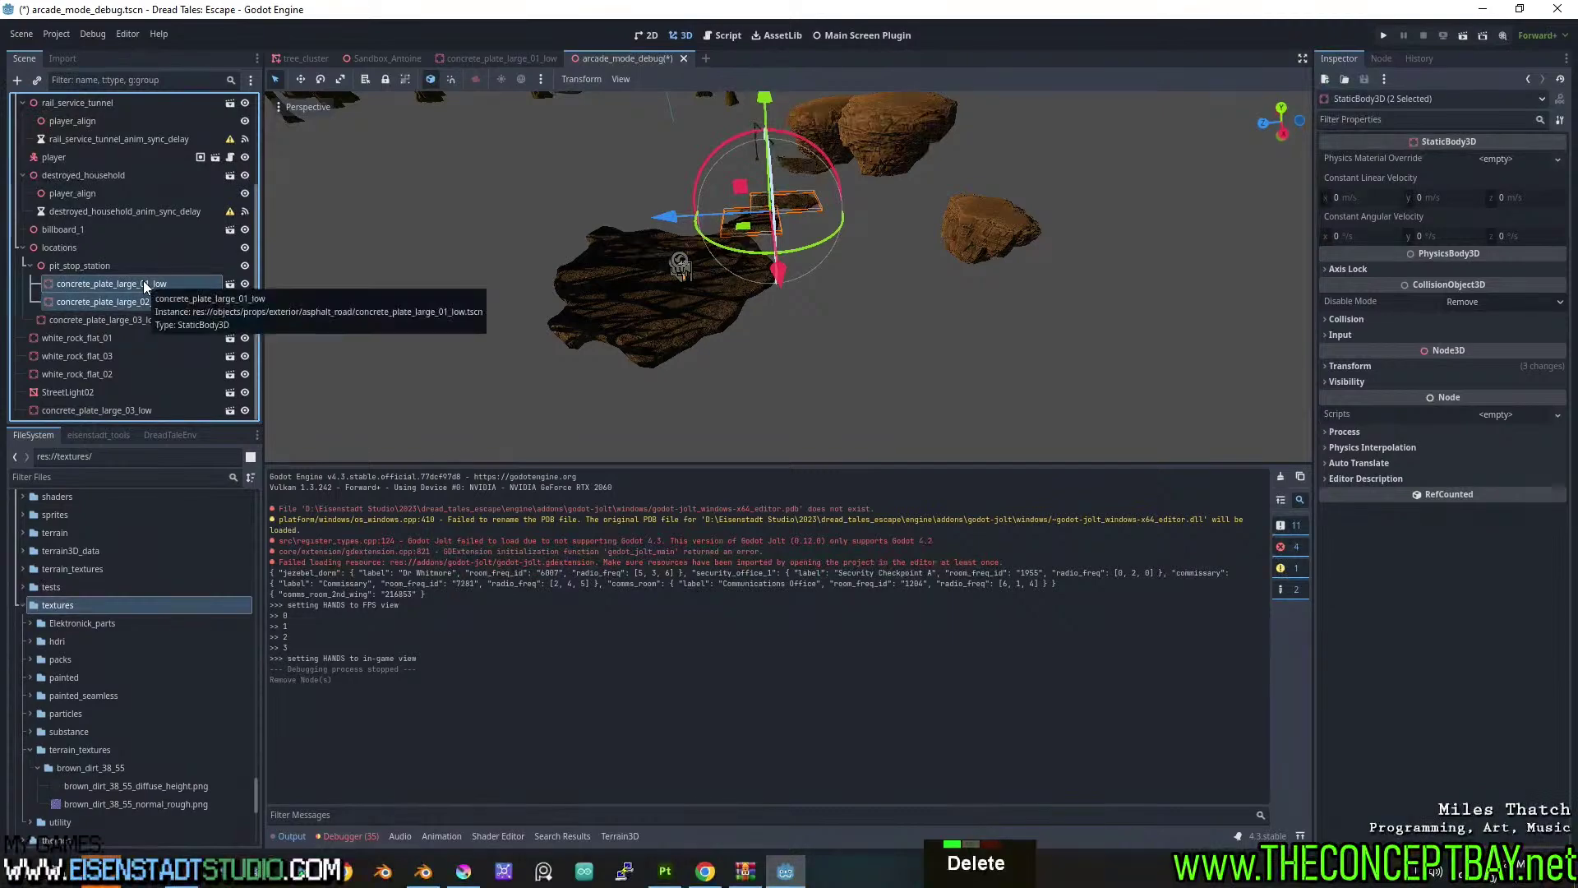
{"action": "key", "text": "Return"}
Delete the five root-level nodes from white_rock_flat_01 through concrete_plate_large_03_low, including StreetLight02.
{"action": "left_click", "coordinate": [92, 337], "text": "shift"}
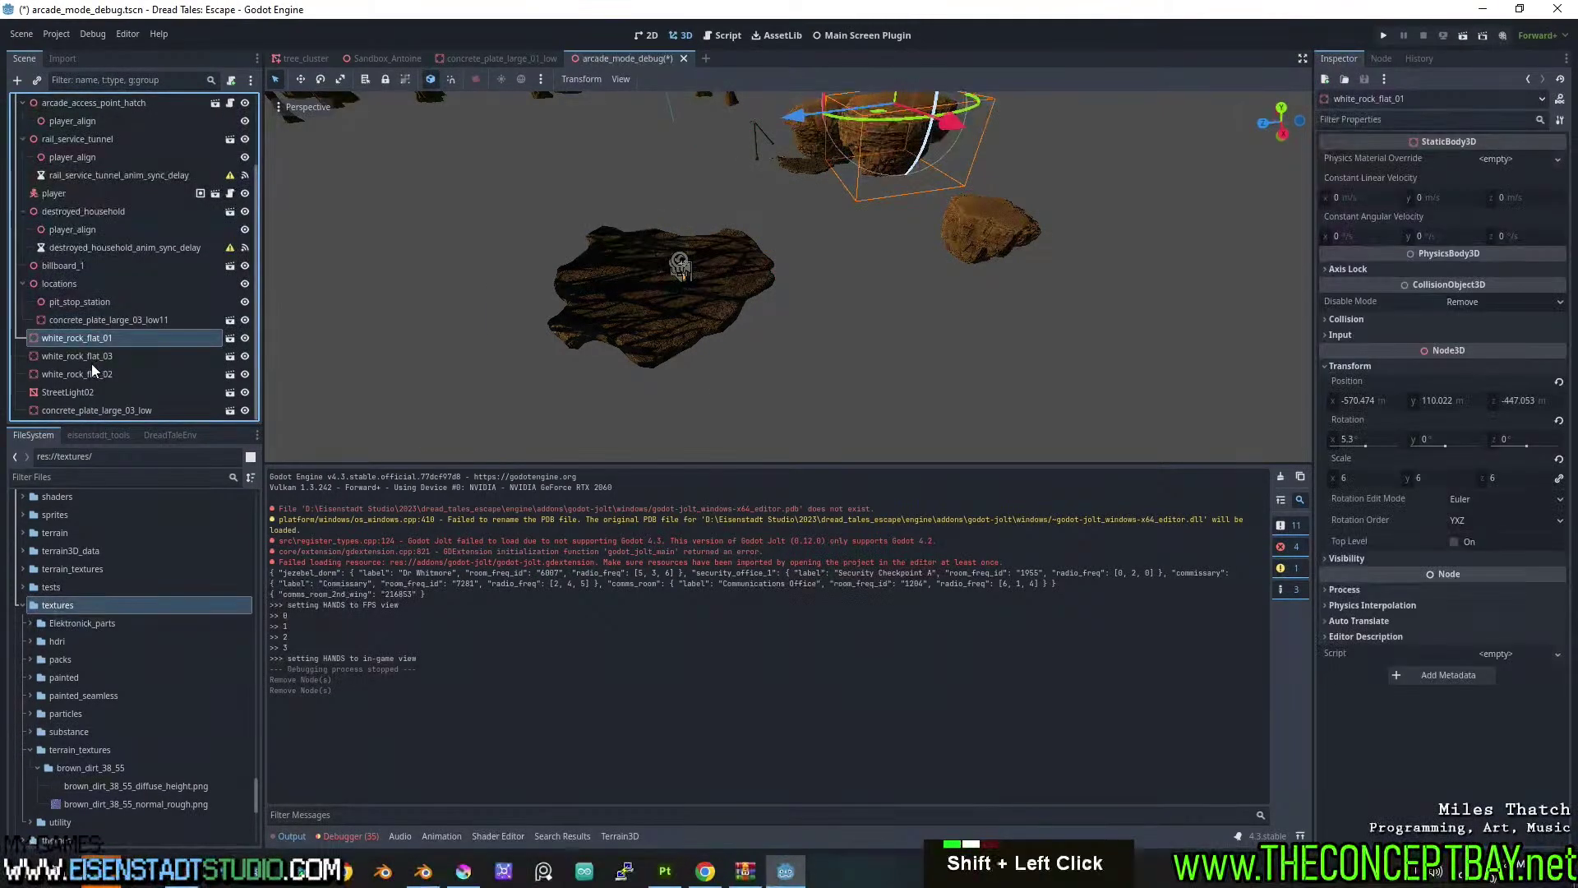
{"action": "left_click", "coordinate": [90, 374], "text": "shift"}
{"action": "scroll", "coordinate": [91, 380], "scroll_direction": "down", "scroll_amount": 1}
{"action": "left_click", "coordinate": [85, 410], "text": "shift"}
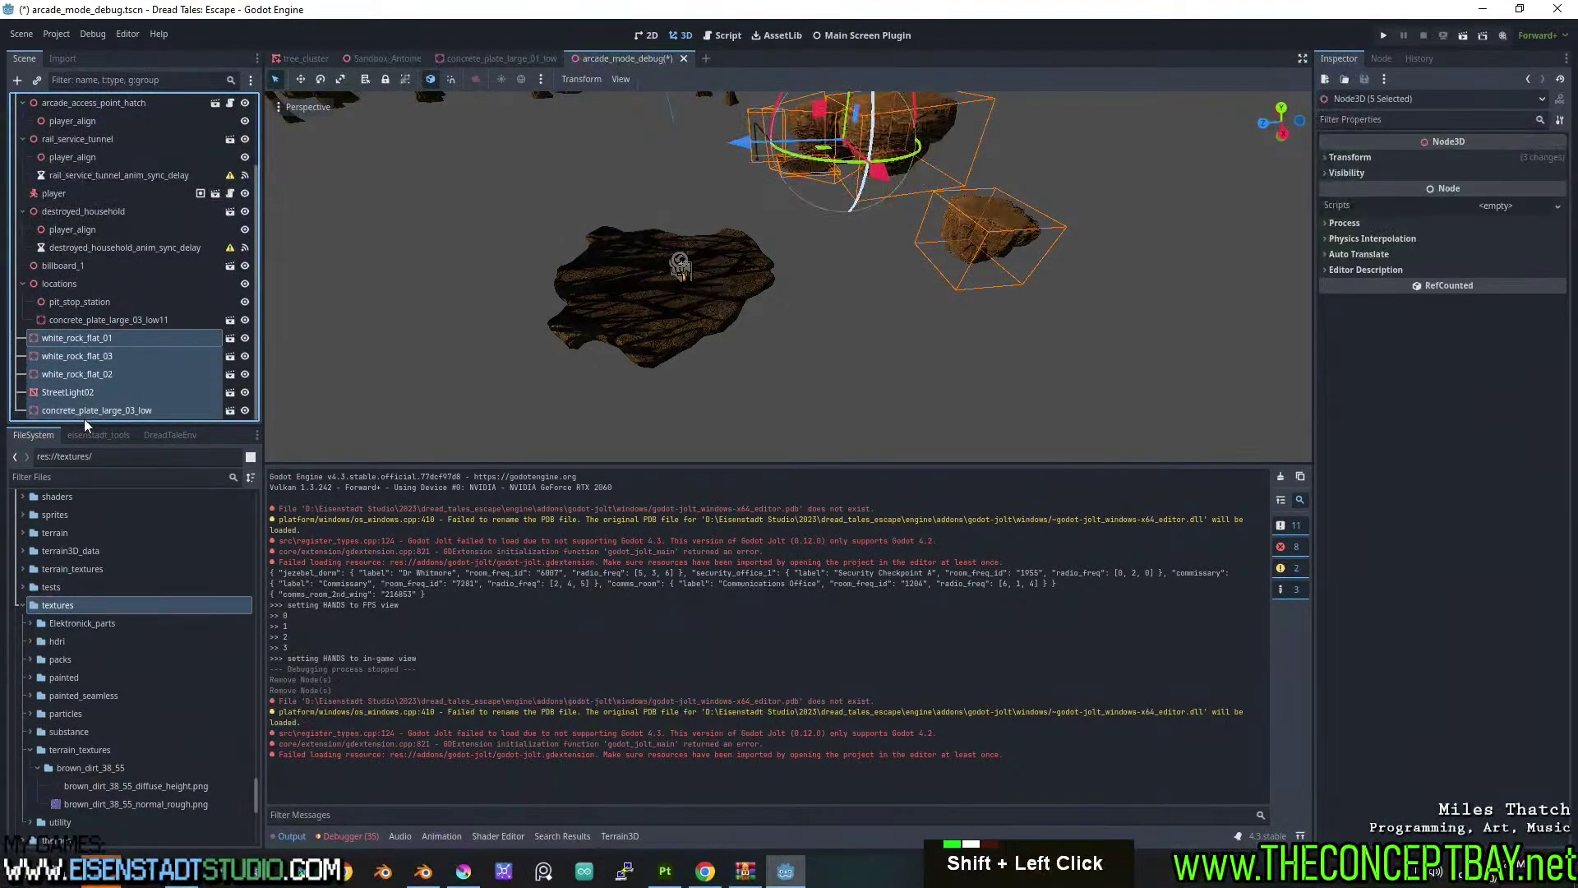
{"action": "key", "text": "Delete"}
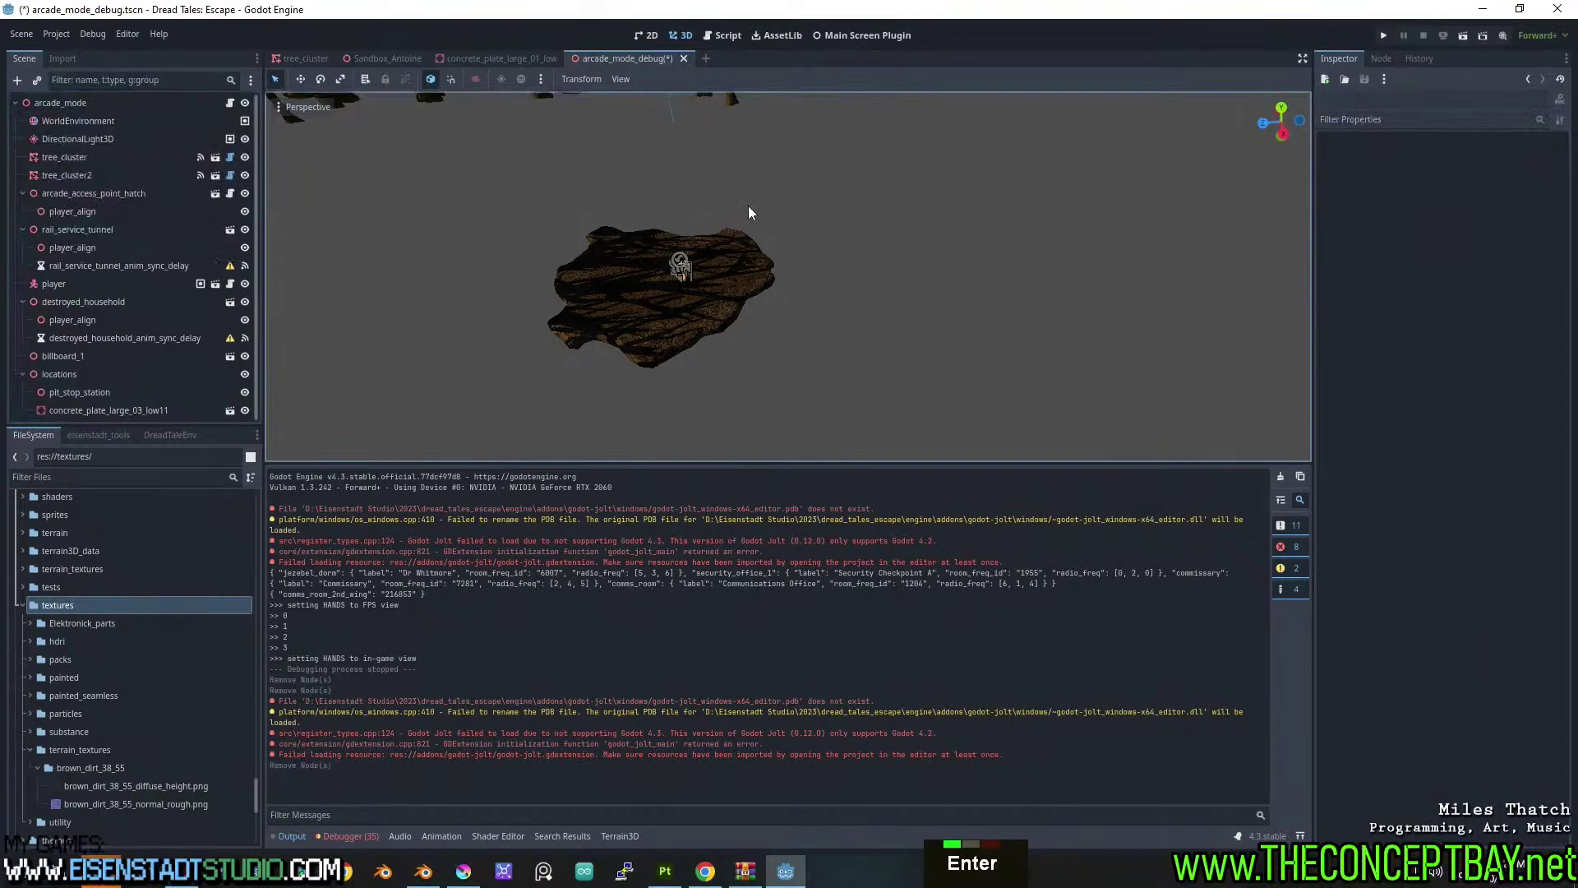
Test-run the debug scene with only one concrete plate and the trees to check the frame rate, and close the game.
{"action": "key", "text": "F6"}
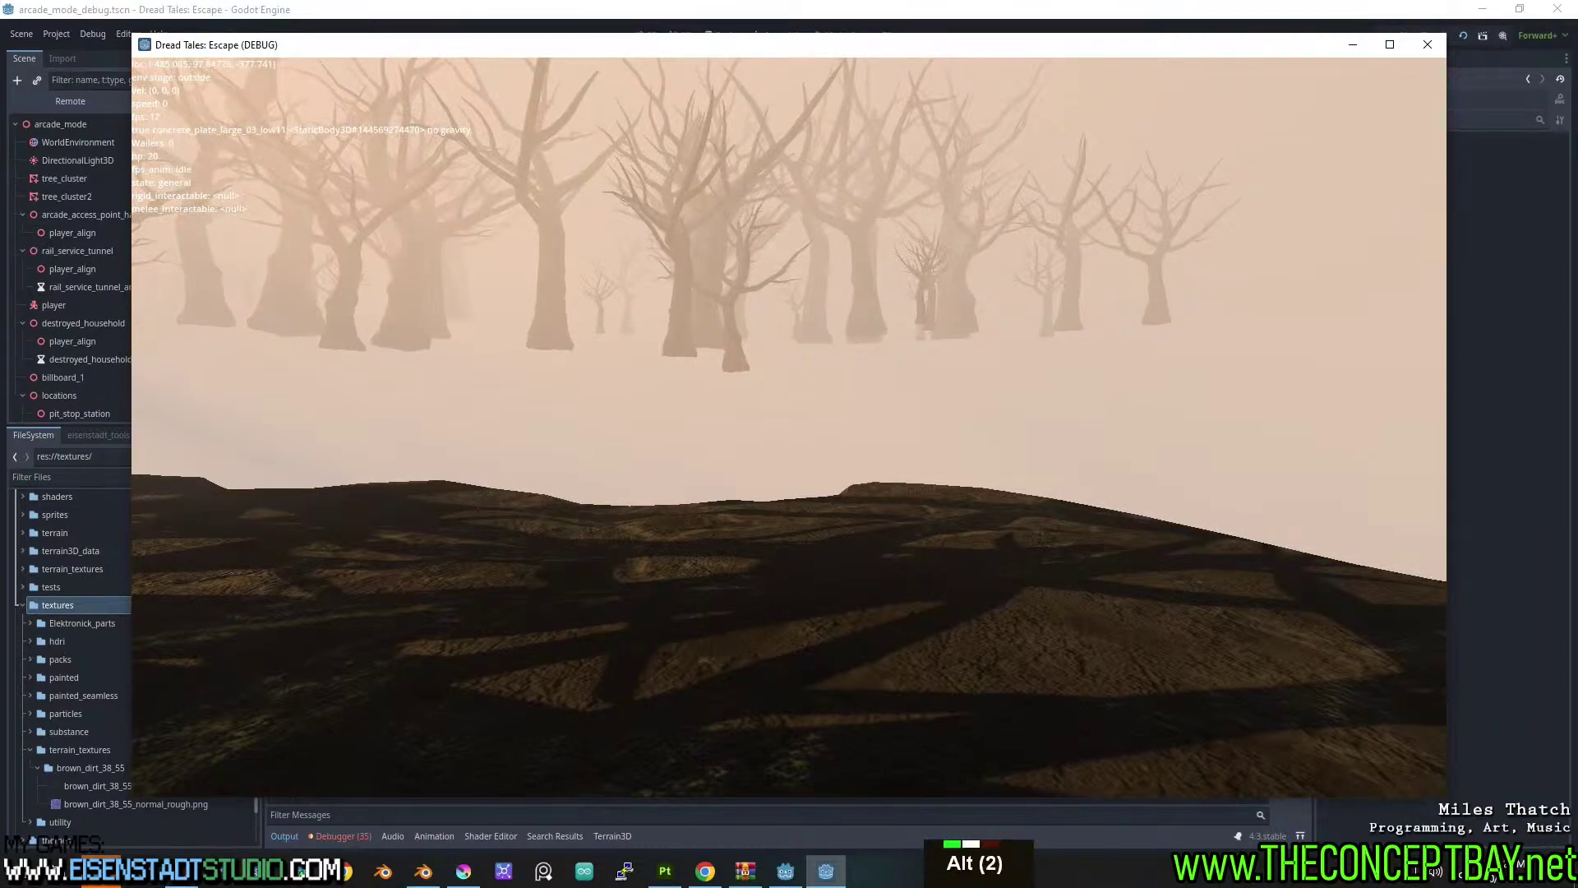
{"action": "key", "text": "alt+F4"}
Delete every node from arcade_access_point_hatch through billboard_1, including the player, rail_service_tunnel and destroyed_household.
{"action": "scroll", "coordinate": [146, 354], "scroll_direction": "down", "scroll_amount": 4}
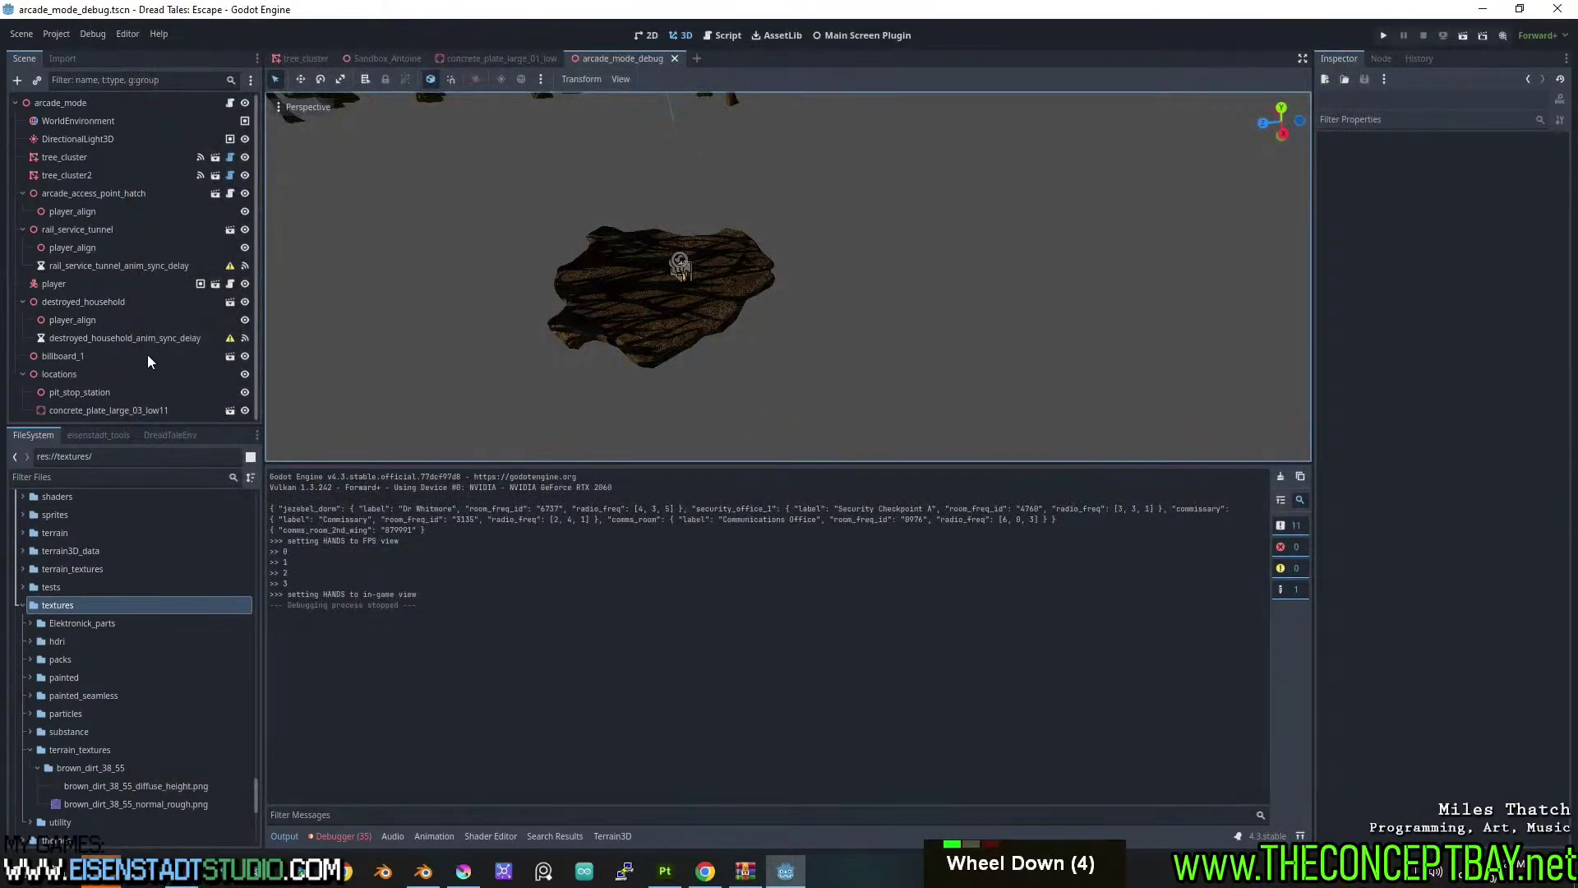
{"action": "left_click", "coordinate": [59, 354]}
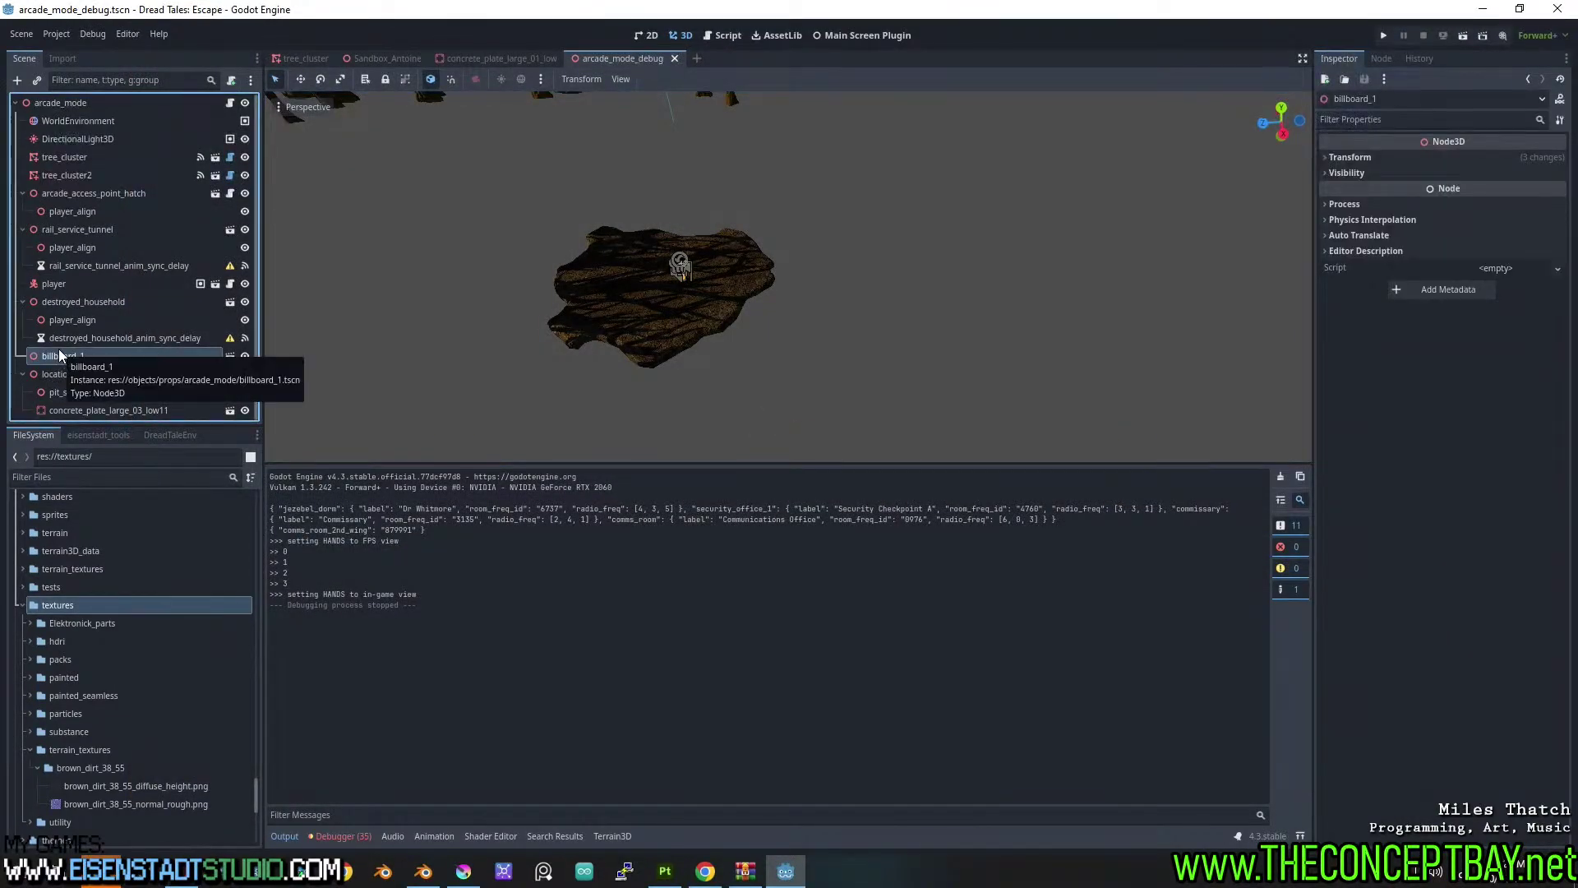
{"action": "left_click", "coordinate": [84, 302], "text": "shift"}
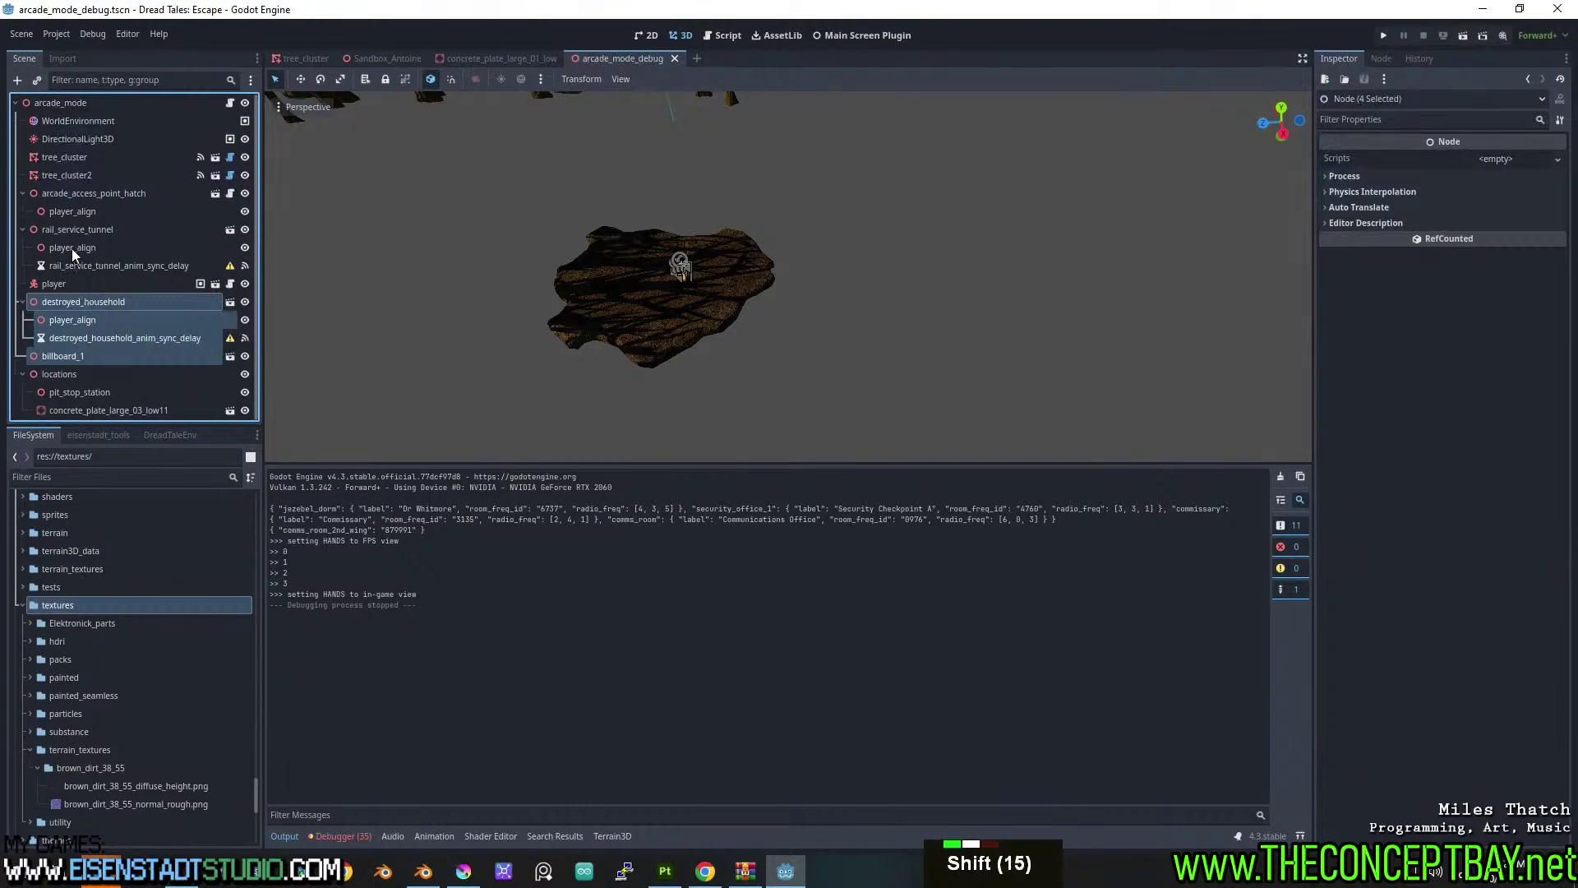
{"action": "left_click", "coordinate": [88, 198], "text": "shift"}
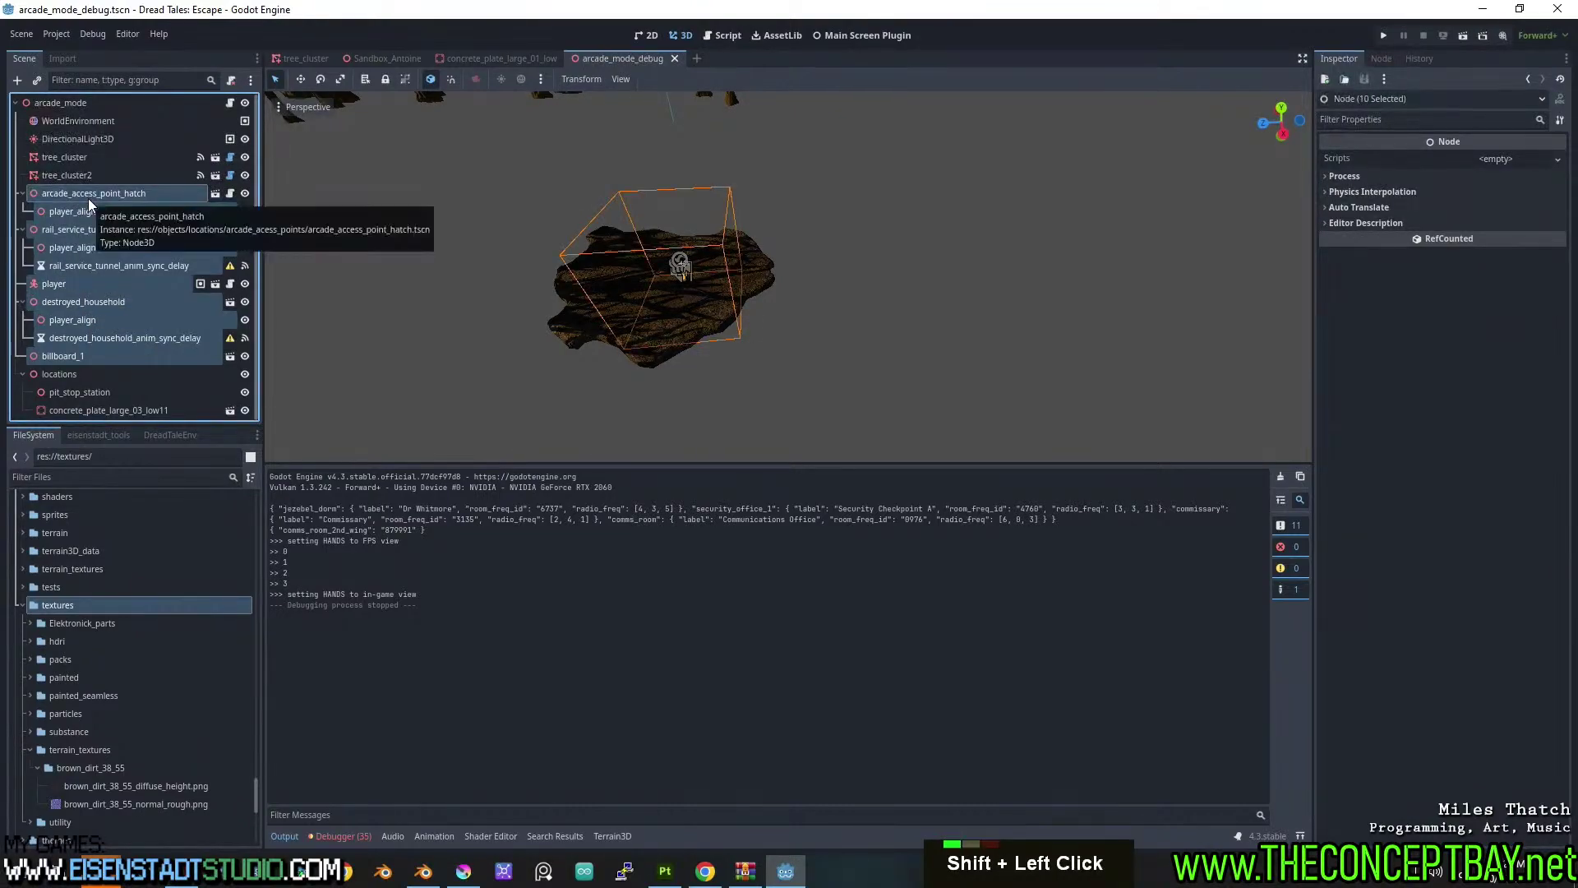
{"action": "key", "text": "Delete"}
{"action": "key", "text": "Return"}
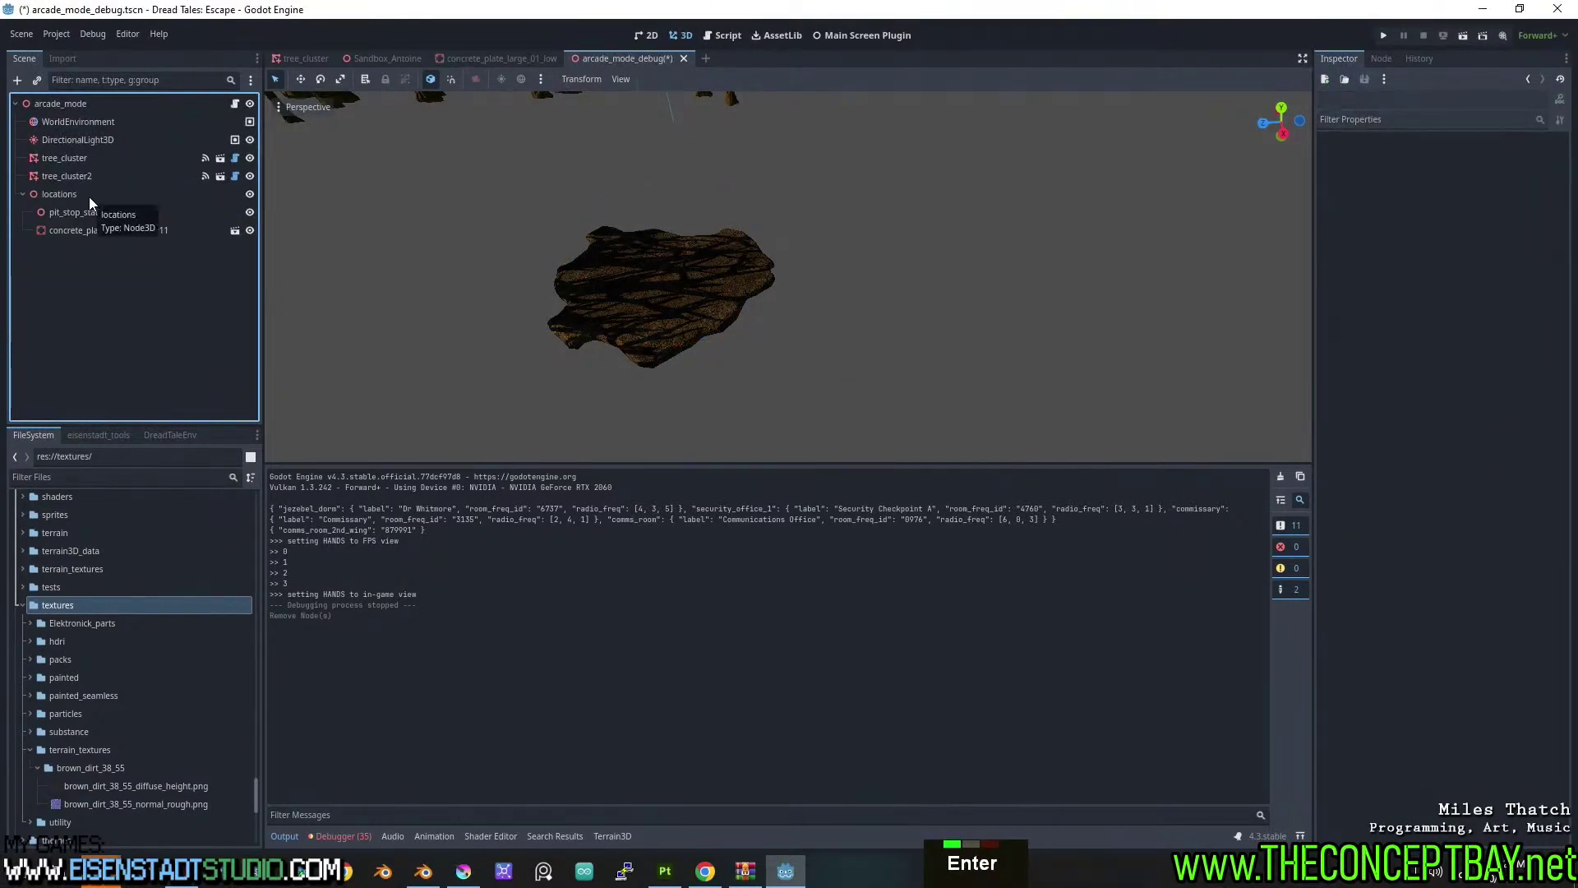
Run the debug scene without the player node and close it.
{"action": "key", "text": "F6"}
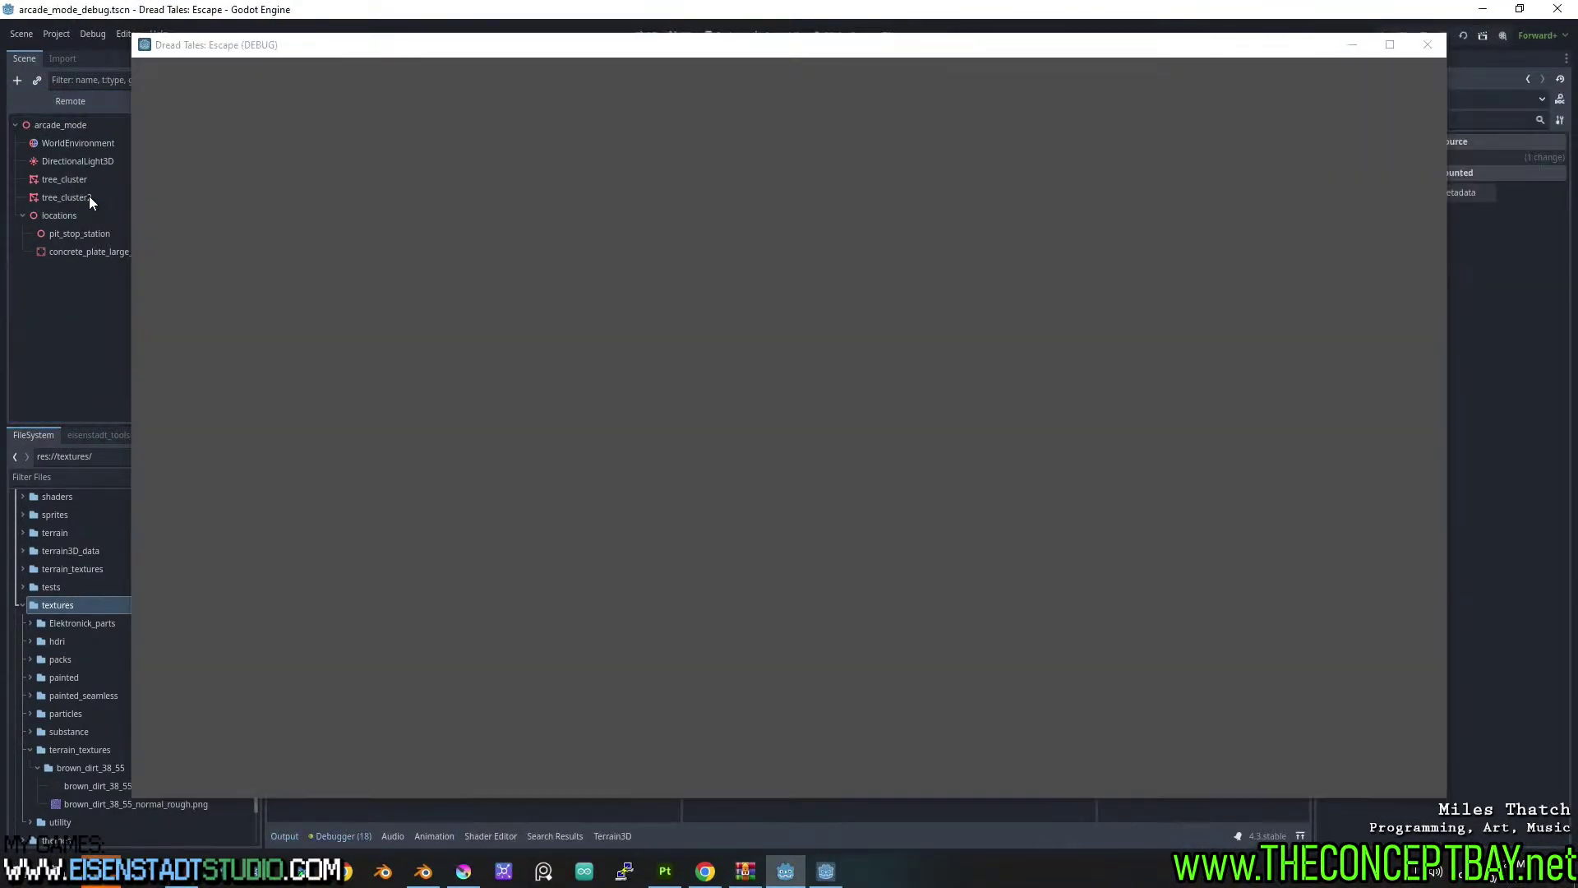
{"action": "key", "text": "alt+F4"}
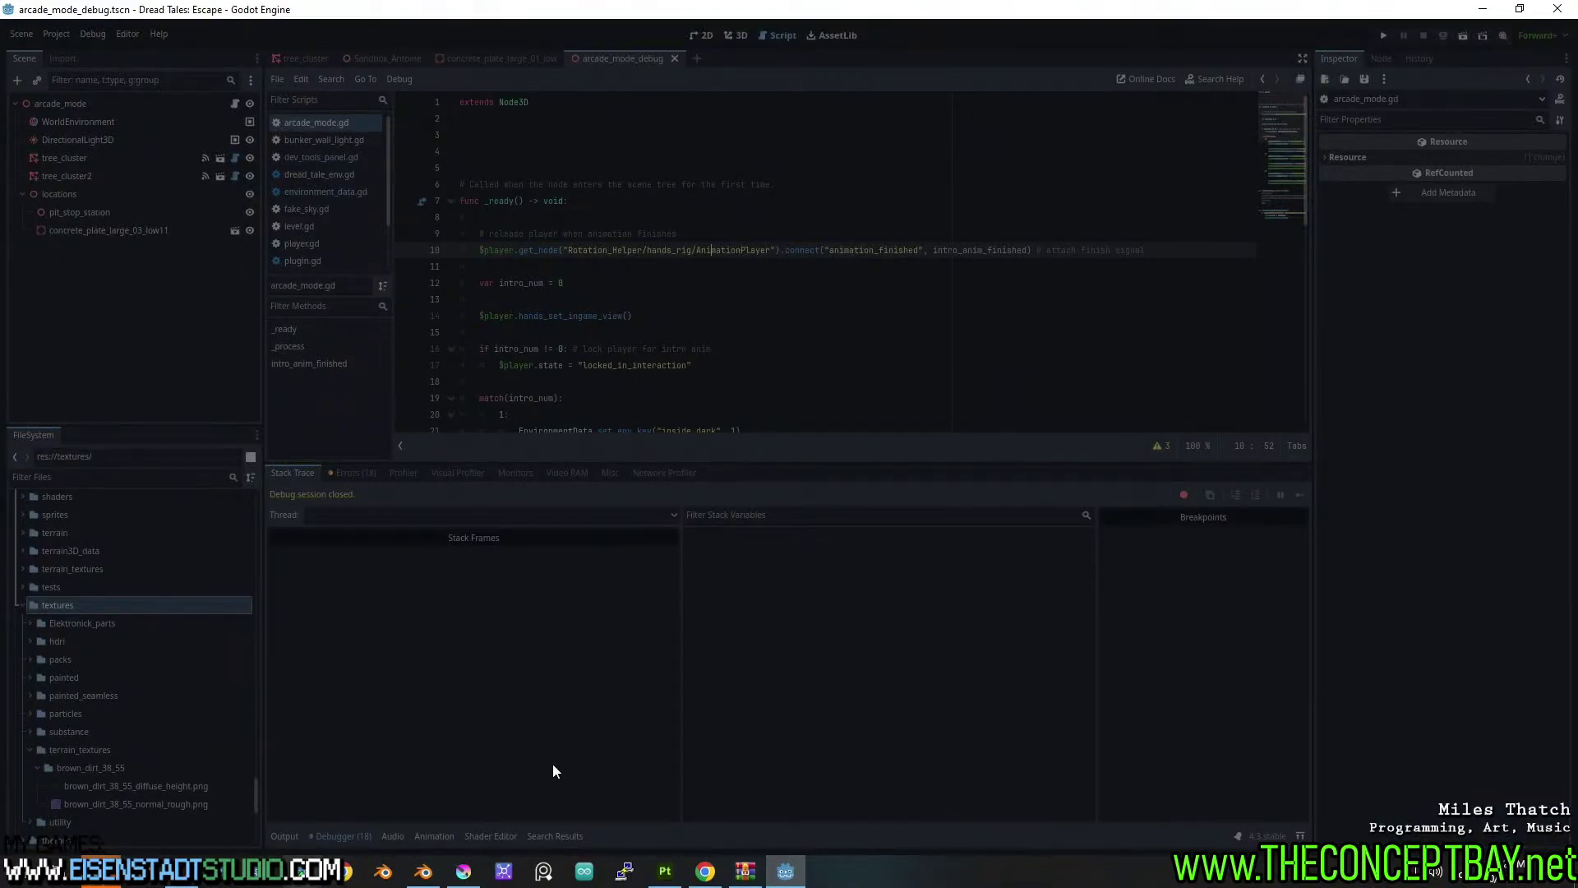
Reopen the Dread Tales: Escape project from Godot's Project Manager.
{"action": "mouse_move", "coordinate": [787, 870]}
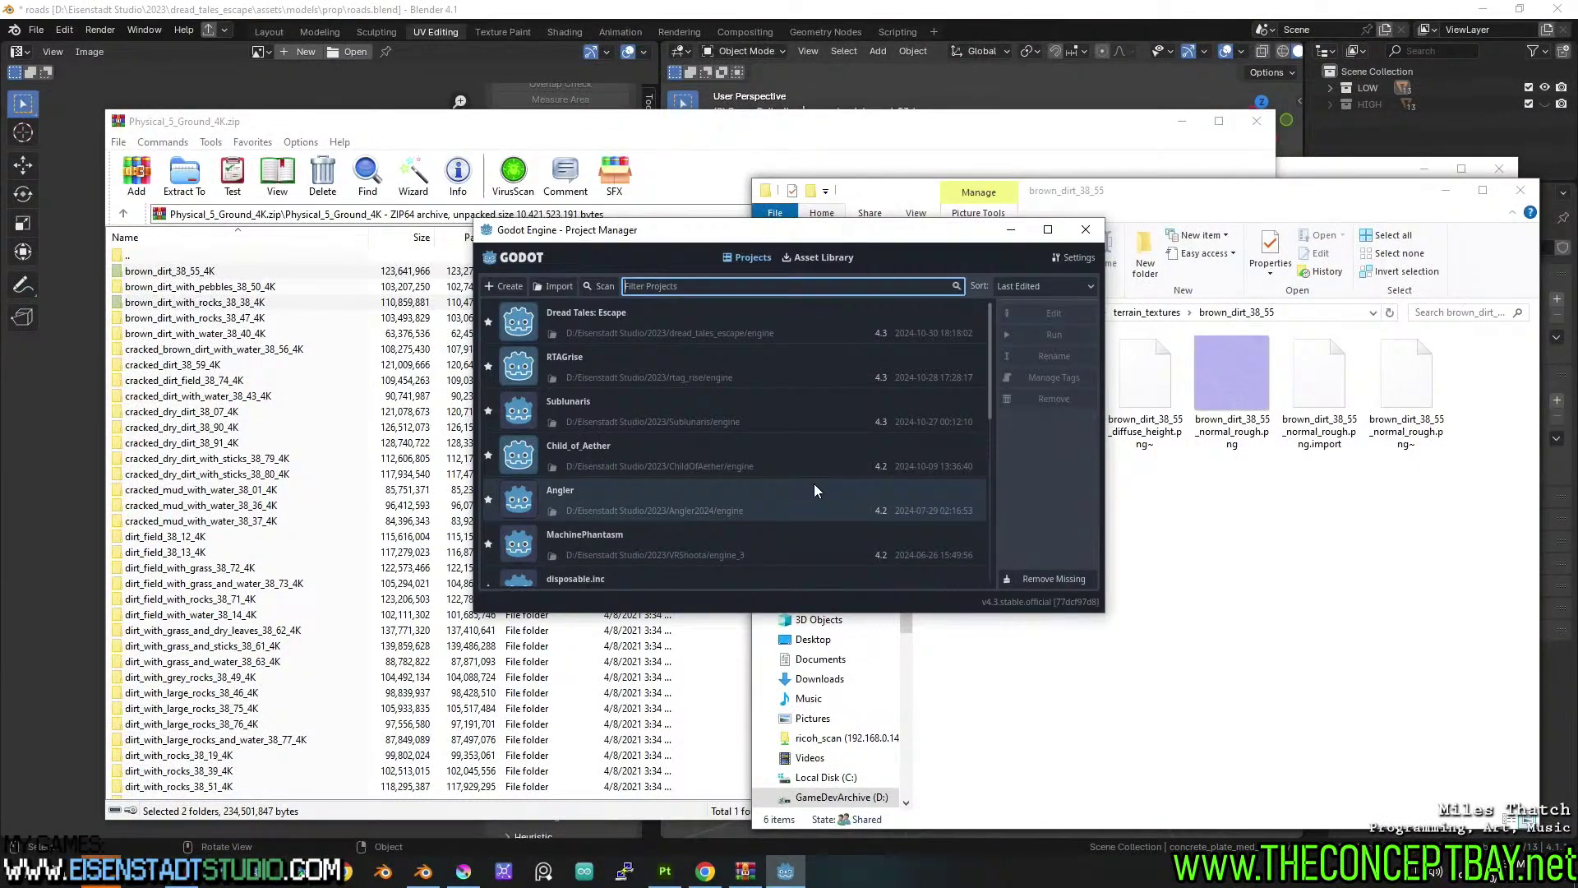
{"action": "double_click", "coordinate": [678, 331]}
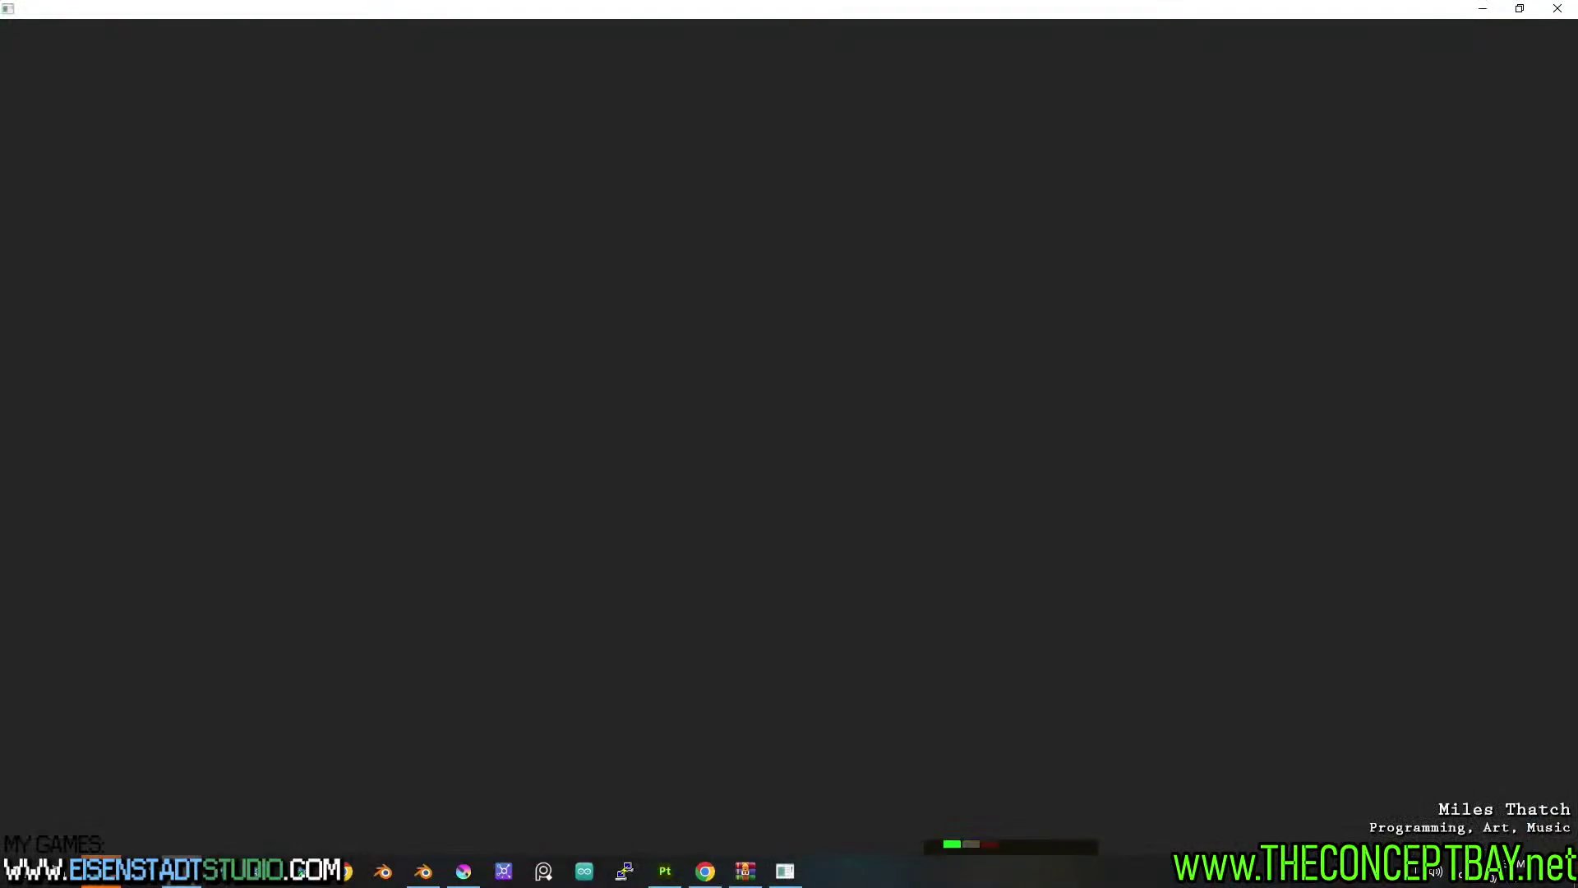
{"action": "scroll", "coordinate": [789, 444], "scroll_direction": "down", "scroll_amount": 10}
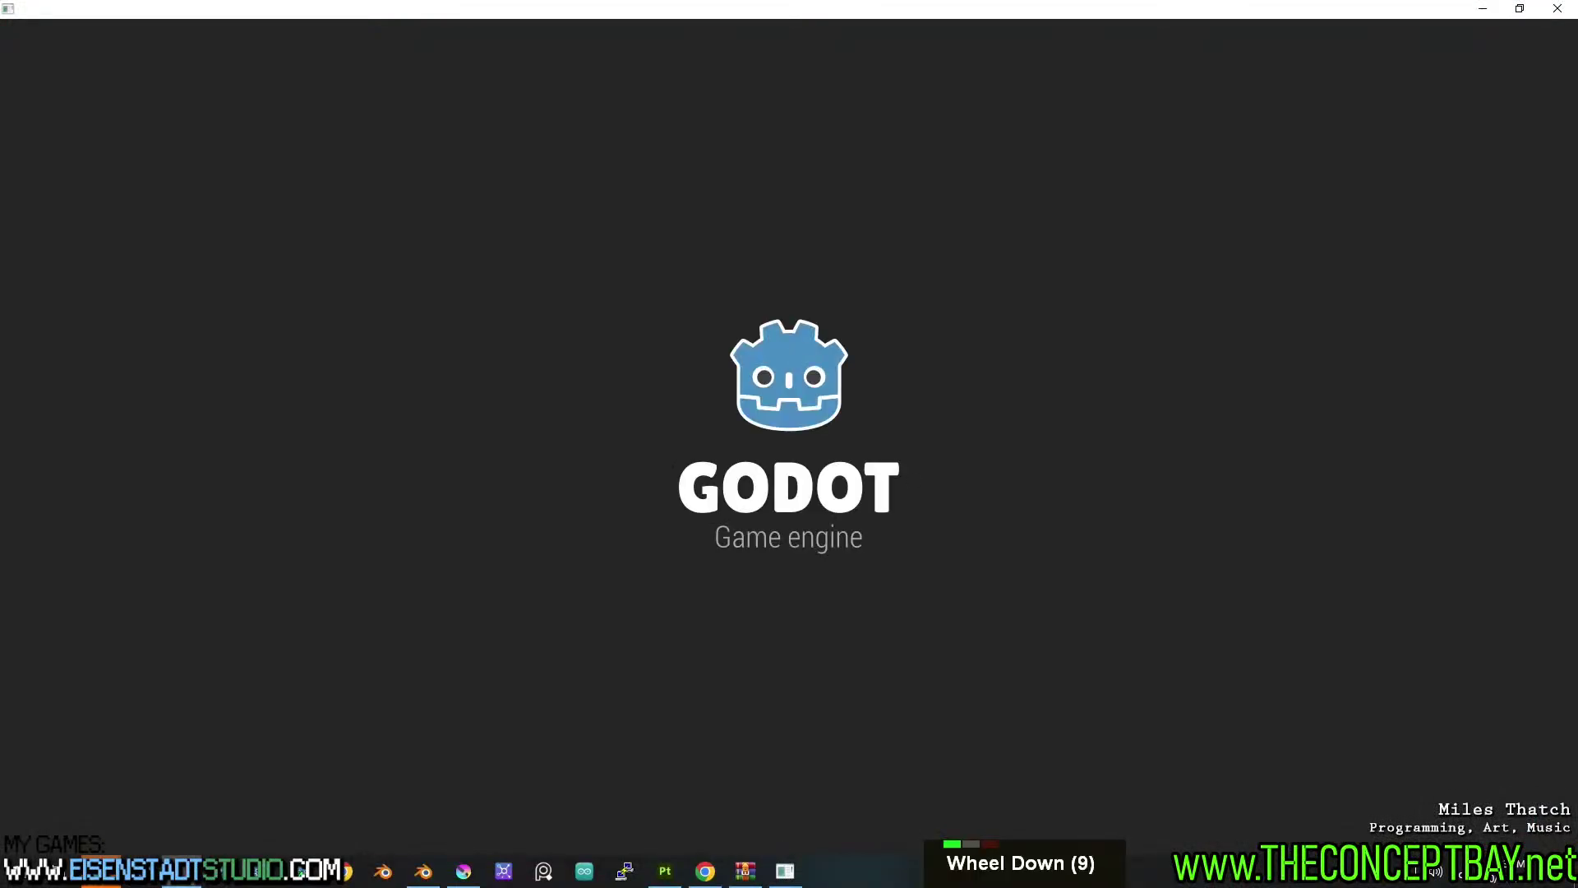
{"action": "scroll", "coordinate": [790, 444], "scroll_direction": "up", "scroll_amount": 7}
{"action": "scroll", "coordinate": [789, 444], "scroll_direction": "up", "scroll_amount": 11}
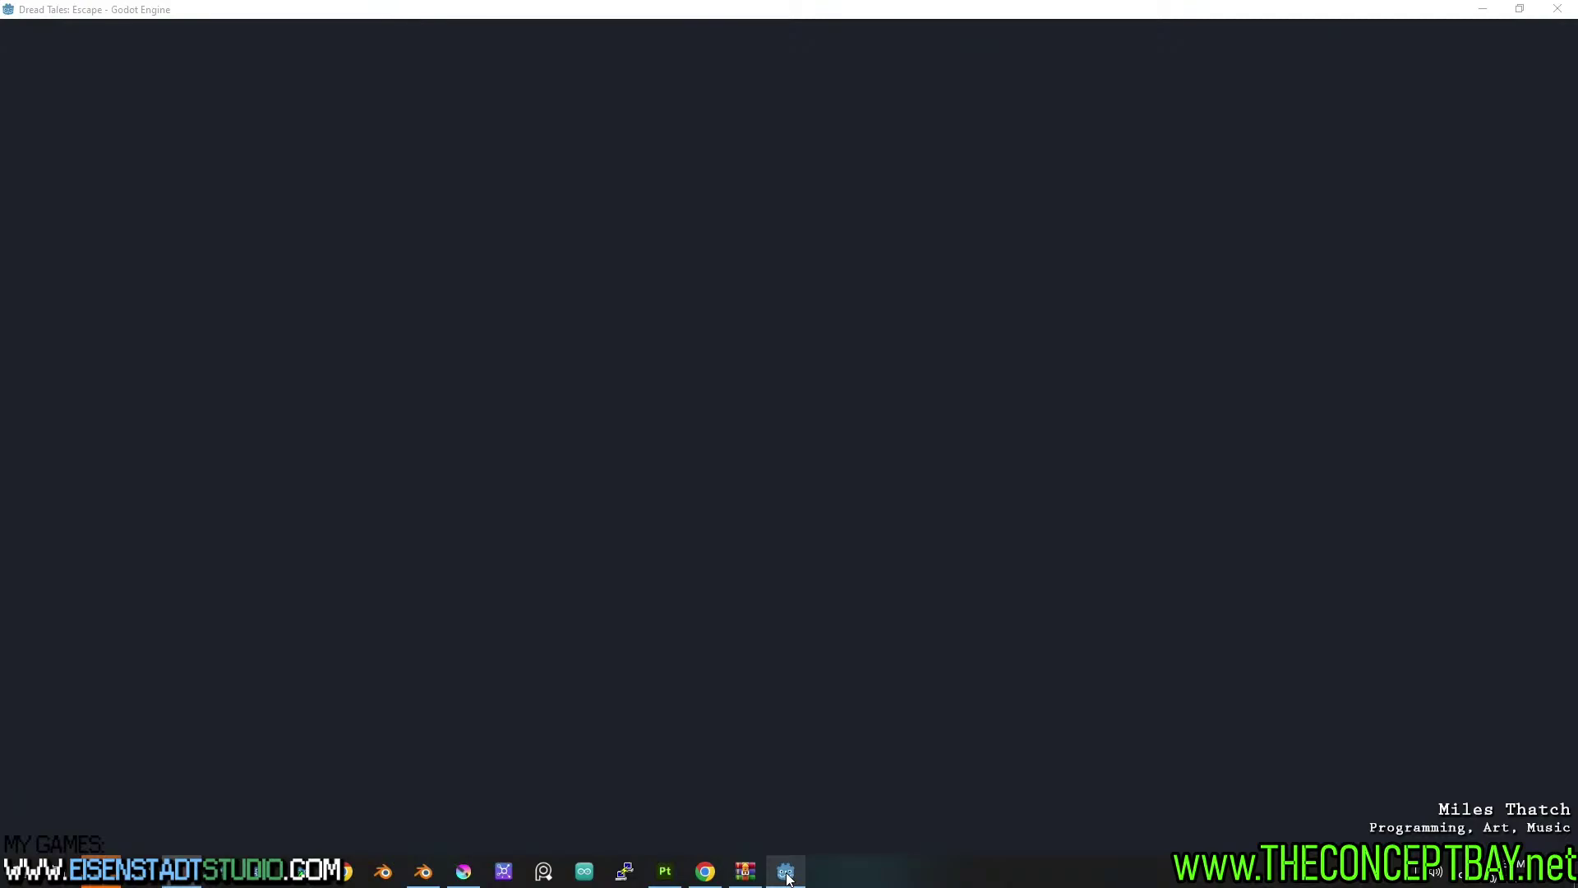
Open Task Manager, check the CPU performance and the resource use of running apps, and minimize it.
{"action": "key", "text": "ctrl+shift+Escape"}
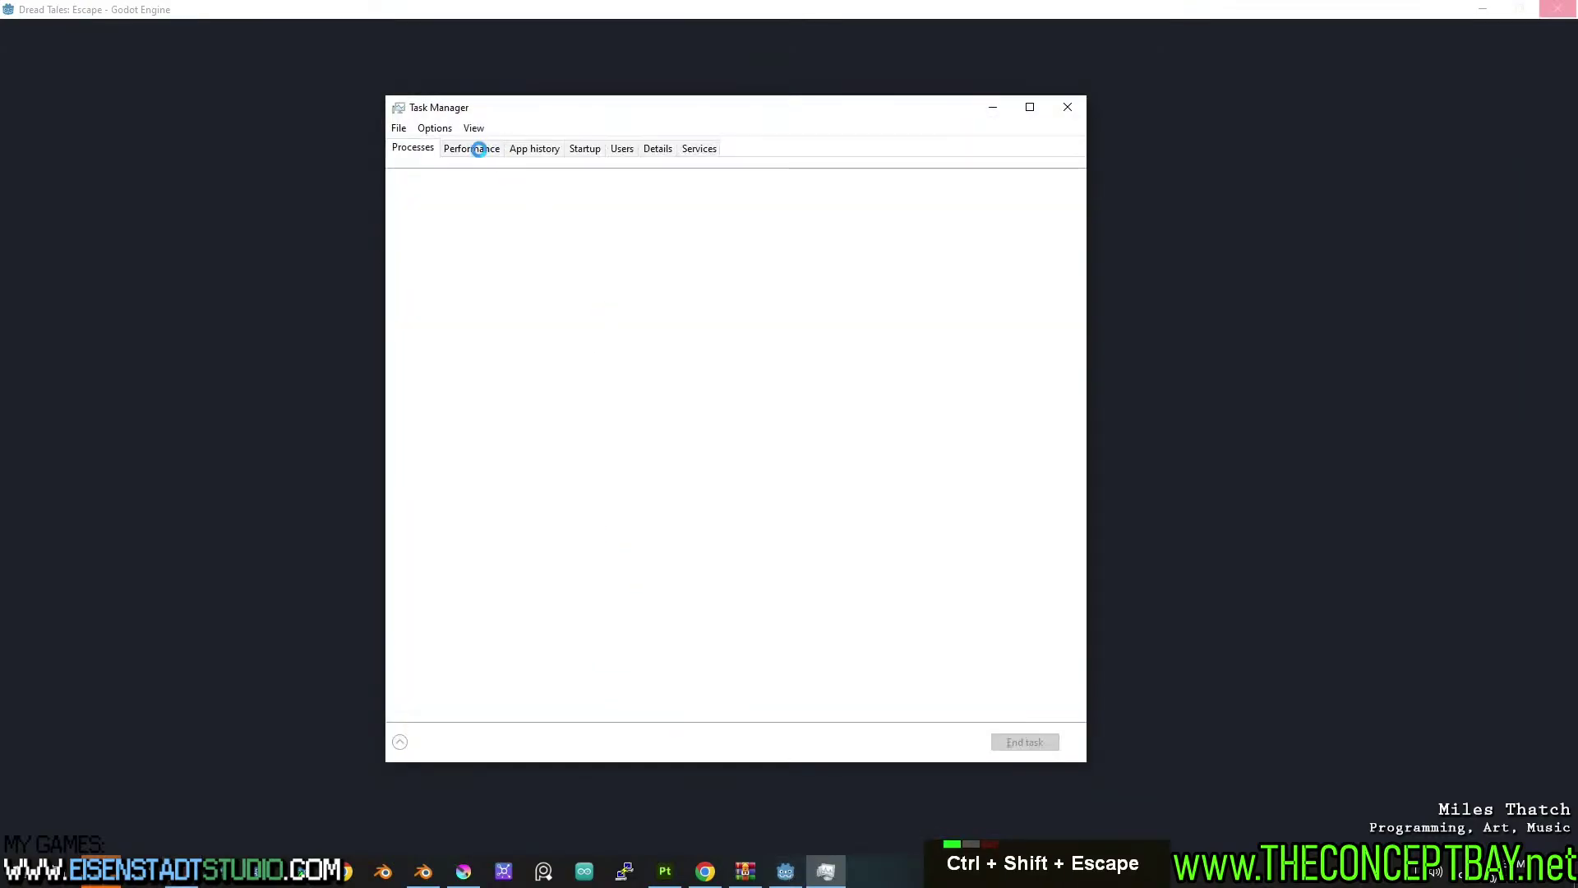
{"action": "left_click", "coordinate": [481, 152]}
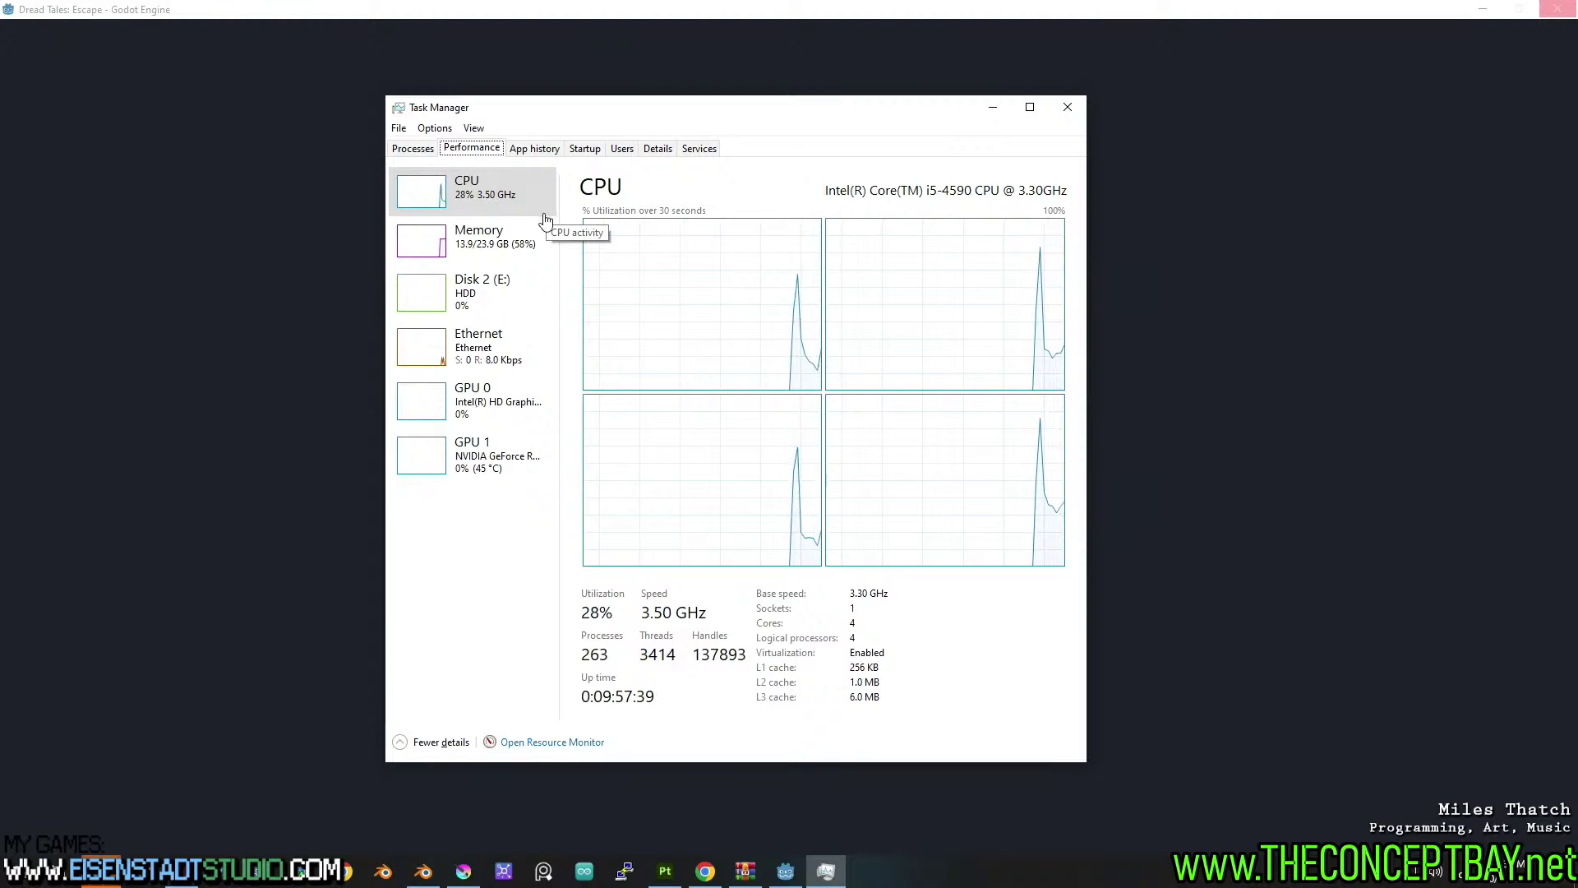
{"action": "left_click", "coordinate": [419, 150]}
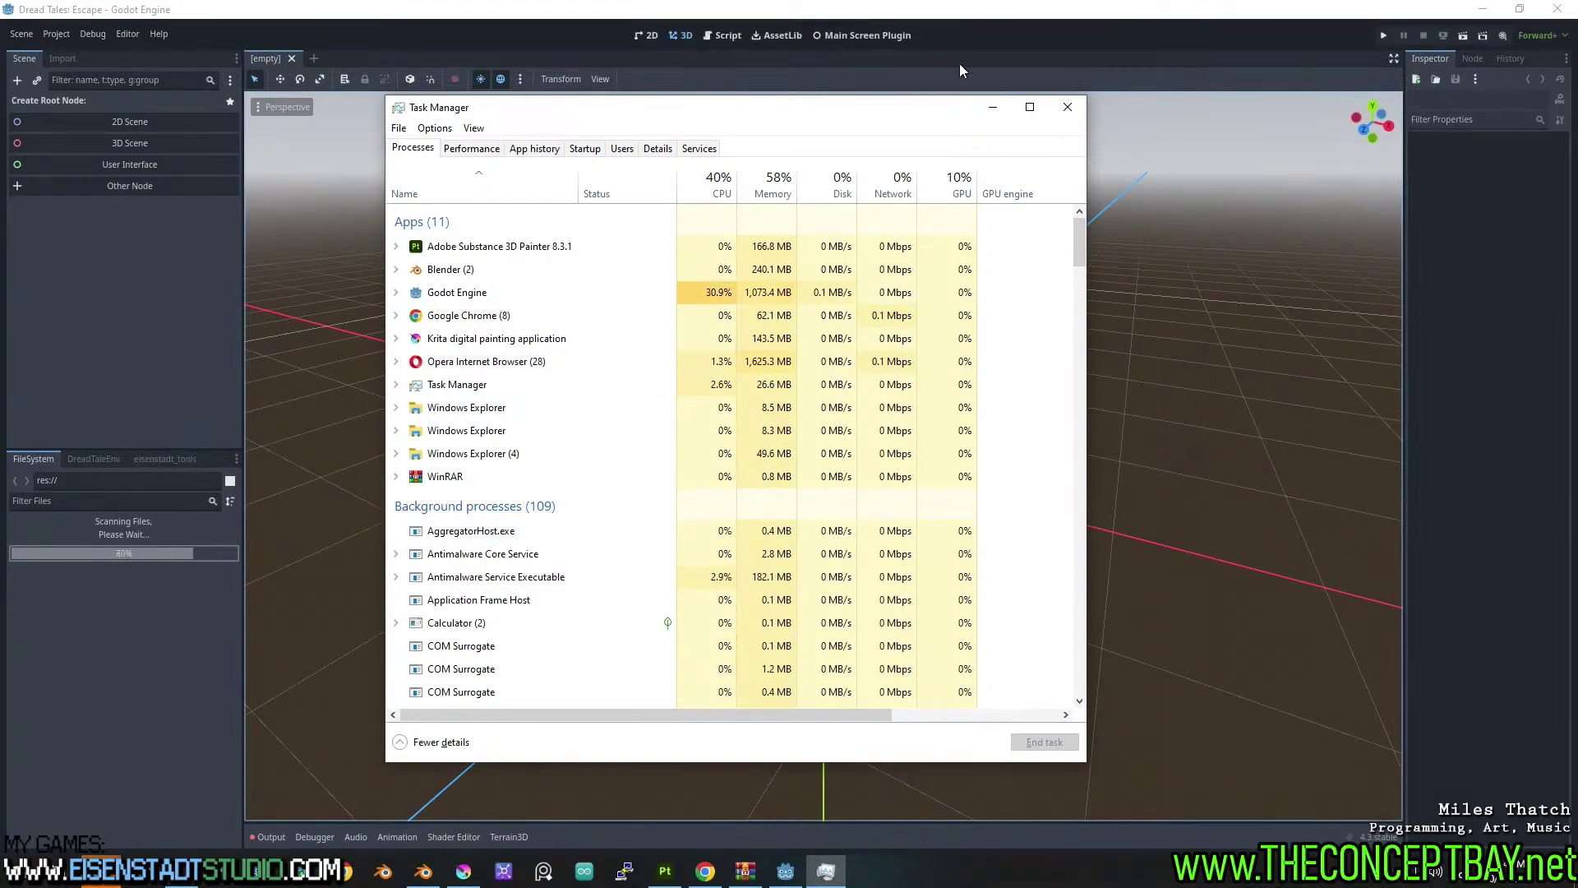
{"action": "left_click", "coordinate": [994, 116]}
Switch to Substance 3D Painter and close it, saving the changes to the asphalt_road_kit project.
{"action": "left_click", "coordinate": [665, 872]}
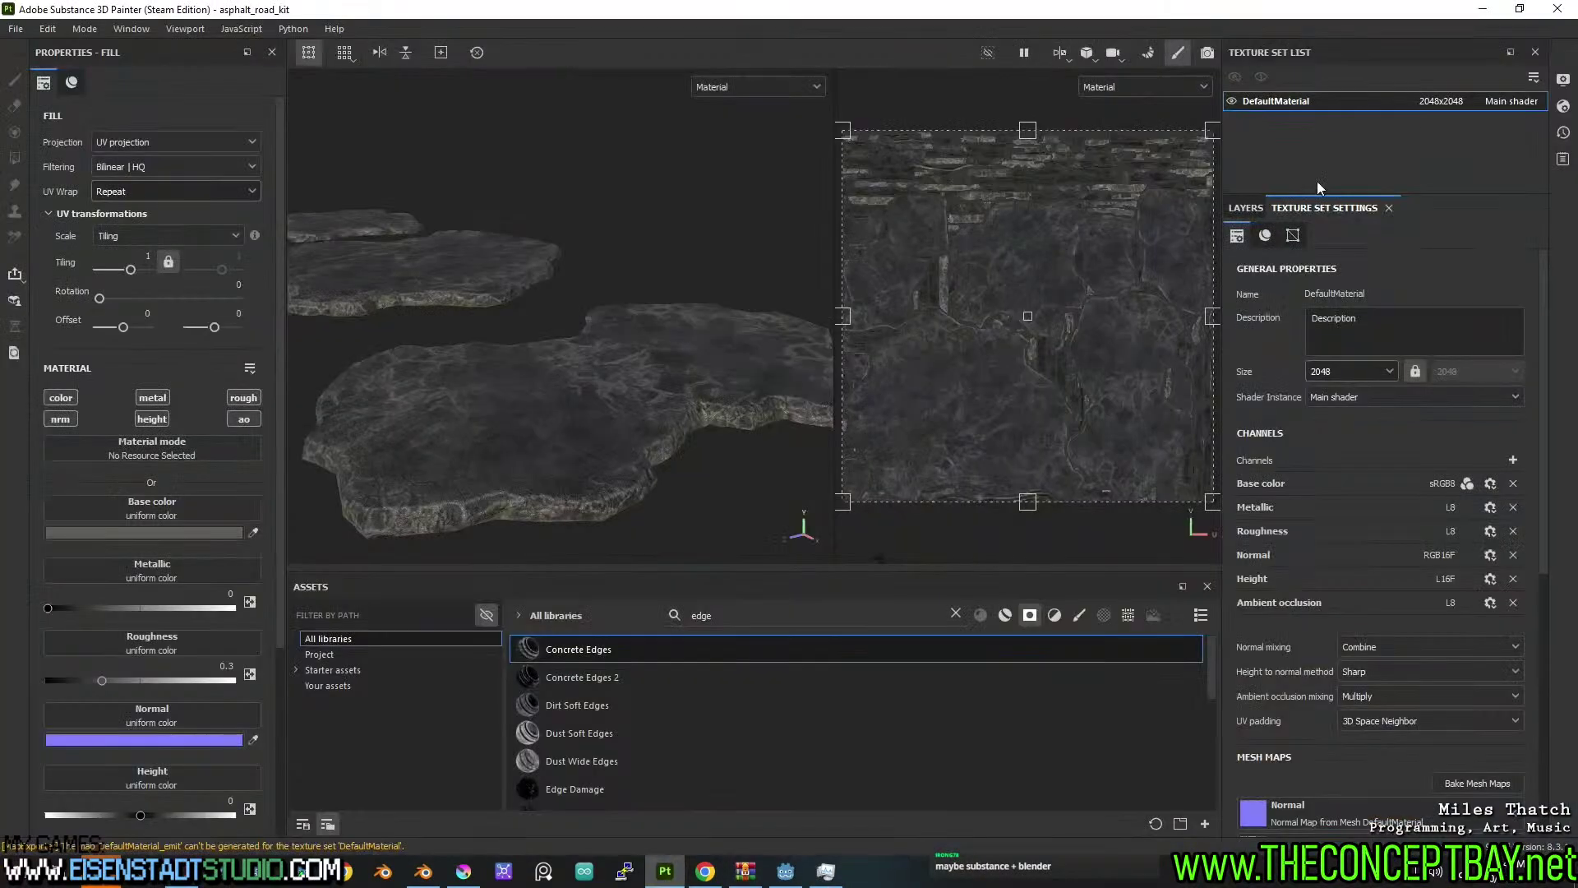
{"action": "left_click", "coordinate": [1560, 9]}
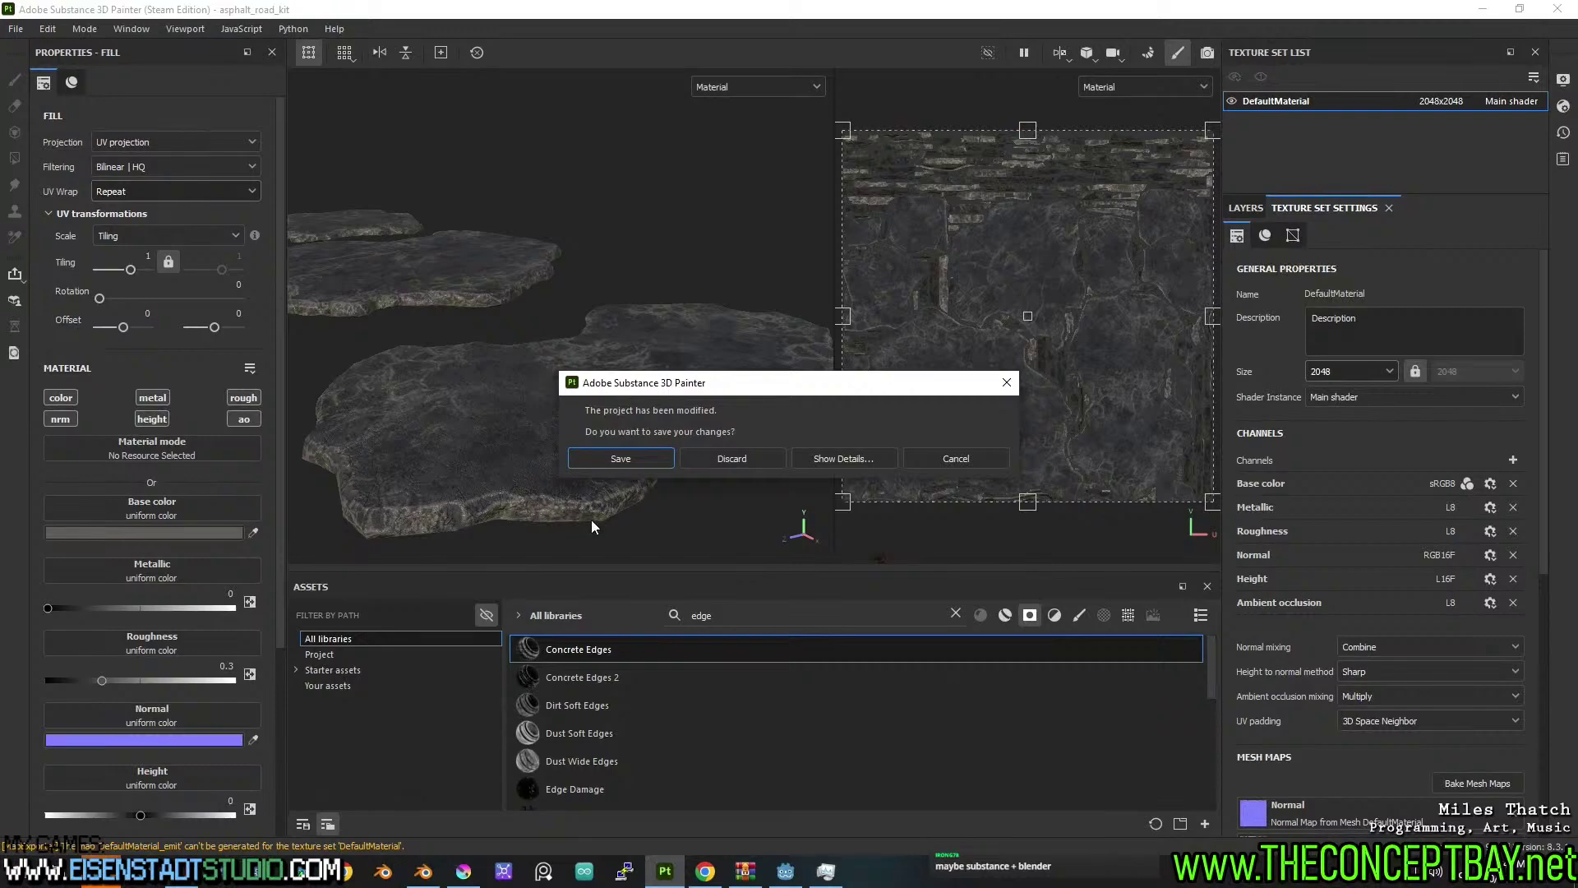
{"action": "left_click", "coordinate": [625, 455]}
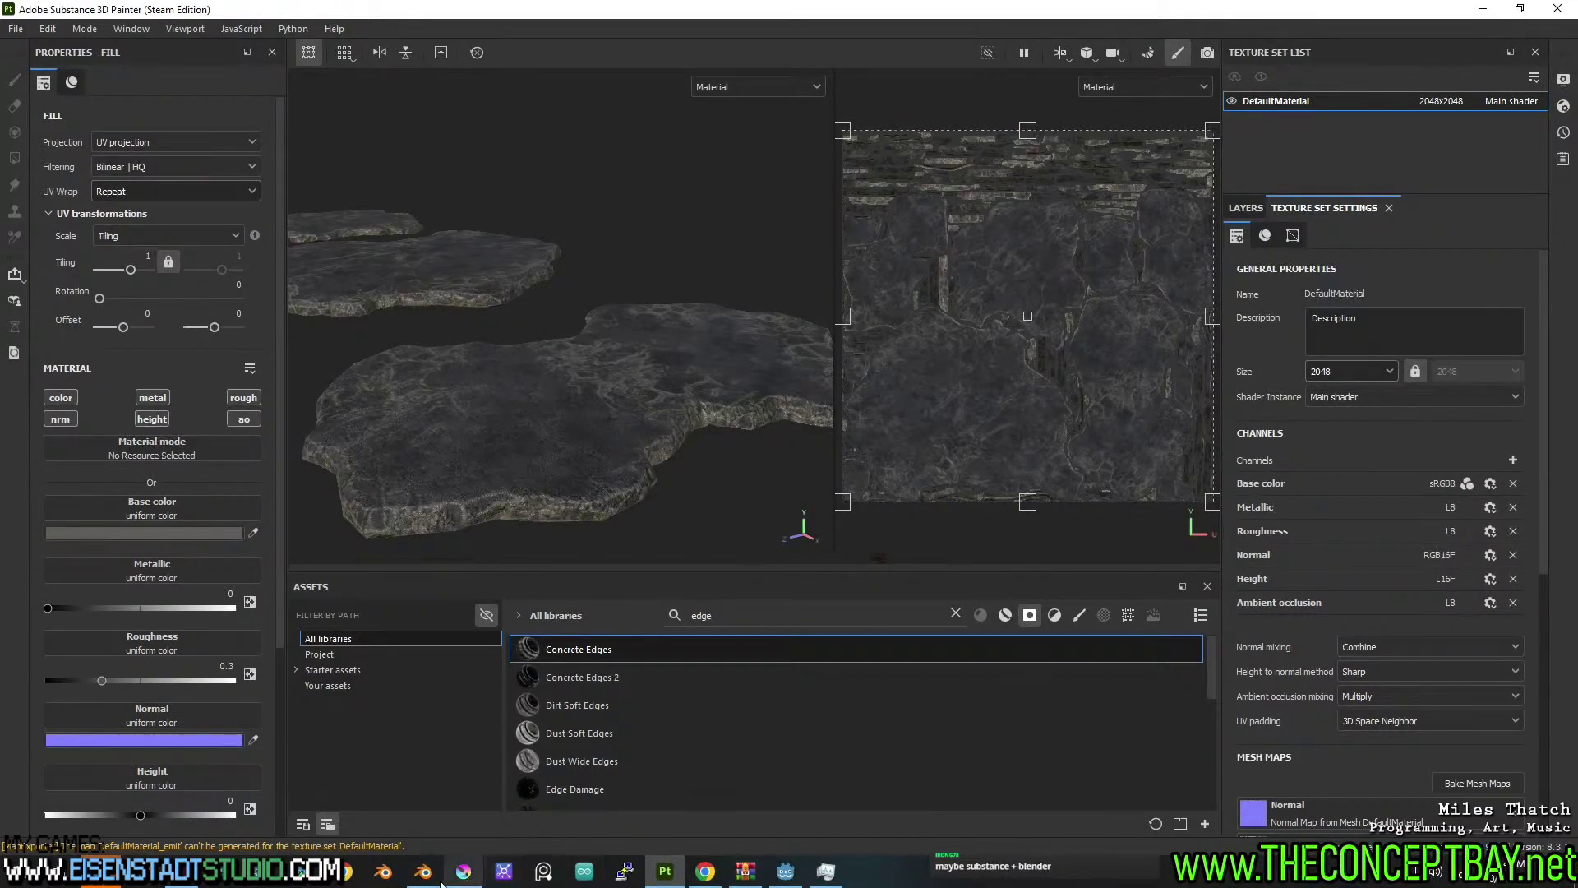
Switch to Krita and Blender in turn and close both, answering Blender's save prompt for roads.blend.
{"action": "left_click", "coordinate": [463, 871]}
{"action": "left_click", "coordinate": [1558, 9]}
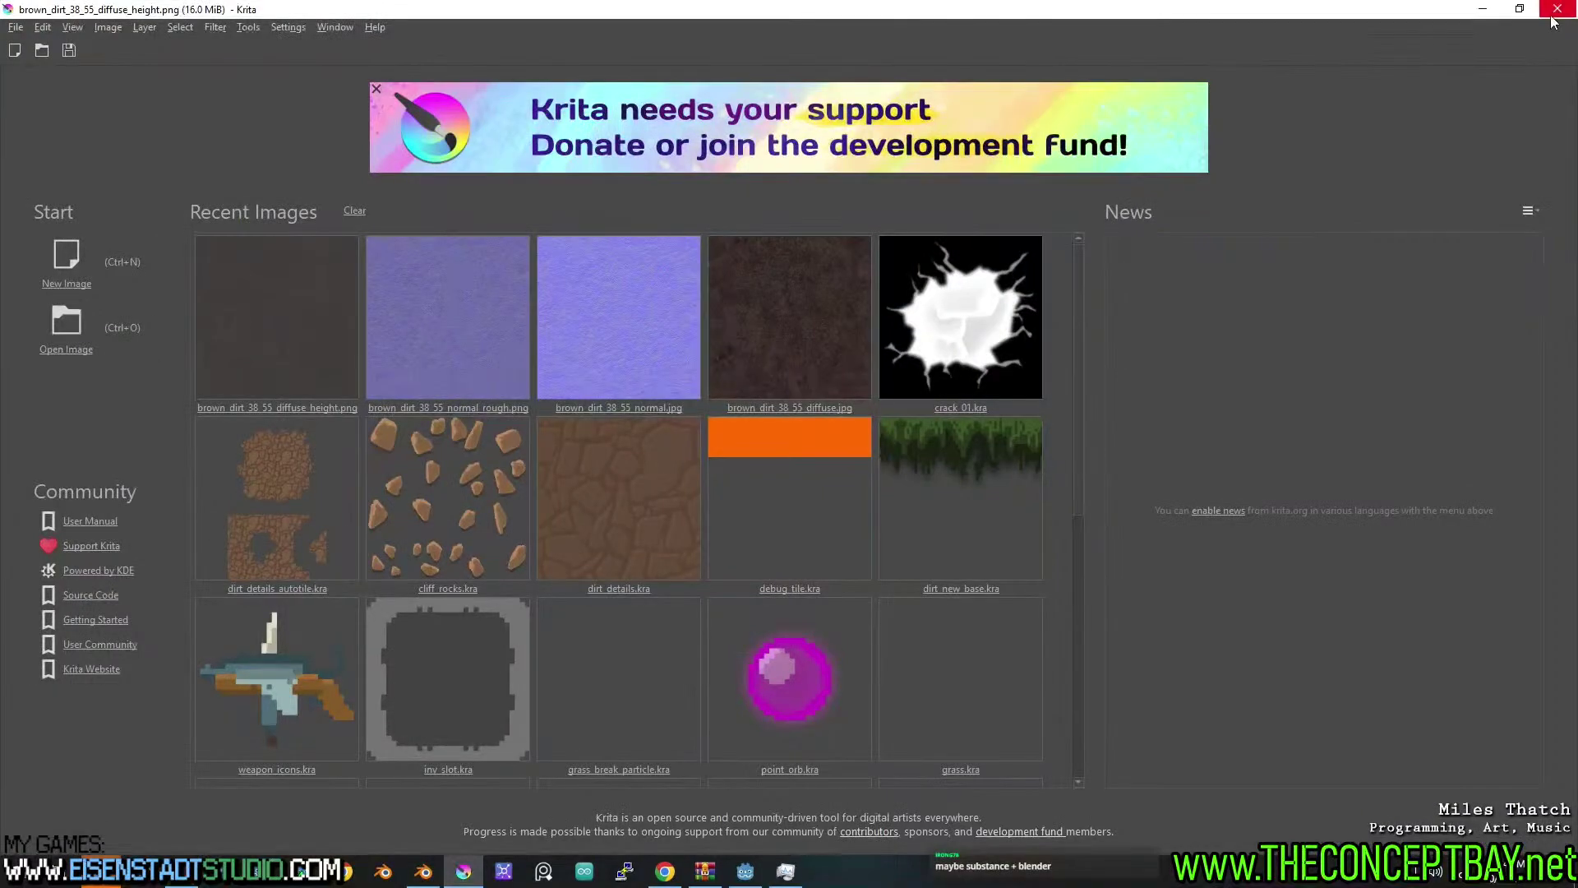
{"action": "left_click", "coordinate": [423, 871]}
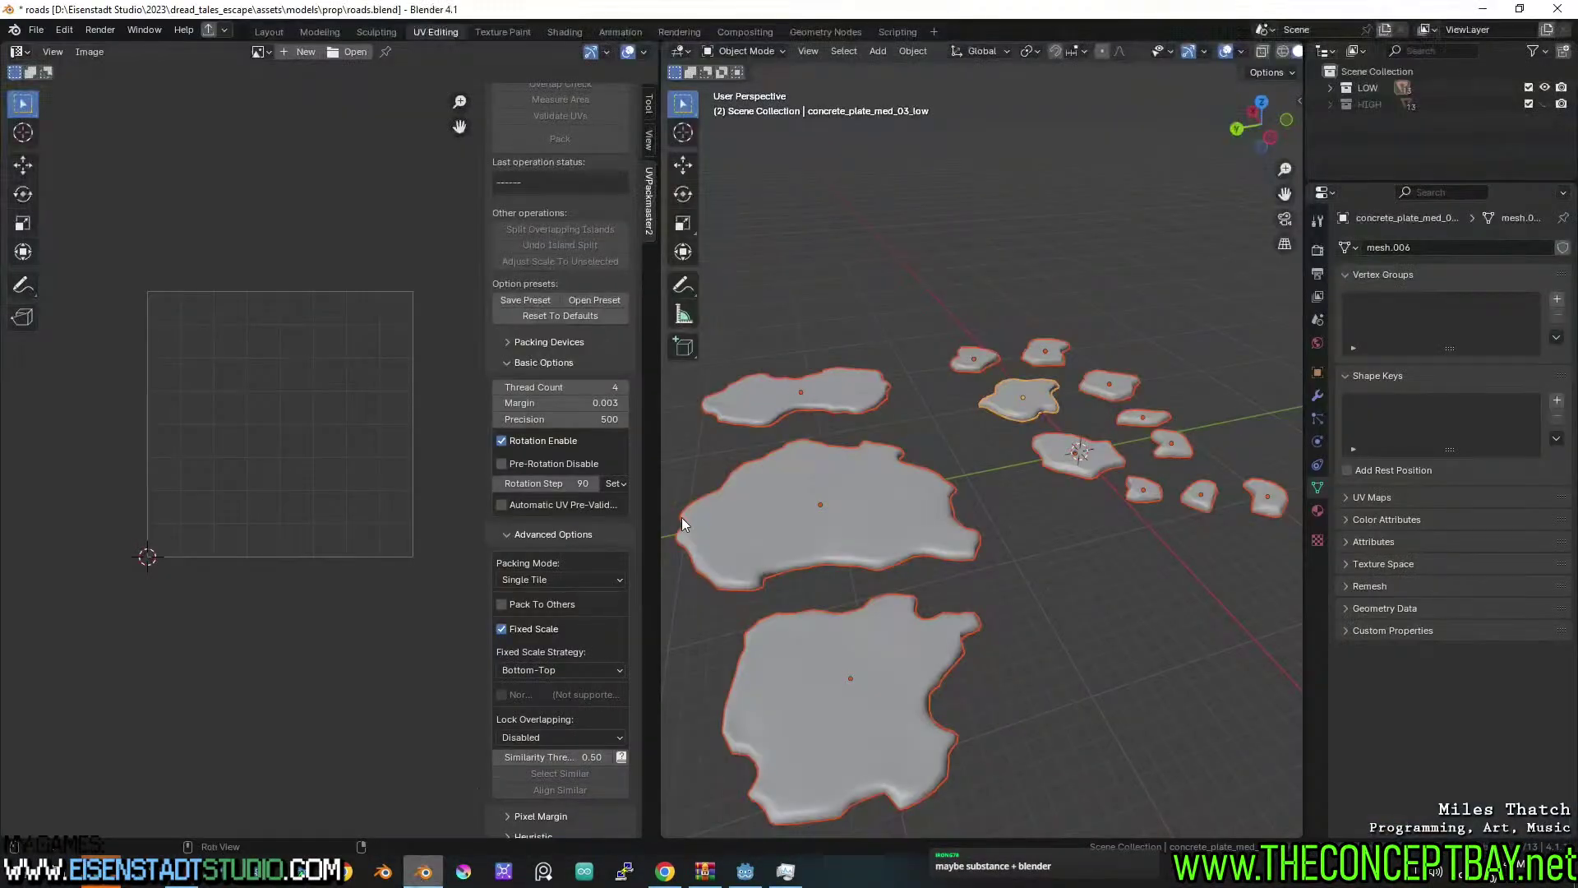
{"action": "left_click", "coordinate": [1558, 8]}
{"action": "left_click", "coordinate": [717, 477]}
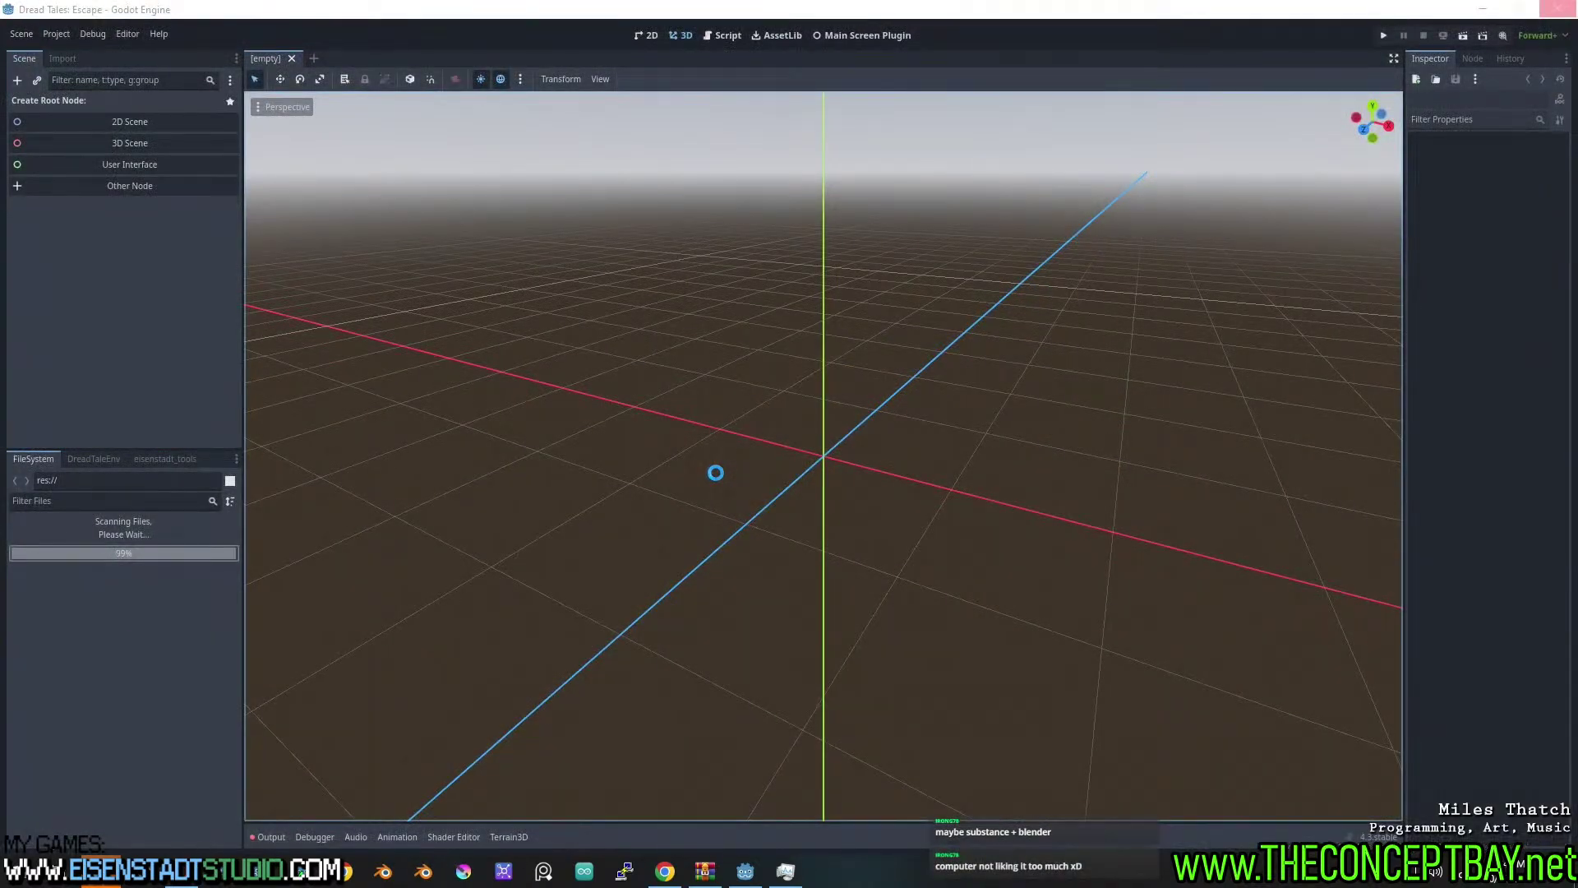
Close Task Manager and the Physical_5_Ground_4K.zip archive window.
{"action": "left_click", "coordinate": [786, 871]}
{"action": "left_click", "coordinate": [1064, 112]}
{"action": "left_click", "coordinate": [704, 871]}
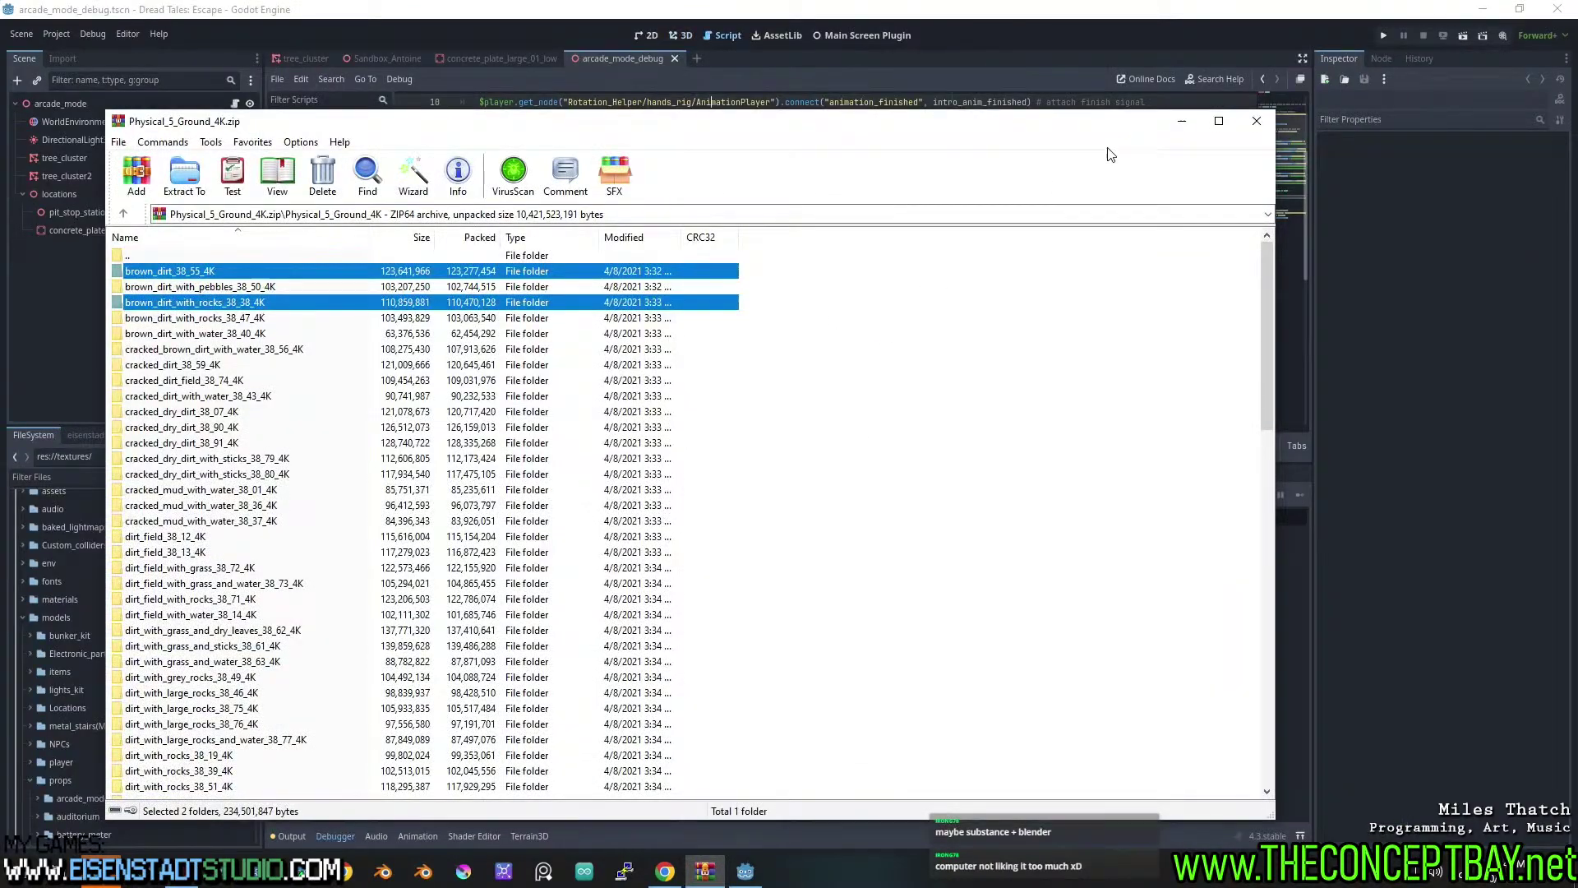
{"action": "left_click", "coordinate": [1257, 121]}
Test-run the arcade_mode_debug scene and close the game window.
{"action": "left_click", "coordinate": [921, 320]}
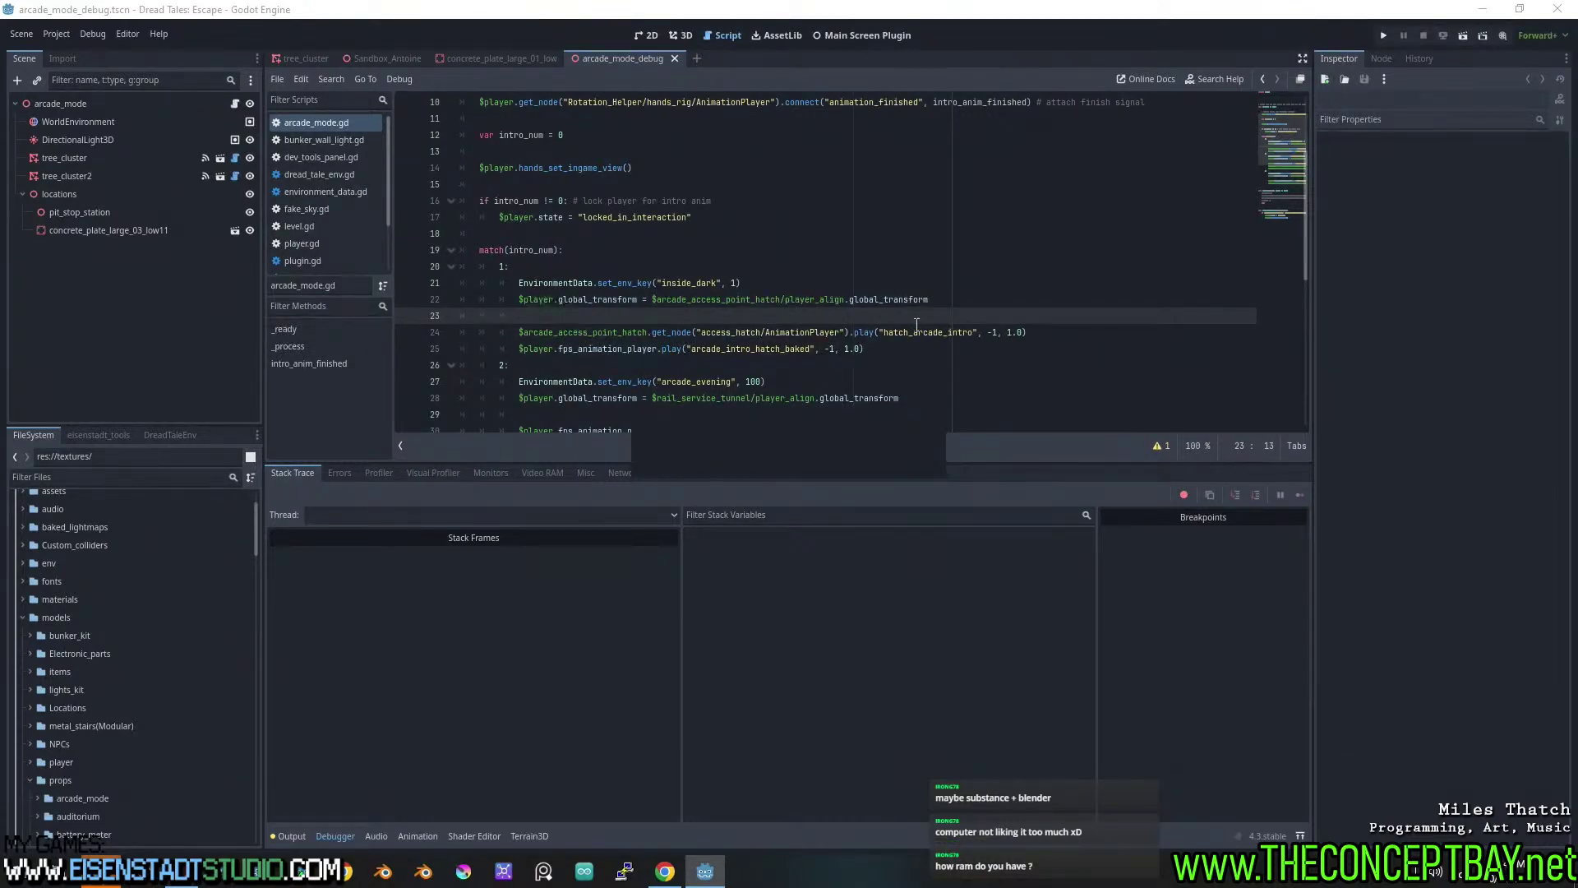
{"action": "key", "text": "F6"}
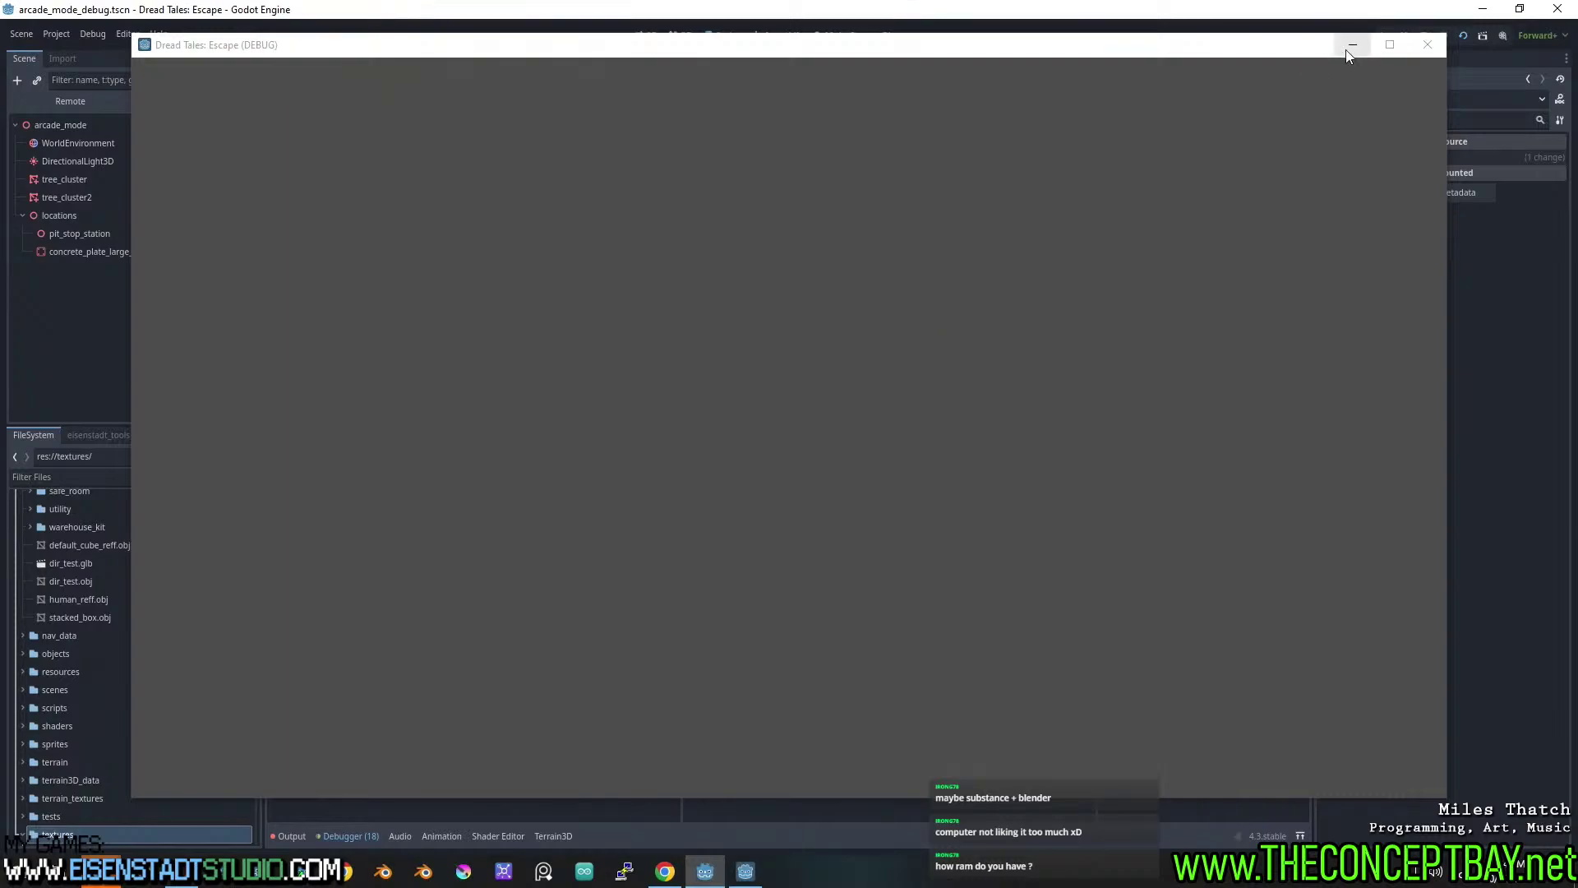
{"action": "left_click", "coordinate": [1426, 46]}
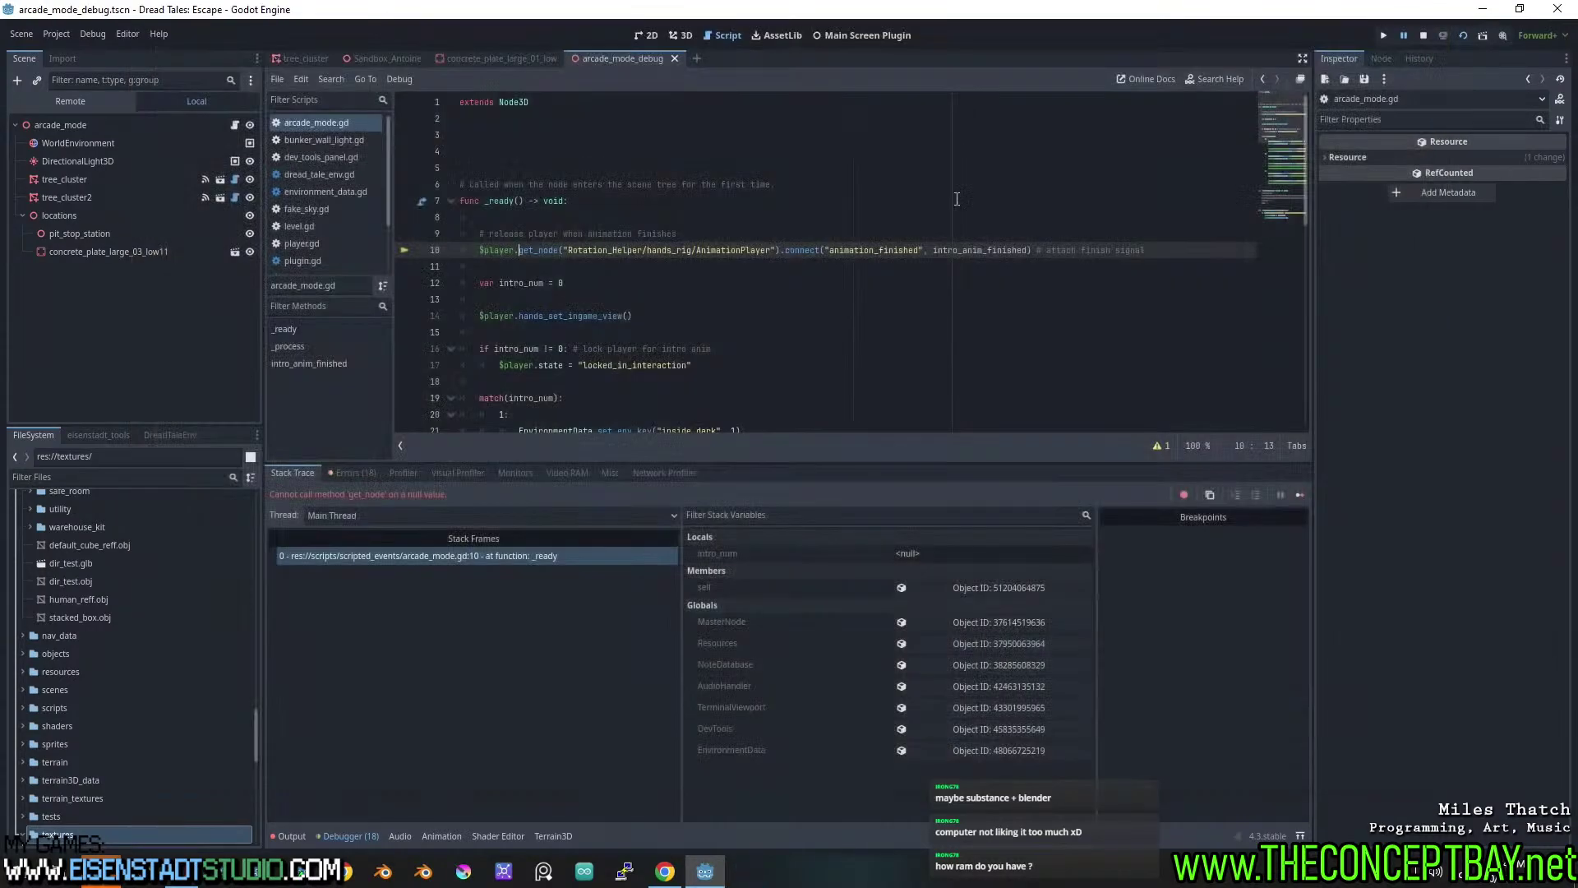
Insert a return statement at the start of the _ready function in arcade_mode.gd.
{"action": "left_click", "coordinate": [480, 250]}
{"action": "left_click", "coordinate": [549, 217]}
{"action": "type", "text": "retuirn"}
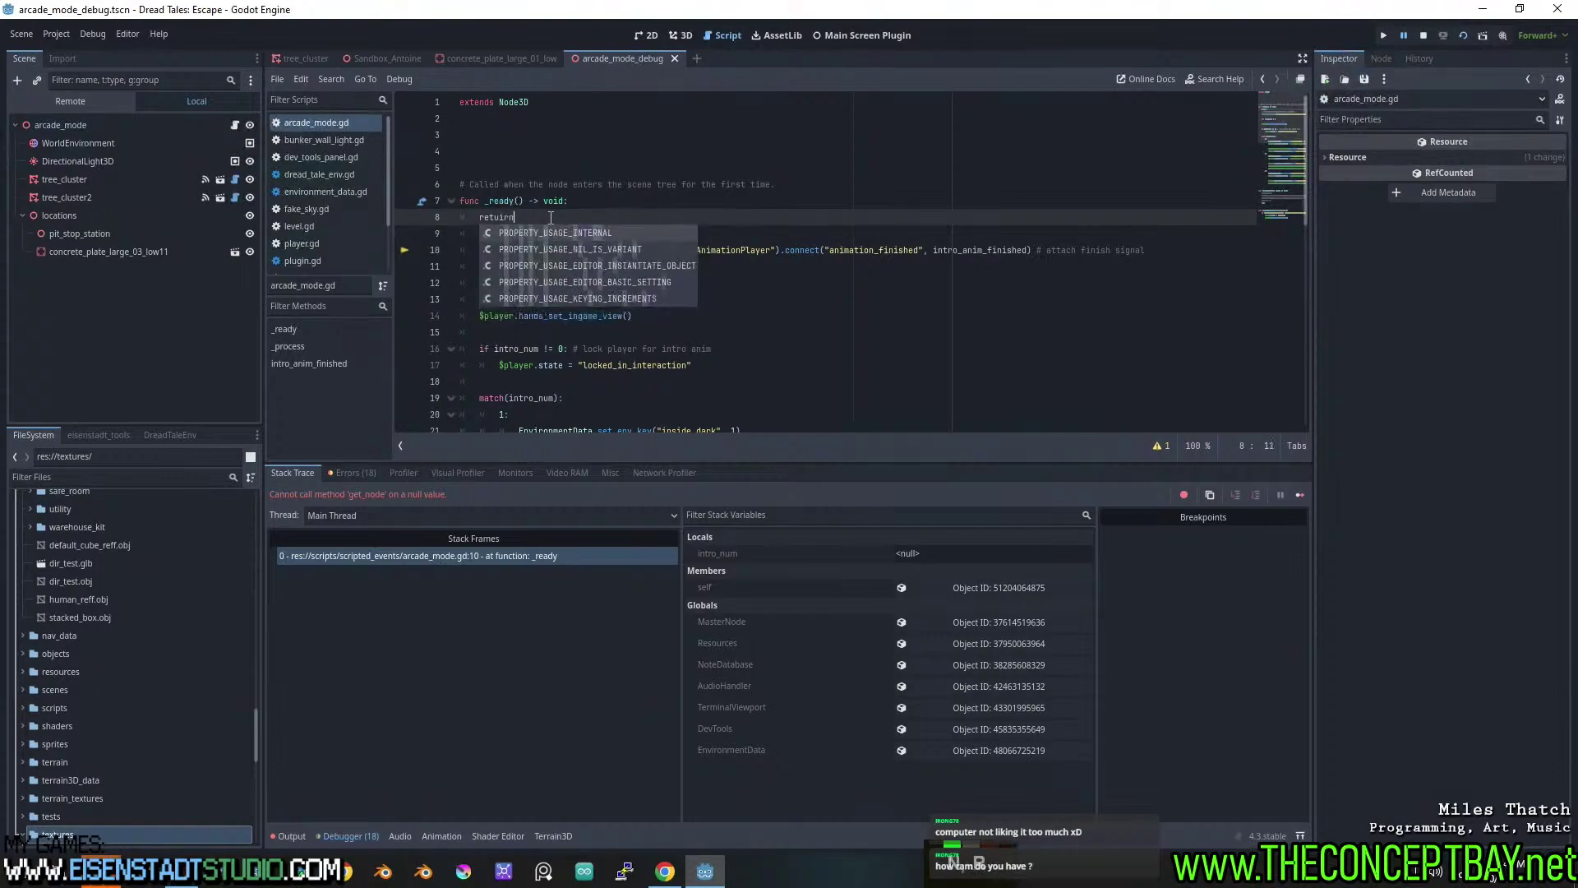
{"action": "left_click", "coordinate": [617, 204]}
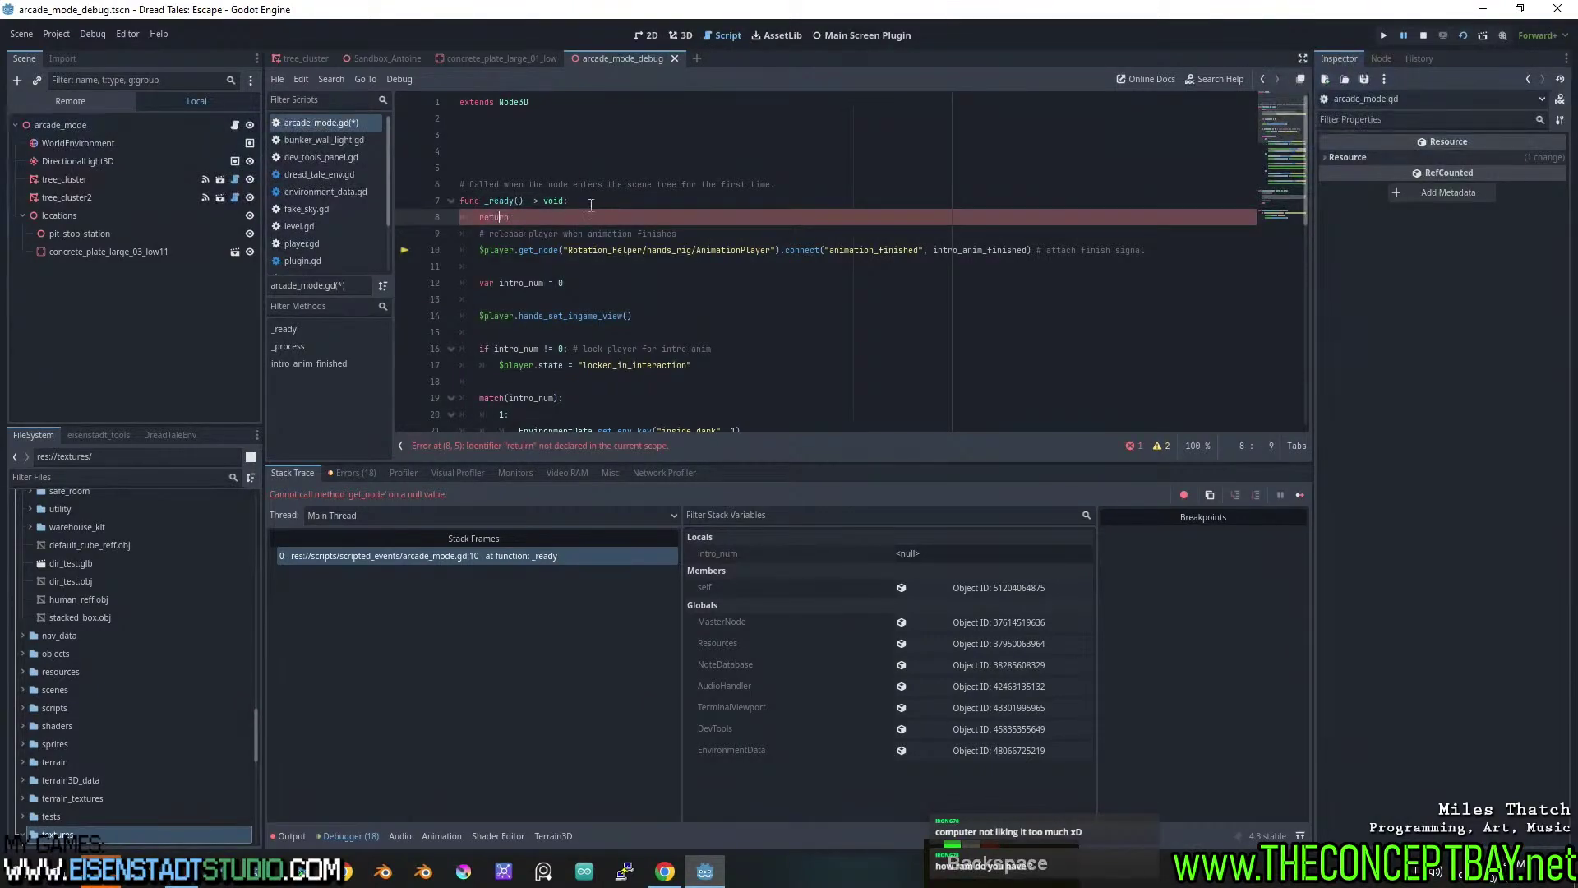
Test-run the debug scene again, close its window and examine the failing code in dev_tools_panel.gd.
{"action": "key", "text": "F6"}
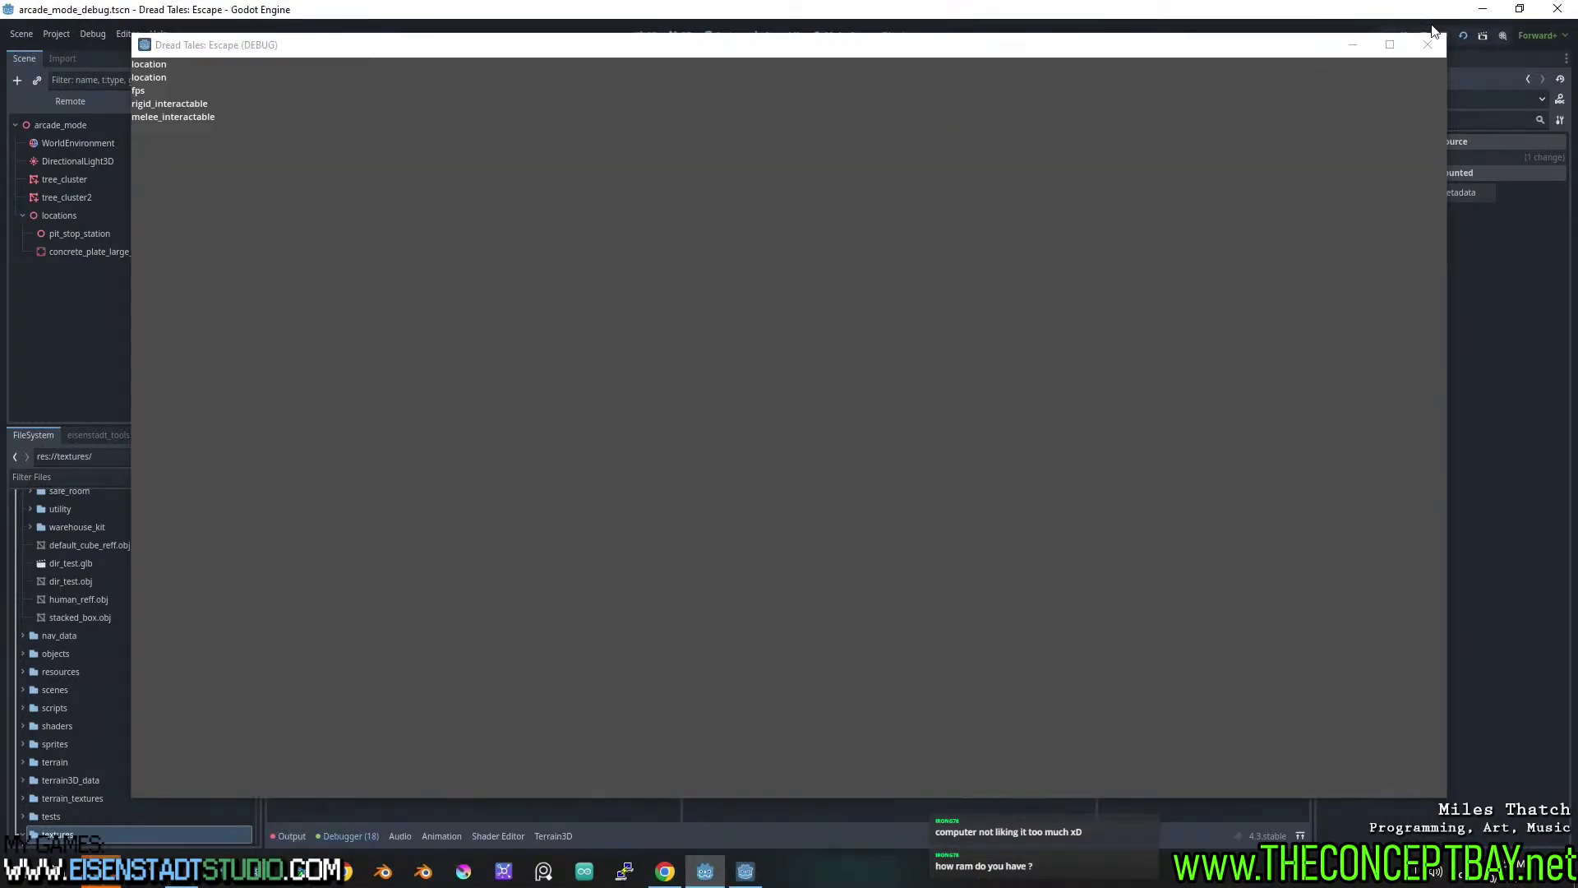
{"action": "left_click", "coordinate": [1428, 45]}
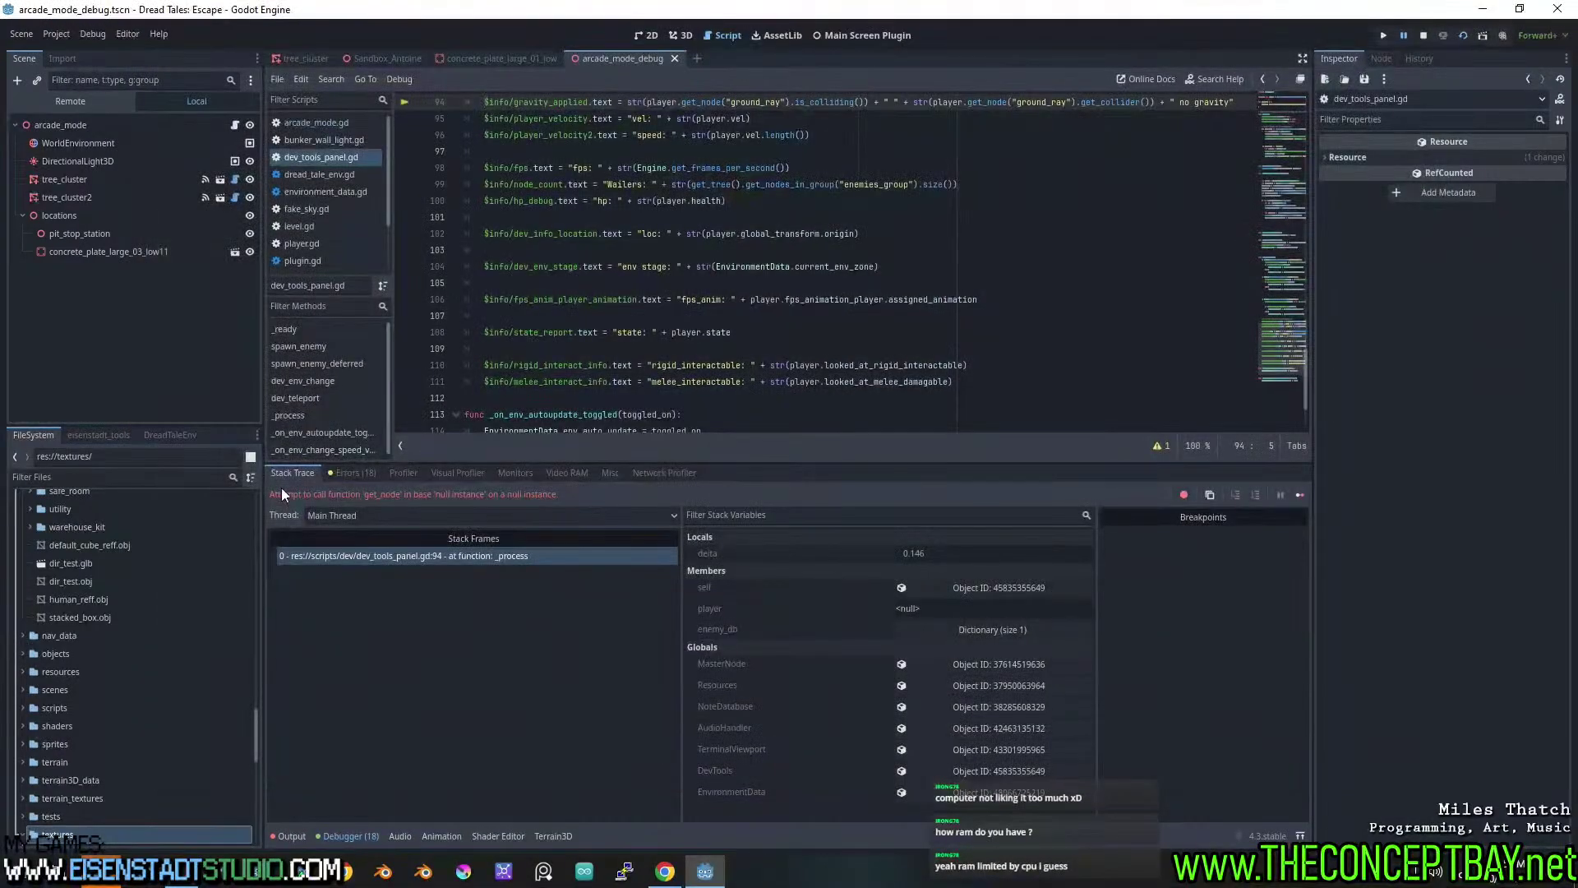
{"action": "scroll", "coordinate": [461, 416], "scroll_direction": "up", "scroll_amount": 4}
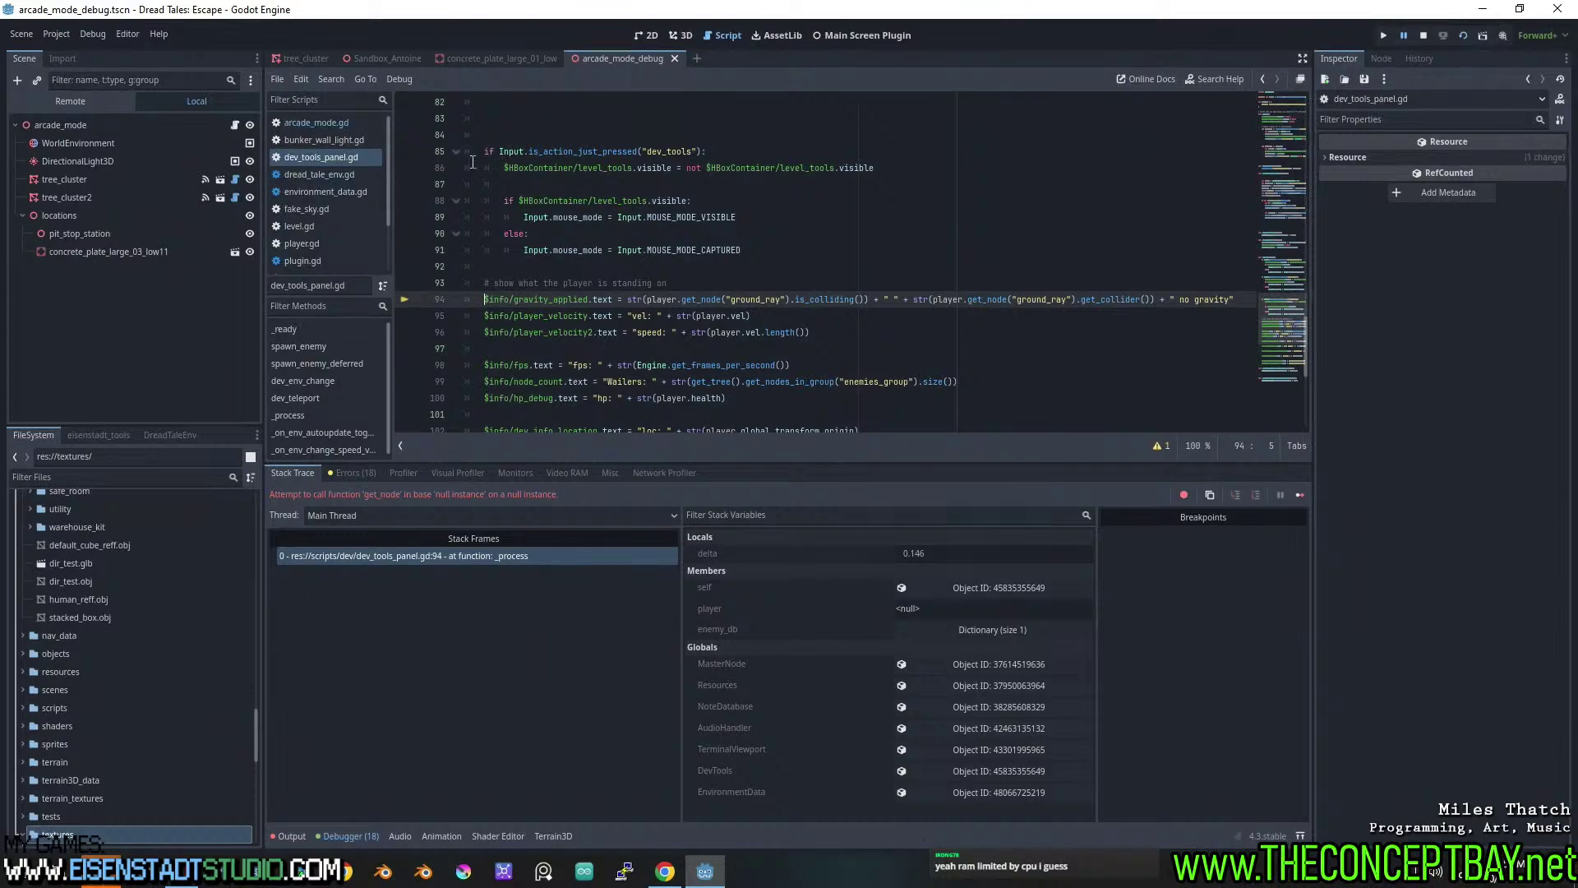
Instantiate objects/player.tscn as a child of the locations node in the debug scene.
{"action": "left_click", "coordinate": [115, 289]}
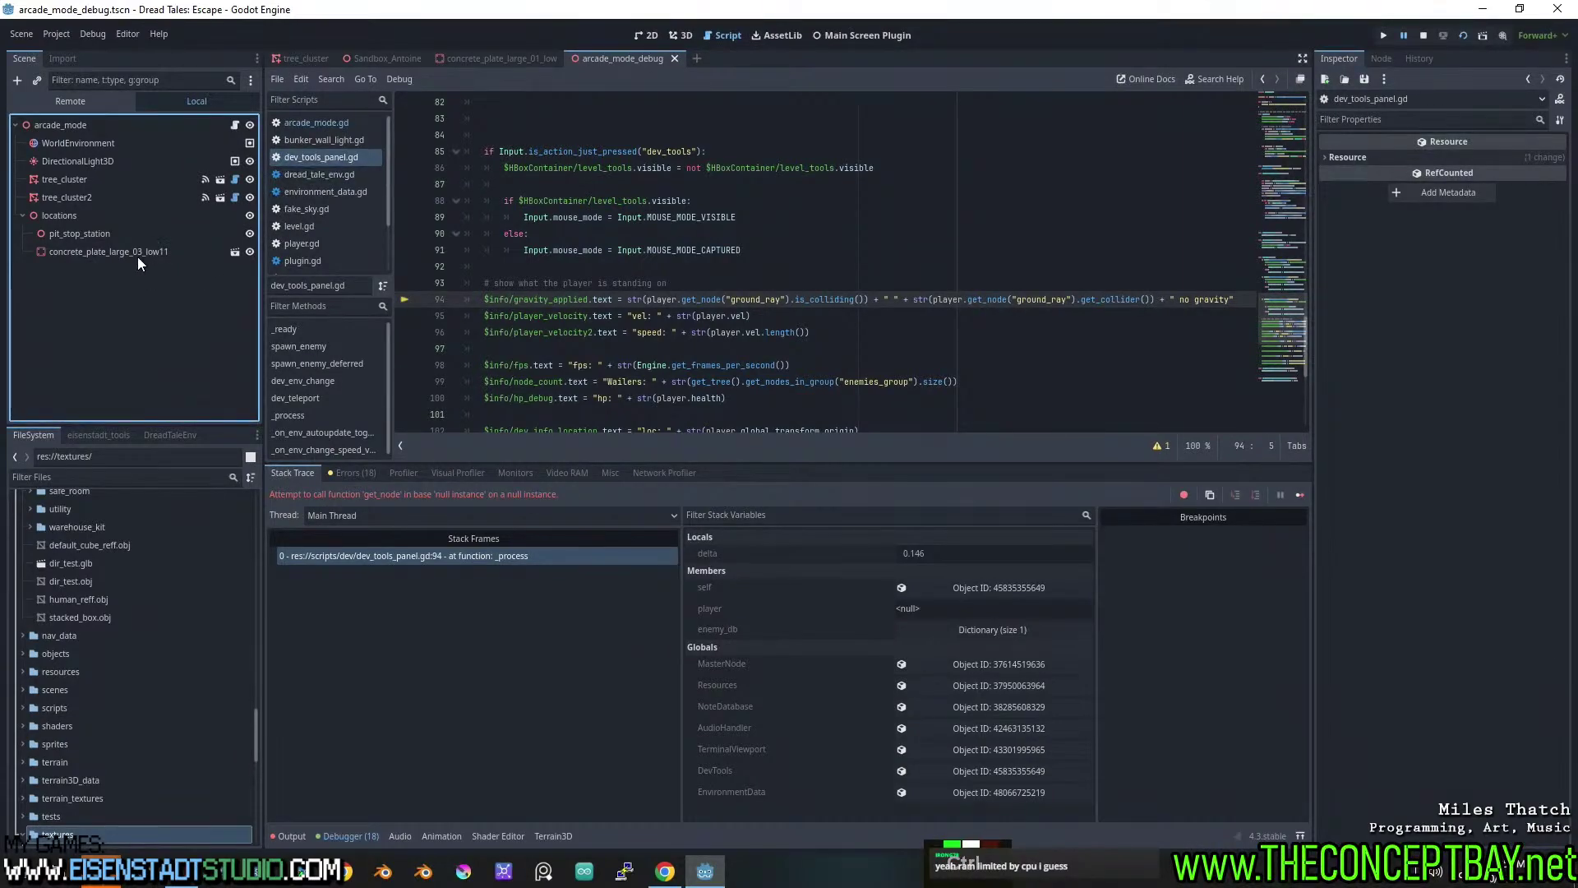
{"action": "left_click", "coordinate": [125, 251]}
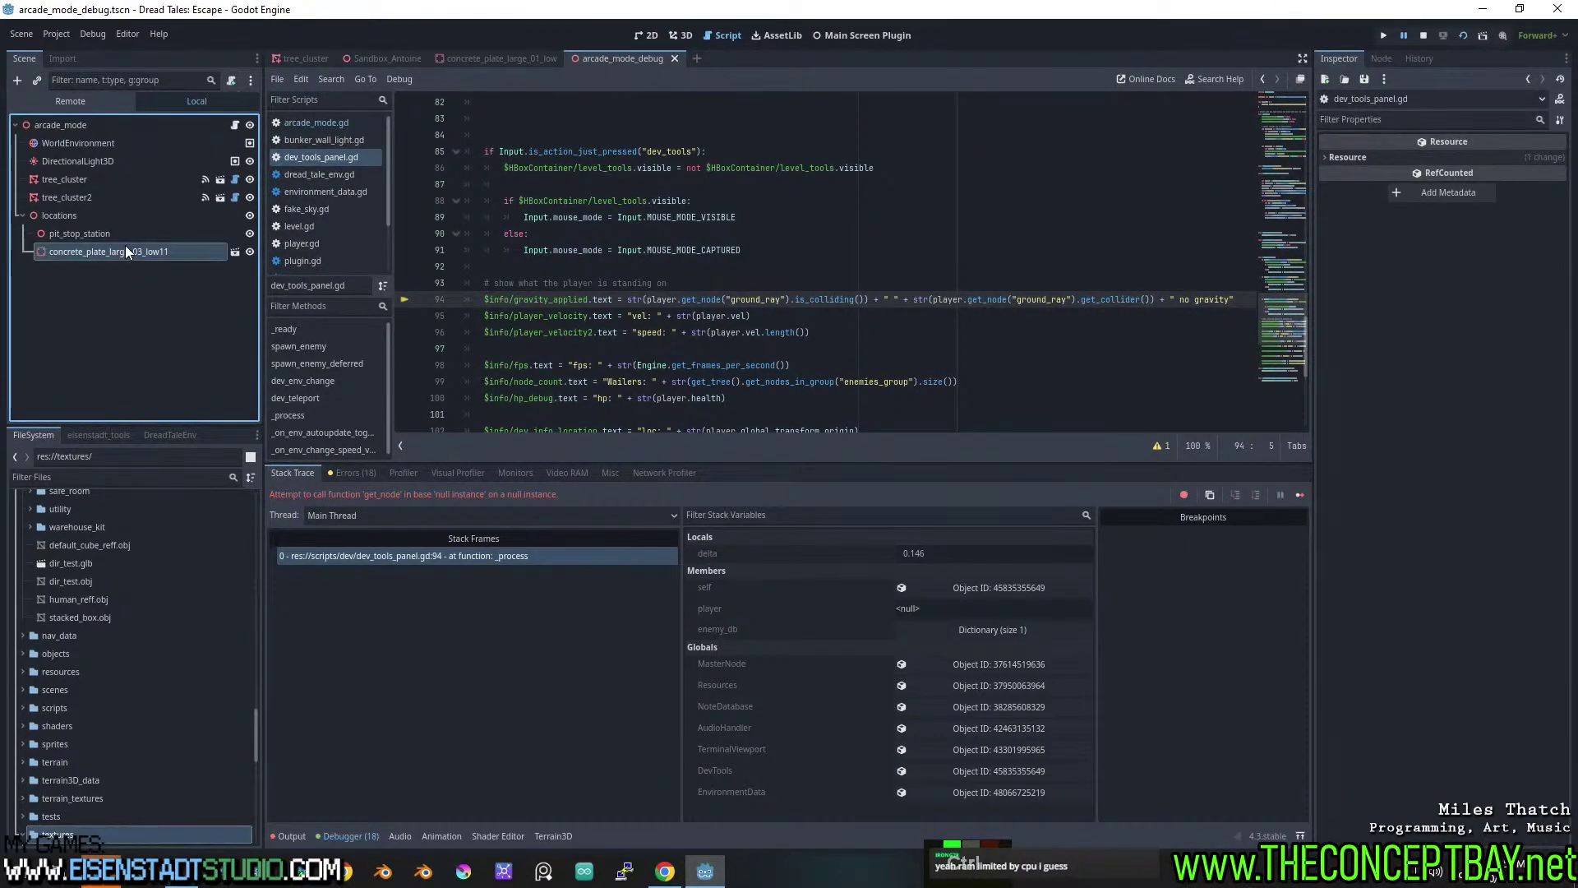
{"action": "left_click", "coordinate": [99, 479]}
{"action": "left_click", "coordinate": [48, 214]}
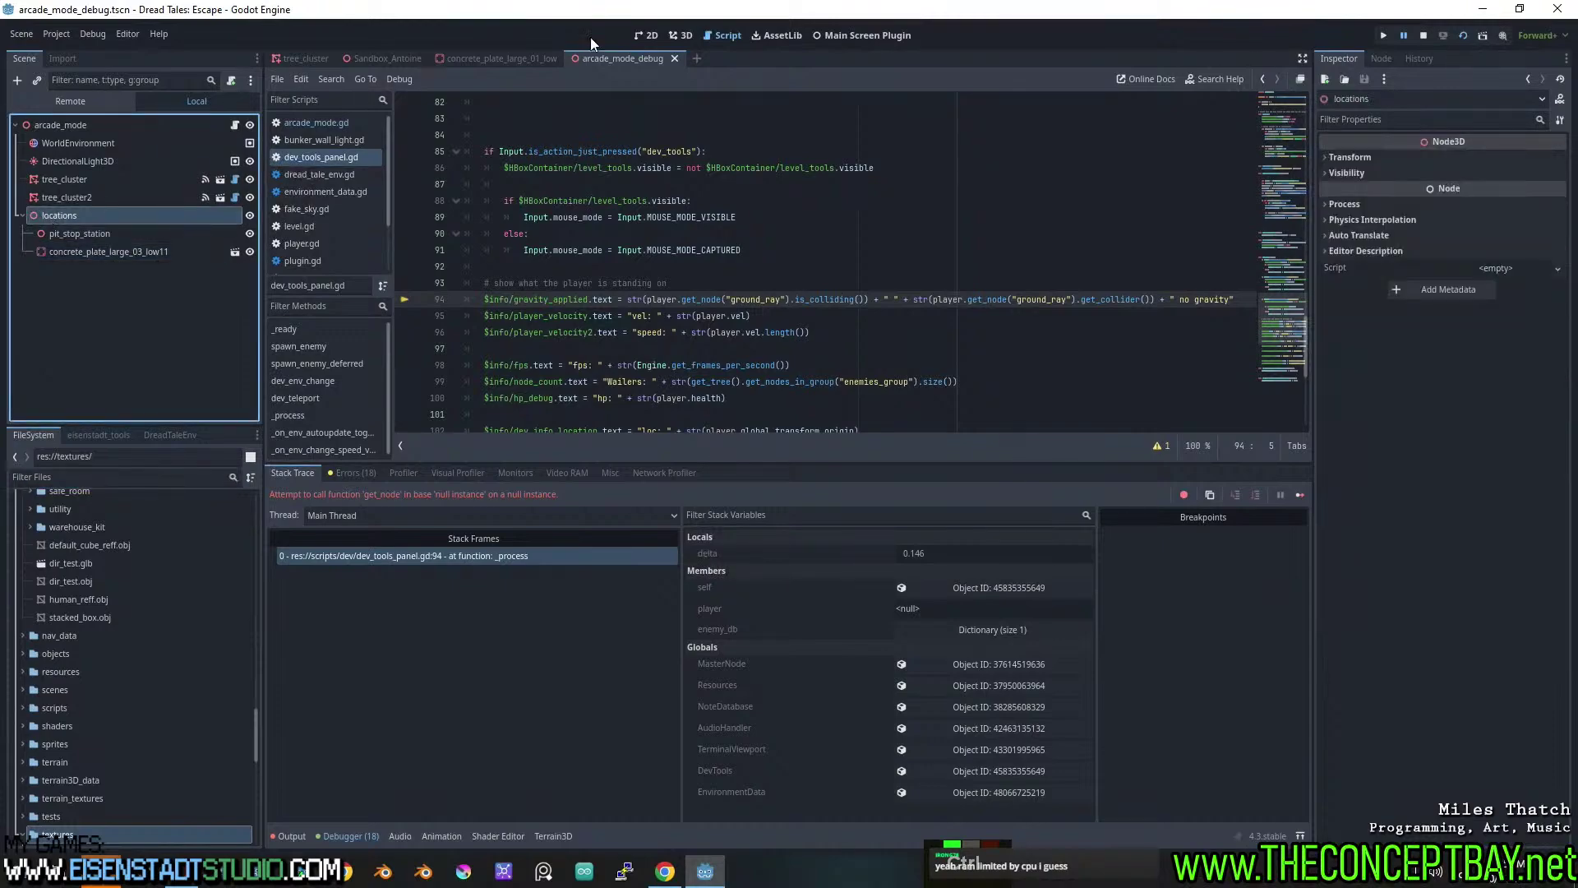
{"action": "left_click", "coordinate": [678, 38]}
{"action": "key", "text": "ctrl+shift+a"}
{"action": "type", "text": "p"}
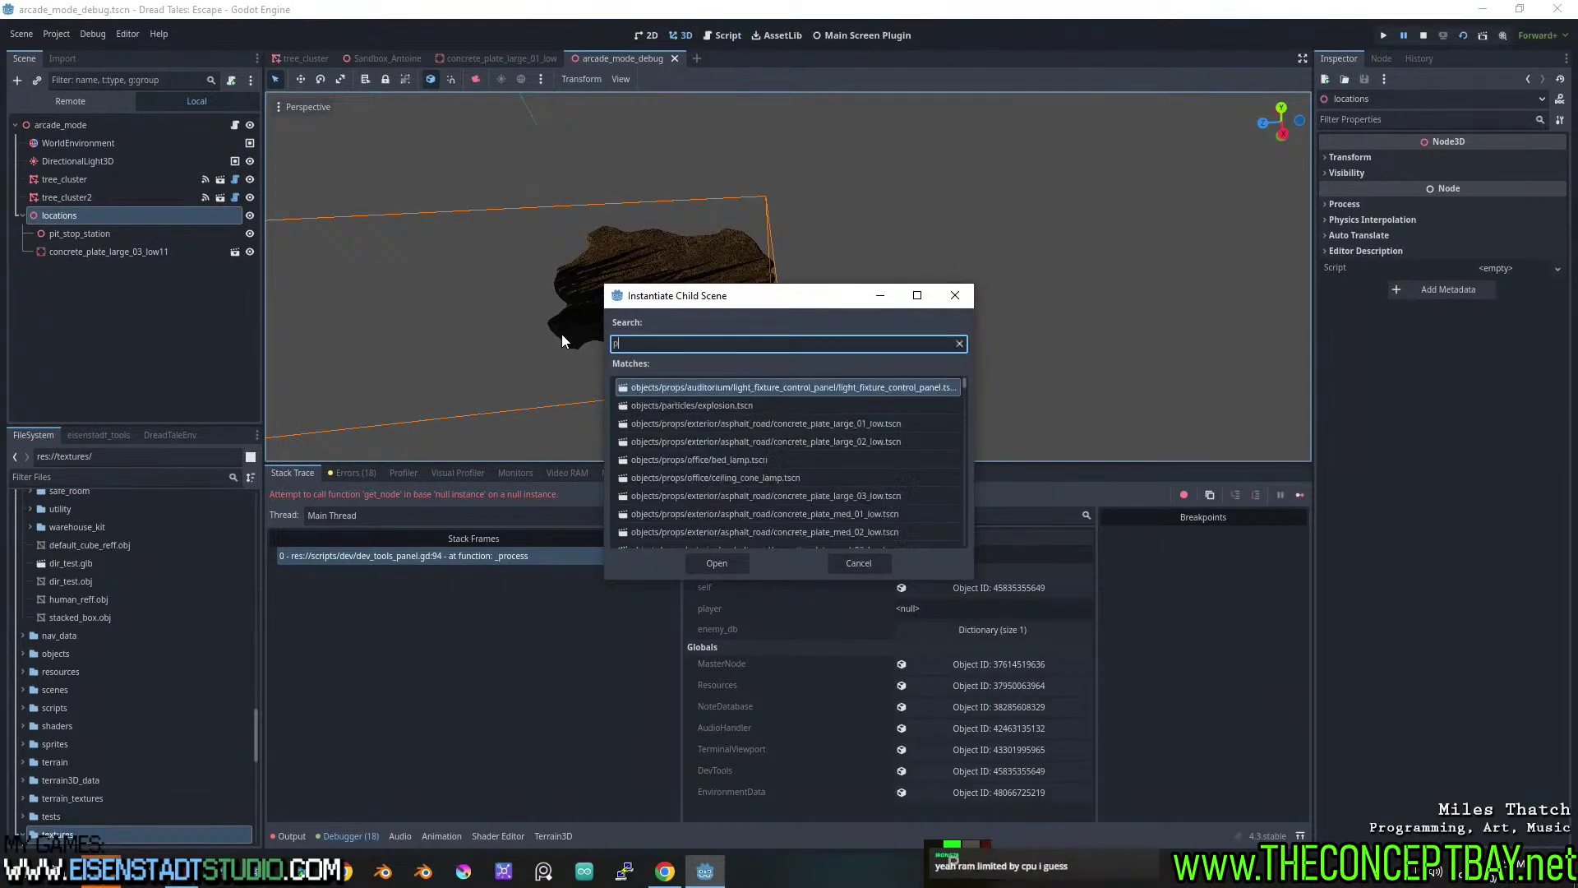
{"action": "type", "text": "layer"}
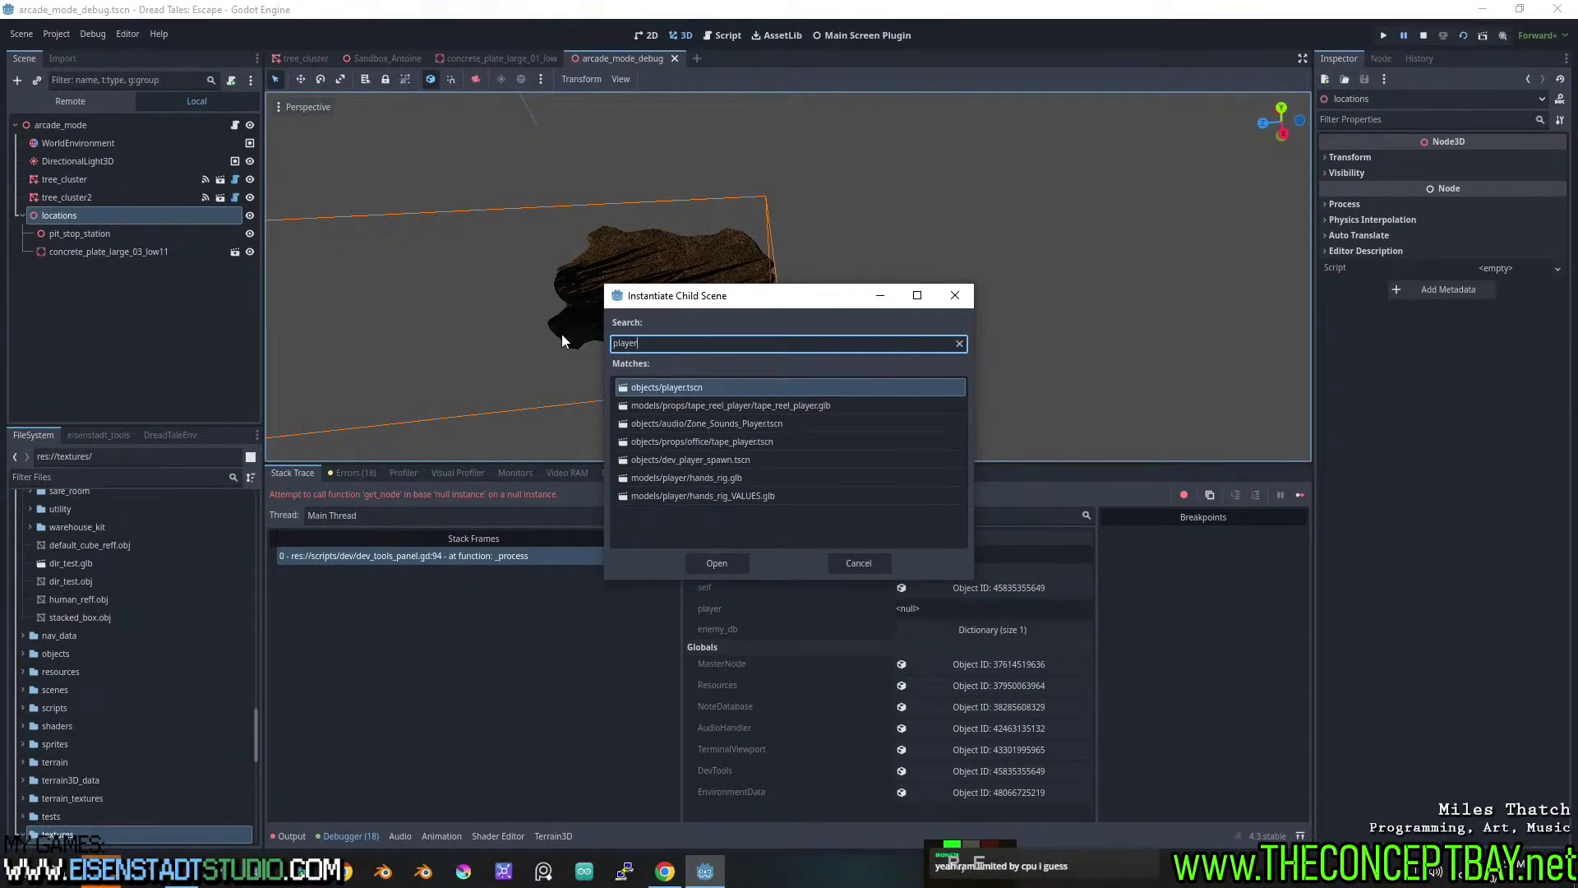
{"action": "key", "text": "Down"}
{"action": "key", "text": "Up"}
{"action": "key", "text": "Return"}
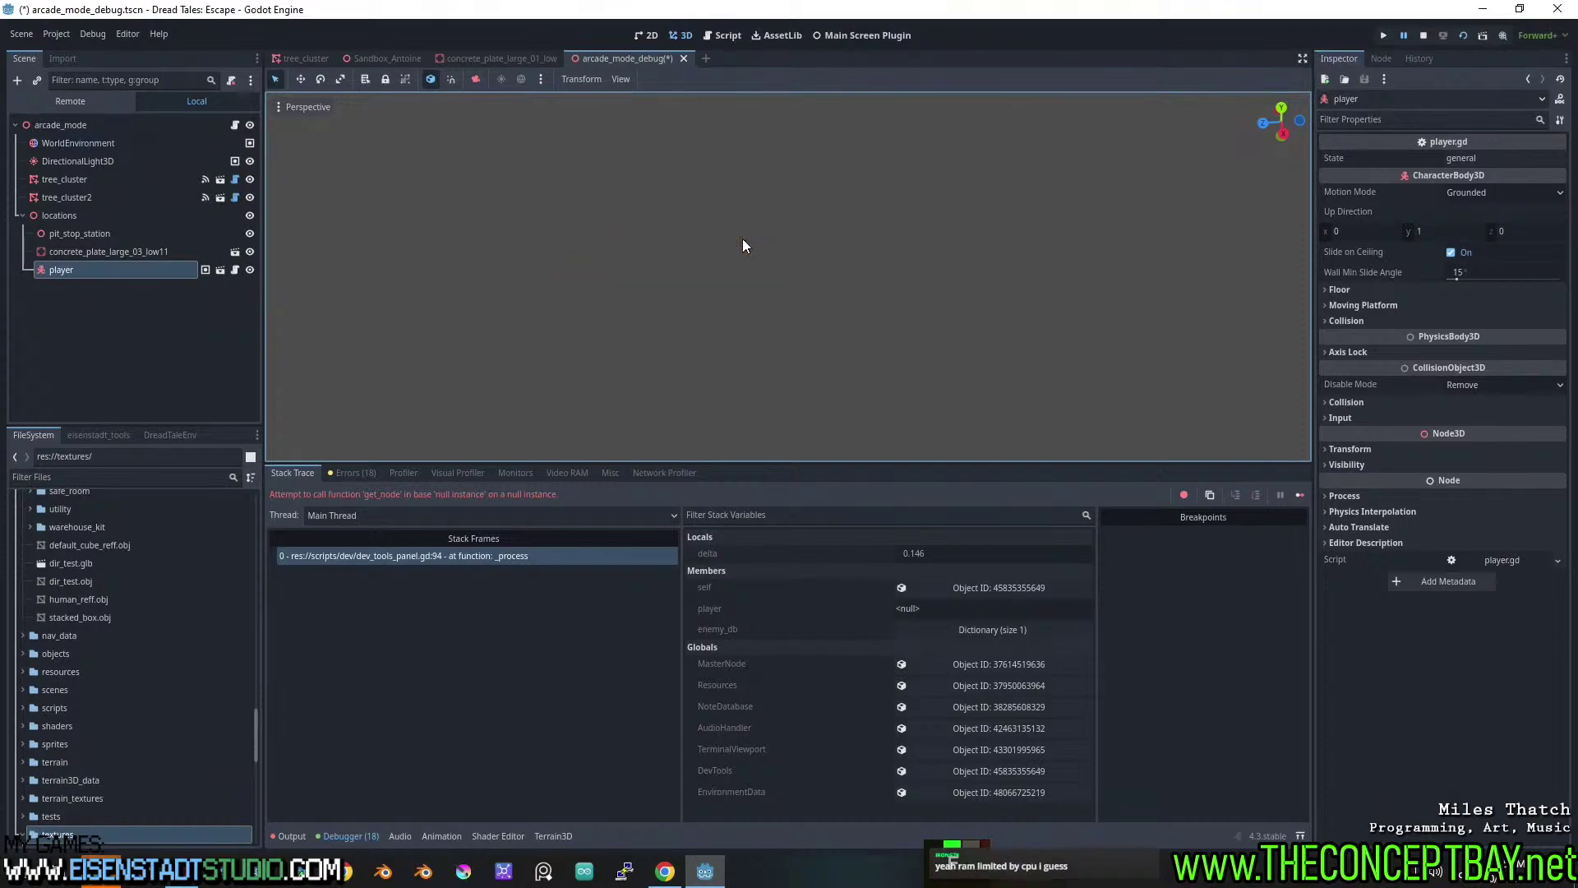
Reparent the player to pit_stop_station and reset its position and rotation to zero.
{"action": "scroll", "coordinate": [601, 214], "scroll_direction": "up", "scroll_amount": 5}
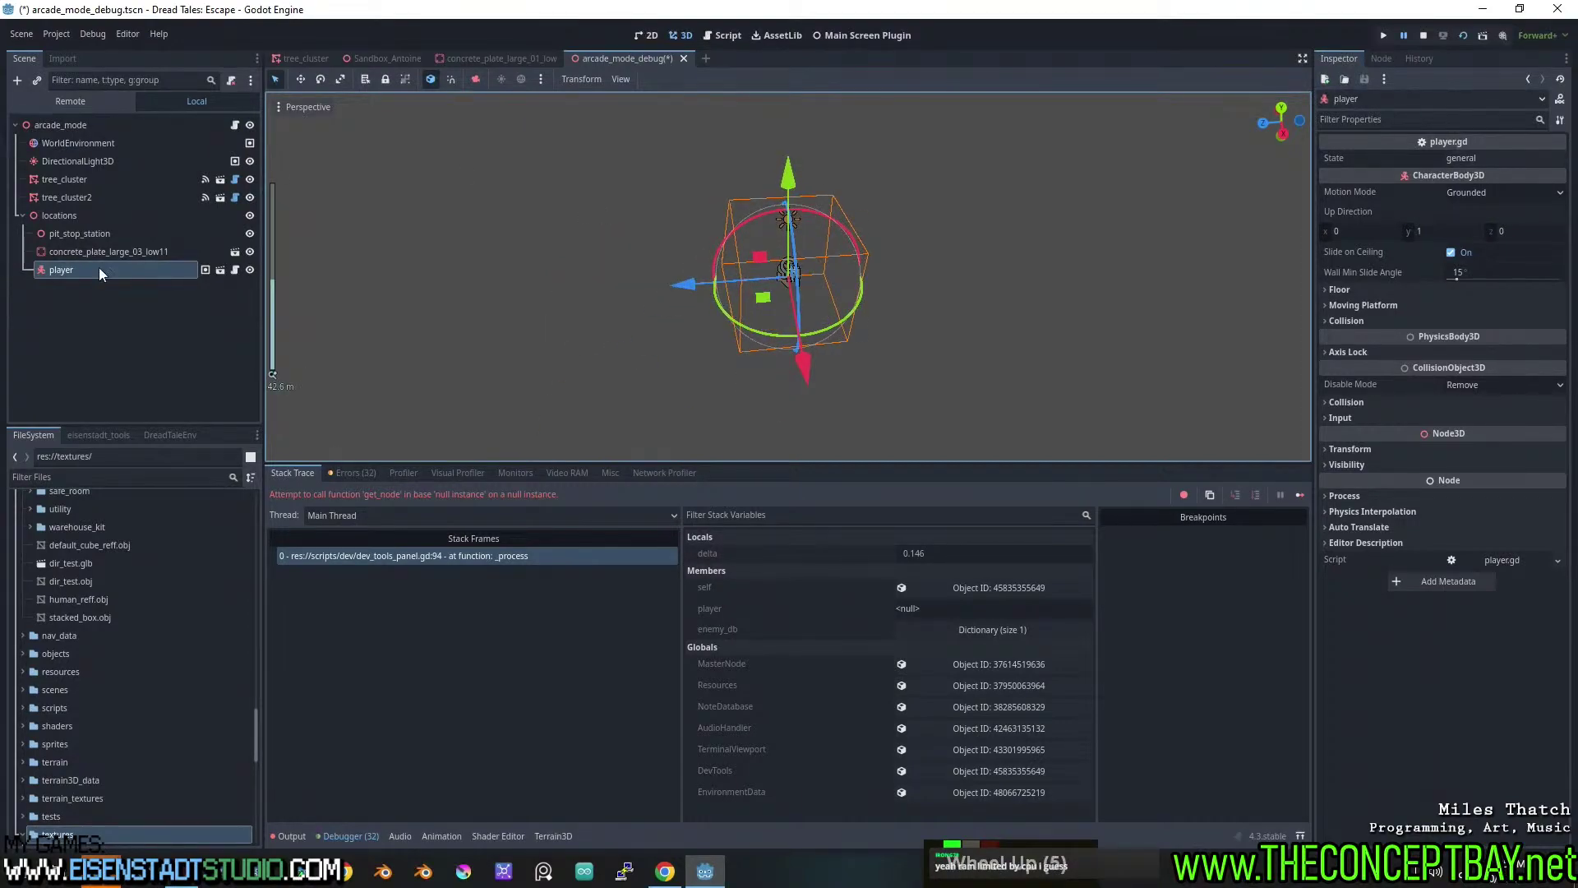
{"action": "left_click_drag", "start_coordinate": [66, 269], "coordinate": [87, 234]}
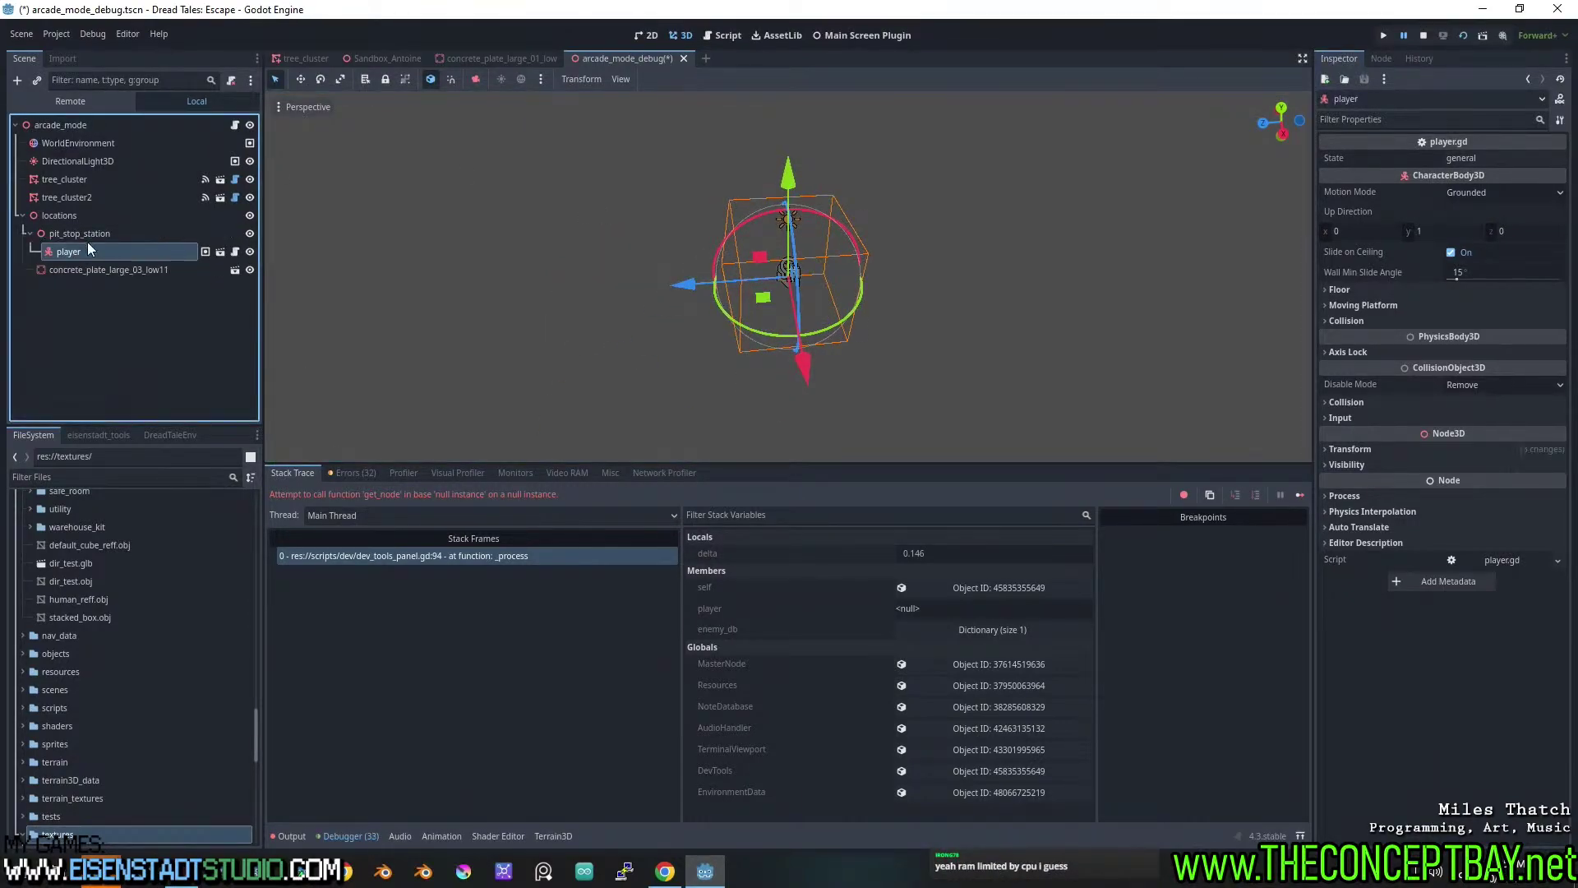
{"action": "left_click", "coordinate": [1458, 449]}
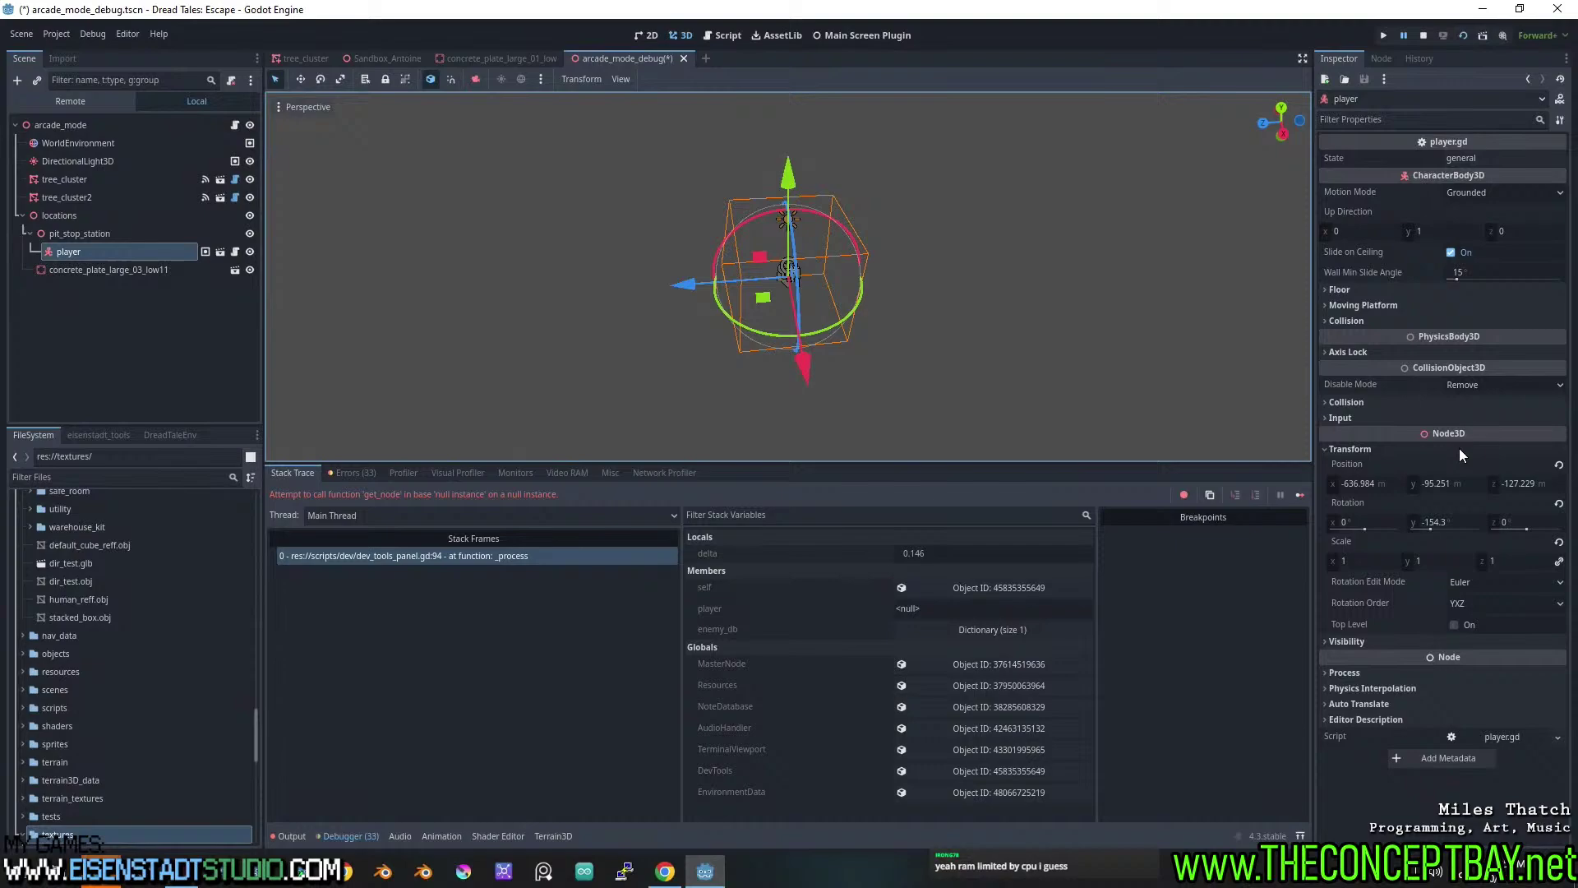
{"action": "left_click", "coordinate": [1560, 464]}
{"action": "scroll", "coordinate": [975, 268], "scroll_direction": "down", "scroll_amount": 5}
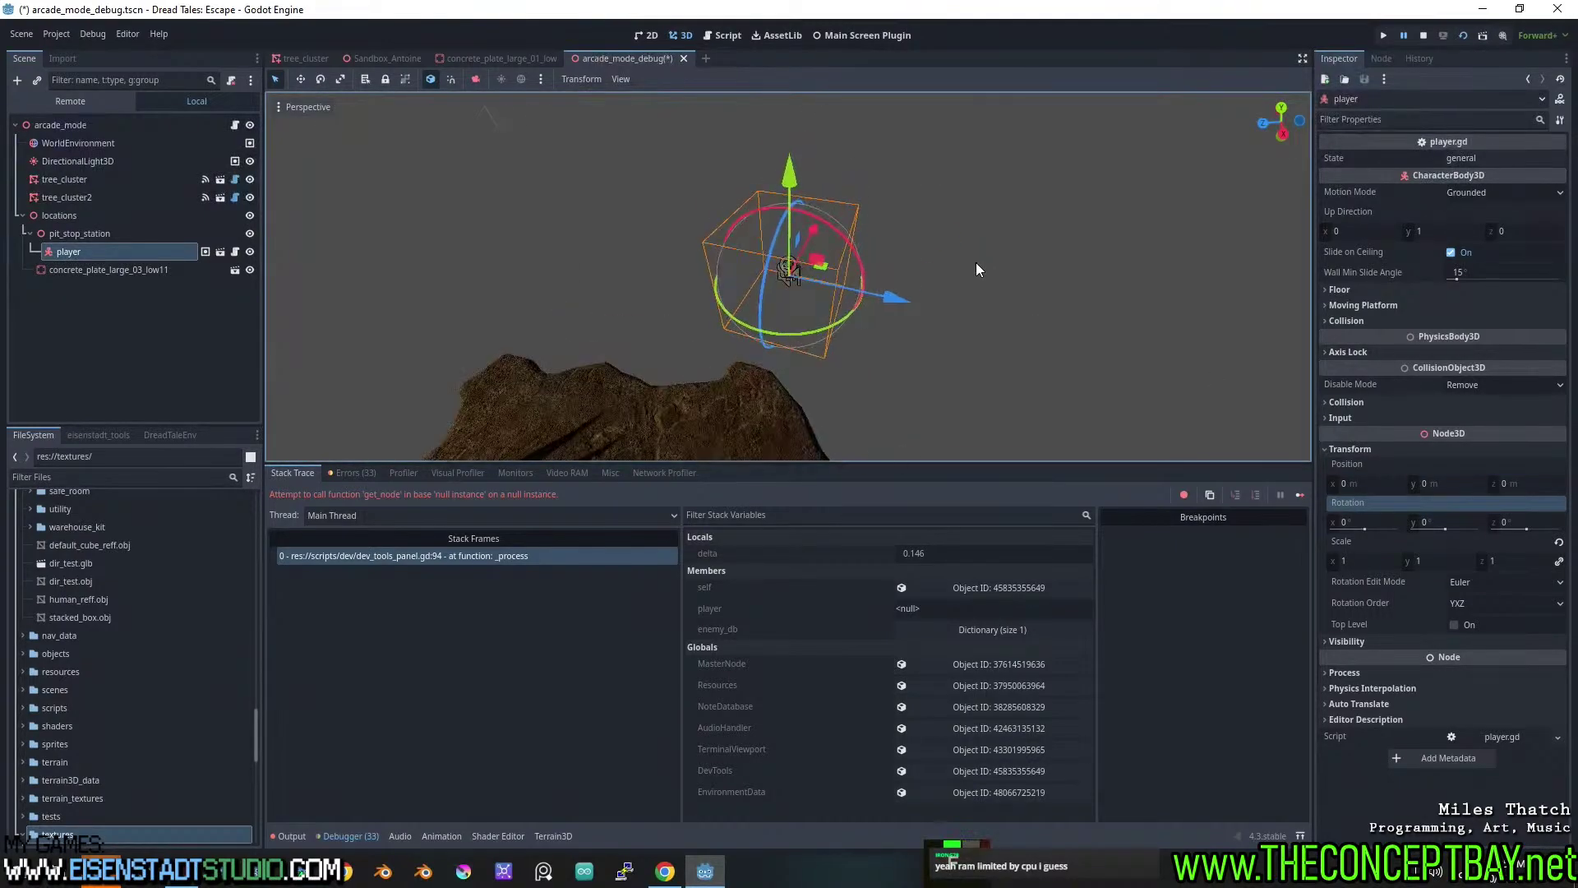
Move the player onto the concrete plate, at about -32.3, 4.0, -4.1 m, and test-run the debug scene.
{"action": "middle_click_drag", "start_coordinate": [975, 268], "coordinate": [821, 276]}
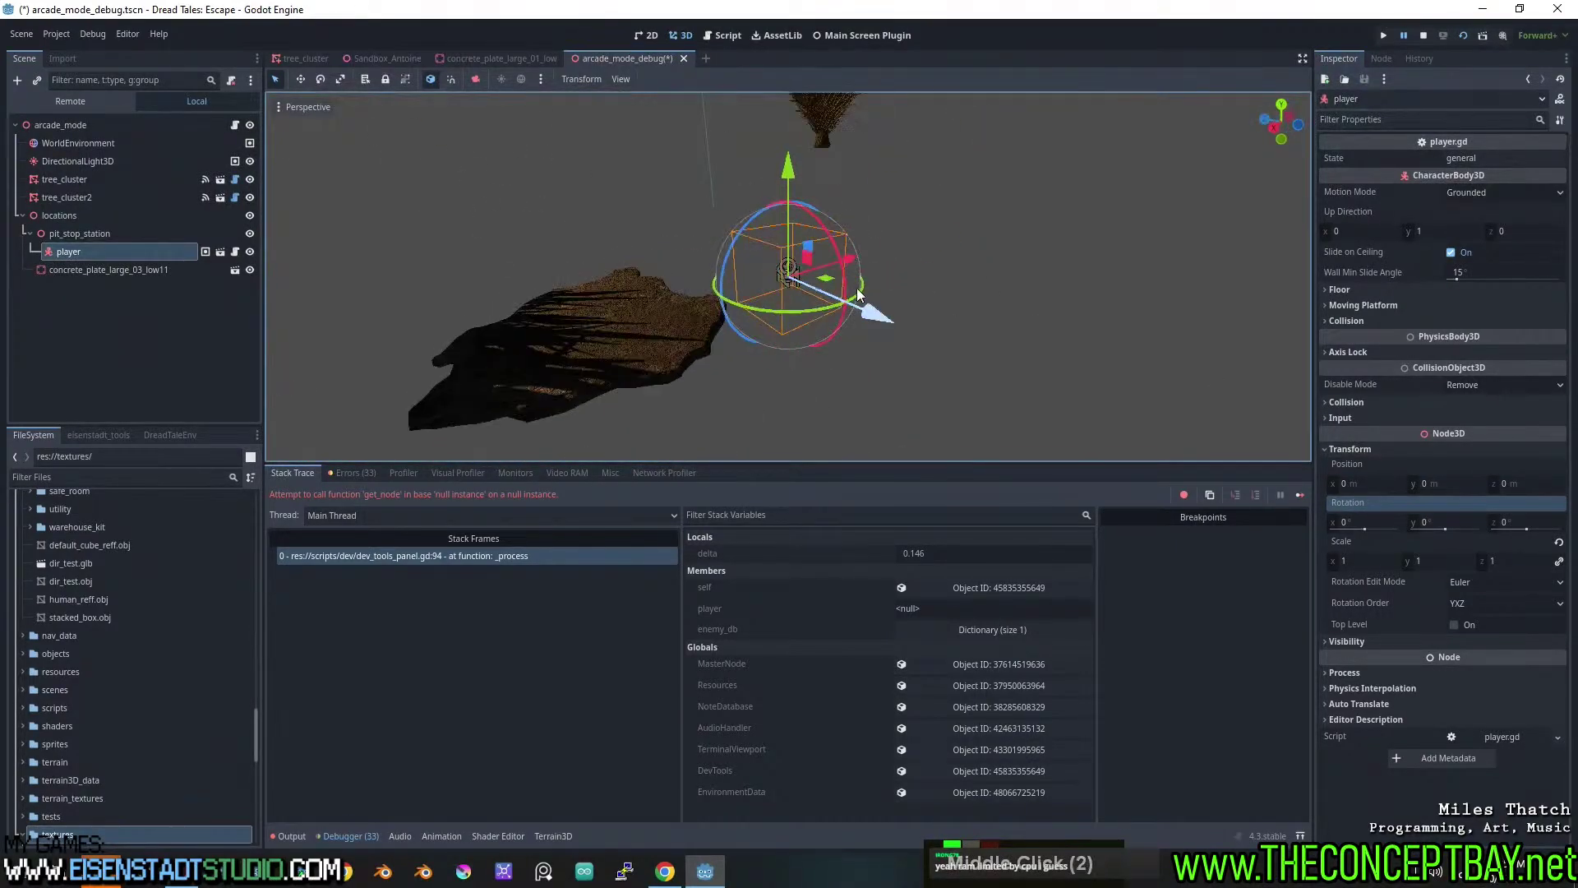
{"action": "left_click_drag", "start_coordinate": [820, 276], "coordinate": [576, 132]}
{"action": "key", "text": "Page_Down"}
{"action": "middle_click_drag", "start_coordinate": [764, 403], "coordinate": [937, 372]}
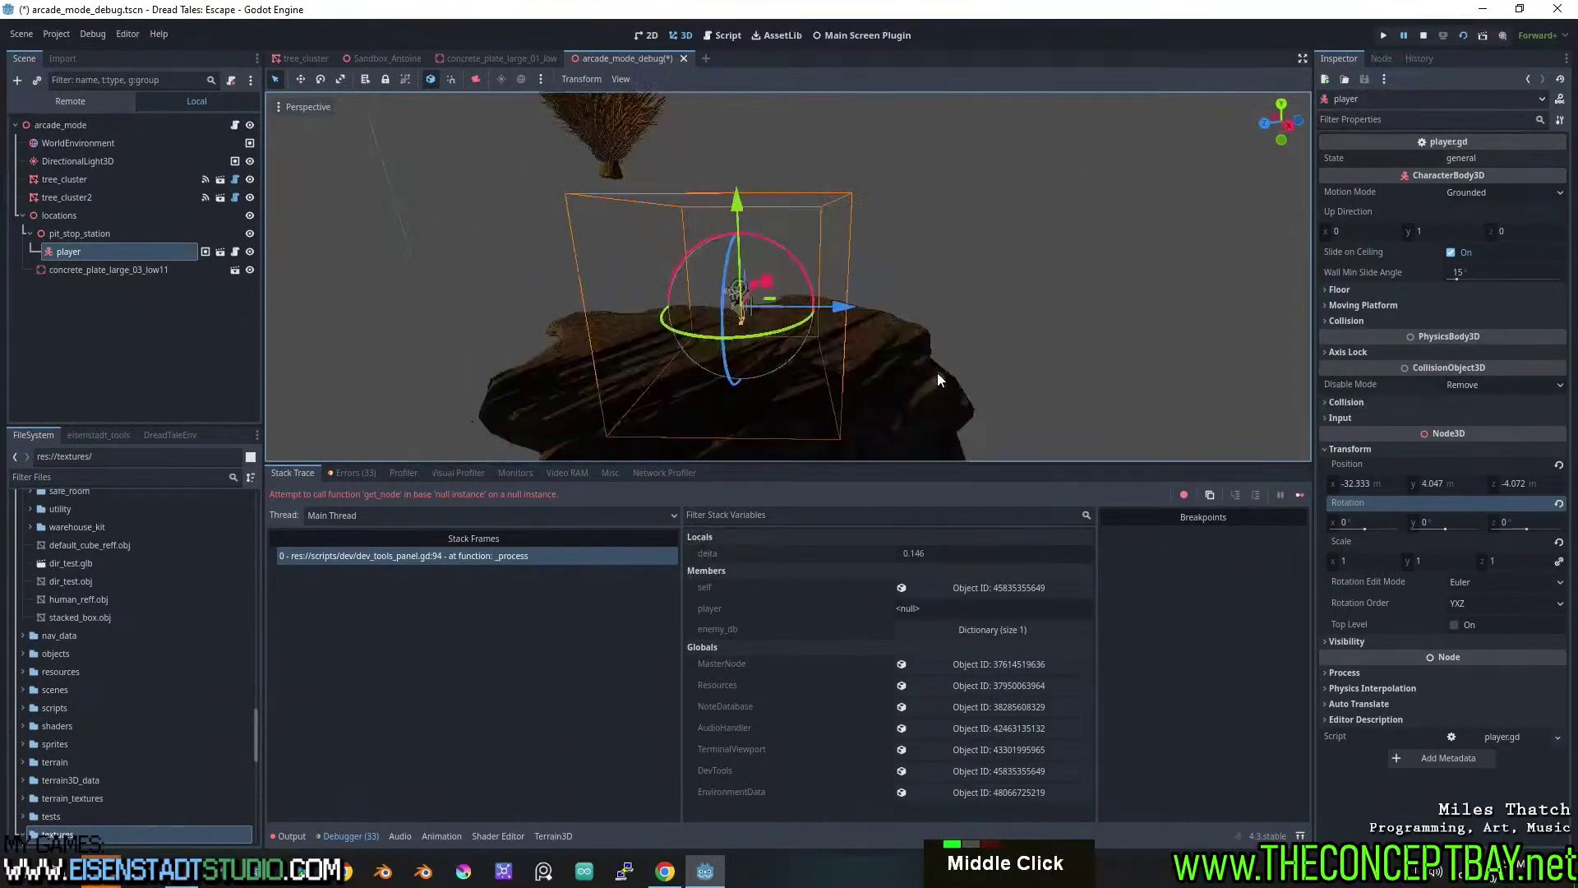
{"action": "scroll", "coordinate": [910, 368], "scroll_direction": "up", "scroll_amount": 2}
{"action": "key", "text": "F6"}
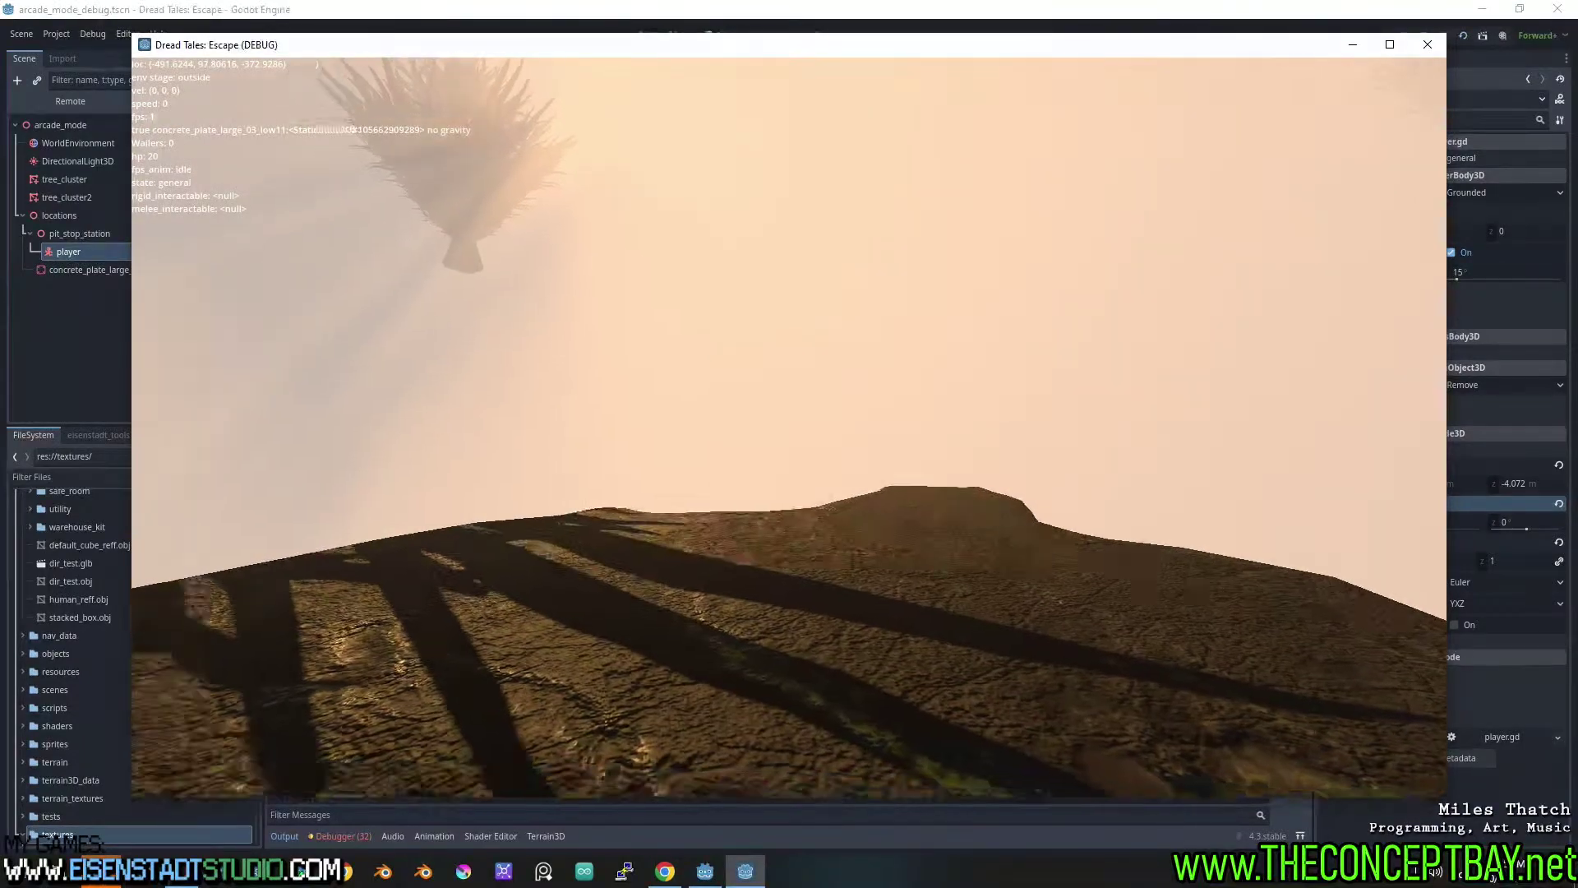
{"action": "key", "text": "alt+F4"}
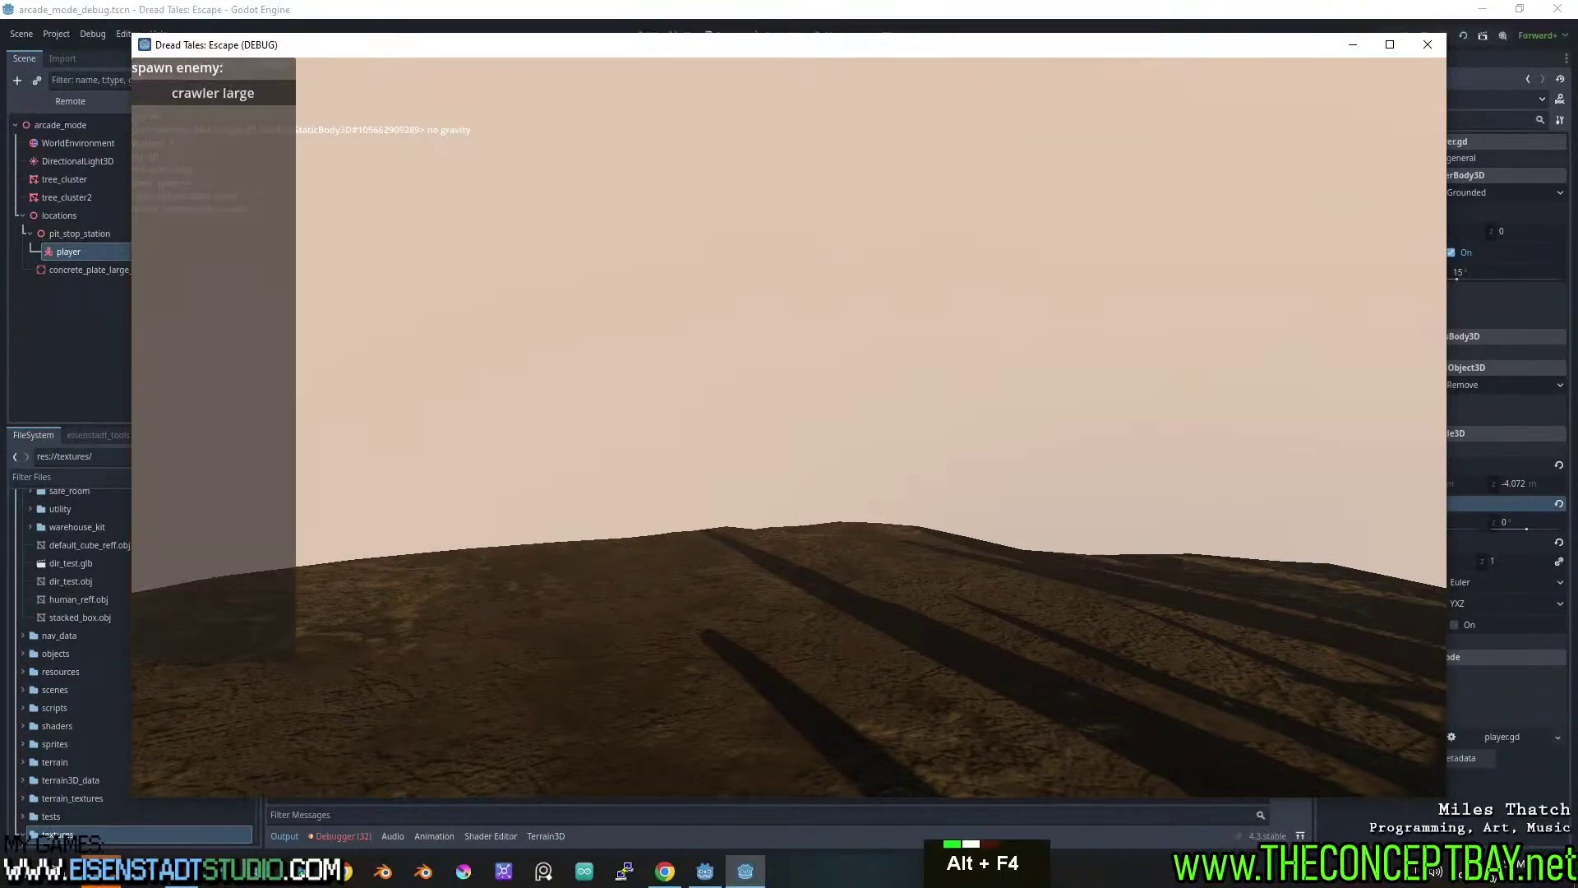
Open the arcade_mode scene and enlarge the 3D viewport to show the pit stop area.
{"action": "left_click", "coordinate": [500, 56]}
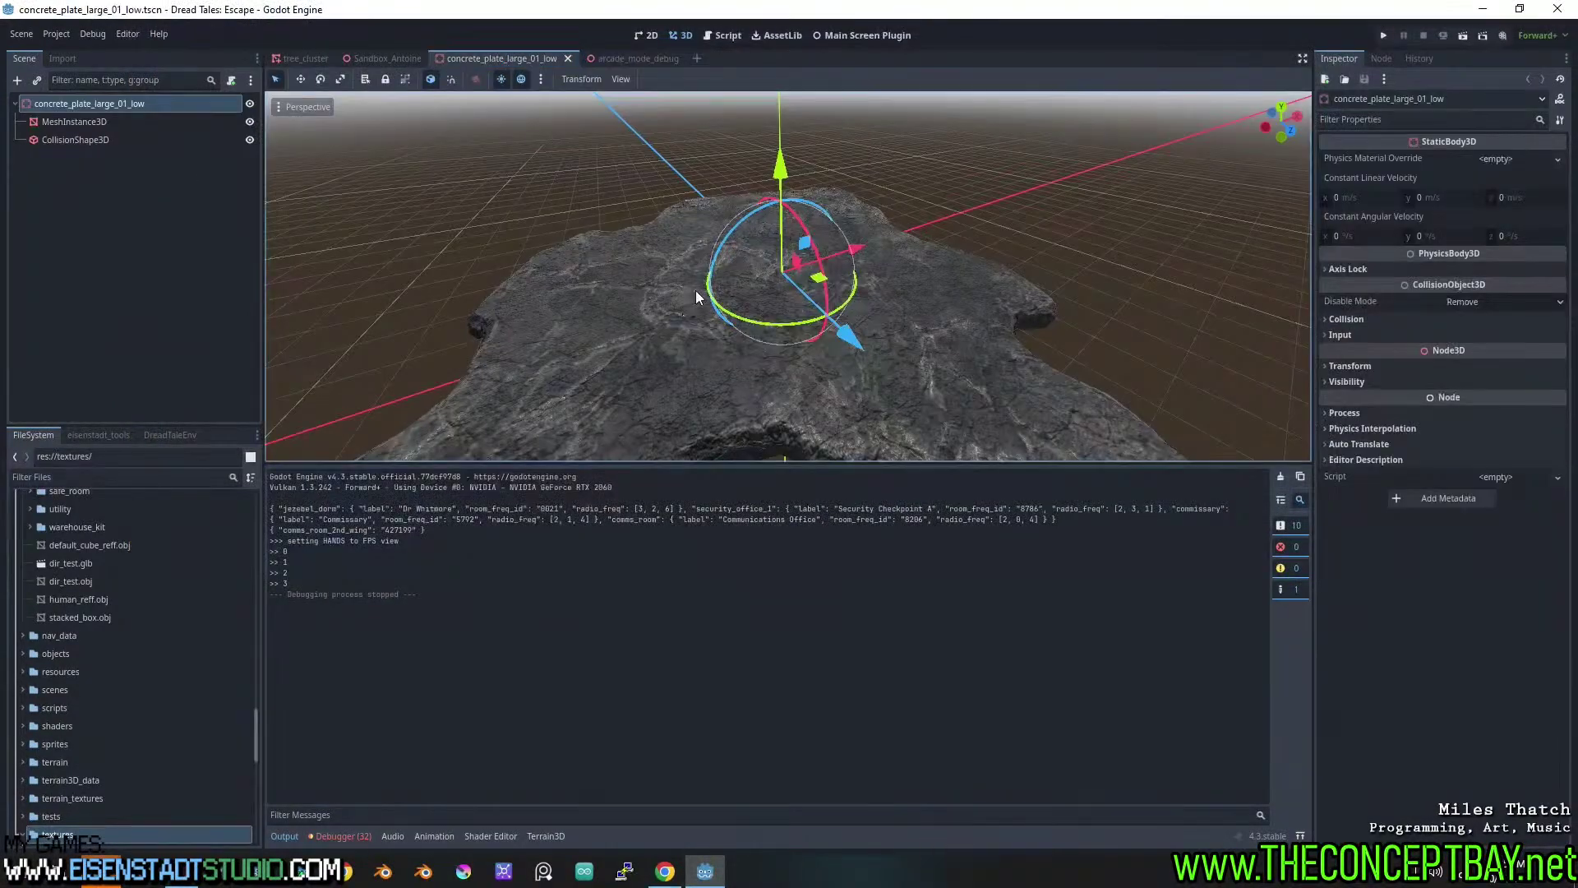
{"action": "key", "text": "ctrl+shift+o"}
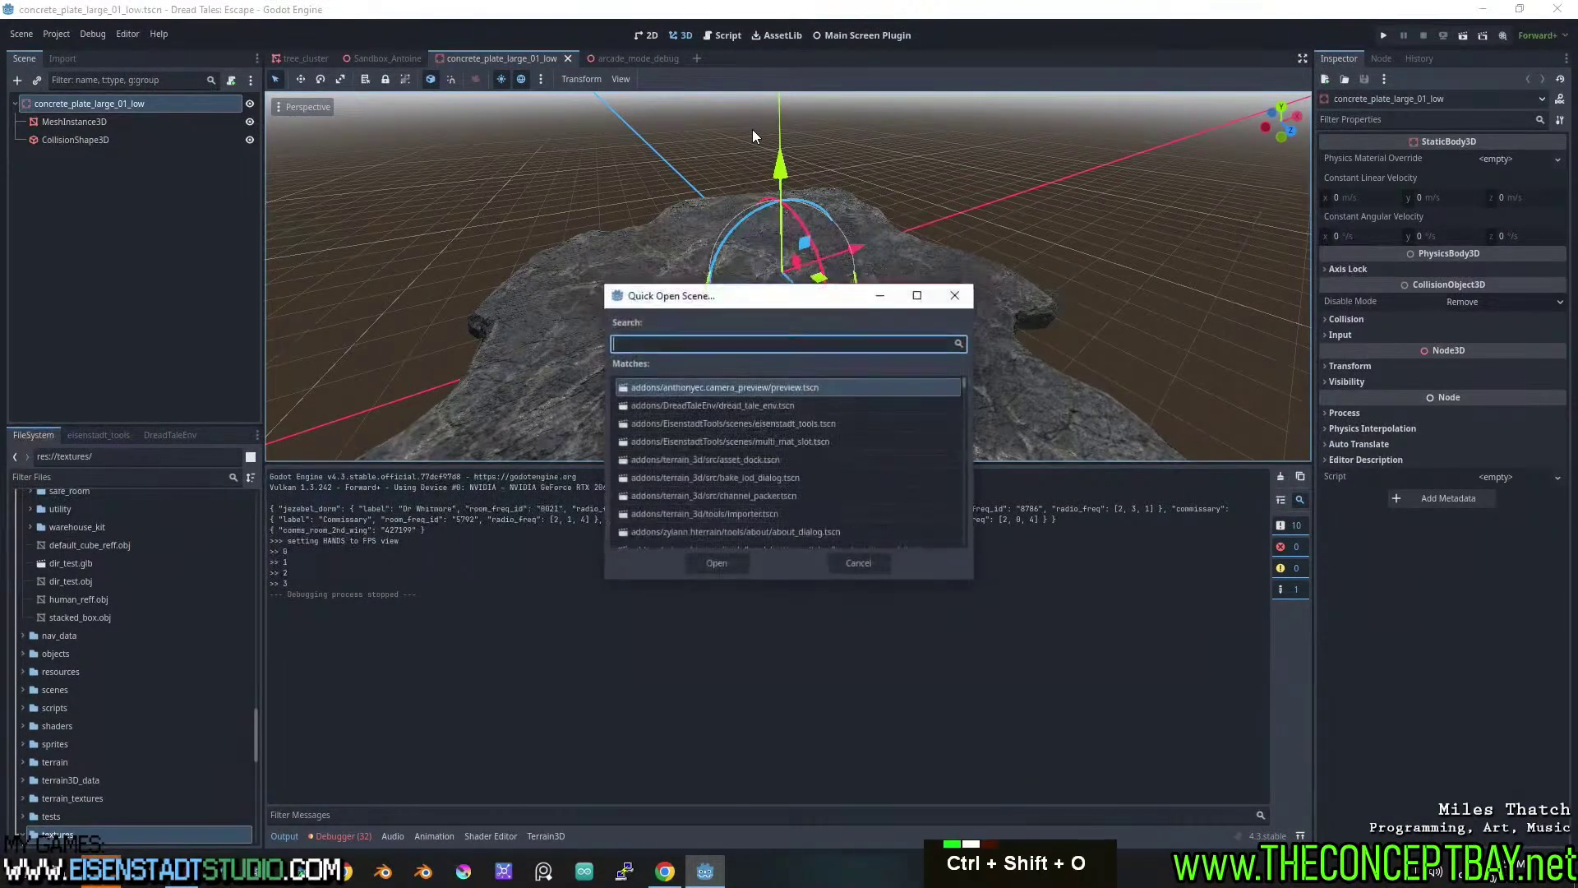
{"action": "type", "text": "arcade"}
{"action": "key", "text": "Return"}
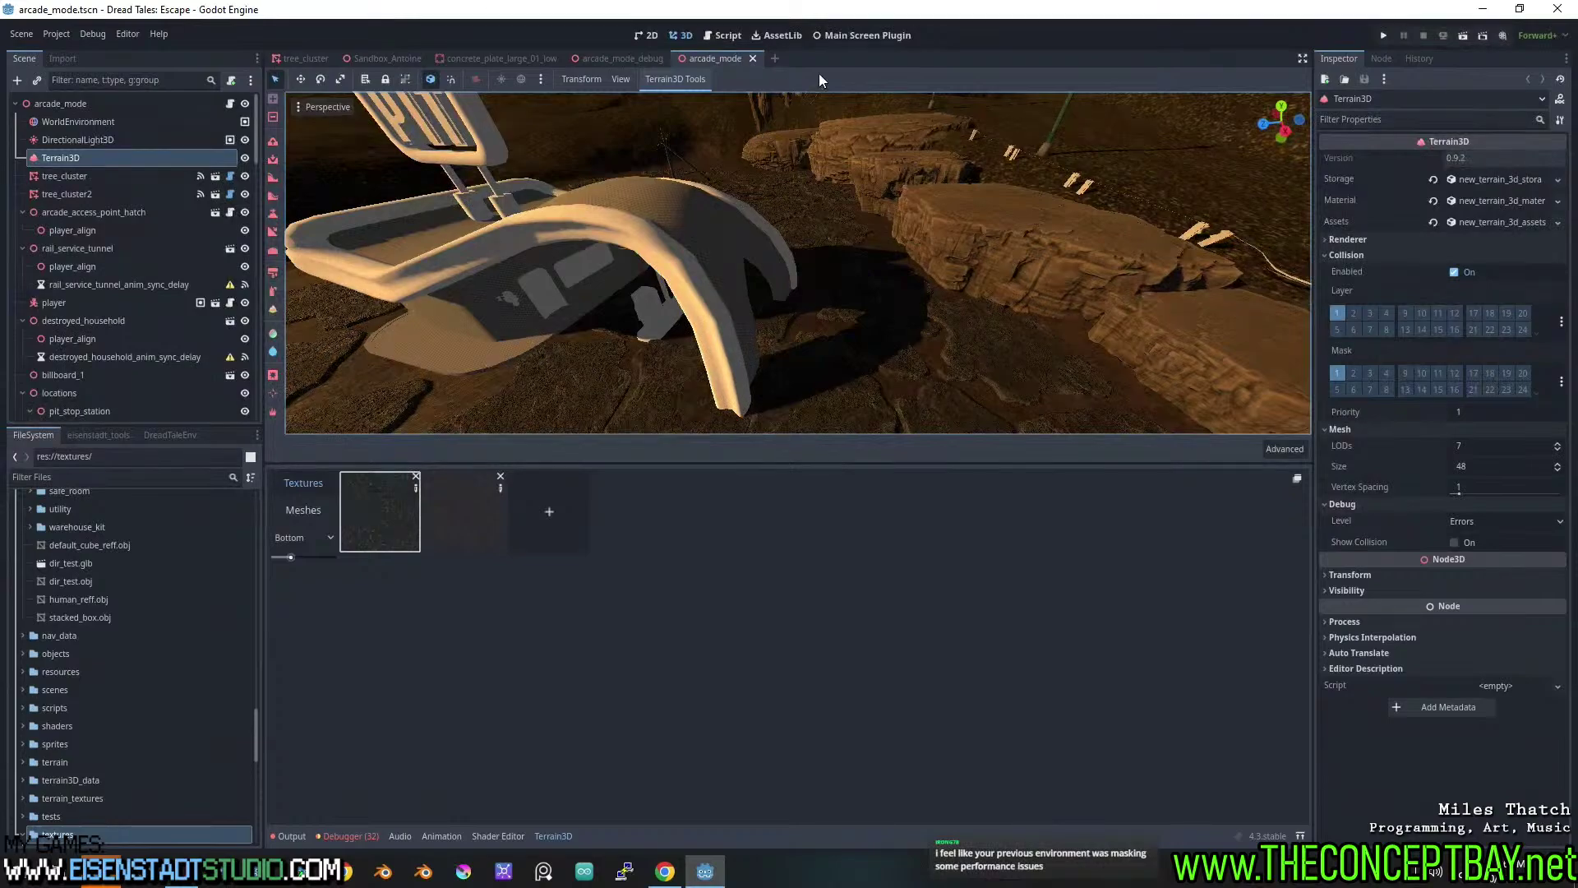
{"action": "left_click_drag", "start_coordinate": [882, 463], "coordinate": [882, 612]}
{"action": "scroll", "coordinate": [831, 314], "scroll_direction": "down", "scroll_amount": 5}
{"action": "middle_click_drag", "start_coordinate": [837, 300], "coordinate": [855, 288]}
{"action": "scroll", "coordinate": [822, 300], "scroll_direction": "down", "scroll_amount": 2}
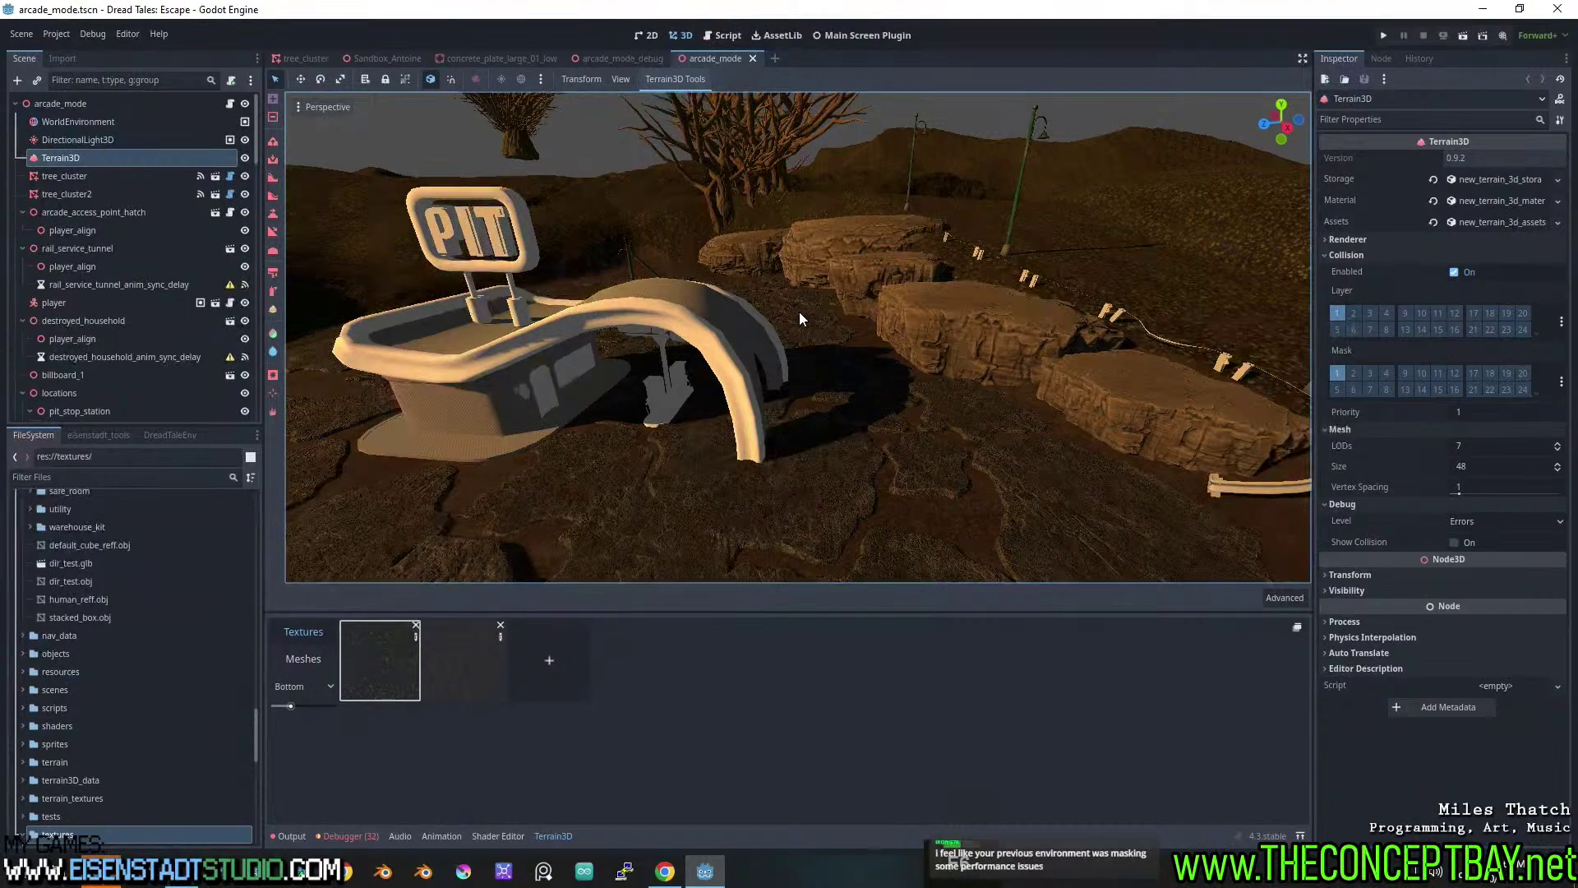
Test-run the arcade_mode scene, walking and jumping around the pit stop and across the concrete plates to check performance, and close the game.
{"action": "key", "text": "F6"}
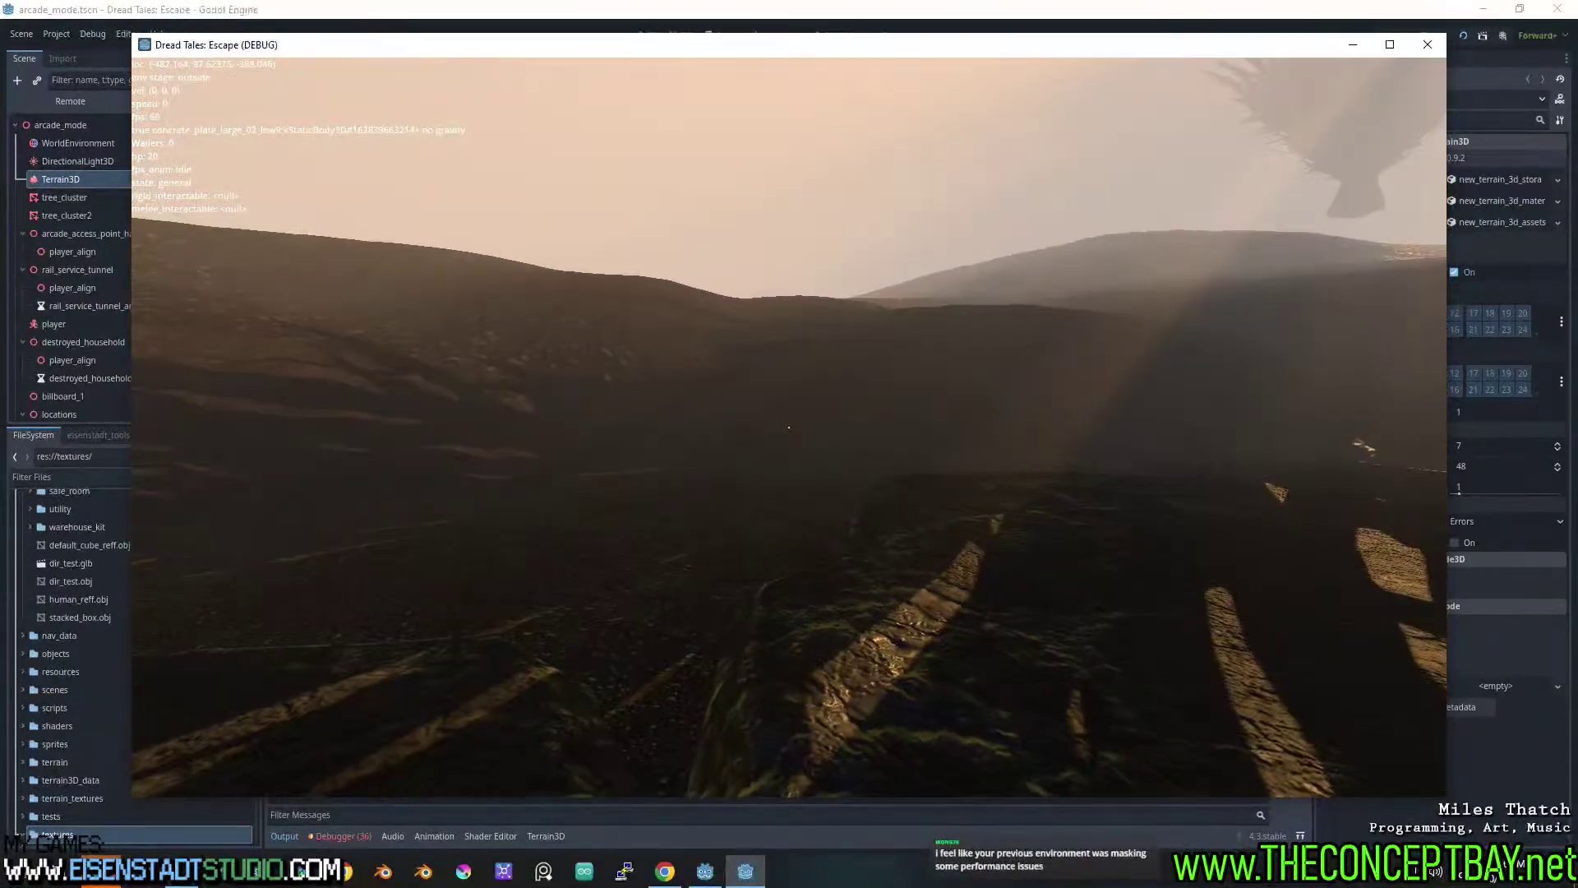
{"action": "key", "text": "w"}
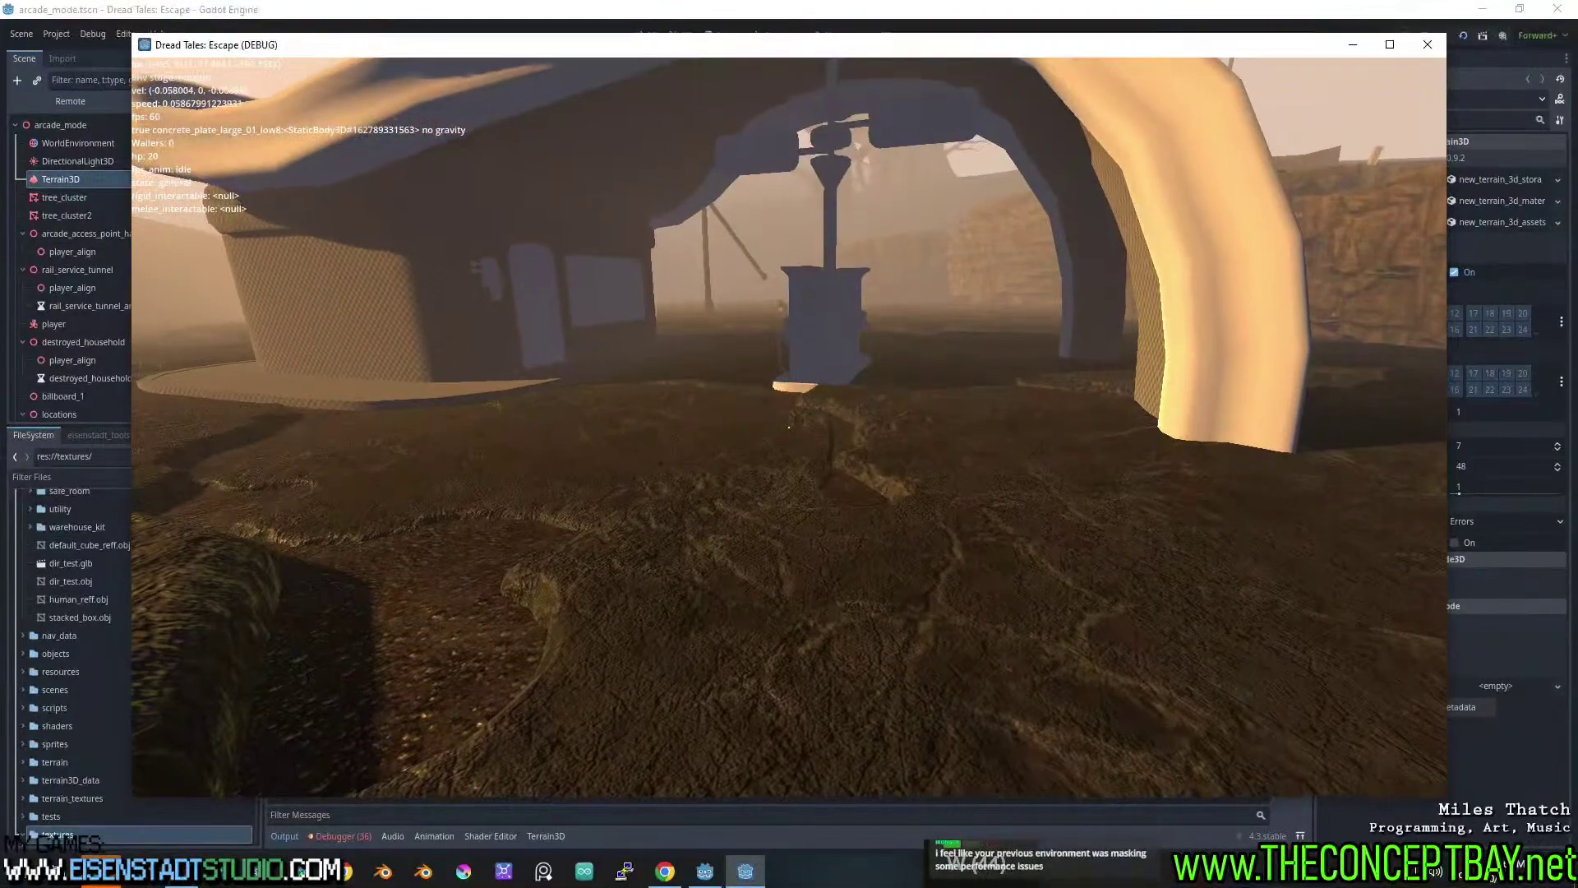
{"action": "key", "text": "d"}
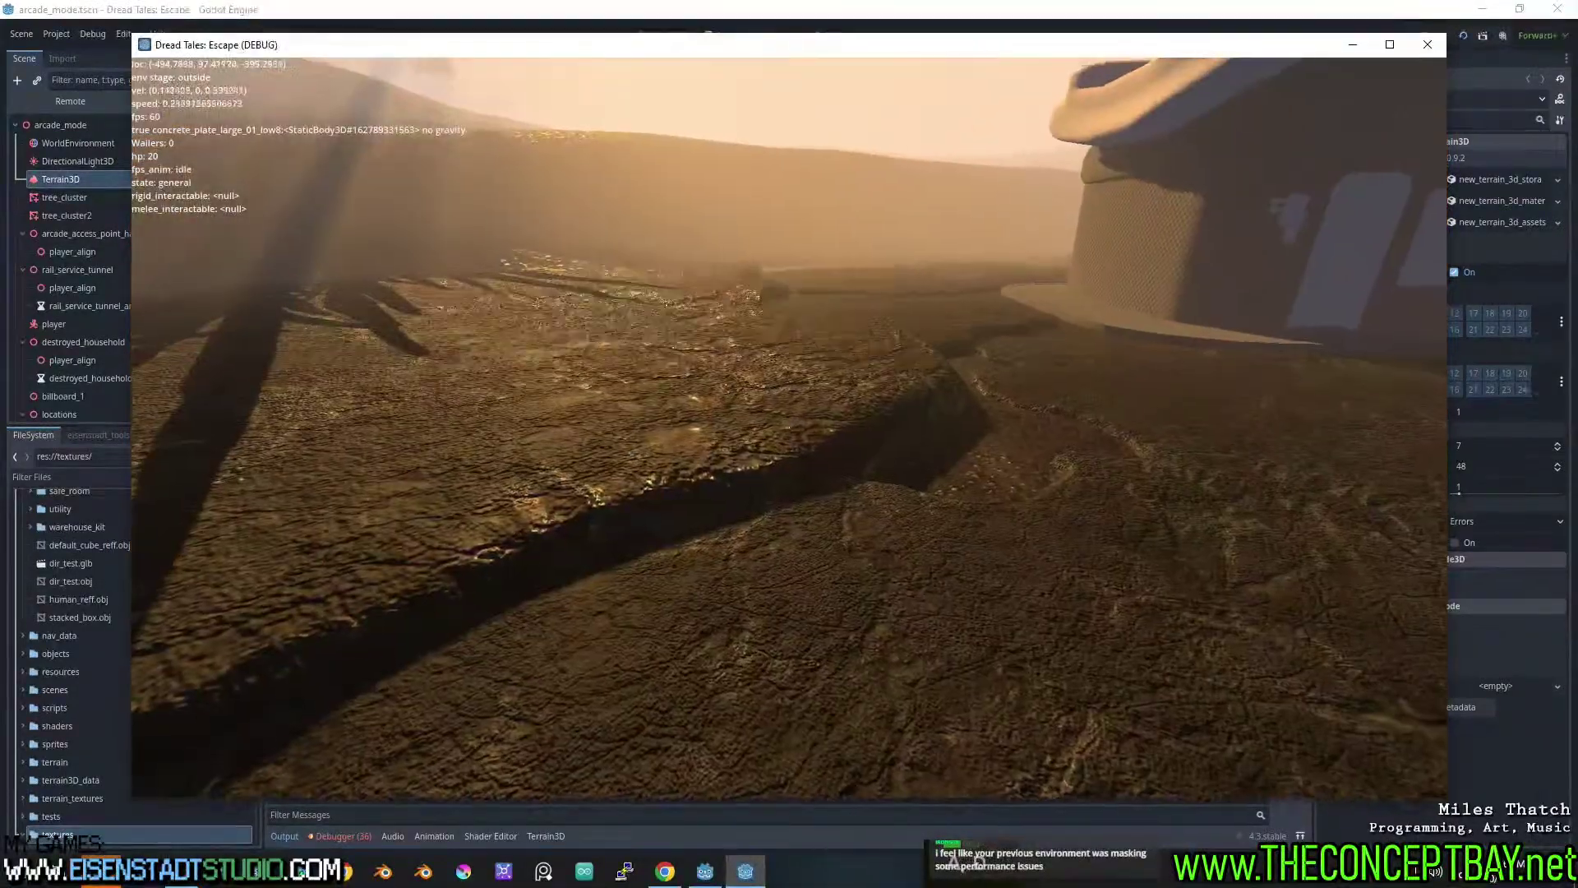
{"action": "key", "text": "w"}
{"action": "key", "text": "space"}
{"action": "key", "text": "w"}
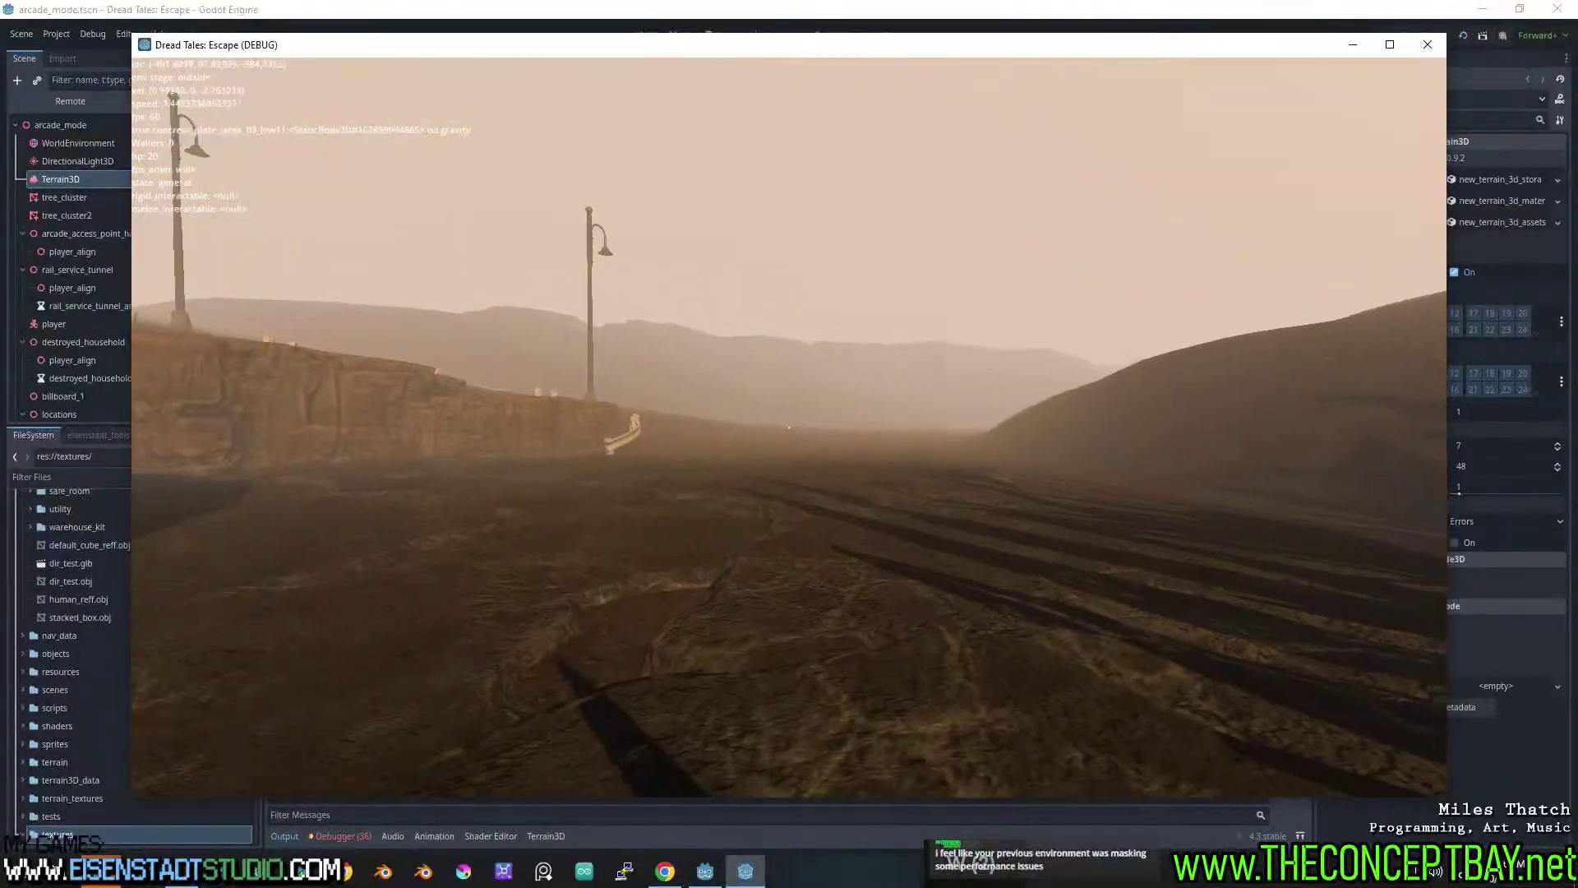
{"action": "key", "text": "d"}
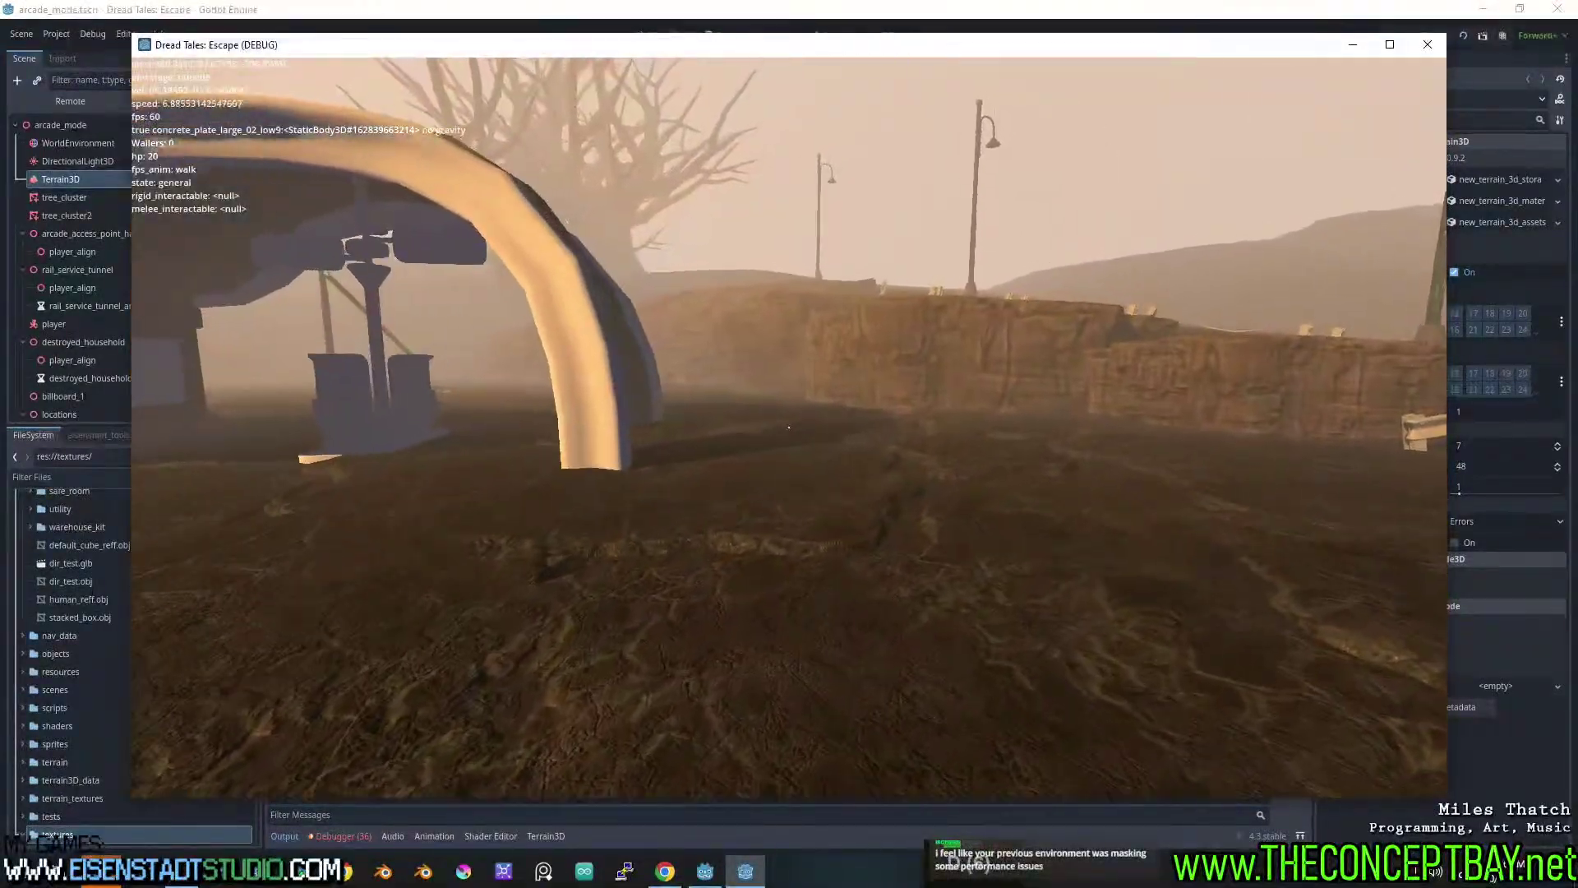
{"action": "key", "text": "space"}
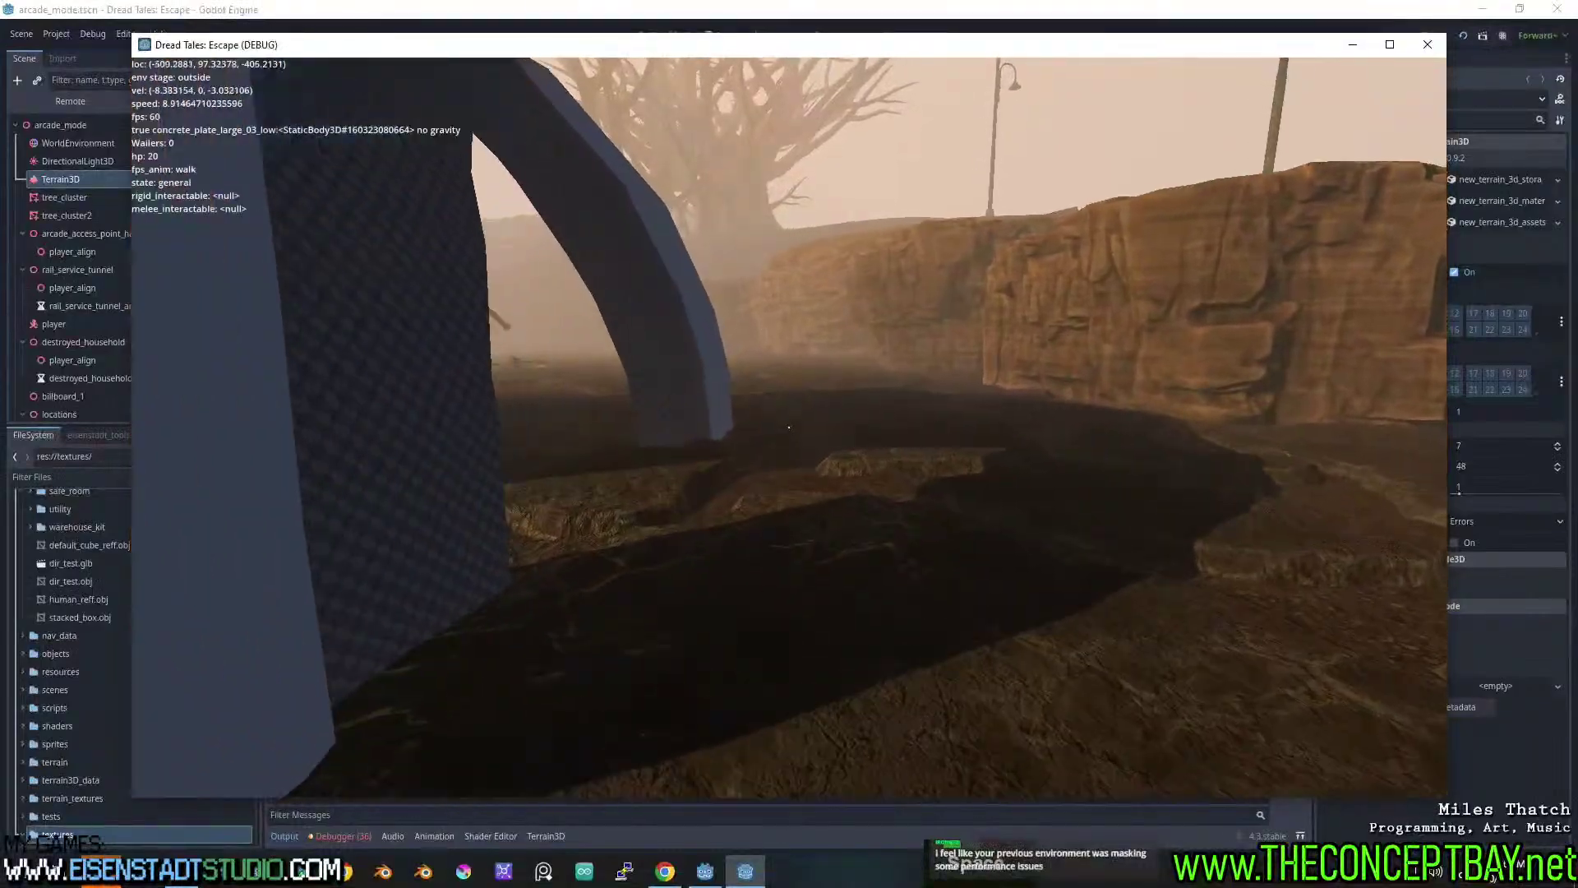
{"action": "key", "text": "d"}
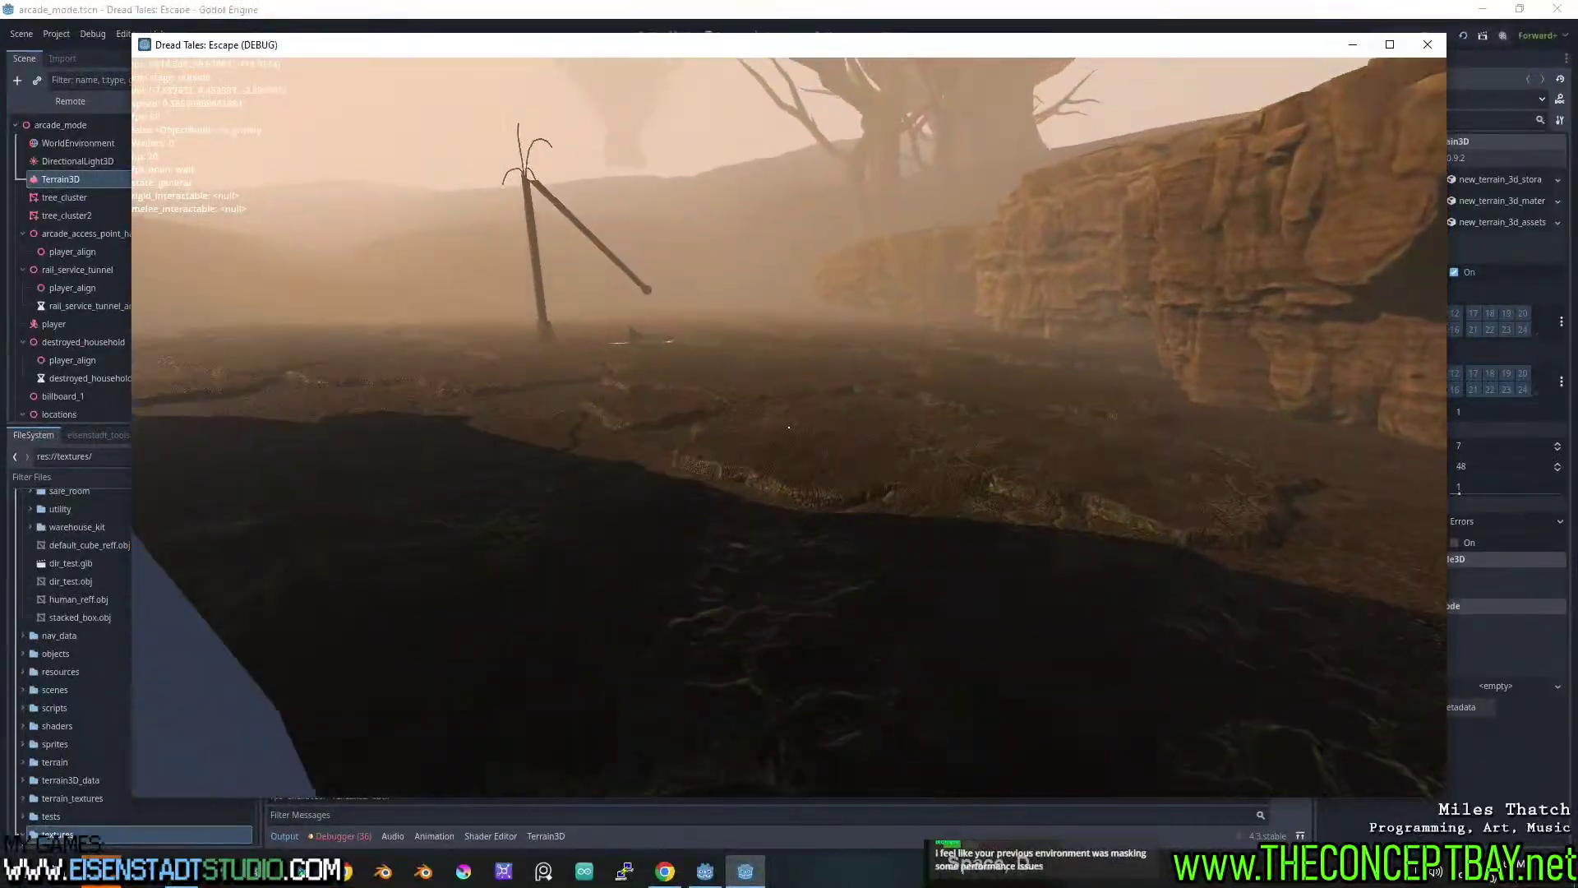
{"action": "key", "text": "space"}
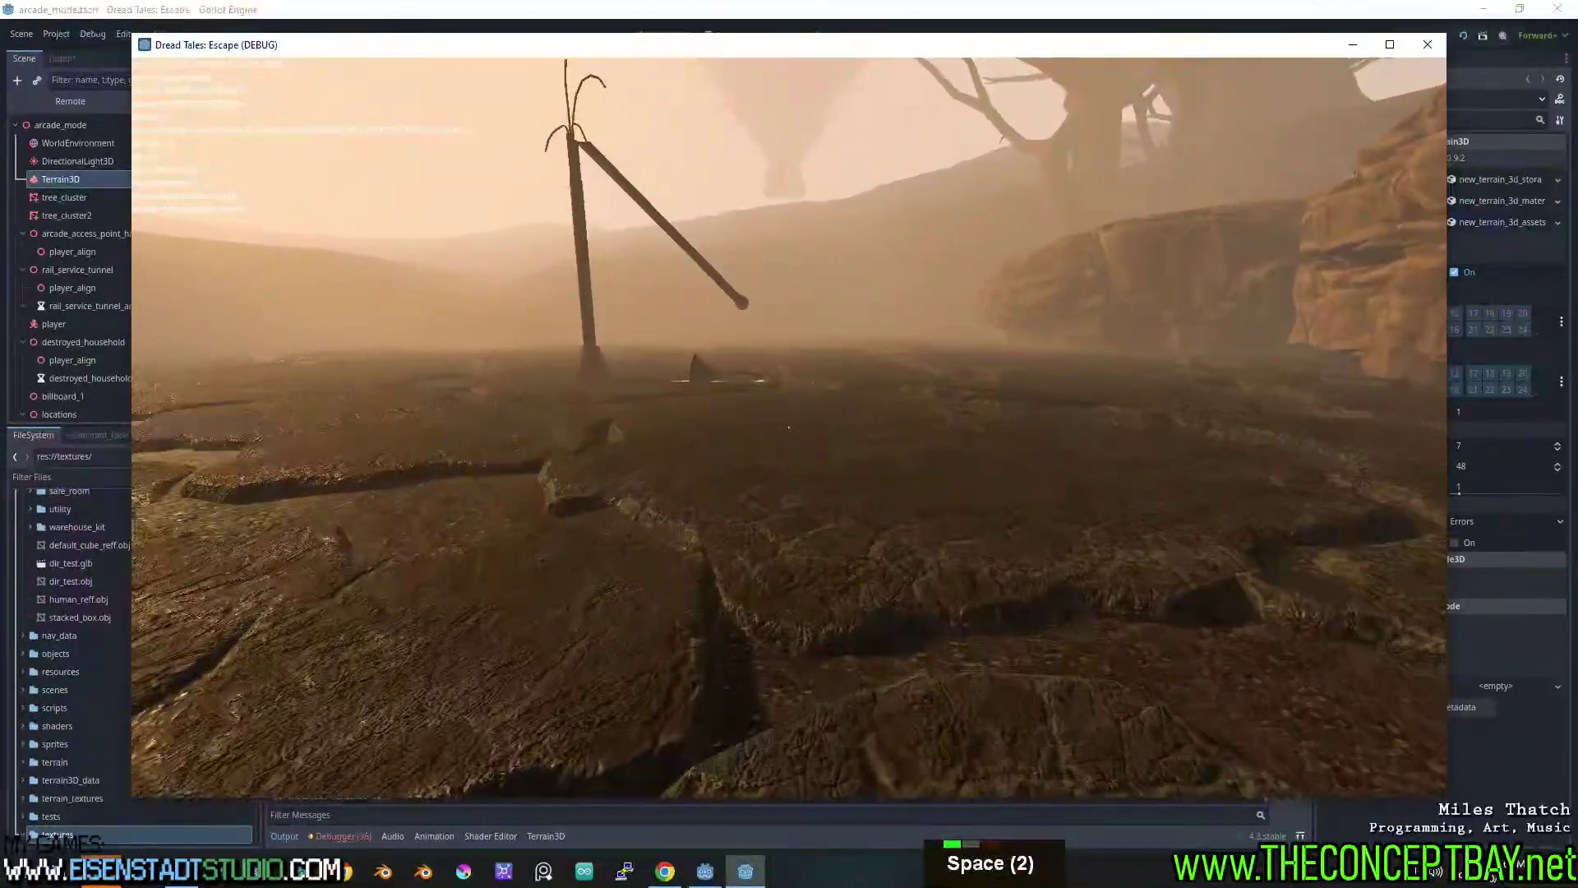
{"action": "key", "text": "space"}
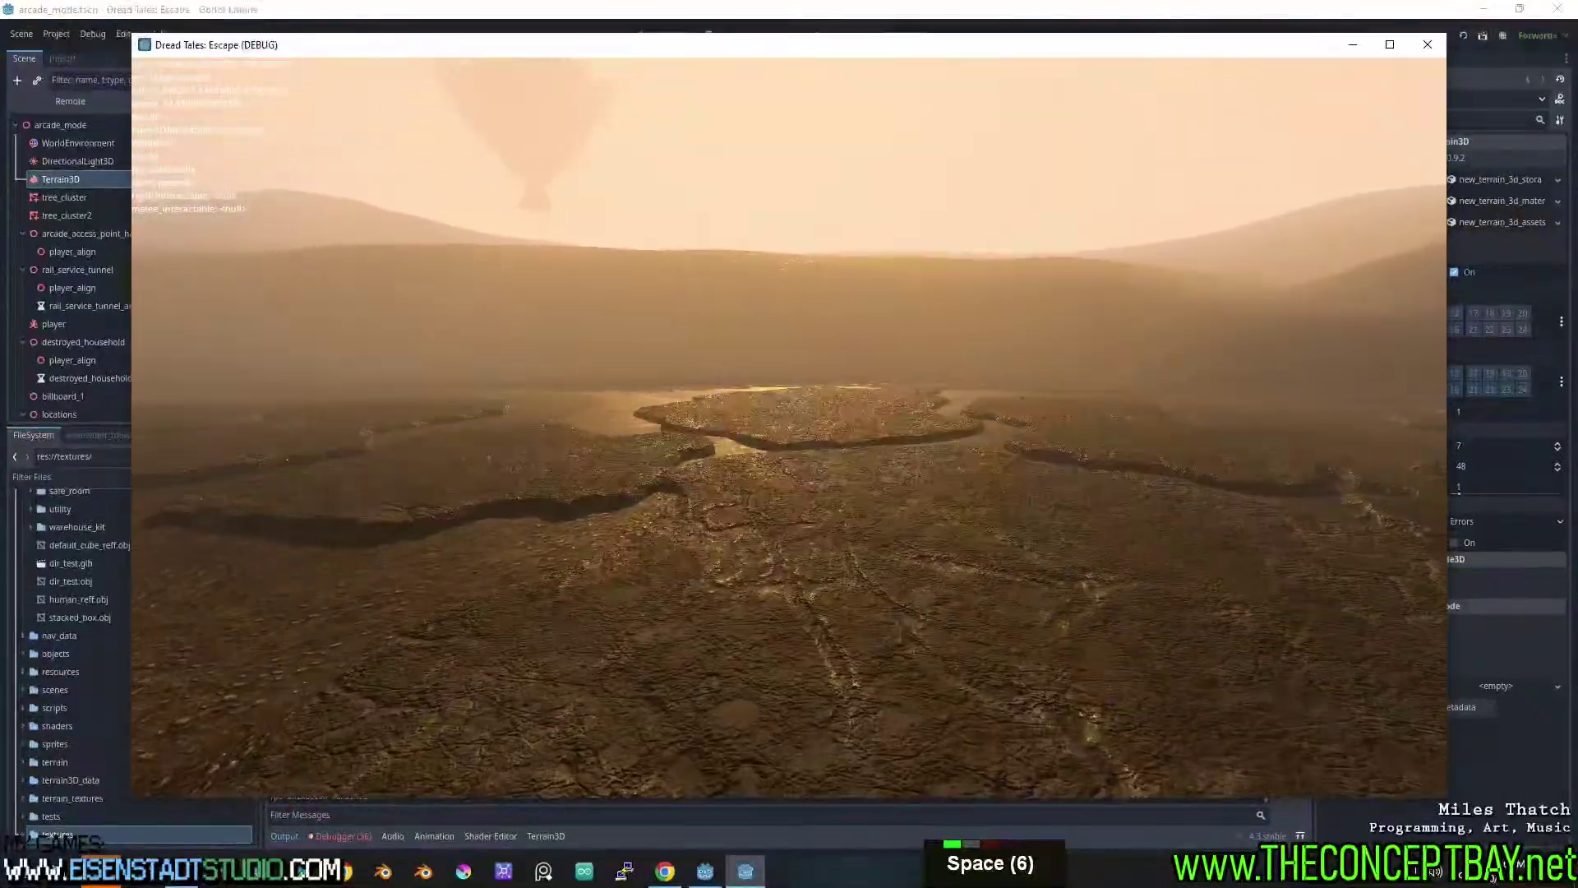
{"action": "key", "text": "space"}
{"action": "key", "text": "space"}
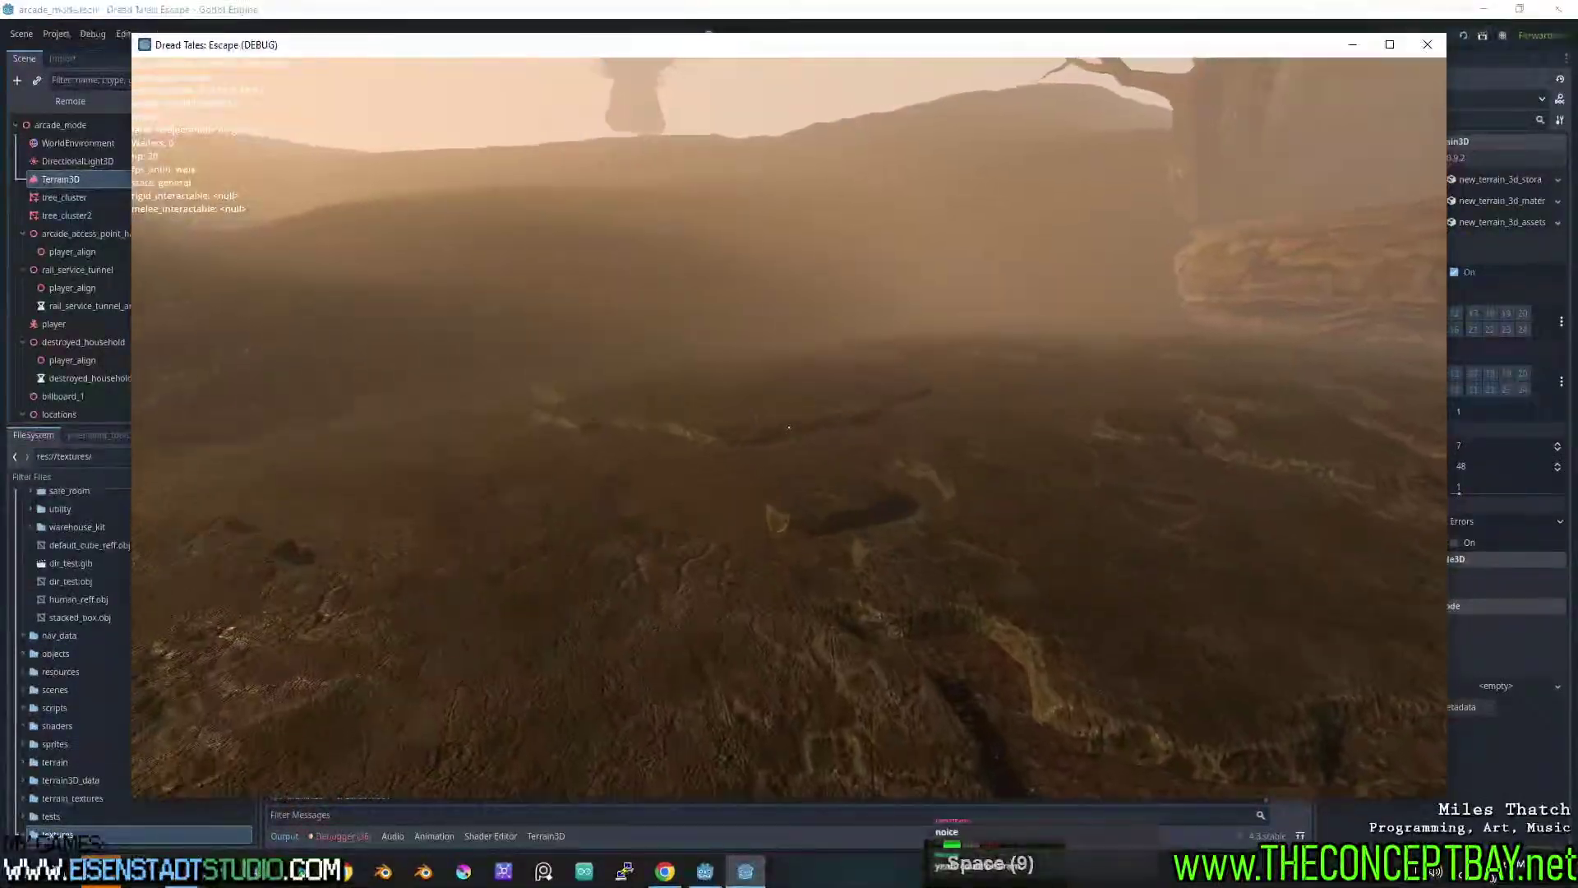
{"action": "key", "text": "space"}
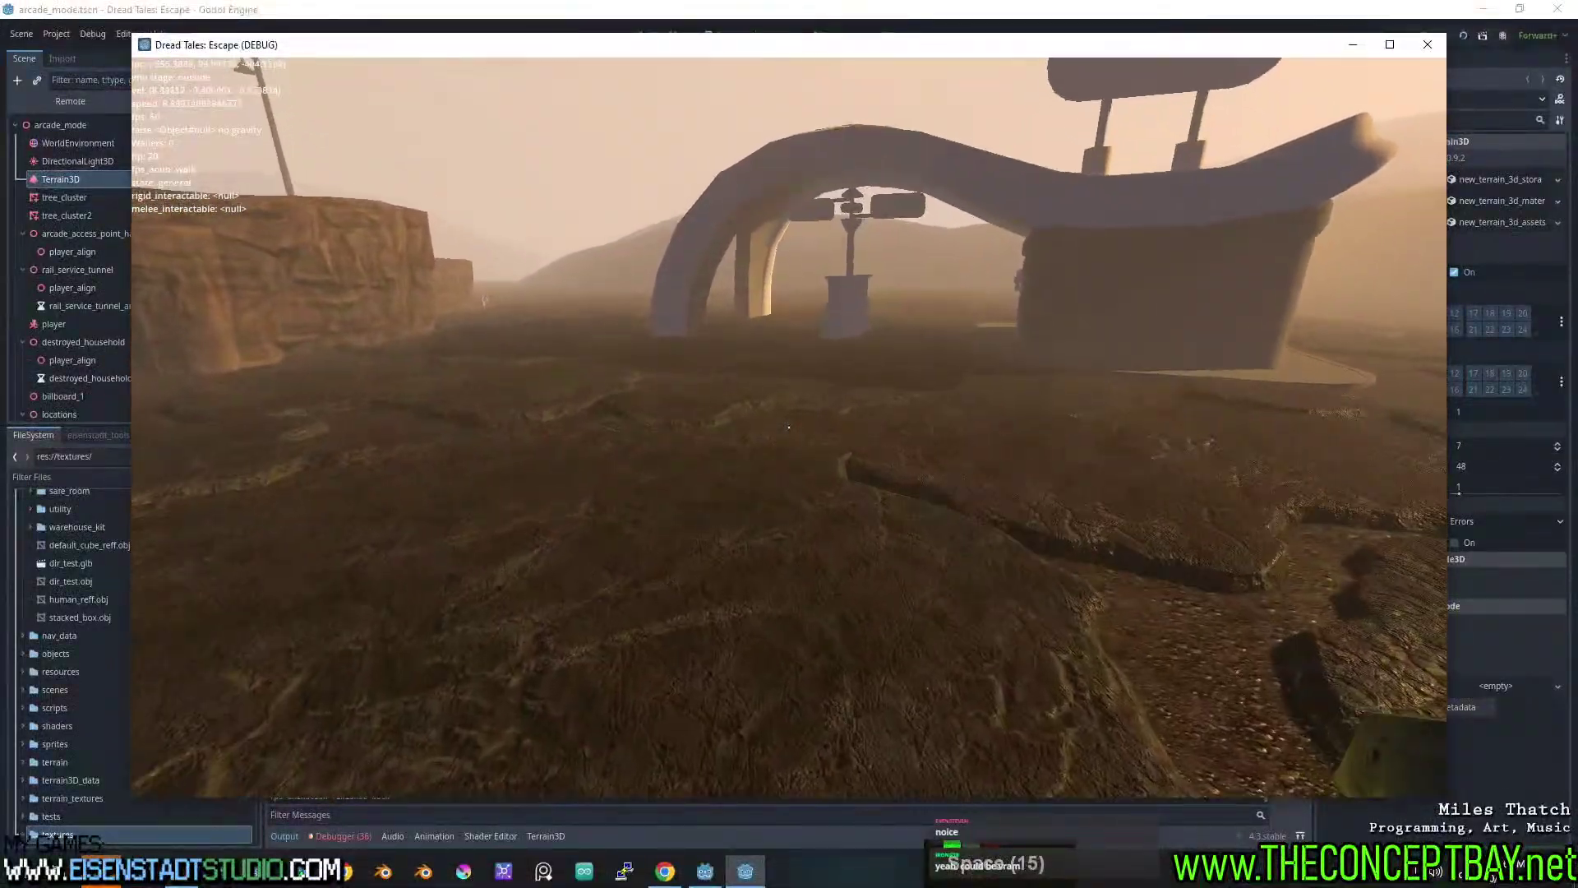
{"action": "key", "text": "space"}
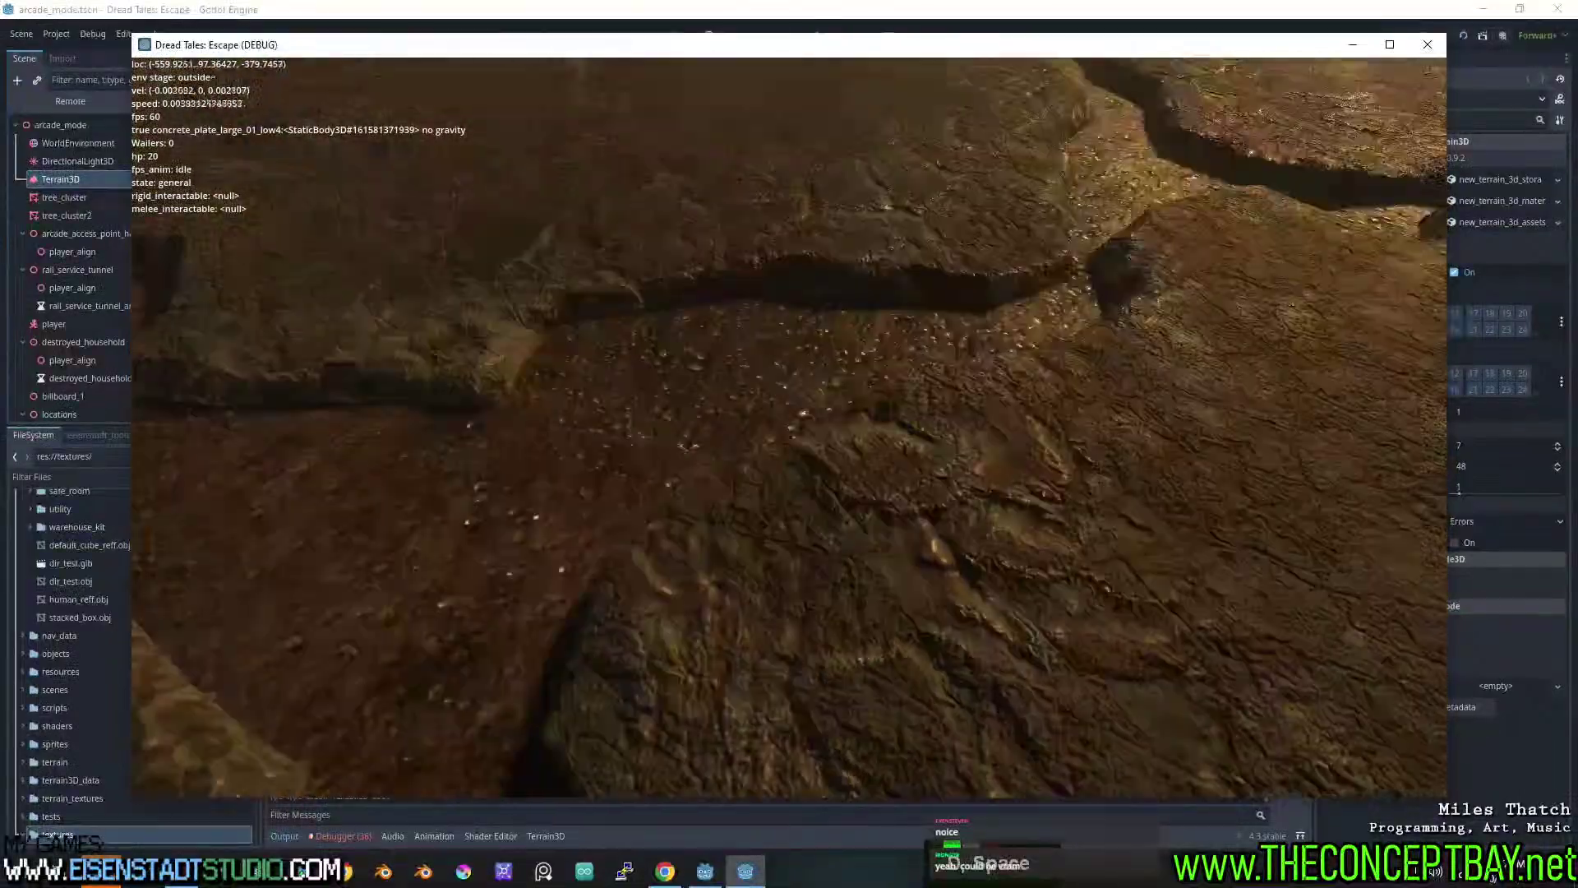
{"action": "key", "text": "w"}
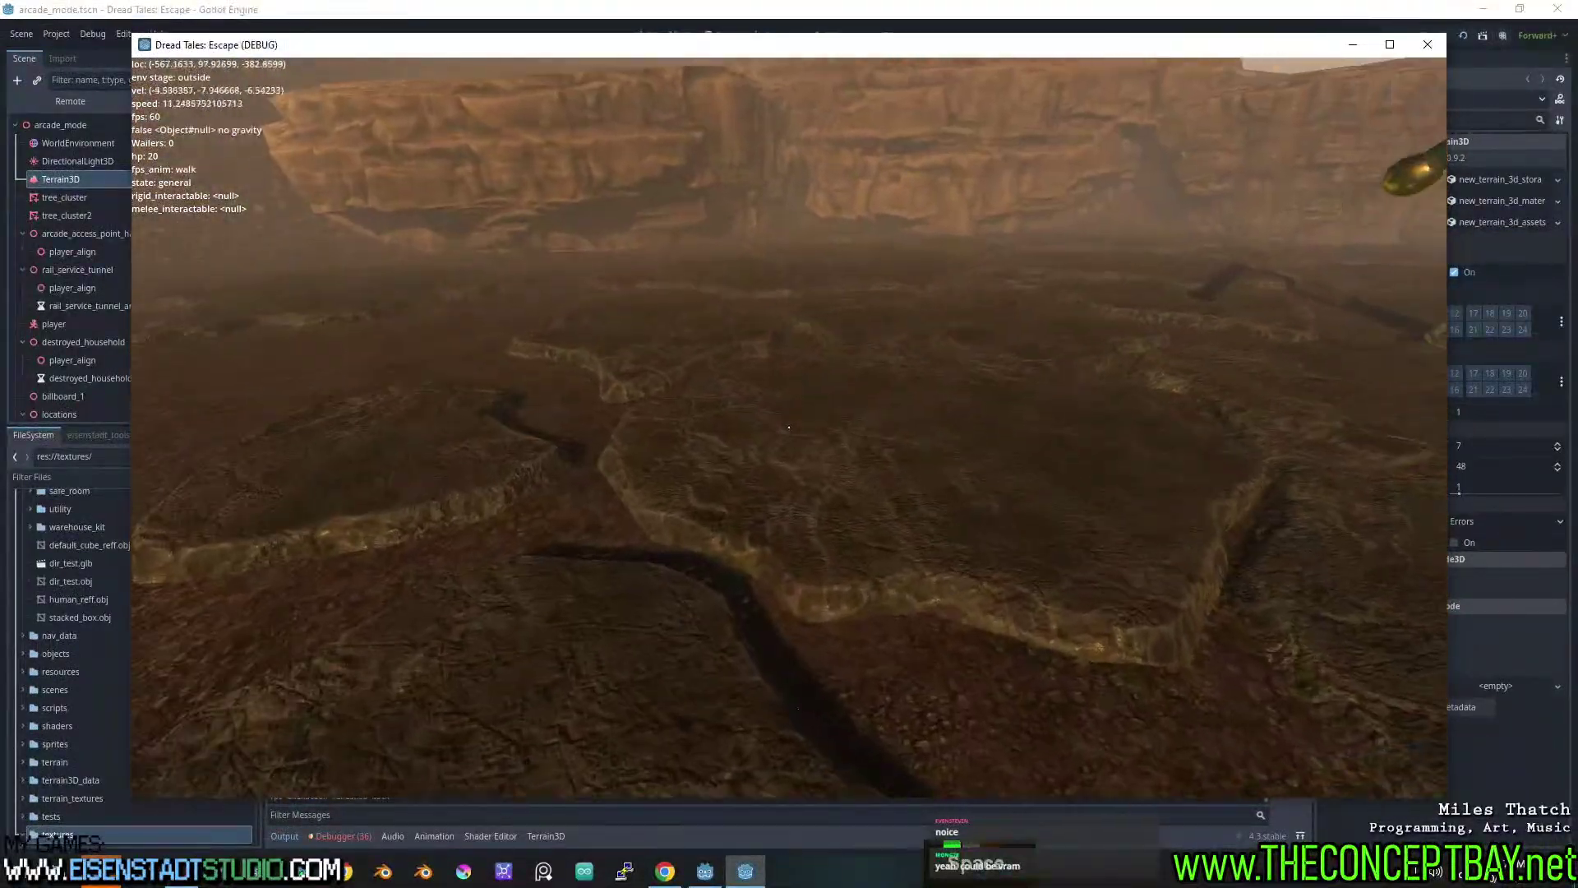
{"action": "key", "text": "space"}
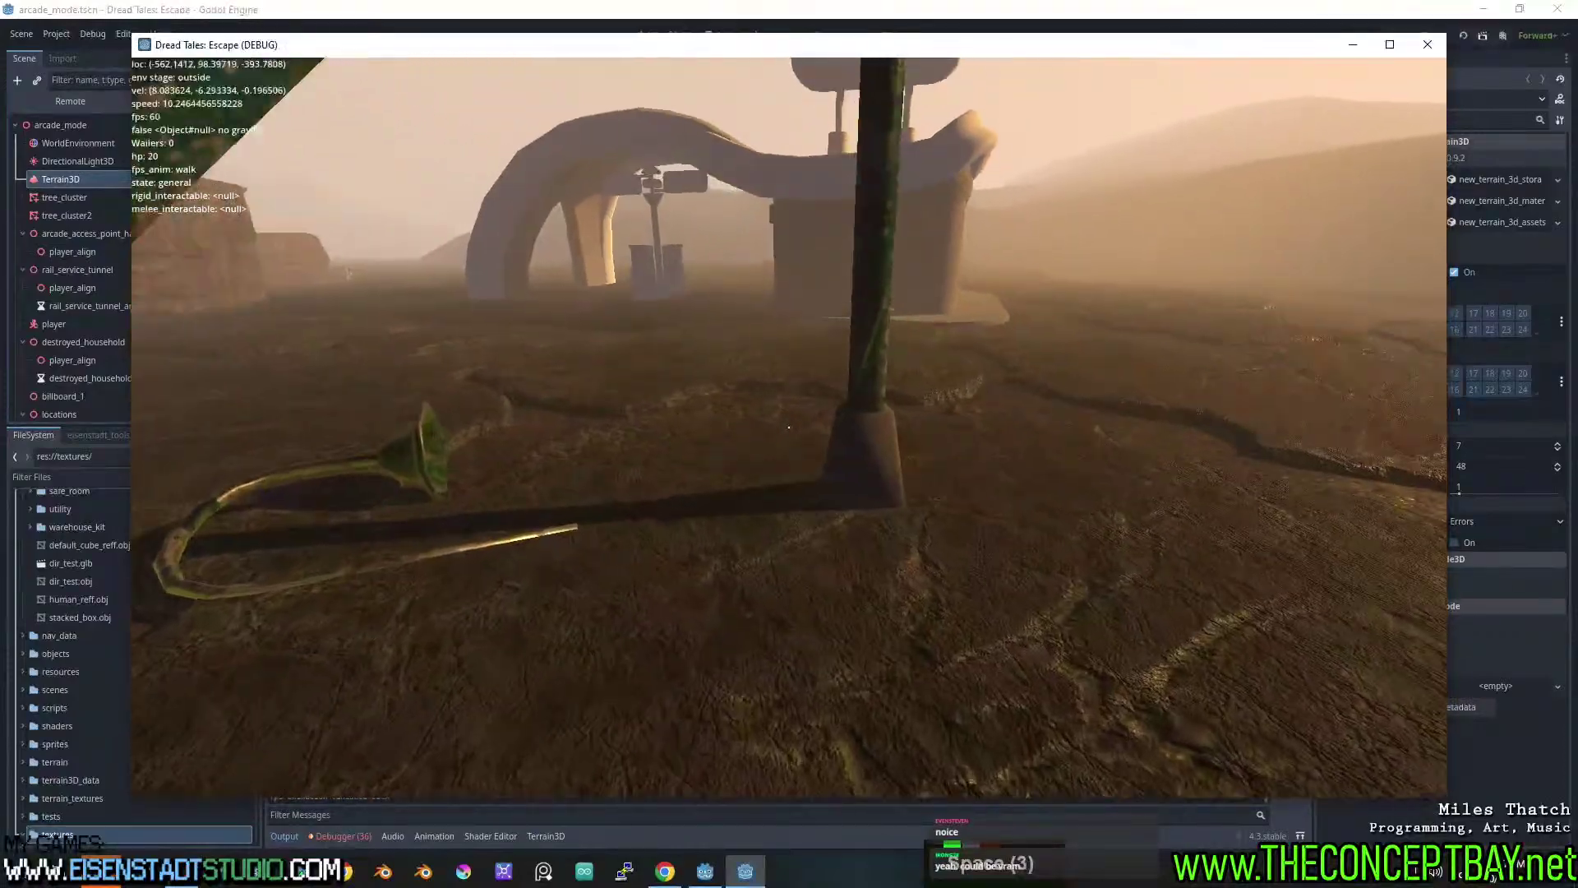
{"action": "key", "text": "space"}
{"action": "key", "text": "space"}
{"action": "key", "text": "space"}
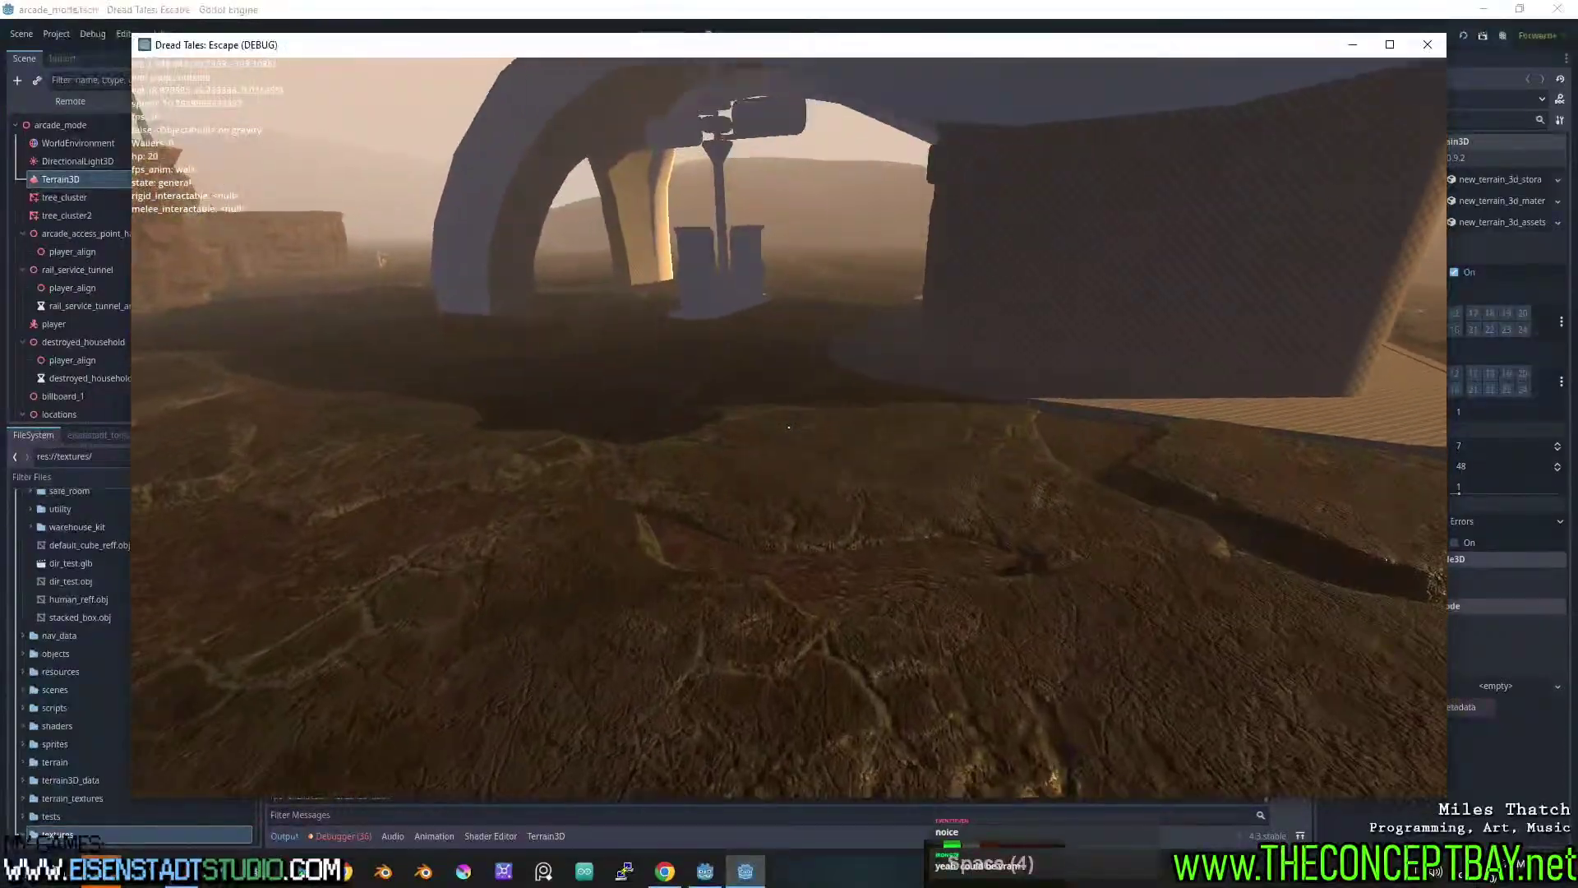
{"action": "key", "text": "space"}
{"action": "key", "text": "space"}
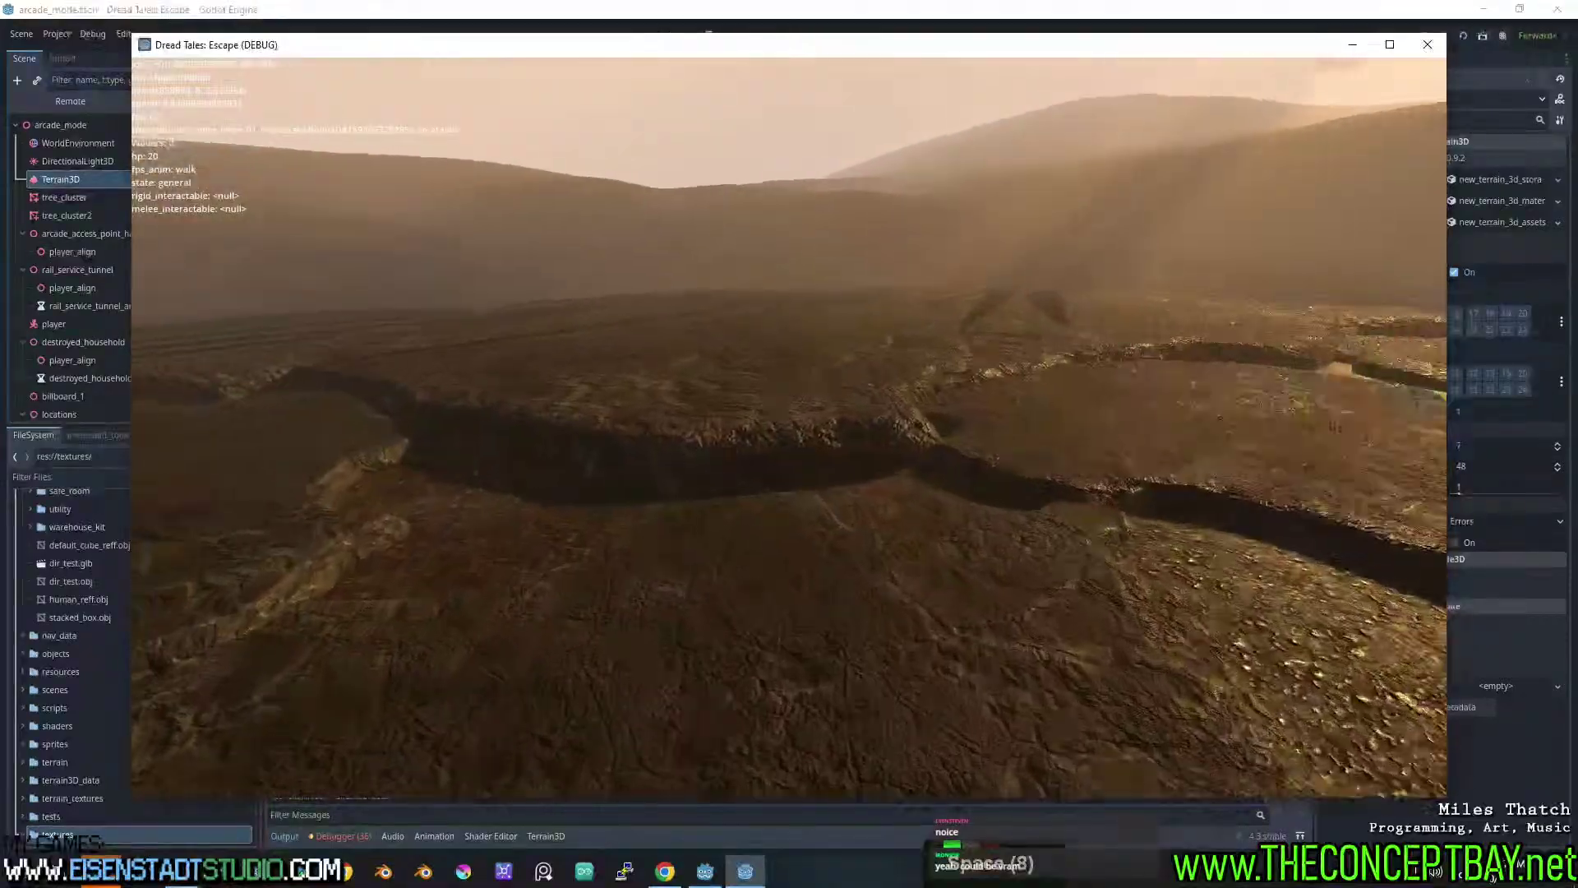
{"action": "key", "text": "w"}
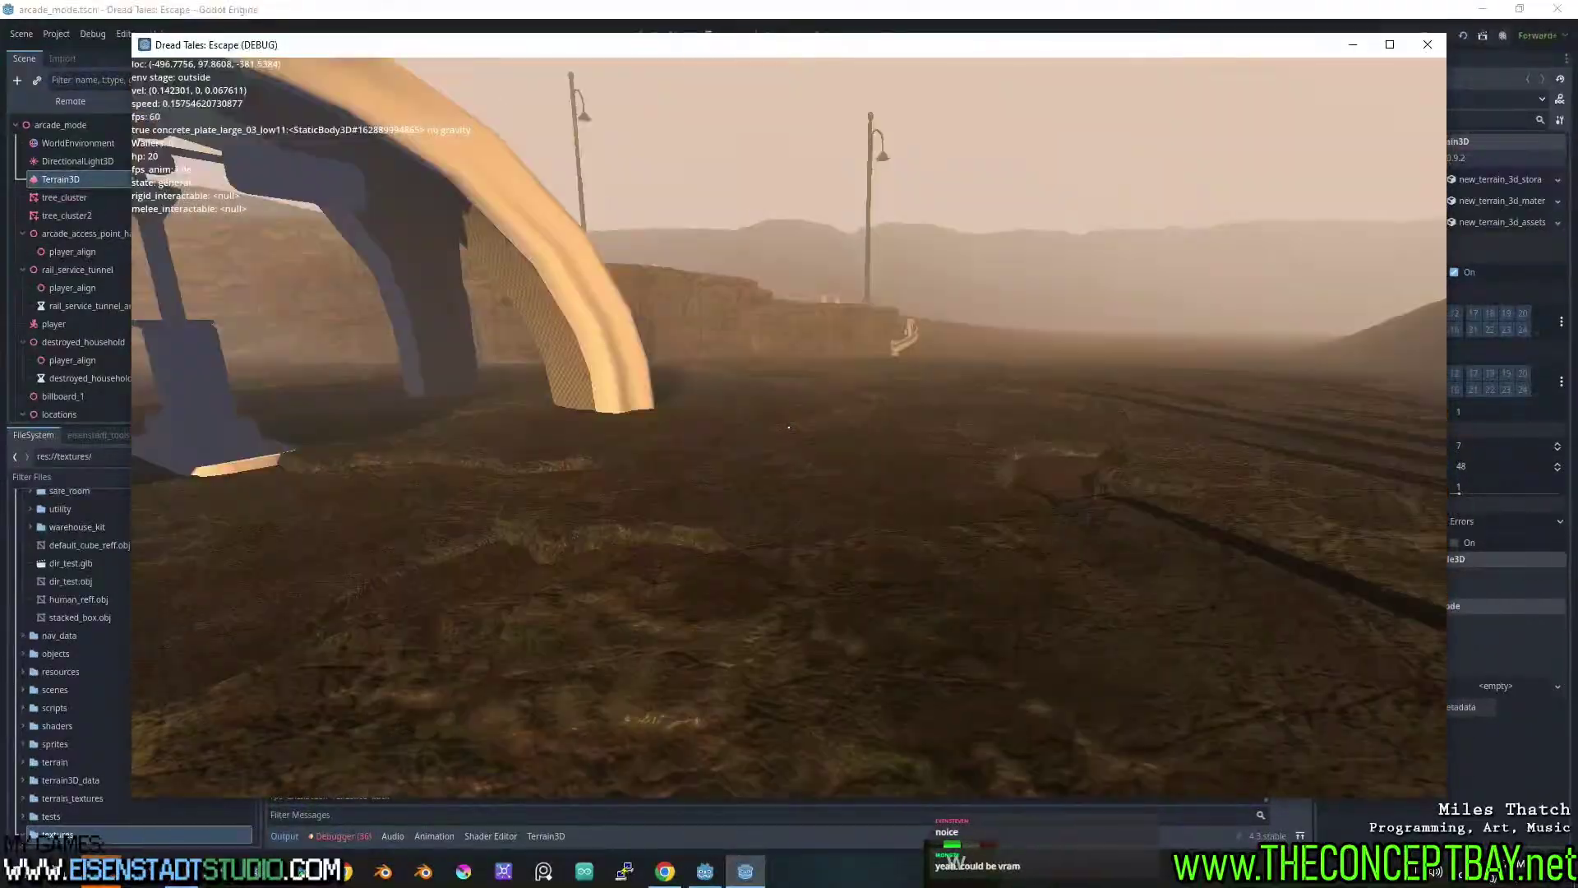
{"action": "key", "text": "d"}
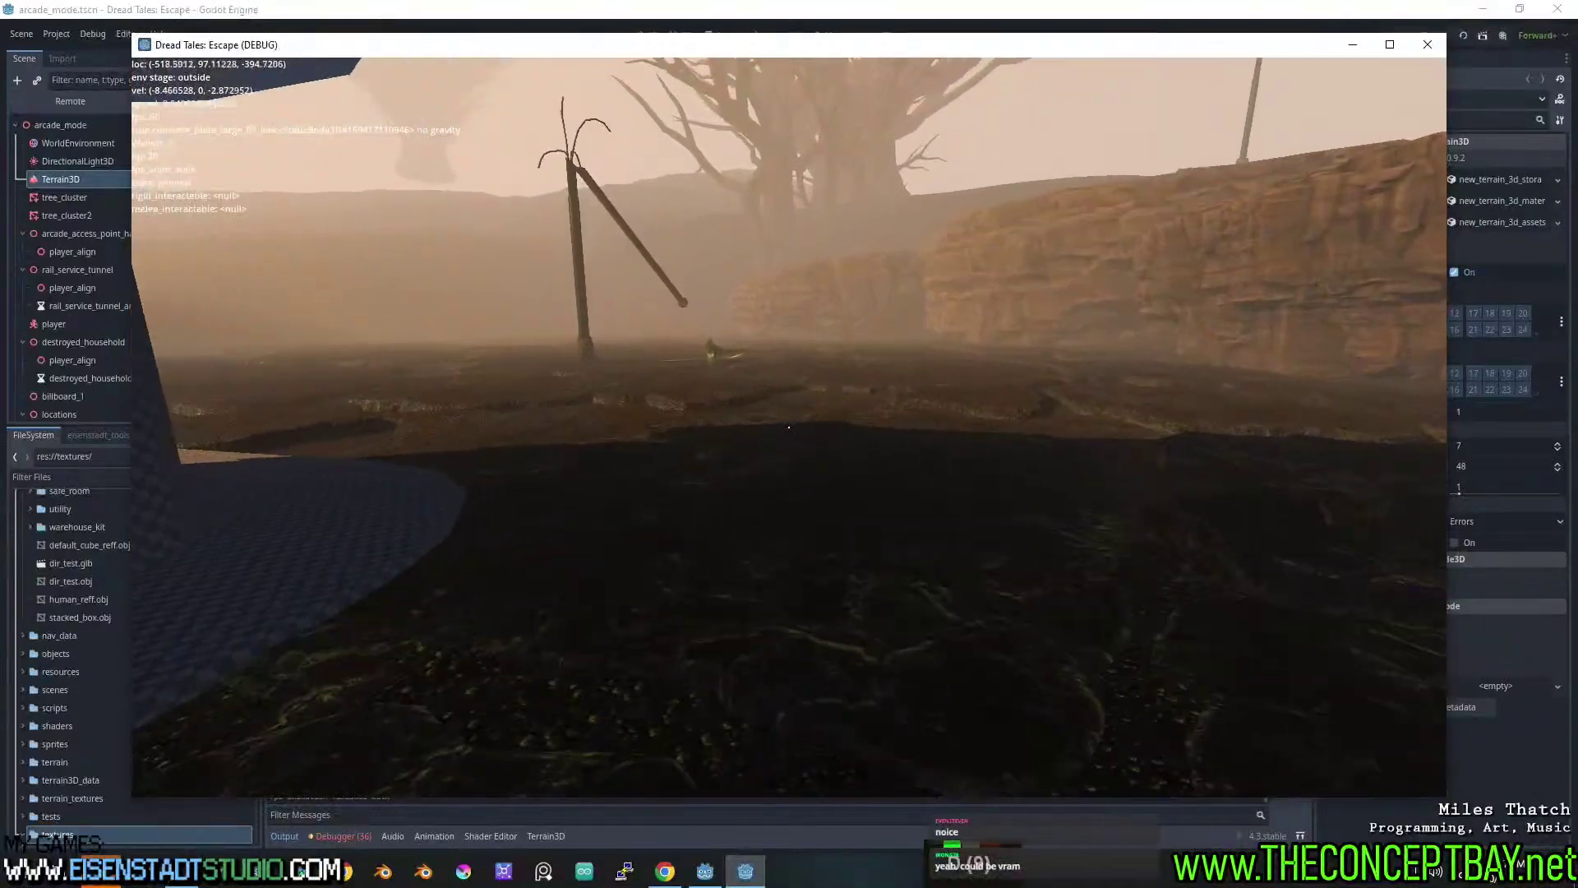
{"action": "key", "text": "a"}
{"action": "key", "text": "w"}
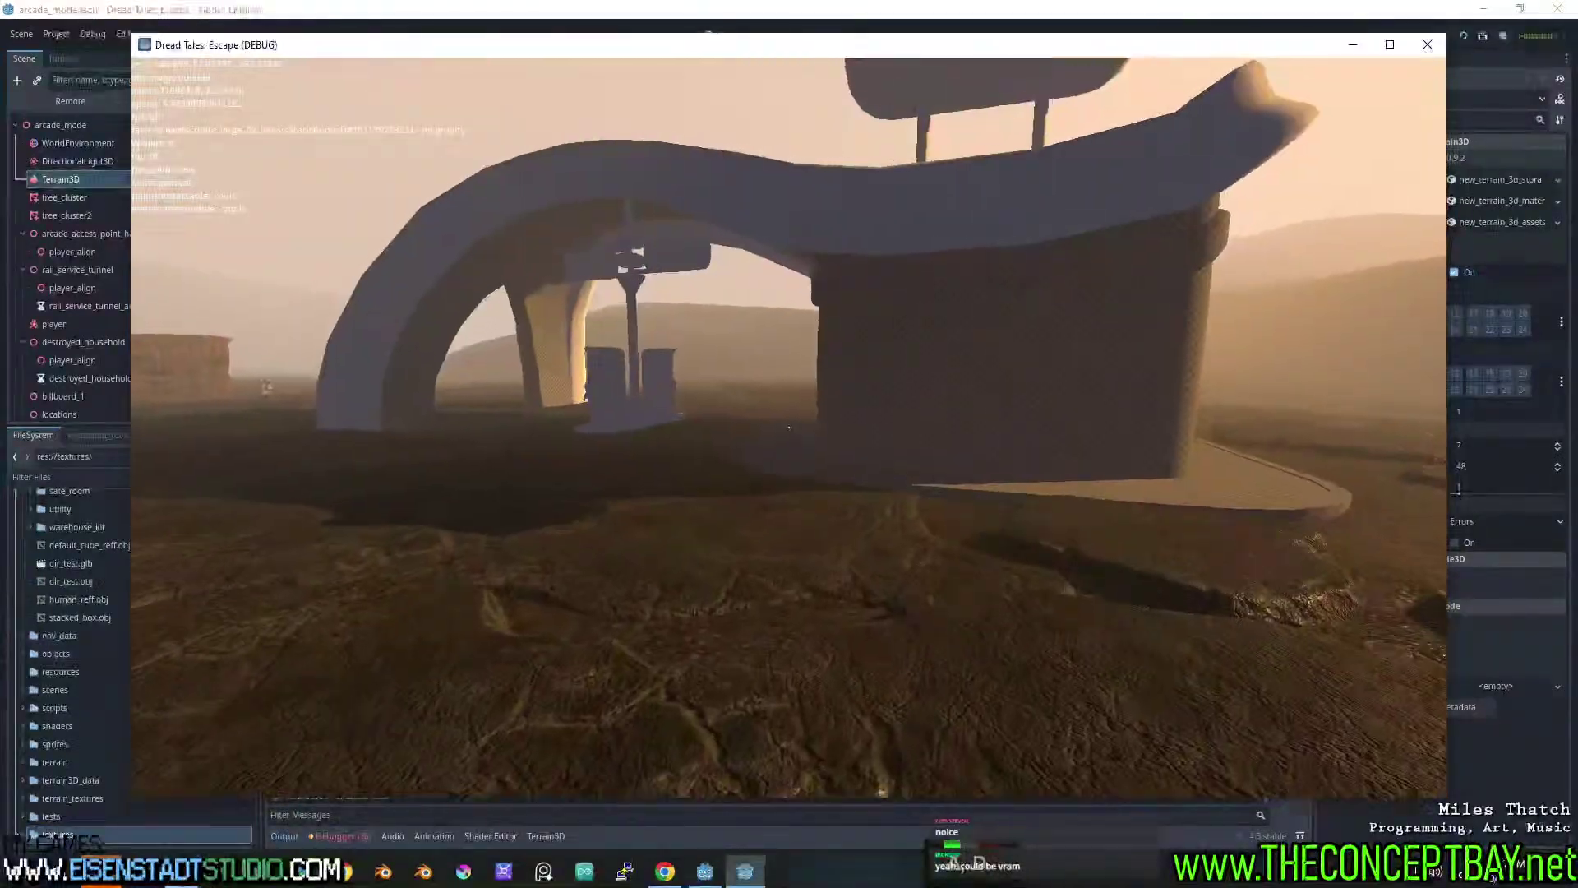
{"action": "key", "text": "space"}
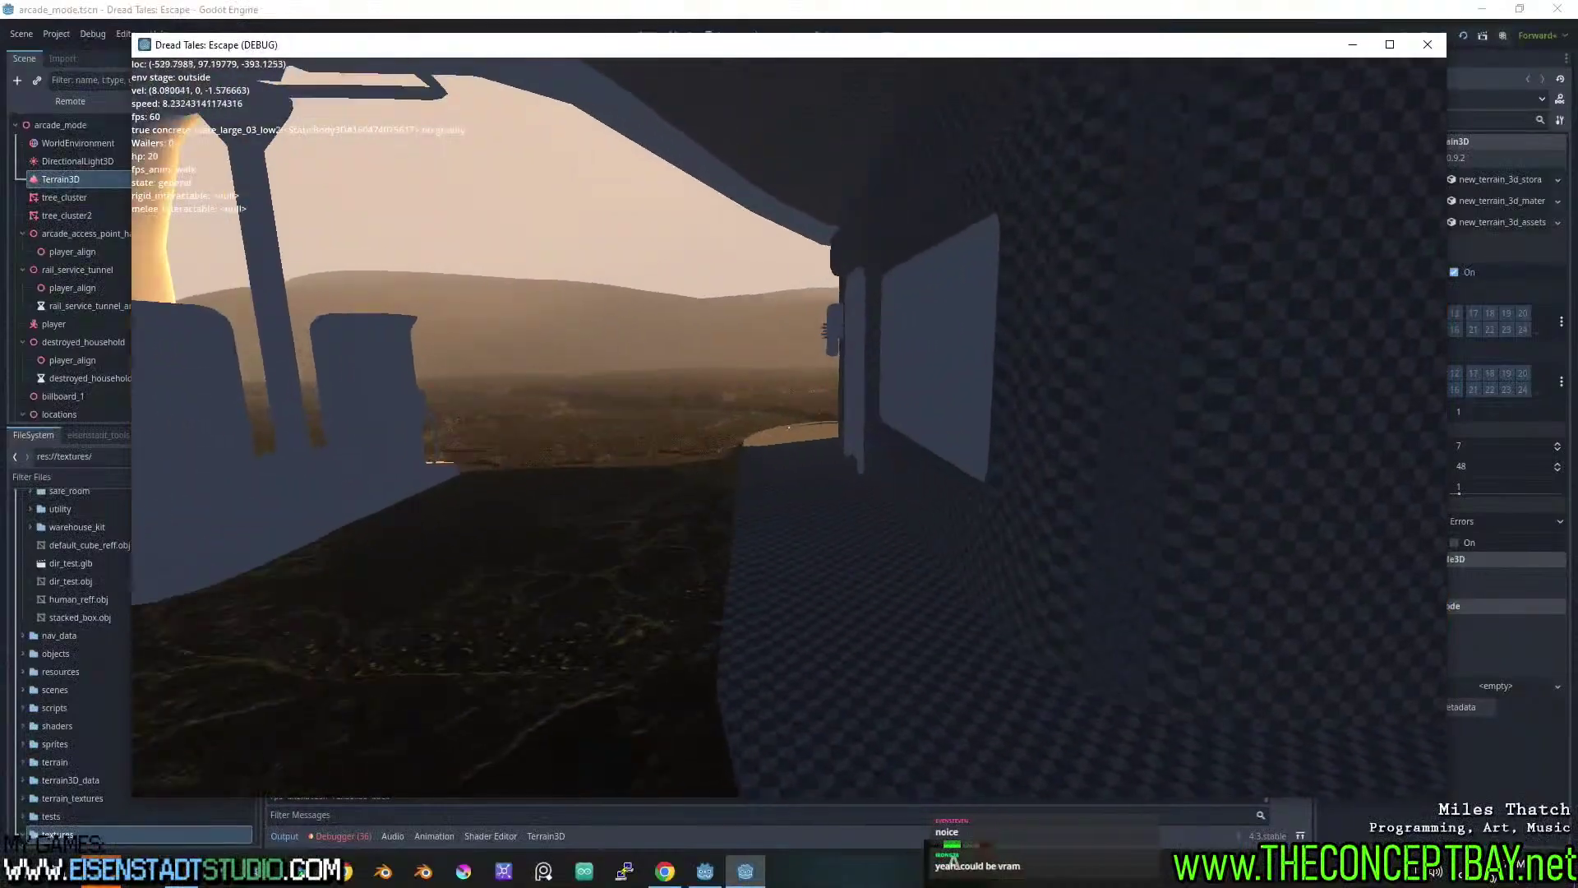
{"action": "key", "text": "alt+F4"}
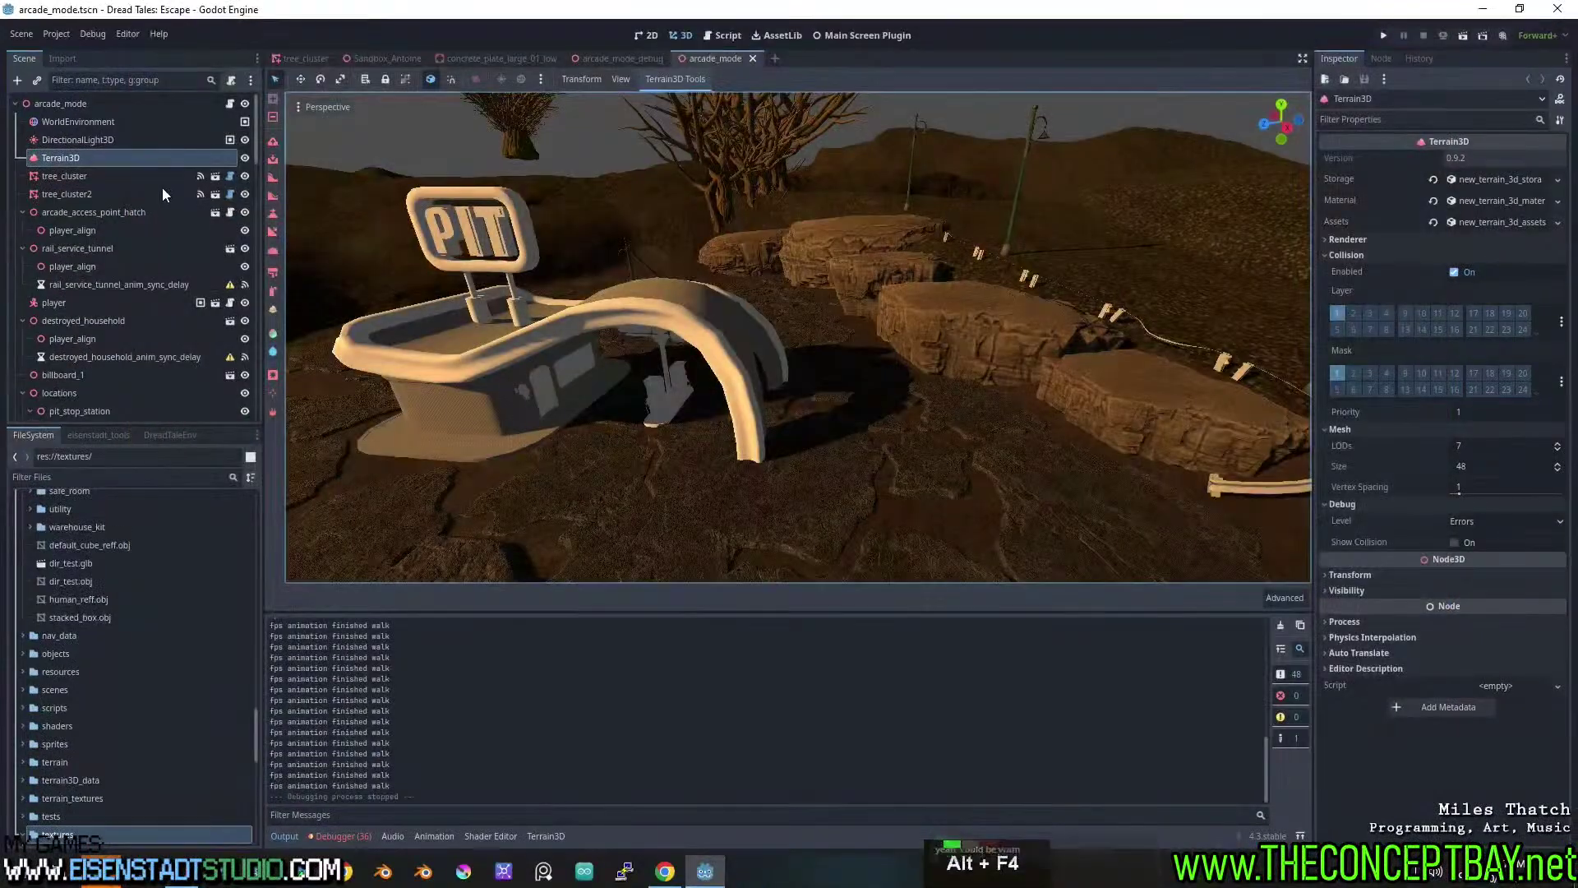
Open the player.gd script and go to the movement constants at the start of the file.
{"action": "left_click", "coordinate": [723, 35]}
{"action": "left_click", "coordinate": [314, 102]}
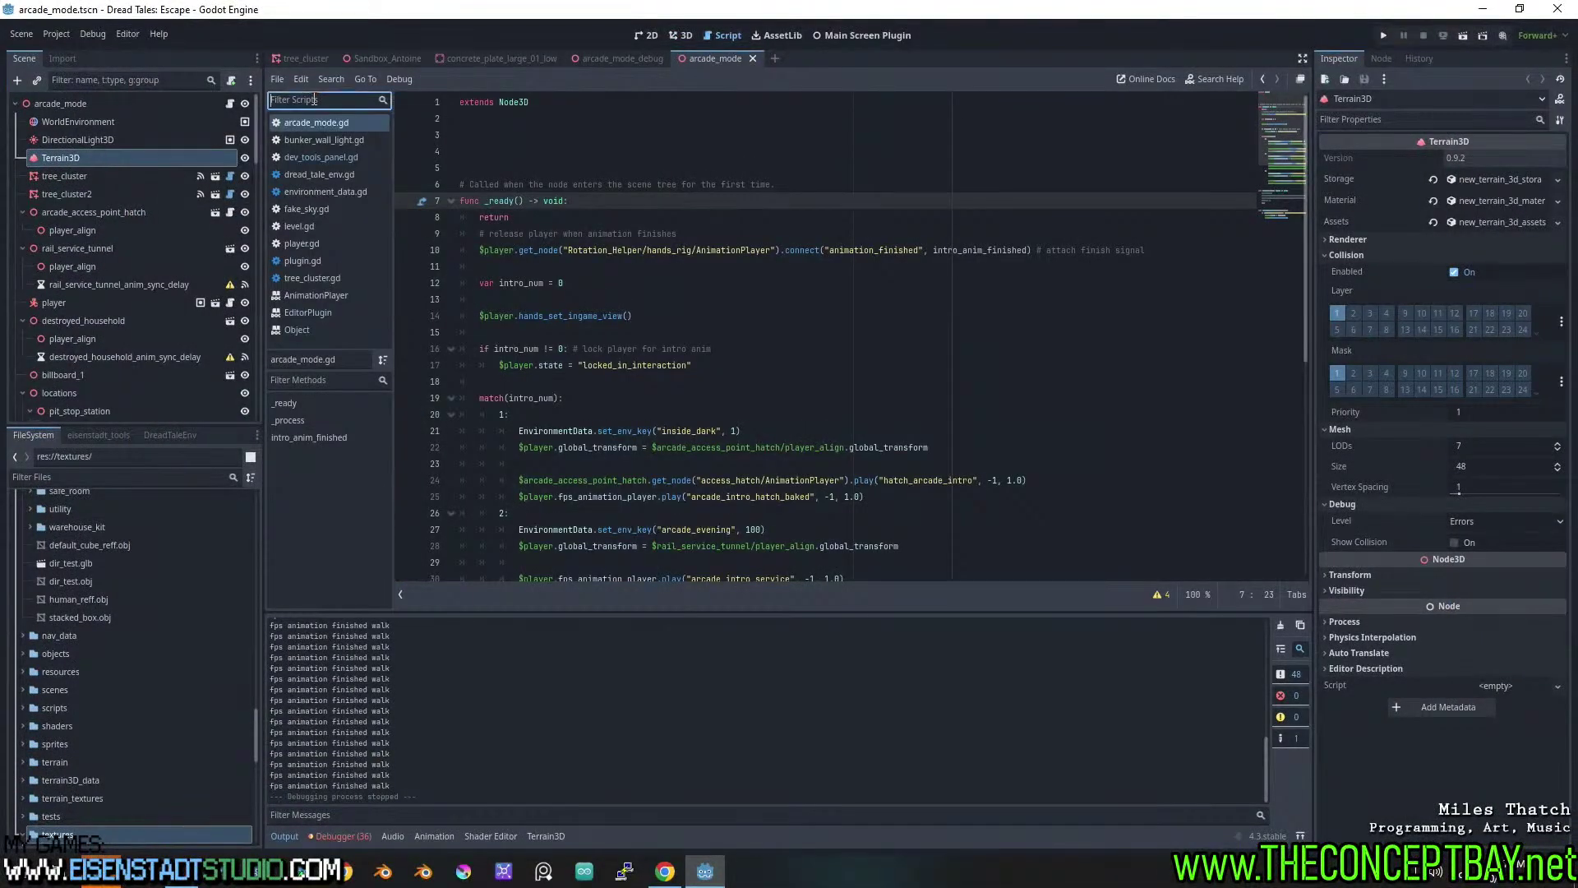
{"action": "type", "text": "player"}
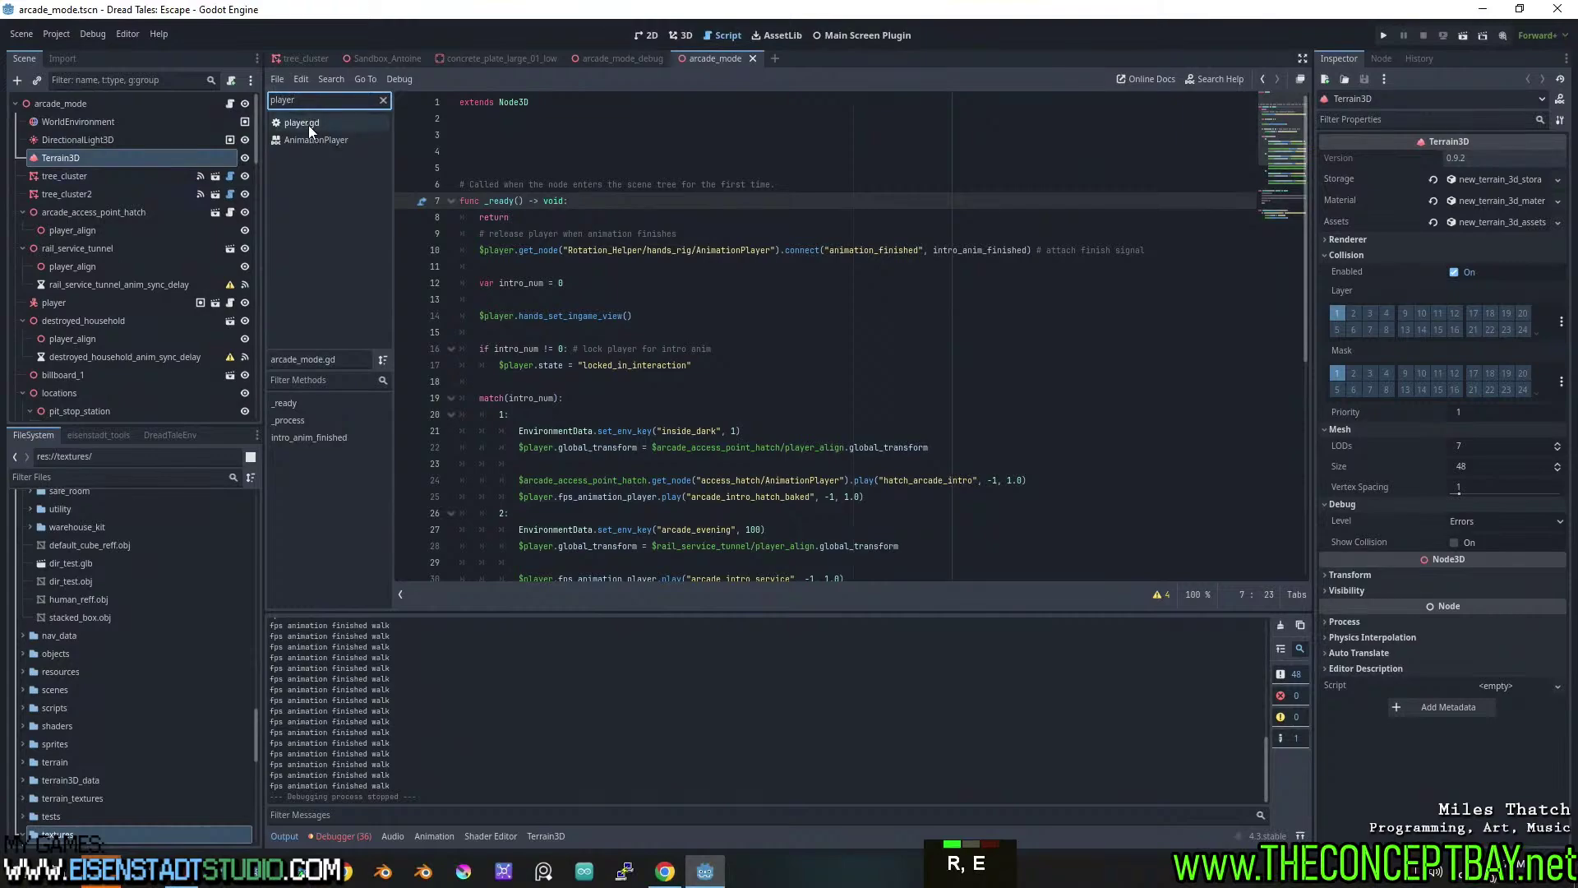
{"action": "left_click", "coordinate": [308, 125]}
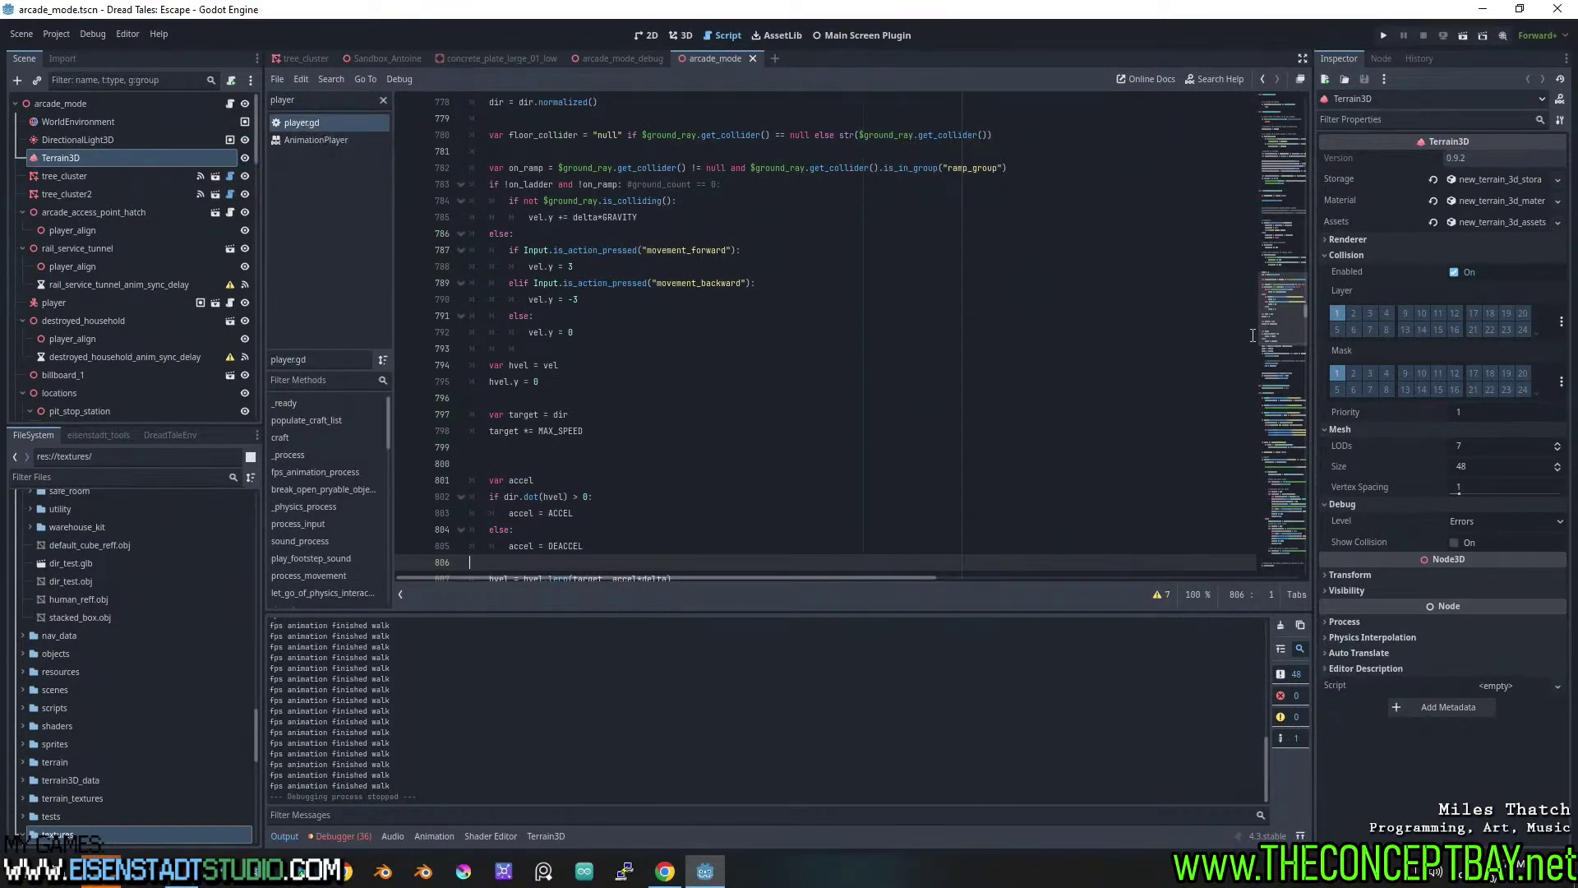
{"action": "left_click_drag", "start_coordinate": [1251, 99], "coordinate": [1280, 160]}
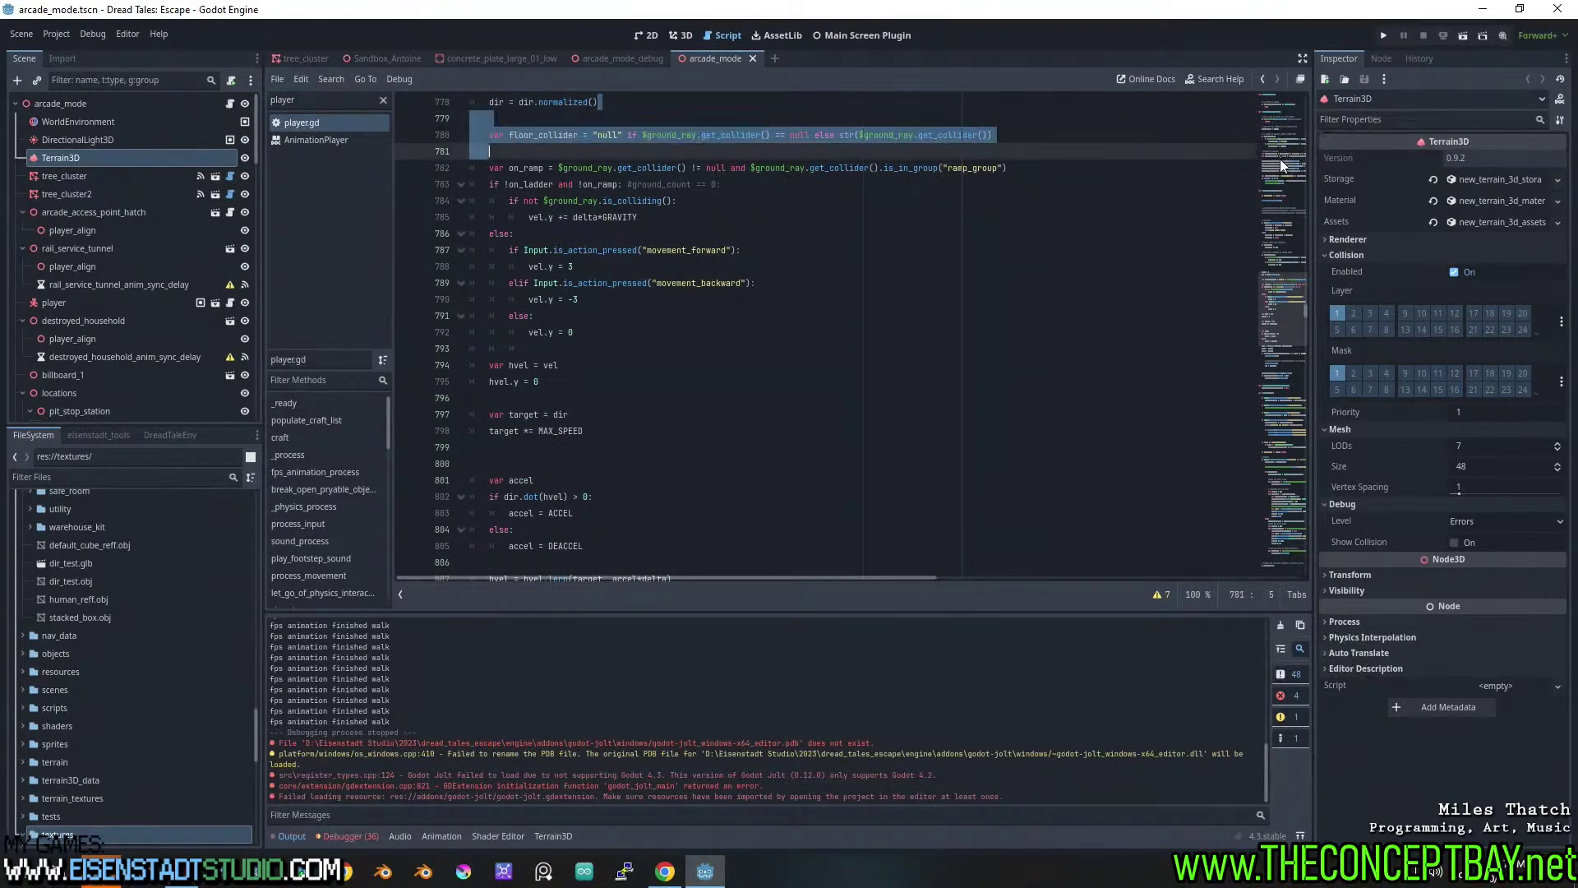
{"action": "left_click", "coordinate": [1253, 251]}
{"action": "left_click_drag", "start_coordinate": [1279, 299], "coordinate": [1237, 124]}
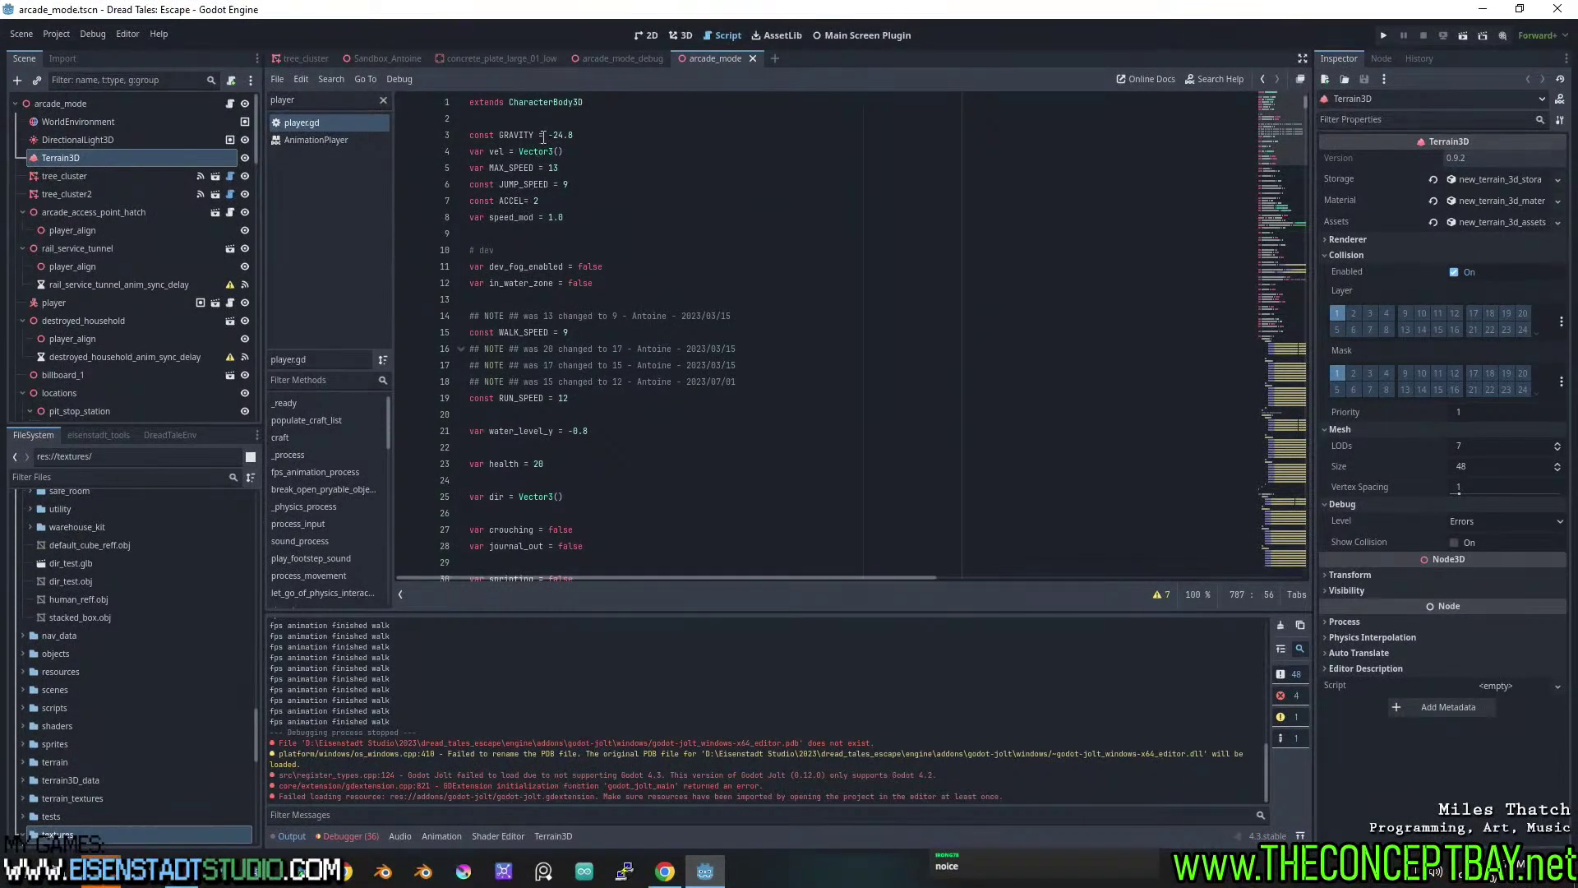
Search player.gd for JUMP_SPEED and MAX_SPEED, and go to where MAX_SPEED is assigned in the sprinting code.
{"action": "double_click", "coordinate": [525, 183]}
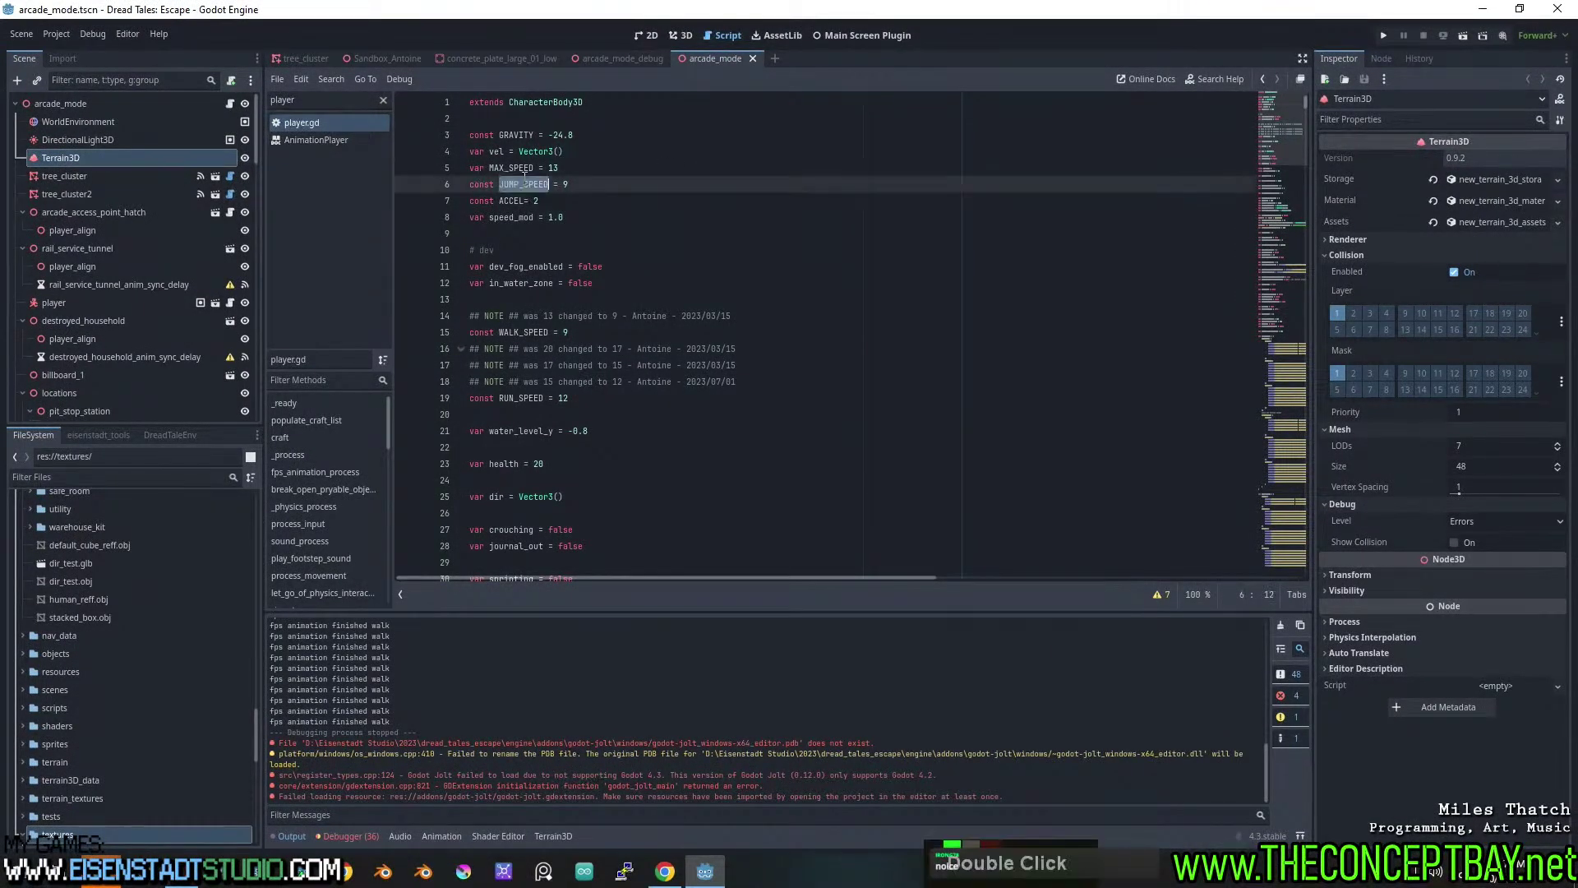
{"action": "key", "text": "ctrl+f"}
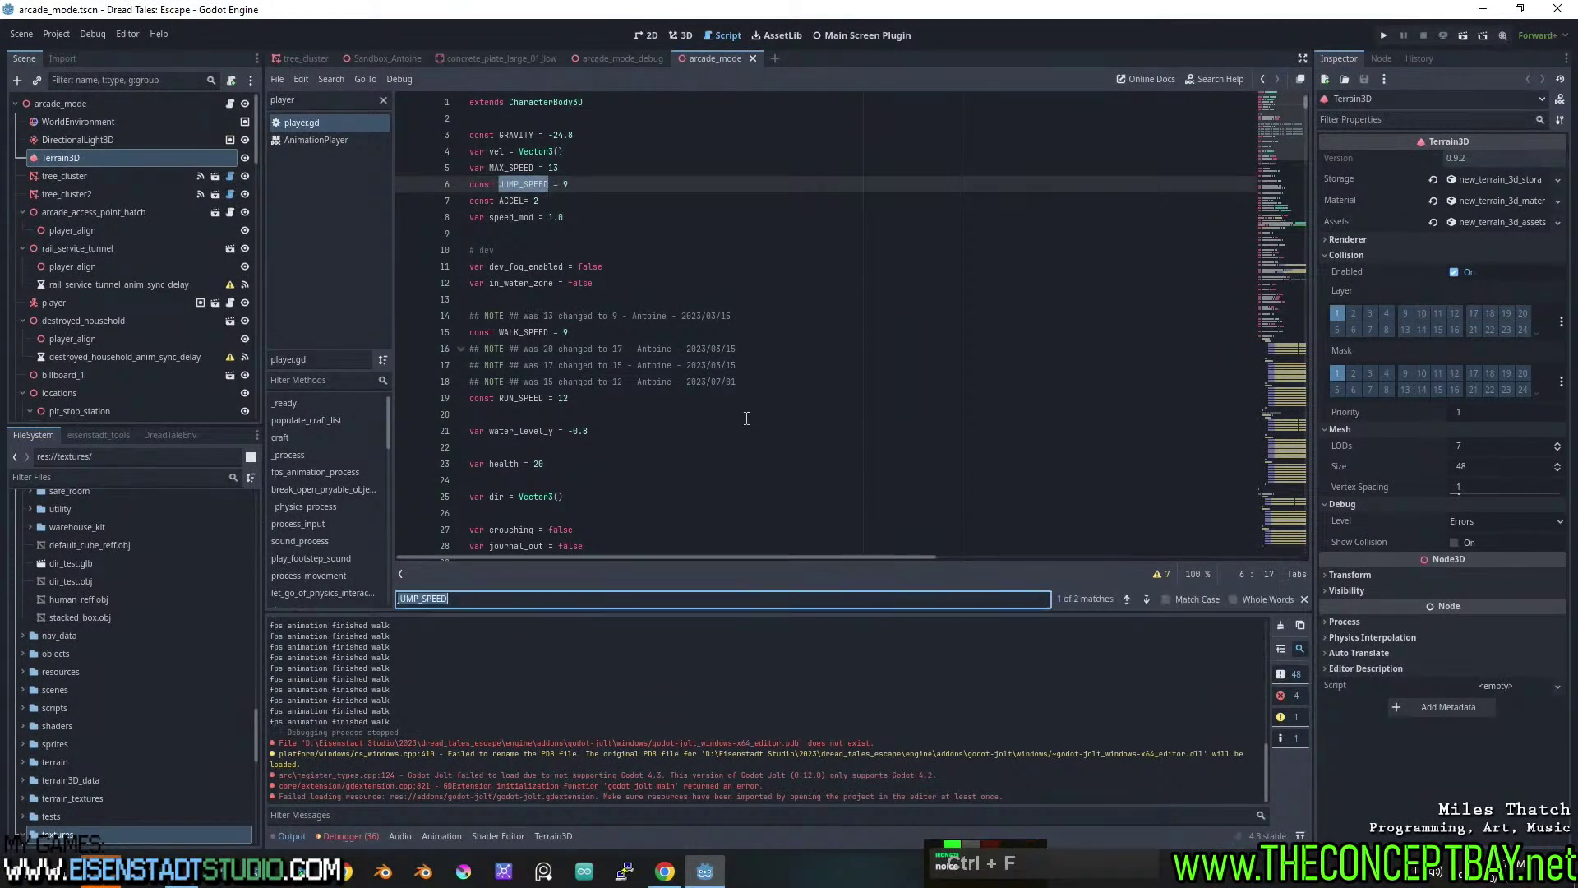
{"action": "double_click", "coordinate": [498, 168]}
{"action": "key", "text": "ctrl+f"}
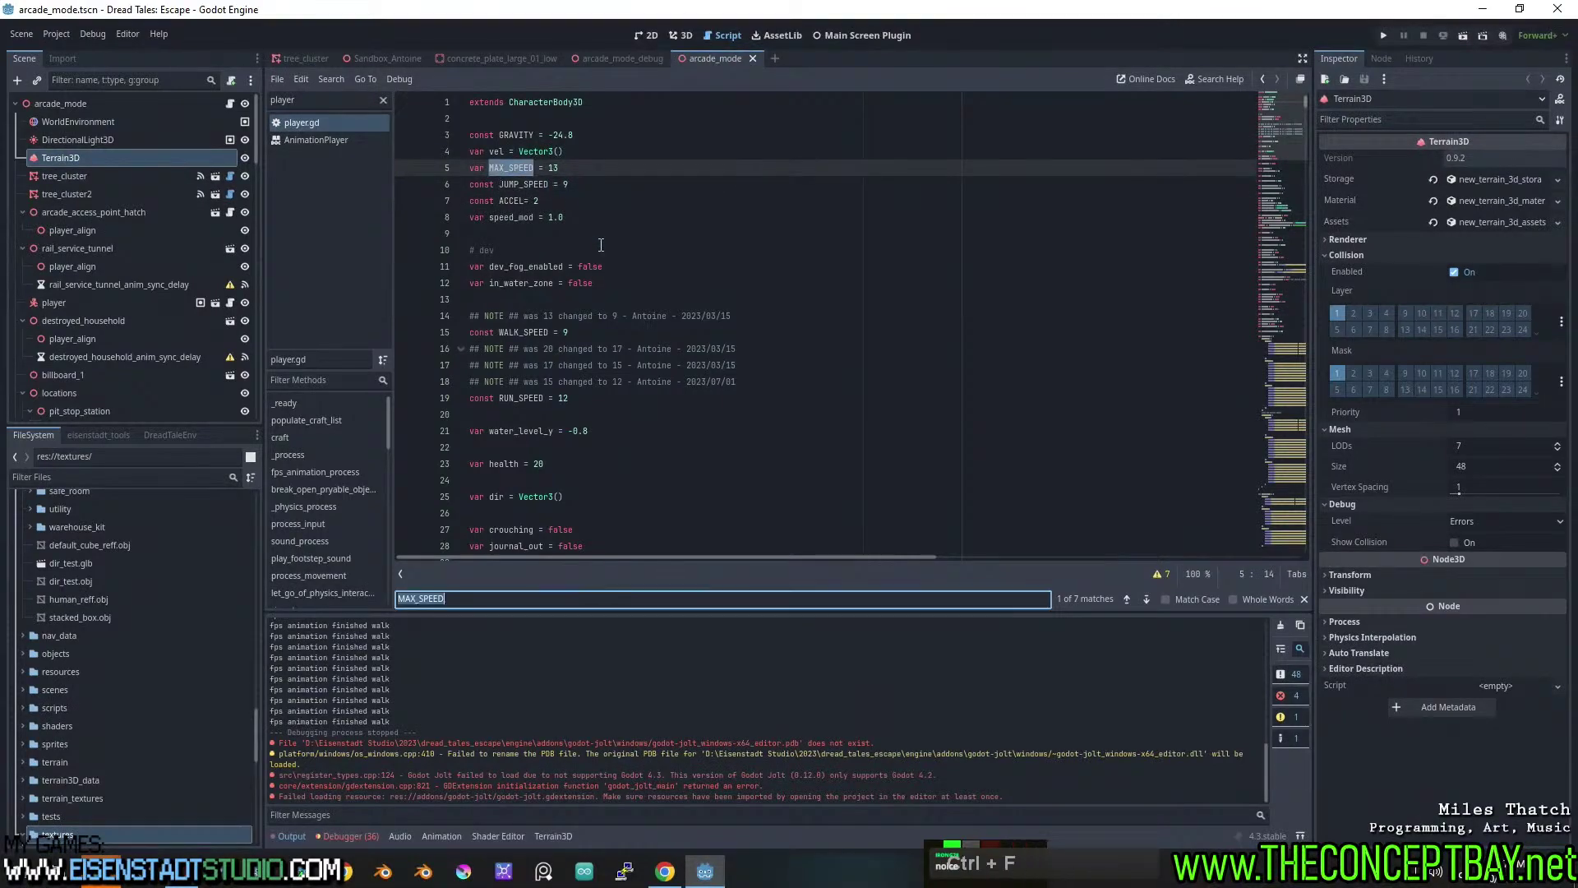
{"action": "left_click", "coordinate": [1147, 599]}
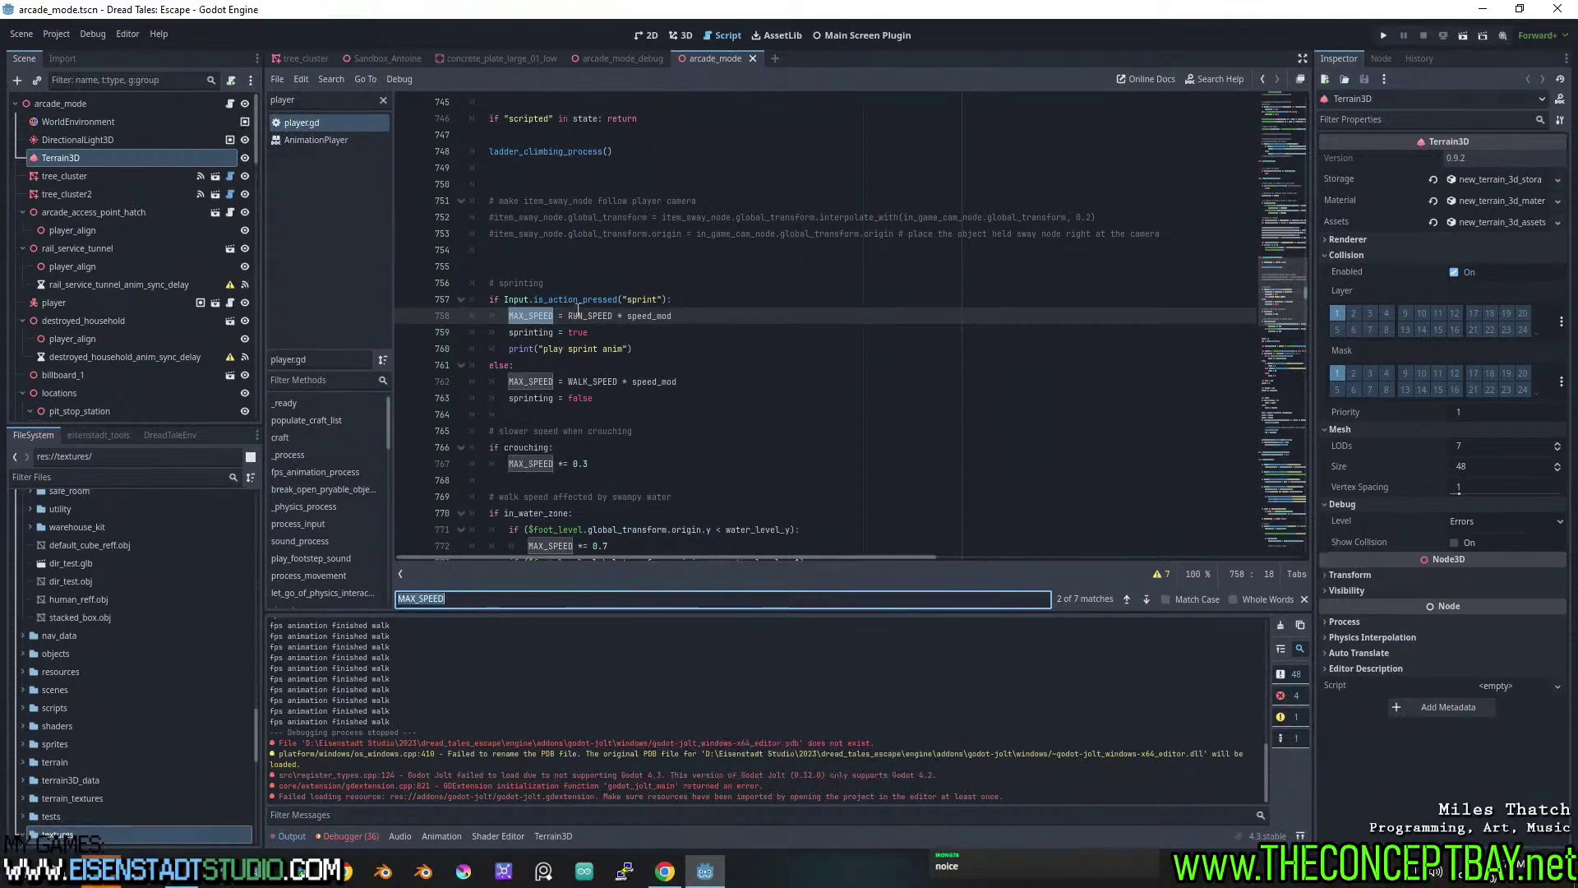
Search player.gd for RUN_SPEED, compare its definition with its use, and examine the MAX_SPEED modifiers for walking, crouching and water.
{"action": "double_click", "coordinate": [578, 316]}
{"action": "key", "text": "ctrl+f"}
{"action": "left_click", "coordinate": [1147, 599]}
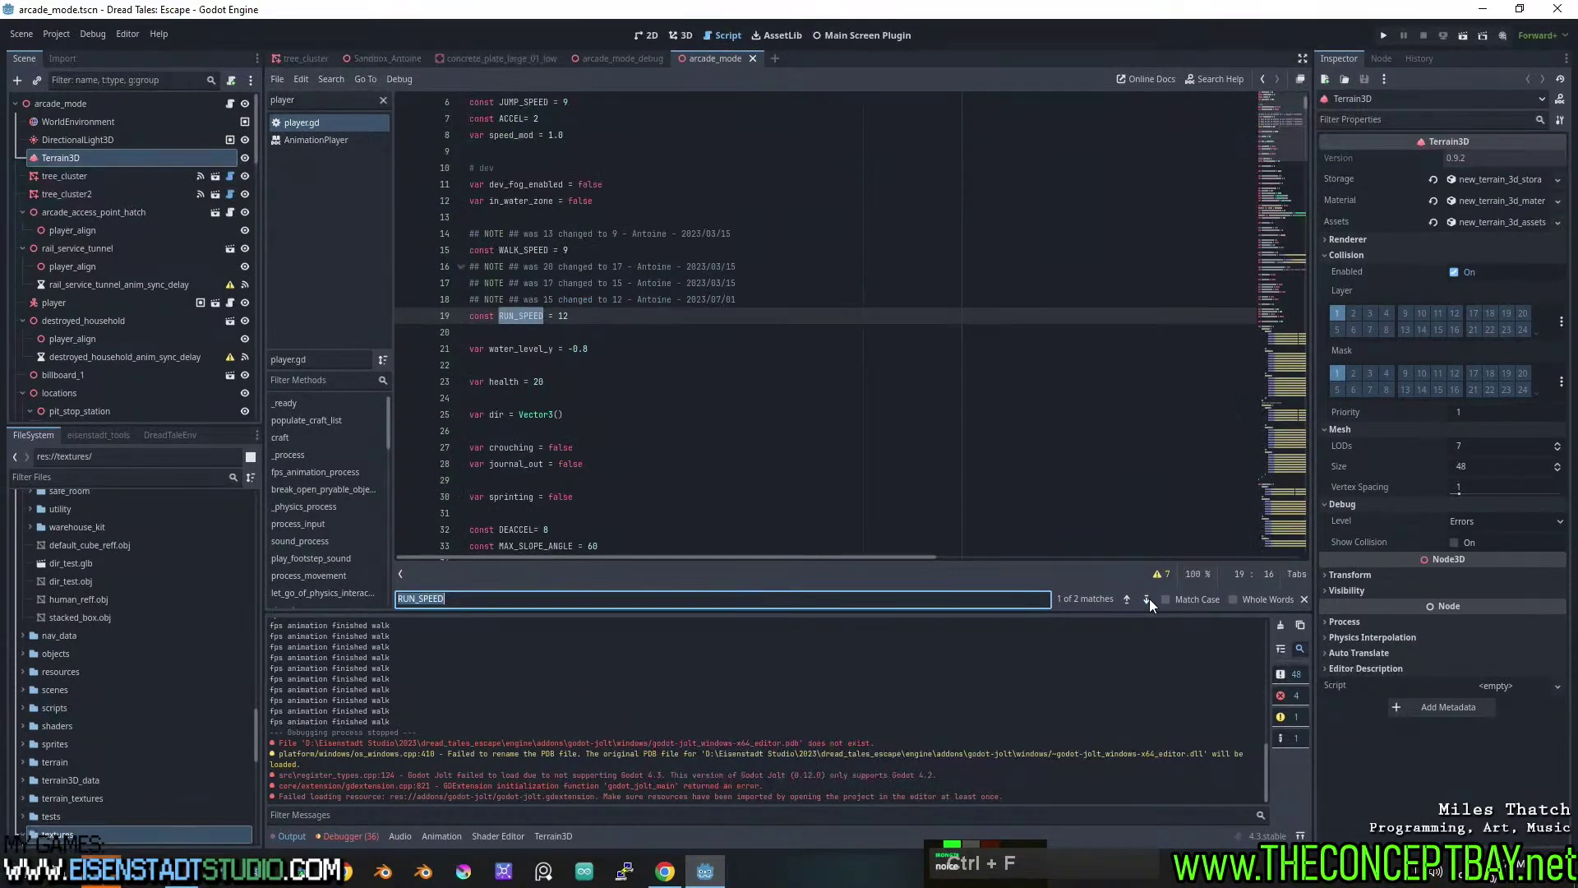
{"action": "left_click", "coordinate": [1147, 599]}
{"action": "left_click", "coordinate": [1126, 599]}
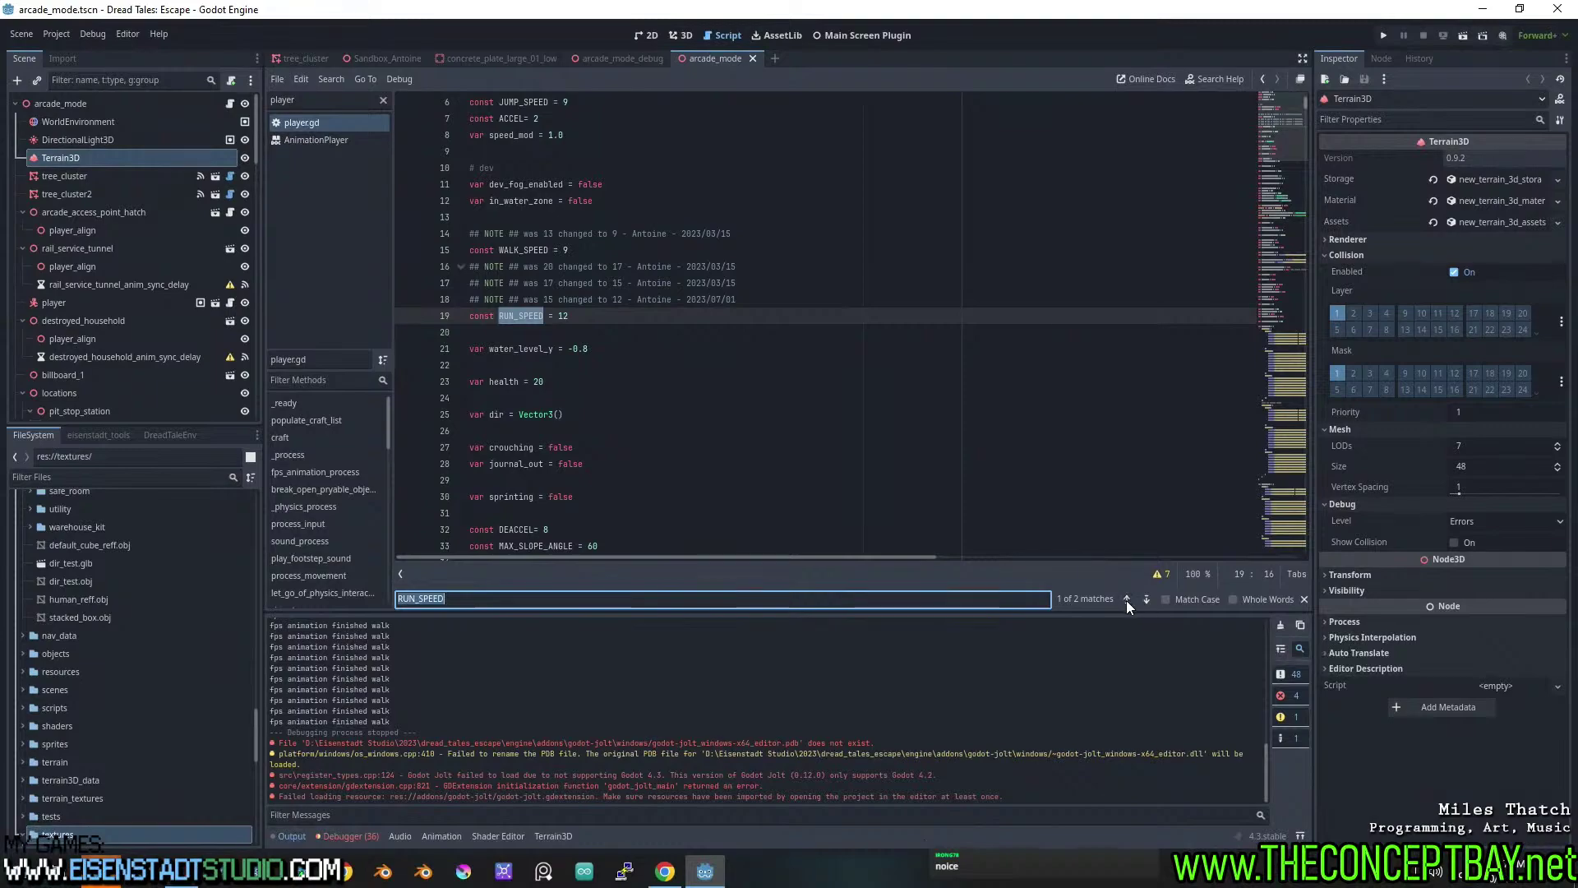
{"action": "left_click", "coordinate": [1126, 599]}
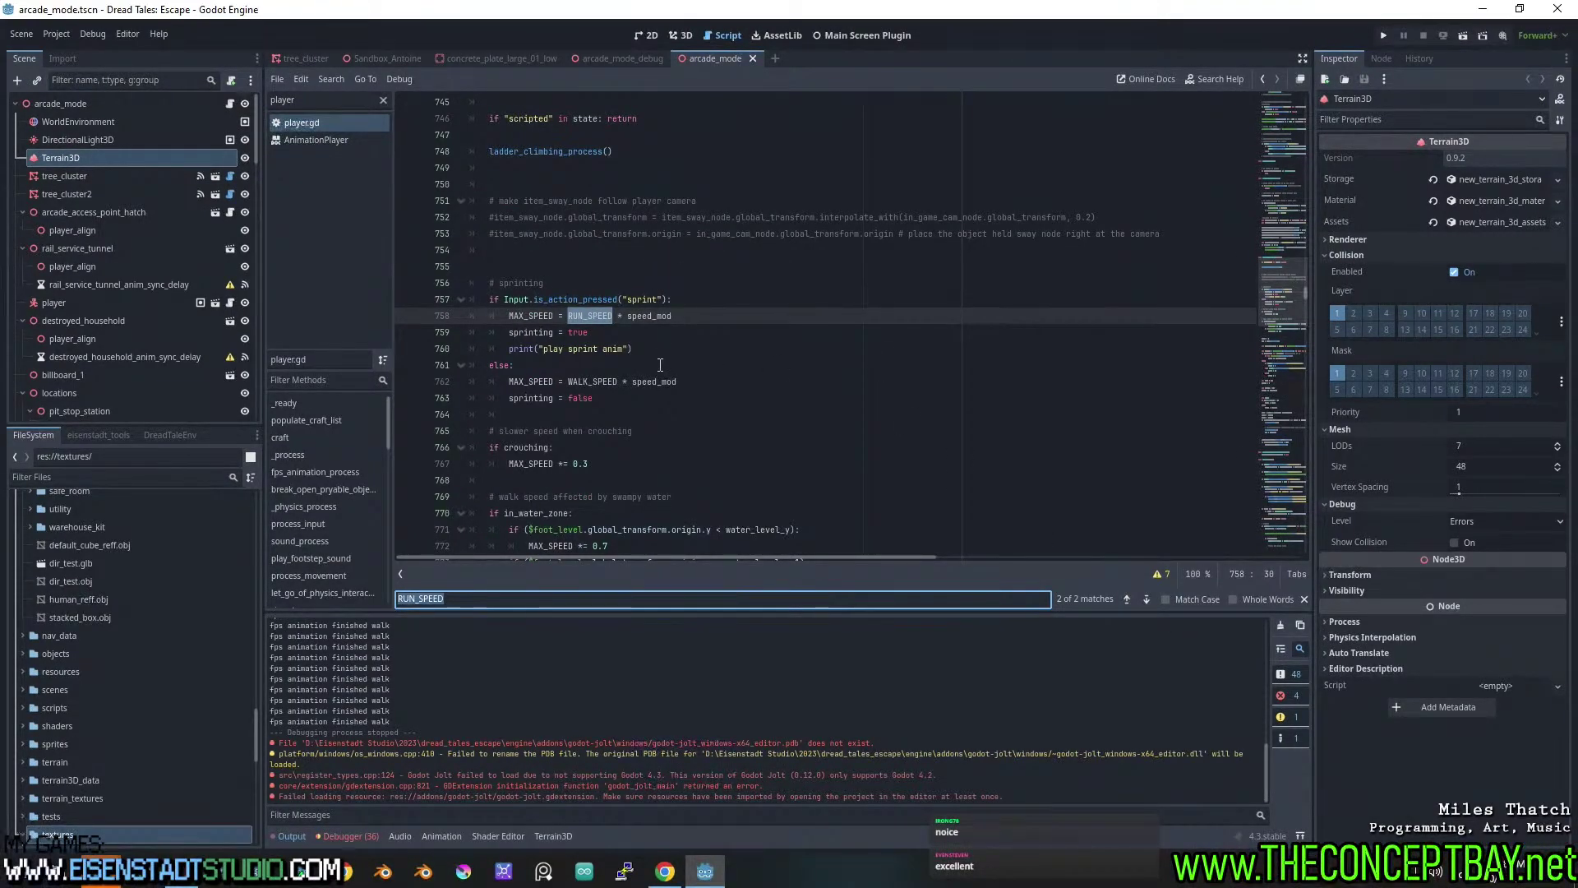
{"action": "double_click", "coordinate": [527, 378]}
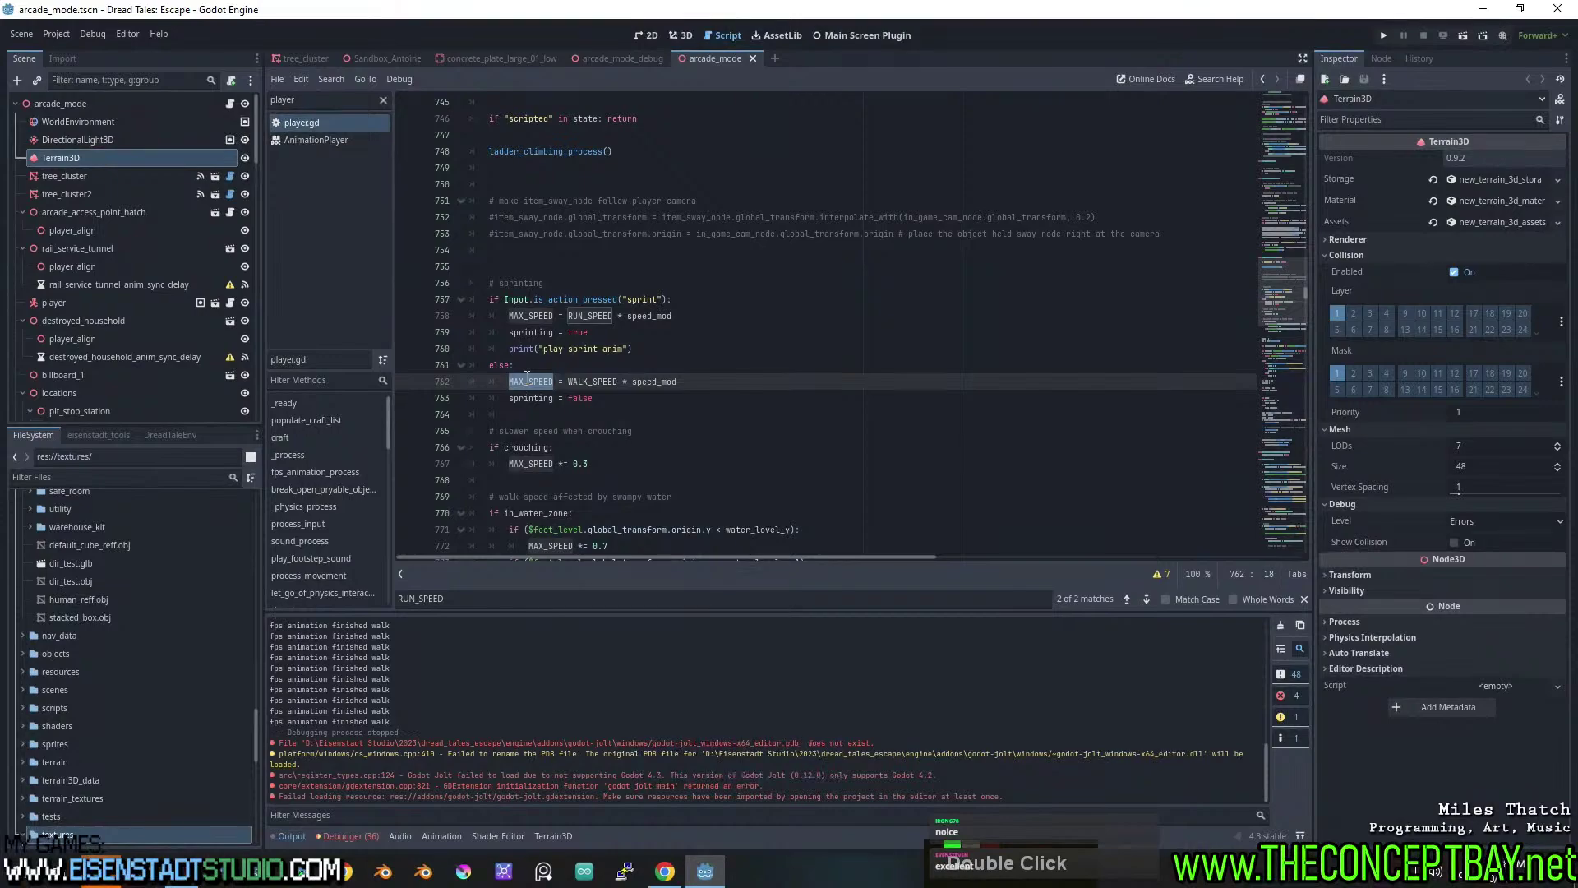
{"action": "scroll", "coordinate": [527, 374], "scroll_direction": "down", "scroll_amount": 1}
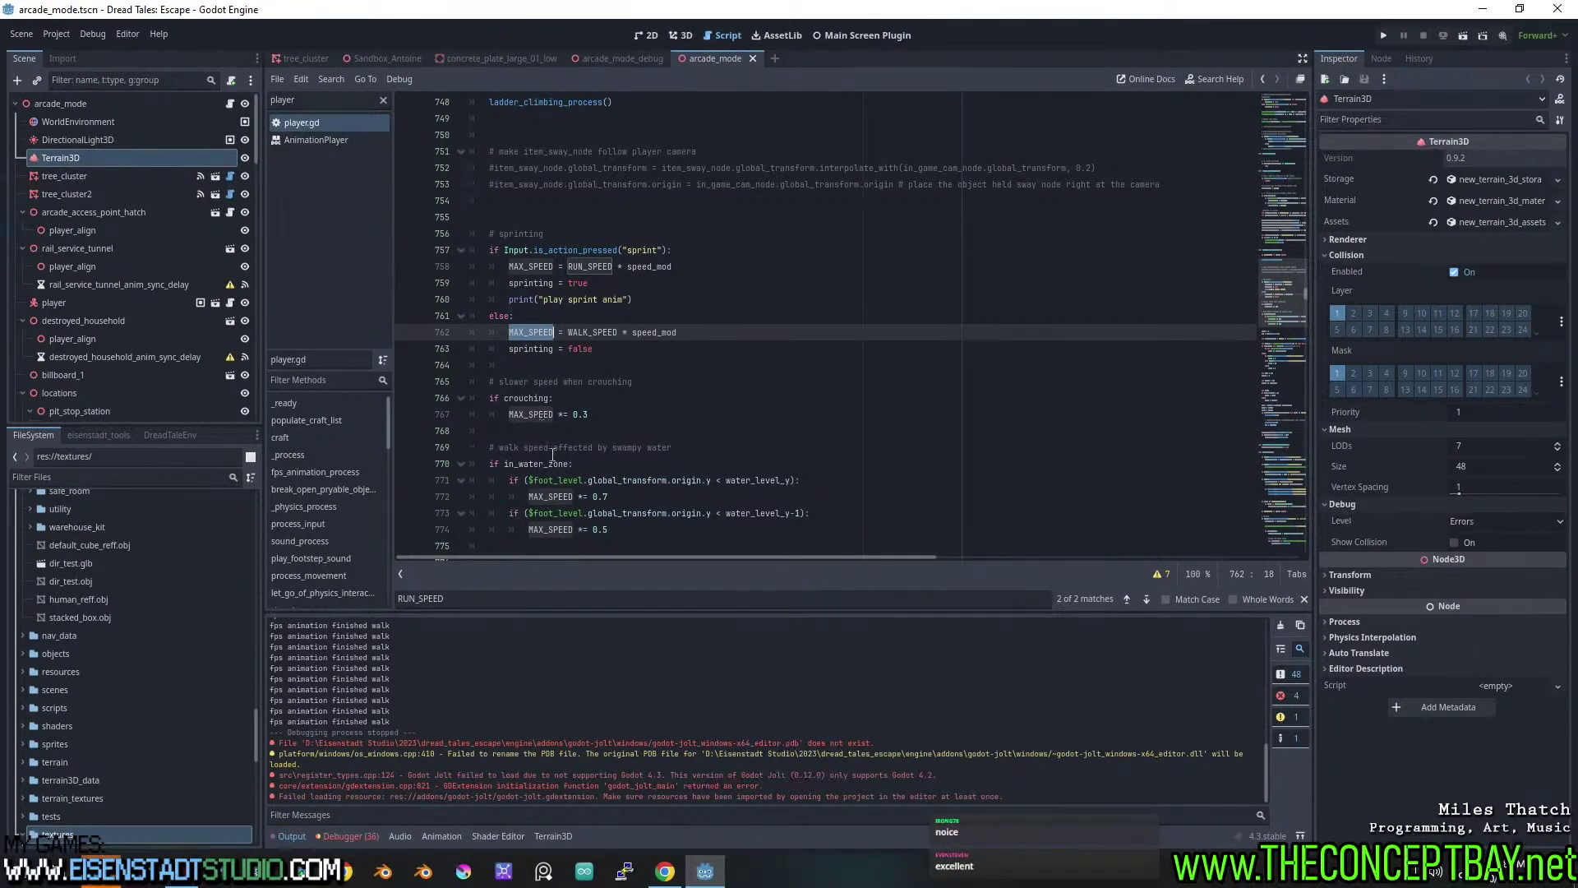
Search player.gd for WALK_SPEED, go to its definition and set the constant to 6.
{"action": "scroll", "coordinate": [552, 453], "scroll_direction": "down", "scroll_amount": 3}
{"action": "scroll", "coordinate": [555, 457], "scroll_direction": "up", "scroll_amount": 3}
{"action": "double_click", "coordinate": [535, 267]}
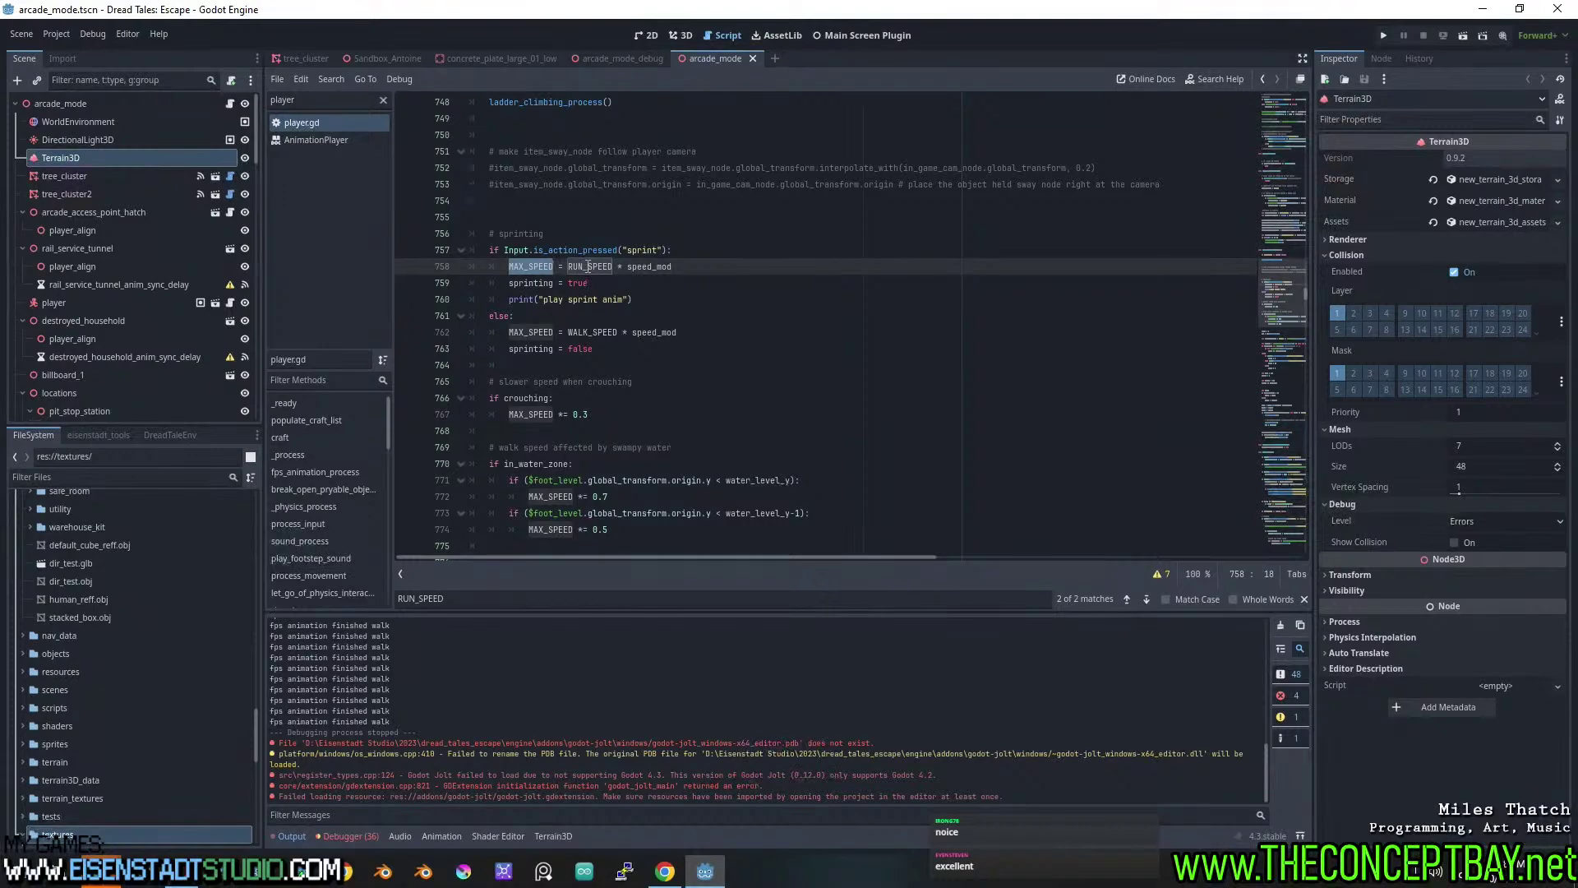
{"action": "double_click", "coordinate": [592, 332]}
{"action": "key", "text": "ctrl+f"}
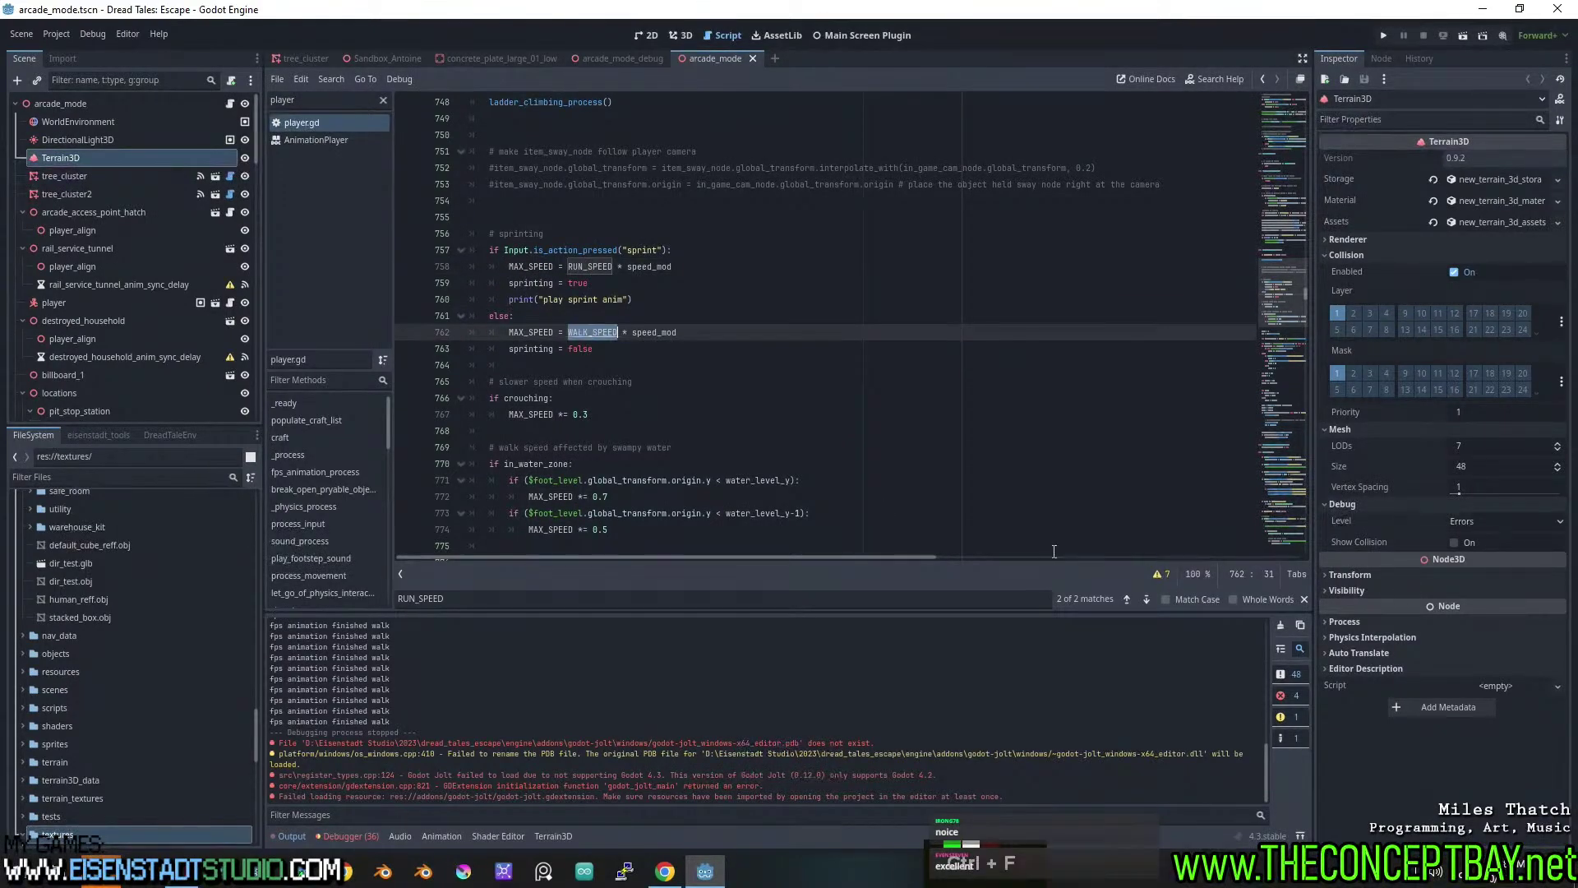
{"action": "left_click", "coordinate": [1127, 599]}
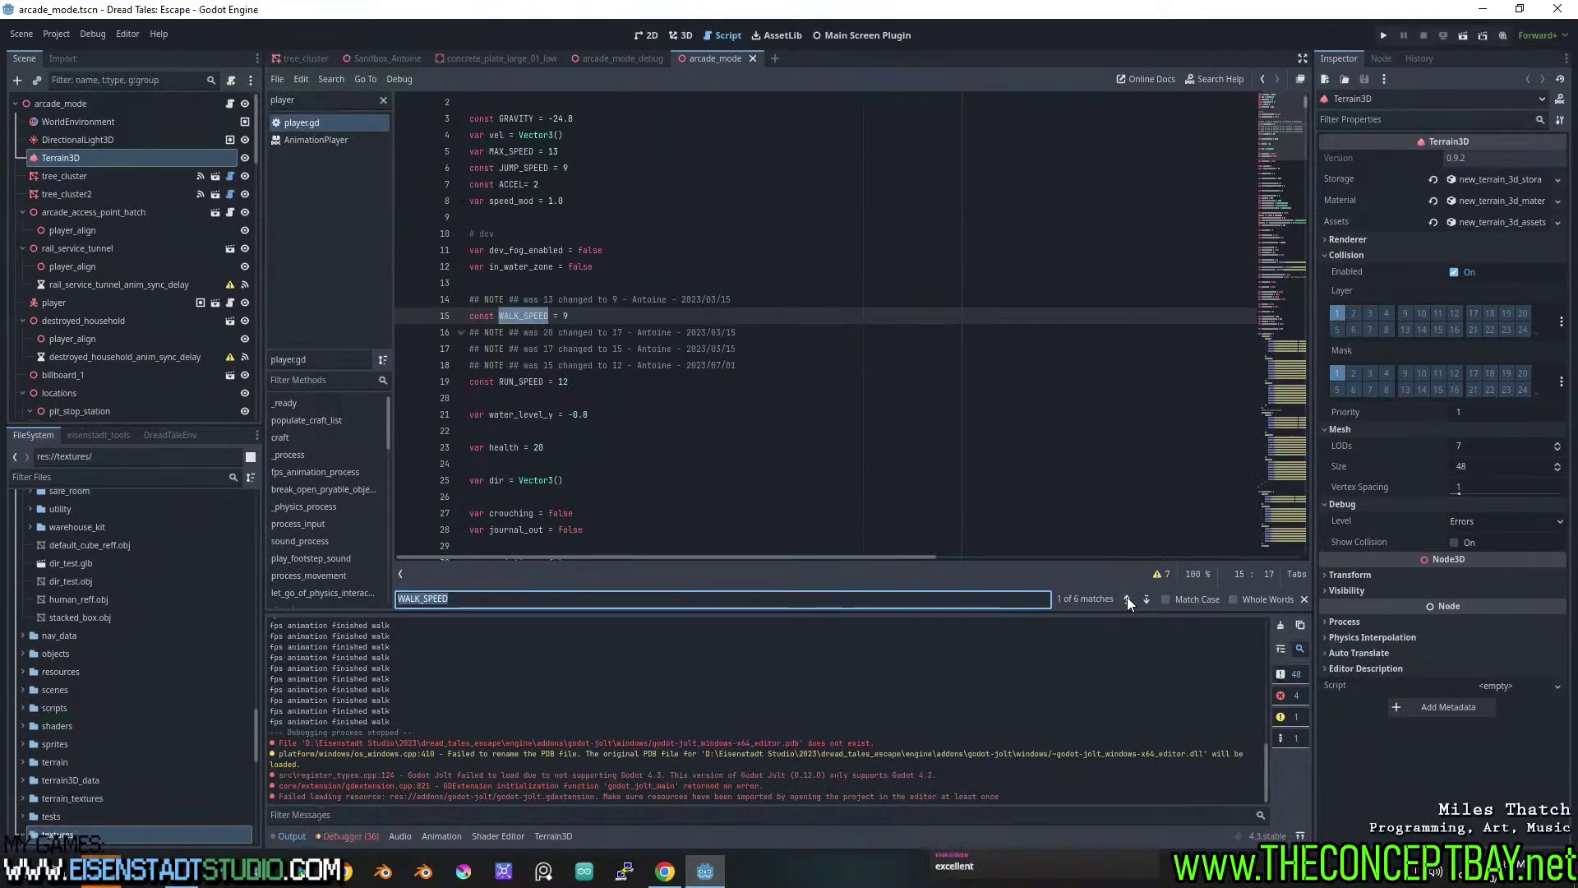
{"action": "left_click", "coordinate": [571, 317]}
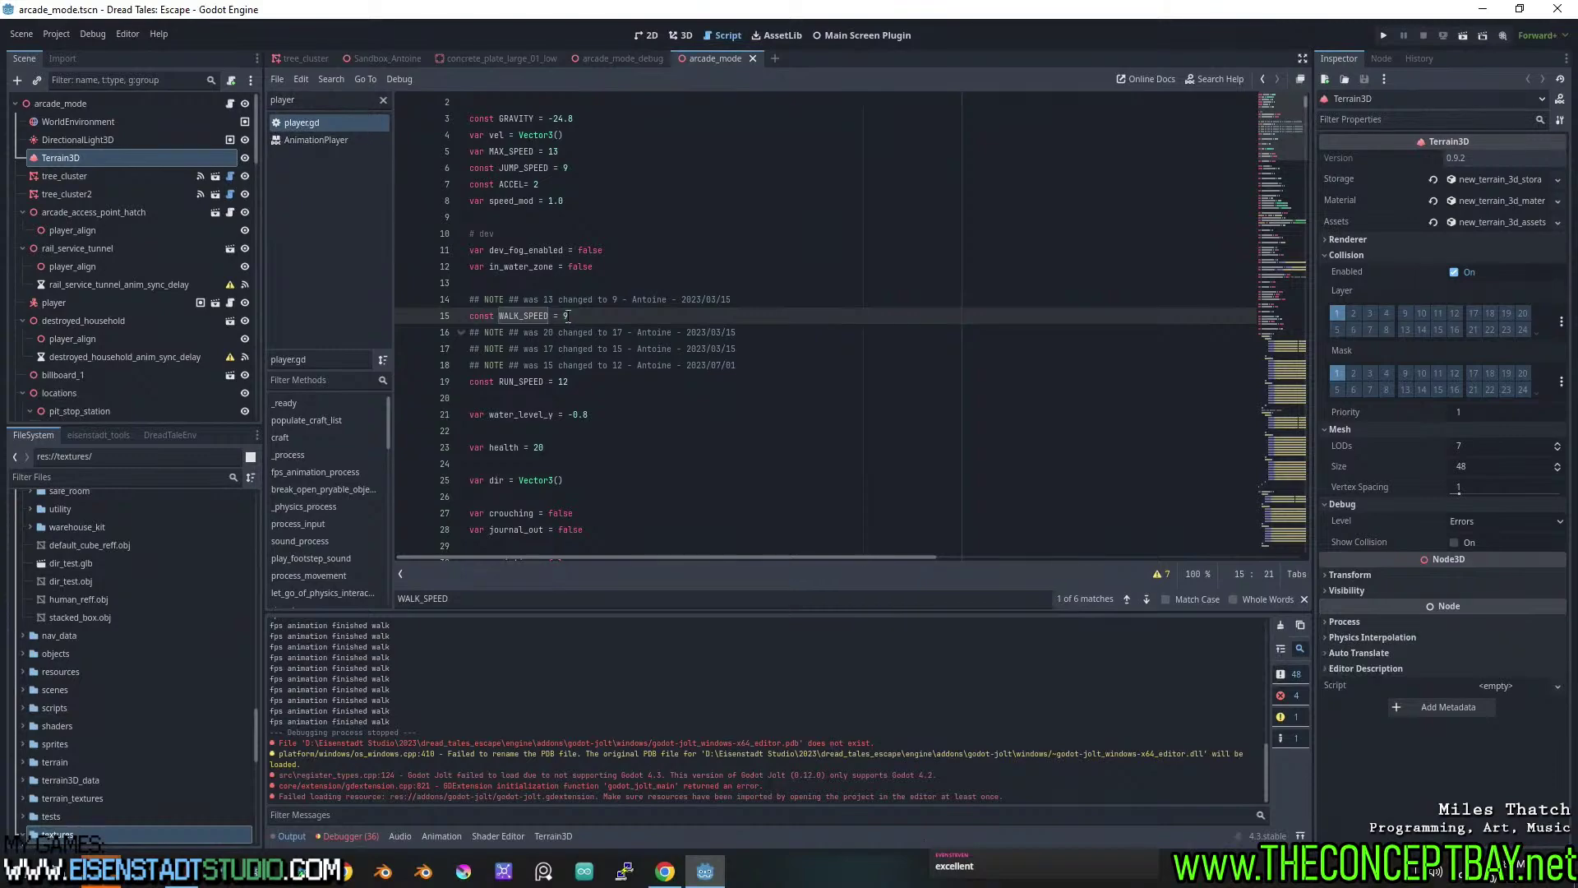
{"action": "key", "text": "BackSpace"}
{"action": "type", "text": "6"}
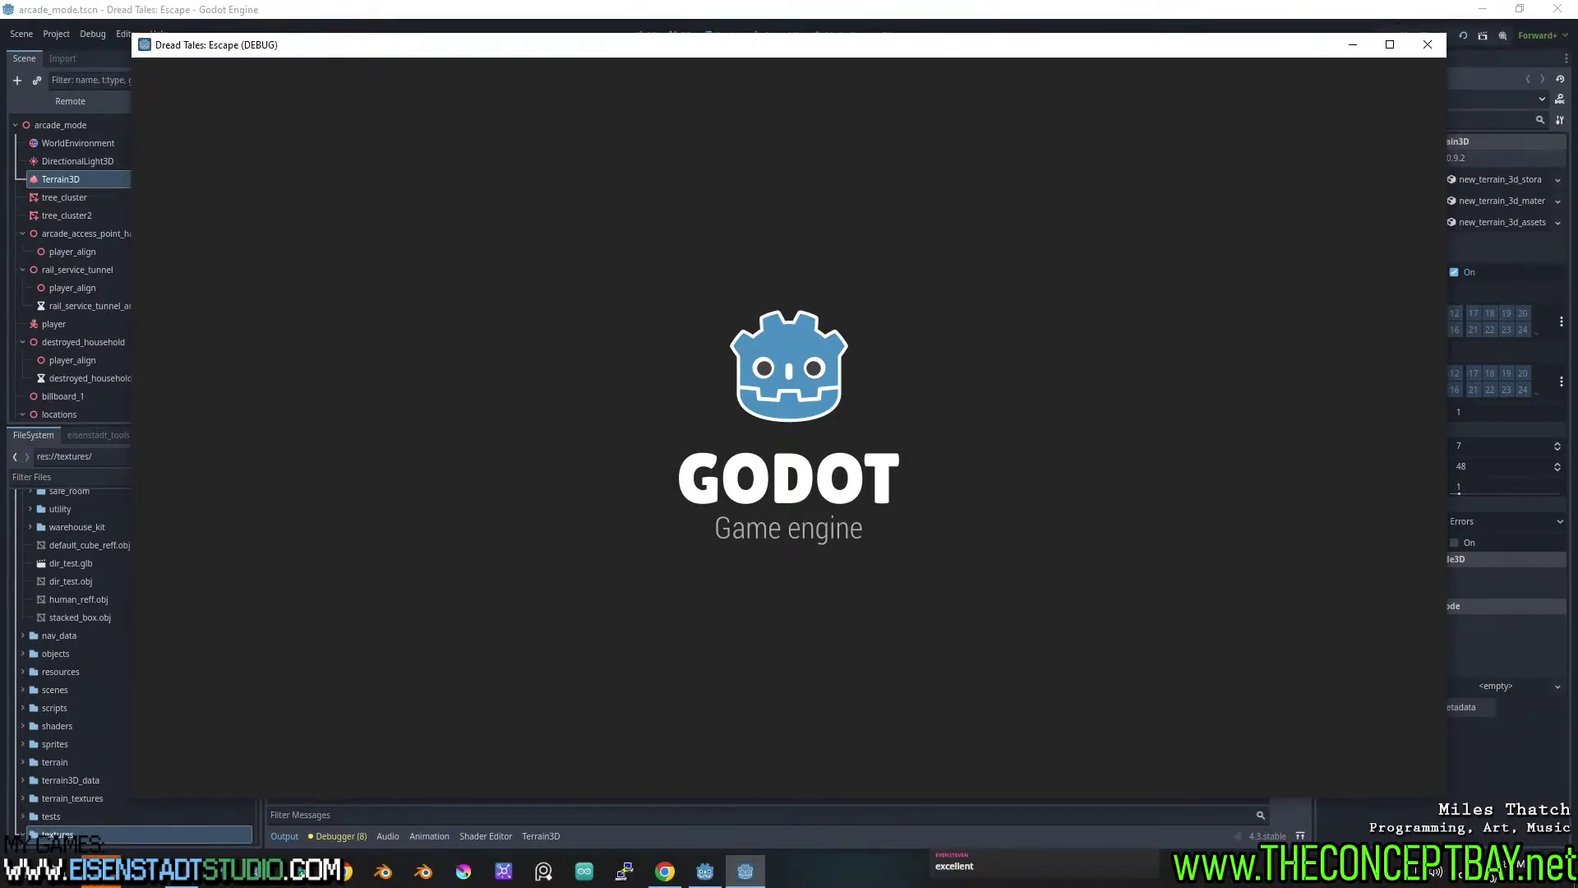
Test-run the arcade_mode scene, walking and sprinting around the pit stop building to compare the two speeds.
{"action": "key", "text": "w"}
{"action": "key", "text": "w"}
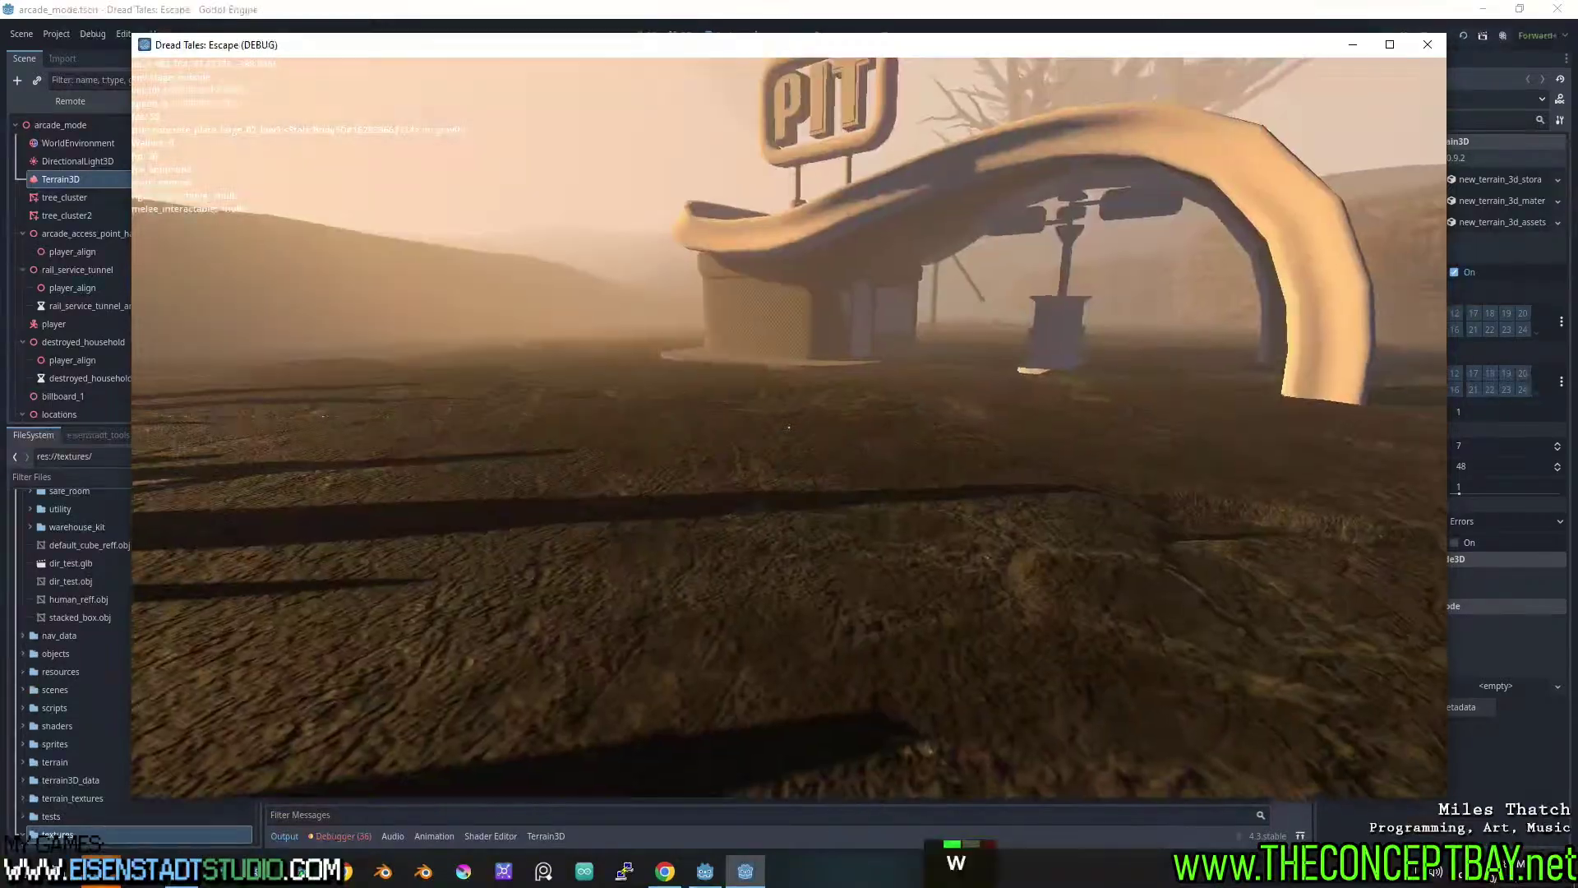
{"action": "key", "text": "shift"}
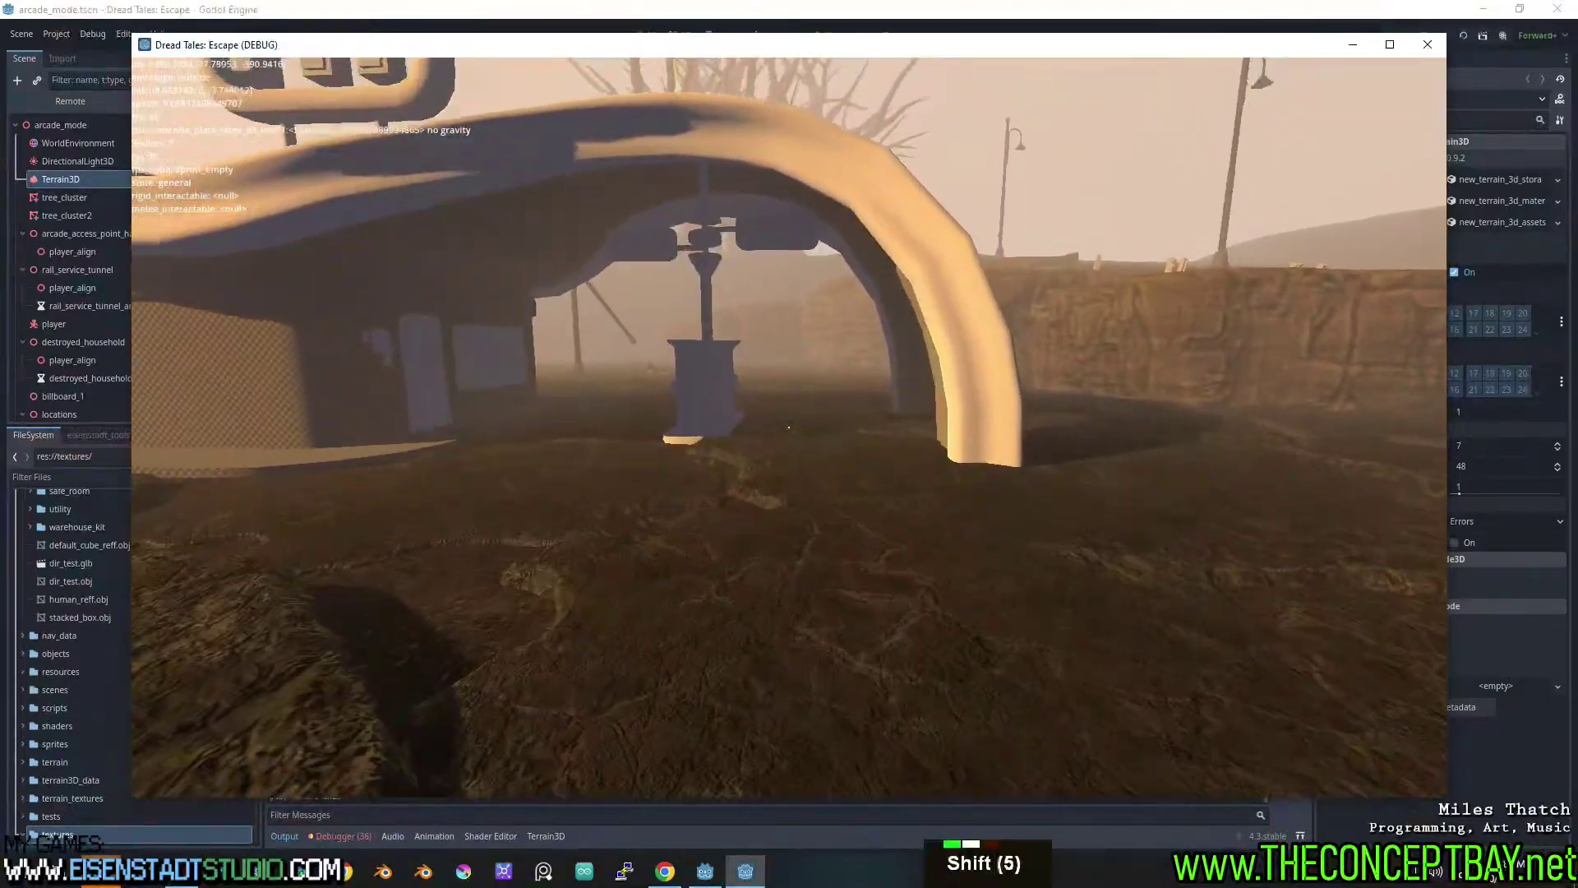
{"action": "key", "text": "shift+d"}
{"action": "key", "text": "shift+d"}
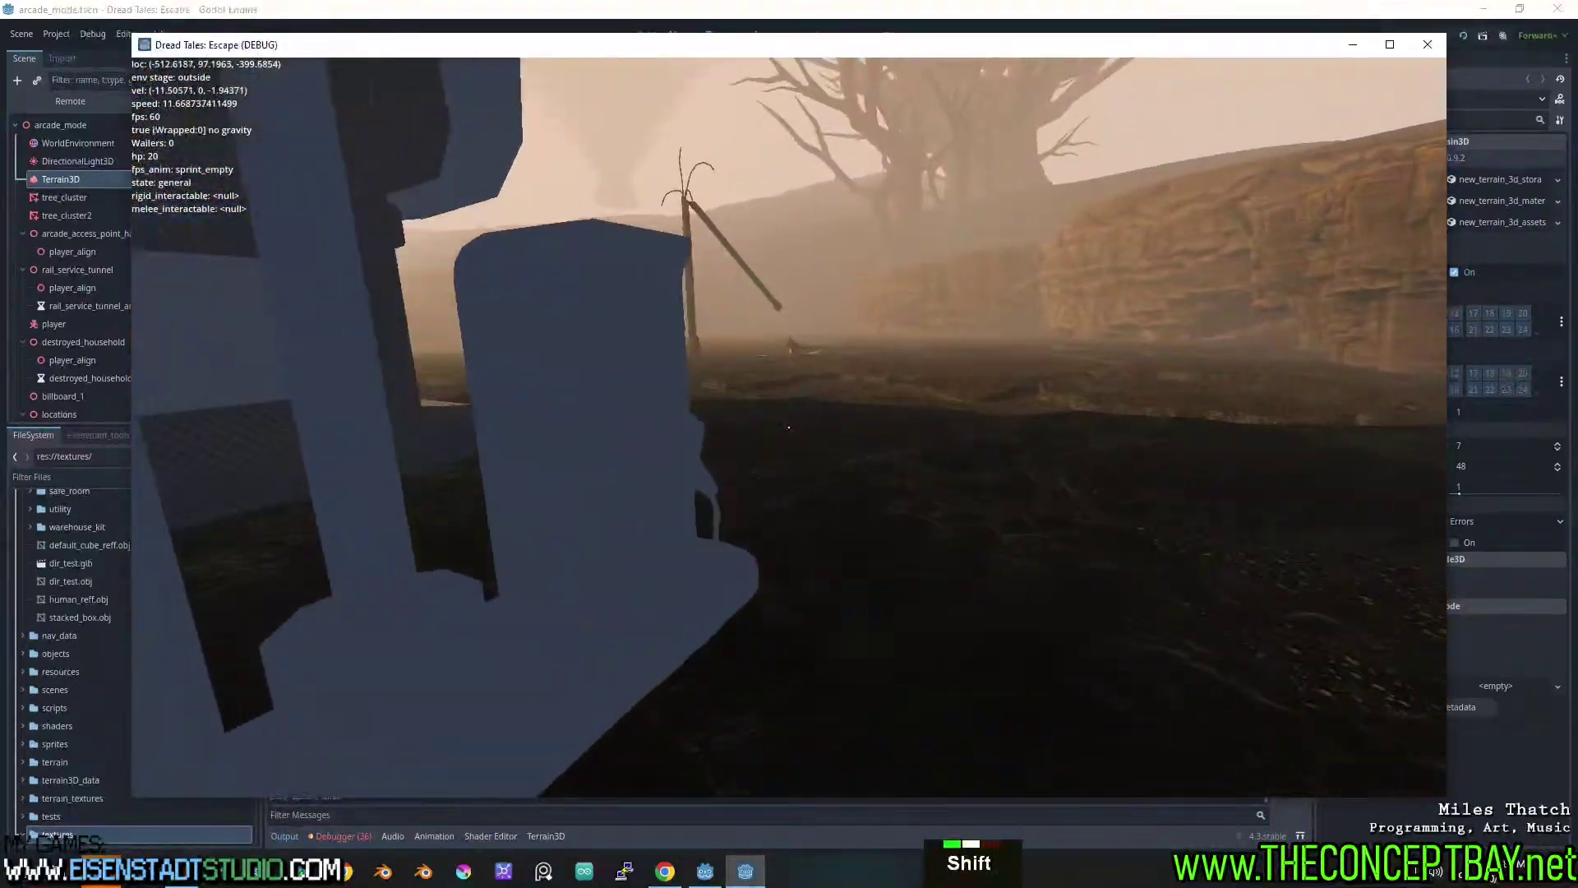
{"action": "key", "text": "shift"}
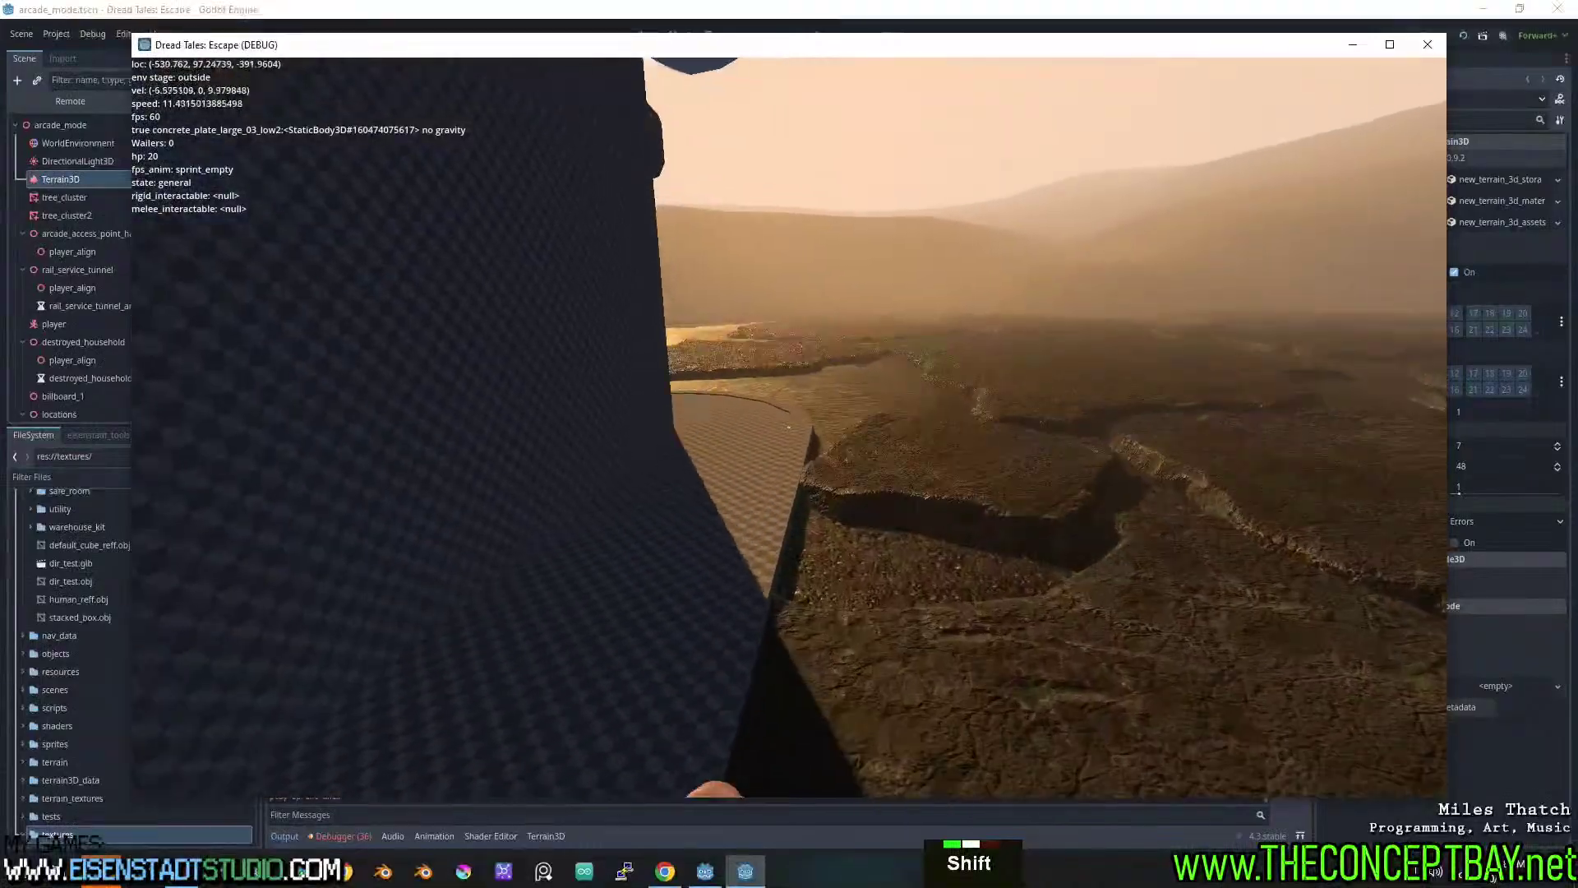
{"action": "key", "text": "shift+d"}
{"action": "key", "text": "d"}
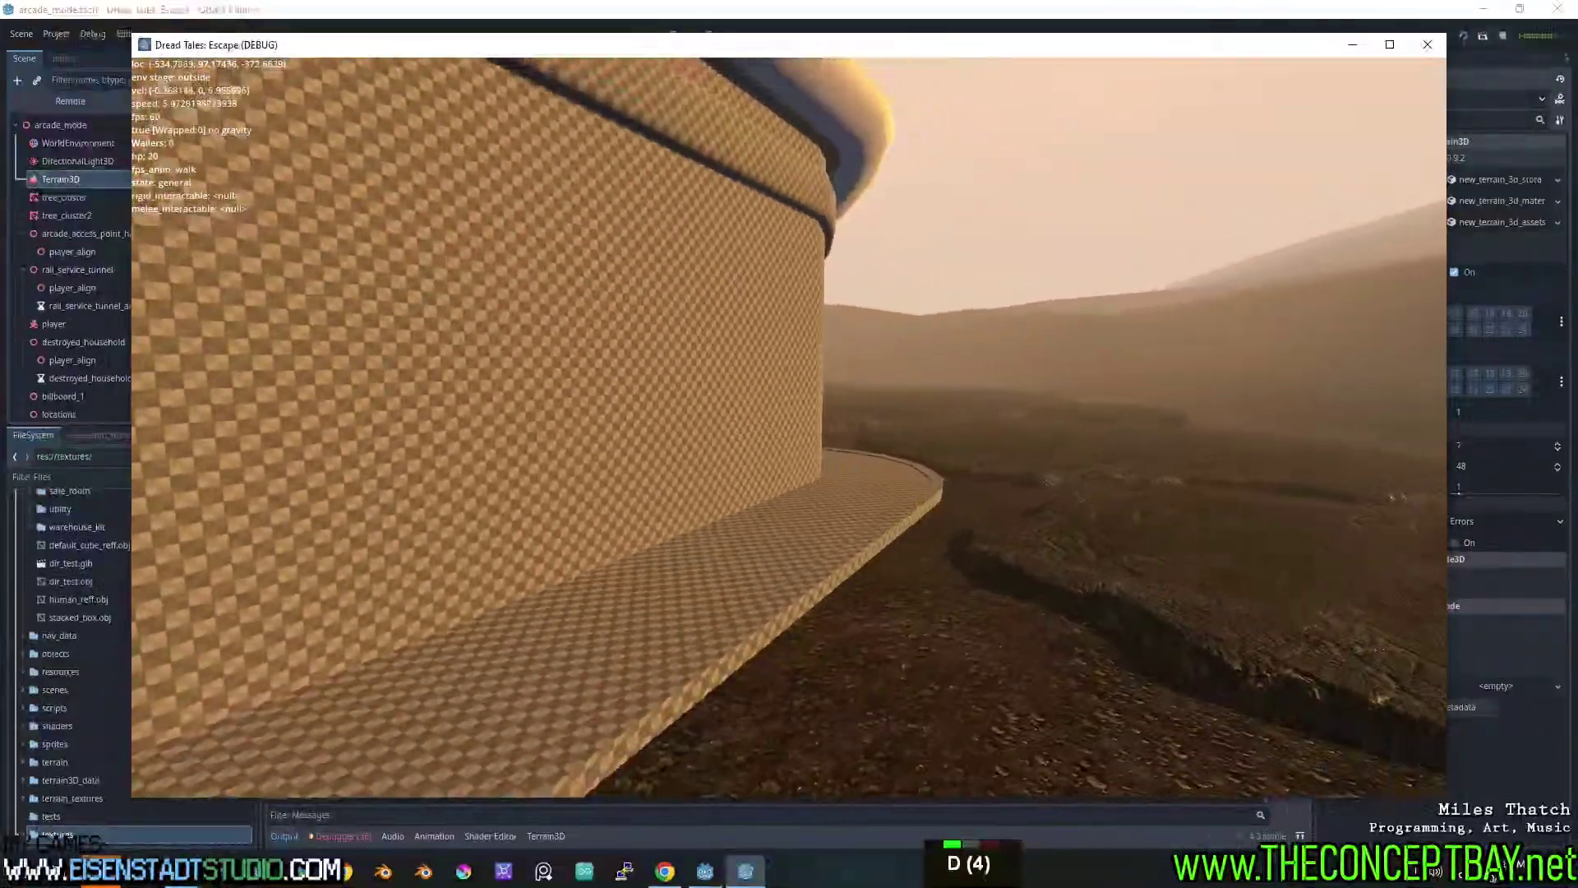
{"action": "key", "text": "a"}
{"action": "key", "text": "shift"}
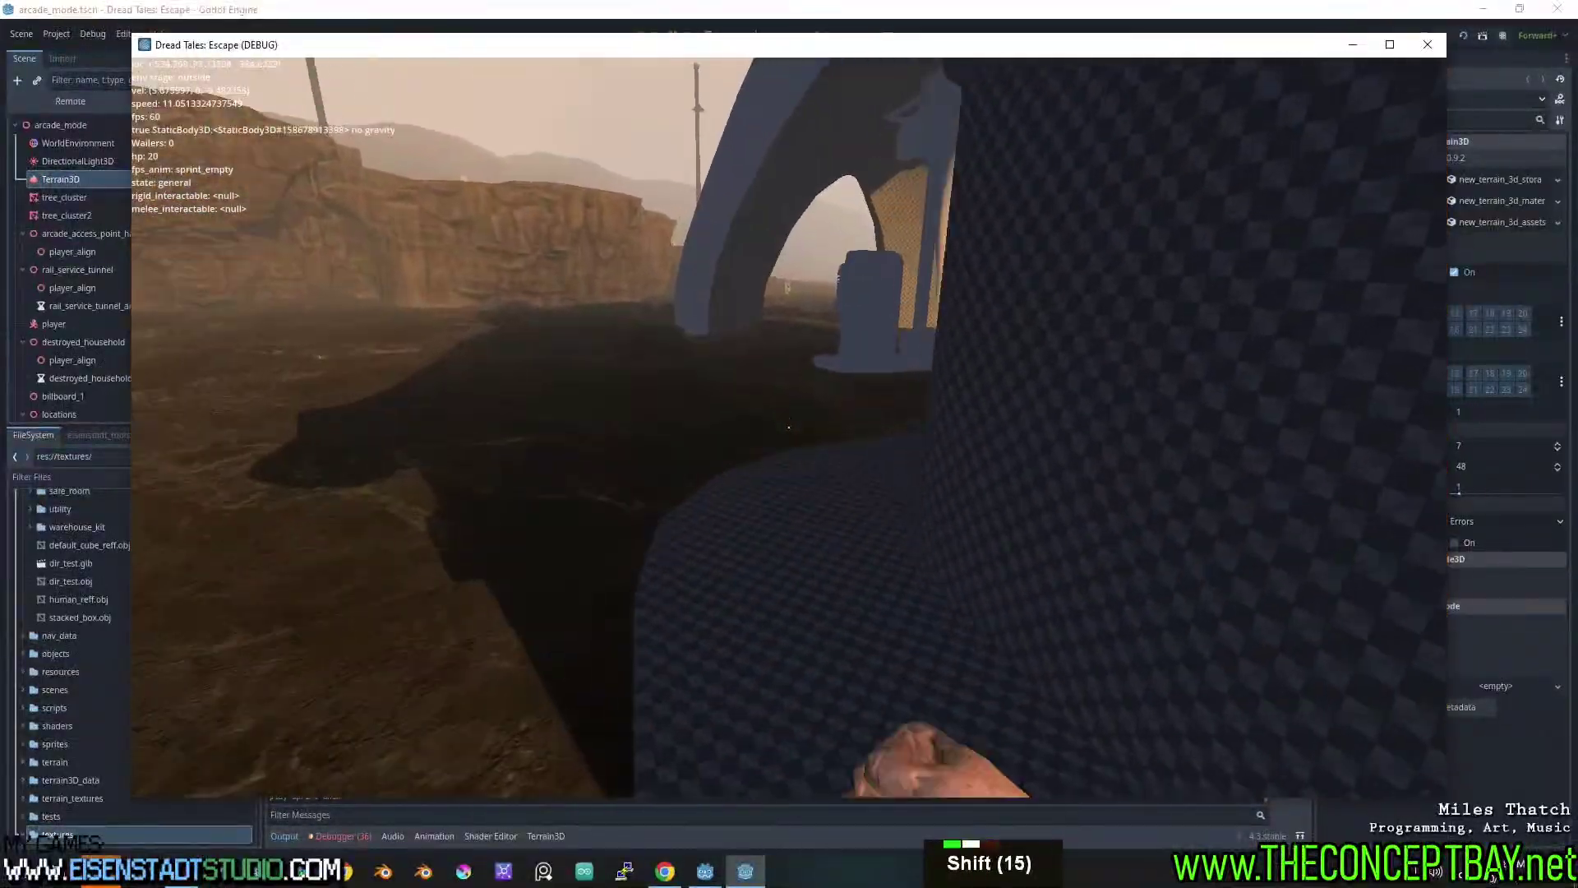
{"action": "key", "text": "shift+a"}
{"action": "key", "text": "shift"}
{"action": "key", "text": "shift+a"}
{"action": "key", "text": "a"}
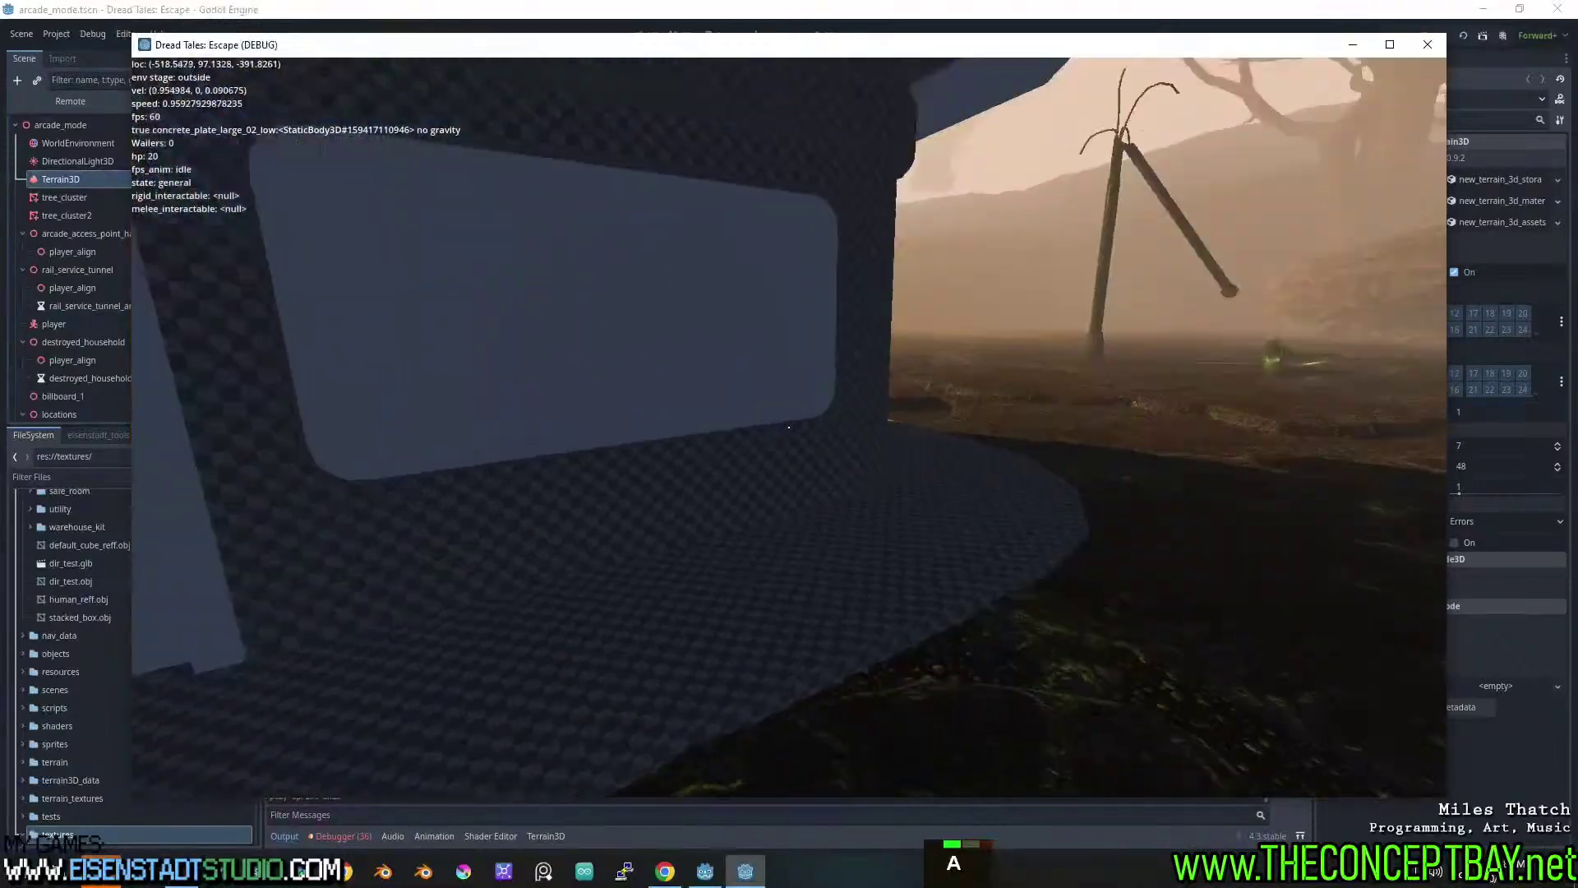
Walk from the pit stop towards the broken lamp post, sprint back to the building and close the game.
{"action": "key", "text": "w"}
{"action": "key", "text": "w"}
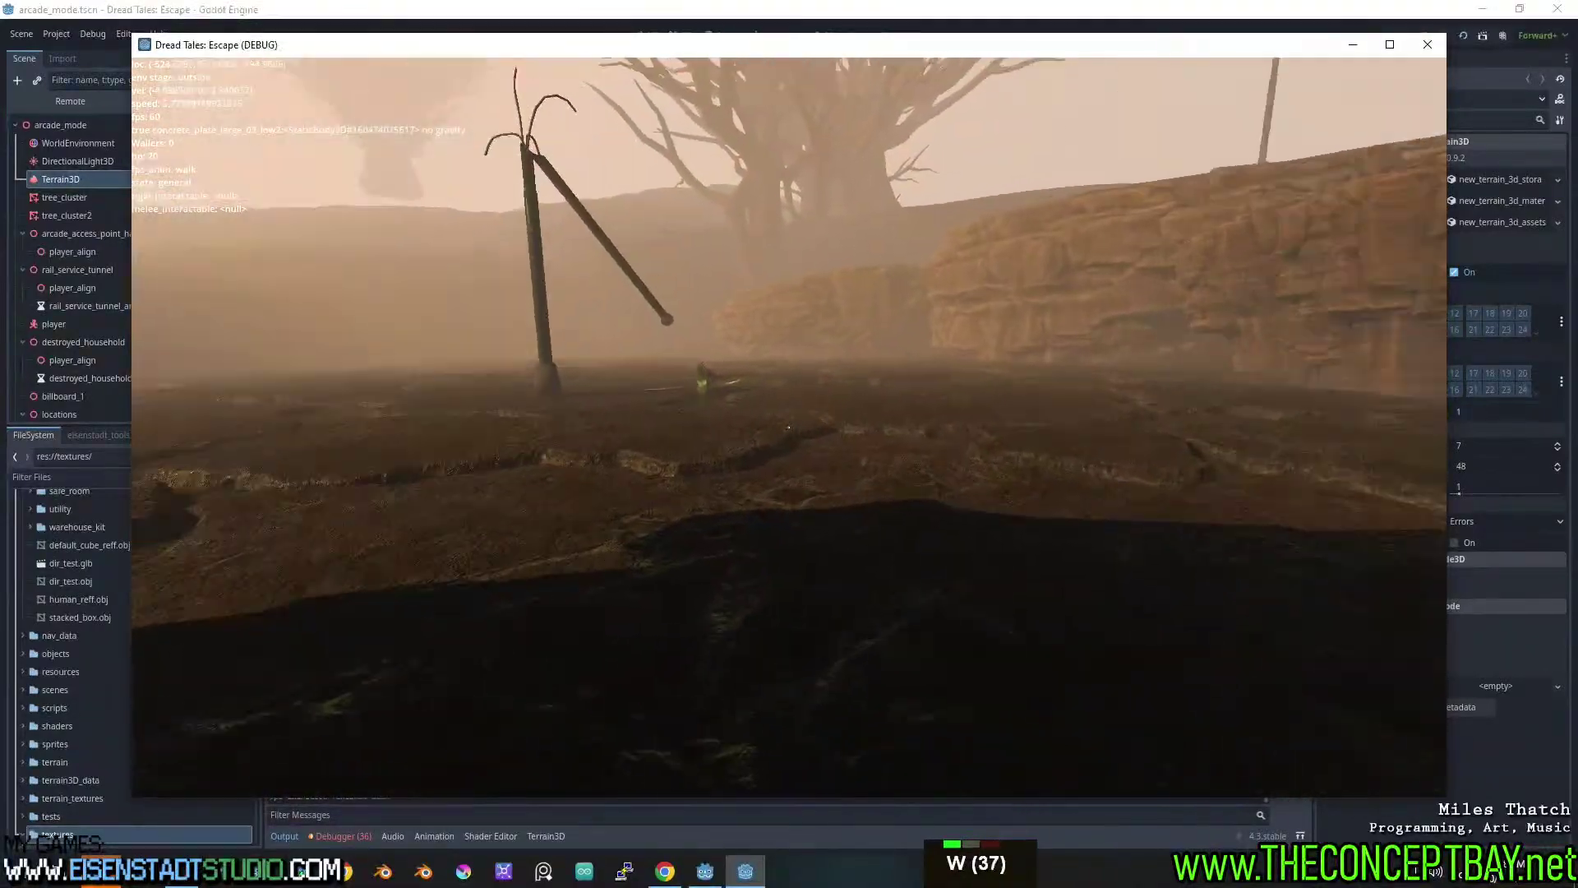
{"action": "key", "text": "d"}
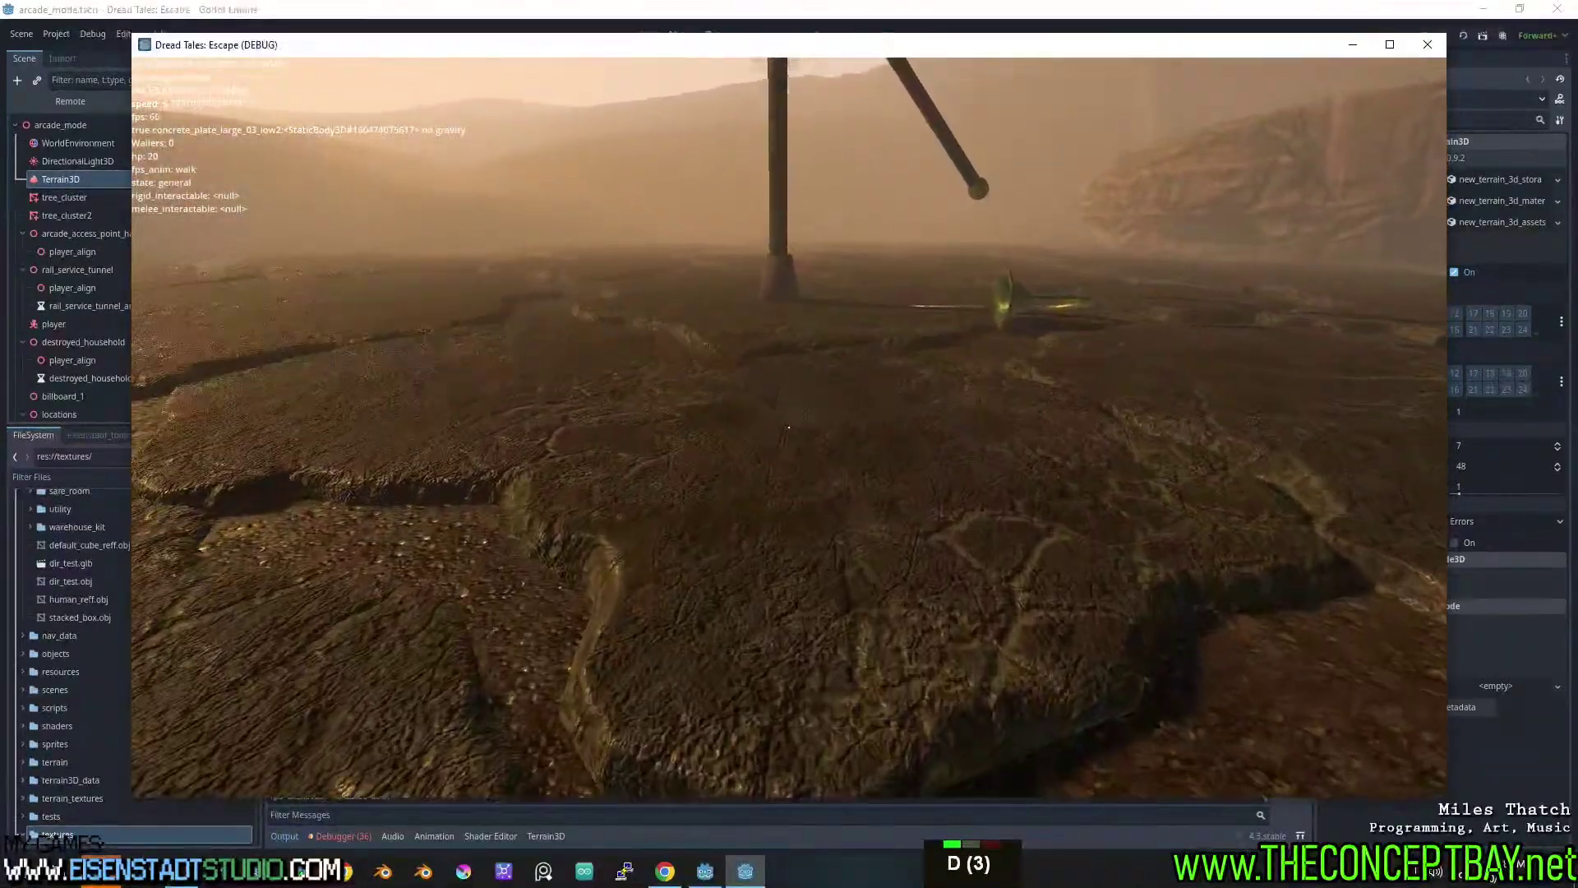
{"action": "key", "text": "a"}
{"action": "key", "text": "shift"}
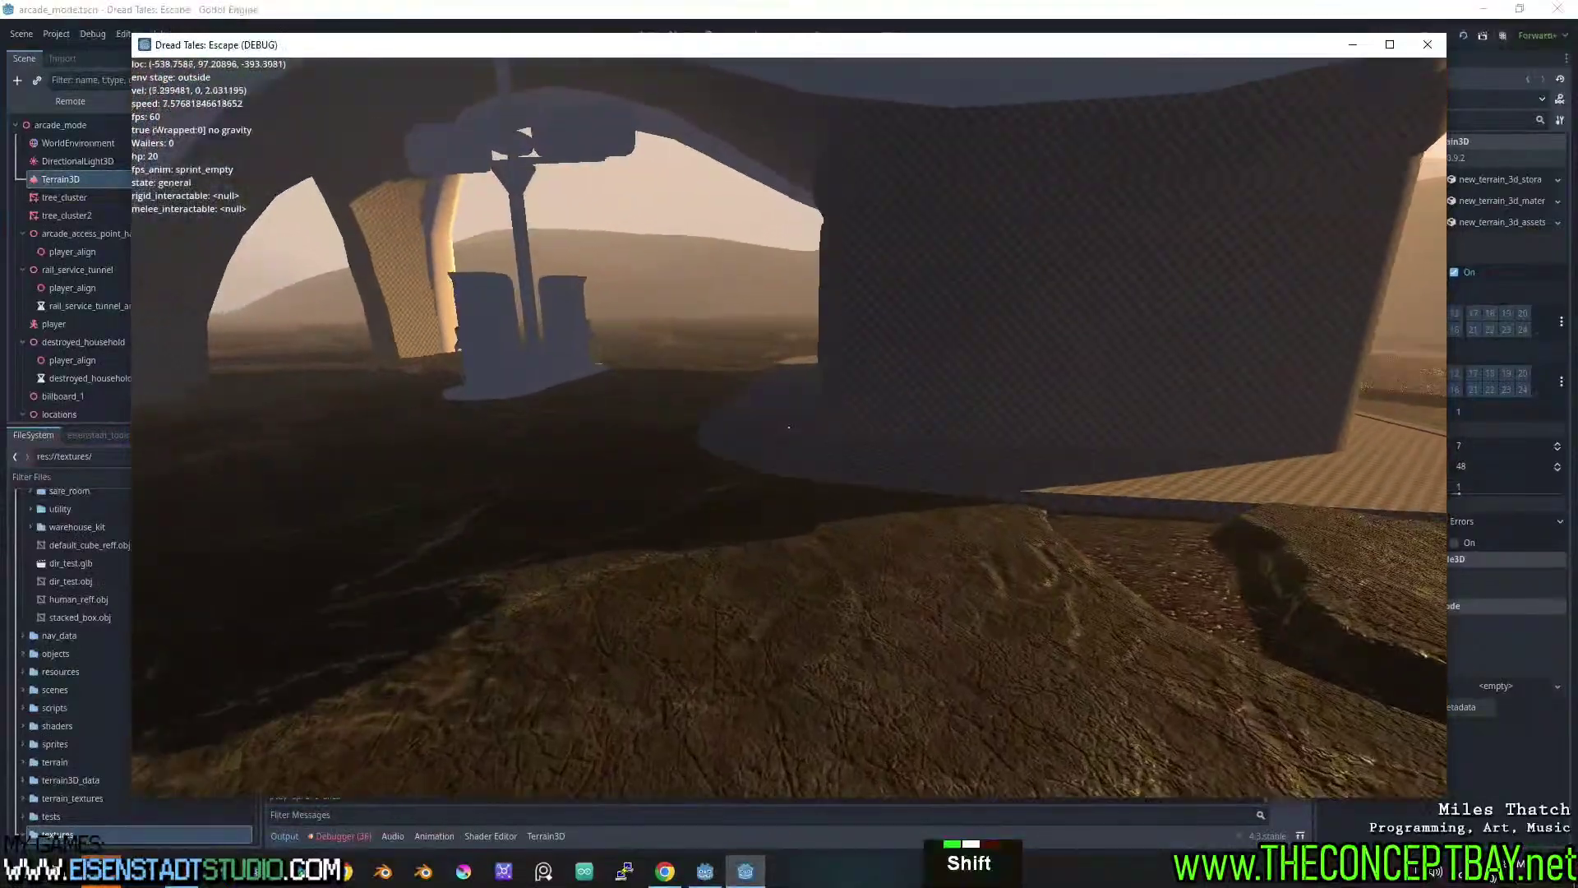
{"action": "key", "text": "shift+a"}
{"action": "key", "text": "shift+a"}
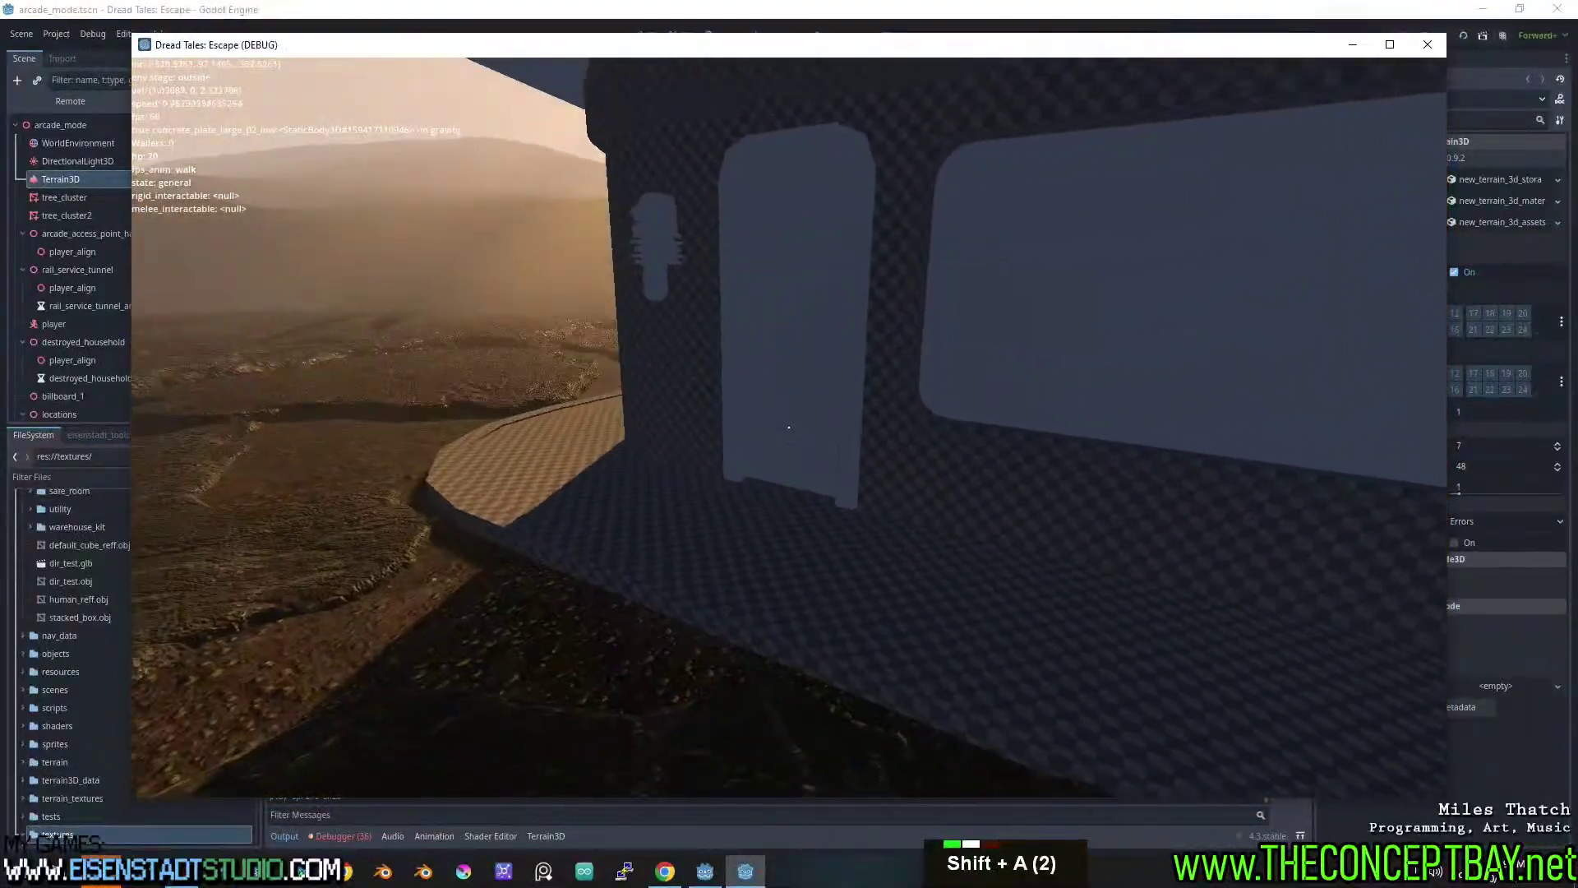
{"action": "key", "text": "alt"}
{"action": "key", "text": "alt+F4"}
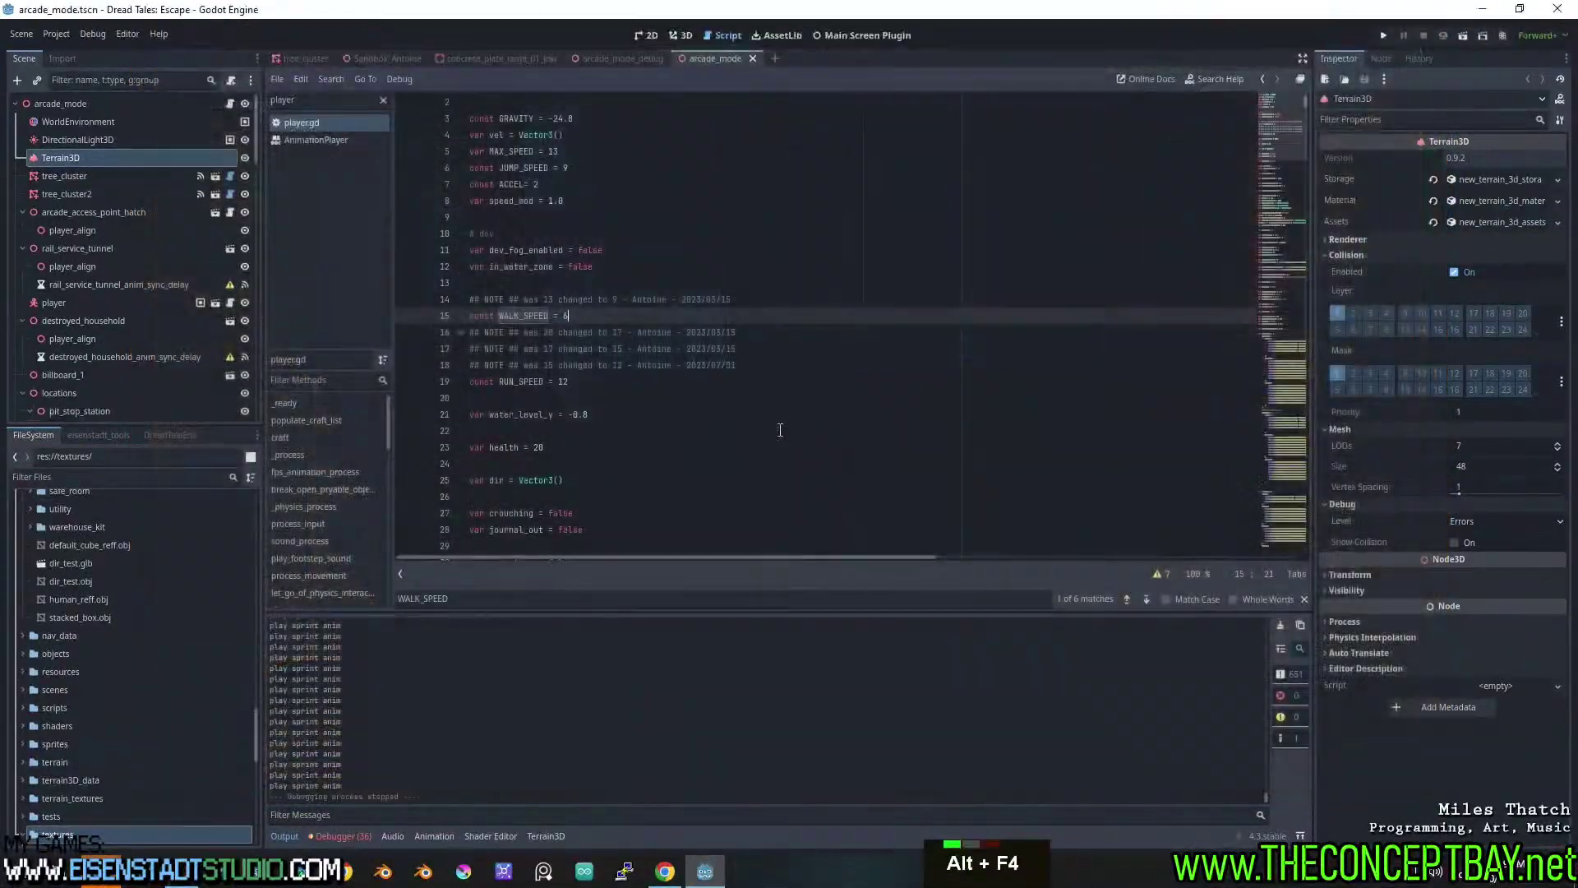
Show the arcade_mode scene in the 3D view and fly up close to the pit stop building.
{"action": "left_click", "coordinate": [633, 57]}
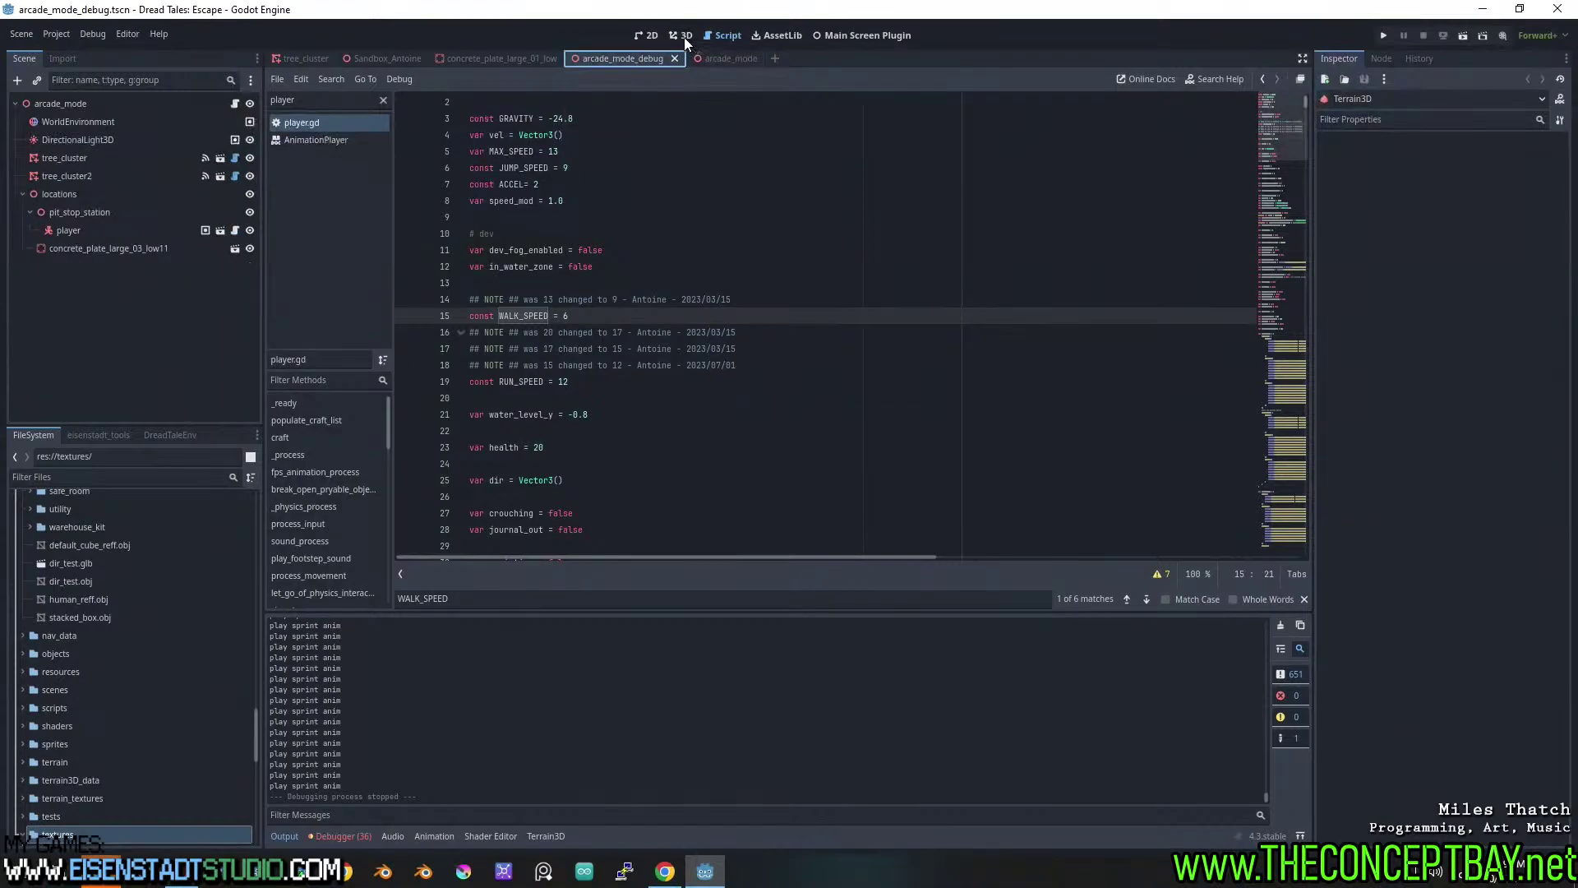
{"action": "left_click", "coordinate": [683, 36]}
{"action": "left_click", "coordinate": [721, 57]}
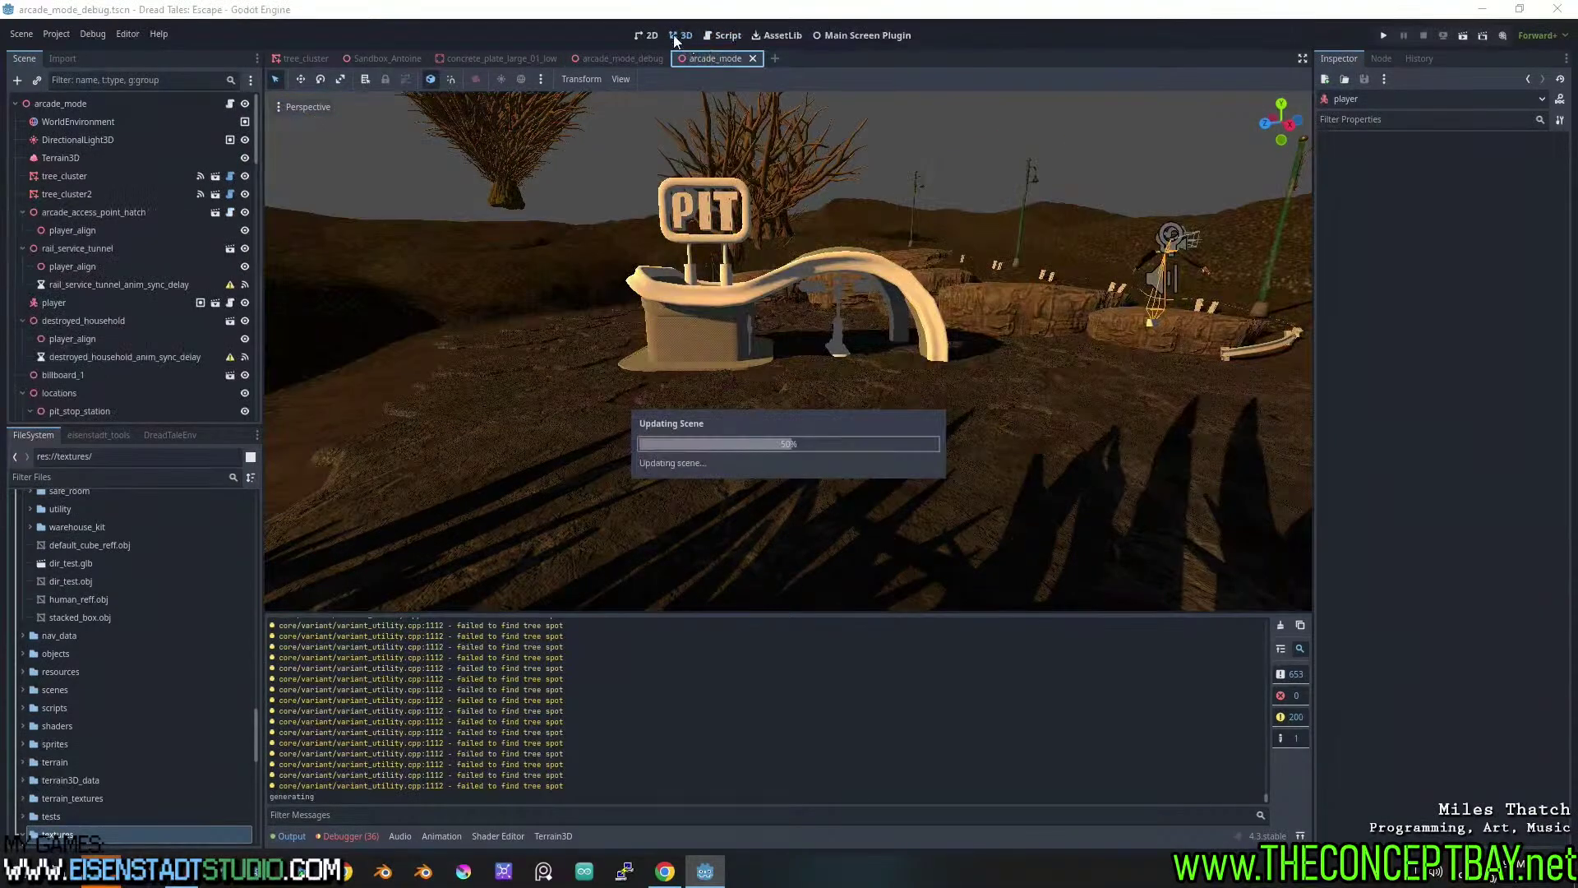
{"action": "right_click_drag", "start_coordinate": [899, 328], "coordinate": [888, 341]}
{"action": "key", "text": "w"}
{"action": "key", "text": "w"}
{"action": "key", "text": "w"}
{"action": "scroll", "coordinate": [884, 337], "scroll_direction": "down", "scroll_amount": 1}
{"action": "key", "text": "d"}
Return to the start of the project file tree and collapse the models folder.
{"action": "left_click", "coordinate": [160, 476]}
{"action": "key", "text": "ctrl+a"}
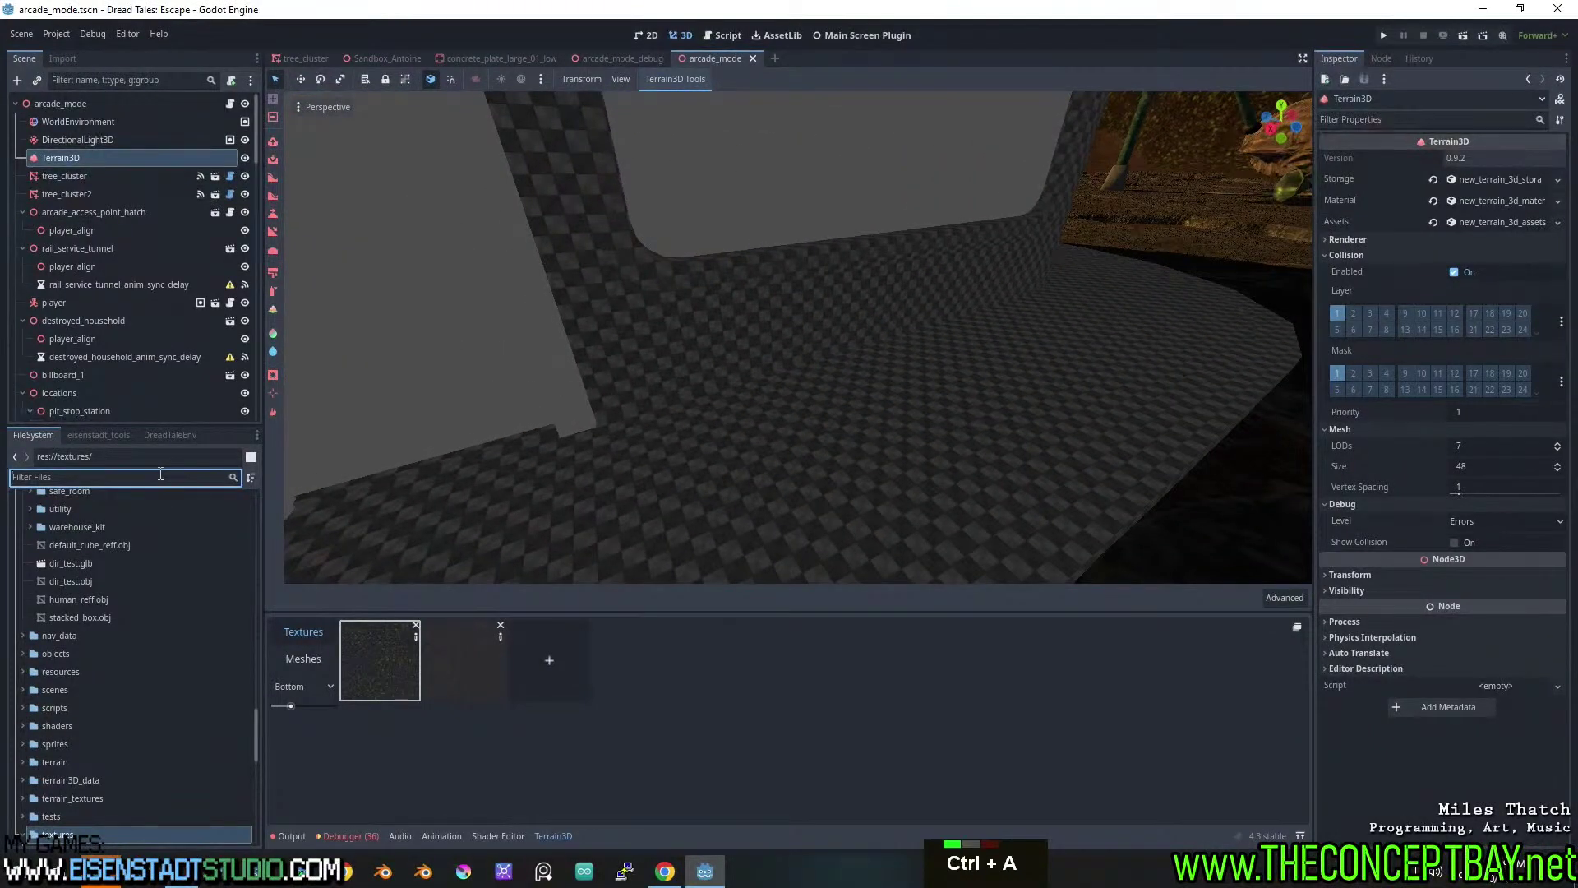
{"action": "scroll", "coordinate": [66, 637], "scroll_direction": "up", "scroll_amount": 15}
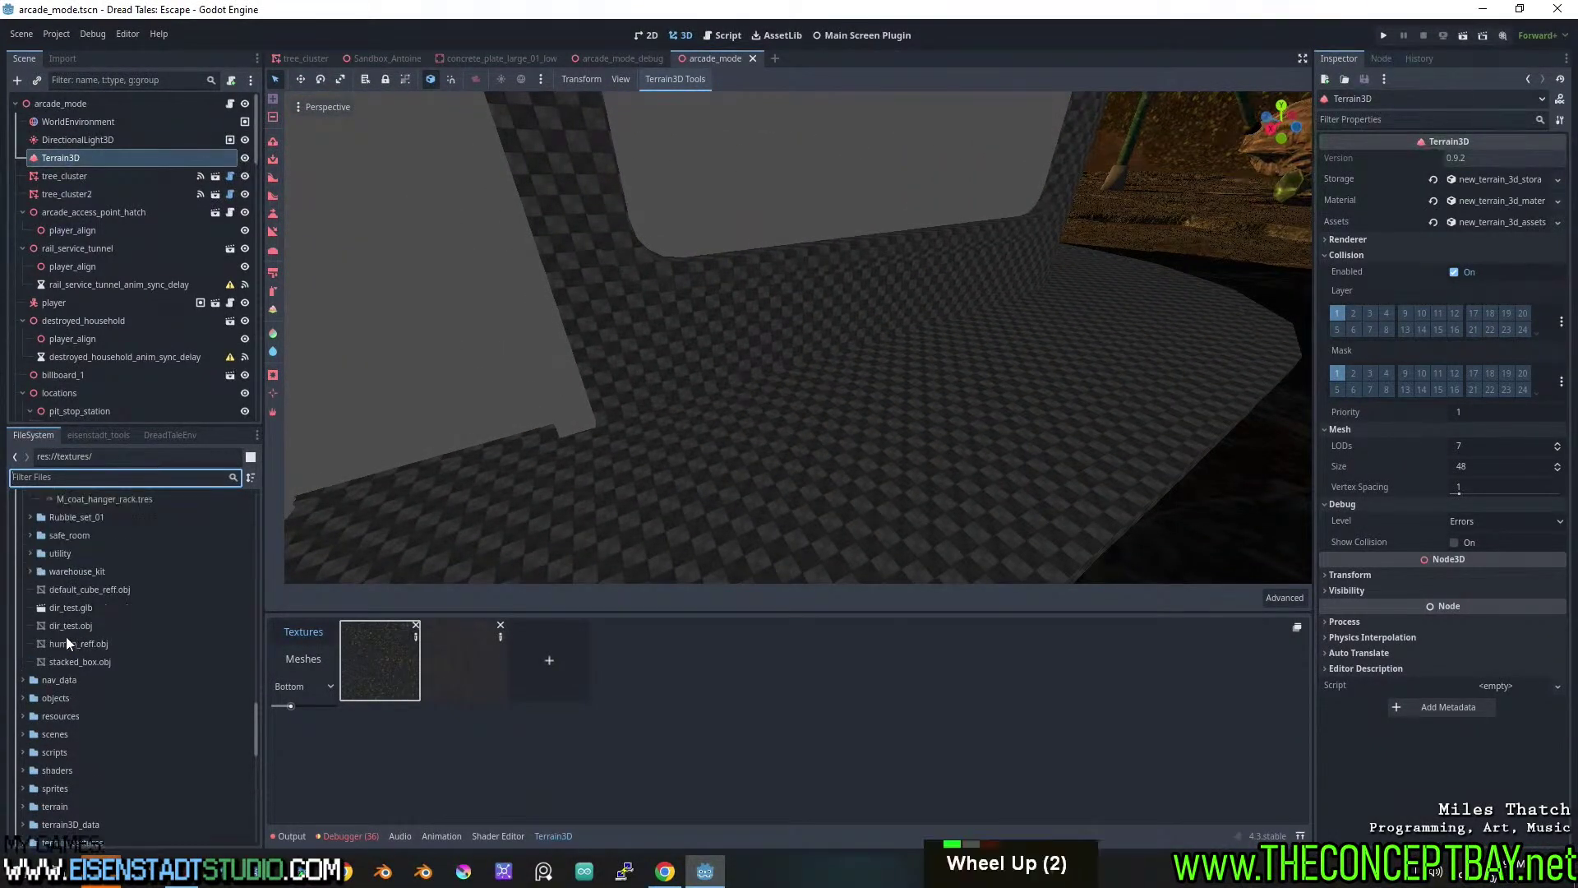
{"action": "scroll", "coordinate": [49, 638], "scroll_direction": "up", "scroll_amount": 20}
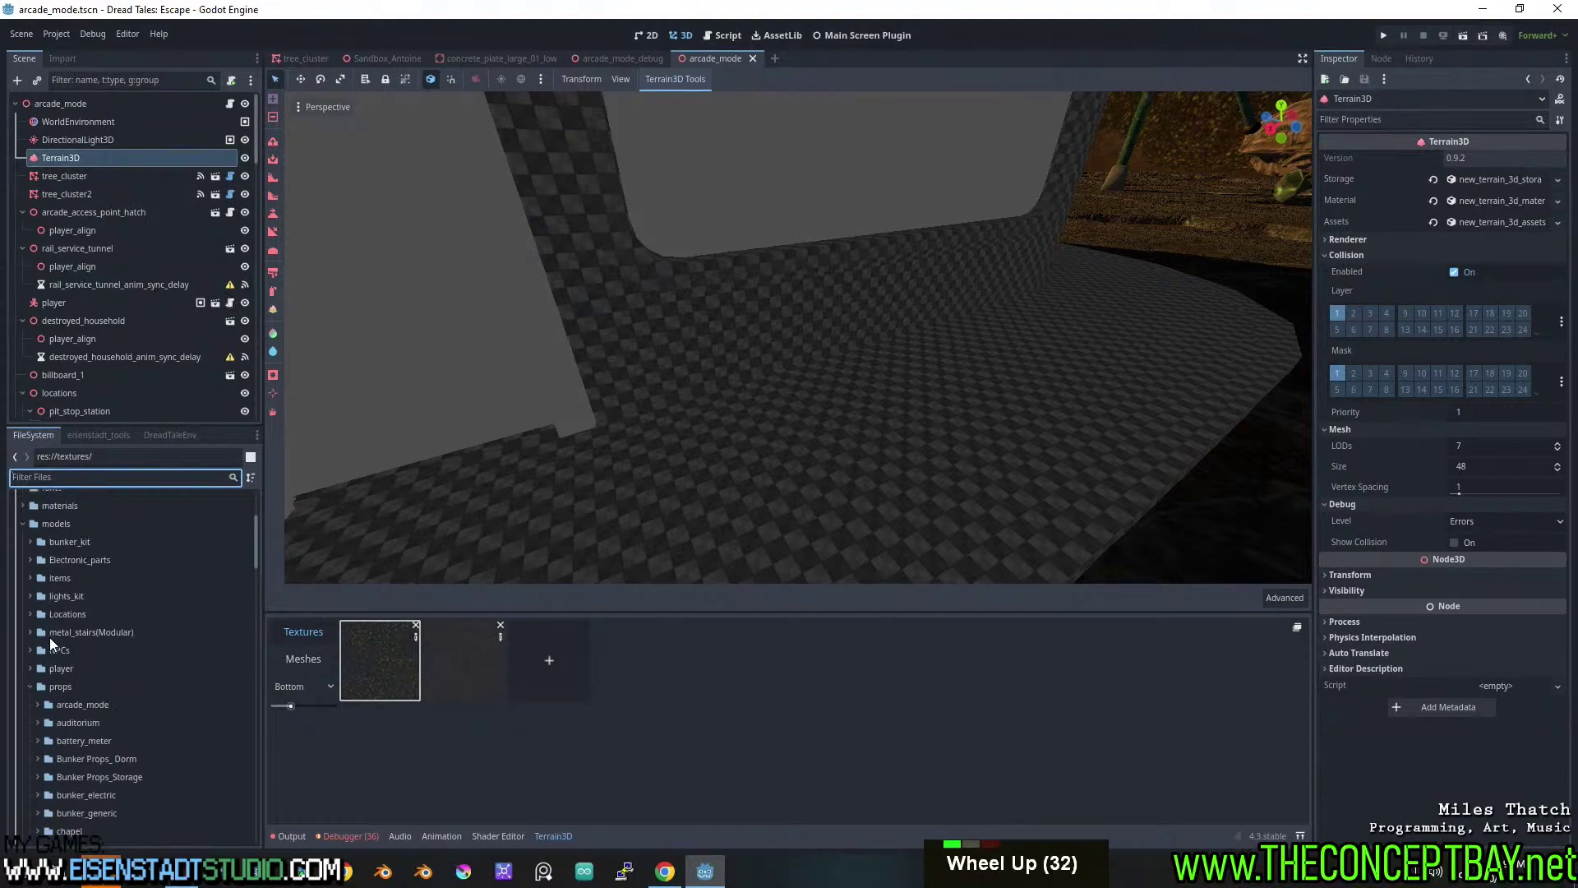
{"action": "left_click", "coordinate": [22, 700]}
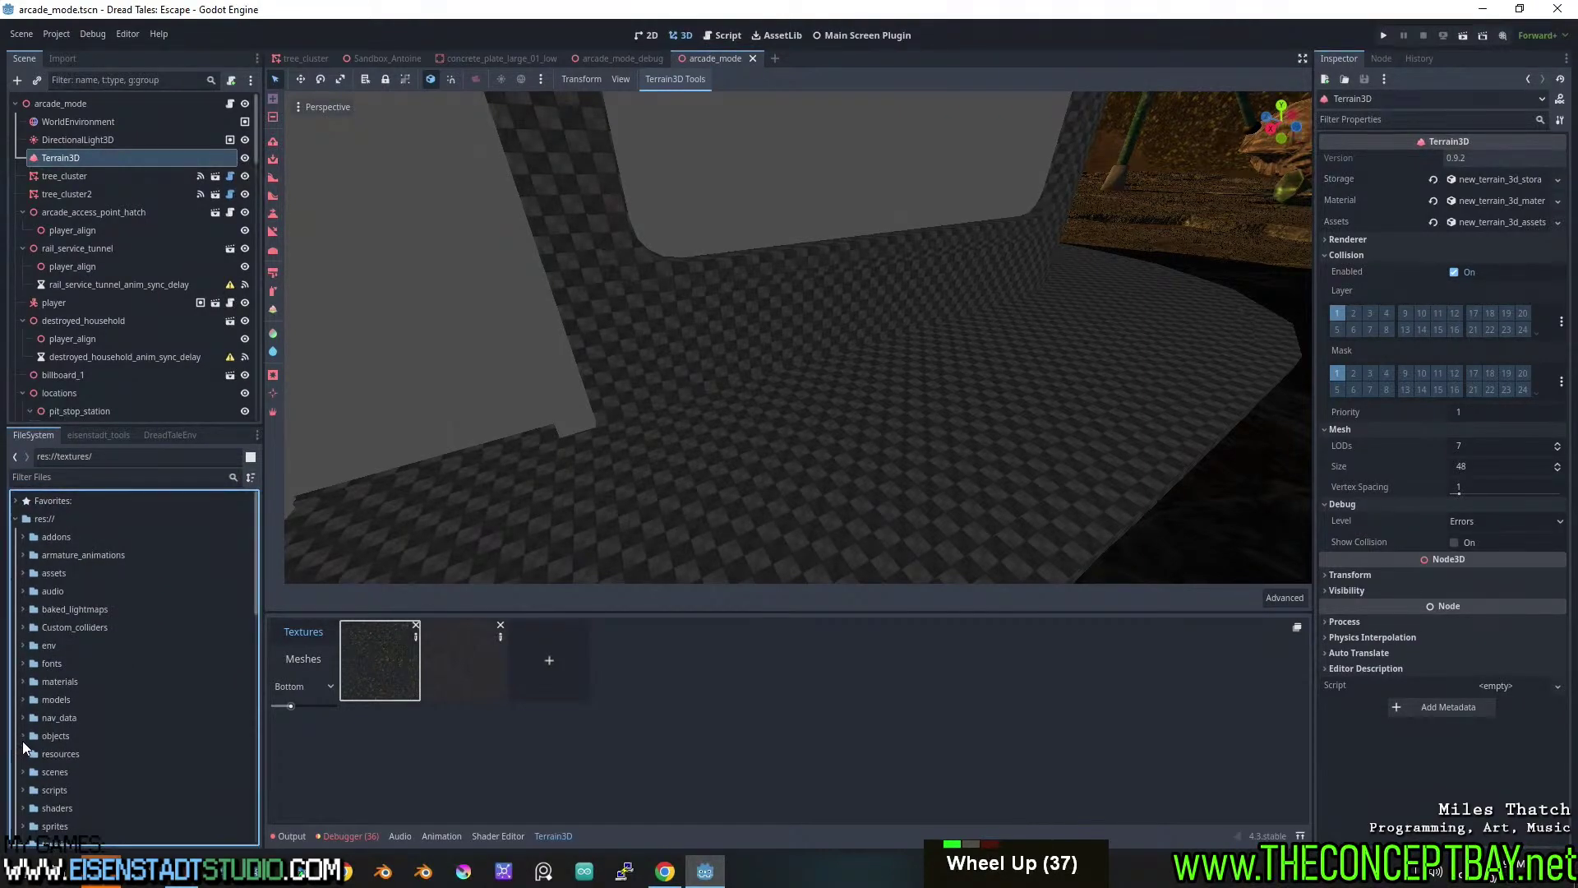
{"action": "scroll", "coordinate": [23, 738], "scroll_direction": "down", "scroll_amount": 3}
{"action": "right_click", "coordinate": [37, 572]}
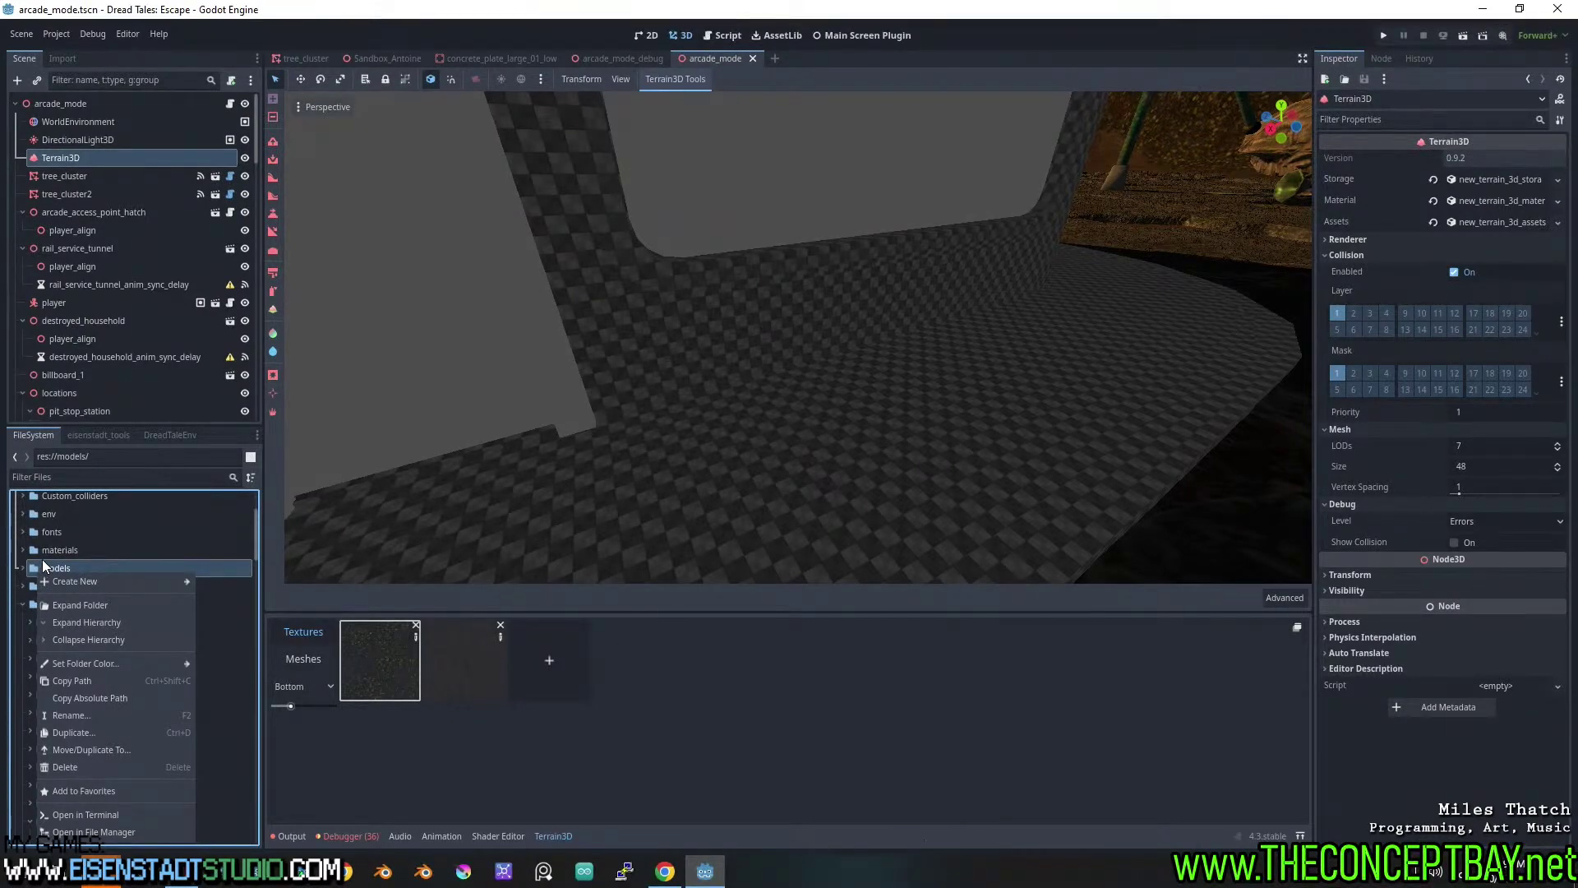
{"action": "left_click", "coordinate": [42, 565]}
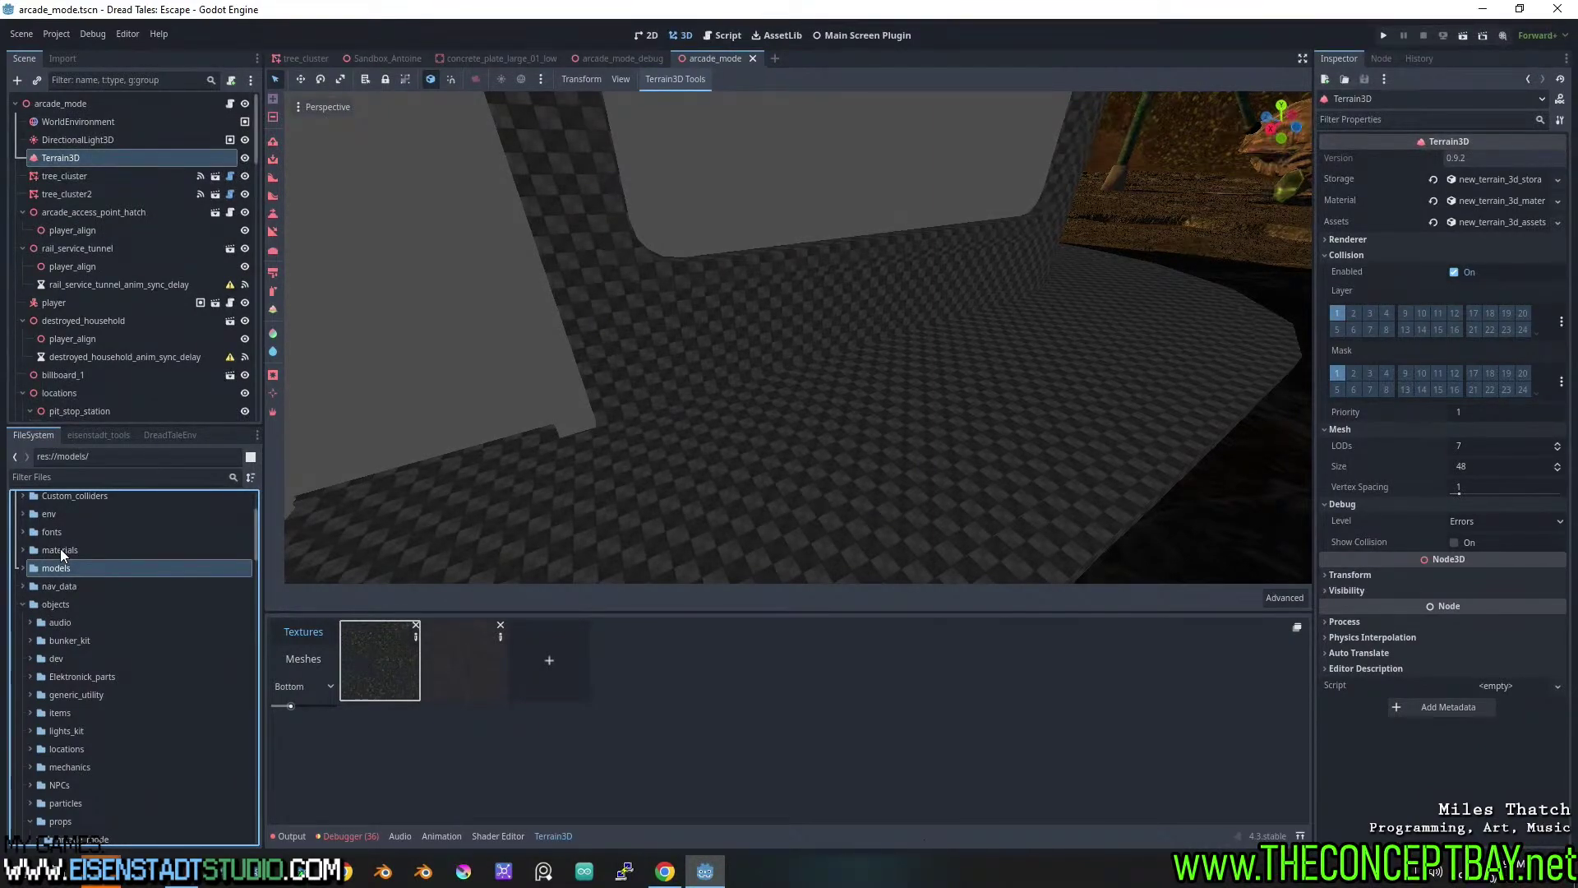
{"action": "right_click", "coordinate": [52, 568]}
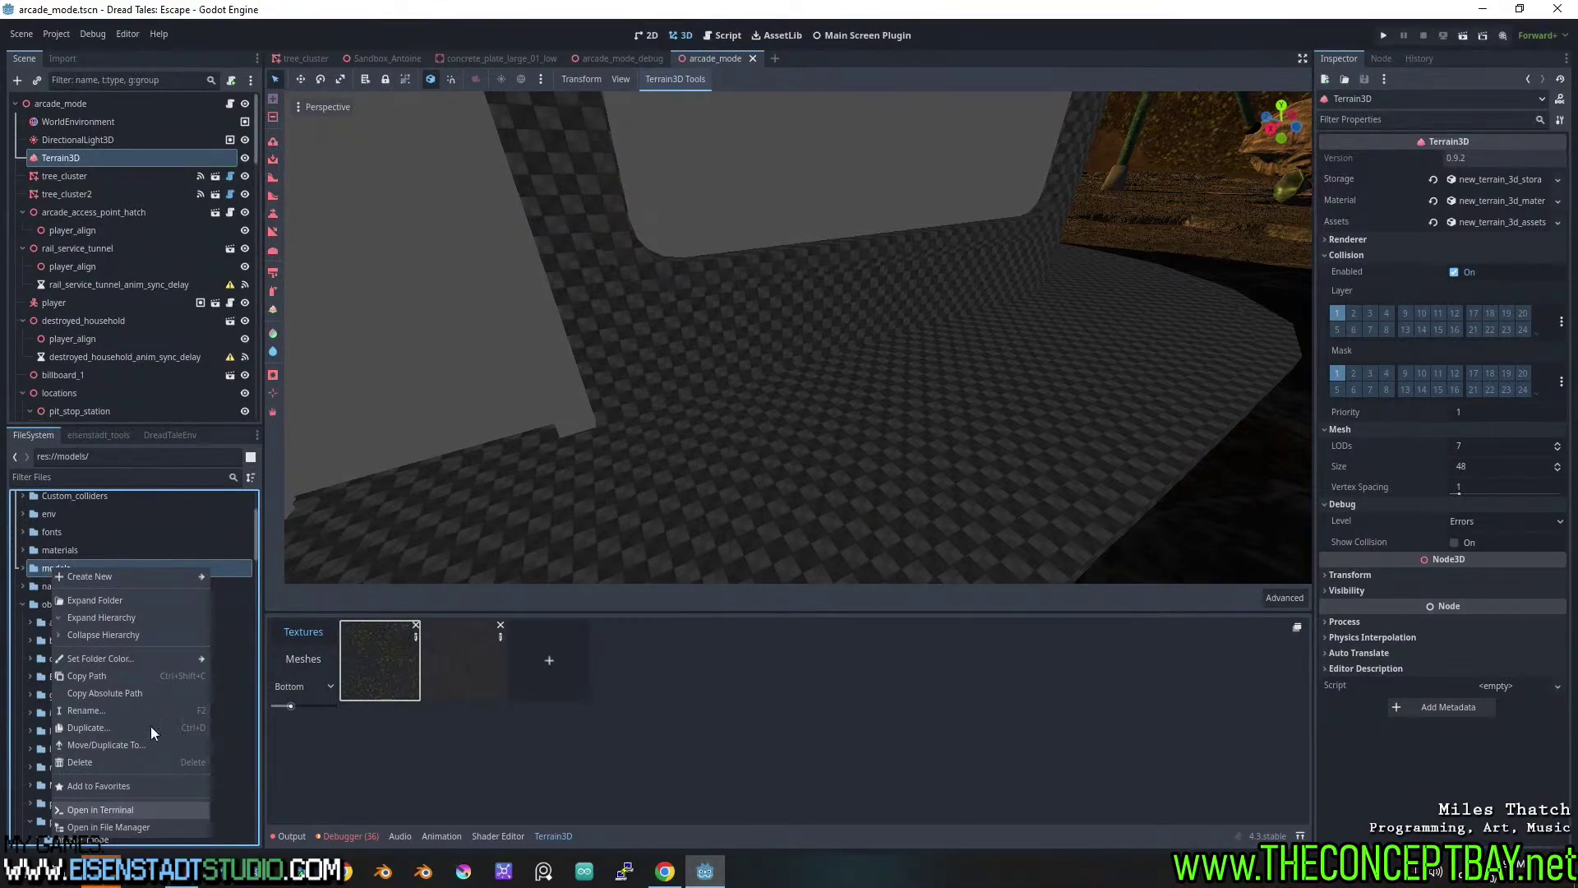
{"action": "mouse_move", "coordinate": [149, 656]}
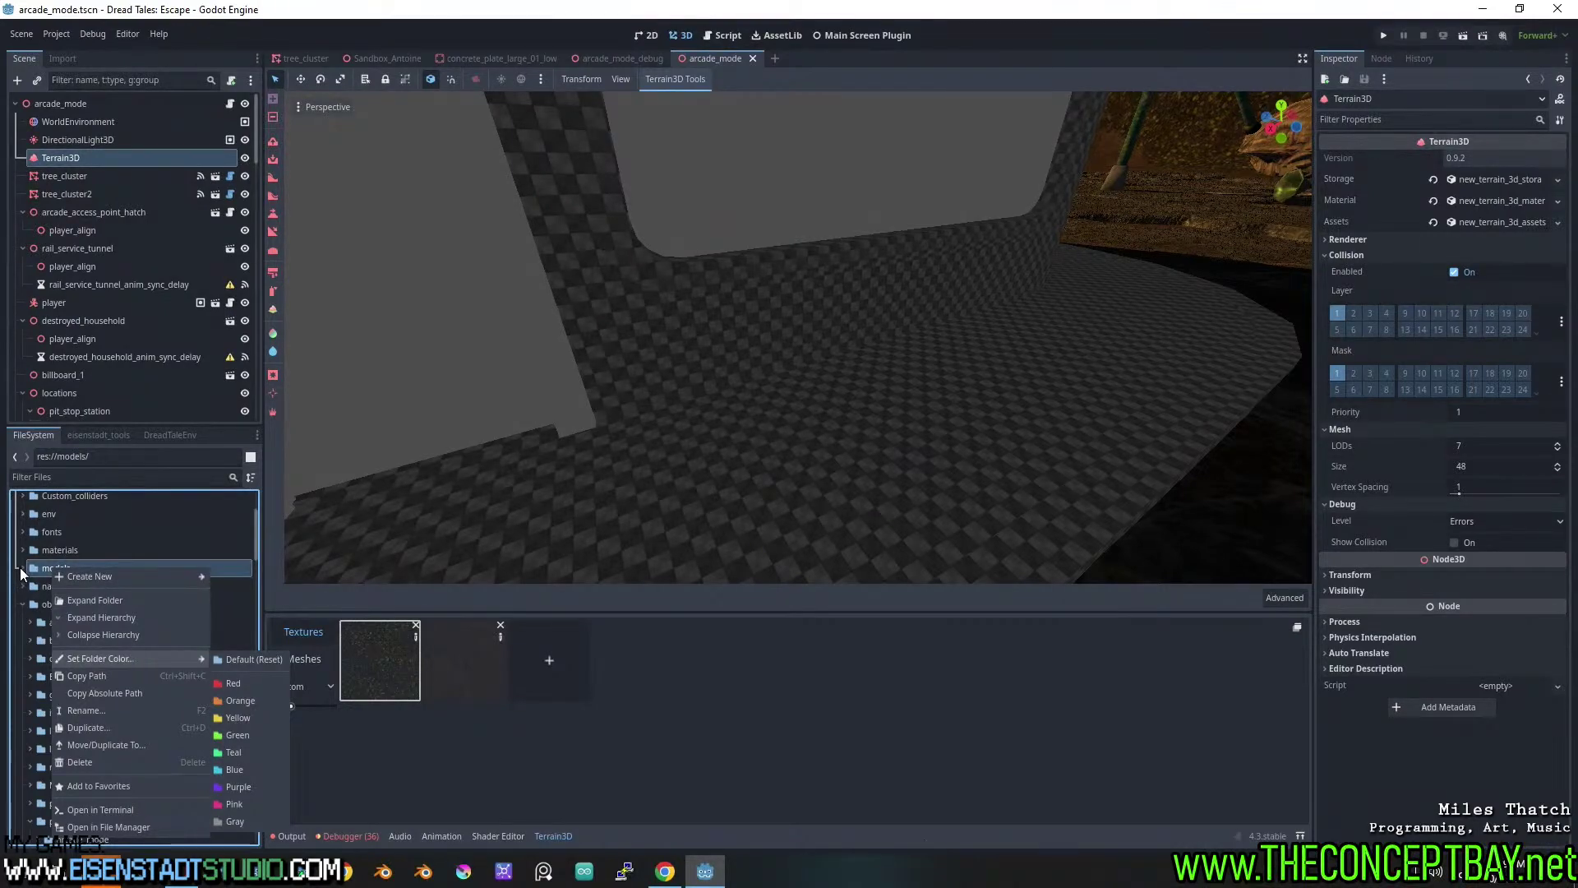
{"action": "key", "text": "Escape"}
Set the objects folder's color to orange and collapse the folder.
{"action": "right_click", "coordinate": [46, 605]}
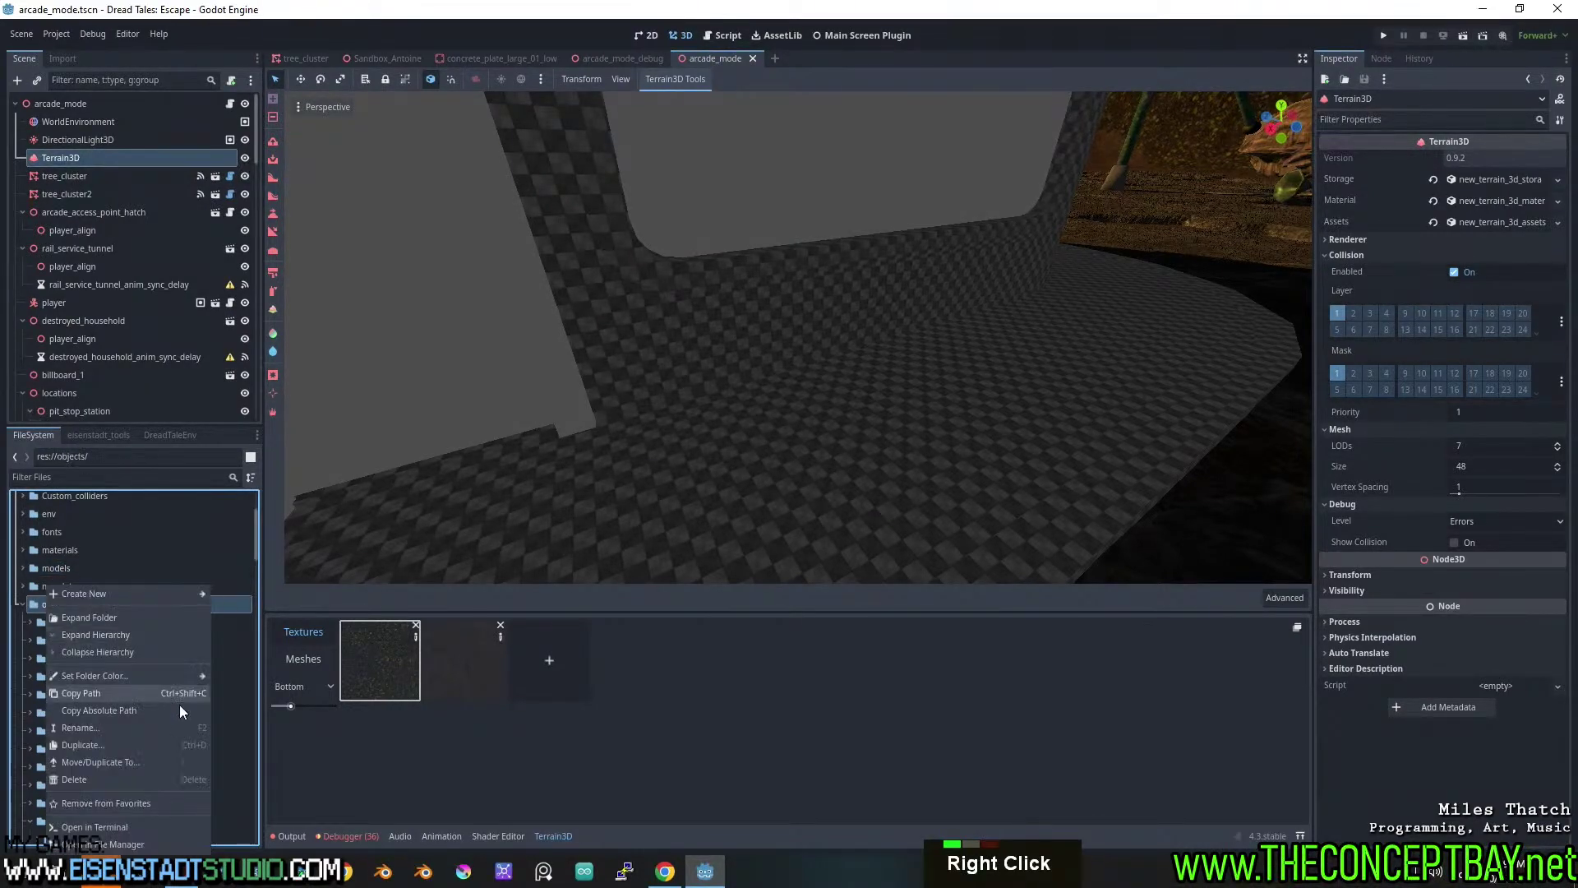
{"action": "mouse_move", "coordinate": [187, 674]}
{"action": "left_click", "coordinate": [253, 719]}
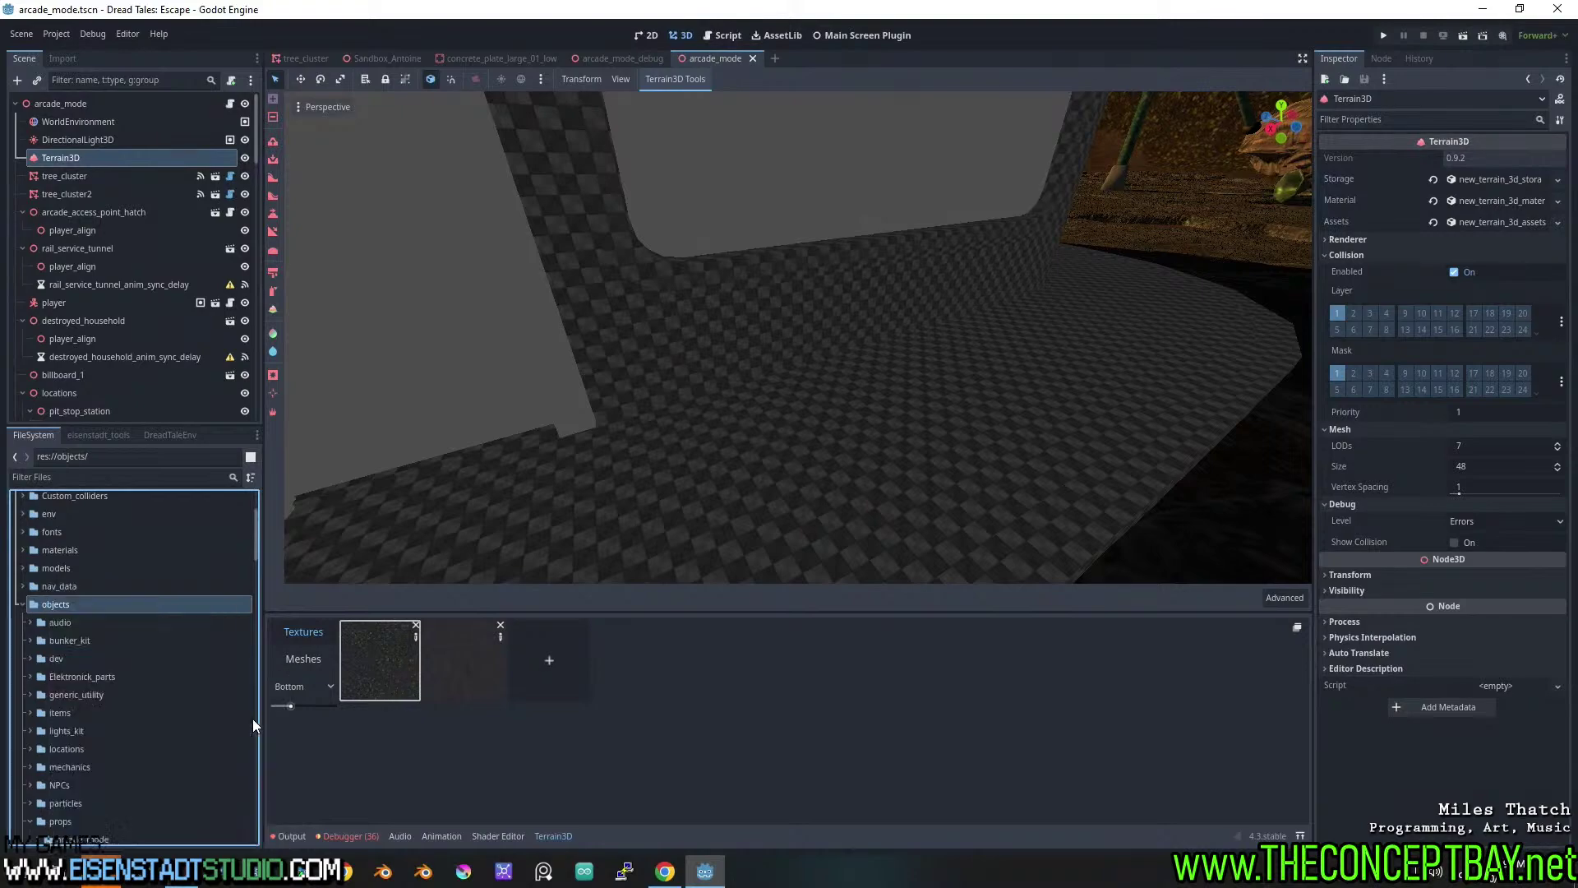
{"action": "left_click", "coordinate": [22, 604]}
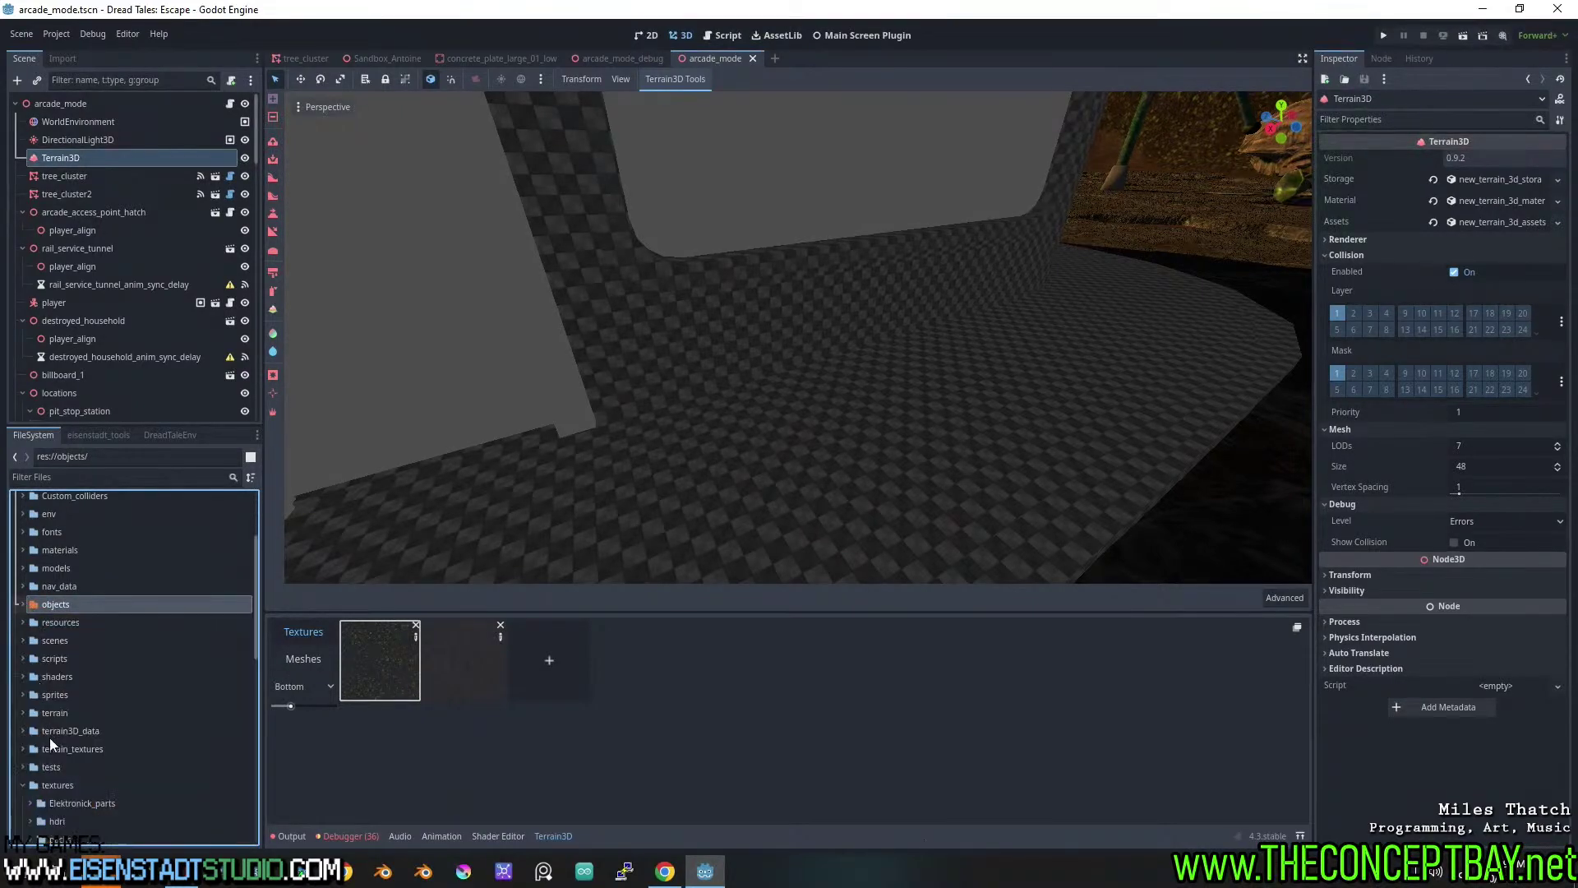
Collapse the textures folder and set its folder color to red.
{"action": "left_click", "coordinate": [68, 676]}
{"action": "scroll", "coordinate": [82, 702], "scroll_direction": "down", "scroll_amount": 3}
{"action": "scroll", "coordinate": [84, 702], "scroll_direction": "up", "scroll_amount": 2}
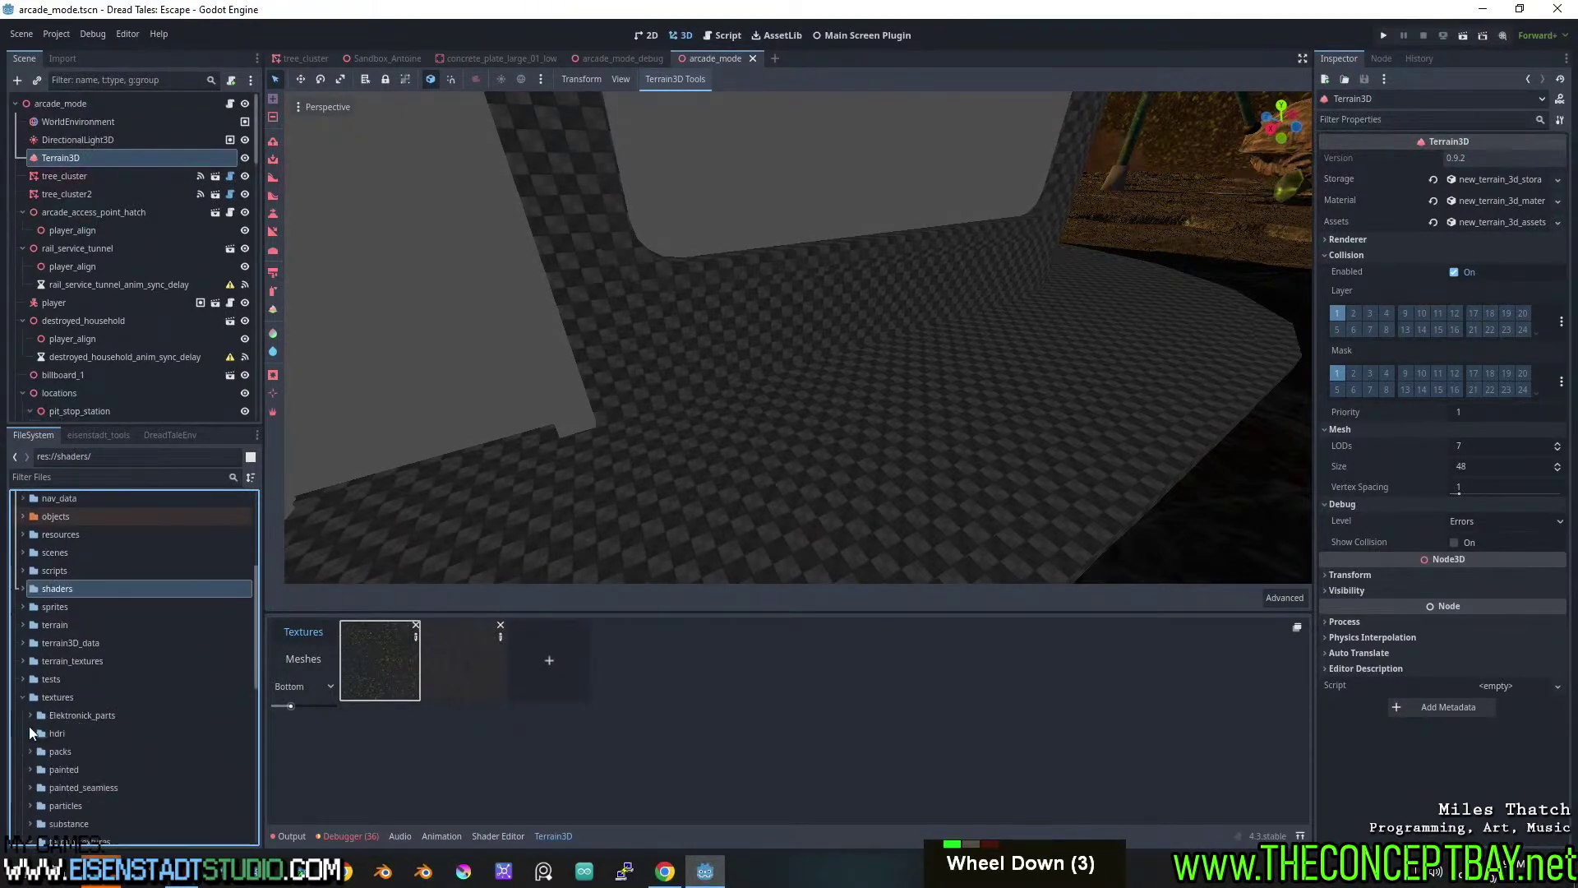
{"action": "left_click", "coordinate": [23, 697]}
{"action": "right_click", "coordinate": [52, 695]}
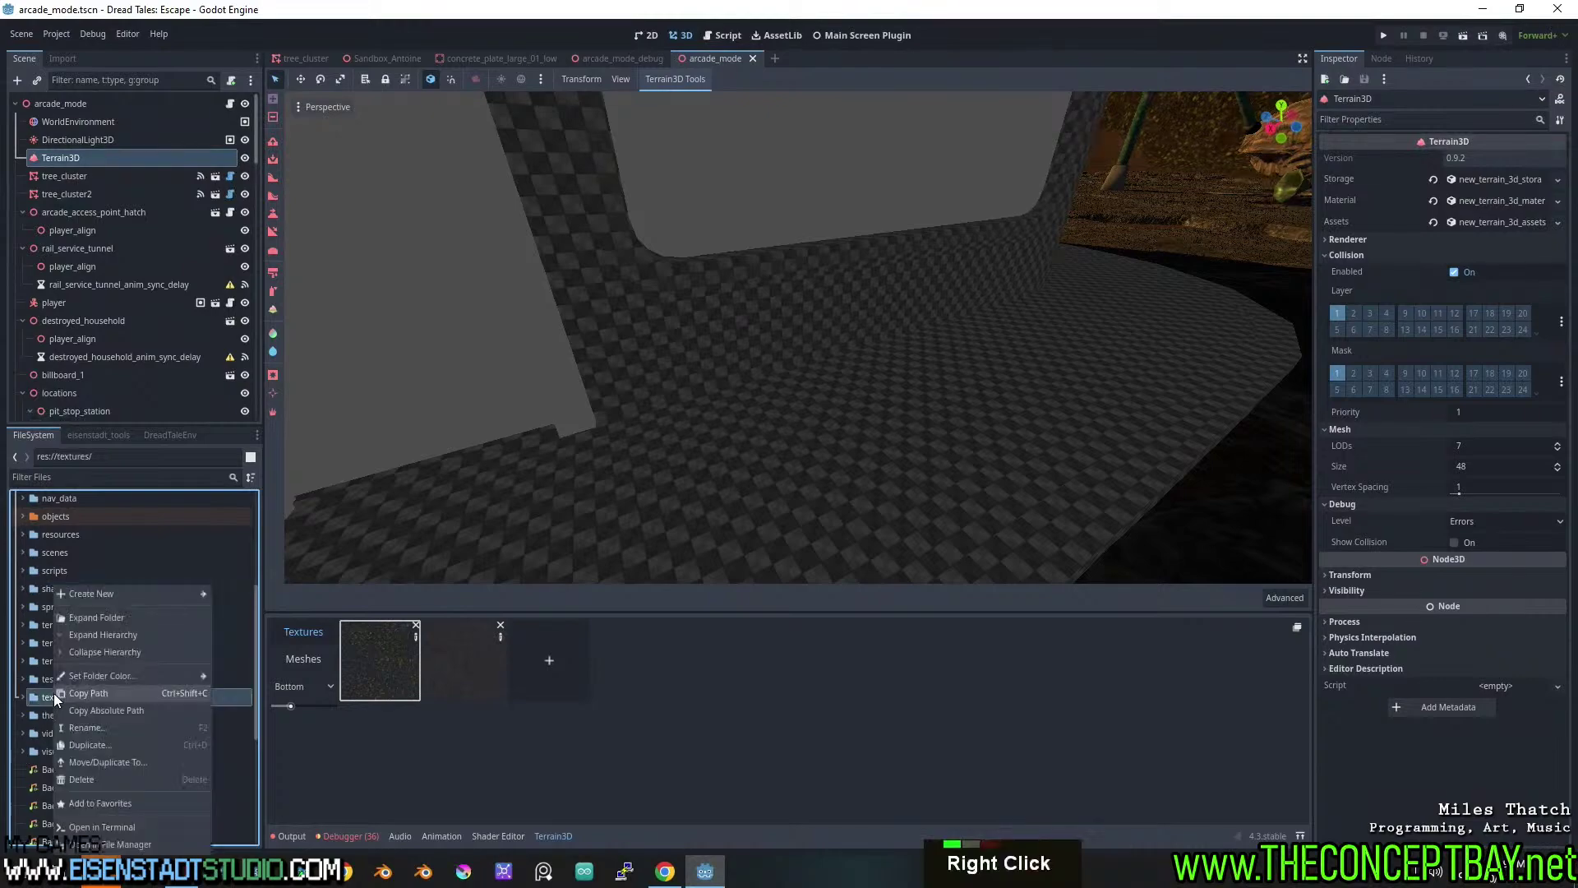
{"action": "mouse_move", "coordinate": [168, 676]}
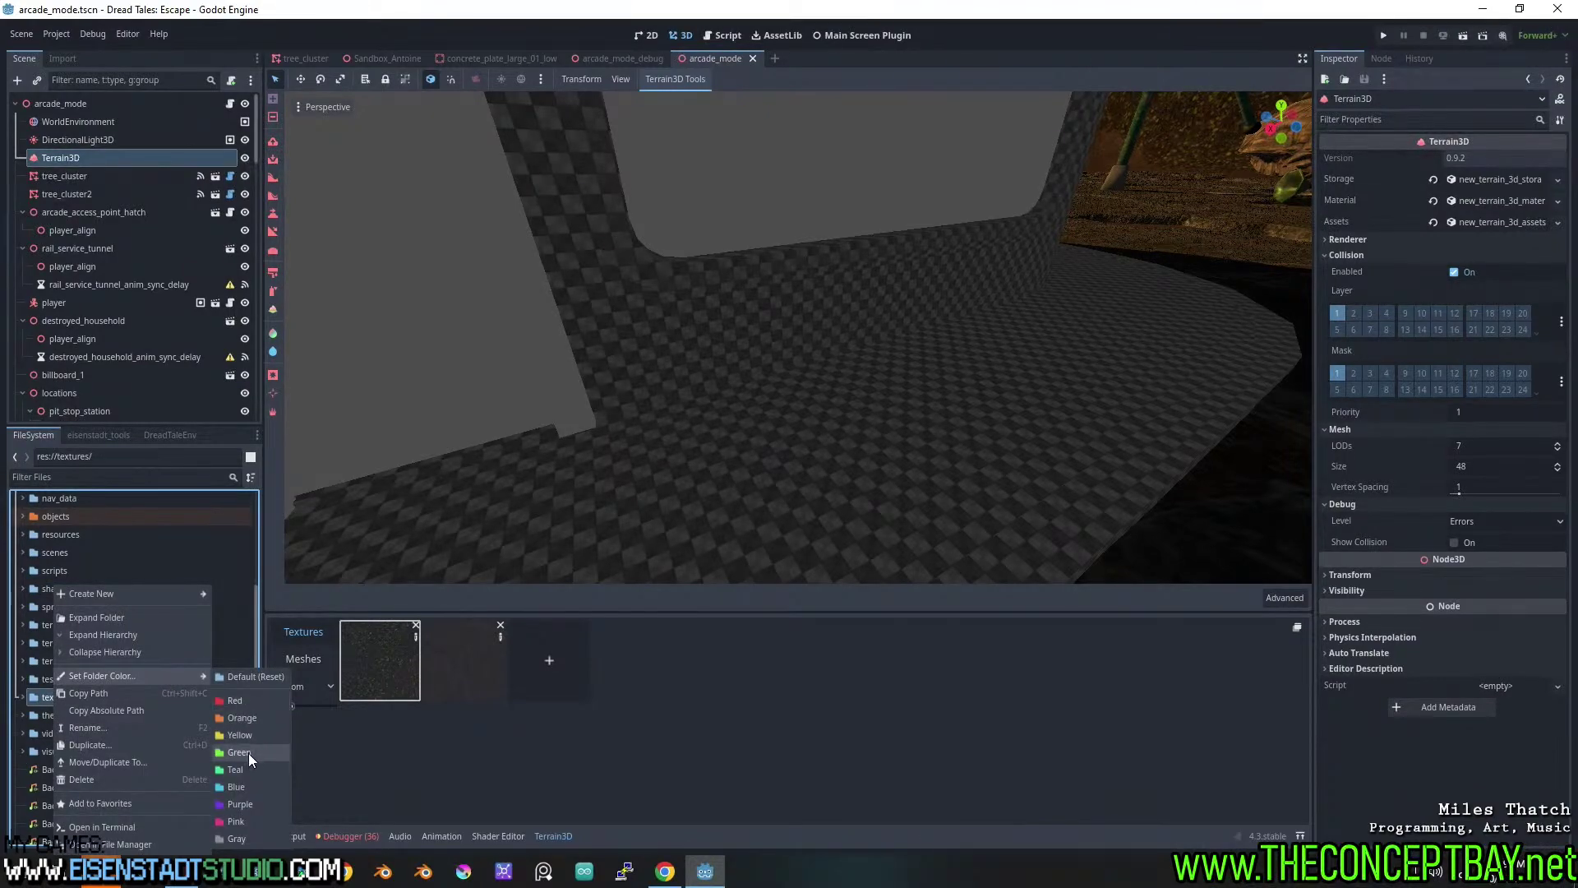
{"action": "left_click", "coordinate": [248, 701]}
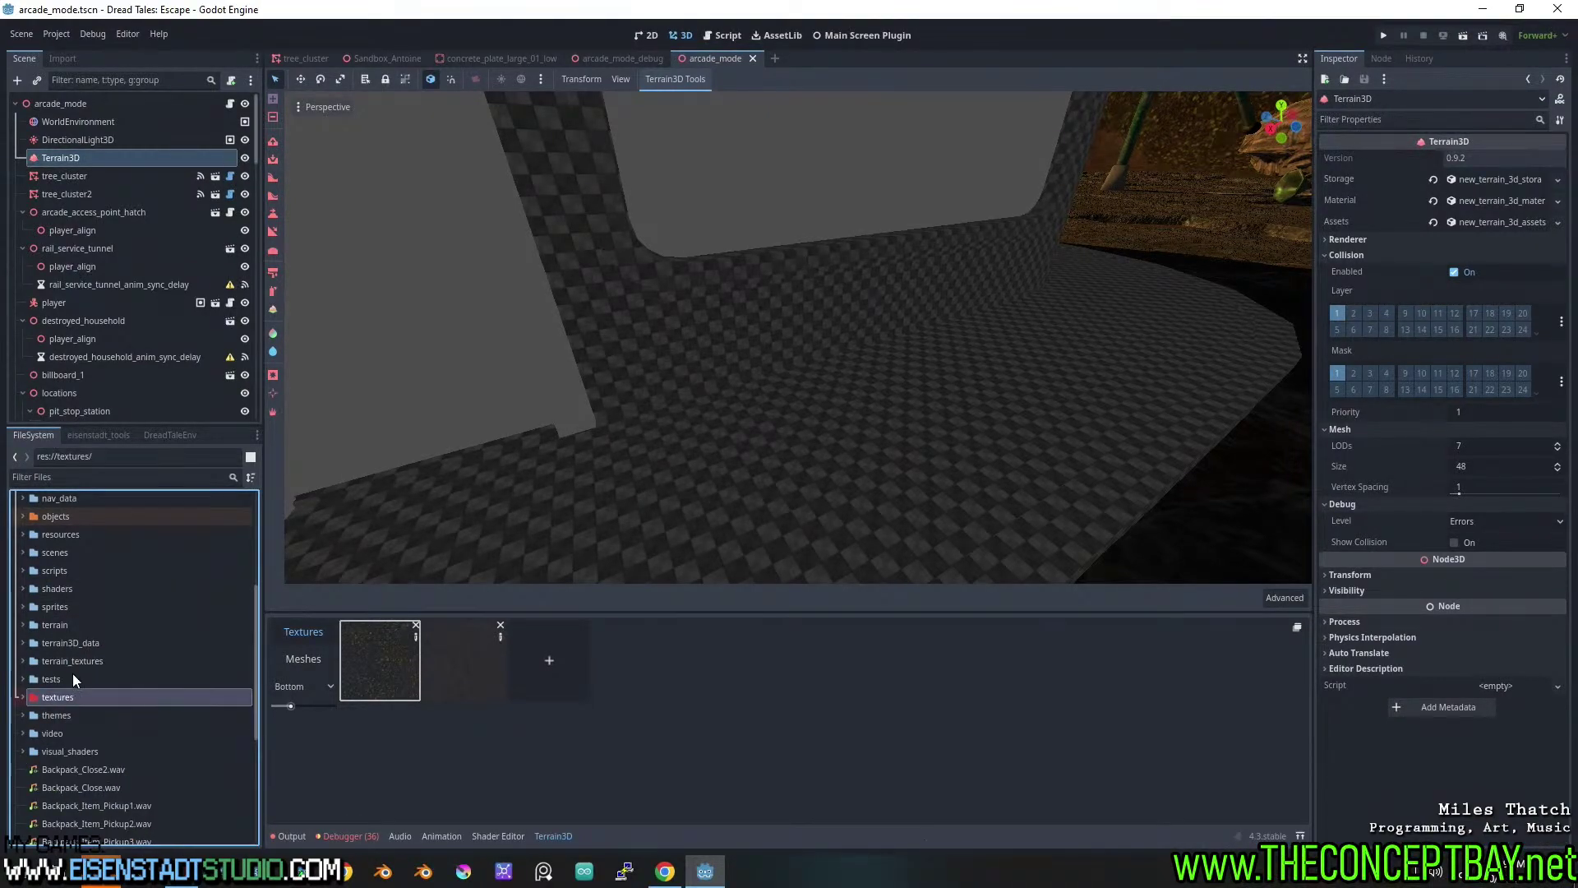
Change the objects folder's color to green.
{"action": "right_click", "coordinate": [52, 515]}
{"action": "mouse_move", "coordinate": [176, 526]}
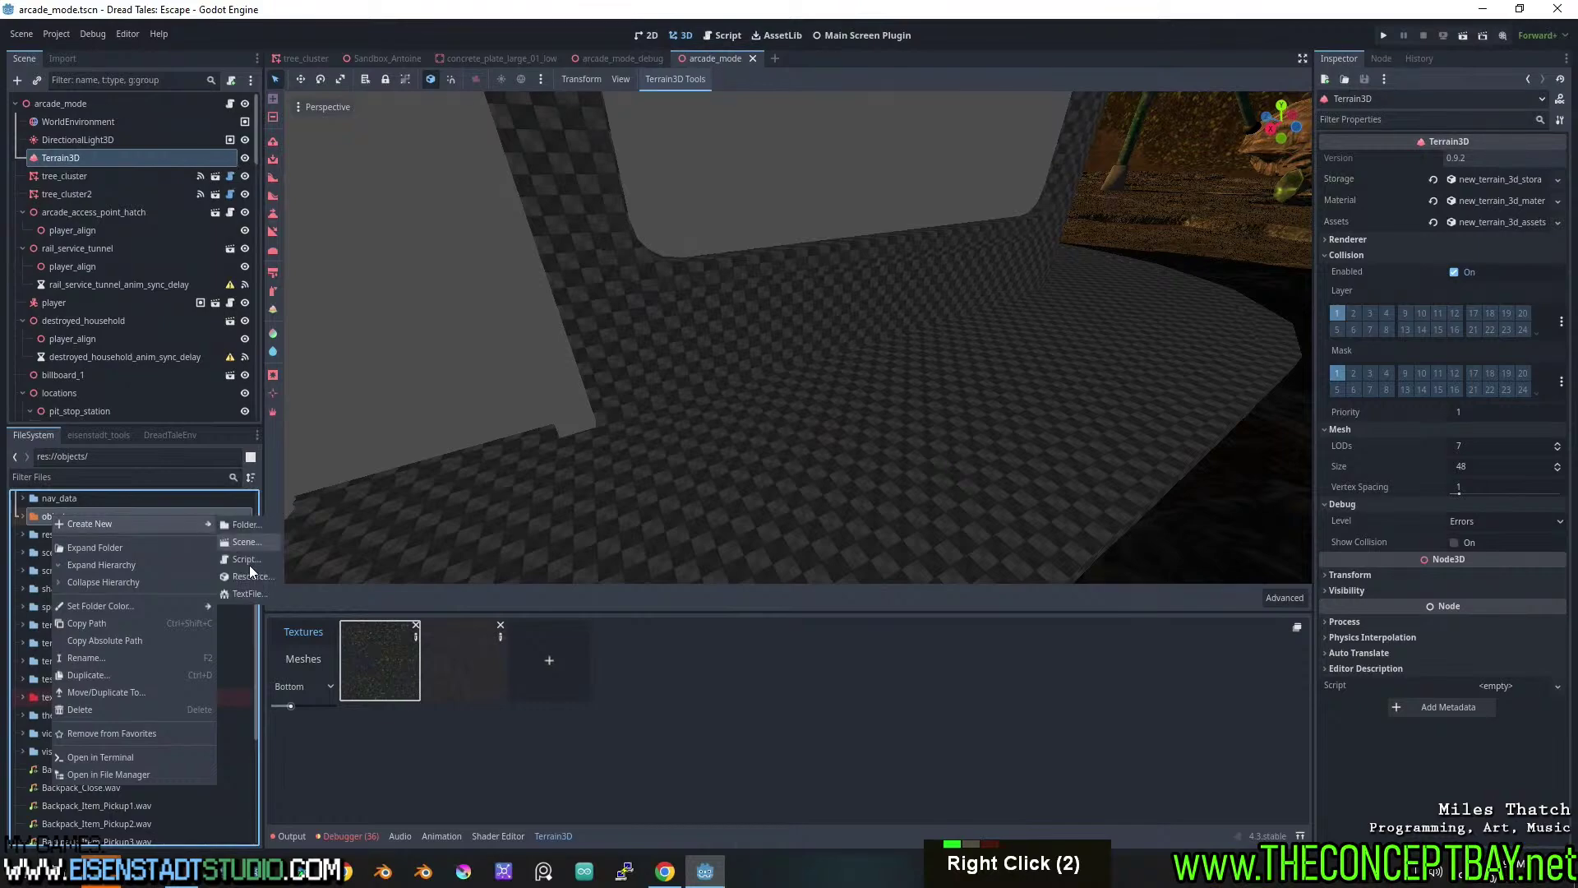
{"action": "mouse_move", "coordinate": [175, 606]}
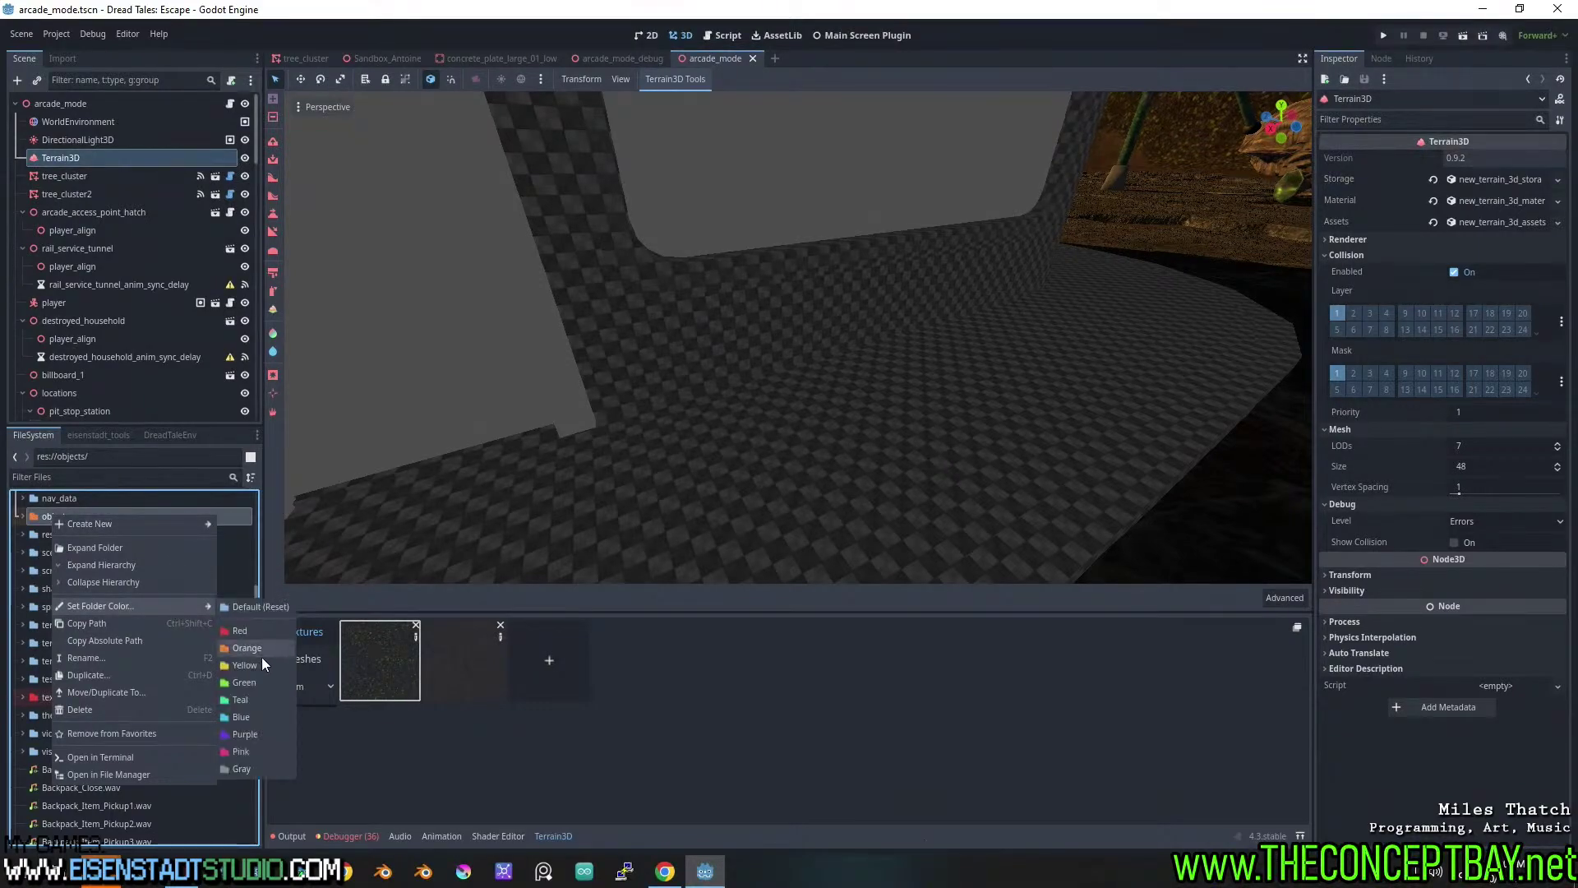
{"action": "left_click", "coordinate": [245, 682]}
Set the scripts folder's color to blue and save the scene.
{"action": "scroll", "coordinate": [184, 678], "scroll_direction": "up", "scroll_amount": 2}
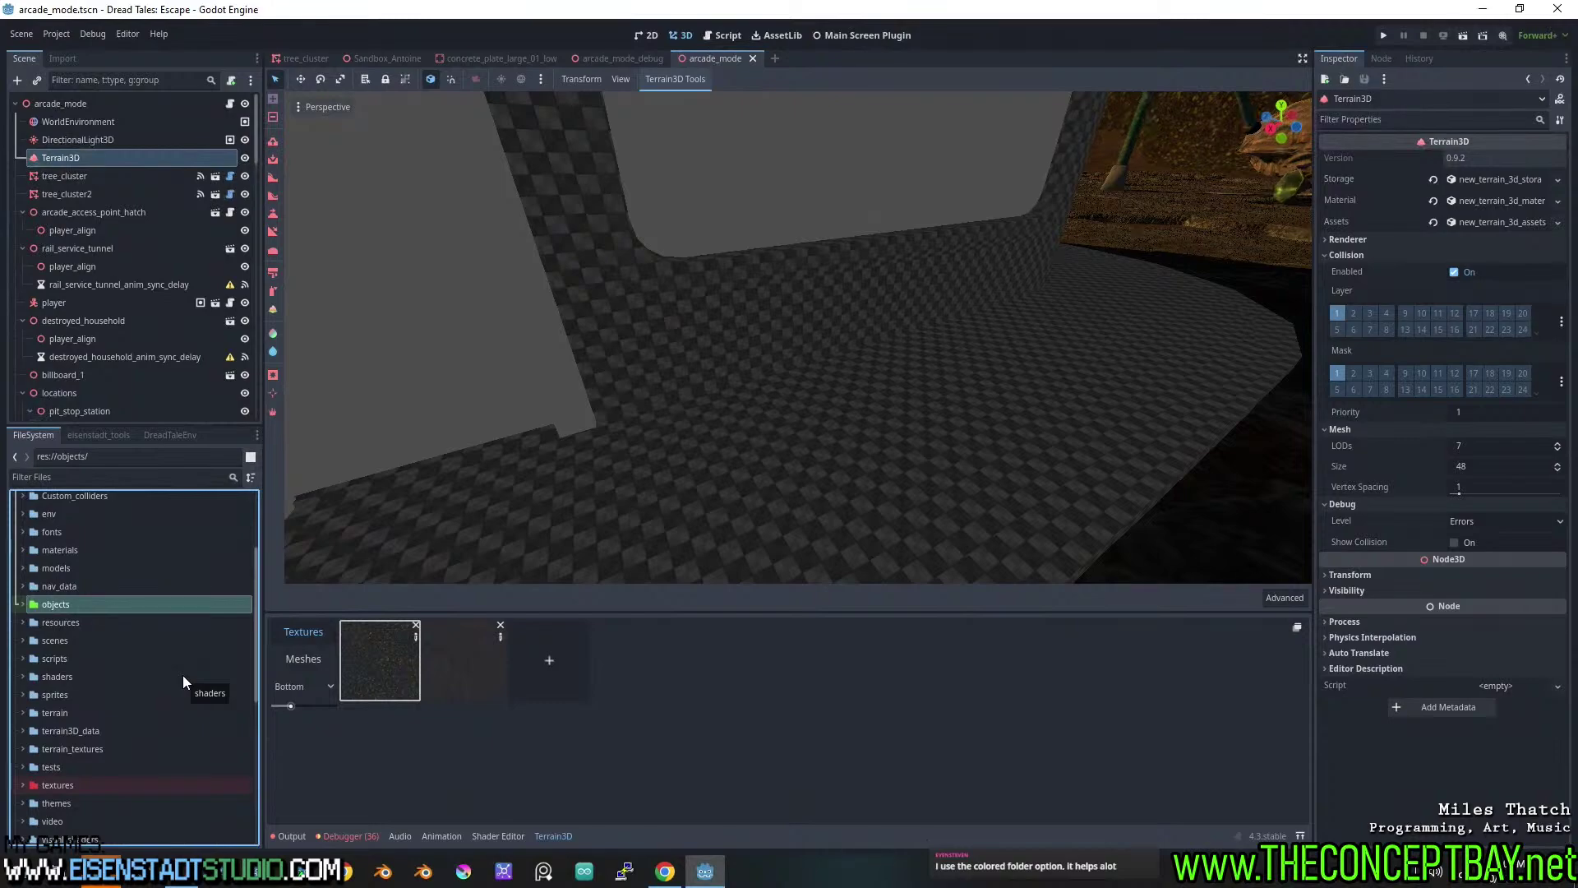
{"action": "scroll", "coordinate": [183, 678], "scroll_direction": "up", "scroll_amount": 3}
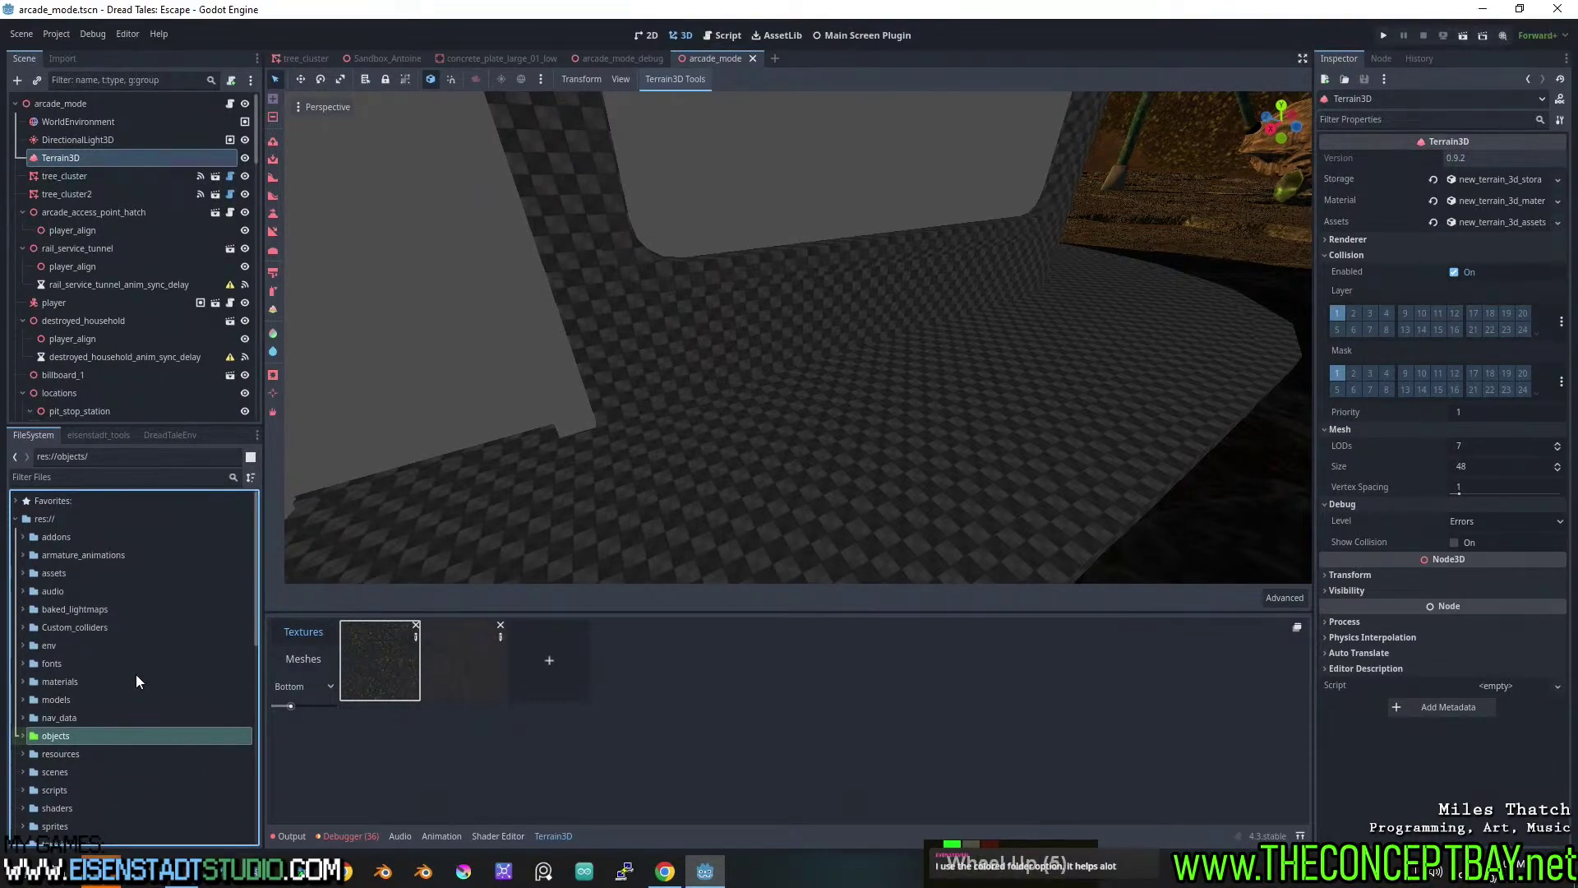
{"action": "scroll", "coordinate": [134, 673], "scroll_direction": "down", "scroll_amount": 4}
{"action": "scroll", "coordinate": [68, 724], "scroll_direction": "down", "scroll_amount": 1}
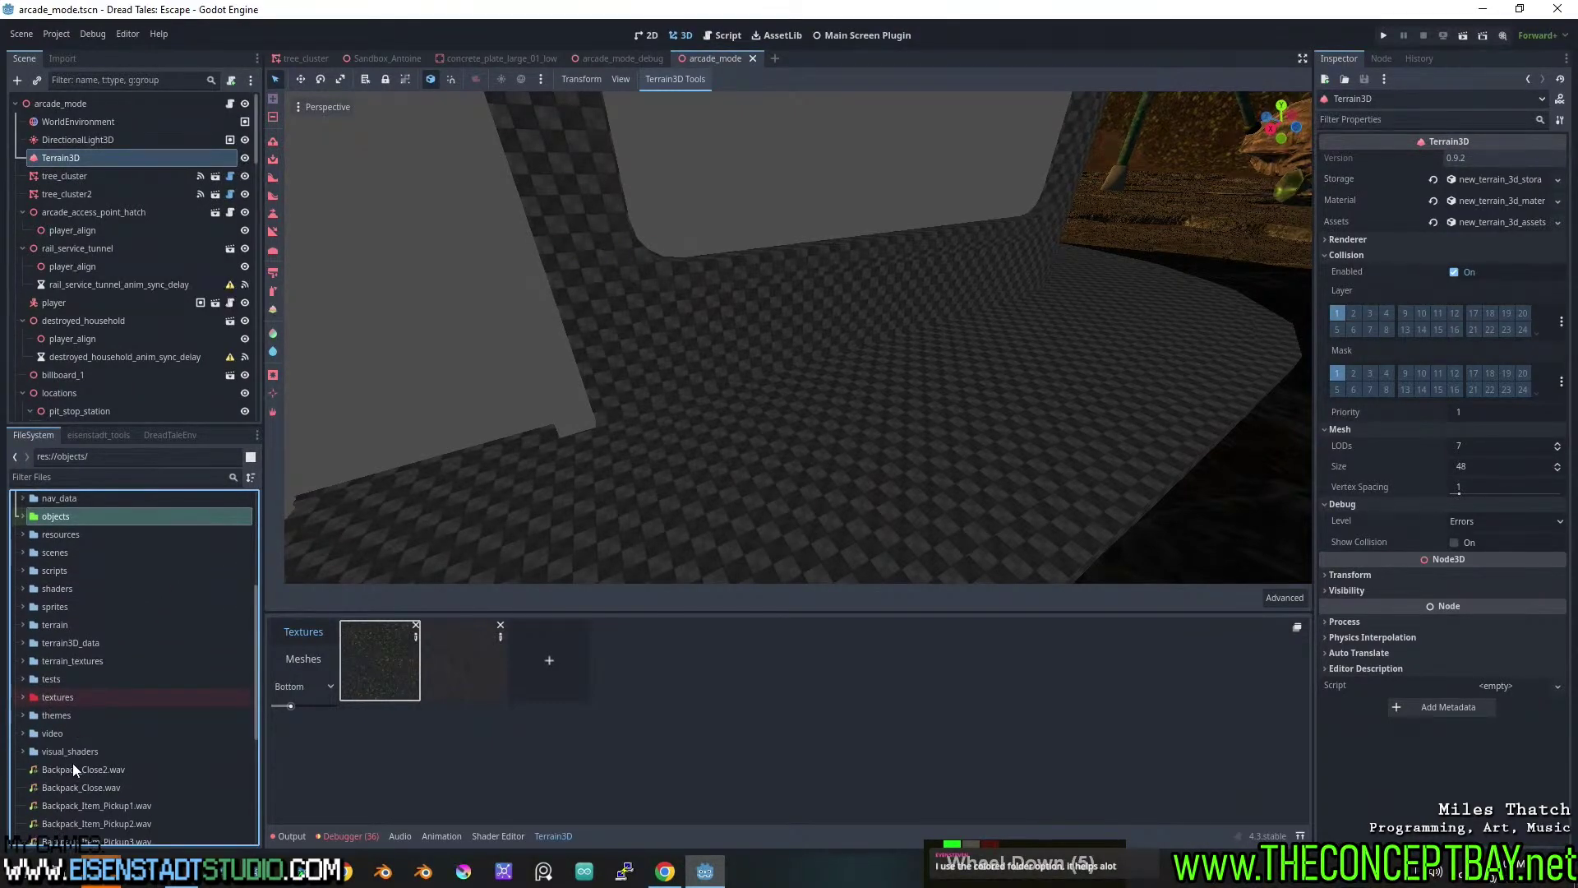
{"action": "scroll", "coordinate": [72, 743], "scroll_direction": "up", "scroll_amount": 1}
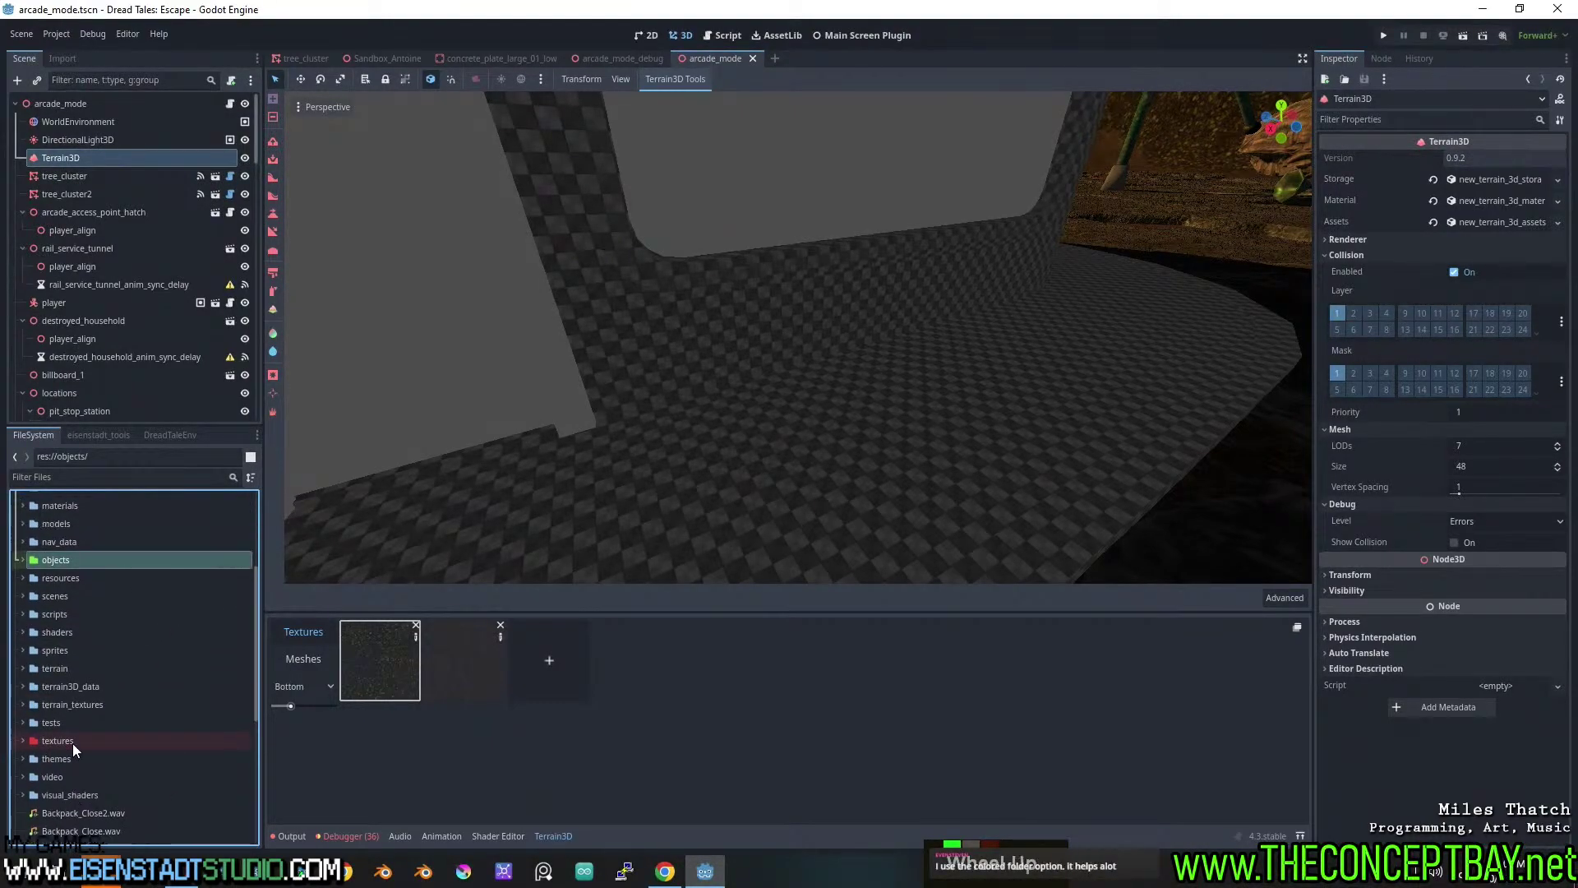
{"action": "right_click", "coordinate": [64, 614]}
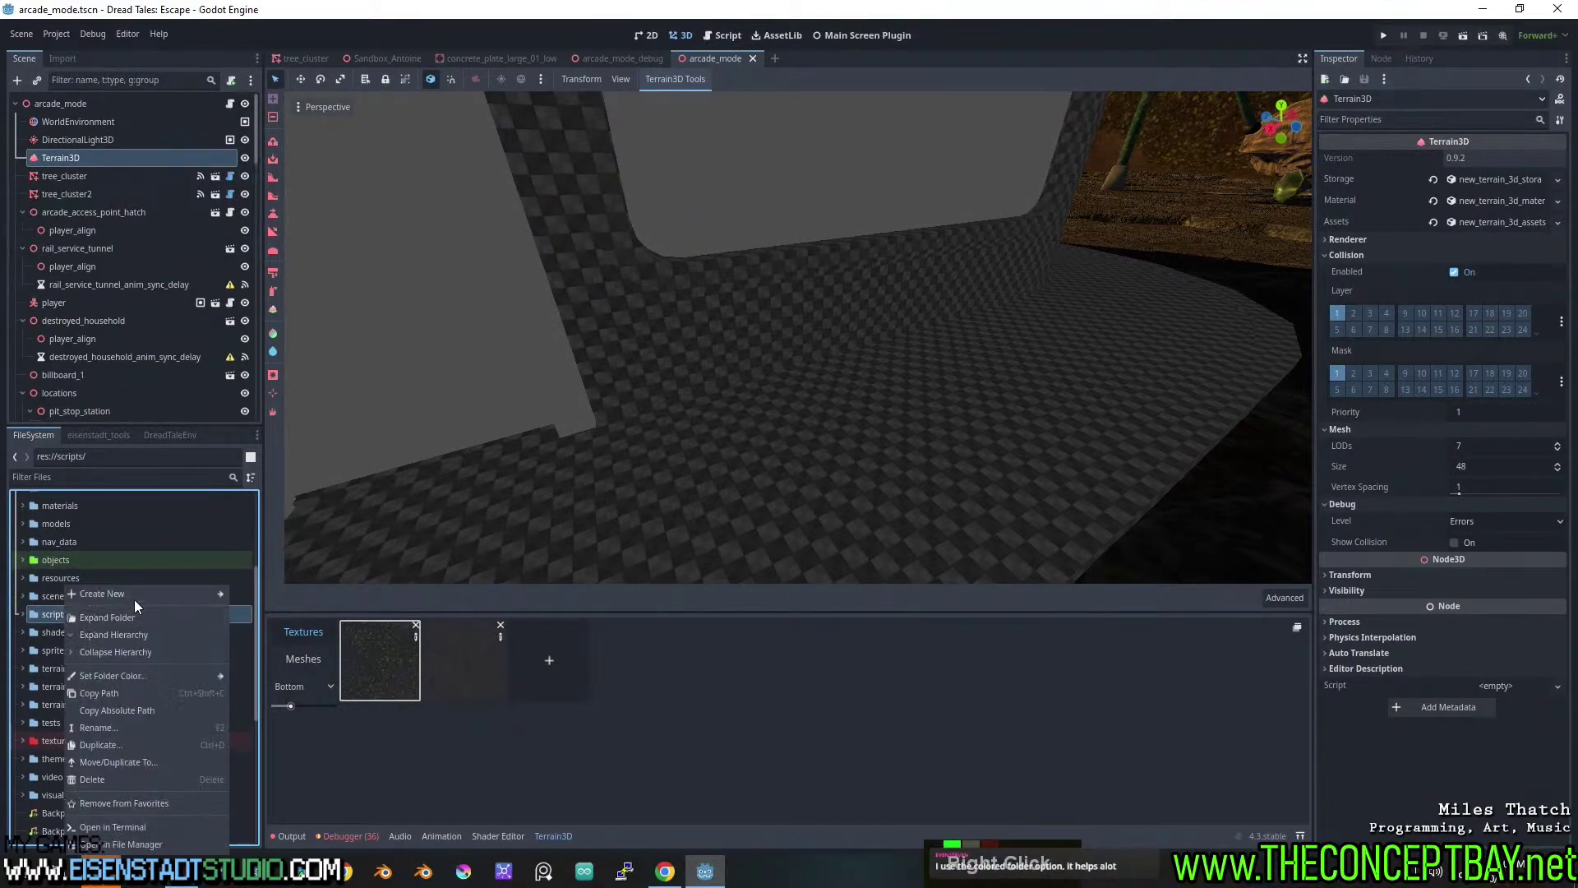
{"action": "mouse_move", "coordinate": [151, 595]}
{"action": "mouse_move", "coordinate": [186, 673]}
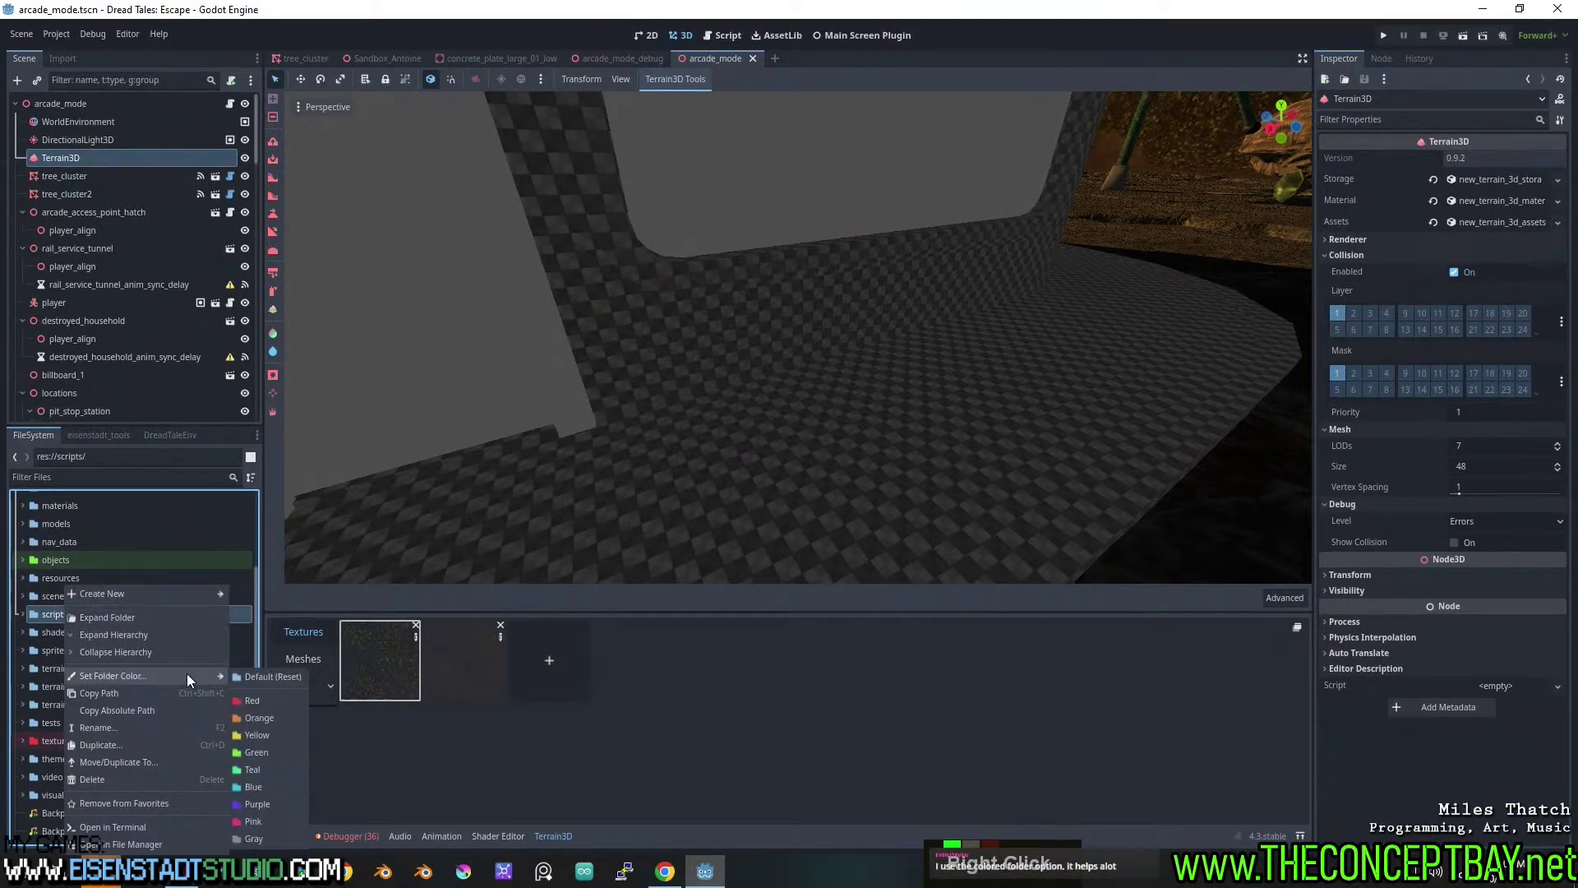
{"action": "left_click", "coordinate": [259, 786]}
{"action": "left_click", "coordinate": [139, 673]}
{"action": "key", "text": "ctrl+s"}
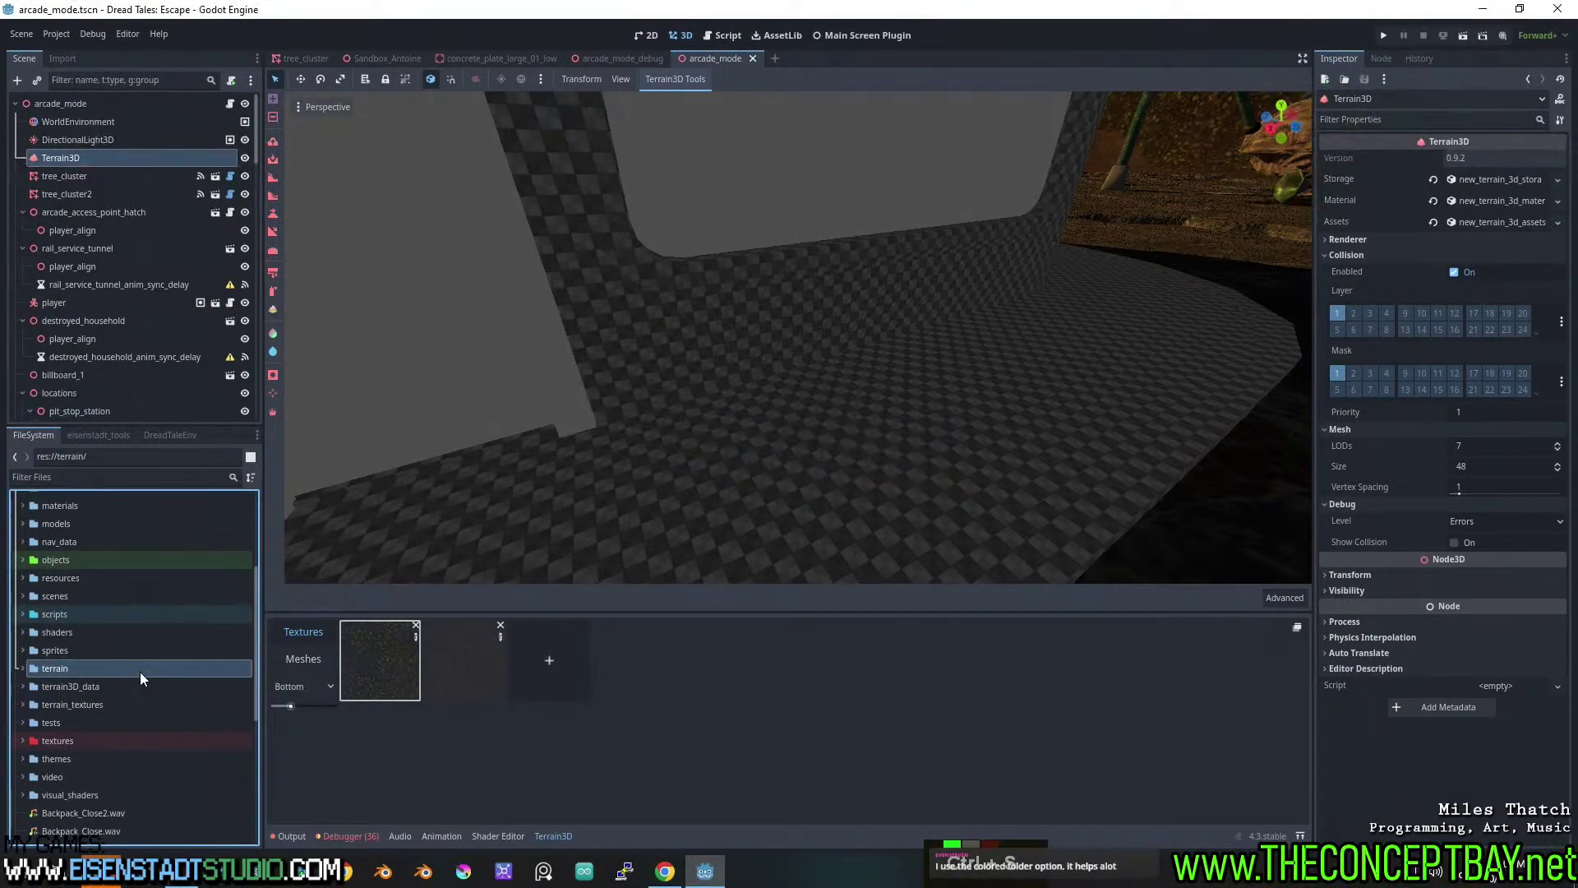
Check the contents of the env folder and collapse it again.
{"action": "scroll", "coordinate": [140, 673], "scroll_direction": "up", "scroll_amount": 4}
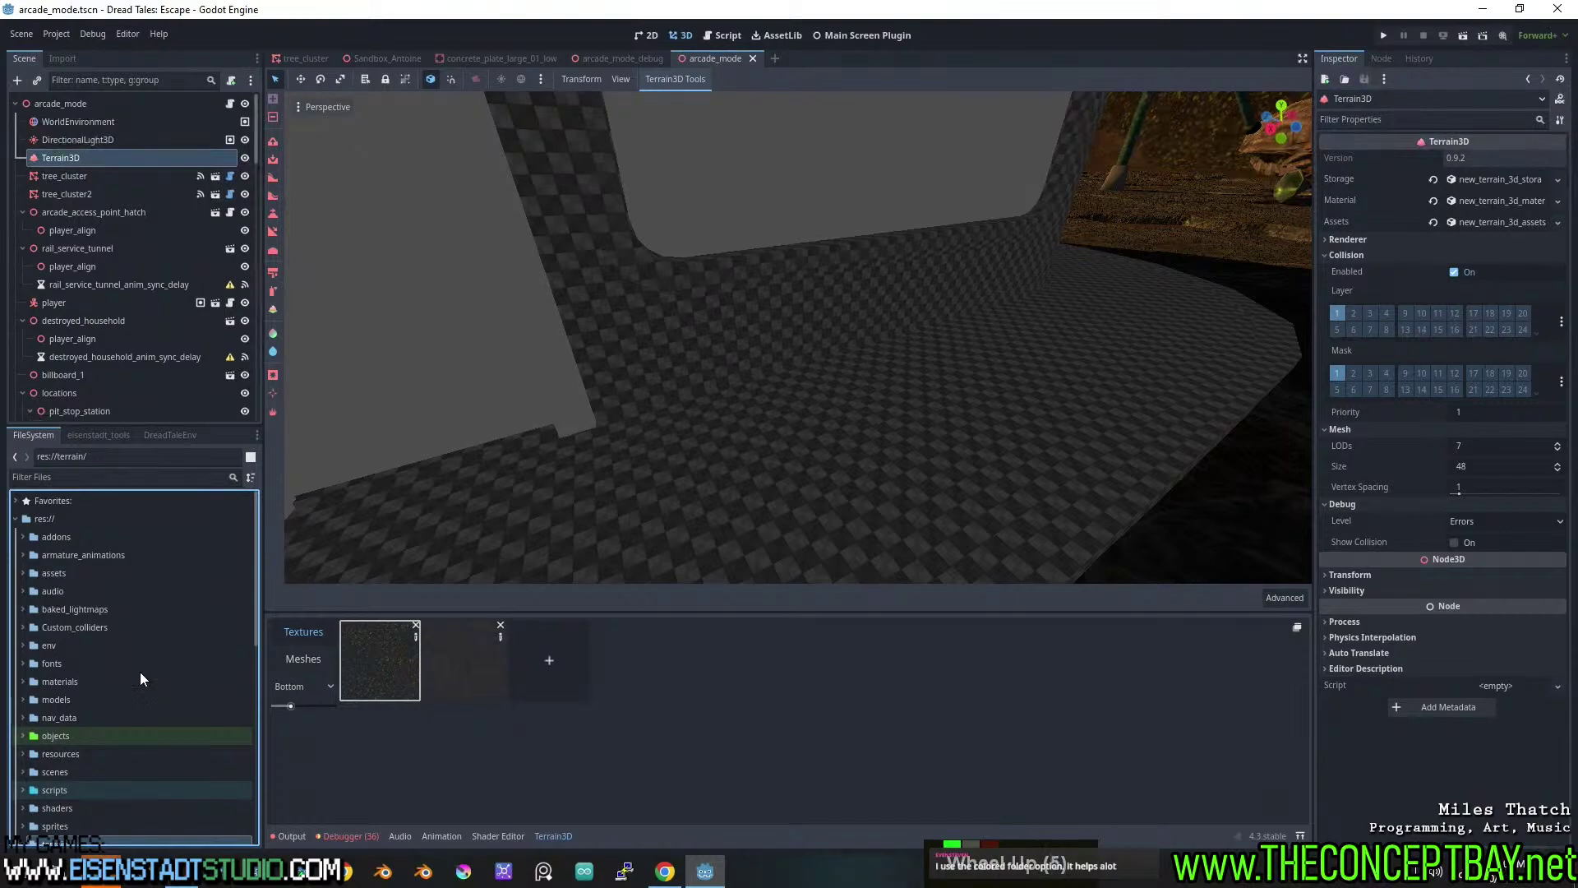
{"action": "left_click", "coordinate": [26, 644]}
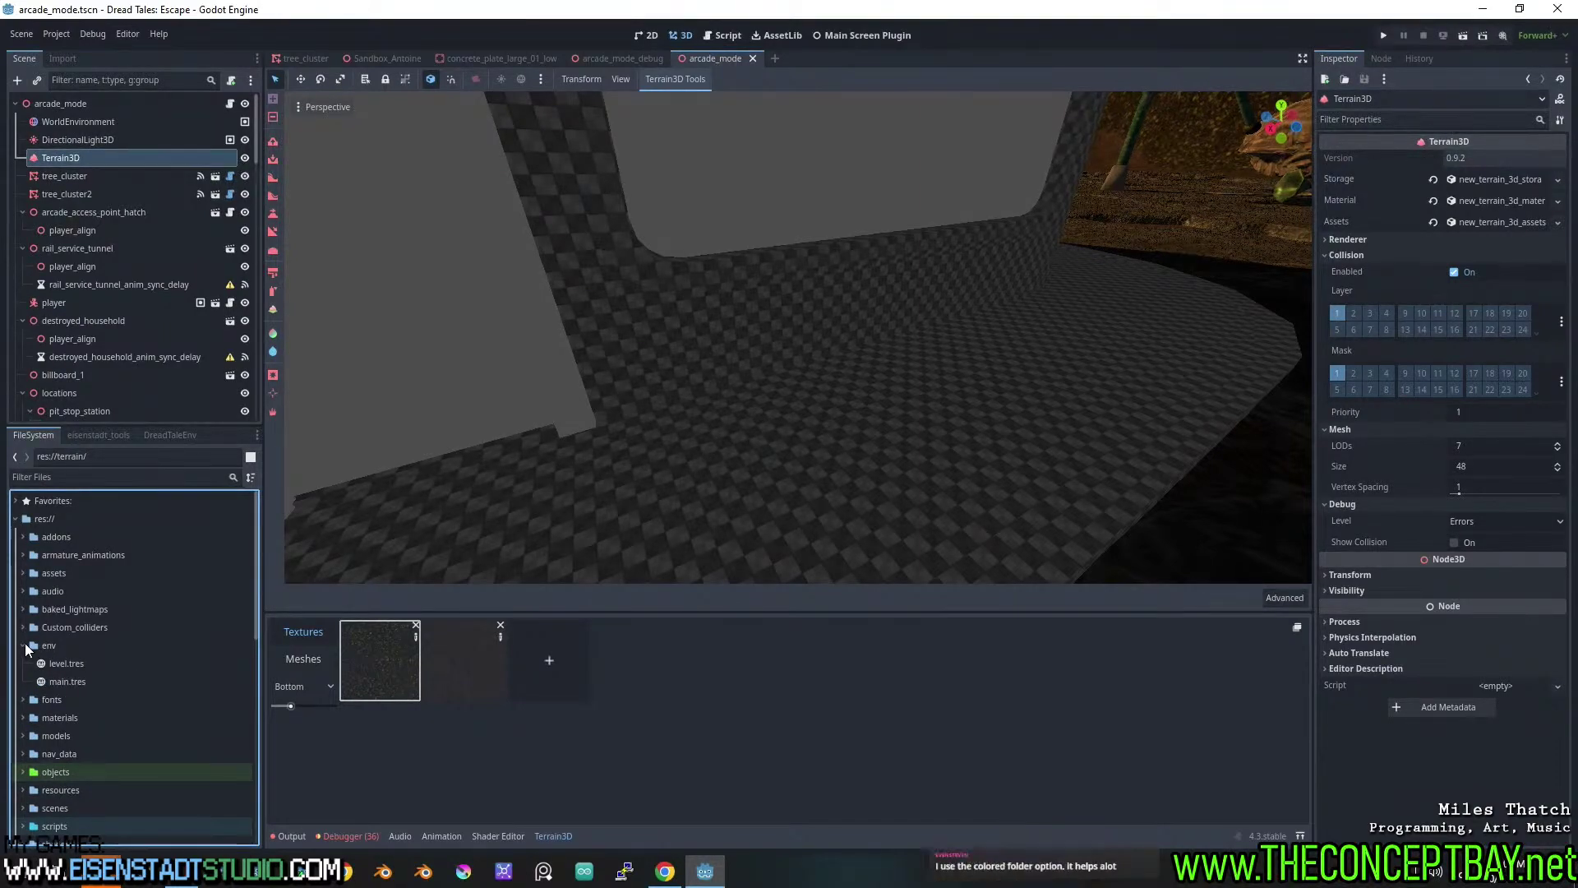
{"action": "left_click", "coordinate": [25, 644]}
Expand the objects folder and its props subfolder, and collapse the exterior folder inside props.
{"action": "scroll", "coordinate": [120, 705], "scroll_direction": "down", "scroll_amount": 4}
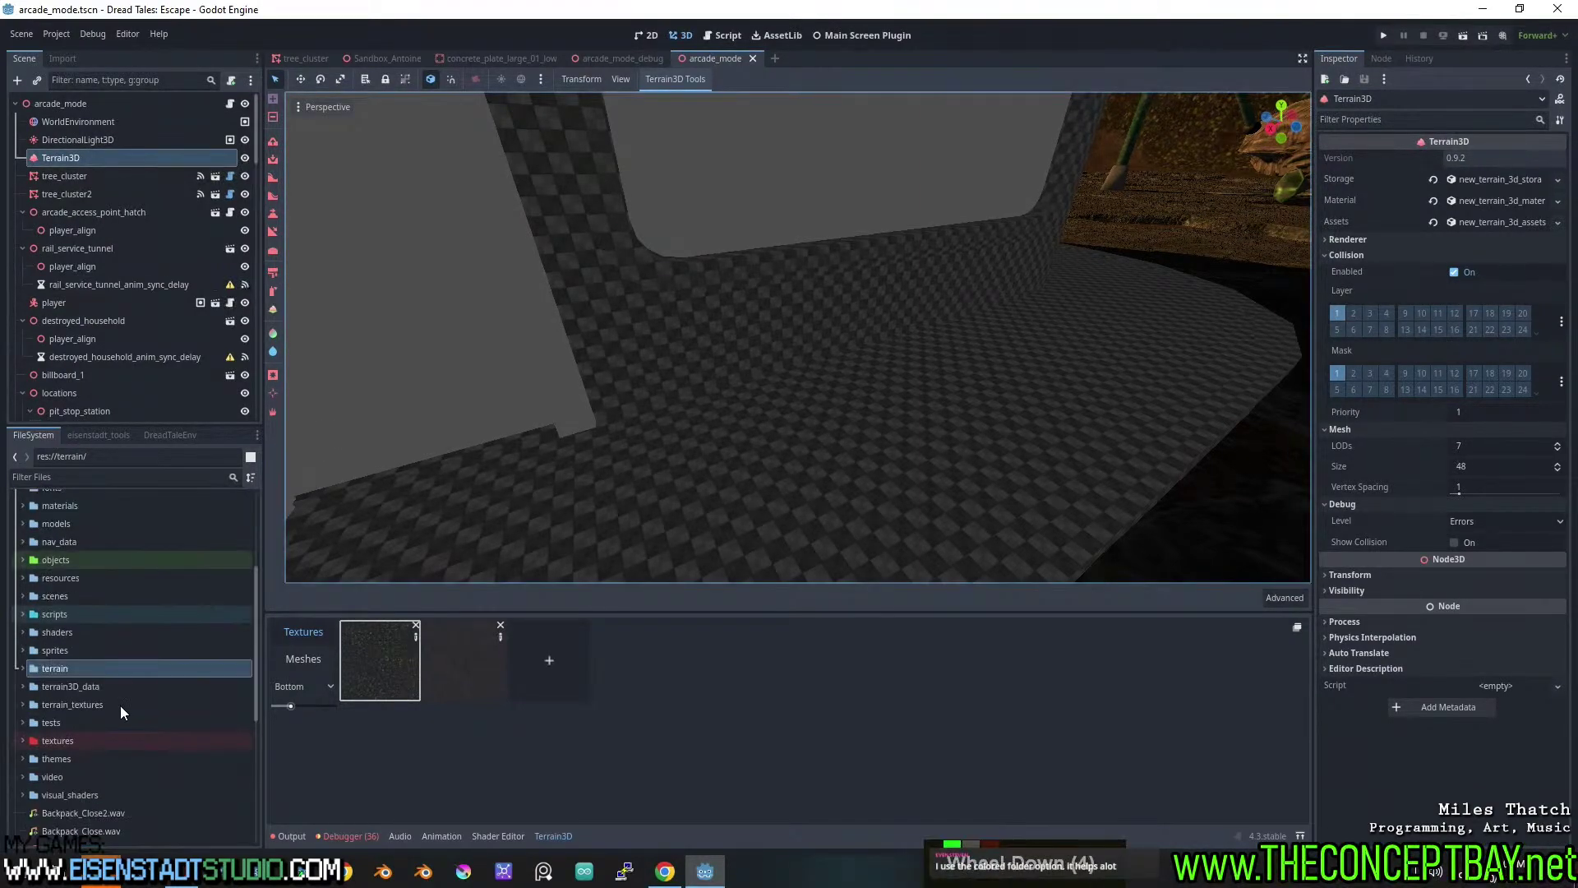
{"action": "left_click", "coordinate": [27, 561]}
{"action": "left_click", "coordinate": [28, 561]}
{"action": "scroll", "coordinate": [39, 652], "scroll_direction": "down", "scroll_amount": 7}
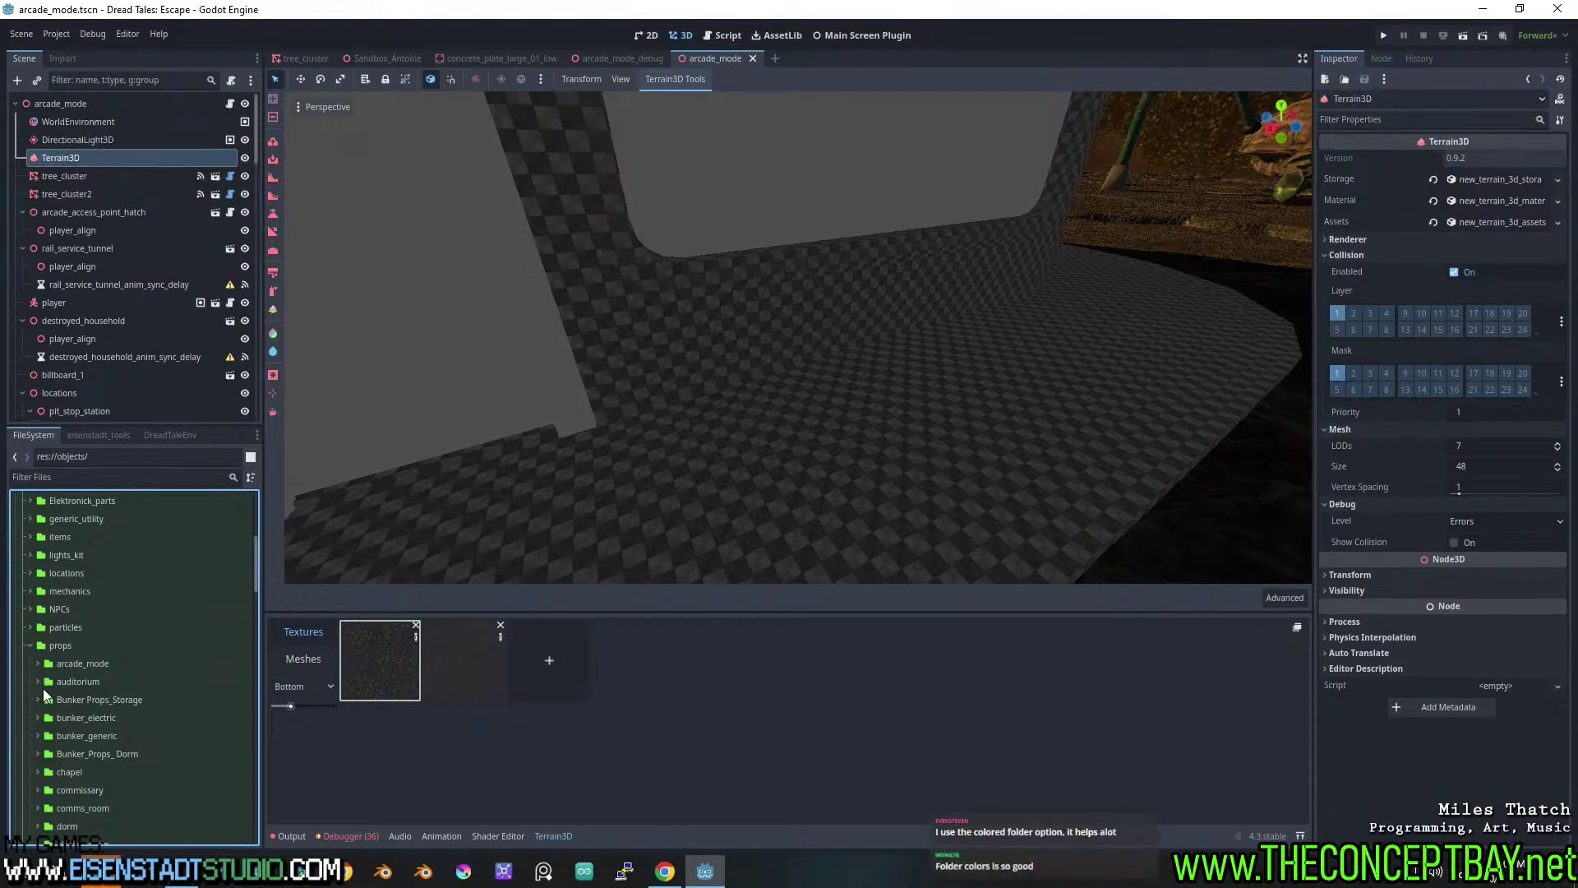
{"action": "scroll", "coordinate": [25, 602], "scroll_direction": "down", "scroll_amount": 1}
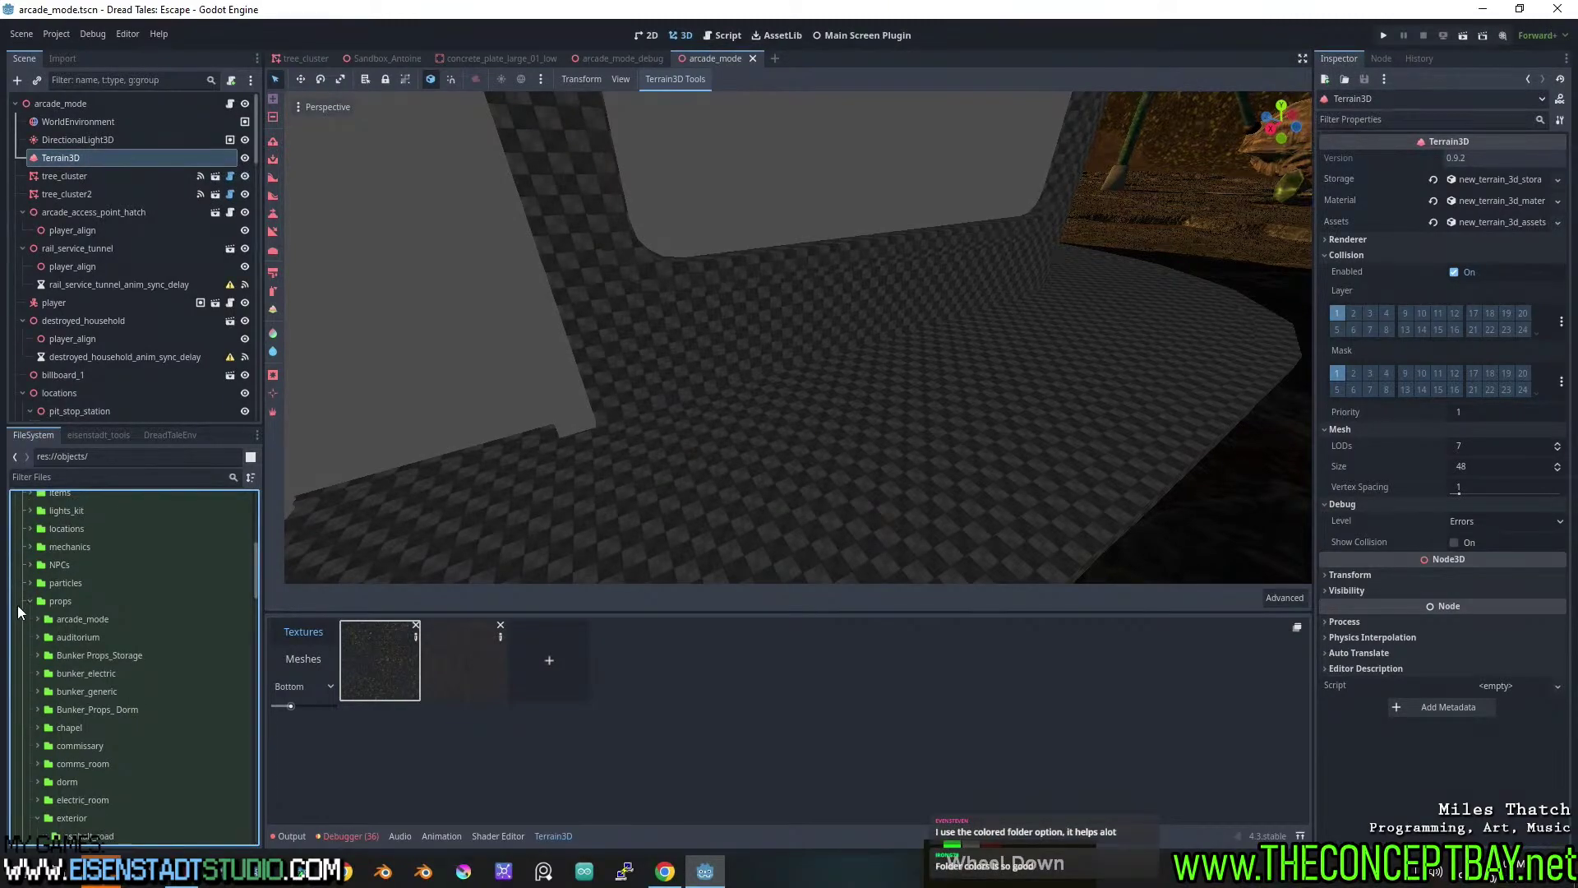
{"action": "left_click", "coordinate": [26, 600]}
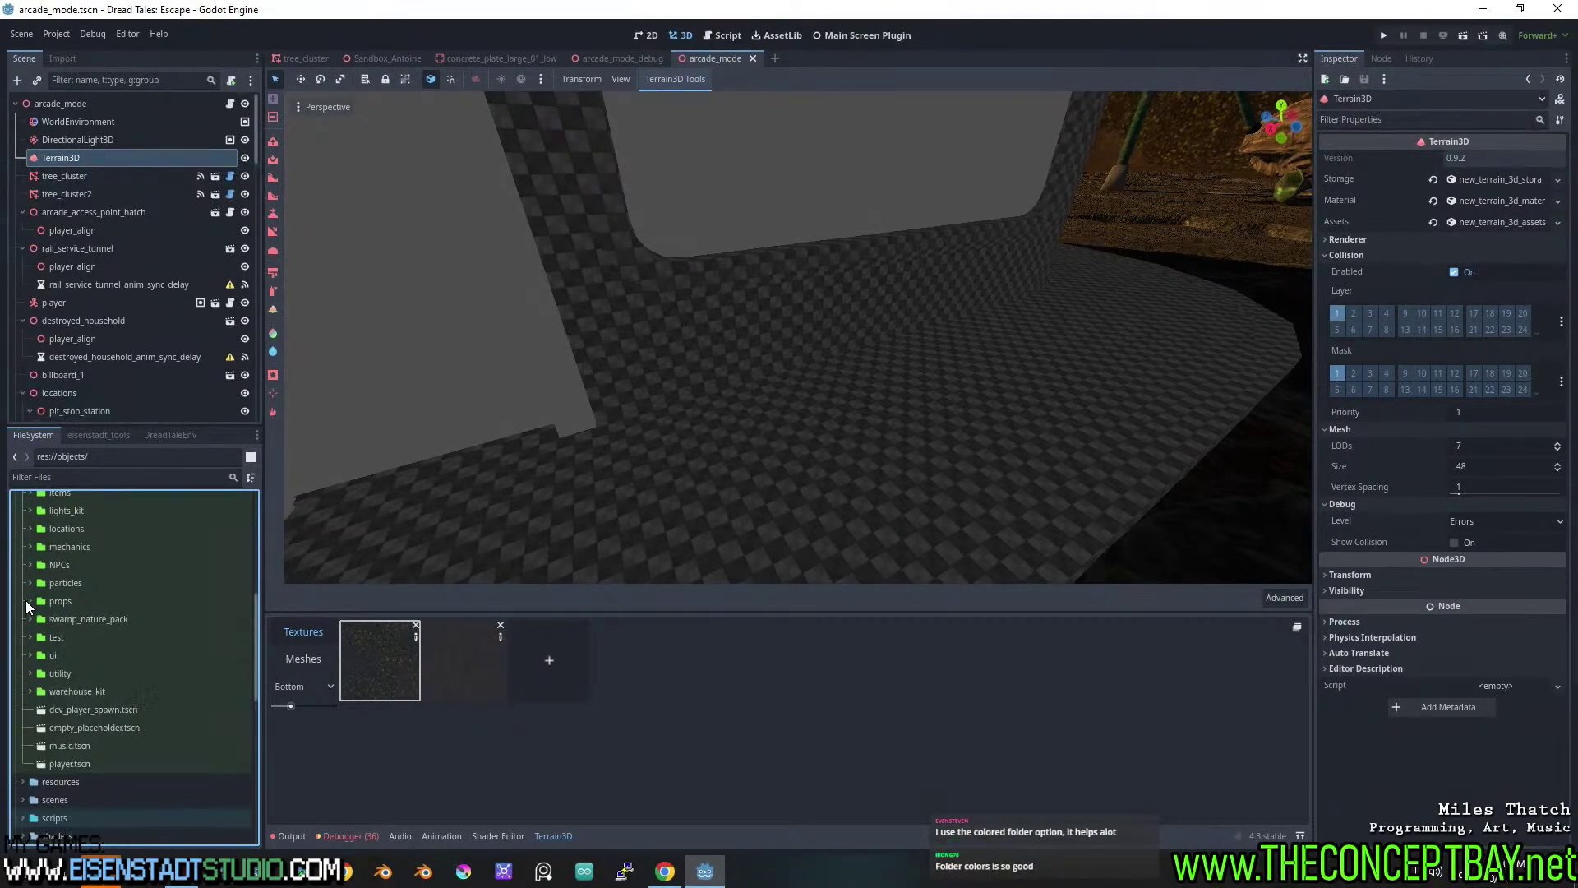
{"action": "scroll", "coordinate": [32, 603], "scroll_direction": "up", "scroll_amount": 2}
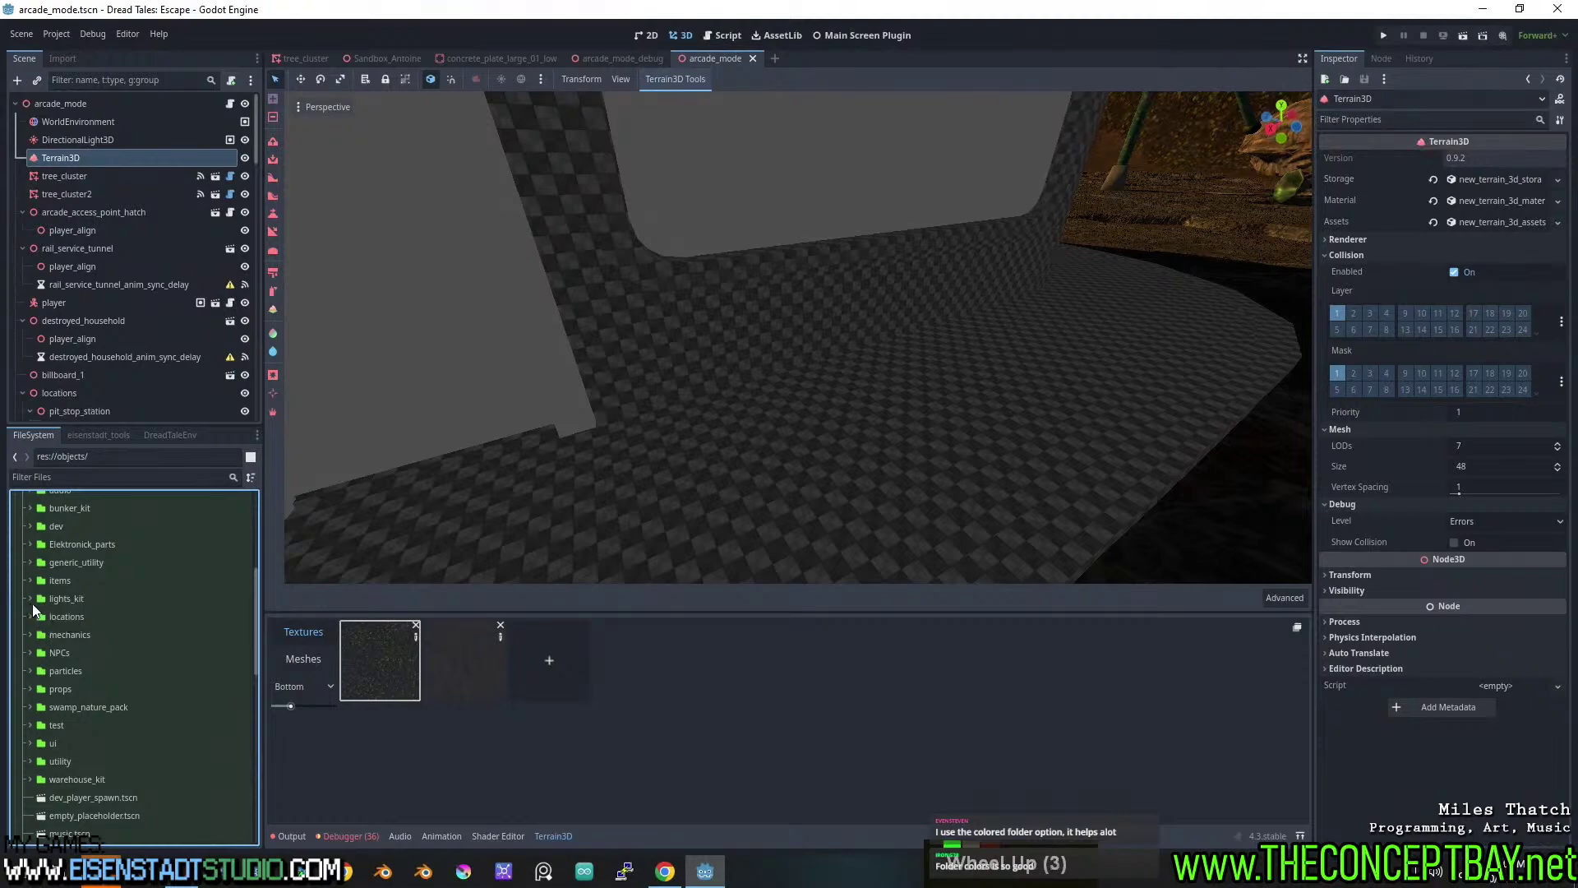
{"action": "left_click", "coordinate": [30, 689]}
{"action": "scroll", "coordinate": [28, 752], "scroll_direction": "down", "scroll_amount": 4}
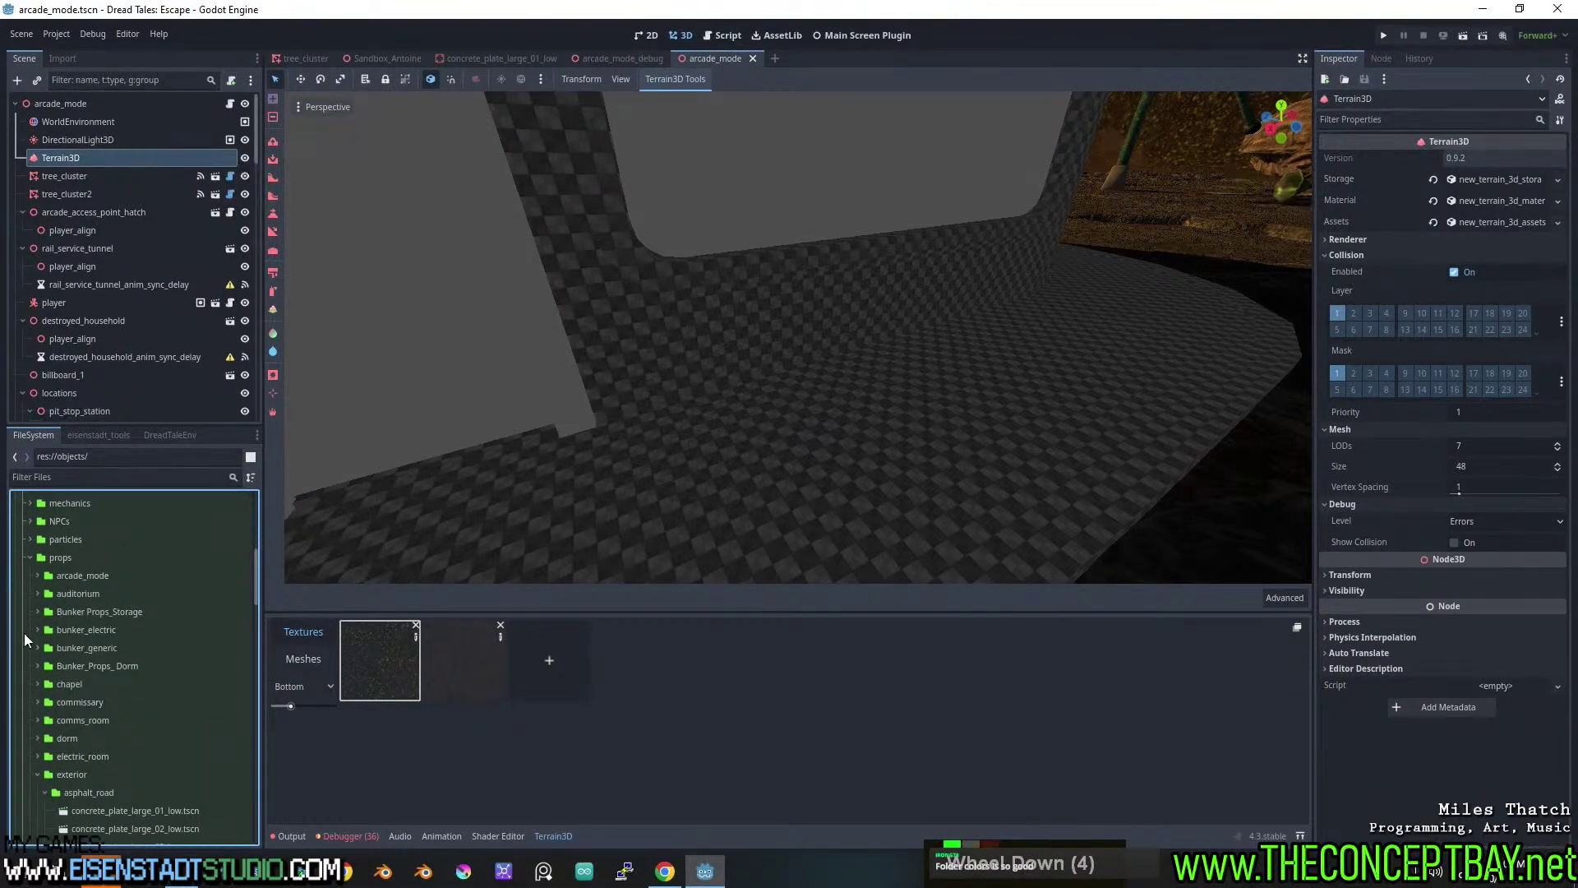
{"action": "left_click", "coordinate": [35, 774]}
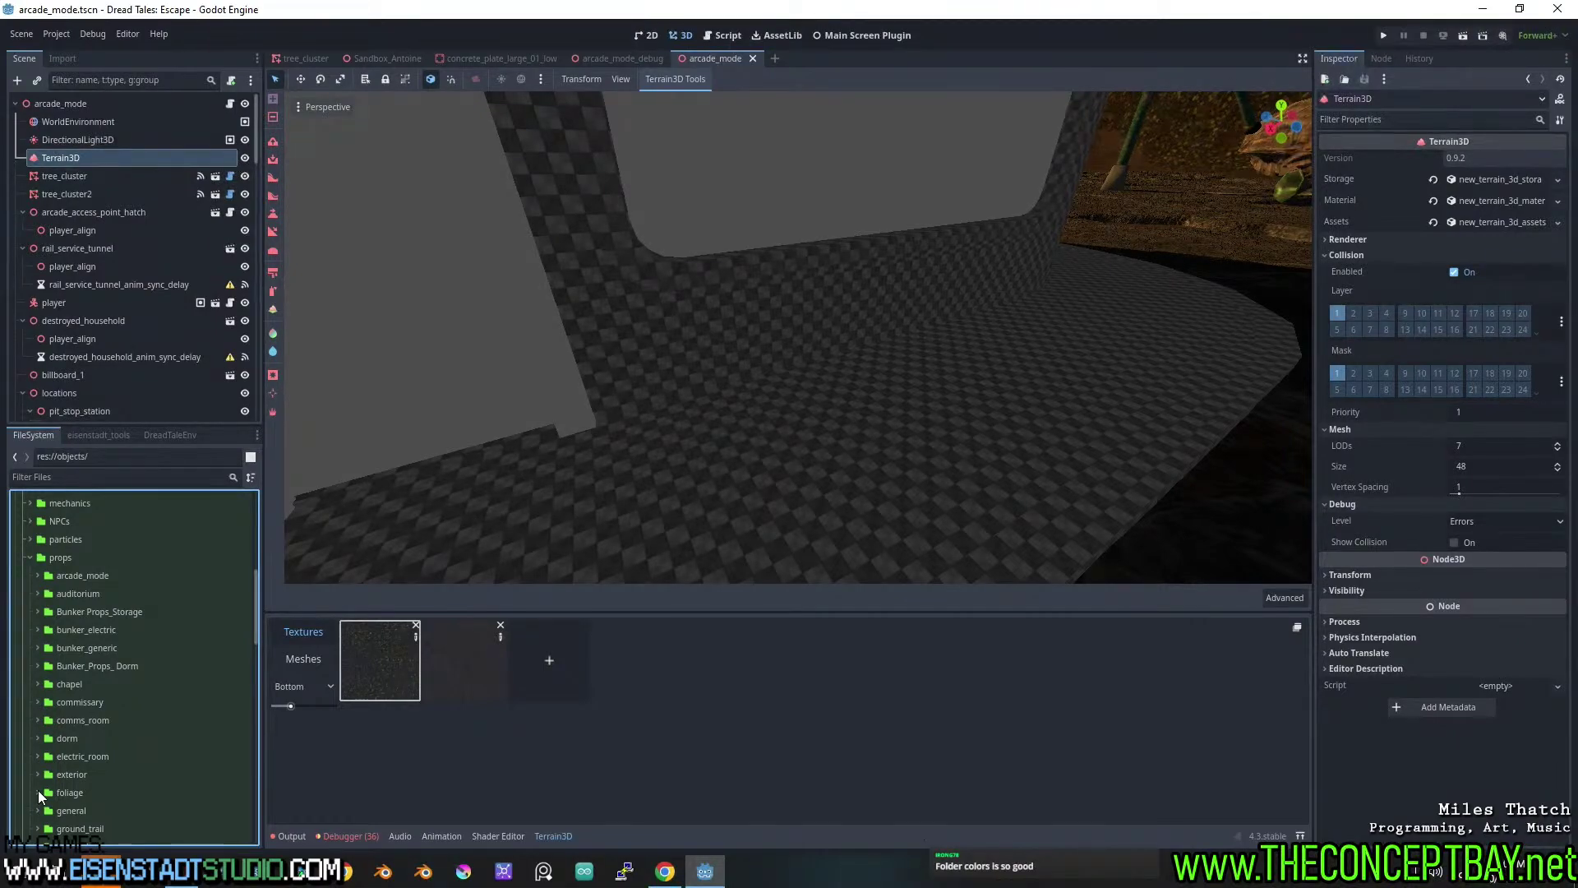
Look through the props subfolders and examine the scene files in the bunker_generic folder for a suitable prop.
{"action": "scroll", "coordinate": [41, 797], "scroll_direction": "down", "scroll_amount": 4}
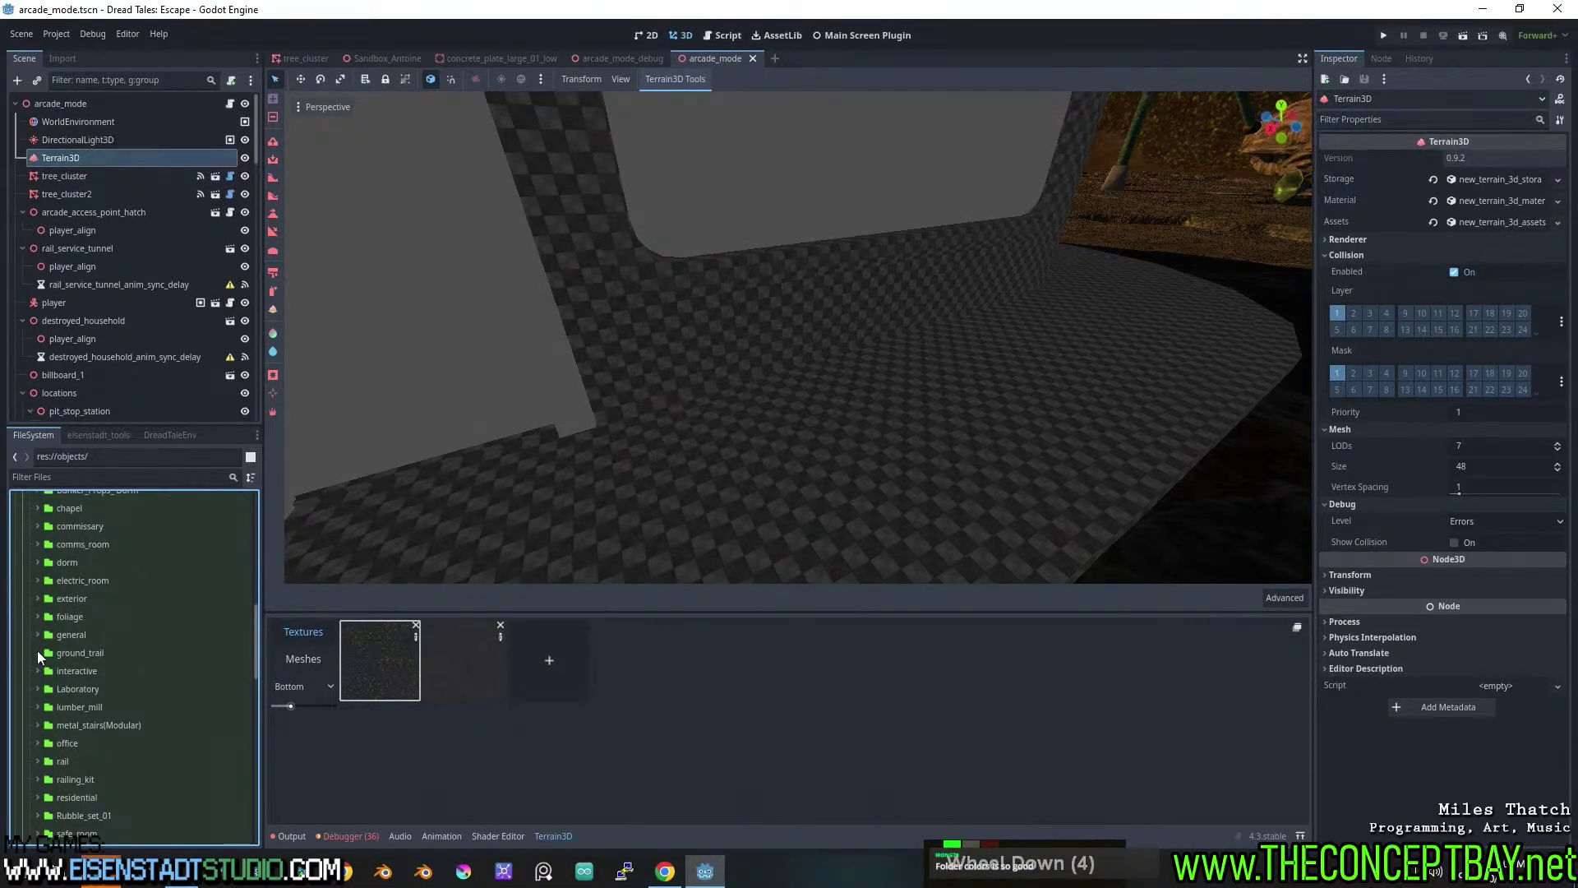
{"action": "scroll", "coordinate": [35, 635], "scroll_direction": "down", "scroll_amount": 3}
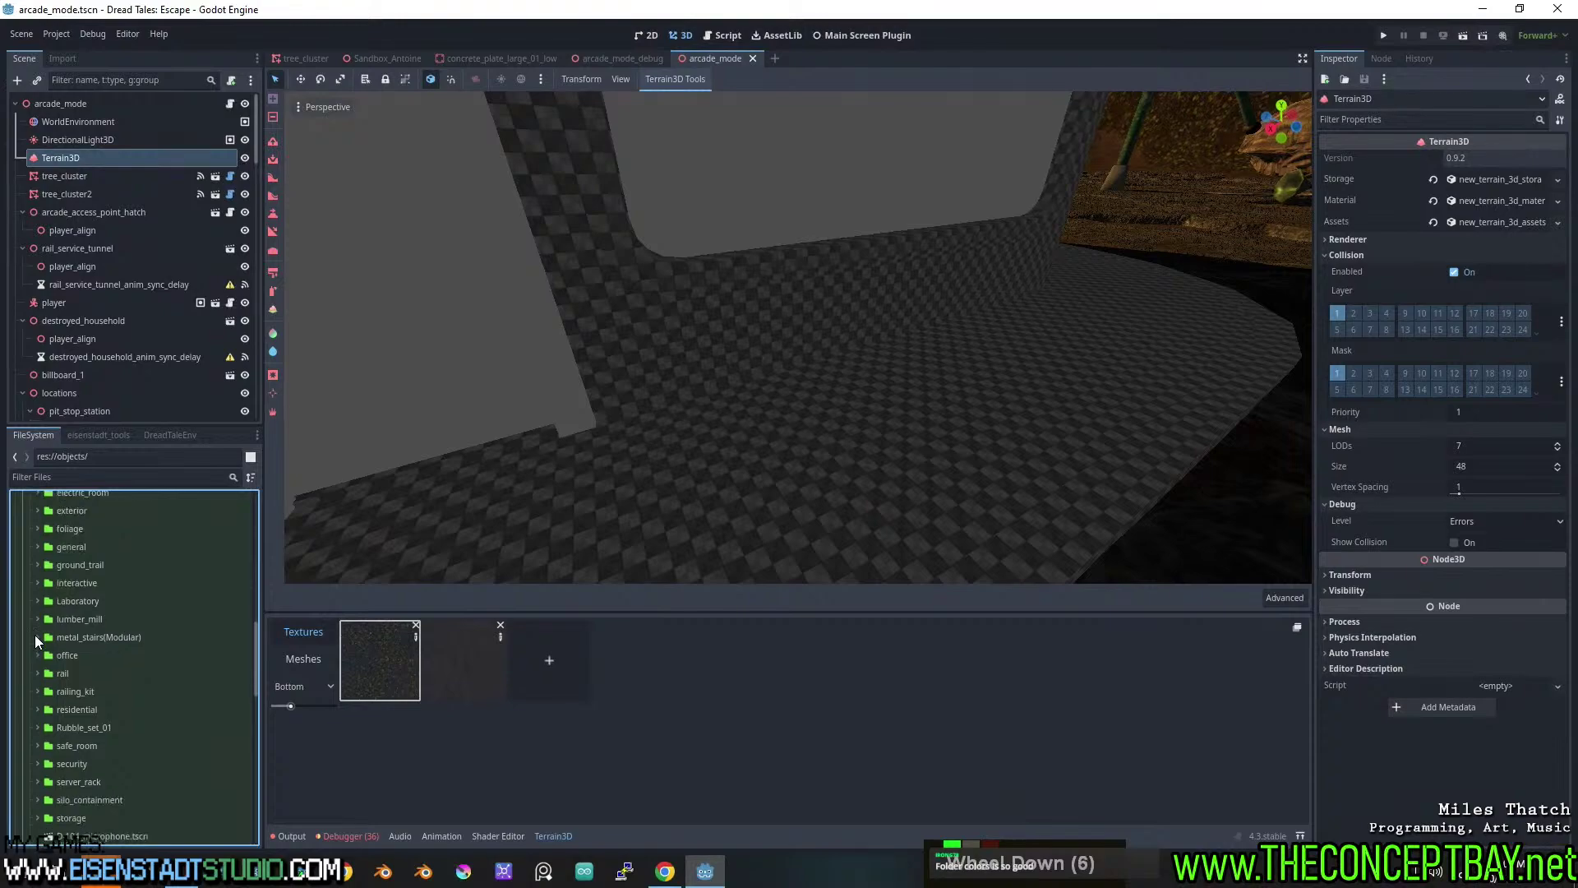
{"action": "scroll", "coordinate": [34, 635], "scroll_direction": "up", "scroll_amount": 5}
{"action": "scroll", "coordinate": [35, 634], "scroll_direction": "up", "scroll_amount": 2}
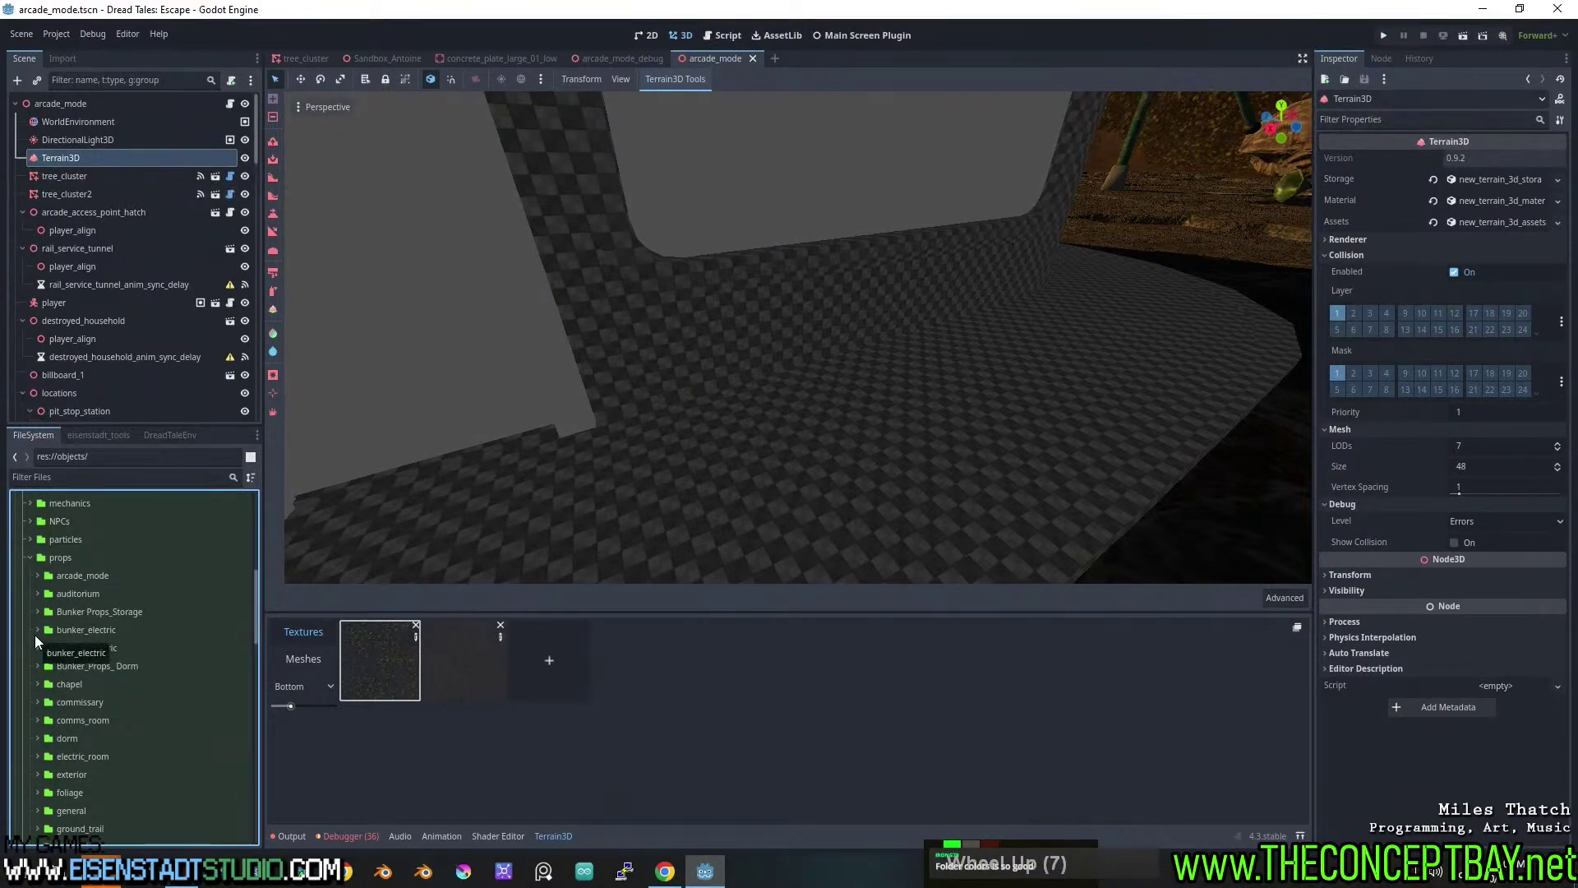
{"action": "left_click", "coordinate": [38, 647]}
{"action": "scroll", "coordinate": [40, 643], "scroll_direction": "down", "scroll_amount": 3}
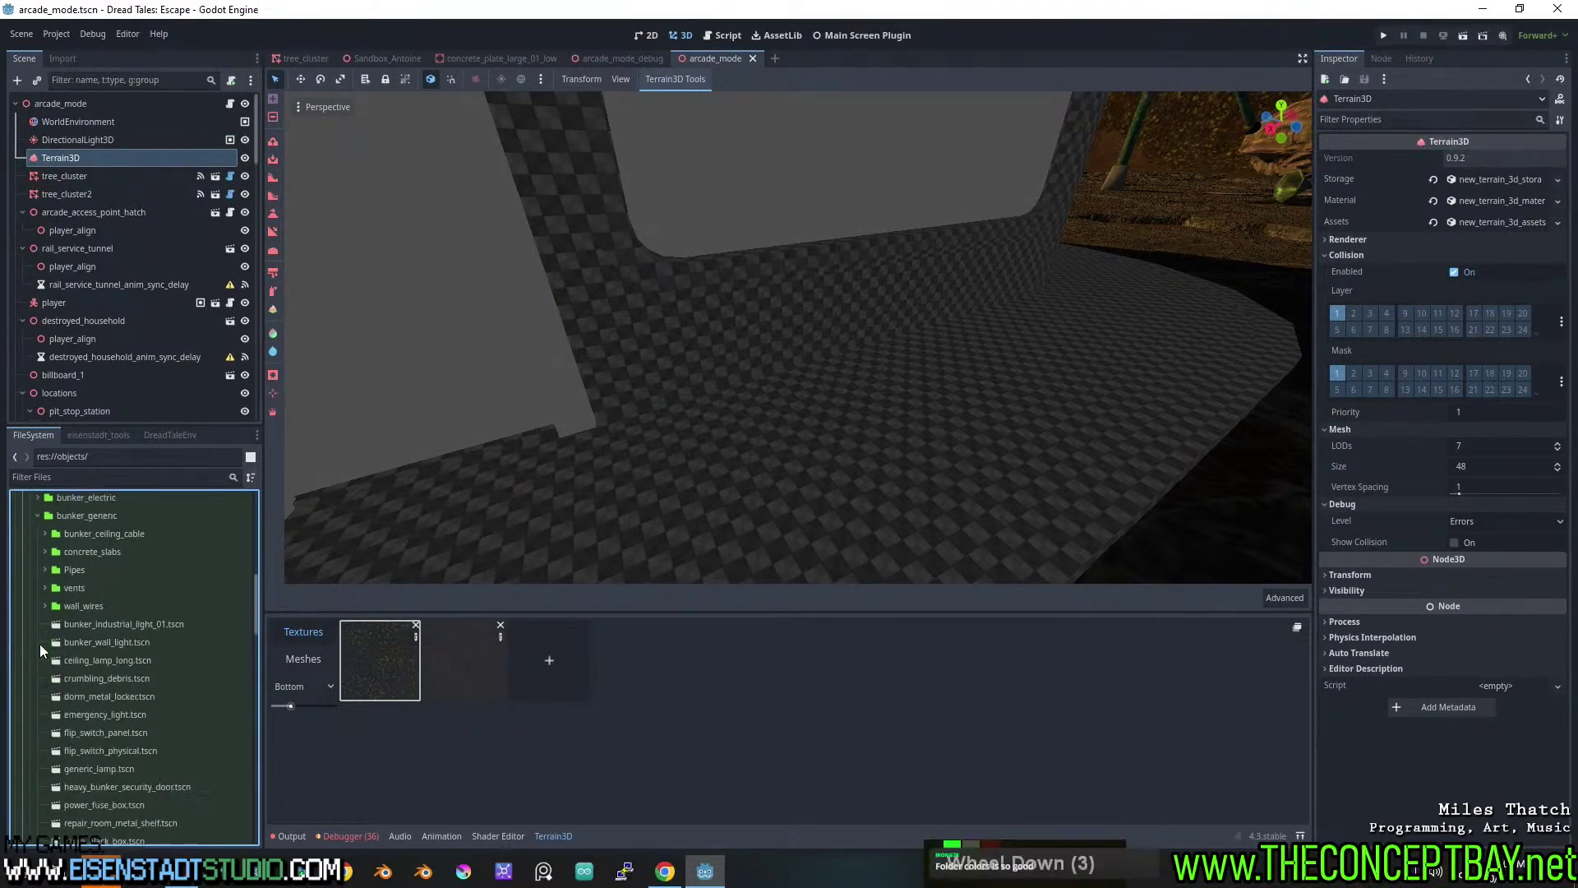
{"action": "scroll", "coordinate": [115, 741], "scroll_direction": "down", "scroll_amount": 2}
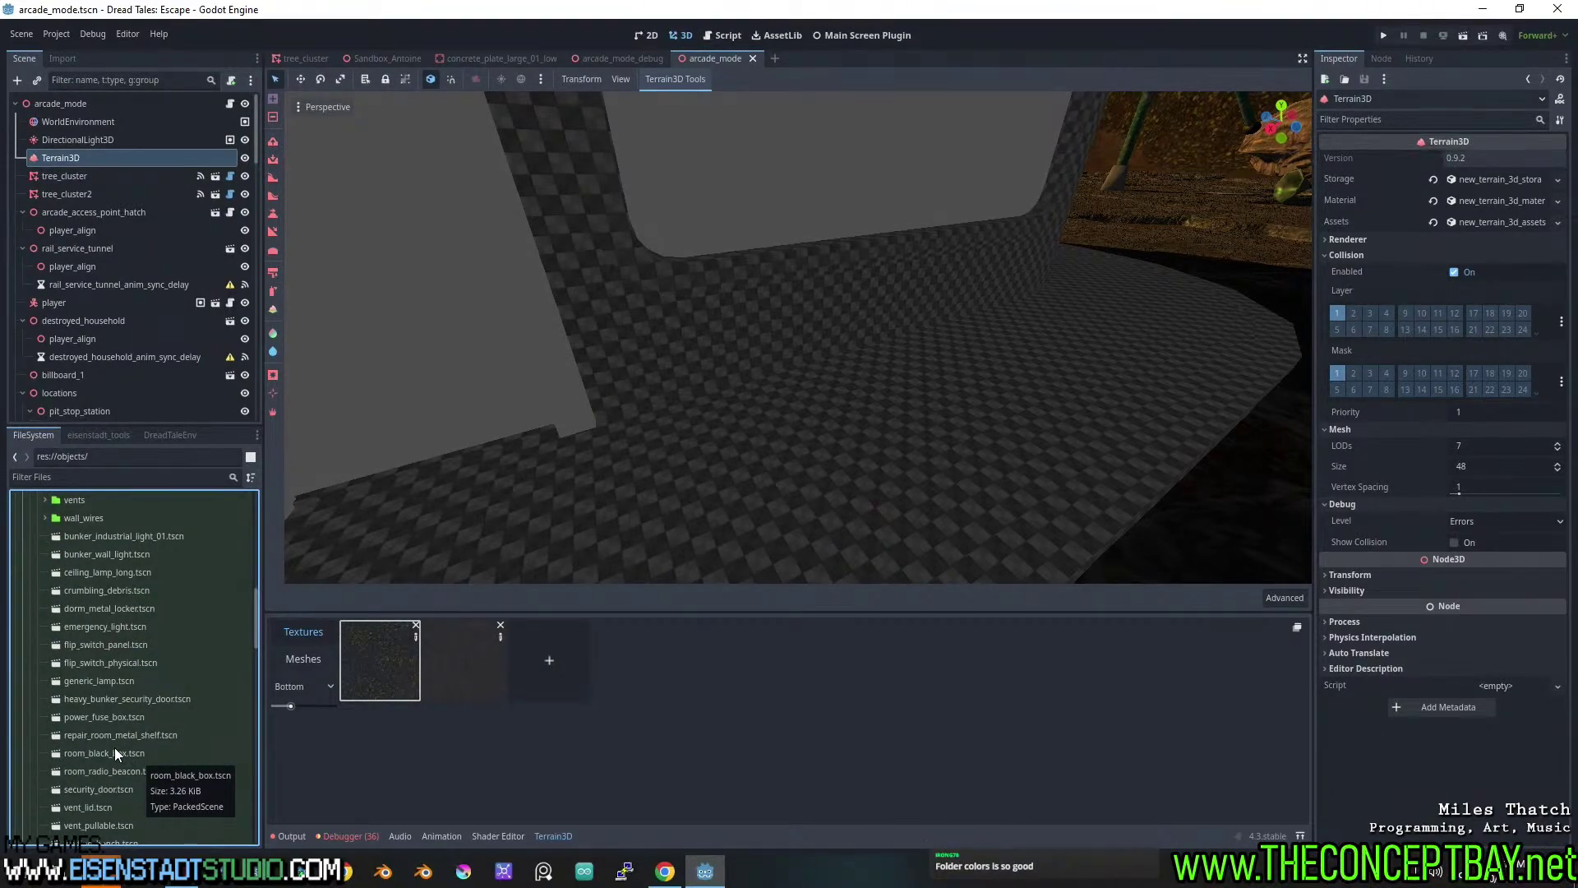
{"action": "scroll", "coordinate": [115, 748], "scroll_direction": "down", "scroll_amount": 2}
{"action": "scroll", "coordinate": [130, 776], "scroll_direction": "down", "scroll_amount": 1}
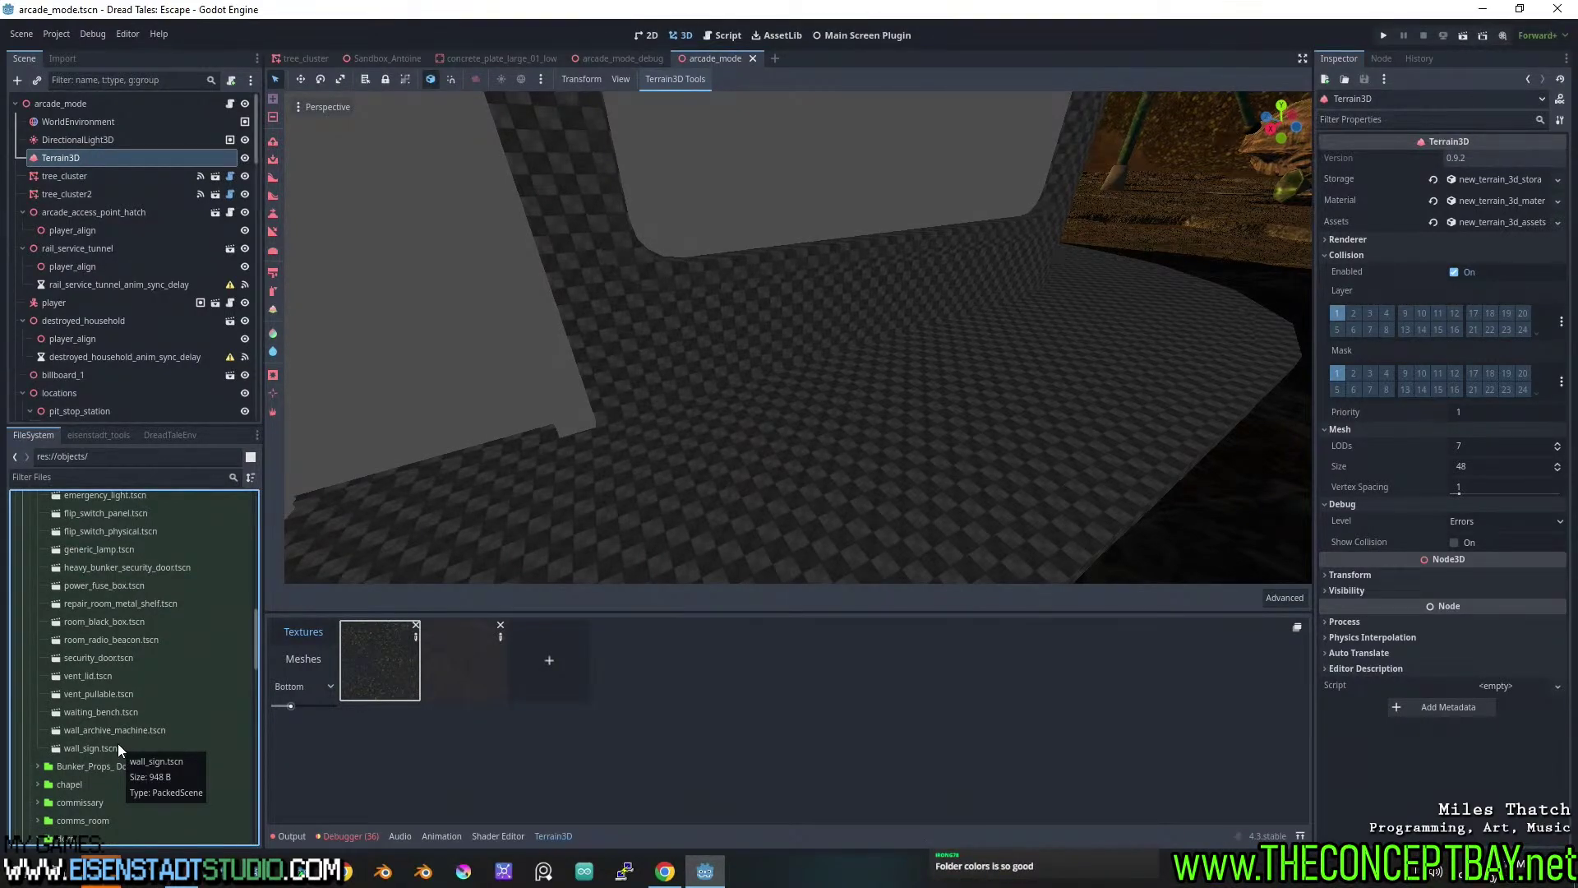
{"action": "scroll", "coordinate": [124, 740], "scroll_direction": "up", "scroll_amount": 2}
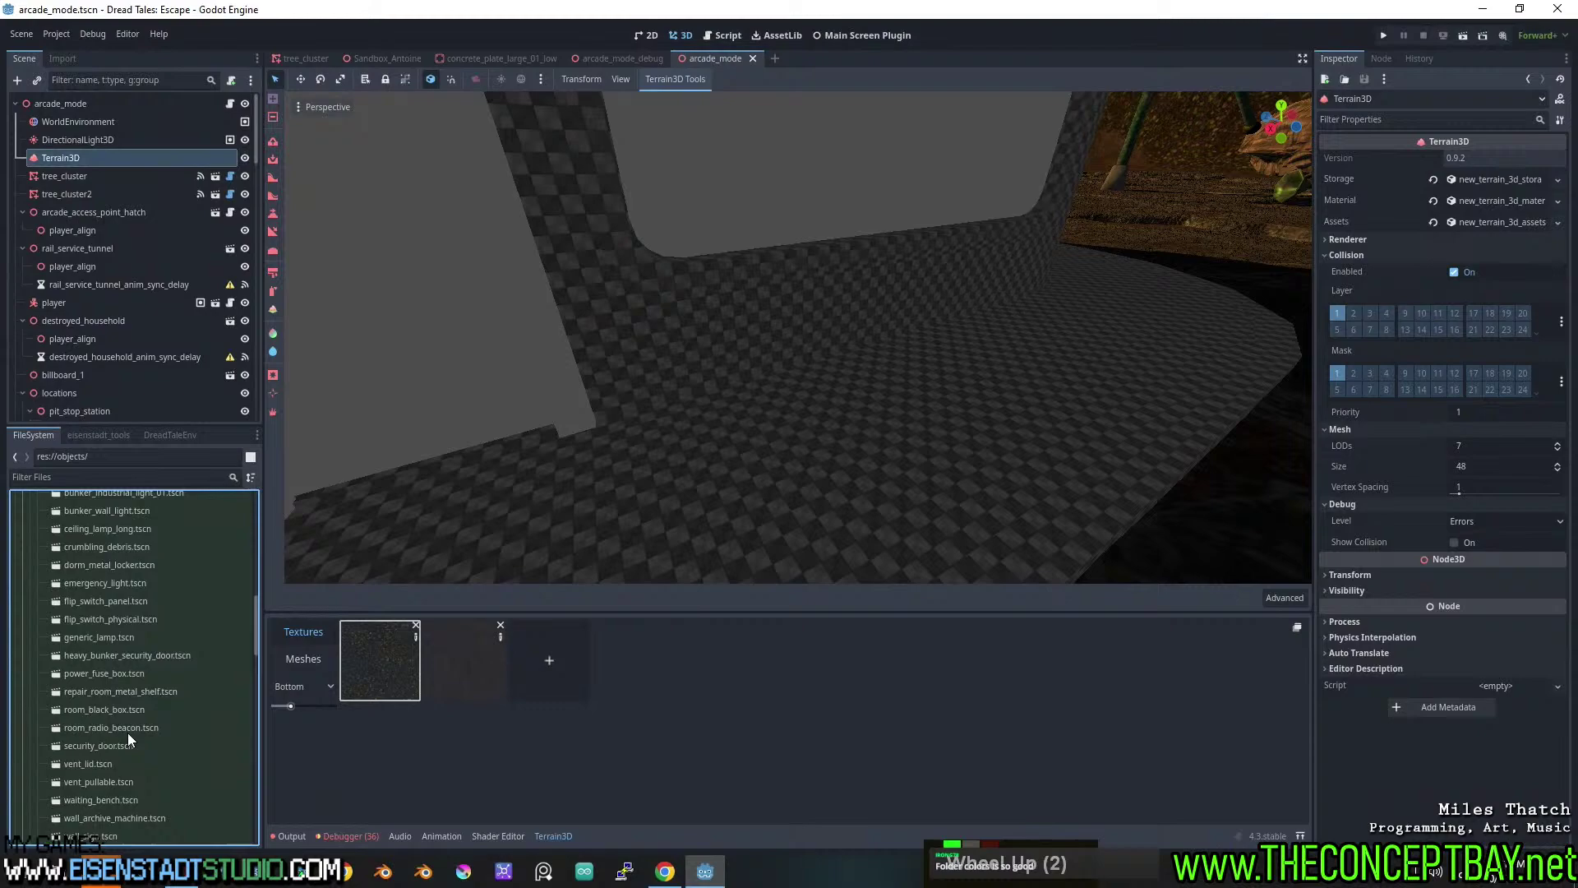
Filter the project files by "stand" and look through the matching prop scenes.
{"action": "left_click", "coordinate": [101, 478]}
{"action": "type", "text": "stand"}
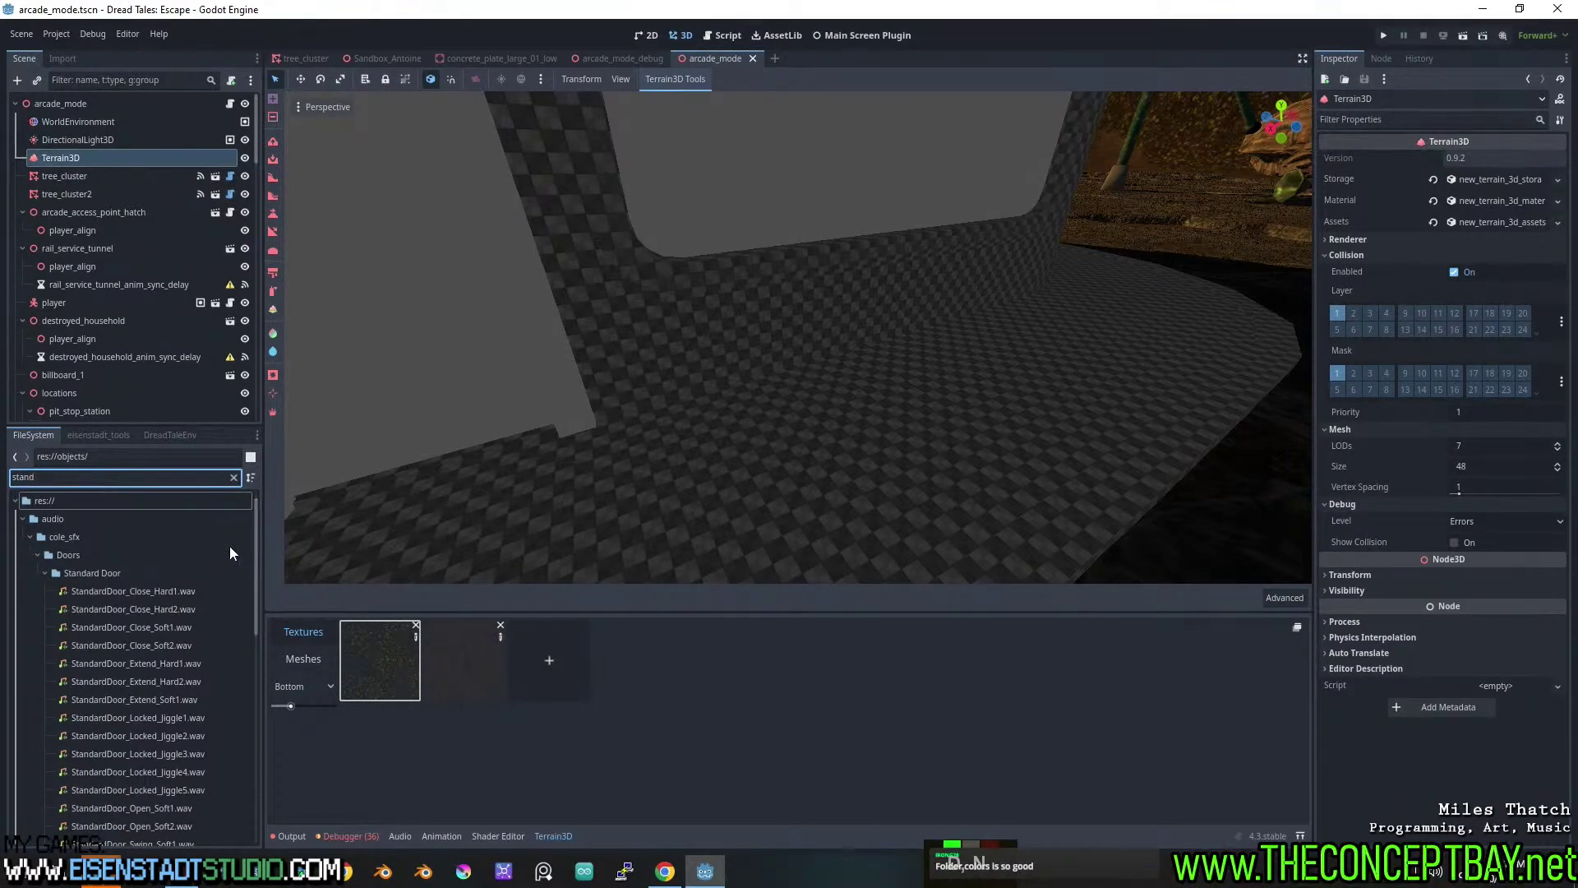
{"action": "left_click_drag", "start_coordinate": [253, 545], "coordinate": [259, 732]}
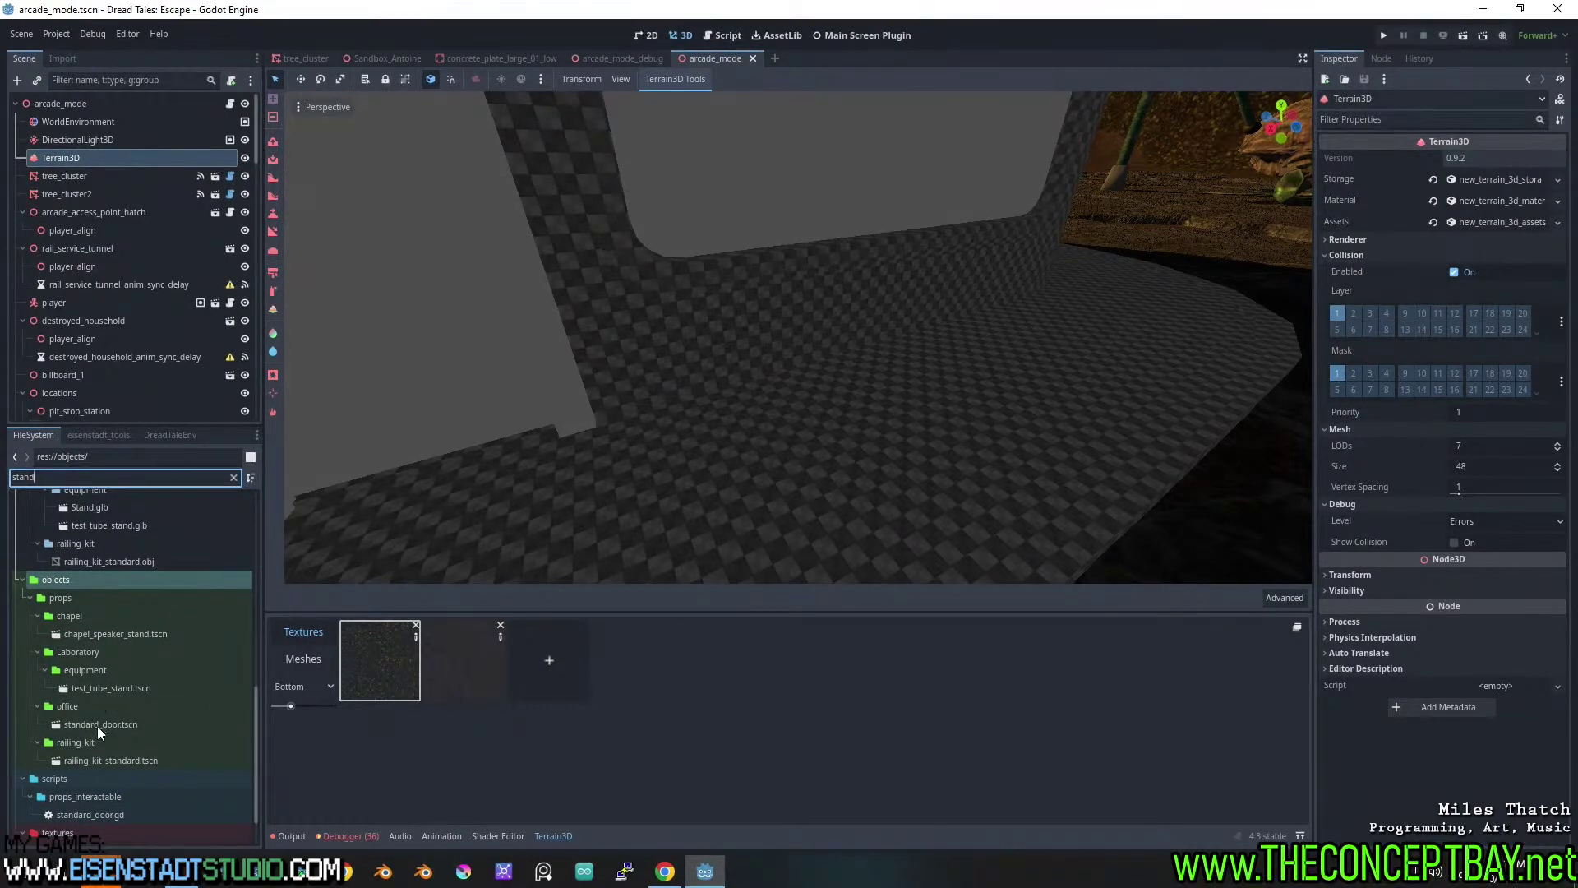
{"action": "scroll", "coordinate": [97, 766], "scroll_direction": "down", "scroll_amount": 4}
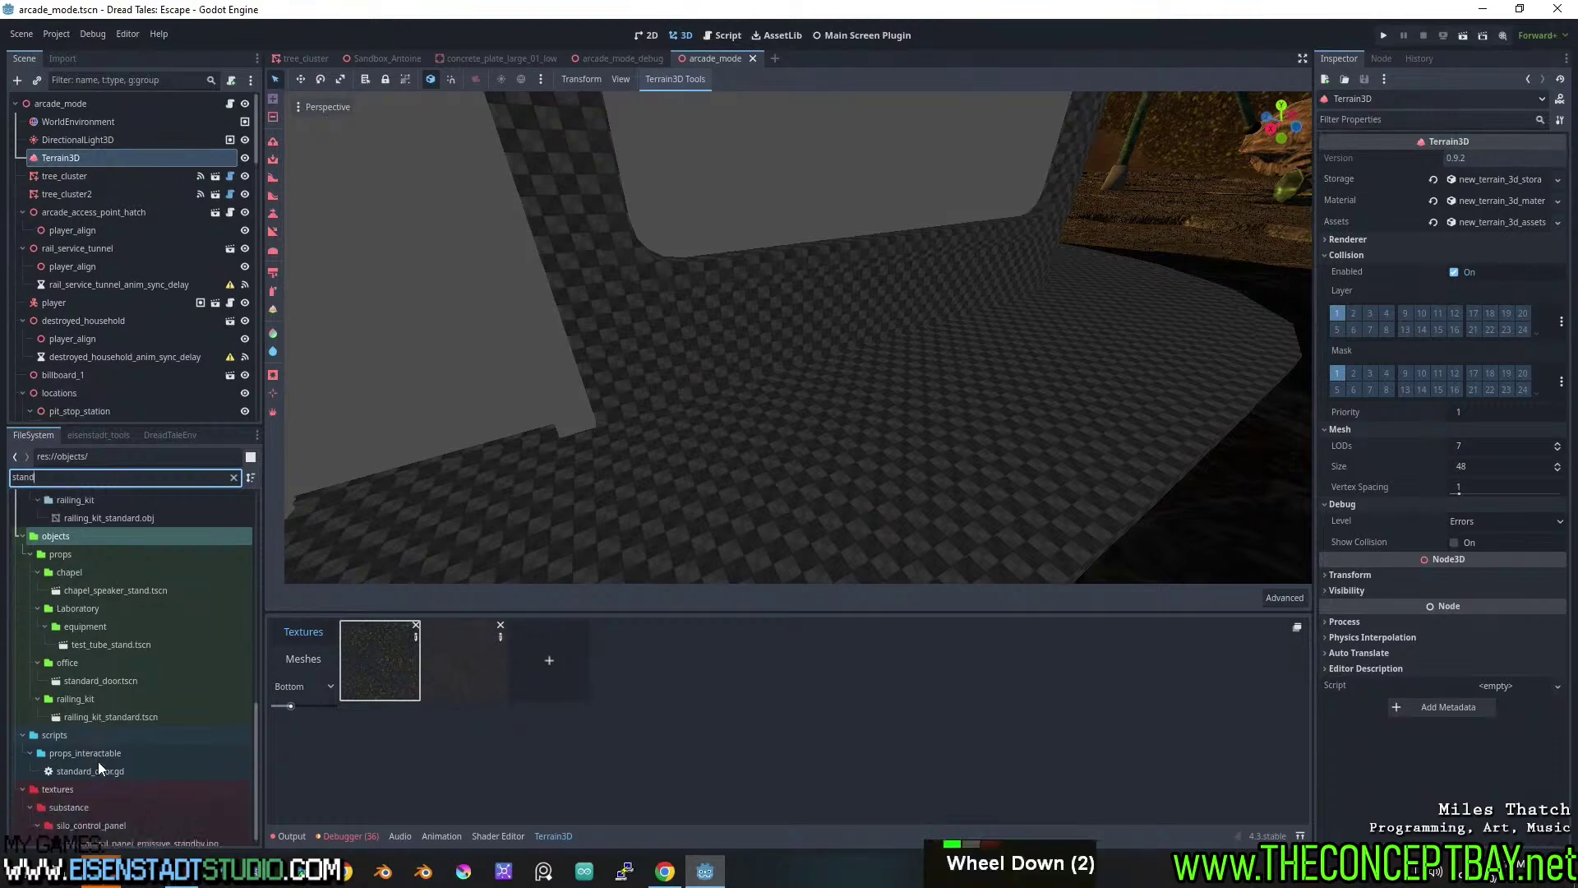
Filter the project files by "shop" and place small_shop_table.tscn inside the pit stop building.
{"action": "key", "text": "ctrl+a"}
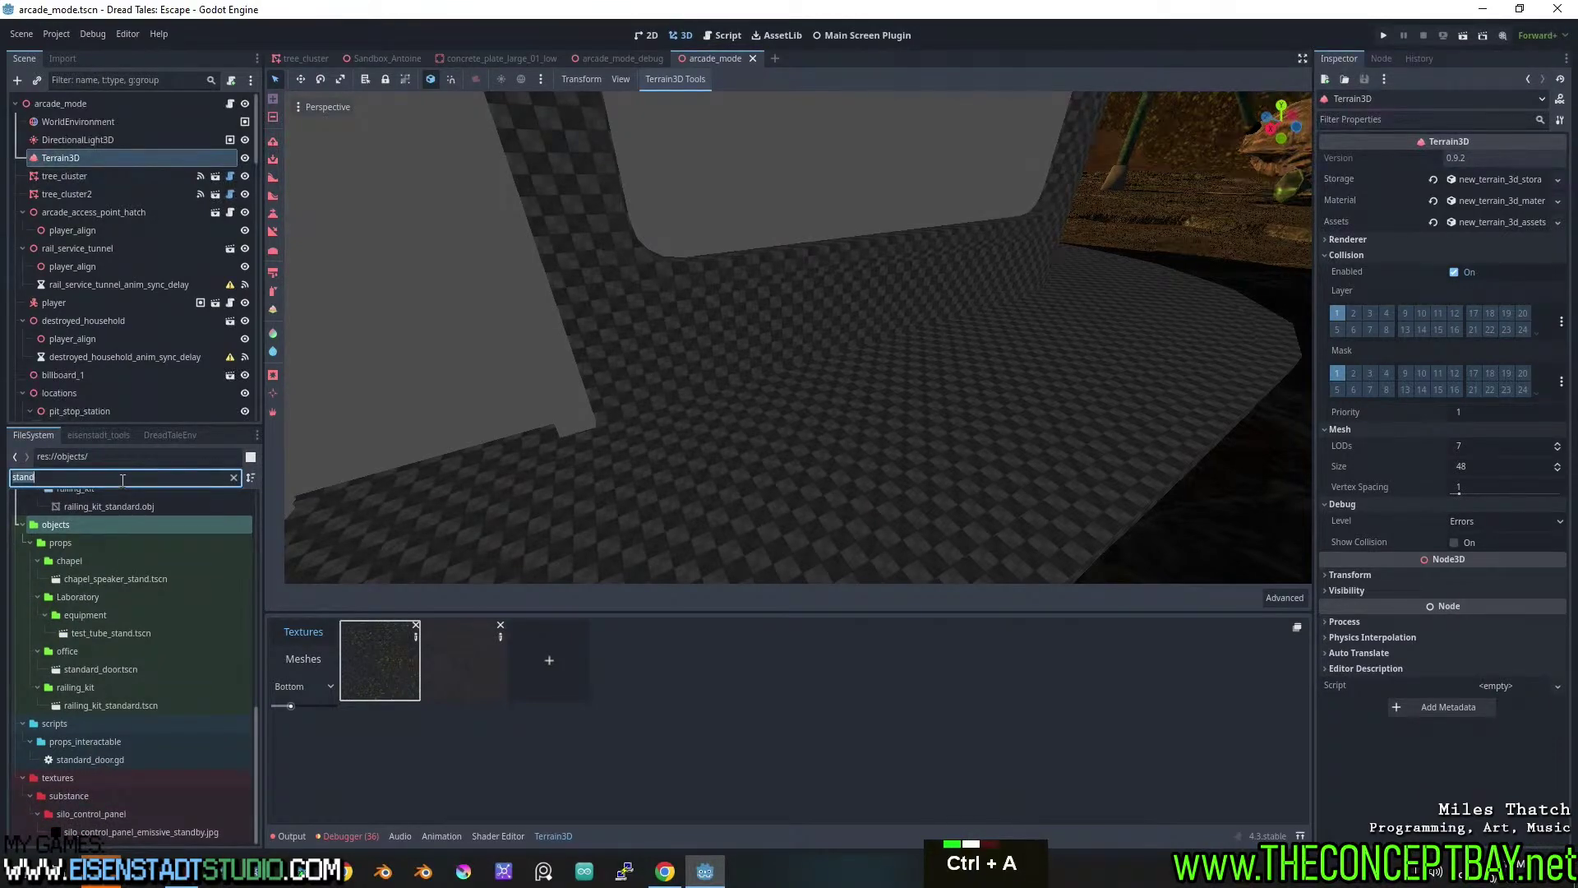
{"action": "type", "text": "shop"}
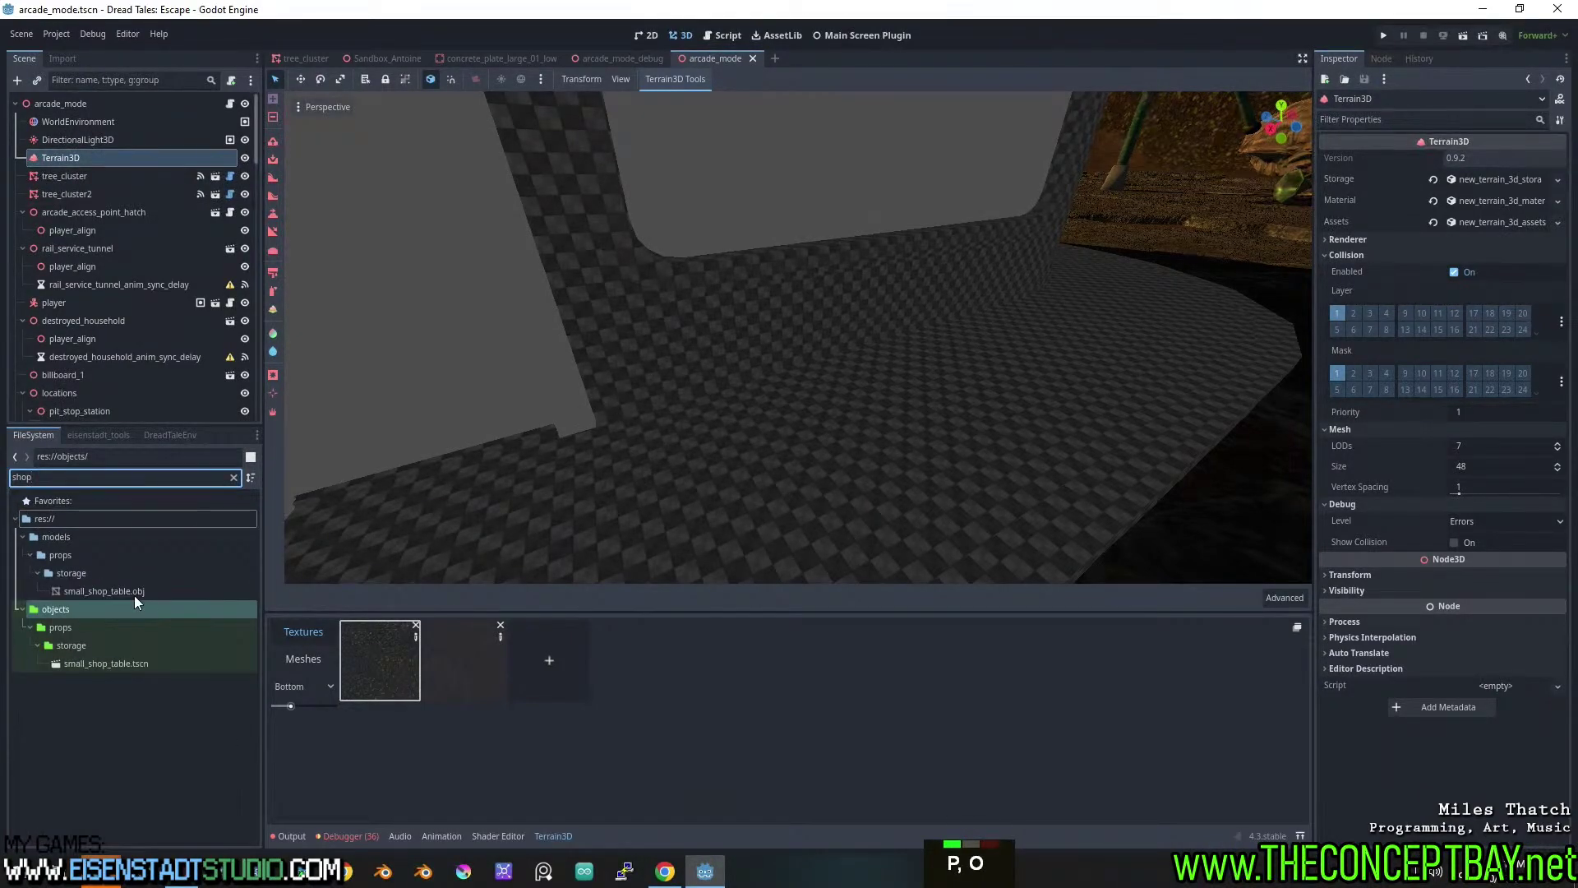
{"action": "left_click_drag", "start_coordinate": [112, 663], "coordinate": [797, 411]}
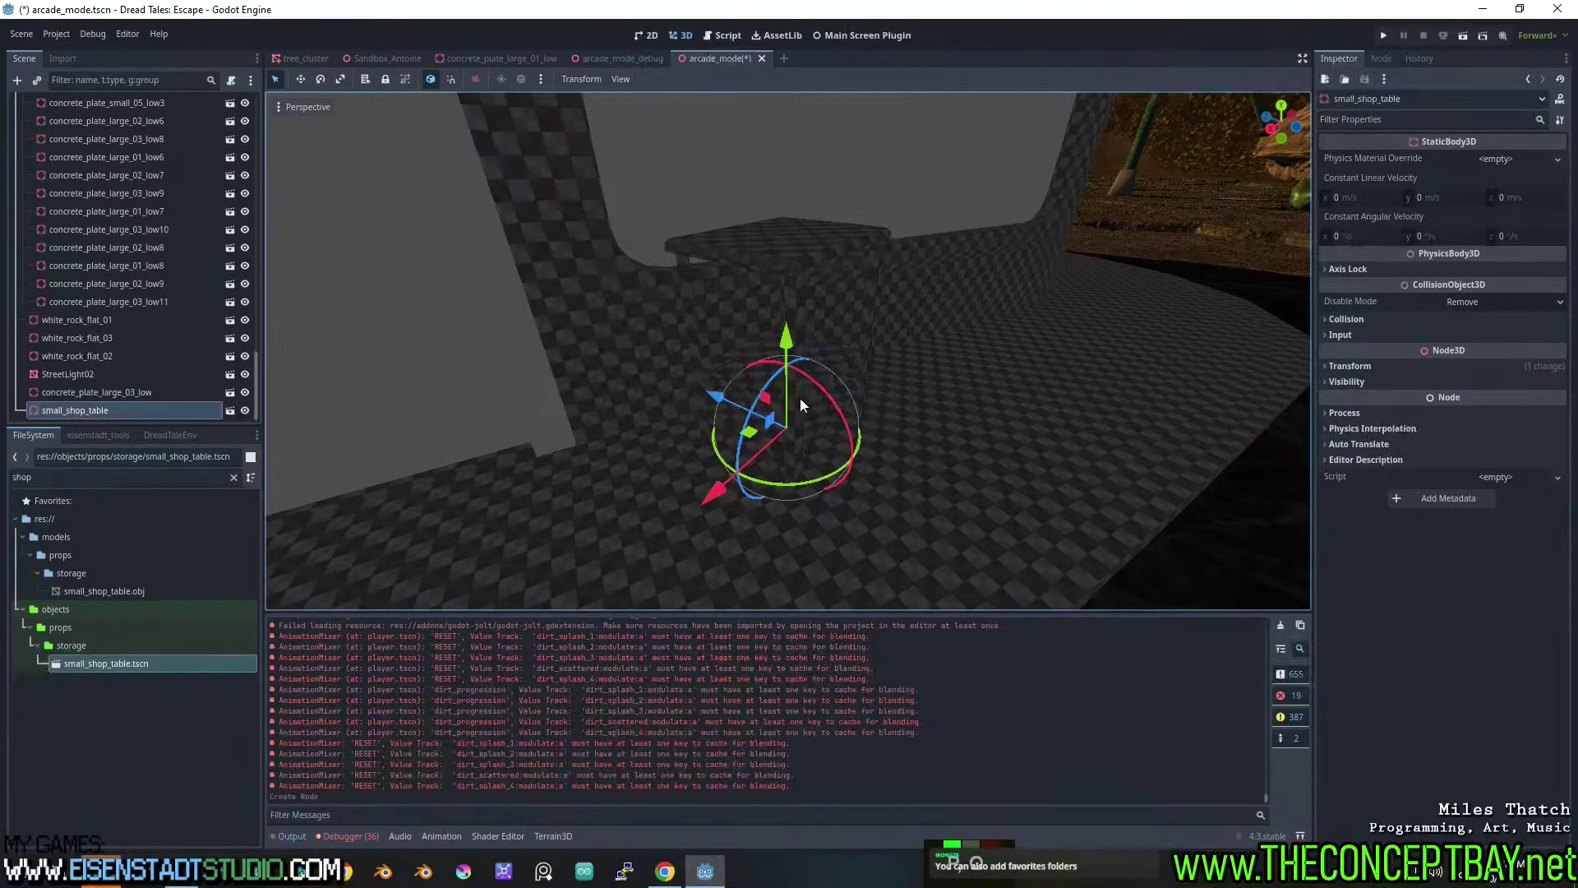
Snap the small shop table to the floor and focus the view closely on it.
{"action": "key", "text": "Page_Down"}
{"action": "mouse_move", "coordinate": [800, 398]}
{"action": "middle_mouse_down"}
{"action": "mouse_move", "coordinate": [860, 399]}
{"action": "mouse_move", "coordinate": [817, 415]}
{"action": "middle_mouse_up"}
{"action": "key", "text": "f"}
{"action": "scroll", "coordinate": [910, 381], "scroll_direction": "up", "scroll_amount": 5}
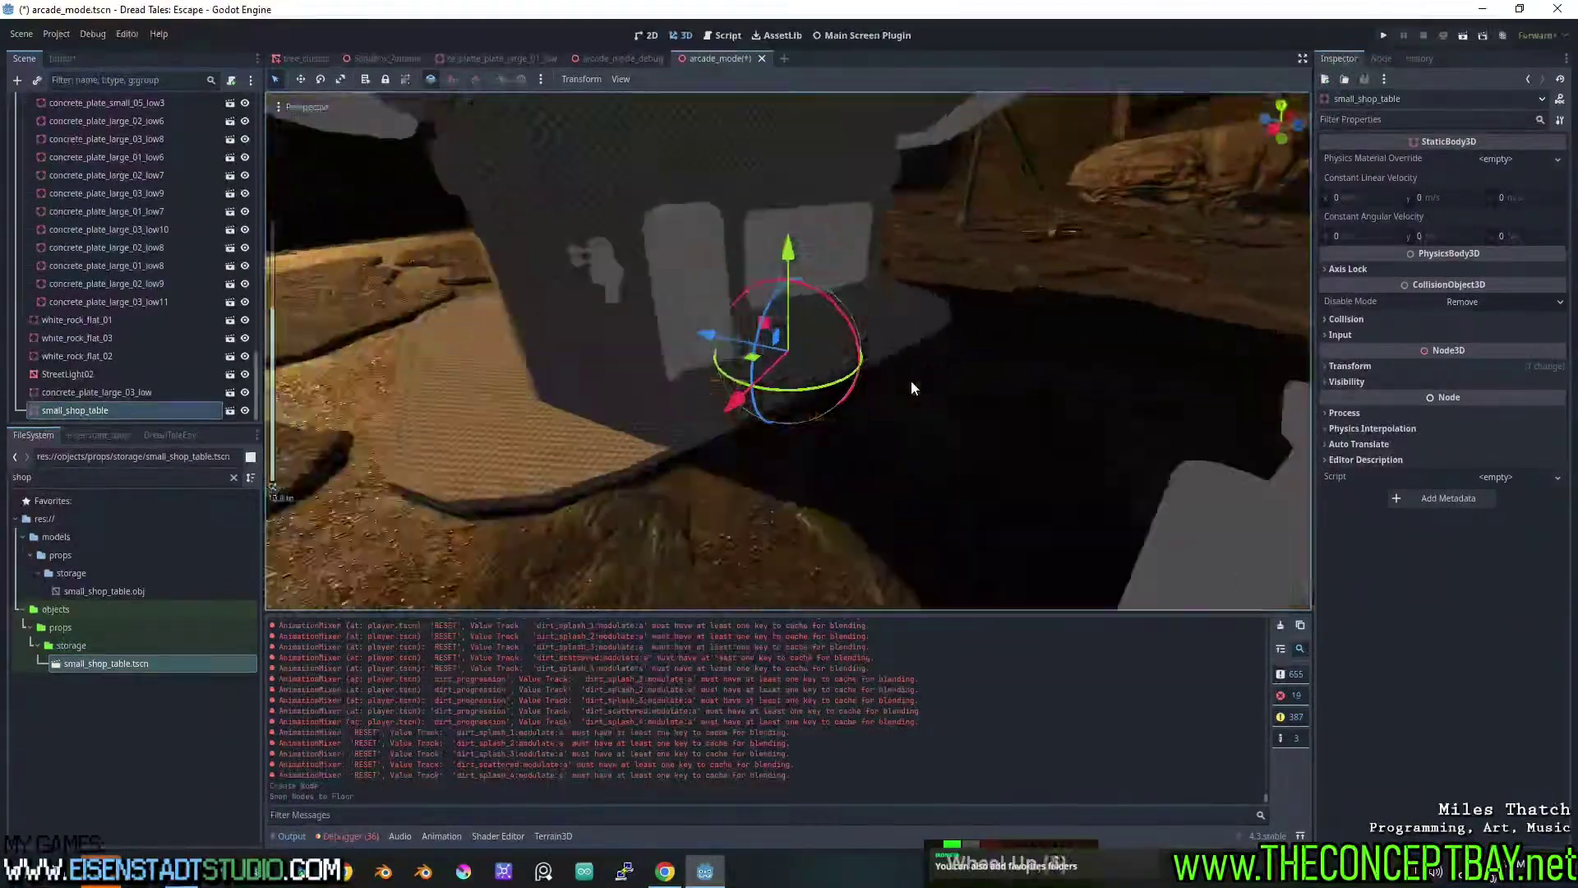
{"action": "scroll", "coordinate": [911, 381], "scroll_direction": "up", "scroll_amount": 6}
{"action": "middle_click_drag", "start_coordinate": [911, 381], "coordinate": [806, 438]}
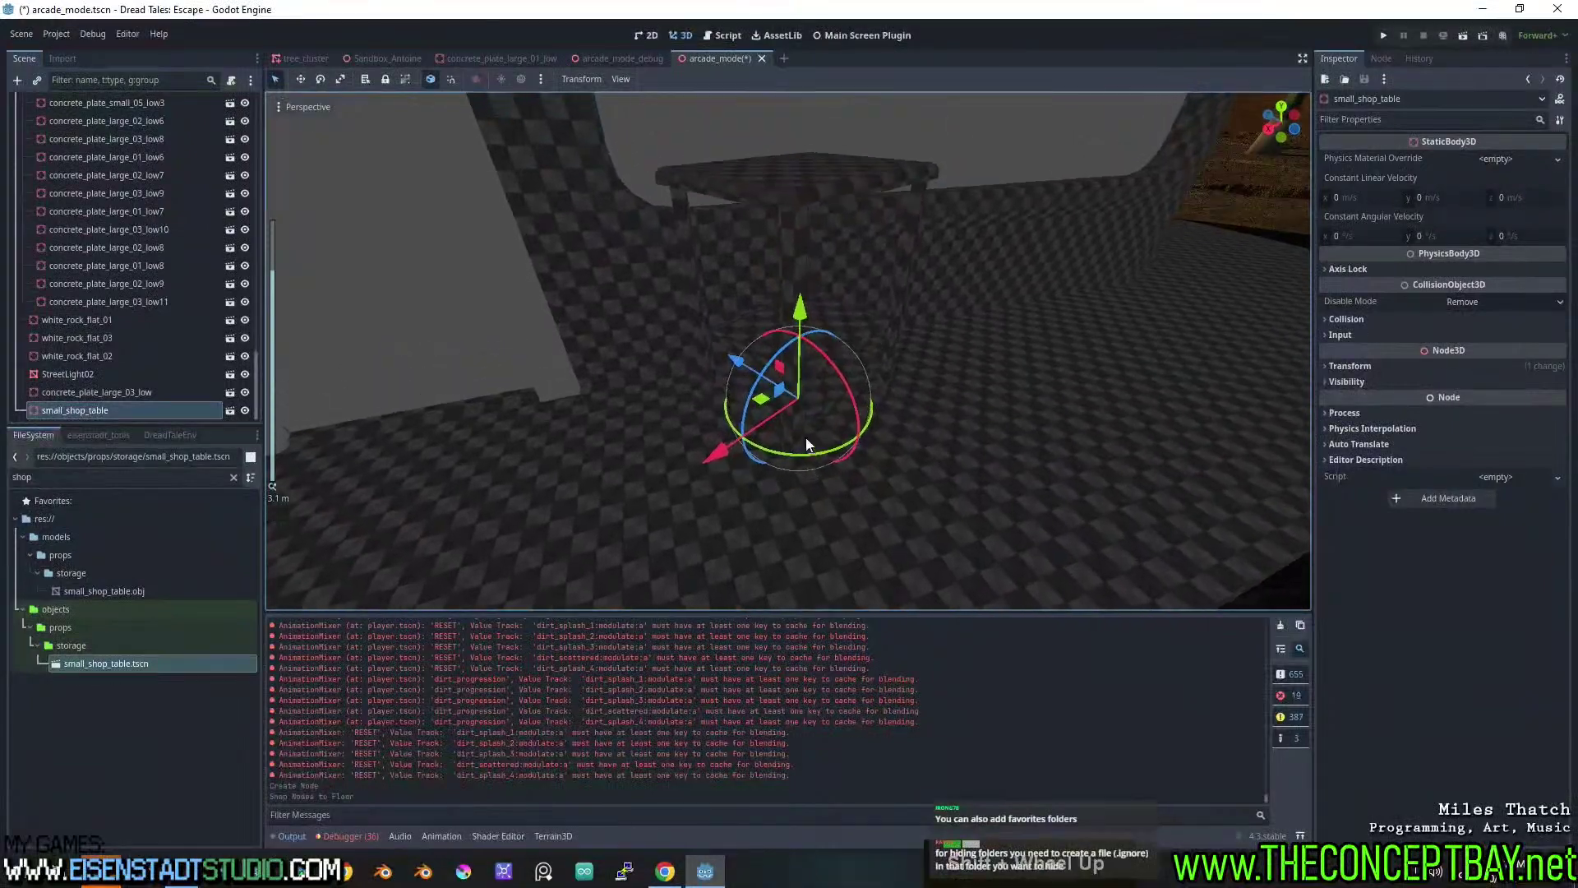
Try rotating the small shop table around its vertical axis, and undo the rotation.
{"action": "left_click_drag", "start_coordinate": [801, 461], "coordinate": [768, 401]}
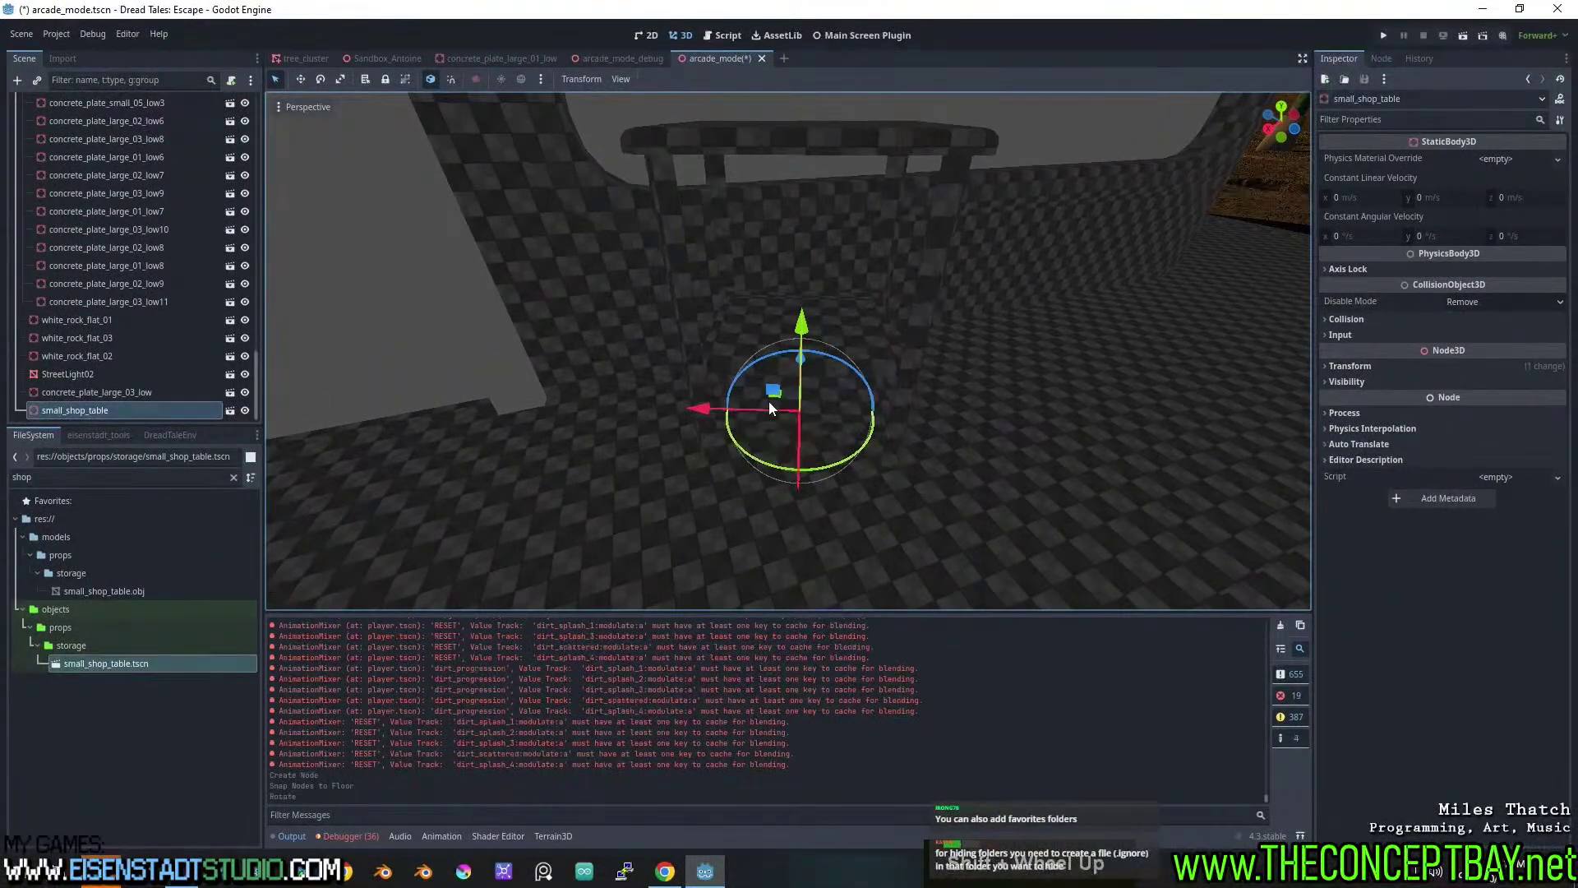
{"action": "middle_click_drag", "start_coordinate": [767, 401], "coordinate": [812, 429]}
{"action": "key", "text": "ctrl+z"}
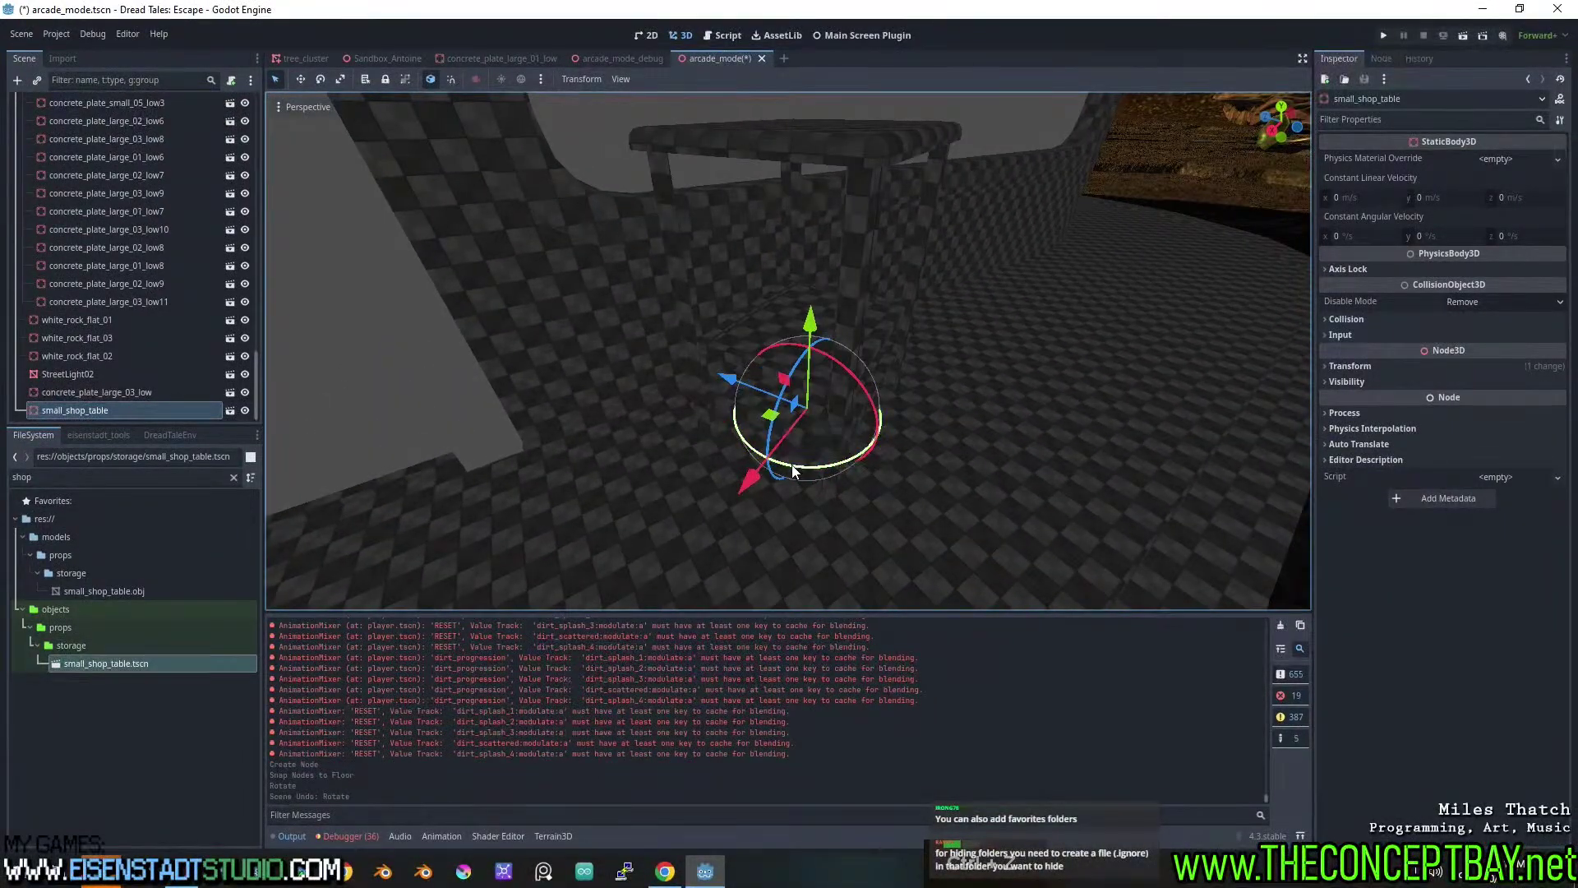
Rotate the small shop table around its vertical axis, move it into place by the pit stop wall, and save the scene.
{"action": "left_click_drag", "start_coordinate": [792, 467], "coordinate": [618, 431]}
{"action": "middle_click_drag", "start_coordinate": [619, 431], "coordinate": [918, 416]}
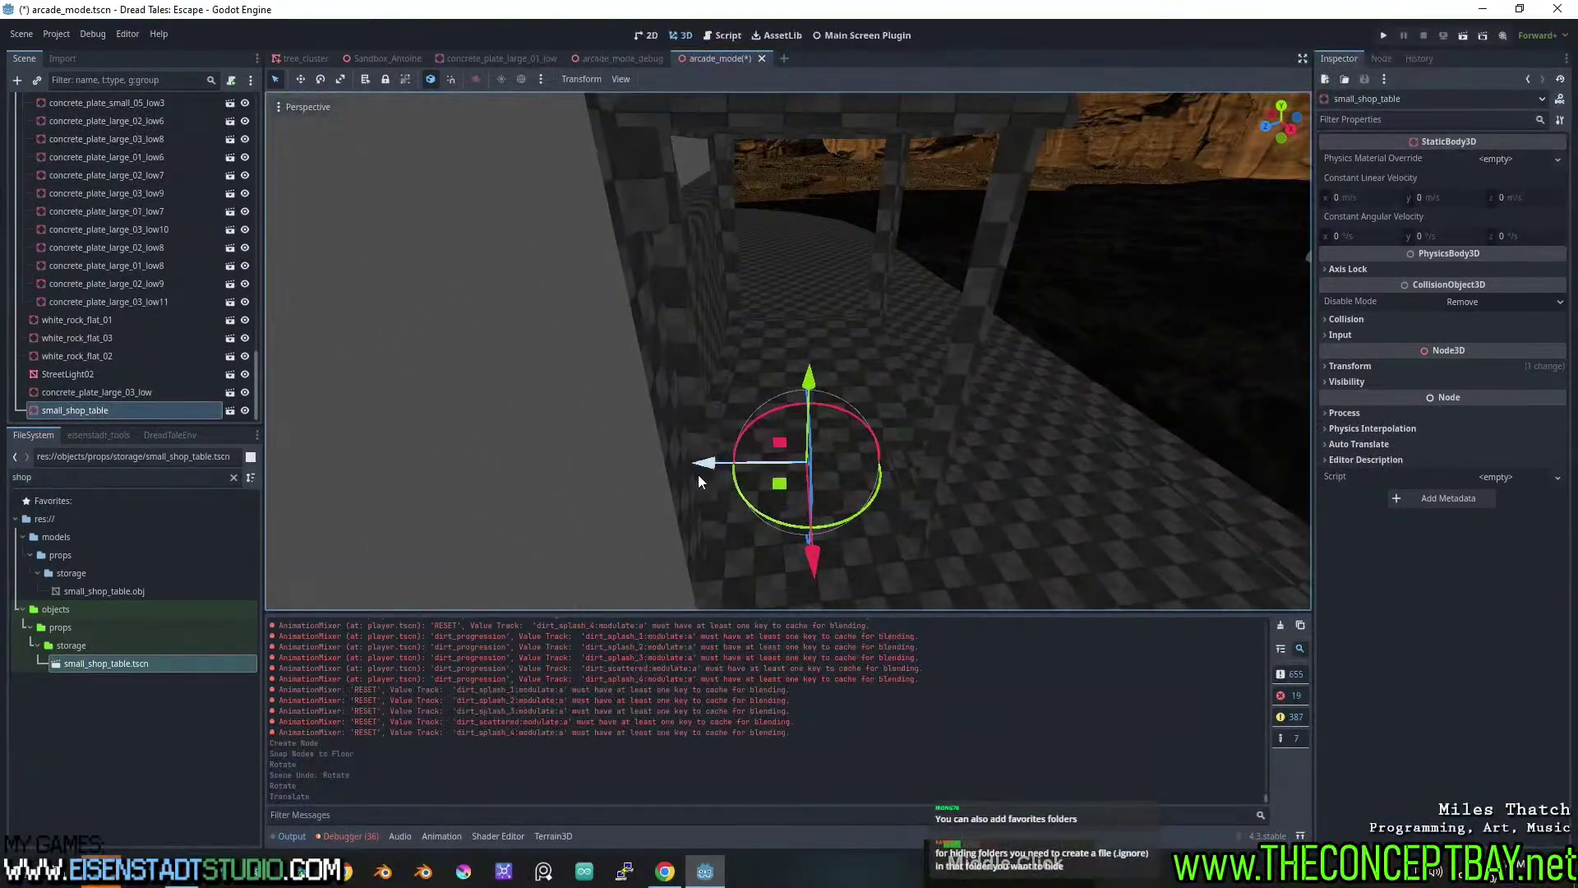
{"action": "left_click_drag", "start_coordinate": [698, 477], "coordinate": [739, 462]}
{"action": "scroll", "coordinate": [922, 380], "scroll_direction": "down", "scroll_amount": 3}
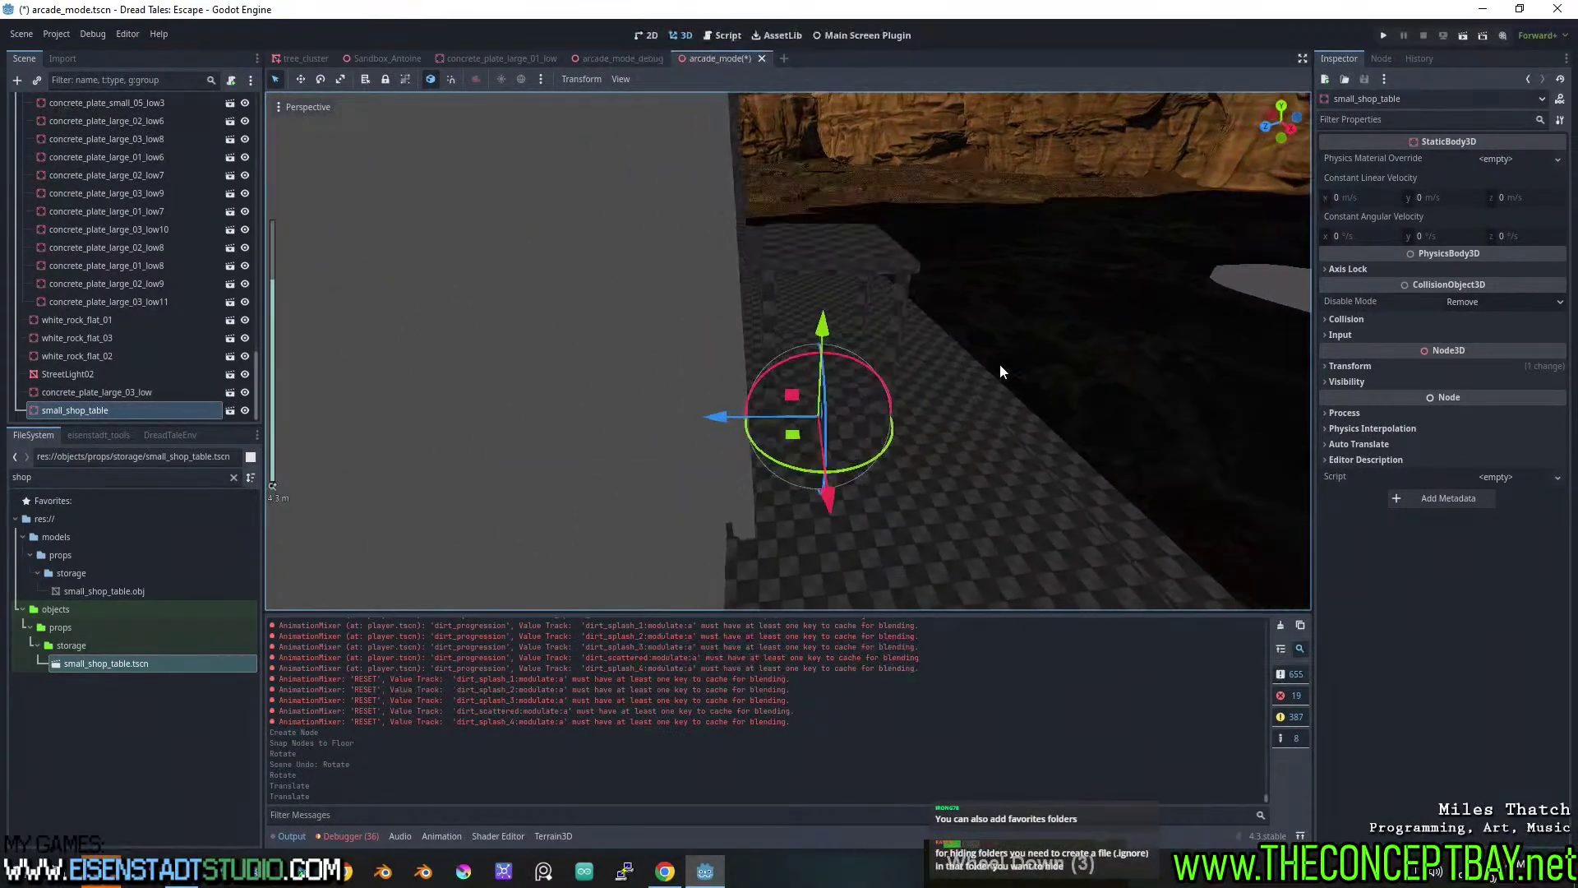
{"action": "key", "text": "ctrl+s"}
{"action": "middle_click_drag", "start_coordinate": [826, 381], "coordinate": [756, 428], "text": "shift"}
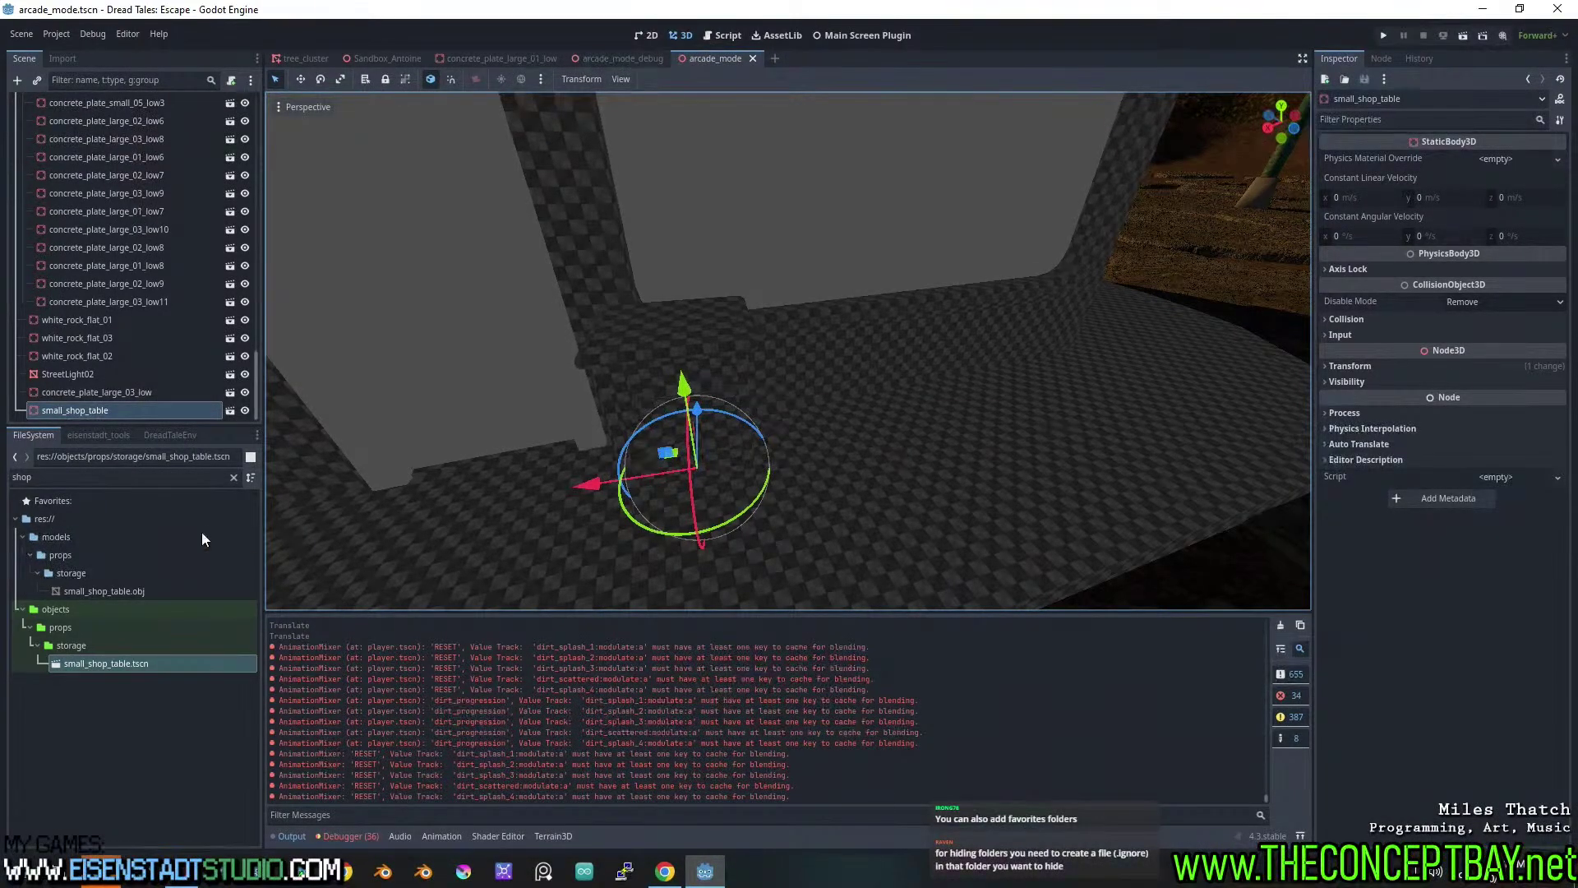
Clear the project file filter and collapse the storage, bunker_generic and props folders inside objects.
{"action": "left_click", "coordinate": [234, 477]}
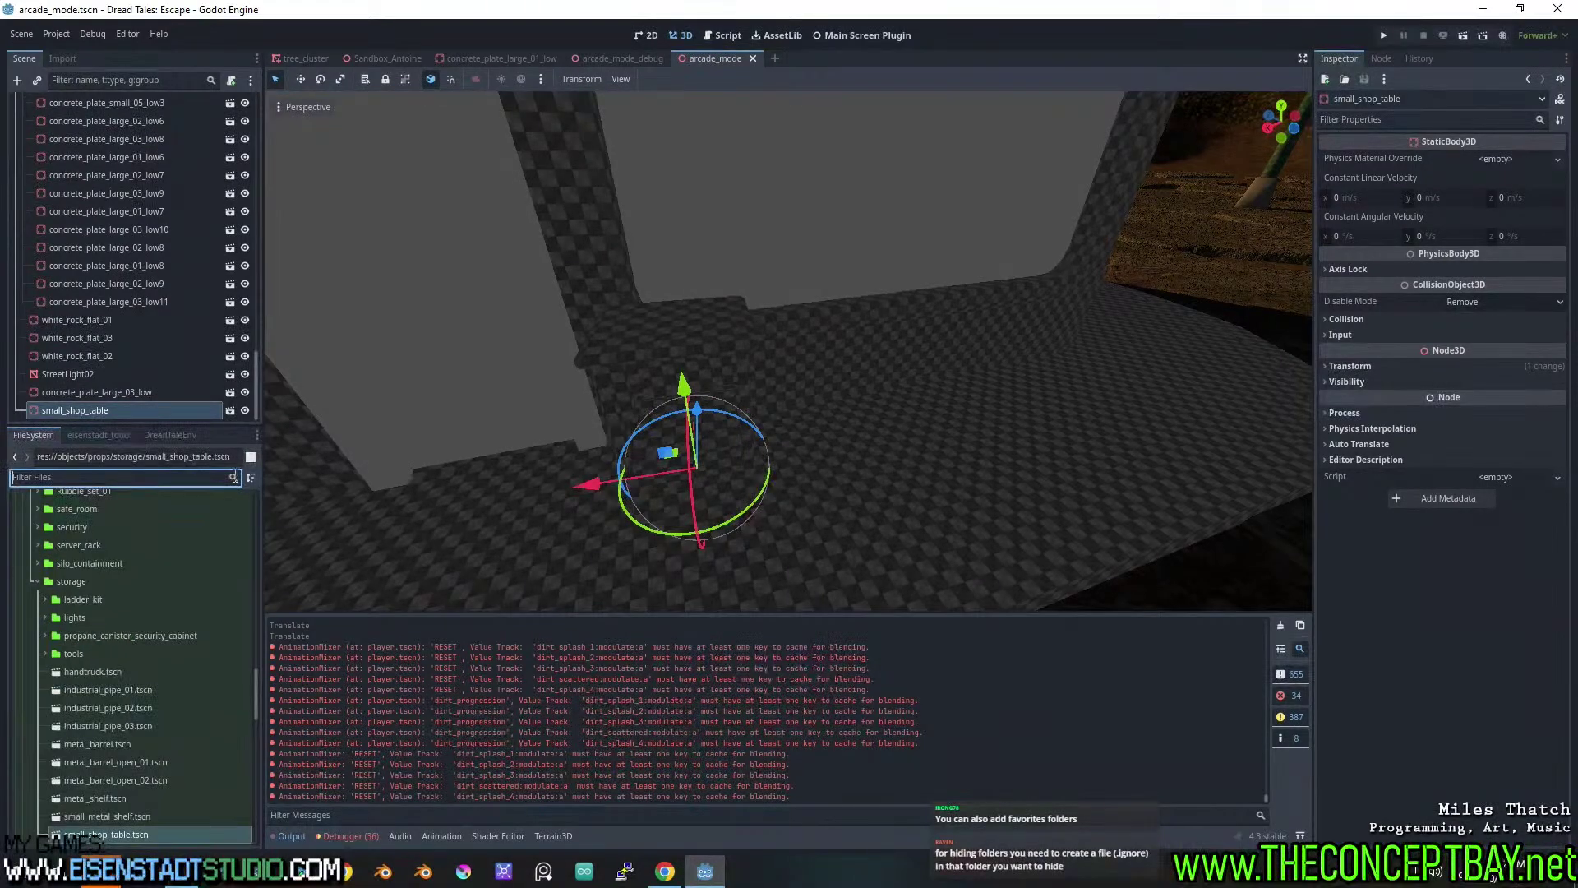
{"action": "left_click", "coordinate": [36, 580]}
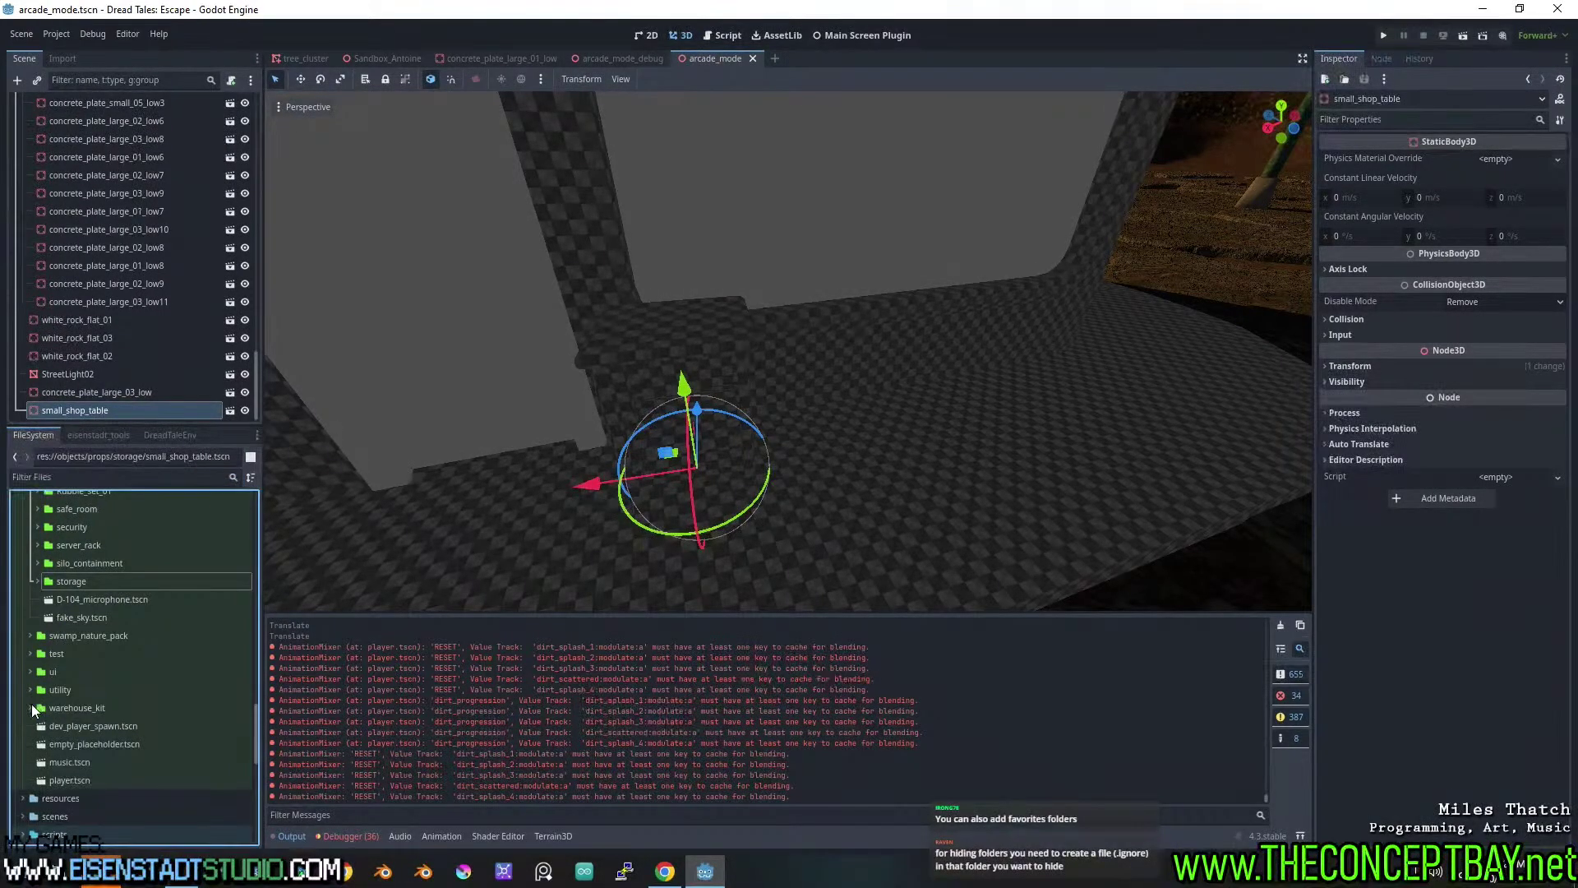
{"action": "scroll", "coordinate": [32, 703], "scroll_direction": "up", "scroll_amount": 20}
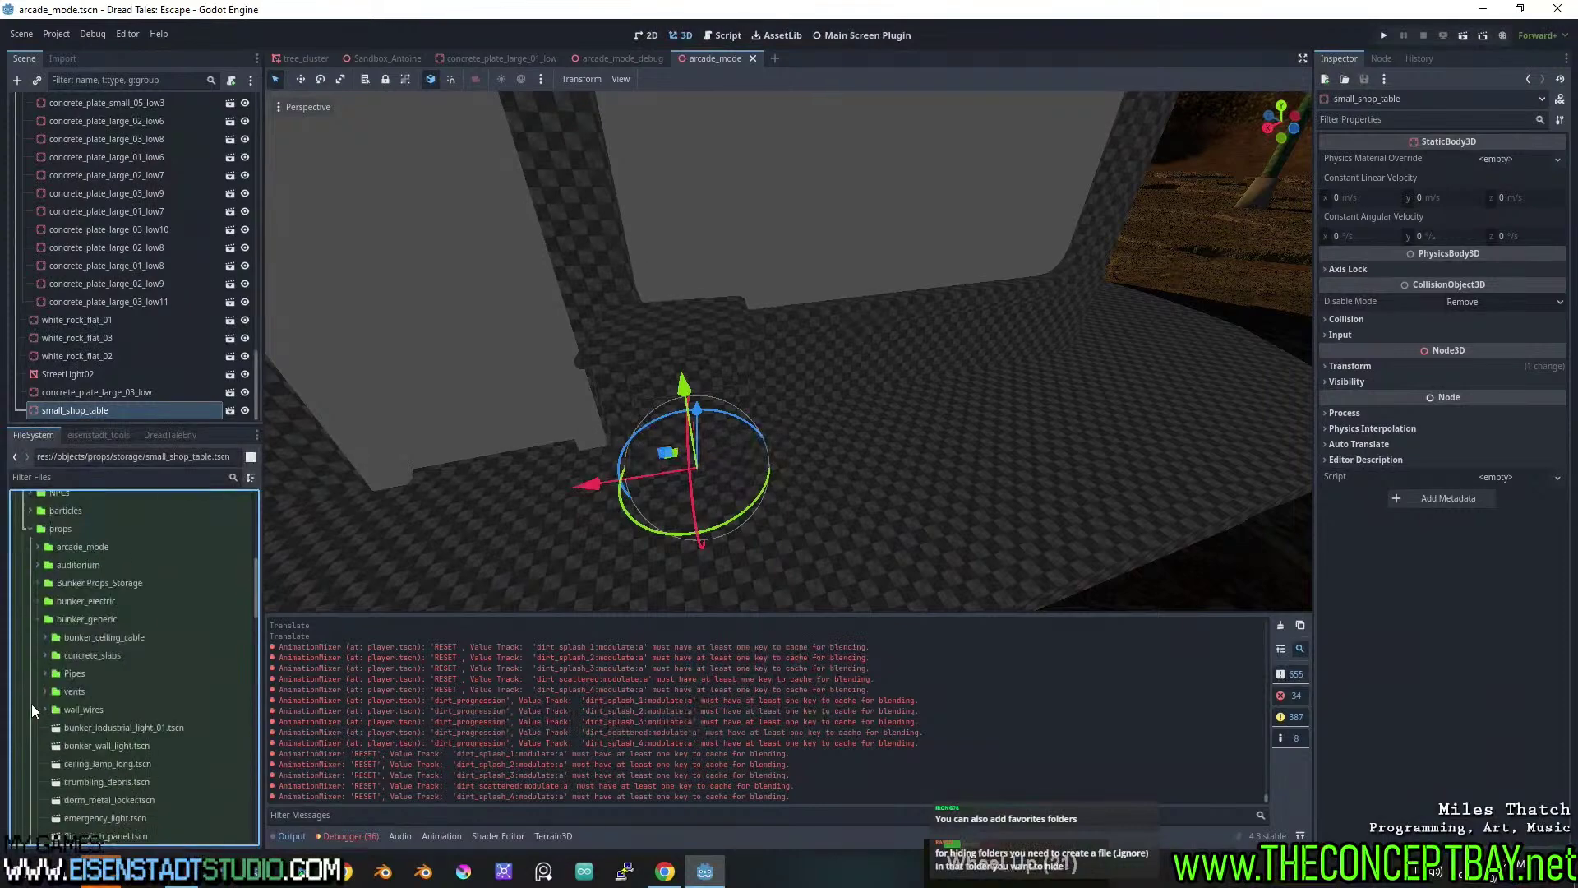
{"action": "scroll", "coordinate": [31, 703], "scroll_direction": "up", "scroll_amount": 1}
{"action": "left_click", "coordinate": [38, 661]}
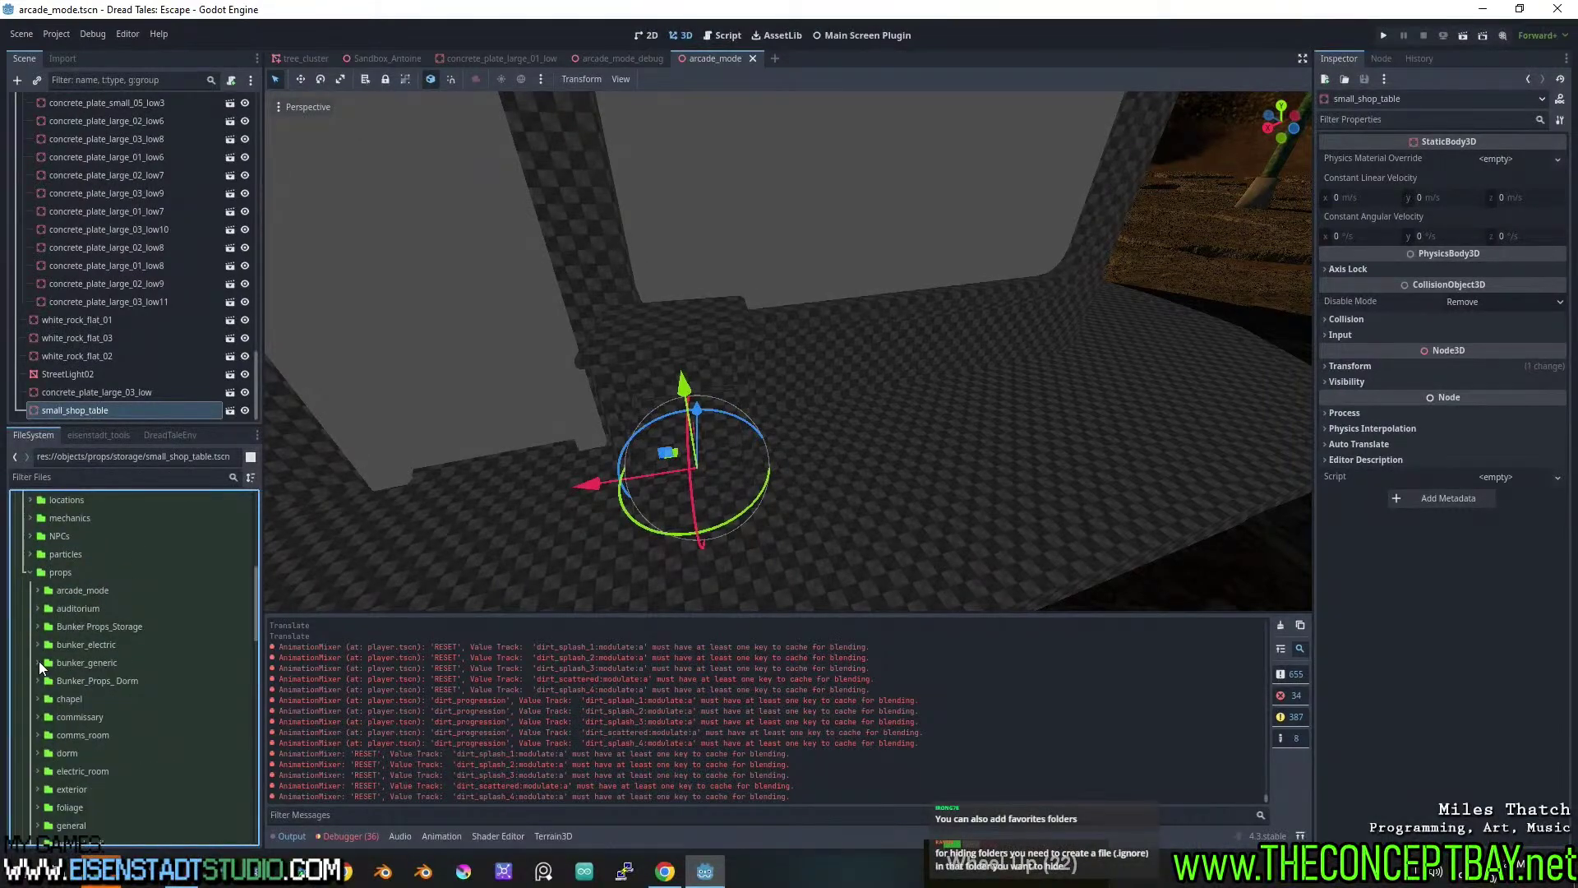
{"action": "left_click", "coordinate": [29, 571]}
{"action": "scroll", "coordinate": [66, 670], "scroll_direction": "up", "scroll_amount": 5}
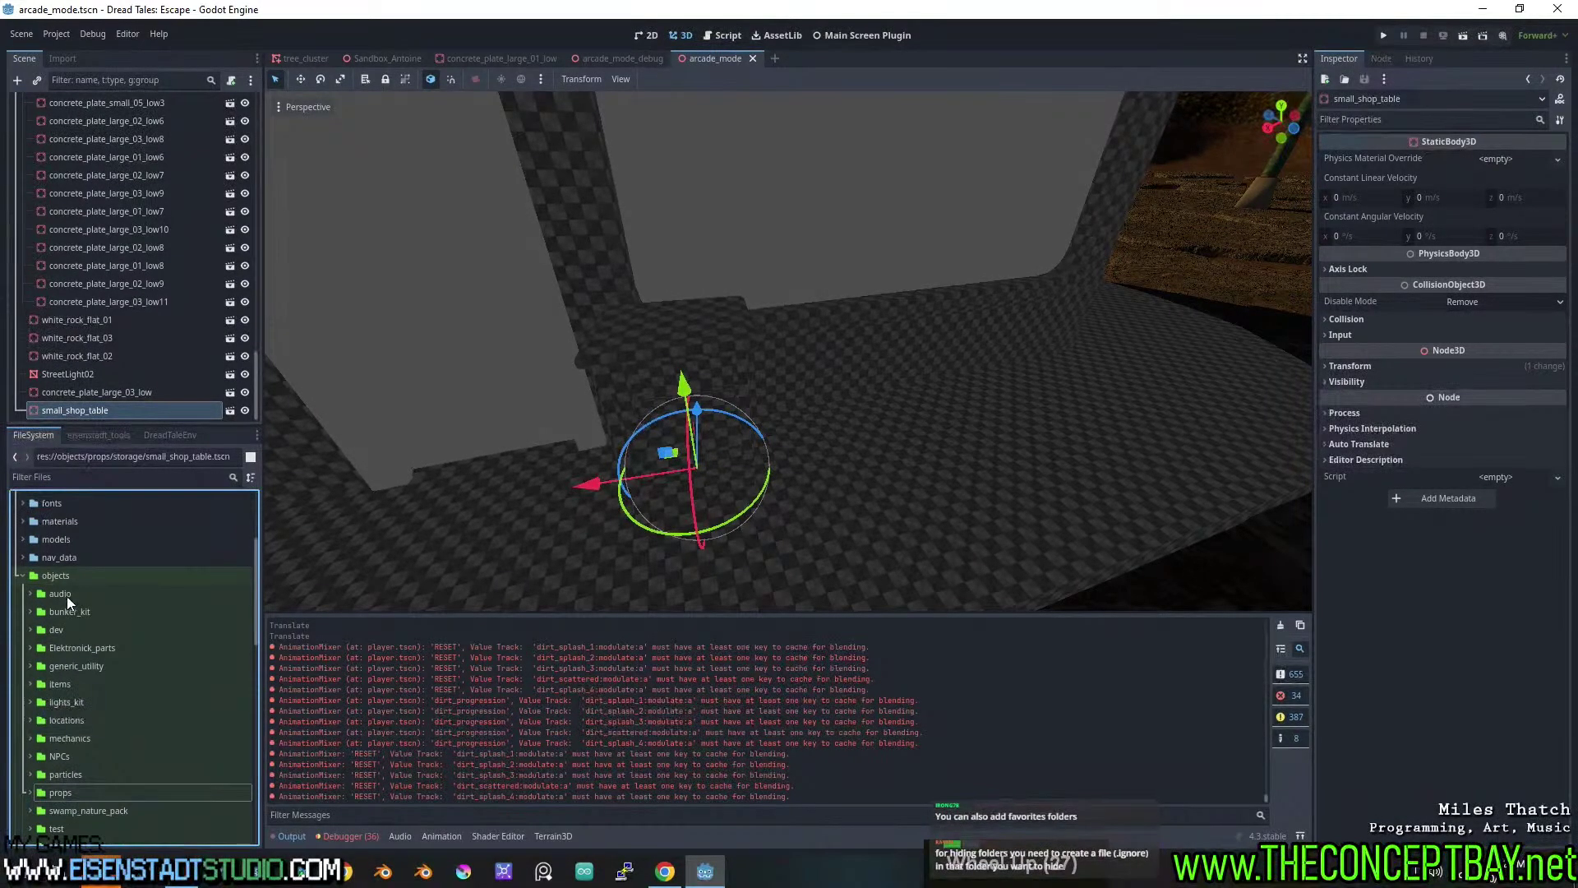
Open the objects folder in the system file manager and create an empty file named .ignore there.
{"action": "right_click", "coordinate": [57, 578]}
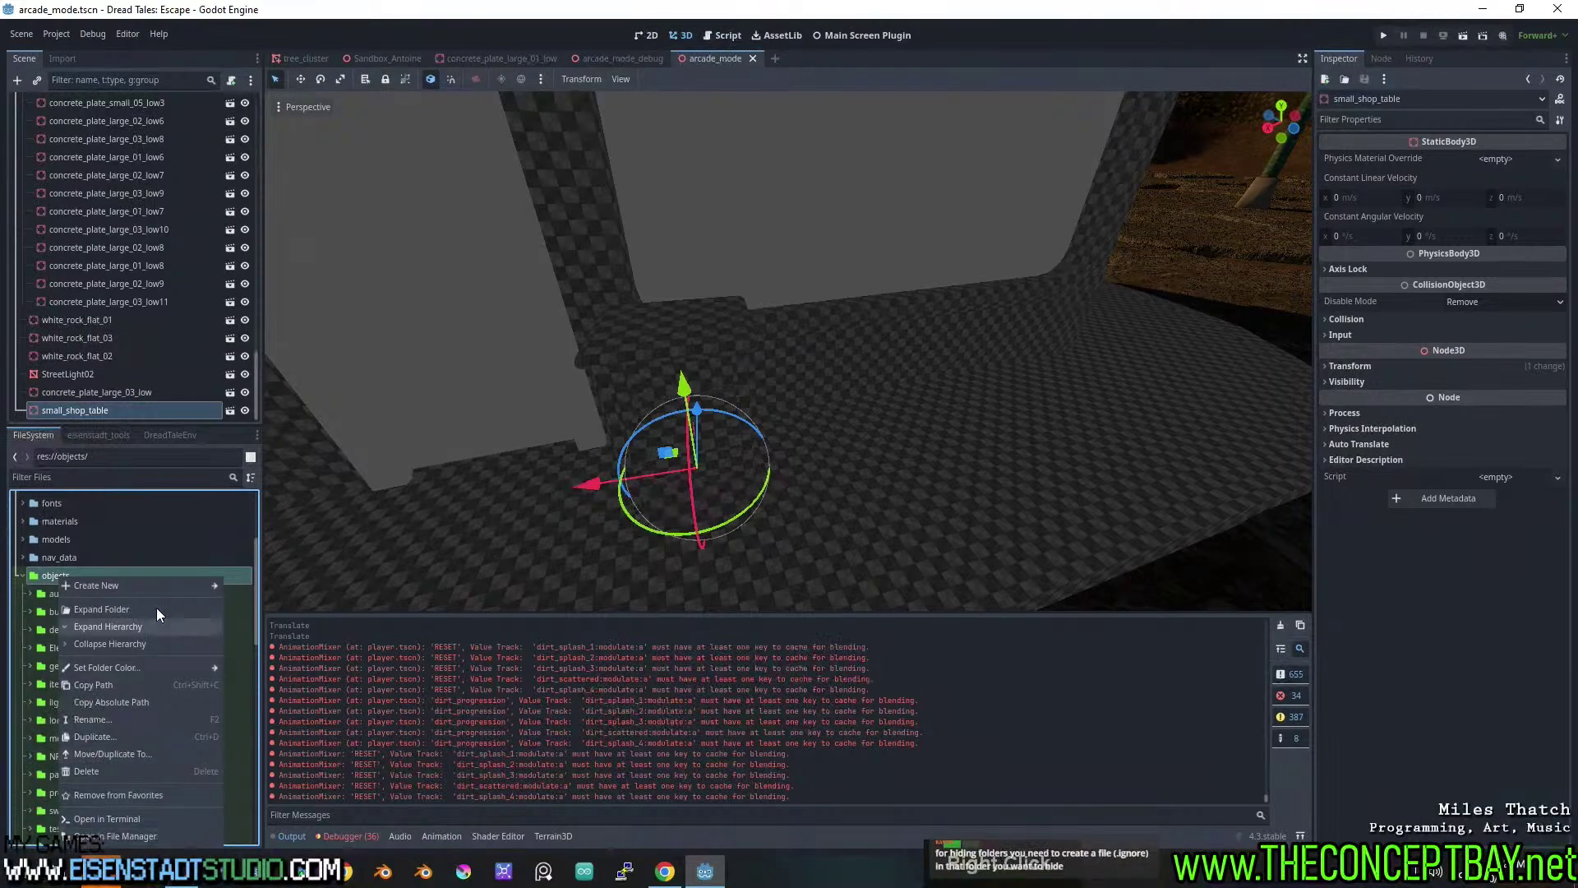
{"action": "mouse_move", "coordinate": [172, 592]}
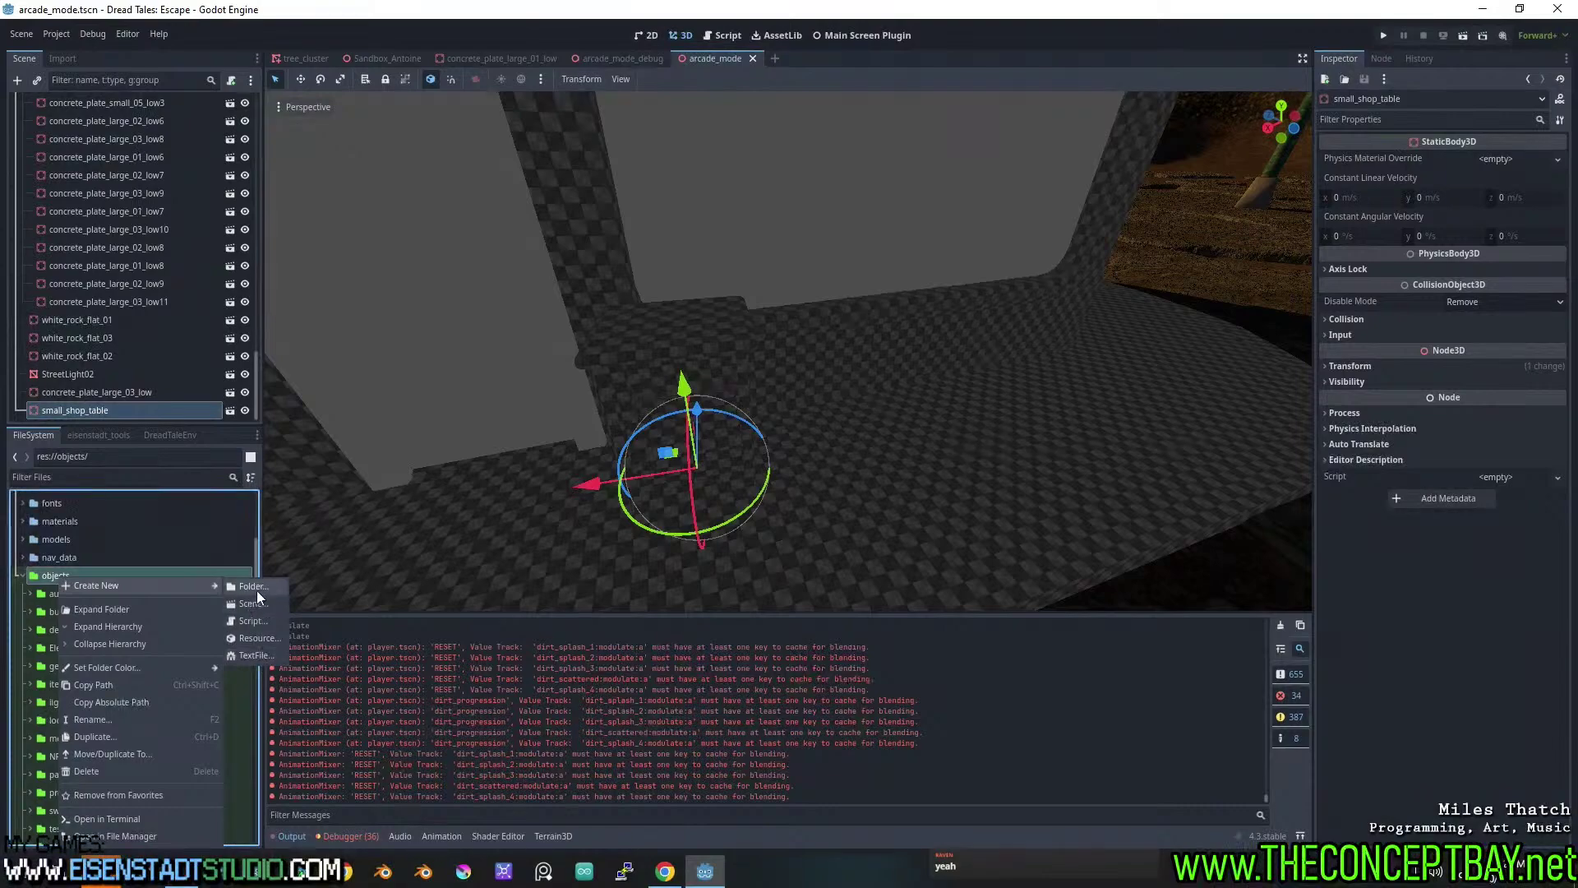
{"action": "left_click", "coordinate": [174, 836]}
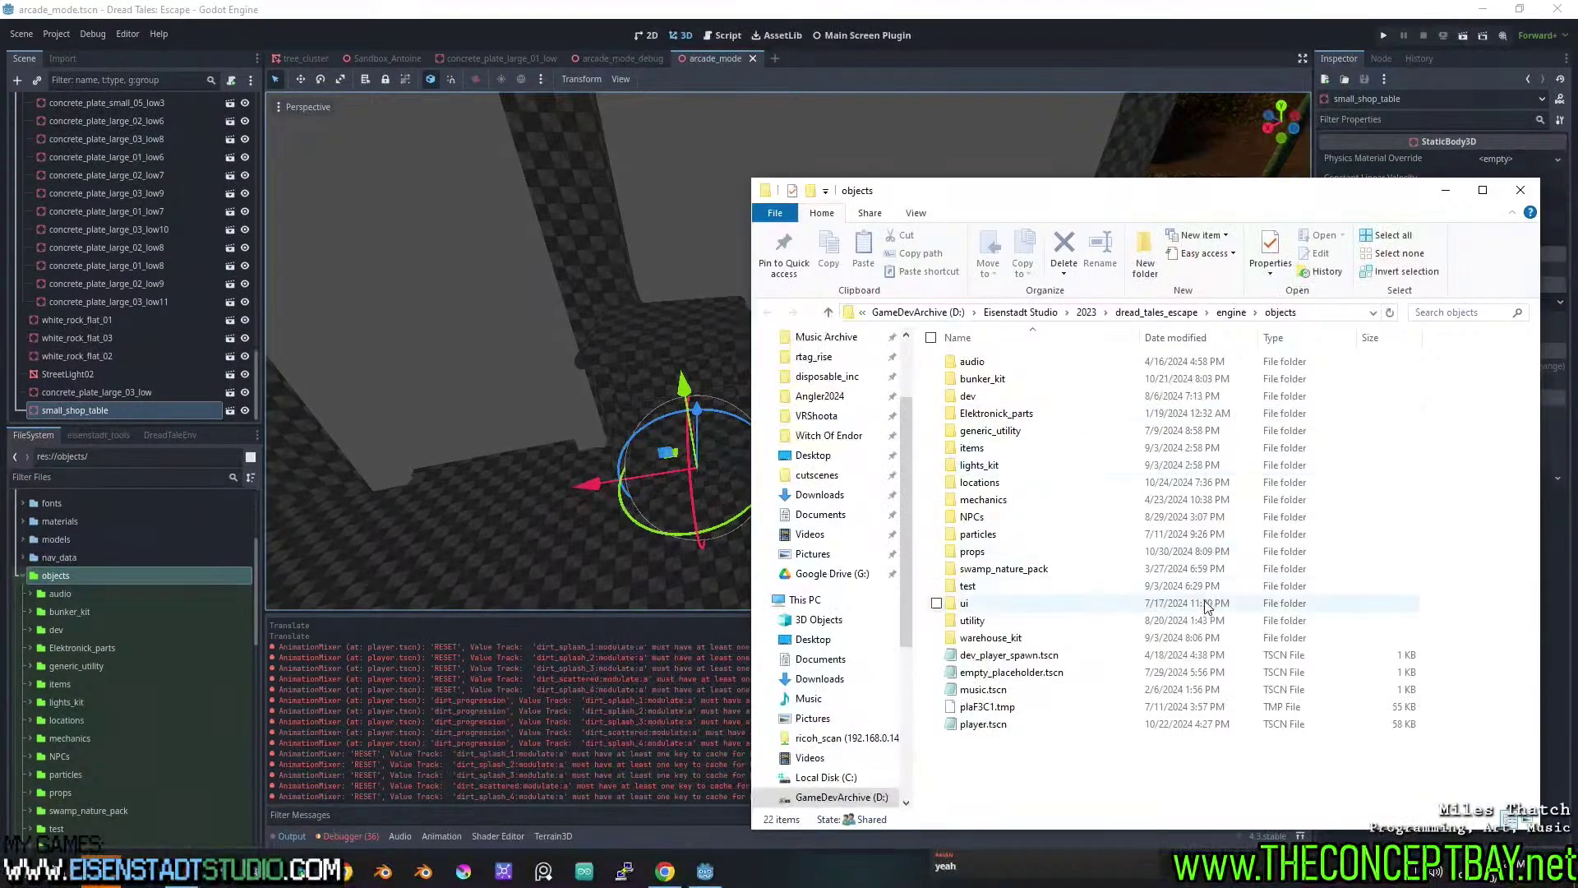
{"action": "right_click", "coordinate": [1042, 780], "text": "ctrl+shift"}
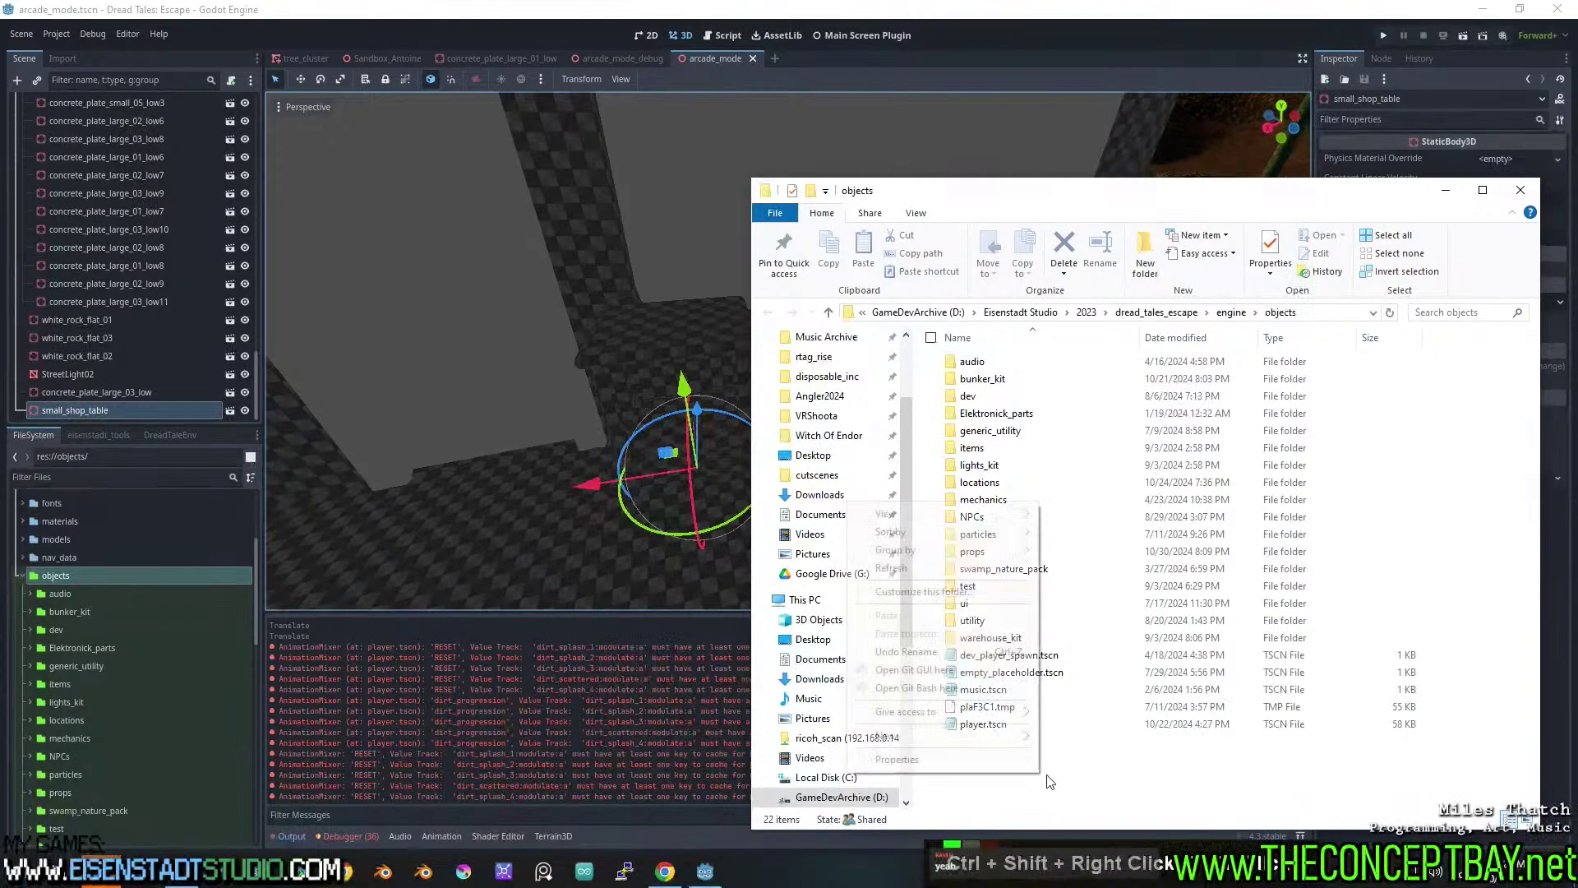
{"action": "mouse_move", "coordinate": [1012, 744]}
{"action": "left_click", "coordinate": [1089, 717]}
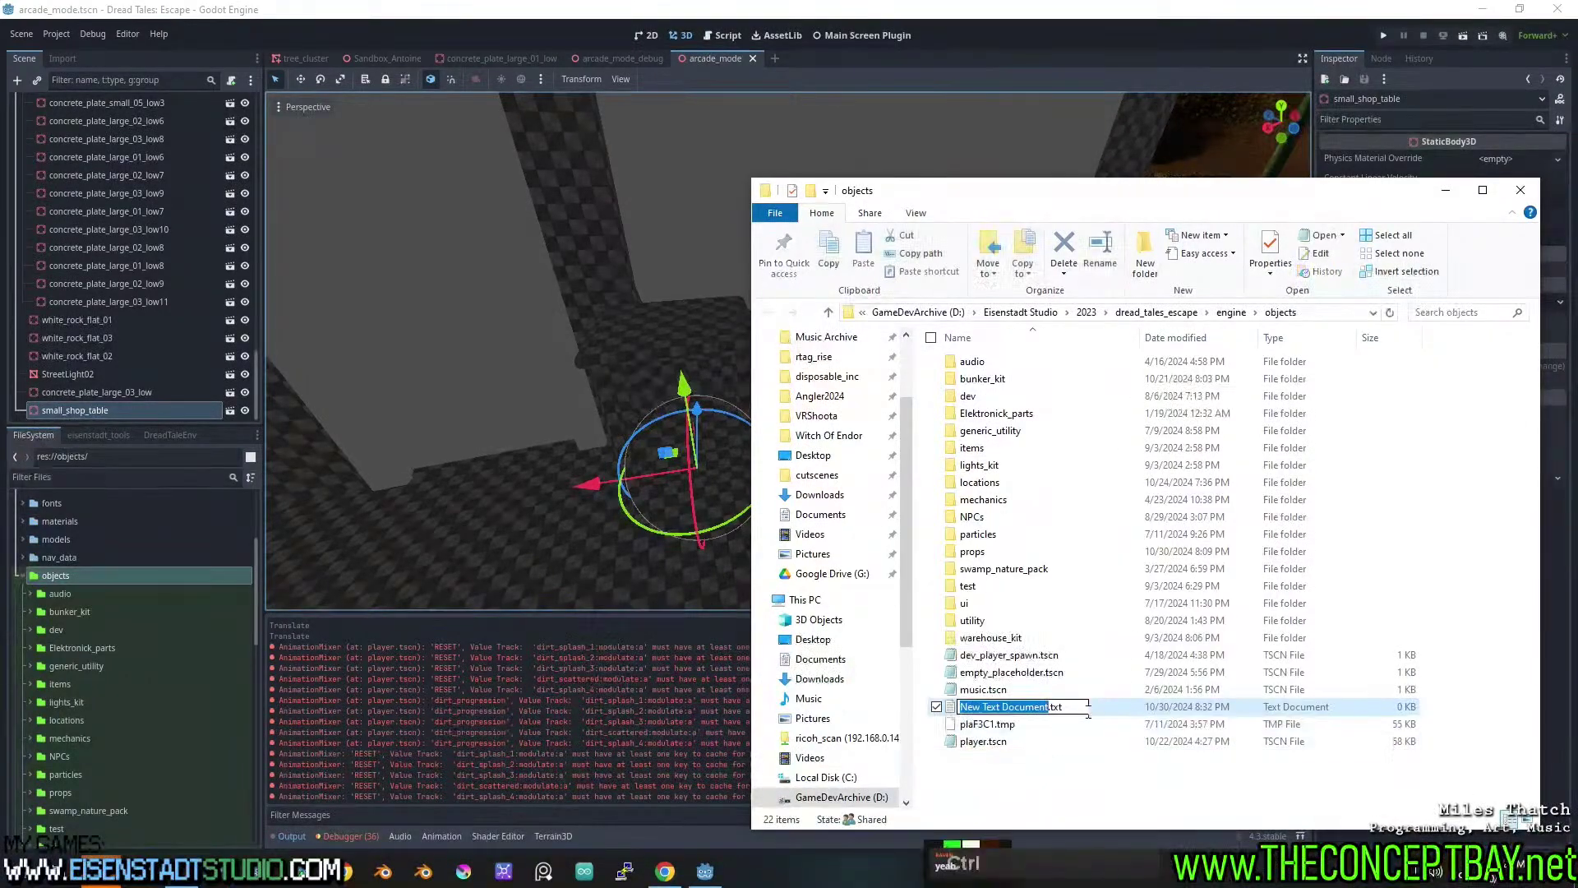
{"action": "key", "text": "BackSpace"}
{"action": "type", "text": ".ignore"}
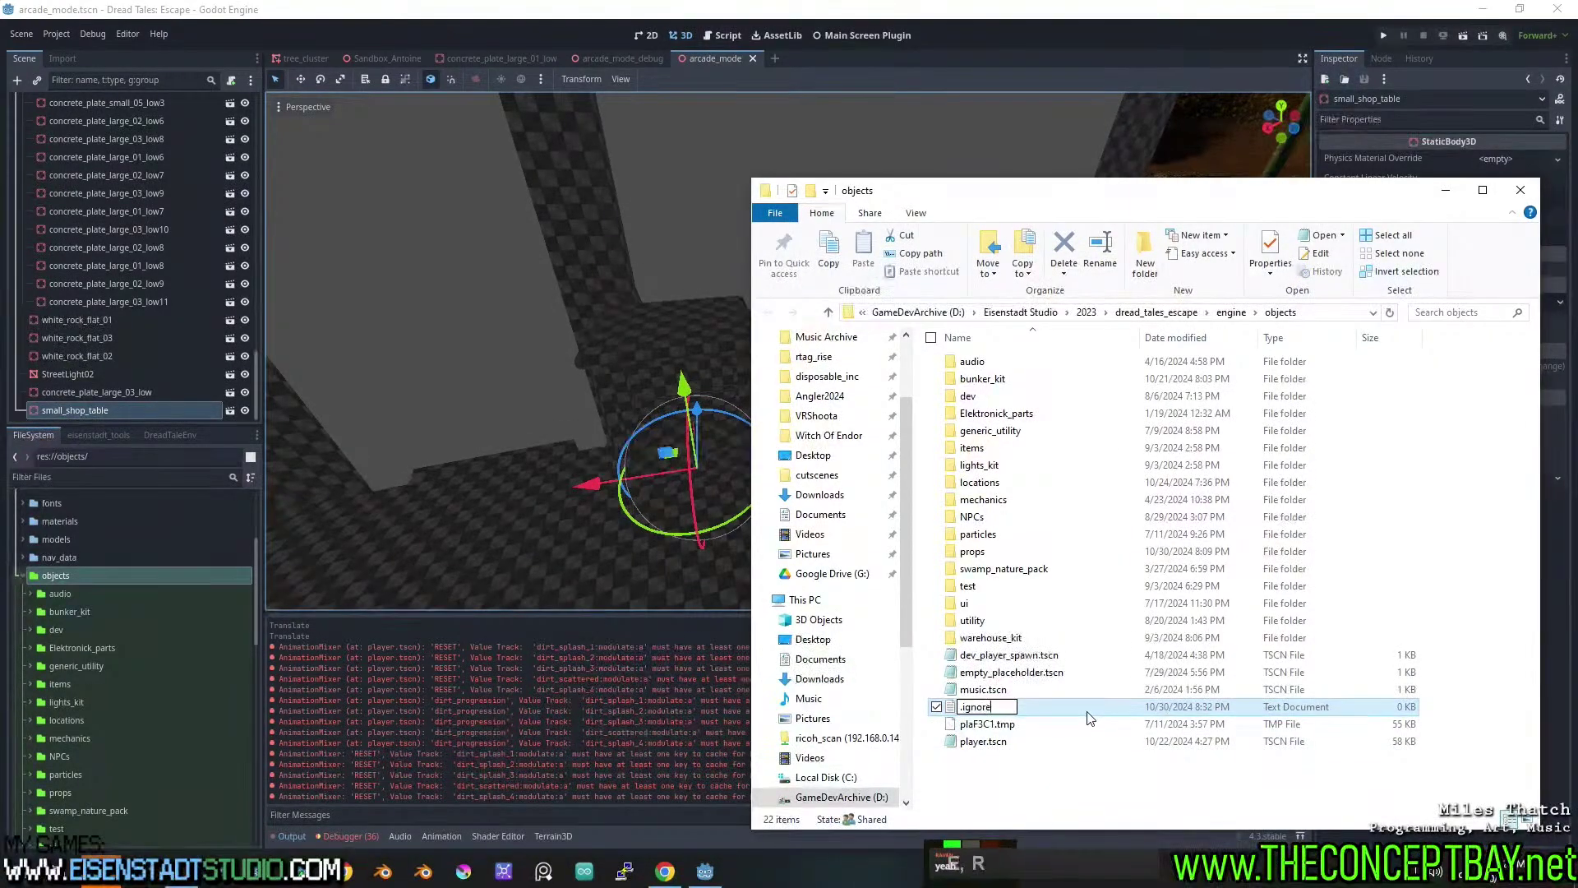
{"action": "key", "text": "Return"}
{"action": "key", "text": "Return"}
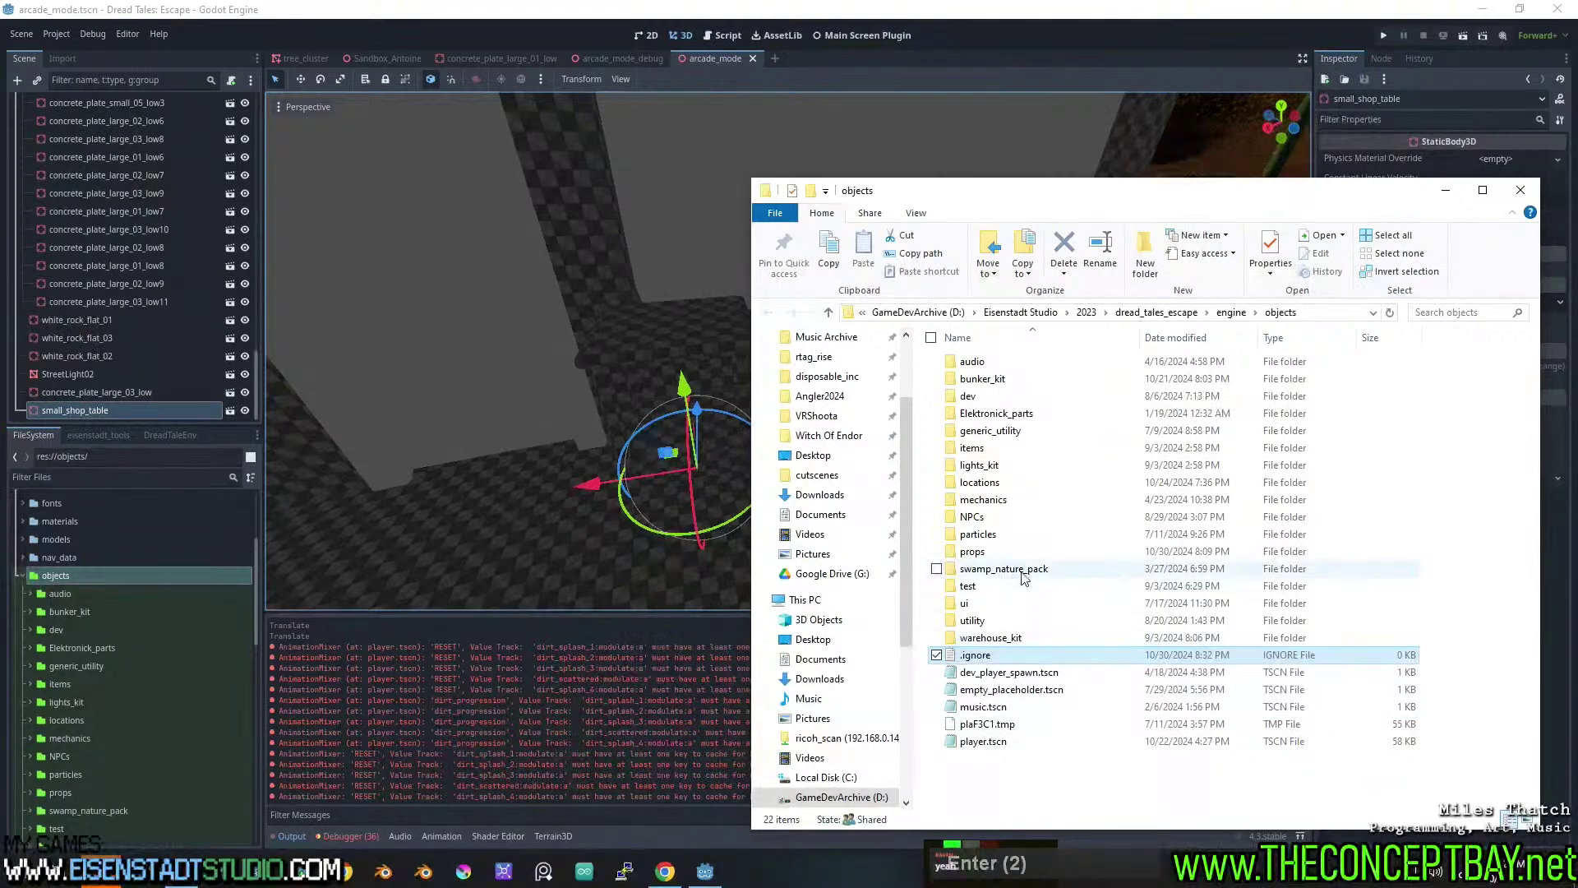
Return to Godot and look through the objects folder's contents to check whether the .ignore file hides it.
{"action": "left_click", "coordinate": [1025, 18]}
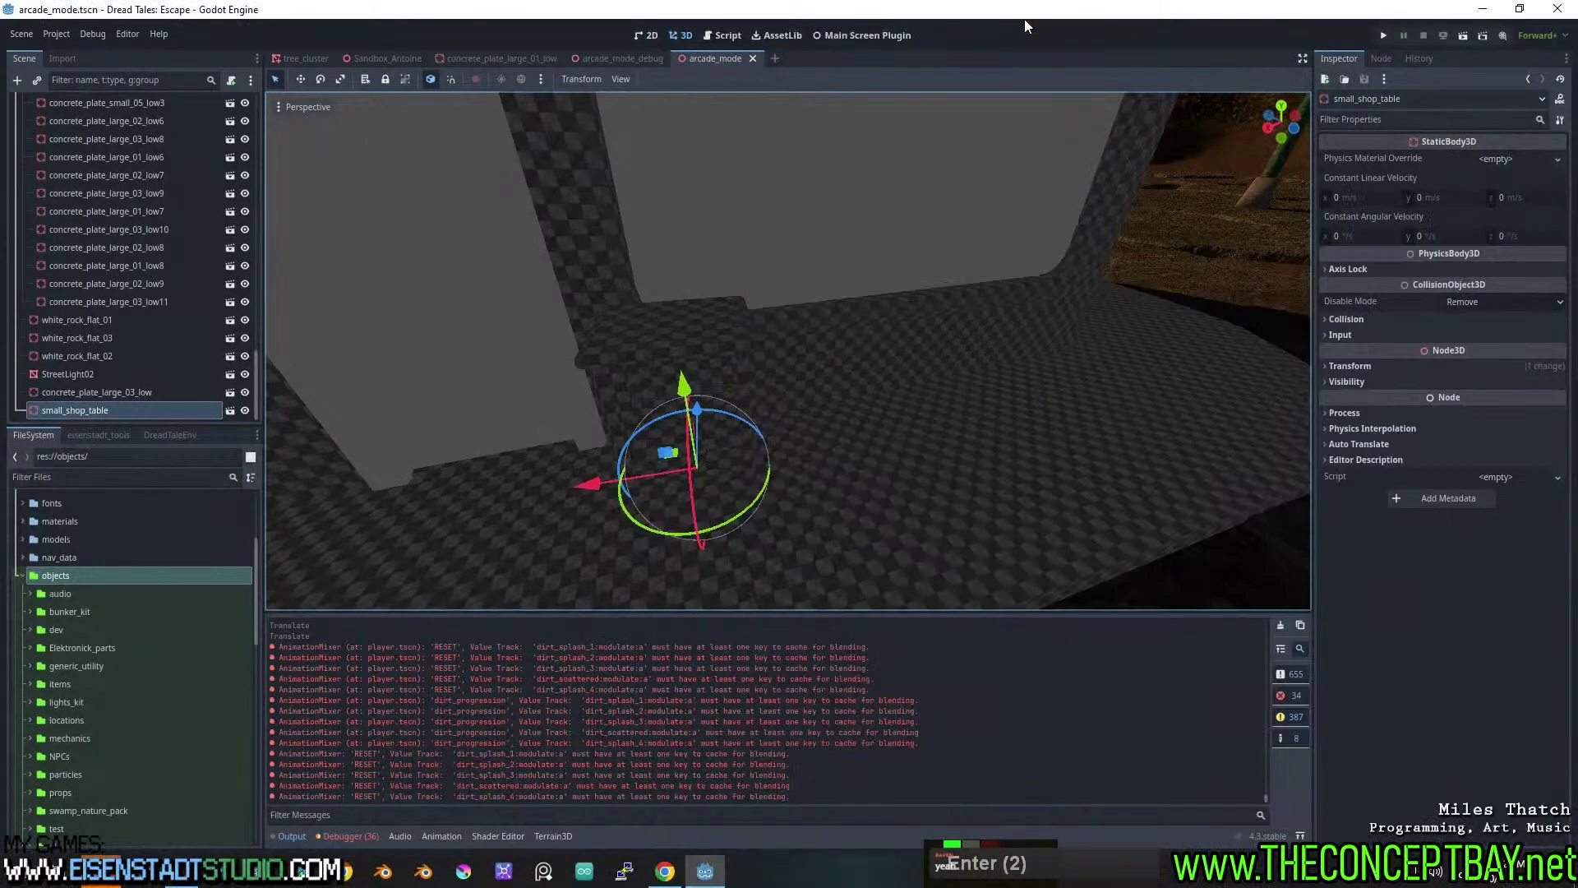
{"action": "left_click", "coordinate": [21, 576]}
{"action": "left_click", "coordinate": [21, 574]}
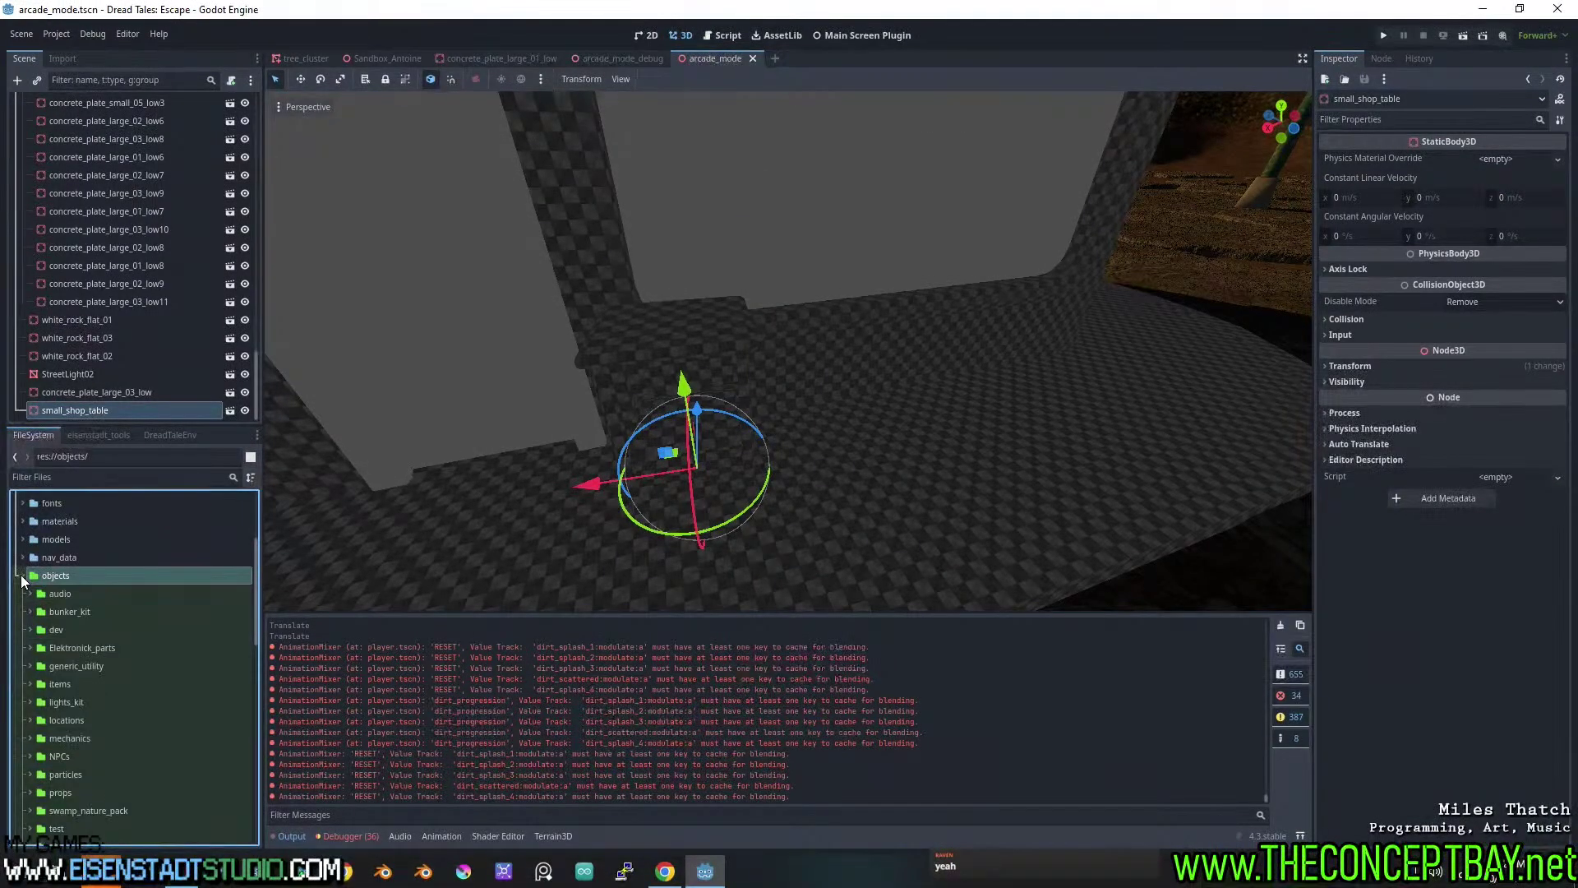
{"action": "scroll", "coordinate": [33, 615], "scroll_direction": "down", "scroll_amount": 5}
{"action": "scroll", "coordinate": [33, 619], "scroll_direction": "up", "scroll_amount": 5}
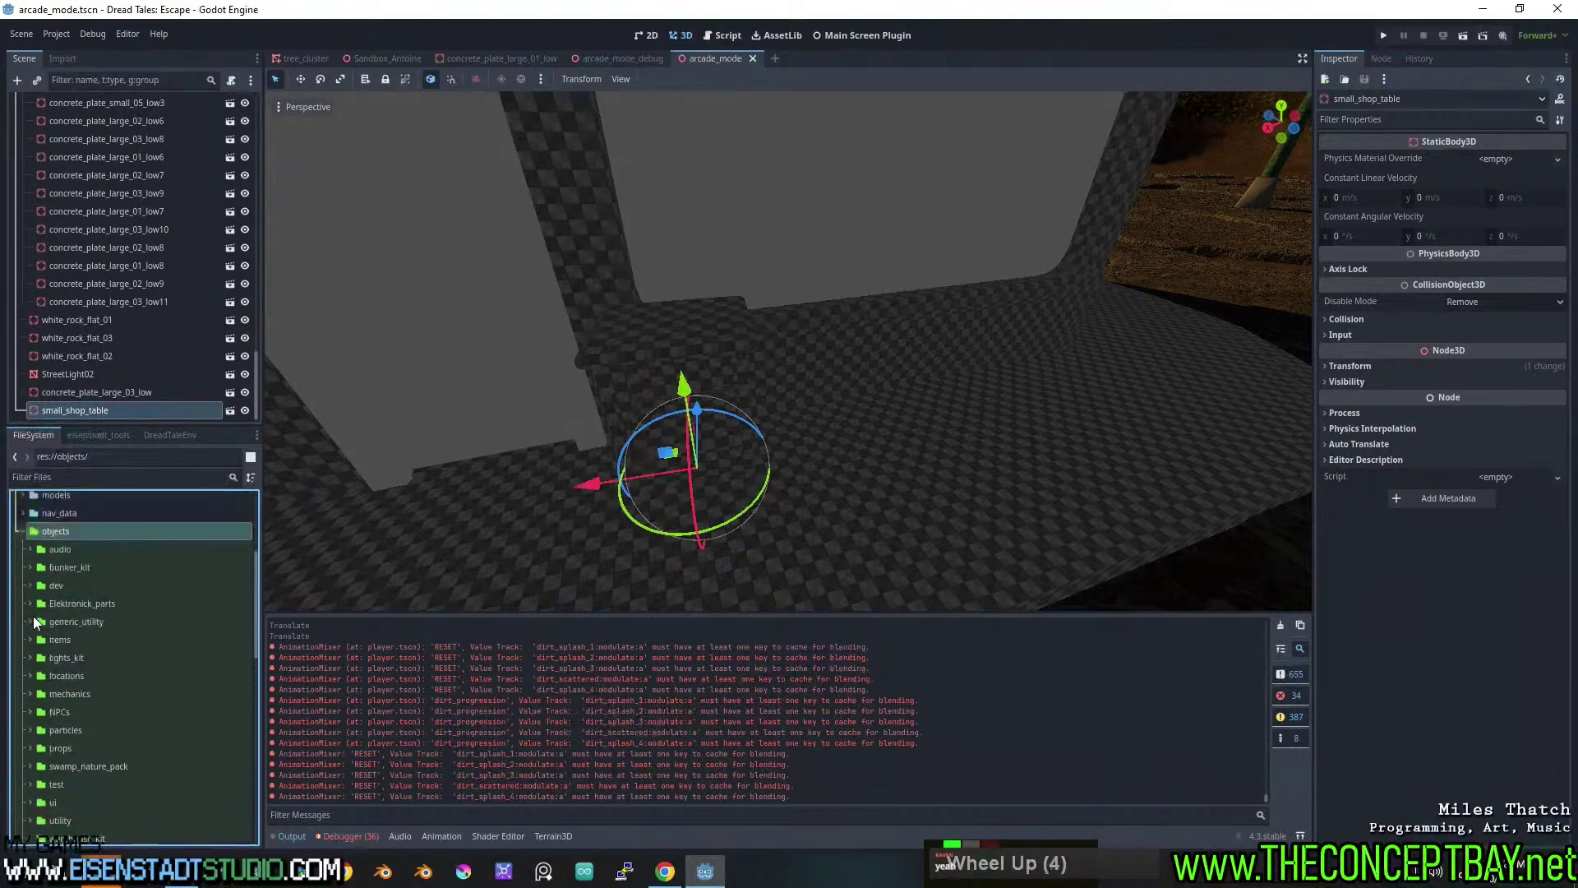
{"action": "scroll", "coordinate": [33, 615], "scroll_direction": "down", "scroll_amount": 6}
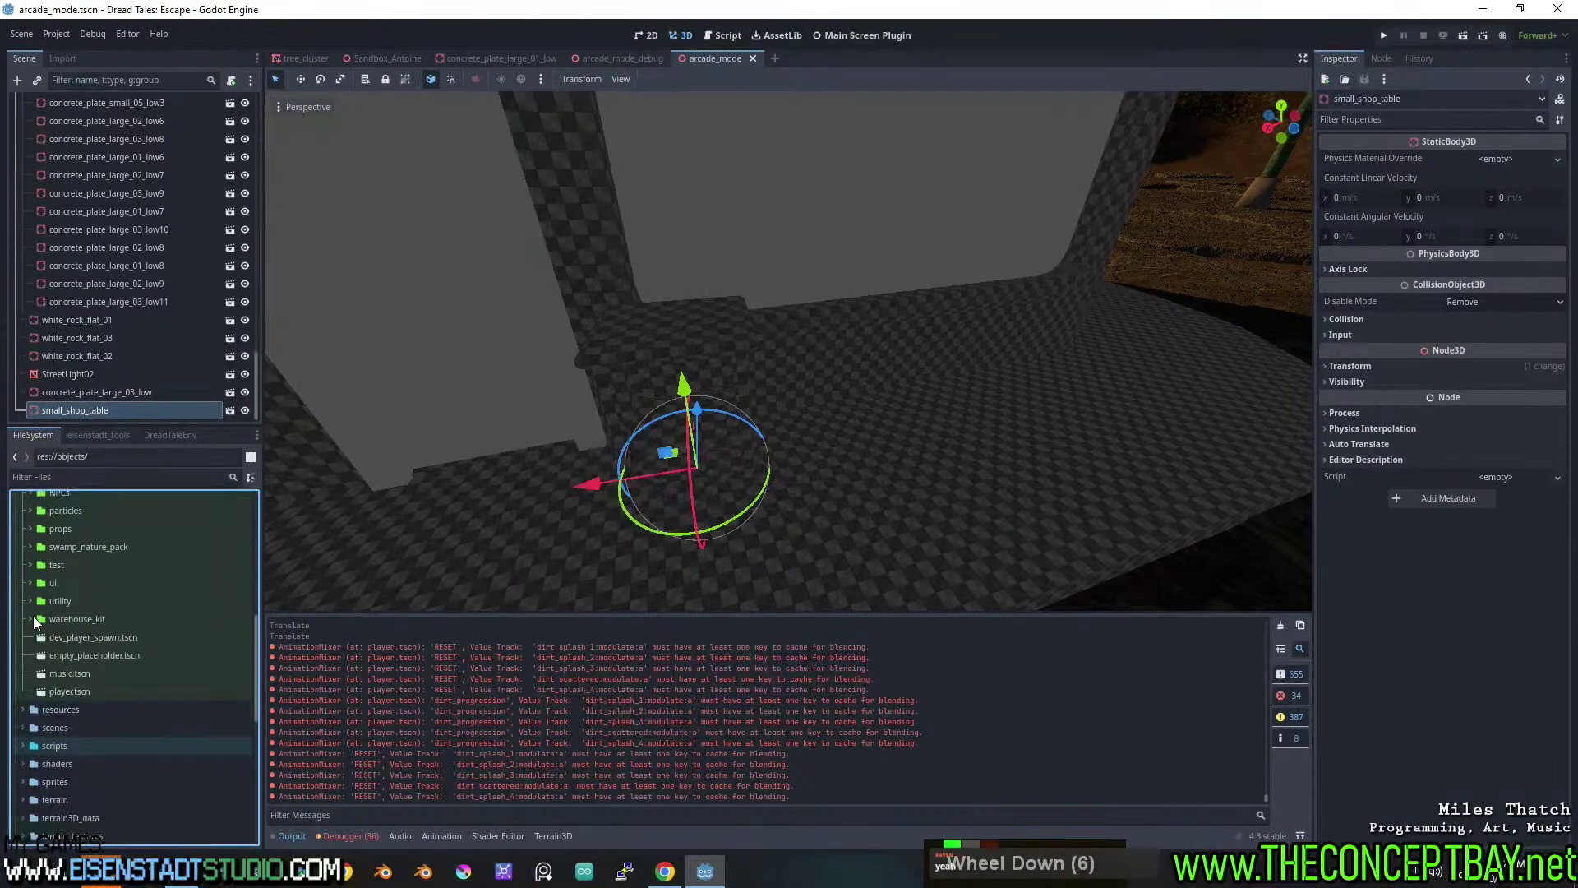
{"action": "scroll", "coordinate": [33, 615], "scroll_direction": "up", "scroll_amount": 6}
Check the .ignore file in the objects folder on disk, and examine the project's folder list again in Godot.
{"action": "right_click", "coordinate": [64, 576]}
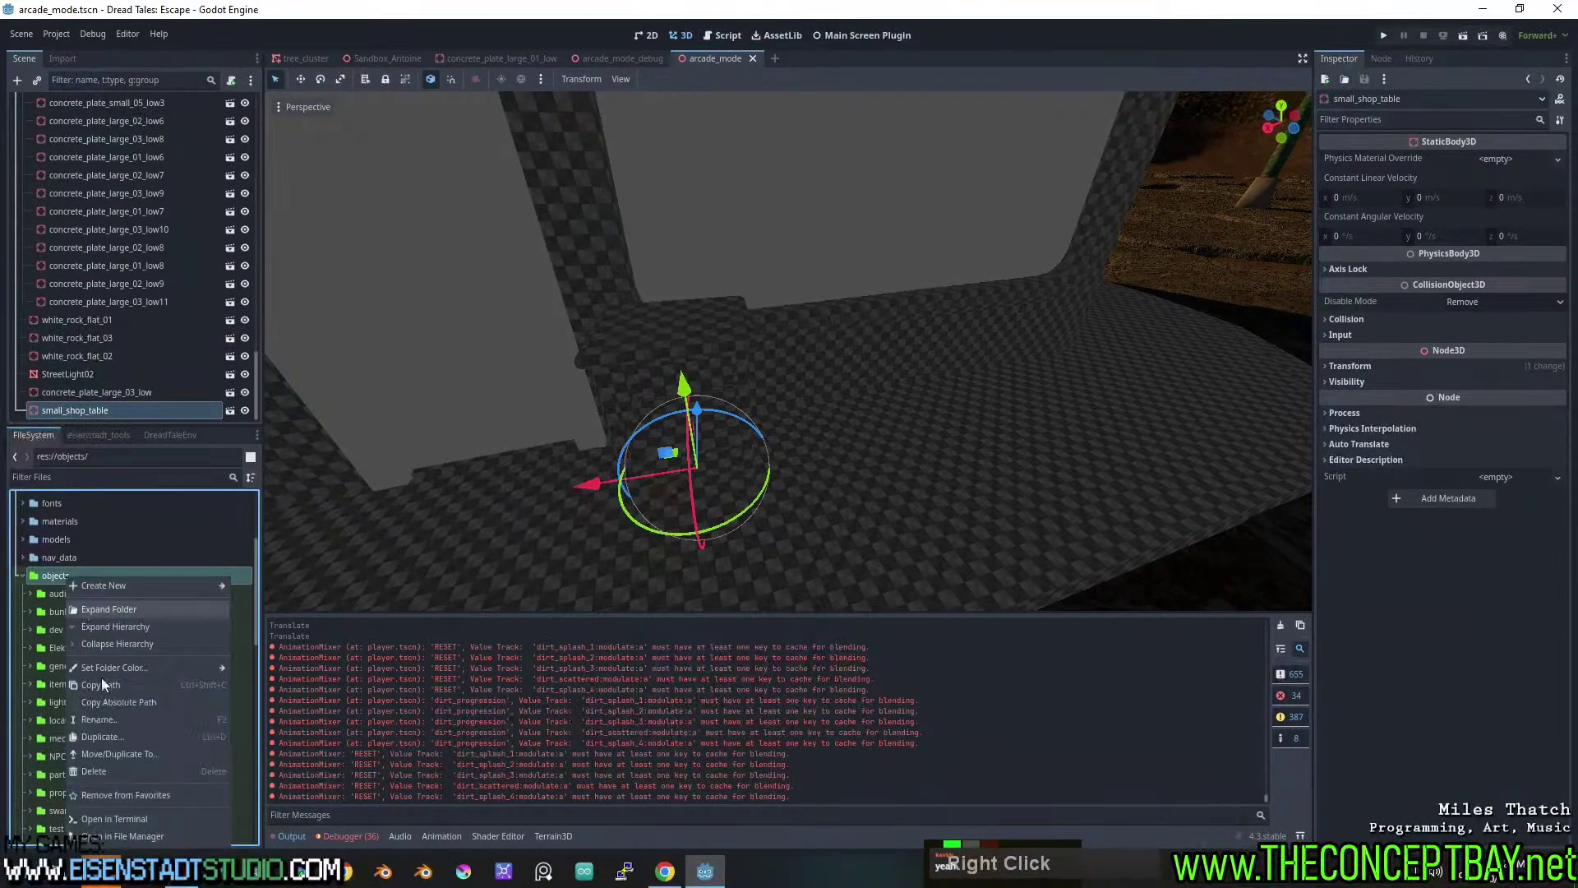
{"action": "left_click", "coordinate": [100, 838]}
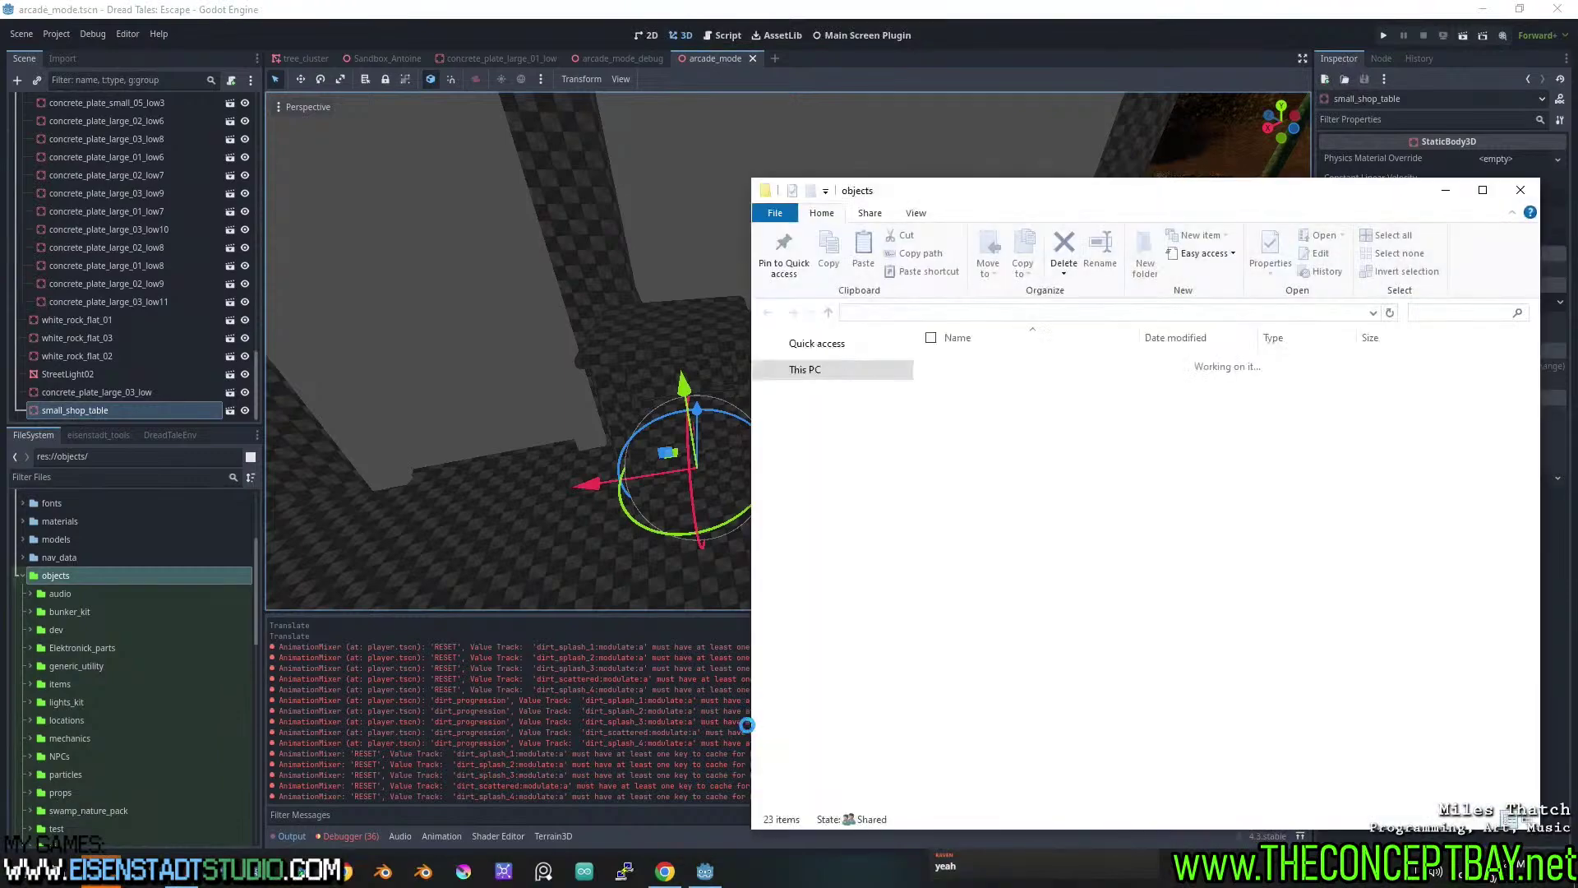
{"action": "left_click", "coordinate": [987, 663]}
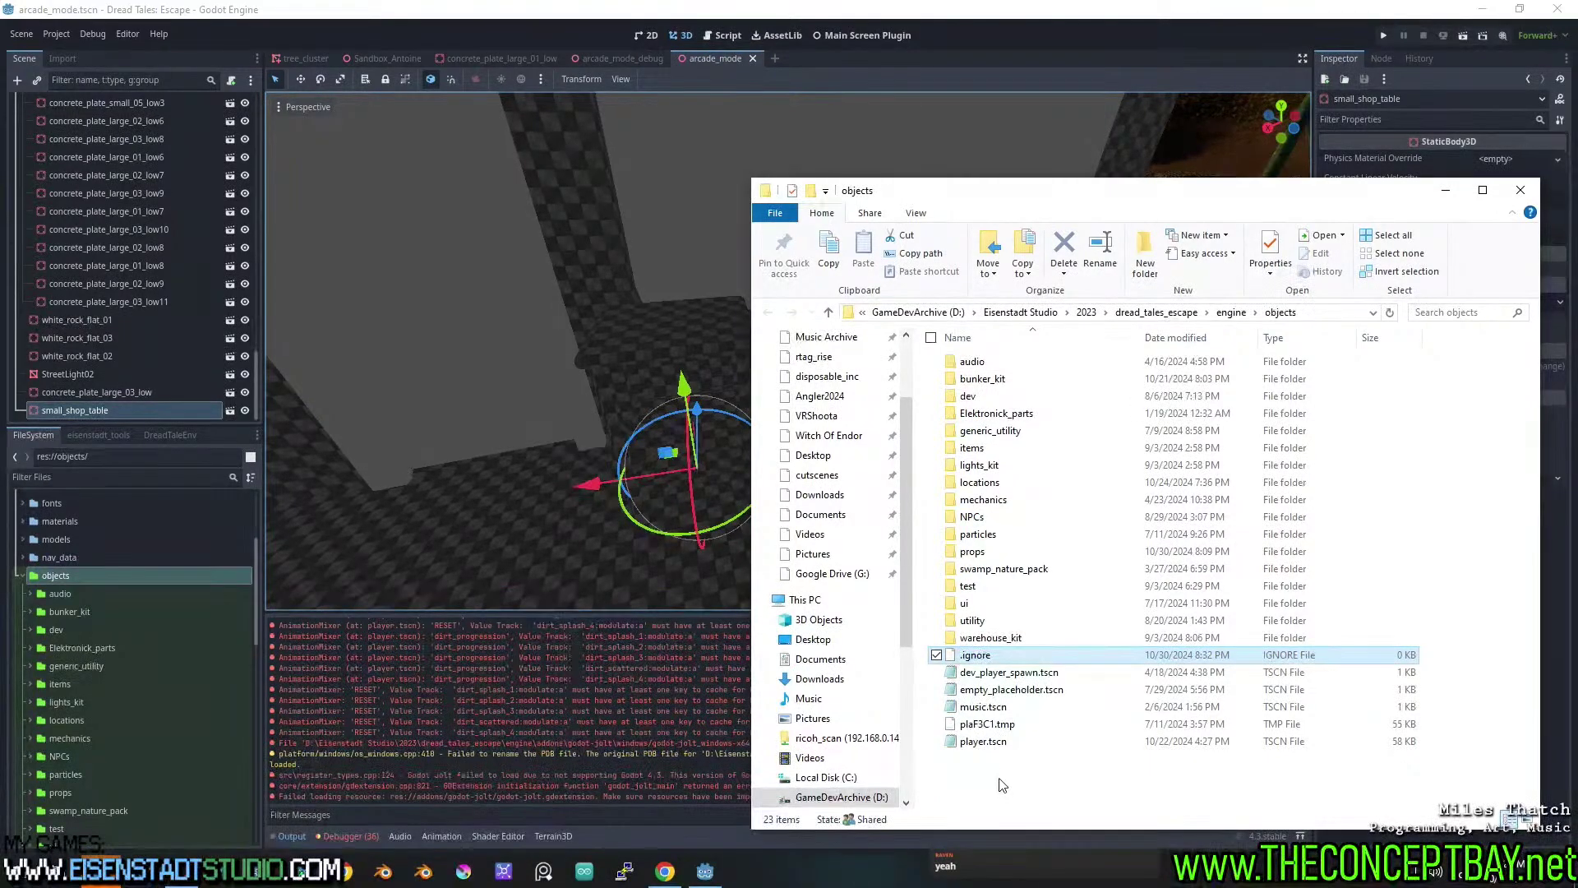
{"action": "left_click", "coordinate": [190, 583]}
{"action": "left_click", "coordinate": [140, 557]}
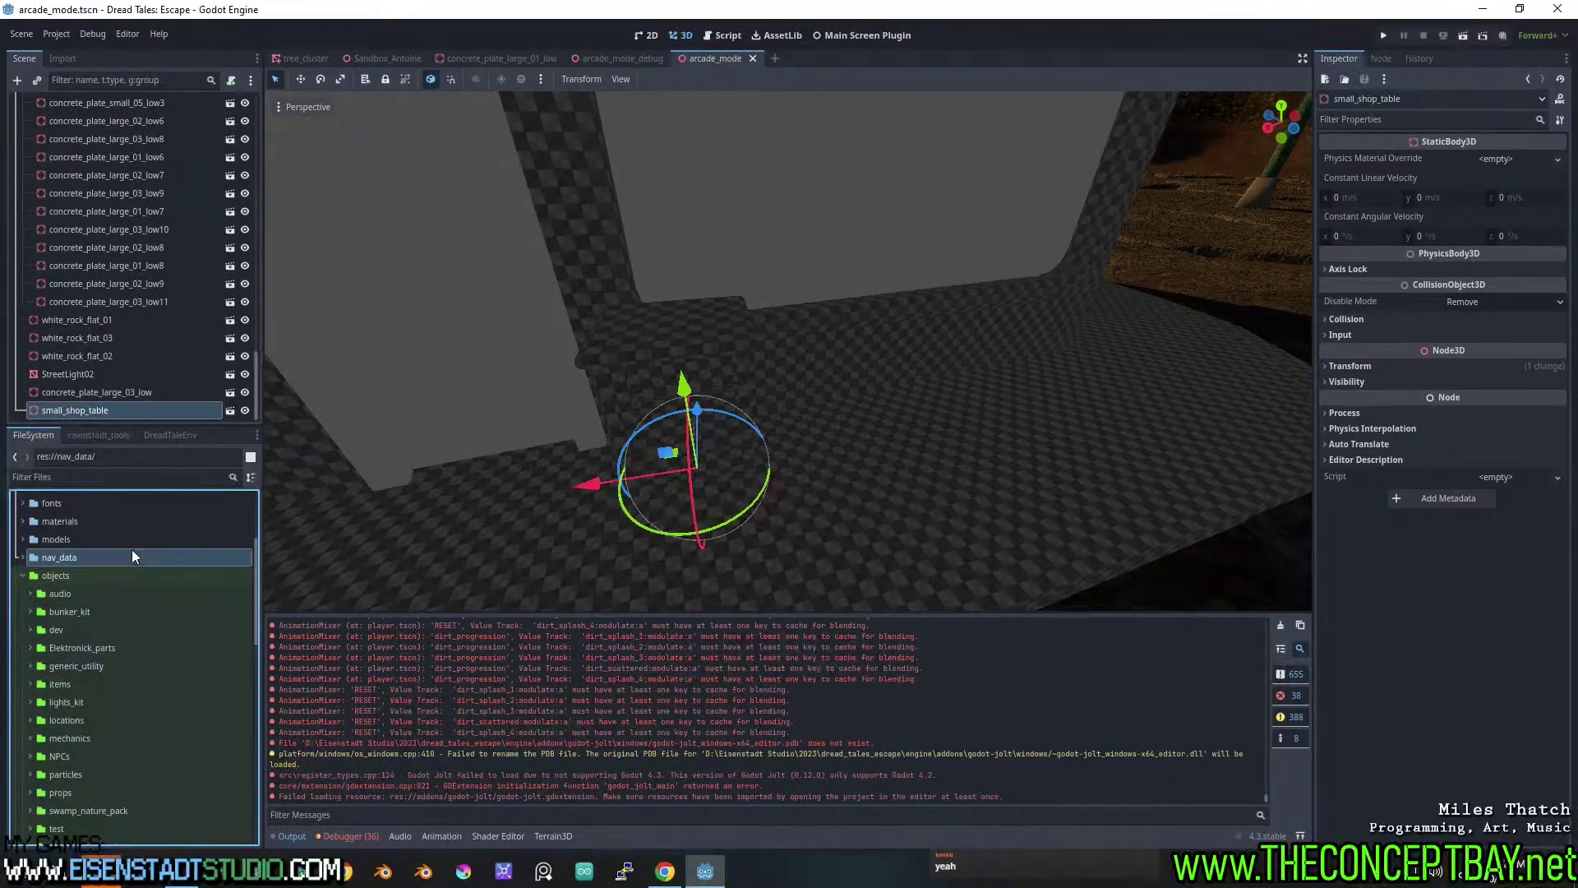
{"action": "scroll", "coordinate": [127, 540], "scroll_direction": "down", "scroll_amount": 3}
{"action": "scroll", "coordinate": [128, 538], "scroll_direction": "down", "scroll_amount": 1}
{"action": "scroll", "coordinate": [131, 536], "scroll_direction": "up", "scroll_amount": 6}
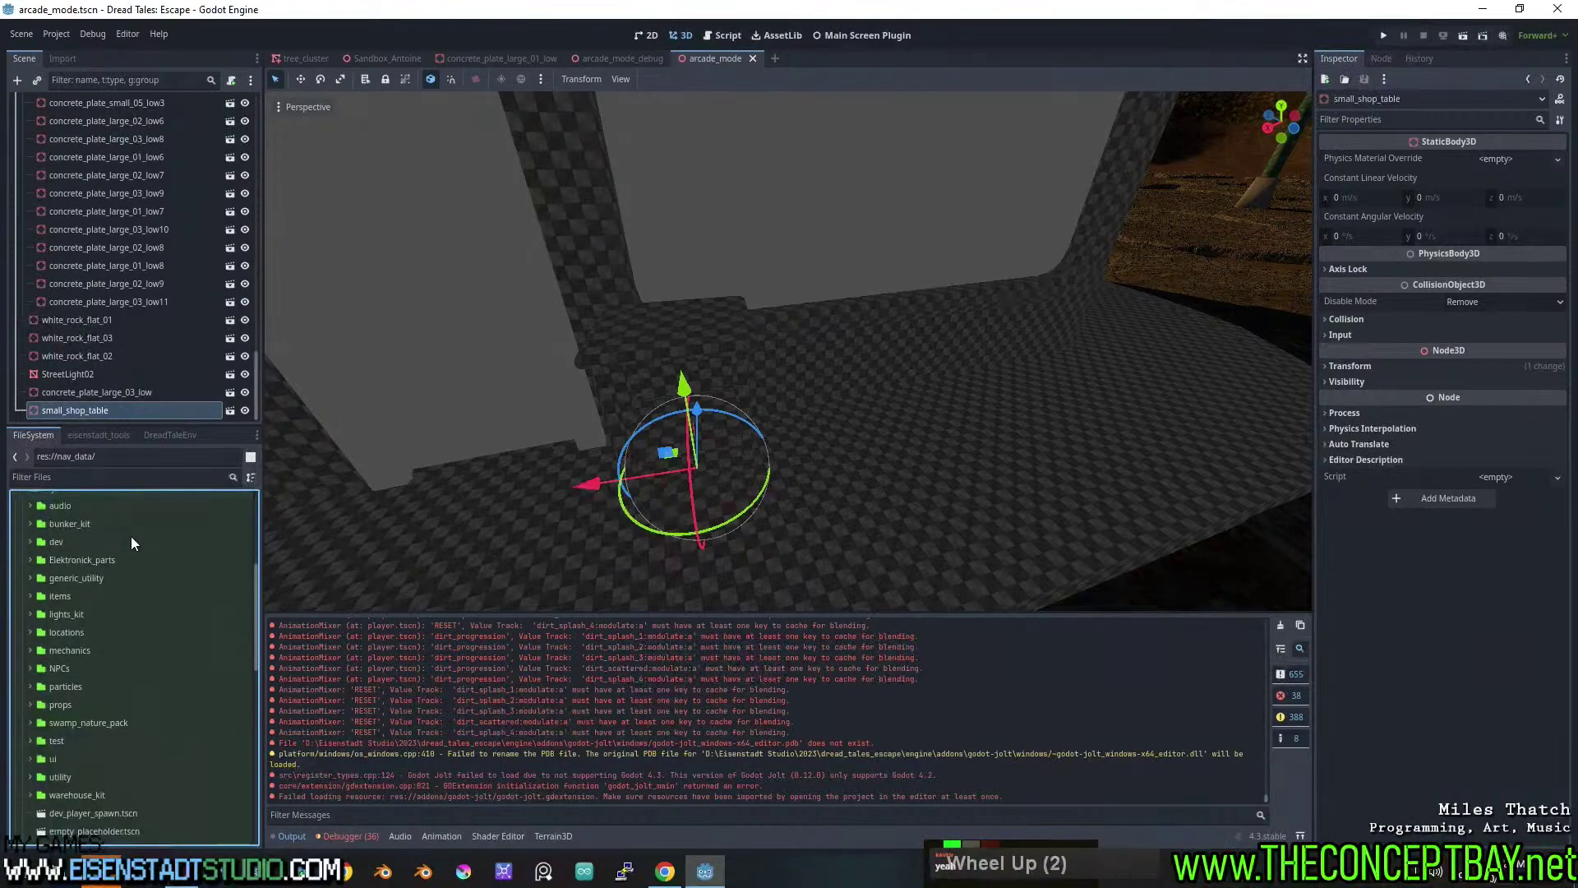
Quit to the project list and reopen the Dread Tales: Escape project.
{"action": "left_click", "coordinate": [56, 34]}
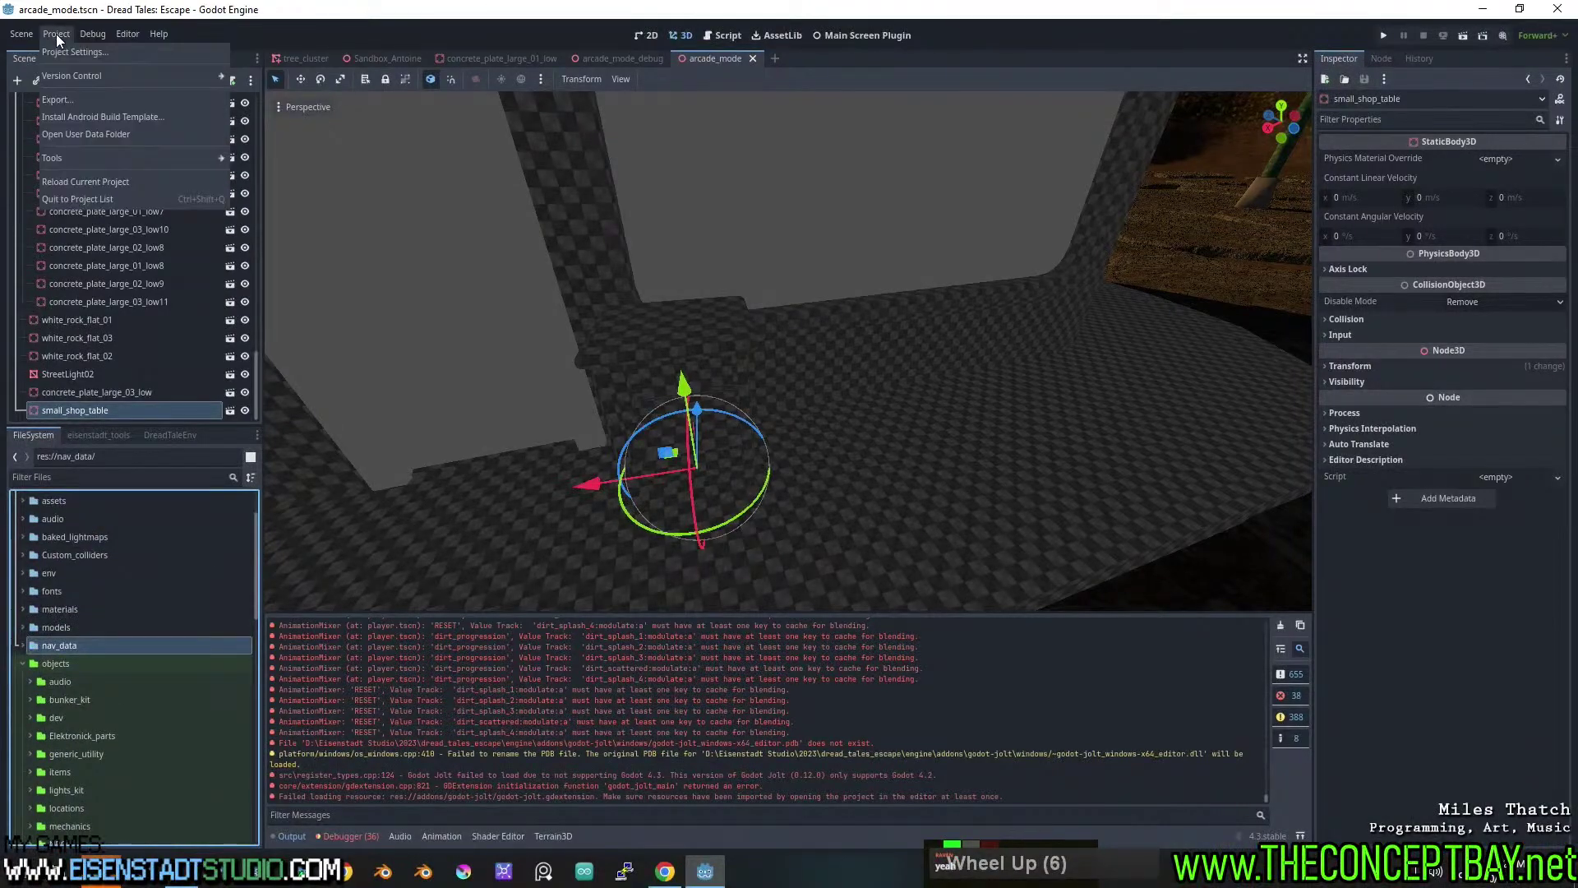
{"action": "left_click", "coordinate": [86, 200]}
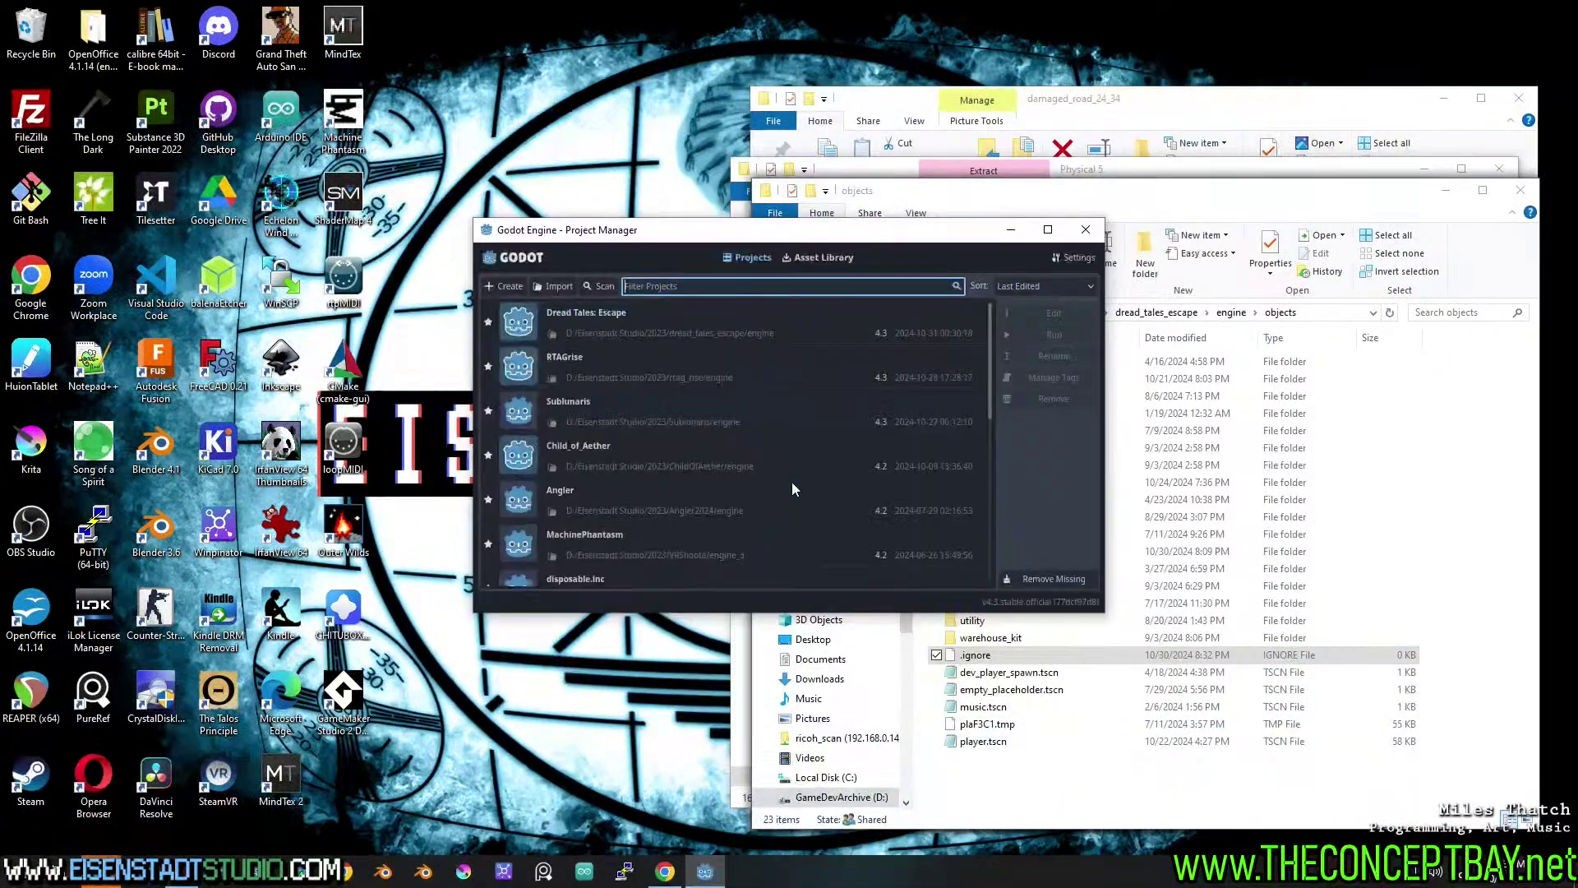
{"action": "double_click", "coordinate": [624, 319]}
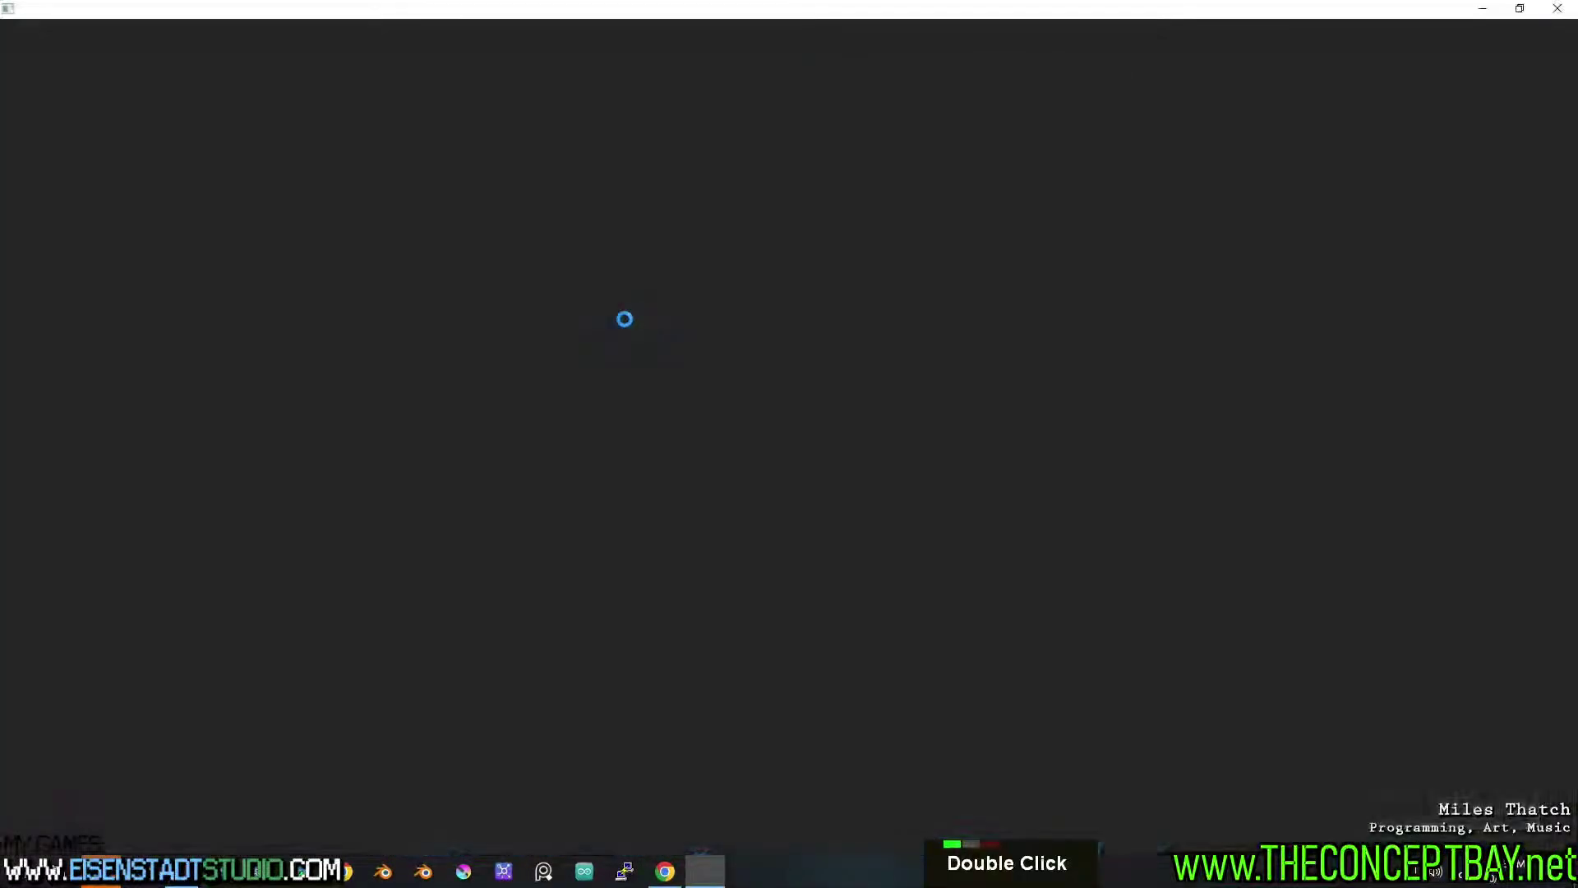
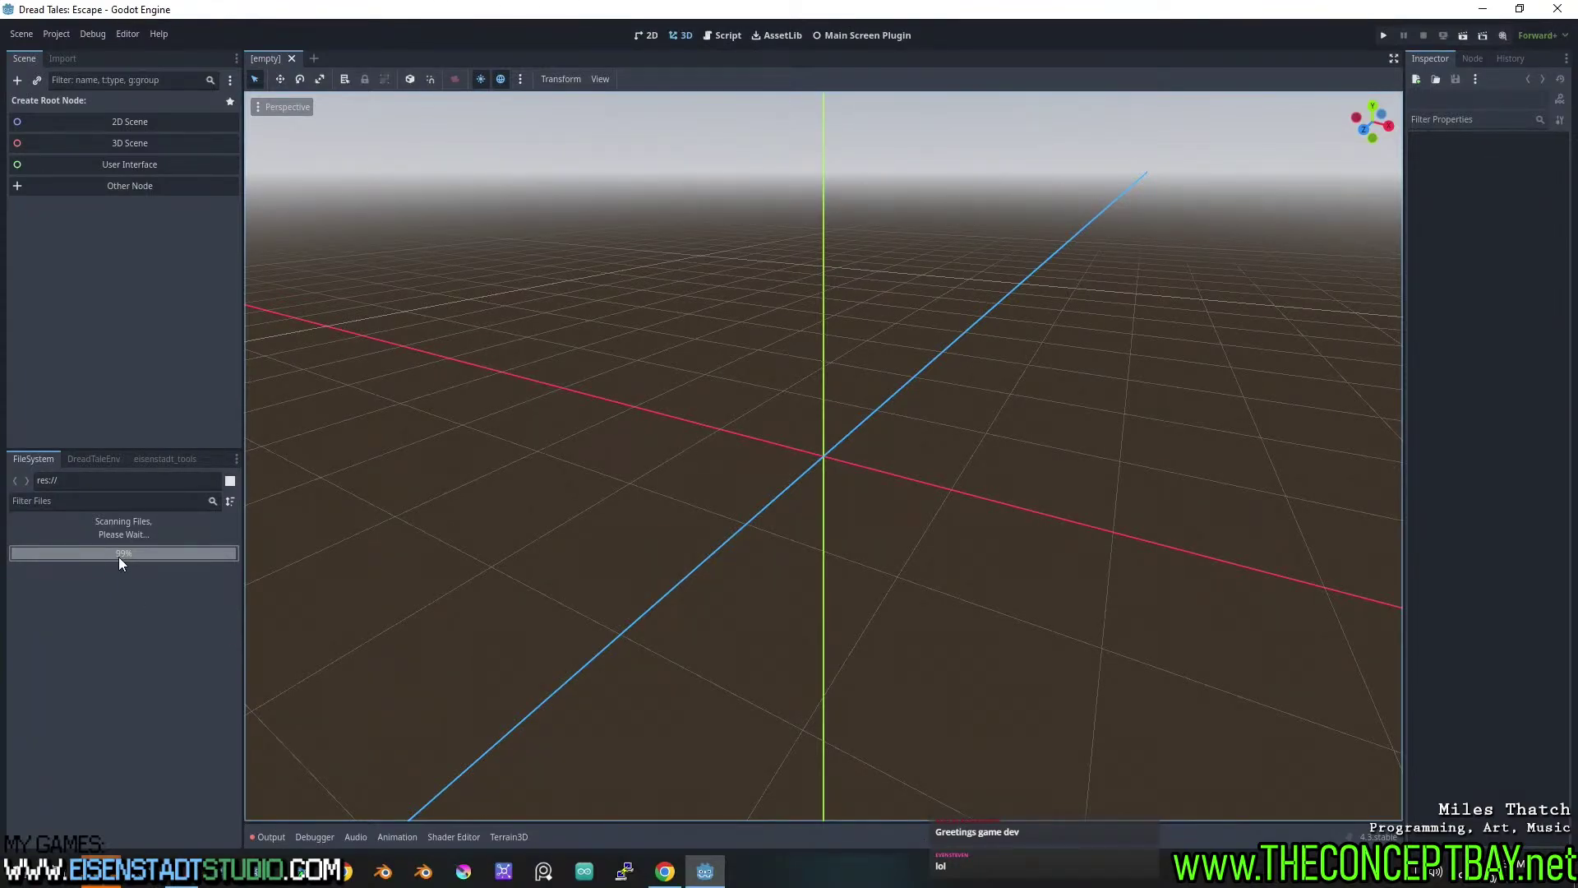
Search the system for "git" and launch GitHub Desktop.
{"action": "key", "text": "super"}
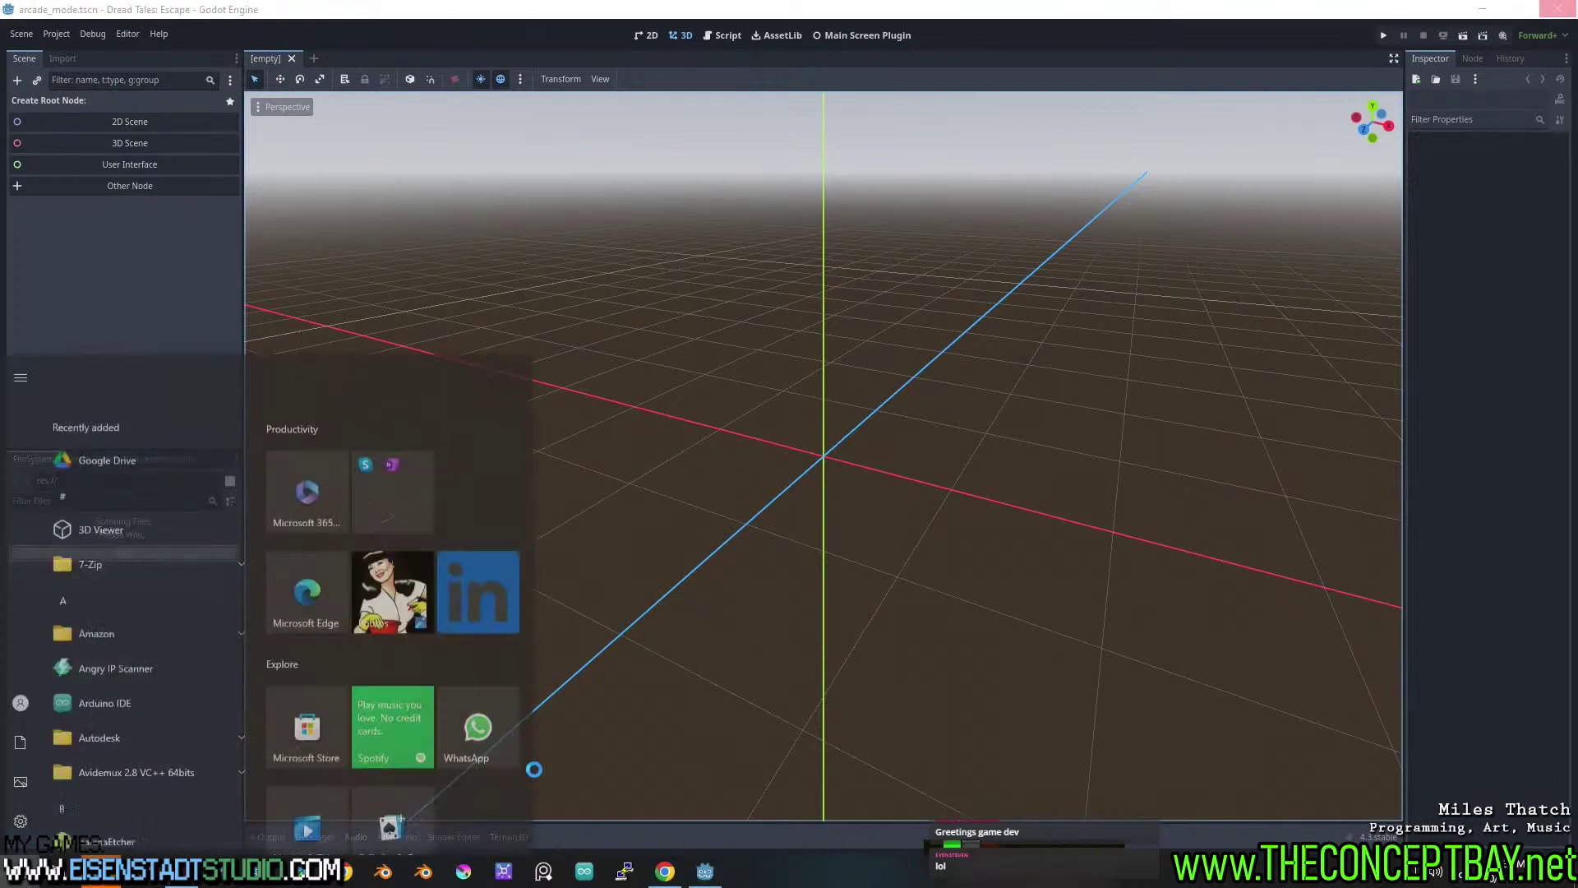
{"action": "type", "text": "git"}
{"action": "key", "text": "Return"}
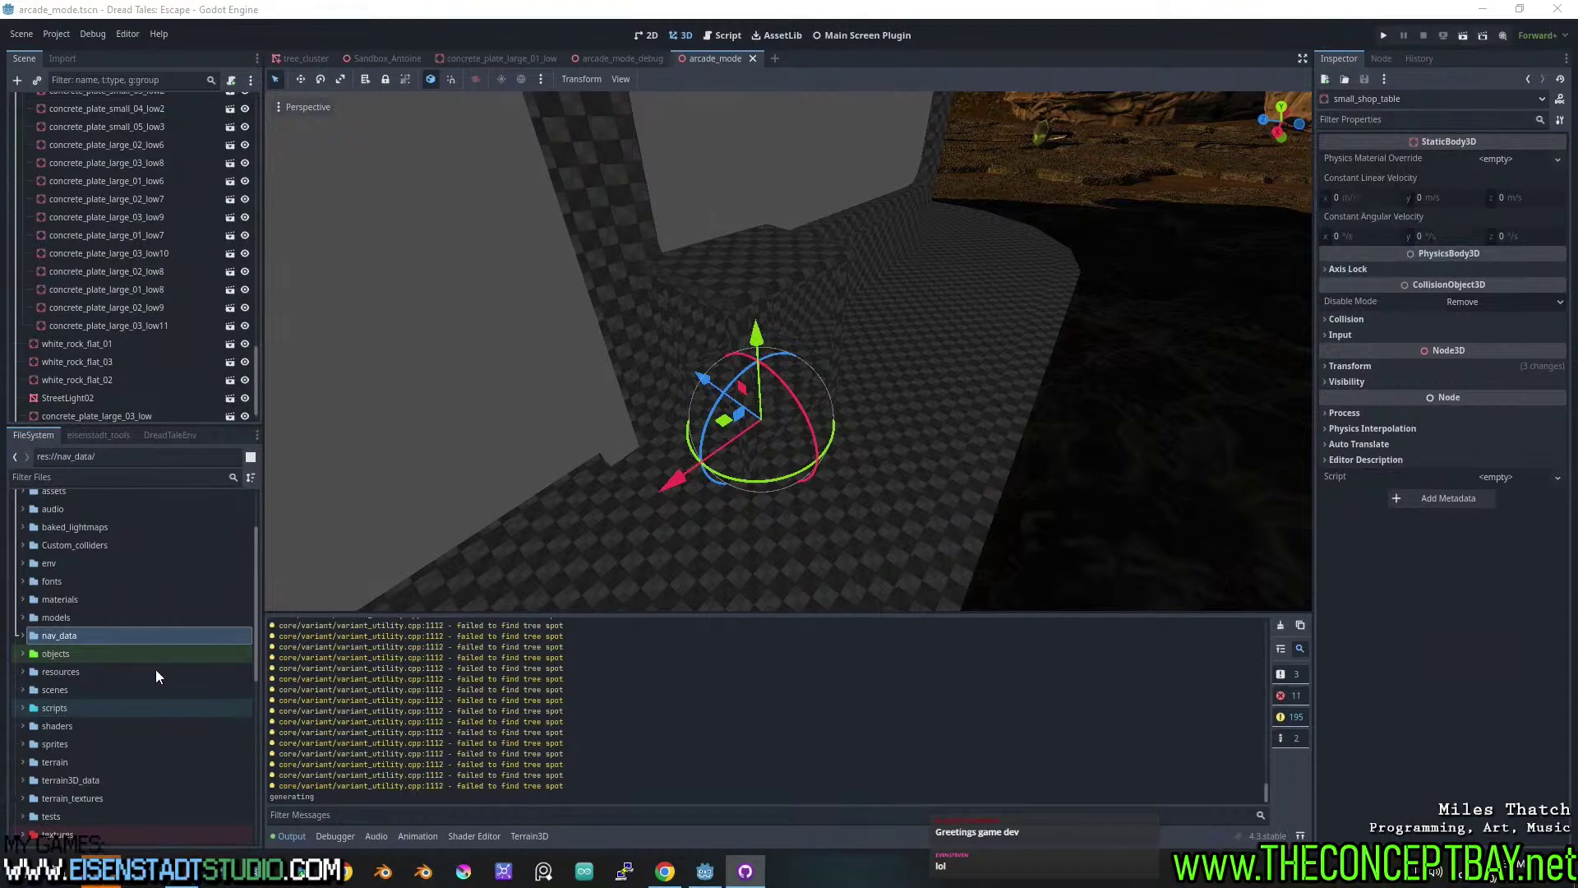
Expand the objects folder, open it in the file manager, delete the .ignore file from it, and close the window.
{"action": "double_click", "coordinate": [57, 655]}
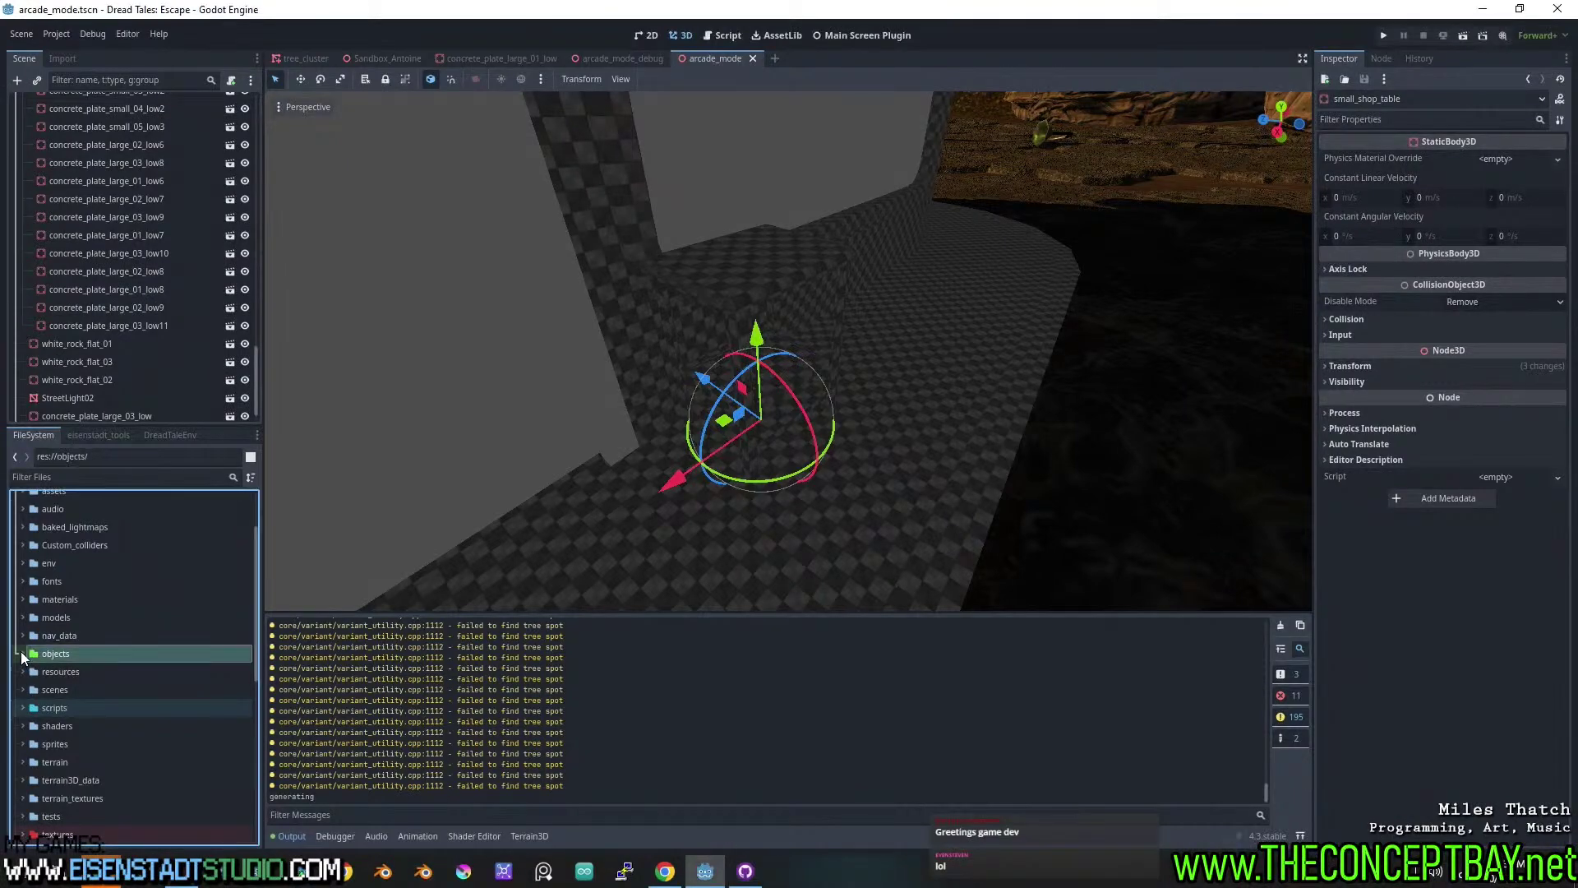
{"action": "right_click", "coordinate": [120, 655]}
{"action": "left_click", "coordinate": [189, 844]}
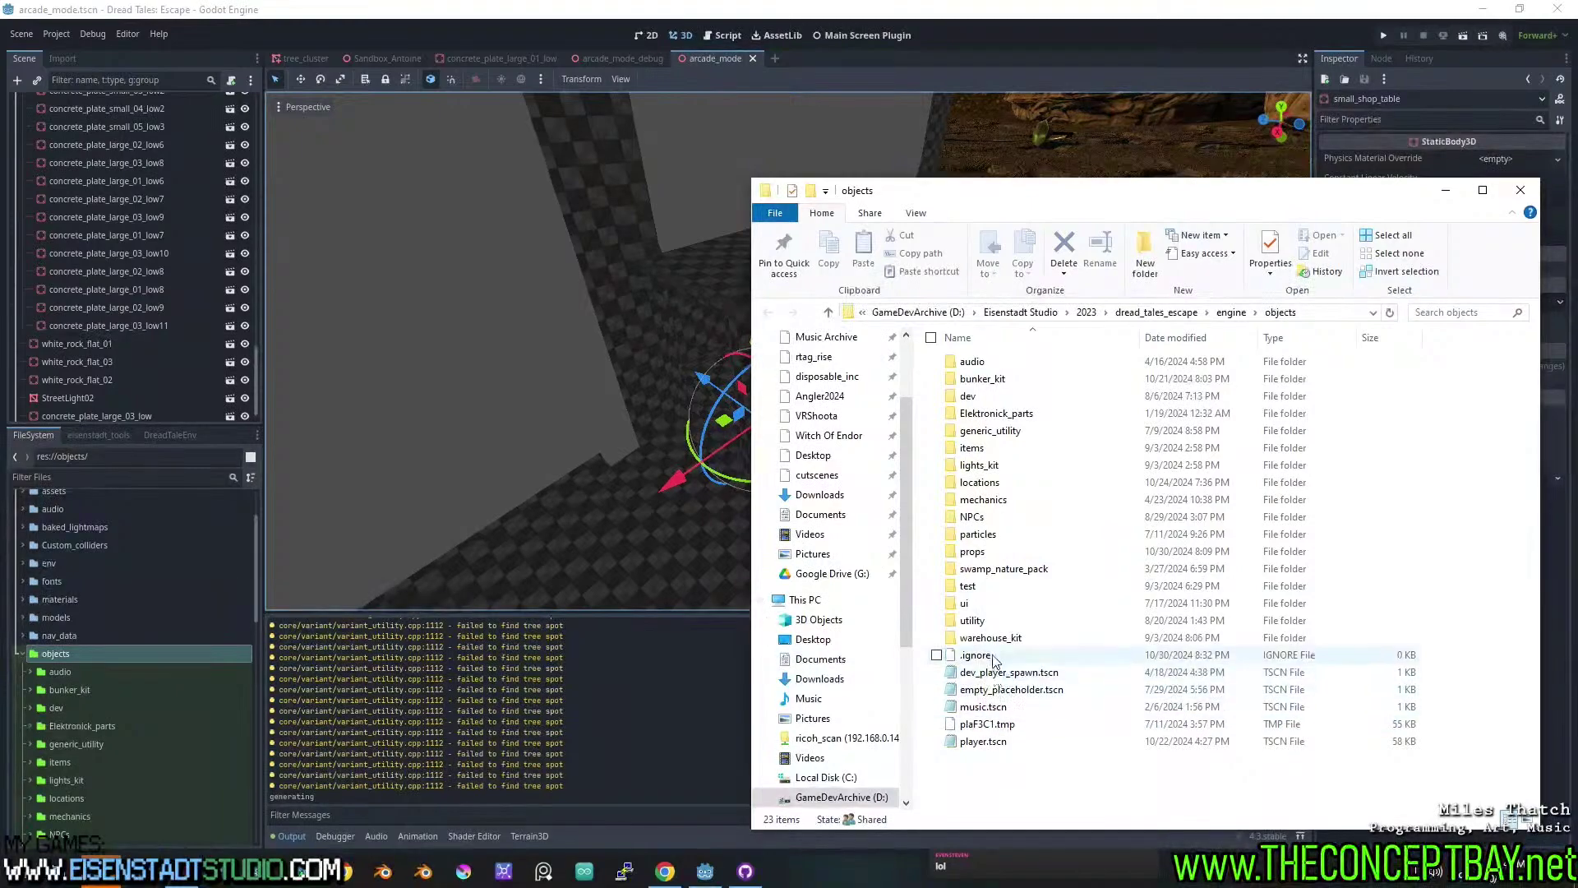
{"action": "left_click", "coordinate": [994, 656]}
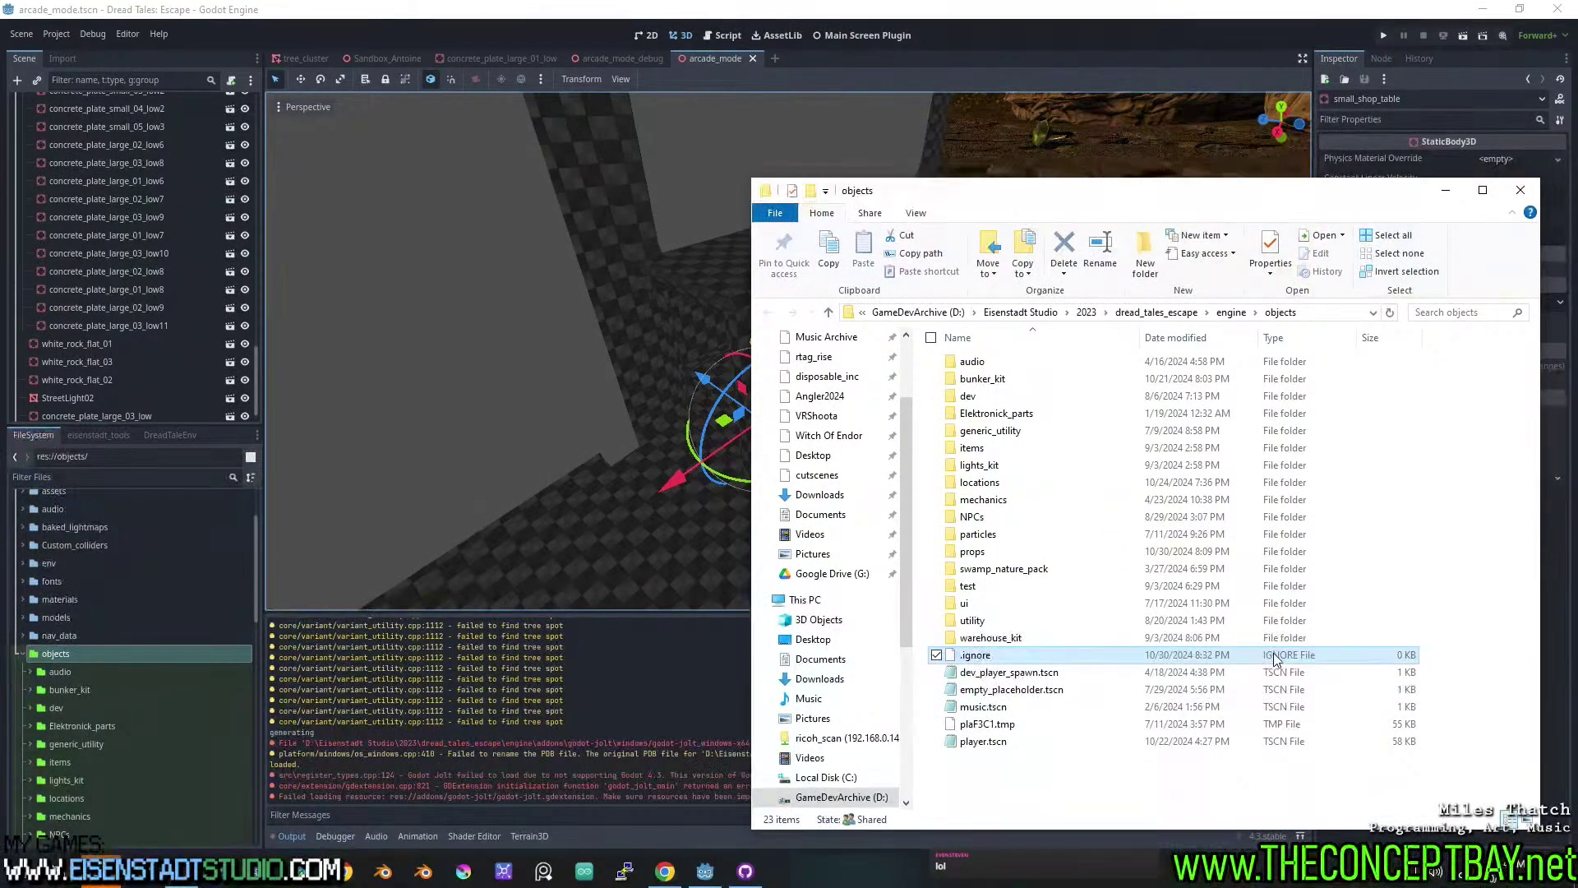
{"action": "left_click", "coordinate": [993, 675]}
{"action": "left_click", "coordinate": [1006, 658]}
{"action": "key", "text": "Delete"}
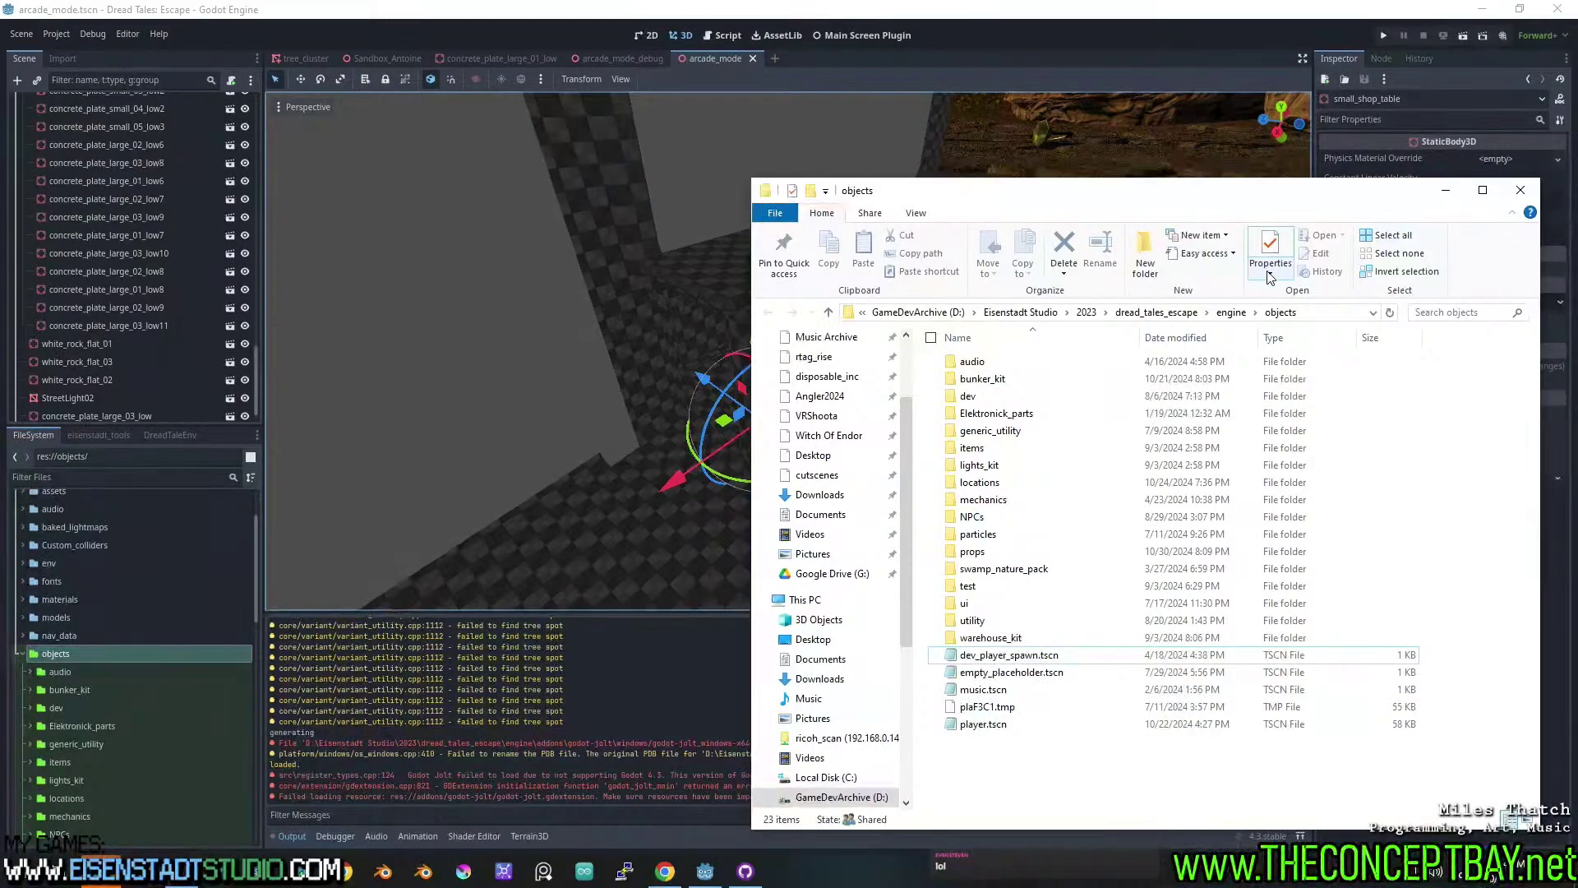
{"action": "left_click", "coordinate": [1520, 190]}
Duplicate the small shop table and move the copy along the pit stop building's floor.
{"action": "right_click_drag", "start_coordinate": [782, 365], "coordinate": [809, 363]}
{"action": "scroll", "coordinate": [834, 301], "scroll_direction": "down", "scroll_amount": 4}
{"action": "scroll", "coordinate": [838, 294], "scroll_direction": "up", "scroll_amount": 10}
{"action": "middle_click_drag", "start_coordinate": [1002, 259], "coordinate": [765, 373], "text": "shift"}
{"action": "middle_click_drag", "start_coordinate": [978, 345], "coordinate": [673, 472], "text": "shift"}
{"action": "scroll", "coordinate": [983, 430], "scroll_direction": "down", "scroll_amount": 2}
{"action": "scroll", "coordinate": [1004, 435], "scroll_direction": "up", "scroll_amount": 4}
{"action": "scroll", "coordinate": [880, 511], "scroll_direction": "down", "scroll_amount": 2}
{"action": "scroll", "coordinate": [692, 541], "scroll_direction": "down", "scroll_amount": 2}
{"action": "scroll", "coordinate": [781, 511], "scroll_direction": "up", "scroll_amount": 1}
{"action": "key", "text": "ctrl+d"}
{"action": "left_click_drag", "start_coordinate": [605, 477], "coordinate": [758, 464]}
{"action": "middle_click_drag", "start_coordinate": [757, 464], "coordinate": [762, 505]}
{"action": "scroll", "coordinate": [762, 505], "scroll_direction": "up", "scroll_amount": 2}
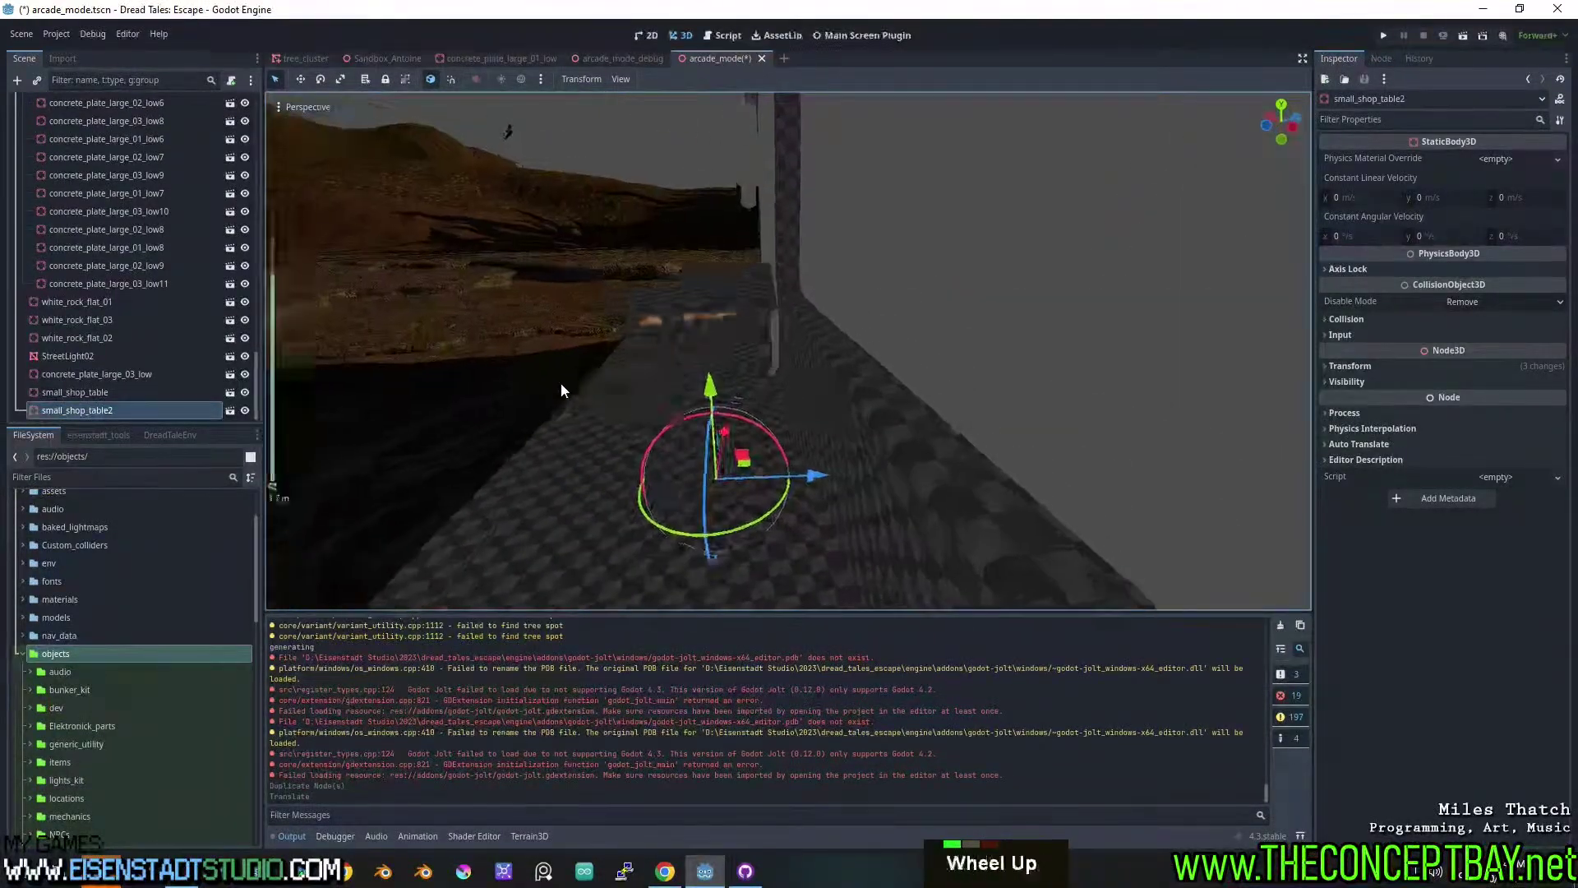
Rotate small_shop_table2 slightly and nudge it into place beside the original table along the pit stop building's wall.
{"action": "left_click_drag", "start_coordinate": [768, 515], "coordinate": [787, 504]}
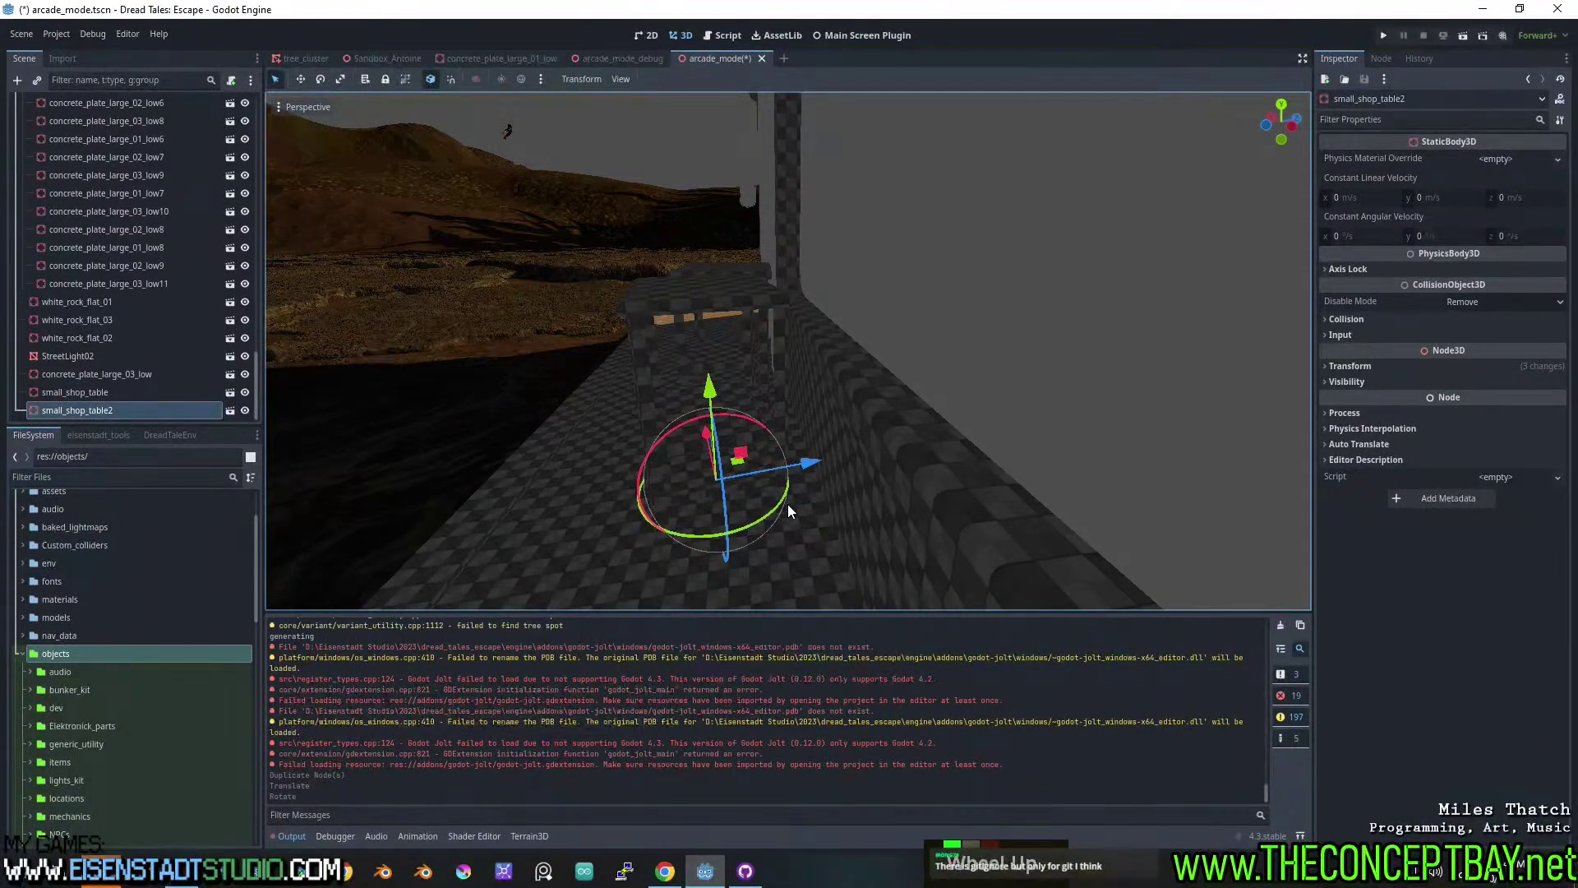
{"action": "middle_click_drag", "start_coordinate": [570, 416], "coordinate": [849, 463]}
{"action": "left_click_drag", "start_coordinate": [801, 413], "coordinate": [790, 407]}
{"action": "scroll", "coordinate": [679, 384], "scroll_direction": "up", "scroll_amount": 3}
{"action": "middle_click_drag", "start_coordinate": [895, 416], "coordinate": [788, 419]}
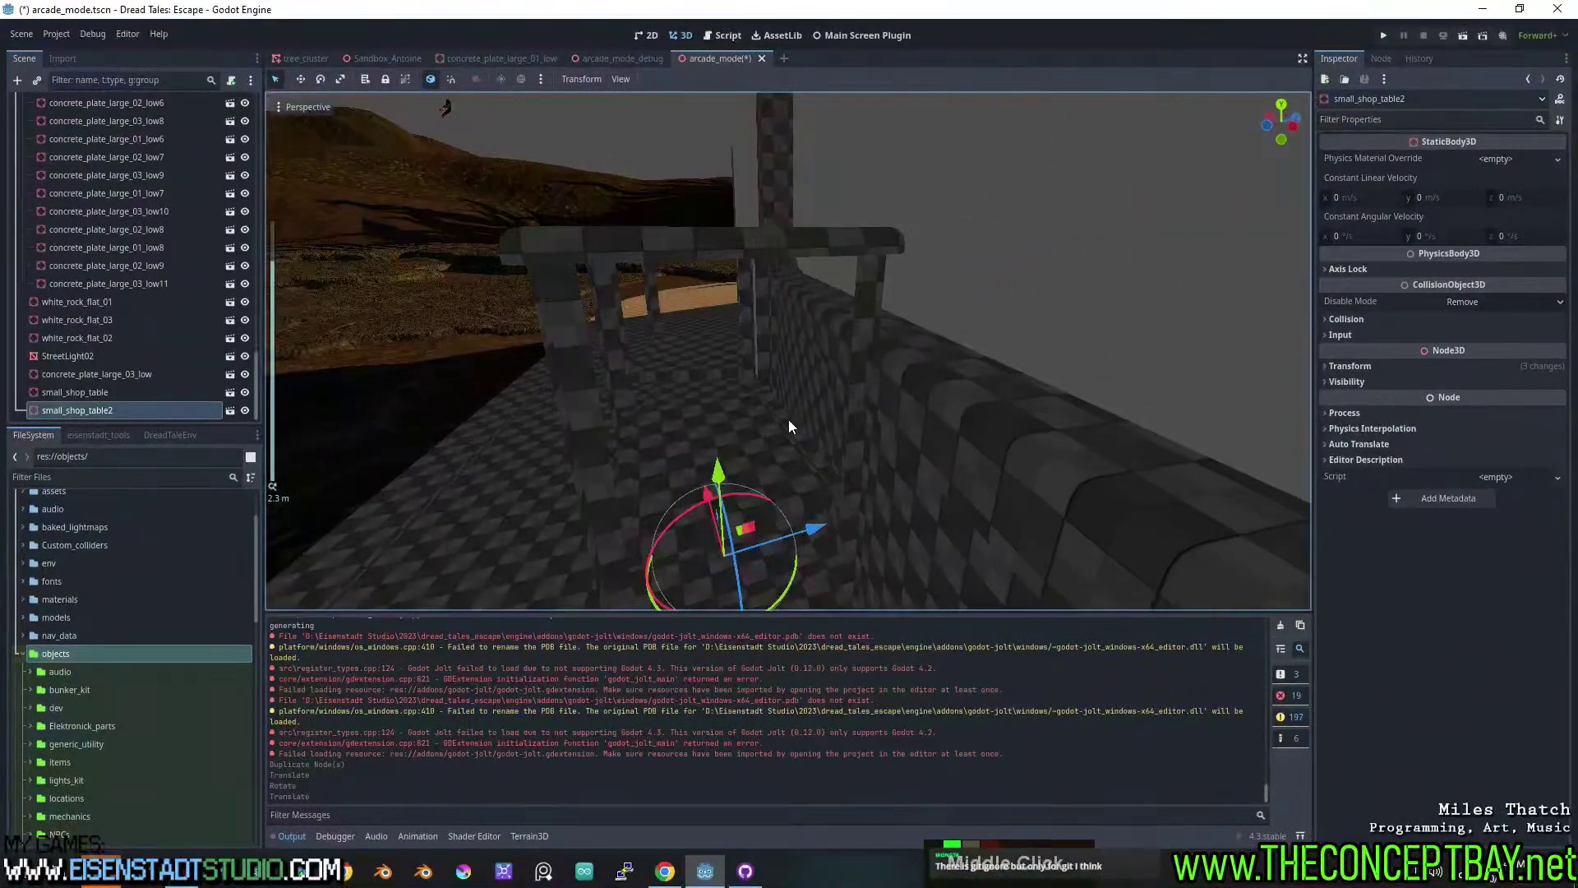
{"action": "left_click_drag", "start_coordinate": [799, 533], "coordinate": [802, 532]}
{"action": "middle_click_drag", "start_coordinate": [802, 532], "coordinate": [751, 342]}
{"action": "scroll", "coordinate": [844, 401], "scroll_direction": "down", "scroll_amount": 2}
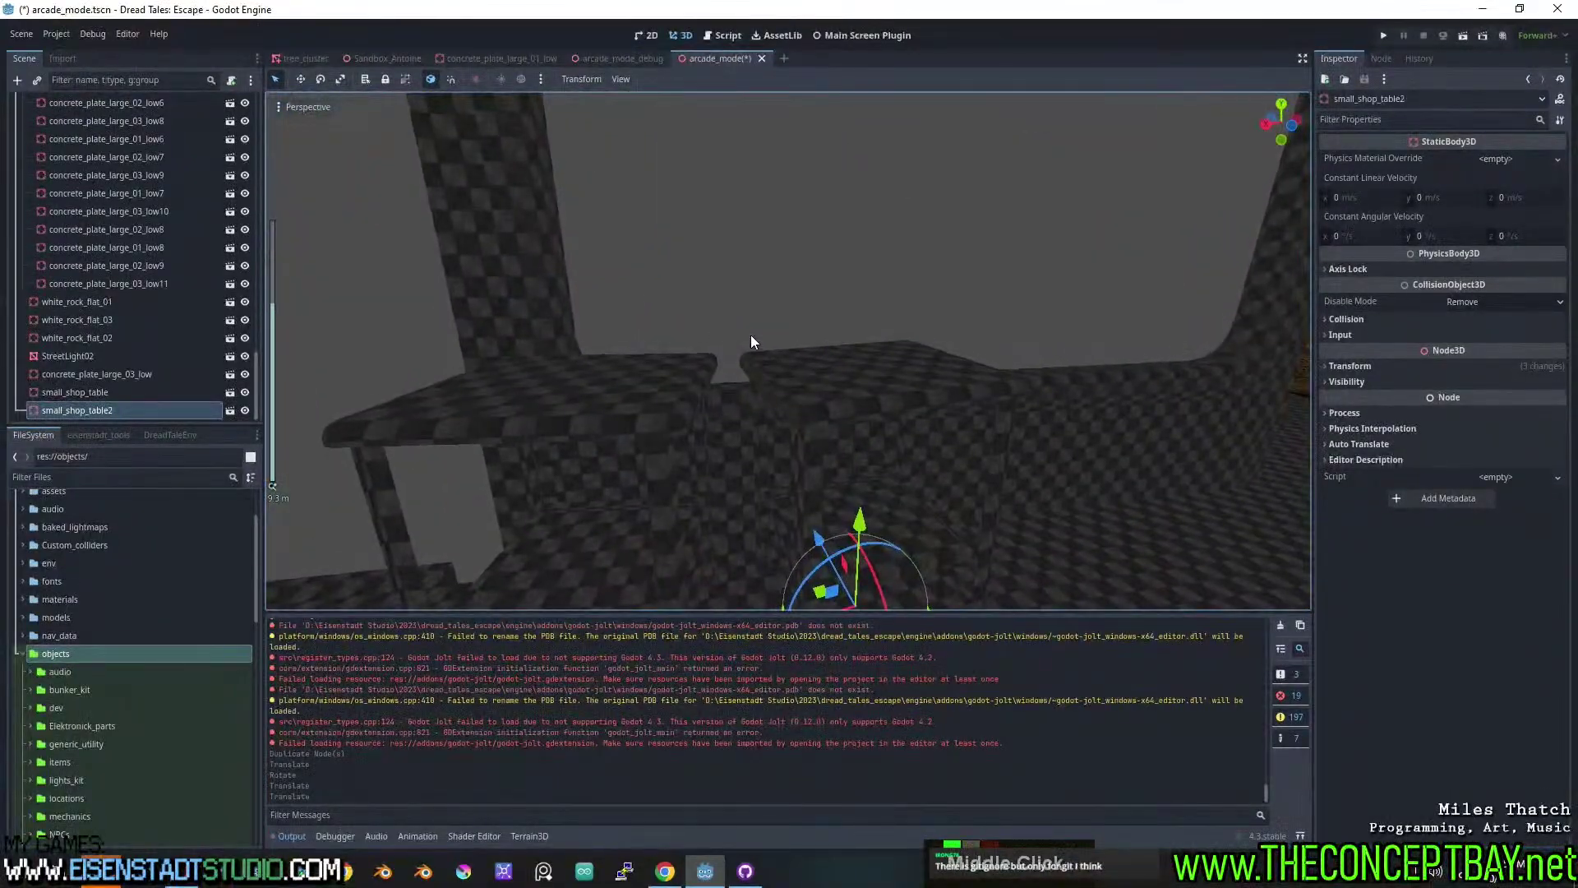
Select both small shop tables and move them together across the pit stop building's floor.
{"action": "left_click", "coordinate": [617, 402], "text": "shift"}
{"action": "scroll", "coordinate": [639, 414], "scroll_direction": "down", "scroll_amount": 2}
{"action": "middle_click_drag", "start_coordinate": [639, 414], "coordinate": [672, 383], "text": "shift"}
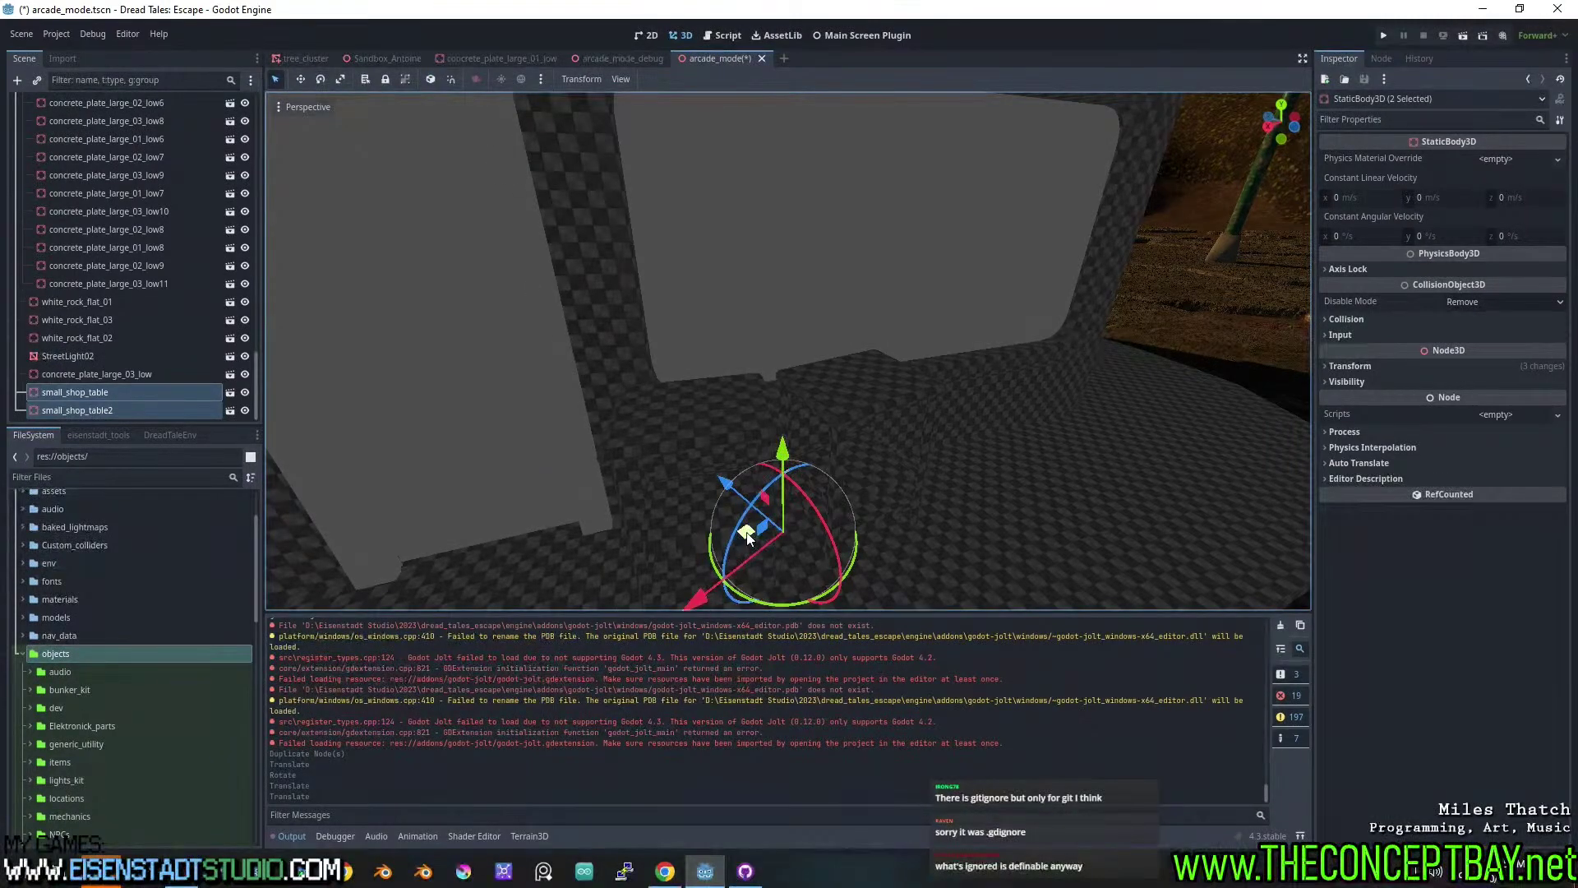
{"action": "left_click_drag", "start_coordinate": [699, 606], "coordinate": [808, 576]}
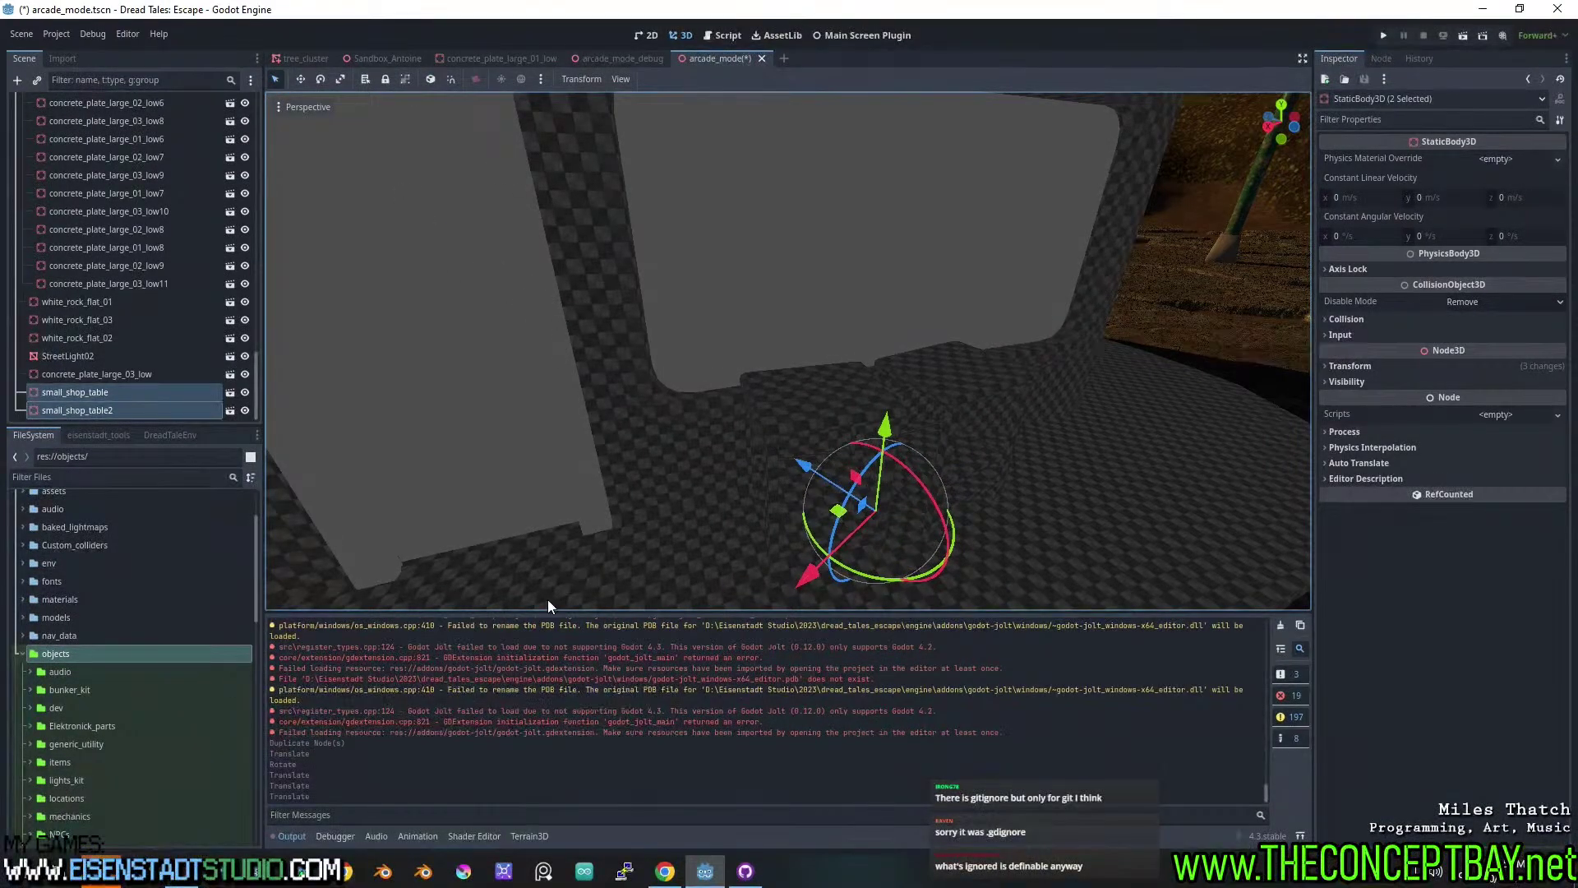
{"action": "middle_click_drag", "start_coordinate": [576, 574], "coordinate": [723, 442]}
{"action": "scroll", "coordinate": [673, 464], "scroll_direction": "down", "scroll_amount": 5}
{"action": "scroll", "coordinate": [723, 442], "scroll_direction": "up", "scroll_amount": 3}
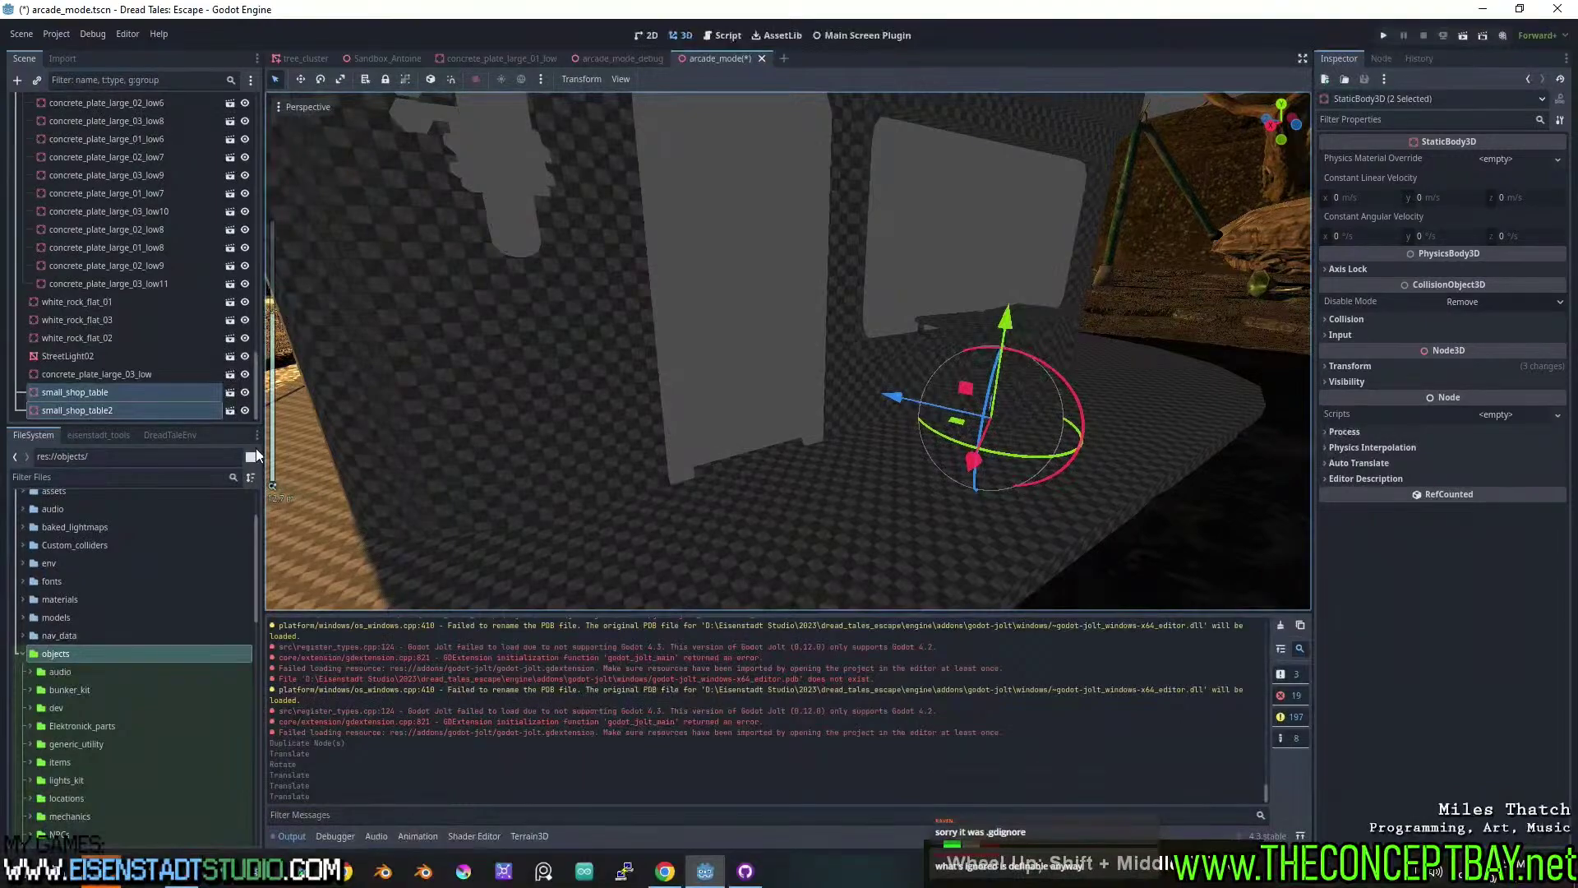
Save the arcade_mode scene with the repositioned tables.
{"action": "left_click", "coordinate": [251, 477]}
{"action": "left_click", "coordinate": [252, 479]}
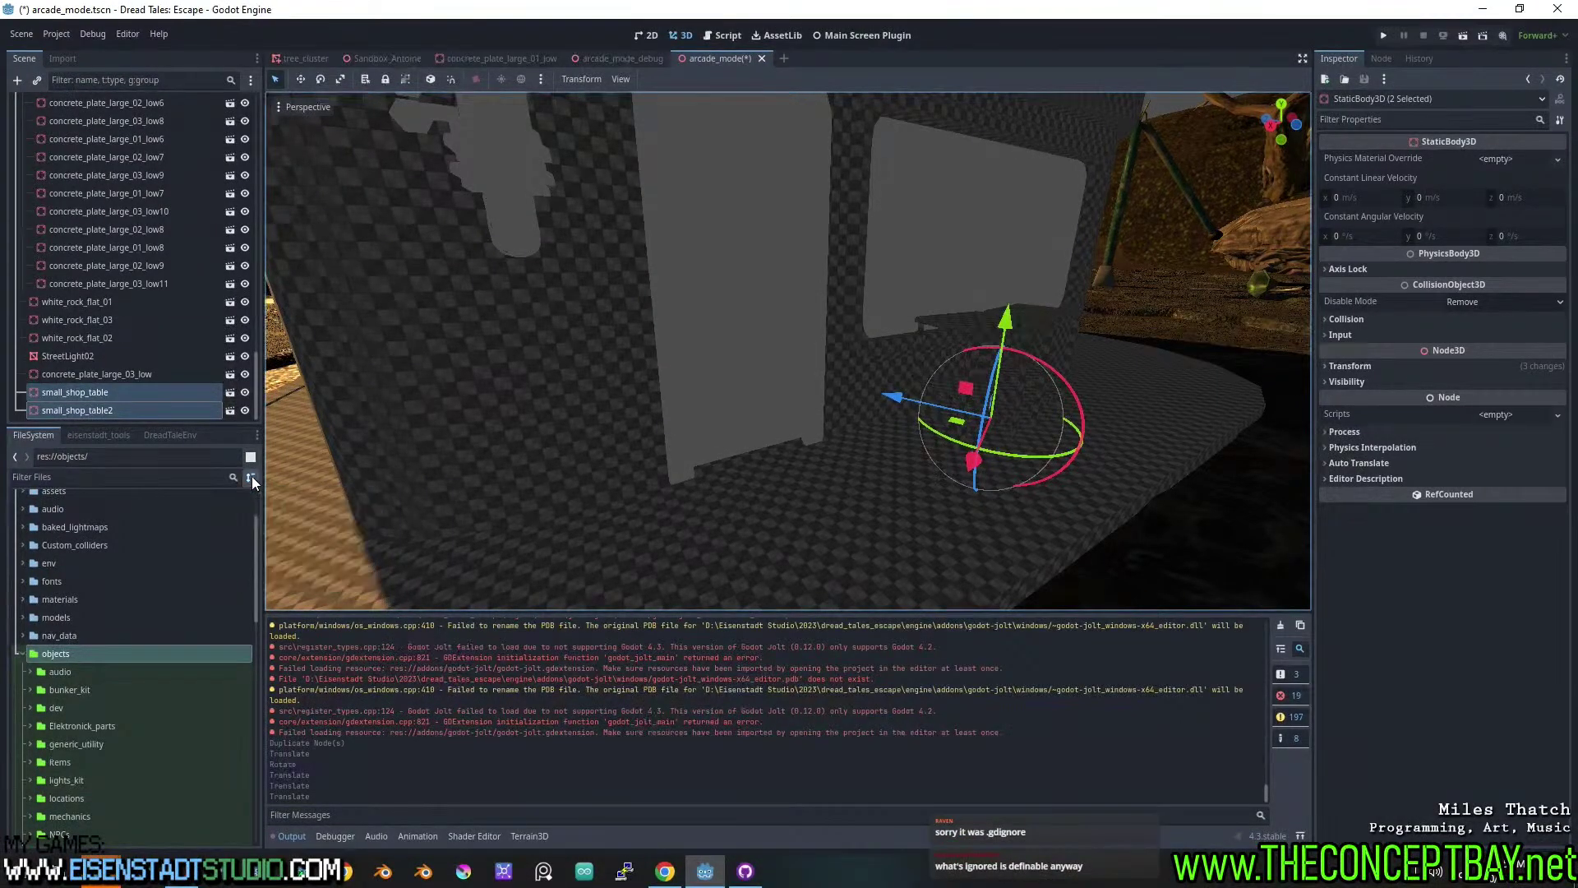
{"action": "middle_click_drag", "start_coordinate": [761, 367], "coordinate": [905, 411]}
{"action": "scroll", "coordinate": [888, 376], "scroll_direction": "down", "scroll_amount": 2}
{"action": "scroll", "coordinate": [887, 376], "scroll_direction": "up", "scroll_amount": 2}
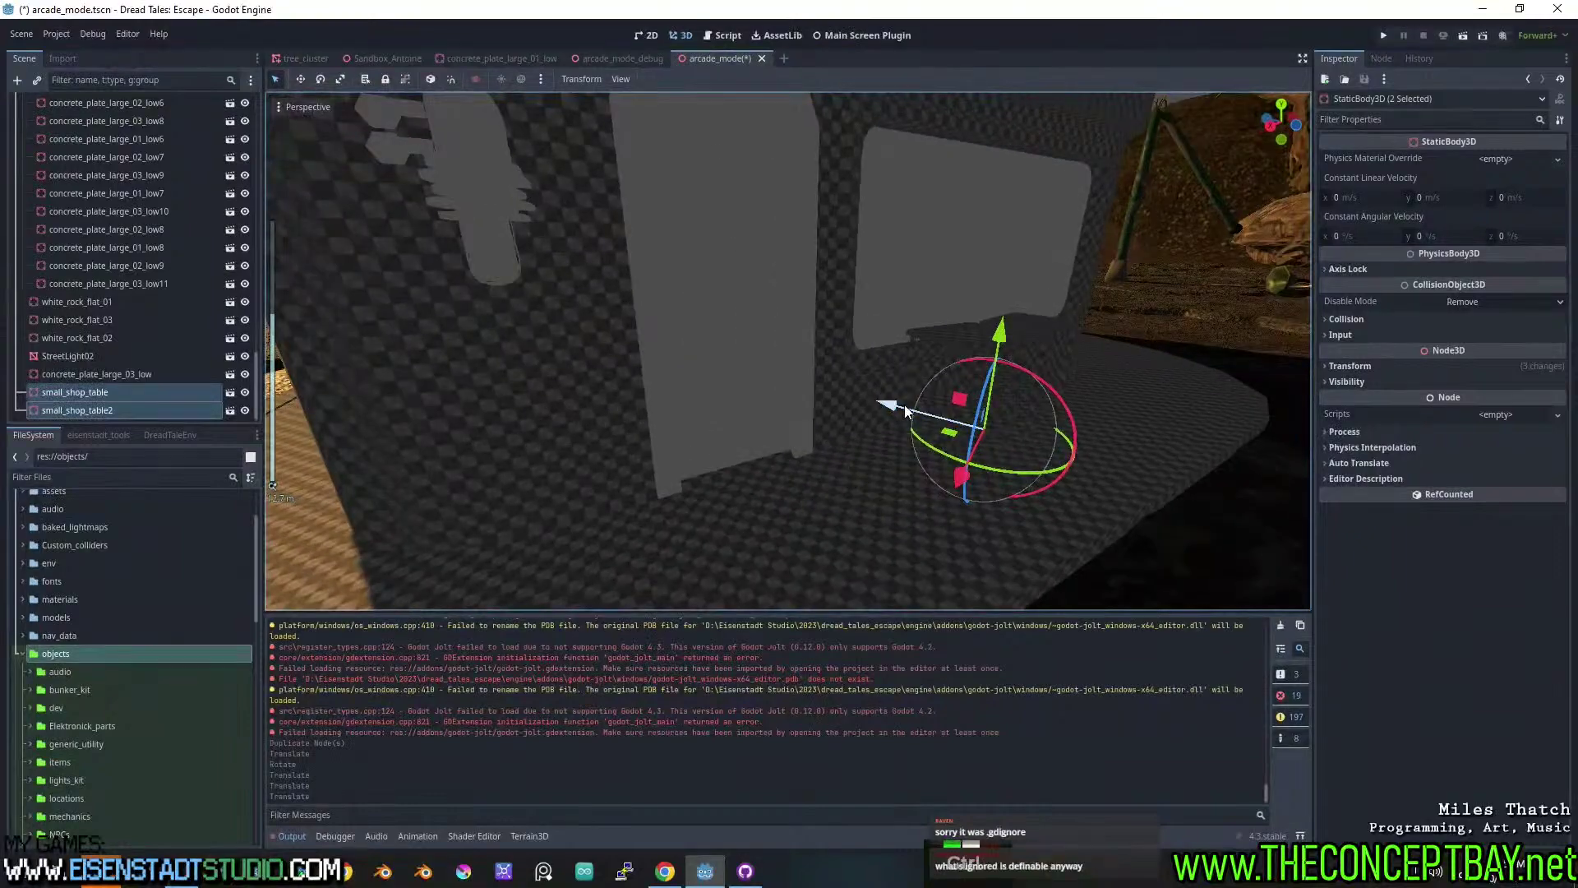
{"action": "key", "text": "ctrl+s"}
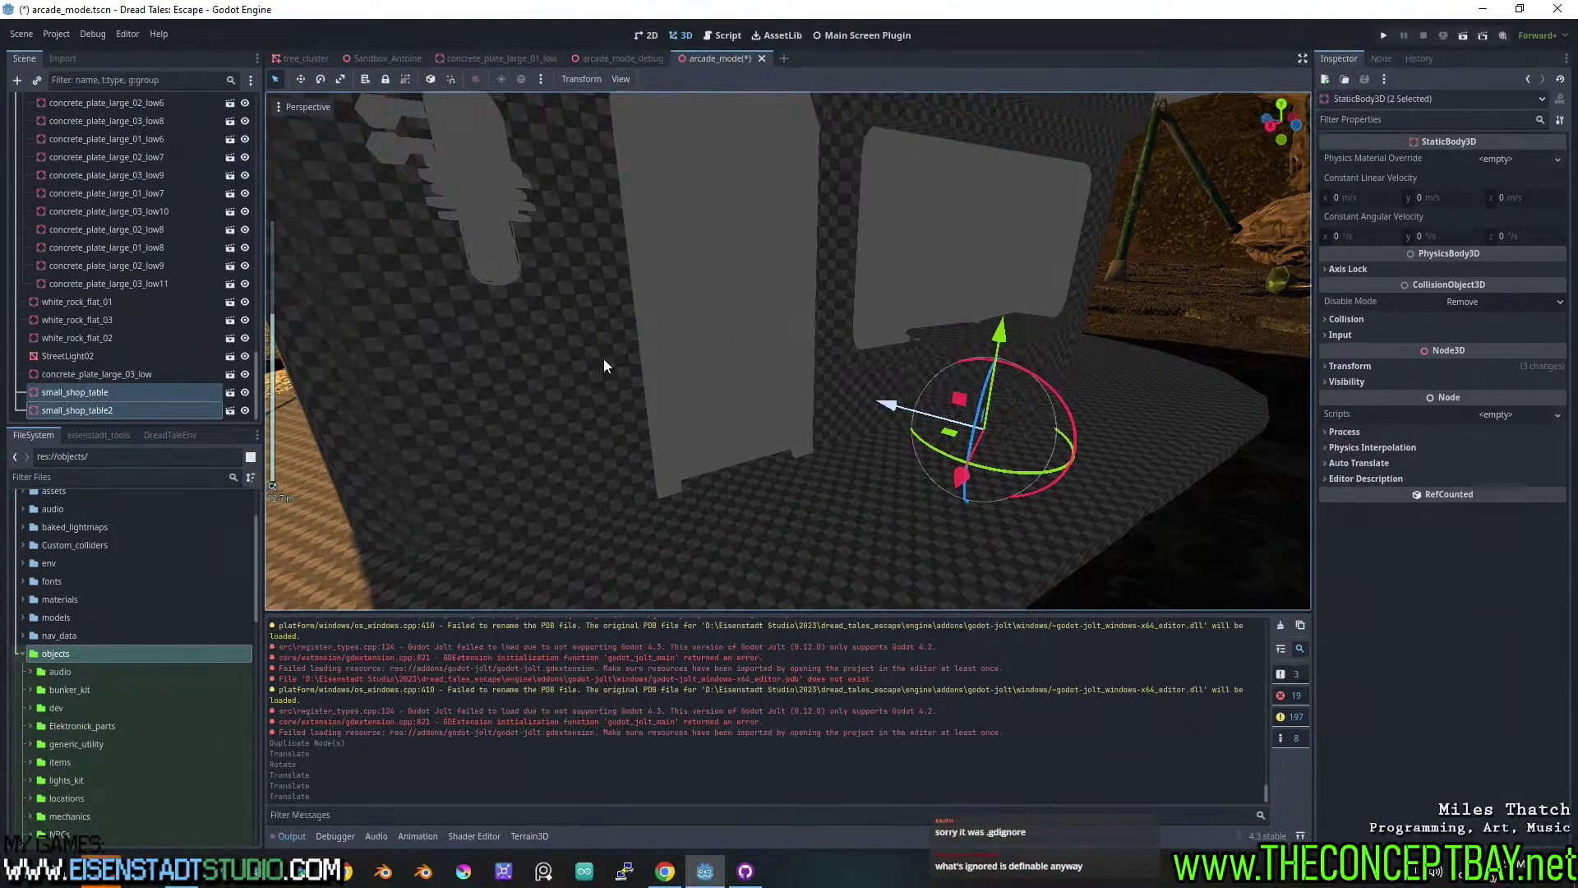
{"action": "middle_click", "coordinate": [664, 356]}
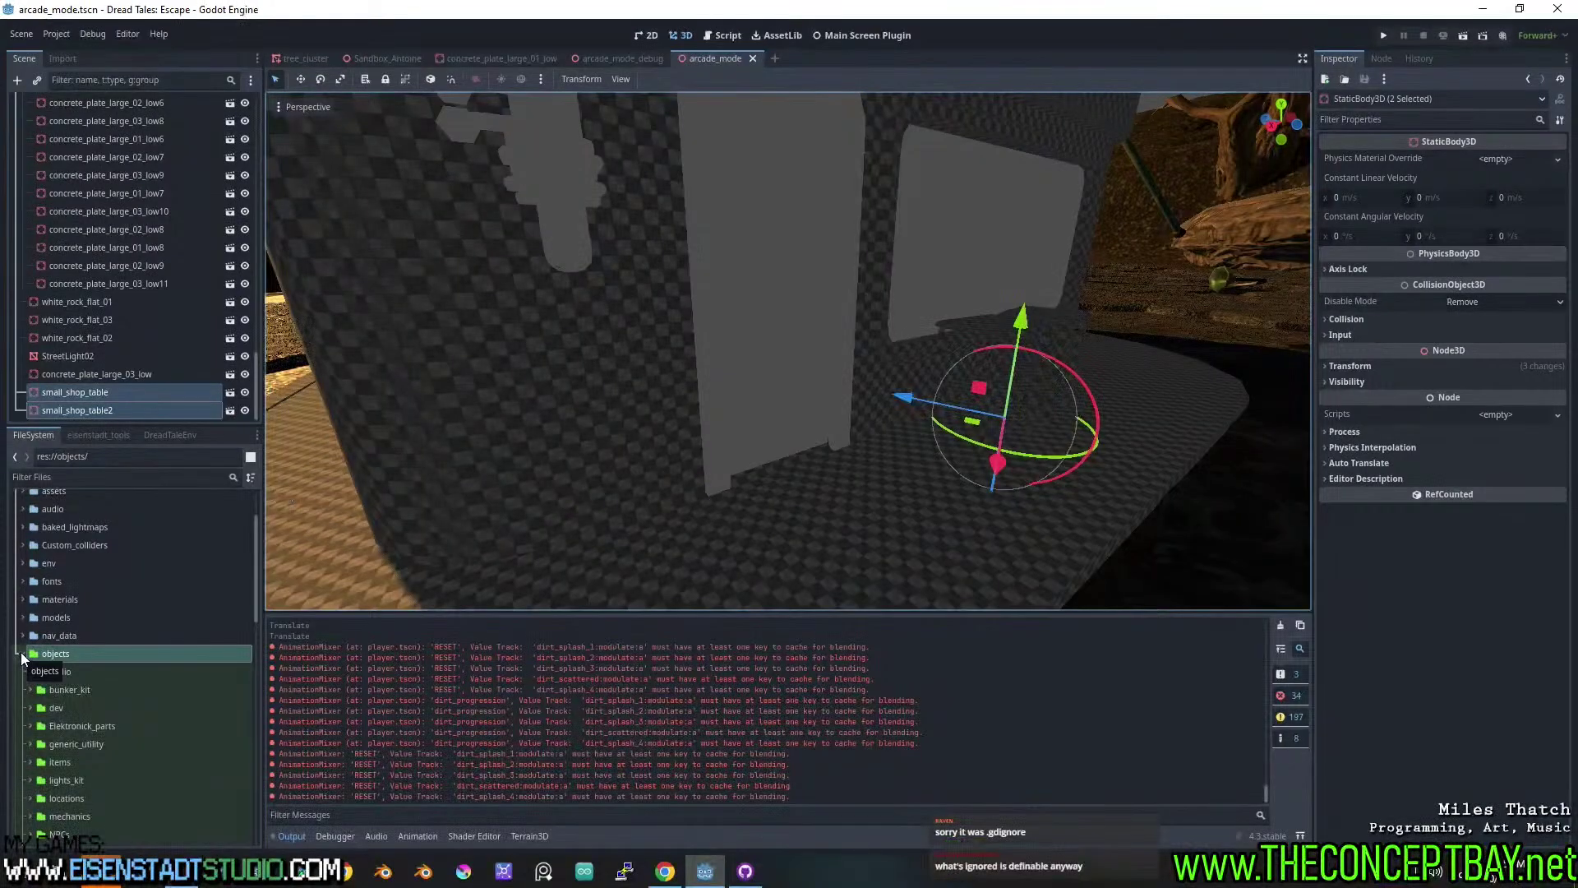
Collapse the objects folder, open it in the file manager, and create an empty file named .gdignore inside it.
{"action": "left_click", "coordinate": [21, 653]}
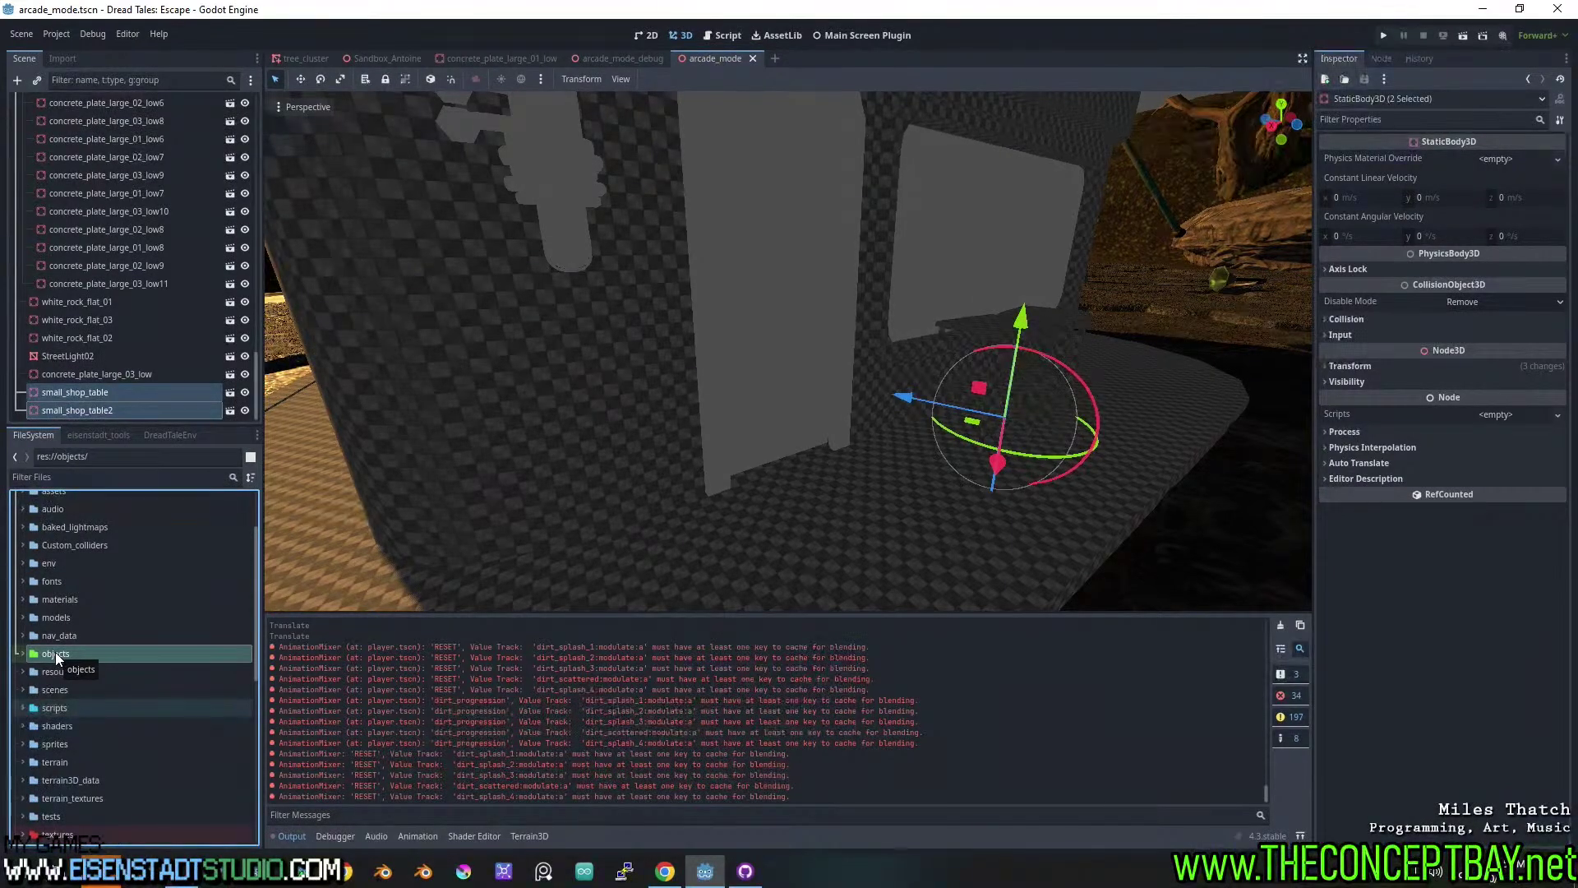
{"action": "scroll", "coordinate": [101, 637], "scroll_direction": "up", "scroll_amount": 5}
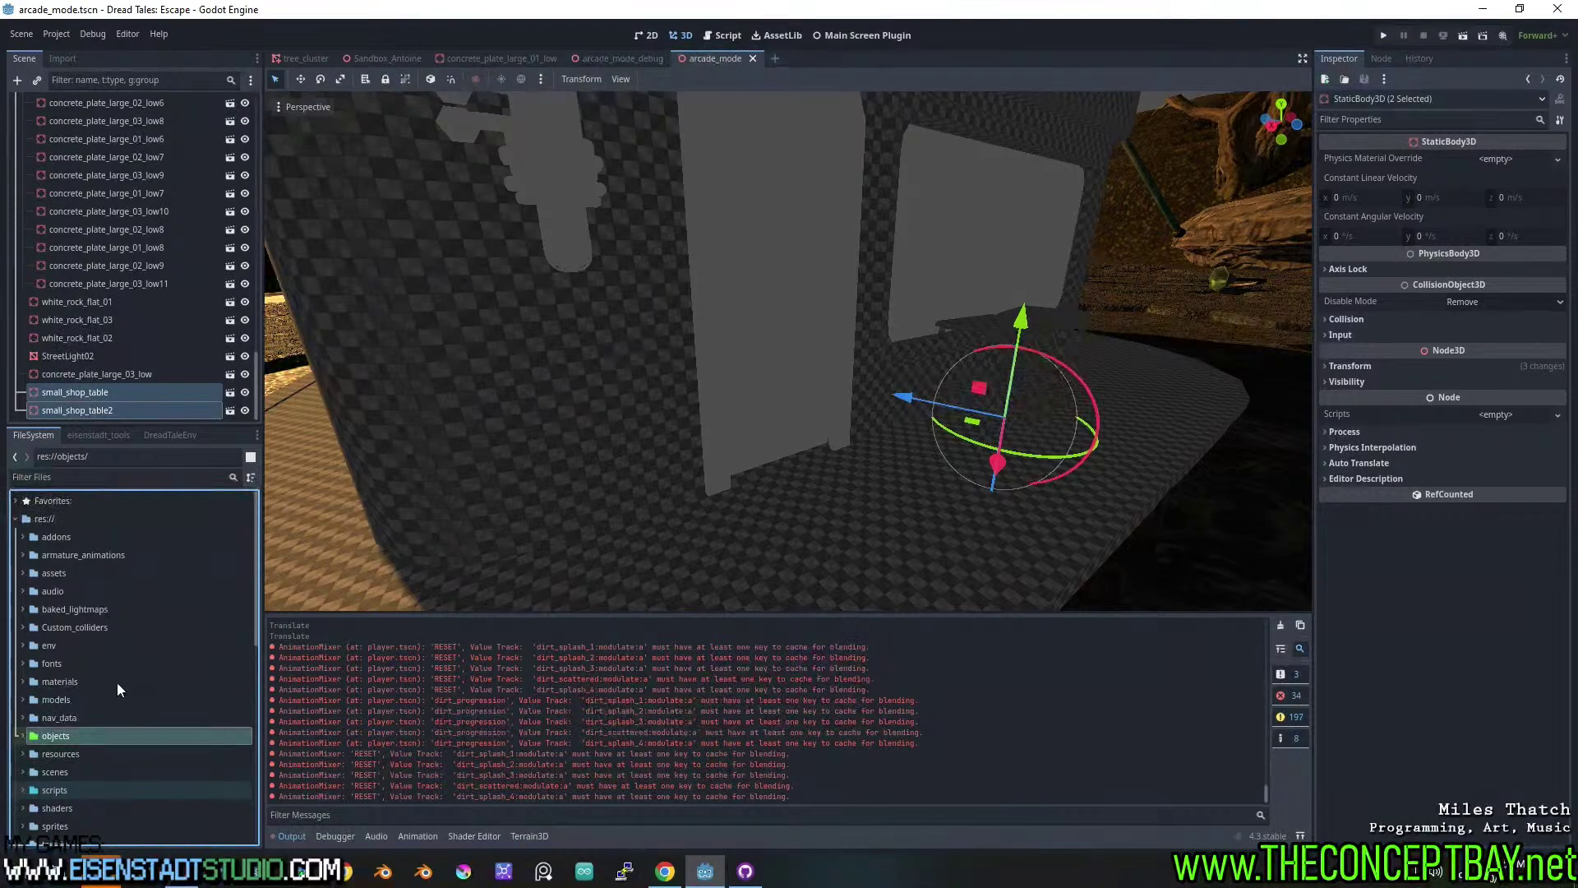
{"action": "right_click", "coordinate": [112, 731]}
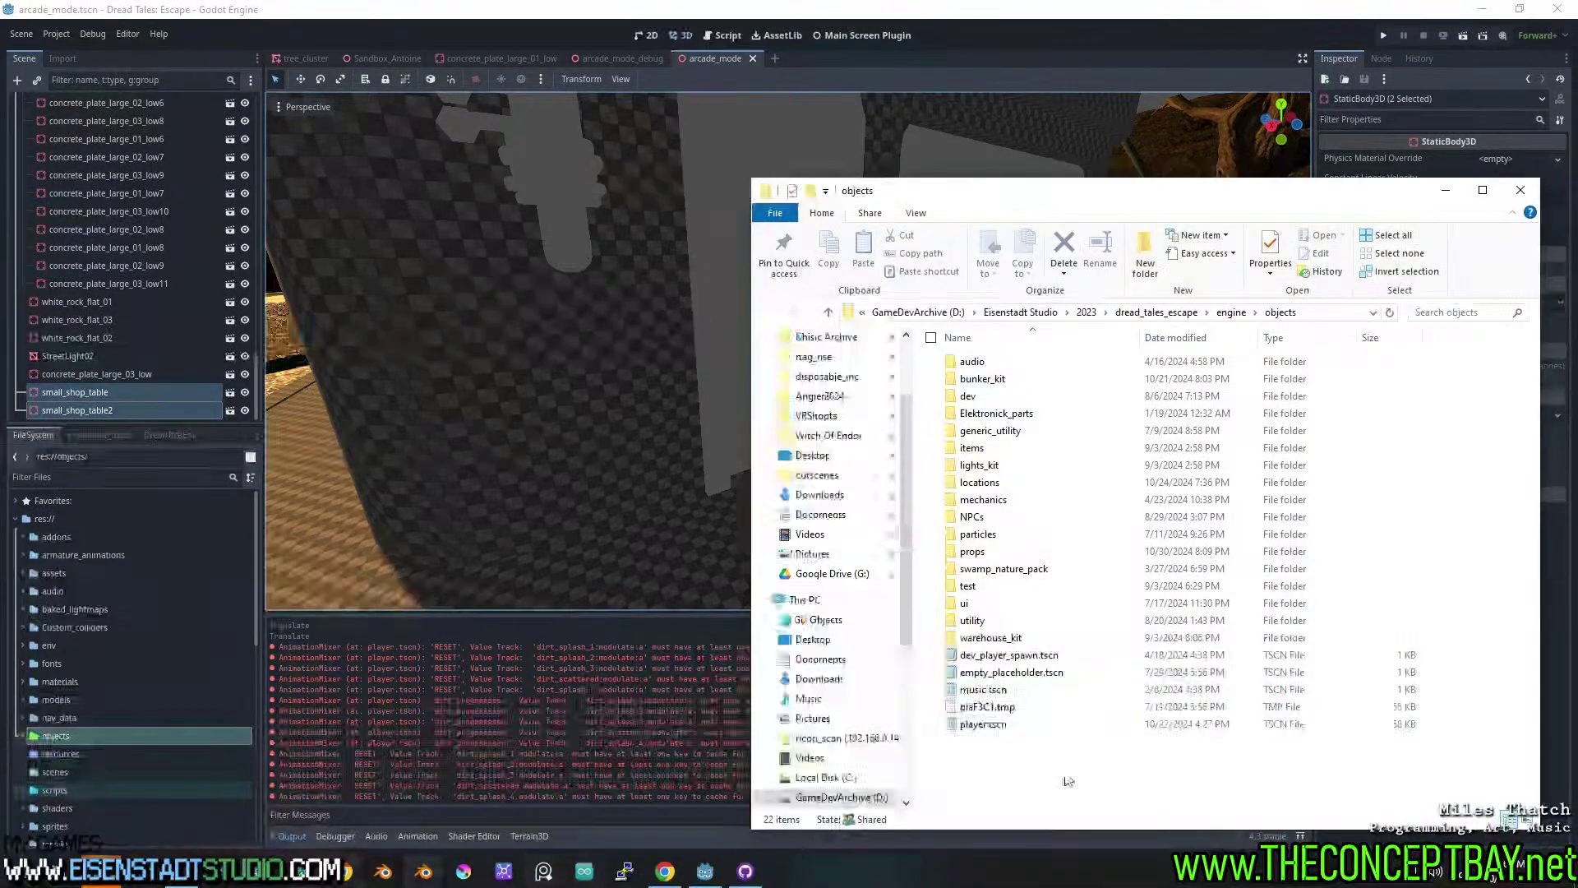
{"action": "right_click", "coordinate": [1017, 743]}
{"action": "mouse_move", "coordinate": [990, 699]}
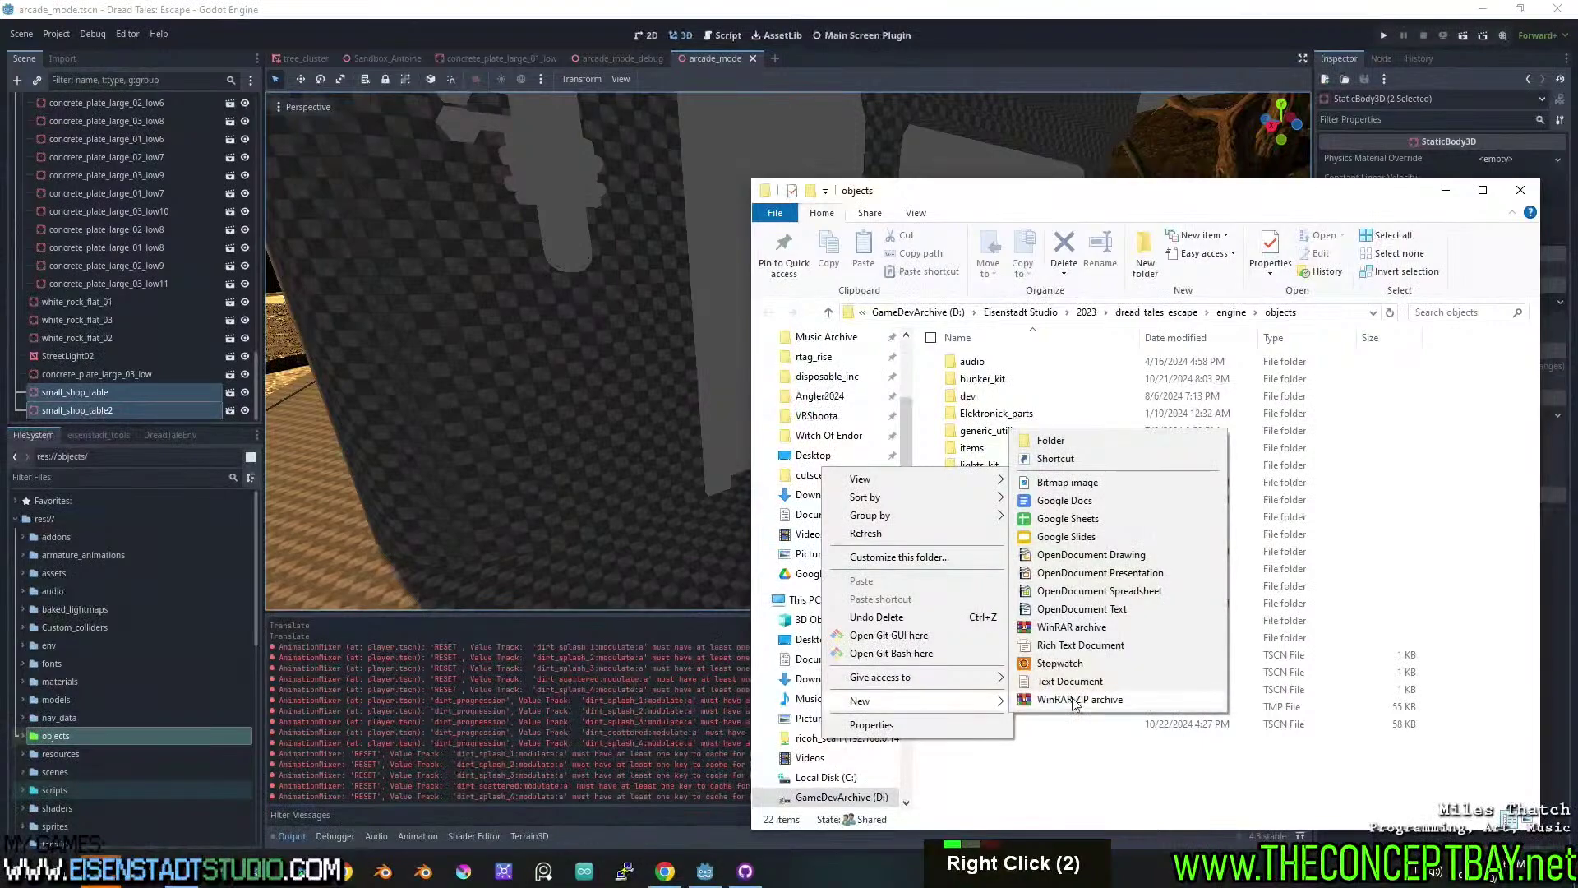
{"action": "left_click", "coordinate": [1068, 691]}
{"action": "key", "text": "BackSpace"}
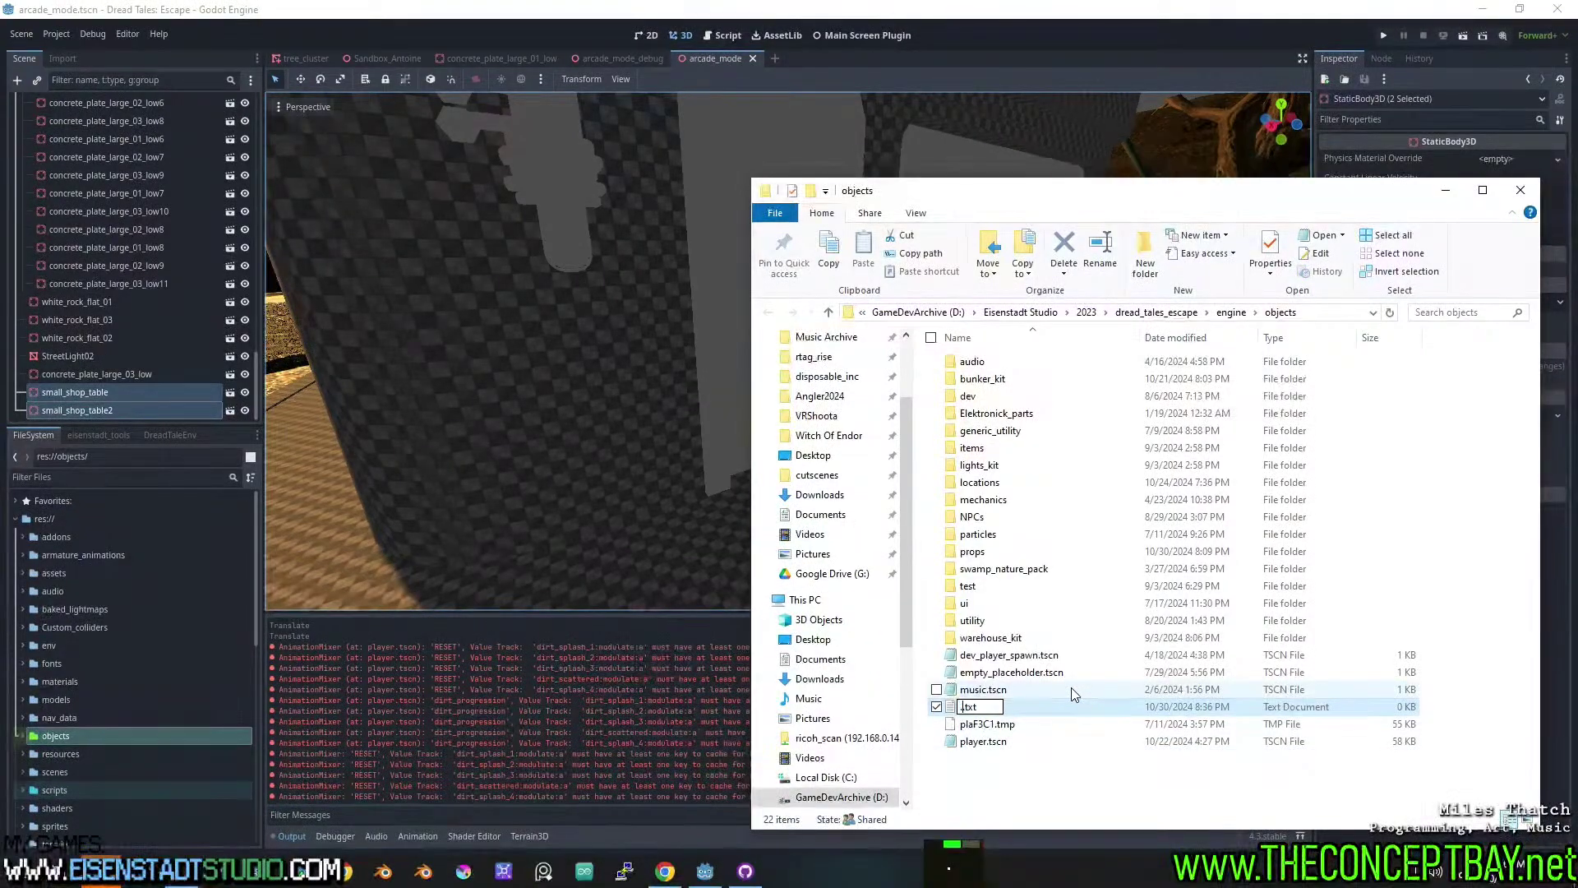
{"action": "type", "text": "."}
{"action": "key", "text": "ctrl+a"}
{"action": "type", "text": ".g"}
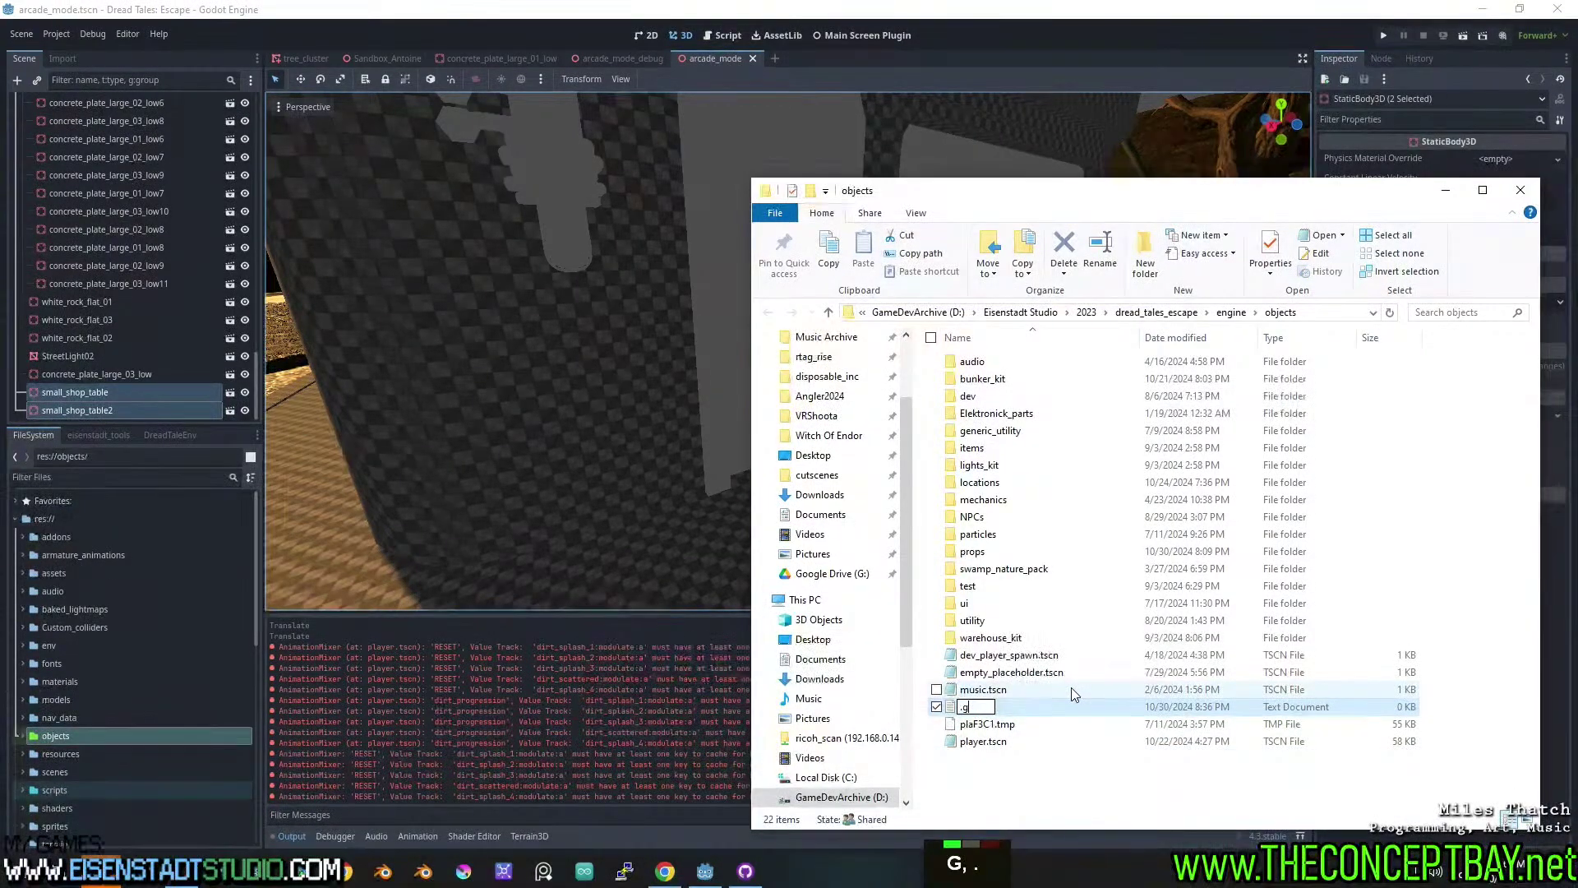
{"action": "type", "text": "dignore"}
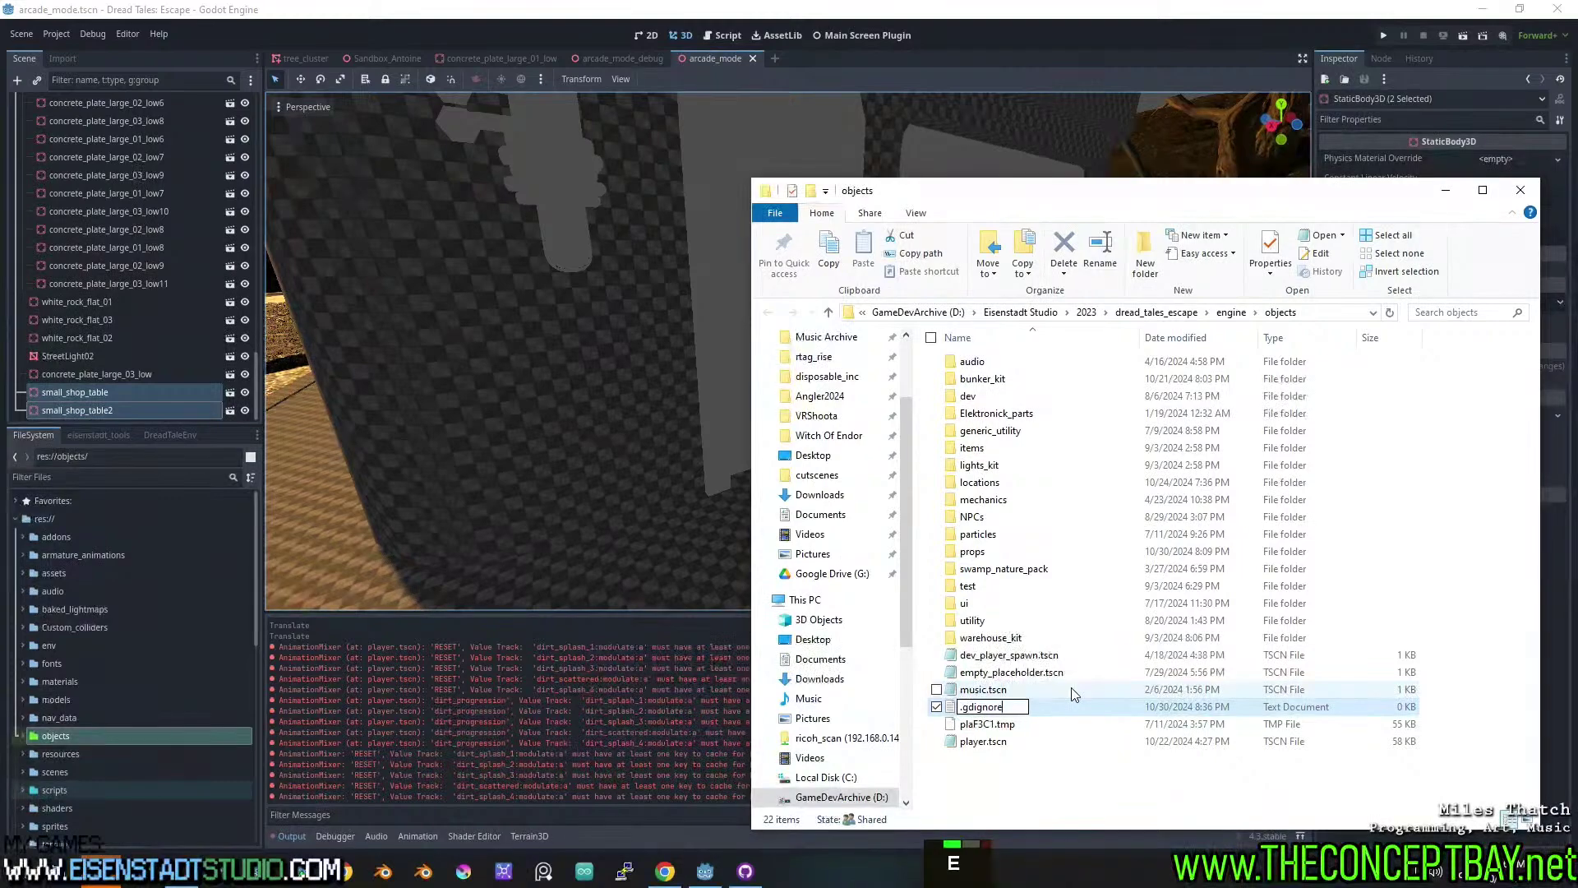
{"action": "key", "text": "Return"}
{"action": "key", "text": "Return"}
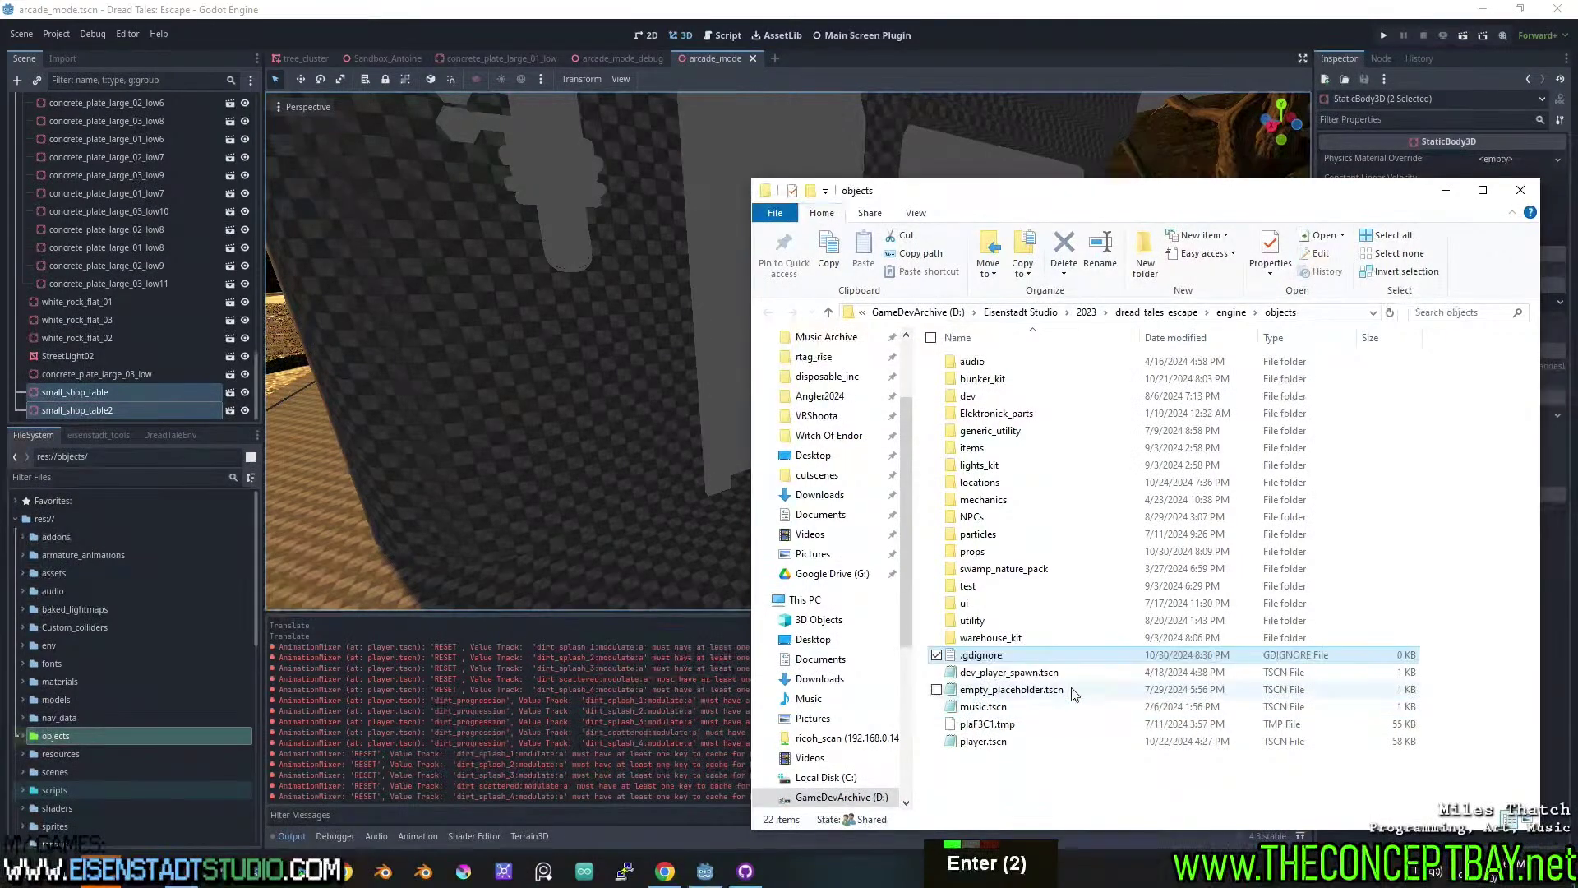
Return to Godot and check how the objects folder is listed in the project files.
{"action": "left_click", "coordinate": [526, 26]}
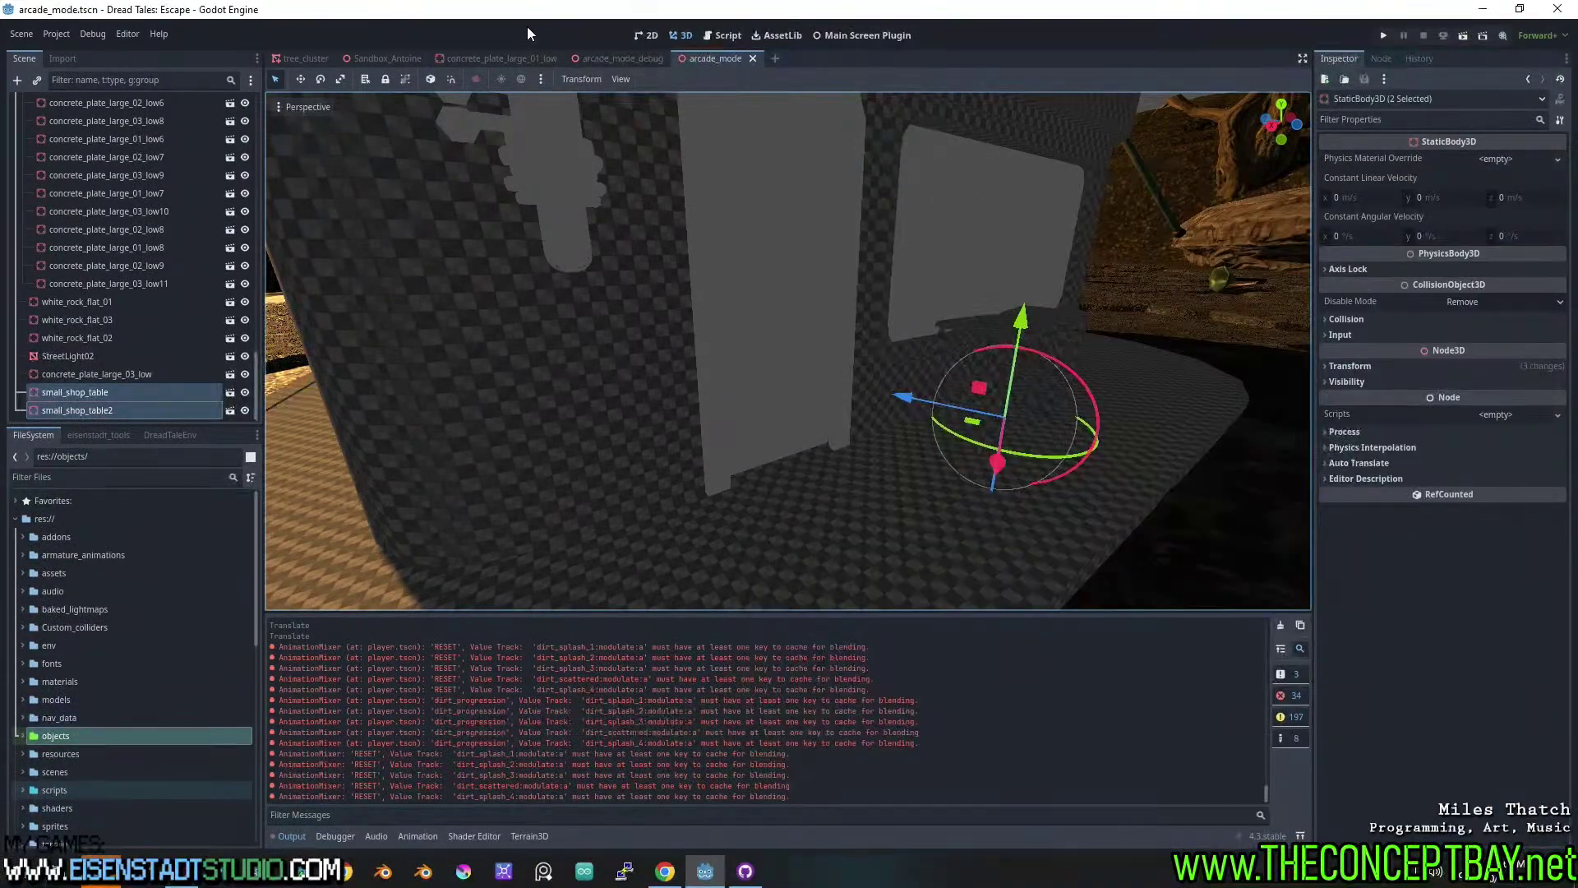
{"action": "scroll", "coordinate": [164, 625], "scroll_direction": "down", "scroll_amount": 1}
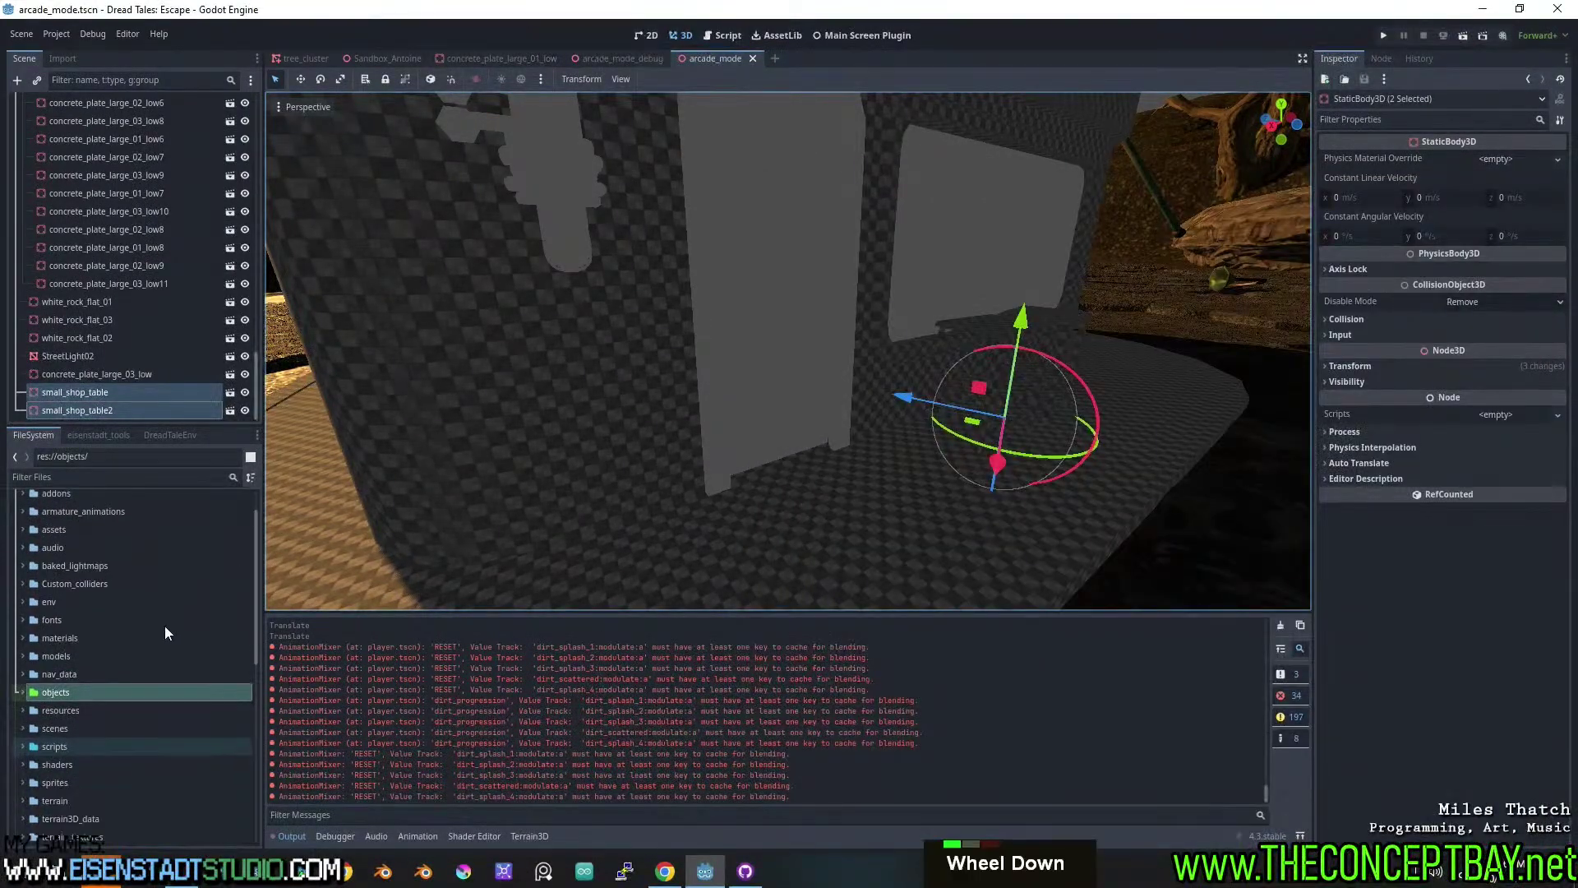
{"action": "left_click", "coordinate": [20, 693]}
{"action": "scroll", "coordinate": [19, 695], "scroll_direction": "down", "scroll_amount": 7}
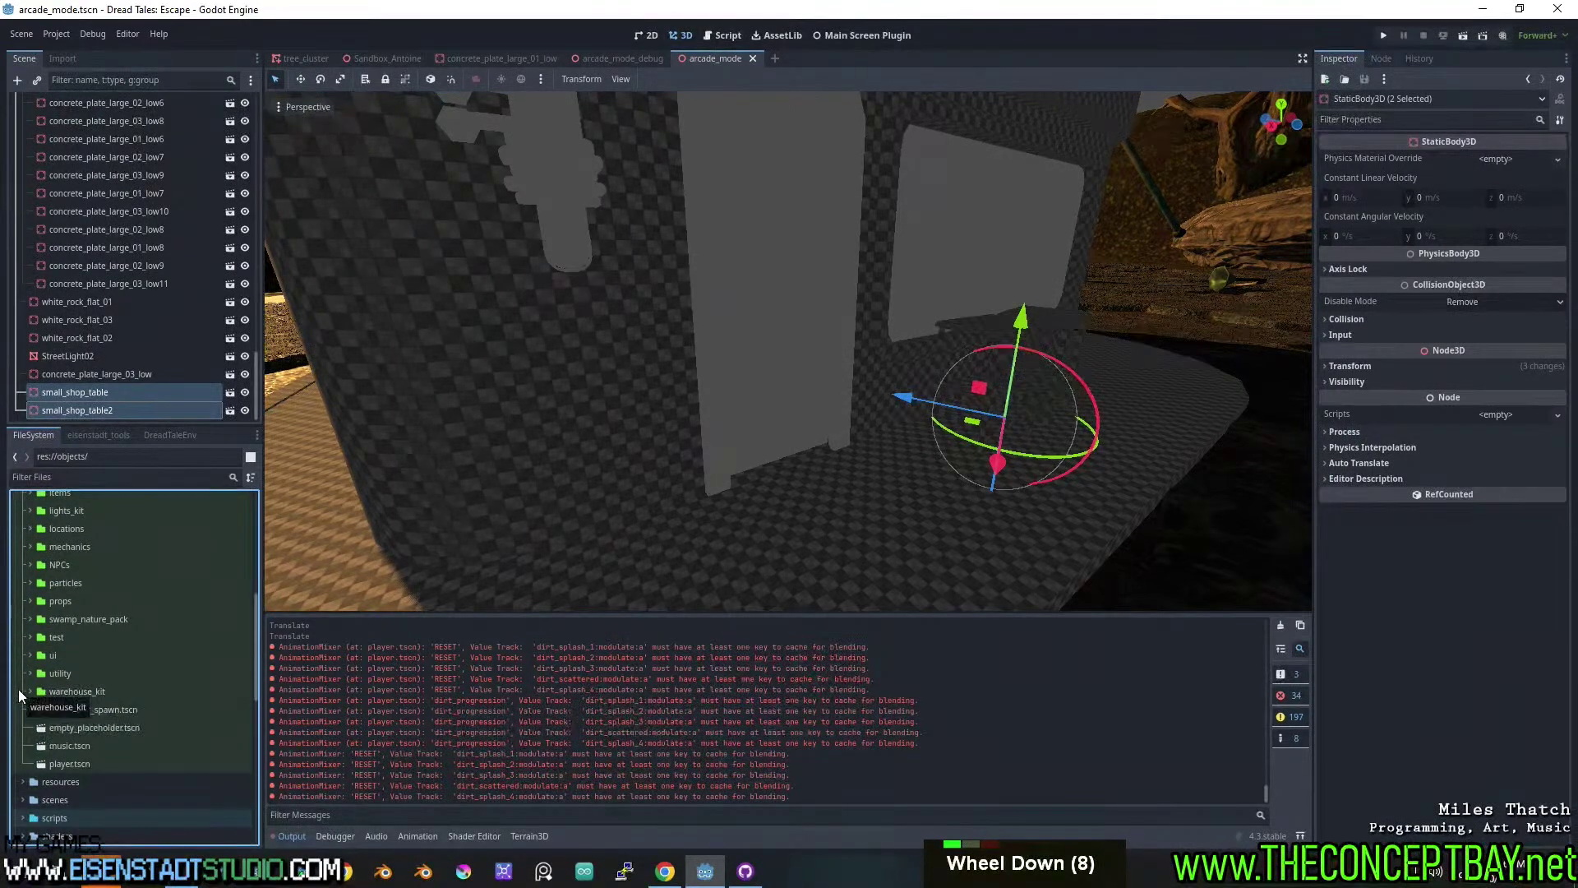
{"action": "scroll", "coordinate": [20, 694], "scroll_direction": "up", "scroll_amount": 6}
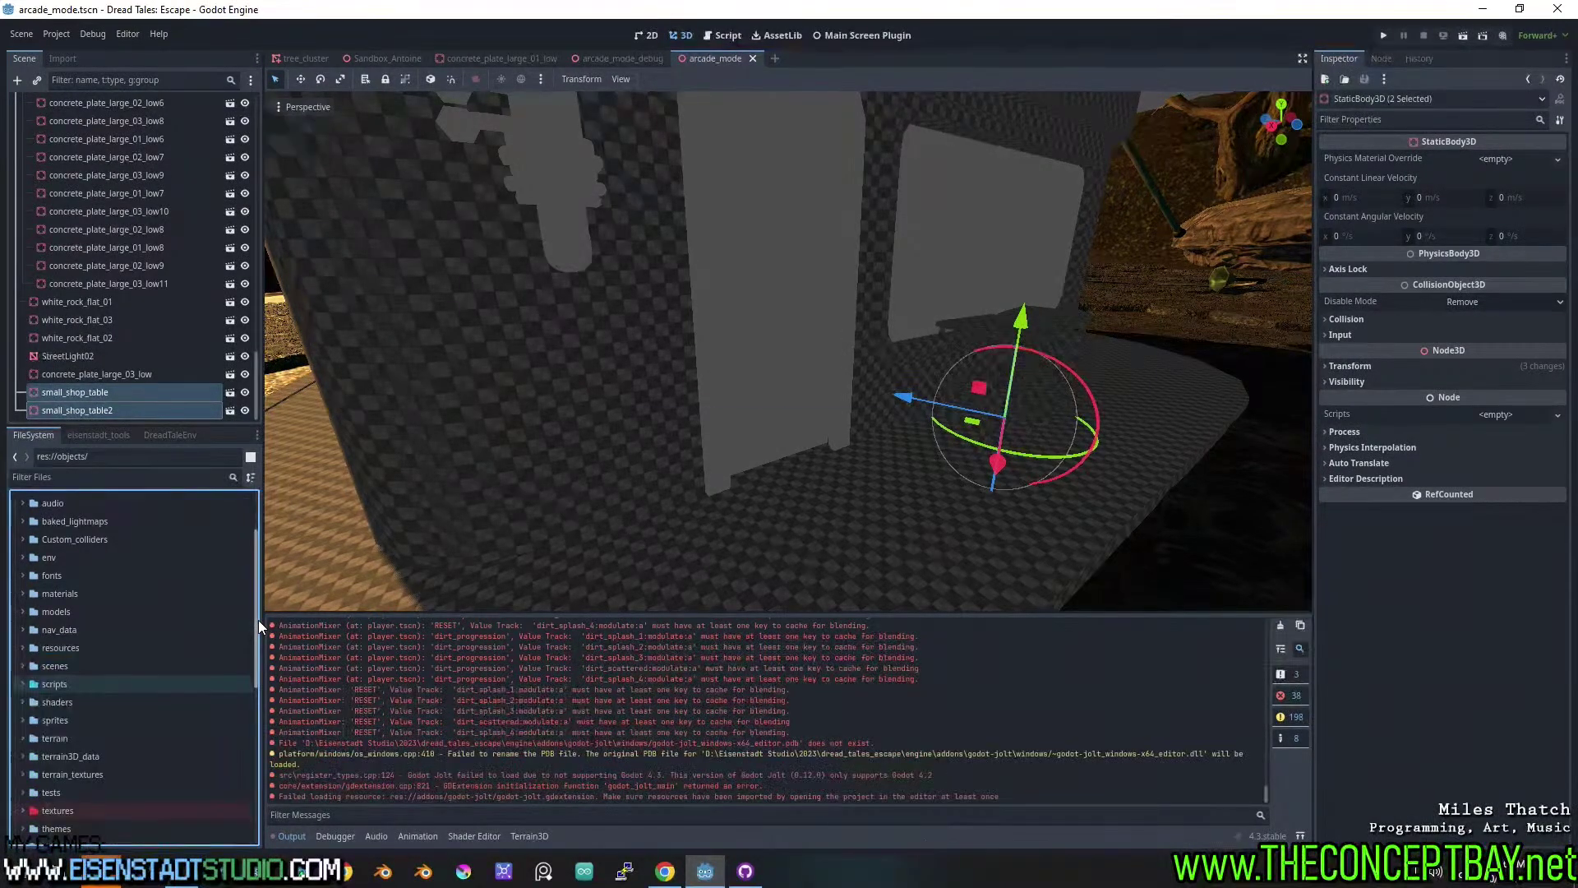
Bring back the objects folder window, delete the .gdignore file from it, and return to Godot.
{"action": "mouse_move", "coordinate": [97, 881]}
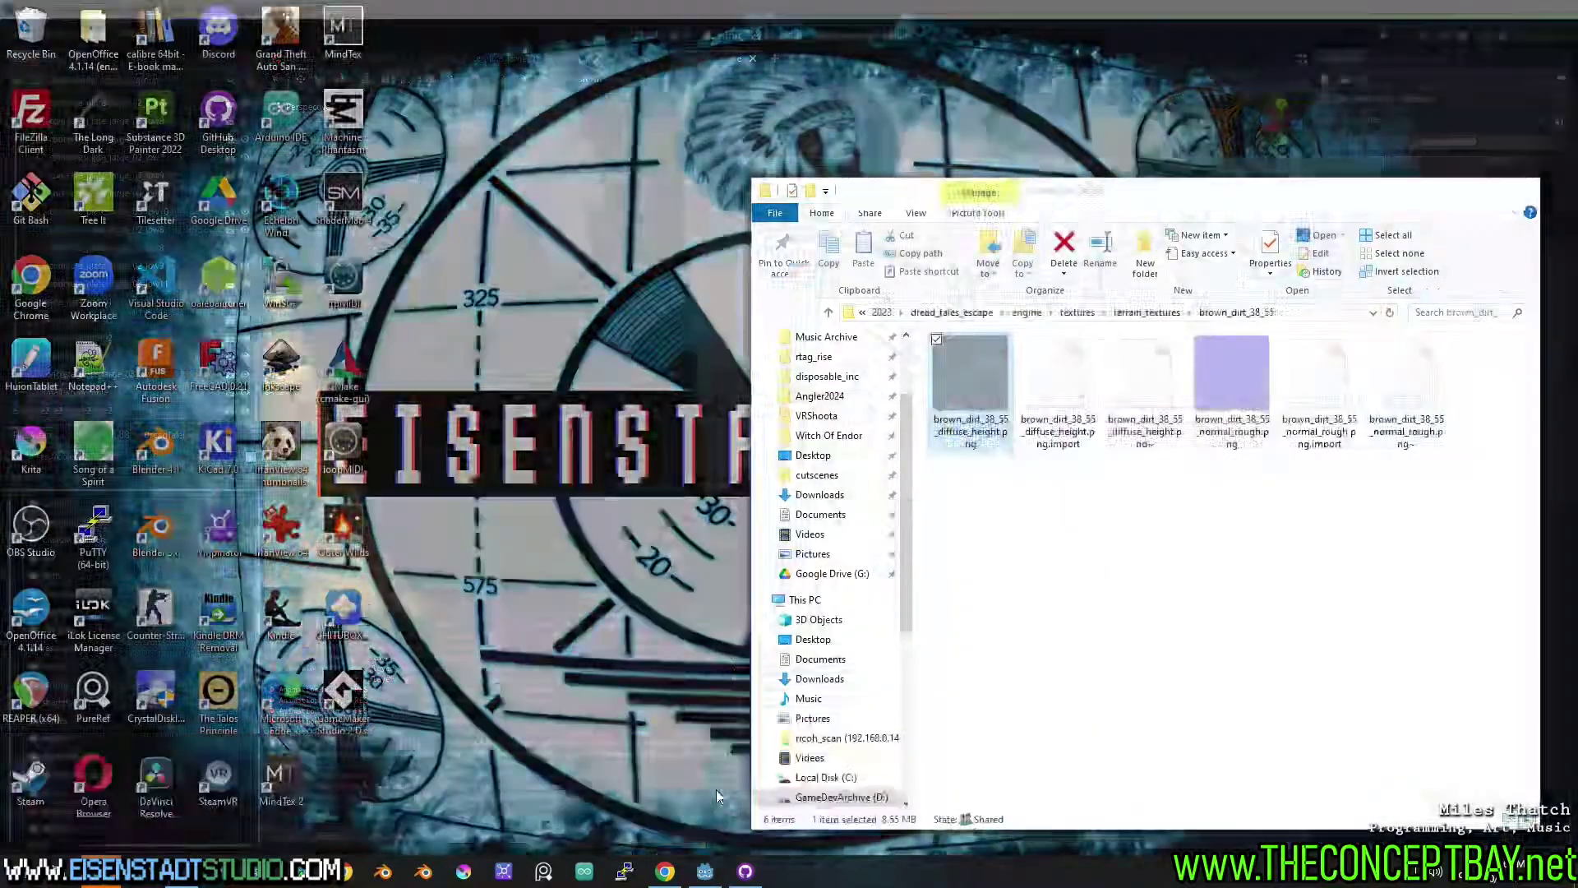
{"action": "left_click", "coordinate": [717, 789]}
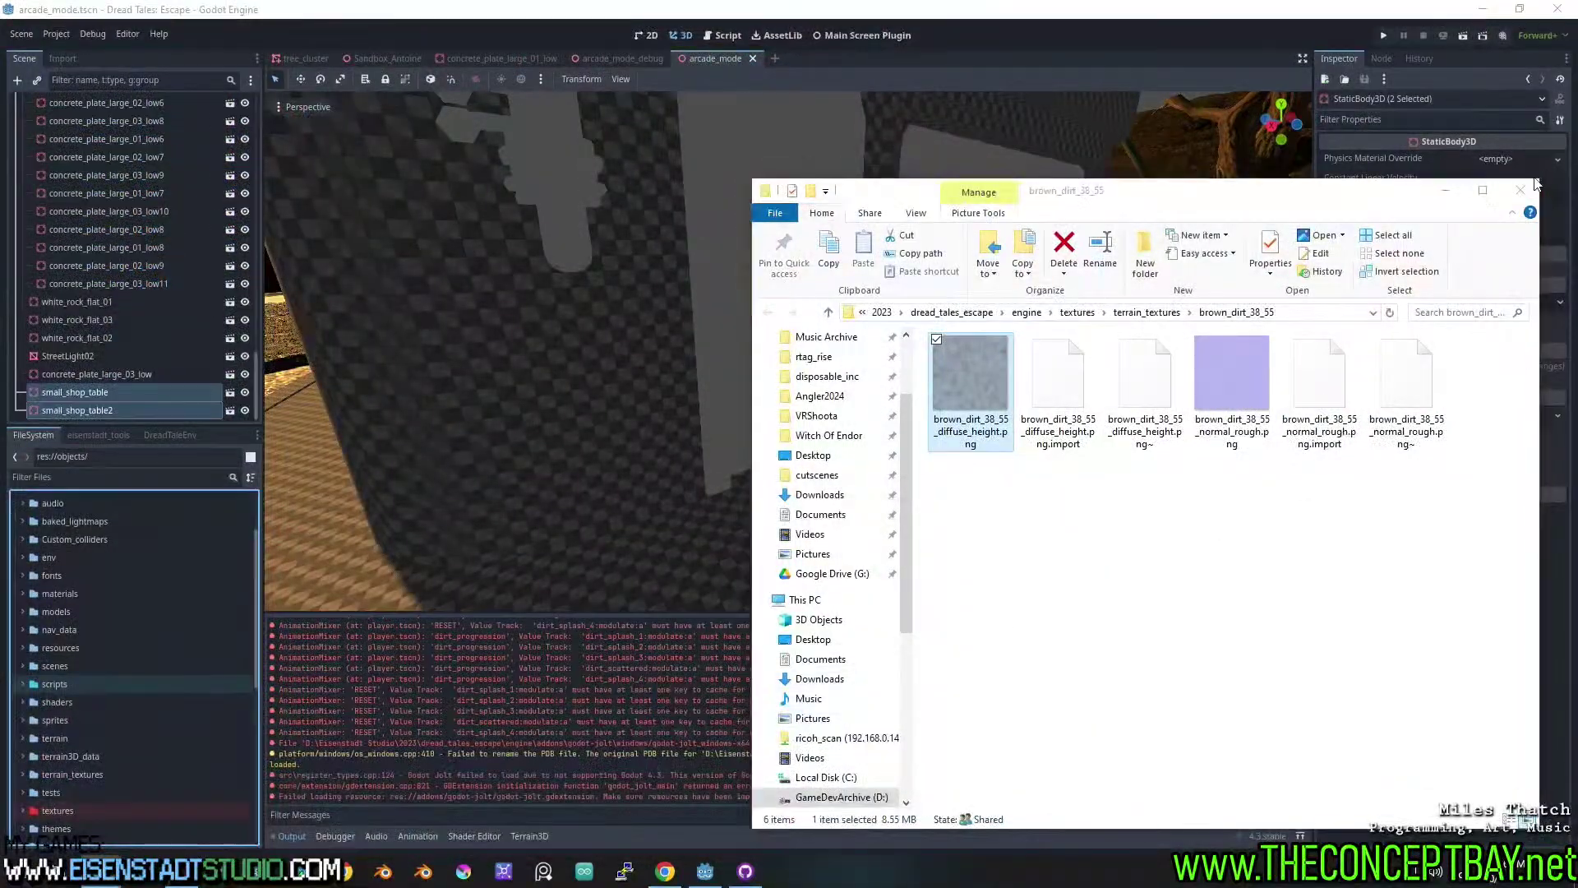
{"action": "left_click", "coordinate": [1445, 190]}
{"action": "mouse_move", "coordinate": [114, 882]}
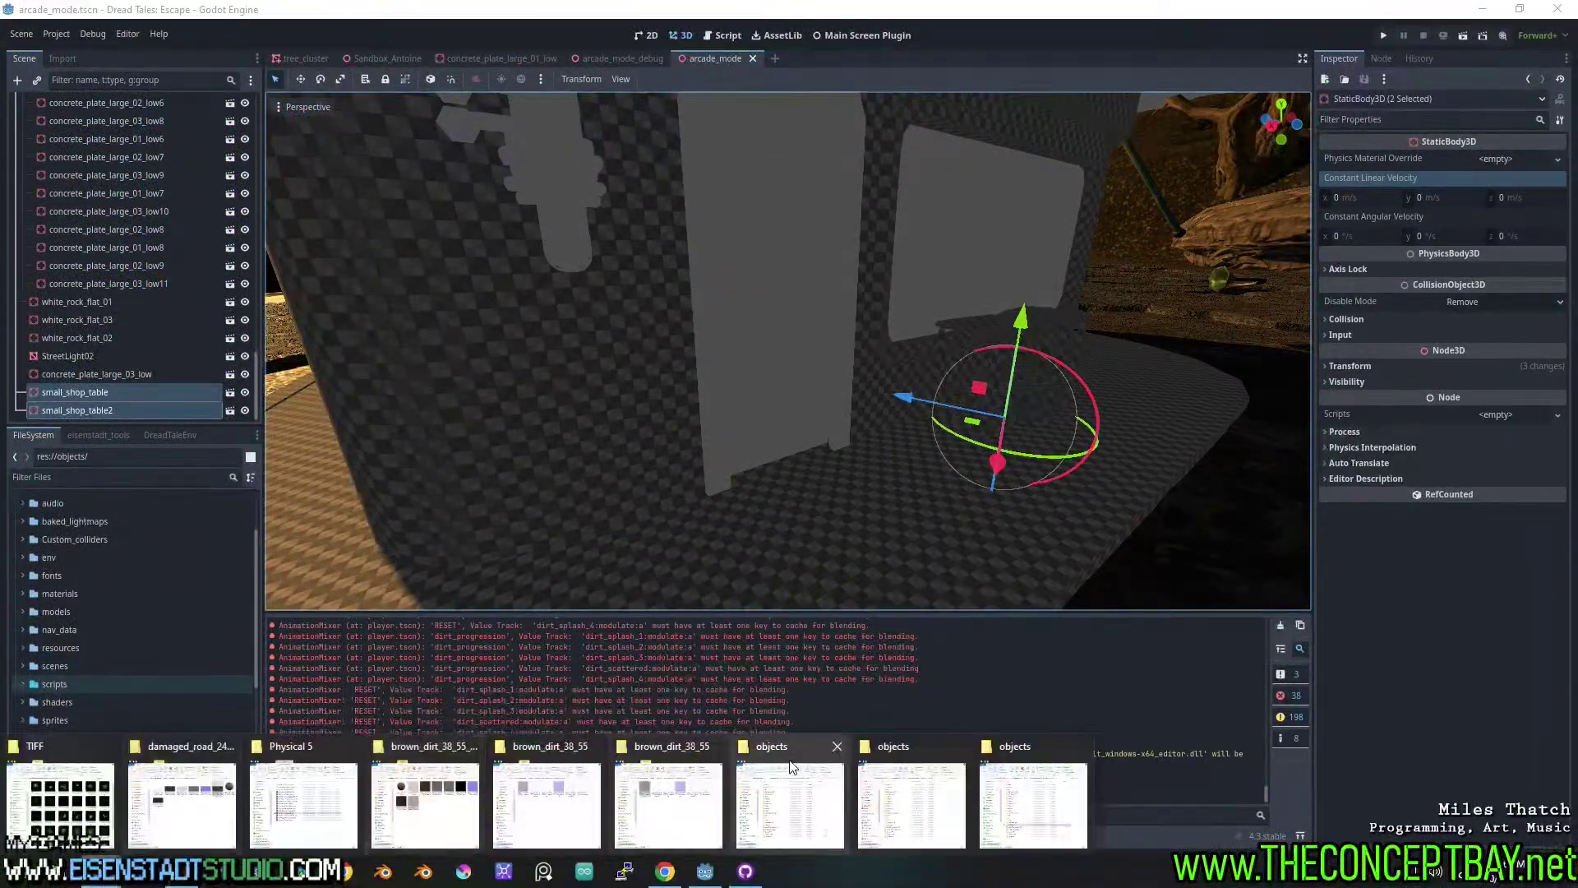
{"action": "left_click", "coordinate": [1016, 810]}
{"action": "left_click", "coordinate": [1016, 674]}
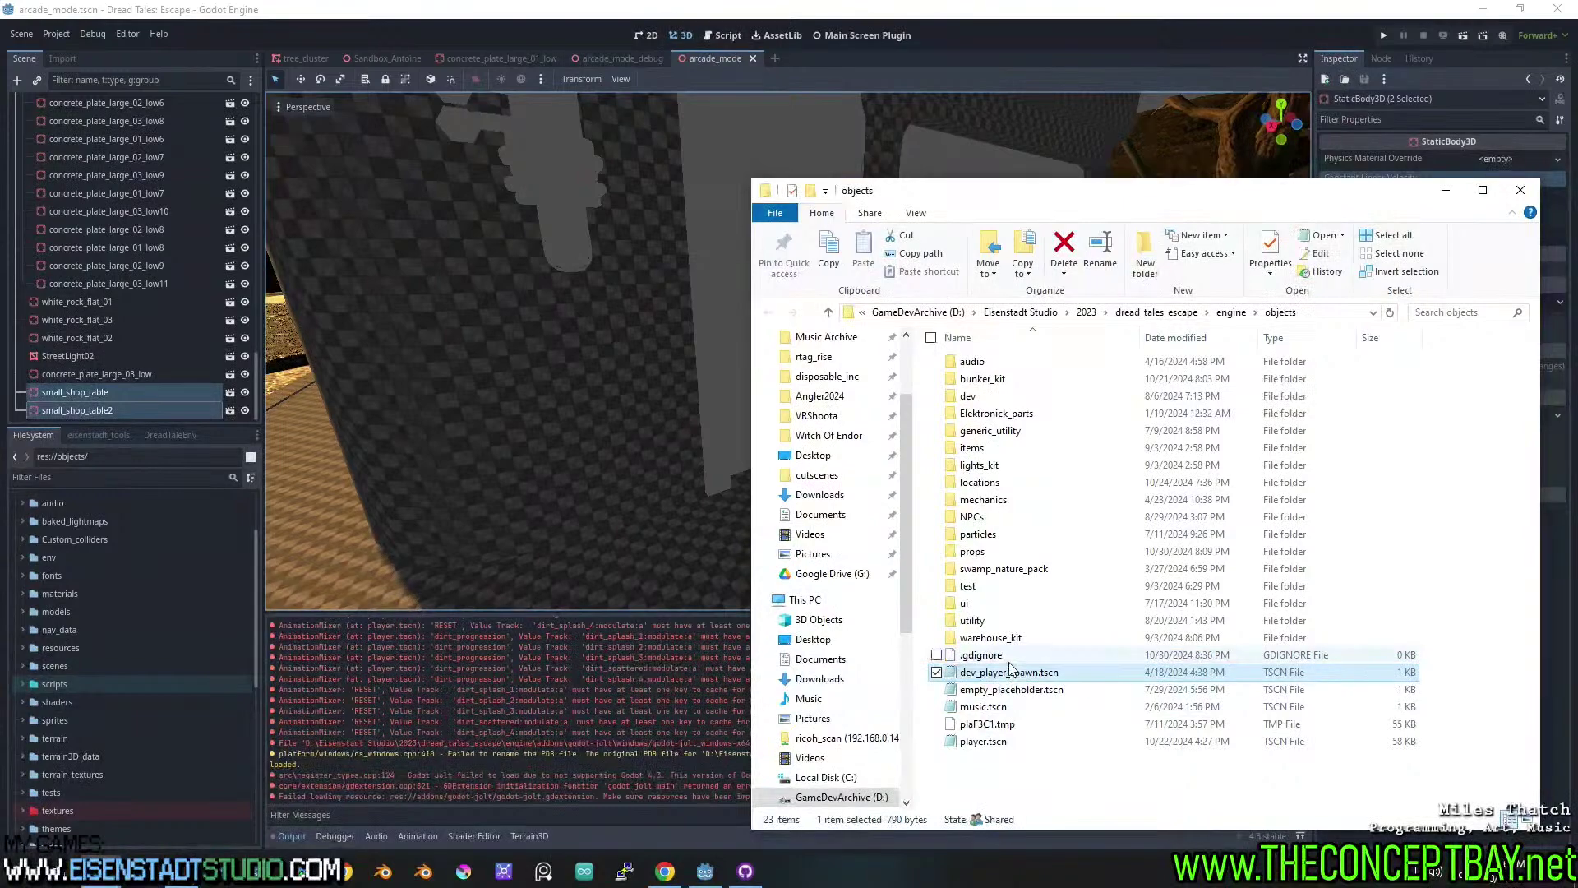
{"action": "left_click", "coordinate": [1011, 659]}
{"action": "key", "text": "Delete"}
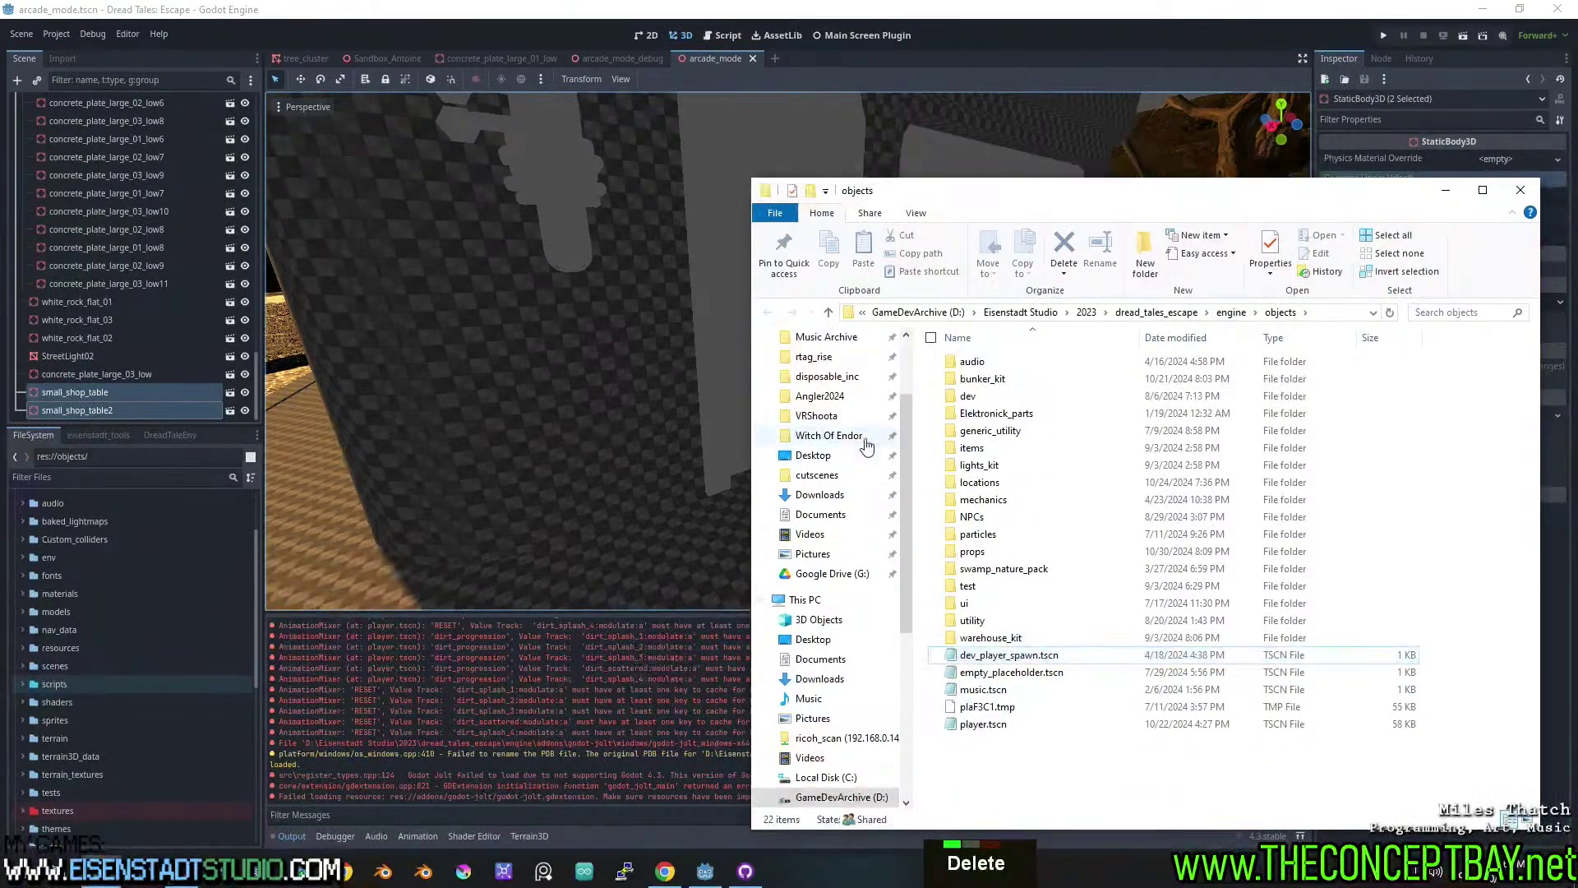
{"action": "left_click", "coordinate": [964, 46]}
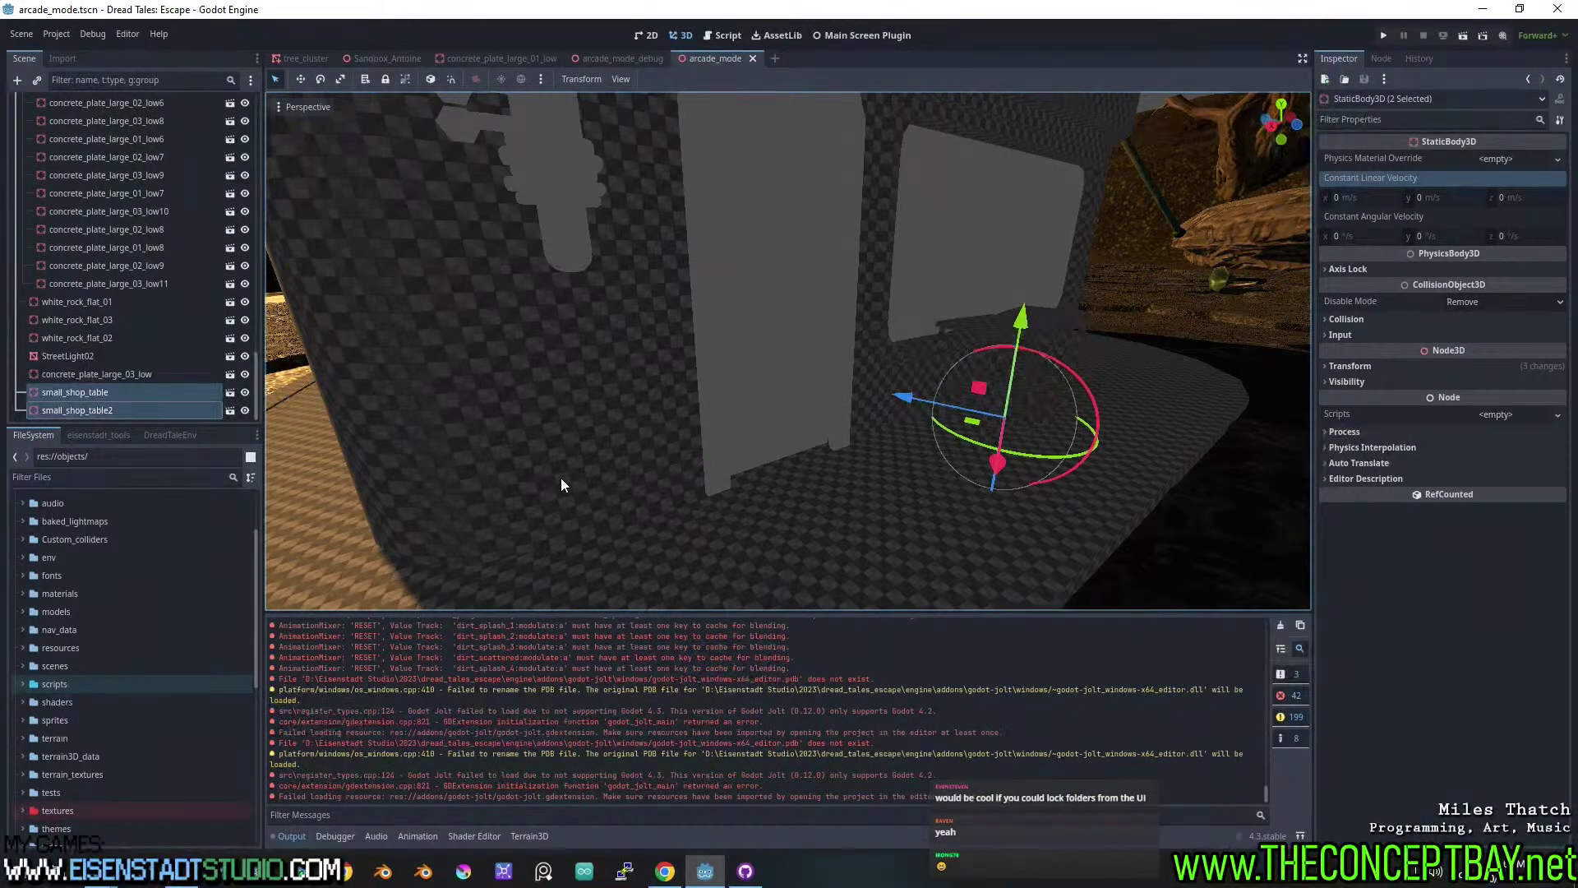
{"action": "left_click", "coordinate": [250, 476]}
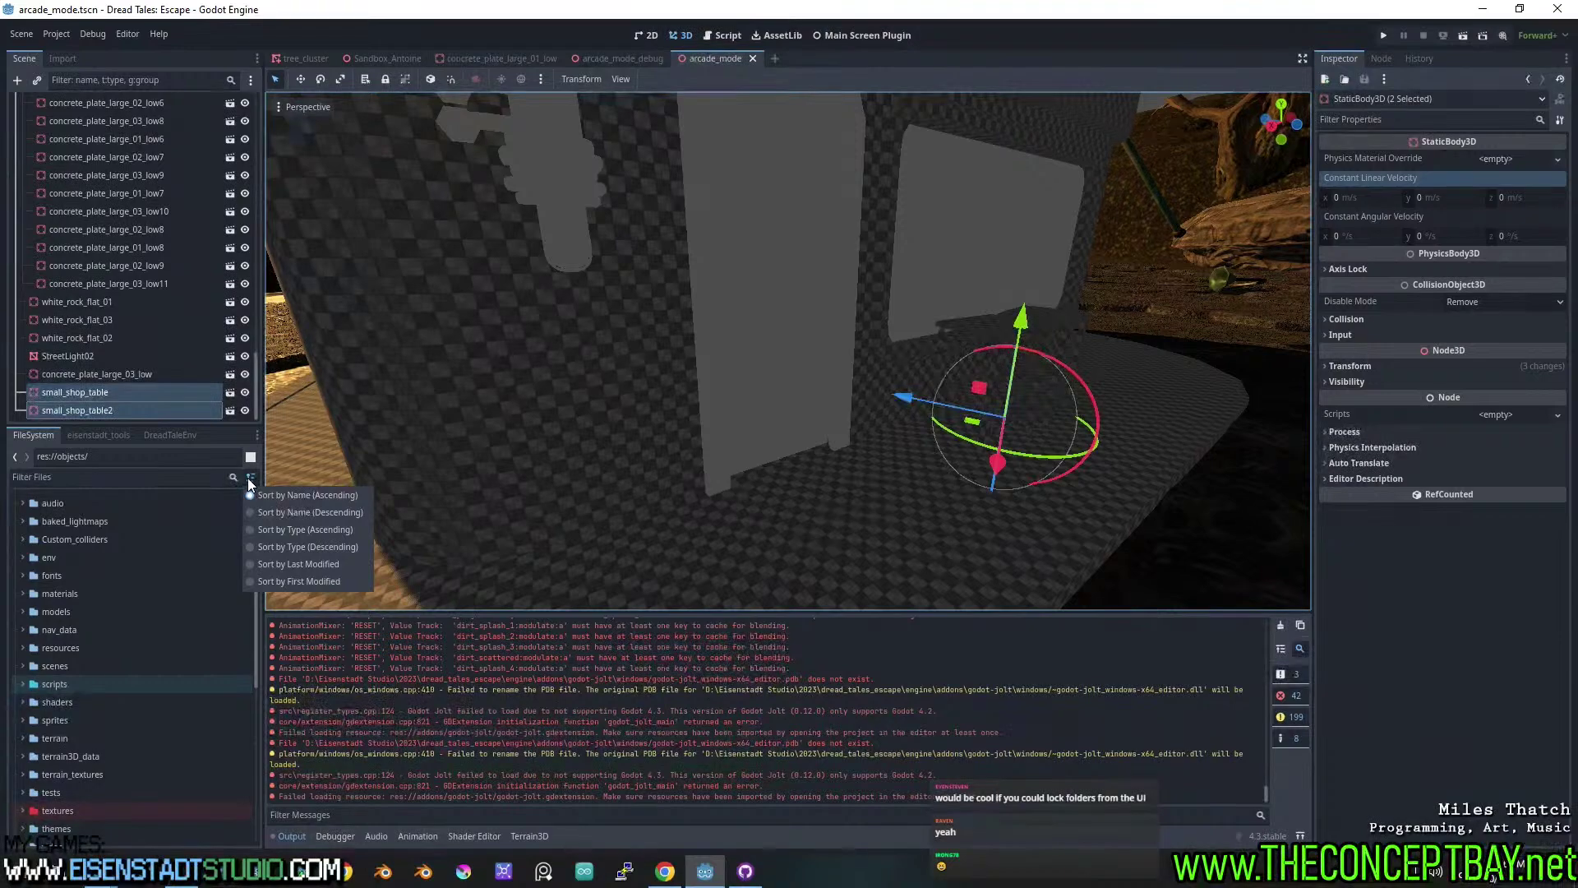
{"action": "double_click", "coordinate": [248, 477]}
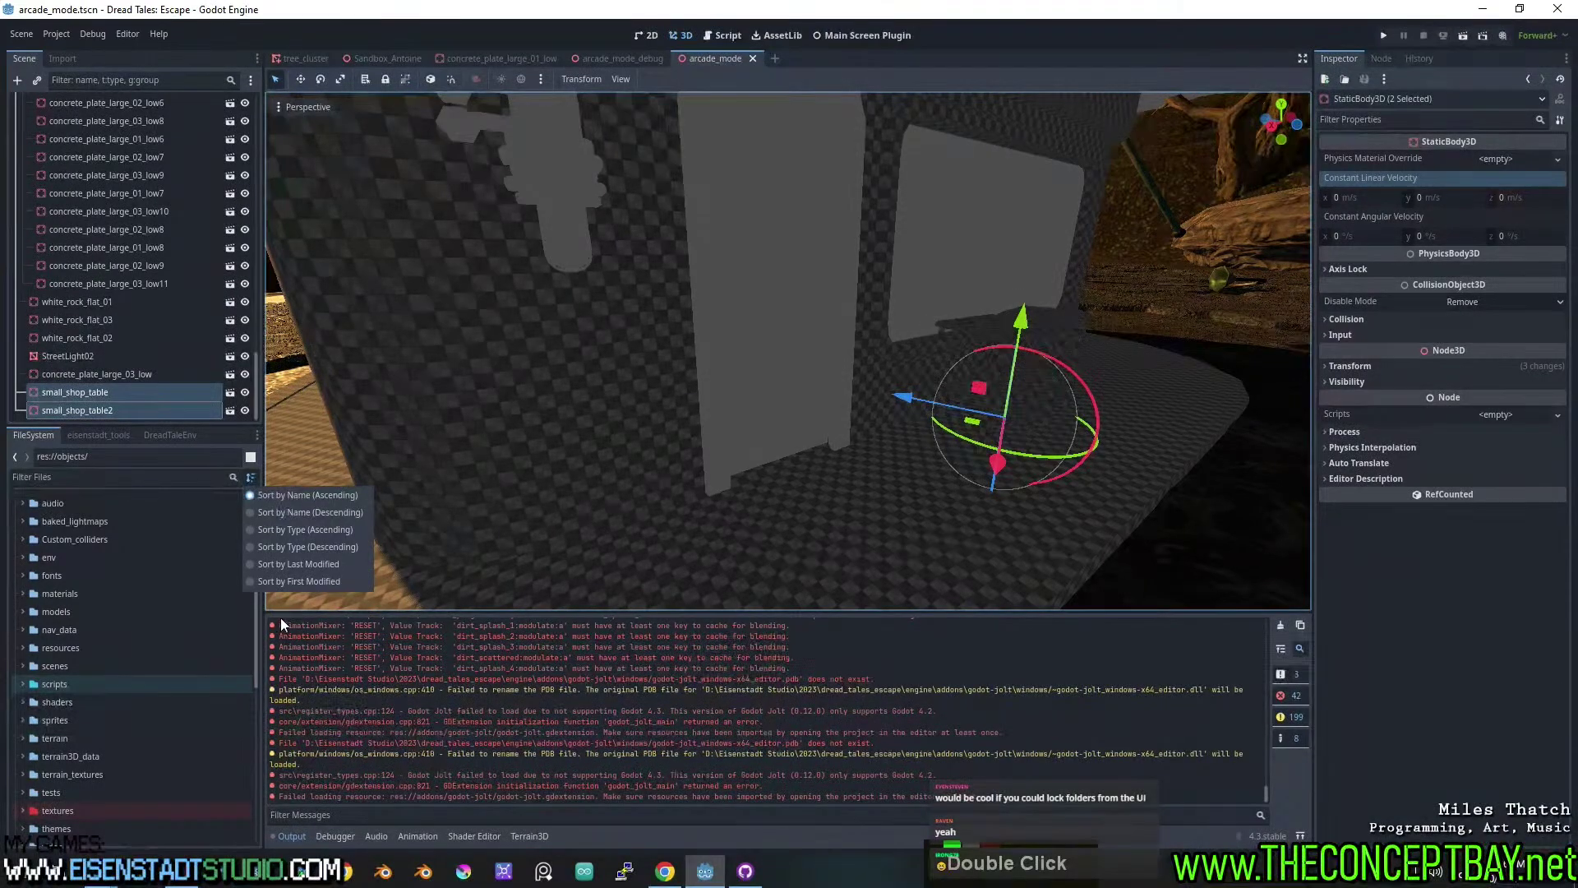
{"action": "left_click", "coordinate": [251, 476]}
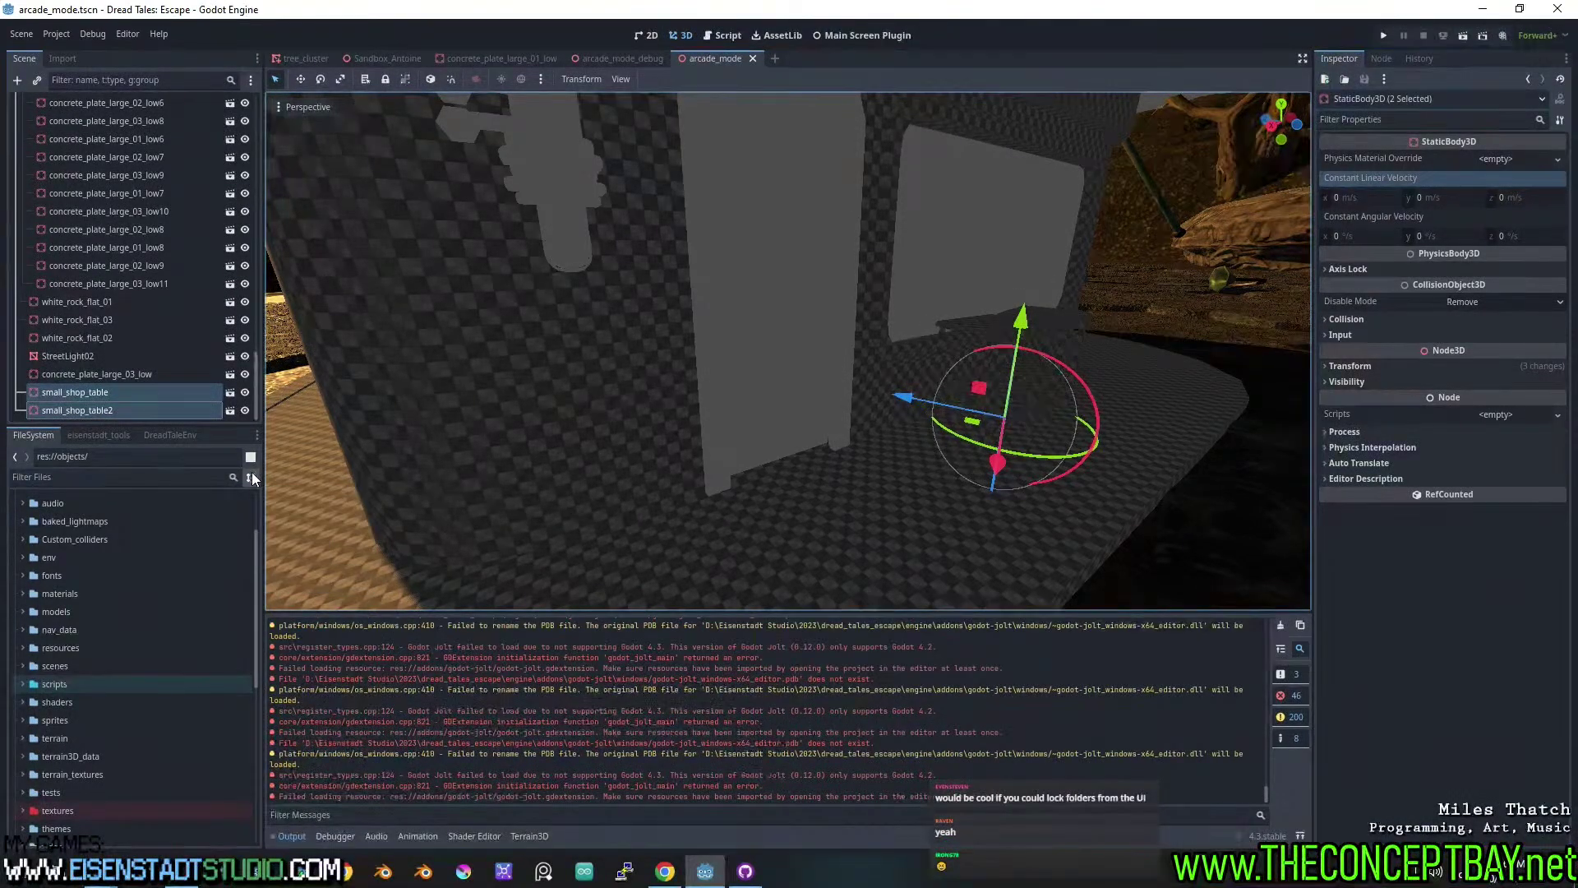
{"action": "left_click", "coordinate": [250, 477]}
{"action": "left_click", "coordinate": [251, 476]}
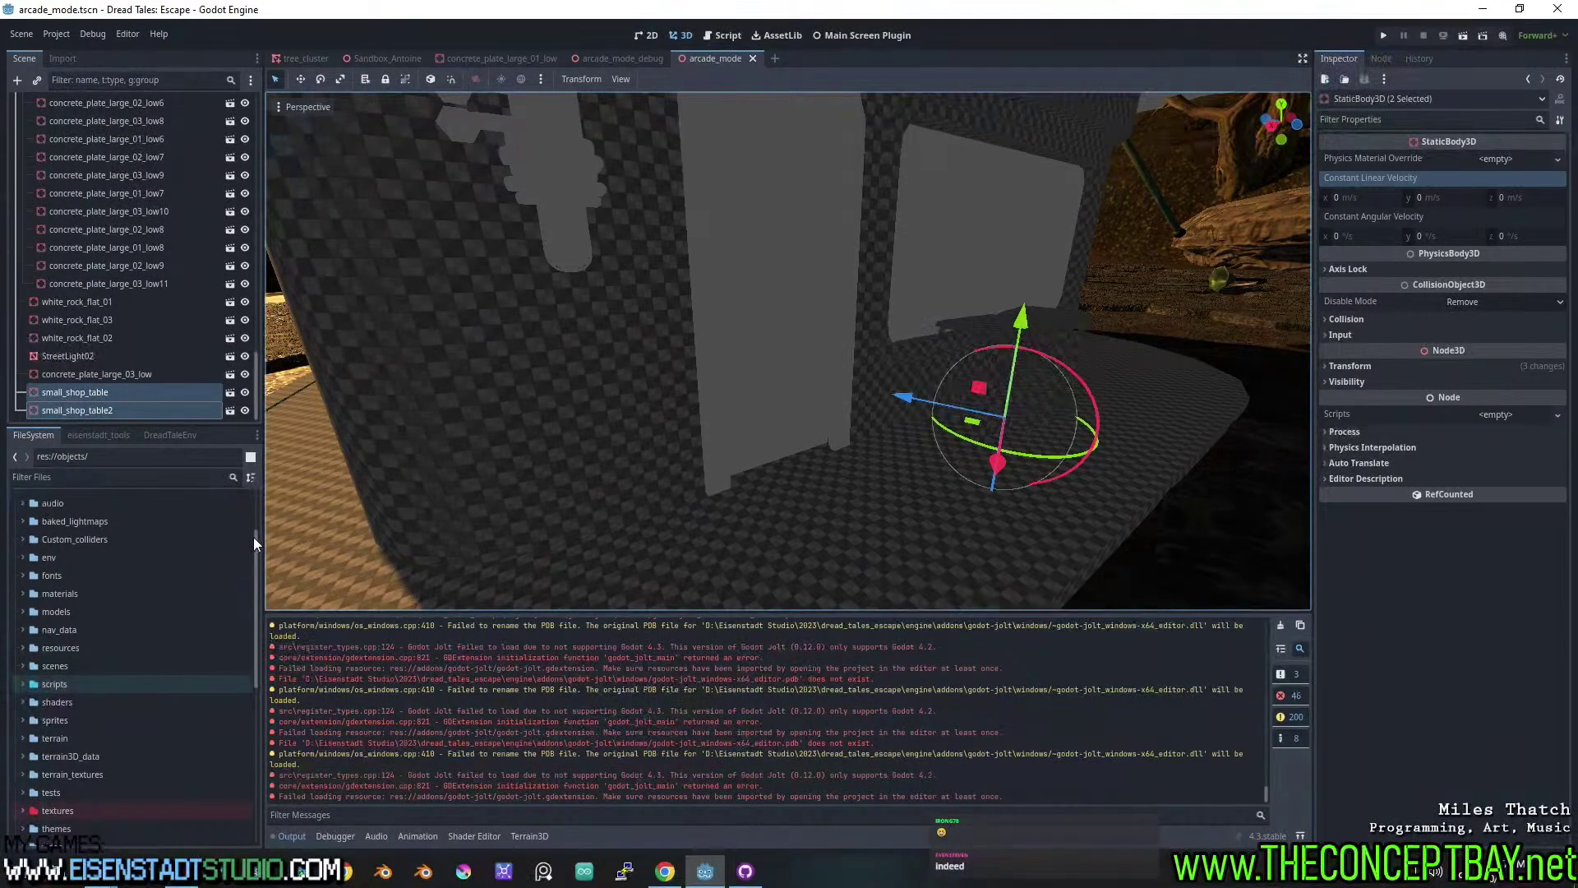
{"action": "left_click_drag", "start_coordinate": [255, 544], "coordinate": [258, 500]}
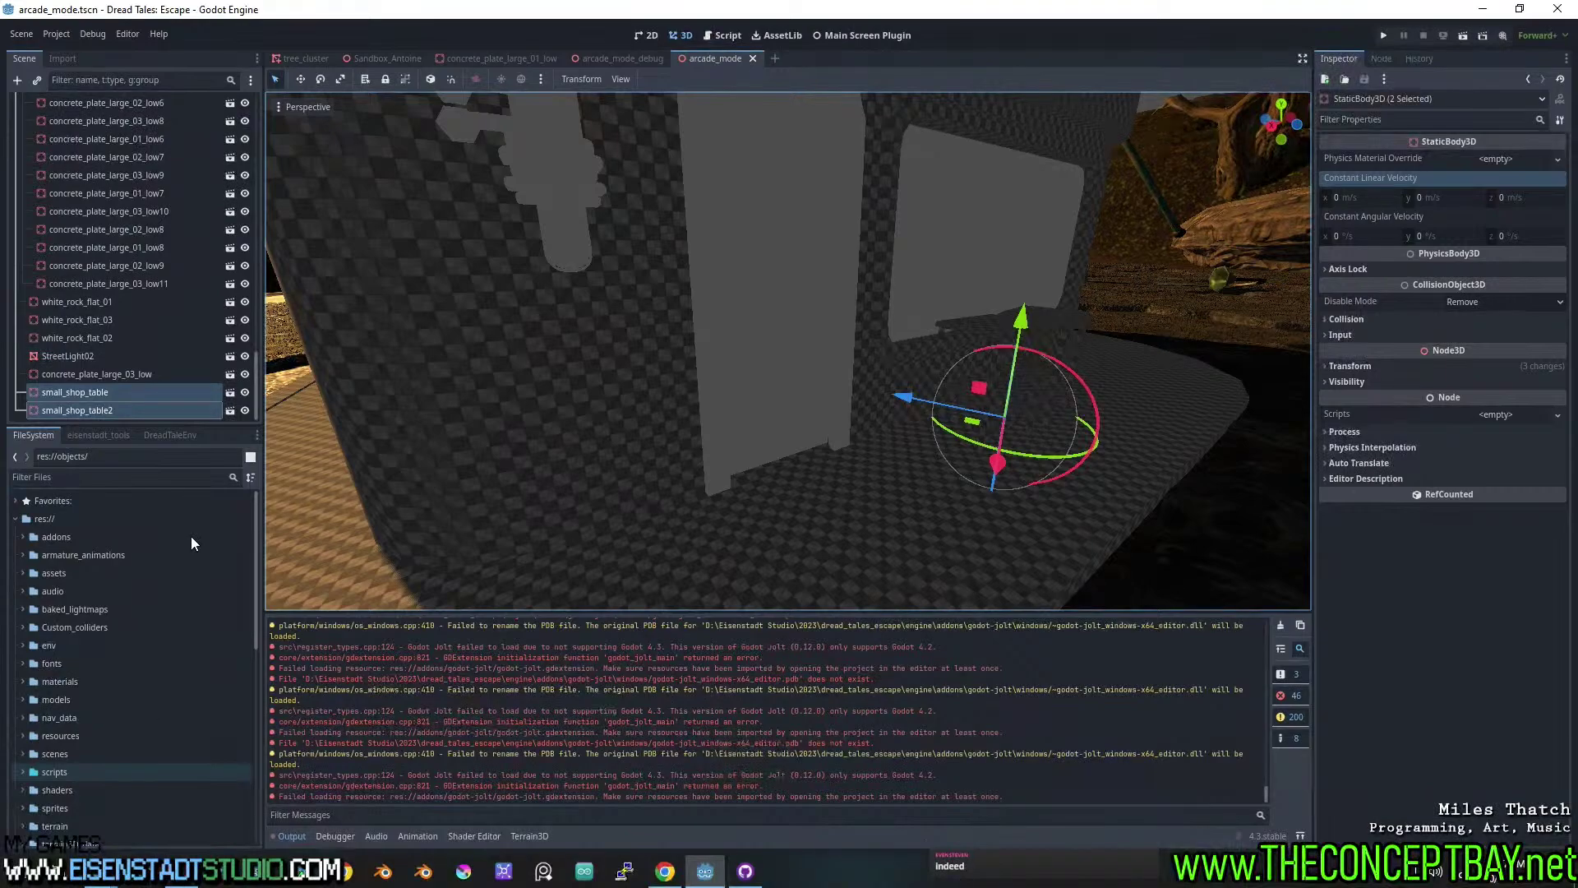
Save the arcade_mode scene from inside the pit stop building and launch Blender 4.1.
{"action": "key", "text": "w"}
{"action": "right_click_drag", "start_coordinate": [625, 395], "coordinate": [577, 339]}
{"action": "key", "text": "d"}
{"action": "key", "text": "w"}
{"action": "key", "text": "ctrl+s"}
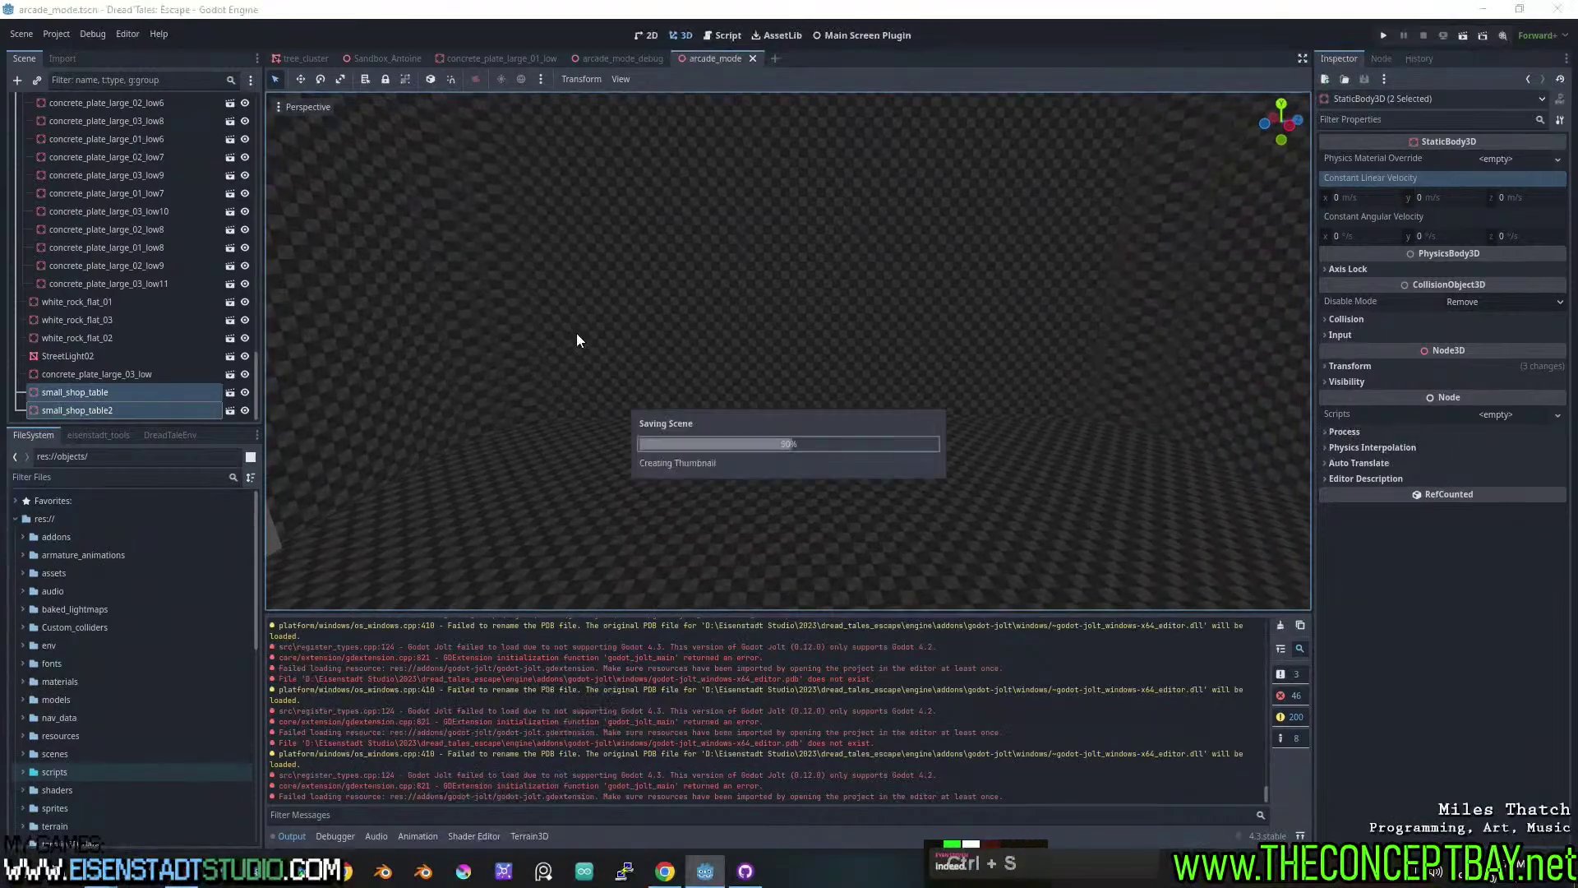
{"action": "left_click", "coordinate": [422, 873]}
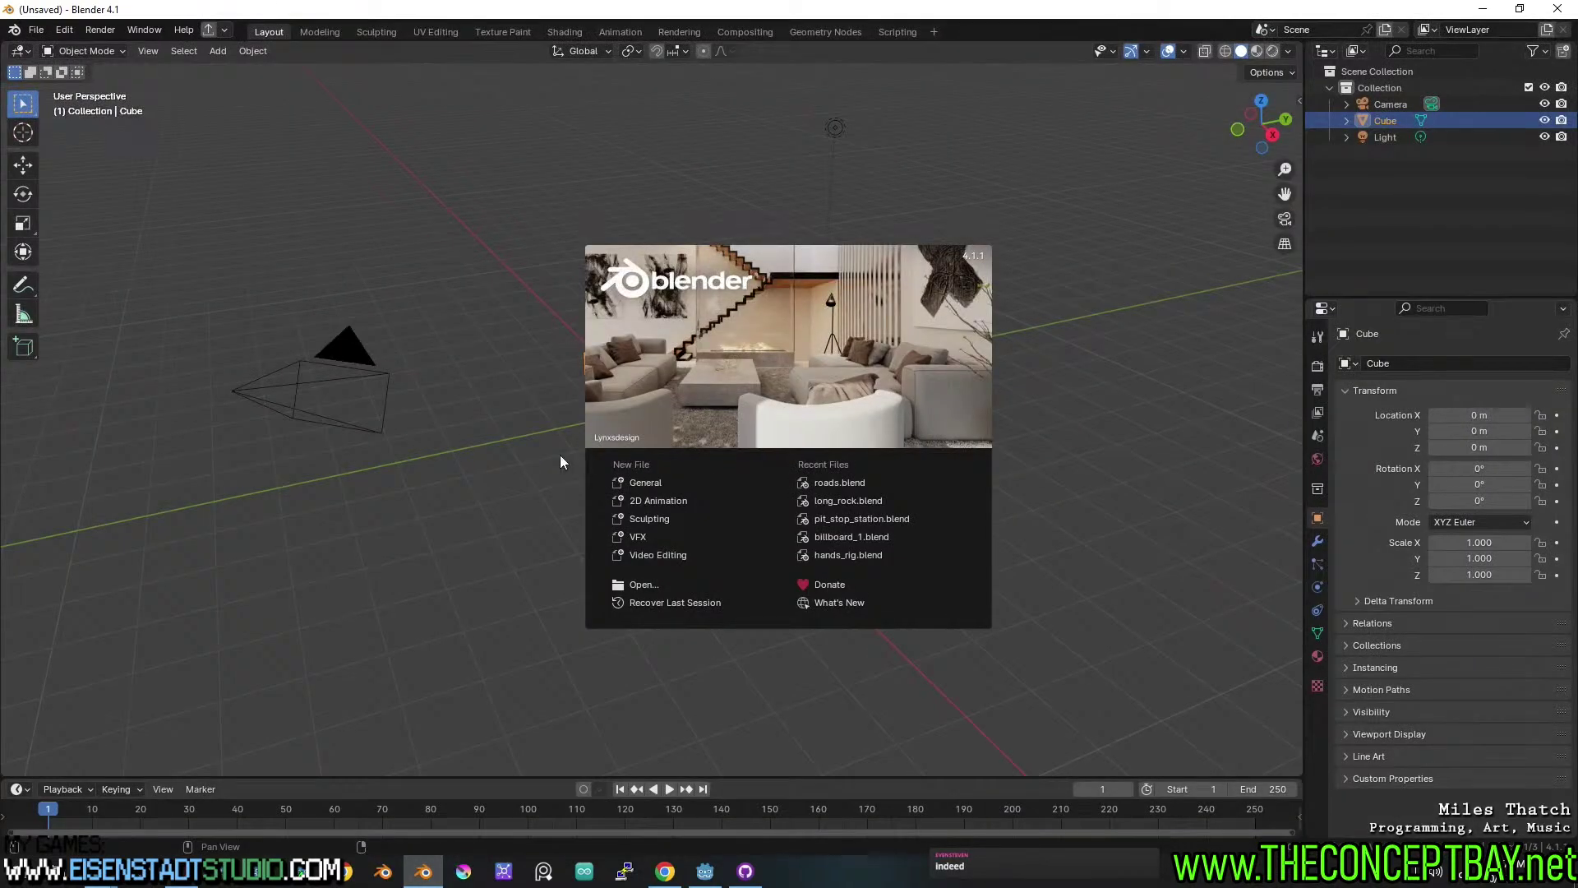
Dismiss the splash screen and delete the default camera and light, keeping only the cube.
{"action": "left_click", "coordinate": [559, 459]}
{"action": "key", "text": "a"}
{"action": "left_click", "coordinate": [628, 392], "text": "shift"}
{"action": "key", "text": "x"}
{"action": "left_click", "coordinate": [631, 395]}
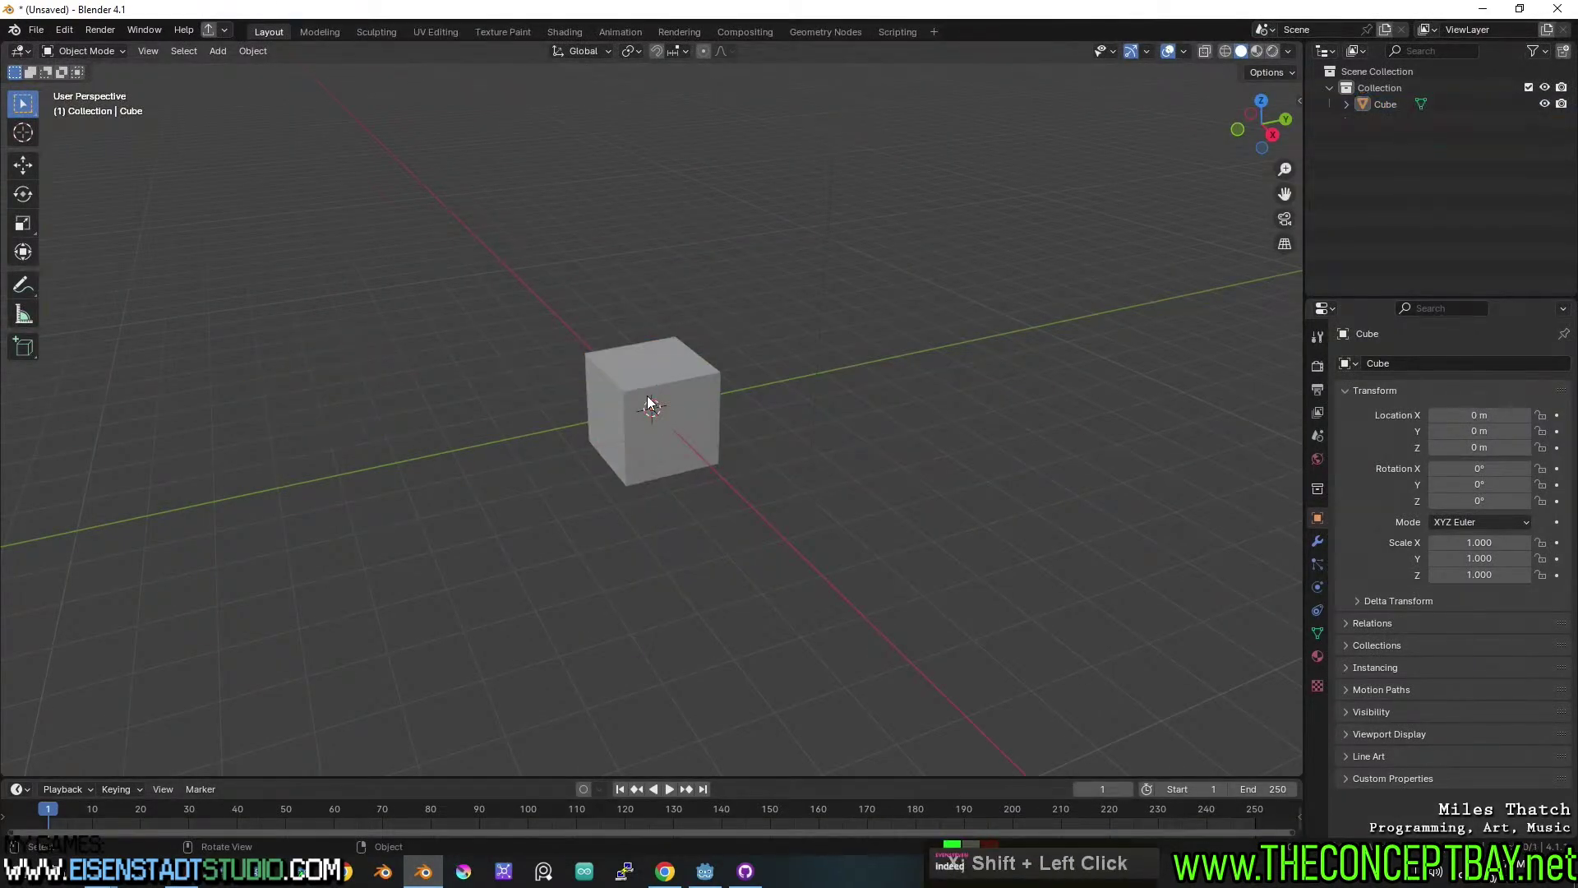
Stretch the cube along the X axis to a scale of about 2.87.
{"action": "left_click", "coordinate": [647, 400]}
{"action": "middle_click_drag", "start_coordinate": [958, 426], "coordinate": [1001, 418]}
{"action": "scroll", "coordinate": [896, 436], "scroll_direction": "up", "scroll_amount": 2}
{"action": "mouse_move", "coordinate": [813, 452]}
{"action": "middle_mouse_down", "text": "shift"}
{"action": "mouse_move", "coordinate": [777, 473]}
{"action": "mouse_move", "coordinate": [872, 456]}
{"action": "mouse_move", "coordinate": [870, 441]}
{"action": "mouse_move", "coordinate": [826, 445]}
{"action": "middle_mouse_up", "text": "shift"}
{"action": "scroll", "coordinate": [871, 456], "scroll_direction": "down", "scroll_amount": 3}
{"action": "scroll", "coordinate": [822, 444], "scroll_direction": "up", "scroll_amount": 2}
{"action": "key", "text": "s"}
{"action": "key", "text": "x"}
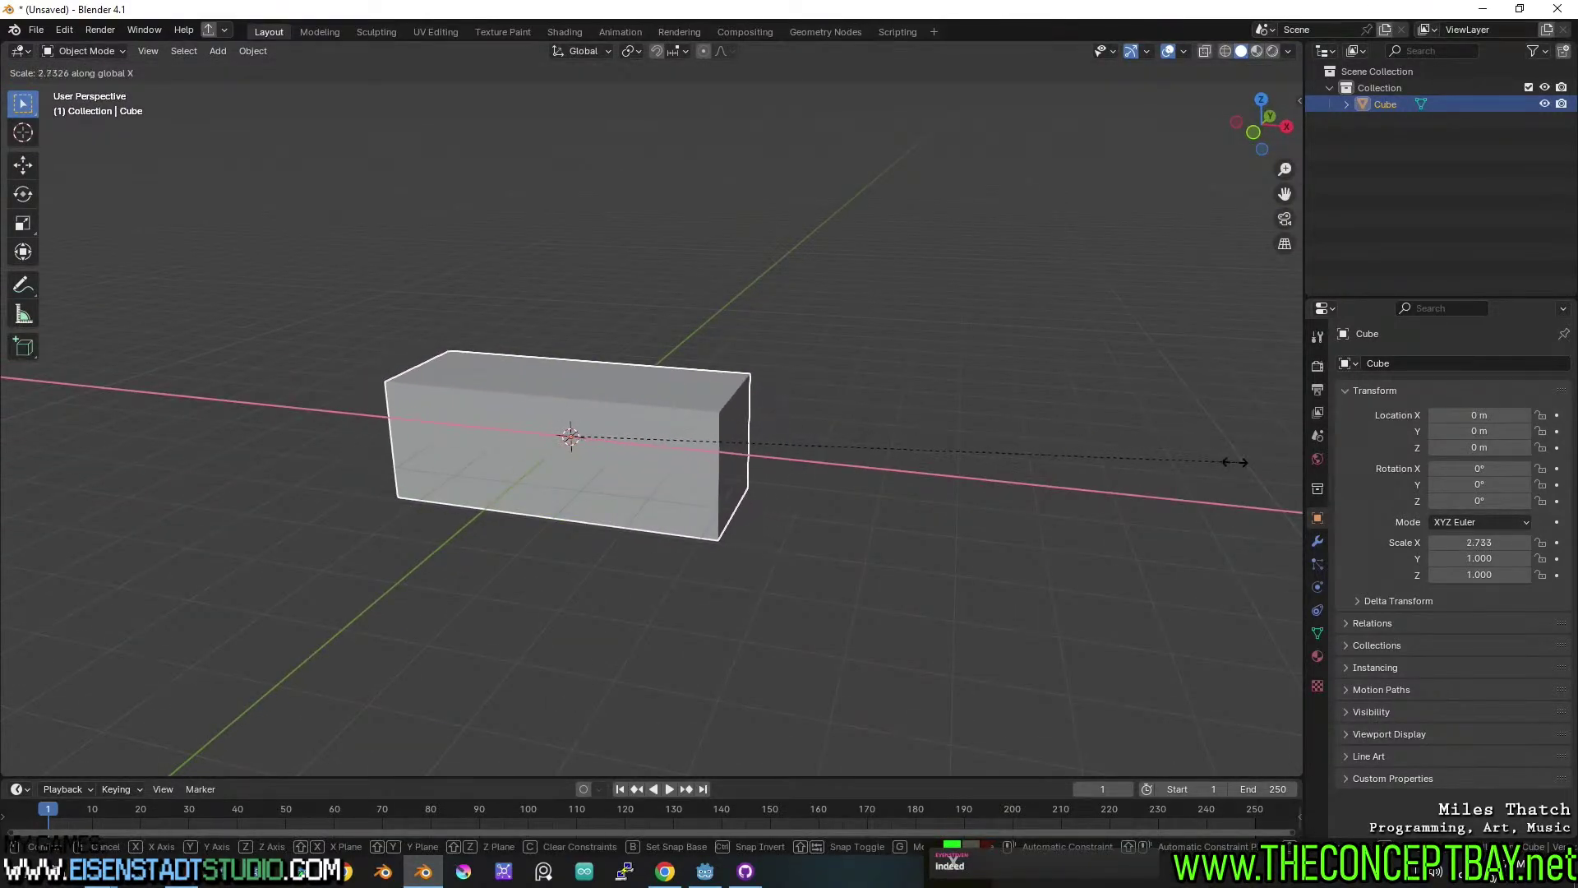
{"action": "left_click", "coordinate": [1233, 462]}
Enter edge editing on the stretched block and select the two vertical edges at the ends of its front side.
{"action": "key", "text": "Tab"}
{"action": "key", "text": "2"}
{"action": "left_click", "coordinate": [729, 451]}
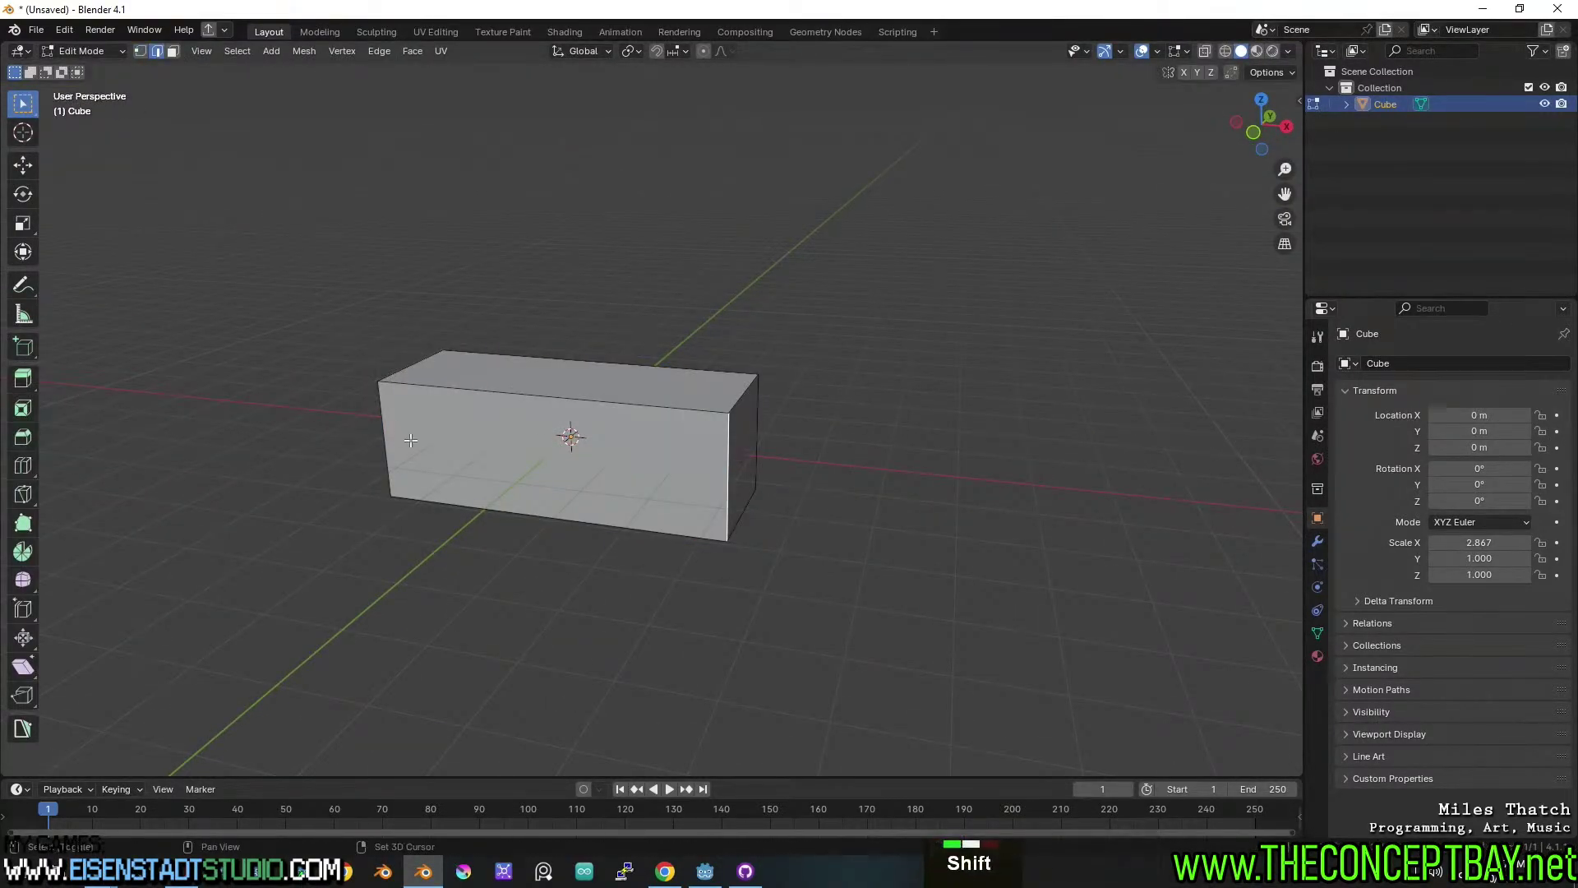
{"action": "left_click", "coordinate": [384, 442], "text": "shift"}
Try to bevel the block's two front vertical edges before its scale is applied.
{"action": "key", "text": "ctrl+b"}
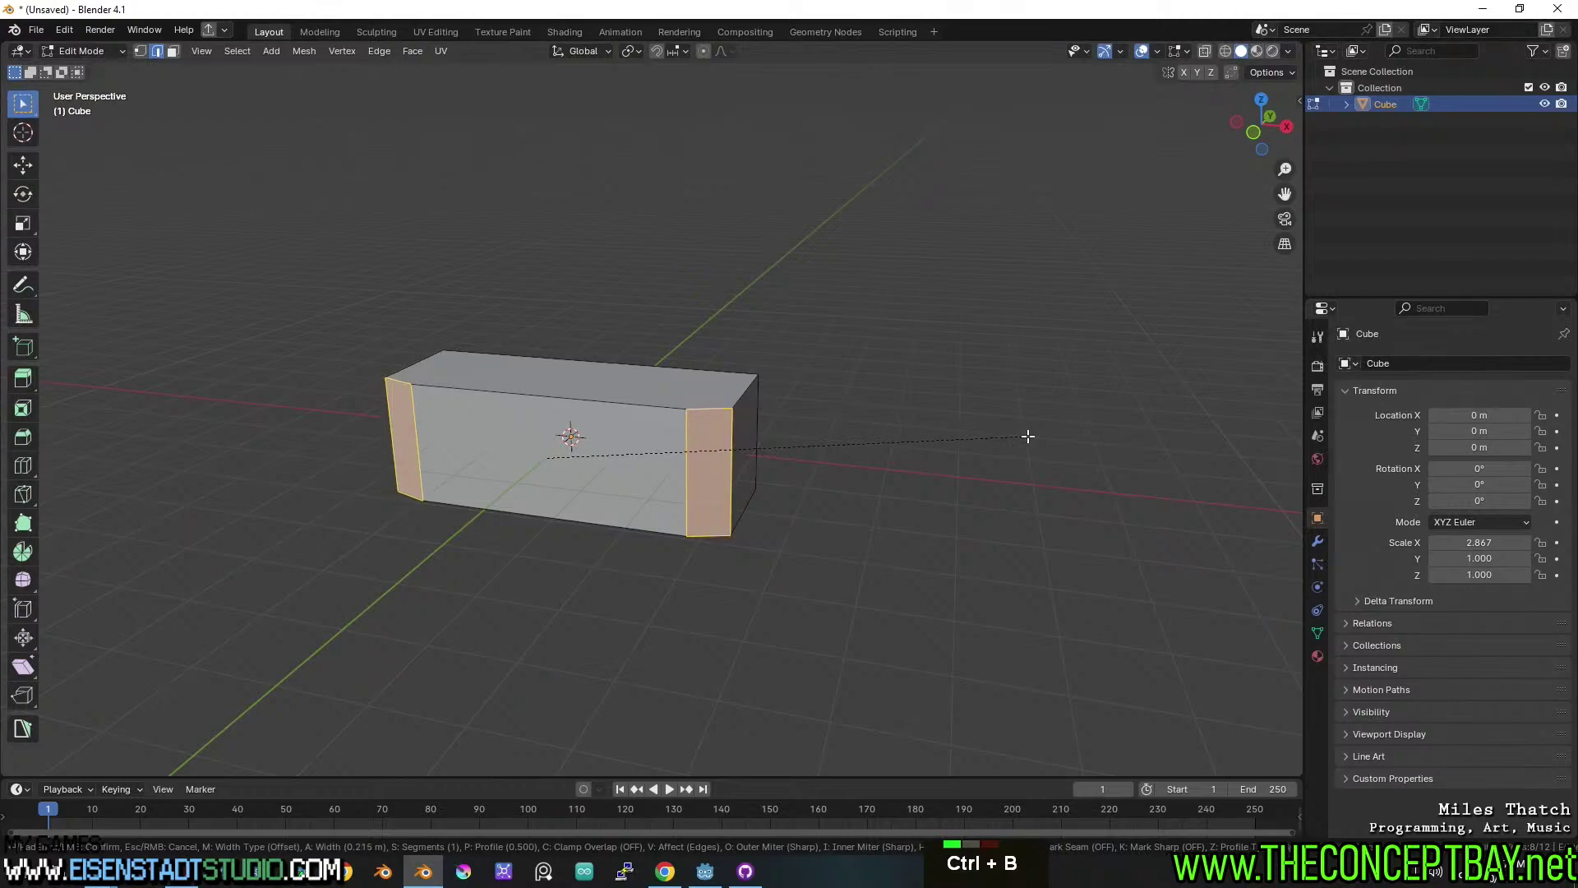
{"action": "left_click", "coordinate": [1027, 437]}
{"action": "key", "text": "ctrl+z"}
Apply the block's scale and bevel its two front vertical edges with four segments.
{"action": "key", "text": "Tab"}
{"action": "key", "text": "ctrl+a"}
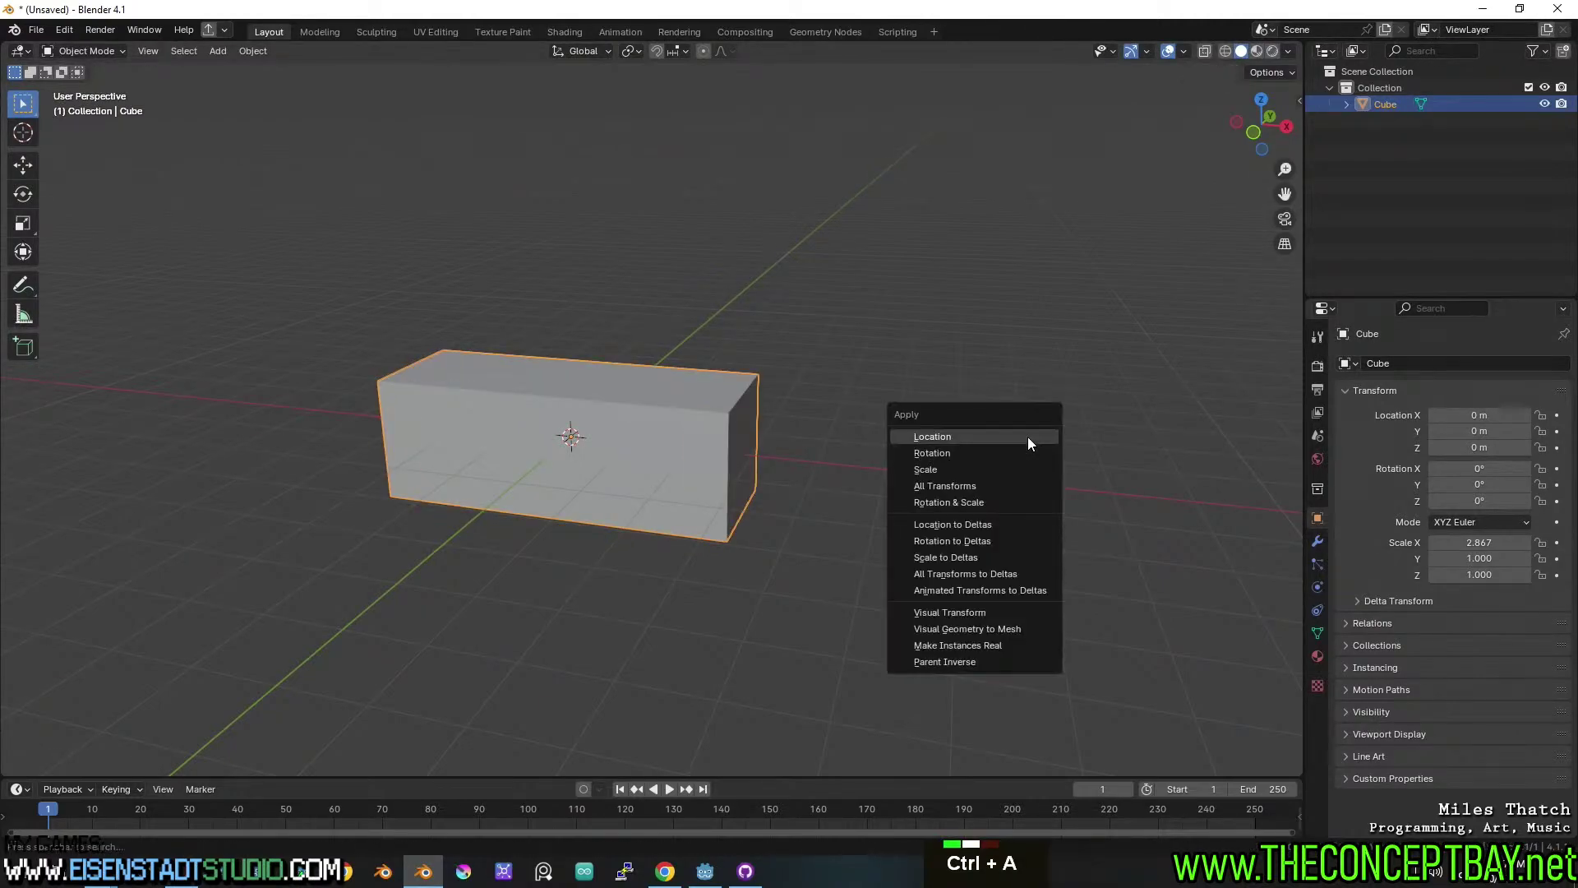
{"action": "left_click", "coordinate": [990, 471]}
{"action": "key", "text": "Tab"}
{"action": "key", "text": "ctrl+b"}
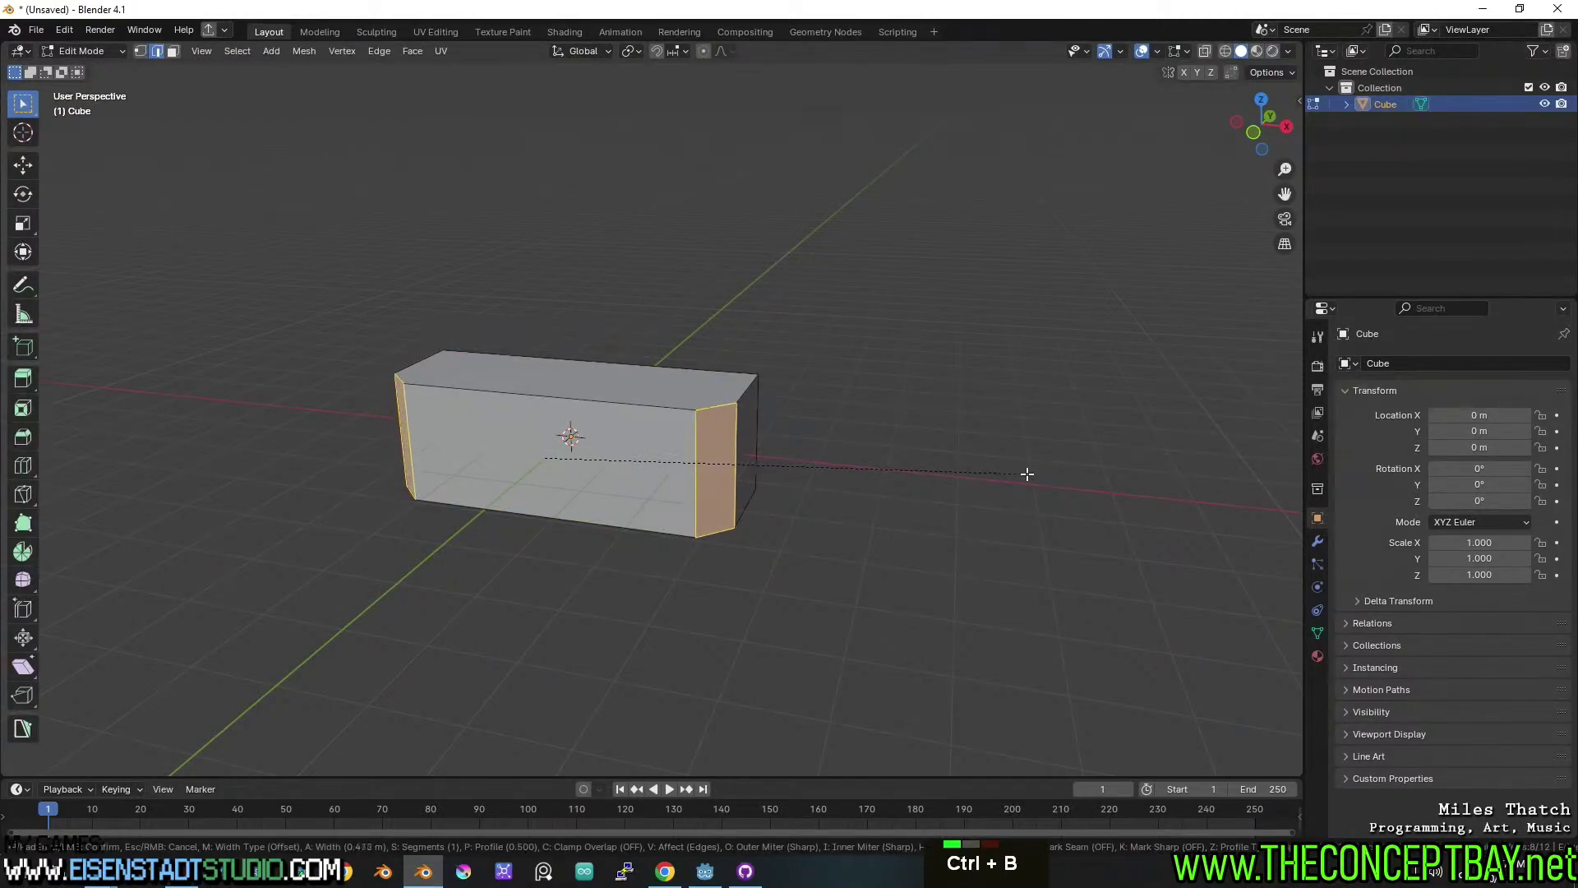
{"action": "scroll", "coordinate": [1026, 476], "scroll_direction": "up", "scroll_amount": 2}
{"action": "scroll", "coordinate": [1028, 476], "scroll_direction": "up", "scroll_amount": 1}
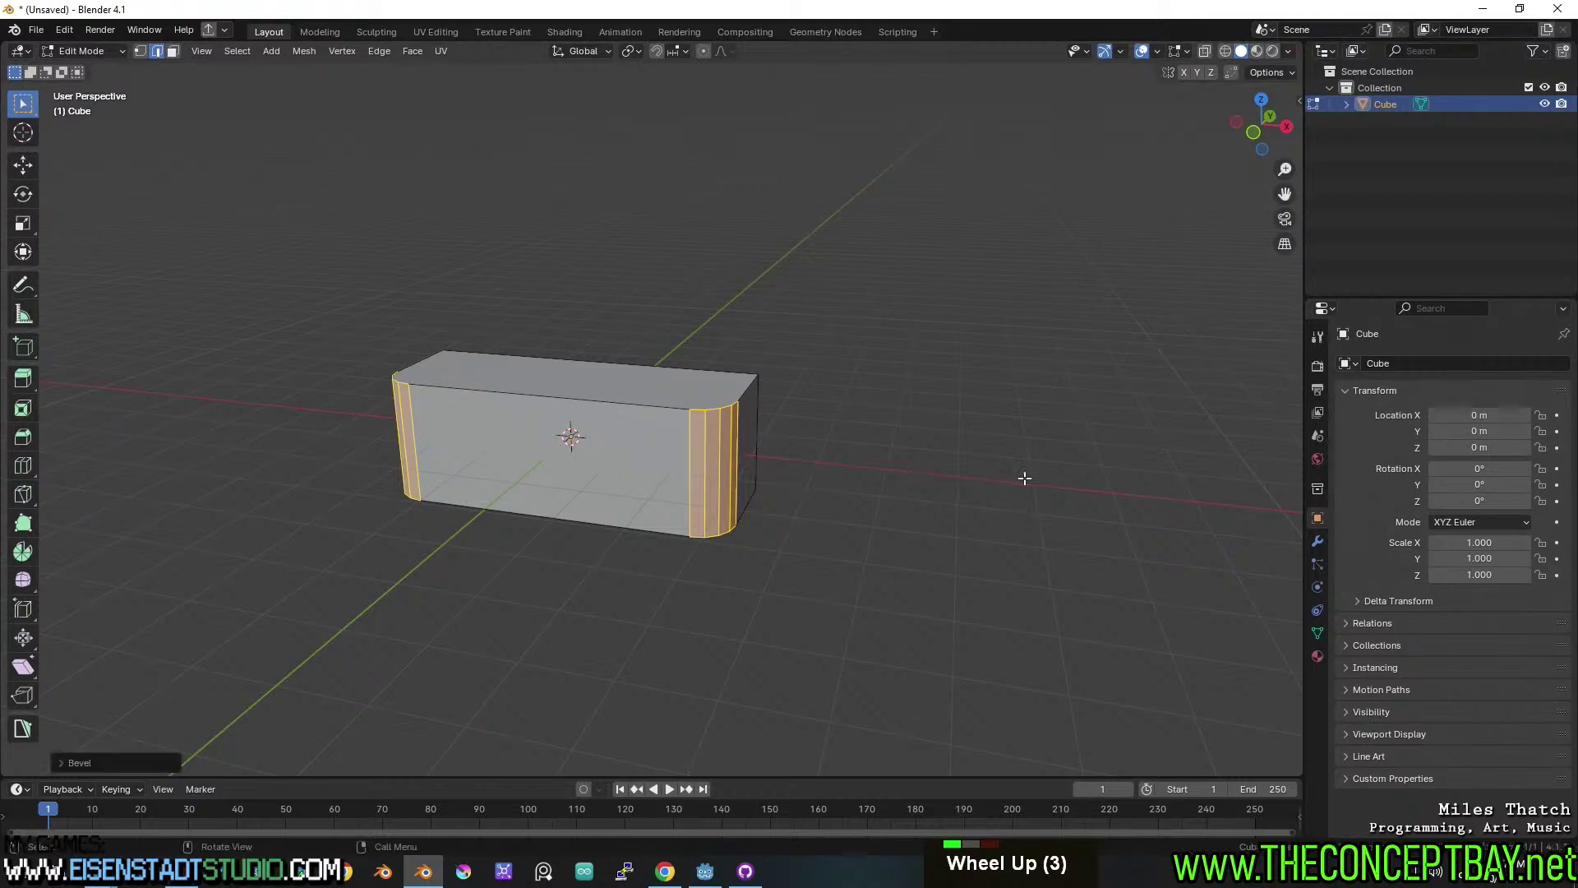
Bevel the two vertical edges on the block's opposite long side to round those corners as well.
{"action": "middle_click_drag", "start_coordinate": [760, 415], "coordinate": [1001, 423]}
{"action": "left_click", "coordinate": [604, 505], "text": "shift"}
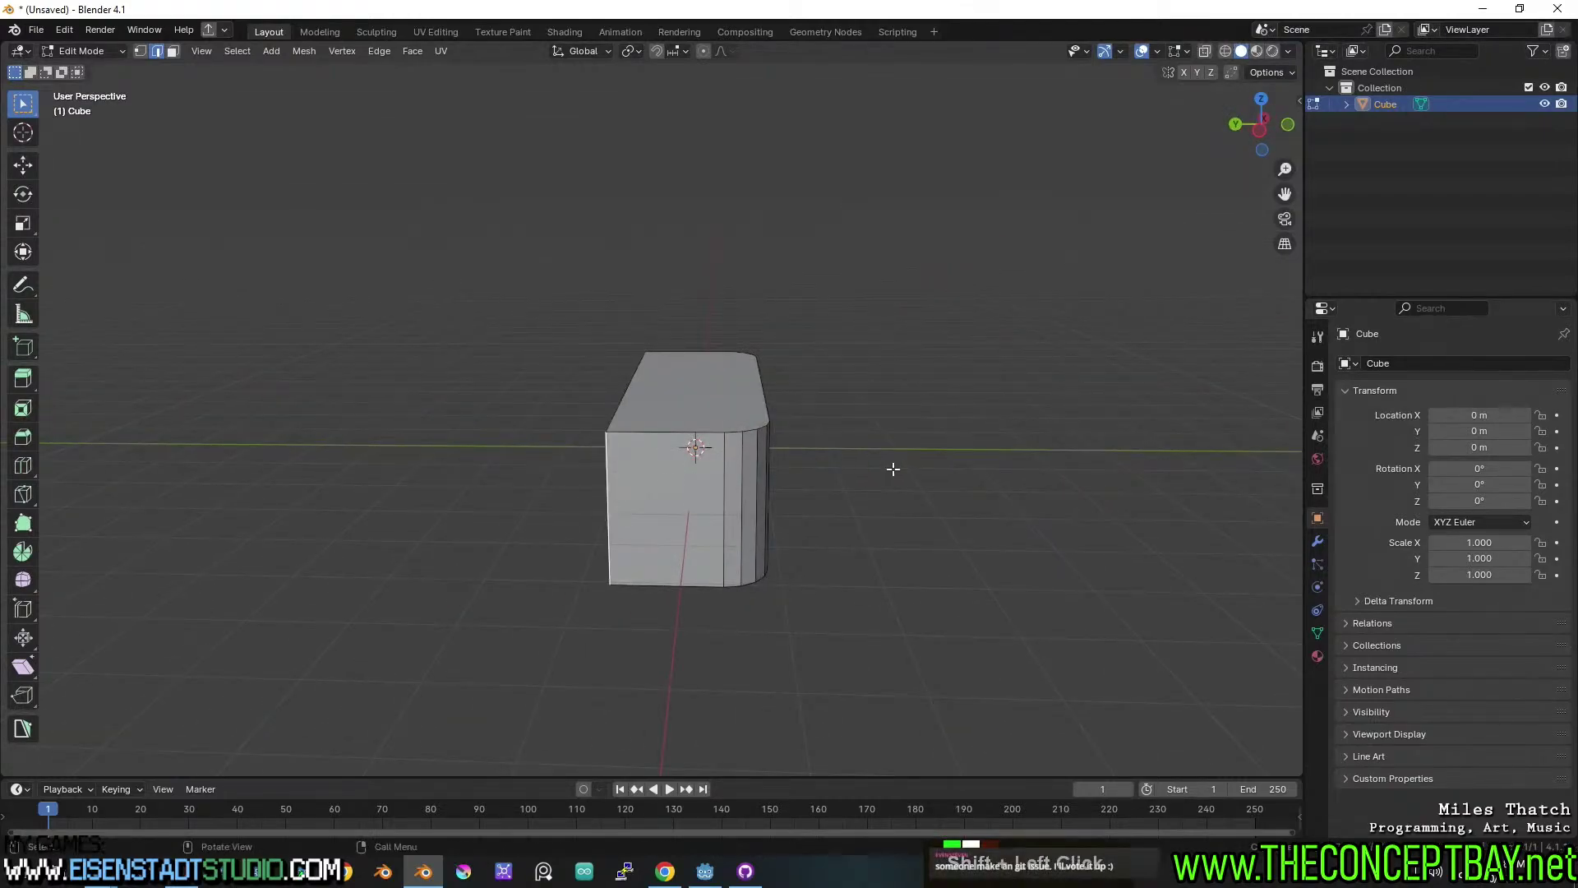
{"action": "key", "text": "ctrl+b"}
{"action": "left_click", "coordinate": [950, 461]}
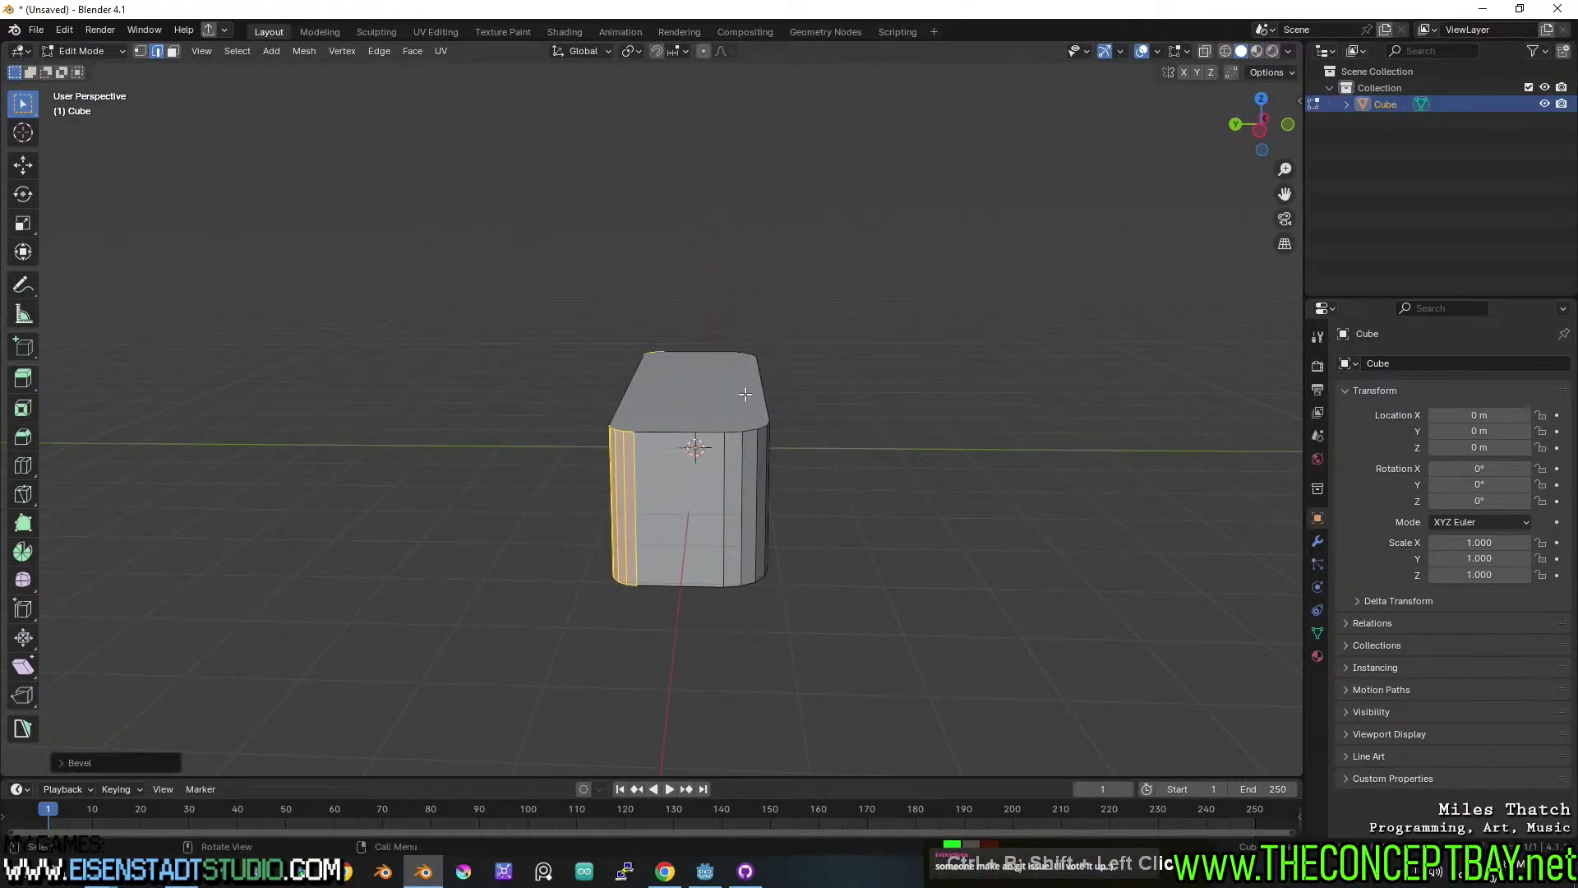
Extrude the block's top face in place and scale it inward to leave a narrow rim.
{"action": "key", "text": "3"}
{"action": "scroll", "coordinate": [740, 395], "scroll_direction": "up", "scroll_amount": 2}
{"action": "left_click", "coordinate": [717, 391]}
{"action": "middle_click_drag", "start_coordinate": [717, 390], "coordinate": [1064, 458]}
{"action": "key", "text": "e"}
{"action": "right_click", "coordinate": [983, 432]}
{"action": "key", "text": "s"}
{"action": "key", "text": "y"}
{"action": "left_click", "coordinate": [1056, 464]}
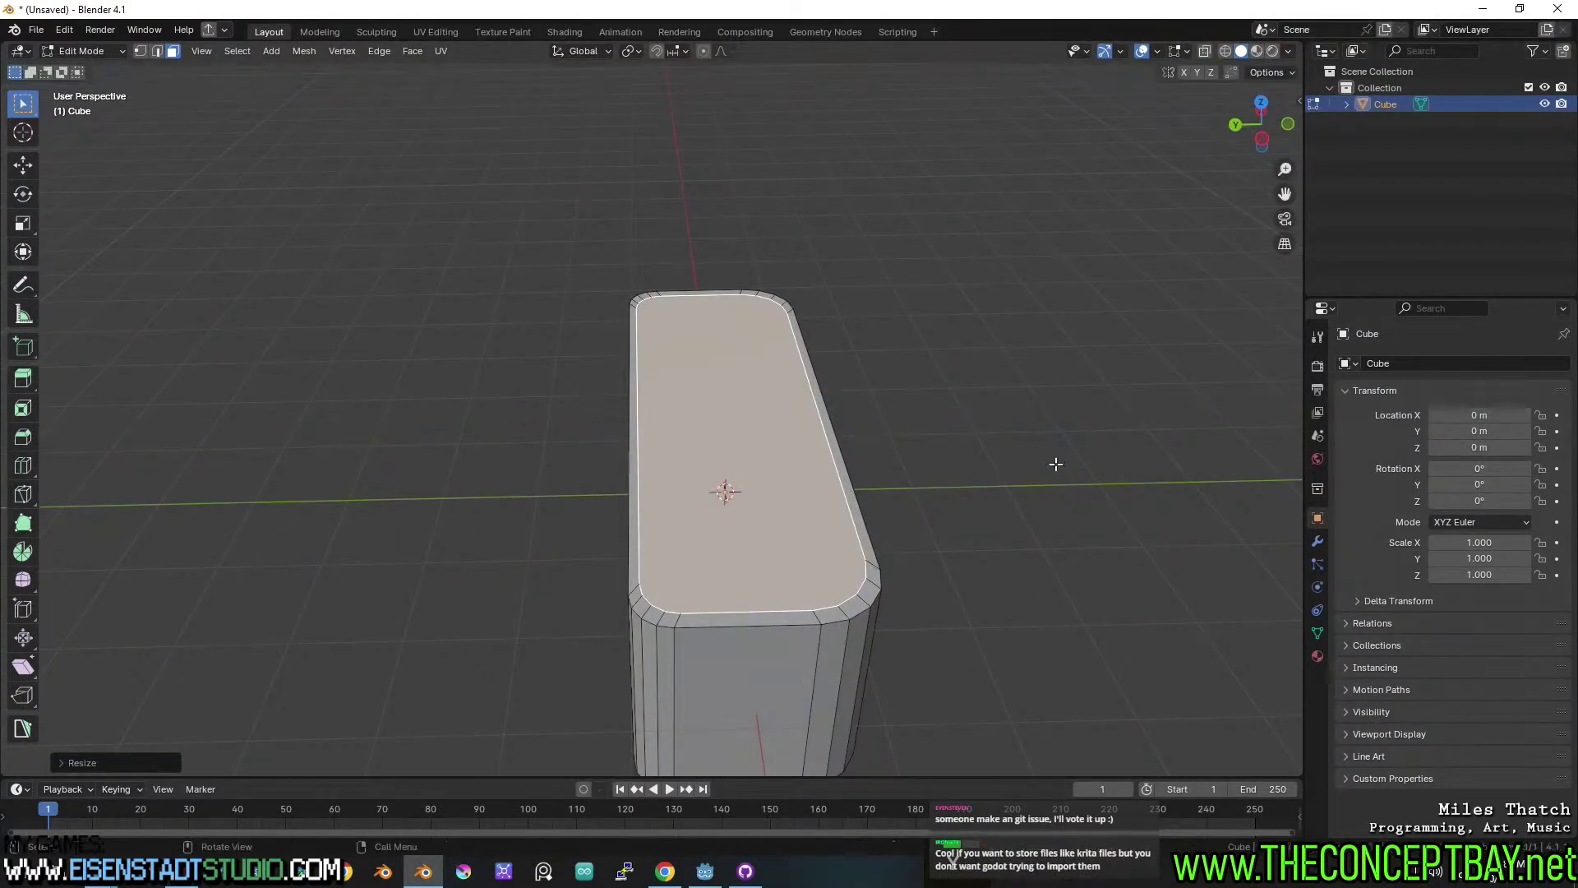
Extrude the inner top face downward about 0.24 m to form a recess inside the rim.
{"action": "key", "text": "e"}
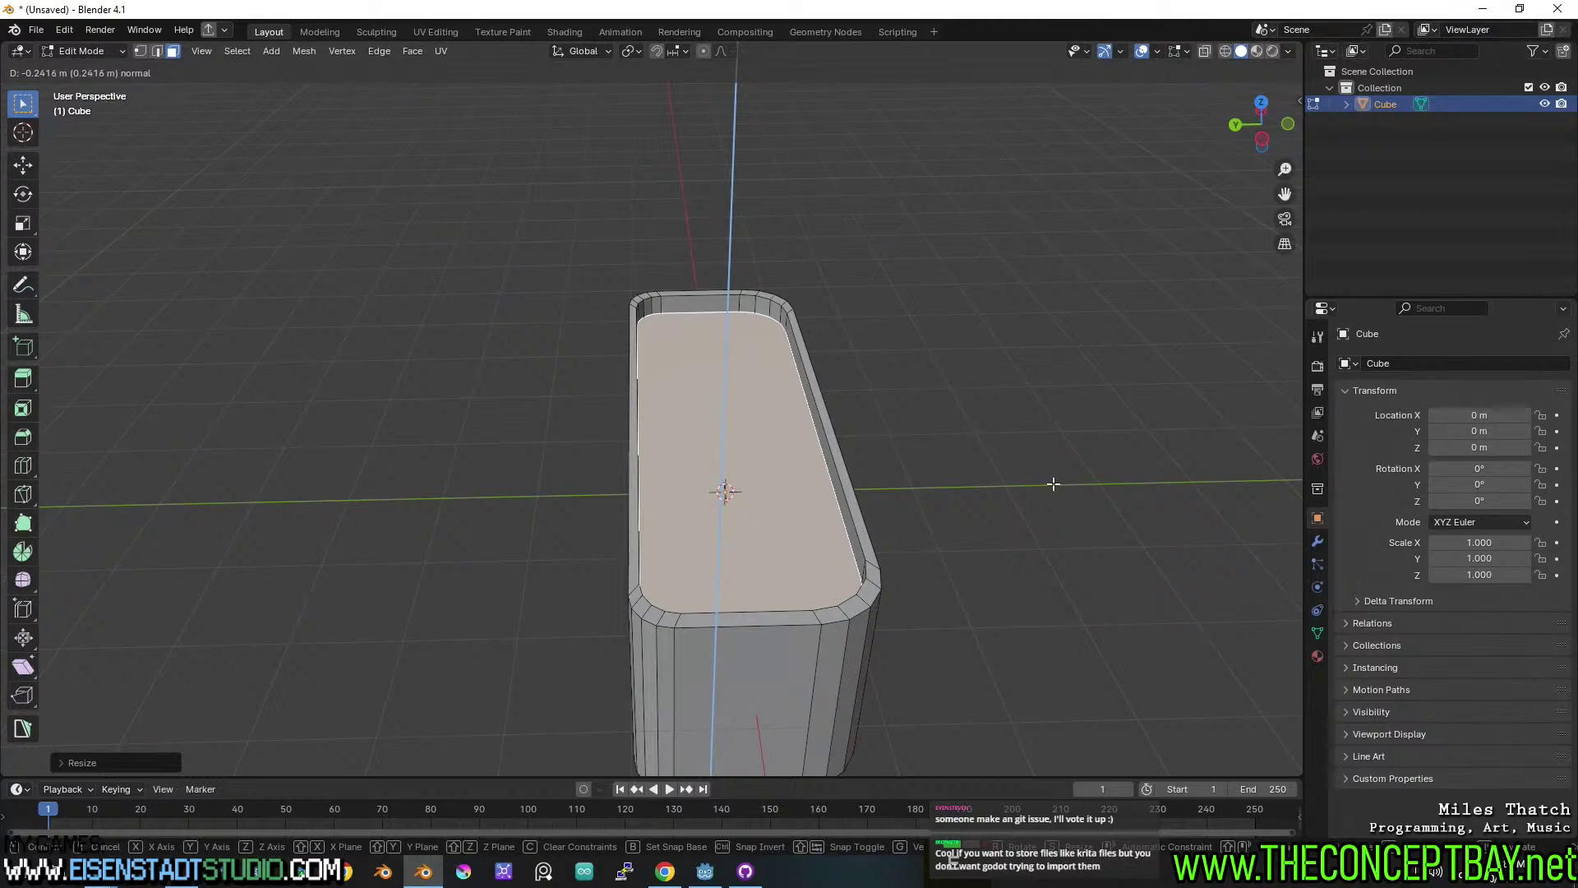
{"action": "left_click", "coordinate": [1053, 481]}
{"action": "middle_click_drag", "start_coordinate": [1053, 479], "coordinate": [959, 451]}
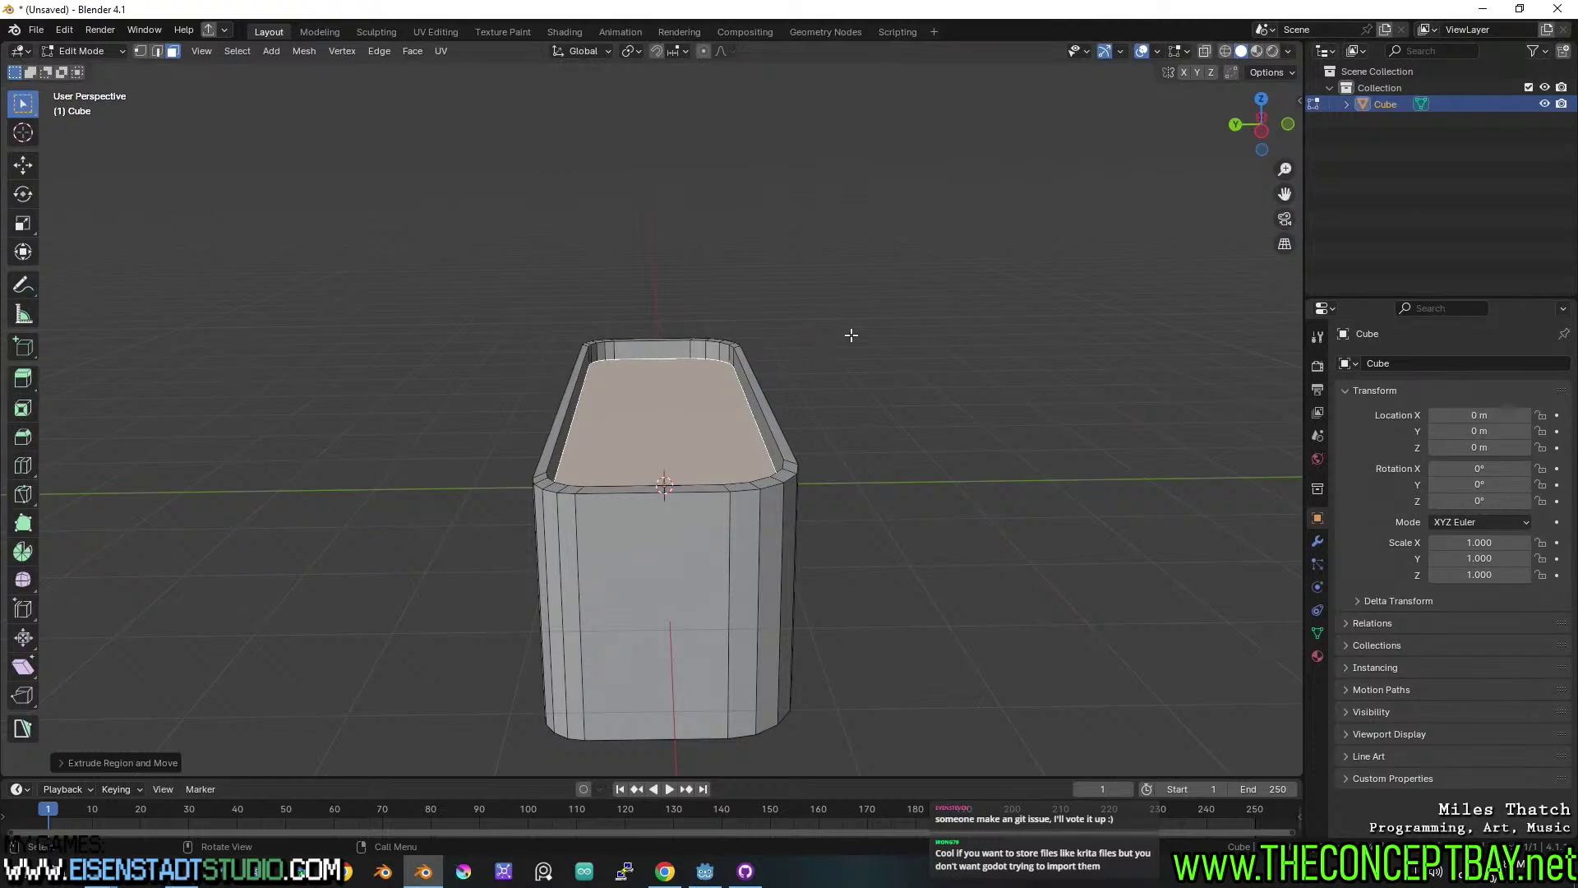
{"action": "middle_click_drag", "start_coordinate": [849, 335], "coordinate": [810, 341]}
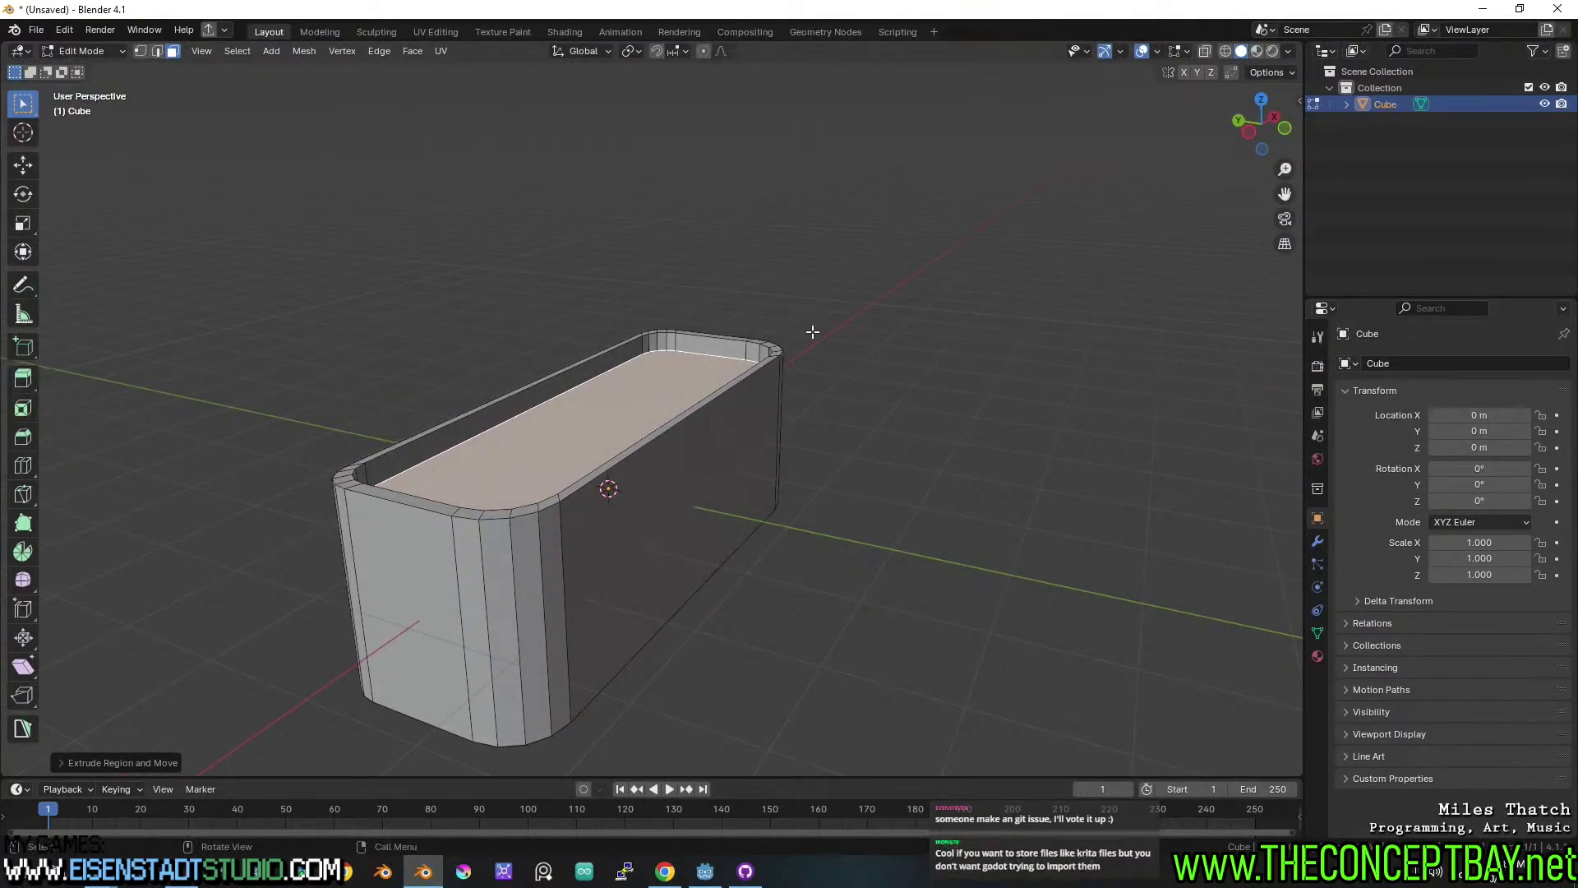
{"action": "middle_click_drag", "start_coordinate": [812, 331], "coordinate": [841, 366]}
{"action": "key", "text": "ctrl+s"}
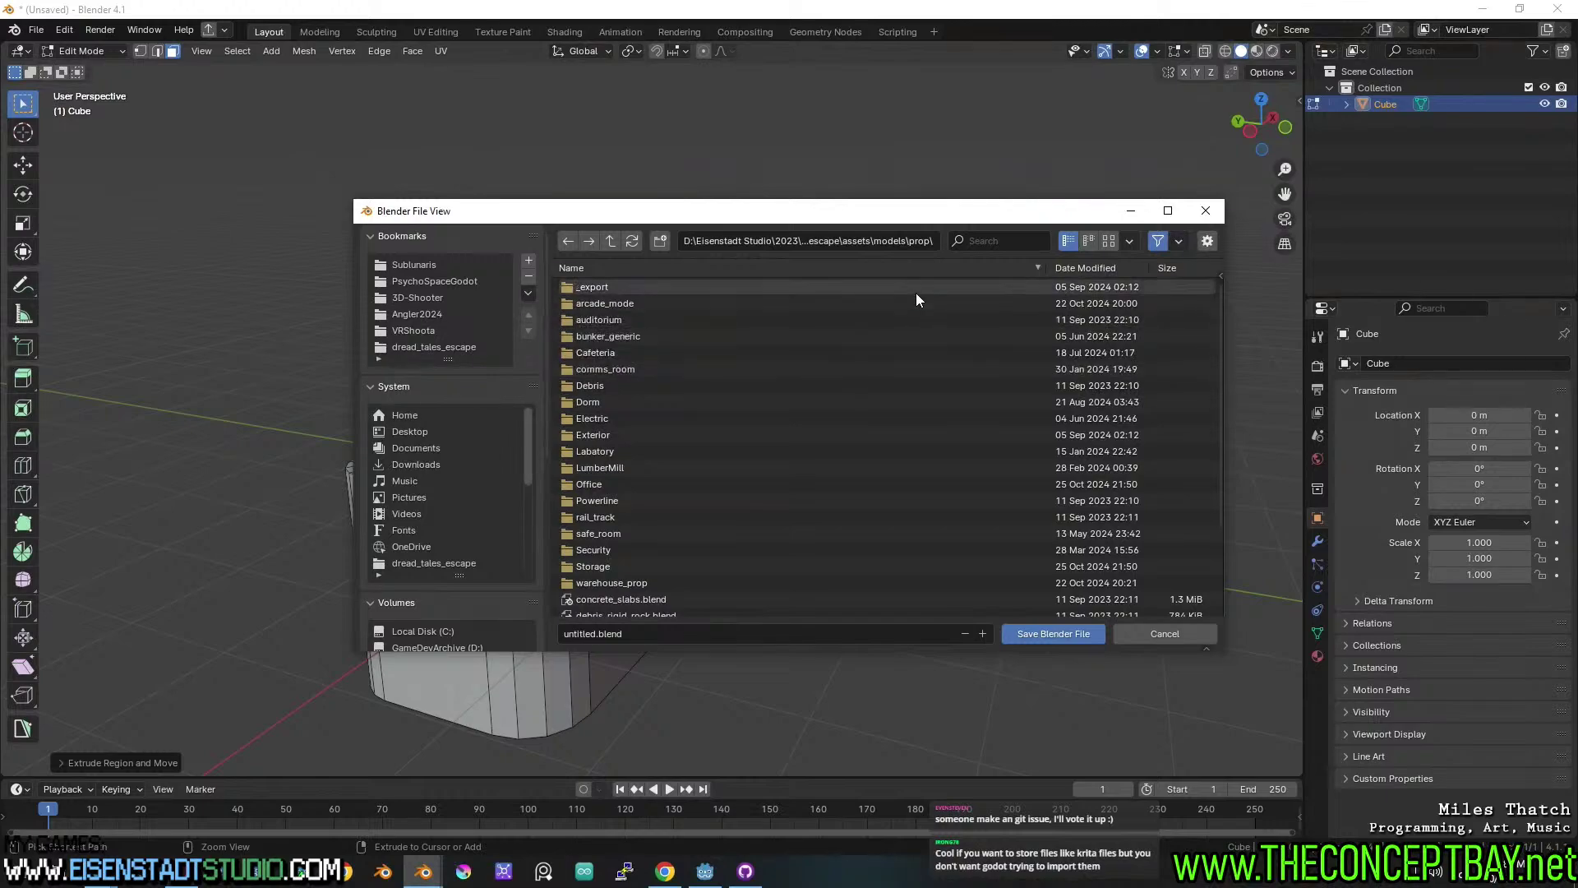
{"action": "left_click_drag", "start_coordinate": [1063, 215], "coordinate": [1176, 184]}
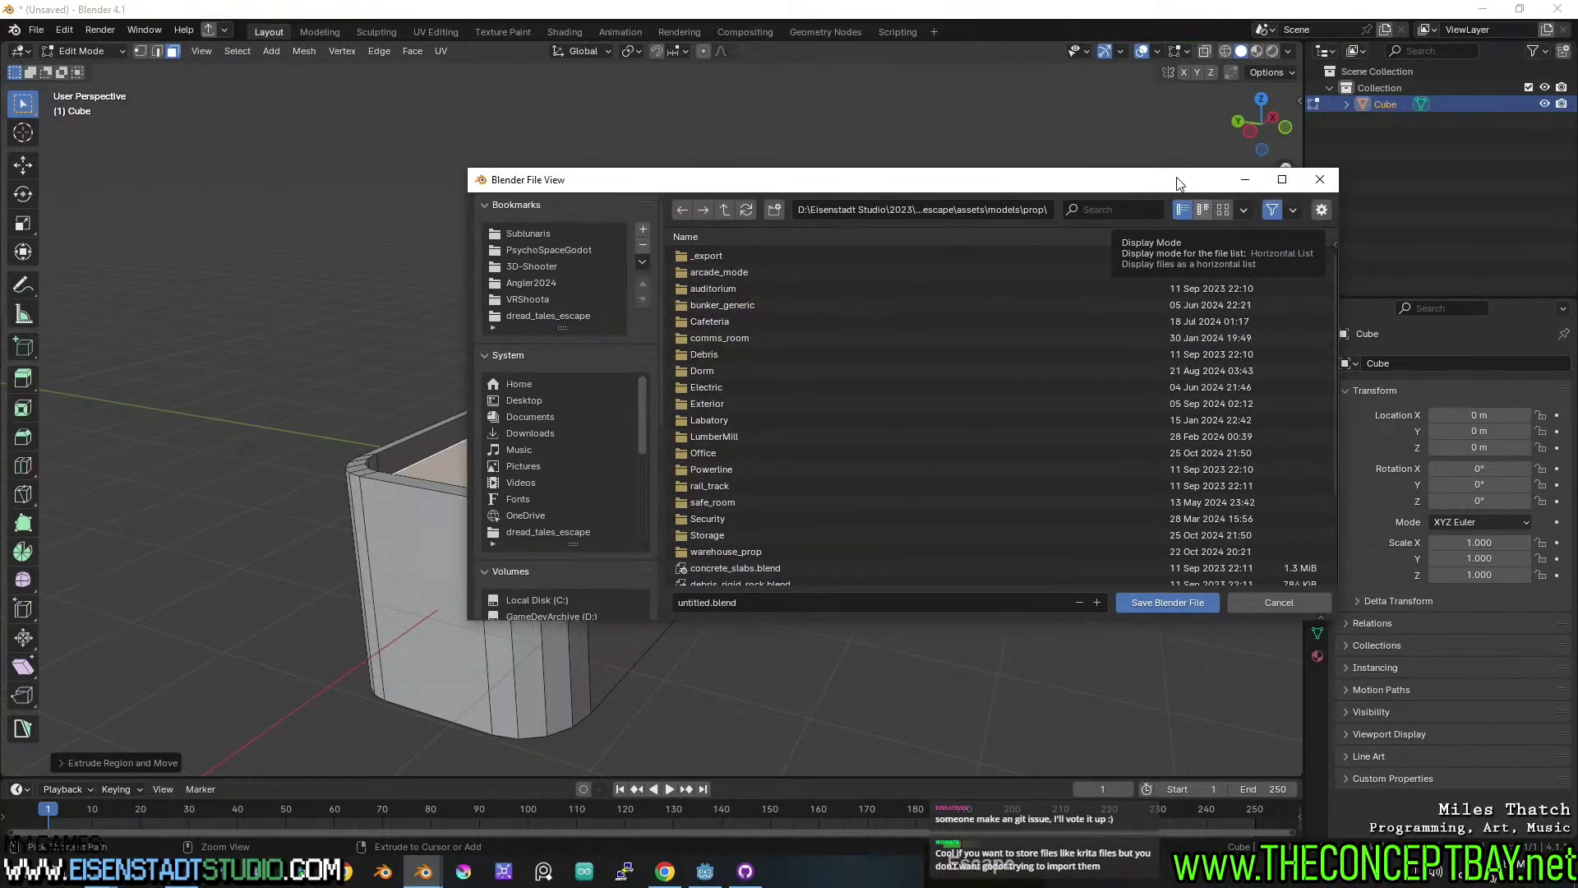
{"action": "left_click", "coordinate": [1319, 182]}
Snap the 3D cursor to the recessed face and add a new cube there as a separate object.
{"action": "middle_click_drag", "start_coordinate": [818, 335], "coordinate": [907, 371]}
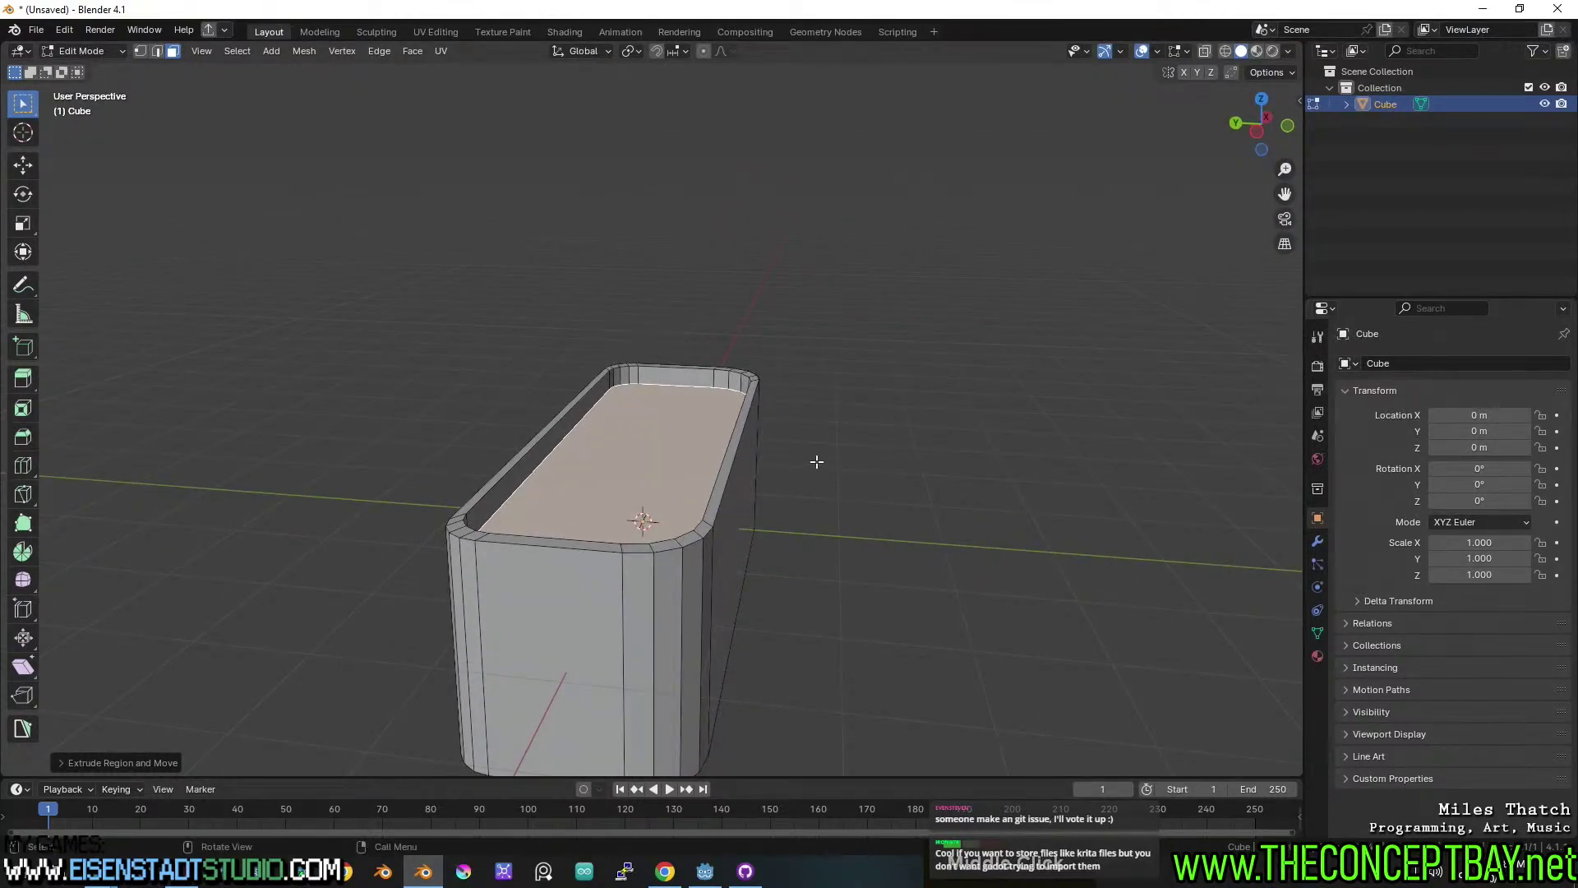
{"action": "key", "text": "shift+s"}
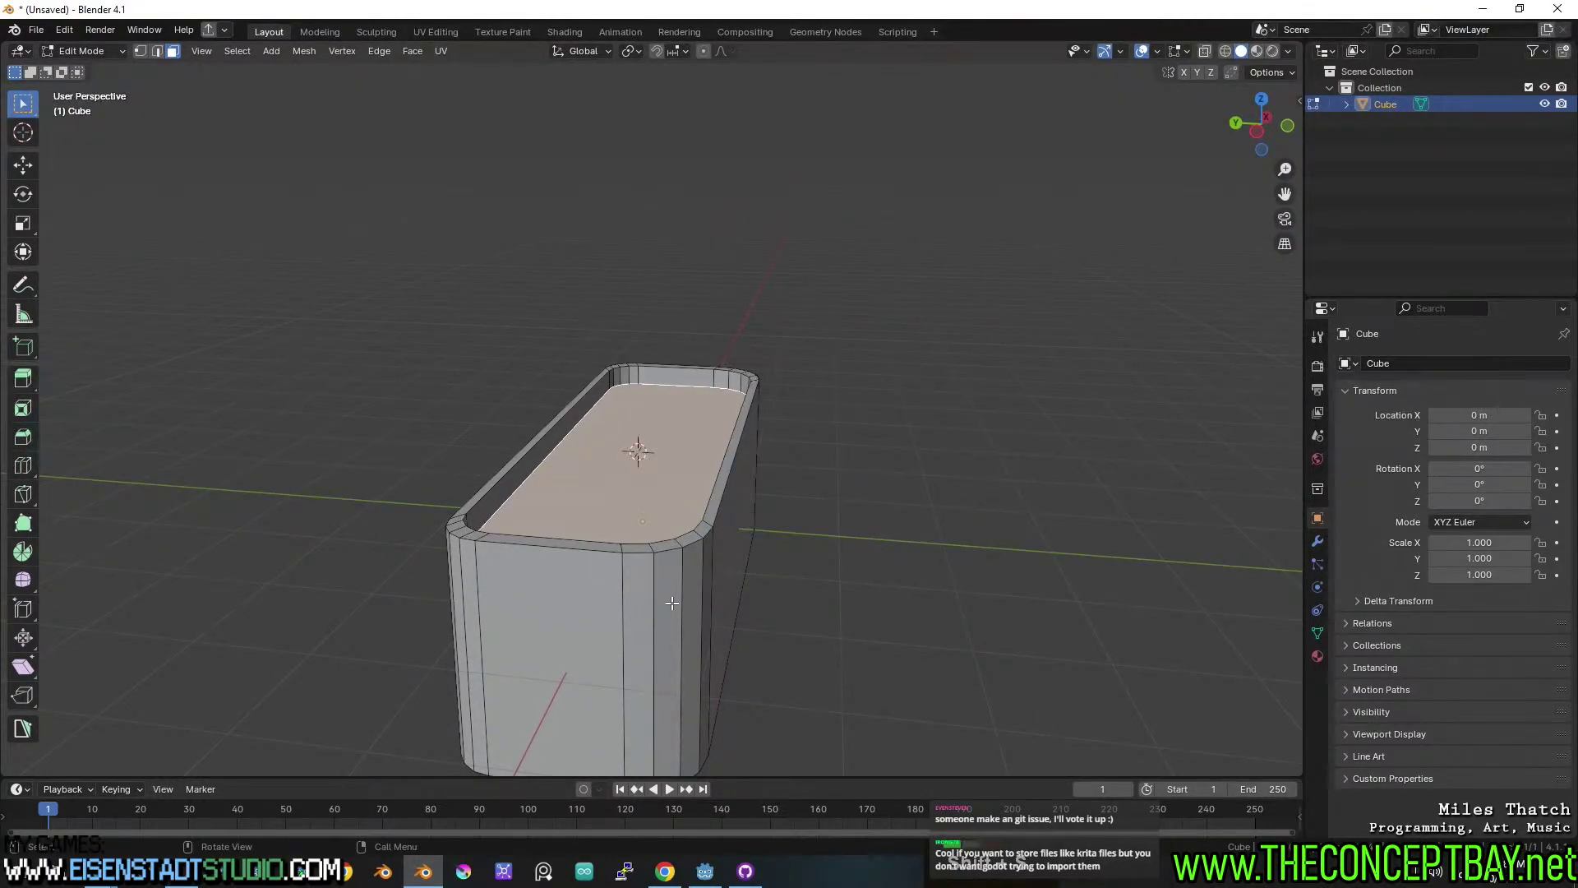
{"action": "key", "text": "Tab"}
{"action": "key", "text": "shift+a"}
{"action": "mouse_move", "coordinate": [666, 530]}
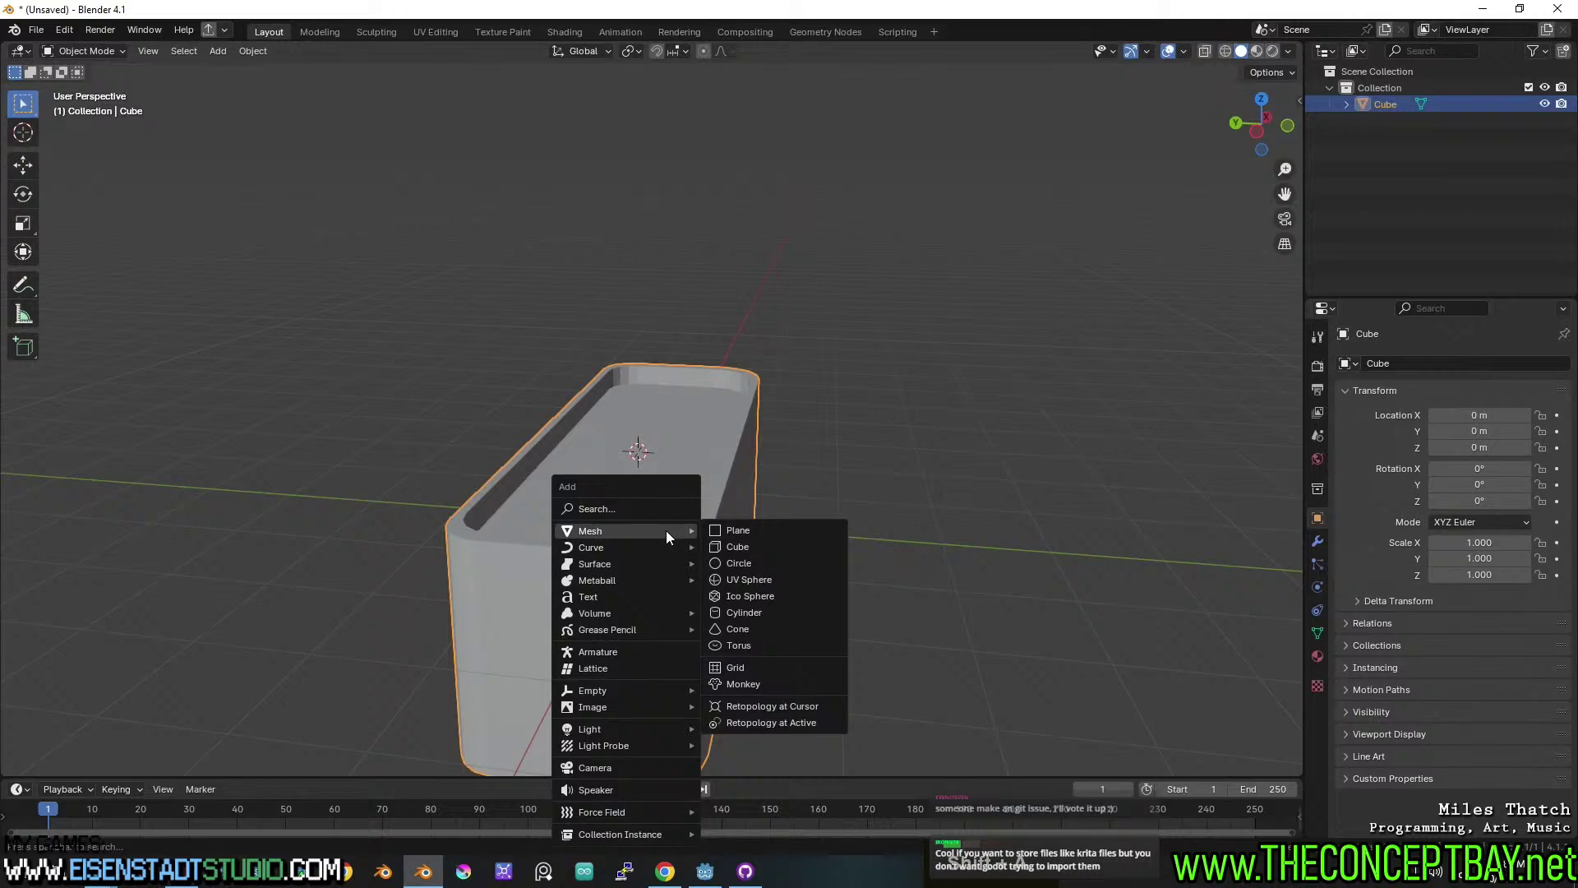
{"action": "left_click", "coordinate": [718, 546]}
Scale the new cube to about 1.04 along Y and 2.86 along X to cover the base block.
{"action": "key", "text": "s"}
{"action": "key", "text": "y"}
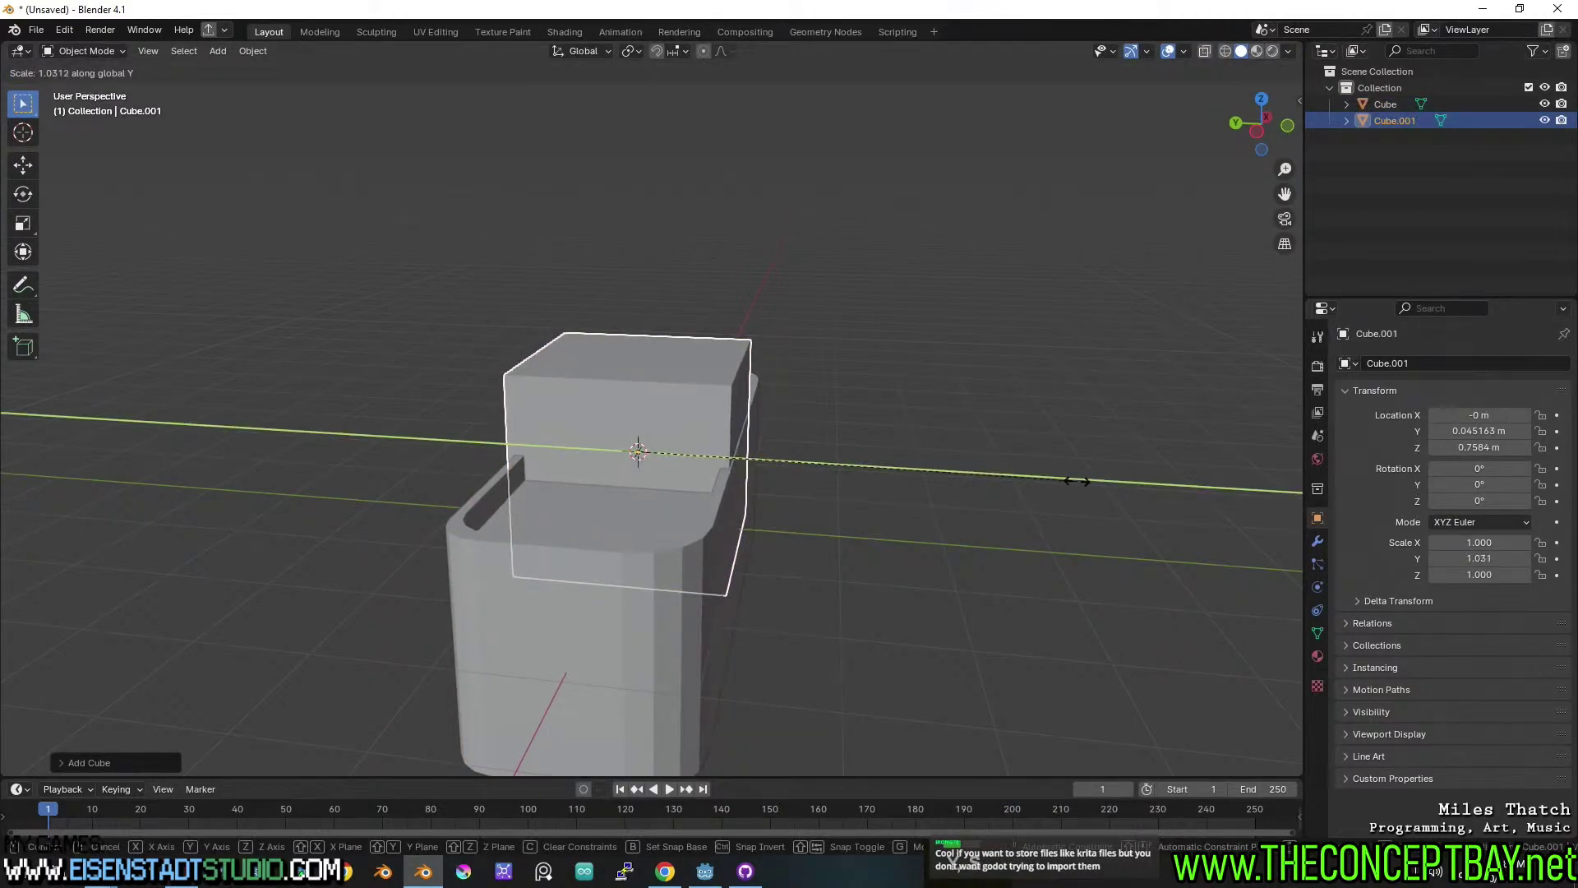
{"action": "left_click", "coordinate": [1083, 480]}
{"action": "middle_click_drag", "start_coordinate": [1082, 480], "coordinate": [881, 482]}
{"action": "key", "text": "s"}
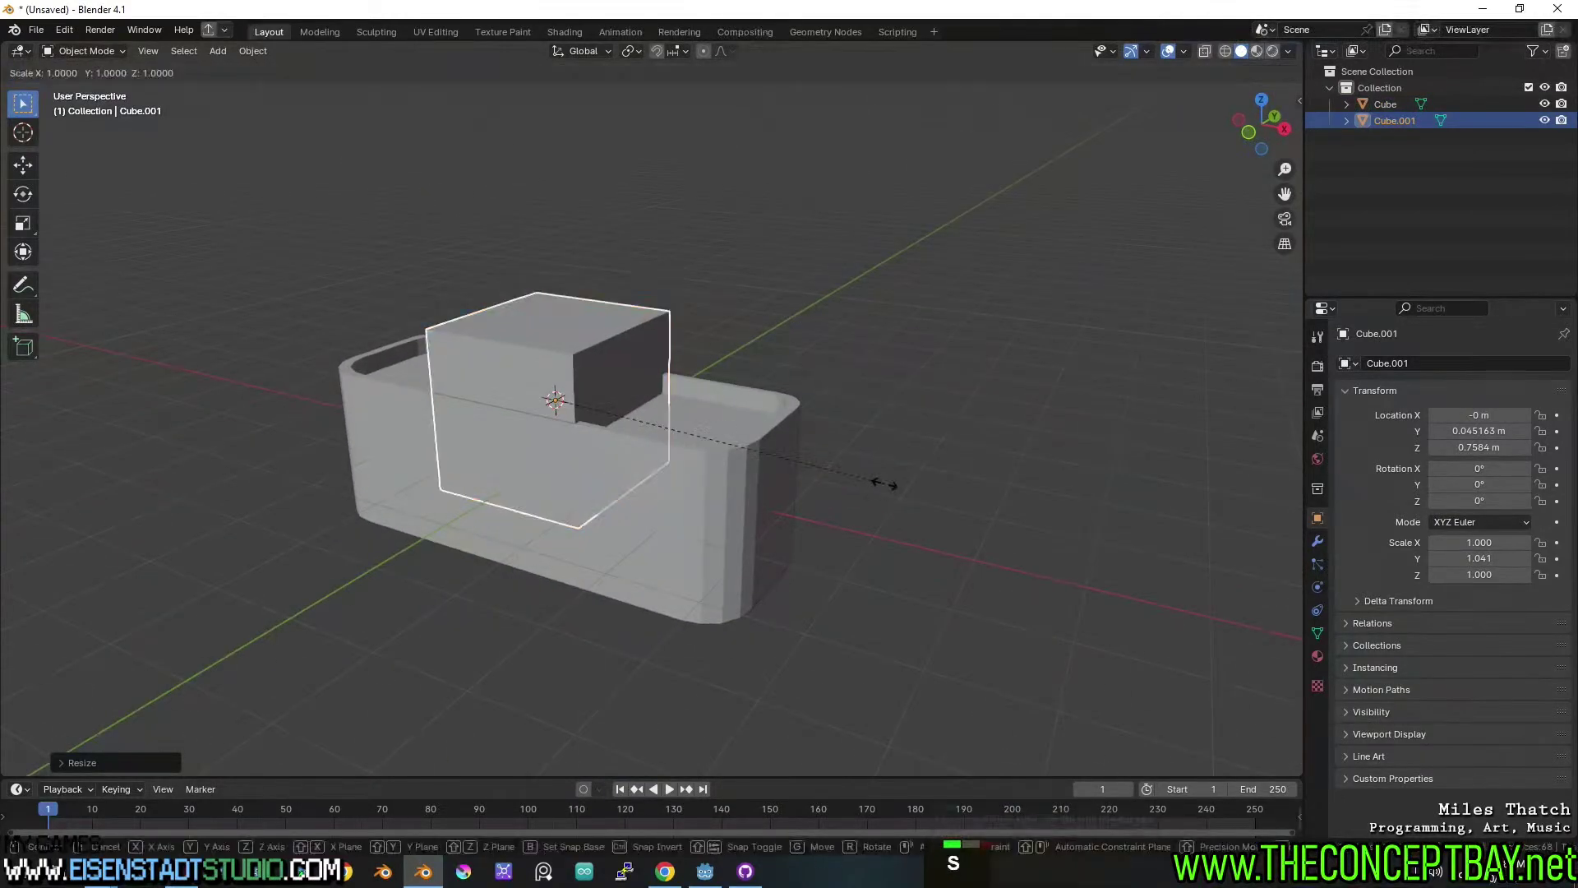
{"action": "key", "text": "x"}
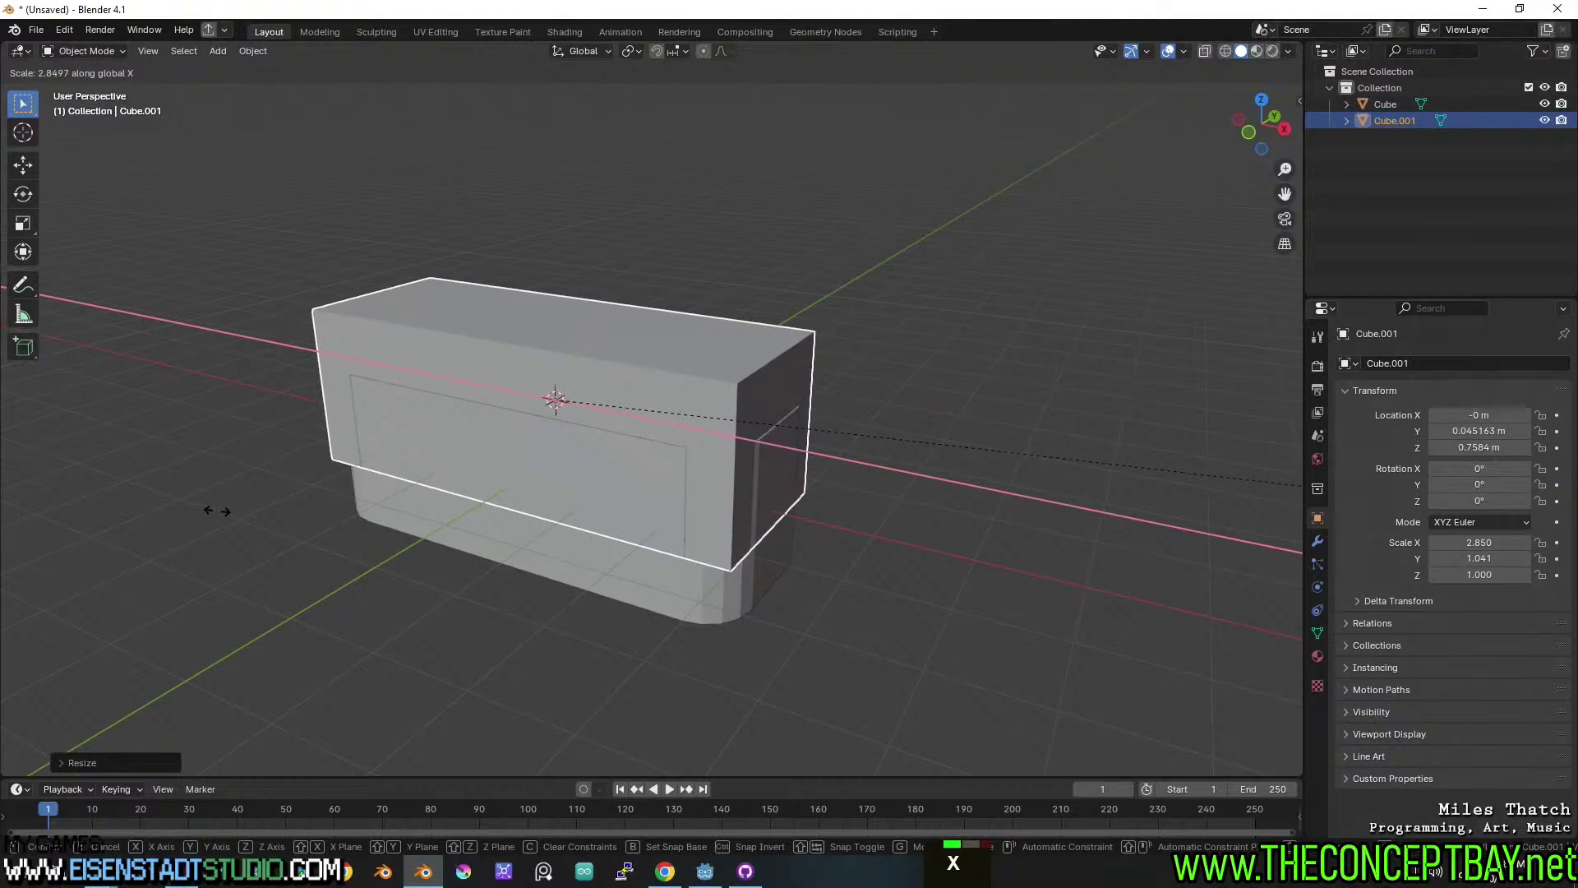
{"action": "left_click", "coordinate": [215, 511]}
Enter edge editing on the new box and select the two vertical edges of its front side.
{"action": "key", "text": "Tab"}
{"action": "key", "text": "2"}
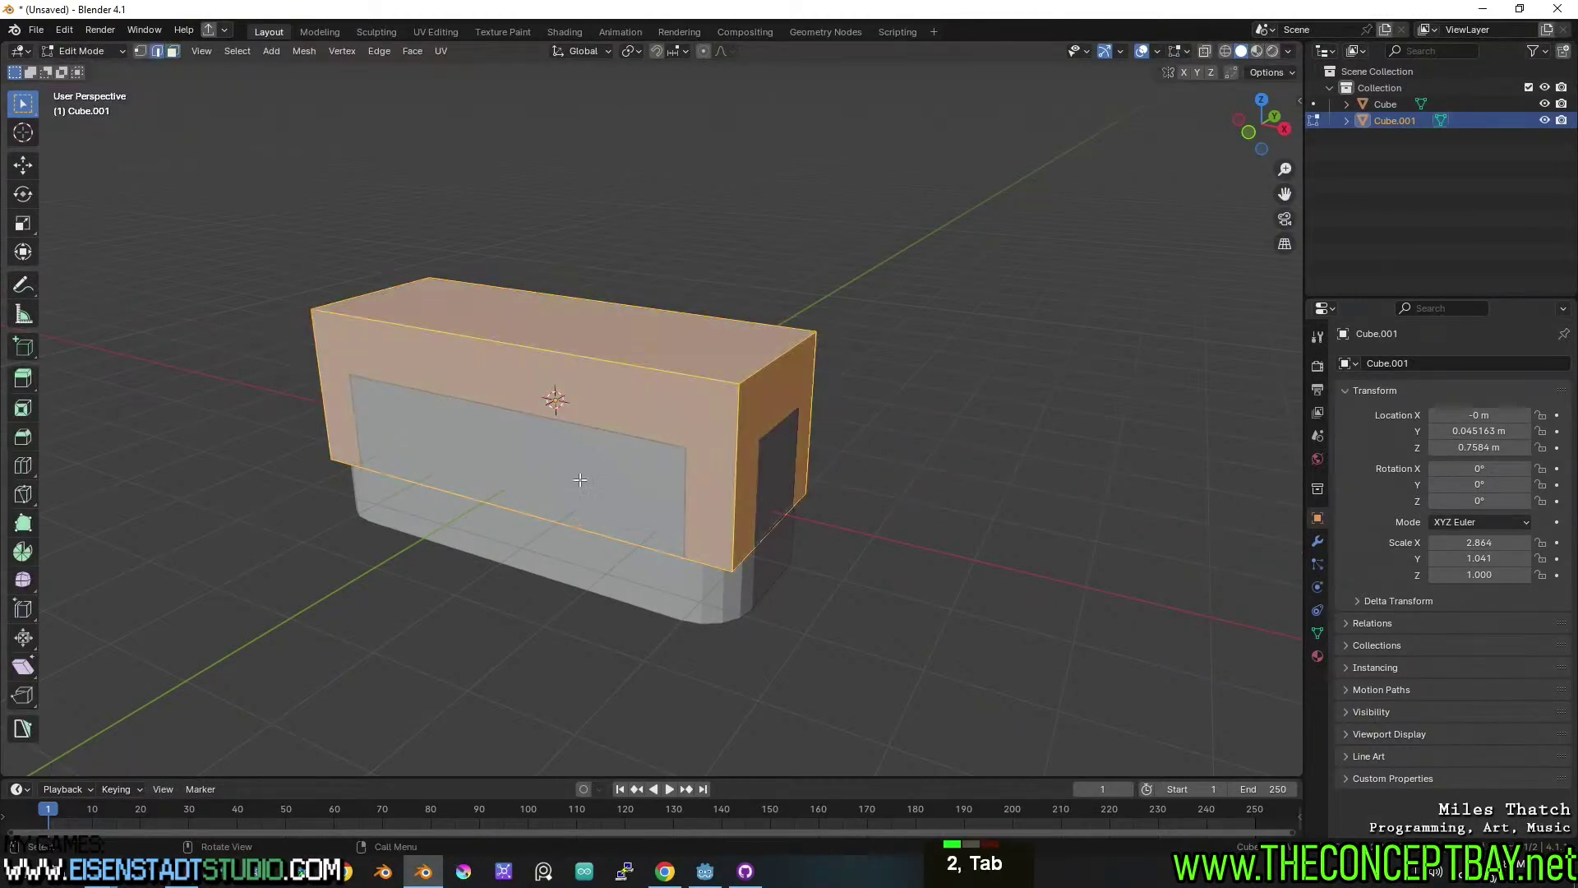
{"action": "key", "text": "alt+a"}
{"action": "left_click", "coordinate": [319, 400], "text": "shift"}
{"action": "middle_click_drag", "start_coordinate": [319, 400], "coordinate": [497, 407]}
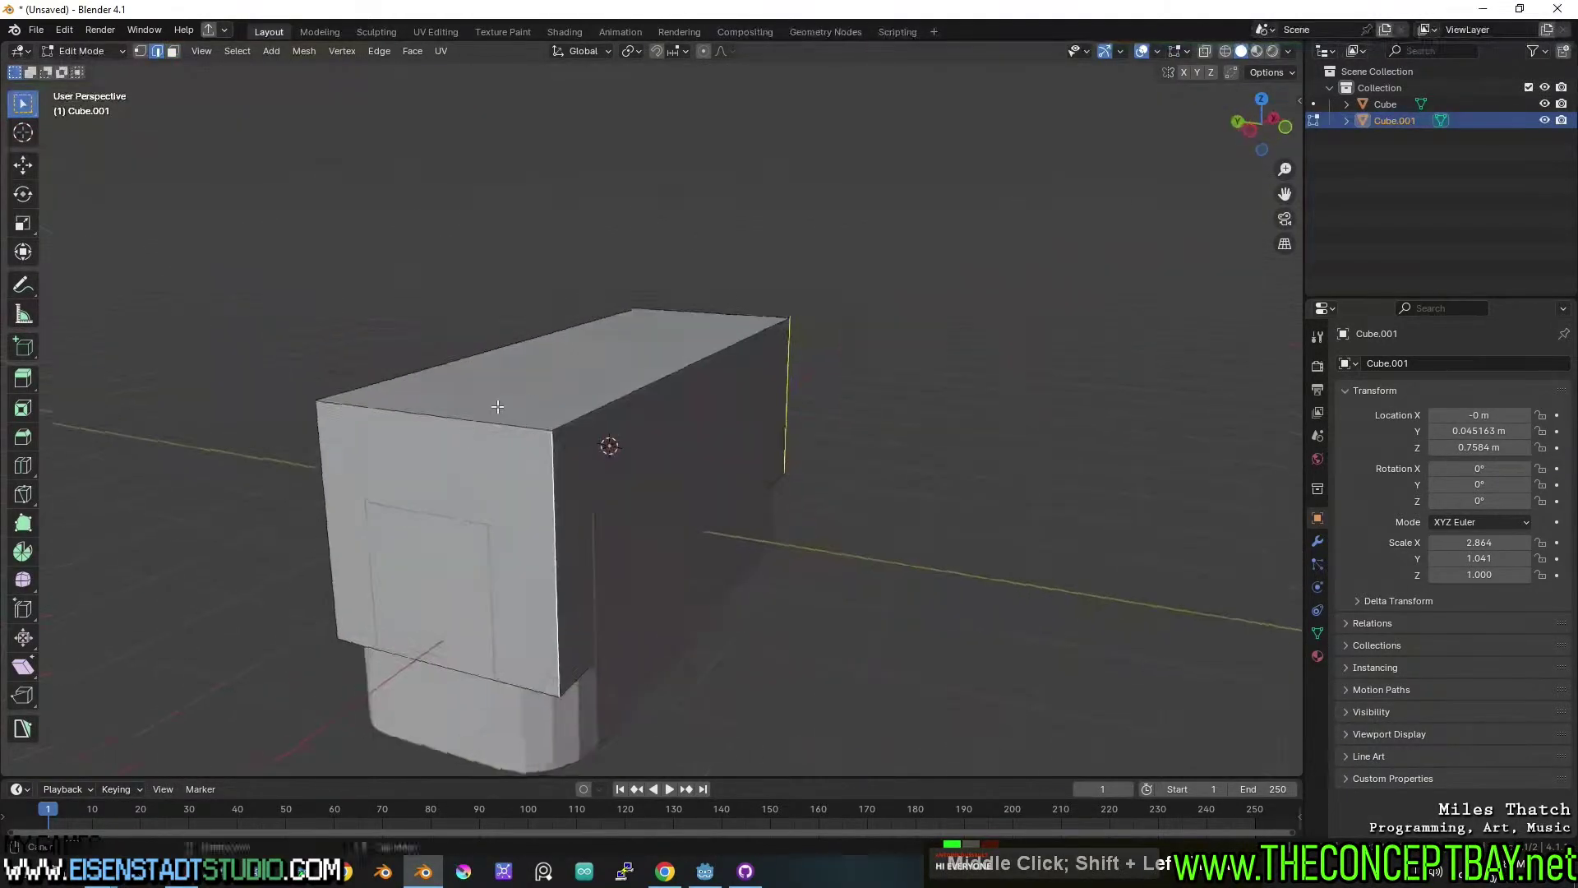
Try to bevel the new box's two front vertical edges before its scale is applied.
{"action": "key", "text": "ctrl+b"}
{"action": "left_click", "coordinate": [1063, 493]}
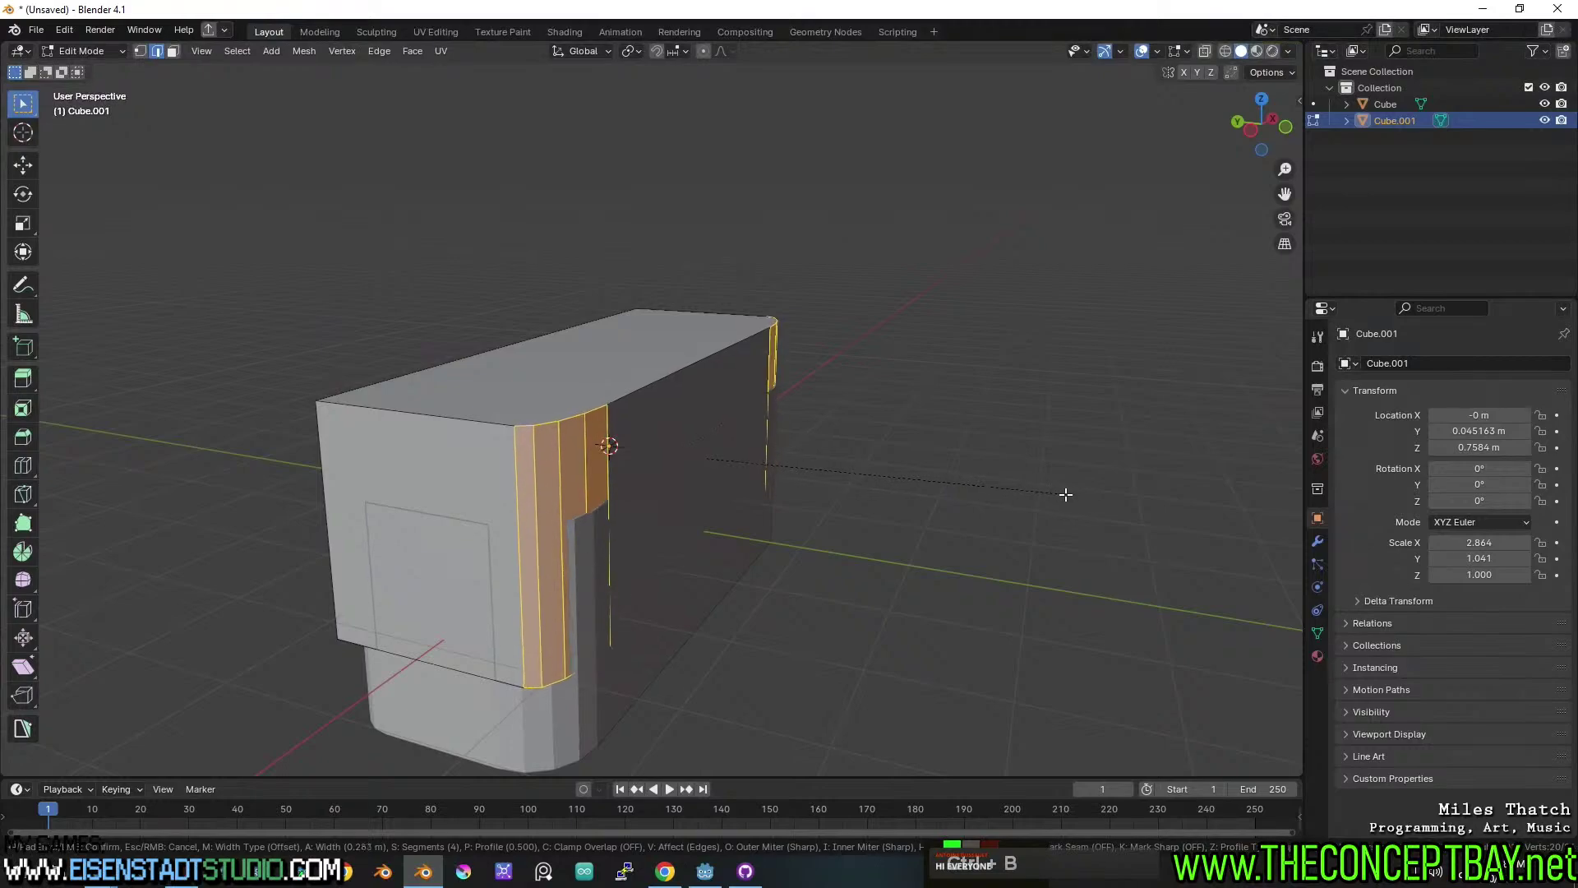
{"action": "key", "text": "Tab"}
{"action": "key", "text": "ctrl+z"}
Apply the new box's scale and bevel its two front vertical edges about 0.59 m with four segments.
{"action": "key", "text": "ctrl+a"}
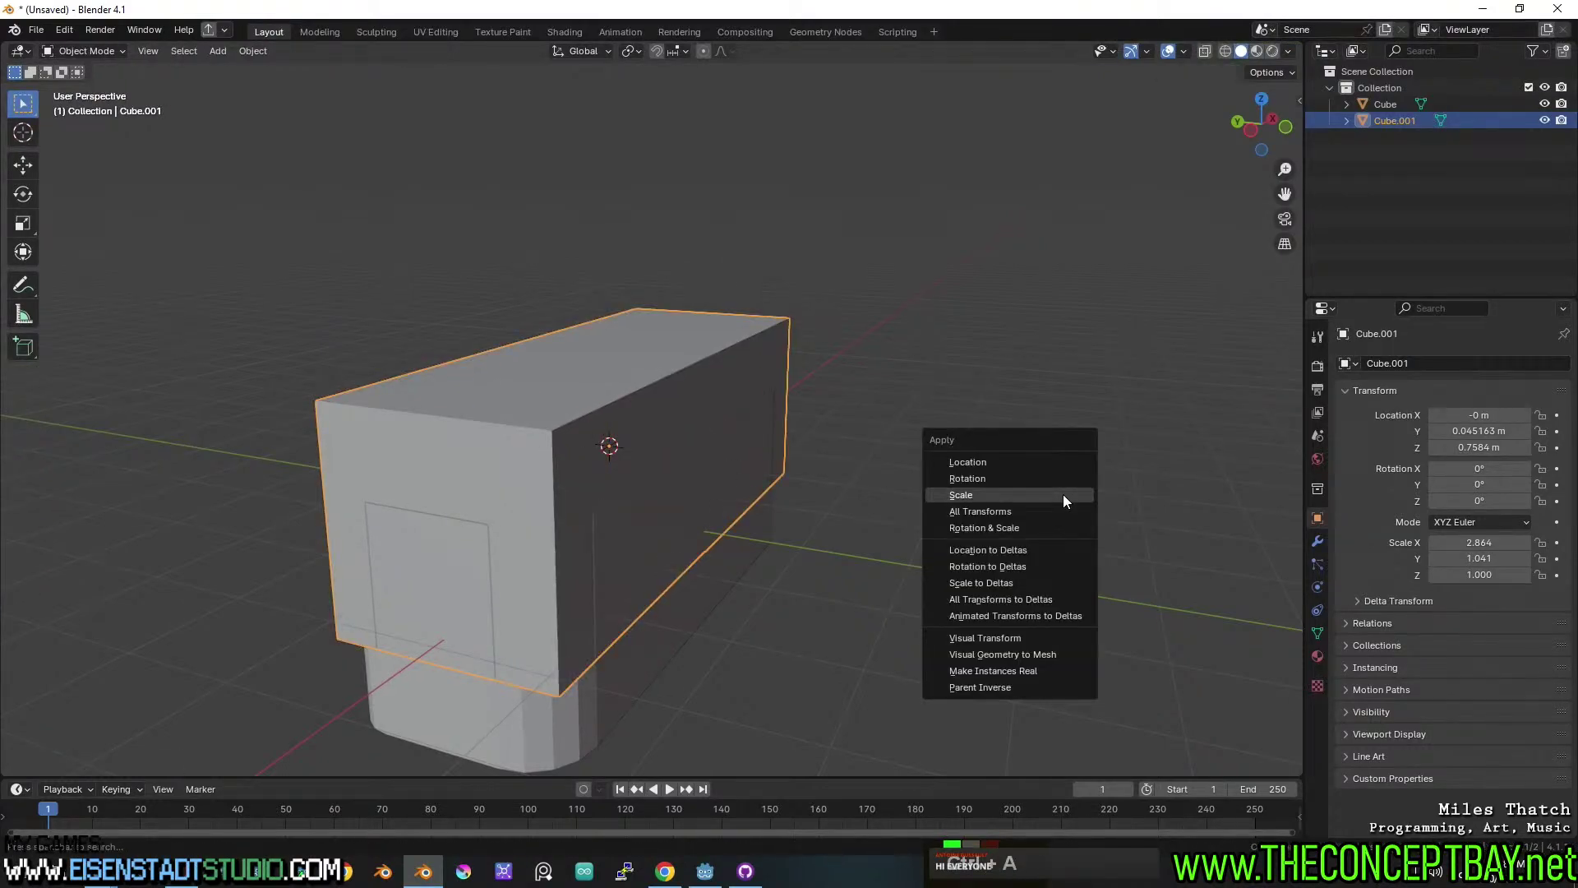
{"action": "left_click", "coordinate": [1063, 495]}
{"action": "key", "text": "Tab"}
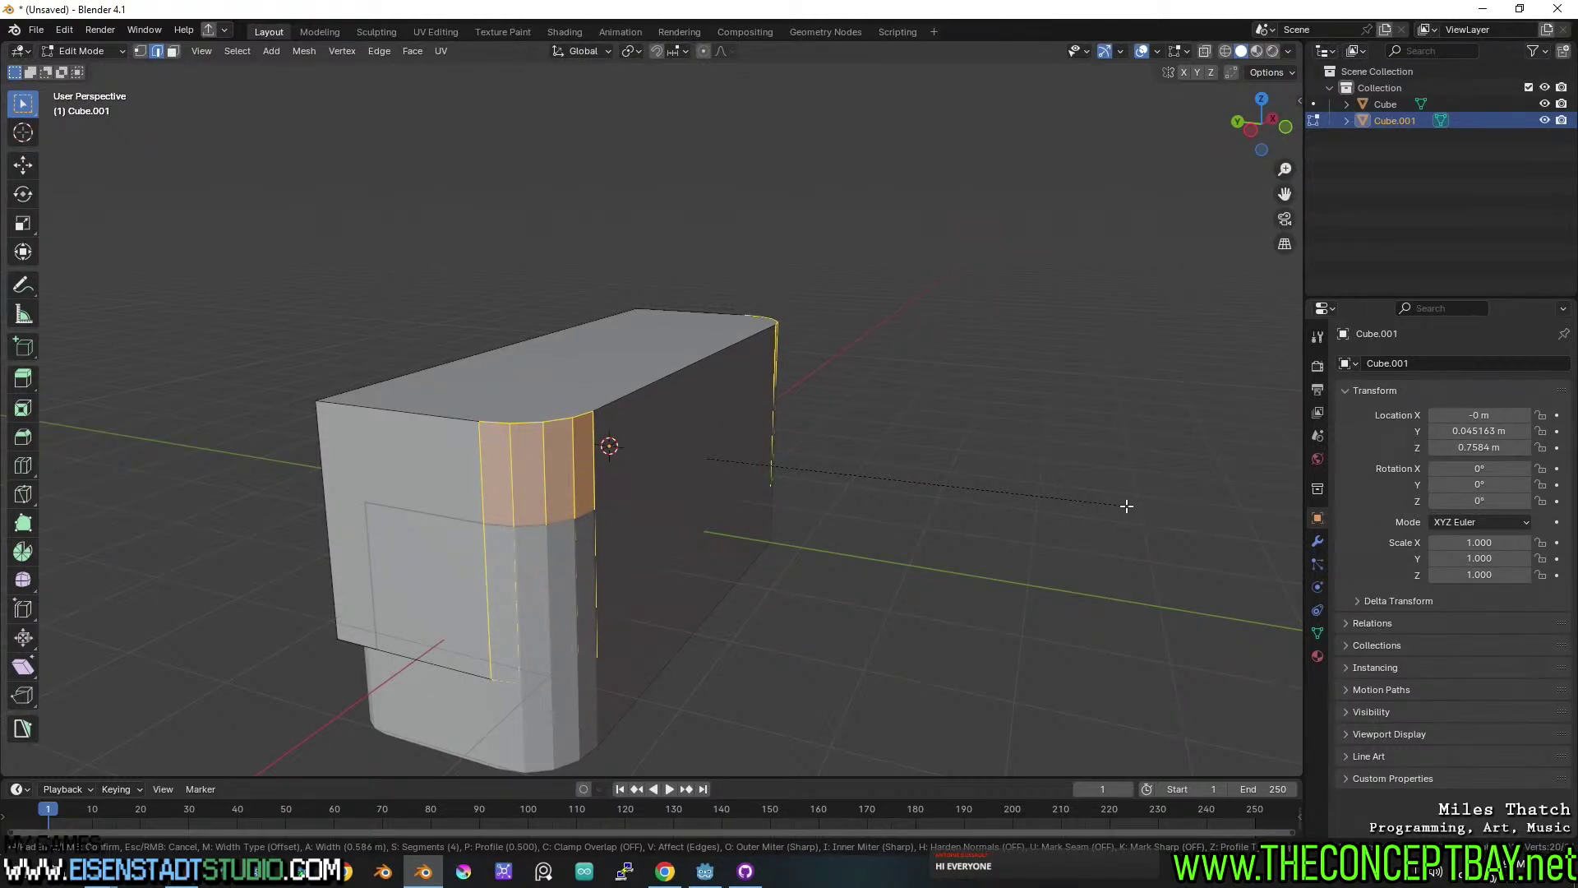
{"action": "left_click", "coordinate": [1126, 505]}
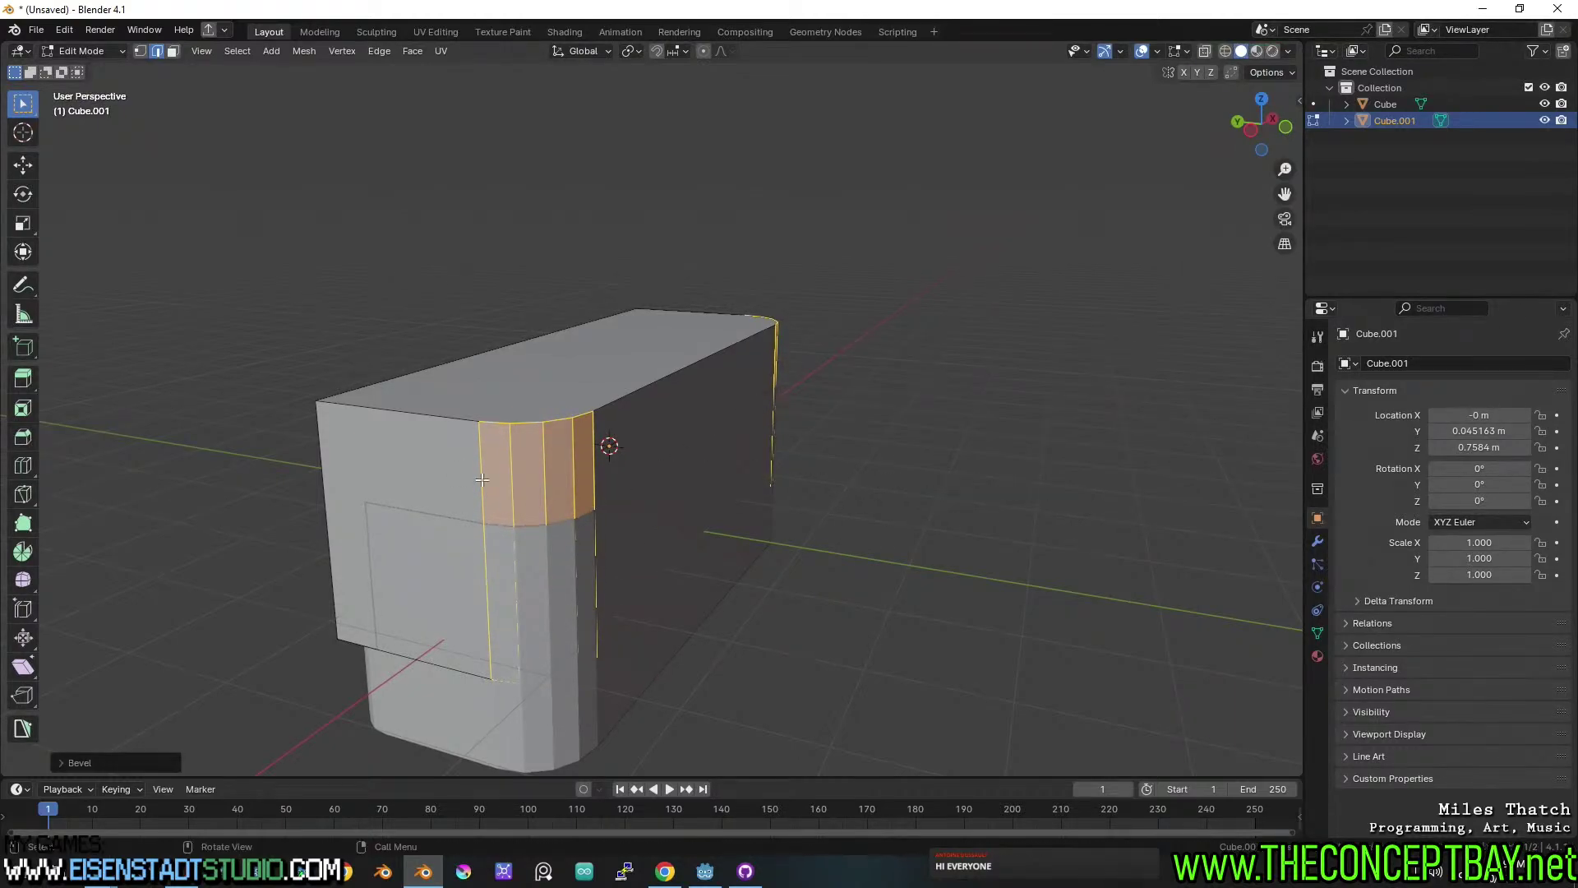
Try to bevel the two vertical edges on the new box's opposite long side.
{"action": "middle_click_drag", "start_coordinate": [321, 472], "coordinate": [937, 518]}
{"action": "key", "text": "ctrl+b"}
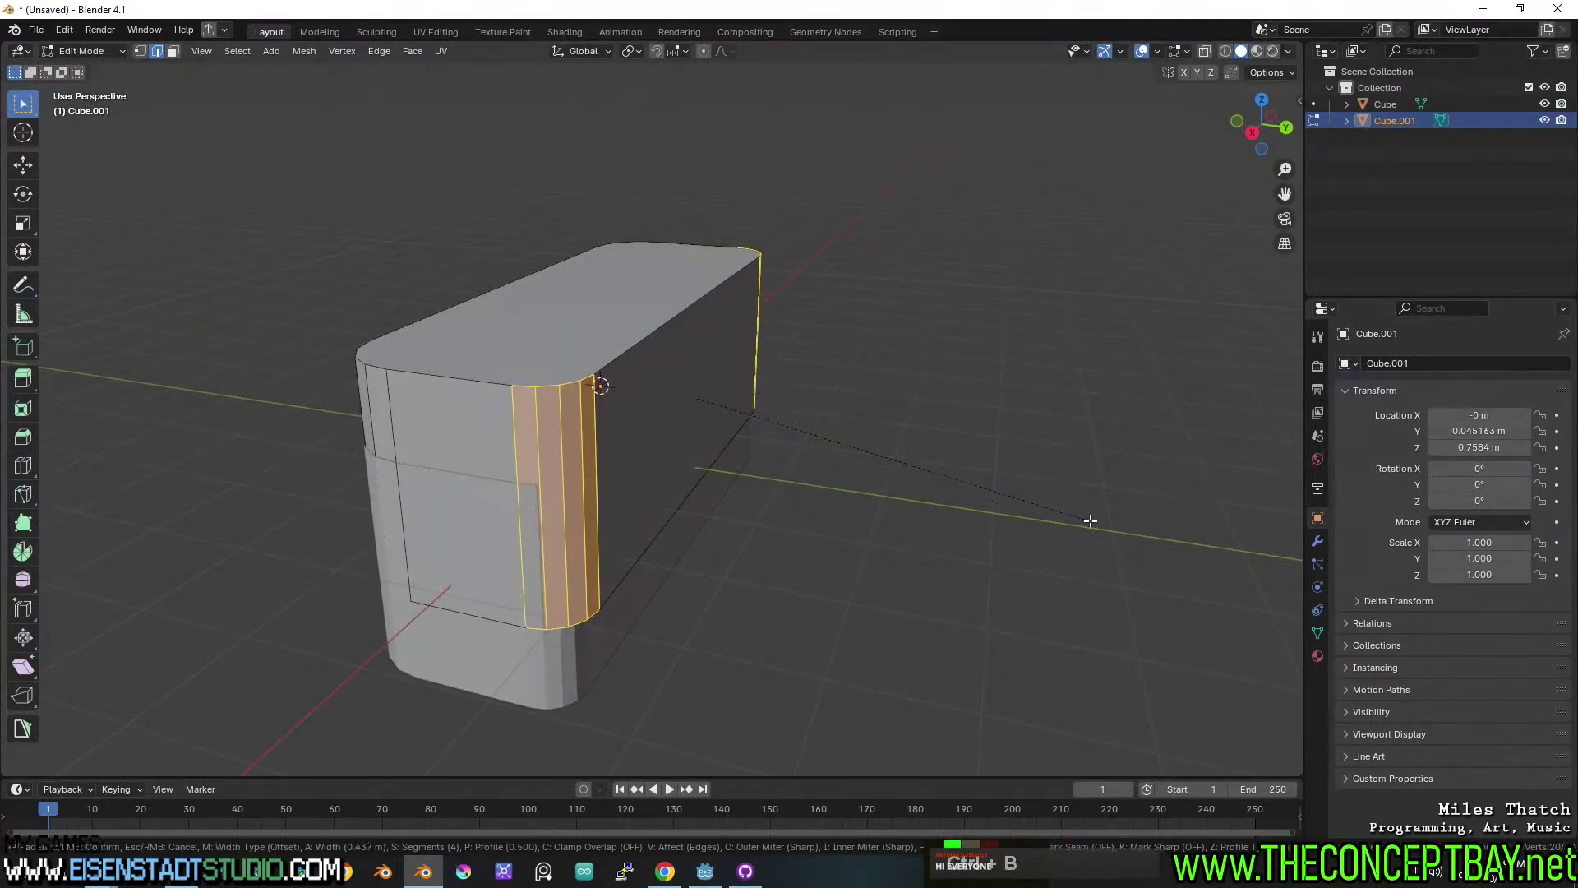
{"action": "scroll", "coordinate": [1091, 521], "scroll_direction": "up", "scroll_amount": 1}
{"action": "left_click", "coordinate": [1085, 528]}
{"action": "middle_click_drag", "start_coordinate": [1085, 529], "coordinate": [928, 551]}
{"action": "key", "text": "ctrl+z"}
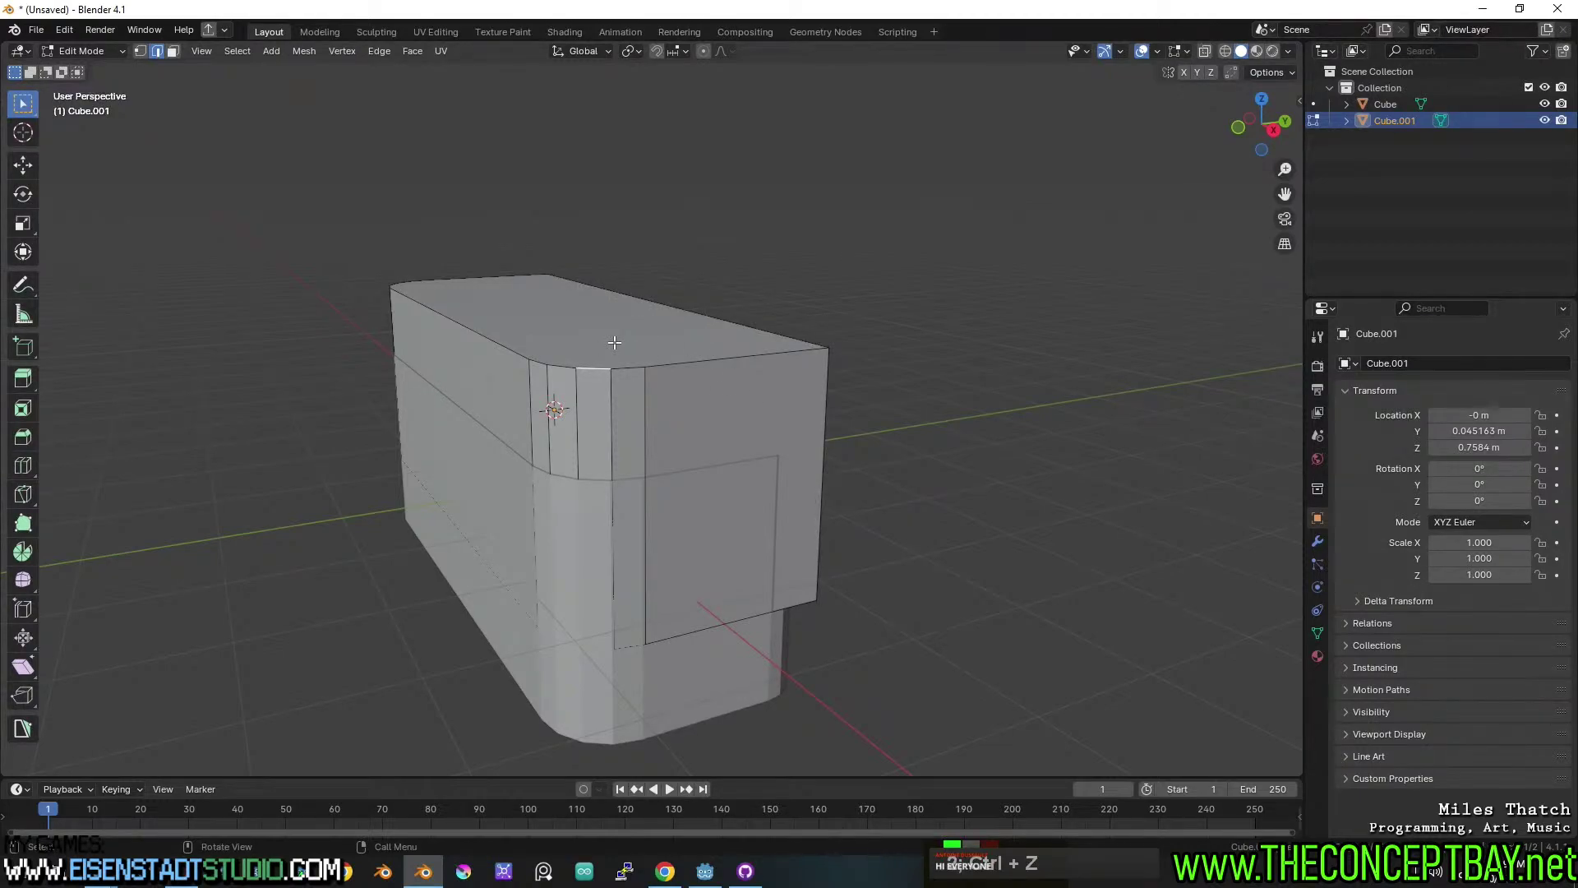
Raise the new box about 1.22 m along Z onto the base's rim and select its flat back face.
{"action": "key", "text": "Tab"}
{"action": "key", "text": "g"}
{"action": "key", "text": "z"}
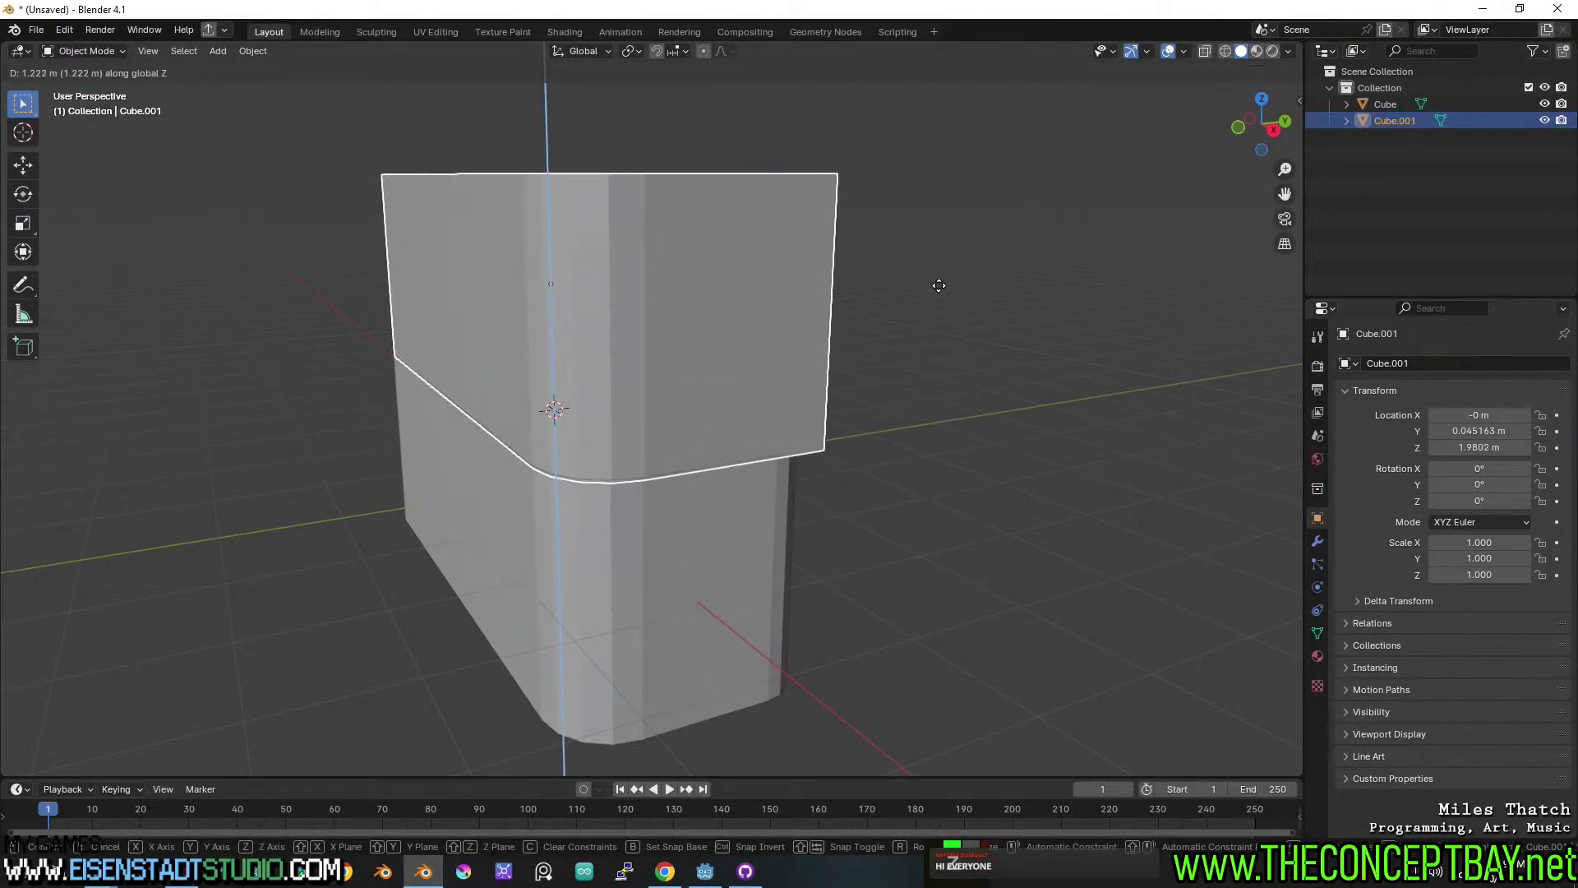
{"action": "left_click", "coordinate": [939, 285]}
{"action": "middle_click_drag", "start_coordinate": [938, 285], "coordinate": [1000, 388]}
{"action": "key", "text": "Tab"}
{"action": "key", "text": "3"}
{"action": "left_click", "coordinate": [723, 314]}
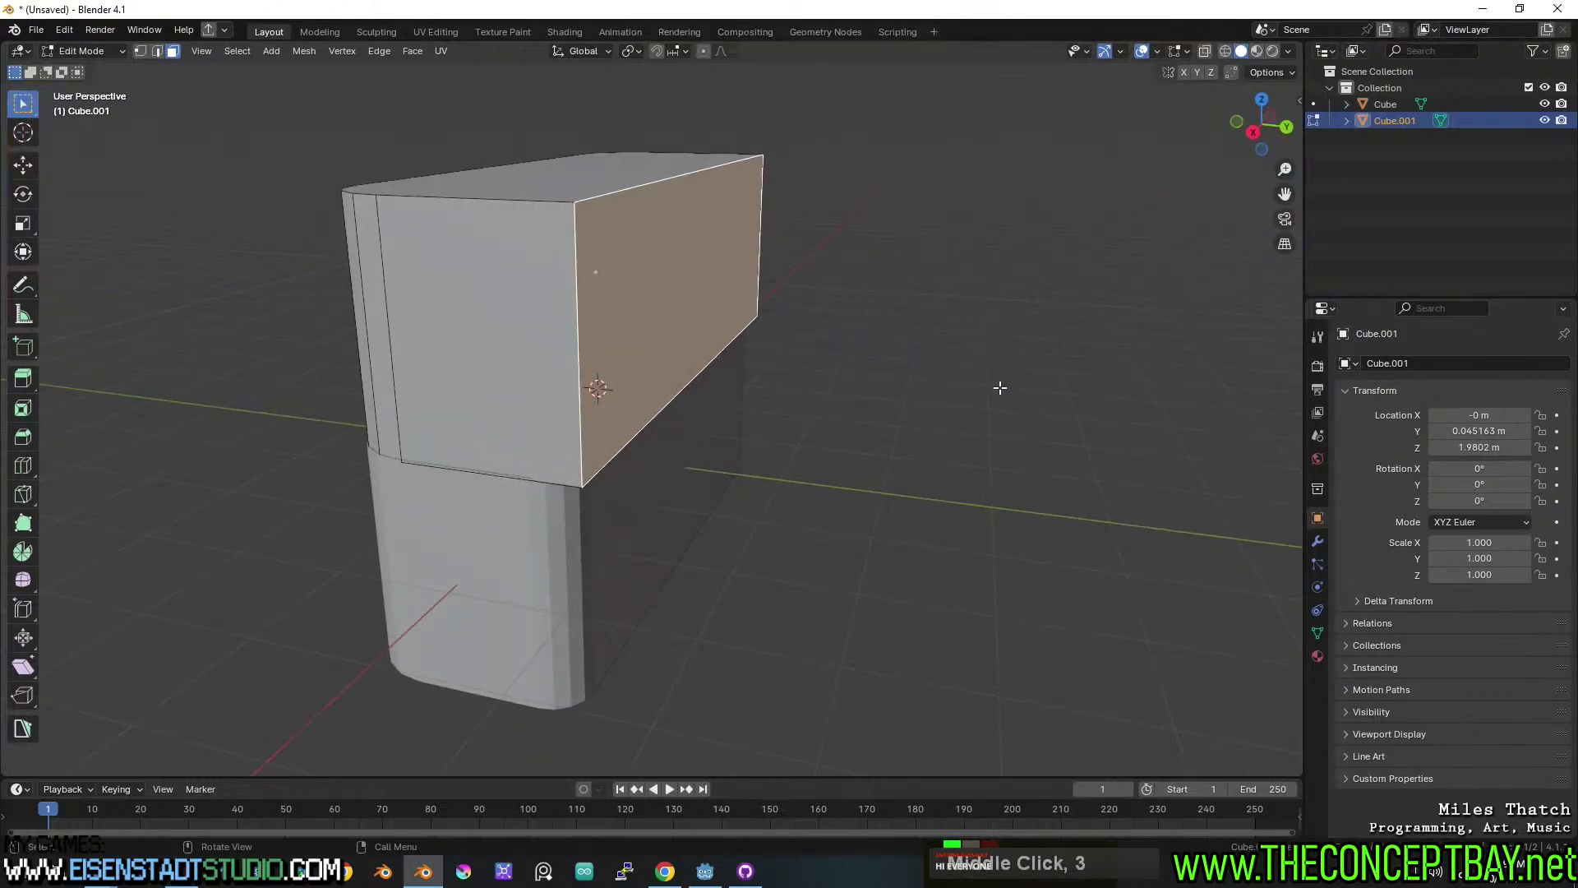
Try to move the upper box's flat back face along Y with snapping.
{"action": "key", "text": "g"}
{"action": "key", "text": "y"}
{"action": "key", "text": "shift+Tab"}
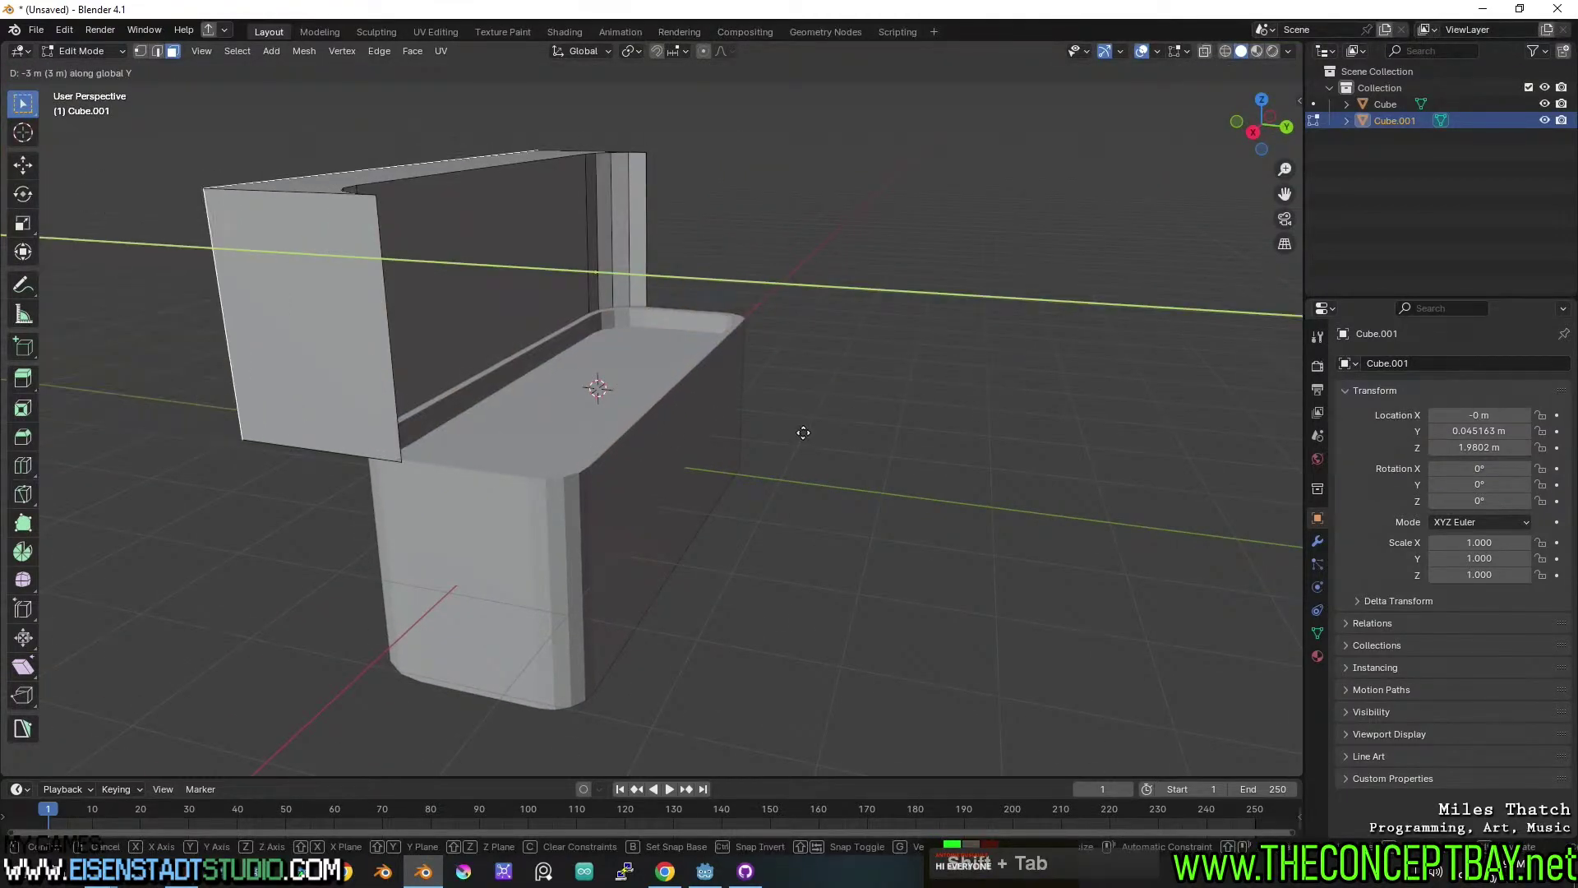
{"action": "left_click", "coordinate": [932, 436]}
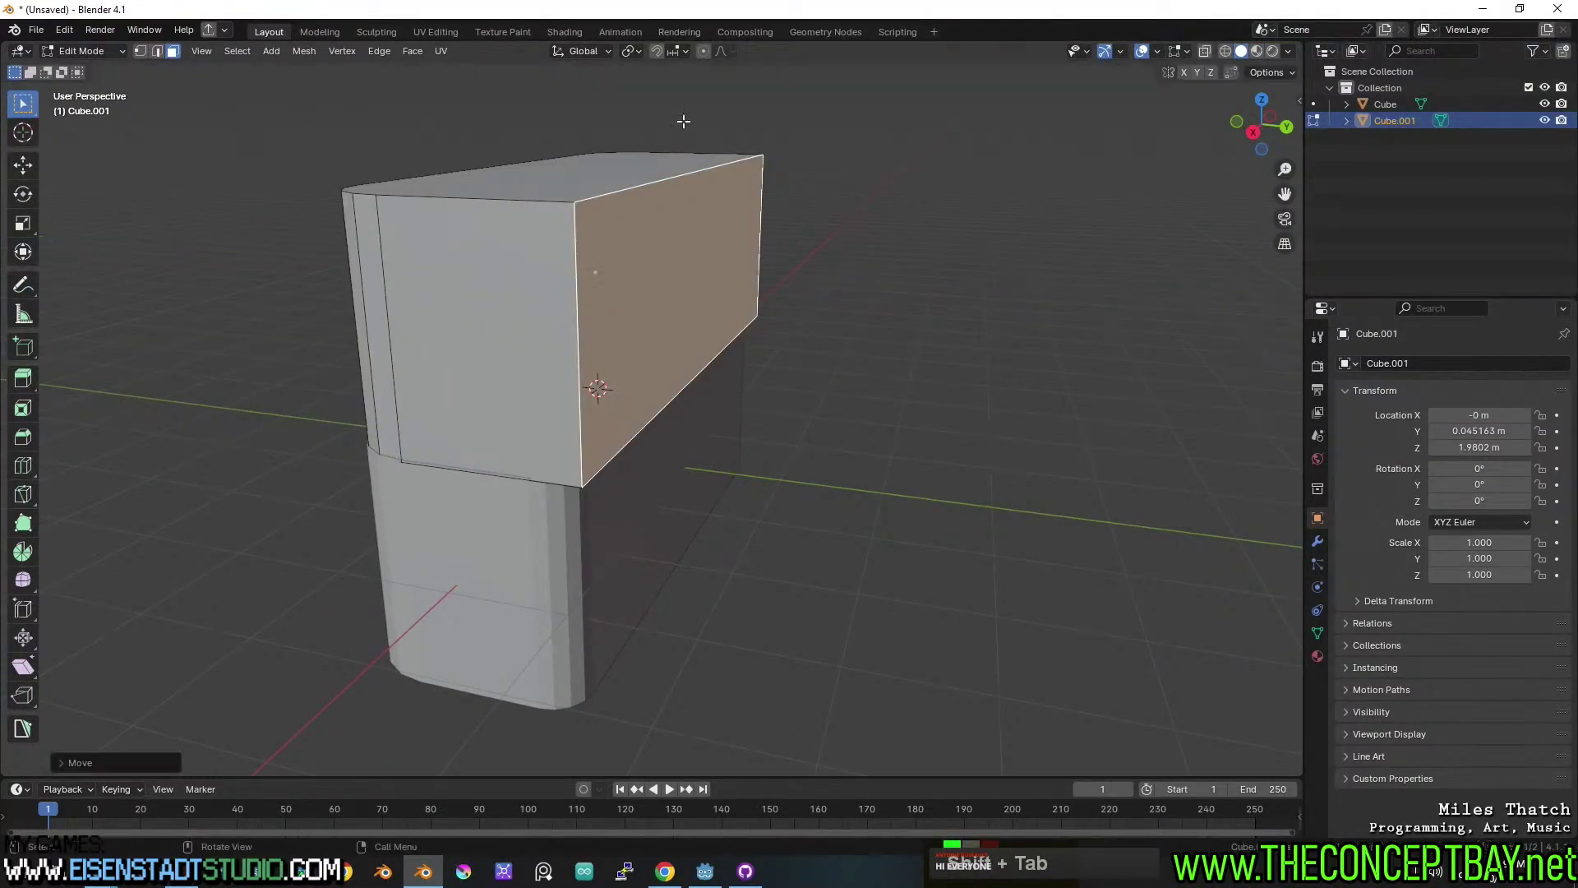
Change the snap target and move the upper box's flat back face inward along Y to align with the base.
{"action": "left_click", "coordinate": [674, 51]}
{"action": "left_click", "coordinate": [624, 155]}
{"action": "key", "text": "g"}
{"action": "key", "text": "y"}
{"action": "left_click", "coordinate": [589, 469]}
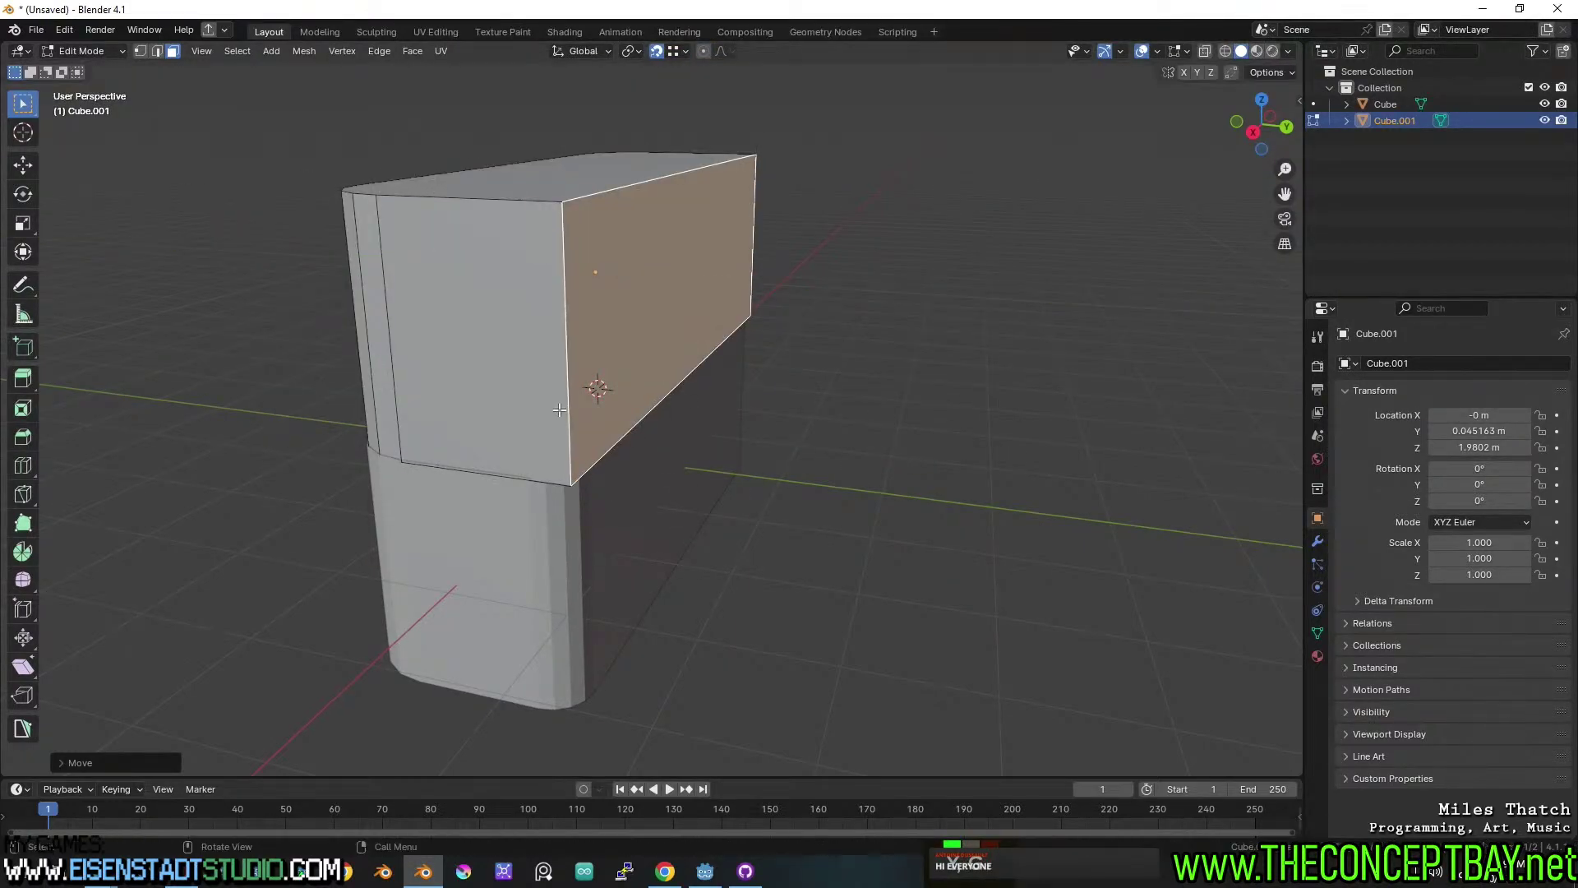
Select the upper box's flat front face and its rounded corner faces and move them along Y with snapping to align with the base.
{"action": "middle_click_drag", "start_coordinate": [559, 410], "coordinate": [621, 353]}
{"action": "left_click", "coordinate": [546, 313]}
{"action": "left_click", "coordinate": [604, 357], "text": "ctrl+shift"}
{"action": "left_click", "coordinate": [604, 358]}
{"action": "left_click", "coordinate": [814, 337], "text": "ctrl+shift"}
{"action": "left_click", "coordinate": [724, 352], "text": "ctrl+shift"}
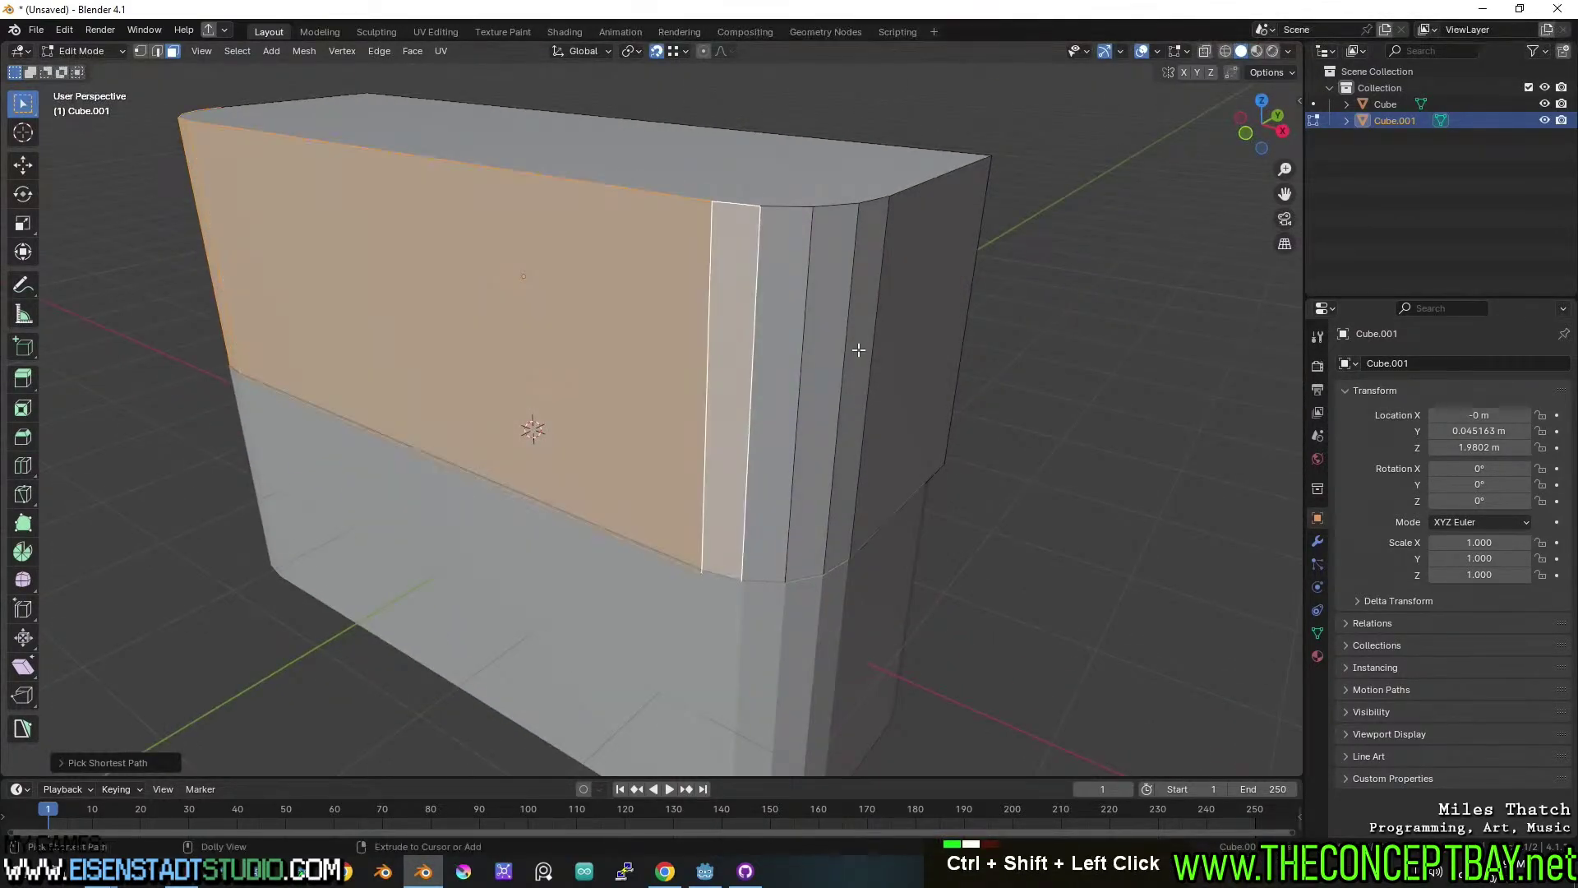
{"action": "left_click", "coordinate": [858, 349], "text": "ctrl+shift"}
{"action": "middle_click_drag", "start_coordinate": [858, 349], "coordinate": [732, 450]}
{"action": "key", "text": "g"}
{"action": "key", "text": "y"}
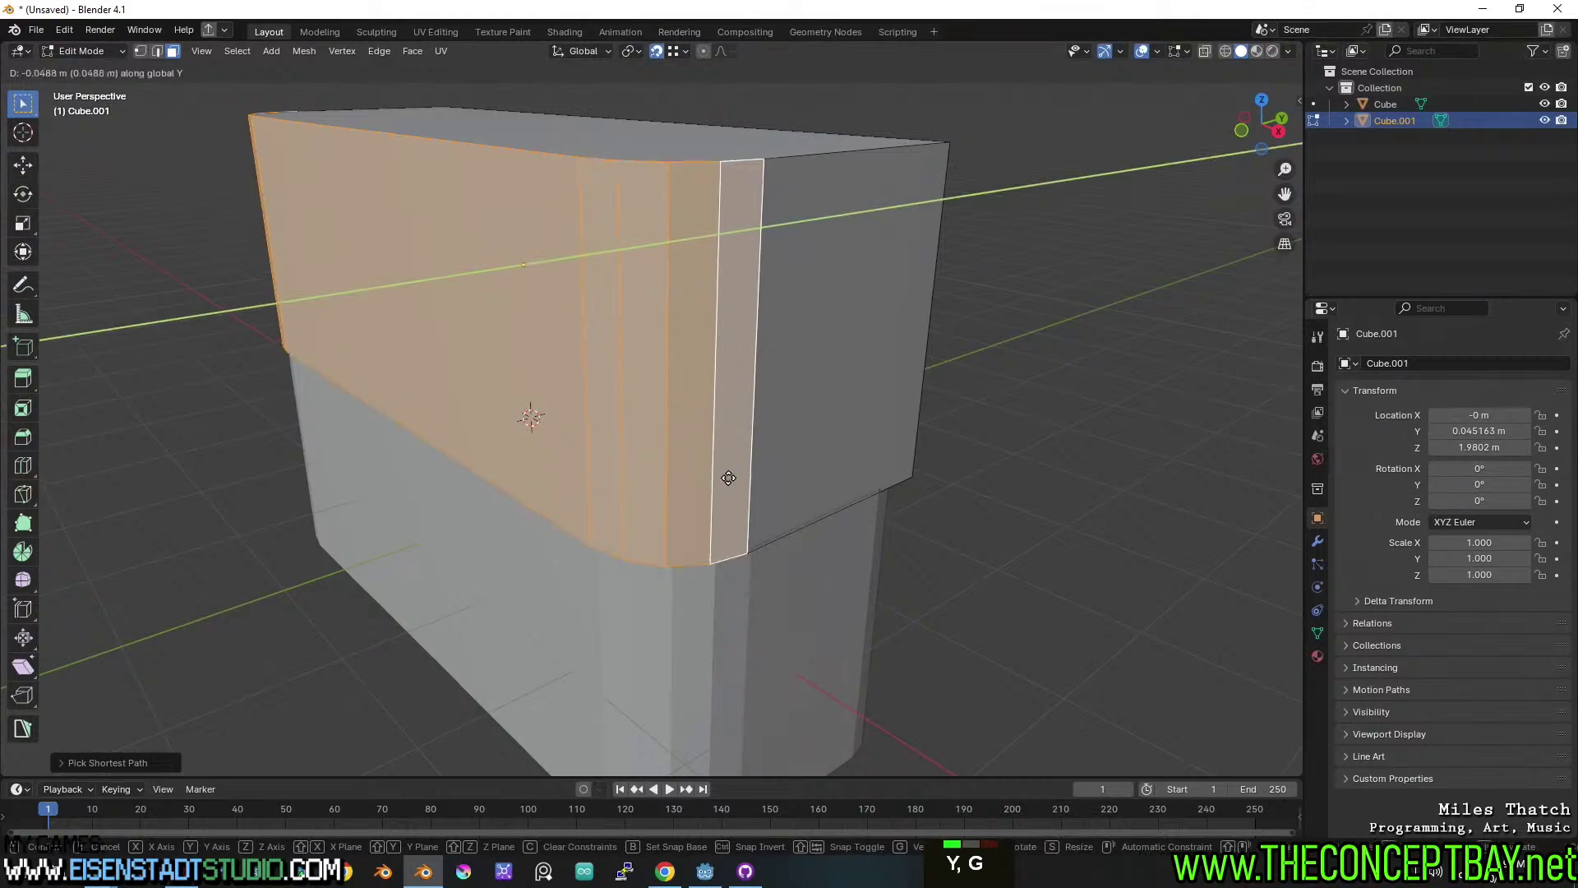
{"action": "left_click", "coordinate": [699, 573]}
{"action": "middle_click_drag", "start_coordinate": [699, 573], "coordinate": [715, 520]}
{"action": "key", "text": "Tab"}
{"action": "key", "text": "Tab"}
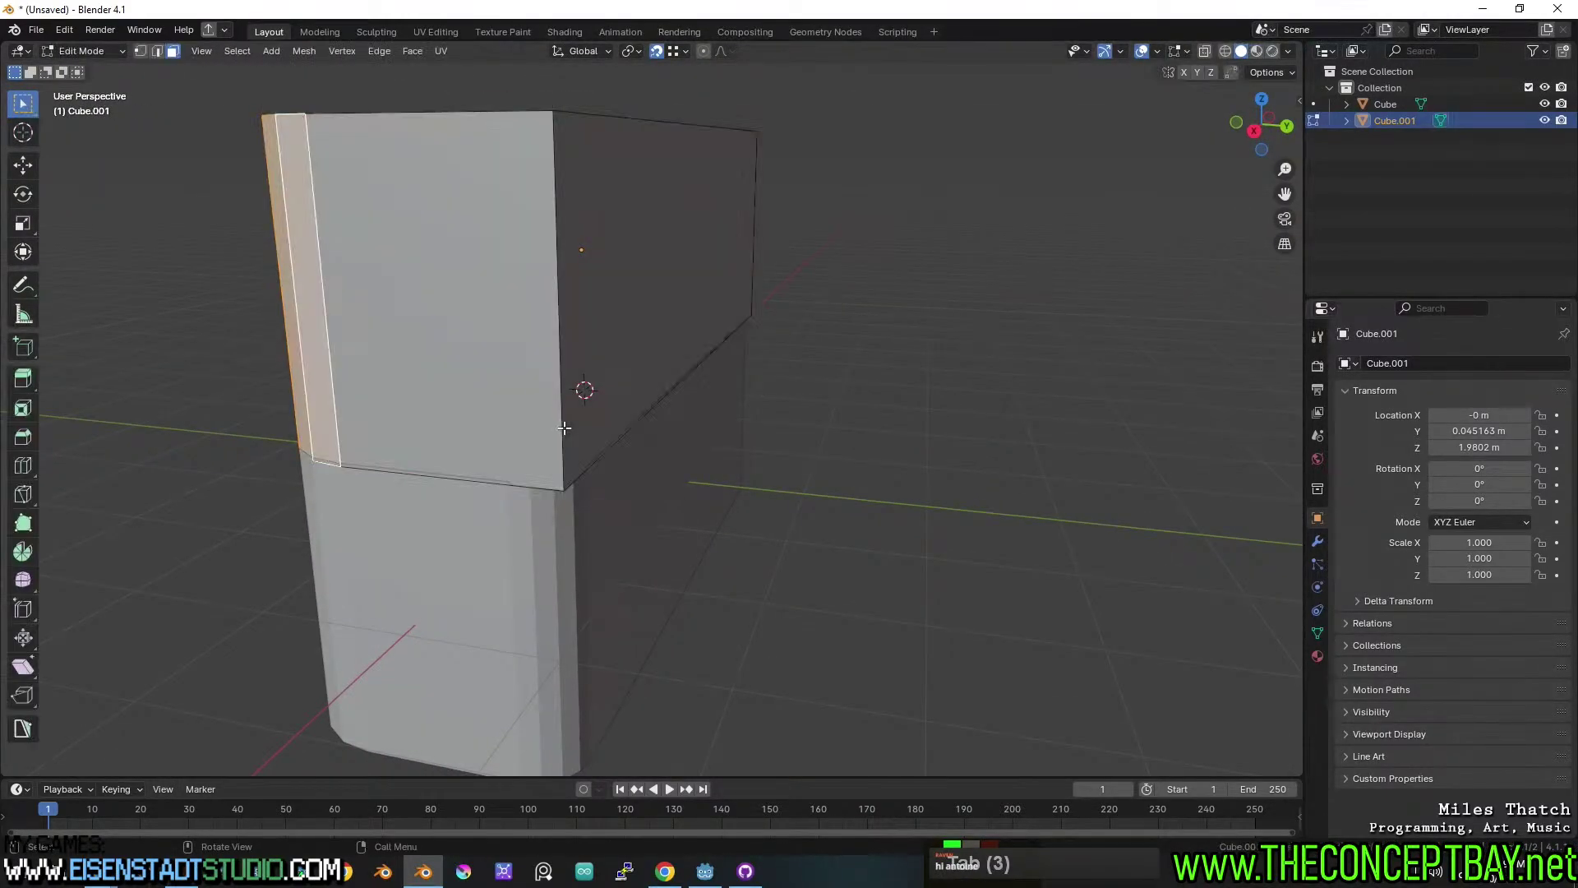
Bevel the upper box's top side, front and rounded corner edges with five segments, leaving out the flat back edge.
{"action": "middle_click_drag", "start_coordinate": [564, 432], "coordinate": [546, 376]}
{"action": "key", "text": "2"}
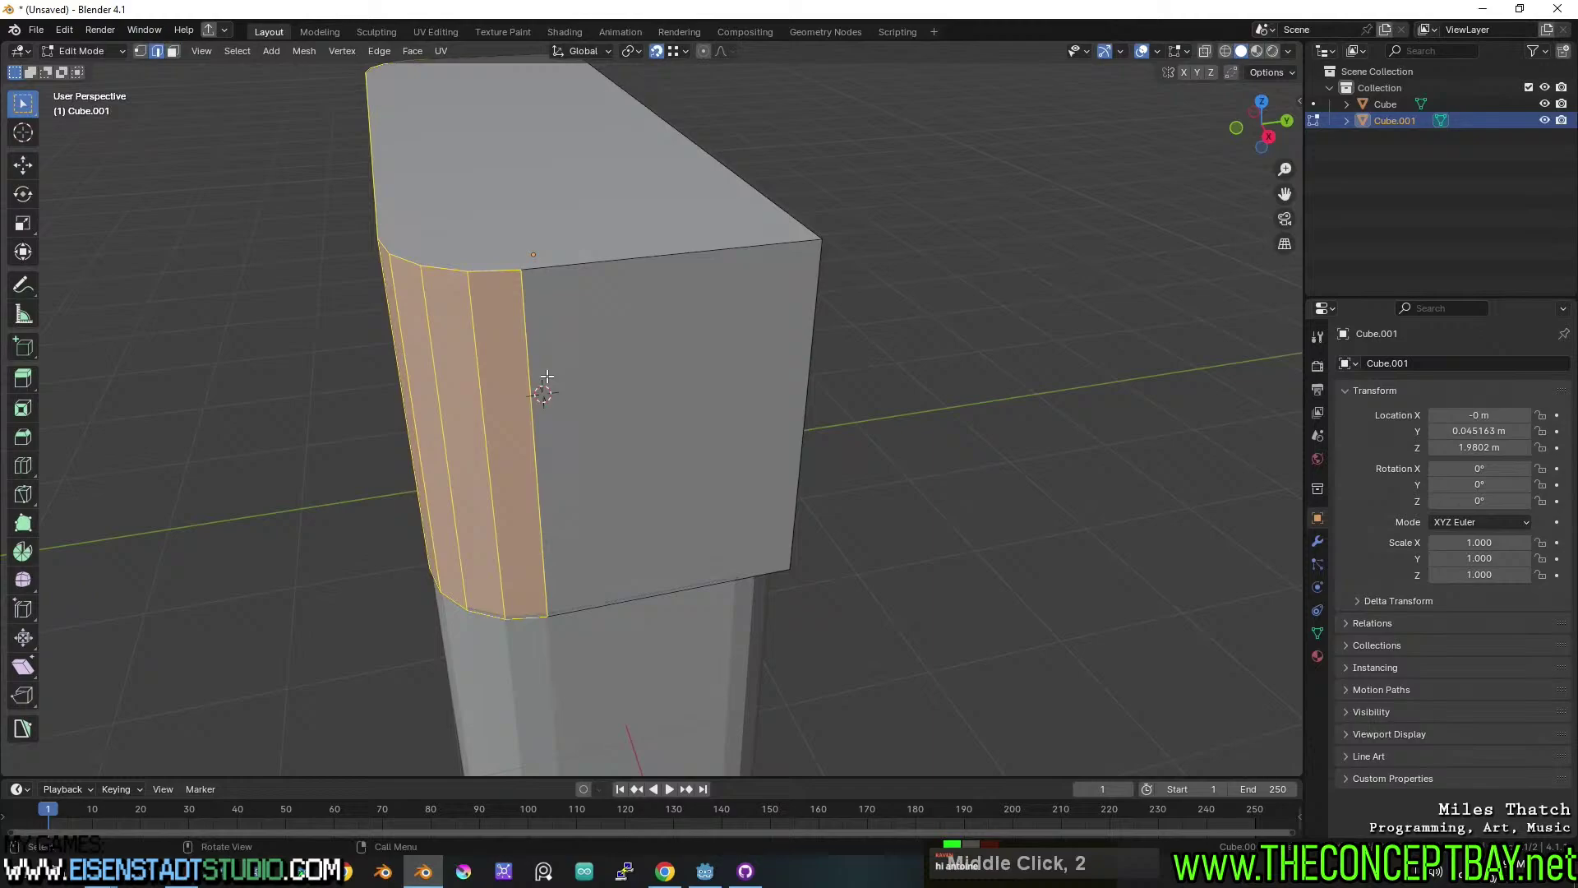
{"action": "left_click", "coordinate": [388, 179]}
{"action": "left_click", "coordinate": [574, 265], "text": "alt"}
{"action": "scroll", "coordinate": [574, 264], "scroll_direction": "down", "scroll_amount": 2}
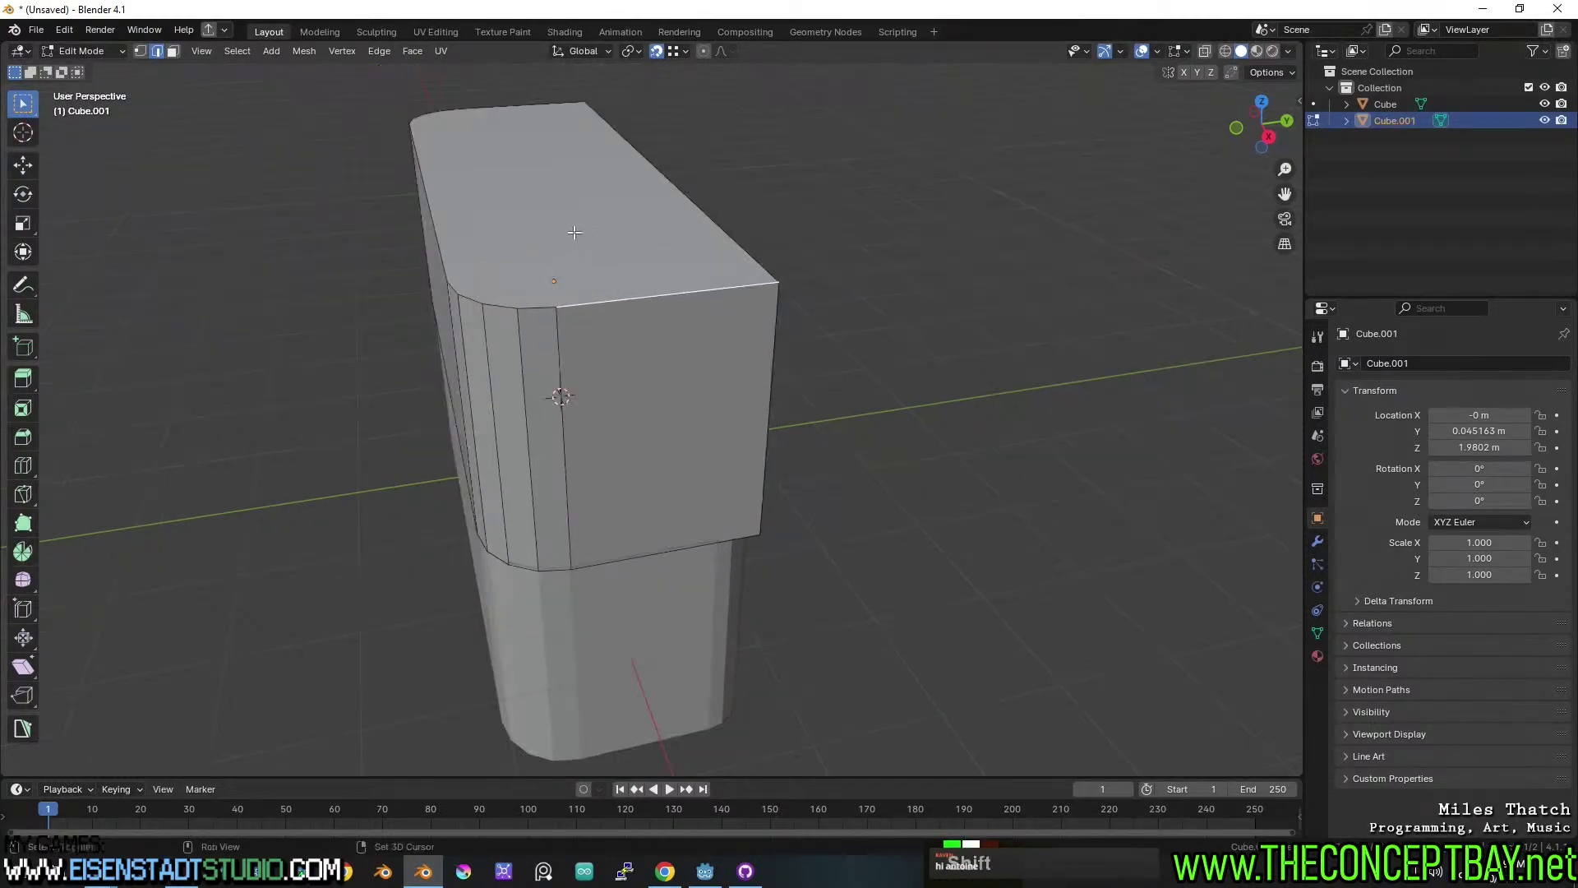
{"action": "middle_click_drag", "start_coordinate": [574, 247], "coordinate": [567, 323], "text": "shift"}
{"action": "left_click", "coordinate": [547, 138], "text": "ctrl+shift"}
{"action": "middle_click_drag", "start_coordinate": [674, 220], "coordinate": [636, 221]}
{"action": "left_click", "coordinate": [649, 218], "text": "shift"}
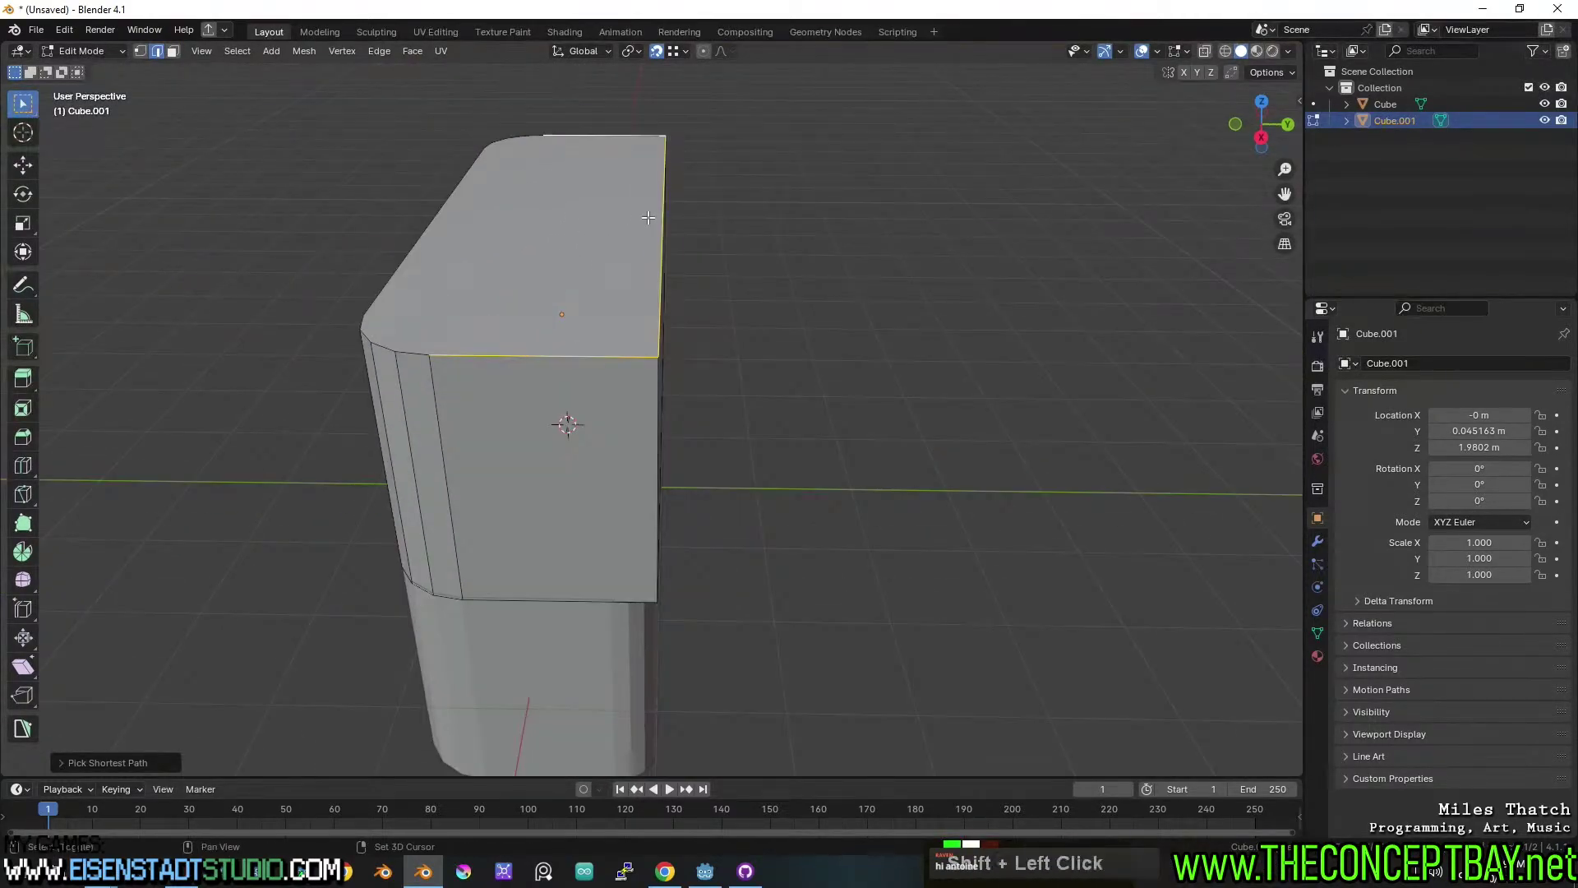
{"action": "left_click", "coordinate": [410, 352], "text": "ctrl+shift"}
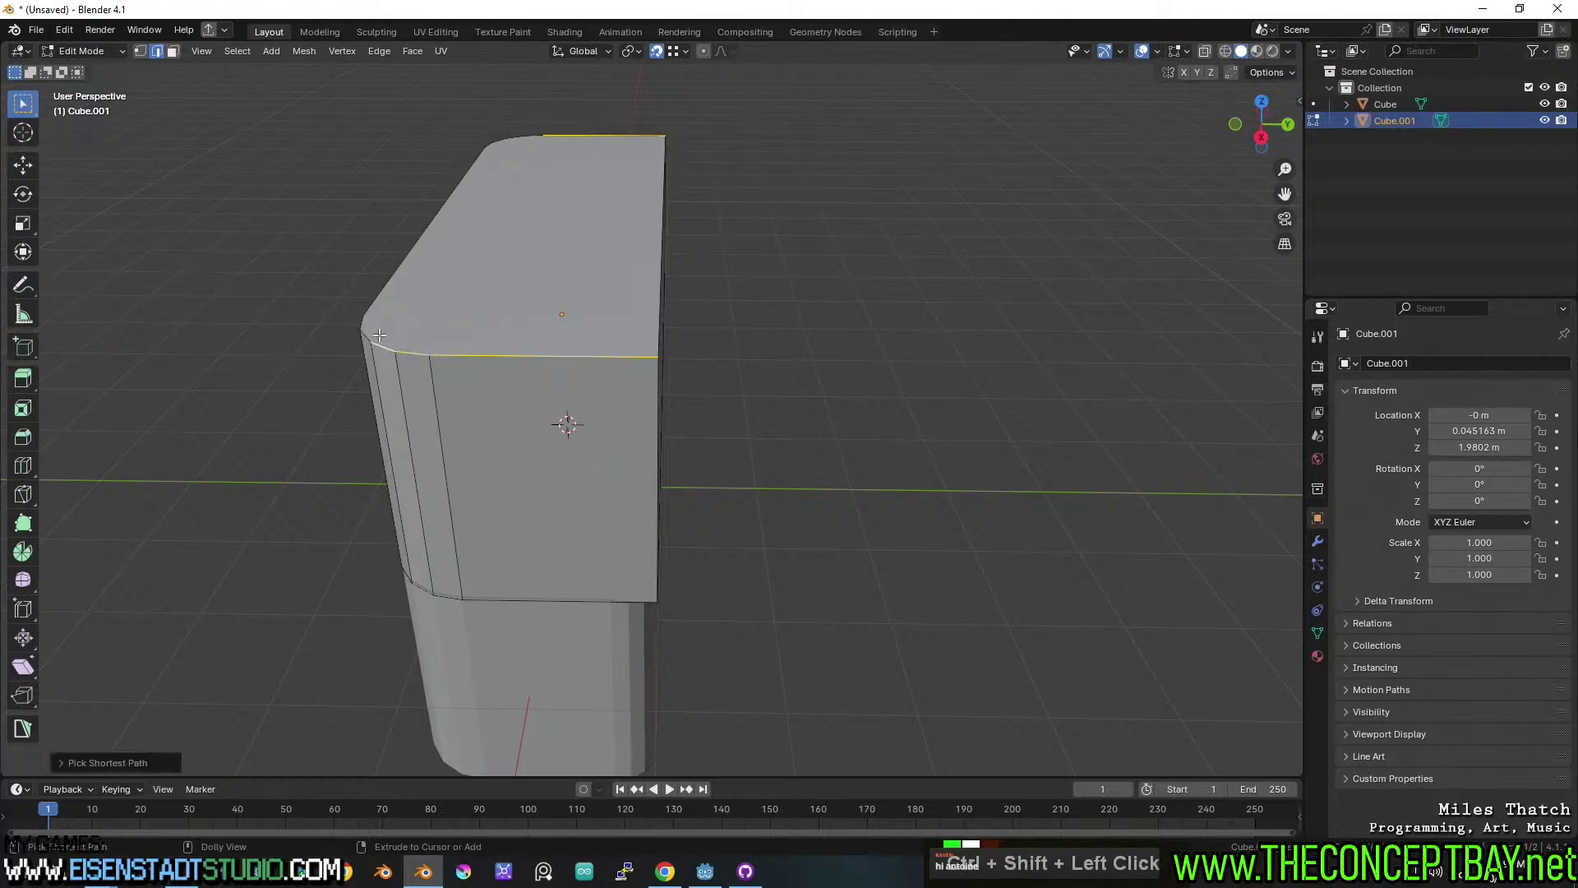
{"action": "middle_click_drag", "start_coordinate": [410, 352], "coordinate": [455, 351]}
{"action": "left_click", "coordinate": [408, 160], "text": "ctrl+shift"}
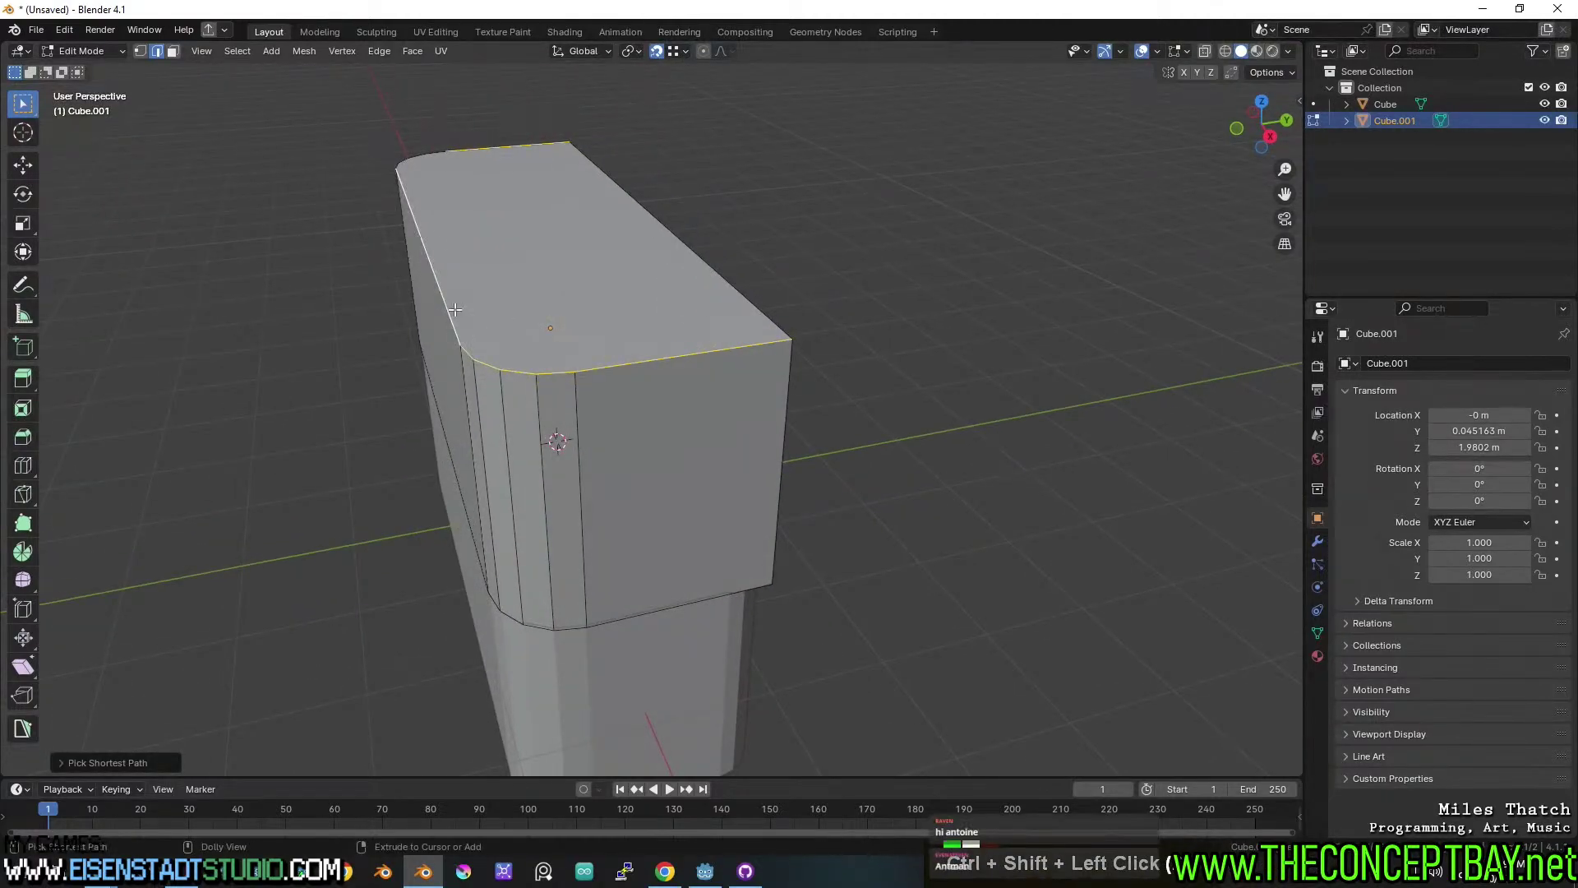
{"action": "left_click", "coordinate": [403, 163], "text": "shift"}
{"action": "left_click", "coordinate": [435, 153], "text": "ctrl+shift"}
{"action": "middle_click_drag", "start_coordinate": [505, 198], "coordinate": [518, 293]}
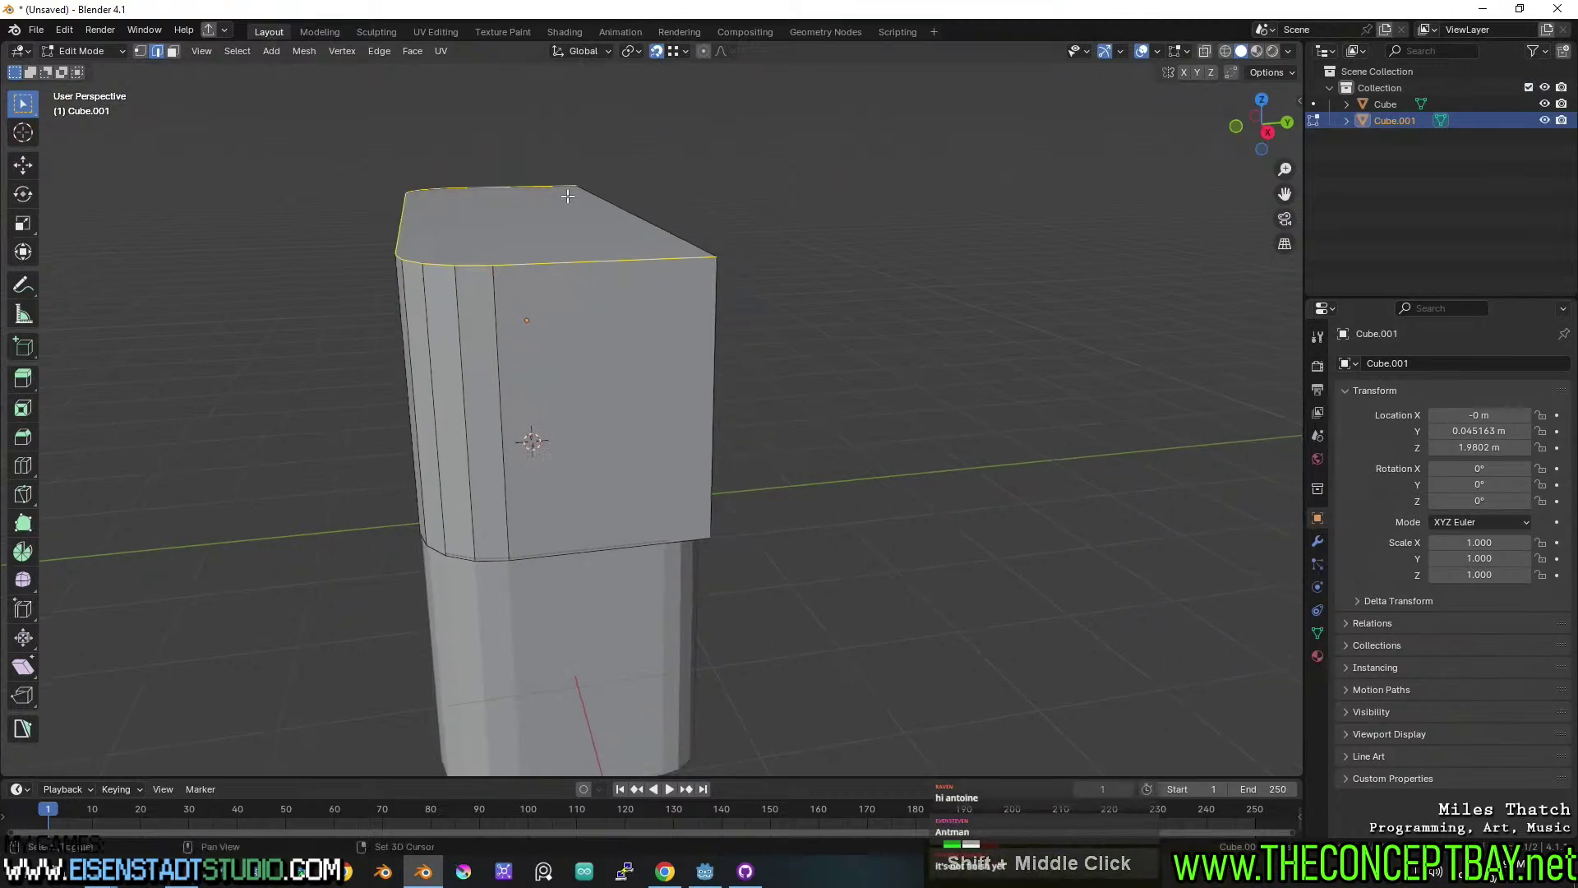
{"action": "key", "text": "ctrl+b"}
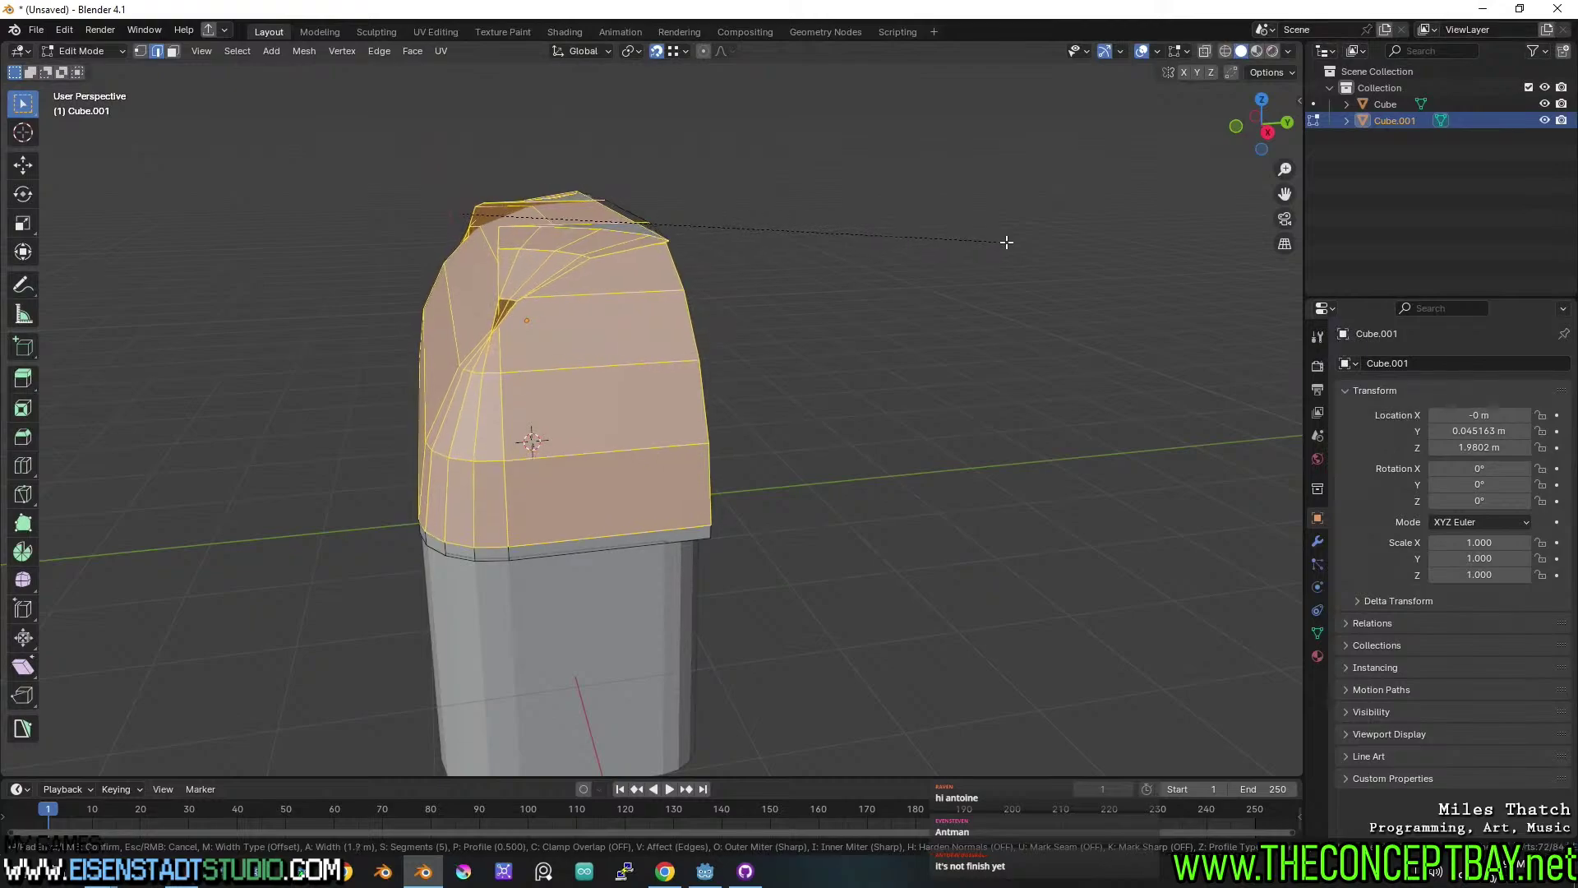
{"action": "key", "text": "Escape"}
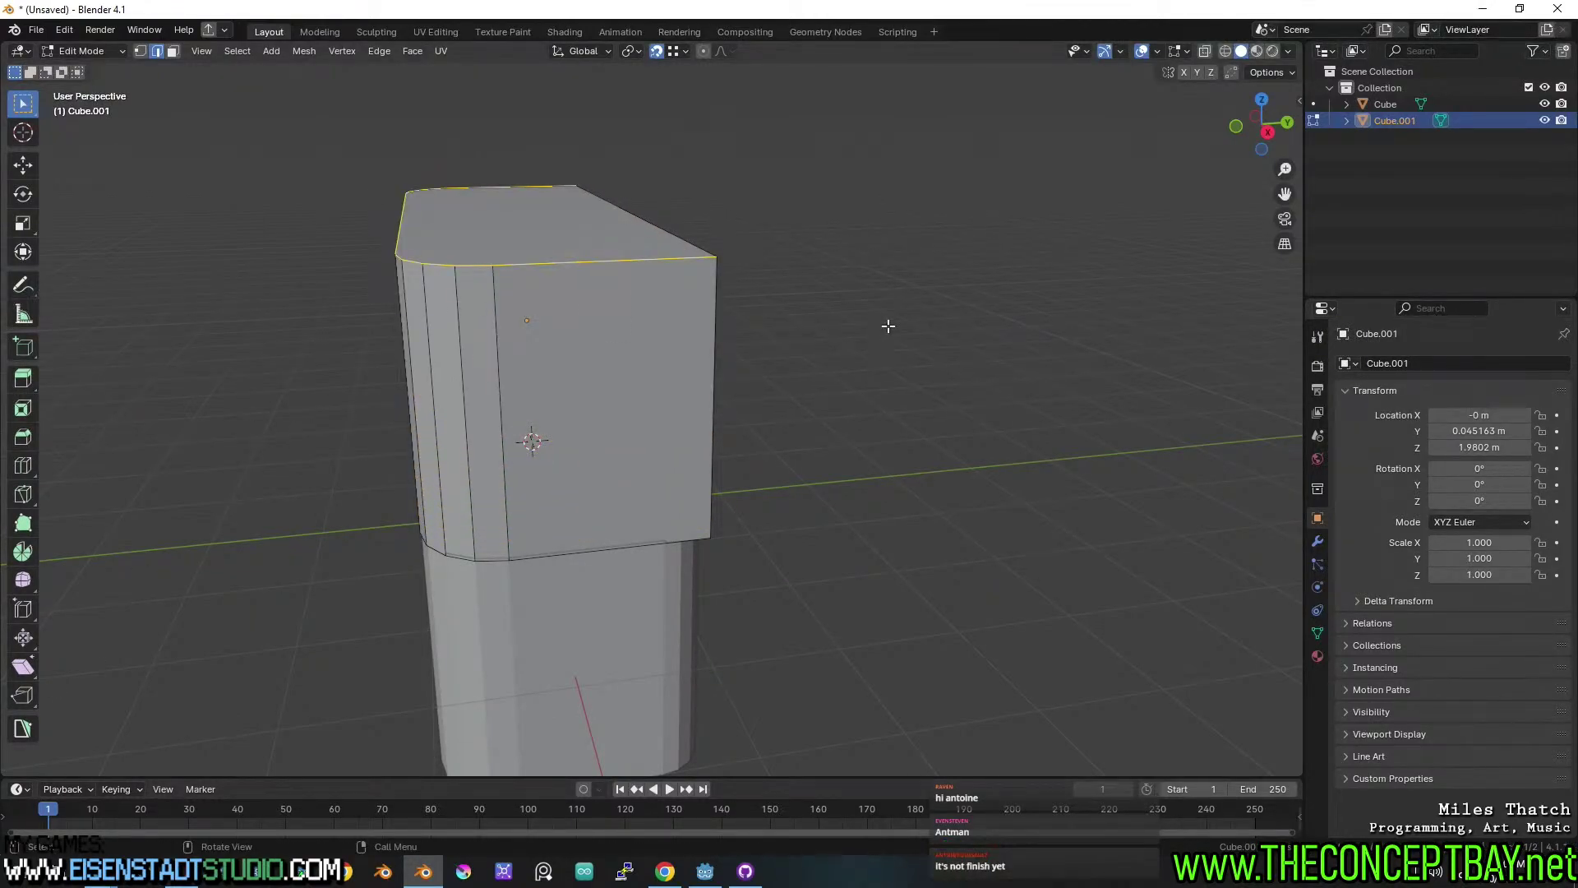
{"action": "key", "text": "ctrl+b"}
{"action": "left_click", "coordinate": [1021, 356]}
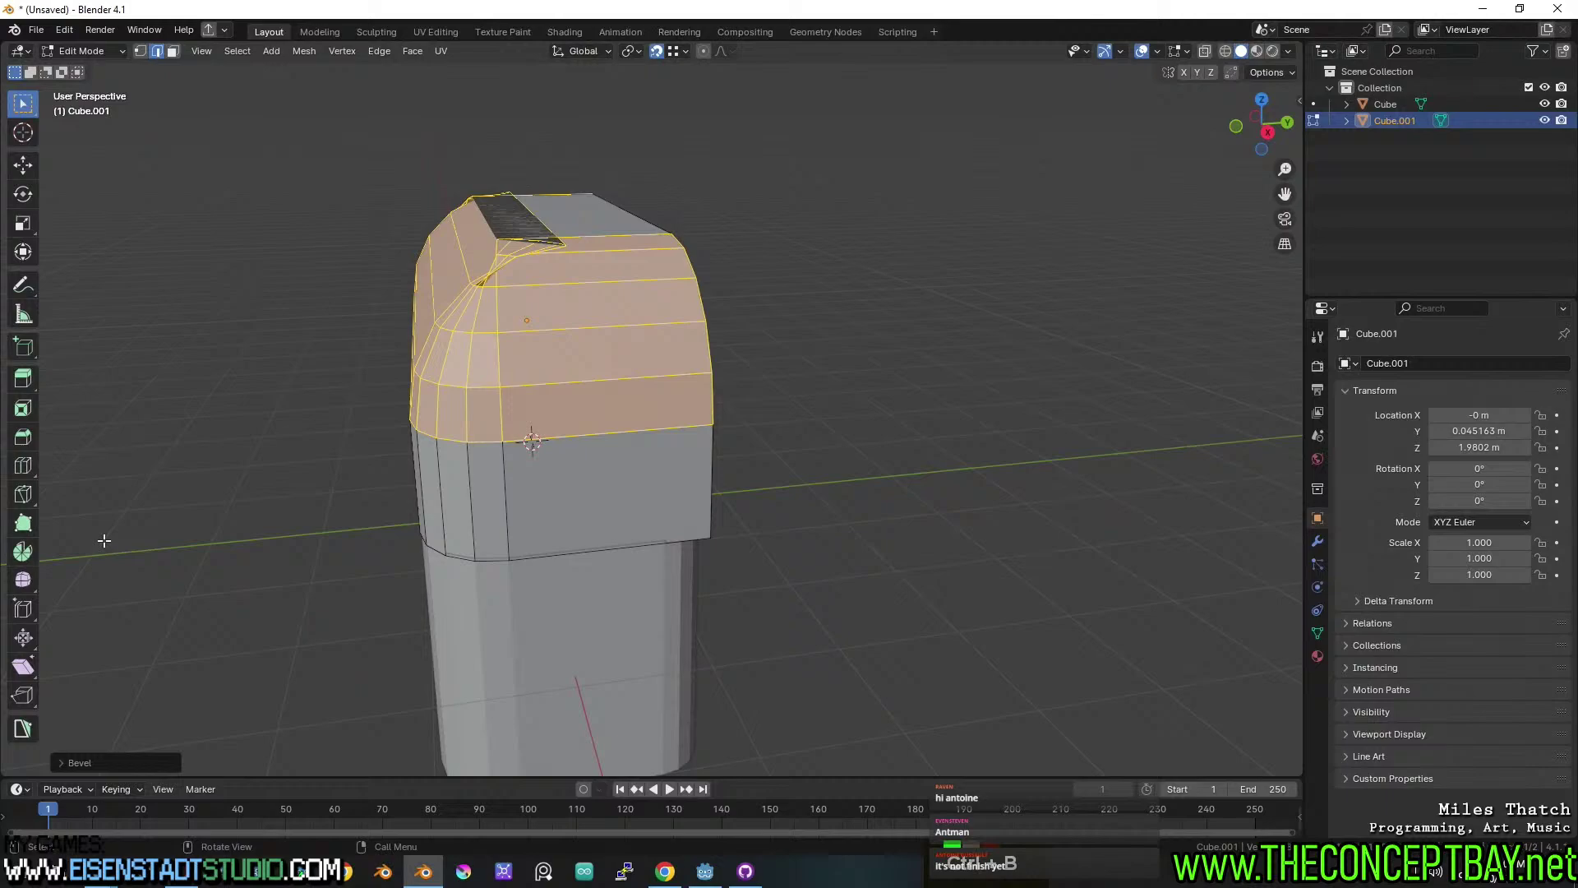
Change the bevel's width type to Percent and set its width to about 92%.
{"action": "left_click", "coordinate": [95, 764]}
{"action": "left_click", "coordinate": [190, 491]}
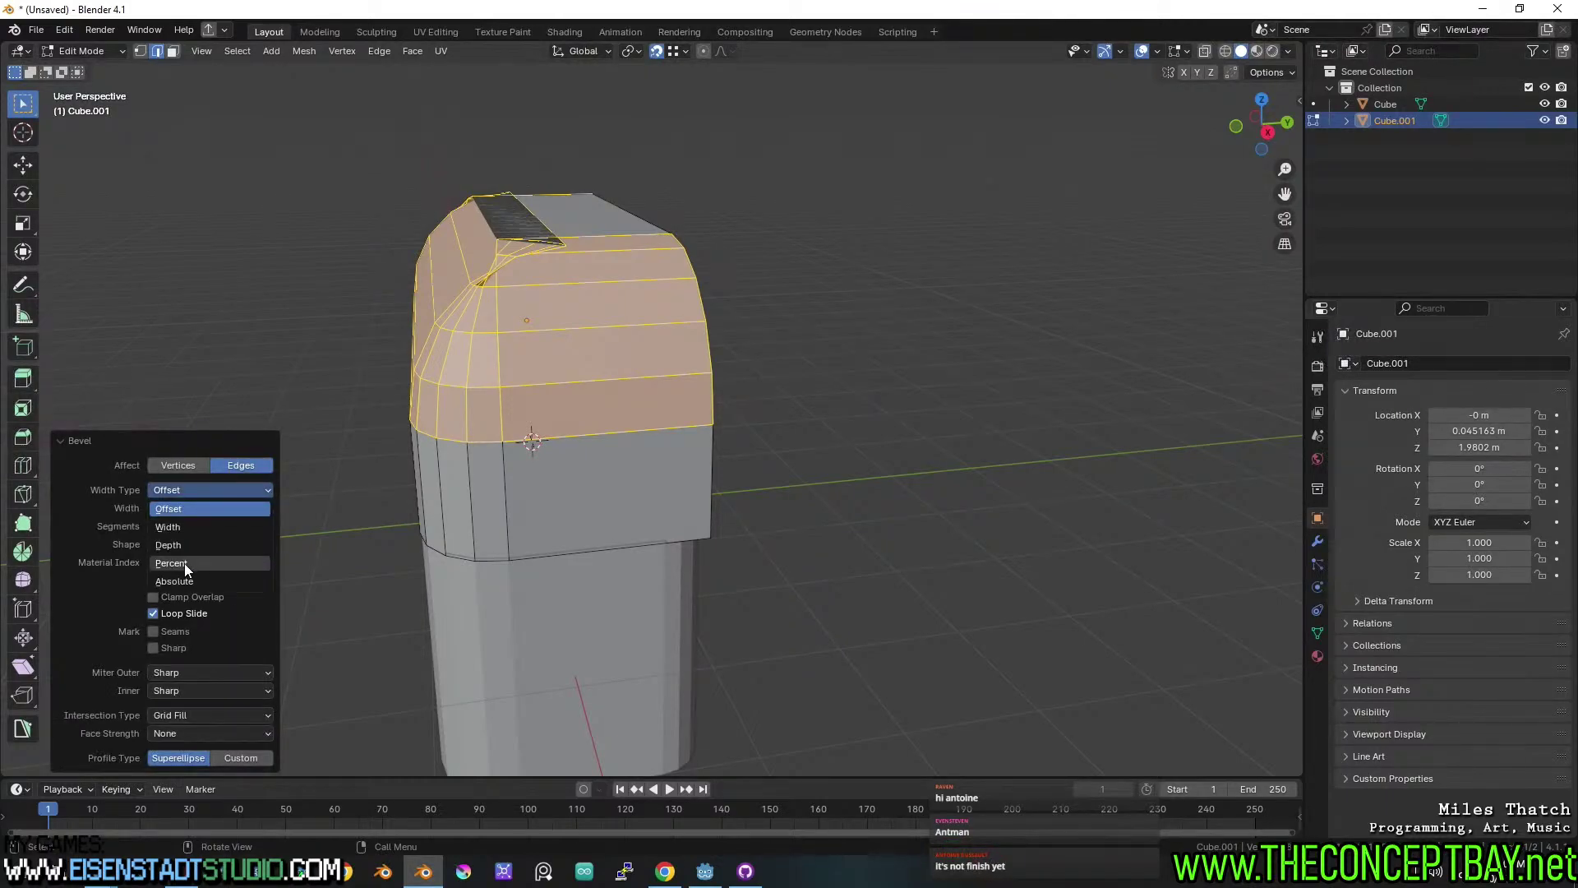
{"action": "left_click", "coordinate": [185, 564]}
{"action": "left_click_drag", "start_coordinate": [206, 510], "coordinate": [246, 510]}
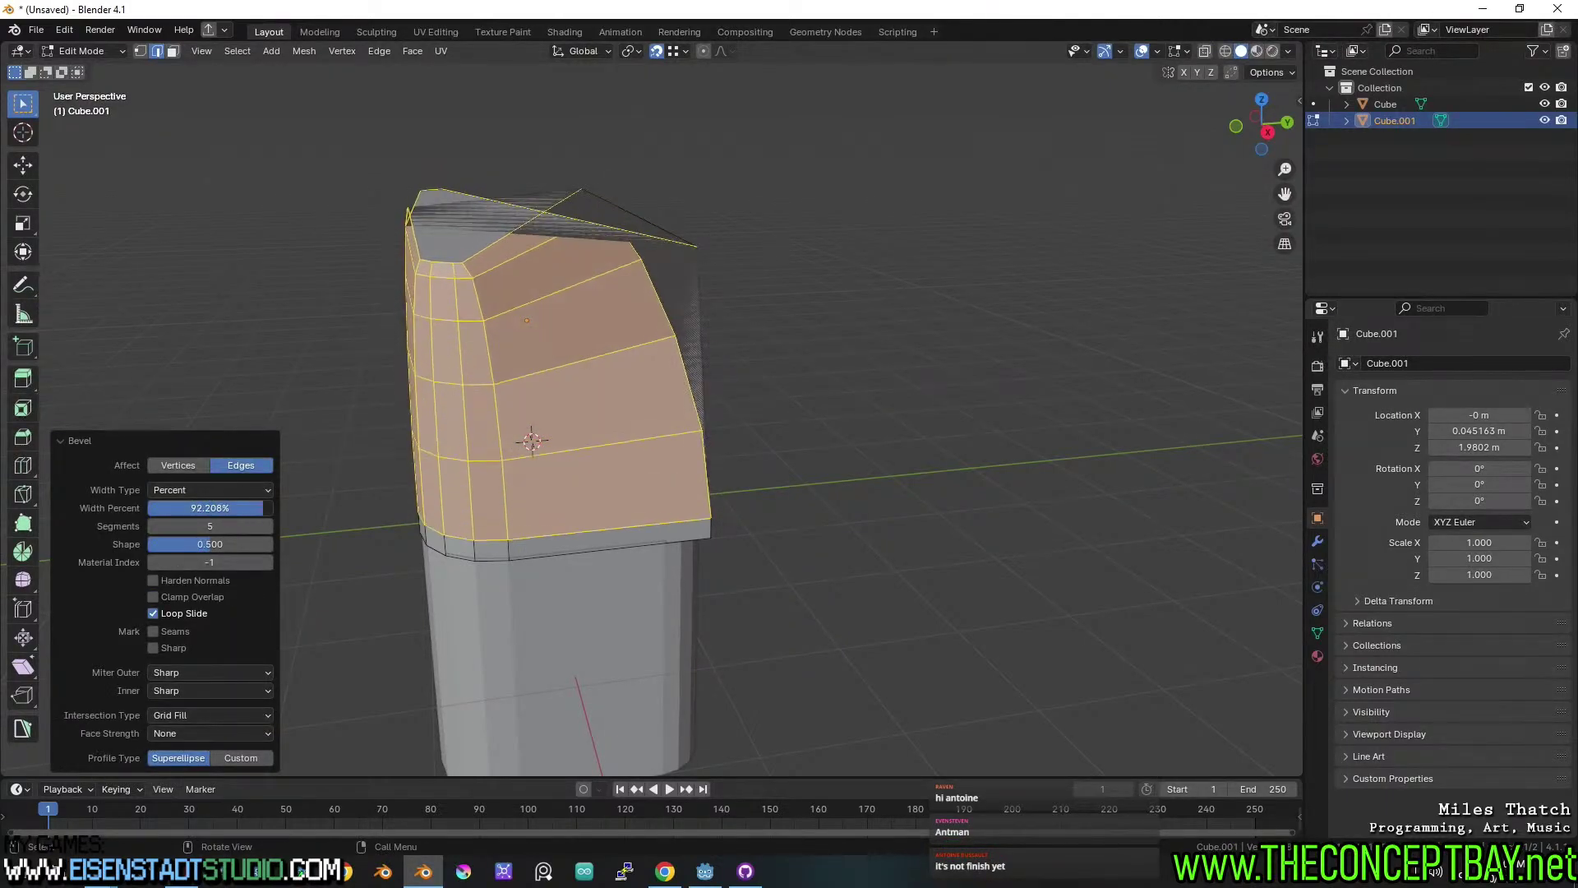
Undo the last bevel and re-bevel the upper block's top edges with 5 segments and width type Width at 0.79 m.
{"action": "key", "text": "ctrl+z"}
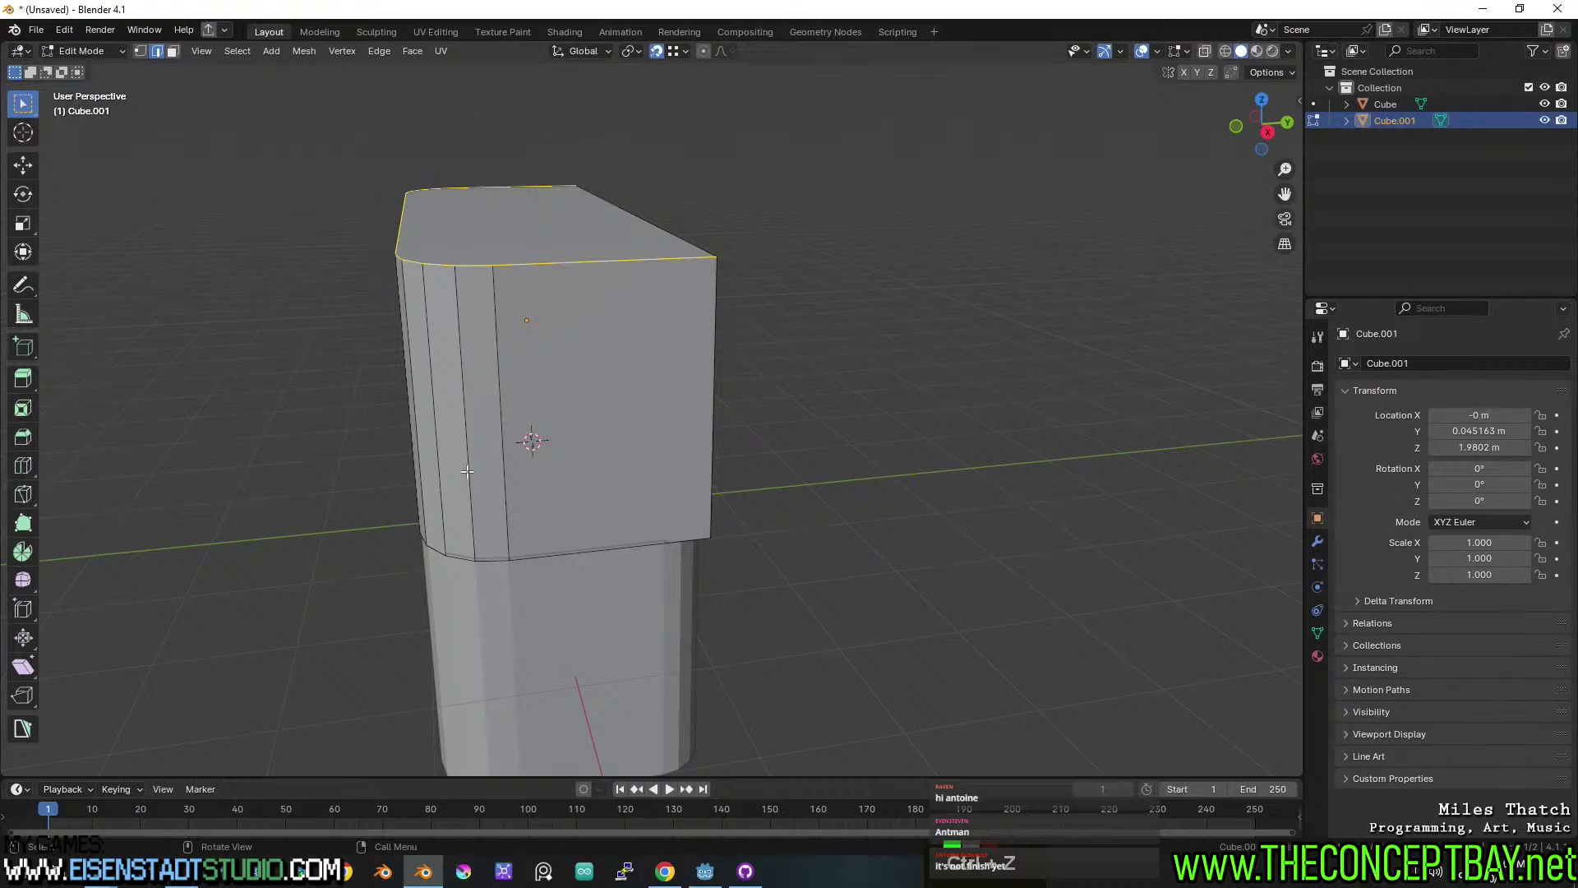
{"action": "key", "text": "ctrl+b"}
{"action": "left_click", "coordinate": [906, 460]}
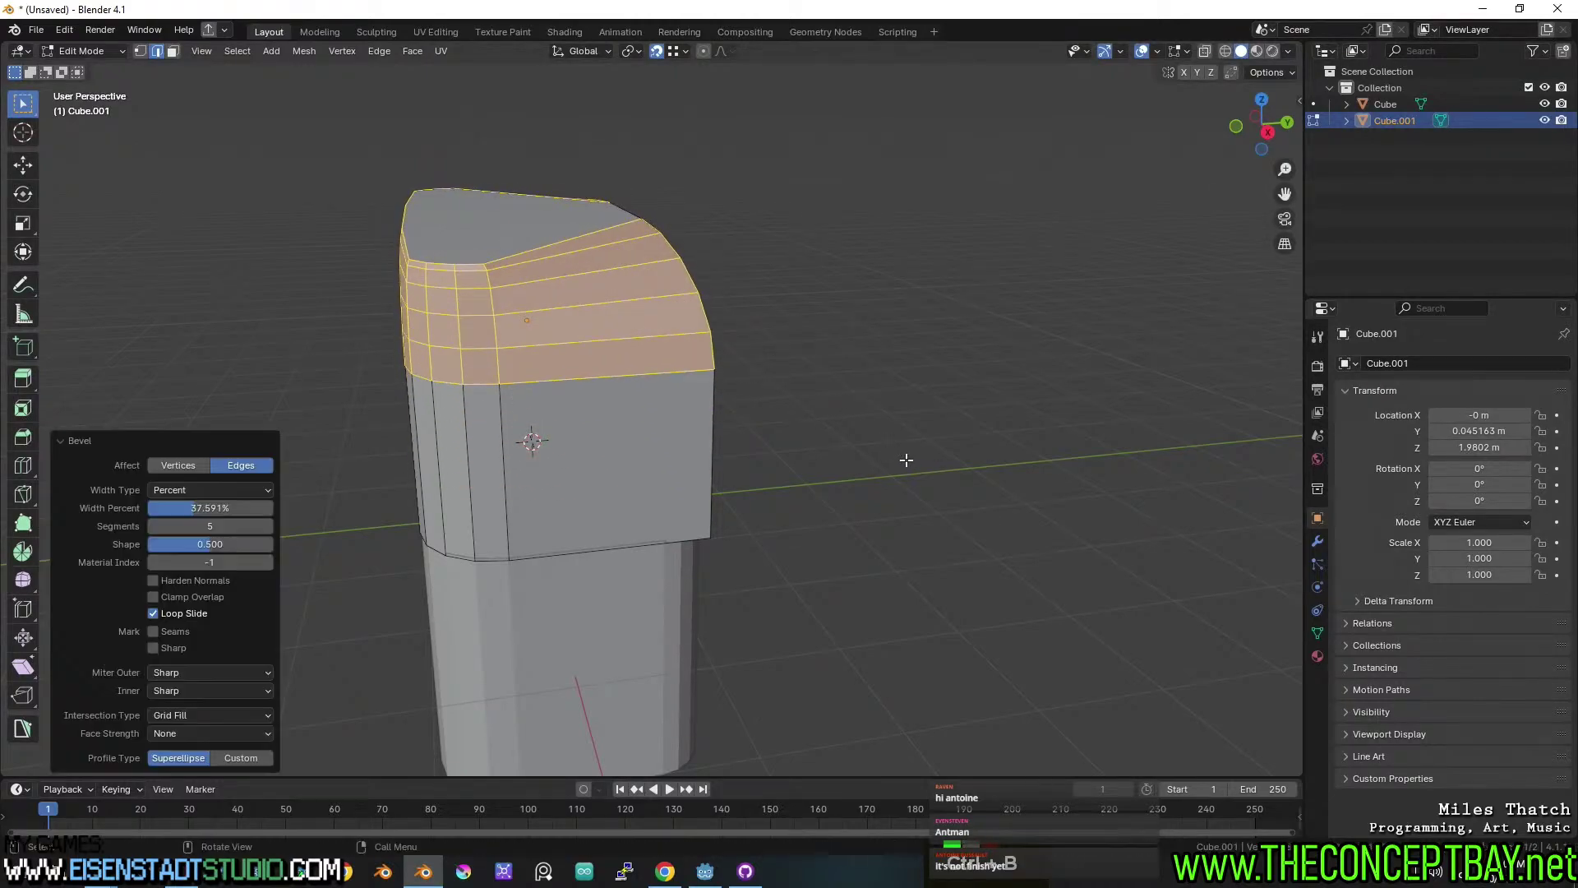
{"action": "left_click", "coordinate": [197, 491]}
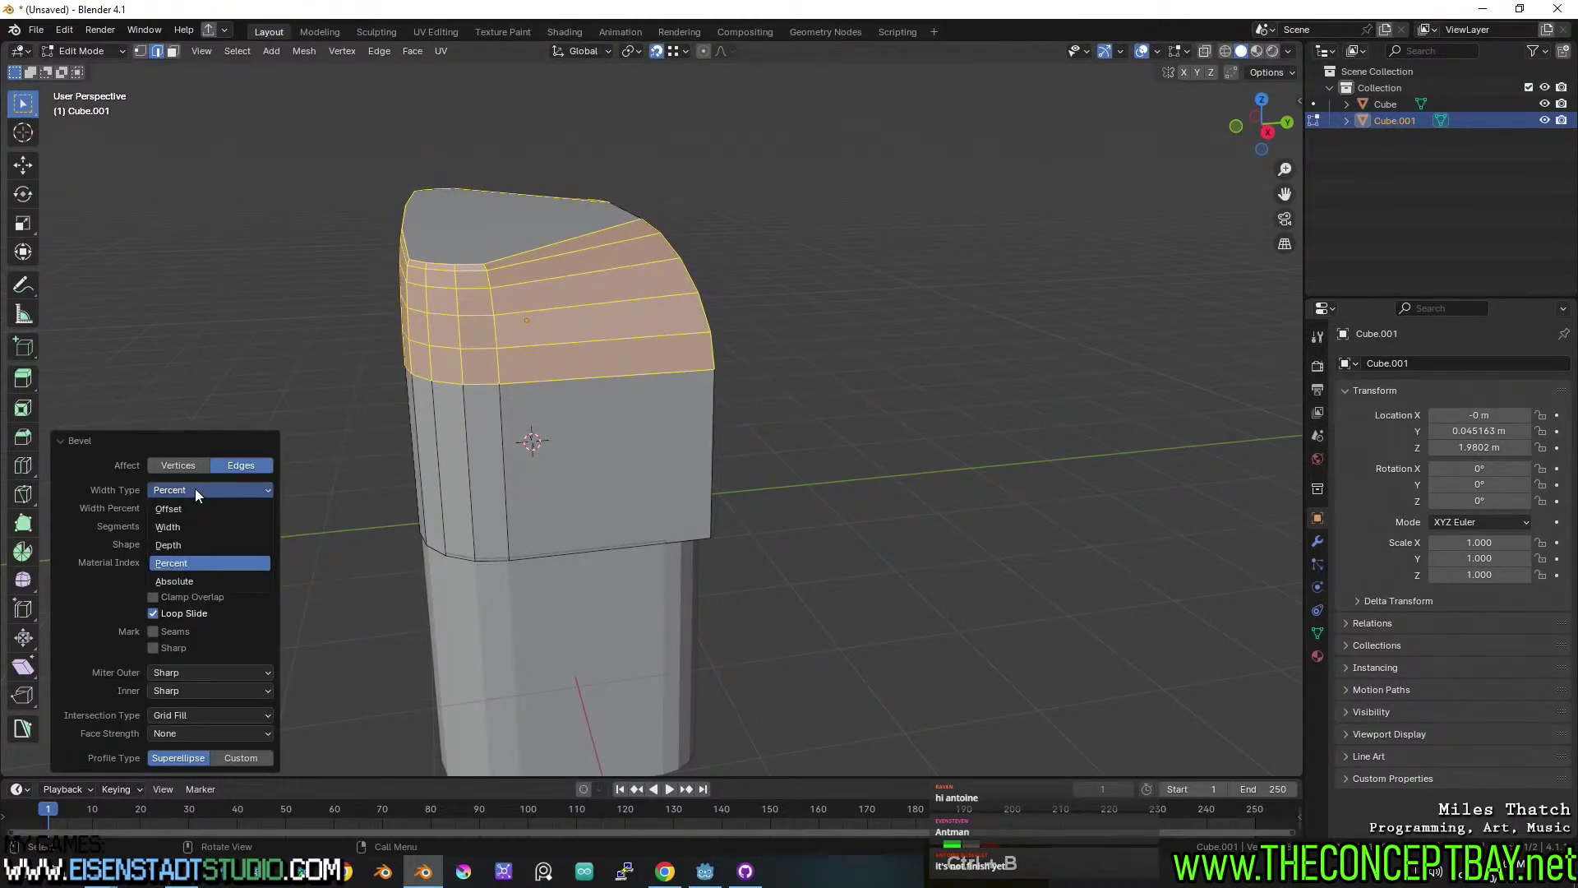
{"action": "left_click", "coordinate": [187, 531]}
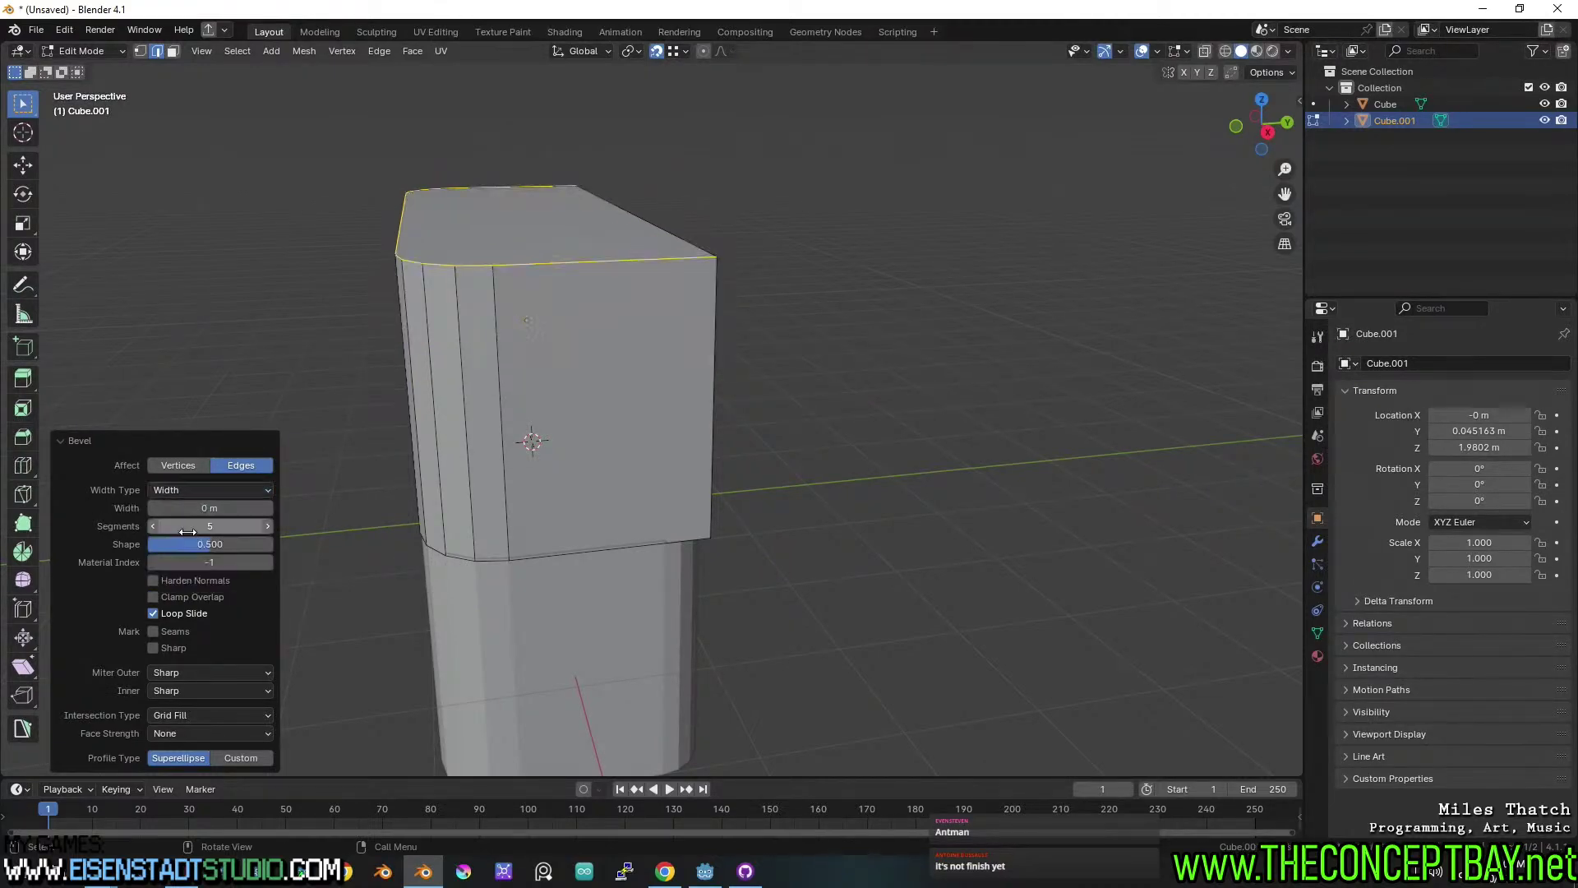
{"action": "left_click_drag", "start_coordinate": [188, 508], "coordinate": [217, 508]}
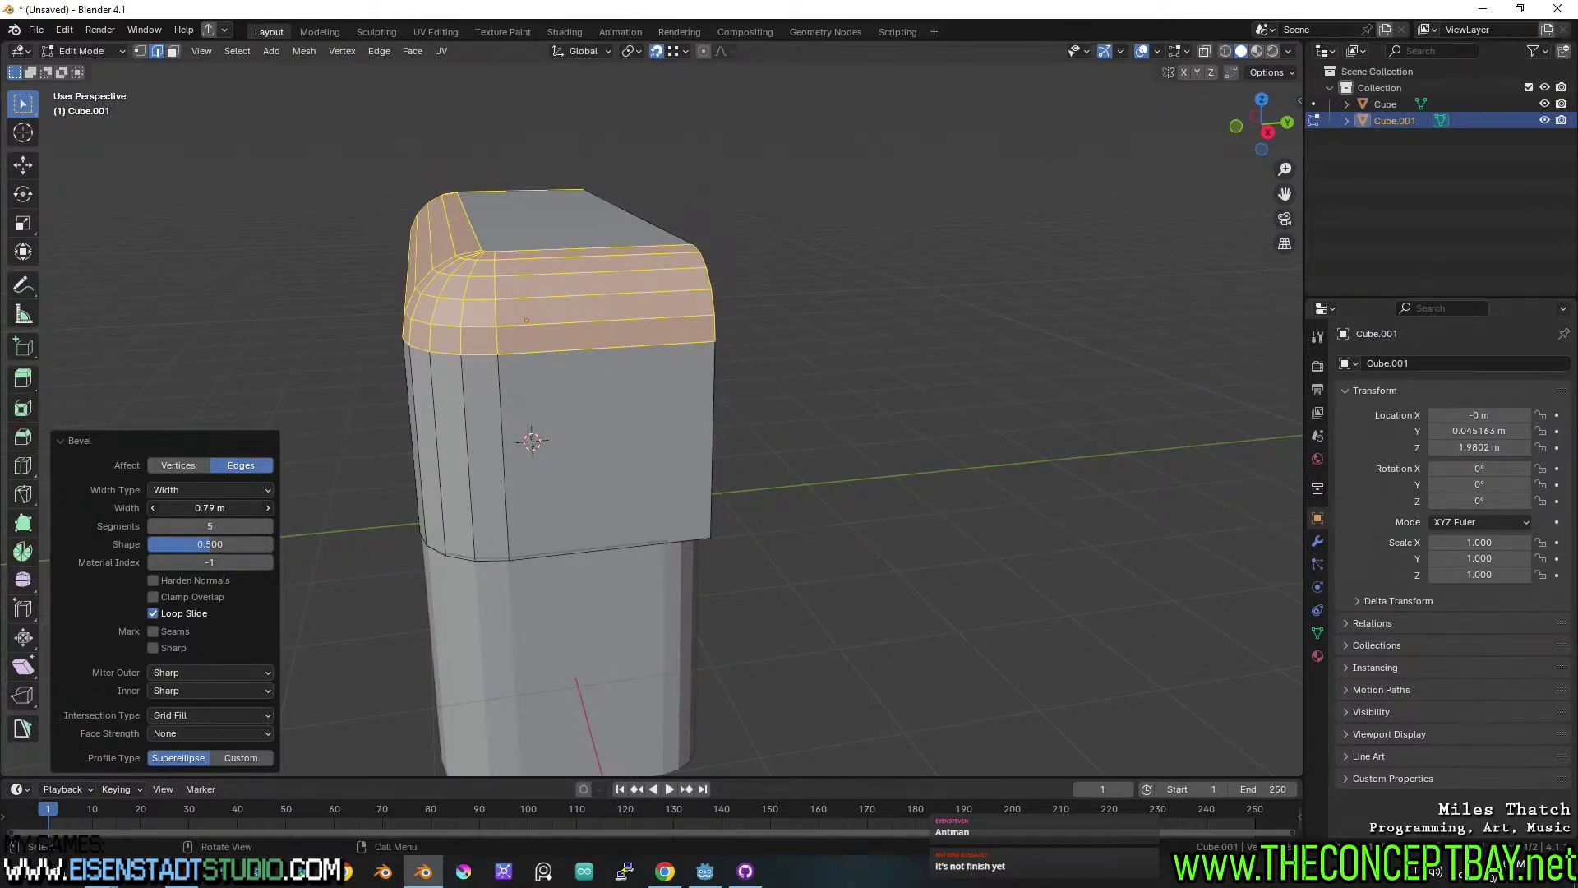
Switch the top-edge bevel's width type to Depth, adjust its amount slightly, and check the shape in Object Mode.
{"action": "left_click", "coordinate": [187, 492]}
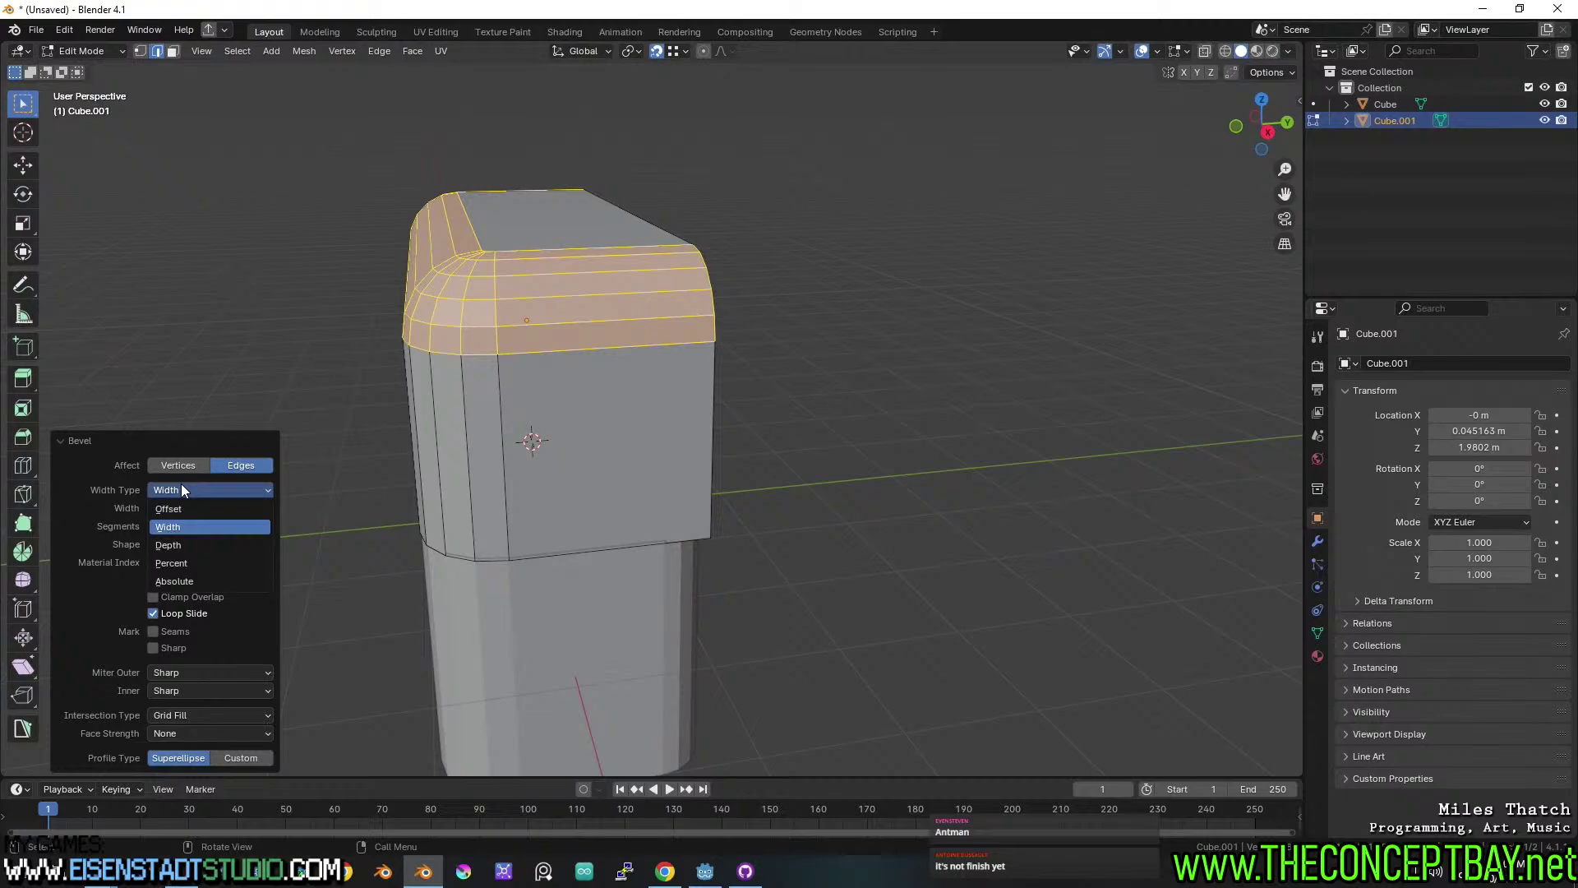
{"action": "left_click", "coordinate": [184, 543]}
{"action": "left_click_drag", "start_coordinate": [186, 508], "coordinate": [180, 508]}
{"action": "key", "text": "Tab"}
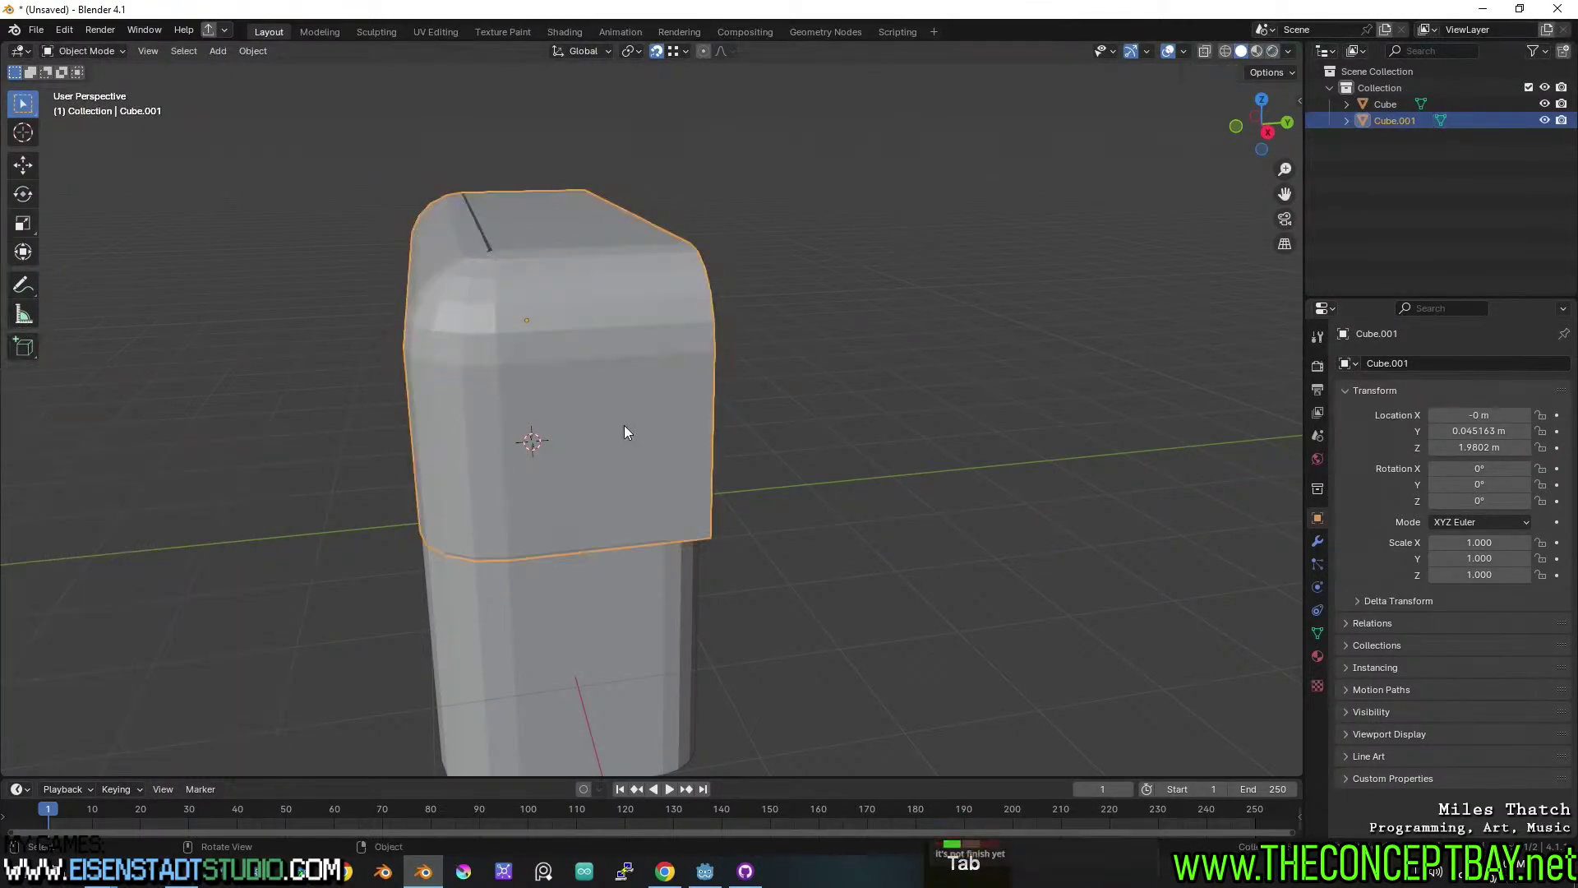
{"action": "key", "text": "Tab"}
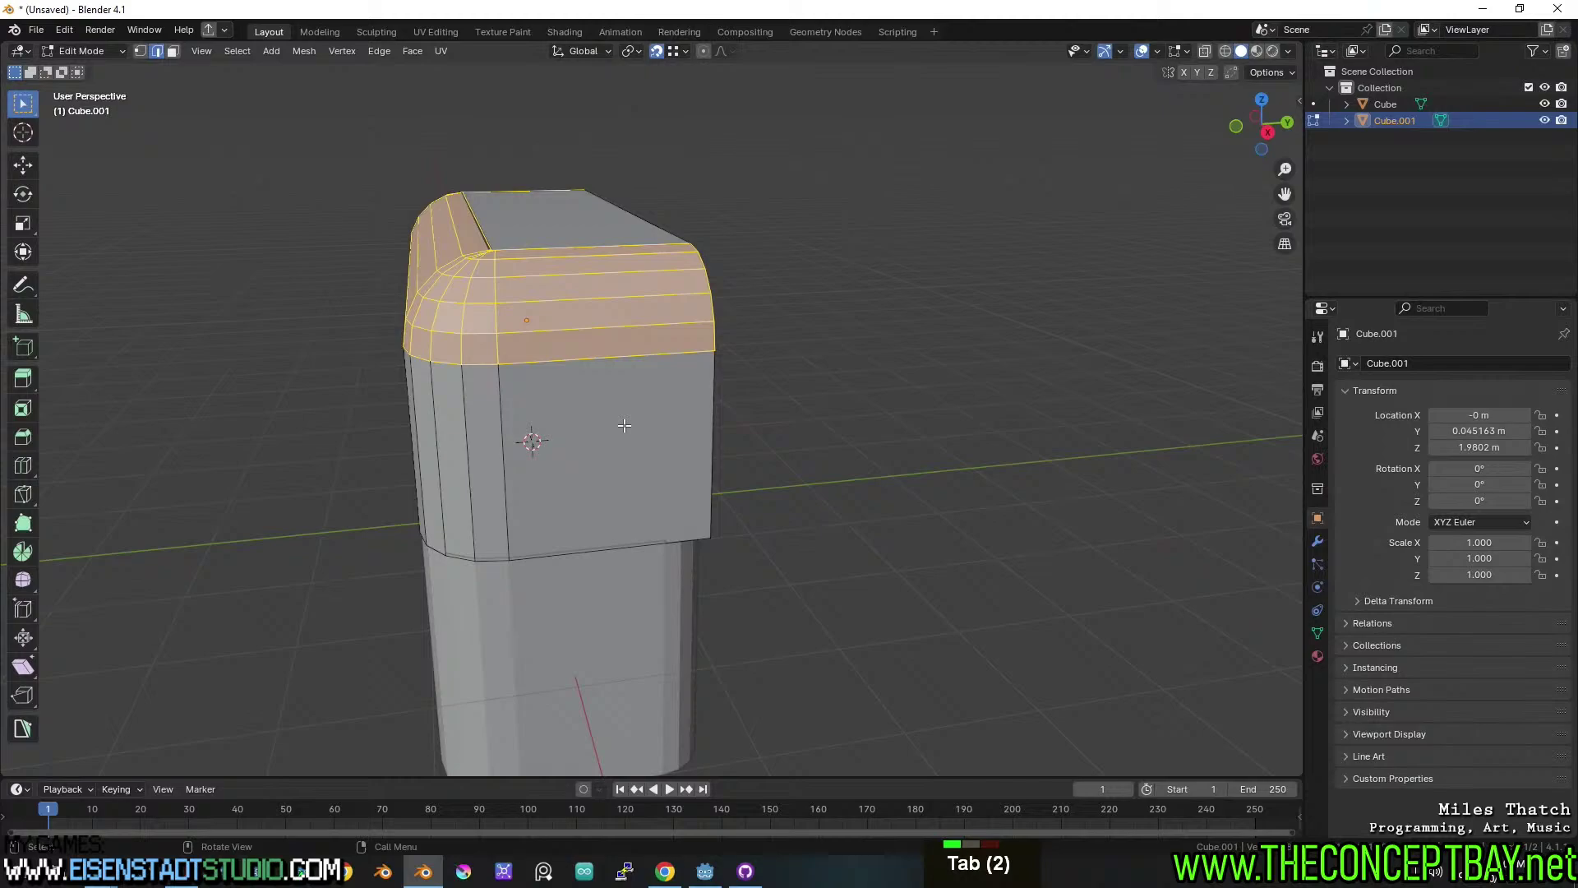
Delete the bevel faces and the remaining flat top face to leave the upper block open.
{"action": "key", "text": "x"}
{"action": "left_click", "coordinate": [587, 324]}
{"action": "double_click", "coordinate": [610, 217]}
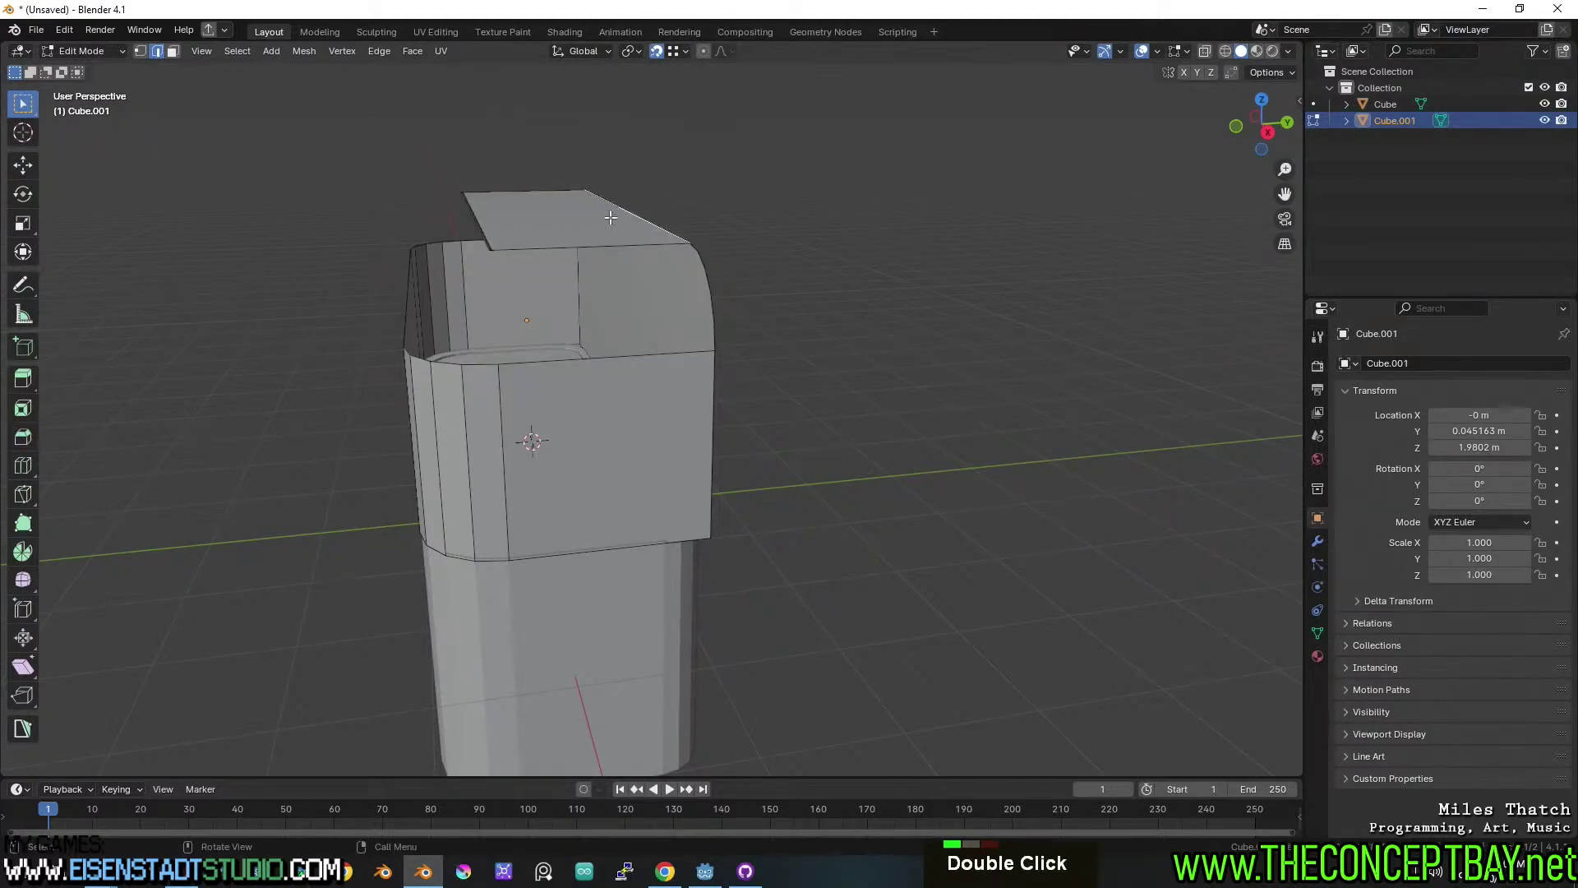
{"action": "key", "text": "3"}
{"action": "left_click", "coordinate": [608, 239]}
{"action": "key", "text": "x"}
{"action": "left_click", "coordinate": [608, 239]}
Knife-cut straight across the back panel at rim height and delete the rounded part above the cut.
{"action": "middle_click_drag", "start_coordinate": [807, 299], "coordinate": [639, 294]}
{"action": "key", "text": "l"}
{"action": "key", "text": "k"}
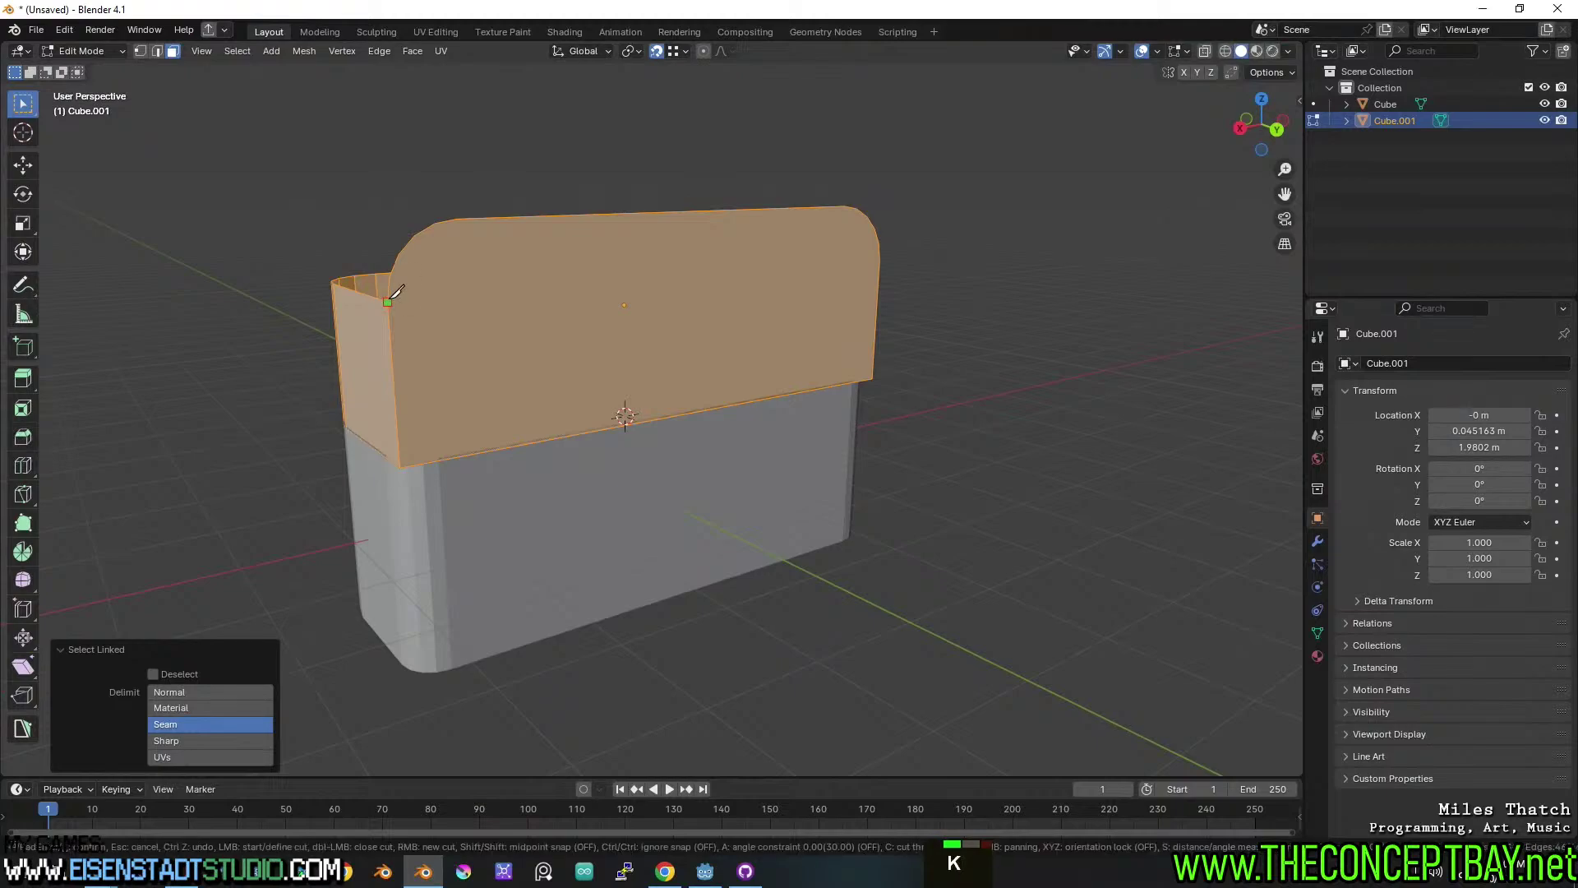
{"action": "key", "text": "Return"}
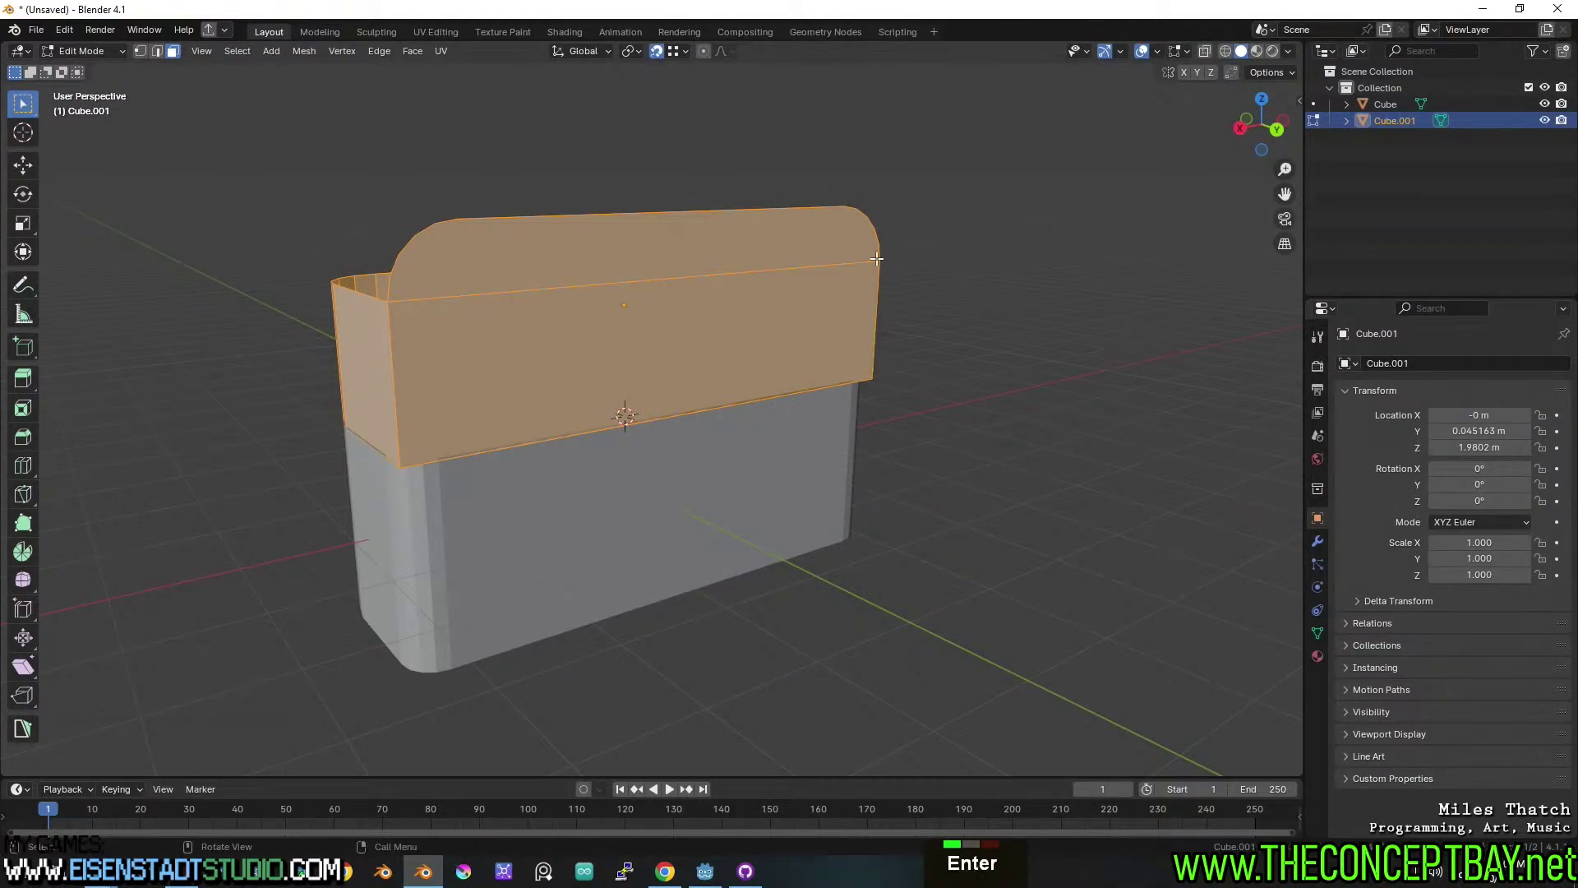
{"action": "key", "text": "x"}
{"action": "left_click", "coordinate": [783, 245]}
Snap the 3D cursor to the middle of the rear top edge and select the whole open rim in right view.
{"action": "middle_click_drag", "start_coordinate": [782, 245], "coordinate": [720, 359]}
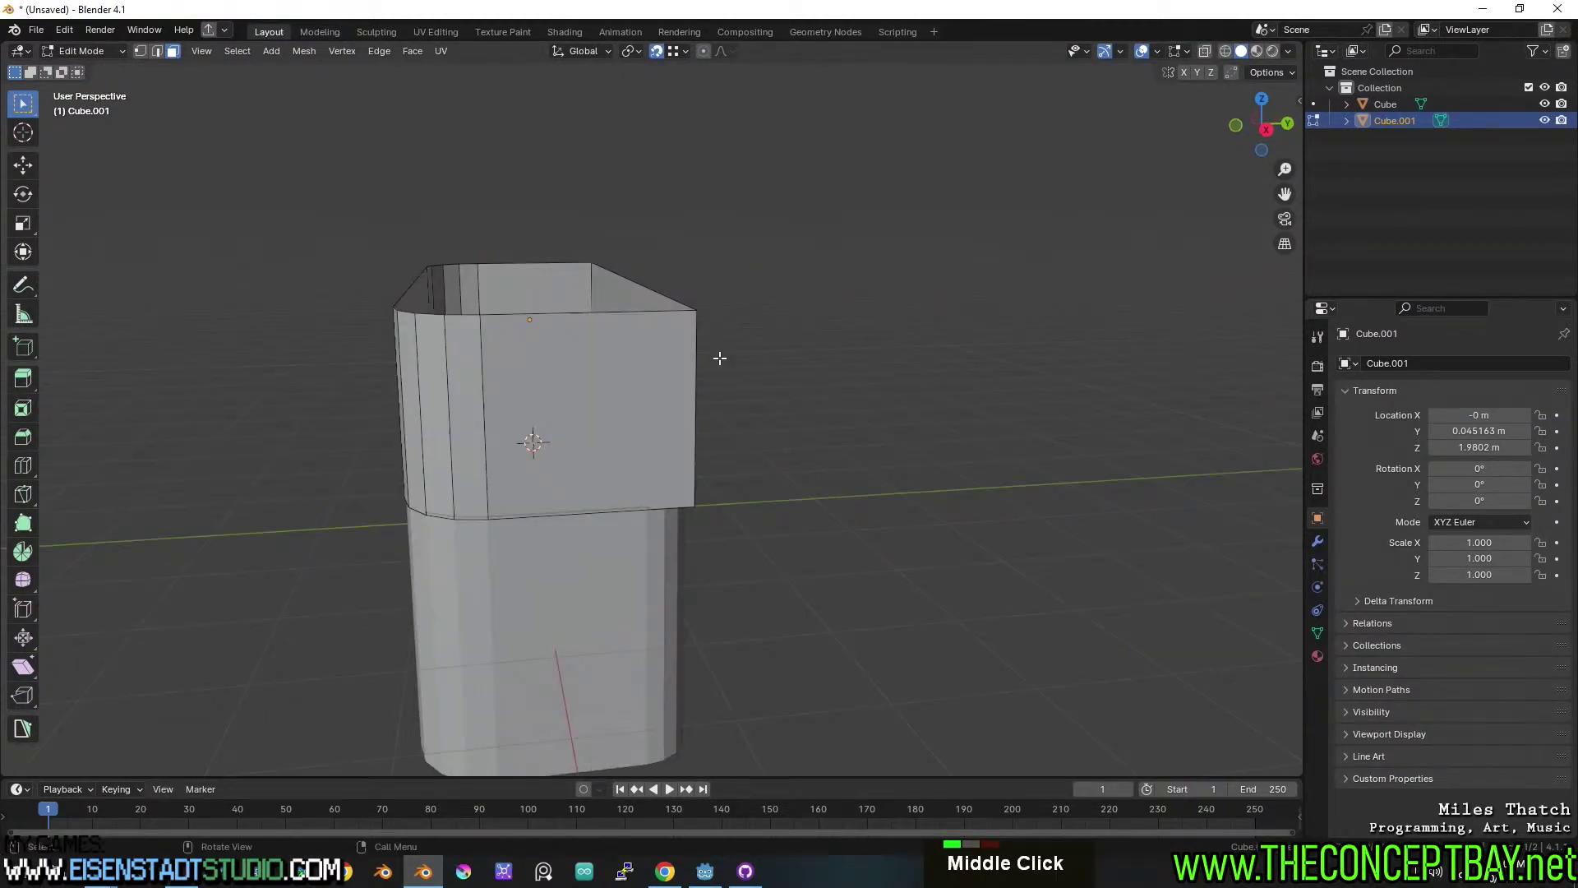
{"action": "left_click", "coordinate": [588, 323], "text": "alt"}
{"action": "mouse_move", "coordinate": [588, 323]}
{"action": "middle_mouse_down"}
{"action": "mouse_move", "coordinate": [568, 329]}
{"action": "mouse_move", "coordinate": [590, 330]}
{"action": "middle_mouse_up"}
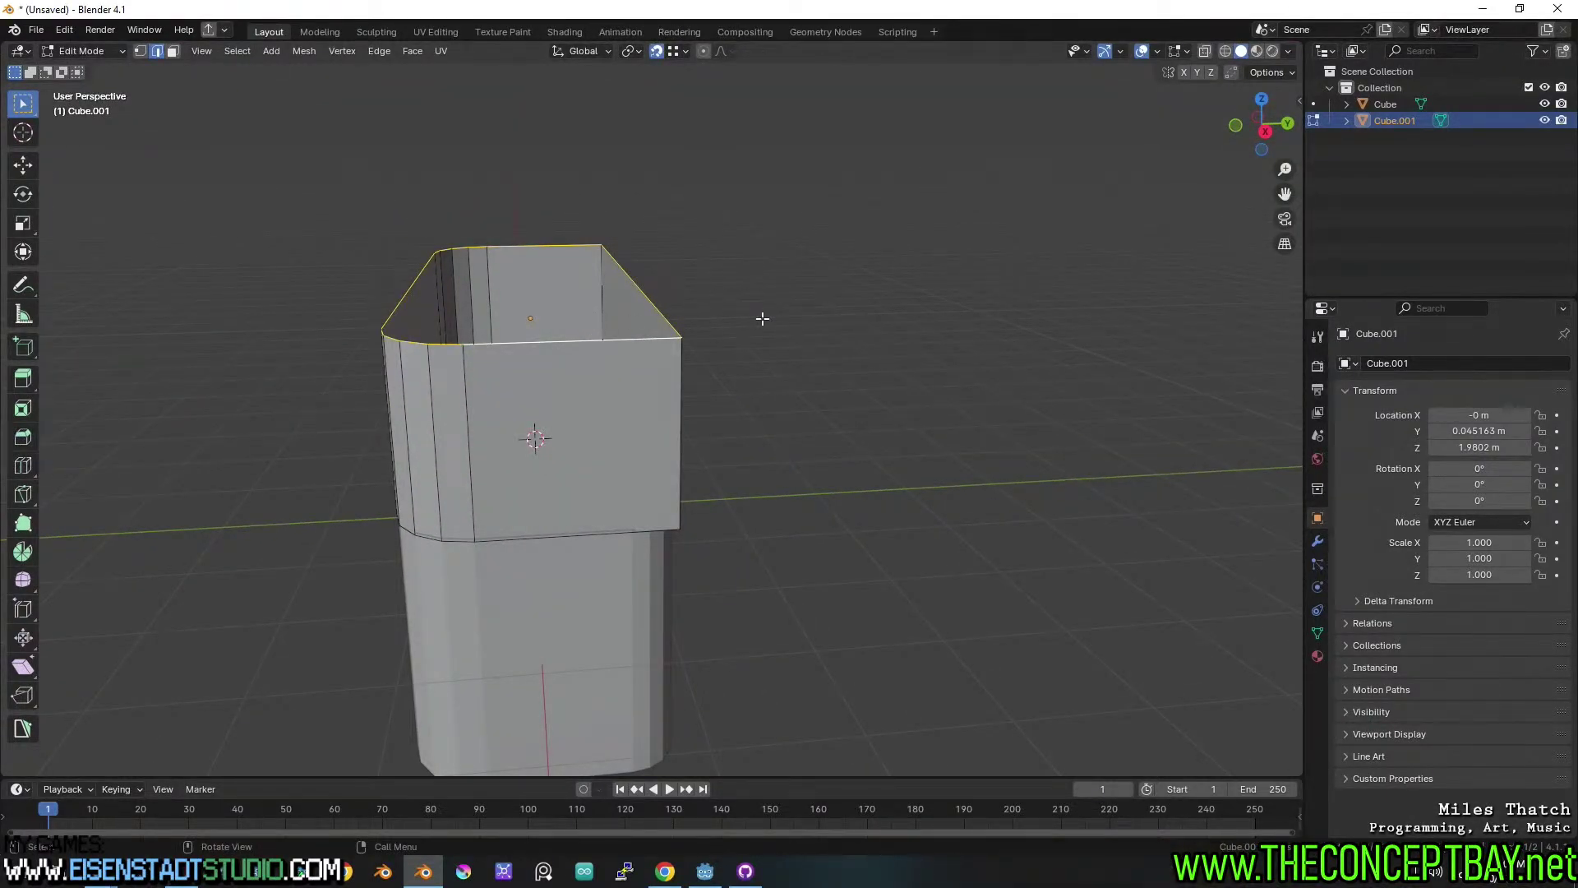
{"action": "key", "text": "shift+s"}
{"action": "left_click", "coordinate": [642, 378]}
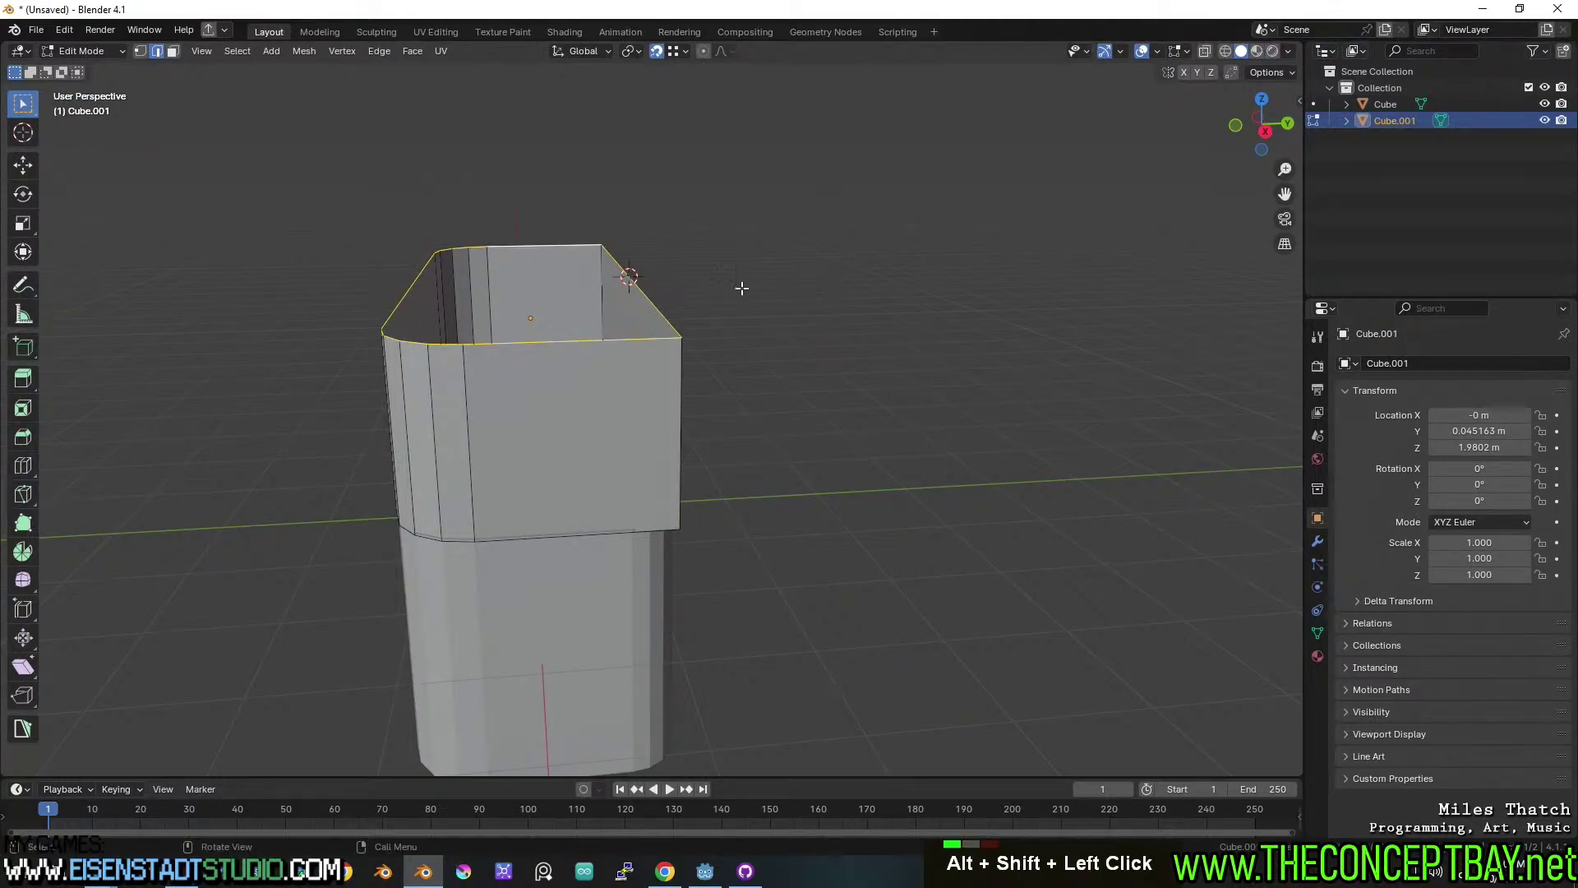
{"action": "middle_click_drag", "start_coordinate": [741, 287], "coordinate": [750, 411], "text": "alt"}
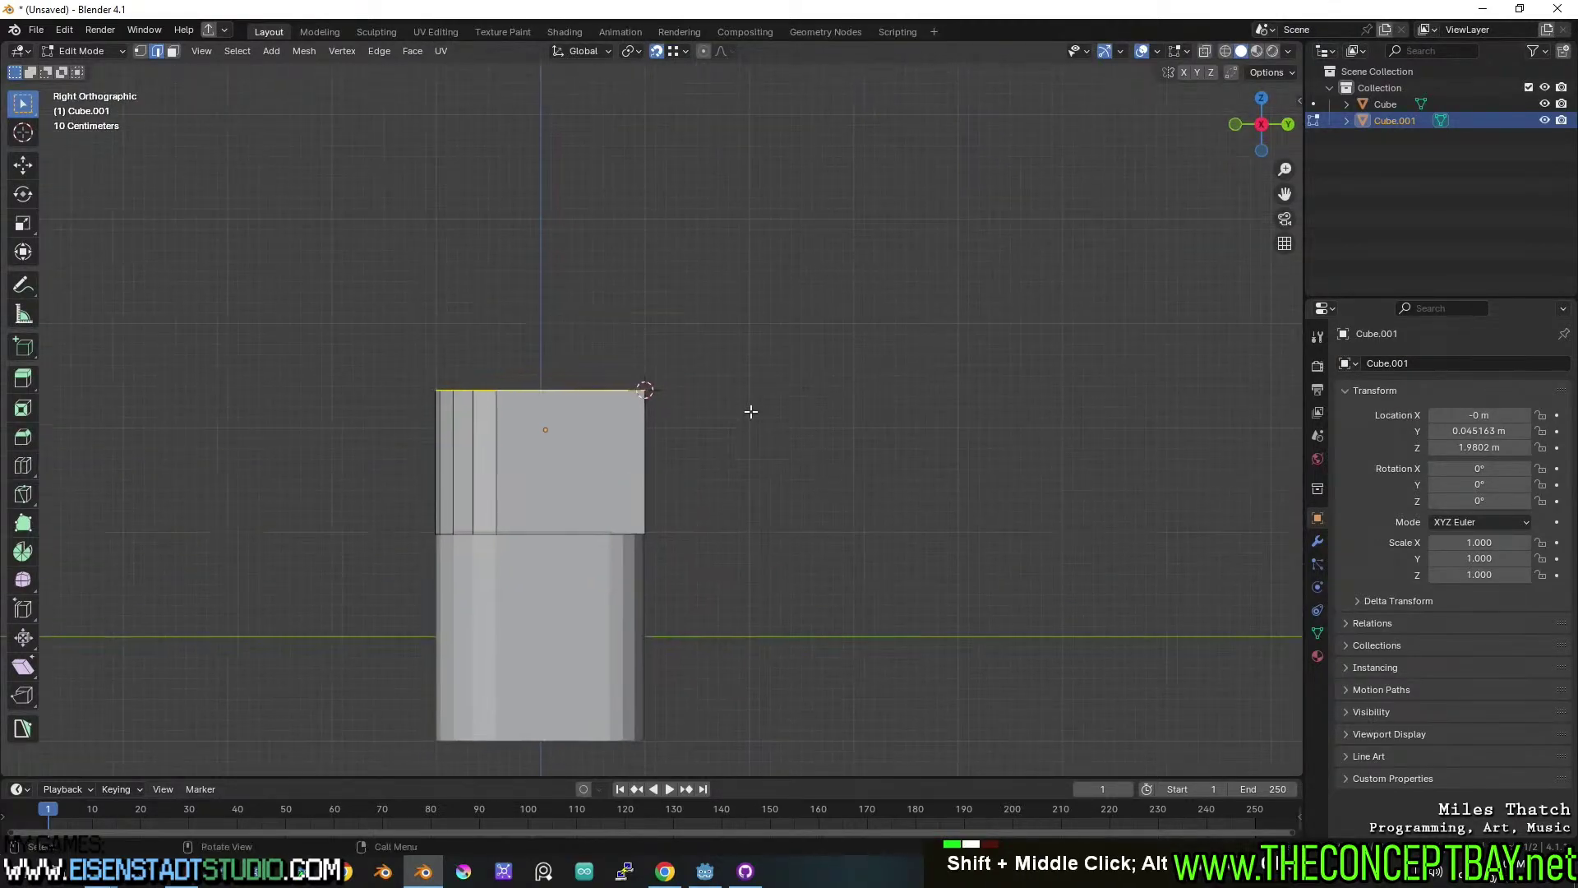
Spin the selected rim 90° about the X axis around the 3D cursor to form a curved hood.
{"action": "left_click", "coordinate": [23, 551]}
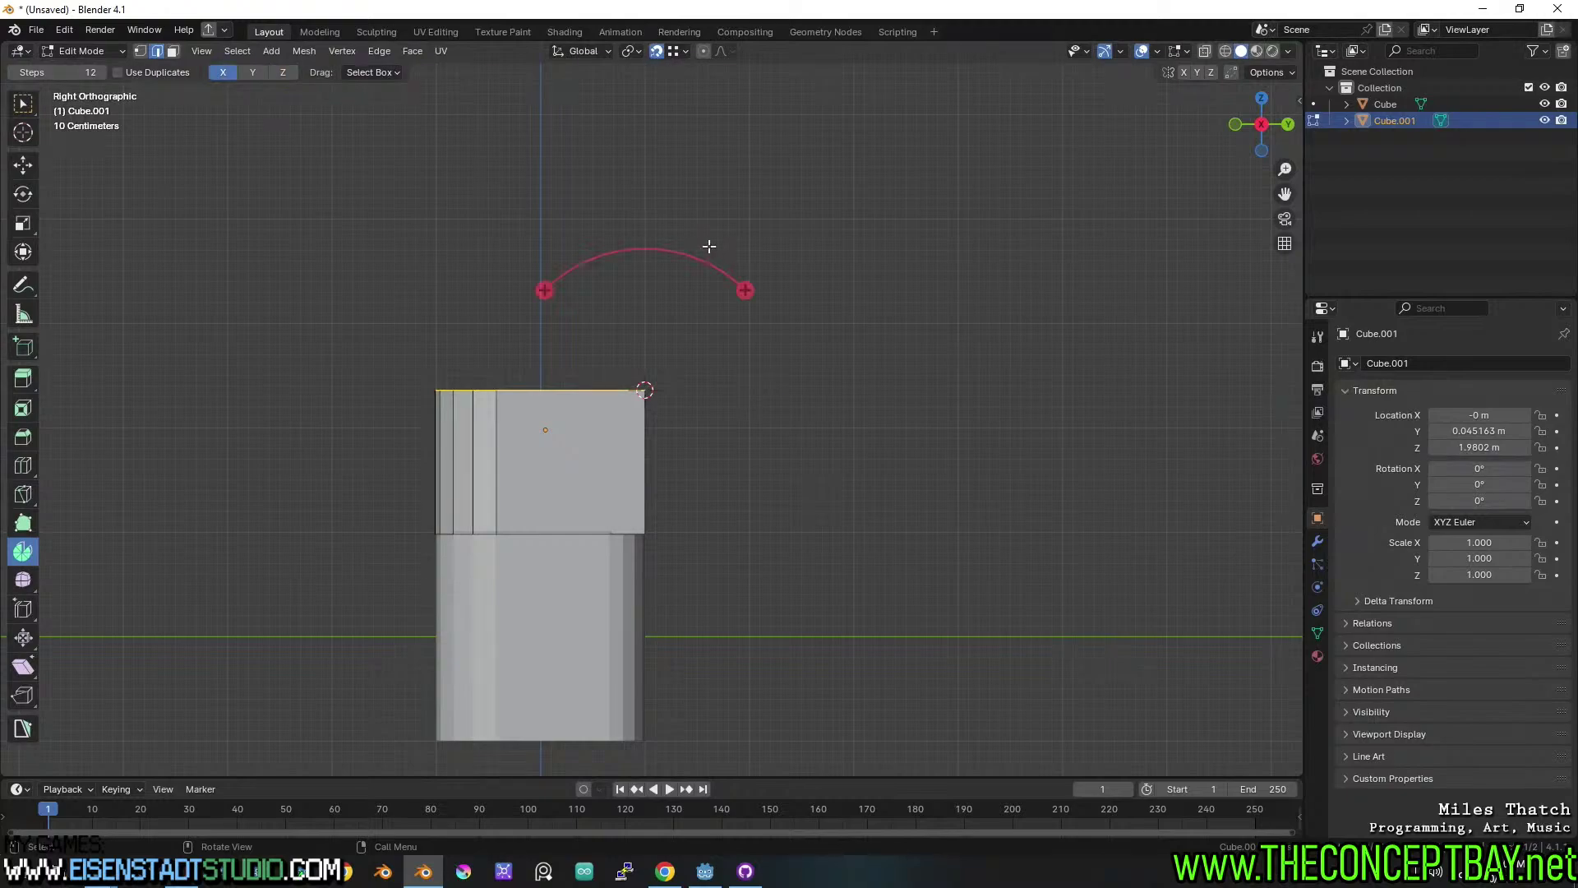
{"action": "left_click_drag", "start_coordinate": [744, 290], "coordinate": [557, 280]}
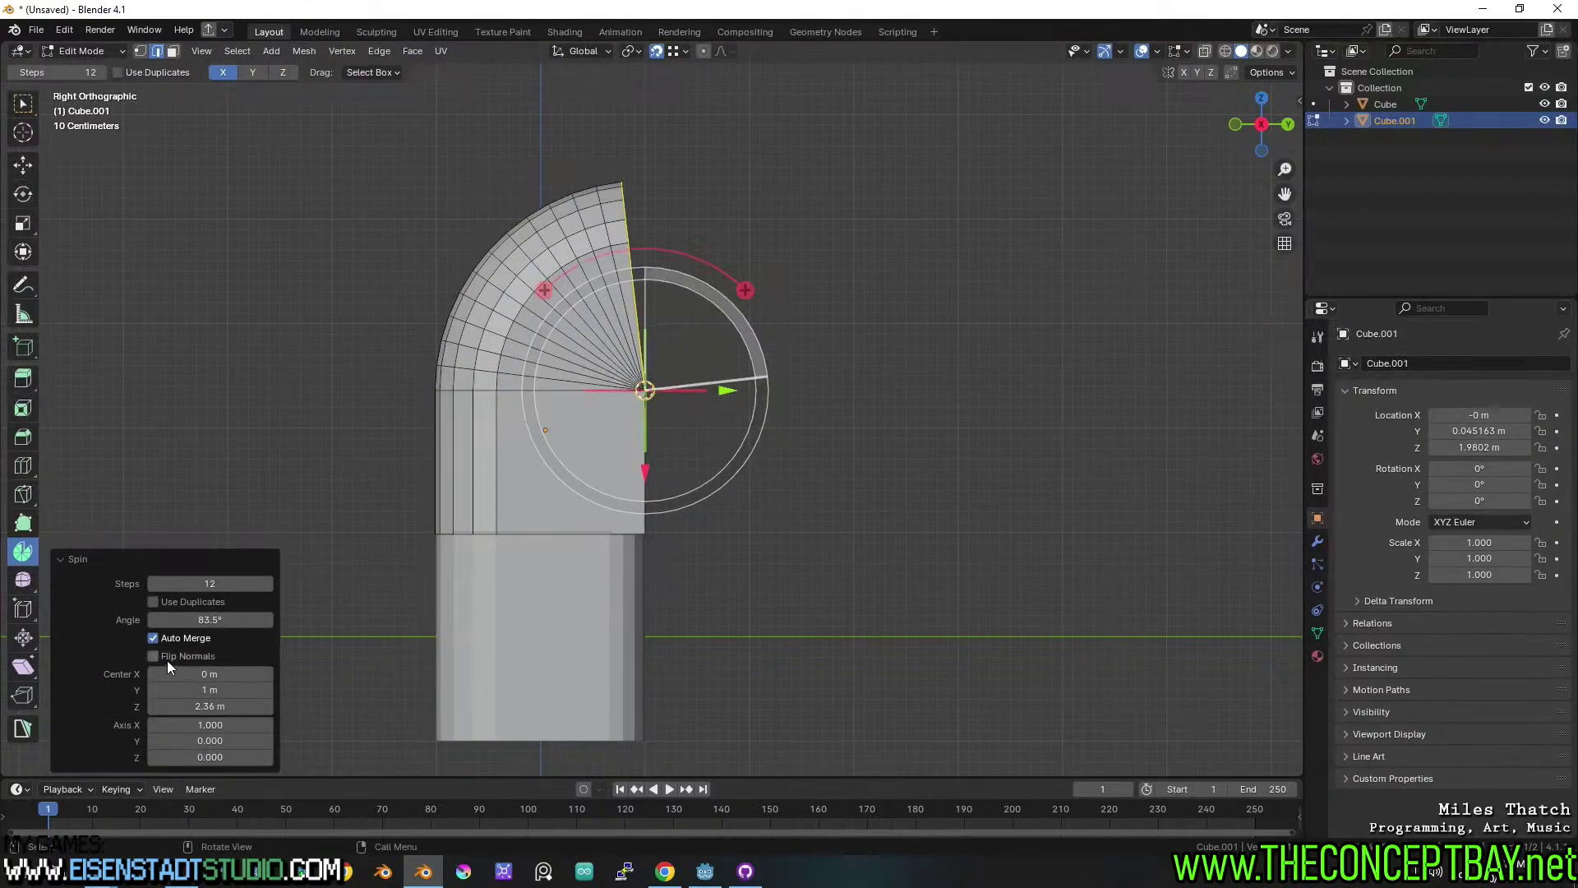
{"action": "left_click", "coordinate": [212, 623]}
{"action": "type", "text": "90"}
{"action": "key", "text": "Return"}
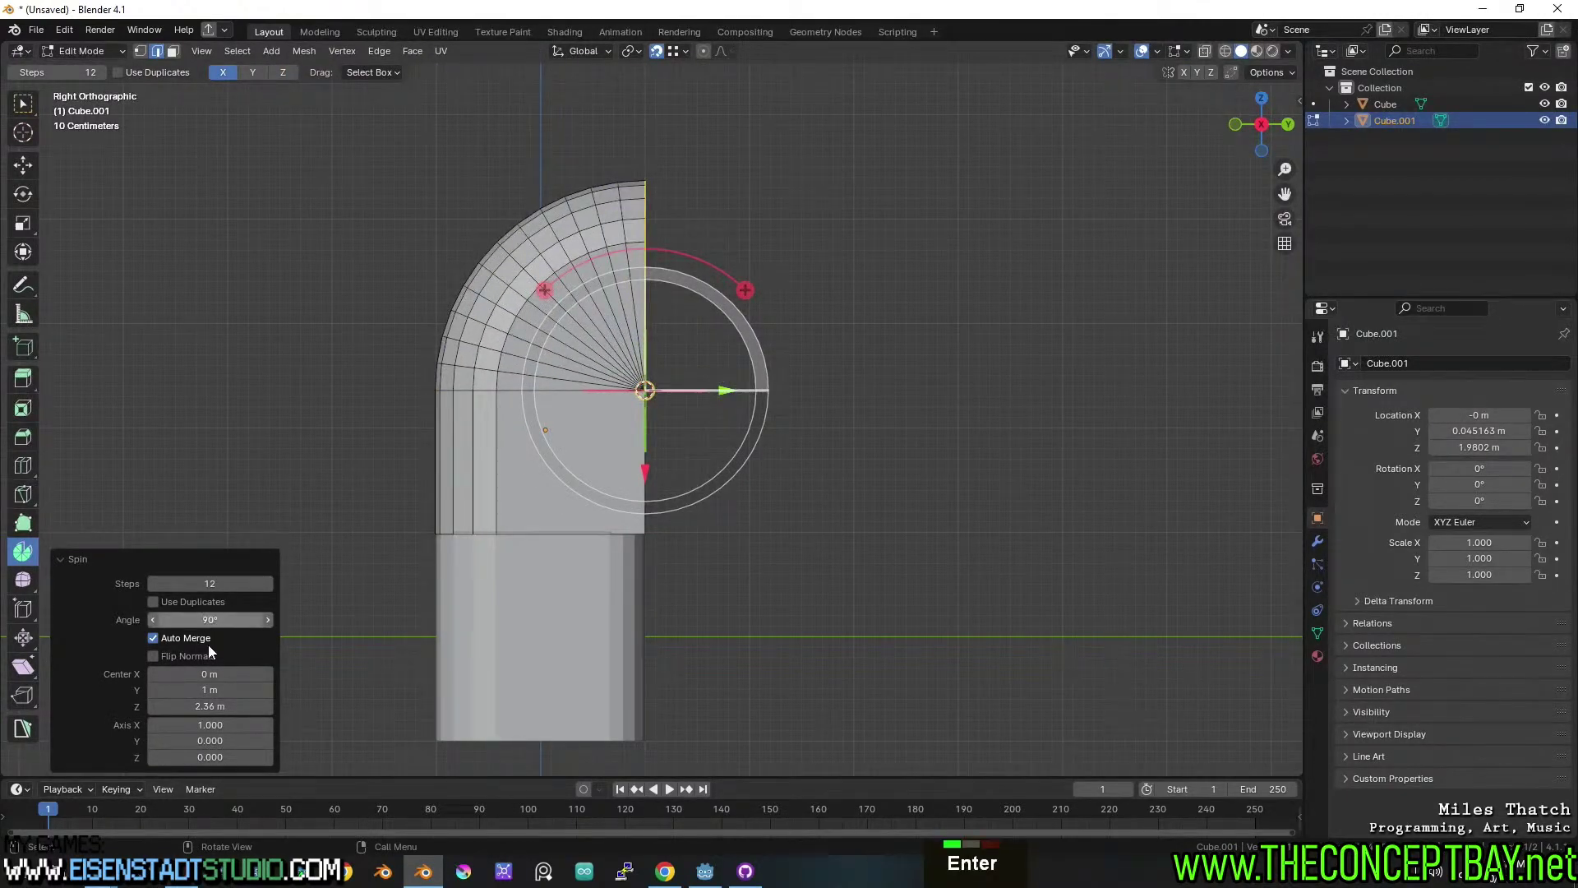
Set the hood's spin steps to 8.
{"action": "left_click", "coordinate": [207, 587]}
{"action": "type", "text": "7"}
{"action": "key", "text": "Return"}
{"action": "left_click", "coordinate": [207, 587]}
{"action": "type", "text": "8"}
{"action": "key", "text": "Return"}
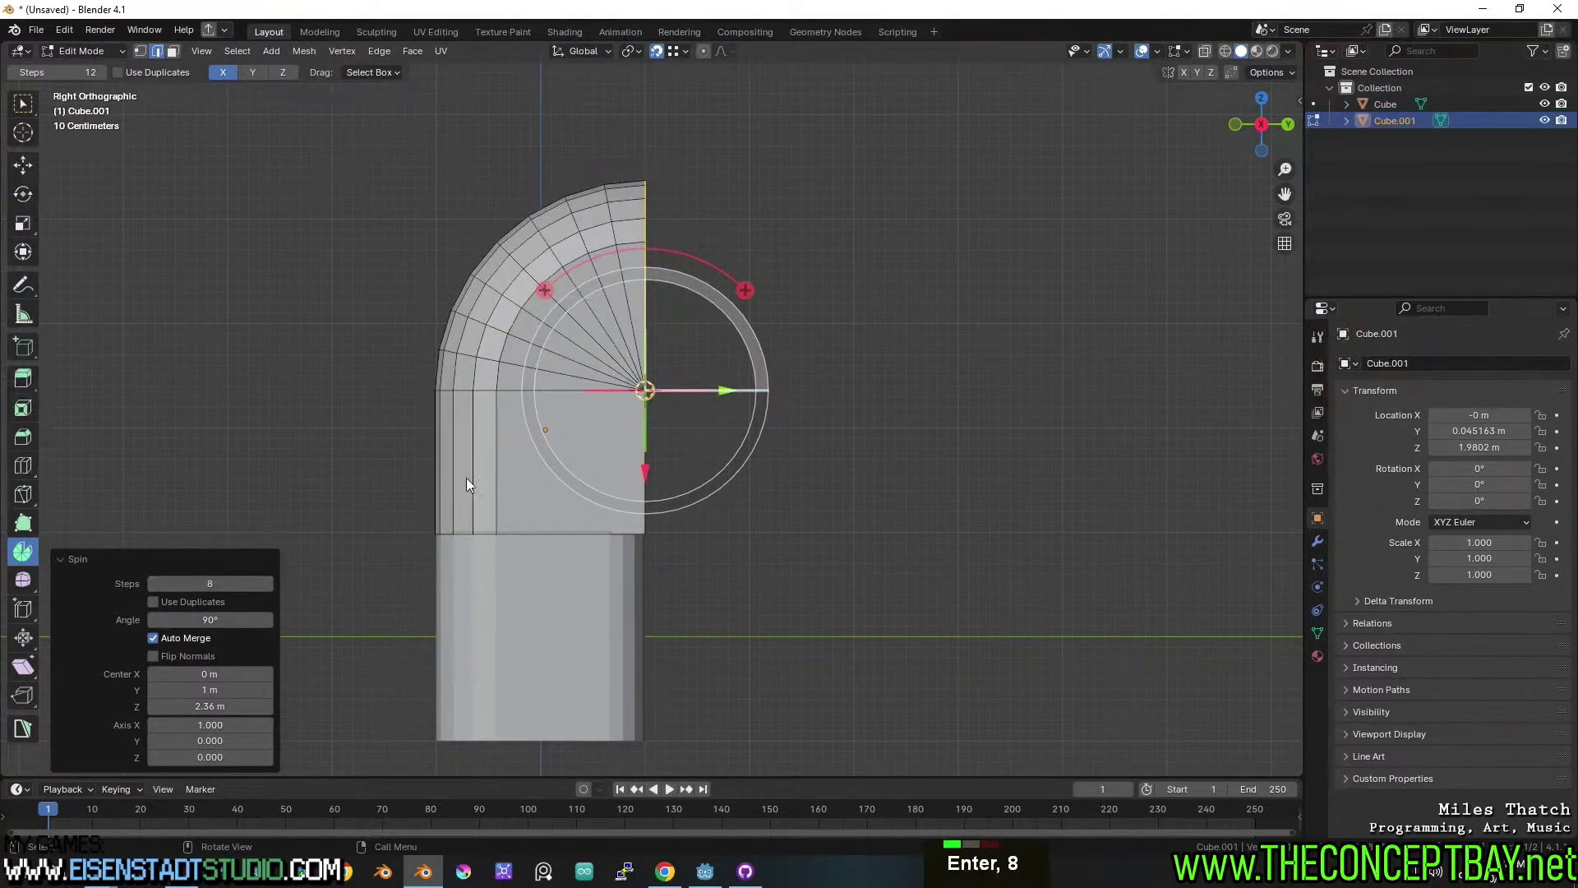
Box-select the vertices along the hood's back side in the side wireframe view, then return to solid shading.
{"action": "mouse_move", "coordinate": [466, 477]}
{"action": "middle_mouse_down"}
{"action": "mouse_move", "coordinate": [683, 397]}
{"action": "mouse_move", "coordinate": [846, 402]}
{"action": "mouse_move", "coordinate": [767, 373]}
{"action": "mouse_move", "coordinate": [648, 373]}
{"action": "mouse_move", "coordinate": [831, 401]}
{"action": "middle_mouse_up"}
{"action": "key", "text": "Tab"}
{"action": "key", "text": "Tab"}
{"action": "key", "text": "3"}
{"action": "key", "text": "1"}
{"action": "middle_click_drag", "start_coordinate": [863, 402], "coordinate": [831, 402], "text": "alt"}
{"action": "key", "text": "z"}
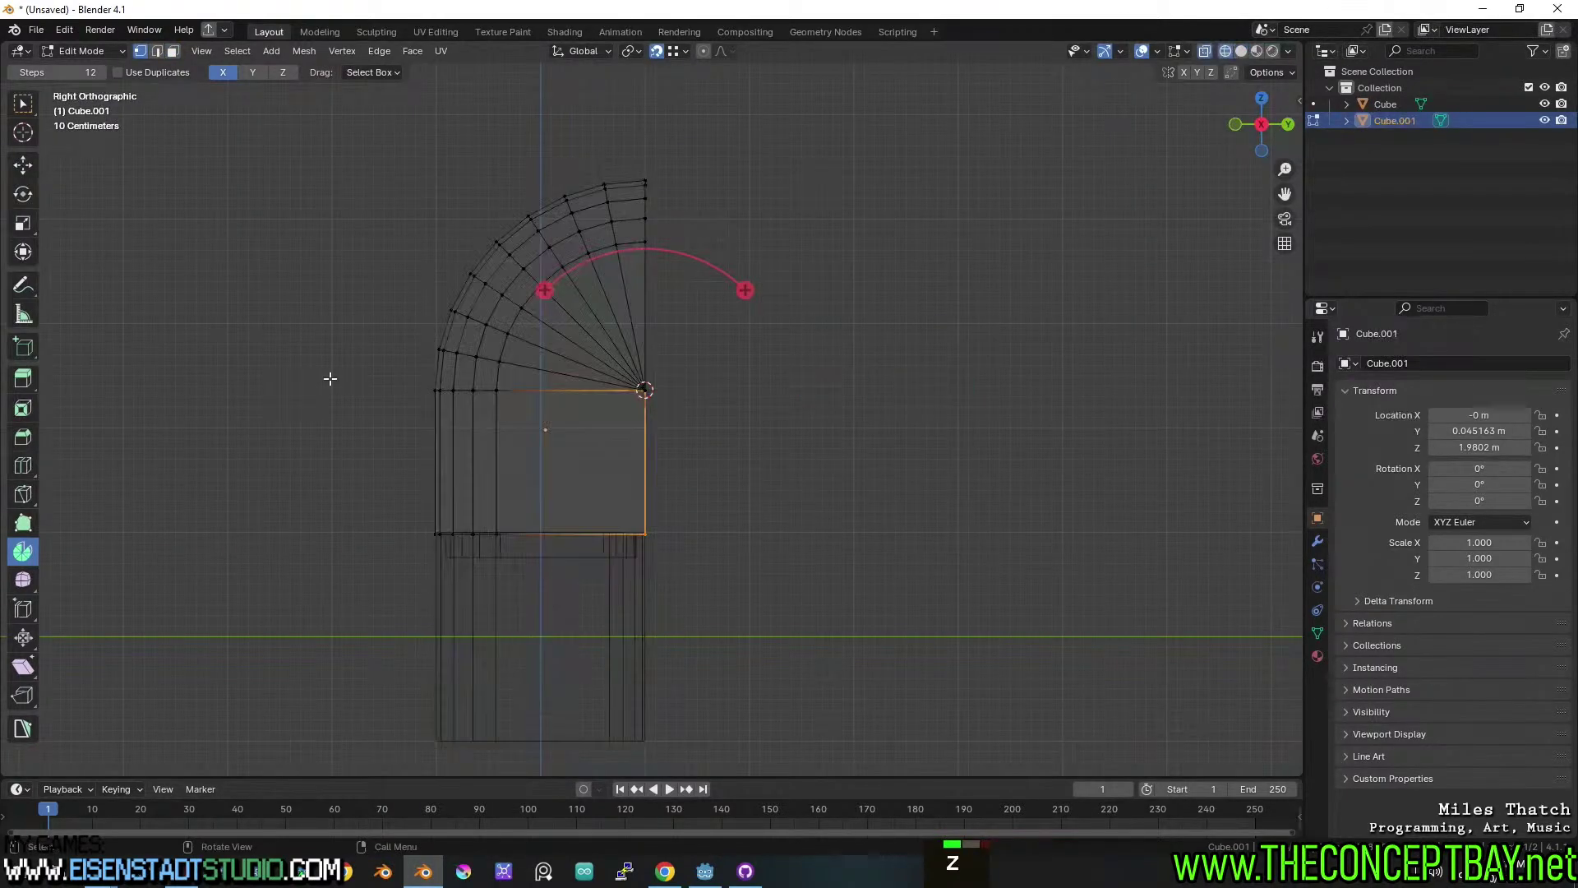
{"action": "key", "text": "a"}
{"action": "key", "text": "a"}
{"action": "key", "text": "b"}
{"action": "mouse_move", "coordinate": [791, 671]}
{"action": "left_mouse_down"}
{"action": "mouse_move", "coordinate": [589, 219]}
{"action": "mouse_move", "coordinate": [620, 138]}
{"action": "left_mouse_up"}
{"action": "key", "text": "z"}
{"action": "middle_click_drag", "start_coordinate": [954, 254], "coordinate": [863, 254]}
{"action": "scroll", "coordinate": [863, 254], "scroll_direction": "up", "scroll_amount": 3}
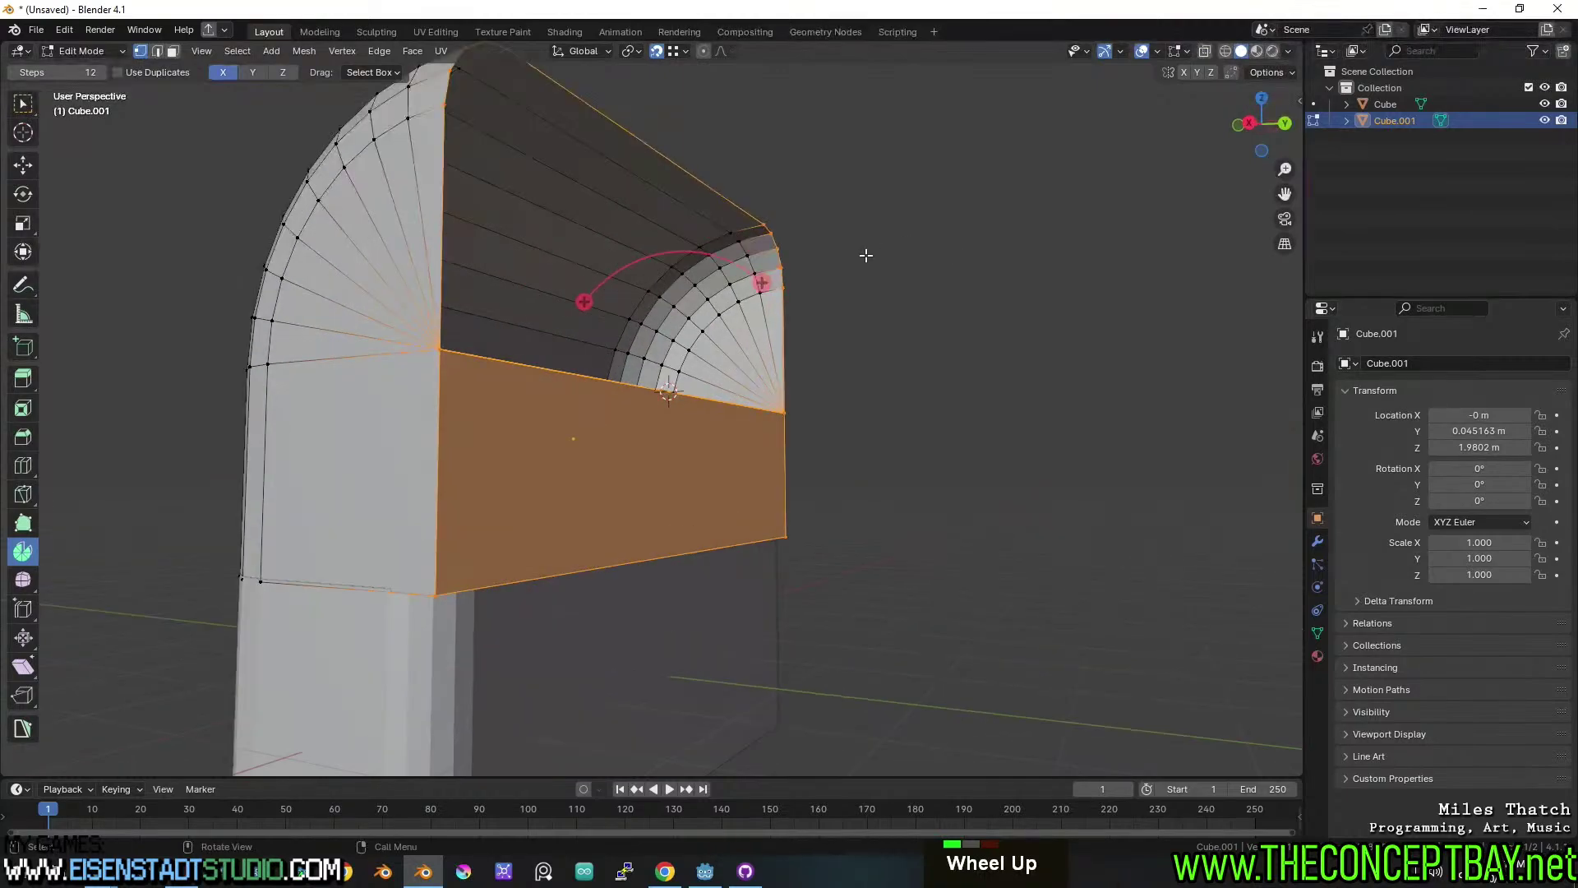
Select the whole hood mesh and merge its vertices by distance.
{"action": "key", "text": "Tab"}
{"action": "key", "text": "Tab"}
{"action": "key", "text": "a"}
{"action": "left_click", "coordinate": [442, 413], "text": "alt"}
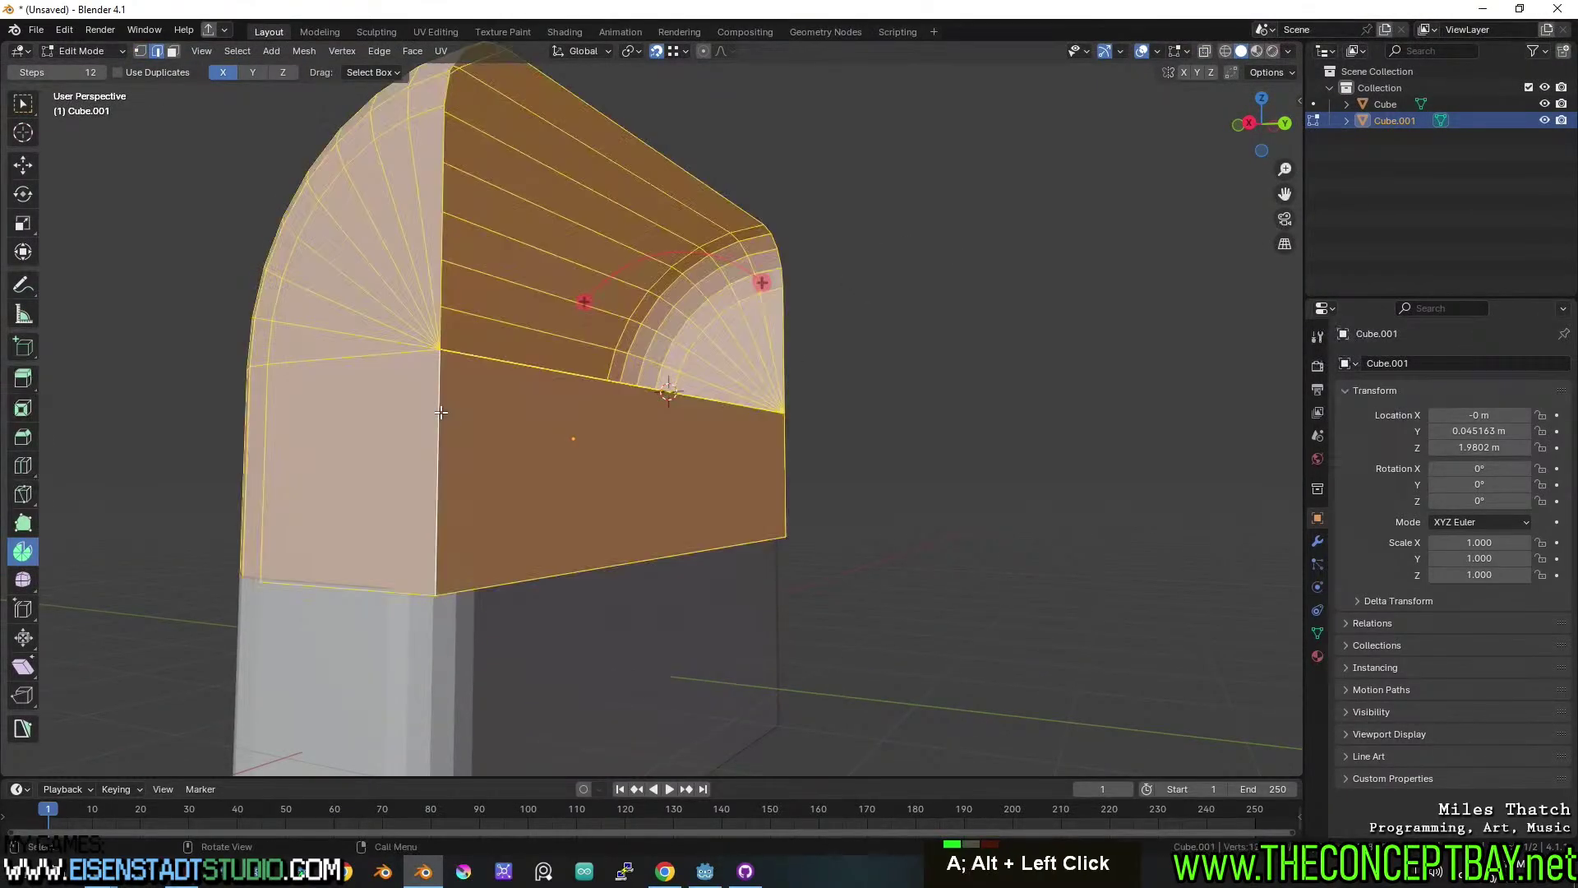
{"action": "left_click", "coordinate": [280, 51]}
{"action": "mouse_move", "coordinate": [304, 51]}
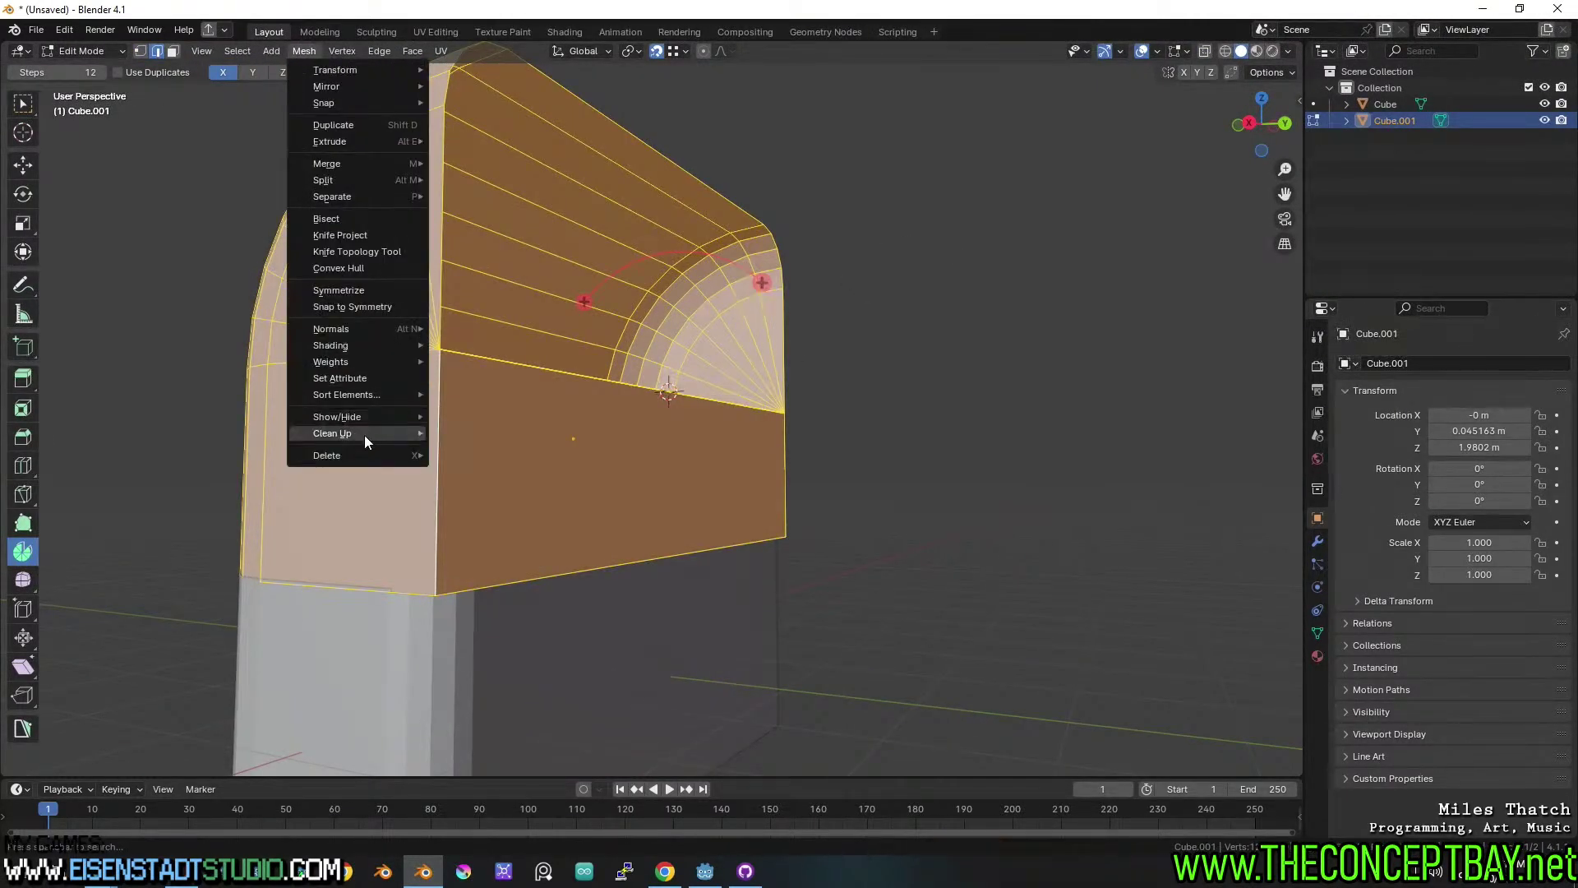
{"action": "mouse_move", "coordinate": [363, 433]}
{"action": "left_click", "coordinate": [489, 559]}
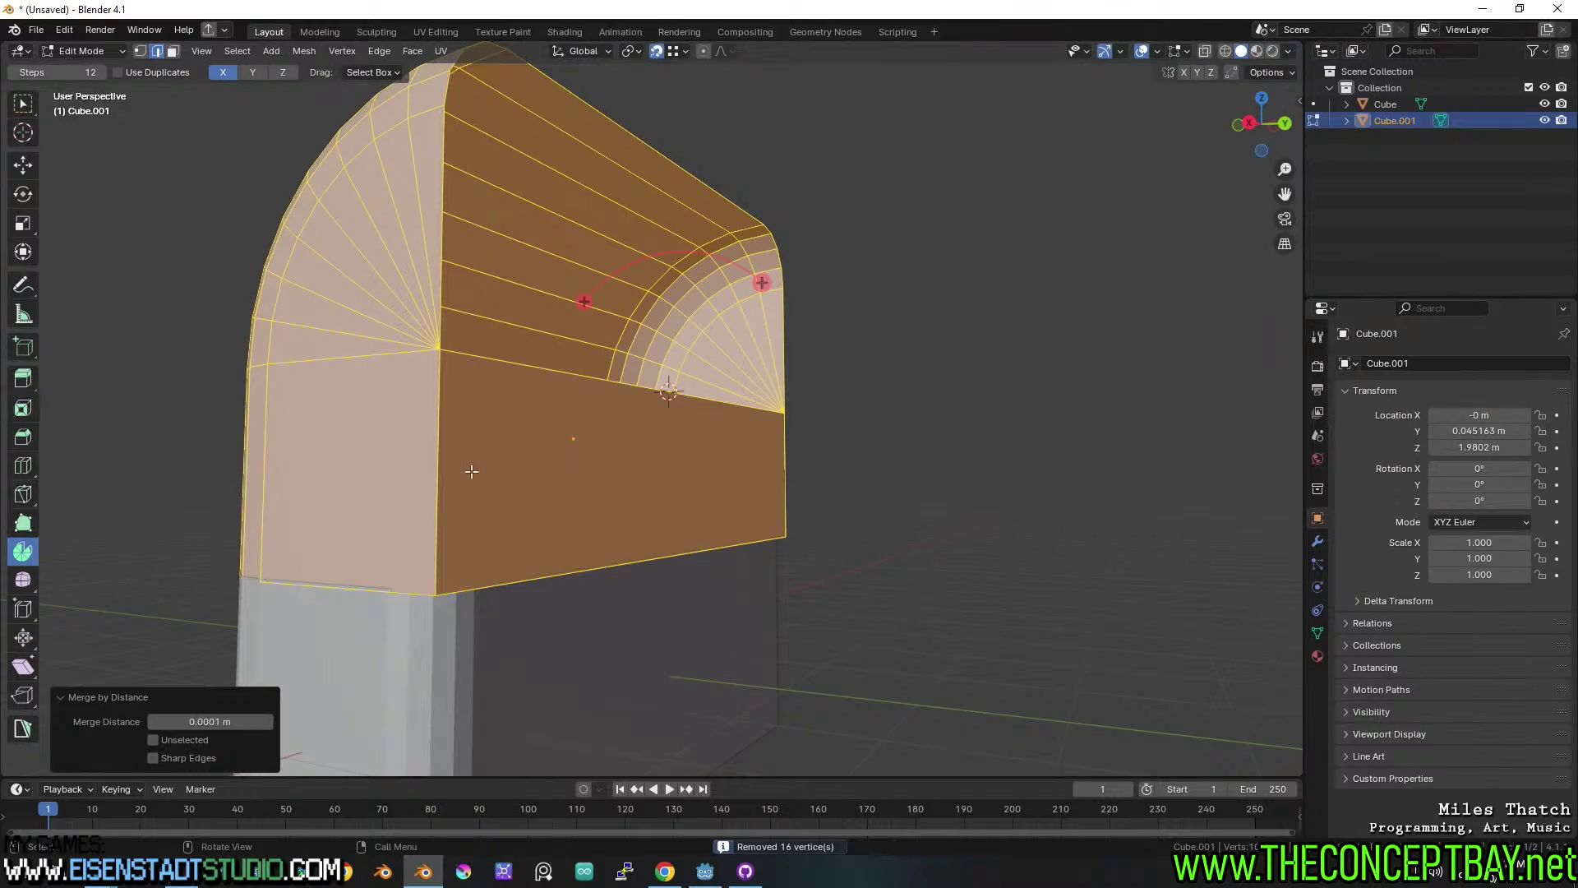
Try to bevel the hood's rear vertical edges with 5 segments, then undo the bevel.
{"action": "key", "text": "alt+a"}
{"action": "left_click", "coordinate": [446, 280], "text": "alt+shift"}
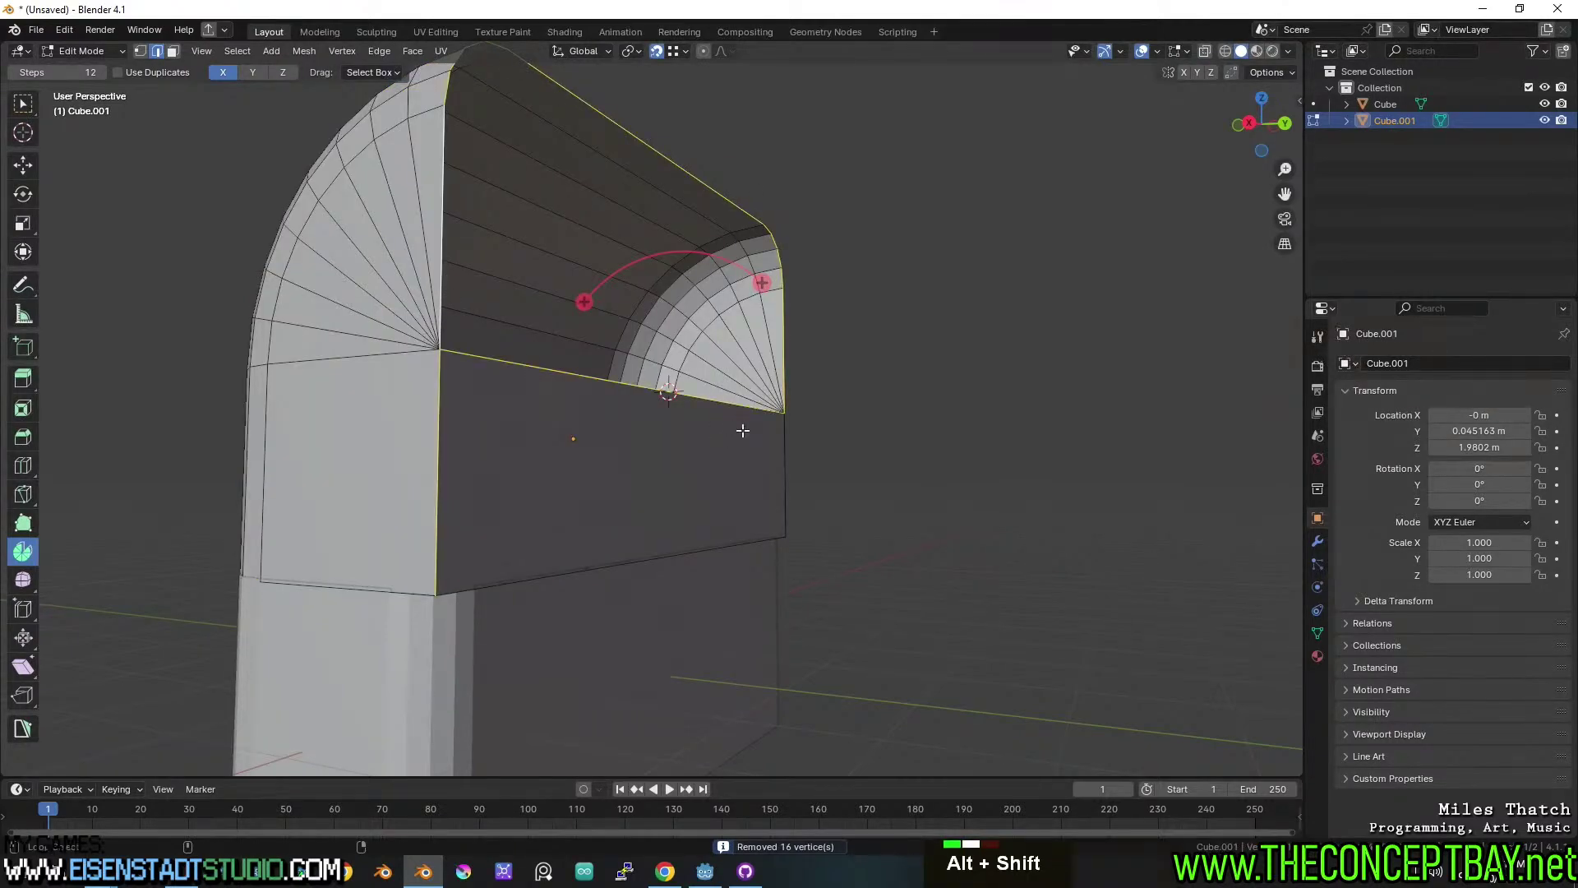
{"action": "left_click", "coordinate": [788, 454], "text": "alt+shift"}
{"action": "left_click", "coordinate": [787, 453], "text": "shift"}
{"action": "middle_click_drag", "start_coordinate": [787, 454], "coordinate": [1138, 570]}
{"action": "key", "text": "ctrl+b"}
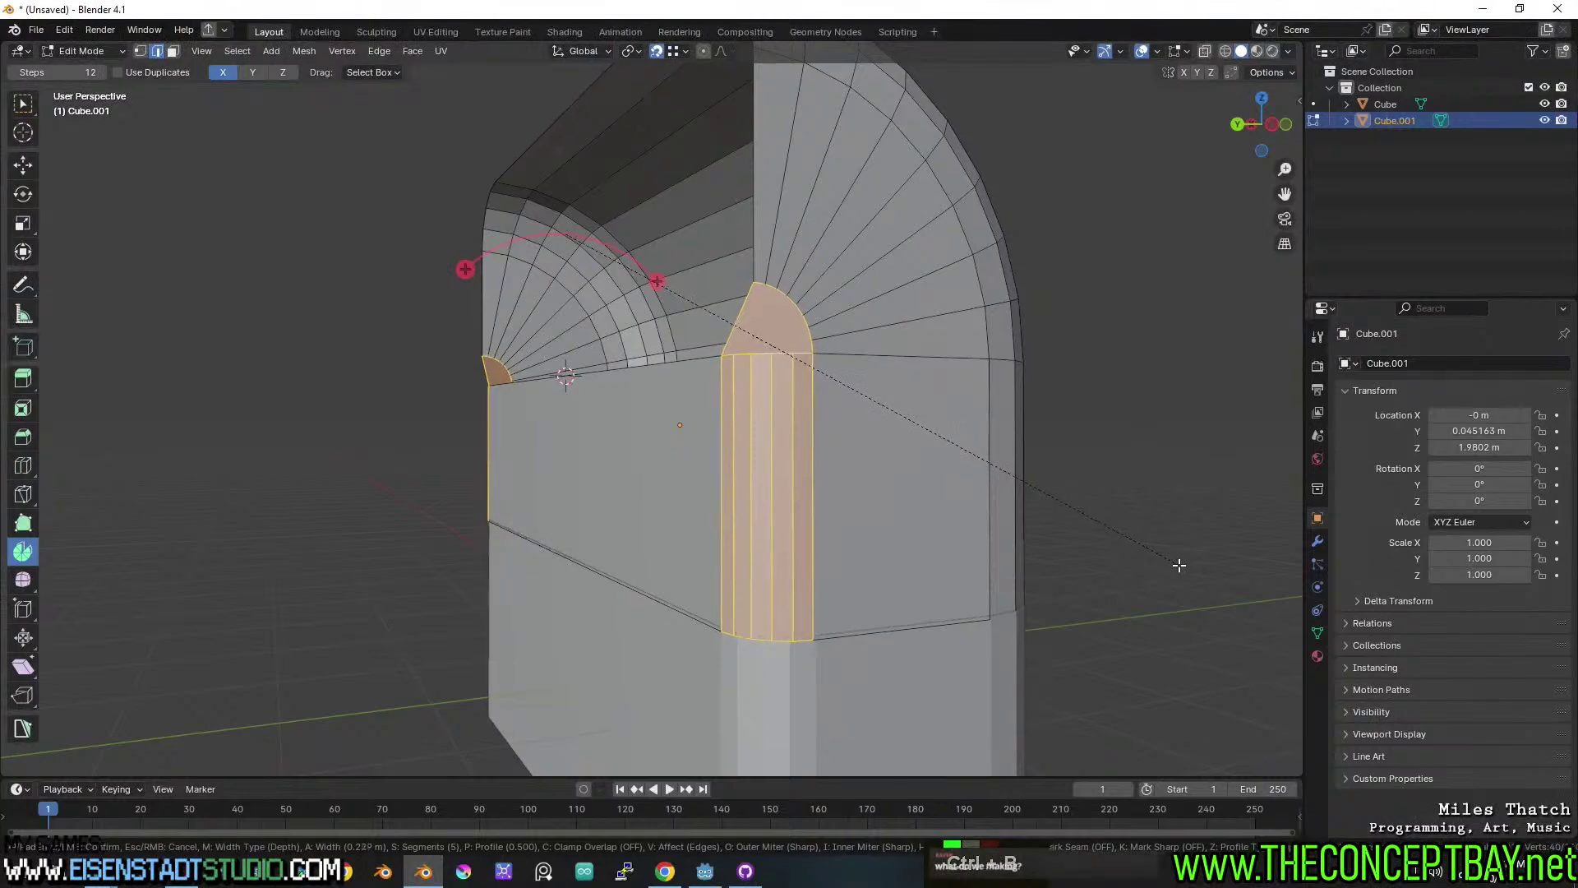
{"action": "left_click", "coordinate": [1179, 565]}
{"action": "key", "text": "ctrl+z"}
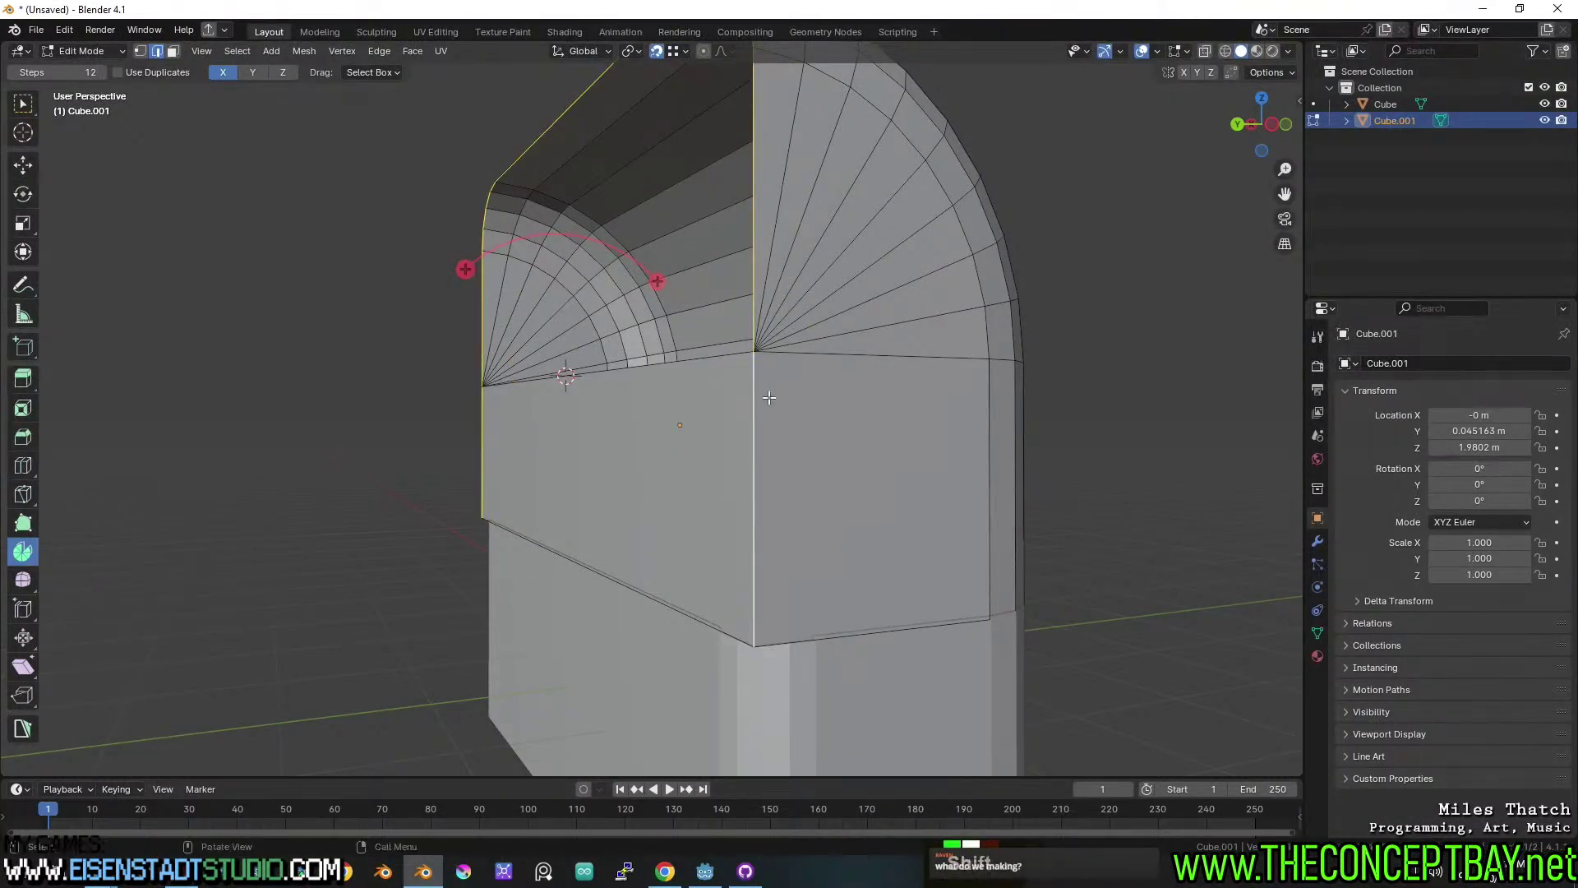
Examine the spun hood and its rear edges from several angles in Object and Edit Mode.
{"action": "middle_click_drag", "start_coordinate": [769, 398], "coordinate": [983, 422]}
{"action": "middle_click_drag", "start_coordinate": [736, 462], "coordinate": [1009, 366], "text": "shift"}
{"action": "key", "text": "Tab"}
{"action": "scroll", "coordinate": [752, 425], "scroll_direction": "down", "scroll_amount": 2}
{"action": "key", "text": "Tab"}
{"action": "scroll", "coordinate": [794, 417], "scroll_direction": "up", "scroll_amount": 3}
{"action": "key", "text": "ctrl+s"}
{"action": "key", "text": "Escape"}
{"action": "scroll", "coordinate": [842, 412], "scroll_direction": "down", "scroll_amount": 2}
{"action": "scroll", "coordinate": [868, 366], "scroll_direction": "down", "scroll_amount": 1}
{"action": "middle_click_drag", "start_coordinate": [750, 370], "coordinate": [771, 411]}
Delete the upper hood object and snap the 3D cursor to the recessed inner face of the base body.
{"action": "key", "text": "Tab"}
{"action": "key", "text": "Delete"}
{"action": "scroll", "coordinate": [791, 406], "scroll_direction": "up", "scroll_amount": 2}
{"action": "middle_click_drag", "start_coordinate": [814, 444], "coordinate": [787, 466], "text": "shift"}
{"action": "left_click", "coordinate": [767, 435]}
{"action": "key", "text": "Tab"}
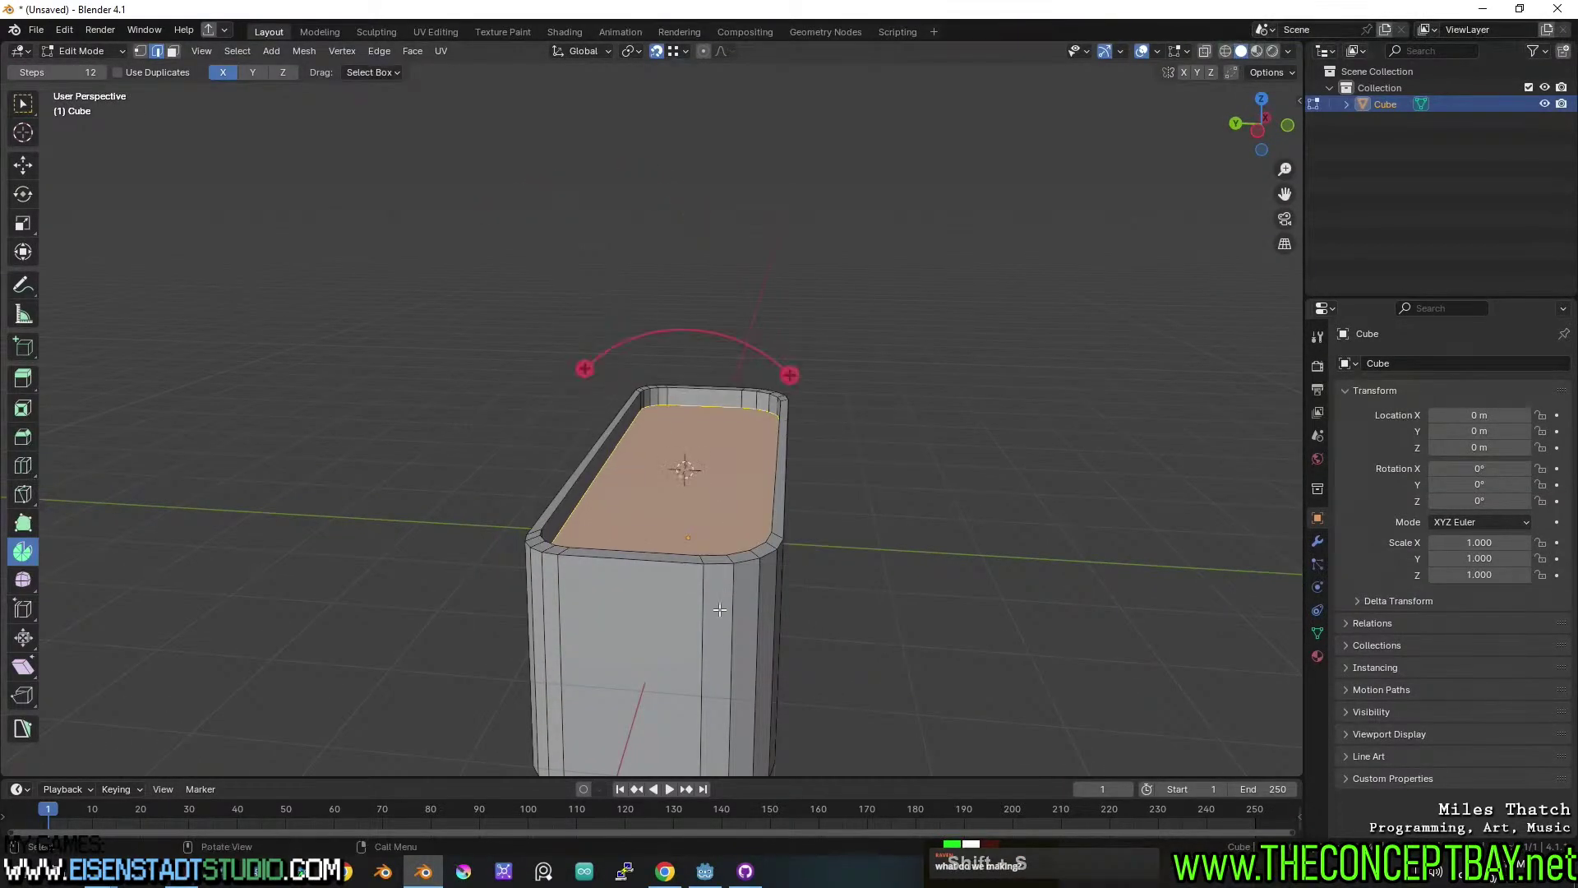
Add a cube at the 3D cursor and scale it to about 1.761 along Z.
{"action": "key", "text": "Tab"}
{"action": "key", "text": "shift+a"}
{"action": "mouse_move", "coordinate": [705, 534]}
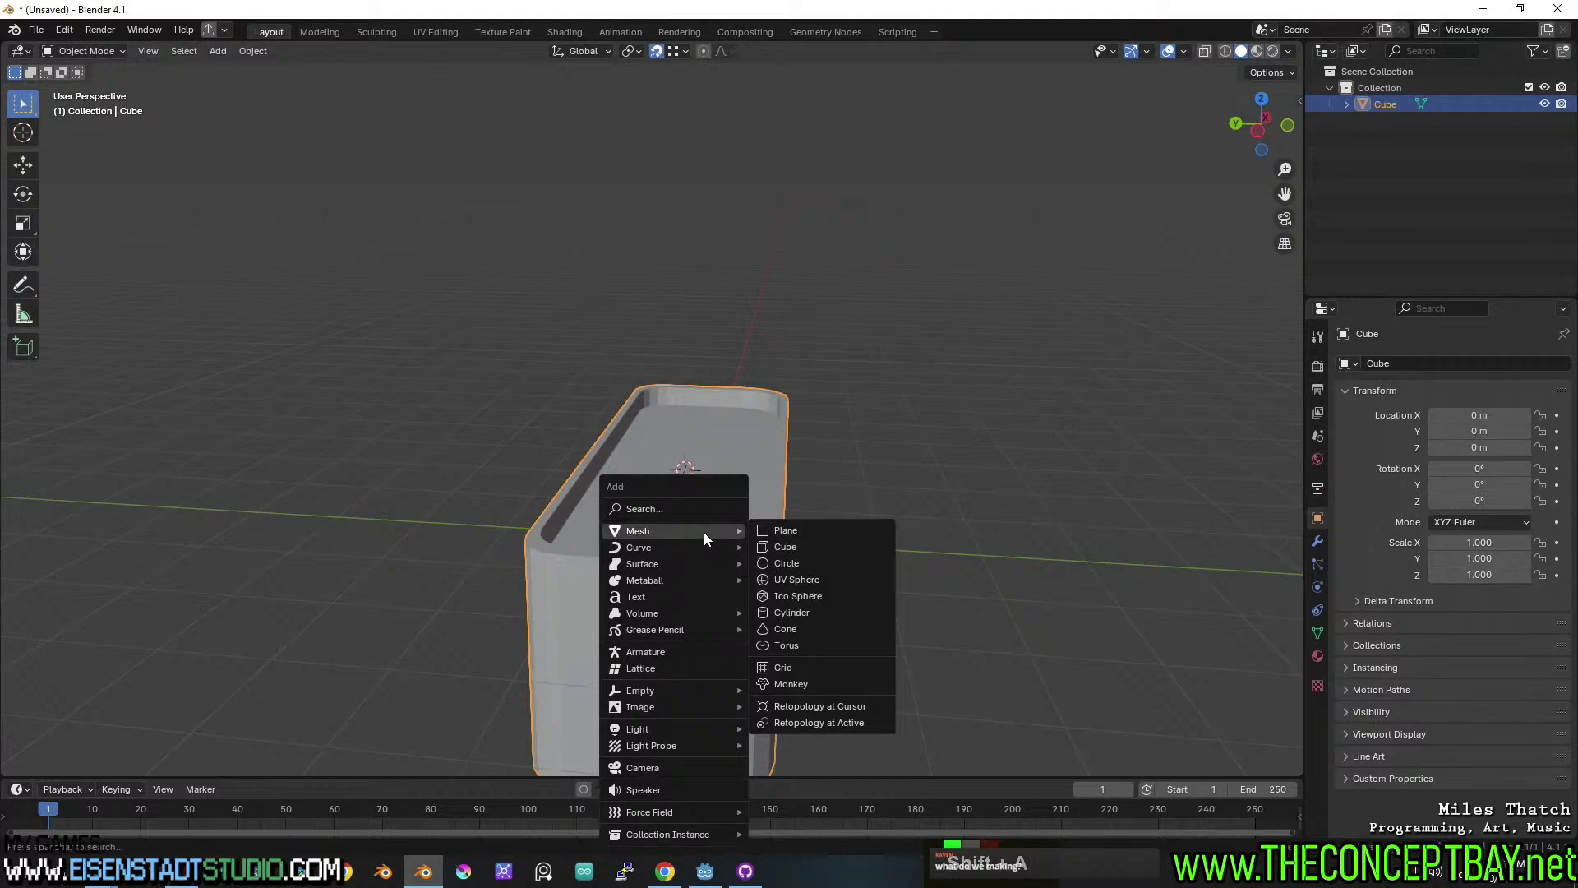
{"action": "left_click", "coordinate": [786, 548]}
{"action": "key", "text": "s"}
{"action": "key", "text": "z"}
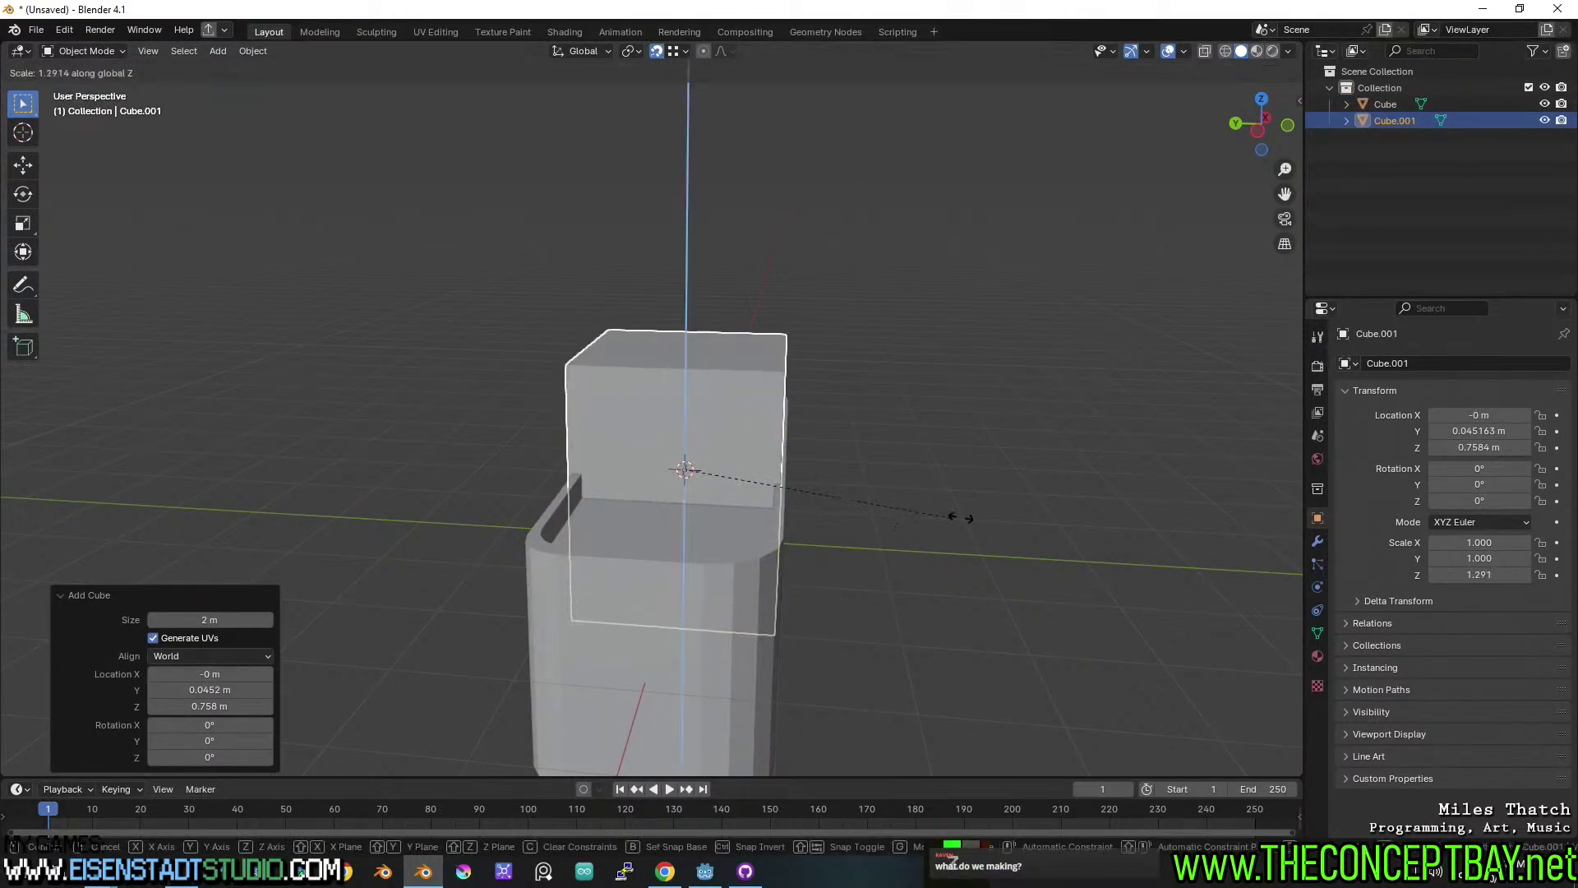
{"action": "left_click", "coordinate": [1053, 506]}
Move the new cube up about 1.76 m along Z and scale it to about 2.856 along X.
{"action": "key", "text": "g"}
{"action": "key", "text": "z"}
{"action": "left_click", "coordinate": [1071, 363]}
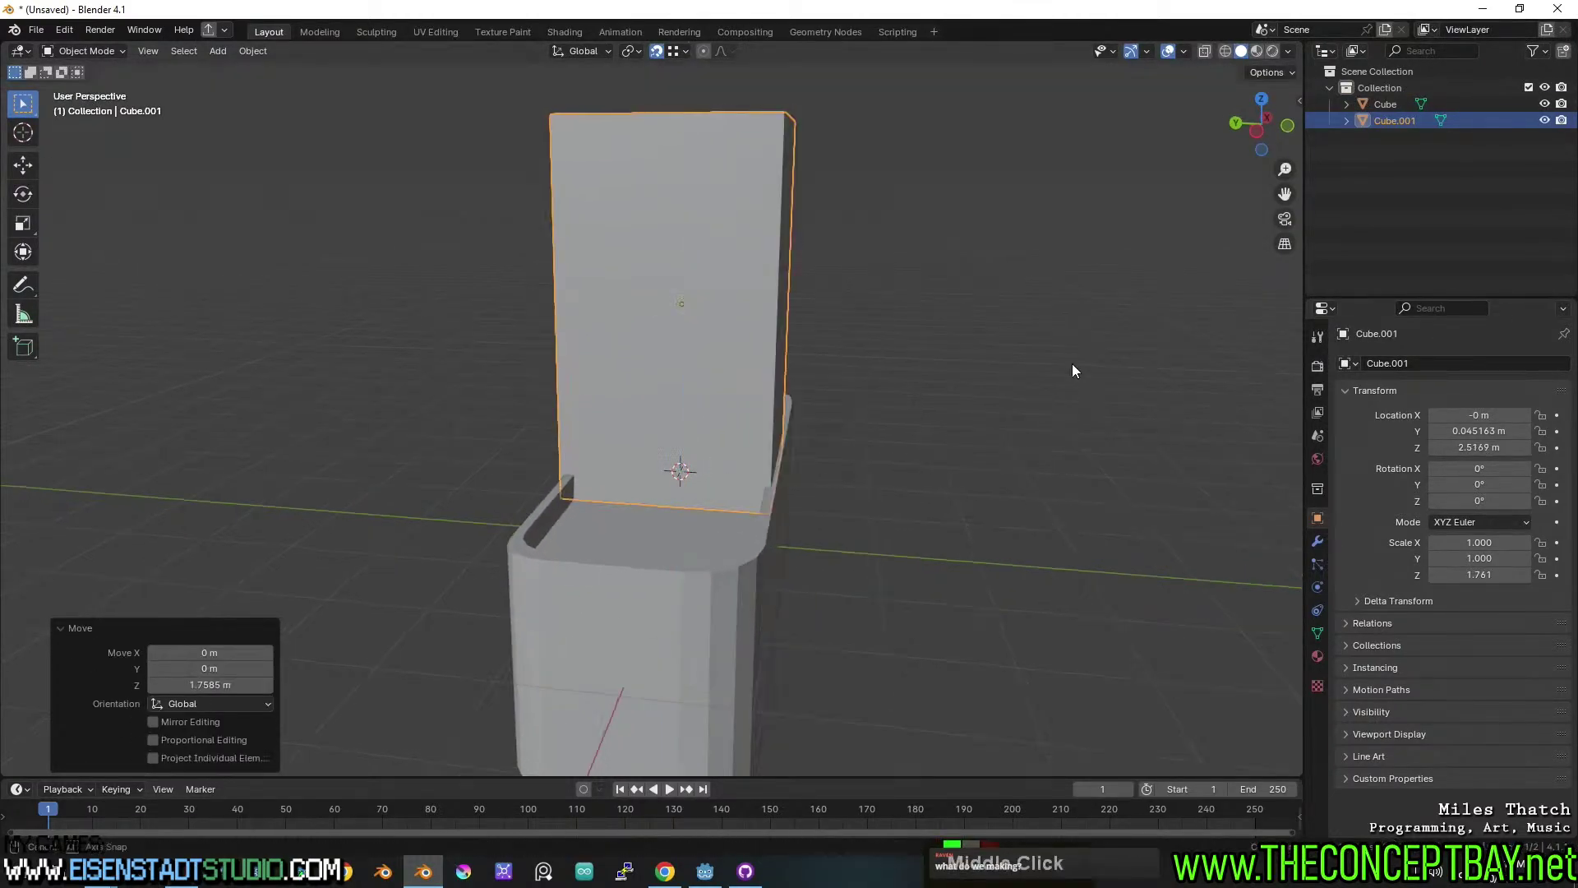
{"action": "middle_click_drag", "start_coordinate": [1072, 363], "coordinate": [916, 352]}
{"action": "key", "text": "s"}
{"action": "key", "text": "x"}
{"action": "left_click", "coordinate": [280, 388]}
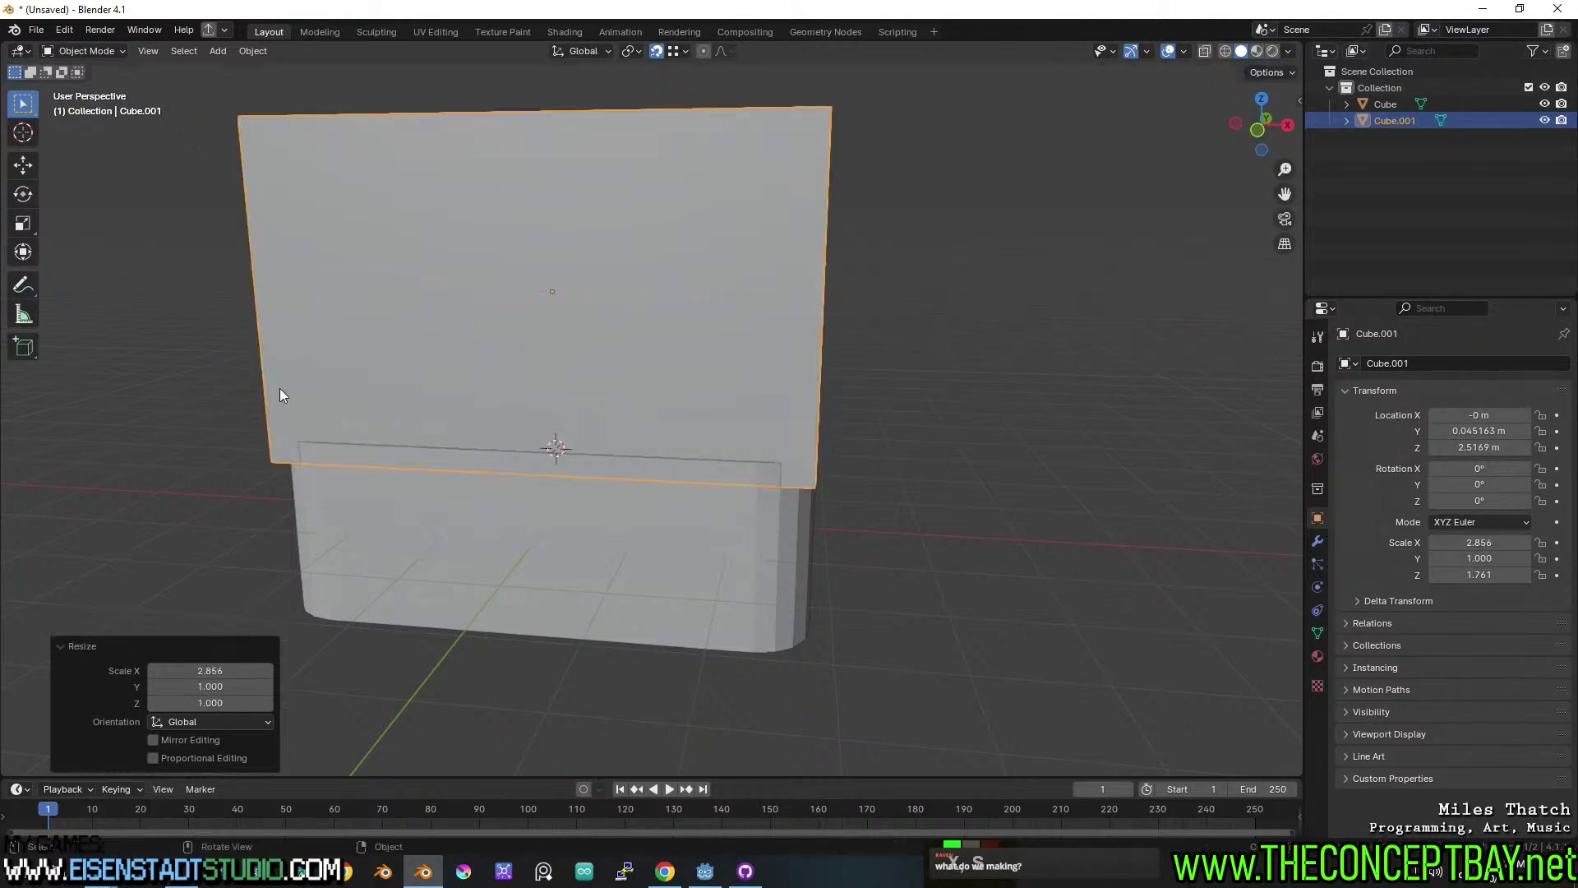
Bevel one long top edge of the cube into a large 5-segment curve and select the curve's lower edge.
{"action": "middle_click_drag", "start_coordinate": [280, 388], "coordinate": [516, 375]}
{"action": "key", "text": "Tab"}
{"action": "left_click", "coordinate": [699, 238]}
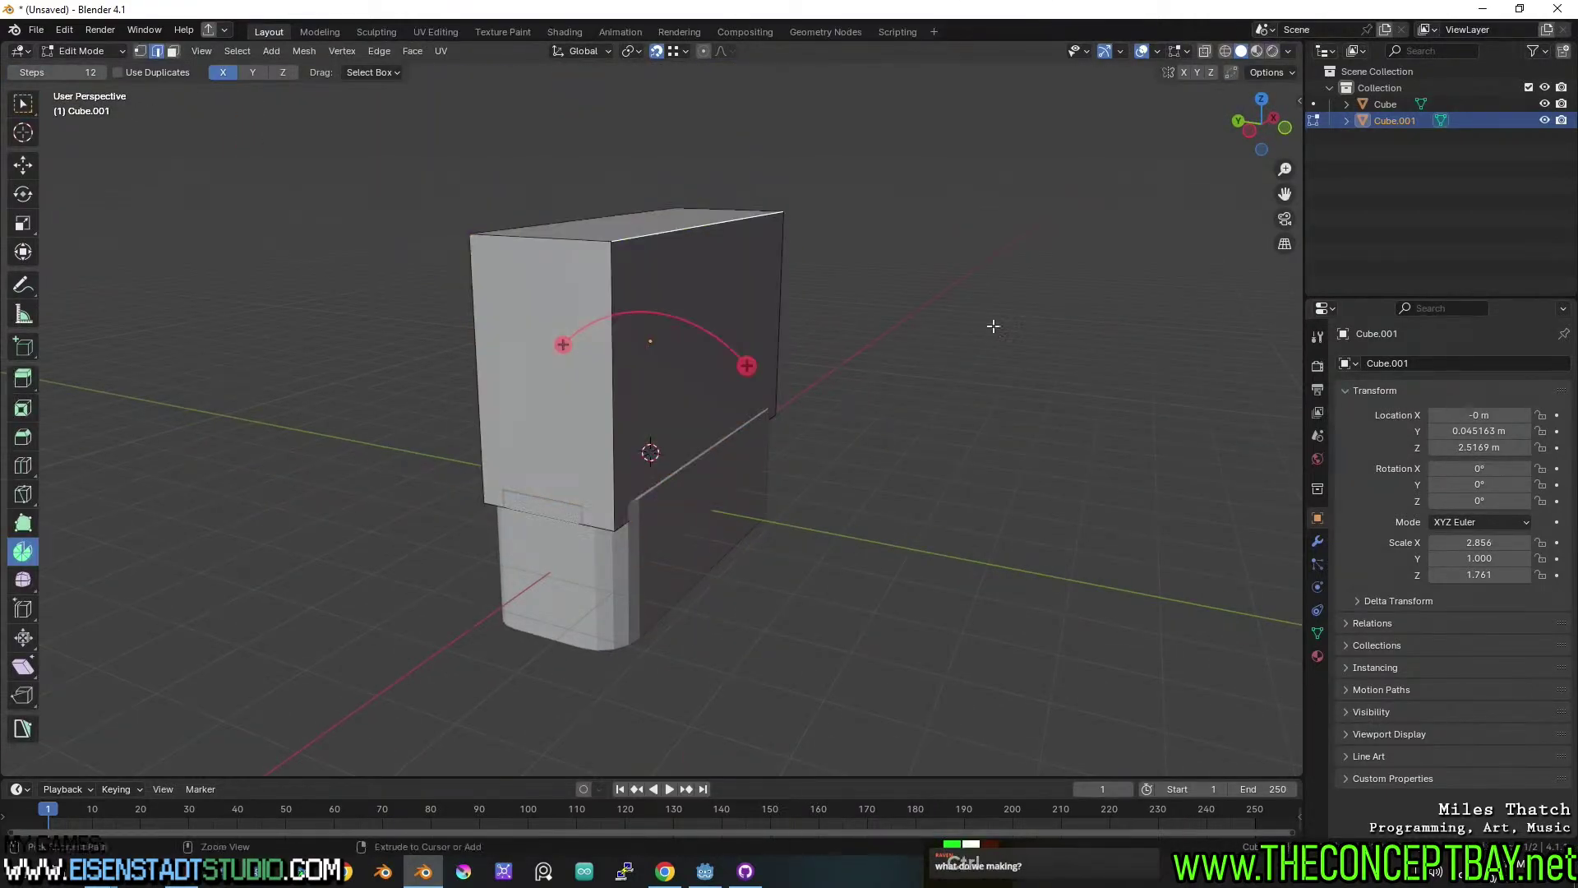
{"action": "key", "text": "ctrl+b"}
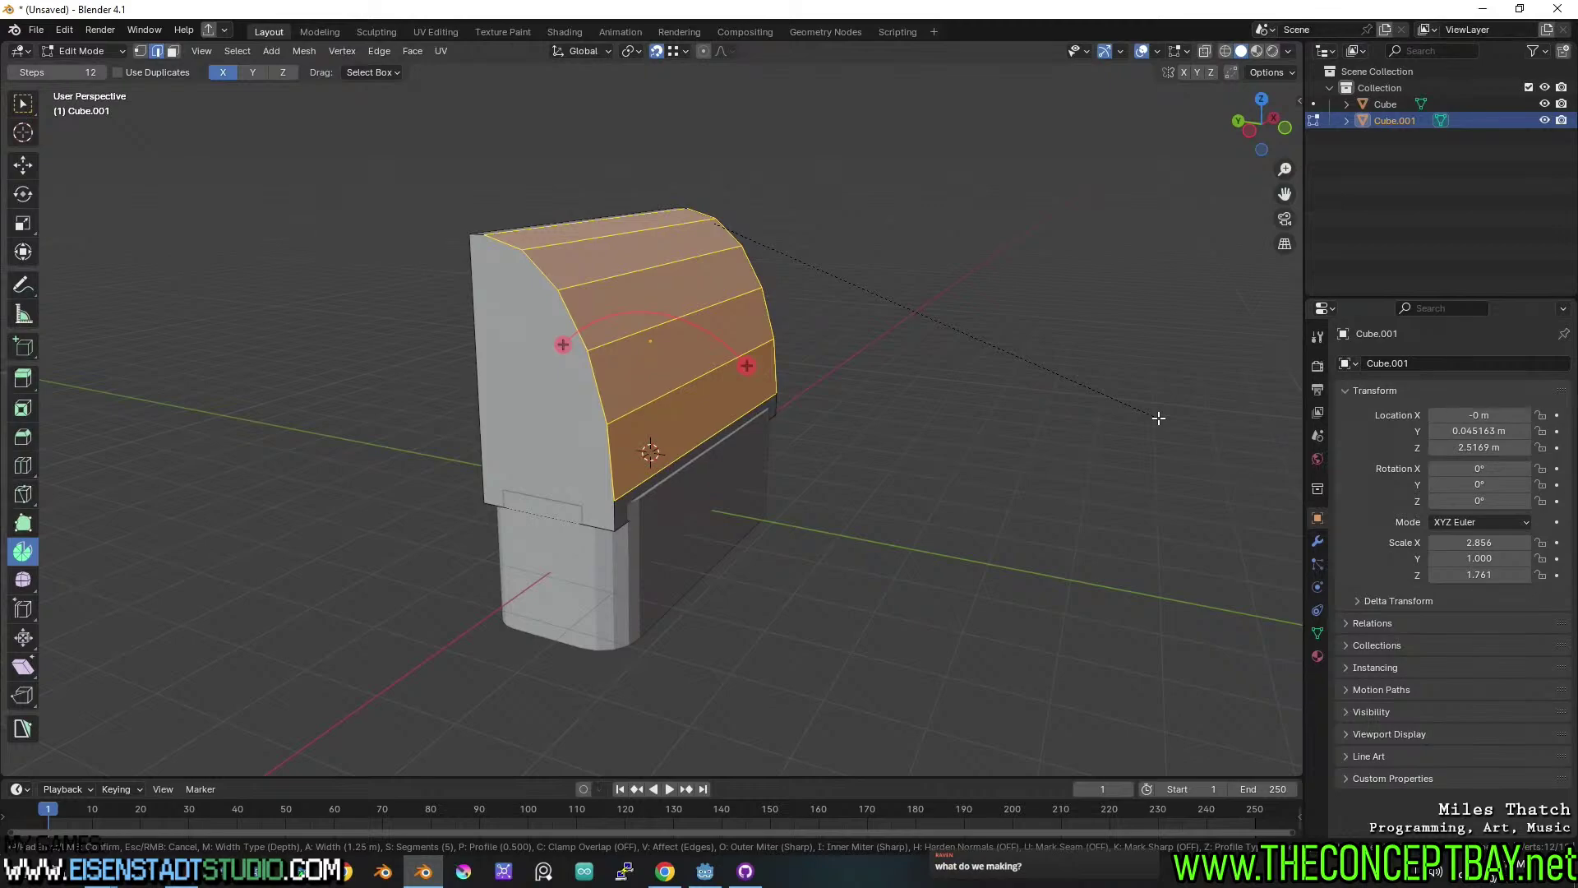
{"action": "left_click", "coordinate": [1141, 406]}
{"action": "left_click", "coordinate": [627, 483], "text": "alt"}
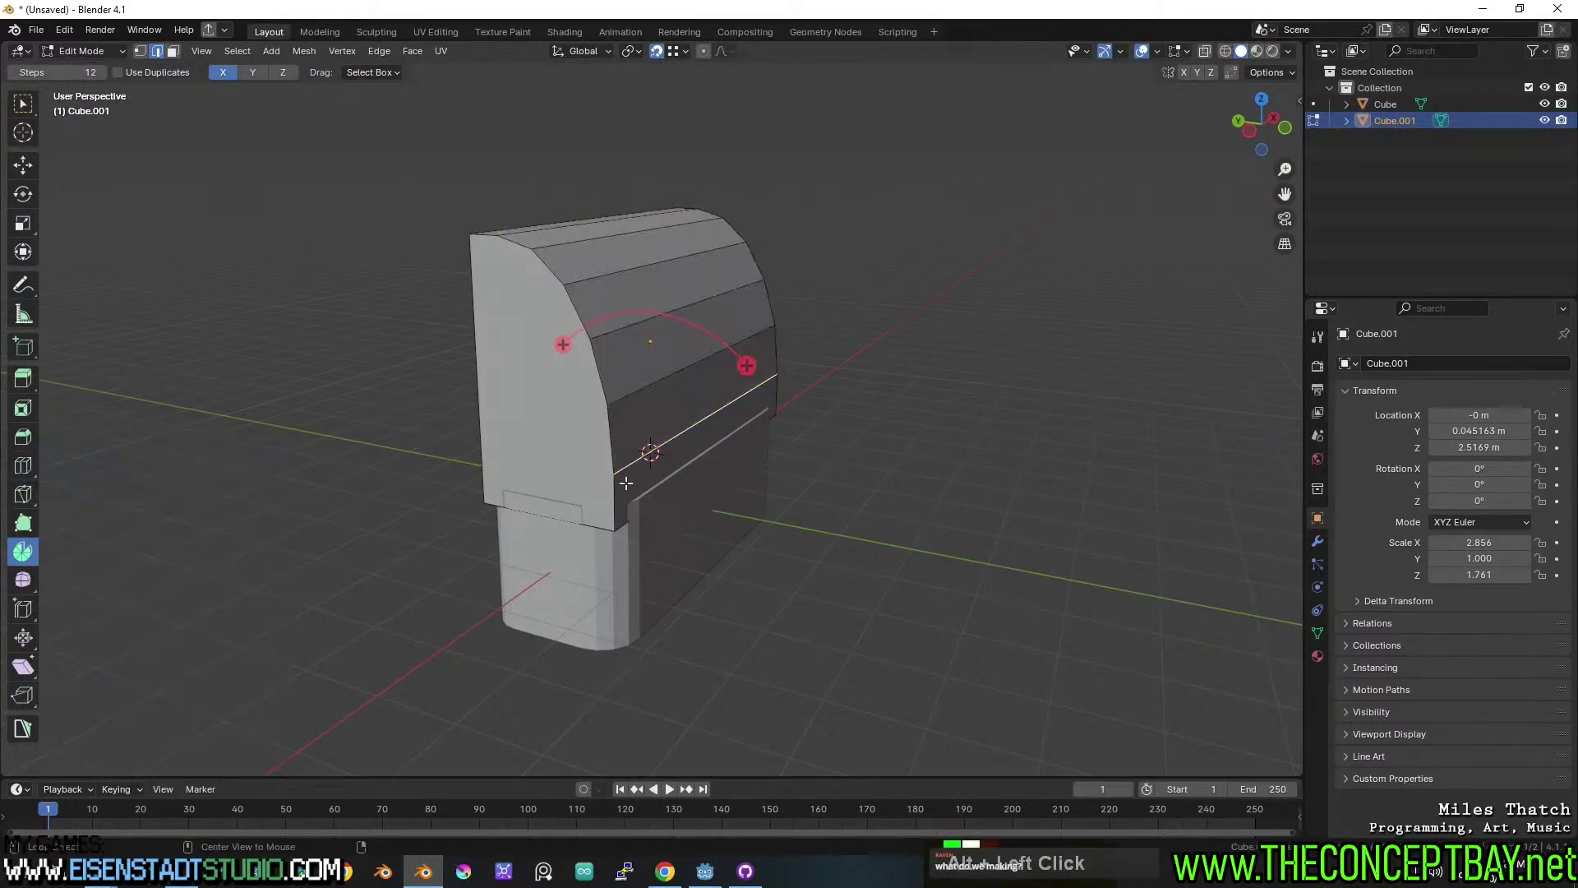
Select the curved edges outlining both end faces of the upper block.
{"action": "left_click", "coordinate": [469, 327], "text": "alt+shift"}
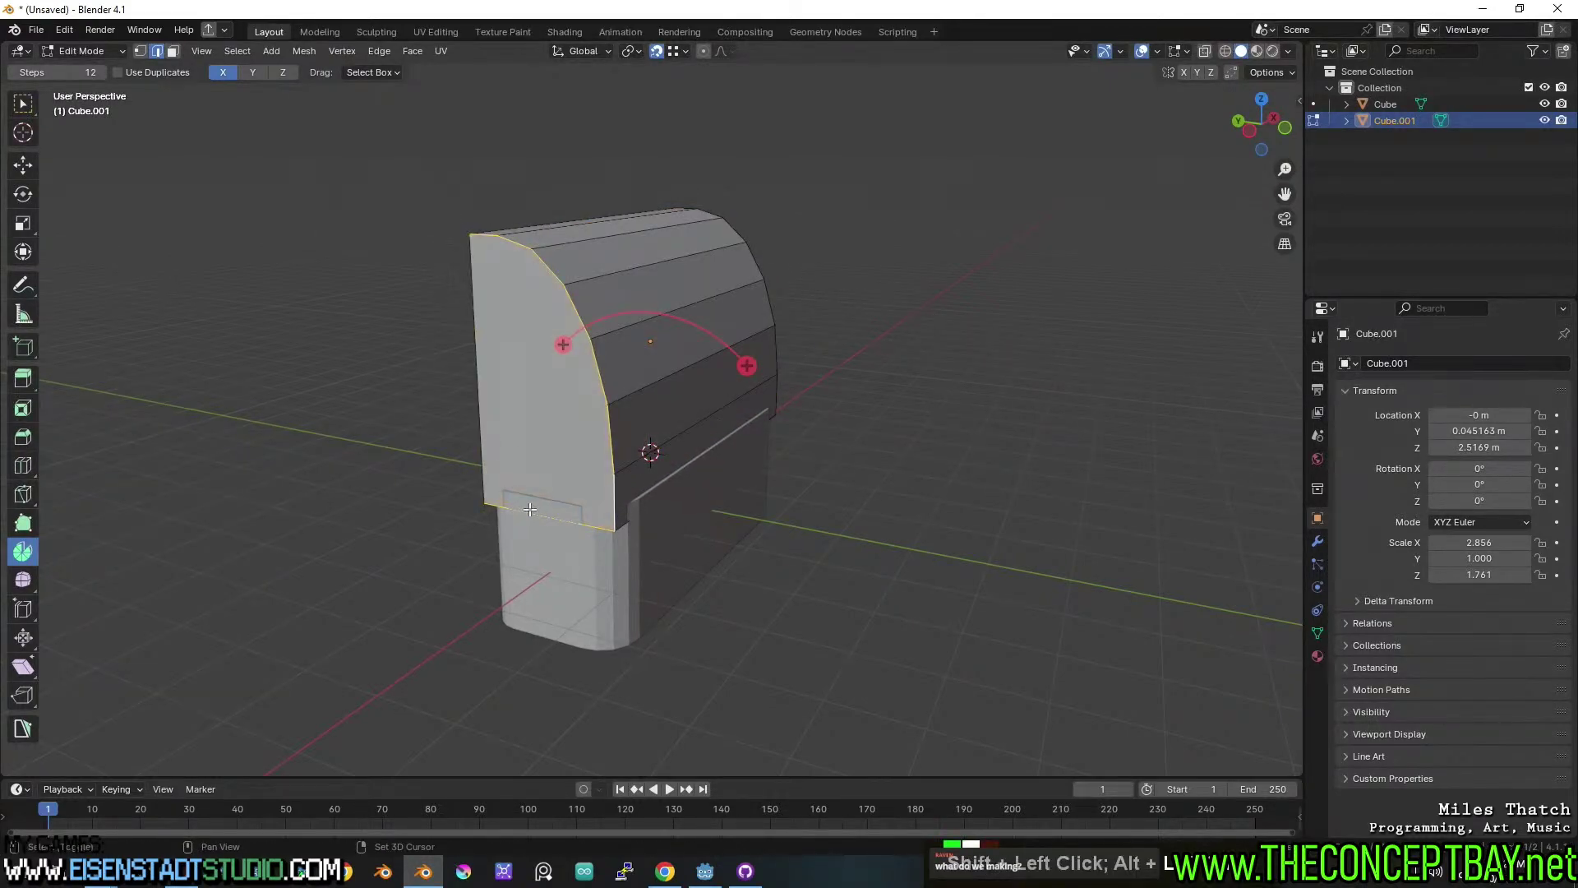
{"action": "middle_click_drag", "start_coordinate": [633, 516], "coordinate": [653, 428]}
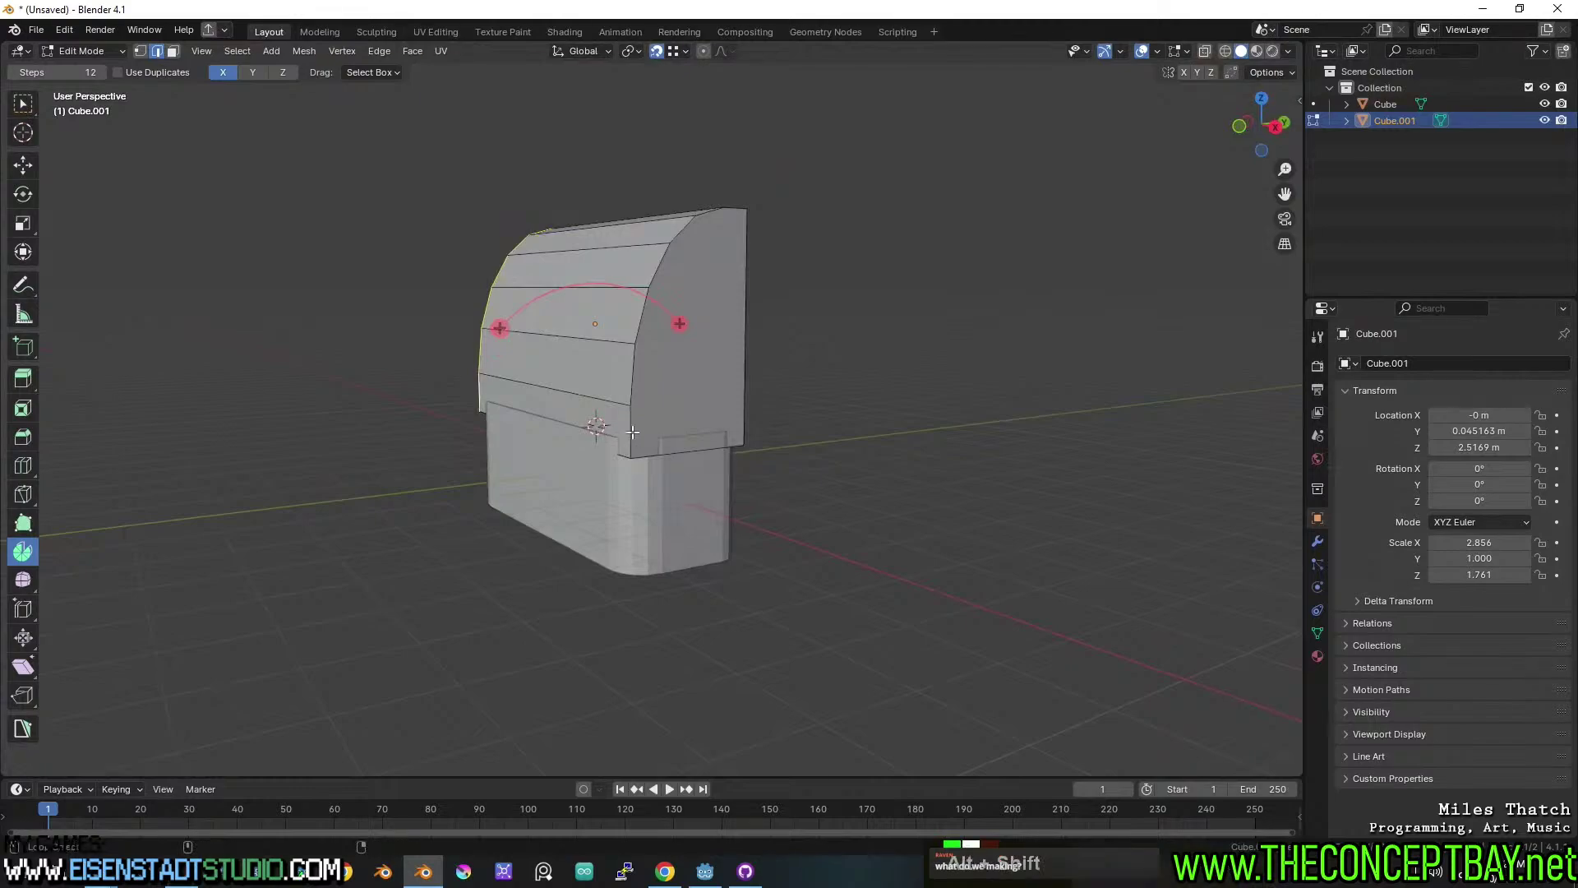
{"action": "left_click", "coordinate": [658, 449], "text": "alt+shift"}
{"action": "left_click", "coordinate": [658, 448], "text": "alt+shift"}
{"action": "scroll", "coordinate": [1026, 541], "scroll_direction": "up", "scroll_amount": 2}
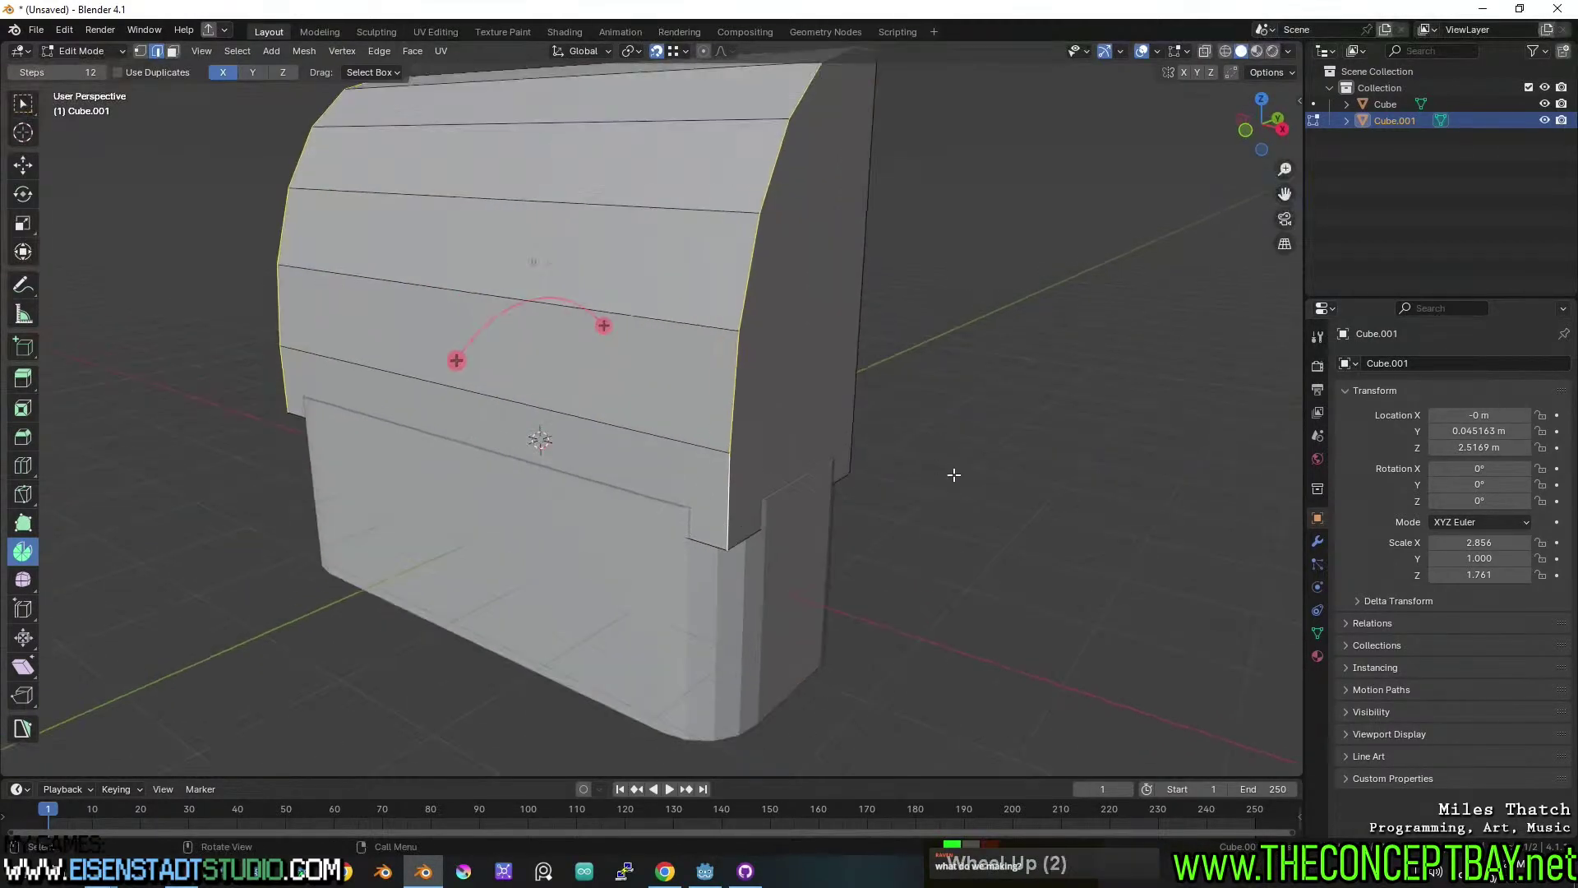
{"action": "middle_click_drag", "start_coordinate": [954, 469], "coordinate": [1012, 474]}
Undo the bevel on the curved end edges and apply the upper block's scale.
{"action": "key", "text": "ctrl+z"}
{"action": "key", "text": "ctrl+z"}
{"action": "key", "text": "ctrl+z"}
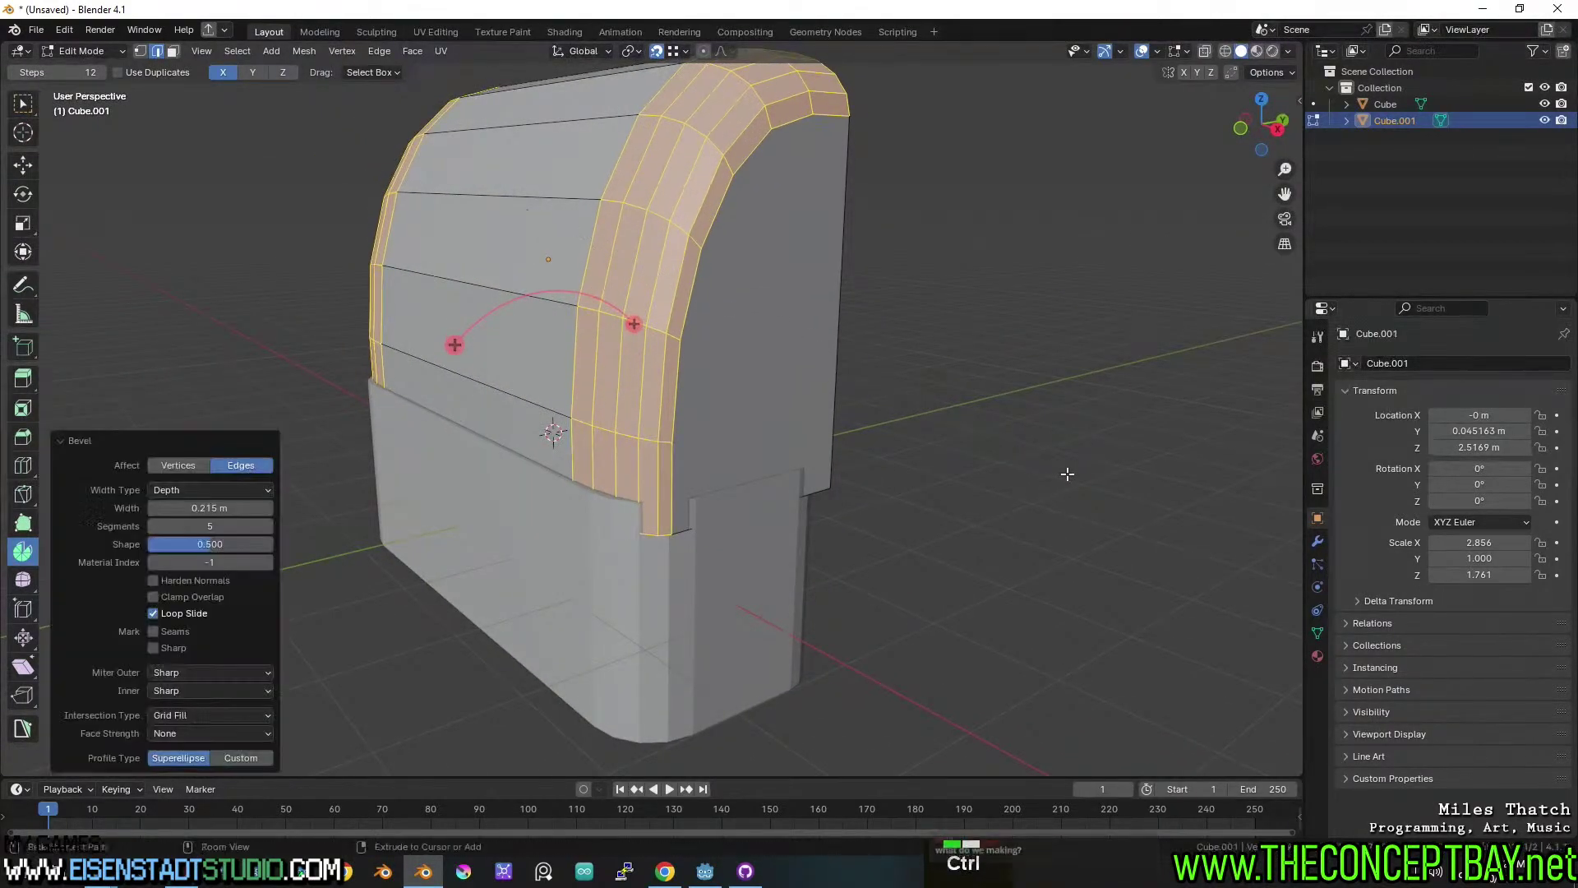
{"action": "key", "text": "Tab"}
{"action": "key", "text": "ctrl+a"}
{"action": "left_click", "coordinate": [1070, 475]}
Bevel the curved edges at both ends of the upper block about 0.386 m wide with 4 segments.
{"action": "key", "text": "Tab"}
{"action": "key", "text": "ctrl+b"}
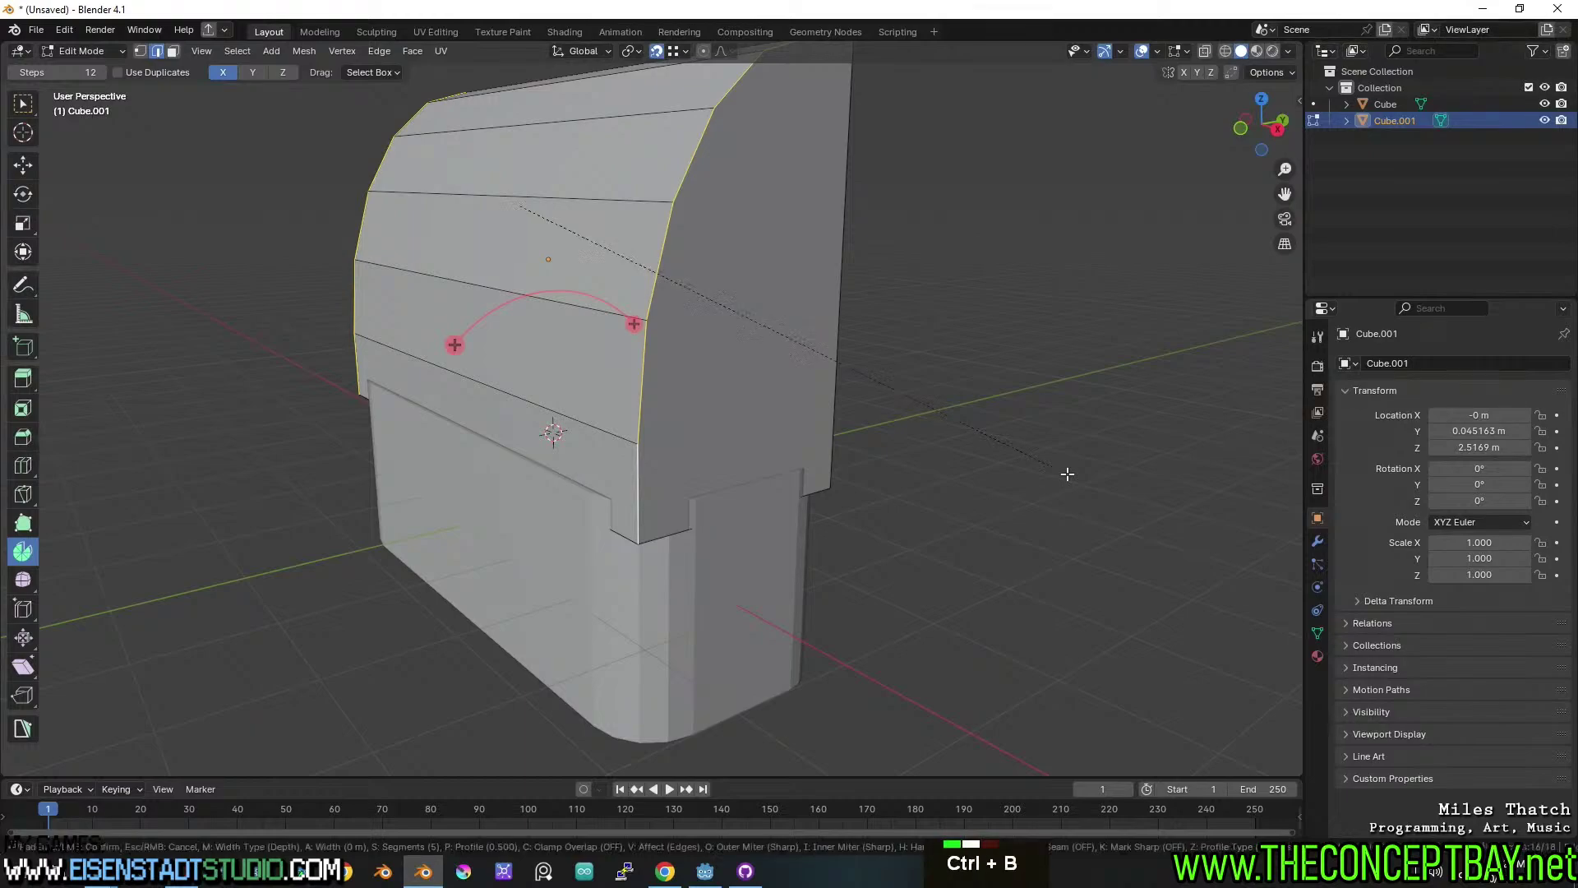
{"action": "scroll", "coordinate": [1112, 475], "scroll_direction": "down", "scroll_amount": 1}
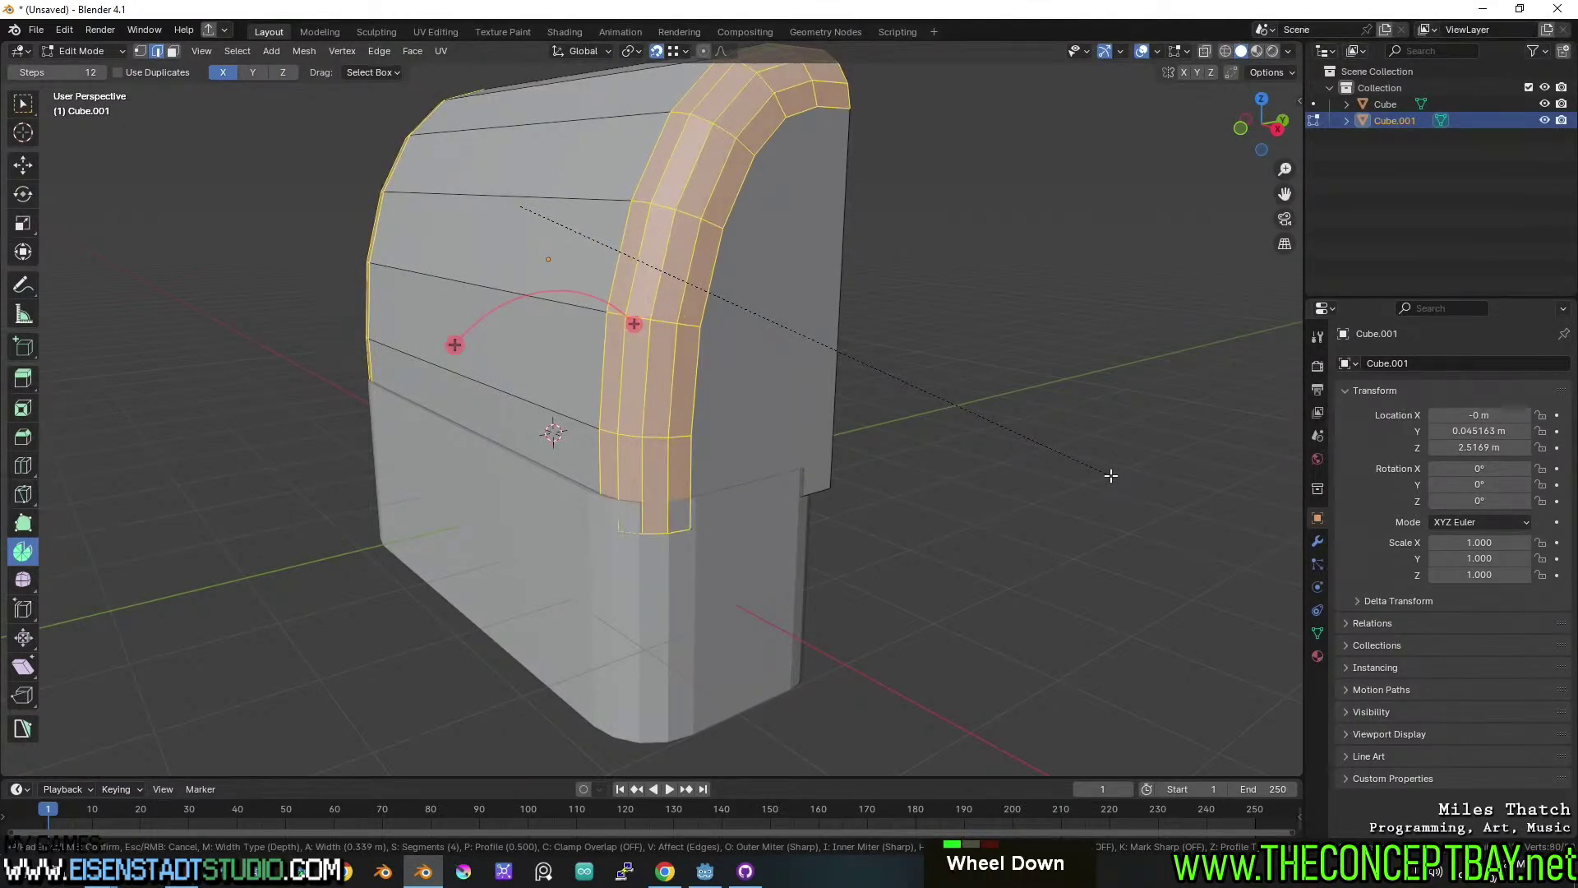
{"action": "key", "text": "shift"}
{"action": "left_click", "coordinate": [1132, 470], "text": "shift"}
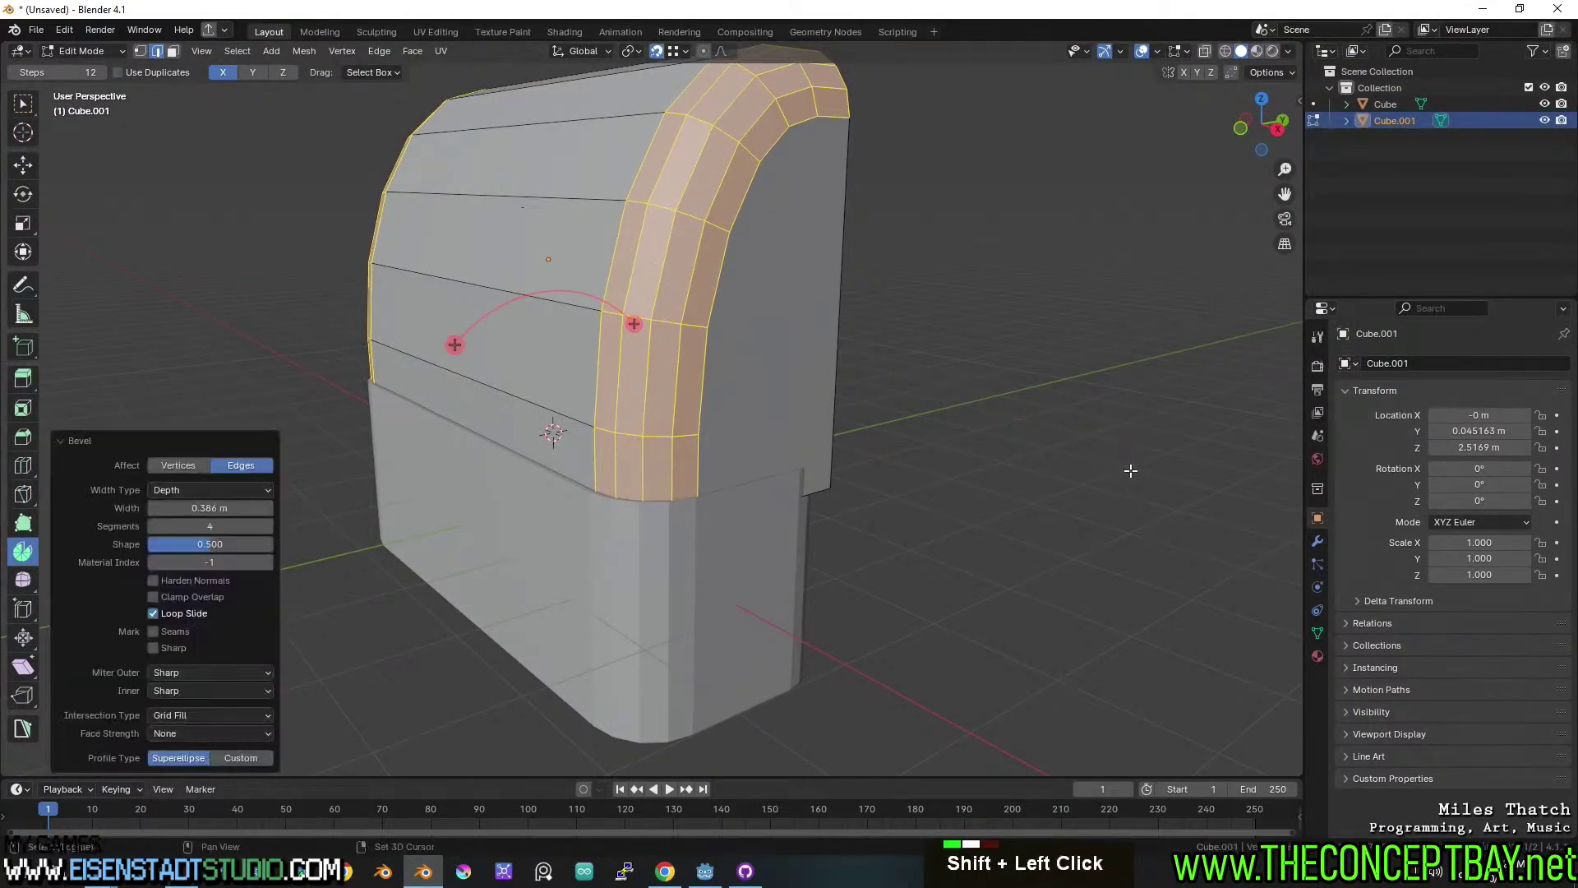
Bevel the side and top edges of the large flat face, excluding its bottom edge, about 0.237 m wide with 4 segments.
{"action": "middle_click_drag", "start_coordinate": [739, 411], "coordinate": [661, 387]}
{"action": "middle_click_drag", "start_coordinate": [649, 355], "coordinate": [718, 328], "text": "shift"}
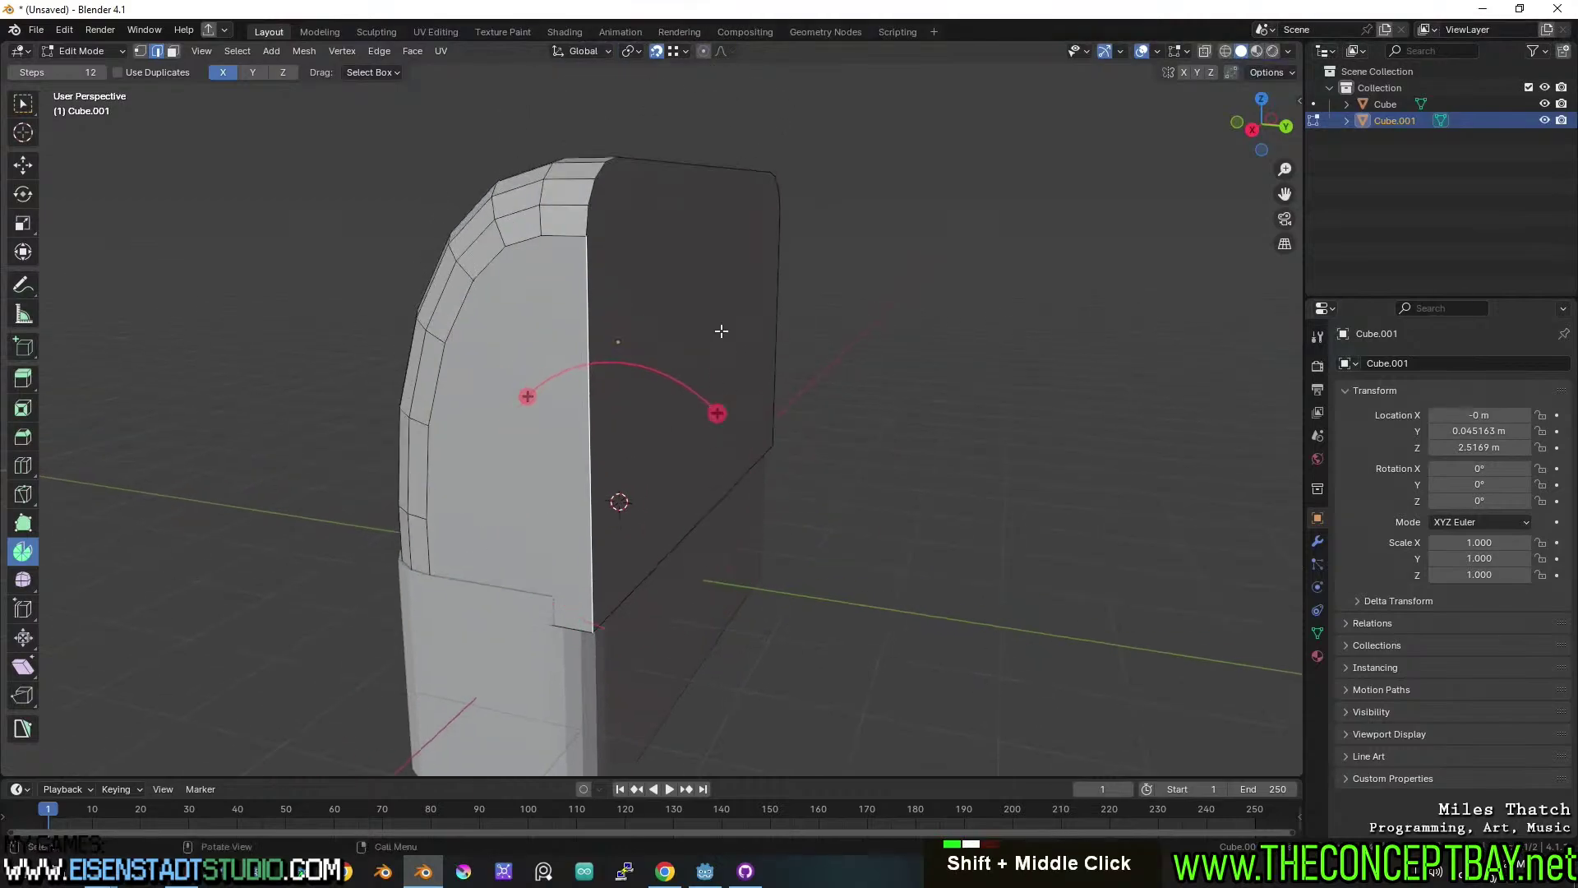
{"action": "left_click", "coordinate": [773, 330], "text": "alt+shift"}
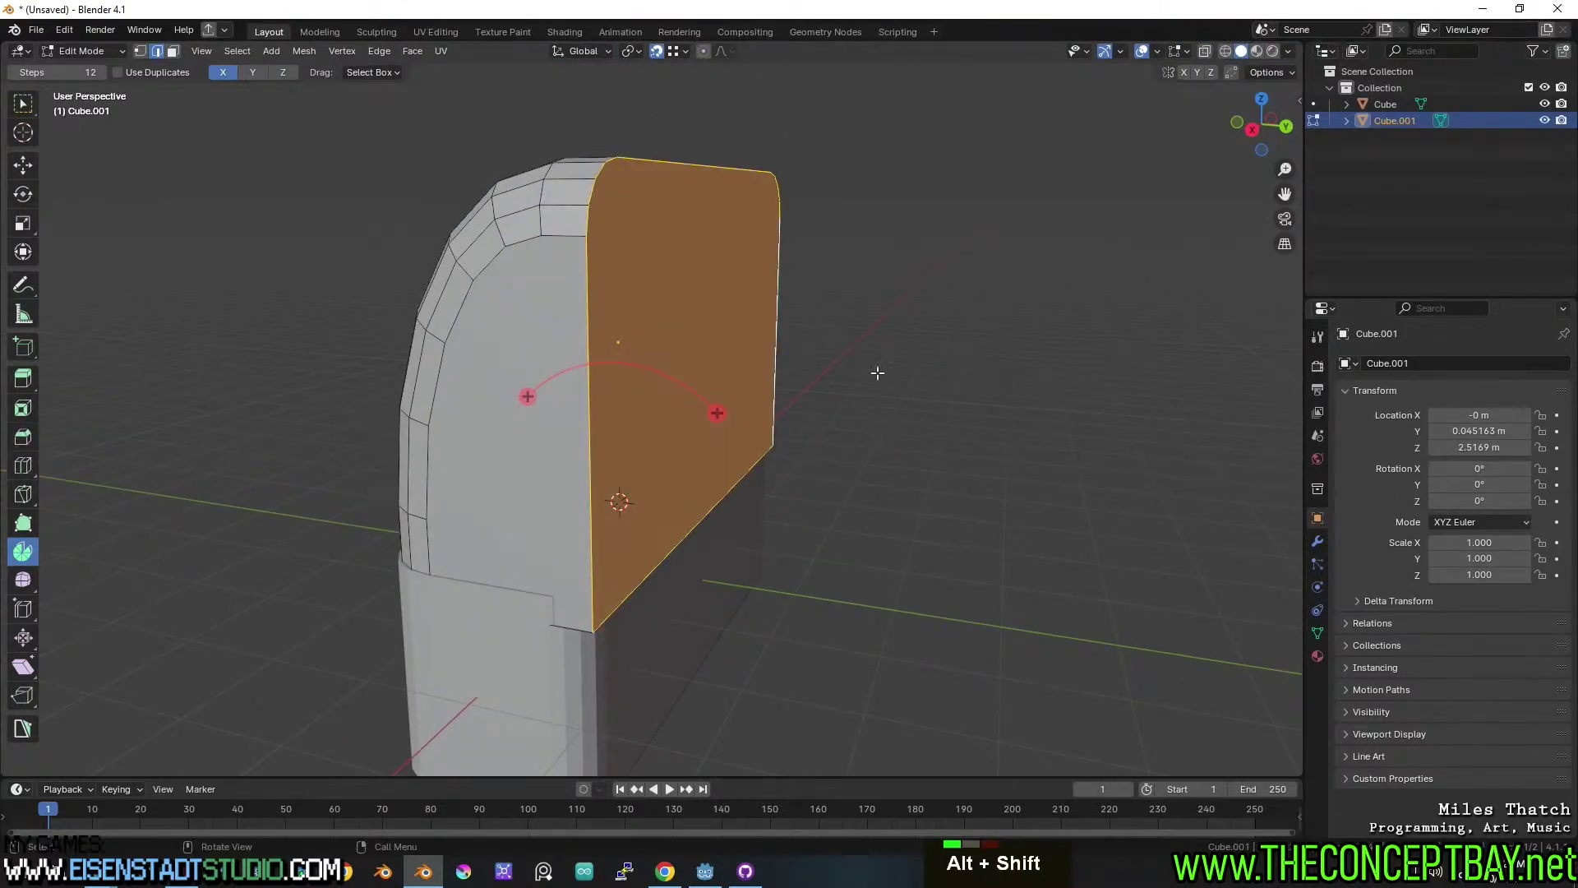
{"action": "left_click", "coordinate": [653, 569], "text": "shift"}
{"action": "mouse_move", "coordinate": [910, 423]}
{"action": "middle_mouse_down"}
{"action": "mouse_move", "coordinate": [850, 444]}
{"action": "mouse_move", "coordinate": [916, 447]}
{"action": "middle_mouse_up"}
{"action": "key", "text": "ctrl+b"}
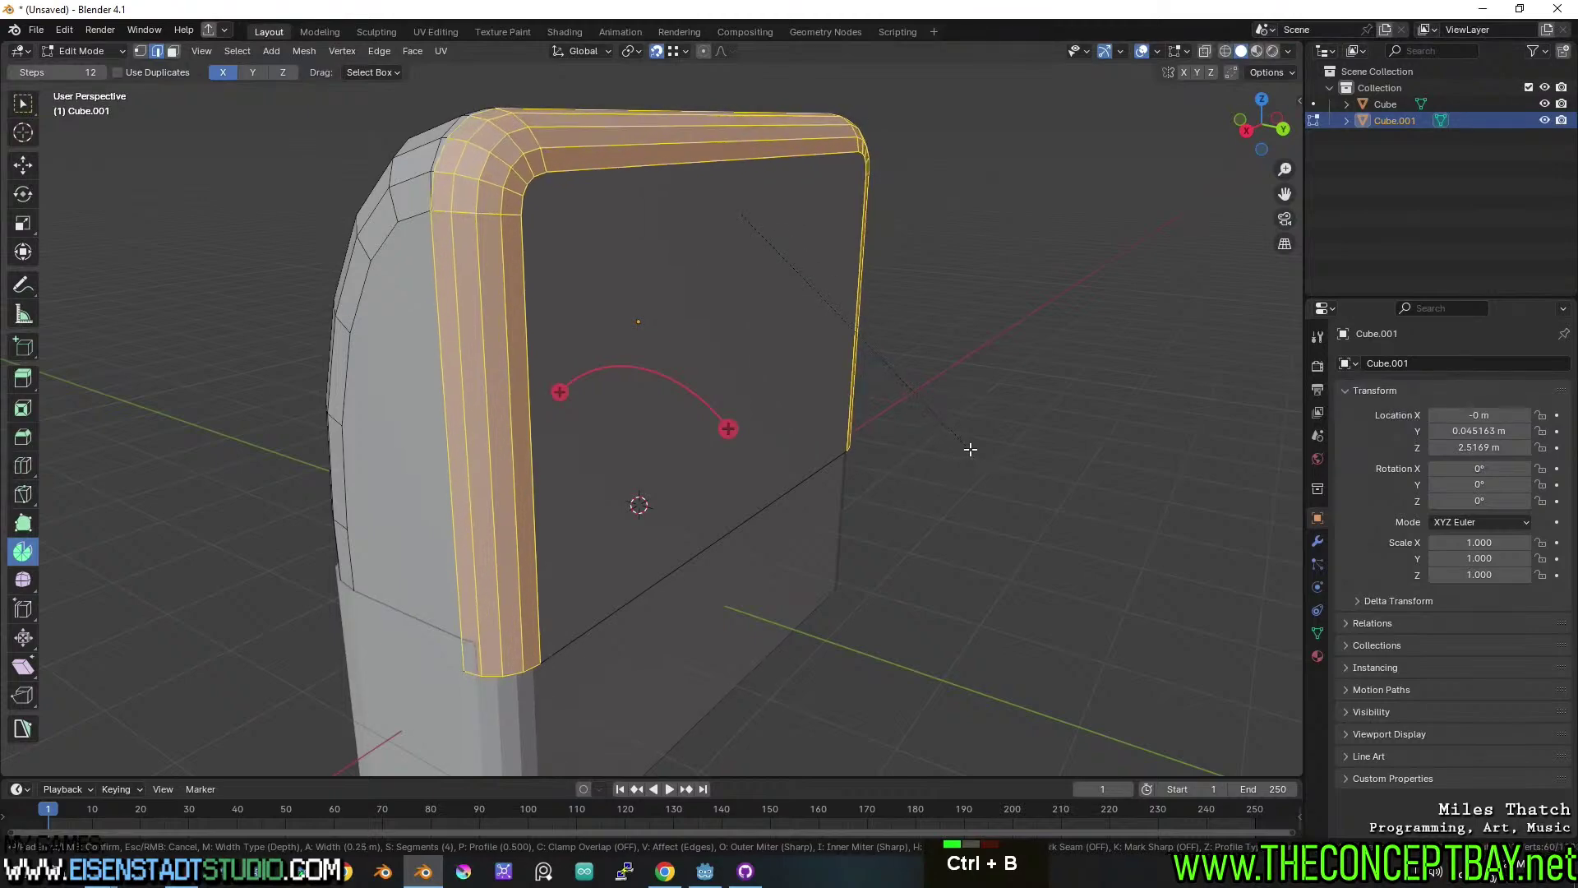
{"action": "scroll", "coordinate": [970, 449], "scroll_direction": "up", "scroll_amount": 1}
{"action": "scroll", "coordinate": [969, 450], "scroll_direction": "down", "scroll_amount": 1}
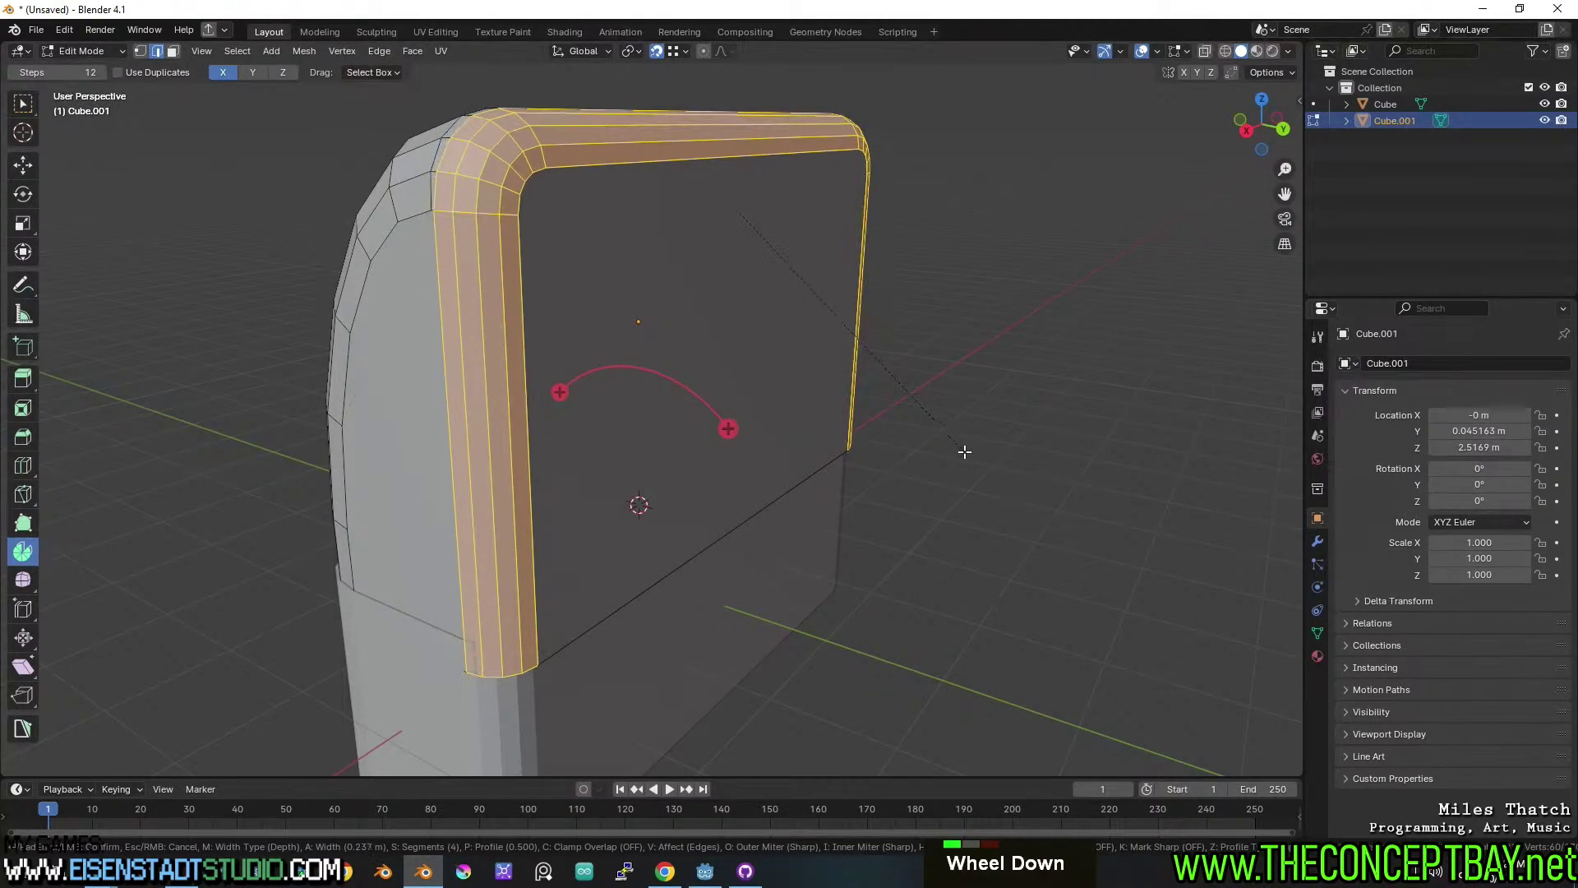
{"action": "left_click", "coordinate": [964, 451]}
In a wireframe side view, select the upper part's bottom vertices and move them up about 0.184 m along Z.
{"action": "middle_click_drag", "start_coordinate": [964, 451], "coordinate": [550, 426]}
{"action": "key", "text": "Tab"}
{"action": "key", "text": "Tab"}
{"action": "key", "text": "Tab"}
{"action": "key", "text": "Tab"}
{"action": "scroll", "coordinate": [946, 543], "scroll_direction": "up", "scroll_amount": 2}
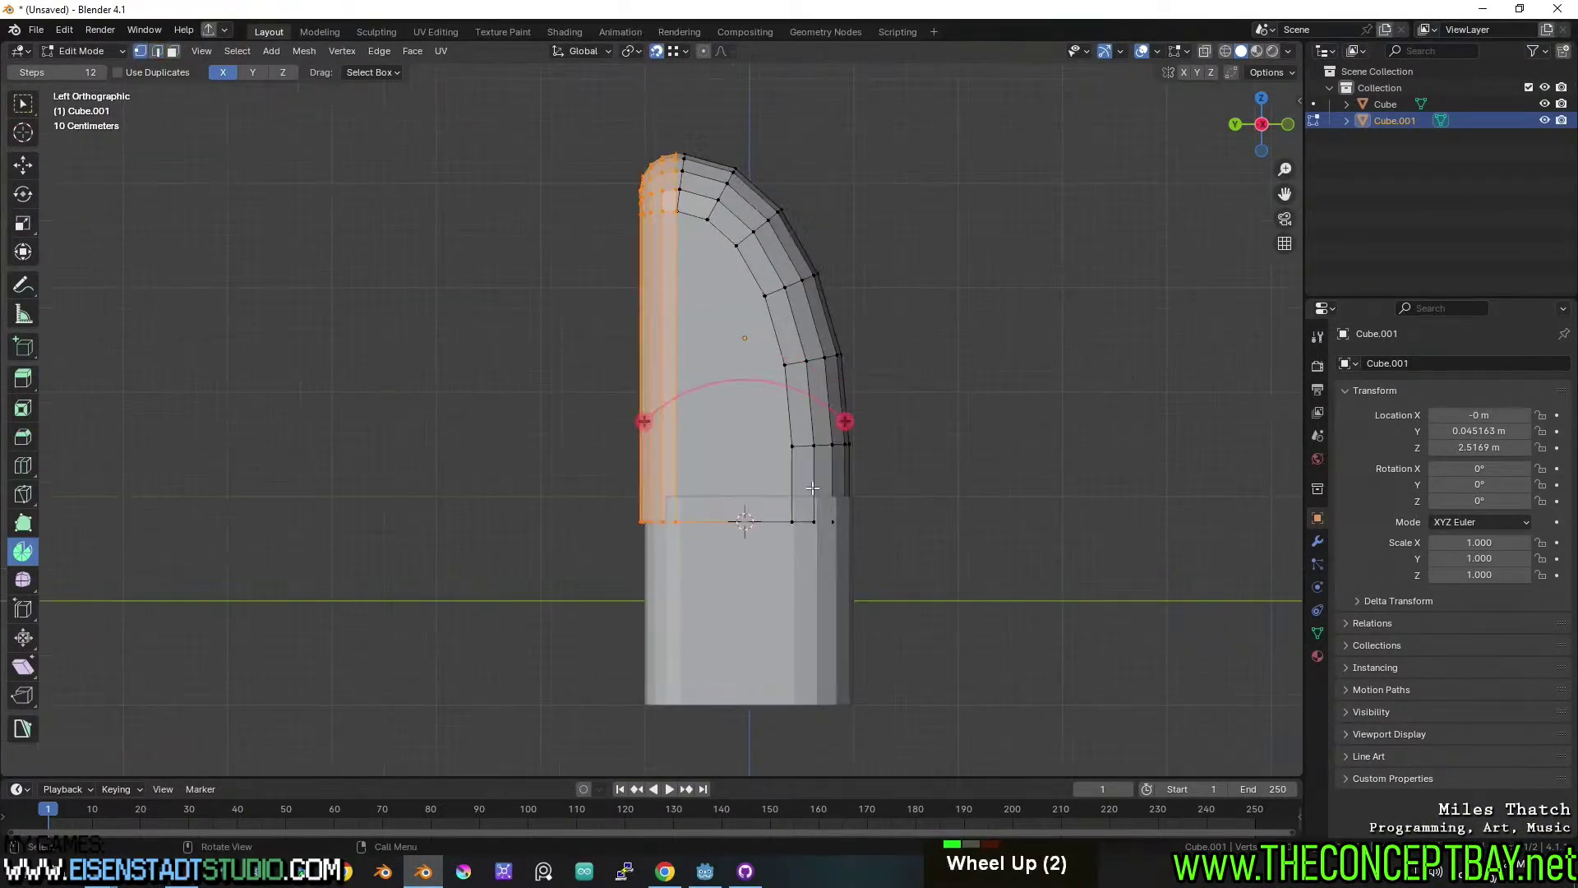
{"action": "key", "text": "alt+z"}
{"action": "key", "text": "alt+a"}
{"action": "key", "text": "b"}
{"action": "left_click_drag", "start_coordinate": [1068, 622], "coordinate": [546, 510]}
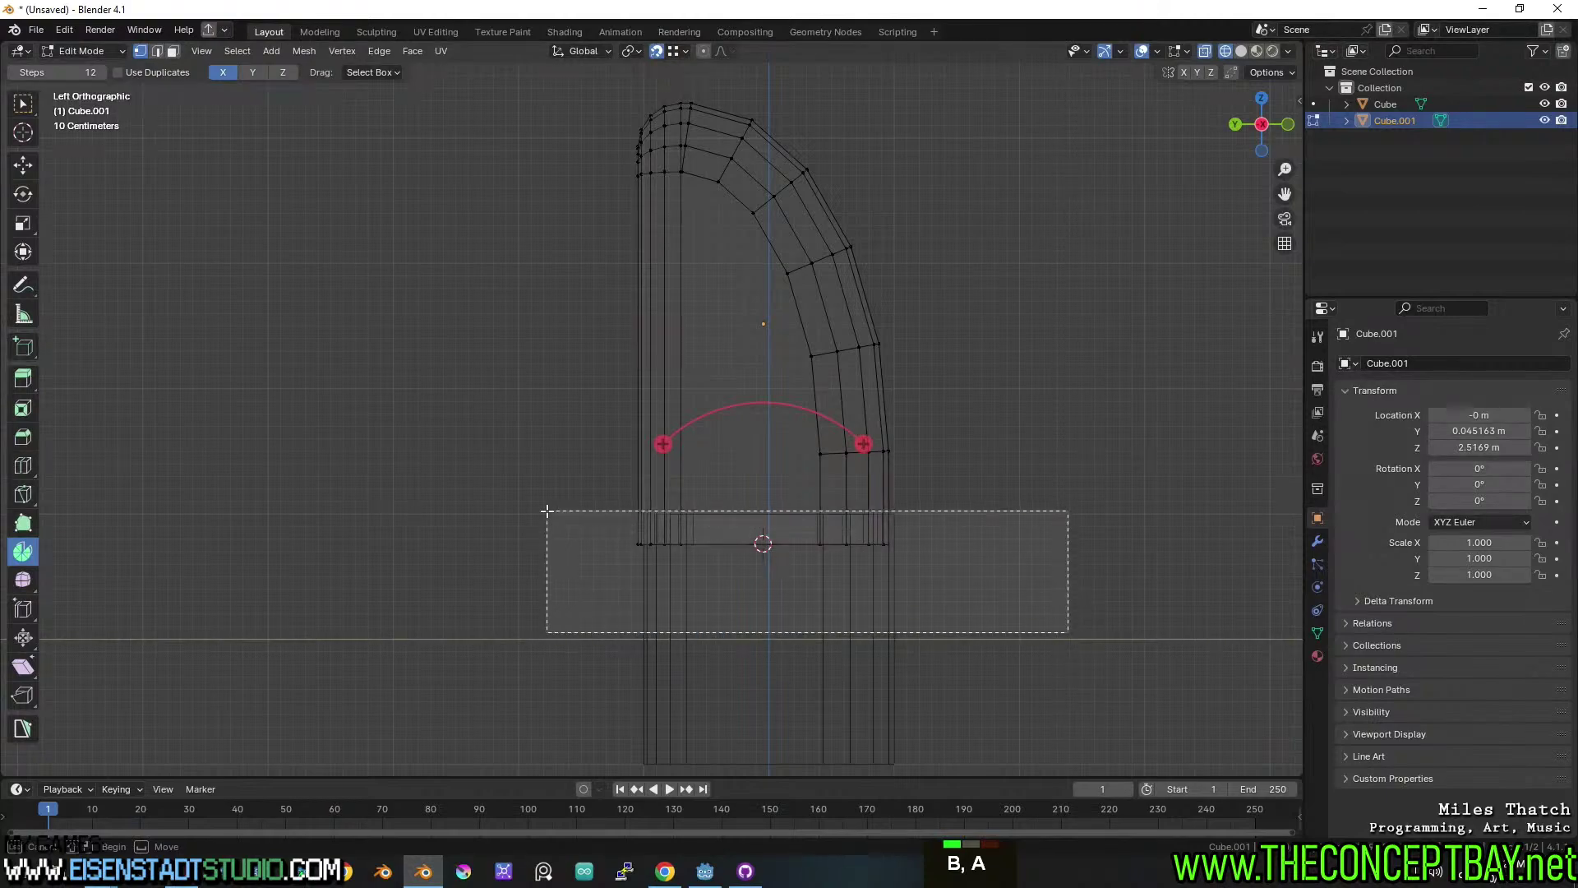
{"action": "key", "text": "g"}
{"action": "key", "text": "z"}
{"action": "left_click", "coordinate": [972, 510]}
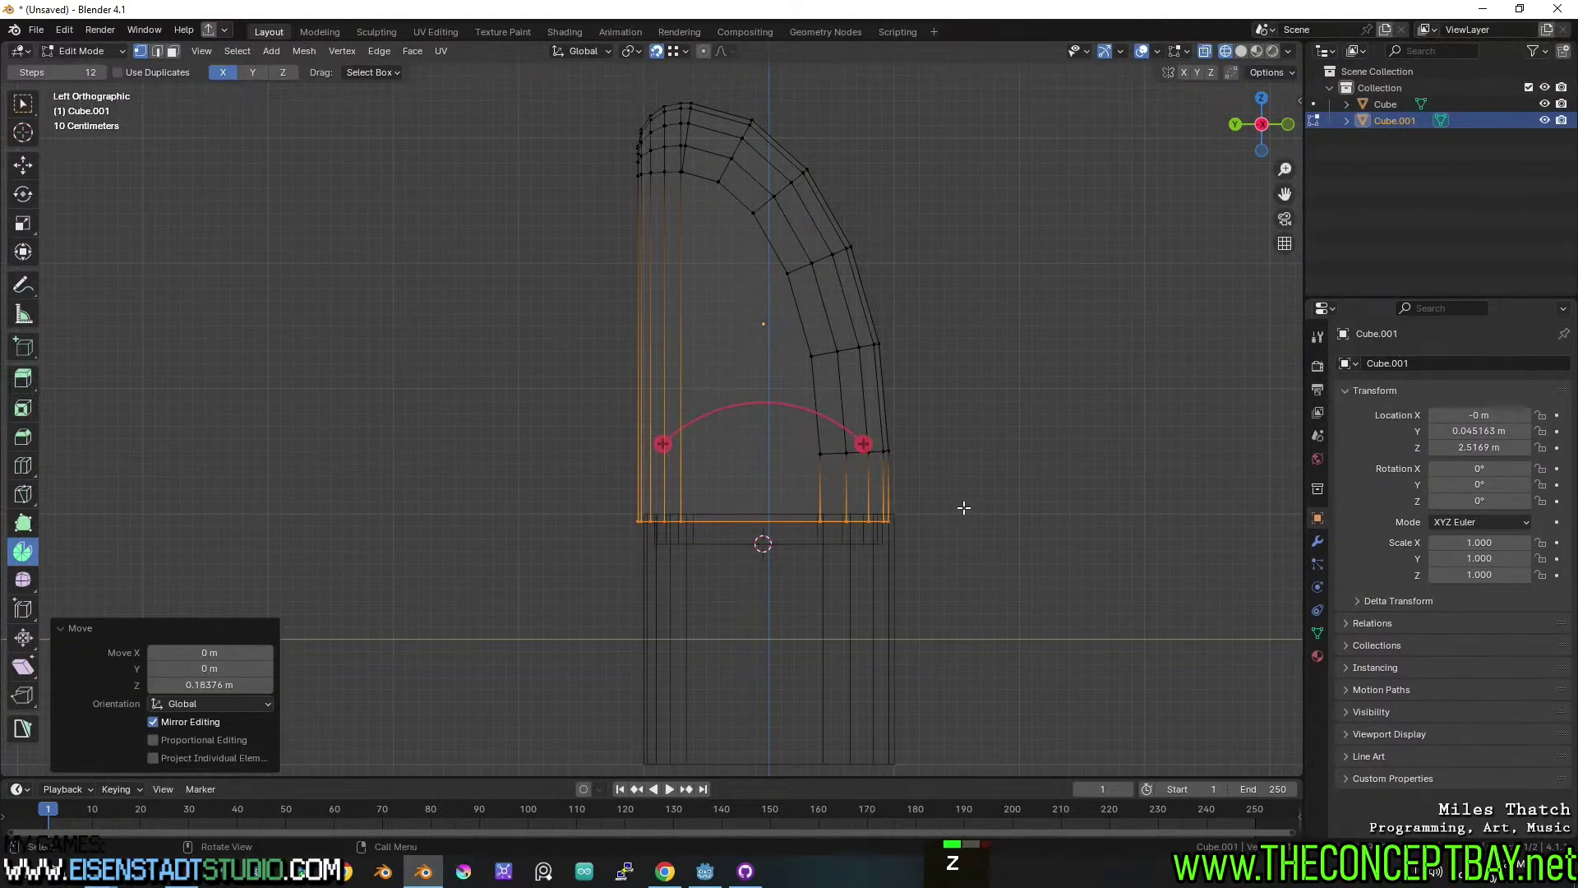
Move the vertices of the upper part's flat side about -0.07 m along Y to line up with the base, and restore solid shading.
{"action": "middle_click_drag", "start_coordinate": [963, 508], "coordinate": [923, 496], "text": "shift"}
{"action": "key", "text": "a"}
{"action": "key", "text": "a"}
{"action": "key", "text": "b"}
{"action": "left_click_drag", "start_coordinate": [604, 597], "coordinate": [693, 83]}
{"action": "key", "text": "g"}
{"action": "key", "text": "y"}
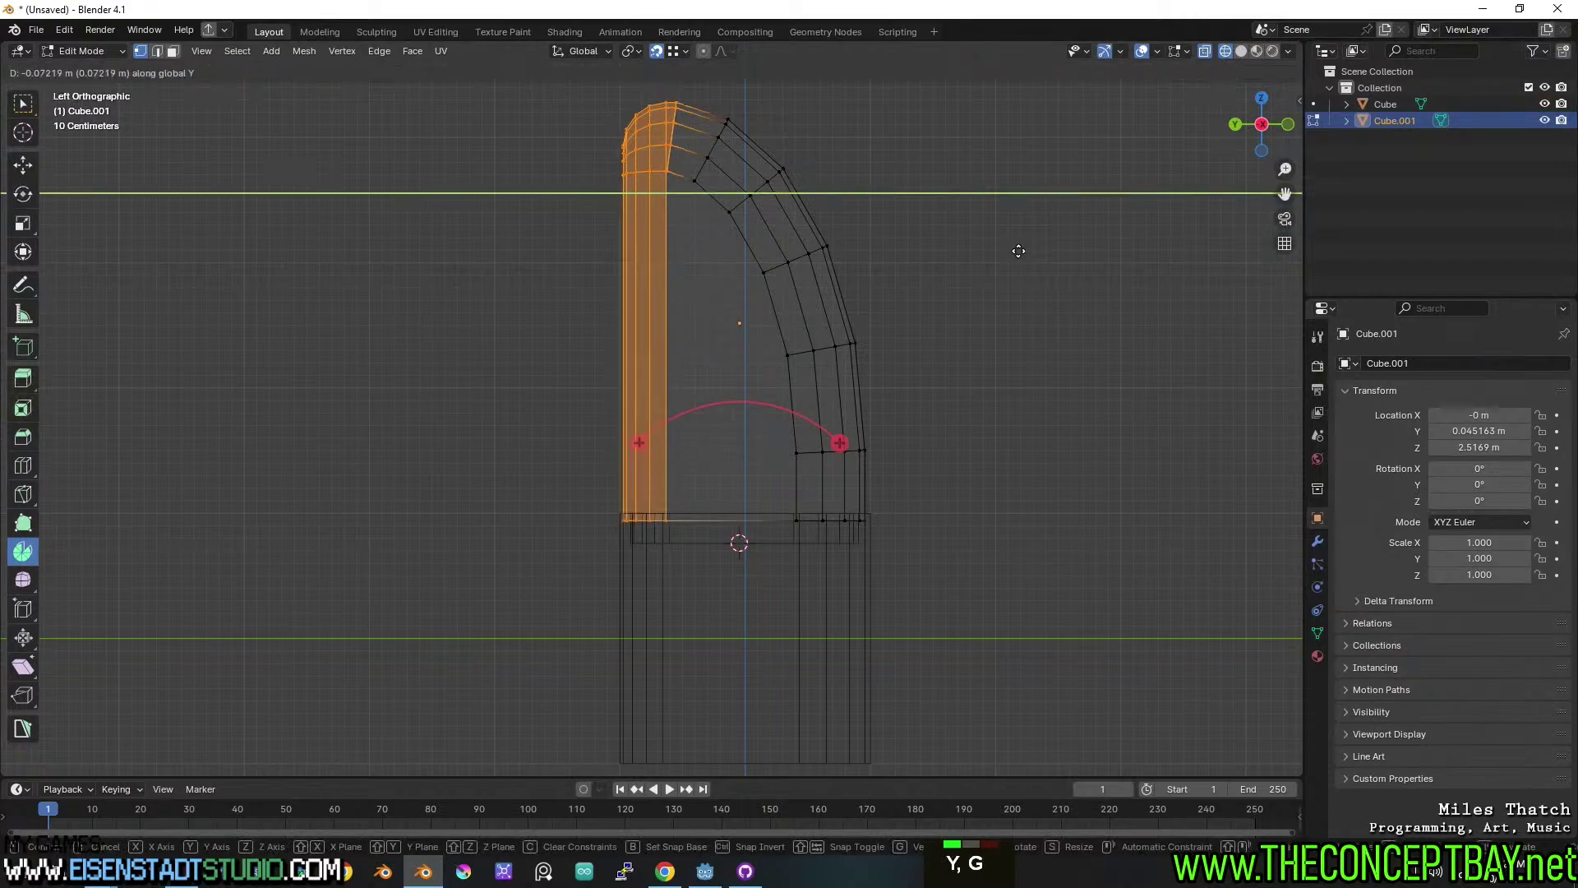
{"action": "left_click", "coordinate": [1020, 253]}
{"action": "mouse_move", "coordinate": [802, 317]}
{"action": "middle_mouse_down"}
{"action": "mouse_move", "coordinate": [870, 345]}
{"action": "mouse_move", "coordinate": [1006, 354]}
{"action": "mouse_move", "coordinate": [867, 338]}
{"action": "middle_mouse_up"}
{"action": "key", "text": "z"}
{"action": "left_click", "coordinate": [986, 354]}
{"action": "scroll", "coordinate": [1006, 354], "scroll_direction": "down", "scroll_amount": 2}
{"action": "left_click", "coordinate": [1006, 354]}
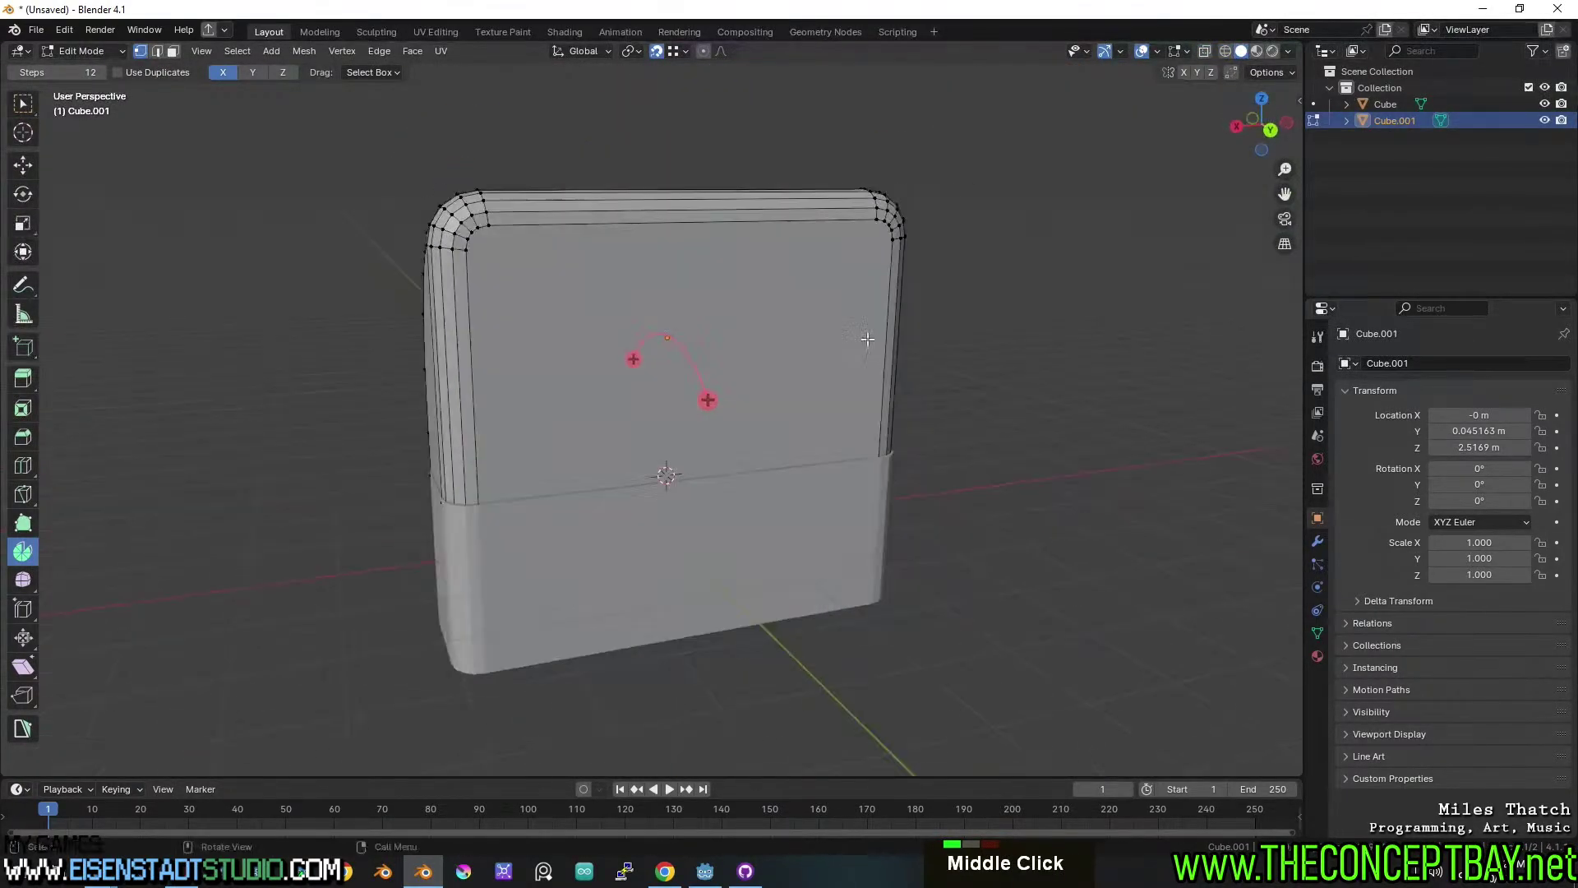
Delete the large flat face of the upper part to open up its interior.
{"action": "key", "text": "3"}
{"action": "left_click", "coordinate": [771, 300]}
{"action": "scroll", "coordinate": [771, 300], "scroll_direction": "up", "scroll_amount": 1, "text": "shift"}
{"action": "middle_click_drag", "start_coordinate": [771, 300], "coordinate": [807, 359]}
{"action": "scroll", "coordinate": [819, 334], "scroll_direction": "up", "scroll_amount": 1, "text": "shift"}
{"action": "middle_click_drag", "start_coordinate": [449, 293], "coordinate": [474, 226]}
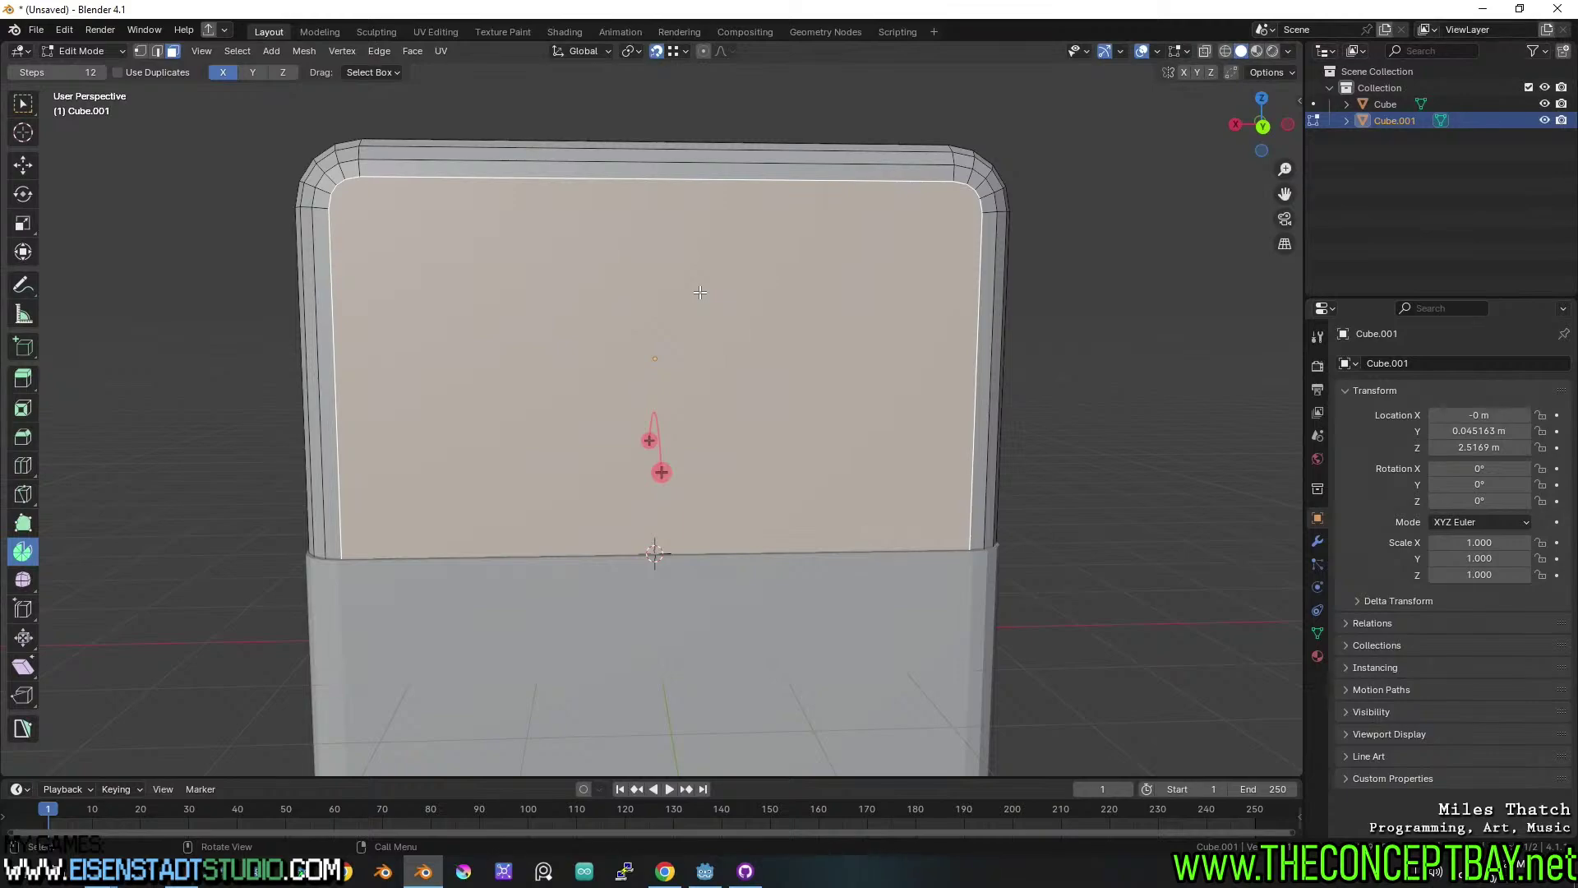
{"action": "key", "text": "x"}
{"action": "left_click", "coordinate": [455, 268]}
Extrude the top edge of the opening down about 0.239 m along Z.
{"action": "middle_click_drag", "start_coordinate": [455, 268], "coordinate": [539, 304]}
{"action": "key", "text": "1"}
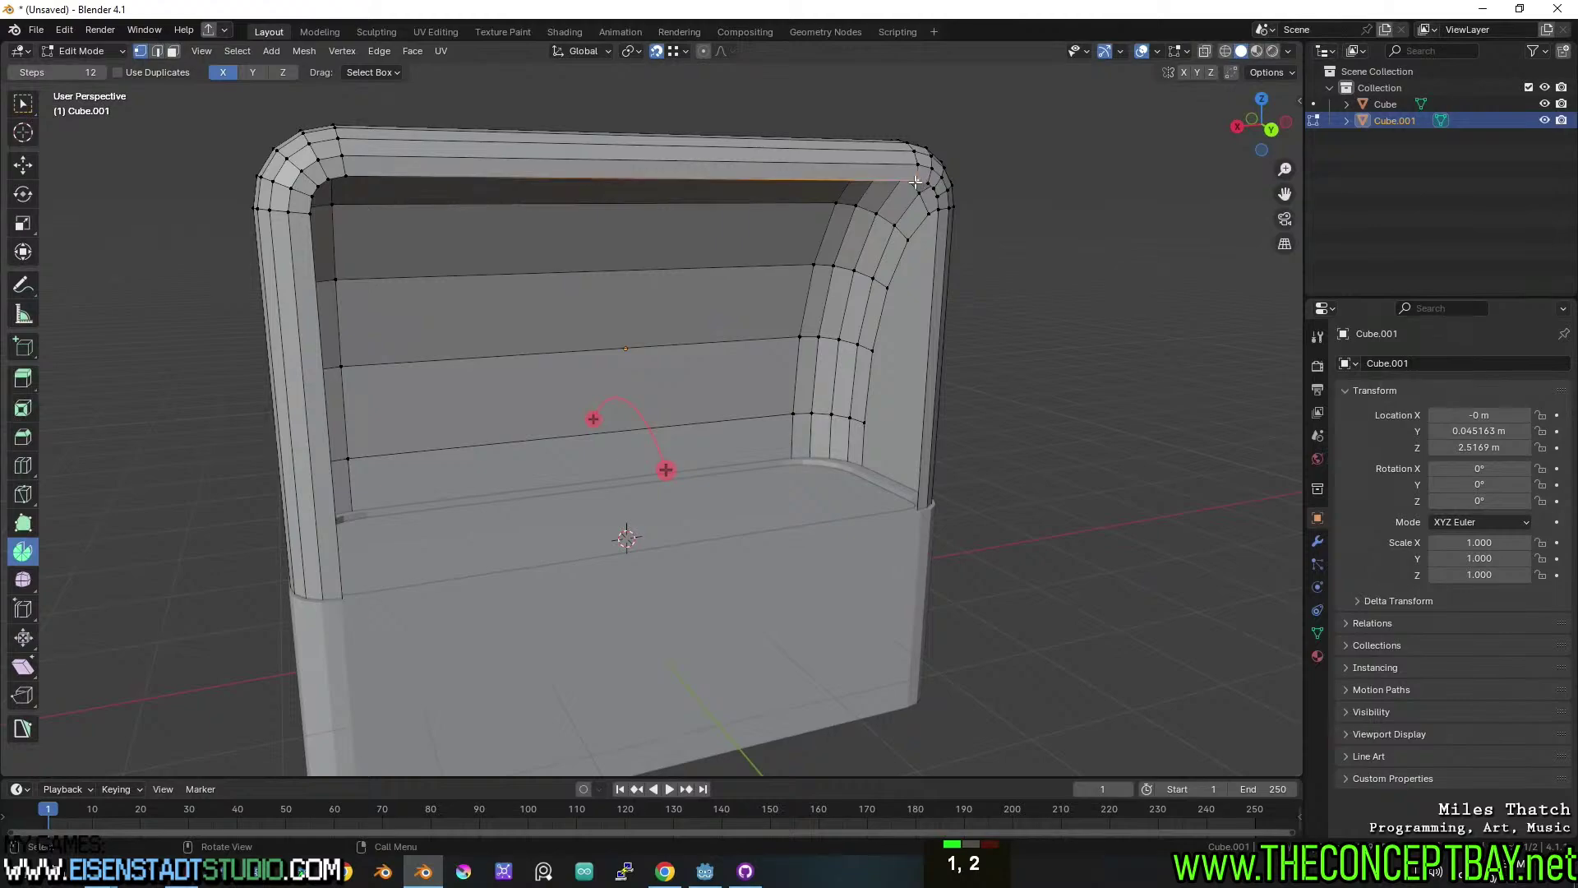
{"action": "left_click", "coordinate": [359, 175], "text": "shift"}
{"action": "key", "text": "e"}
{"action": "key", "text": "z"}
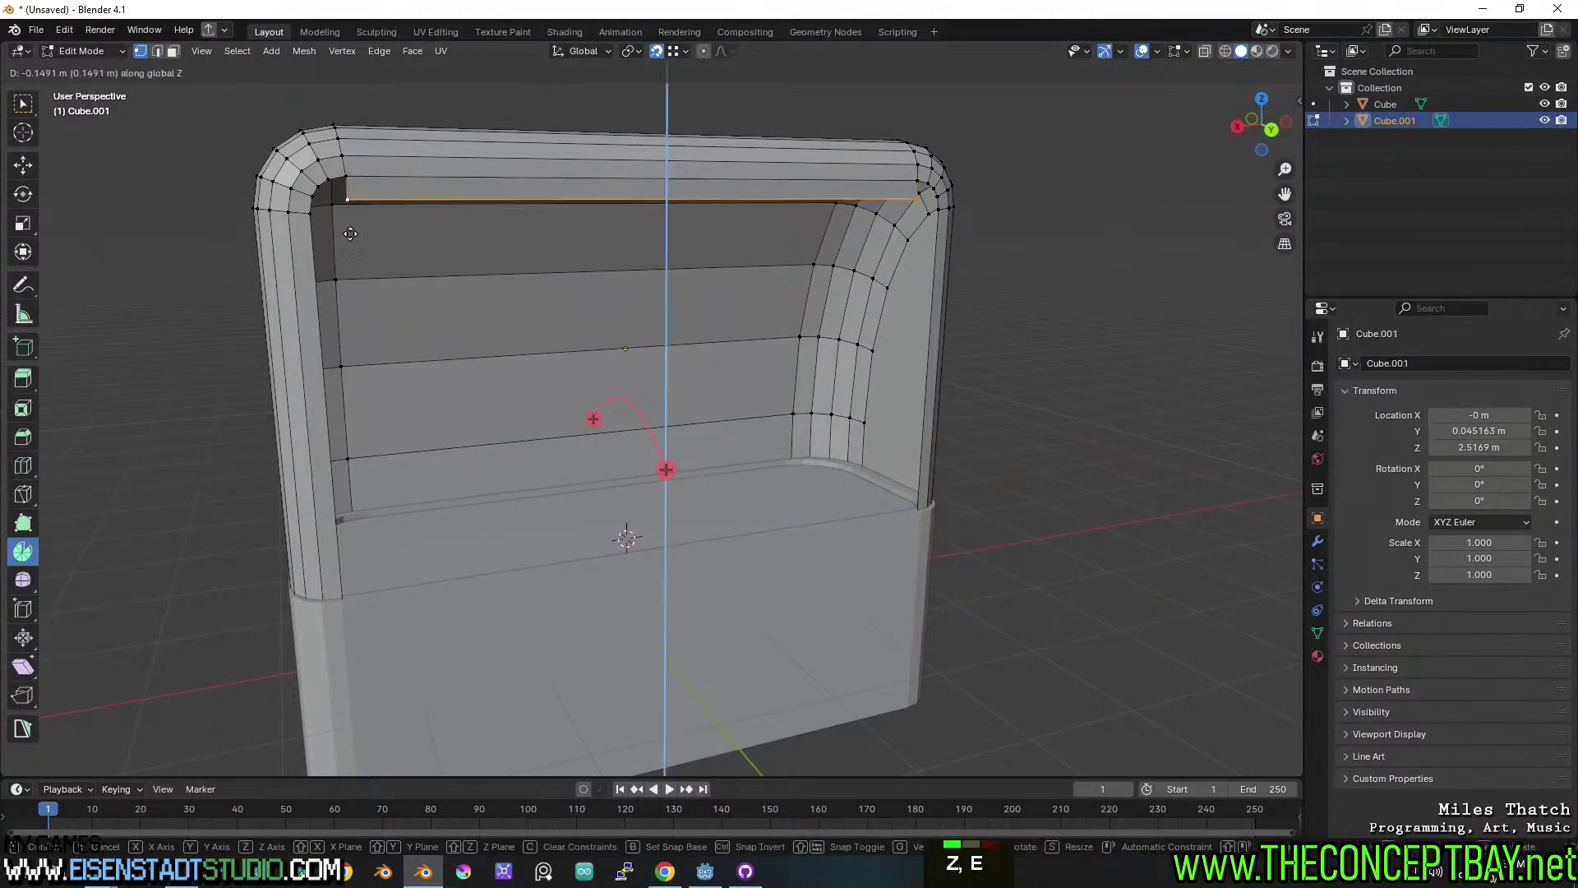
{"action": "left_click", "coordinate": [314, 216]}
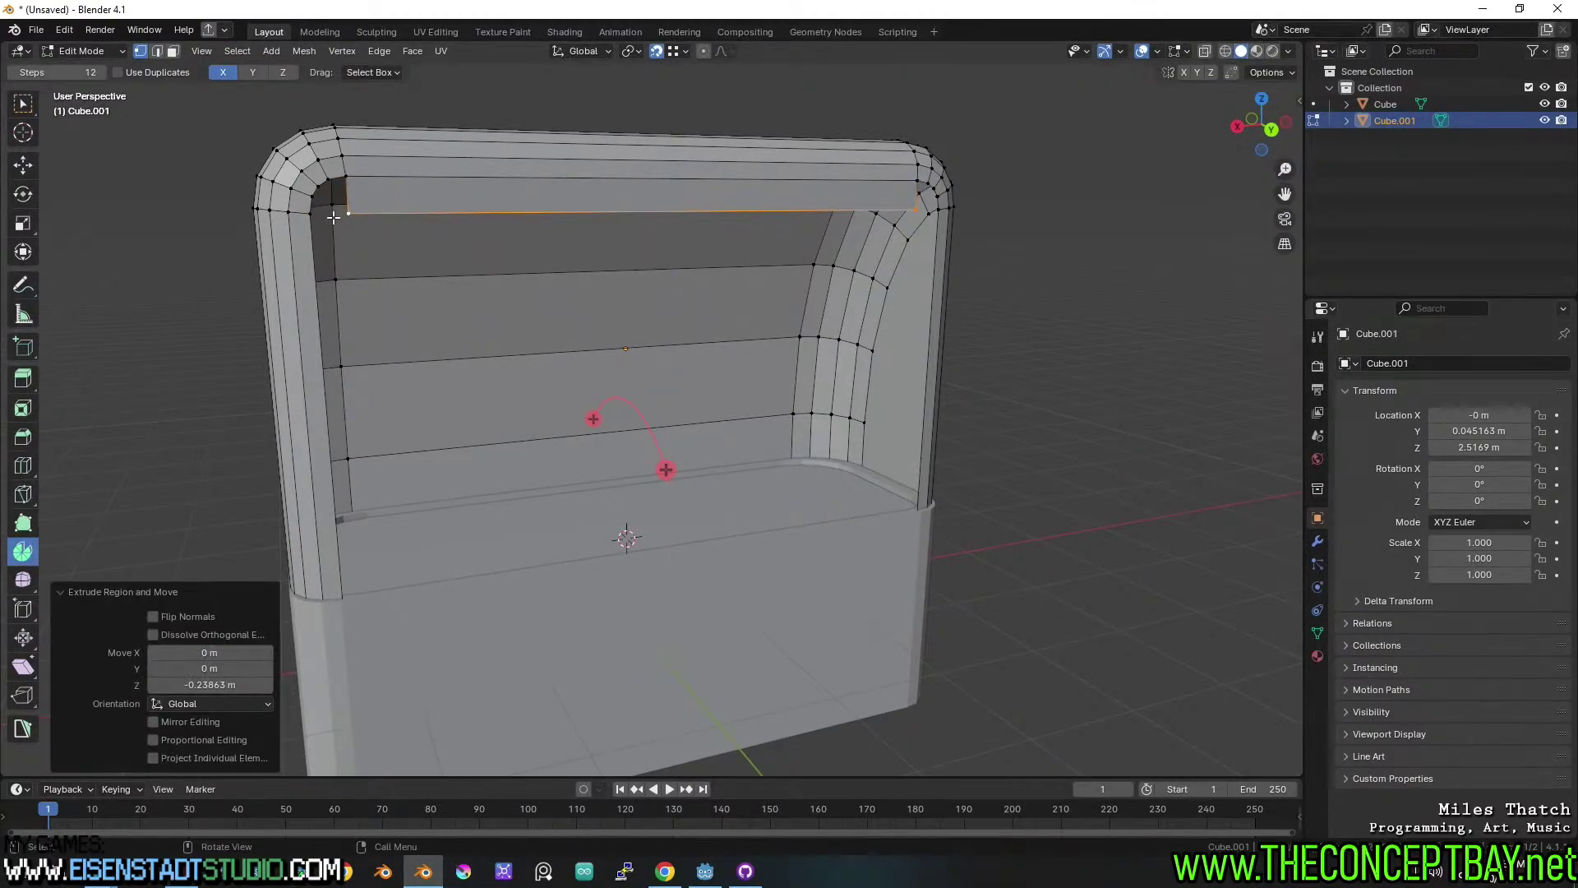
Select the two lower corner vertices of the extruded strip at the top of the opening.
{"action": "left_click", "coordinate": [314, 216]}
{"action": "left_click", "coordinate": [351, 213], "text": "shift"}
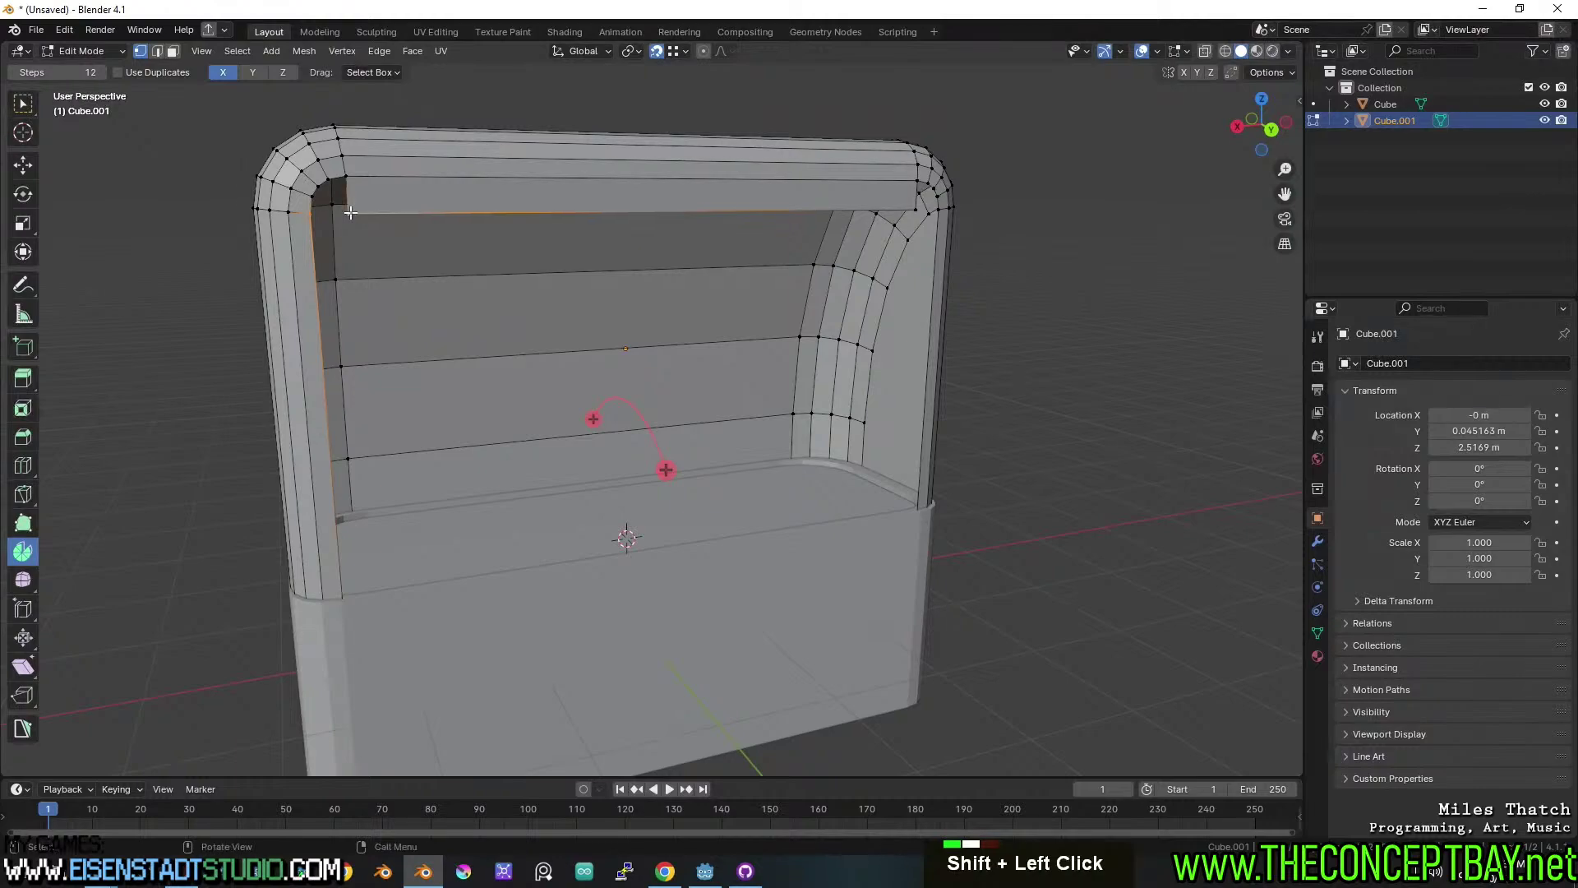
{"action": "middle_click_drag", "start_coordinate": [351, 213], "coordinate": [1005, 209]}
{"action": "left_click", "coordinate": [1018, 214], "text": "shift"}
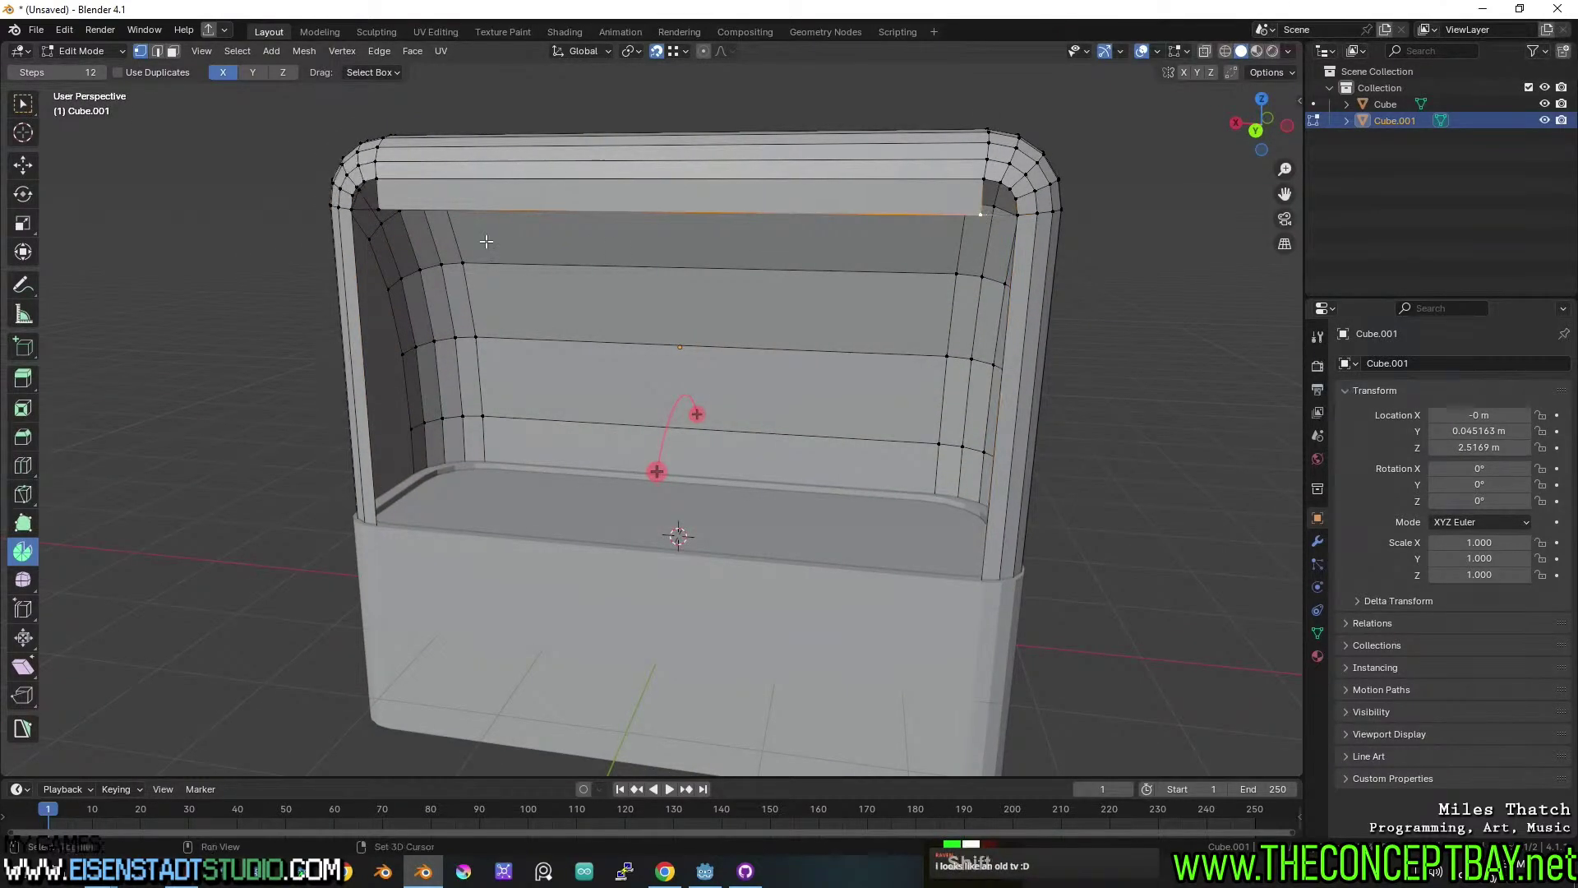
{"action": "left_click", "coordinate": [377, 211], "text": "shift"}
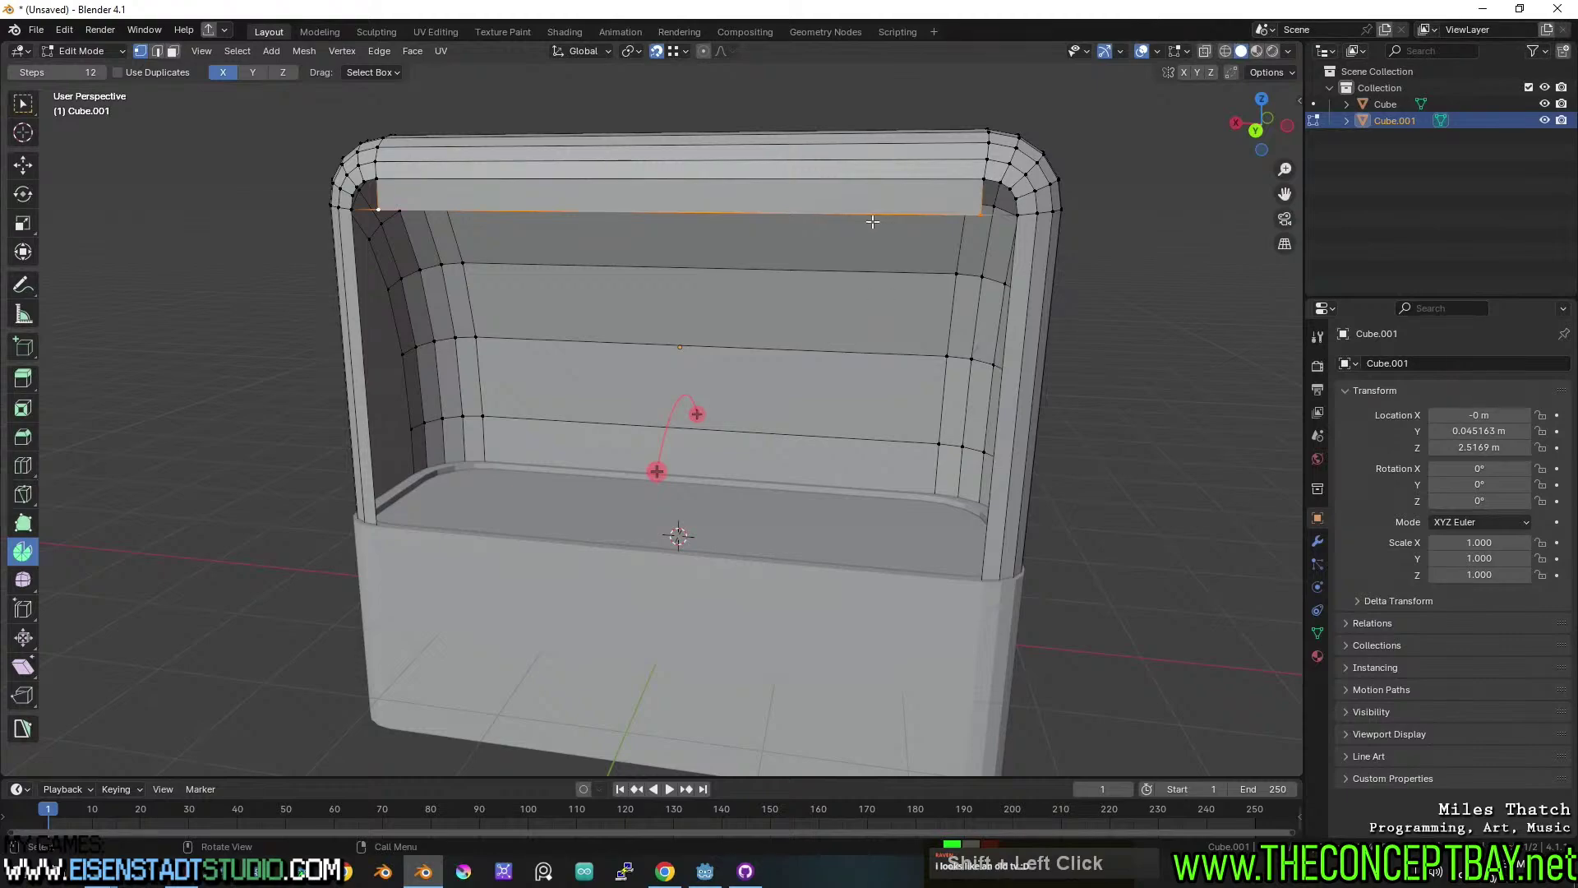
{"action": "key", "text": "shift+e"}
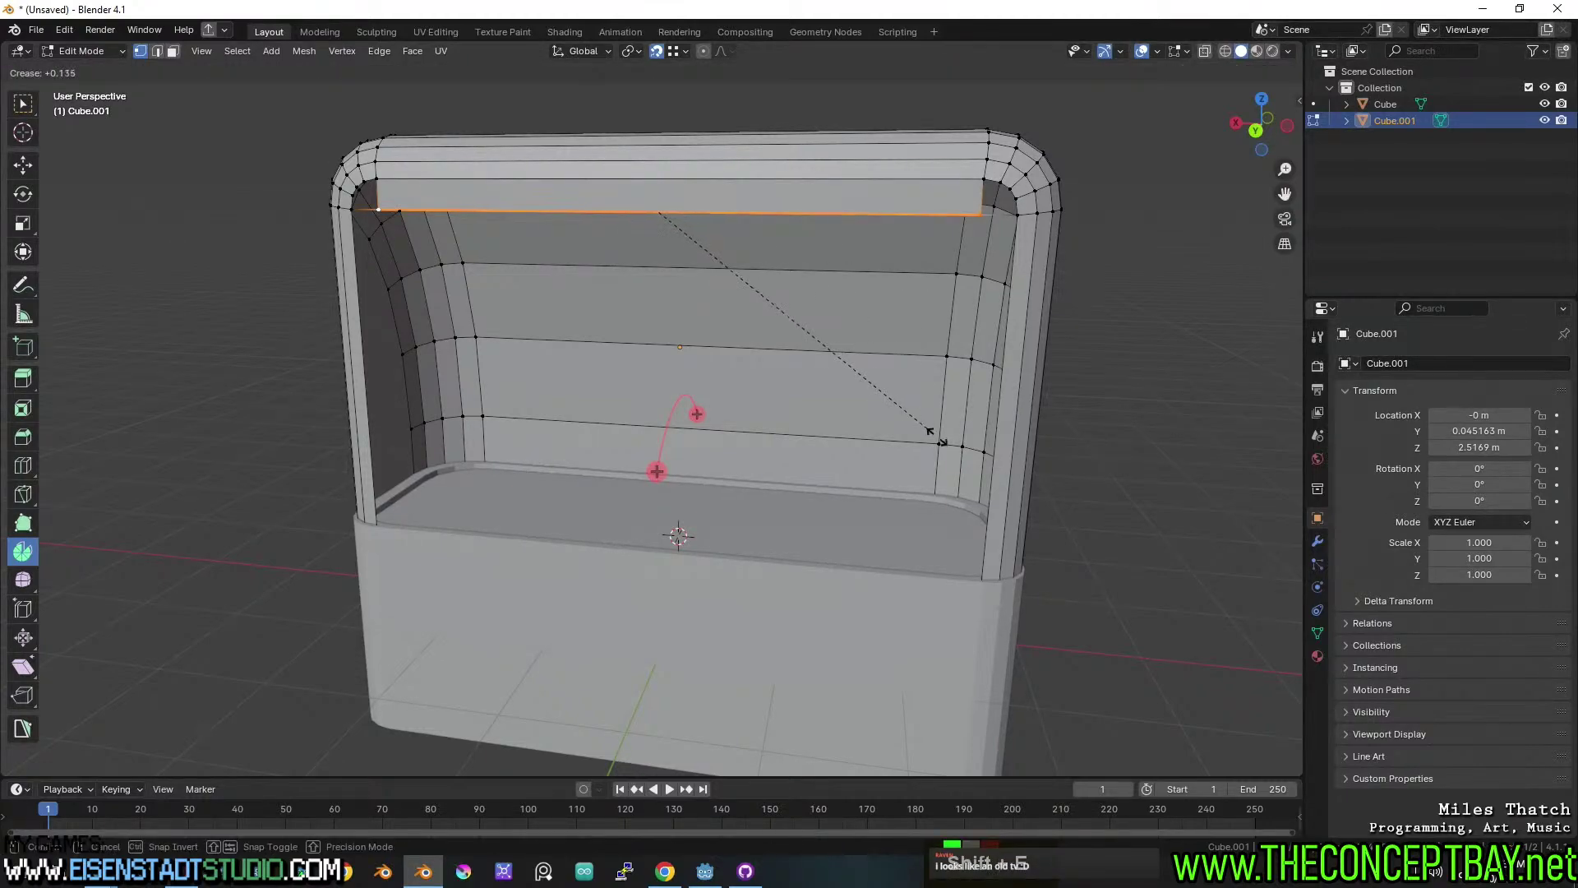
{"action": "key", "text": "Escape"}
{"action": "key", "text": "ctrl+z"}
{"action": "right_click", "coordinate": [902, 356]}
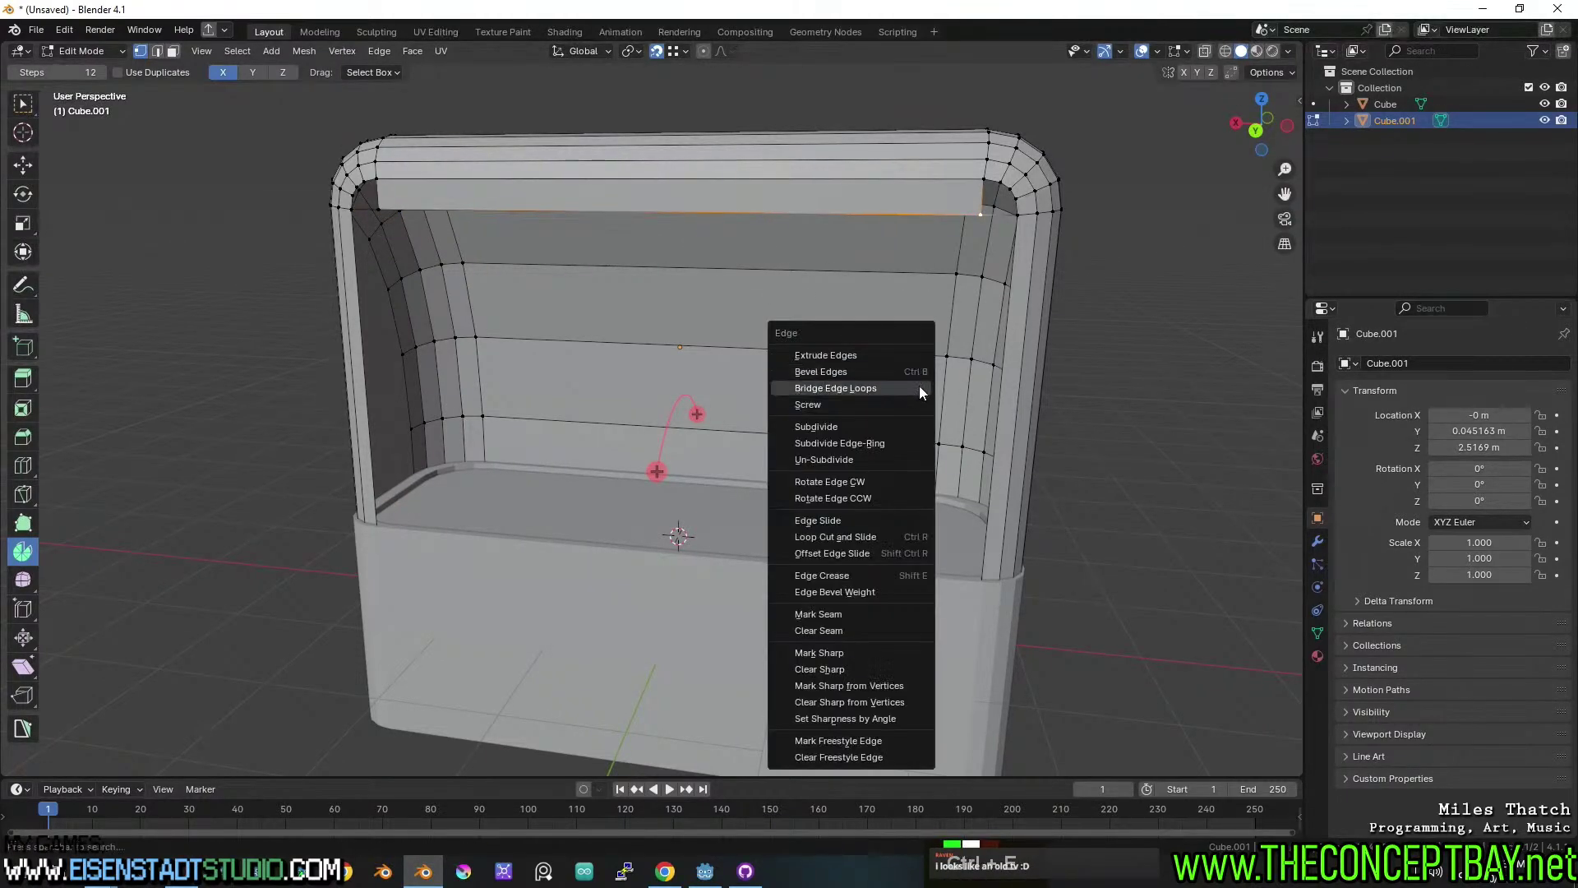
{"action": "key", "text": "Escape"}
{"action": "key", "text": "g"}
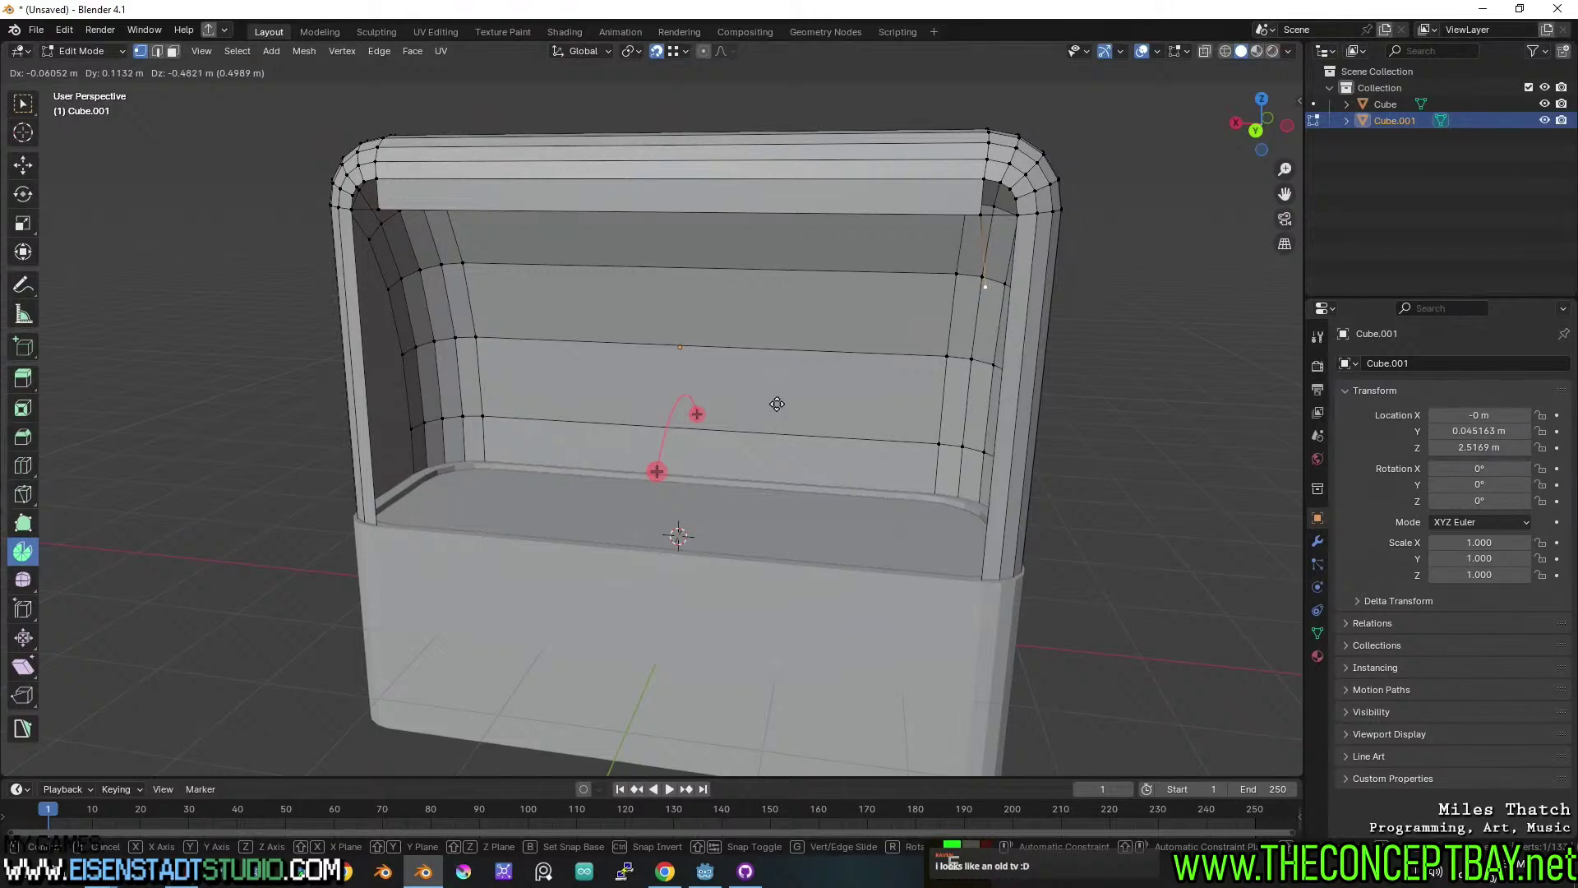
{"action": "key", "text": "Escape"}
Extrude the strip's two lower corner vertices down about 2.76 m along Z to the base, using wireframe shading for selection.
{"action": "key", "text": "shift+z"}
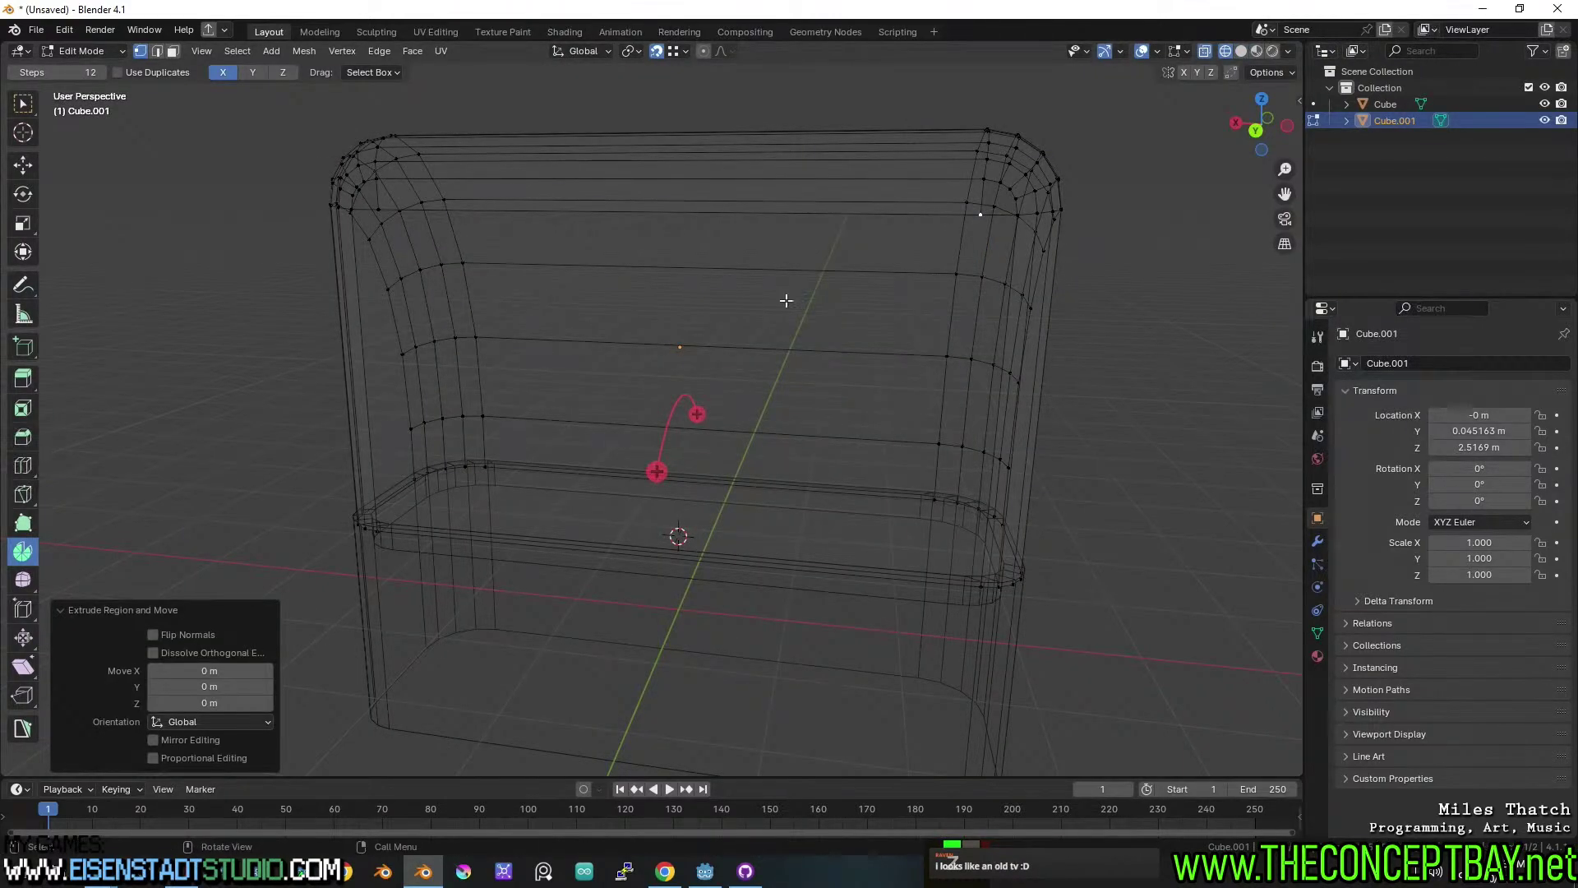
{"action": "left_click", "coordinate": [352, 199], "text": "shift"}
{"action": "key", "text": "g"}
{"action": "key", "text": "z"}
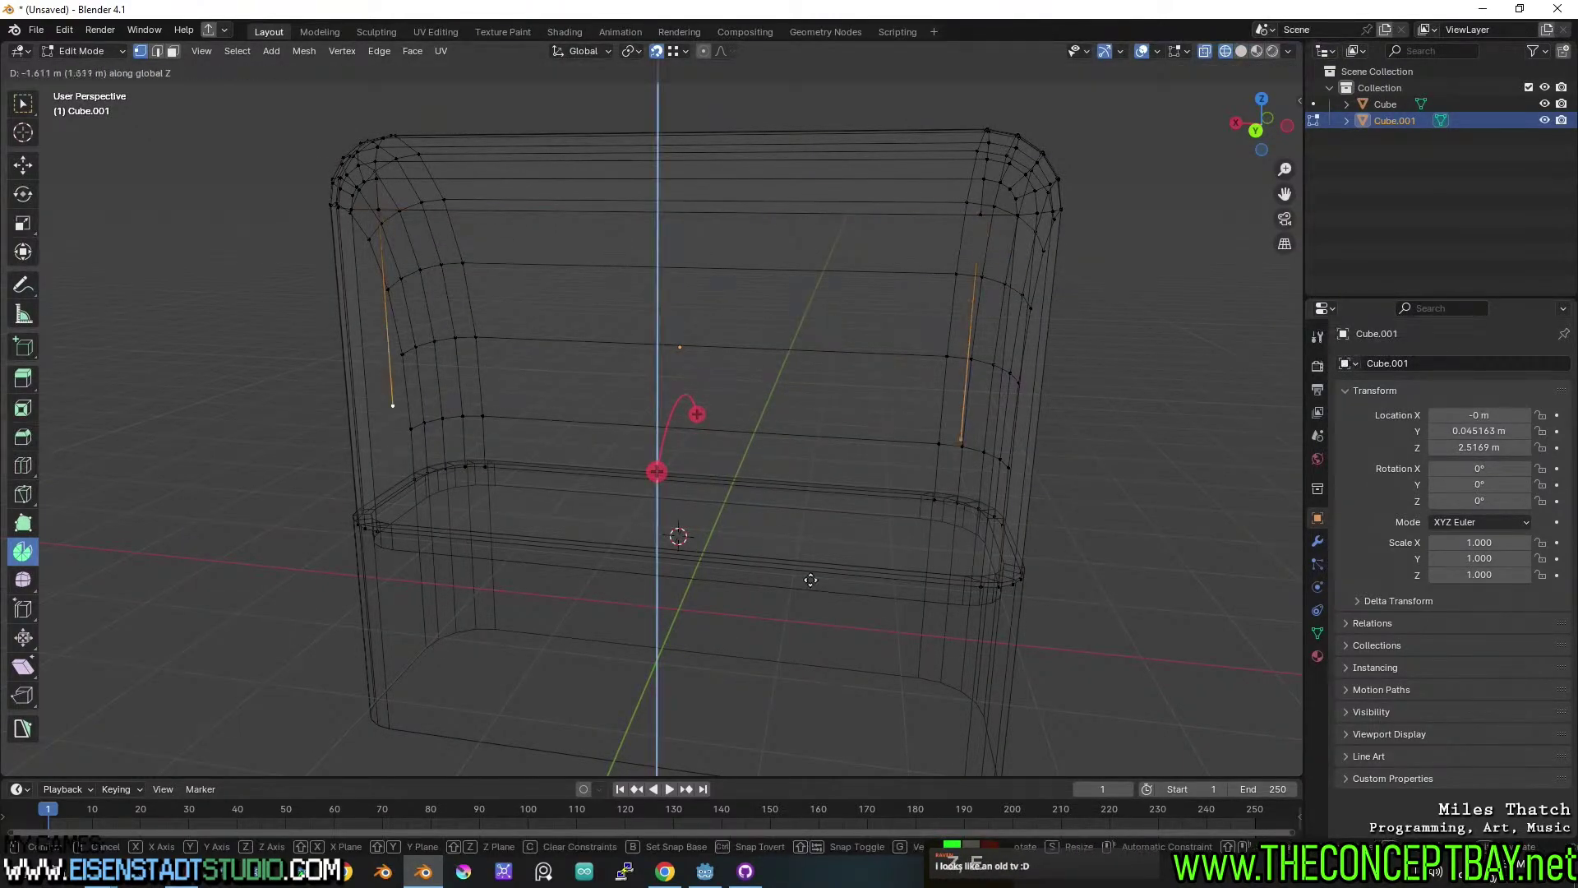
{"action": "left_click", "coordinate": [981, 588]}
{"action": "key", "text": "z"}
{"action": "left_click", "coordinate": [1018, 440]}
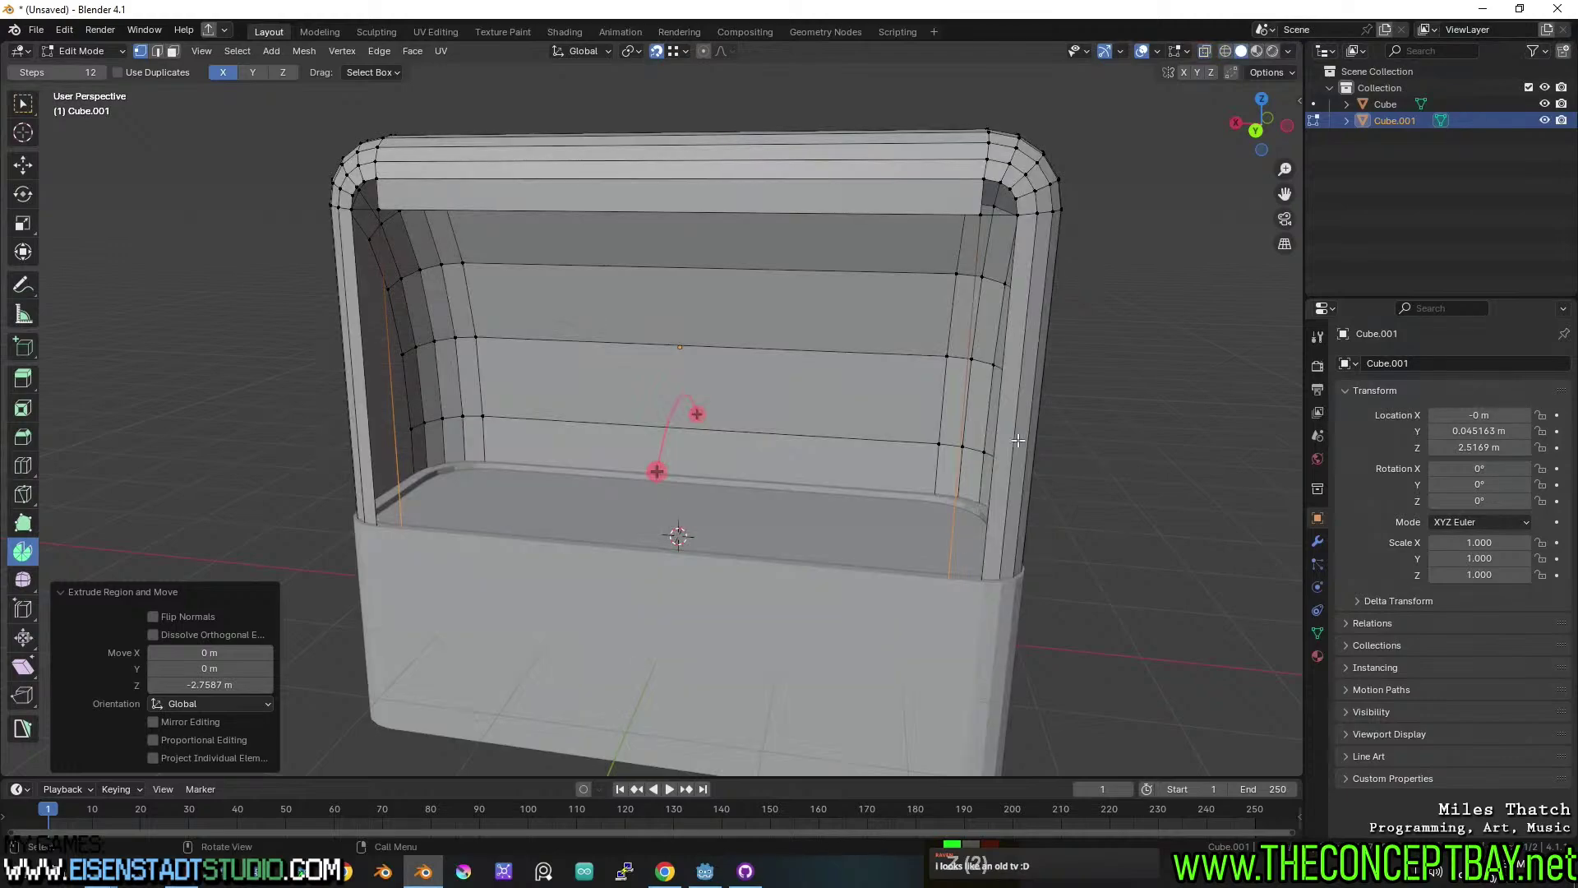
Fill faces between the two new vertical edges and the adjacent side edges of the opening.
{"action": "key", "text": "2"}
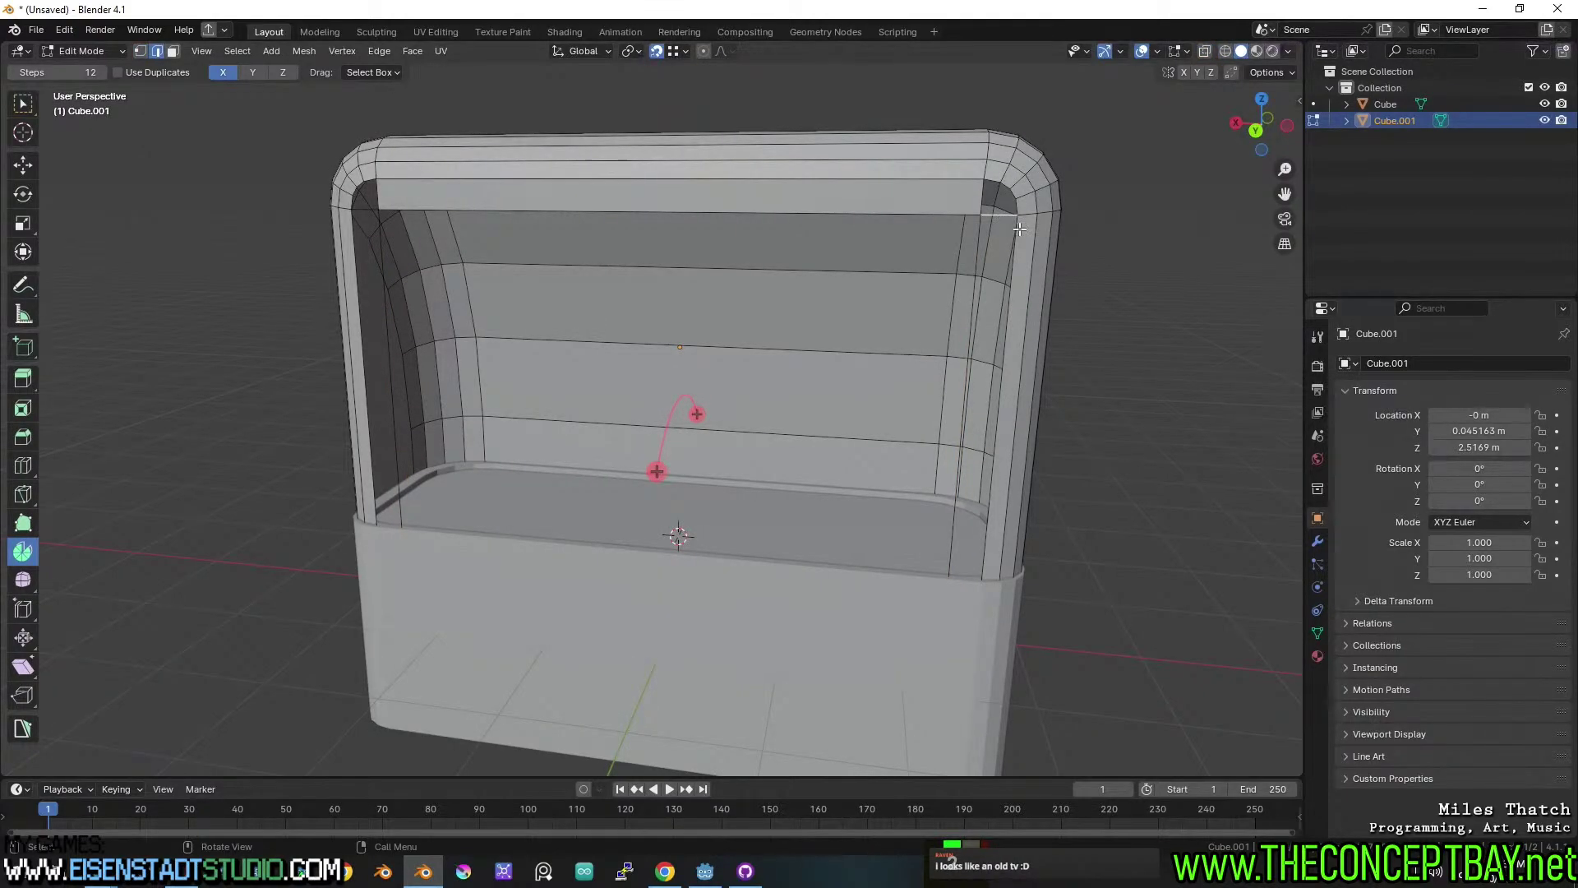
{"action": "left_click", "coordinate": [963, 247], "text": "shift"}
{"action": "left_click", "coordinate": [383, 301]}
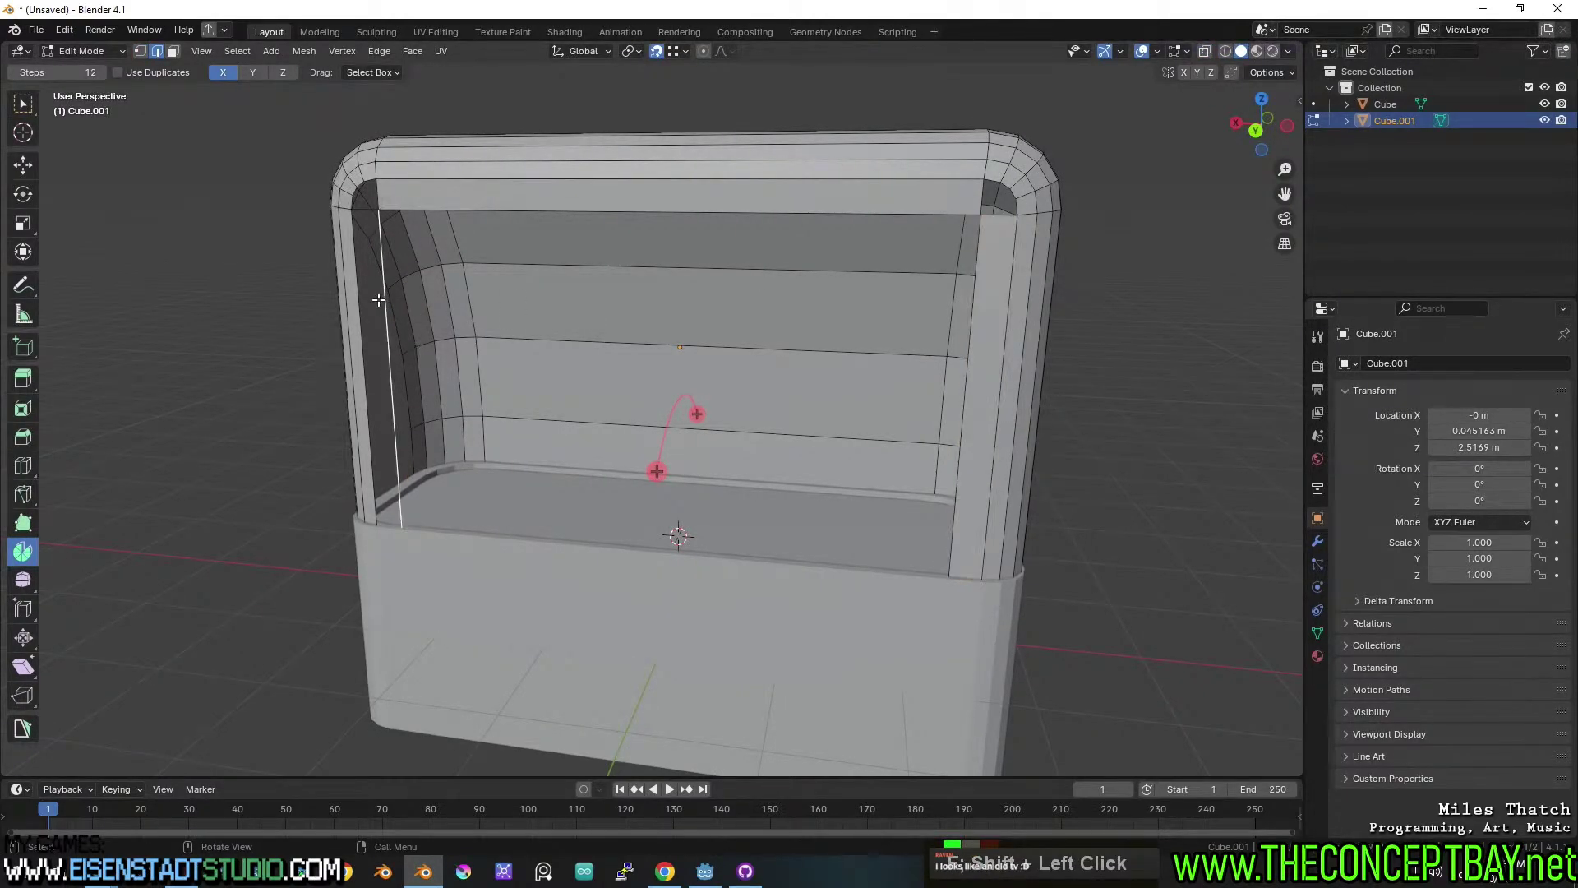
{"action": "left_click", "coordinate": [361, 294], "text": "shift"}
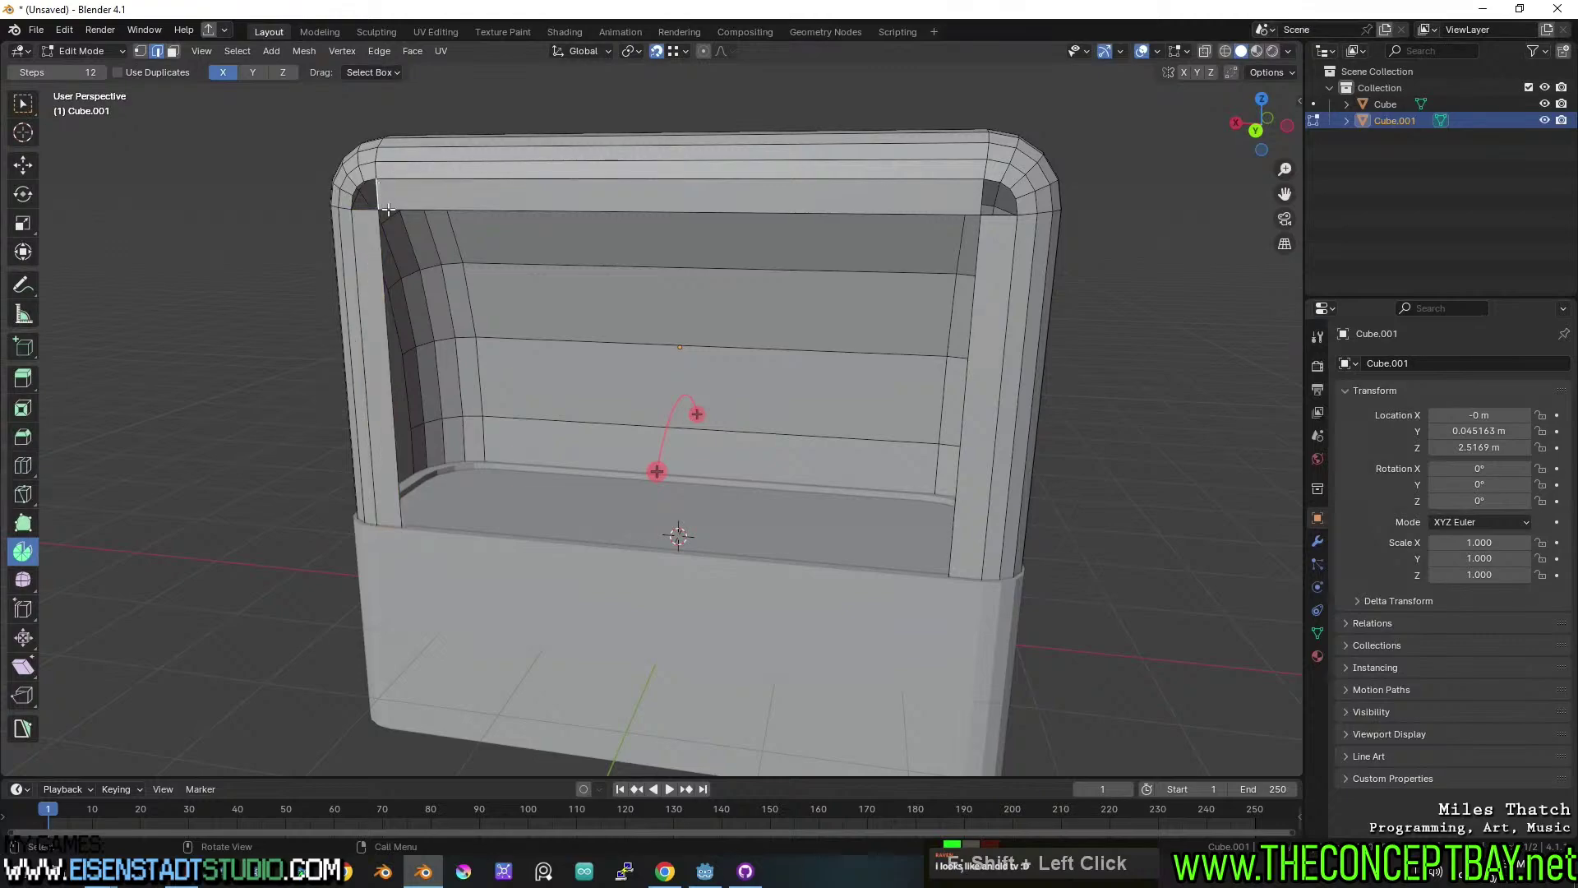
Fill the open gap at the upper-left corner of the hood's framed opening with a face.
{"action": "middle_click_drag", "start_coordinate": [388, 209], "coordinate": [288, 230]}
{"action": "scroll", "coordinate": [287, 230], "scroll_direction": "up", "scroll_amount": 2}
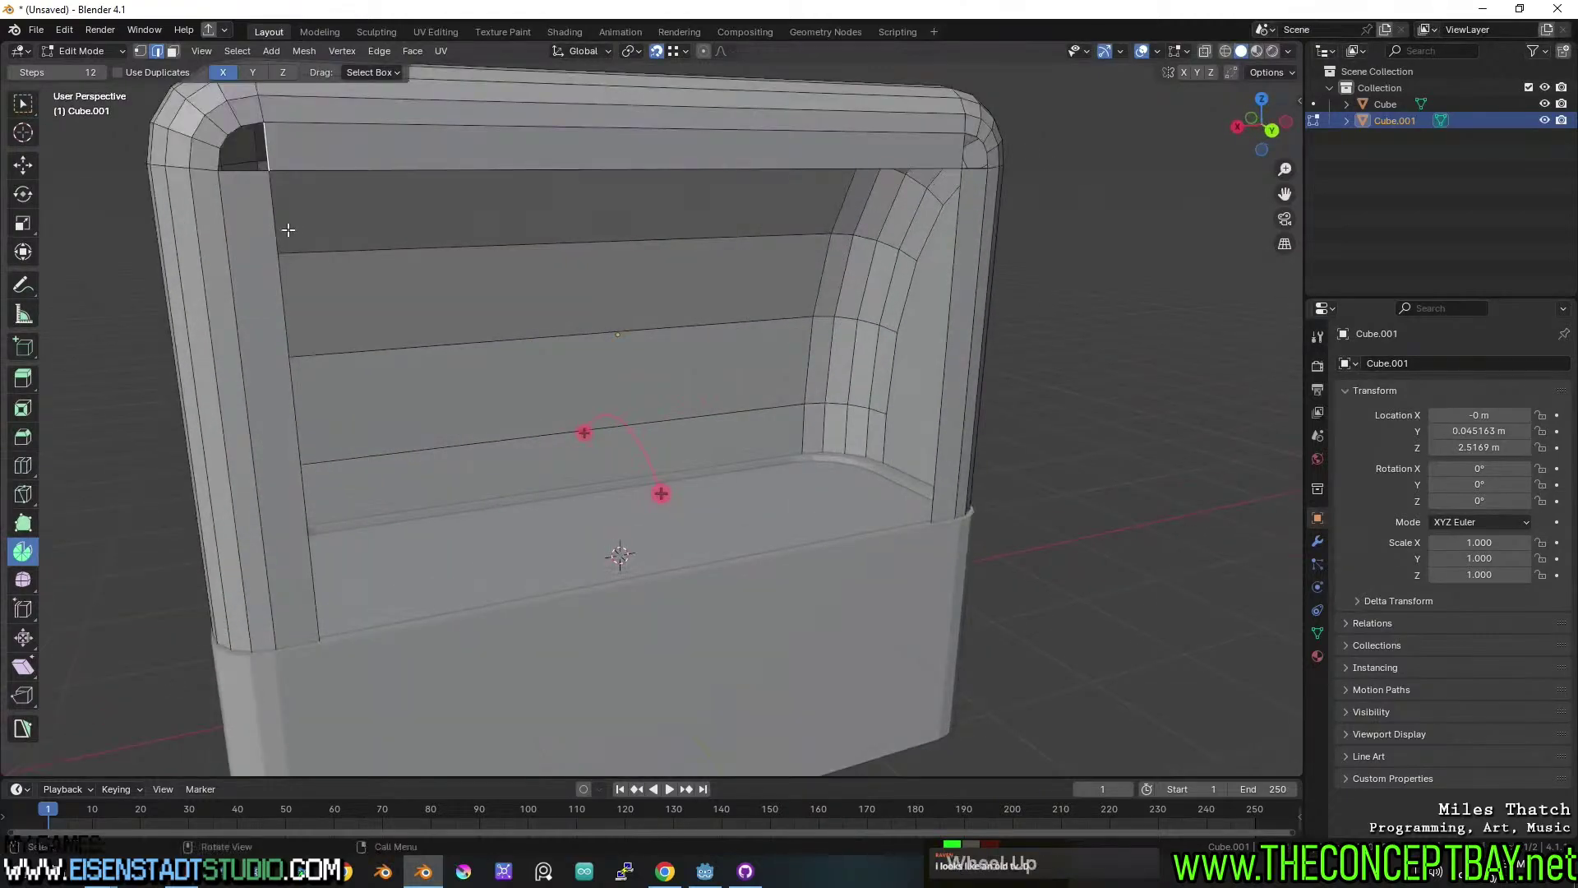
{"action": "left_click", "coordinate": [224, 171], "text": "alt+shift"}
{"action": "left_click", "coordinate": [222, 146], "text": "alt+shift"}
{"action": "left_click", "coordinate": [231, 131], "text": "alt"}
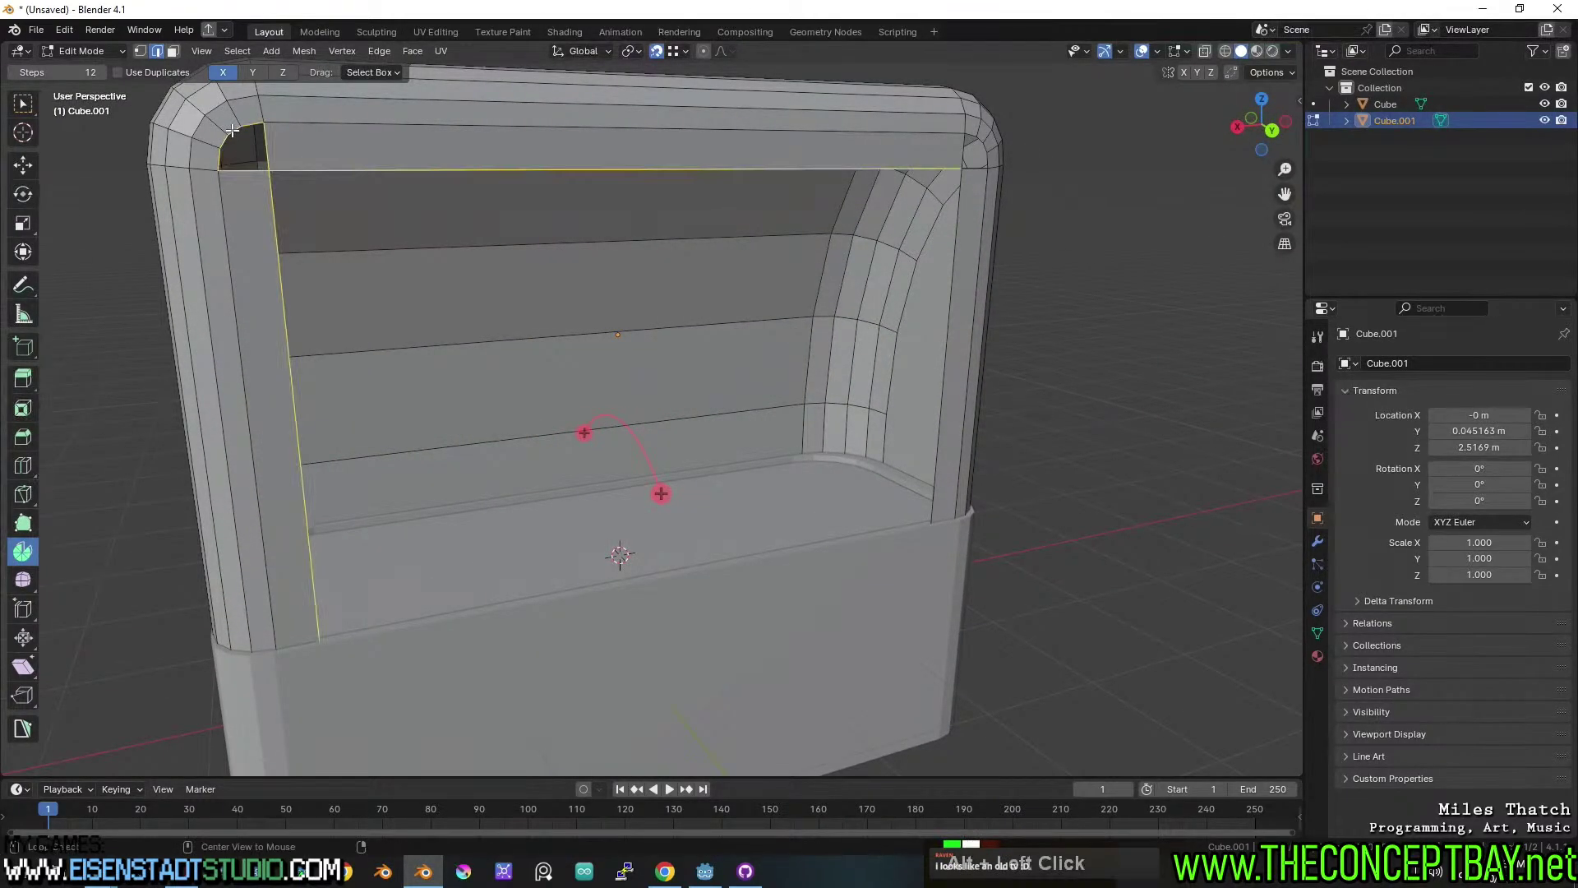
{"action": "left_click", "coordinate": [292, 176], "text": "shift"}
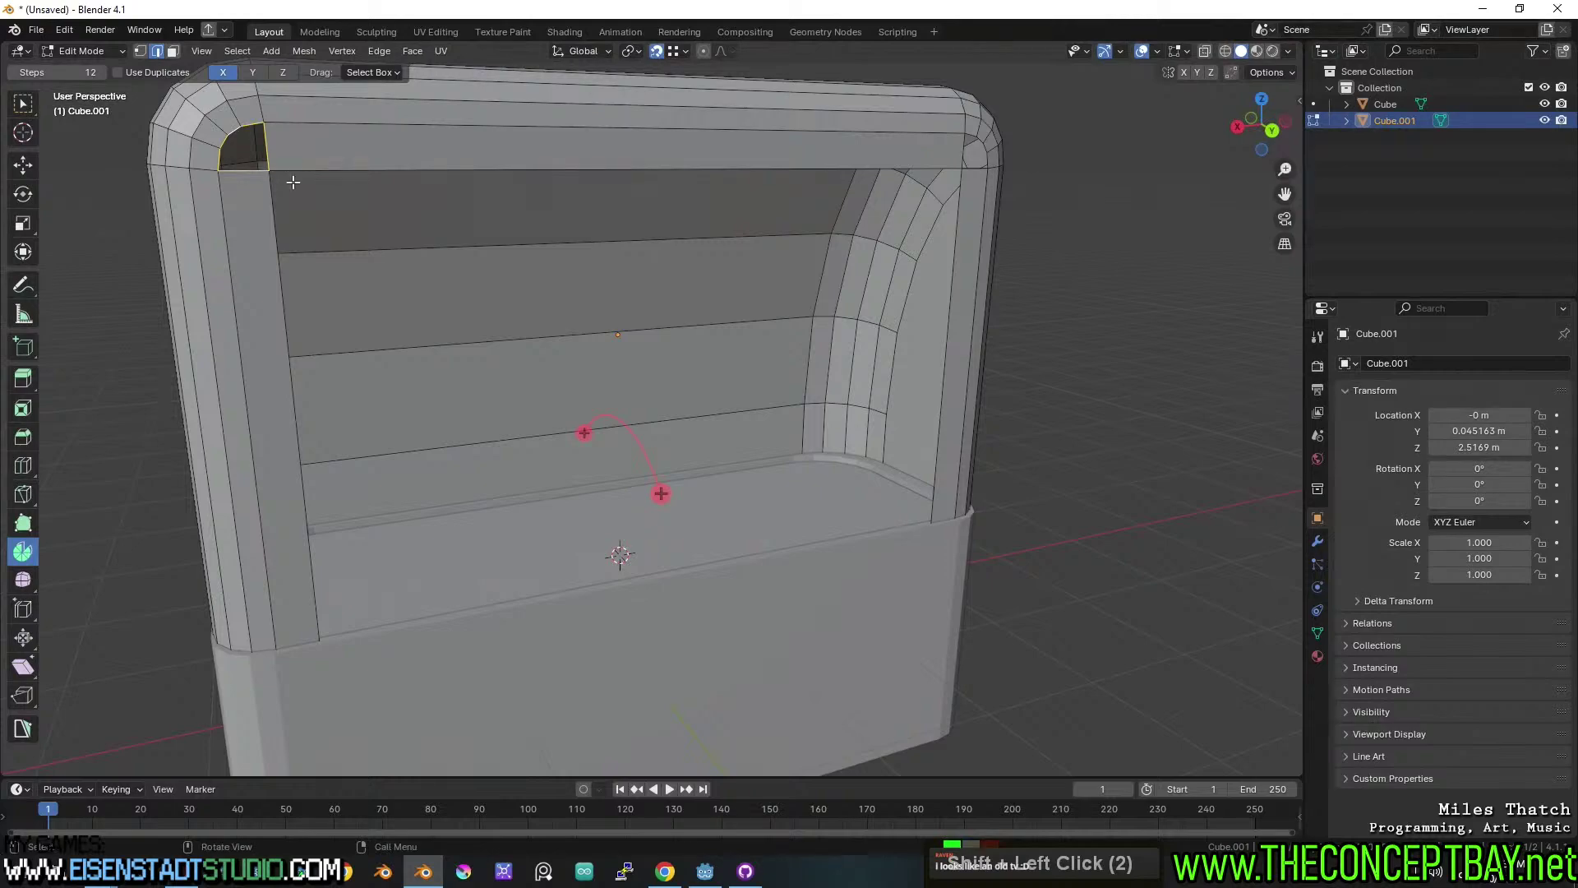
{"action": "key", "text": "f"}
{"action": "key", "text": "z"}
{"action": "key", "text": "z"}
Fill the matching gap at the upper-right corner of the opening with a face.
{"action": "middle_click_drag", "start_coordinate": [1111, 349], "coordinate": [1008, 345]}
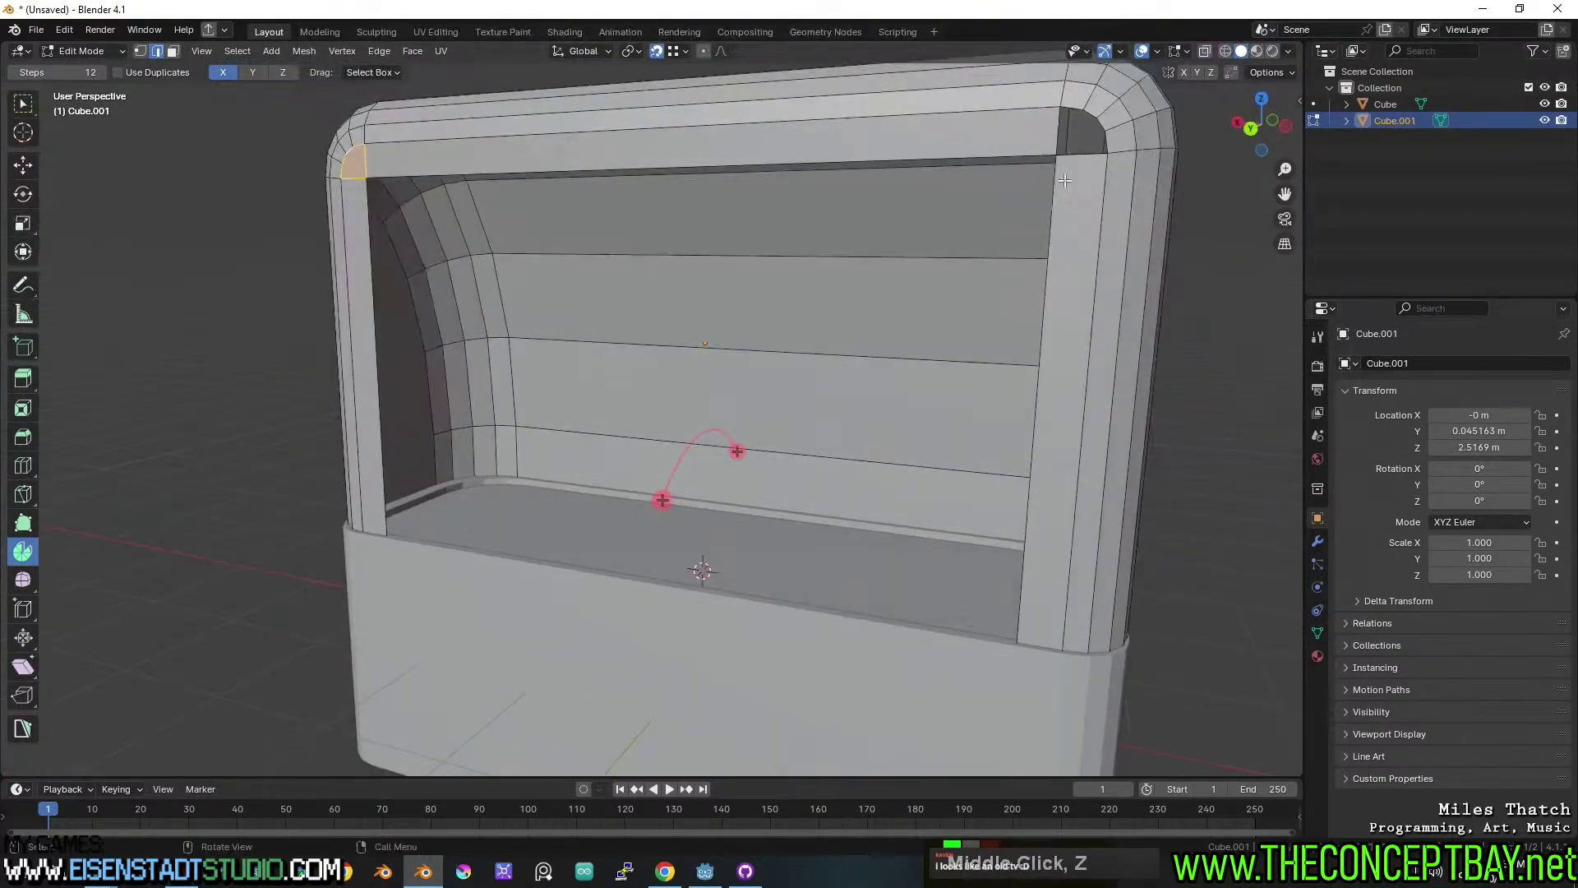
{"action": "key", "text": "alt+a"}
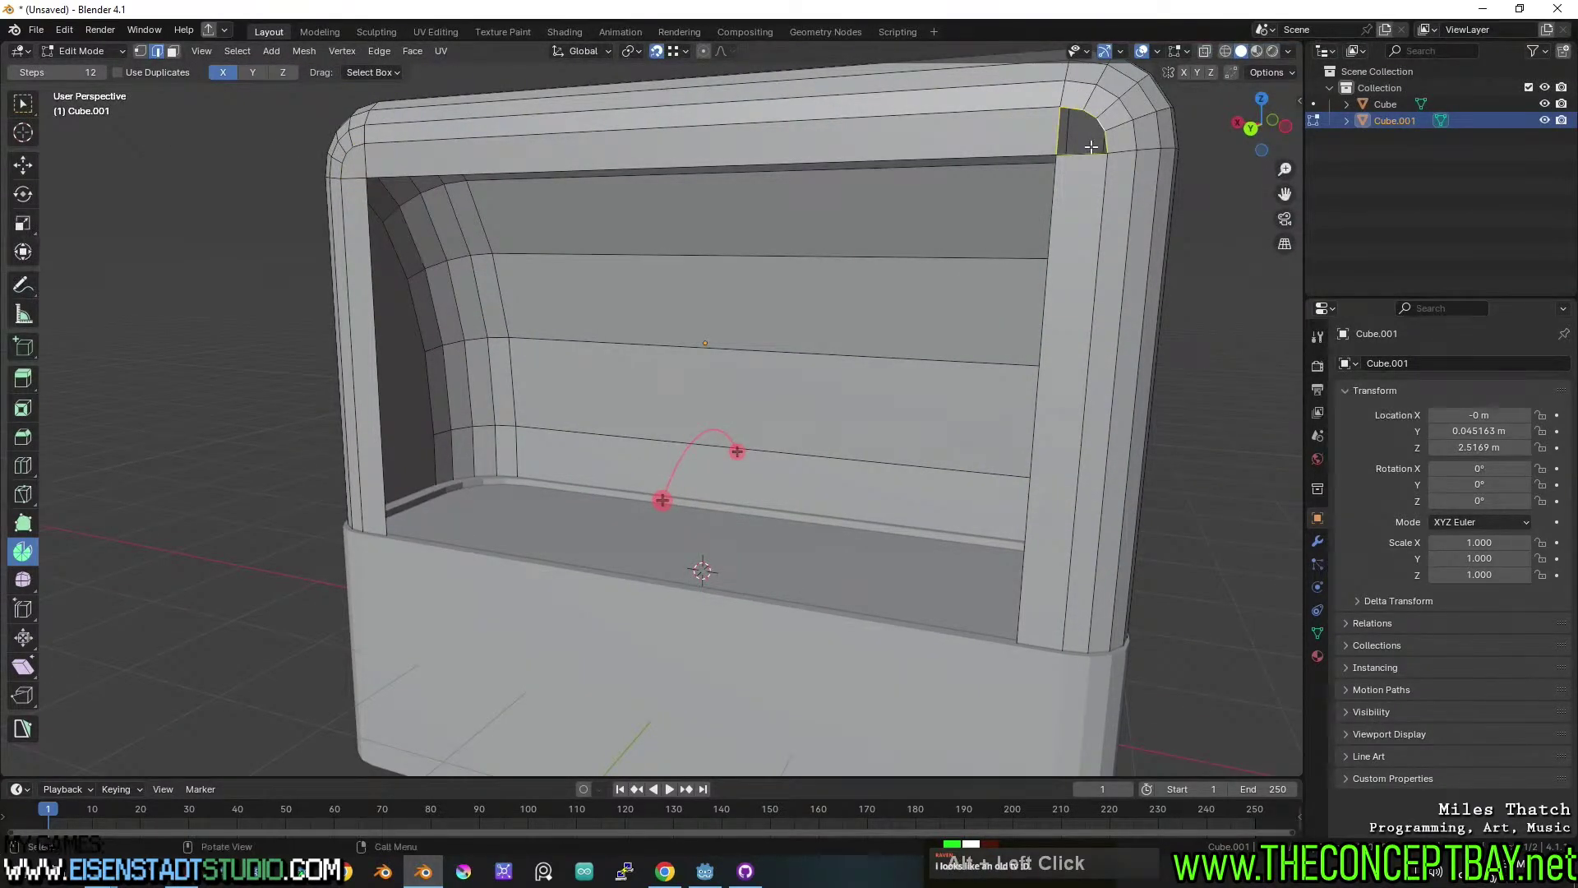
{"action": "middle_click_drag", "start_coordinate": [1091, 147], "coordinate": [744, 415]}
{"action": "scroll", "coordinate": [887, 353], "scroll_direction": "down", "scroll_amount": 2}
Add a Solidify modifier to the hood with a thickness of 0.07 m.
{"action": "key", "text": "Tab"}
{"action": "left_click", "coordinate": [1317, 540]}
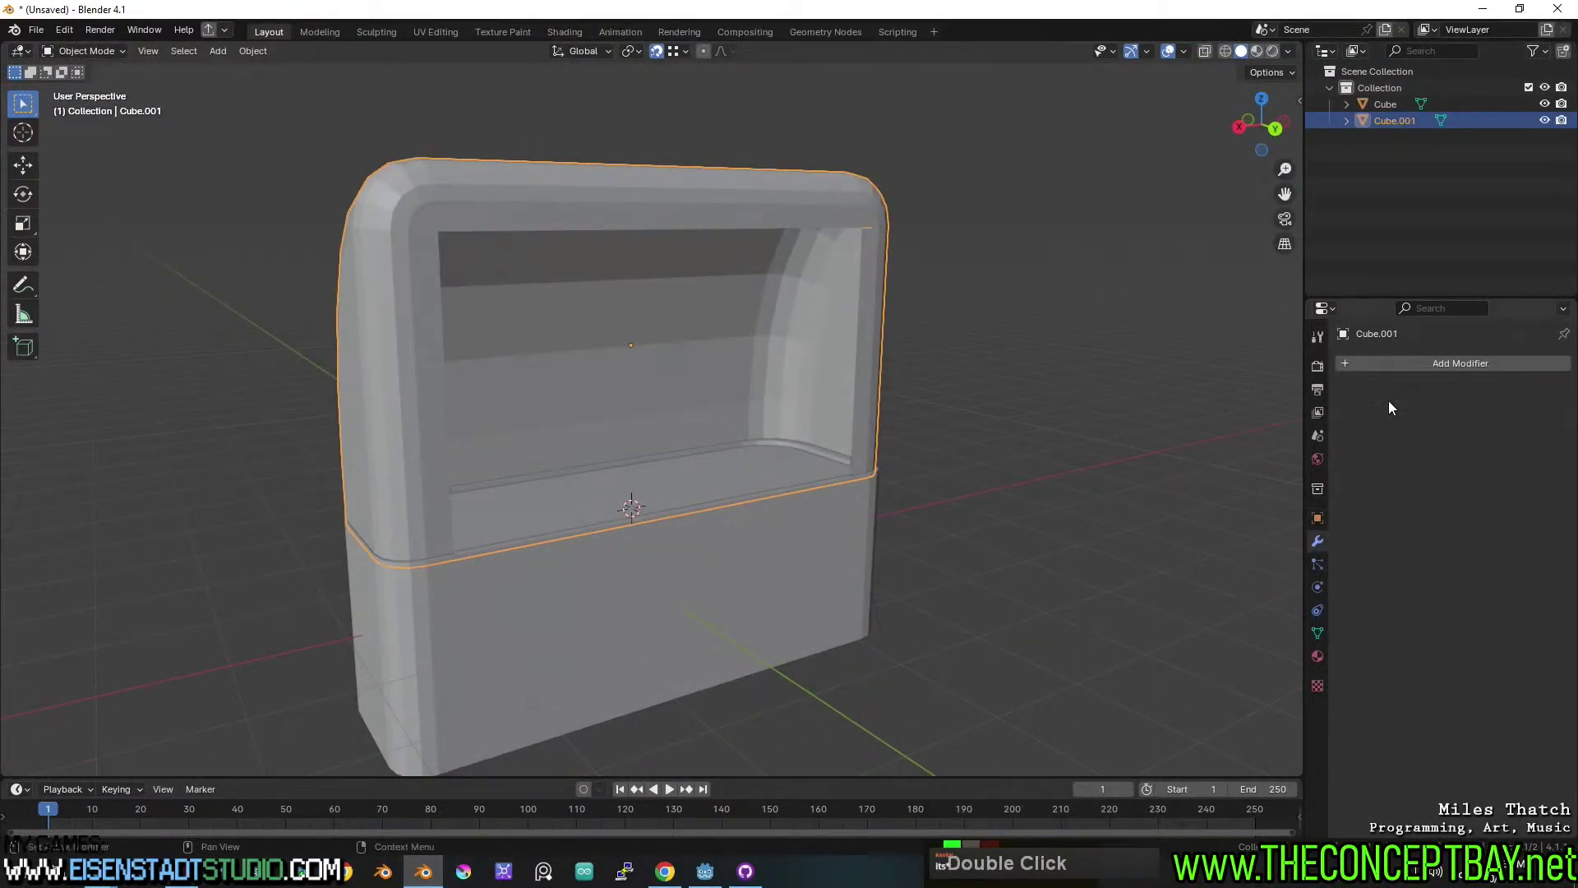
{"action": "left_click", "coordinate": [1383, 365]}
{"action": "mouse_move", "coordinate": [1340, 426]}
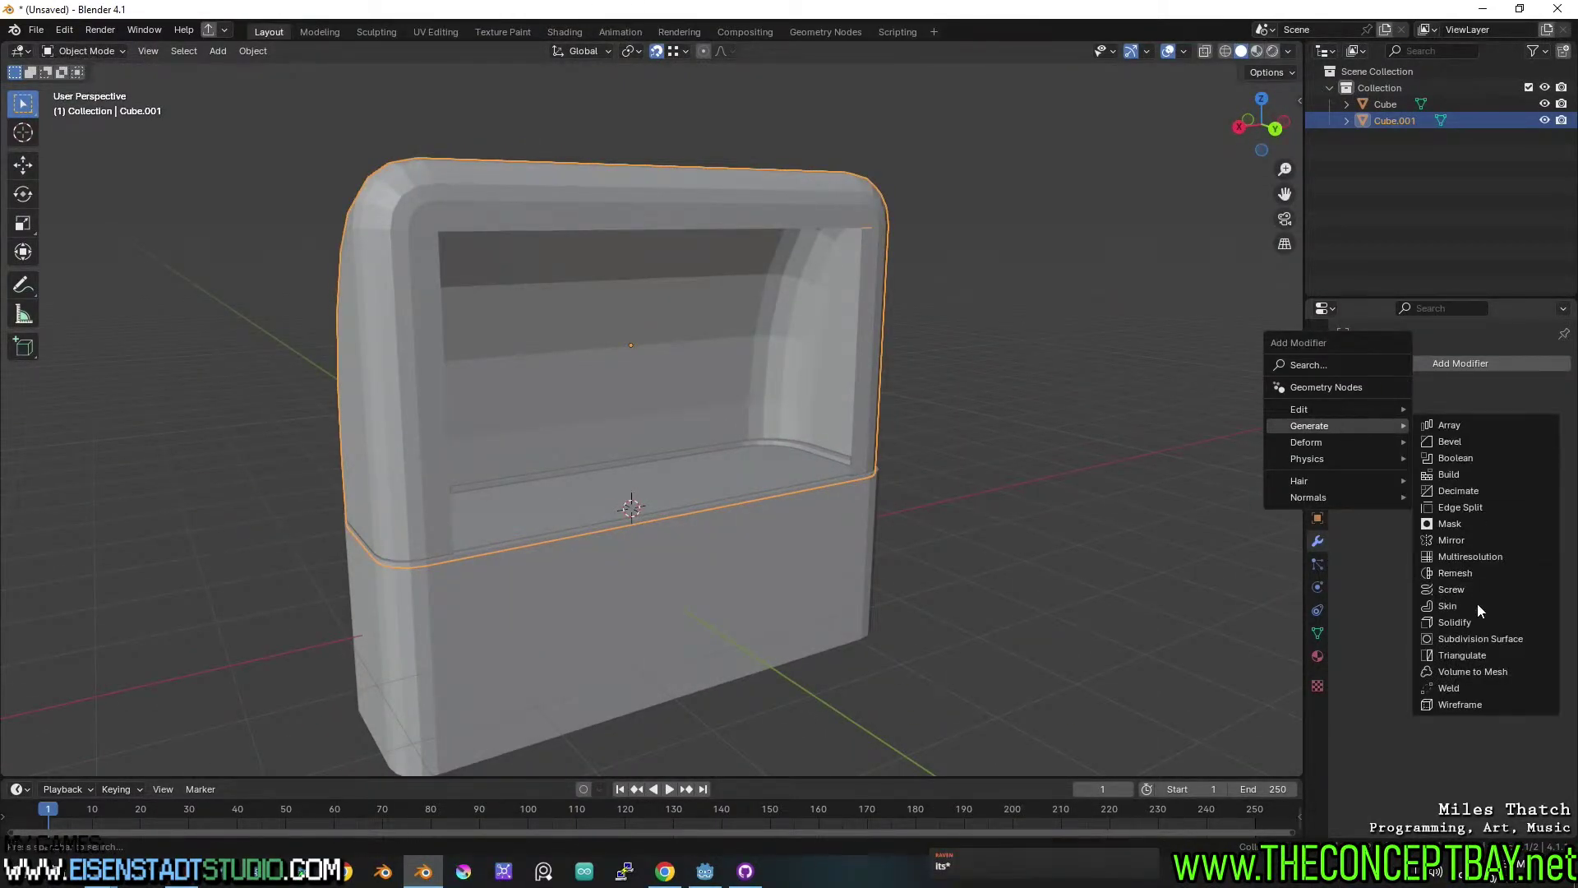
{"action": "left_click", "coordinate": [1466, 622]}
{"action": "mouse_move", "coordinate": [1503, 437]}
{"action": "left_mouse_down"}
{"action": "mouse_move", "coordinate": [1542, 437]}
{"action": "mouse_move", "coordinate": [1504, 437]}
{"action": "left_mouse_up"}
Delete the large bottom face of the hood, using wireframe display to select it, and return to solid shading in Object Mode.
{"action": "key", "text": "Tab"}
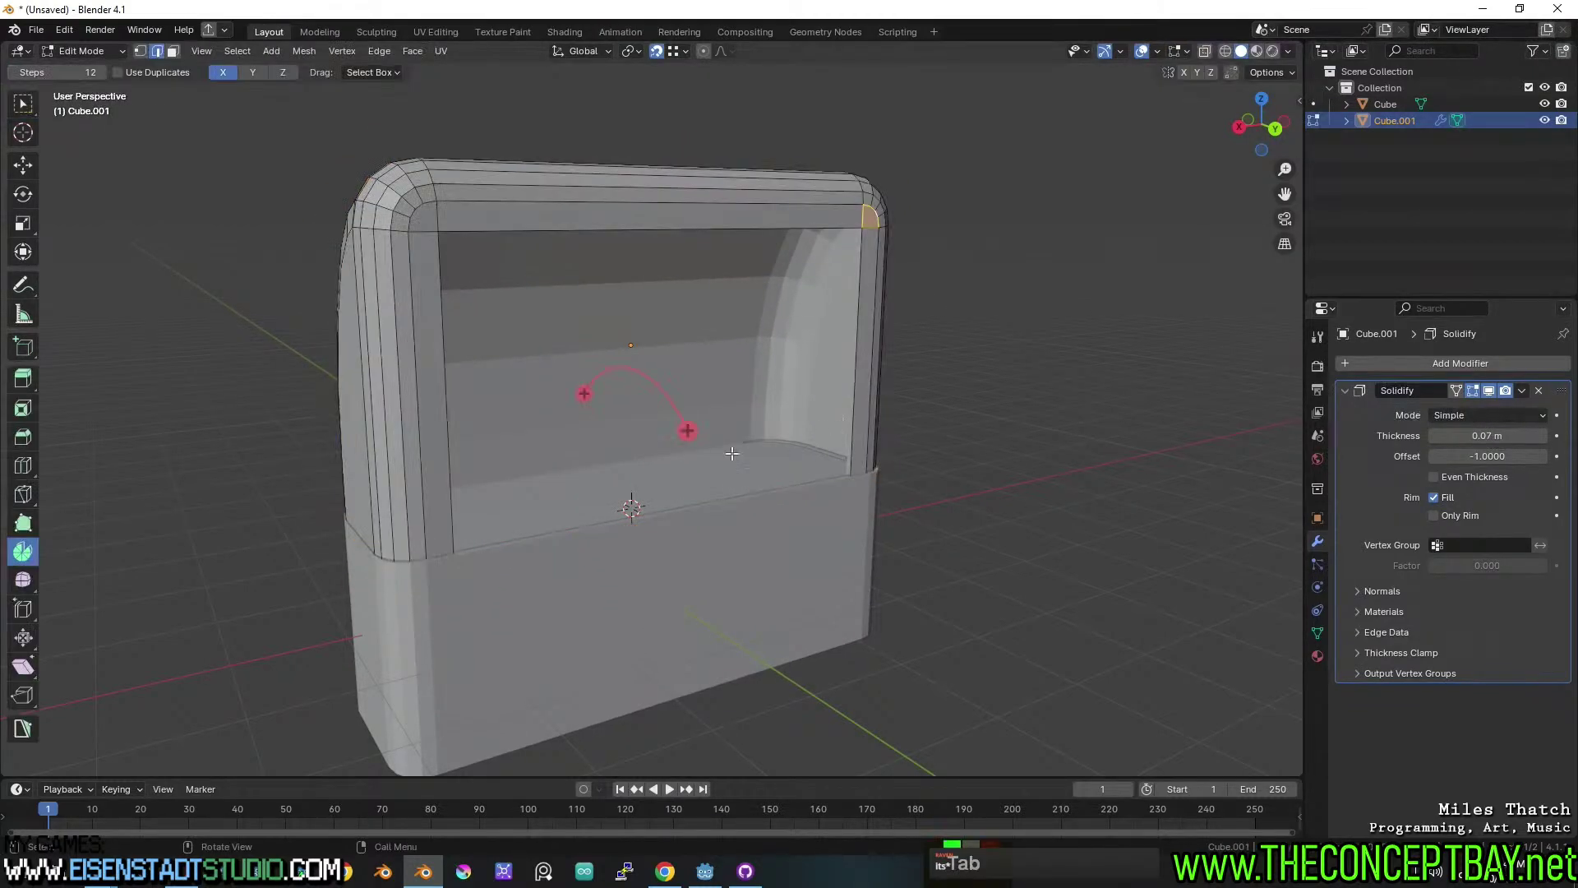
{"action": "key", "text": "alt+z"}
{"action": "left_click", "coordinate": [636, 490]}
{"action": "key", "text": "x"}
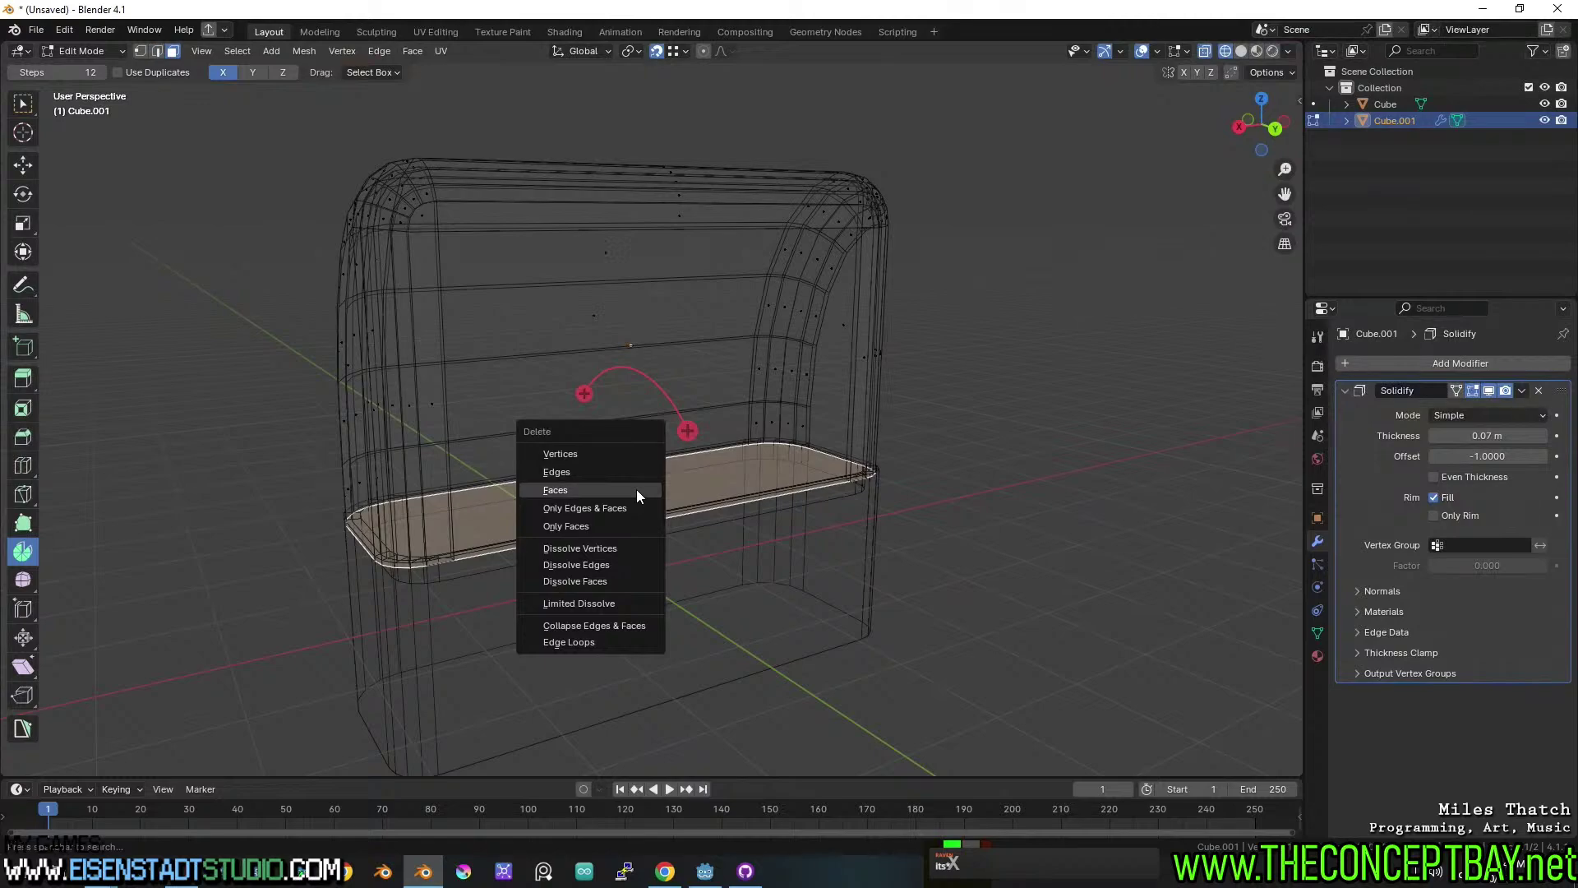
{"action": "left_click", "coordinate": [637, 490]}
{"action": "key", "text": "z"}
{"action": "left_click", "coordinate": [902, 480]}
{"action": "key", "text": "Tab"}
{"action": "key", "text": "Tab"}
{"action": "scroll", "coordinate": [986, 501], "scroll_direction": "up", "scroll_amount": 5}
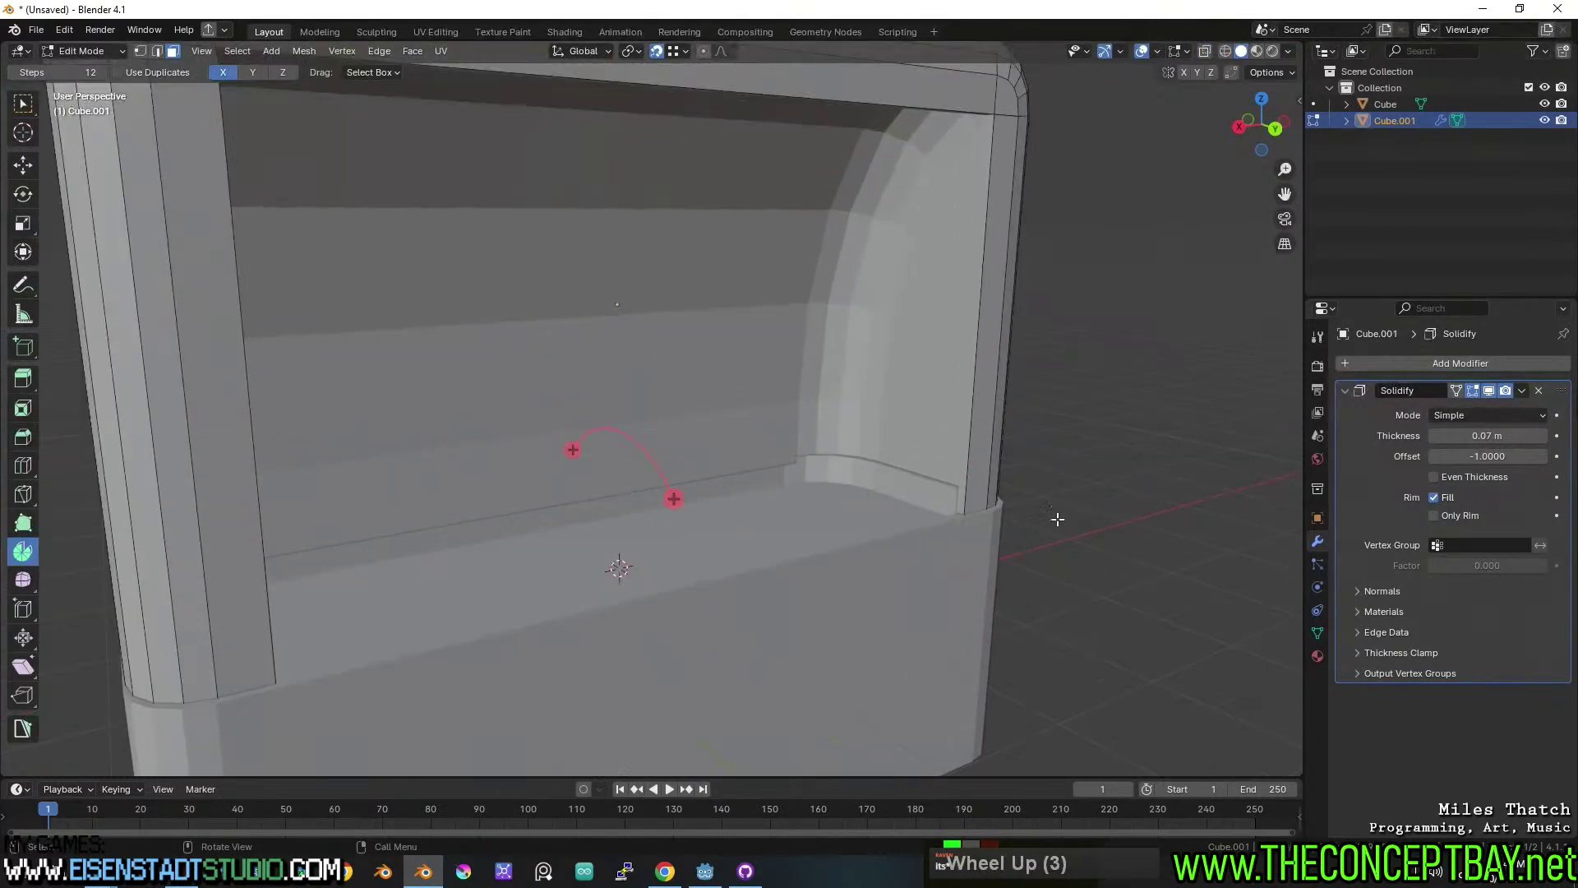
{"action": "key", "text": "Tab"}
Set the hood's Solidify thickness to 0.048 m and scale the hood by 0.987 along X.
{"action": "middle_click_drag", "start_coordinate": [1057, 521], "coordinate": [1494, 447]}
{"action": "left_click_drag", "start_coordinate": [1488, 435], "coordinate": [1500, 436], "text": "shift"}
{"action": "mouse_move", "coordinate": [950, 485]}
{"action": "middle_mouse_down", "text": "shift"}
{"action": "mouse_move", "coordinate": [979, 497]}
{"action": "mouse_move", "coordinate": [934, 436]}
{"action": "mouse_move", "coordinate": [954, 580]}
{"action": "mouse_move", "coordinate": [919, 446]}
{"action": "mouse_move", "coordinate": [878, 486]}
{"action": "mouse_move", "coordinate": [1067, 525]}
{"action": "mouse_move", "coordinate": [965, 483]}
{"action": "middle_mouse_up", "text": "shift"}
{"action": "scroll", "coordinate": [936, 504], "scroll_direction": "down", "scroll_amount": 2}
{"action": "key", "text": "s"}
{"action": "key", "text": "x"}
{"action": "left_click", "coordinate": [1058, 530]}
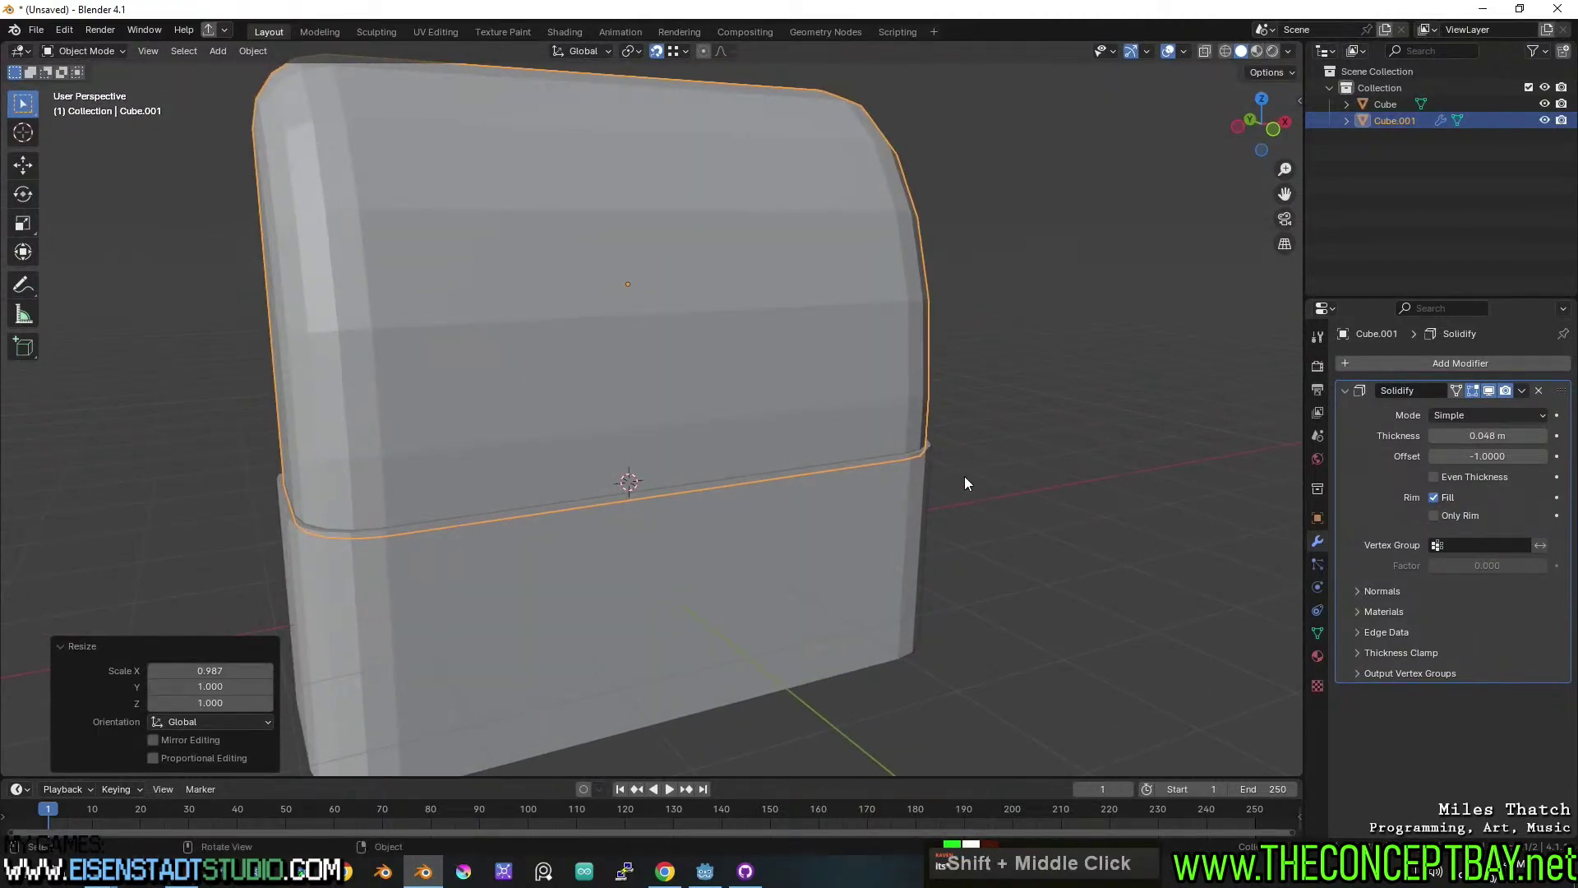
Add one horizontal loop cut around the lower box, slid towards its upper edge with a factor of about -0.526.
{"action": "left_click", "coordinate": [814, 510]}
{"action": "middle_click_drag", "start_coordinate": [818, 519], "coordinate": [671, 528]}
{"action": "key", "text": "Tab"}
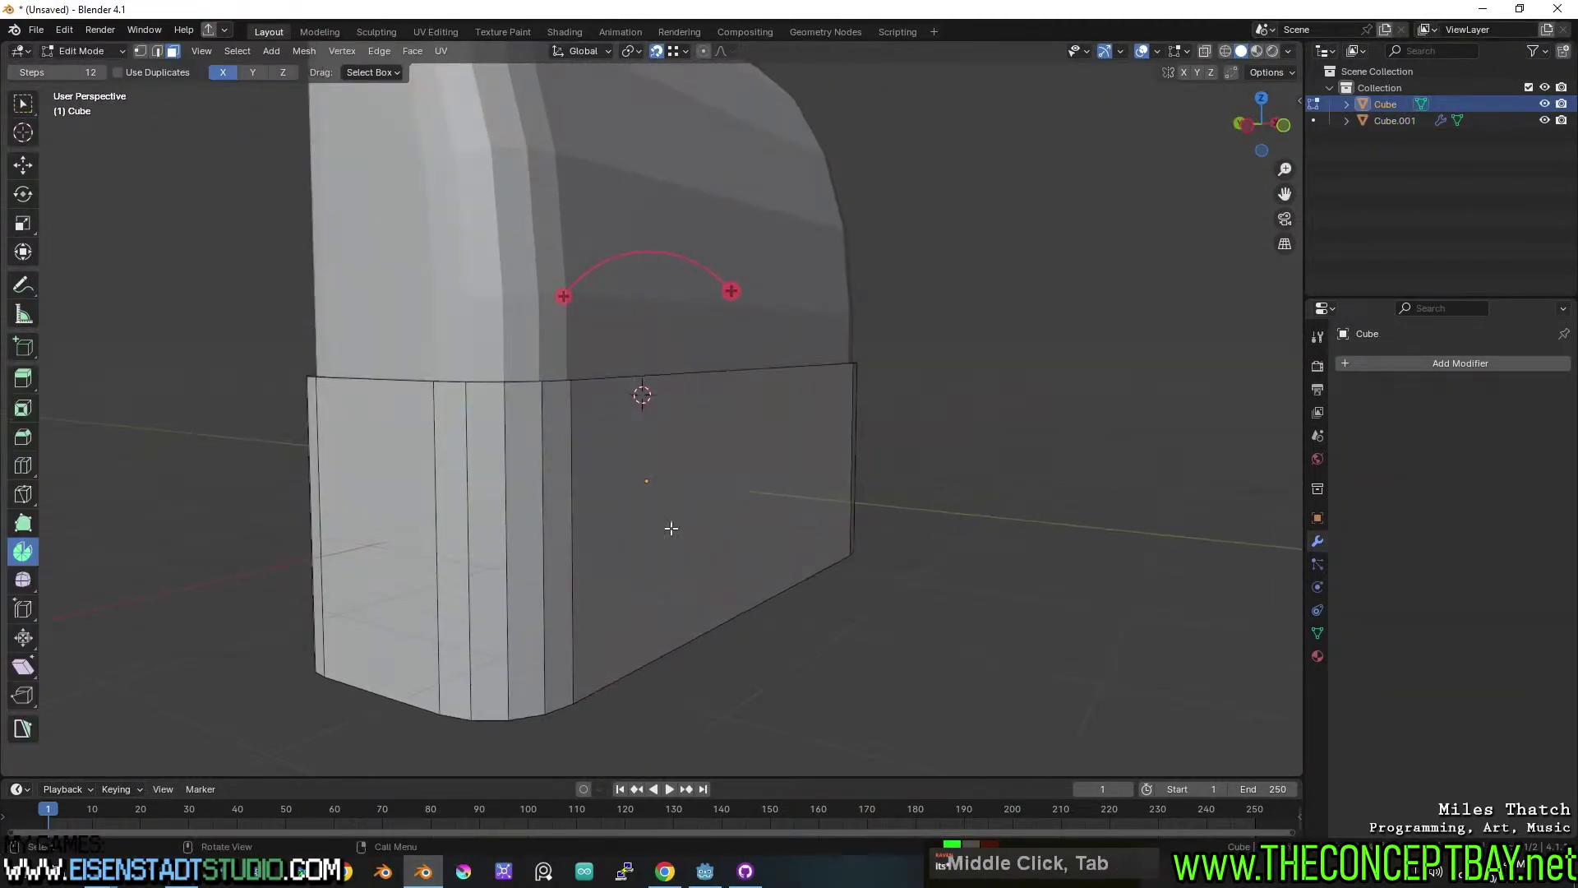
{"action": "key", "text": "ctrl+r"}
{"action": "left_click", "coordinate": [519, 584]}
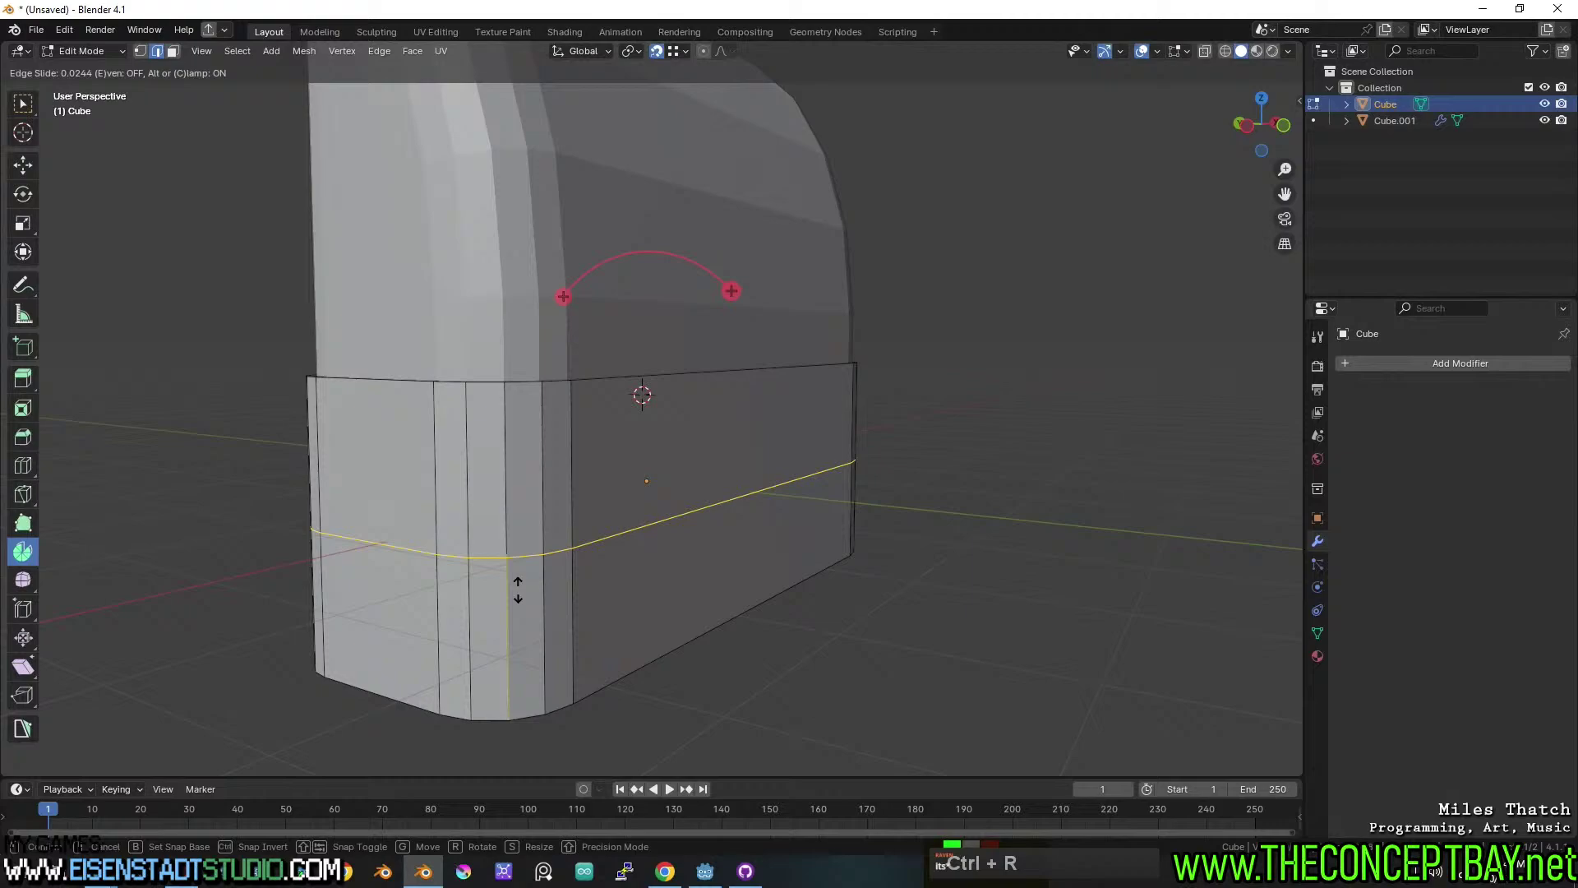
{"action": "left_click", "coordinate": [529, 493]}
Bevel the new loop into a flat band with 1 segment and a depth width of about 19.7 m.
{"action": "key", "text": "ctrl+b"}
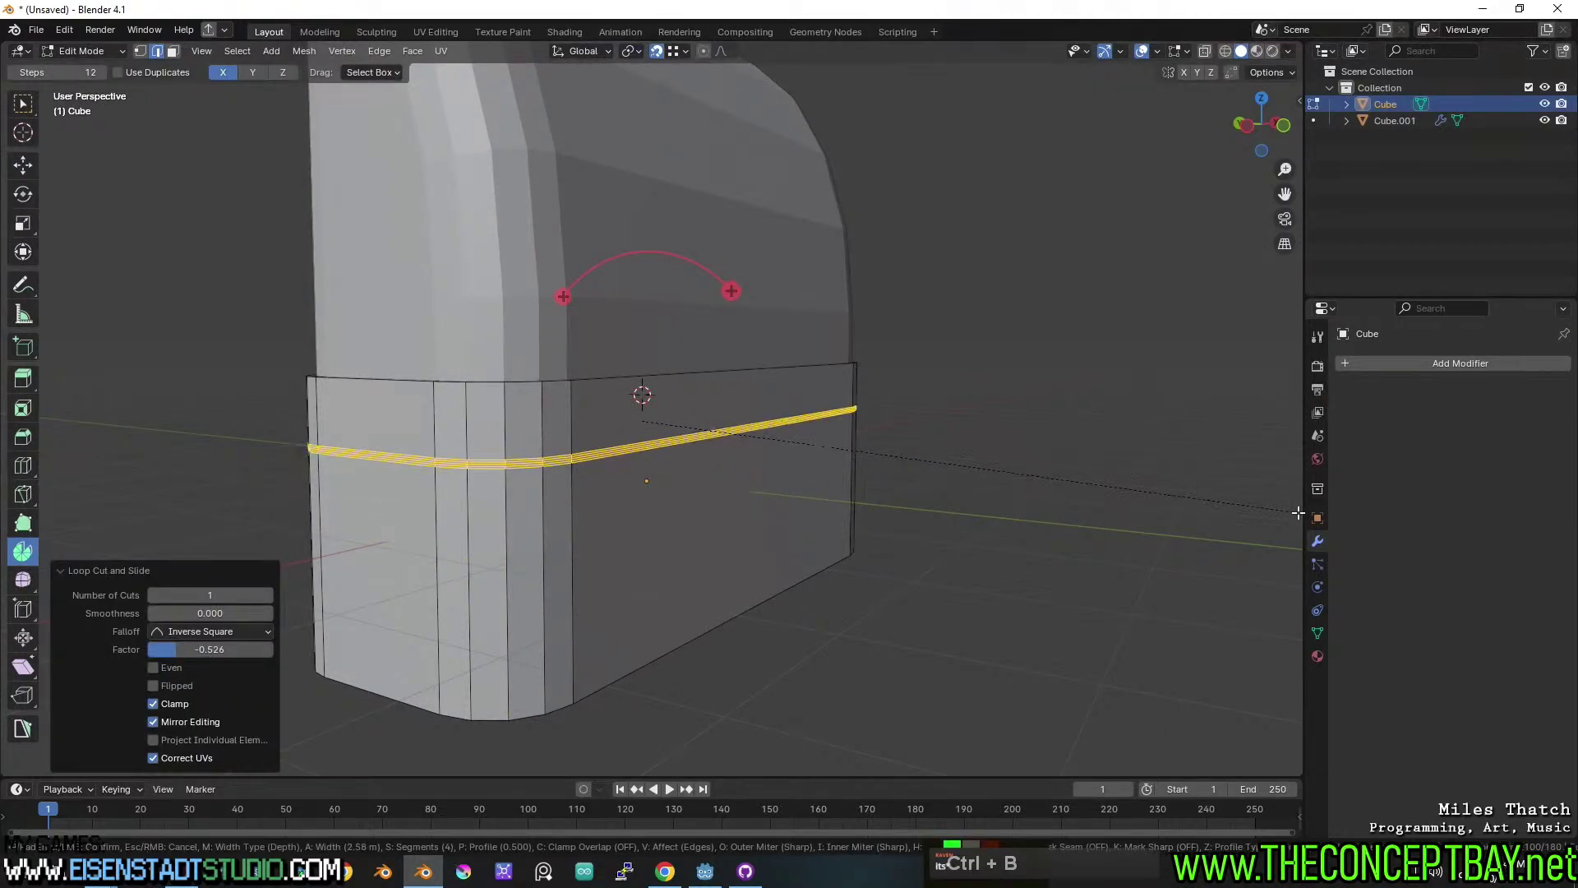
{"action": "scroll", "coordinate": [687, 581], "scroll_direction": "down", "scroll_amount": 5}
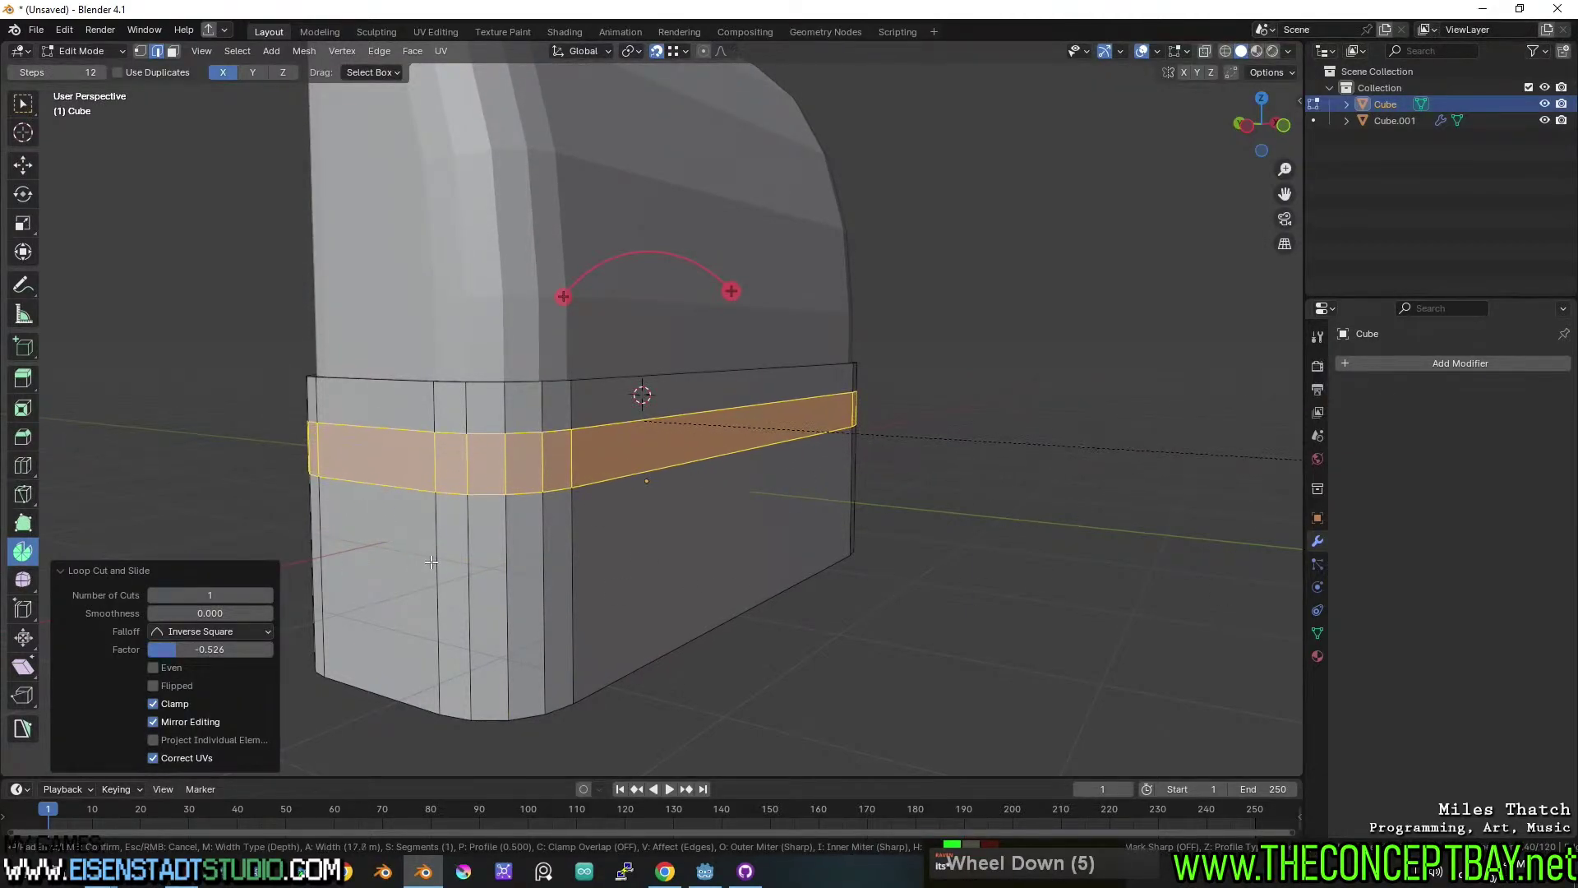
{"action": "left_click", "coordinate": [645, 553]}
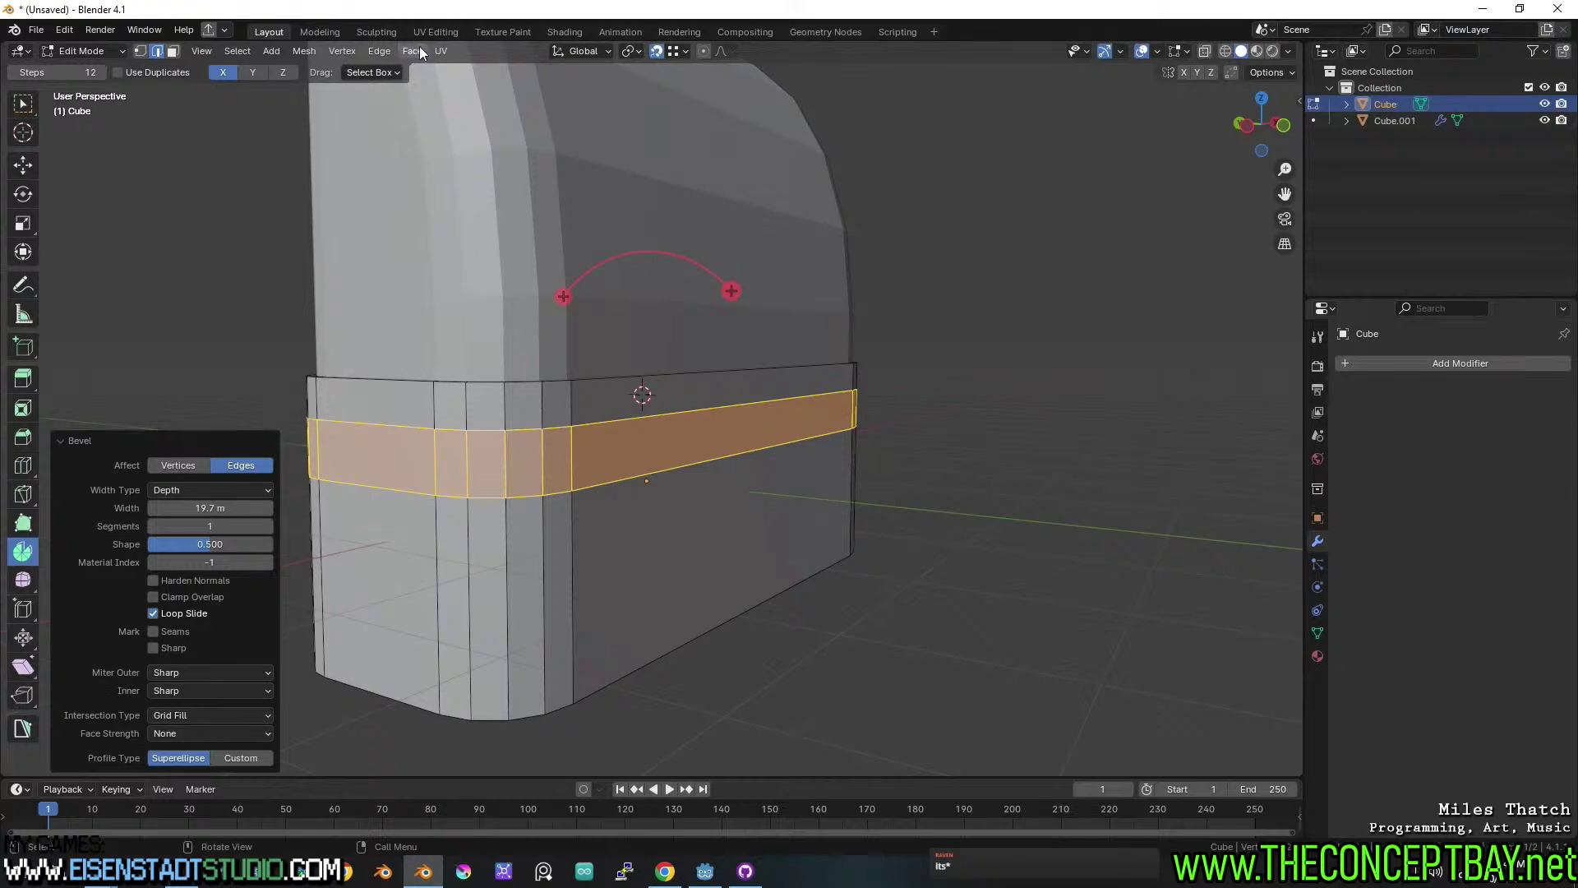
Extrude the band's faces outward along their normals by about 0.0867 m.
{"action": "left_click", "coordinate": [417, 51]}
{"action": "left_click", "coordinate": [510, 89]}
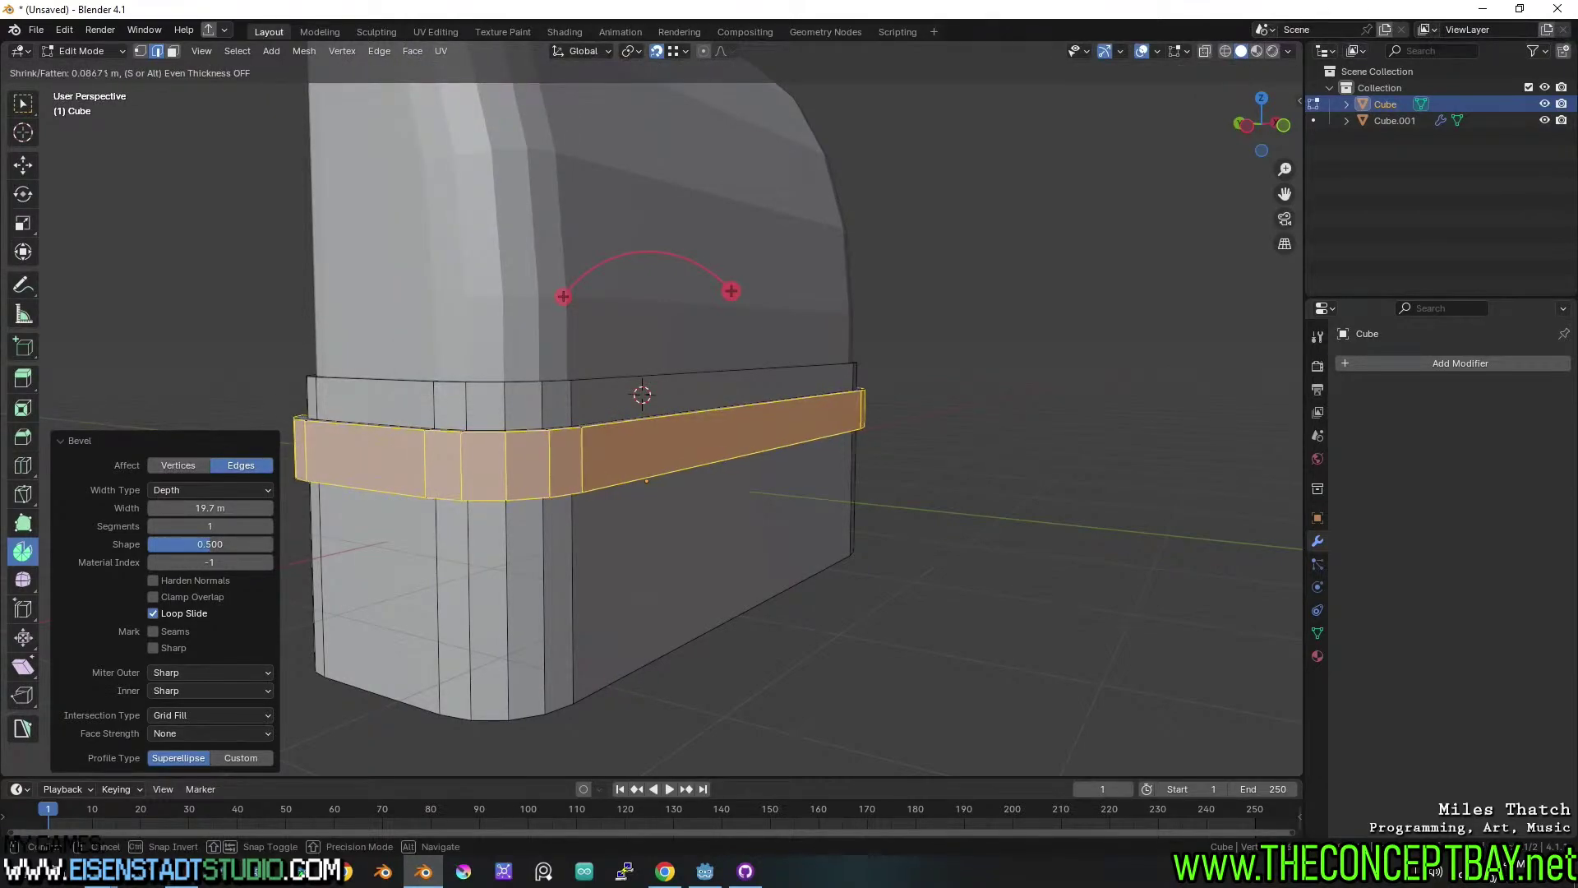
{"action": "left_click", "coordinate": [594, 458]}
Add five evenly spaced horizontal loop cuts around the raised band and select the middle loop.
{"action": "key", "text": "ctrl+r"}
{"action": "scroll", "coordinate": [594, 458], "scroll_direction": "up", "scroll_amount": 1}
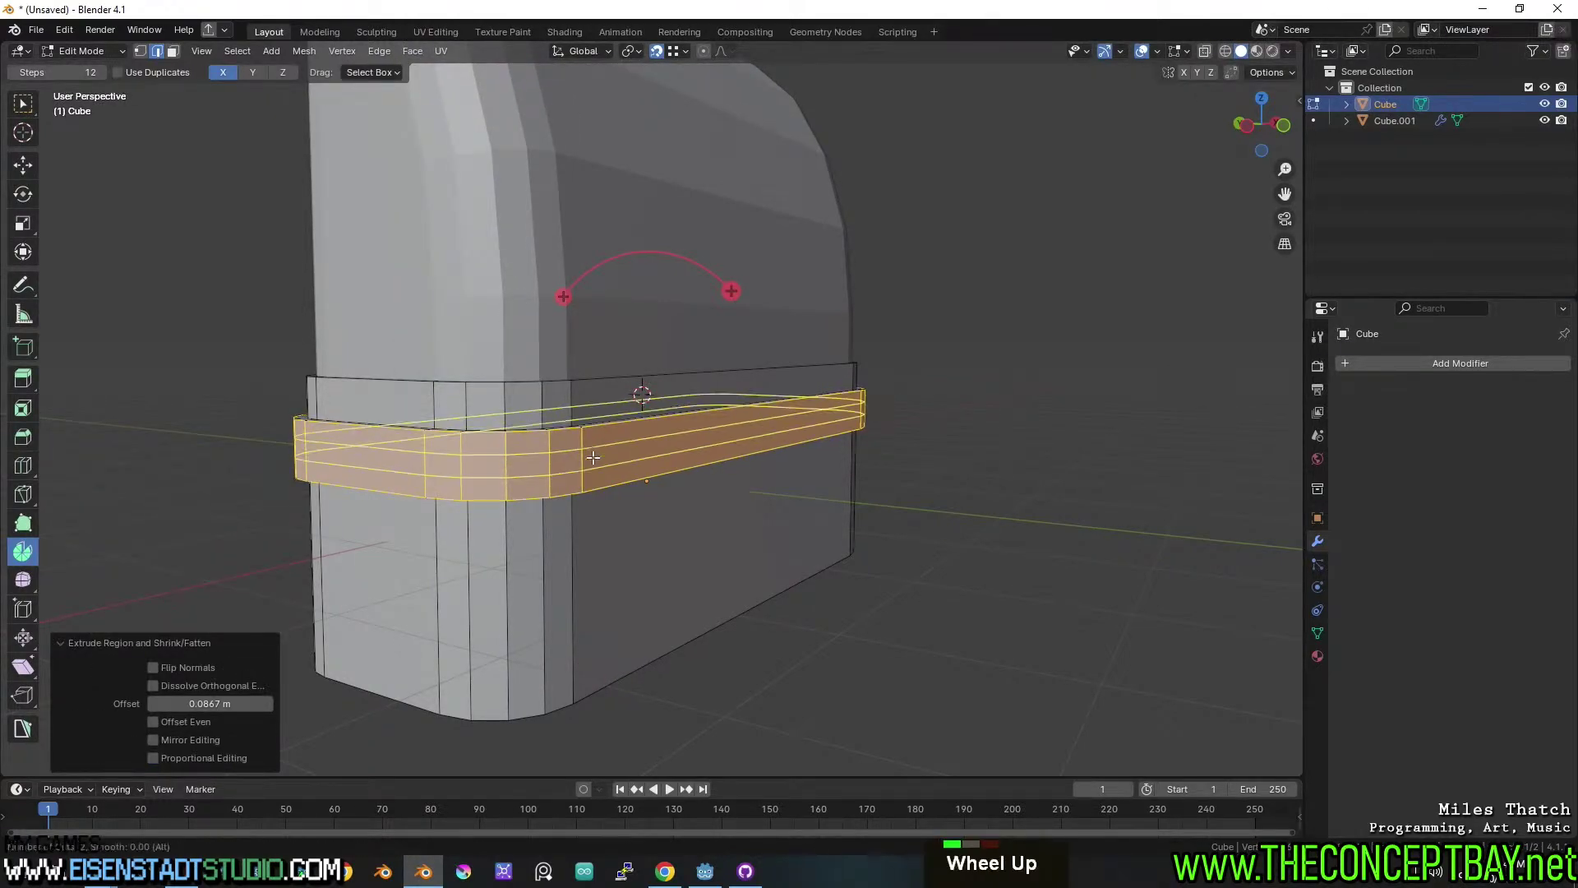
{"action": "scroll", "coordinate": [593, 458], "scroll_direction": "up", "scroll_amount": 2}
{"action": "scroll", "coordinate": [594, 457], "scroll_direction": "up", "scroll_amount": 1}
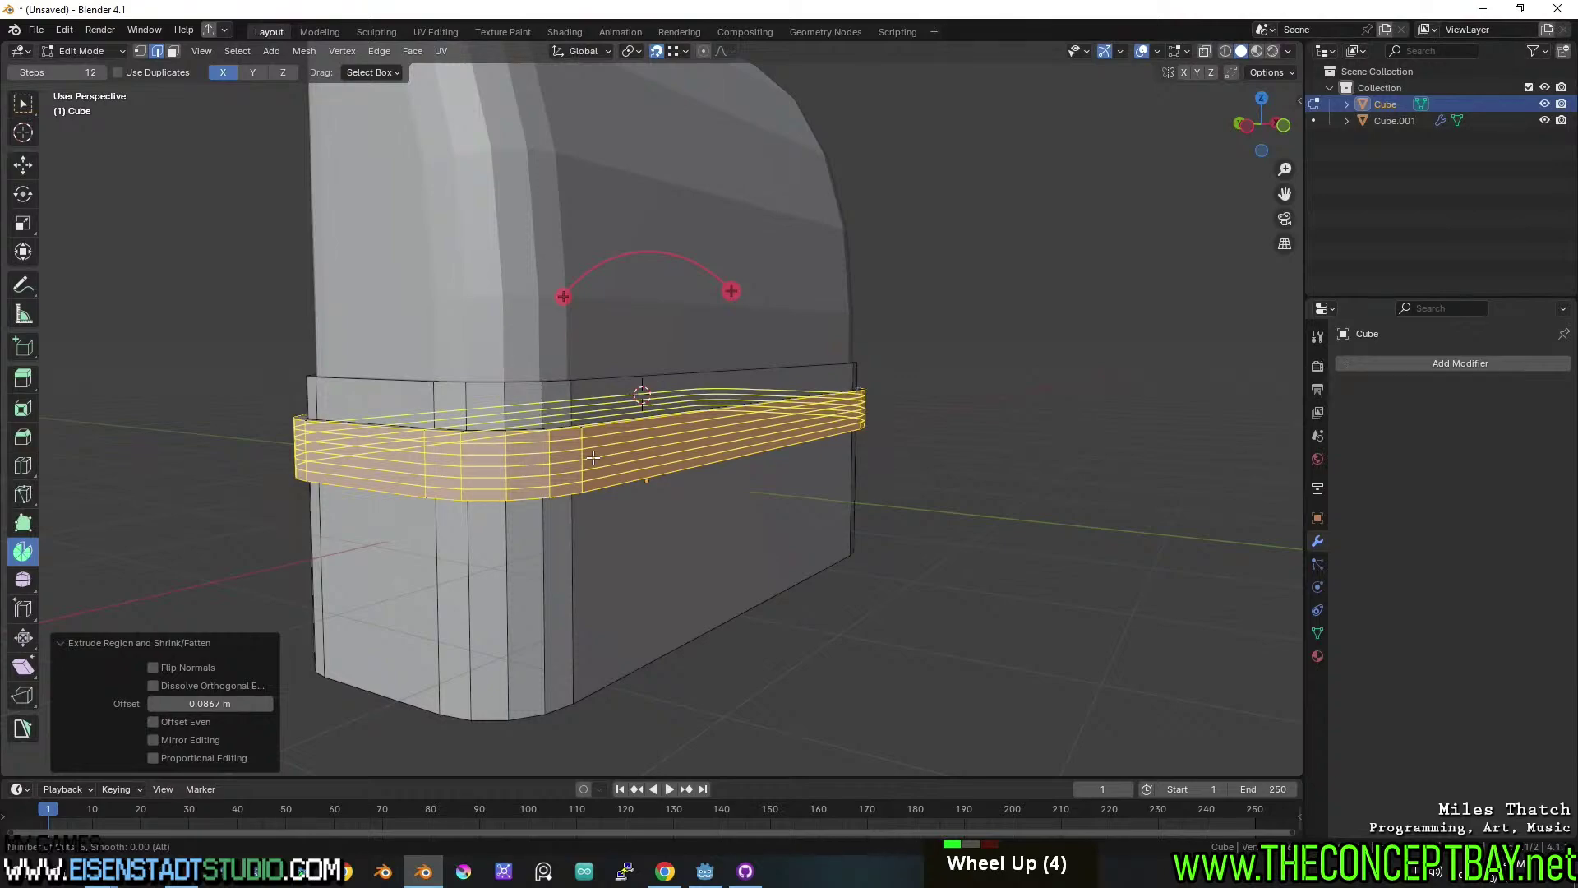
{"action": "scroll", "coordinate": [594, 457], "scroll_direction": "down", "scroll_amount": 3}
{"action": "scroll", "coordinate": [593, 458], "scroll_direction": "up", "scroll_amount": 3}
{"action": "left_click", "coordinate": [594, 458]}
{"action": "key", "text": "Escape"}
{"action": "left_click", "coordinate": [615, 453], "text": "alt"}
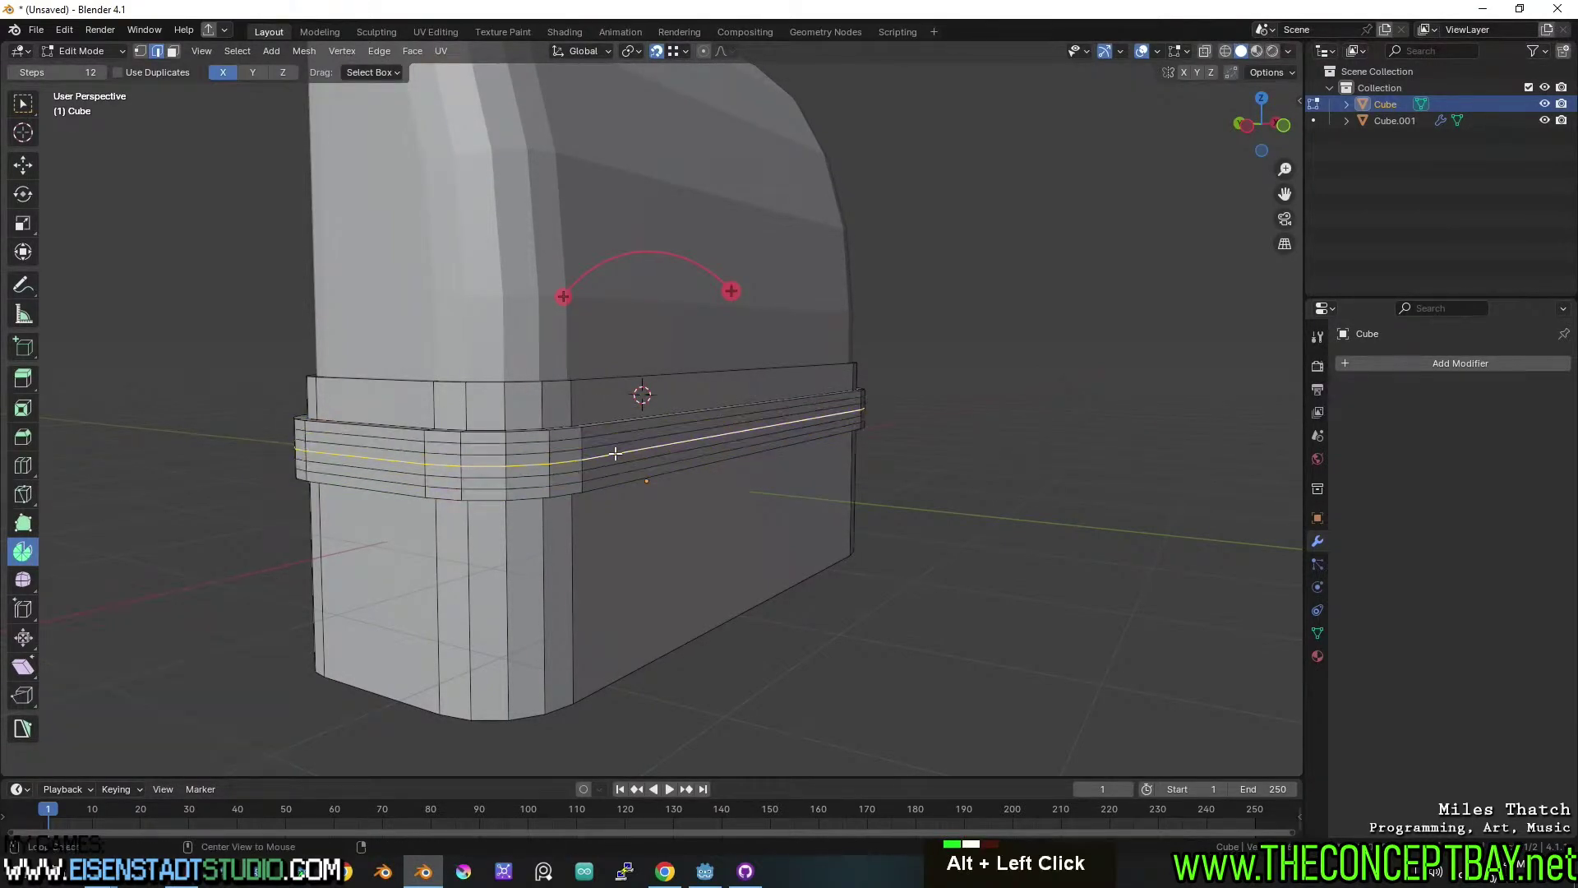
{"action": "middle_click_drag", "start_coordinate": [1111, 479], "coordinate": [966, 476]}
{"action": "key", "text": "s"}
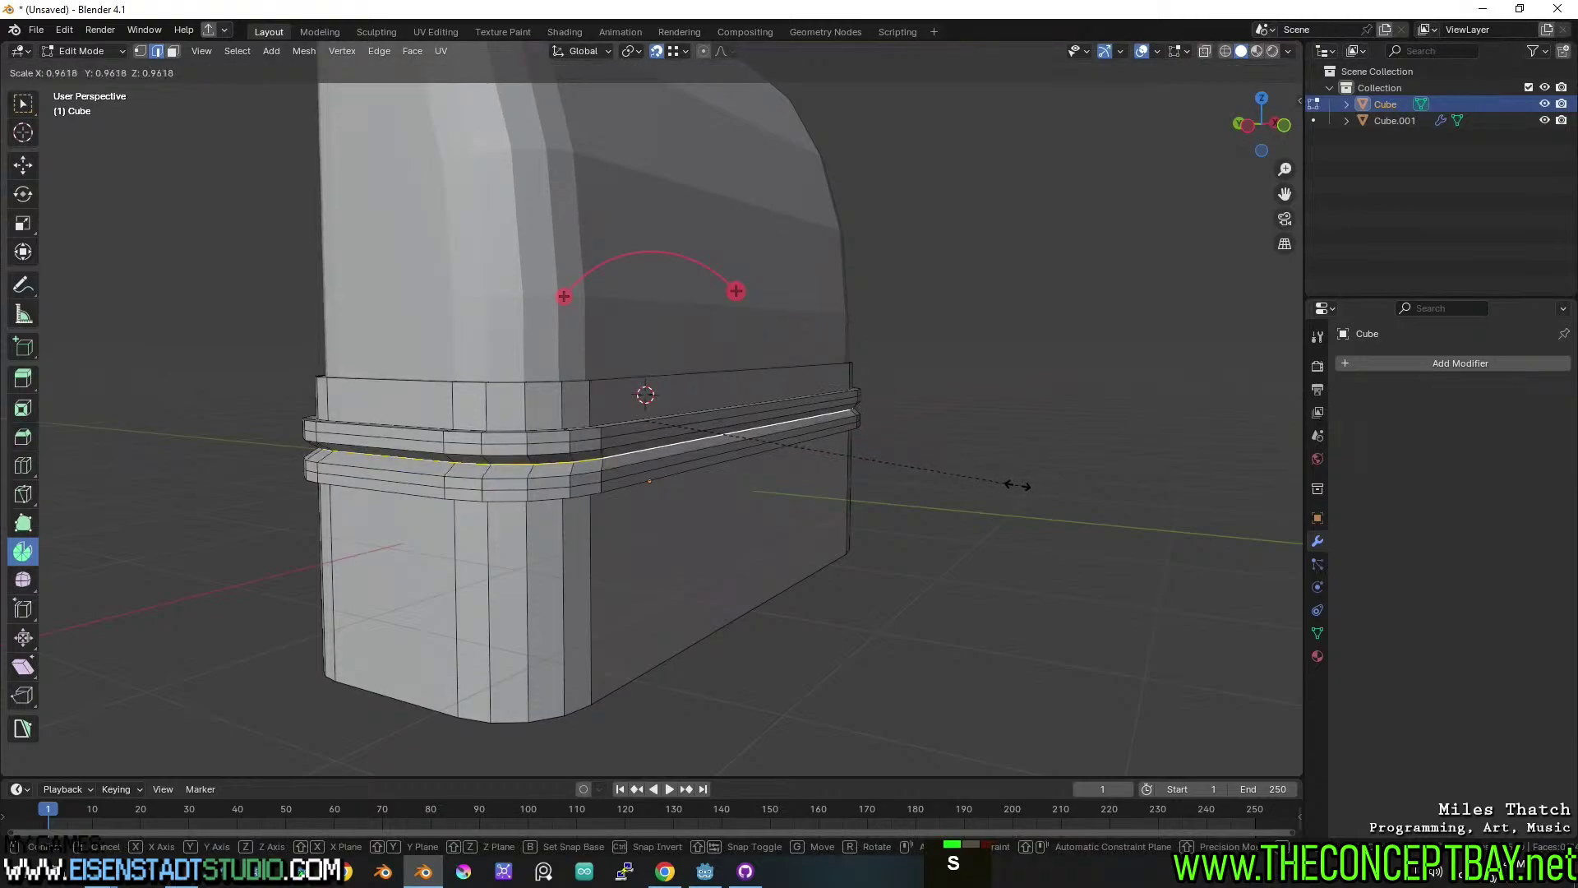
{"action": "scroll", "coordinate": [1016, 487], "scroll_direction": "down", "scroll_amount": 2}
{"action": "key", "text": "Escape"}
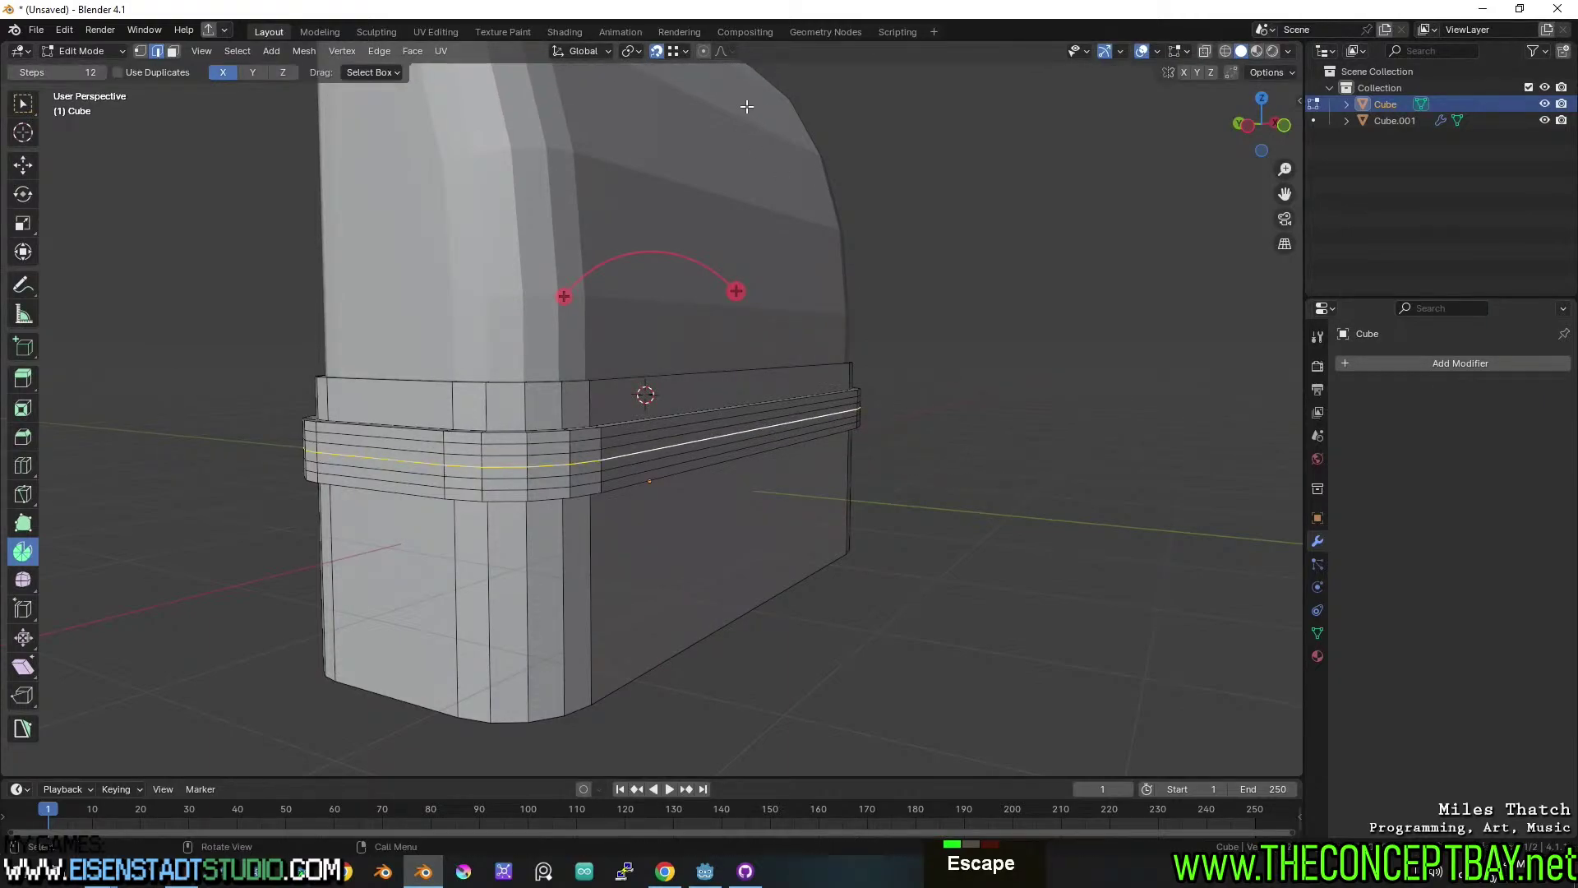
Scale the band's middle loop inward to about 0.985 with smooth proportional editing at a size of about 0.15.
{"action": "left_click", "coordinate": [703, 51]}
{"action": "key", "text": "s"}
{"action": "scroll", "coordinate": [1013, 356], "scroll_direction": "down", "scroll_amount": 8}
{"action": "scroll", "coordinate": [1013, 356], "scroll_direction": "up", "scroll_amount": 18}
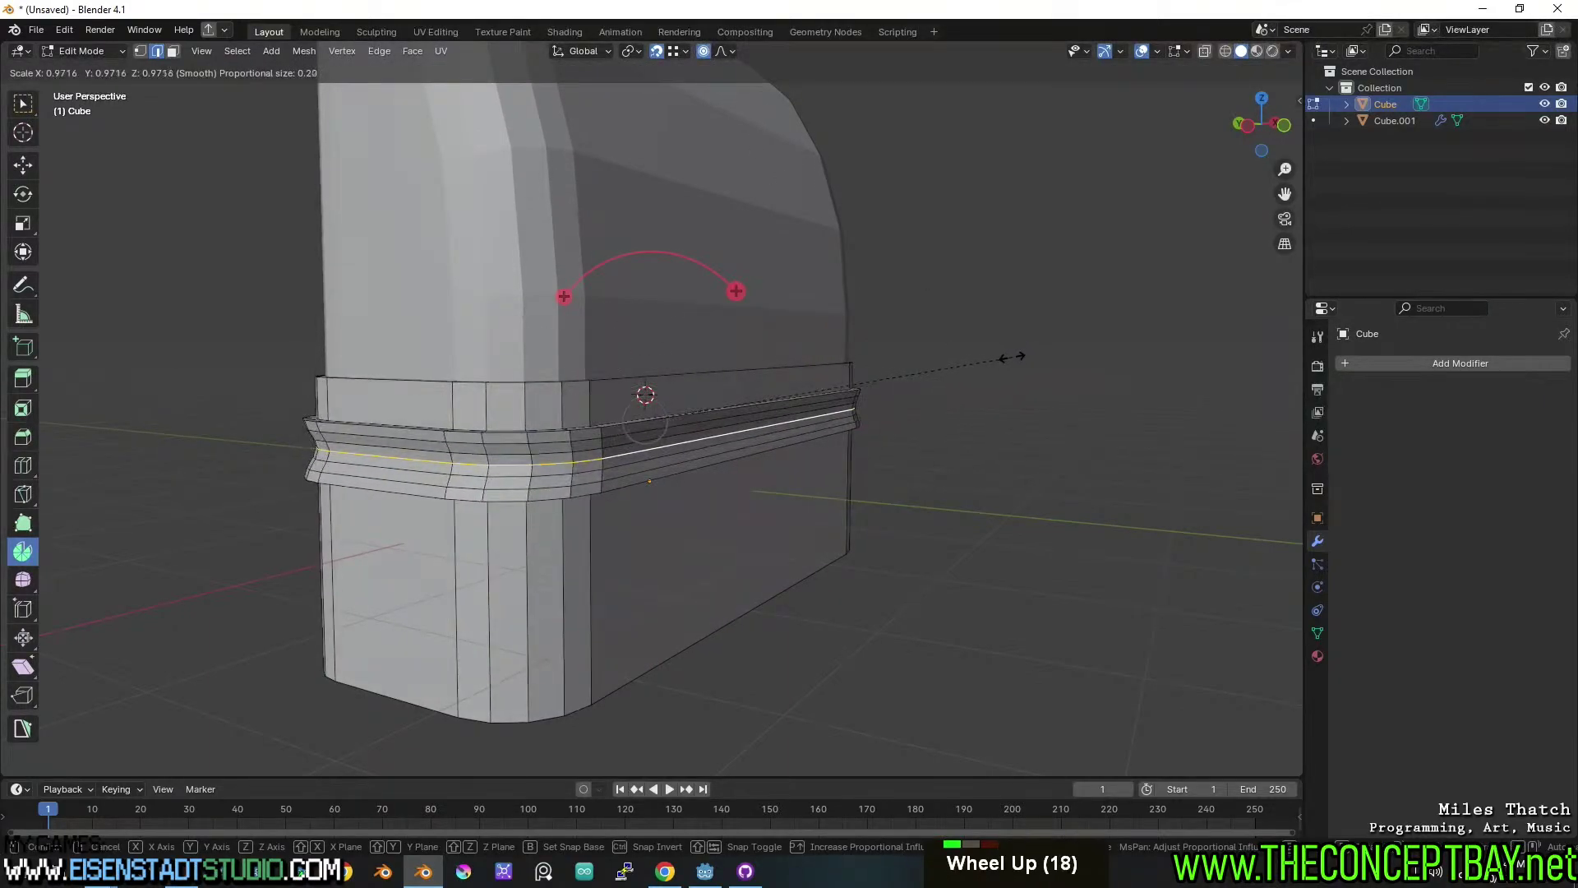
{"action": "scroll", "coordinate": [1013, 356], "scroll_direction": "up", "scroll_amount": 3}
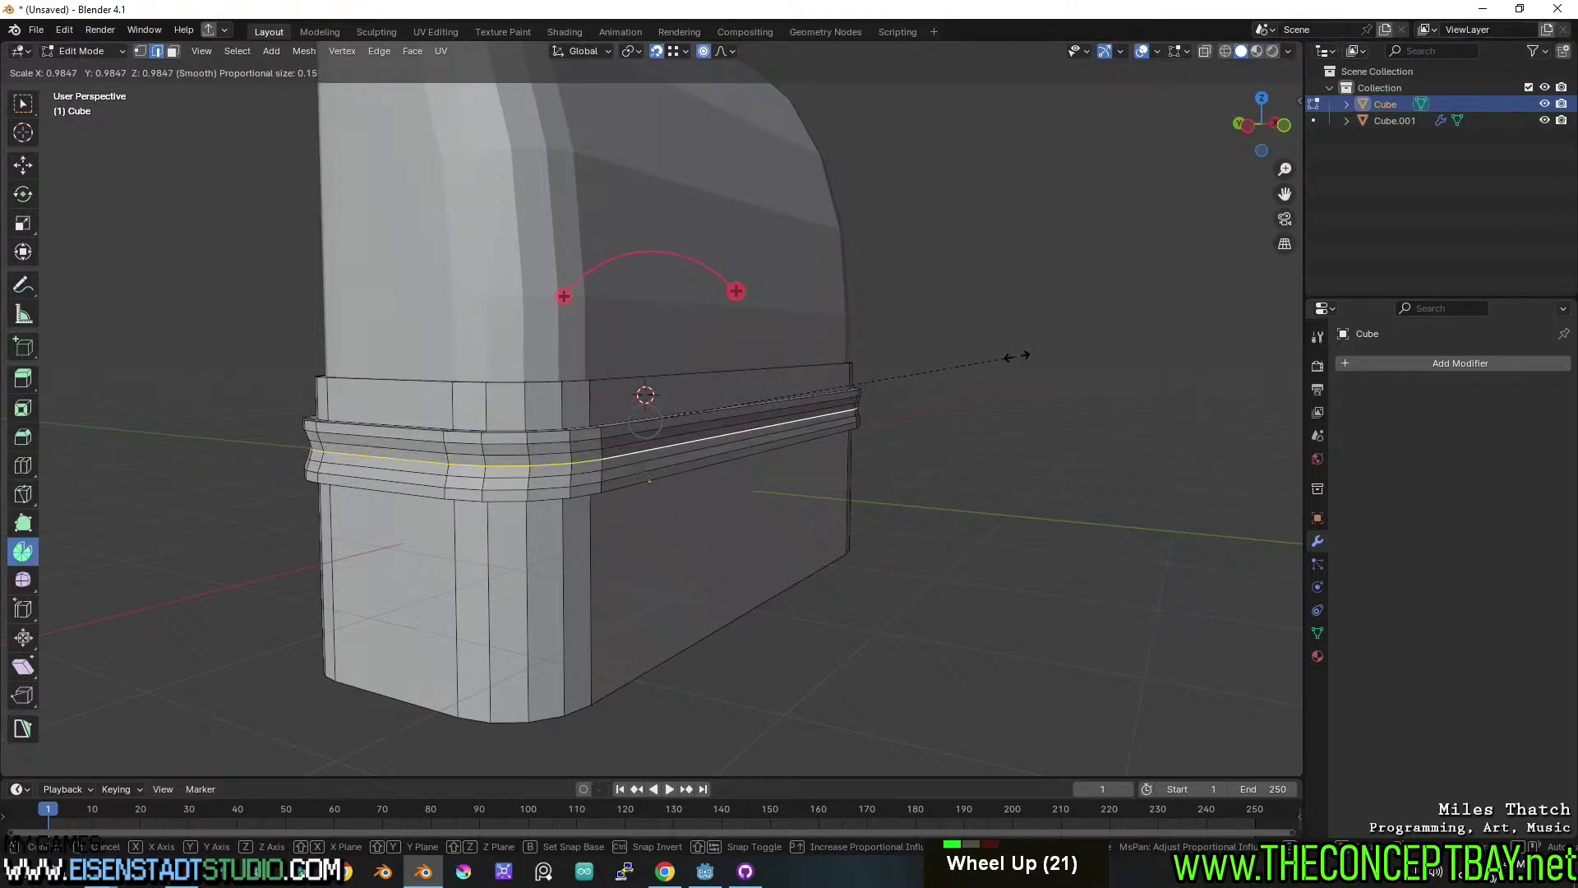
{"action": "left_click", "coordinate": [1012, 355]}
{"action": "key", "text": "Tab"}
{"action": "middle_click_drag", "start_coordinate": [929, 366], "coordinate": [771, 379]}
{"action": "middle_click_drag", "start_coordinate": [771, 379], "coordinate": [802, 493], "text": "shift"}
{"action": "middle_click_drag", "start_coordinate": [801, 493], "coordinate": [835, 461]}
{"action": "scroll", "coordinate": [906, 459], "scroll_direction": "up", "scroll_amount": 2}
{"action": "key", "text": "shift+a"}
{"action": "key", "text": "Escape"}
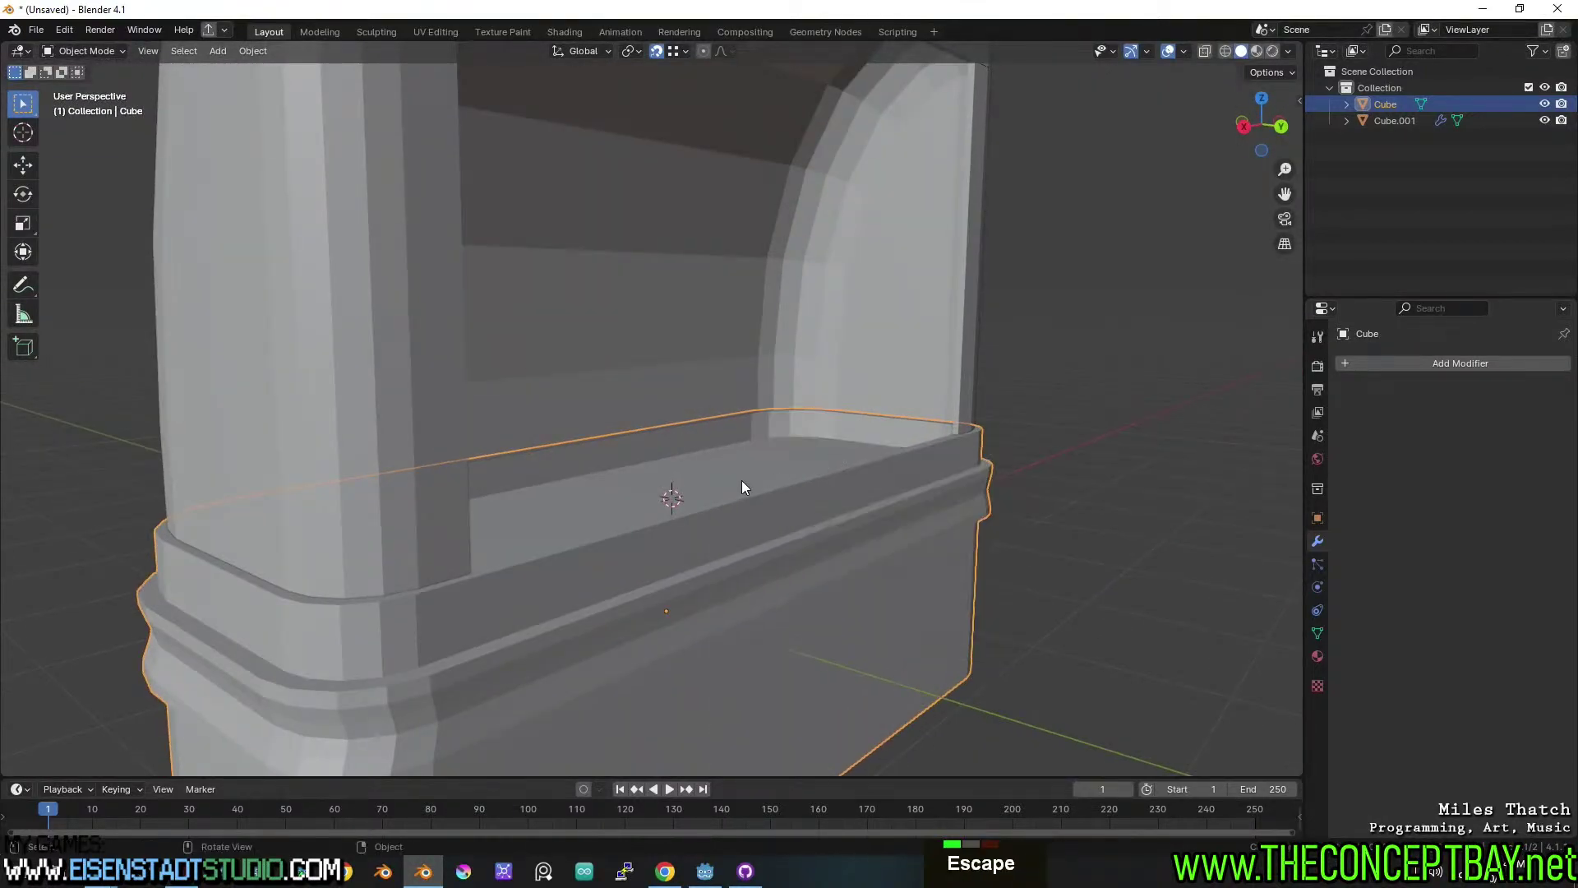
{"action": "key", "text": "Tab"}
{"action": "key", "text": "Tab"}
{"action": "key", "text": "grave"}
{"action": "key", "text": "Escape"}
Add a 2 m cube at the 3D cursor and flatten it to 0.032 along Z.
{"action": "key", "text": "shift+a"}
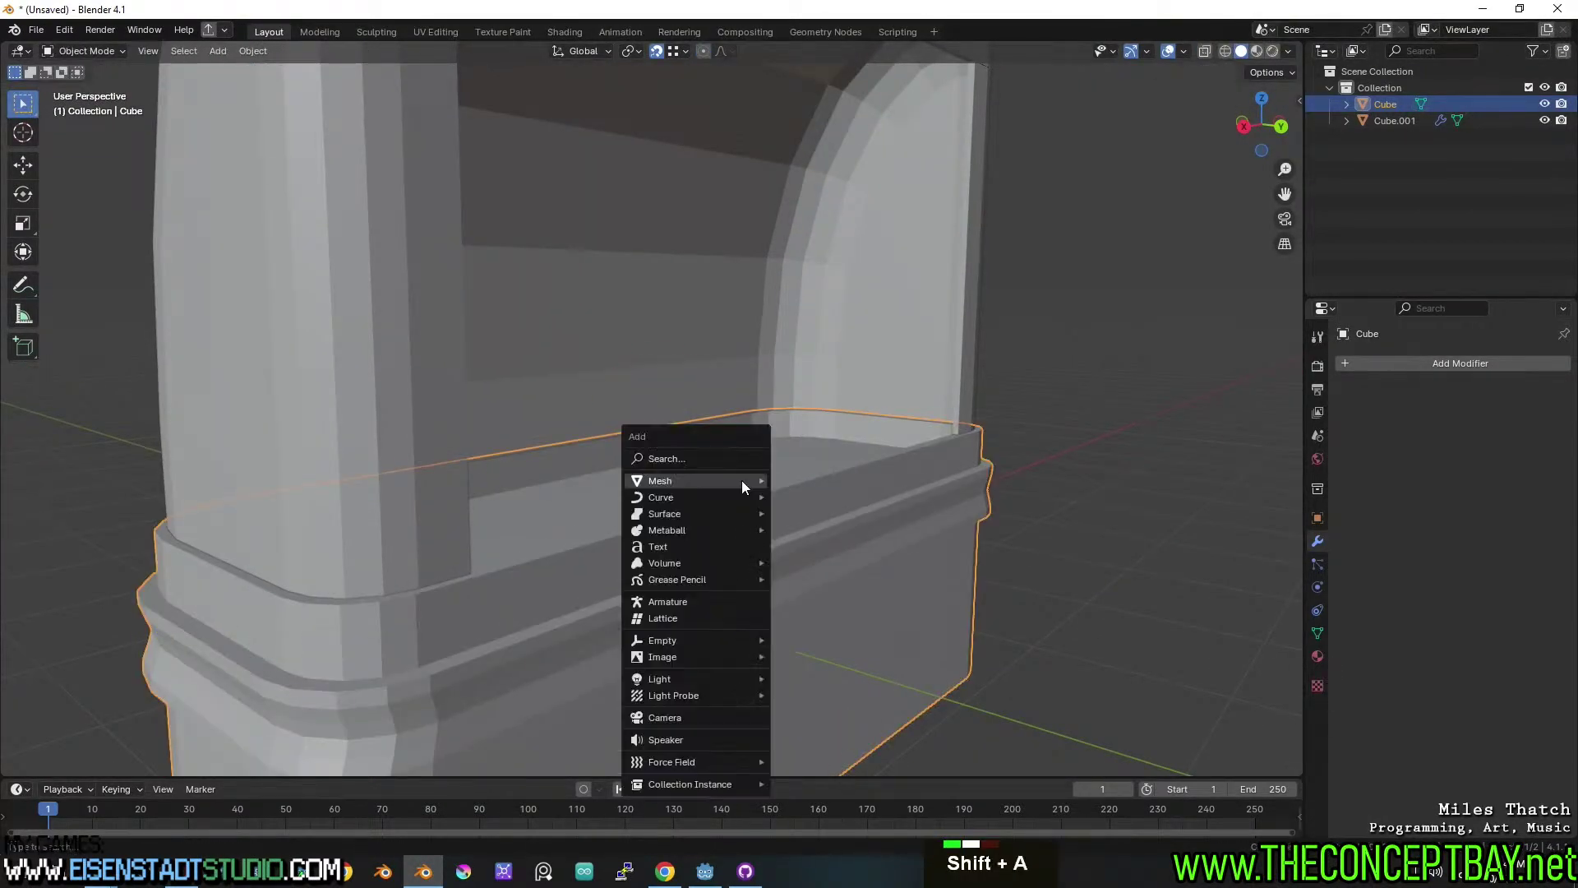
{"action": "mouse_move", "coordinate": [742, 481]}
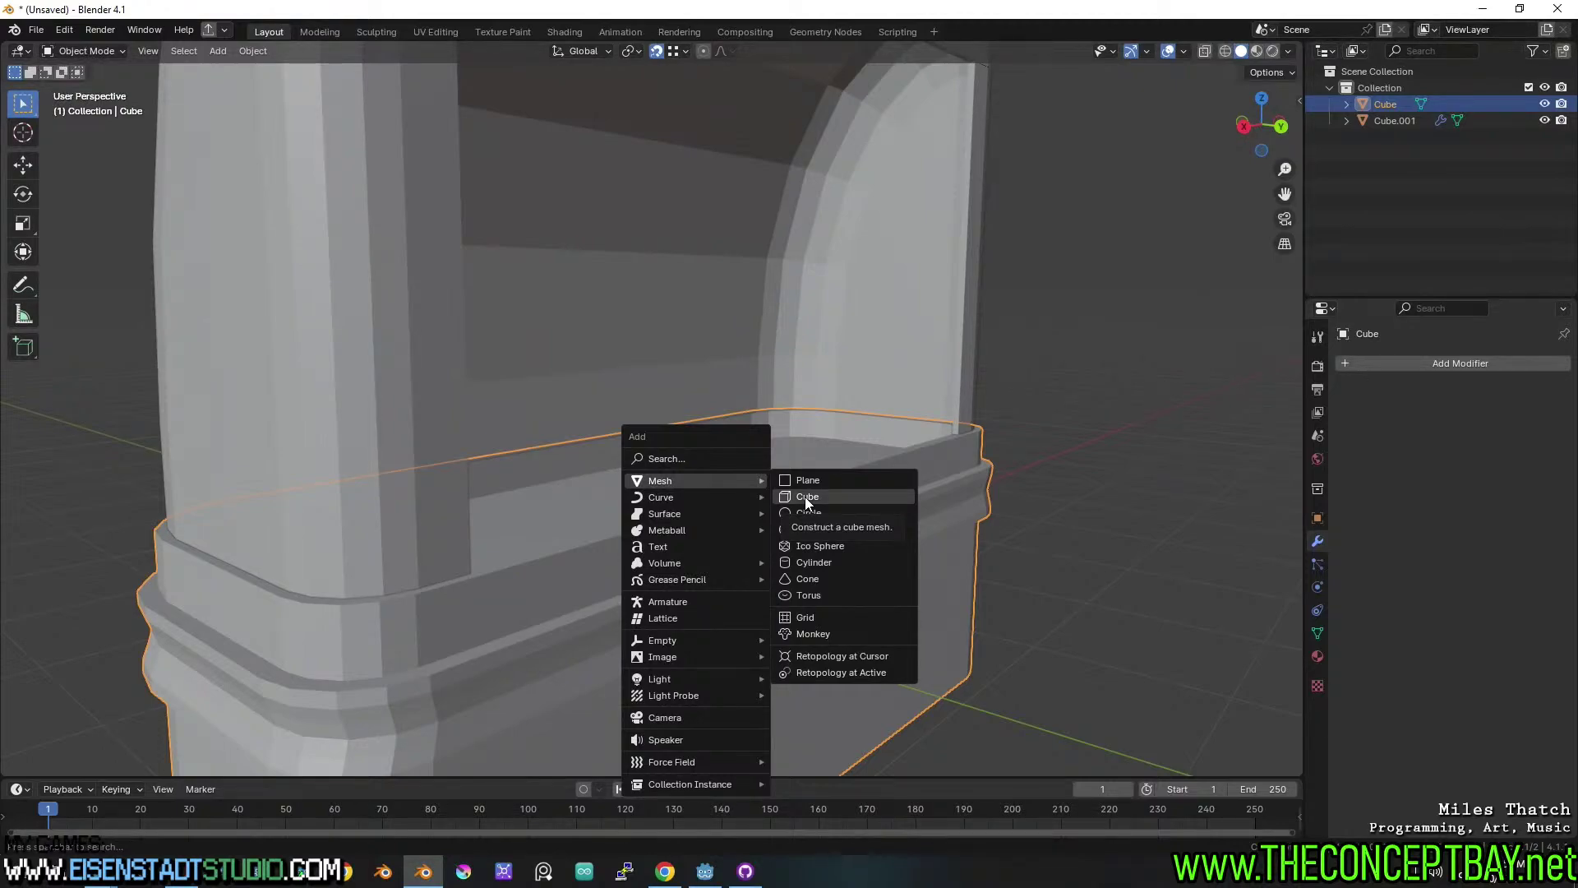
{"action": "left_click", "coordinate": [805, 496]}
{"action": "scroll", "coordinate": [868, 485], "scroll_direction": "down", "scroll_amount": 4}
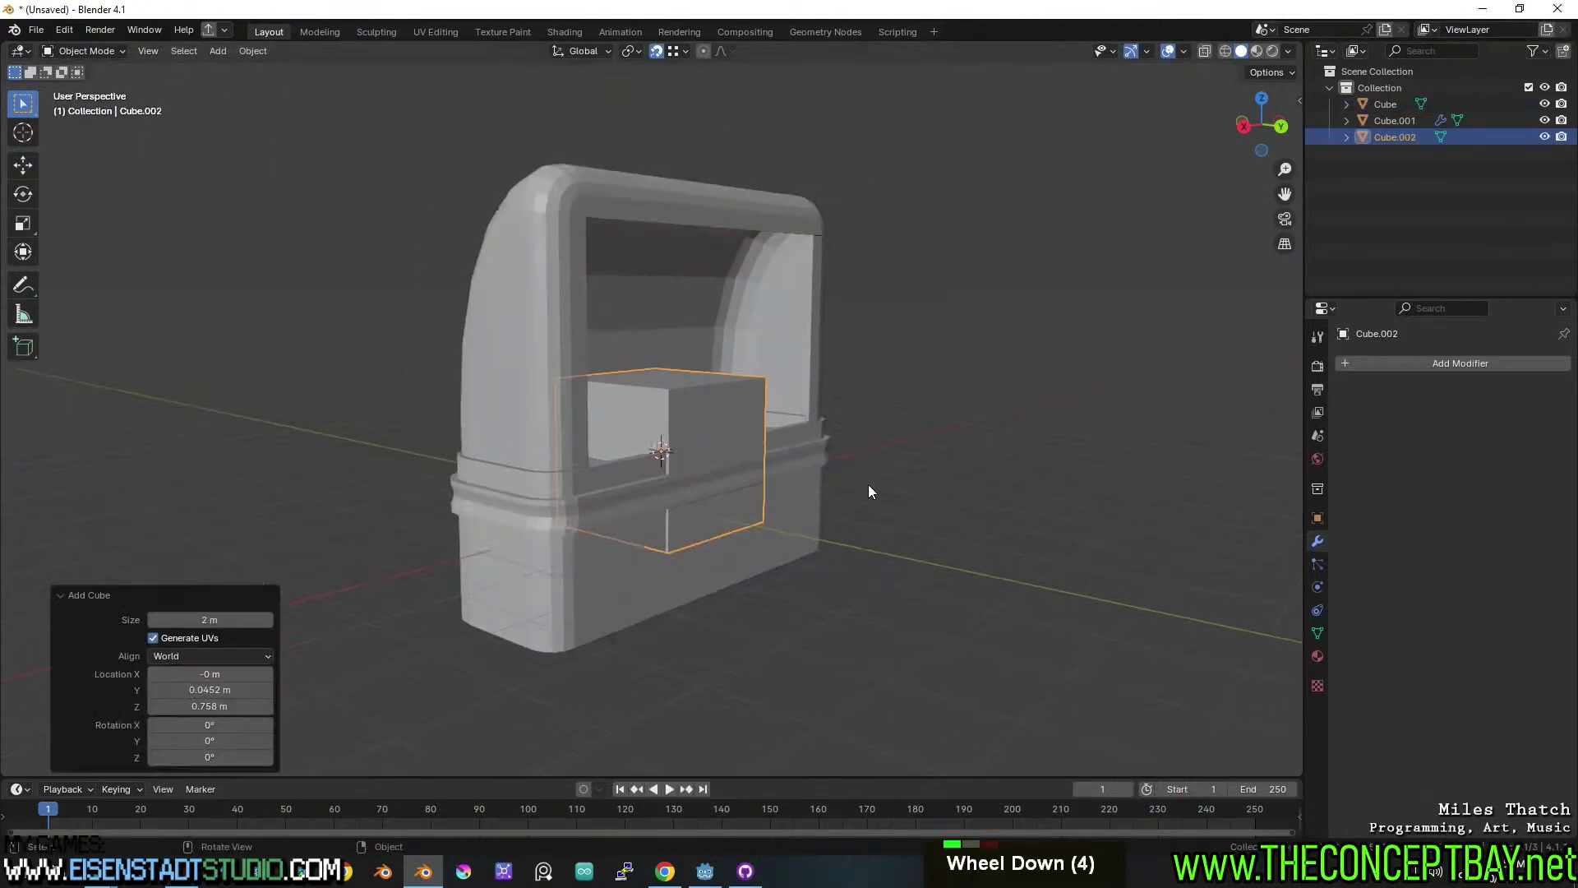
{"action": "middle_click_drag", "start_coordinate": [868, 485], "coordinate": [850, 537]}
{"action": "scroll", "coordinate": [850, 538], "scroll_direction": "up", "scroll_amount": 2}
{"action": "key", "text": "s"}
{"action": "key", "text": "z"}
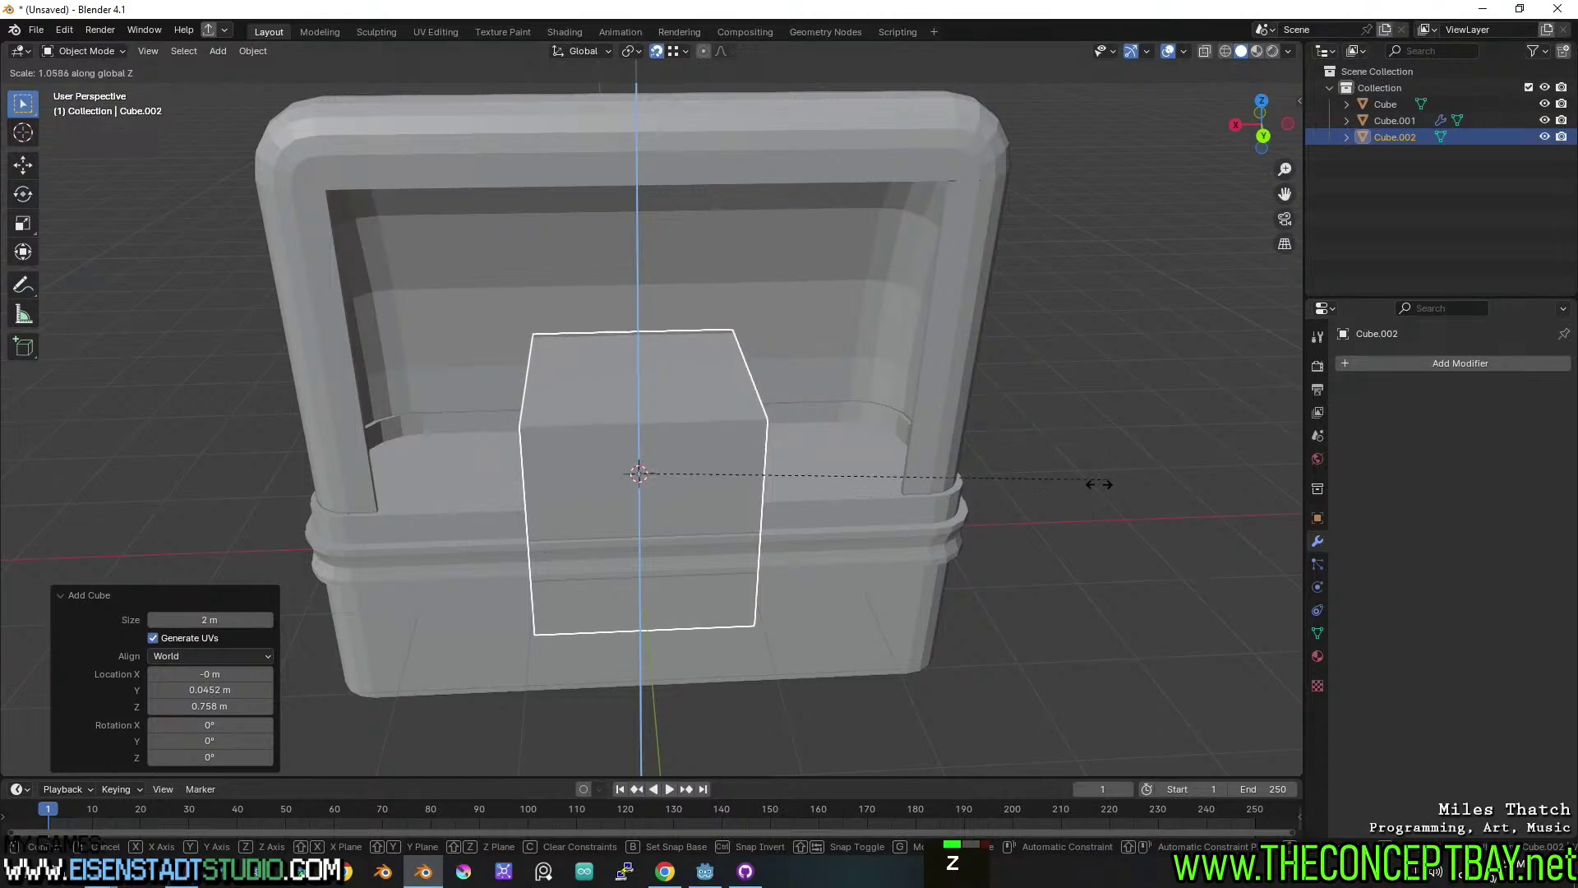
{"action": "left_click", "coordinate": [639, 474]}
Scale the flattened cube by about 0.71 along Y to fit within the box's depth.
{"action": "middle_click_drag", "start_coordinate": [653, 470], "coordinate": [1212, 584]}
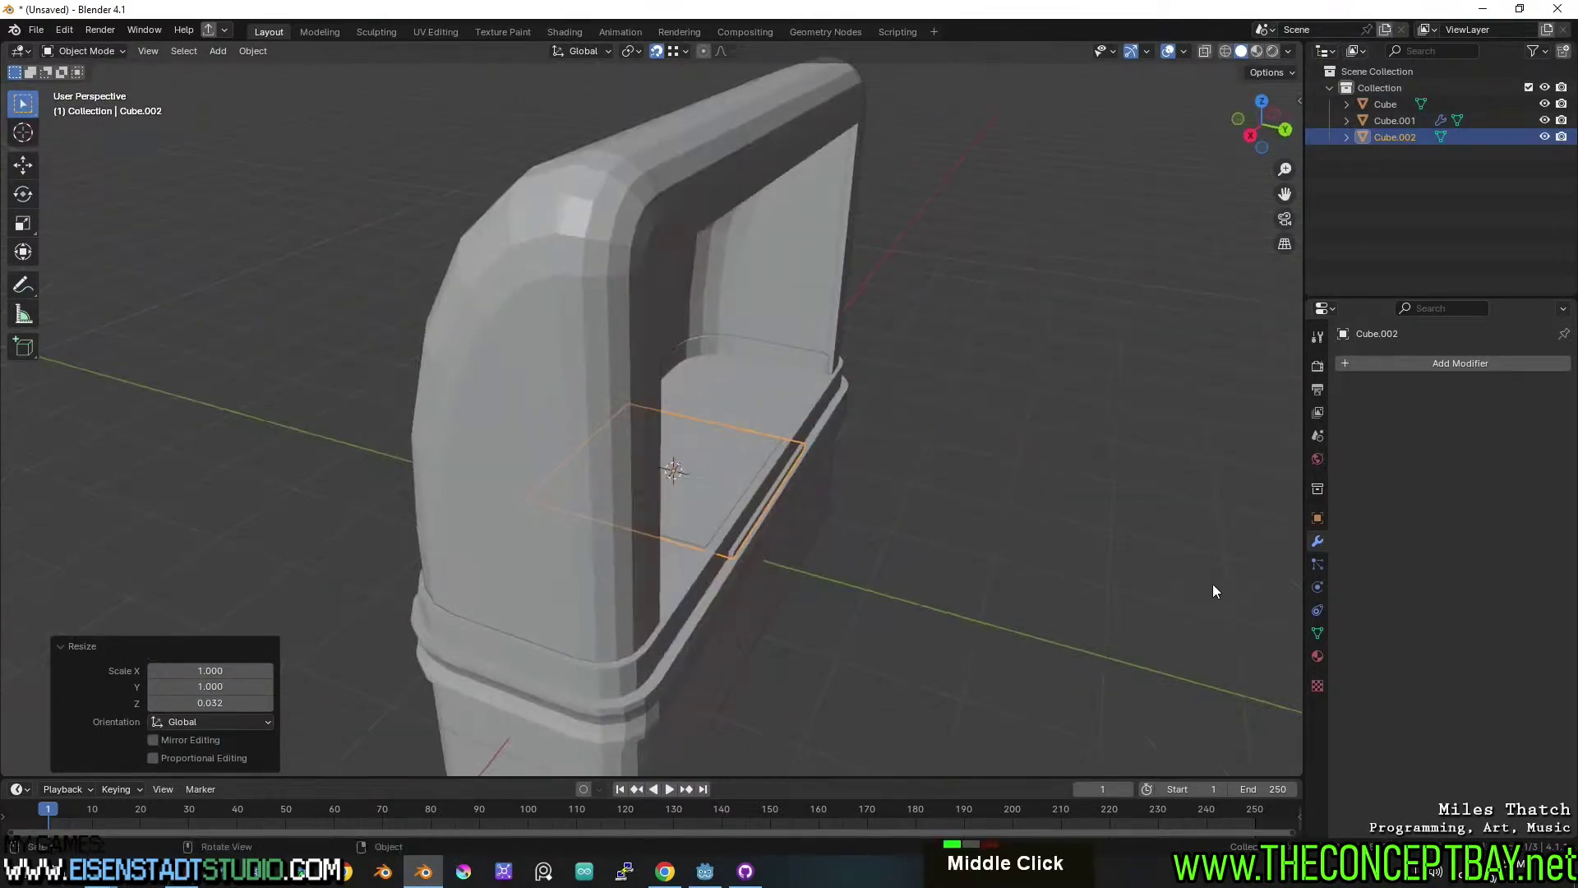
{"action": "key", "text": "s"}
{"action": "key", "text": "x"}
{"action": "key", "text": "y"}
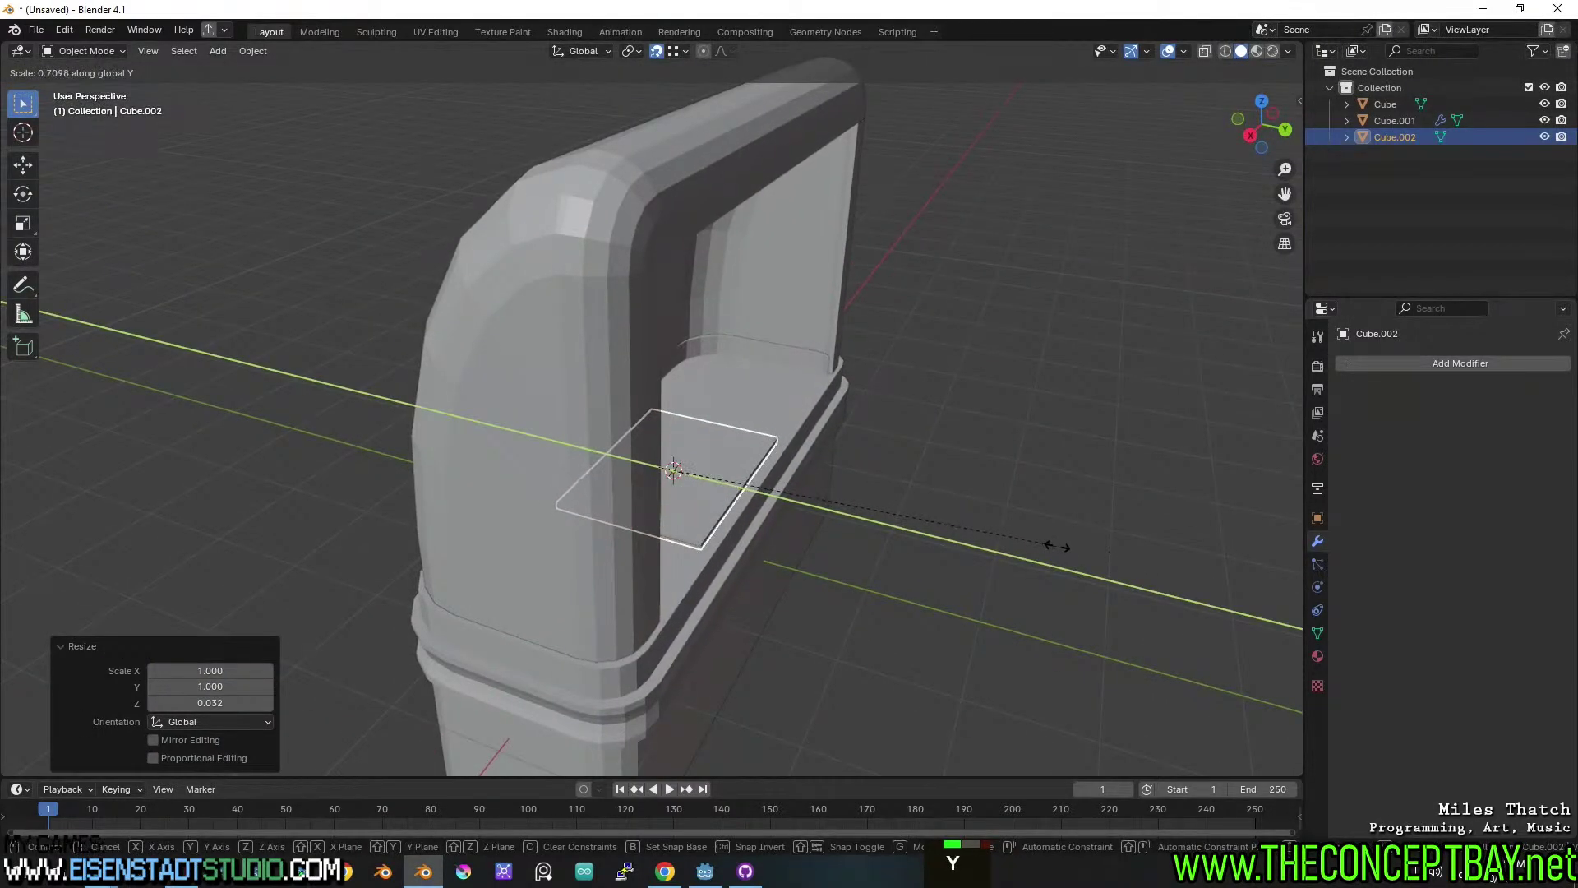
{"action": "left_click", "coordinate": [1057, 546]}
Scale the slab by about 2.534 along X in the top wireframe view, keeping it inside the box outline.
{"action": "middle_click_drag", "start_coordinate": [1058, 546], "coordinate": [881, 480]}
{"action": "key", "text": "shift+z"}
{"action": "key", "text": "s"}
{"action": "key", "text": "x"}
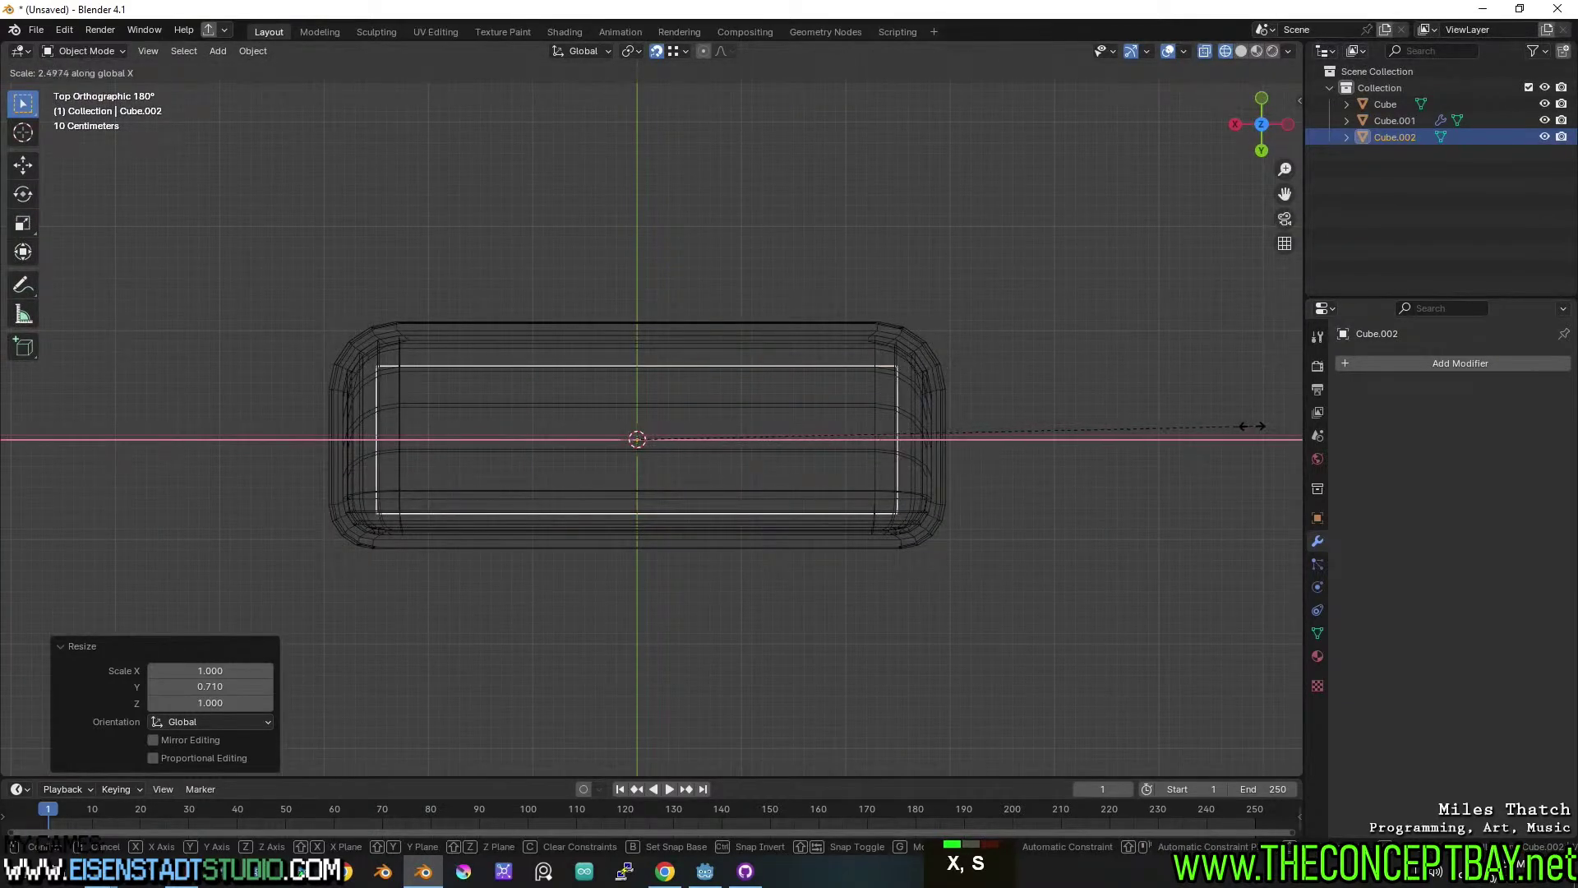
{"action": "left_click", "coordinate": [1256, 434]}
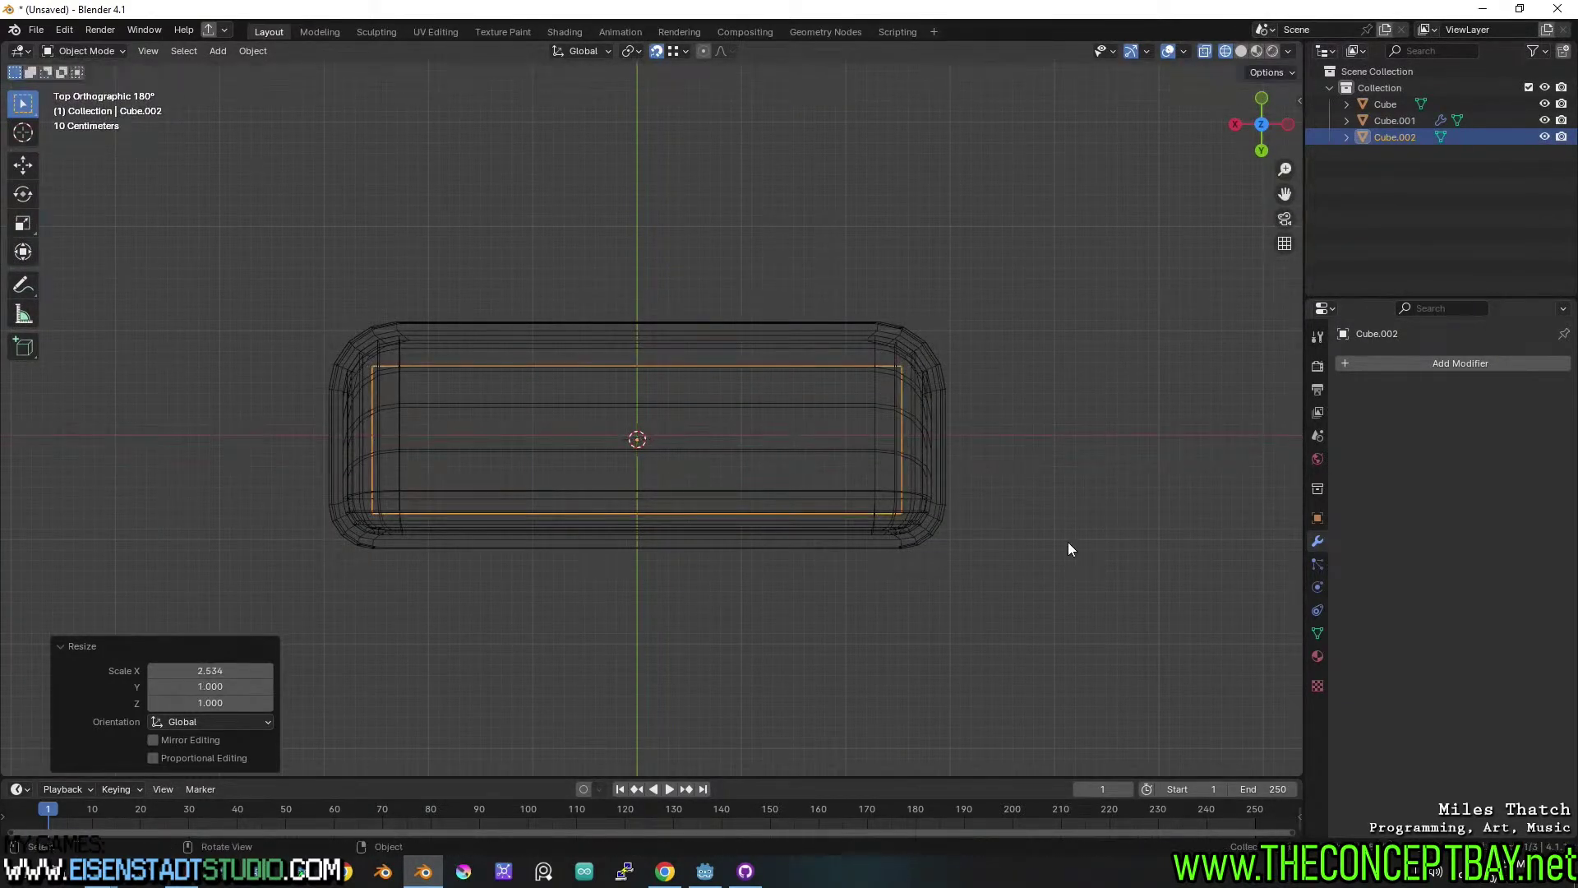
Return to solid shading and apply the slab's scale.
{"action": "middle_click_drag", "start_coordinate": [1068, 541], "coordinate": [1022, 468]}
{"action": "key", "text": "z"}
{"action": "left_click", "coordinate": [1154, 456]}
{"action": "key", "text": "ctrl+a"}
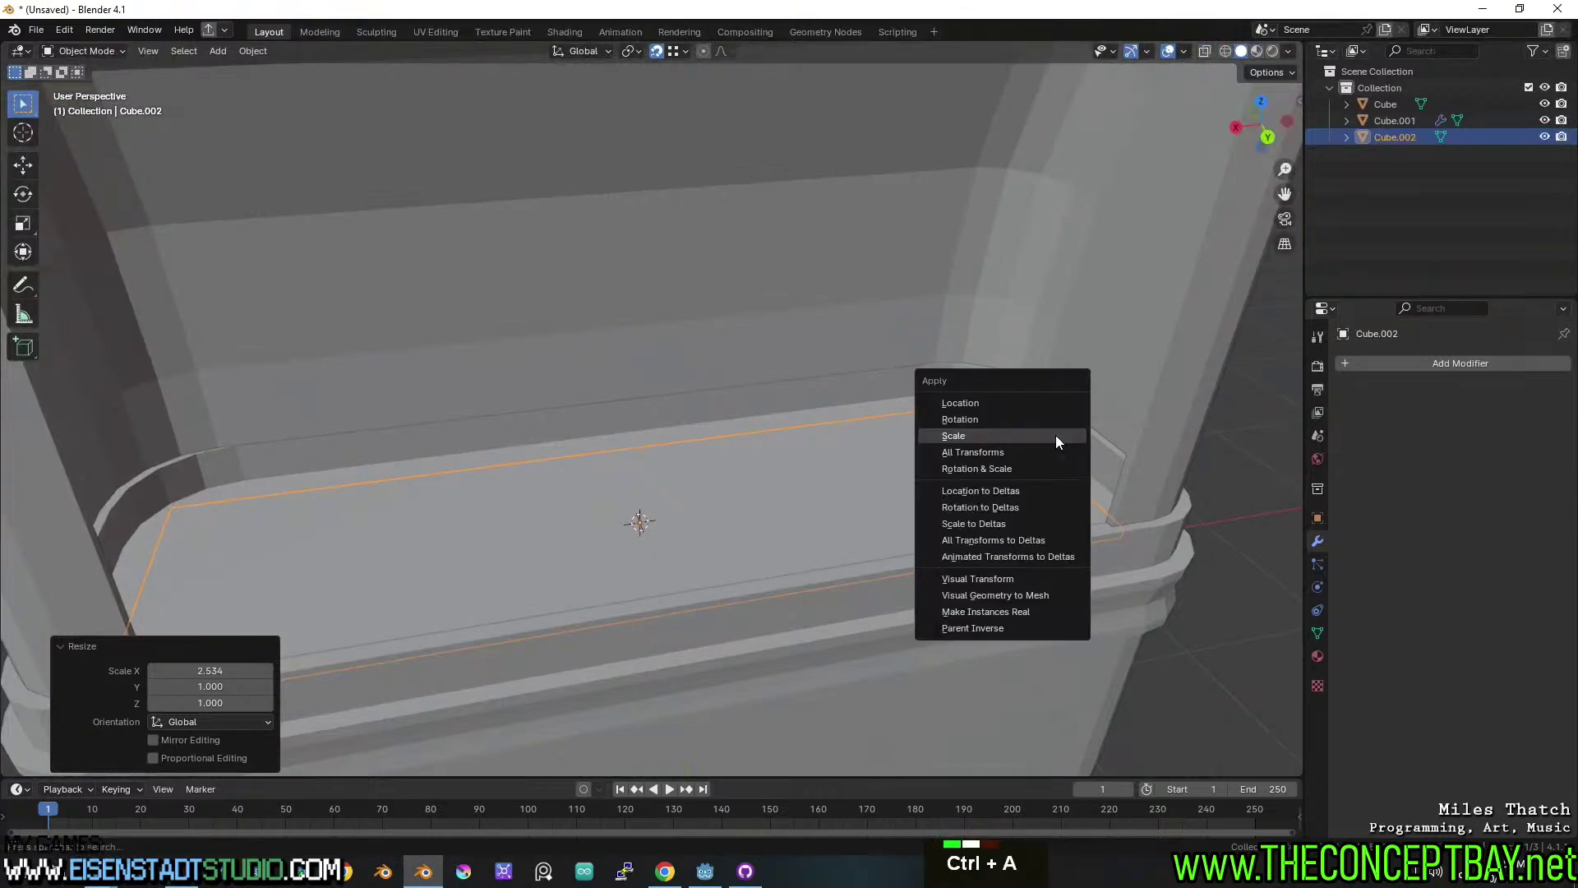
{"action": "left_click", "coordinate": [1057, 437]}
Bevel the slab's four vertical corner edges with 3 segments and a width of about 0.131 m.
{"action": "key", "text": "Tab"}
{"action": "key", "text": "z"}
{"action": "left_click", "coordinate": [988, 536]}
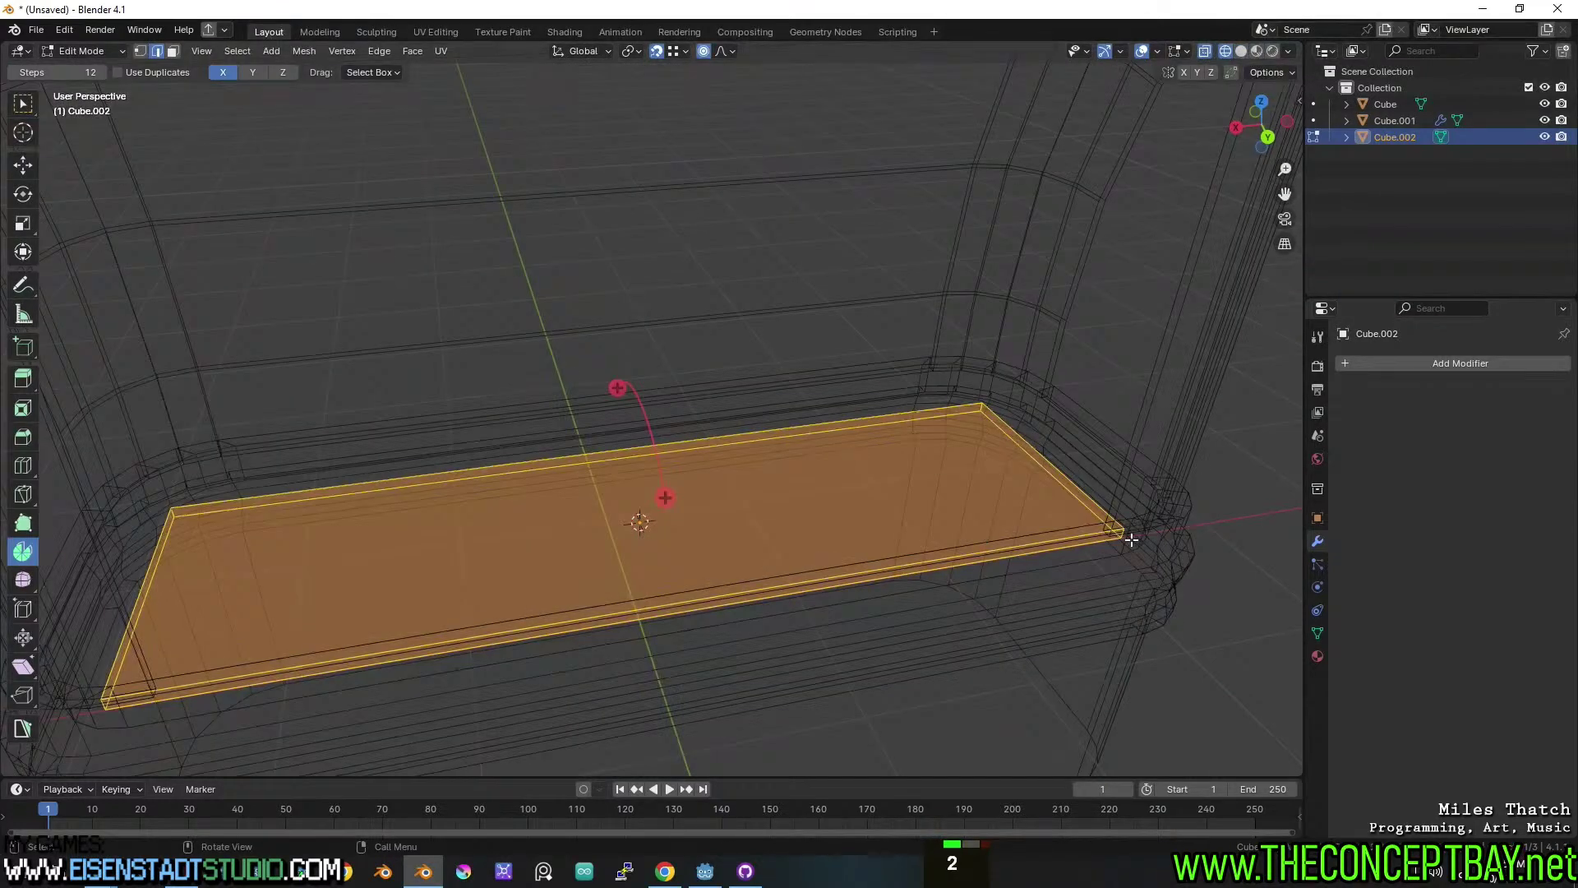
{"action": "left_click", "coordinate": [1132, 540]}
{"action": "left_click", "coordinate": [982, 407], "text": "shift"}
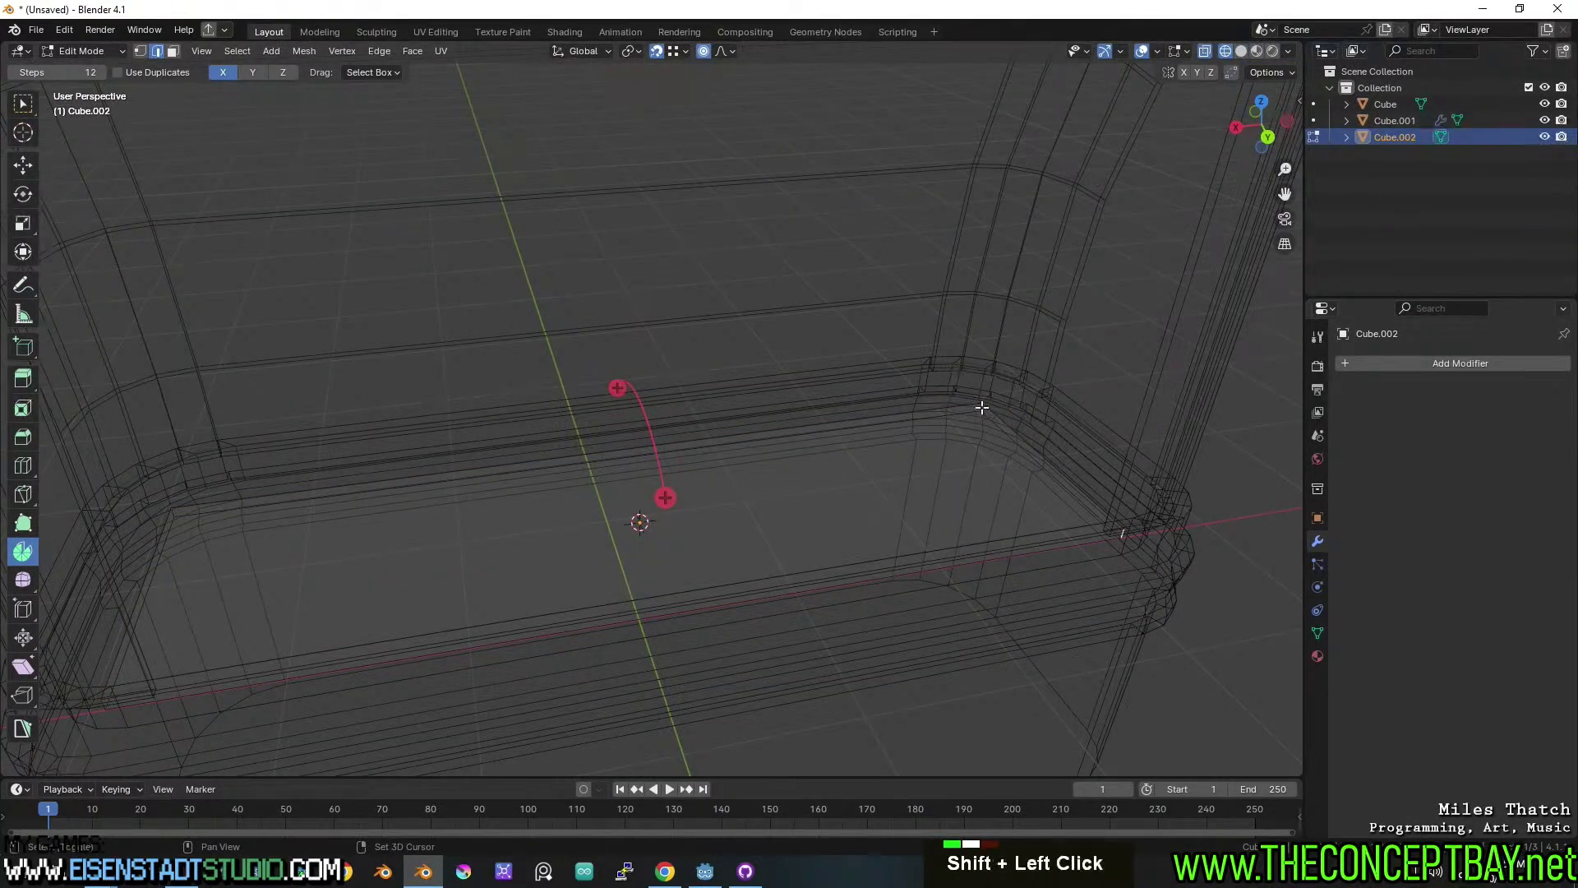
{"action": "left_click", "coordinate": [175, 511], "text": "shift"}
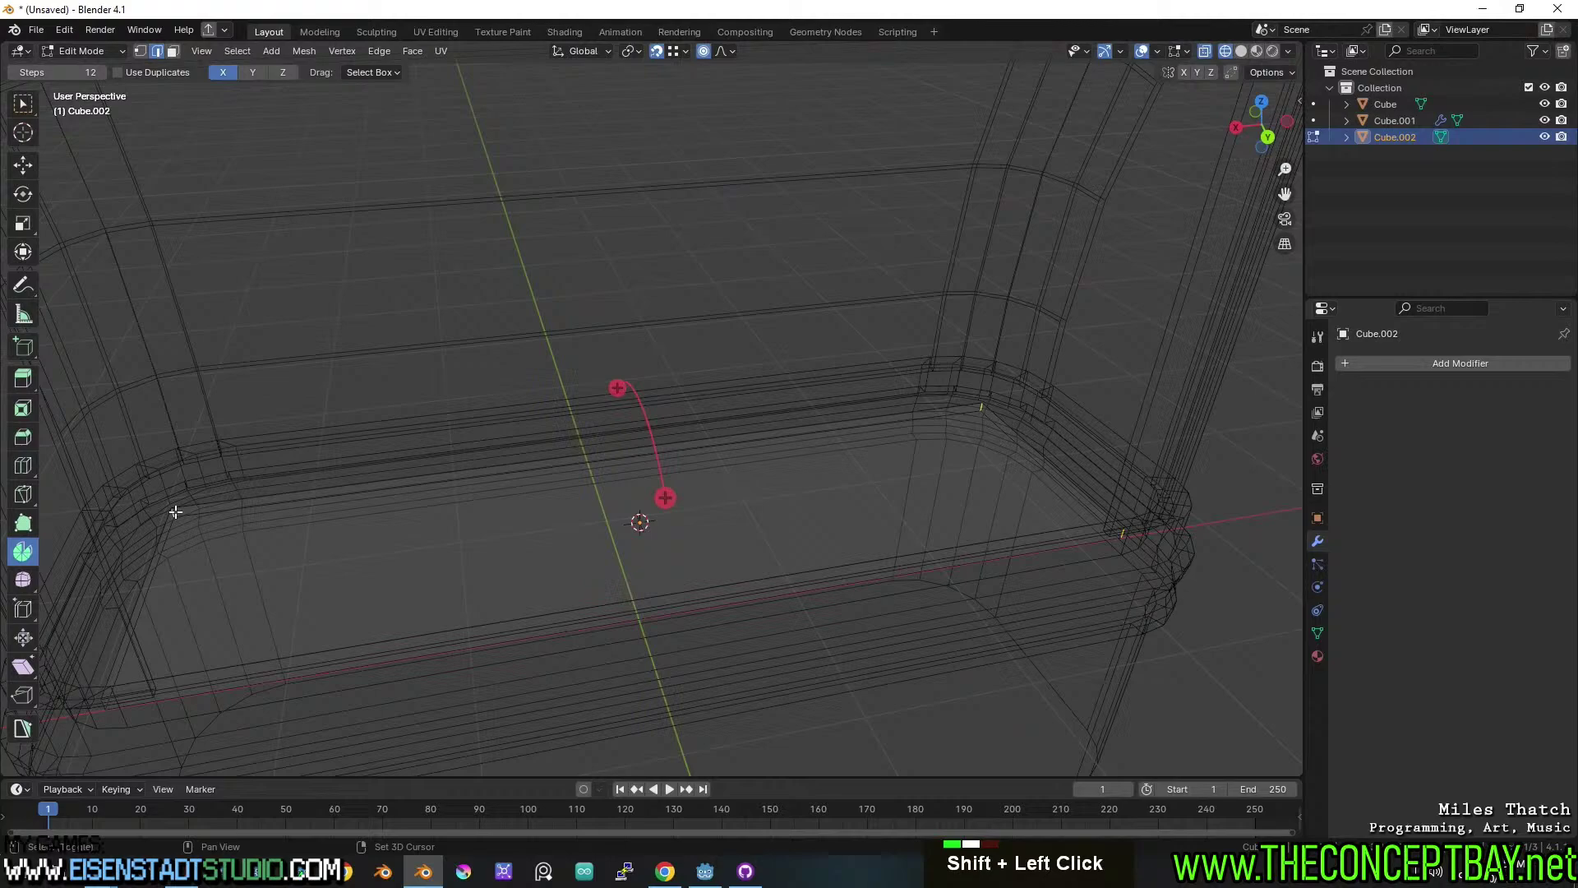
{"action": "left_click", "coordinate": [102, 703], "text": "shift"}
{"action": "key", "text": "ctrl+b"}
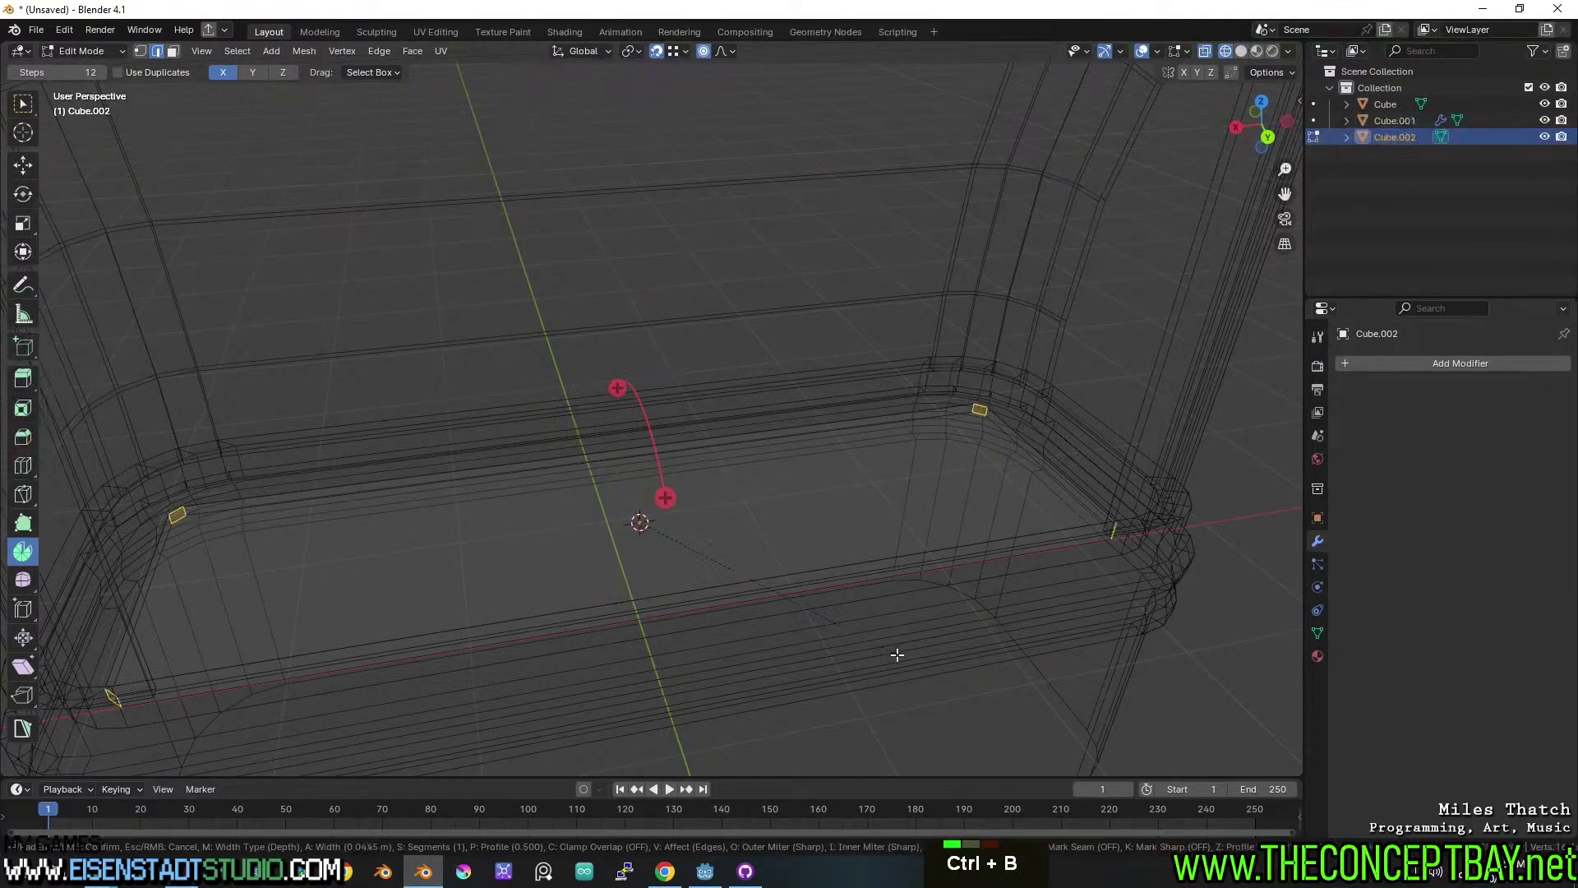
{"action": "scroll", "coordinate": [902, 668], "scroll_direction": "up", "scroll_amount": 1}
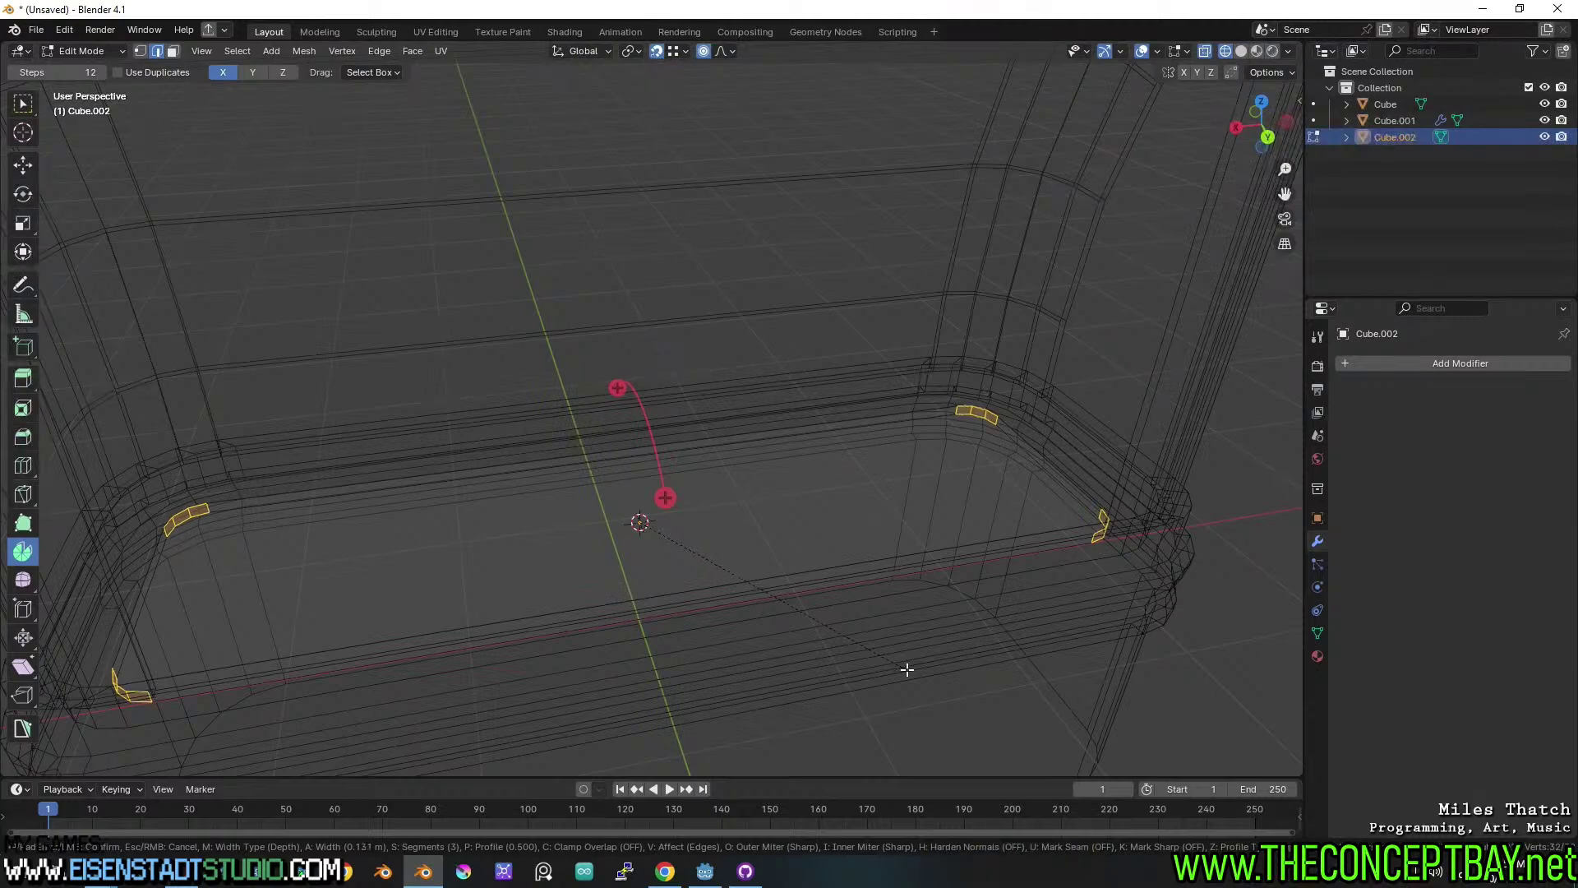
{"action": "left_click", "coordinate": [906, 669]}
Delete the slab's top and bottom faces, leaving only its rounded side wall.
{"action": "key", "text": "3"}
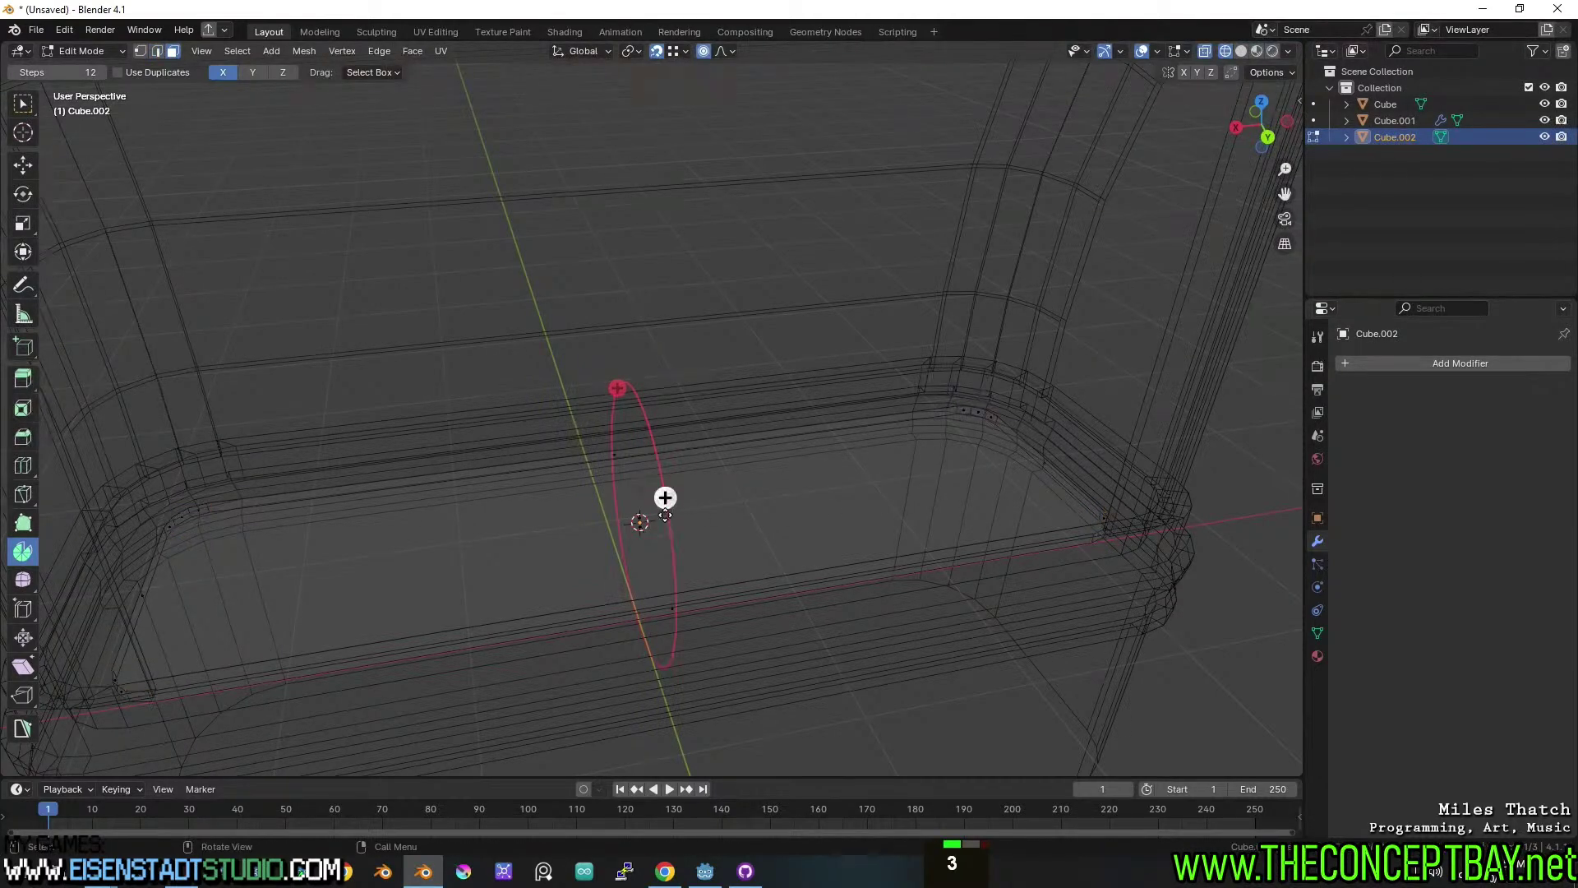
{"action": "left_click", "coordinate": [665, 498], "text": "shift"}
{"action": "key", "text": "x"}
{"action": "left_click", "coordinate": [648, 530]}
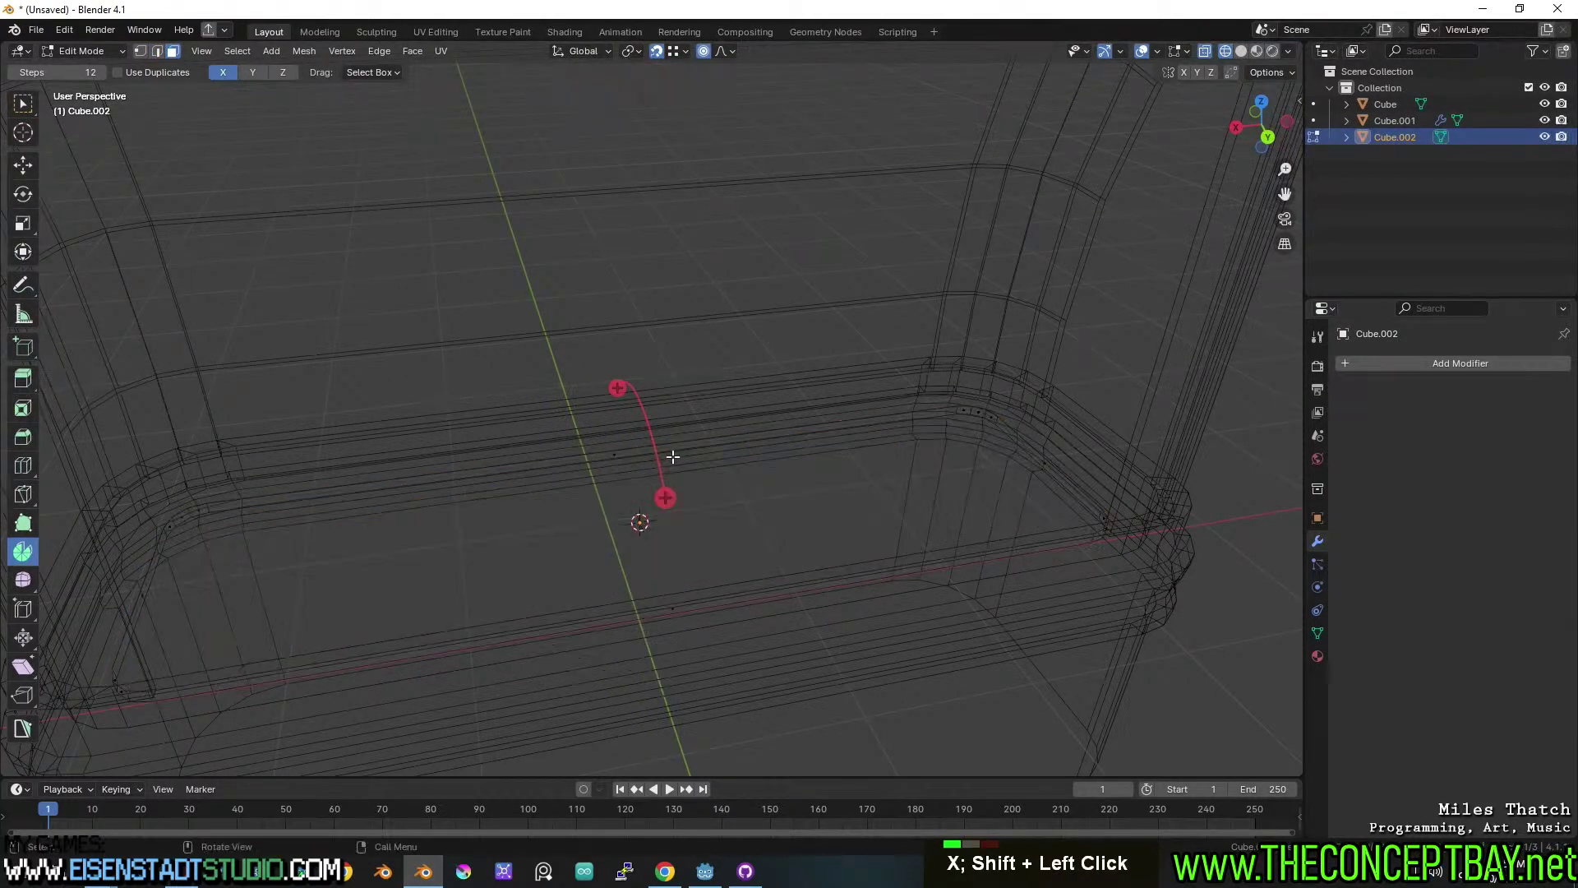
Extrude the slab's side face loop inward along its normals by about 0.06 m to form a ring.
{"action": "left_click", "coordinate": [613, 452], "text": "alt"}
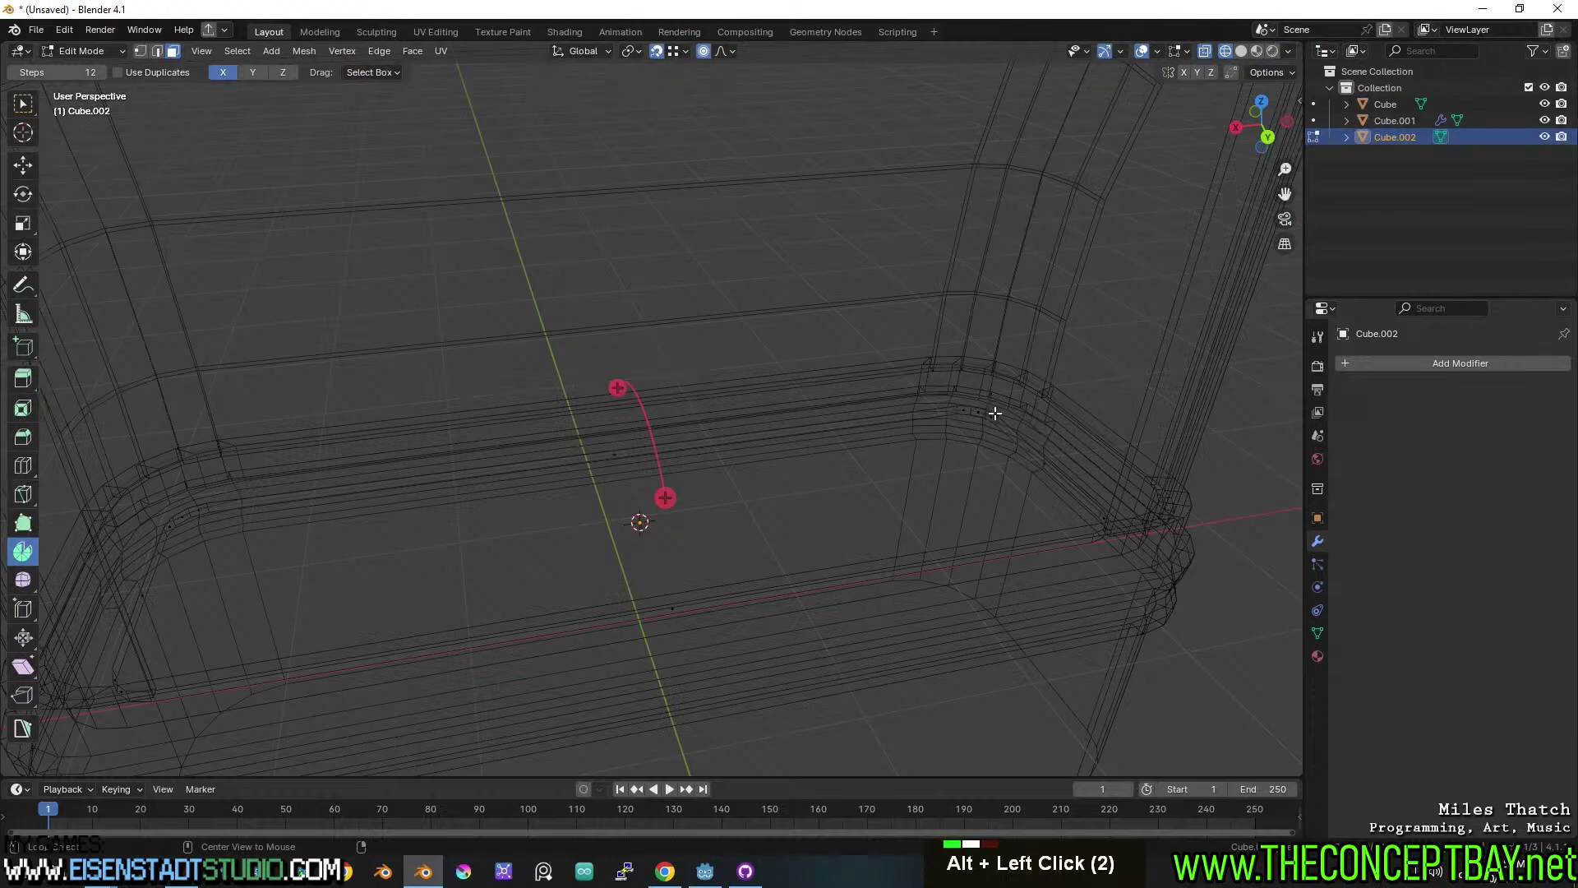
{"action": "left_click", "coordinate": [958, 409], "text": "alt"}
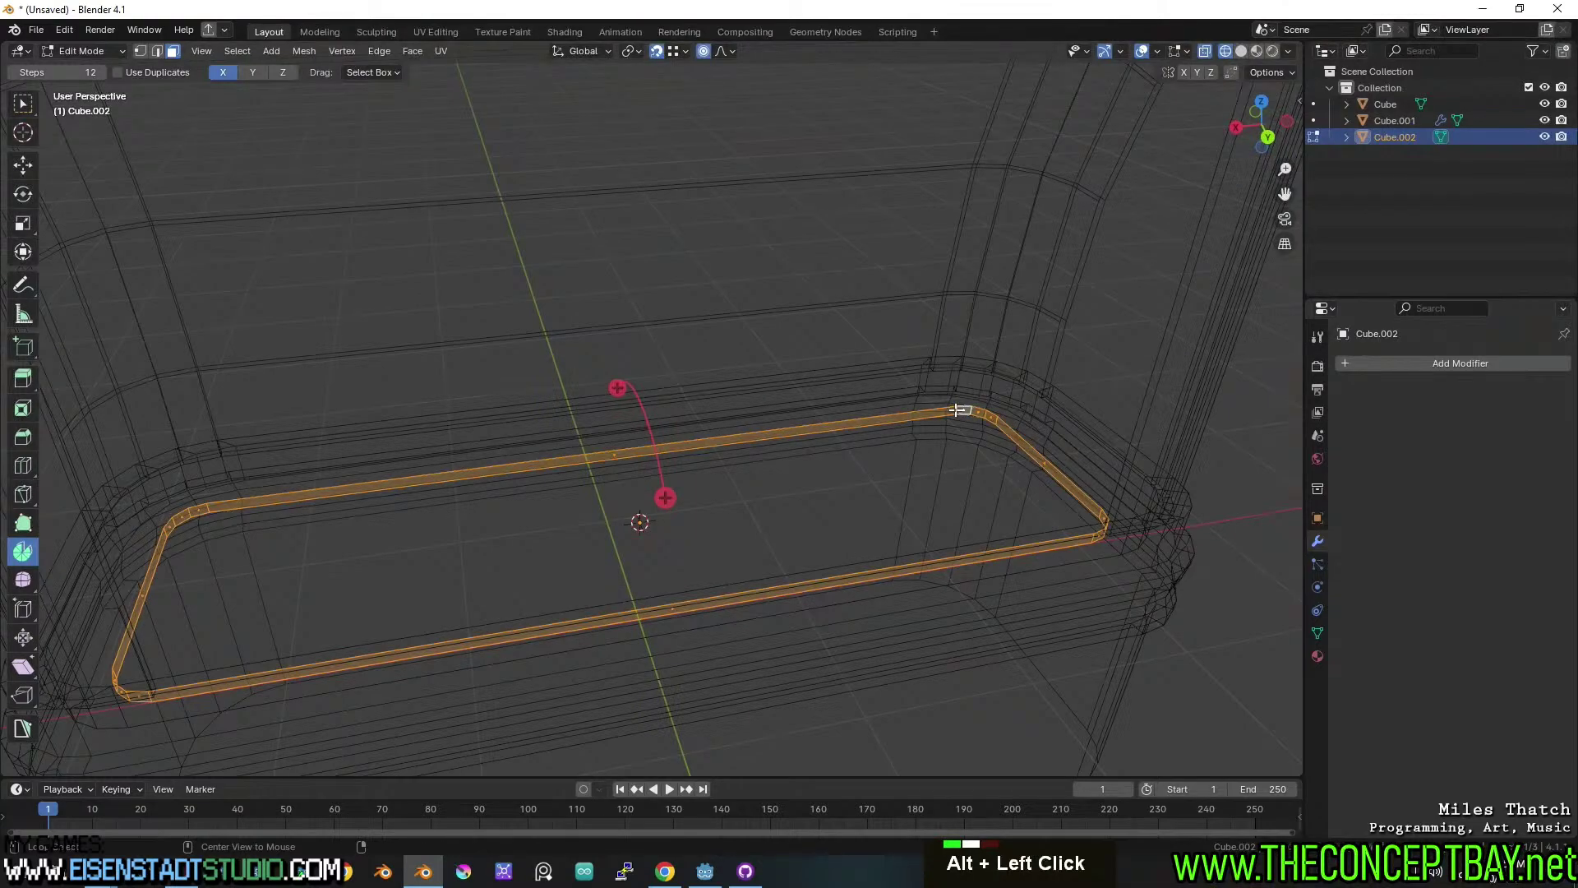
{"action": "left_click", "coordinate": [413, 51]}
{"action": "left_click", "coordinate": [434, 83]}
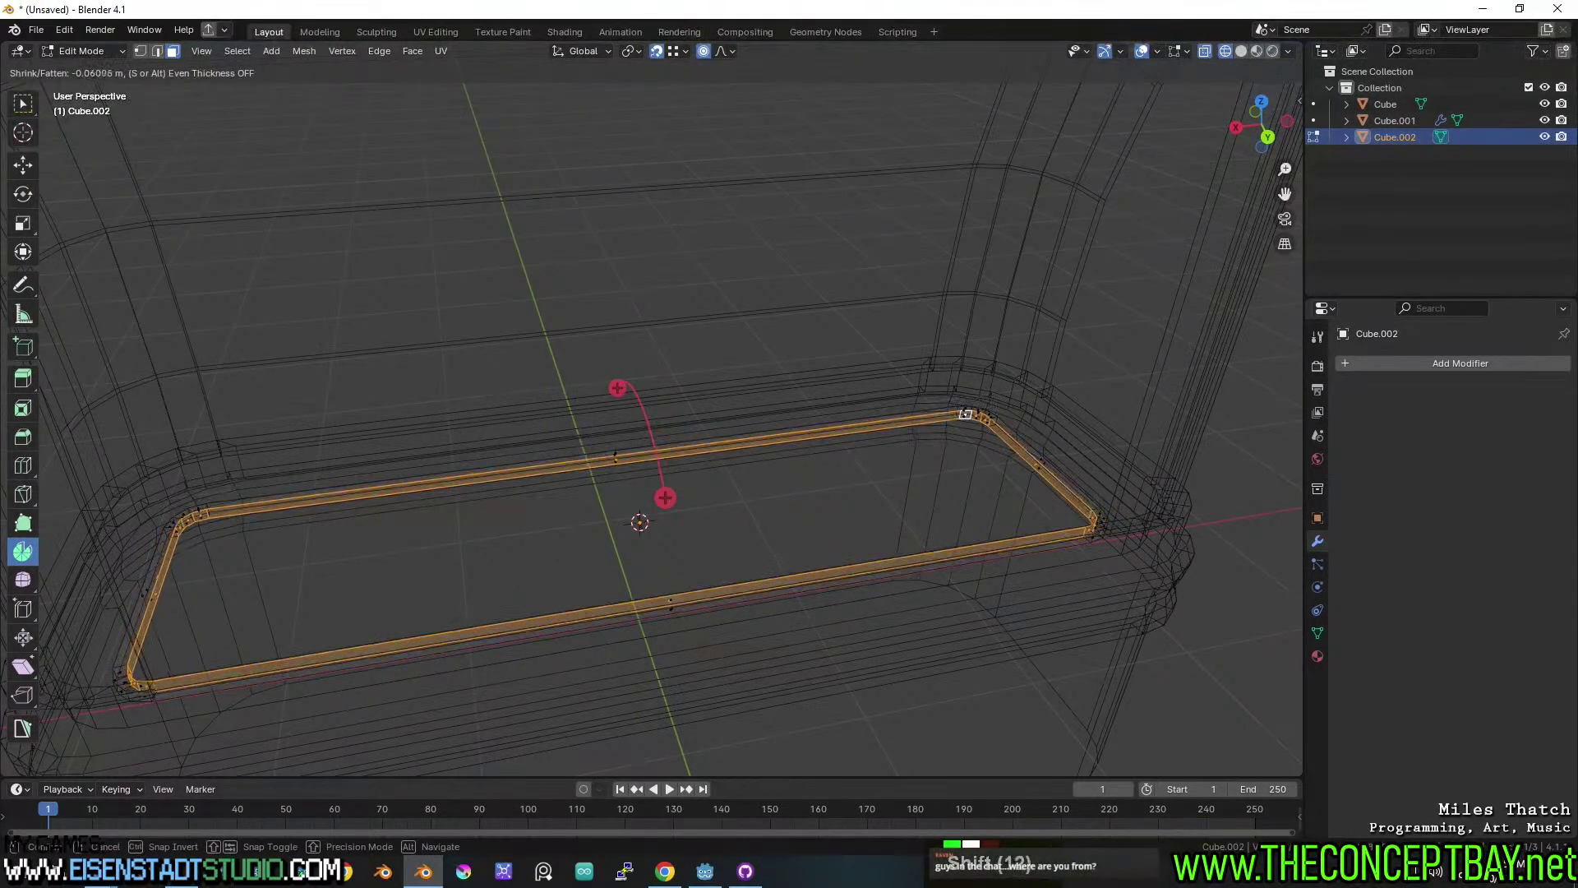
{"action": "left_click", "coordinate": [444, 155]}
Return to solid shading in Object Mode and raise the ring about 4.817 m along Z, above the hood.
{"action": "key", "text": "shift+z"}
{"action": "middle_click_drag", "start_coordinate": [757, 318], "coordinate": [900, 309], "text": "shift"}
{"action": "scroll", "coordinate": [893, 304], "scroll_direction": "down", "scroll_amount": 6}
{"action": "key", "text": "Tab"}
{"action": "key", "text": "g"}
{"action": "key", "text": "z"}
{"action": "left_click", "coordinate": [835, 164]}
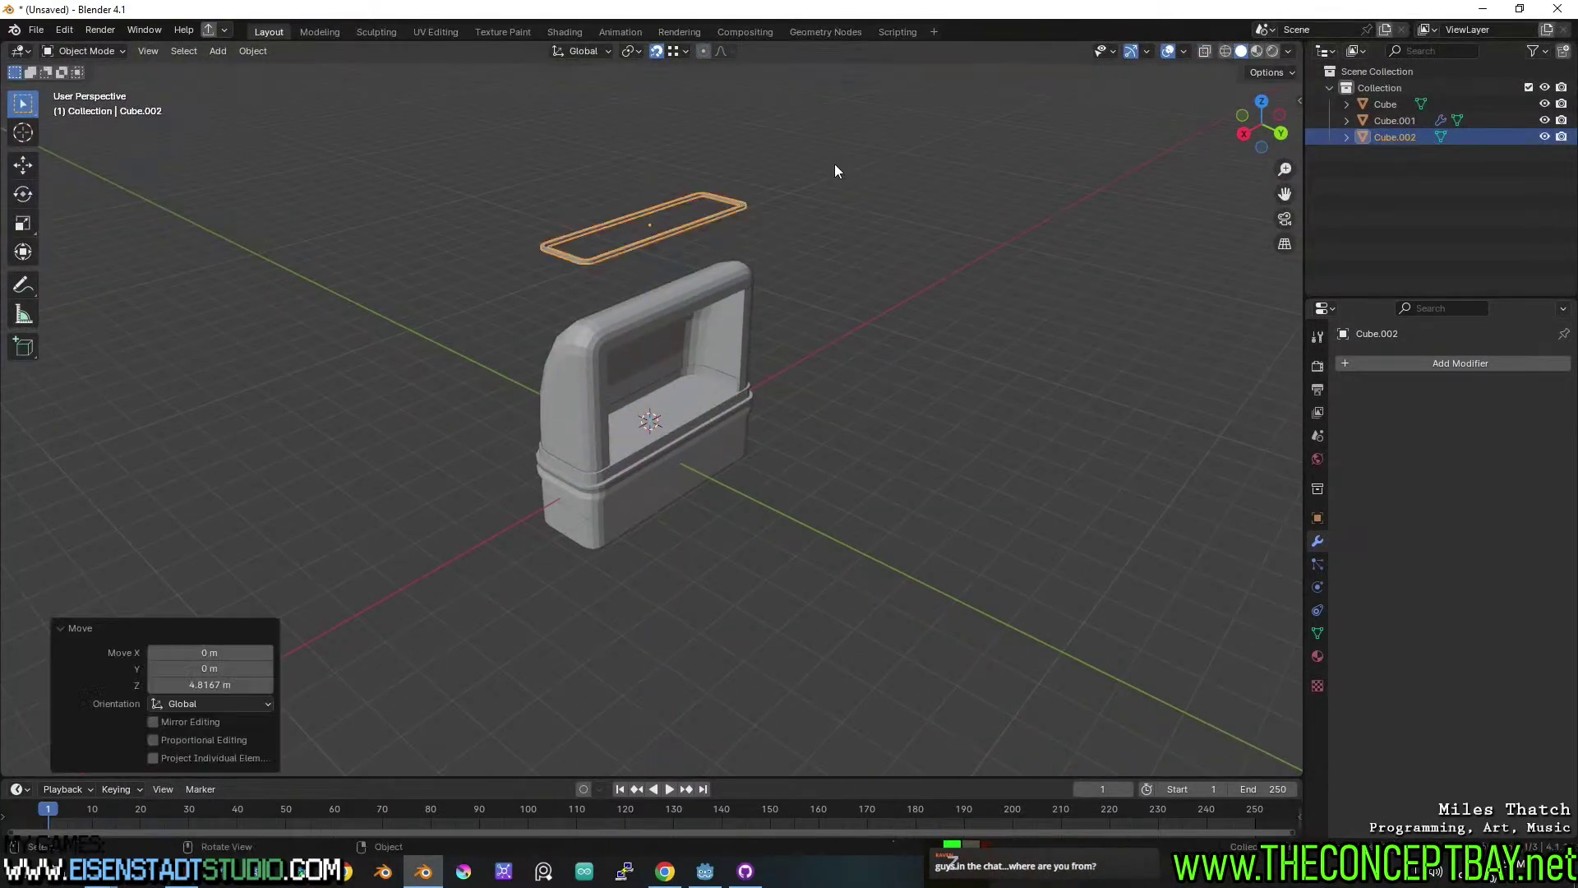
Snap the 3D cursor to the raised ring's centre.
{"action": "scroll", "coordinate": [817, 327], "scroll_direction": "up", "scroll_amount": 6}
{"action": "middle_click_drag", "start_coordinate": [807, 360], "coordinate": [743, 436]}
{"action": "key", "text": "shift+a"}
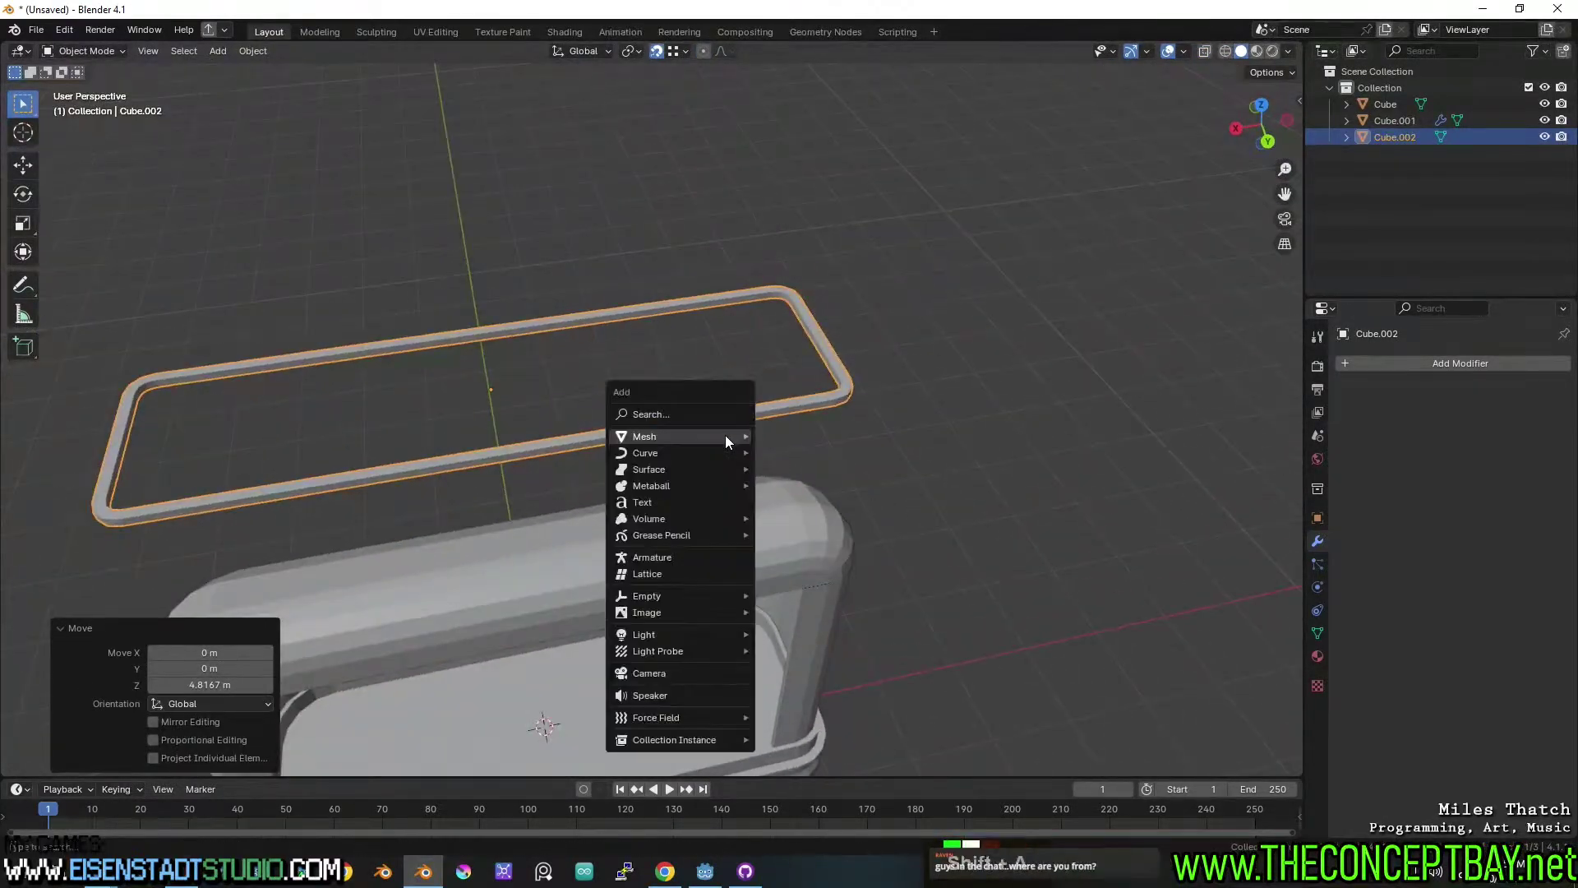
{"action": "key", "text": "Escape"}
{"action": "key", "text": "shift+s"}
{"action": "left_click", "coordinate": [710, 595]}
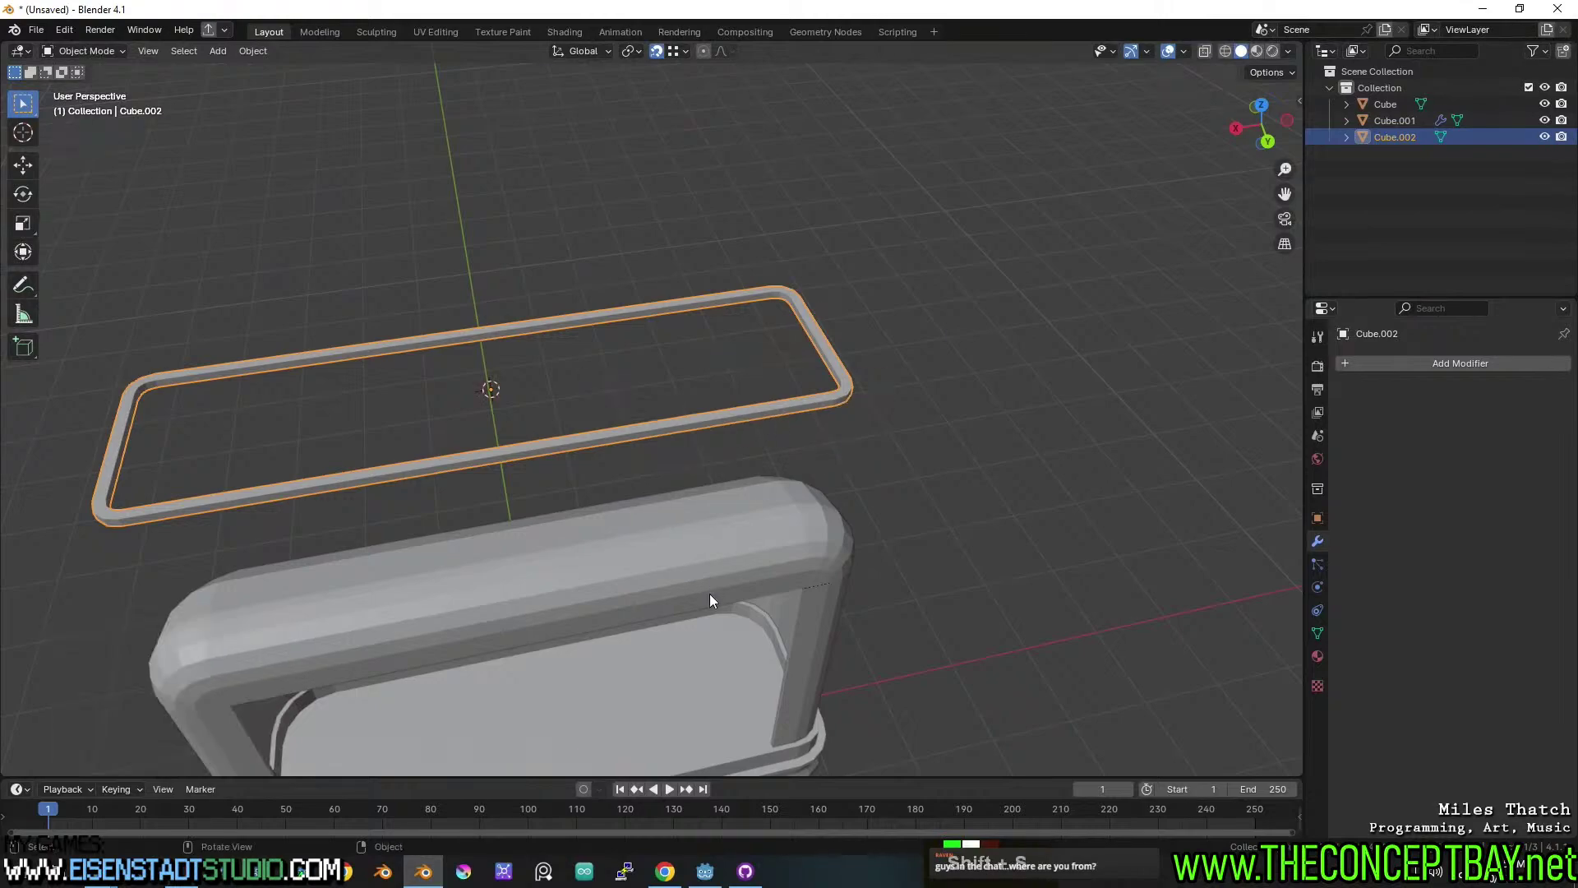
Add a 2 m cube at the 3D cursor and scale it uniformly by about 0.03.
{"action": "key", "text": "shift+a"}
{"action": "mouse_move", "coordinate": [707, 531]}
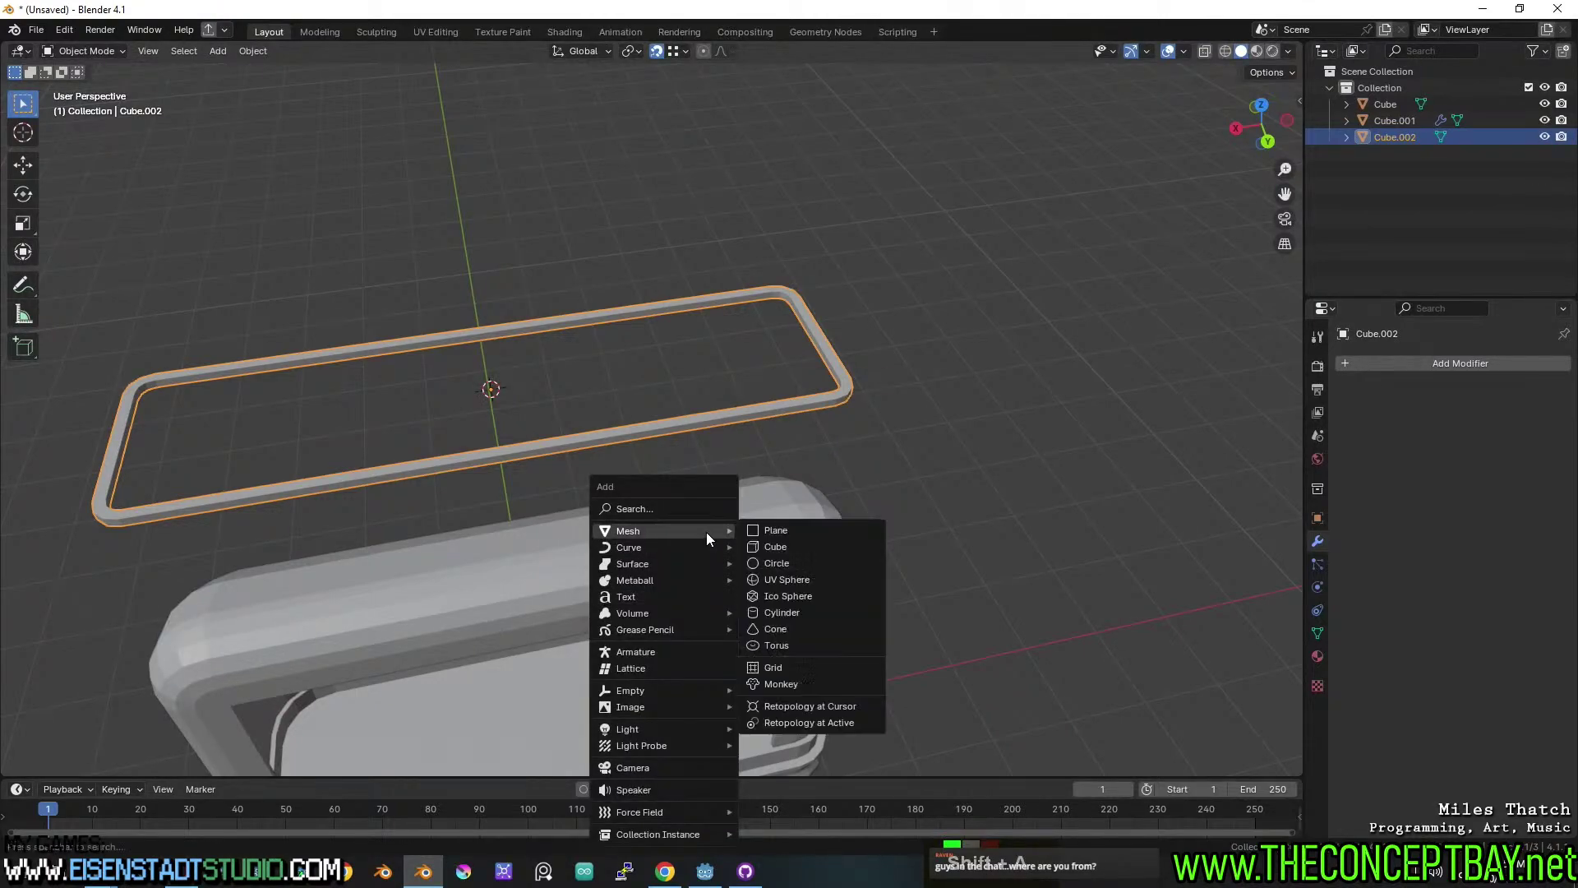
{"action": "left_click", "coordinate": [790, 546]}
{"action": "key", "text": "s"}
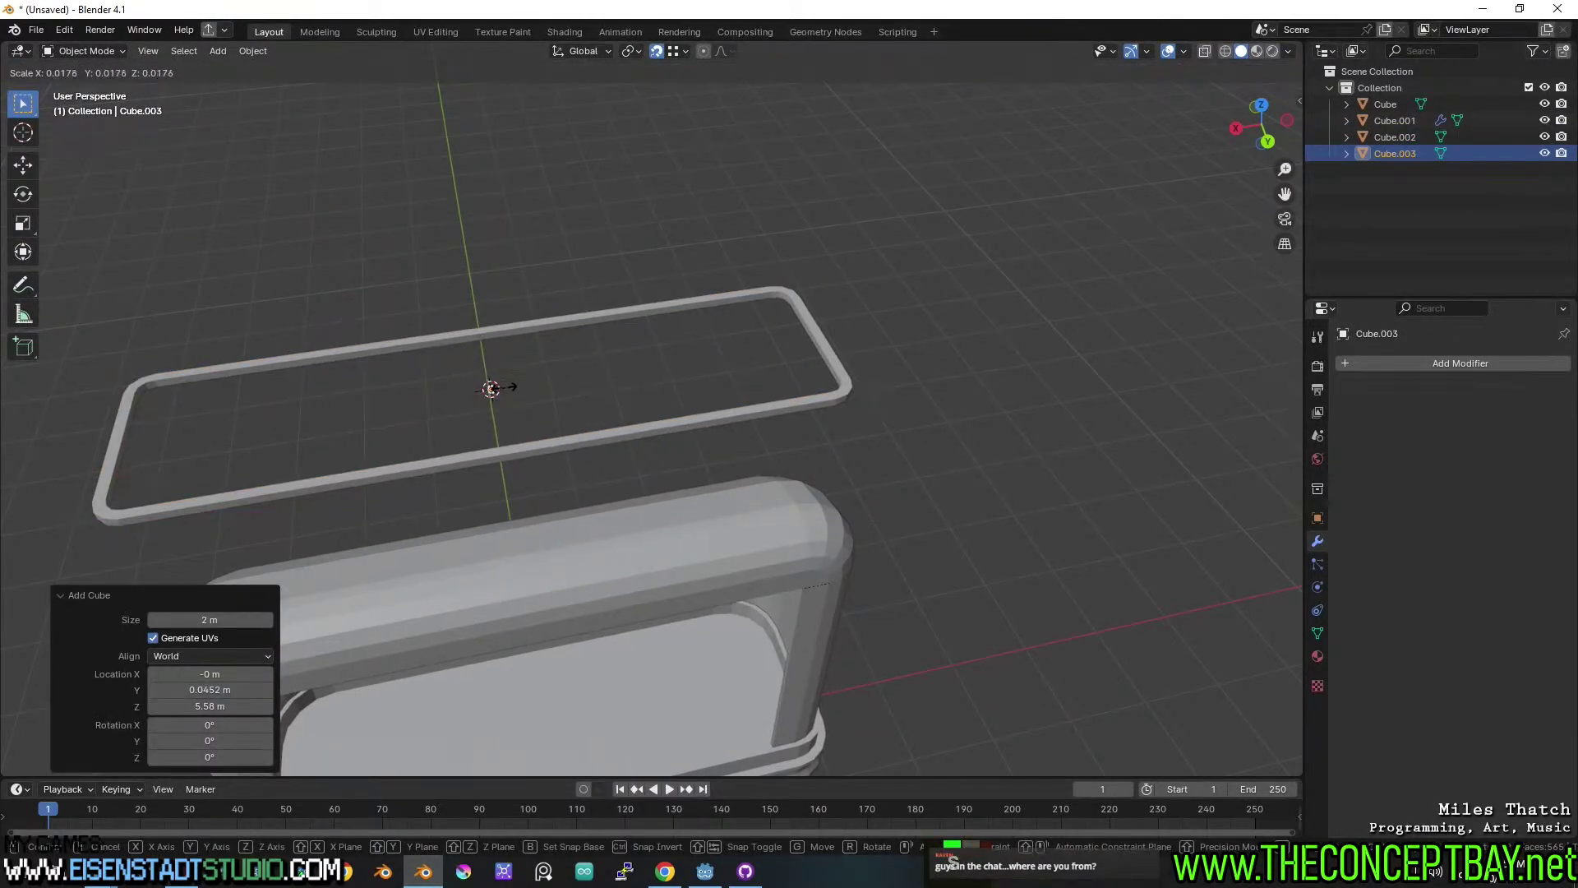
{"action": "left_click", "coordinate": [514, 391]}
Scale the small cube by about 22.146 along Y so it forms a crossbar spanning the ring.
{"action": "key", "text": "s"}
{"action": "key", "text": "y"}
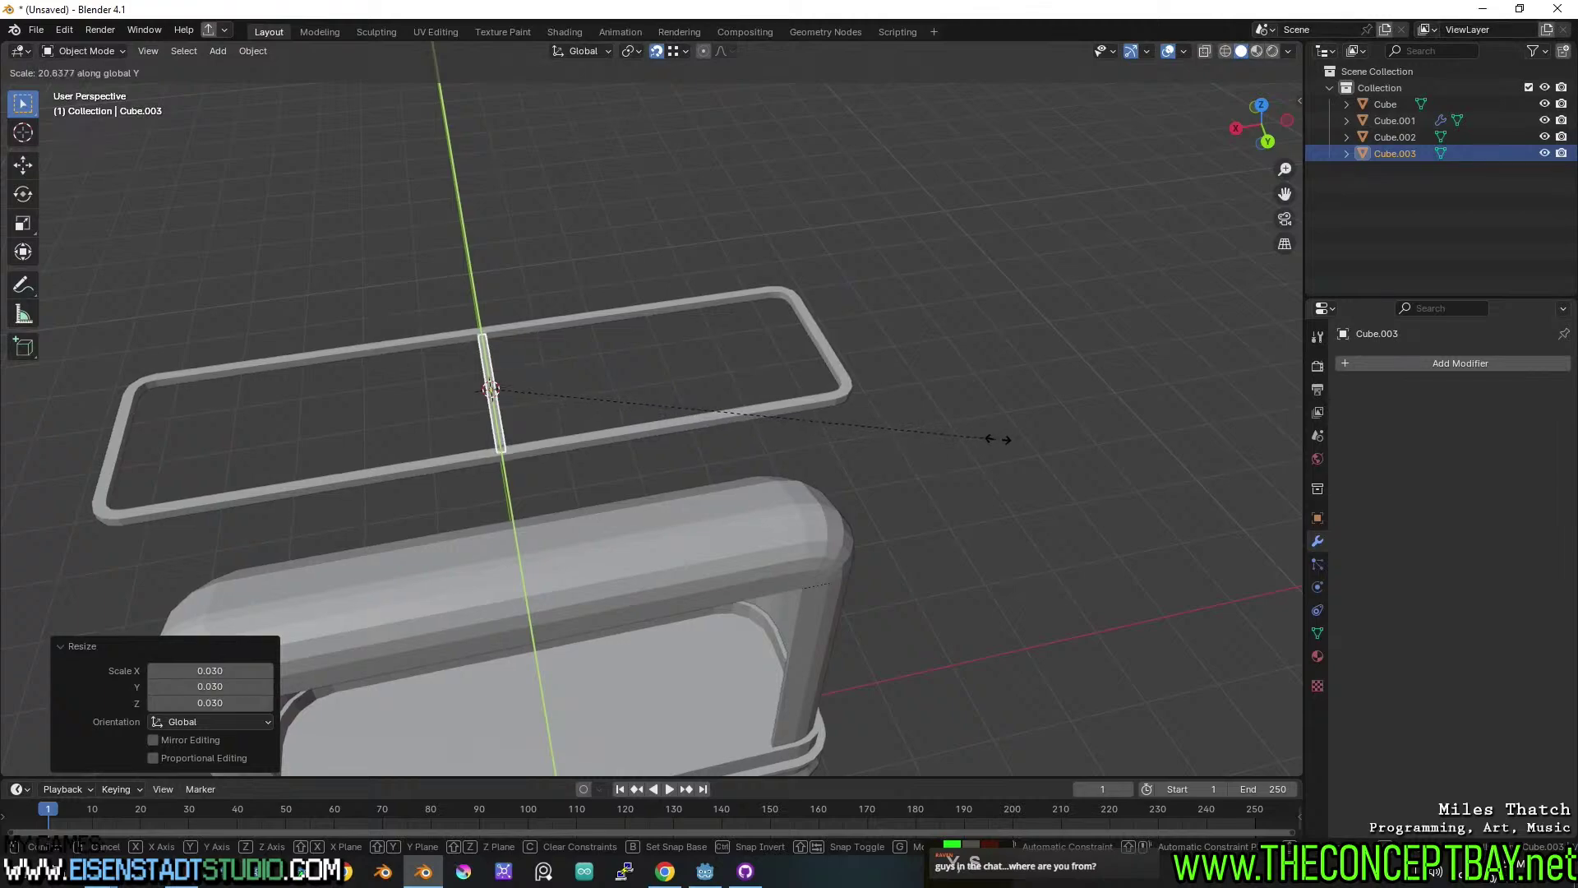
{"action": "left_click", "coordinate": [1026, 437]}
Duplicate the ring in place and scale the copy down in X and Y only, inside the original.
{"action": "middle_click_drag", "start_coordinate": [1026, 437], "coordinate": [786, 498]}
{"action": "scroll", "coordinate": [830, 491], "scroll_direction": "up", "scroll_amount": 2}
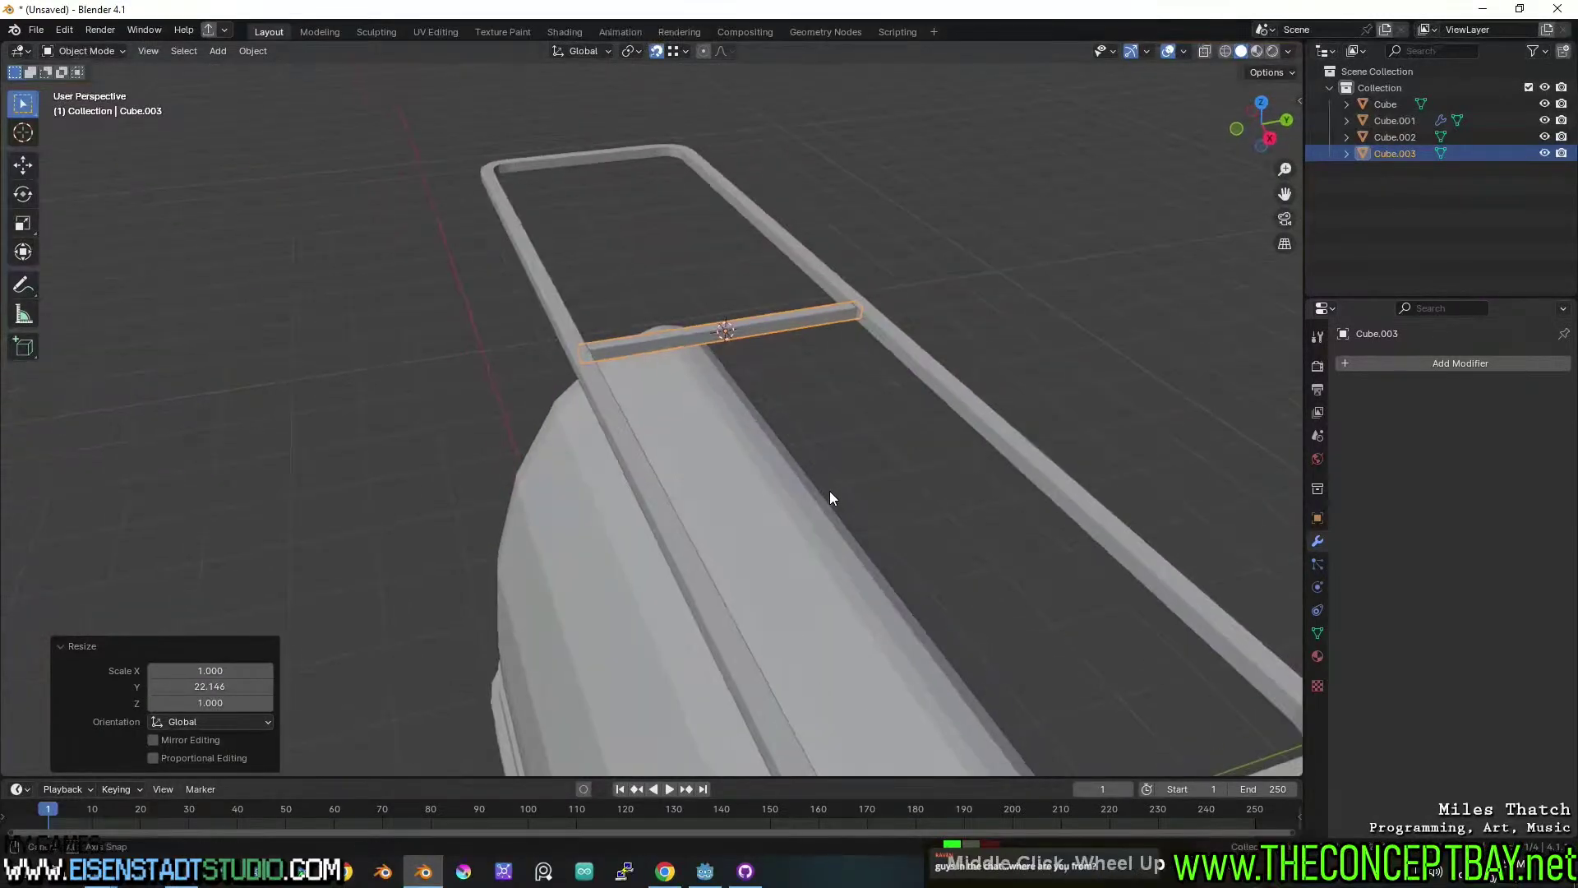
{"action": "left_click", "coordinate": [983, 420]}
{"action": "key", "text": "shift+d"}
{"action": "right_click", "coordinate": [1177, 414]}
{"action": "key", "text": "s"}
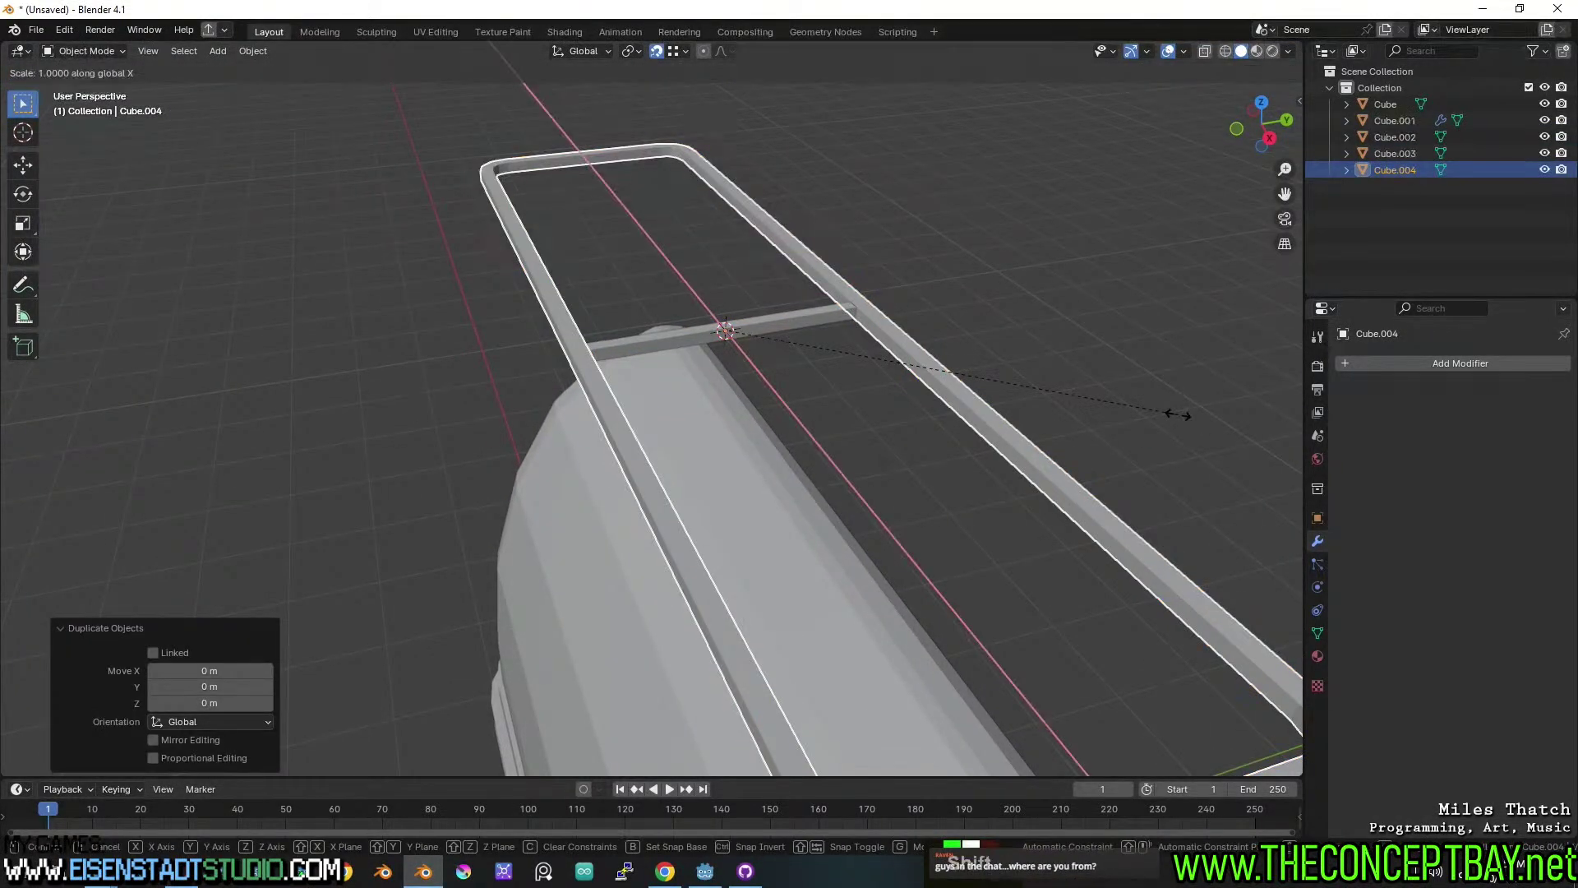
{"action": "key", "text": "shift+z"}
{"action": "left_click", "coordinate": [1060, 427]}
In wireframe Edit Mode with X mirroring on, move the inner ring's end vertices outward along X towards the outer ring.
{"action": "mouse_move", "coordinate": [1060, 427]}
{"action": "middle_mouse_down"}
{"action": "mouse_move", "coordinate": [1147, 507]}
{"action": "mouse_move", "coordinate": [891, 515]}
{"action": "mouse_move", "coordinate": [888, 485]}
{"action": "middle_mouse_up"}
{"action": "key", "text": "Tab"}
{"action": "scroll", "coordinate": [888, 481], "scroll_direction": "down", "scroll_amount": 3}
{"action": "key", "text": "z"}
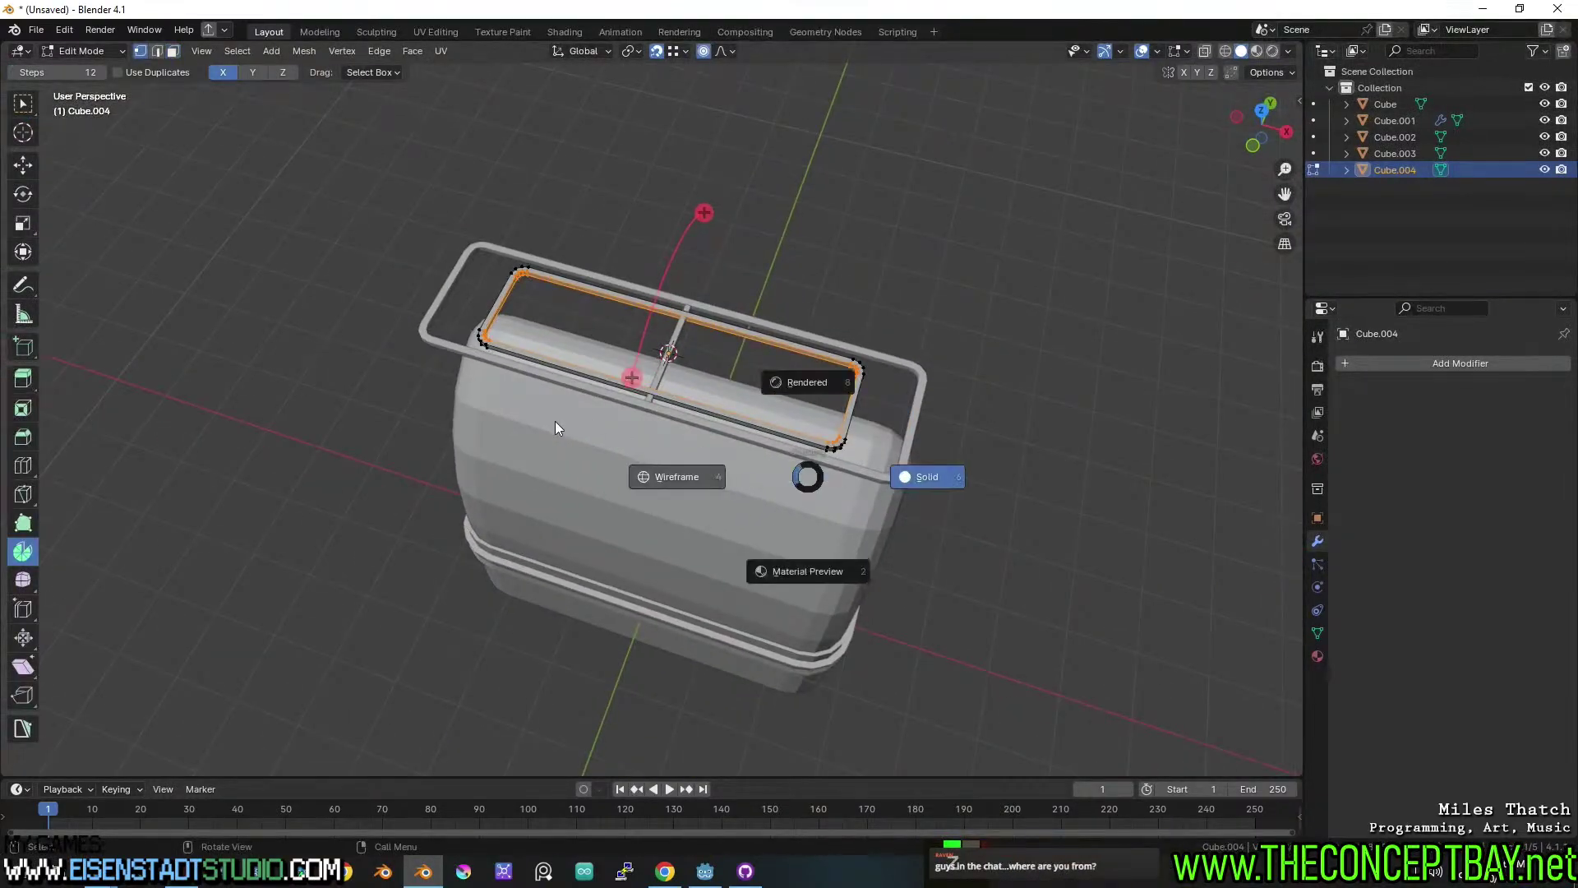
{"action": "left_click", "coordinate": [555, 420]}
{"action": "key", "text": "a"}
{"action": "key", "text": "a"}
{"action": "left_click_drag", "start_coordinate": [1028, 557], "coordinate": [506, 262]}
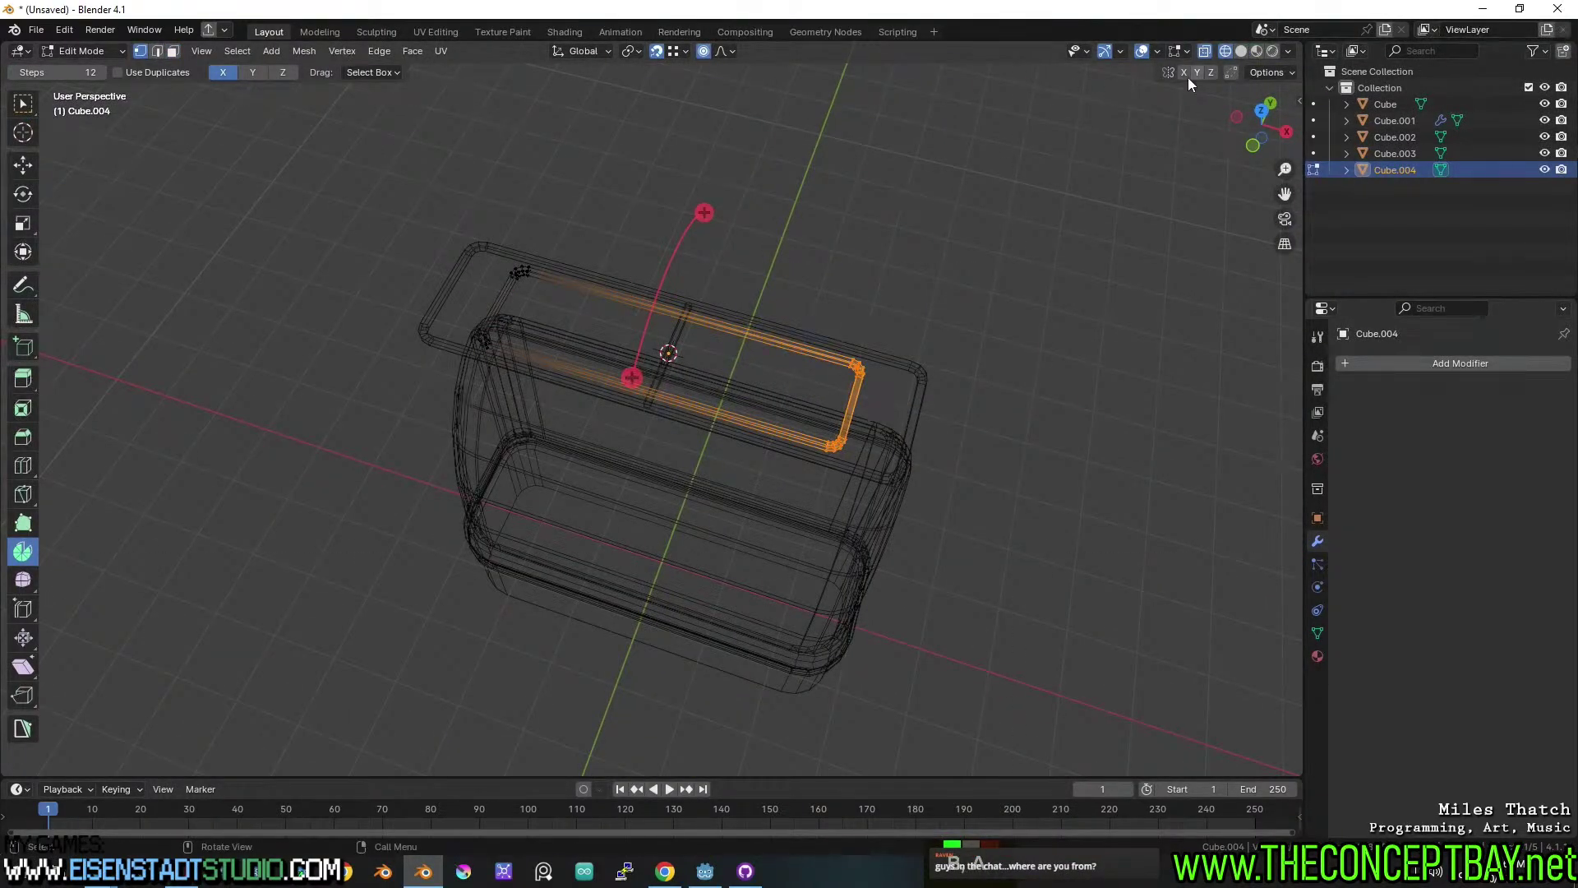
{"action": "key", "text": "g"}
{"action": "key", "text": "x"}
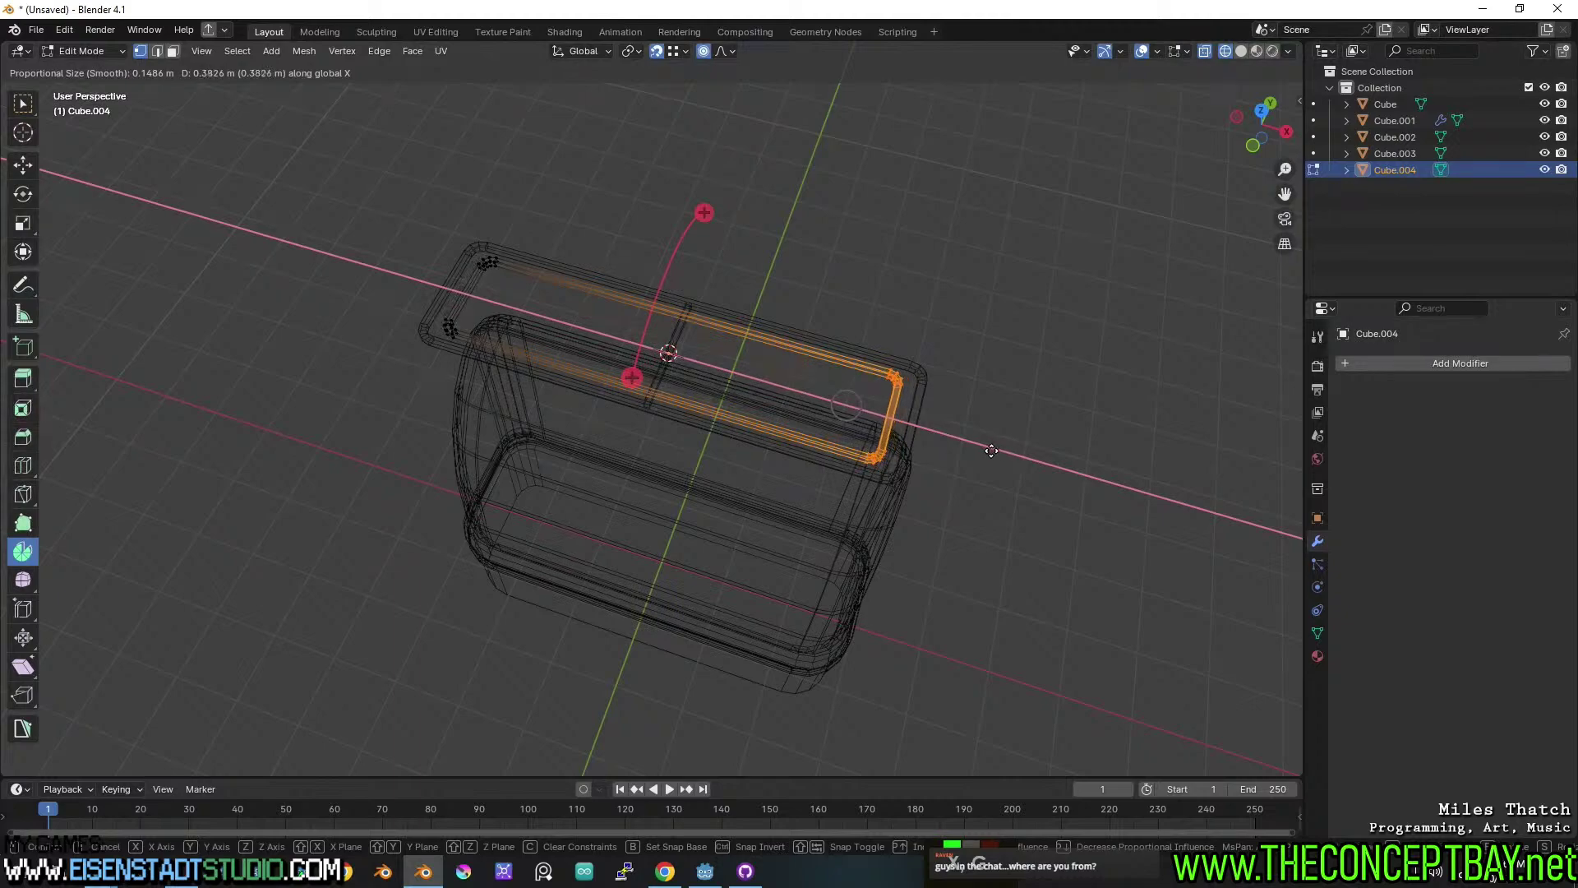
{"action": "left_click", "coordinate": [979, 454]}
Return to solid shading in Object Mode and select the crossbar.
{"action": "key", "text": "shift+z"}
{"action": "scroll", "coordinate": [895, 402], "scroll_direction": "up", "scroll_amount": 4}
{"action": "mouse_move", "coordinate": [830, 408]}
{"action": "middle_mouse_down"}
{"action": "mouse_move", "coordinate": [895, 402]}
{"action": "mouse_move", "coordinate": [758, 413]}
{"action": "middle_mouse_up"}
{"action": "key", "text": "Tab"}
{"action": "left_click", "coordinate": [604, 332]}
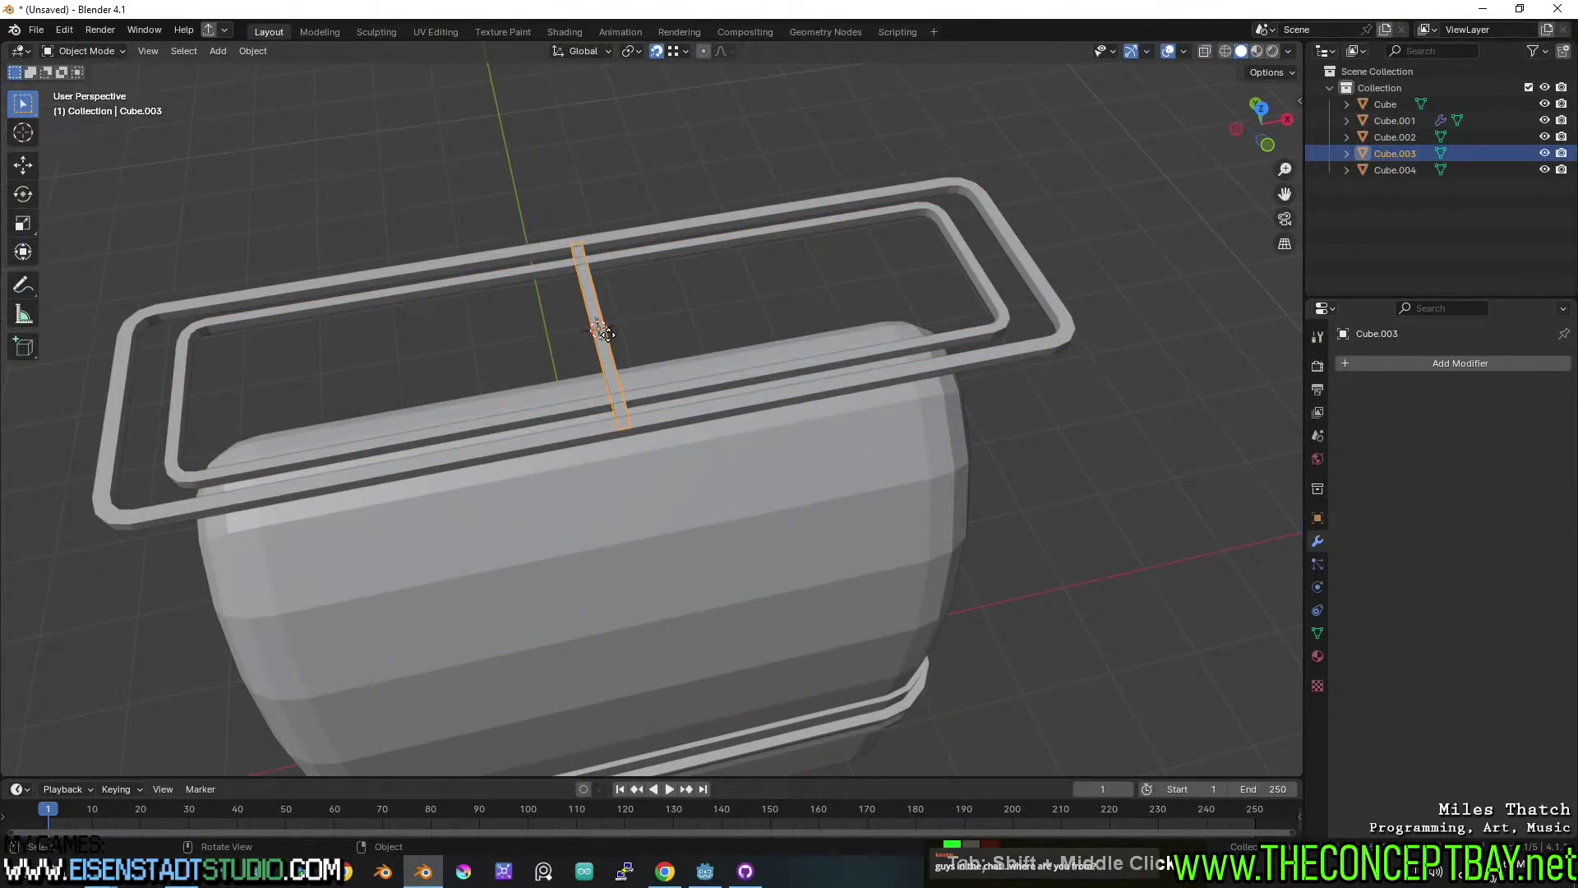
{"action": "key", "text": "Tab"}
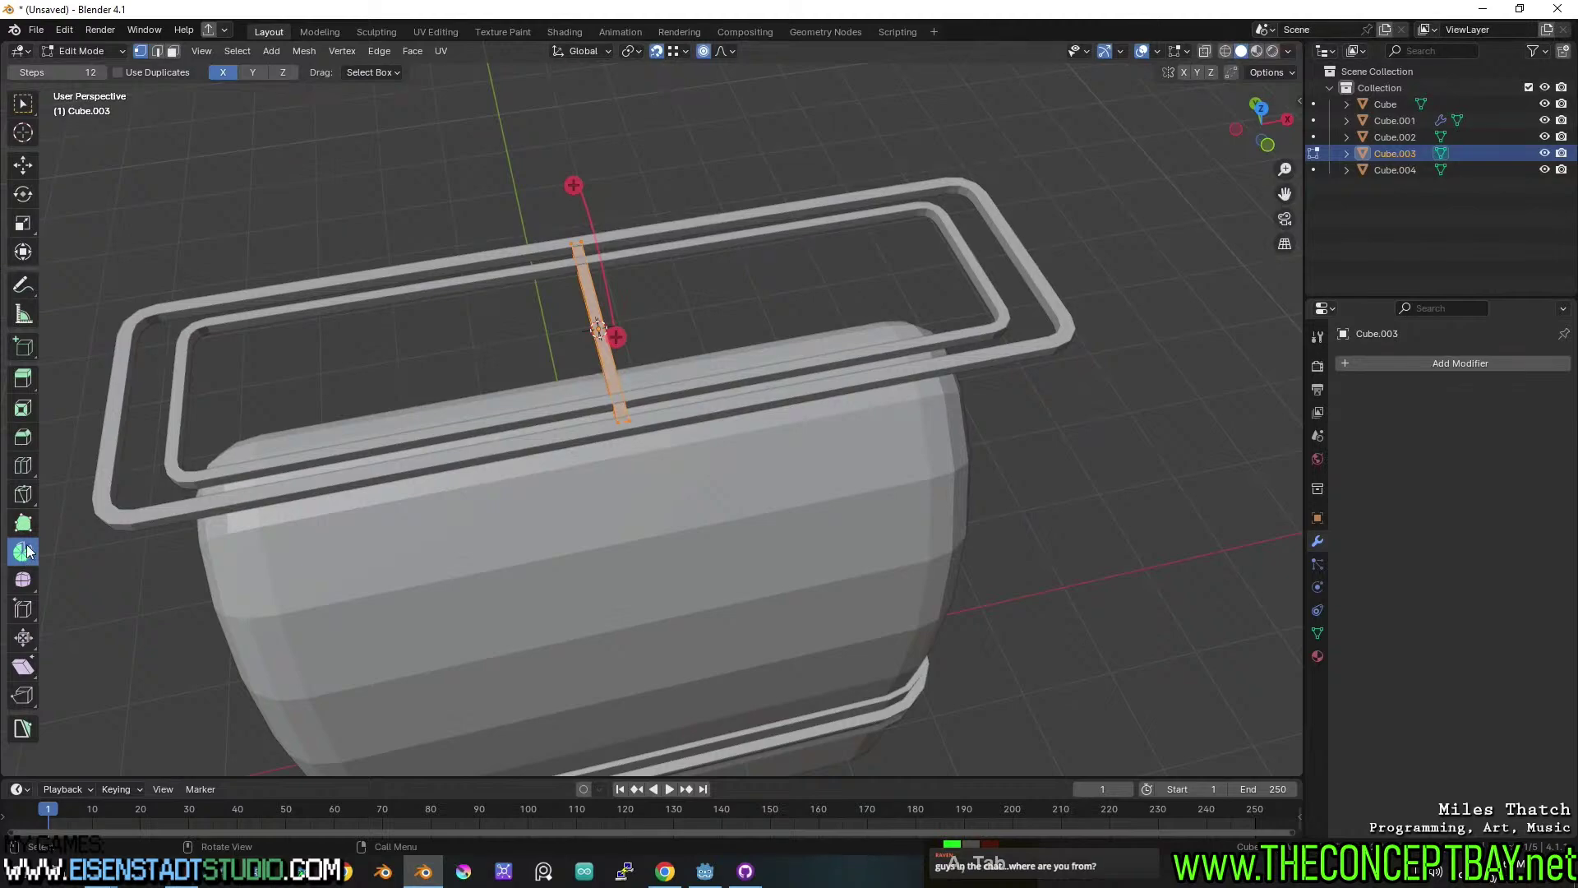
{"action": "left_click", "coordinate": [26, 586]}
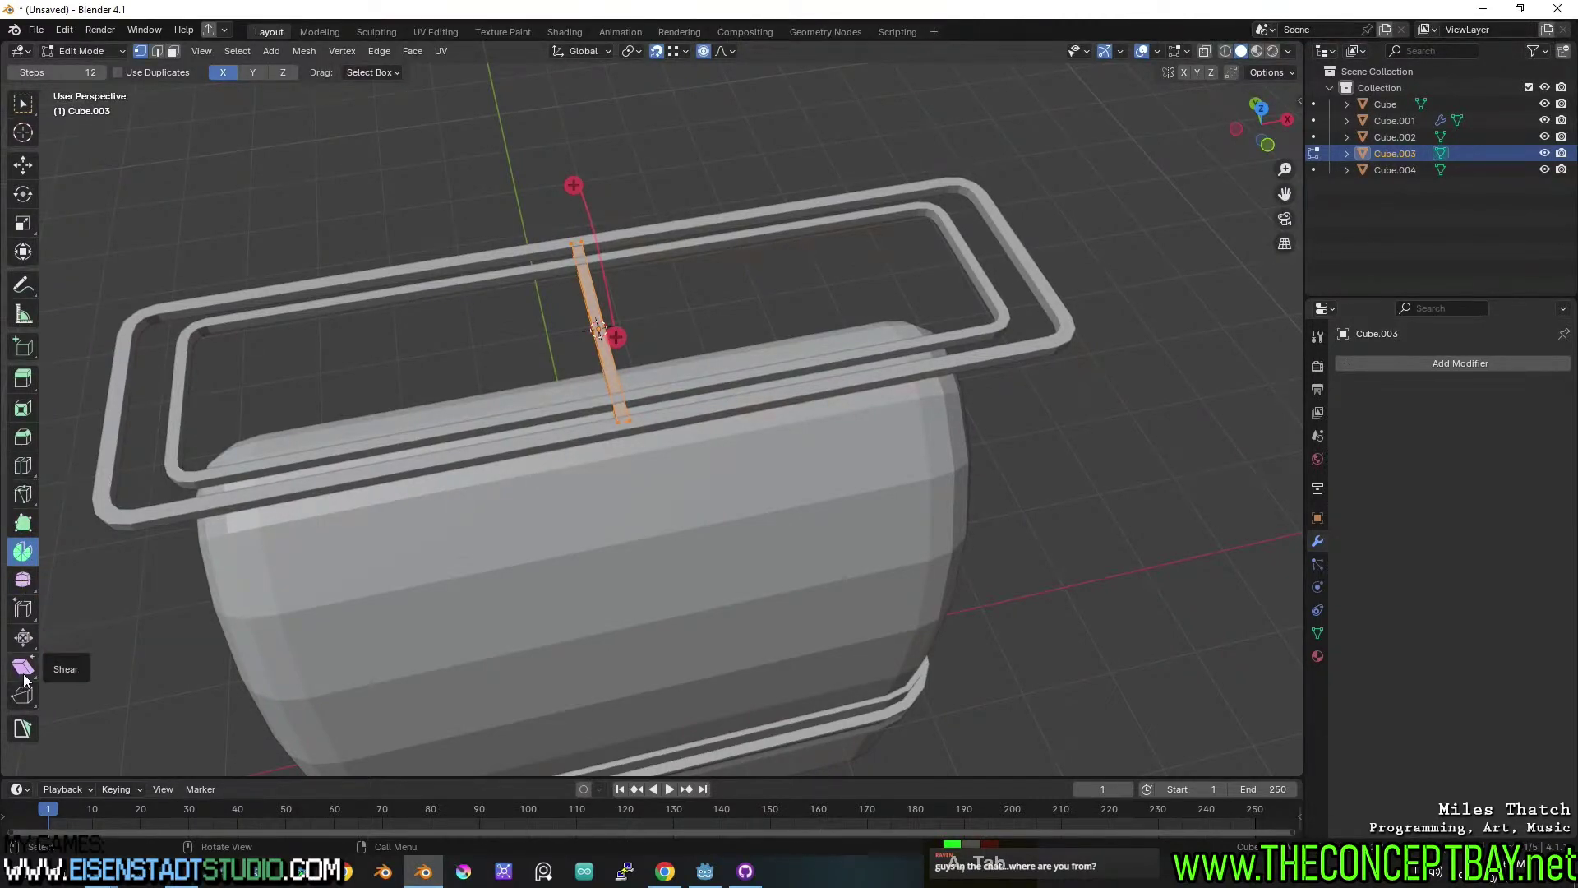
{"action": "left_click", "coordinate": [20, 523]}
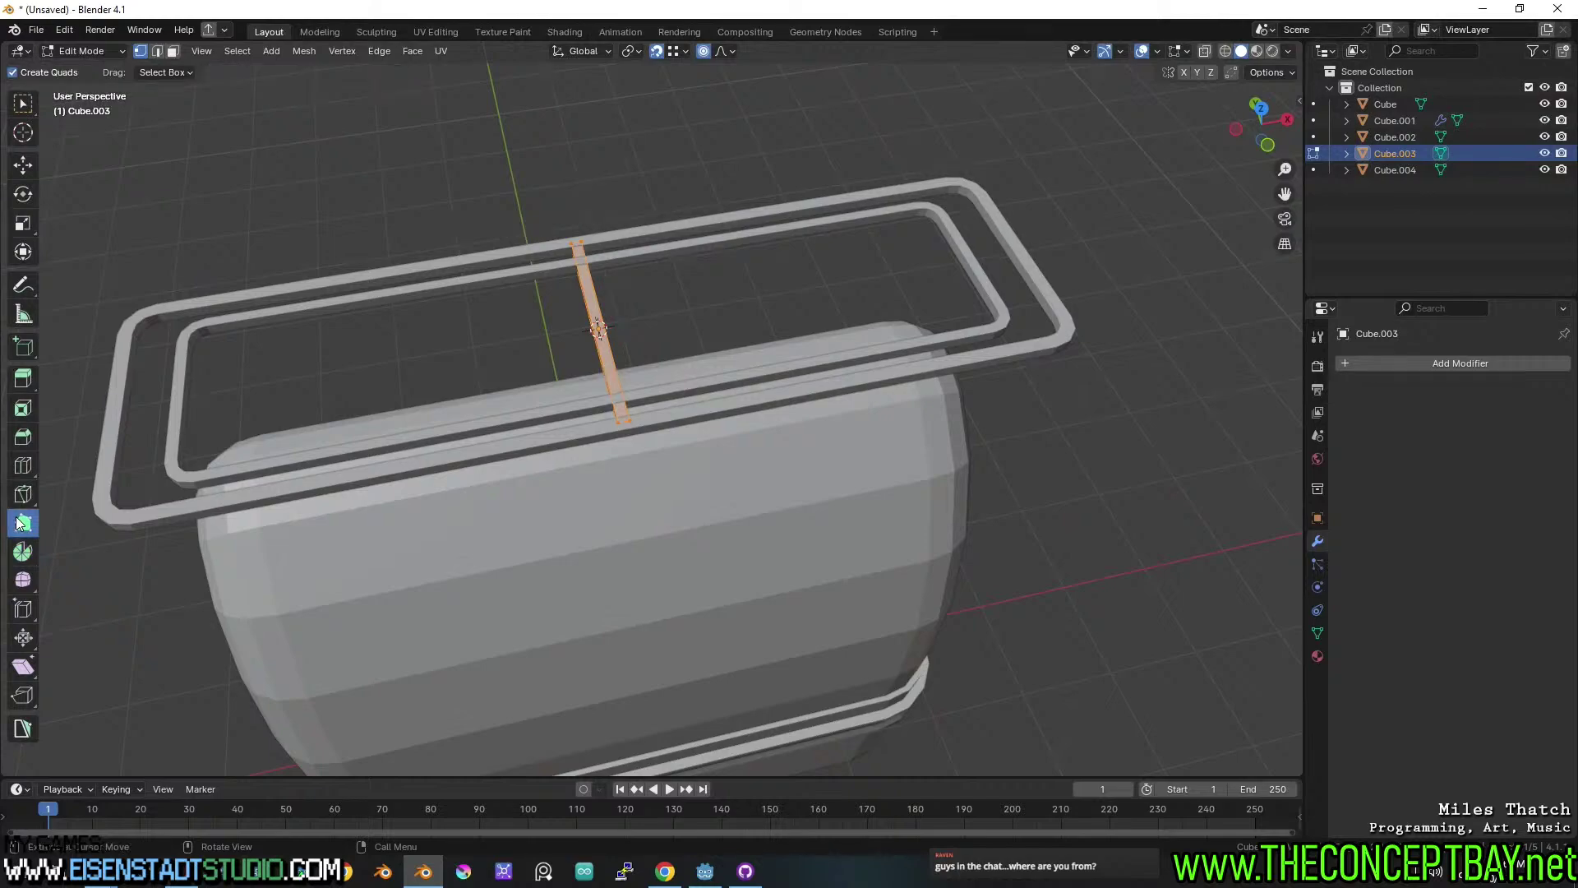
{"action": "left_click", "coordinate": [26, 562]}
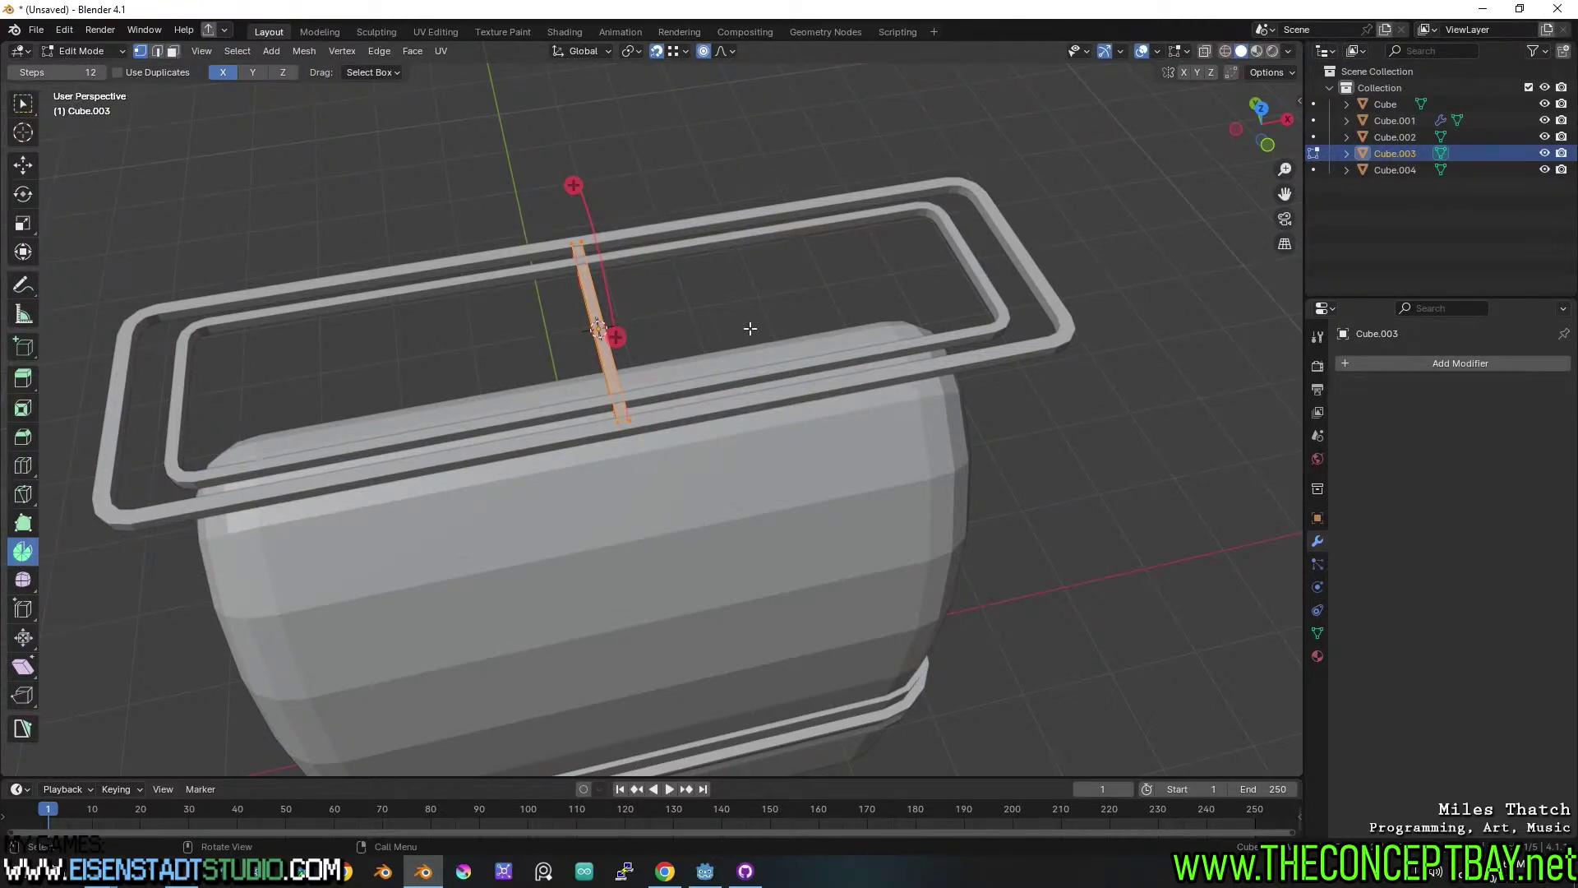
{"action": "key", "text": "shift+d"}
{"action": "key", "text": "x"}
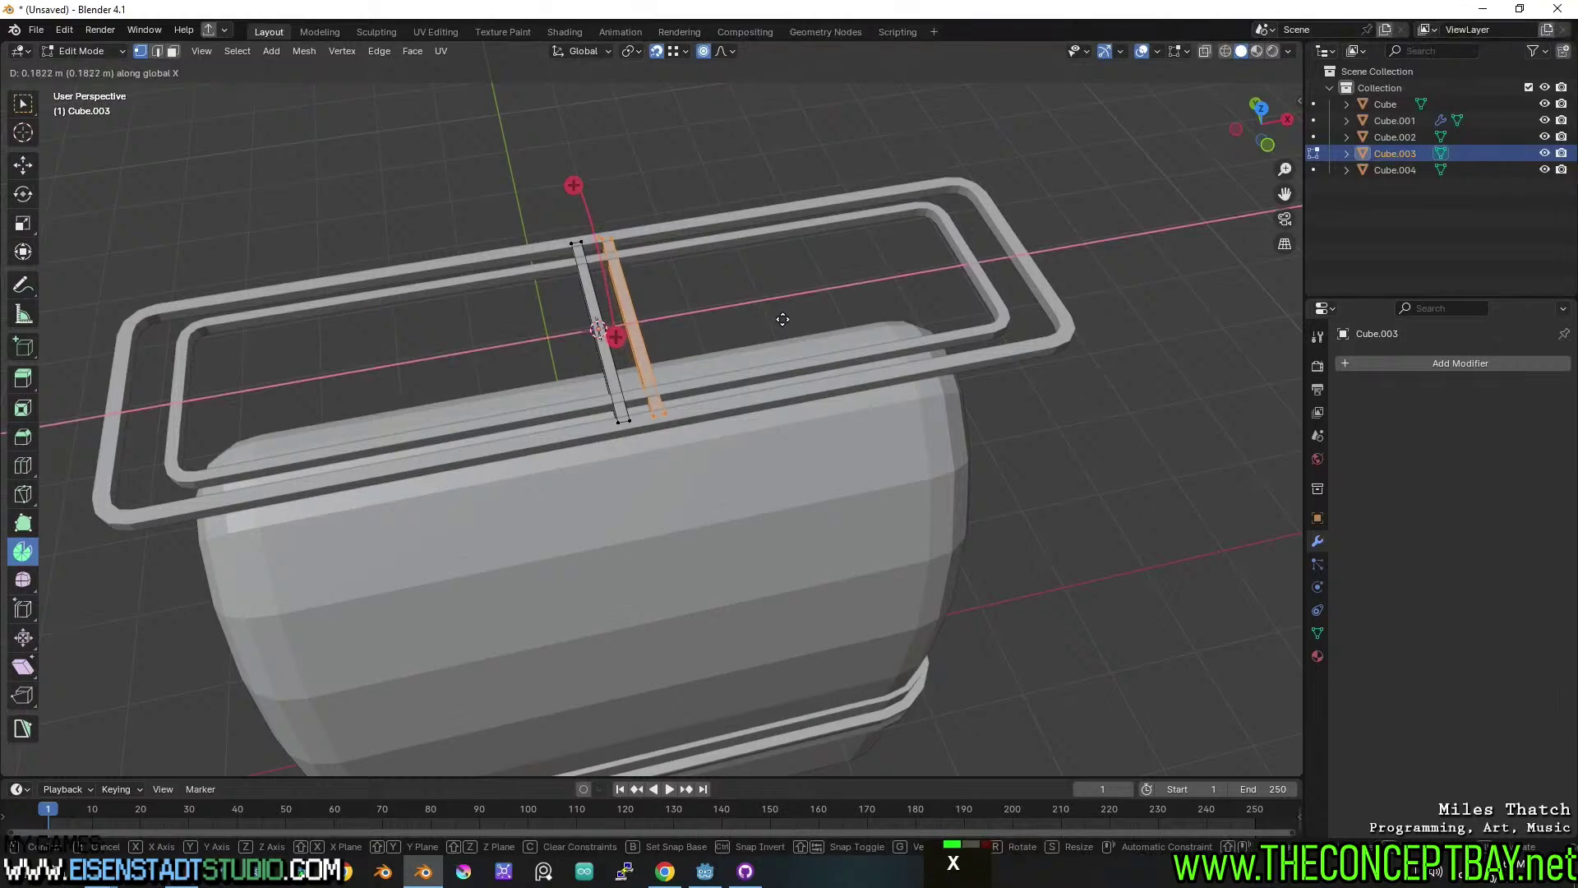
{"action": "left_click", "coordinate": [788, 316]}
{"action": "key", "text": "x"}
{"action": "key", "text": "x"}
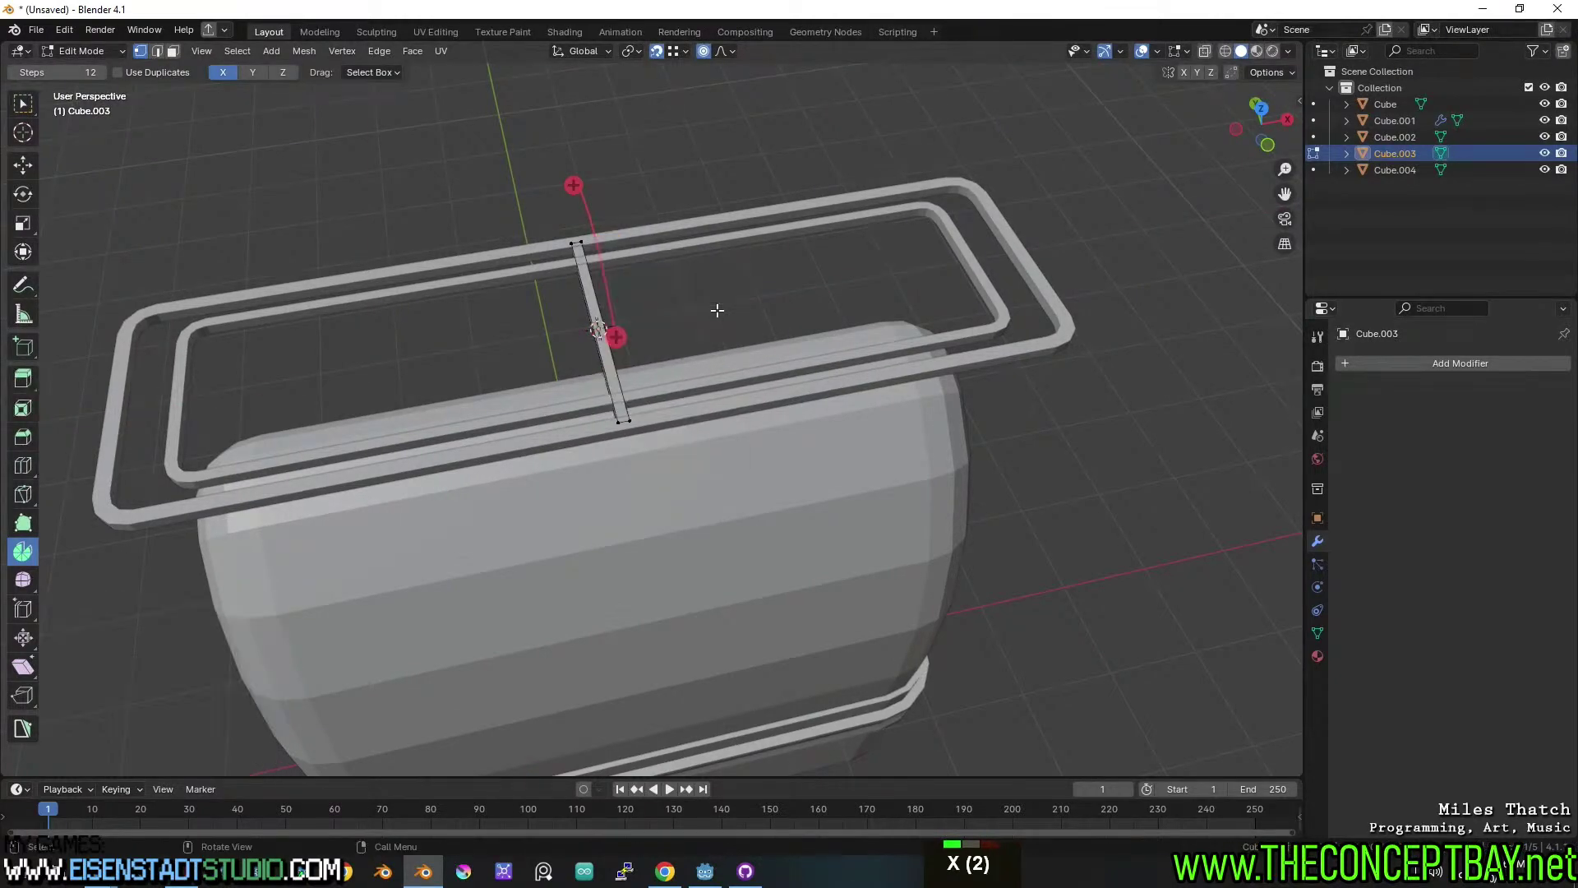
{"action": "key", "text": "Tab"}
Add an Array modifier to the crossbar with a relative X factor of 4.640 and a count of 8.
{"action": "left_click", "coordinate": [1427, 363]}
{"action": "mouse_move", "coordinate": [1401, 374]}
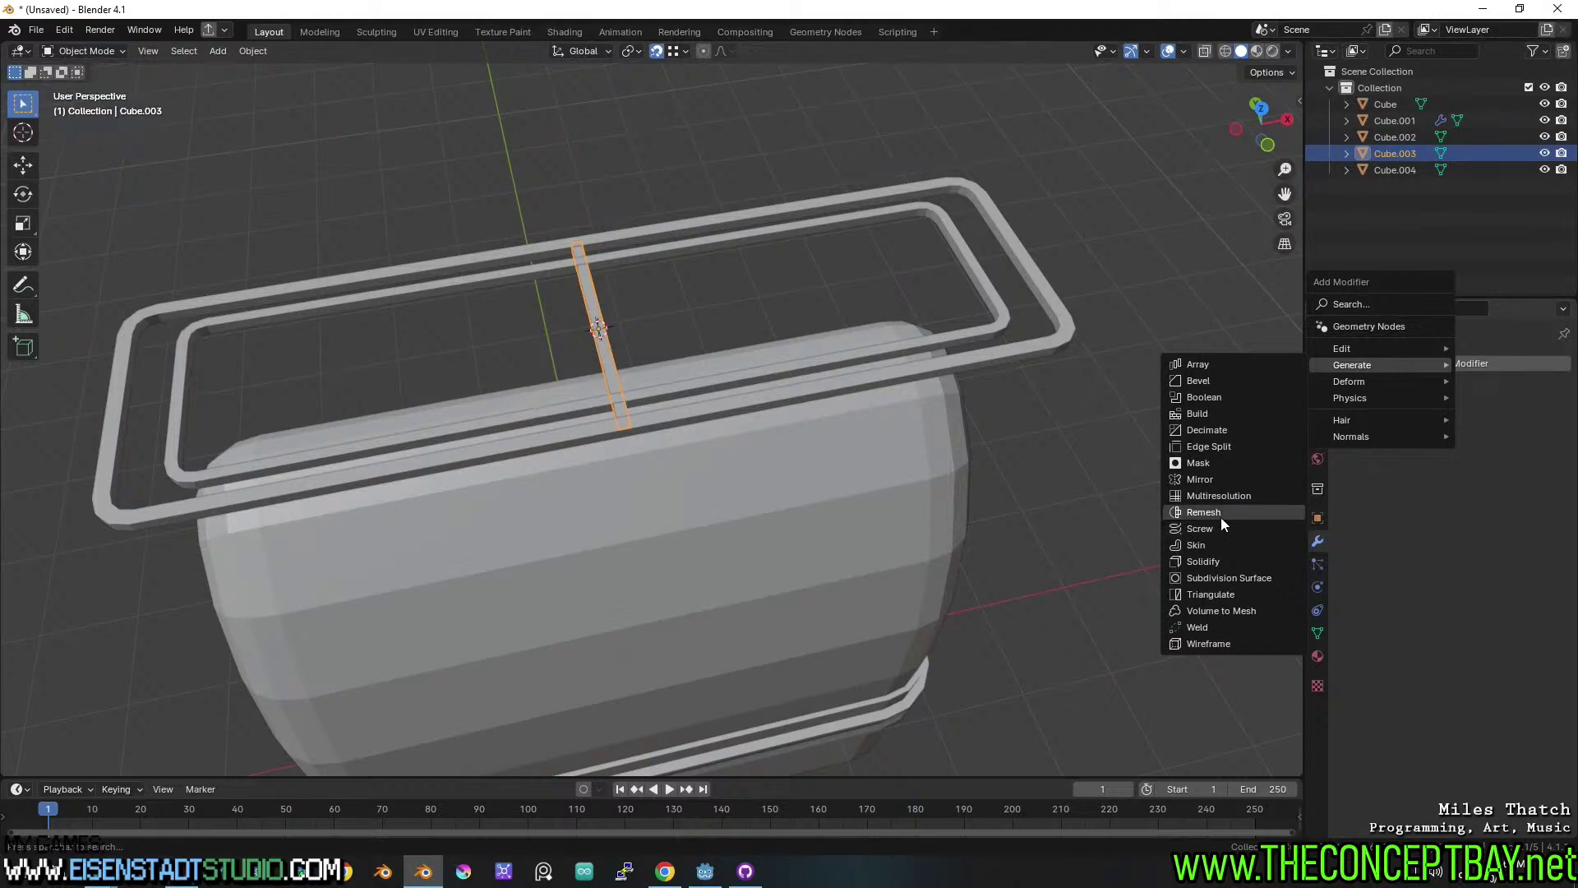
{"action": "left_click", "coordinate": [1225, 364]}
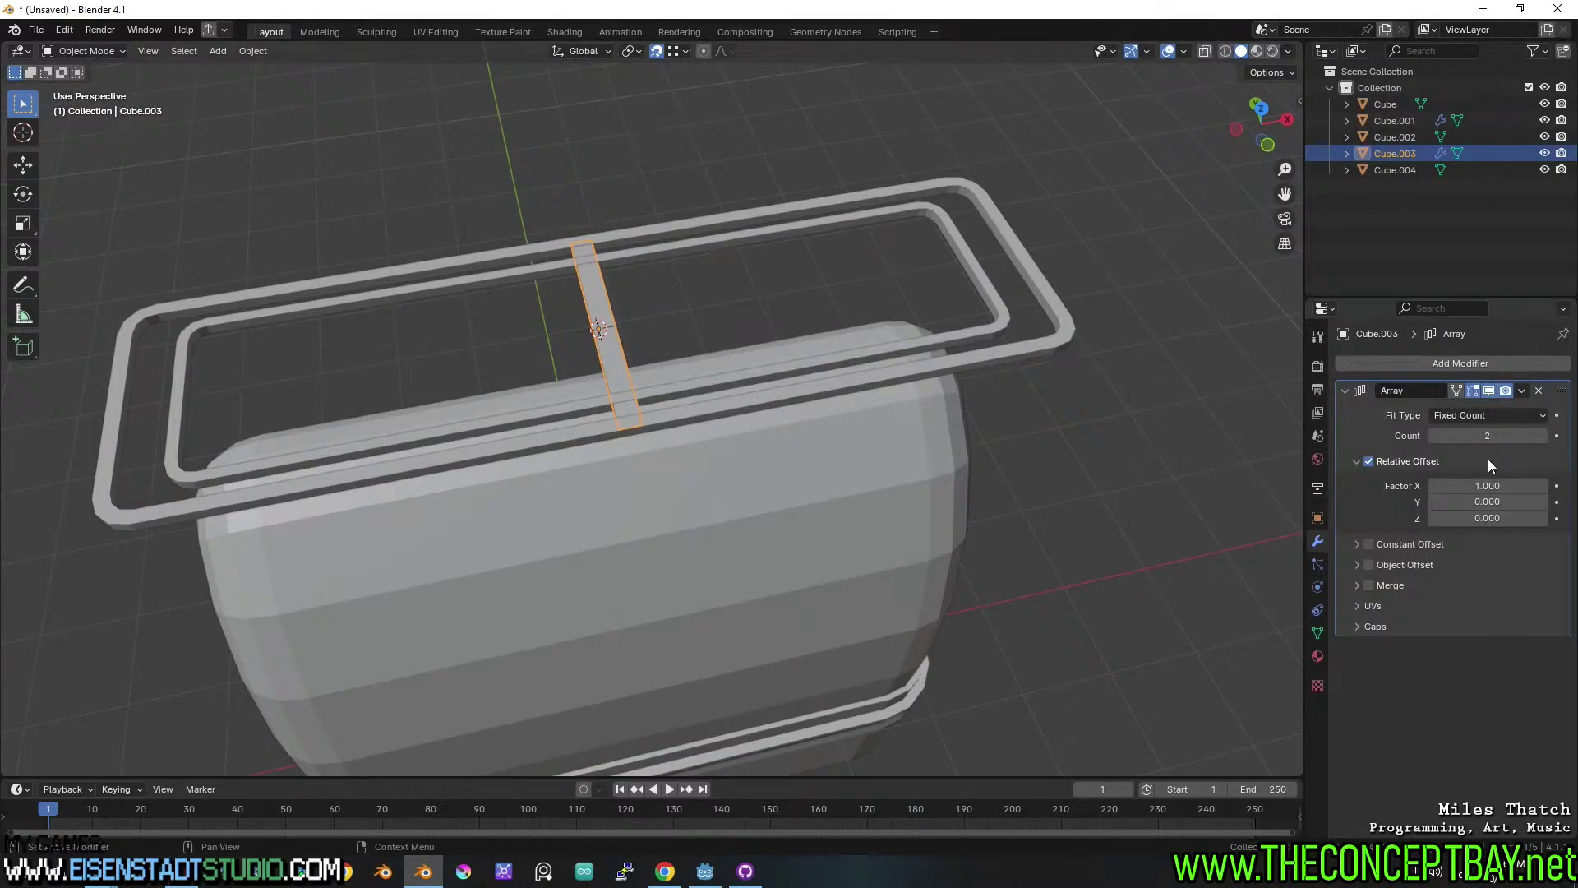
{"action": "mouse_move", "coordinate": [1483, 485]}
{"action": "left_mouse_down", "text": "shift"}
{"action": "mouse_move", "coordinate": [1509, 486]}
{"action": "mouse_move", "coordinate": [1483, 485]}
{"action": "left_mouse_up", "text": "shift"}
{"action": "left_click", "coordinate": [1542, 438]}
{"action": "left_click", "coordinate": [1542, 438]}
{"action": "left_click", "coordinate": [1542, 437]}
{"action": "left_click", "coordinate": [1542, 438]}
{"action": "left_click", "coordinate": [1542, 437]}
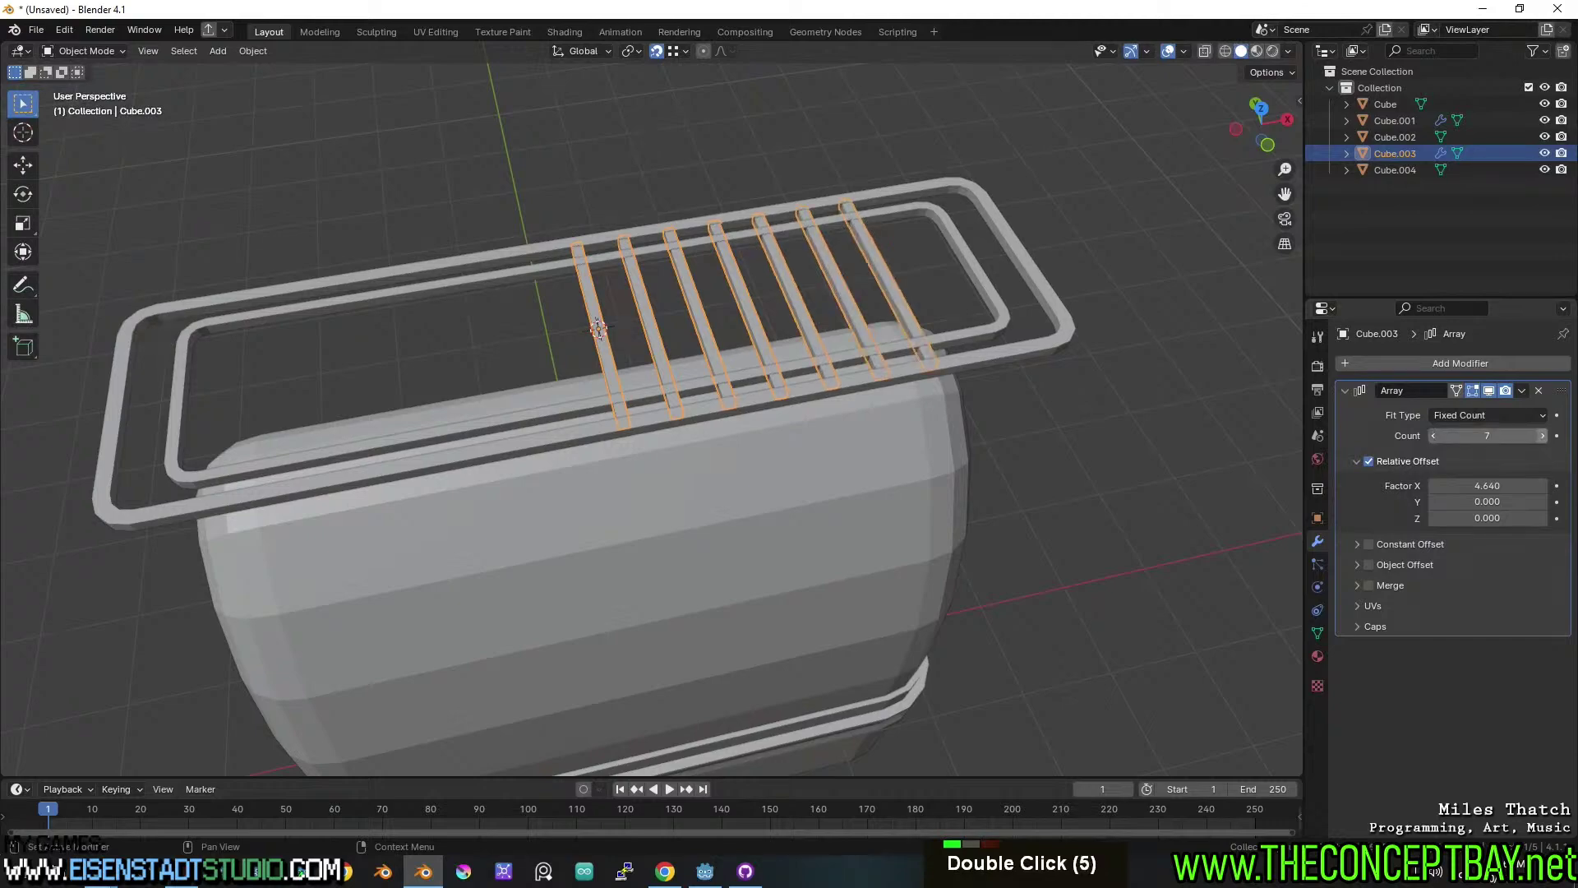
{"action": "left_click", "coordinate": [1542, 437]}
Move the arrayed crossbars about -2.016 m along X so the first bar sits near the ring's end.
{"action": "key", "text": "g"}
{"action": "key", "text": "x"}
{"action": "key", "text": "ctrl"}
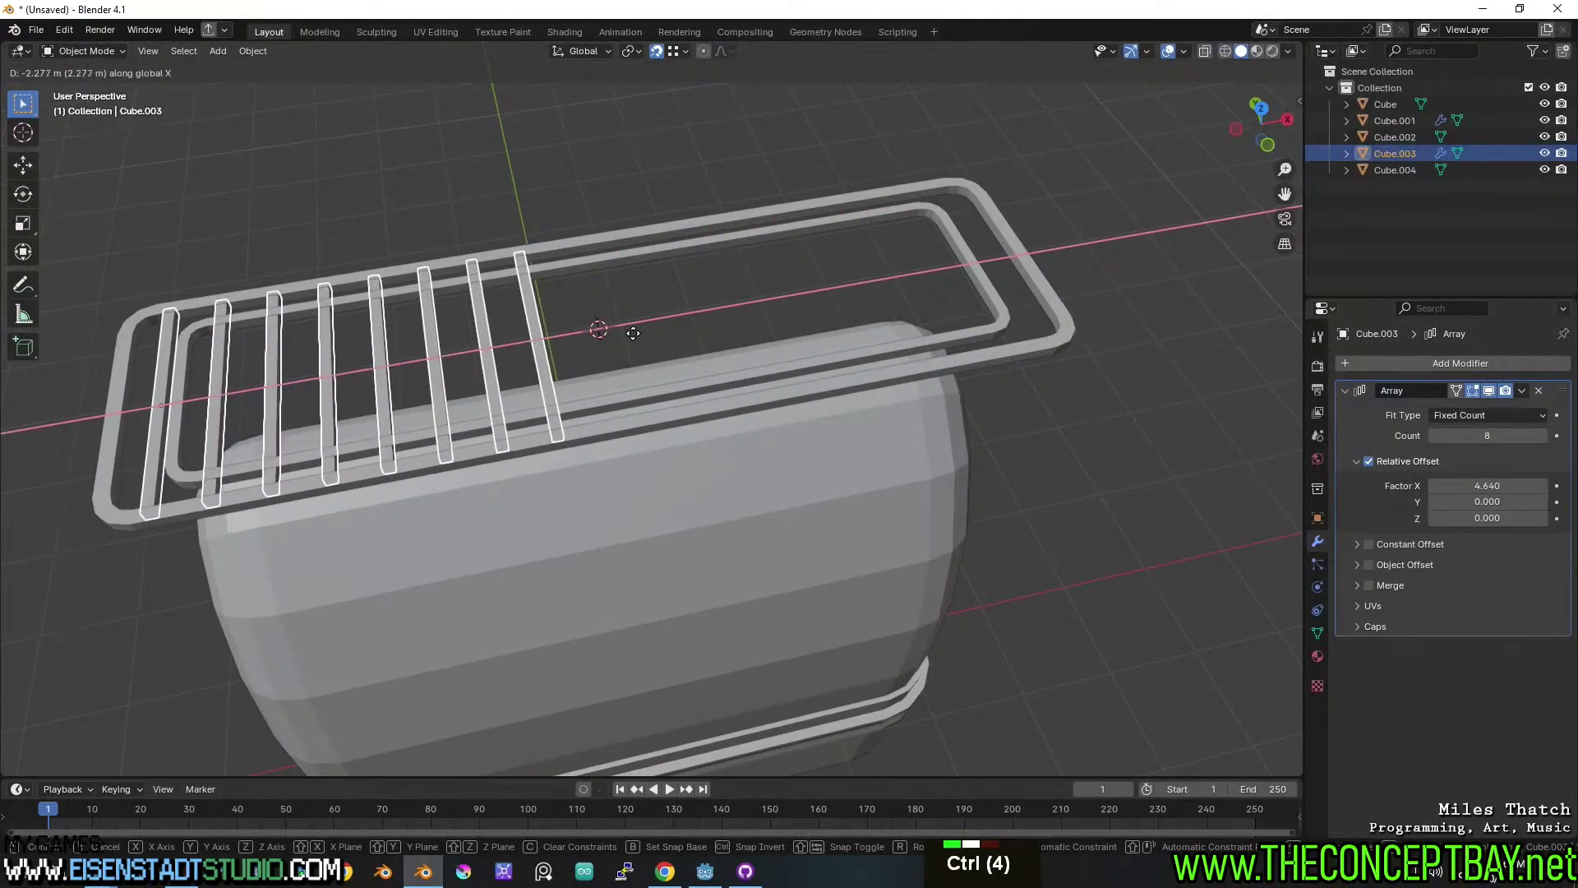
{"action": "left_click", "coordinate": [690, 327], "text": "ctrl"}
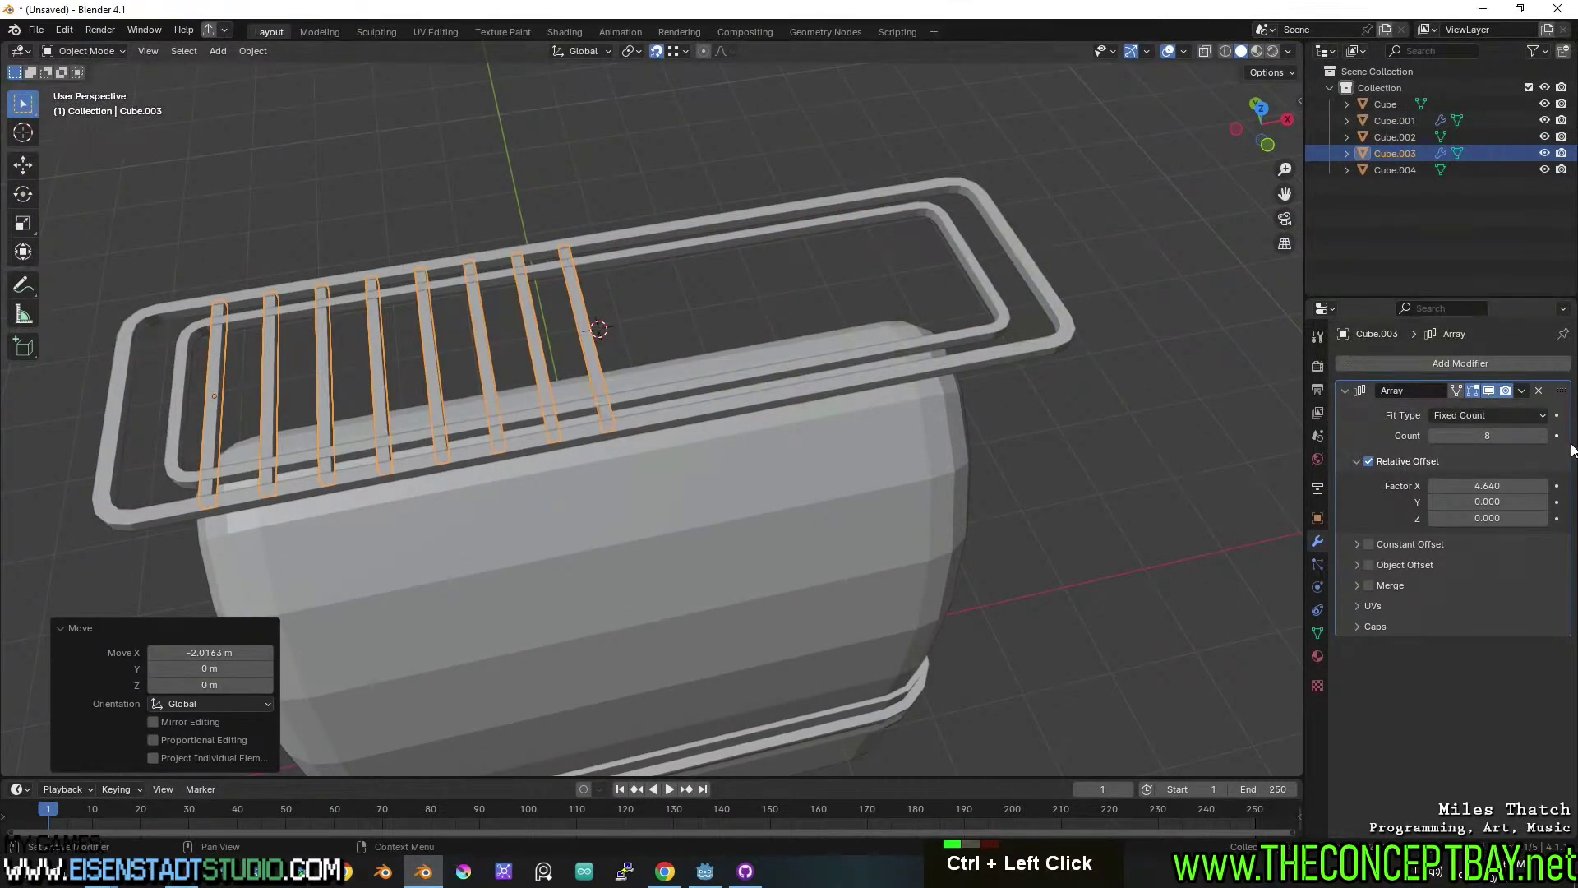
Set the crossbar array's count to 15 so the bars span the ring's length.
{"action": "left_click", "coordinate": [1542, 436]}
{"action": "left_click", "coordinate": [1542, 436]}
{"action": "left_click", "coordinate": [1542, 435]}
{"action": "left_click", "coordinate": [1542, 436]}
{"action": "left_click", "coordinate": [1542, 436]}
{"action": "left_click", "coordinate": [1542, 436]}
{"action": "left_click", "coordinate": [1542, 436]}
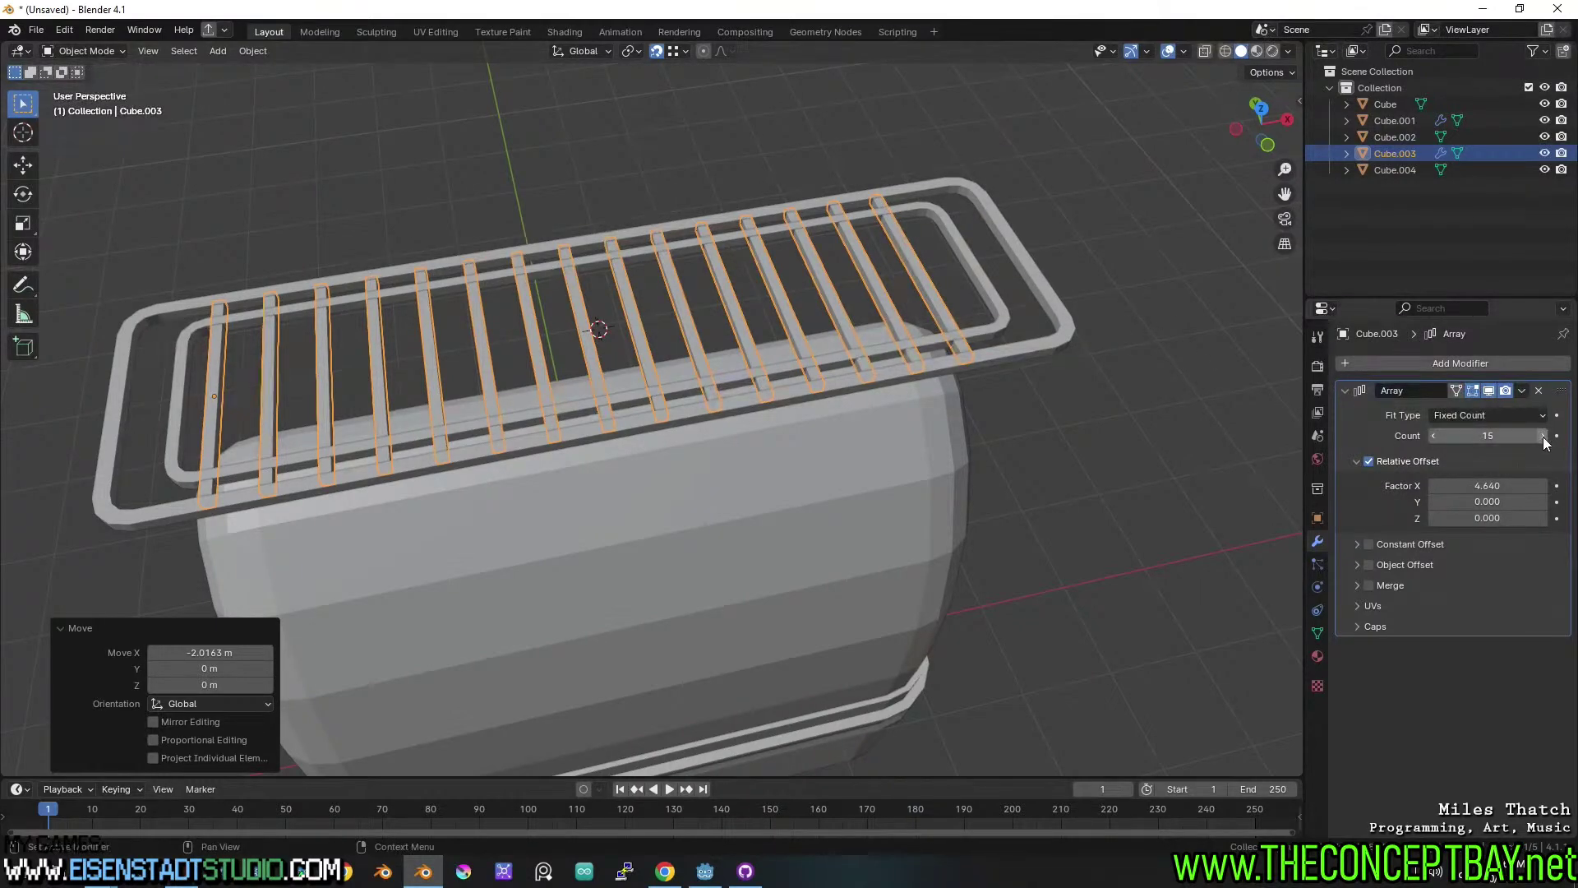
{"action": "left_click", "coordinate": [1543, 436]}
{"action": "left_click", "coordinate": [1438, 435]}
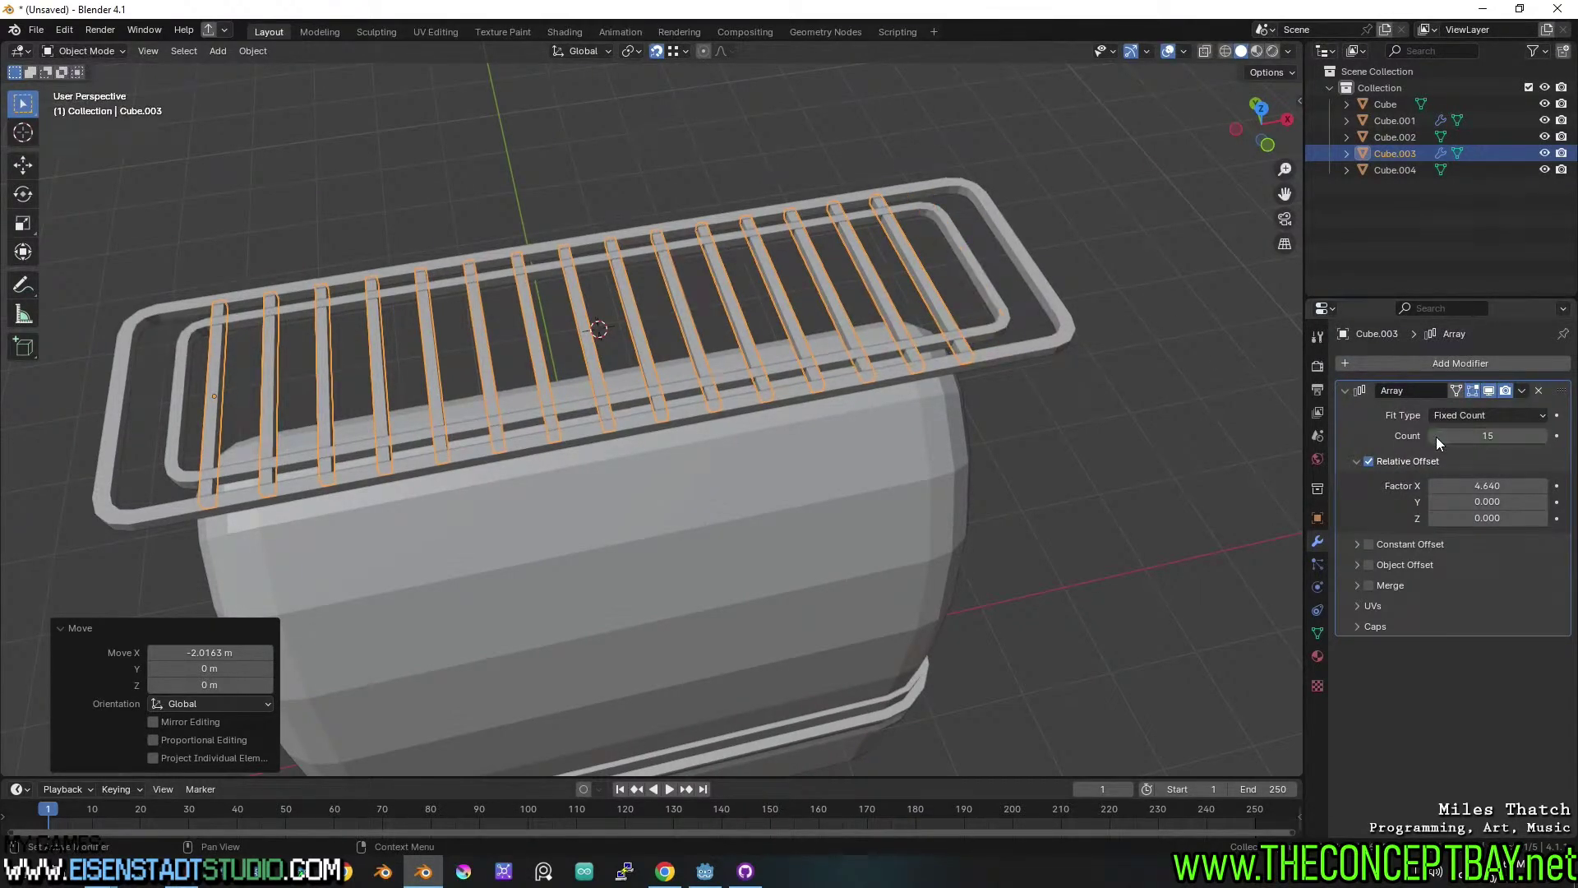
Set the crossbar array's relative X factor to 4.830 and rotate the bar's mesh 45° about Y.
{"action": "left_click_drag", "start_coordinate": [1479, 486], "coordinate": [1524, 486], "text": "shift"}
{"action": "key", "text": "Tab"}
{"action": "key", "text": "a"}
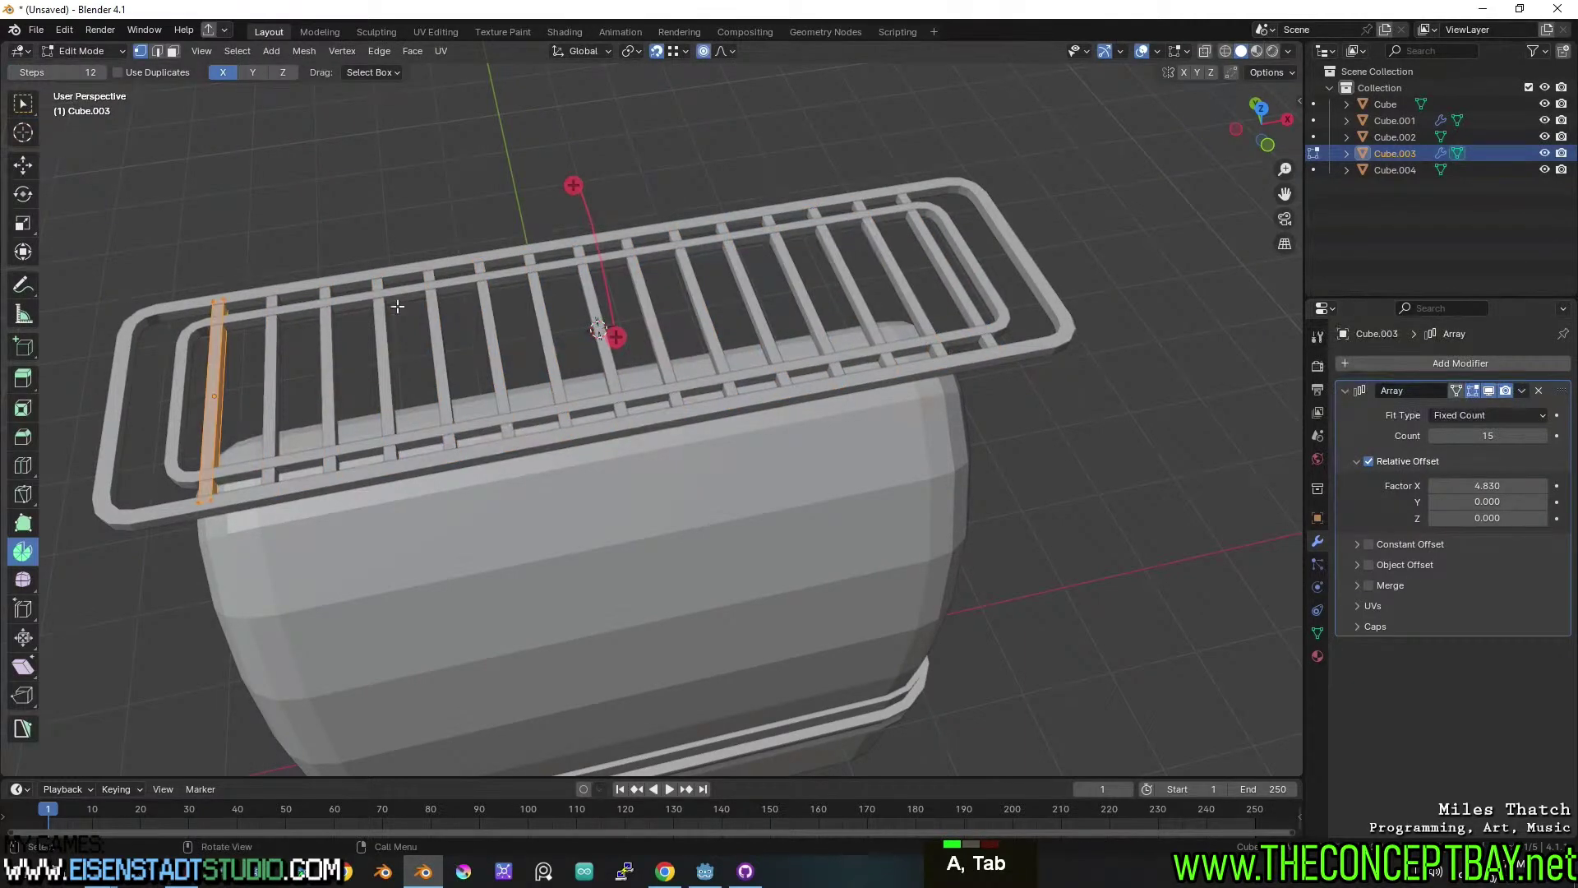
{"action": "key", "text": "r"}
{"action": "key", "text": "y"}
{"action": "key", "text": "4"}
{"action": "key", "text": "5"}
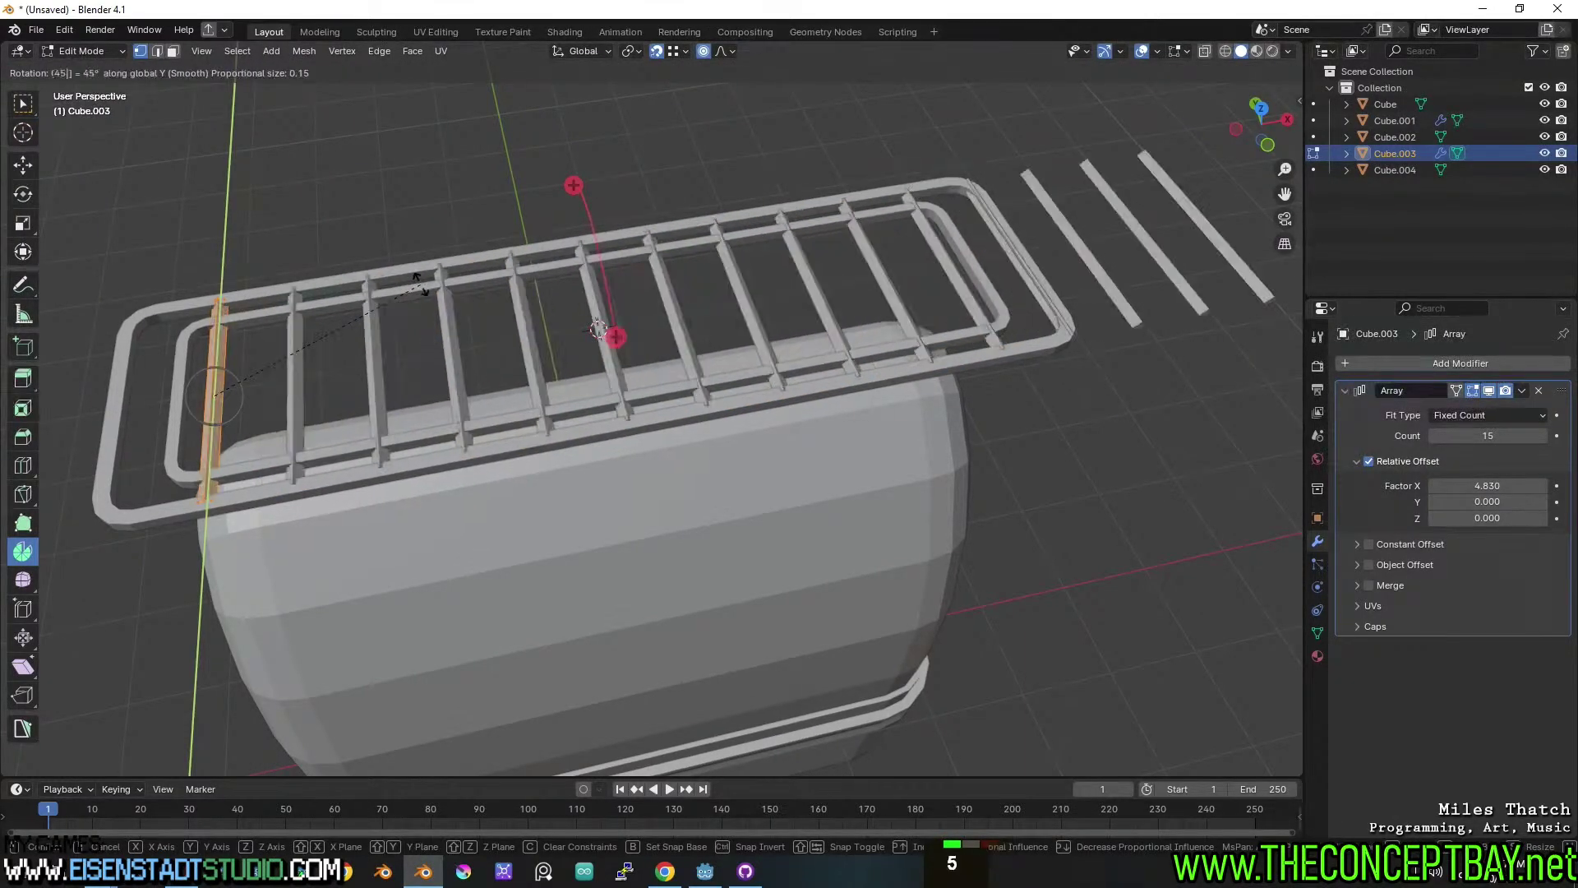
{"action": "left_click", "coordinate": [419, 284]}
Set the array's relative X factor to 3.400 and scale the bar's mesh to 0.654 along X and Y.
{"action": "key", "text": "Tab"}
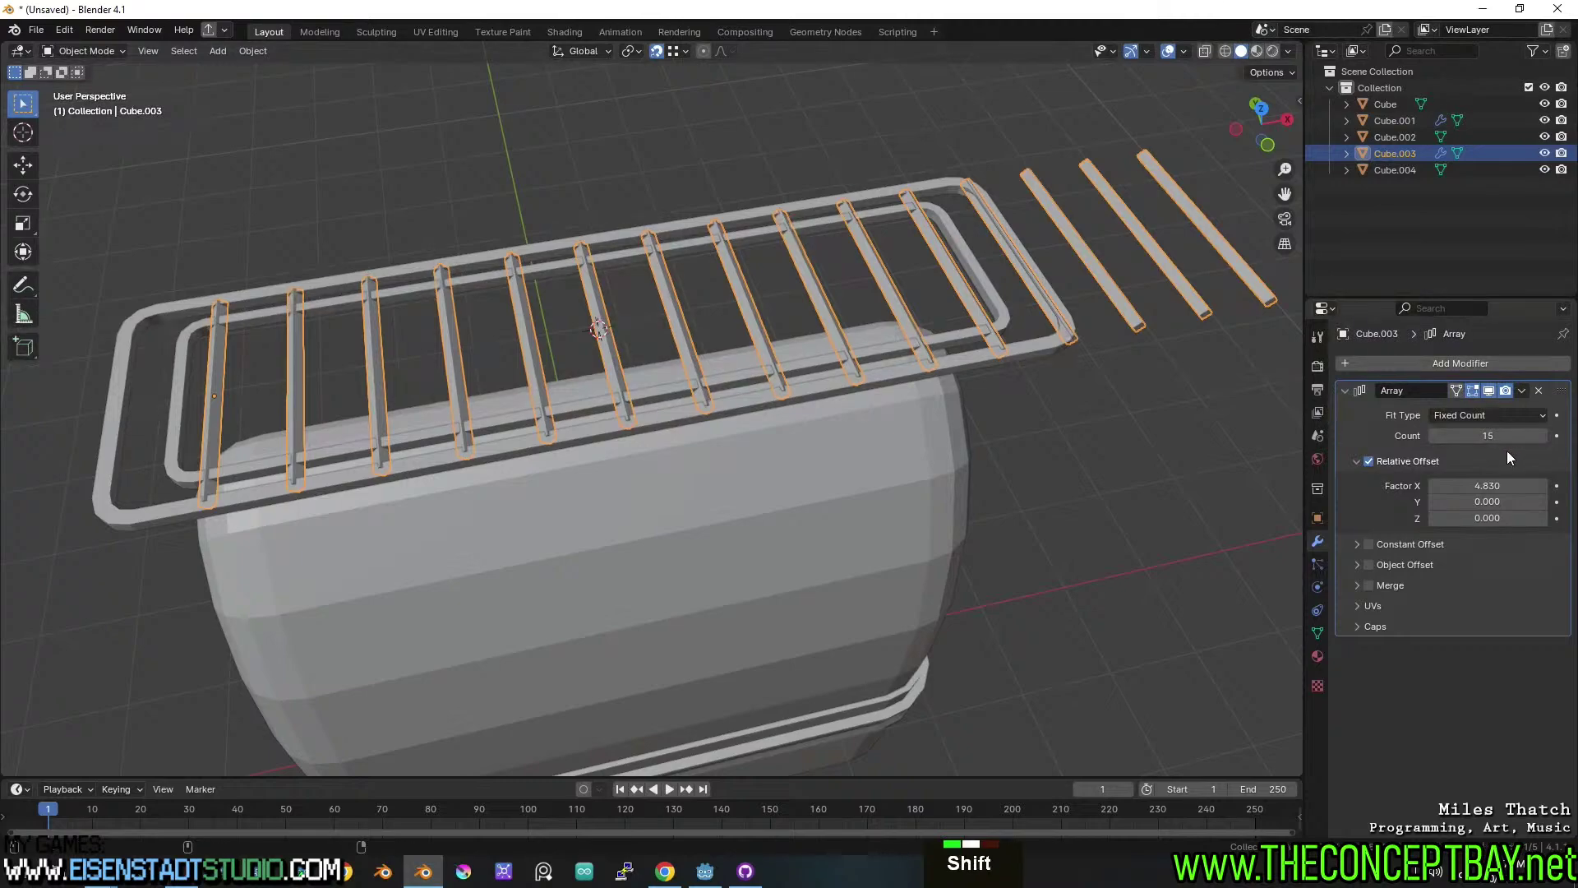
{"action": "left_click_drag", "start_coordinate": [1490, 485], "coordinate": [1448, 485], "text": "shift"}
{"action": "key", "text": "Tab"}
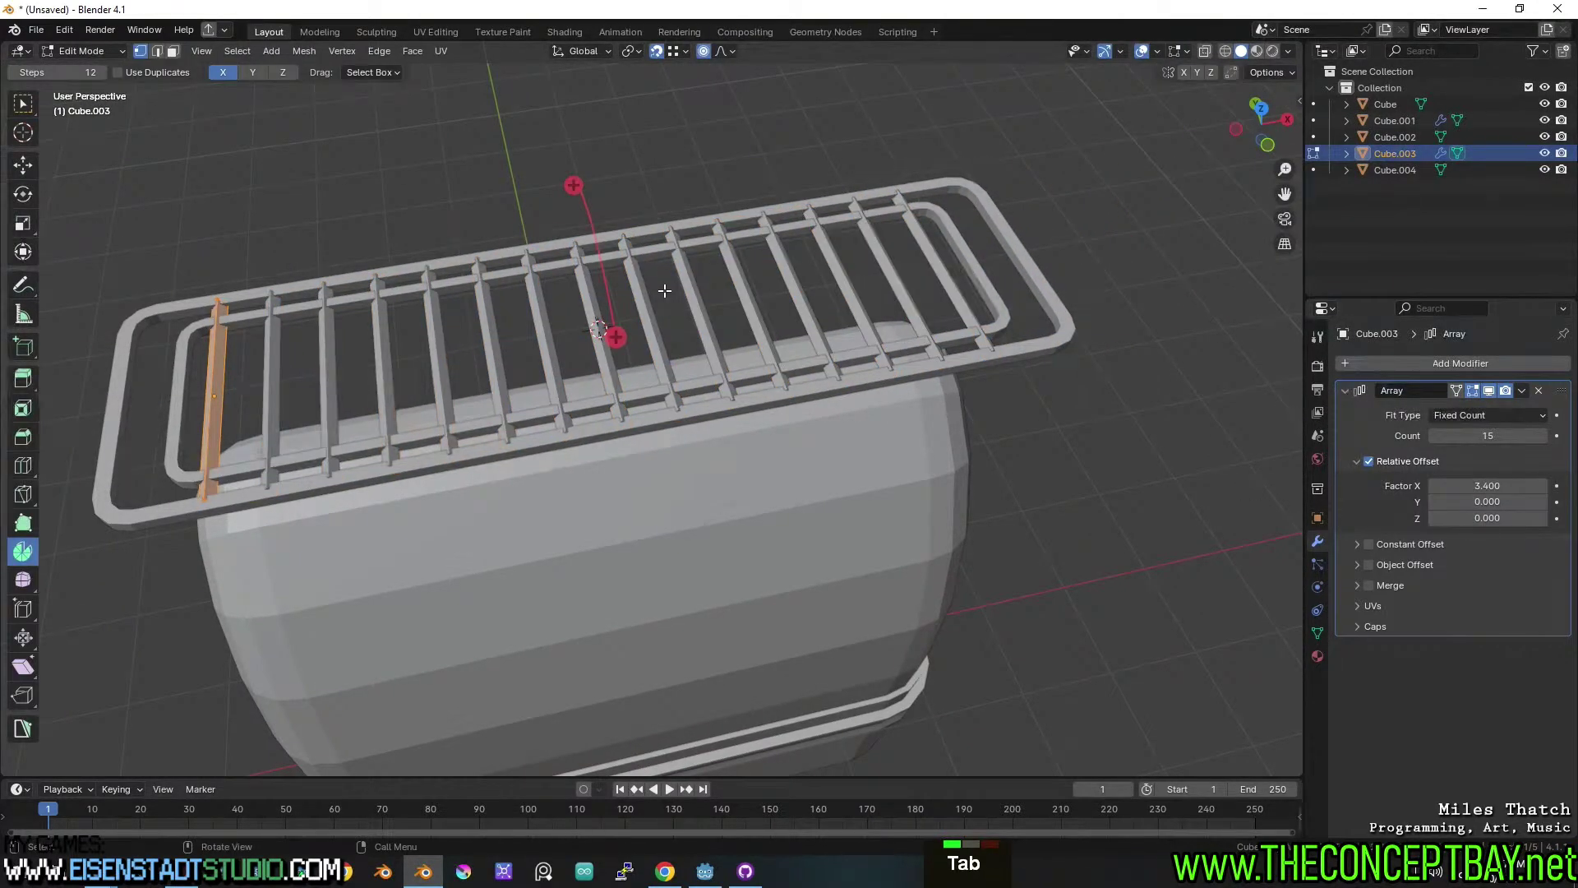
{"action": "key", "text": "s"}
{"action": "key", "text": "shift+z"}
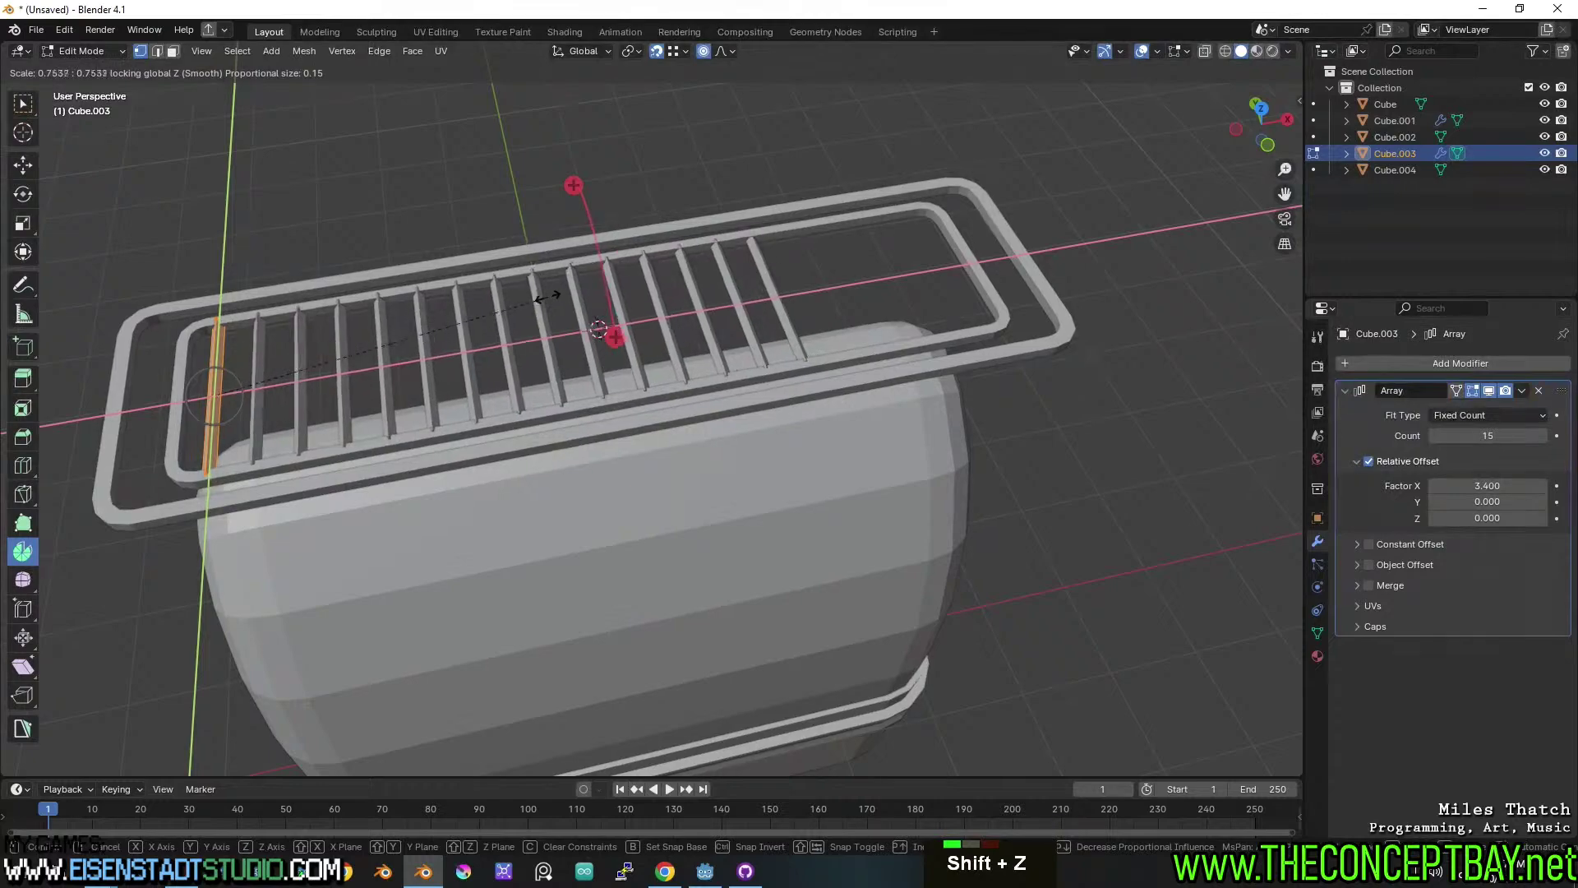
{"action": "left_click", "coordinate": [499, 297]}
Lengthen the bar's mesh by a factor of 1.524 along Y.
{"action": "key", "text": "s"}
{"action": "key", "text": "z"}
{"action": "key", "text": "x"}
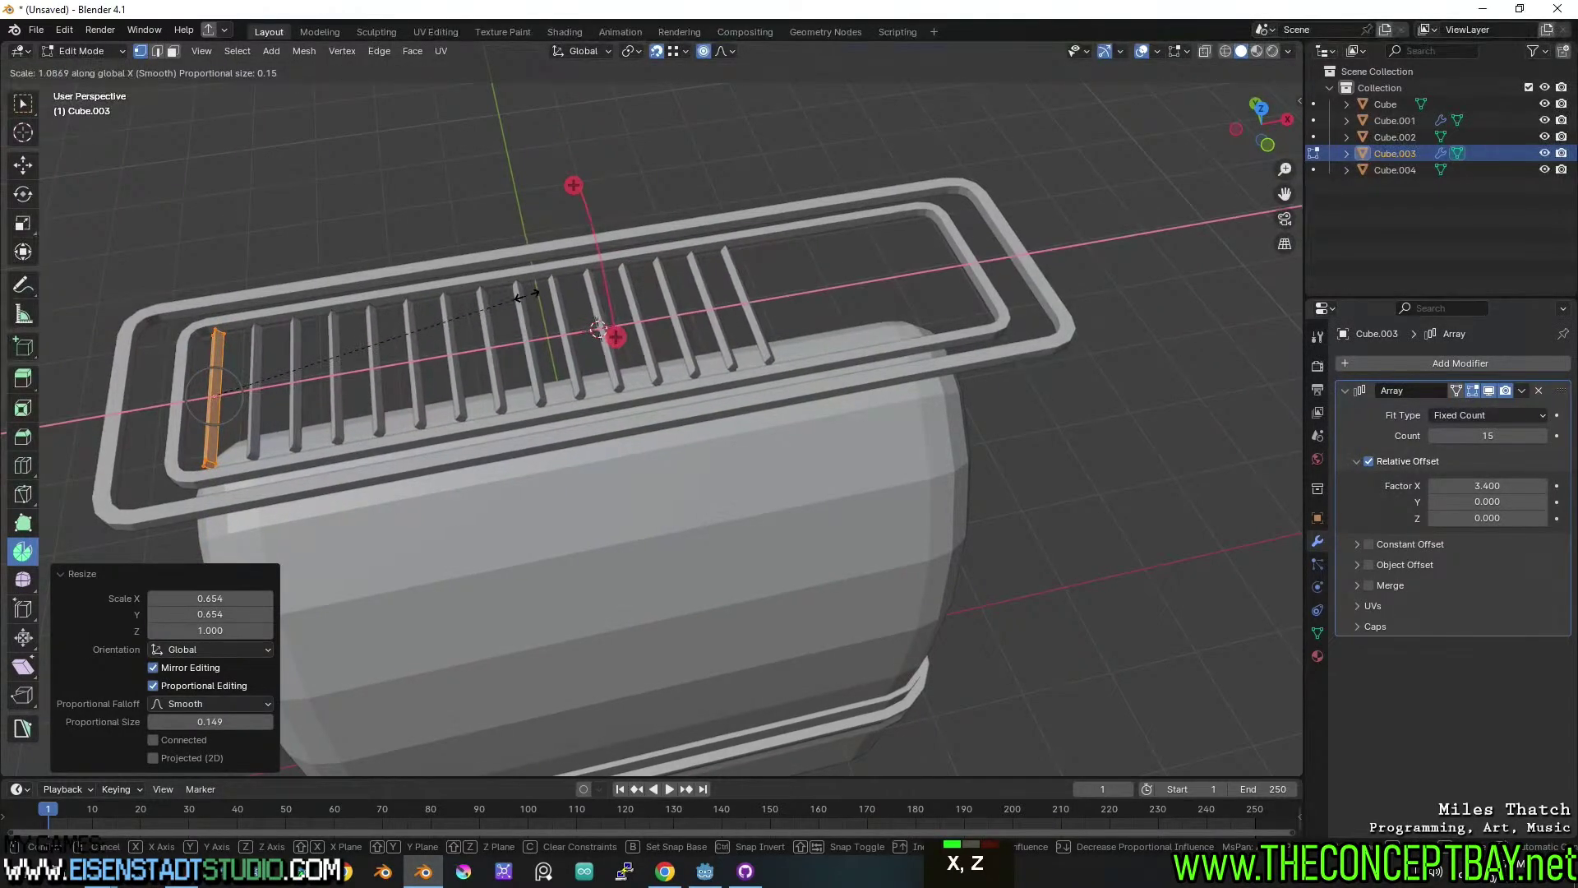
{"action": "key", "text": "y"}
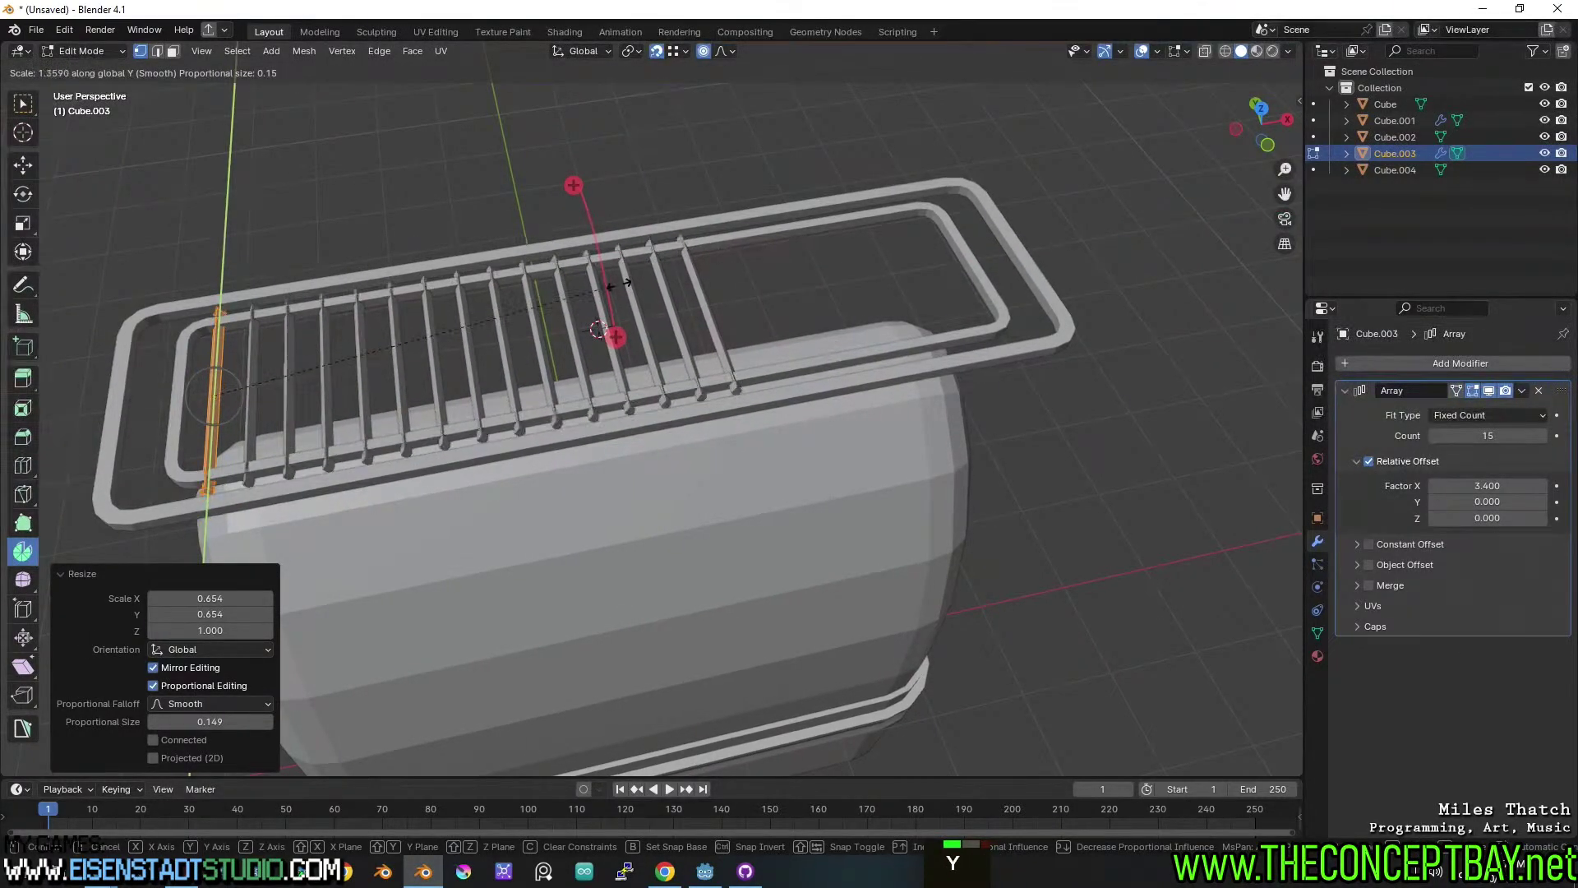
{"action": "left_click", "coordinate": [650, 282]}
Thin the bar's mesh to 0.491 in X and Z and set the array's relative X factor to 10.690.
{"action": "key", "text": "s"}
{"action": "key", "text": "shift+z"}
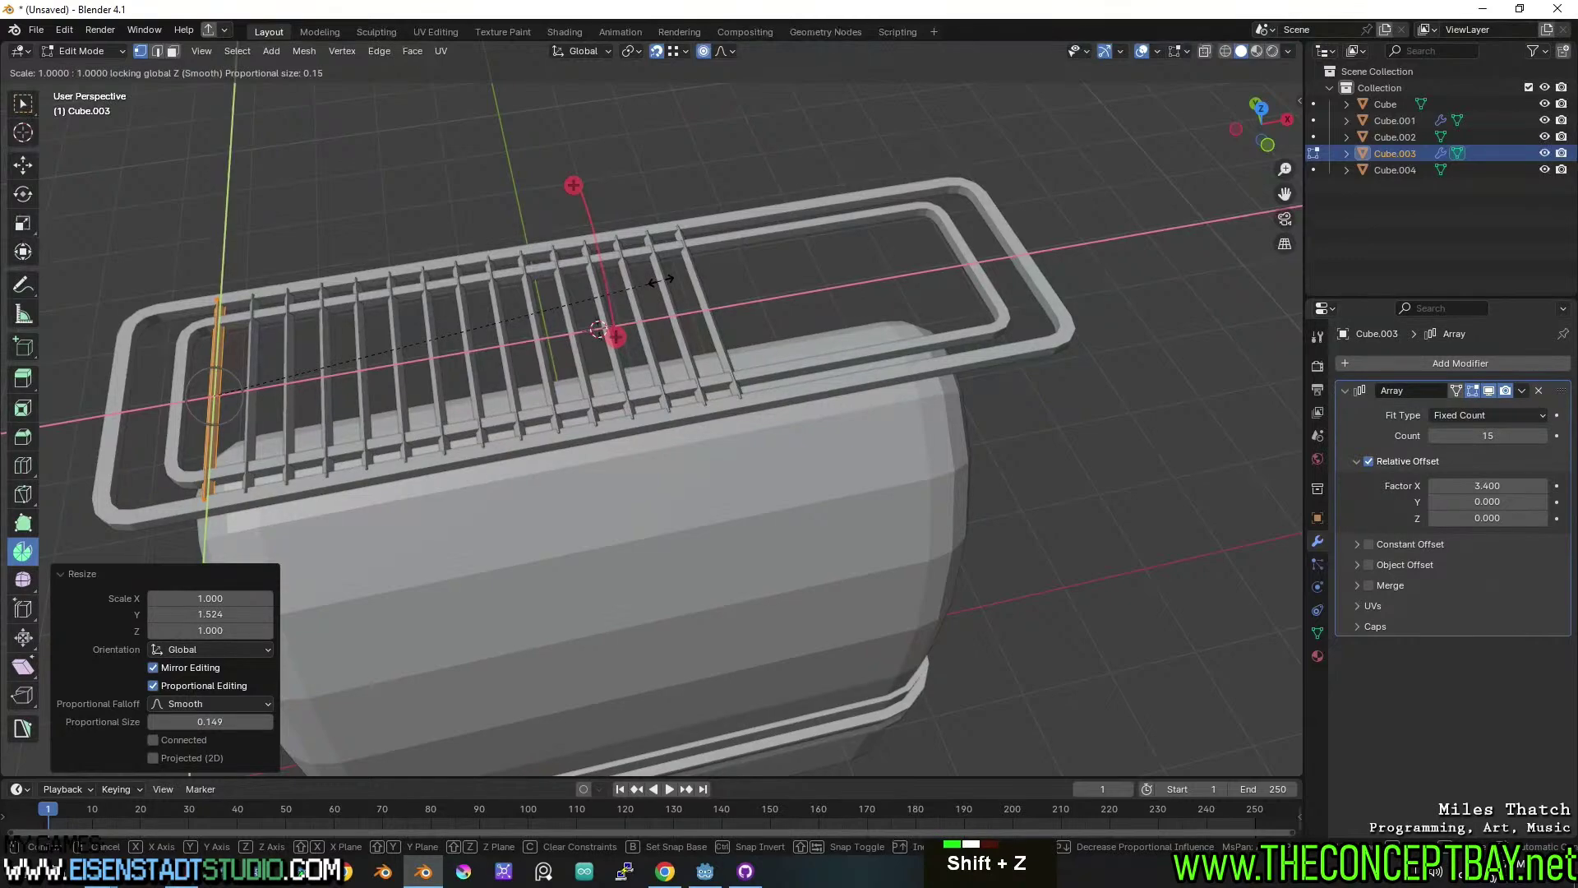
{"action": "key", "text": "shift+x"}
{"action": "key", "text": "shift+z"}
{"action": "key", "text": "shift+y"}
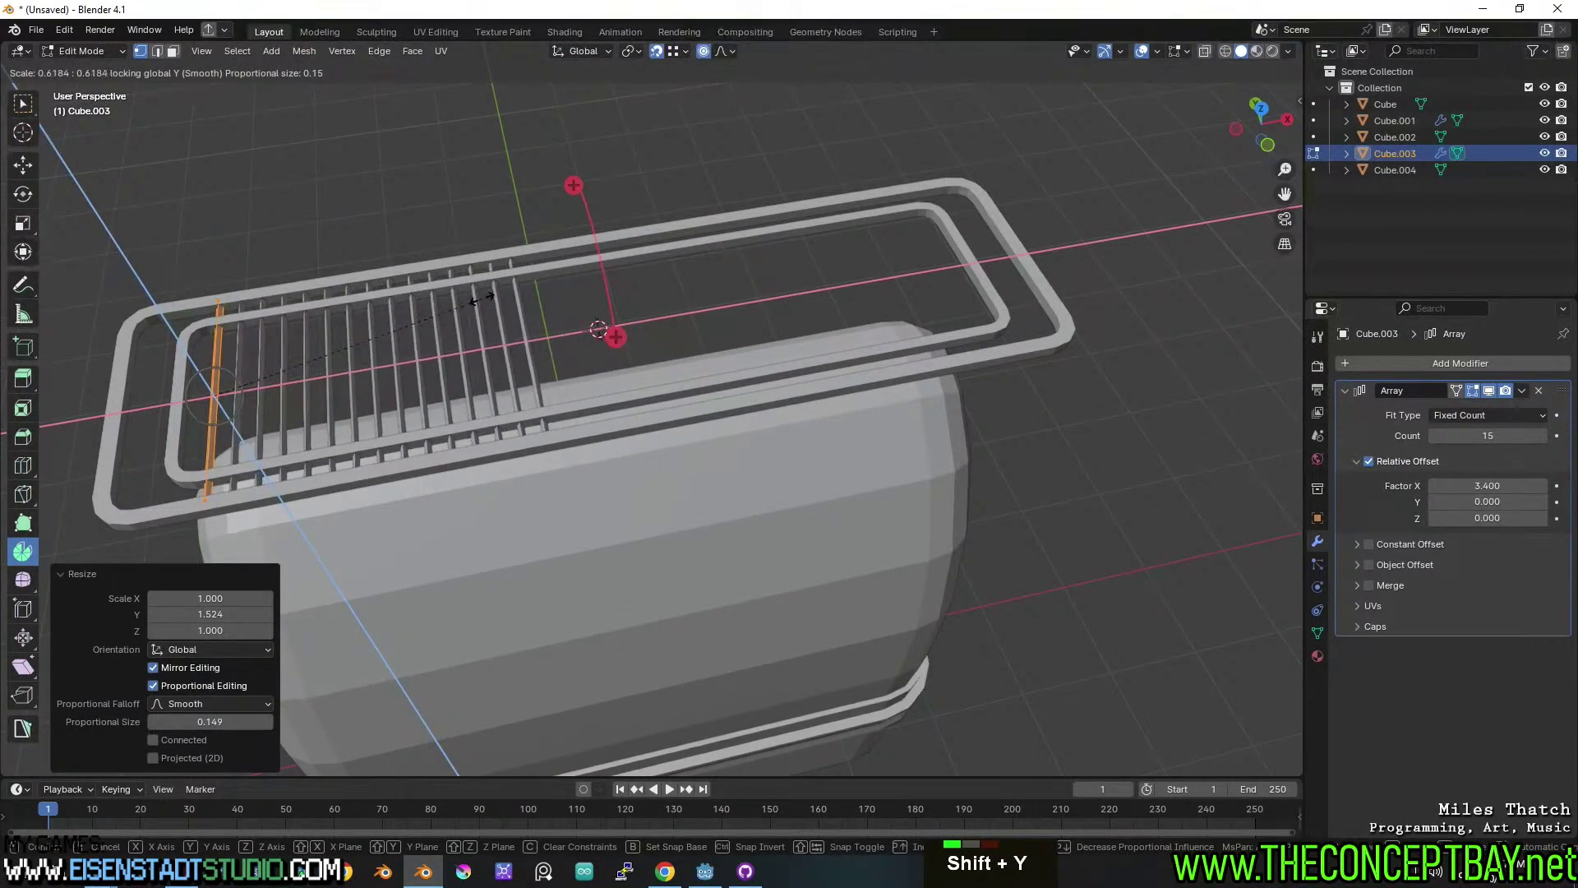
{"action": "left_click", "coordinate": [425, 316]}
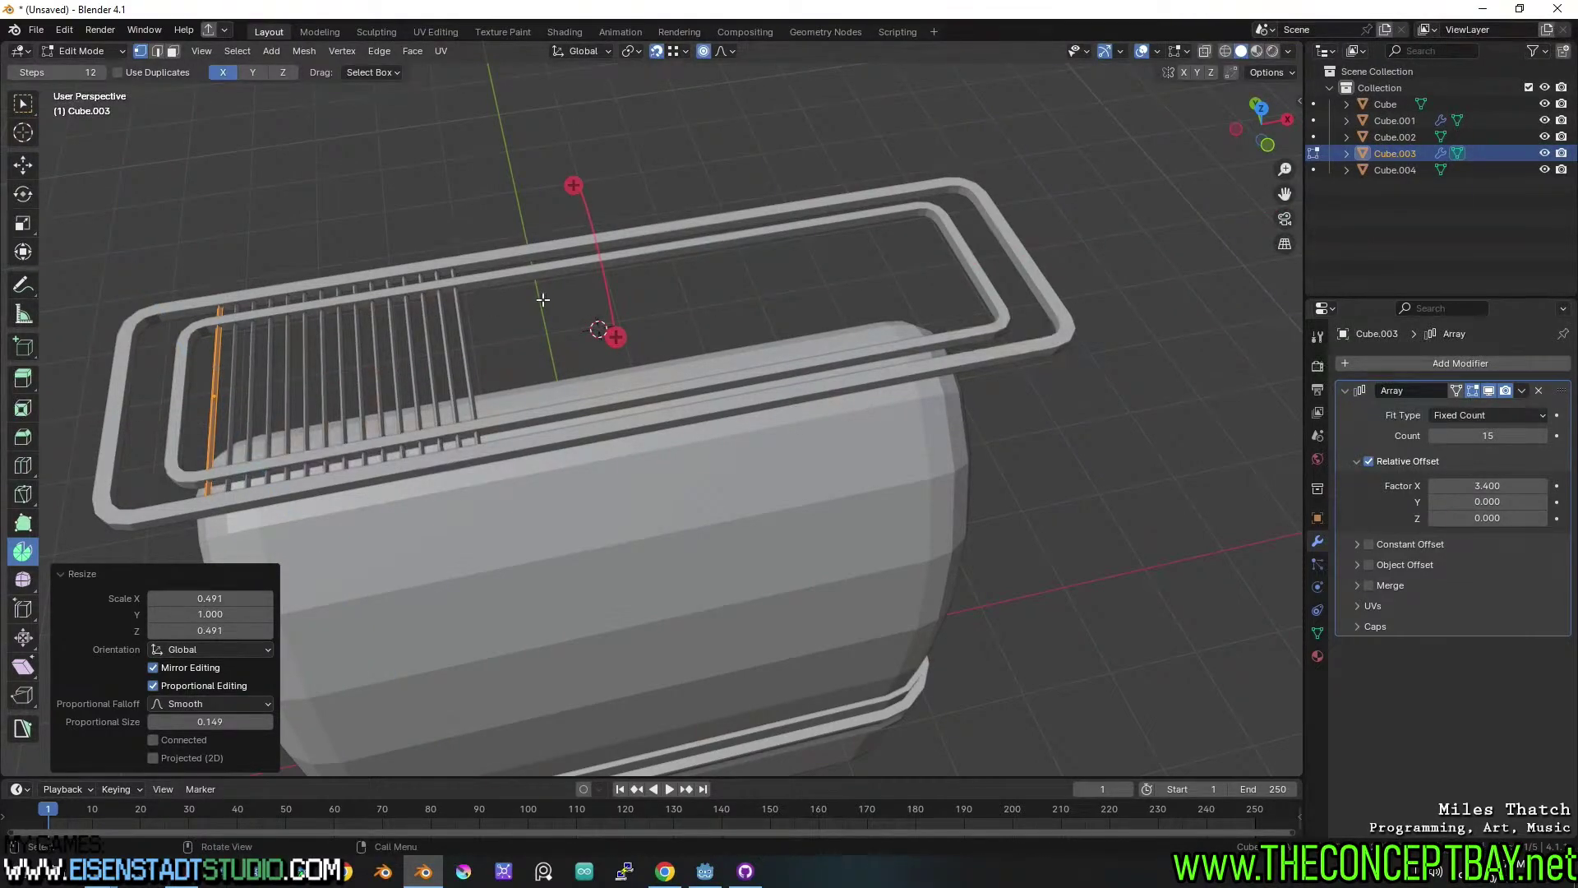
{"action": "mouse_move", "coordinate": [1469, 482]}
{"action": "left_mouse_down", "text": "shift"}
{"action": "mouse_move", "coordinate": [1528, 482]}
{"action": "mouse_move", "coordinate": [1465, 484]}
{"action": "left_mouse_up", "text": "shift"}
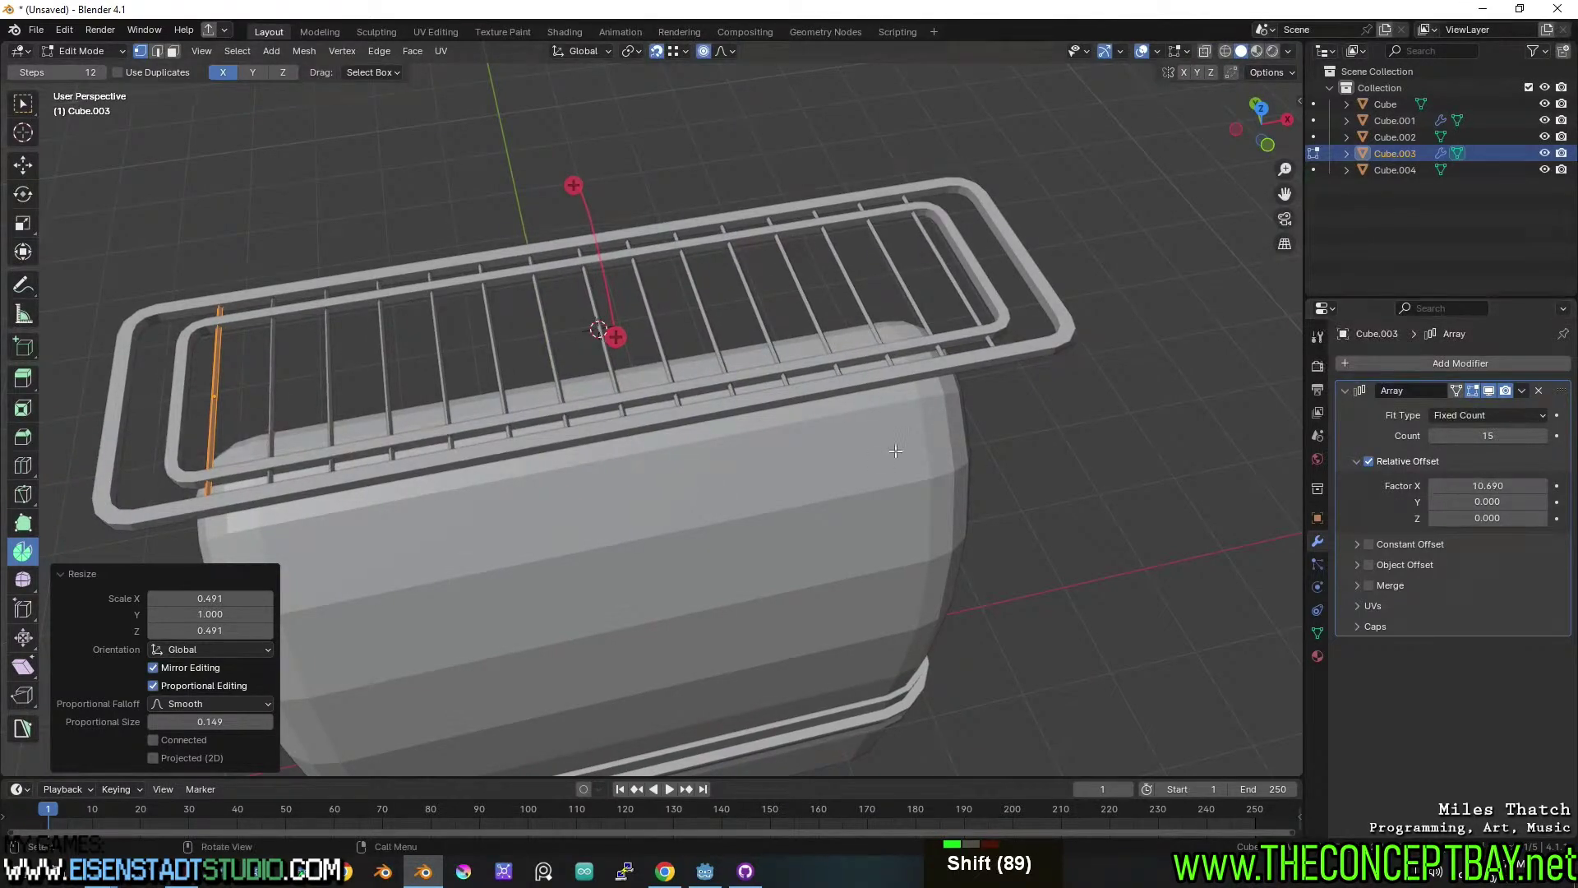
Delete the bar's geometry in Edit Mode and add a 2 m plane to the same object.
{"action": "middle_click_drag", "start_coordinate": [400, 478], "coordinate": [411, 443]}
{"action": "key", "text": "x"}
{"action": "left_click", "coordinate": [449, 441]}
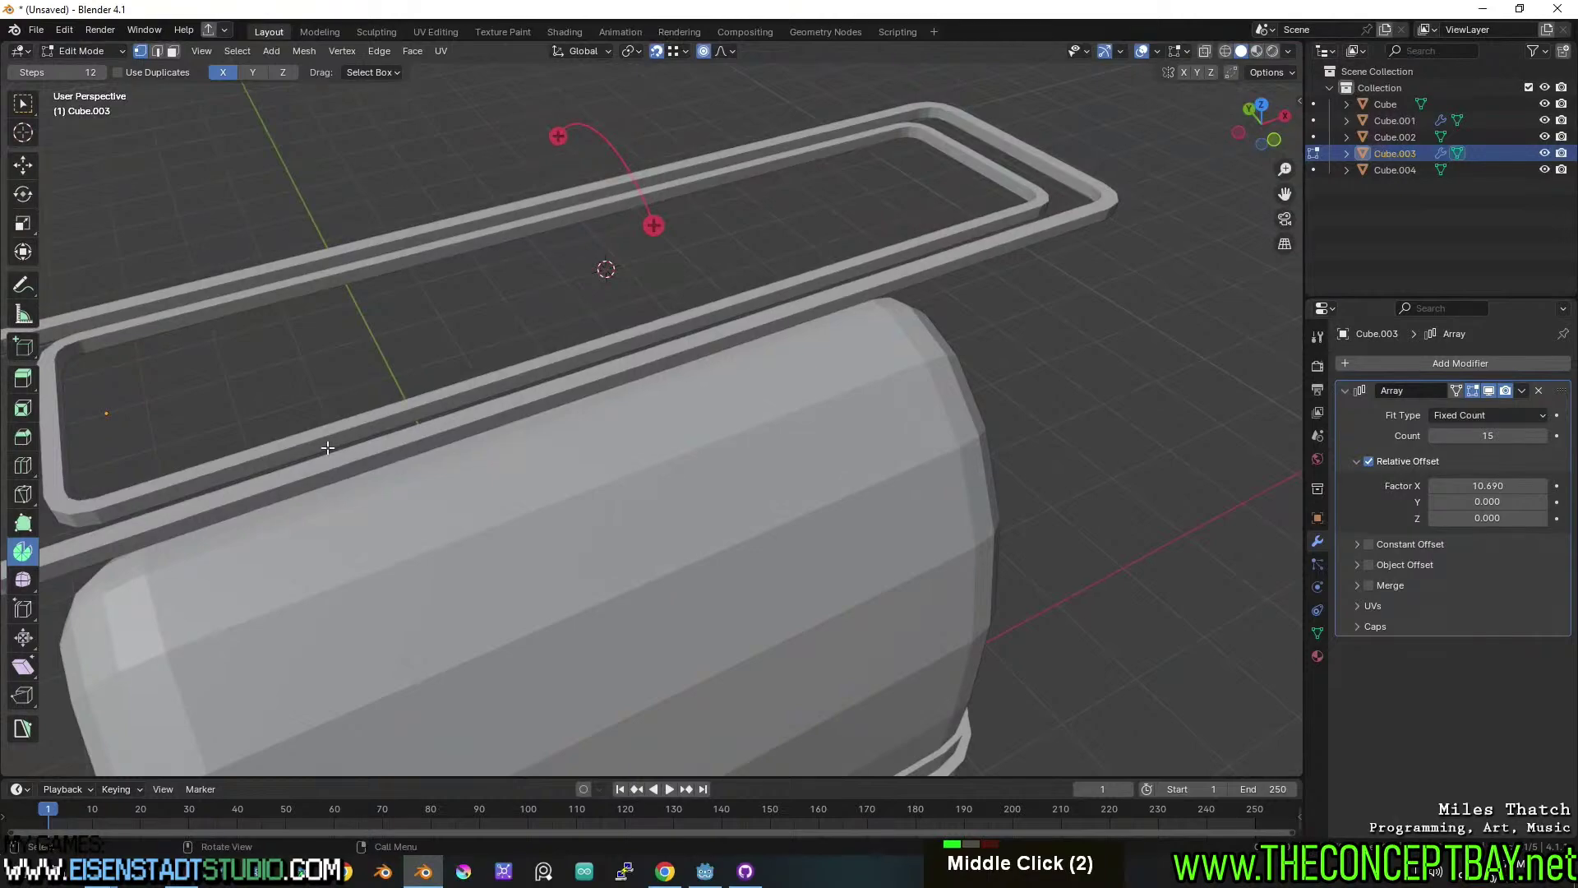
{"action": "key", "text": "shift+a"}
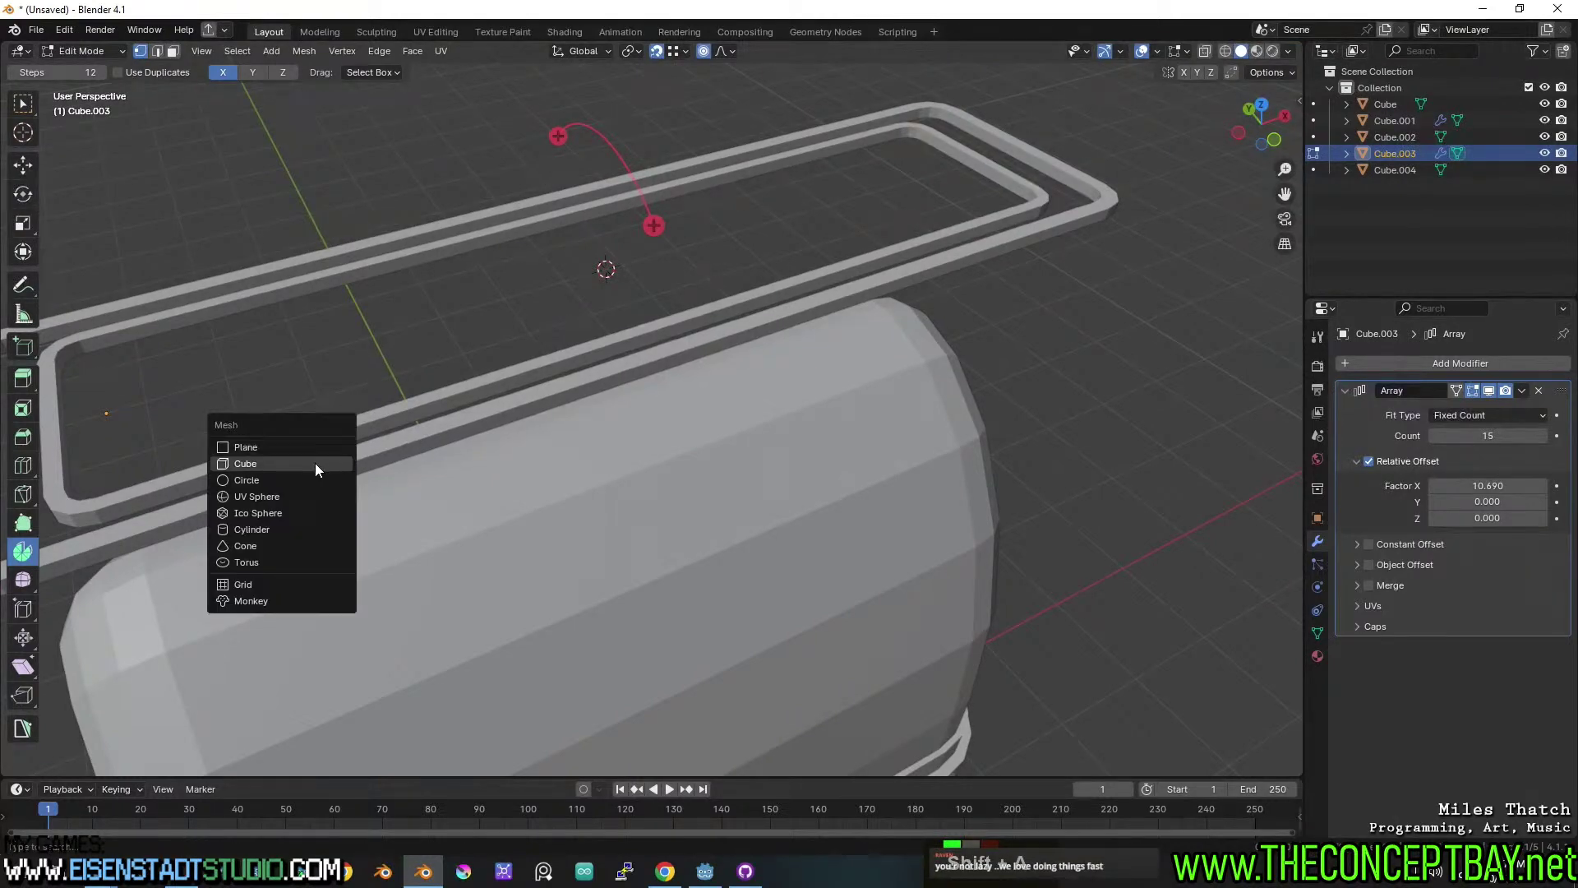
{"action": "left_click", "coordinate": [318, 447]}
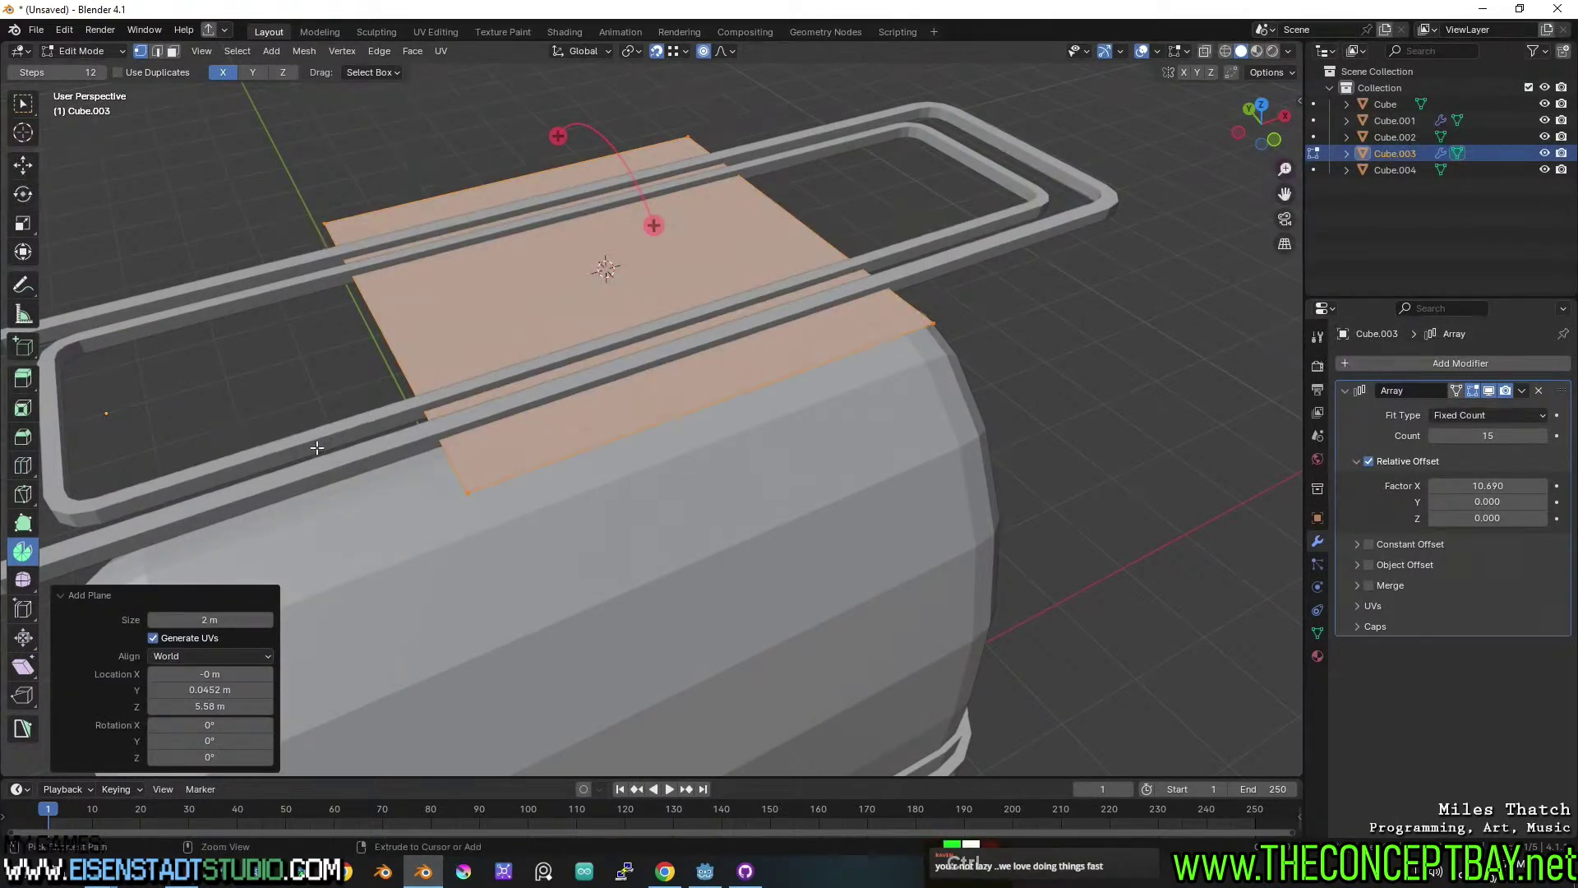
Scale the plane to -0.063 and again to 0.275 along X, and shorten it along Y into a thin strip fitting inside the inner ring.
{"action": "scroll", "coordinate": [317, 447], "scroll_direction": "down", "scroll_amount": 5}
{"action": "key", "text": "s"}
{"action": "key", "text": "x"}
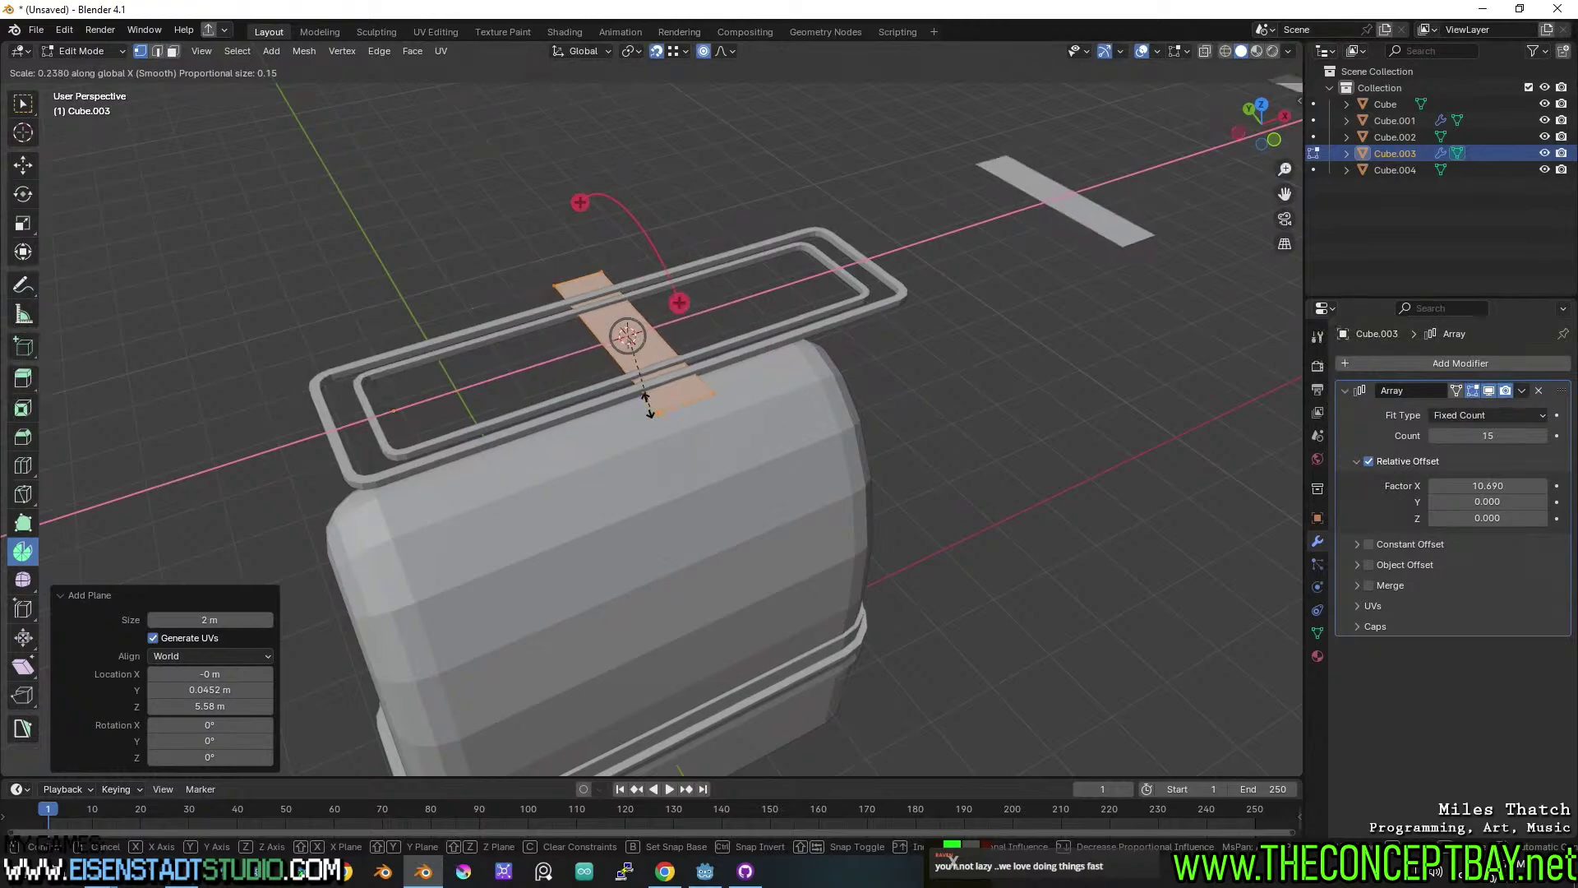
{"action": "left_click", "coordinate": [809, 480]}
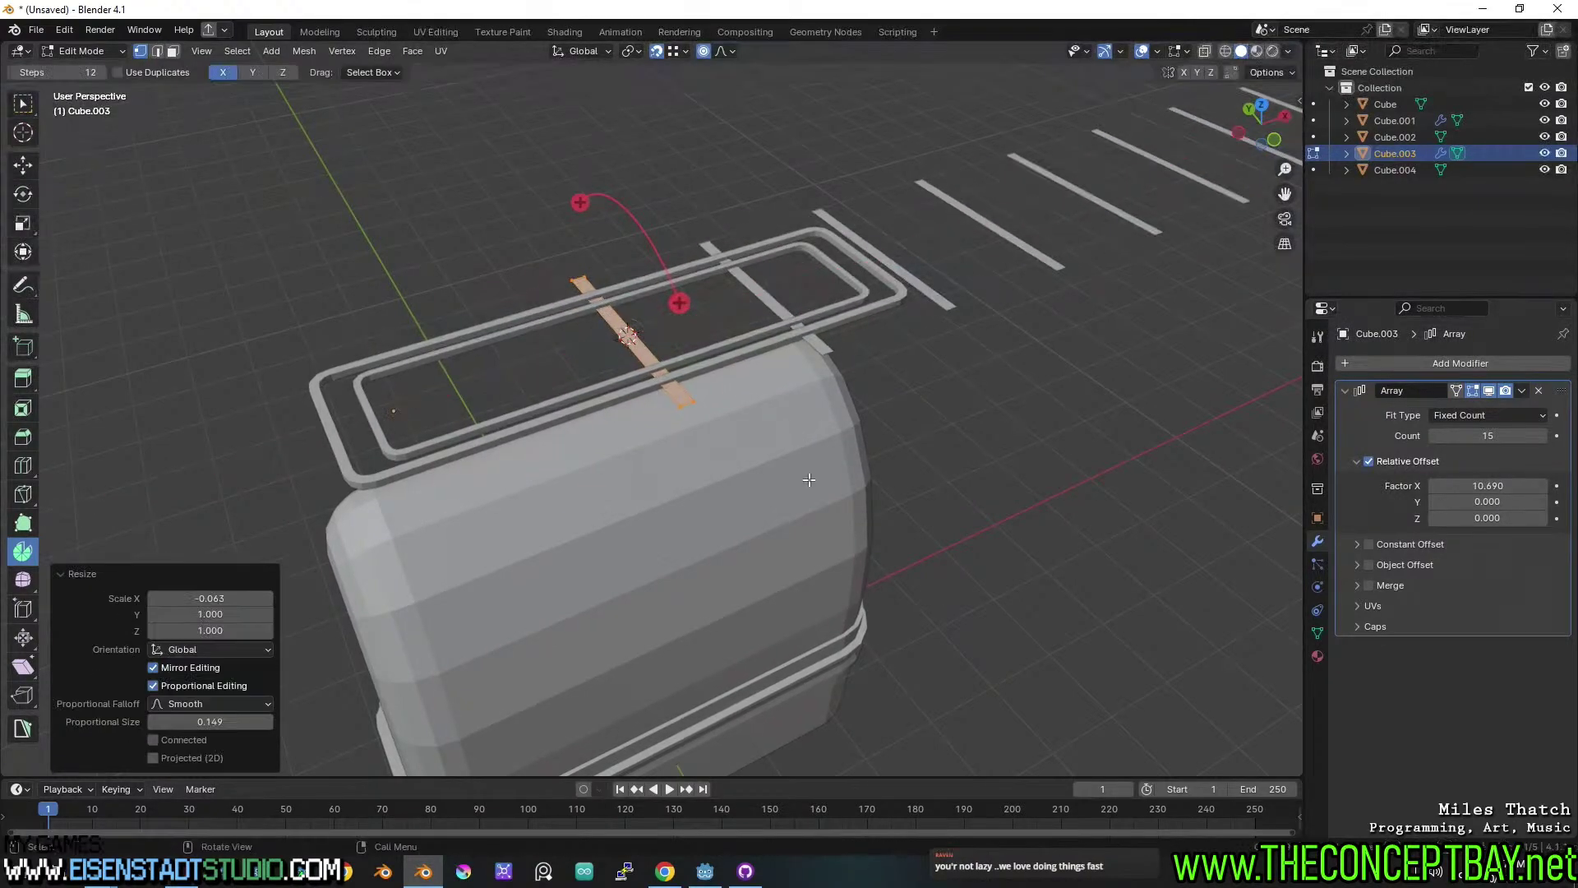
{"action": "key", "text": "s"}
{"action": "key", "text": "y"}
{"action": "left_click", "coordinate": [796, 417]}
{"action": "middle_click_drag", "start_coordinate": [796, 417], "coordinate": [715, 355]}
{"action": "key", "text": "s"}
{"action": "key", "text": "x"}
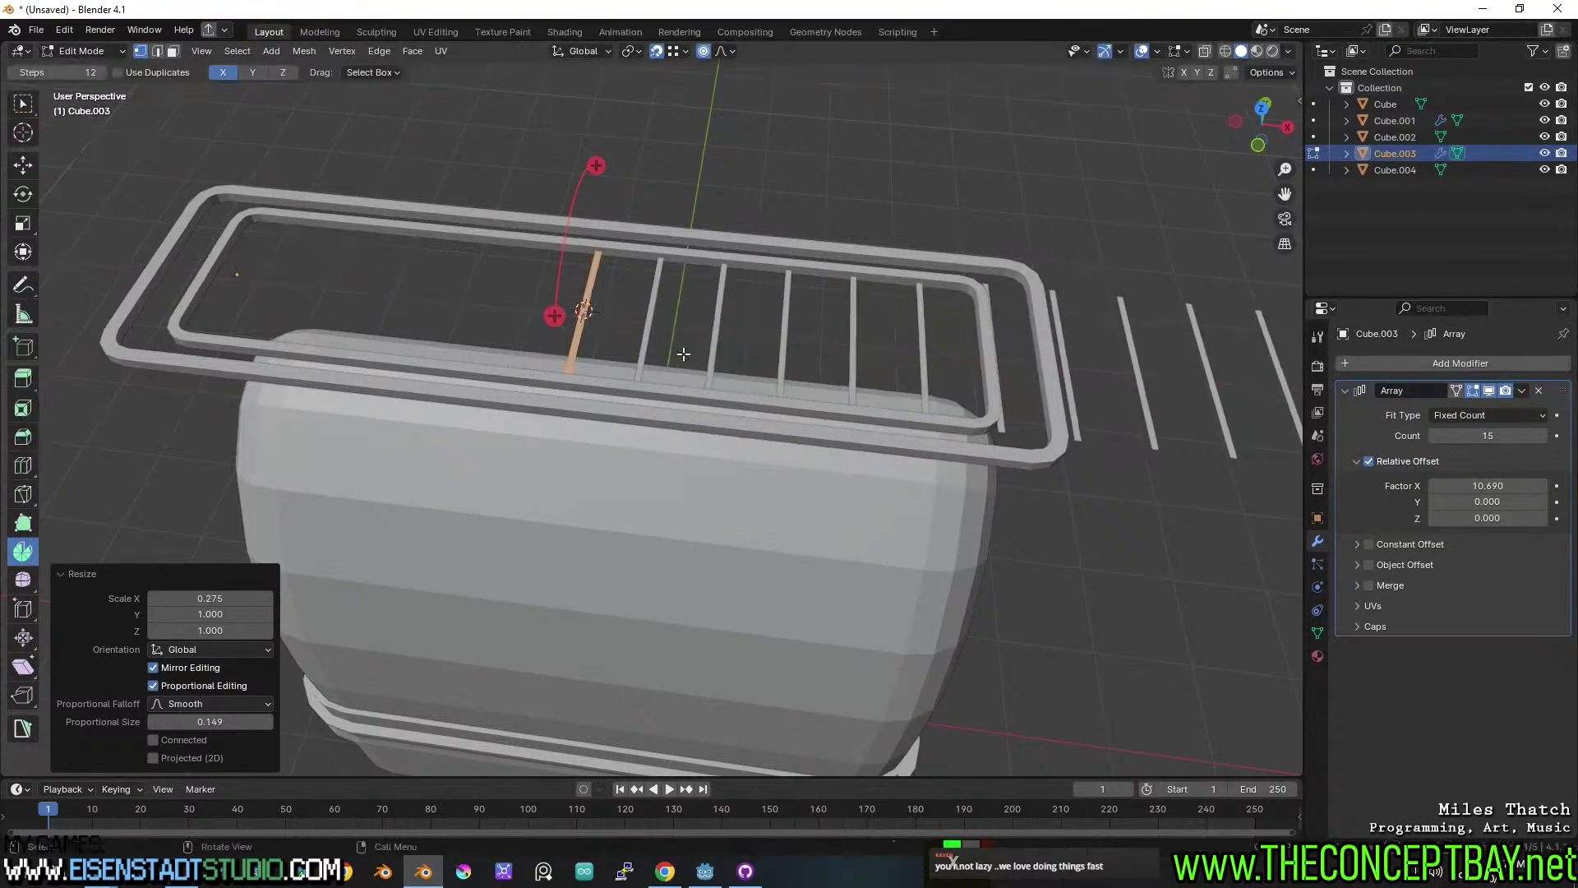
{"action": "left_click", "coordinate": [679, 352]}
Move the strip about -2.0 m along X to the inner ring's end and set the array's relative X factor to 8.230.
{"action": "key", "text": "g"}
{"action": "key", "text": "x"}
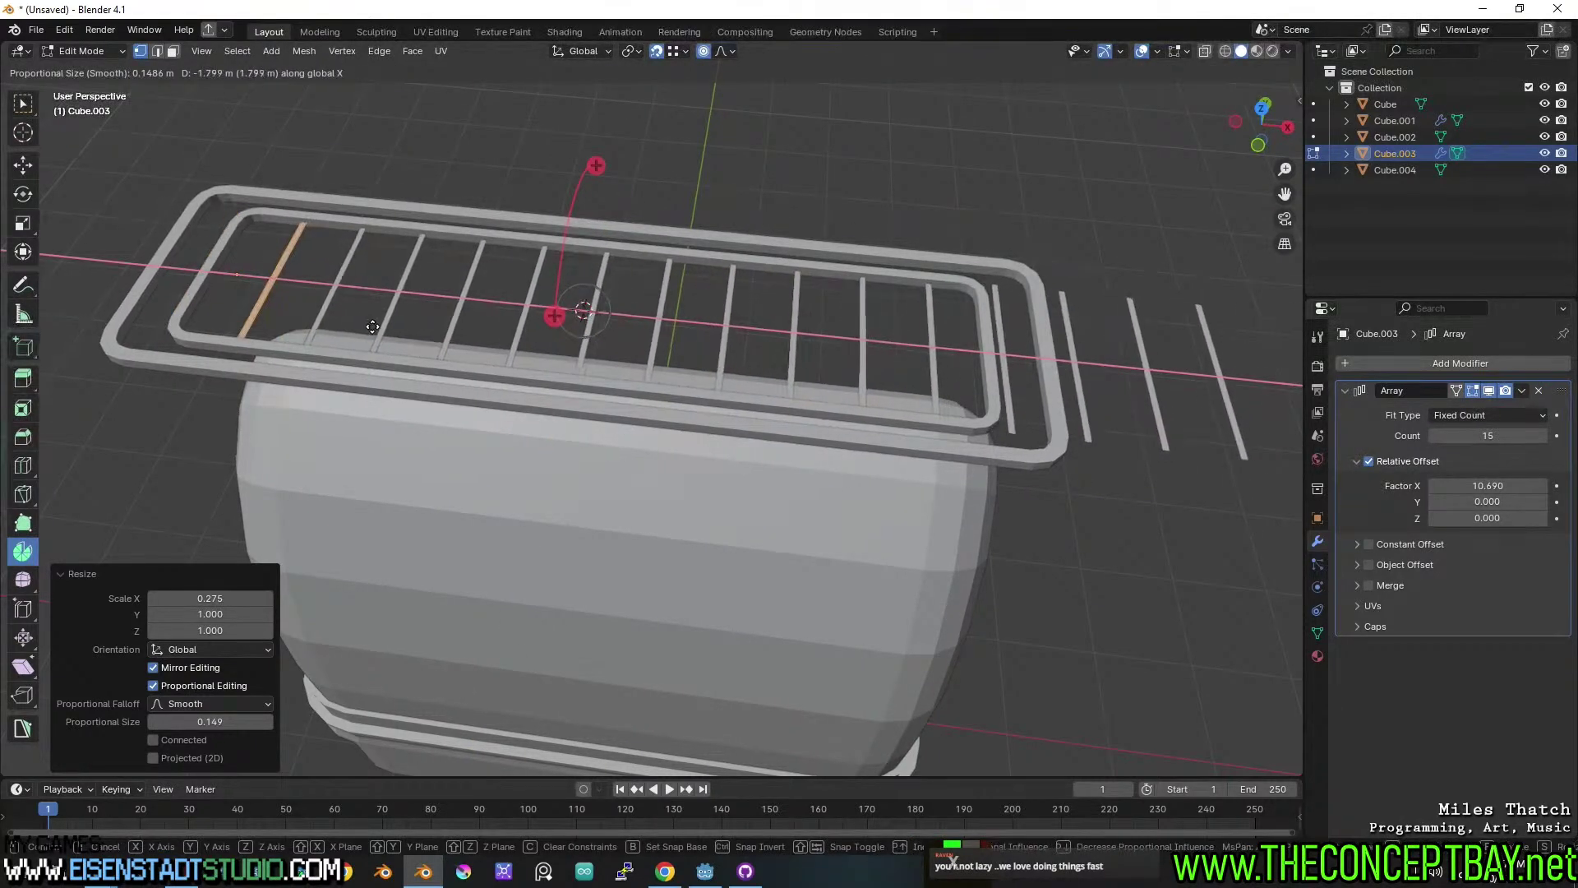
{"action": "left_click", "coordinate": [378, 330], "text": "ctrl"}
{"action": "middle_click_drag", "start_coordinate": [377, 330], "coordinate": [573, 424]}
{"action": "middle_click_drag", "start_coordinate": [712, 450], "coordinate": [725, 450]}
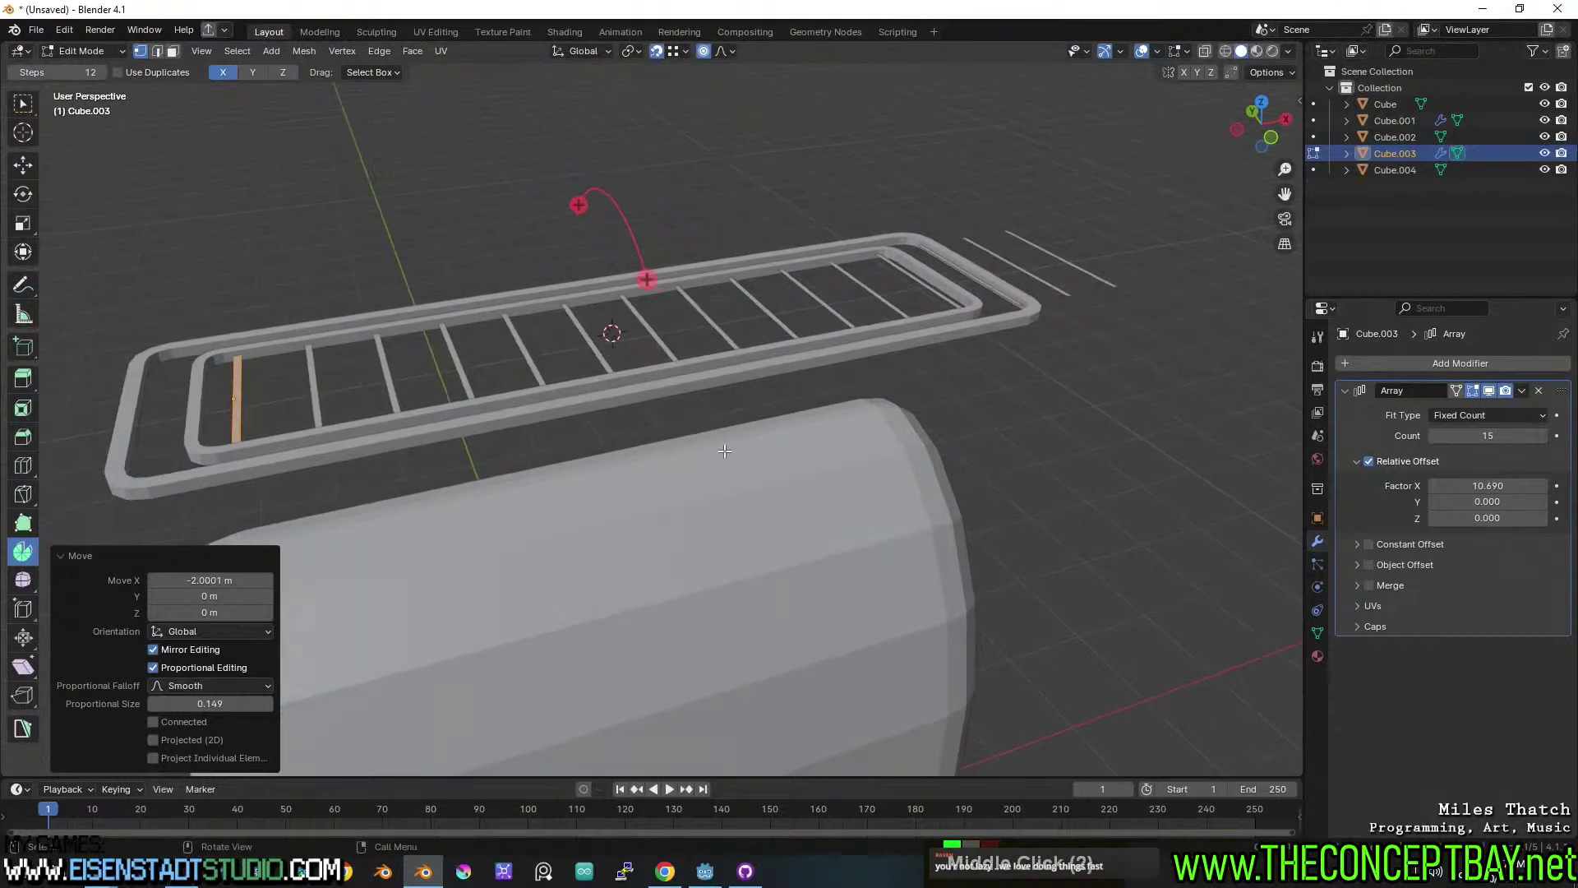
{"action": "left_click_drag", "start_coordinate": [1521, 486], "coordinate": [1407, 485], "text": "shift"}
Add a centred lengthwise loop cut to the strip and raise it about 0.016 m along Z, shrinking the proportional size to about 0.028 m.
{"action": "mouse_move", "coordinate": [923, 430]}
{"action": "middle_mouse_down"}
{"action": "mouse_move", "coordinate": [757, 415]}
{"action": "mouse_move", "coordinate": [892, 428]}
{"action": "middle_mouse_up"}
{"action": "middle_click_drag", "start_coordinate": [276, 448], "coordinate": [605, 450], "text": "shift"}
{"action": "scroll", "coordinate": [605, 450], "scroll_direction": "up", "scroll_amount": 4}
{"action": "key", "text": "ctrl+r"}
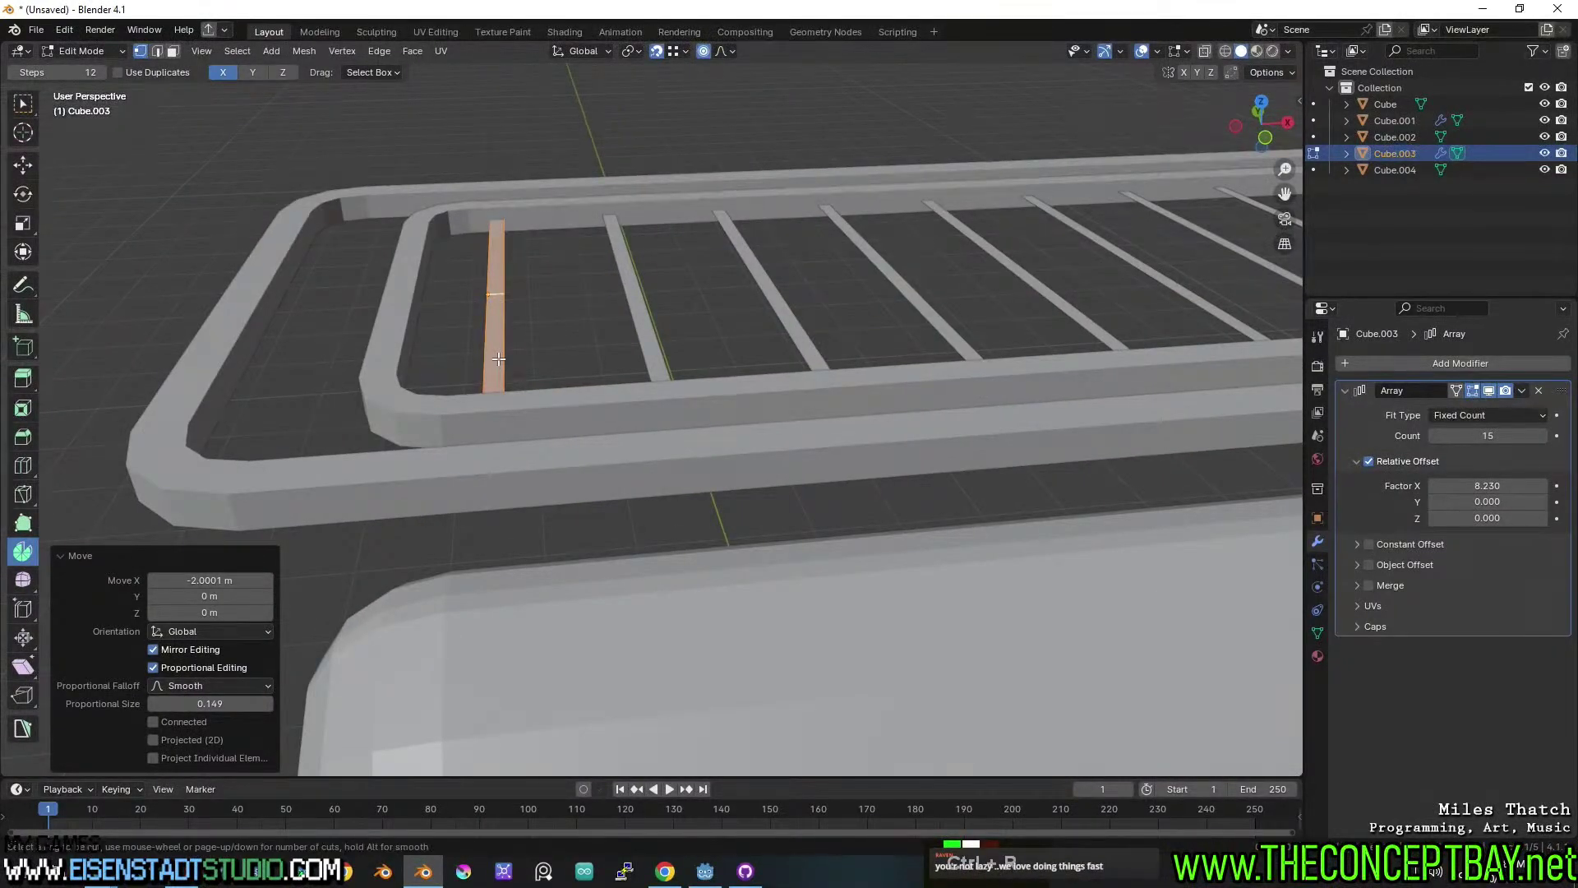
{"action": "left_click", "coordinate": [499, 221]}
{"action": "right_click", "coordinate": [500, 220]}
{"action": "key", "text": "g"}
{"action": "key", "text": "z"}
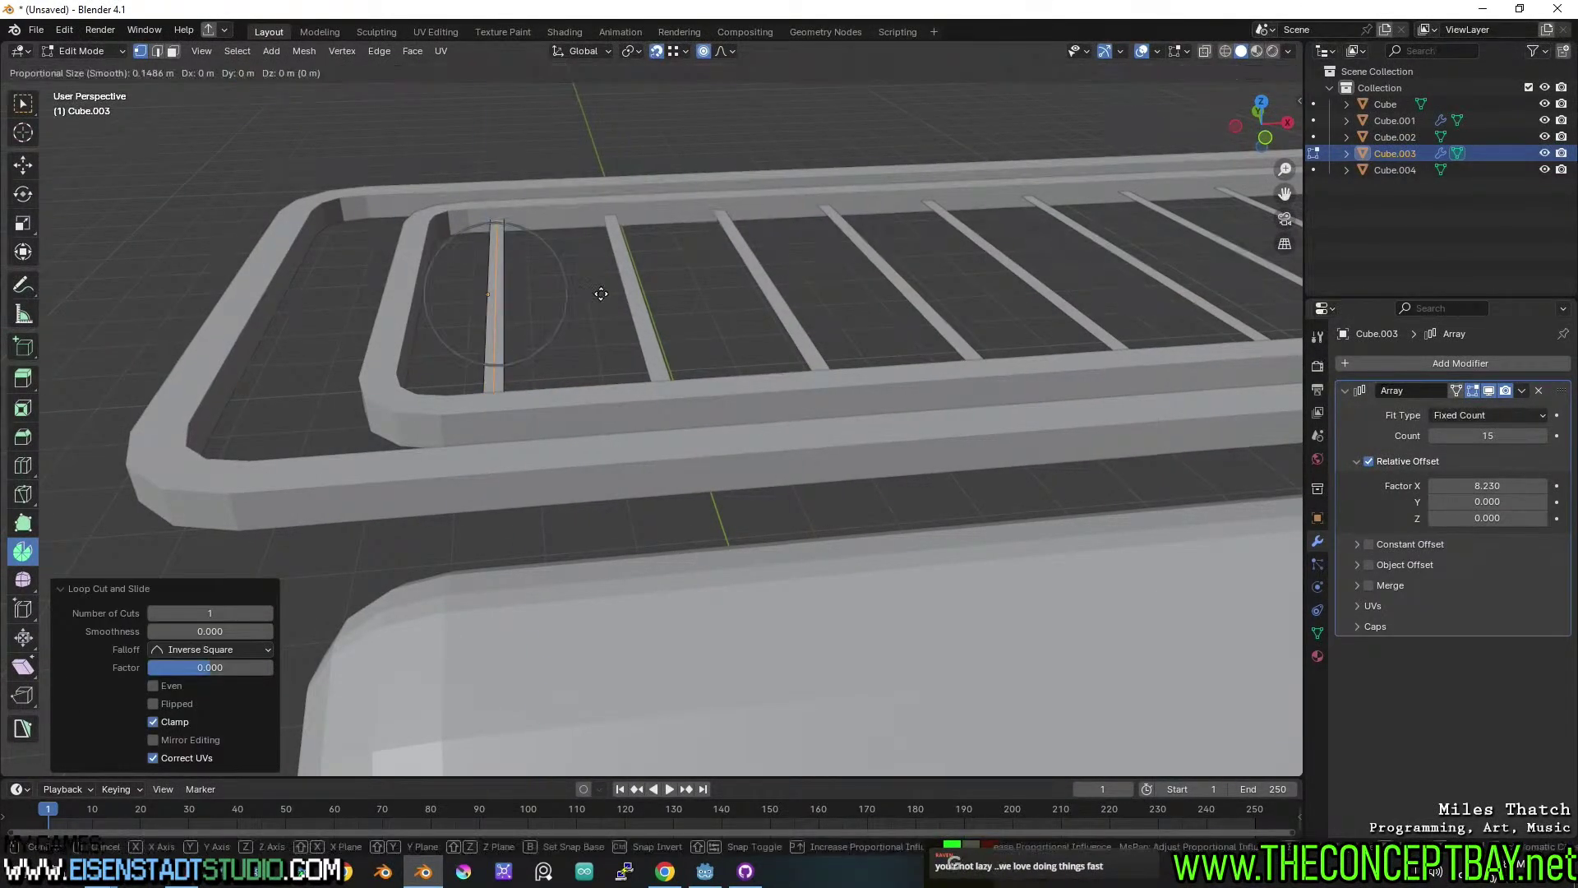
{"action": "scroll", "coordinate": [600, 263], "scroll_direction": "up", "scroll_amount": 12}
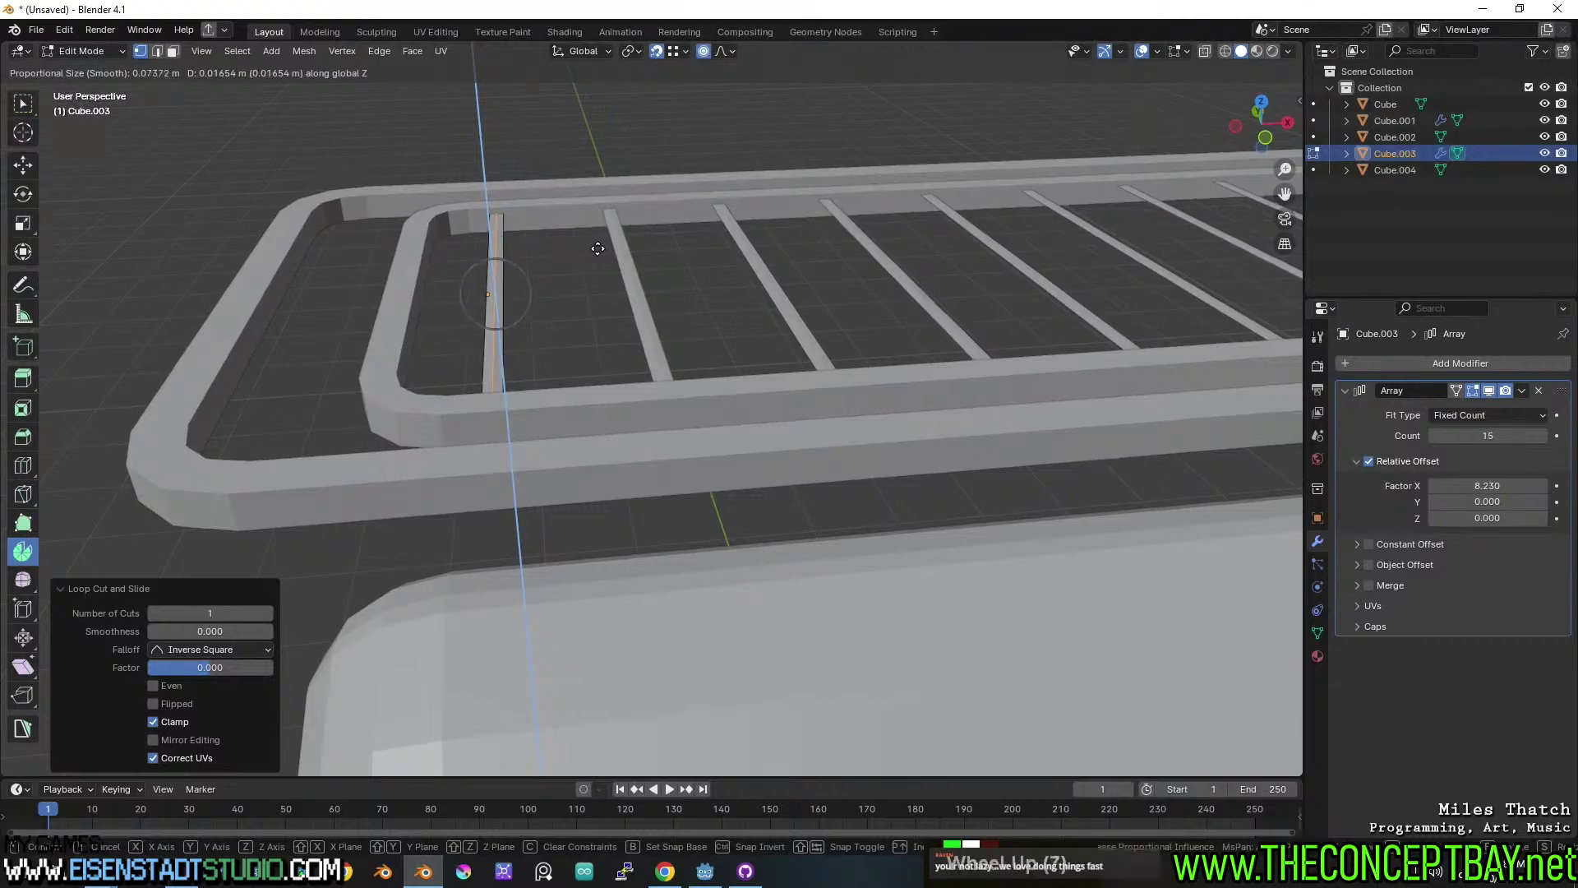
{"action": "scroll", "coordinate": [597, 245], "scroll_direction": "up", "scroll_amount": 4}
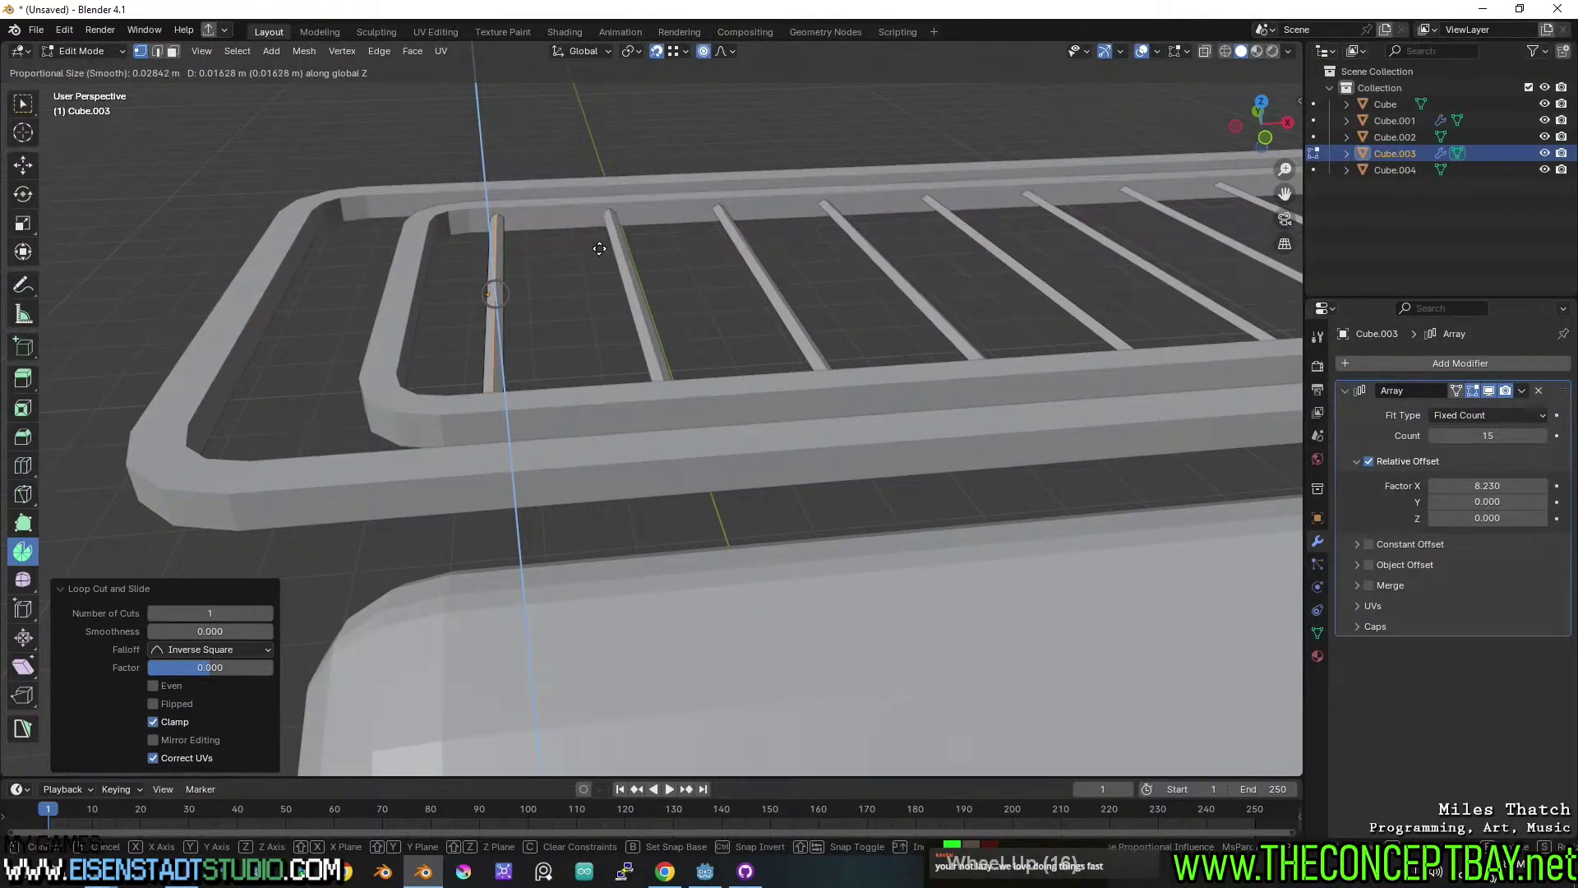
{"action": "left_click", "coordinate": [600, 249]}
Widen the crossbars along X in Object Mode and apply their scale.
{"action": "key", "text": "Tab"}
{"action": "middle_click_drag", "start_coordinate": [609, 264], "coordinate": [960, 417]}
{"action": "scroll", "coordinate": [768, 298], "scroll_direction": "down", "scroll_amount": 5}
{"action": "scroll", "coordinate": [638, 323], "scroll_direction": "up", "scroll_amount": 1}
{"action": "key", "text": "s"}
{"action": "key", "text": "x"}
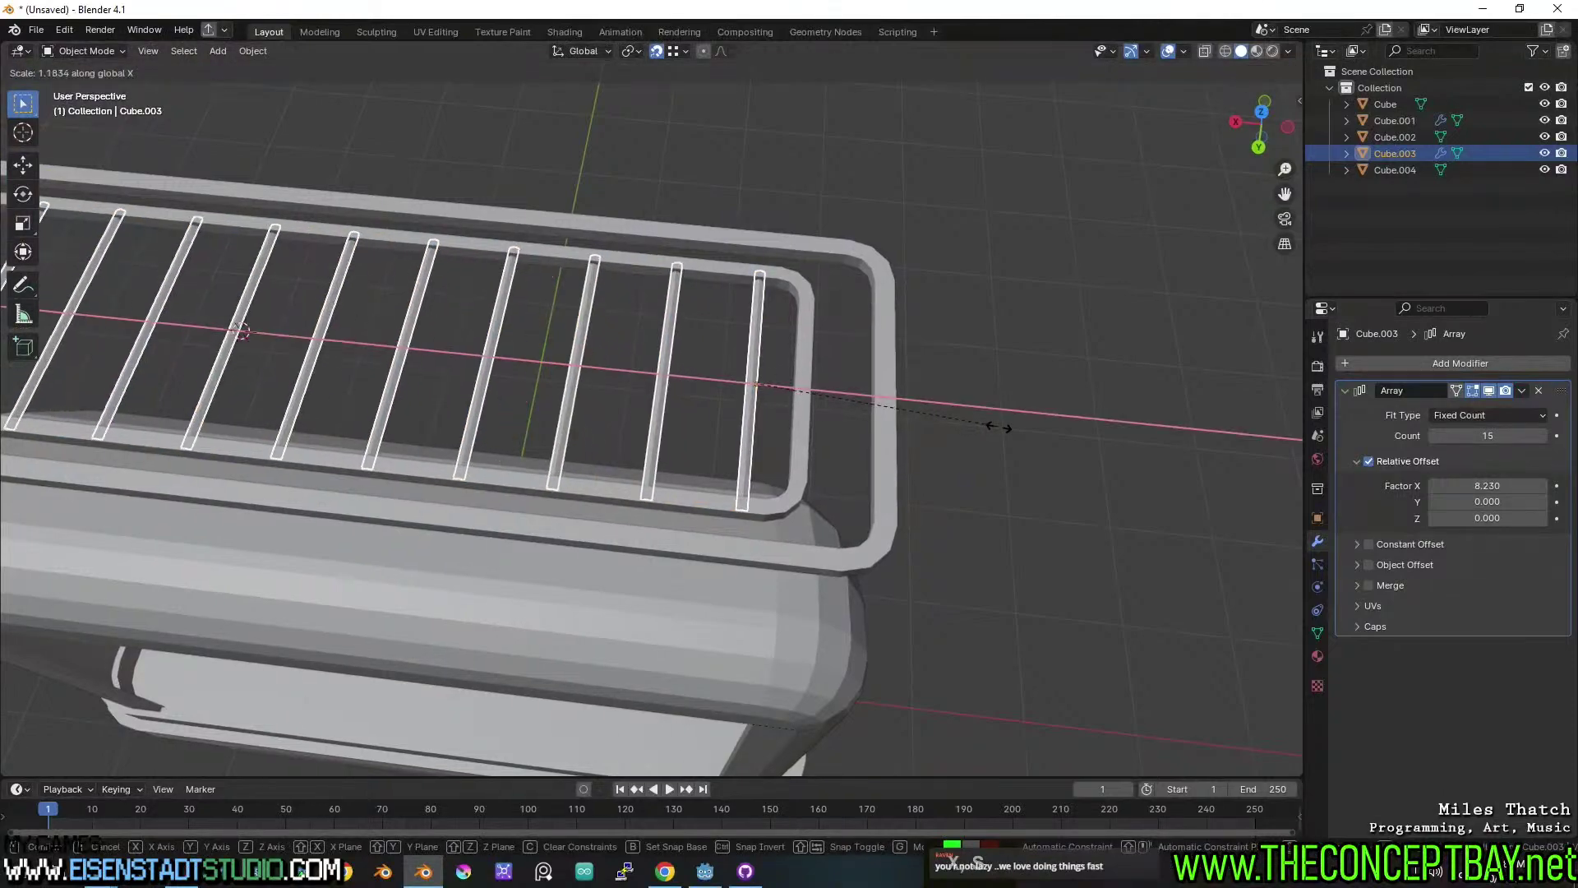
{"action": "left_click", "coordinate": [1108, 447]}
{"action": "key", "text": "ctrl+a"}
{"action": "left_click", "coordinate": [1109, 447]}
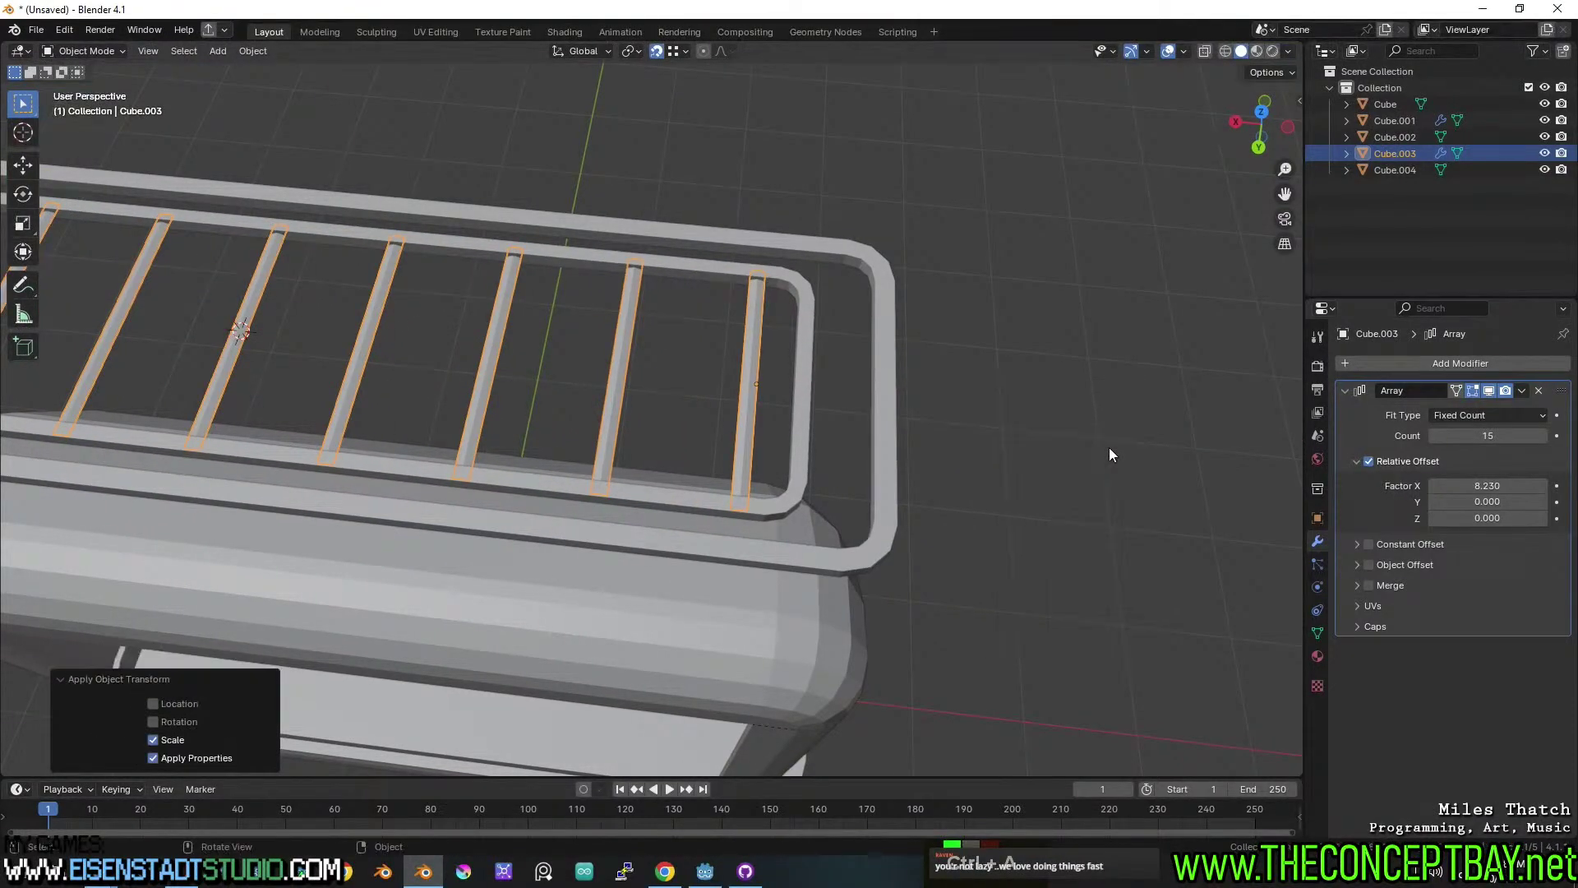
Set the array's relative X factor to 4.700 so the 15 crossbars span the inner ring.
{"action": "left_click_drag", "start_coordinate": [1504, 488], "coordinate": [1447, 488]}
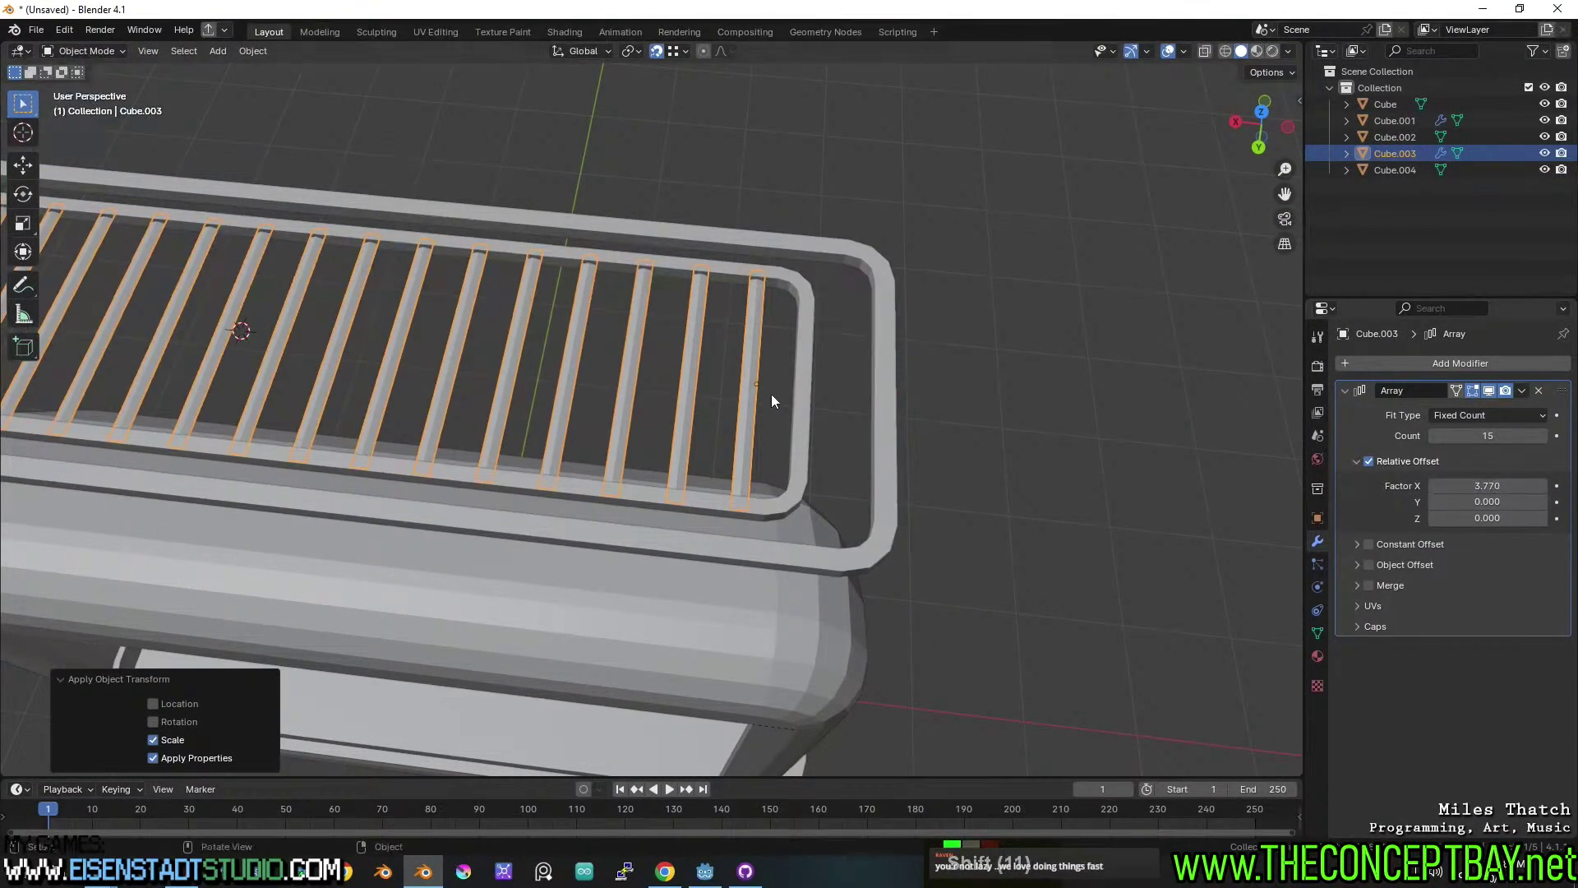
{"action": "scroll", "coordinate": [771, 393], "scroll_direction": "down", "scroll_amount": 3}
{"action": "middle_click_drag", "start_coordinate": [771, 393], "coordinate": [948, 444], "text": "shift"}
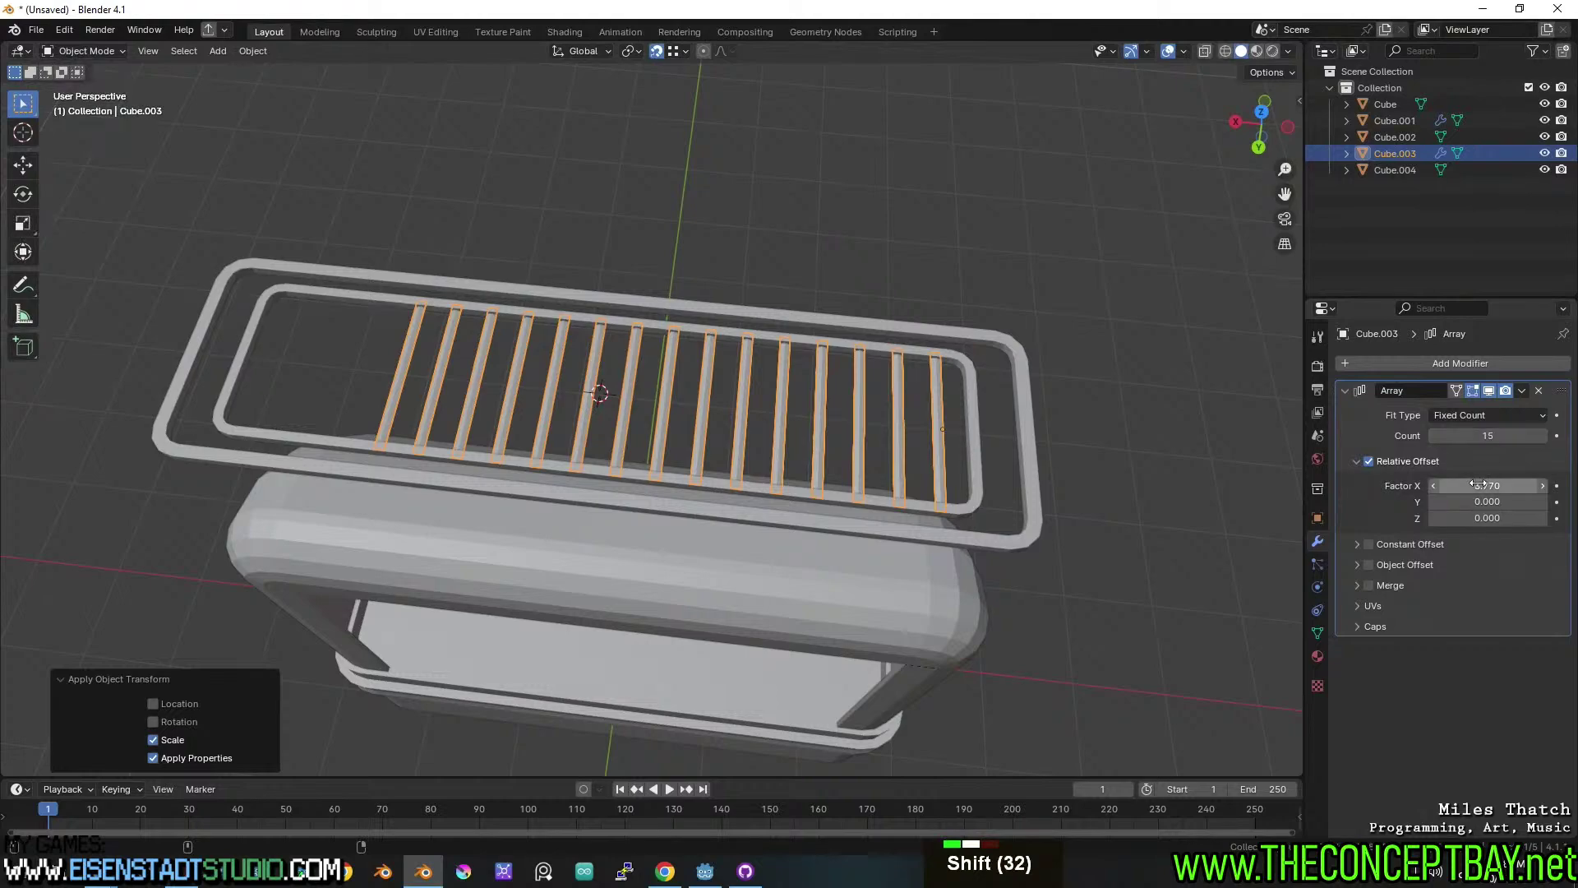
{"action": "left_click_drag", "start_coordinate": [1484, 486], "coordinate": [1550, 486], "text": "shift"}
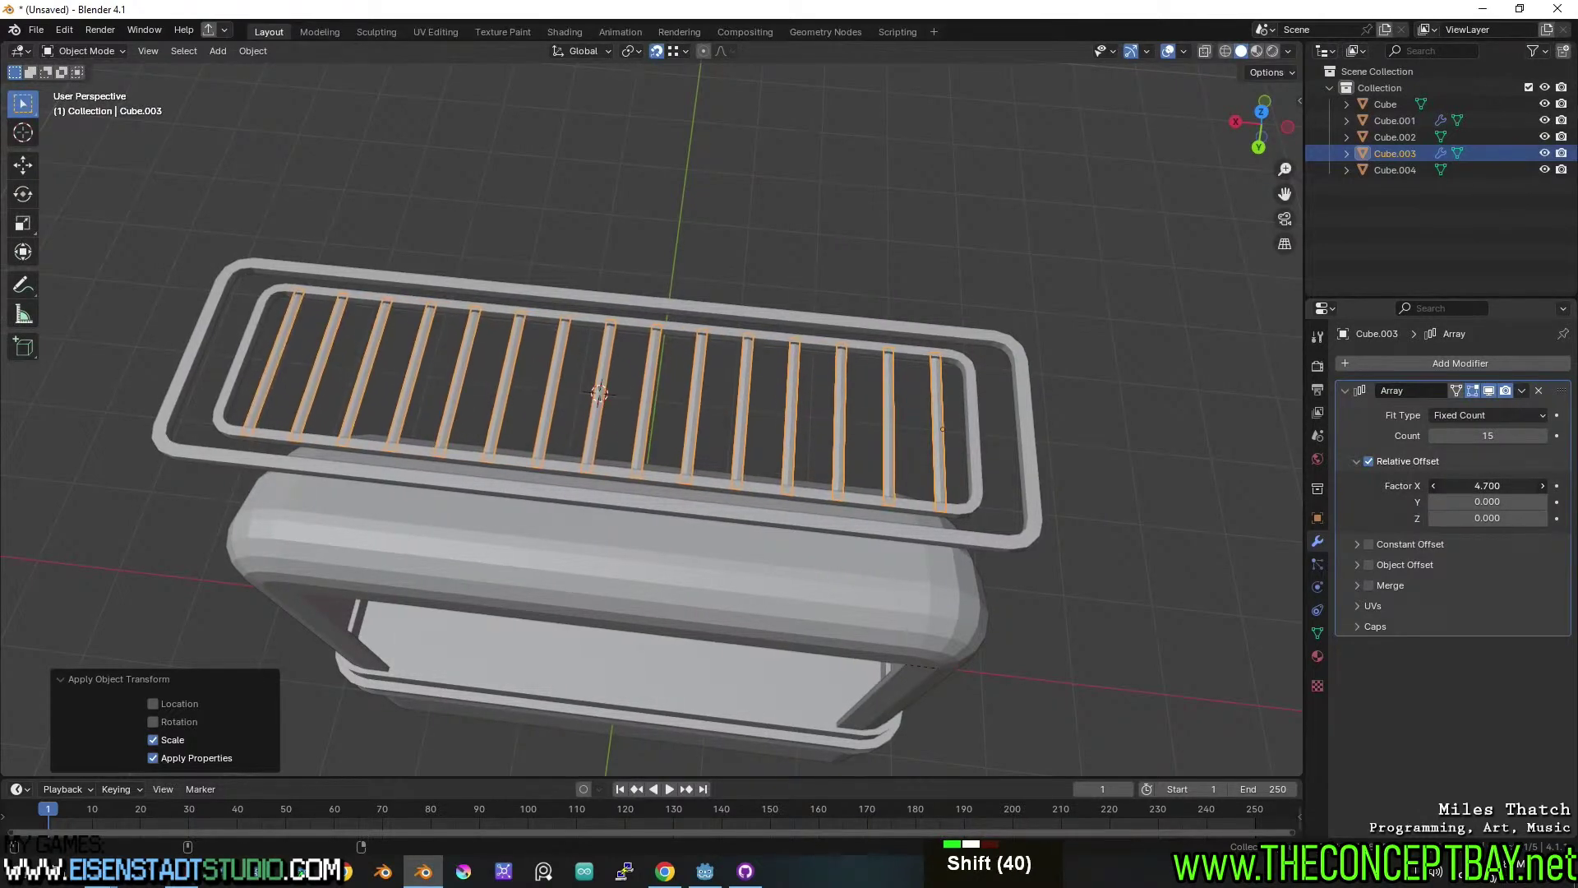
Scale the crossbars by 1.302 along Y to reach across both rings, and apply the scale.
{"action": "key", "text": "s"}
{"action": "key", "text": "x"}
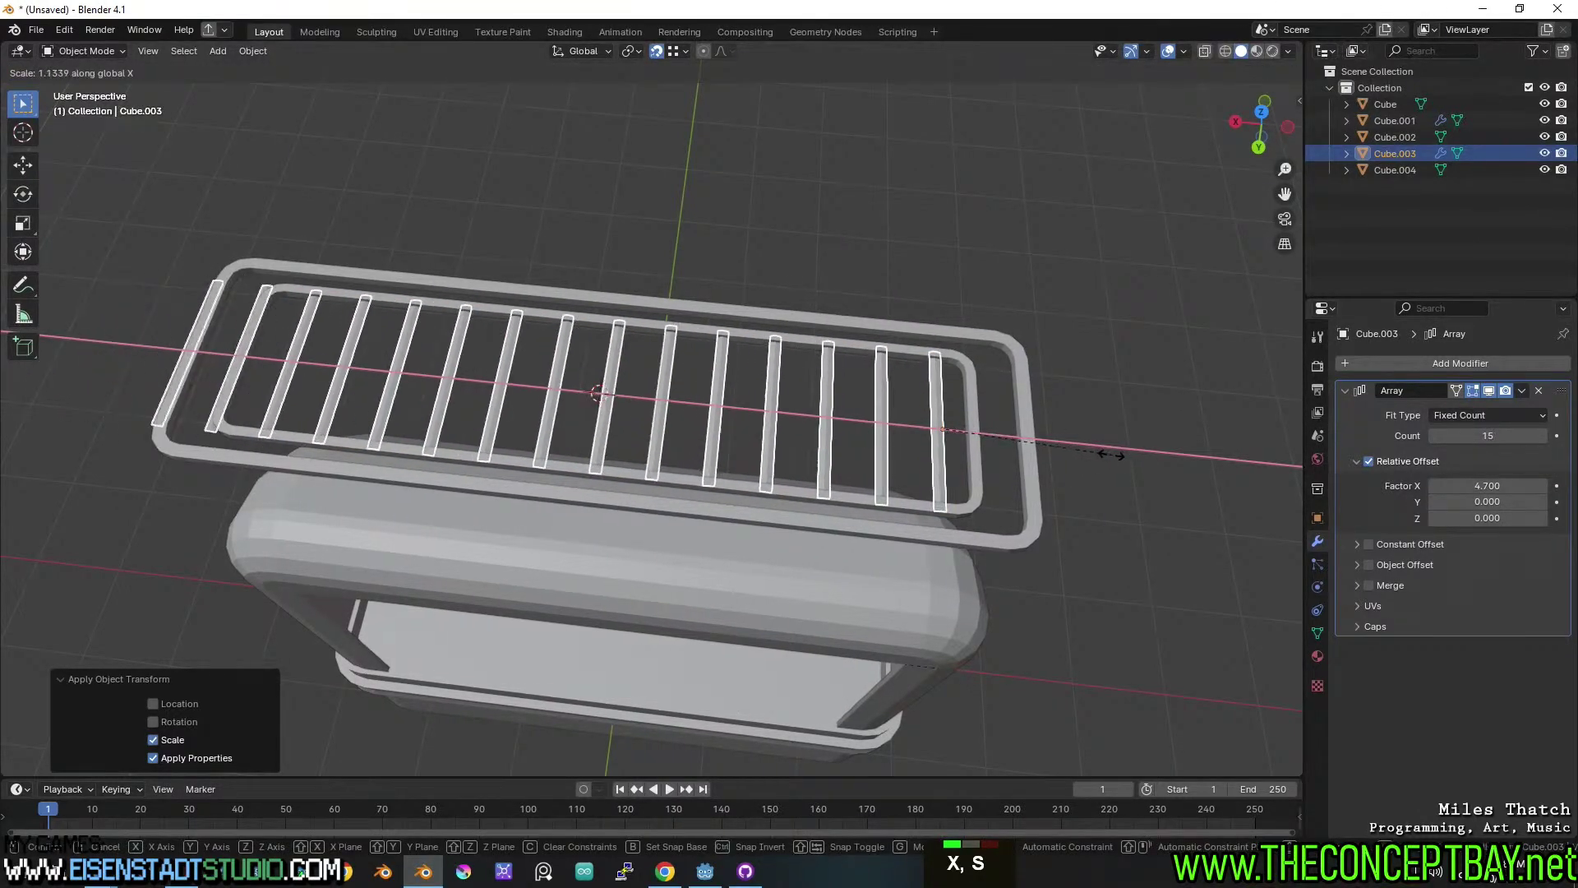
{"action": "key", "text": "y"}
{"action": "left_click", "coordinate": [1136, 460]}
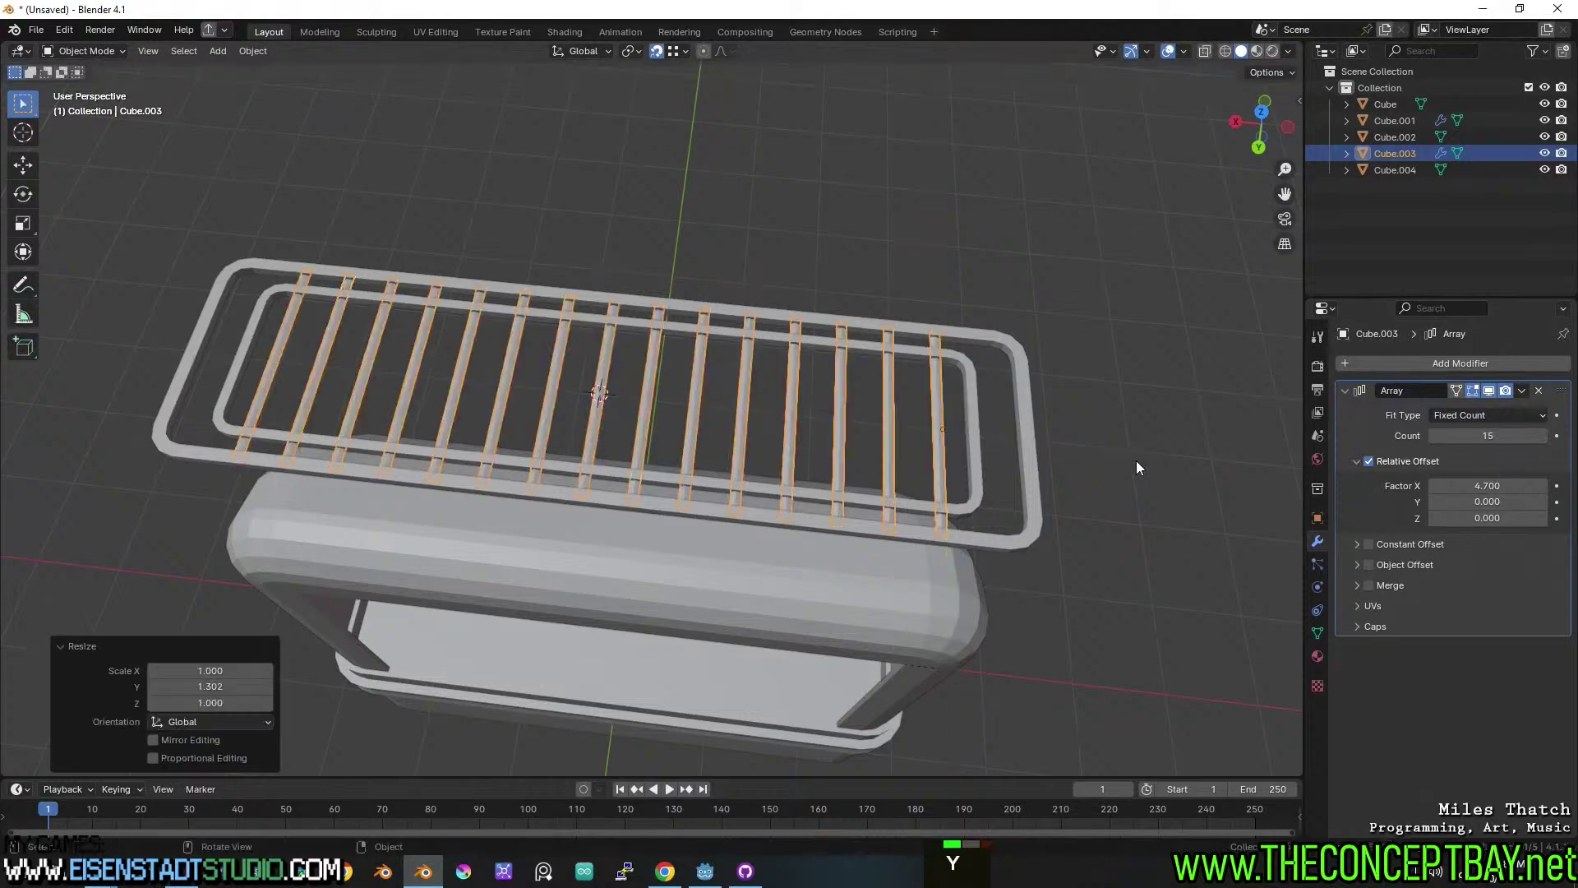
{"action": "key", "text": "ctrl+a"}
{"action": "left_click", "coordinate": [1126, 457]}
Save the file as pastry_cabinet in the arcade_mode folder.
{"action": "middle_click_drag", "start_coordinate": [1126, 457], "coordinate": [1108, 407]}
{"action": "key", "text": "ctrl+s"}
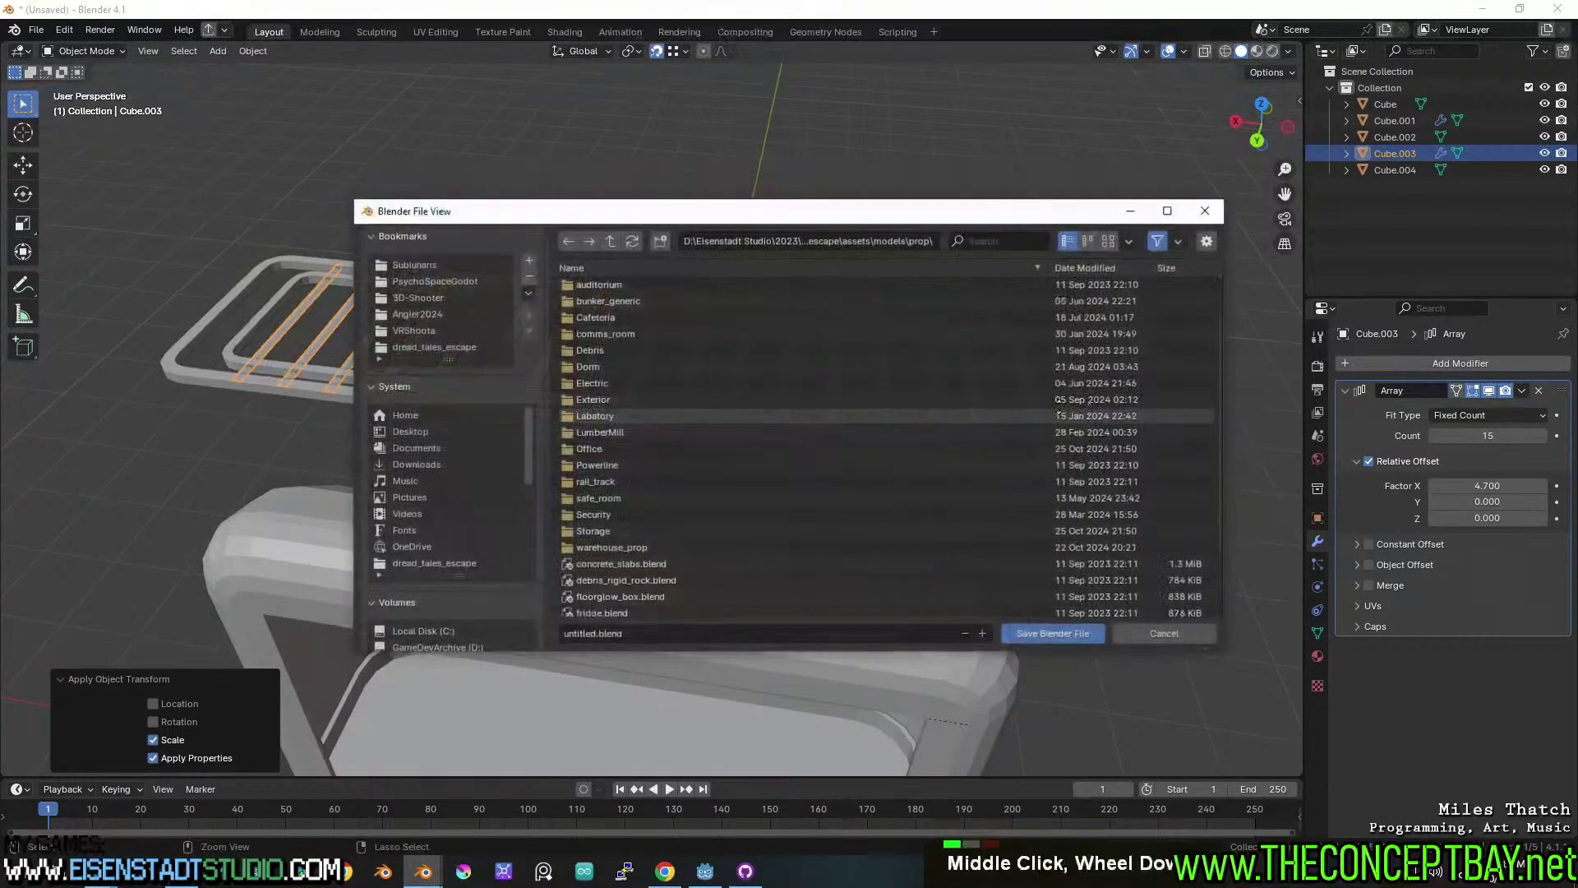
{"action": "key", "text": "Escape"}
{"action": "key", "text": "ctrl+s"}
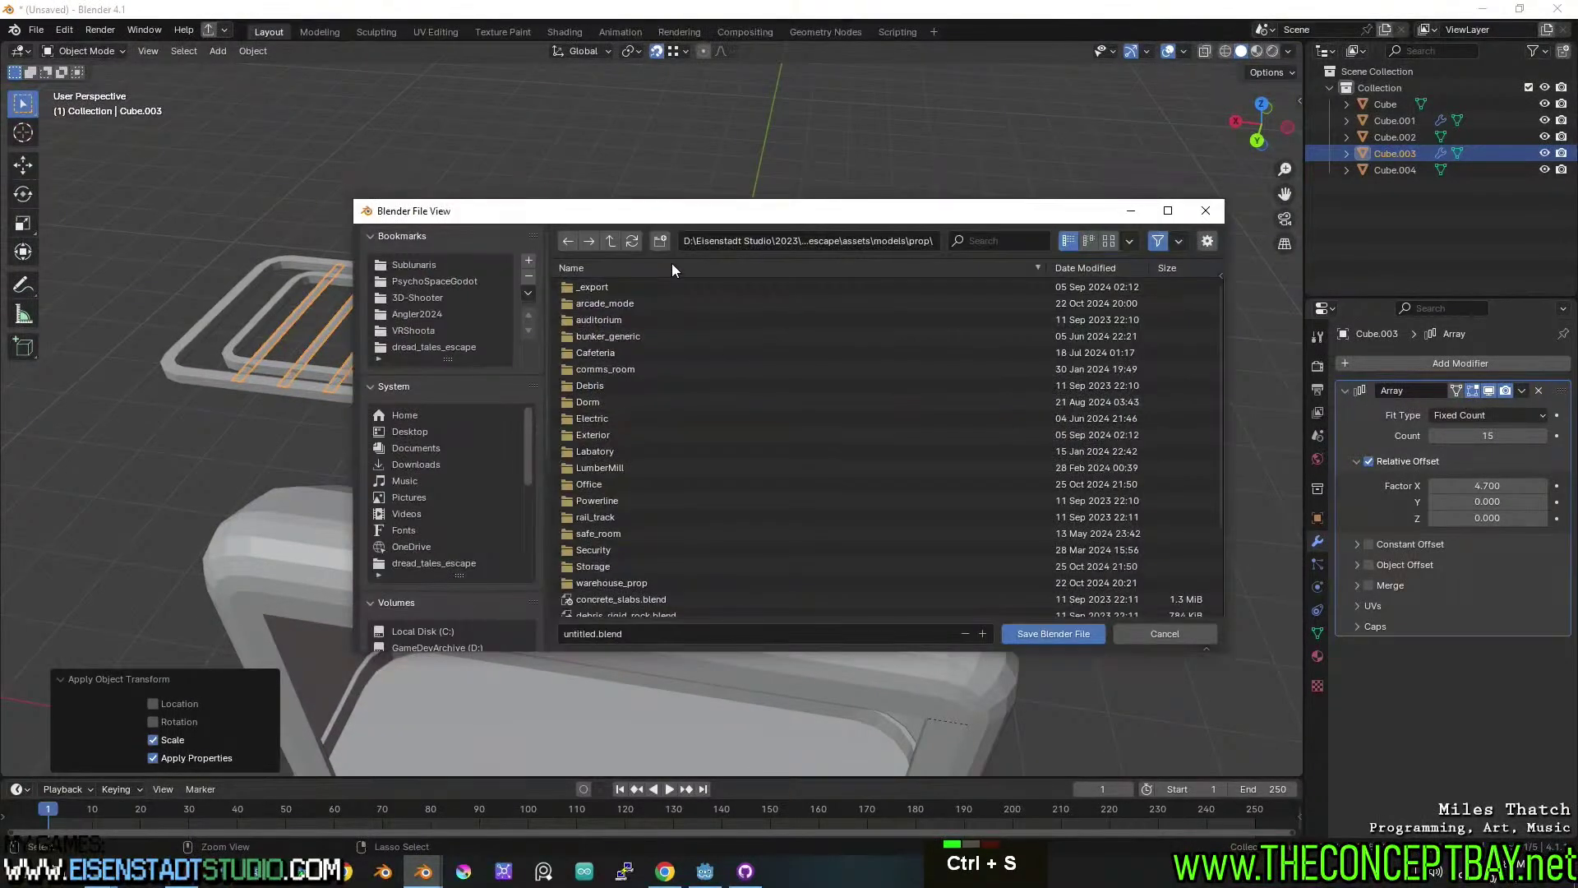
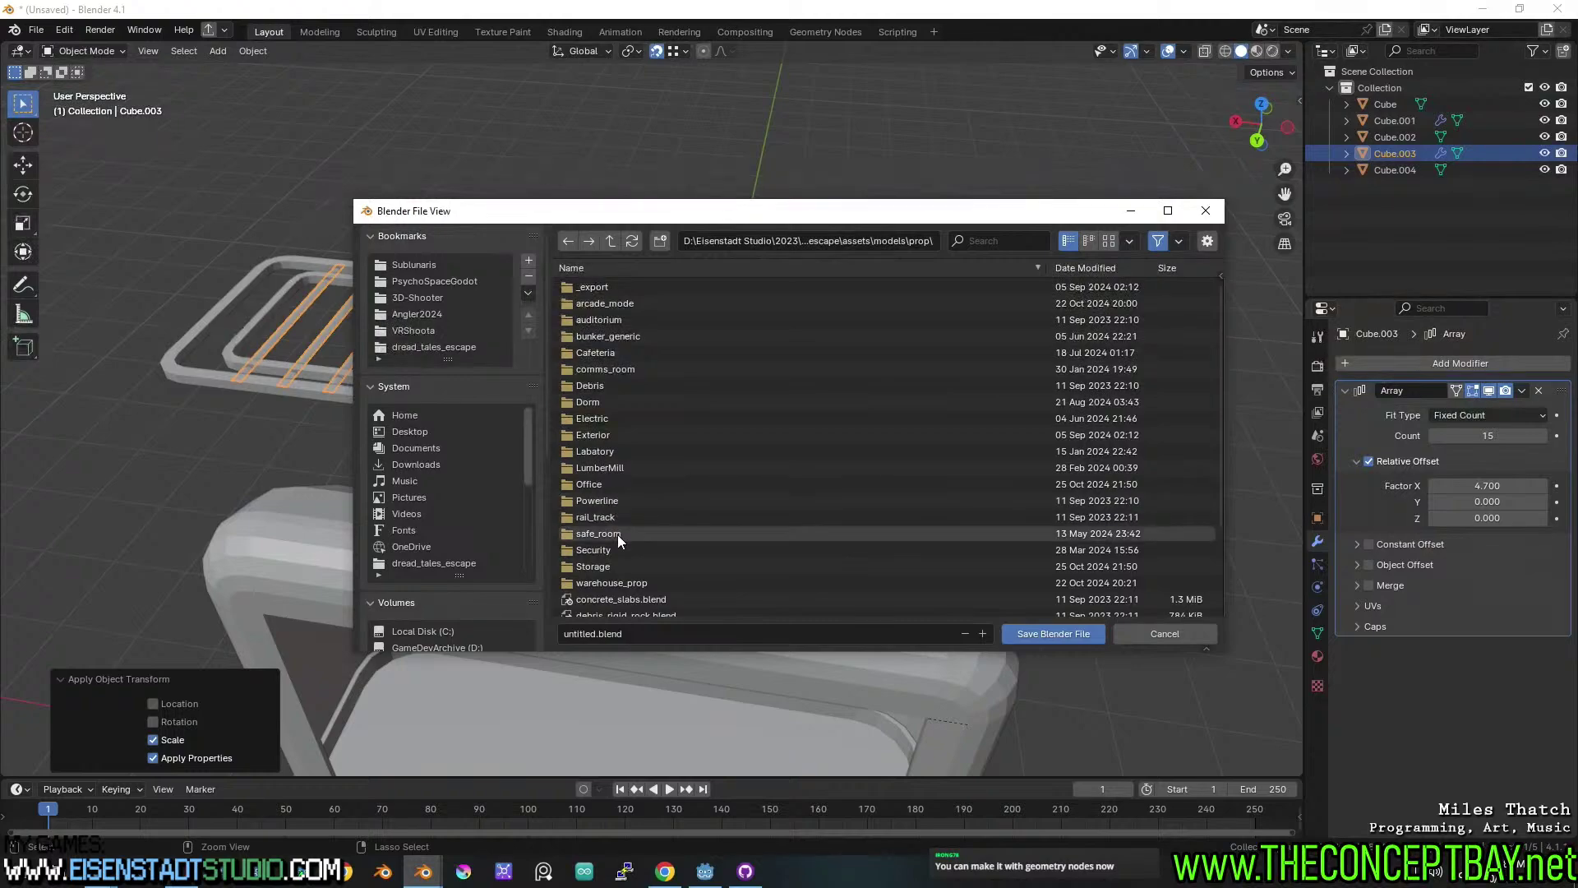
{"action": "left_click", "coordinate": [633, 303]}
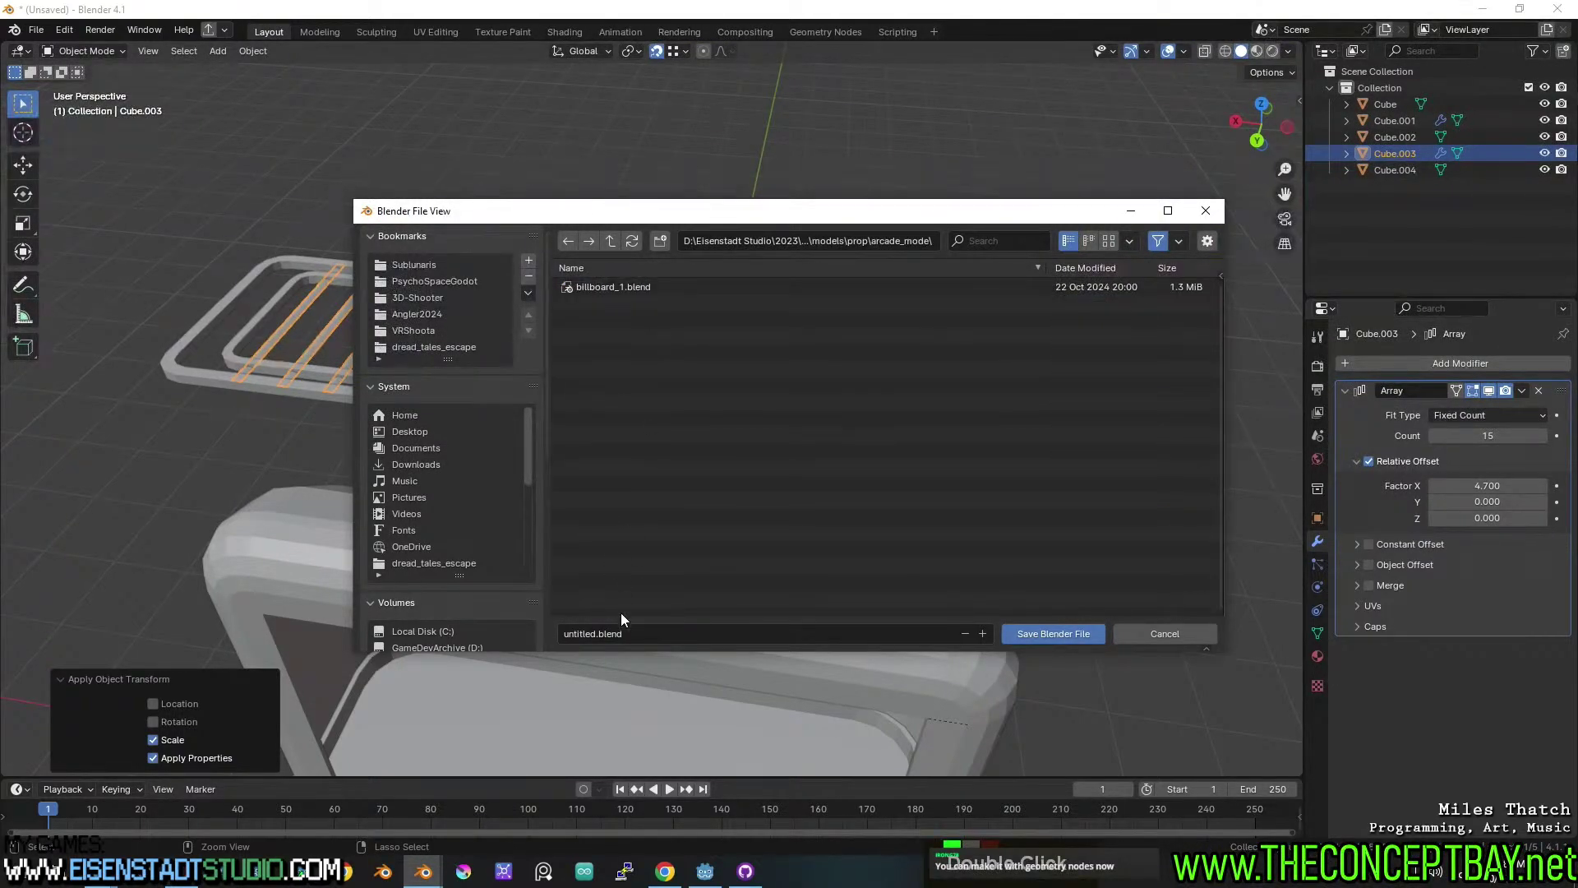
{"action": "left_click", "coordinate": [626, 633]}
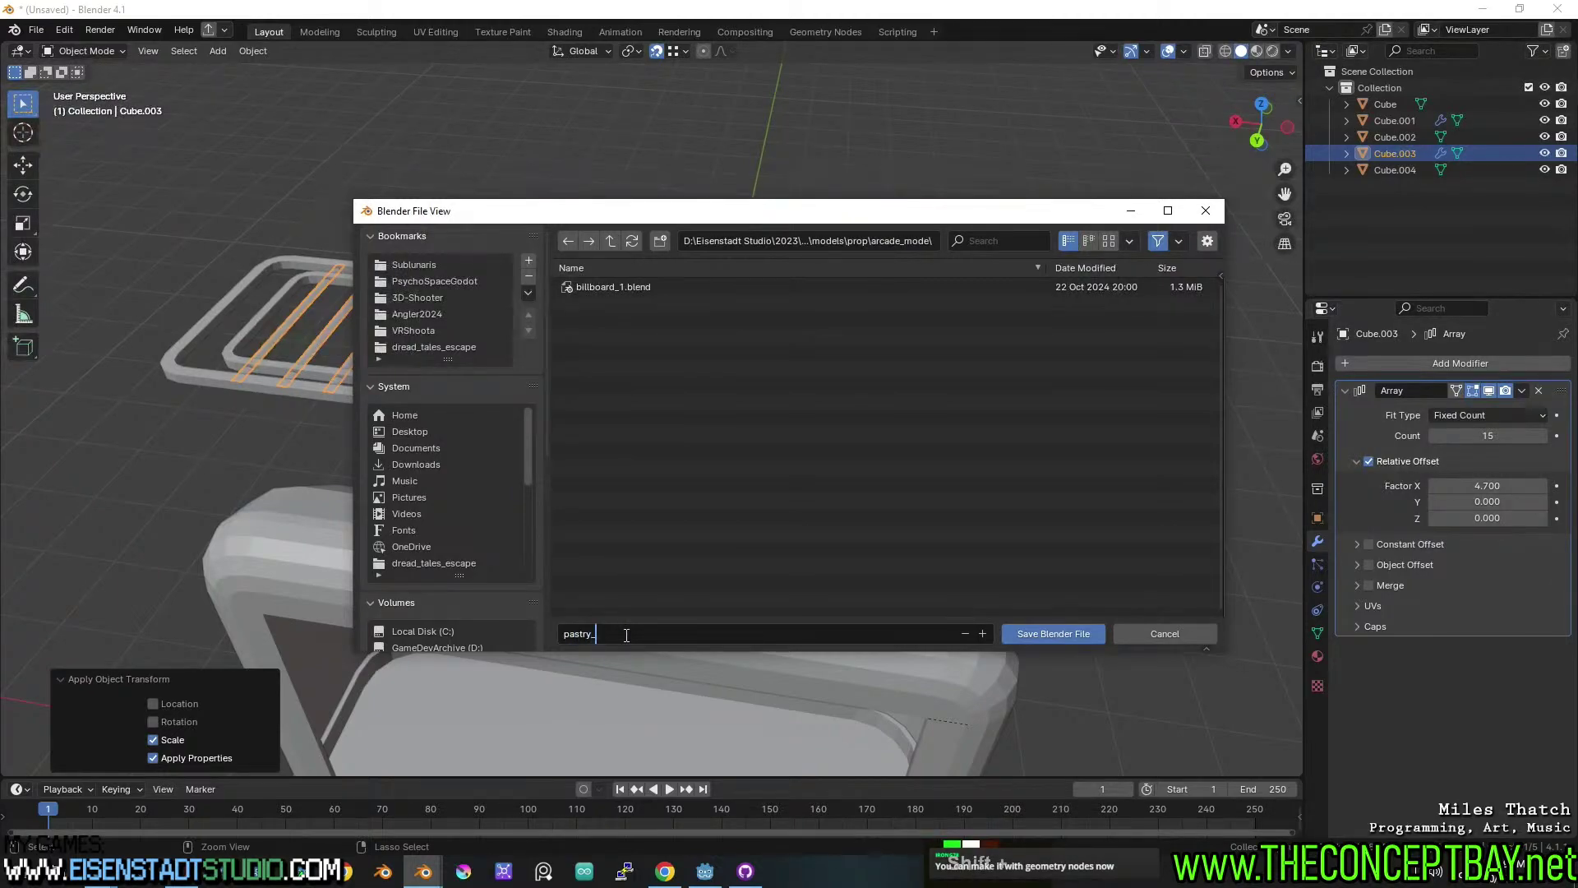
{"action": "type", "text": "pastry_cabinet"}
{"action": "key", "text": "Return"}
{"action": "left_click", "coordinate": [1034, 638]}
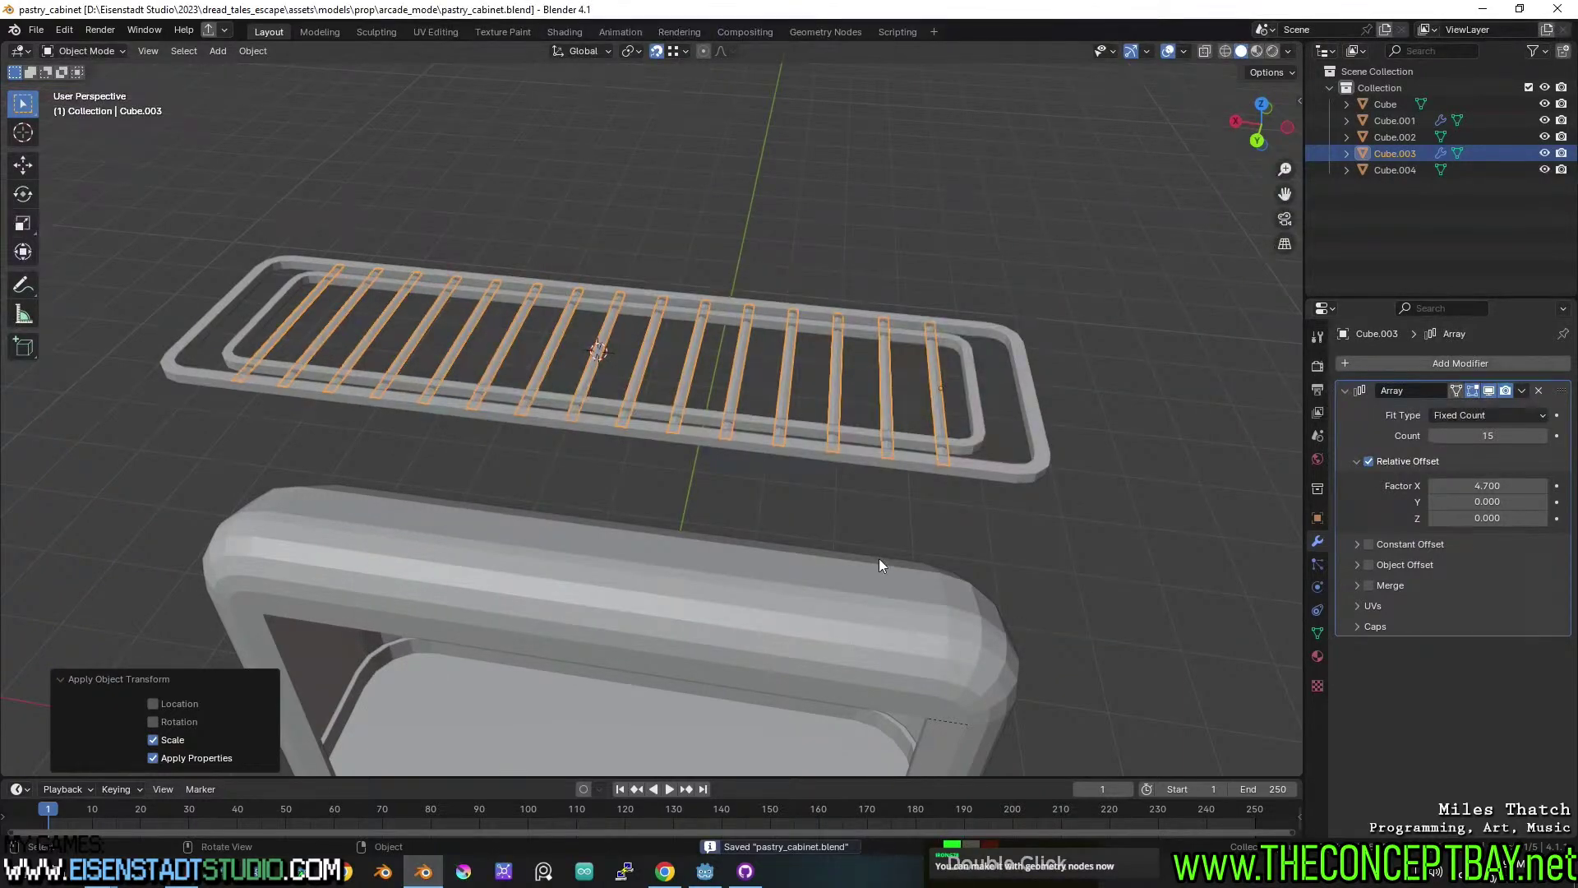
Try shading the crossbars and both rings smooth by angle.
{"action": "middle_click_drag", "start_coordinate": [879, 559], "coordinate": [822, 471]}
{"action": "left_click", "coordinate": [900, 509], "text": "shift"}
{"action": "left_click", "coordinate": [935, 529], "text": "shift"}
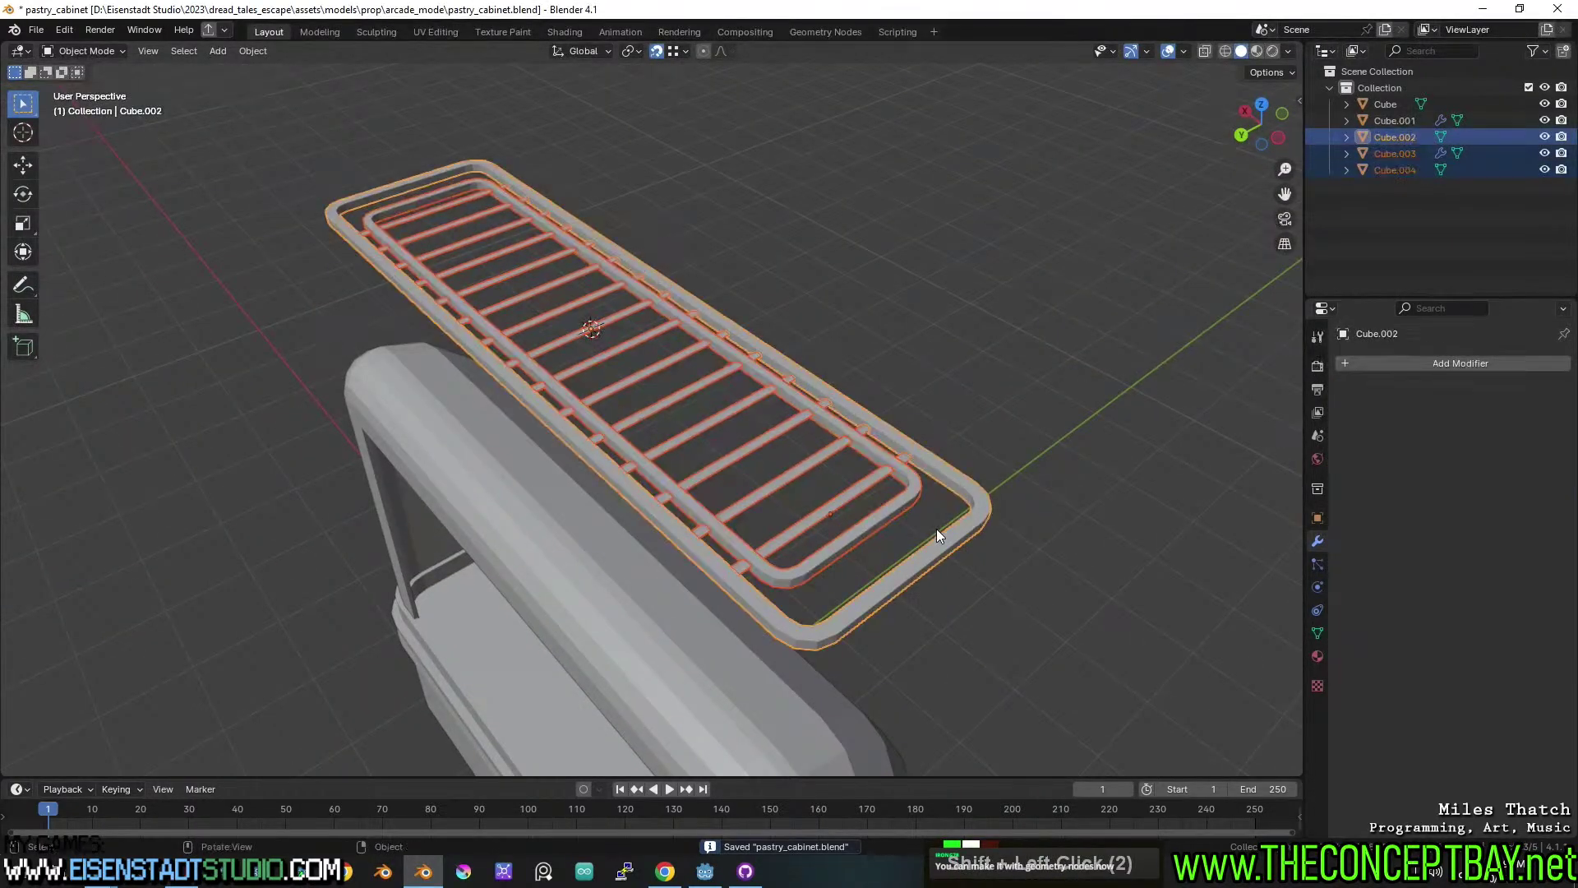
{"action": "right_click", "coordinate": [935, 530]}
{"action": "left_click", "coordinate": [937, 532]}
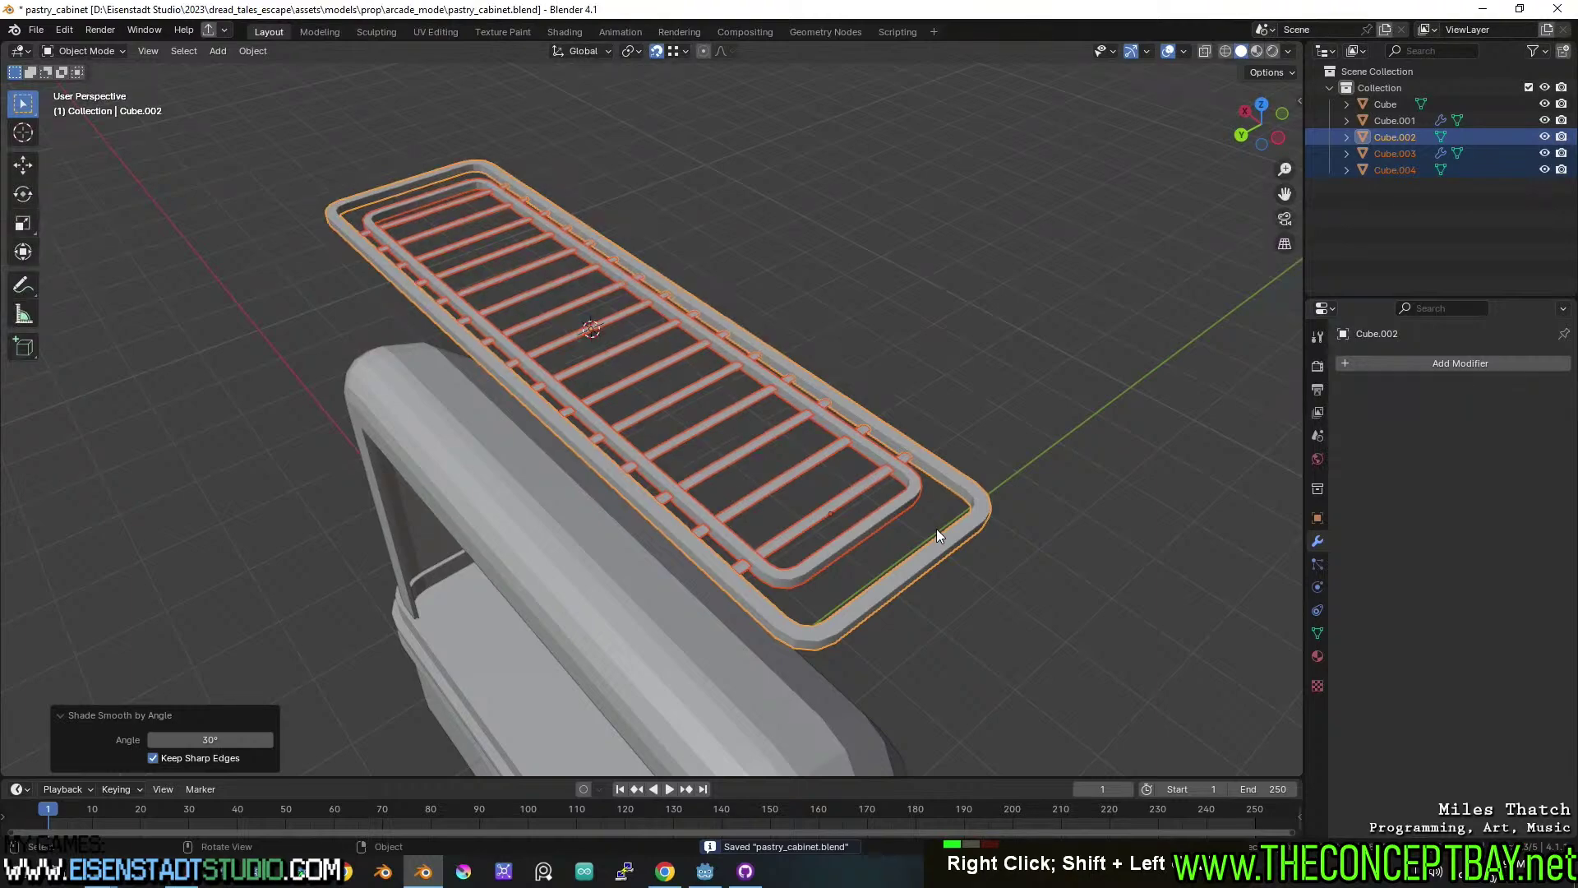
{"action": "scroll", "coordinate": [937, 533], "scroll_direction": "up", "scroll_amount": 3}
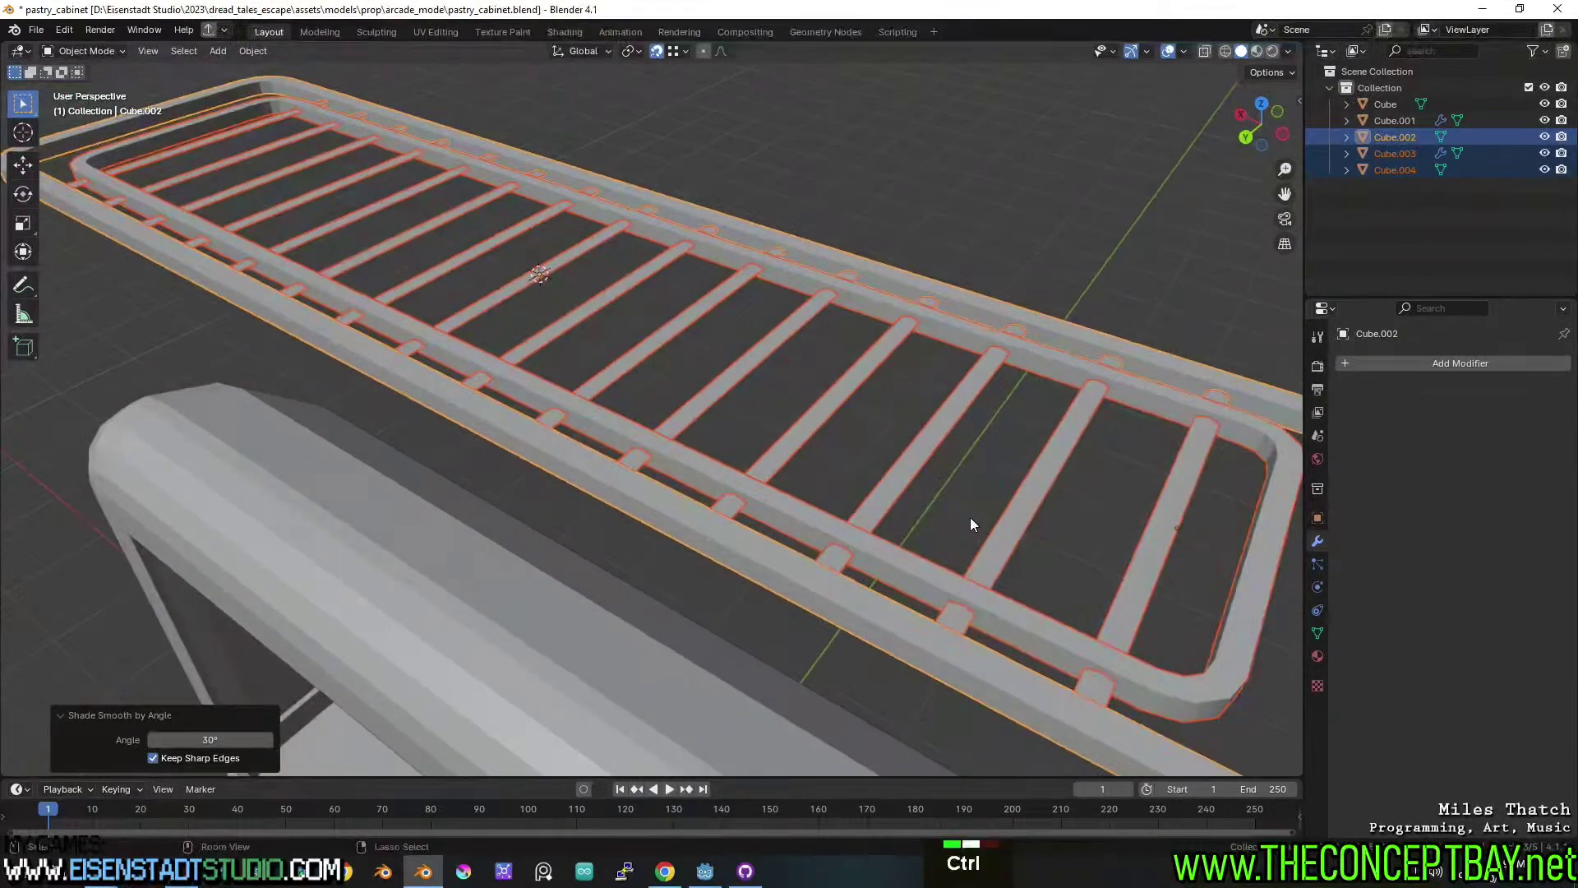
Undo the smooth shading of the grate parts, leaving only the crossbars selected.
{"action": "key", "text": "ctrl+z"}
{"action": "key", "text": "ctrl+z"}
{"action": "key", "text": "ctrl+z"}
{"action": "key", "text": "ctrl+z"}
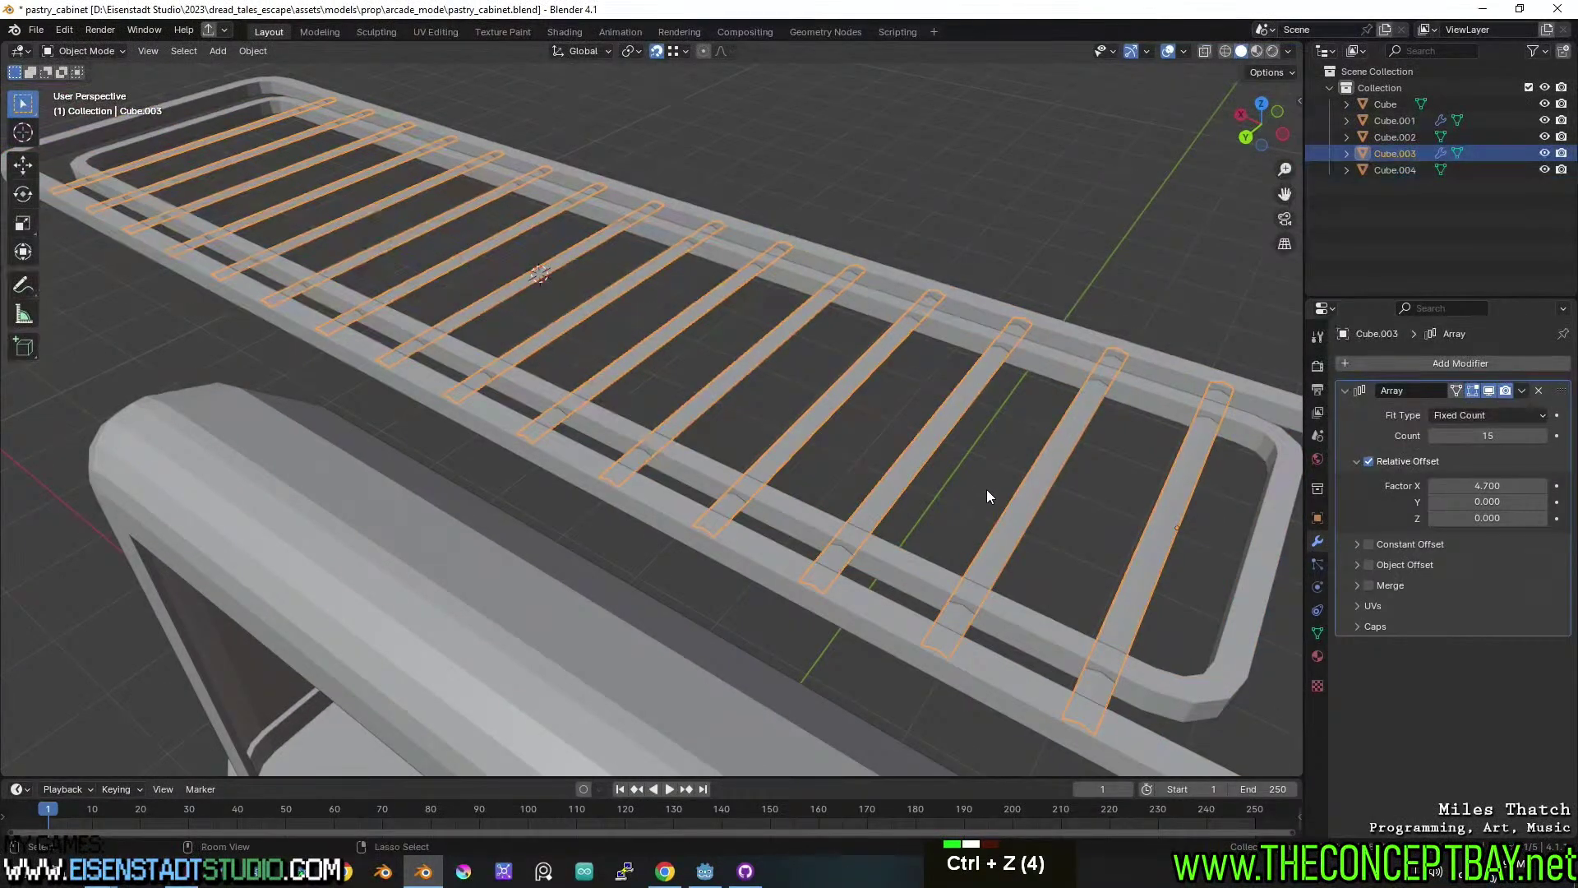
{"action": "key", "text": "ctrl+z"}
{"action": "key", "text": "ctrl+shift+z"}
{"action": "key", "text": "ctrl+shift+z"}
{"action": "right_click", "coordinate": [1143, 490]}
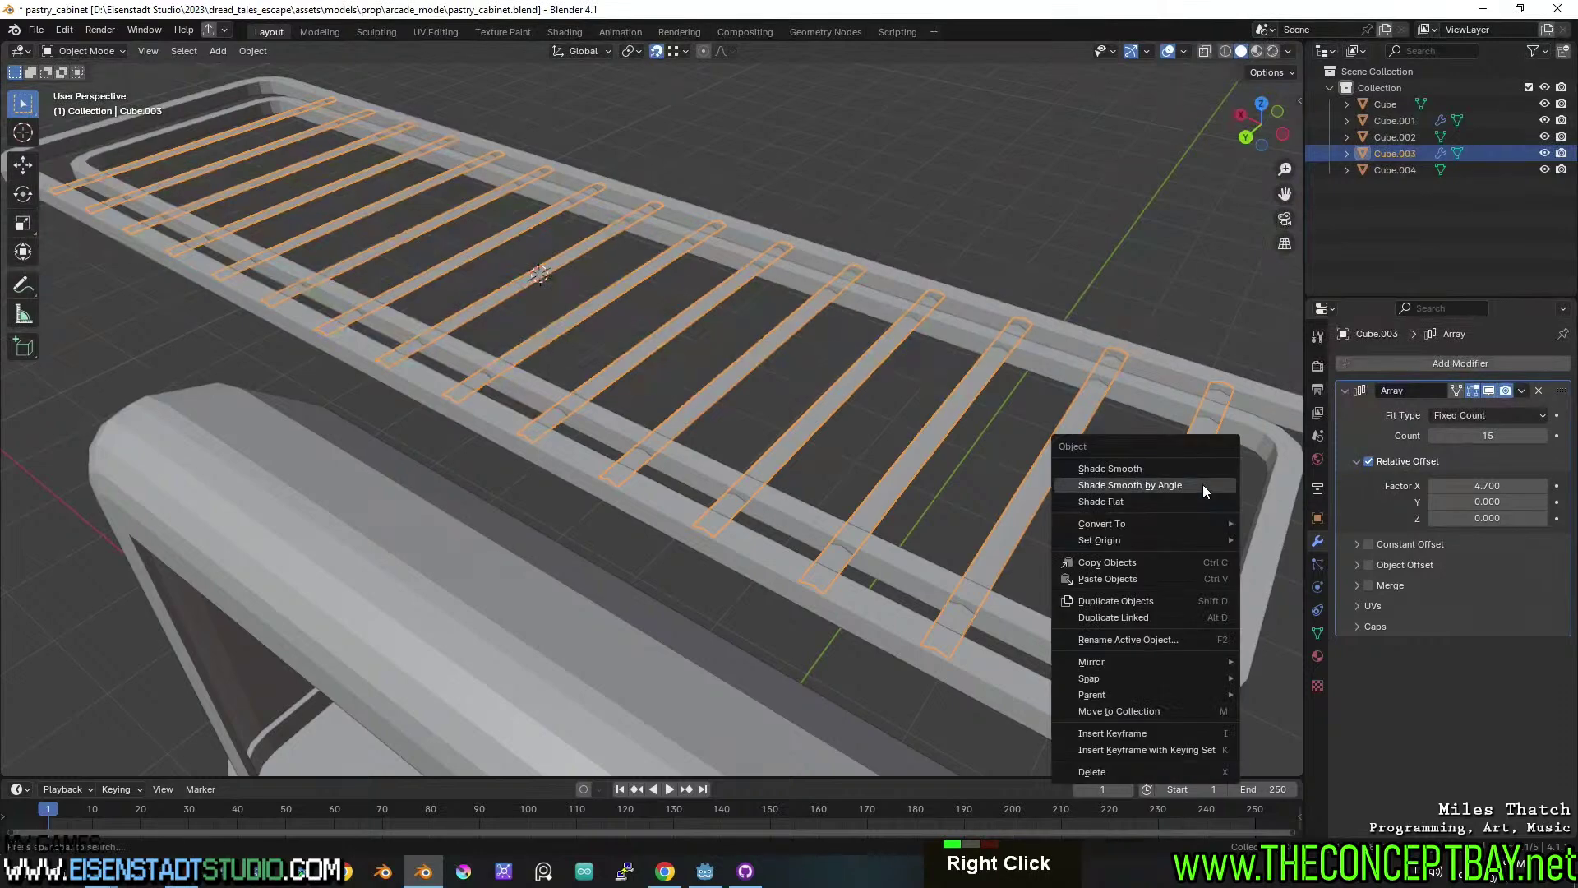
{"action": "left_click", "coordinate": [1176, 501]}
{"action": "middle_click_drag", "start_coordinate": [1176, 500], "coordinate": [1155, 493], "text": "shift"}
{"action": "middle_click_drag", "start_coordinate": [1155, 493], "coordinate": [1175, 456]}
{"action": "left_click", "coordinate": [1216, 412]}
{"action": "left_click", "coordinate": [1225, 422], "text": "shift"}
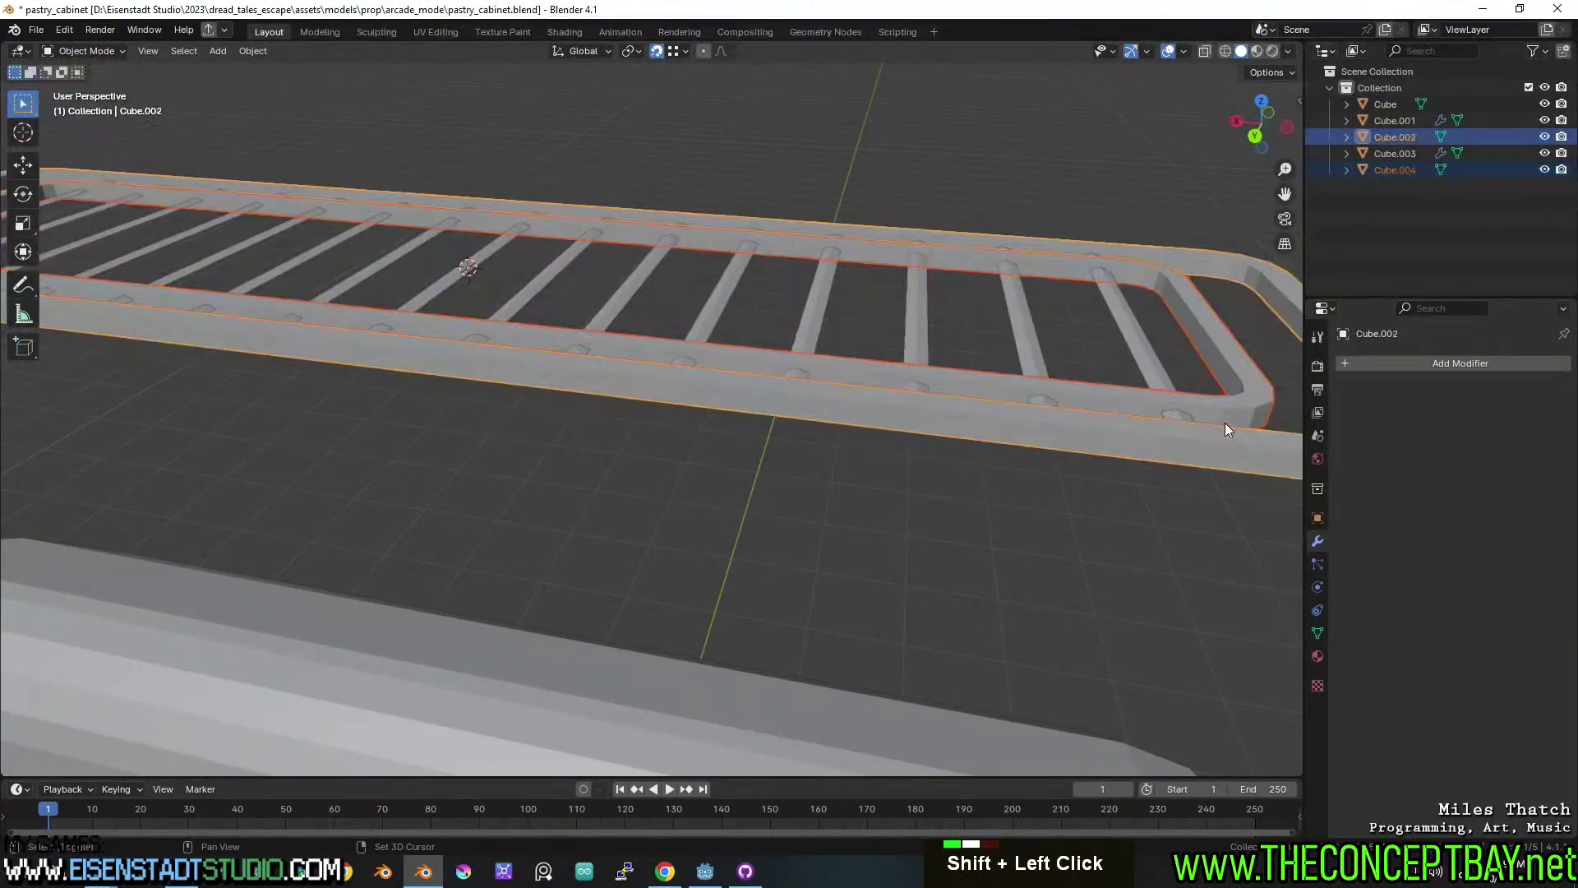
{"action": "right_click", "coordinate": [1225, 423]}
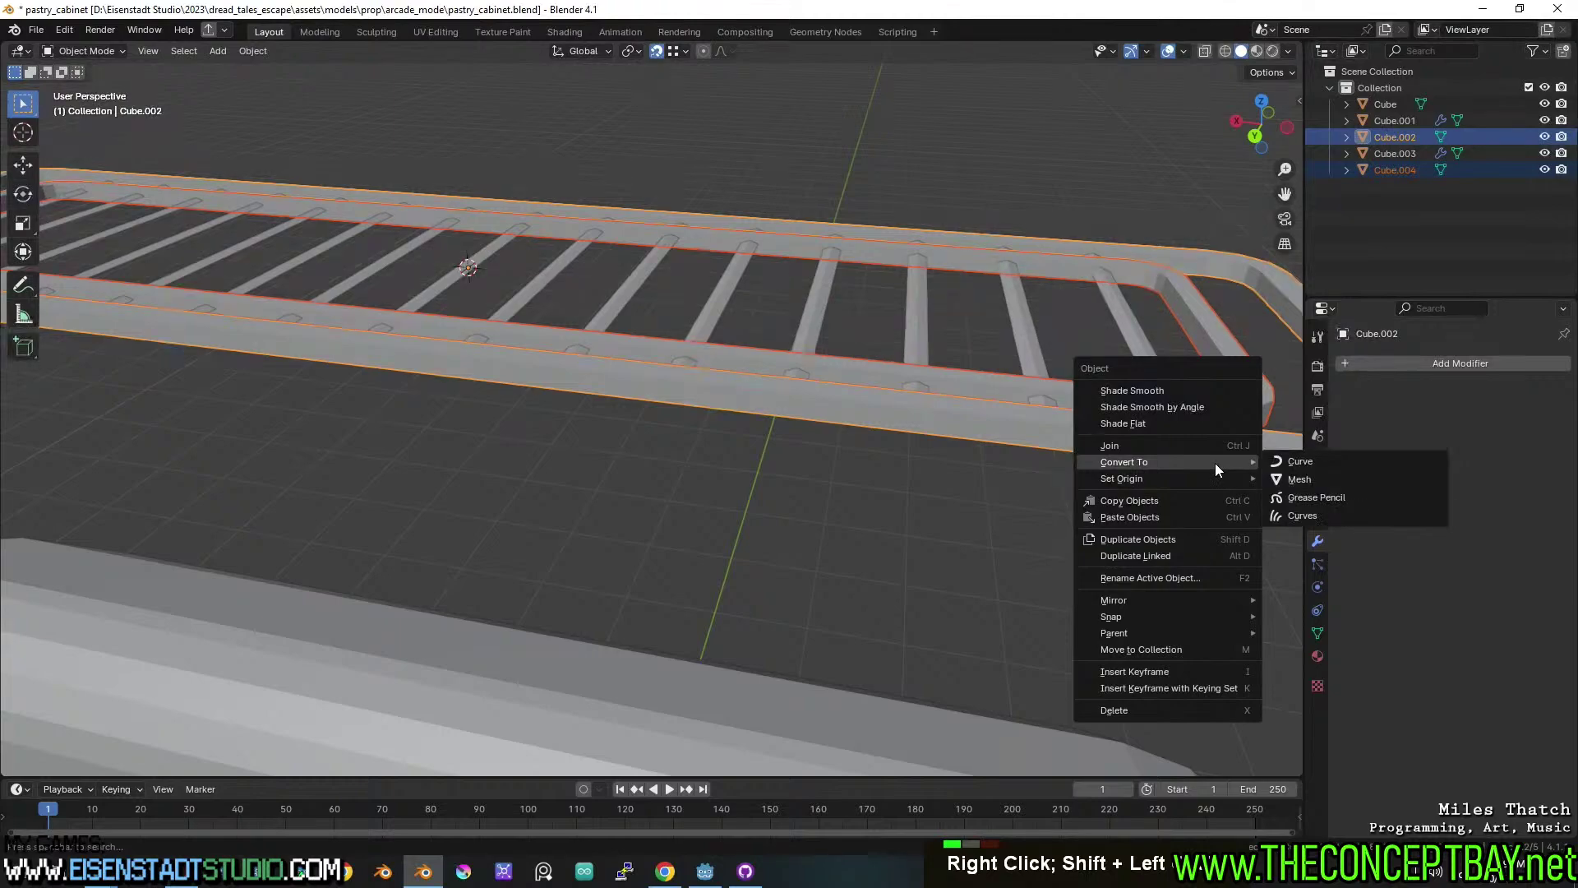
{"action": "key", "text": "Escape"}
Scale the arrayed crossbars by 2.287 along Z and lower them about 0.021 m along Z.
{"action": "left_click", "coordinate": [1137, 343]}
{"action": "key", "text": "s"}
{"action": "key", "text": "z"}
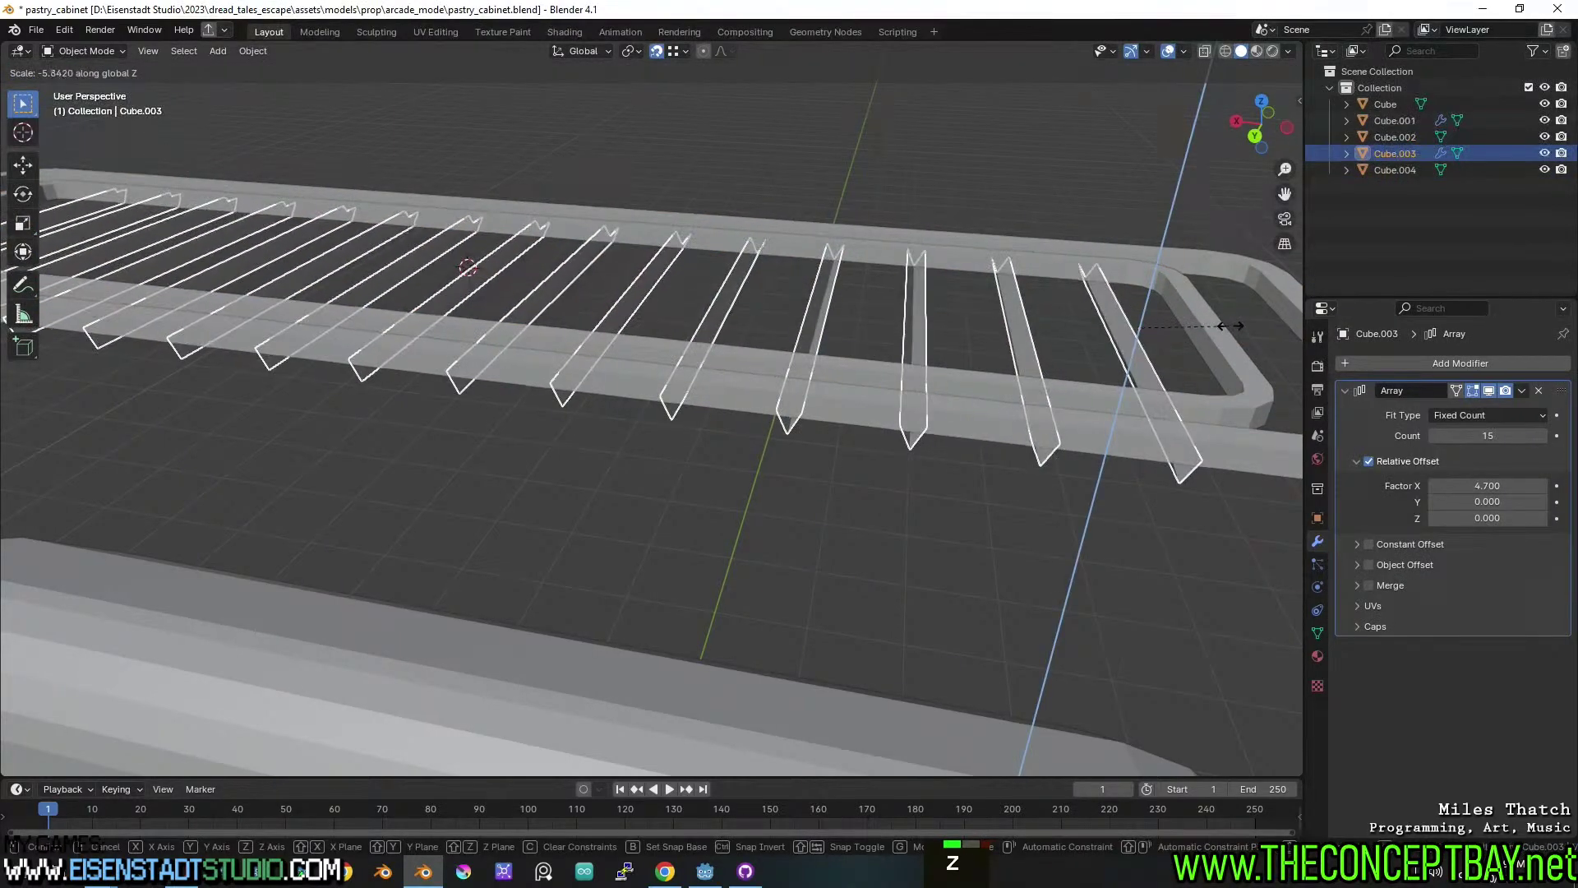
{"action": "key", "text": "Escape"}
{"action": "key", "text": "s"}
{"action": "key", "text": "z"}
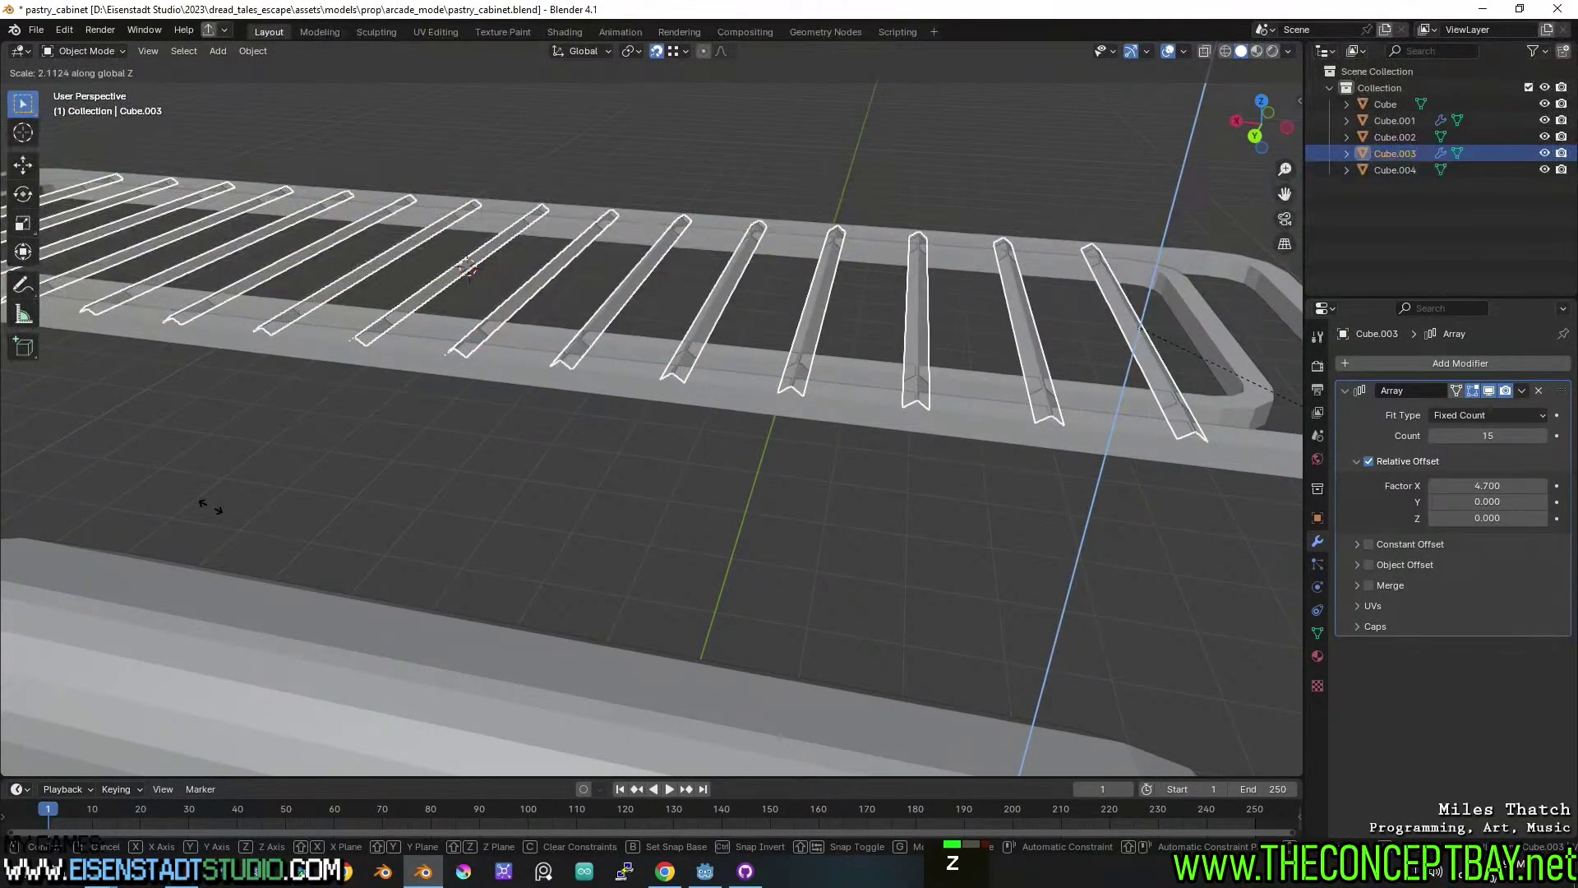
{"action": "left_click", "coordinate": [248, 498]}
{"action": "key", "text": "g"}
{"action": "key", "text": "z"}
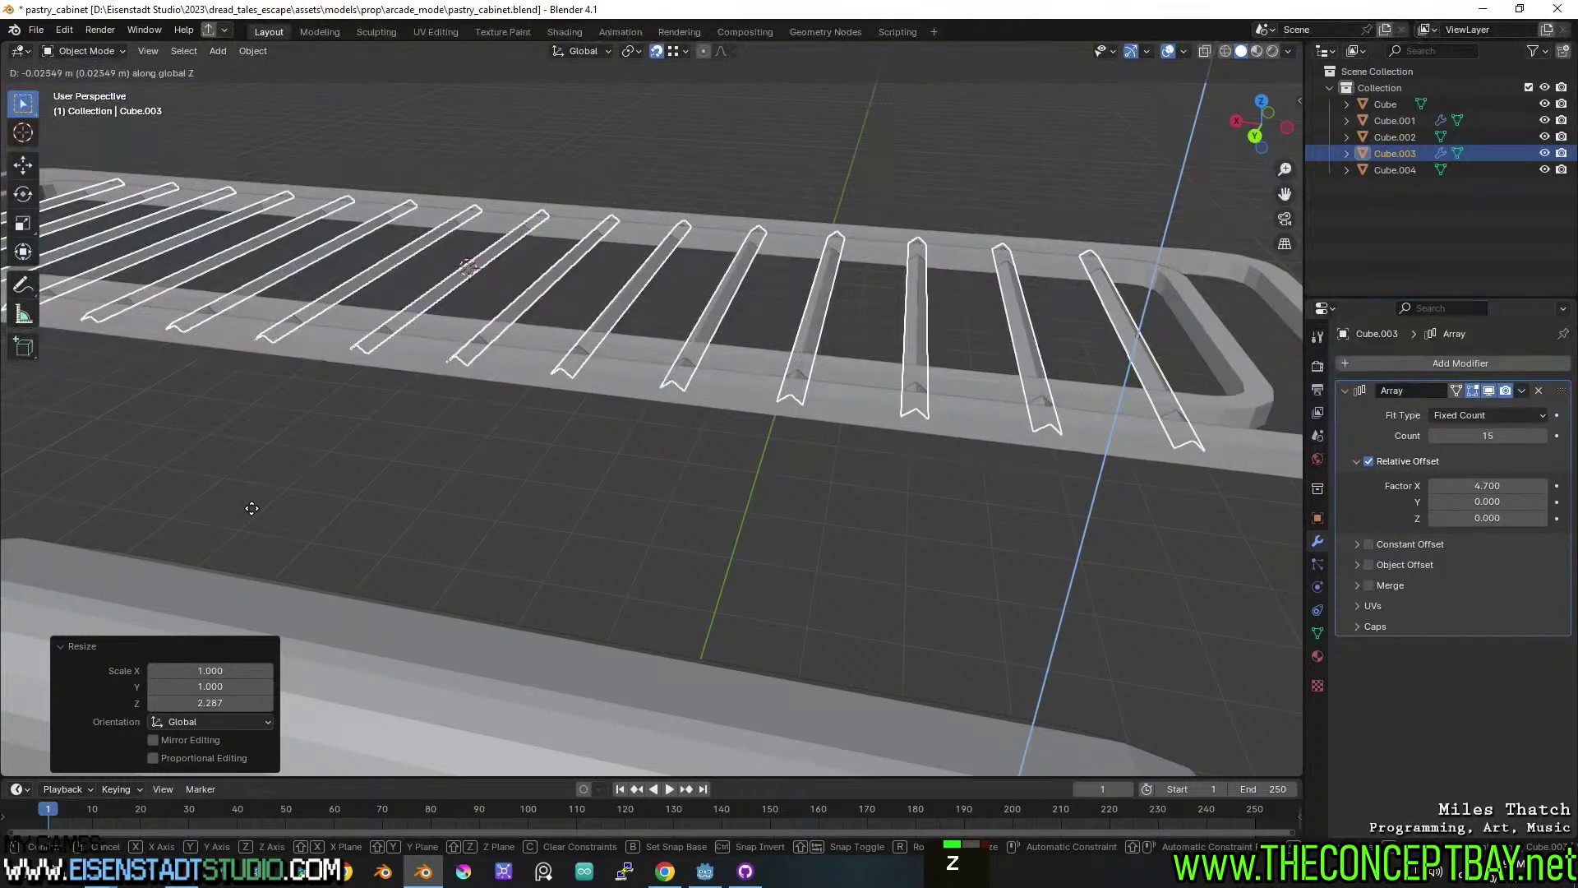
{"action": "left_click", "coordinate": [251, 506]}
{"action": "key", "text": "ctrl+a"}
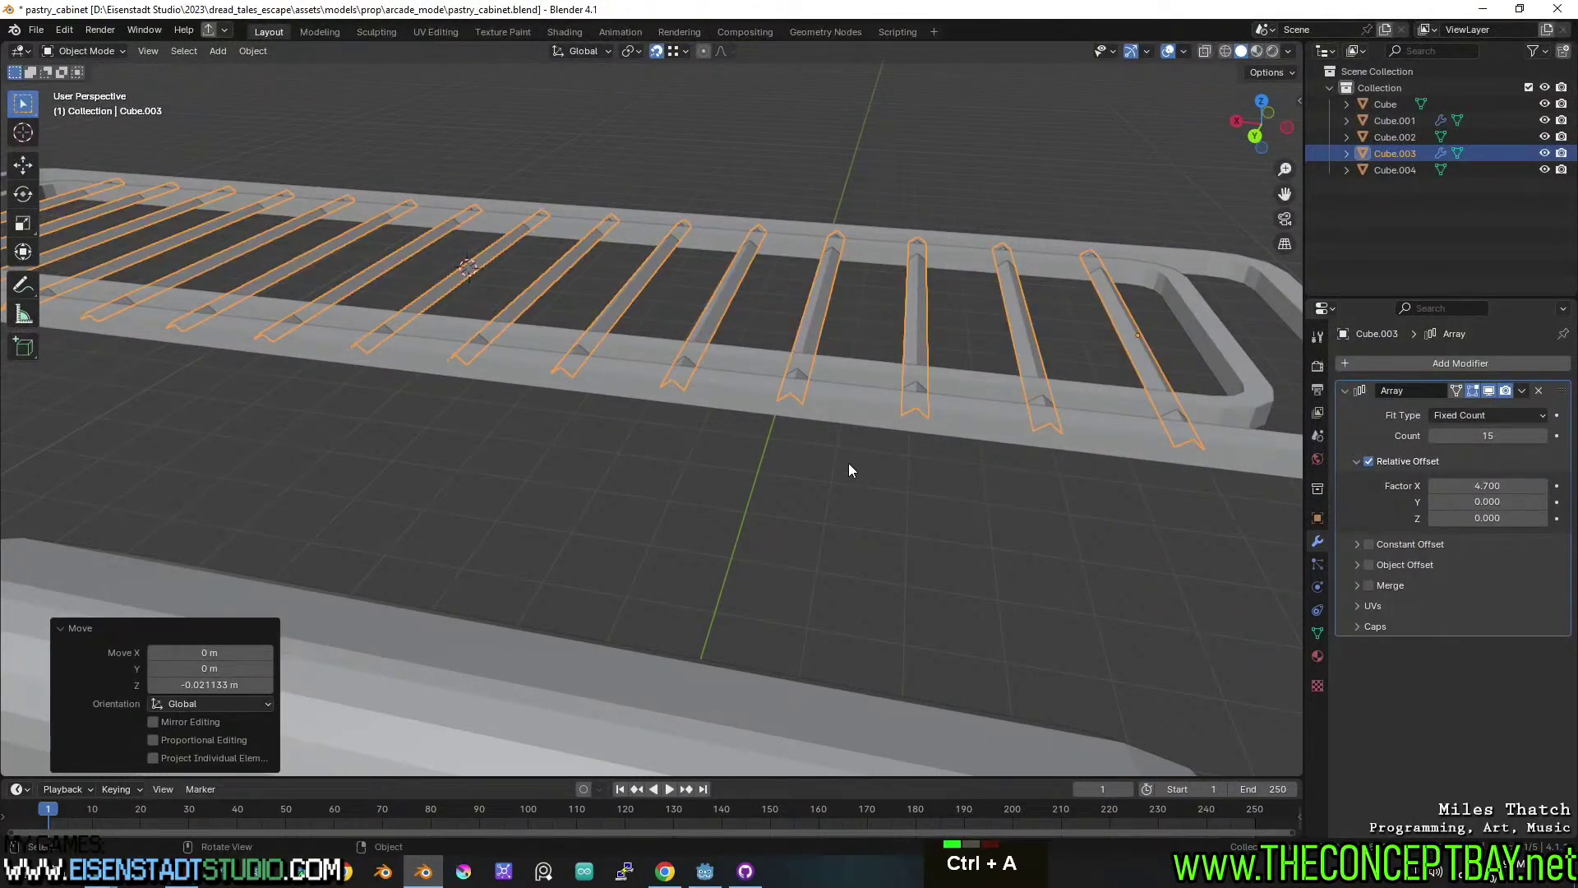
Convert the crossbars and both rings to mesh and join them into one grate object.
{"action": "left_click", "coordinate": [1147, 348], "text": "shift"}
{"action": "left_click", "coordinate": [1246, 289], "text": "shift"}
{"action": "right_click", "coordinate": [1235, 274]}
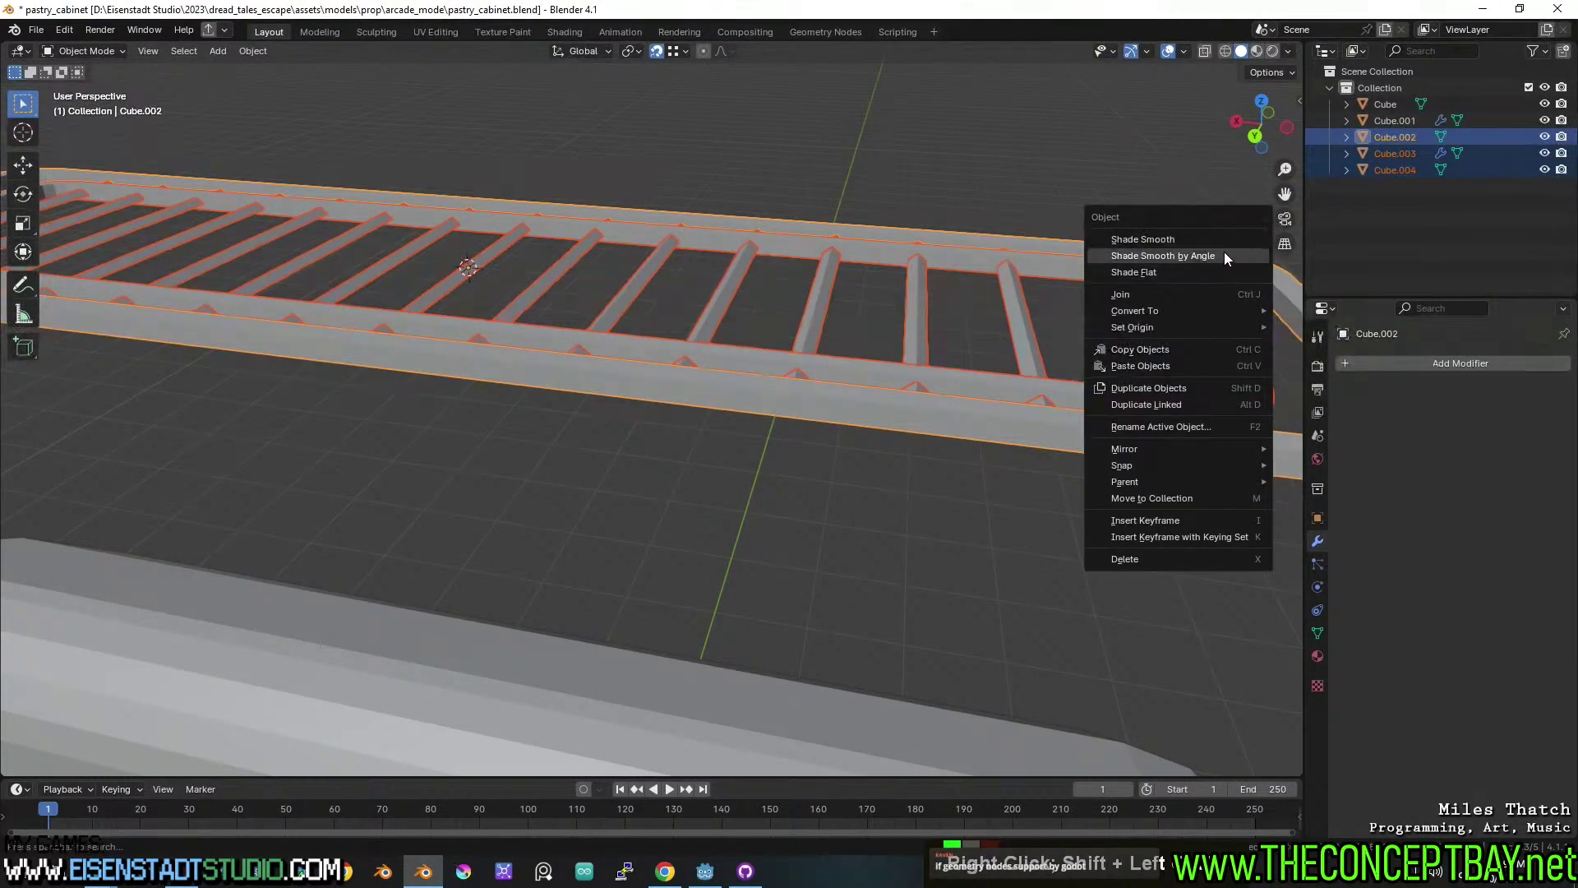
{"action": "mouse_move", "coordinate": [1217, 311]}
{"action": "left_click", "coordinate": [1296, 327]}
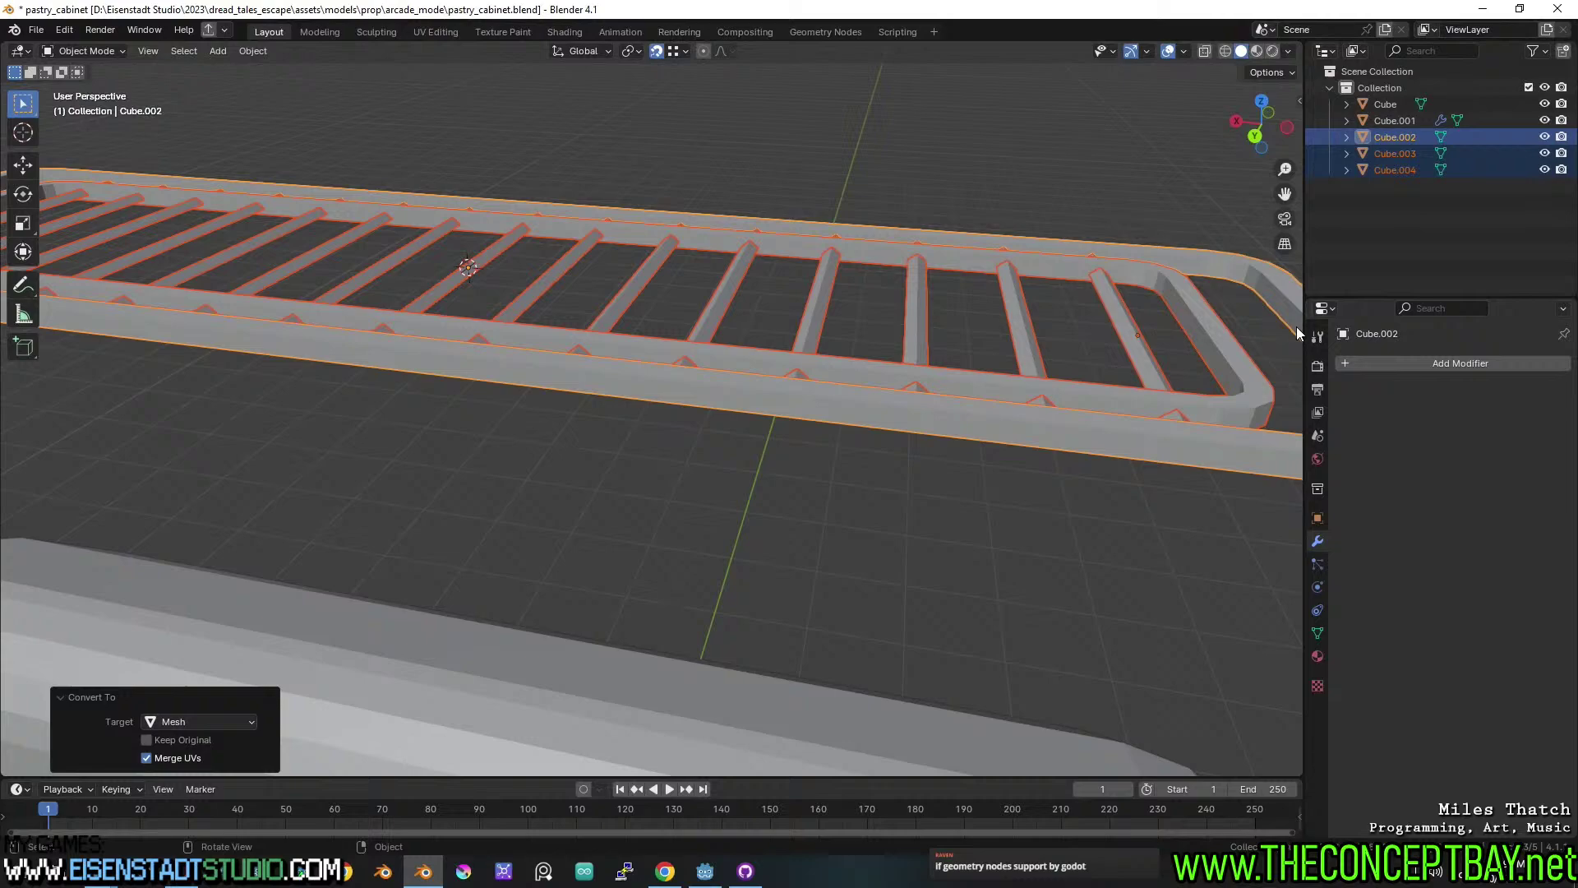
{"action": "key", "text": "ctrl+j"}
Shade the joined grate smooth by angle at 30°.
{"action": "right_click", "coordinate": [1108, 248]}
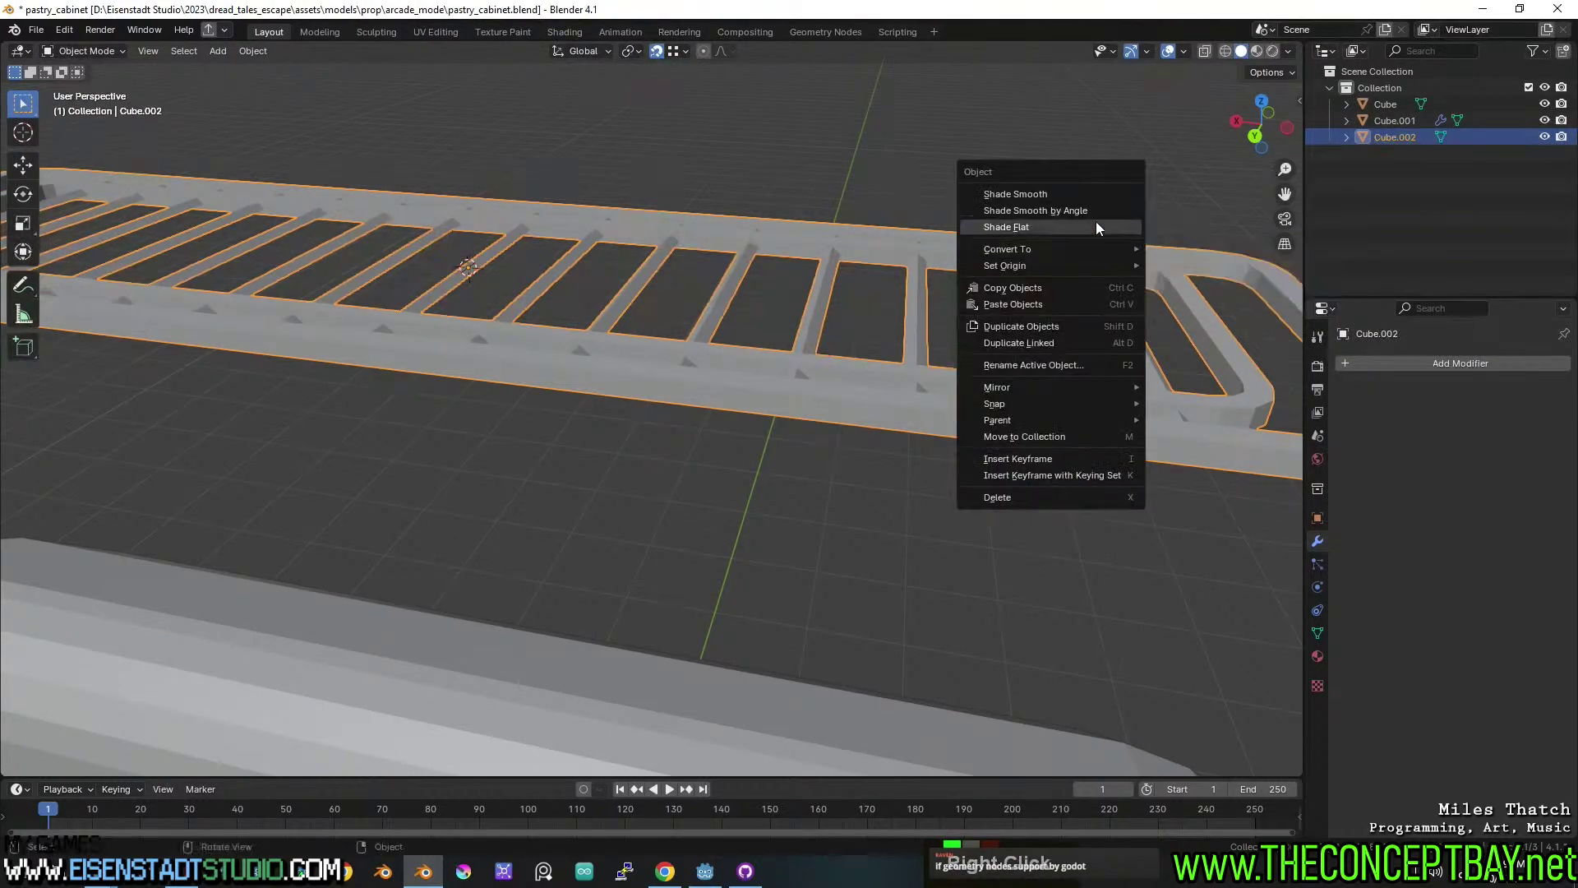
{"action": "left_click", "coordinate": [1098, 215]}
{"action": "scroll", "coordinate": [1038, 345], "scroll_direction": "down", "scroll_amount": 4}
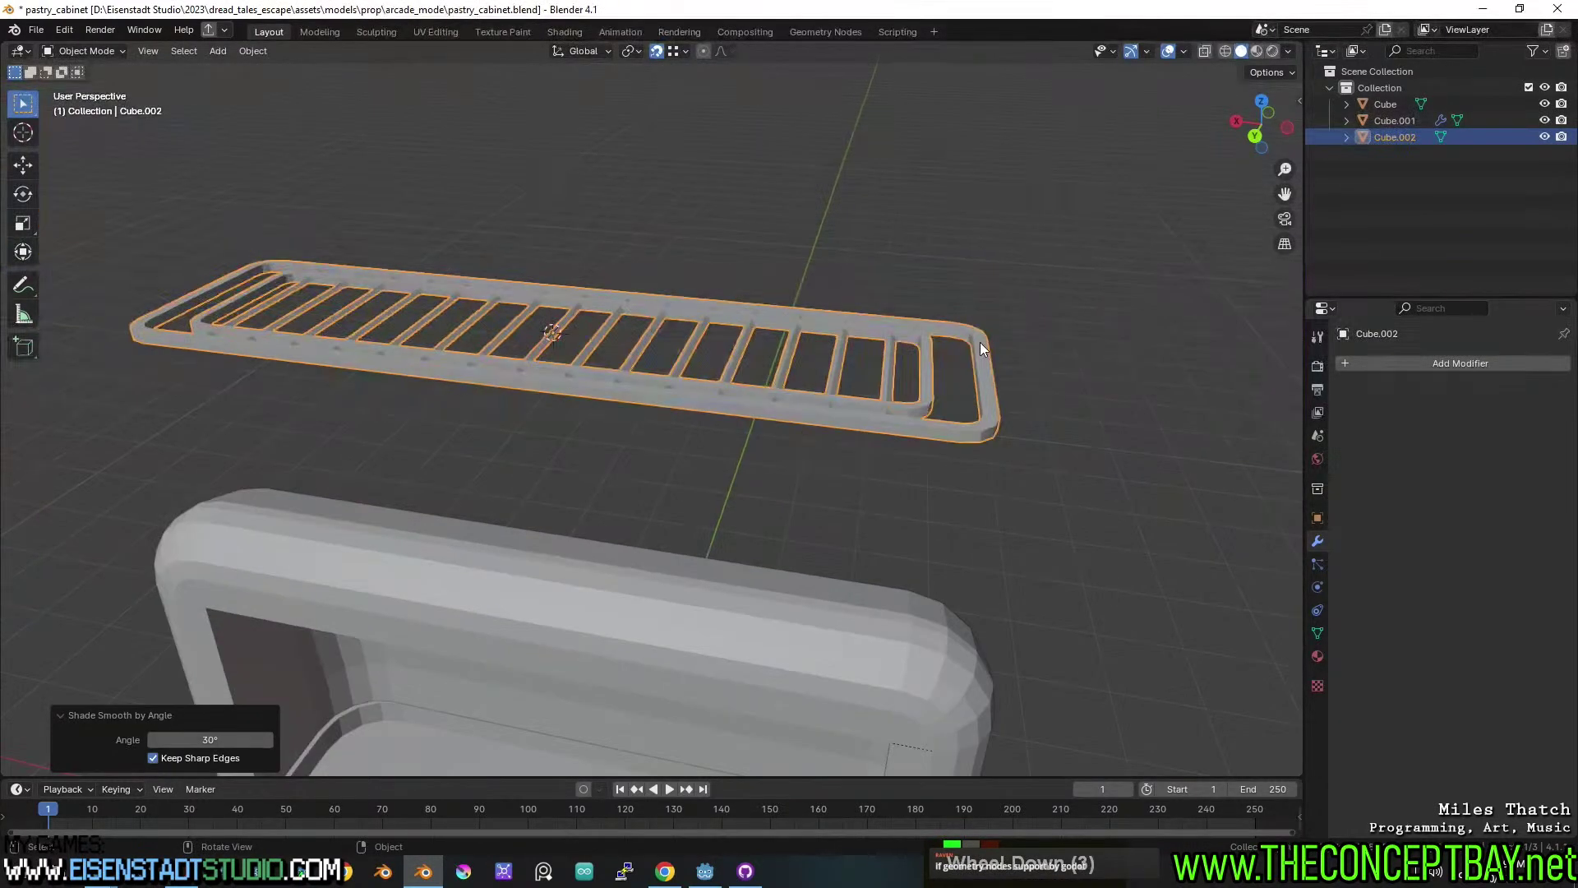
Lower the grate about 4.37 m along Z in wireframe side view, placing it just above the cabinet's base rim.
{"action": "middle_click_drag", "start_coordinate": [979, 342], "coordinate": [885, 331]}
{"action": "key", "text": "shift+z"}
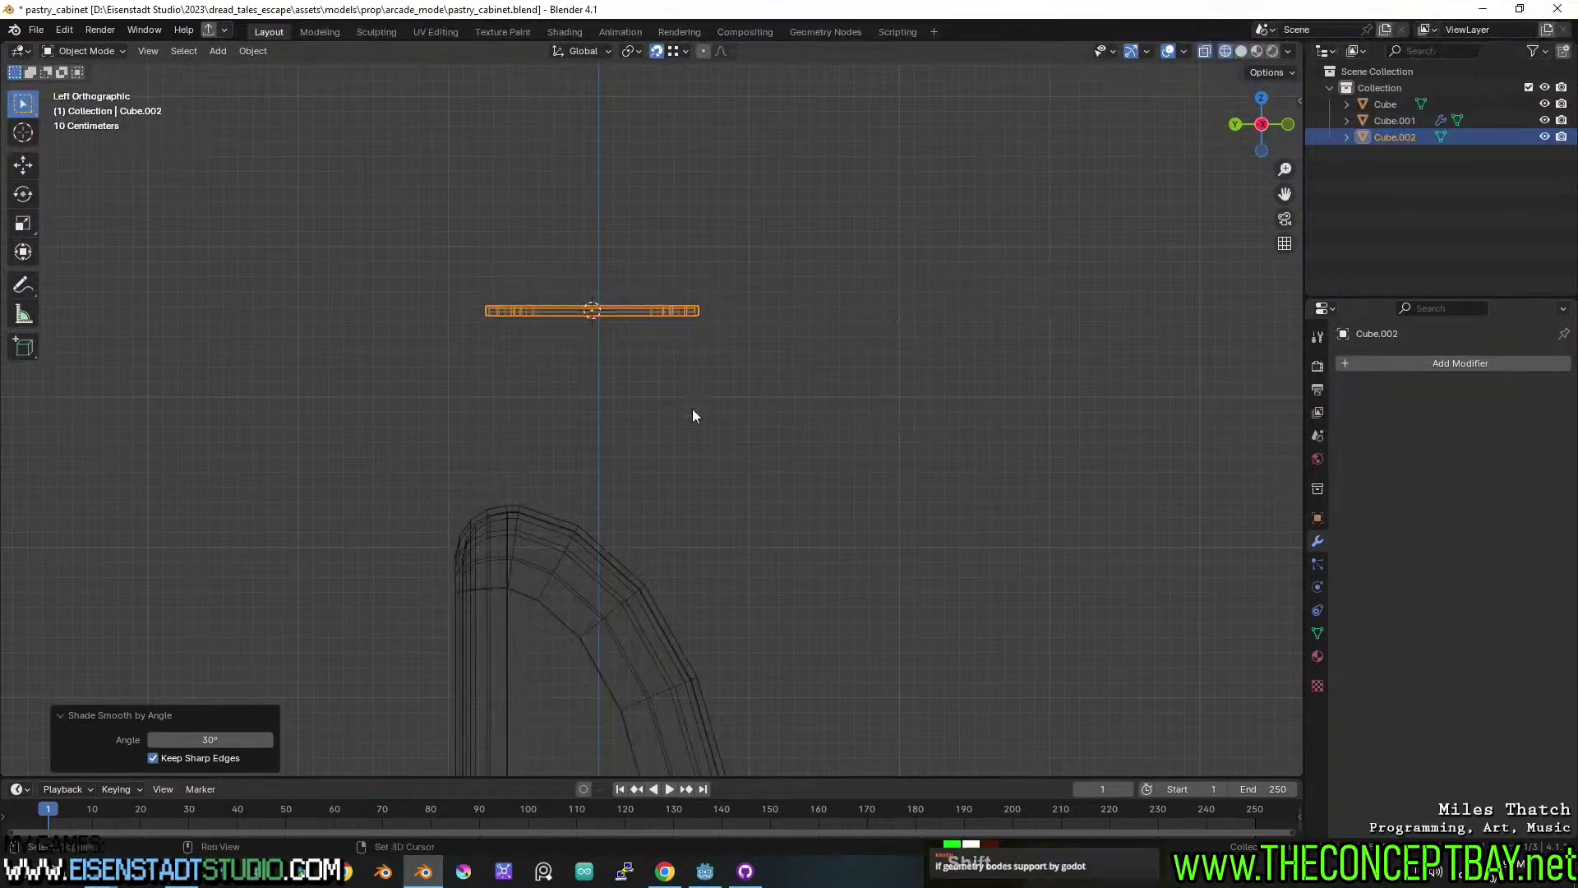
{"action": "middle_click_drag", "start_coordinate": [695, 413], "coordinate": [797, 264], "text": "shift"}
{"action": "scroll", "coordinate": [813, 221], "scroll_direction": "down", "scroll_amount": 3}
{"action": "key", "text": "g"}
{"action": "key", "text": "z"}
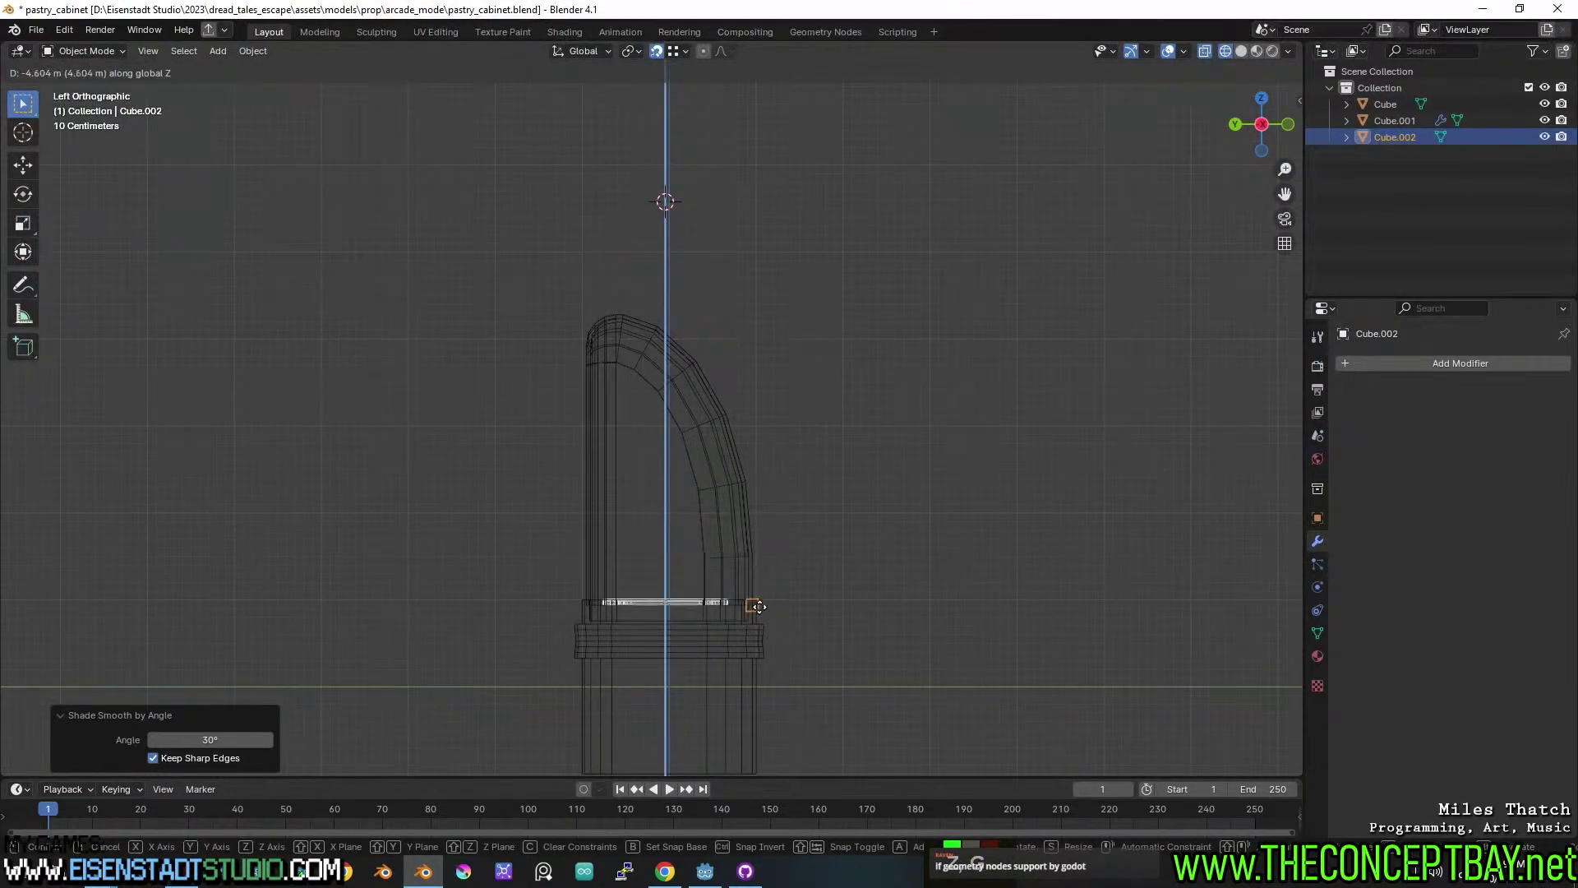
{"action": "left_click", "coordinate": [770, 601]}
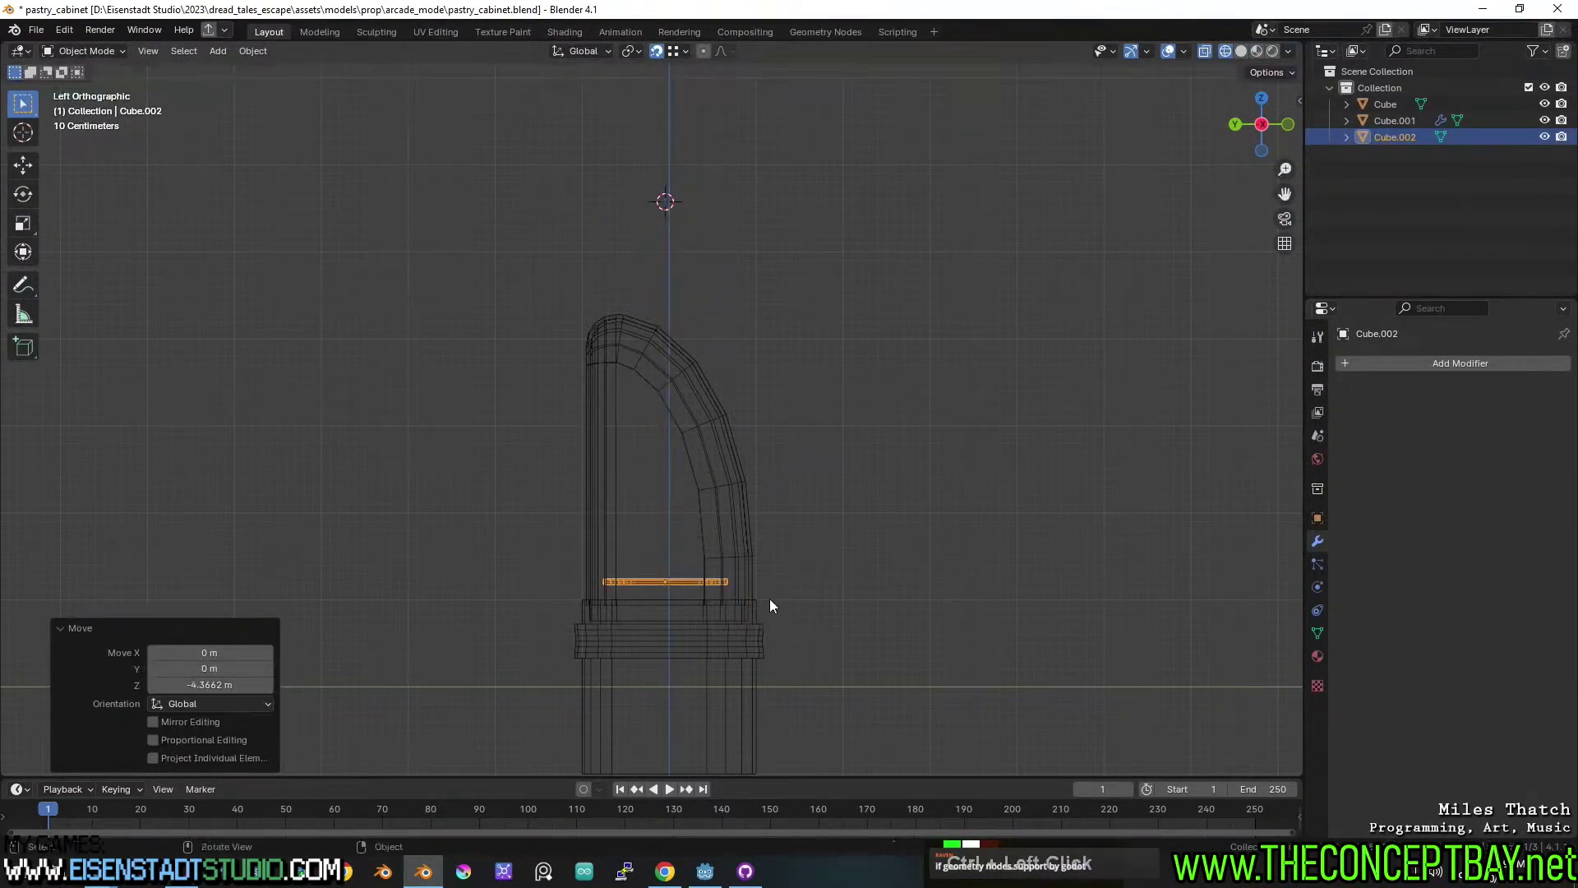
Tilt the grate by -24° in the side view.
{"action": "scroll", "coordinate": [781, 617], "scroll_direction": "up", "scroll_amount": 3}
{"action": "middle_click_drag", "start_coordinate": [787, 628], "coordinate": [792, 447], "text": "shift"}
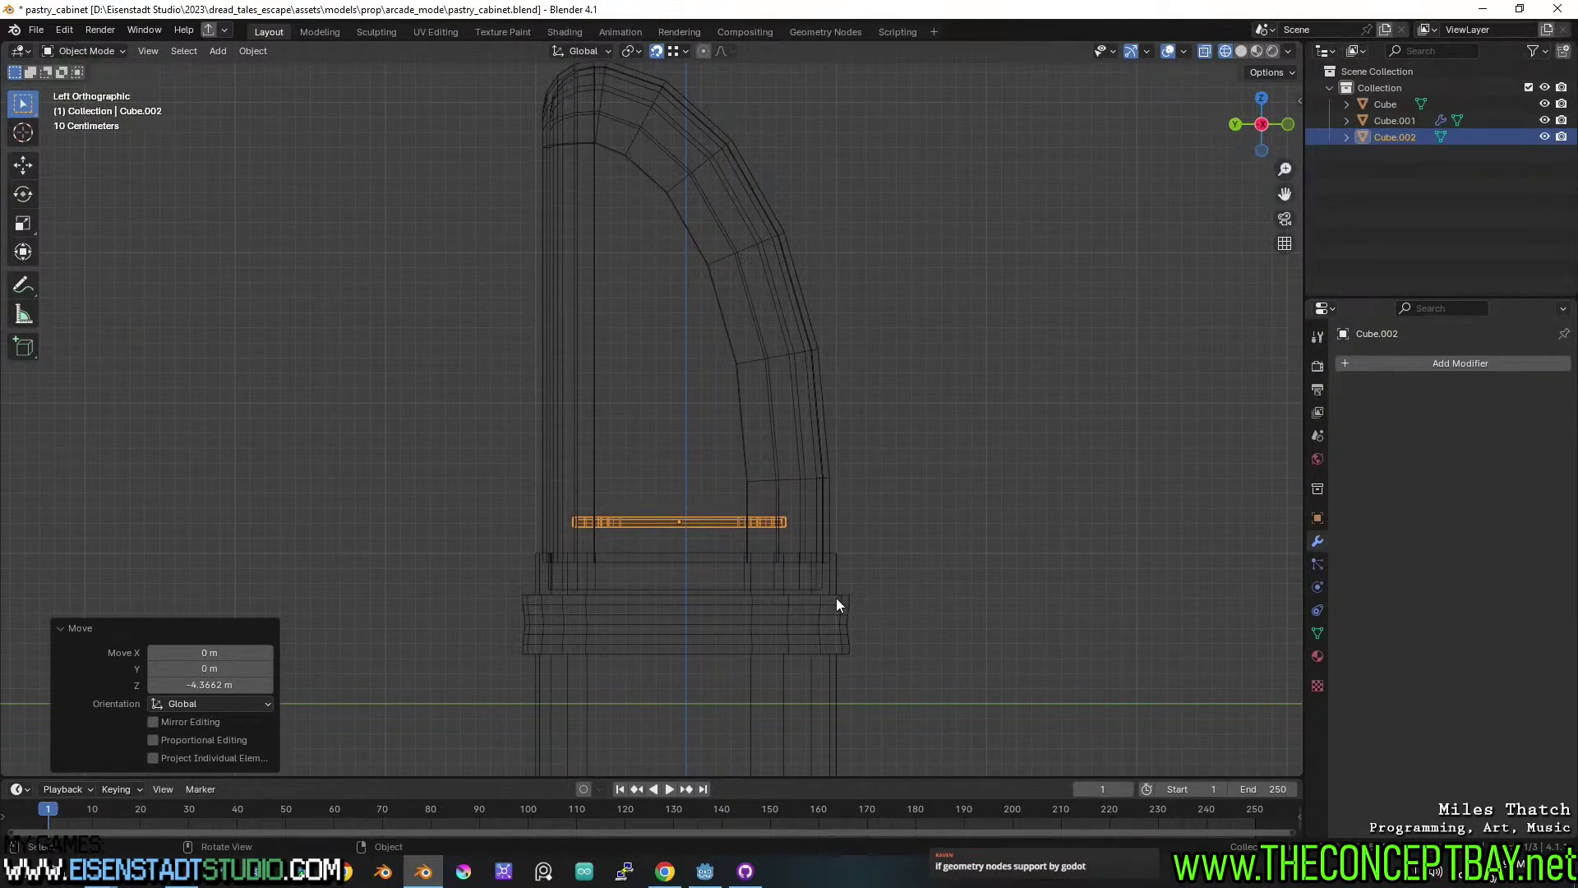
{"action": "key", "text": "r"}
{"action": "left_click", "coordinate": [870, 530]}
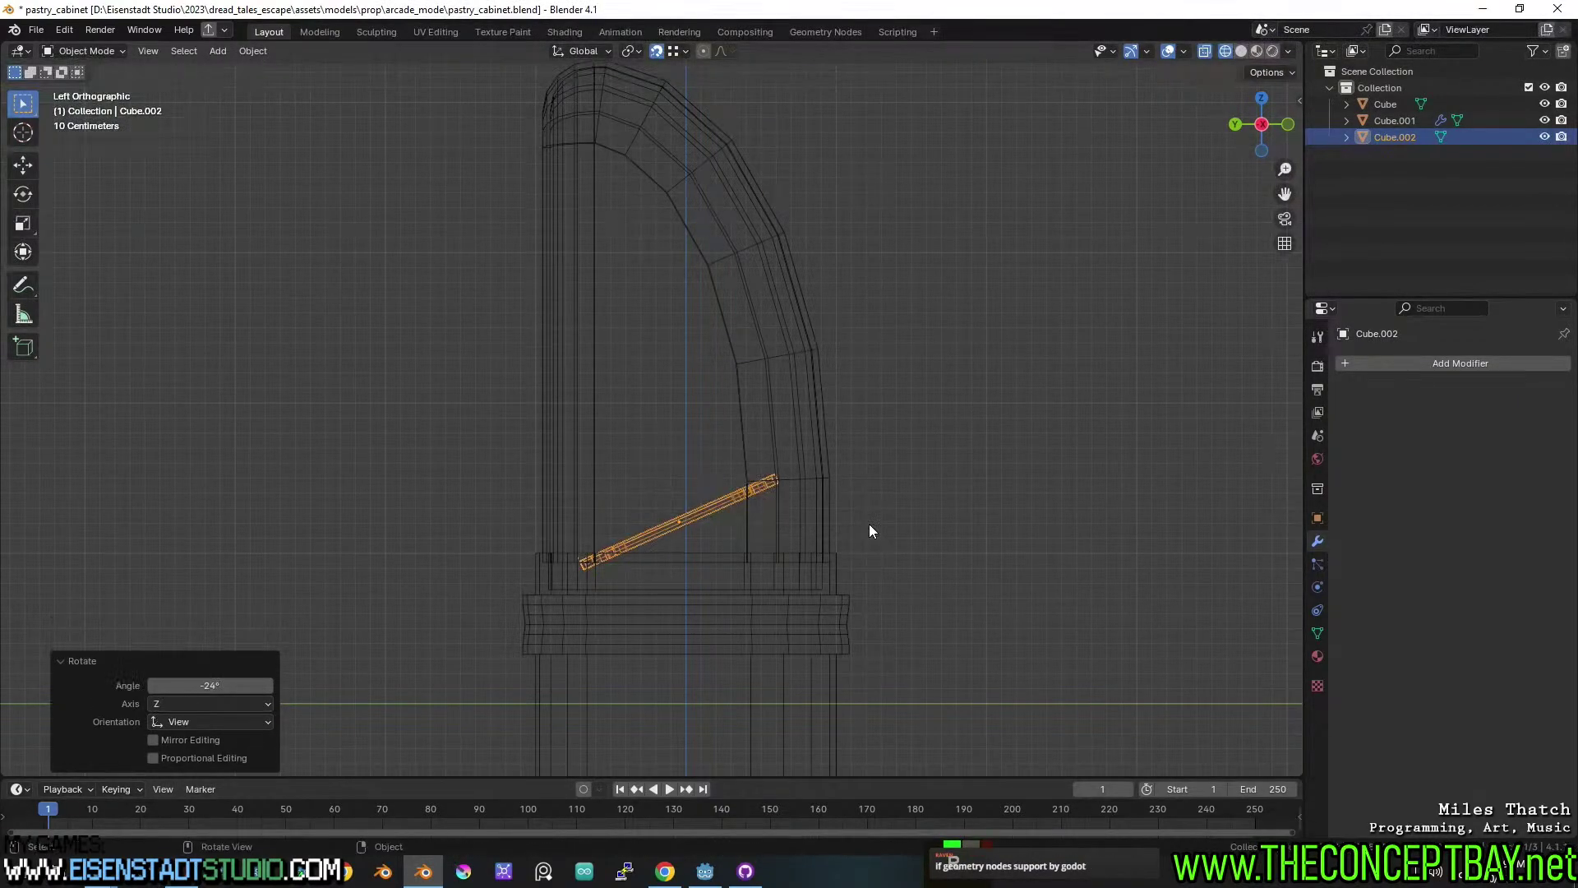
Raise the tilted grate about 0.159 m along Z and apply its rotation.
{"action": "key", "text": "g"}
{"action": "key", "text": "z"}
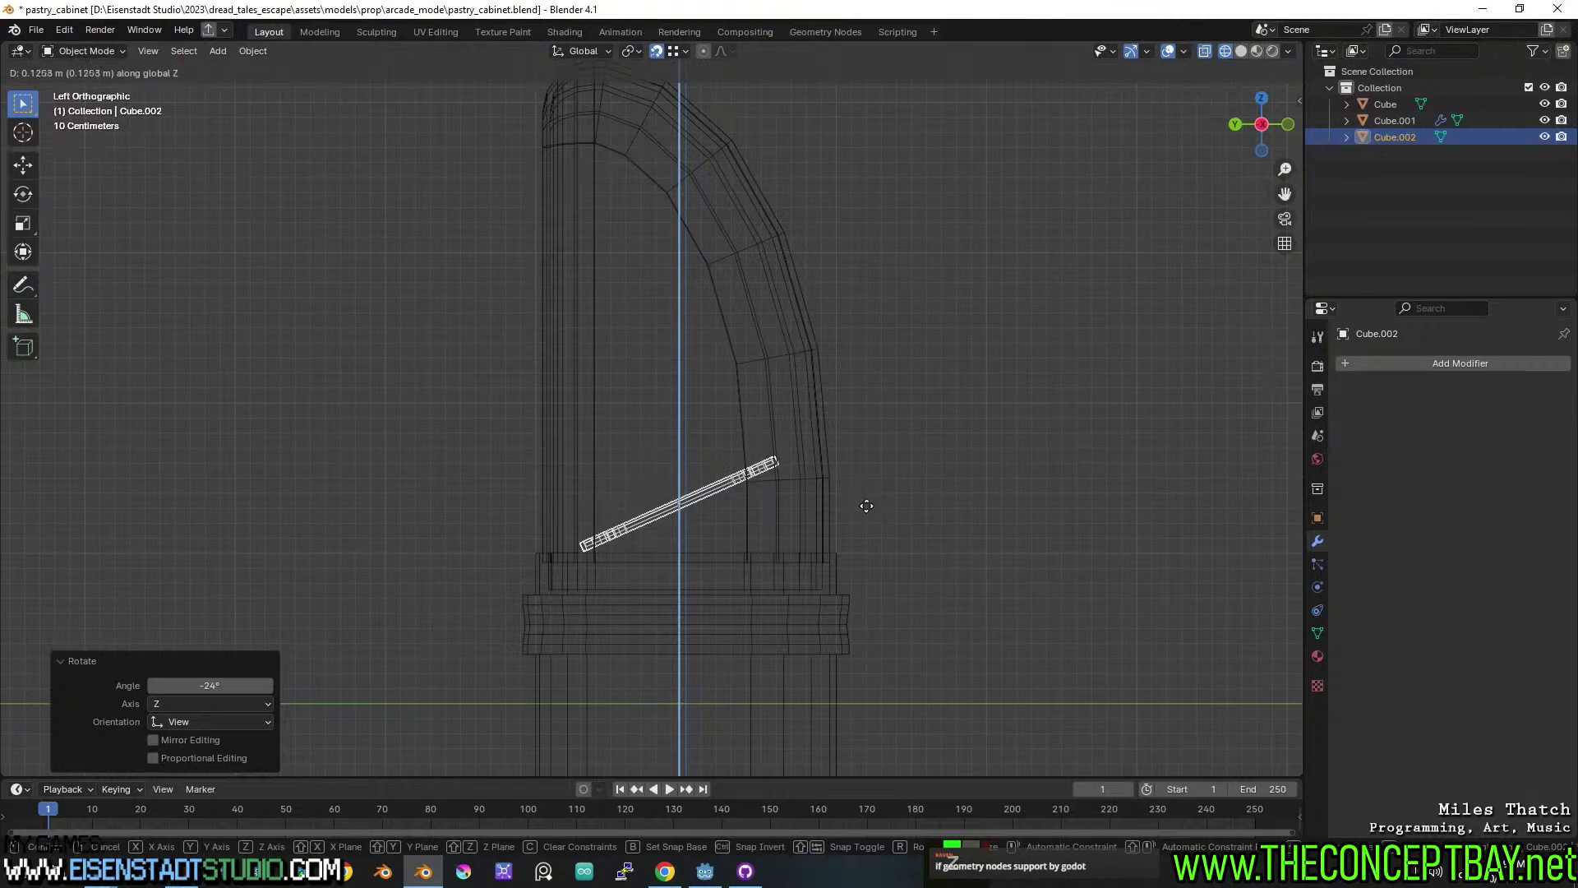
{"action": "left_click", "coordinate": [867, 499]}
{"action": "key", "text": "ctrl+a"}
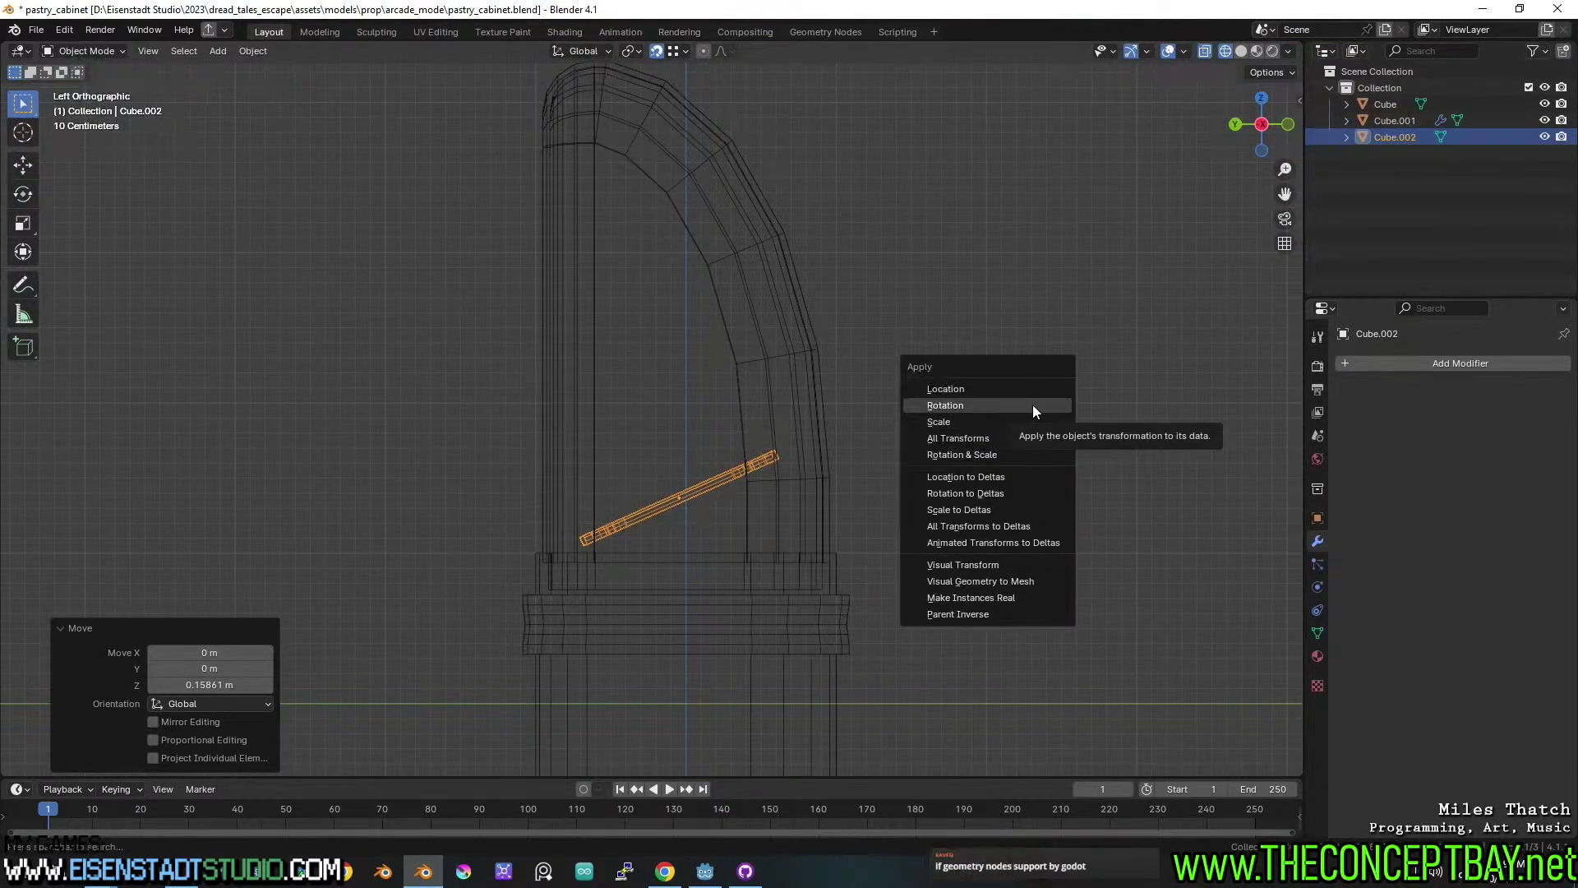
{"action": "left_click", "coordinate": [1033, 405]}
Add an Array modifier to the grate with a count of 3 and relative offset factors of X 0 and Z 1.100.
{"action": "left_click", "coordinate": [1360, 366]}
{"action": "mouse_move", "coordinate": [1363, 358]}
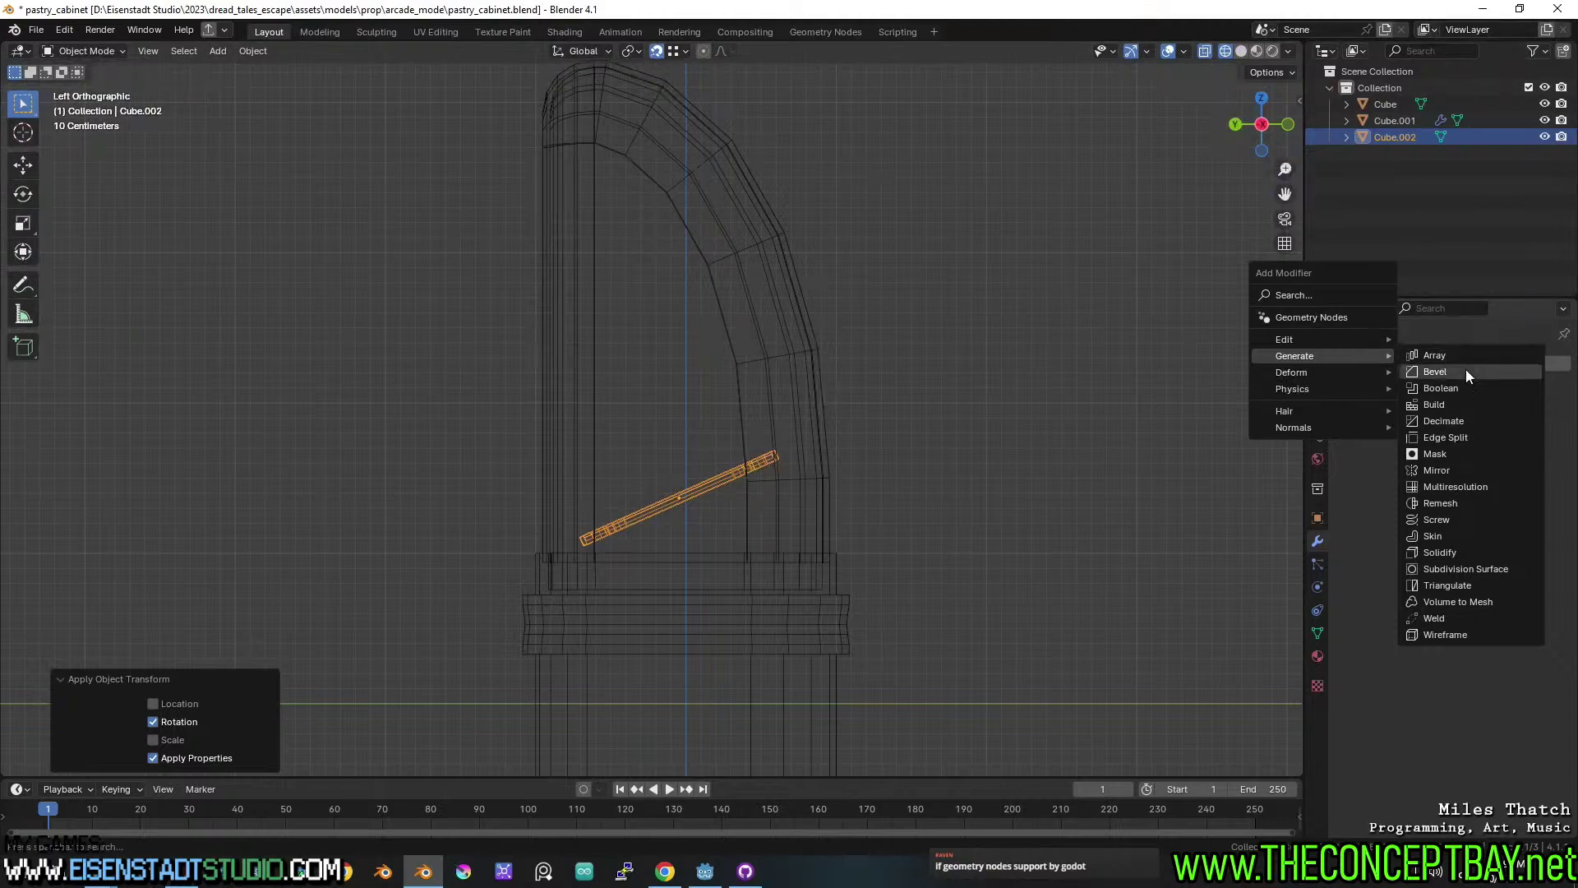
{"action": "left_click", "coordinate": [1434, 355]}
{"action": "mouse_move", "coordinate": [1480, 518]}
{"action": "left_mouse_down"}
{"action": "mouse_move", "coordinate": [1513, 517]}
{"action": "mouse_move", "coordinate": [1488, 518]}
{"action": "left_mouse_up"}
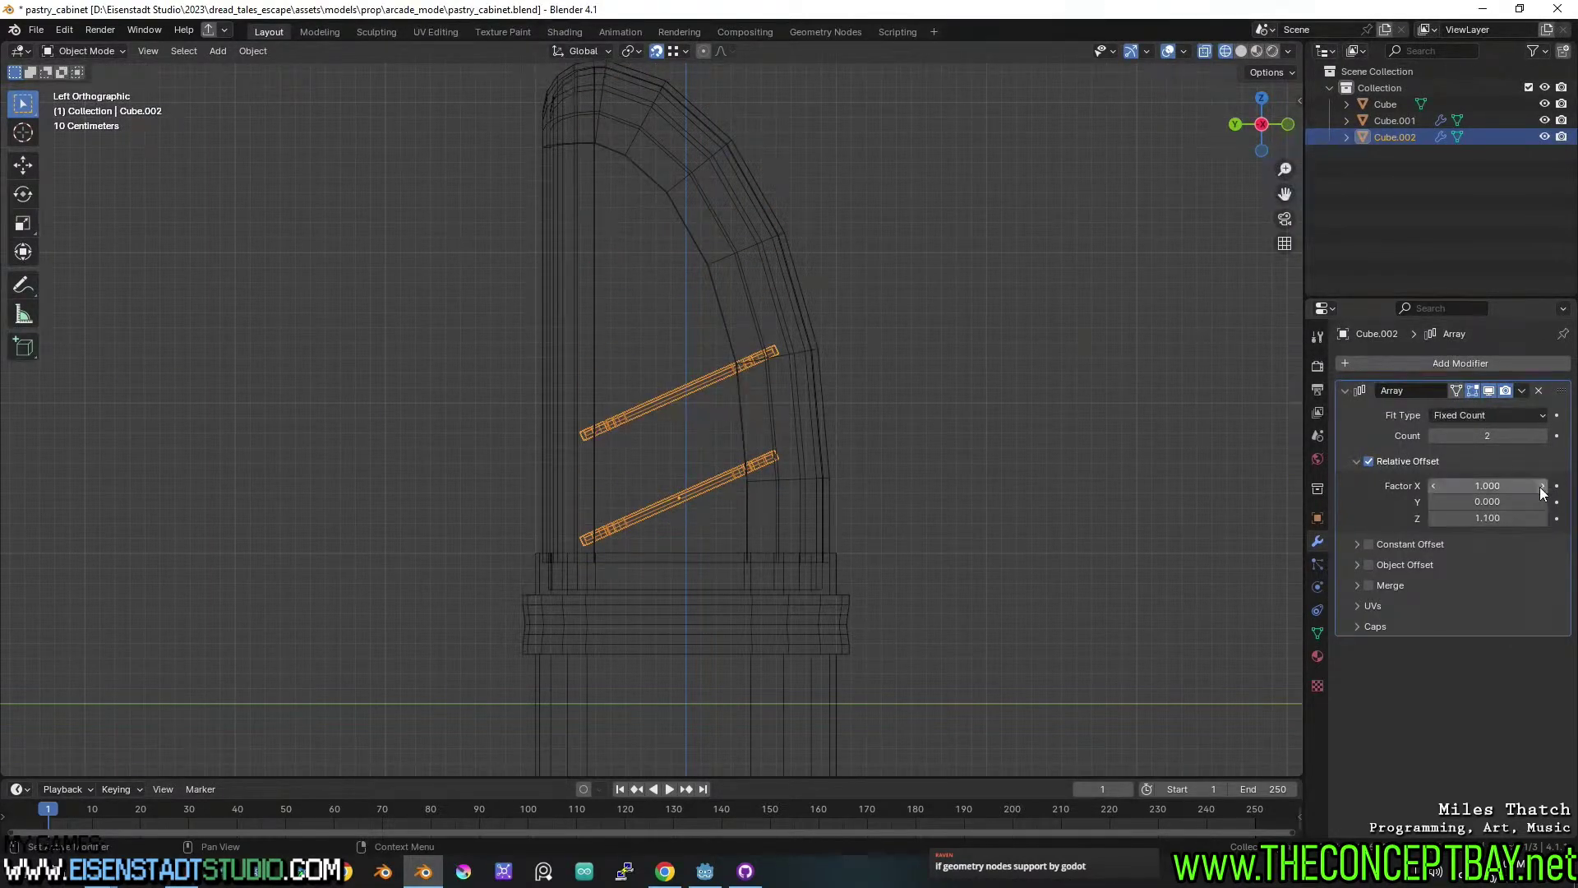
{"action": "middle_click_drag", "start_coordinate": [918, 414], "coordinate": [1217, 432]}
{"action": "left_click", "coordinate": [1506, 486]}
{"action": "type", "text": "0"}
{"action": "key", "text": "Return"}
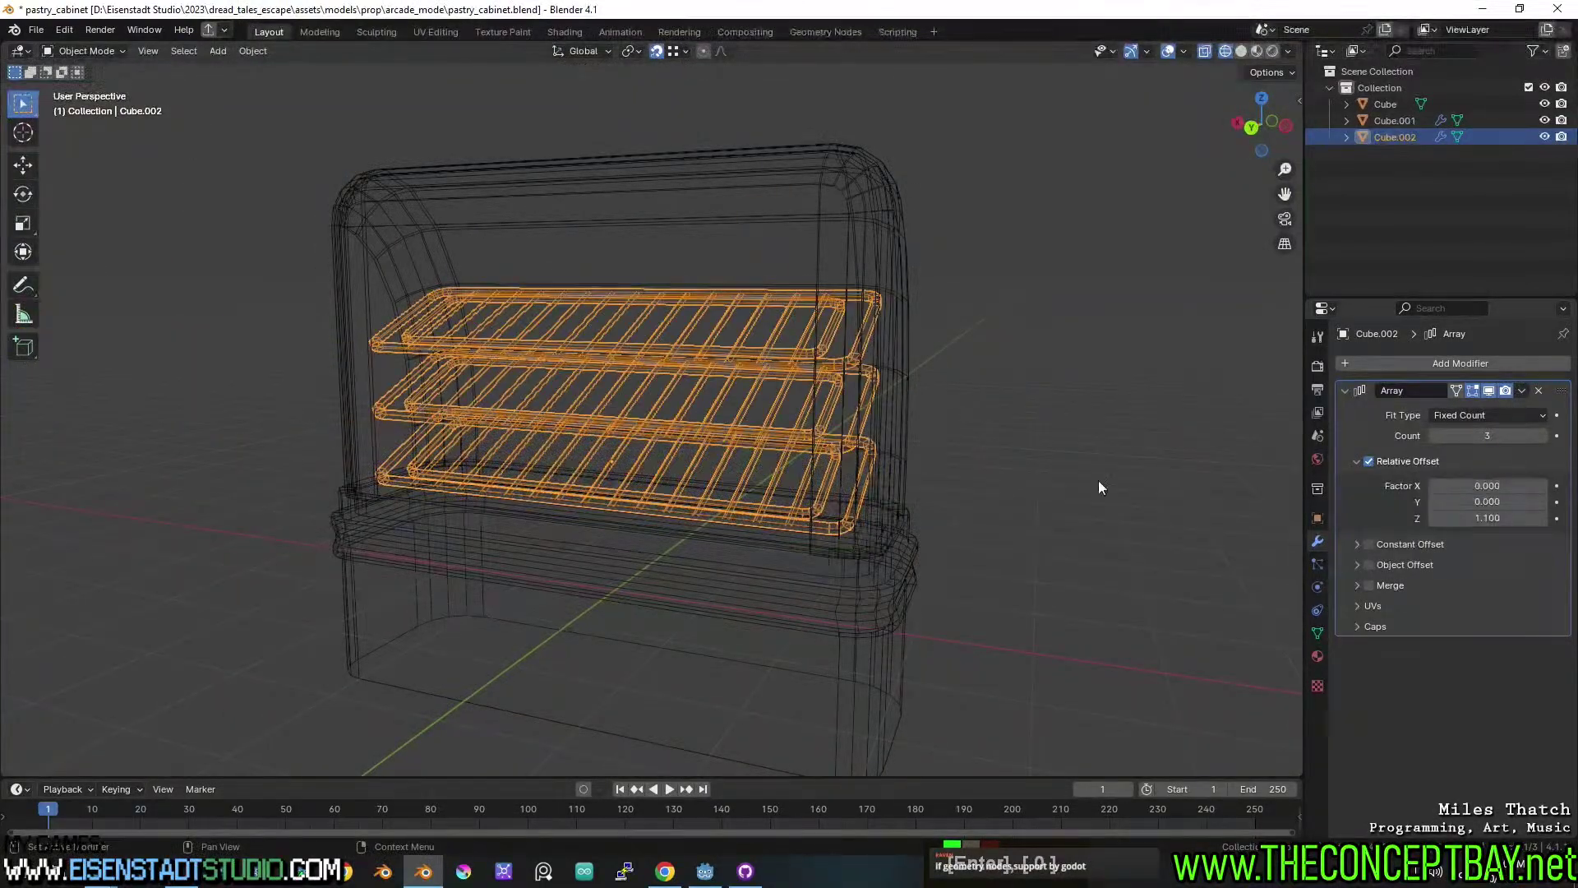
{"action": "key", "text": "z"}
{"action": "scroll", "coordinate": [920, 393], "scroll_direction": "down", "scroll_amount": 1}
{"action": "middle_click_drag", "start_coordinate": [941, 395], "coordinate": [1032, 396]}
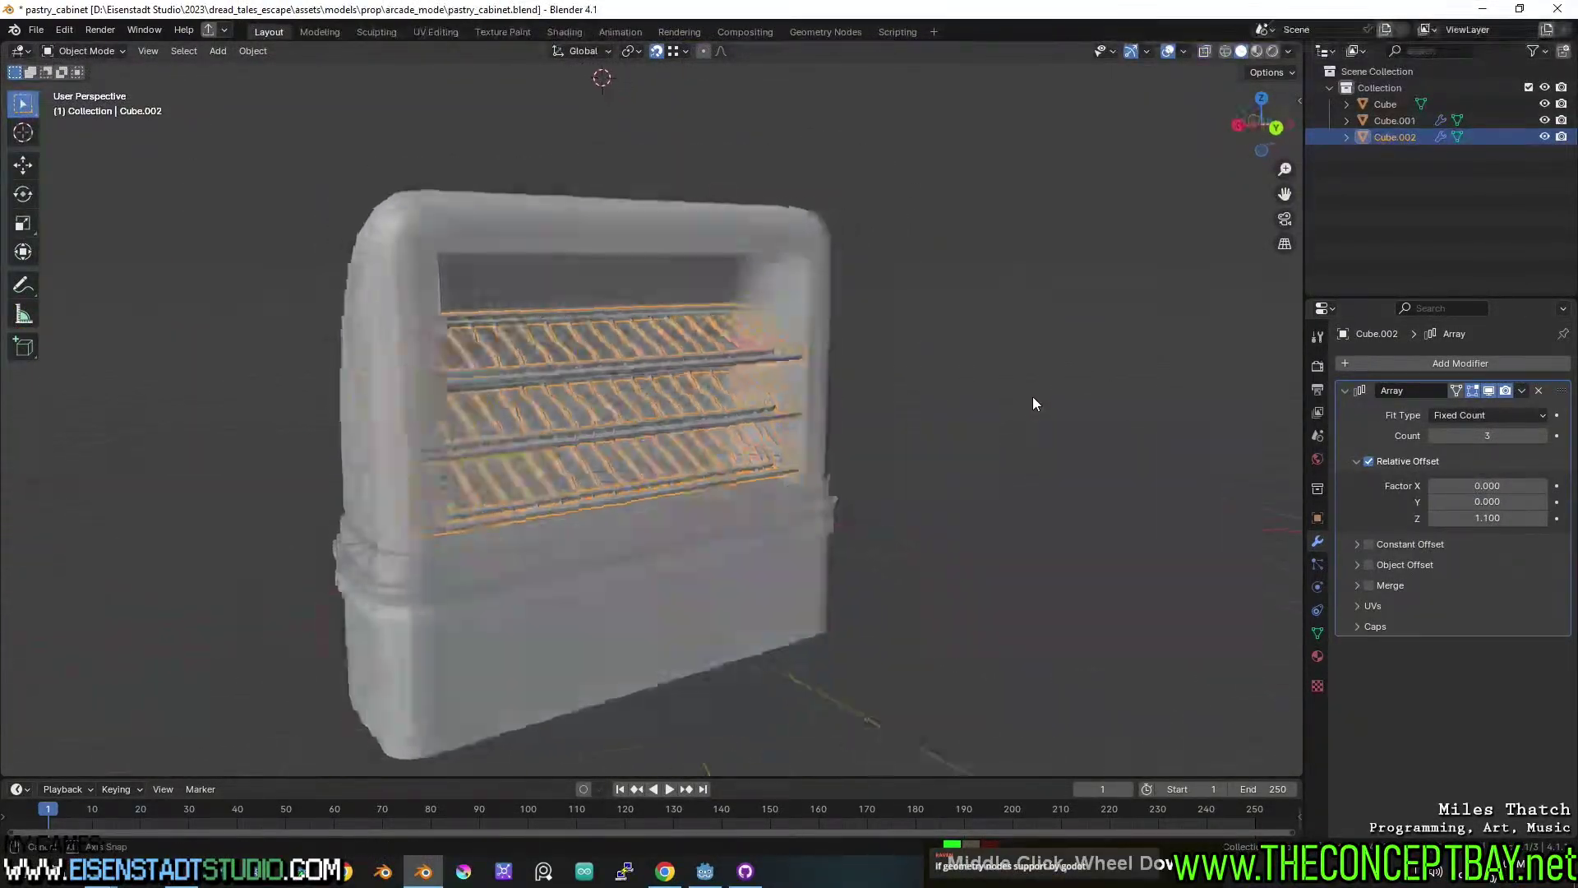
{"action": "middle_click_drag", "start_coordinate": [866, 404], "coordinate": [924, 401]}
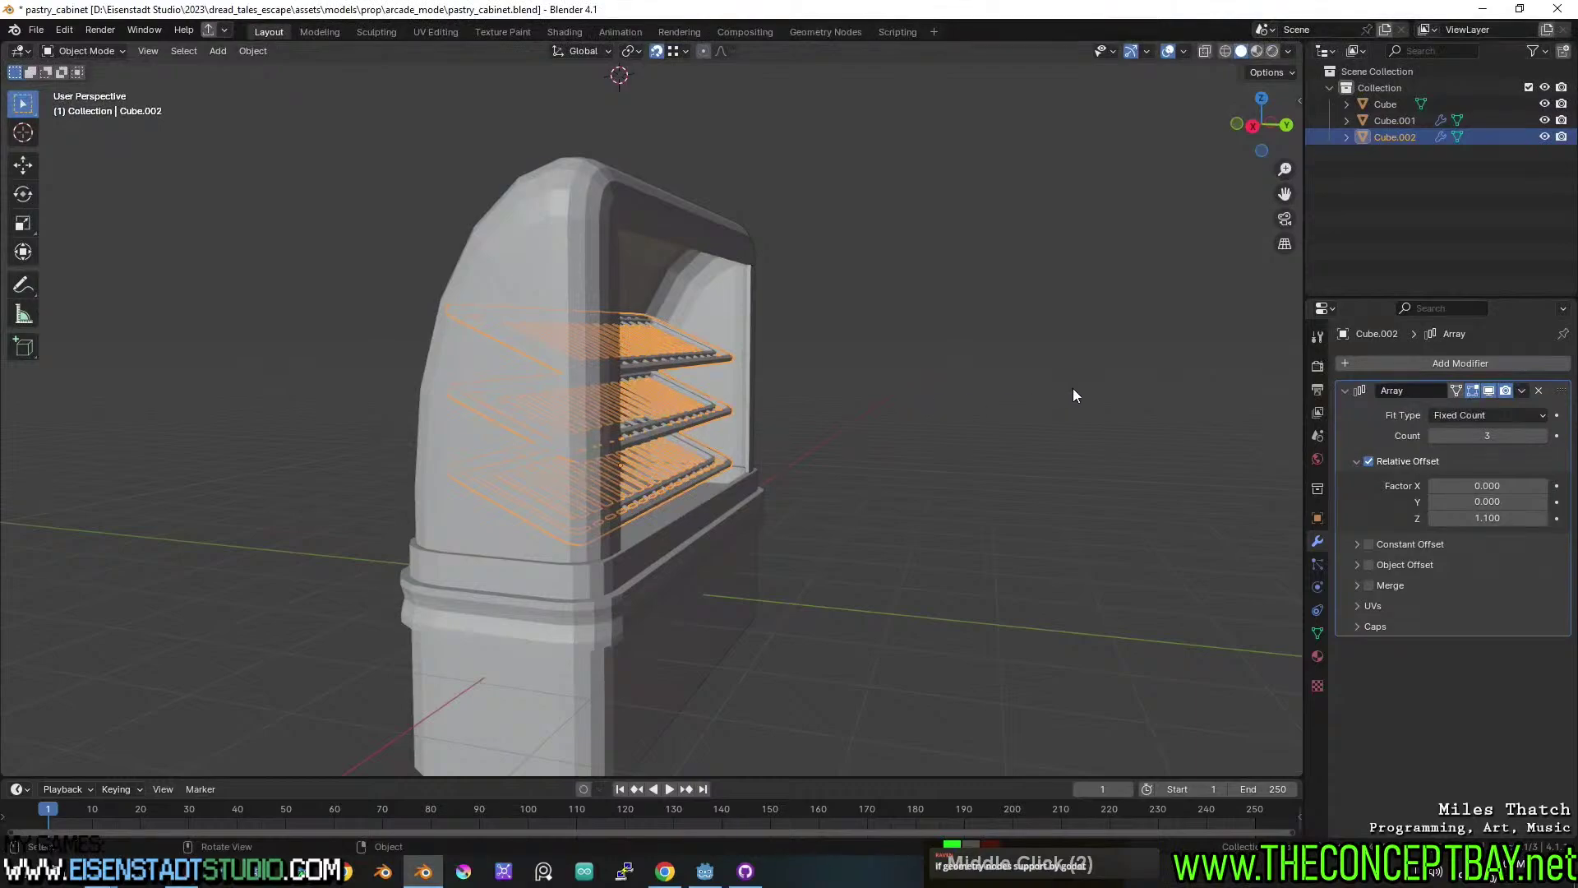
{"action": "key", "text": "Tab"}
{"action": "middle_click_drag", "start_coordinate": [1087, 381], "coordinate": [856, 391], "text": "alt"}
{"action": "scroll", "coordinate": [852, 394], "scroll_direction": "up", "scroll_amount": 2}
{"action": "key", "text": "shift+z"}
{"action": "type", "text": "r"}
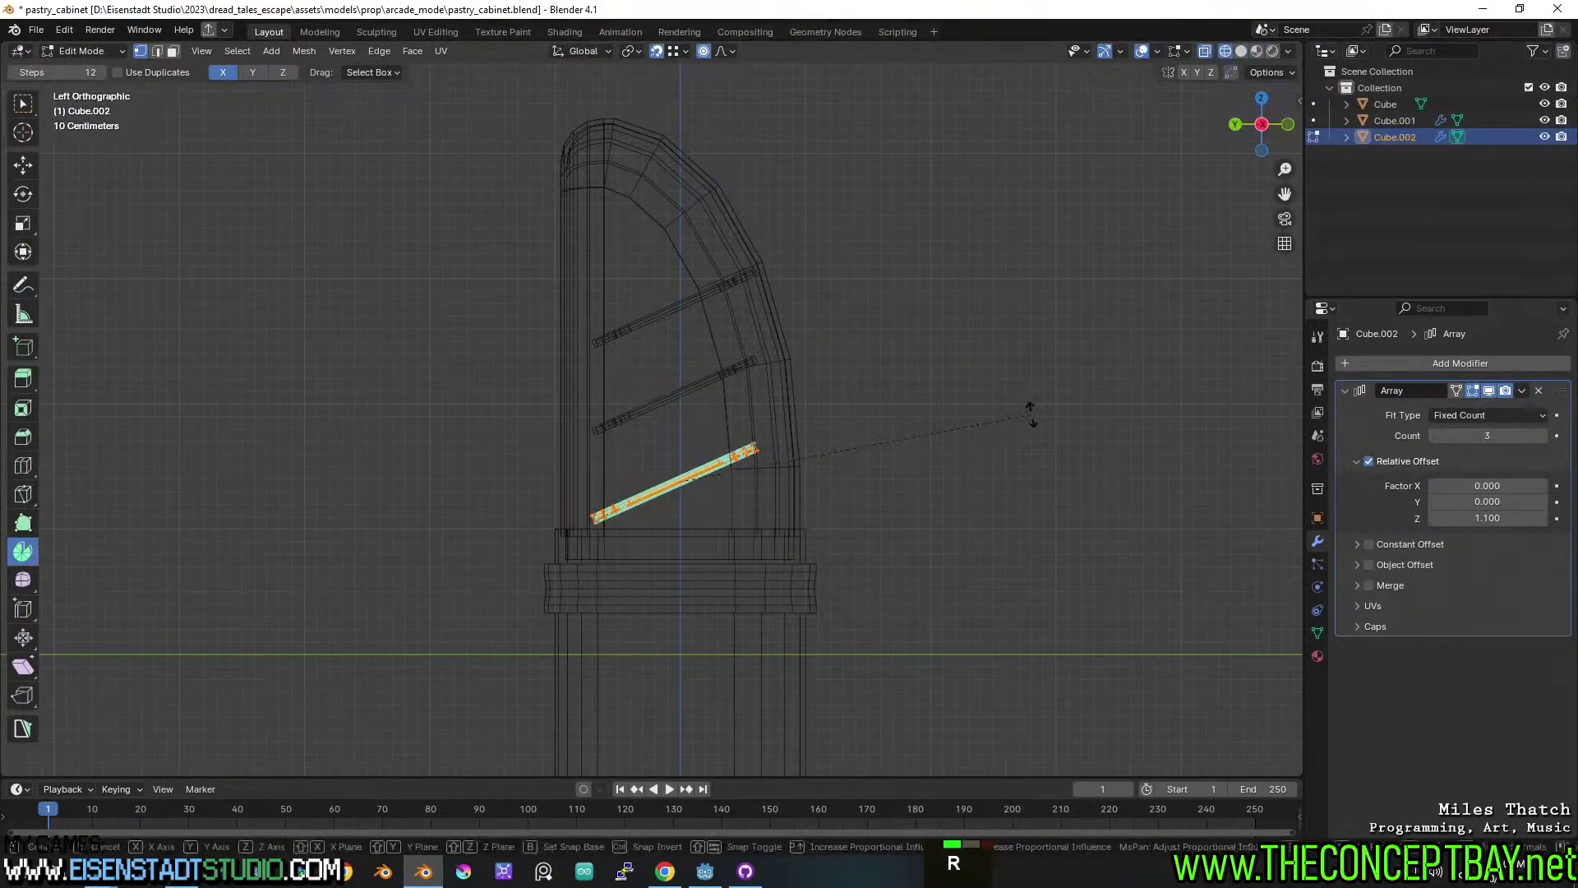
{"action": "type", "text": "90"}
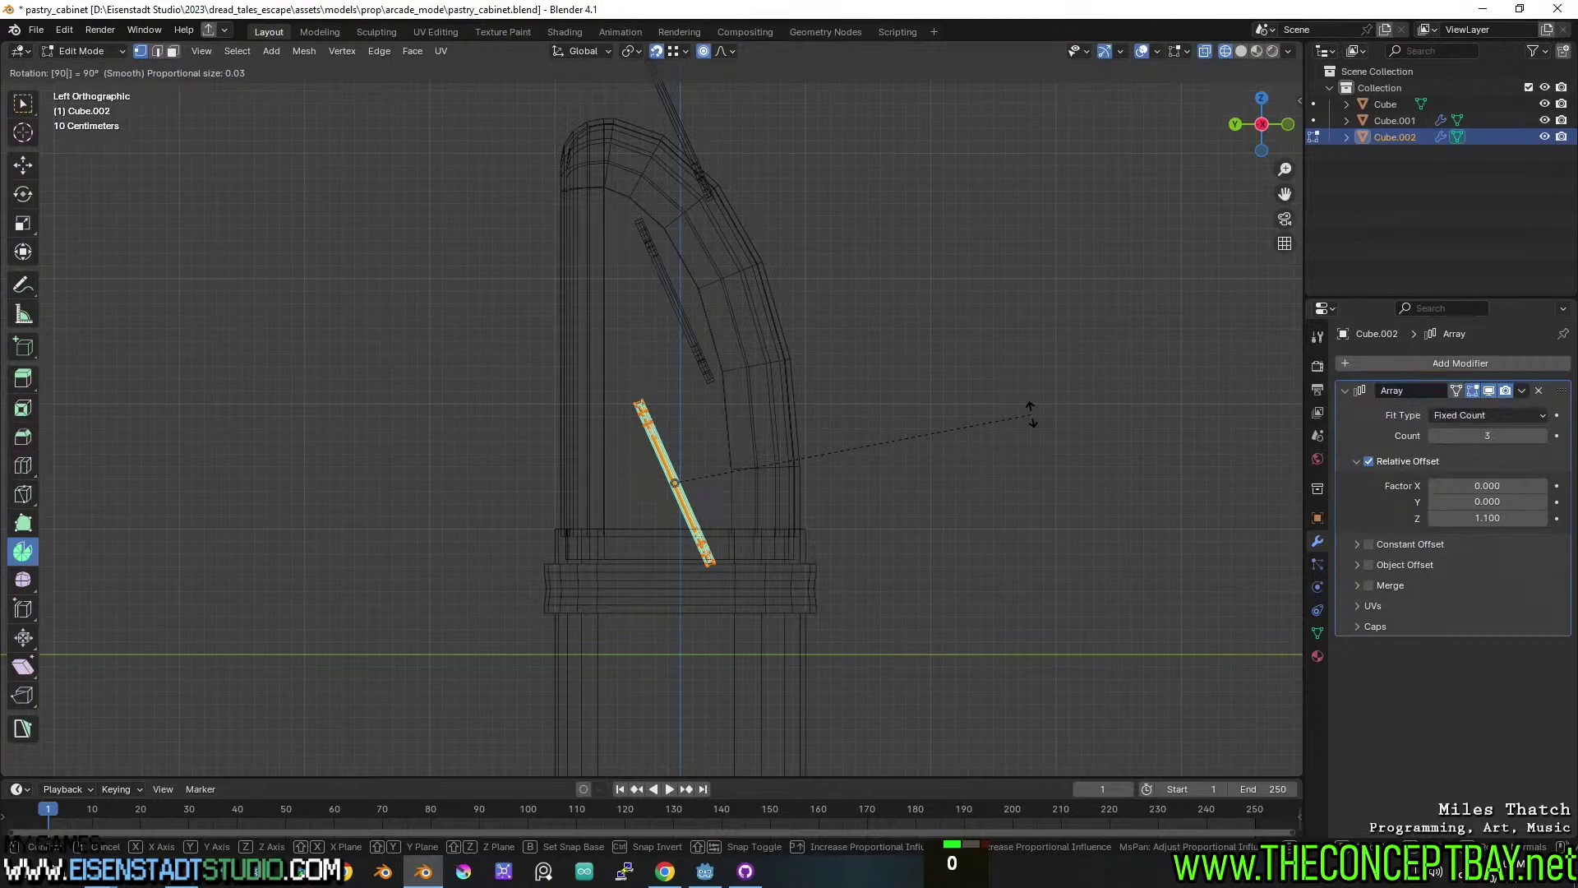
{"action": "key", "text": "BackSpace"}
{"action": "key", "text": "BackSpace"}
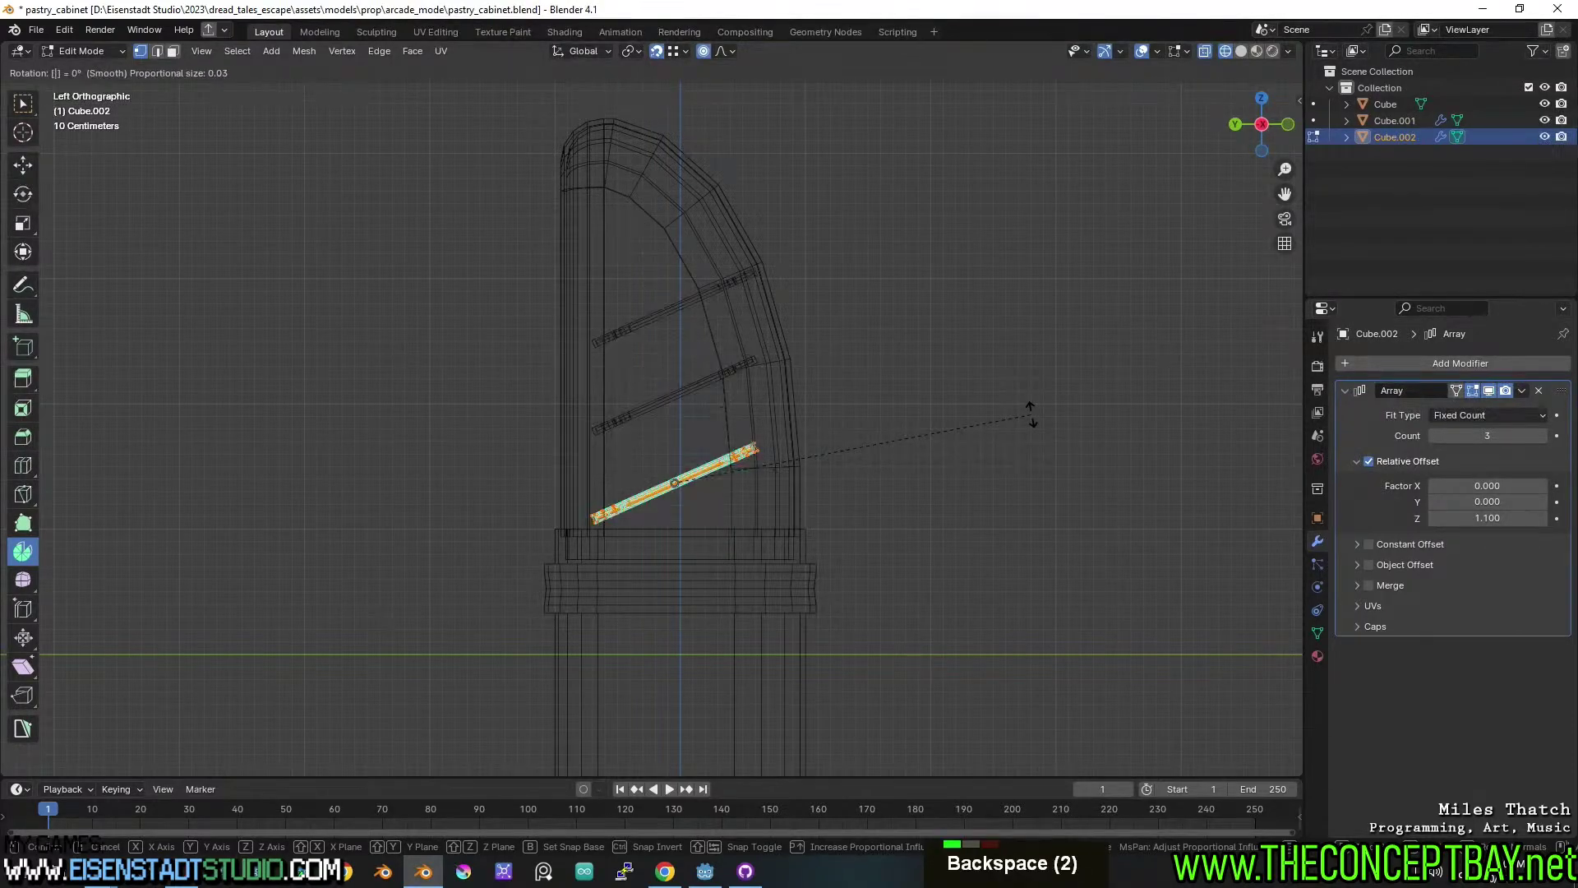
{"action": "key", "text": "r"}
{"action": "key", "text": "Escape"}
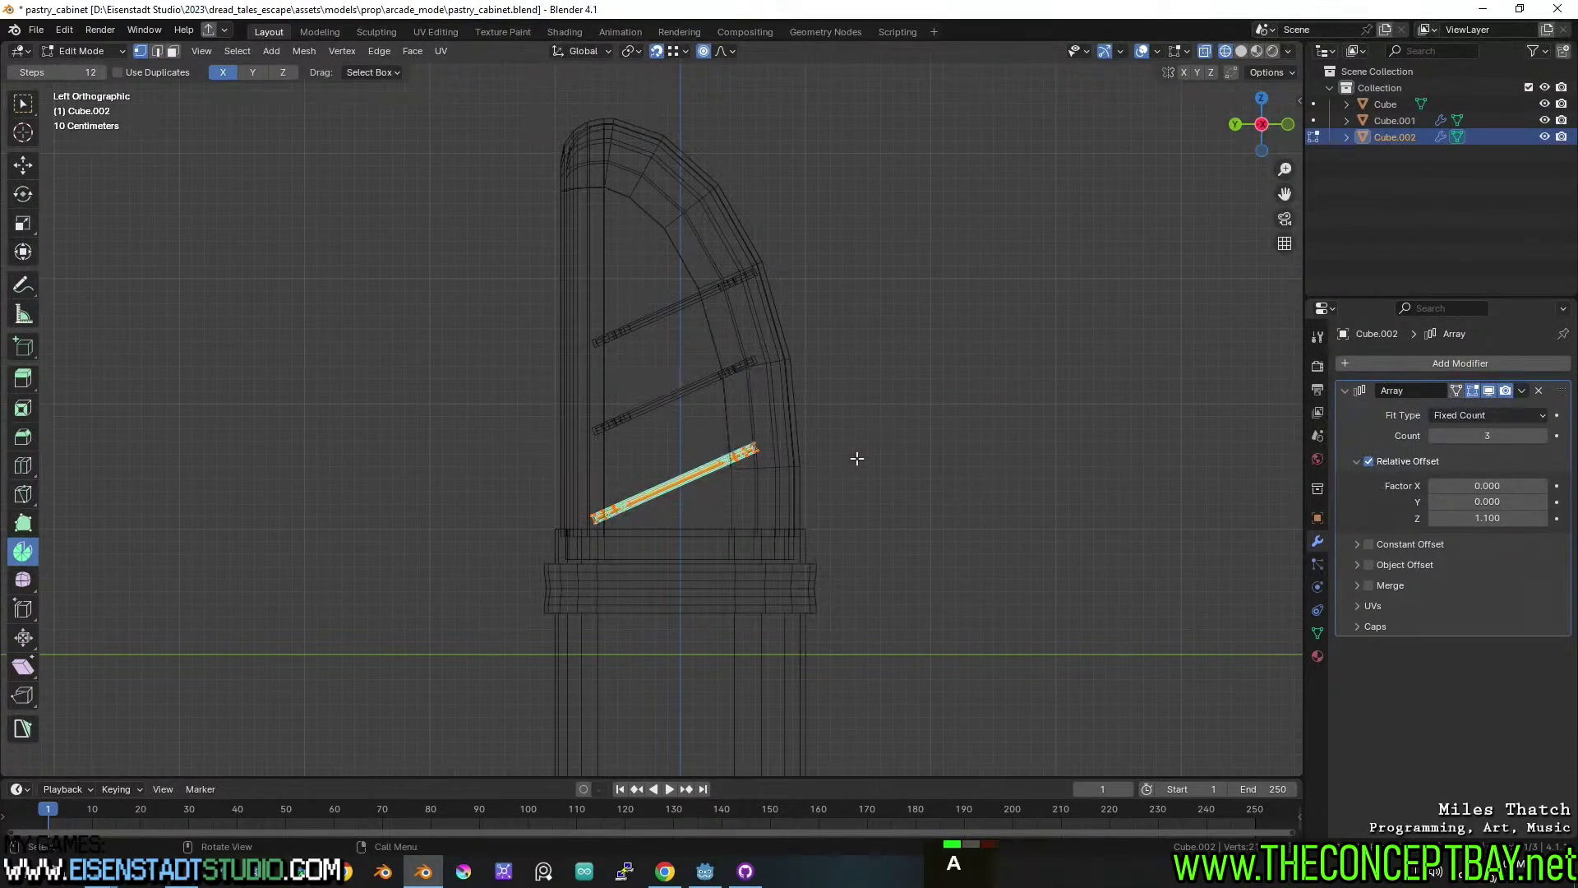
Rotate the grate's mesh about 51° in the side view to reverse the shelves' tilt, and return to solid shading.
{"action": "key", "text": "r"}
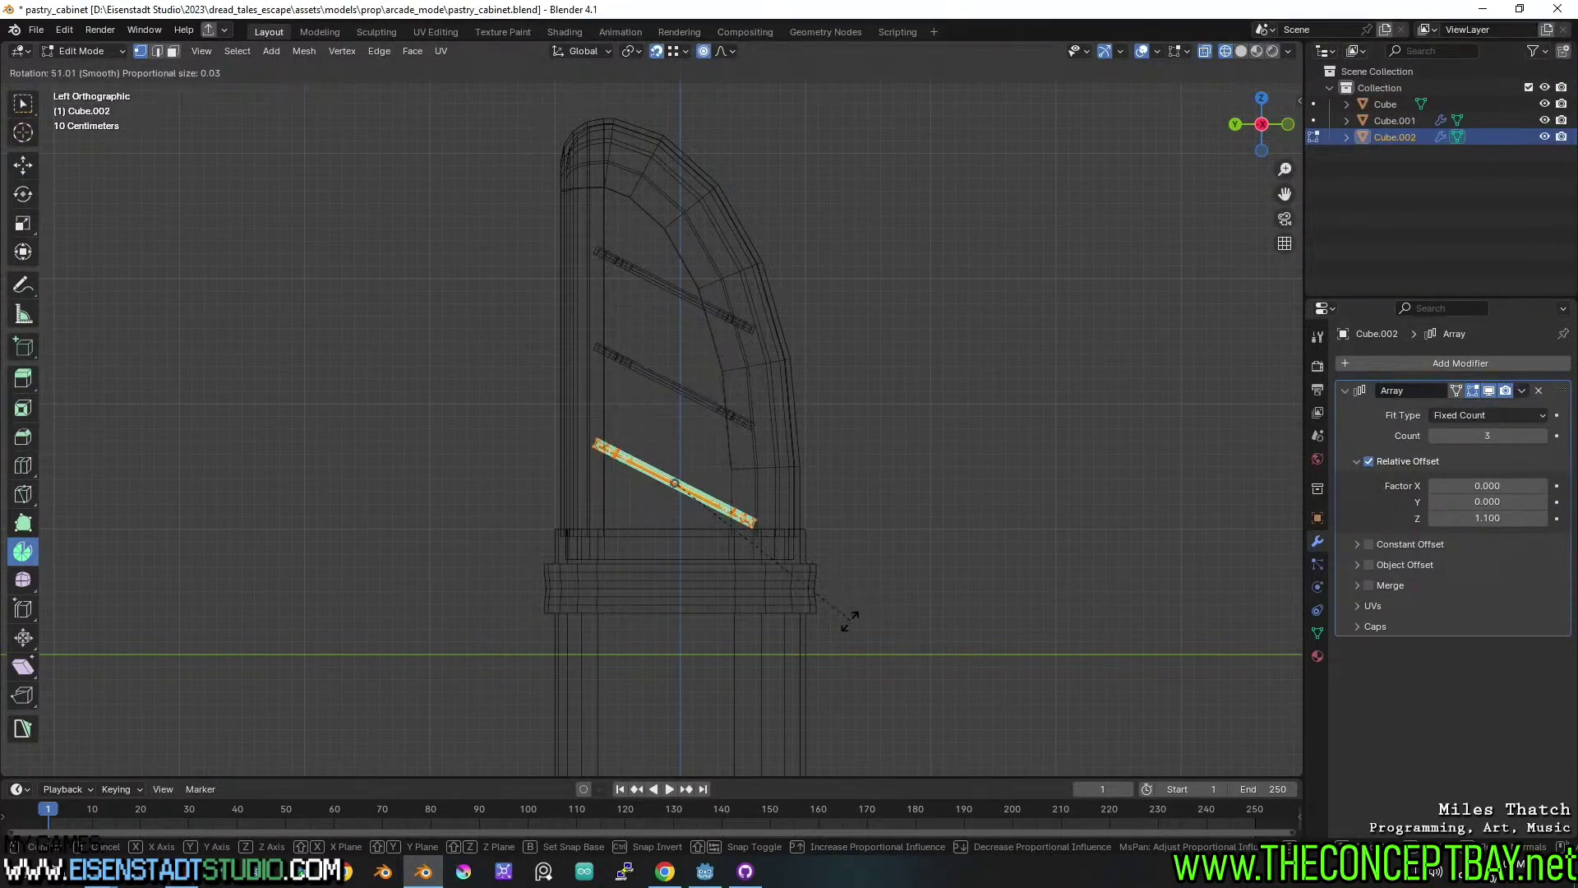
{"action": "left_click", "coordinate": [847, 623]}
{"action": "key", "text": "z"}
{"action": "mouse_move", "coordinate": [1188, 497]}
{"action": "middle_mouse_down"}
{"action": "mouse_move", "coordinate": [1124, 535]}
{"action": "mouse_move", "coordinate": [1004, 541]}
{"action": "middle_mouse_up"}
{"action": "key", "text": "Tab"}
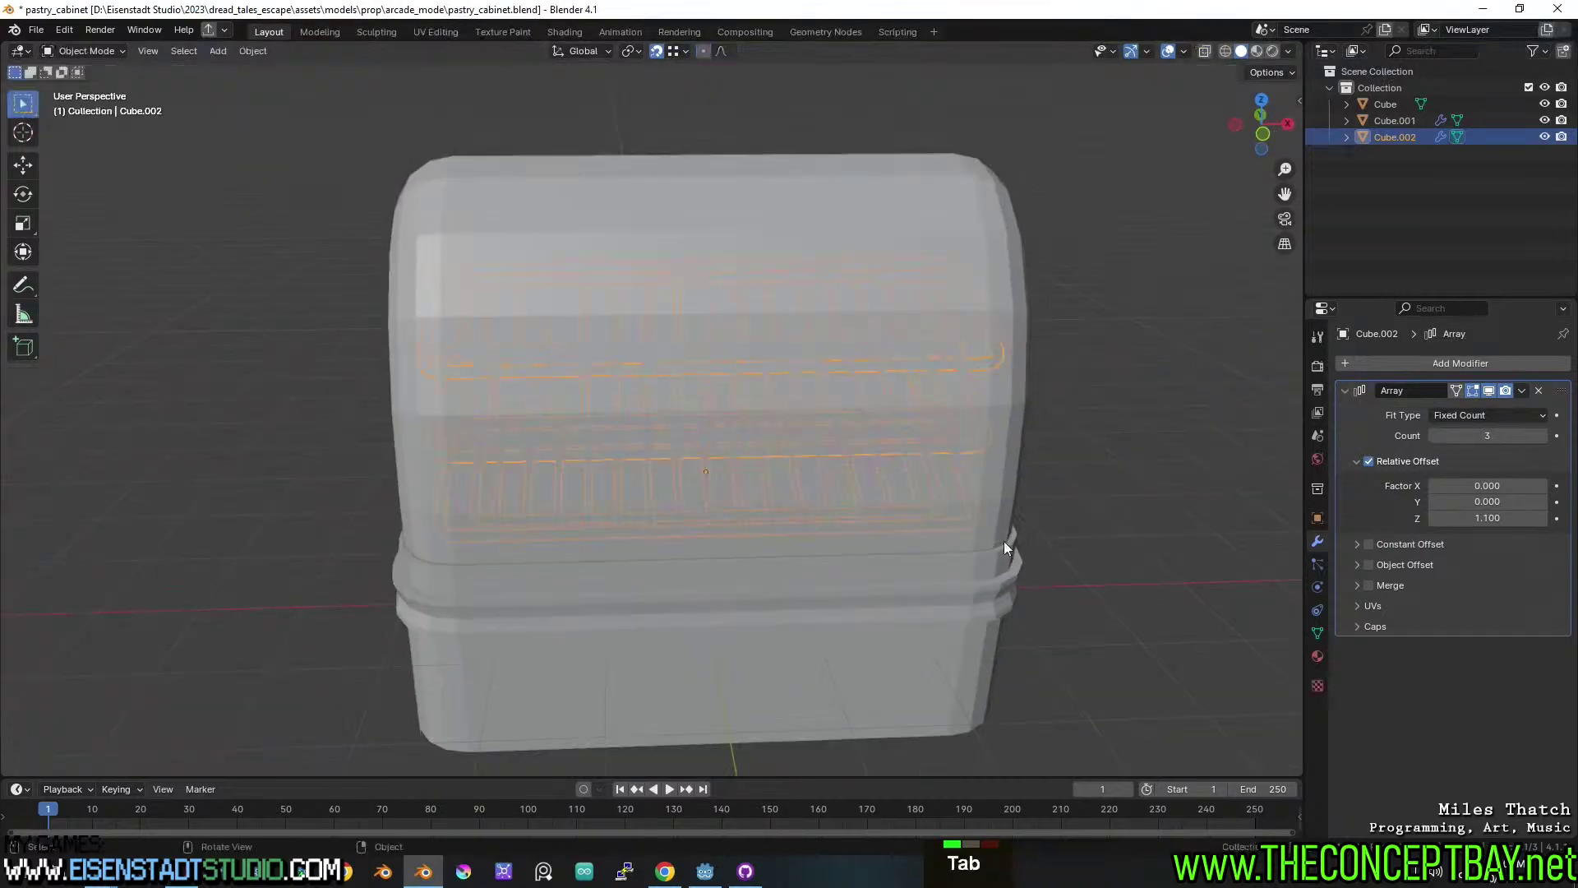
Snap the 3D cursor to the grate's origin and add a cube there for the shelf supports.
{"action": "middle_click_drag", "start_coordinate": [768, 473], "coordinate": [864, 472]}
{"action": "middle_click_drag", "start_coordinate": [764, 385], "coordinate": [1043, 329]}
{"action": "scroll", "coordinate": [800, 417], "scroll_direction": "up", "scroll_amount": 2}
{"action": "middle_click_drag", "start_coordinate": [801, 417], "coordinate": [767, 511]}
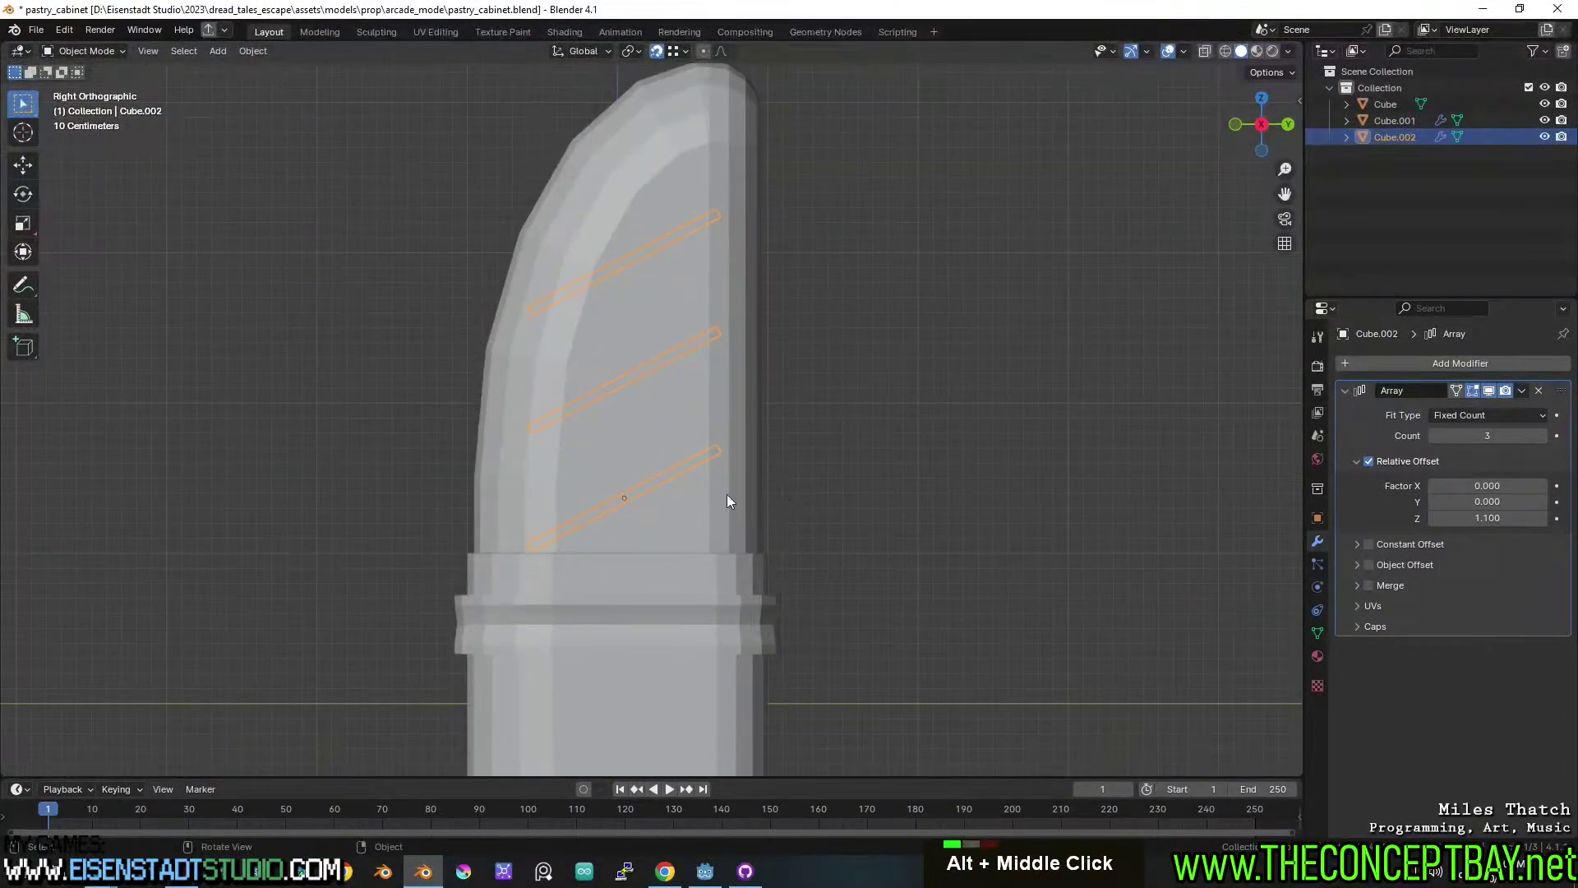
{"action": "middle_click_drag", "start_coordinate": [668, 513], "coordinate": [676, 531]}
{"action": "key", "text": "shift+s"}
{"action": "key", "text": "shift+a"}
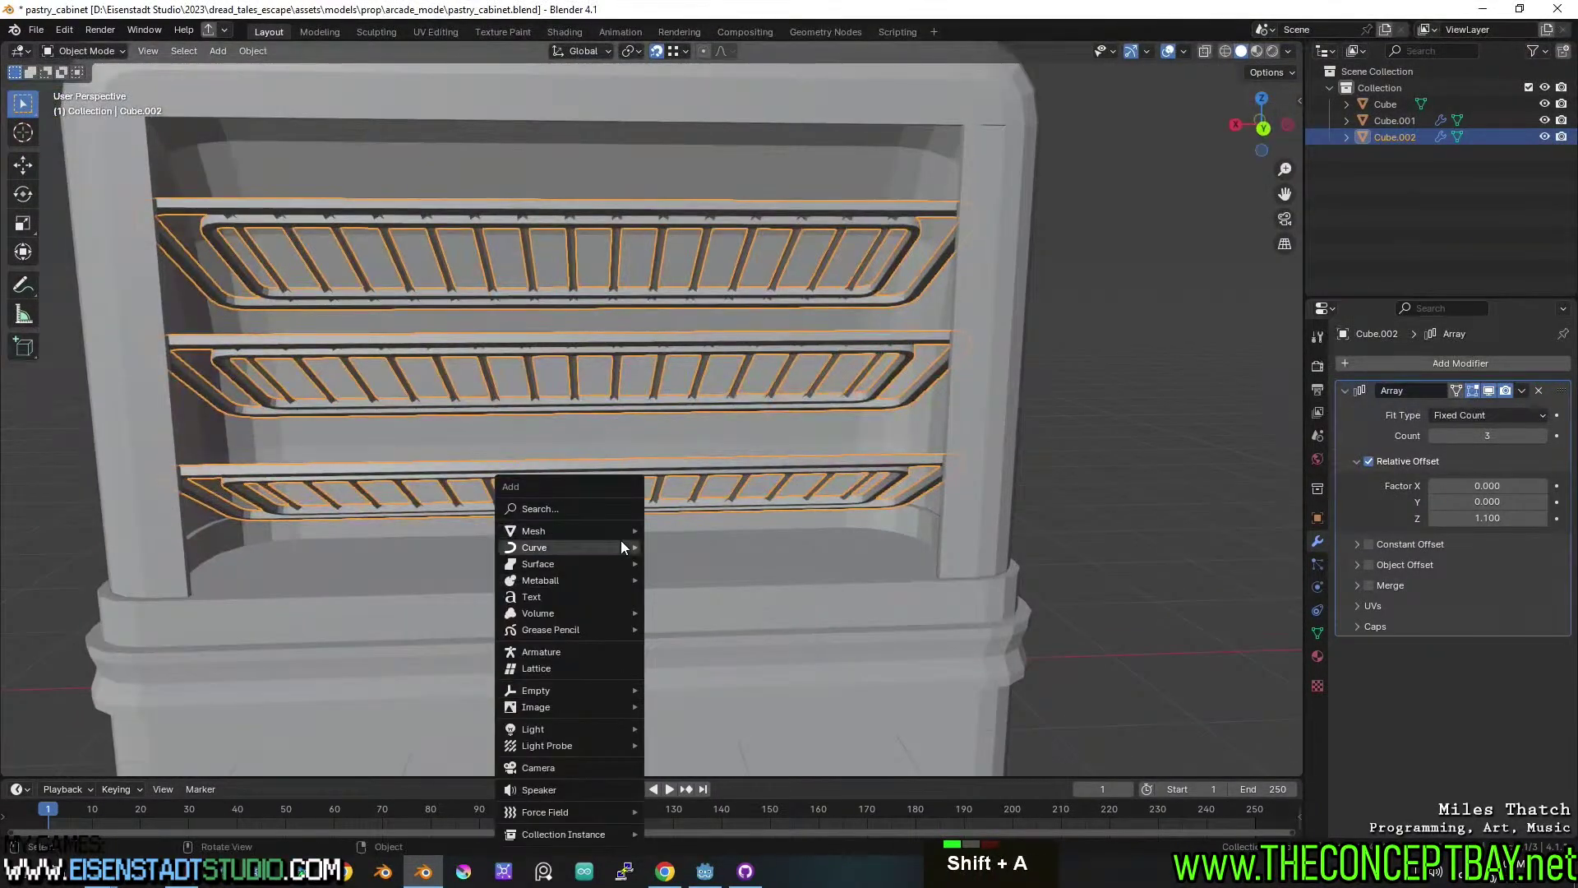
{"action": "mouse_move", "coordinate": [618, 532]}
{"action": "left_click", "coordinate": [682, 546]}
Scale the new cube to about 0.052 along X and about 0.474 along Y, forming a thin panel across the shelves.
{"action": "key", "text": "s"}
{"action": "key", "text": "x"}
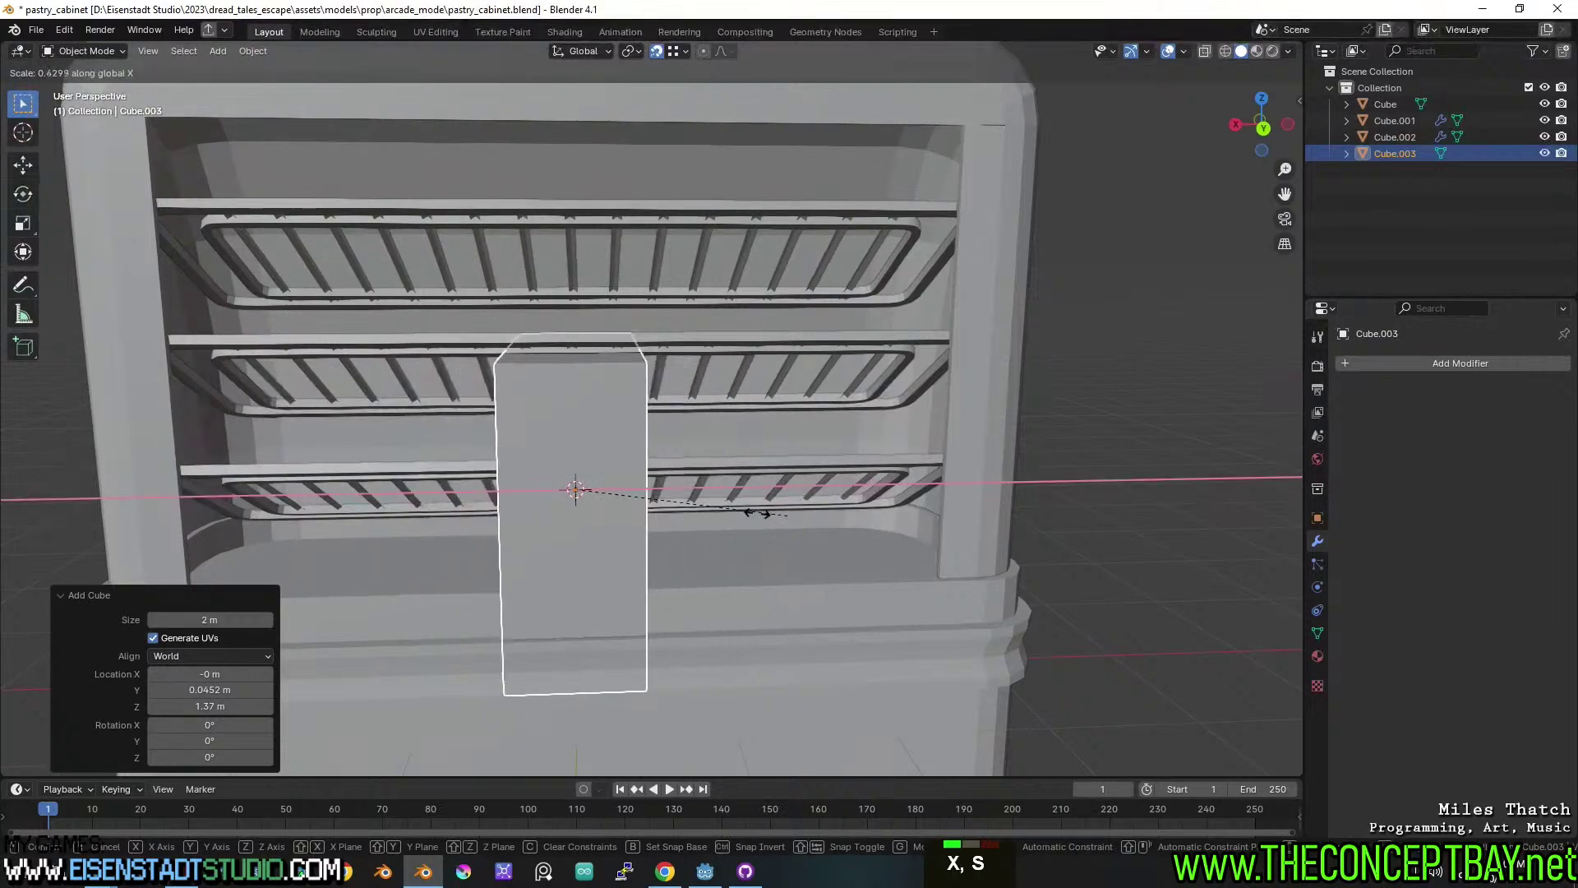
{"action": "left_click", "coordinate": [602, 491]}
{"action": "middle_click_drag", "start_coordinate": [998, 526], "coordinate": [761, 508], "text": "alt"}
{"action": "key", "text": "alt+z"}
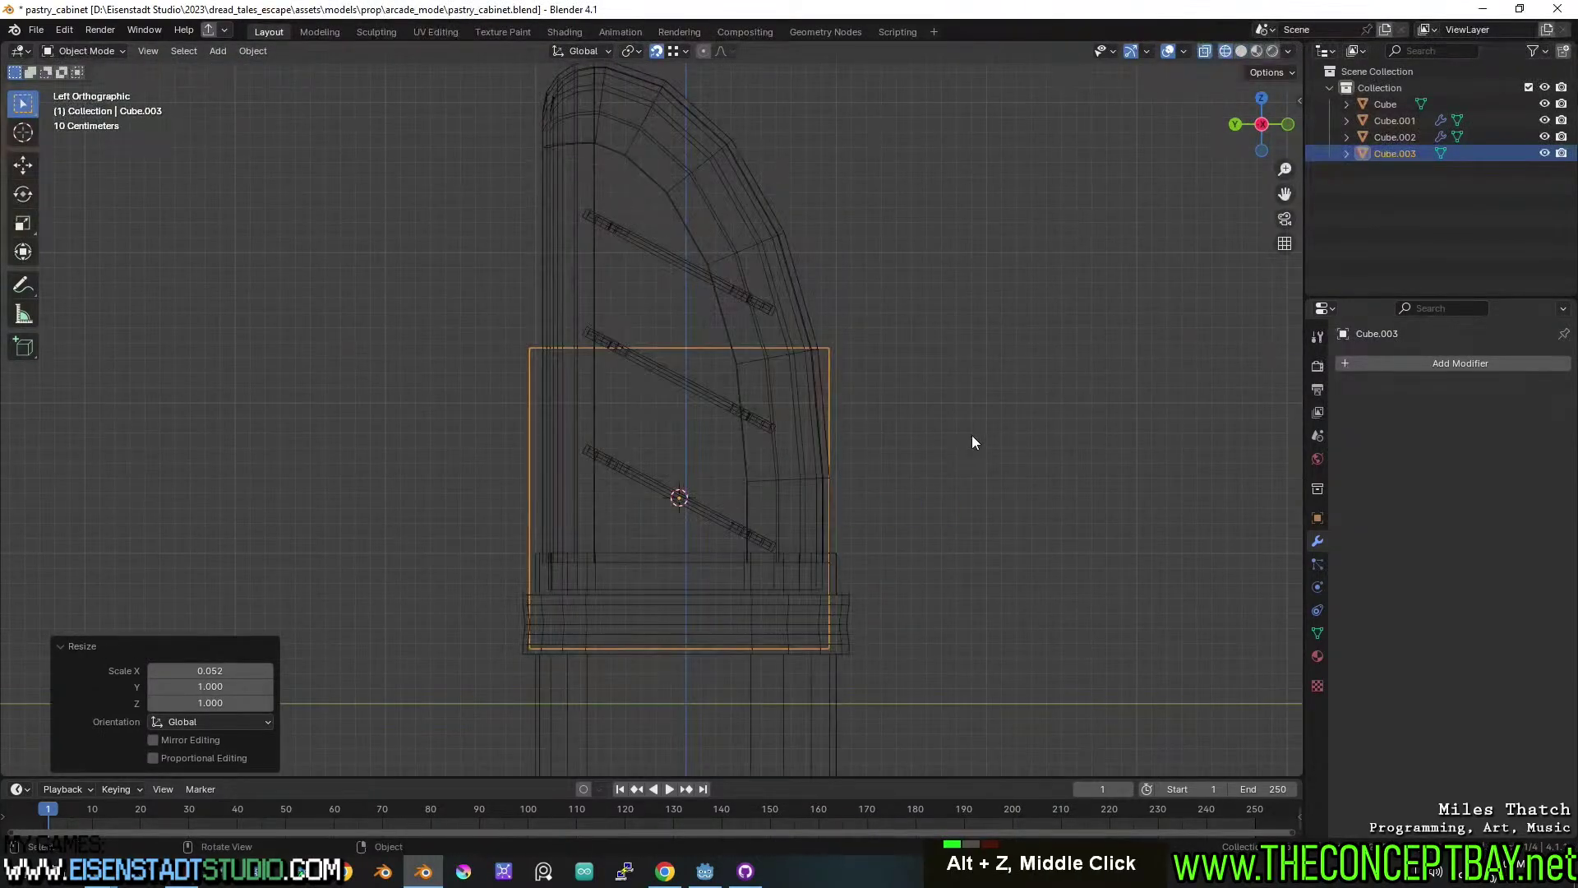
{"action": "key", "text": "s"}
{"action": "key", "text": "x"}
{"action": "key", "text": "y"}
{"action": "left_click", "coordinate": [811, 450]}
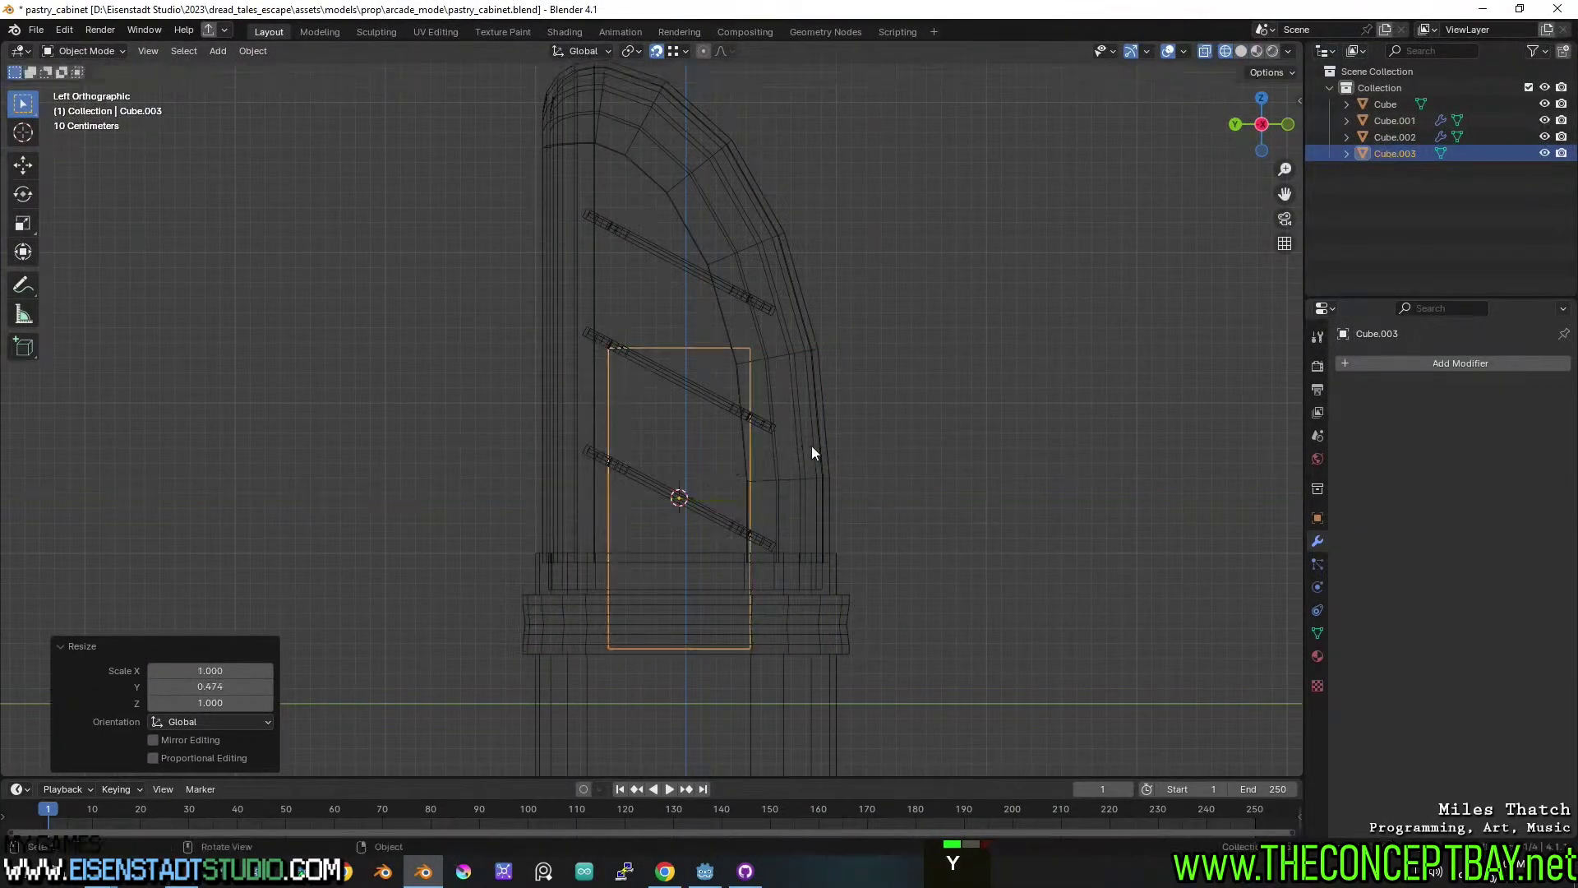
Raise the thin panel about 0.61 m along Z and stretch it about 1.5 times in height to span all three shelves.
{"action": "key", "text": "g"}
{"action": "key", "text": "z"}
{"action": "left_click", "coordinate": [809, 365]}
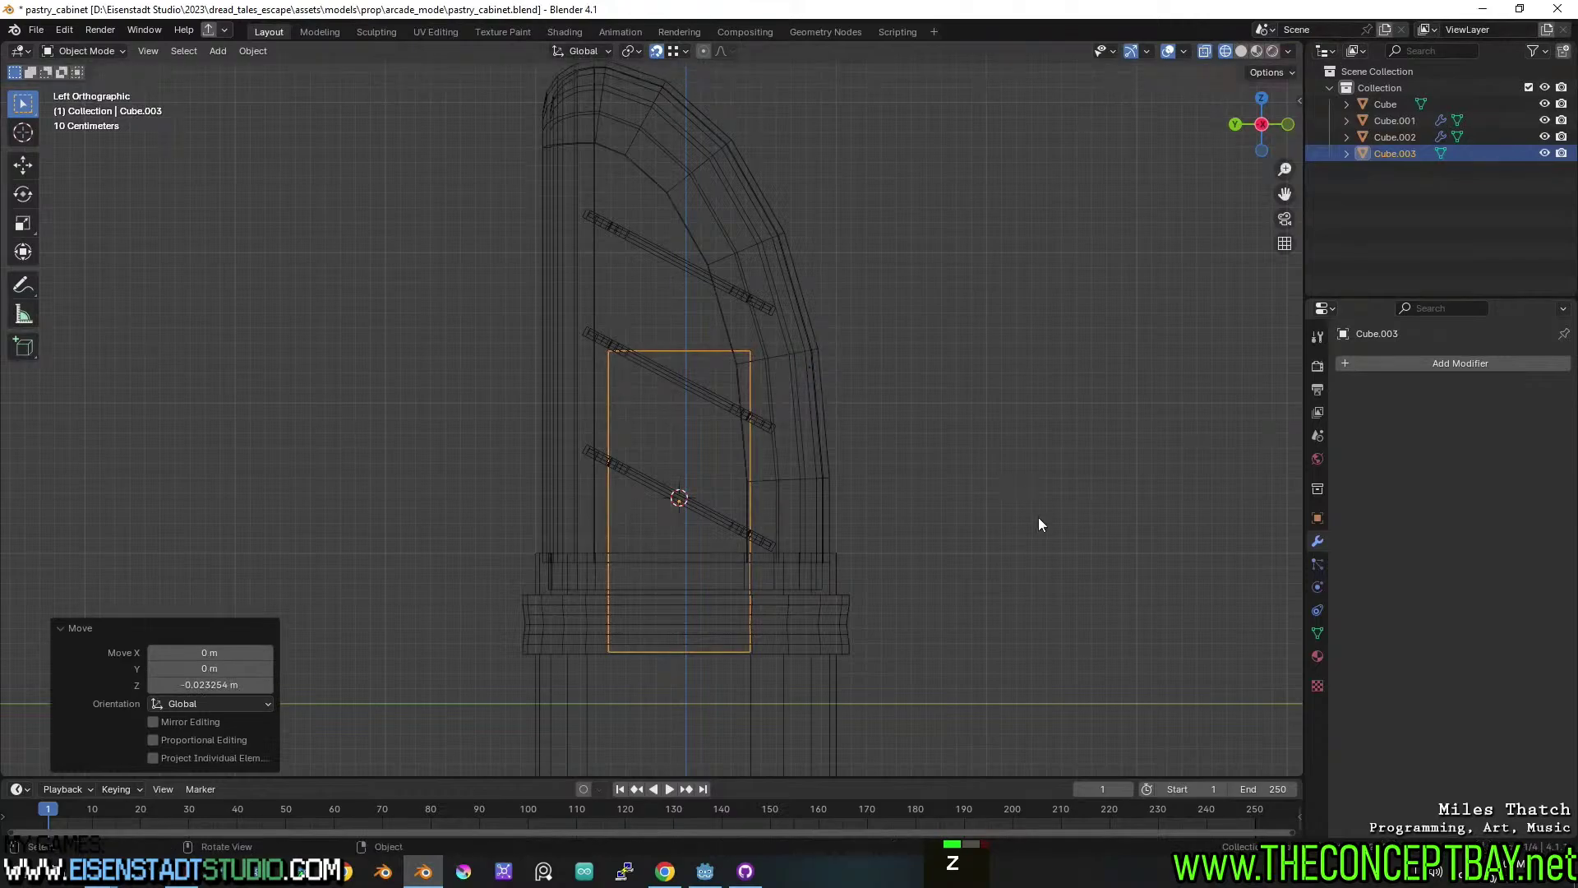
{"action": "key", "text": "g"}
{"action": "key", "text": "z"}
{"action": "left_click", "coordinate": [1040, 421]}
{"action": "key", "text": "s"}
{"action": "key", "text": "z"}
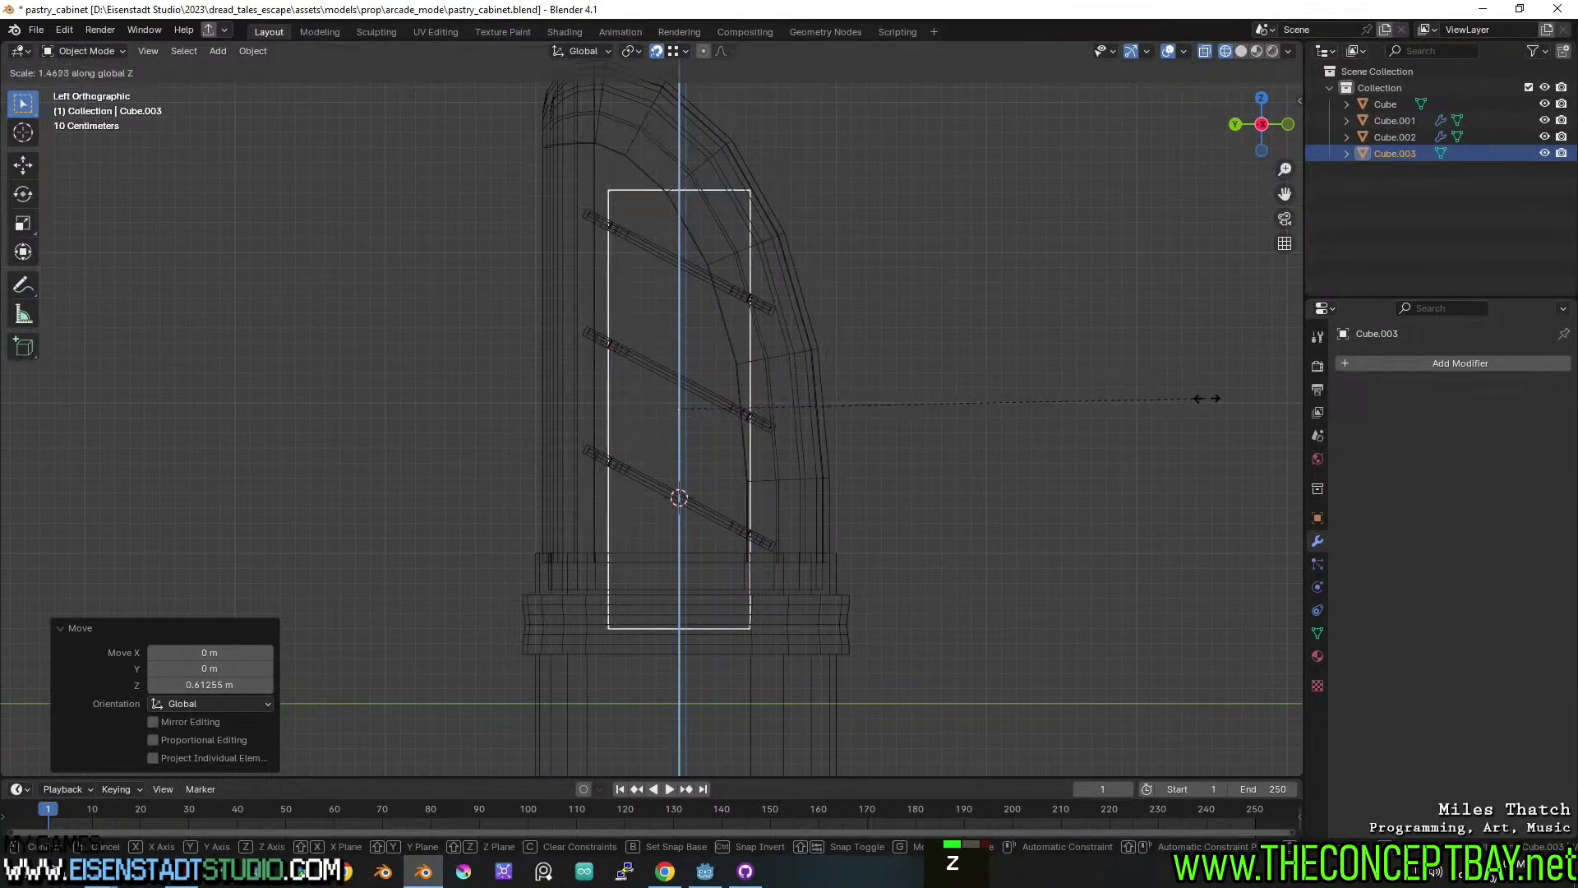
{"action": "left_click", "coordinate": [1106, 373]}
Bevel the panel's two short upper edges by about 0.437 m with 3 segments to form an arched top.
{"action": "key", "text": "Tab"}
{"action": "middle_click_drag", "start_coordinate": [1107, 373], "coordinate": [543, 181]}
{"action": "key", "text": "2"}
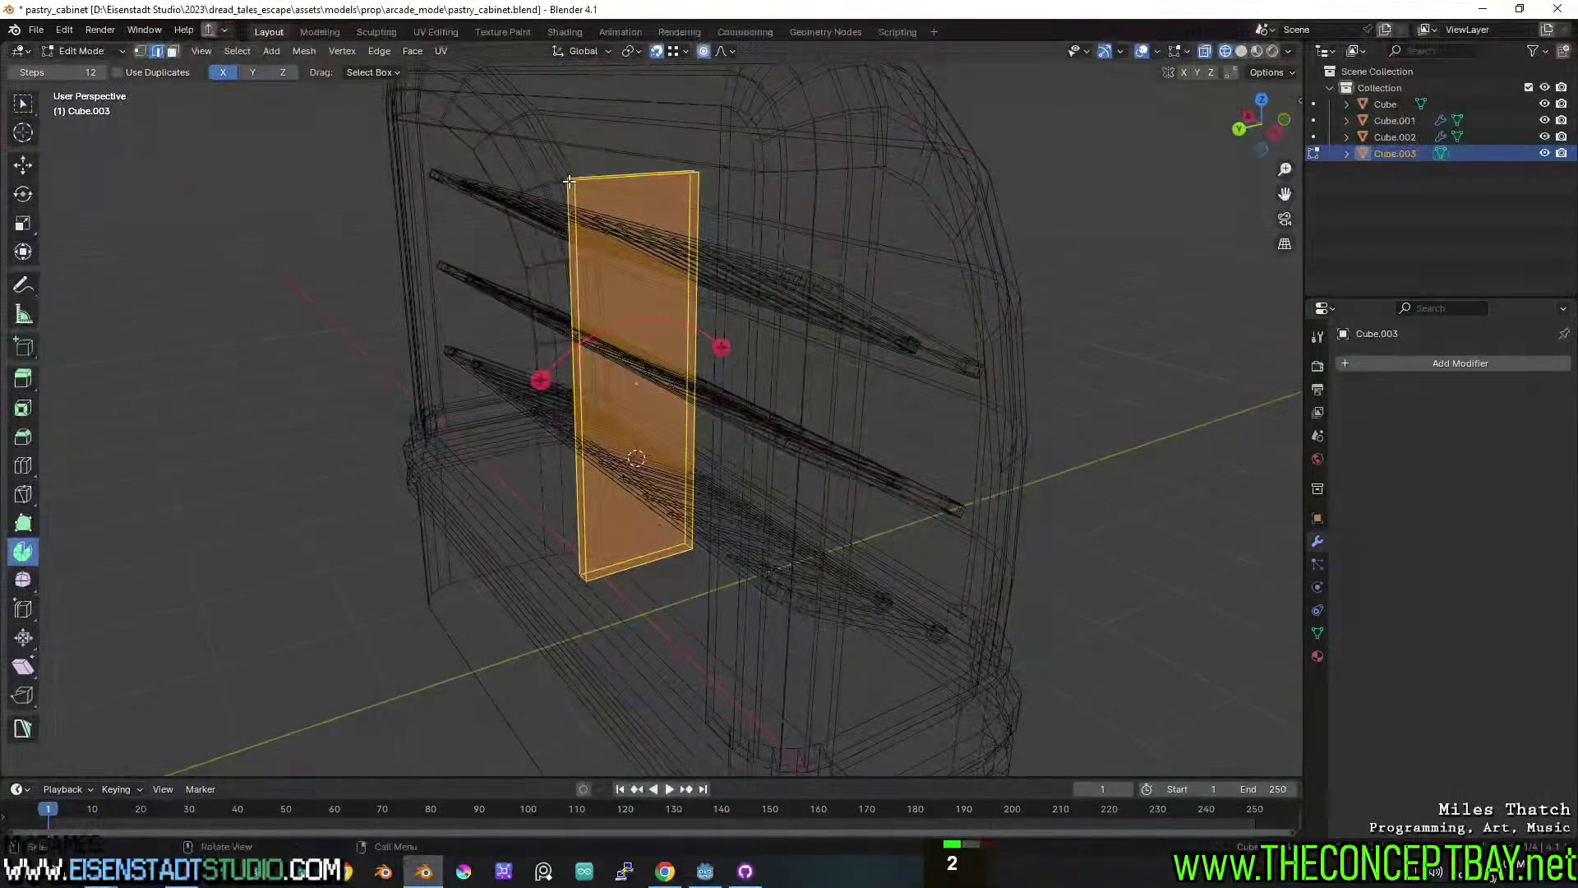
{"action": "left_click", "coordinate": [569, 184]}
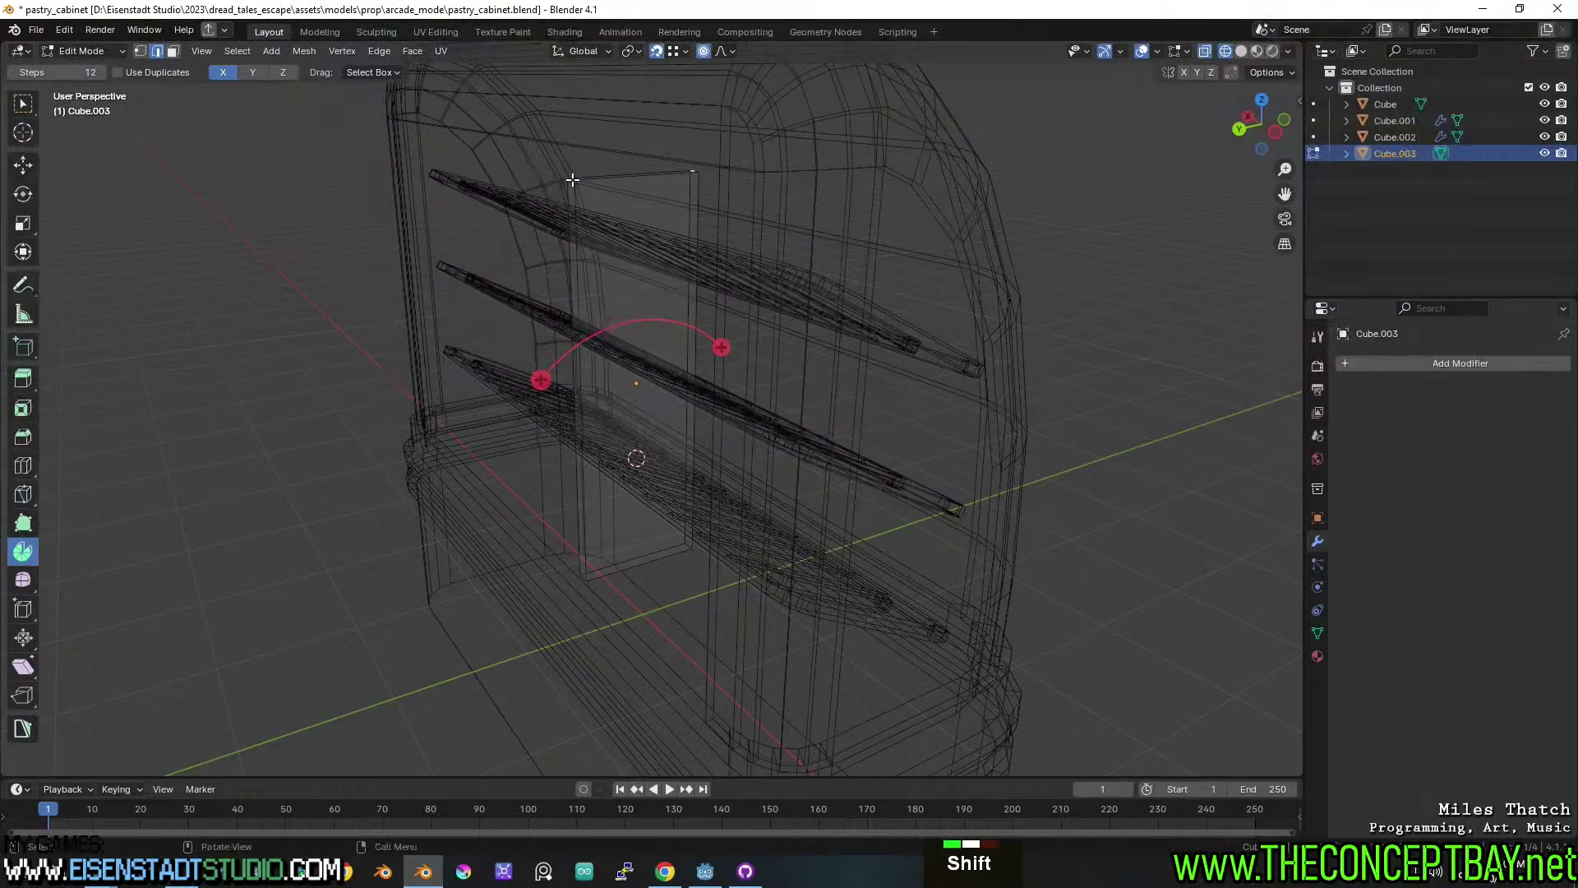
{"action": "left_click", "coordinate": [705, 169], "text": "shift"}
{"action": "middle_click_drag", "start_coordinate": [782, 193], "coordinate": [839, 289]}
{"action": "key", "text": "ctrl+b"}
{"action": "left_click", "coordinate": [934, 269]}
{"action": "key", "text": "ctrl+z"}
{"action": "key", "text": "ctrl+b"}
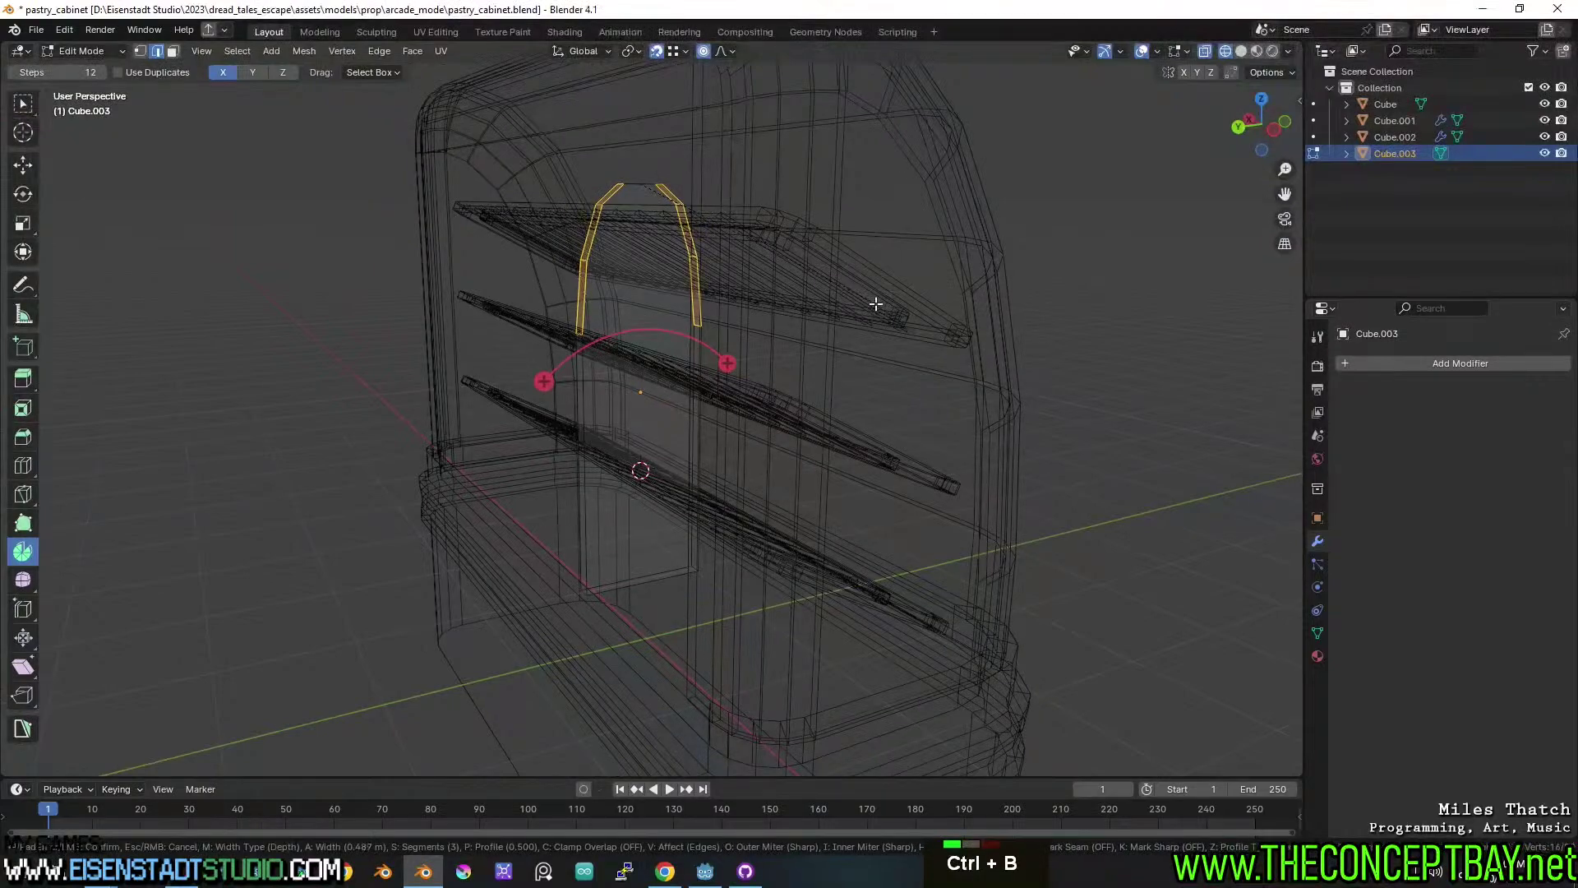
{"action": "left_click", "coordinate": [856, 303]}
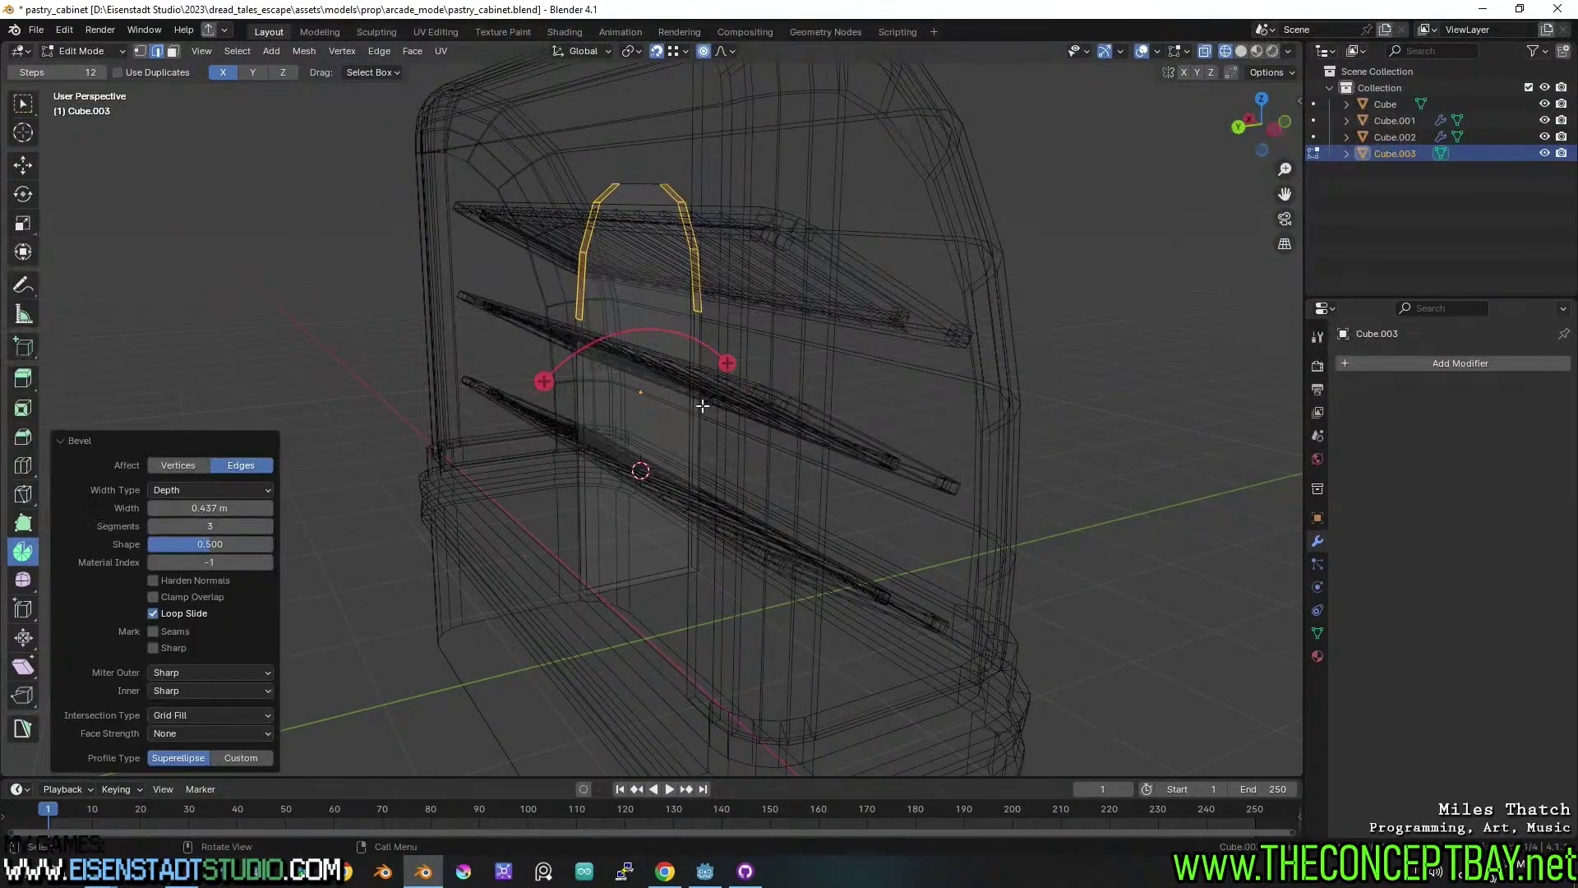
Delete the panel's two large side faces and its bottom face, and select the whole remaining arched strip.
{"action": "key", "text": "Tab"}
{"action": "key", "text": "Tab"}
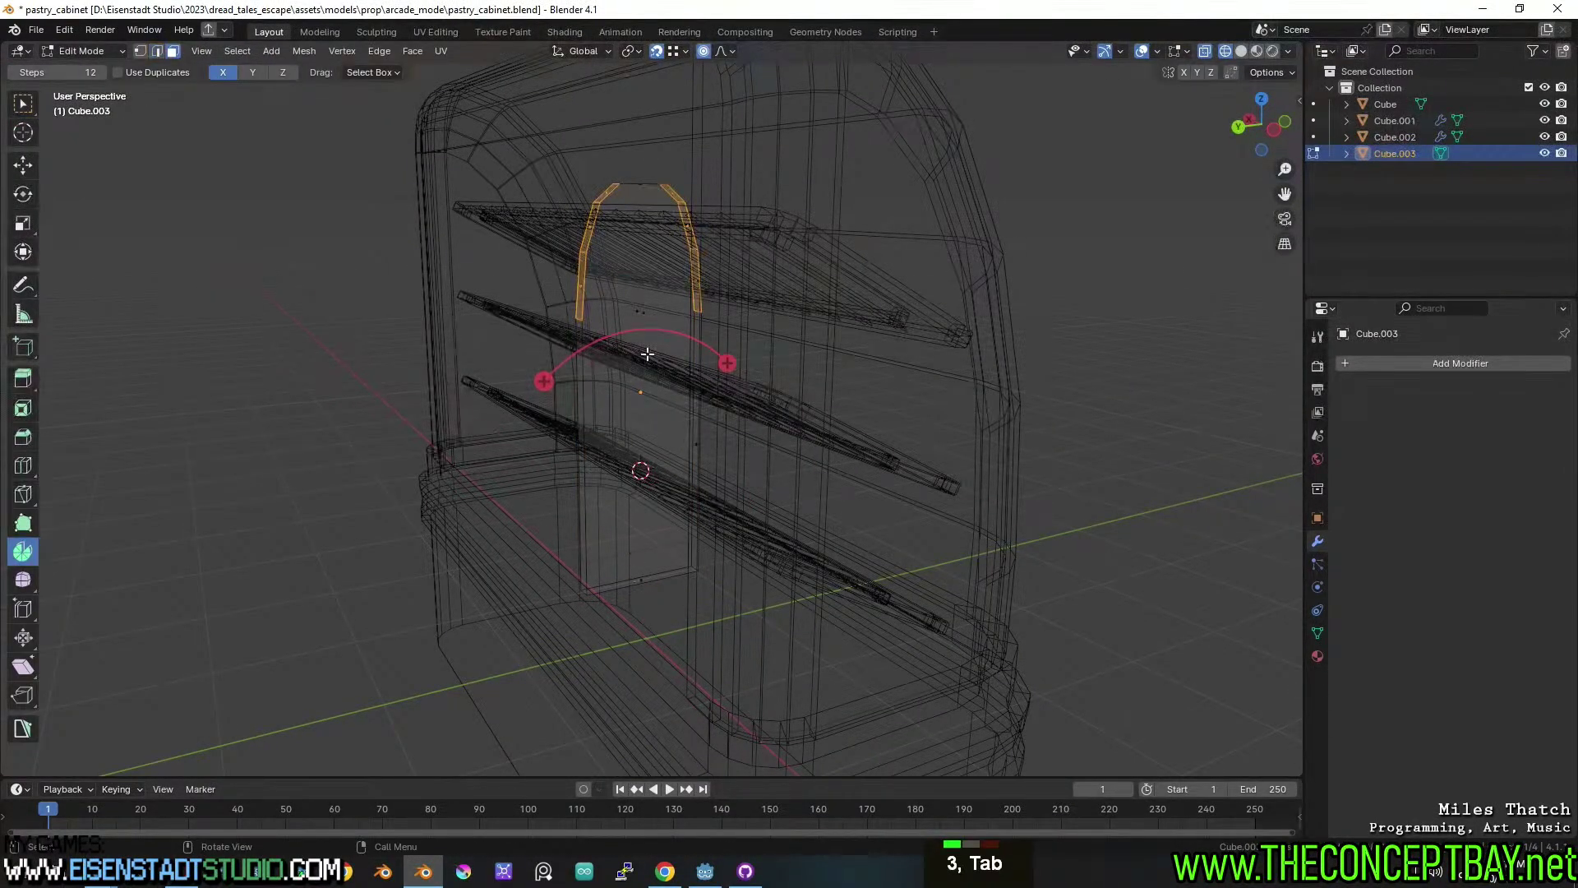
{"action": "left_click", "coordinate": [641, 312], "text": "shift"}
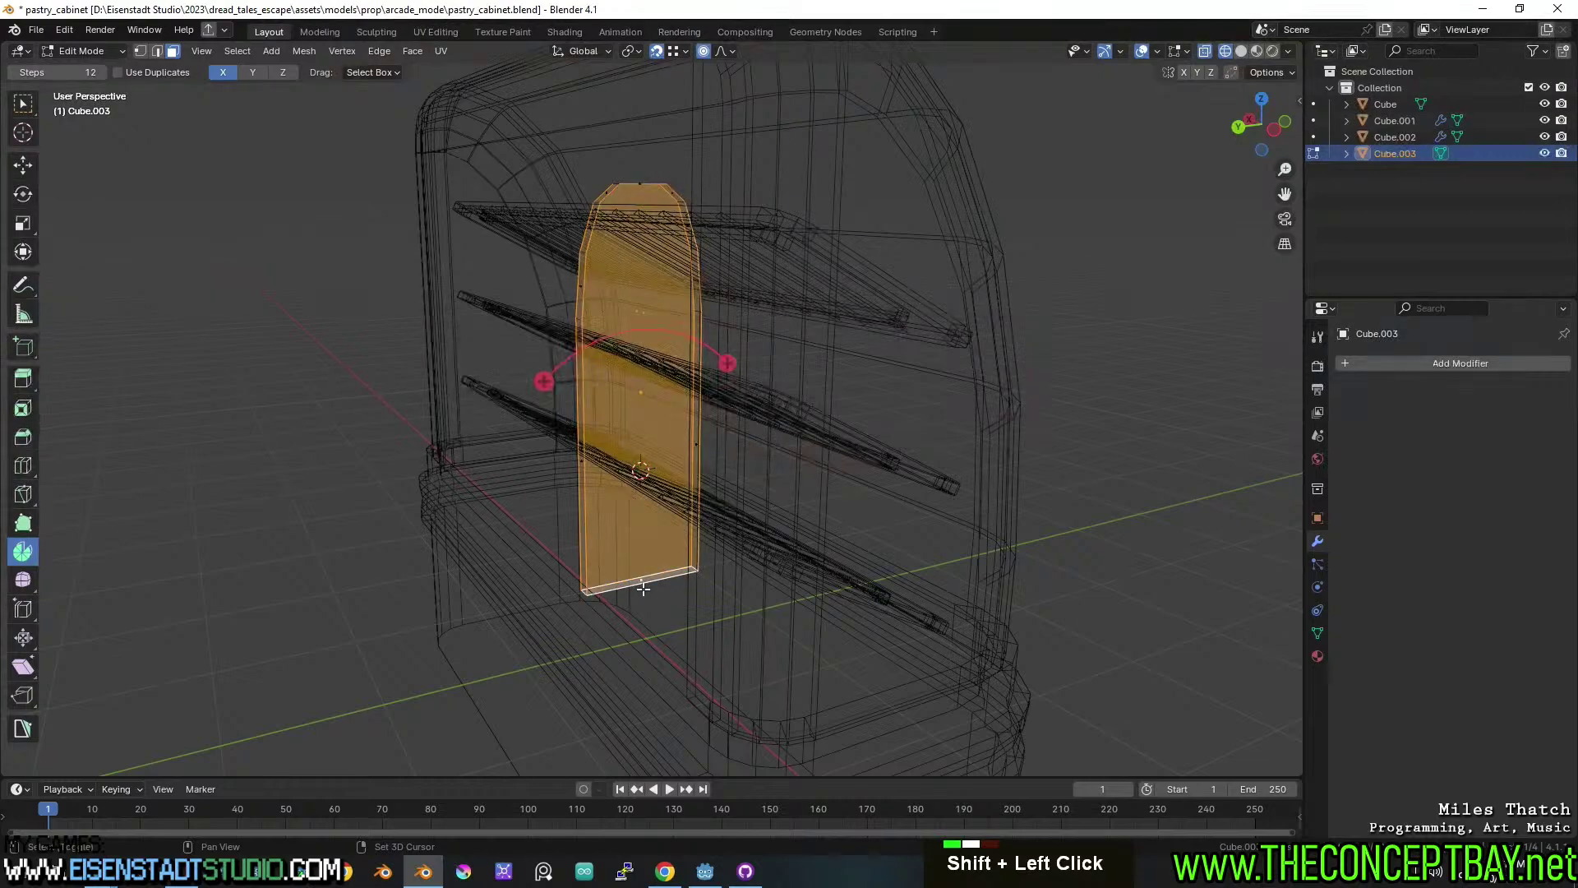
{"action": "key", "text": "x"}
{"action": "left_click", "coordinate": [643, 588]}
{"action": "key", "text": "a"}
{"action": "left_click", "coordinate": [382, 51]}
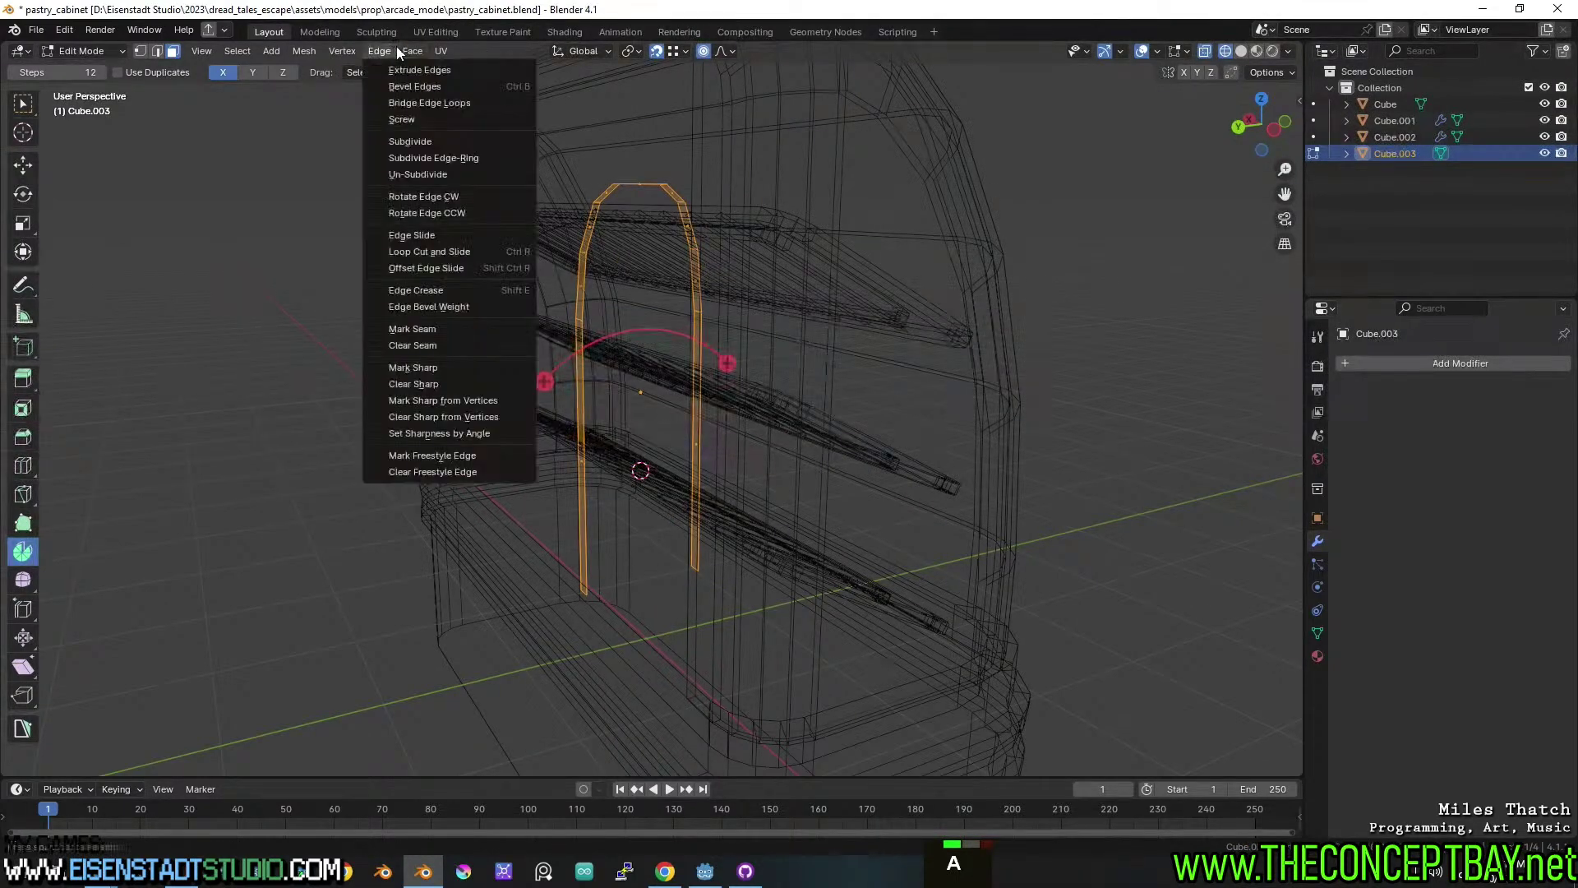
{"action": "left_click", "coordinate": [427, 81]}
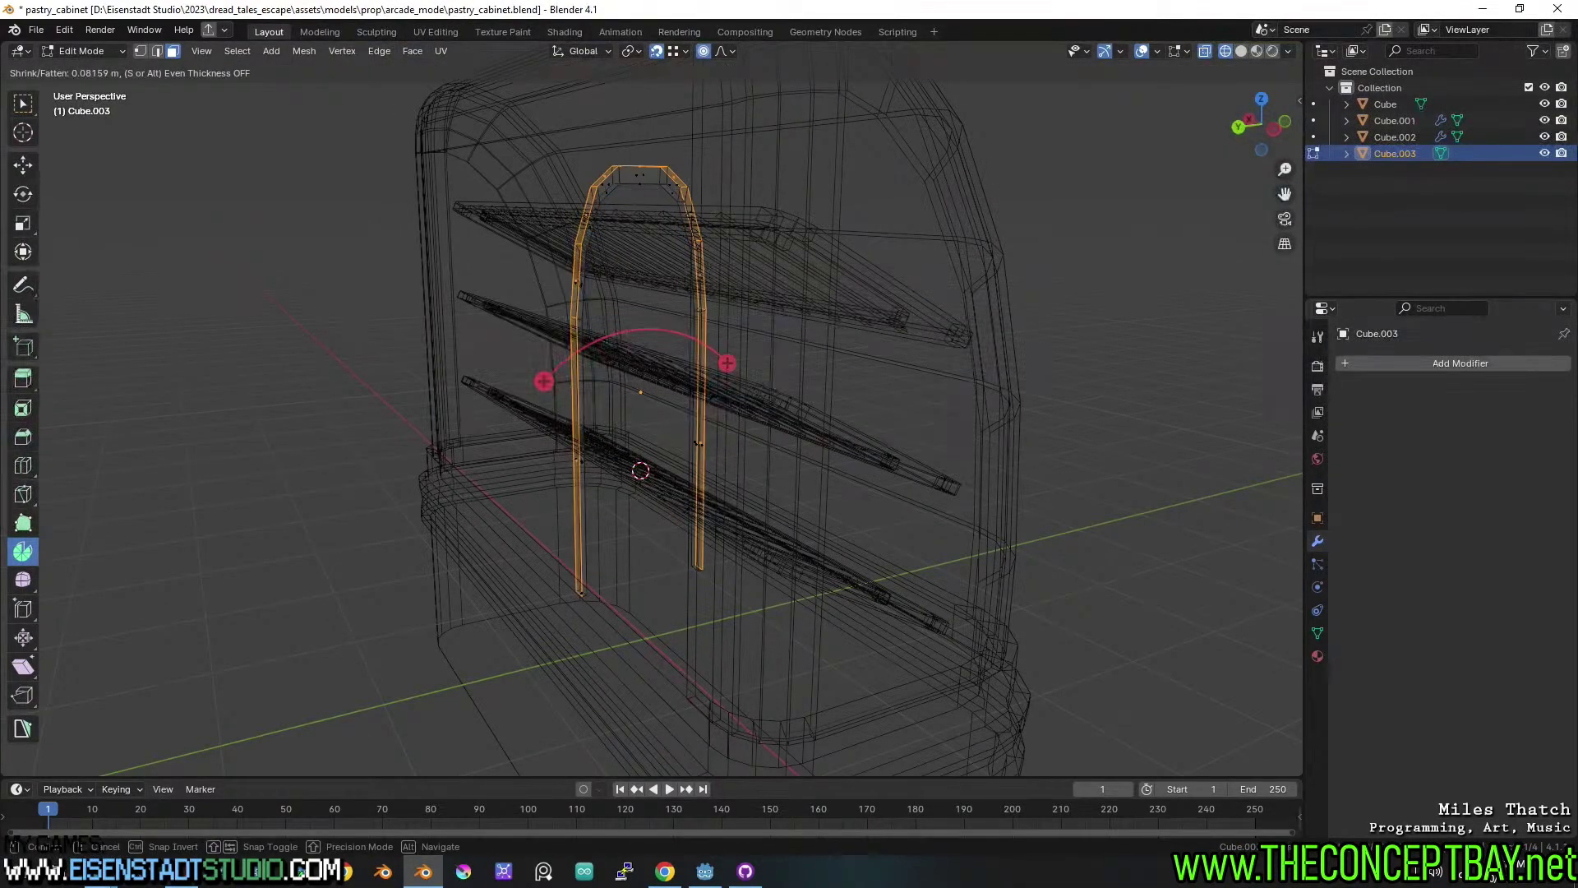
{"action": "key", "text": "ctrl+z"}
Apply the strip's scale and extrude all its faces along their normals by about 0.057 m.
{"action": "key", "text": "Tab"}
{"action": "key", "text": "ctrl+a"}
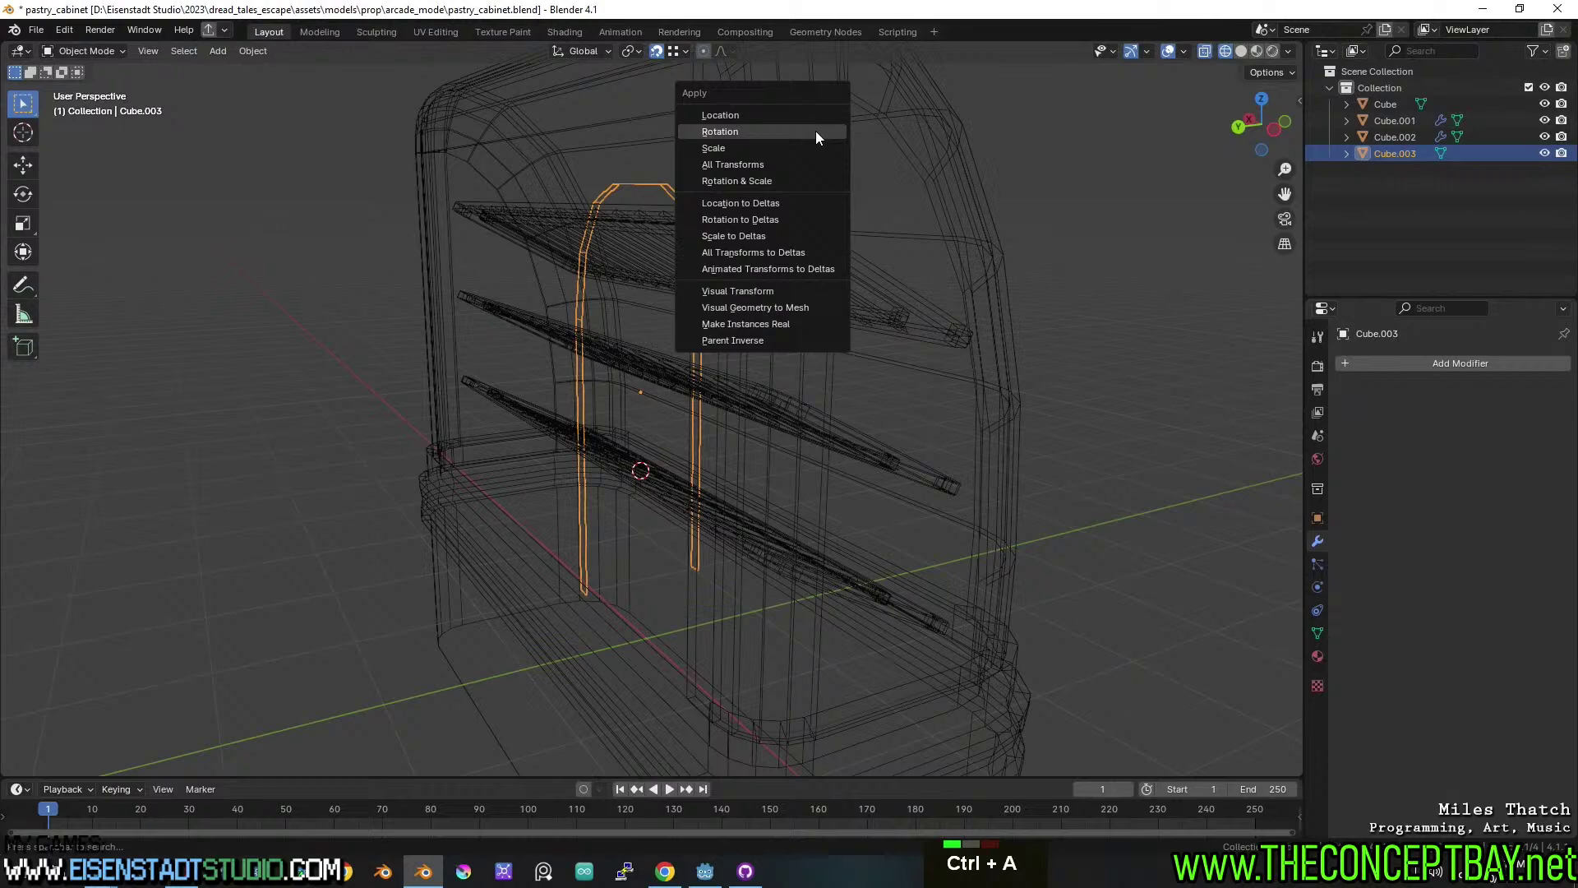
{"action": "left_click", "coordinate": [773, 148]}
{"action": "key", "text": "Tab"}
{"action": "left_click", "coordinate": [412, 51]}
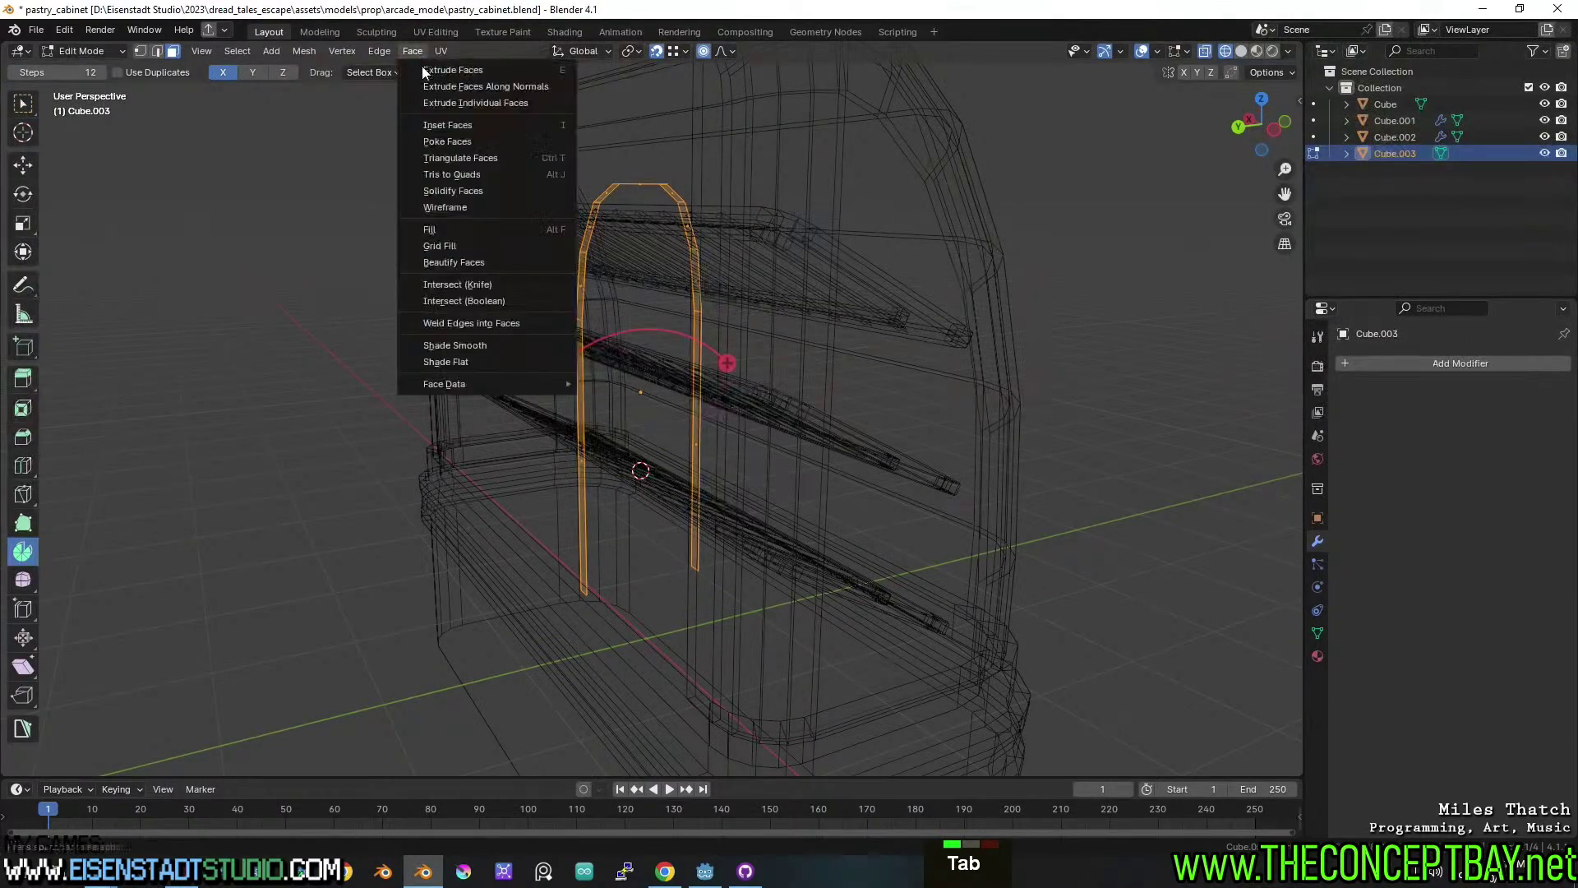
{"action": "left_click", "coordinate": [437, 88]}
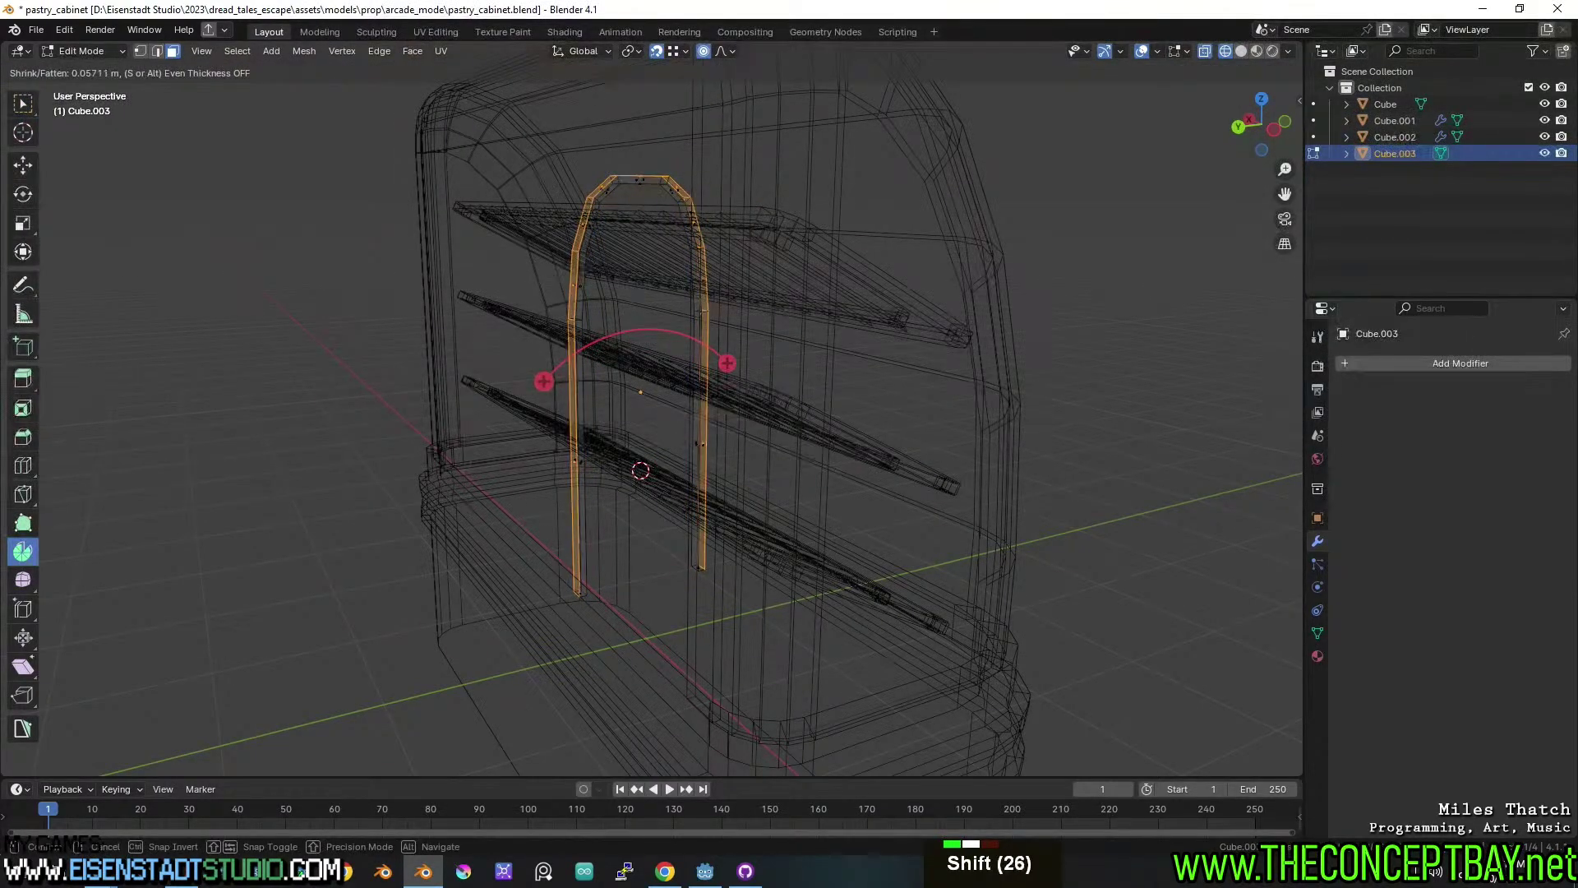
{"action": "left_click", "coordinate": [429, 772], "text": "shift"}
Narrow the arched frame to about 0.635 along X and apply its scale.
{"action": "middle_click_drag", "start_coordinate": [734, 666], "coordinate": [800, 461]}
{"action": "key", "text": "Tab"}
{"action": "key", "text": "s"}
{"action": "key", "text": "x"}
{"action": "left_click", "coordinate": [771, 452]}
{"action": "key", "text": "ctrl+a"}
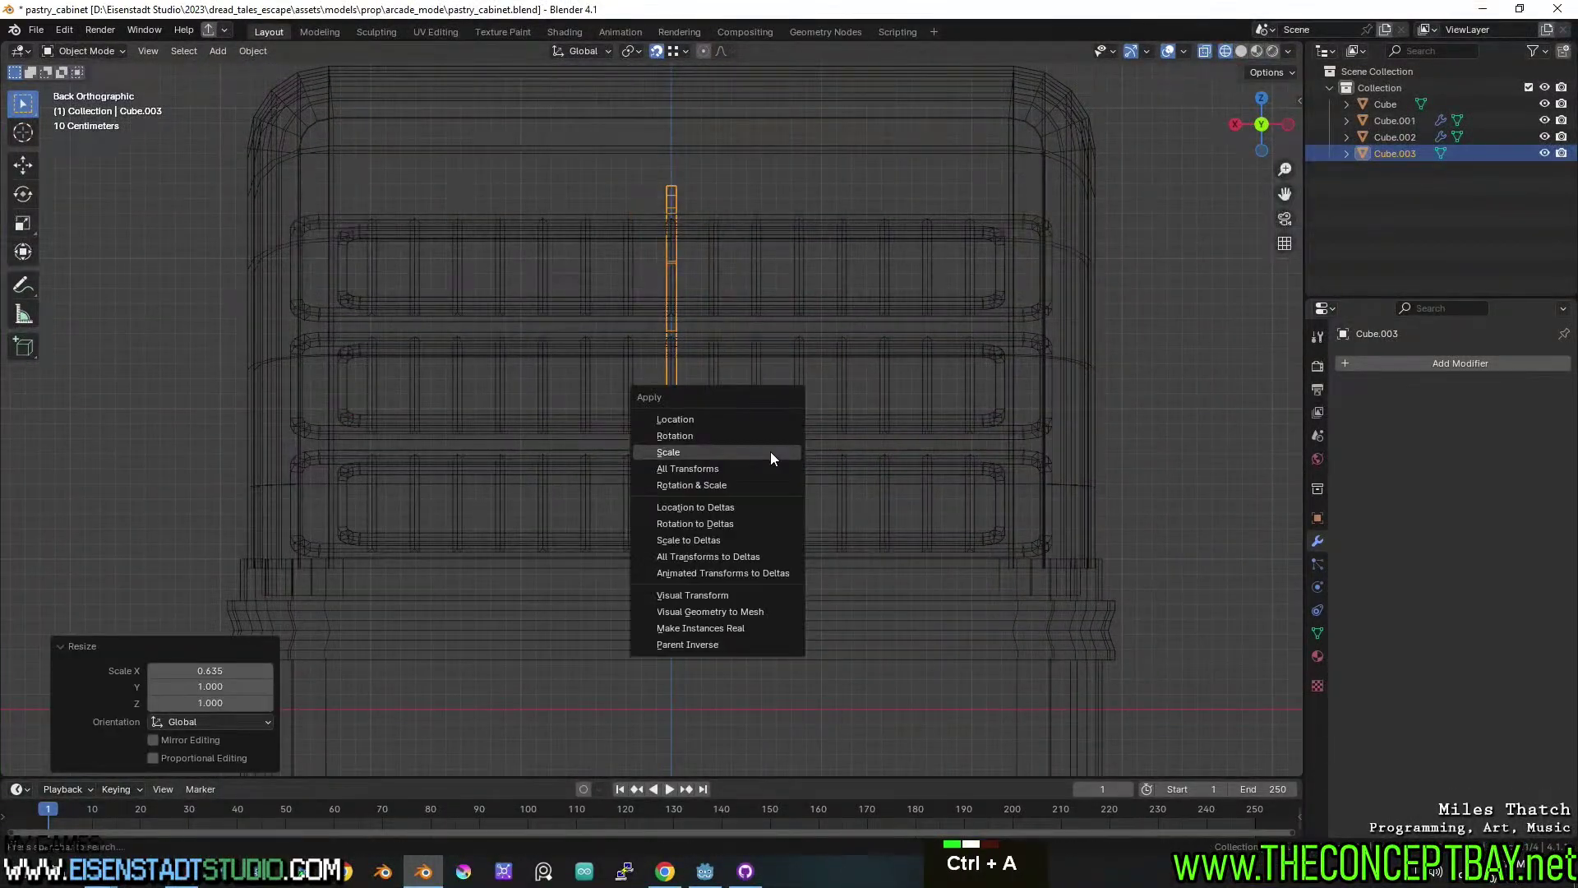
{"action": "left_click", "coordinate": [771, 455]}
Move the arched frame about 2.554 m along X to the outer end of the shelves.
{"action": "key", "text": "g"}
{"action": "key", "text": "x"}
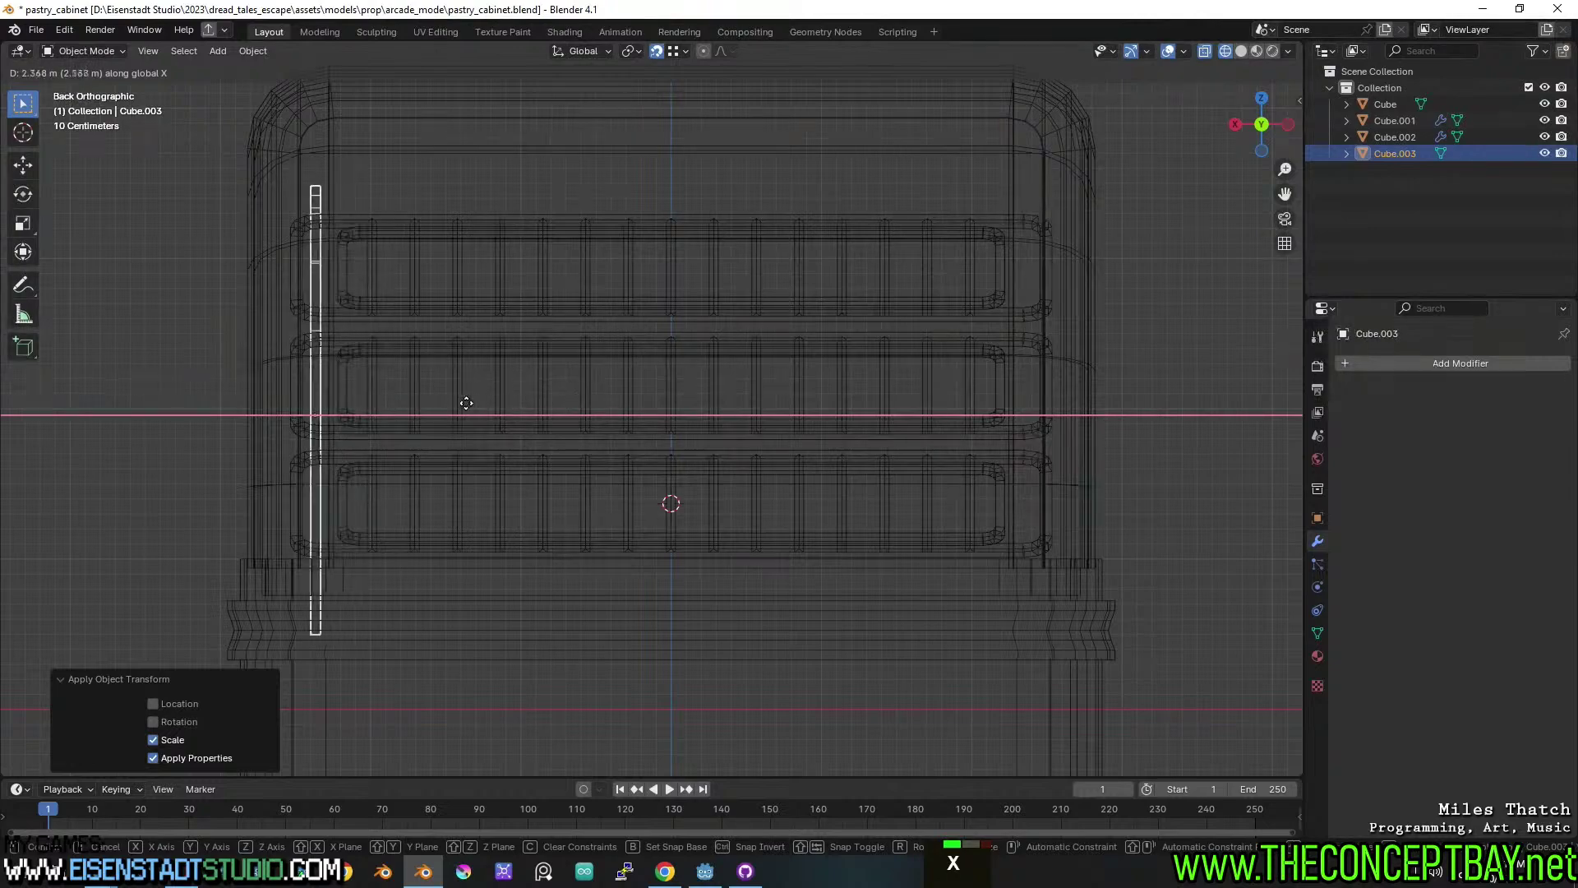
{"action": "key", "text": "ctrl"}
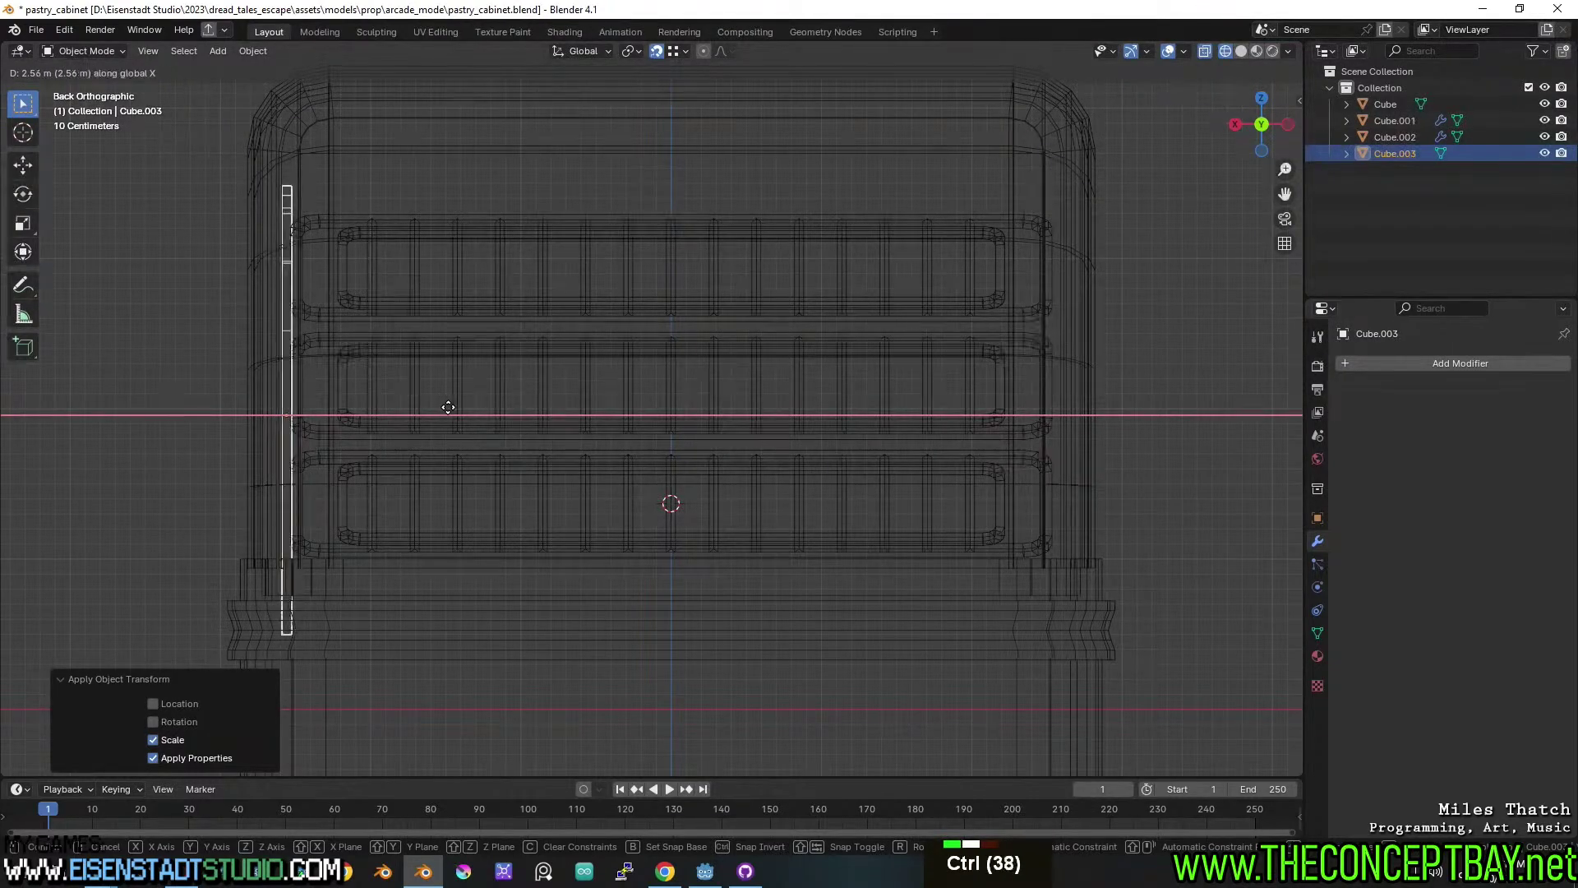
{"action": "left_click", "coordinate": [448, 408], "text": "ctrl"}
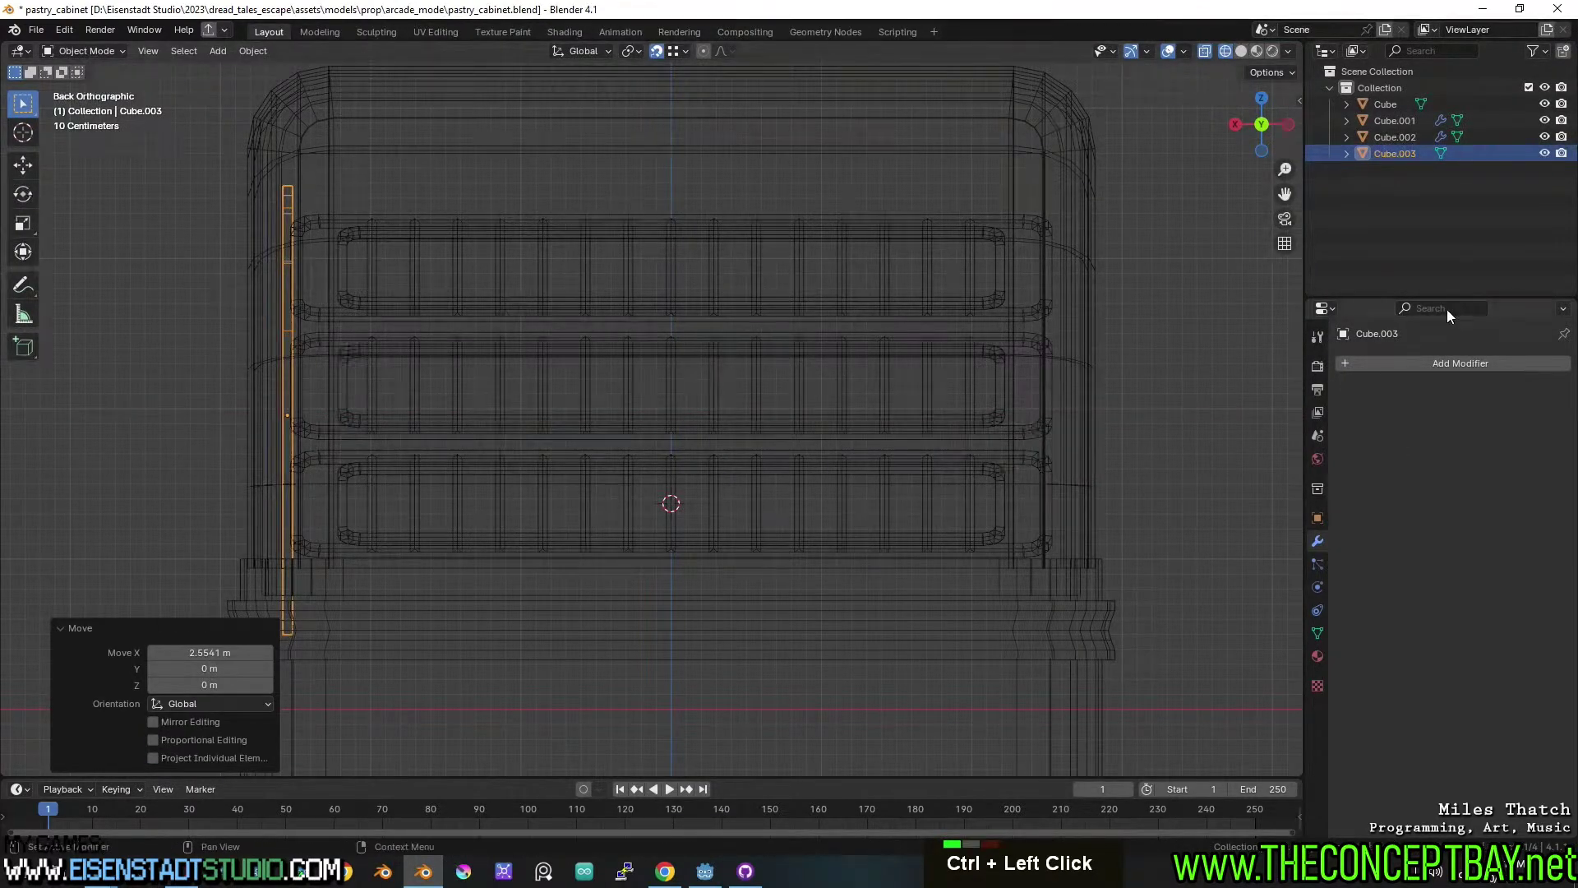
Add a Mirror modifier on the X axis to the arched frame, using the grate Cube.002 as mirror object.
{"action": "left_click", "coordinate": [1418, 362]}
{"action": "mouse_move", "coordinate": [1417, 358]}
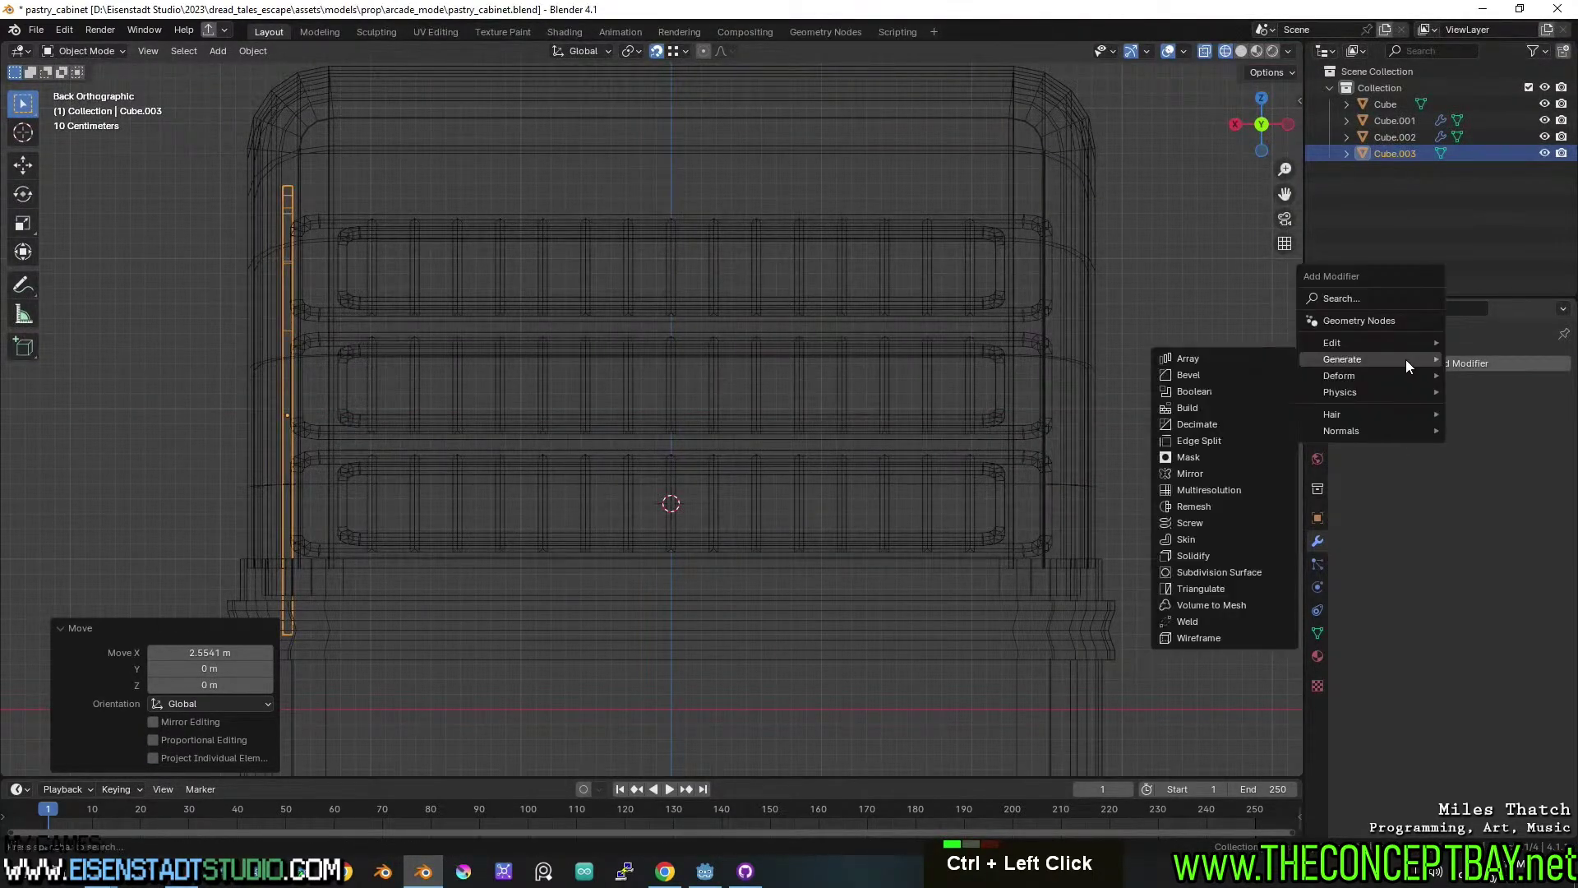
{"action": "left_click", "coordinate": [1240, 475]}
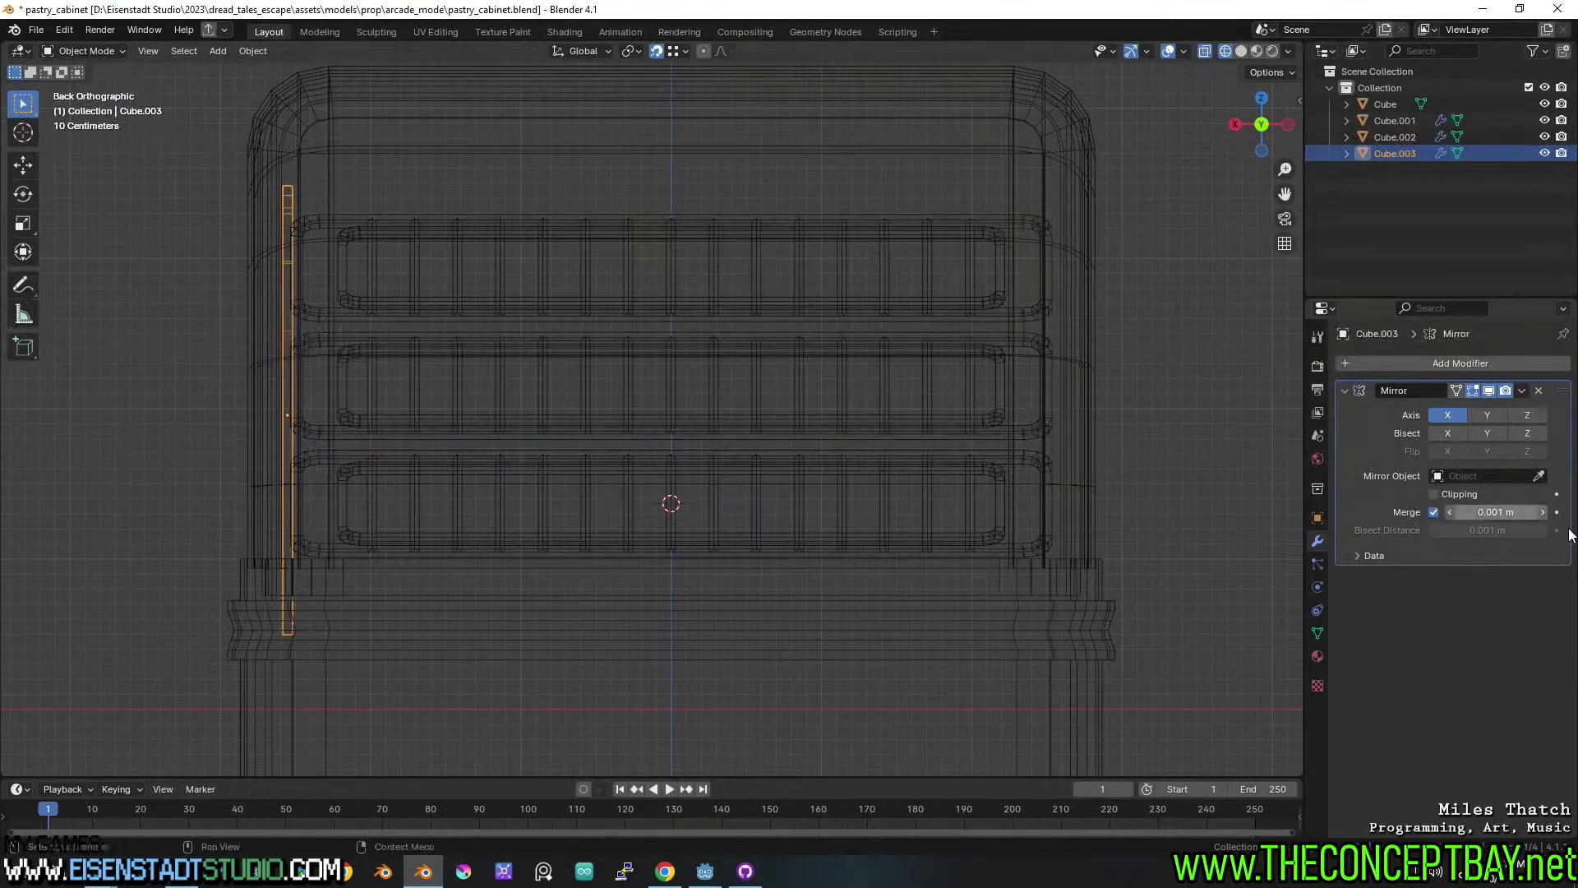
{"action": "left_click", "coordinate": [891, 384]}
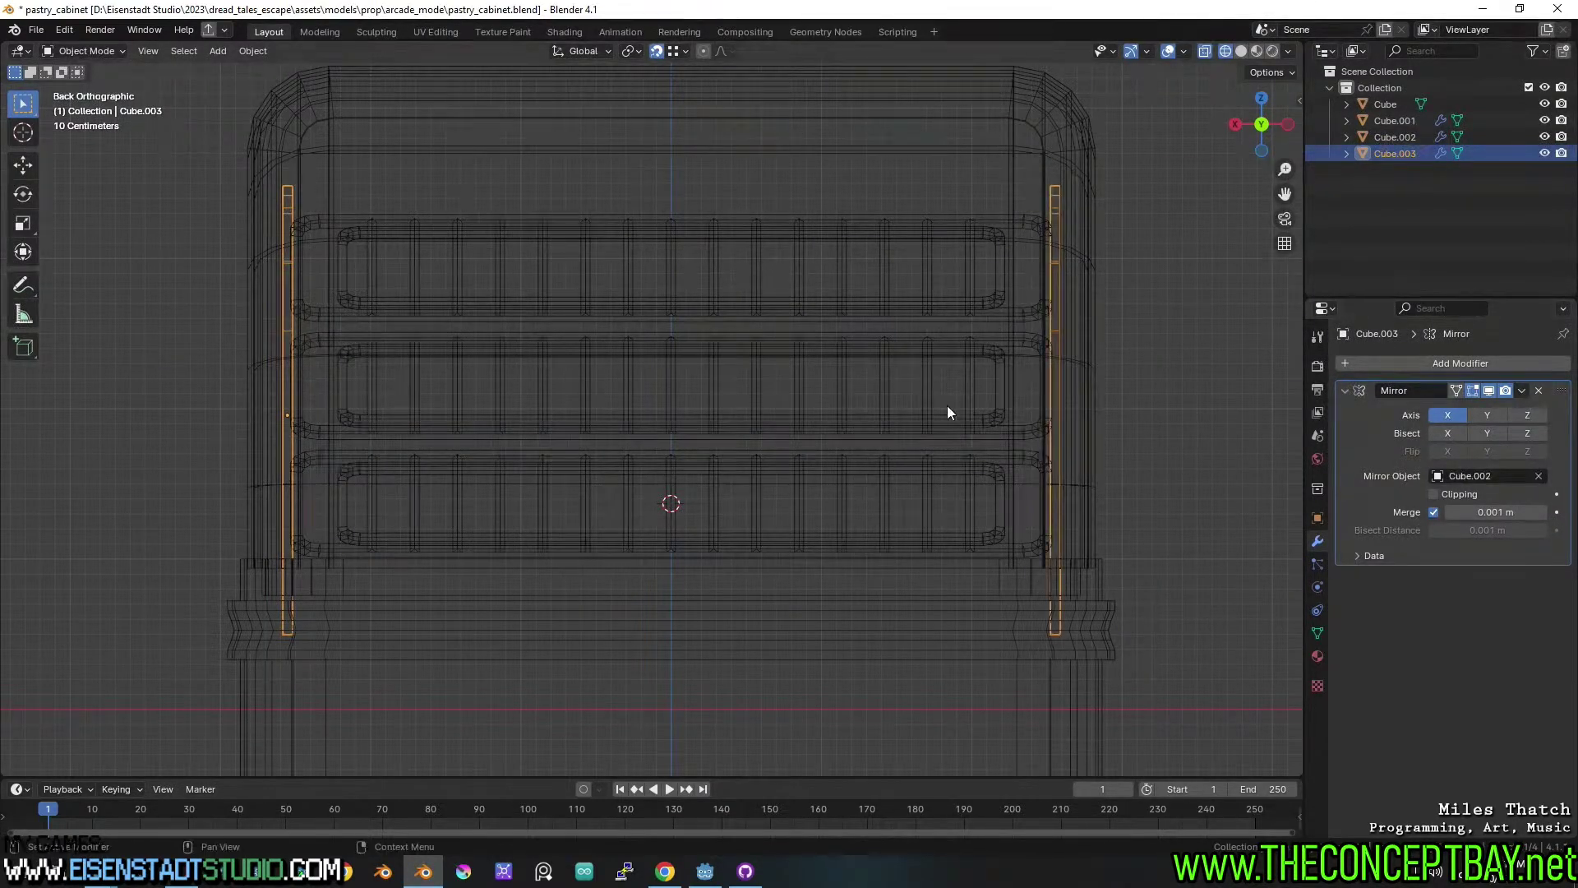
Return to solid shading, check the mirrored support frames around the cabinet, and save the file.
{"action": "middle_click_drag", "start_coordinate": [920, 383], "coordinate": [852, 380]}
{"action": "key", "text": "z"}
{"action": "middle_click_drag", "start_coordinate": [1065, 354], "coordinate": [809, 367]}
{"action": "scroll", "coordinate": [809, 367], "scroll_direction": "down", "scroll_amount": 3}
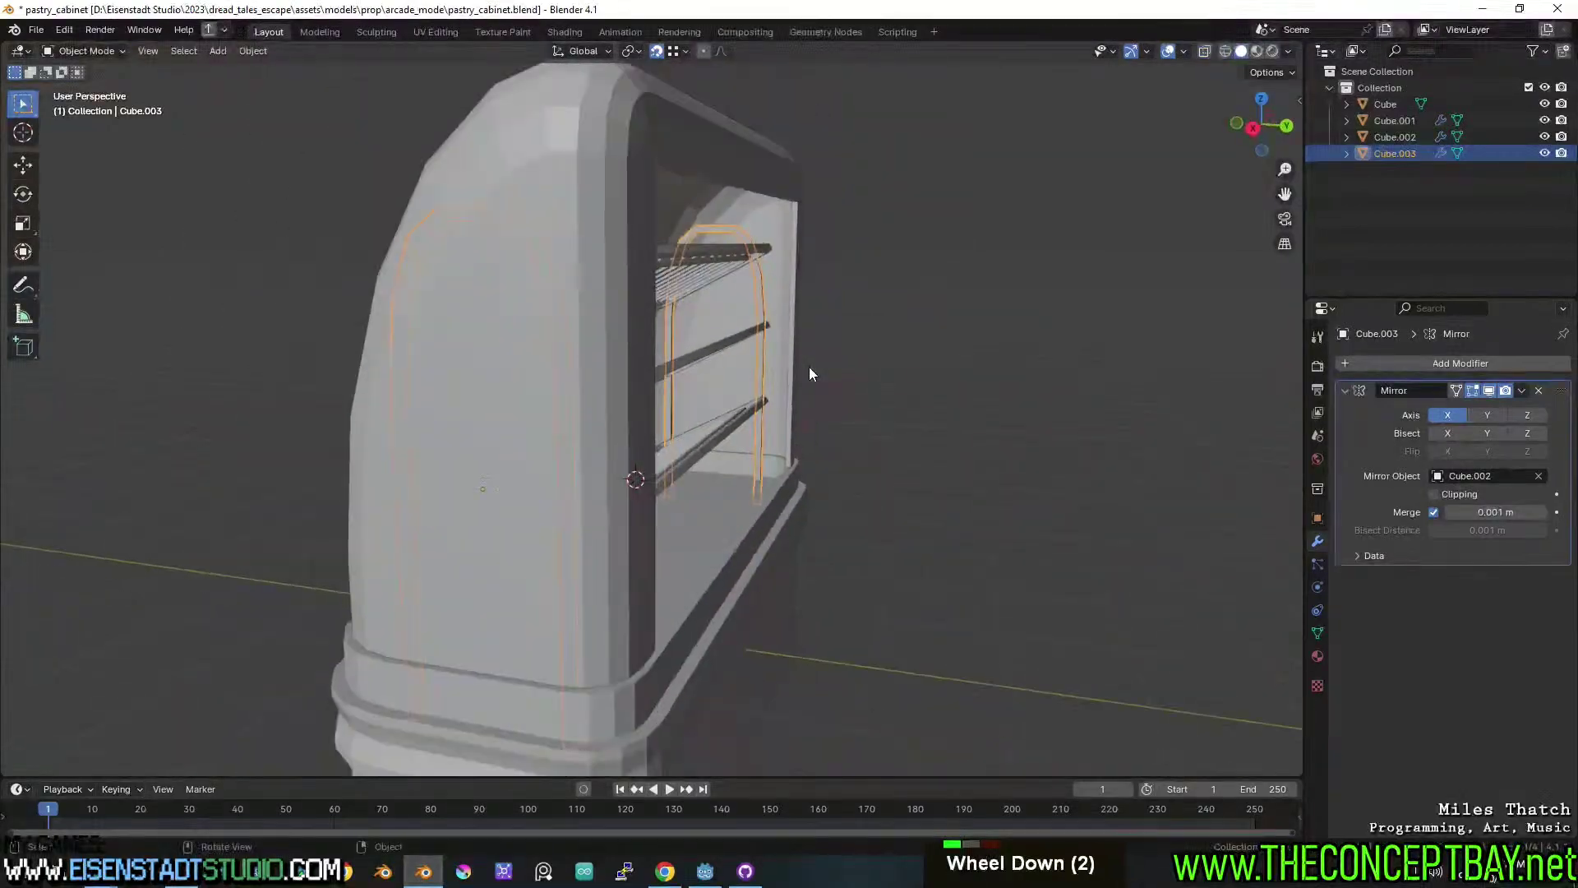
{"action": "mouse_move", "coordinate": [967, 364]}
{"action": "middle_mouse_down"}
{"action": "mouse_move", "coordinate": [865, 348]}
{"action": "mouse_move", "coordinate": [895, 361]}
{"action": "mouse_move", "coordinate": [831, 372]}
{"action": "mouse_move", "coordinate": [901, 368]}
{"action": "mouse_move", "coordinate": [919, 262]}
{"action": "middle_mouse_up"}
{"action": "key", "text": "ctrl+s"}
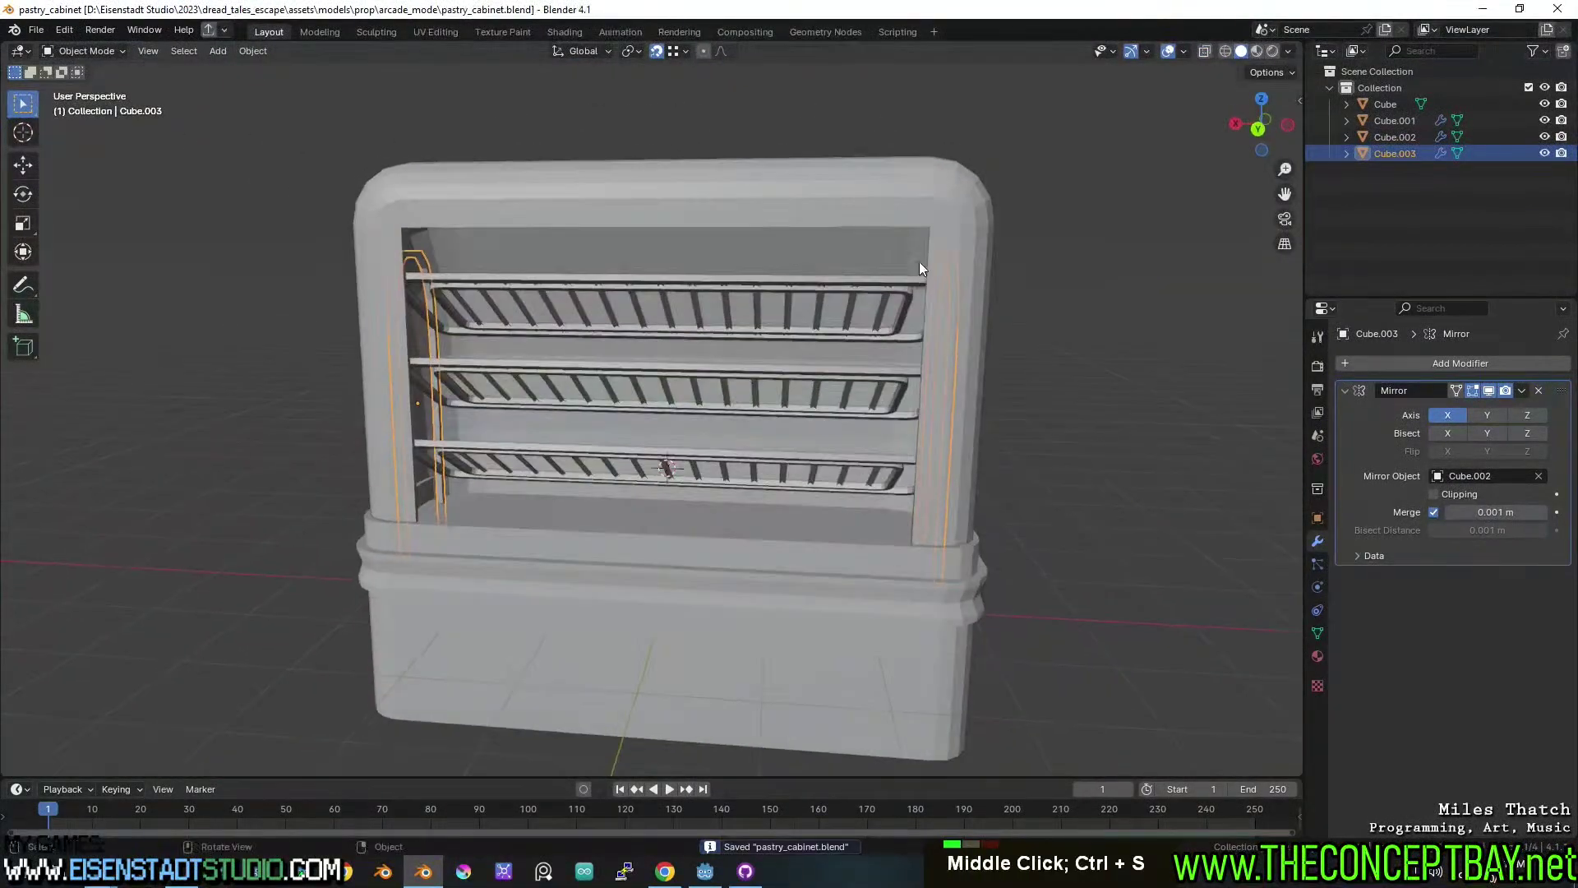
Select all geometry of the upper cabinet shell and merge its vertices by distance at 0.0001 m.
{"action": "left_click", "coordinate": [988, 260]}
{"action": "key", "text": "Tab"}
{"action": "scroll", "coordinate": [988, 258], "scroll_direction": "up", "scroll_amount": 2}
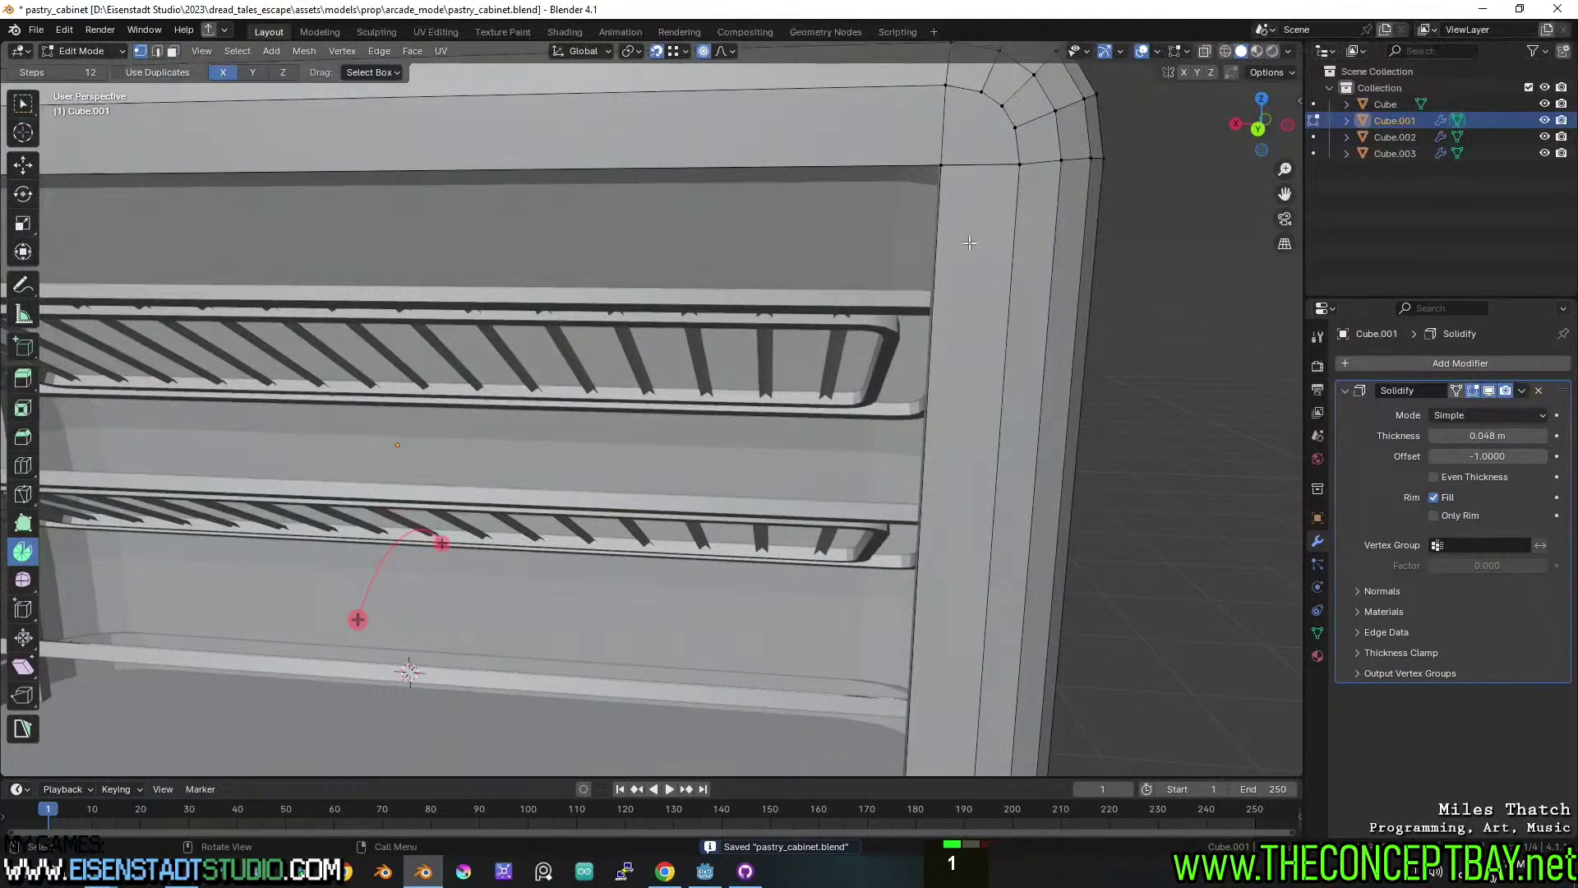
{"action": "key", "text": "a"}
{"action": "left_click", "coordinate": [304, 51]}
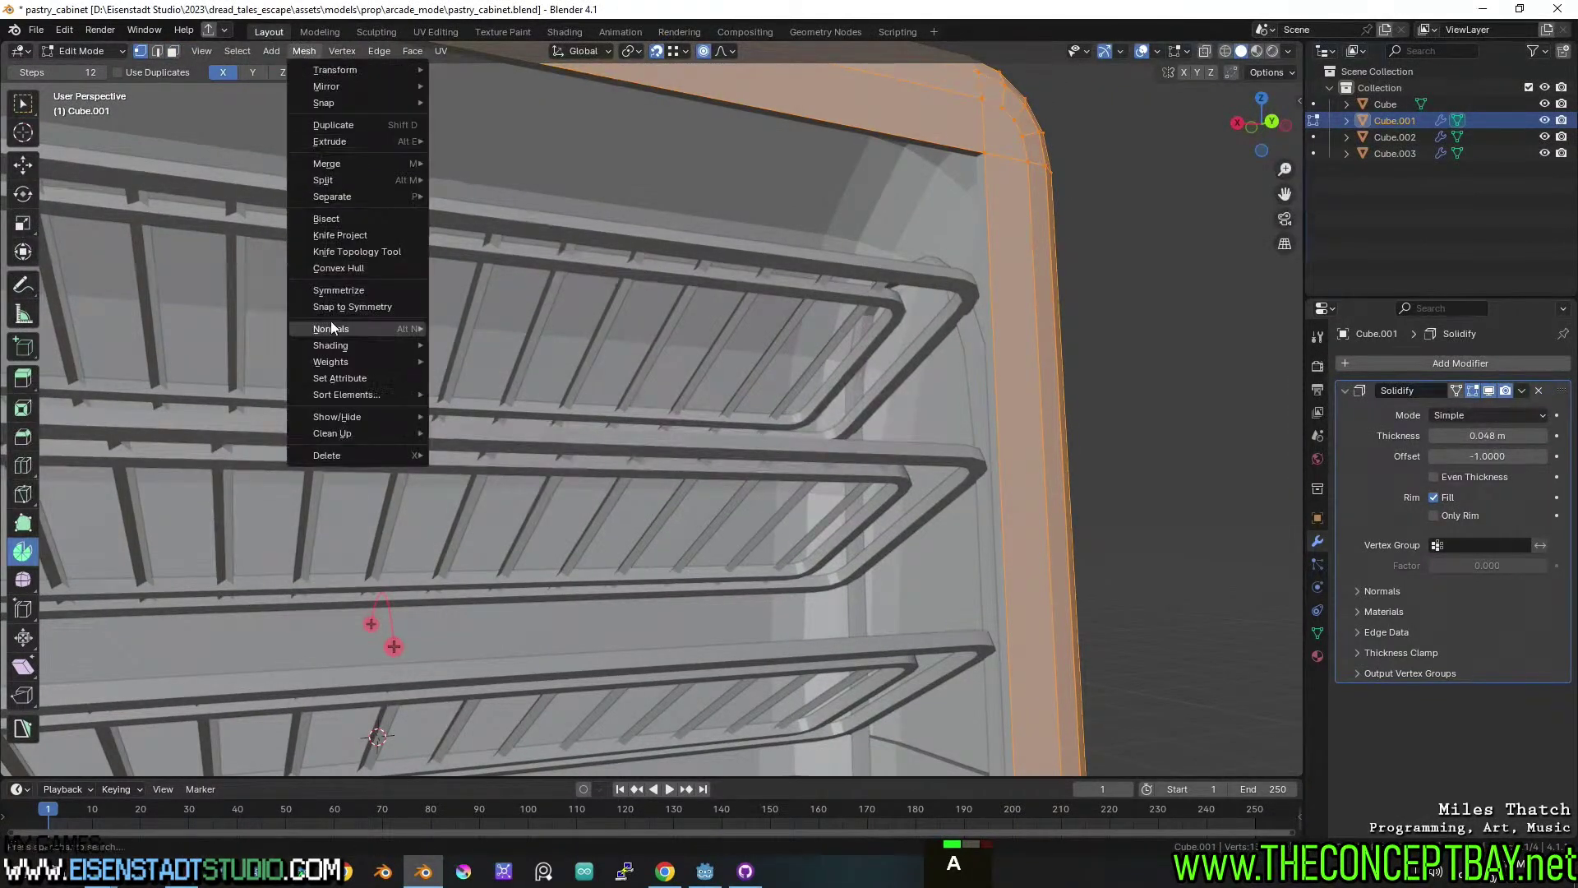
{"action": "mouse_move", "coordinate": [356, 431]}
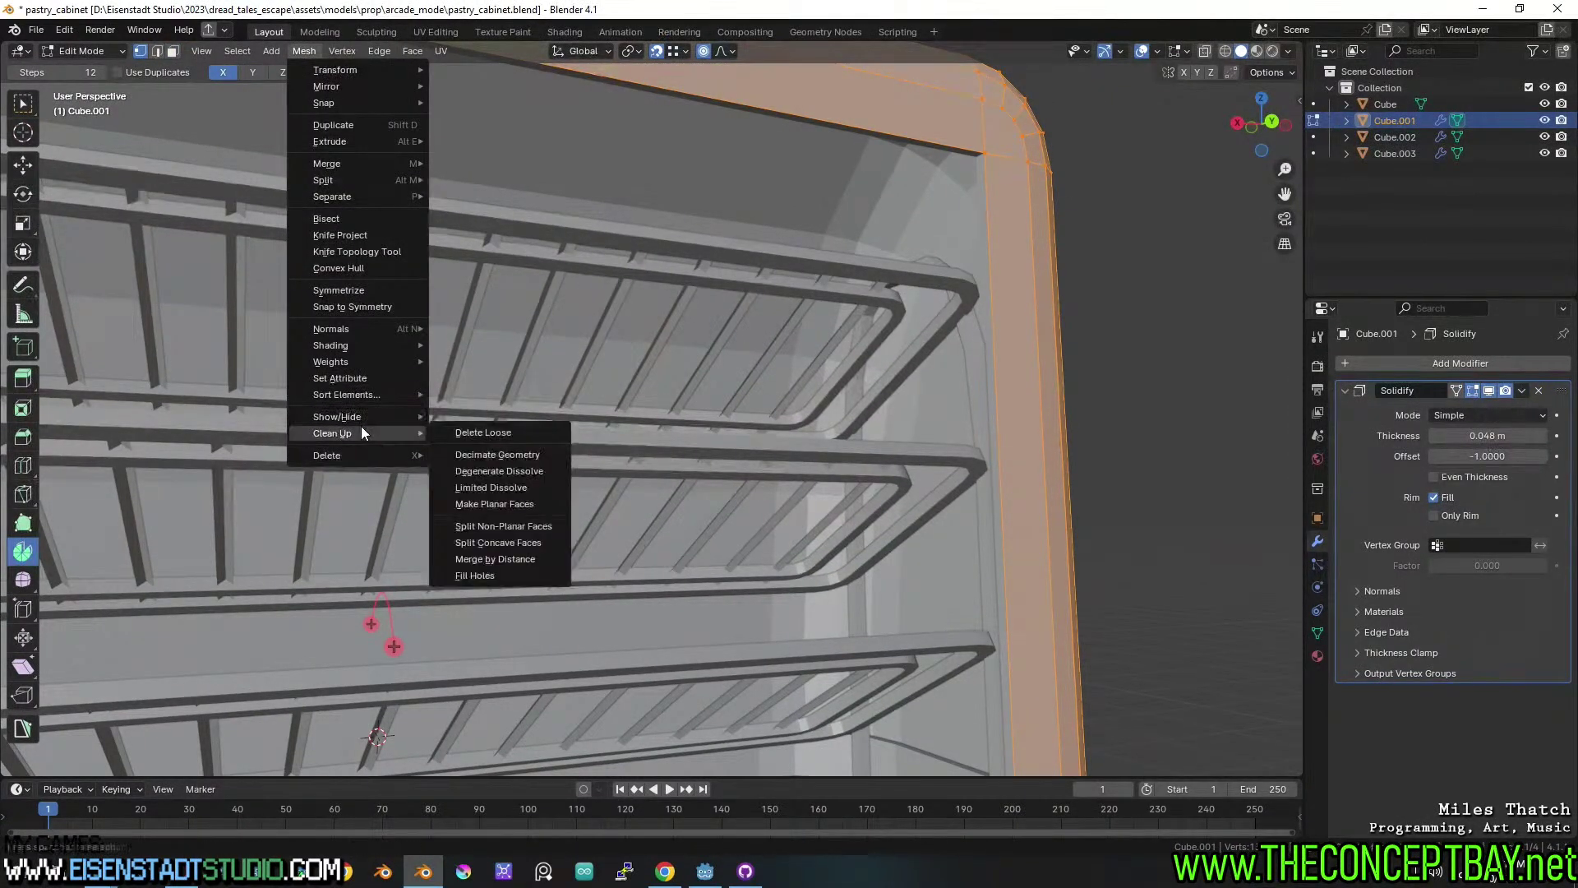
{"action": "left_click", "coordinate": [467, 559]}
{"action": "scroll", "coordinate": [622, 499], "scroll_direction": "down", "scroll_amount": 3}
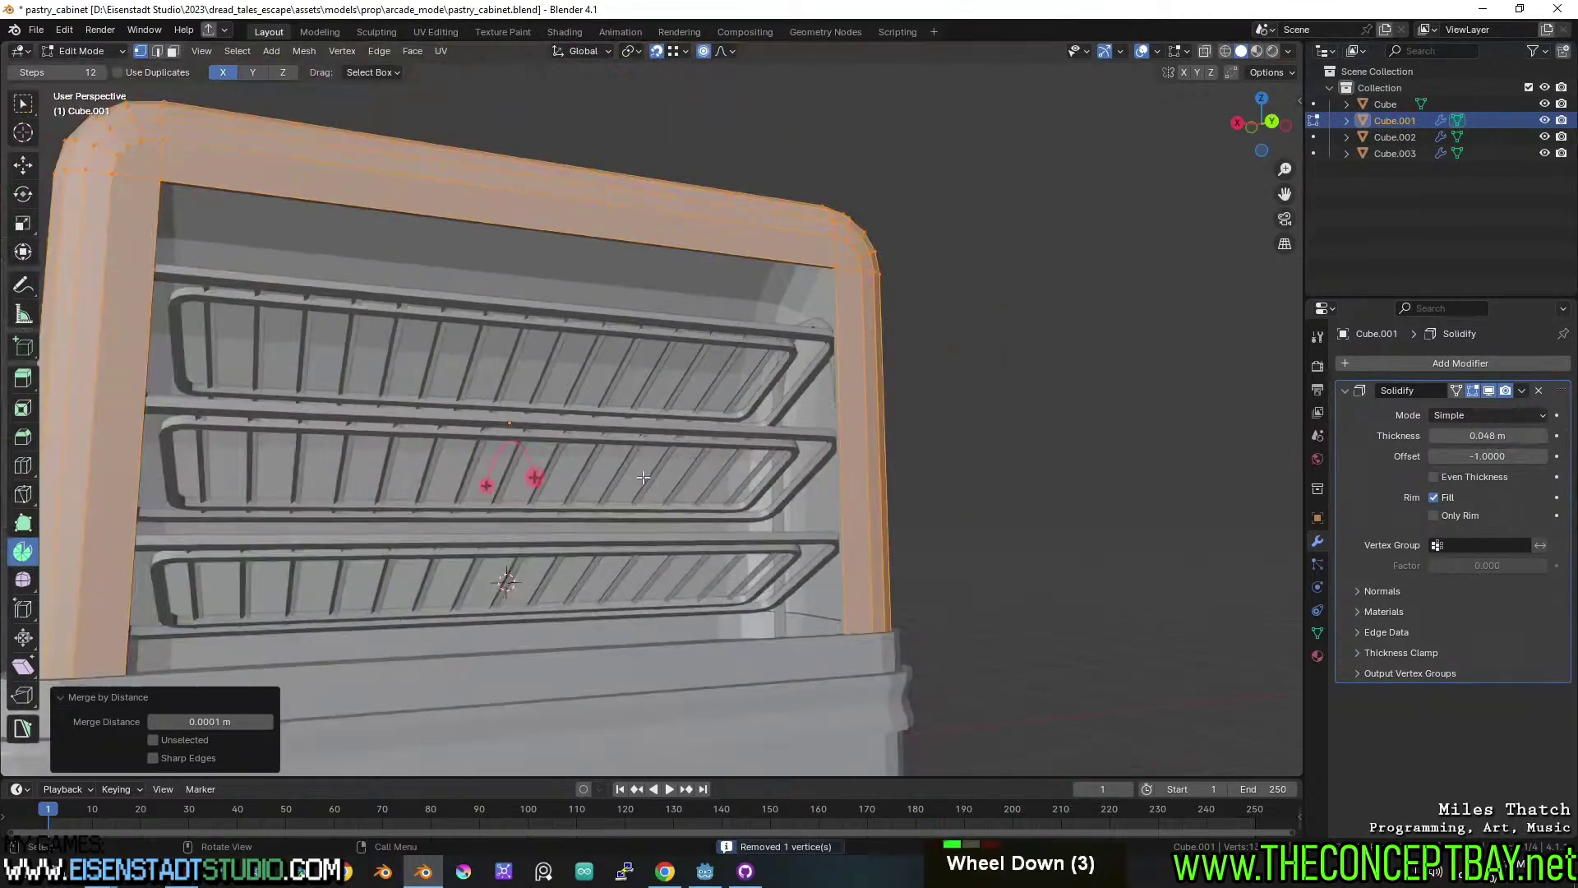
Apply smooth shading to the upper cabinet shell.
{"action": "key", "text": "Tab"}
{"action": "middle_click_drag", "start_coordinate": [715, 451], "coordinate": [606, 437]}
{"action": "right_click", "coordinate": [777, 414]}
{"action": "left_click", "coordinate": [777, 414]}
{"action": "key", "text": "Tab"}
{"action": "key", "text": "Tab"}
{"action": "scroll", "coordinate": [625, 368], "scroll_direction": "up", "scroll_amount": 3}
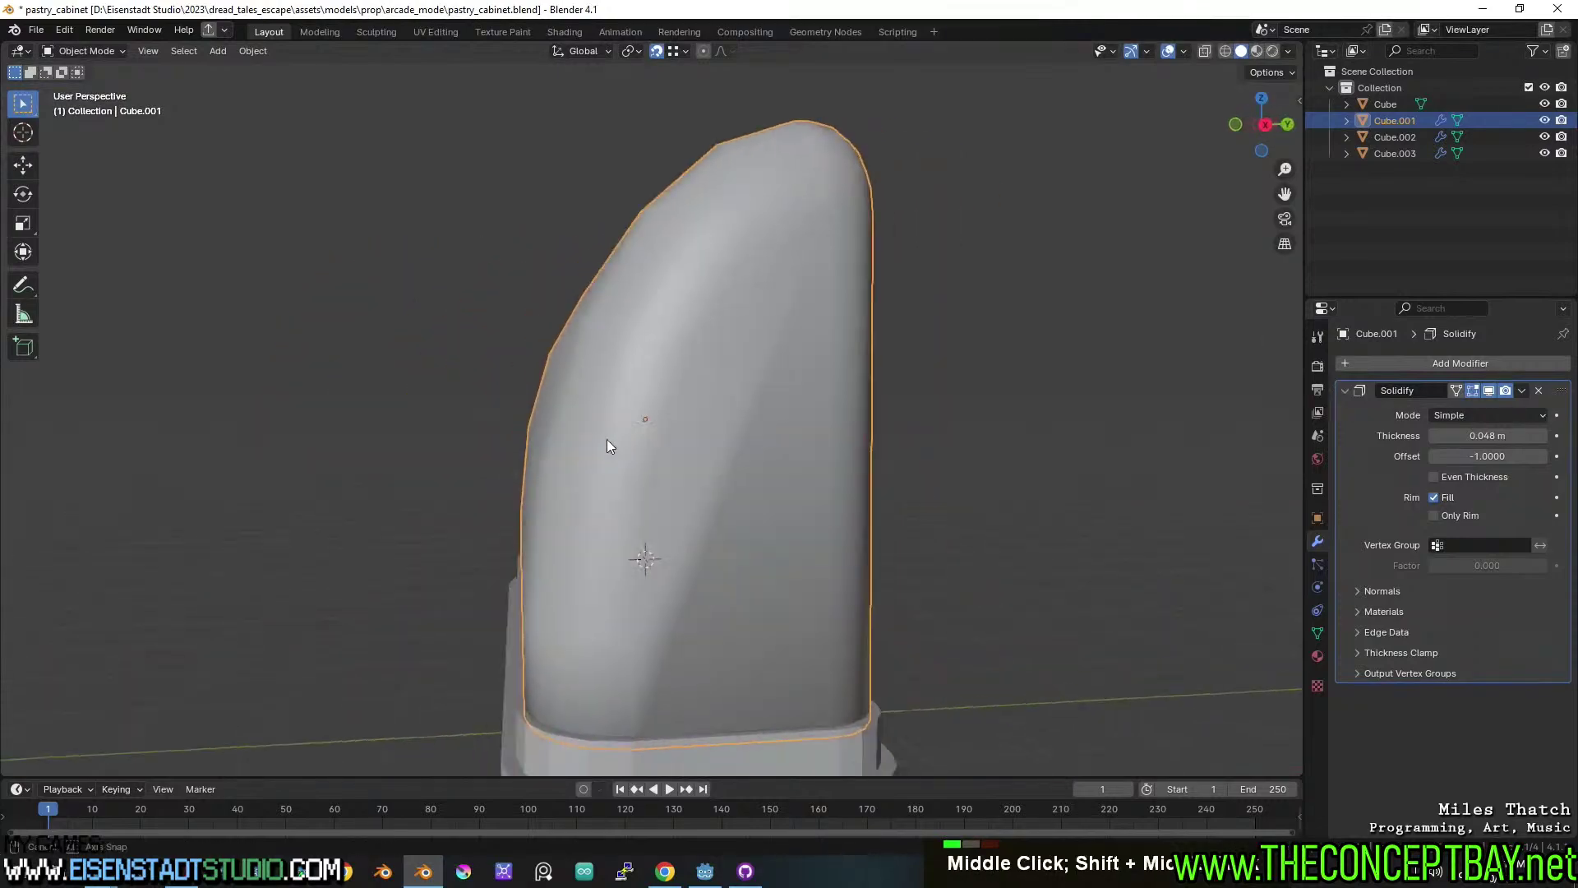
{"action": "scroll", "coordinate": [607, 437], "scroll_direction": "down", "scroll_amount": 2}
{"action": "key", "text": "Tab"}
{"action": "scroll", "coordinate": [632, 457], "scroll_direction": "up", "scroll_amount": 1}
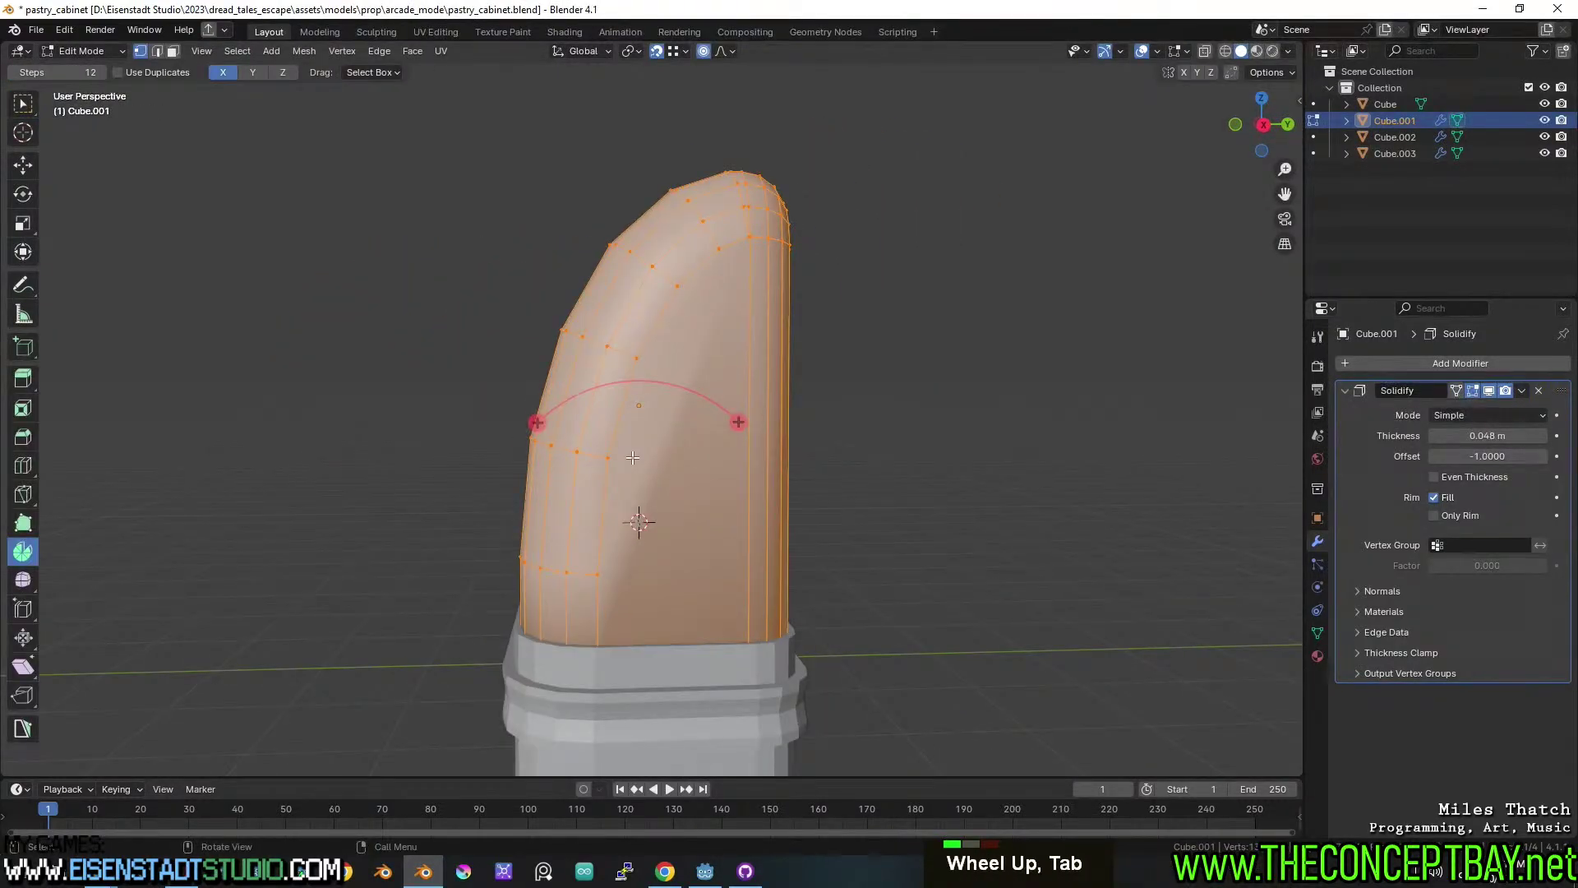
{"action": "right_click", "coordinate": [621, 499]}
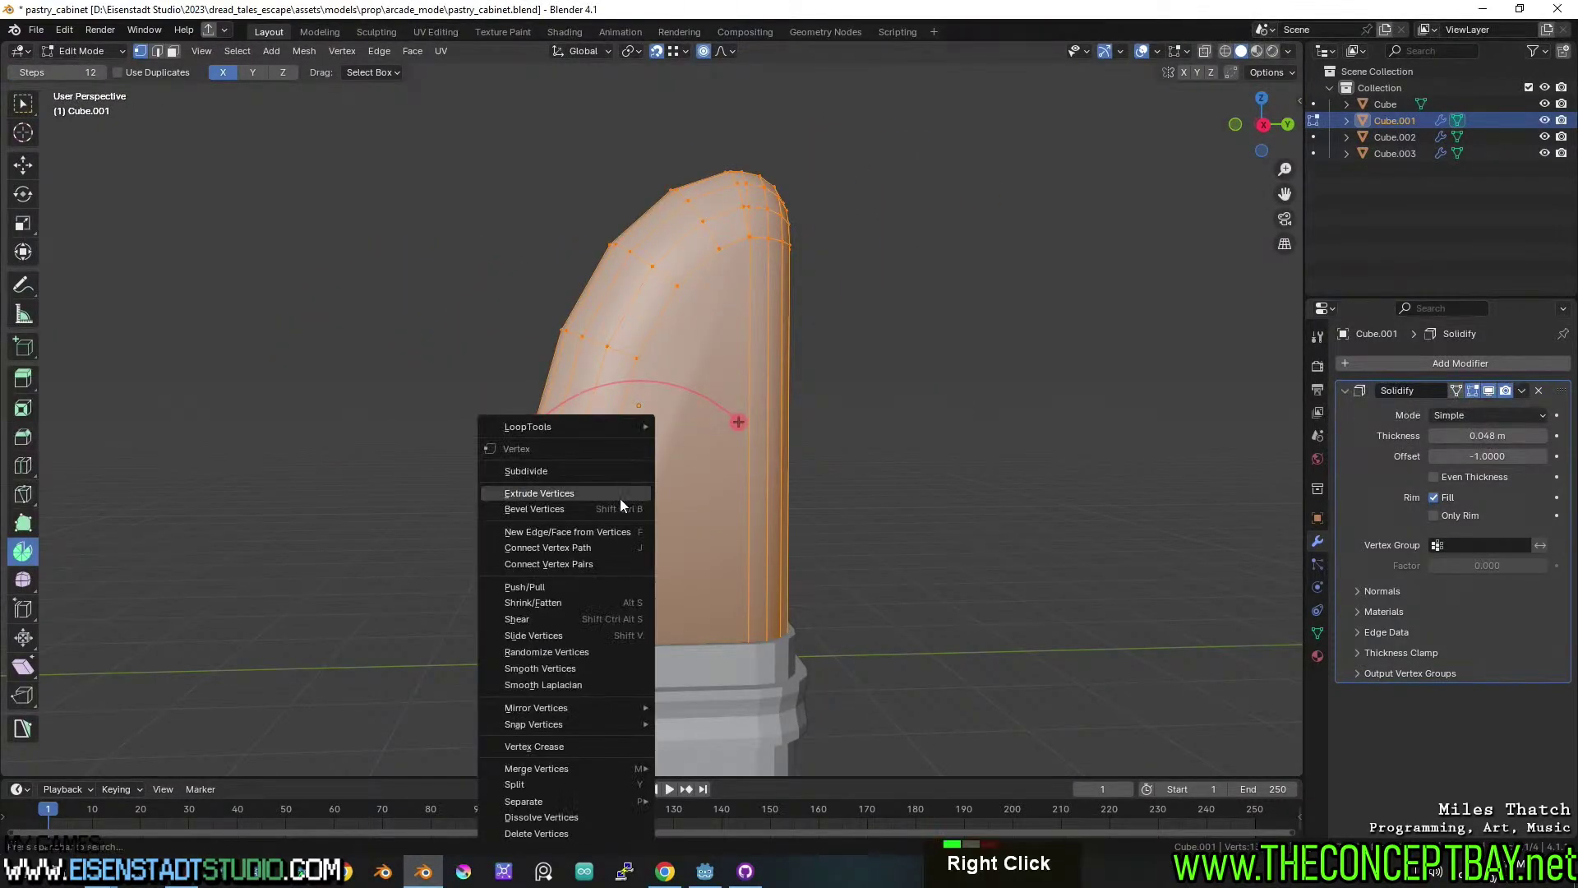
{"action": "mouse_move", "coordinate": [574, 769]}
{"action": "key", "text": "Escape"}
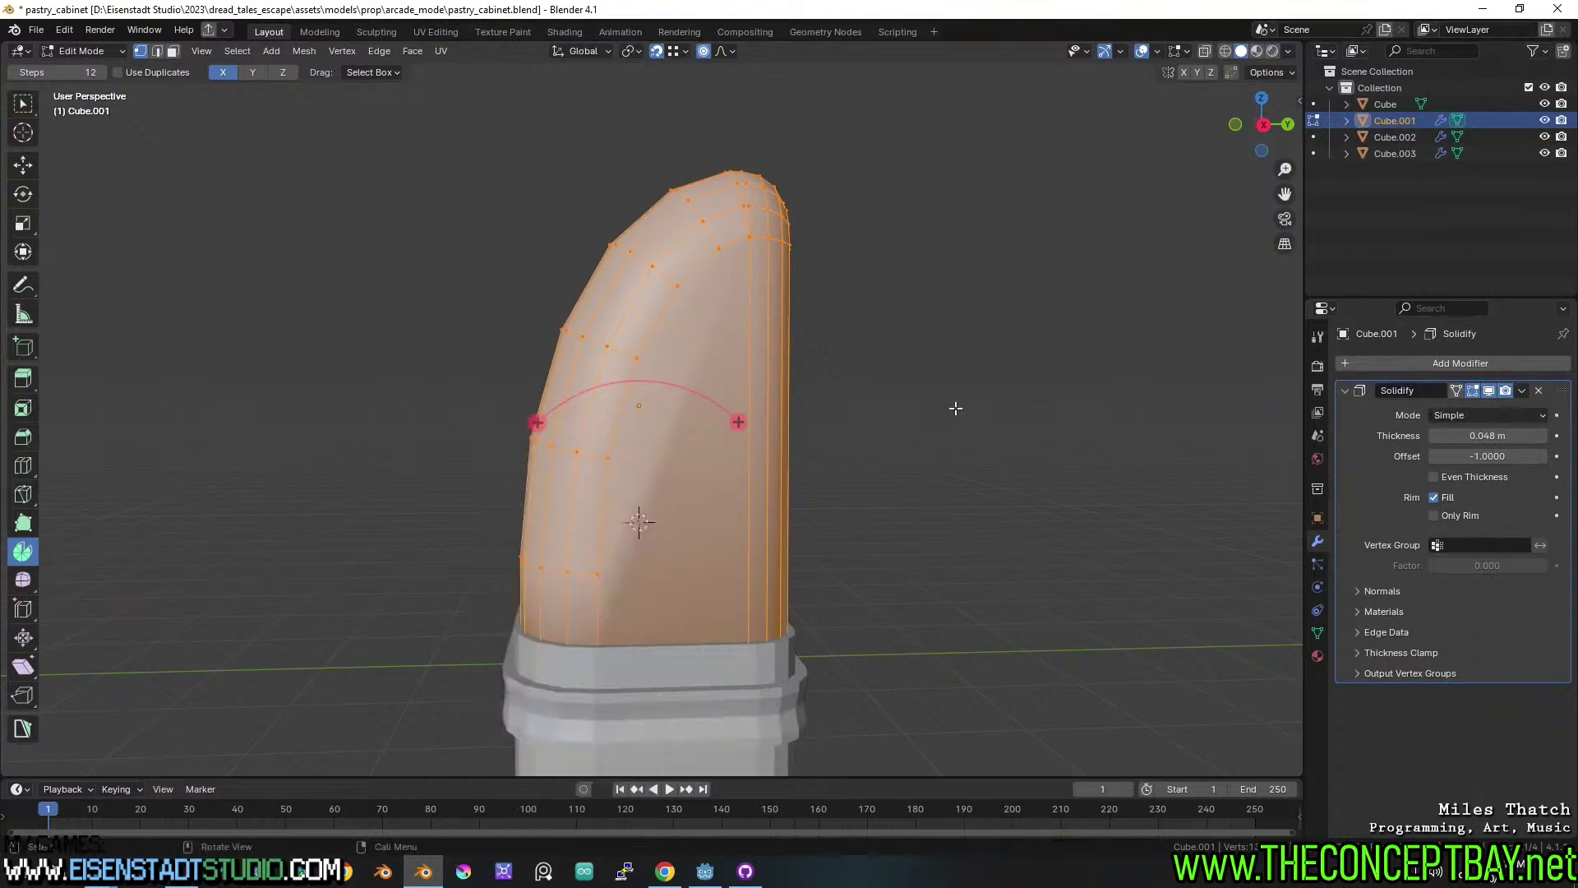
{"action": "key", "text": "Tab"}
Save the file and apply smooth shading to the cabinet base.
{"action": "middle_click_drag", "start_coordinate": [647, 484], "coordinate": [753, 485]}
{"action": "key", "text": "ctrl+s"}
{"action": "right_click", "coordinate": [653, 475]}
{"action": "left_click", "coordinate": [652, 475]}
{"action": "scroll", "coordinate": [633, 509], "scroll_direction": "up", "scroll_amount": 3}
{"action": "key", "text": "Tab"}
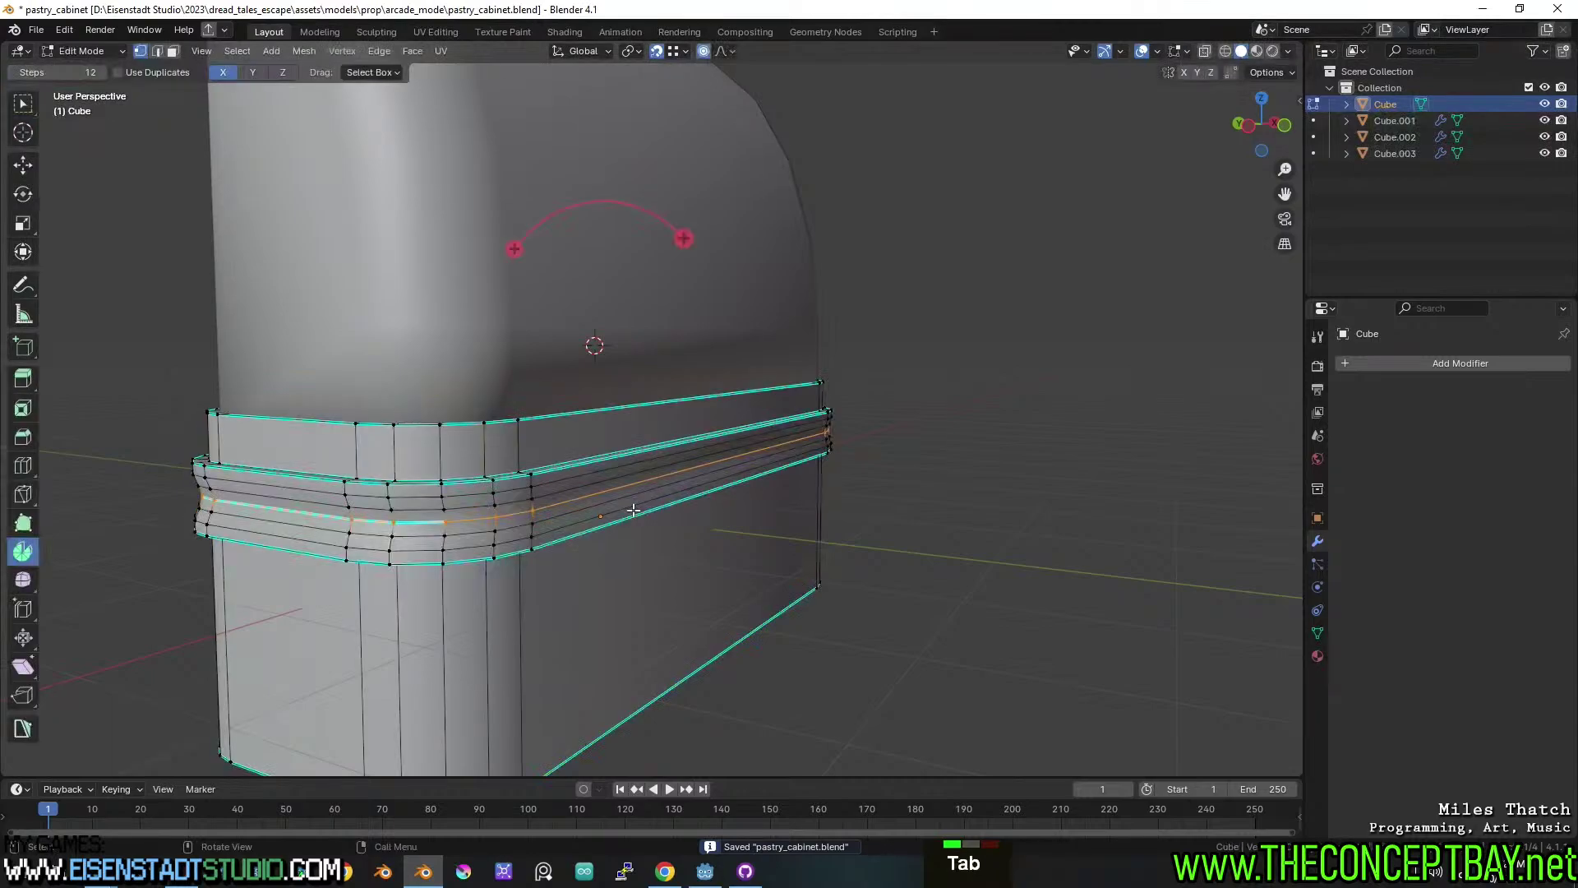
{"action": "key", "text": "Tab"}
{"action": "middle_click_drag", "start_coordinate": [628, 510], "coordinate": [585, 540]}
Clear the sharp mark from the middle edge loop of the base's trim band and save the file.
{"action": "key", "text": "Tab"}
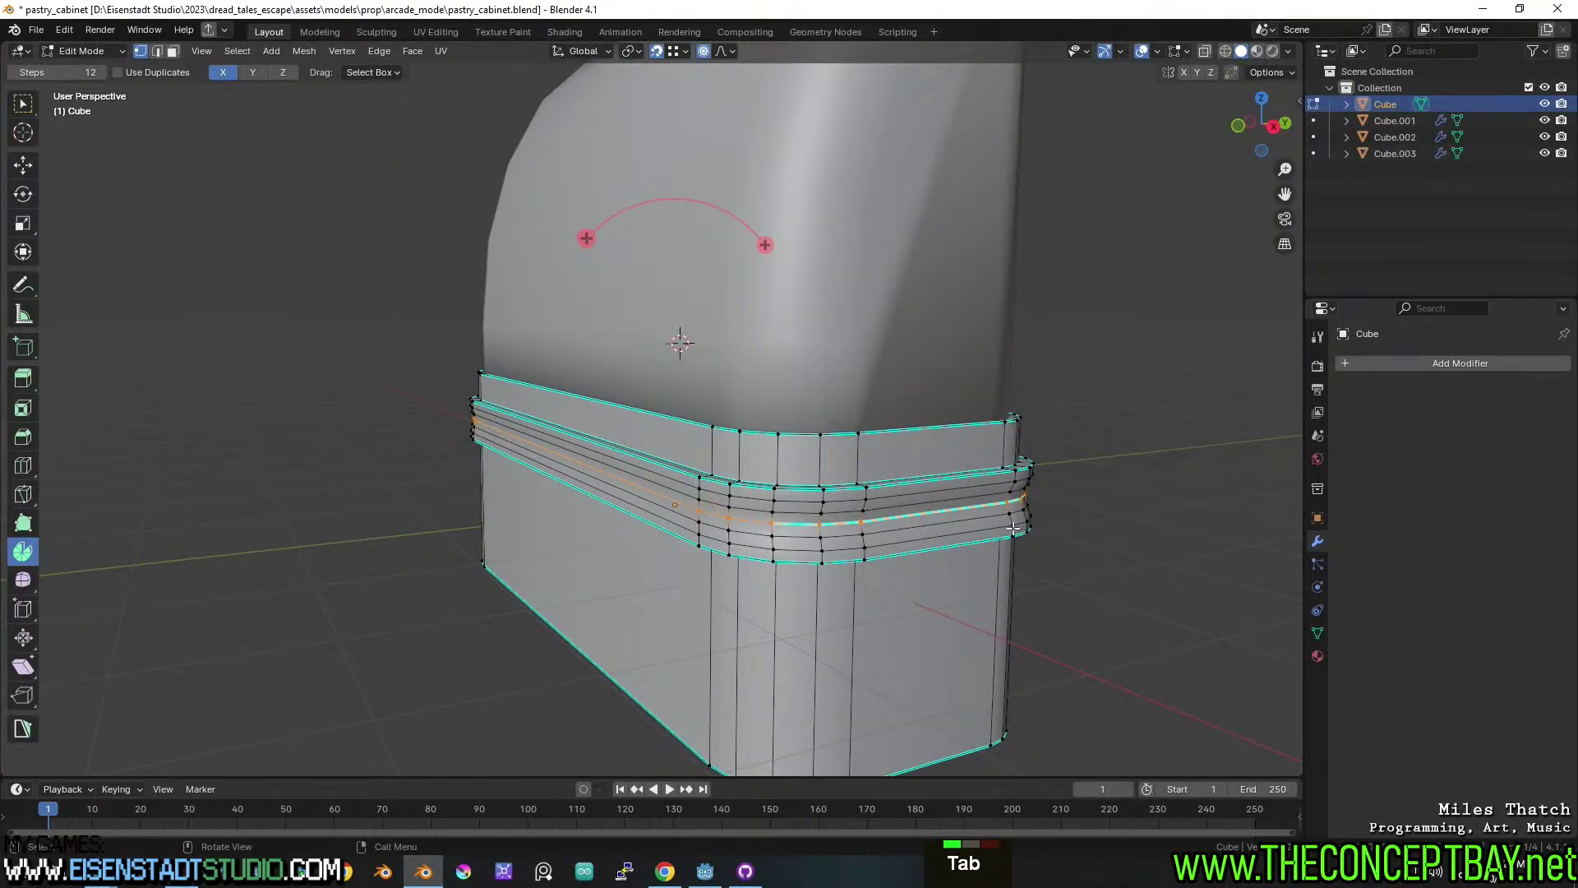
{"action": "left_click", "coordinate": [963, 510], "text": "alt+super"}
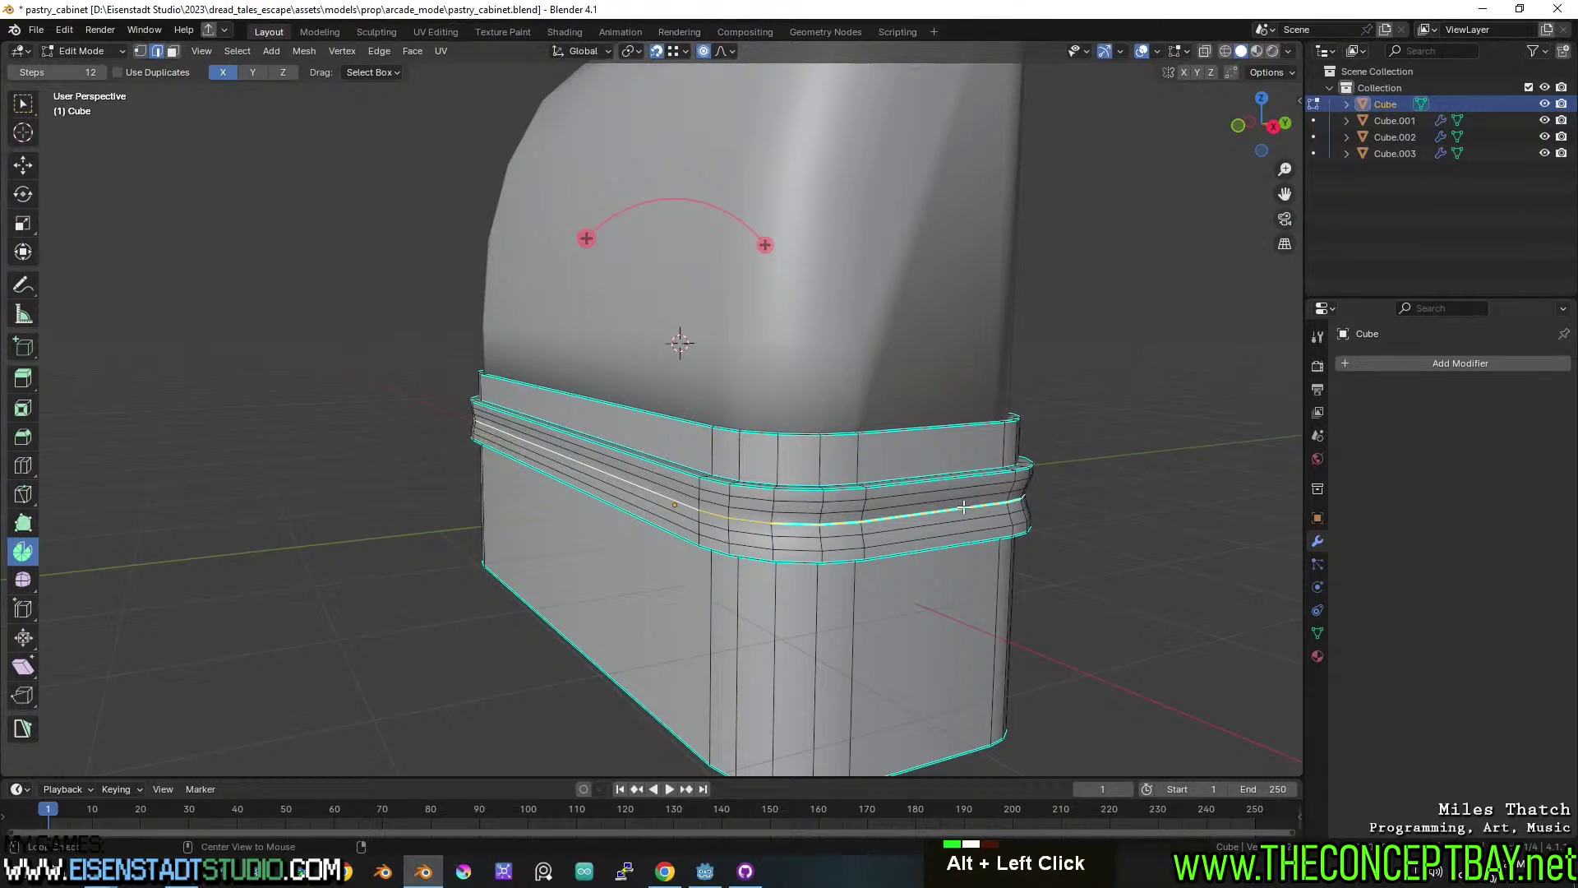
{"action": "right_click", "coordinate": [963, 507]}
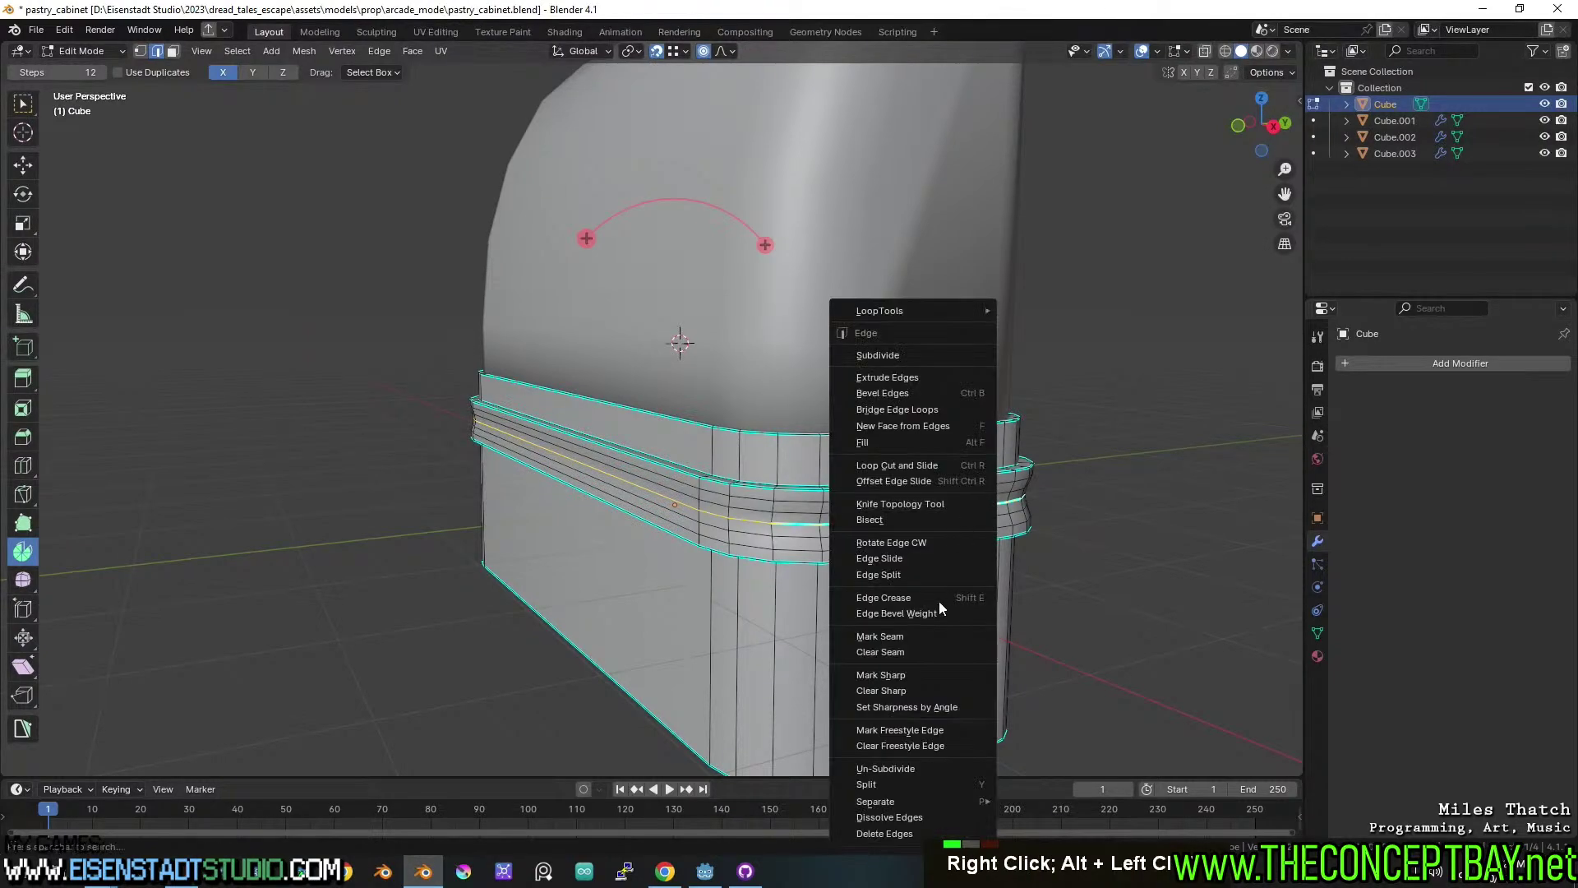
{"action": "left_click", "coordinate": [899, 693]}
{"action": "key", "text": "Tab"}
{"action": "middle_click_drag", "start_coordinate": [899, 692], "coordinate": [1021, 551]}
{"action": "key", "text": "ctrl+s"}
Add a centred horizontal edge loop around the lower section of the base.
{"action": "middle_click_drag", "start_coordinate": [872, 596], "coordinate": [1036, 606]}
{"action": "key", "text": "Tab"}
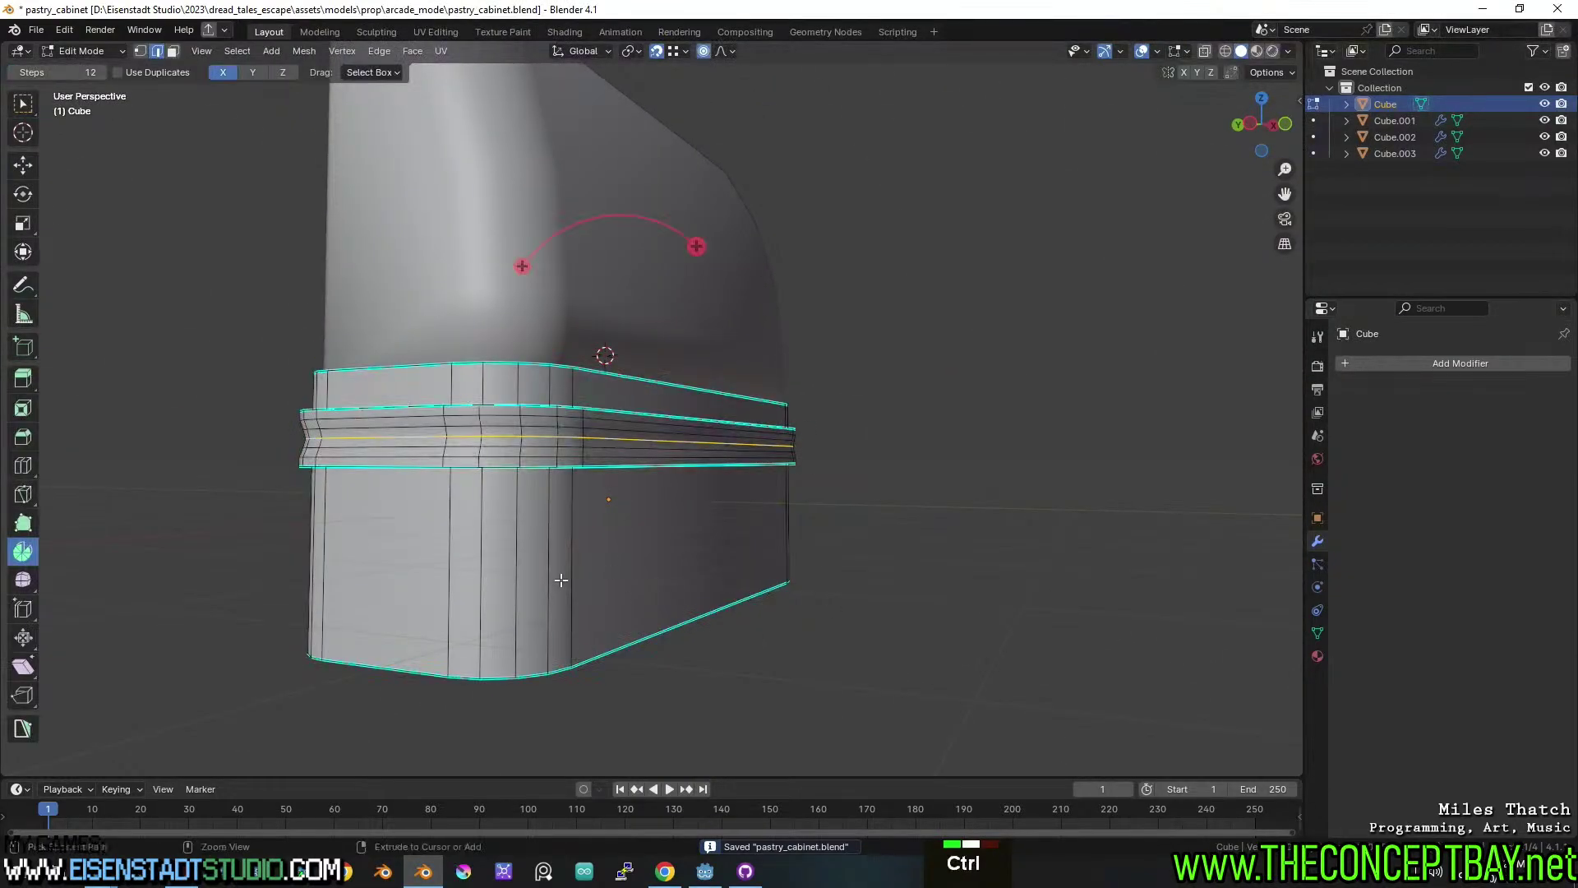
{"action": "key", "text": "ctrl+r"}
{"action": "left_click", "coordinate": [561, 586]}
{"action": "key", "text": "Escape"}
Extrude the bottom ring of base faces outward along their normals by about 0.0823 m to form a plinth.
{"action": "key", "text": "3"}
{"action": "left_click", "coordinate": [574, 597], "text": "alt"}
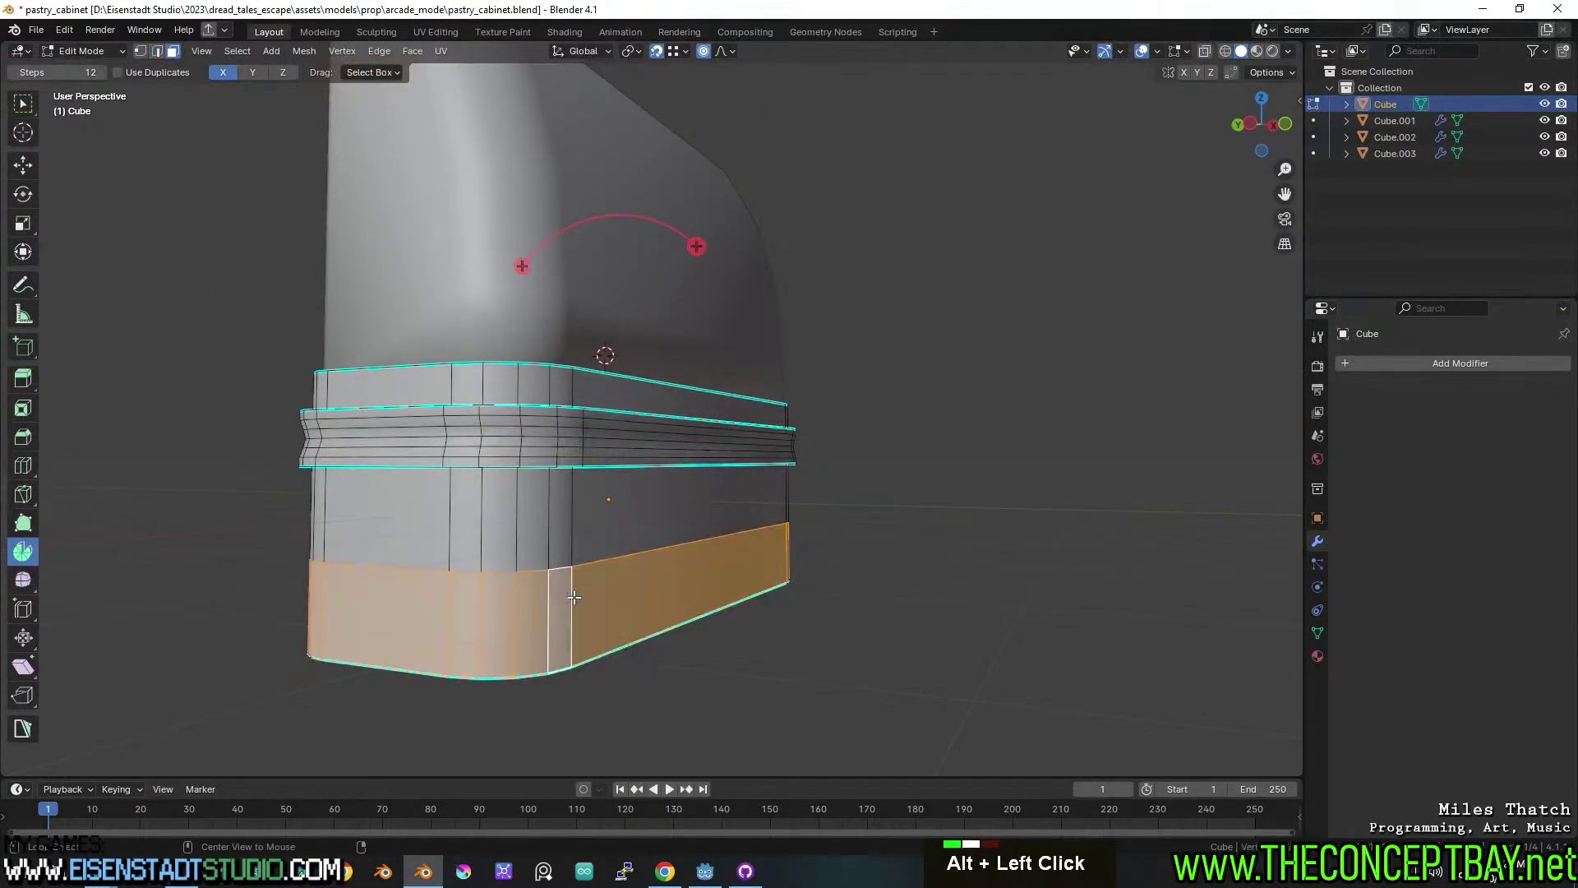
{"action": "left_click", "coordinate": [413, 51]}
{"action": "left_click", "coordinate": [446, 86]}
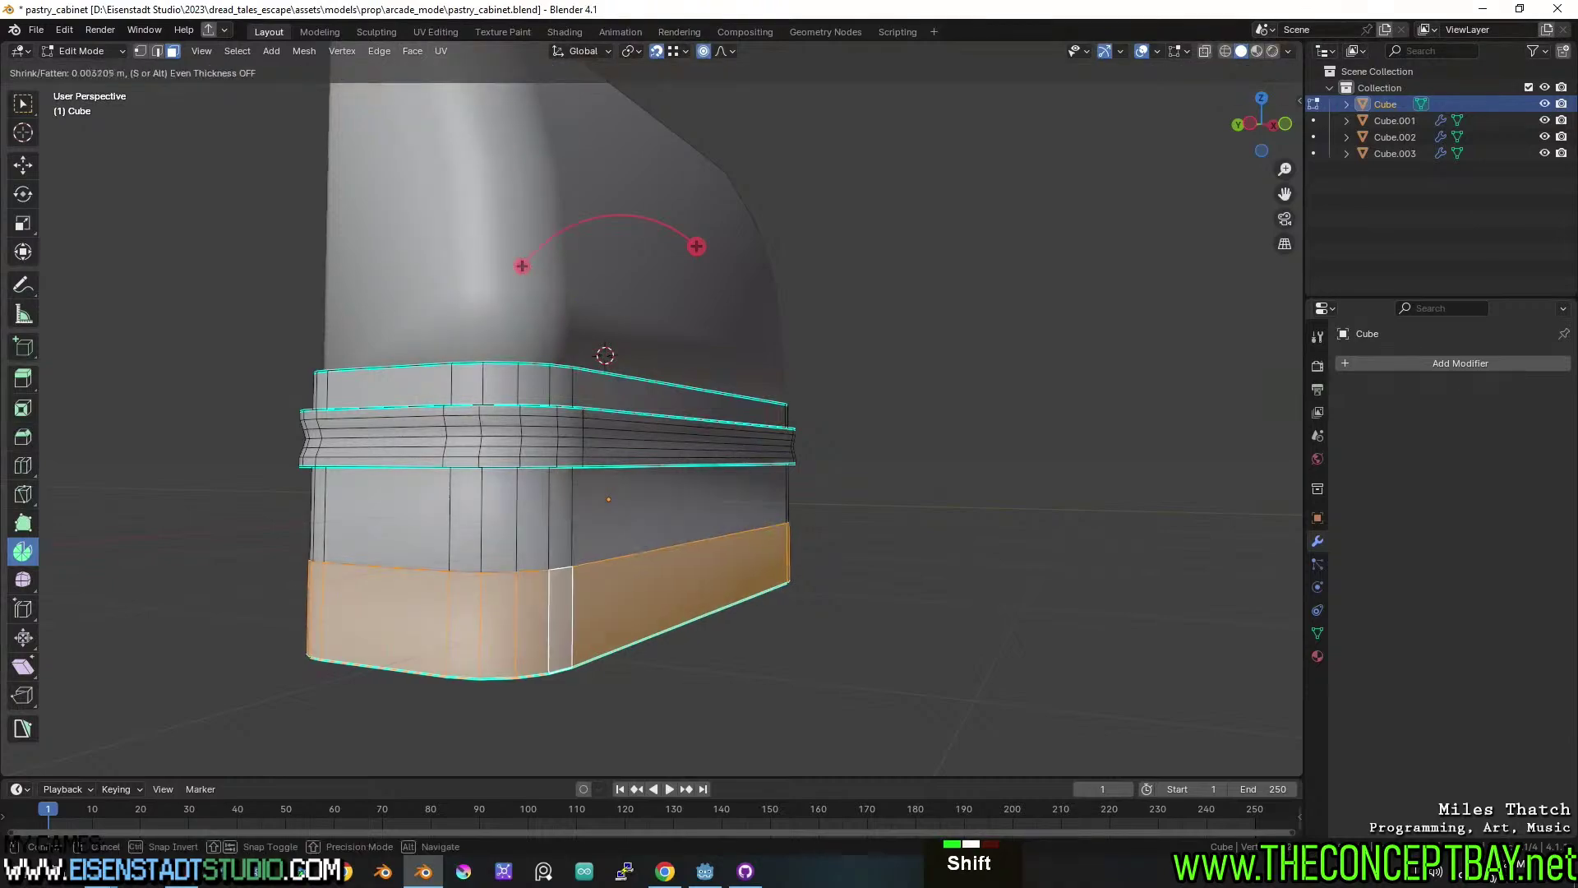
{"action": "left_click", "coordinate": [452, 775], "text": "shift"}
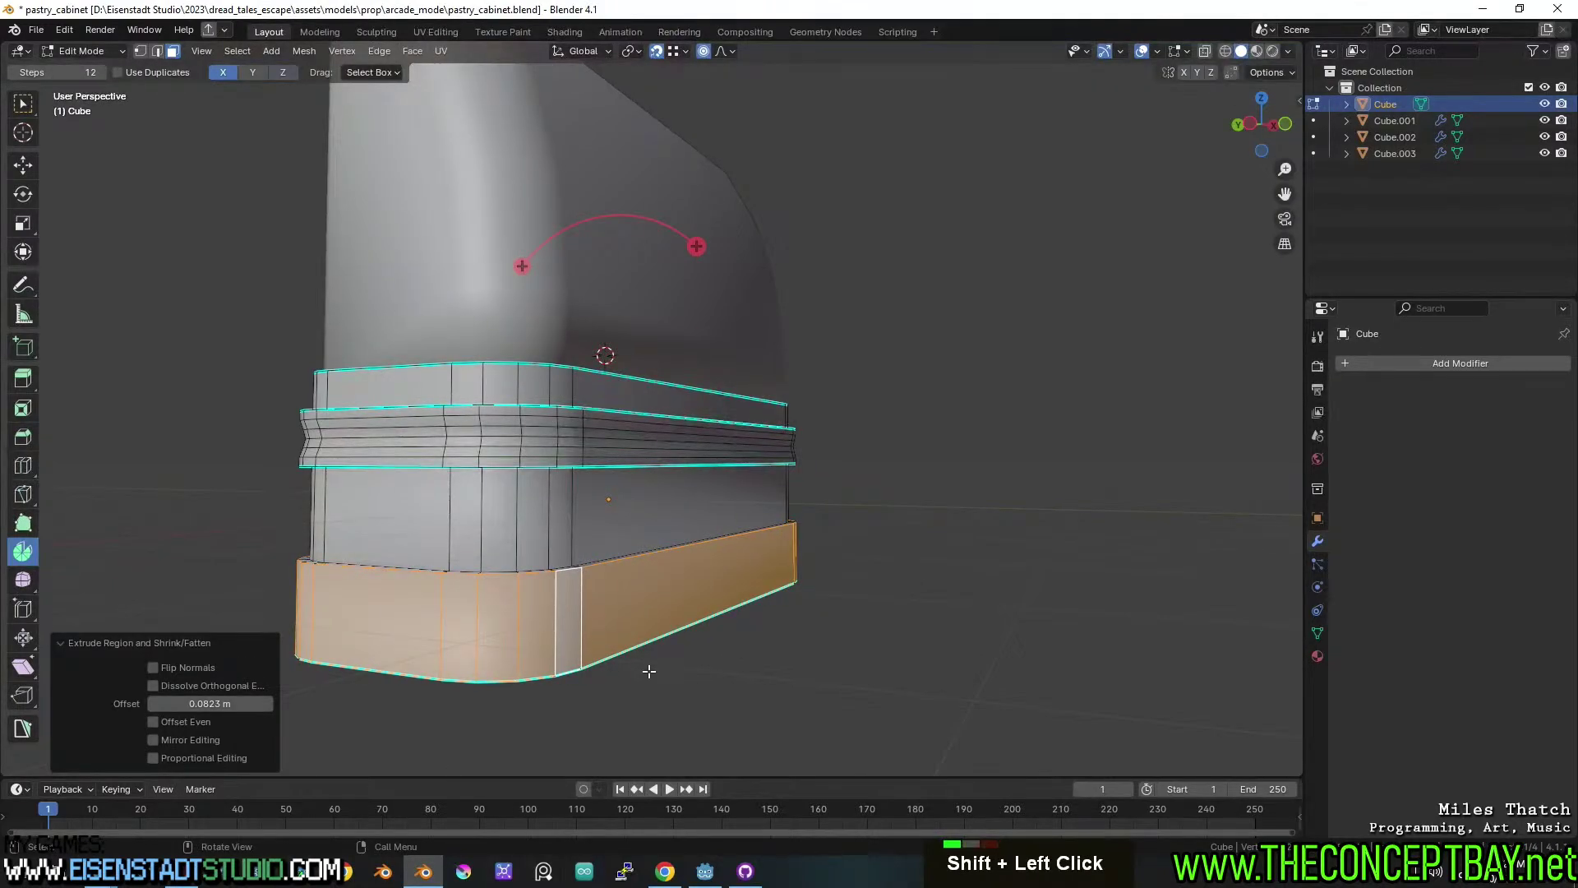
Bevel the plinth's upper outer edge loop with 3 segments and a width of about 0.042 m, and save the file.
{"action": "left_click", "coordinate": [790, 585], "text": "alt"}
{"action": "middle_click_drag", "start_coordinate": [807, 599], "coordinate": [831, 729], "text": "shift"}
{"action": "scroll", "coordinate": [831, 729], "scroll_direction": "up", "scroll_amount": 3}
{"action": "key", "text": "ctrl+b"}
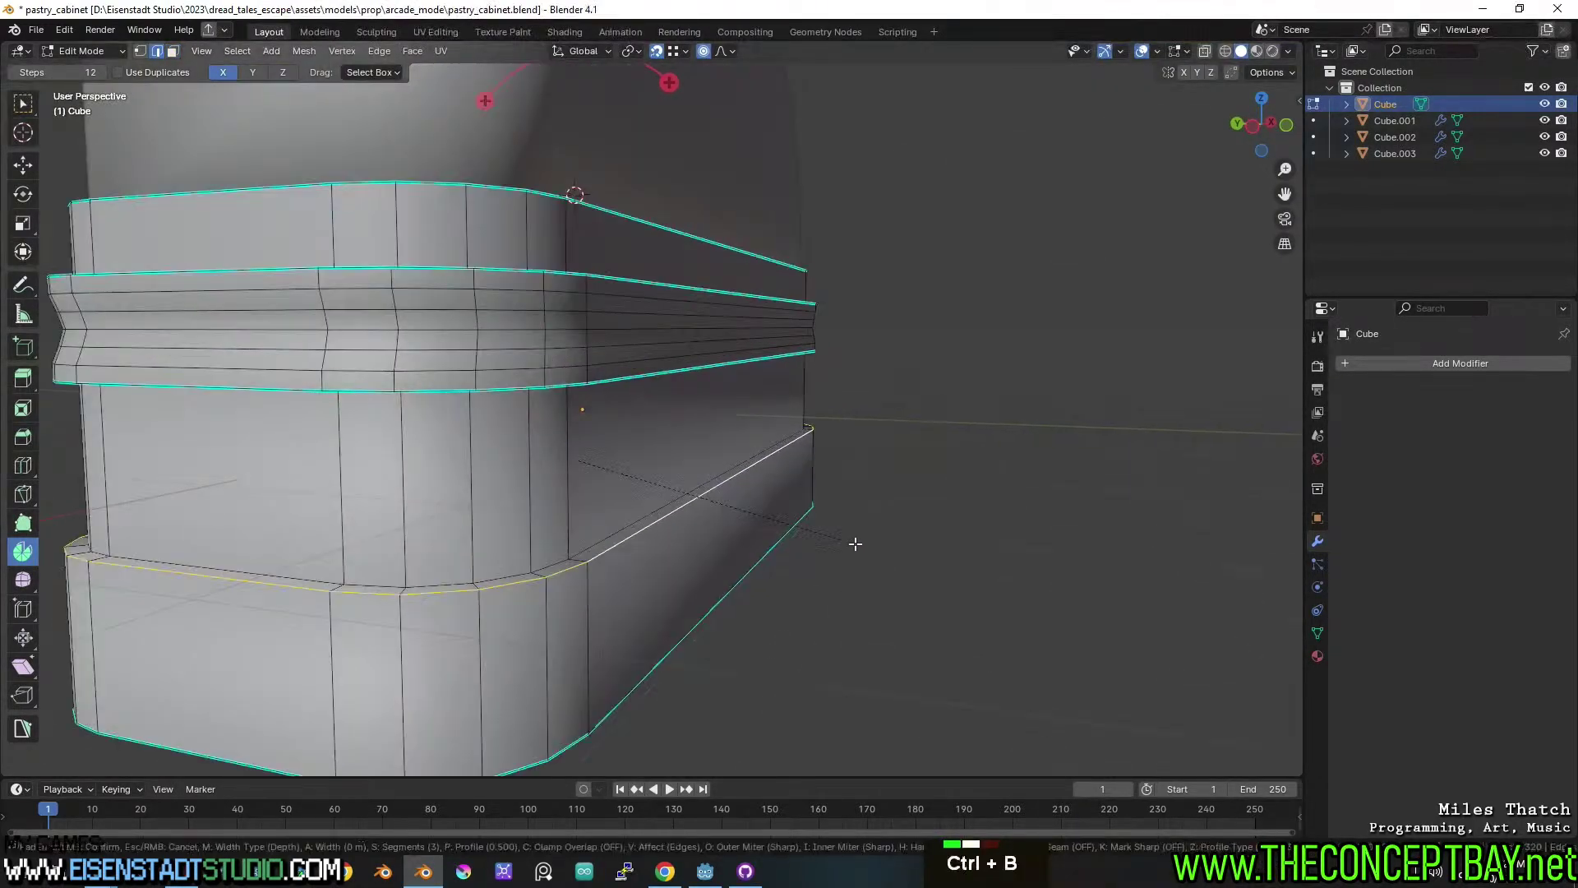
{"action": "left_click", "coordinate": [857, 548]}
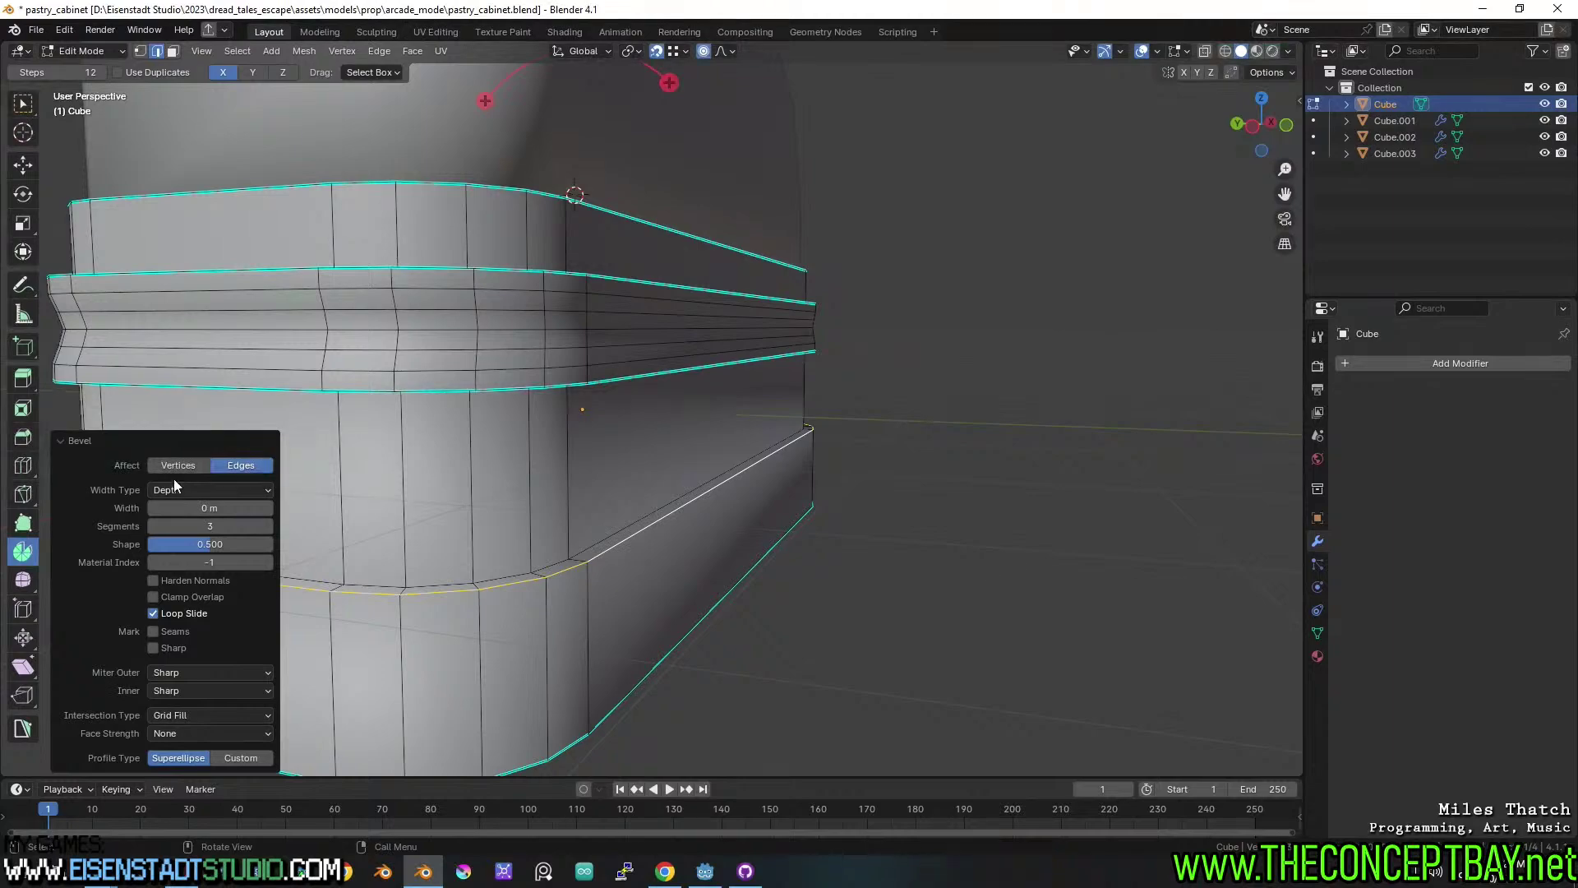
{"action": "left_click_drag", "start_coordinate": [205, 508], "coordinate": [238, 508], "text": "shift"}
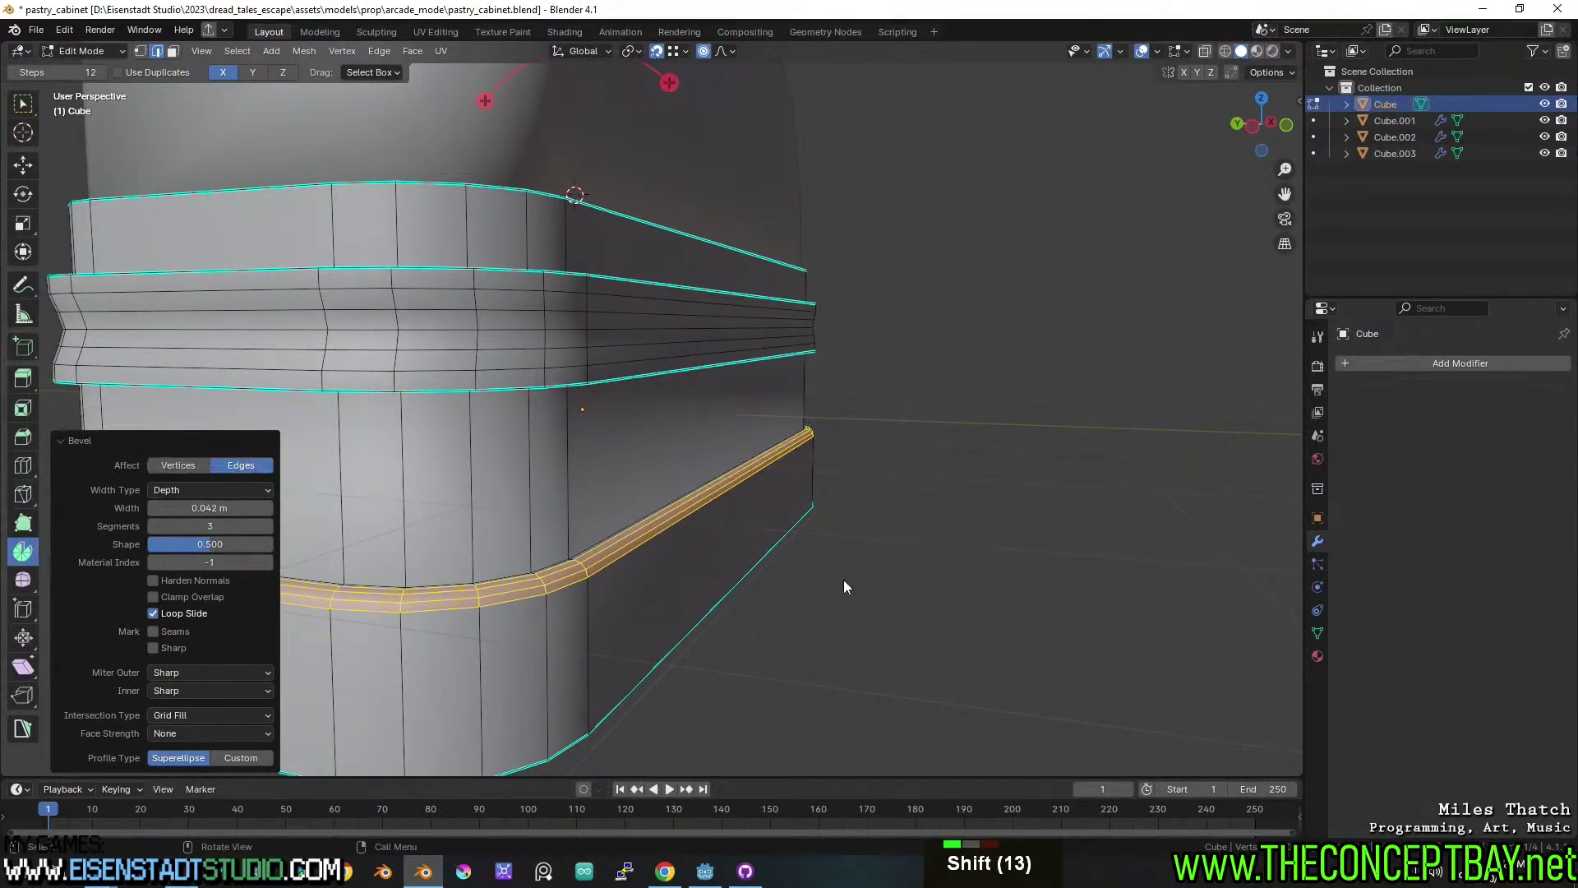
{"action": "key", "text": "Tab"}
{"action": "middle_click_drag", "start_coordinate": [1032, 578], "coordinate": [809, 555]}
{"action": "key", "text": "ctrl+s"}
Inspect the smoothed cabinet, its new plinth and the shelf interior from several sides, and save the file.
{"action": "scroll", "coordinate": [945, 488], "scroll_direction": "down", "scroll_amount": 2}
{"action": "middle_click_drag", "start_coordinate": [961, 487], "coordinate": [780, 579]}
{"action": "middle_click_drag", "start_coordinate": [780, 579], "coordinate": [912, 556]}
{"action": "middle_click_drag", "start_coordinate": [773, 521], "coordinate": [776, 567], "text": "shift"}
{"action": "scroll", "coordinate": [776, 567], "scroll_direction": "down", "scroll_amount": 2}
{"action": "middle_click_drag", "start_coordinate": [776, 567], "coordinate": [855, 596]}
{"action": "middle_click_drag", "start_coordinate": [855, 595], "coordinate": [633, 605]}
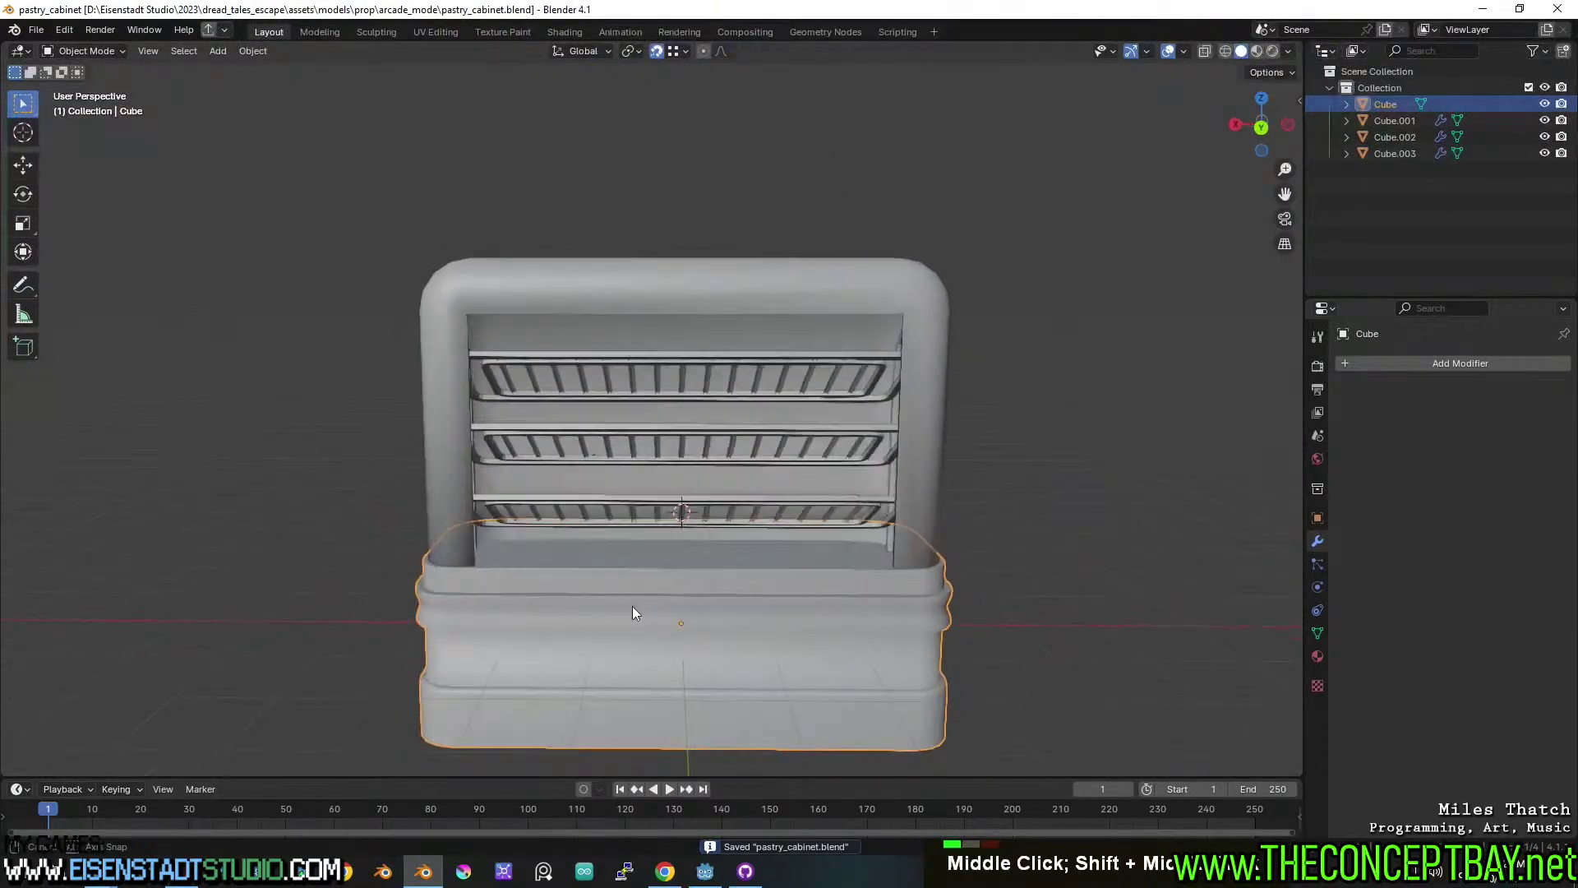
{"action": "right_click", "coordinate": [633, 613]}
{"action": "scroll", "coordinate": [670, 588], "scroll_direction": "up", "scroll_amount": 3}
{"action": "scroll", "coordinate": [743, 582], "scroll_direction": "up", "scroll_amount": 2}
{"action": "middle_click_drag", "start_coordinate": [743, 582], "coordinate": [485, 462], "text": "shift"}
{"action": "key", "text": "ctrl+s"}
Duplicate the arched support in place in wireframe side view and scale the copy uniformly to about 0.638 without proportional editing.
{"action": "left_click", "coordinate": [312, 449]}
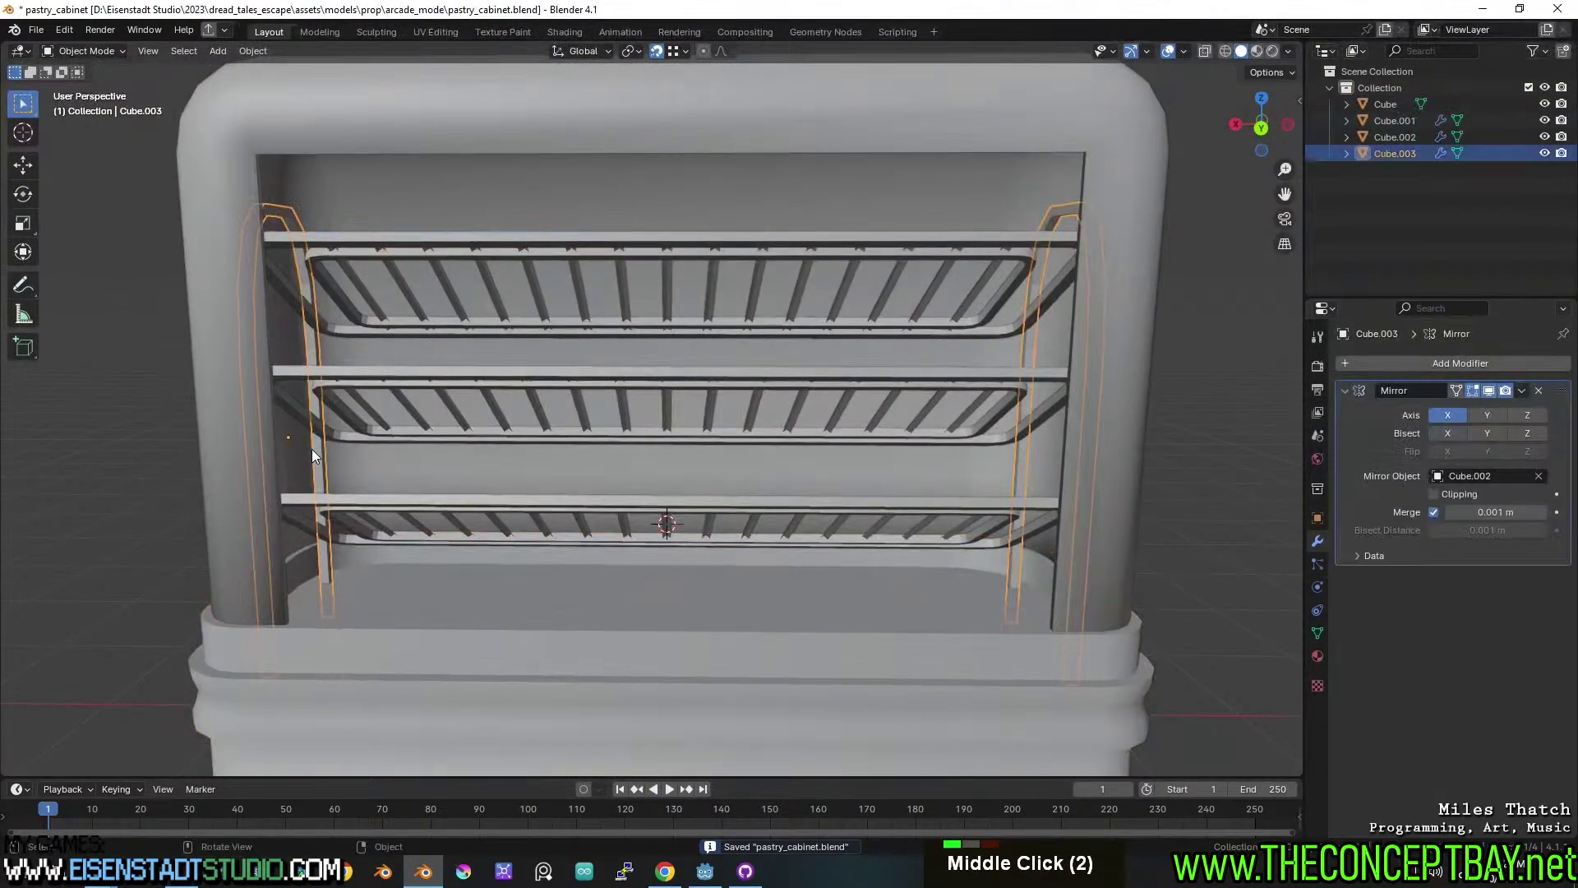
{"action": "key", "text": "Tab"}
{"action": "middle_click_drag", "start_coordinate": [346, 449], "coordinate": [806, 437], "text": "alt"}
{"action": "key", "text": "z"}
{"action": "key", "text": "a"}
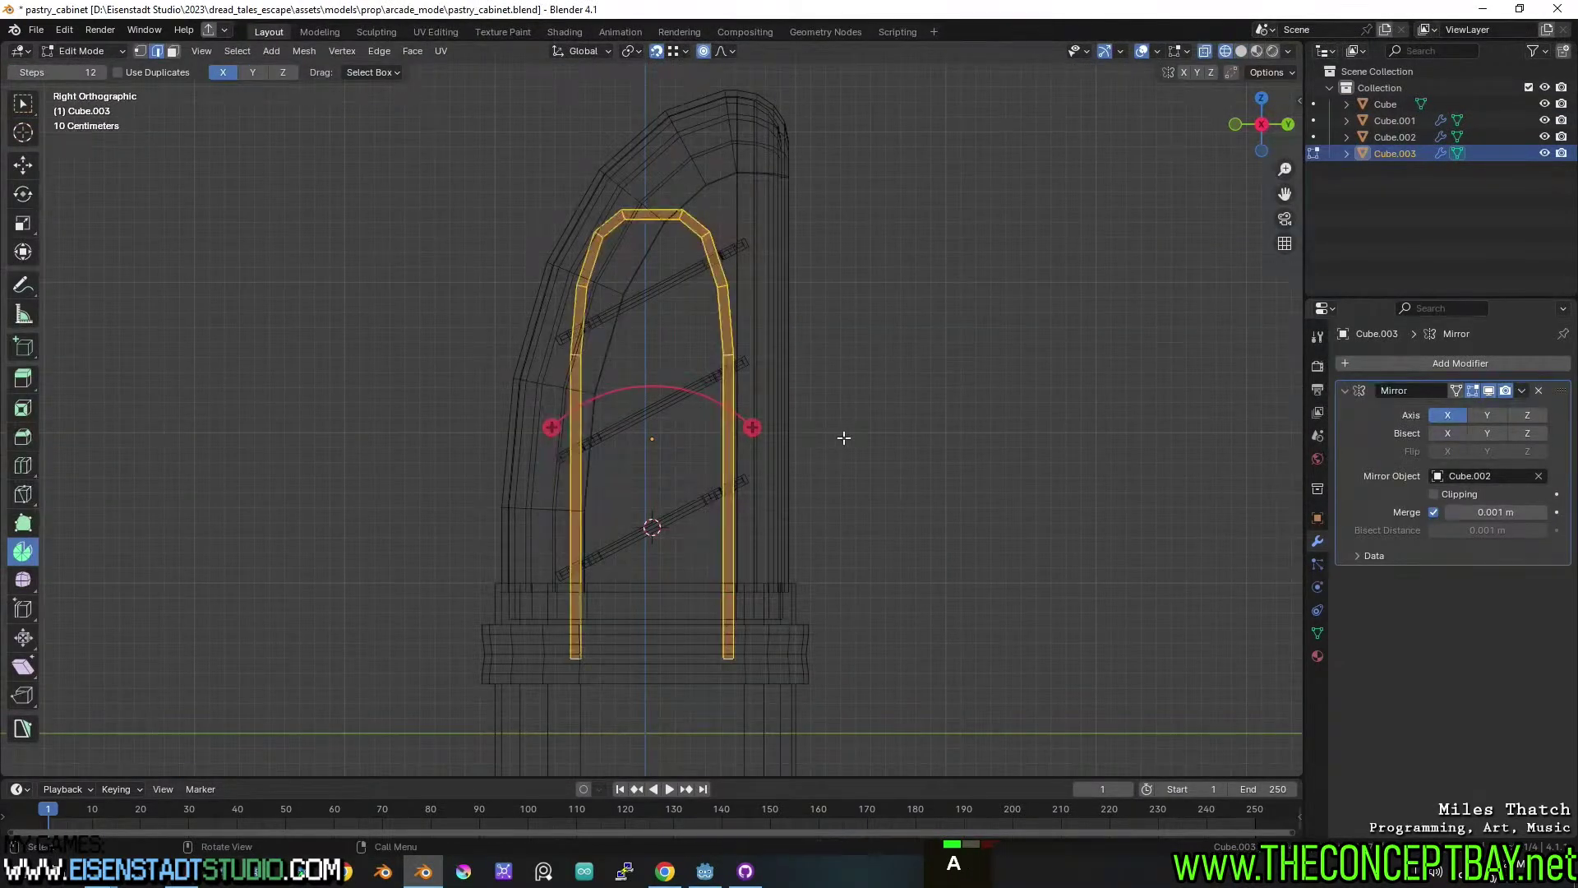
{"action": "key", "text": "shift+d"}
{"action": "right_click", "coordinate": [1008, 393]}
{"action": "key", "text": "s"}
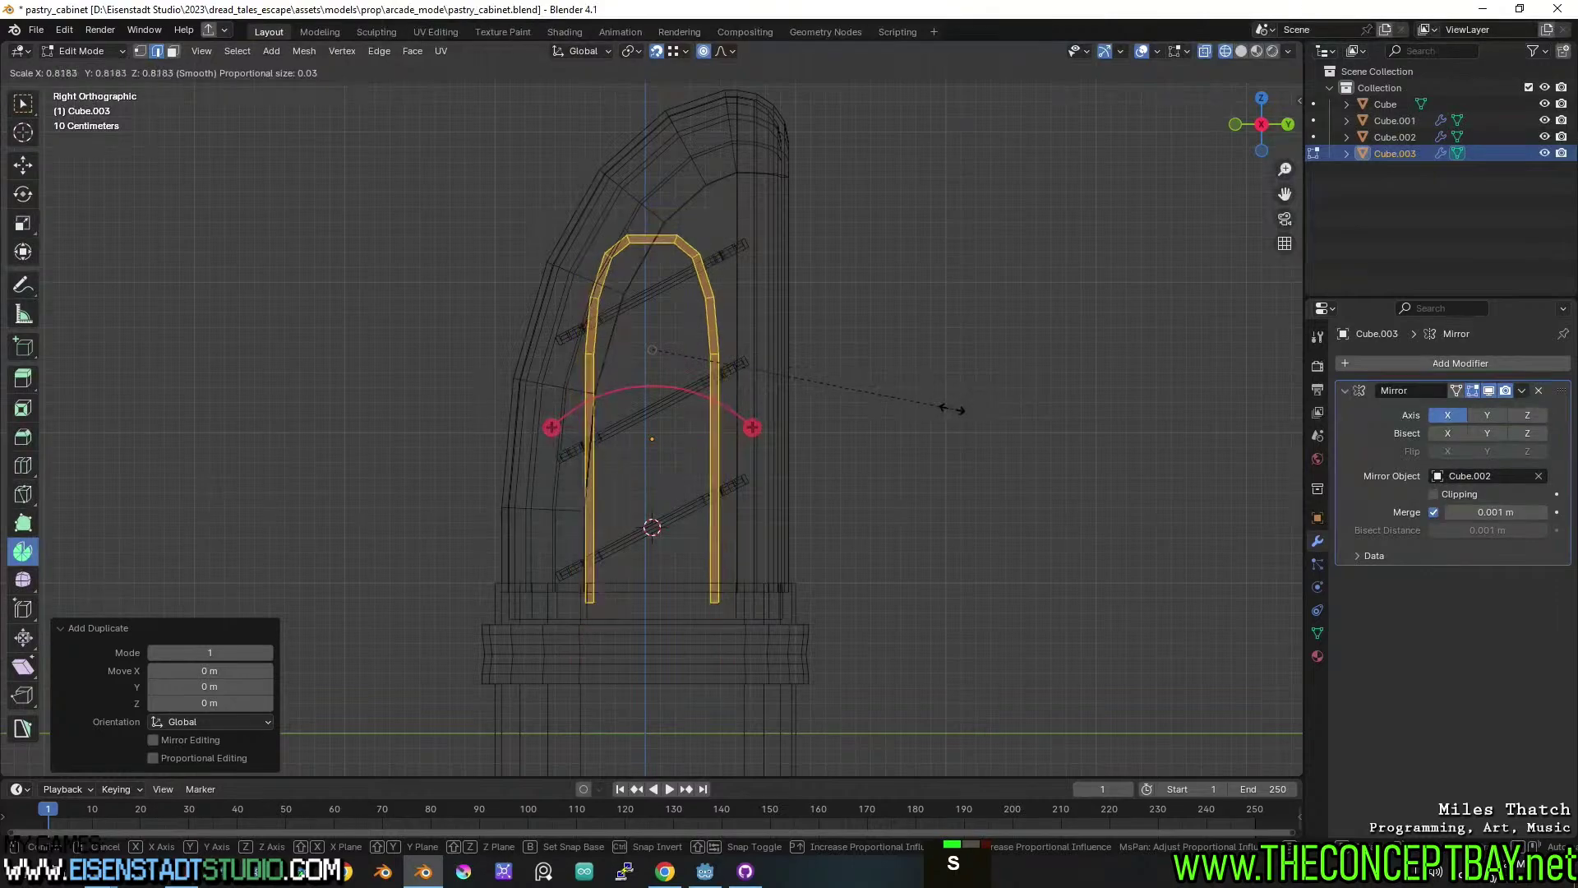
{"action": "key", "text": "Escape"}
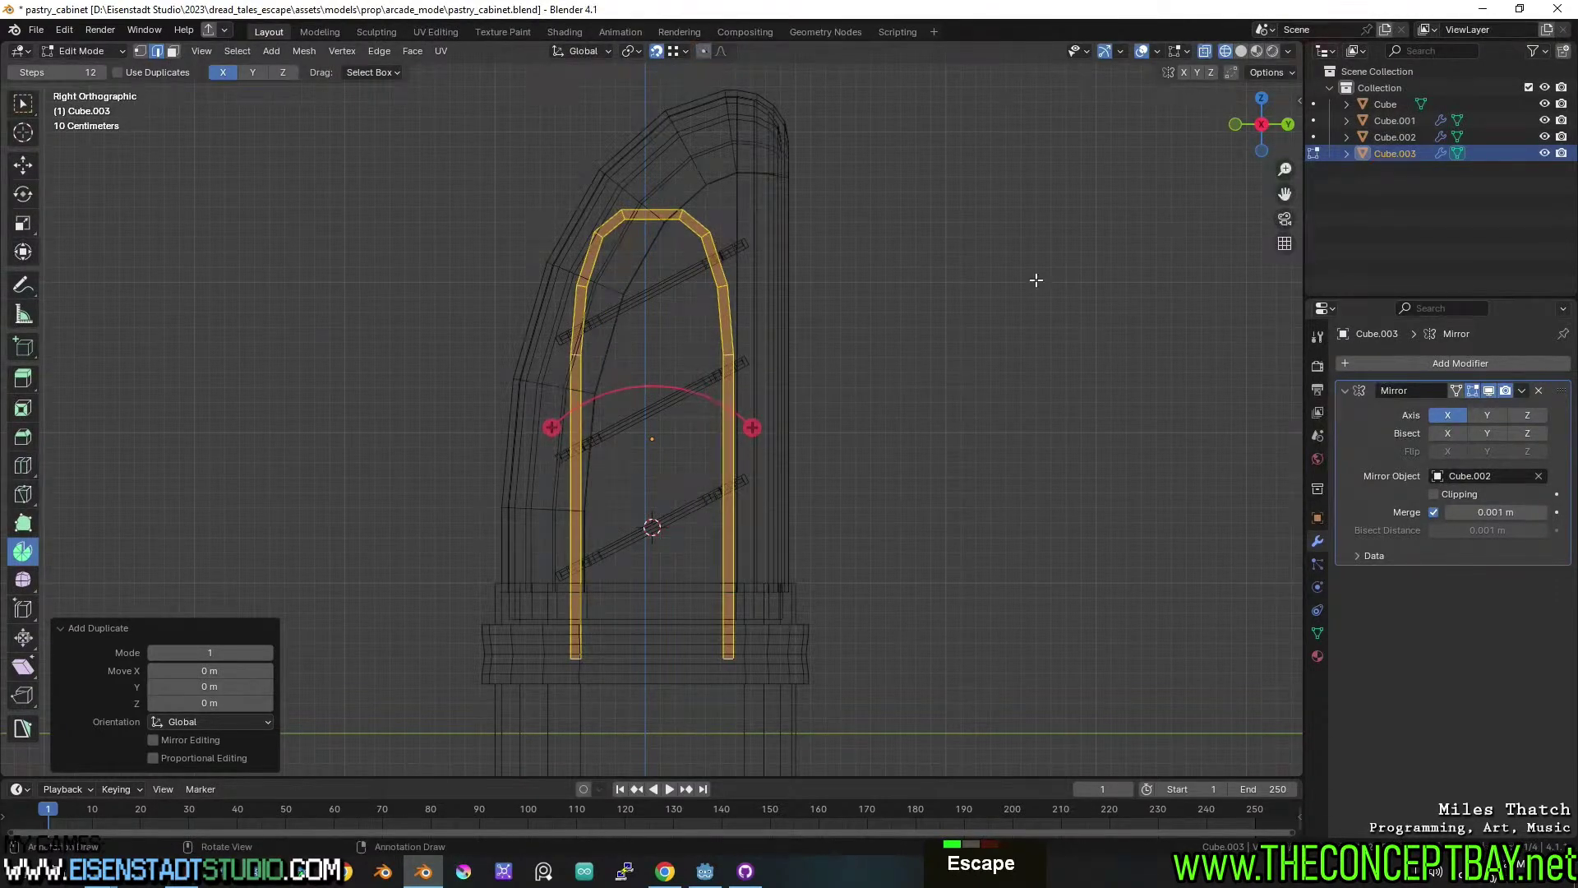
{"action": "key", "text": "s"}
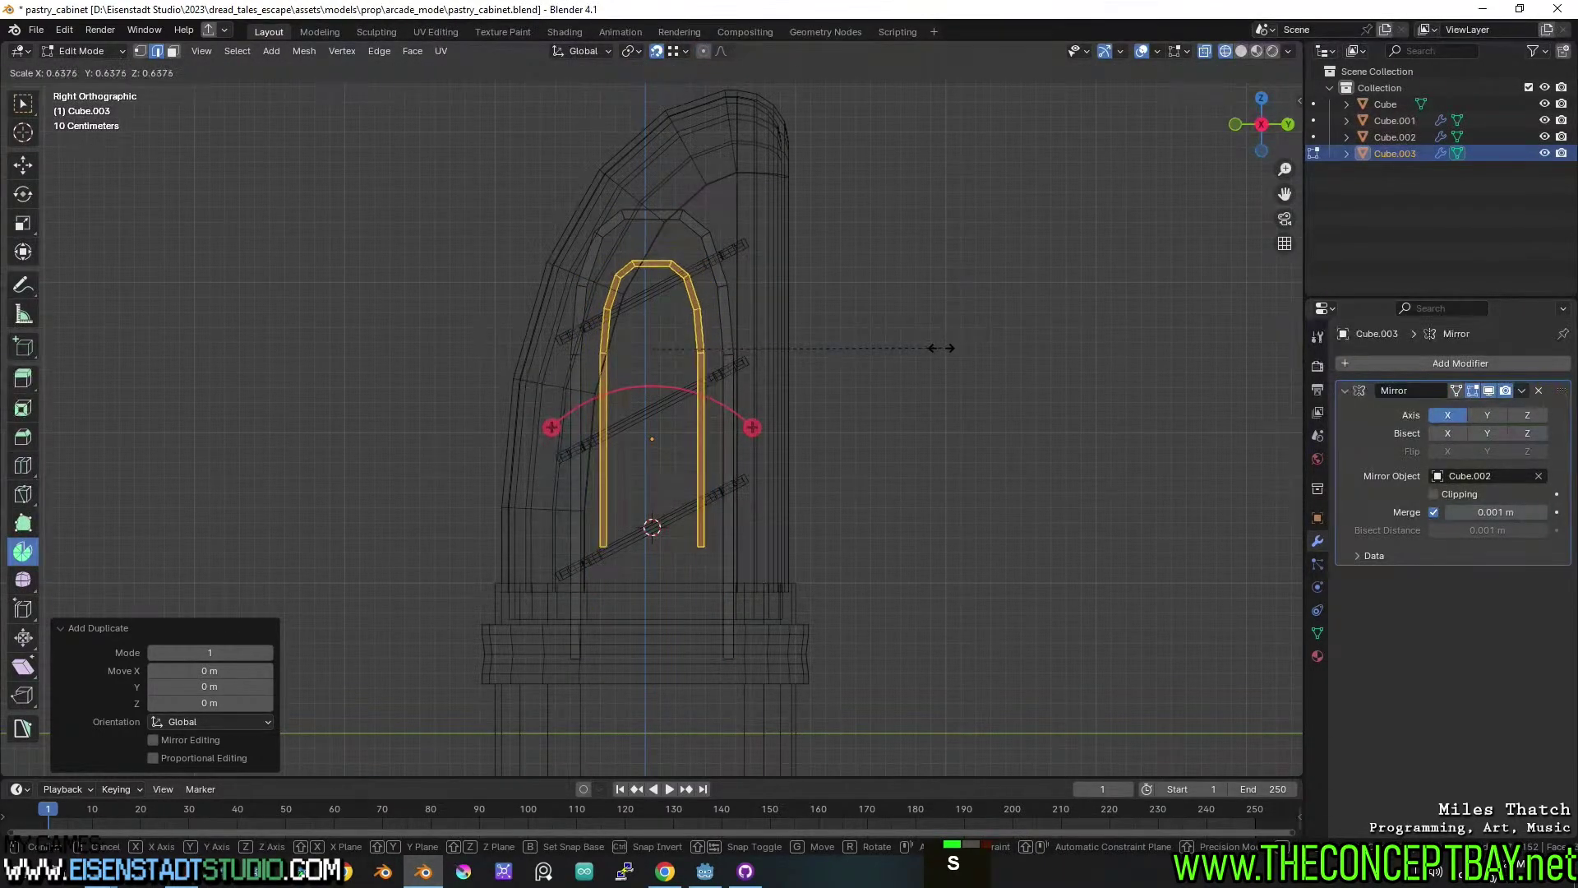
{"action": "left_click", "coordinate": [942, 348]}
Move the smaller arch down about 0.733 m along Z to align its feet with the outer arch.
{"action": "key", "text": "g"}
{"action": "key", "text": "z"}
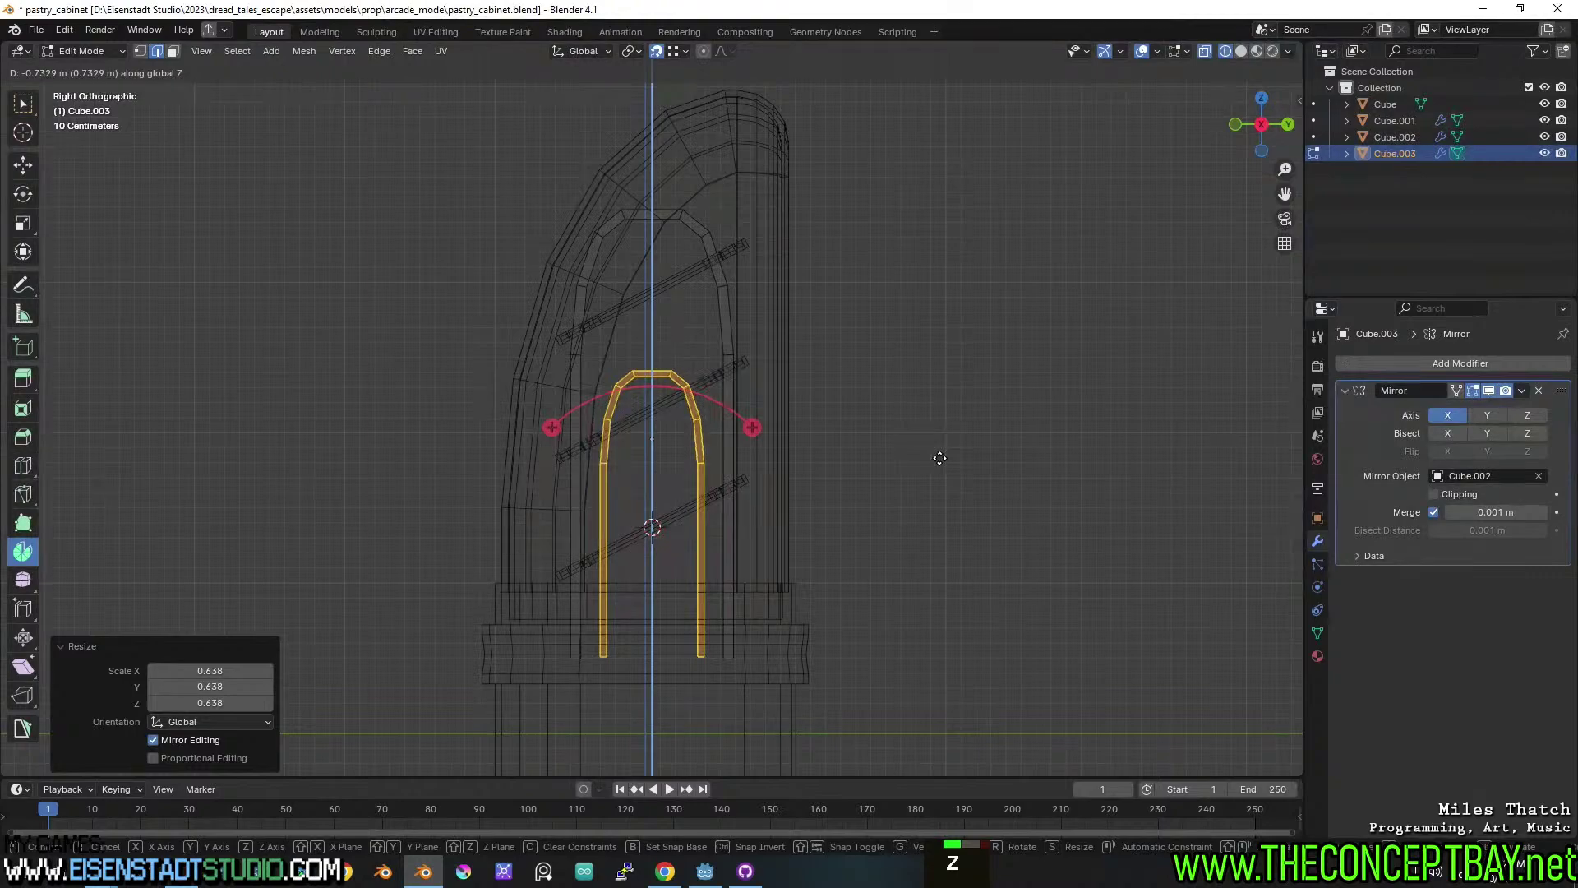
{"action": "left_click", "coordinate": [940, 457]}
Select only the upper vertices of the smaller arch and raise them about 0.295 m along Z.
{"action": "key", "text": "1"}
{"action": "key", "text": "a"}
{"action": "key", "text": "a"}
{"action": "key", "text": "b"}
{"action": "left_click_drag", "start_coordinate": [592, 353], "coordinate": [737, 495]}
{"action": "left_click", "coordinate": [720, 362], "text": "shift"}
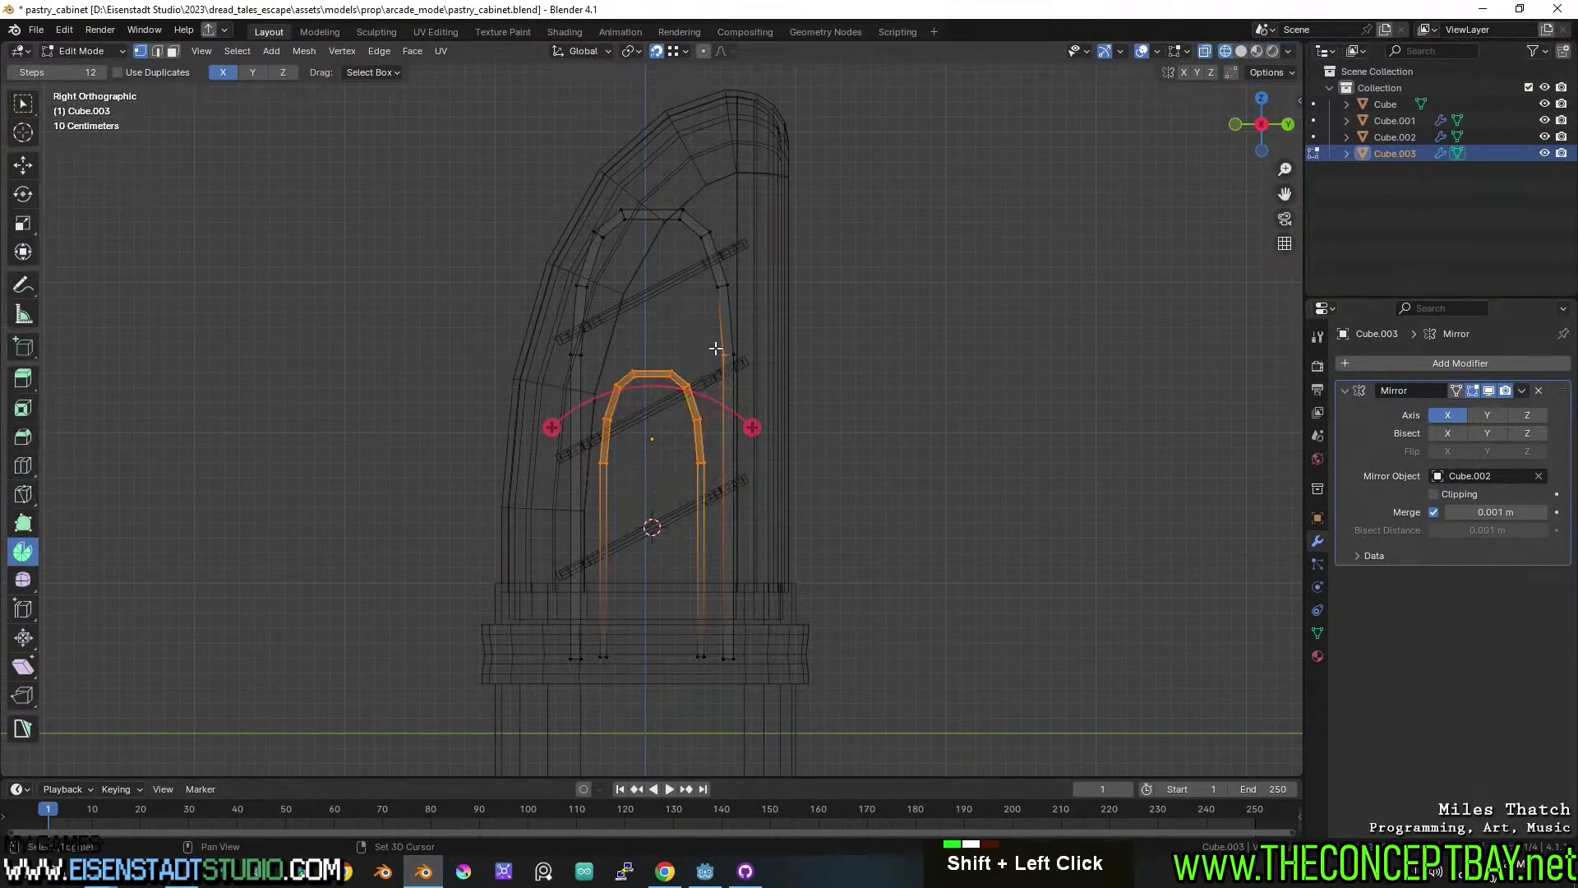
{"action": "key", "text": "a"}
{"action": "key", "text": "a"}
{"action": "key", "text": "b"}
{"action": "left_click_drag", "start_coordinate": [591, 349], "coordinate": [712, 486]}
{"action": "key", "text": "g"}
{"action": "key", "text": "z"}
{"action": "left_click", "coordinate": [838, 411]}
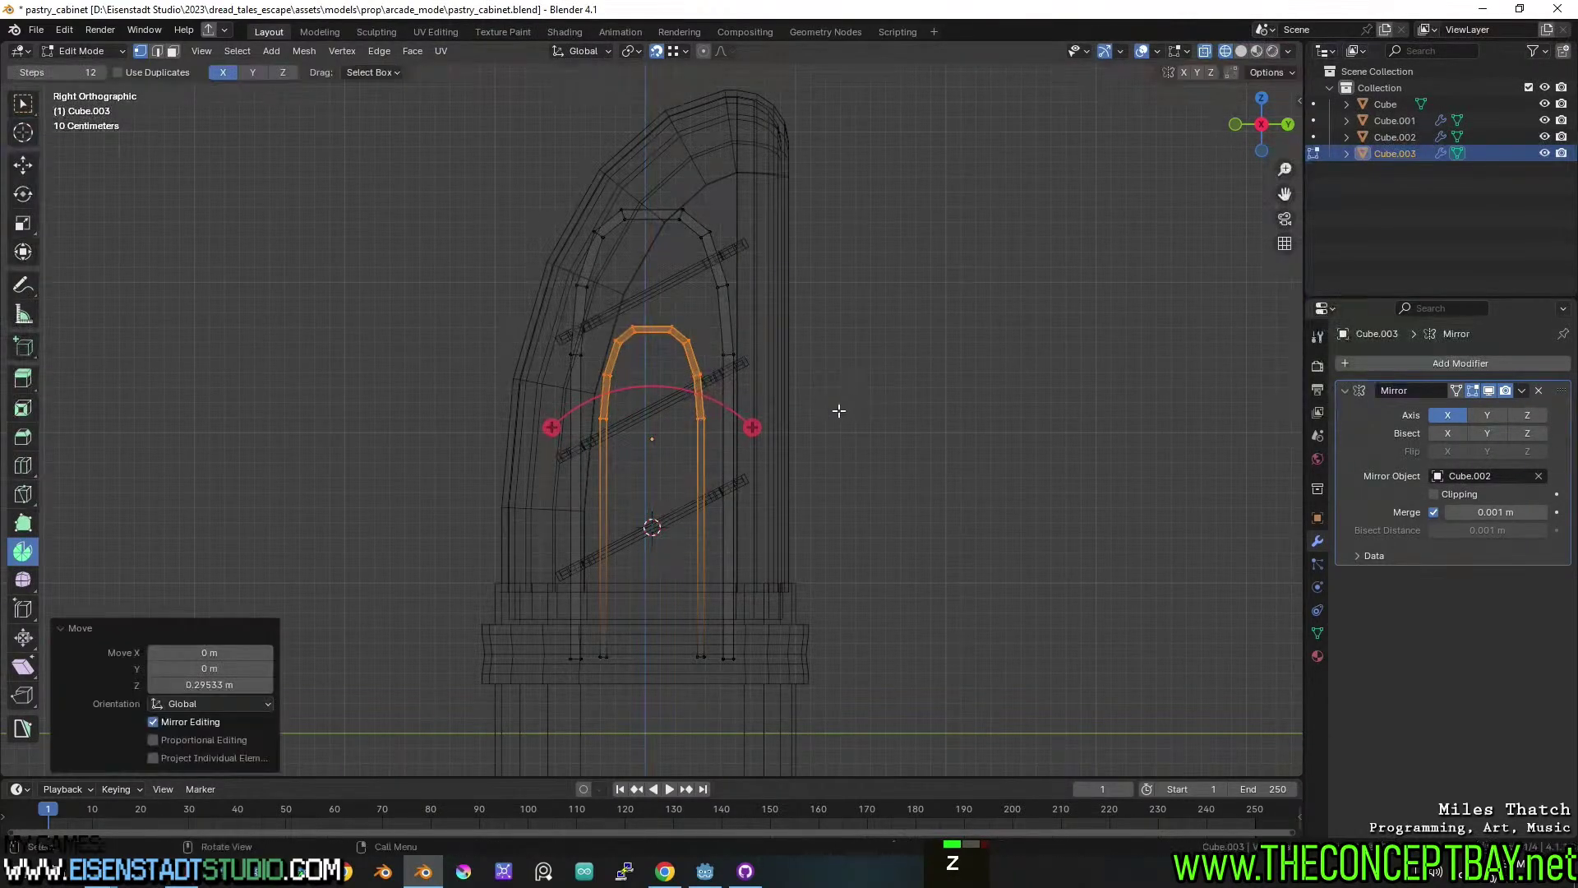
Duplicate the whole inner arch, scale the copy to about 0.63, and move it down about 0.574 m along Z.
{"action": "key", "text": "Tab"}
{"action": "key", "text": "Tab"}
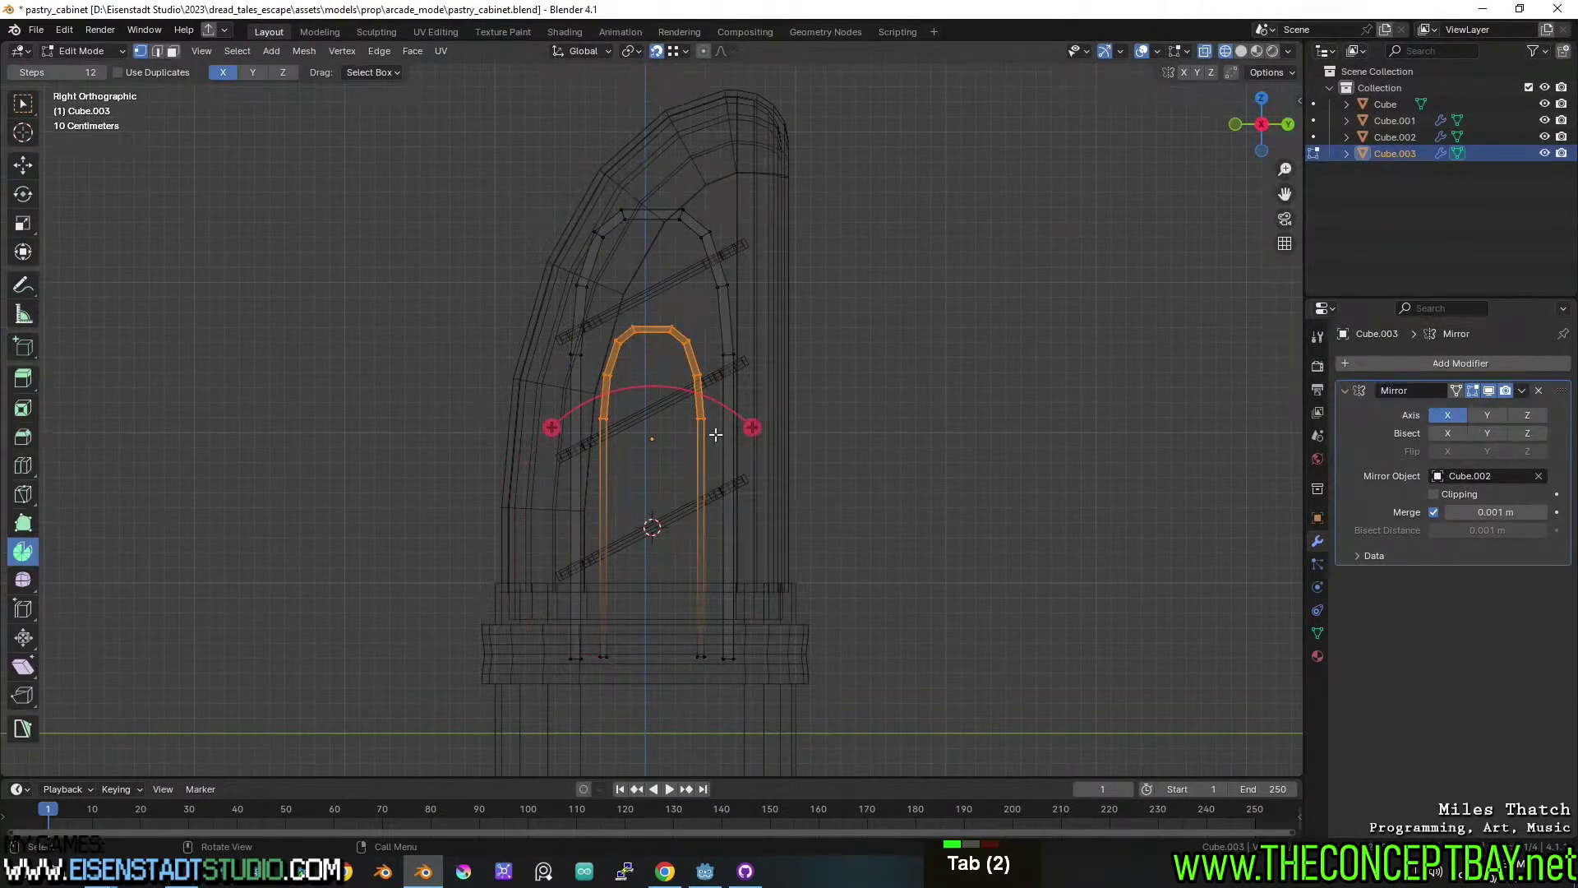
{"action": "key", "text": "a"}
{"action": "key", "text": "a"}
{"action": "key", "text": "l"}
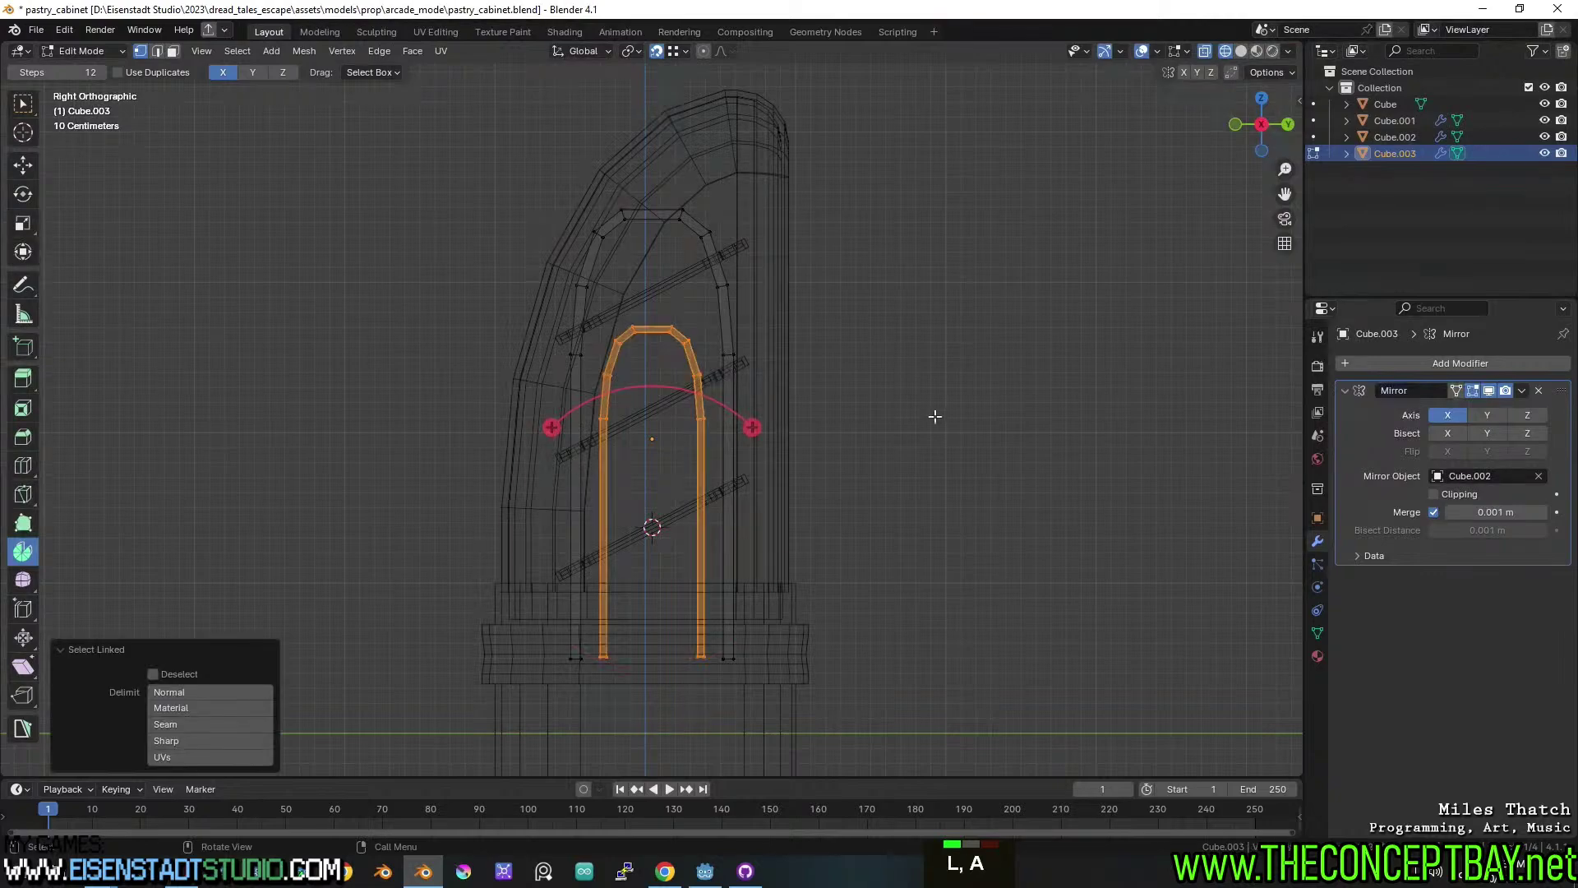
{"action": "key", "text": "shift+d"}
{"action": "key", "text": "Escape"}
{"action": "key", "text": "s"}
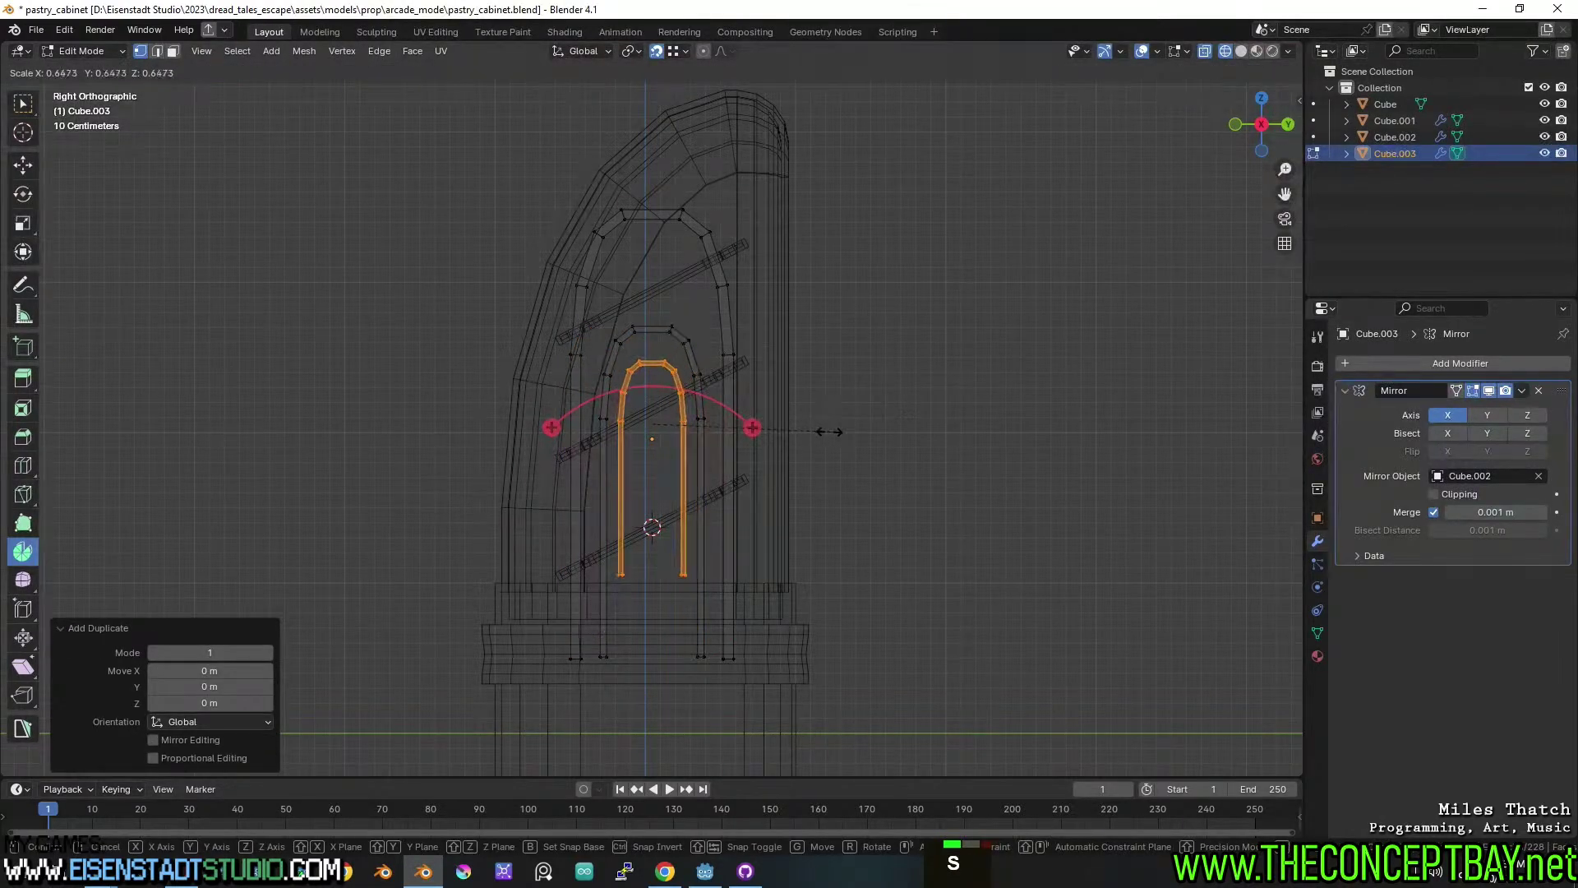
{"action": "left_click", "coordinate": [825, 433]}
{"action": "key", "text": "g"}
{"action": "key", "text": "z"}
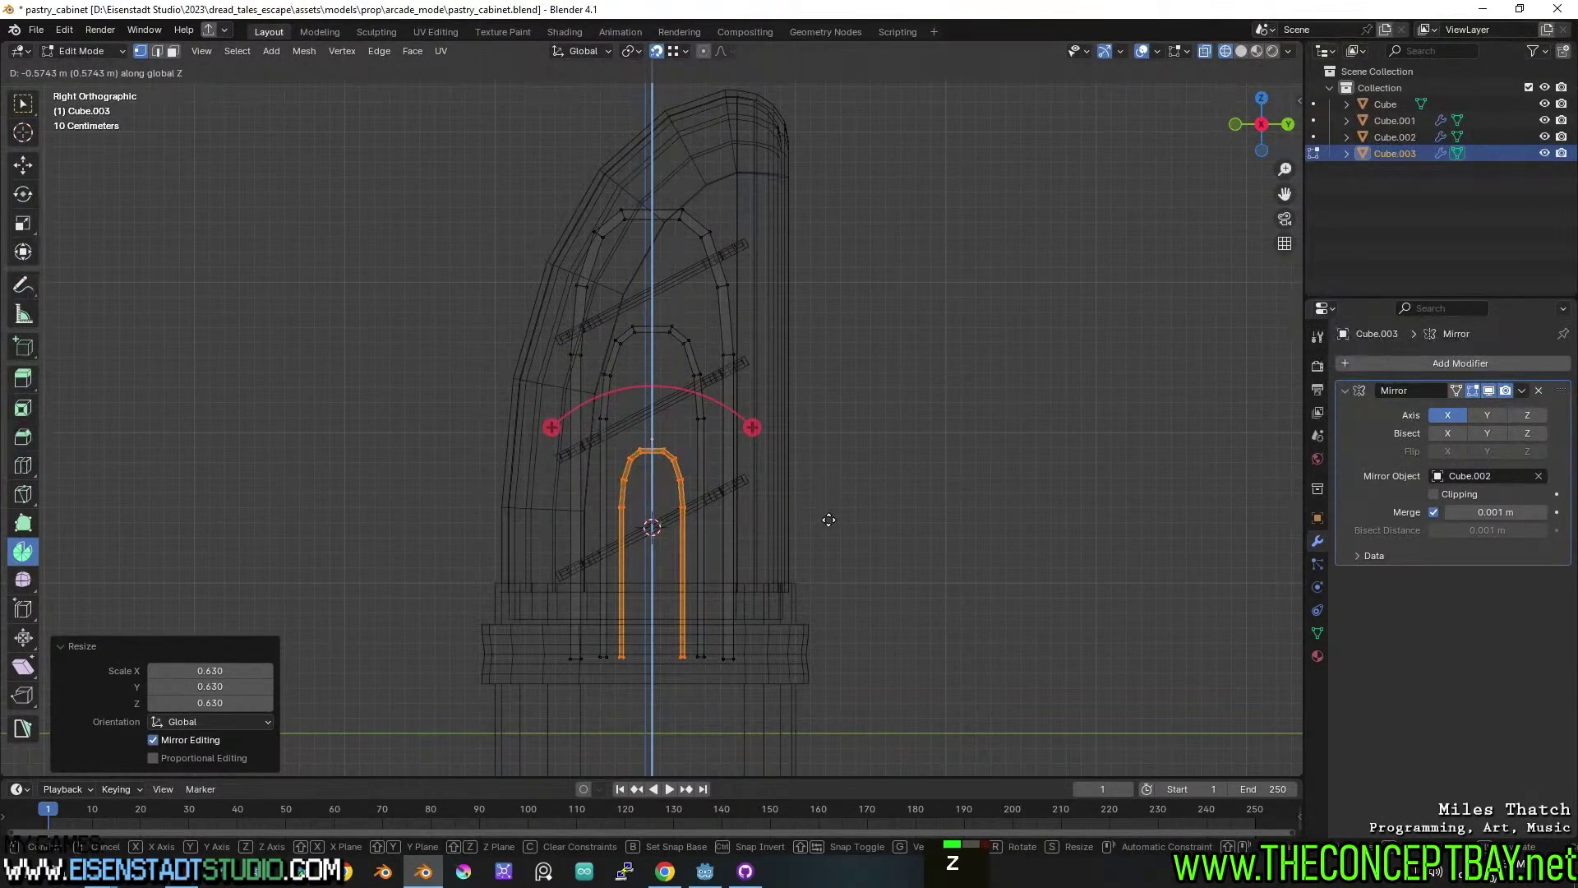
{"action": "left_click", "coordinate": [829, 519]}
Scale the innermost arch to about 0.959 and lower it slightly along Z to realign its feet.
{"action": "key", "text": "s"}
{"action": "left_click", "coordinate": [824, 522]}
{"action": "key", "text": "g"}
{"action": "key", "text": "z"}
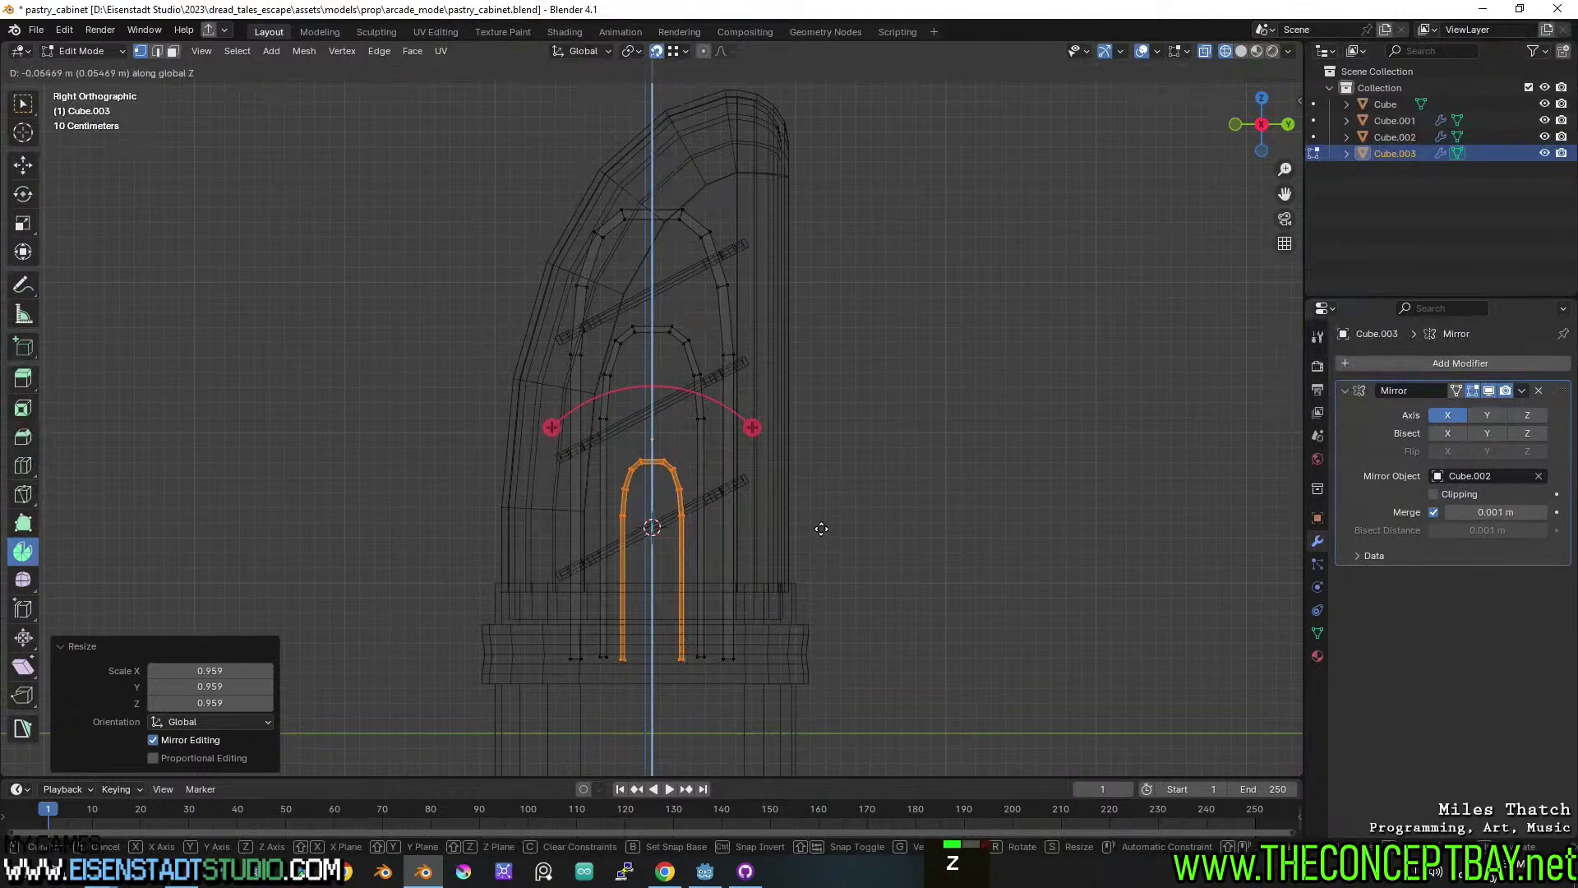
{"action": "left_click", "coordinate": [822, 526]}
Select only the upper vertices of the innermost arch, raise them slightly along Z, and save the file.
{"action": "key", "text": "alt+a"}
{"action": "key", "text": "b"}
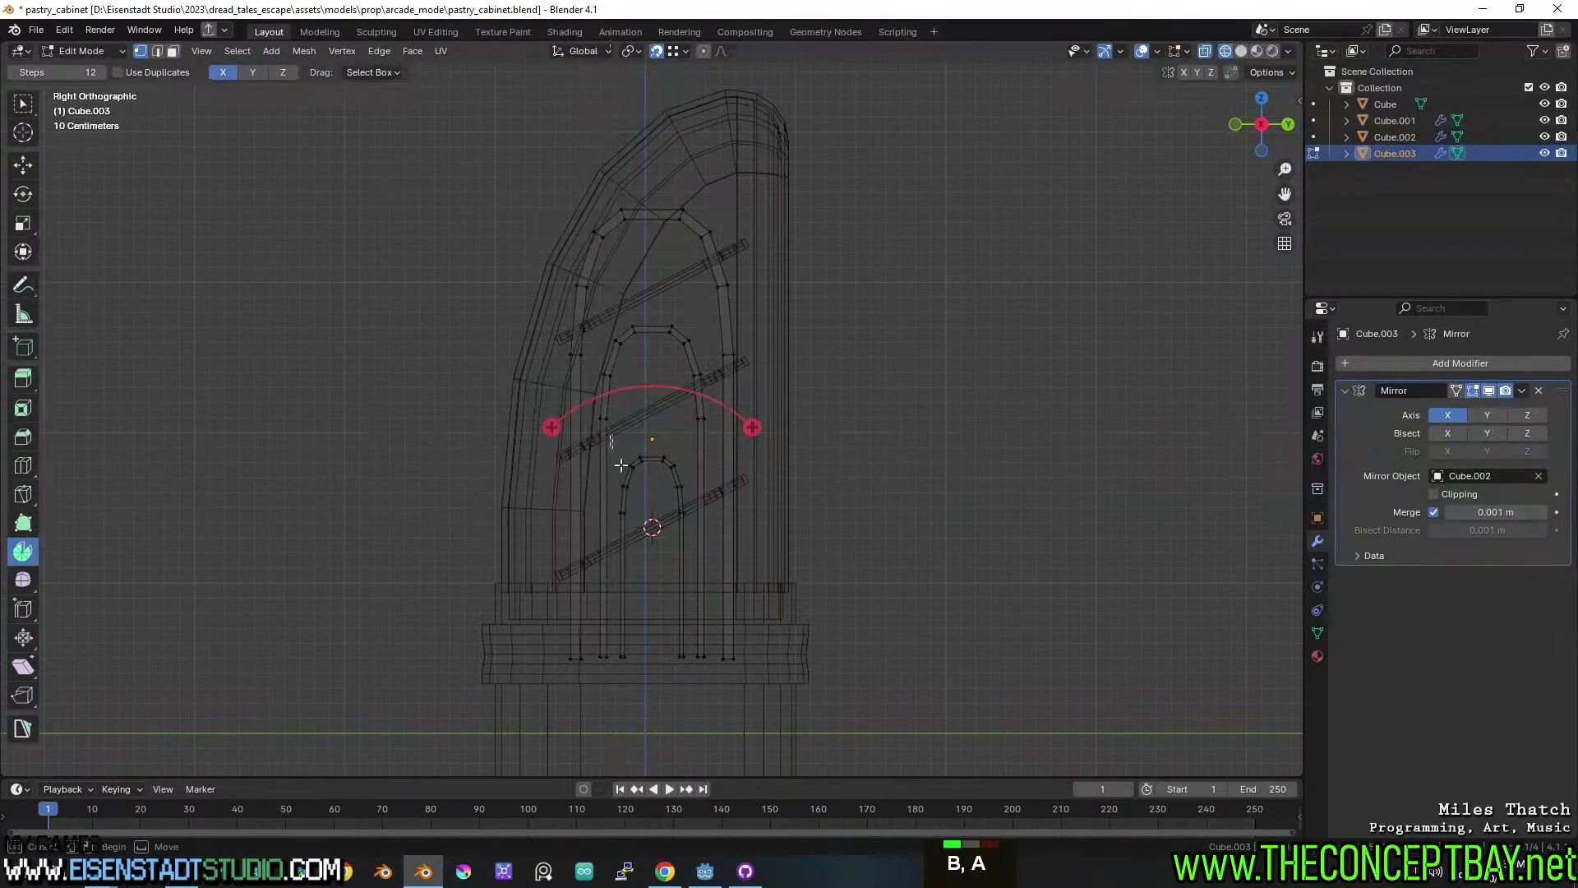
{"action": "left_click_drag", "start_coordinate": [610, 435], "coordinate": [693, 531]}
{"action": "key", "text": "g"}
{"action": "key", "text": "z"}
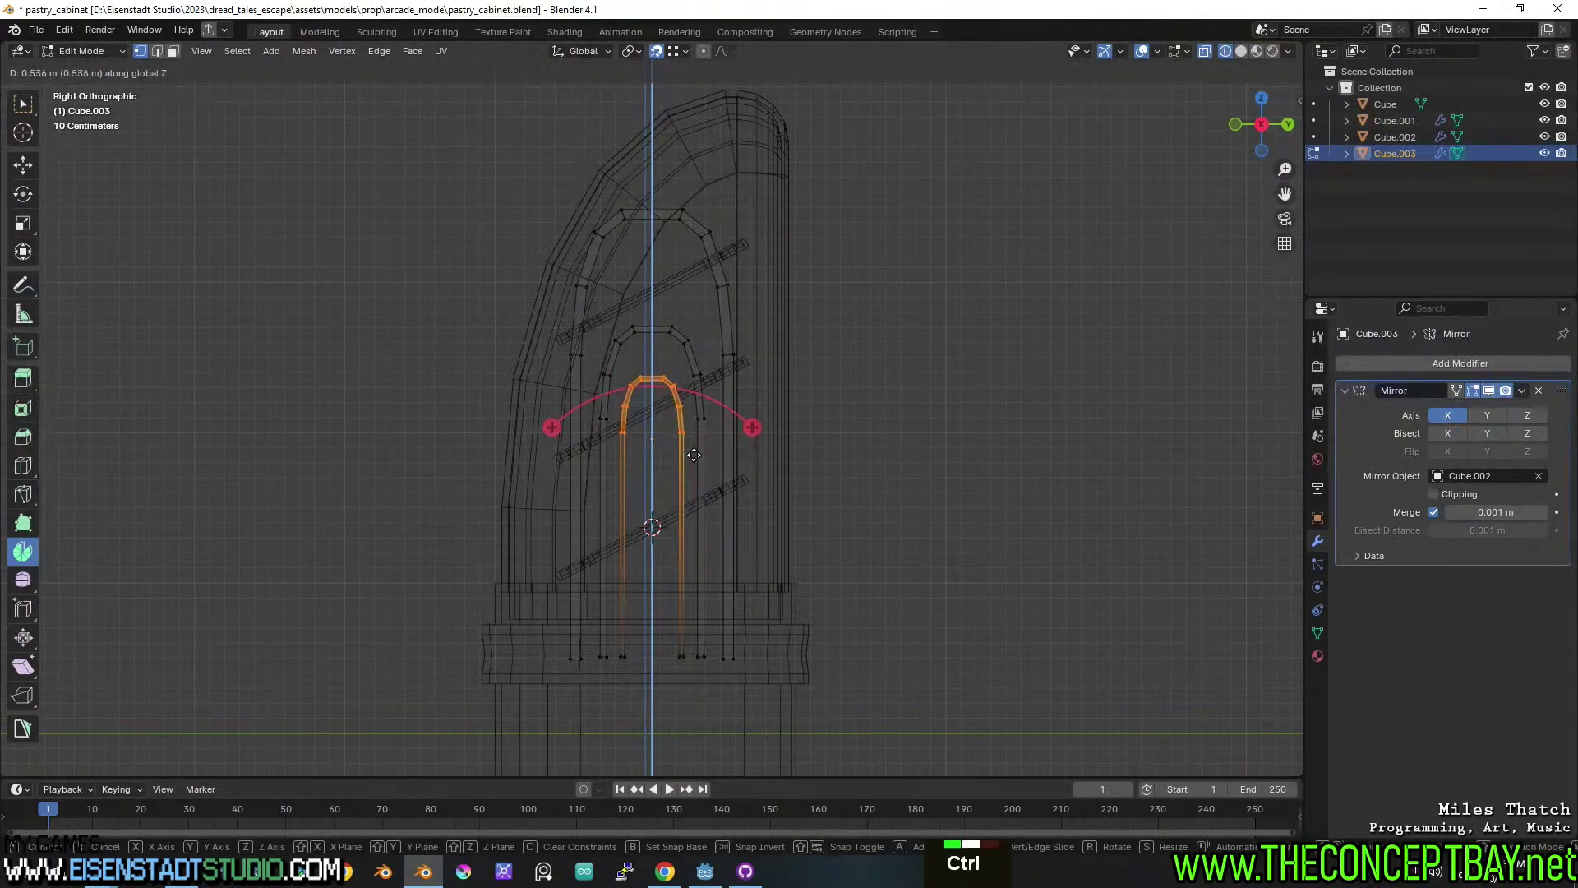
{"action": "left_click", "coordinate": [694, 526], "text": "ctrl"}
{"action": "key", "text": "Tab"}
{"action": "key", "text": "z"}
{"action": "mouse_move", "coordinate": [914, 456]}
{"action": "middle_mouse_down"}
{"action": "mouse_move", "coordinate": [1084, 423]}
{"action": "mouse_move", "coordinate": [872, 411]}
{"action": "middle_mouse_up"}
{"action": "key", "text": "ctrl+s"}
Convert the rounded cabinet shell to a mesh so its Solidify thickness becomes real geometry.
{"action": "left_click", "coordinate": [1084, 422]}
{"action": "mouse_move", "coordinate": [873, 411]}
{"action": "middle_mouse_down", "text": "shift"}
{"action": "mouse_move", "coordinate": [885, 429]}
{"action": "mouse_move", "coordinate": [823, 412]}
{"action": "mouse_move", "coordinate": [892, 403]}
{"action": "middle_mouse_up", "text": "shift"}
{"action": "left_click", "coordinate": [1076, 209]}
{"action": "key", "text": "Tab"}
{"action": "middle_click_drag", "start_coordinate": [1075, 208], "coordinate": [1064, 244]}
{"action": "key", "text": "2"}
{"action": "key", "text": "1"}
{"action": "key", "text": "Tab"}
{"action": "right_click", "coordinate": [1042, 225]}
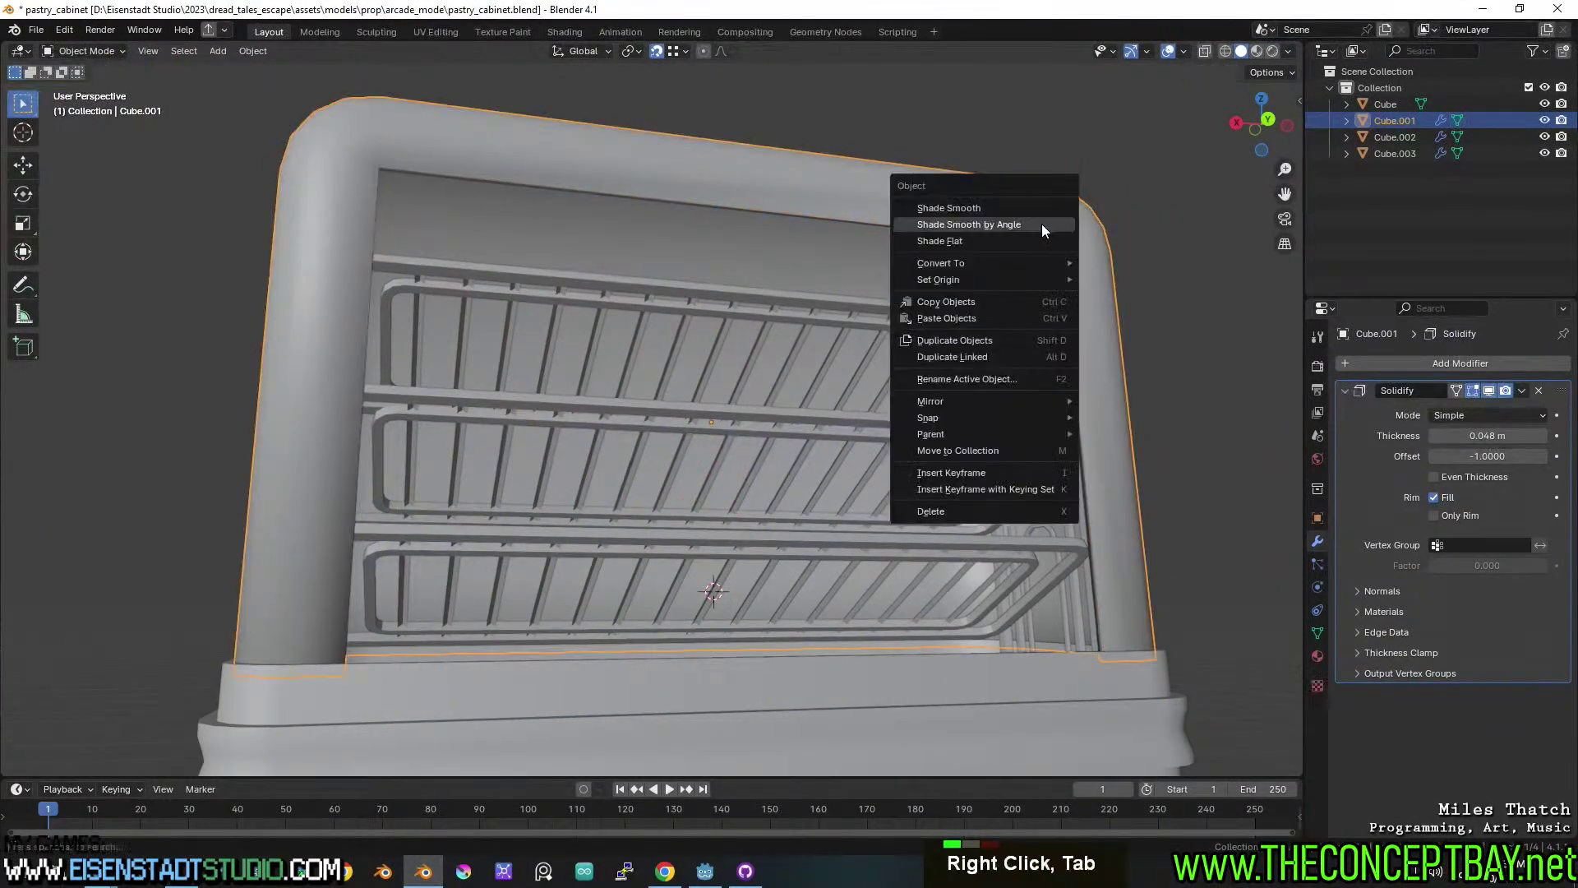
{"action": "mouse_move", "coordinate": [1030, 280]}
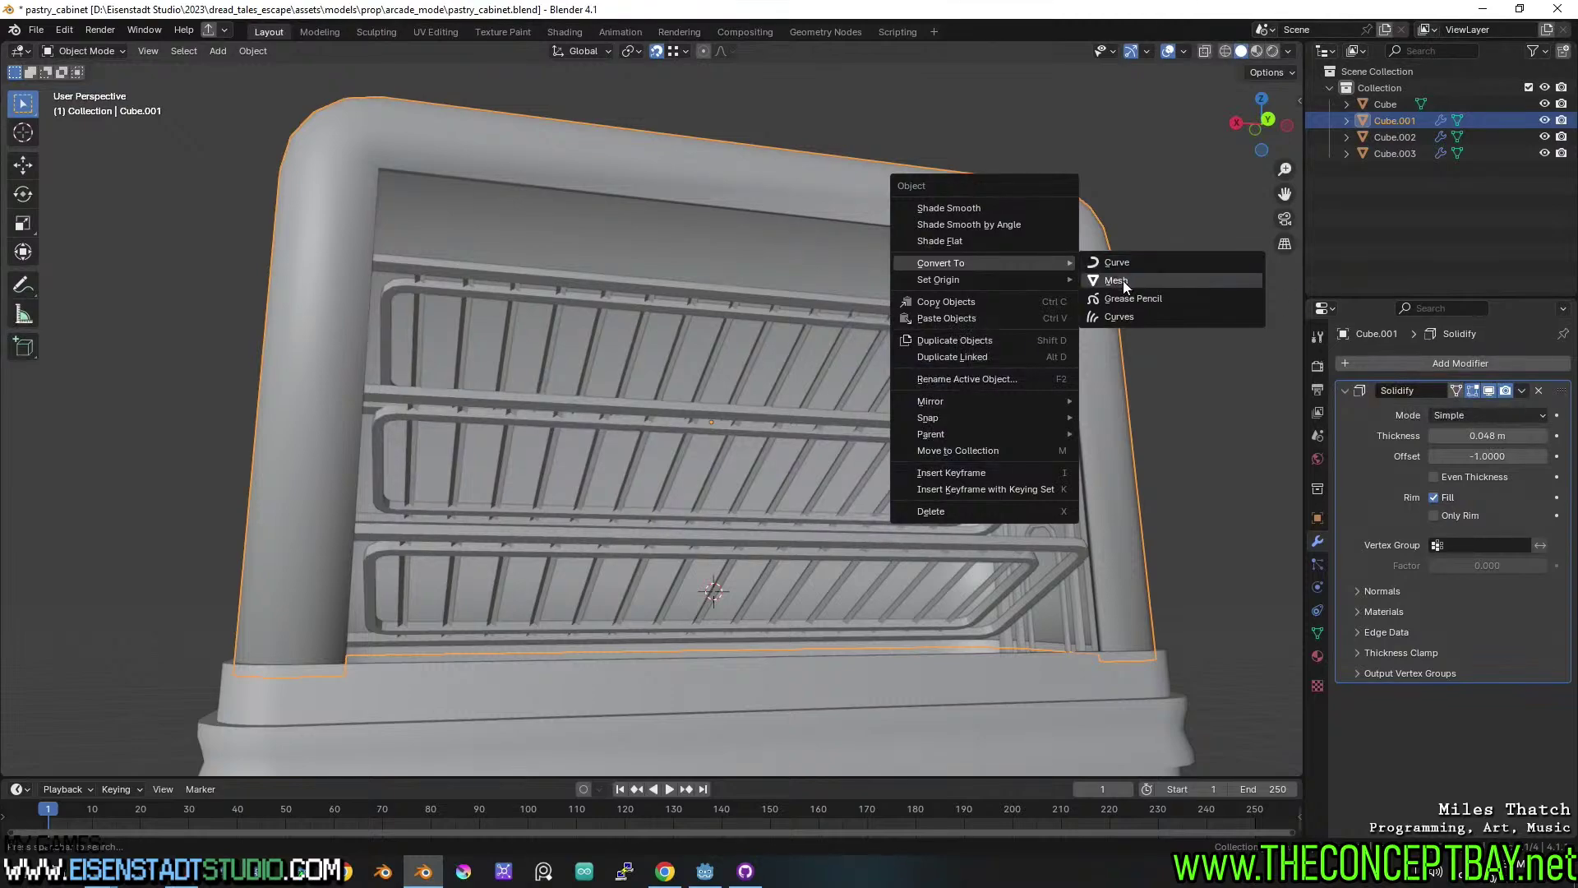
Bevel the two upper corner edges of the shell's front opening by about 0.176 m with 3 segments.
{"action": "key", "text": "Tab"}
{"action": "key", "text": "2"}
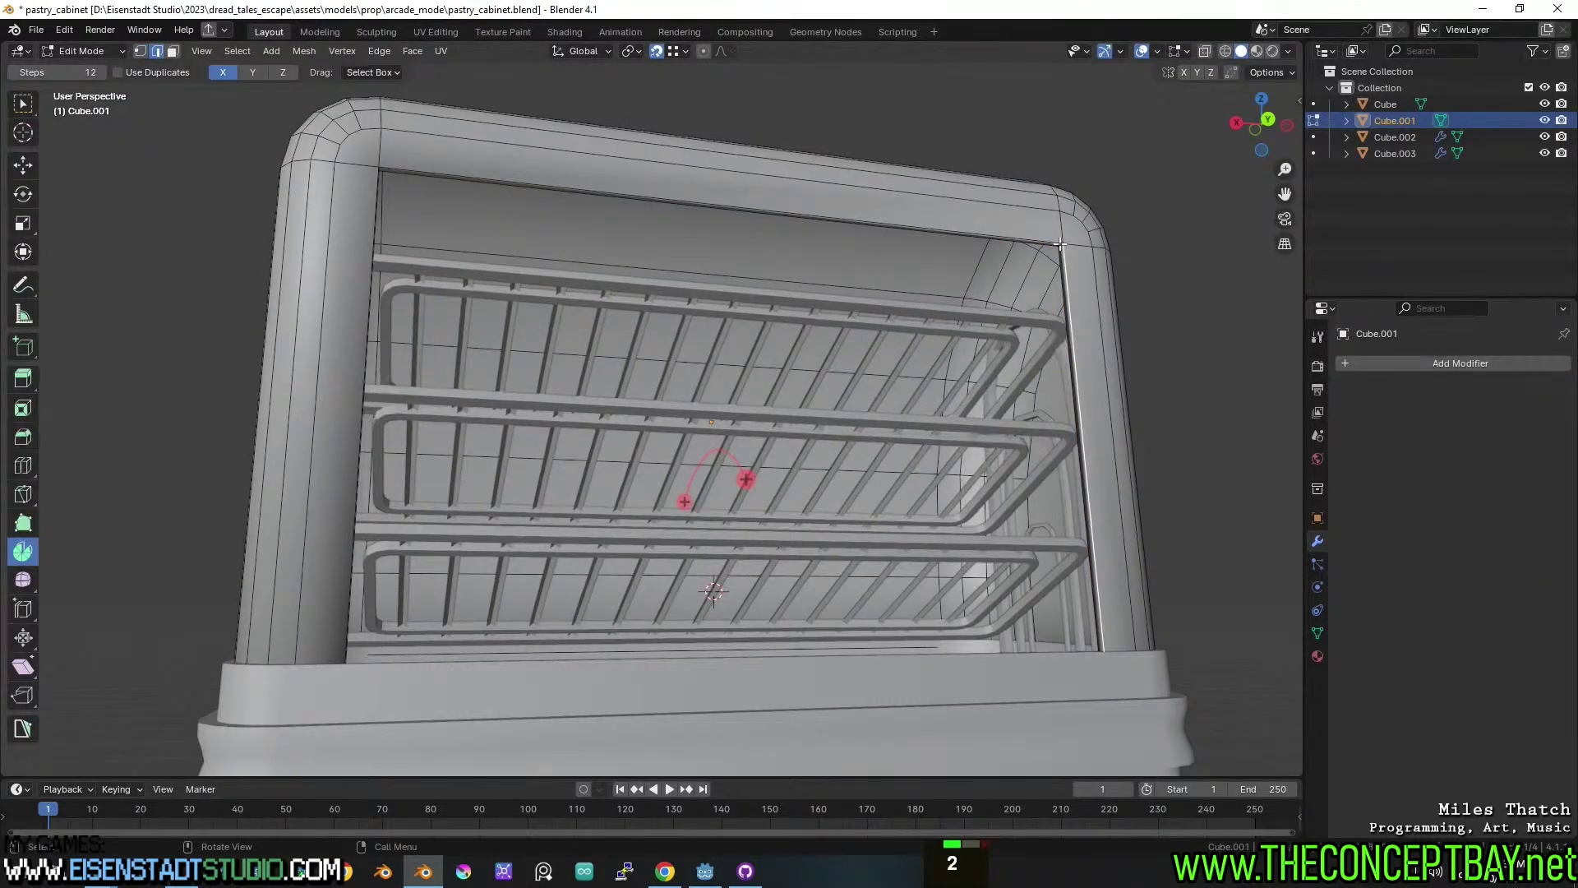
{"action": "middle_click_drag", "start_coordinate": [664, 322], "coordinate": [295, 254]}
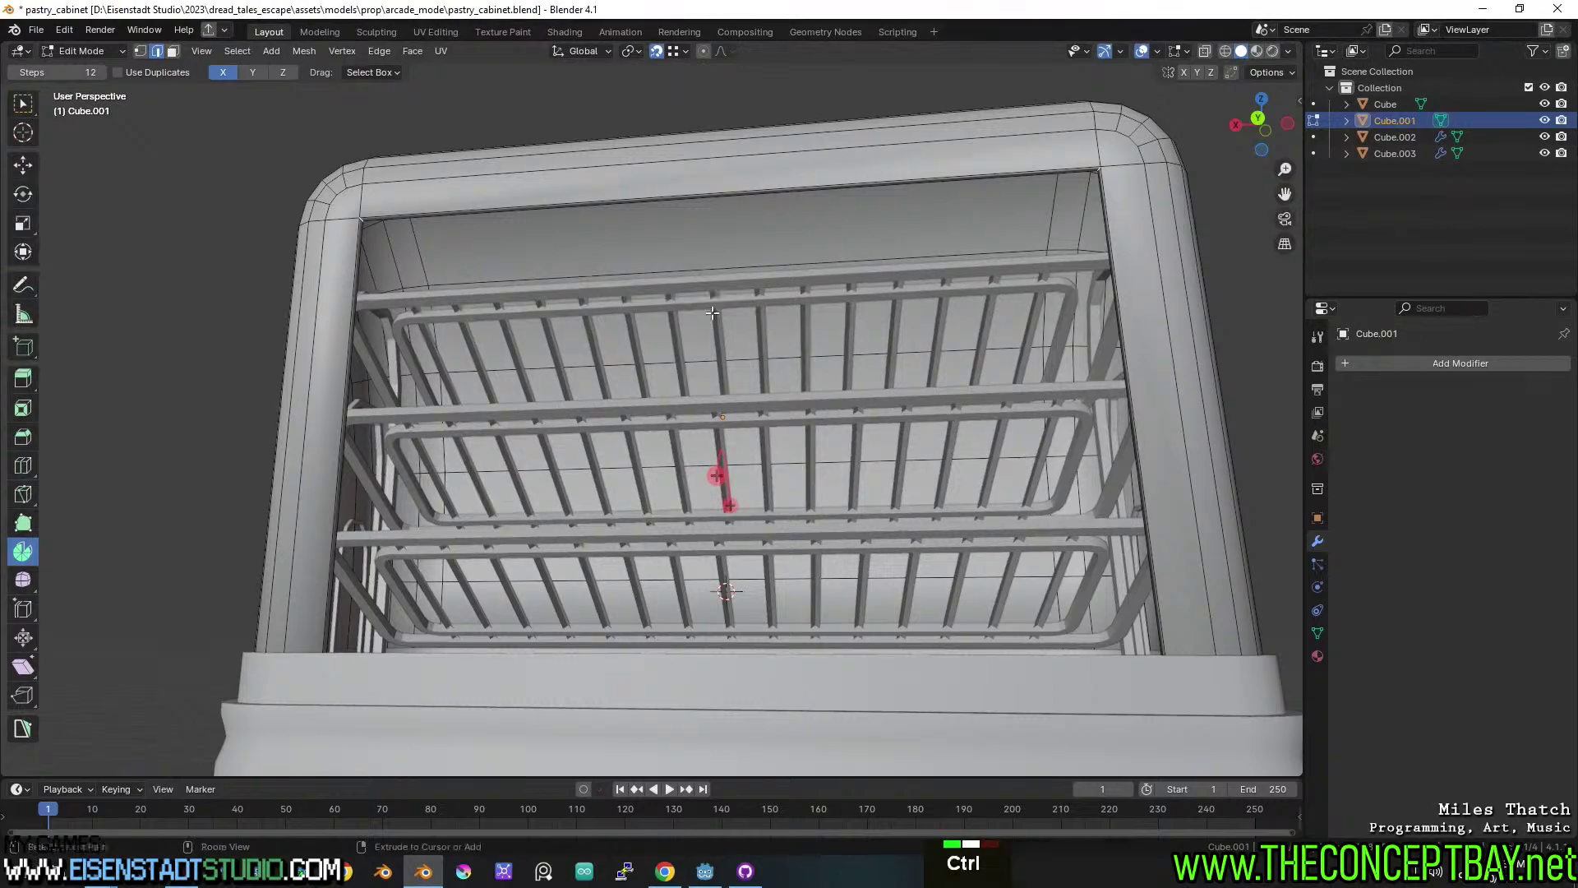
{"action": "key", "text": "ctrl+b"}
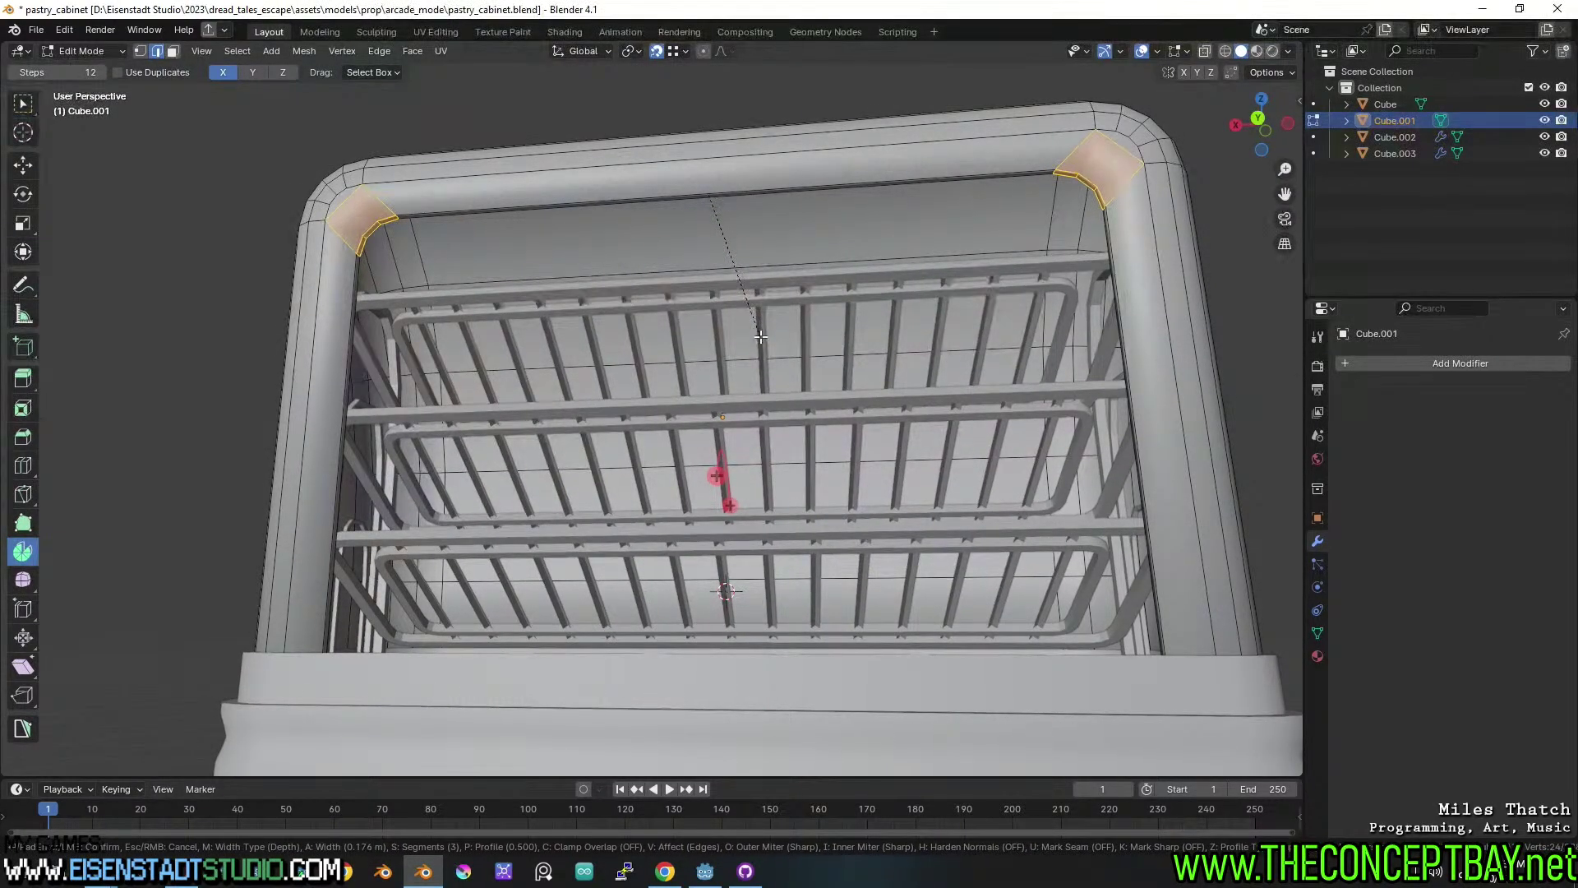
{"action": "left_click", "coordinate": [761, 336]}
{"action": "key", "text": "Tab"}
{"action": "scroll", "coordinate": [780, 377], "scroll_direction": "down", "scroll_amount": 3}
Merge all of the shell's vertices by distance and save the file.
{"action": "key", "text": "Tab"}
{"action": "key", "text": "a"}
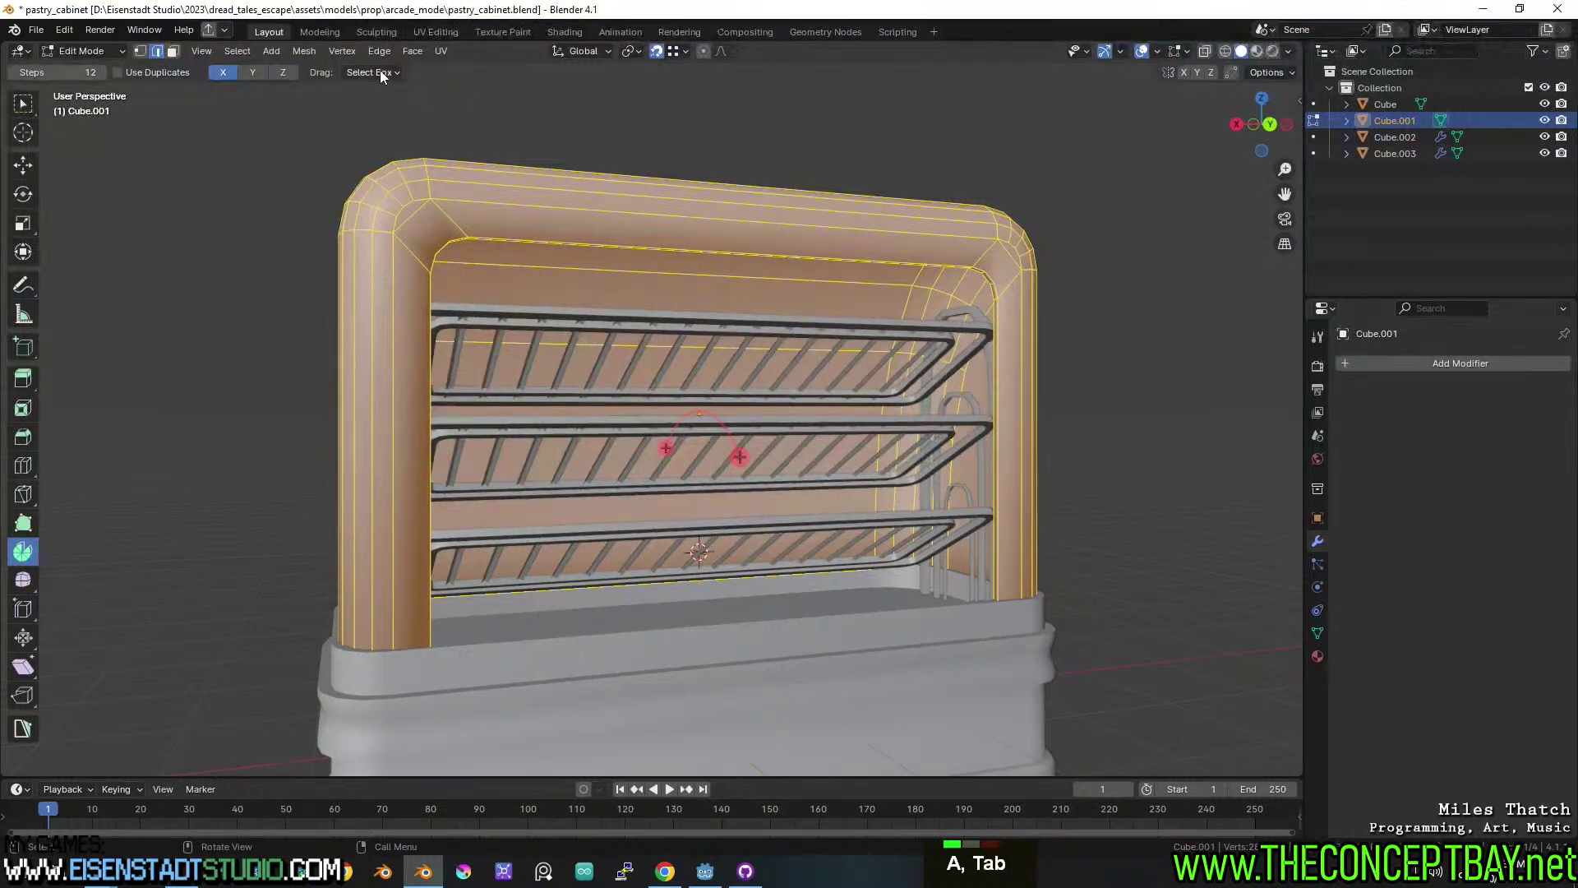
{"action": "left_click", "coordinate": [340, 52]}
{"action": "mouse_move", "coordinate": [307, 51]}
{"action": "mouse_move", "coordinate": [361, 434]}
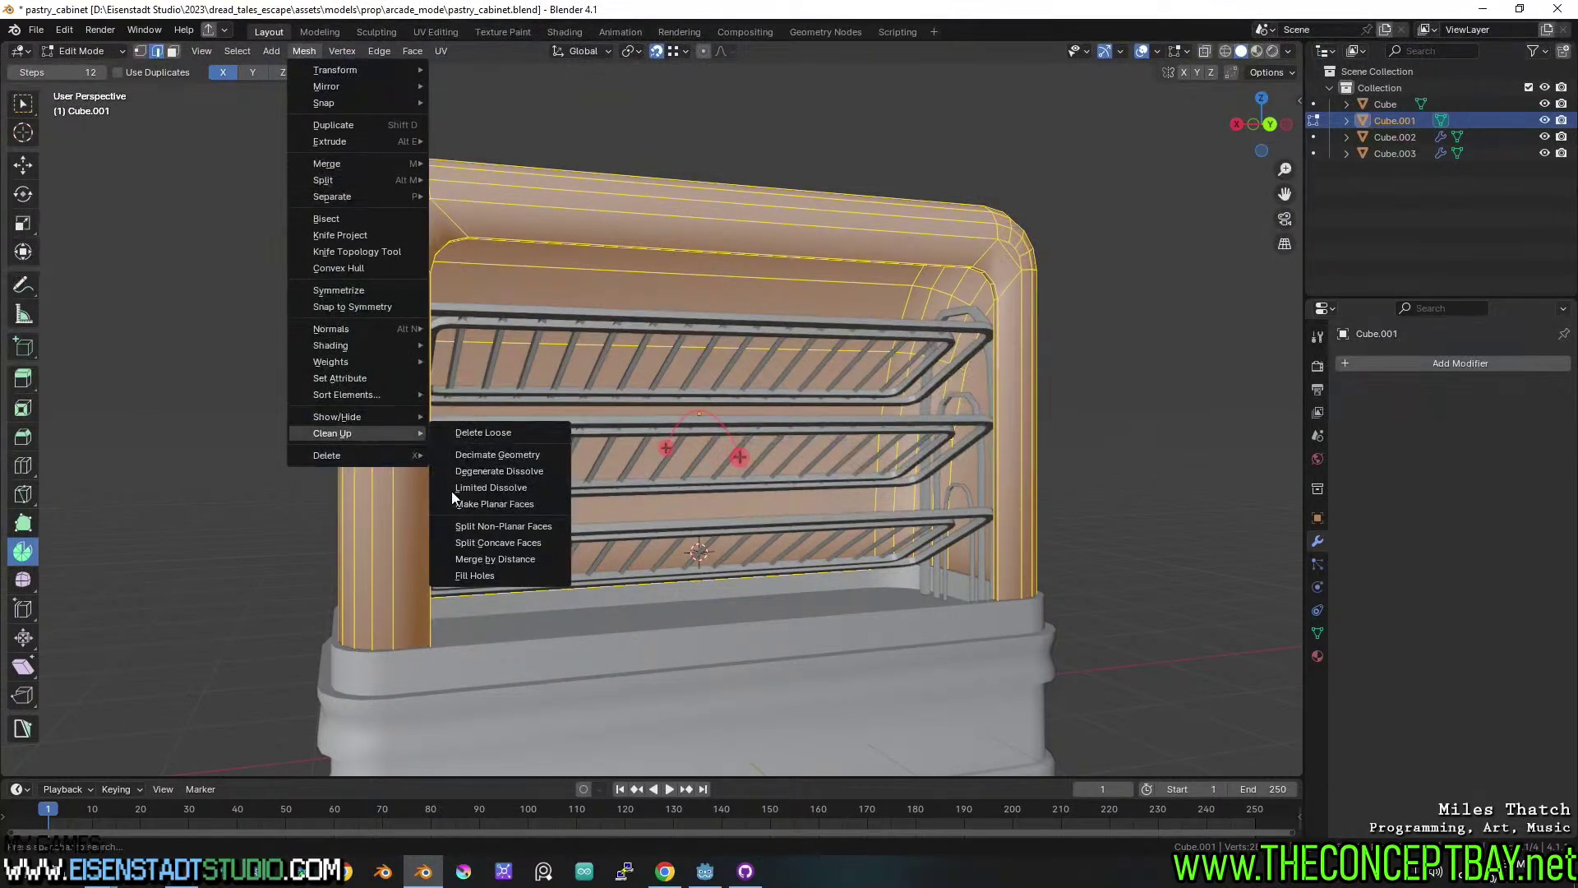
{"action": "left_click", "coordinate": [494, 559]}
{"action": "key", "text": "Tab"}
{"action": "key", "text": "ctrl+s"}
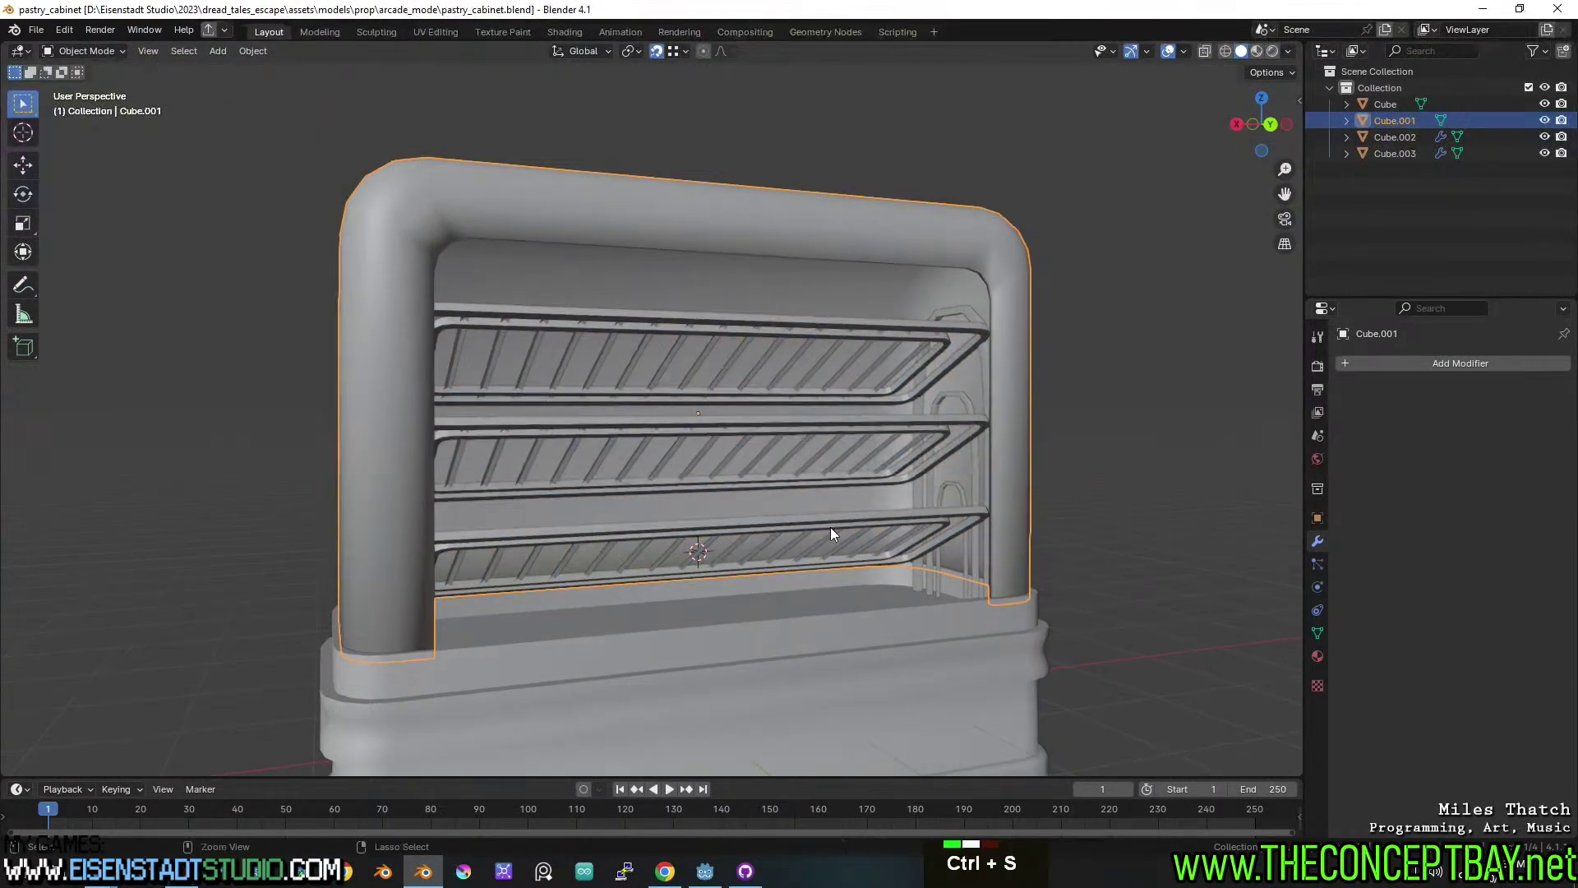
Apply Shade Smooth by Angle at 30° to the cabinet shell and save the file.
{"action": "middle_click_drag", "start_coordinate": [830, 534], "coordinate": [792, 531]}
{"action": "right_click", "coordinate": [1019, 271]}
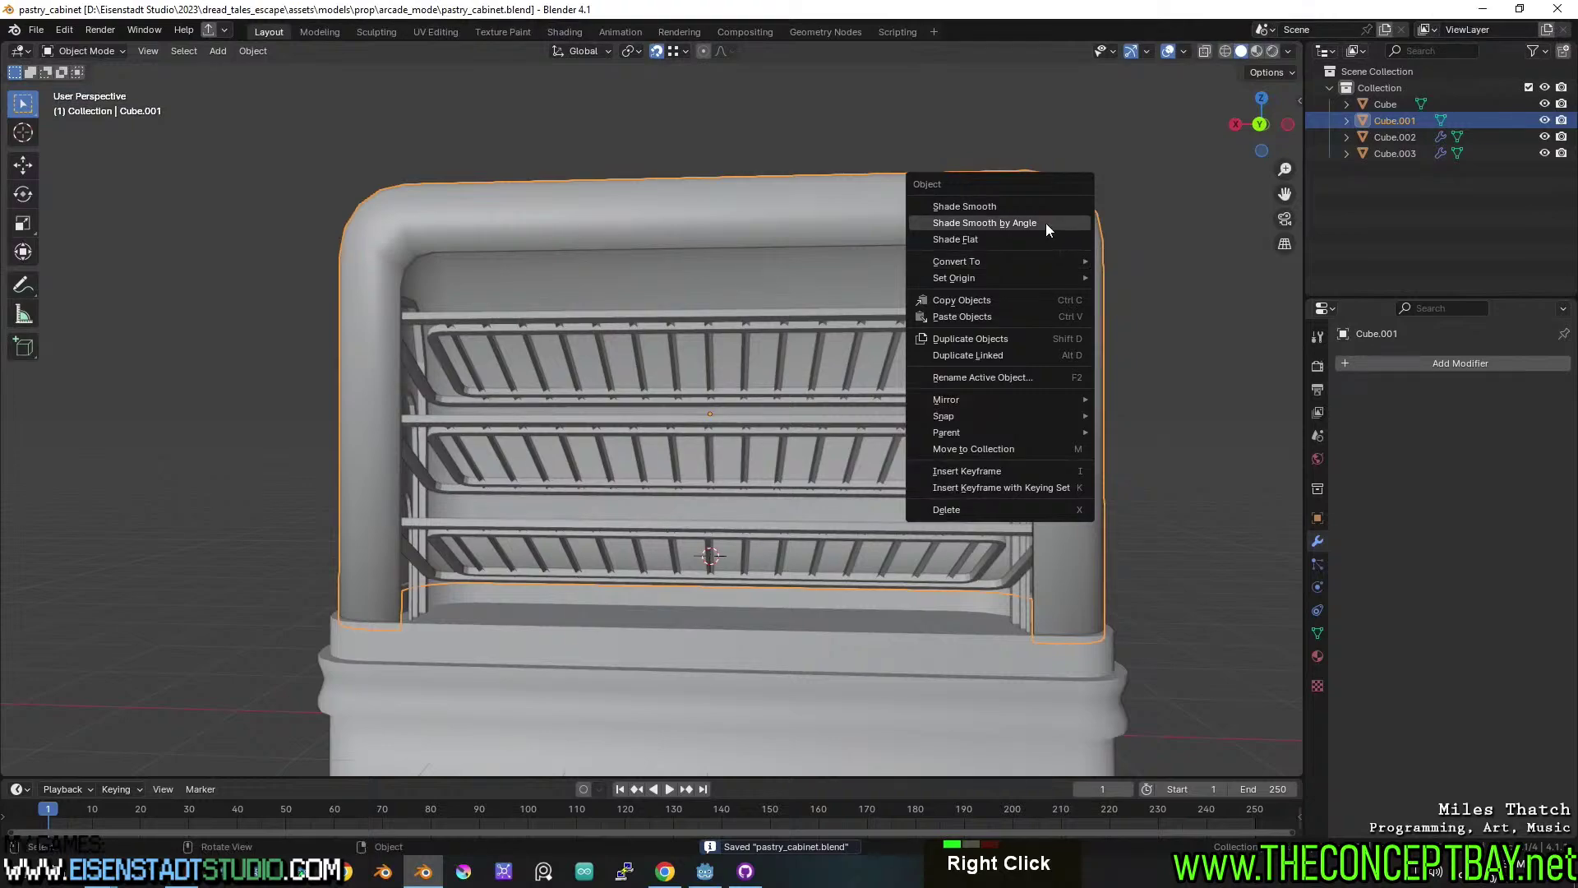
{"action": "left_click", "coordinate": [1046, 224]}
{"action": "middle_click_drag", "start_coordinate": [1045, 224], "coordinate": [1187, 352]}
{"action": "scroll", "coordinate": [1024, 398], "scroll_direction": "down", "scroll_amount": 2}
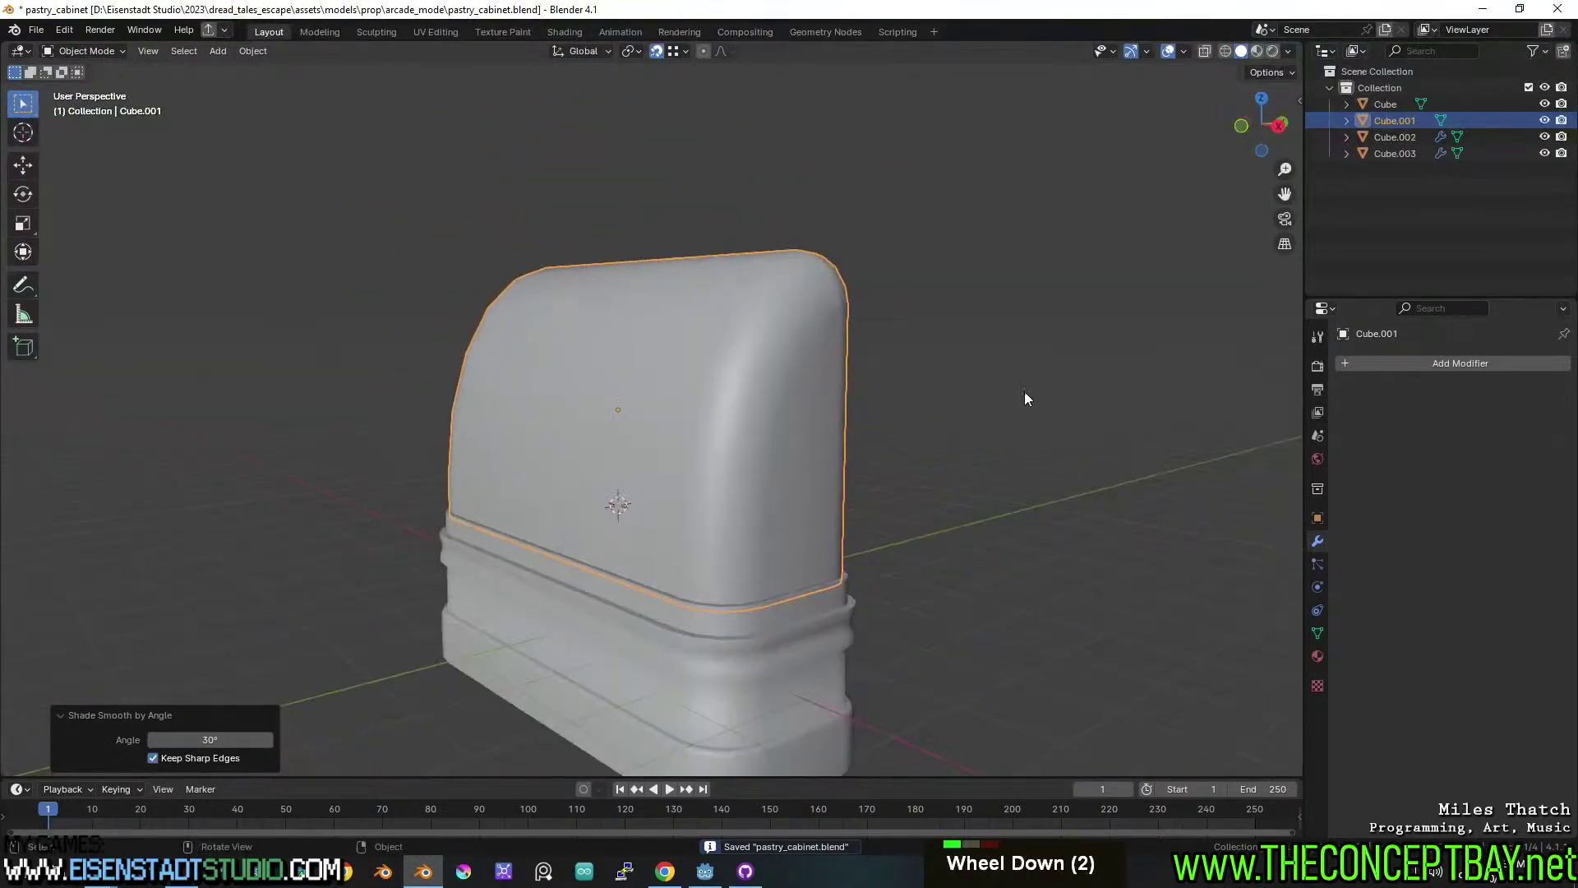
{"action": "key", "text": "KP_1"}
{"action": "key", "text": "ctrl+s"}
Examine the smoothed shell and its rounded front opening from several sides, saving the file along the way.
{"action": "middle_click_drag", "start_coordinate": [909, 467], "coordinate": [951, 485], "text": "shift"}
{"action": "scroll", "coordinate": [1001, 387], "scroll_direction": "up", "scroll_amount": 3}
{"action": "scroll", "coordinate": [1089, 477], "scroll_direction": "down", "scroll_amount": 2}
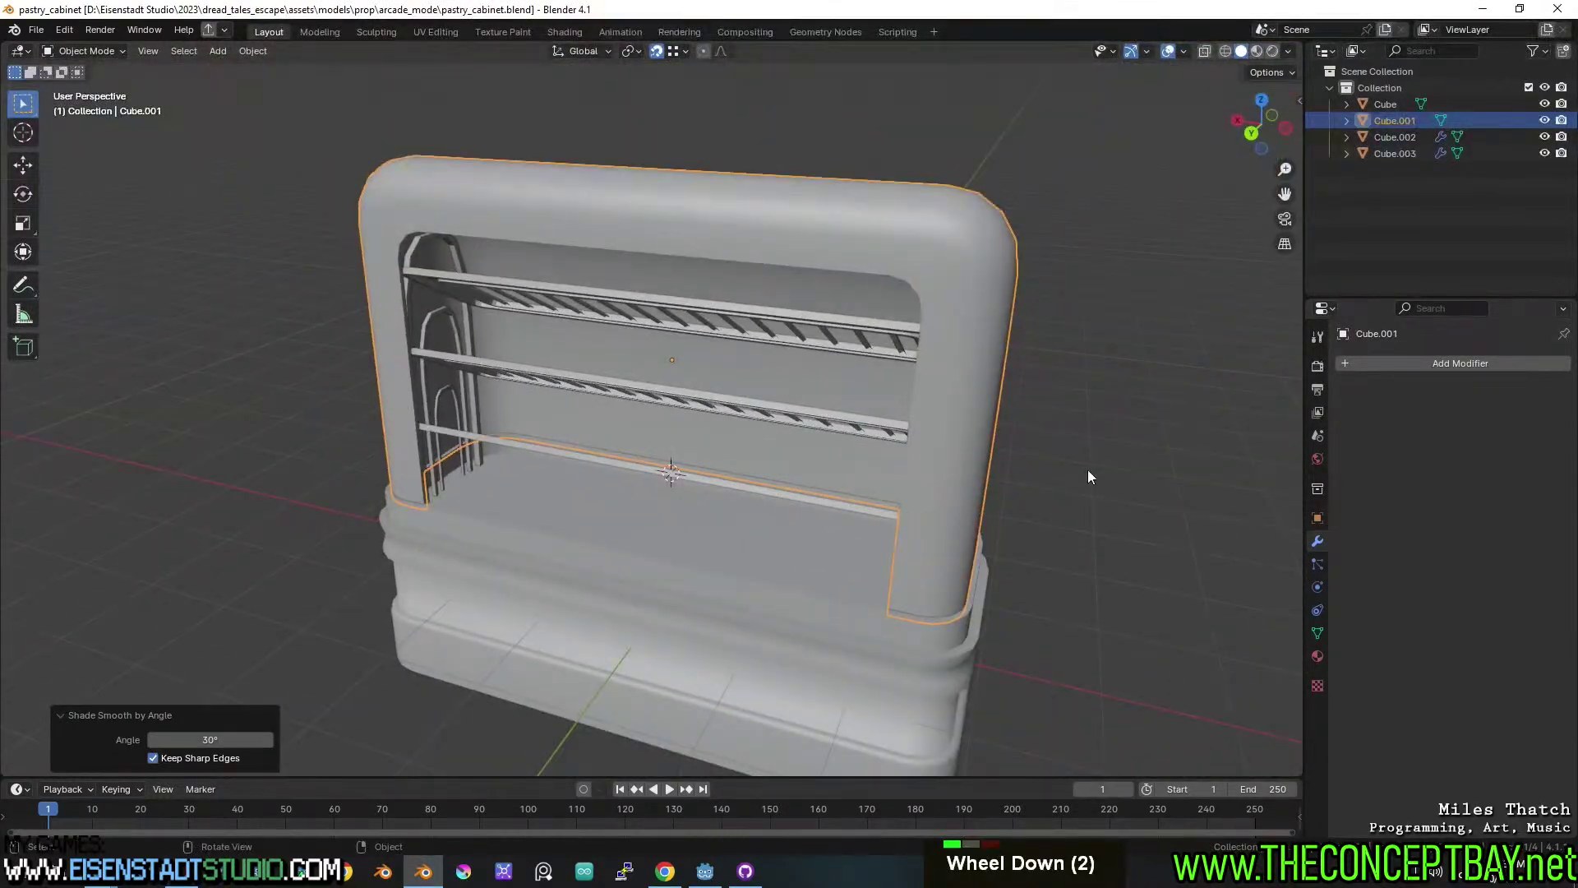
{"action": "middle_click_drag", "start_coordinate": [1090, 477], "coordinate": [888, 477]}
{"action": "middle_click_drag", "start_coordinate": [887, 476], "coordinate": [938, 458], "text": "shift"}
{"action": "key", "text": "ctrl+s"}
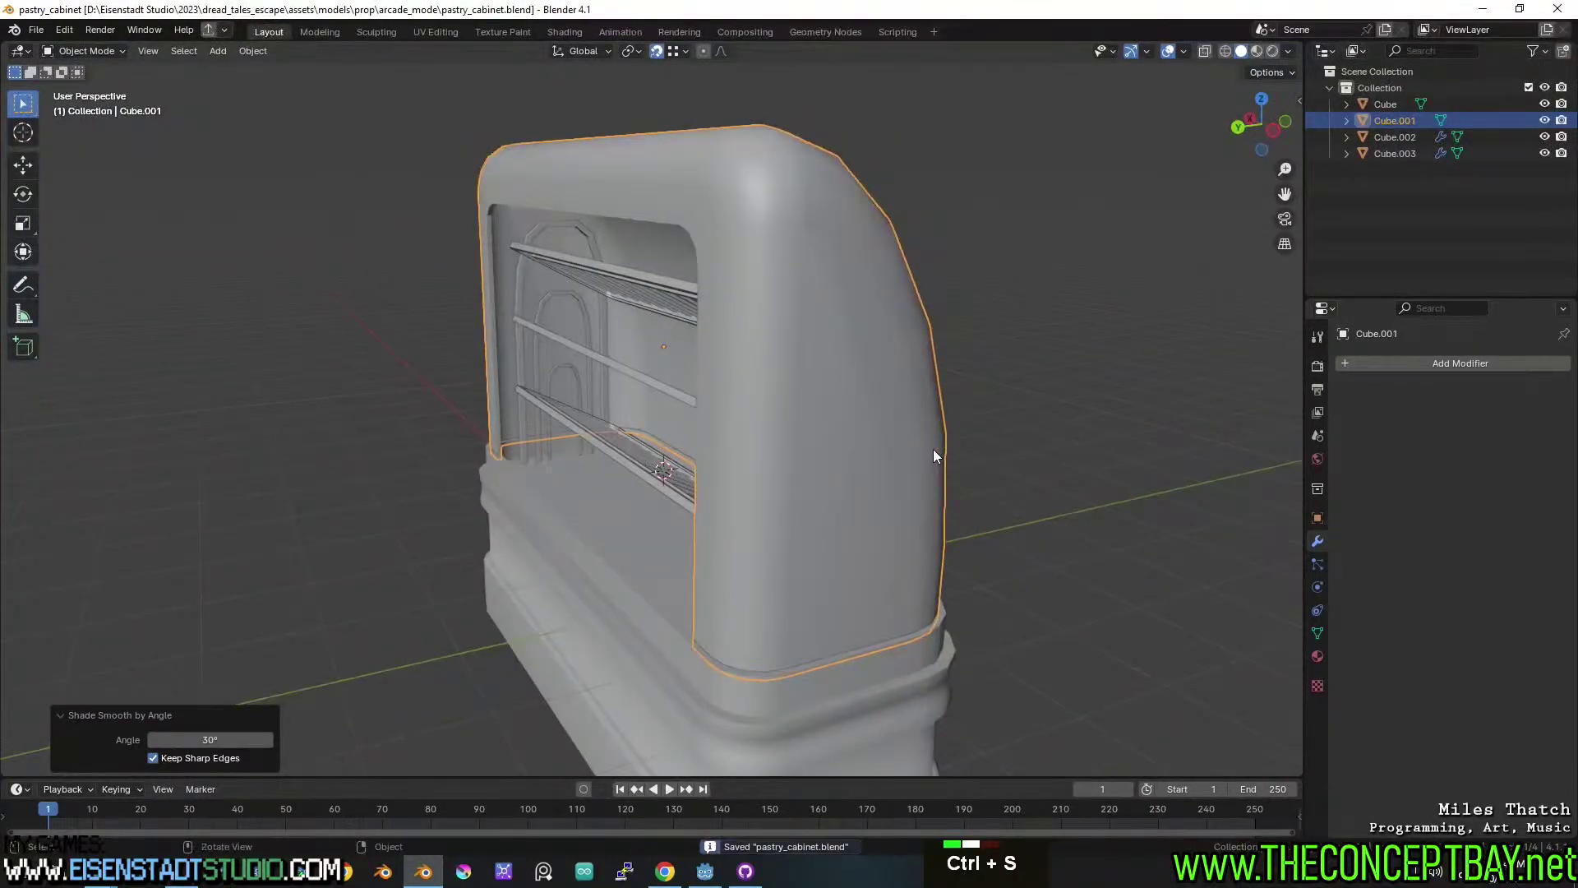
{"action": "middle_click_drag", "start_coordinate": [771, 381], "coordinate": [1002, 455]}
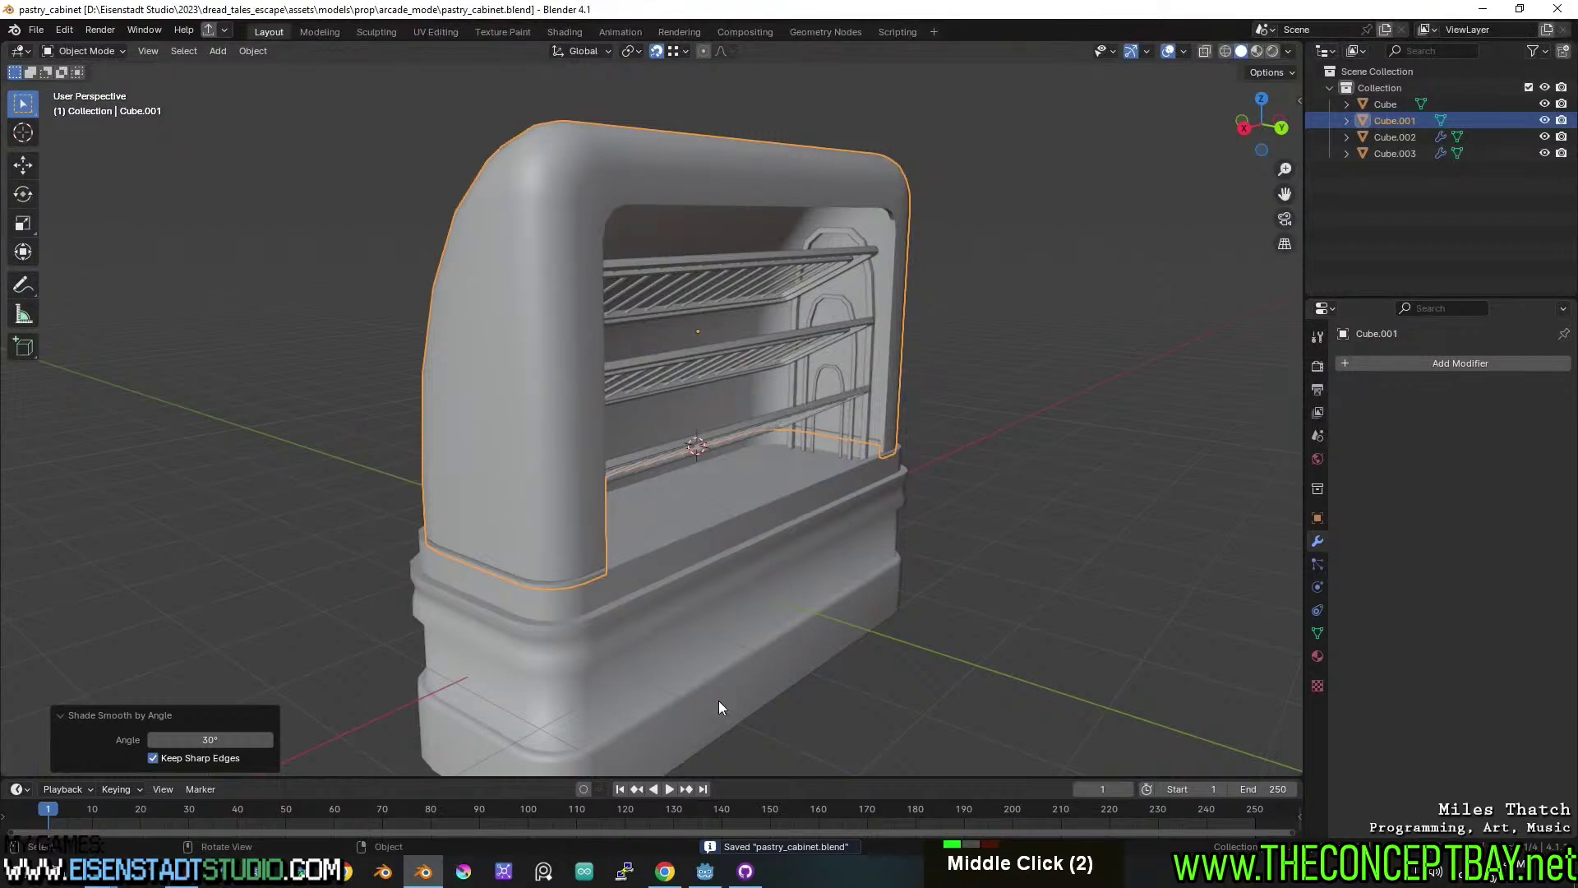
Switch to Chrome, go to YouTube through a web search, and search there for "blender dount".
{"action": "left_click", "coordinate": [664, 871]}
{"action": "left_click", "coordinate": [452, 26]}
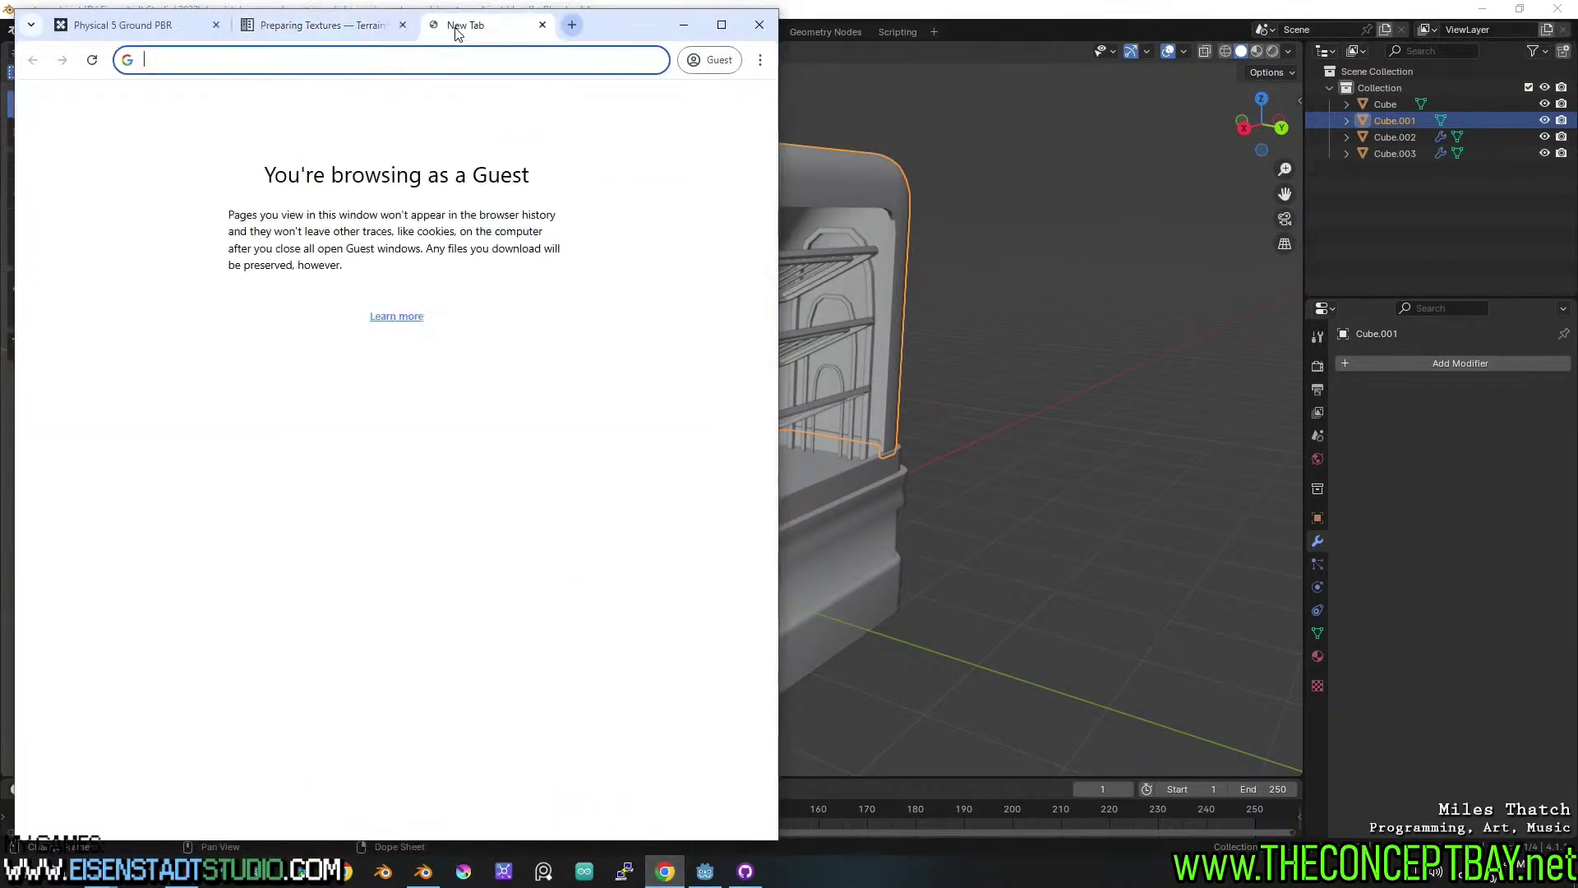
{"action": "type", "text": "you"}
{"action": "key", "text": "Return"}
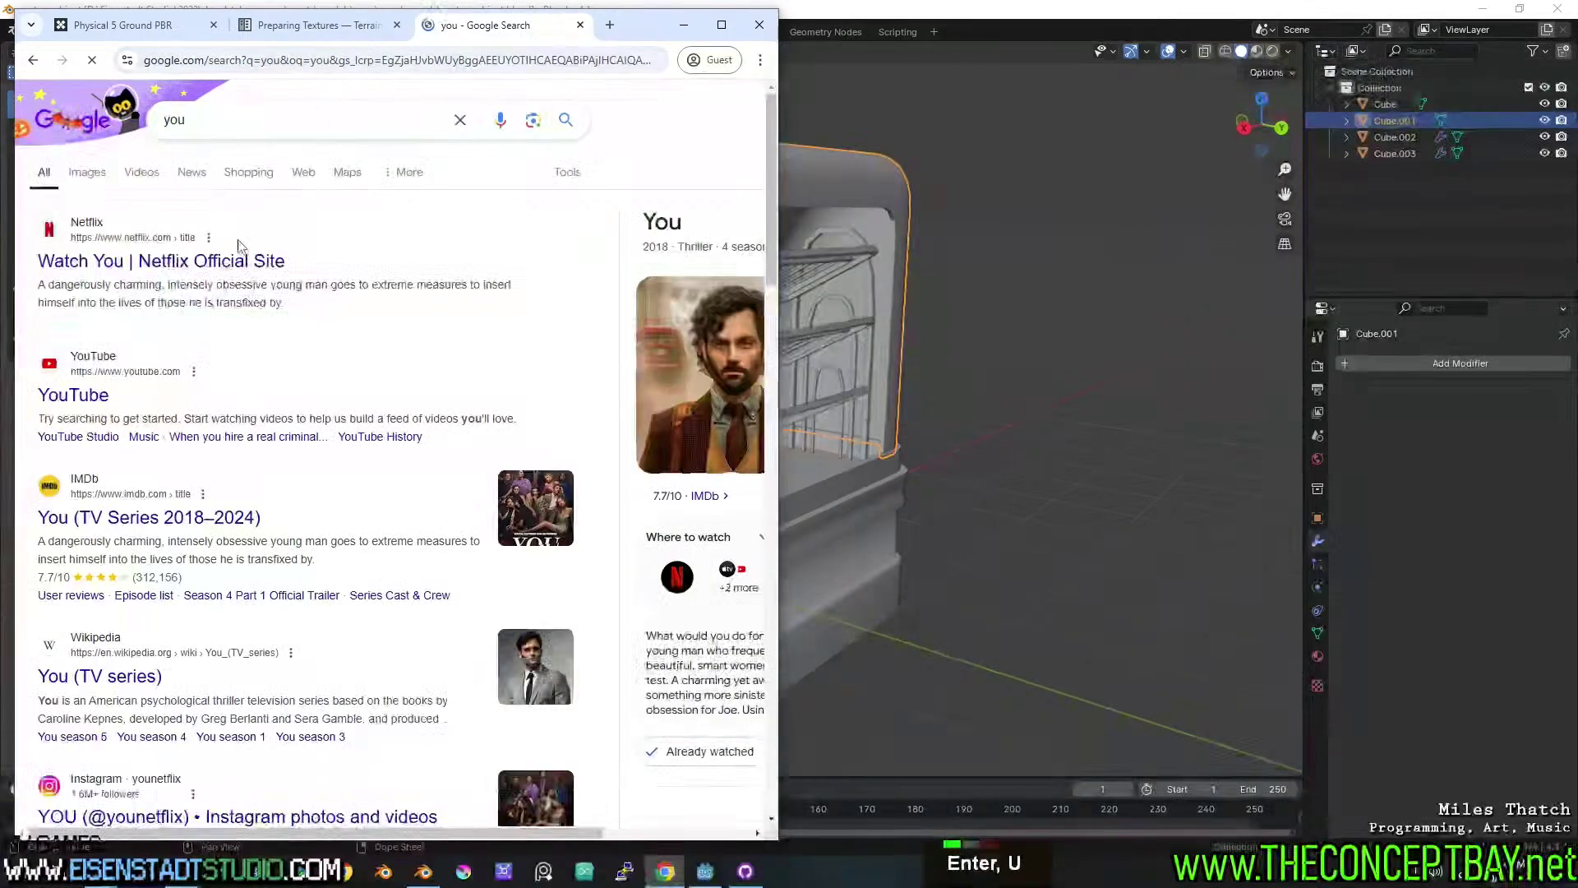
{"action": "left_click", "coordinate": [86, 398]}
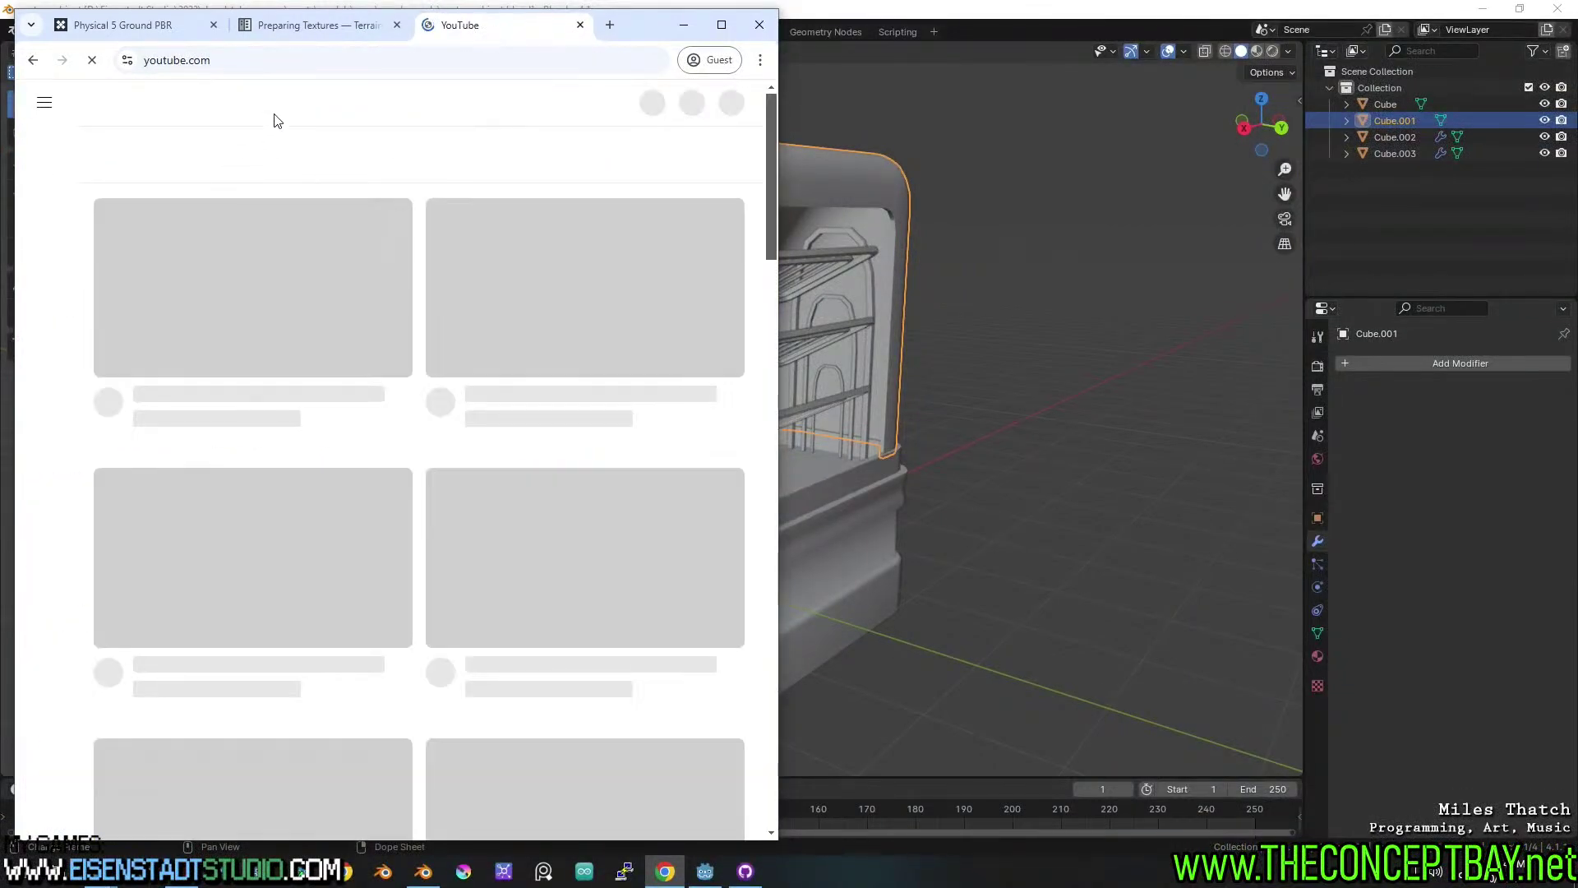
{"action": "left_click", "coordinate": [389, 103]}
{"action": "type", "text": "blender dount"}
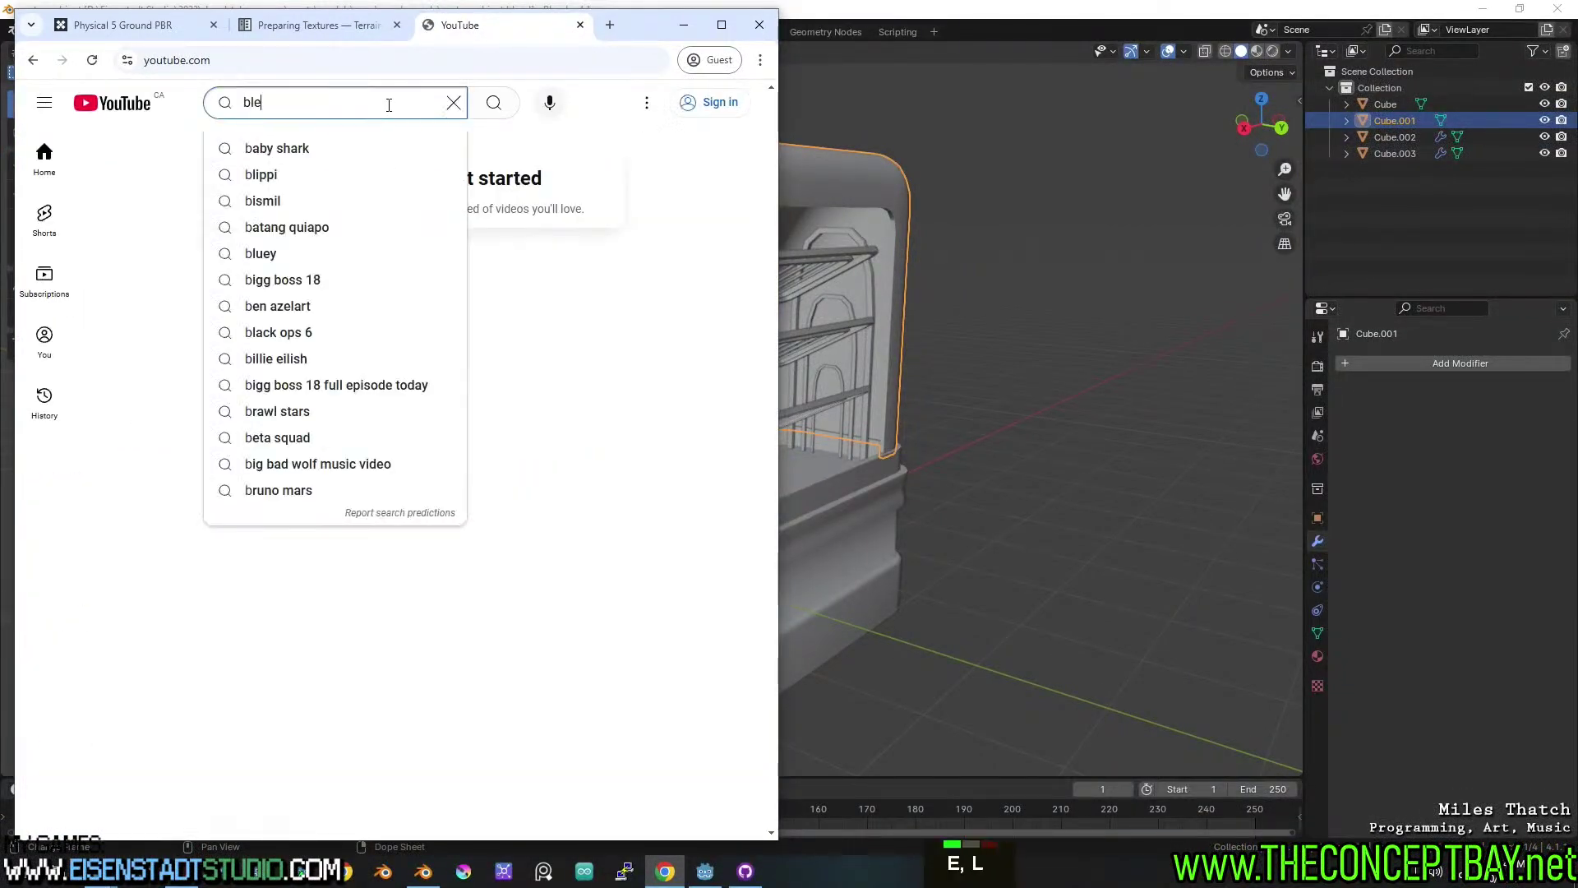
{"action": "key", "text": "Return"}
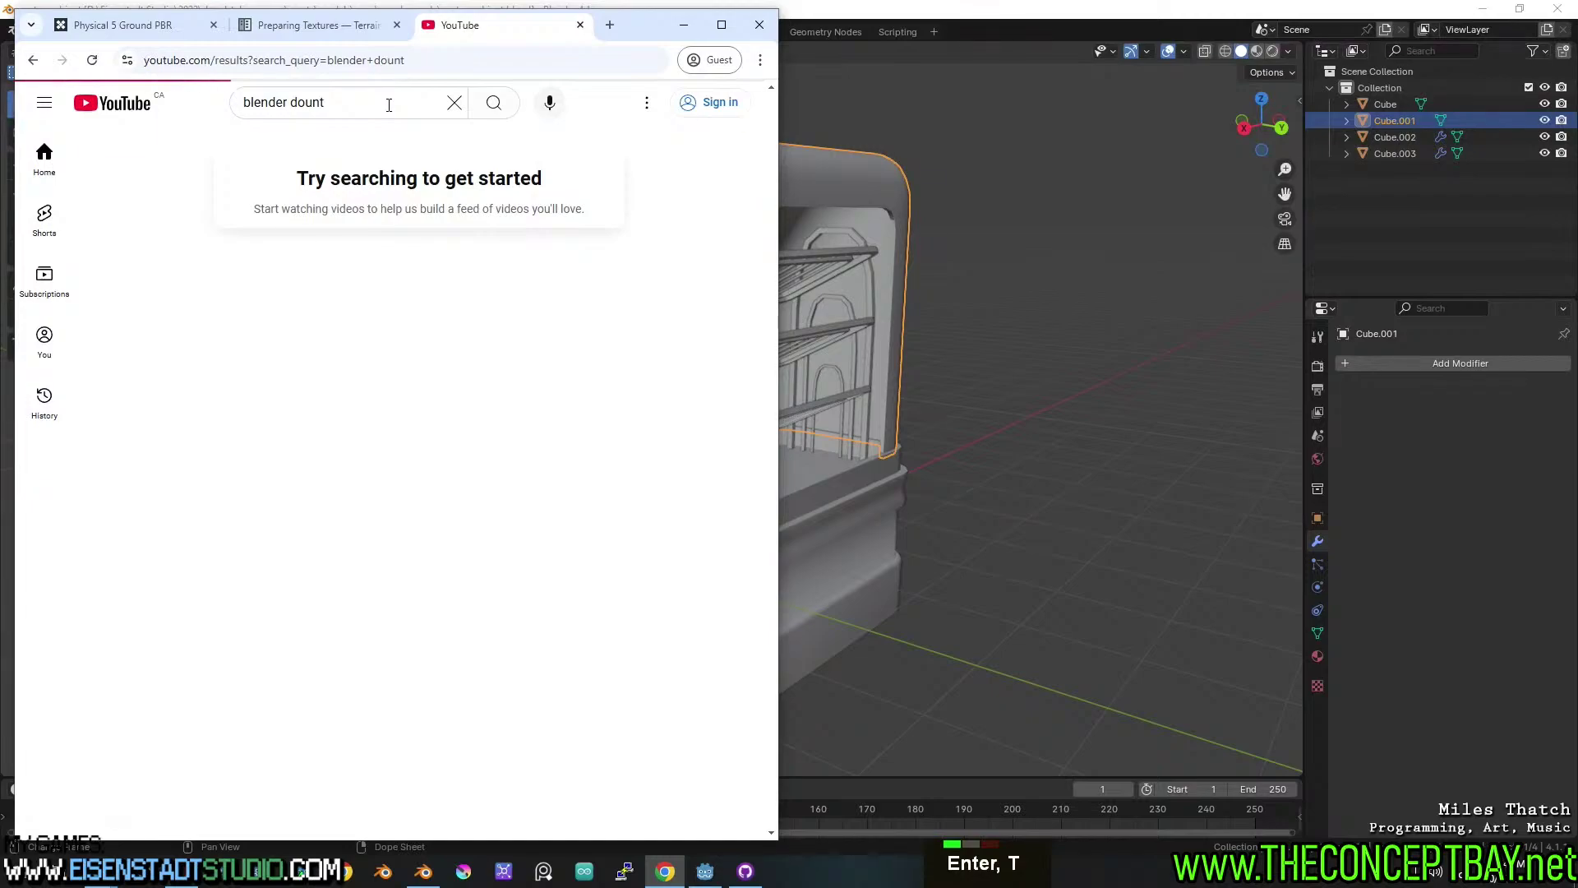
Browse the donut tutorial results on YouTube and return to Blender.
{"action": "scroll", "coordinate": [429, 565], "scroll_direction": "down", "scroll_amount": 2}
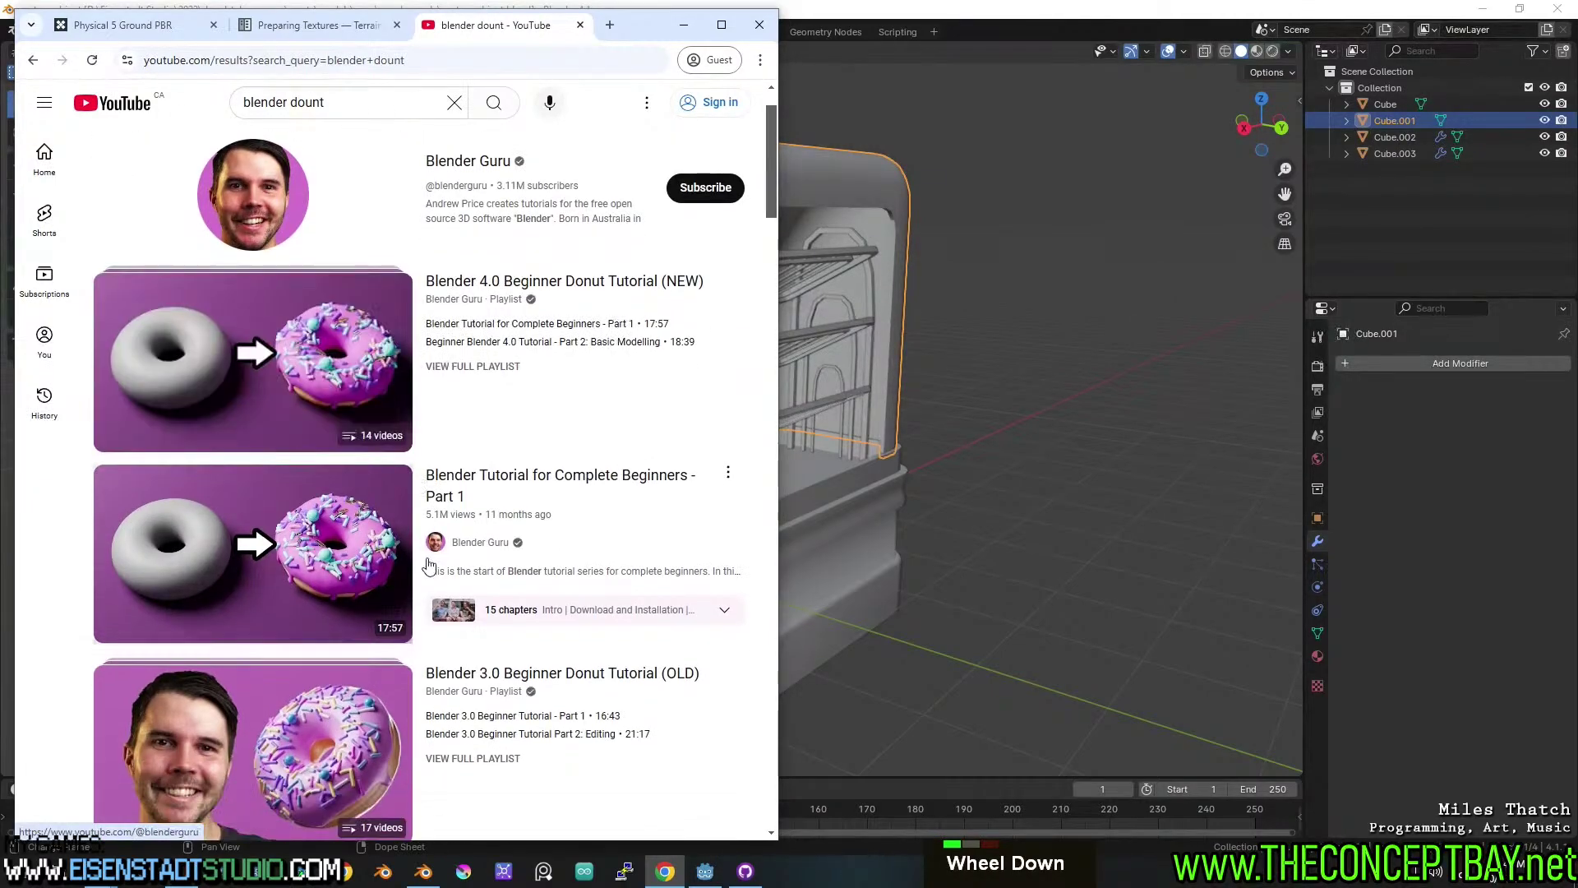
{"action": "scroll", "coordinate": [428, 566], "scroll_direction": "down", "scroll_amount": 2}
{"action": "scroll", "coordinate": [461, 626], "scroll_direction": "down", "scroll_amount": 13}
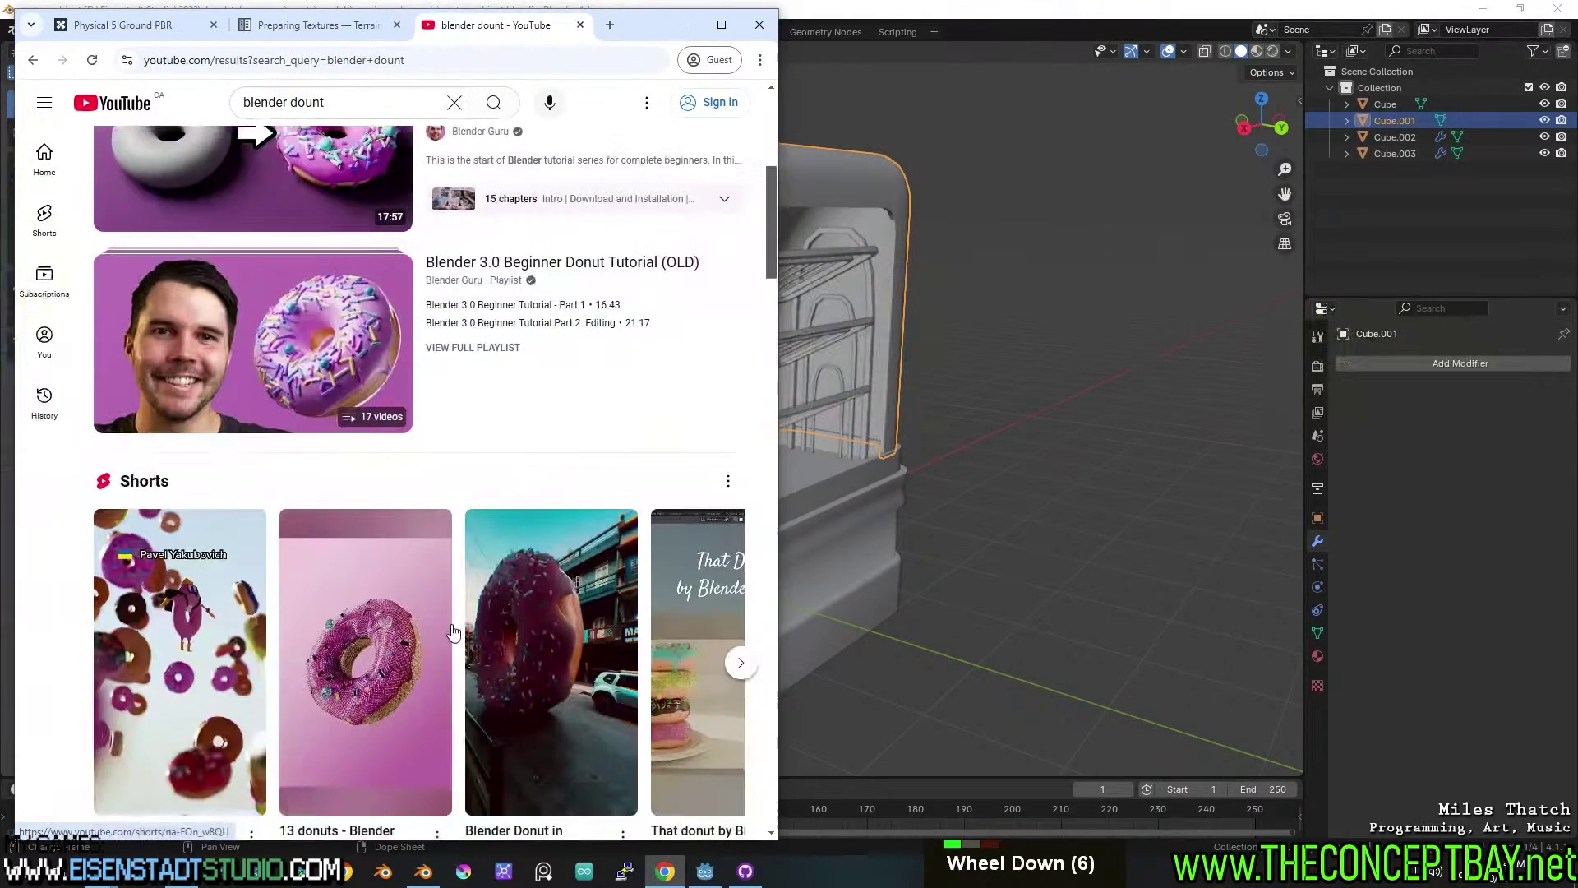
{"action": "scroll", "coordinate": [452, 631], "scroll_direction": "down", "scroll_amount": 11}
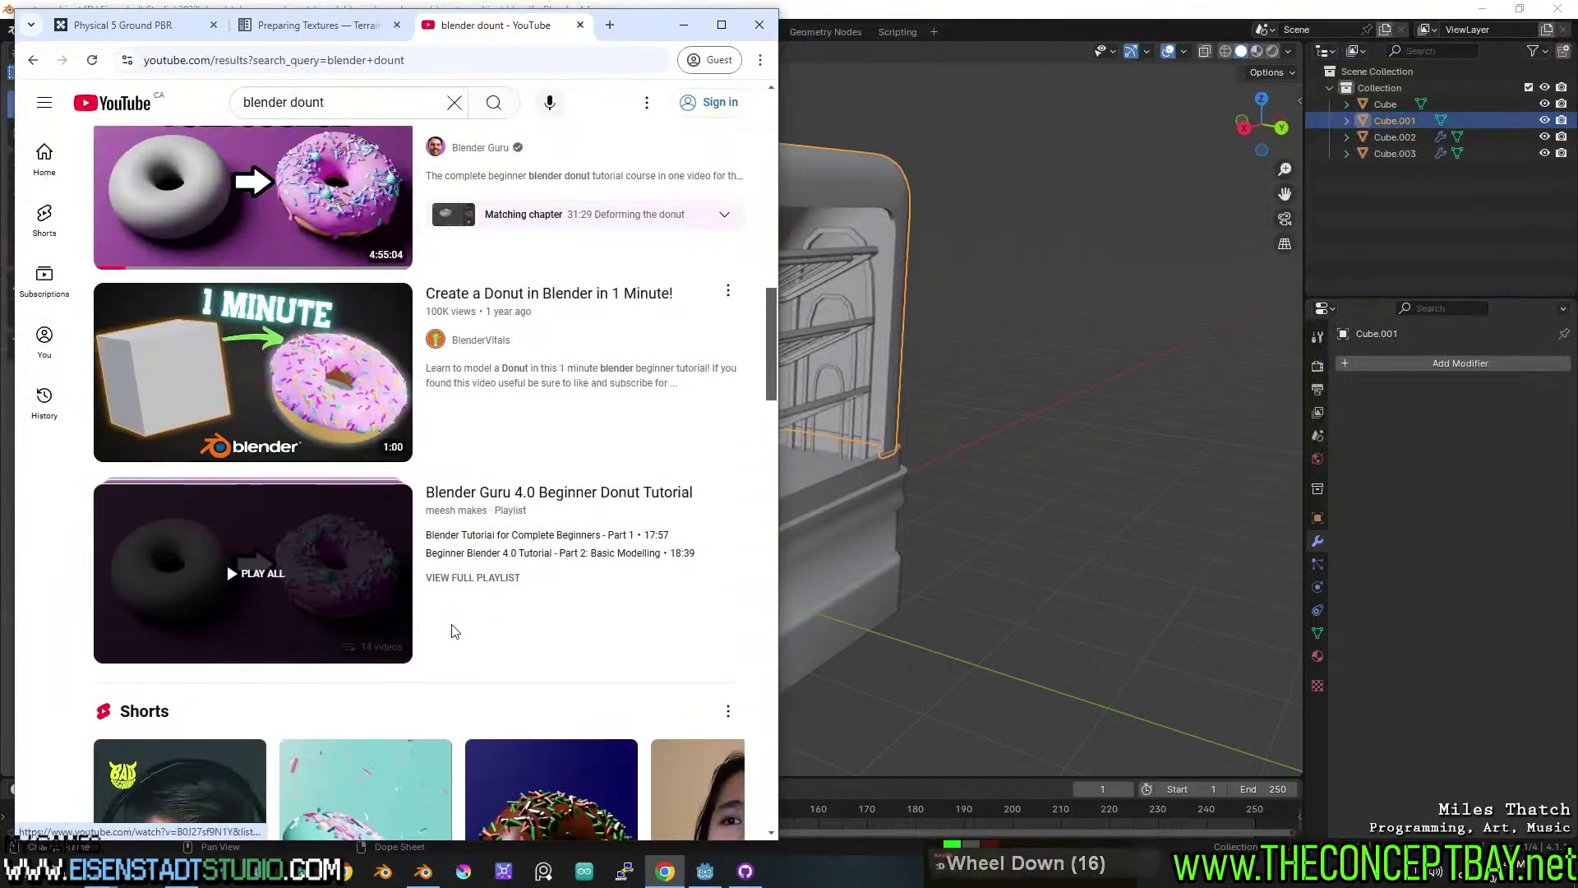
{"action": "scroll", "coordinate": [452, 630], "scroll_direction": "down", "scroll_amount": 7}
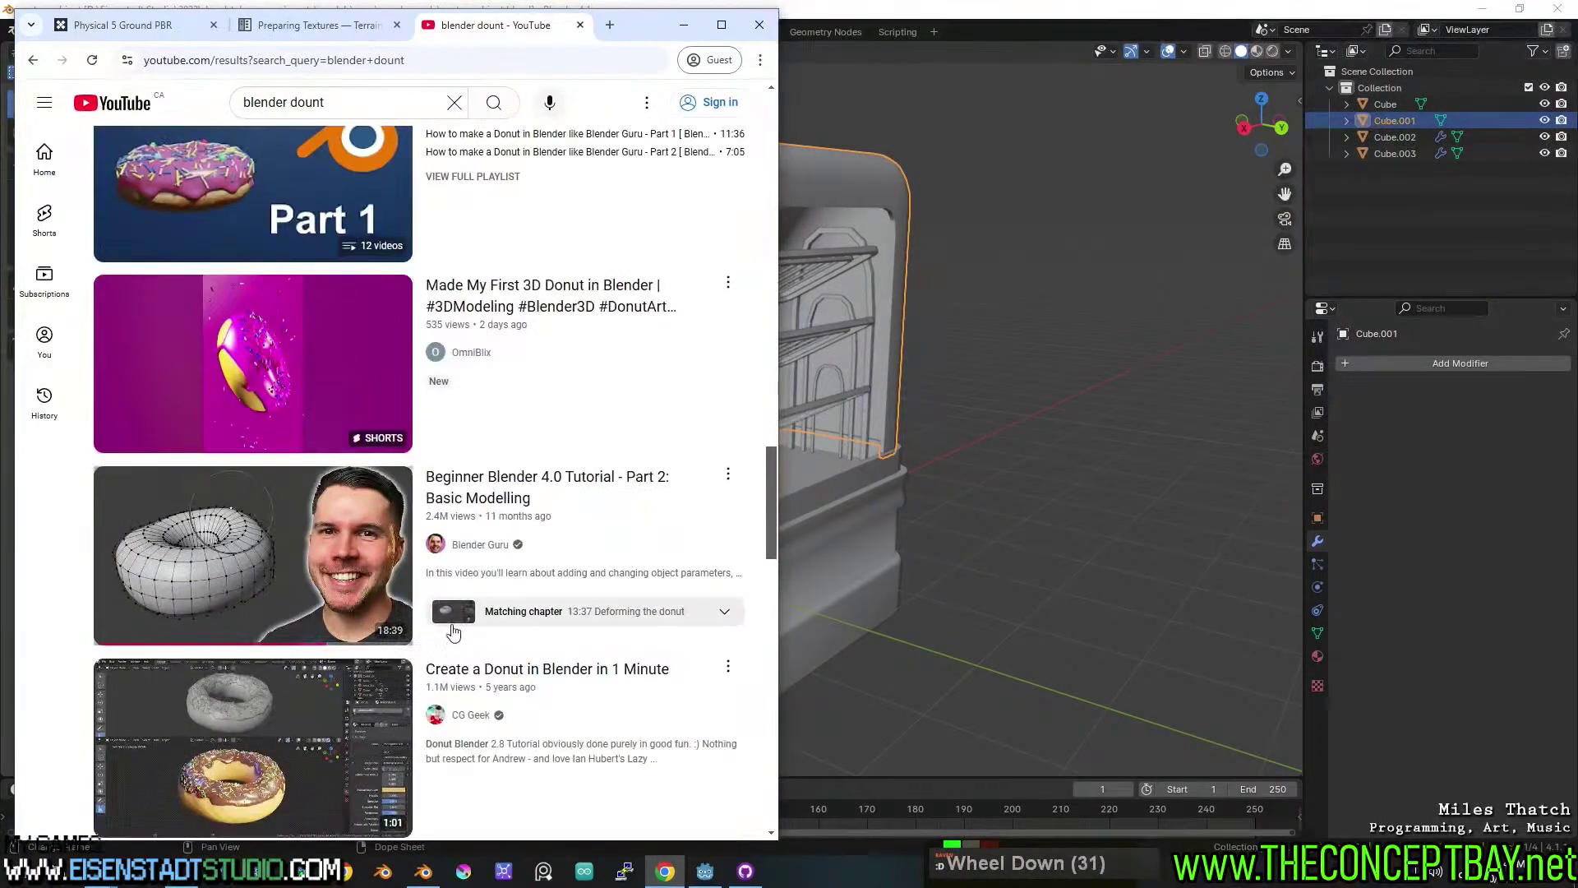
{"action": "scroll", "coordinate": [544, 408], "scroll_direction": "down", "scroll_amount": 10}
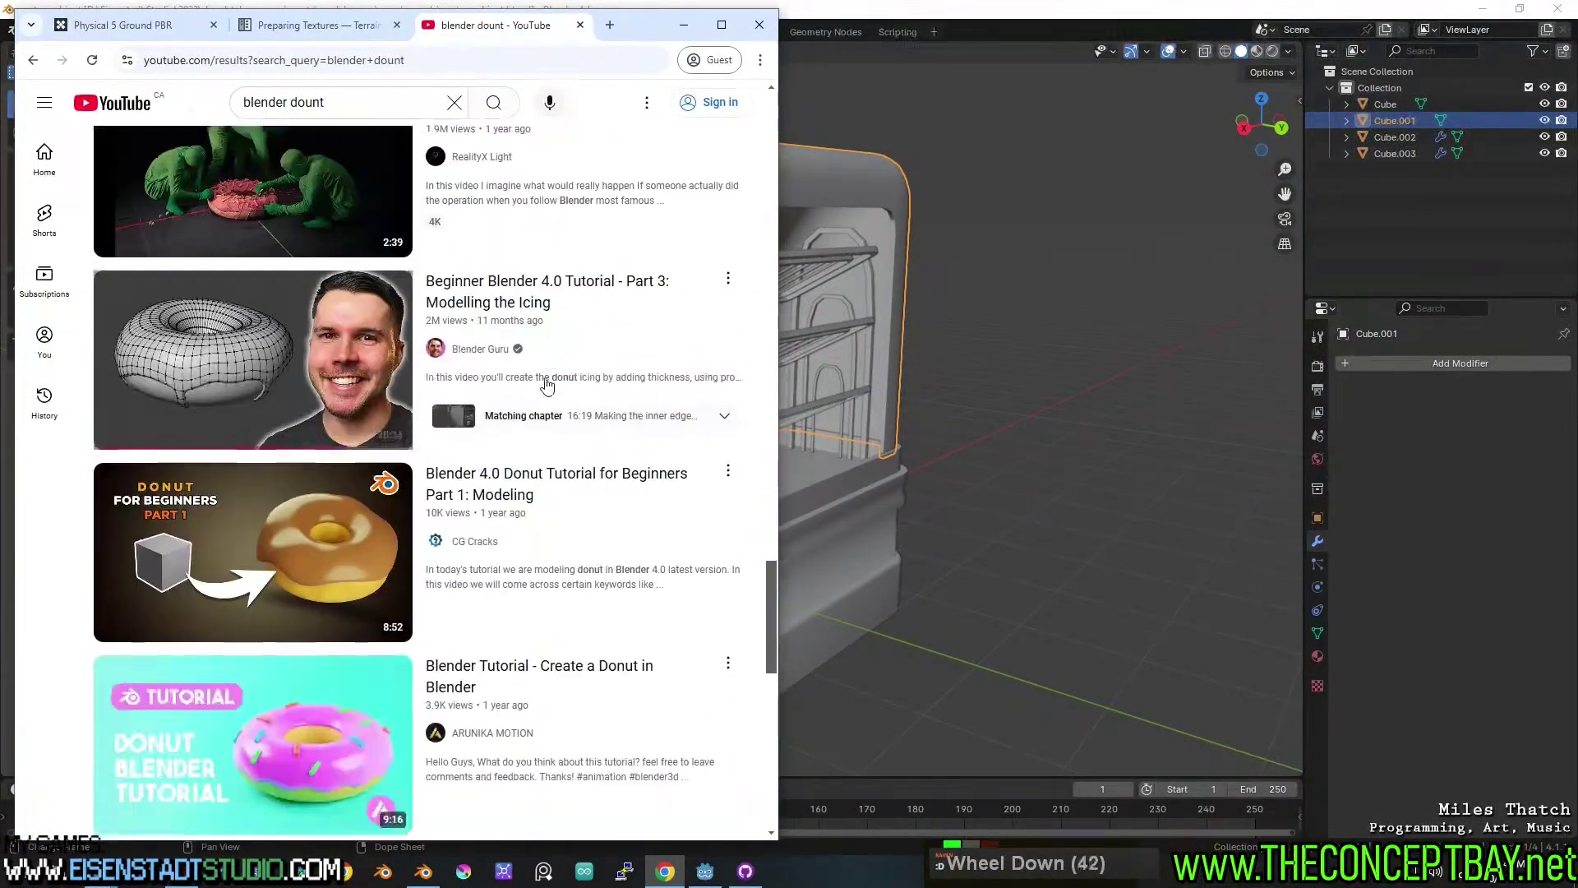
{"action": "scroll", "coordinate": [546, 390], "scroll_direction": "up", "scroll_amount": 15}
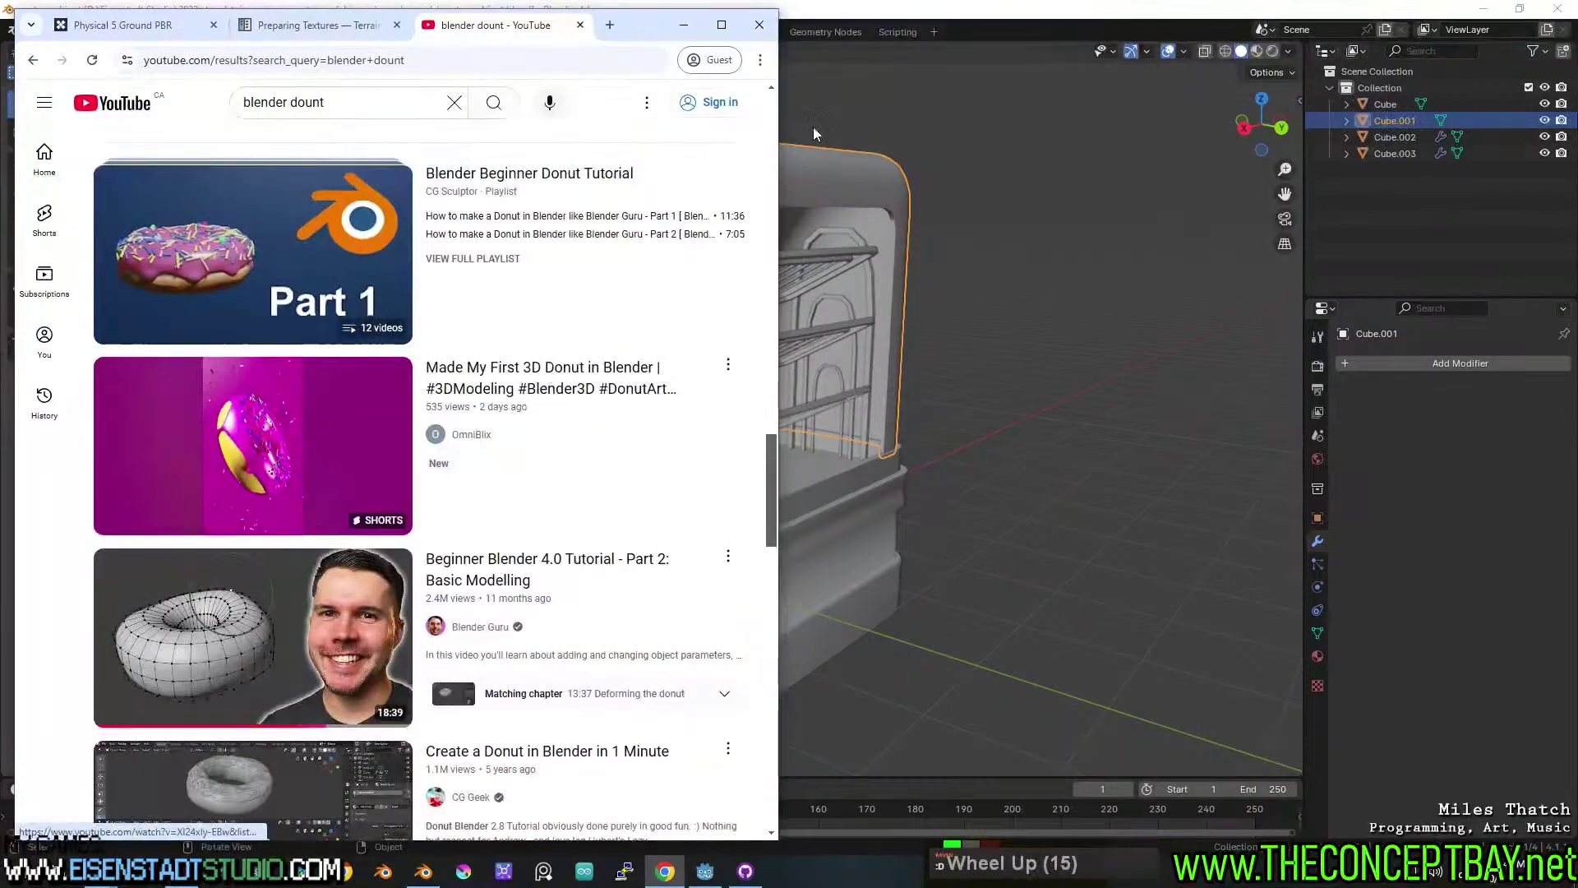
{"action": "left_click", "coordinate": [672, 30]}
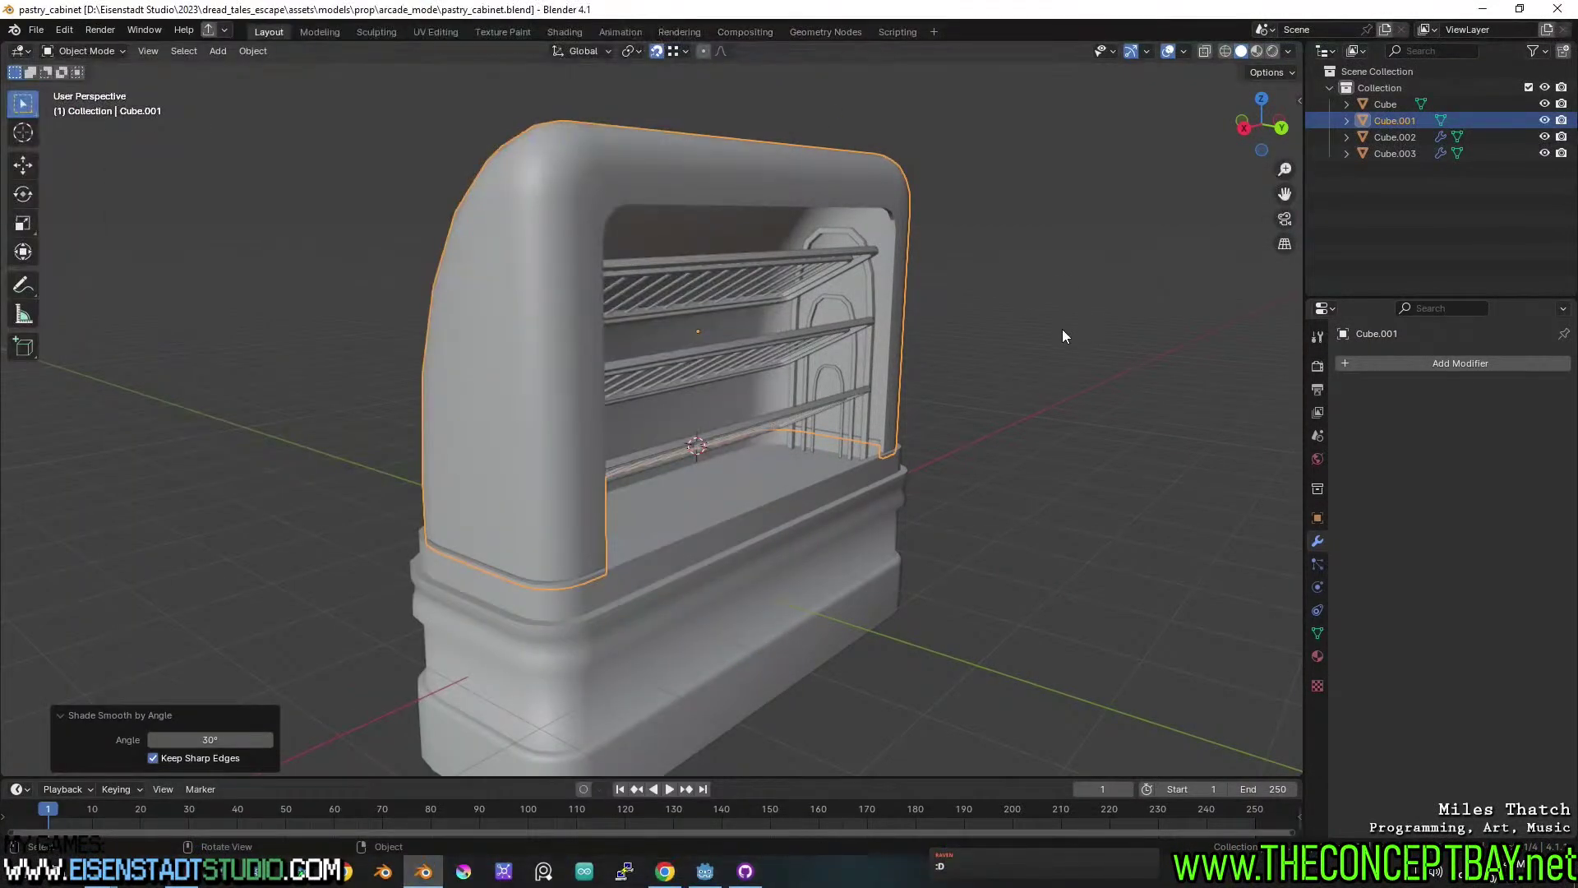
Apply Shade Smooth by Angle at 30° to the nested-arch side supports and save the file.
{"action": "middle_click_drag", "start_coordinate": [1062, 329], "coordinate": [883, 385]}
{"action": "key", "text": "ctrl+s"}
{"action": "scroll", "coordinate": [797, 383], "scroll_direction": "up", "scroll_amount": 3}
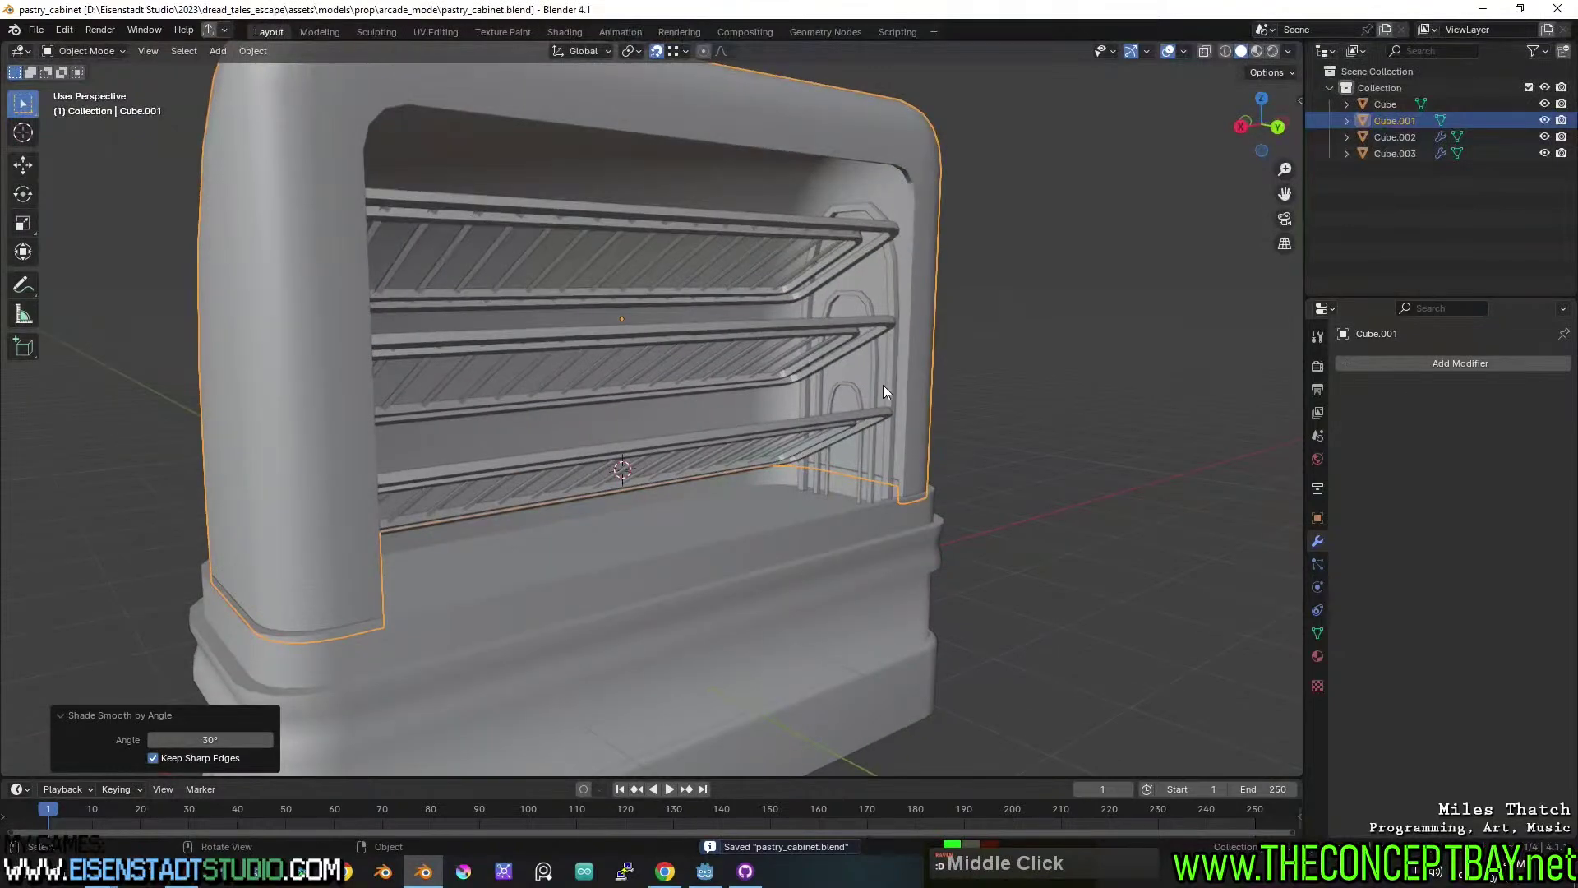
{"action": "left_click", "coordinate": [890, 378]}
{"action": "scroll", "coordinate": [890, 378], "scroll_direction": "up", "scroll_amount": 2}
{"action": "right_click", "coordinate": [938, 368]}
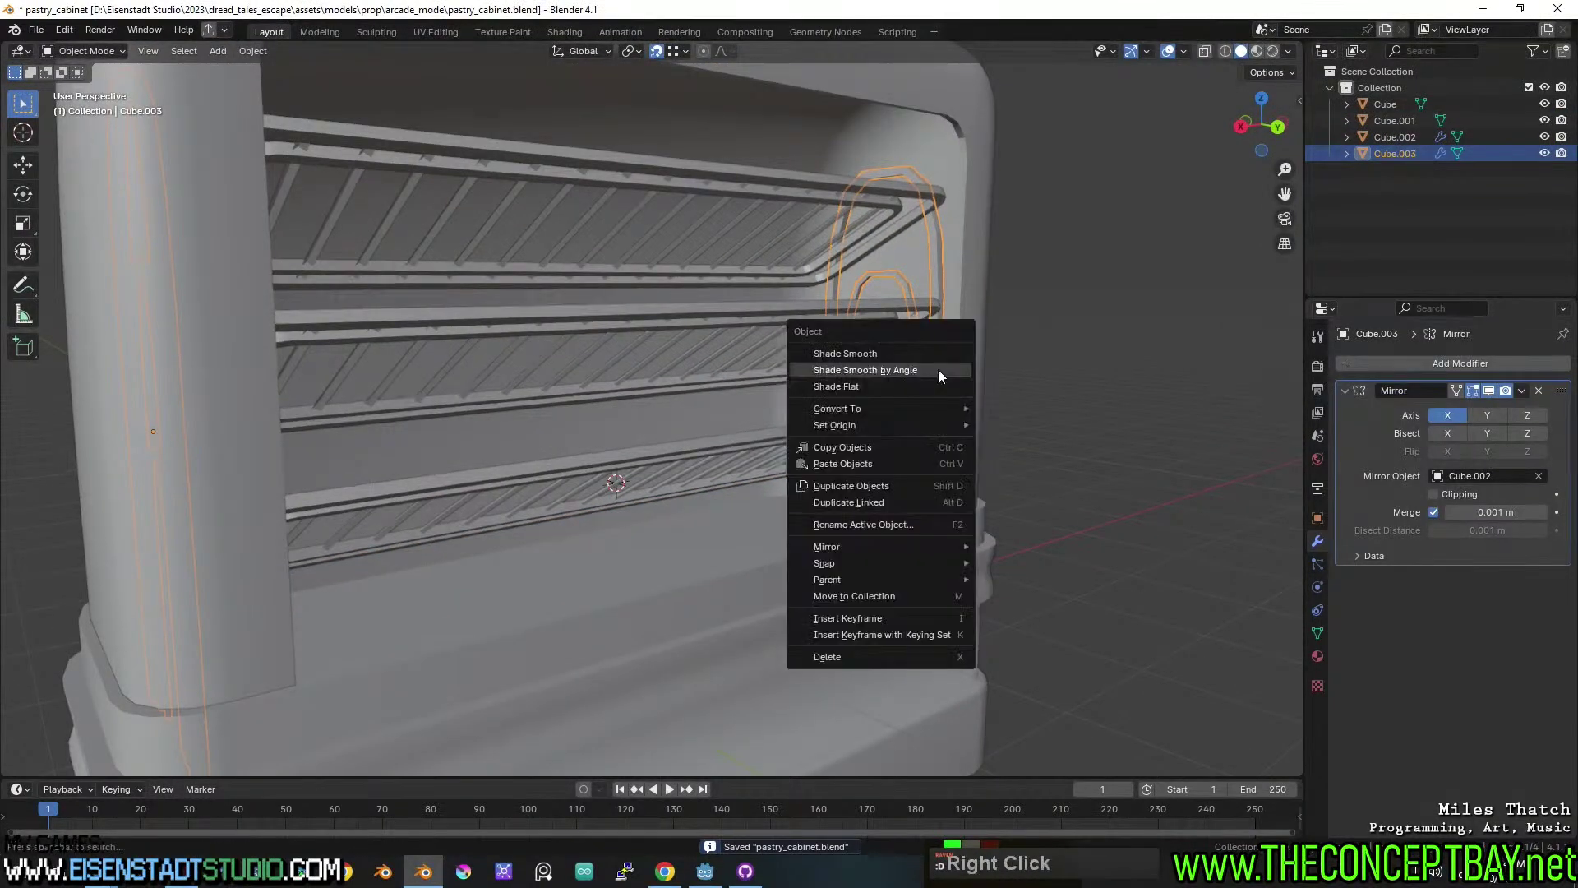
{"action": "left_click", "coordinate": [932, 369]}
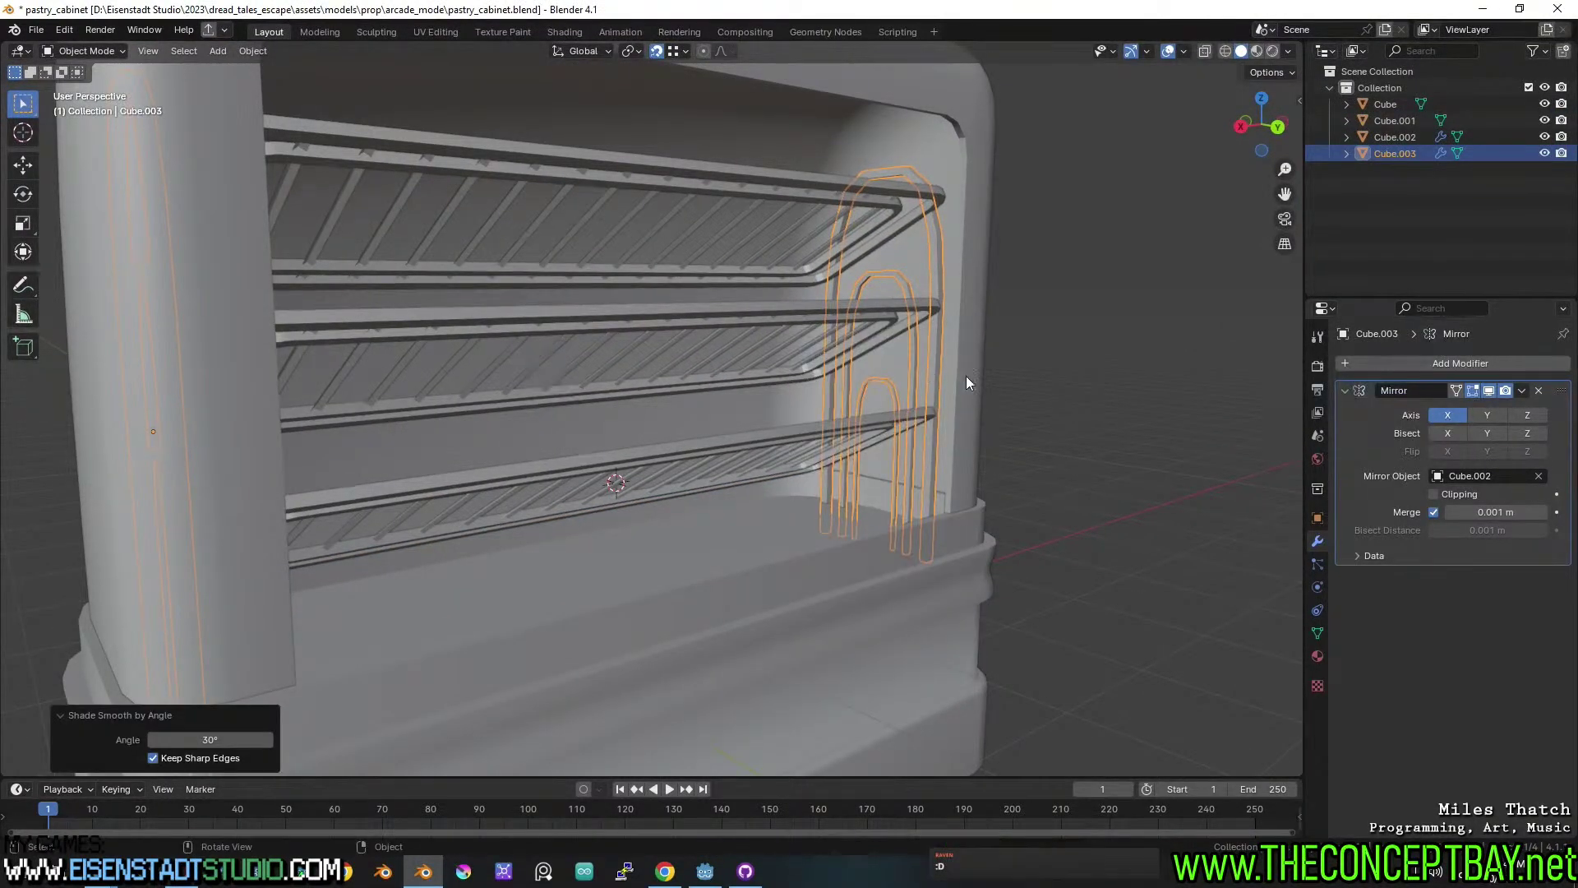
{"action": "scroll", "coordinate": [962, 370], "scroll_direction": "down", "scroll_amount": 5}
{"action": "key", "text": "ctrl+s"}
Convert the side arches and the rack shelves to meshes and join them into one object.
{"action": "middle_click_drag", "start_coordinate": [901, 382], "coordinate": [723, 362], "text": "shift"}
{"action": "scroll", "coordinate": [945, 384], "scroll_direction": "down", "scroll_amount": 3}
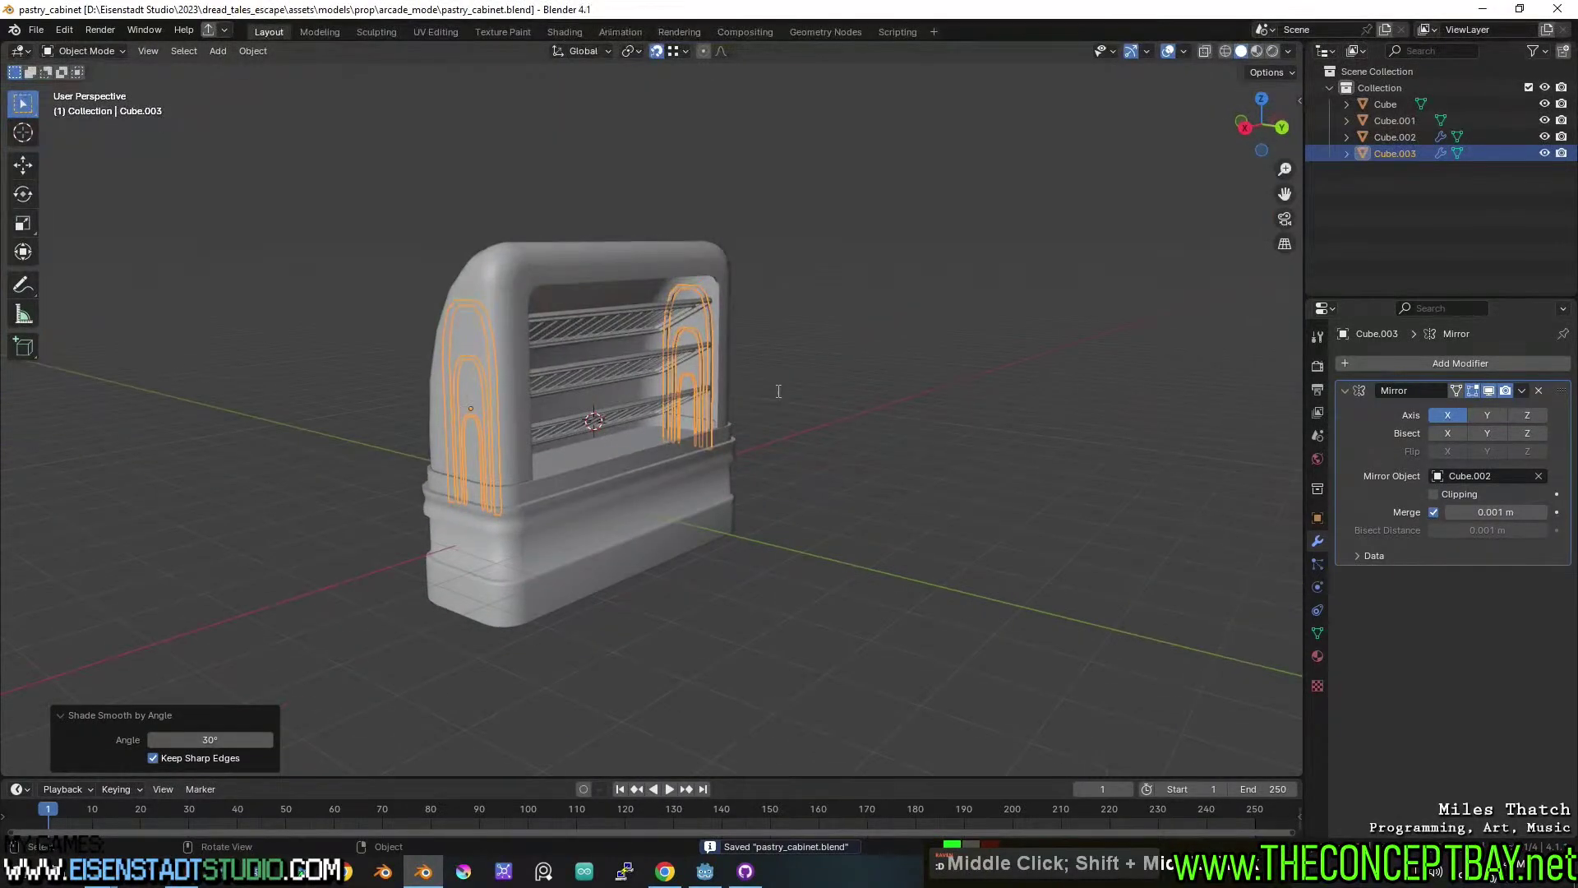
{"action": "key", "text": "F2"}
{"action": "key", "text": "Escape"}
{"action": "left_click", "coordinate": [651, 356], "text": "shift"}
{"action": "right_click", "coordinate": [651, 355]}
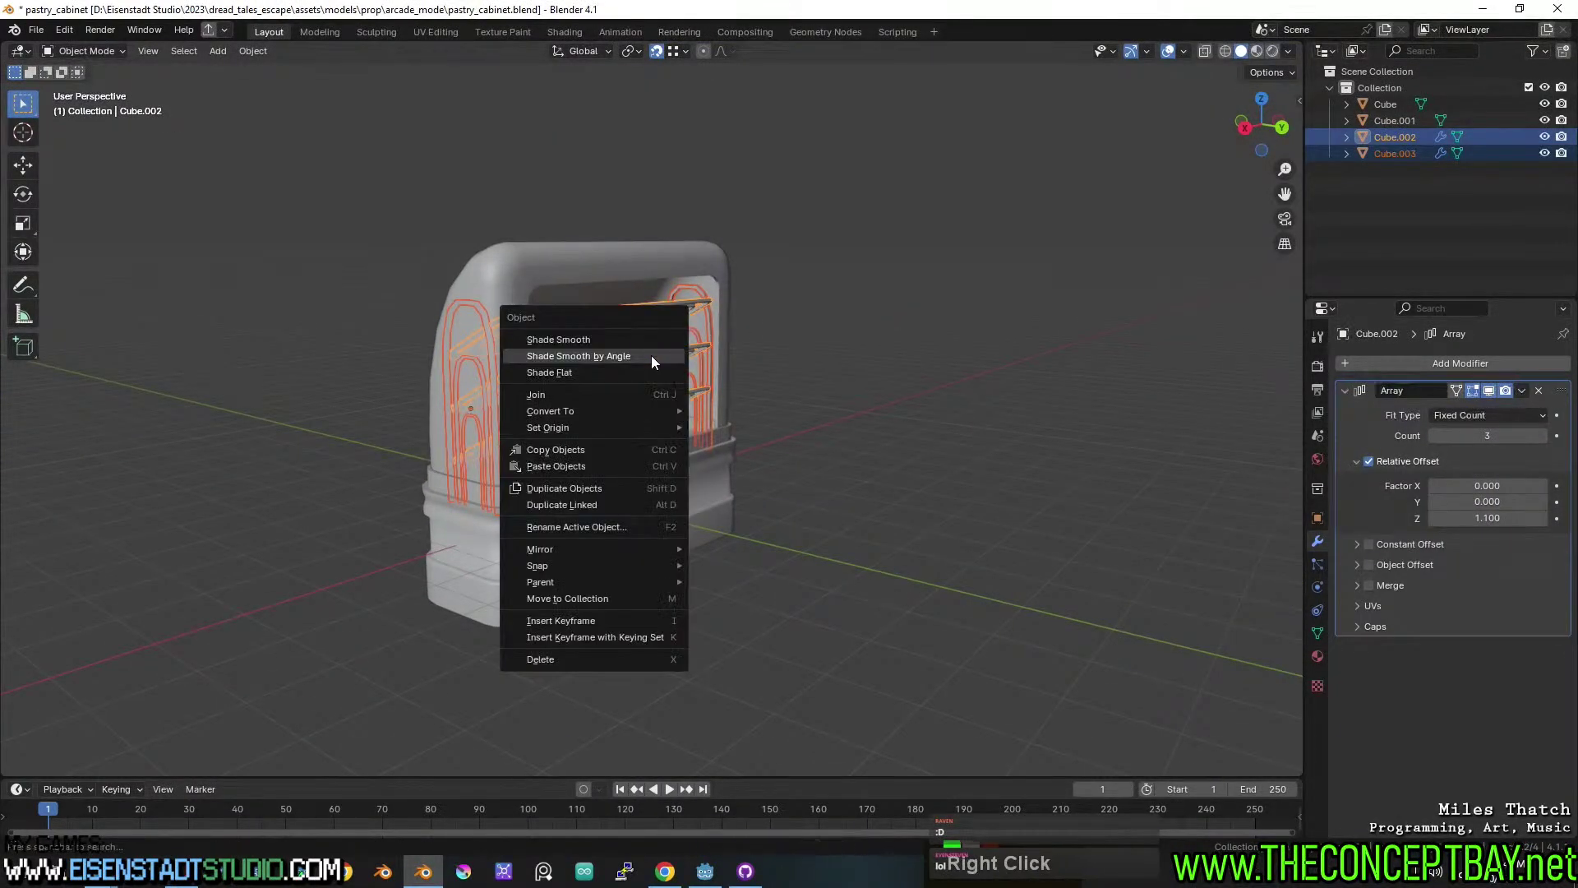
{"action": "mouse_move", "coordinate": [644, 407]}
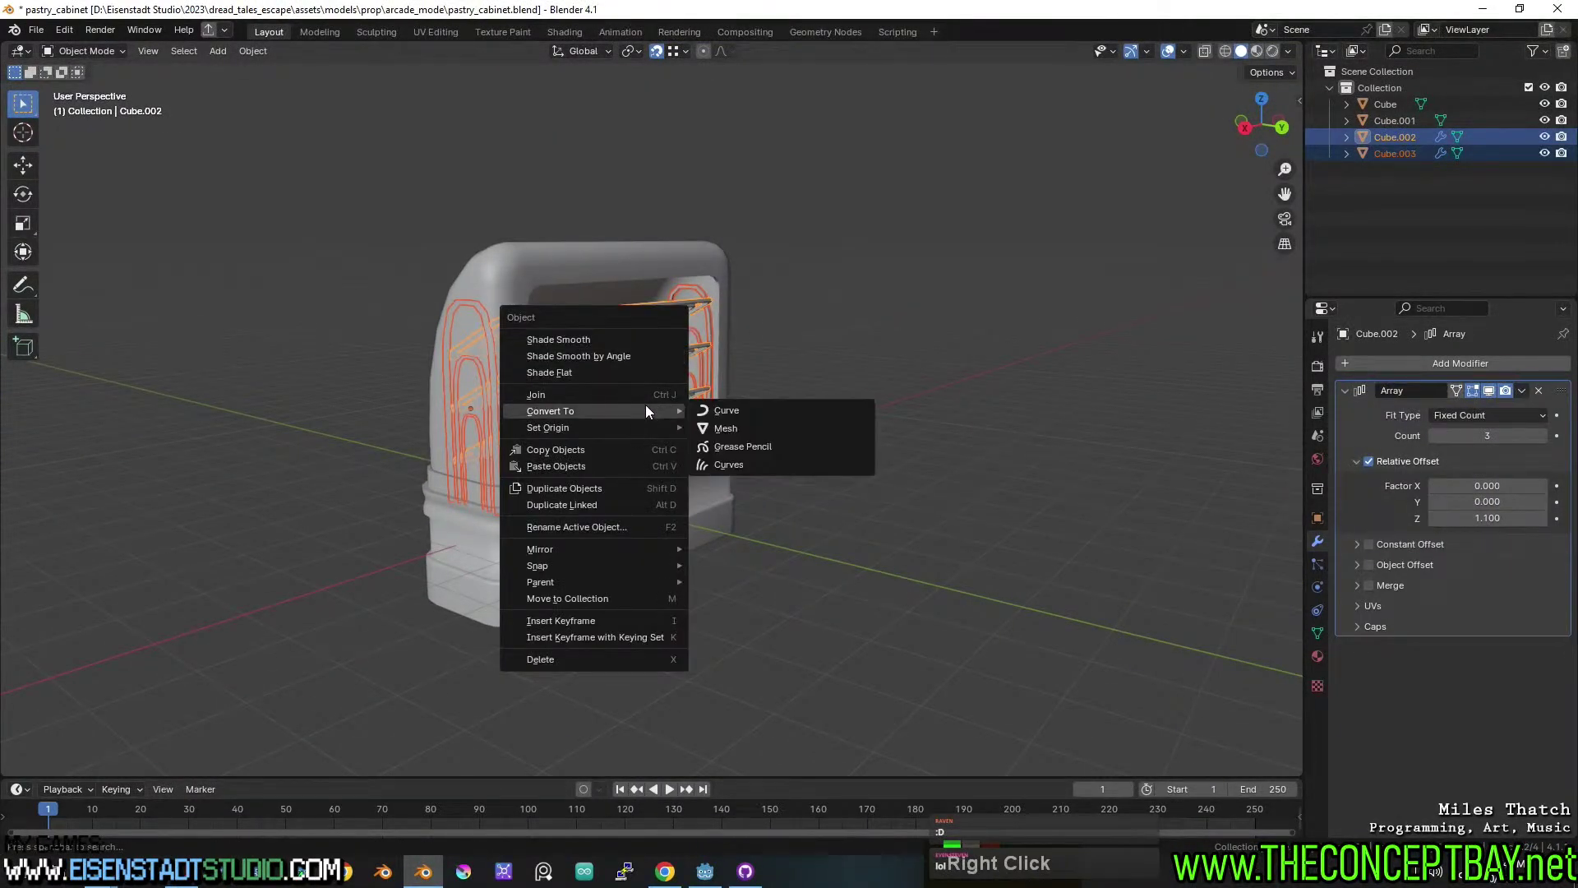
{"action": "left_click", "coordinate": [724, 428]}
{"action": "scroll", "coordinate": [722, 422], "scroll_direction": "up", "scroll_amount": 3}
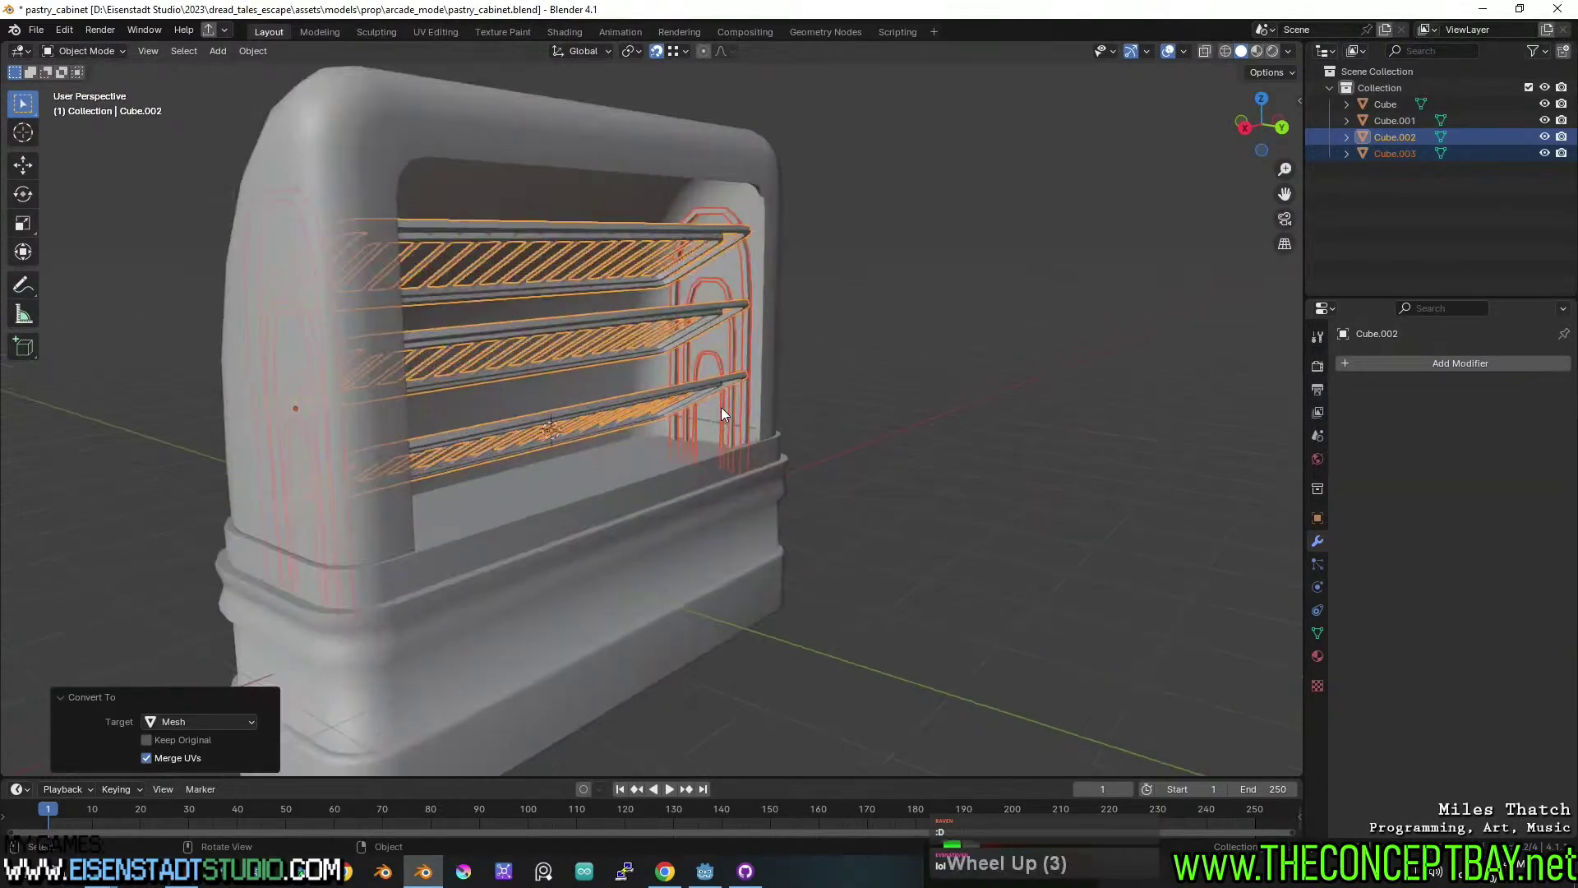
{"action": "key", "text": "ctrl+j"}
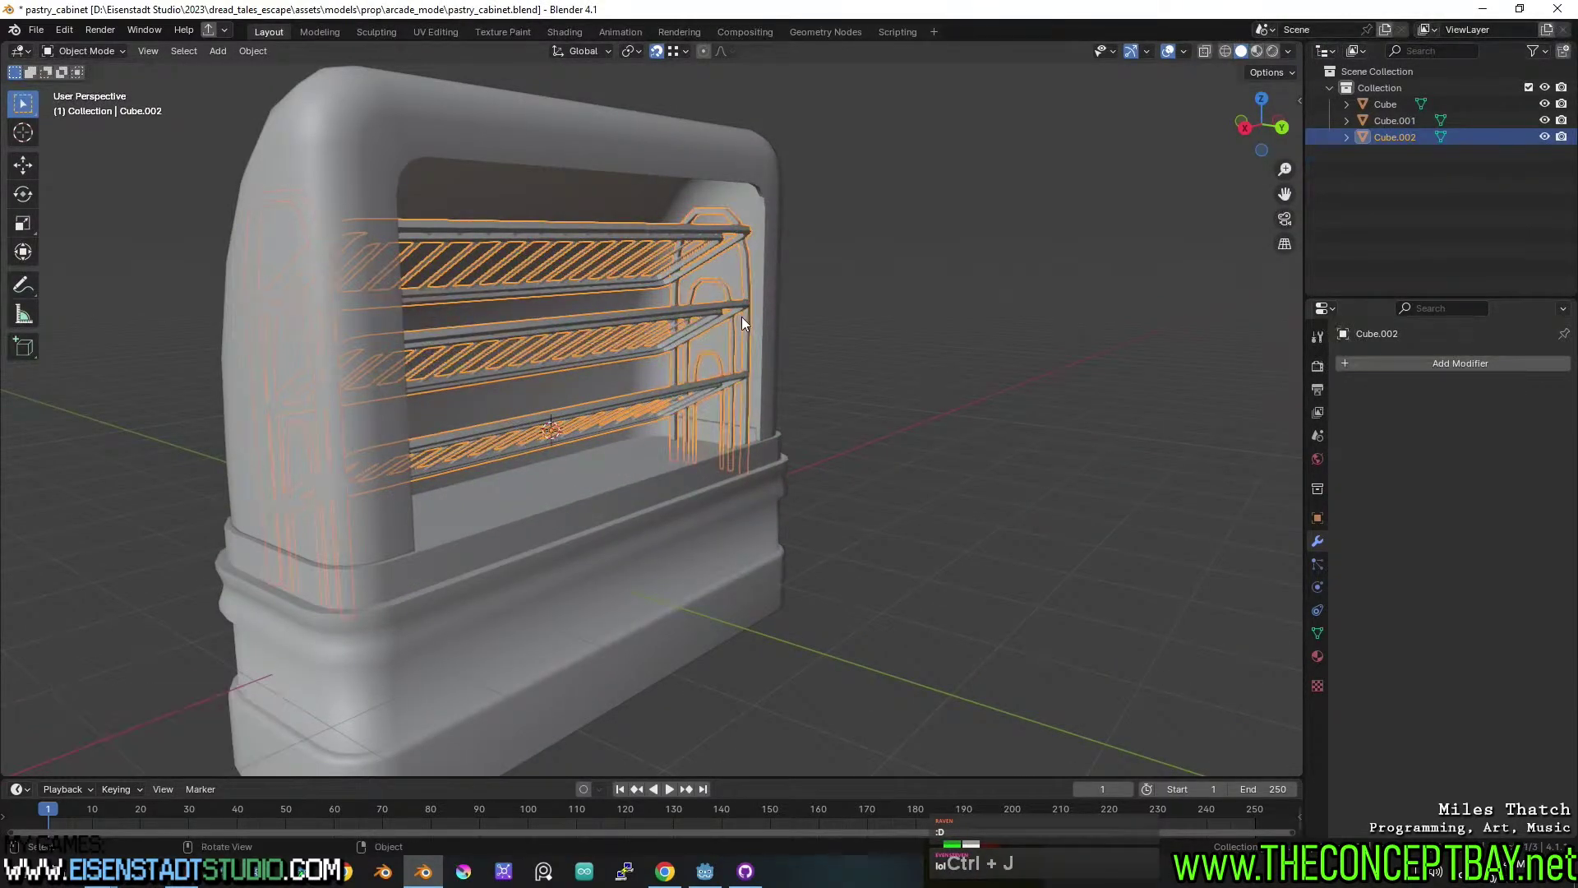
Save the file and rename the cabinet's rounded upper shell object as "glass".
{"action": "scroll", "coordinate": [748, 323], "scroll_direction": "up", "scroll_amount": 2}
{"action": "middle_click_drag", "start_coordinate": [755, 327], "coordinate": [702, 353]}
{"action": "key", "text": "ctrl+s"}
{"action": "left_click", "coordinate": [832, 288]}
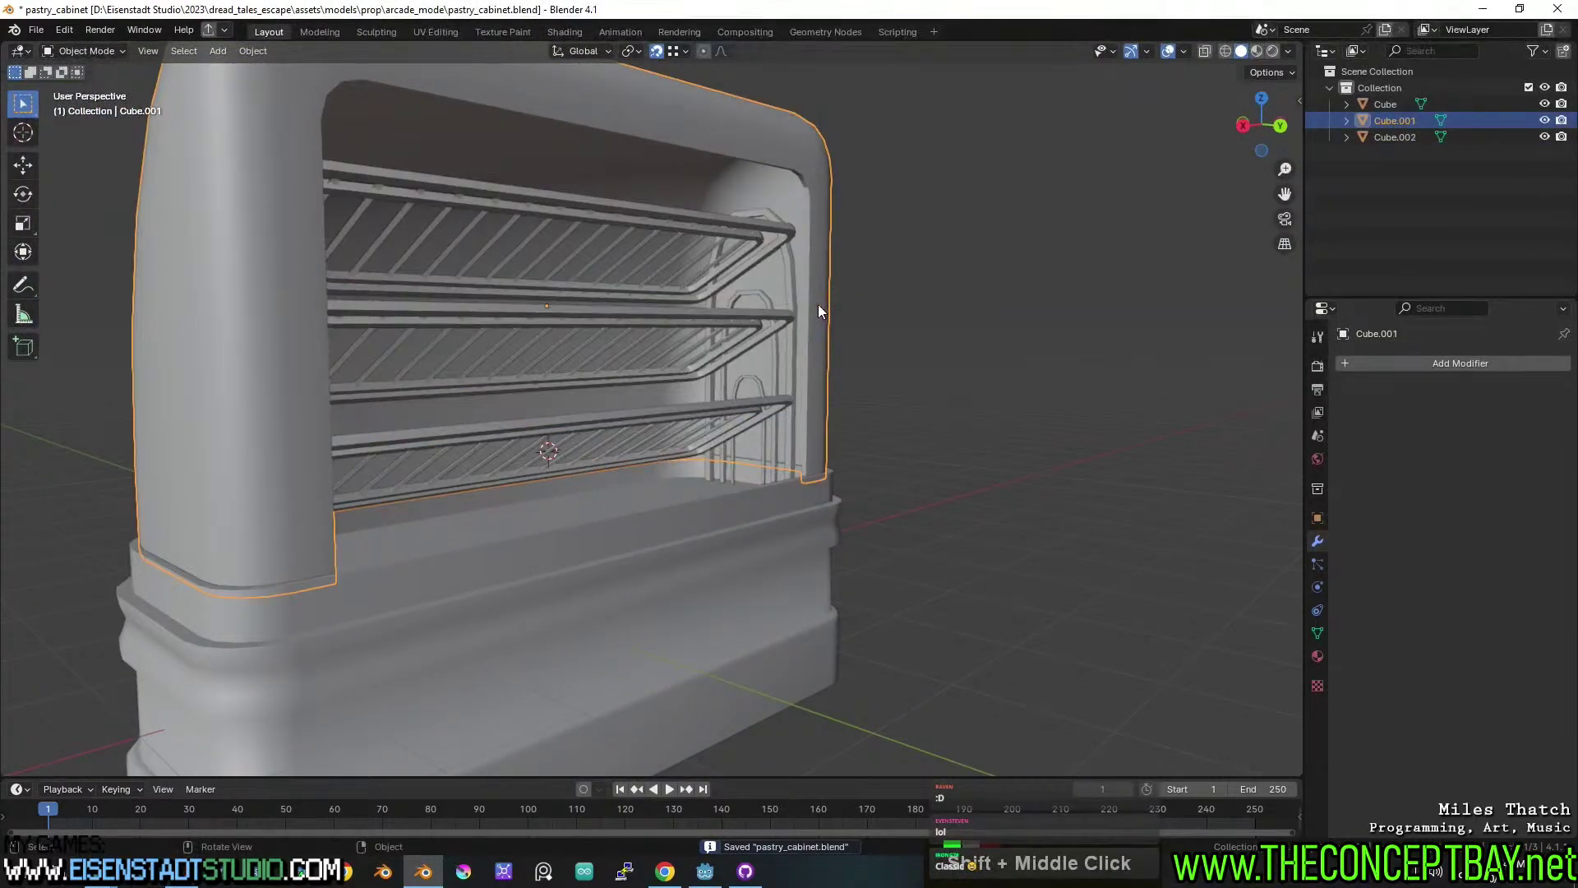
{"action": "key", "text": "F2"}
{"action": "type", "text": "glass"}
{"action": "key", "text": "Return"}
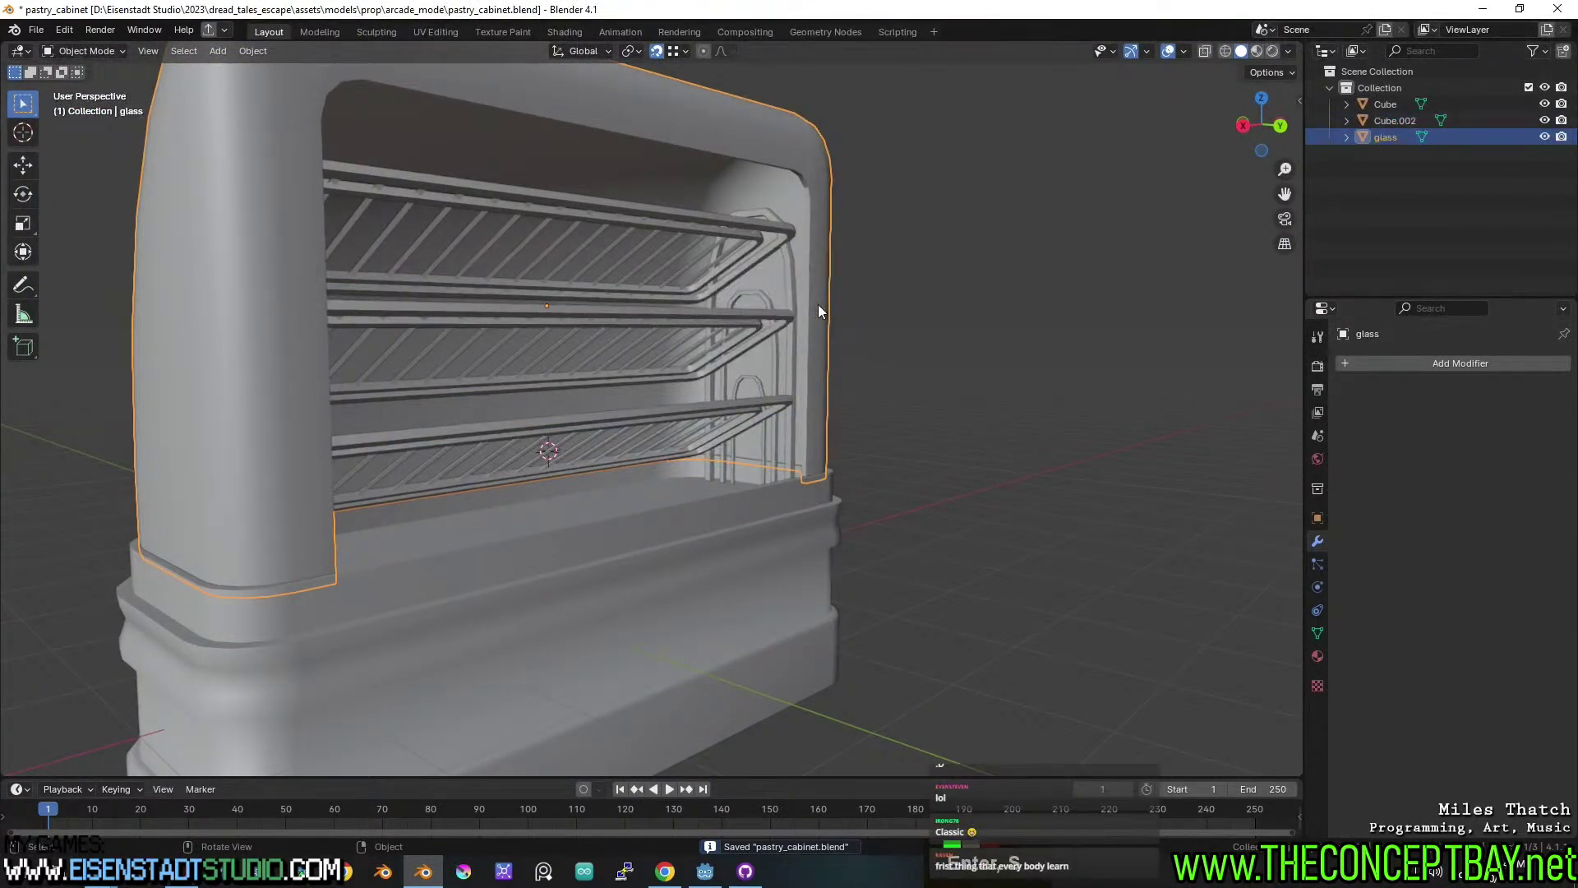
Rename the joined rack object as "shelves" and the cabinet base as "body", and save the file.
{"action": "left_click", "coordinate": [773, 383]}
{"action": "key", "text": "F2"}
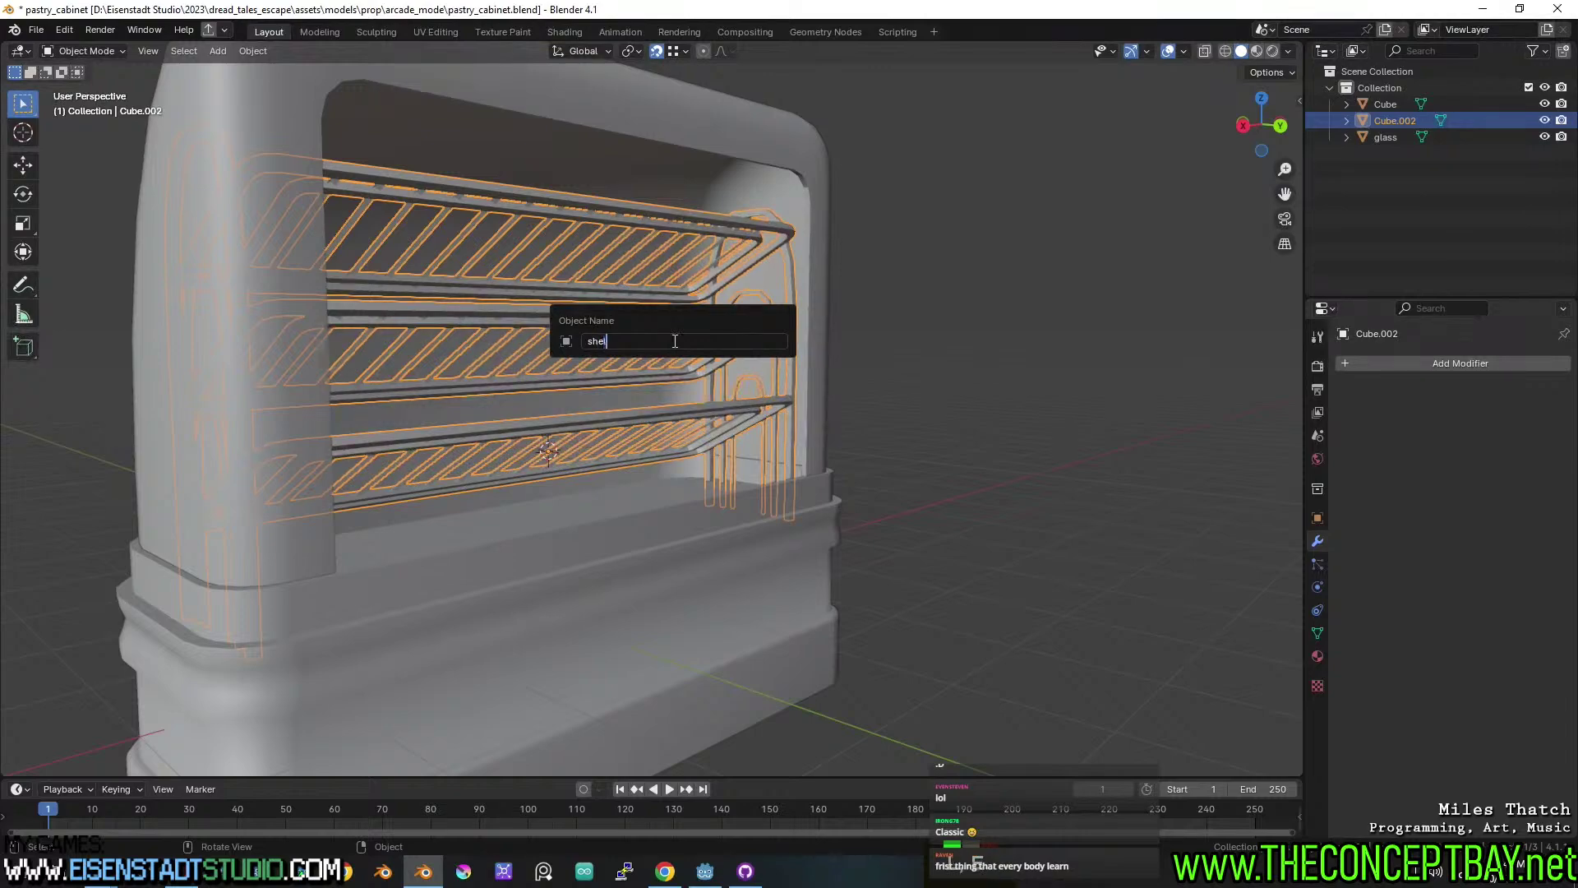
{"action": "key", "text": "Return"}
{"action": "left_click", "coordinate": [729, 536]}
{"action": "key", "text": "F2"}
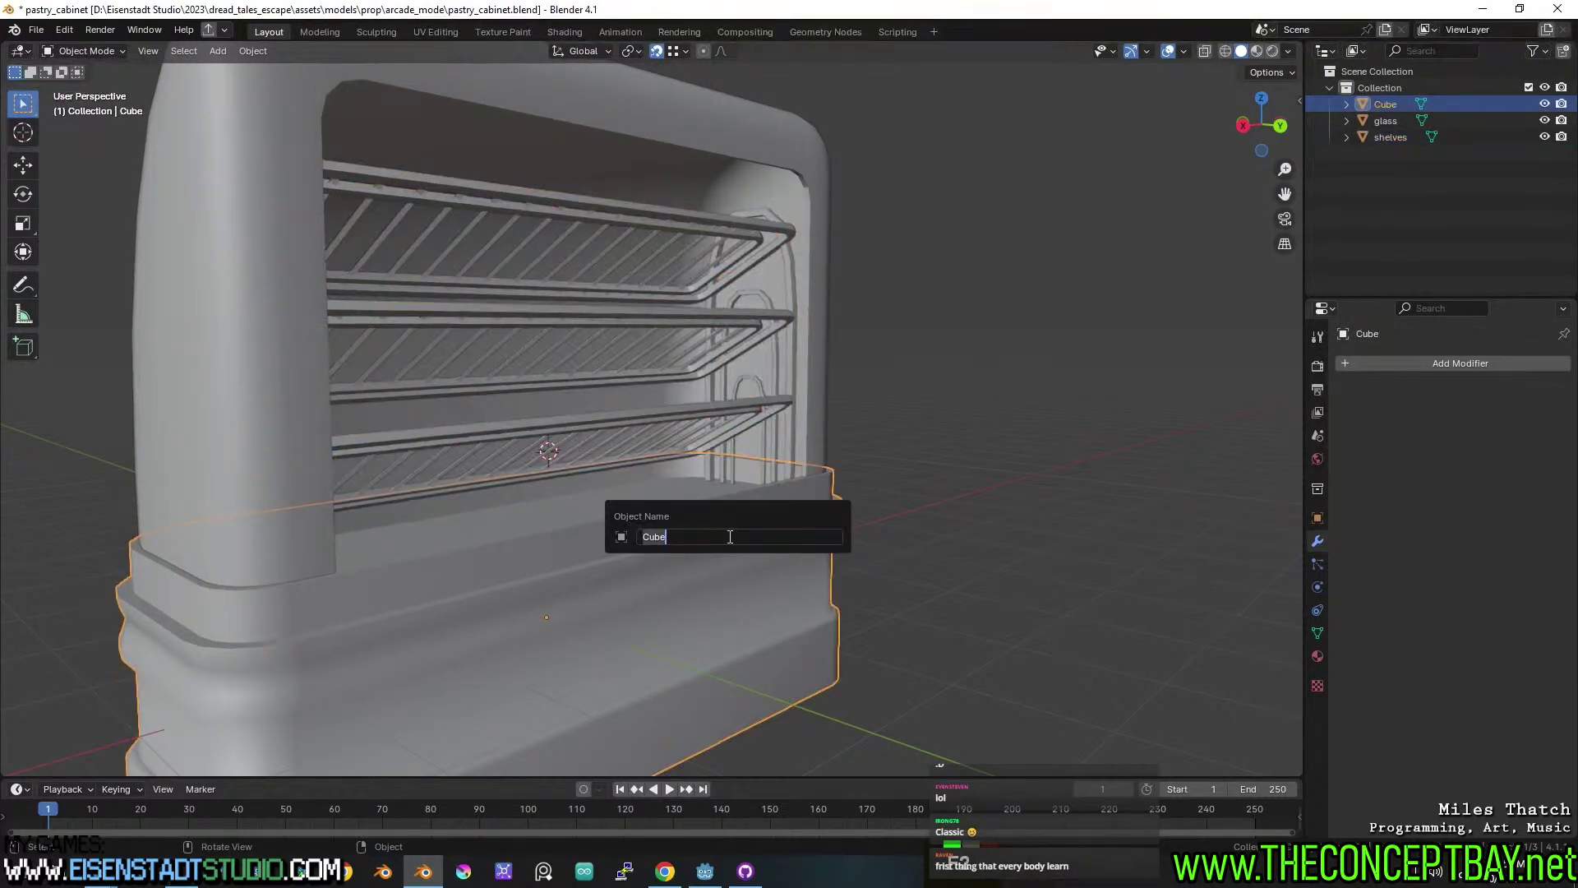
{"action": "type", "text": "body"}
{"action": "key", "text": "Return"}
{"action": "key", "text": "ctrl+s"}
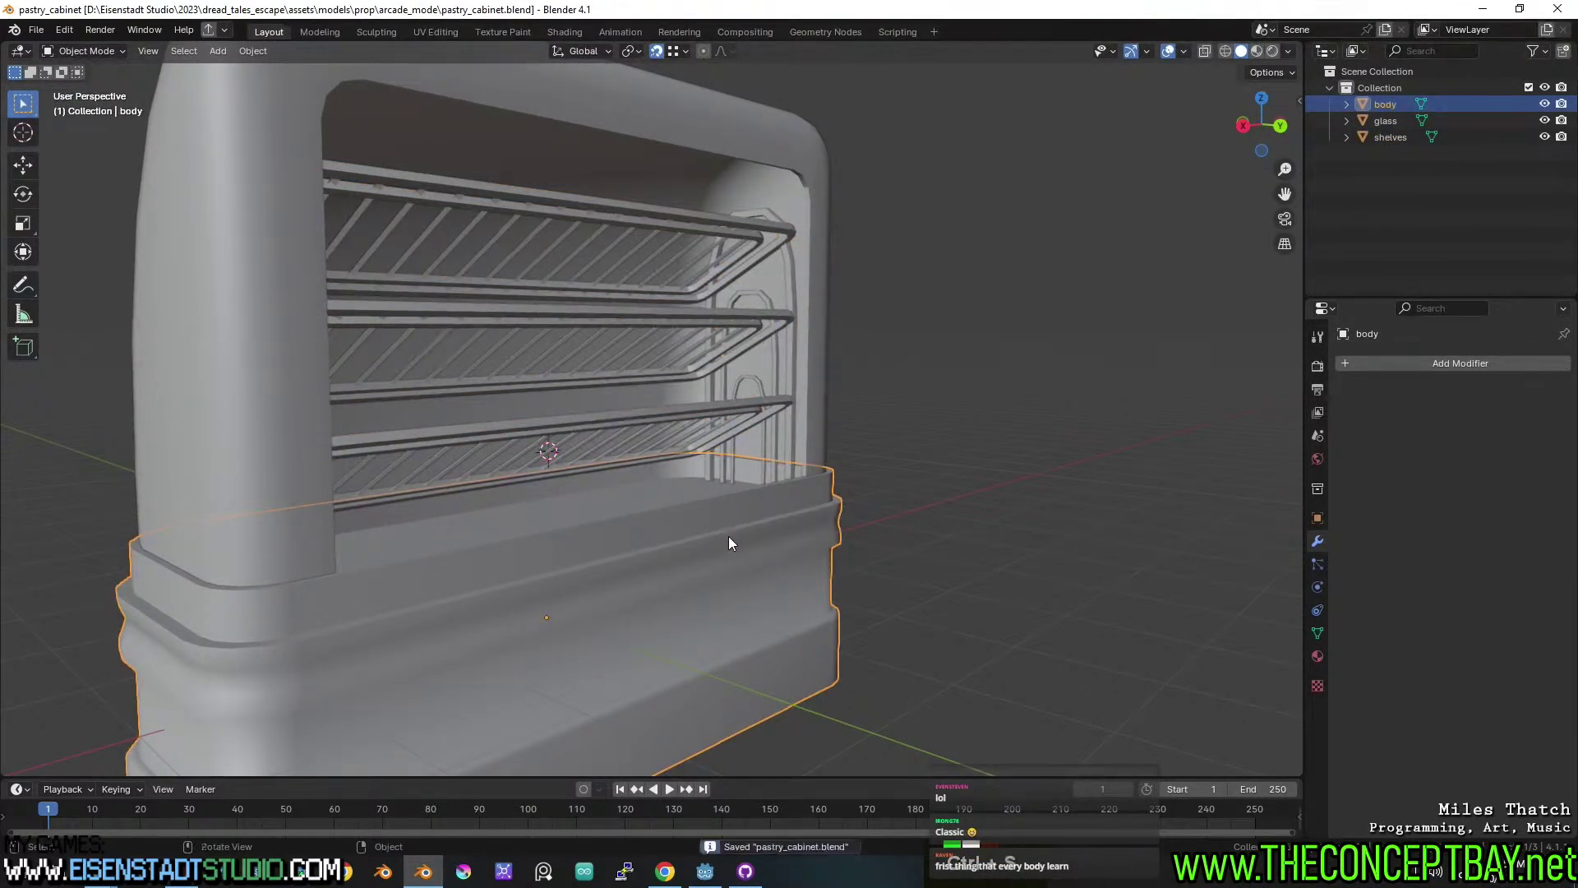
Select the body, glass and shelves objects together.
{"action": "middle_click_drag", "start_coordinate": [728, 536], "coordinate": [692, 412]}
{"action": "key", "text": "a"}
{"action": "middle_click_drag", "start_coordinate": [843, 574], "coordinate": [694, 490]}
{"action": "scroll", "coordinate": [734, 489], "scroll_direction": "down", "scroll_amount": 2}
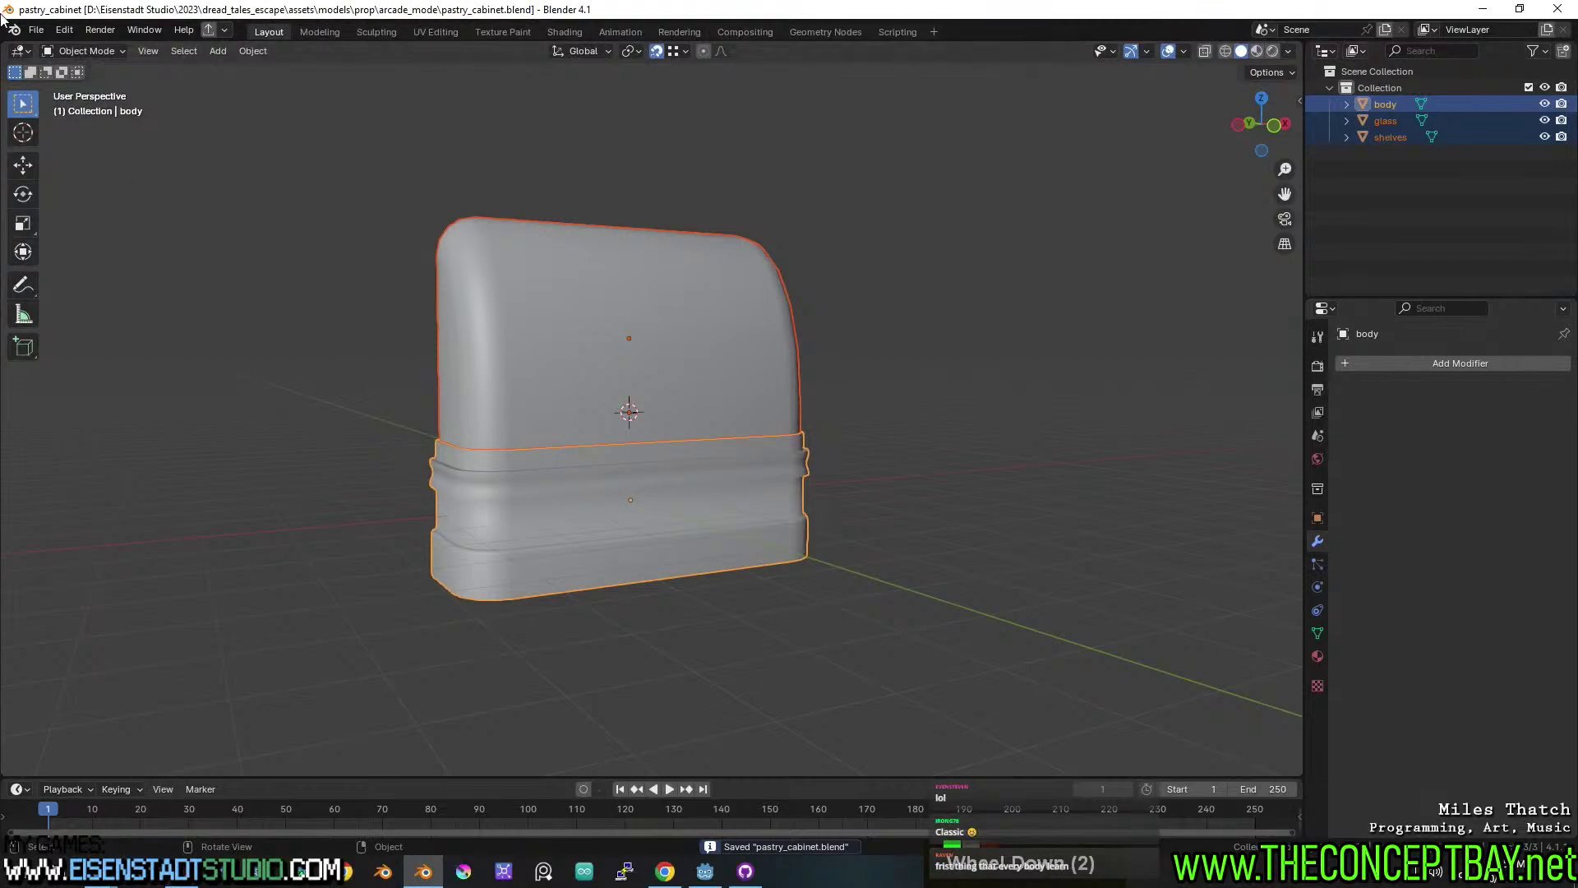
{"action": "left_click", "coordinate": [36, 29]}
{"action": "mouse_move", "coordinate": [98, 279]}
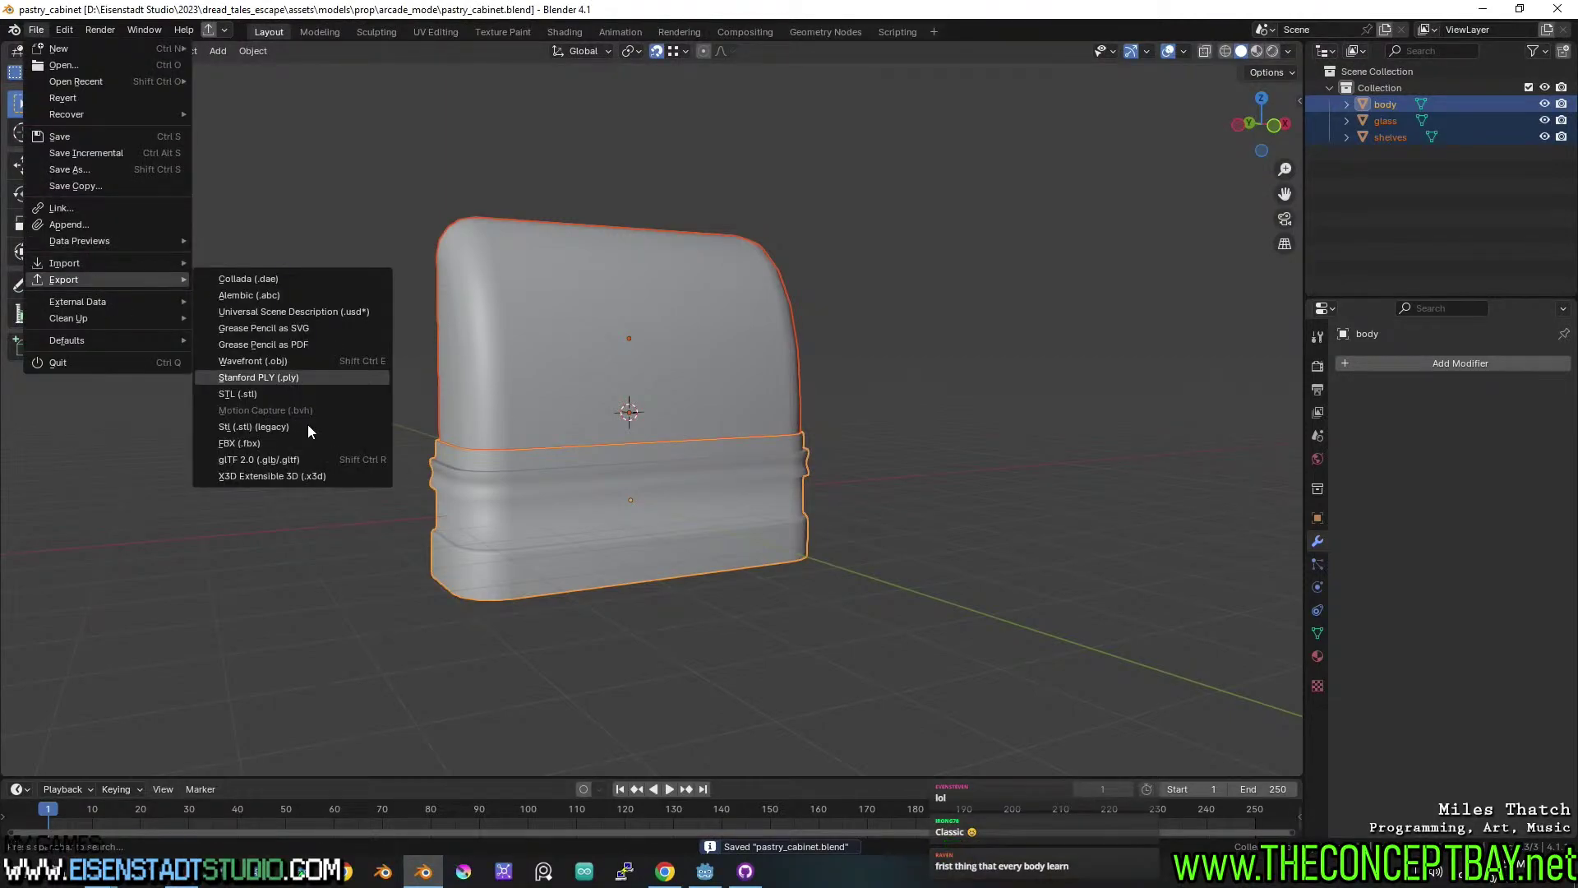
{"action": "left_click", "coordinate": [248, 393]}
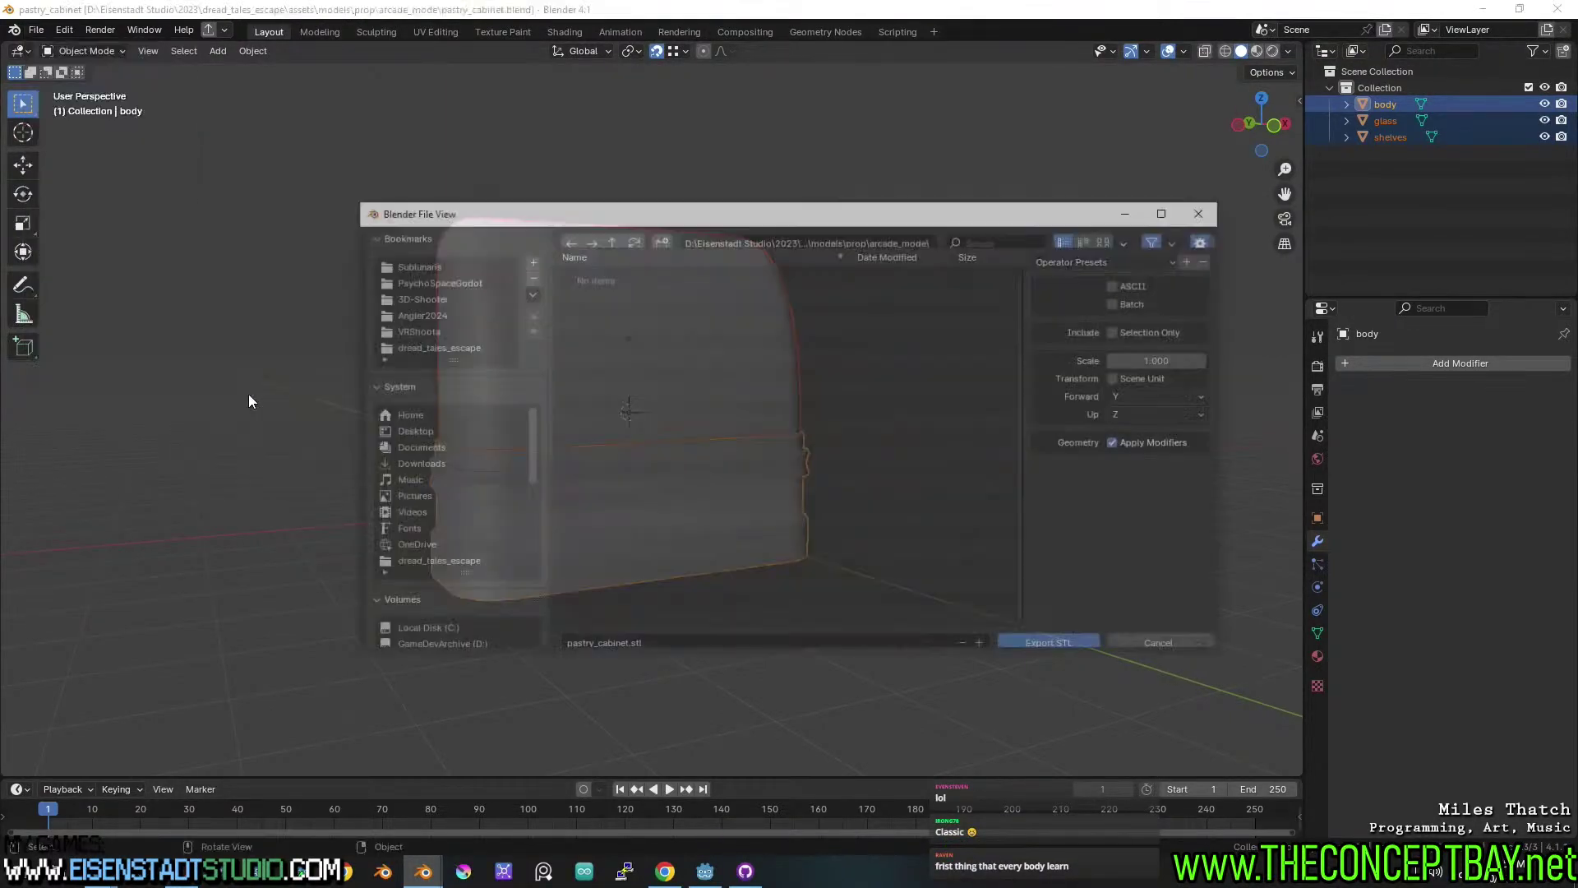
{"action": "left_click", "coordinate": [1206, 211]}
Start a glTF 2.0 export and set its destination to the dread_tales_escape folder engine/models/props/arcade_mode.
{"action": "left_click", "coordinate": [36, 29]}
{"action": "mouse_move", "coordinate": [82, 279]}
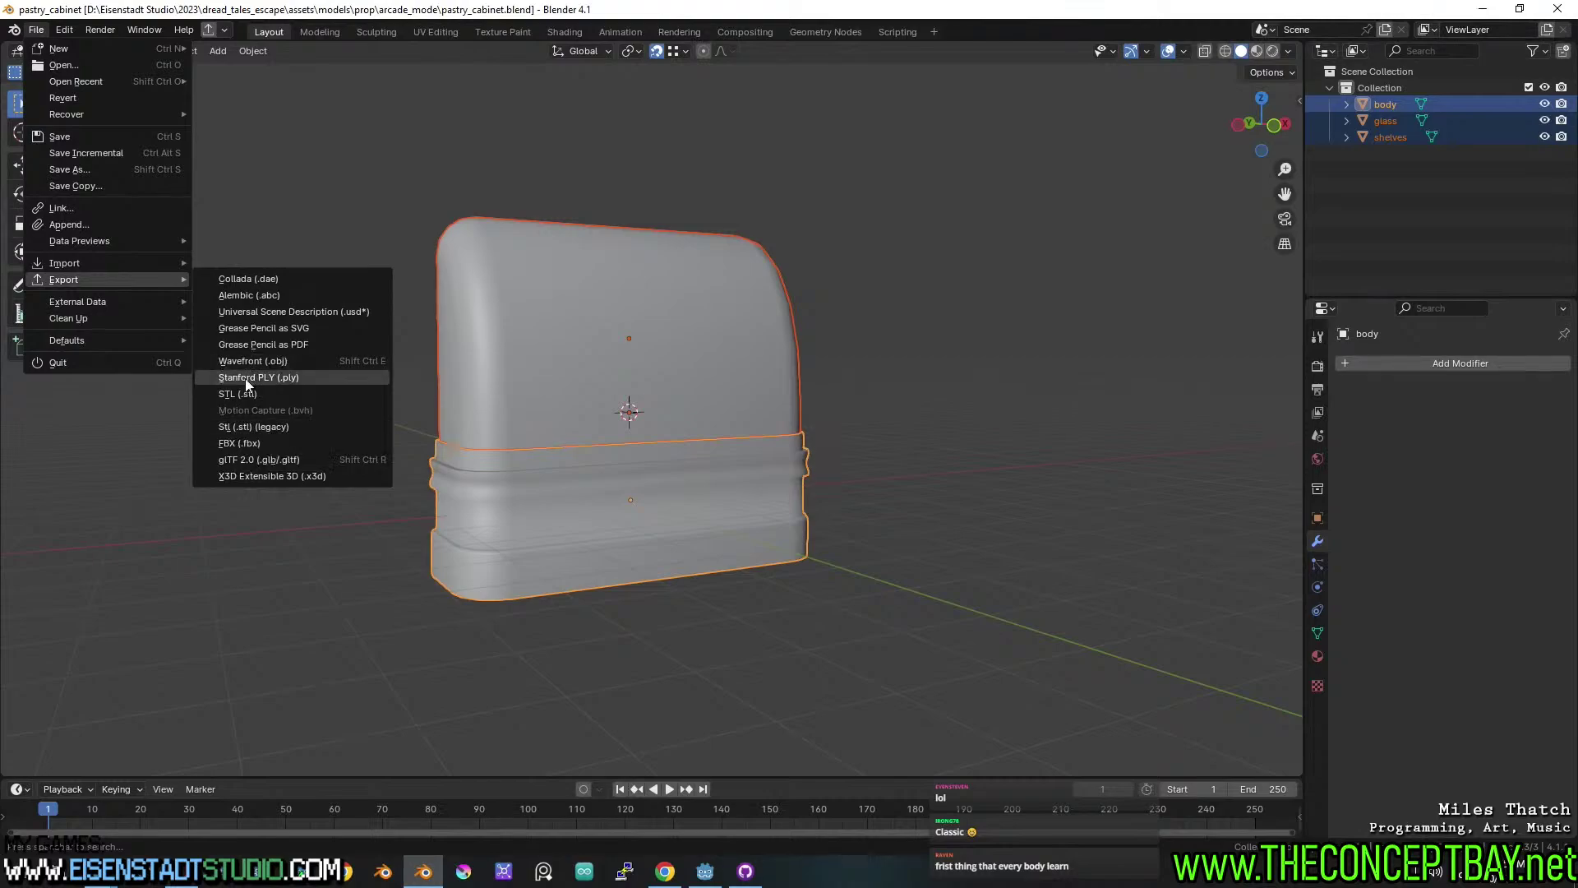
{"action": "left_click", "coordinate": [248, 454]}
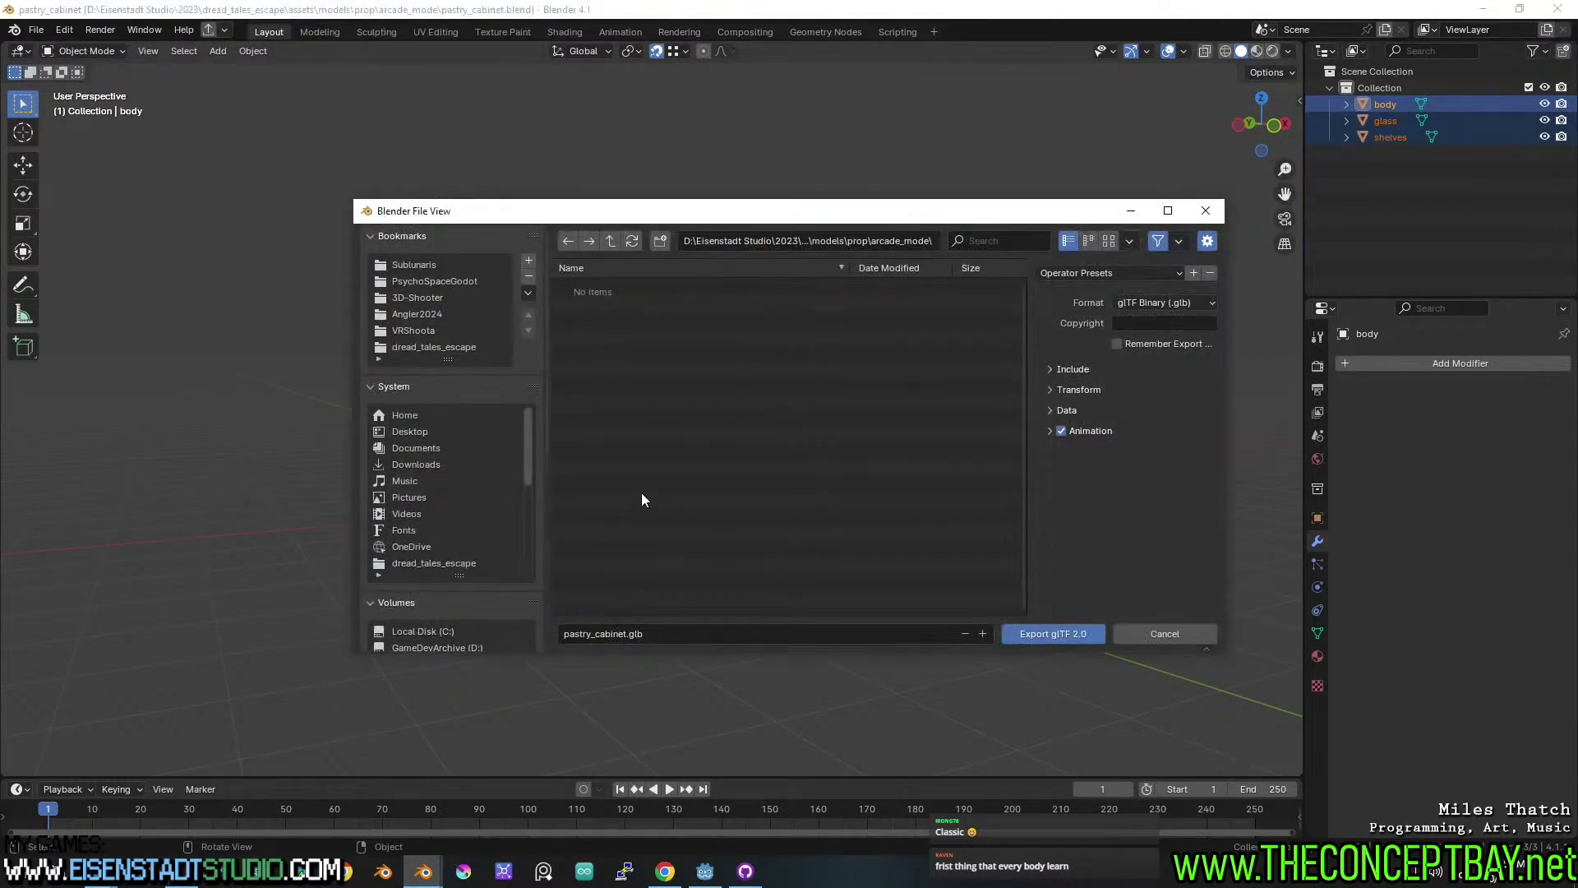
{"action": "left_click", "coordinate": [435, 347]}
{"action": "double_click", "coordinate": [599, 299]}
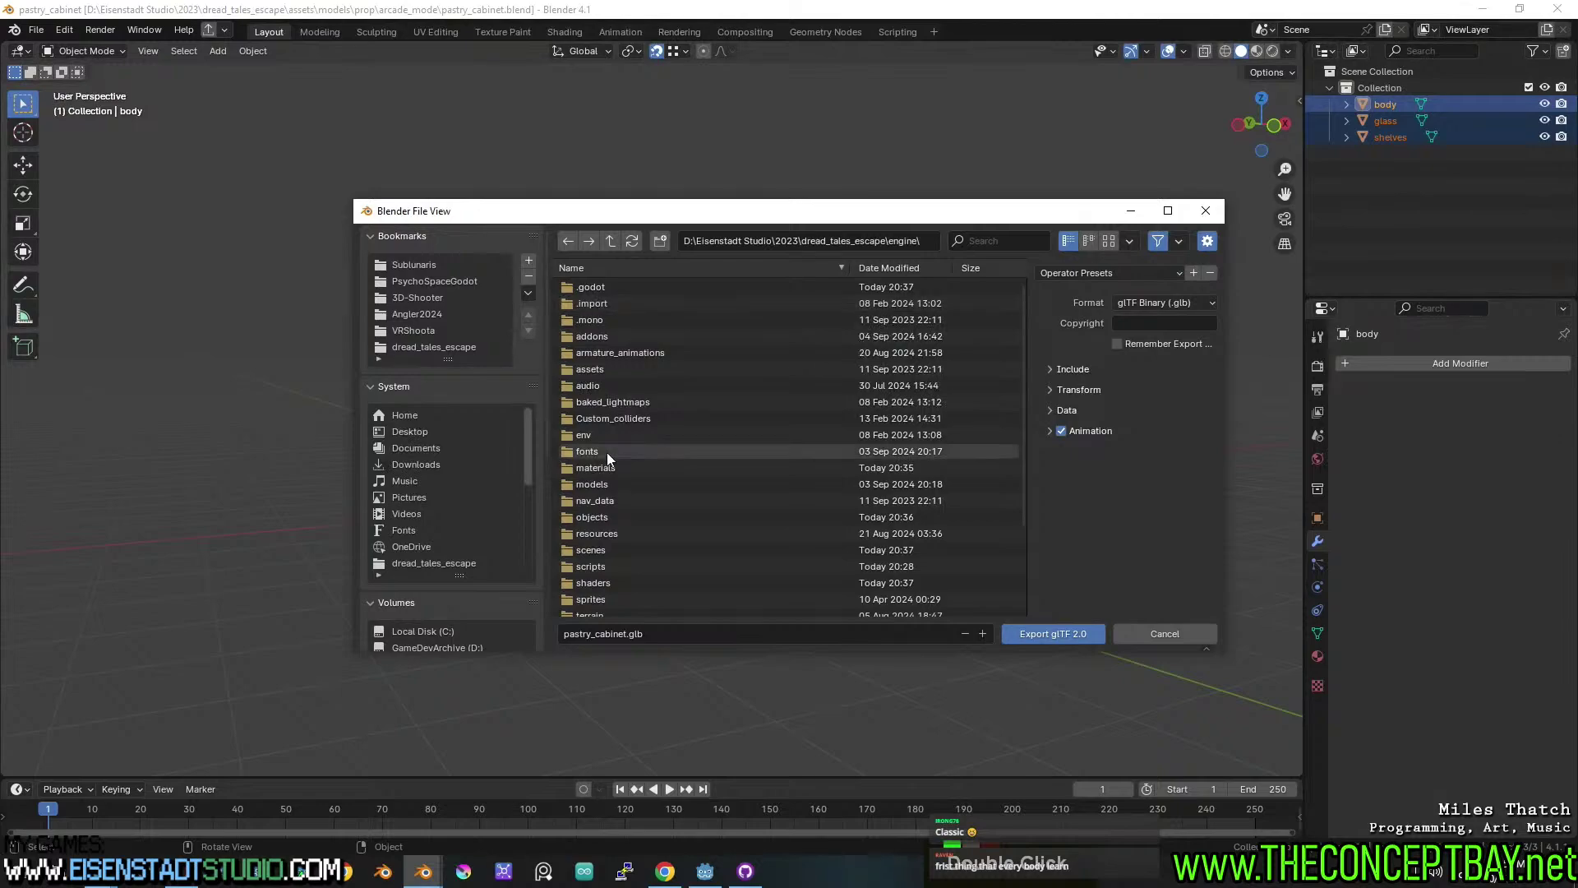
{"action": "double_click", "coordinate": [612, 485]}
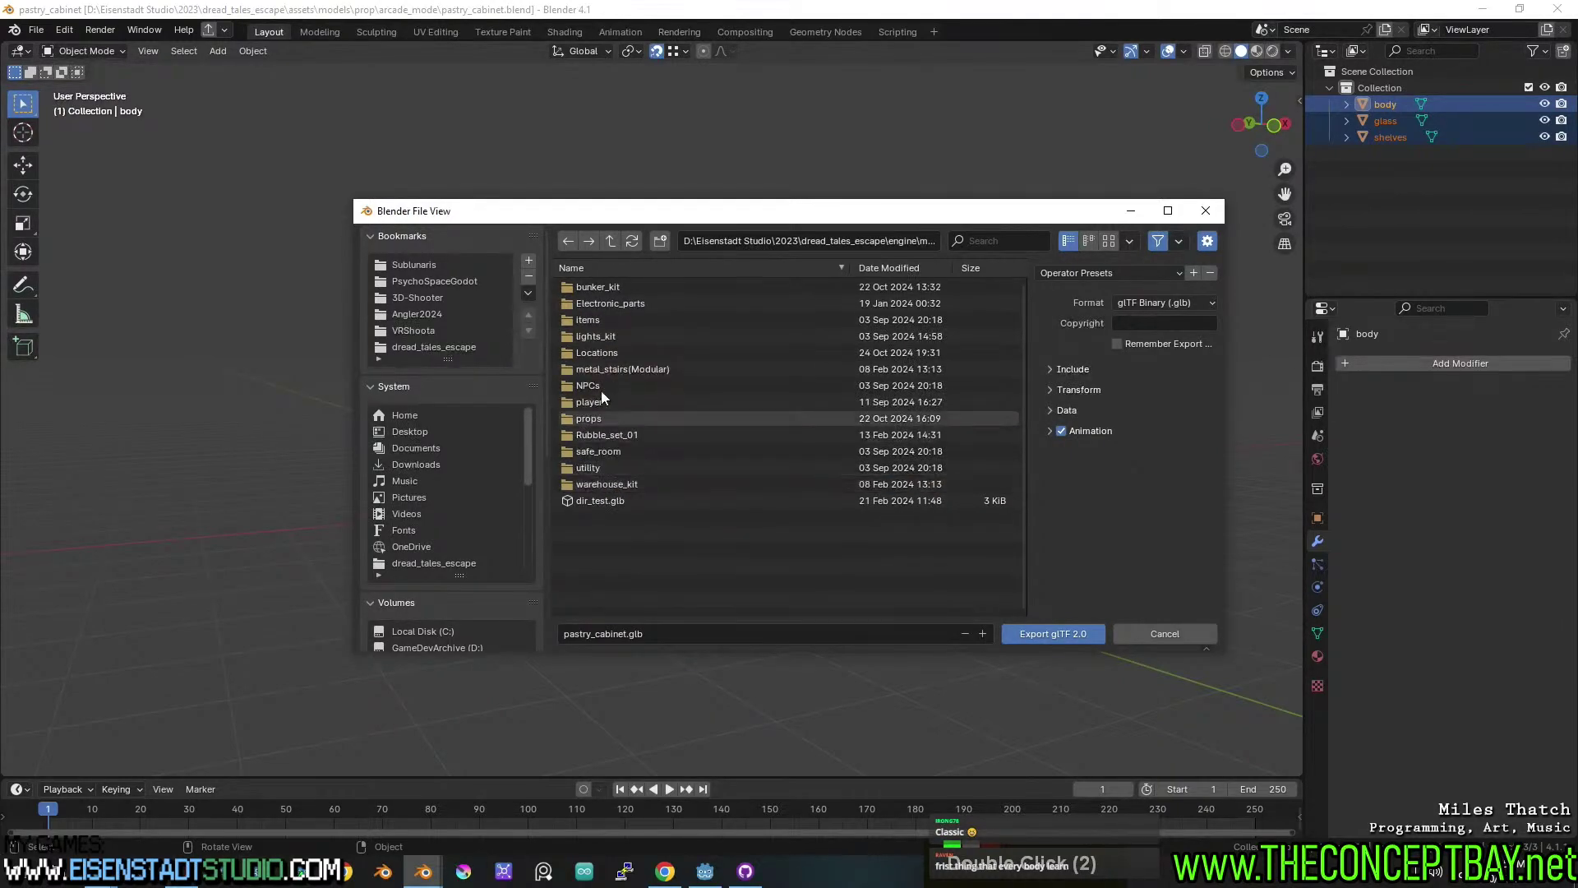
{"action": "double_click", "coordinate": [597, 419]}
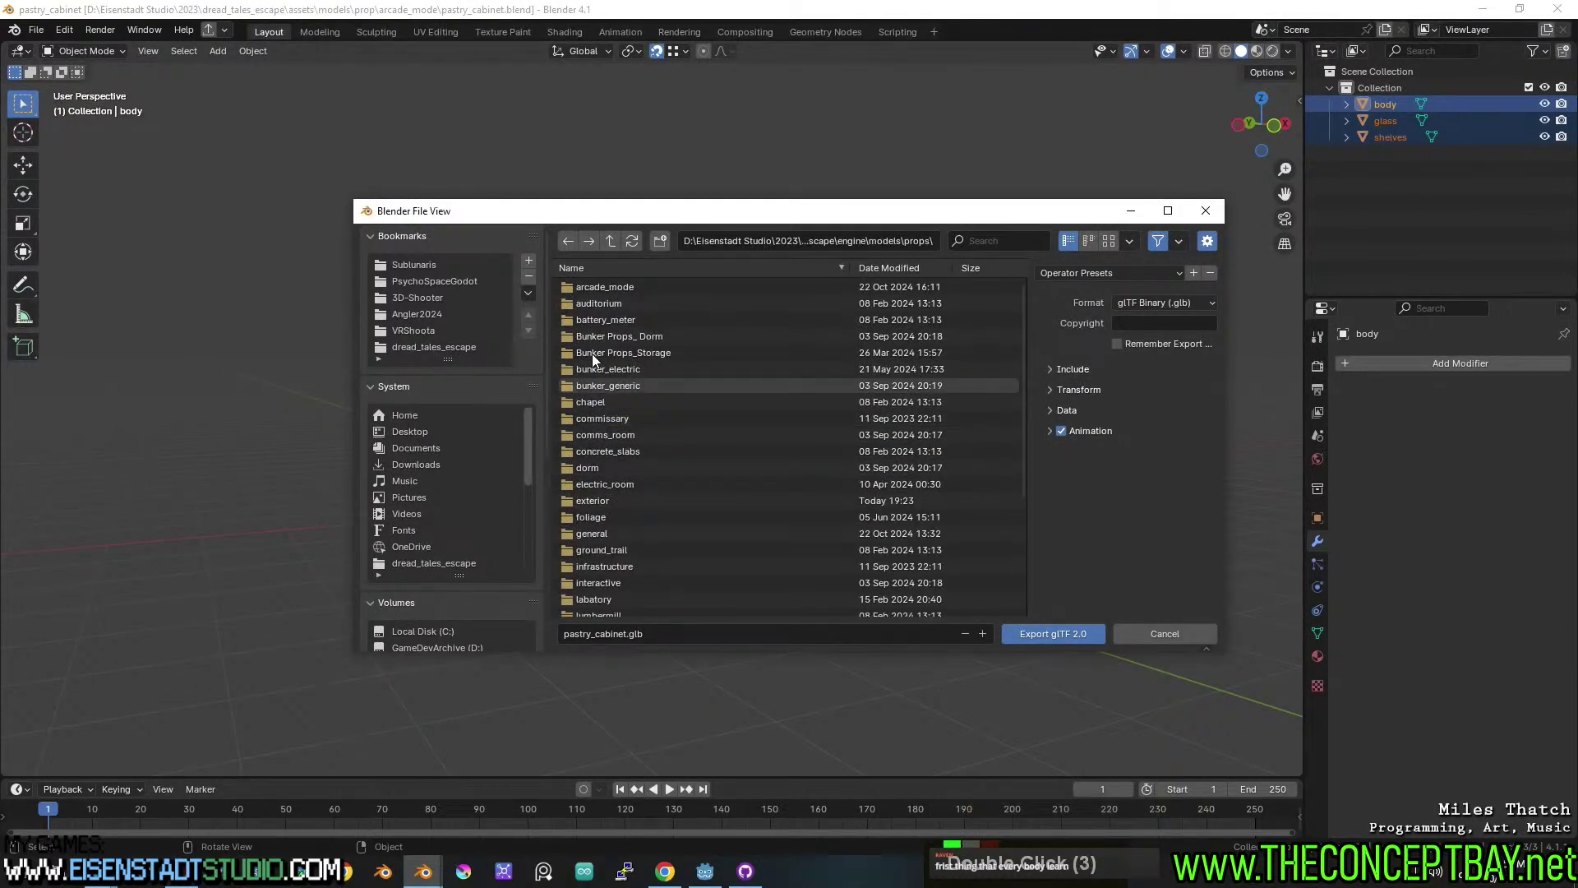
{"action": "double_click", "coordinate": [614, 286]}
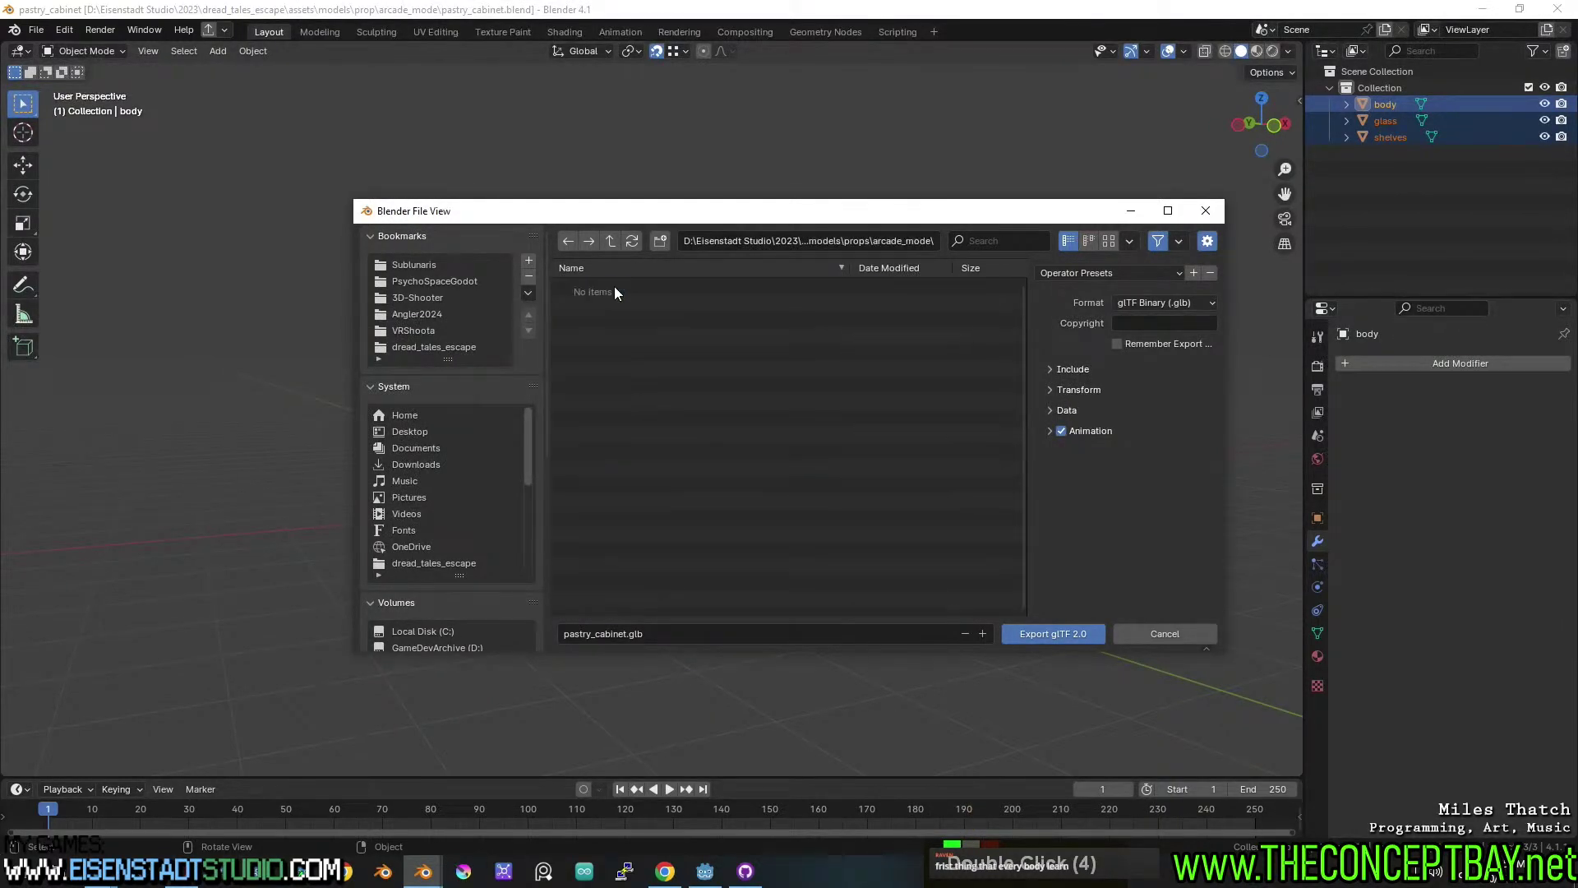
Review the Include options and operator presets, and export the cabinet as pastry_cabinet.glb in glTF Binary format.
{"action": "left_click", "coordinate": [659, 630]}
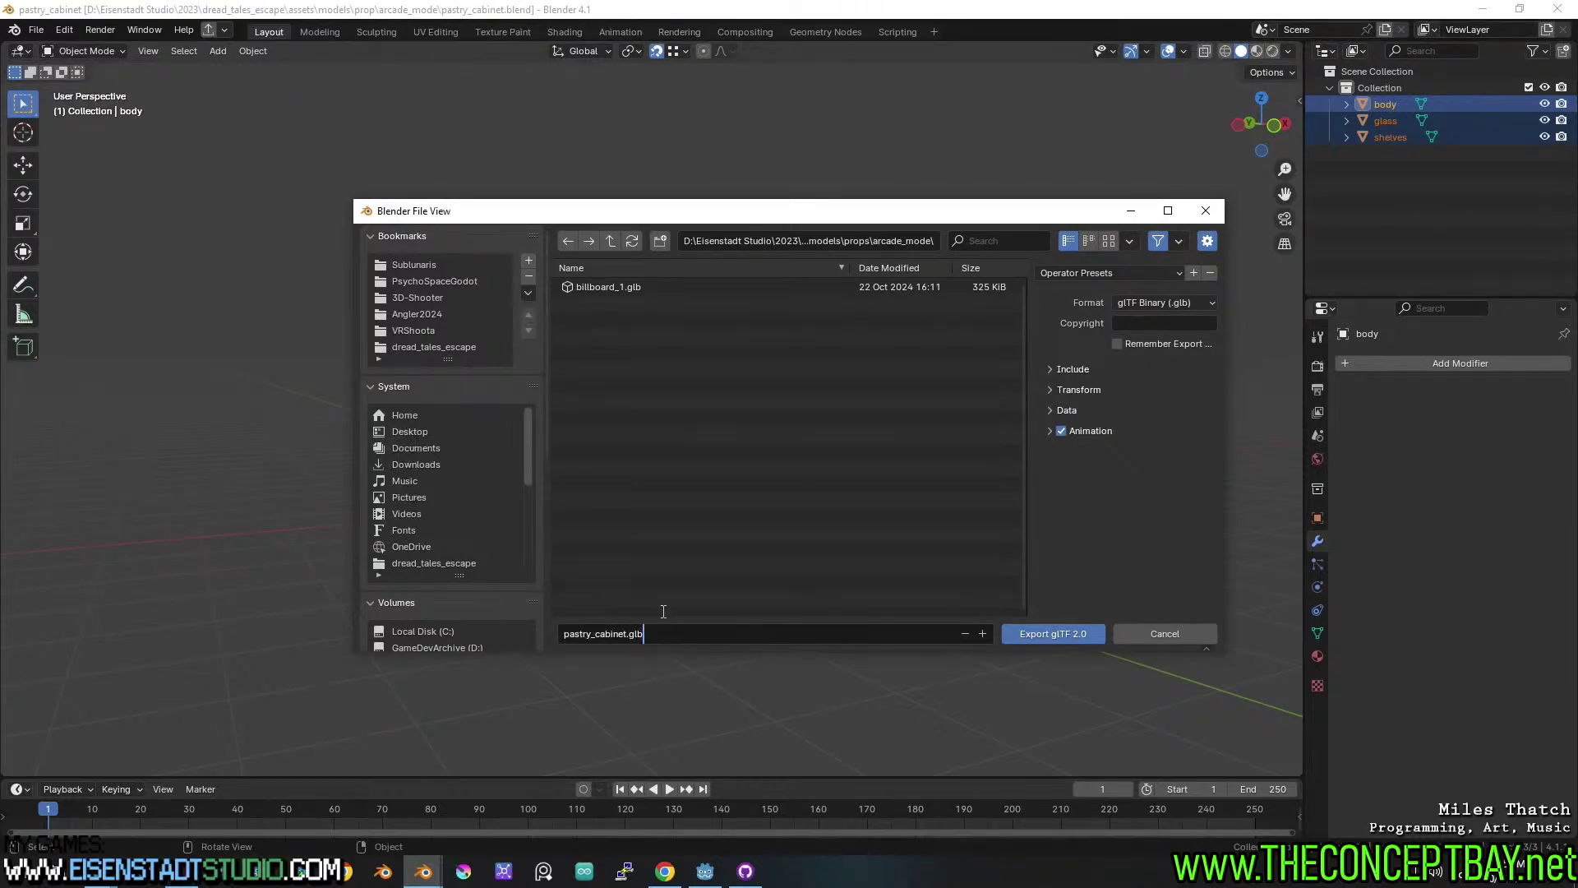
{"action": "double_click", "coordinate": [1074, 370]}
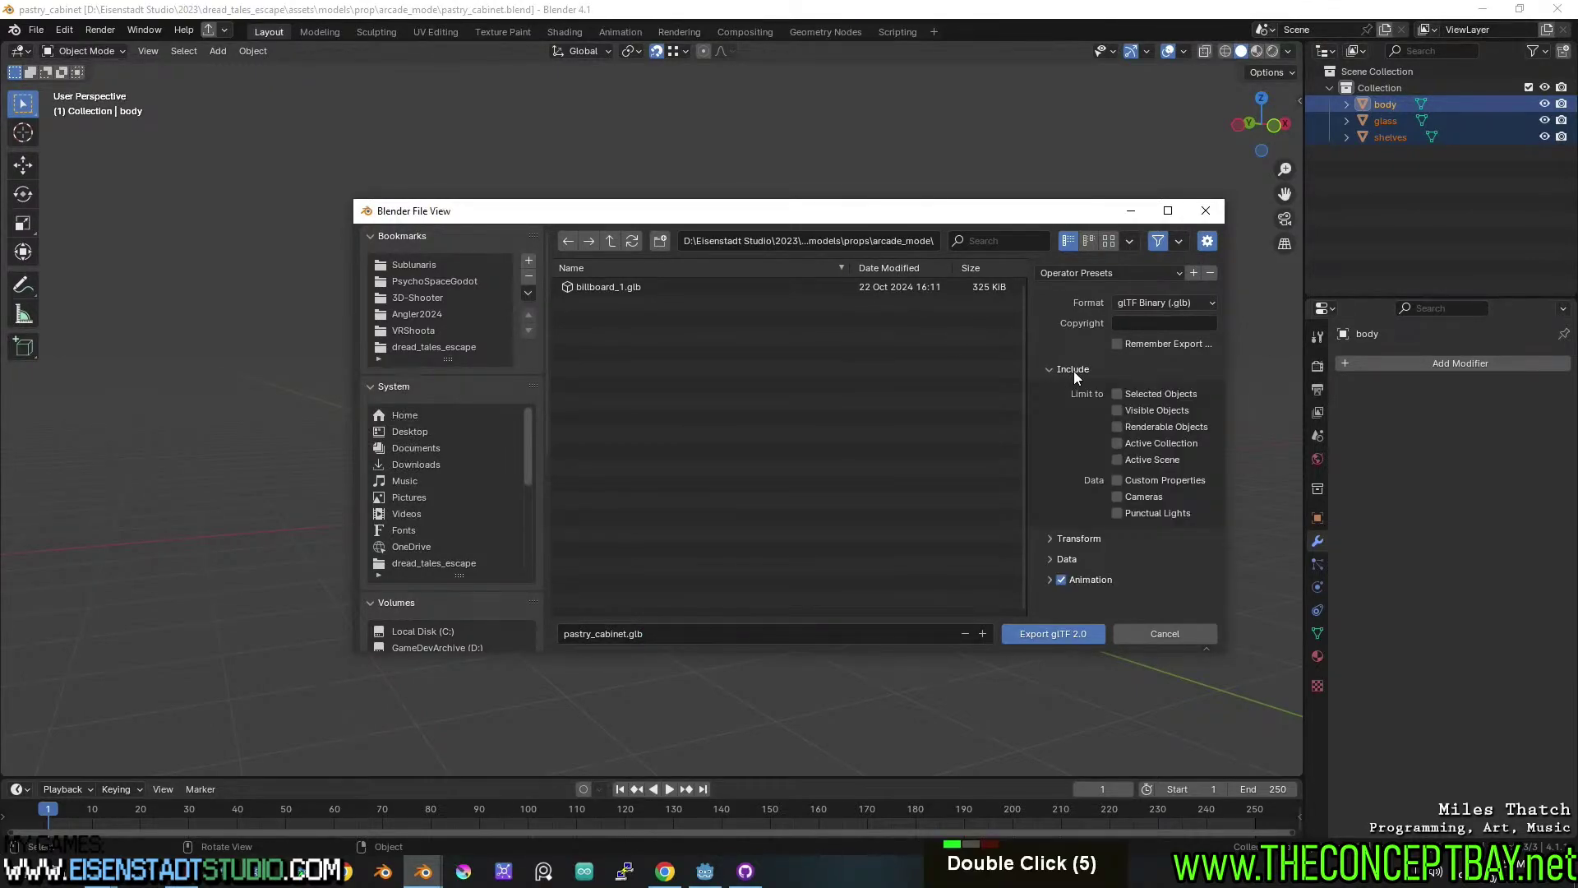
{"action": "left_click", "coordinate": [1111, 274]}
{"action": "left_click", "coordinate": [1082, 313]}
{"action": "left_click", "coordinate": [1052, 632]}
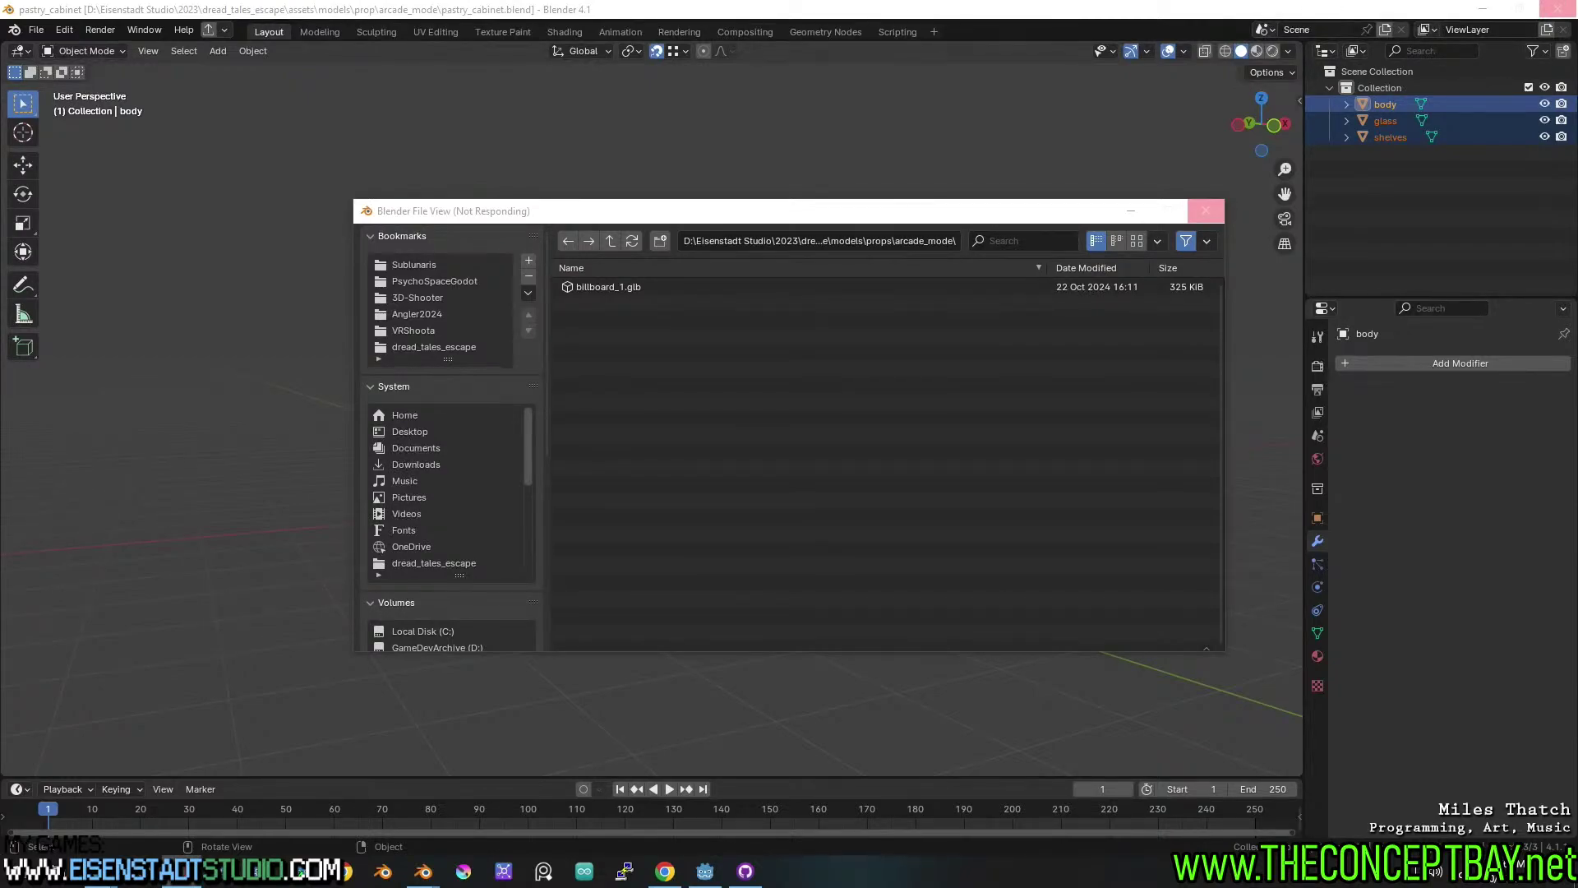
{"action": "scroll", "coordinate": [789, 444], "scroll_direction": "up", "scroll_amount": 11}
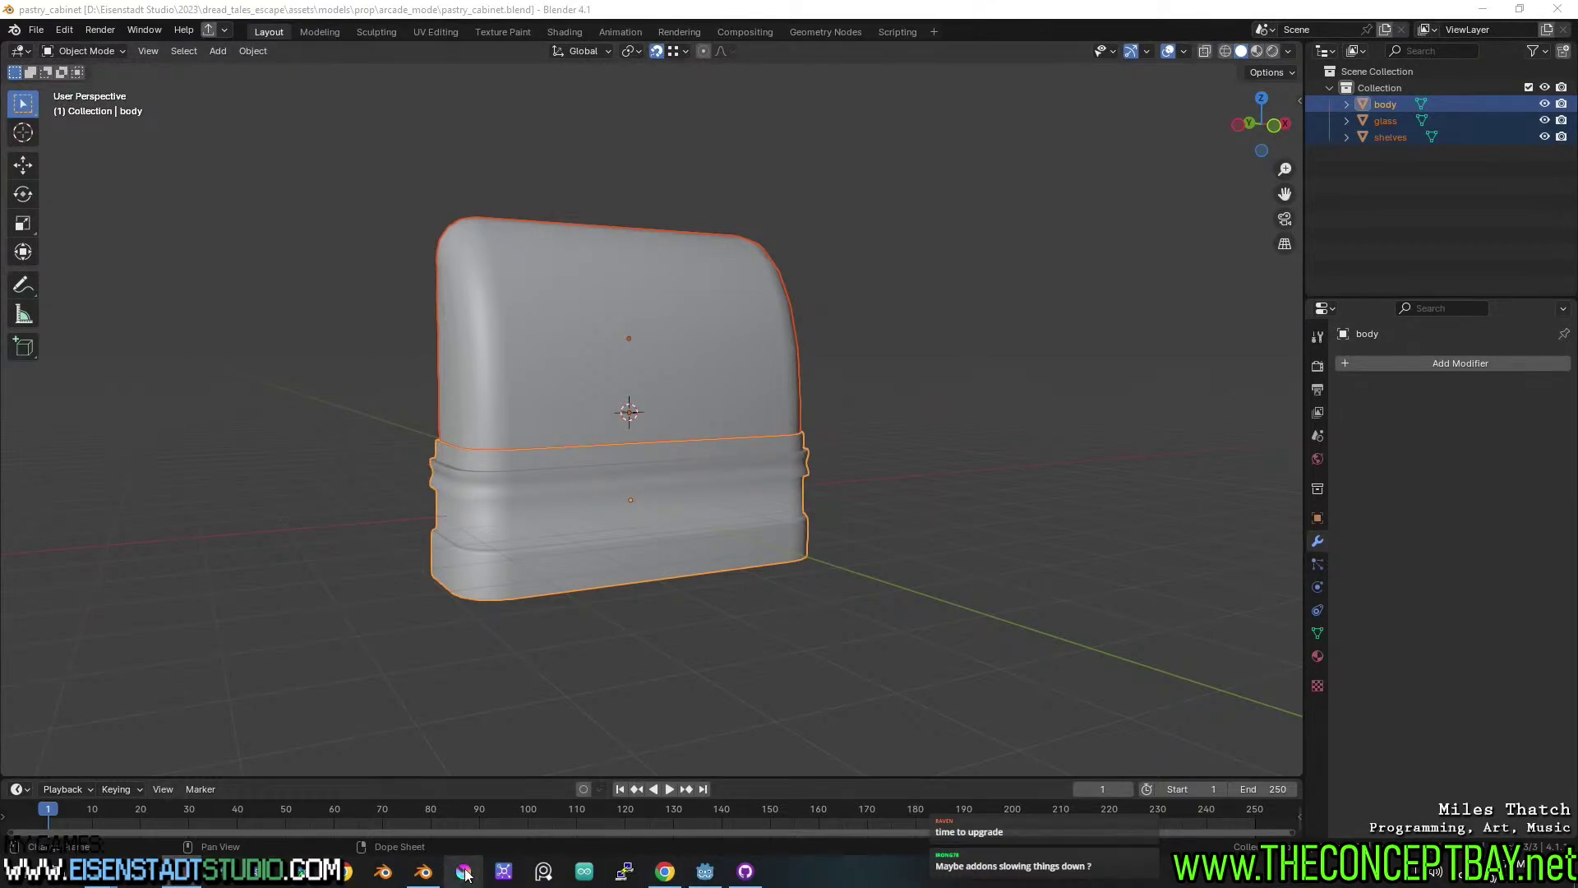
Switch to Godot and create a new scene with a StaticBody3D as its root node.
{"action": "left_click", "coordinate": [706, 871]}
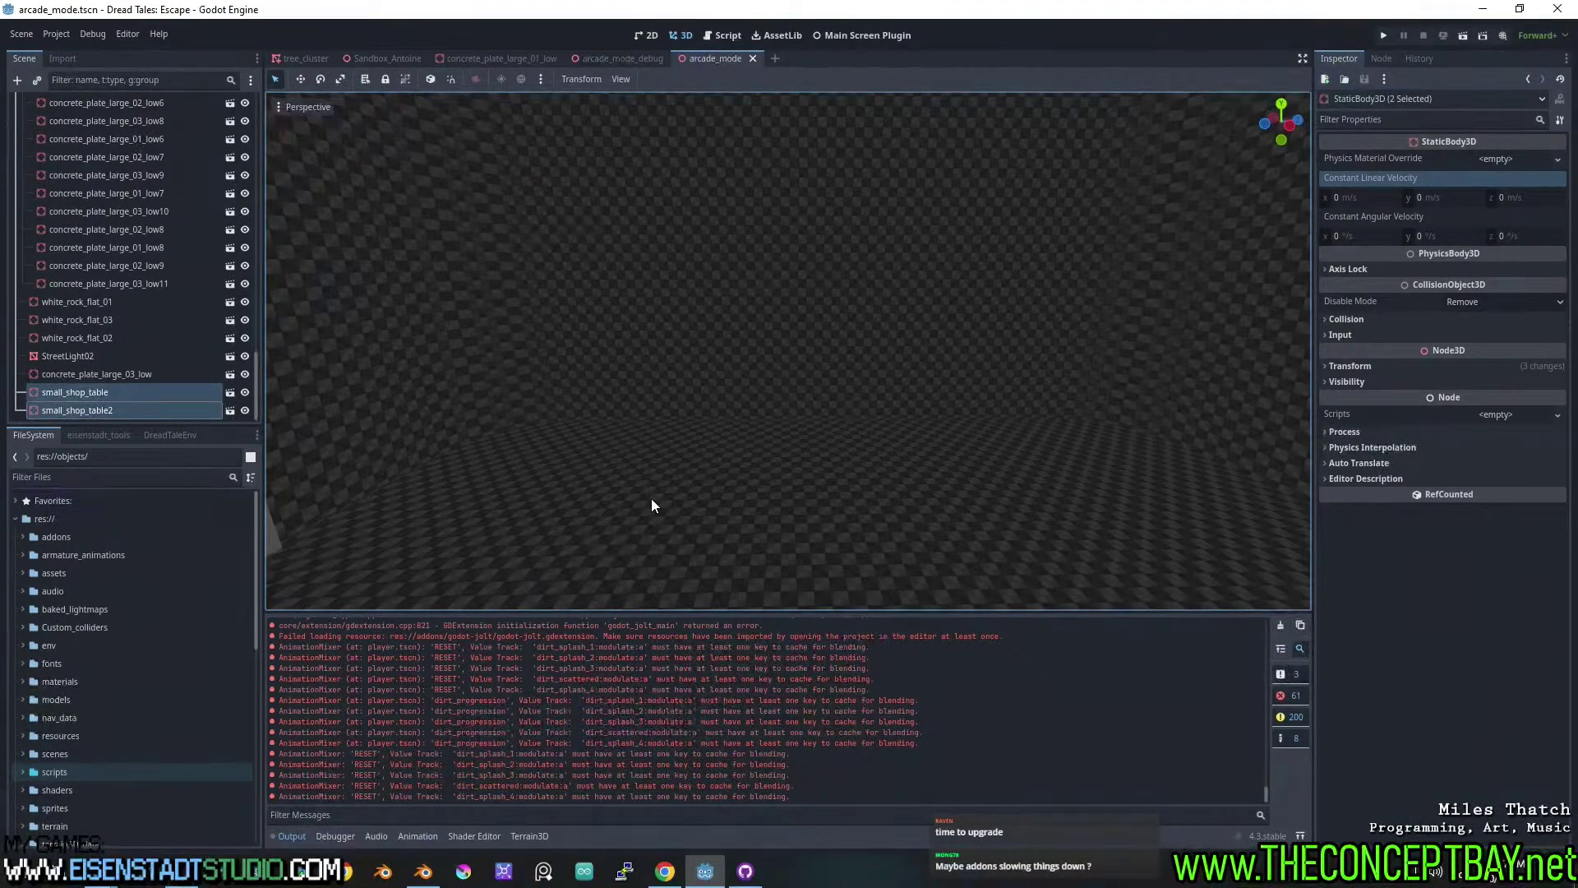
{"action": "right_click_drag", "start_coordinate": [651, 498], "coordinate": [82, 493]}
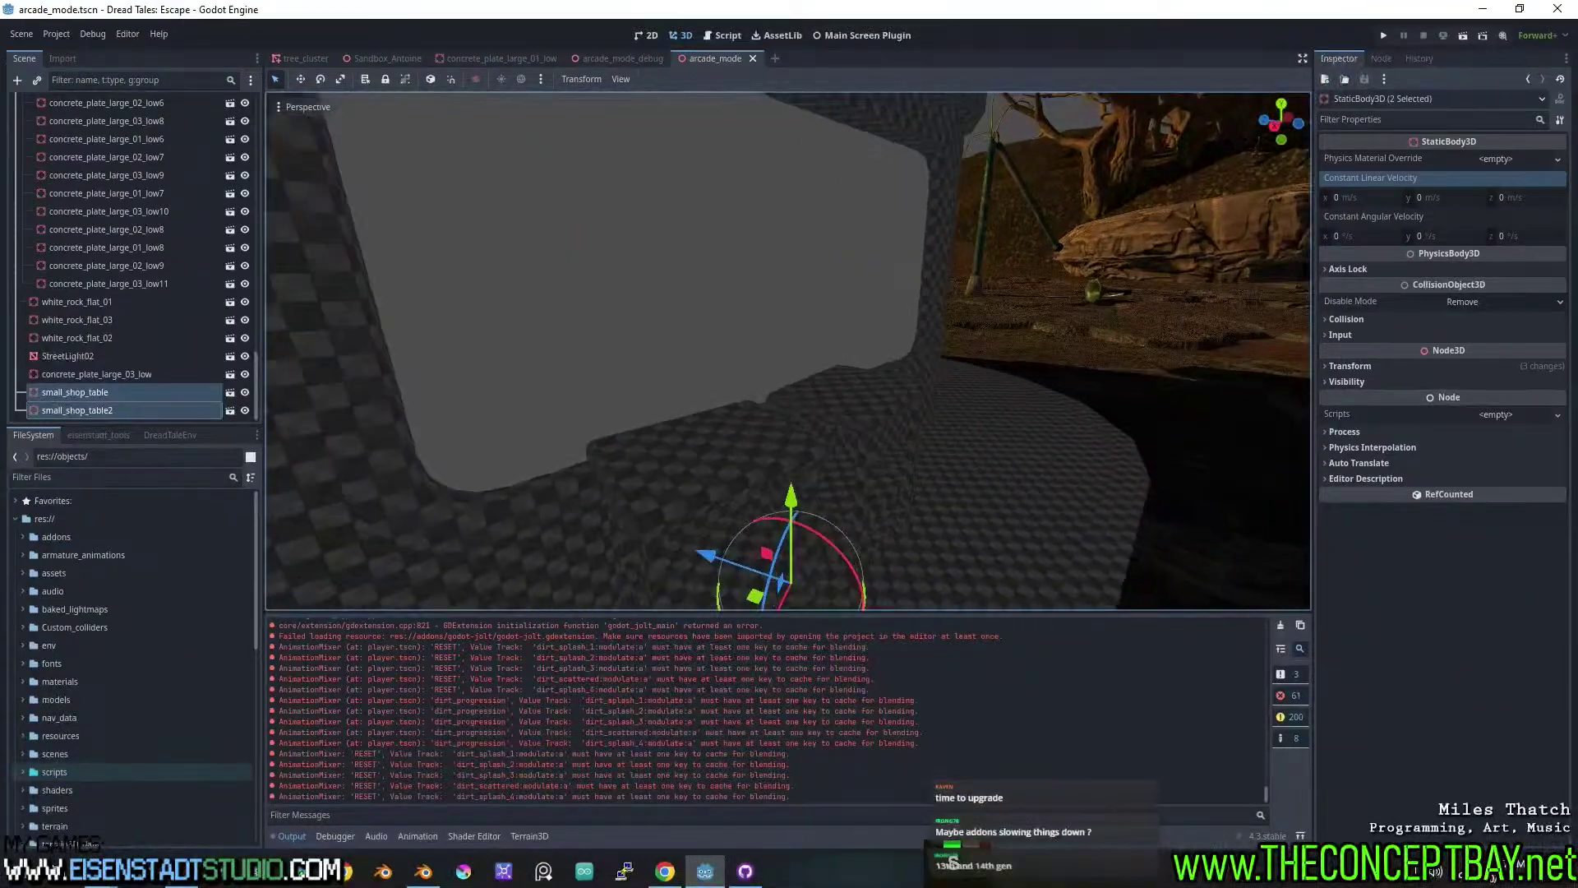
{"action": "left_click", "coordinate": [776, 61]}
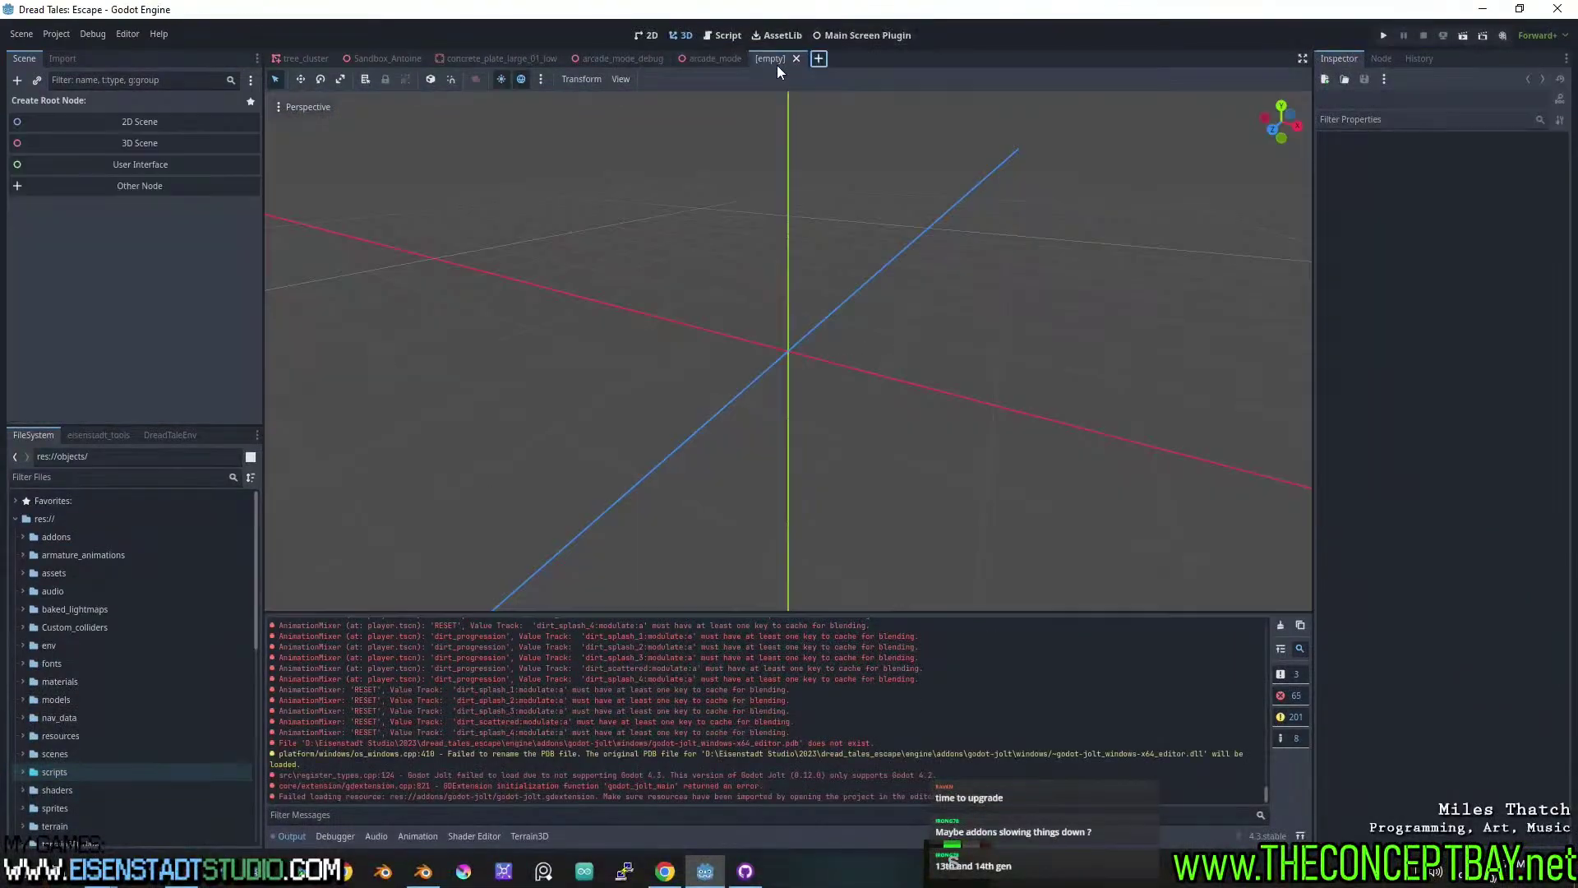
{"action": "left_click", "coordinate": [134, 189]}
{"action": "type", "text": "s"}
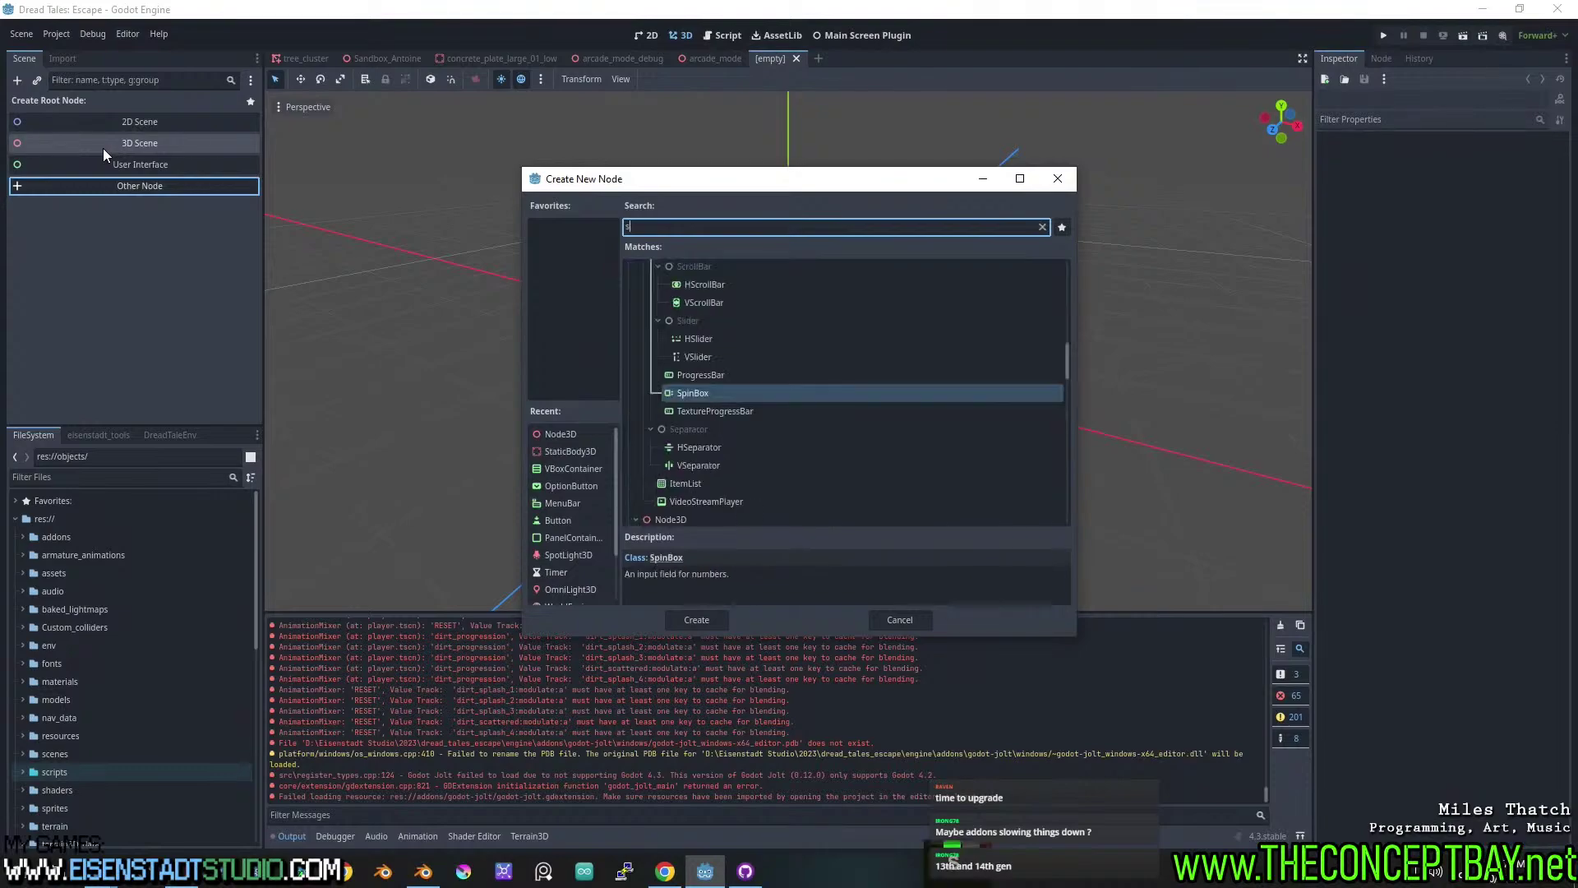
{"action": "type", "text": "tatic"}
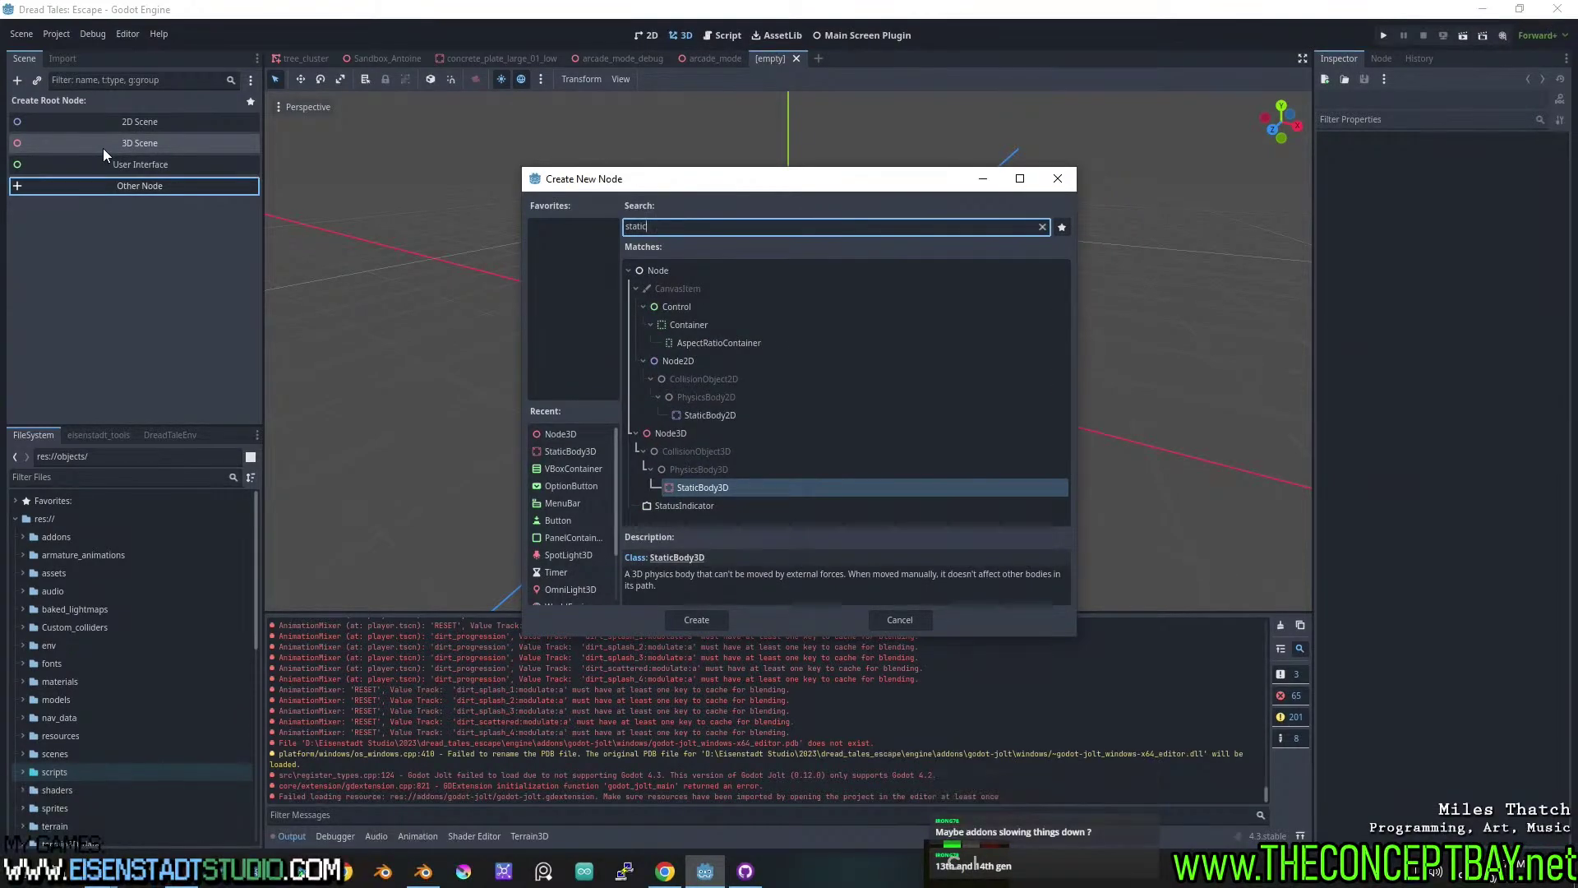
{"action": "key", "text": "Return"}
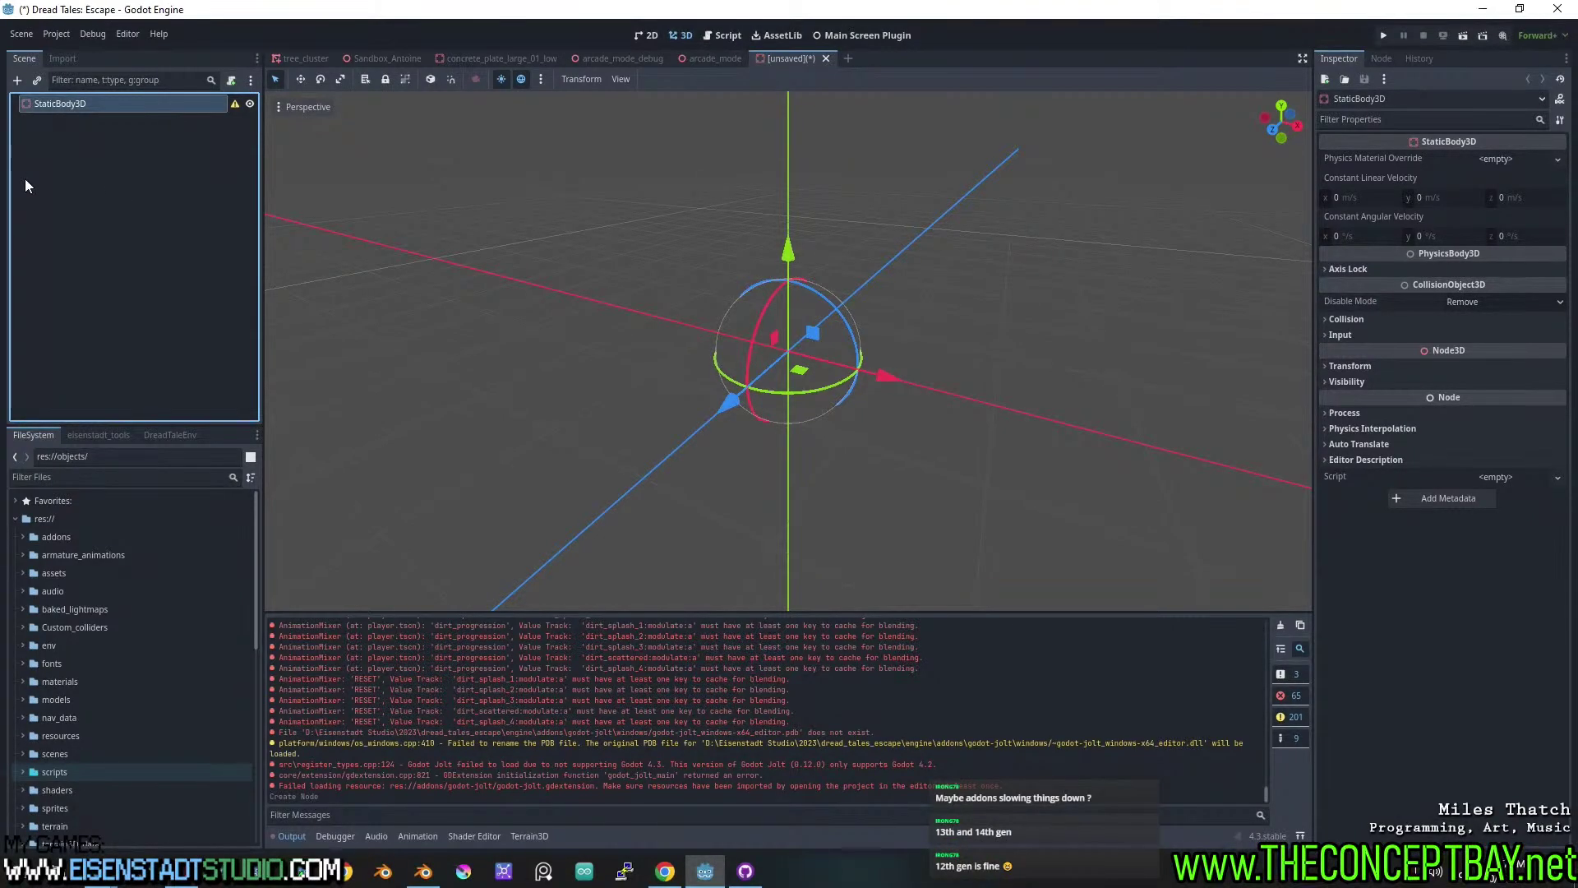
Filter the project files for "PASTRY" and add pastry_cabinet.glb to the scene under the StaticBody3D.
{"action": "left_click", "coordinate": [121, 480]}
{"action": "key", "text": "ctrl+a"}
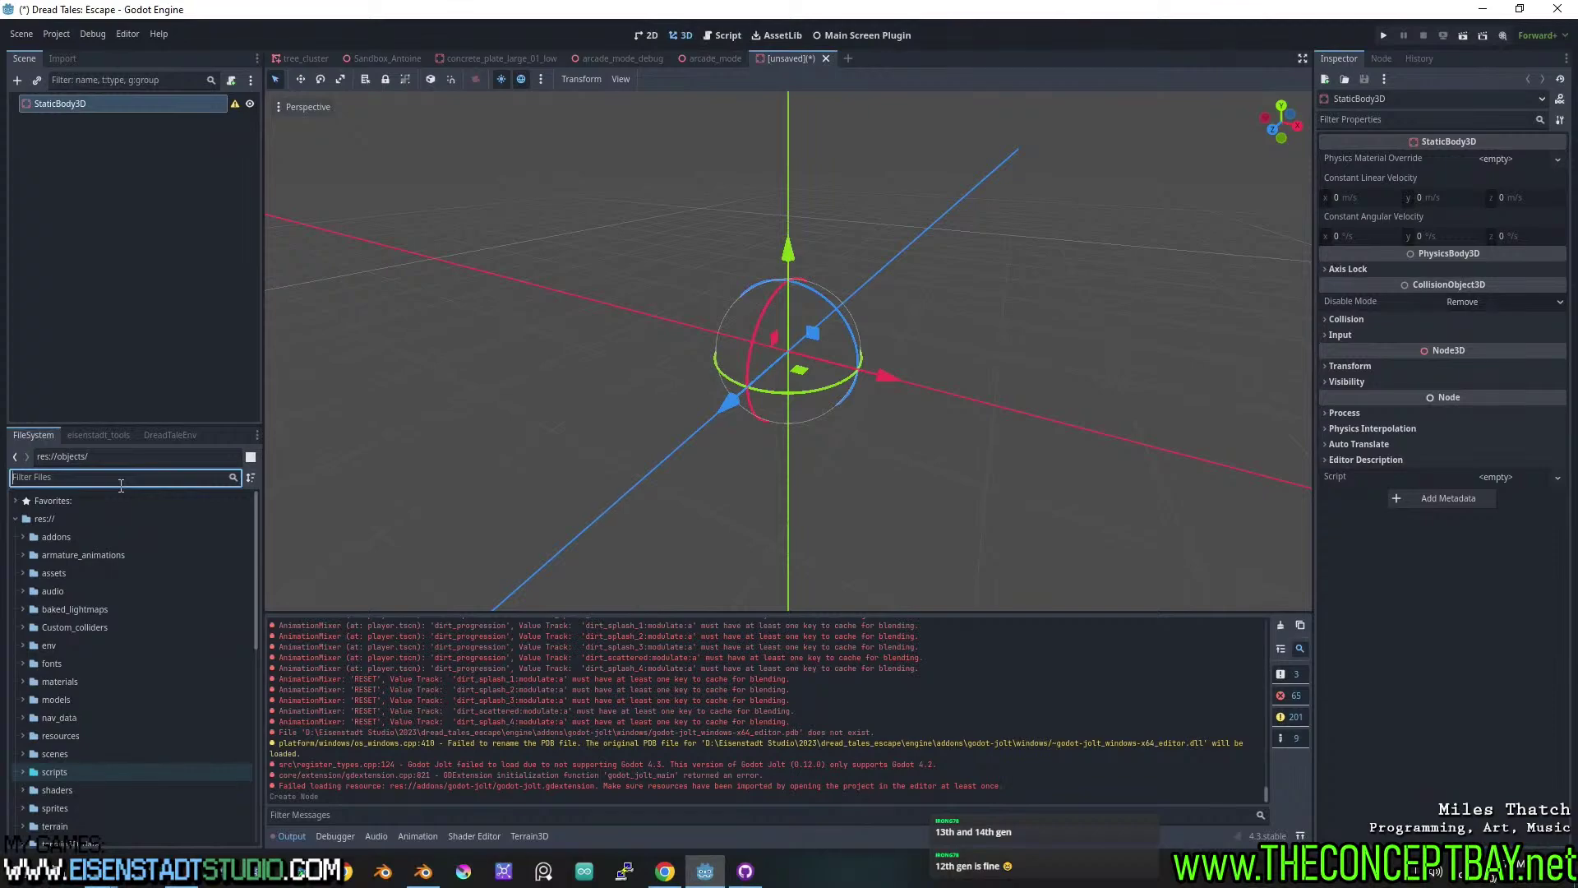
{"action": "key", "text": "Caps_Lock"}
{"action": "type", "text": "P"}
{"action": "key", "text": "BackSpace"}
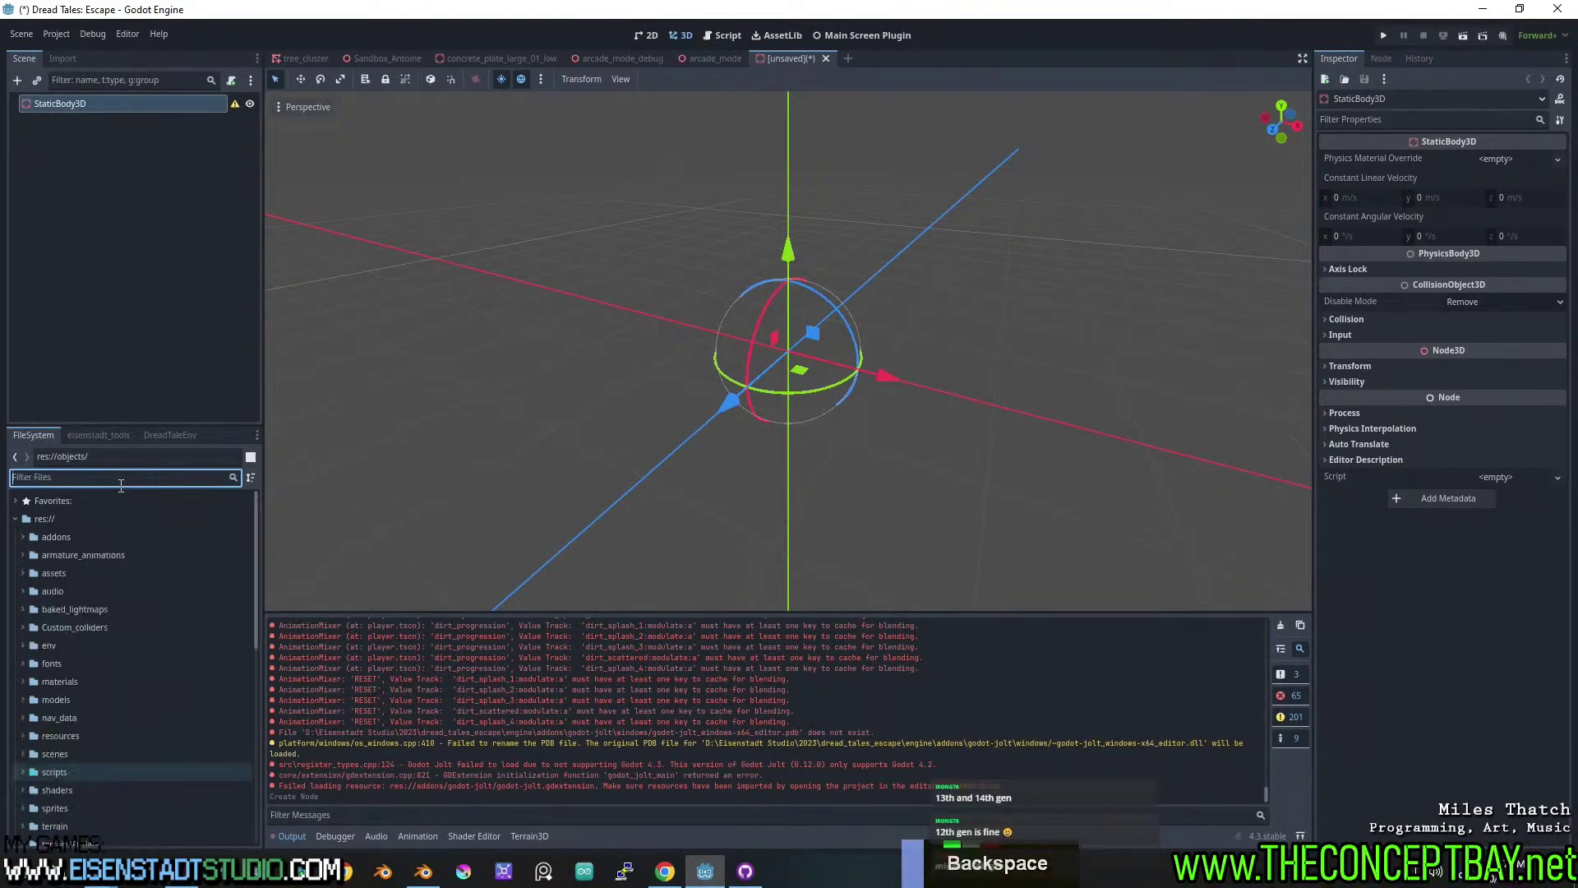
{"action": "type", "text": "PASTRY"}
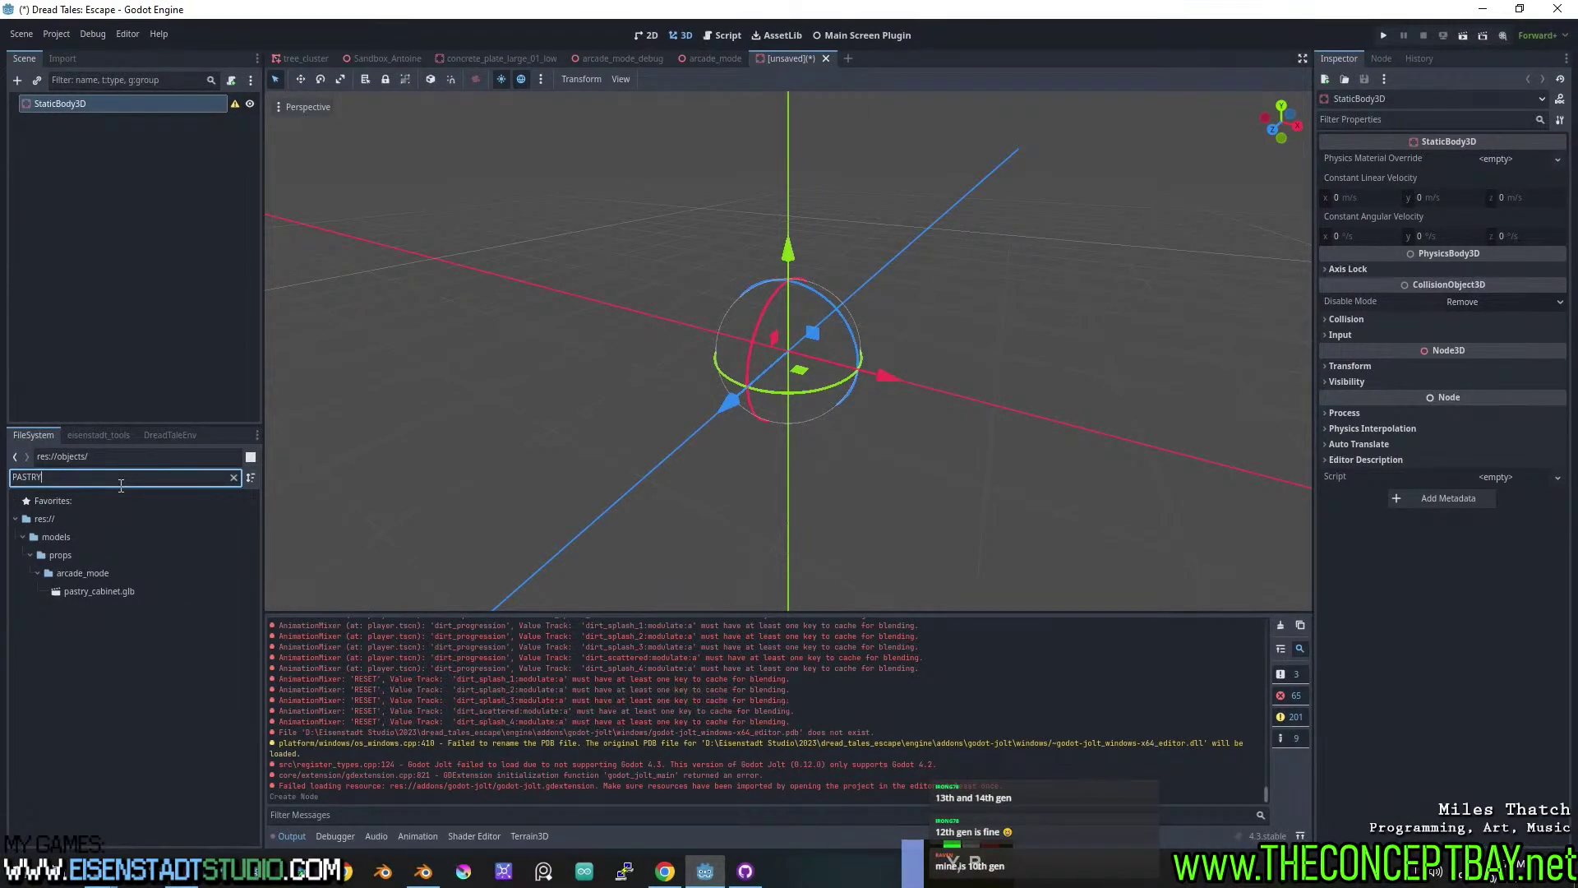
{"action": "left_click_drag", "start_coordinate": [84, 595], "coordinate": [788, 352]}
{"action": "scroll", "coordinate": [755, 306], "scroll_direction": "down", "scroll_amount": 6}
{"action": "middle_click_drag", "start_coordinate": [931, 361], "coordinate": [742, 348]}
{"action": "middle_click_drag", "start_coordinate": [743, 348], "coordinate": [619, 352]}
Rename the StaticBody3D root node as pastry_cabinet, copying the name from the model node.
{"action": "key", "text": "ctrl+s"}
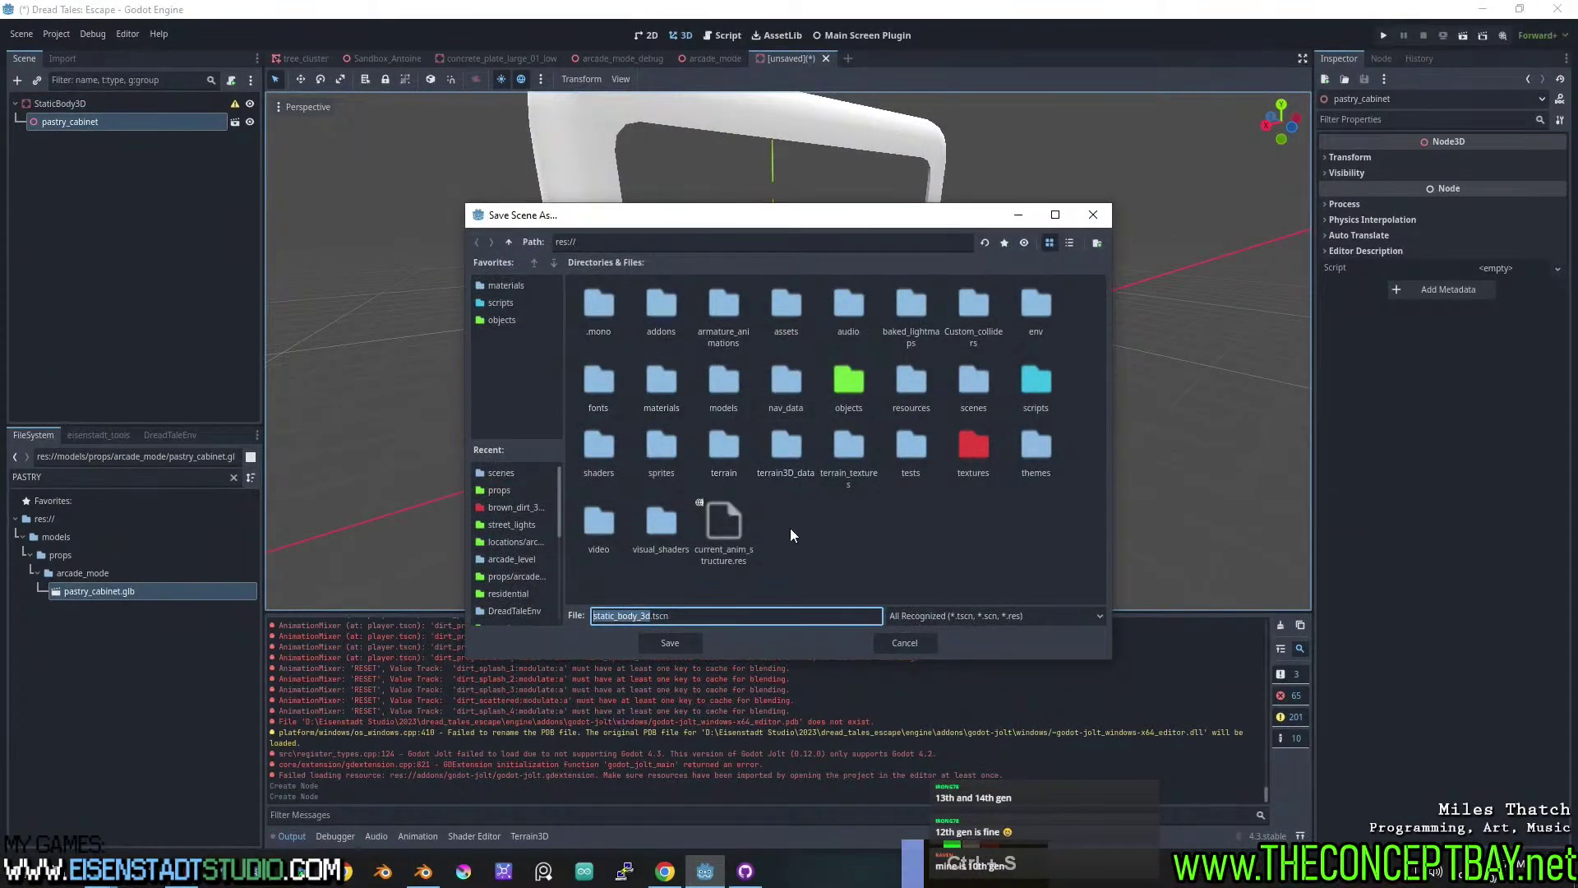
{"action": "key", "text": "Escape"}
{"action": "left_click", "coordinate": [90, 120]}
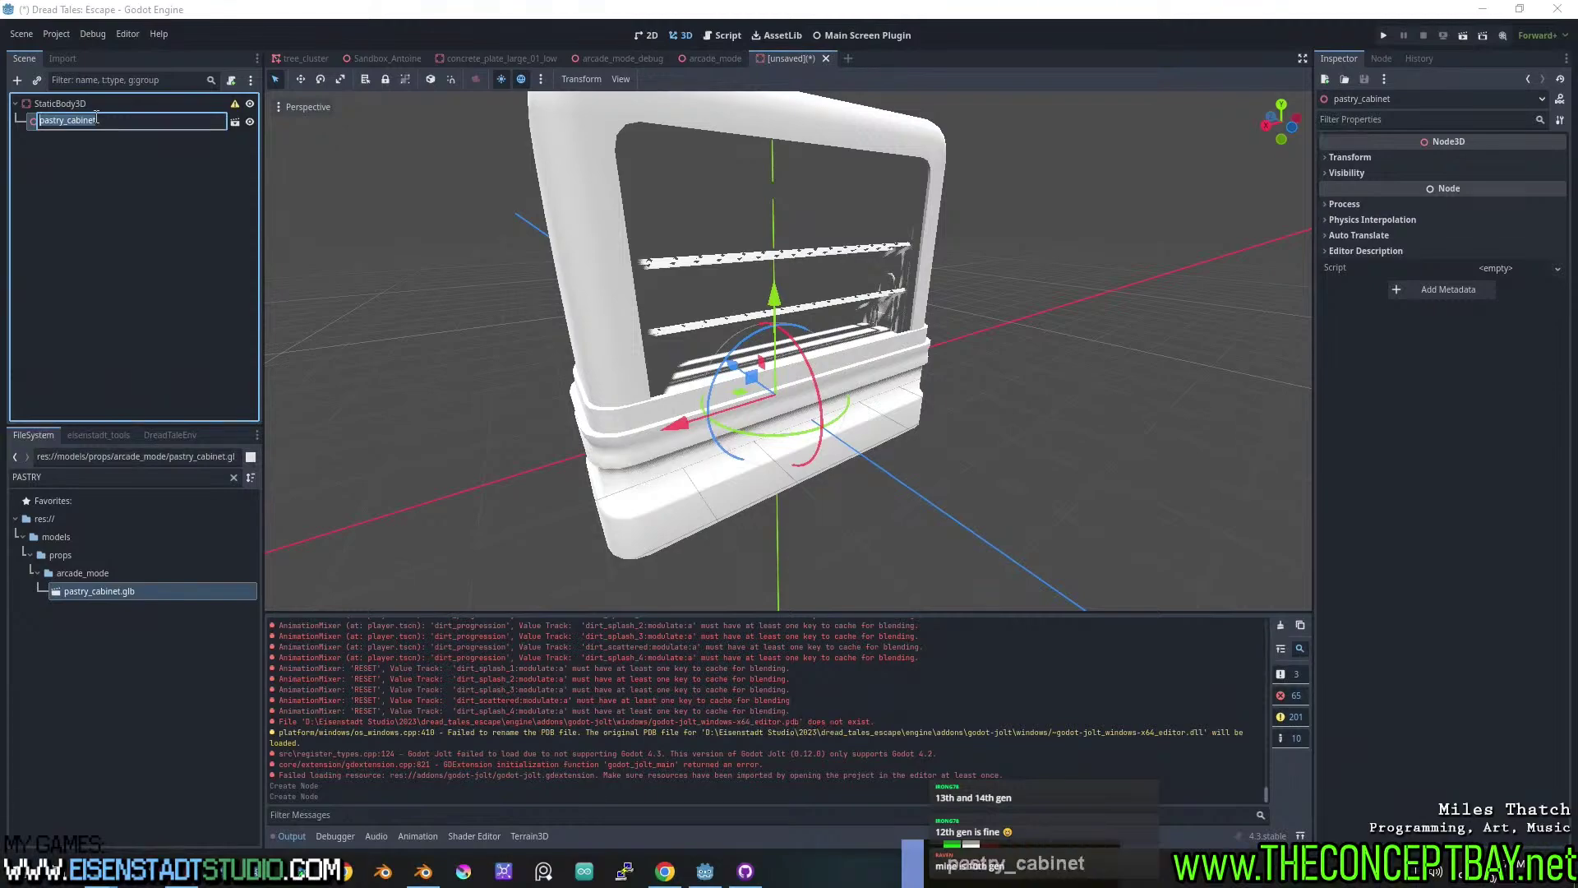
{"action": "key", "text": "ctrl+c"}
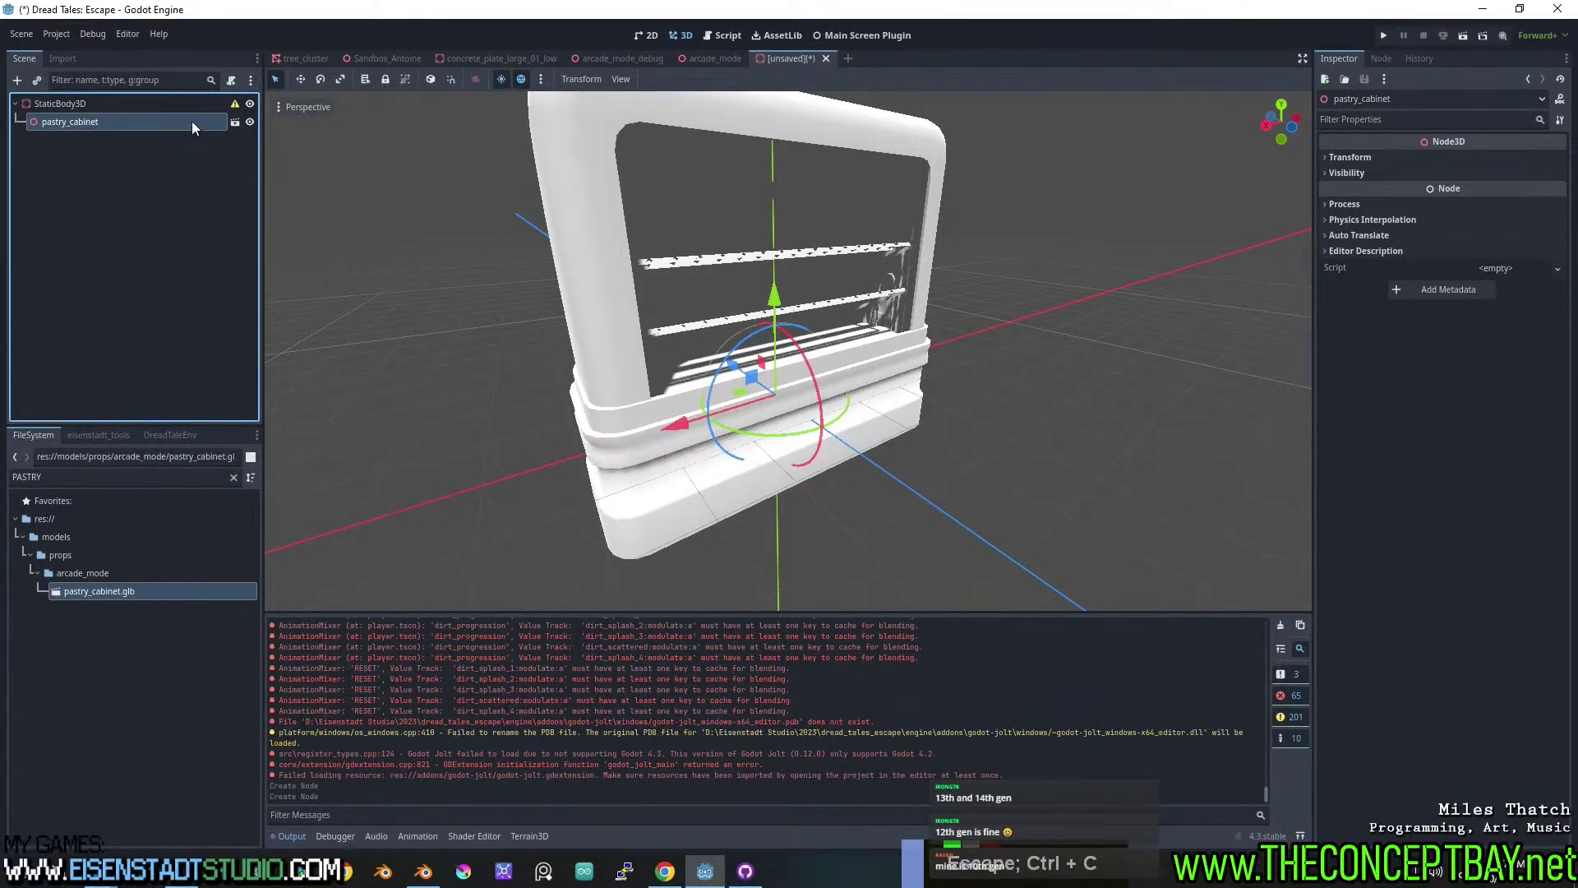
{"action": "left_click", "coordinate": [114, 131]}
{"action": "left_click", "coordinate": [72, 105]}
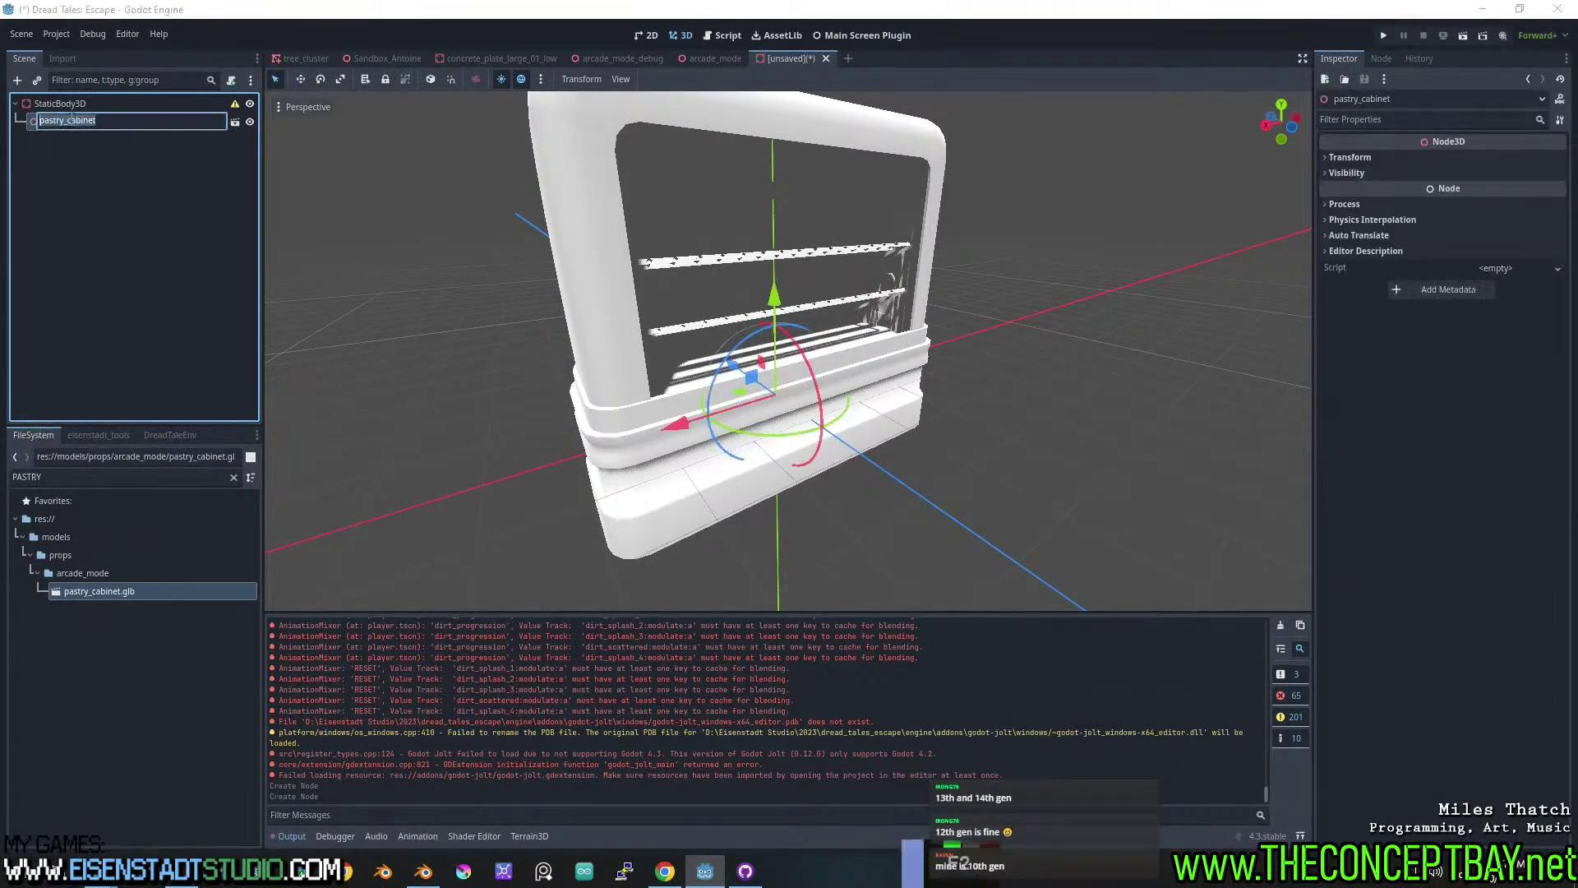
{"action": "key", "text": "ctrl+c"}
{"action": "double_click", "coordinate": [72, 105]}
{"action": "key", "text": "ctrl+v"}
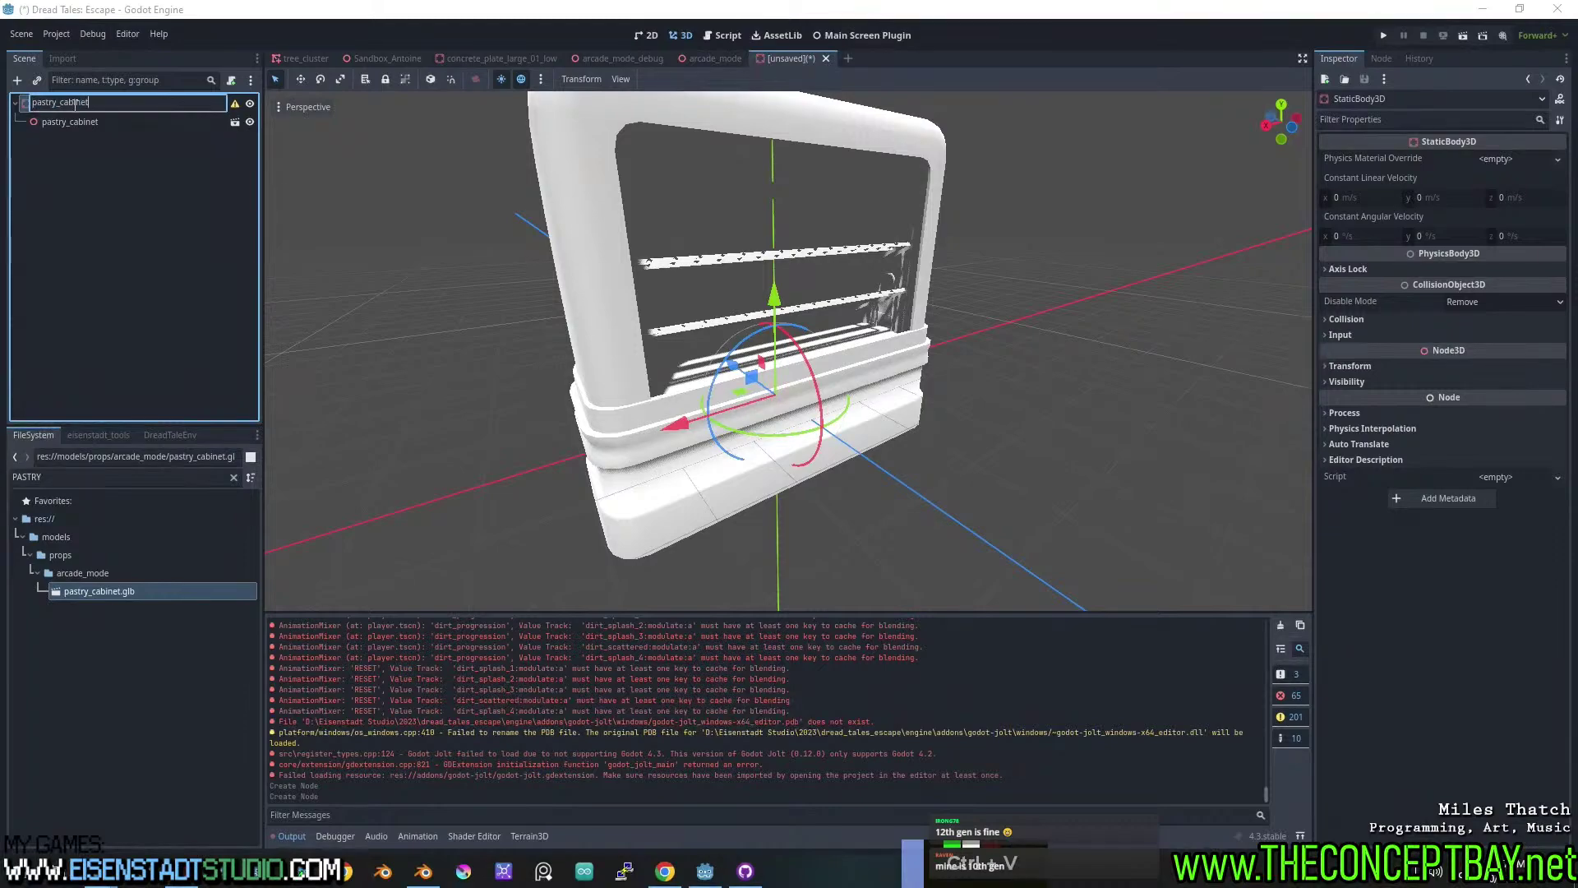
{"action": "key", "text": "Return"}
Enable Editable Children on the instanced pastry_cabinet model node.
{"action": "left_click", "coordinate": [90, 123]}
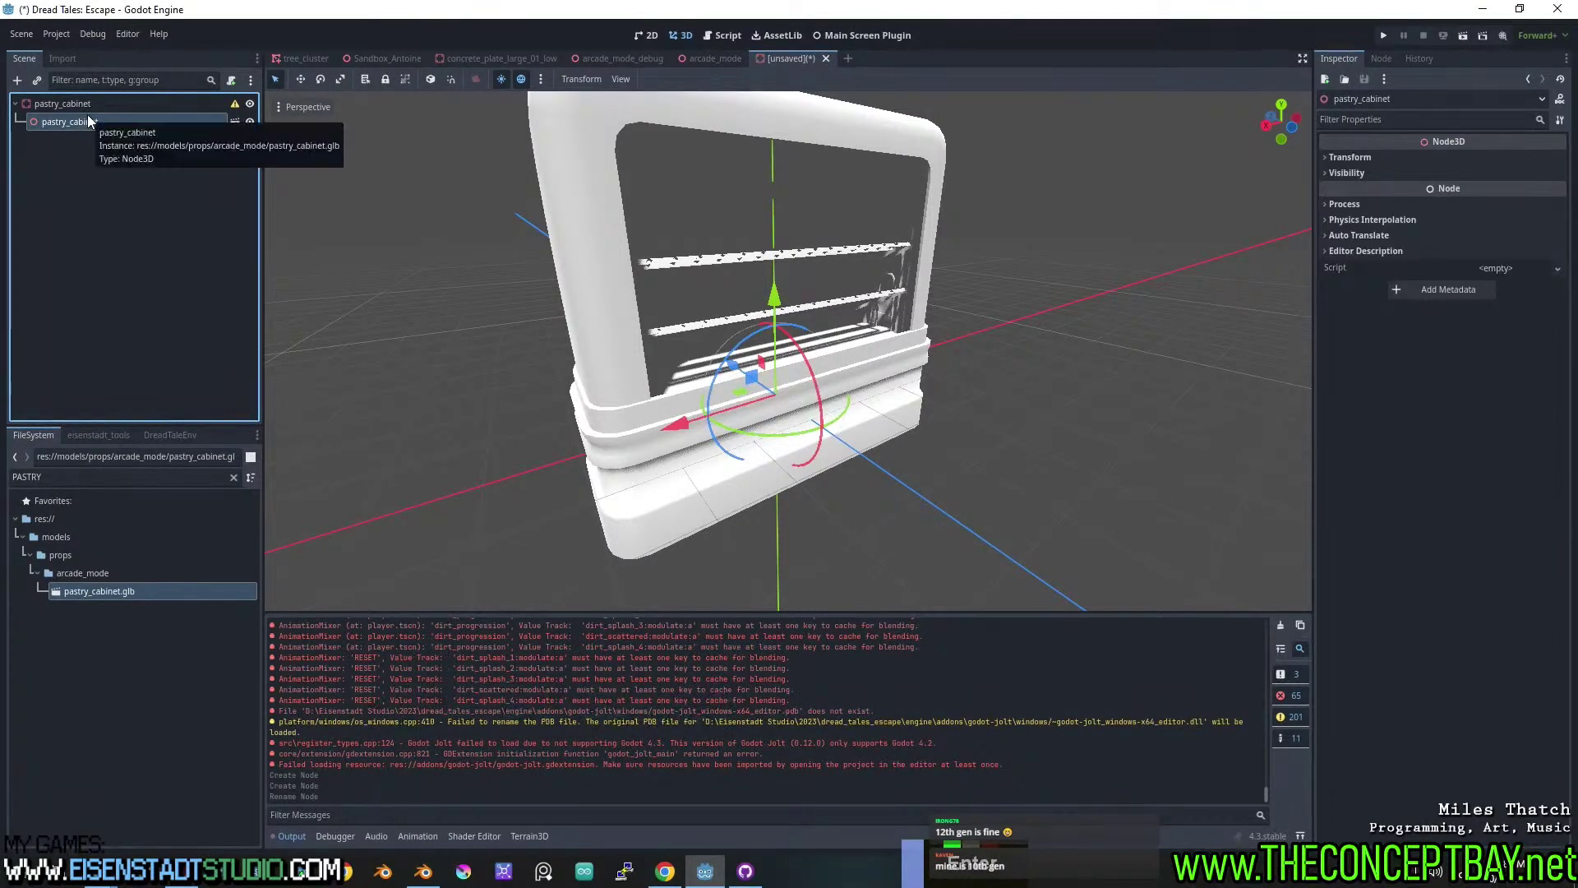
{"action": "right_click", "coordinate": [90, 120]}
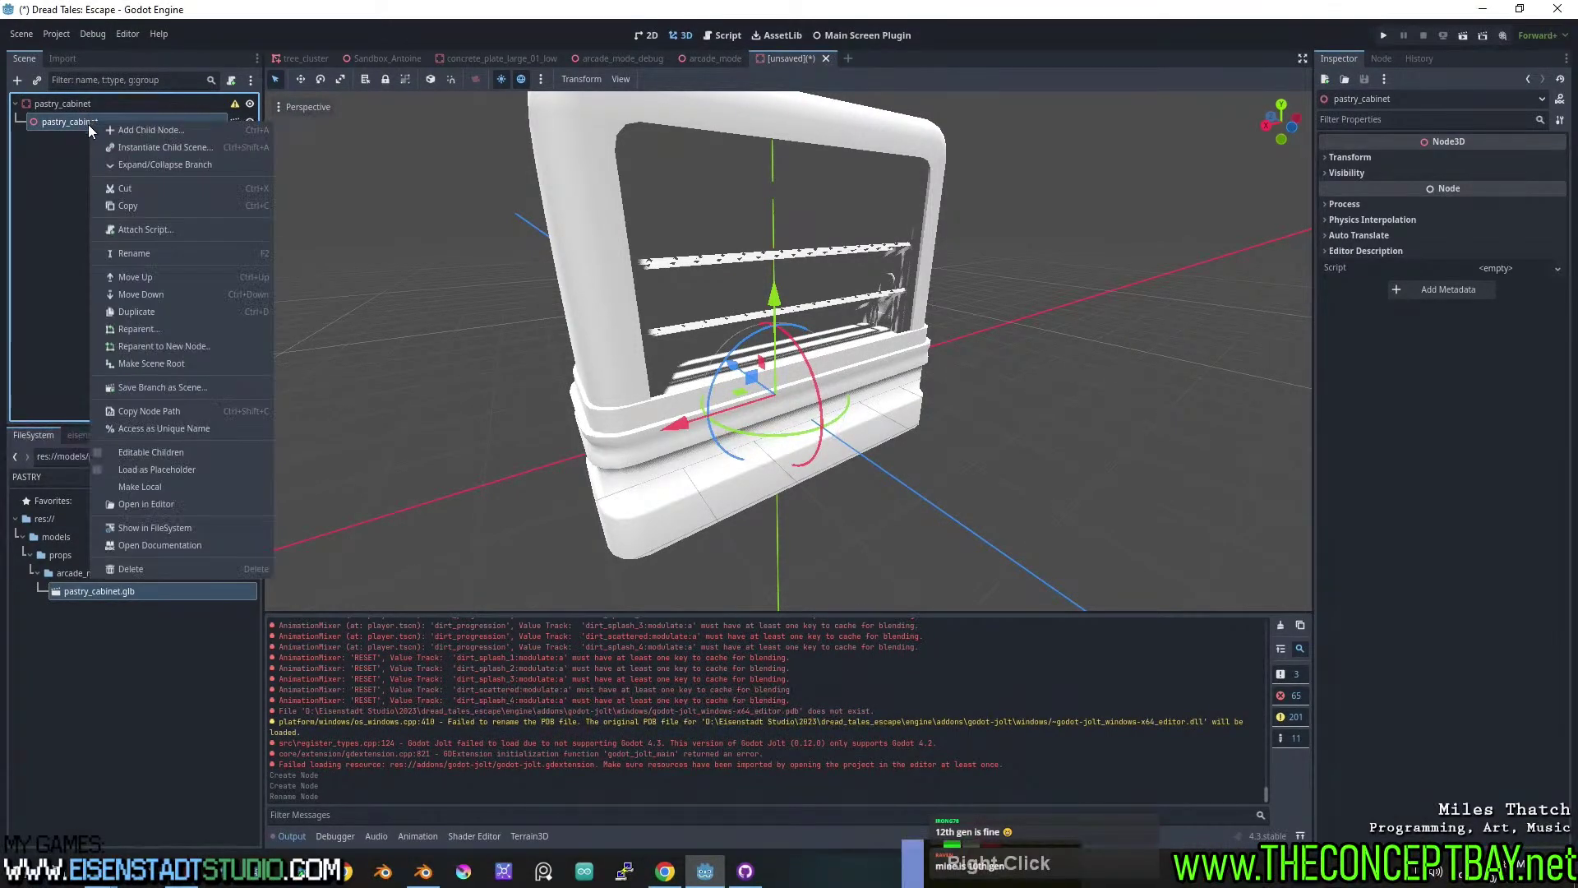
{"action": "left_click", "coordinate": [151, 453]}
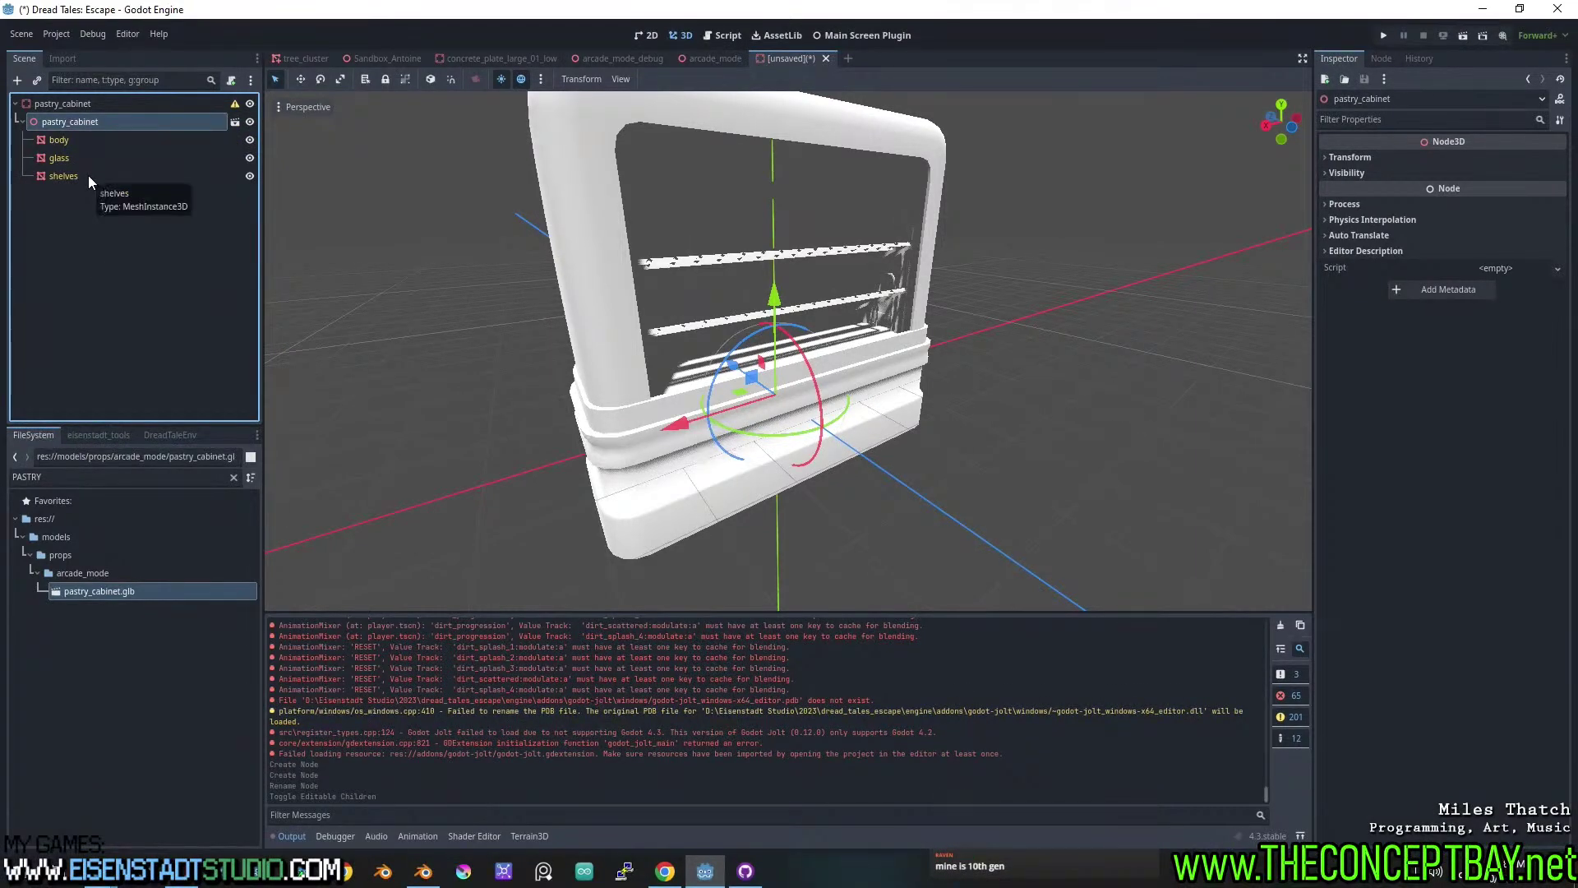
Create a sibling Trimesh collision shape from the body mesh and move it directly under the root pastry_cabinet node.
{"action": "left_click", "coordinate": [69, 140]}
{"action": "middle_click_drag", "start_coordinate": [576, 311], "coordinate": [526, 322]}
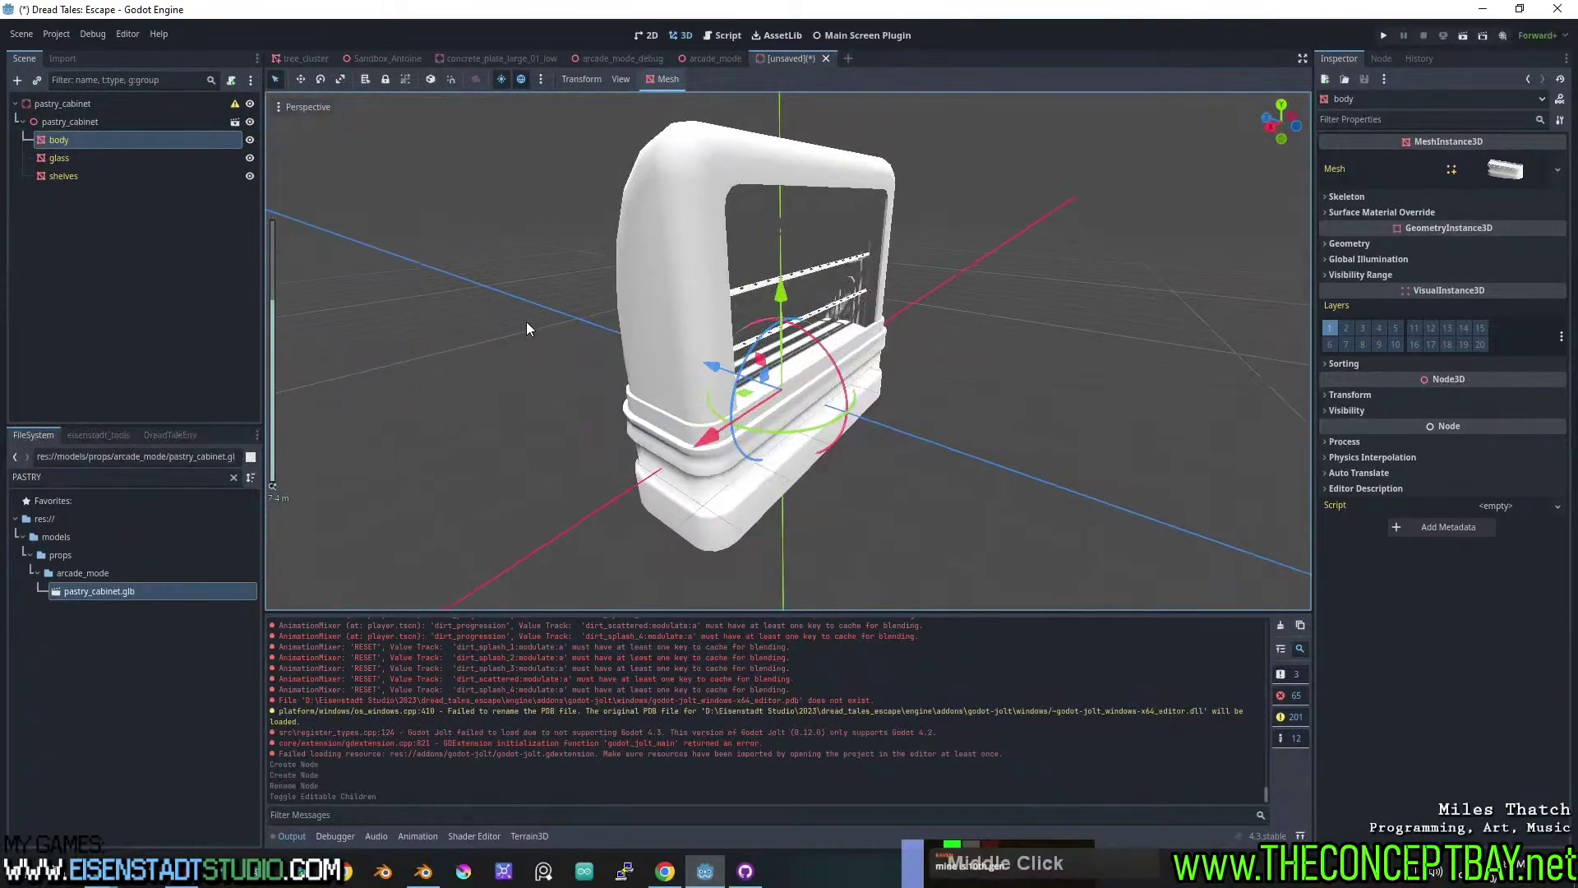
{"action": "left_click", "coordinate": [74, 175]}
{"action": "left_click", "coordinate": [72, 140], "text": "ctrl"}
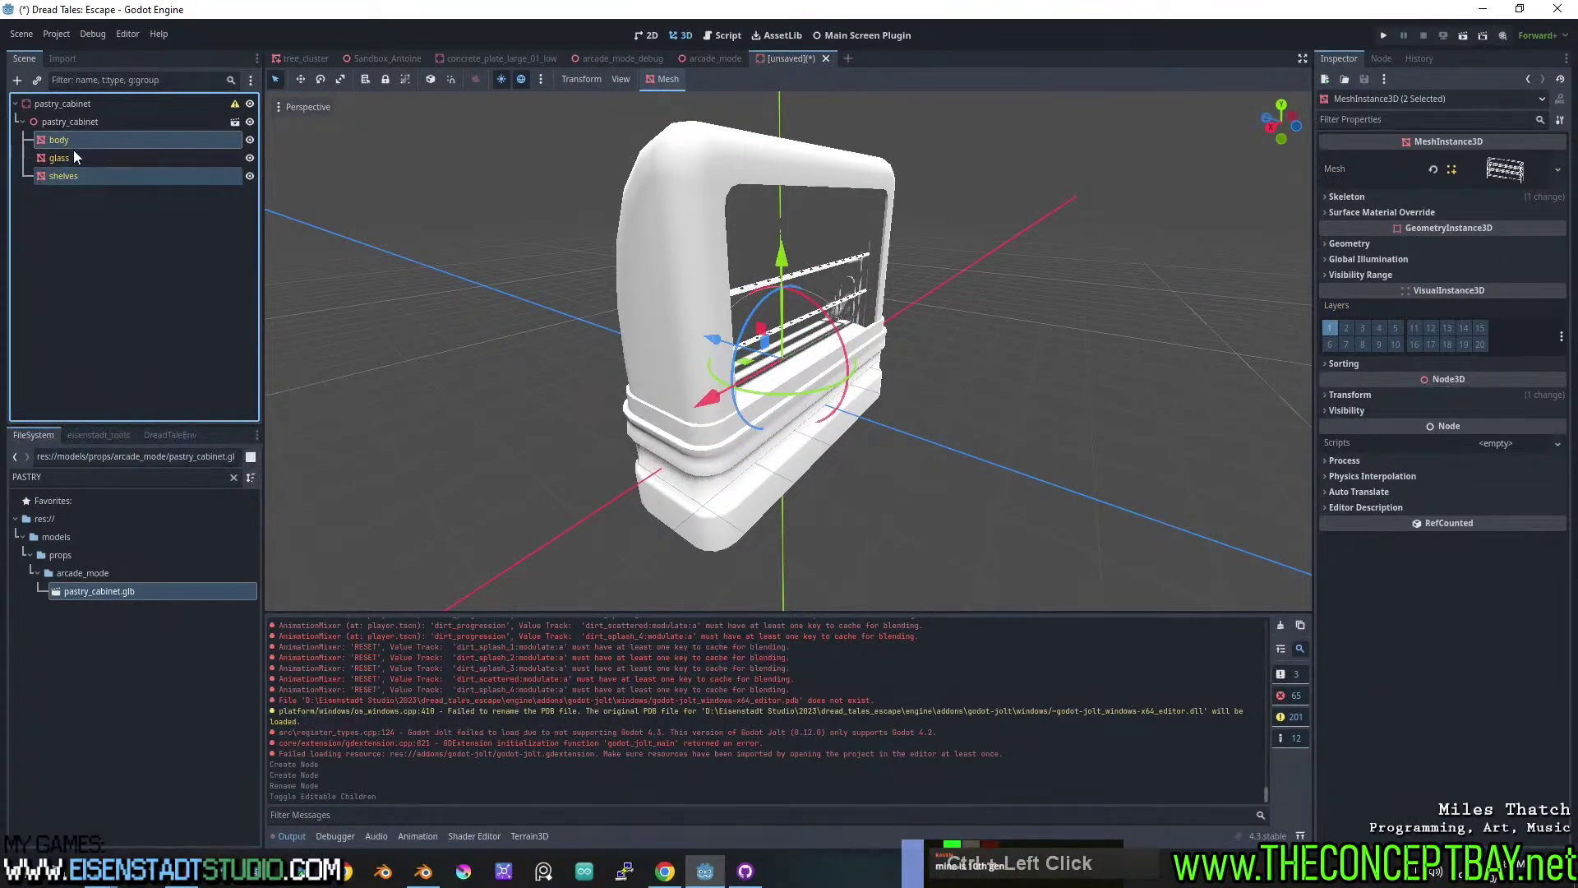
{"action": "left_click", "coordinate": [74, 140]}
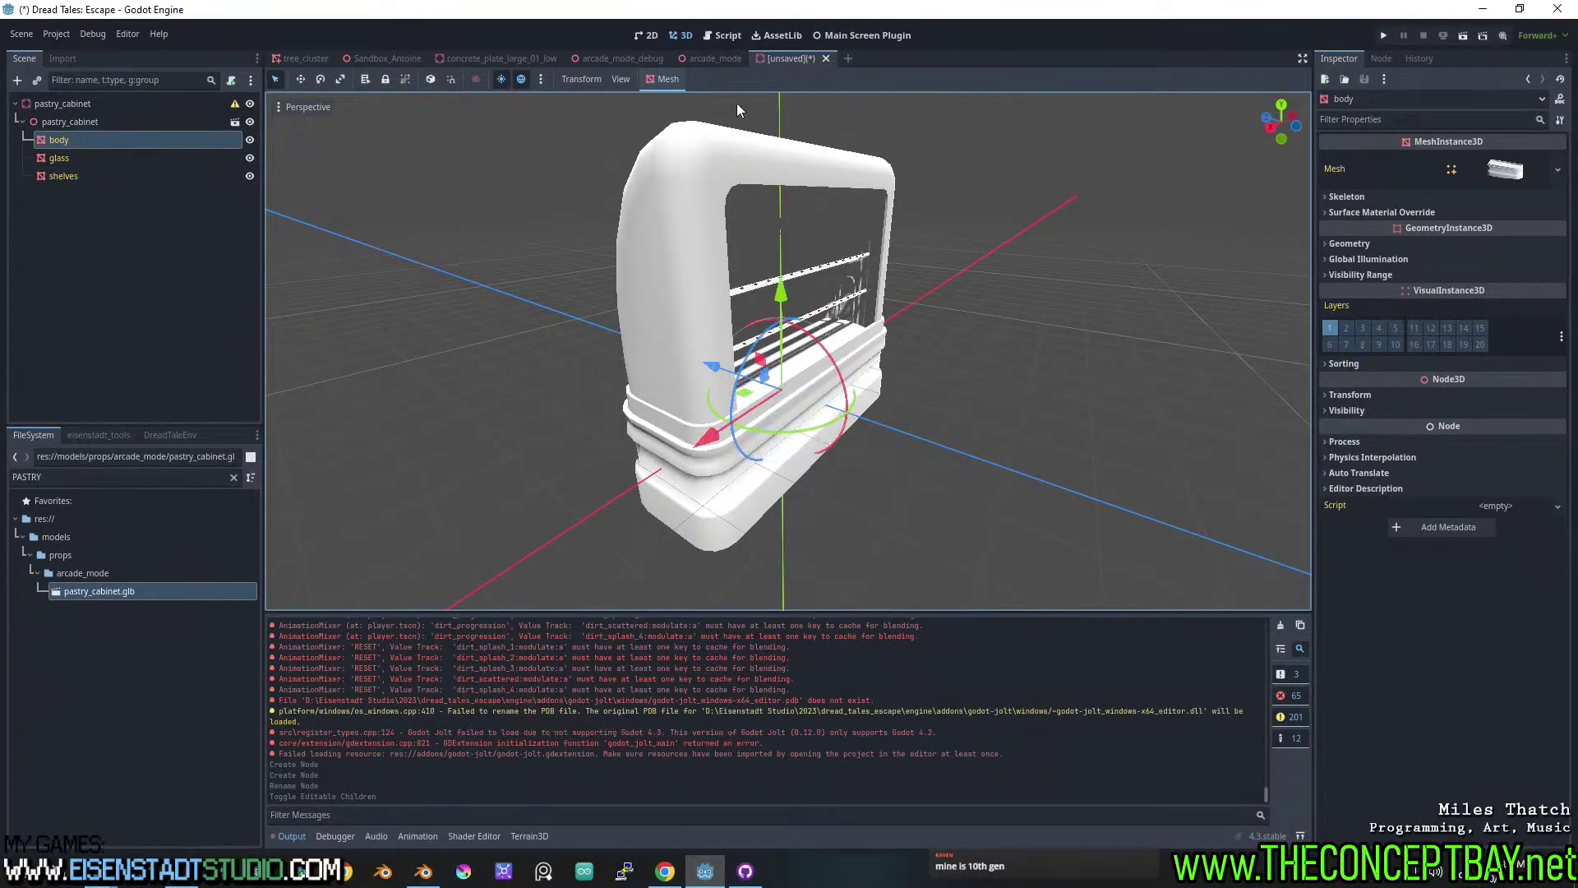
{"action": "left_click", "coordinate": [663, 78]}
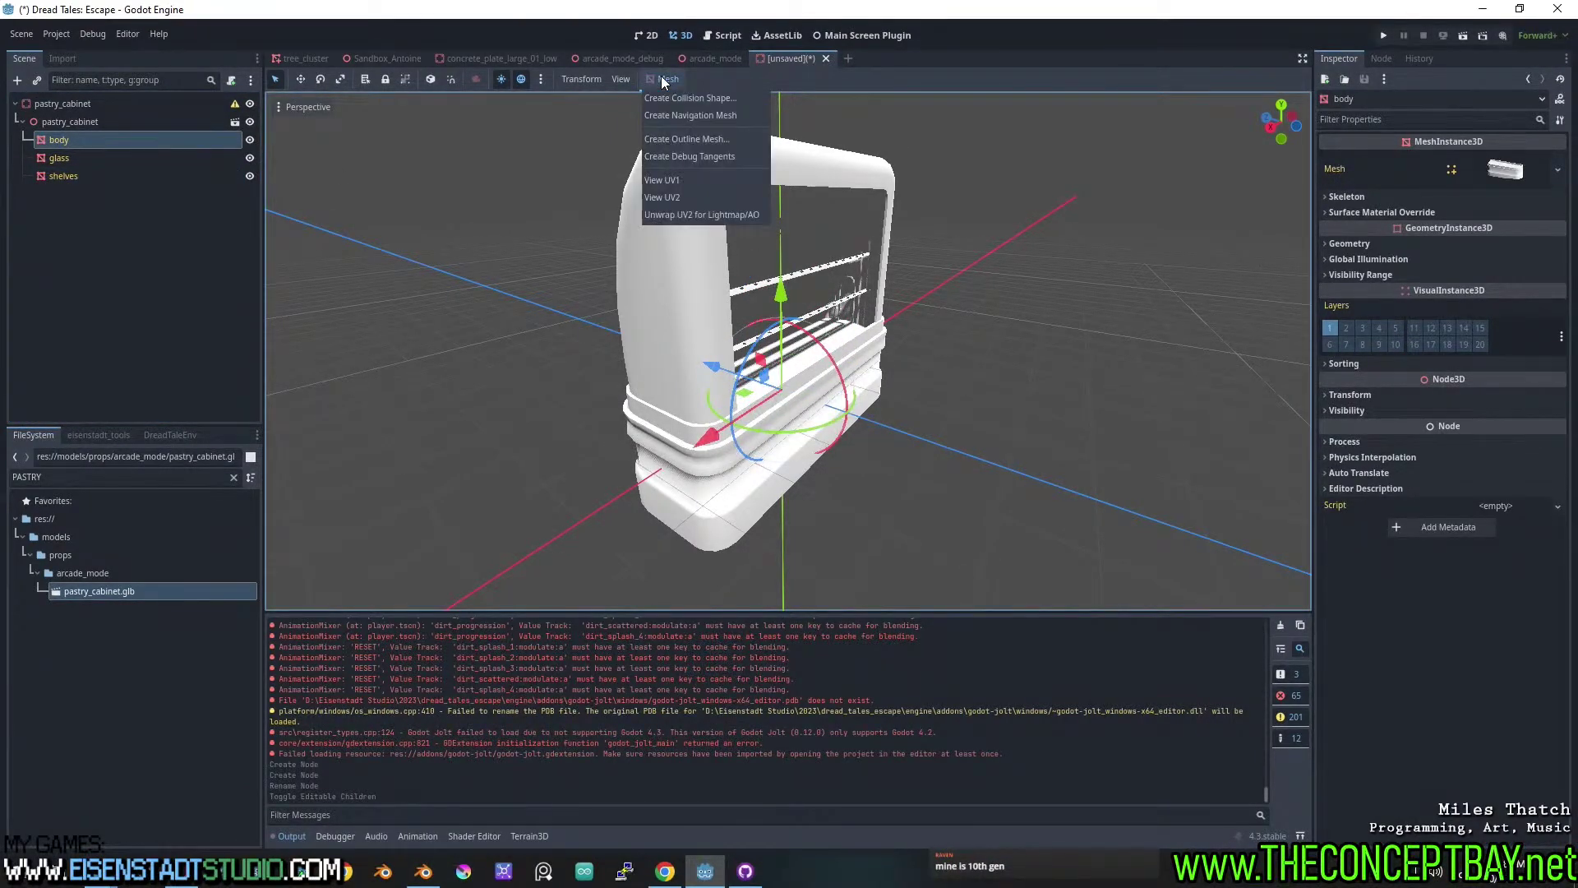
{"action": "left_click", "coordinate": [700, 102]}
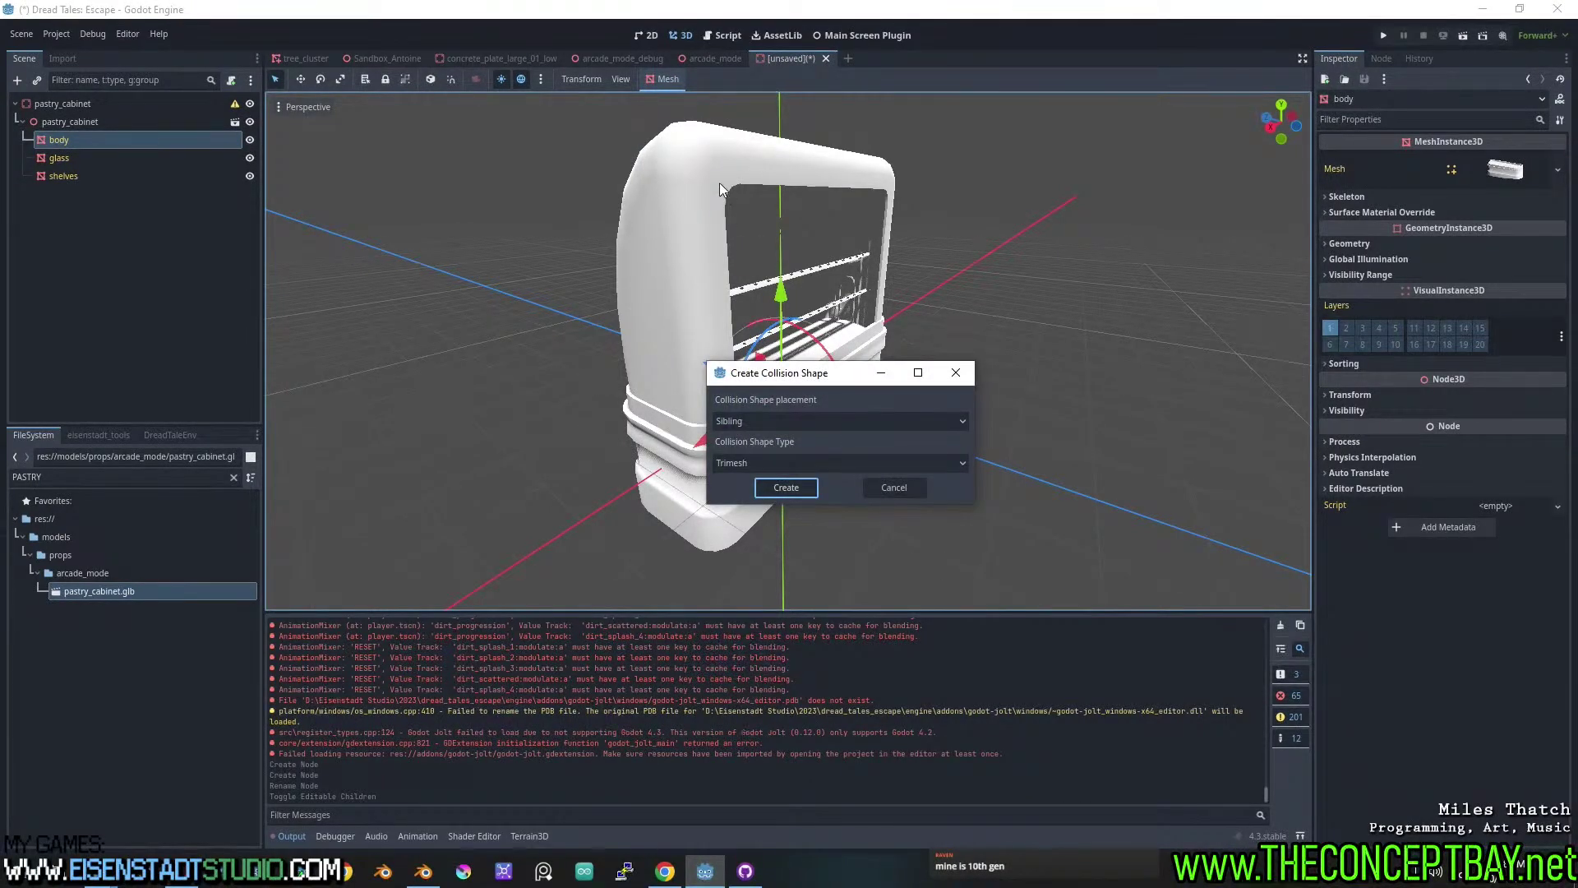
{"action": "left_click", "coordinate": [771, 462]}
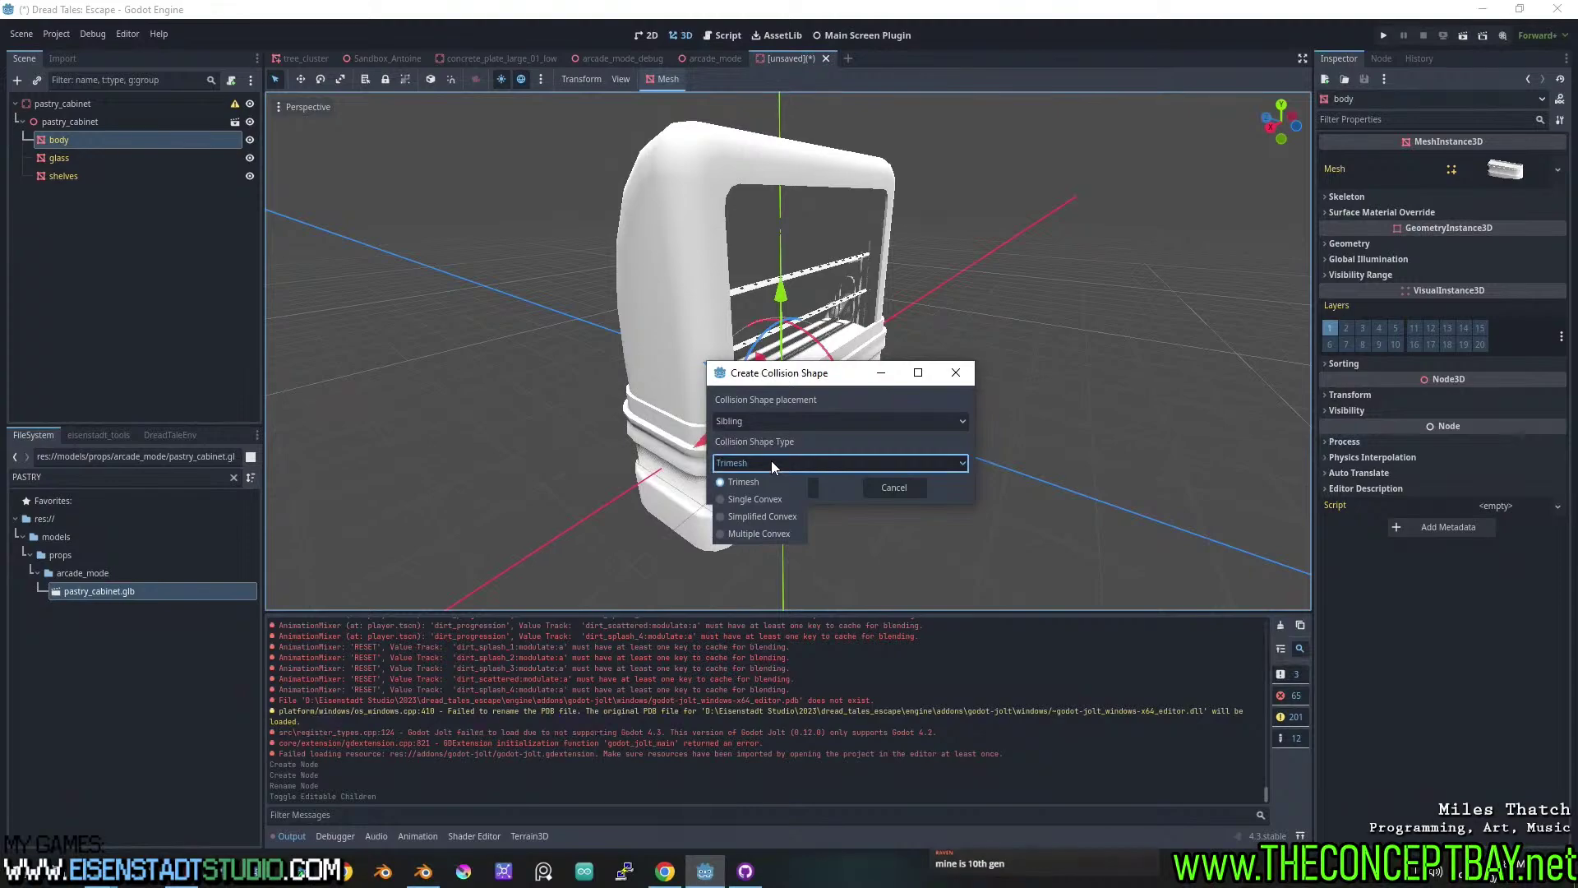
{"action": "left_click", "coordinate": [772, 482]}
{"action": "left_click", "coordinate": [777, 490]}
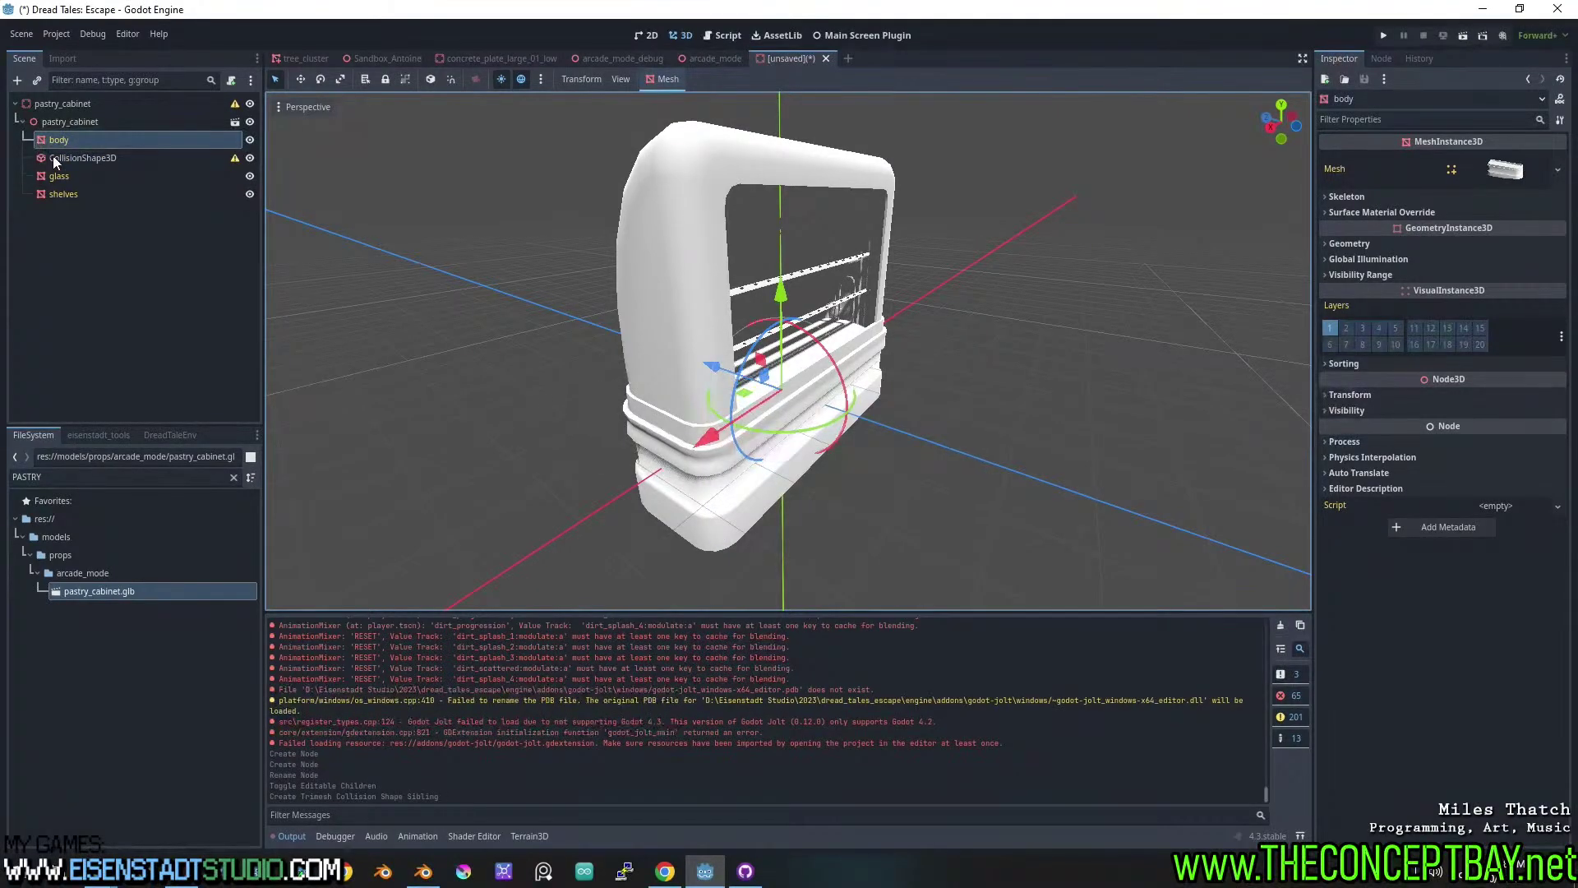
{"action": "left_click_drag", "start_coordinate": [53, 155], "coordinate": [64, 105]}
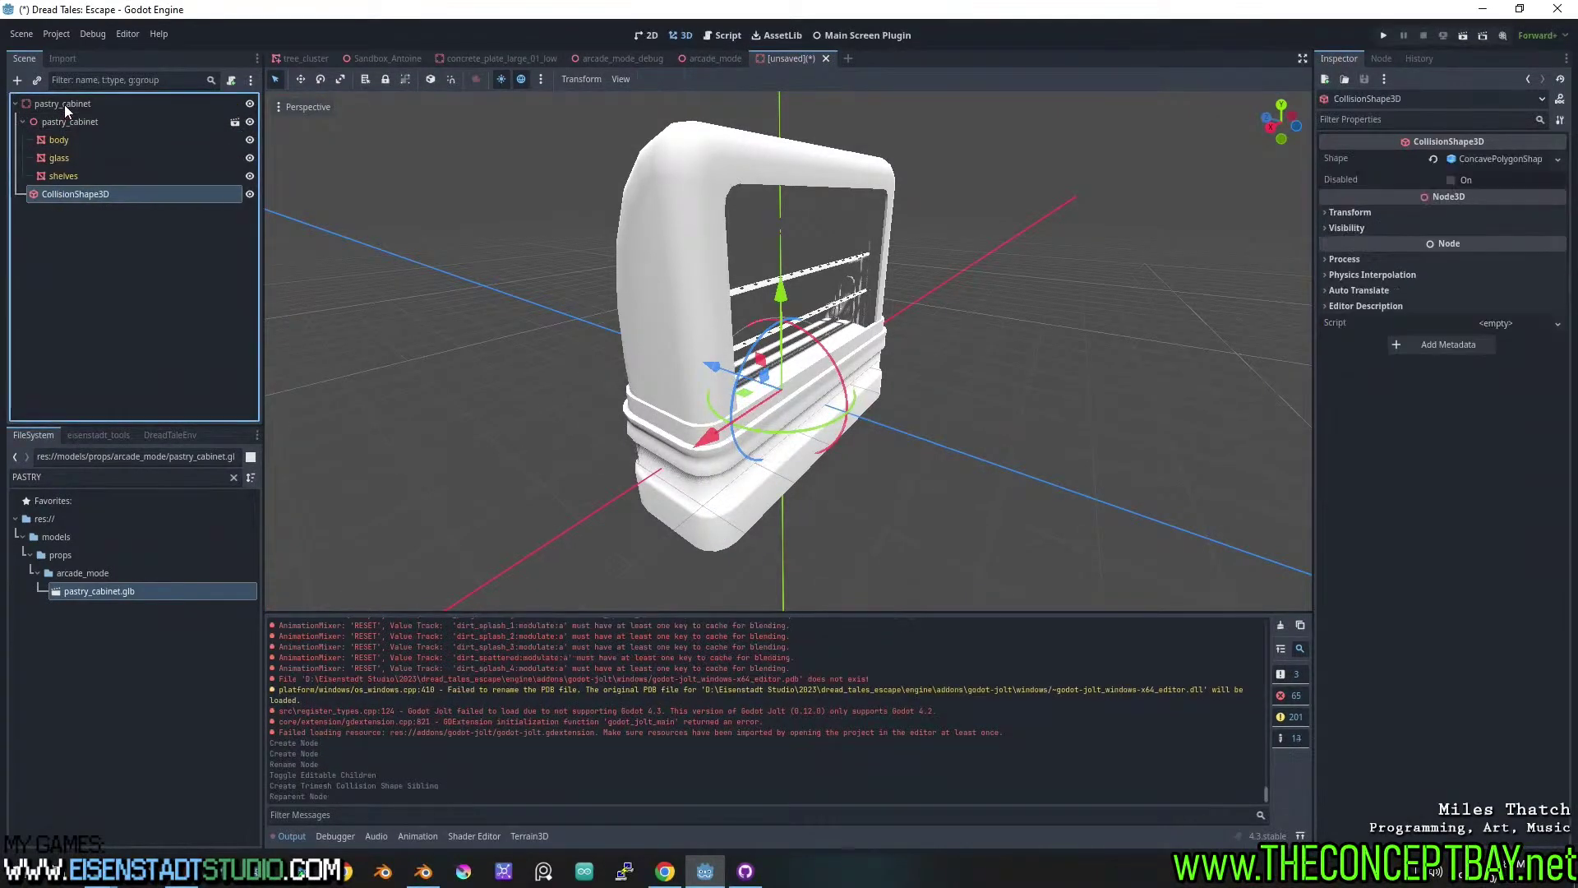
Create a sibling Trimesh collision shape from the glass mesh and move it directly under the root node.
{"action": "left_click", "coordinate": [62, 159]}
{"action": "left_click", "coordinate": [664, 78]}
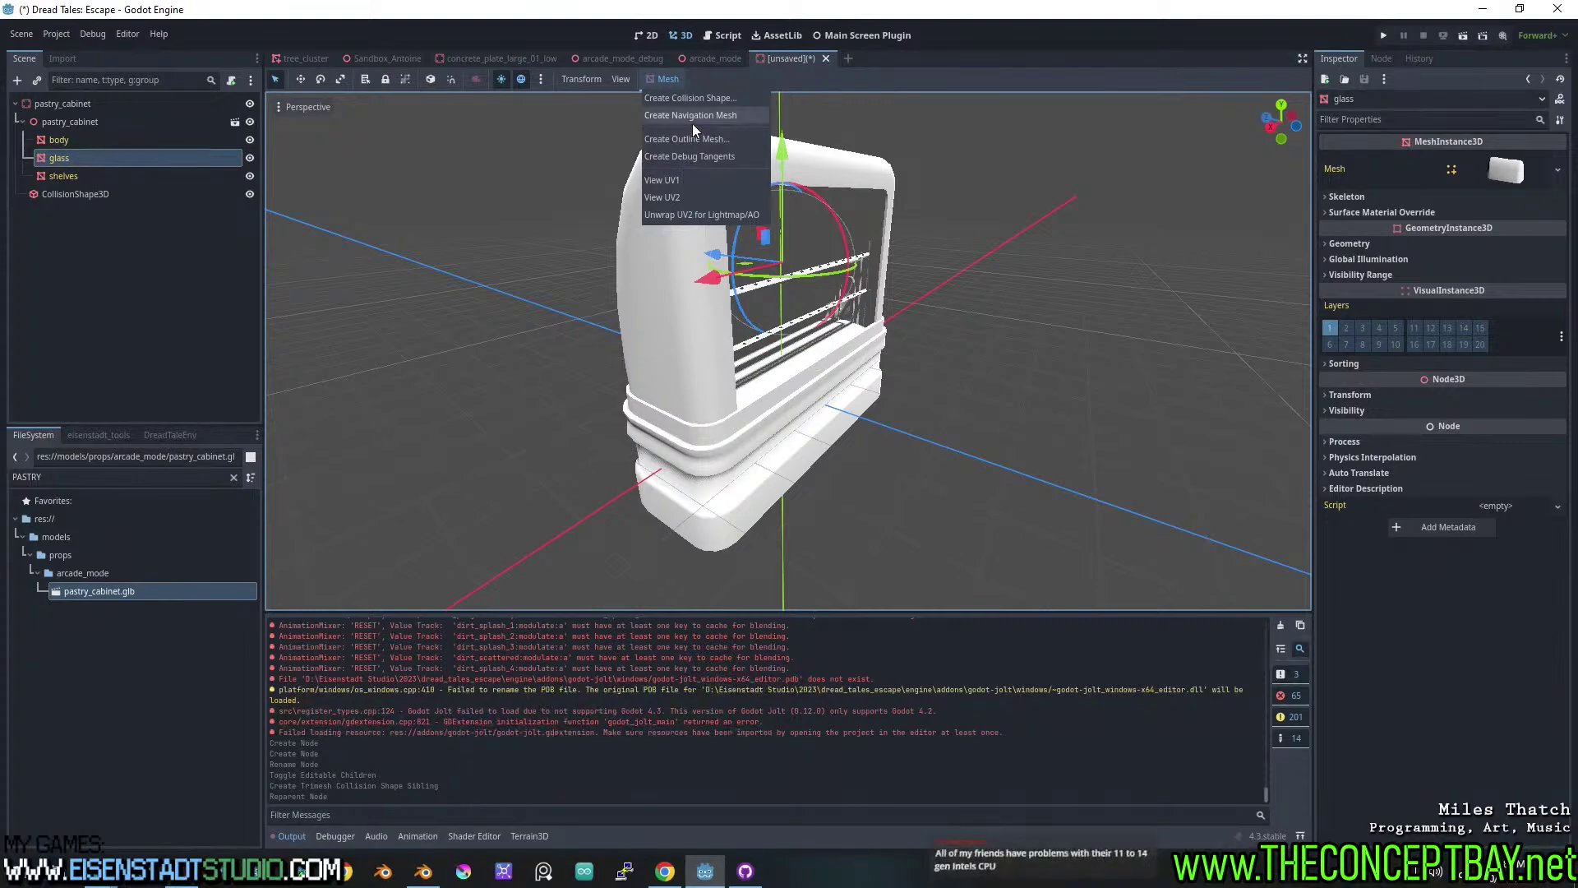
{"action": "left_click", "coordinate": [702, 102]}
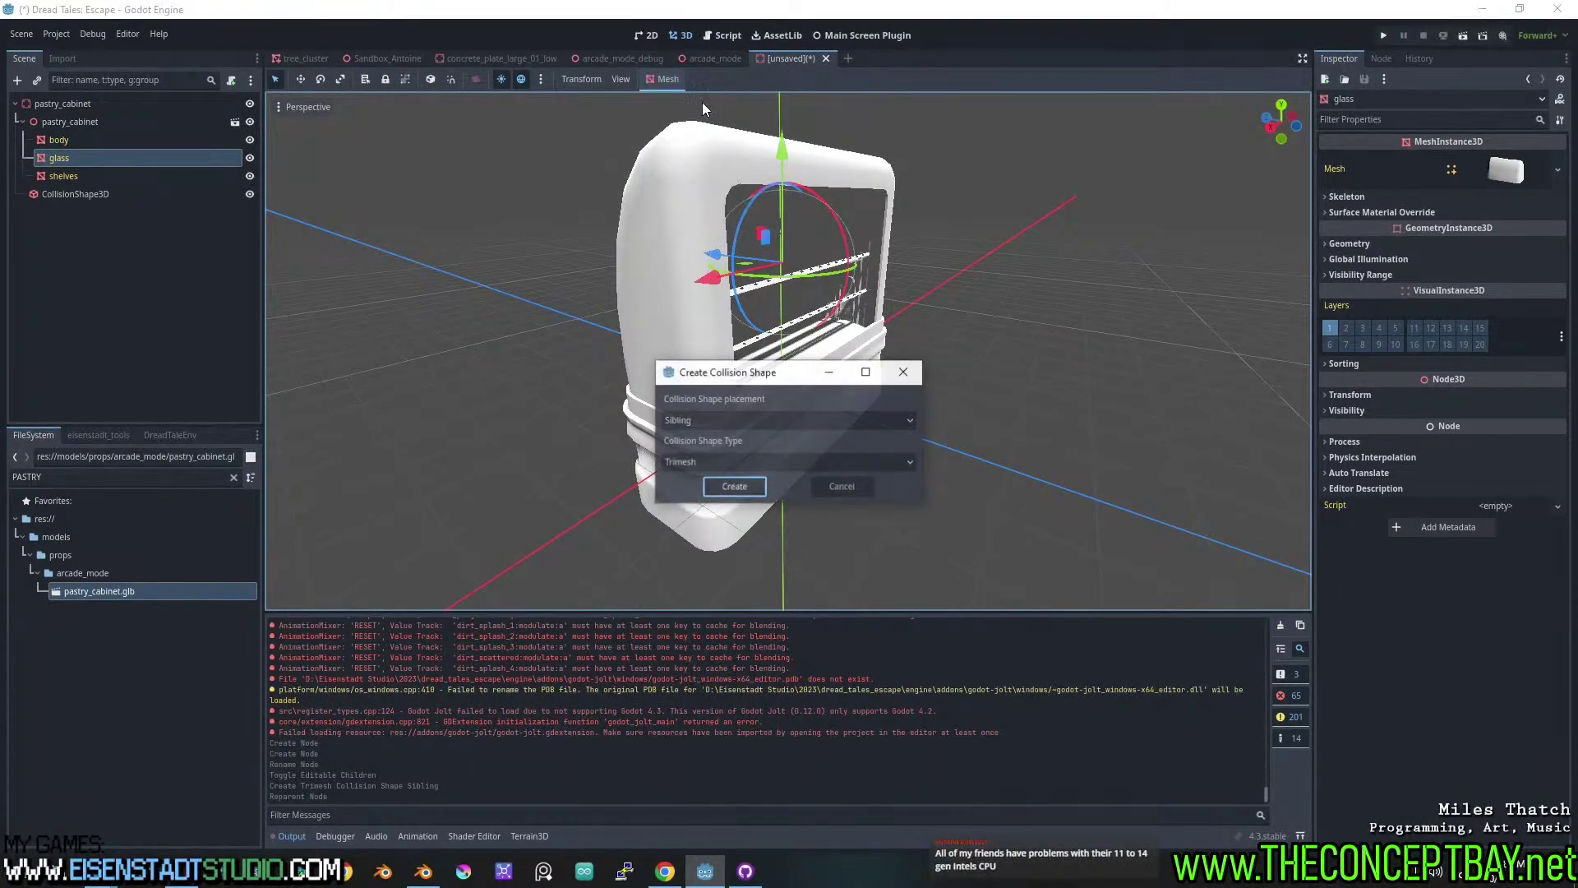
{"action": "left_click", "coordinate": [720, 488]}
{"action": "left_click_drag", "start_coordinate": [67, 176], "coordinate": [66, 107]}
{"action": "middle_click_drag", "start_coordinate": [509, 280], "coordinate": [839, 323]}
Save the scene as pastry_cabinet.tscn in res://objects/props/arcade_mode.
{"action": "key", "text": "ctrl+s"}
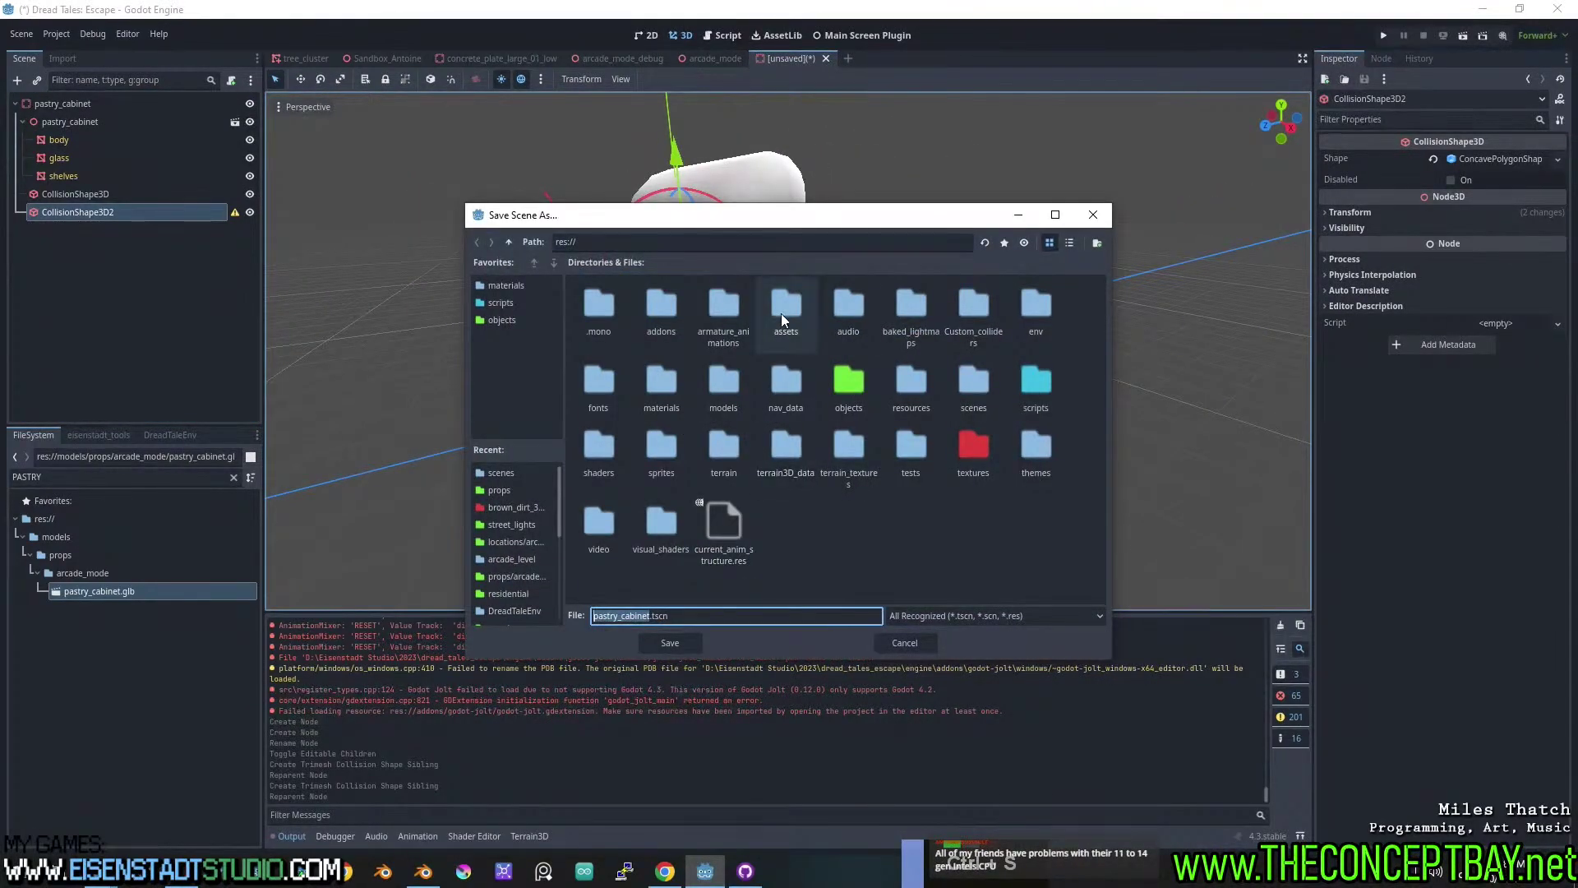
{"action": "double_click", "coordinate": [842, 380]}
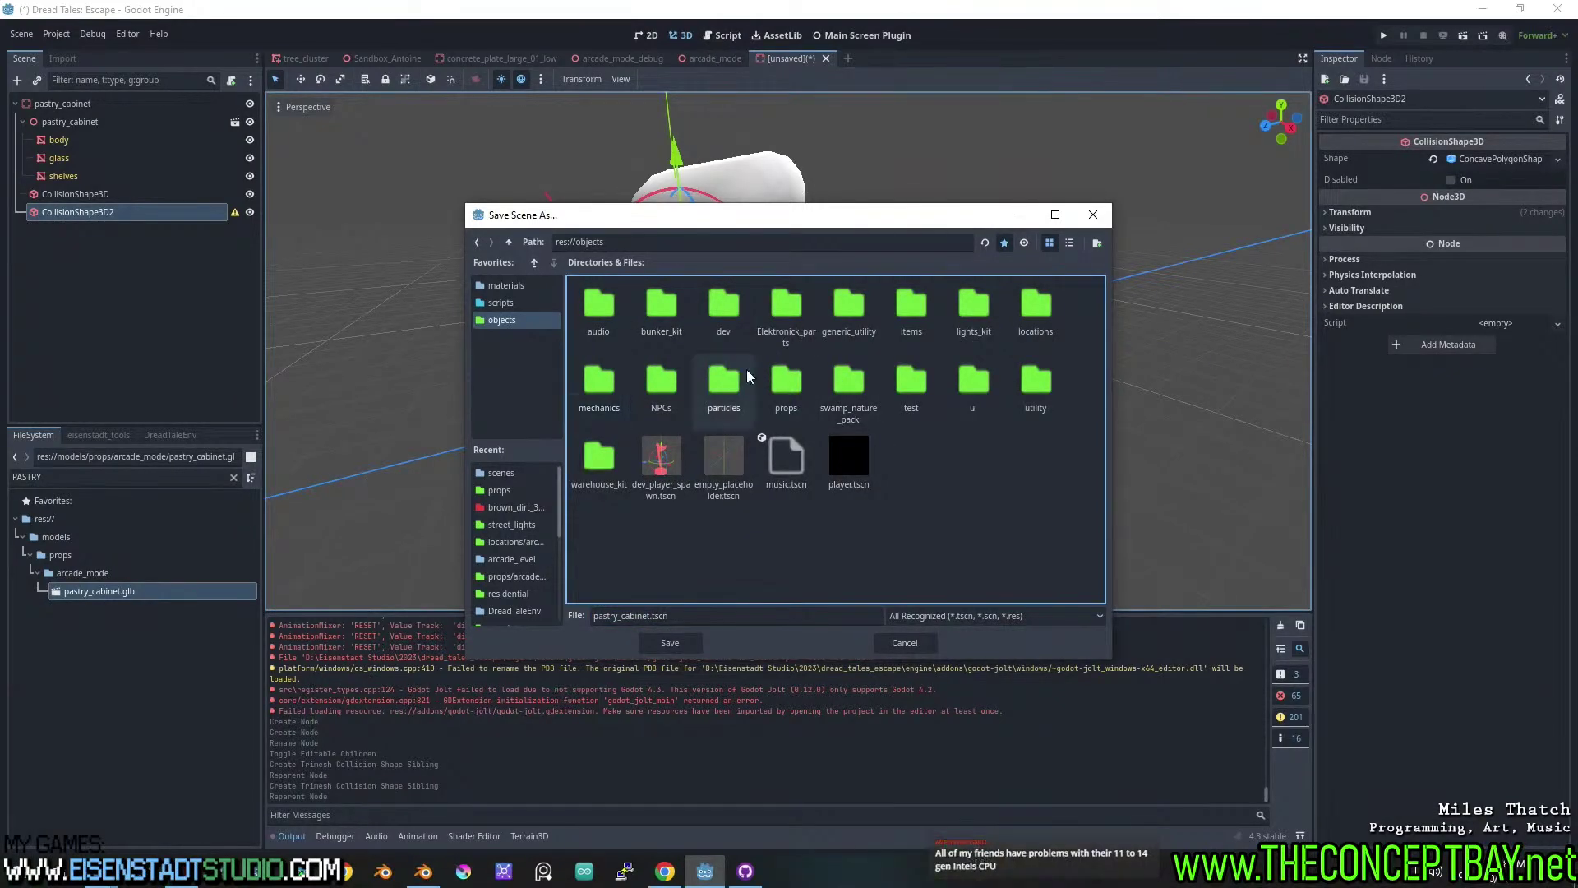
{"action": "double_click", "coordinate": [790, 378]}
{"action": "double_click", "coordinate": [598, 303]}
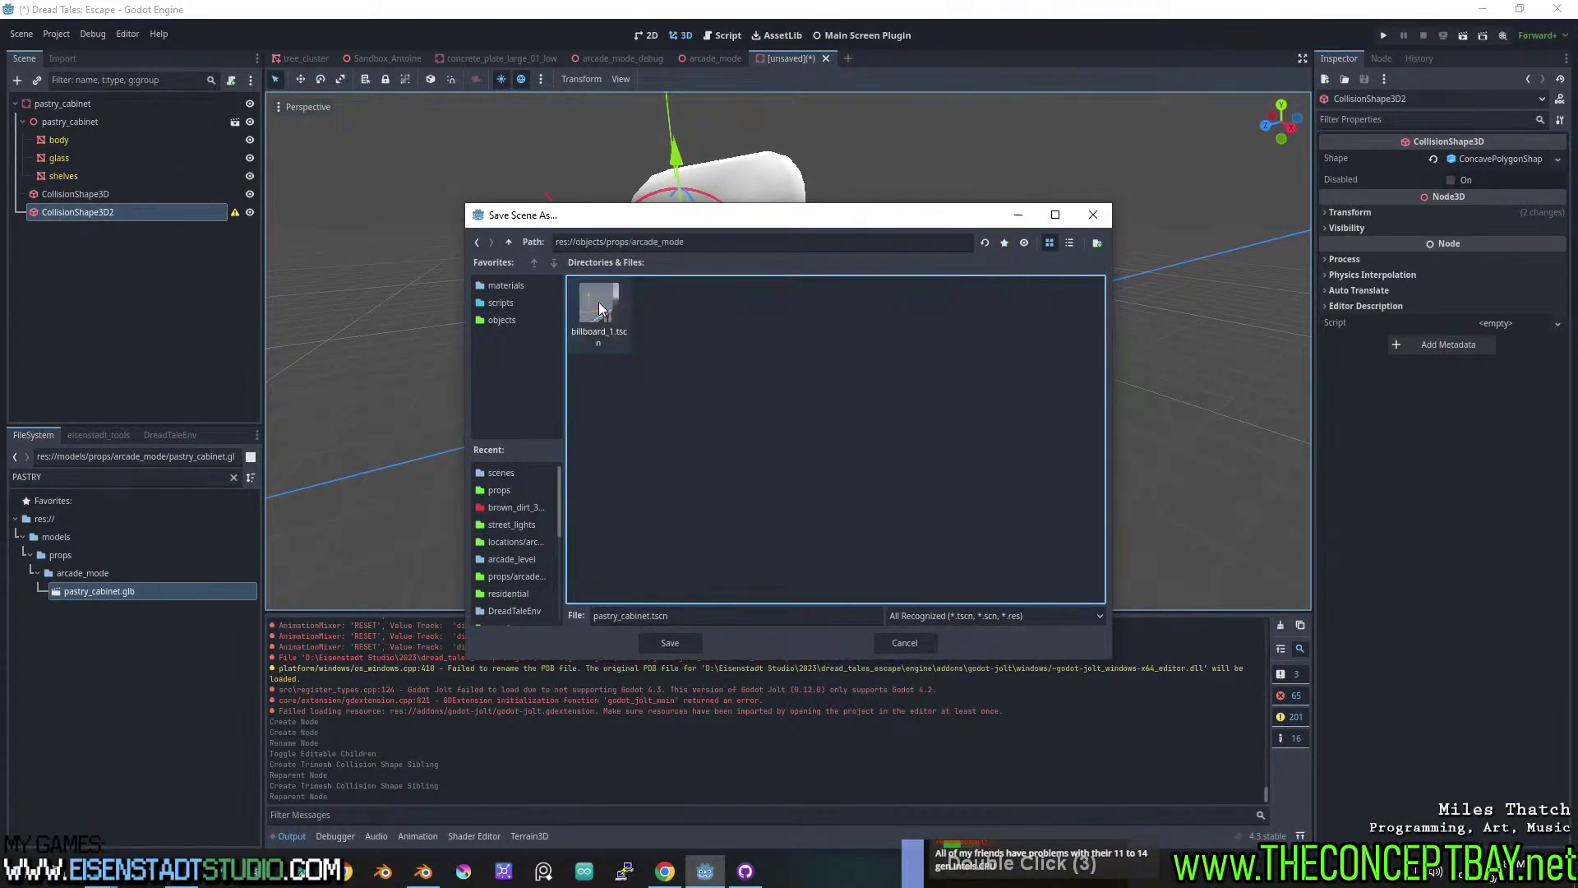
{"action": "left_click", "coordinate": [668, 643]}
{"action": "middle_click_drag", "start_coordinate": [708, 402], "coordinate": [723, 382]}
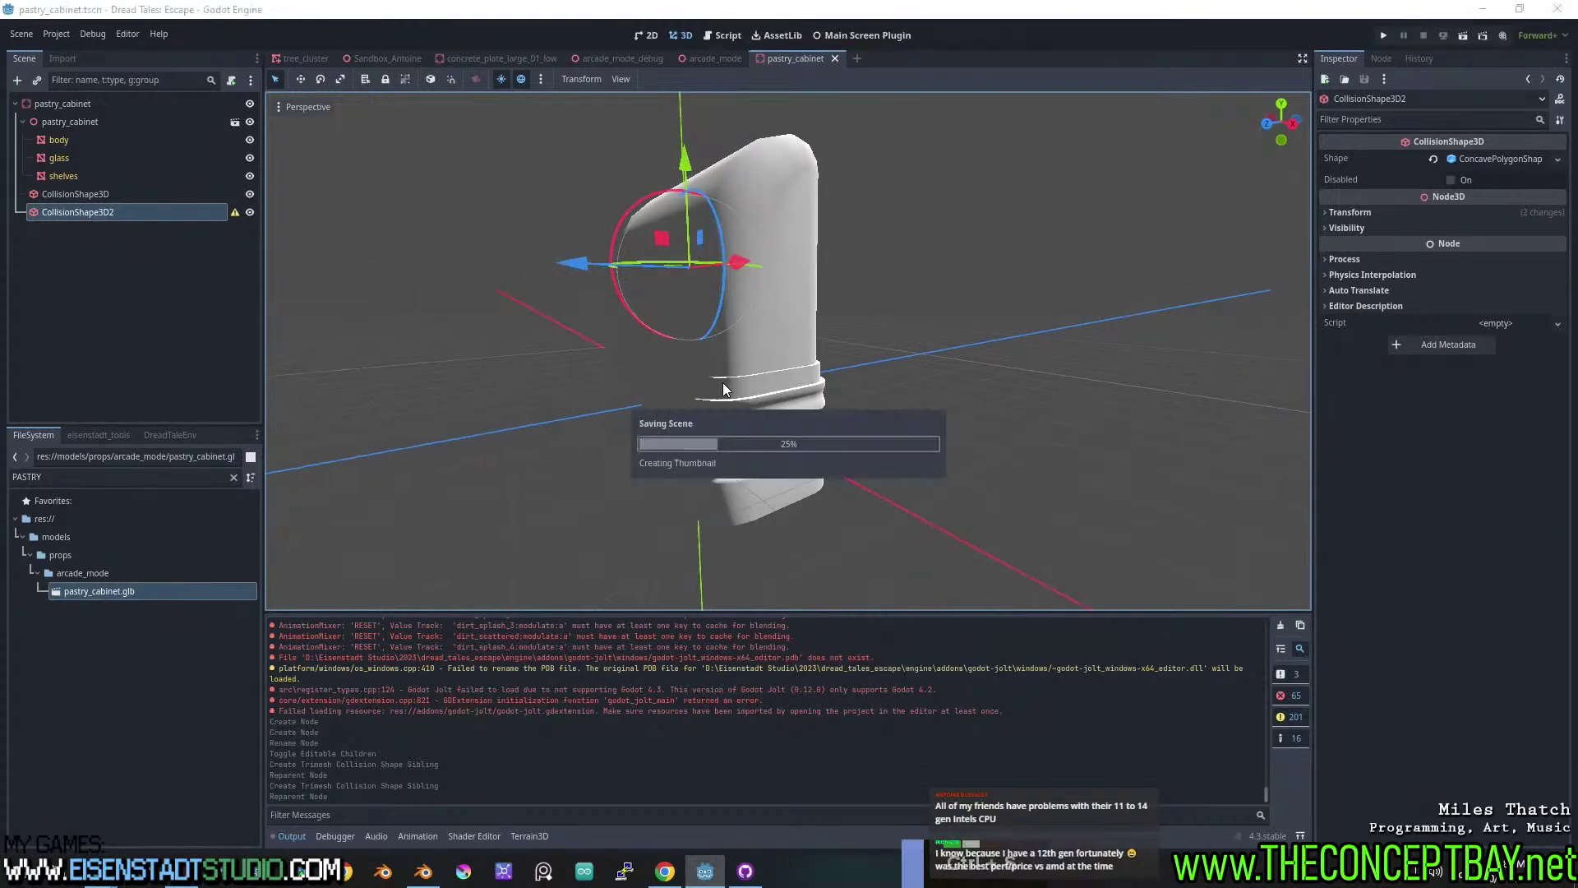
{"action": "middle_click_drag", "start_coordinate": [725, 314], "coordinate": [739, 354], "text": "shift"}
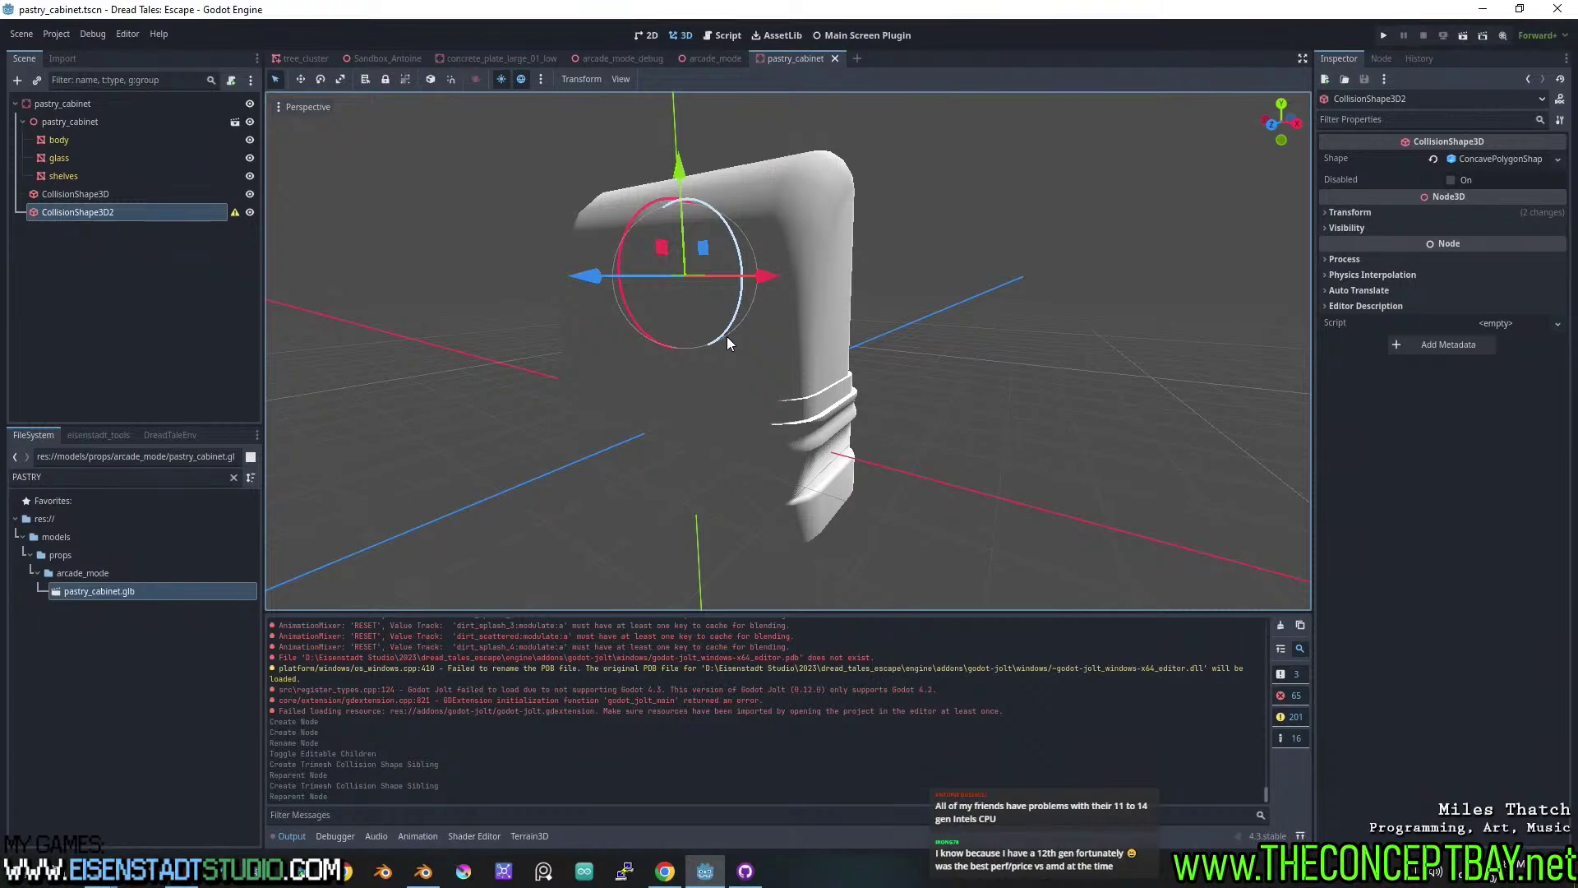
{"action": "middle_click_drag", "start_coordinate": [564, 321], "coordinate": [717, 329]}
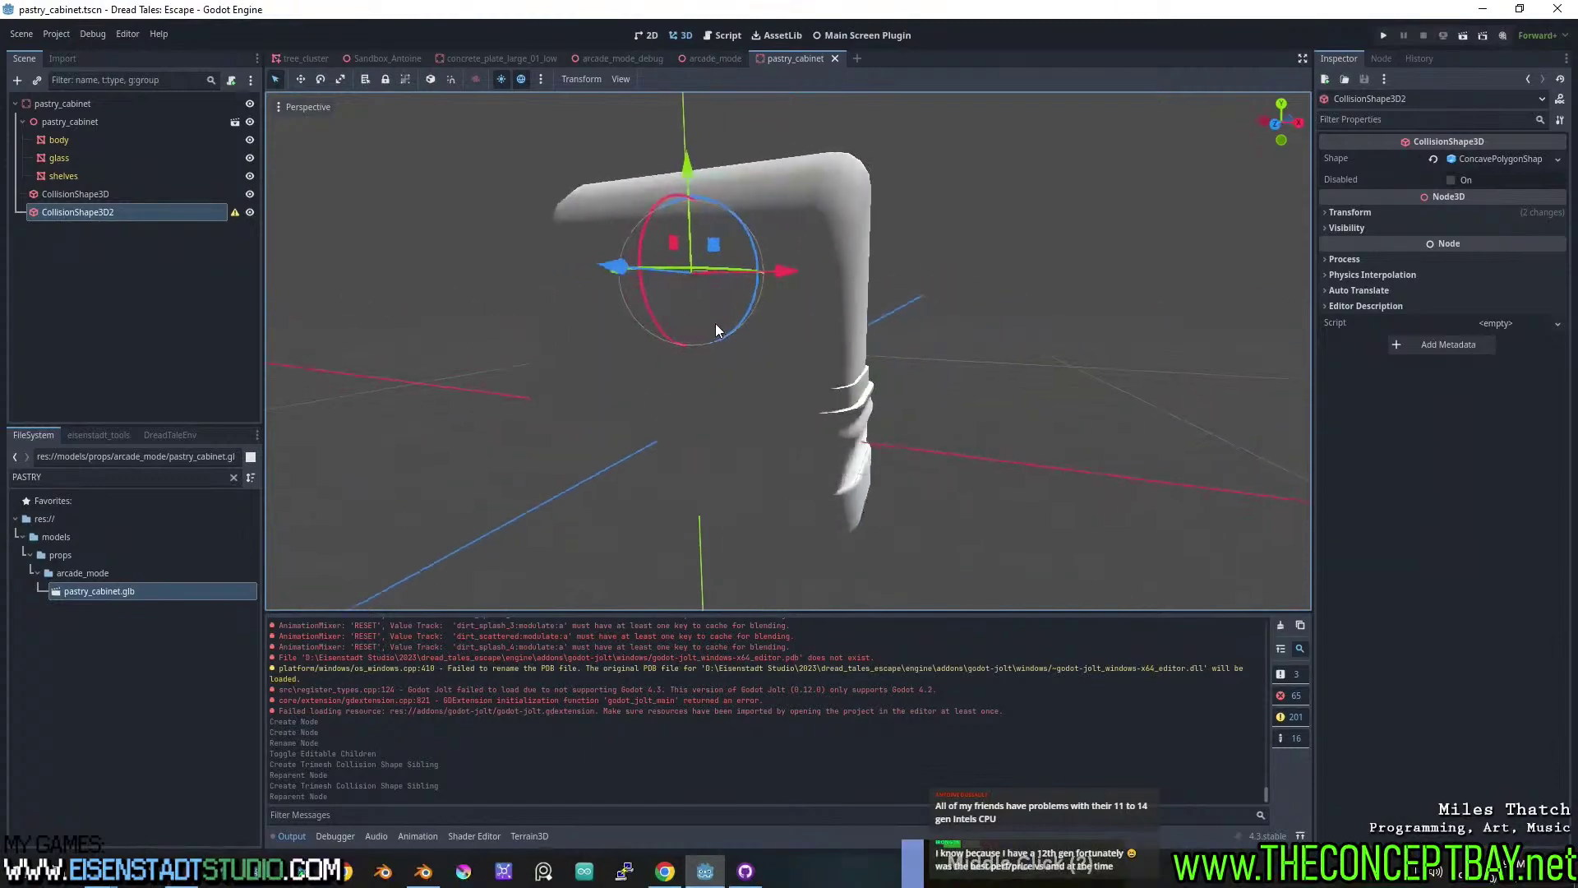
{"action": "key", "text": "ctrl+s"}
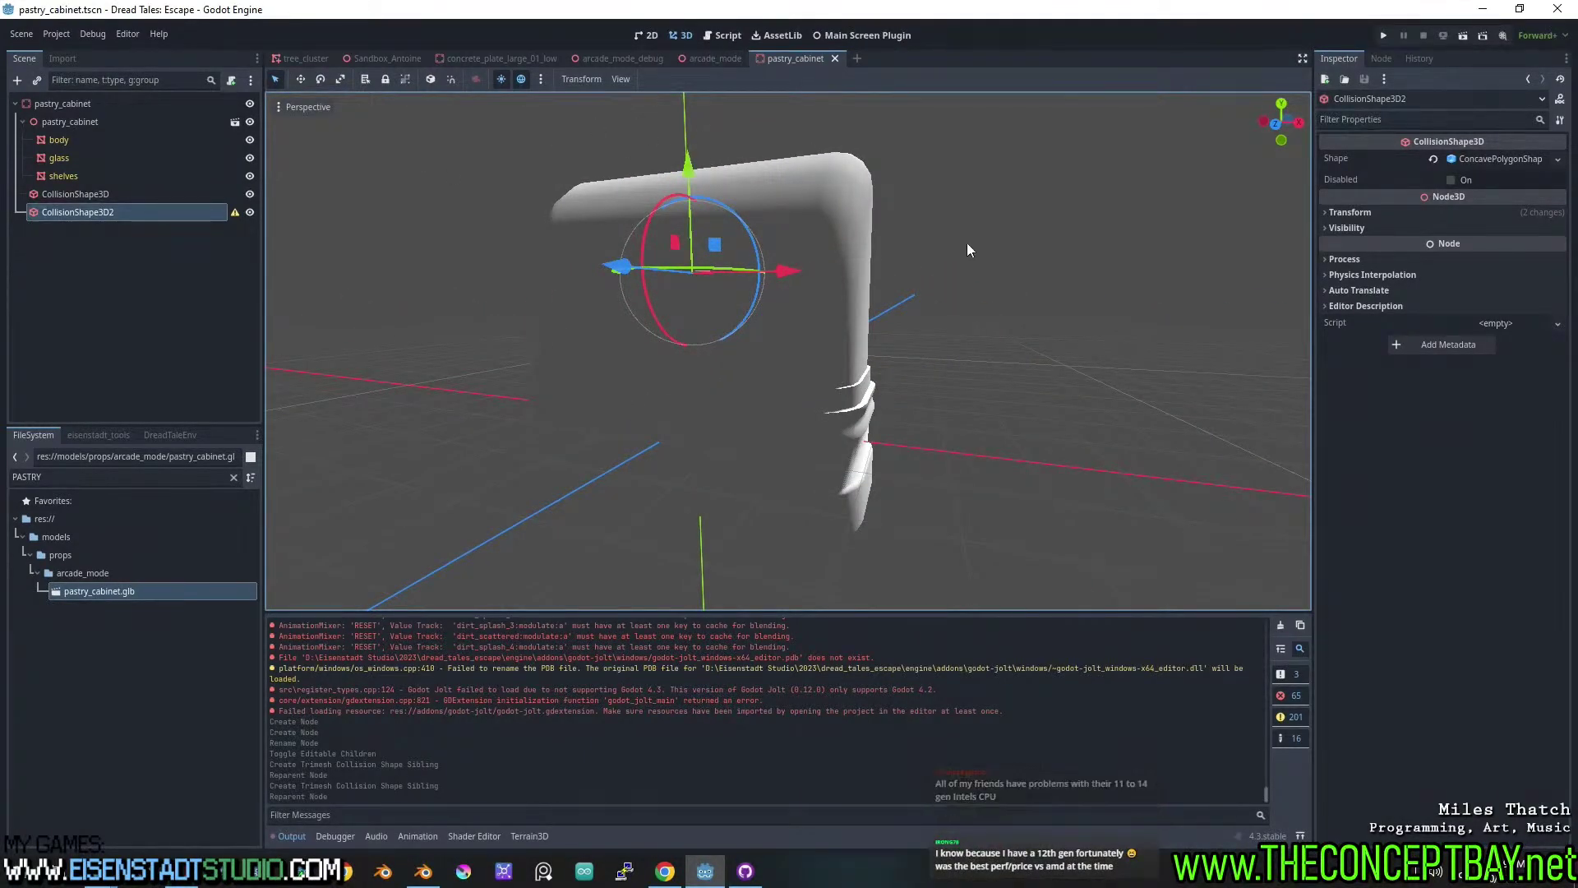
Read the configuration warning on the glass's collision shape CollisionShape3D2 and delete that node.
{"action": "left_click_drag", "start_coordinate": [151, 212], "coordinate": [624, 246]}
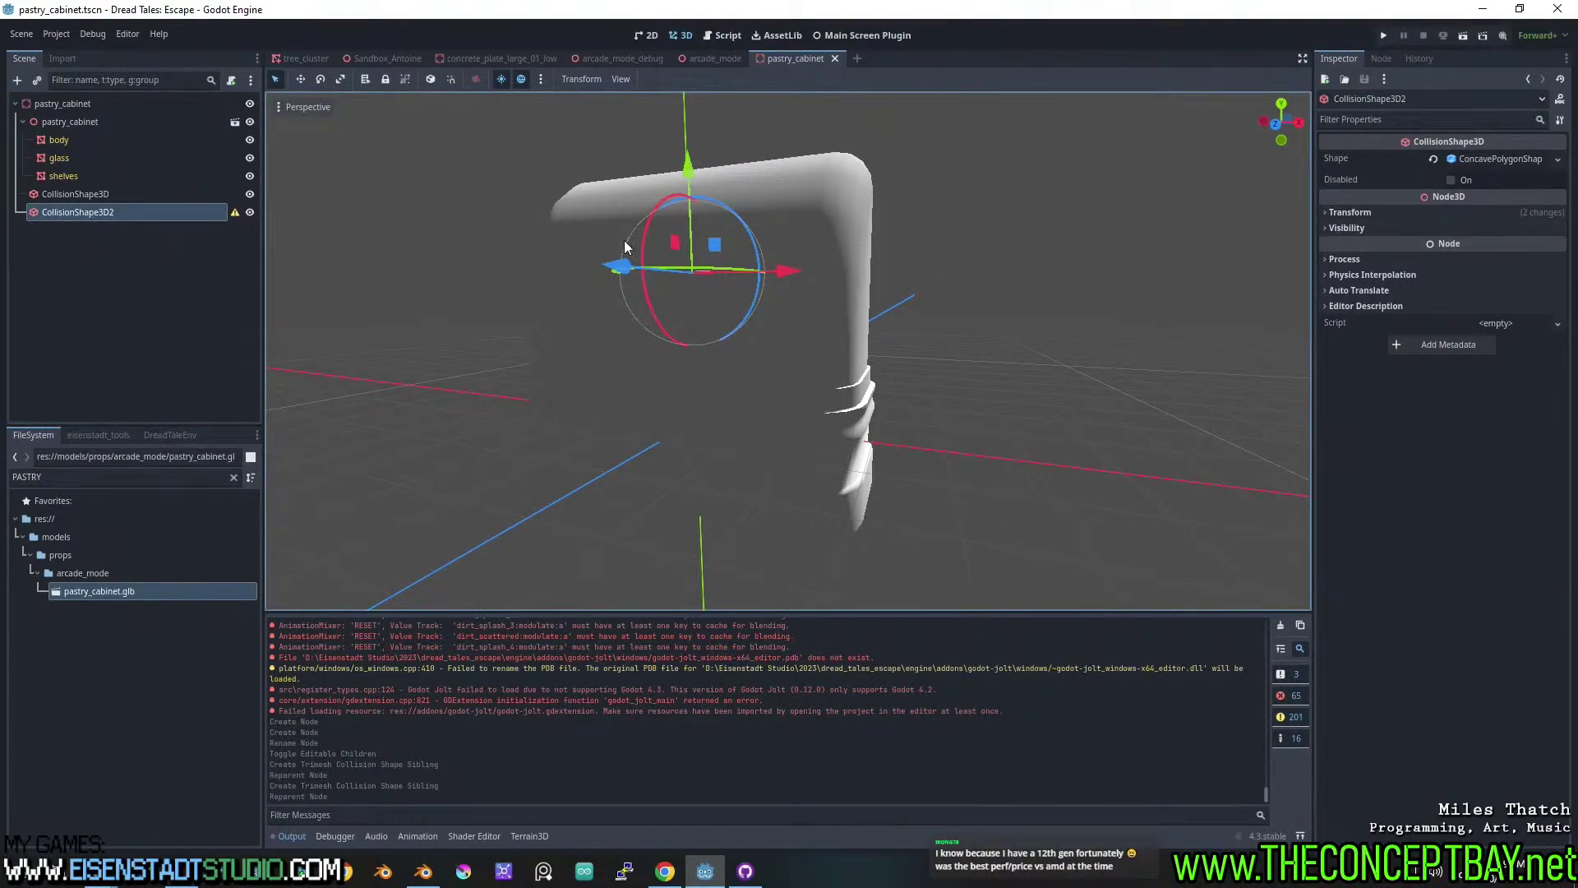
{"action": "double_click", "coordinate": [234, 212]}
{"action": "left_click", "coordinate": [787, 481]}
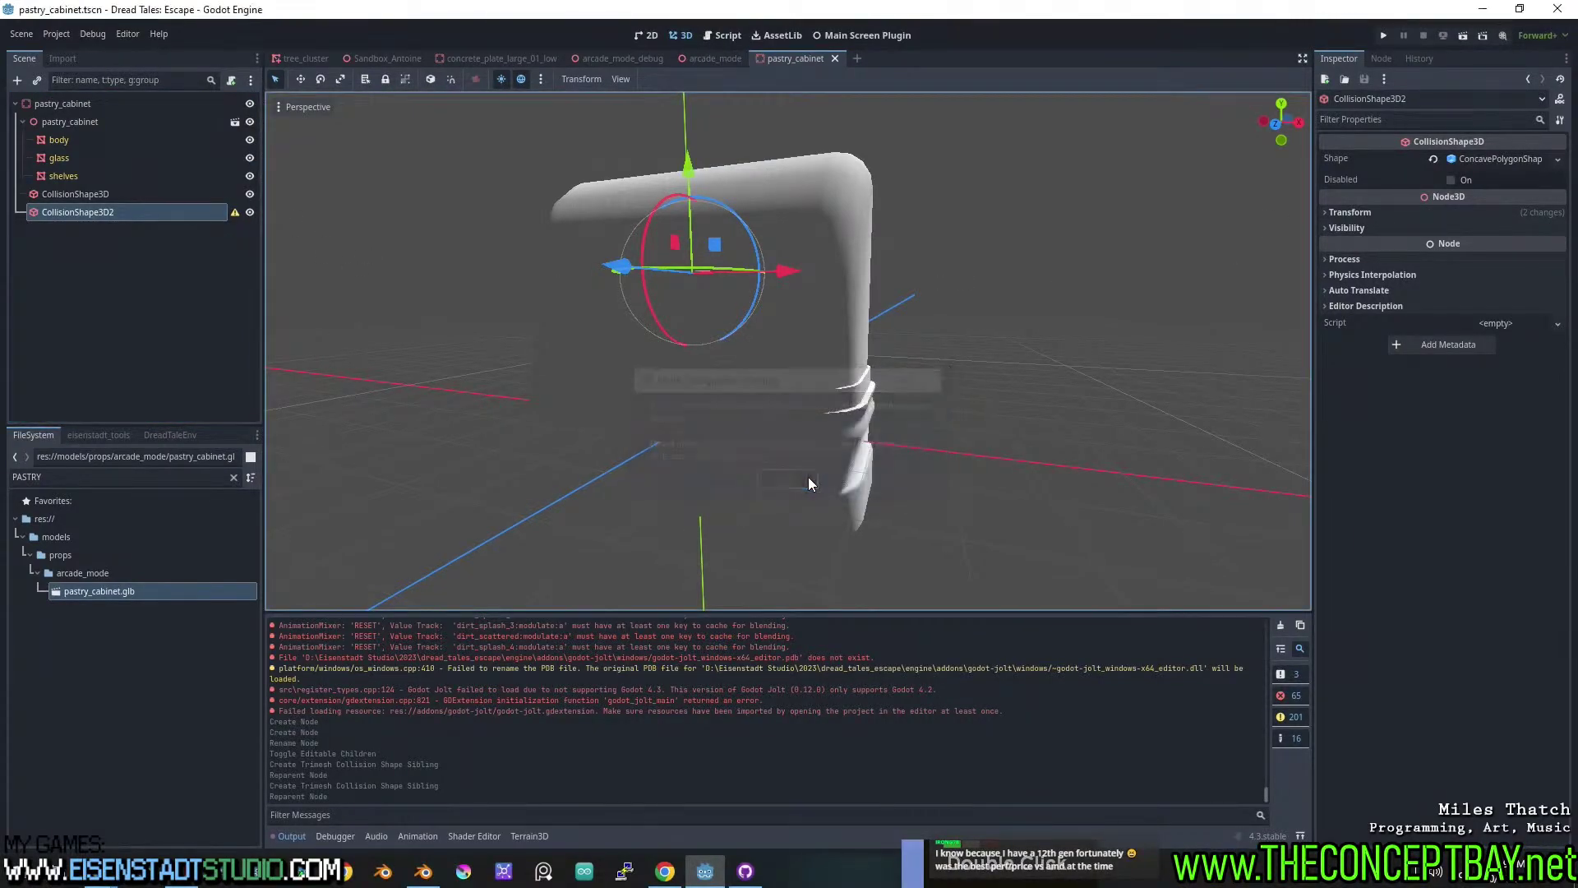
{"action": "left_click", "coordinate": [105, 205]}
{"action": "key", "text": "Delete"}
{"action": "key", "text": "Return"}
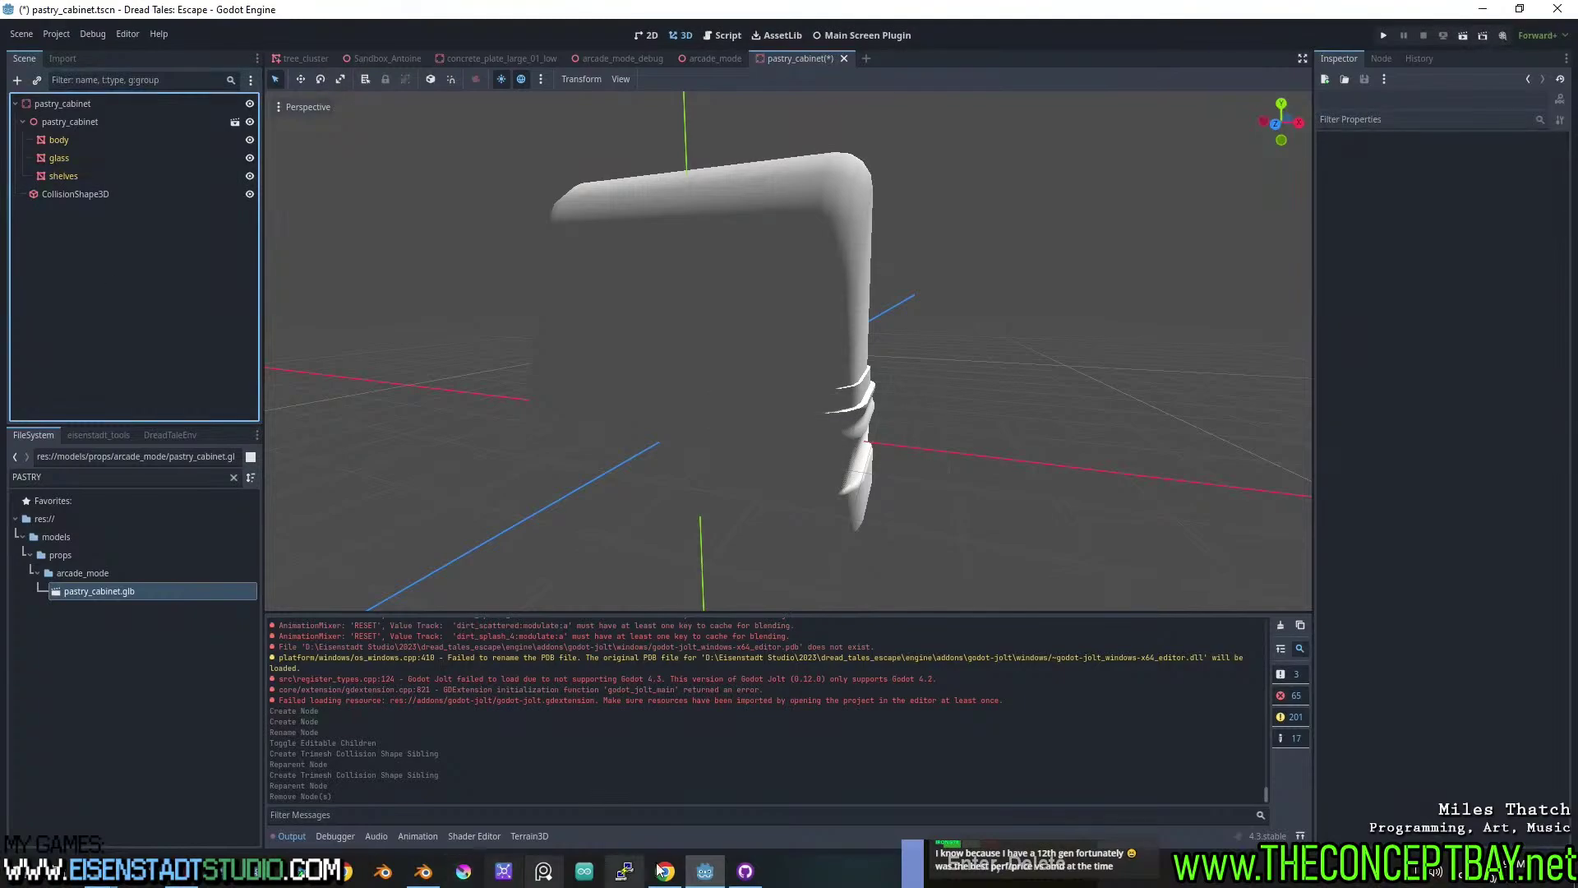
Switch to Blender, apply the scale of the body, glass and shelves objects, and save the file.
{"action": "left_click", "coordinate": [424, 870]}
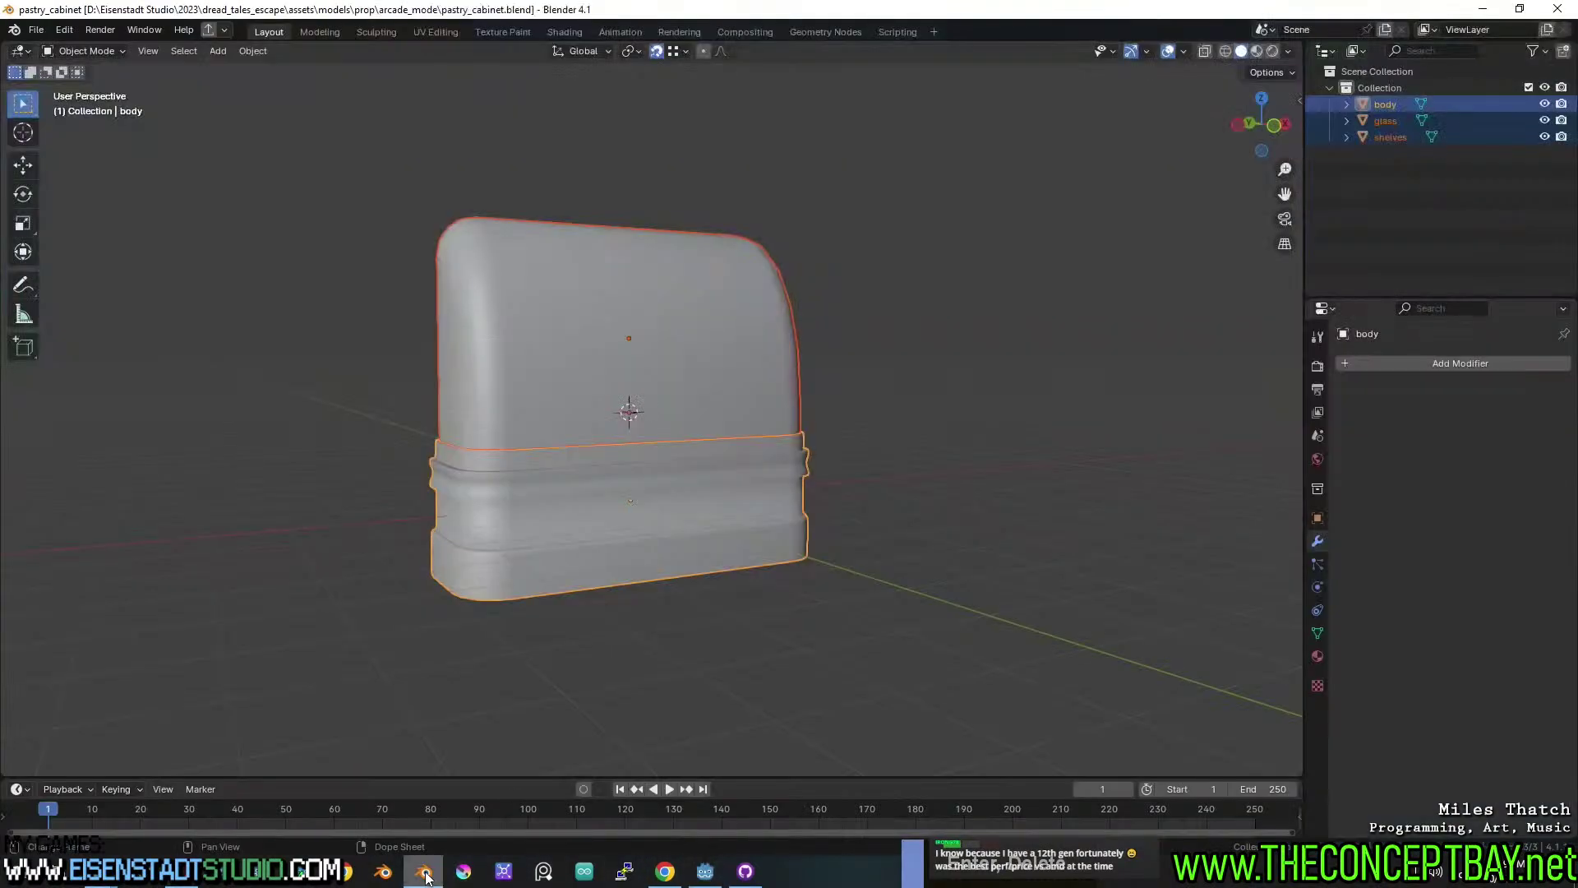
{"action": "key", "text": "ctrl+a"}
{"action": "left_click", "coordinate": [865, 343]}
{"action": "key", "text": "ctrl+s"}
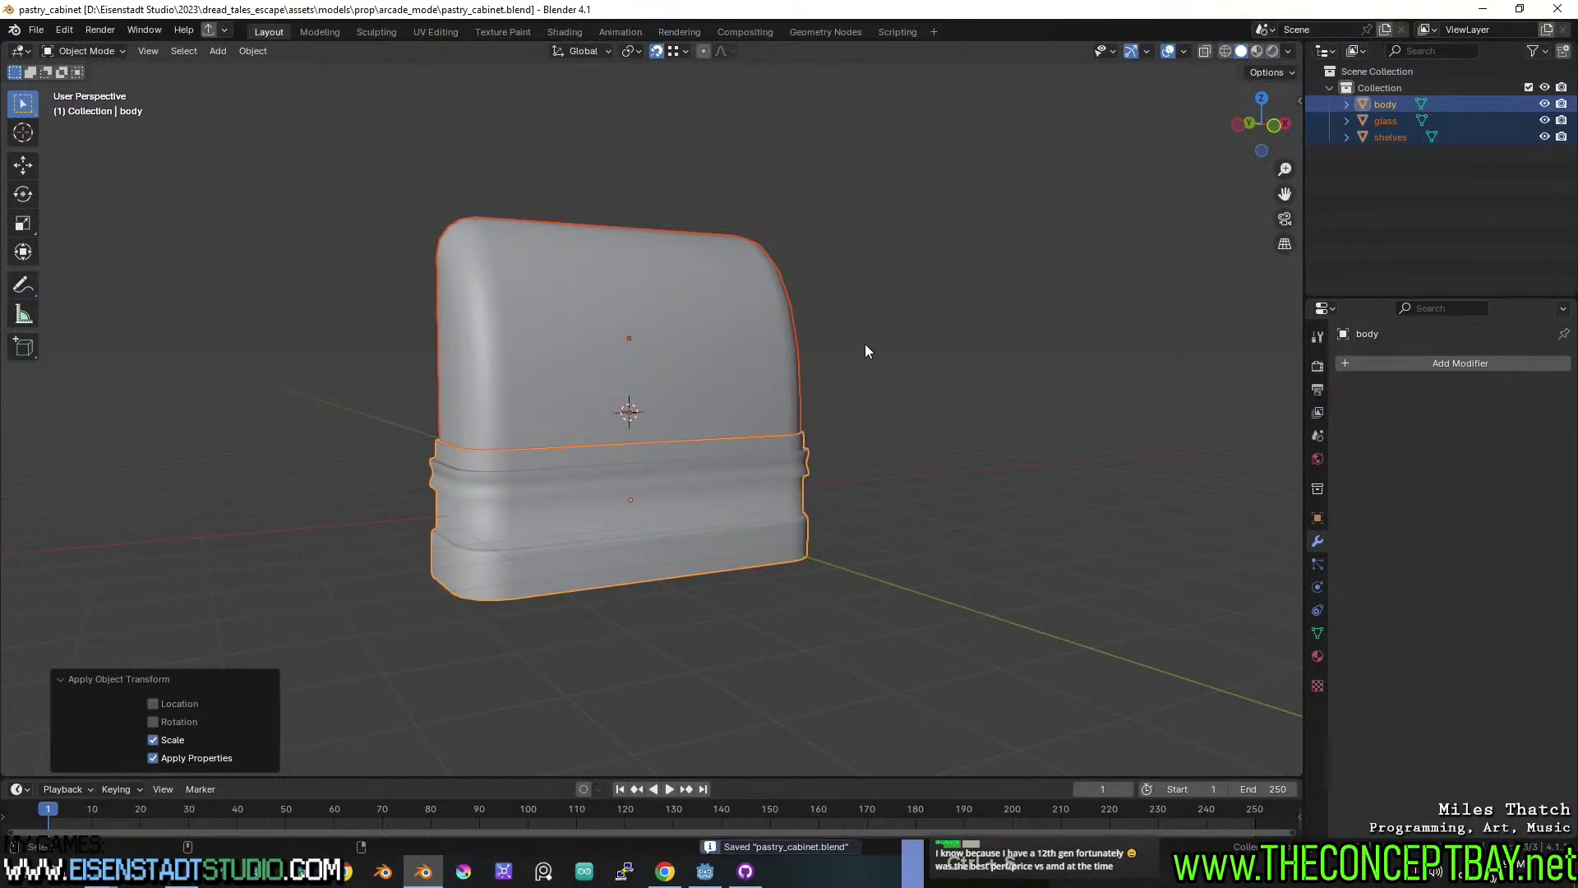
Export the model again as glTF Binary, overwriting pastry_cabinet.glb in the arcade_mode folder.
{"action": "key", "text": "ctrl+shift+e"}
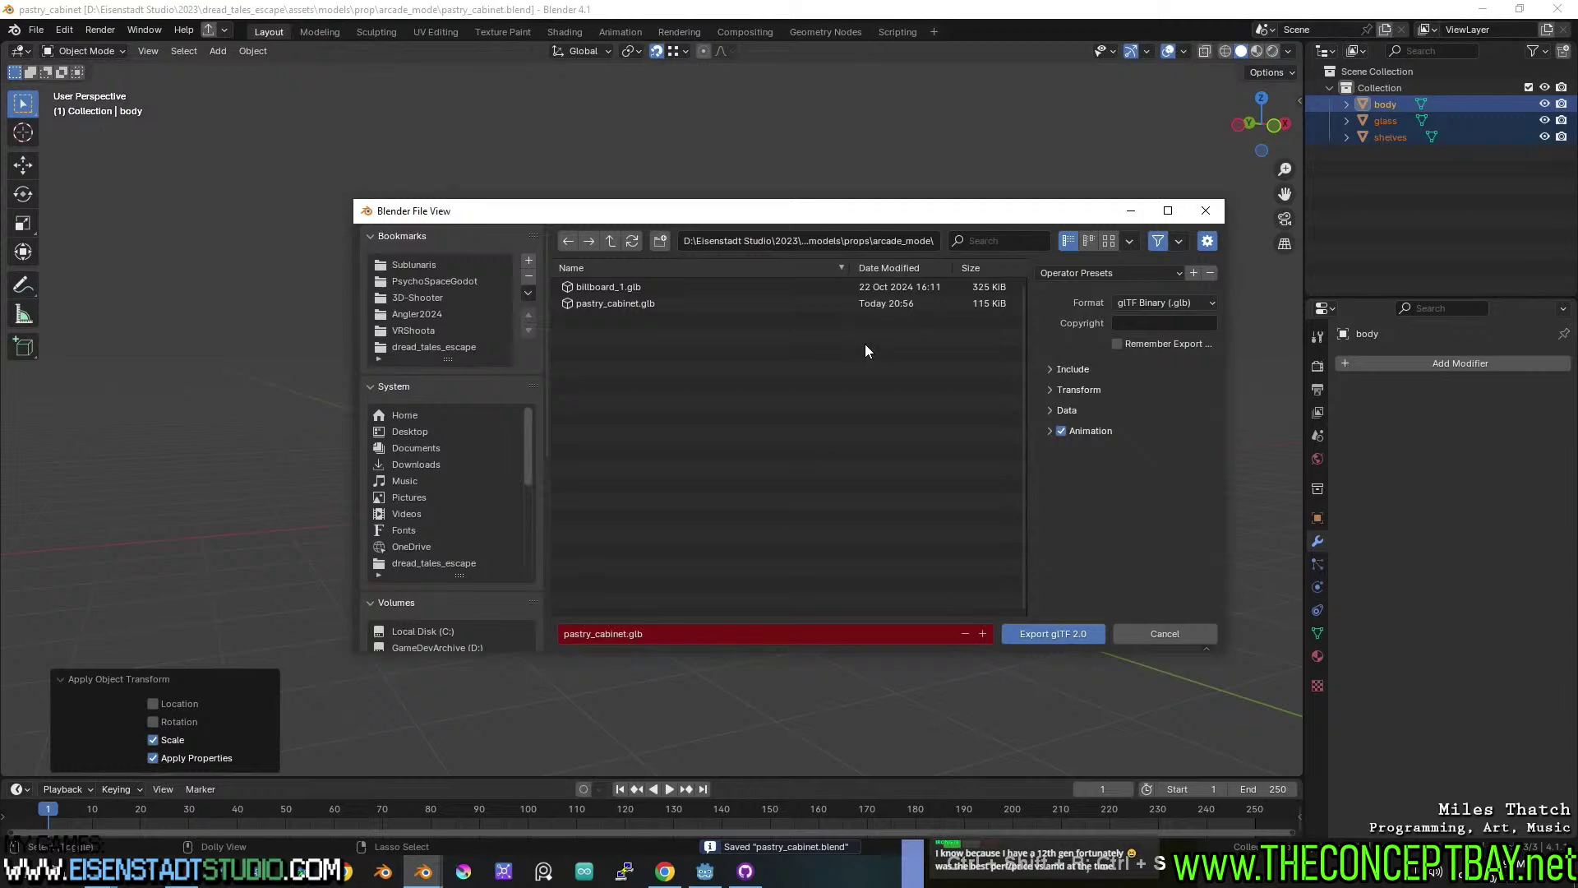
{"action": "left_click", "coordinate": [674, 304]}
{"action": "double_click", "coordinate": [674, 304]}
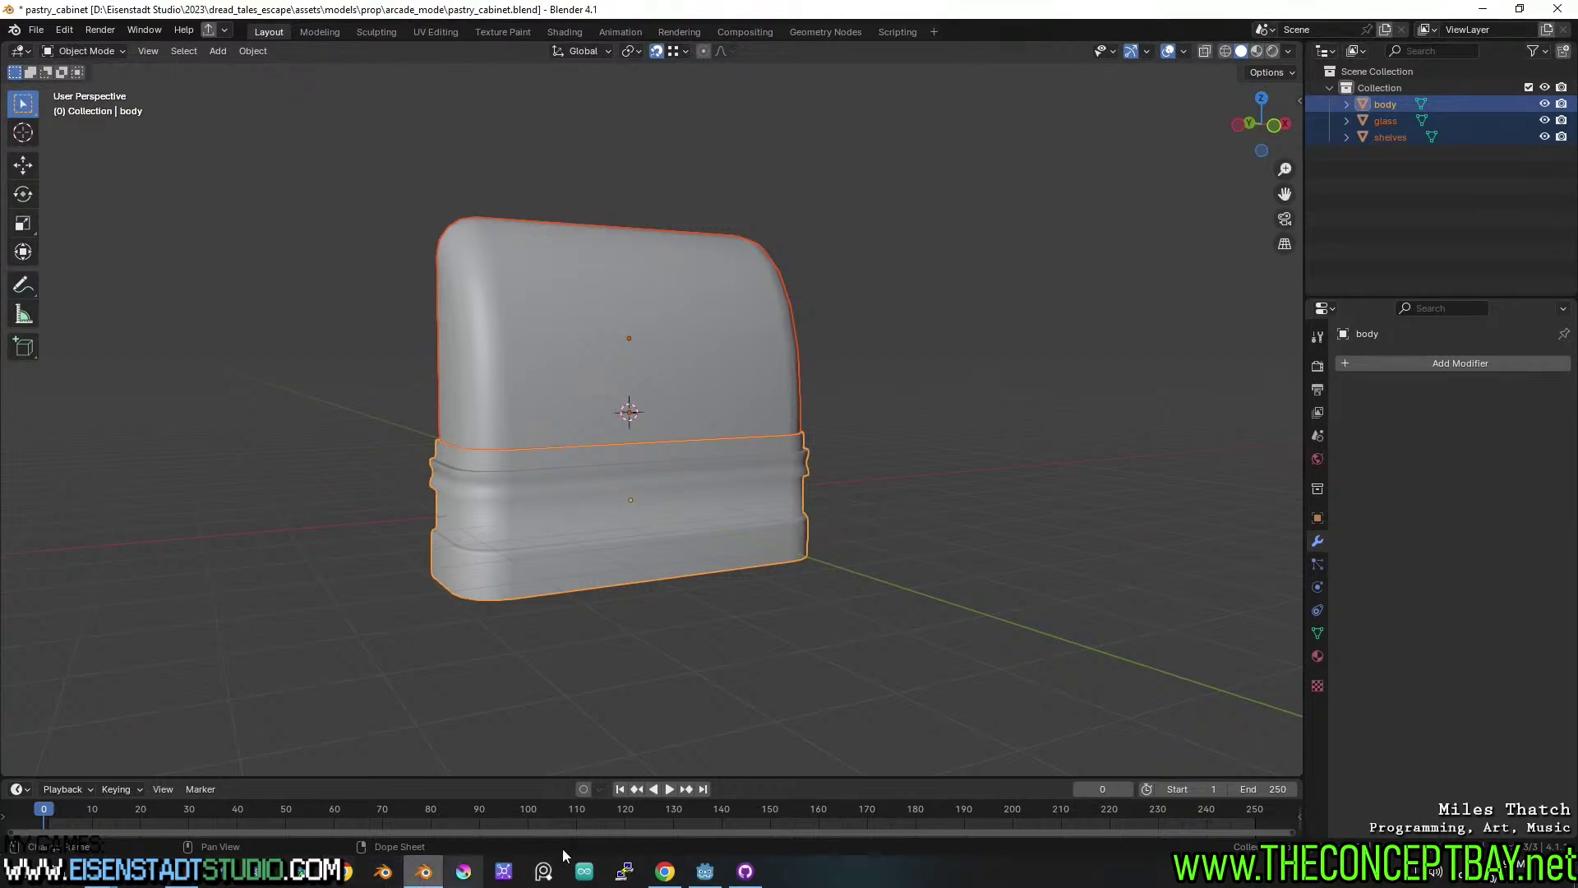
Switch back to Godot and create another collision shape from the body mesh with Sibling placement and Trimesh type.
{"action": "left_click", "coordinate": [705, 871]}
{"action": "middle_click", "coordinate": [804, 353]}
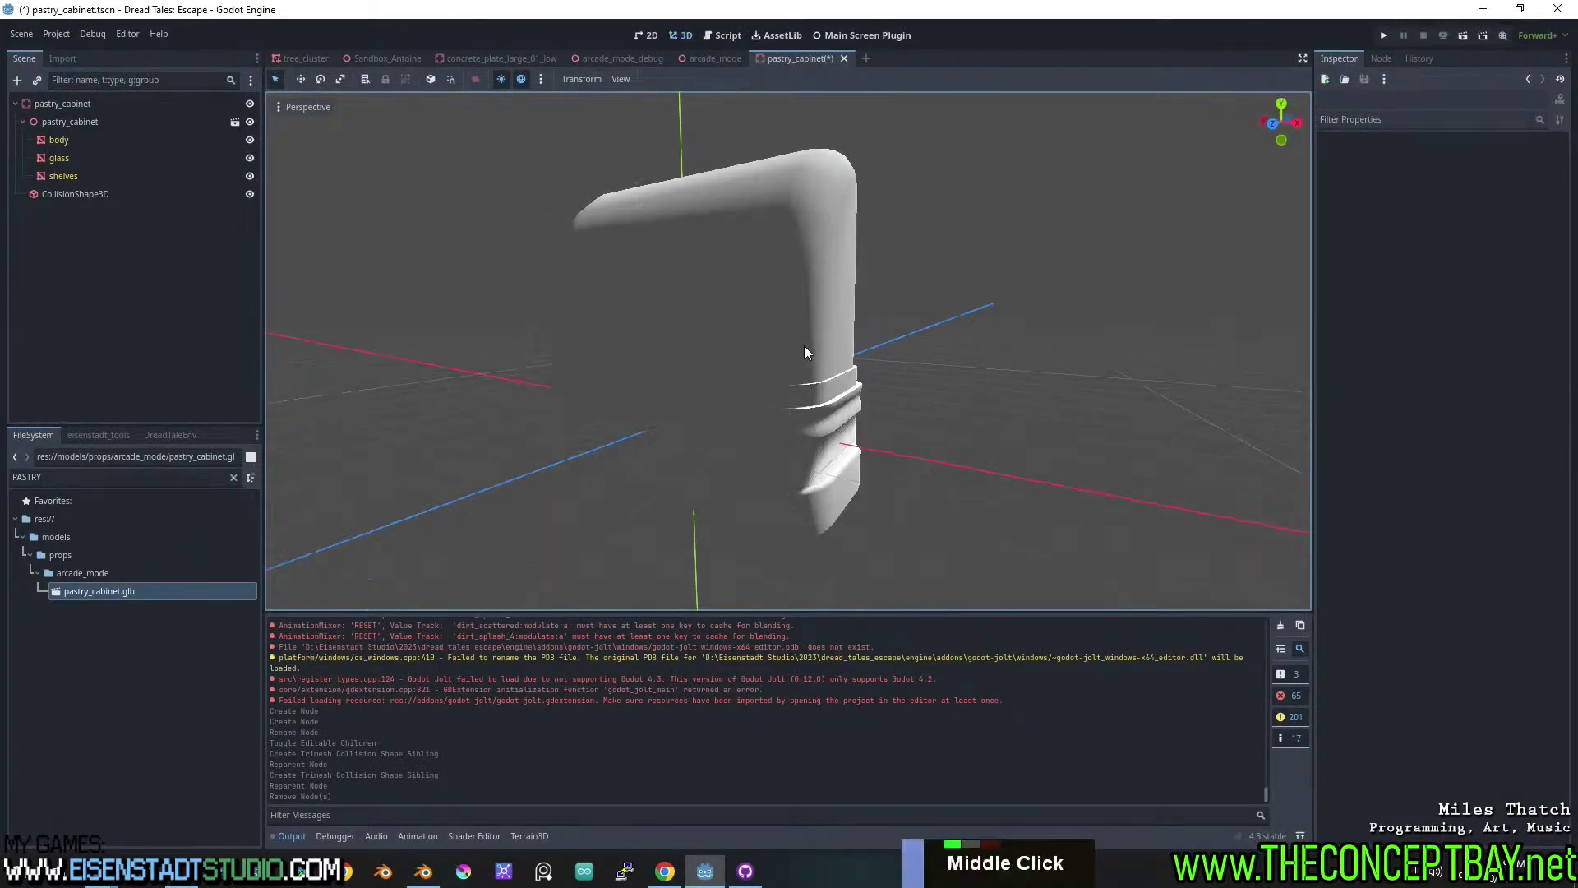
{"action": "middle_click_drag", "start_coordinate": [805, 353], "coordinate": [773, 329]}
{"action": "scroll", "coordinate": [740, 362], "scroll_direction": "up", "scroll_amount": 4}
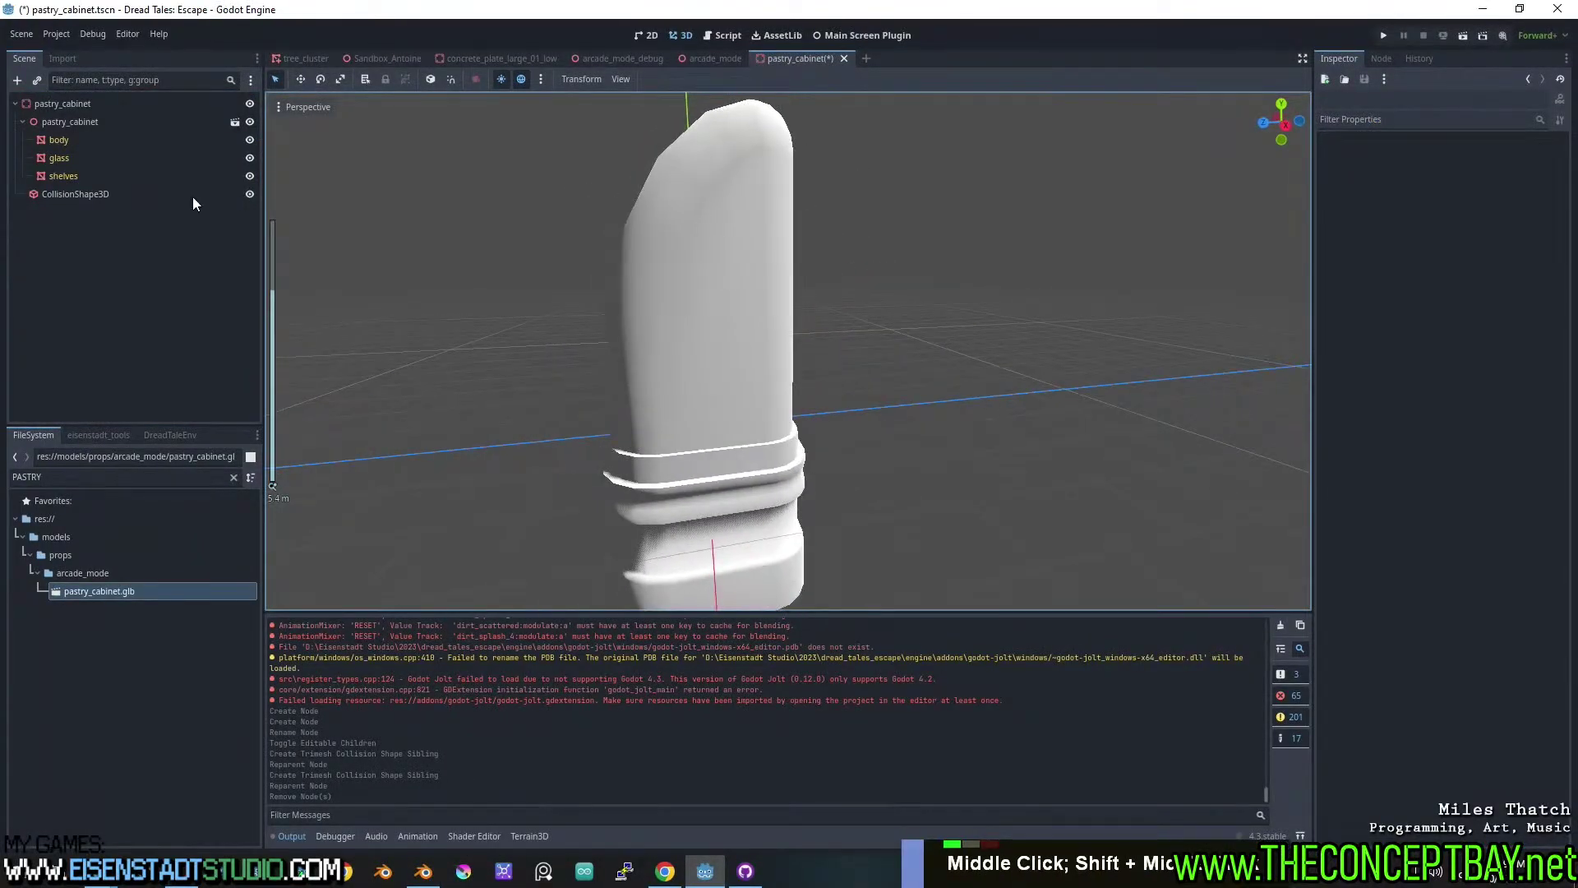
{"action": "left_click", "coordinate": [66, 141]}
{"action": "left_click", "coordinate": [666, 79]}
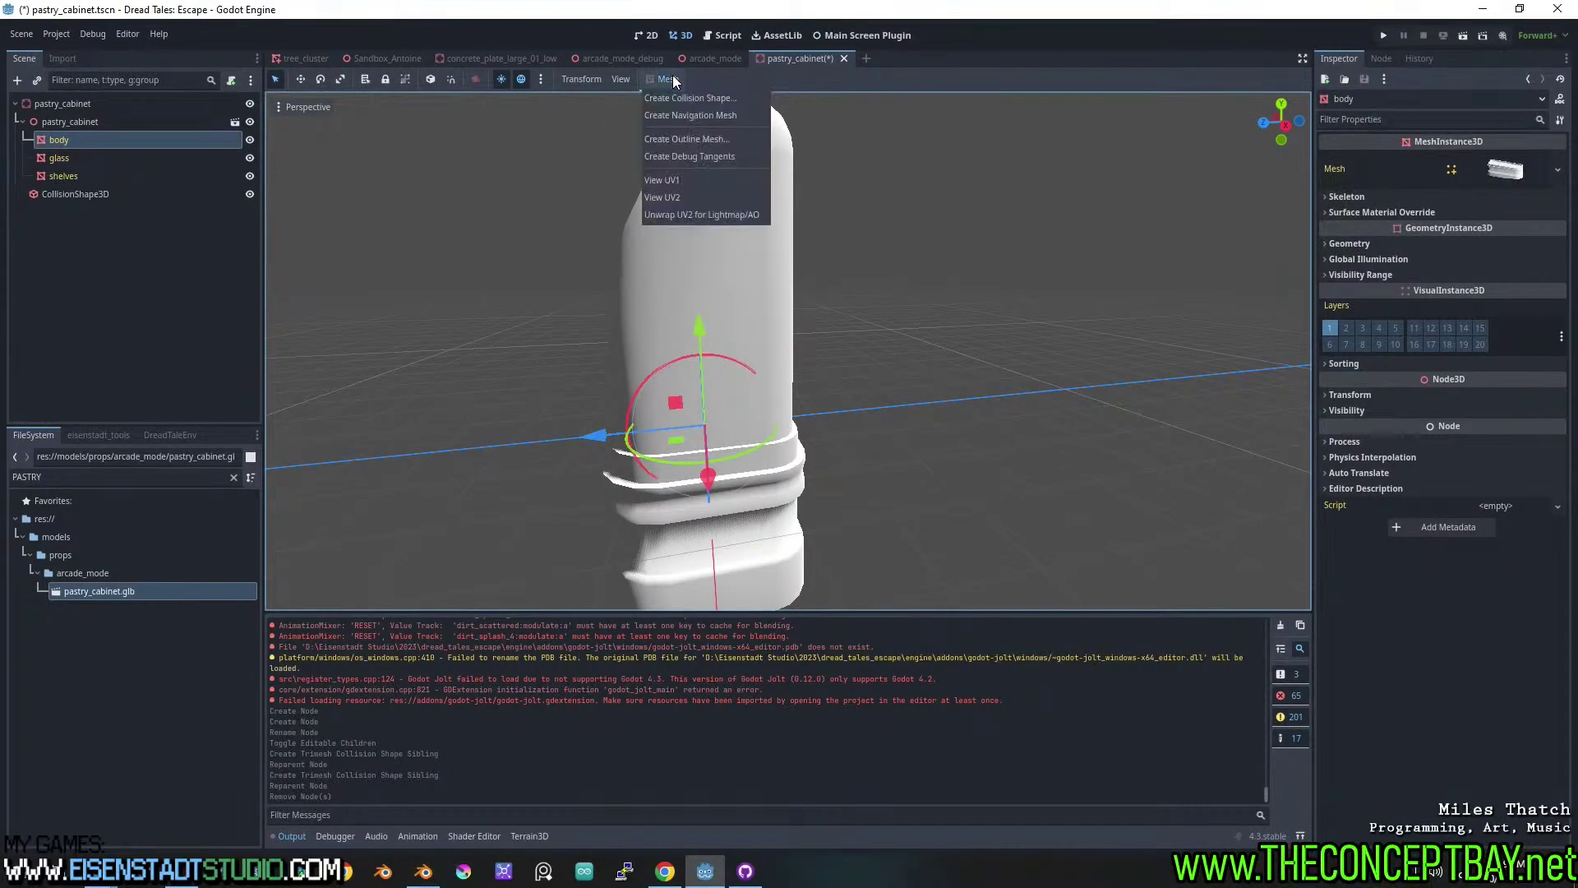
{"action": "double_click", "coordinate": [674, 82]}
{"action": "left_click", "coordinate": [686, 101]}
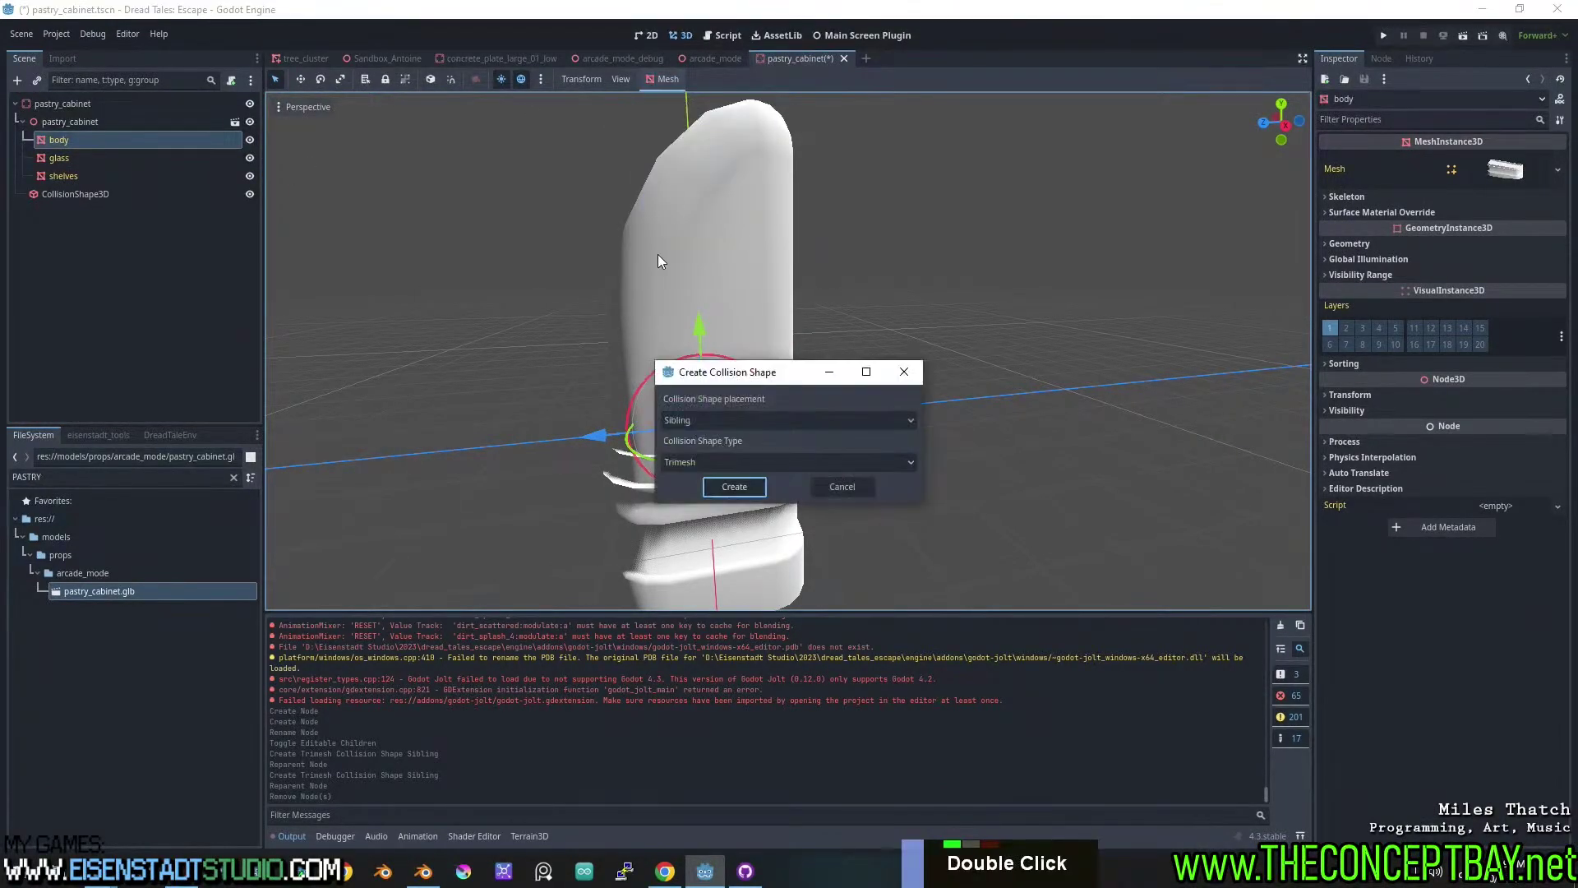
{"action": "left_click", "coordinate": [716, 467]}
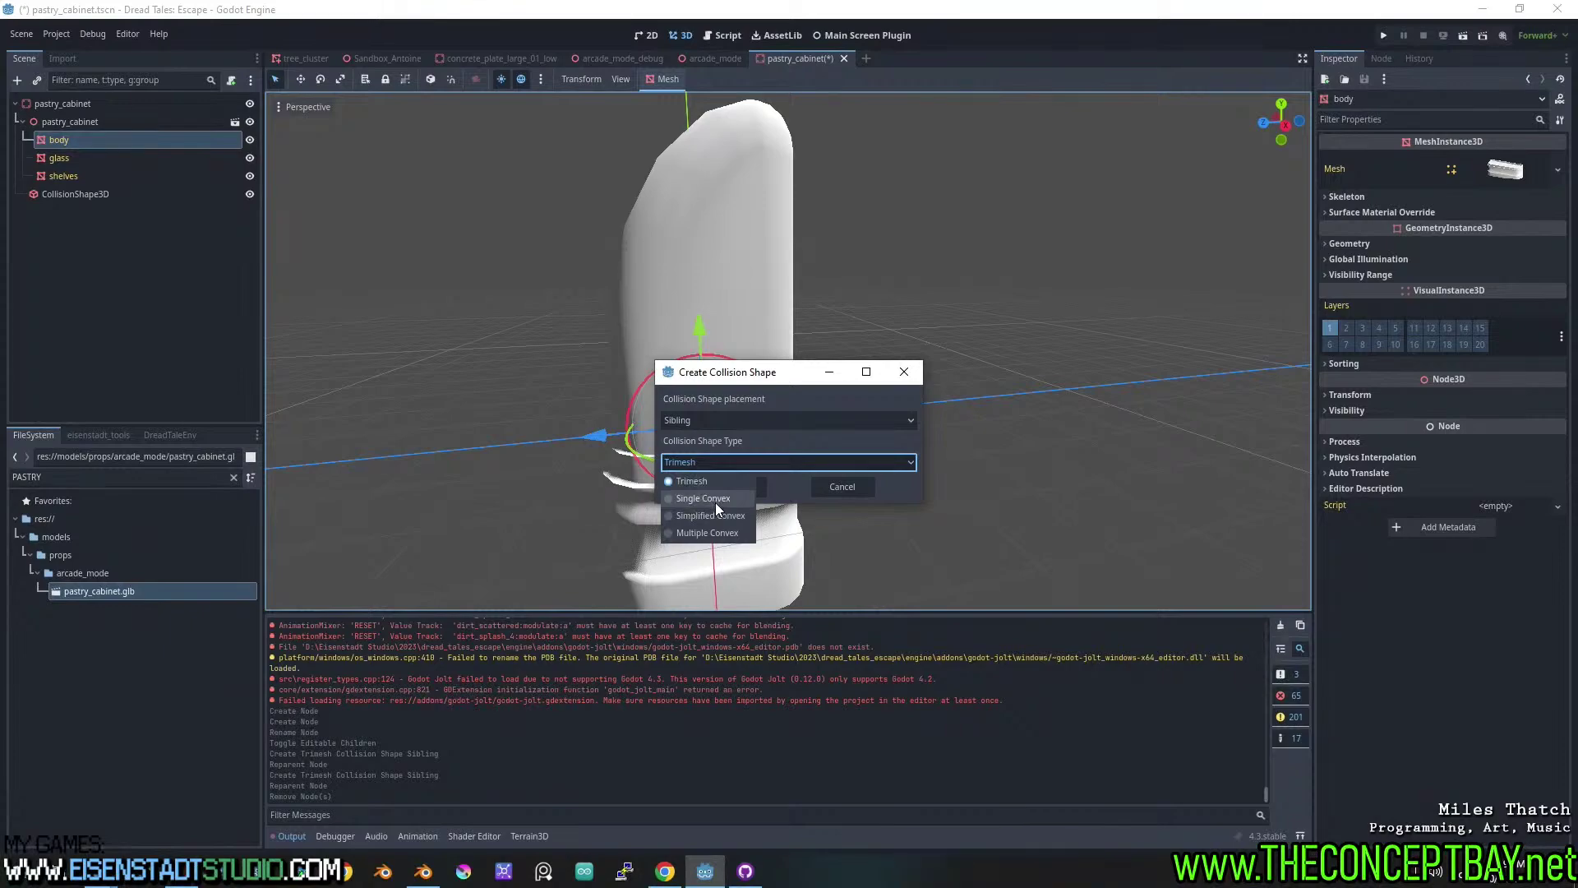
{"action": "left_click", "coordinate": [714, 482]}
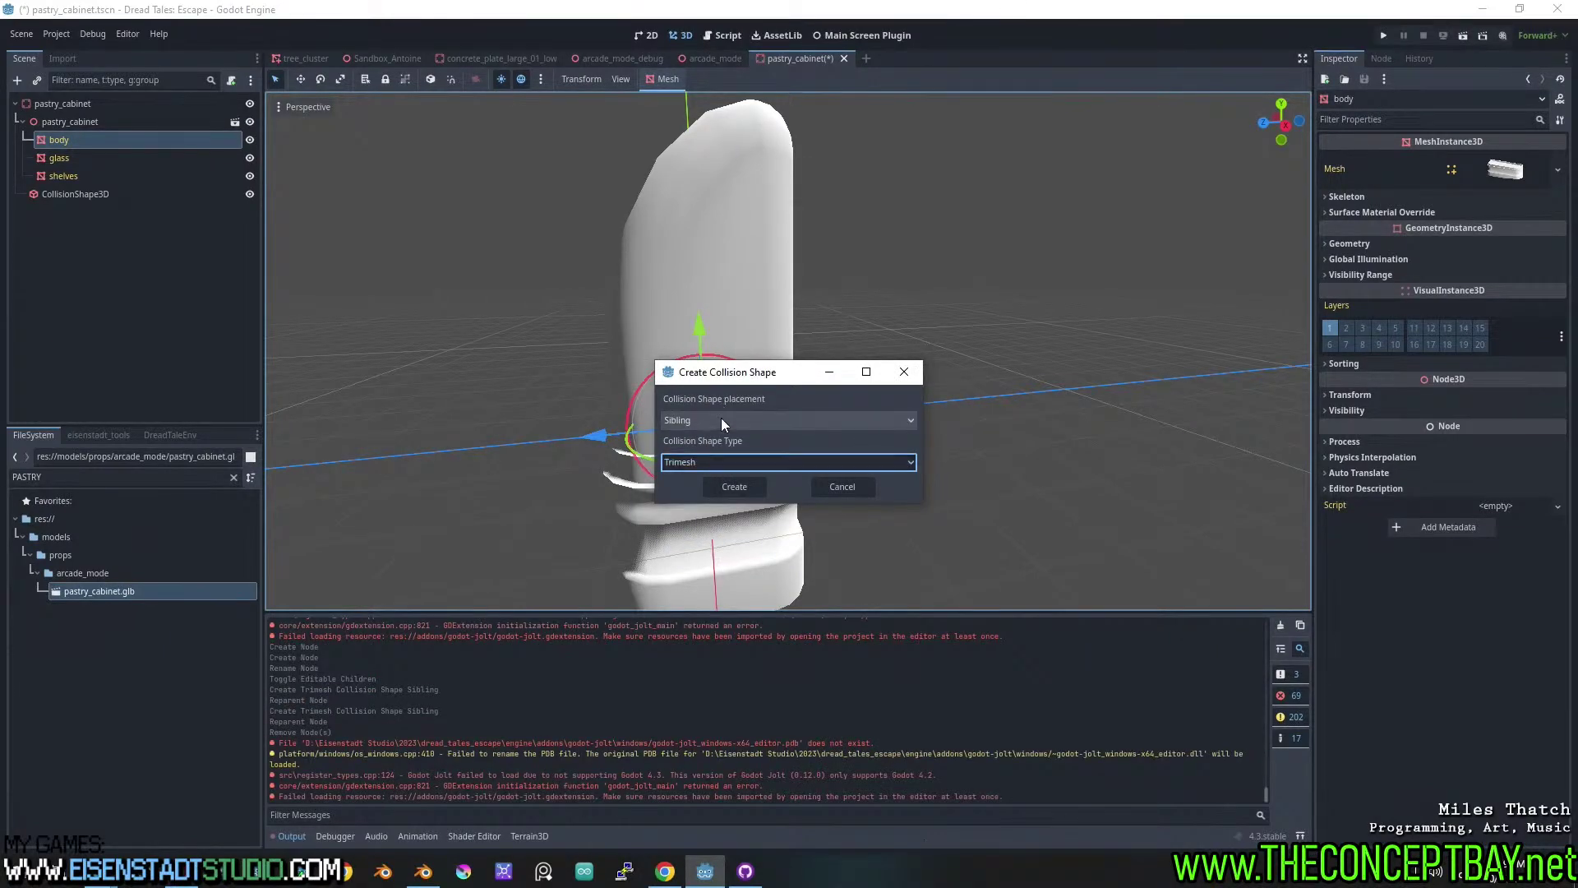
{"action": "double_click", "coordinate": [721, 418]}
{"action": "left_click", "coordinate": [723, 441]}
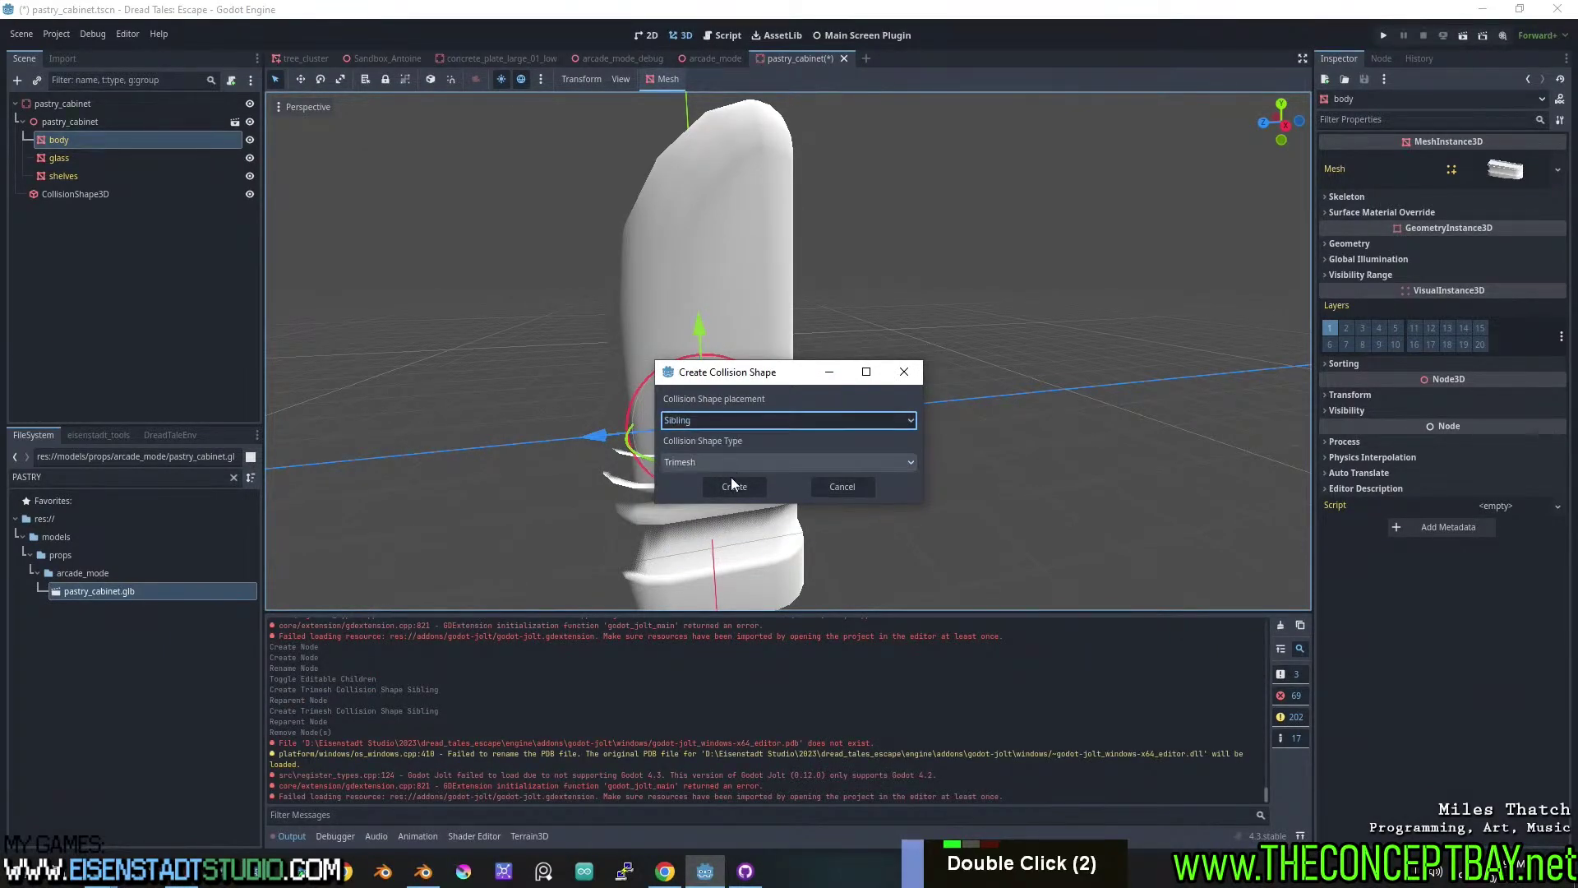
{"action": "left_click", "coordinate": [732, 487]}
Move the new collision shape directly under the root pastry_cabinet node and save the scene.
{"action": "left_click_drag", "start_coordinate": [91, 160], "coordinate": [95, 102]}
{"action": "middle_click_drag", "start_coordinate": [652, 488], "coordinate": [736, 480]}
{"action": "key", "text": "ctrl+s"}
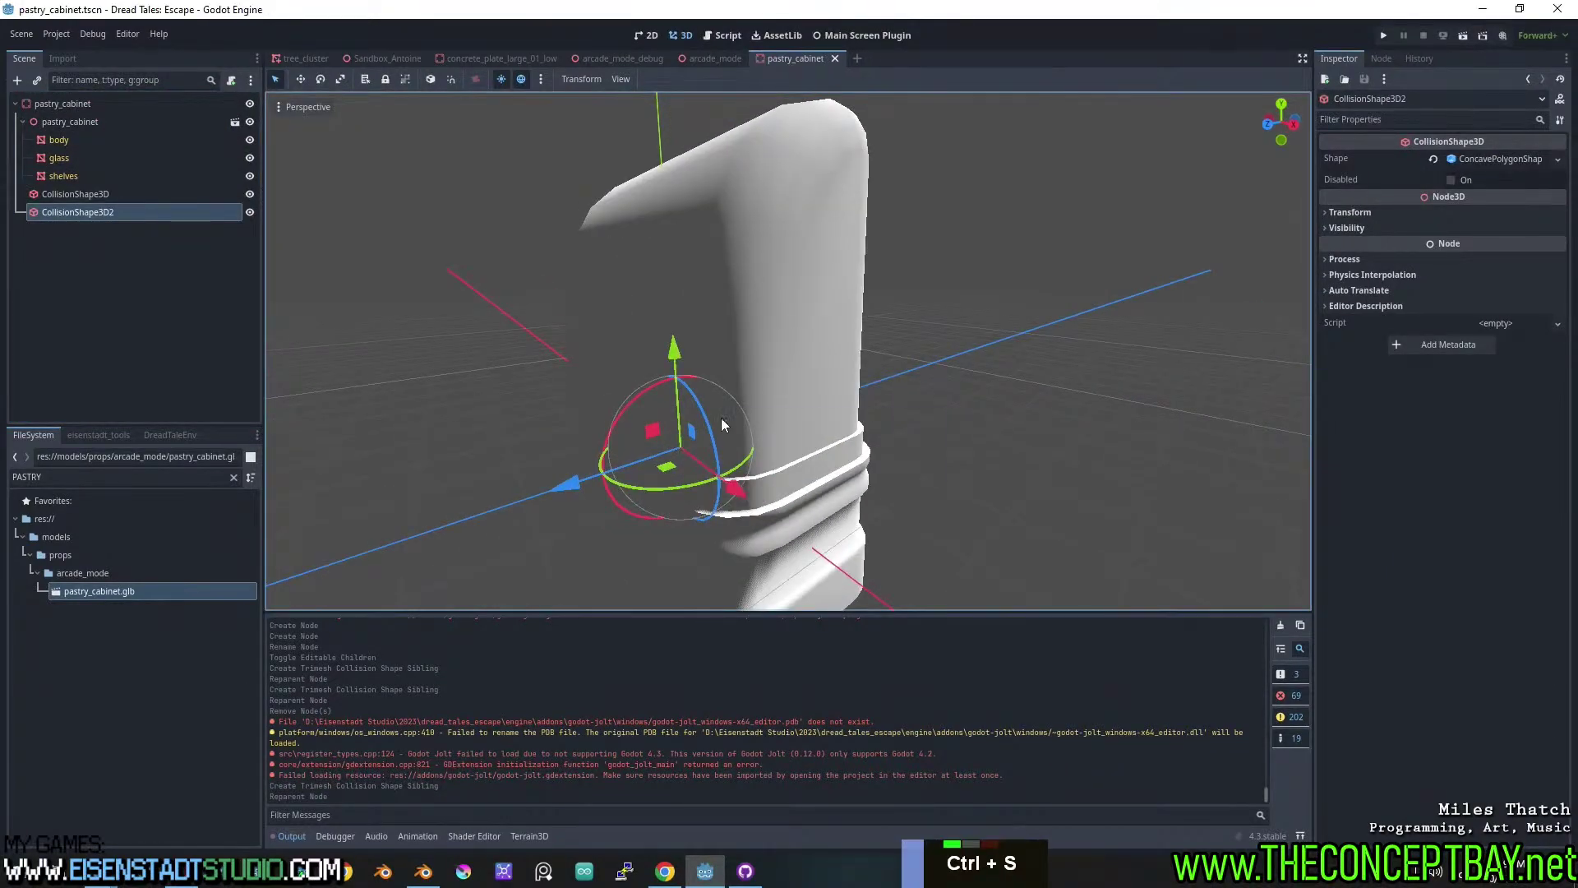
Assign a new StandardMaterial3D as the glass mesh's surface material override and open it for editing.
{"action": "scroll", "coordinate": [722, 418], "scroll_direction": "down", "scroll_amount": 3}
{"action": "middle_click_drag", "start_coordinate": [721, 418], "coordinate": [957, 401]}
{"action": "left_click", "coordinate": [575, 273]}
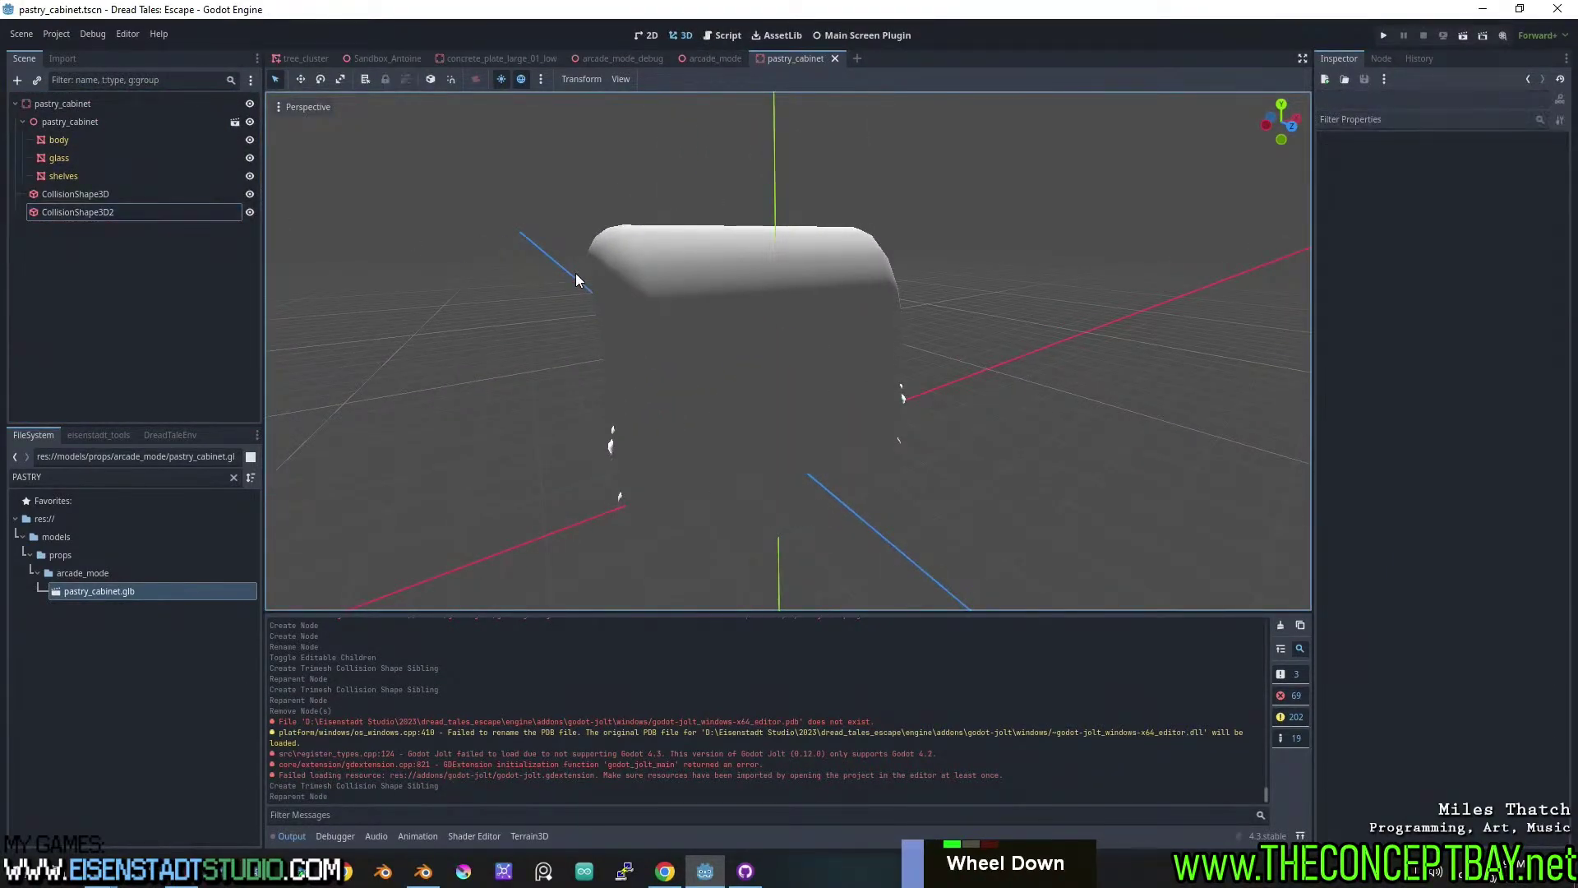
{"action": "left_click", "coordinate": [88, 158]}
{"action": "left_click", "coordinate": [1420, 213]}
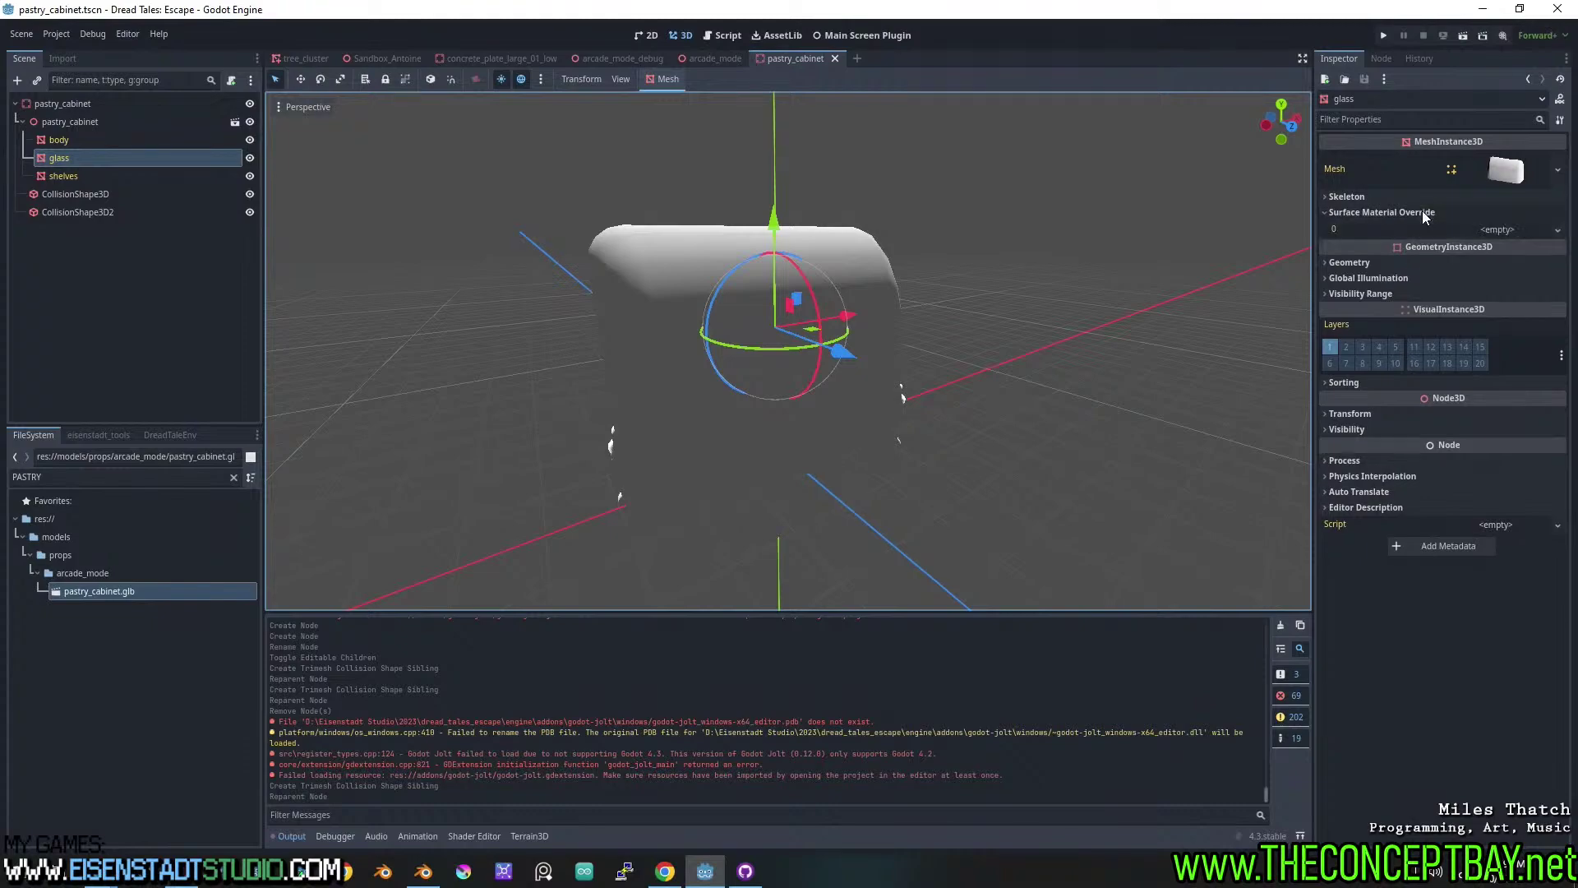
{"action": "left_click", "coordinate": [1507, 229]}
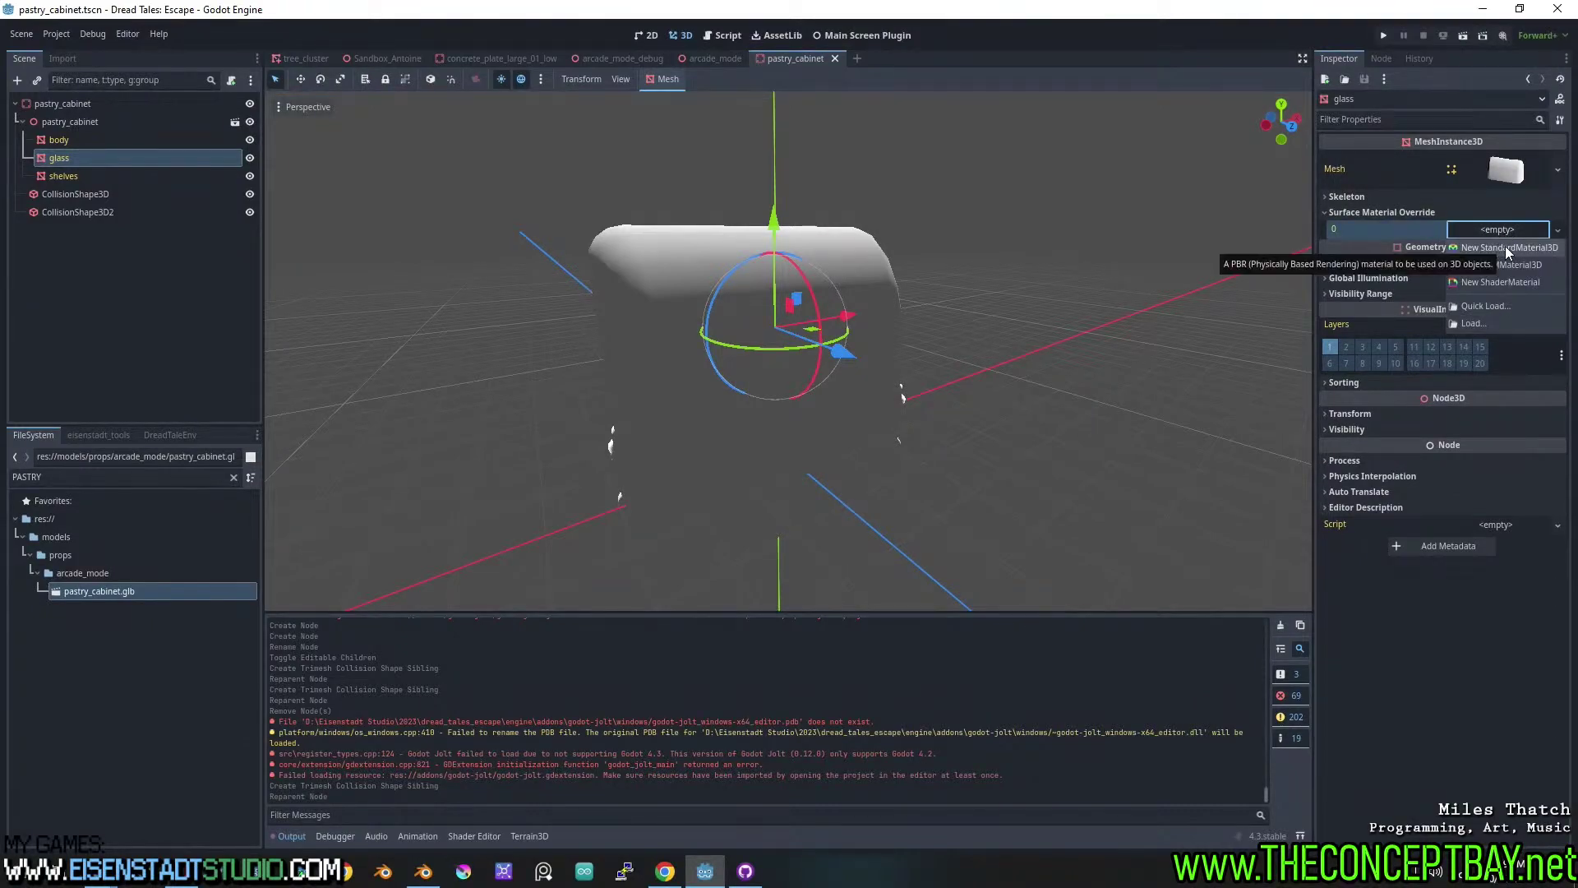
{"action": "left_click", "coordinate": [1506, 245]}
{"action": "left_click", "coordinate": [1501, 239]}
Set the alpha of the glass material's albedo color to 50.
{"action": "scroll", "coordinate": [1412, 432], "scroll_direction": "up", "scroll_amount": 1}
{"action": "scroll", "coordinate": [1394, 527], "scroll_direction": "down", "scroll_amount": 1}
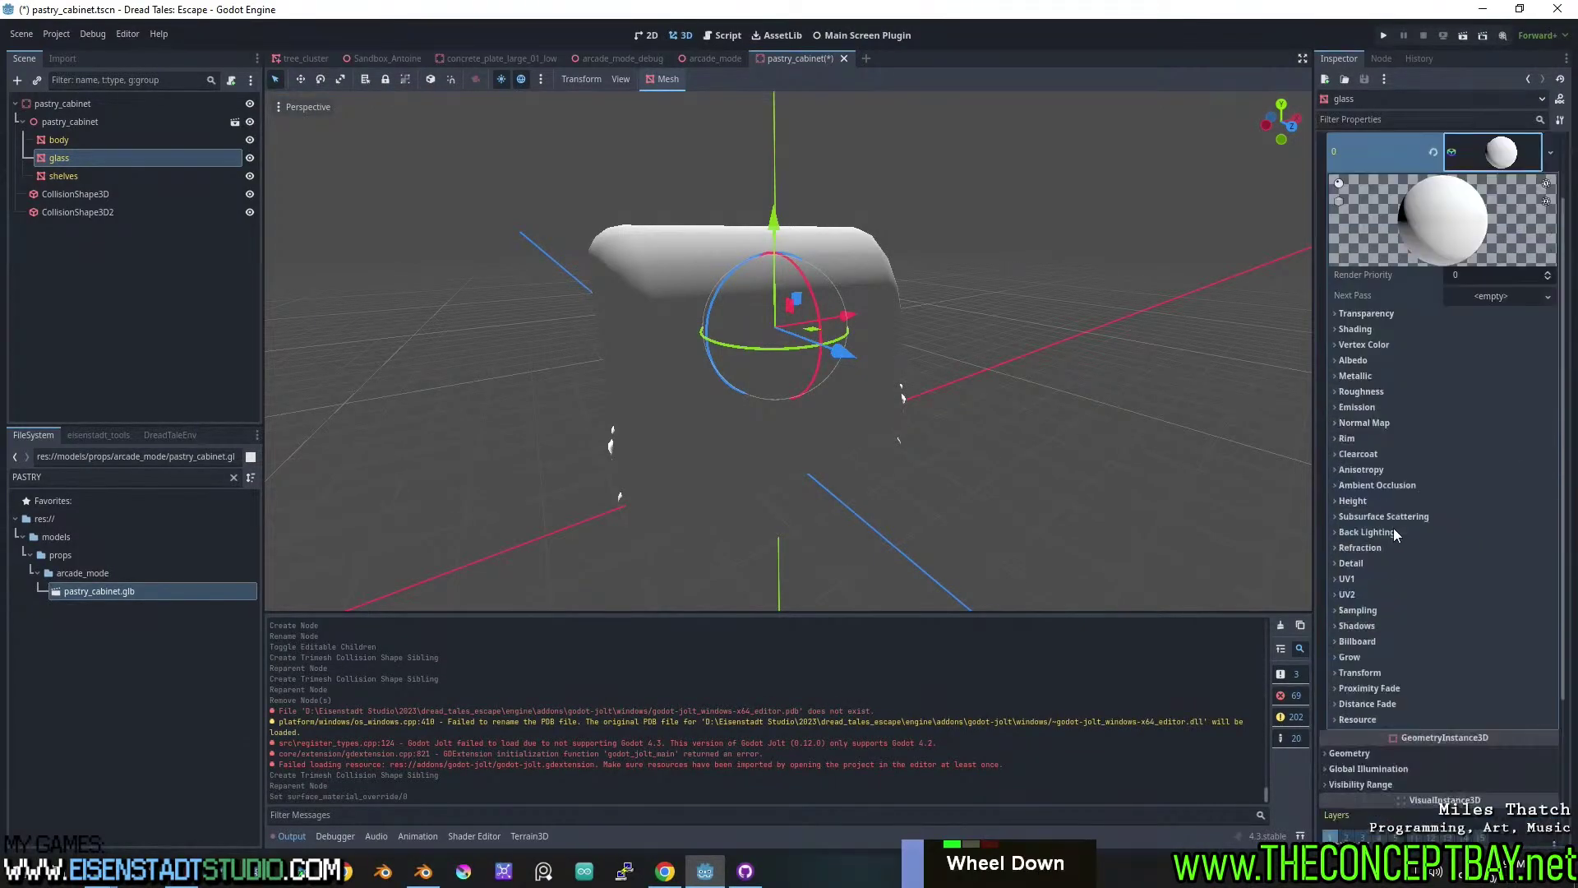
{"action": "left_click", "coordinate": [1335, 391]}
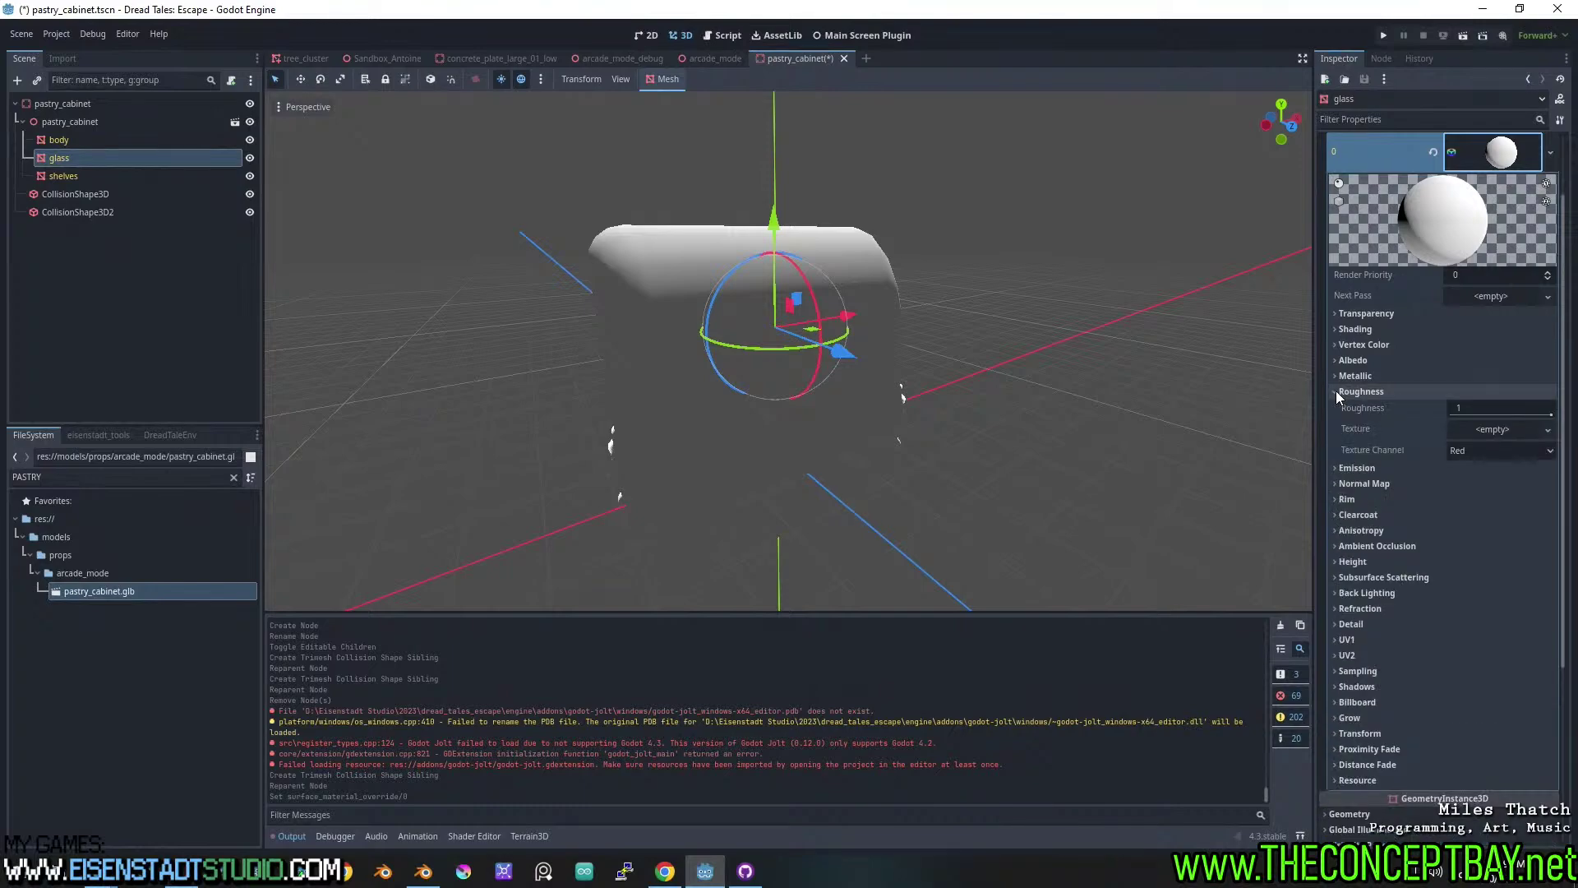
{"action": "left_click", "coordinate": [1335, 391]}
{"action": "left_click", "coordinate": [1334, 359]}
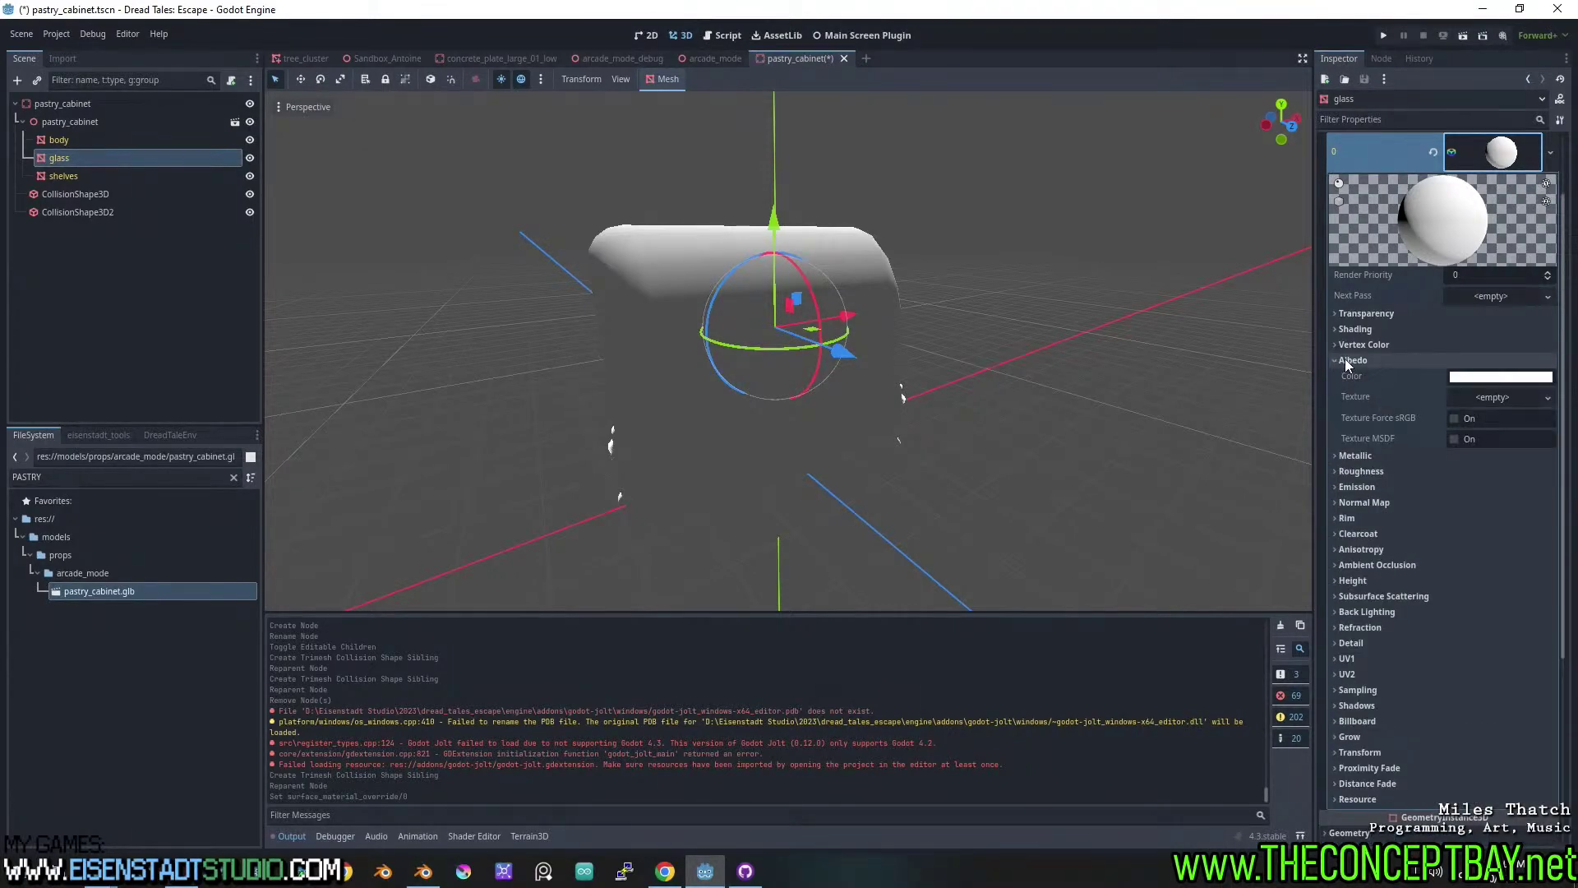
{"action": "left_click", "coordinate": [1501, 377]}
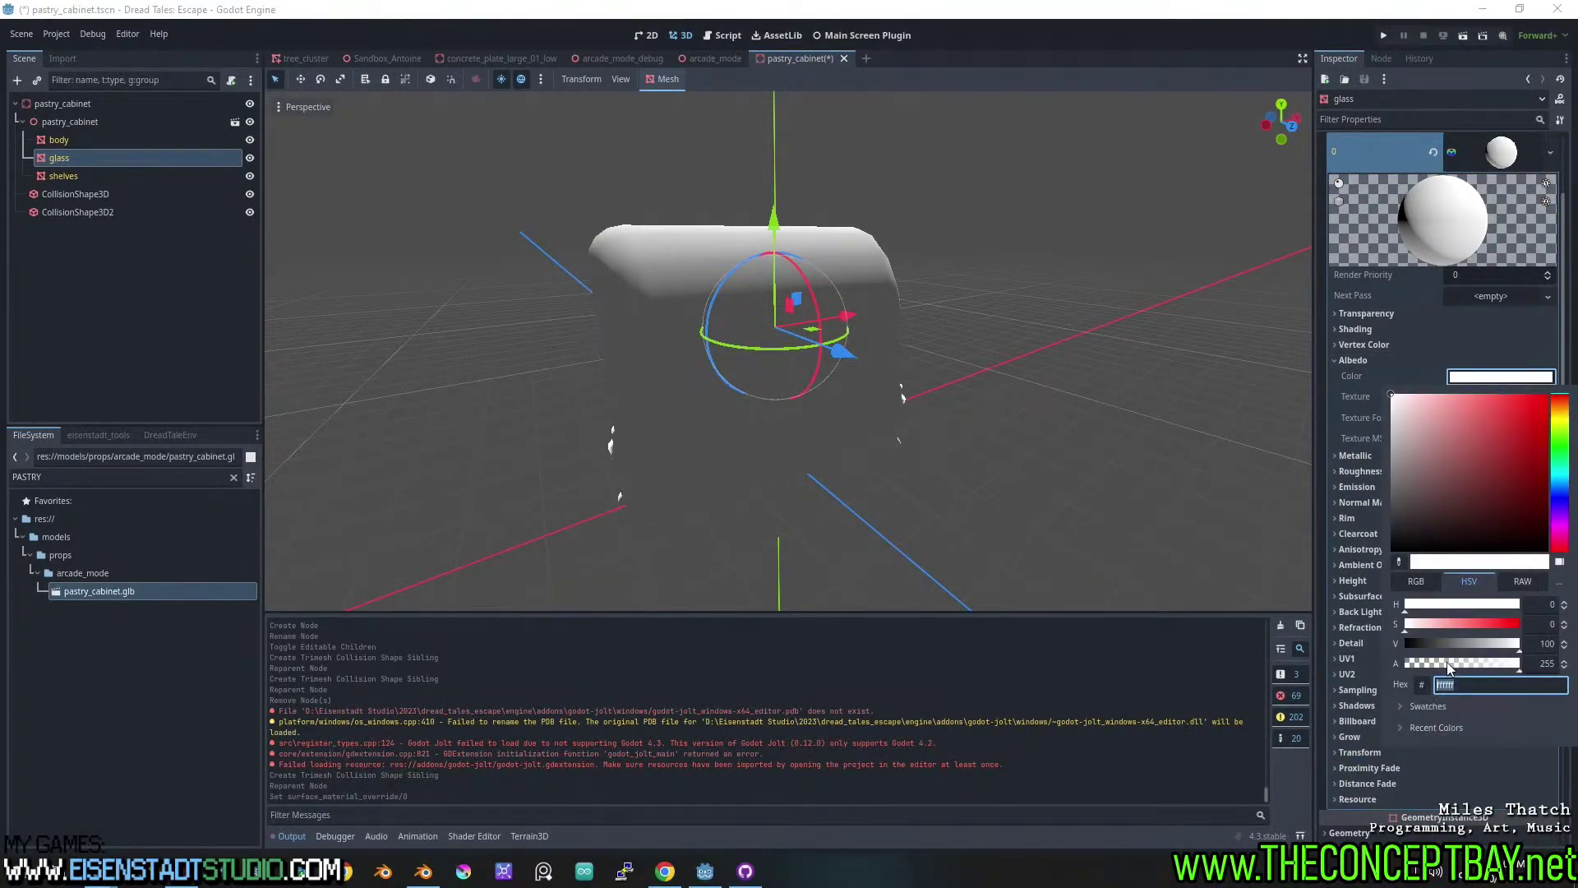
{"action": "left_click_drag", "start_coordinate": [1447, 662], "coordinate": [1427, 661]}
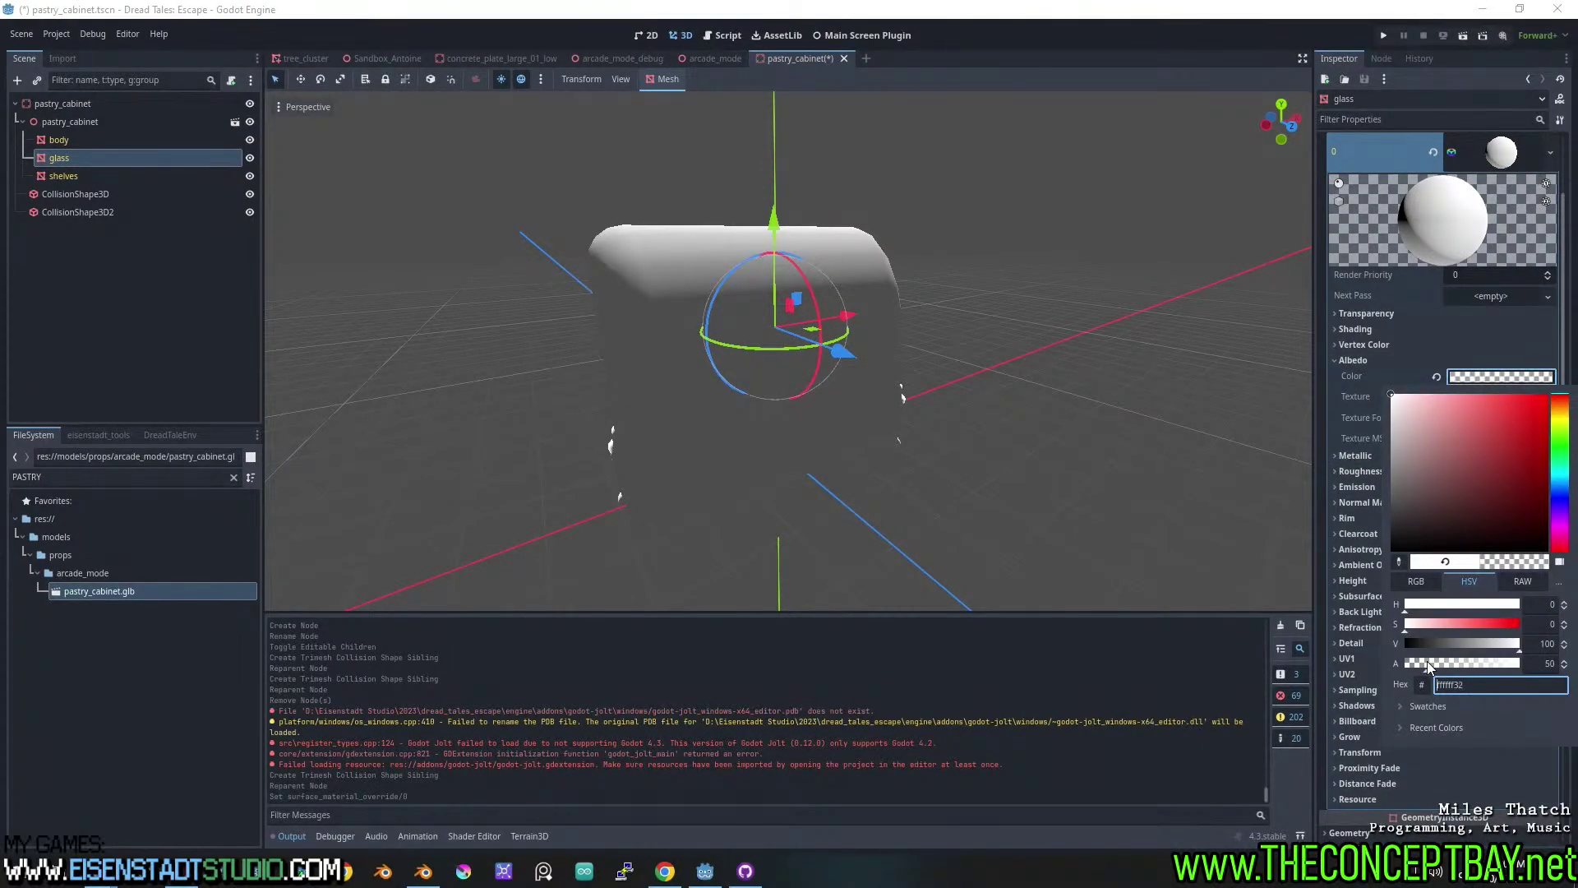
Set the glass material's transparency mode to Alpha and save the scene.
{"action": "double_click", "coordinate": [1389, 311]}
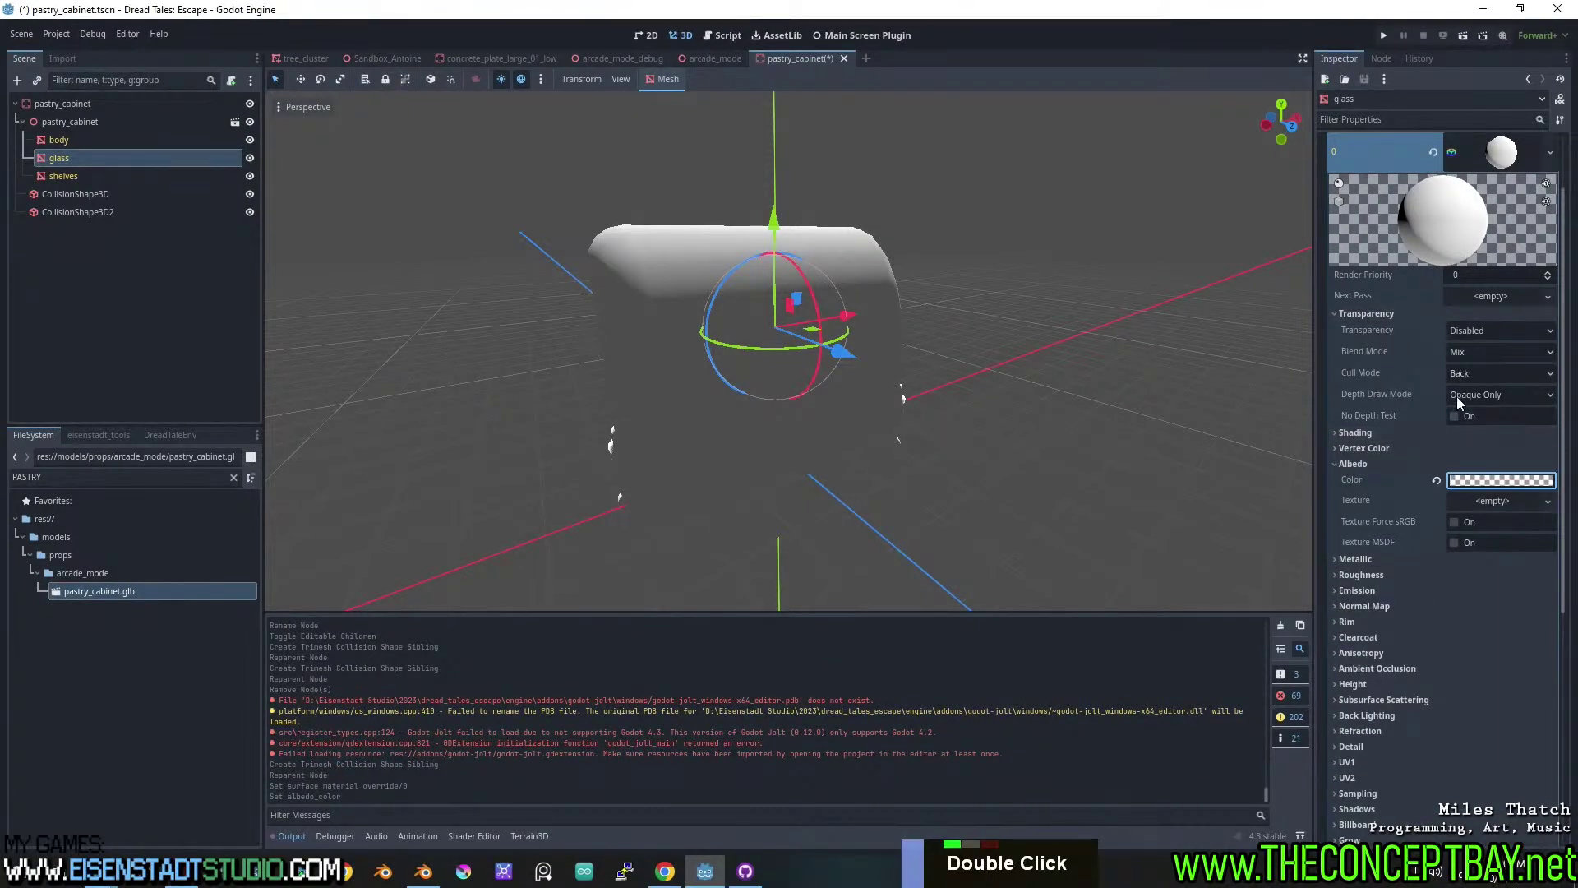
{"action": "left_click", "coordinate": [1480, 331]}
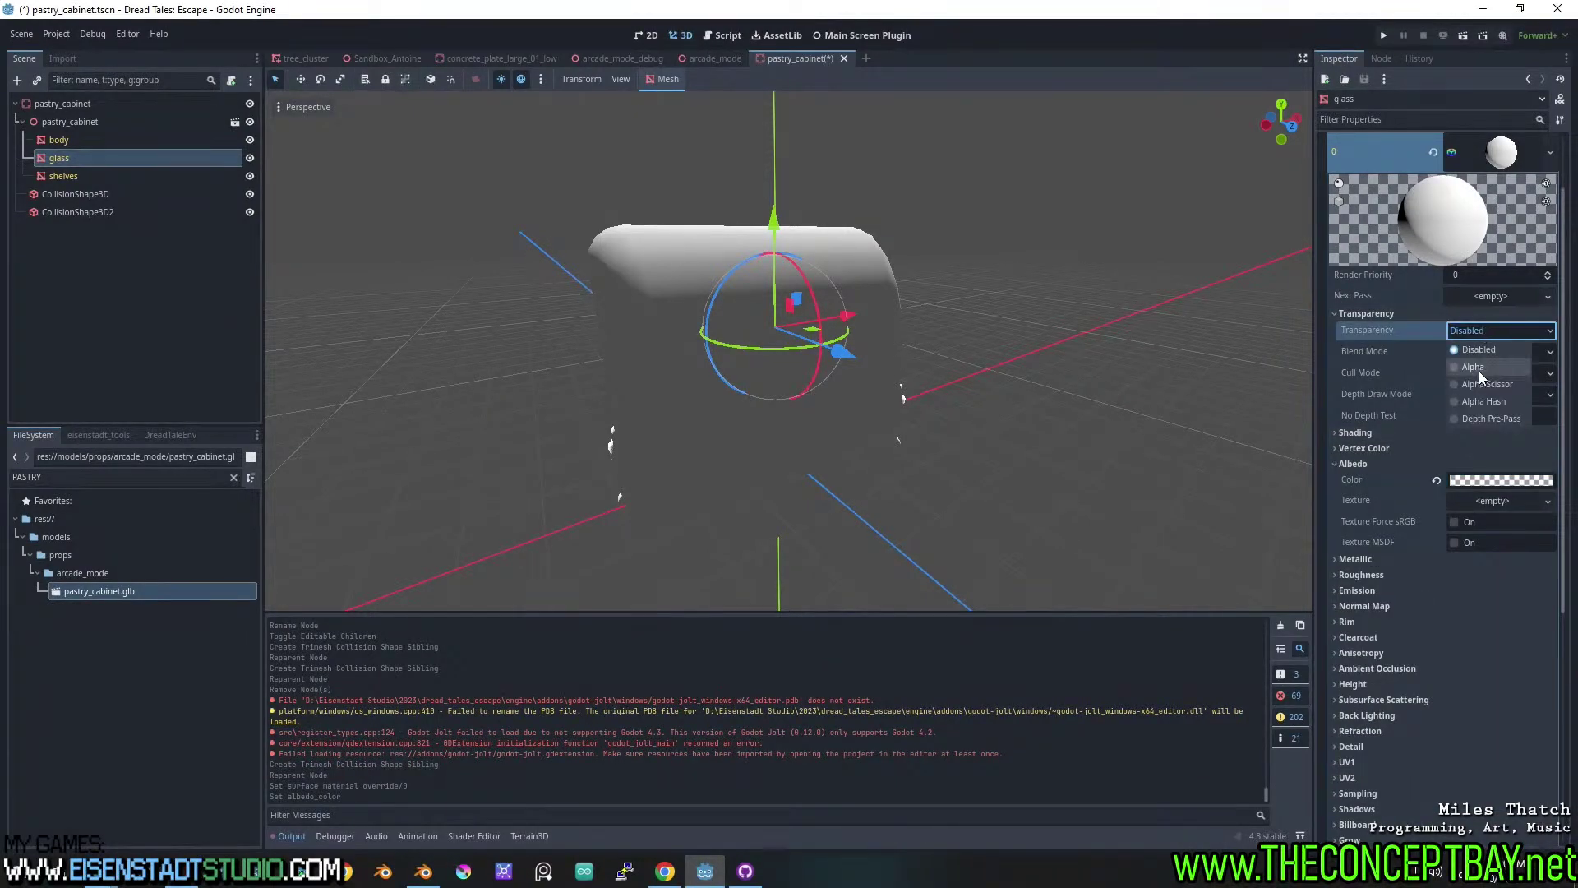
{"action": "left_click", "coordinate": [1473, 367]}
{"action": "scroll", "coordinate": [865, 362], "scroll_direction": "up", "scroll_amount": 2}
{"action": "middle_click_drag", "start_coordinate": [865, 362], "coordinate": [856, 407], "text": "shift"}
{"action": "key", "text": "ctrl+s"}
{"action": "scroll", "coordinate": [852, 441], "scroll_direction": "up", "scroll_amount": 1}
{"action": "scroll", "coordinate": [826, 409], "scroll_direction": "up", "scroll_amount": 2}
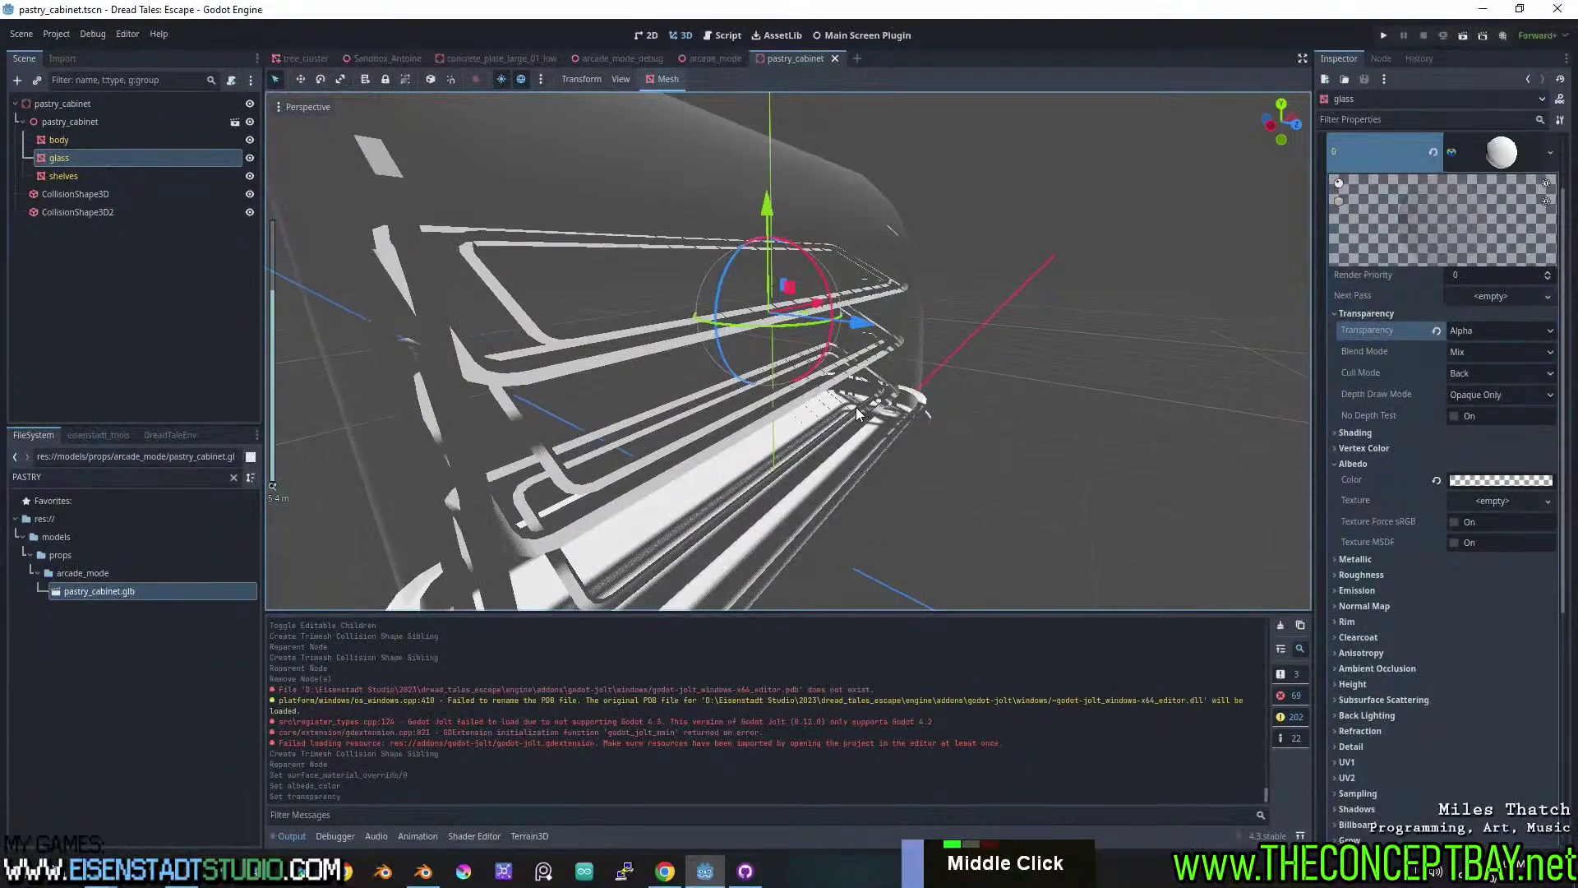
Switch to Blender and display the face orientation of the pastry cabinet model.
{"action": "left_click", "coordinate": [439, 878]}
{"action": "middle_click_drag", "start_coordinate": [912, 477], "coordinate": [949, 502]}
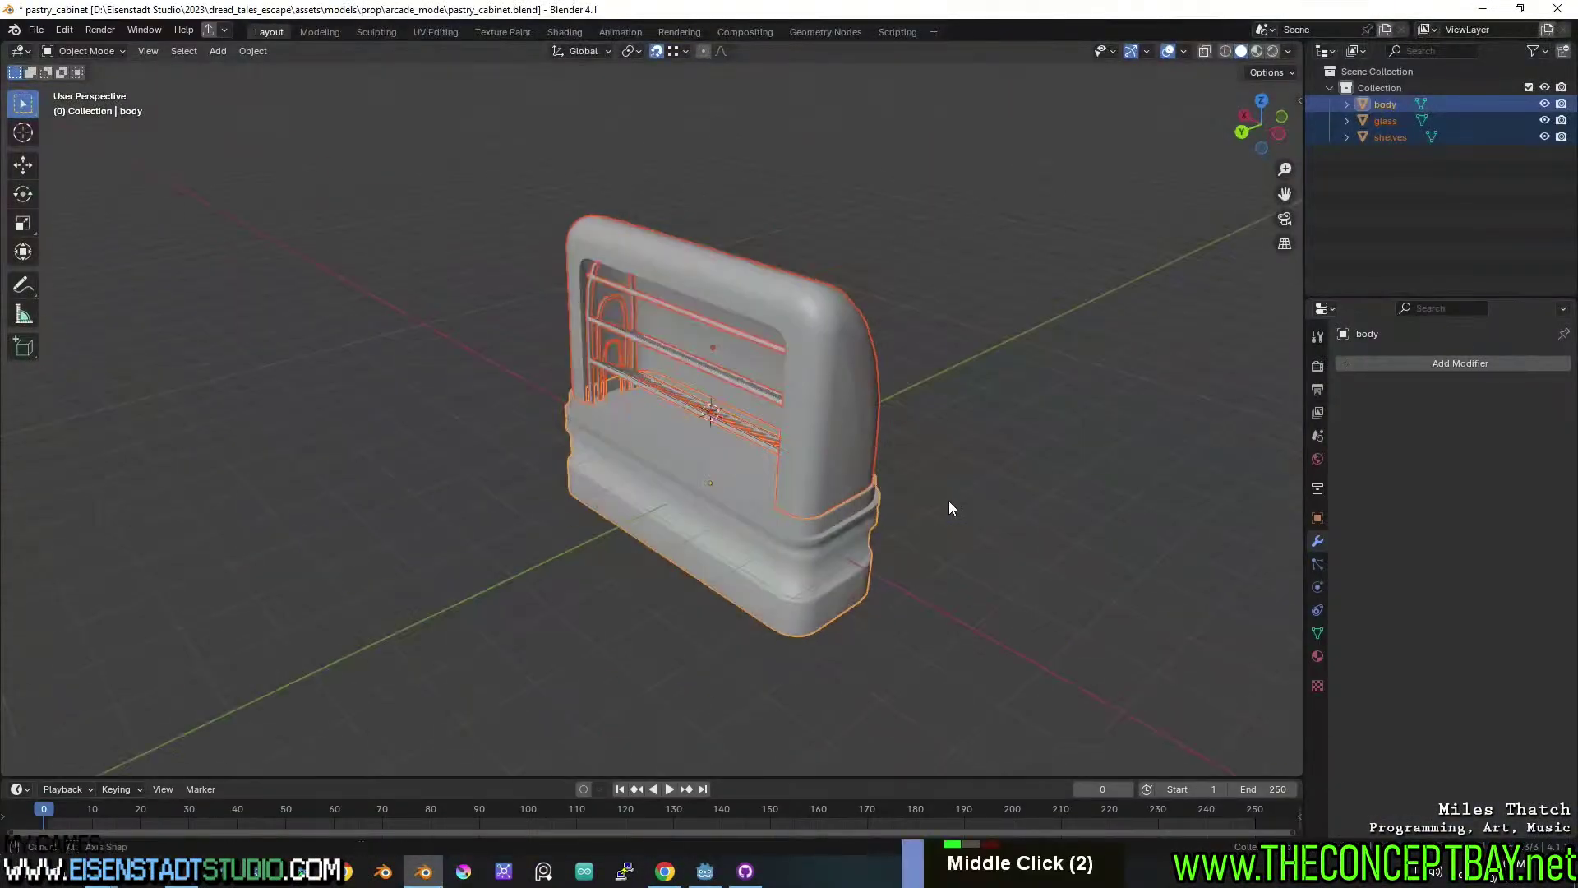
{"action": "scroll", "coordinate": [876, 396], "scroll_direction": "up", "scroll_amount": 2}
{"action": "key", "text": "alt+grave"}
Recalculate all normals of the shelves object to face outside and save the file.
{"action": "double_click", "coordinate": [830, 374]}
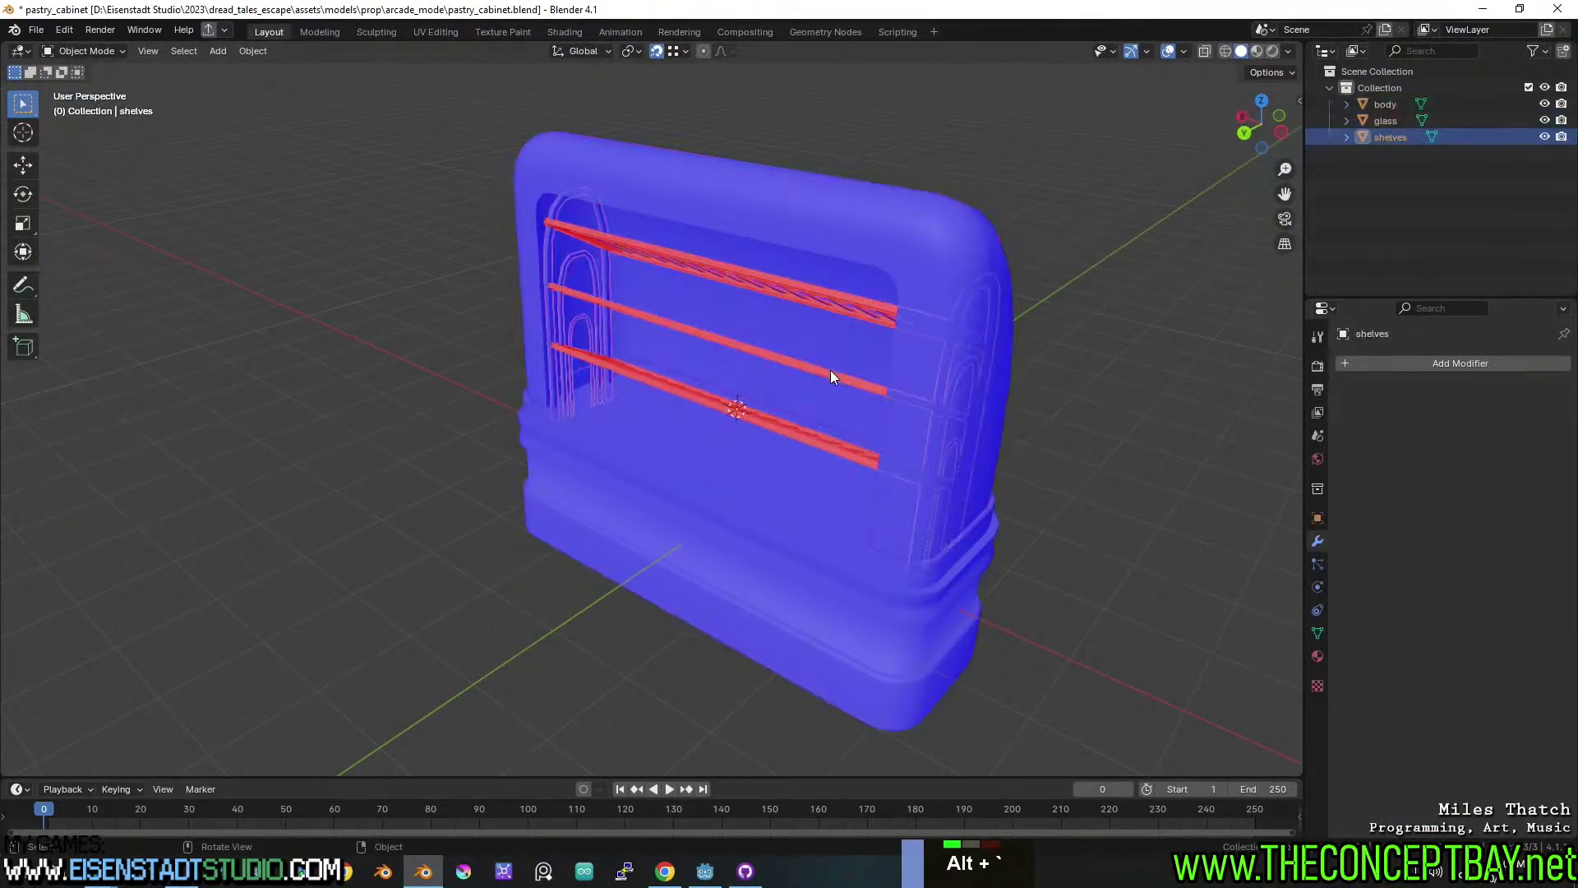
{"action": "key", "text": "Tab"}
{"action": "key", "text": "a"}
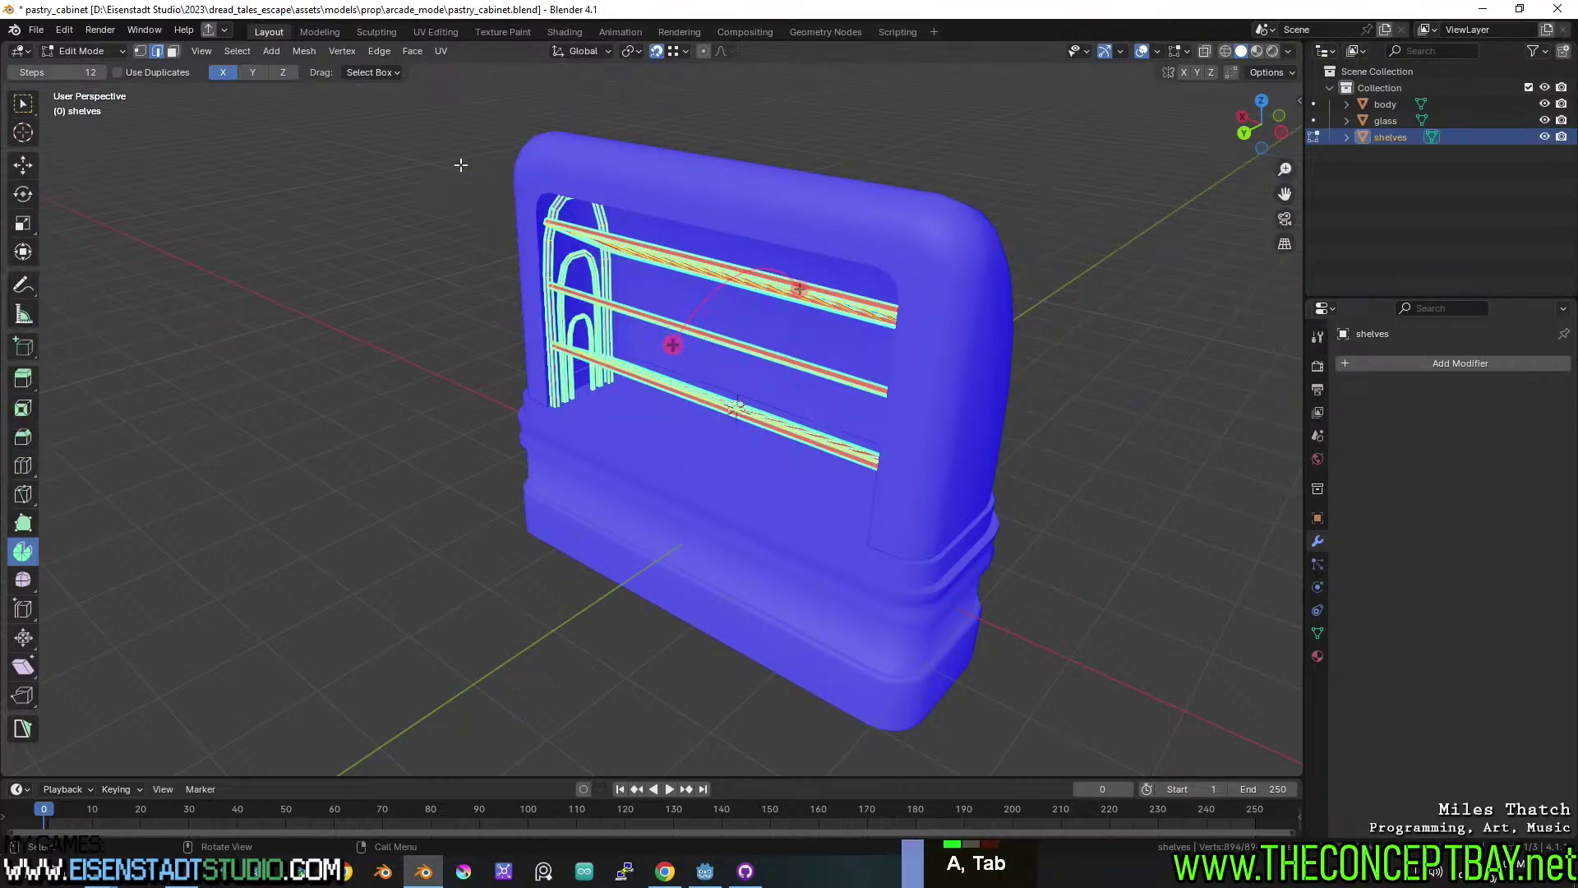
{"action": "key", "text": "F3"}
{"action": "type", "text": "RECALC"}
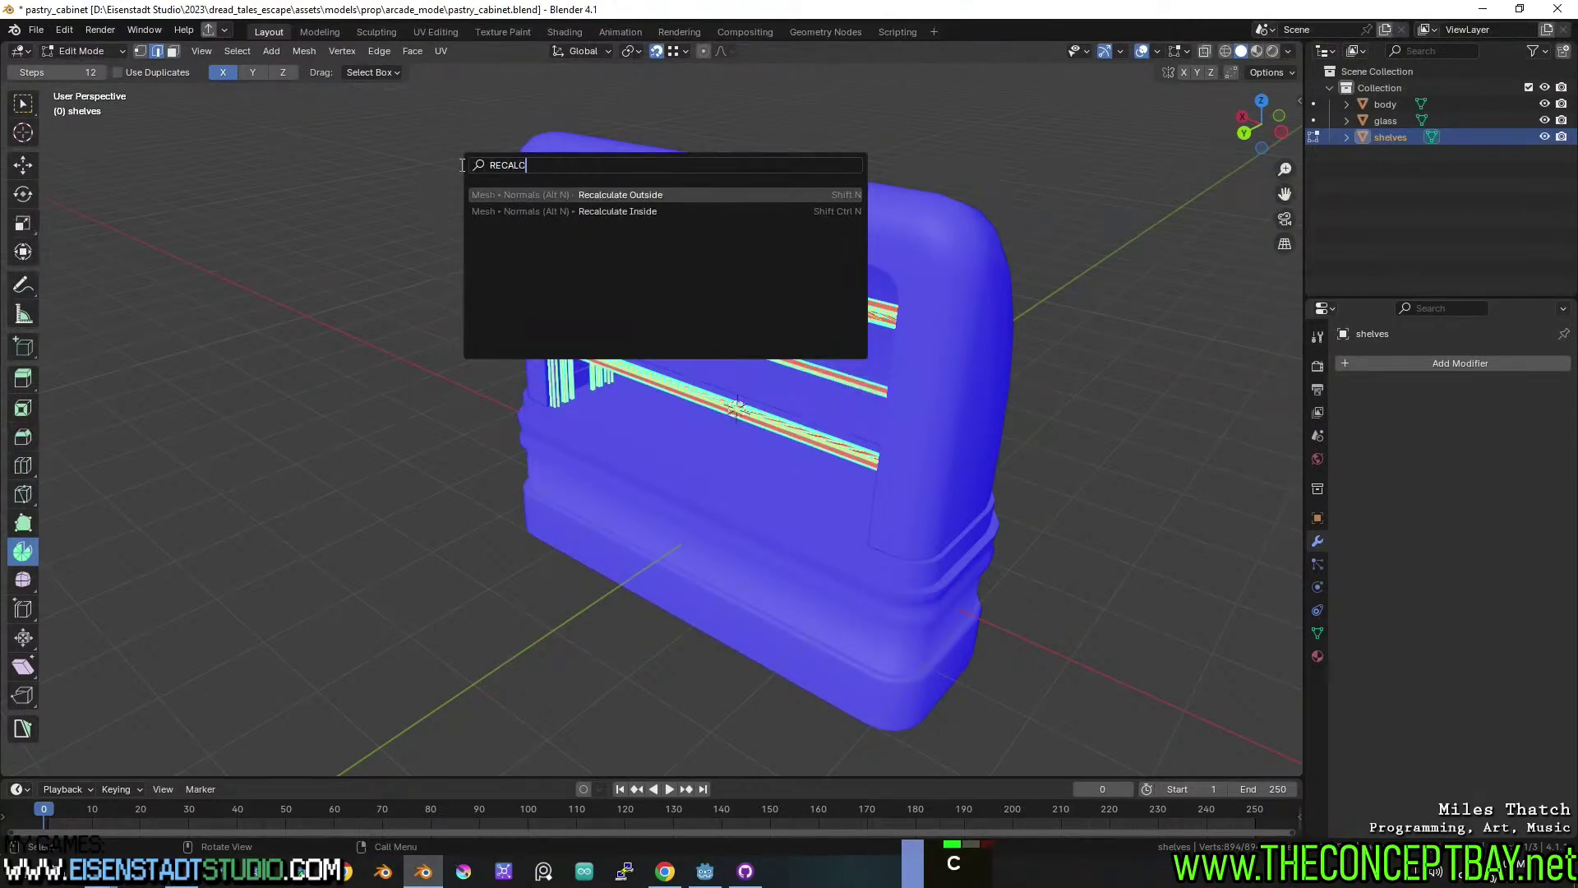
{"action": "key", "text": "Return"}
{"action": "middle_click_drag", "start_coordinate": [627, 304], "coordinate": [629, 293]}
{"action": "key", "text": "Tab"}
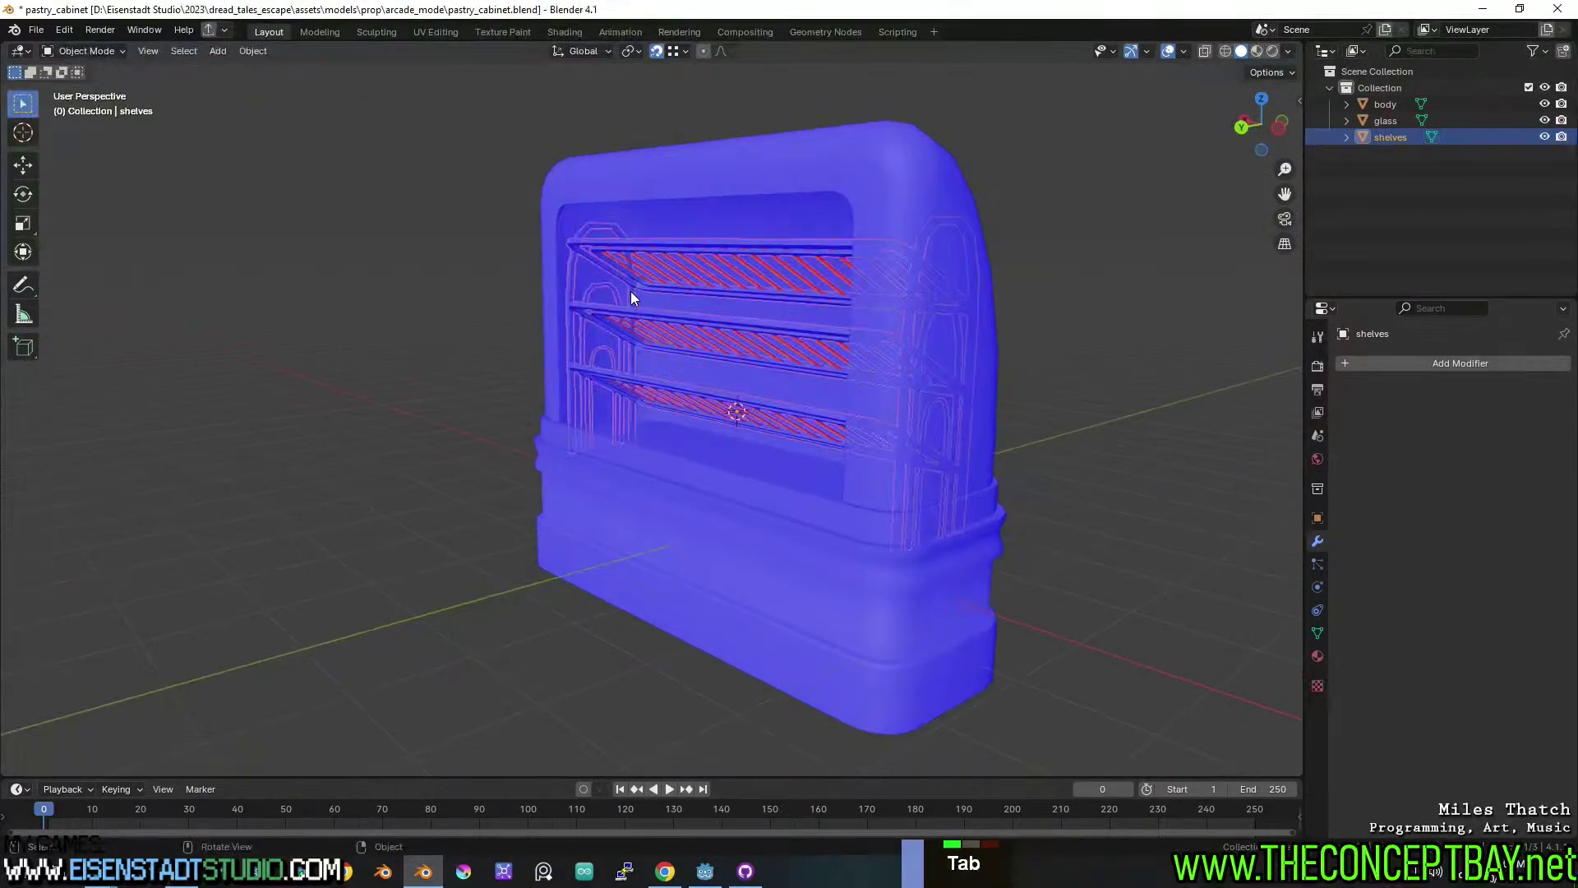
{"action": "key", "text": "ctrl+s"}
Open the glTF Binary export for pastry_cabinet.glb in the arcade_mode folder.
{"action": "key", "text": "ctrl+shift+e"}
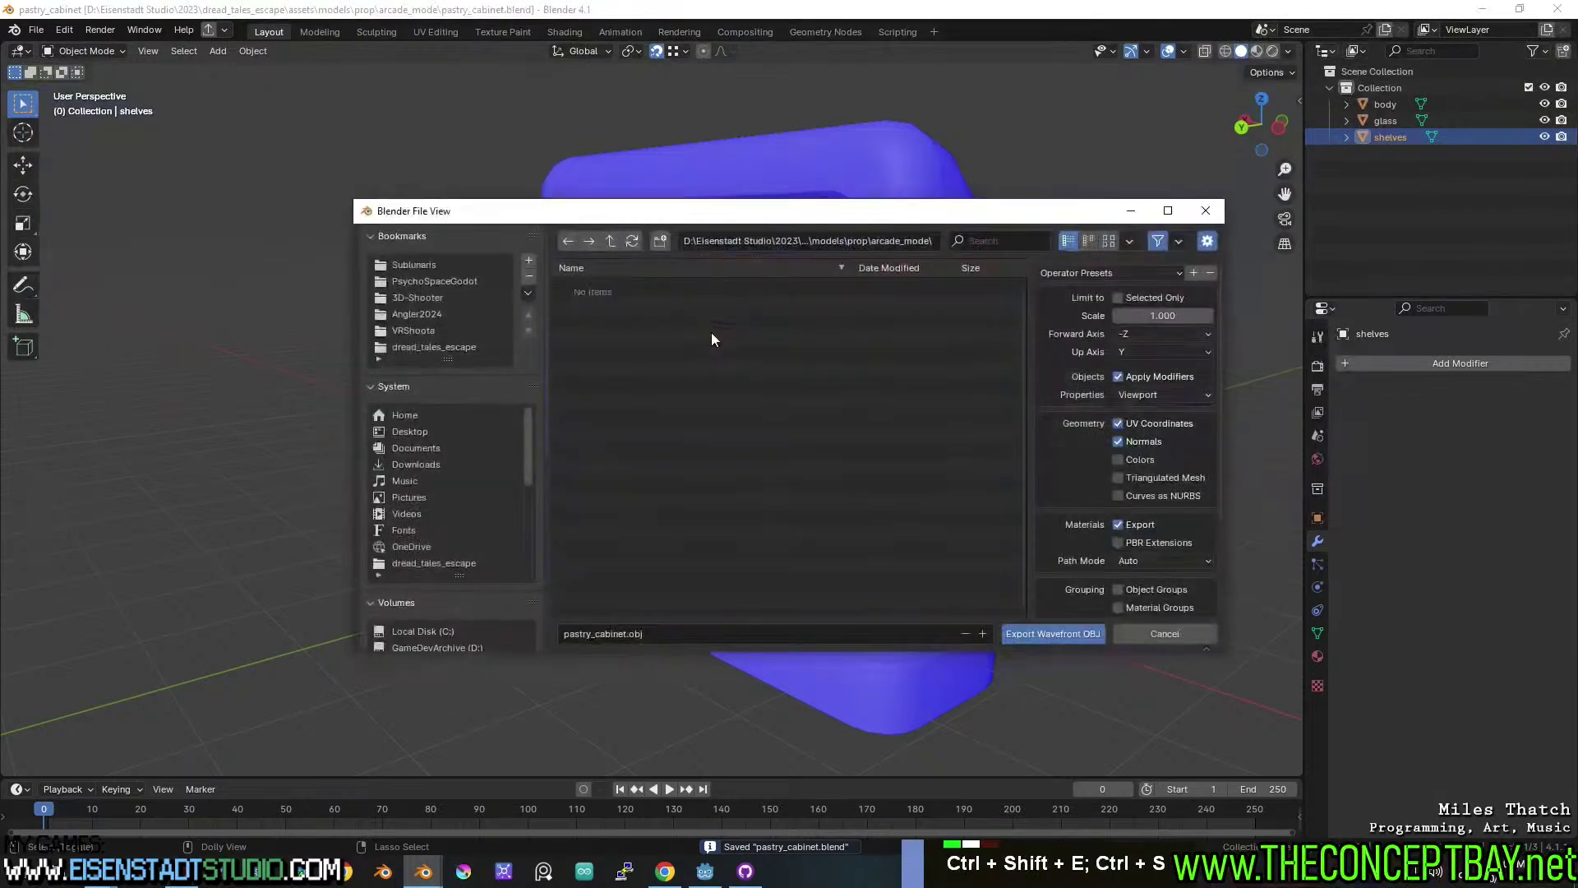
{"action": "key", "text": "Escape"}
{"action": "key", "text": "ctrl+shift+e"}
{"action": "key", "text": "Escape"}
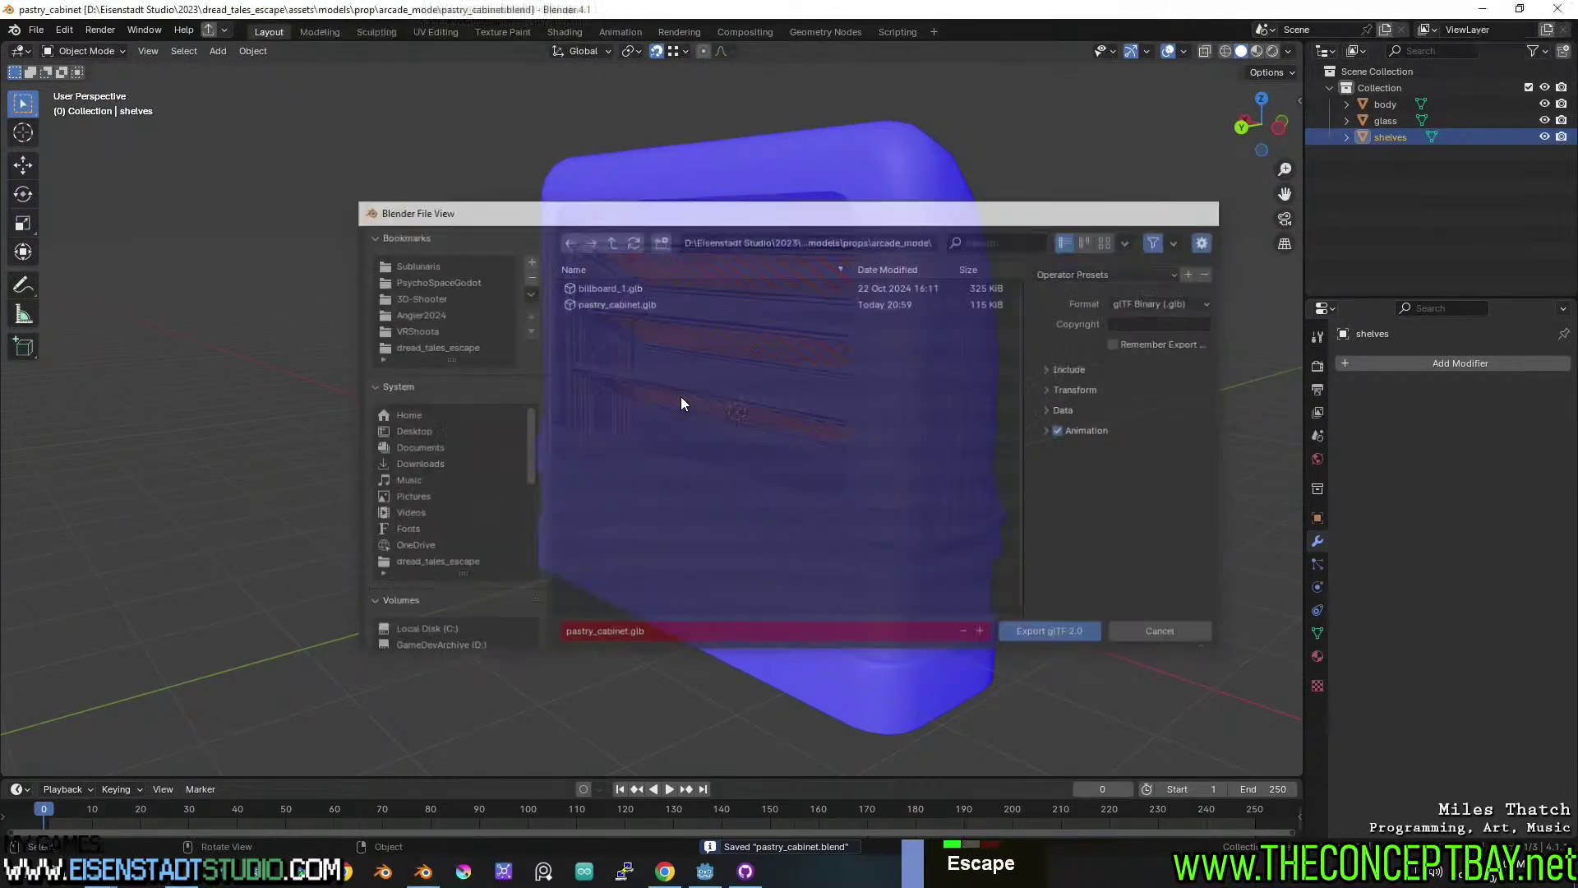
{"action": "key", "text": "ctrl+shift+r"}
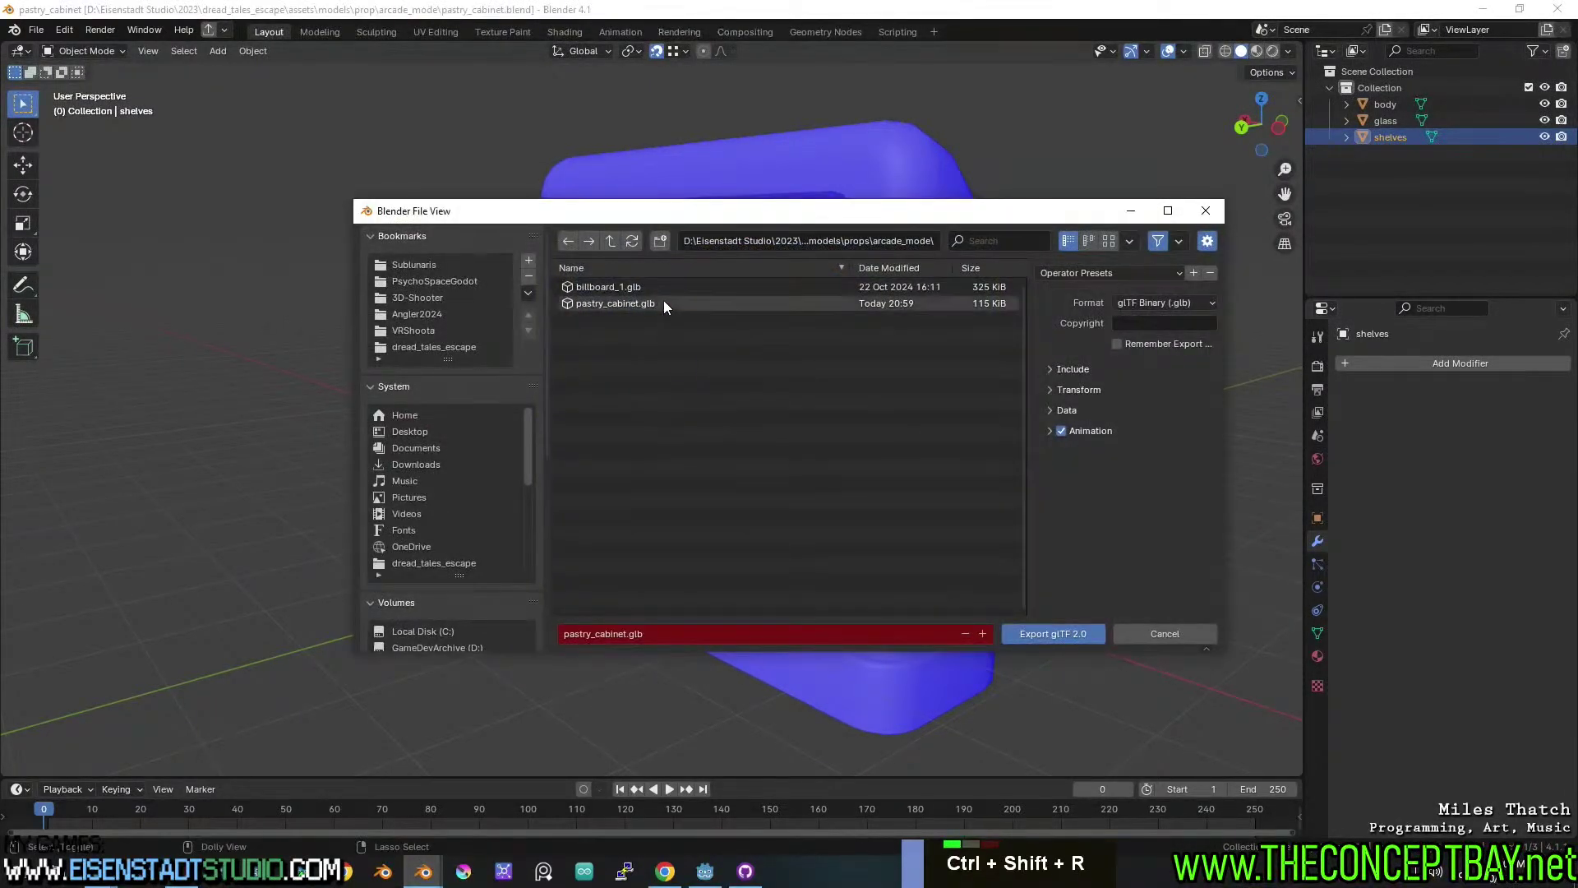
{"action": "key", "text": "Escape"}
{"action": "key", "text": "ctrl+shift+e"}
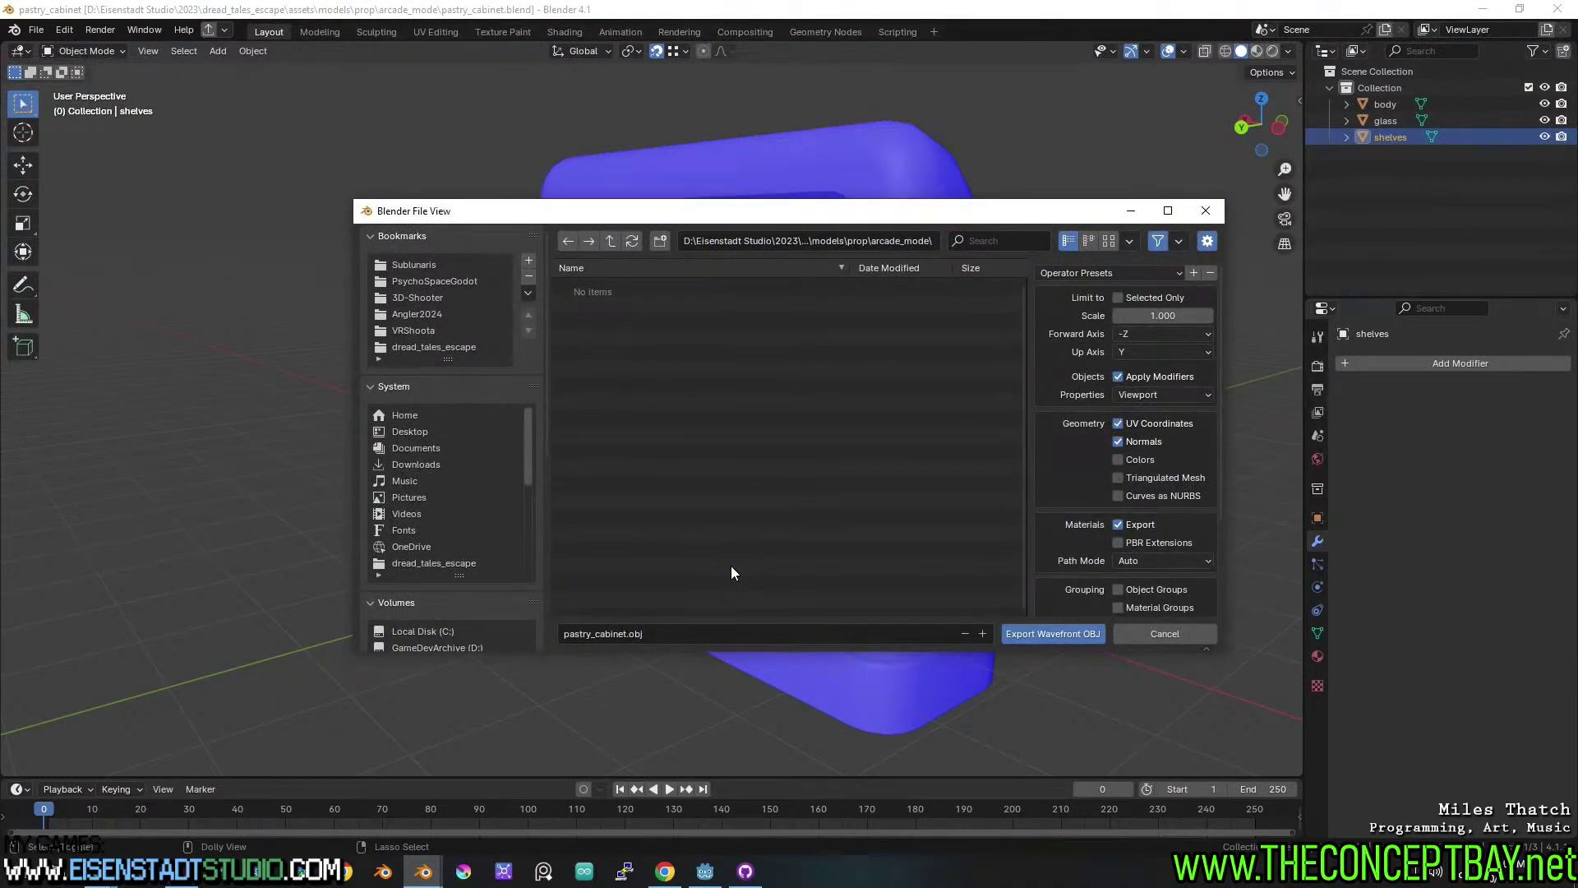
{"action": "key", "text": "Escape"}
Export the cabinet model as glTF Binary, overwriting the existing pastry_cabinet.glb.
{"action": "key", "text": "ctrl+shift+f"}
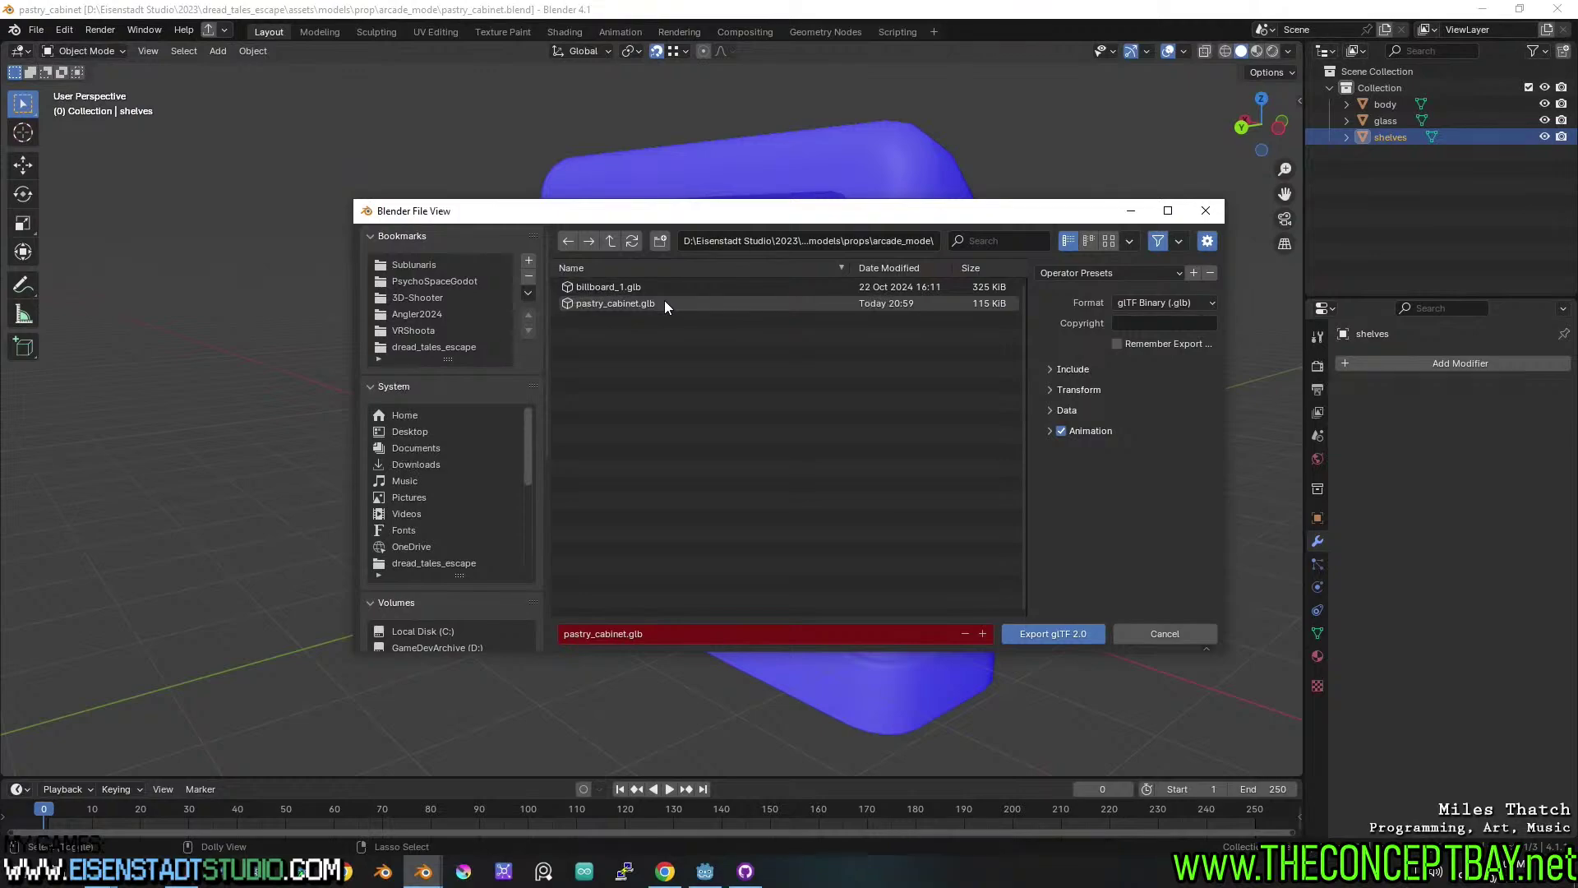
{"action": "left_click", "coordinate": [665, 302]}
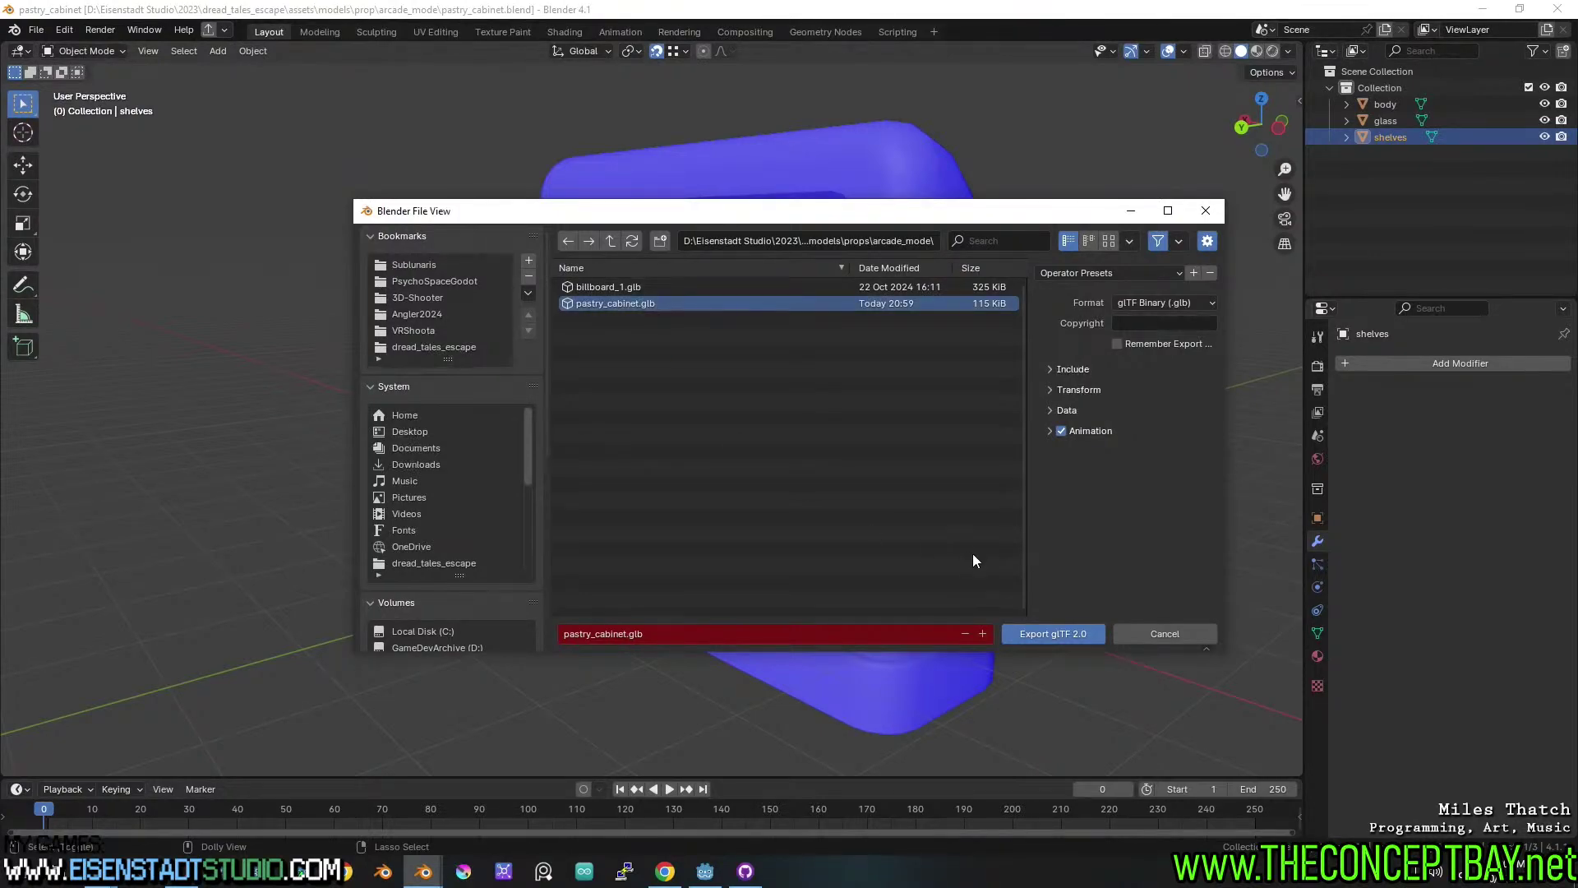
{"action": "left_click", "coordinate": [1052, 633]}
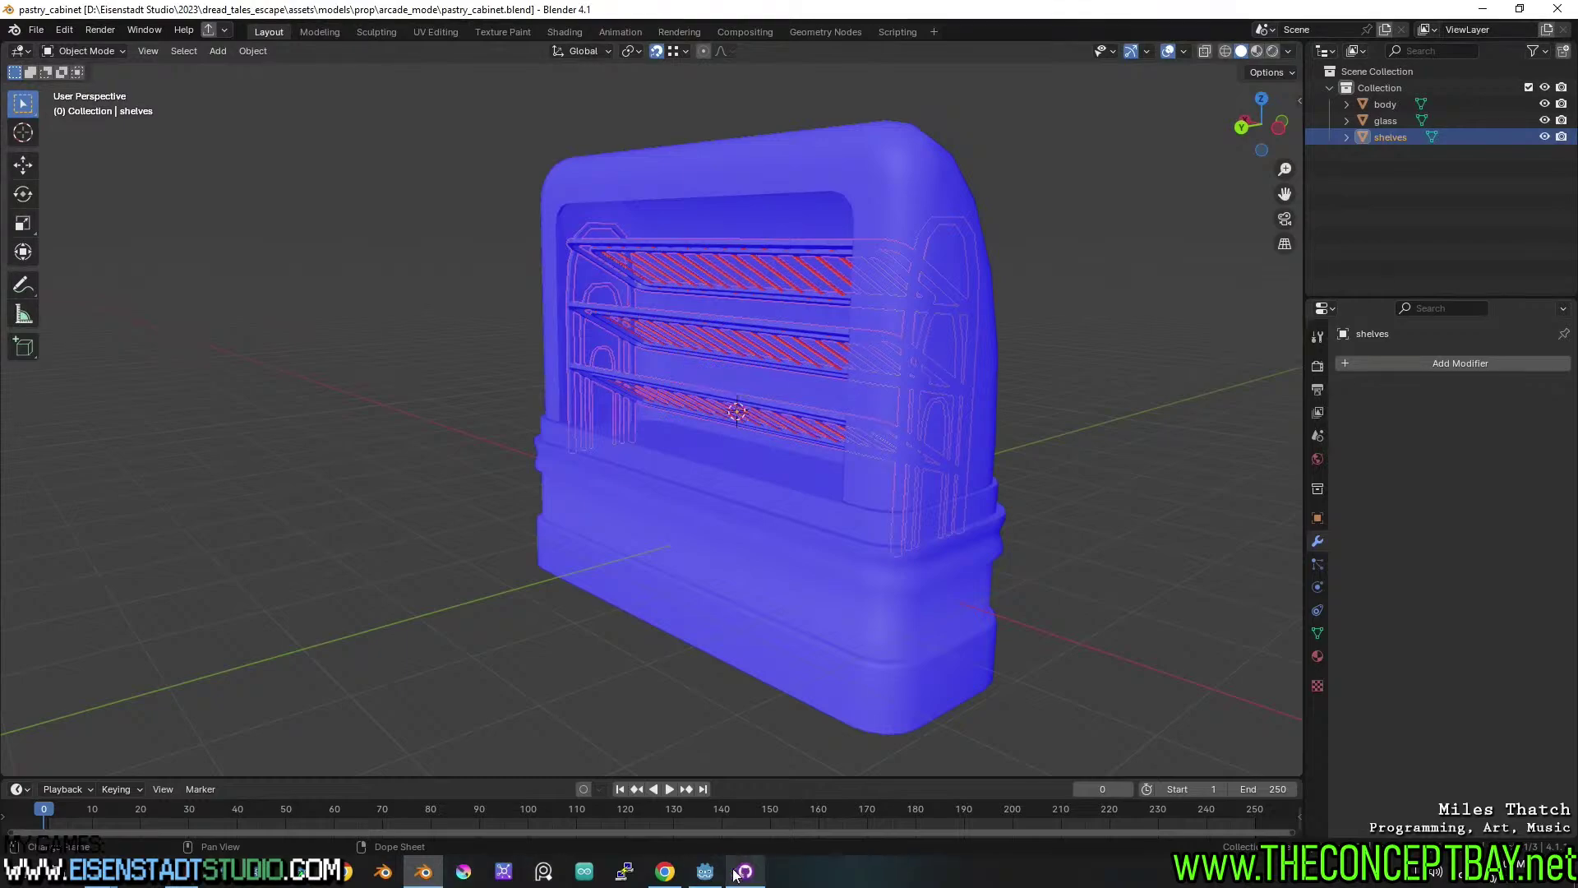
Switch to Godot, examine the reimported pastry cabinet and its shelves from several angles, and save the scene.
{"action": "left_click", "coordinate": [705, 871]}
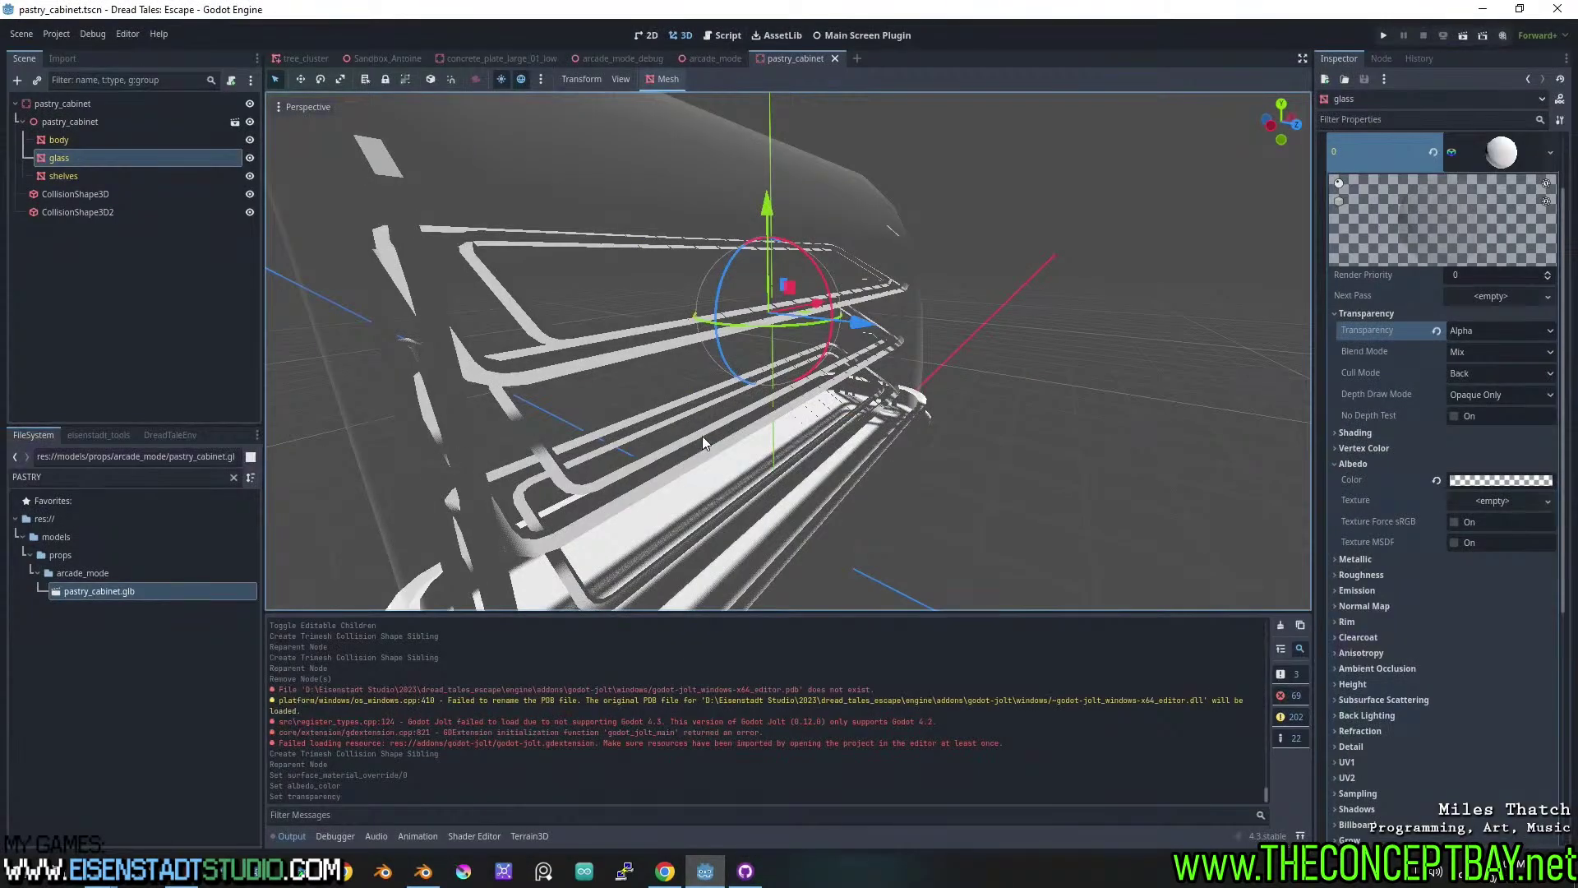
{"action": "scroll", "coordinate": [705, 417], "scroll_direction": "down", "scroll_amount": 3}
{"action": "middle_click_drag", "start_coordinate": [705, 418], "coordinate": [638, 418]}
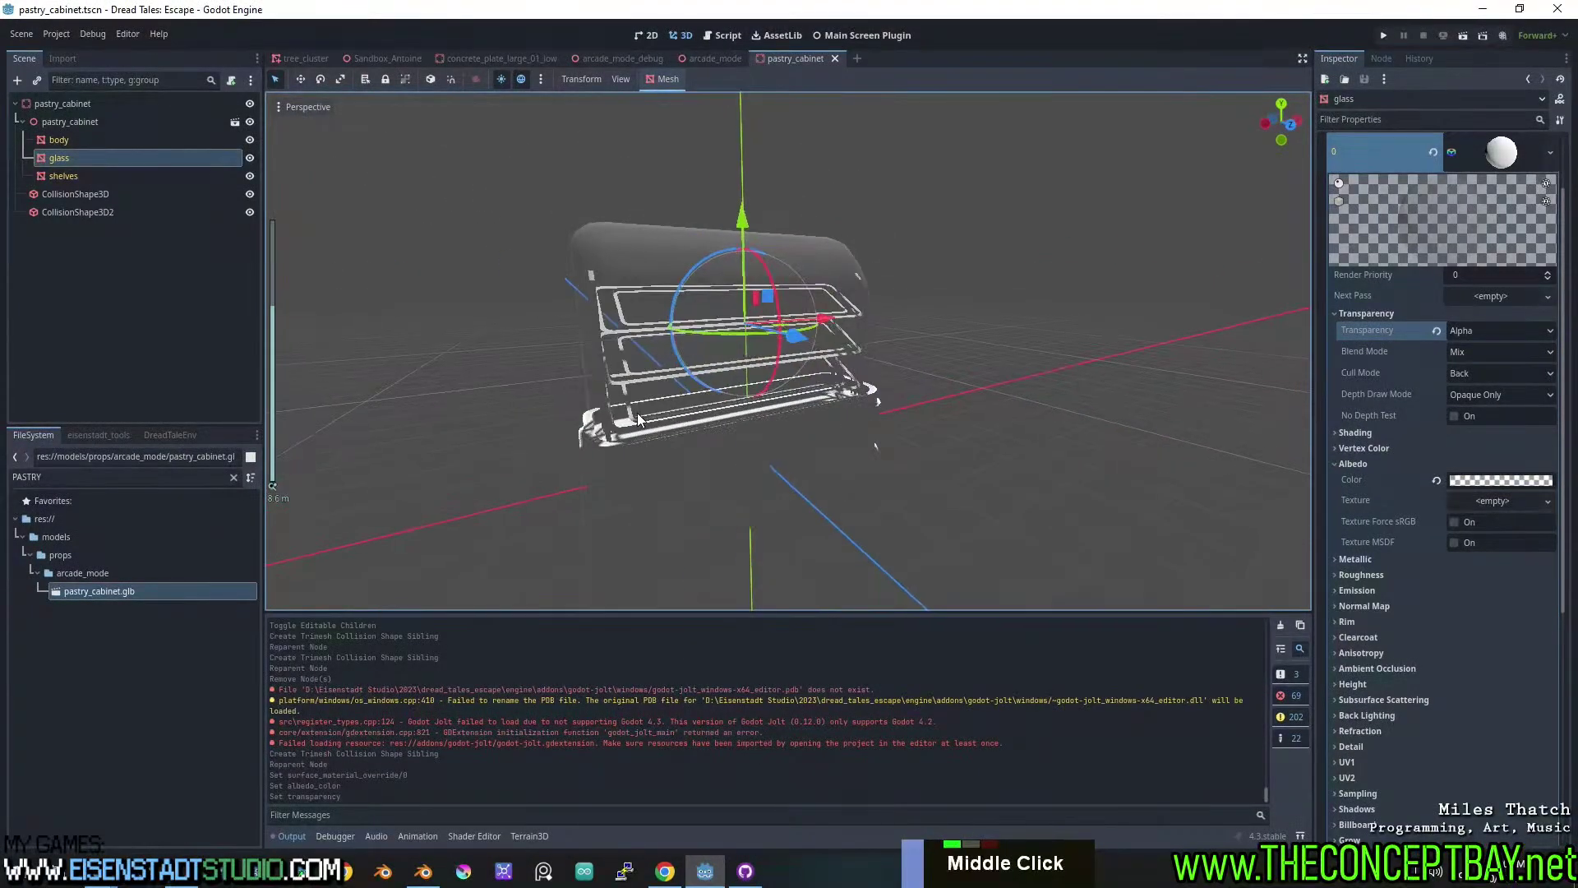
{"action": "scroll", "coordinate": [1022, 328], "scroll_direction": "up", "scroll_amount": 3}
{"action": "middle_click_drag", "start_coordinate": [1022, 327], "coordinate": [839, 331]}
{"action": "scroll", "coordinate": [1161, 340], "scroll_direction": "down", "scroll_amount": 3}
{"action": "scroll", "coordinate": [1011, 357], "scroll_direction": "up", "scroll_amount": 1}
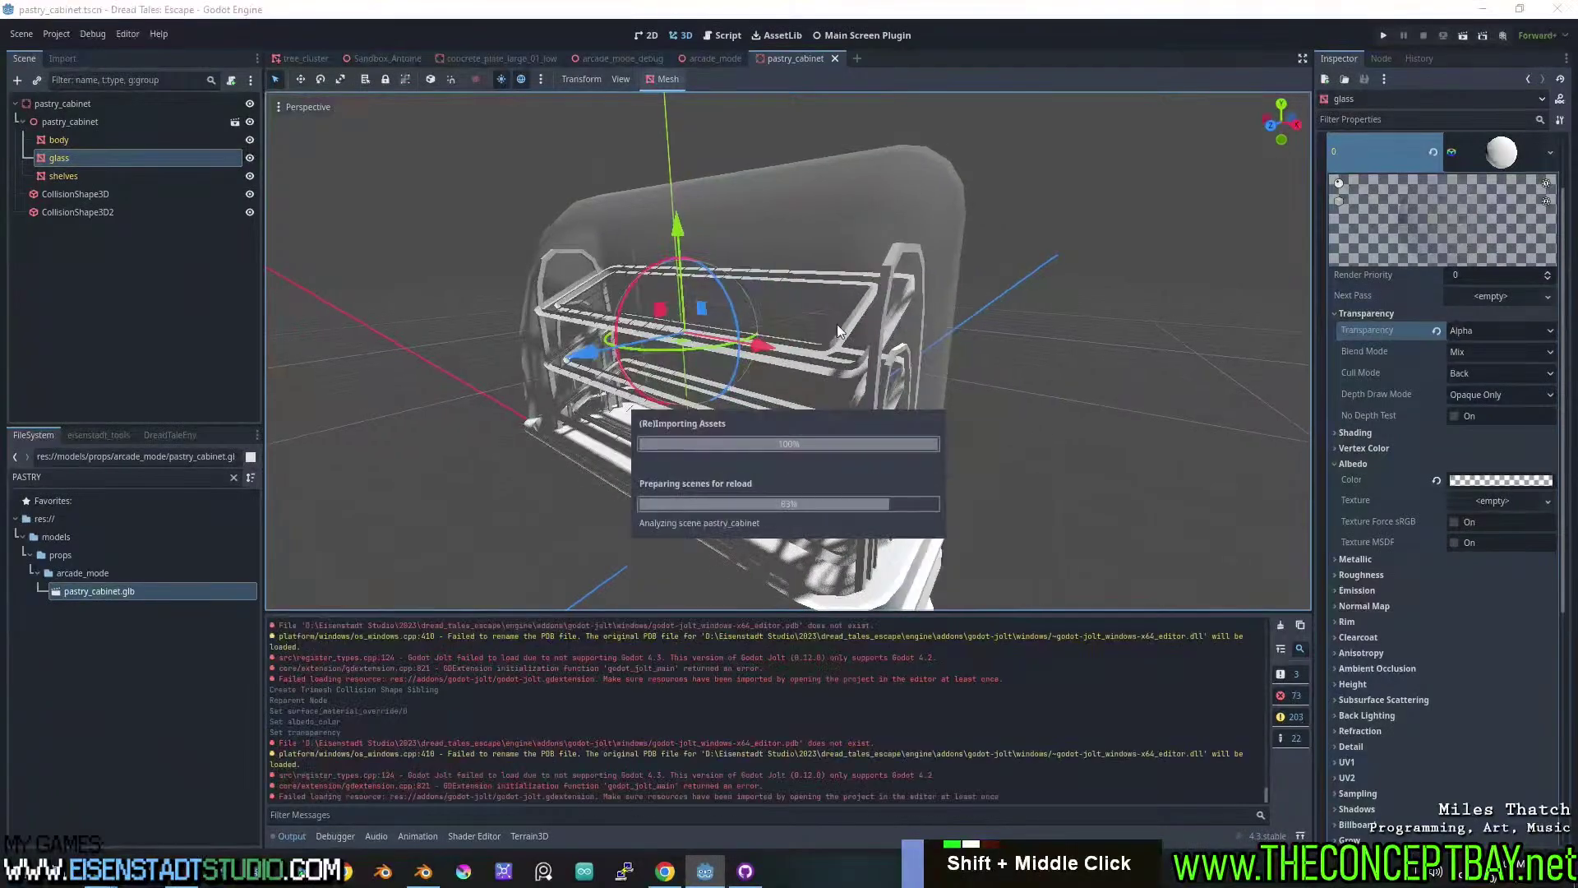
{"action": "middle_click_drag", "start_coordinate": [715, 345], "coordinate": [929, 377]}
{"action": "key", "text": "ctrl+s"}
{"action": "key", "text": "ctrl+s"}
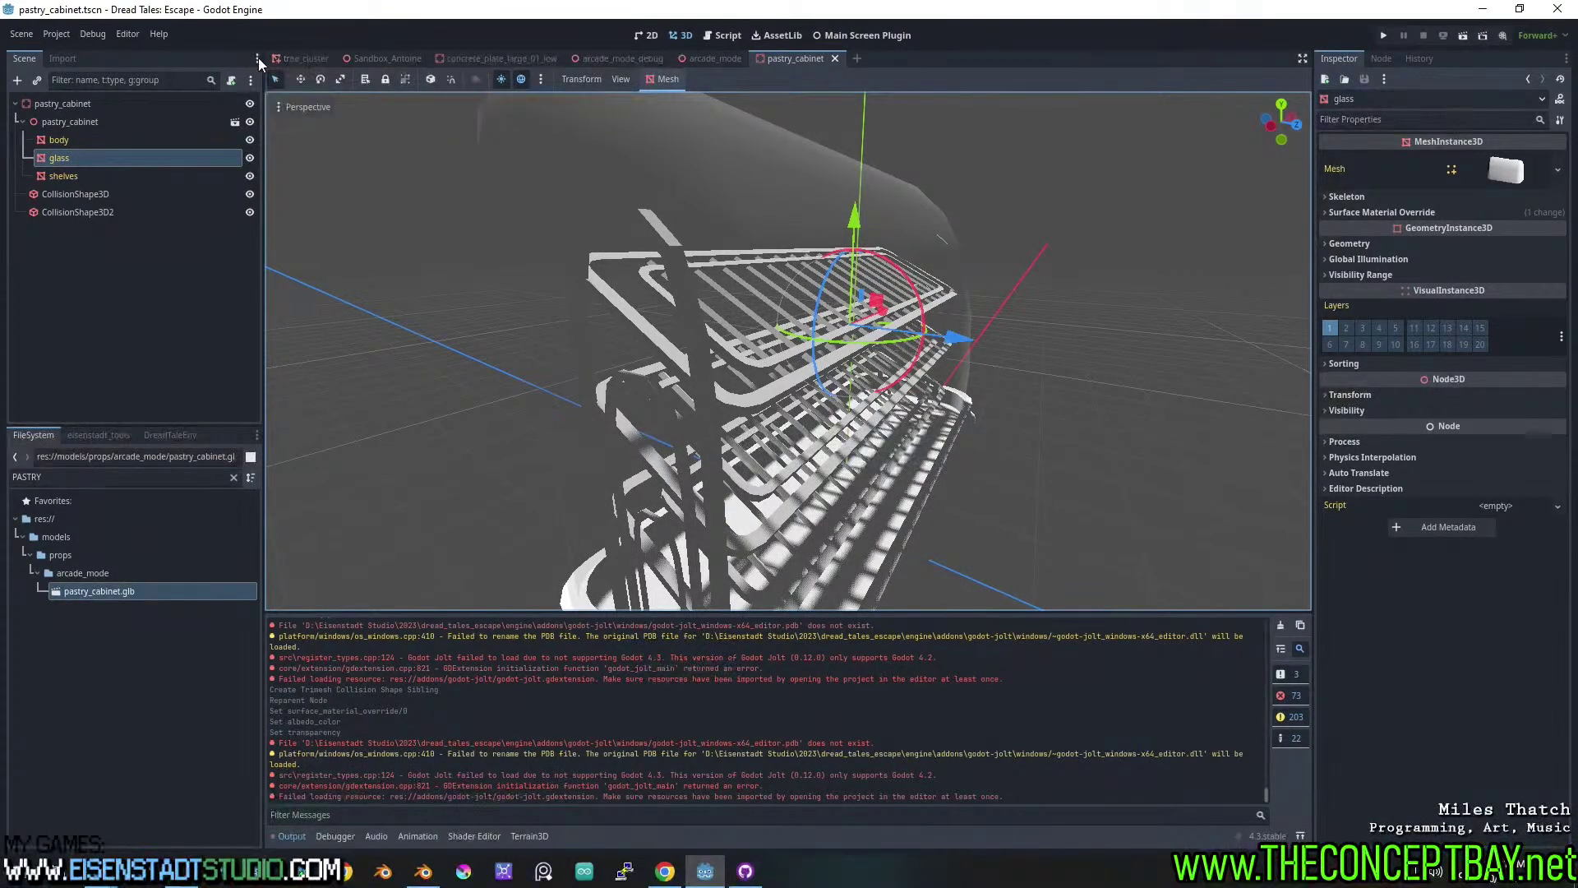
Close the arcade_mode_debug scene and show the arcade_mode scene with the view moved forward.
{"action": "left_click", "coordinate": [692, 59]}
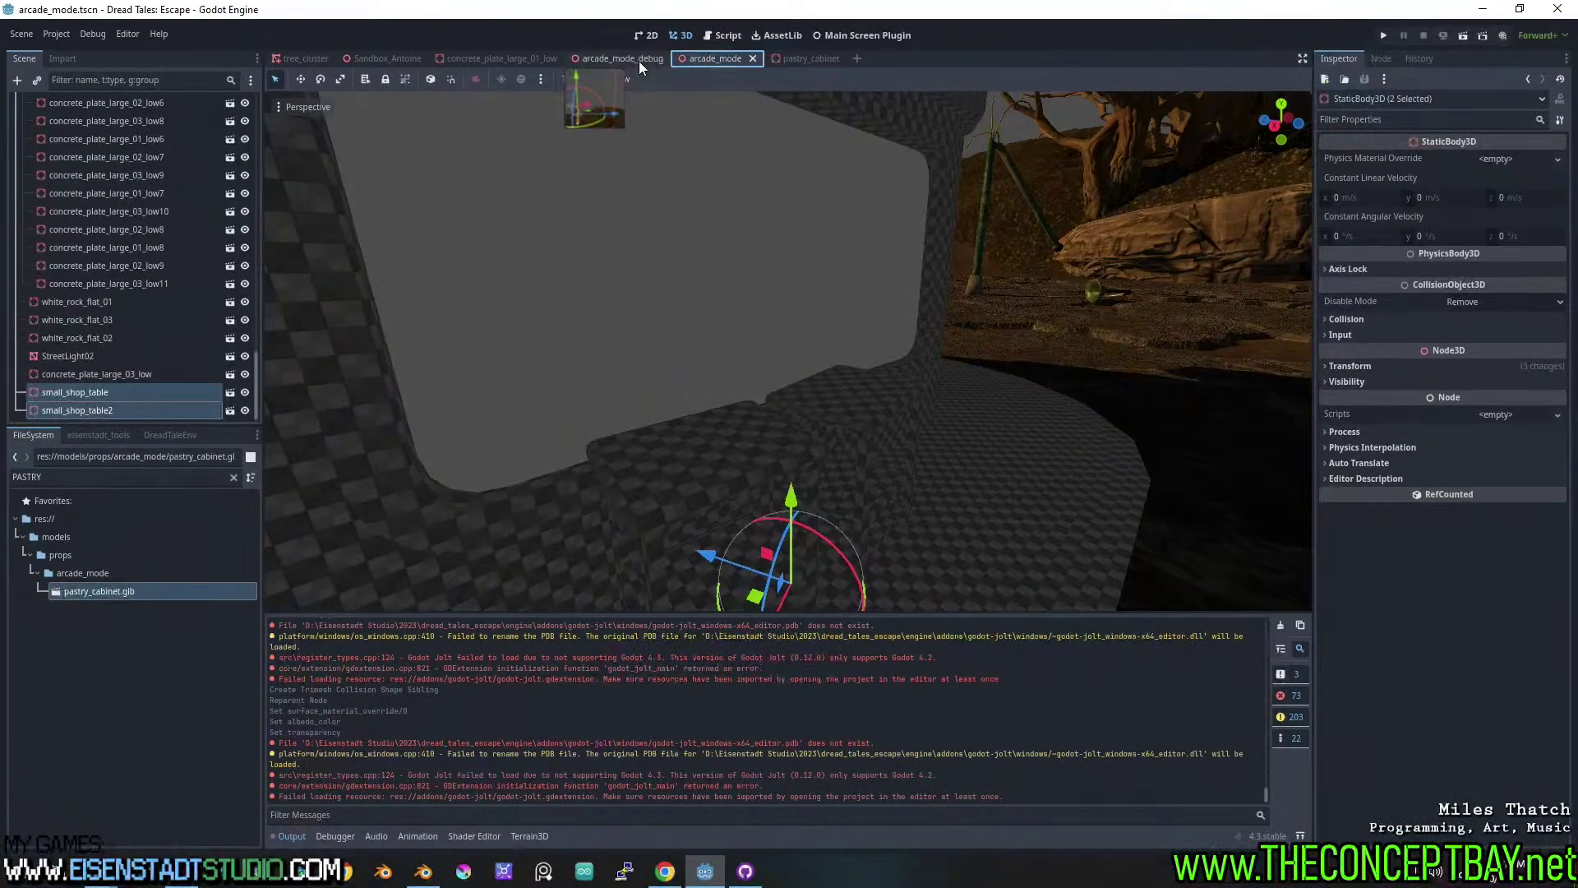
{"action": "left_click", "coordinate": [639, 61]}
{"action": "left_click", "coordinate": [674, 58]}
{"action": "left_click", "coordinate": [615, 60]}
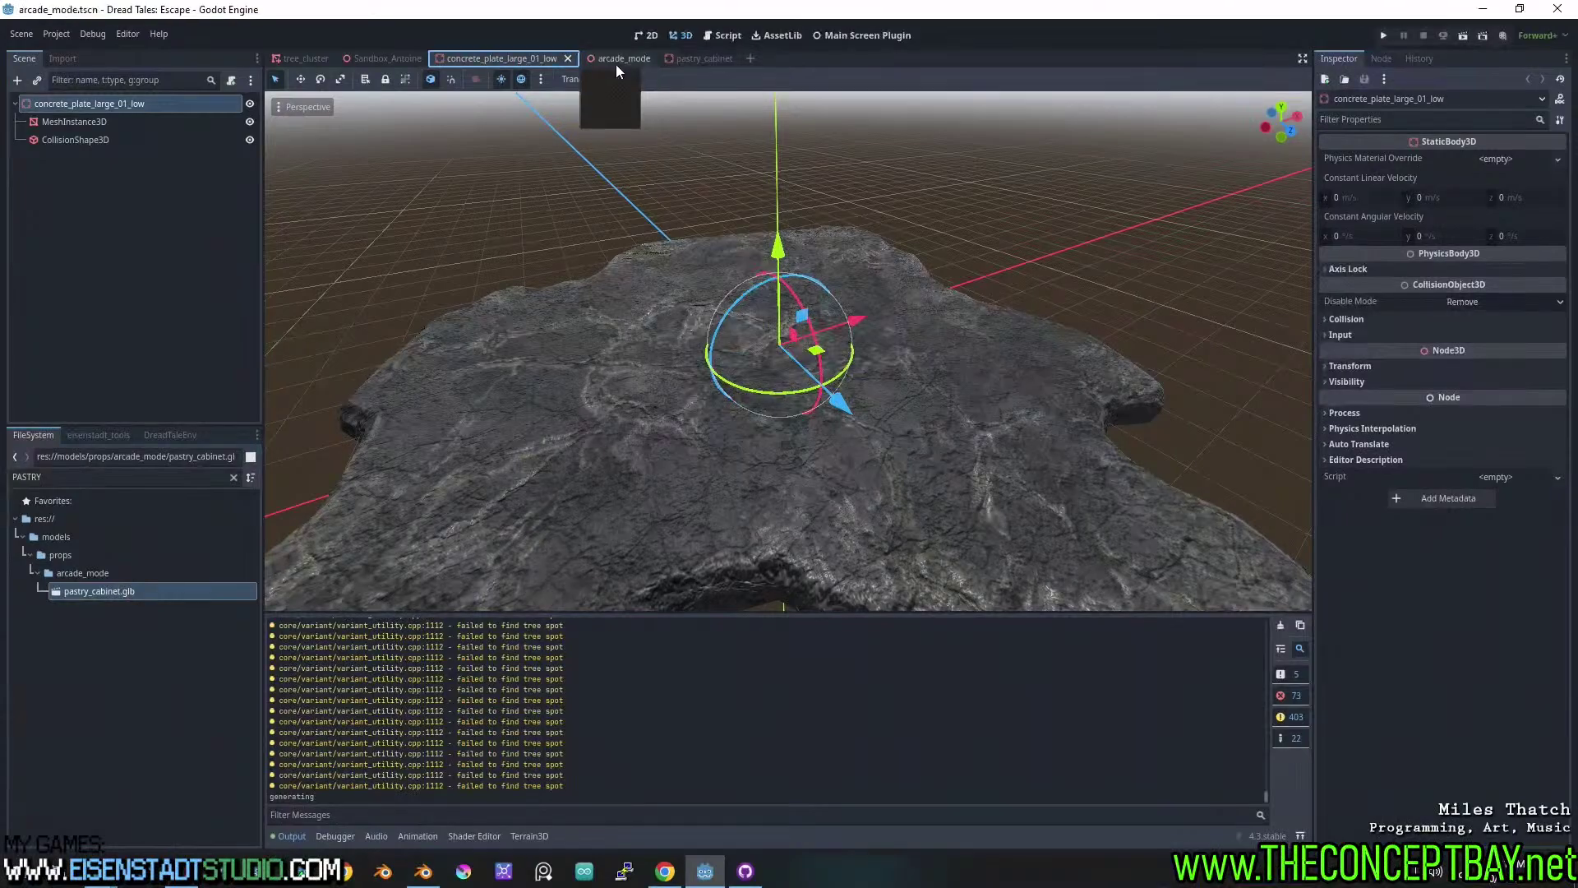
{"action": "right_click_drag", "start_coordinate": [821, 337], "coordinate": [826, 337]}
{"action": "key", "text": "w"}
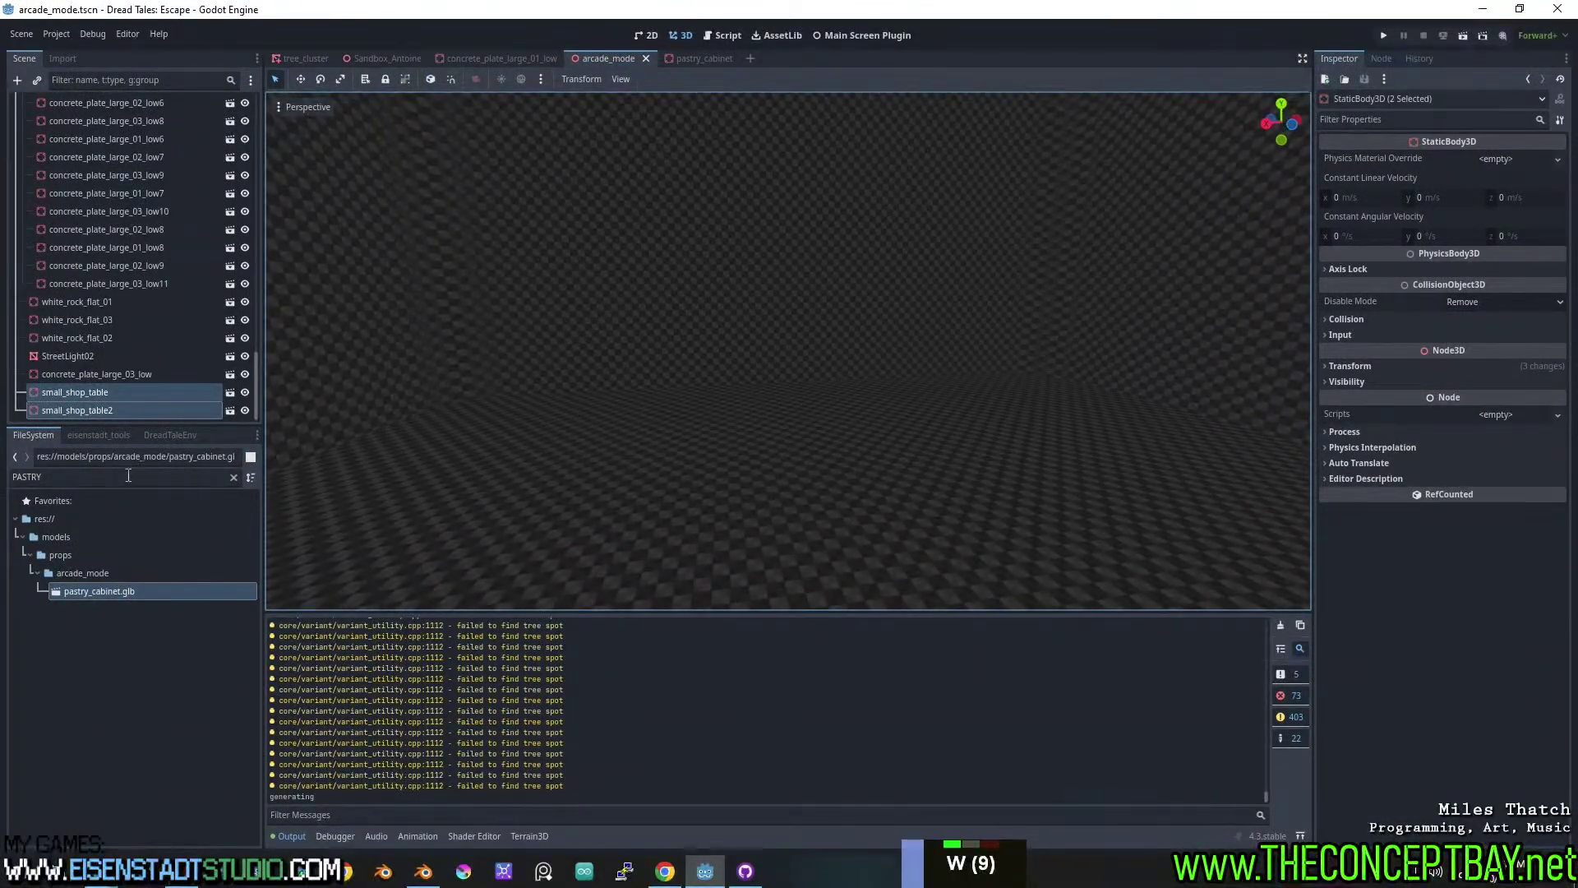
Filter the project files for PASTRY, then return to the pastry_cabinet scene and save it.
{"action": "left_click", "coordinate": [164, 477]}
{"action": "key", "text": "ctrl+a"}
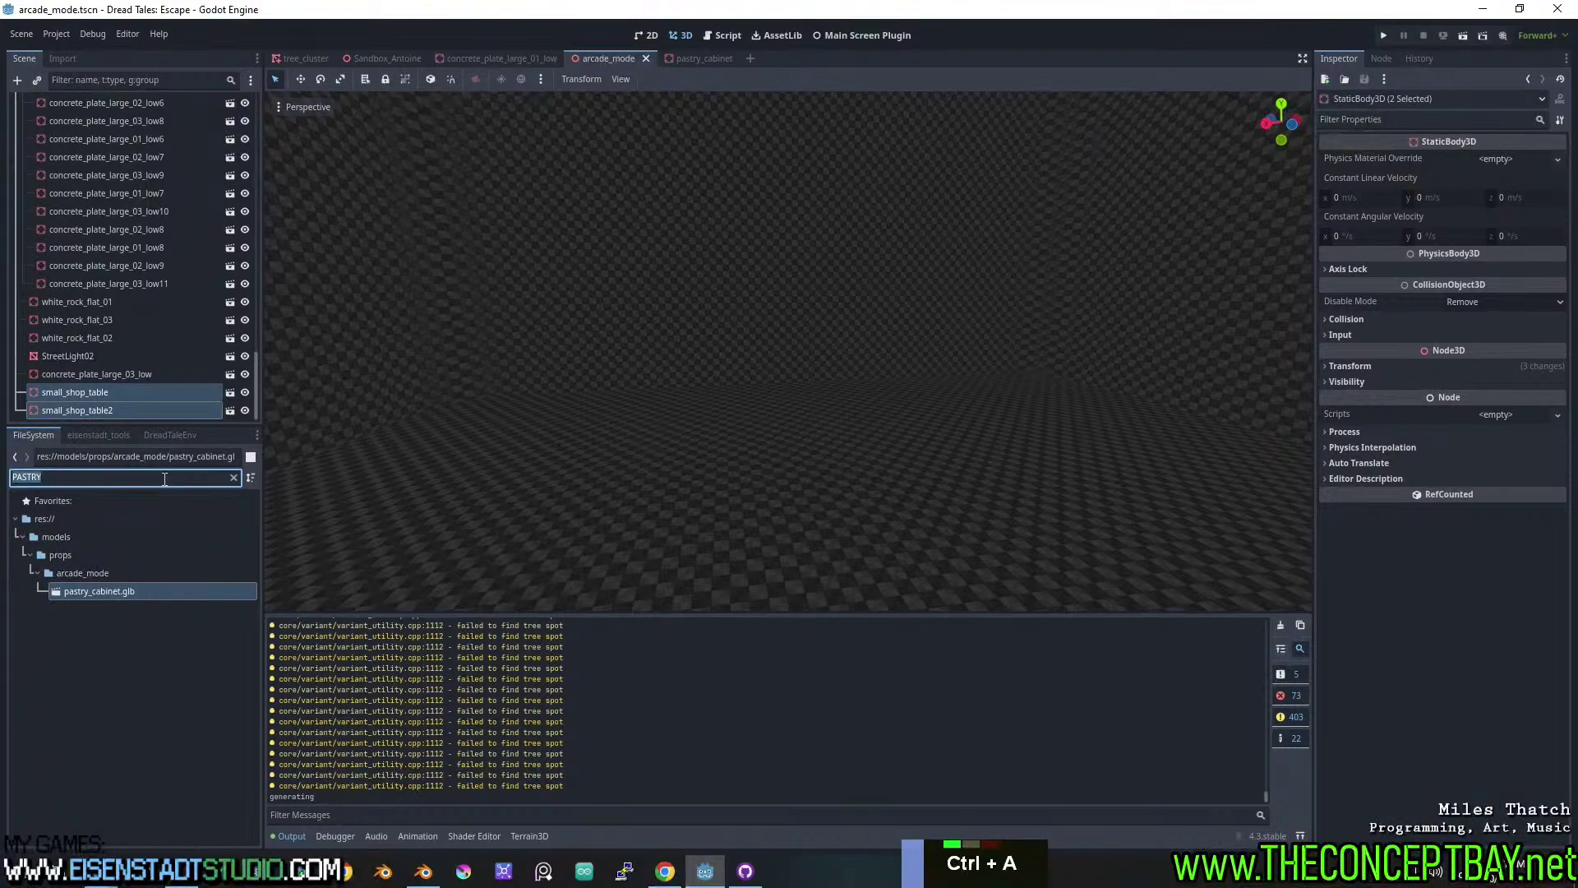
{"action": "type", "text": "PAST"}
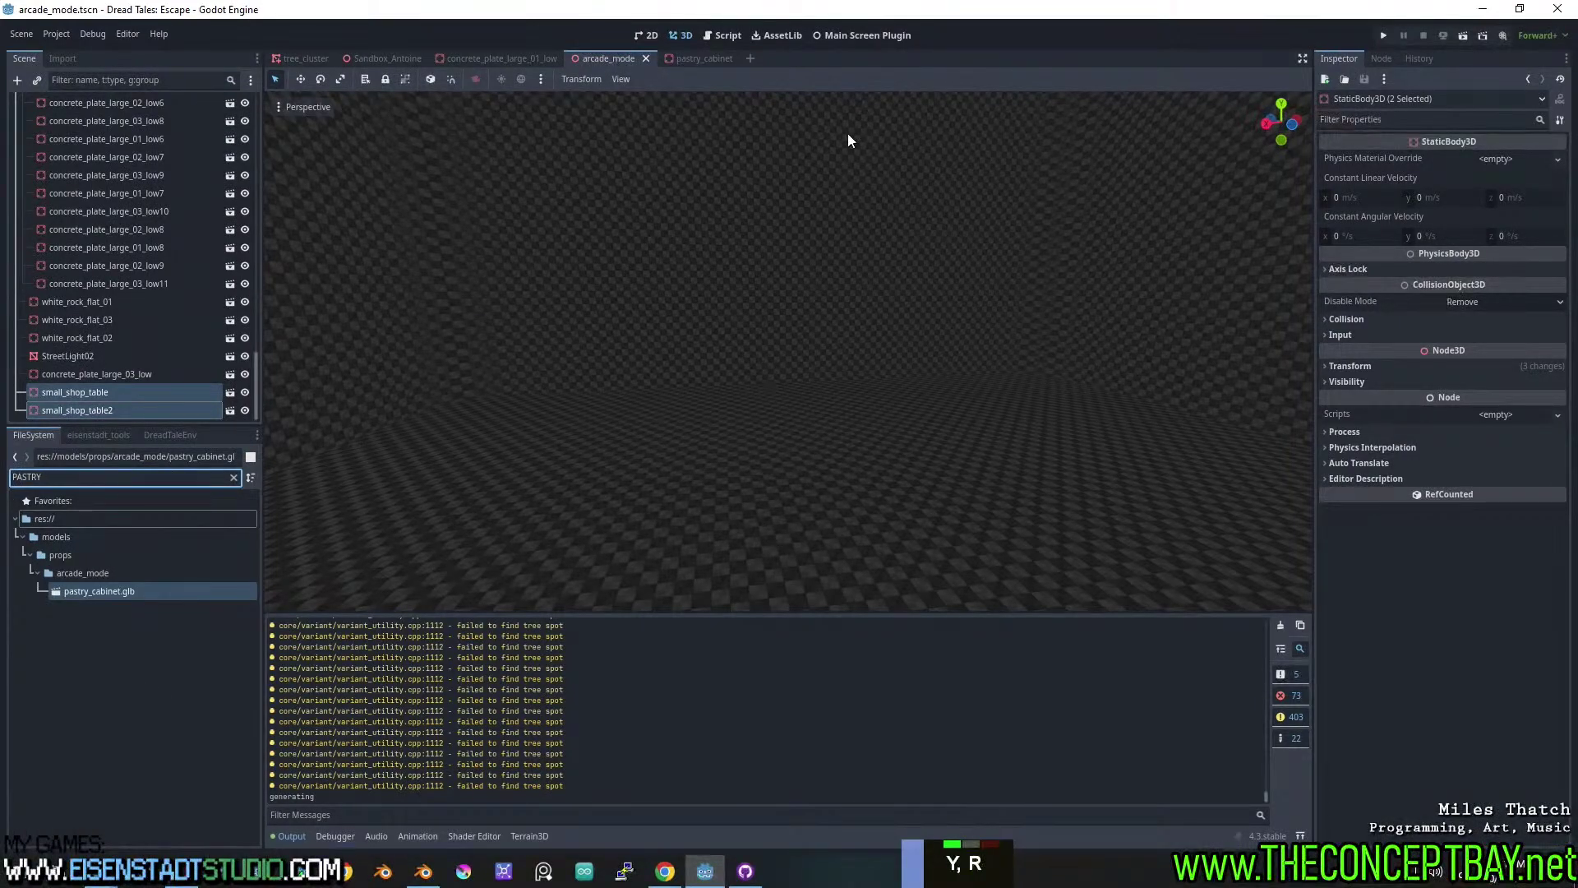
{"action": "left_click", "coordinate": [688, 63]}
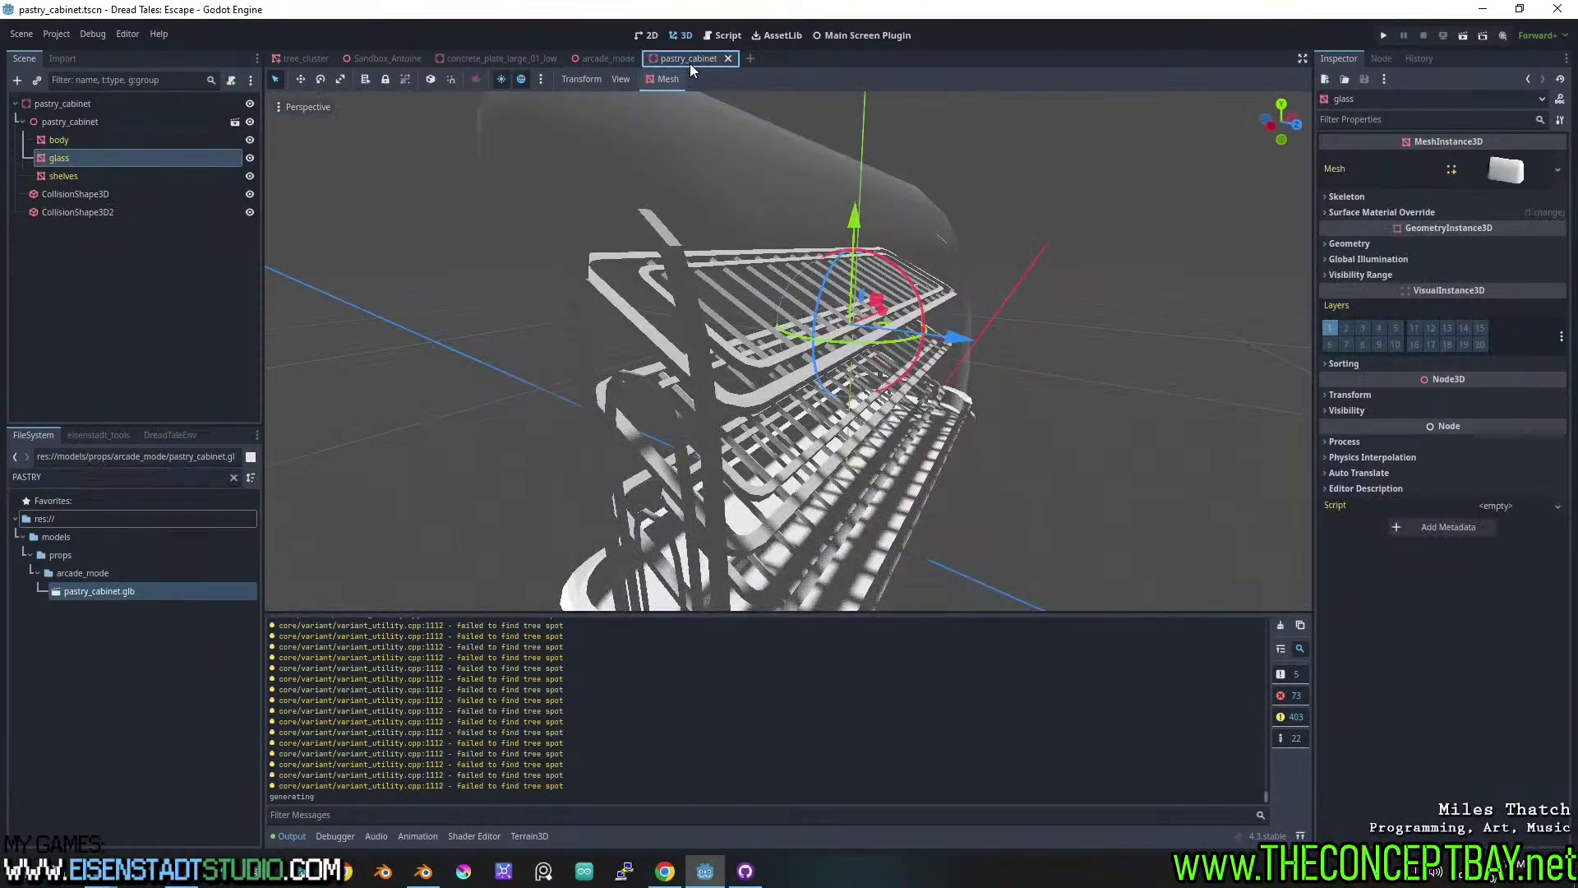
{"action": "key", "text": "ctrl+s"}
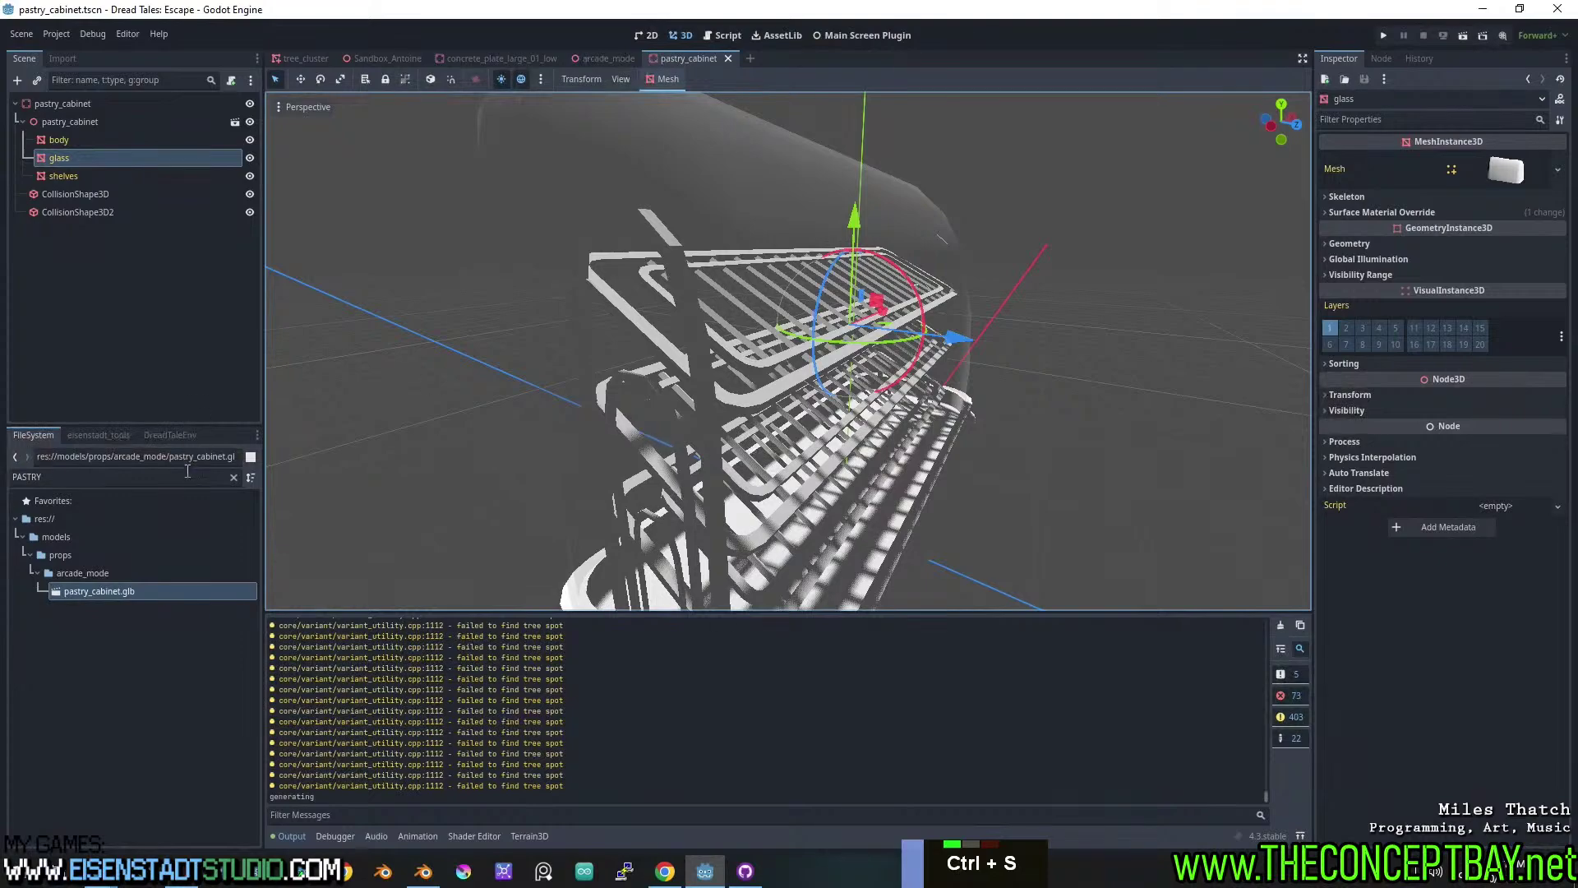
Clear the project file filter and collapse the models folder in the file tree.
{"action": "left_click", "coordinate": [194, 477]}
{"action": "key", "text": "ctrl+a"}
{"action": "key", "text": "BackSpace"}
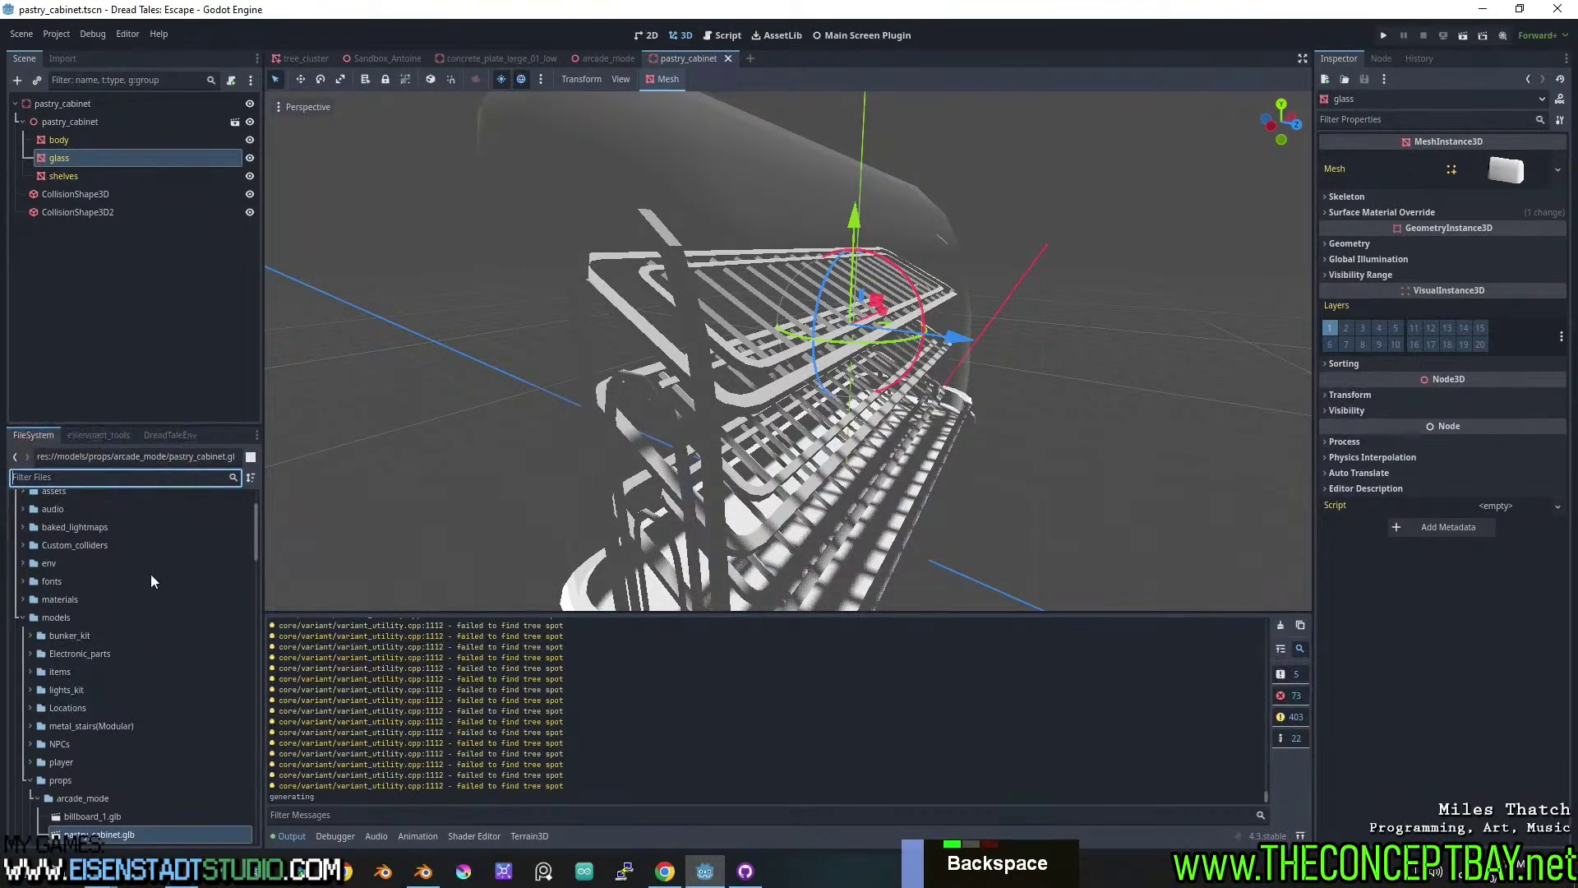
{"action": "left_click", "coordinate": [24, 617]}
Show the project's materials folder in the file manager and look inside the neighbouring objects folder under engine.
{"action": "scroll", "coordinate": [33, 712], "scroll_direction": "up", "scroll_amount": 7}
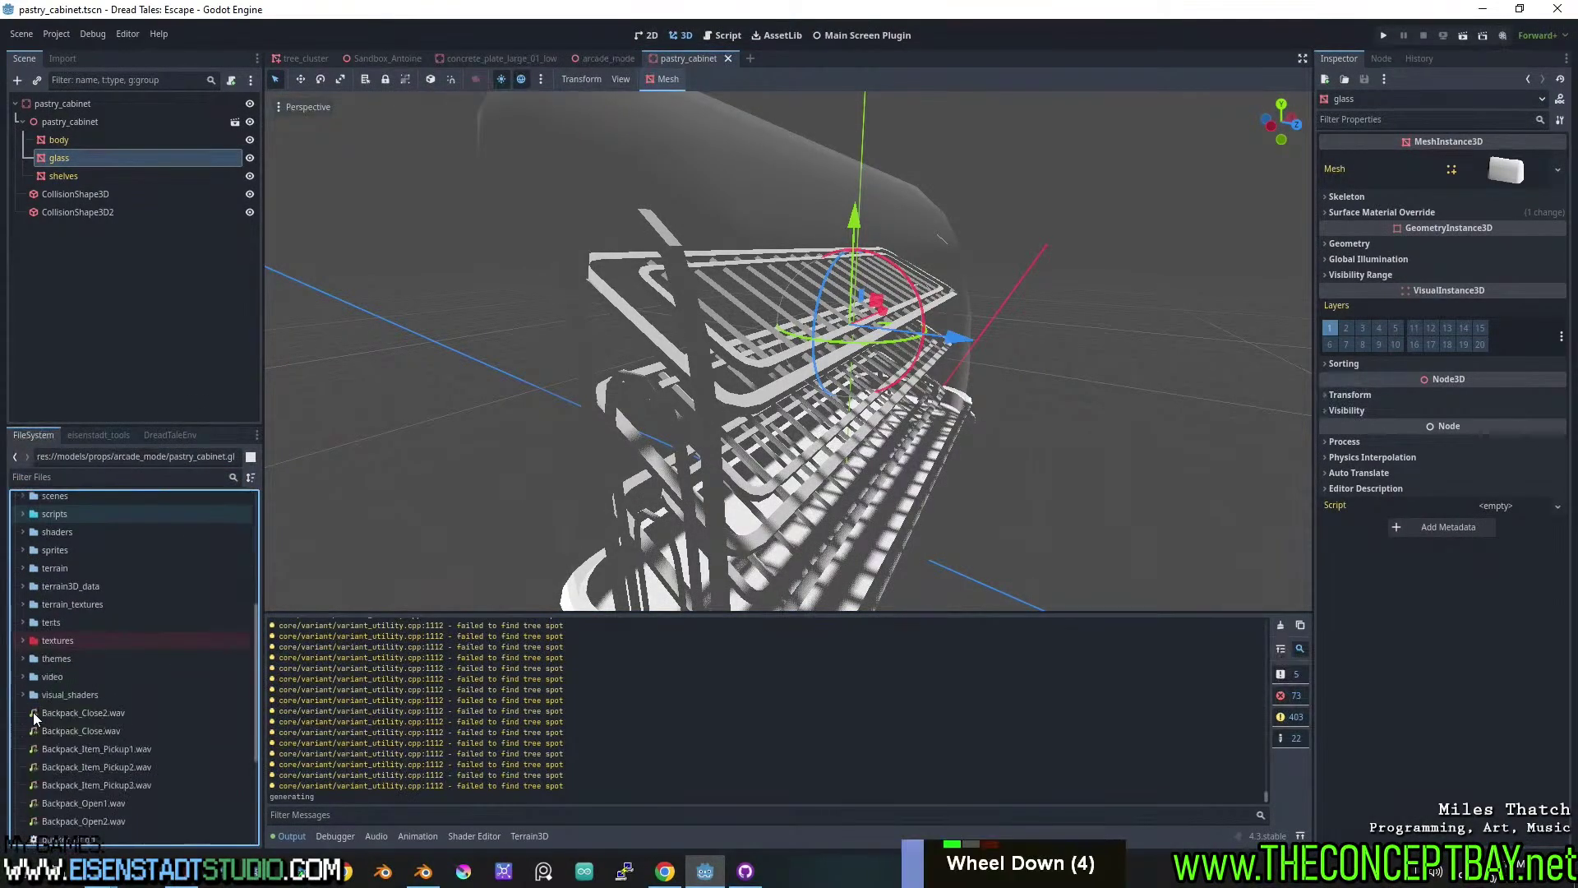
{"action": "left_click", "coordinate": [20, 699]}
{"action": "left_click", "coordinate": [20, 699]}
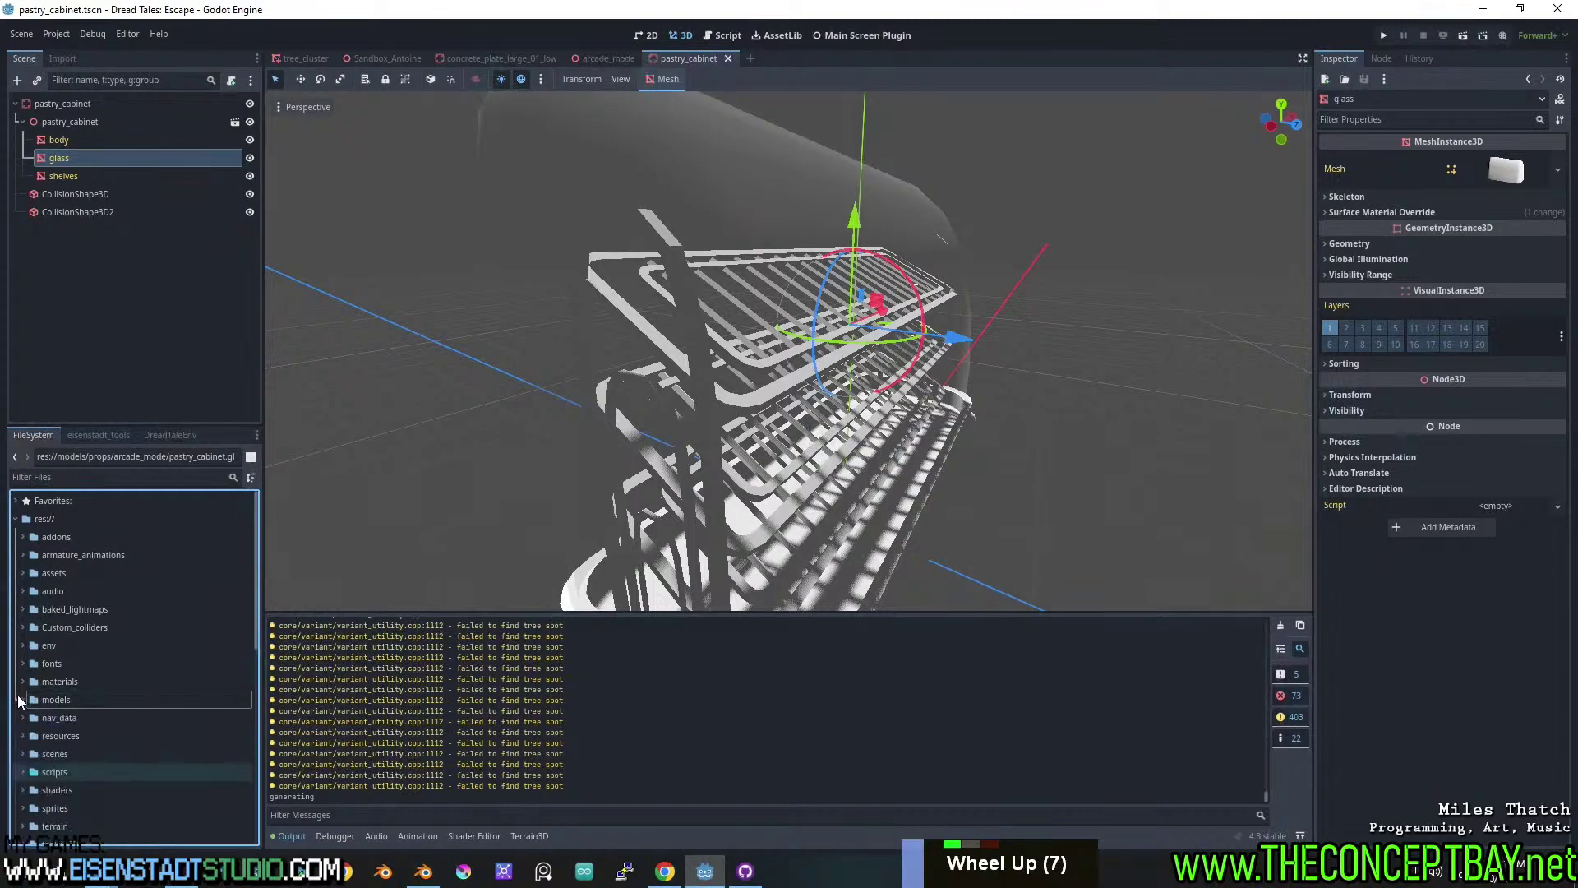
{"action": "scroll", "coordinate": [69, 748], "scroll_direction": "down", "scroll_amount": 9}
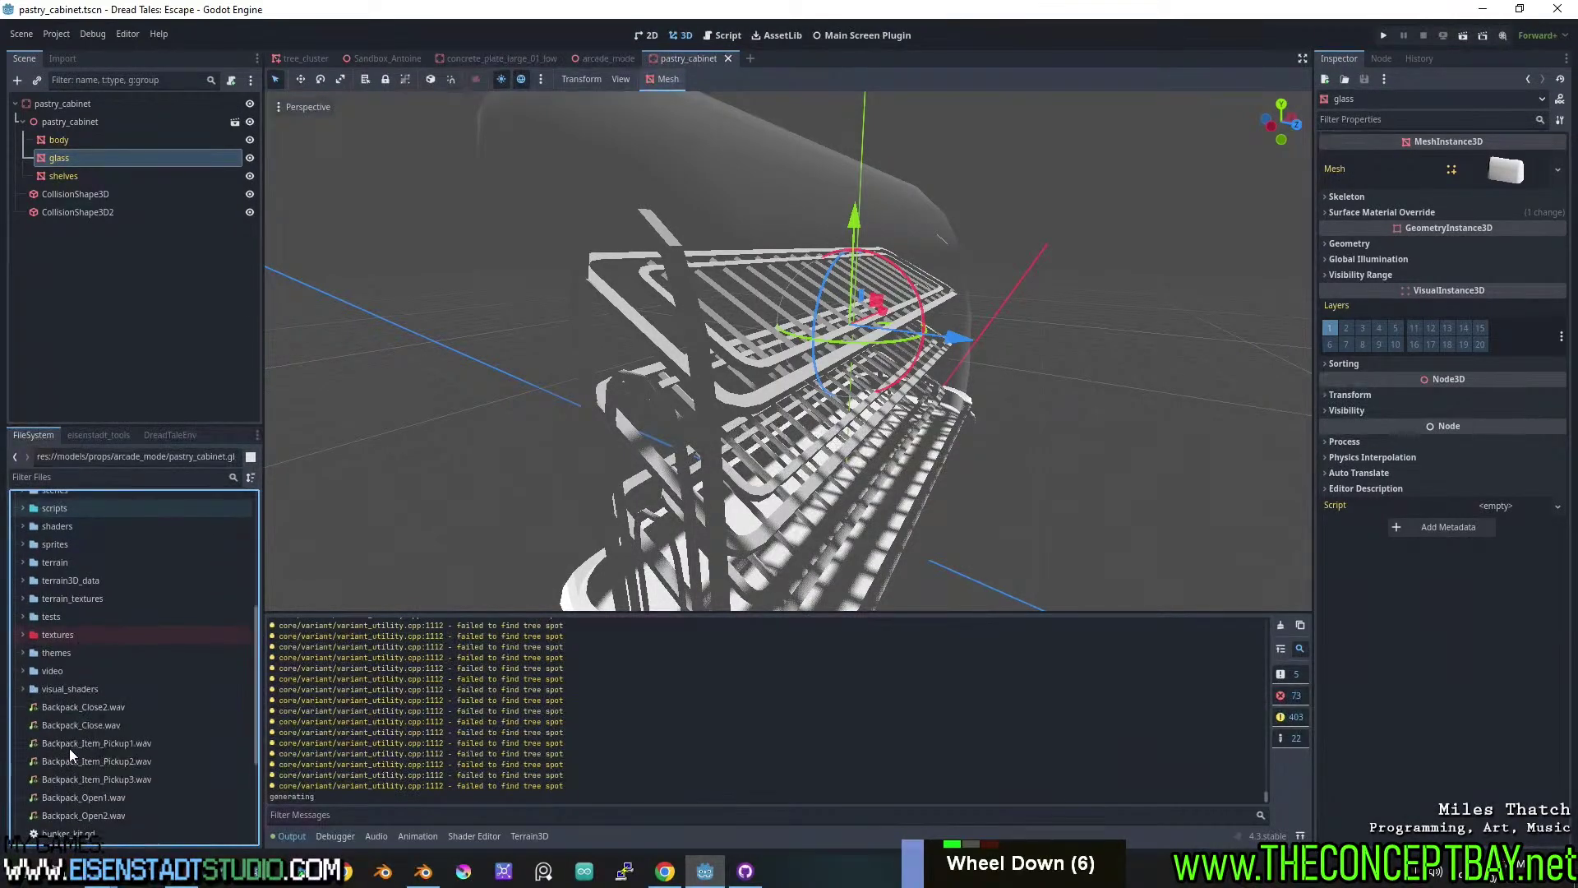
{"action": "scroll", "coordinate": [69, 748], "scroll_direction": "up", "scroll_amount": 10}
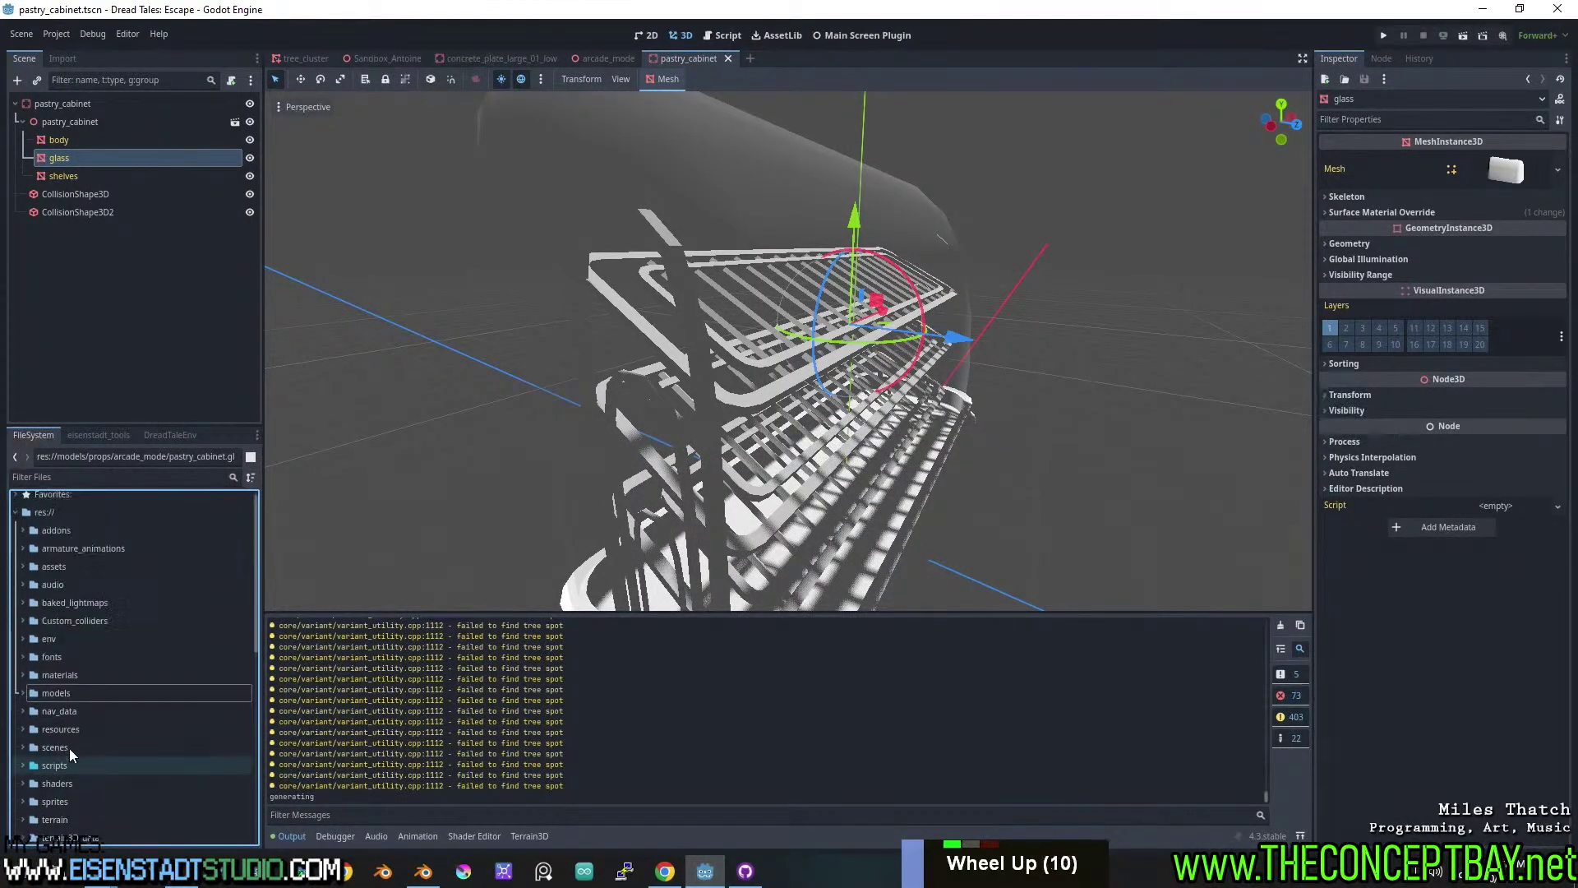
{"action": "scroll", "coordinate": [69, 748], "scroll_direction": "up", "scroll_amount": 3}
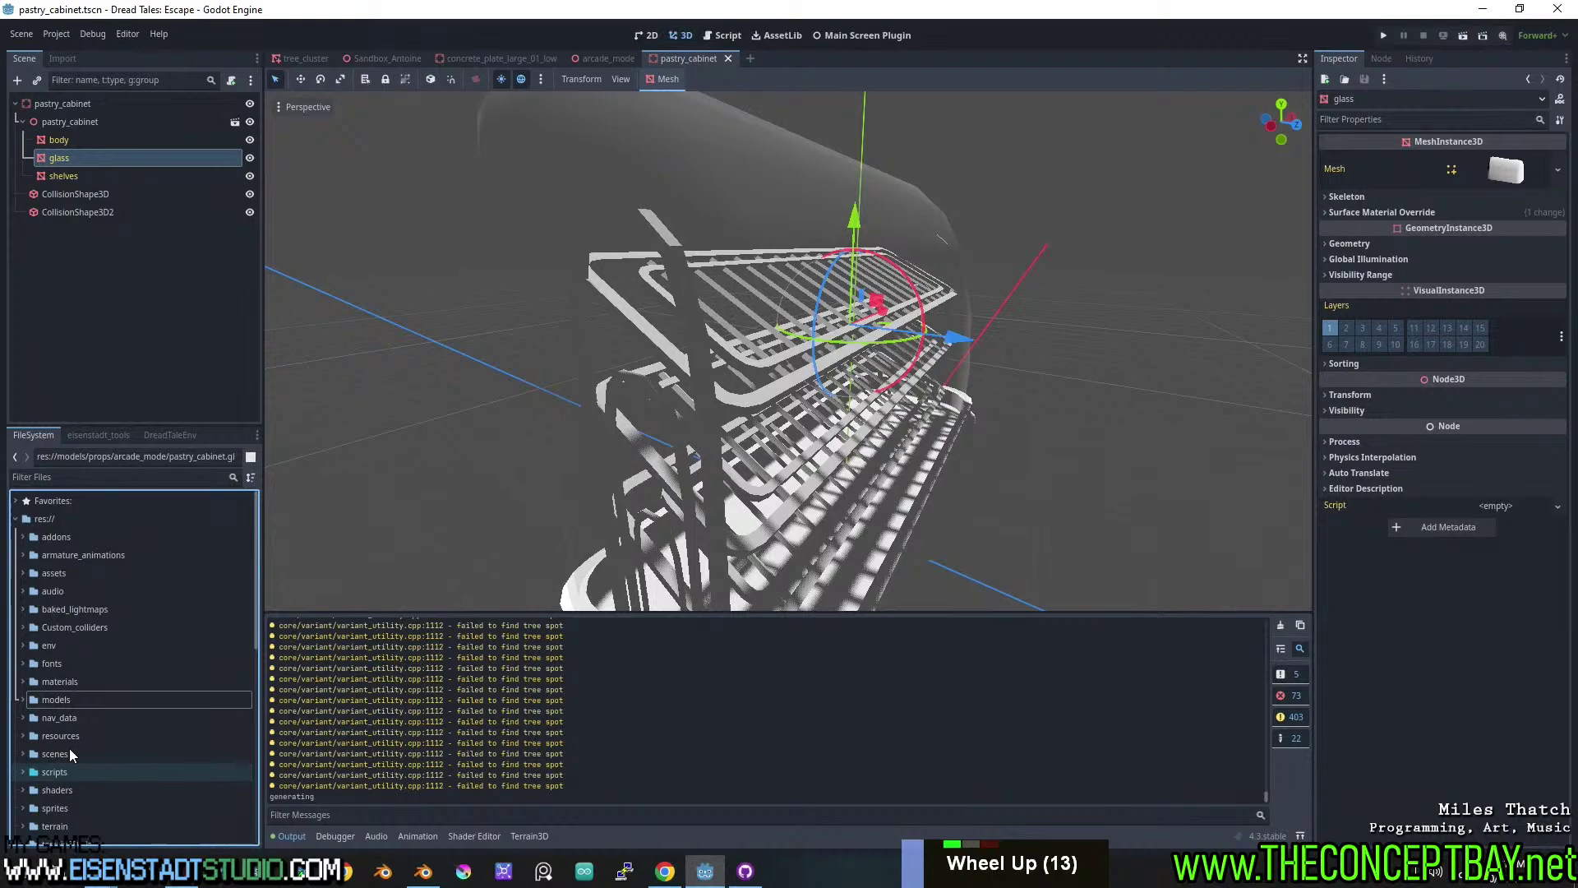
{"action": "right_click", "coordinate": [67, 681]}
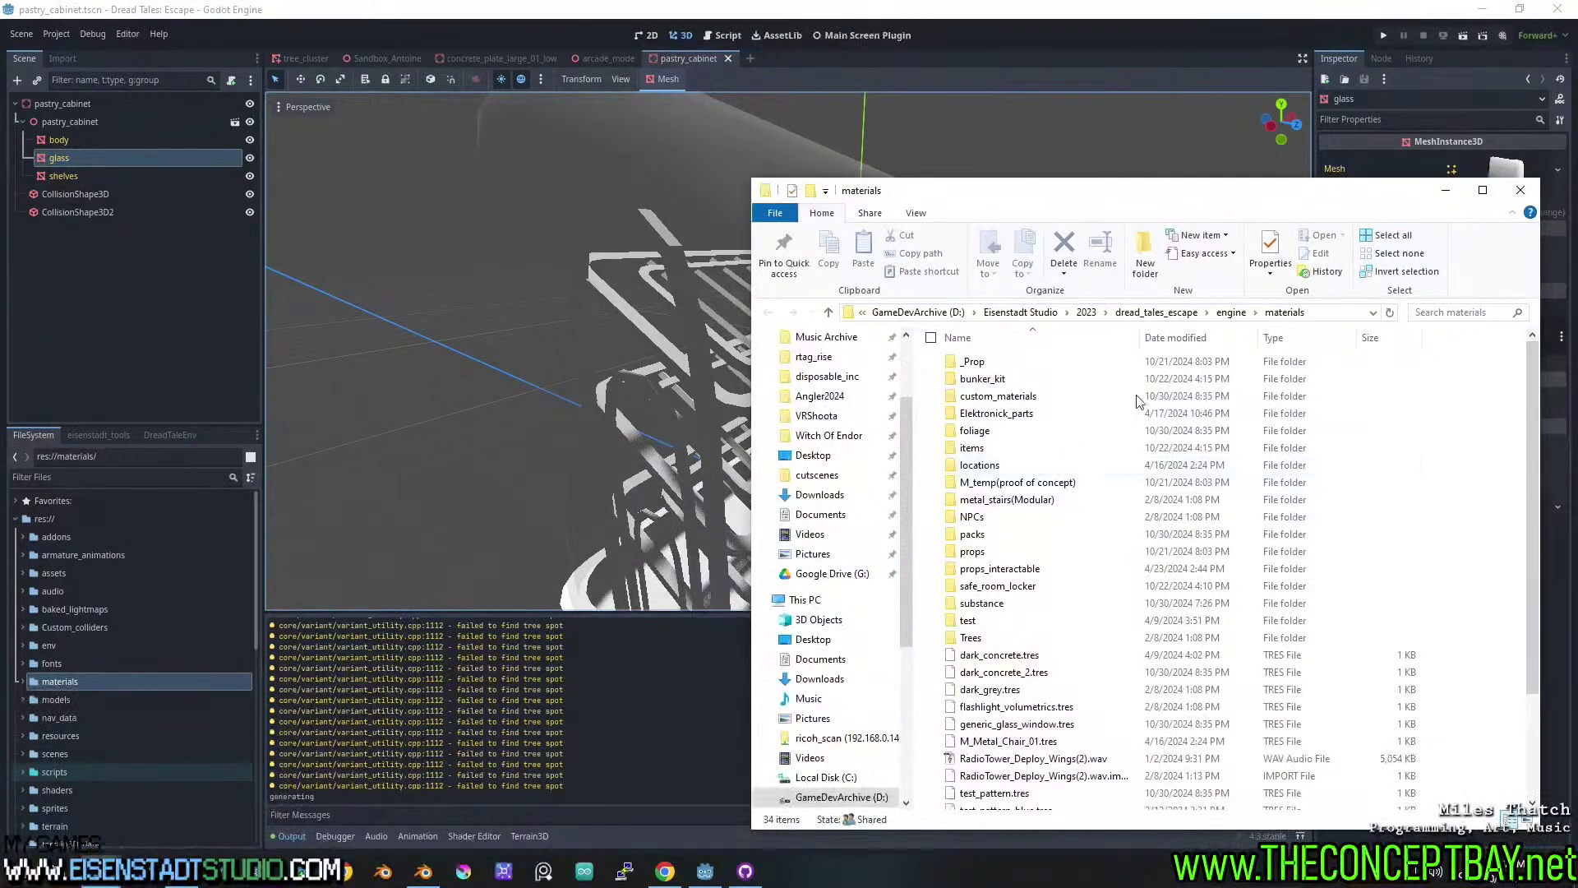
{"action": "left_click", "coordinate": [1230, 313]}
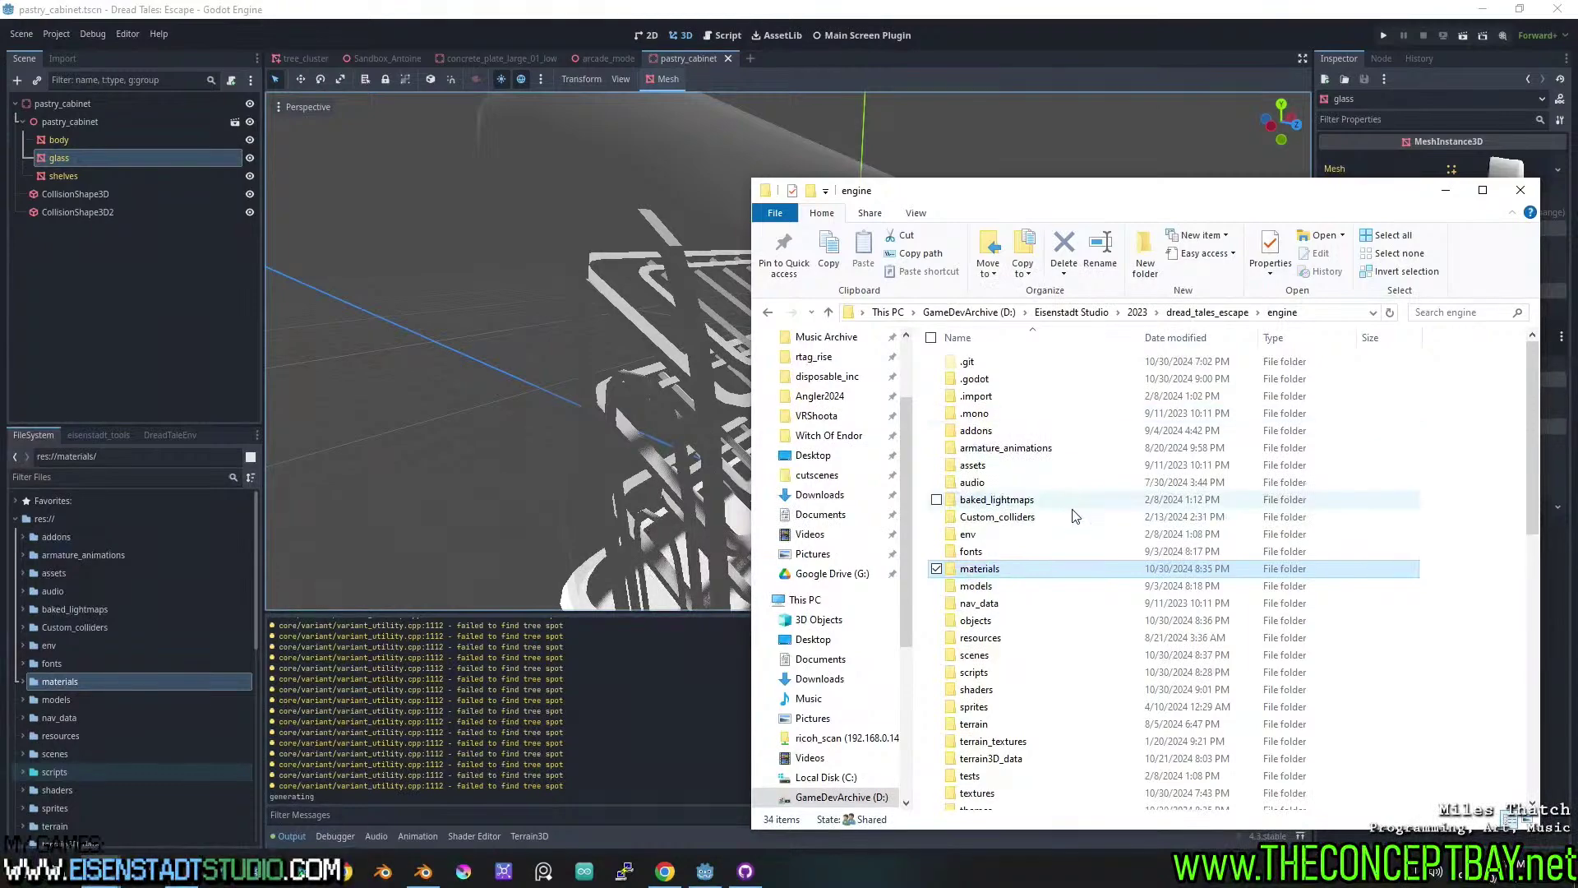
{"action": "double_click", "coordinate": [976, 620]}
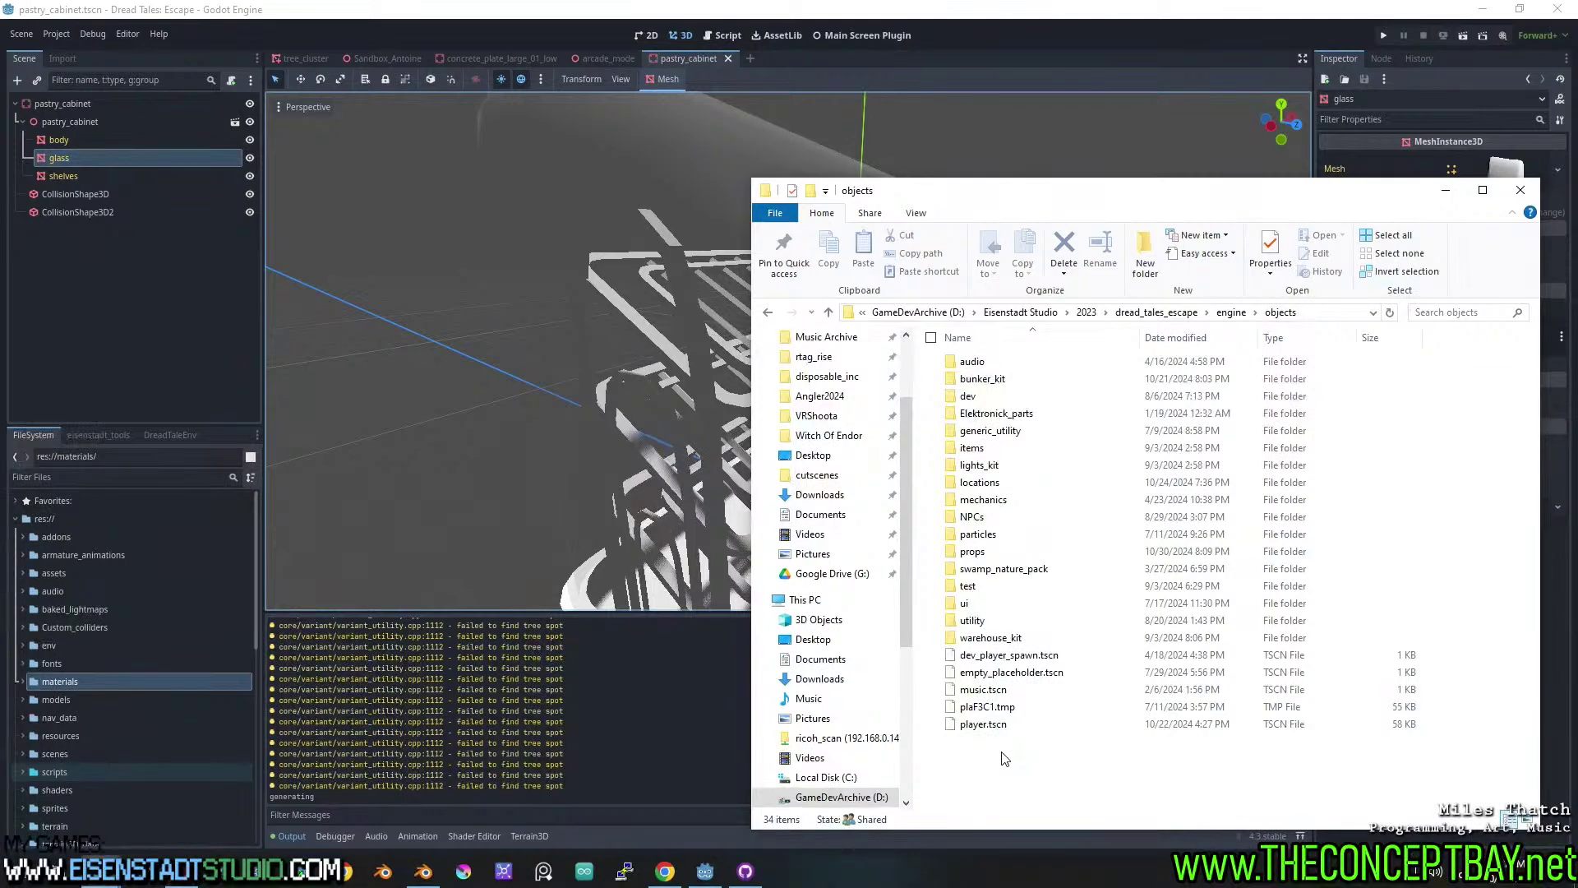
{"action": "left_click", "coordinate": [1024, 81]}
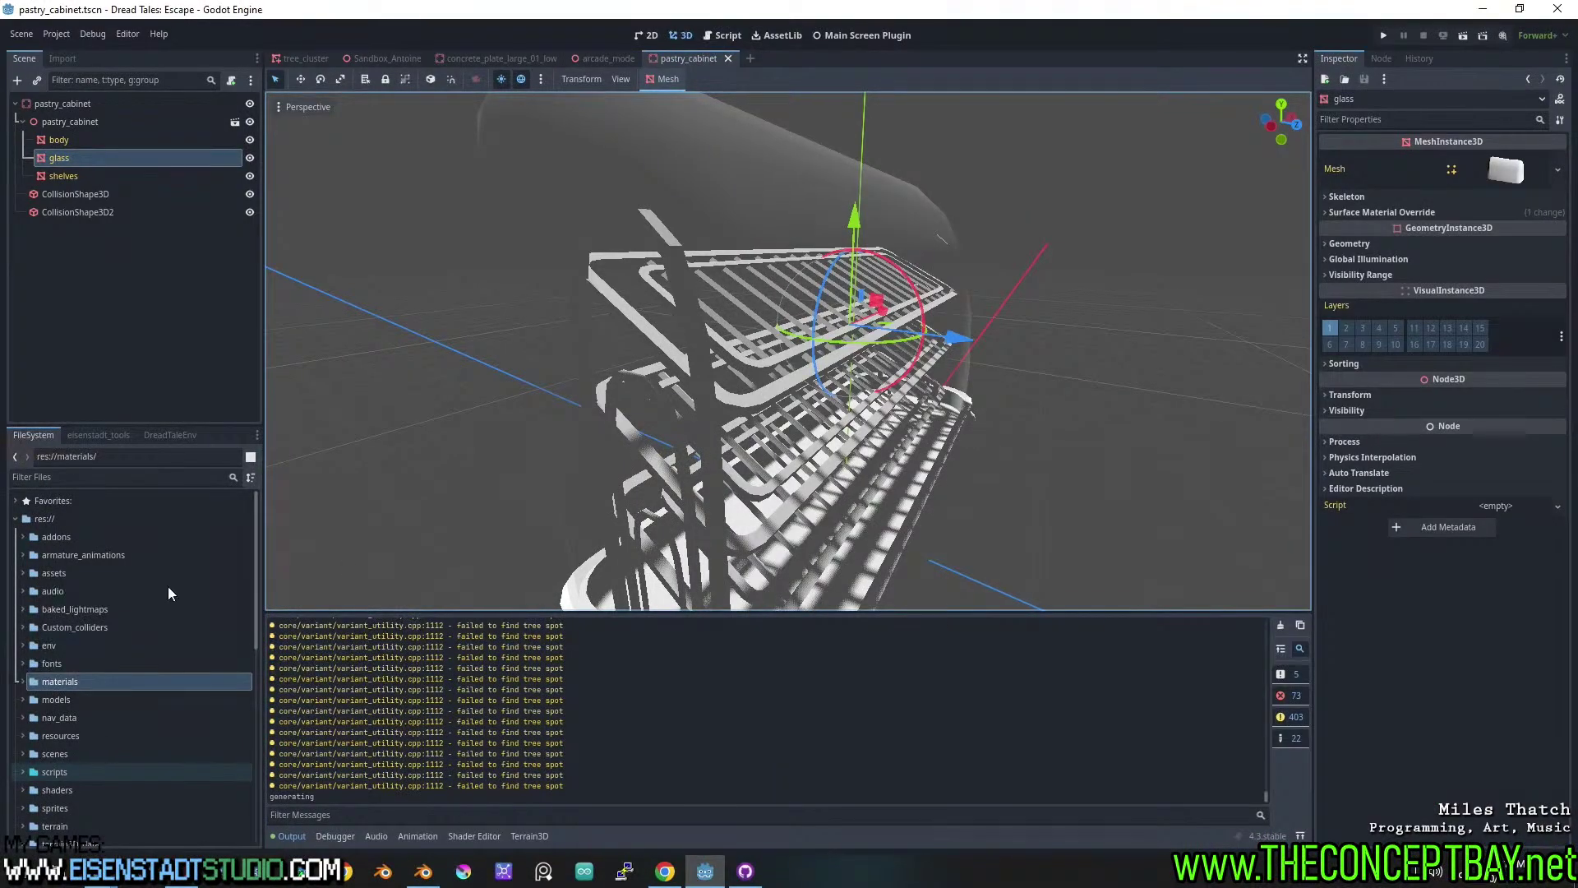
Compare the project's file tree with the contents of the objects folder in the file manager.
{"action": "scroll", "coordinate": [168, 588], "scroll_direction": "down", "scroll_amount": 11}
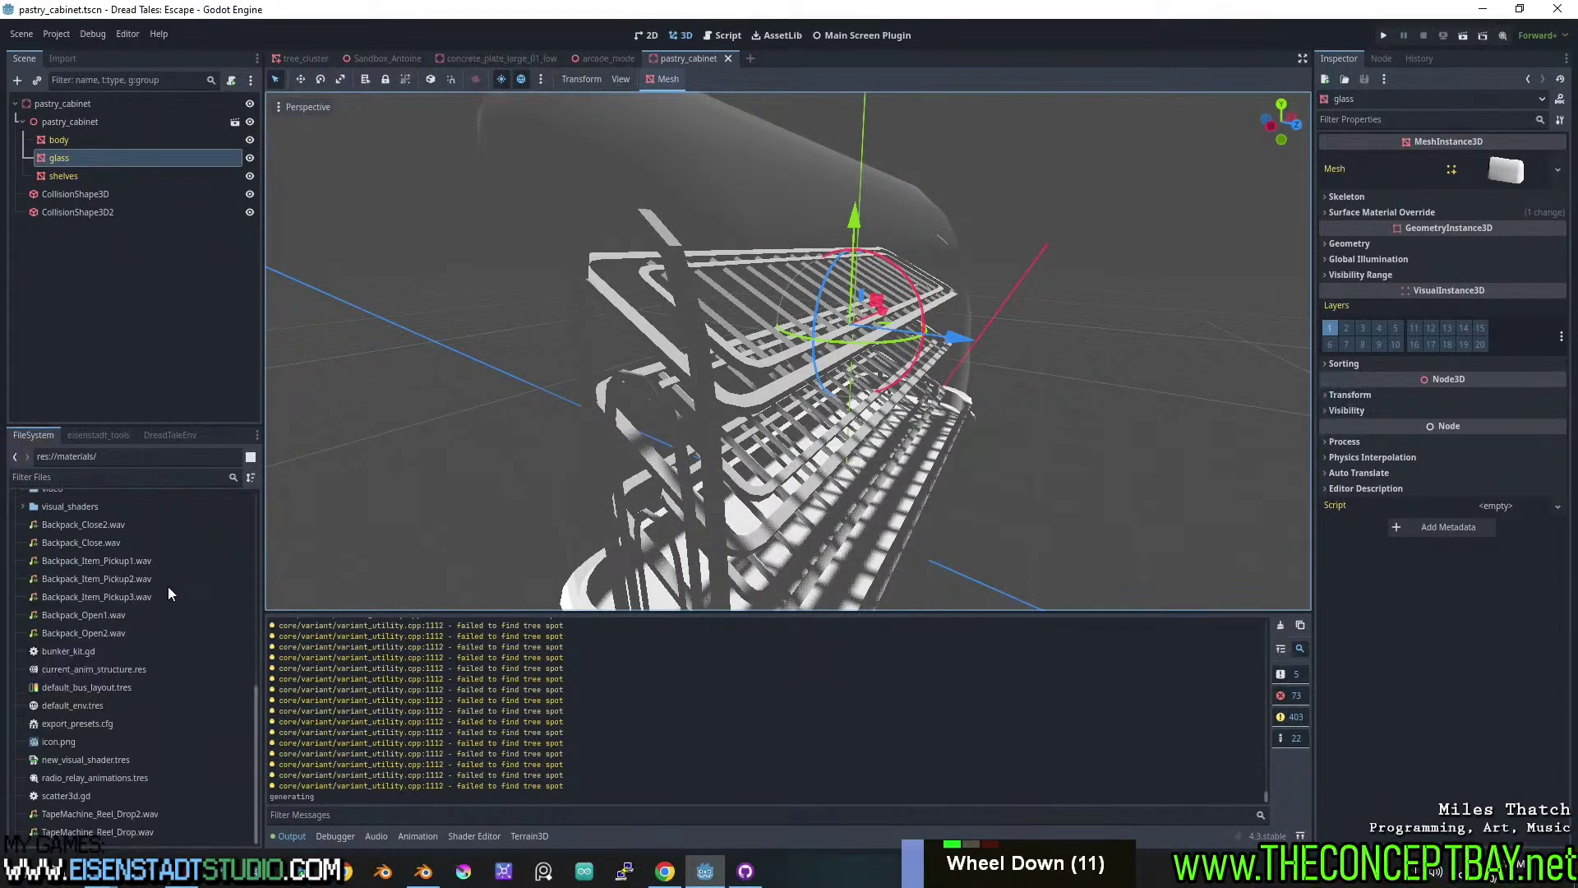
{"action": "scroll", "coordinate": [168, 588], "scroll_direction": "up", "scroll_amount": 10}
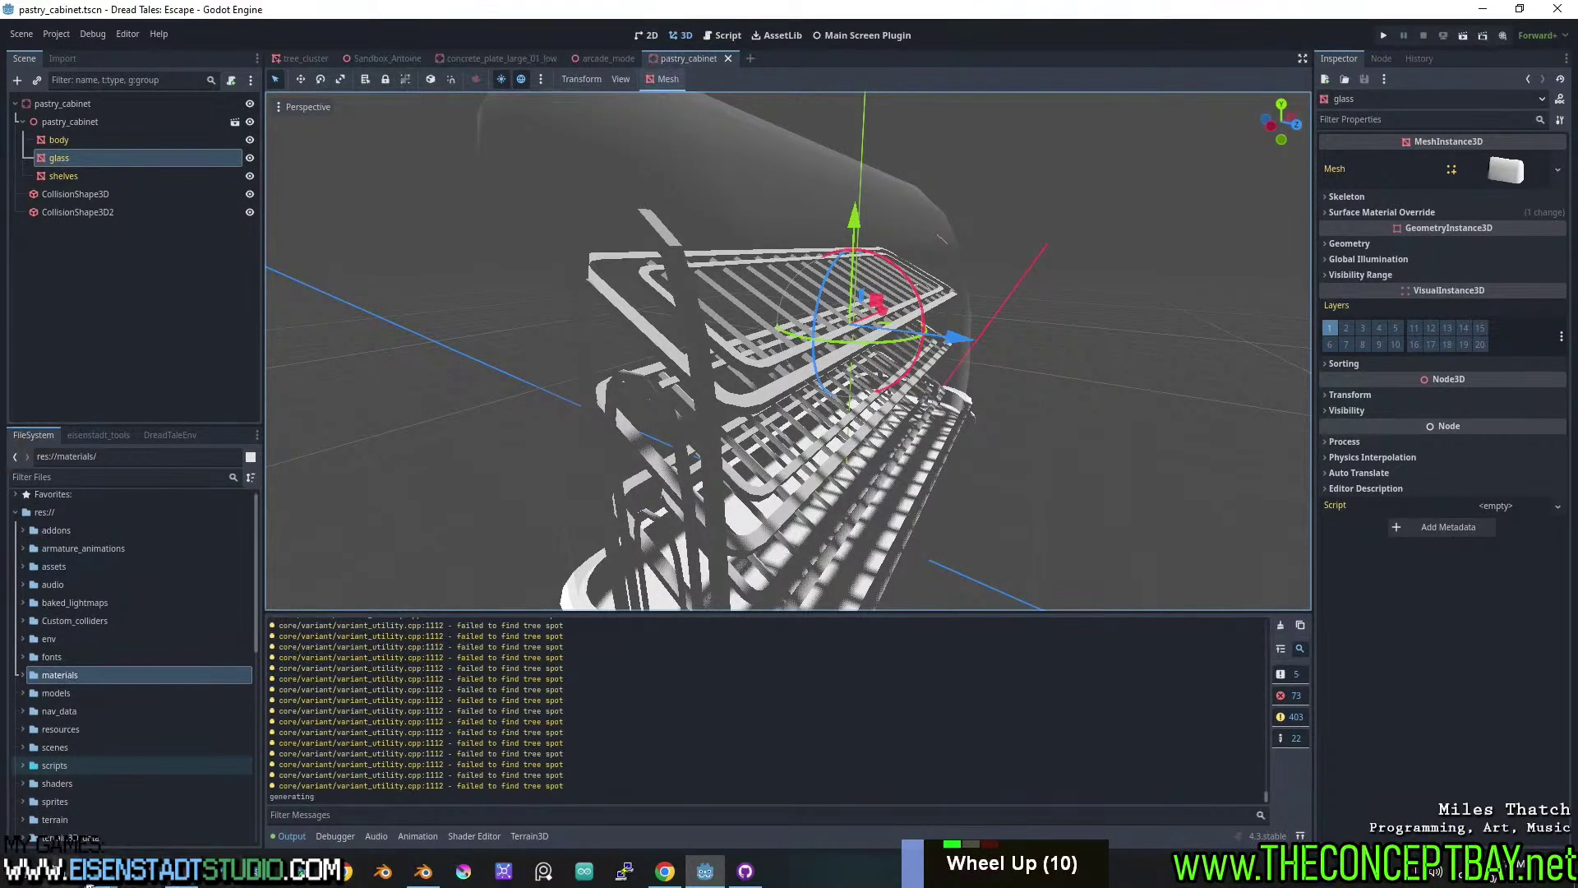
{"action": "mouse_move", "coordinate": [180, 869]}
{"action": "left_click", "coordinate": [1159, 794]}
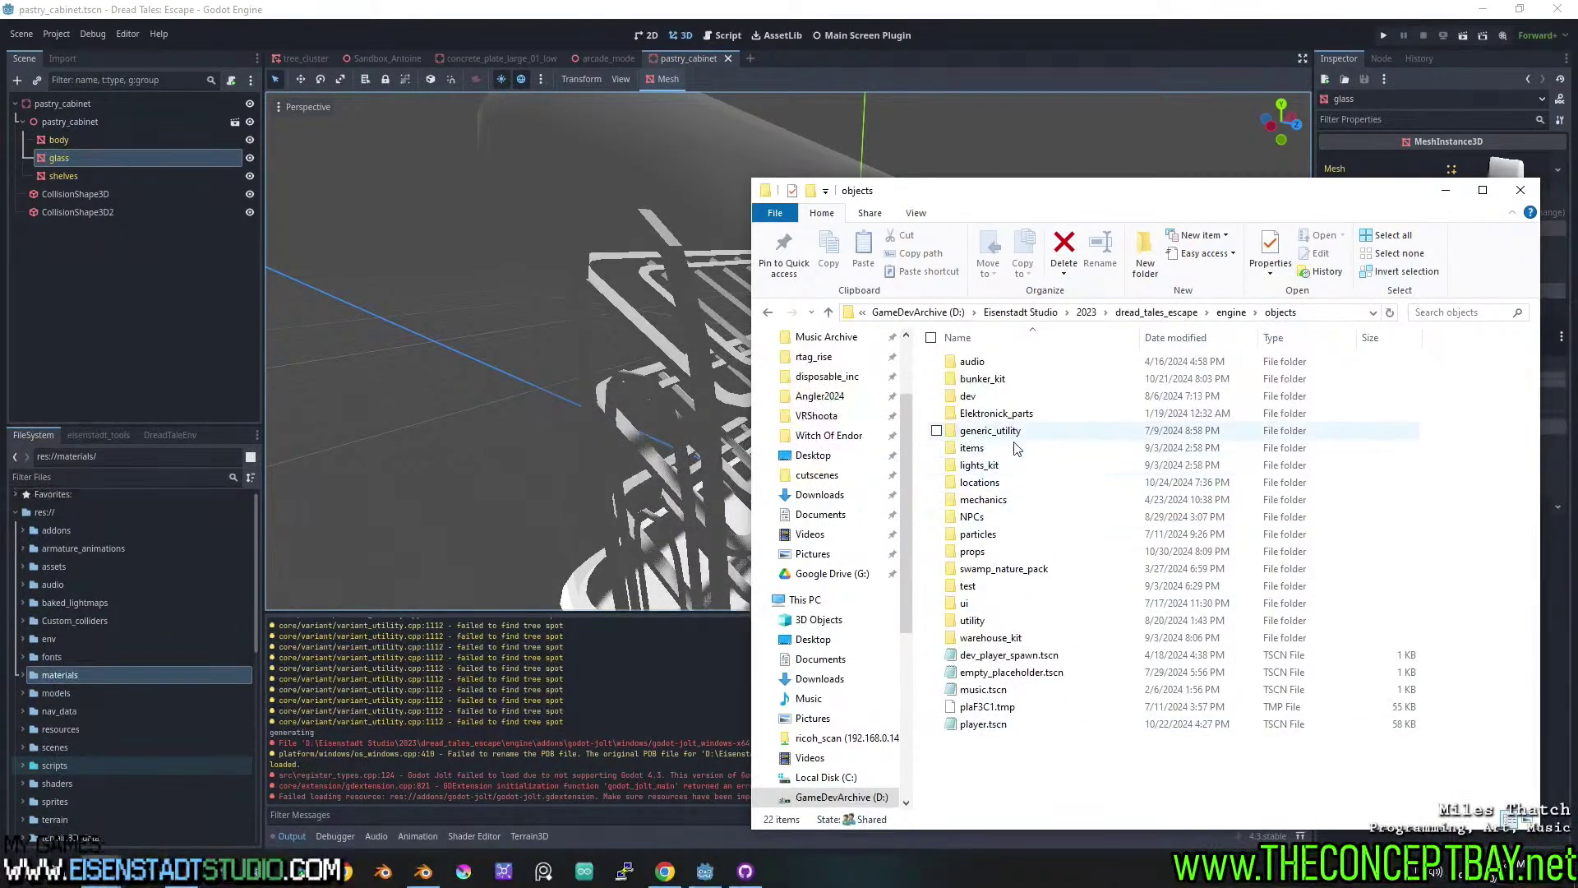
{"action": "left_click", "coordinate": [1033, 61]}
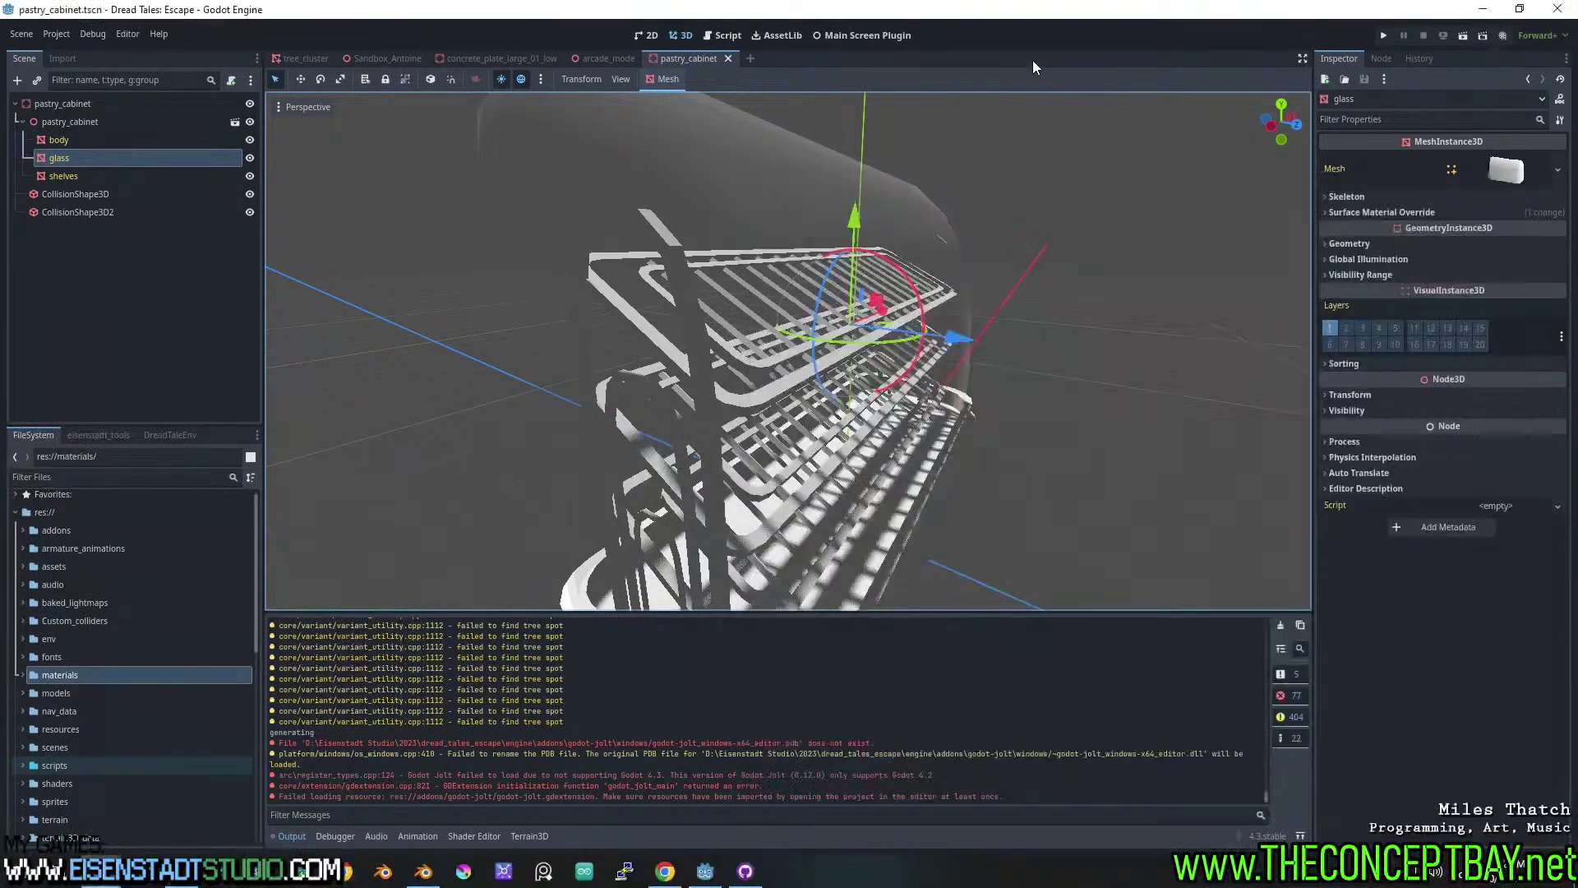
Recheck the project file tree for the objects folder with the filter empty and try to expand the textures folder.
{"action": "scroll", "coordinate": [185, 609], "scroll_direction": "up", "scroll_amount": 2}
{"action": "scroll", "coordinate": [78, 667], "scroll_direction": "down", "scroll_amount": 10}
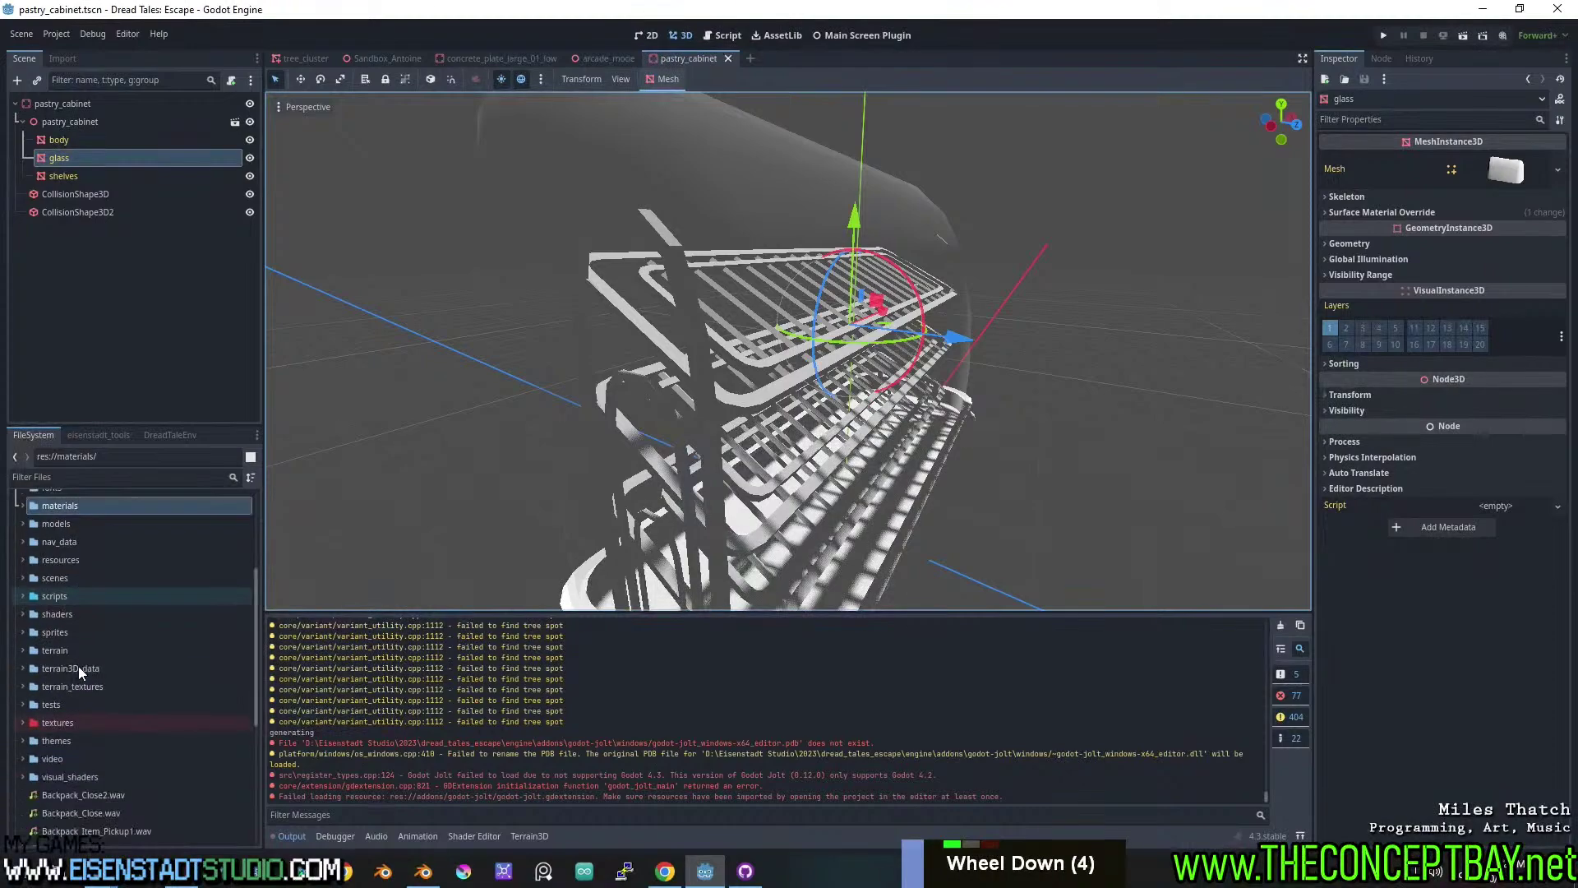
{"action": "scroll", "coordinate": [77, 667], "scroll_direction": "up", "scroll_amount": 2}
{"action": "scroll", "coordinate": [79, 671], "scroll_direction": "up", "scroll_amount": 6}
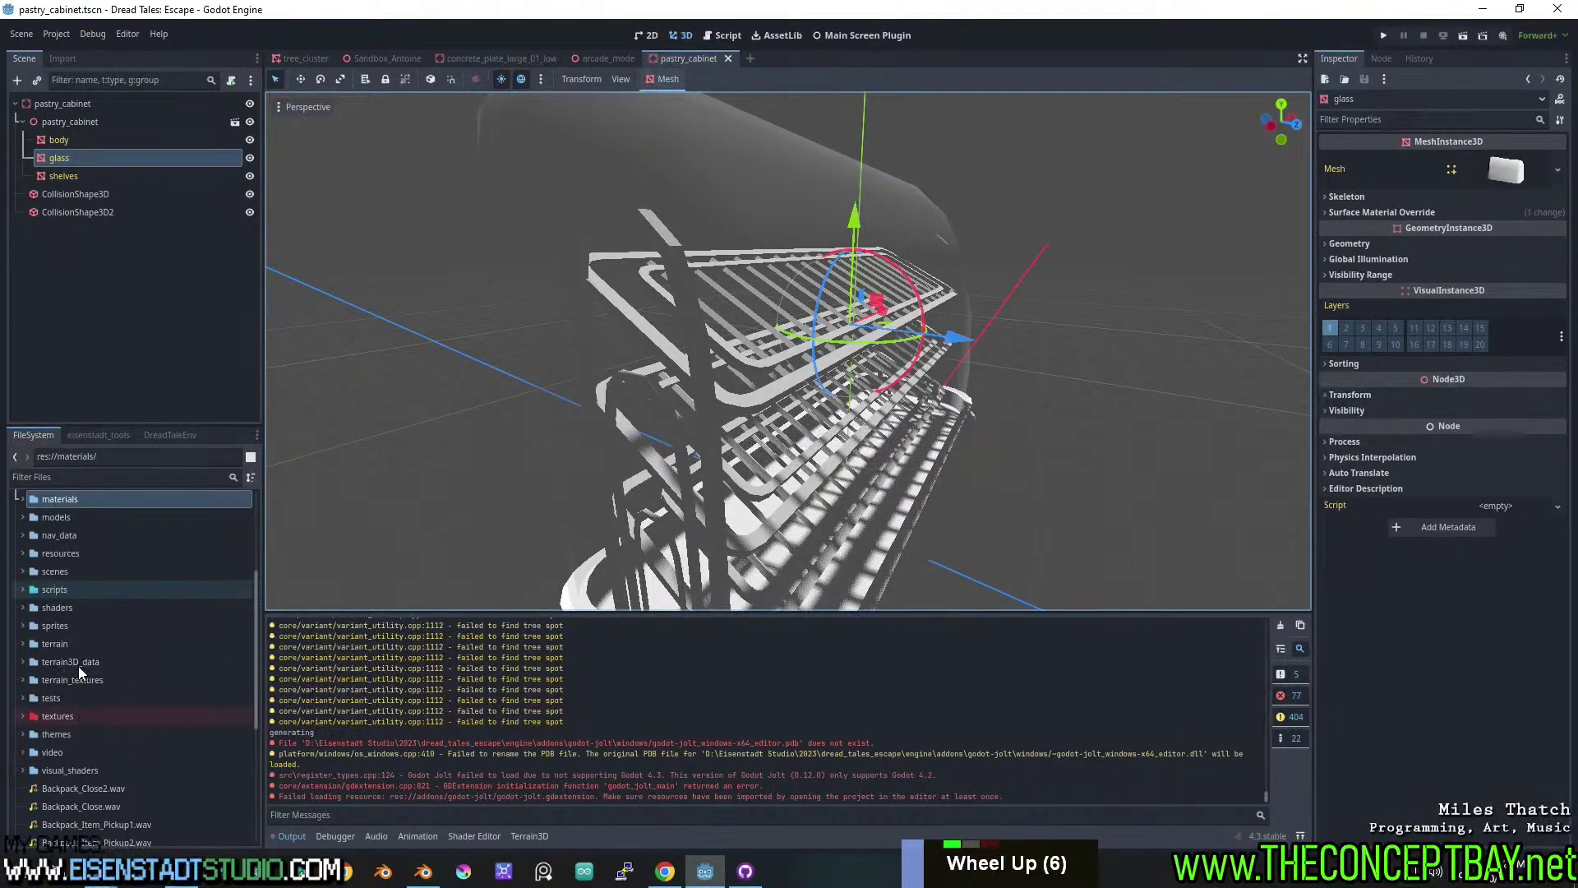
{"action": "left_click", "coordinate": [93, 477]}
{"action": "key", "text": "BackSpace"}
{"action": "key", "text": "BackSpace"}
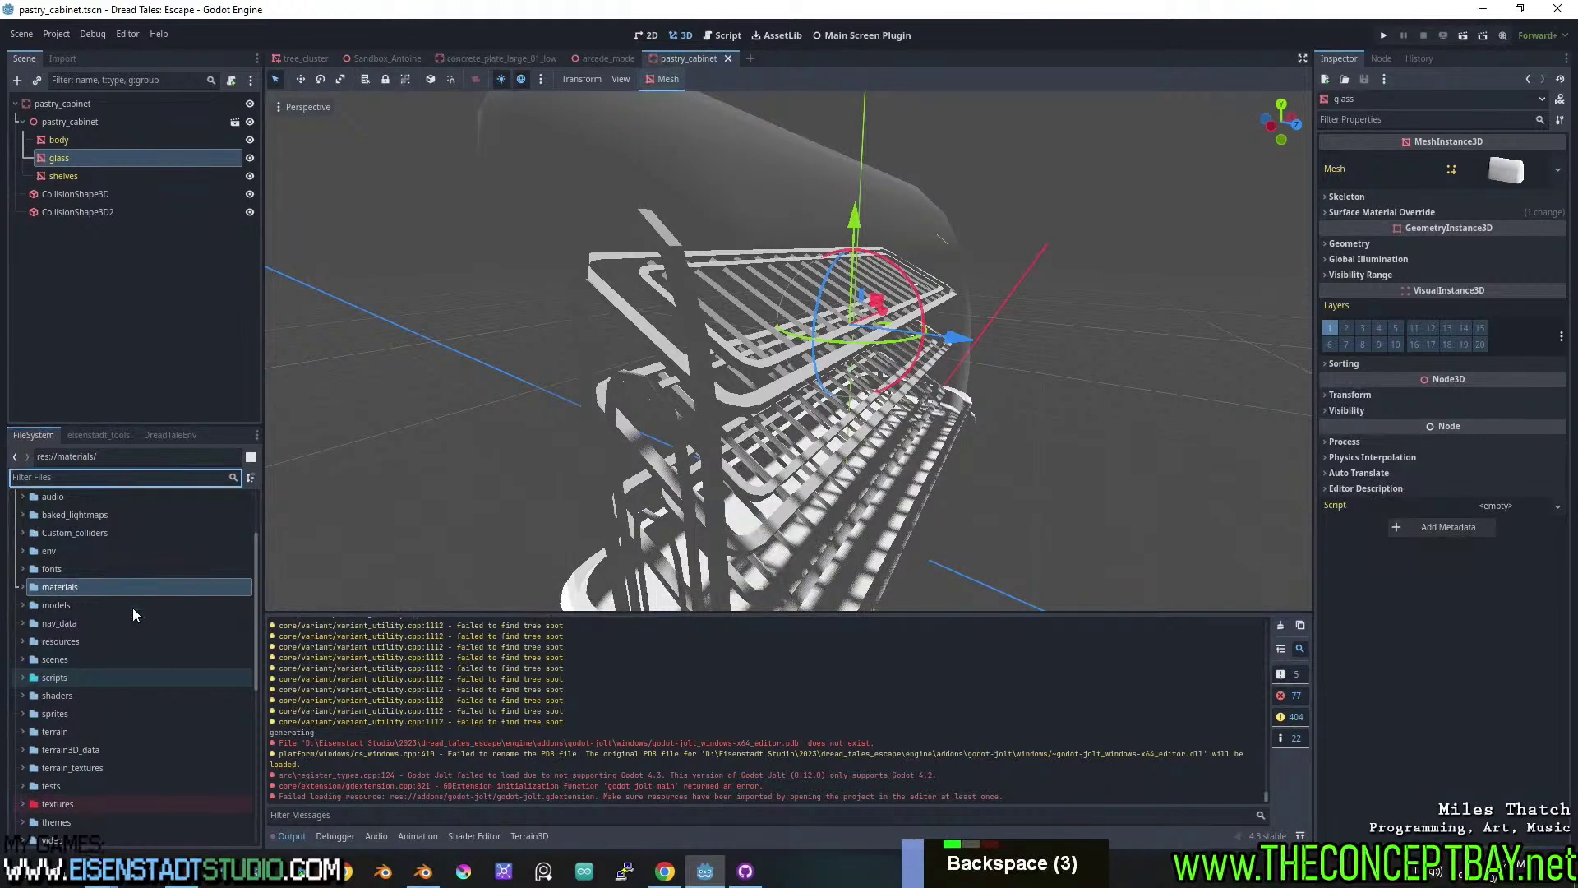
{"action": "double_click", "coordinate": [27, 681]}
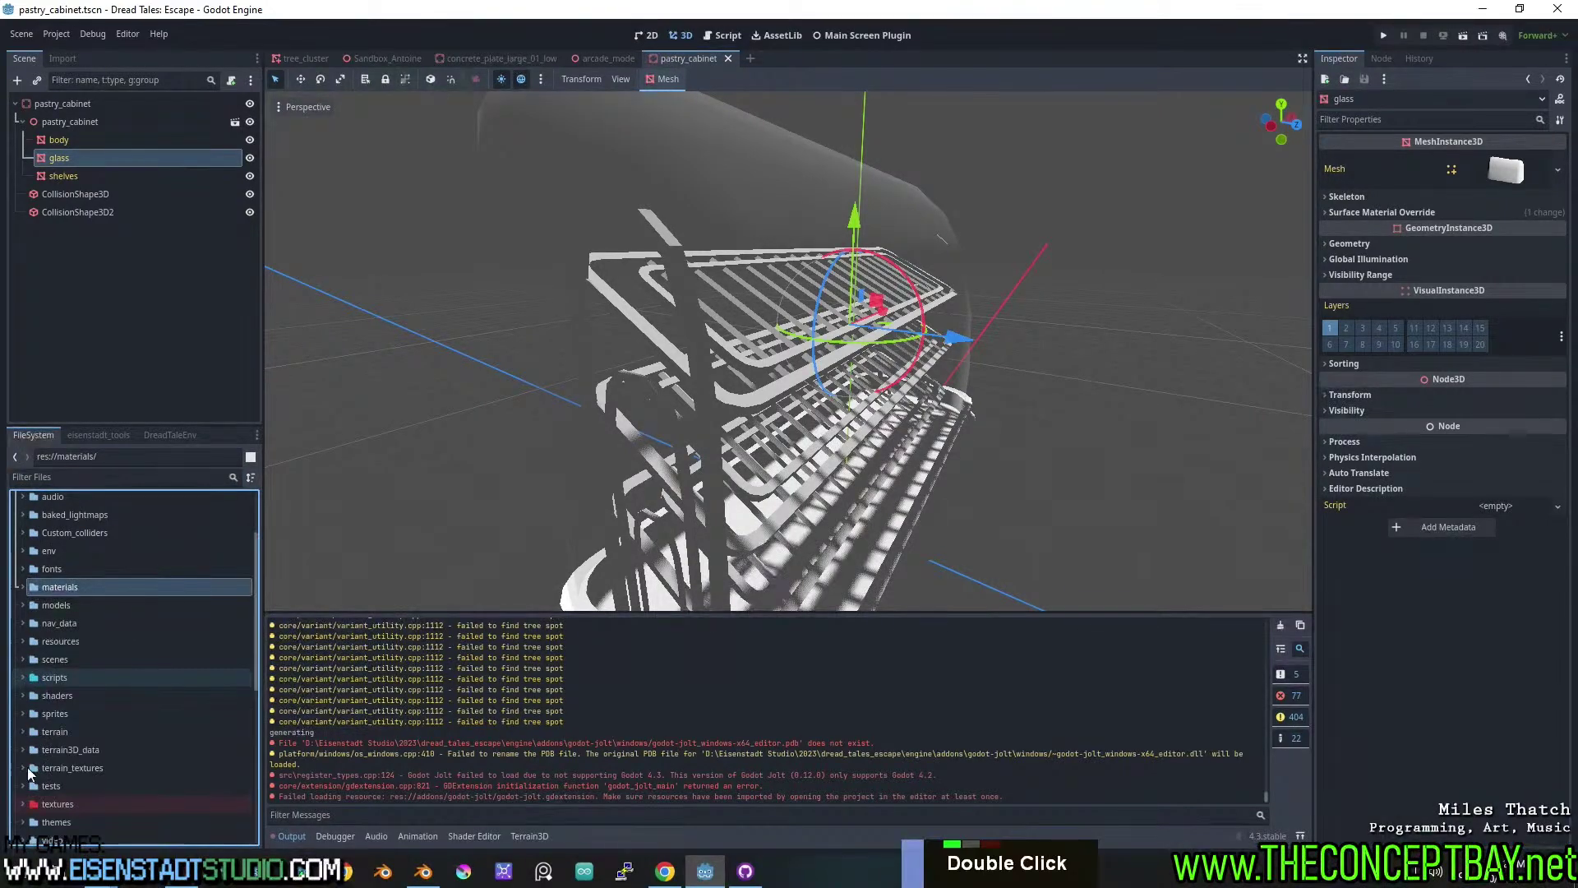
{"action": "left_click", "coordinate": [23, 805]}
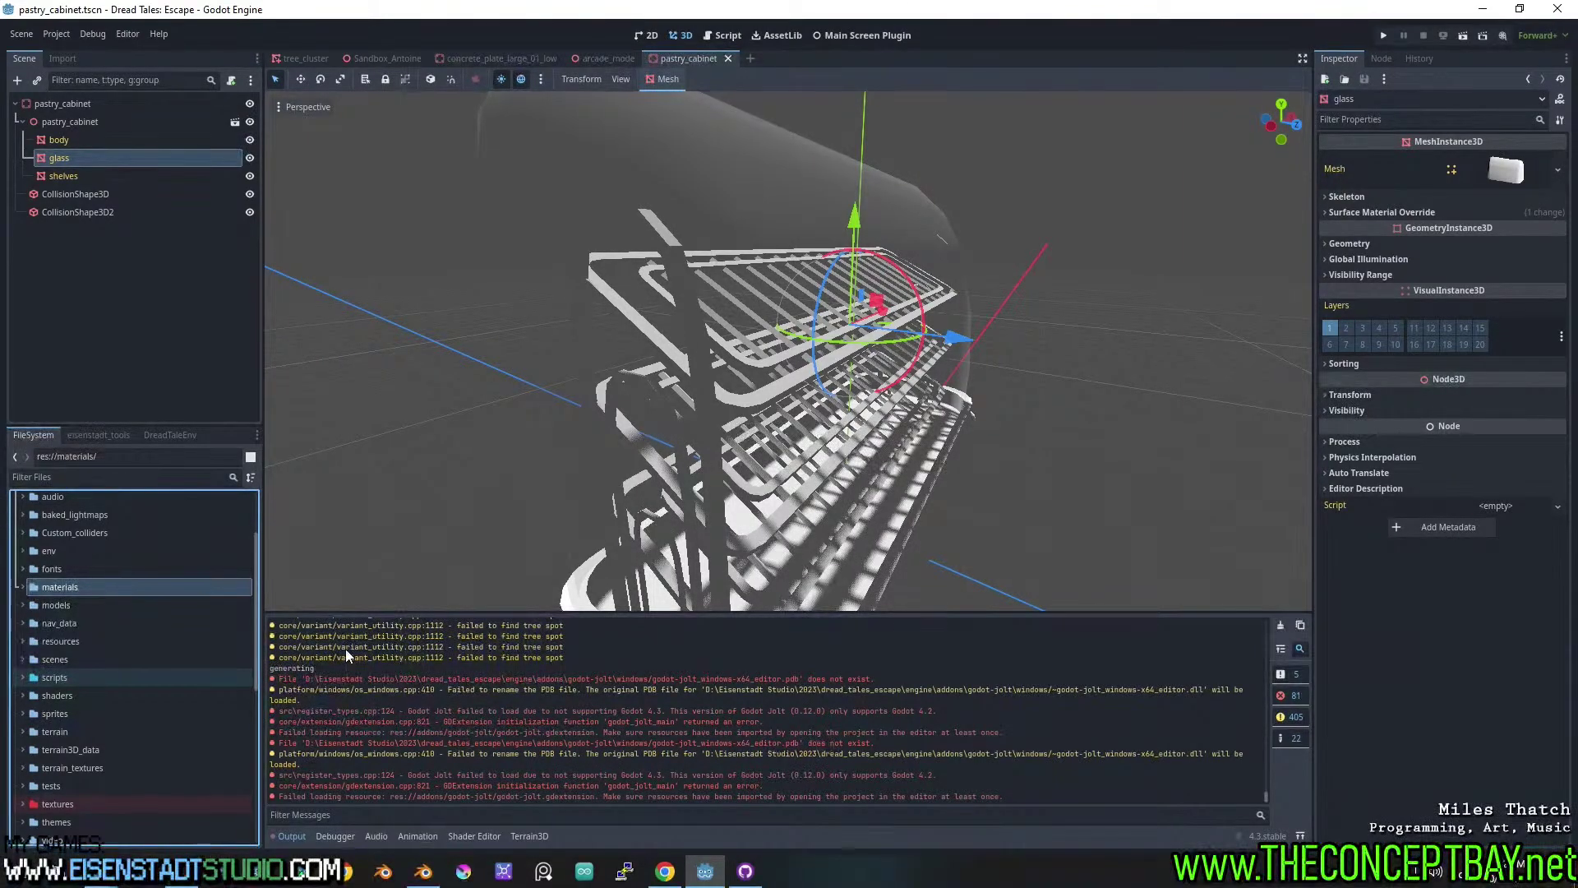
Try to reset the project file browser's path from the nav_data folder to the root by clearing it down to /.
{"action": "left_click", "coordinate": [119, 618]}
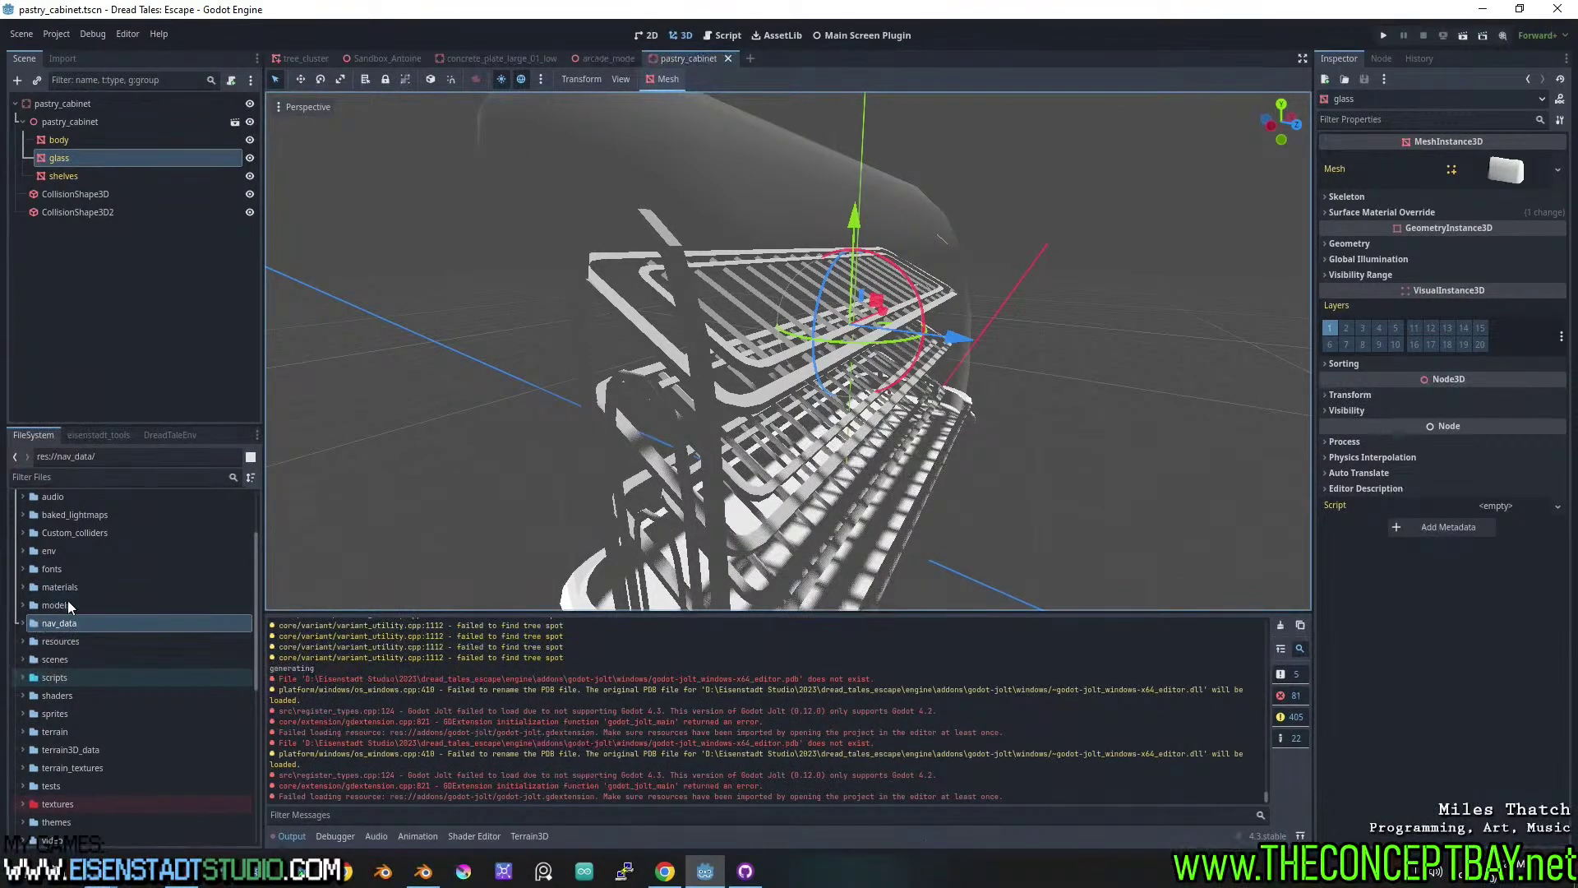
{"action": "left_click", "coordinate": [125, 455]}
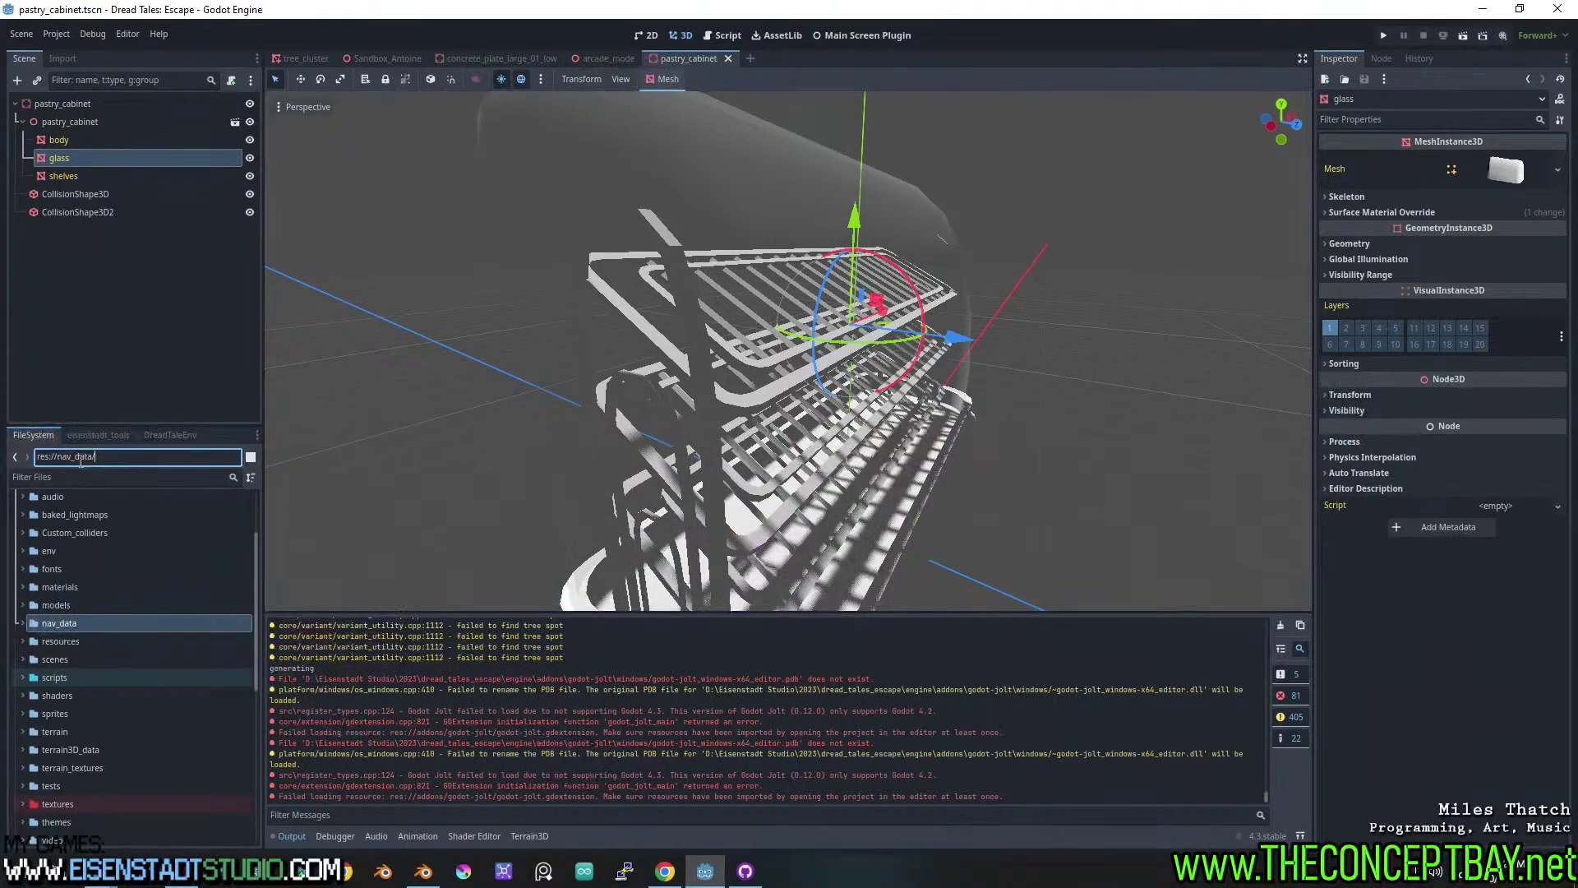
{"action": "key", "text": "BackSpace"}
{"action": "key", "text": "BackSpace"}
{"action": "key", "text": "BackSpace"}
{"action": "key", "text": "BackSpace"}
{"action": "key", "text": "BackSpace"}
{"action": "key", "text": "BackSpace"}
{"action": "key", "text": "BackSpace"}
{"action": "key", "text": "BackSpace"}
{"action": "key", "text": "BackSpace"}
{"action": "key", "text": "BackSpace"}
{"action": "key", "text": "BackSpace"}
{"action": "key", "text": "BackSpace"}
{"action": "key", "text": "BackSpace"}
{"action": "key", "text": "BackSpace"}
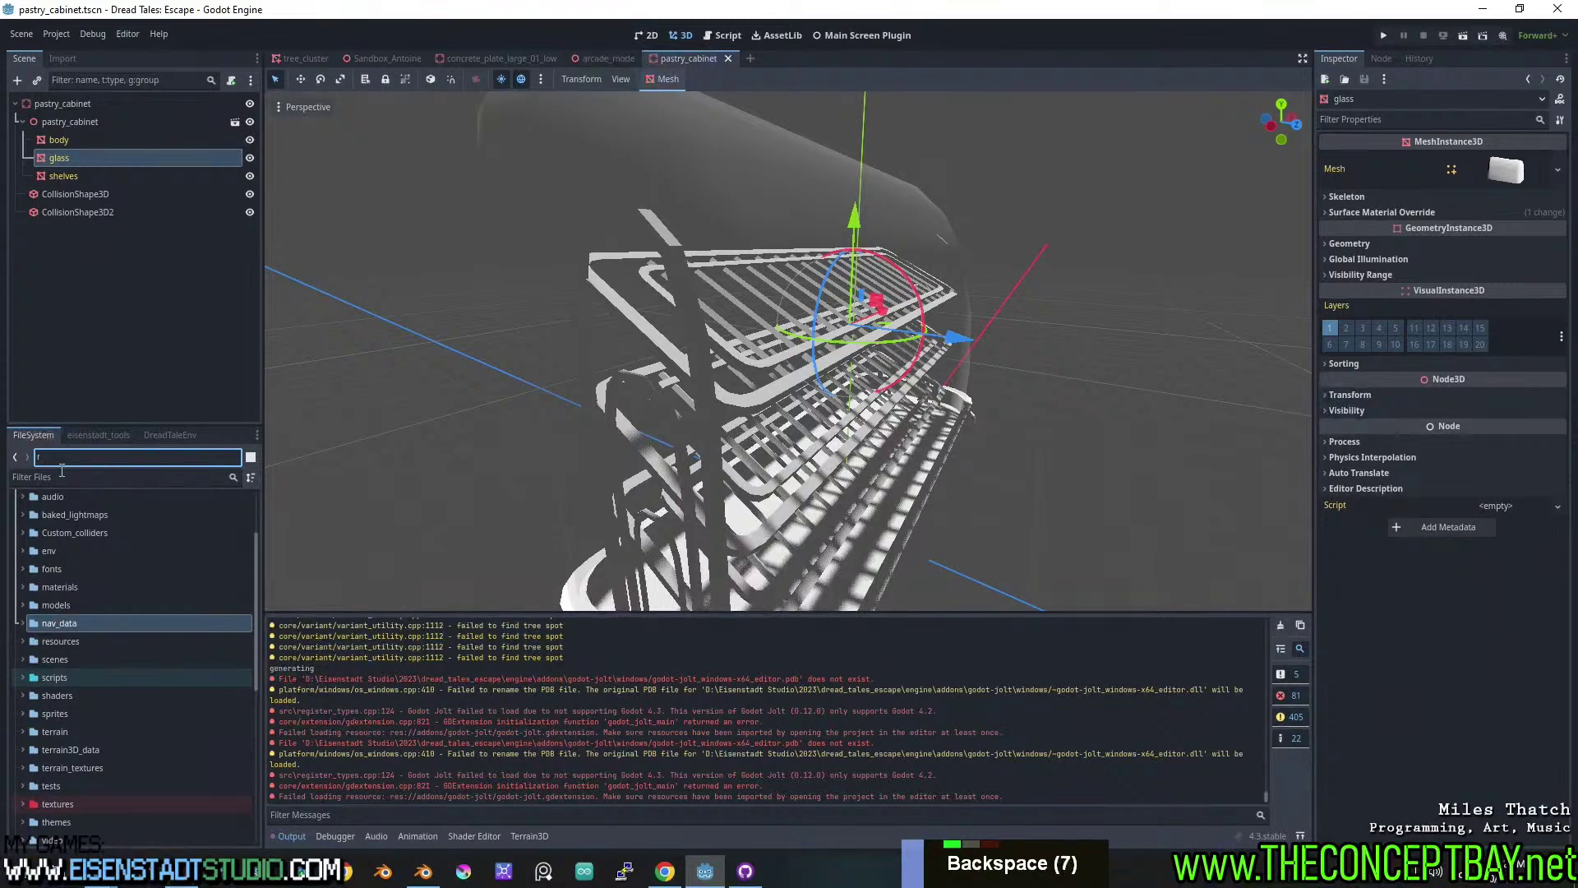
{"action": "key", "text": "BackSpace"}
{"action": "key", "text": "Return"}
Collapse and re-expand the res:// root and look through the project's folder list for the objects folder.
{"action": "scroll", "coordinate": [46, 544], "scroll_direction": "up", "scroll_amount": 10}
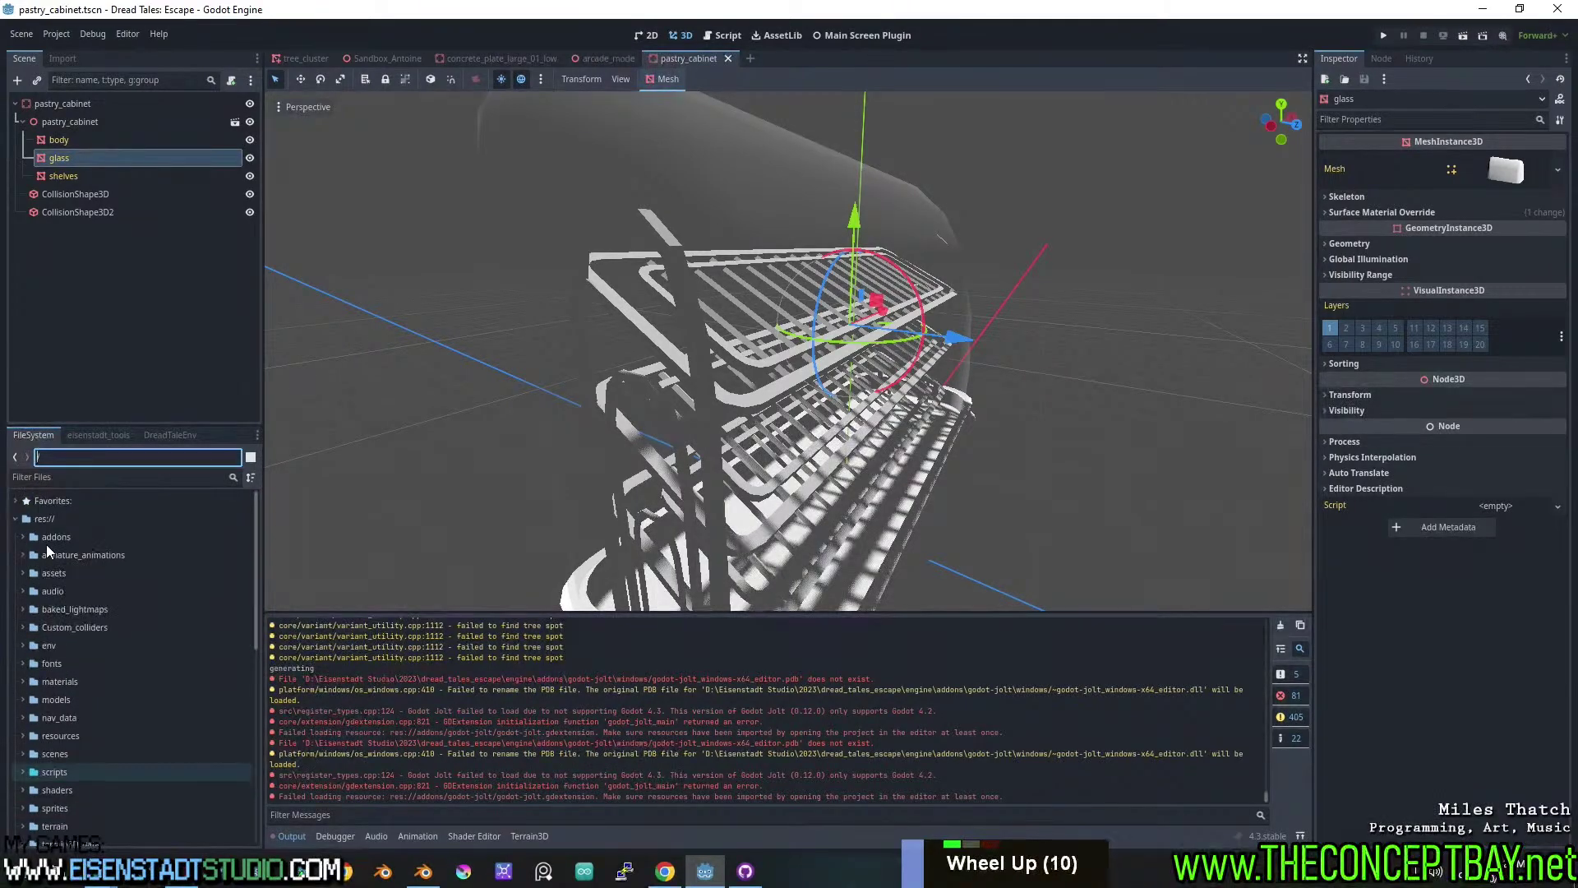
{"action": "double_click", "coordinate": [13, 518]}
{"action": "scroll", "coordinate": [35, 552], "scroll_direction": "down", "scroll_amount": 1}
{"action": "scroll", "coordinate": [51, 565], "scroll_direction": "down", "scroll_amount": 11}
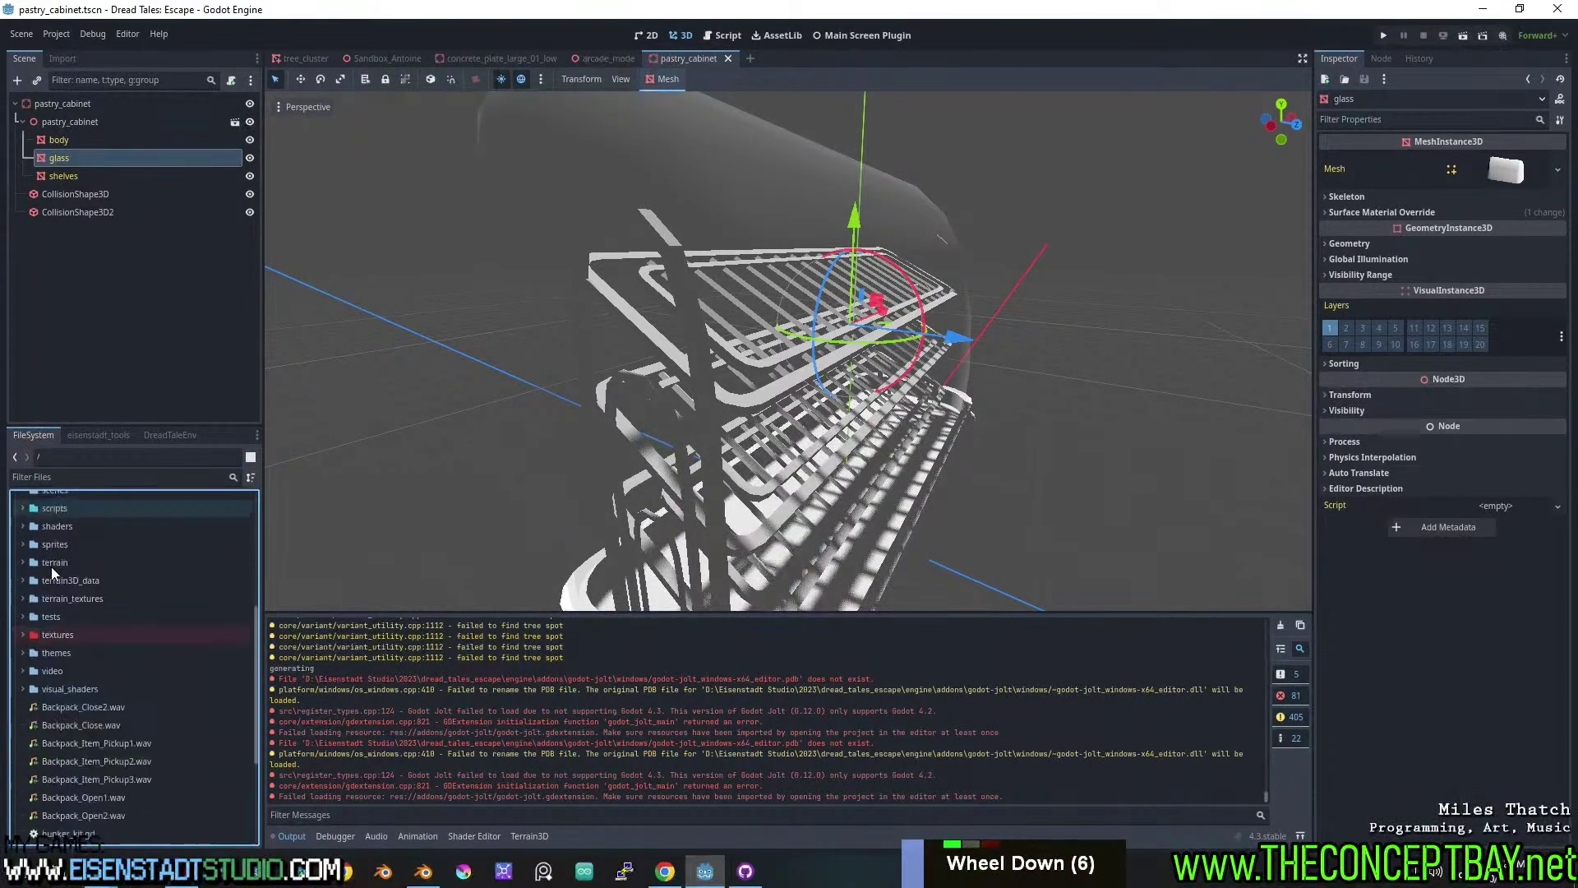
{"action": "scroll", "coordinate": [51, 565], "scroll_direction": "up", "scroll_amount": 7}
{"action": "scroll", "coordinate": [51, 565], "scroll_direction": "up", "scroll_amount": 1}
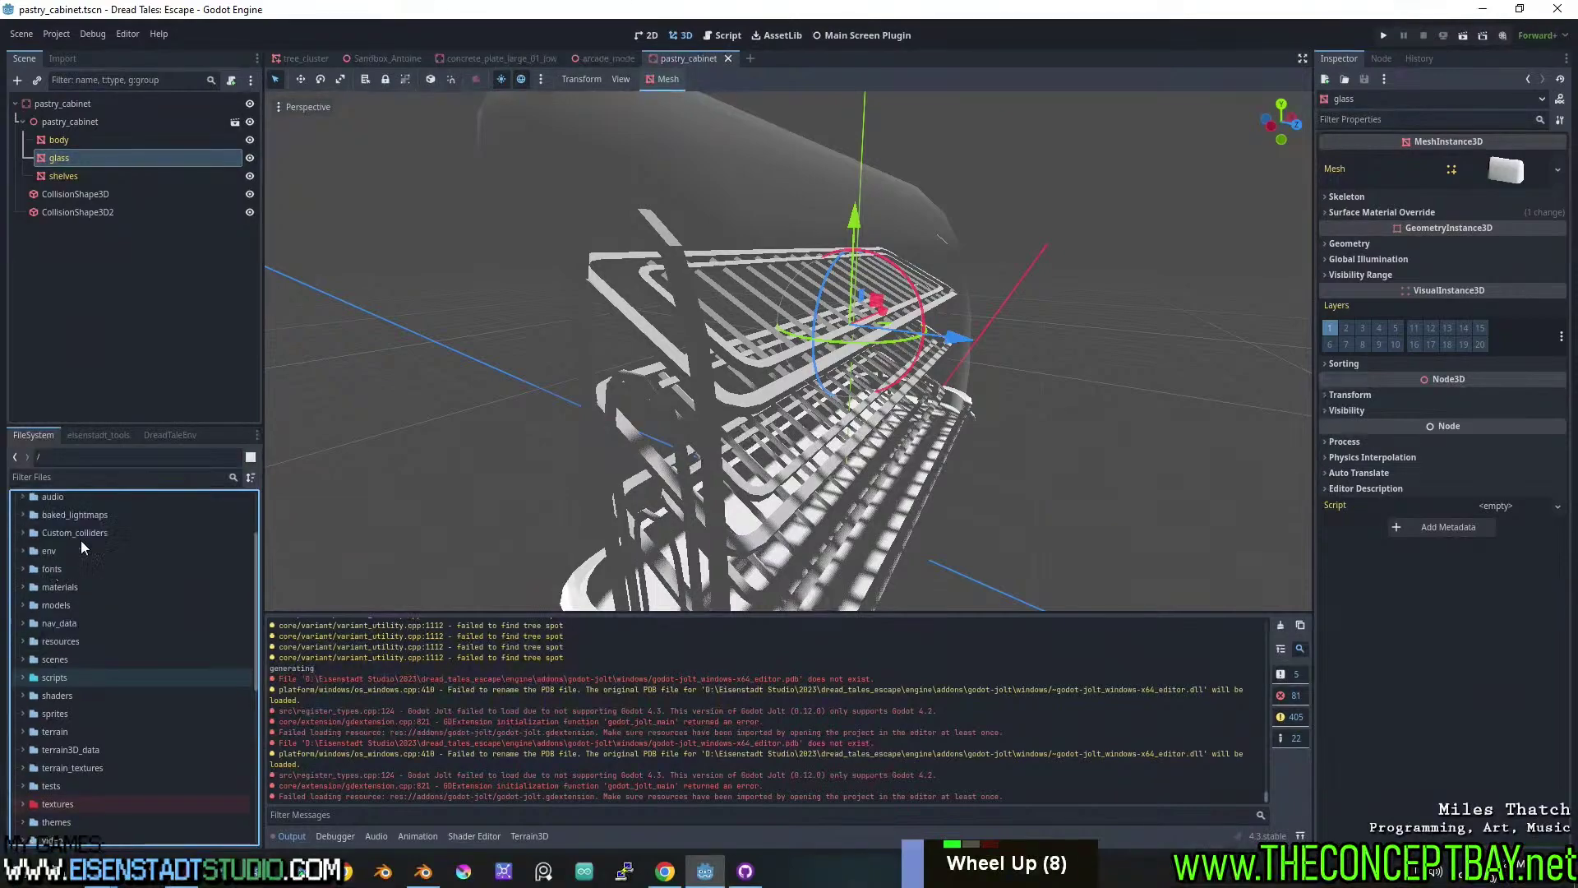
Try the project file browser's split view and descending name sorting, then restore the single tree sorted by name ascending.
{"action": "double_click", "coordinate": [250, 457]}
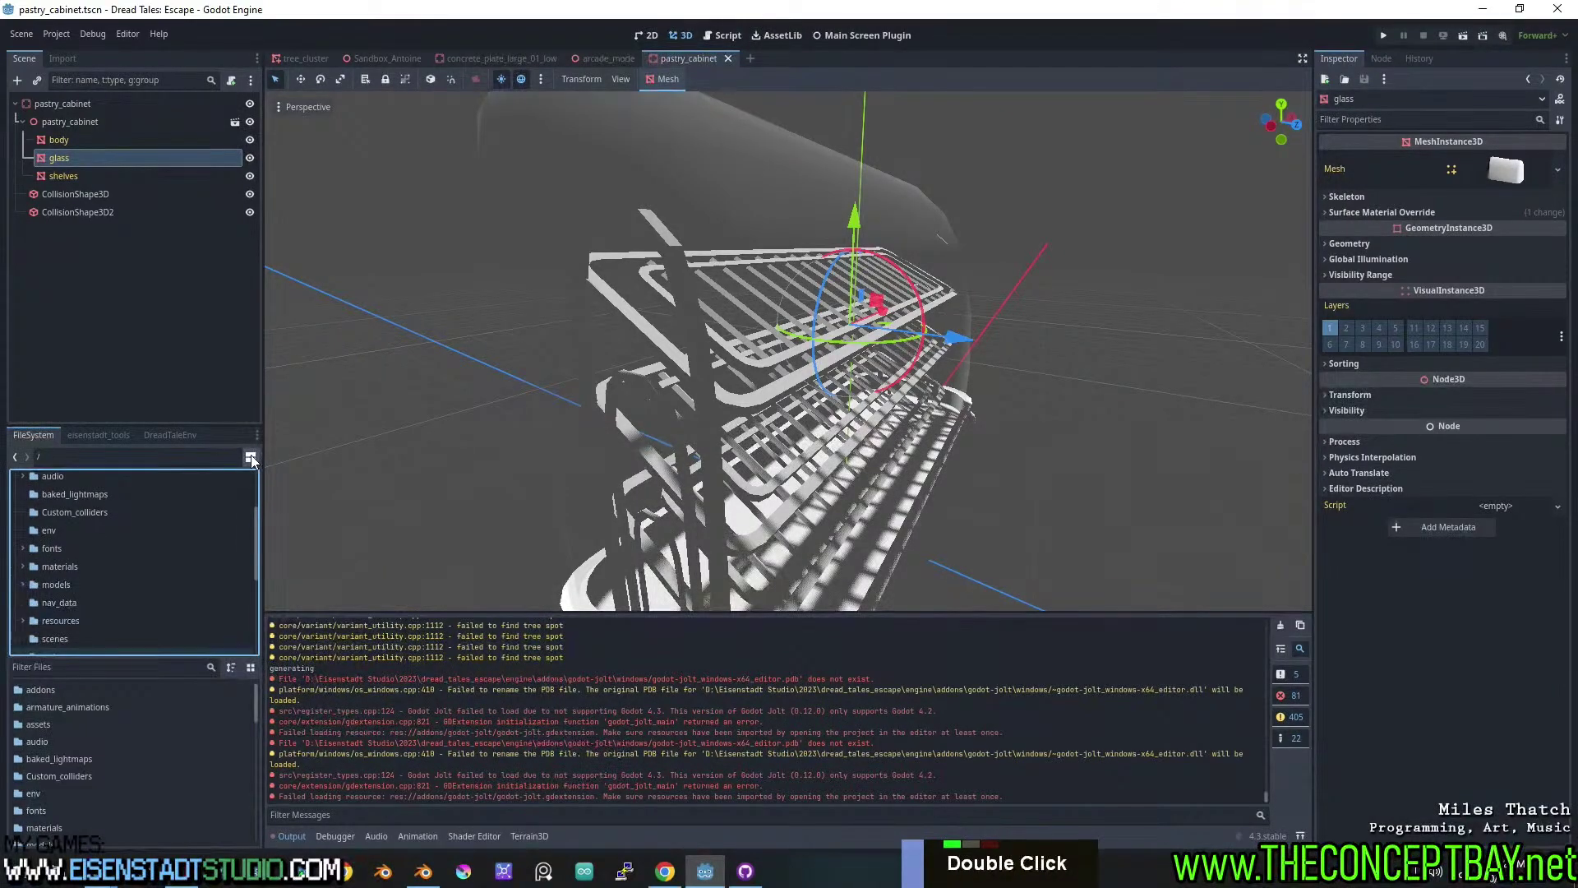
{"action": "left_click", "coordinate": [251, 459]}
{"action": "left_click", "coordinate": [250, 476]}
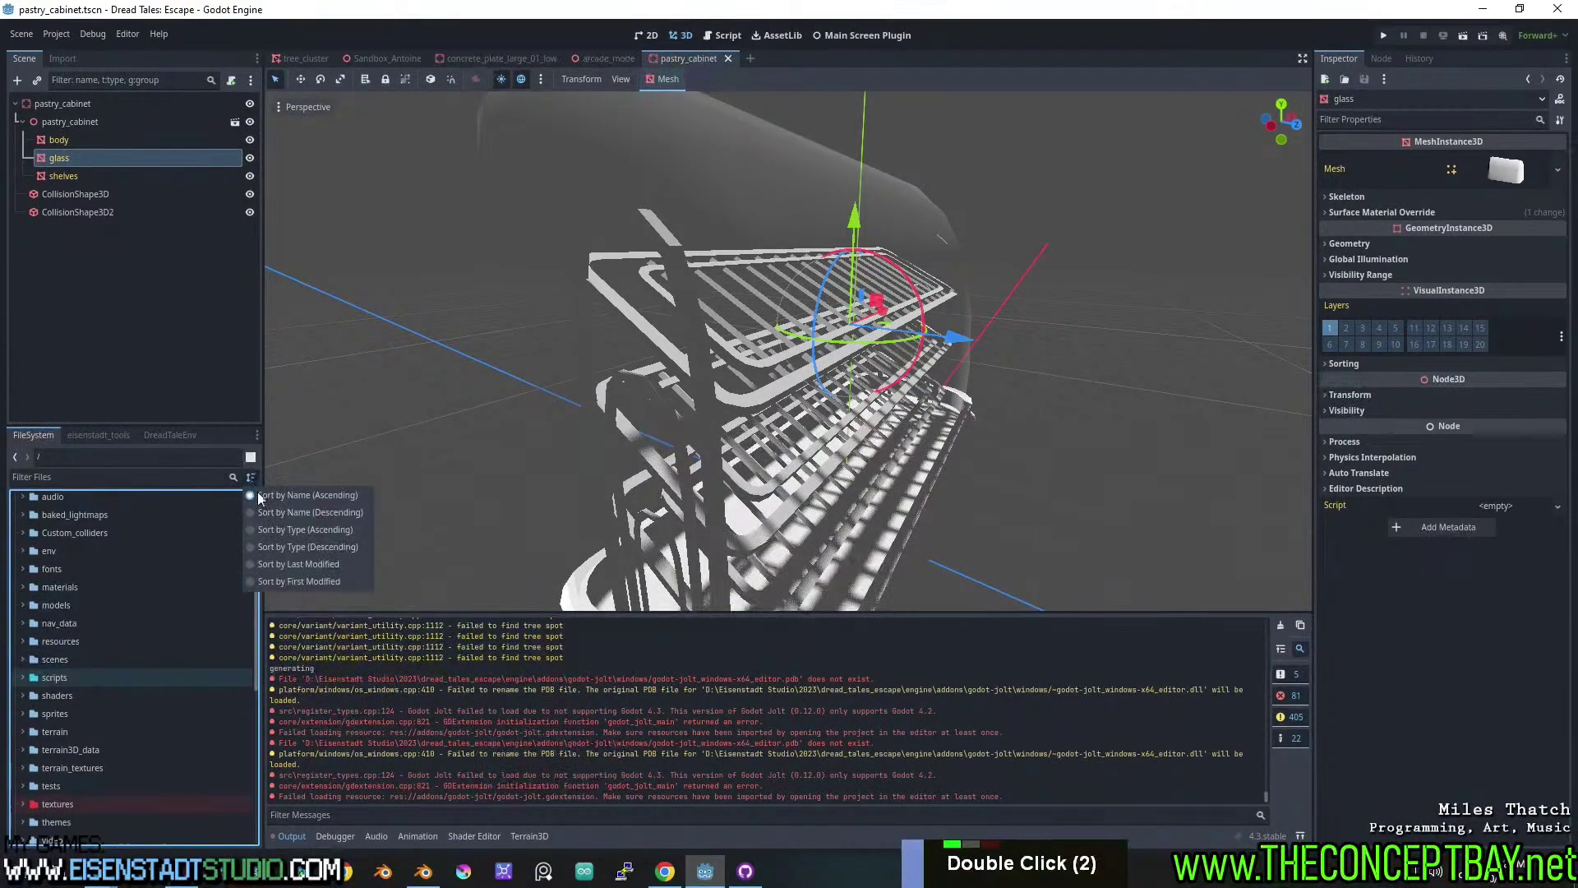
{"action": "left_click", "coordinate": [273, 511]}
{"action": "left_click", "coordinate": [249, 480]}
{"action": "left_click", "coordinate": [264, 496]}
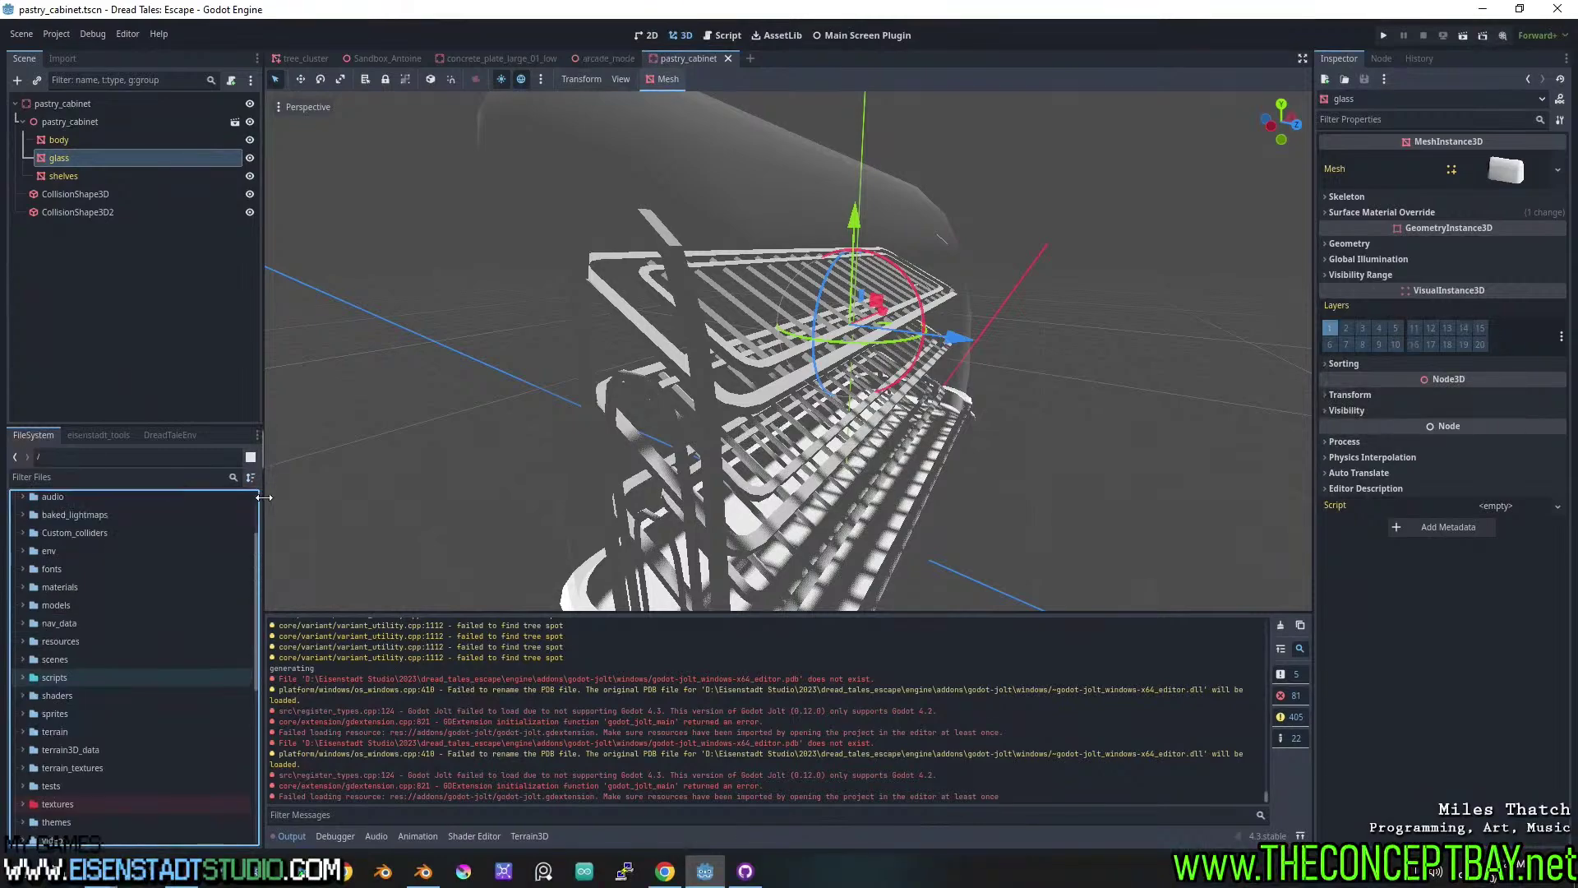
Recheck the folder list for objects, then quit to the project list and reopen the Dread Tales: Escape project.
{"action": "scroll", "coordinate": [199, 575], "scroll_direction": "up", "scroll_amount": 5}
{"action": "scroll", "coordinate": [199, 576], "scroll_direction": "up", "scroll_amount": 2}
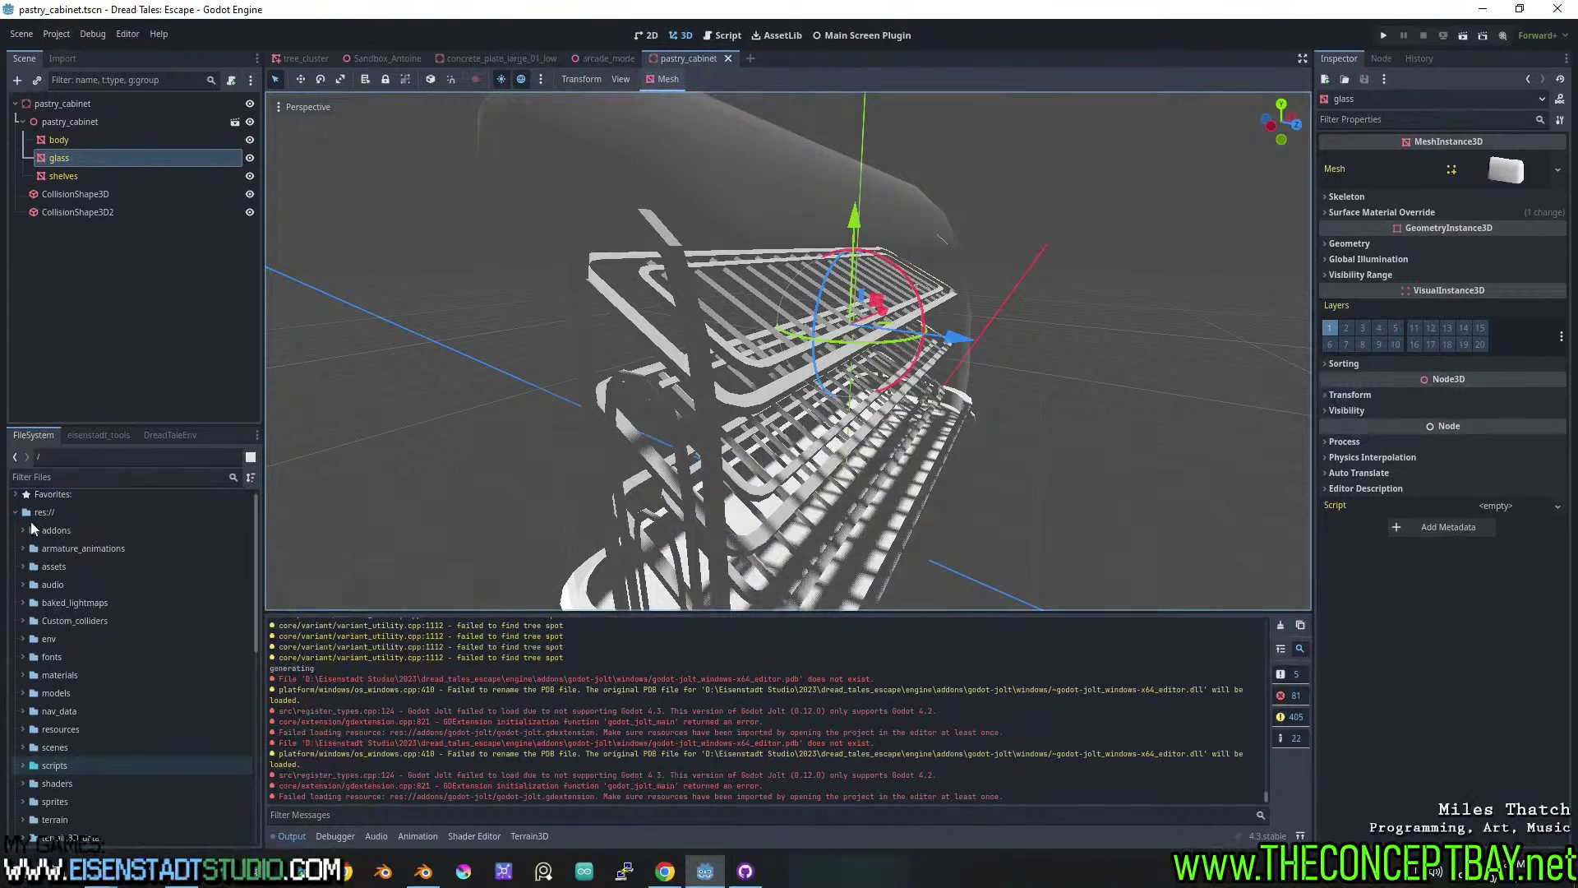
{"action": "scroll", "coordinate": [43, 544], "scroll_direction": "down", "scroll_amount": 6}
{"action": "scroll", "coordinate": [94, 629], "scroll_direction": "up", "scroll_amount": 4}
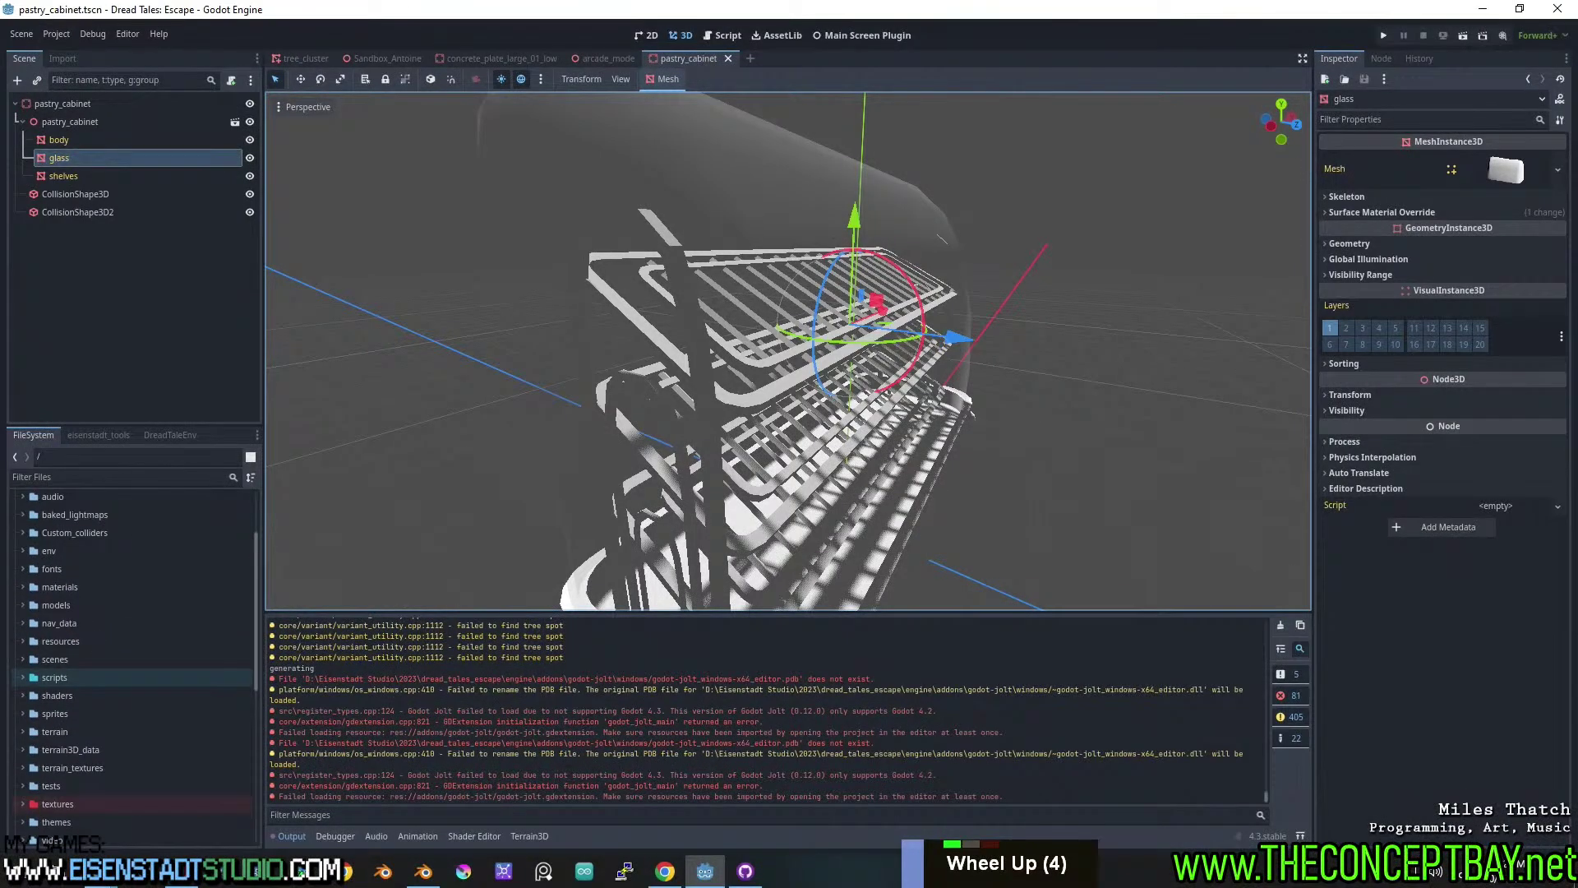
{"action": "left_click", "coordinate": [64, 32]}
{"action": "left_click", "coordinate": [86, 201]}
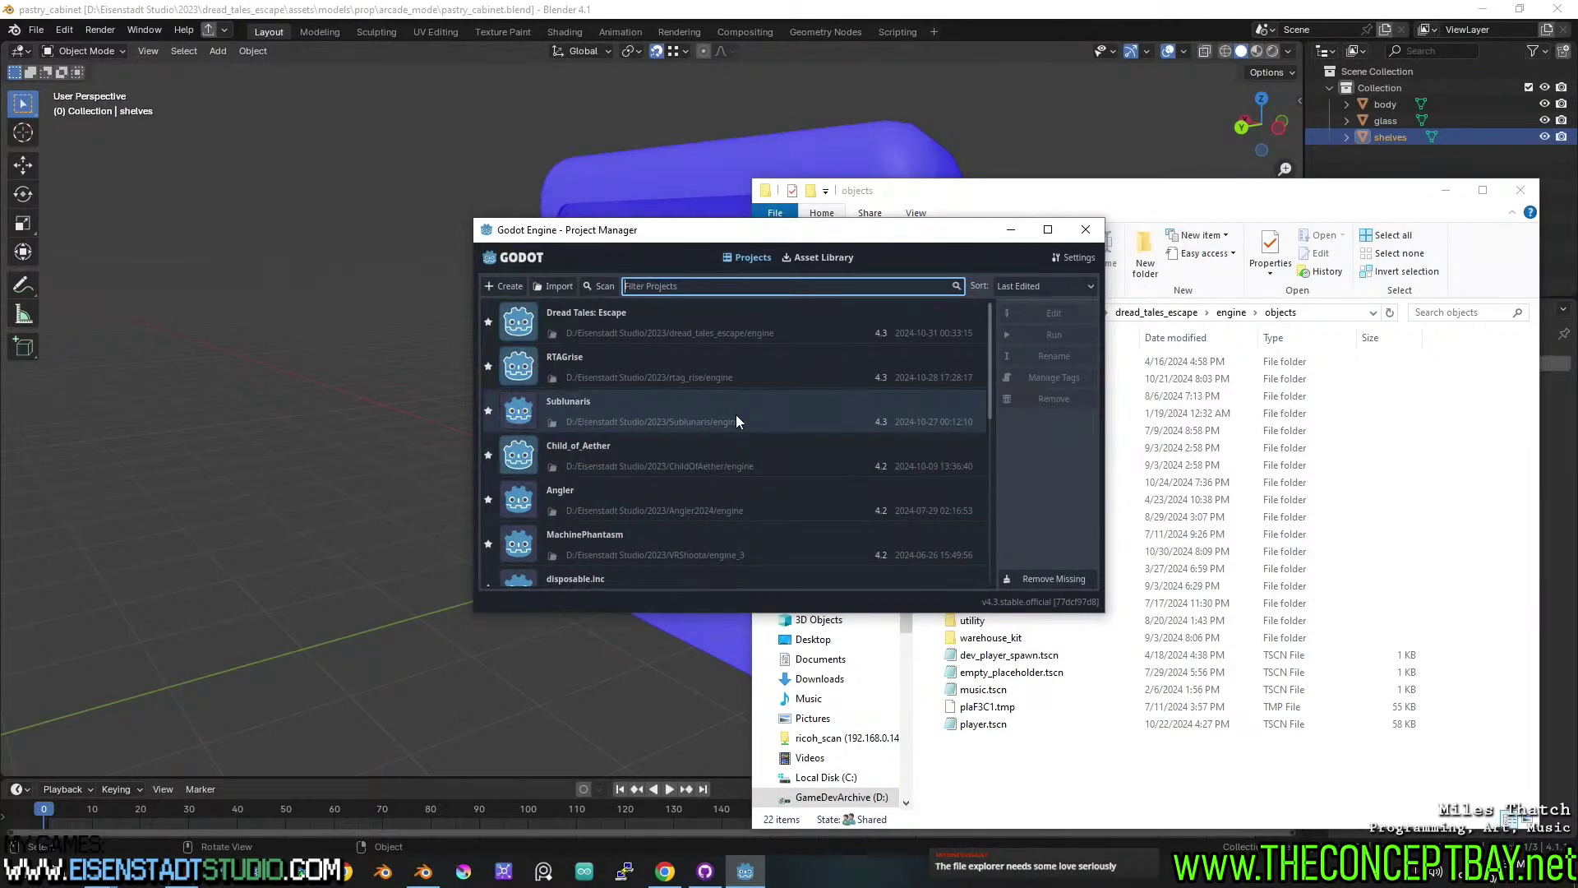
{"action": "double_click", "coordinate": [695, 318]}
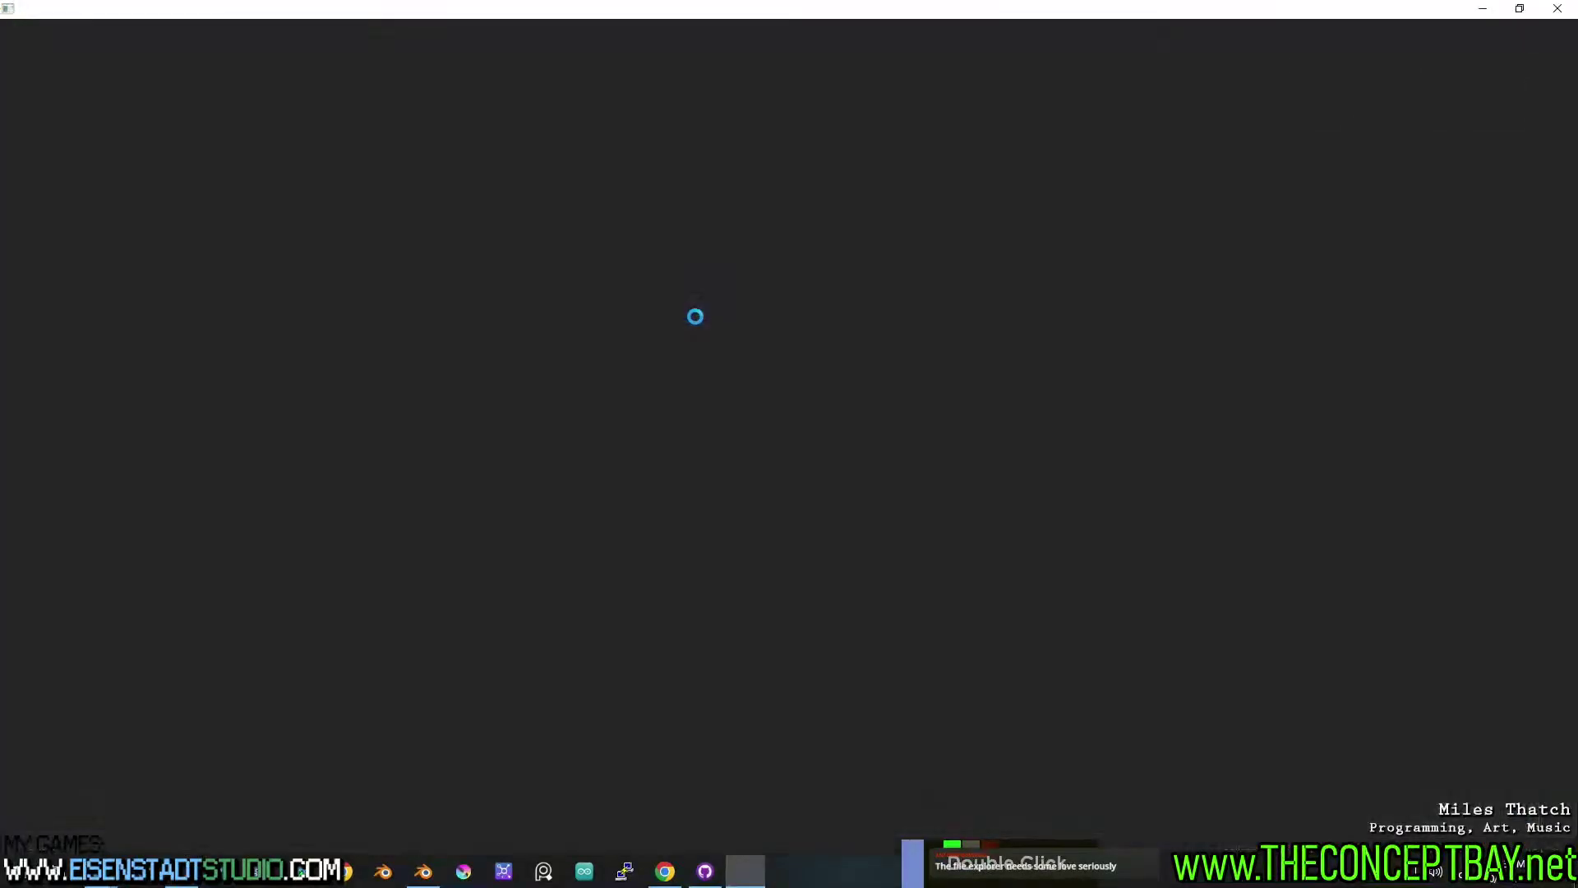
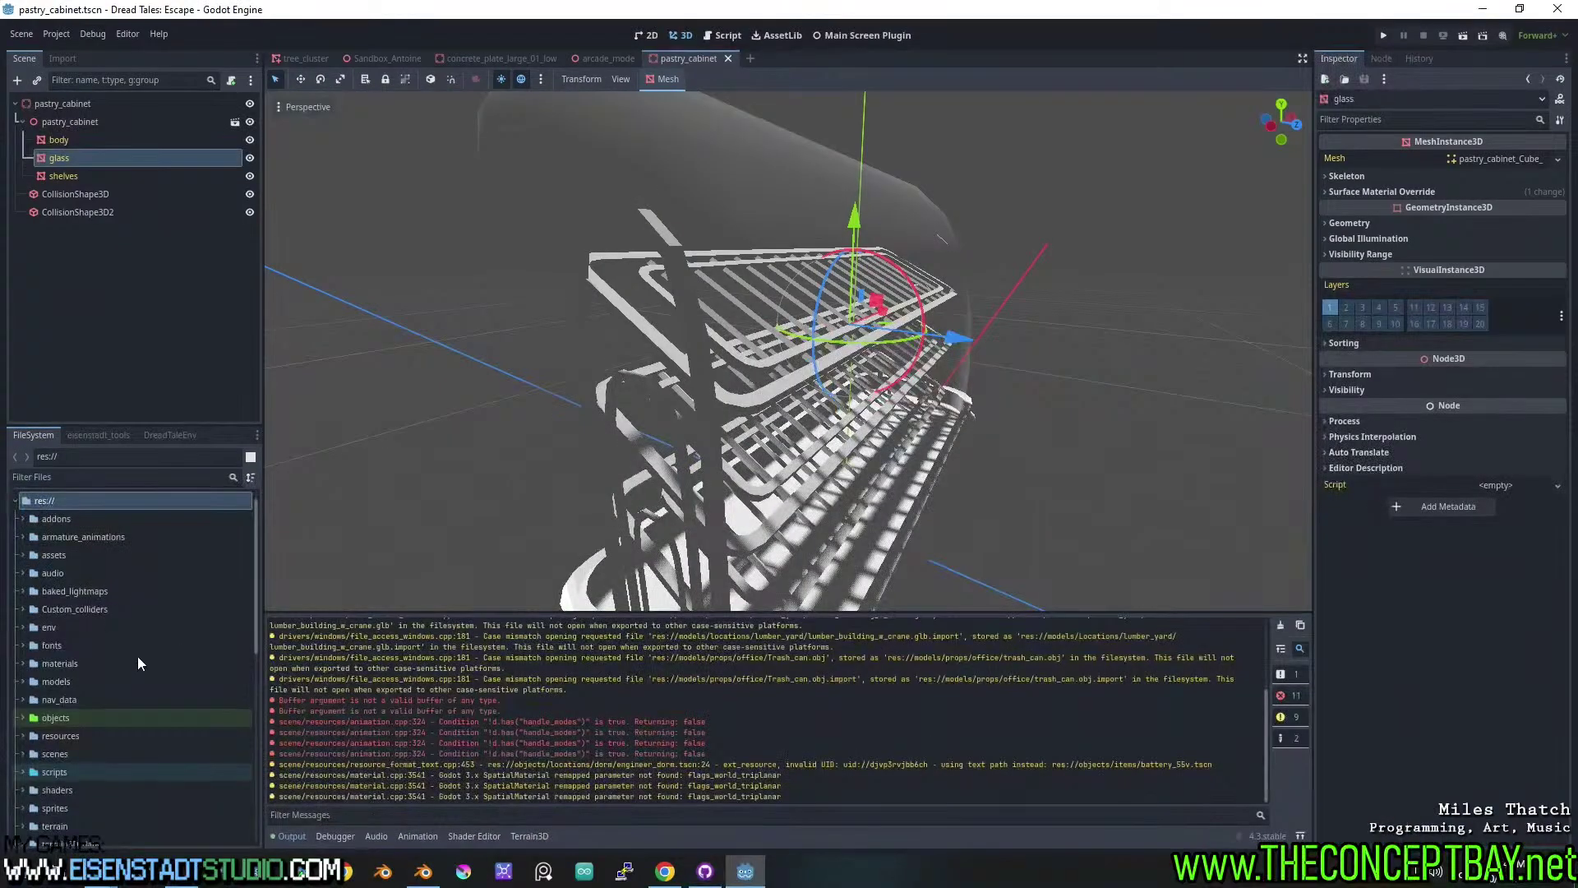
View the pastry cabinet's shelves from the front and save the pastry_cabinet scene.
{"action": "scroll", "coordinate": [492, 408], "scroll_direction": "down", "scroll_amount": 3}
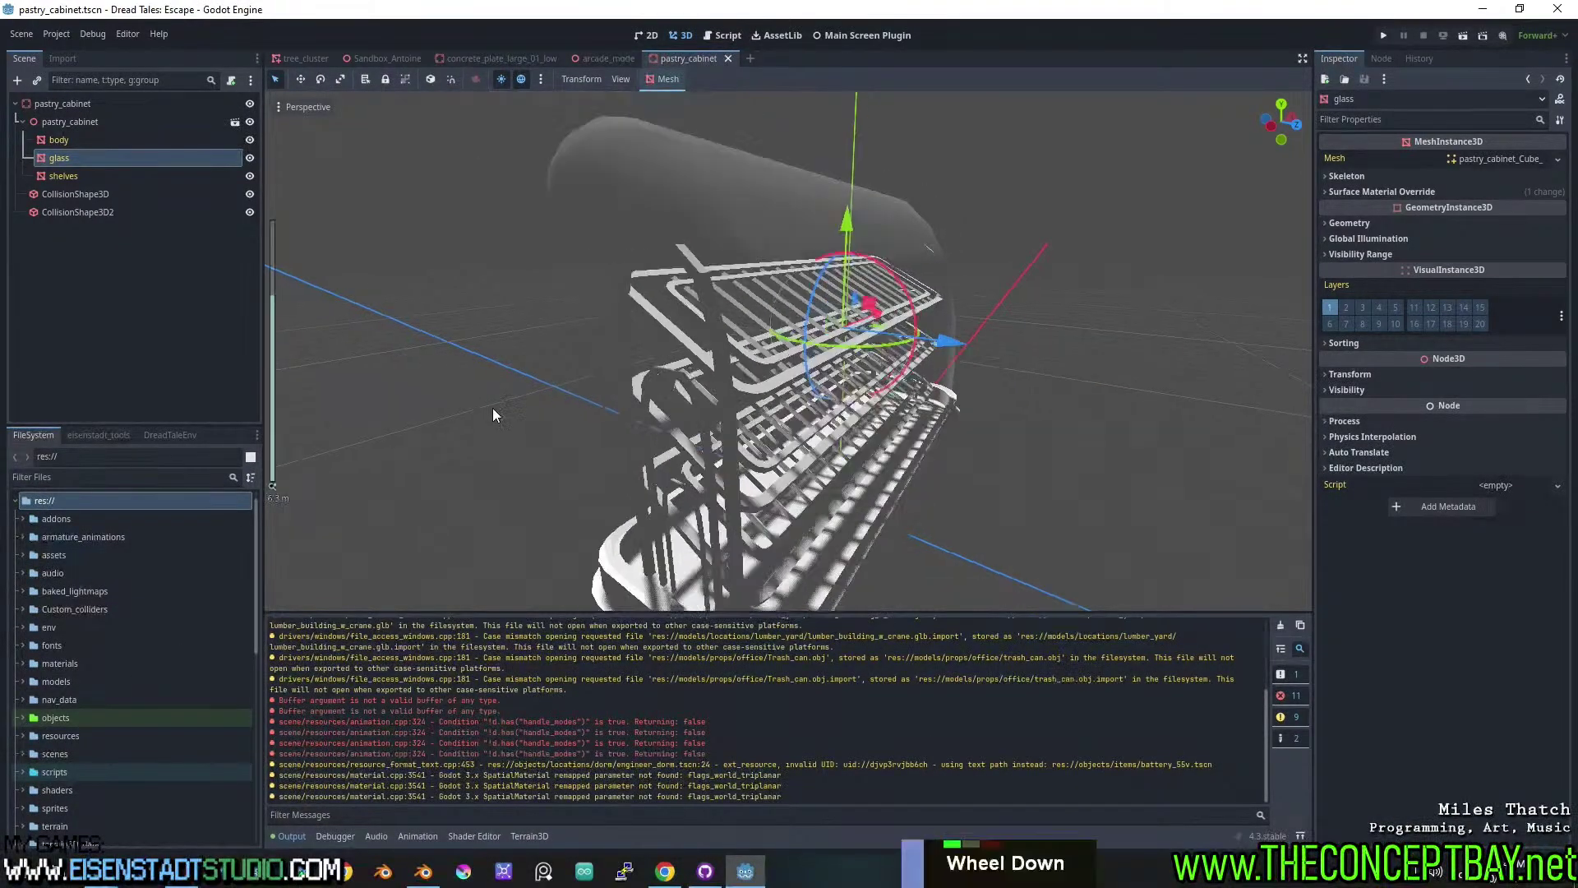
{"action": "middle_click_drag", "start_coordinate": [491, 408], "coordinate": [488, 402]}
{"action": "scroll", "coordinate": [489, 403], "scroll_direction": "up", "scroll_amount": 3}
{"action": "key", "text": "ctrl+s"}
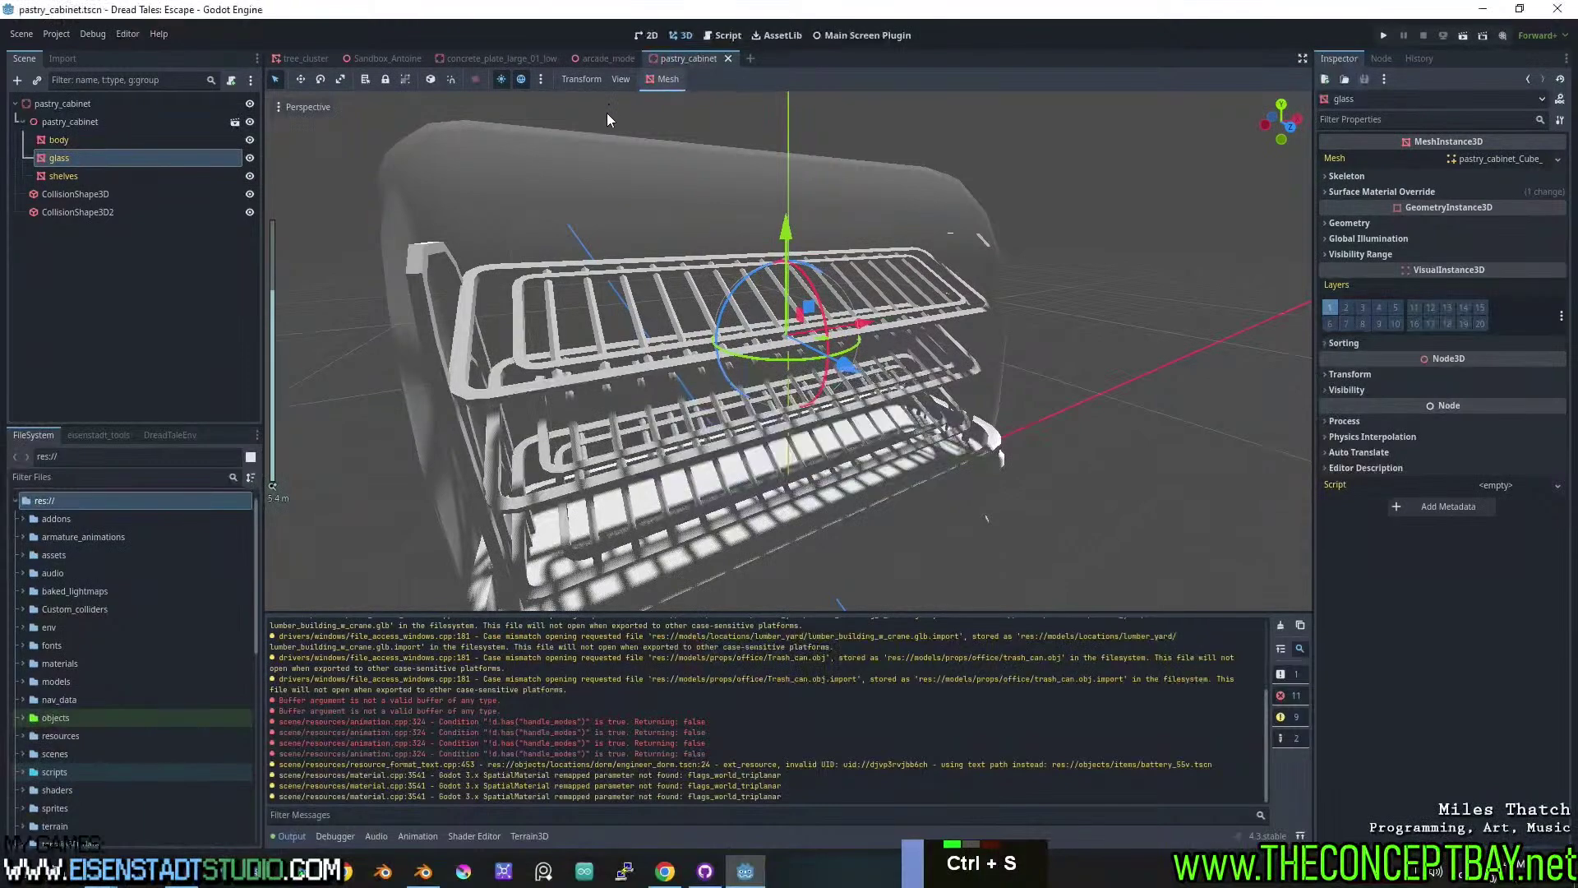
Add pastry_cabinet.tscn from objects/props/arcade_mode to the arcade_mode scene, inside the station building.
{"action": "left_click", "coordinate": [600, 63]}
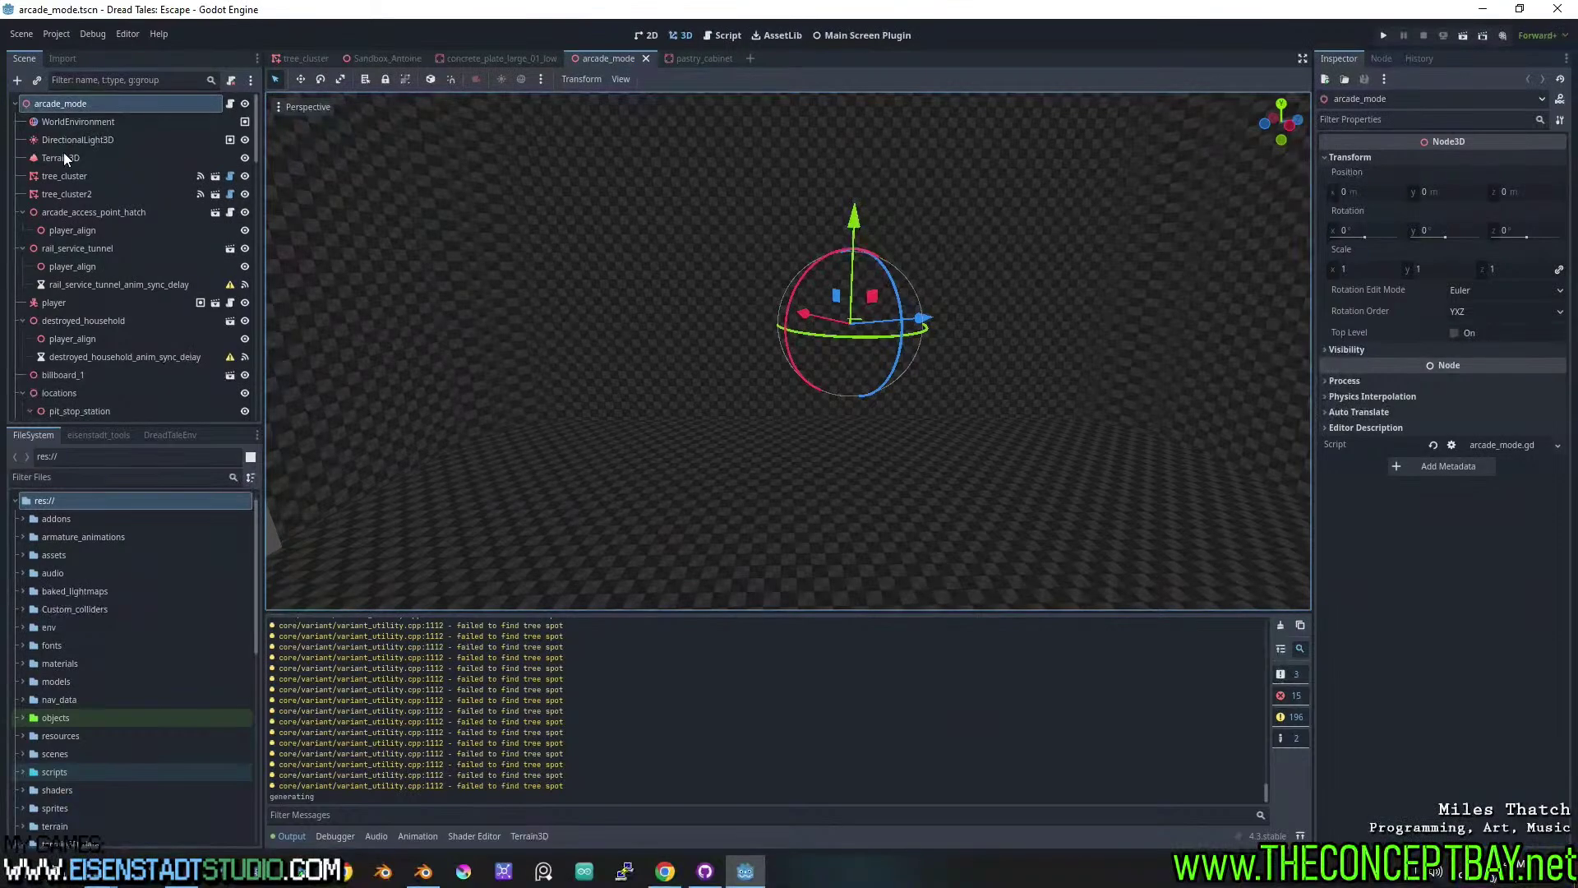
{"action": "scroll", "coordinate": [170, 263], "scroll_direction": "down", "scroll_amount": 20}
{"action": "scroll", "coordinate": [170, 264], "scroll_direction": "down", "scroll_amount": 16}
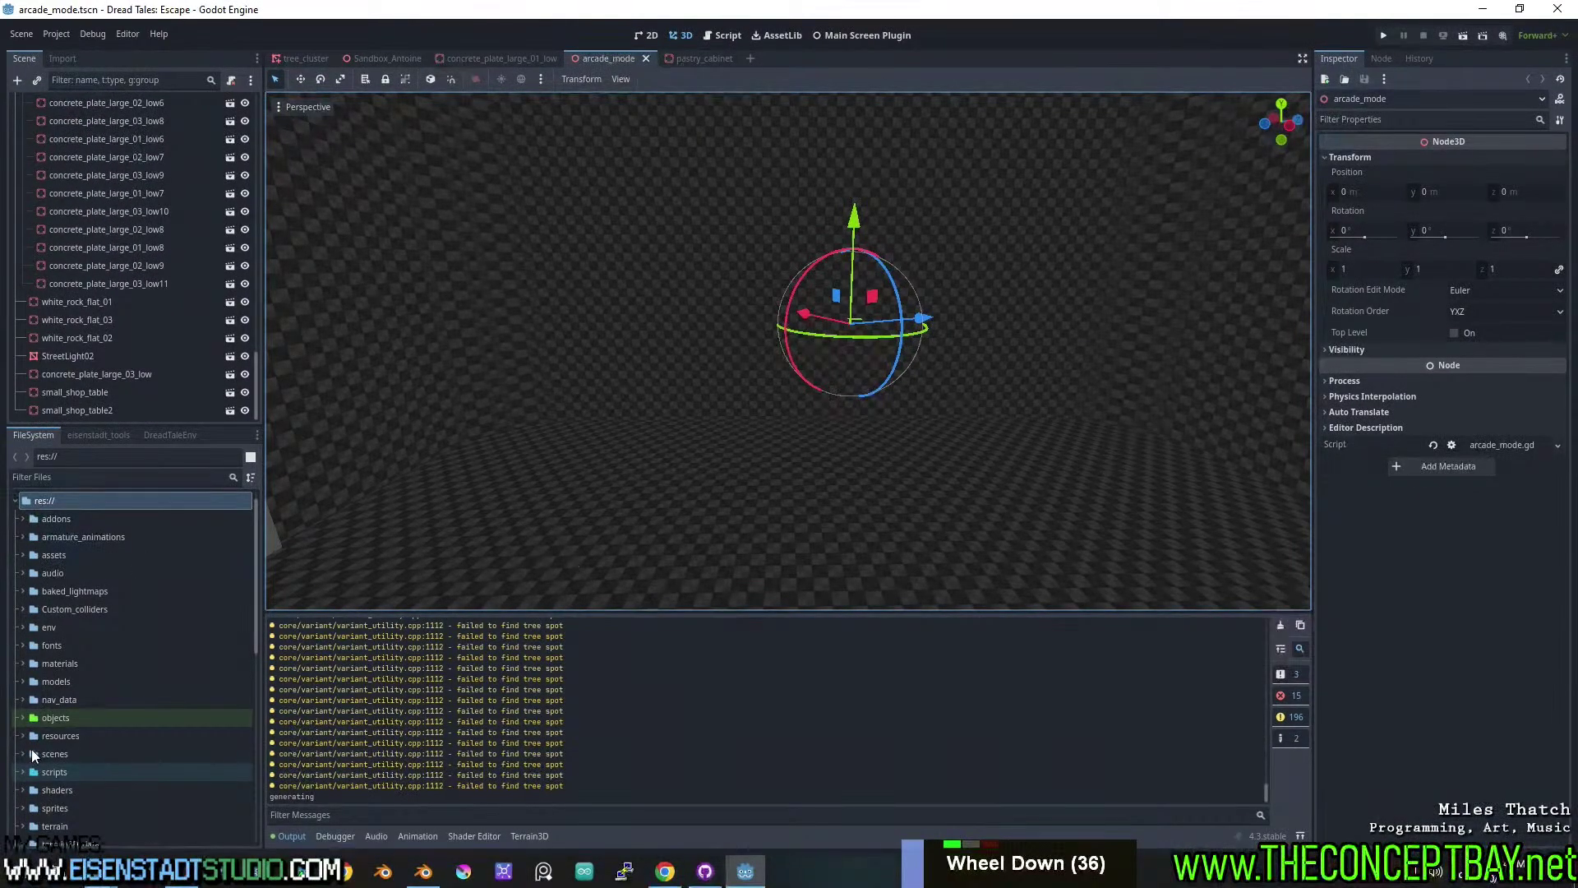
{"action": "left_click", "coordinate": [22, 718]}
{"action": "scroll", "coordinate": [67, 756], "scroll_direction": "down", "scroll_amount": 5}
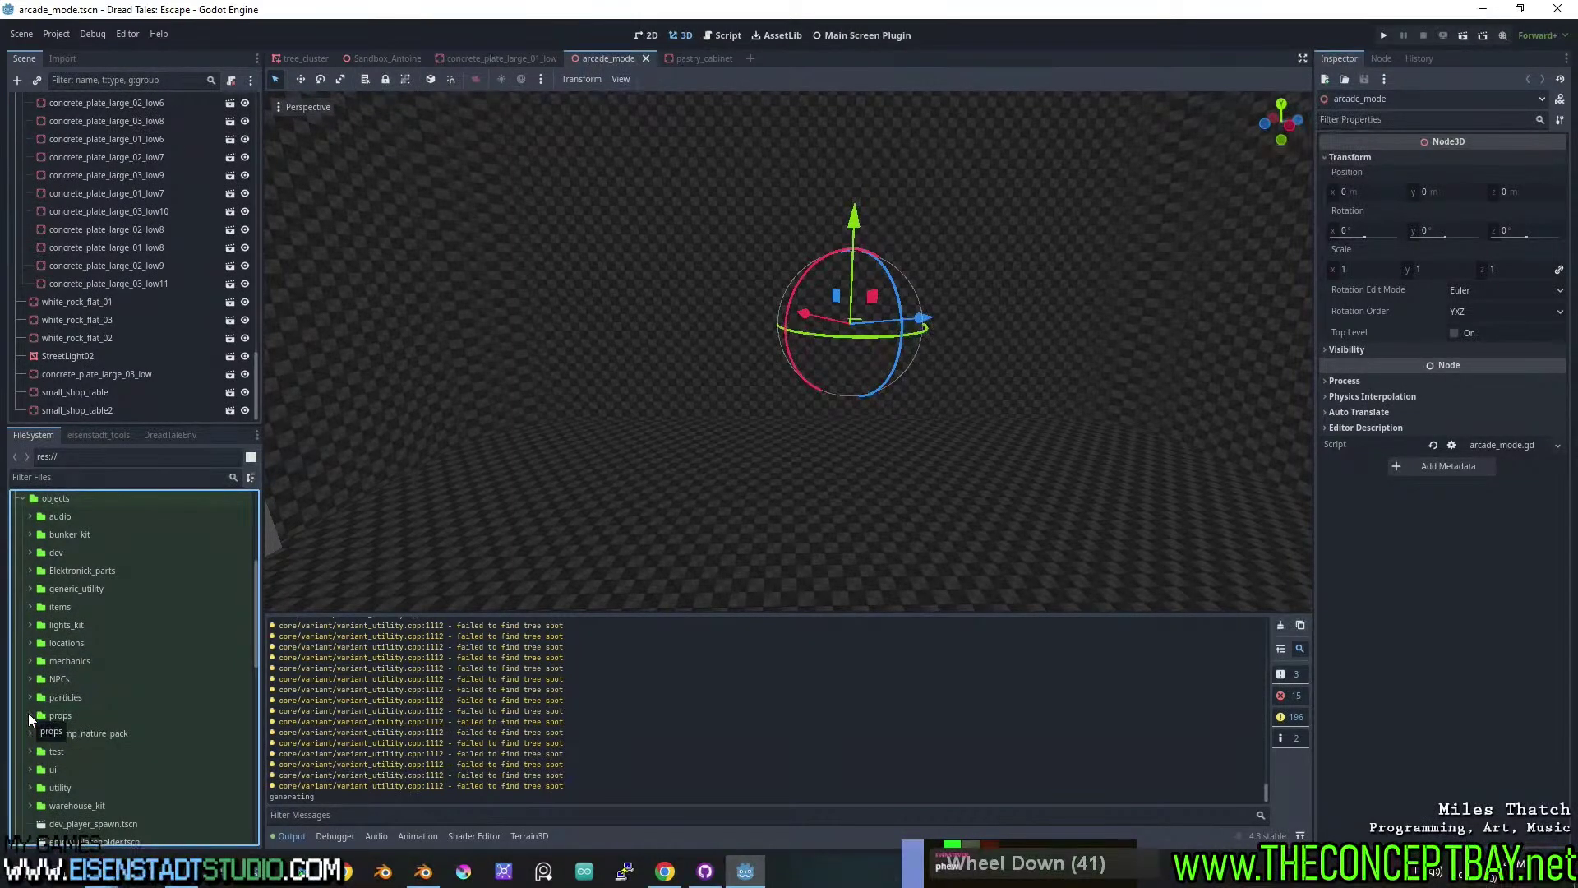
{"action": "scroll", "coordinate": [27, 737], "scroll_direction": "down", "scroll_amount": 3}
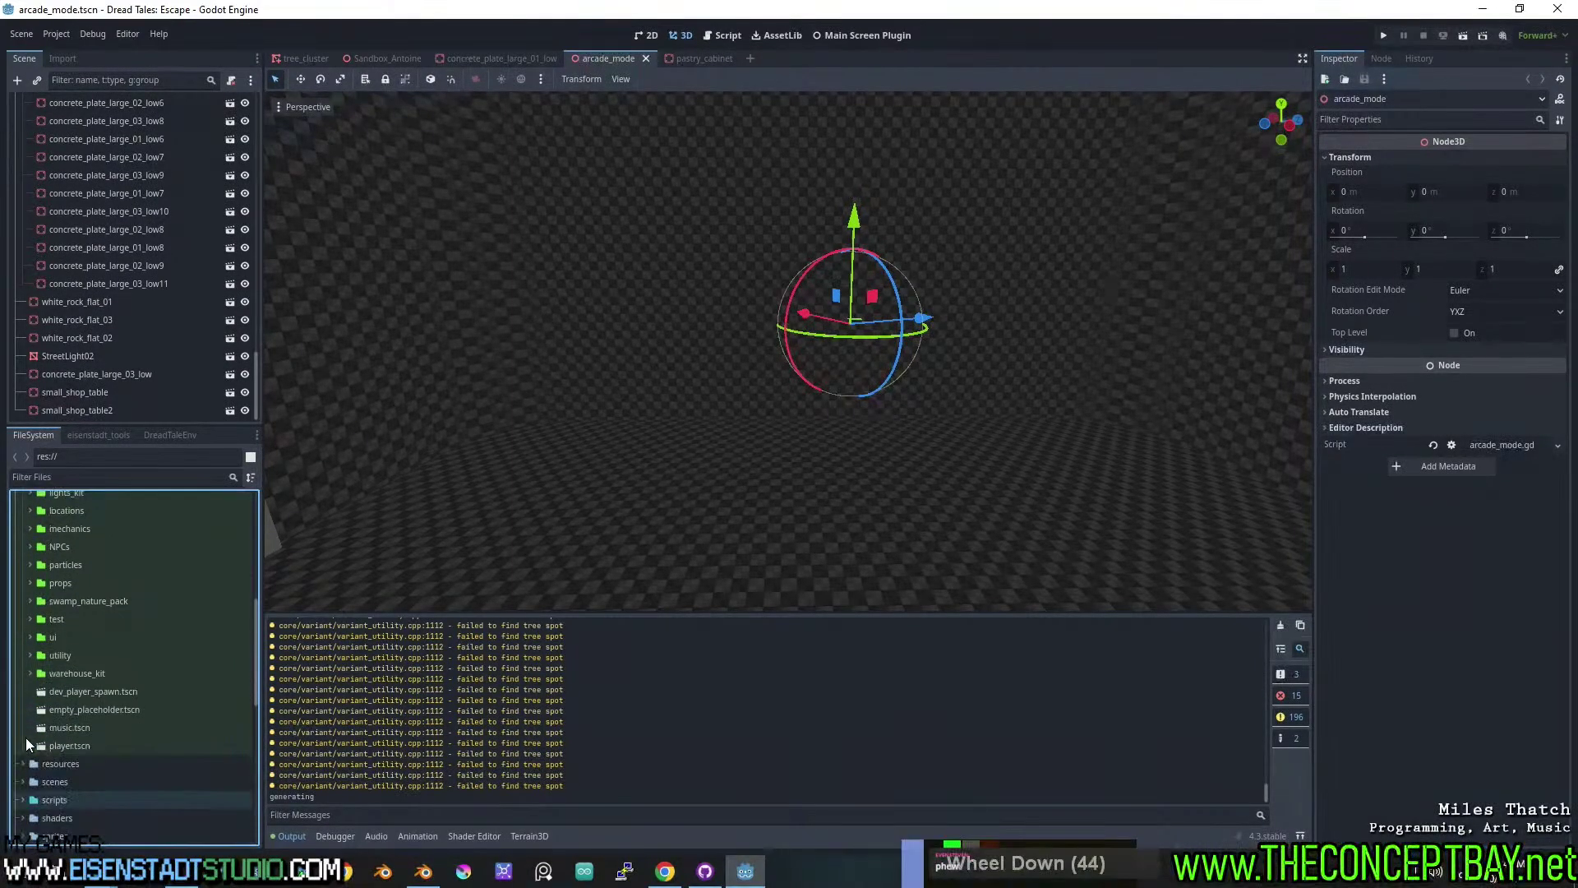
{"action": "scroll", "coordinate": [26, 737], "scroll_direction": "up", "scroll_amount": 4}
{"action": "scroll", "coordinate": [26, 744], "scroll_direction": "down", "scroll_amount": 2}
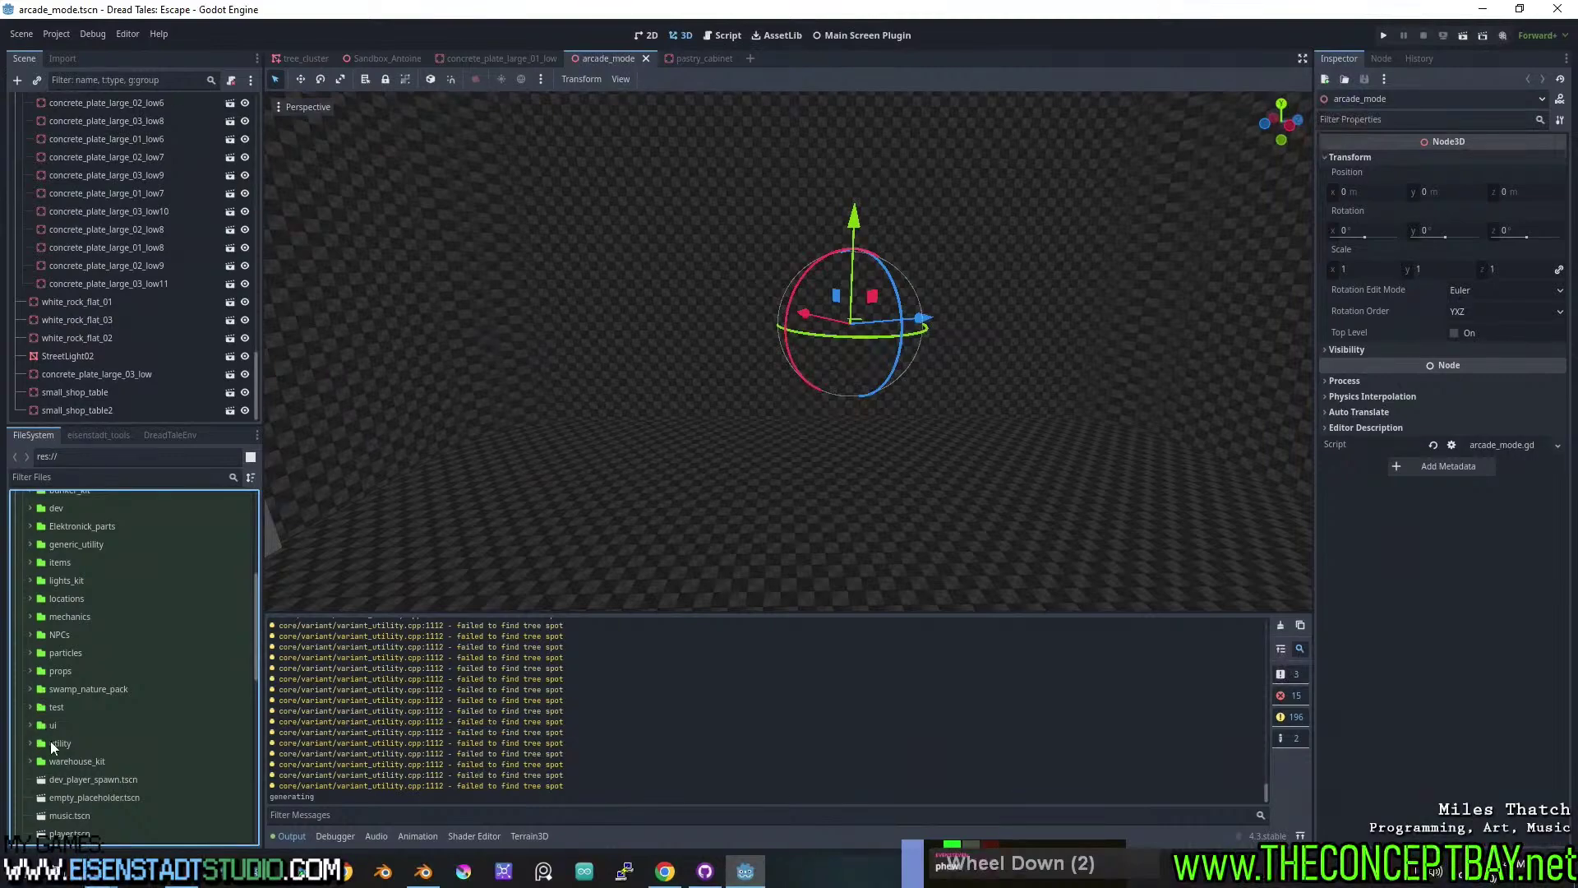
{"action": "left_click", "coordinate": [30, 671]}
{"action": "left_click", "coordinate": [37, 689]}
{"action": "left_click_drag", "start_coordinate": [81, 725], "coordinate": [825, 462]}
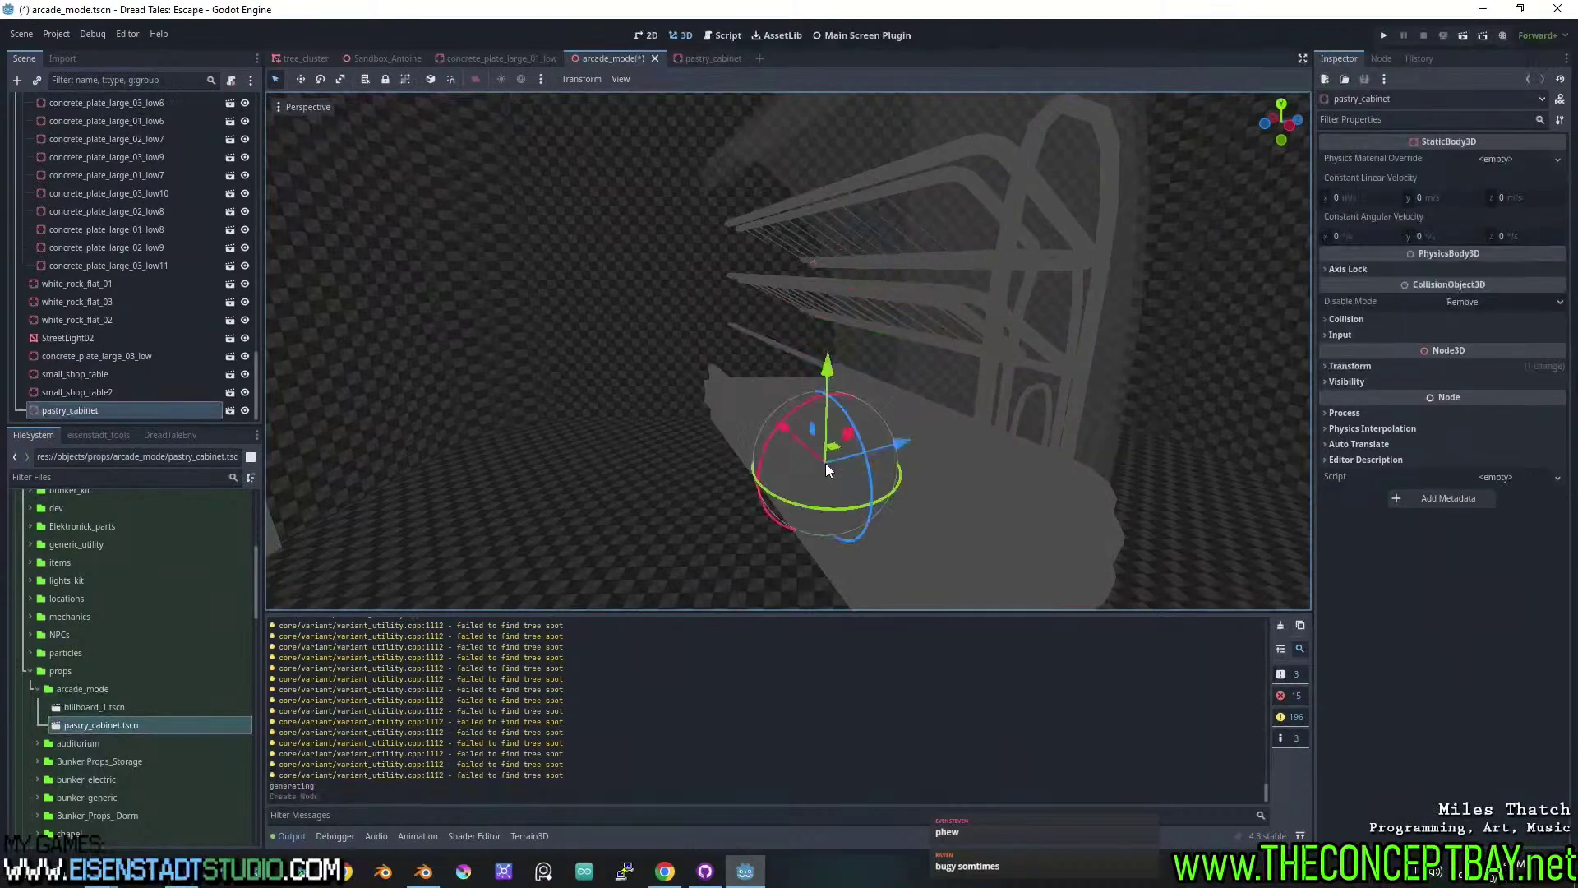
Try to rotate the pastry cabinet about its vertical axis to line it up with the building's walls.
{"action": "middle_click_drag", "start_coordinate": [825, 462], "coordinate": [817, 457]}
{"action": "scroll", "coordinate": [816, 457], "scroll_direction": "up", "scroll_amount": 2}
{"action": "left_click_drag", "start_coordinate": [801, 427], "coordinate": [729, 369], "text": "ctrl"}
{"action": "middle_click_drag", "start_coordinate": [728, 368], "coordinate": [936, 405]}
{"action": "scroll", "coordinate": [964, 449], "scroll_direction": "up", "scroll_amount": 4}
{"action": "scroll", "coordinate": [830, 406], "scroll_direction": "down", "scroll_amount": 2}
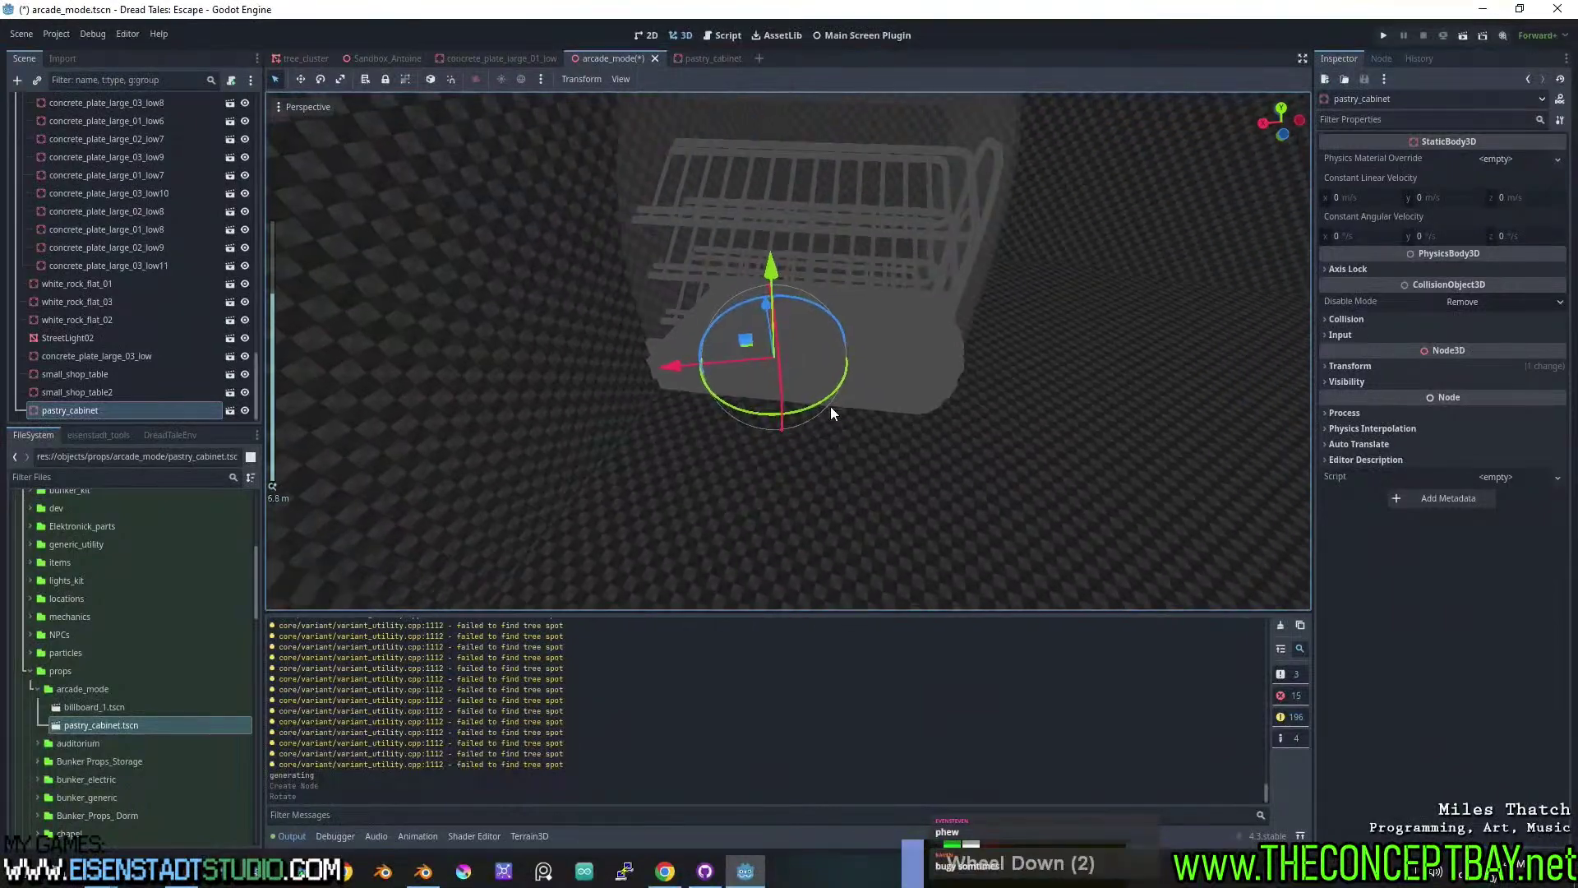
{"action": "left_click_drag", "start_coordinate": [821, 403], "coordinate": [808, 408], "text": "ctrl"}
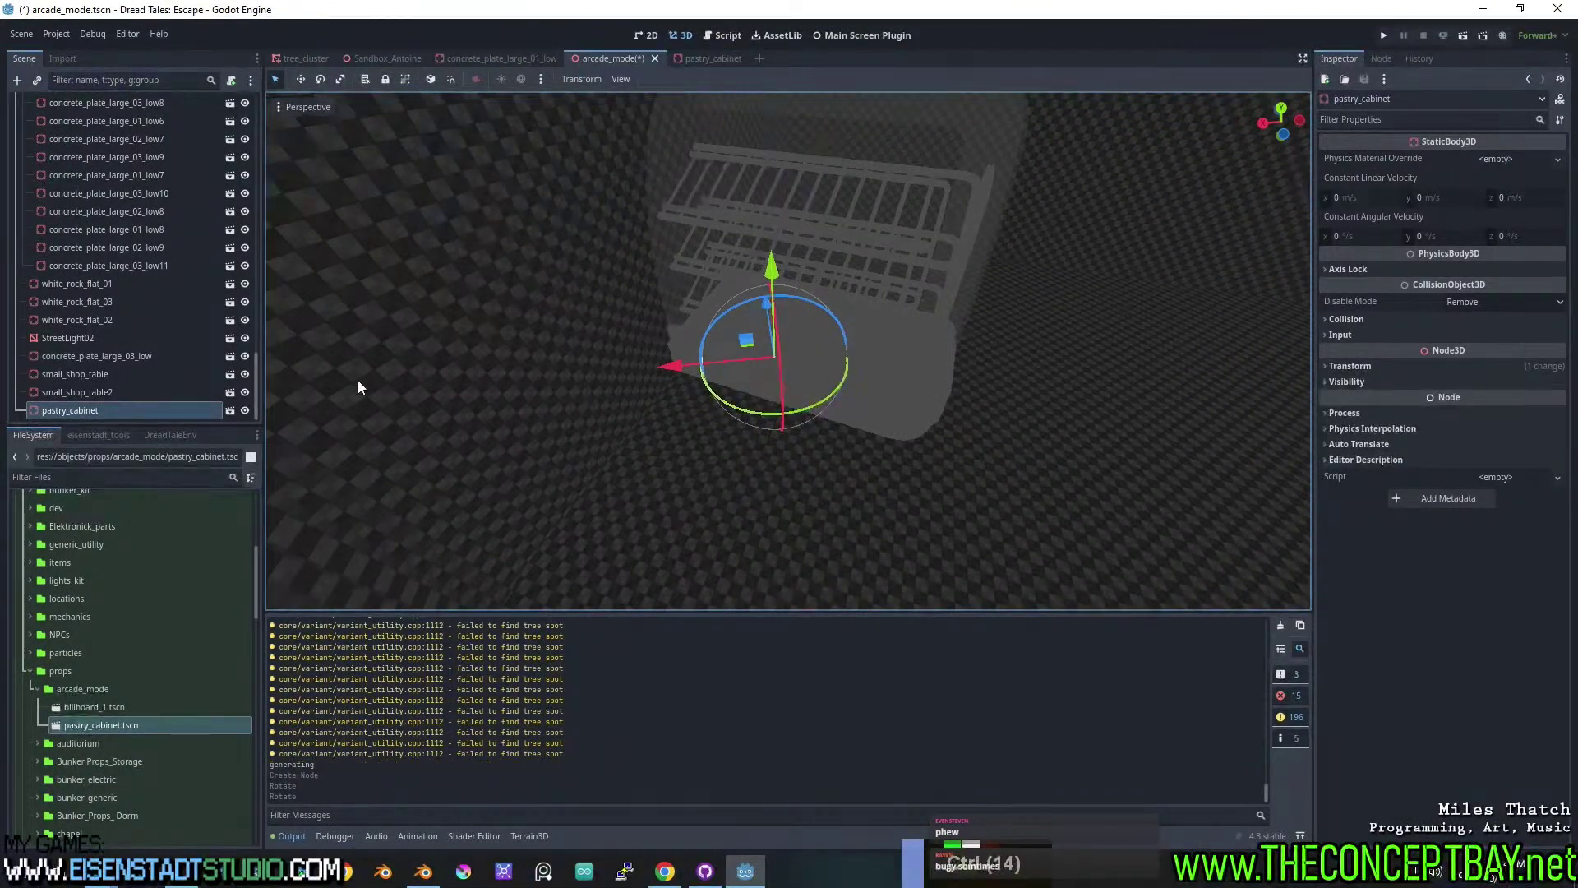
Make pastry_cabinet a child of the inner pit_stop_station node and reset its rotation to the default.
{"action": "left_click_drag", "start_coordinate": [54, 411], "coordinate": [93, 308]}
{"action": "scroll", "coordinate": [114, 345], "scroll_direction": "up", "scroll_amount": 18}
{"action": "scroll", "coordinate": [114, 344], "scroll_direction": "up", "scroll_amount": 12}
{"action": "left_click", "coordinate": [1356, 366]}
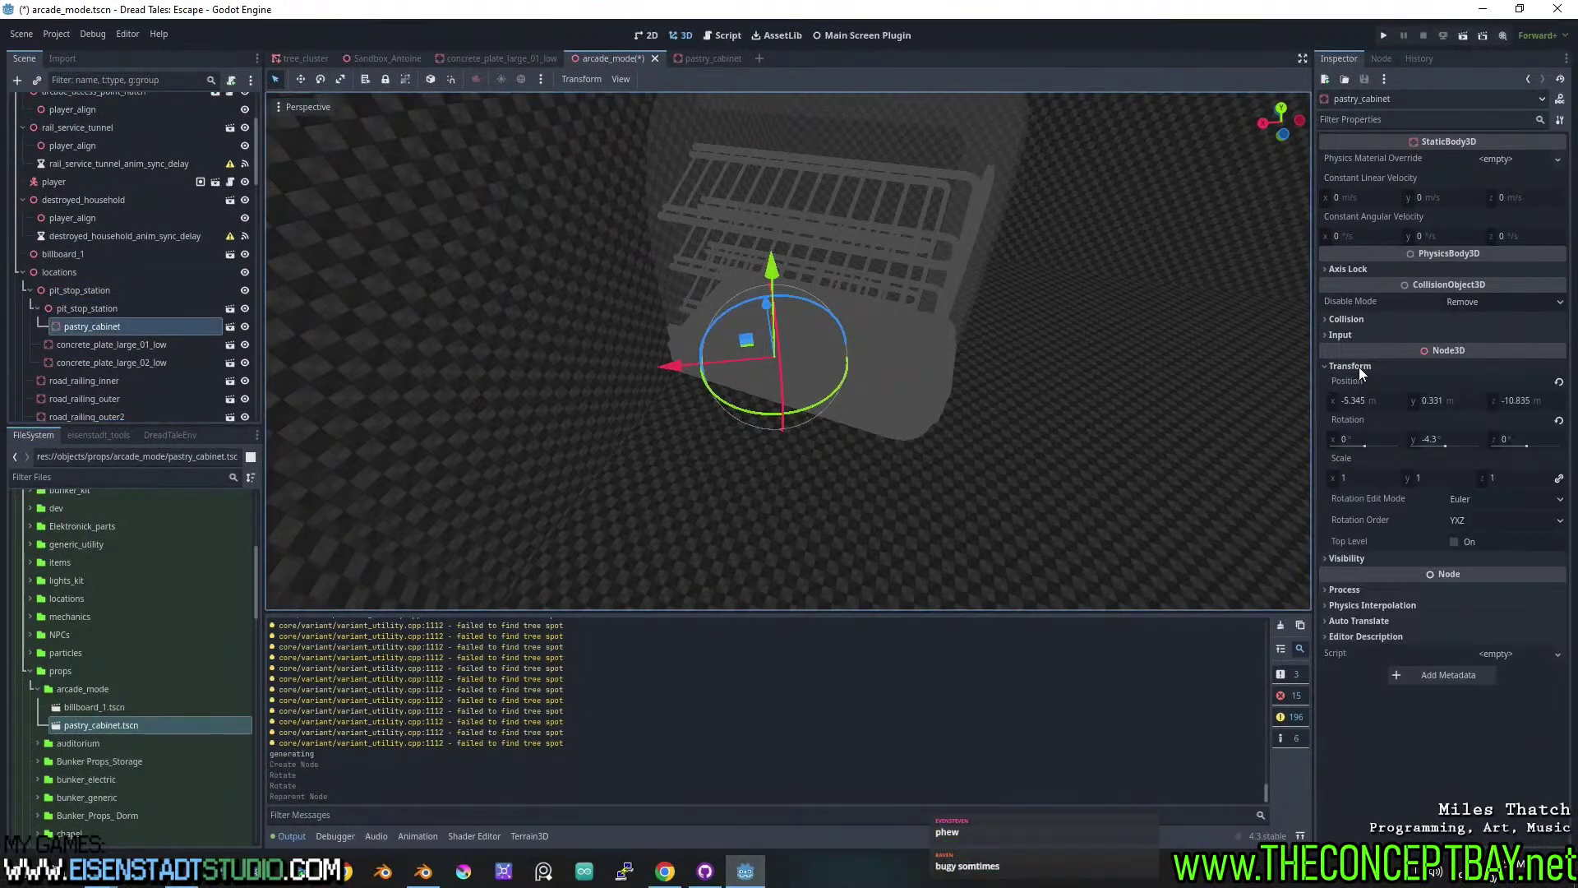
{"action": "left_click", "coordinate": [1559, 420]}
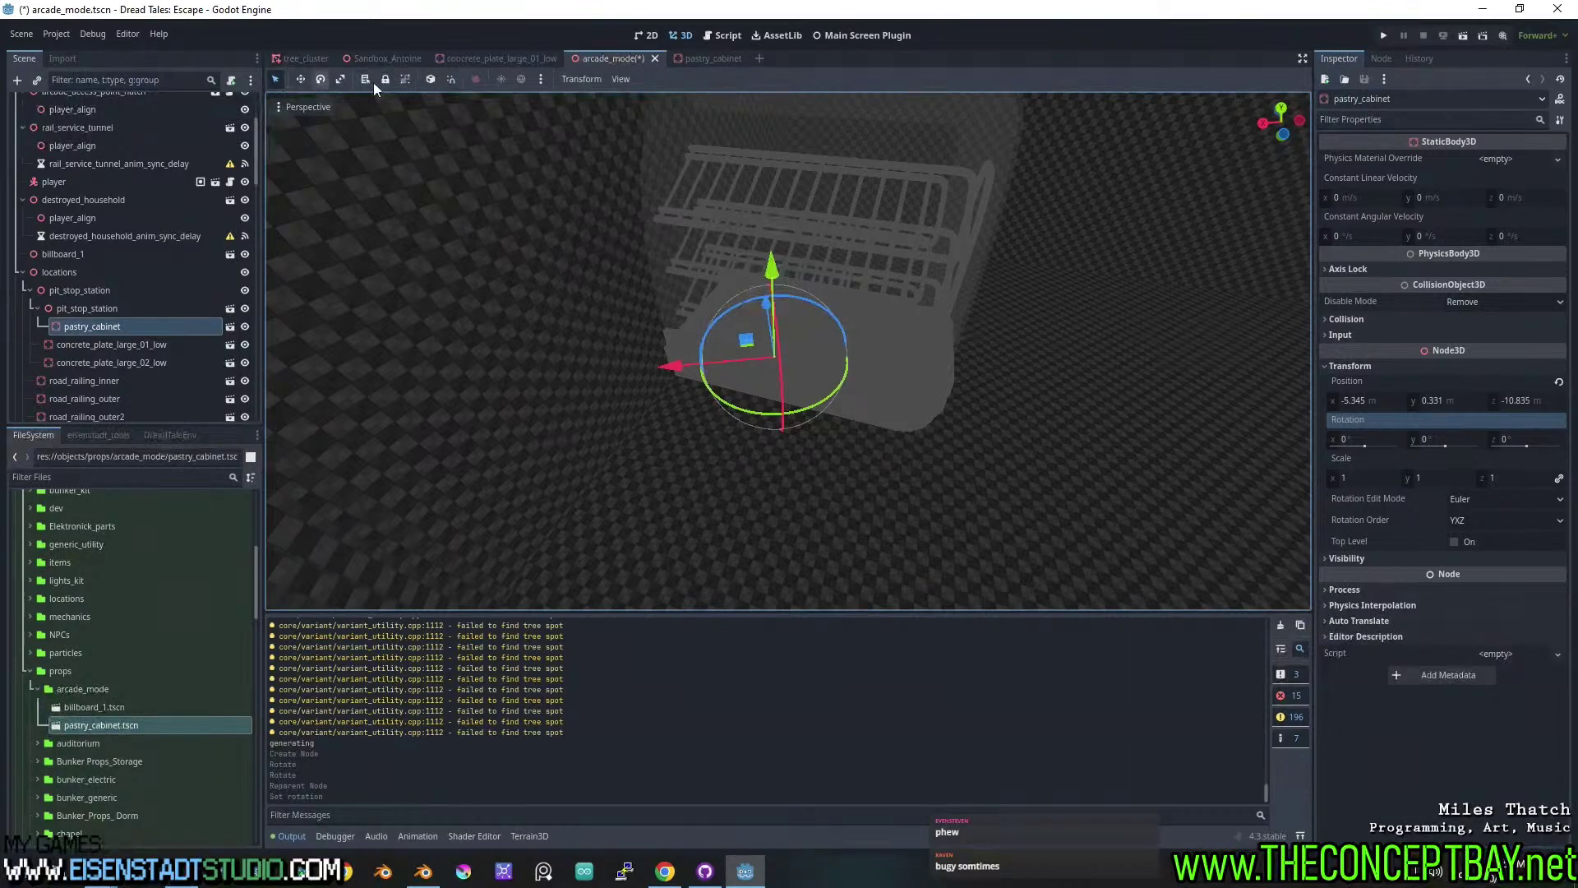
In local space, move the pastry cabinet to about X -0.802 m and Z -11.767 m within the station, then save the scene.
{"action": "left_click", "coordinate": [430, 79]}
{"action": "left_click_drag", "start_coordinate": [870, 380], "coordinate": [1137, 400]}
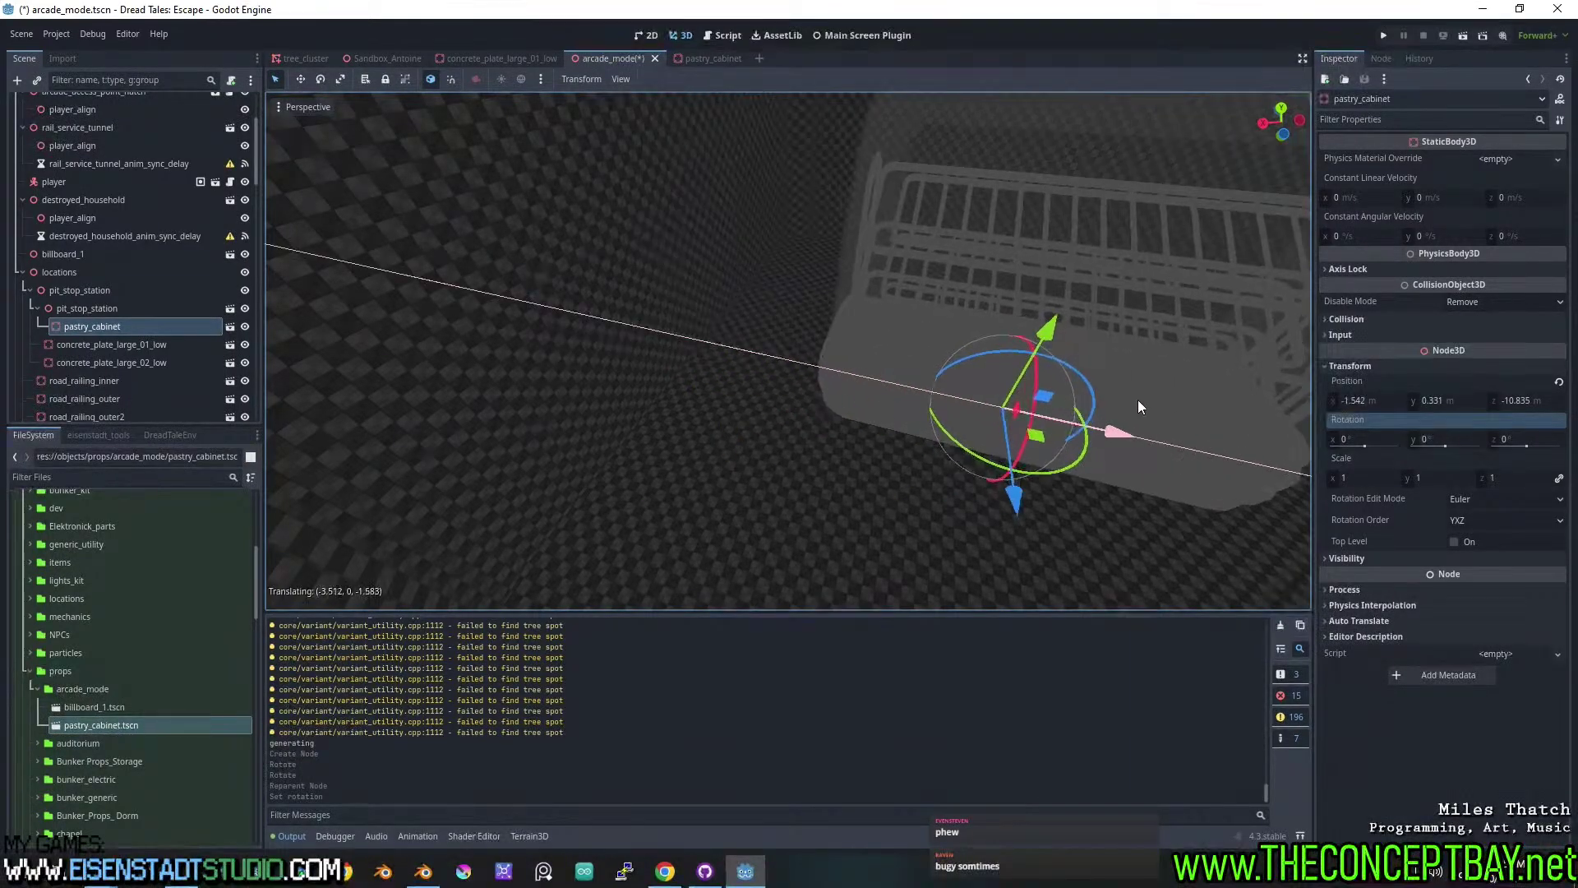
{"action": "scroll", "coordinate": [733, 342], "scroll_direction": "down", "scroll_amount": 2}
{"action": "middle_click_drag", "start_coordinate": [733, 342], "coordinate": [751, 436]}
{"action": "scroll", "coordinate": [738, 383], "scroll_direction": "up", "scroll_amount": 3}
{"action": "left_click_drag", "start_coordinate": [750, 434], "coordinate": [796, 432]}
{"action": "middle_click_drag", "start_coordinate": [796, 433], "coordinate": [895, 414]}
{"action": "scroll", "coordinate": [931, 446], "scroll_direction": "up", "scroll_amount": 4}
{"action": "left_click_drag", "start_coordinate": [895, 412], "coordinate": [937, 410]}
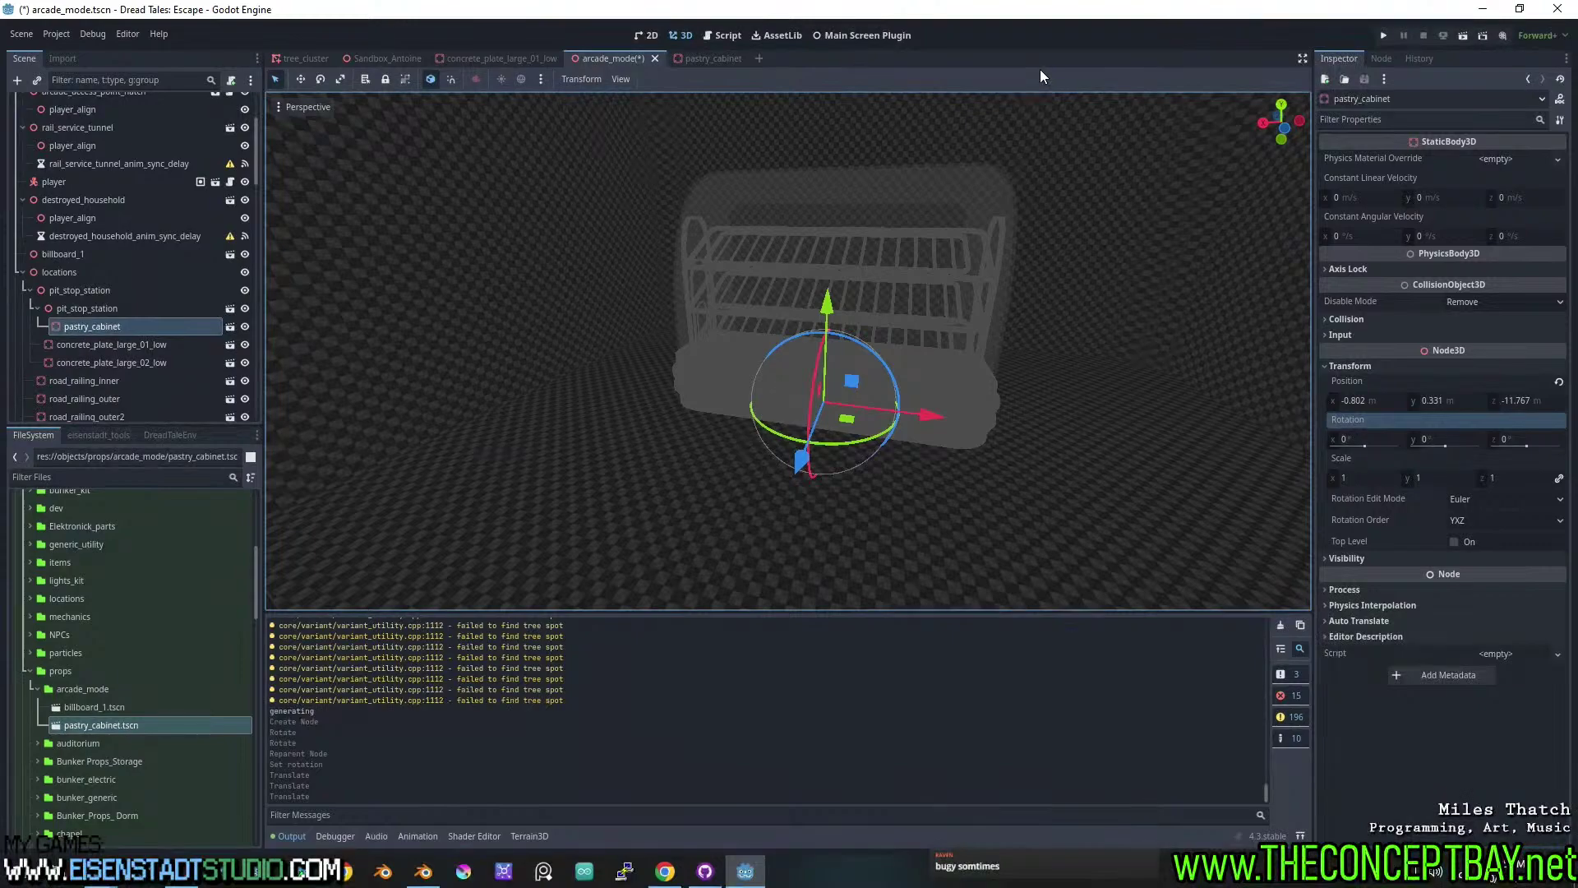
{"action": "key", "text": "ctrl+s"}
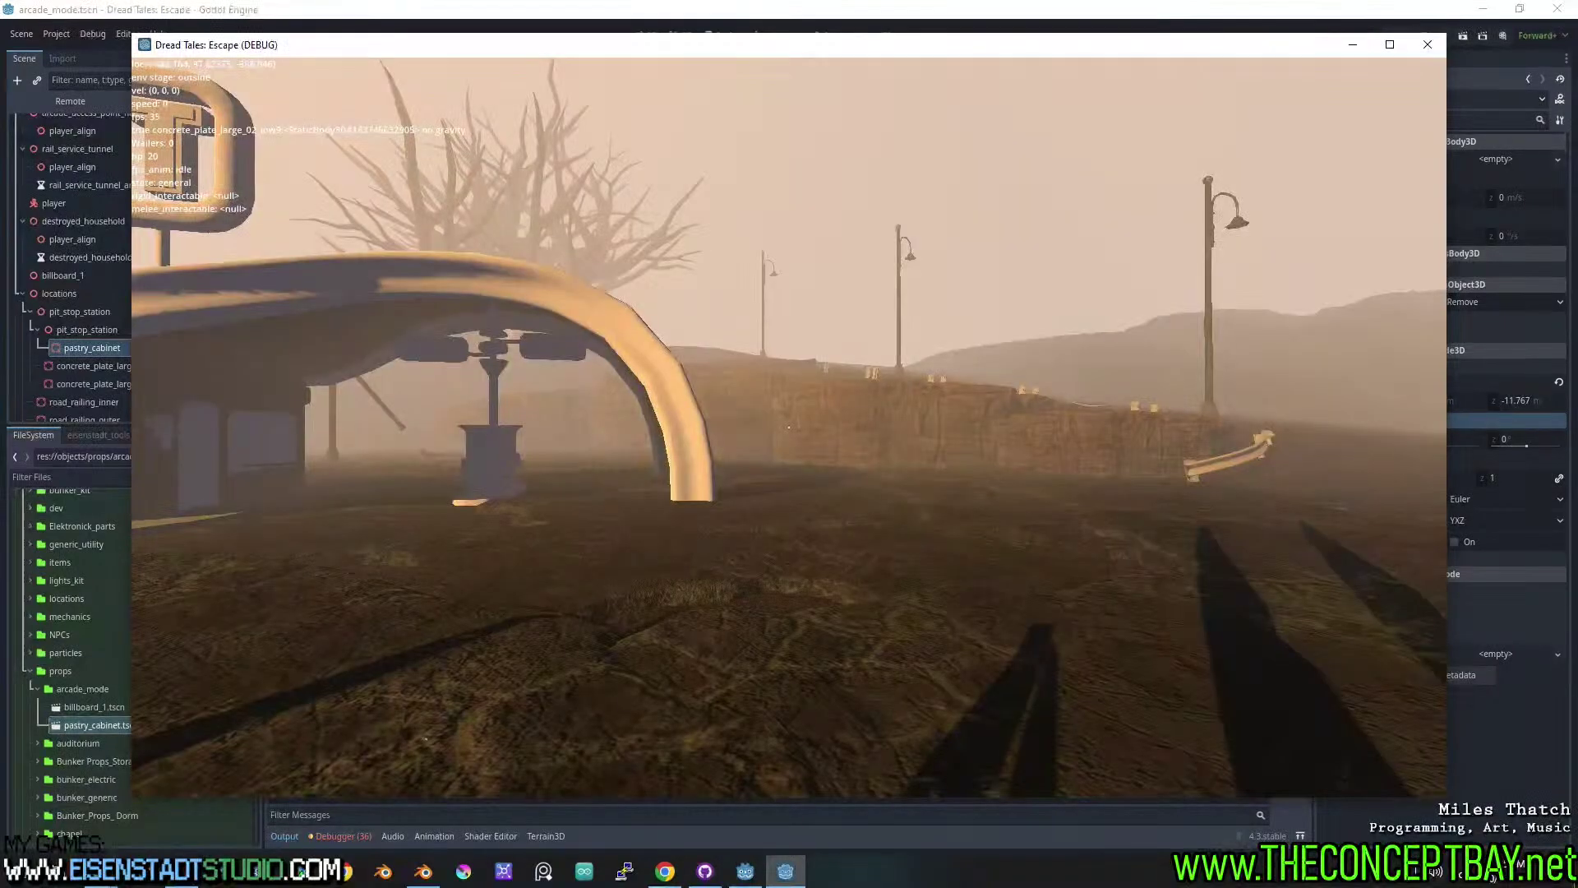
Walk into the pit stop station in the running game and inspect the placed pastry cabinet.
{"action": "key", "text": "w"}
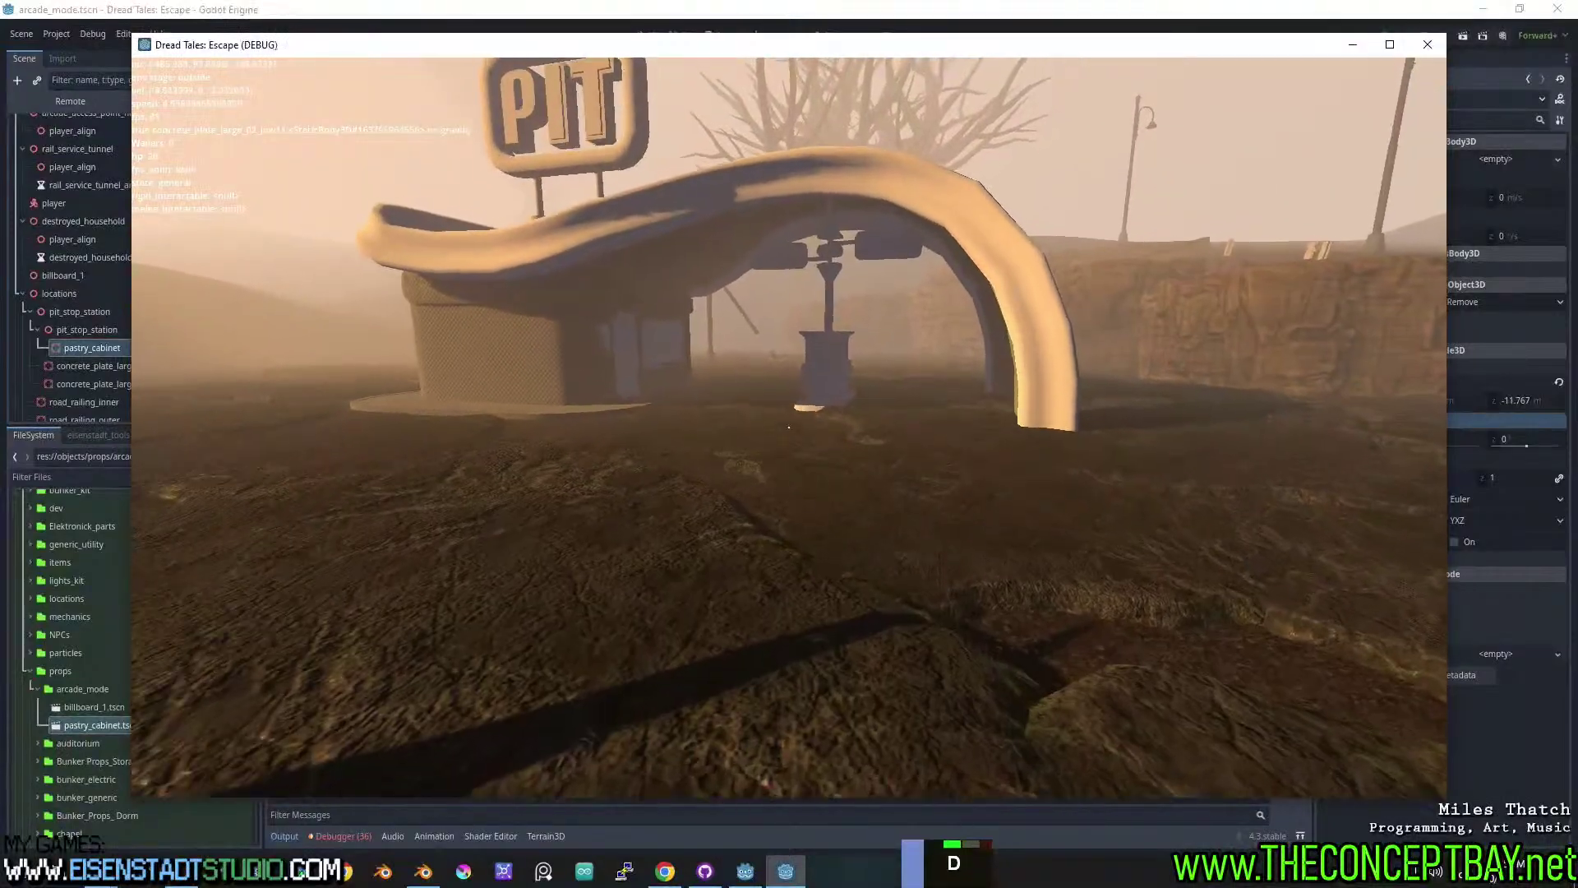
{"action": "key", "text": "d"}
{"action": "key", "text": "d"}
{"action": "key", "text": "w"}
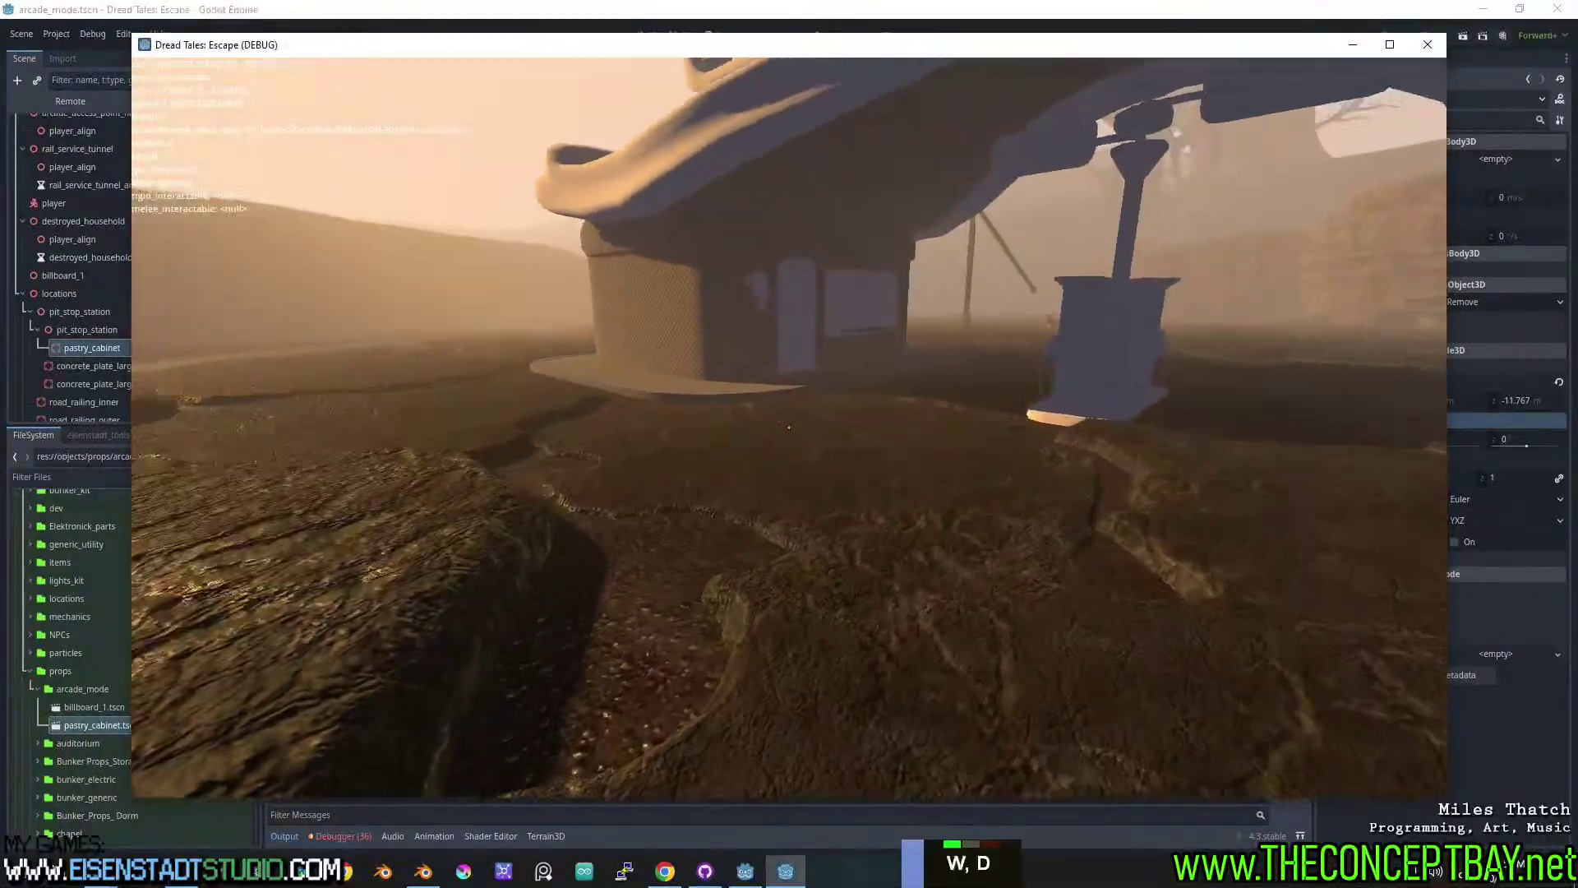
{"action": "key", "text": "w"}
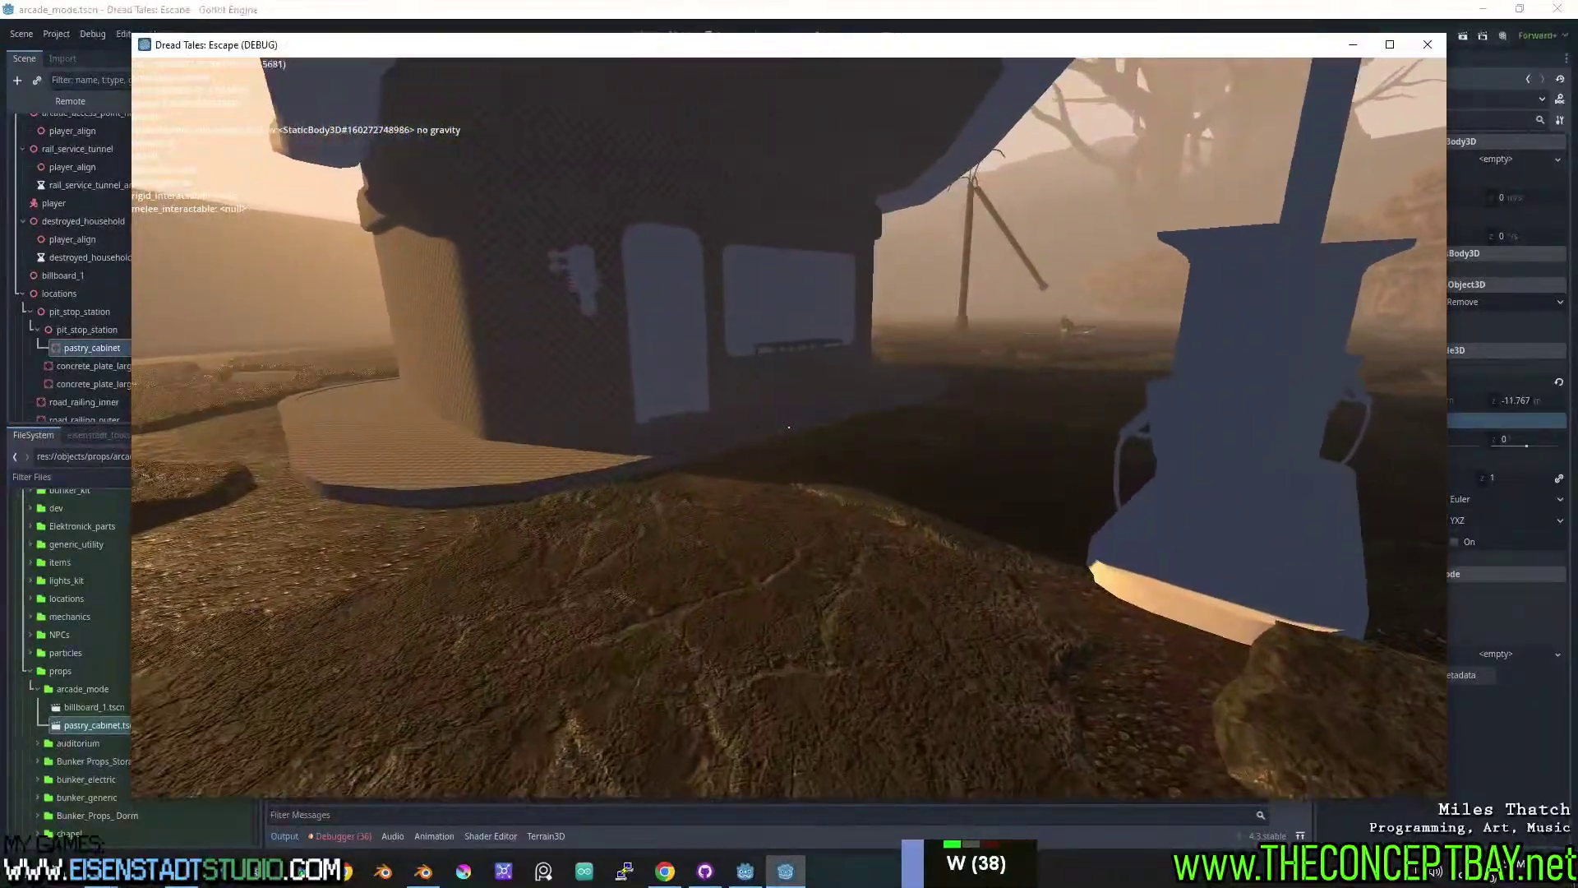
{"action": "key", "text": "space"}
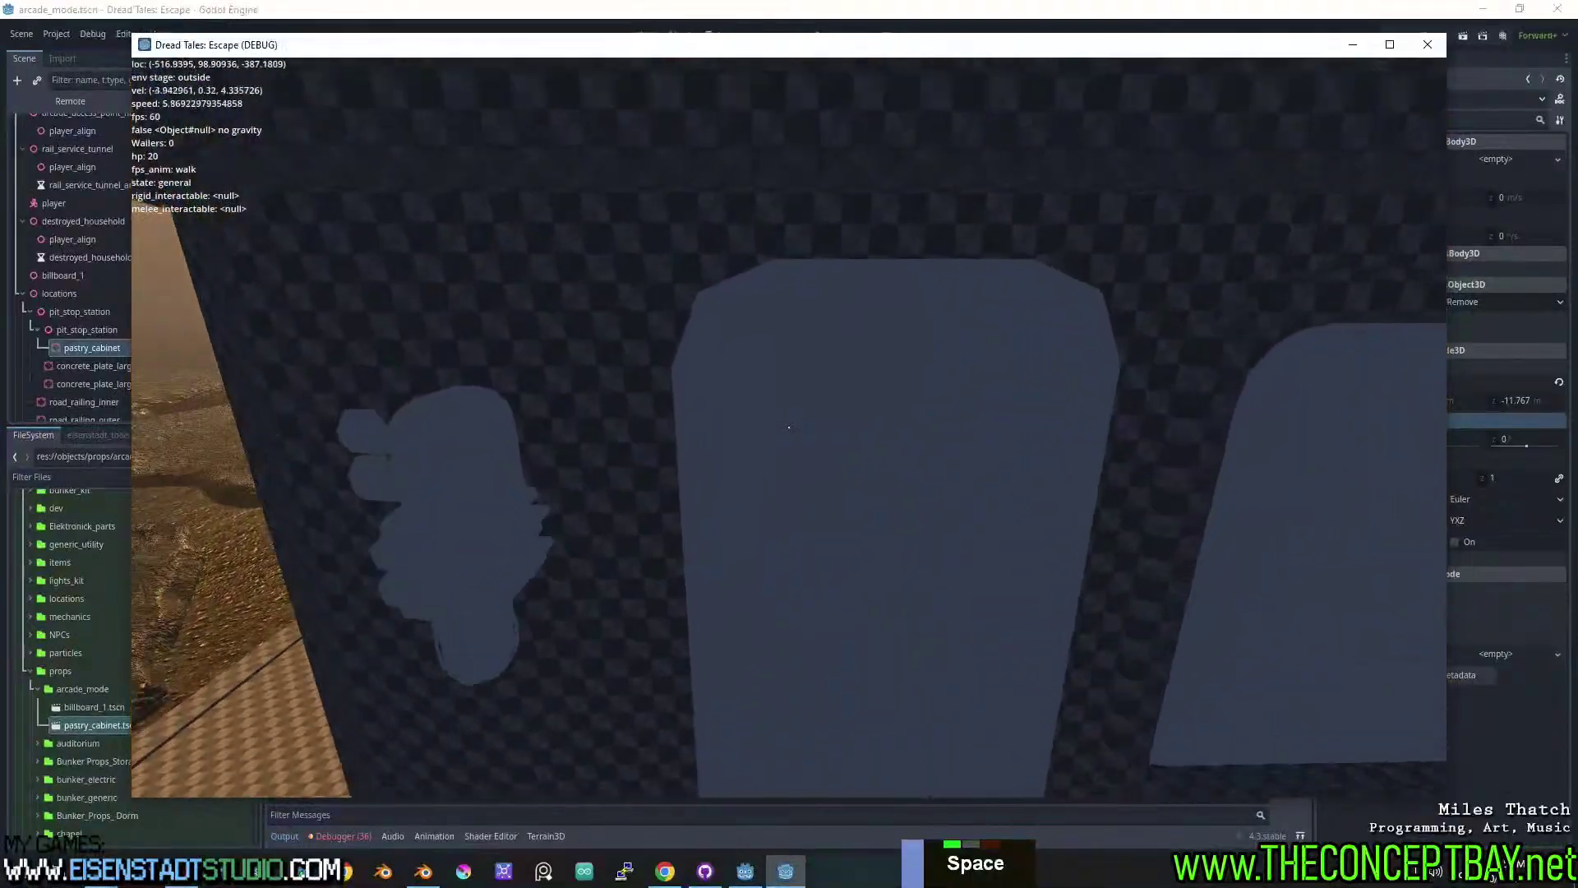
{"action": "key", "text": "w"}
{"action": "key", "text": "d"}
{"action": "key", "text": "d"}
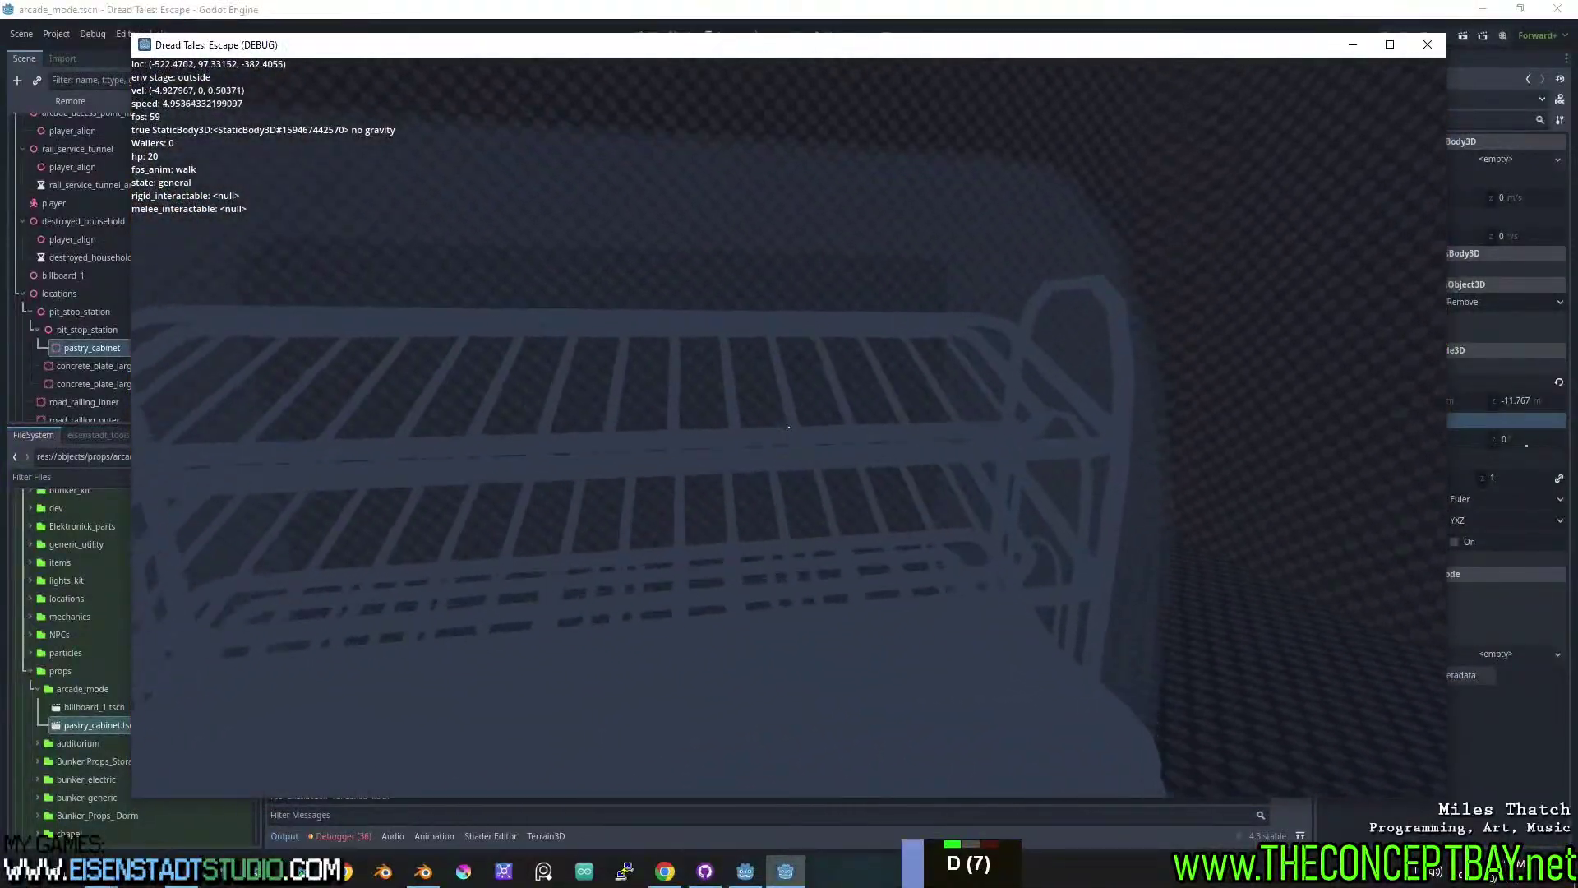
{"action": "key", "text": "w"}
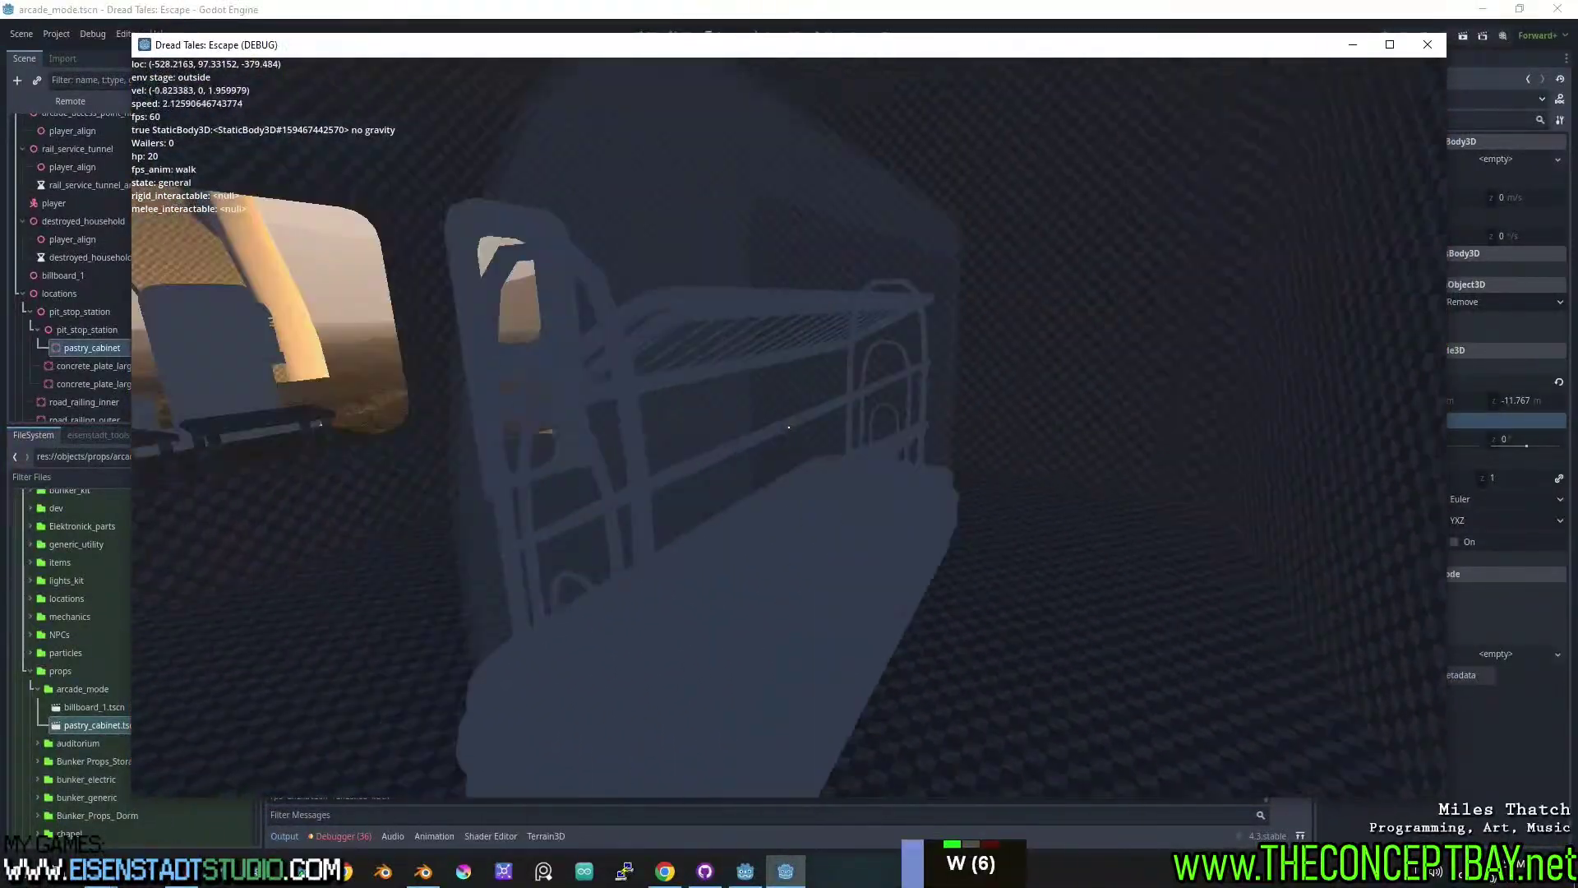
Examine the pastry cabinet's size from the front and side in the running game, and close the game.
{"action": "key", "text": "w"}
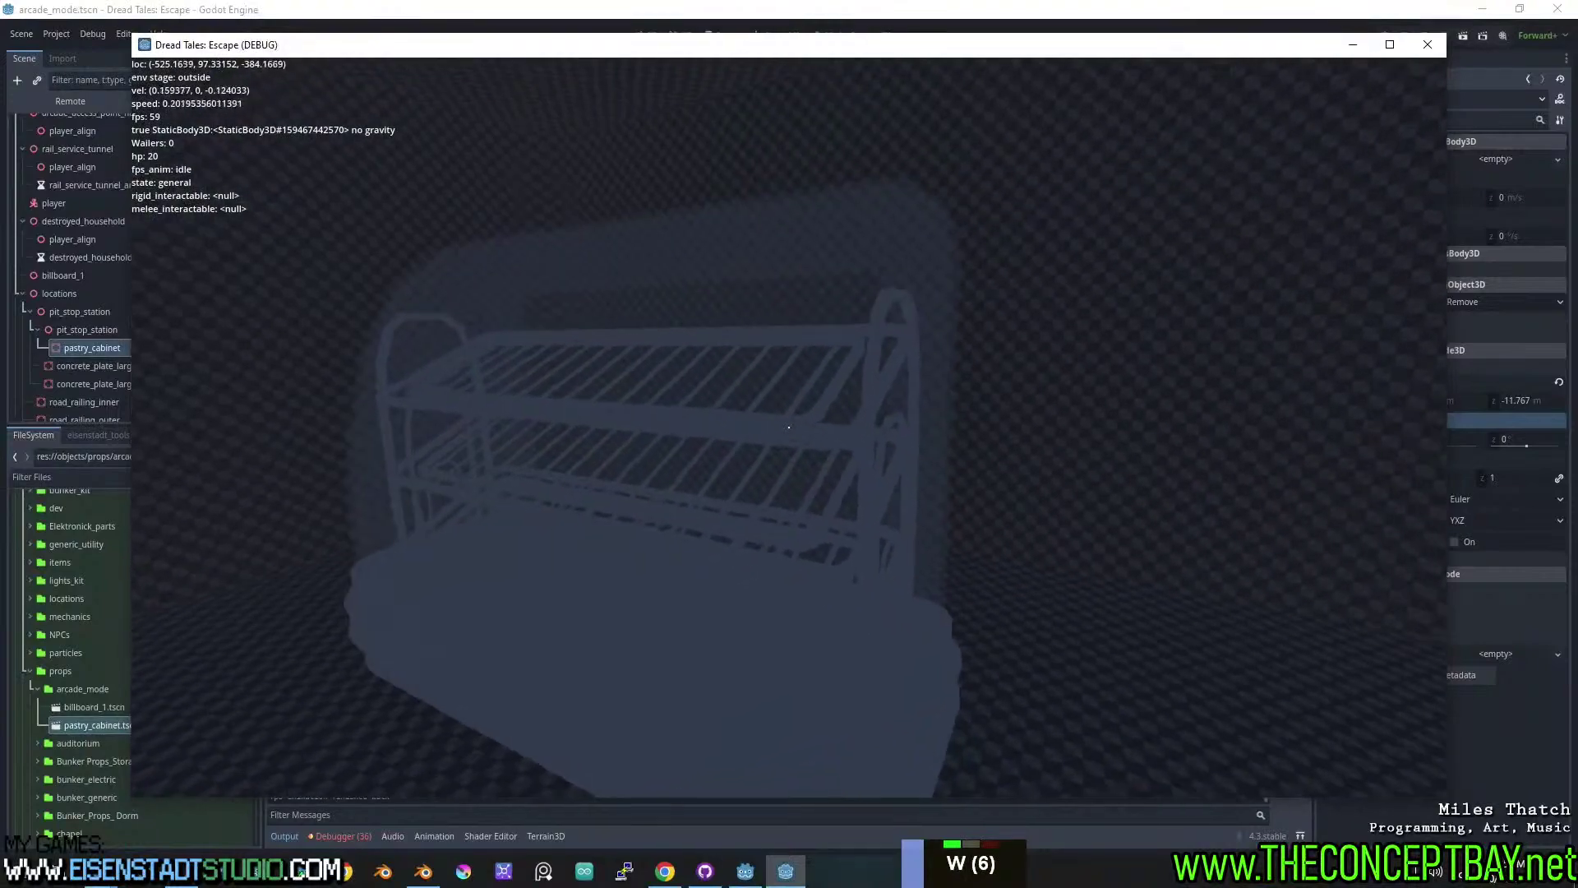
{"action": "key", "text": "a"}
{"action": "key", "text": "a"}
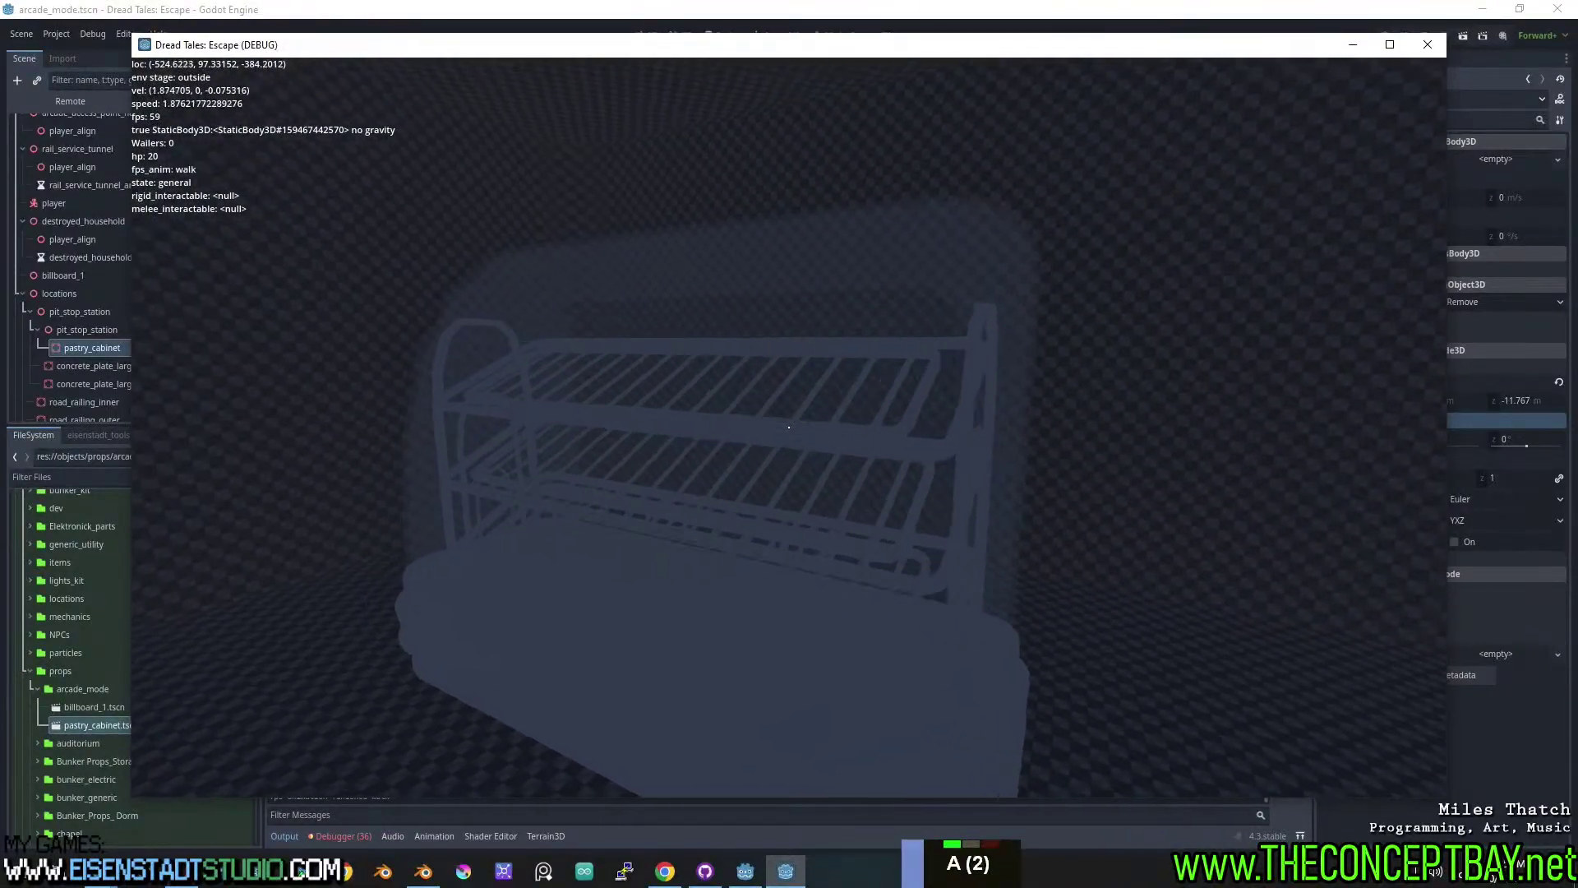
{"action": "key", "text": "alt+F4"}
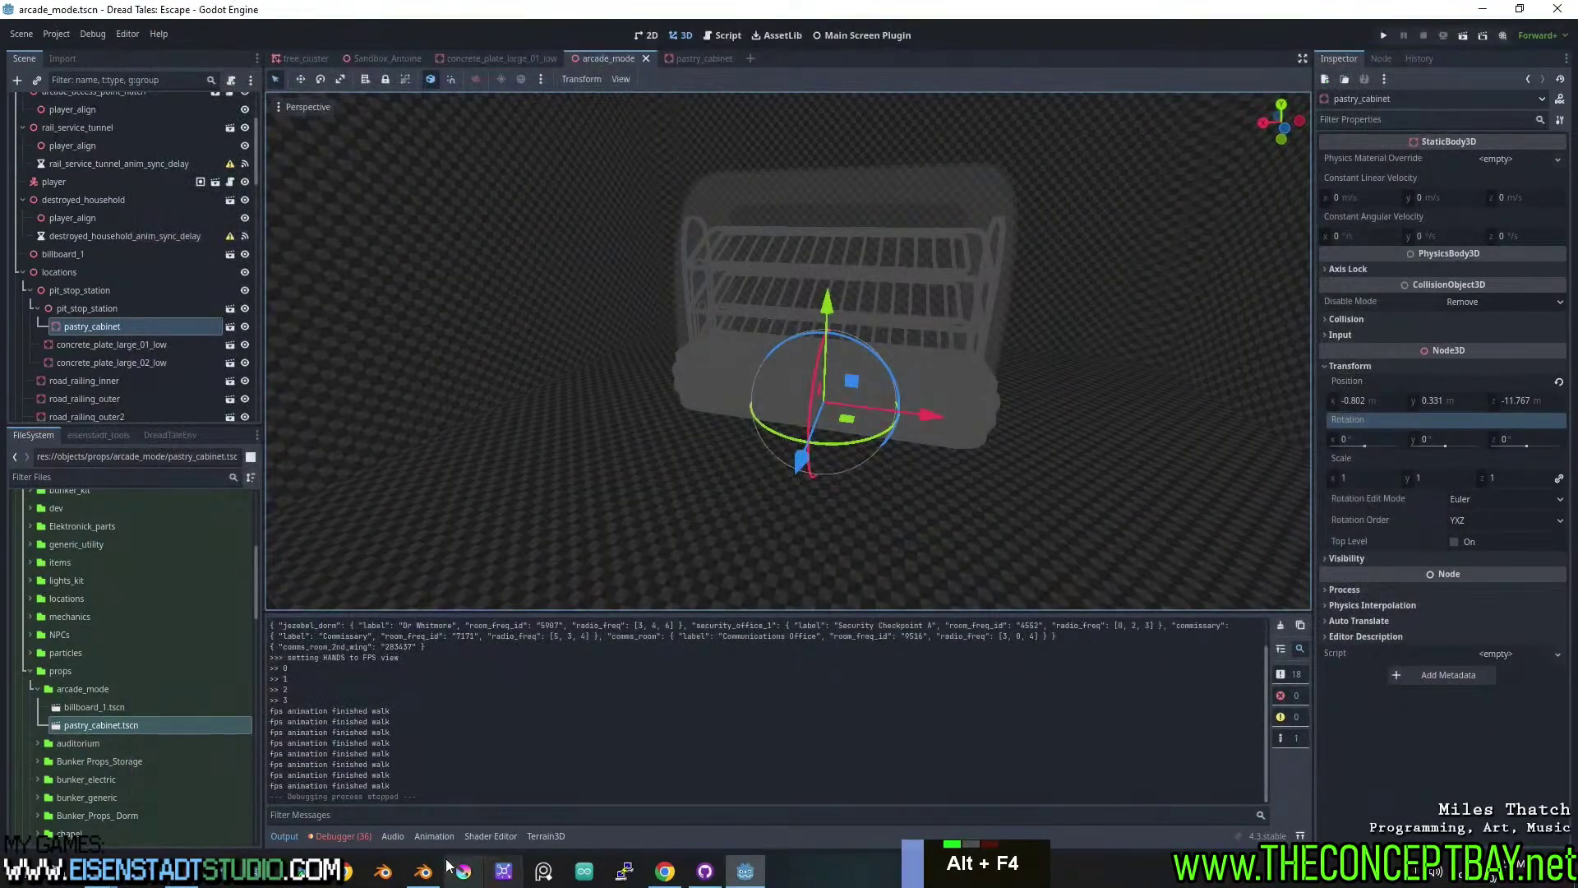
In Blender, snap the 3D cursor to the world origin, select all cabinet parts and set the pivot point to 3D Cursor.
{"action": "left_click", "coordinate": [423, 871]}
{"action": "middle_click_drag", "start_coordinate": [835, 497], "coordinate": [787, 502]}
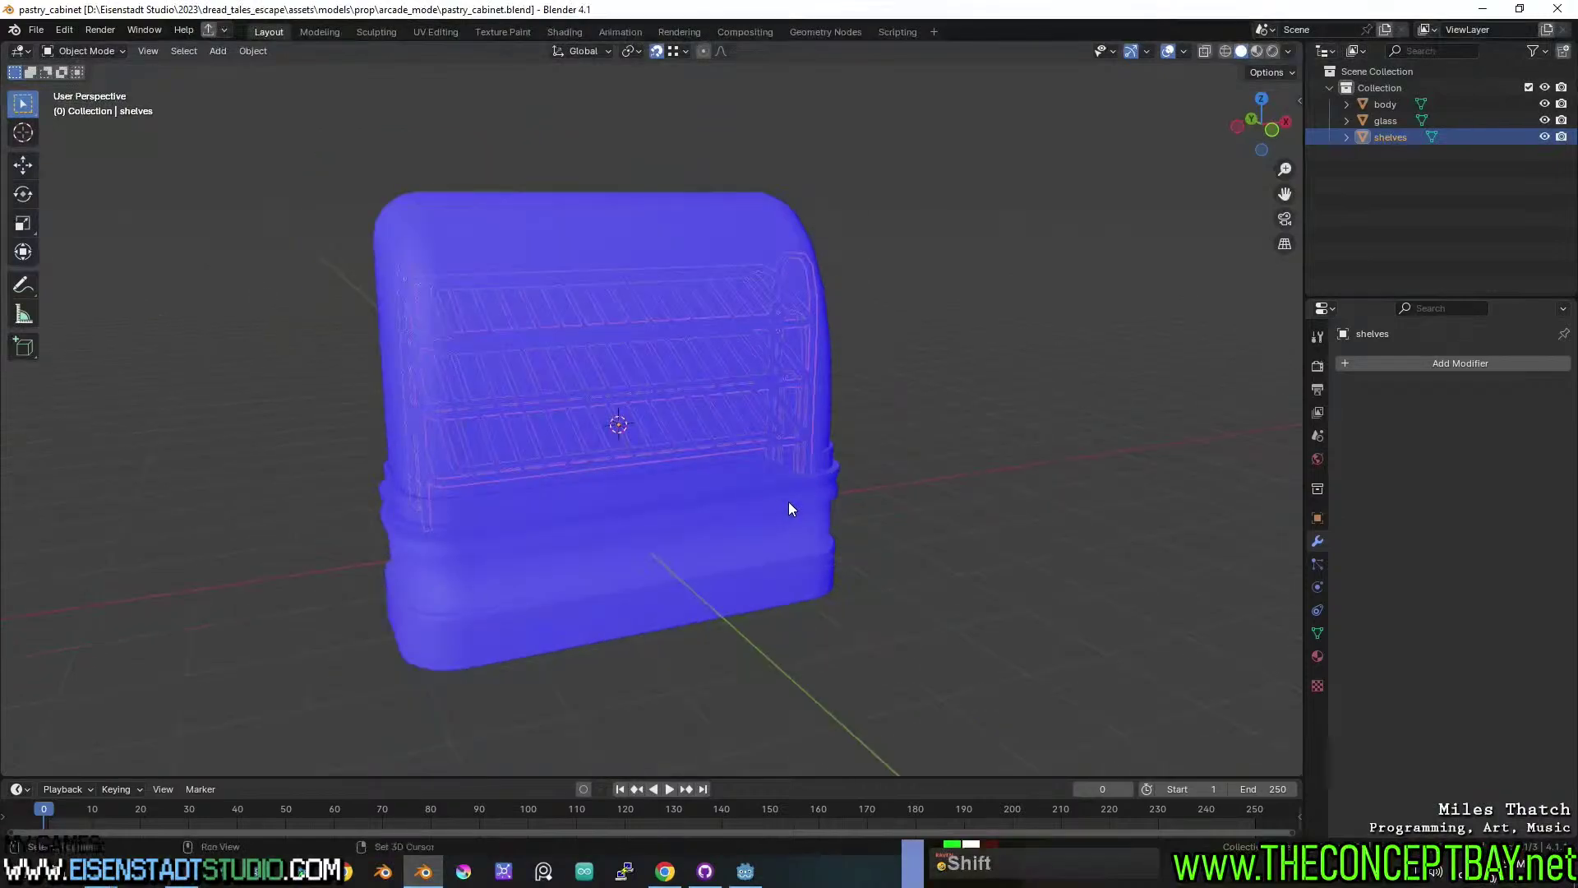
{"action": "key", "text": "shift+s"}
{"action": "left_click", "coordinate": [688, 561]}
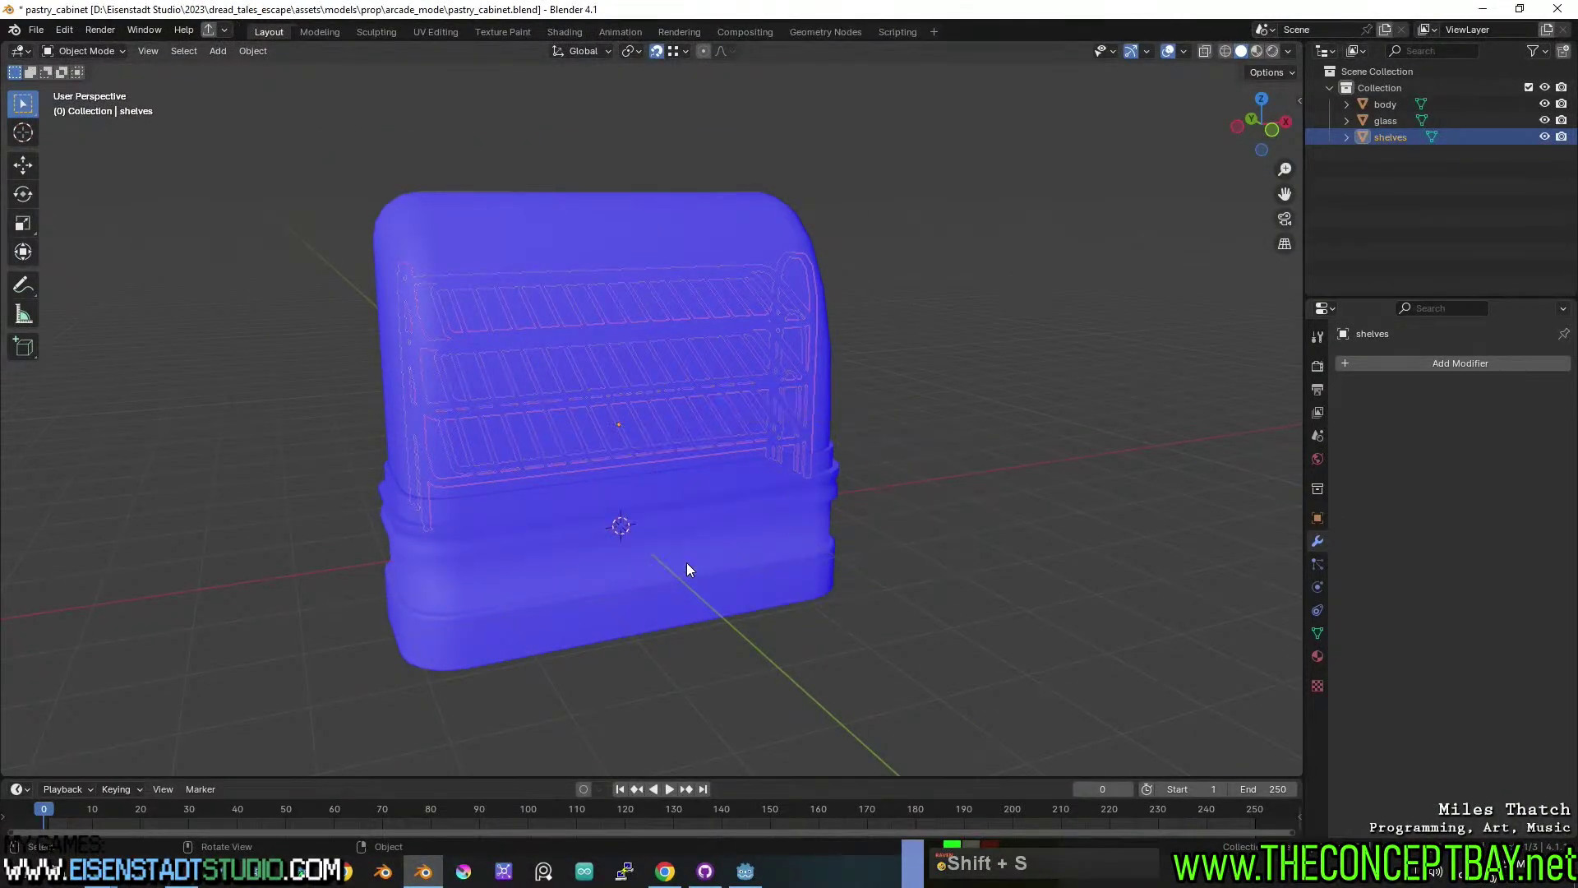
{"action": "key", "text": "a"}
{"action": "key", "text": "period"}
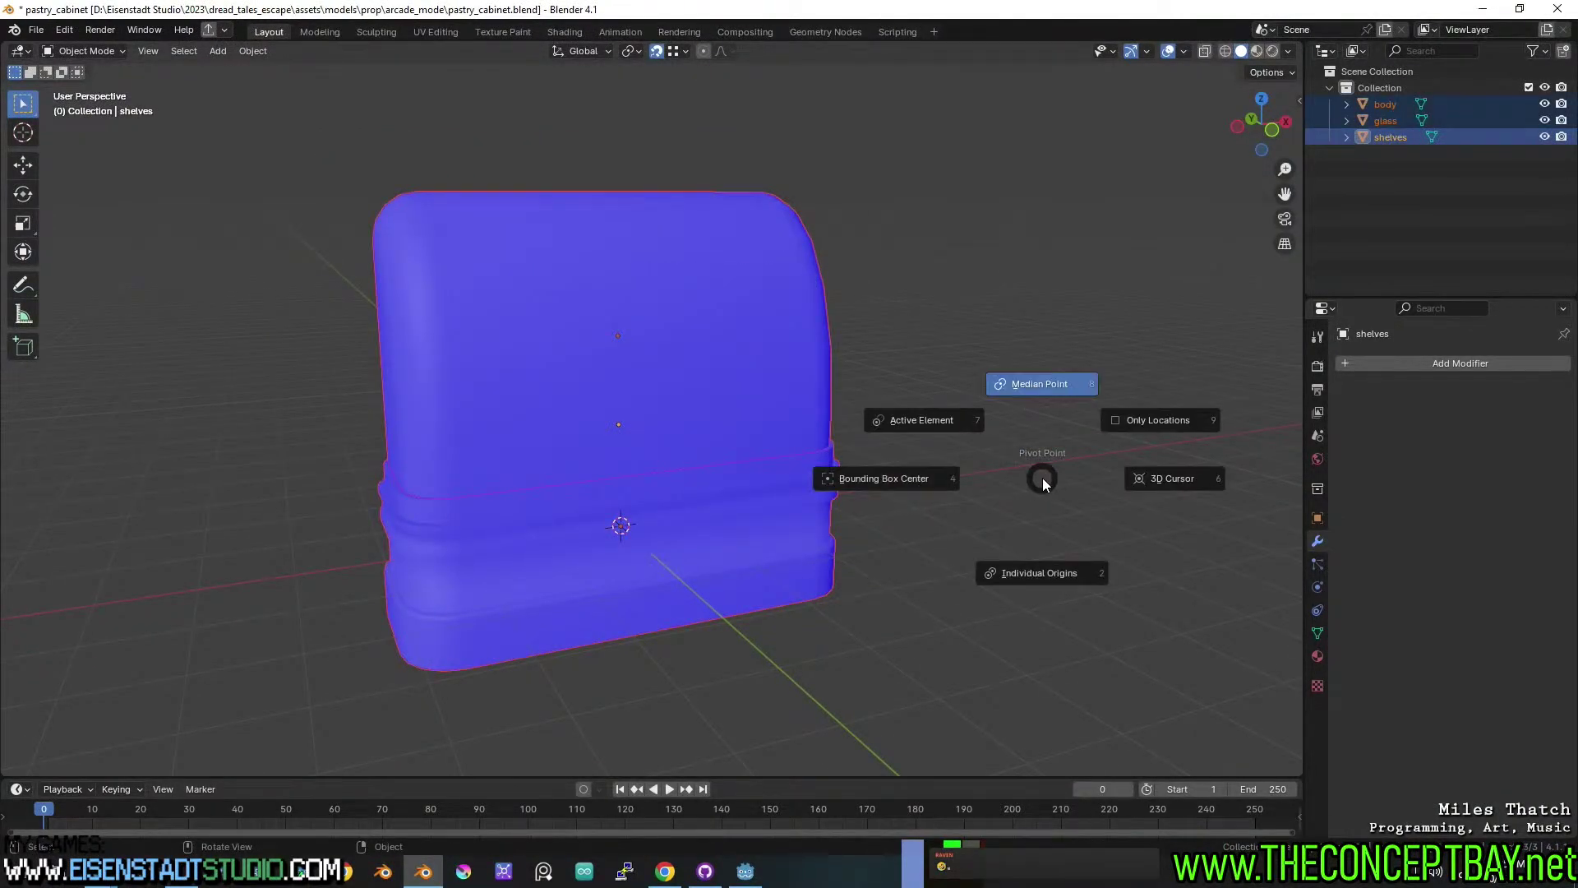
{"action": "left_click", "coordinate": [1163, 481]}
Scale the body, glass and shelves together by 0.8, save the file and apply the scale.
{"action": "key", "text": "s"}
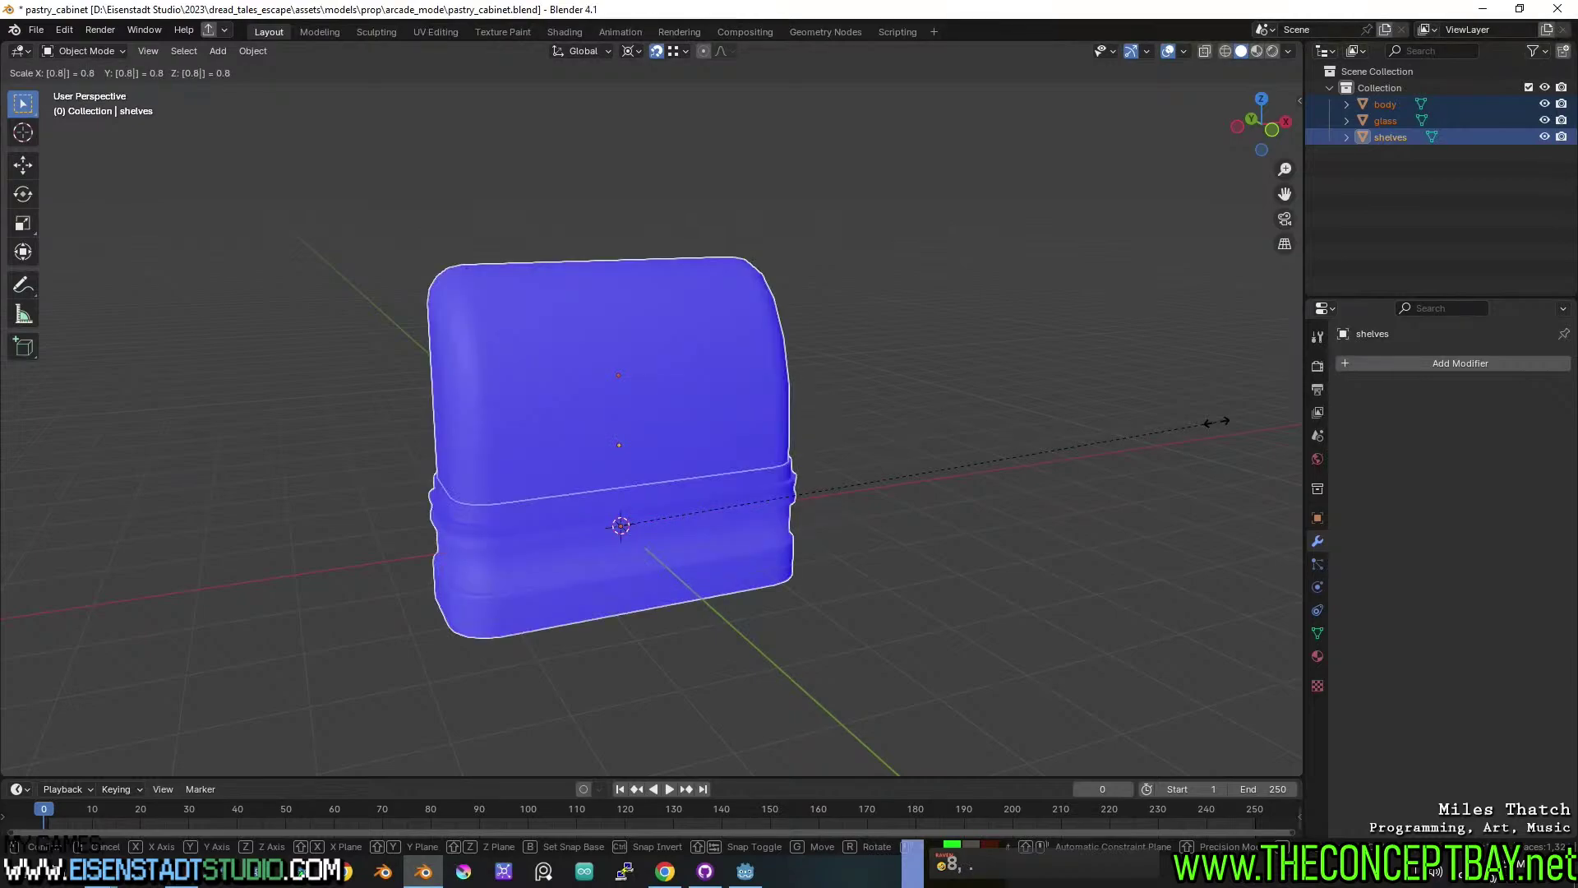
{"action": "key", "text": "Return"}
{"action": "key", "text": "ctrl+s"}
{"action": "key", "text": "ctrl+a"}
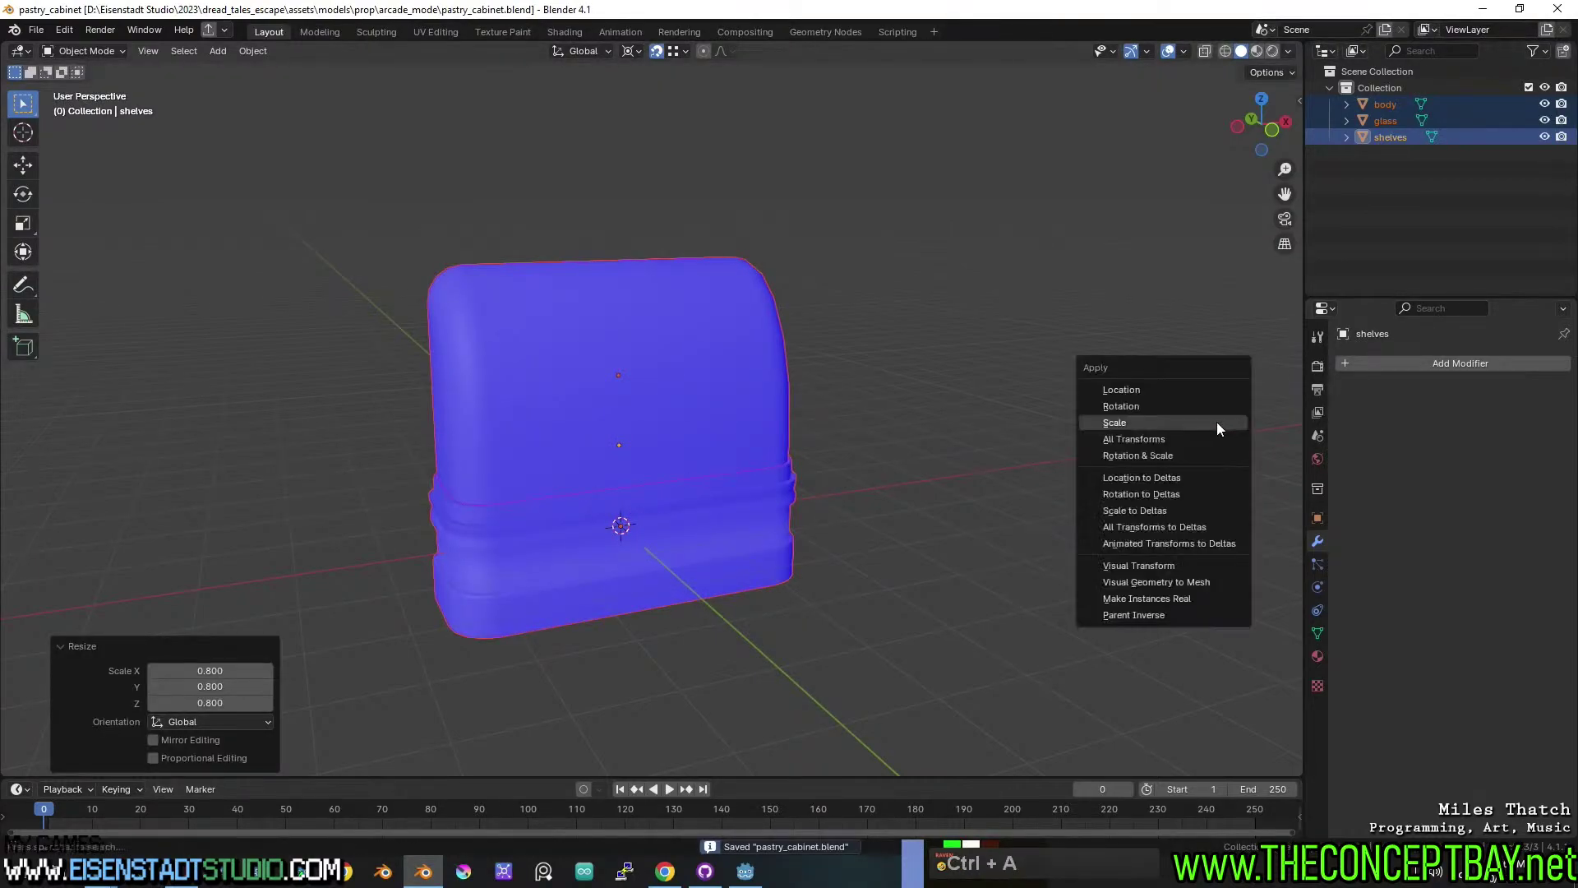
{"action": "left_click", "coordinate": [1217, 422]}
Export the rescaled cabinet as glTF Binary, overwriting pastry_cabinet.glb in the arcade_mode props folder.
{"action": "key", "text": "ctrl+shift+e"}
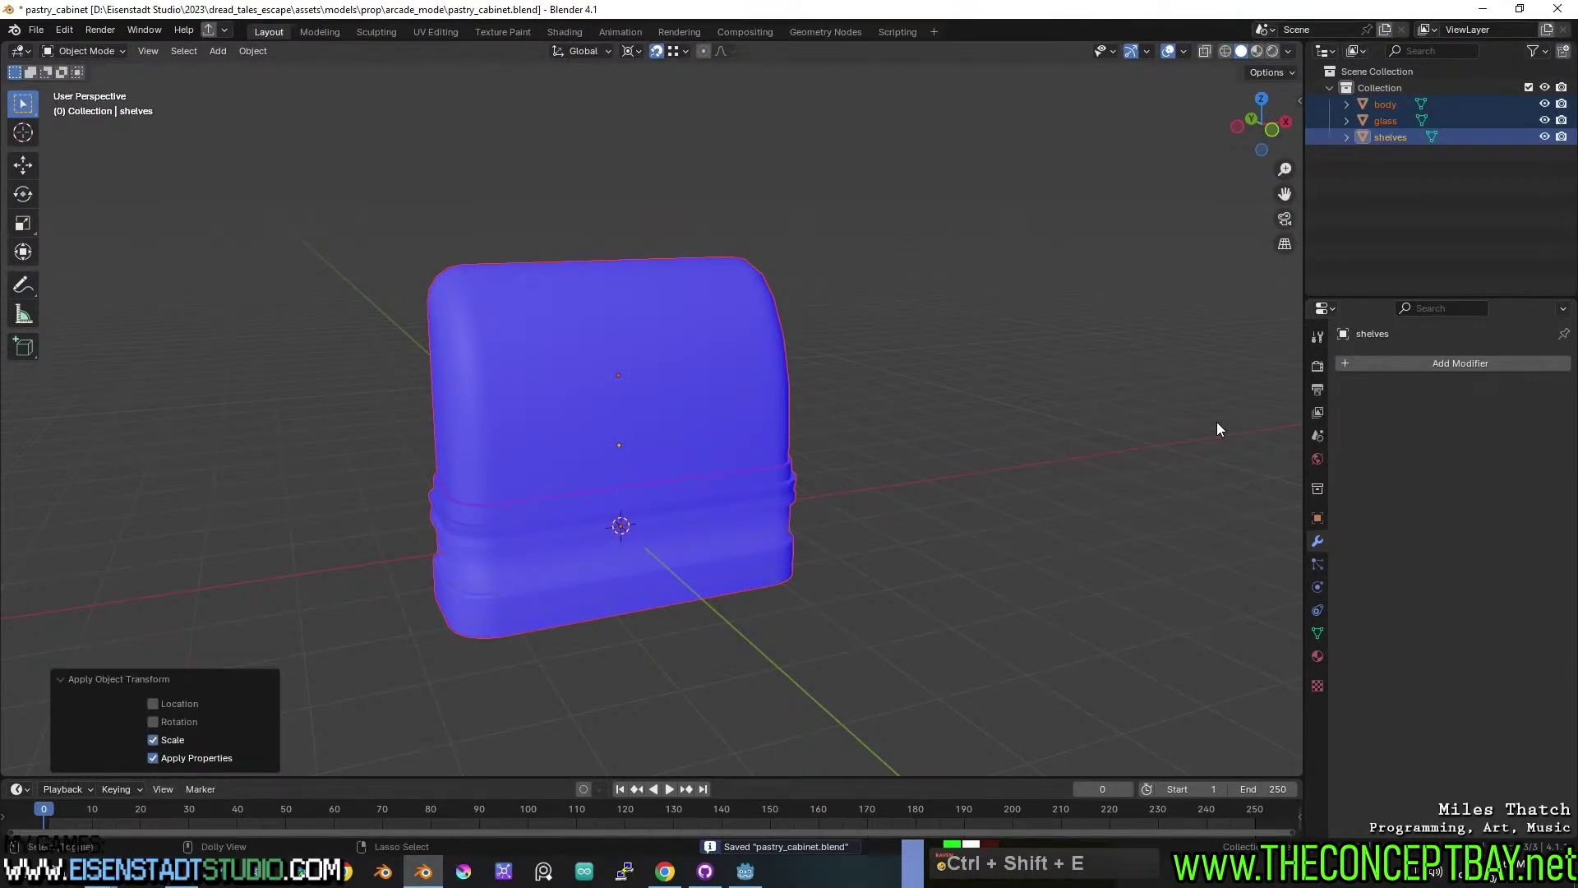
{"action": "key", "text": "Escape"}
{"action": "key", "text": "ctrl+shift+r"}
{"action": "left_click", "coordinate": [669, 303]}
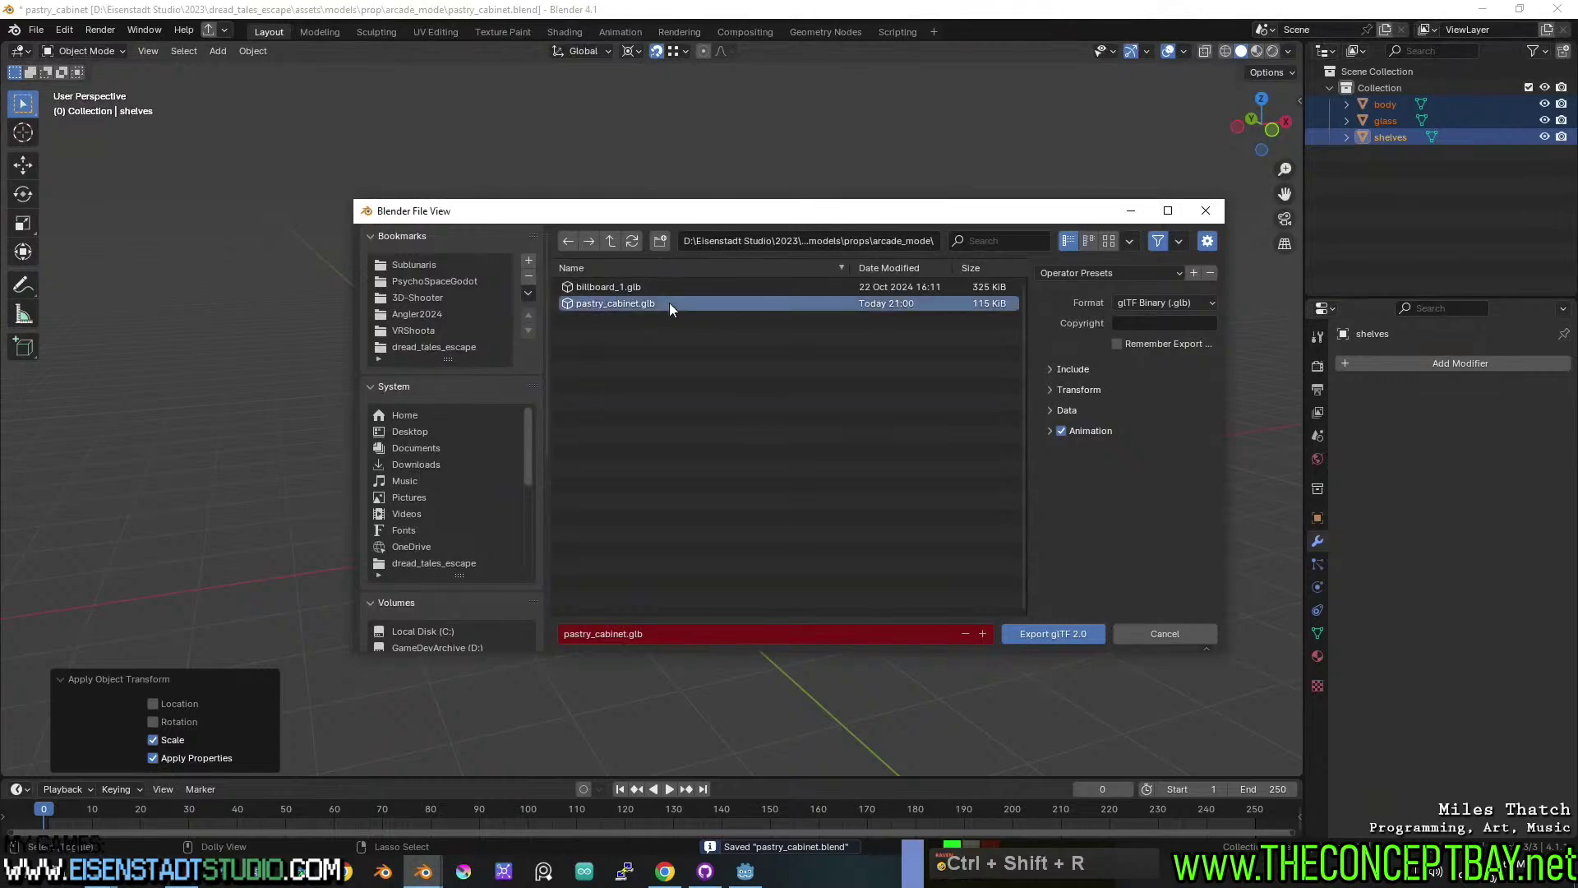
{"action": "key", "text": "Return"}
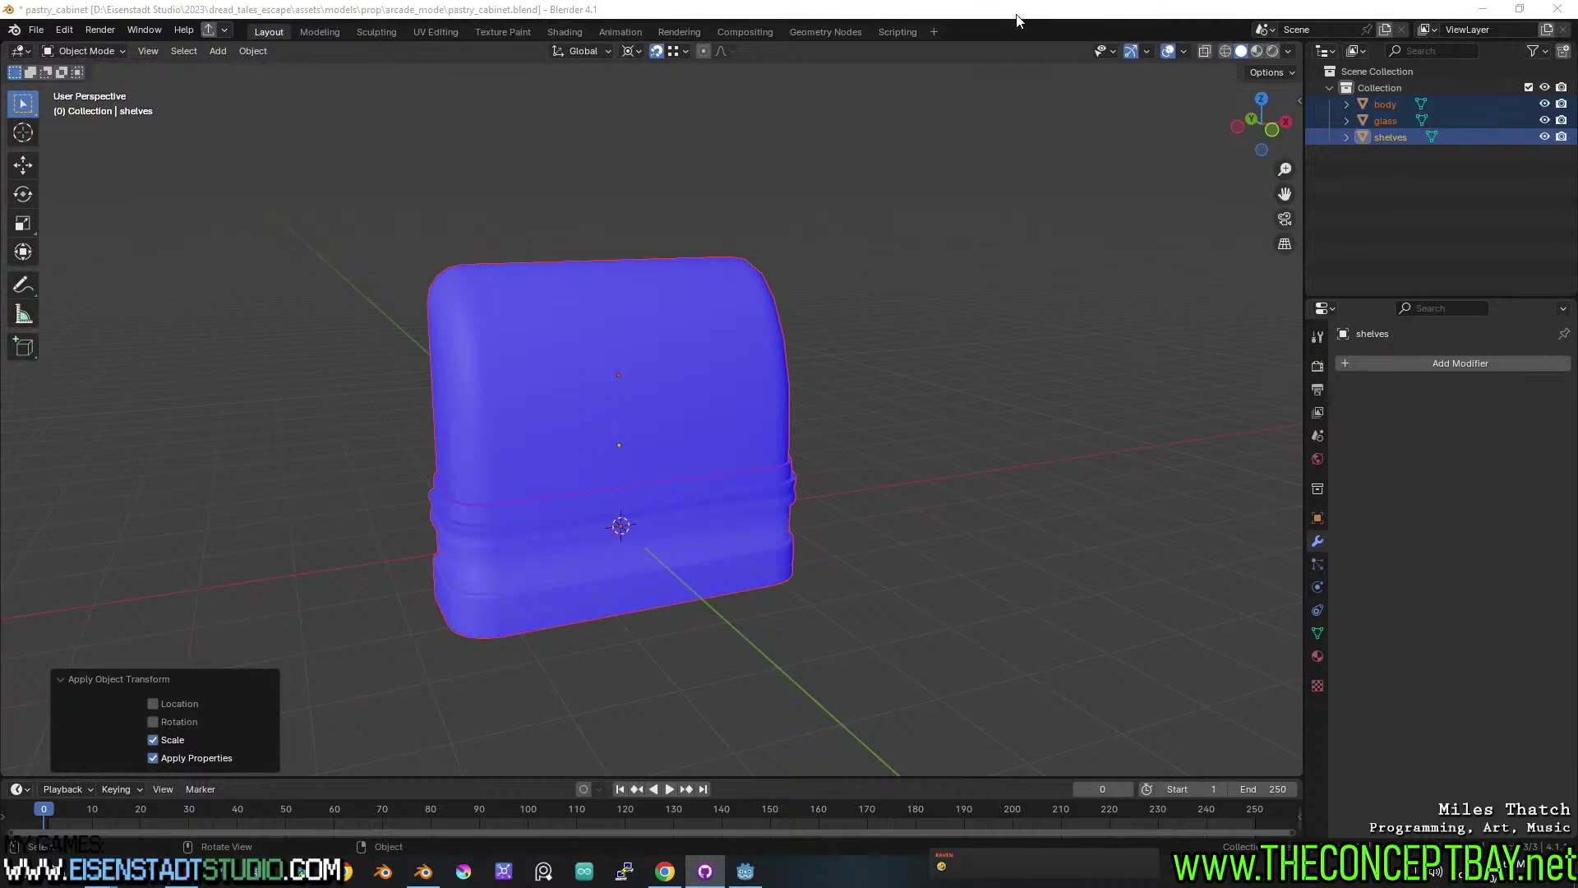
{"action": "middle_click_drag", "start_coordinate": [707, 306], "coordinate": [782, 613]}
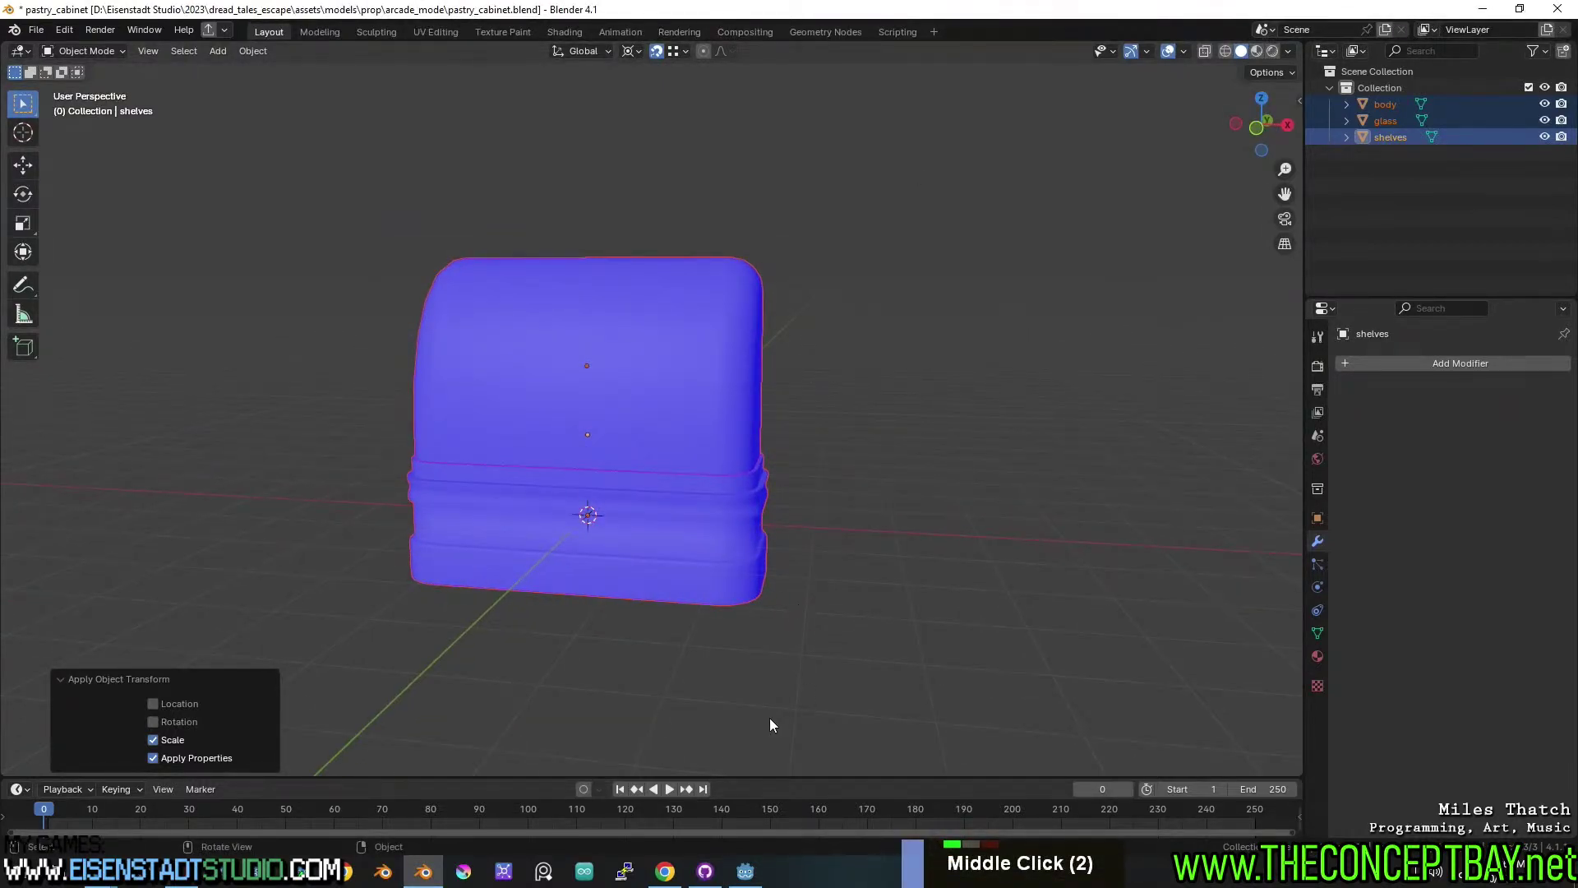
In Godot, snap pastry_cabinet to the floor, lower it to about Y 1.1 m and save the arcade_mode scene.
{"action": "left_click", "coordinate": [745, 873]}
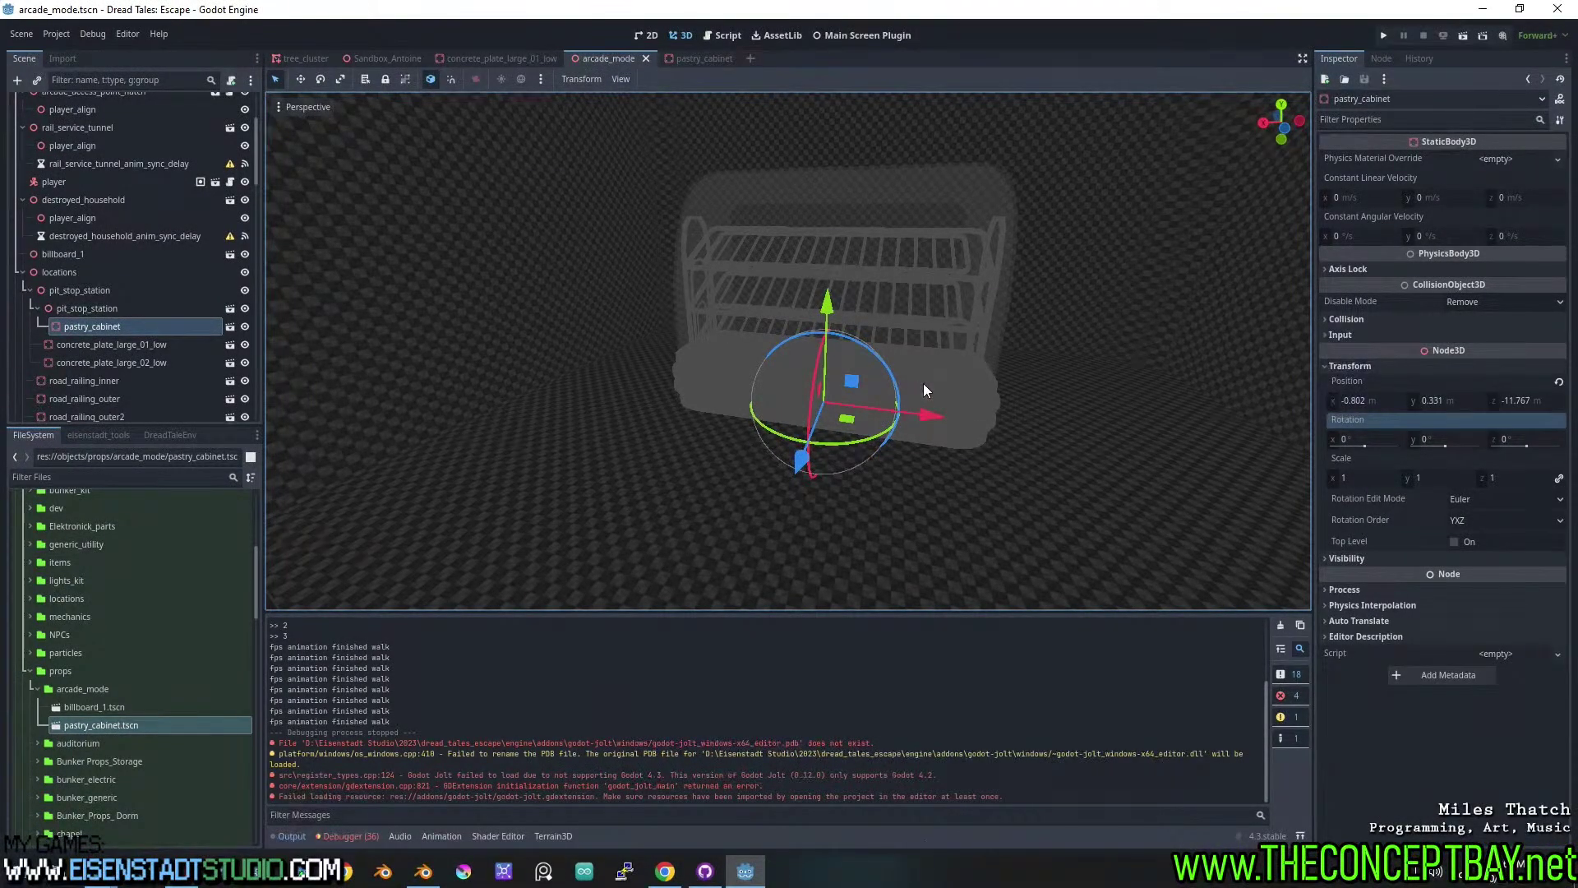
{"action": "mouse_move", "coordinate": [924, 383]}
{"action": "middle_mouse_down", "text": "shift"}
{"action": "mouse_move", "coordinate": [944, 383]}
{"action": "mouse_move", "coordinate": [786, 450]}
{"action": "mouse_move", "coordinate": [958, 426]}
{"action": "mouse_move", "coordinate": [917, 403]}
{"action": "middle_mouse_up", "text": "shift"}
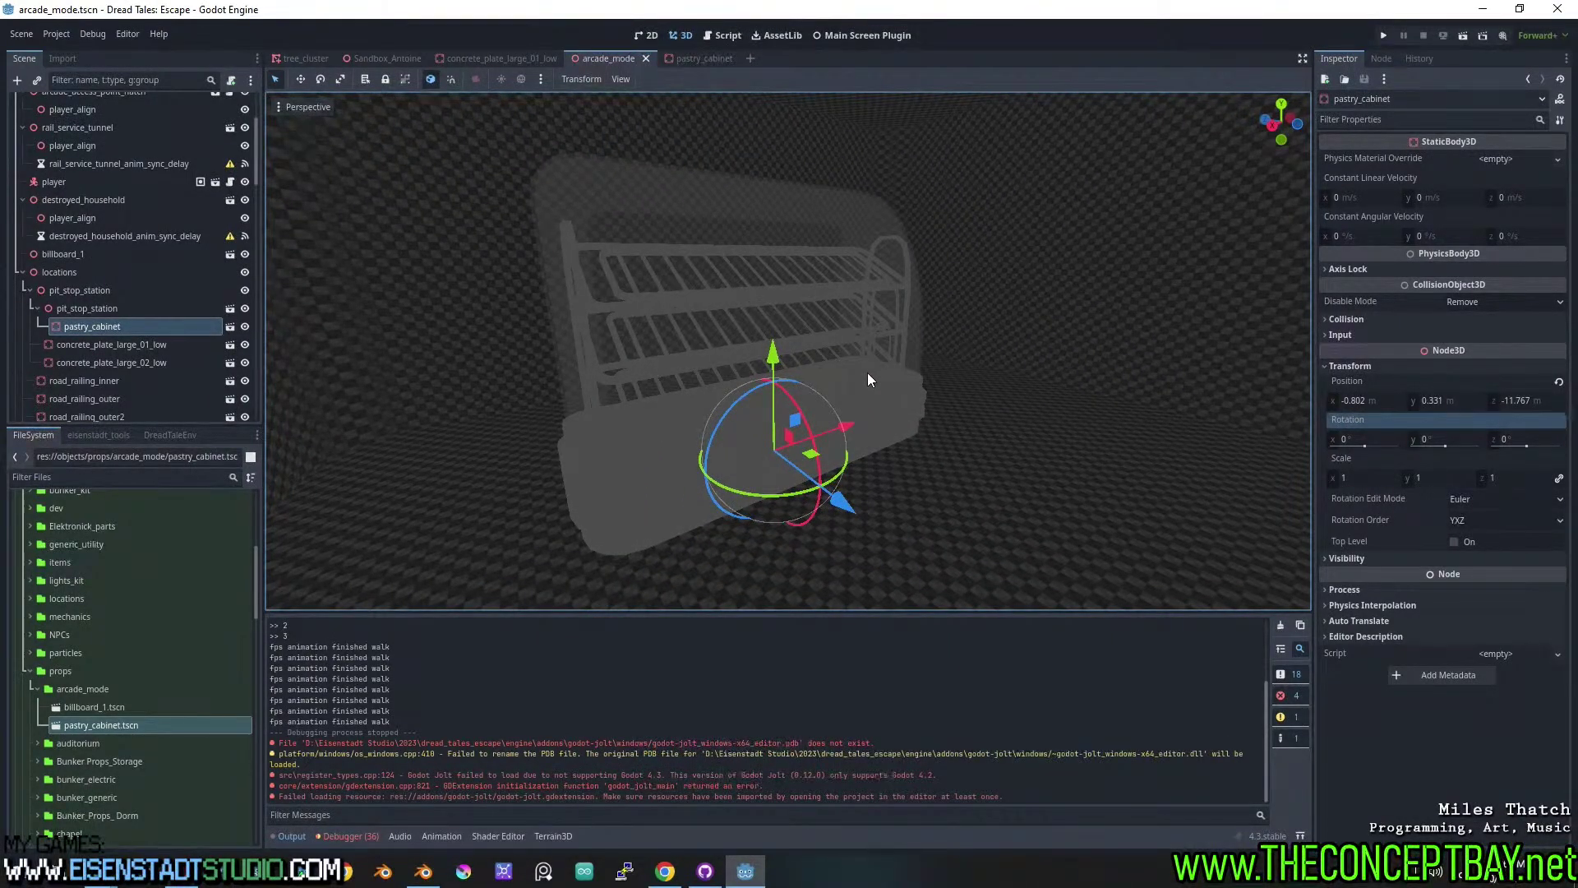
{"action": "left_click", "coordinate": [799, 385]}
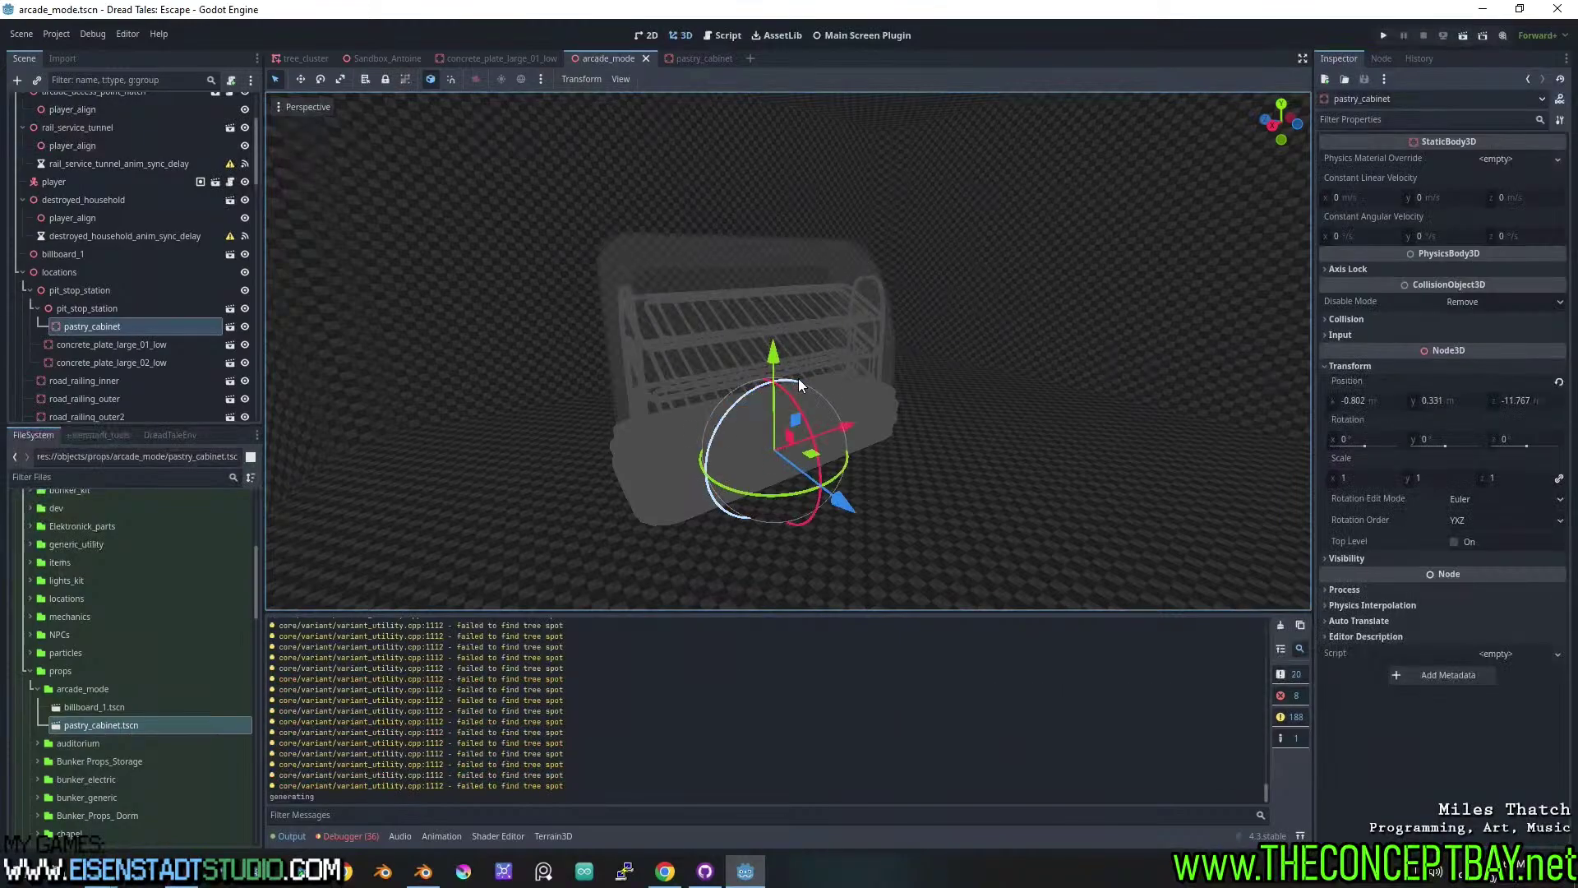
{"action": "key", "text": "Page_Down"}
{"action": "mouse_move", "coordinate": [799, 349]}
{"action": "middle_mouse_down"}
{"action": "mouse_move", "coordinate": [817, 261]}
{"action": "mouse_move", "coordinate": [849, 279]}
{"action": "mouse_move", "coordinate": [816, 367]}
{"action": "mouse_move", "coordinate": [774, 345]}
{"action": "middle_mouse_up"}
{"action": "key", "text": "Page_Down"}
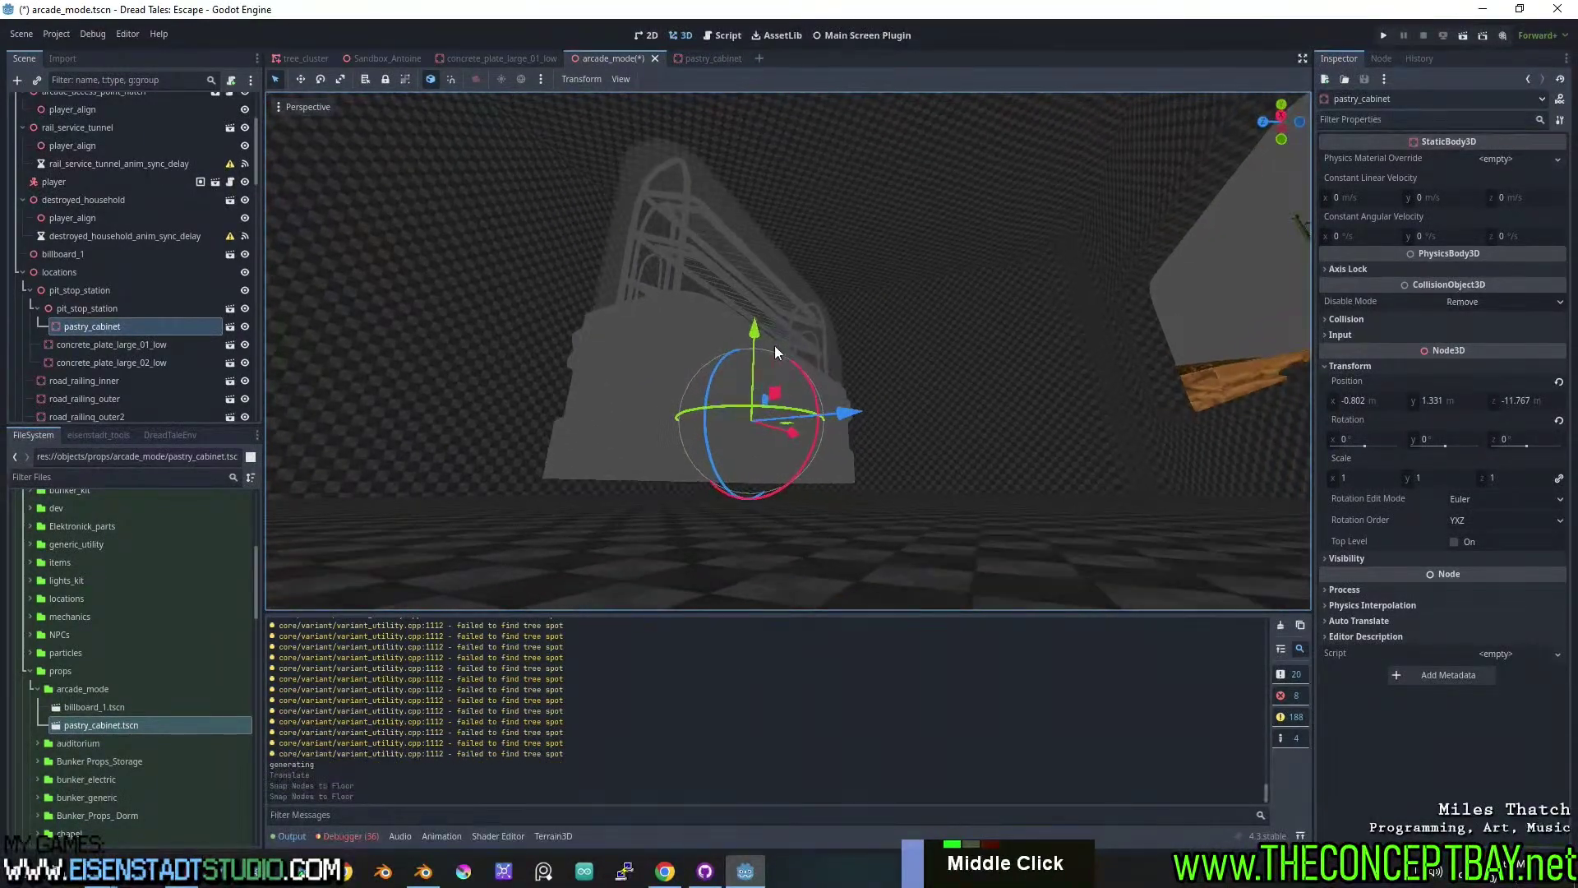
{"action": "left_click_drag", "start_coordinate": [757, 328], "coordinate": [754, 351]}
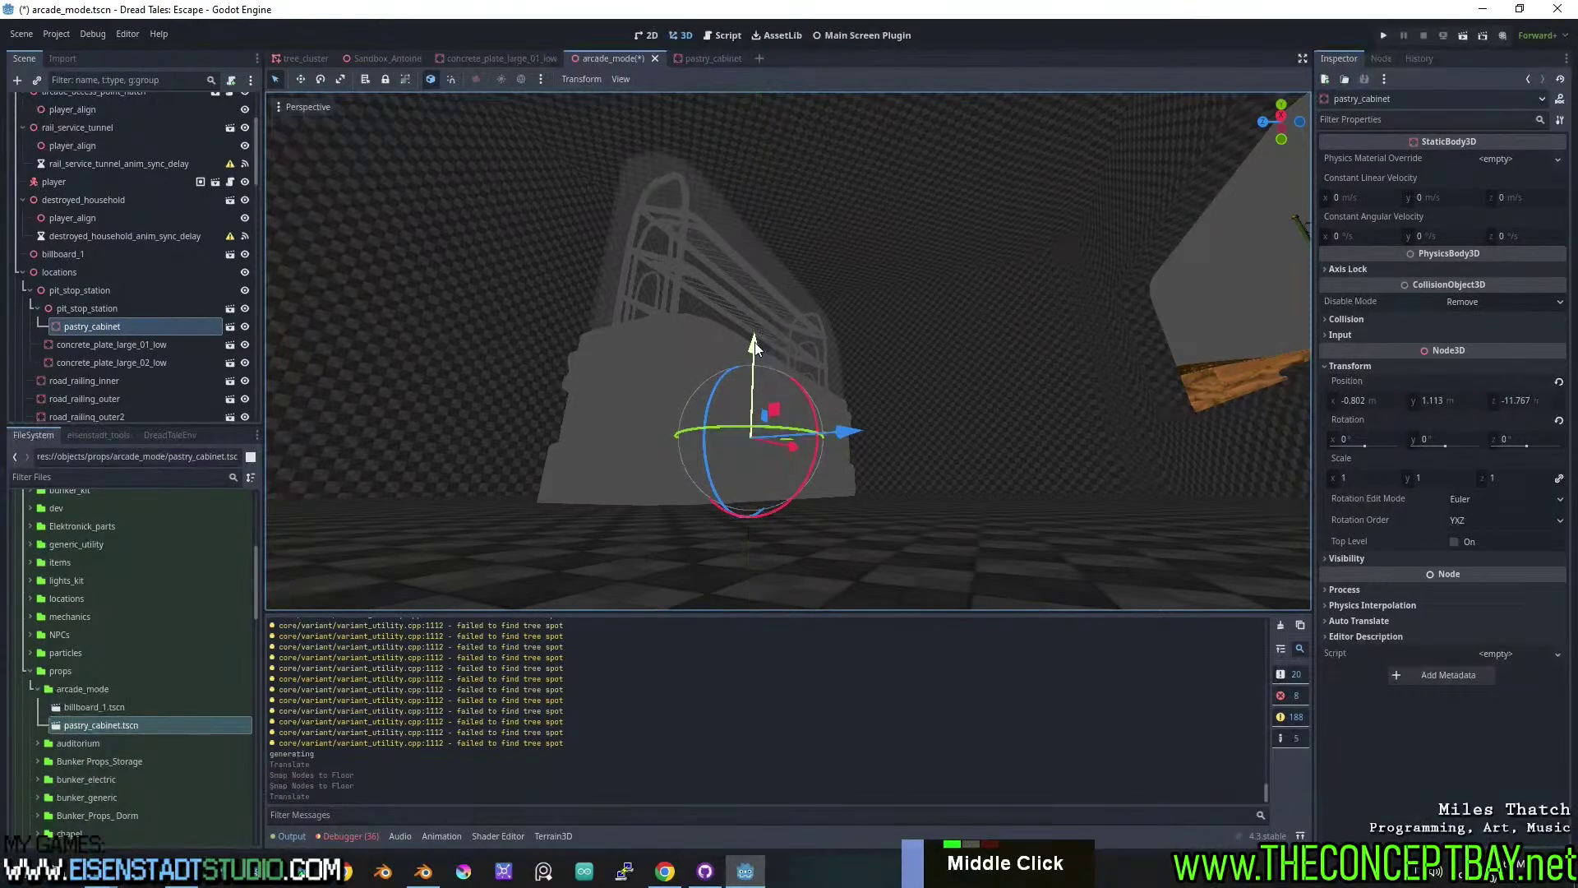
{"action": "middle_click_drag", "start_coordinate": [754, 352], "coordinate": [713, 443]}
{"action": "key", "text": "ctrl+s"}
Run the game, enter the pit stop station and inspect the smaller pastry cabinet from several sides, then stop the game.
{"action": "middle_click_drag", "start_coordinate": [955, 445], "coordinate": [896, 463]}
{"action": "scroll", "coordinate": [896, 464], "scroll_direction": "up", "scroll_amount": 2}
{"action": "key", "text": "F5"}
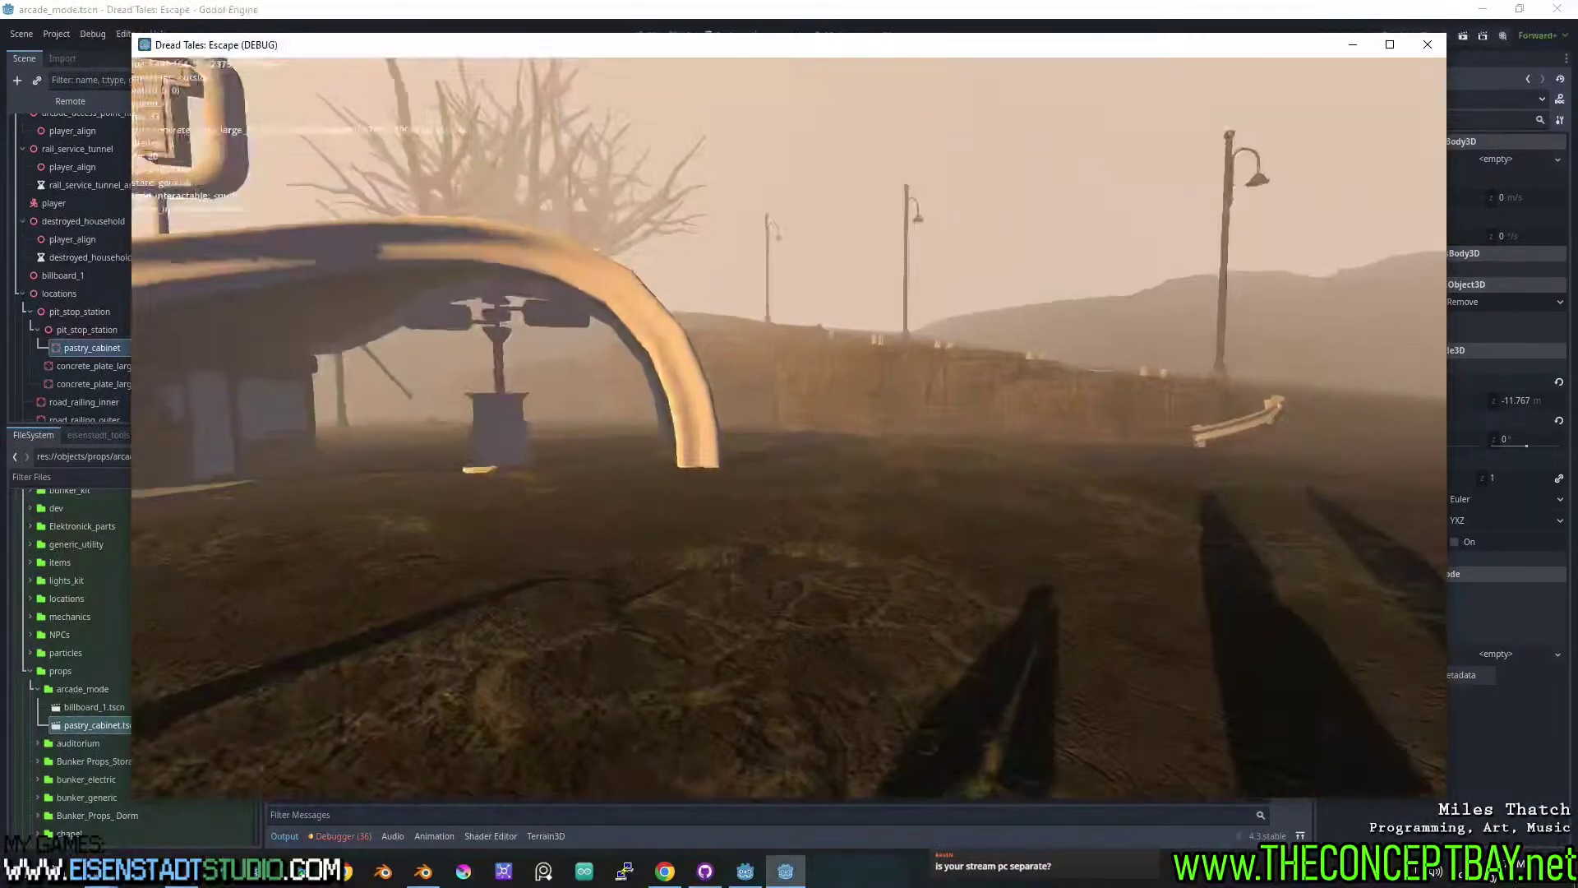
{"action": "key", "text": "w"}
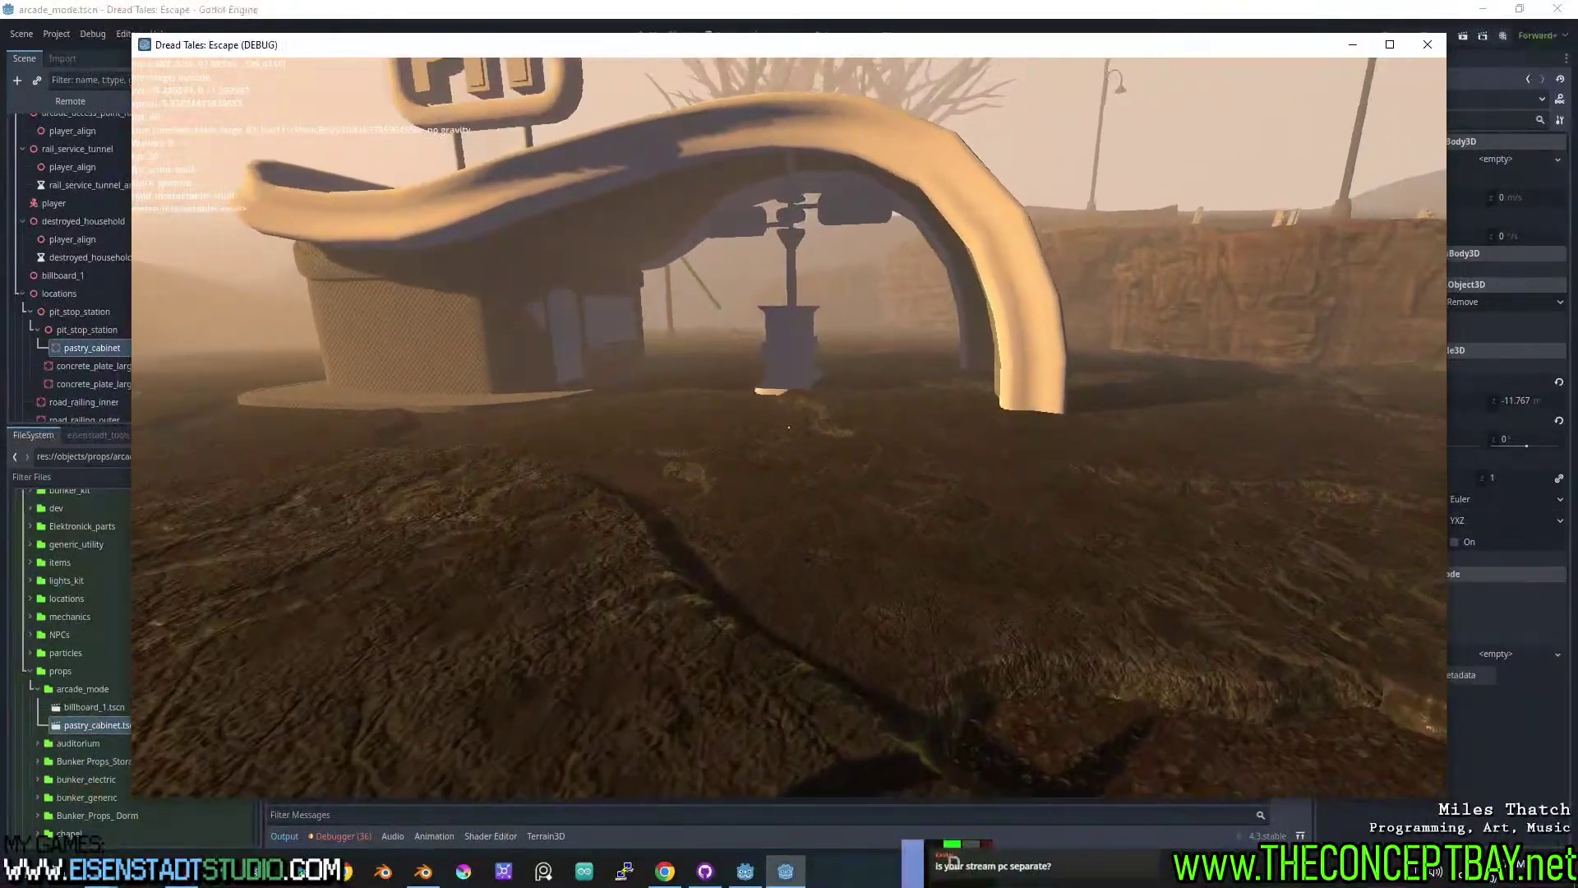
{"action": "key", "text": "w"}
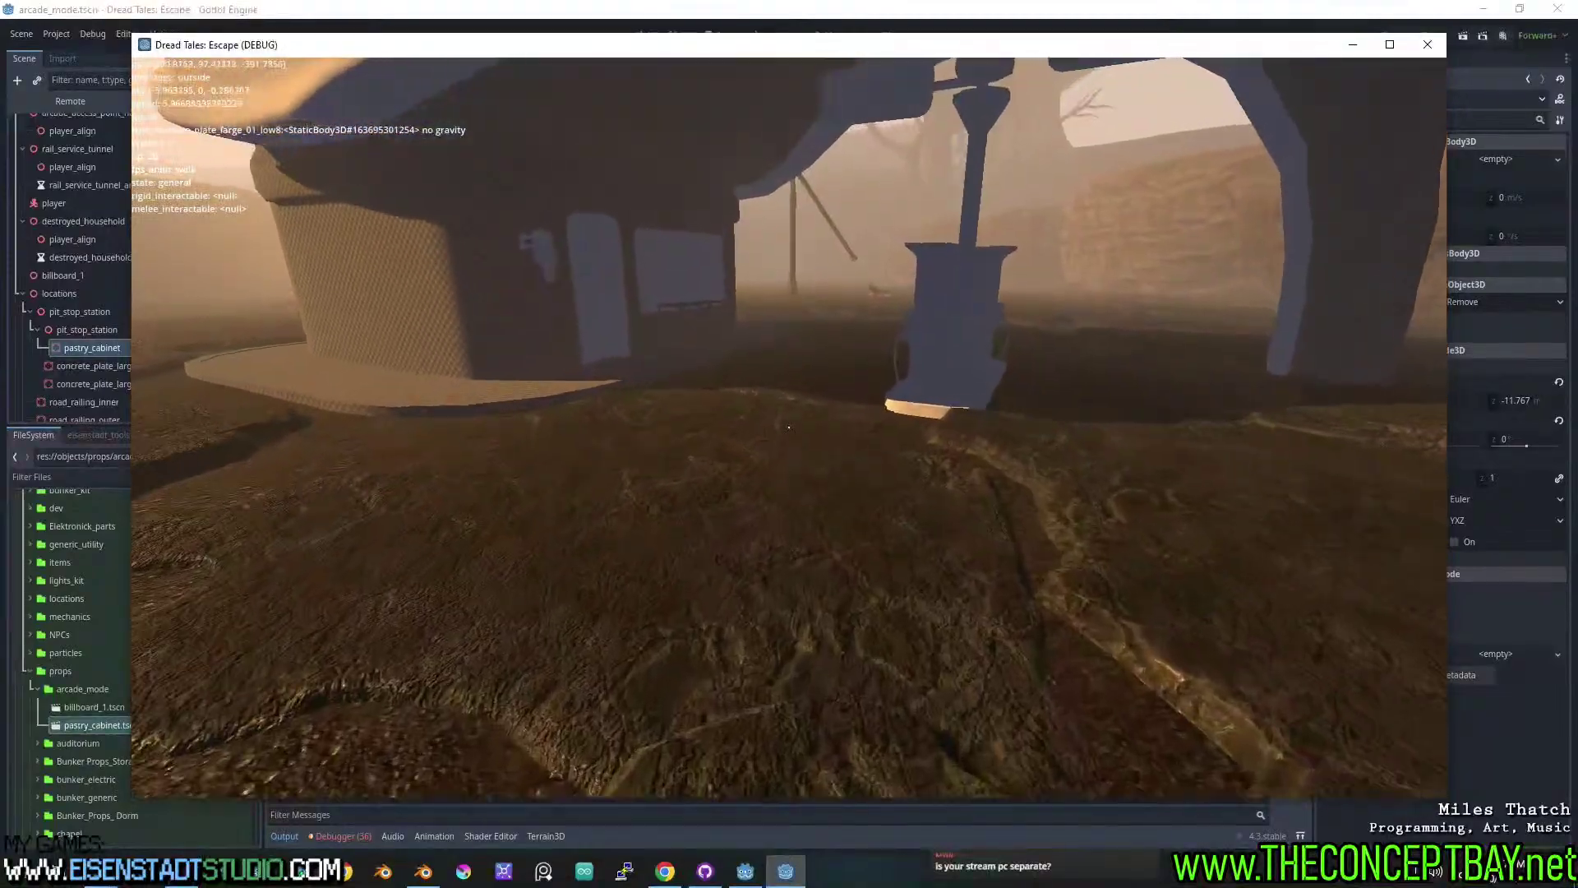
{"action": "key", "text": "w"}
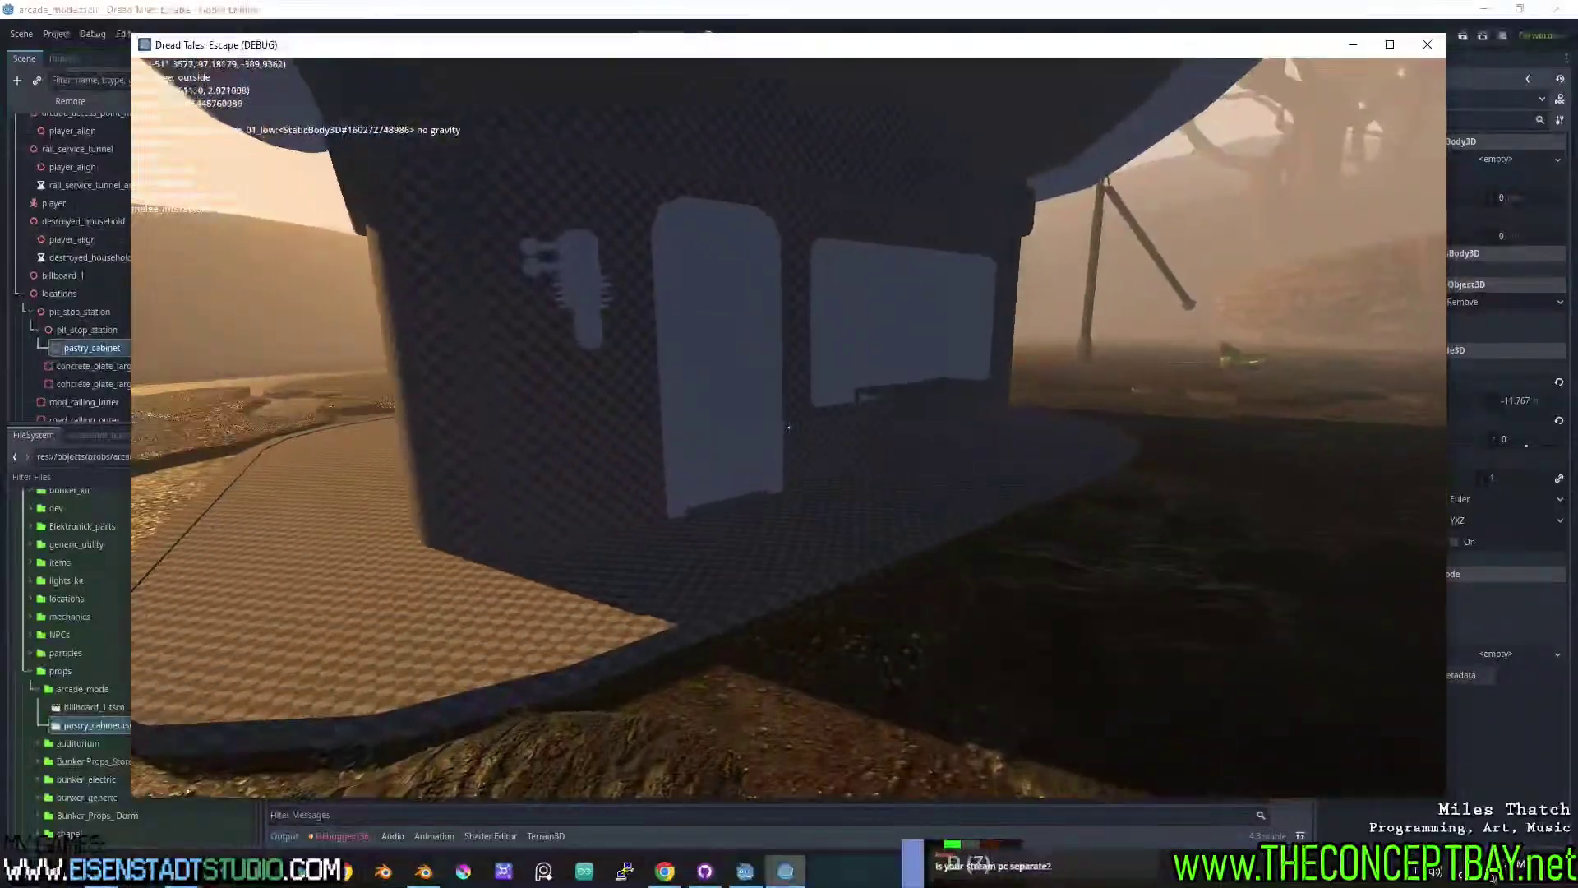
{"action": "key", "text": "w"}
{"action": "key", "text": "space"}
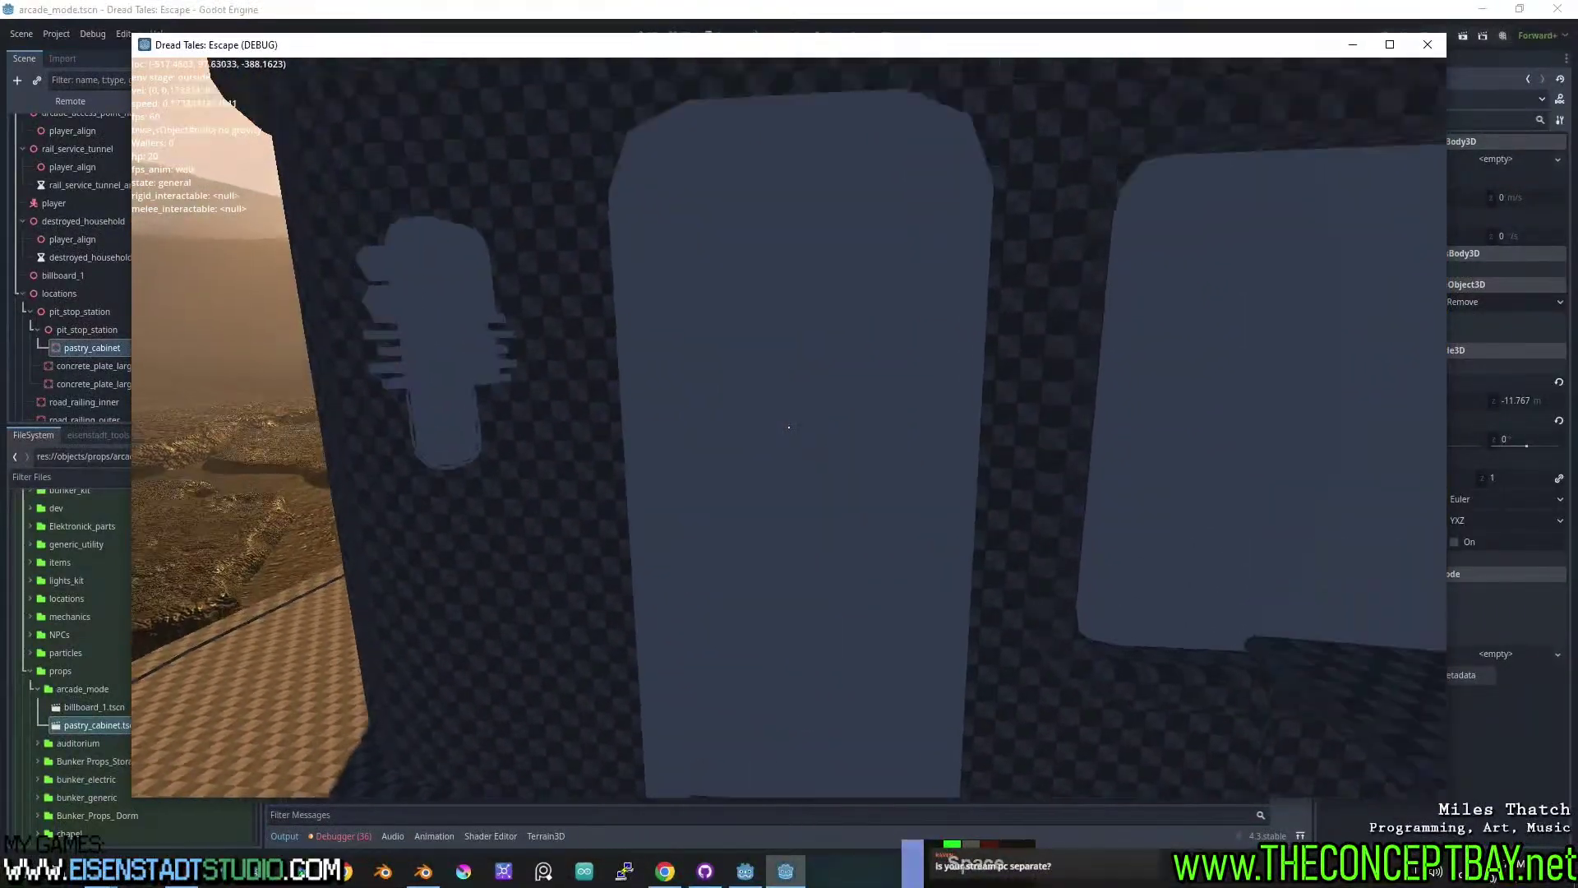
{"action": "key", "text": "w"}
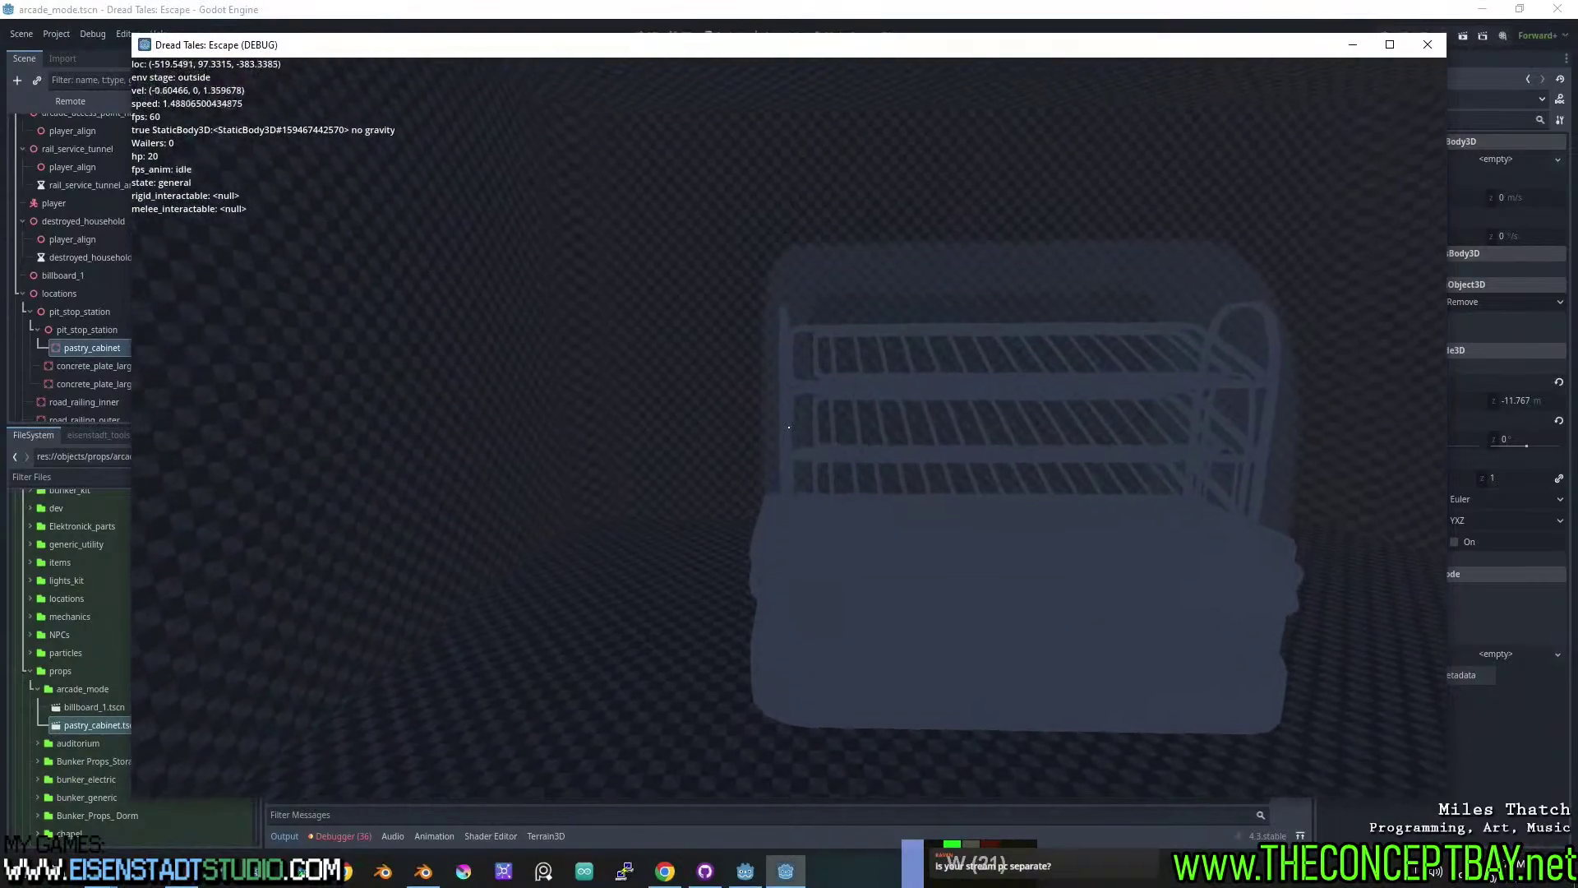
{"action": "key", "text": "w"}
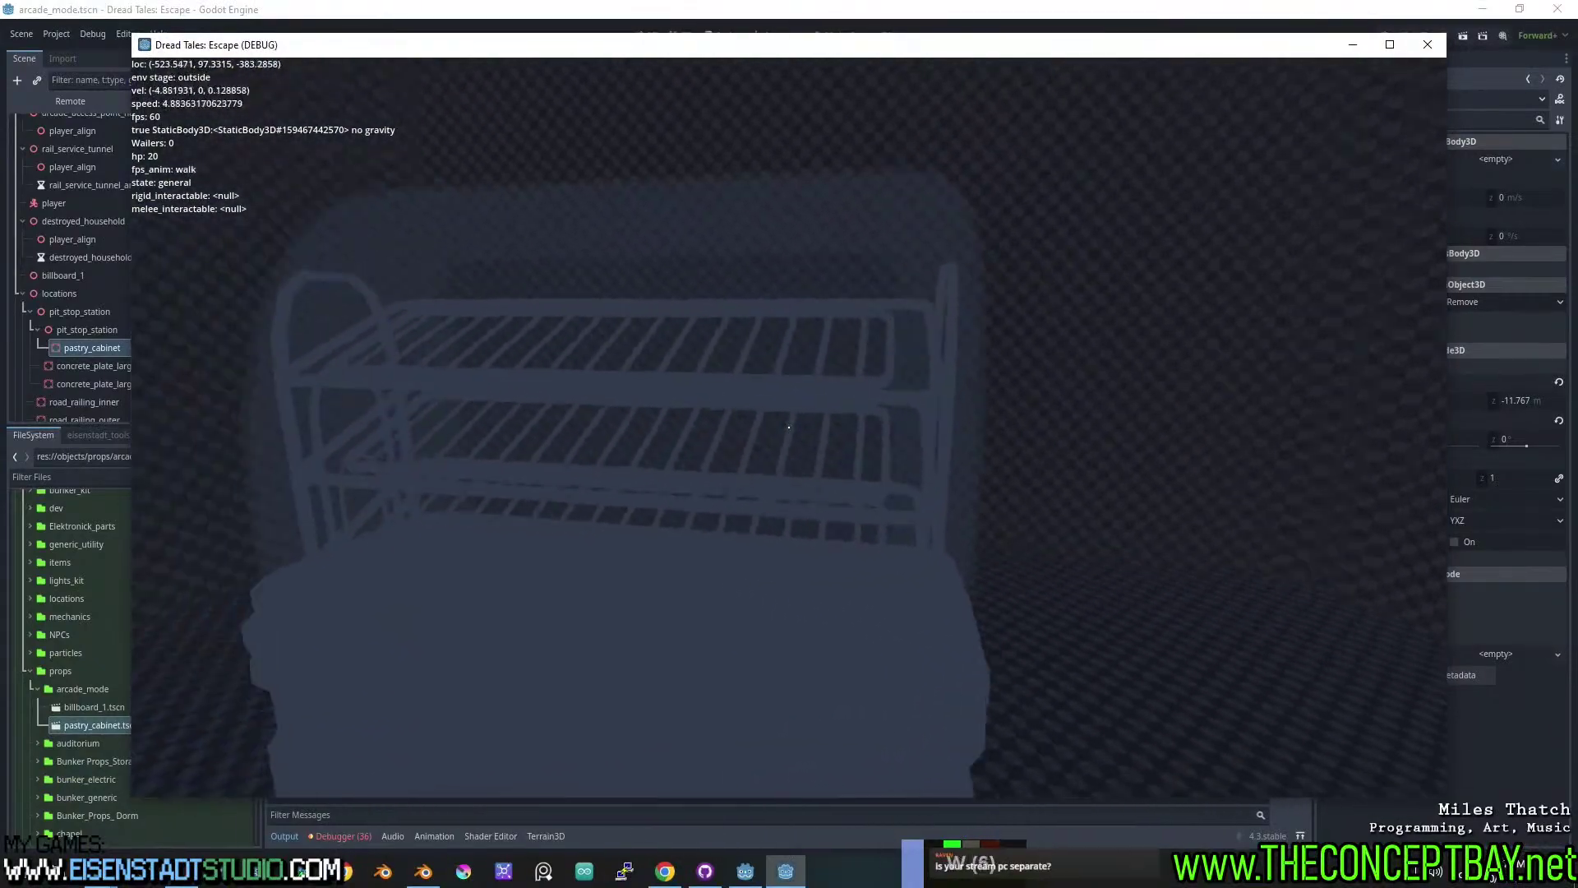
{"action": "key", "text": "a"}
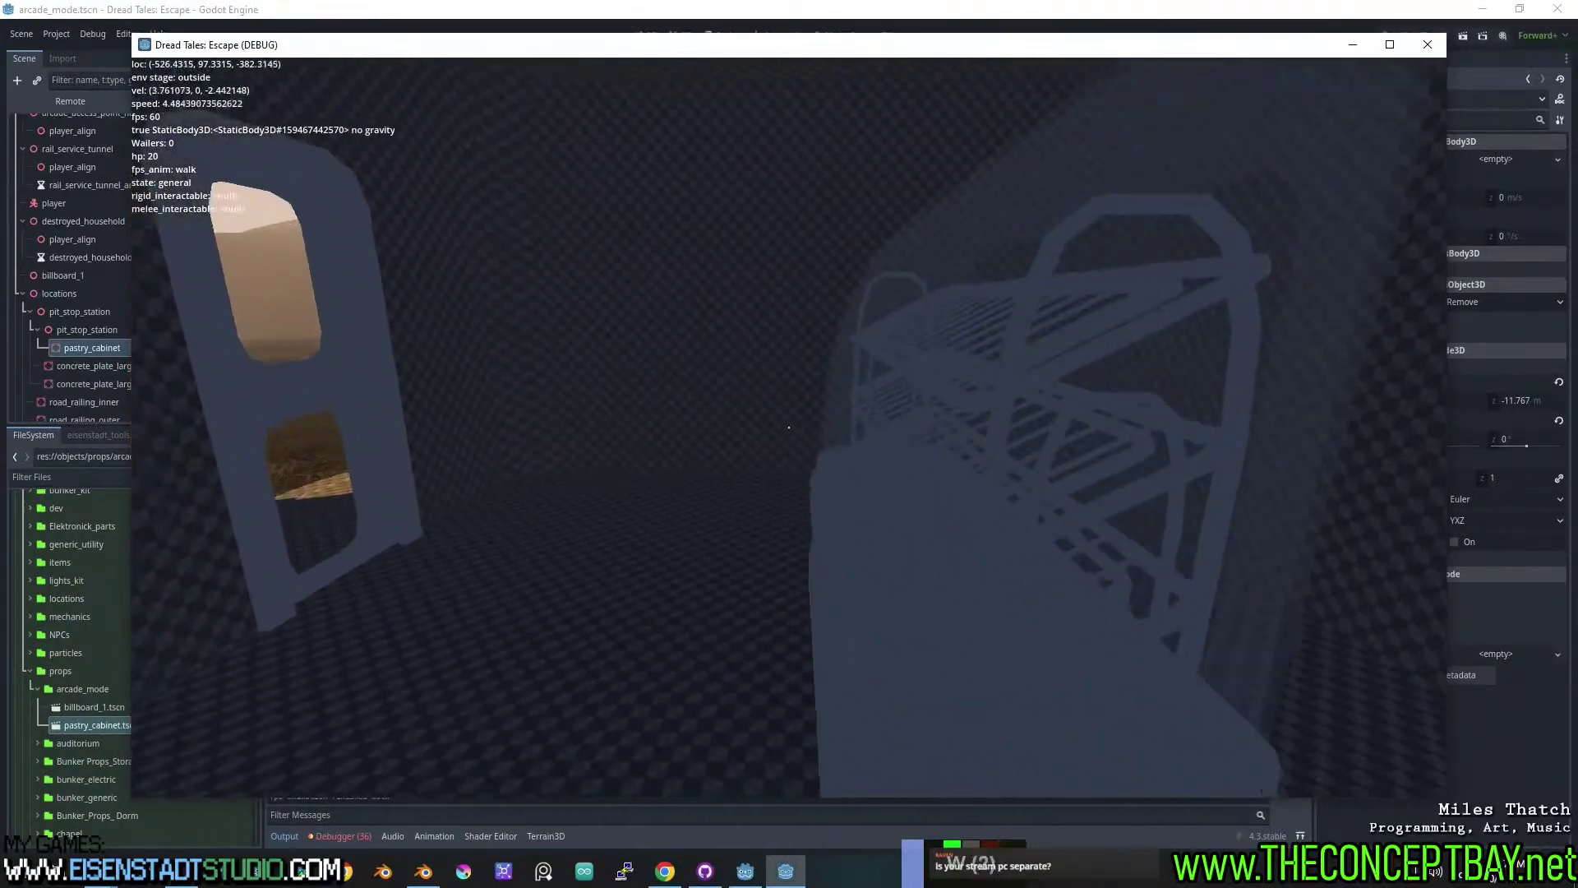
{"action": "key", "text": "F8"}
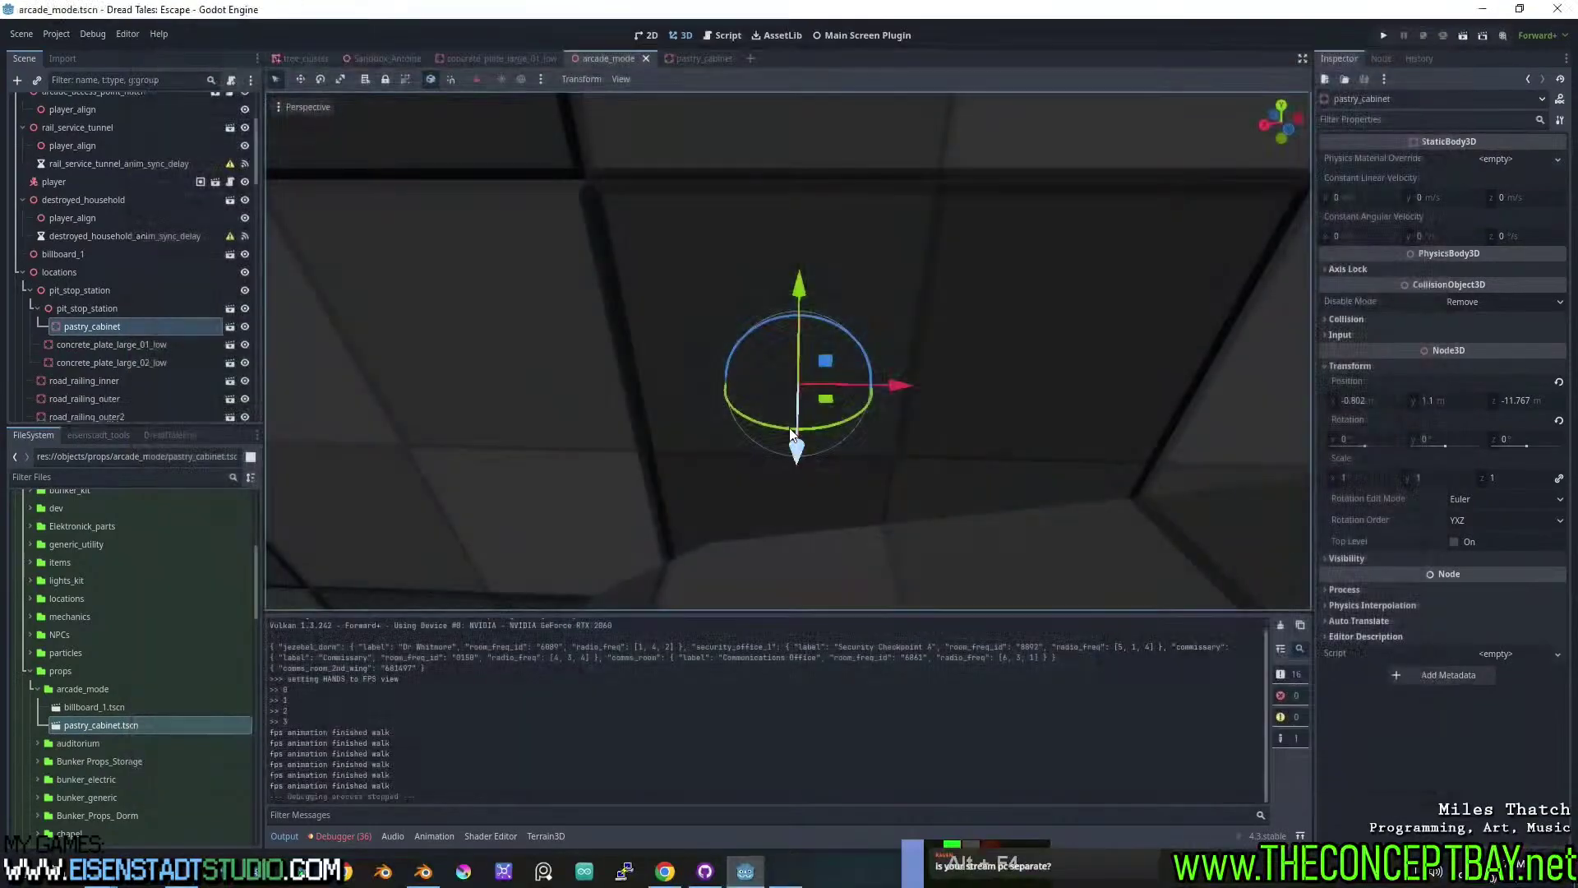
Save the arcade_mode scene and open the pastry_cabinet scene in the editor from its node.
{"action": "scroll", "coordinate": [790, 434], "scroll_direction": "down", "scroll_amount": 5}
{"action": "scroll", "coordinate": [835, 406], "scroll_direction": "up", "scroll_amount": 12}
{"action": "middle_click_drag", "start_coordinate": [835, 406], "coordinate": [603, 298]}
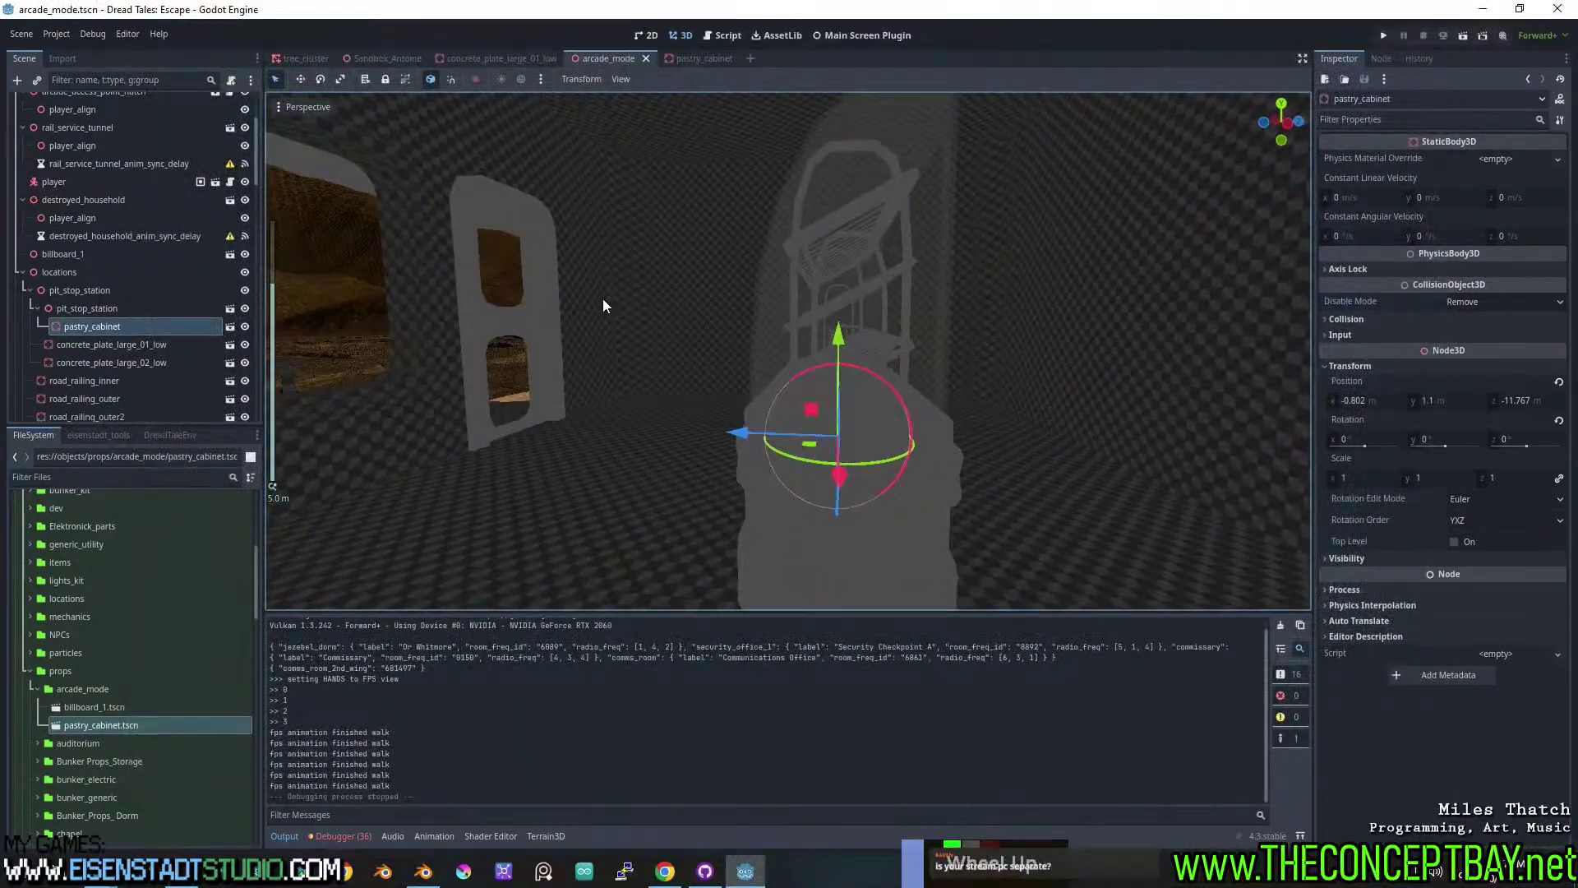
{"action": "scroll", "coordinate": [603, 299], "scroll_direction": "down", "scroll_amount": 2}
{"action": "middle_click_drag", "start_coordinate": [777, 368], "coordinate": [762, 372]}
{"action": "key", "text": "ctrl+s"}
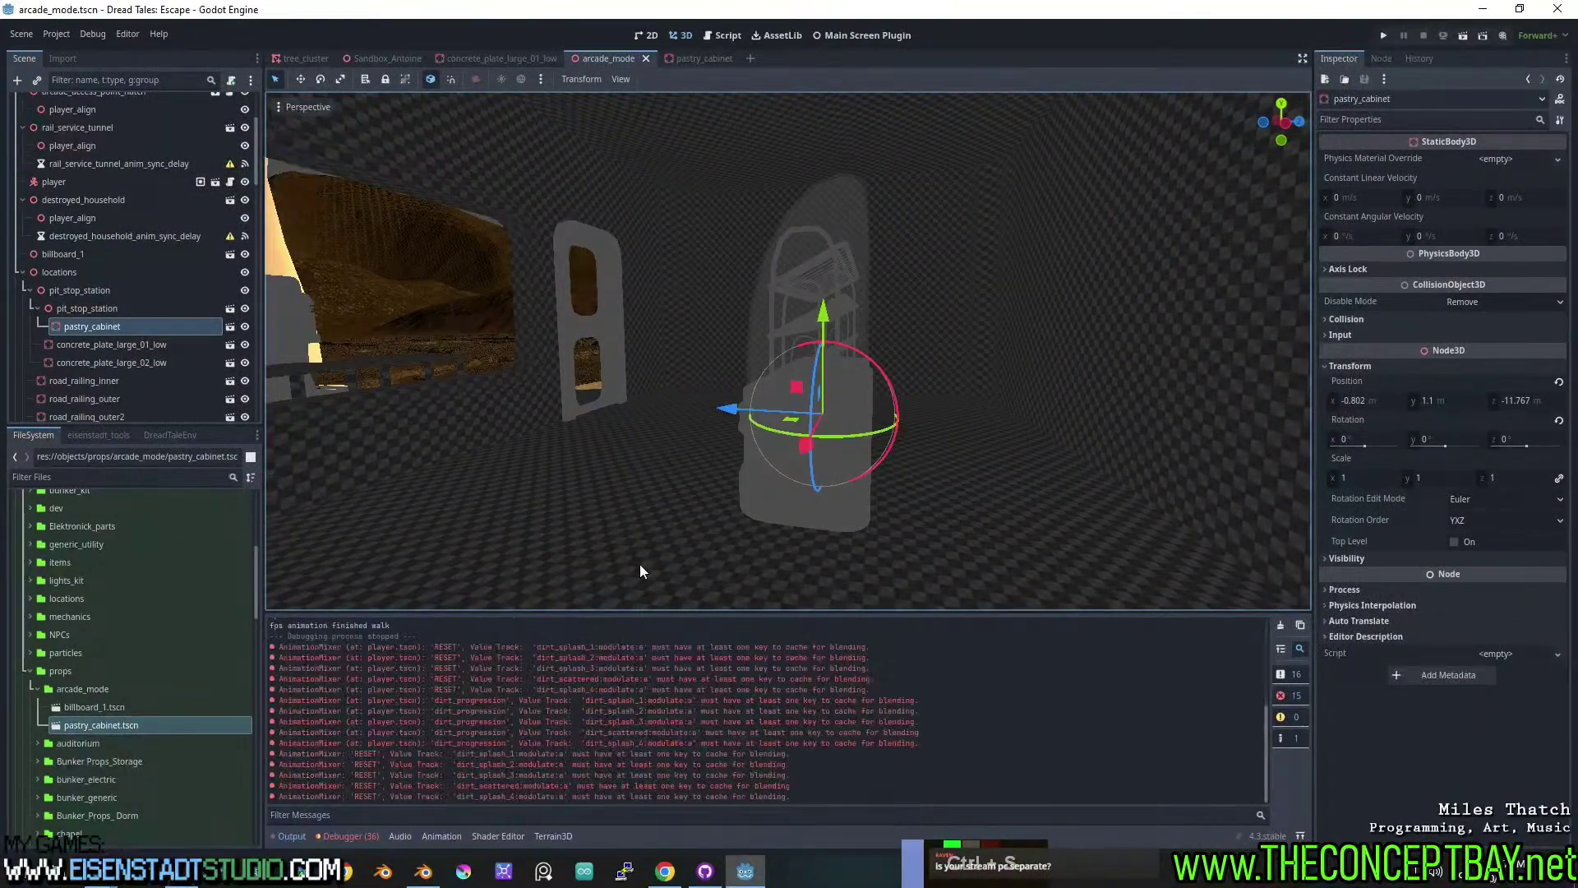
{"action": "left_click", "coordinate": [232, 329]}
{"action": "middle_click_drag", "start_coordinate": [810, 354], "coordinate": [792, 392]}
{"action": "scroll", "coordinate": [665, 461], "scroll_direction": "down", "scroll_amount": 7}
{"action": "scroll", "coordinate": [825, 333], "scroll_direction": "up", "scroll_amount": 5}
Back in Blender, scale all cabinet parts by another 0.8 around the 3D cursor, save the file and apply the scale.
{"action": "left_click", "coordinate": [423, 871]}
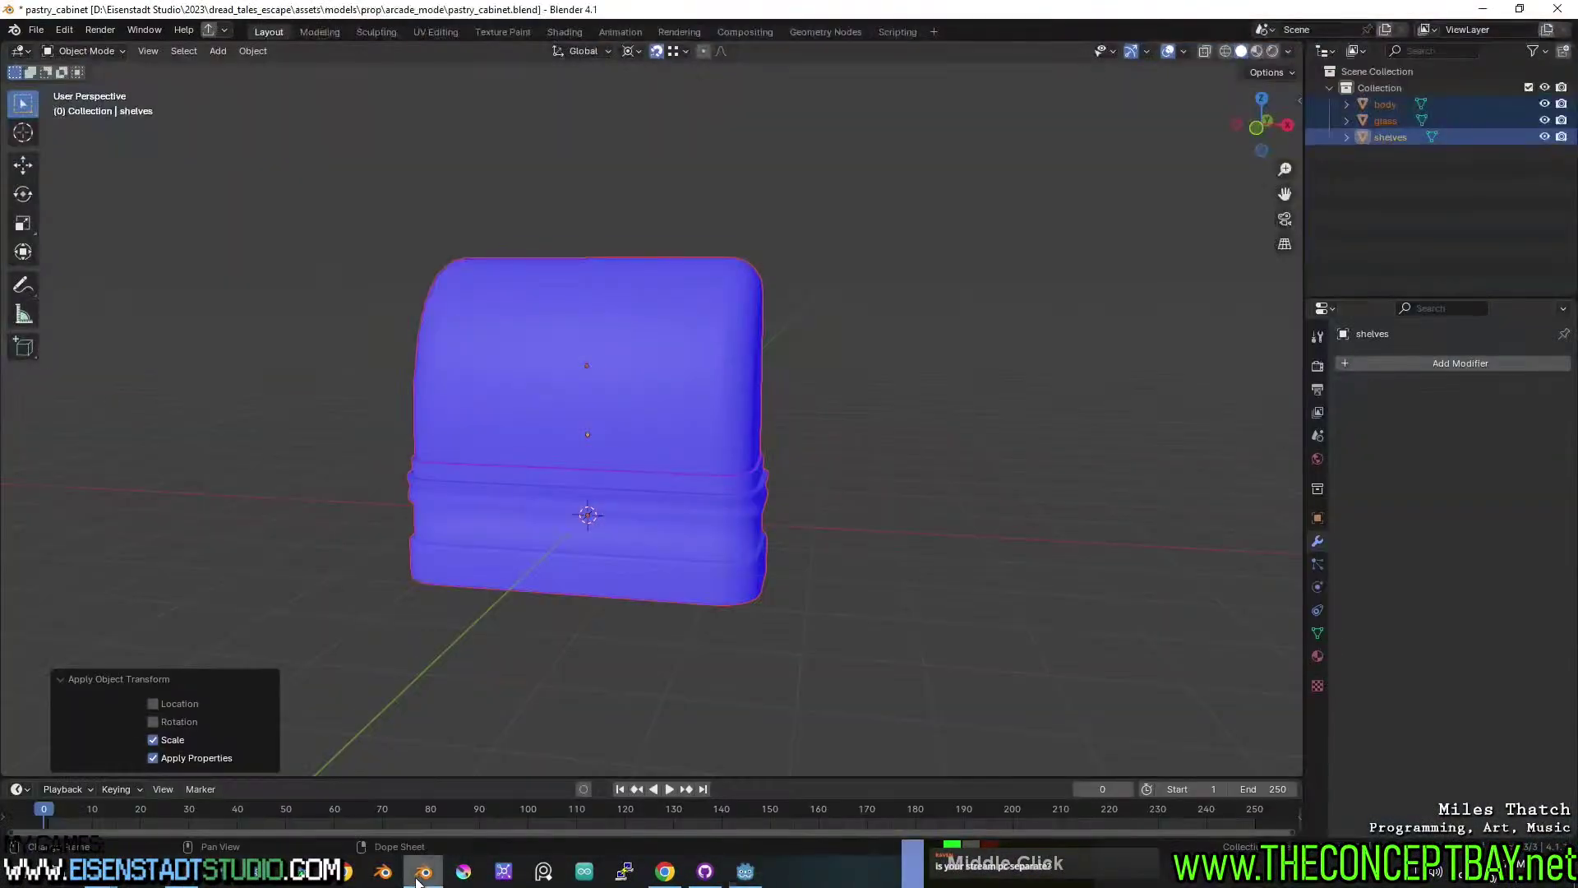
{"action": "type", "text": "s0.8"}
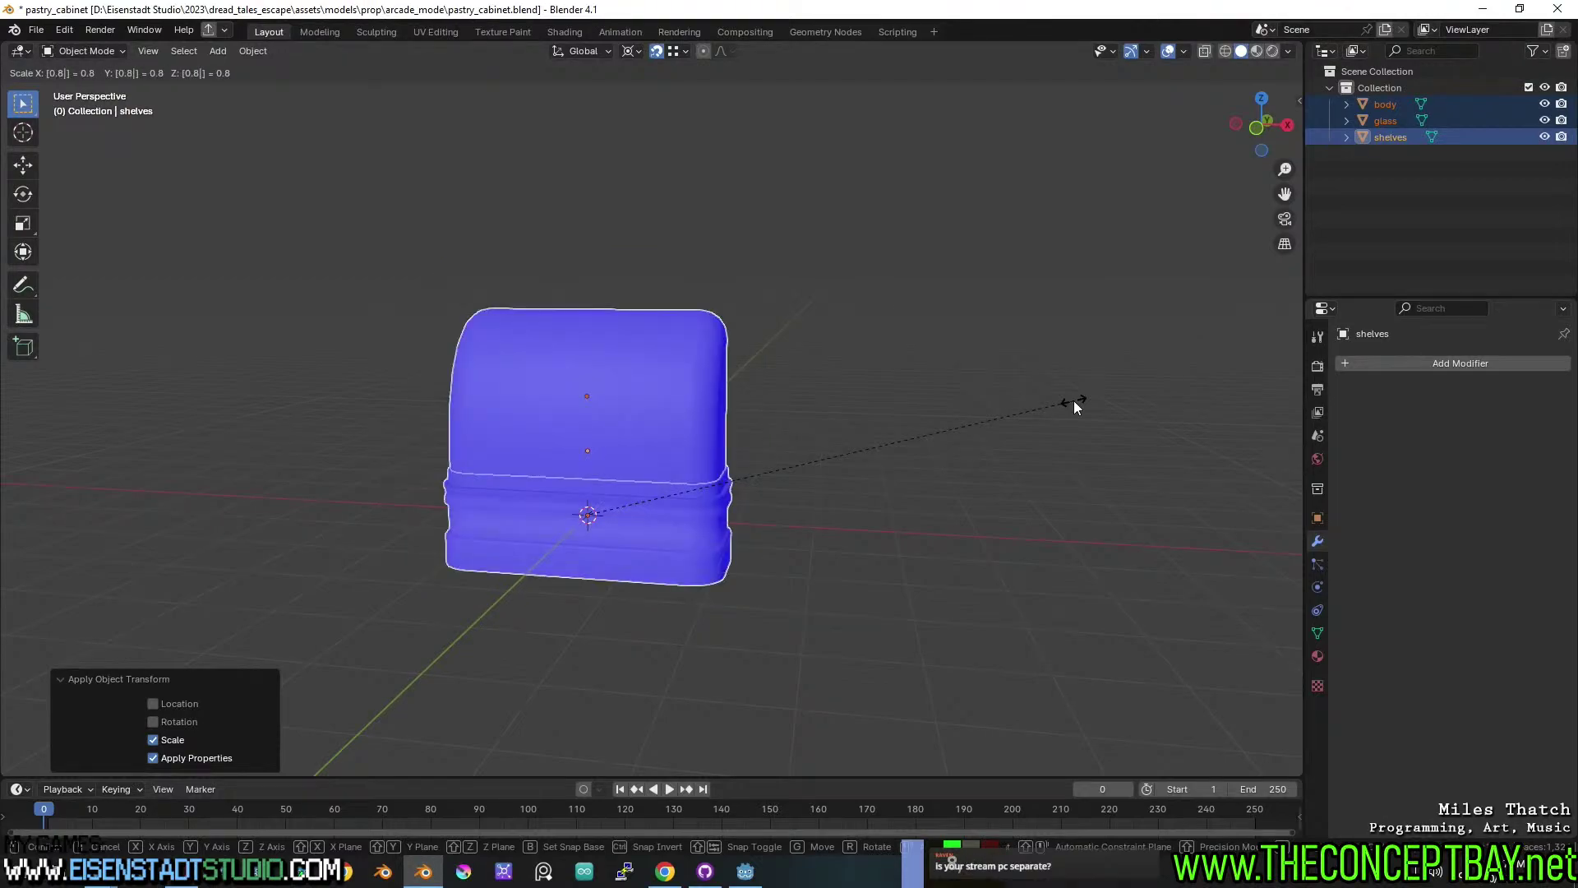
{"action": "key", "text": "Return"}
{"action": "key", "text": "ctrl+s"}
{"action": "key", "text": "ctrl+a"}
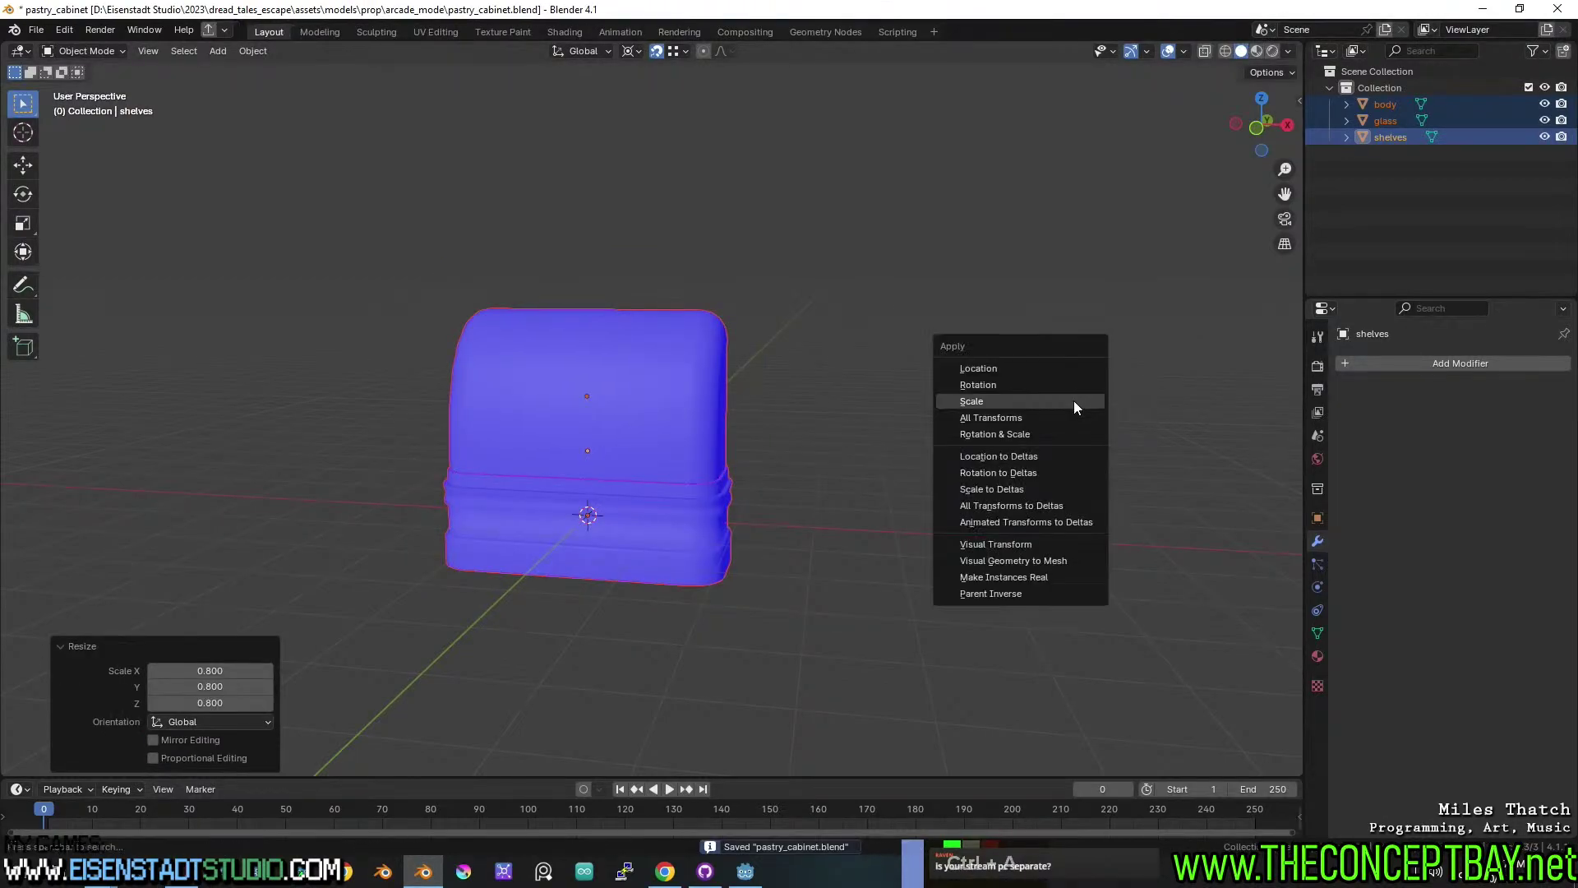
{"action": "left_click", "coordinate": [1074, 403]}
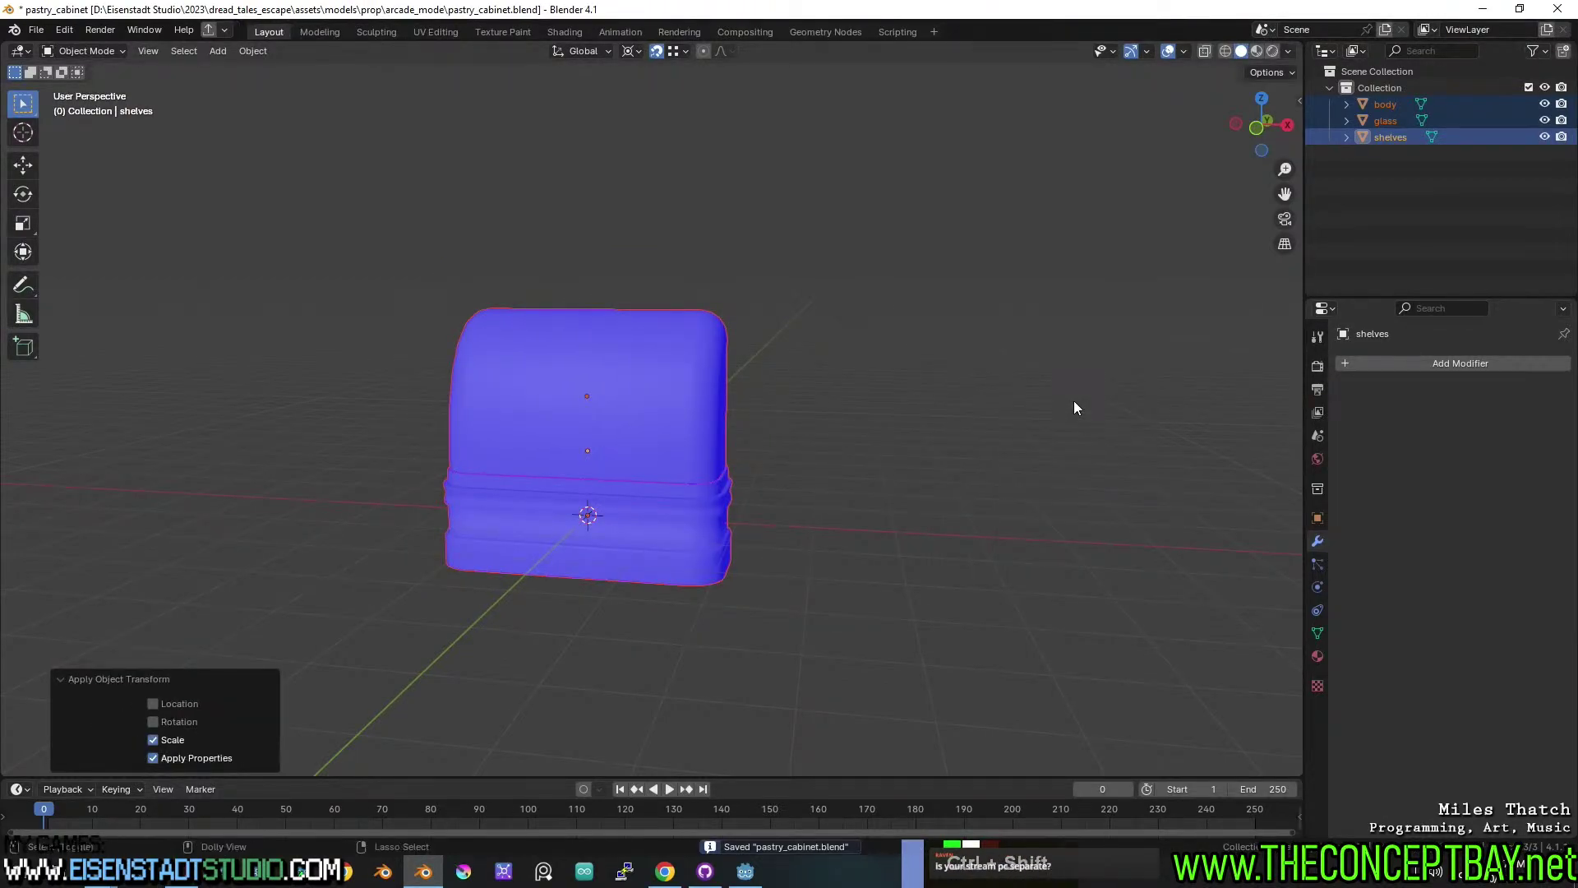
Overwrite pastry_cabinet.glb with a new glTF export, return to Godot and save the pastry_cabinet scene.
{"action": "key", "text": "ctrl+shift+r"}
{"action": "double_click", "coordinate": [688, 304]}
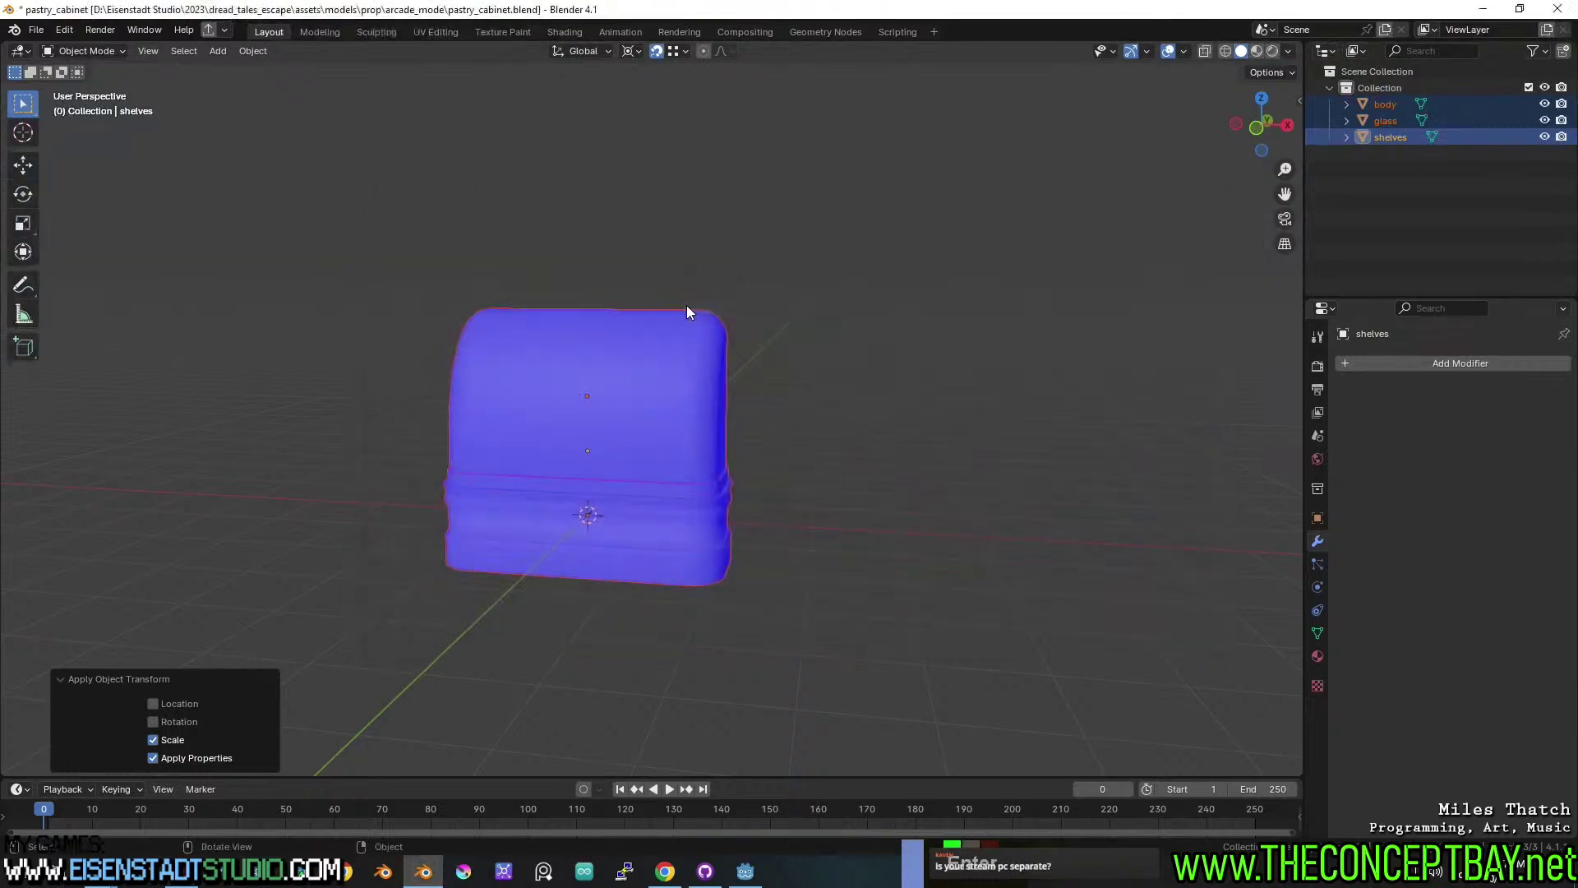
{"action": "left_click", "coordinate": [745, 871]}
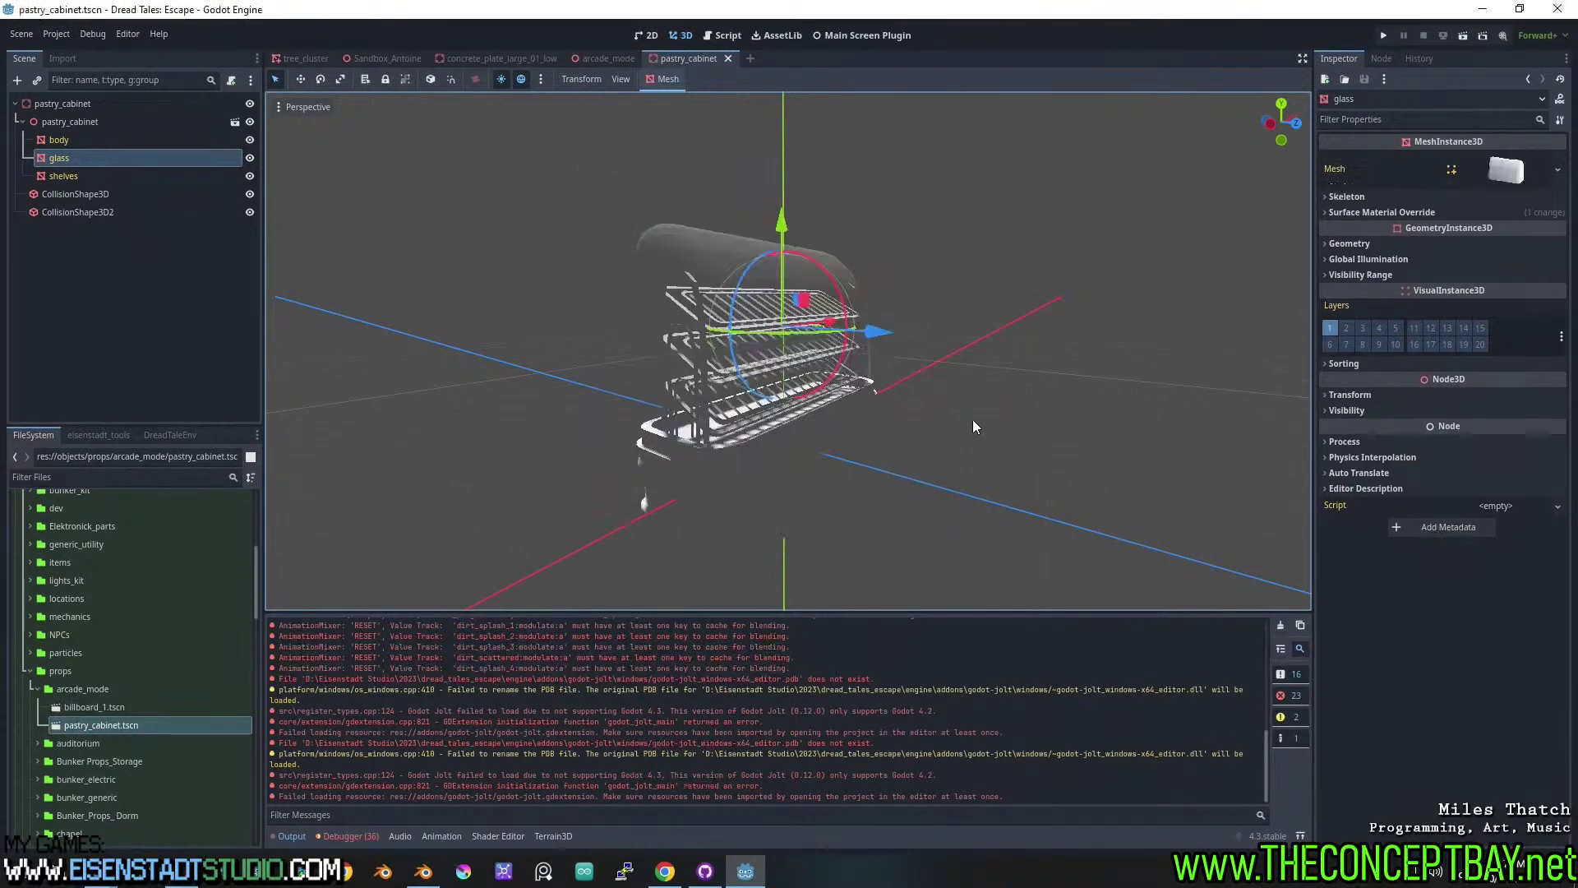
{"action": "key", "text": "ctrl+s"}
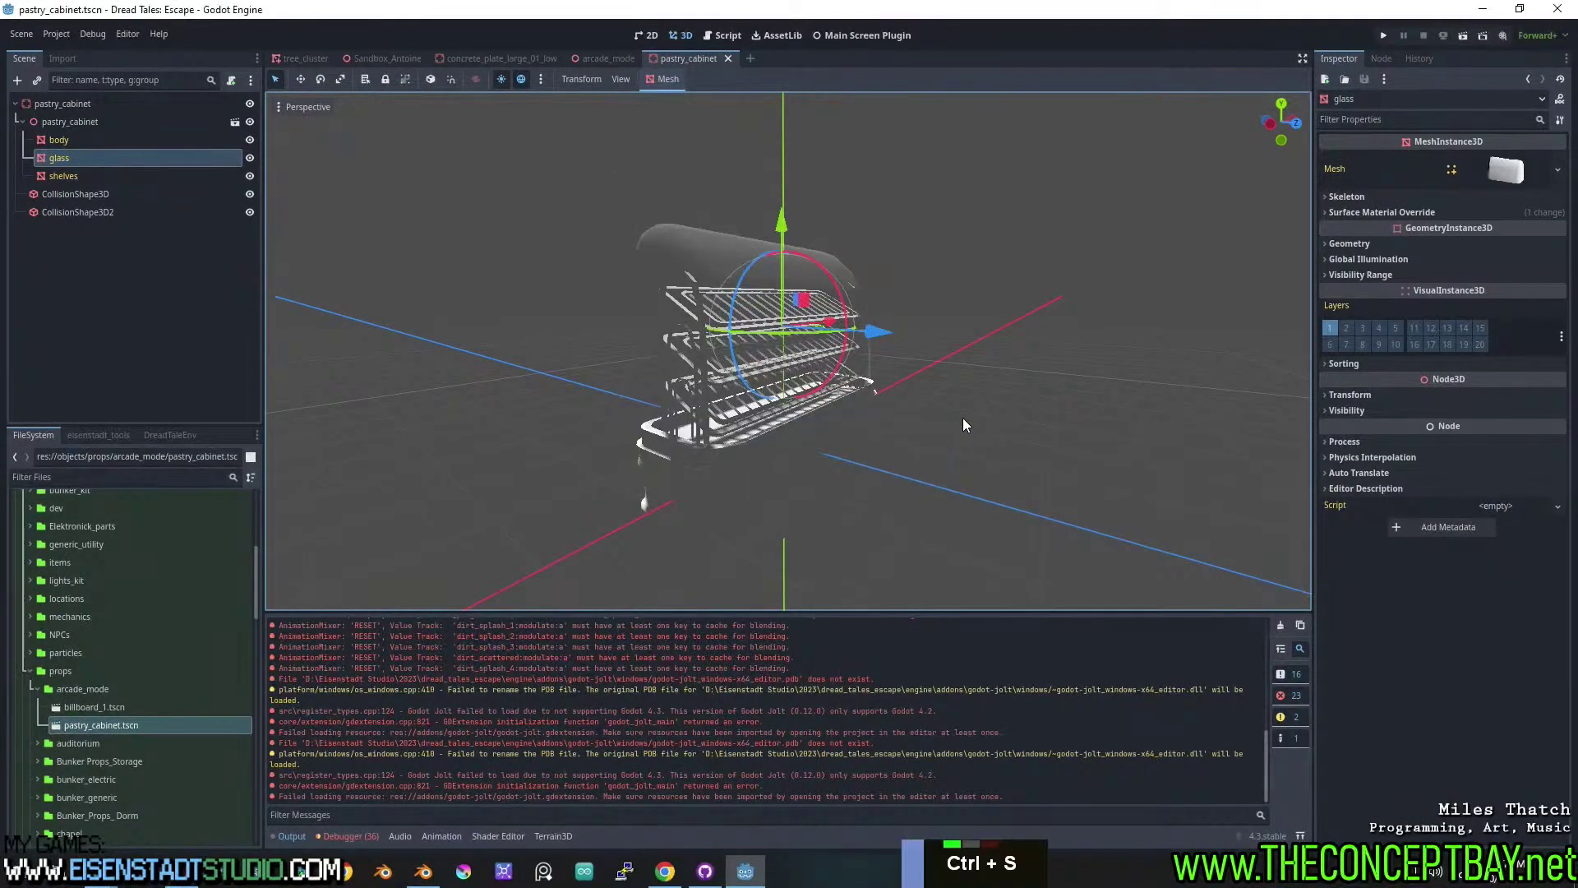
Delete both collision shapes from the pastry_cabinet scene and save it.
{"action": "left_click", "coordinate": [136, 197]}
{"action": "left_click", "coordinate": [135, 209], "text": "shift"}
{"action": "key", "text": "Delete"}
{"action": "key", "text": "Return"}
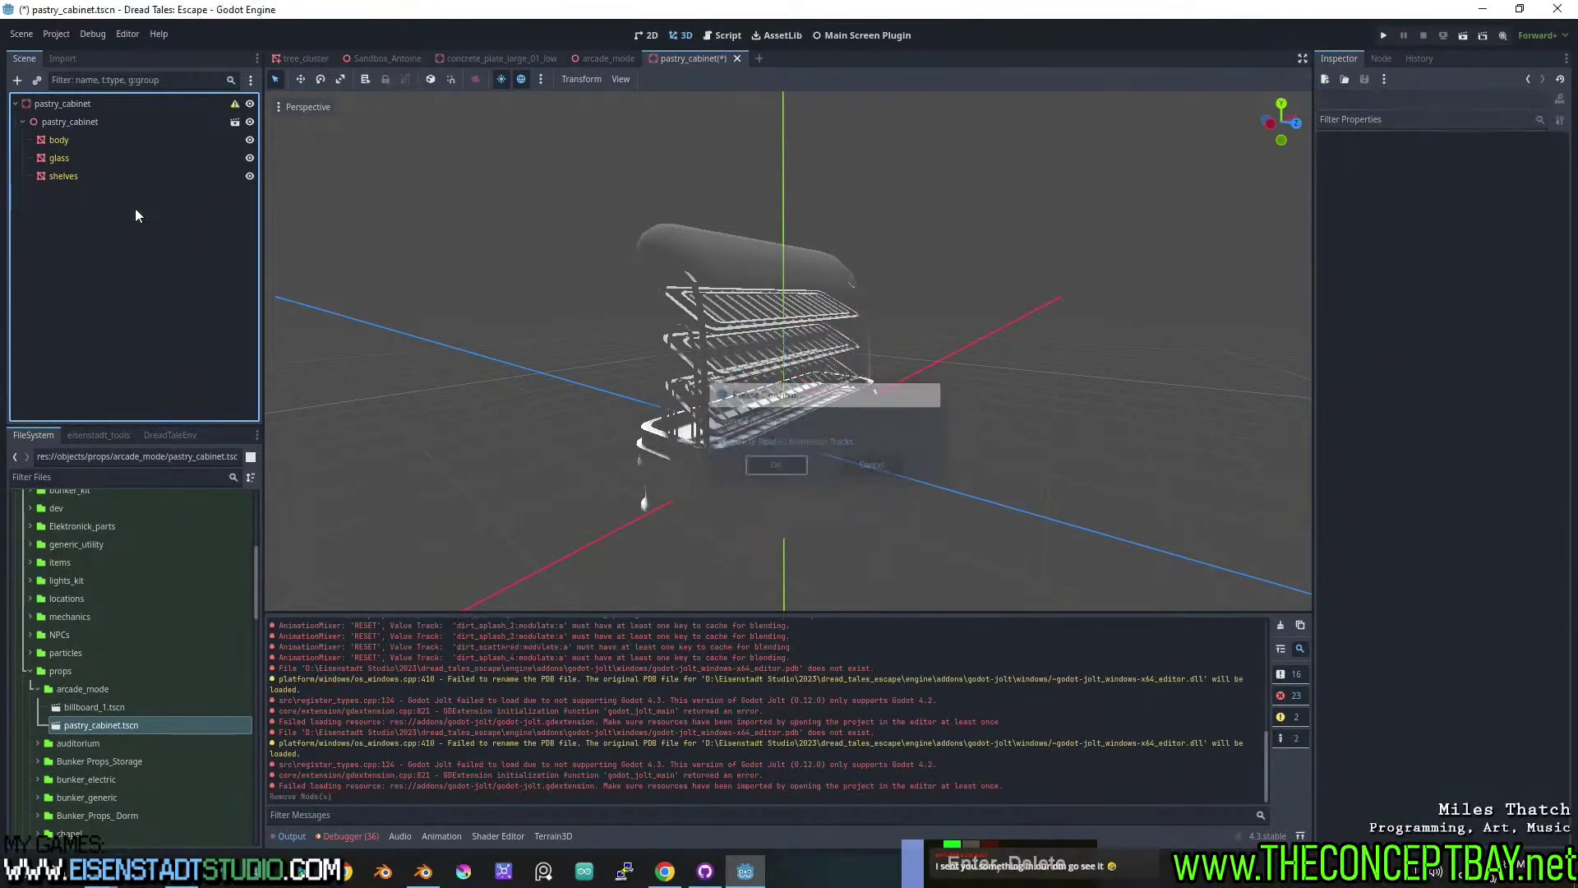
{"action": "left_click", "coordinate": [105, 140]}
{"action": "key", "text": "ctrl+s"}
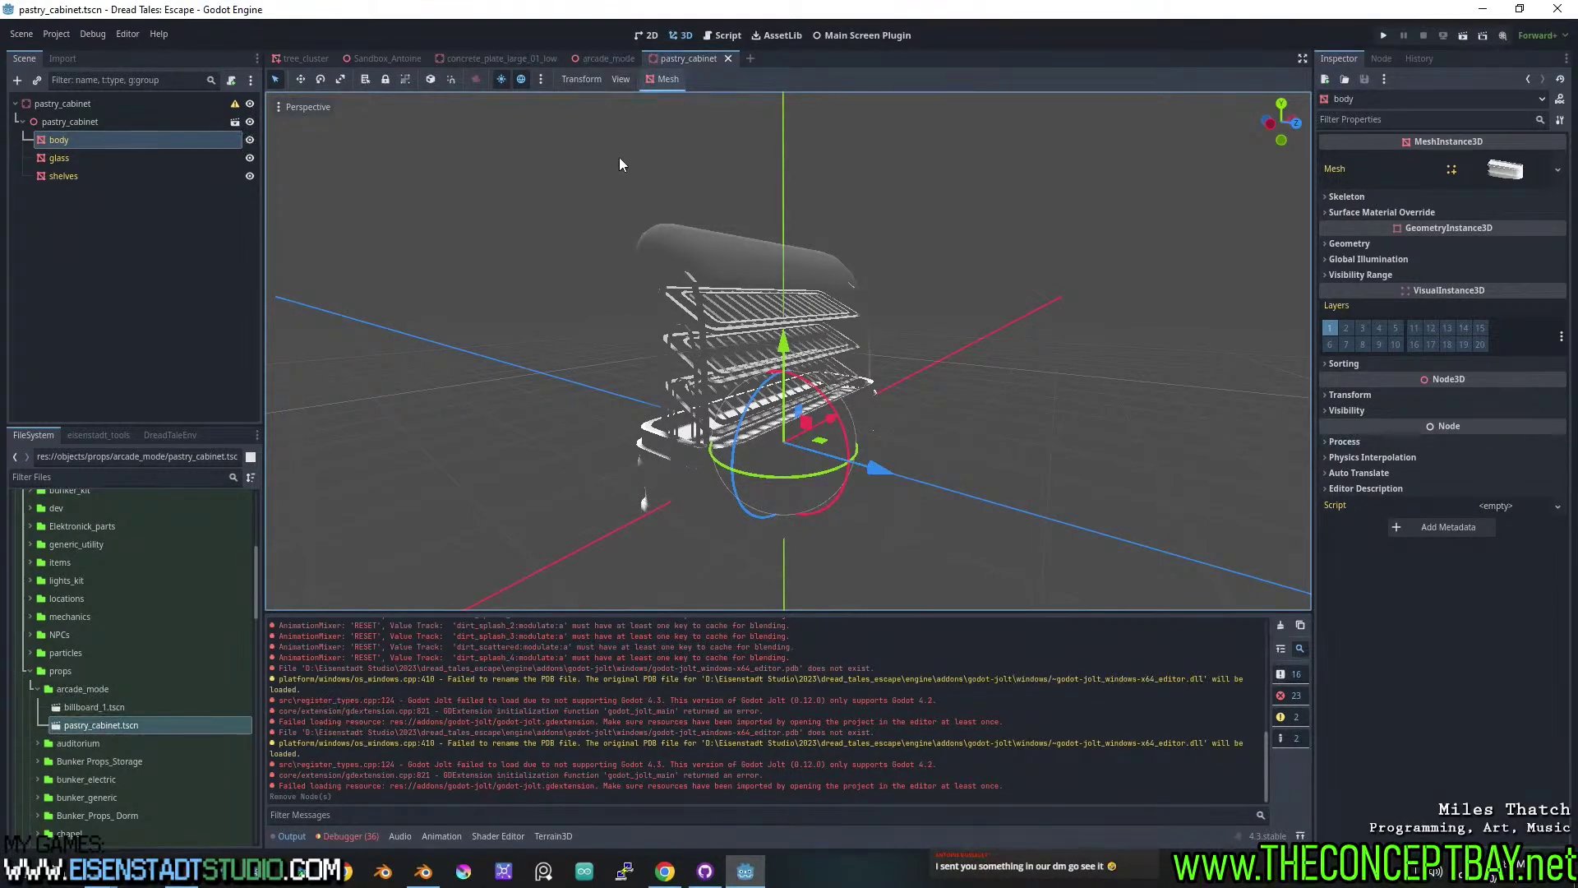
In the arcade_mode scene, lower the pastry cabinet to a Y position of 0.963 m and save the scene.
{"action": "left_click", "coordinate": [611, 59]}
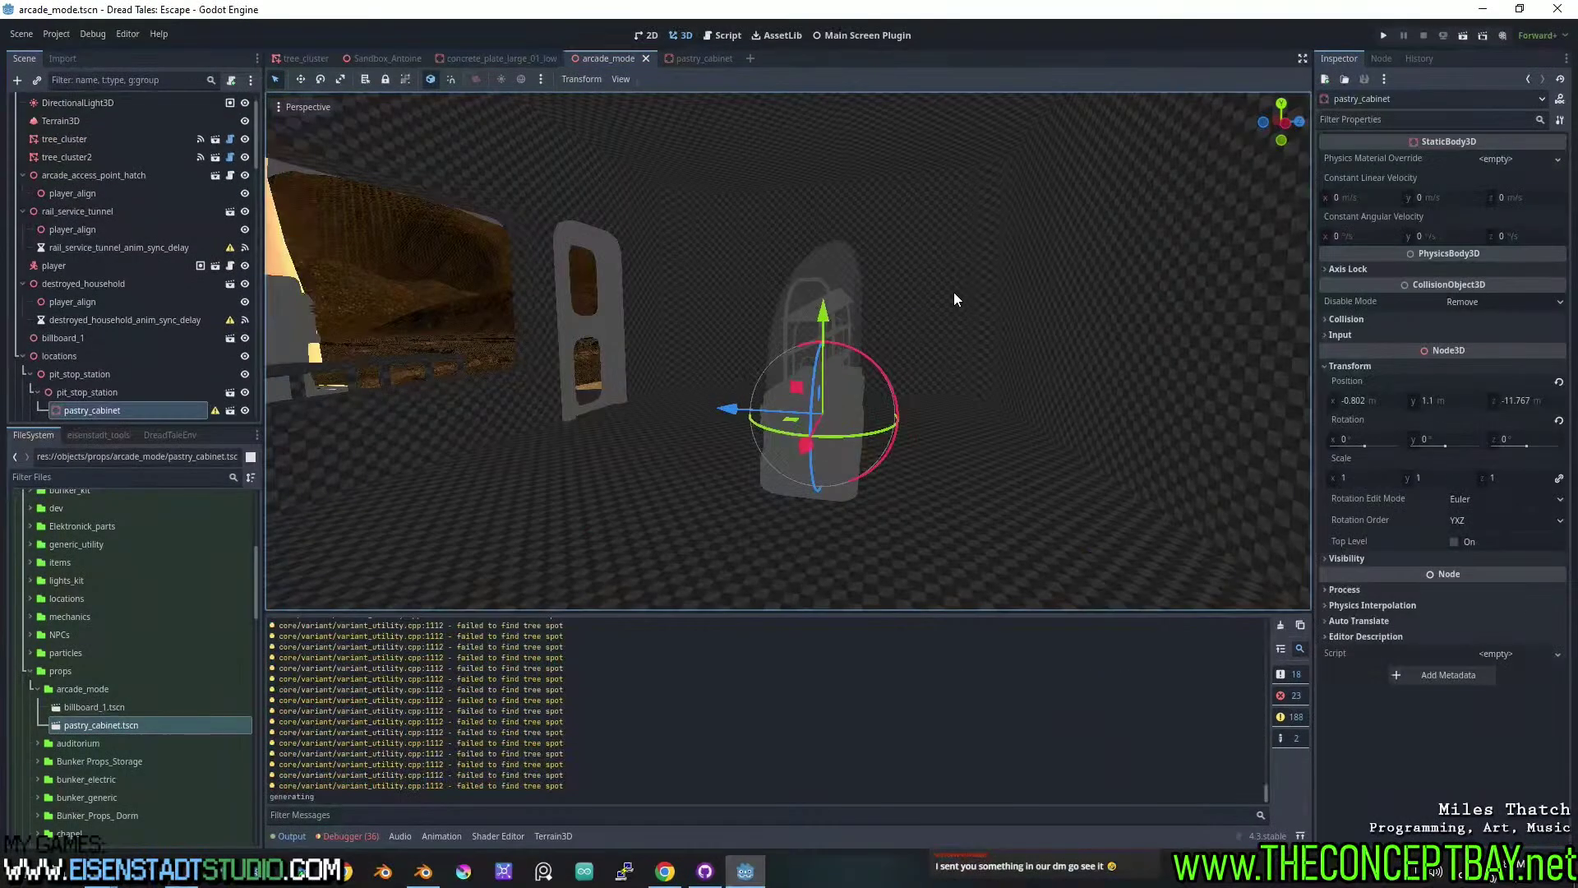
{"action": "middle_click_drag", "start_coordinate": [796, 355], "coordinate": [820, 322]}
{"action": "scroll", "coordinate": [871, 386], "scroll_direction": "up", "scroll_amount": 7}
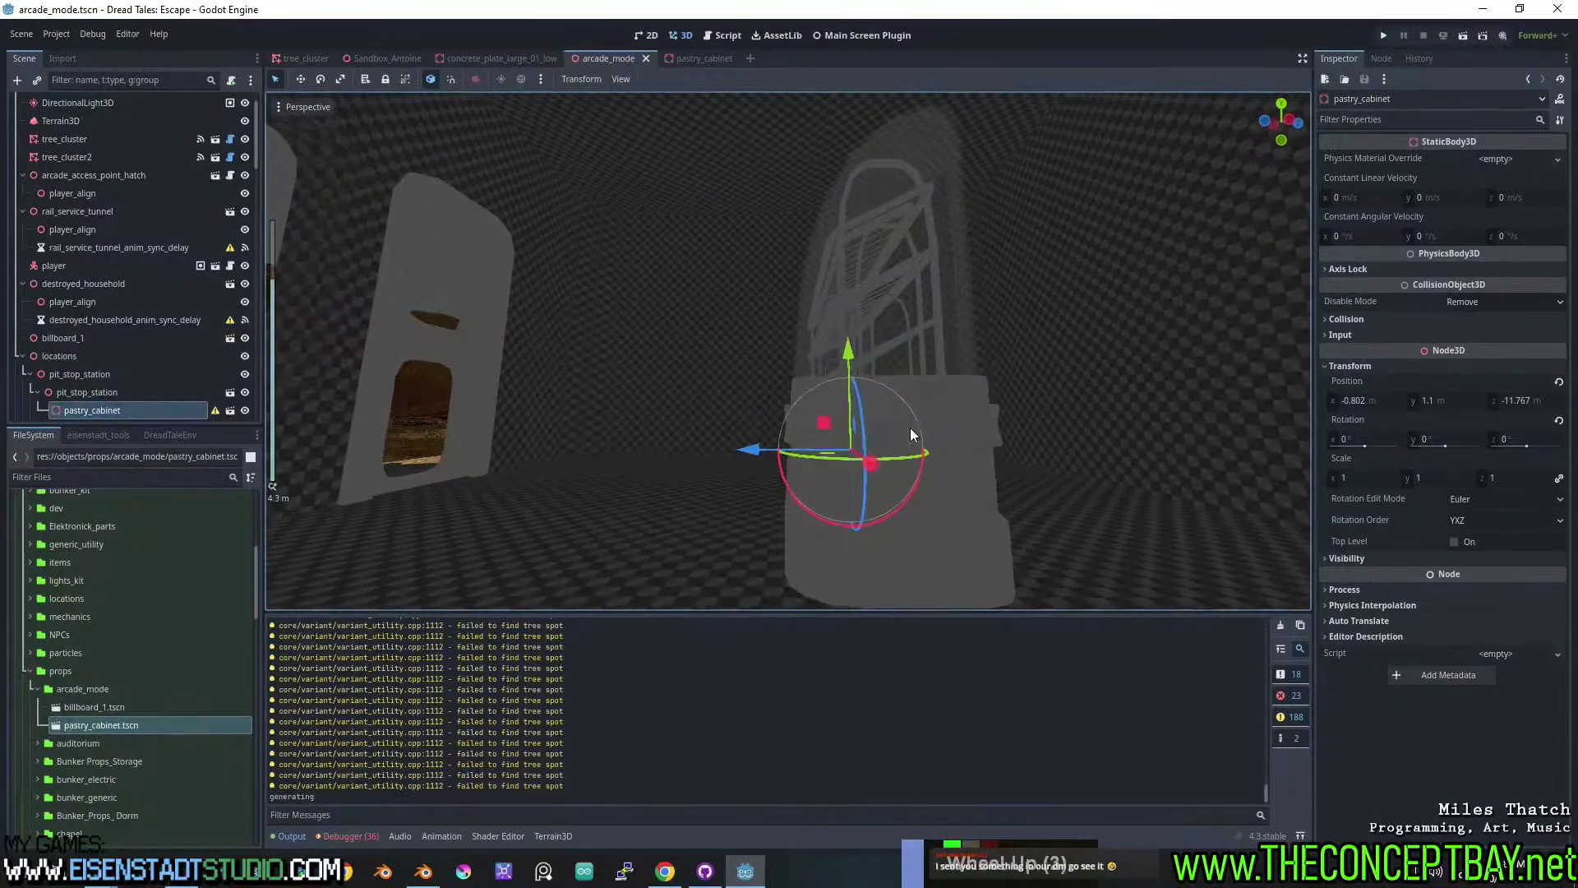
{"action": "middle_click_drag", "start_coordinate": [910, 428], "coordinate": [836, 346], "text": "shift"}
{"action": "scroll", "coordinate": [833, 358], "scroll_direction": "up", "scroll_amount": 2}
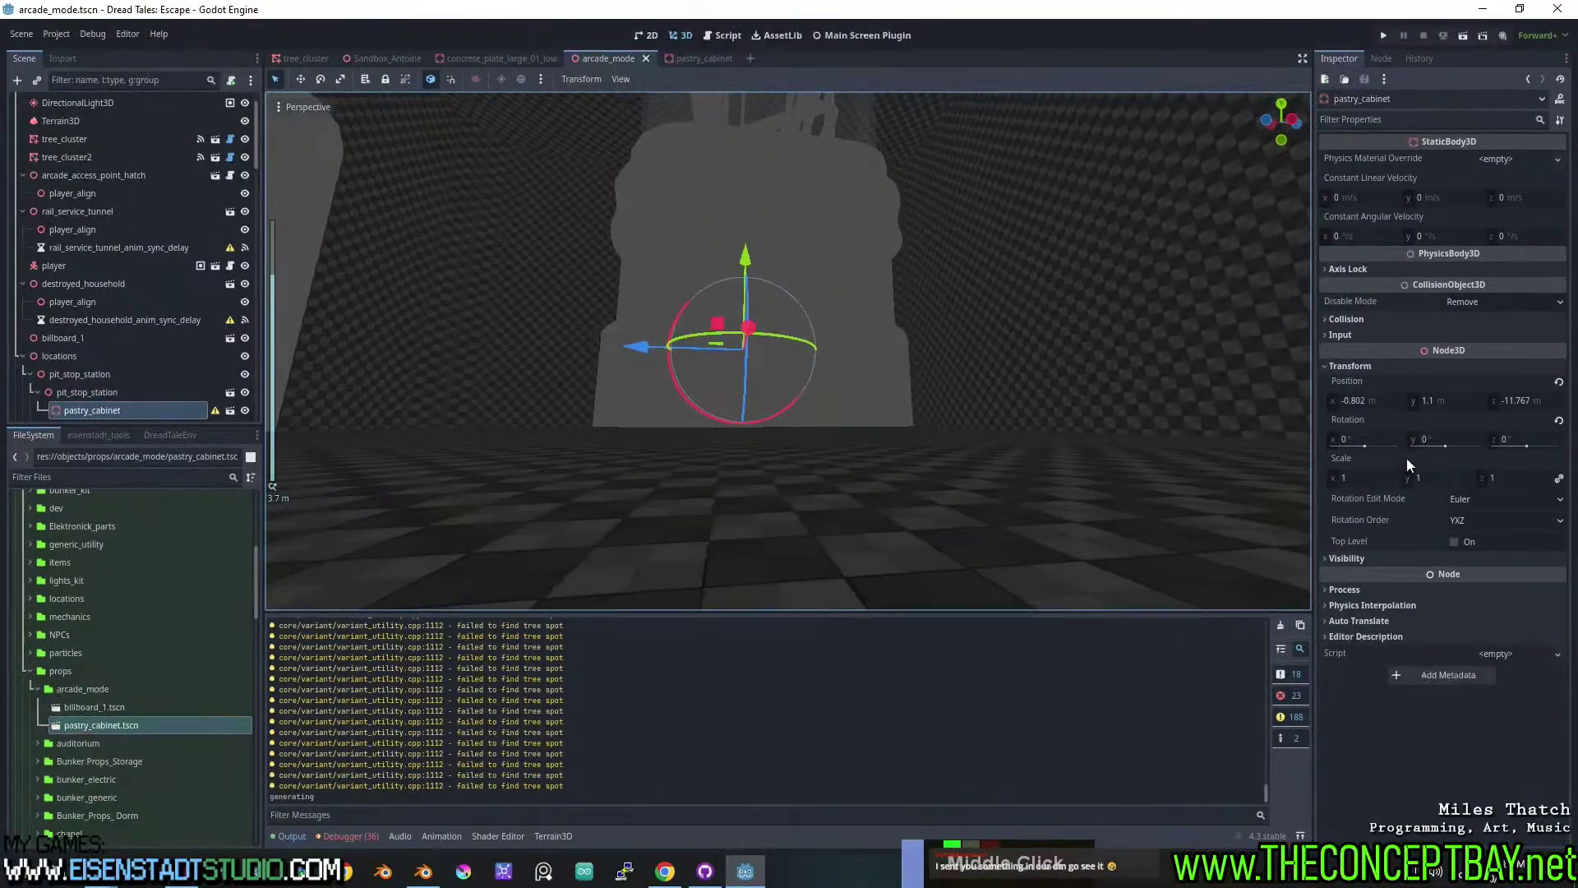
{"action": "left_click_drag", "start_coordinate": [1452, 400], "coordinate": [1430, 399], "text": "shift"}
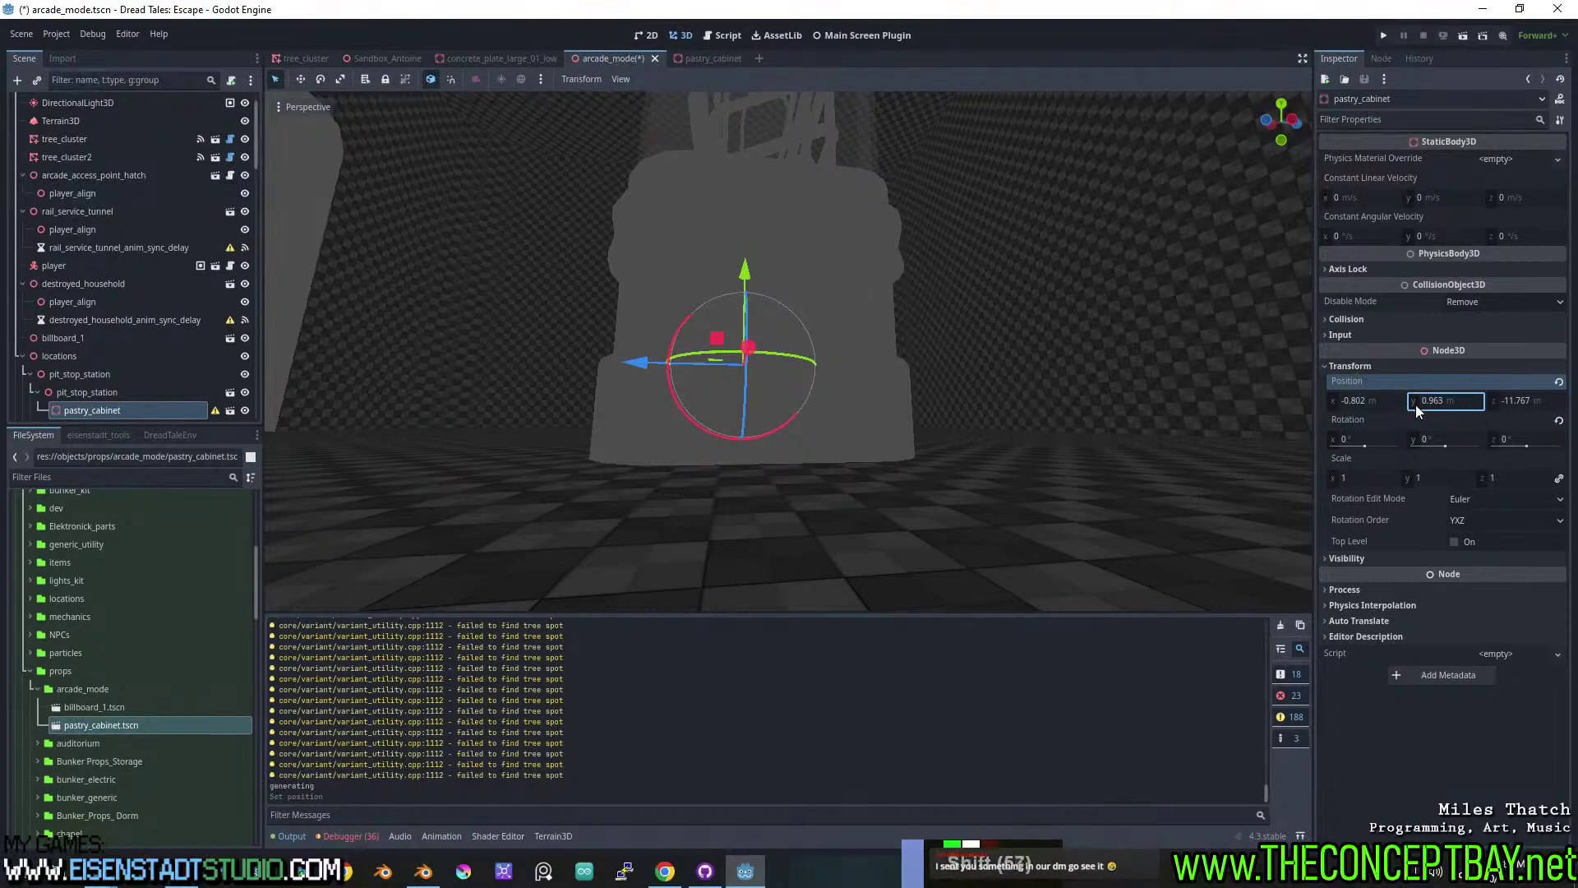
{"action": "scroll", "coordinate": [994, 348], "scroll_direction": "down", "scroll_amount": 4}
{"action": "middle_click_drag", "start_coordinate": [994, 342], "coordinate": [1031, 397]}
{"action": "key", "text": "ctrl+s"}
{"action": "middle_click_drag", "start_coordinate": [905, 364], "coordinate": [1009, 373]}
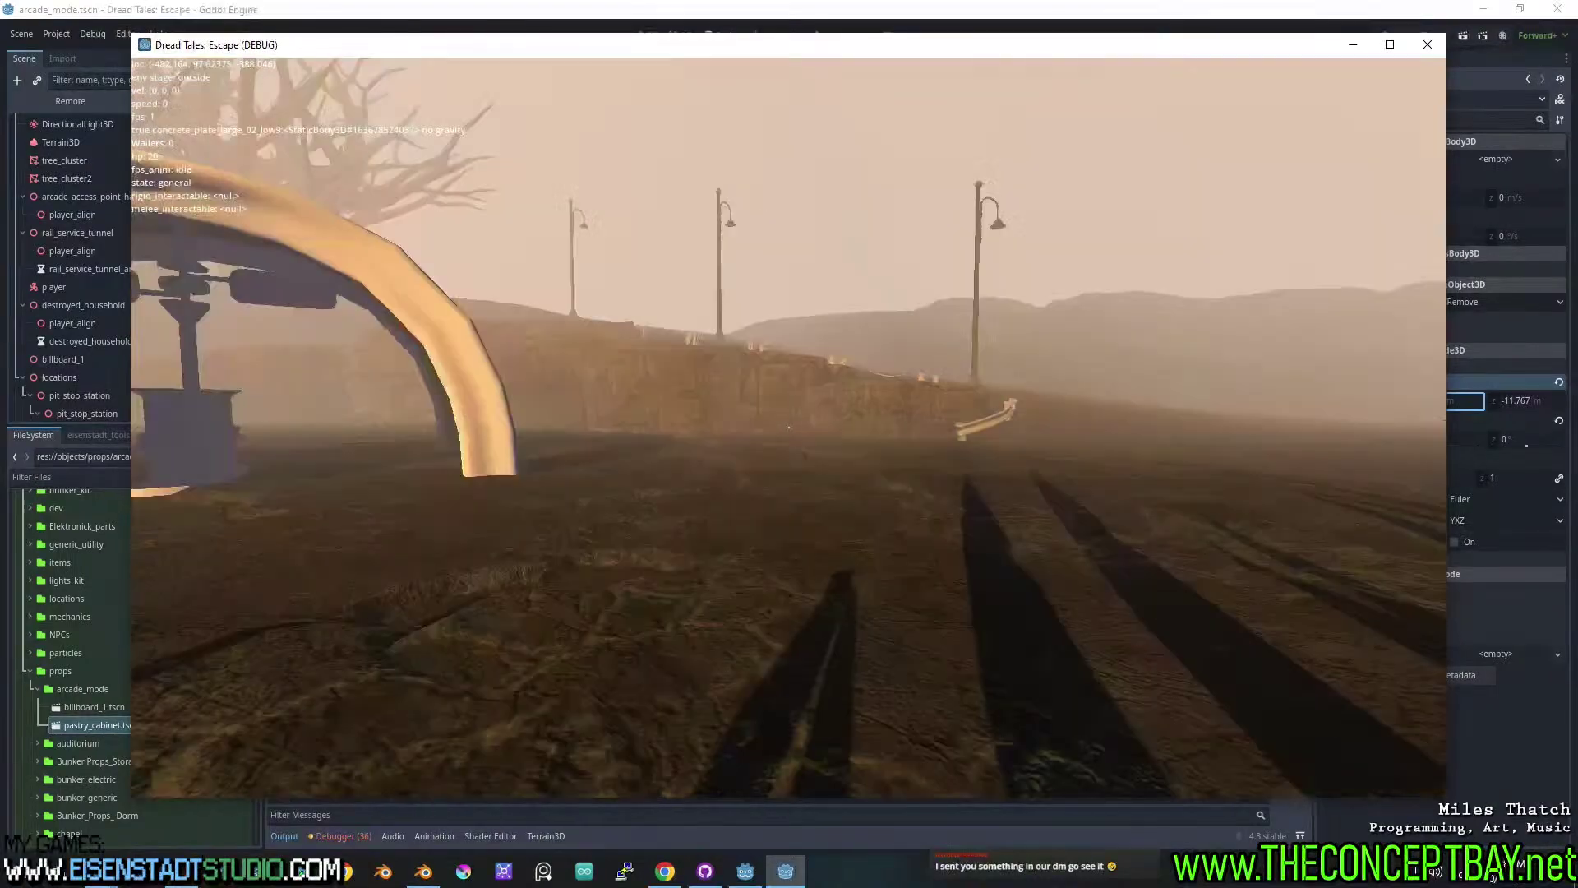
Walk into the pit stop station in the running game, inspect the rescaled pastry cabinet from all sides, and quit the game.
{"action": "key", "text": "w"}
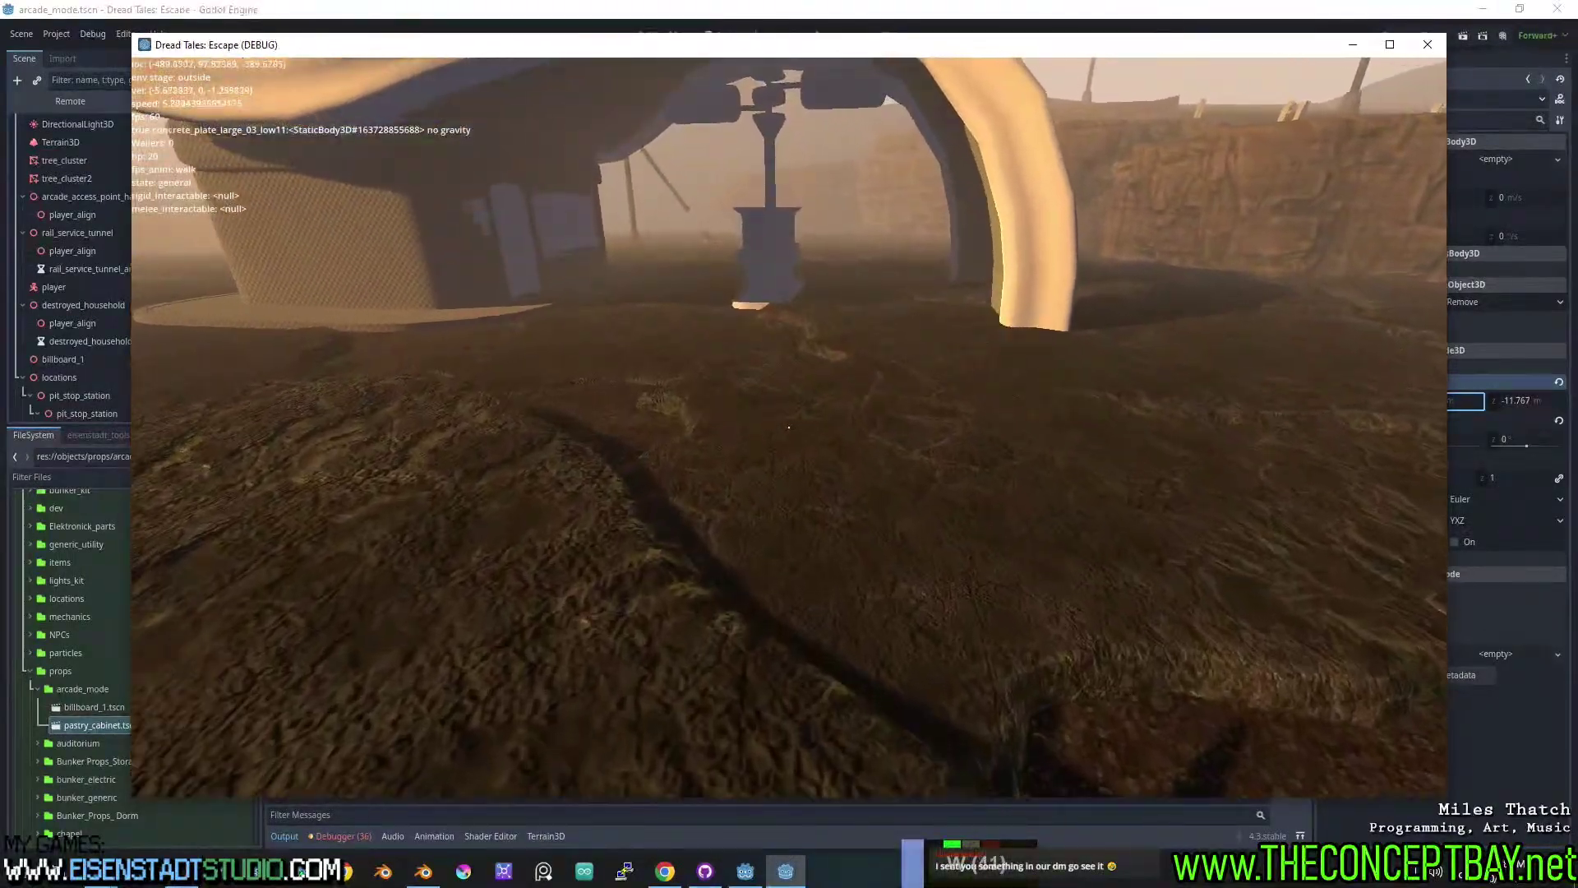
{"action": "key", "text": "w"}
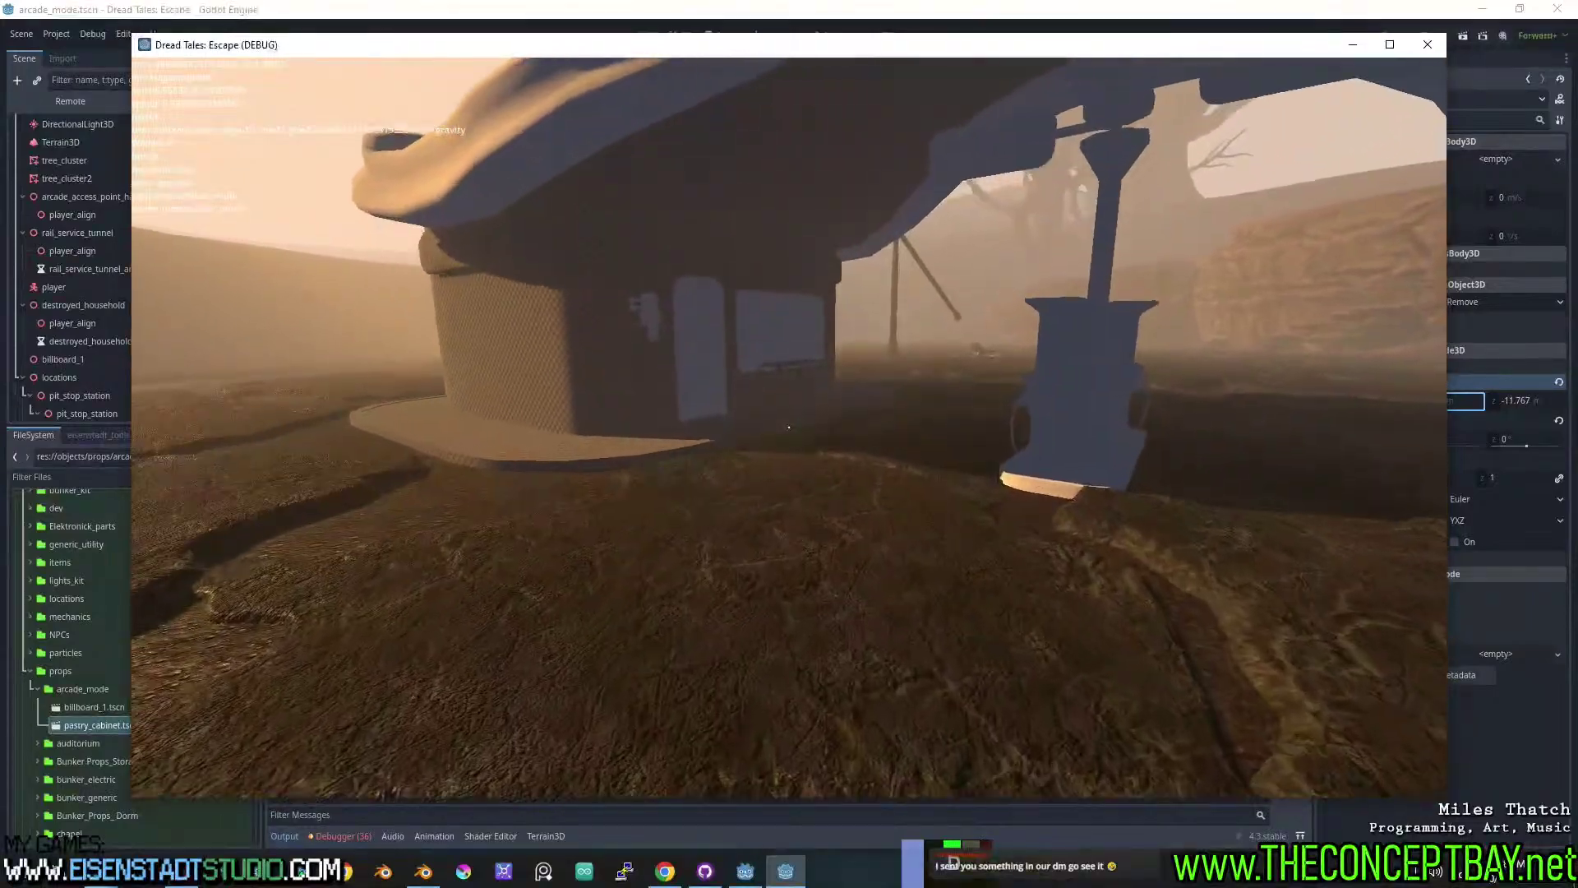
{"action": "key", "text": "w"}
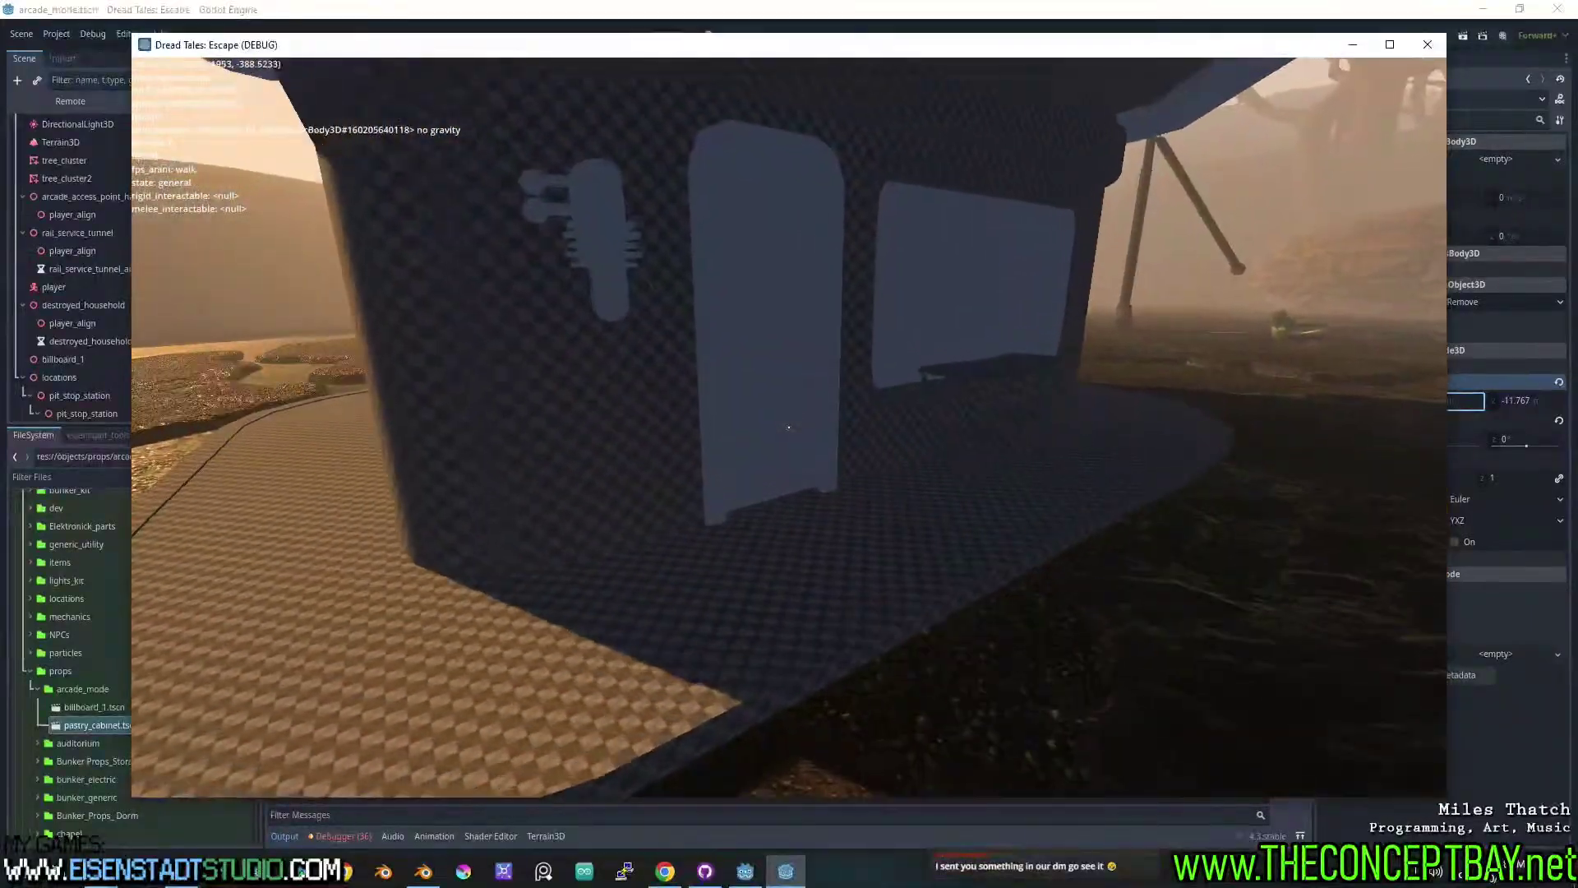
{"action": "key", "text": "w"}
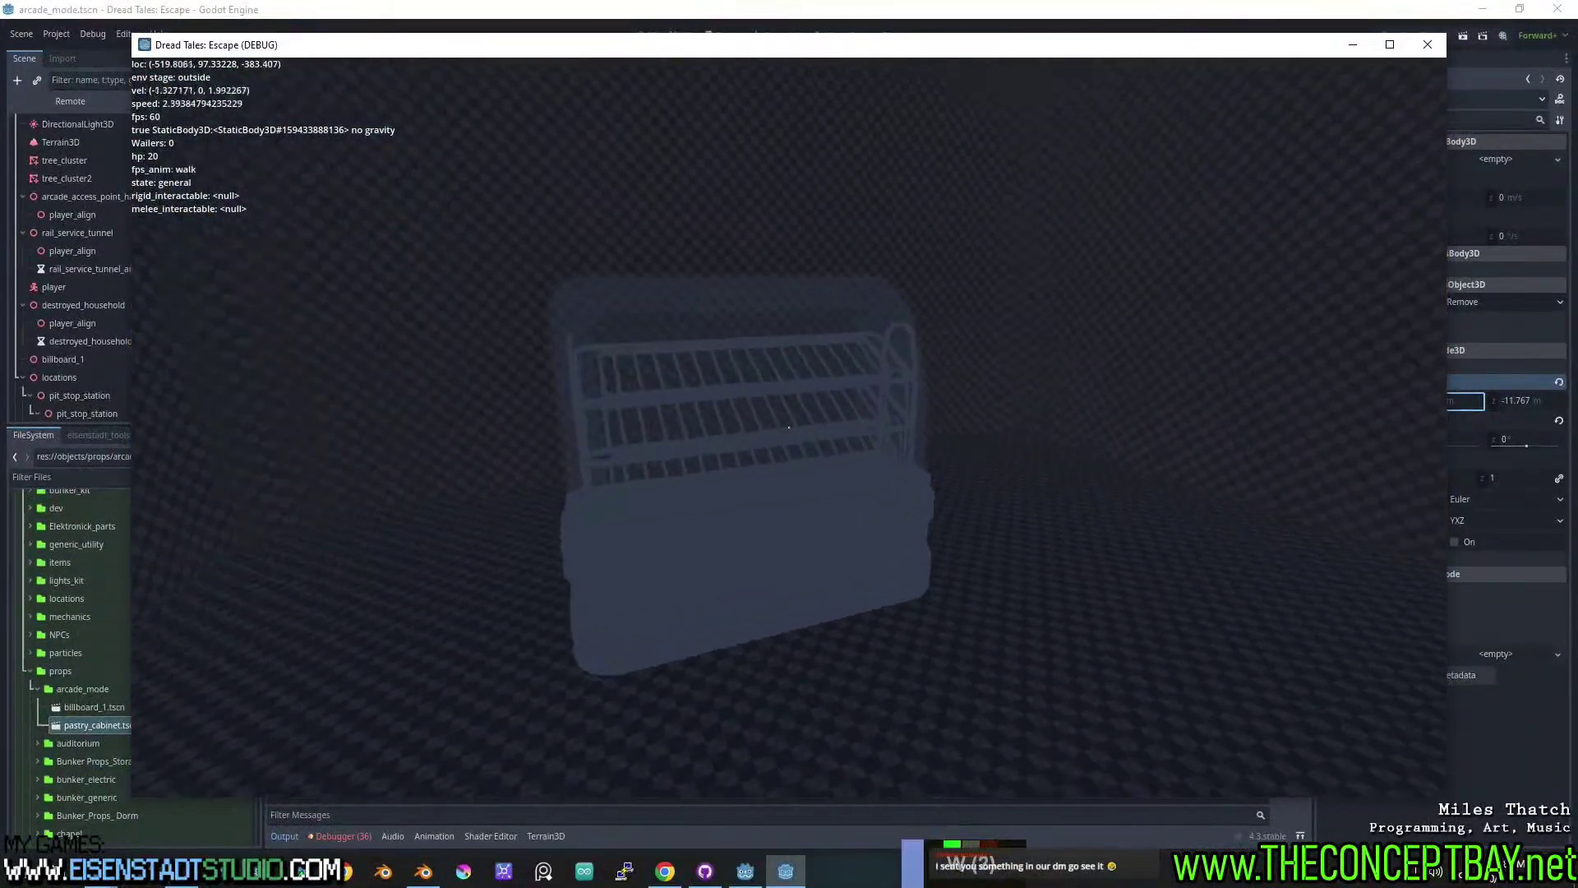
{"action": "key", "text": "w"}
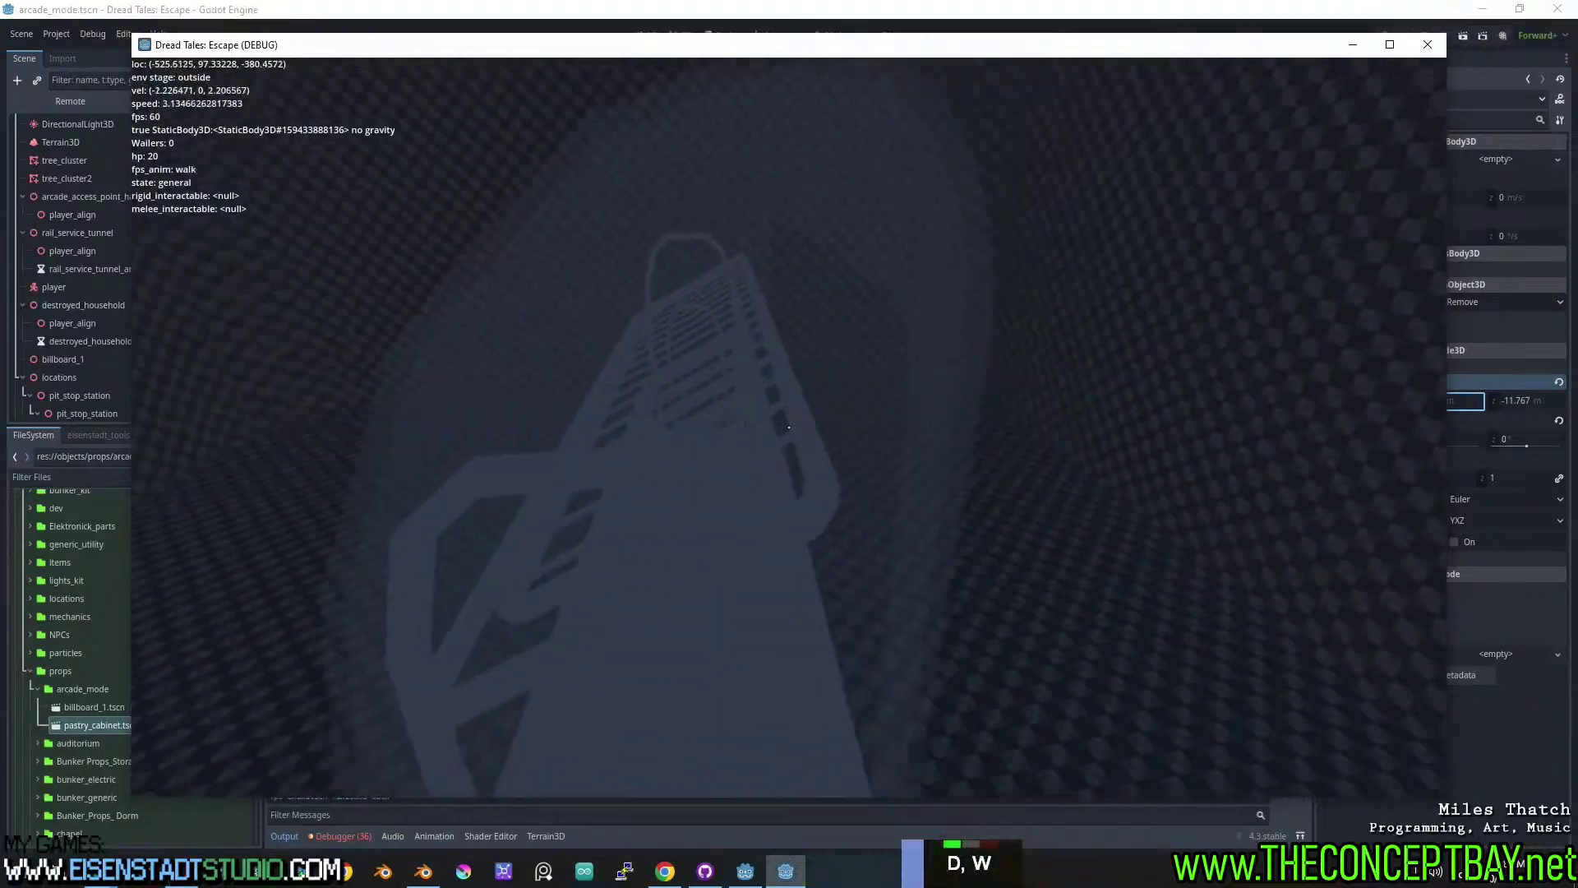
{"action": "key", "text": "a"}
{"action": "key", "text": "s"}
{"action": "key", "text": "w"}
{"action": "key", "text": "w"}
{"action": "key", "text": "w"}
{"action": "key", "text": "w"}
{"action": "key", "text": "w"}
{"action": "key", "text": "w"}
{"action": "key", "text": "w"}
{"action": "key", "text": "w"}
{"action": "key", "text": "w"}
{"action": "key", "text": "w"}
{"action": "key", "text": "w"}
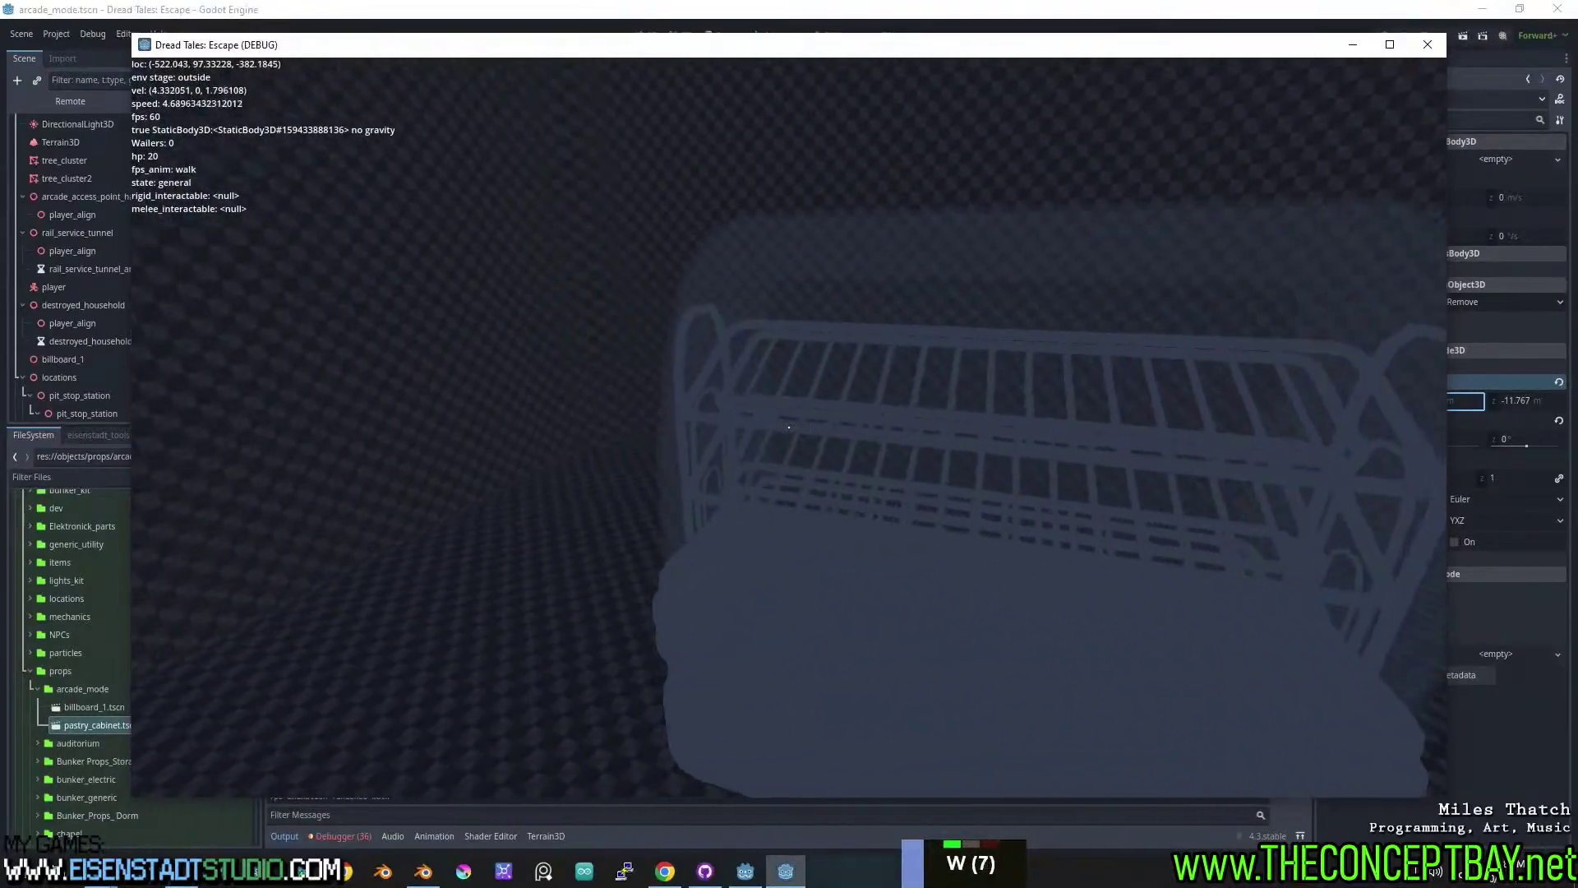
{"action": "key", "text": "a"}
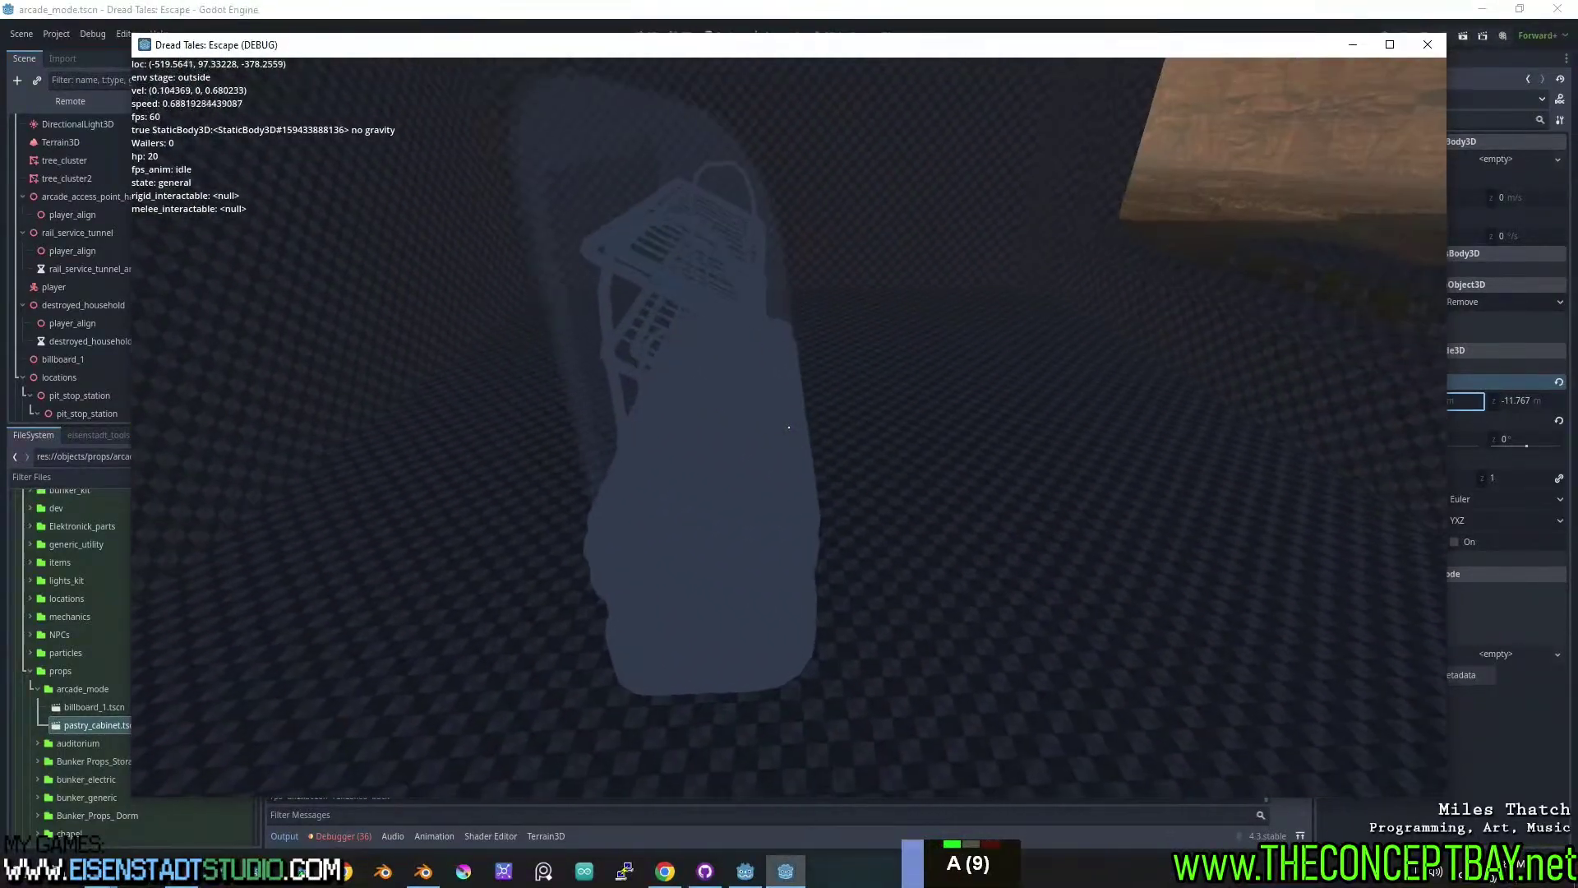
{"action": "key", "text": "w"}
{"action": "key", "text": "w"}
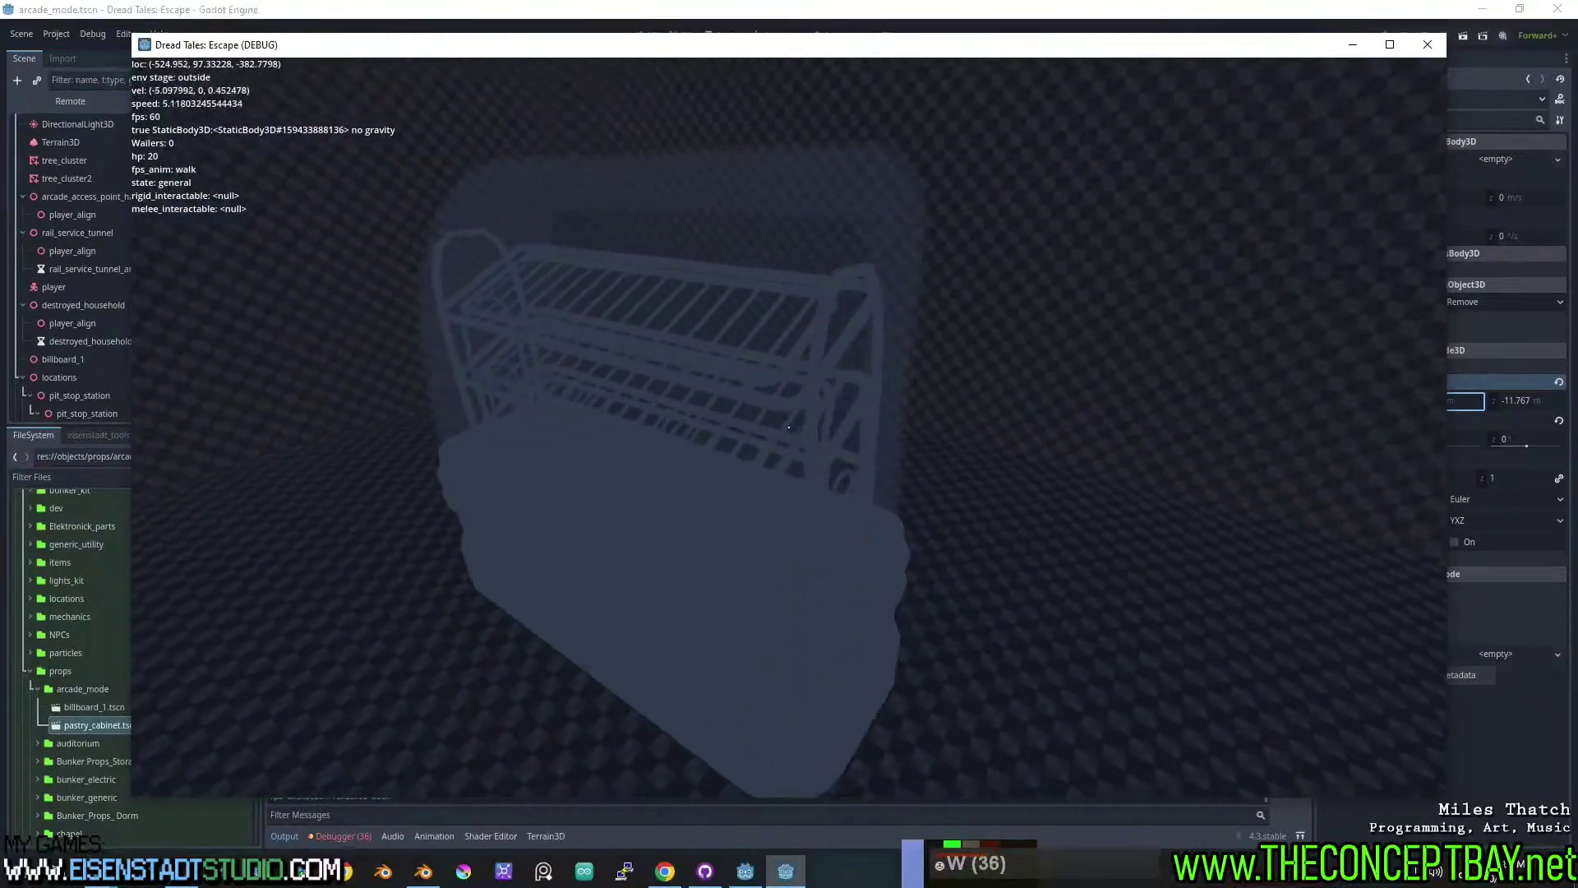
{"action": "key", "text": "w"}
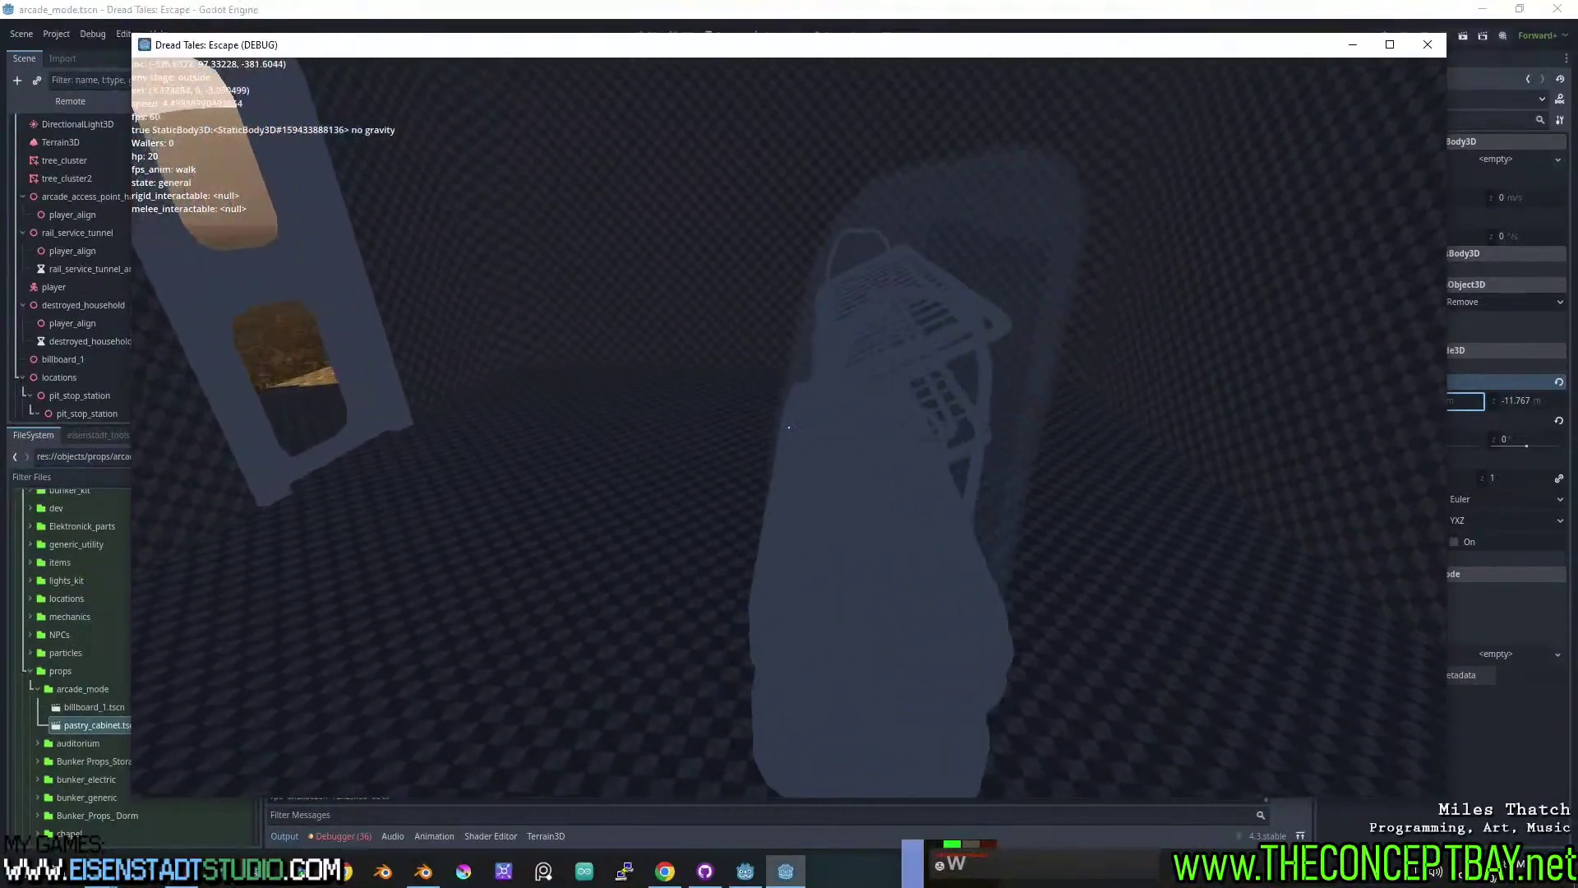
{"action": "key", "text": "alt+F4"}
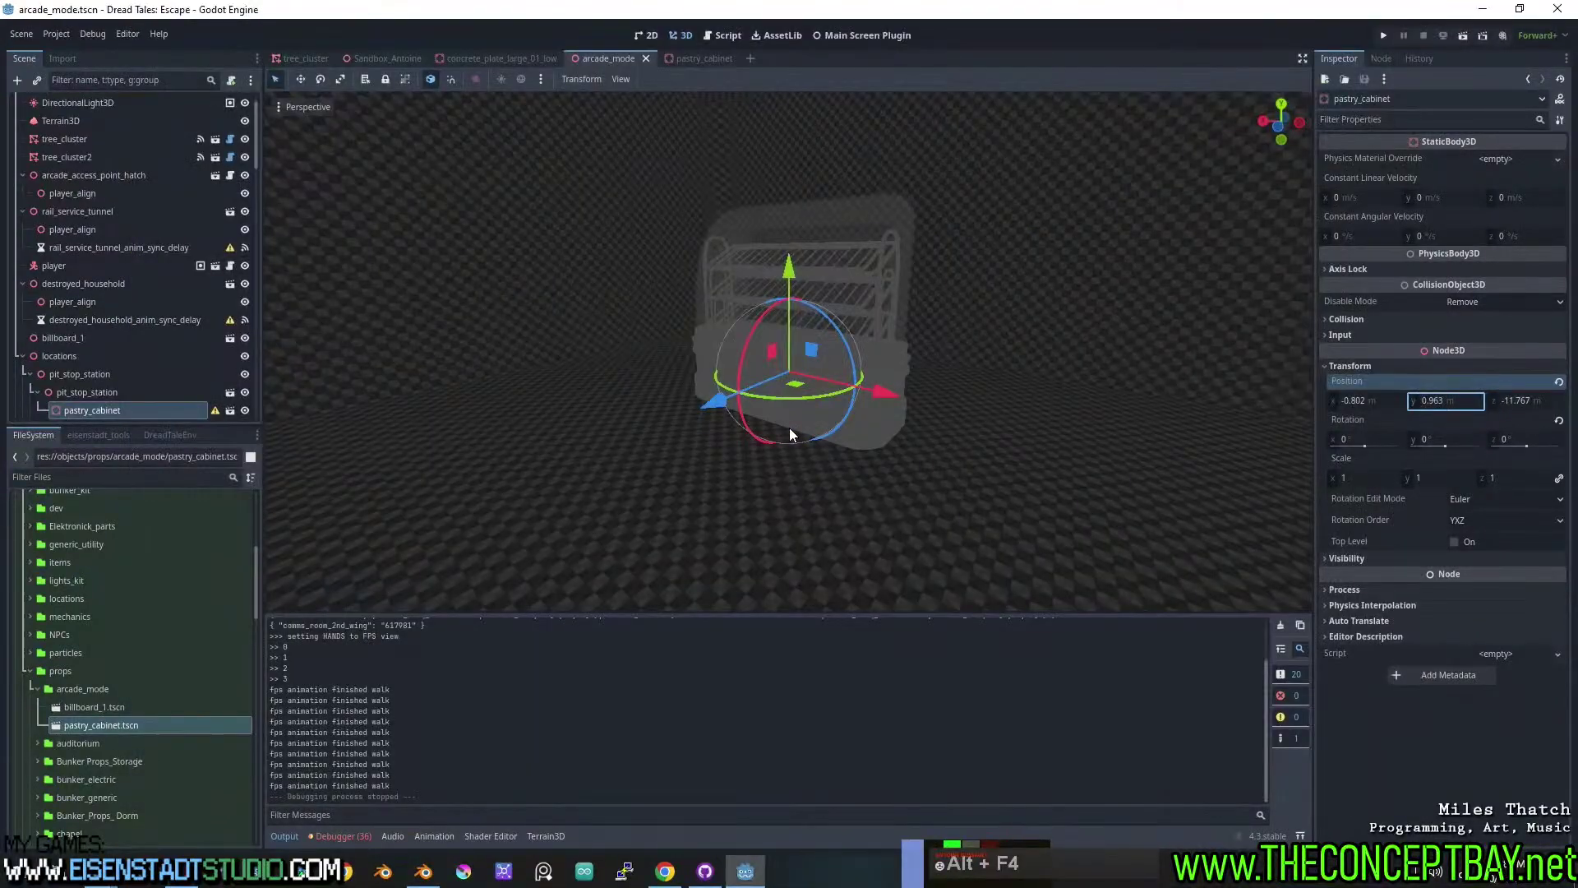
Switch to Blender and save pastry_cabinet.blend.
{"action": "left_click", "coordinate": [423, 870]}
{"action": "middle_click_drag", "start_coordinate": [670, 438], "coordinate": [819, 449], "text": "shift"}
{"action": "key", "text": "ctrl+s"}
{"action": "middle_click_drag", "start_coordinate": [825, 493], "coordinate": [846, 464]}
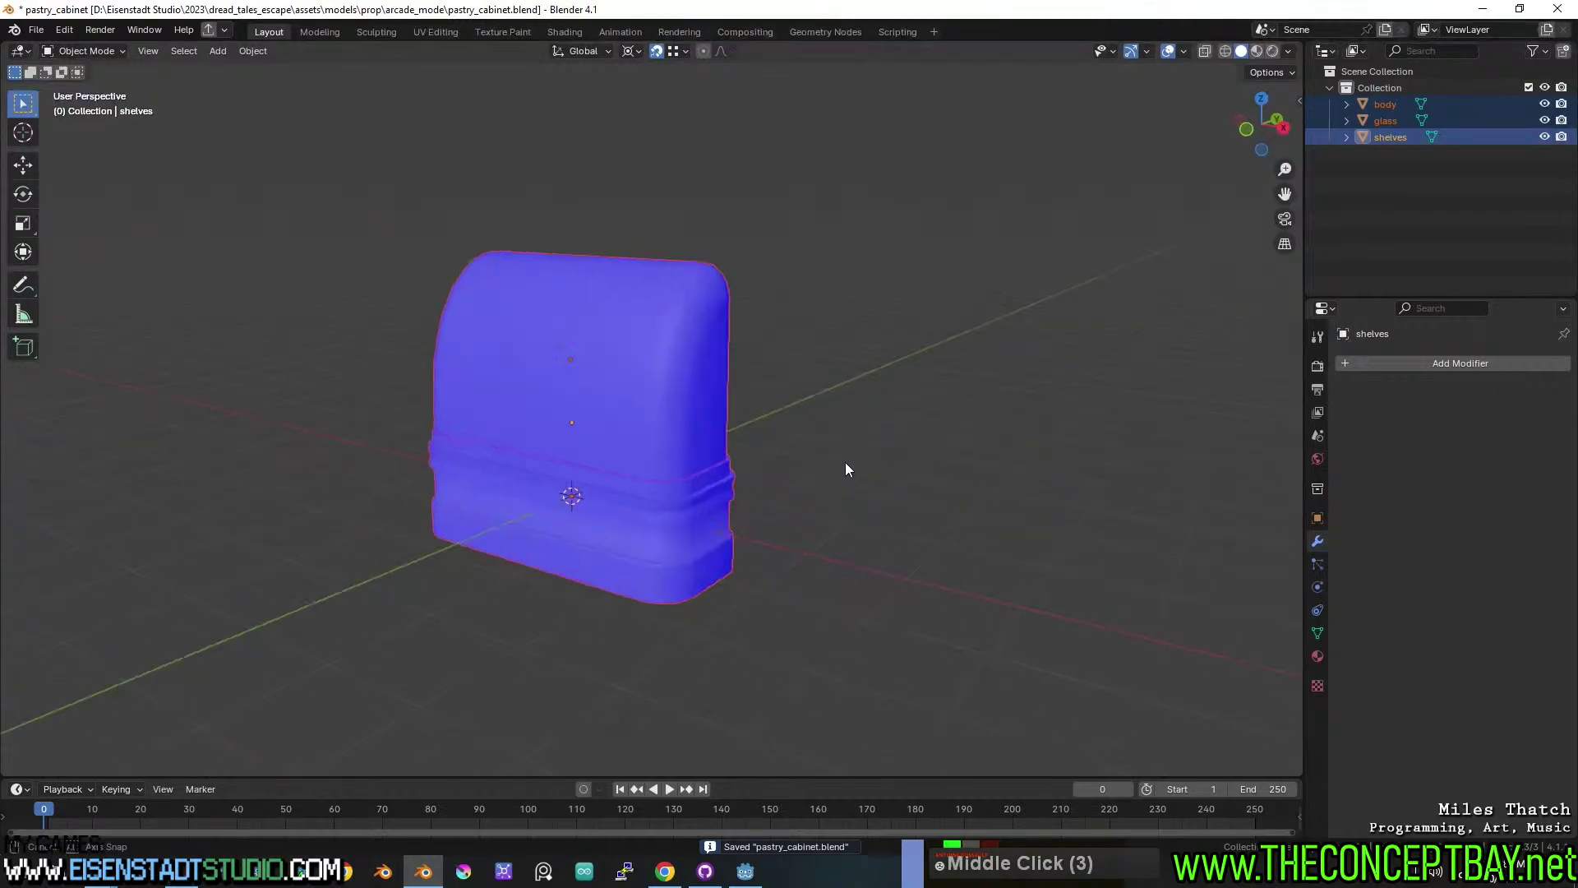
{"action": "key", "text": "ctrl+s"}
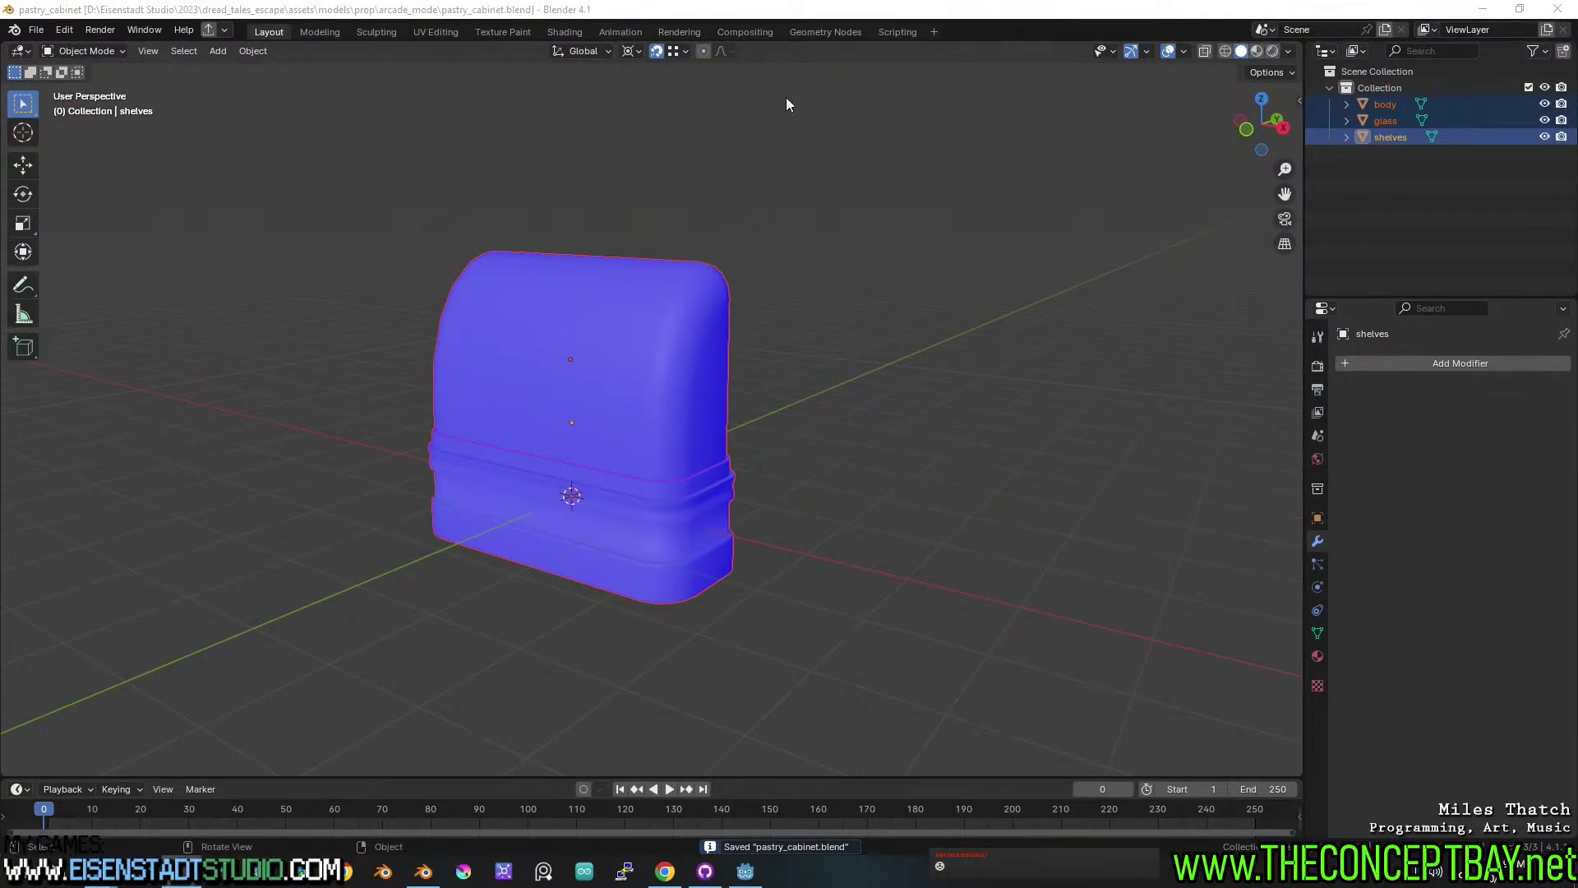
{"action": "middle_click_drag", "start_coordinate": [690, 444], "coordinate": [748, 457]}
{"action": "scroll", "coordinate": [673, 434], "scroll_direction": "up", "scroll_amount": 1}
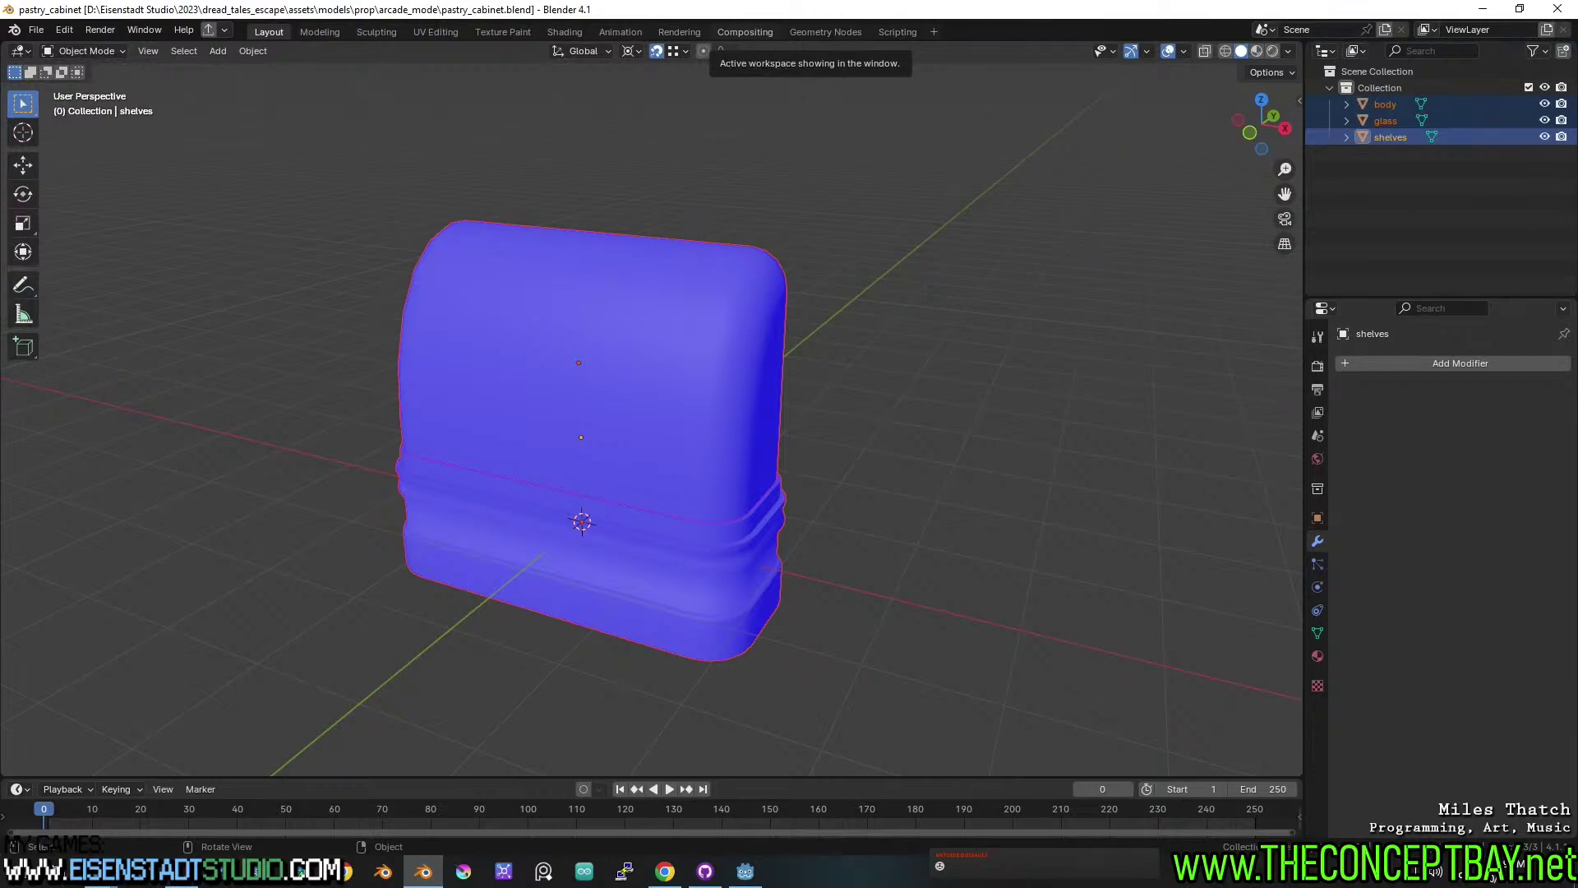
{"action": "middle_click_drag", "start_coordinate": [937, 293], "coordinate": [916, 364]}
{"action": "scroll", "coordinate": [1032, 312], "scroll_direction": "down", "scroll_amount": 2}
{"action": "scroll", "coordinate": [965, 342], "scroll_direction": "up", "scroll_amount": 2}
{"action": "scroll", "coordinate": [833, 353], "scroll_direction": "down", "scroll_amount": 1}
{"action": "scroll", "coordinate": [835, 356], "scroll_direction": "up", "scroll_amount": 1}
{"action": "key", "text": "ctrl+s"}
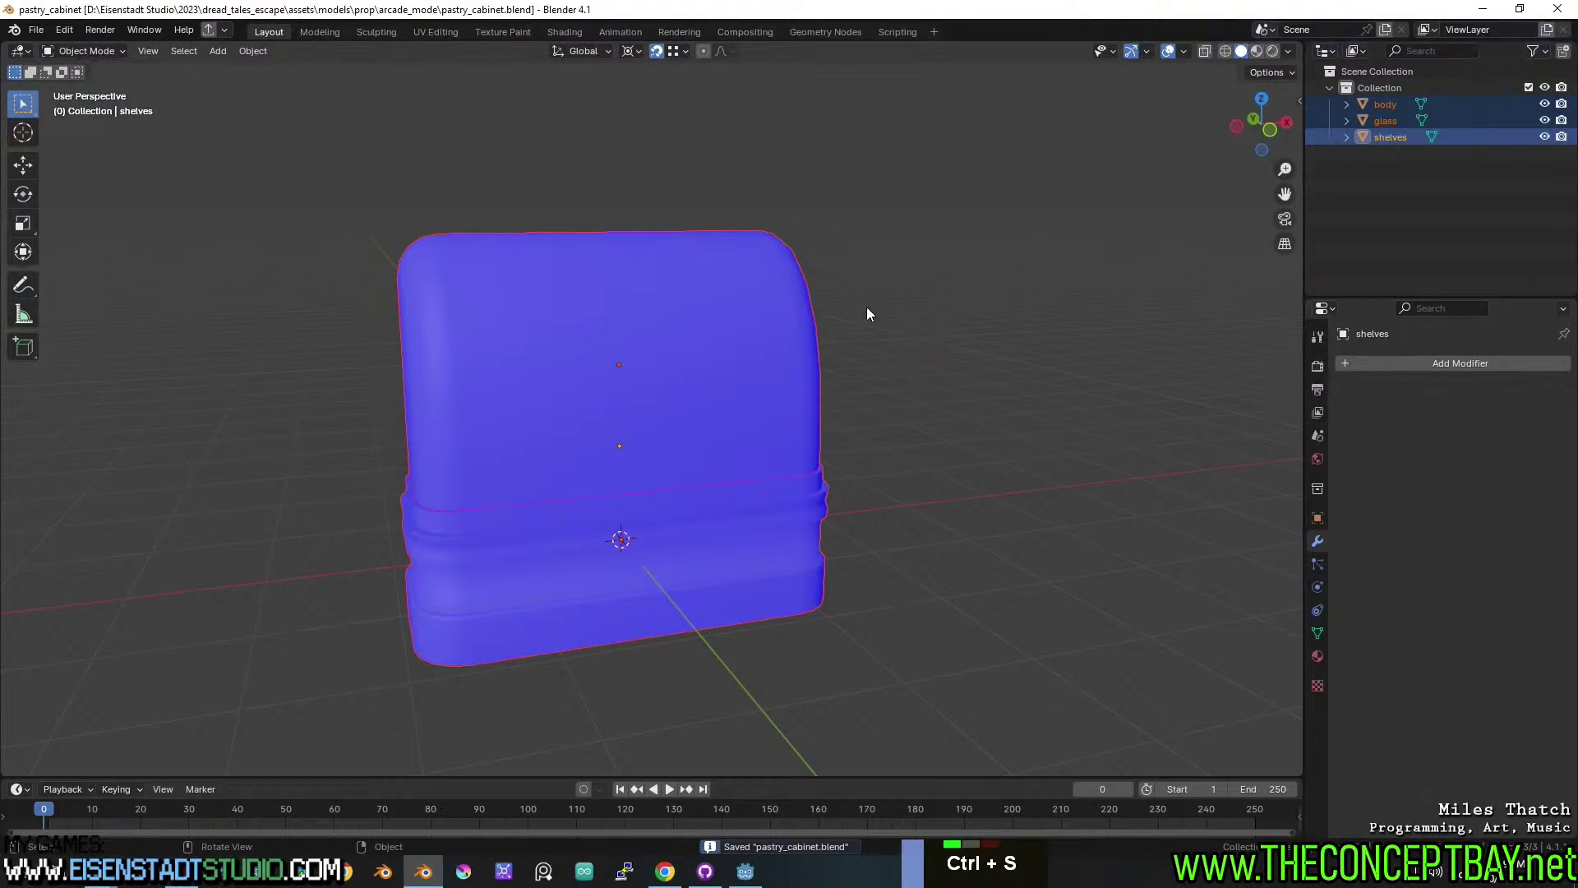
{"action": "right_click", "coordinate": [621, 3]}
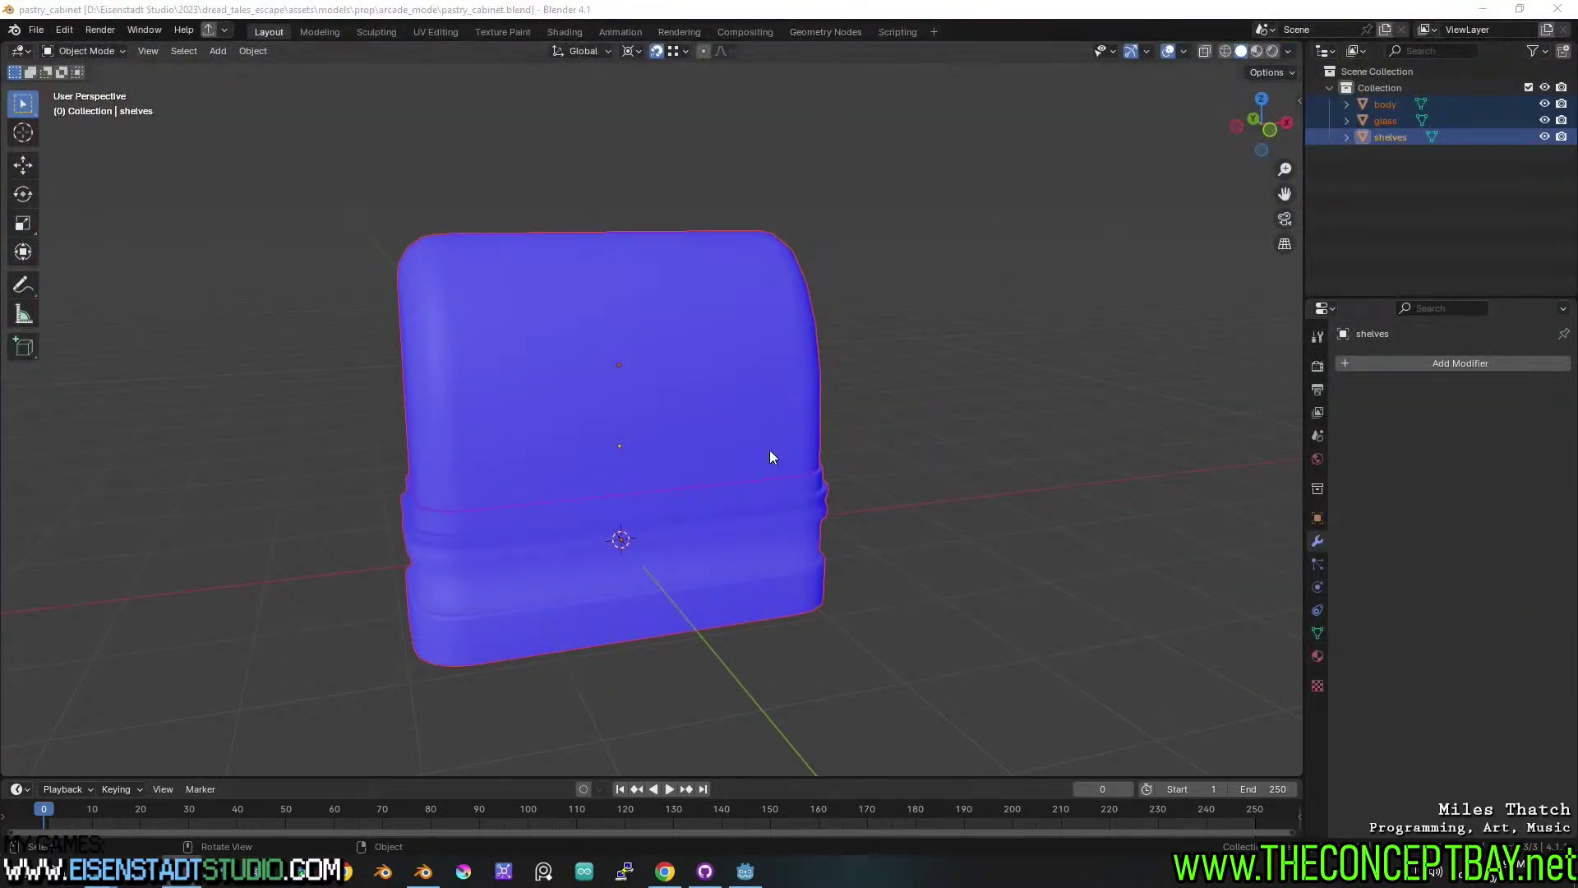
{"action": "middle_click_drag", "start_coordinate": [769, 457], "coordinate": [923, 426]}
{"action": "key", "text": "ctrl+s"}
{"action": "scroll", "coordinate": [782, 412], "scroll_direction": "up", "scroll_amount": 2}
{"action": "middle_click_drag", "start_coordinate": [782, 411], "coordinate": [930, 375]}
{"action": "scroll", "coordinate": [629, 388], "scroll_direction": "down", "scroll_amount": 2}
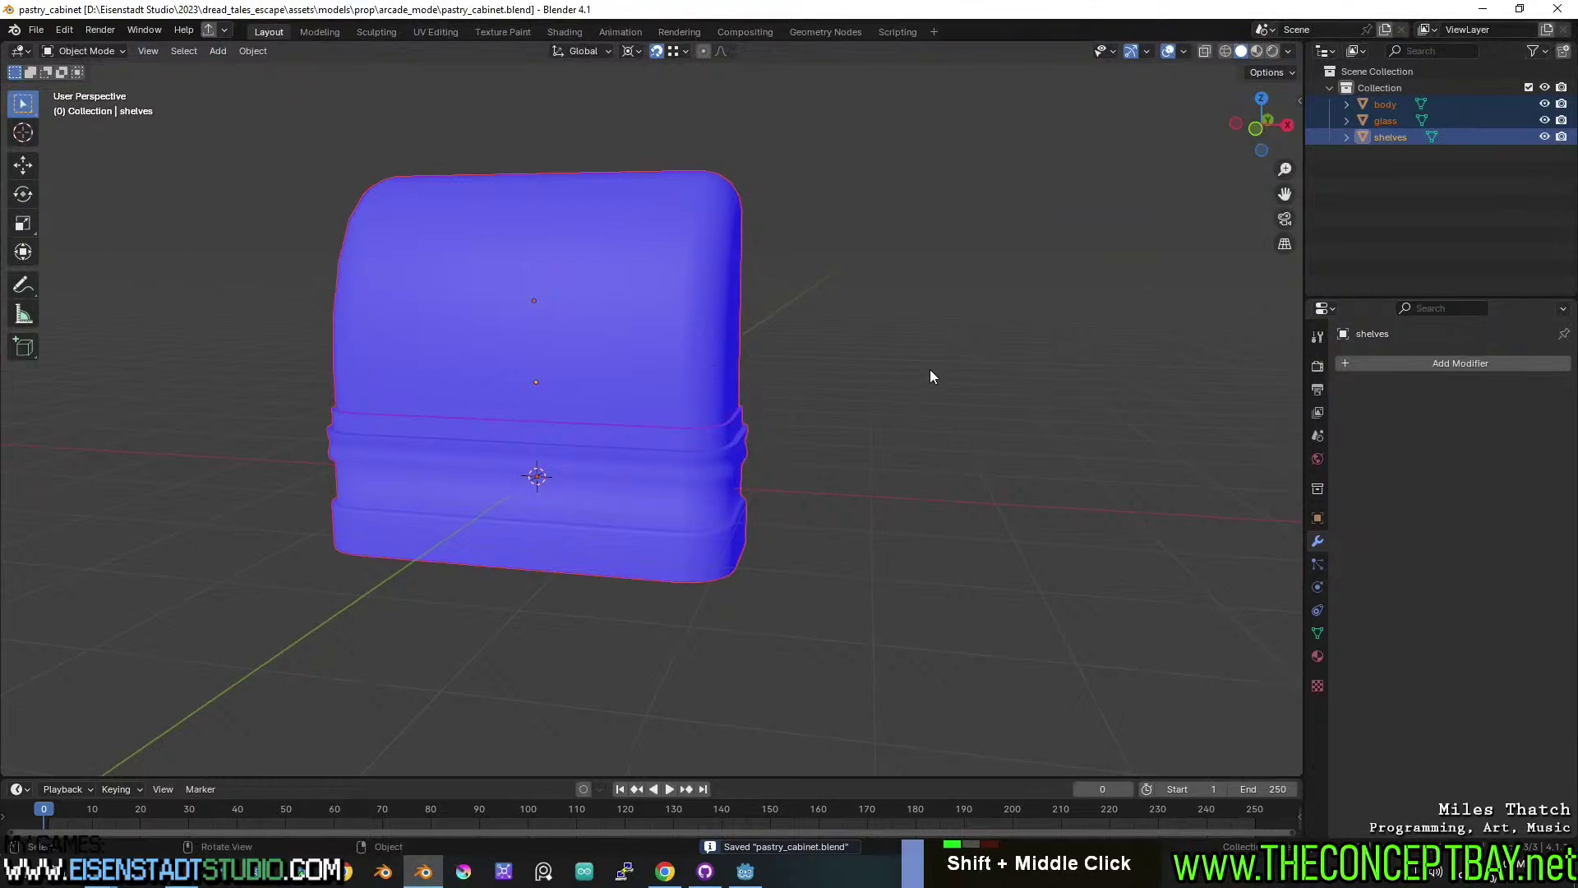
Select the cabinet's body, glass and shelves together, copy the objects and save the file.
{"action": "middle_click_drag", "start_coordinate": [855, 419], "coordinate": [716, 491], "text": "shift"}
{"action": "key", "text": "ctrl+c"}
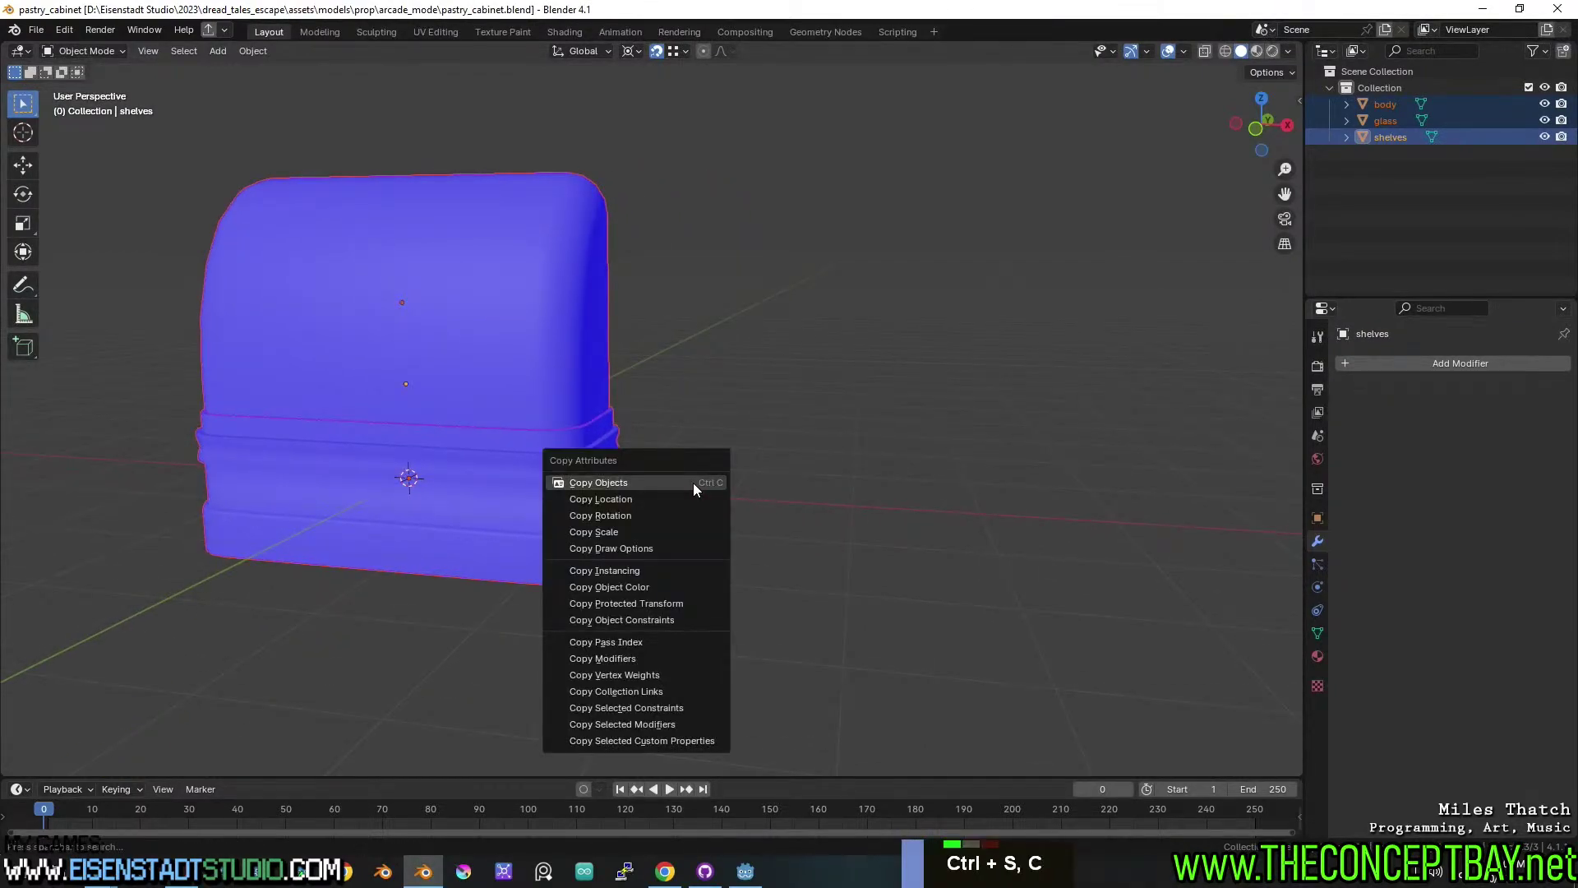
{"action": "key", "text": "Escape"}
{"action": "left_click", "coordinate": [465, 438]}
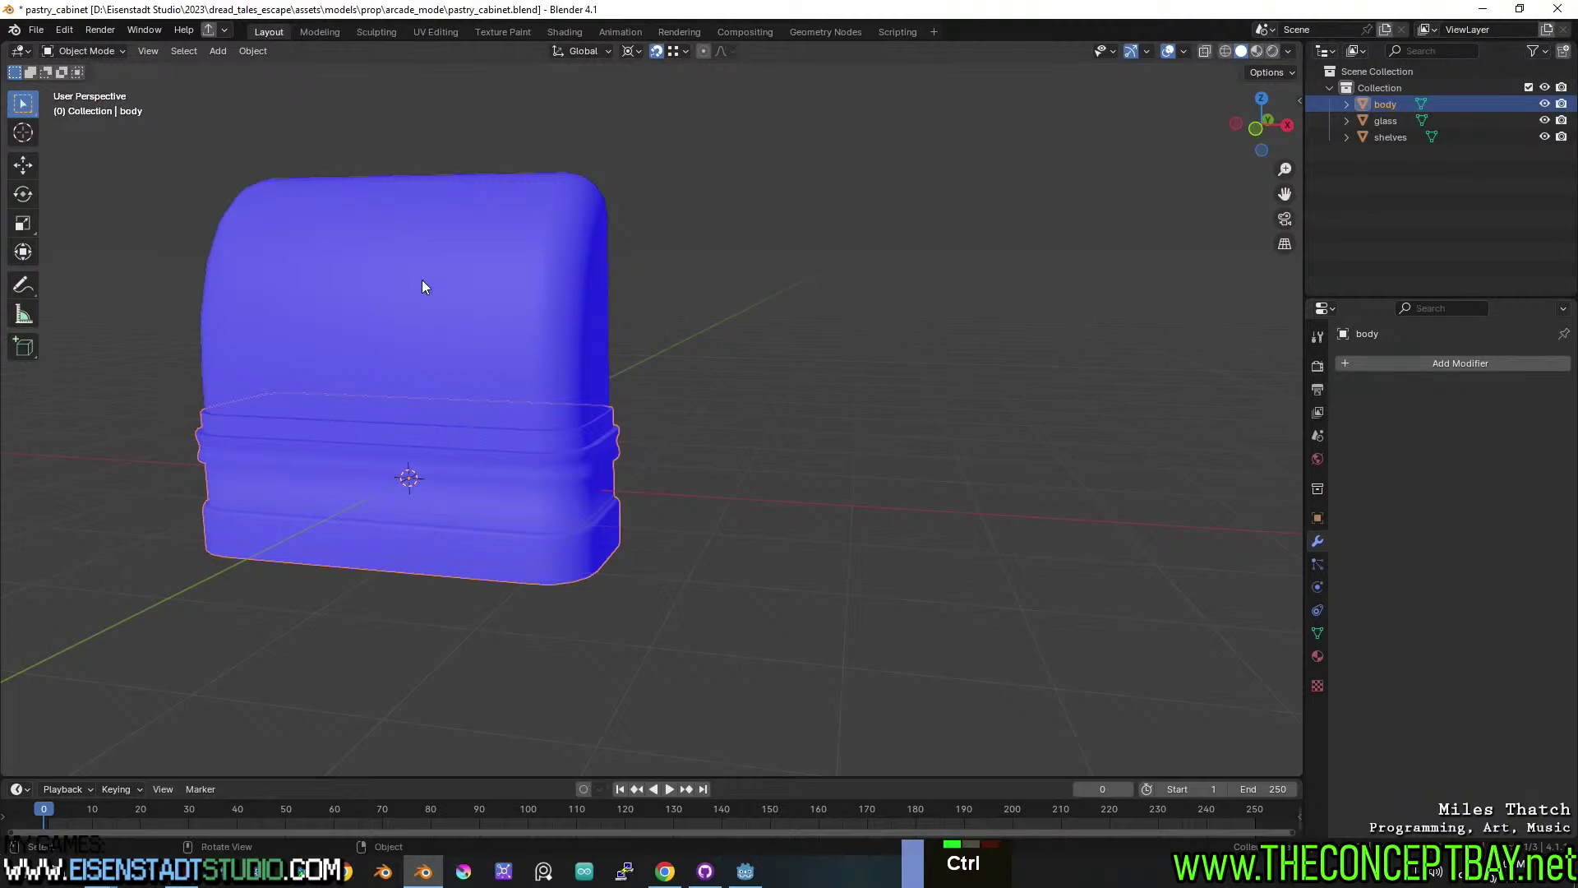
{"action": "left_click_drag", "start_coordinate": [131, 250], "coordinate": [499, 505]}
{"action": "key", "text": "ctrl+c"}
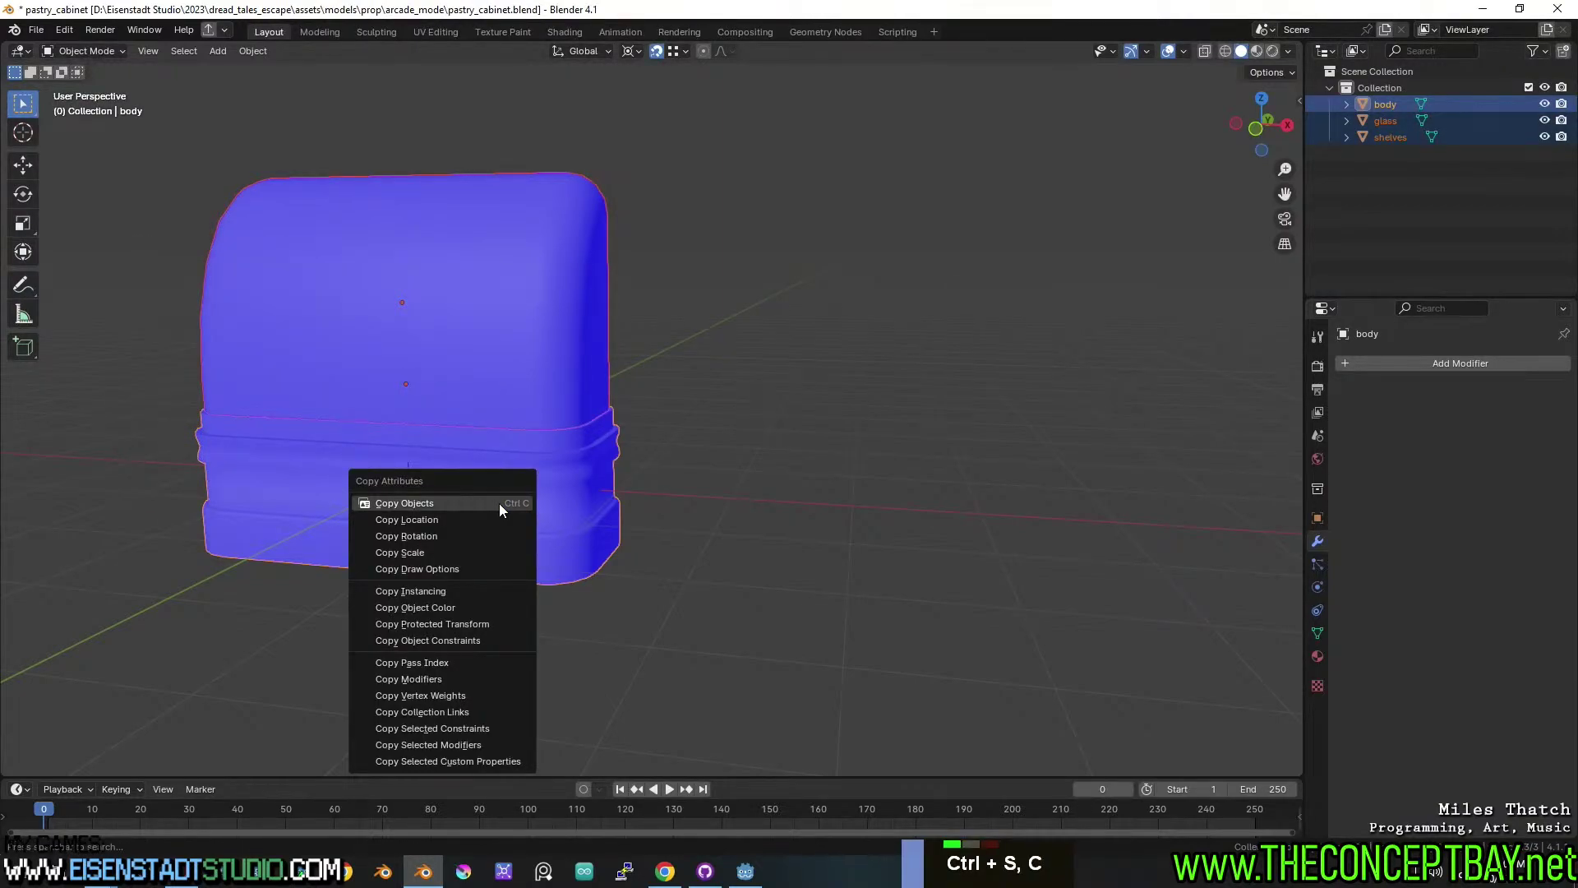
{"action": "left_click", "coordinate": [500, 504]}
{"action": "key", "text": "ctrl+s"}
Start a new General file, paste the cabinet parts and move them along negative X, clear of the default cube.
{"action": "left_click", "coordinate": [36, 30]}
{"action": "mouse_move", "coordinate": [51, 55]}
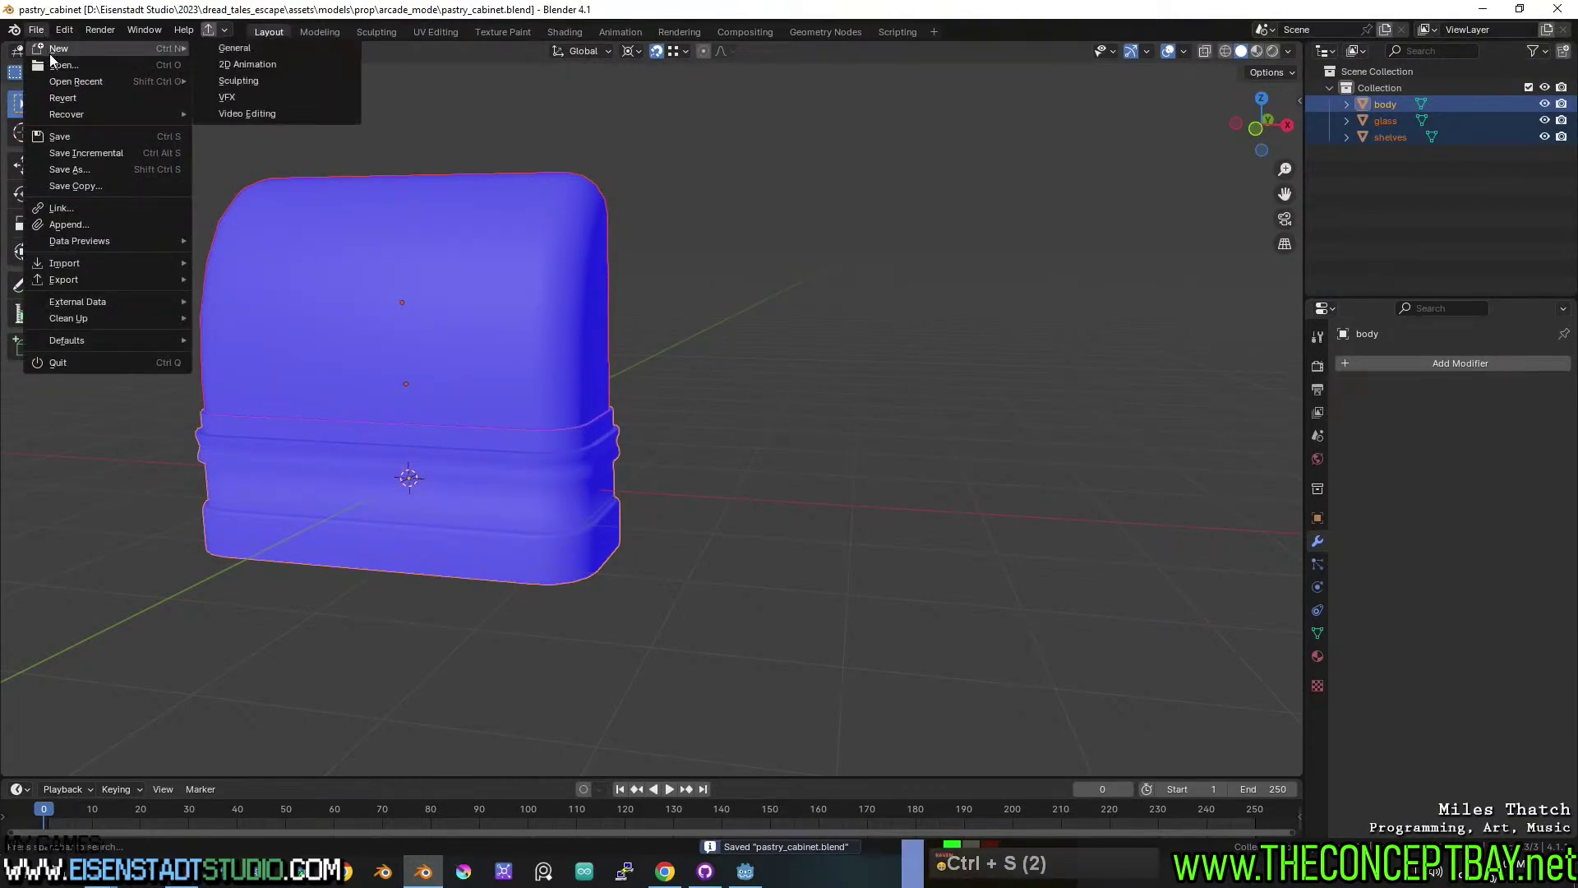
{"action": "left_click", "coordinate": [248, 48]}
{"action": "key", "text": "ctrl+v"}
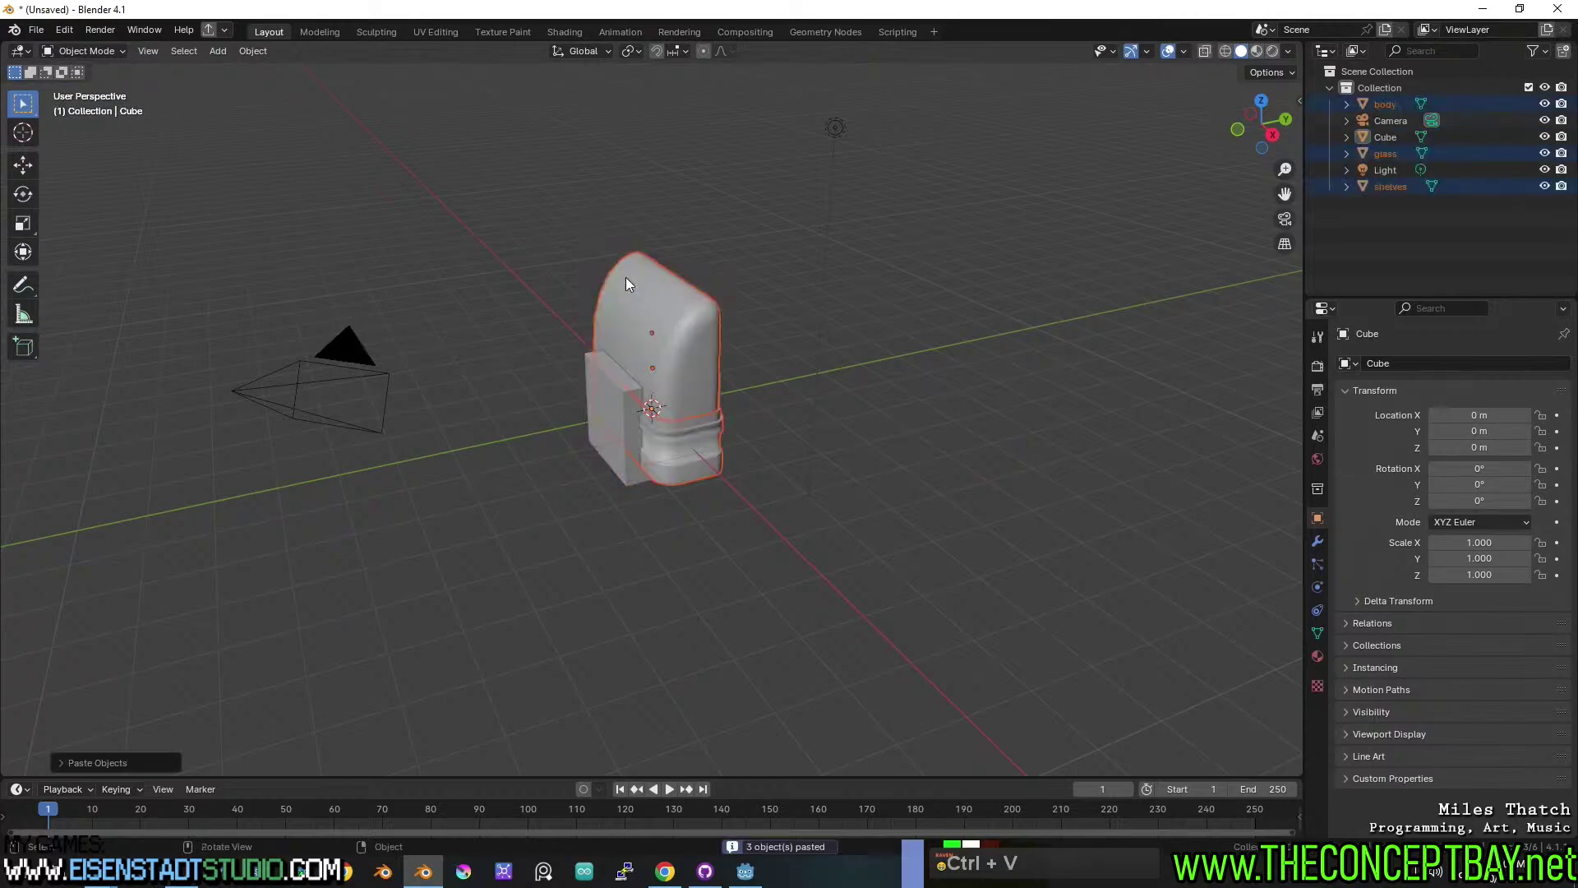
{"action": "middle_click_drag", "start_coordinate": [625, 277], "coordinate": [855, 430]}
{"action": "scroll", "coordinate": [648, 422], "scroll_direction": "up", "scroll_amount": 3}
{"action": "key", "text": "g"}
{"action": "key", "text": "x"}
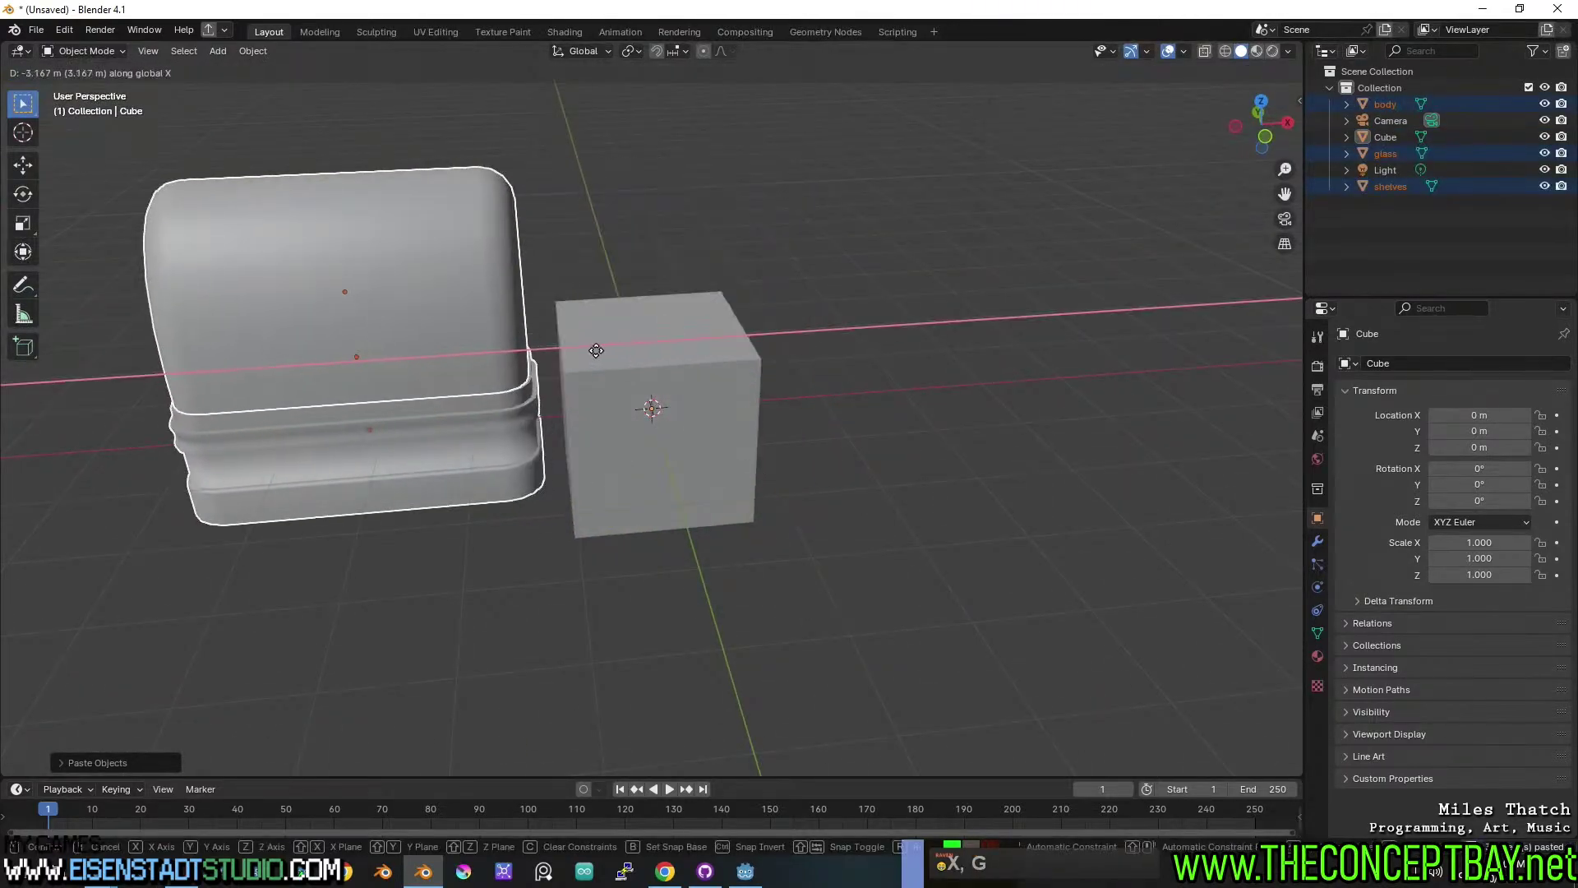
{"action": "left_click", "coordinate": [563, 354]}
Raise the default cube along Z to about 0.36 m so its base lines up with the cabinet's base.
{"action": "left_click", "coordinate": [634, 401]}
{"action": "middle_click_drag", "start_coordinate": [634, 401], "coordinate": [609, 361], "text": "alt"}
{"action": "scroll", "coordinate": [866, 424], "scroll_direction": "up", "scroll_amount": 2}
{"action": "key", "text": "g"}
{"action": "key", "text": "z"}
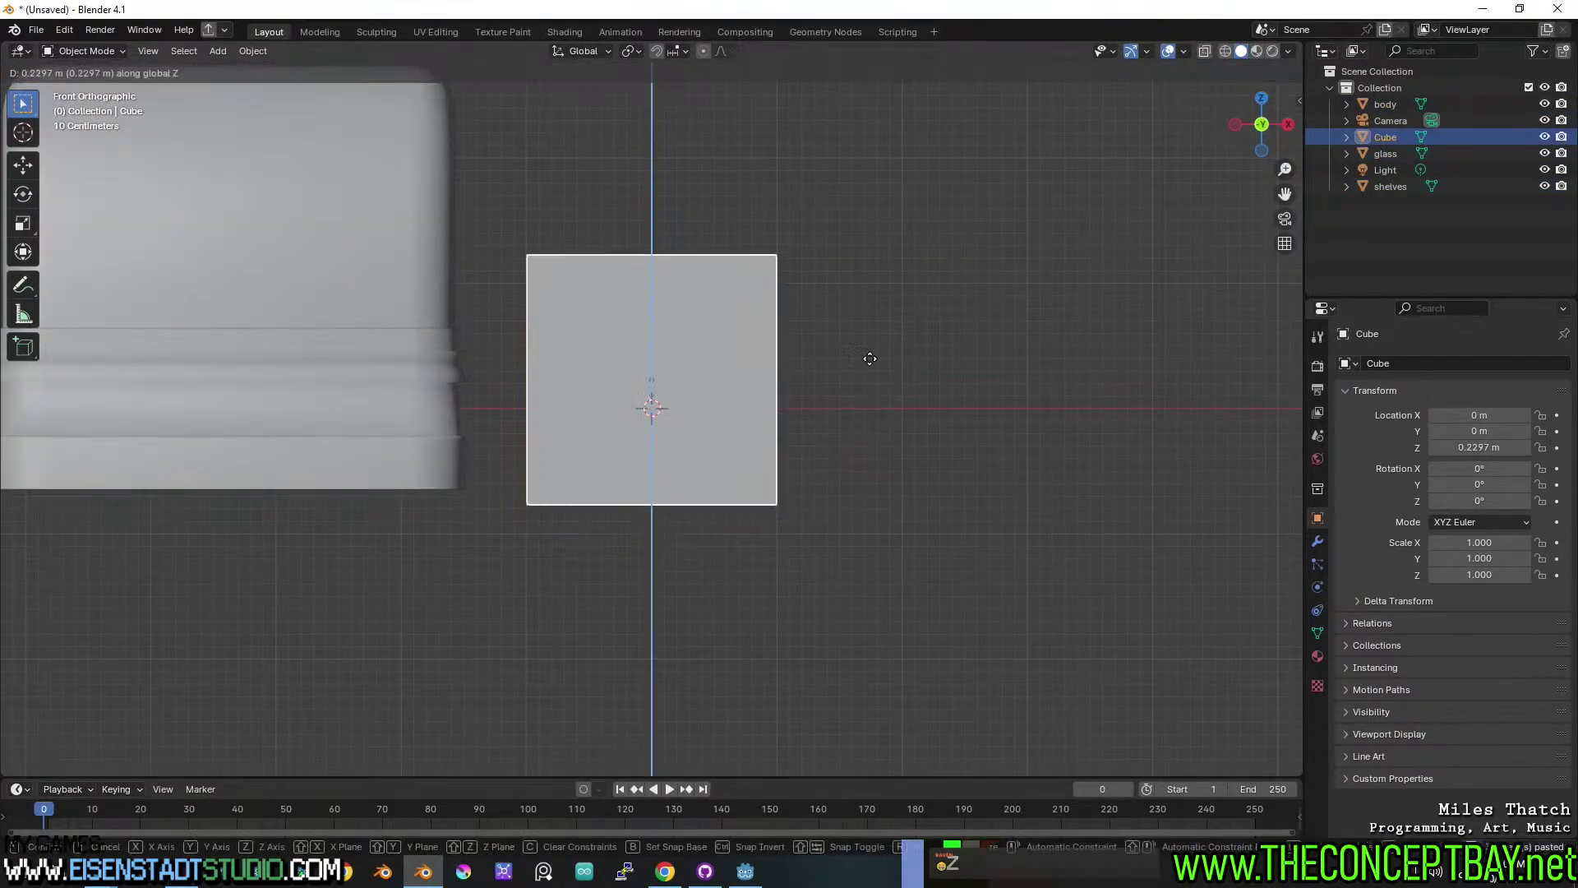
{"action": "left_click", "coordinate": [870, 380]}
{"action": "middle_click_drag", "start_coordinate": [870, 378], "coordinate": [754, 382]}
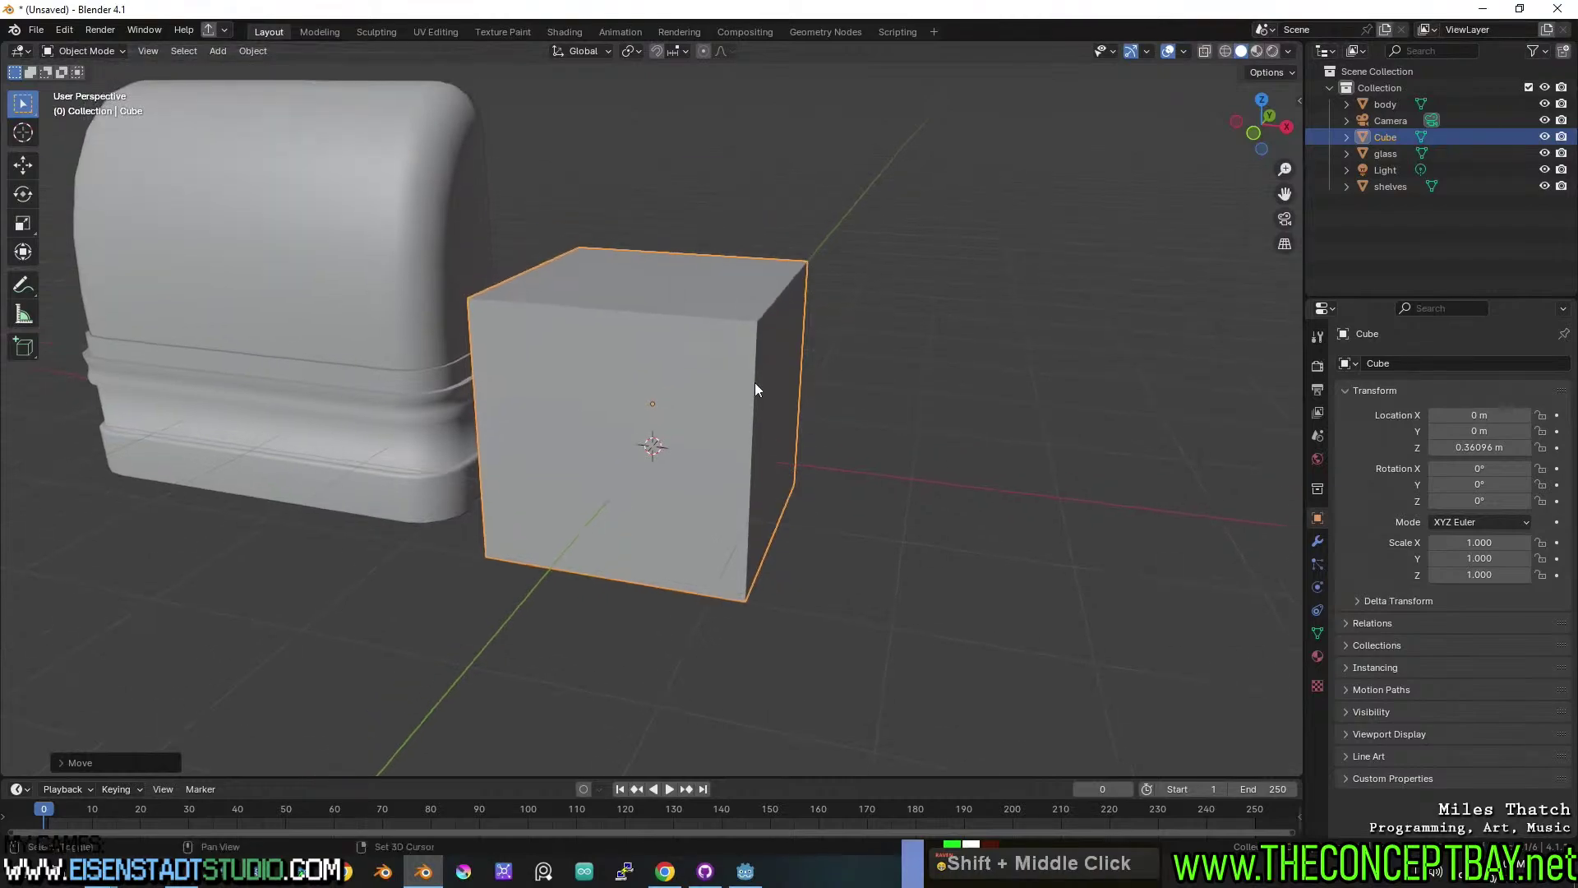
Lower the cube's top face about 0.43 m along Z in Edit Mode.
{"action": "key", "text": "Tab"}
{"action": "left_click", "coordinate": [657, 306]}
{"action": "key", "text": "g"}
{"action": "key", "text": "z"}
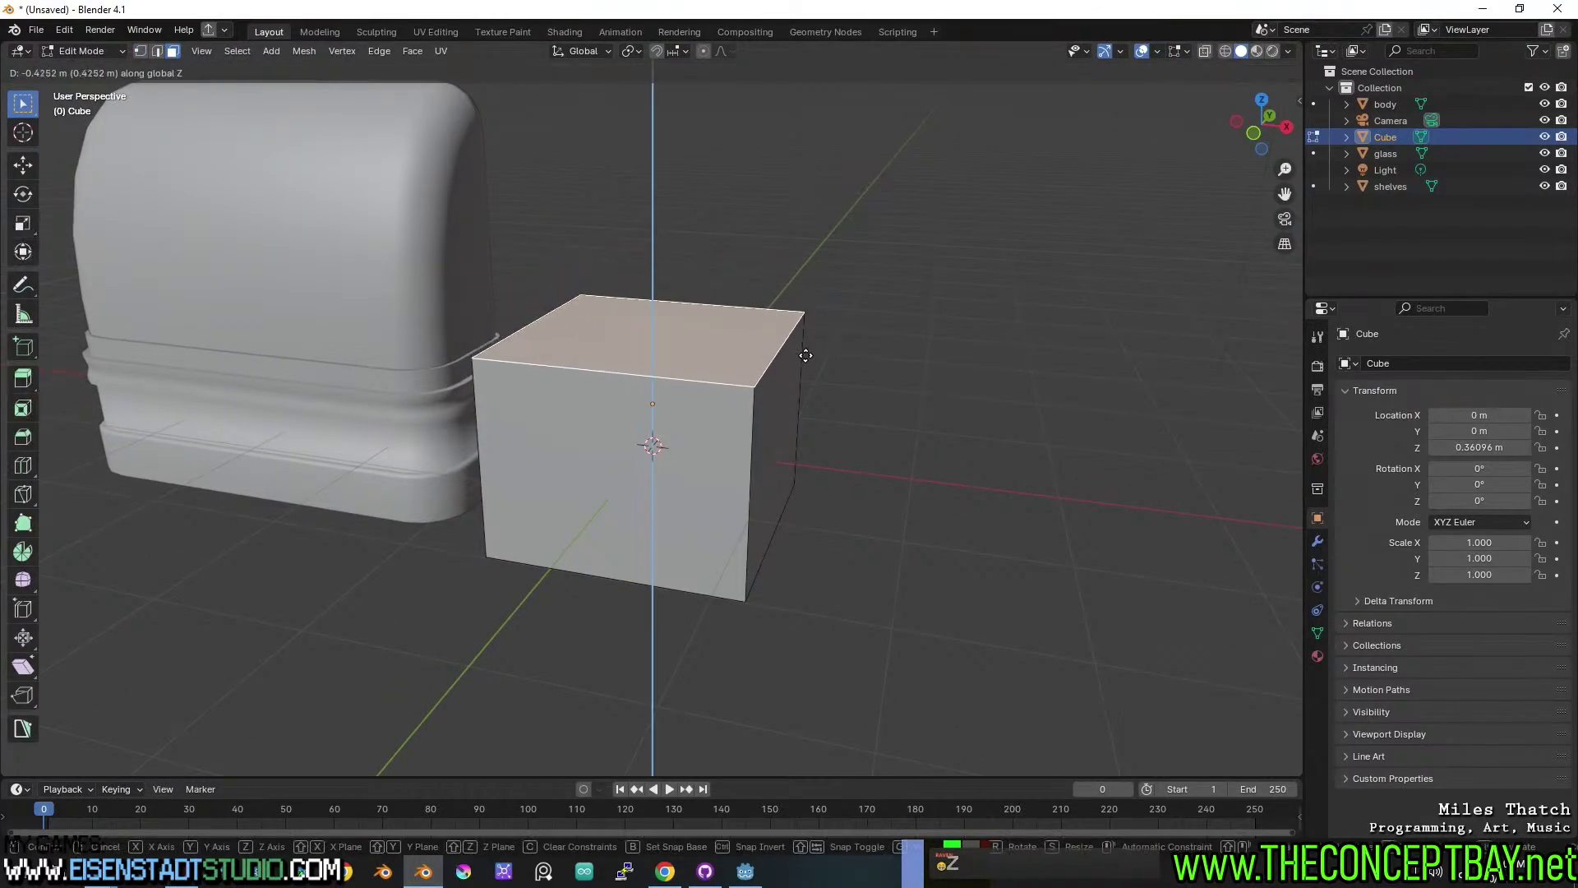
{"action": "left_click", "coordinate": [807, 355]}
{"action": "key", "text": "Tab"}
Narrow the cube along Y to a scale of about 0.44.
{"action": "middle_click_drag", "start_coordinate": [917, 390], "coordinate": [1057, 411]}
{"action": "key", "text": "s"}
{"action": "key", "text": "y"}
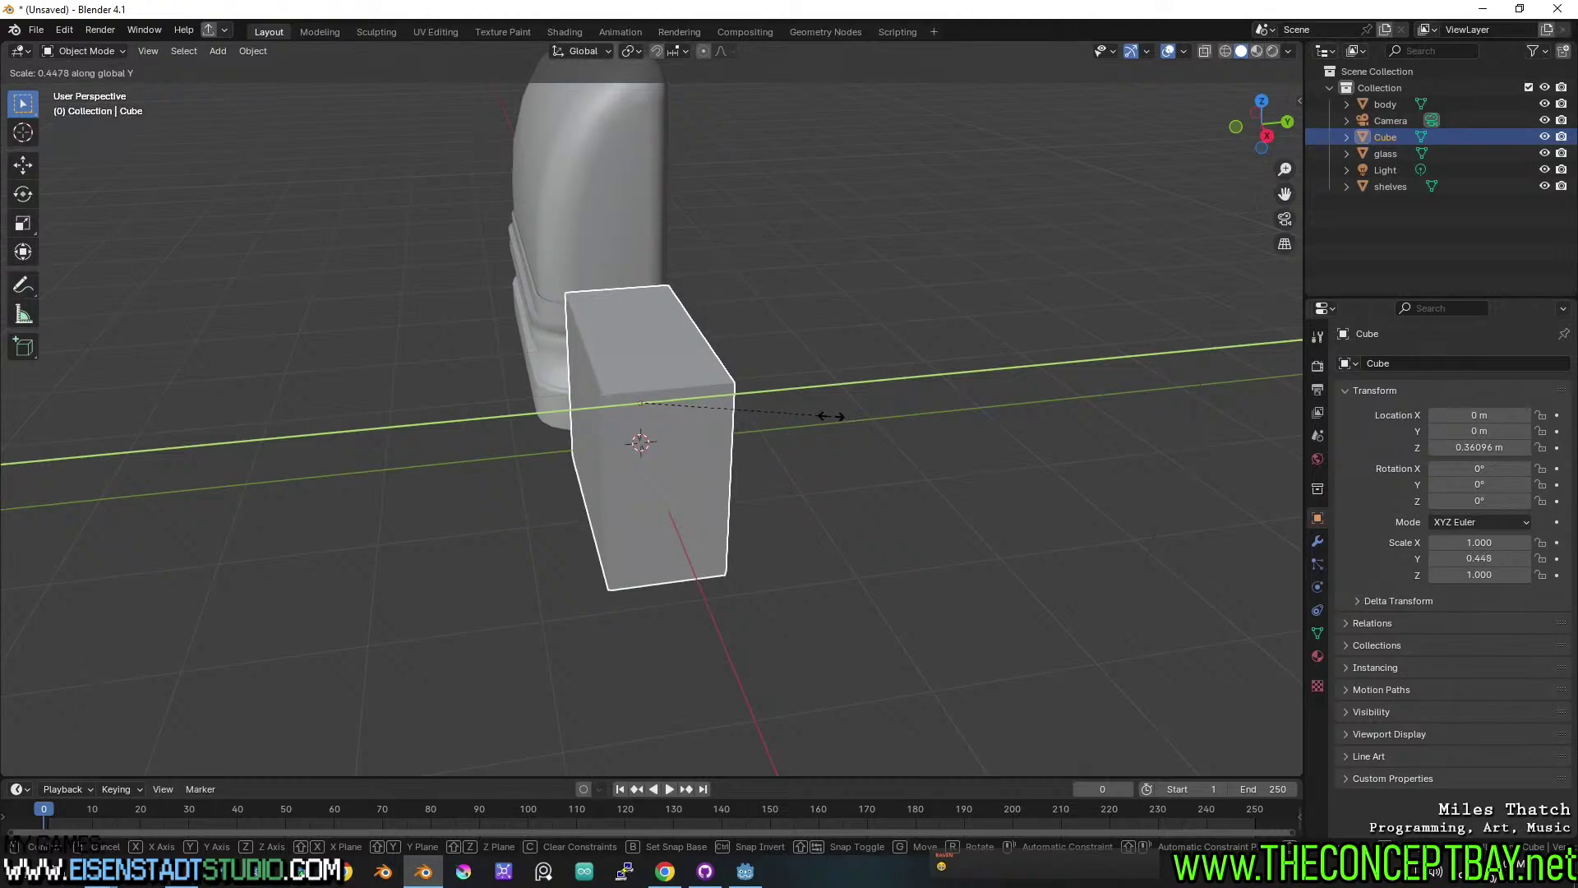
{"action": "left_click", "coordinate": [831, 412]}
{"action": "middle_click_drag", "start_coordinate": [831, 412], "coordinate": [987, 426]}
{"action": "key", "text": "Tab"}
{"action": "key", "text": "2"}
{"action": "left_click", "coordinate": [547, 411]}
{"action": "key", "text": "ctrl+b"}
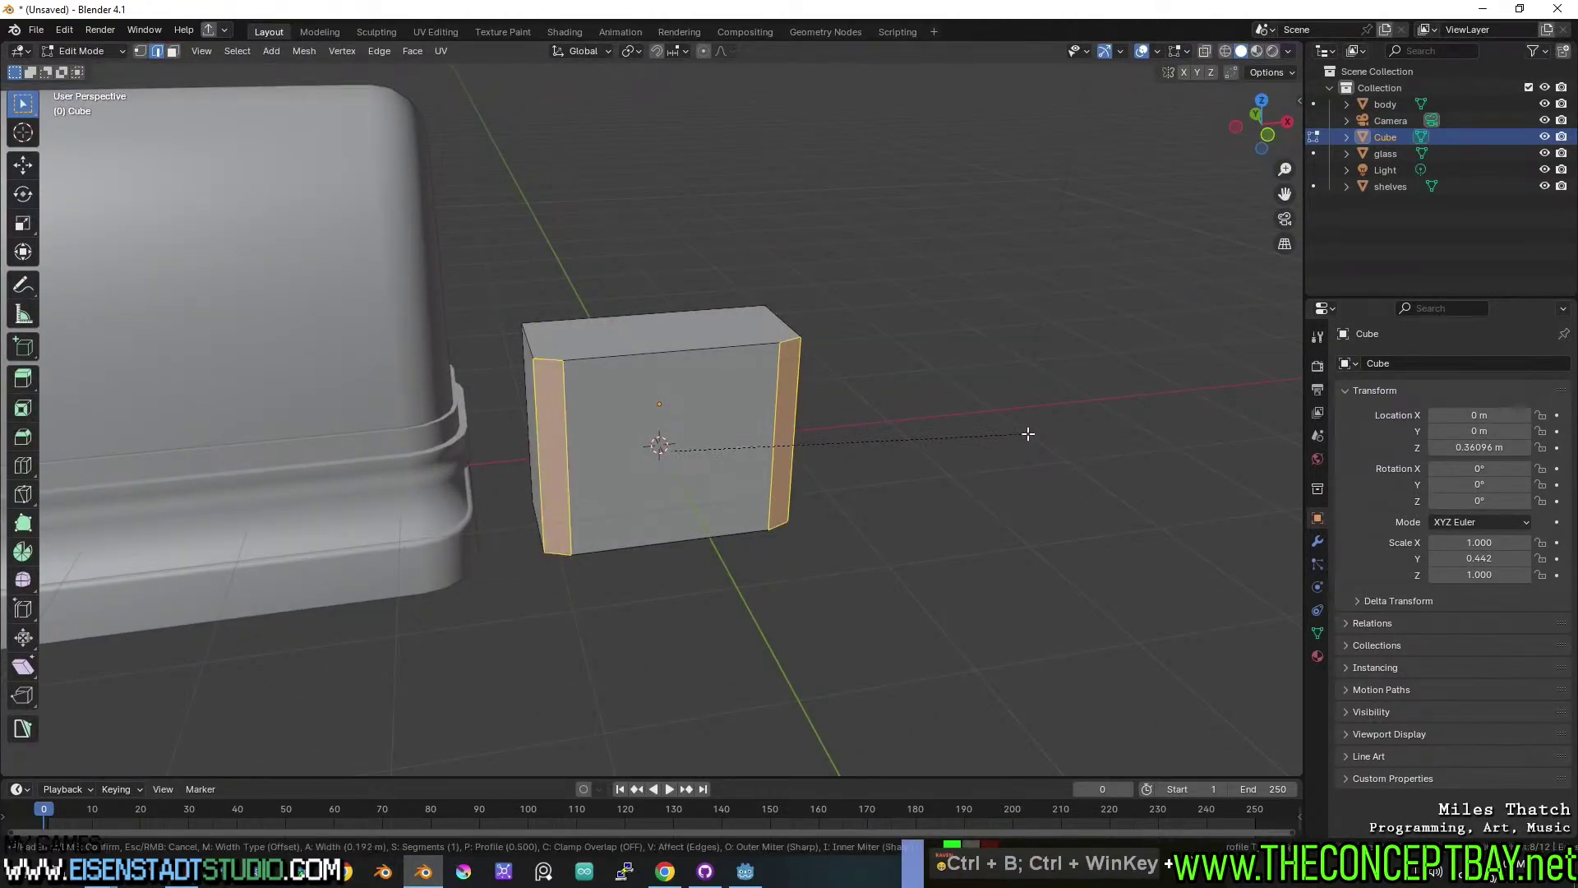
{"action": "key", "text": "Escape"}
{"action": "key", "text": "ctrl+z"}
Apply the cube's scale and round its two vertical front edges with a four-segment bevel in Edit Mode.
{"action": "key", "text": "Tab"}
{"action": "key", "text": "ctrl+a"}
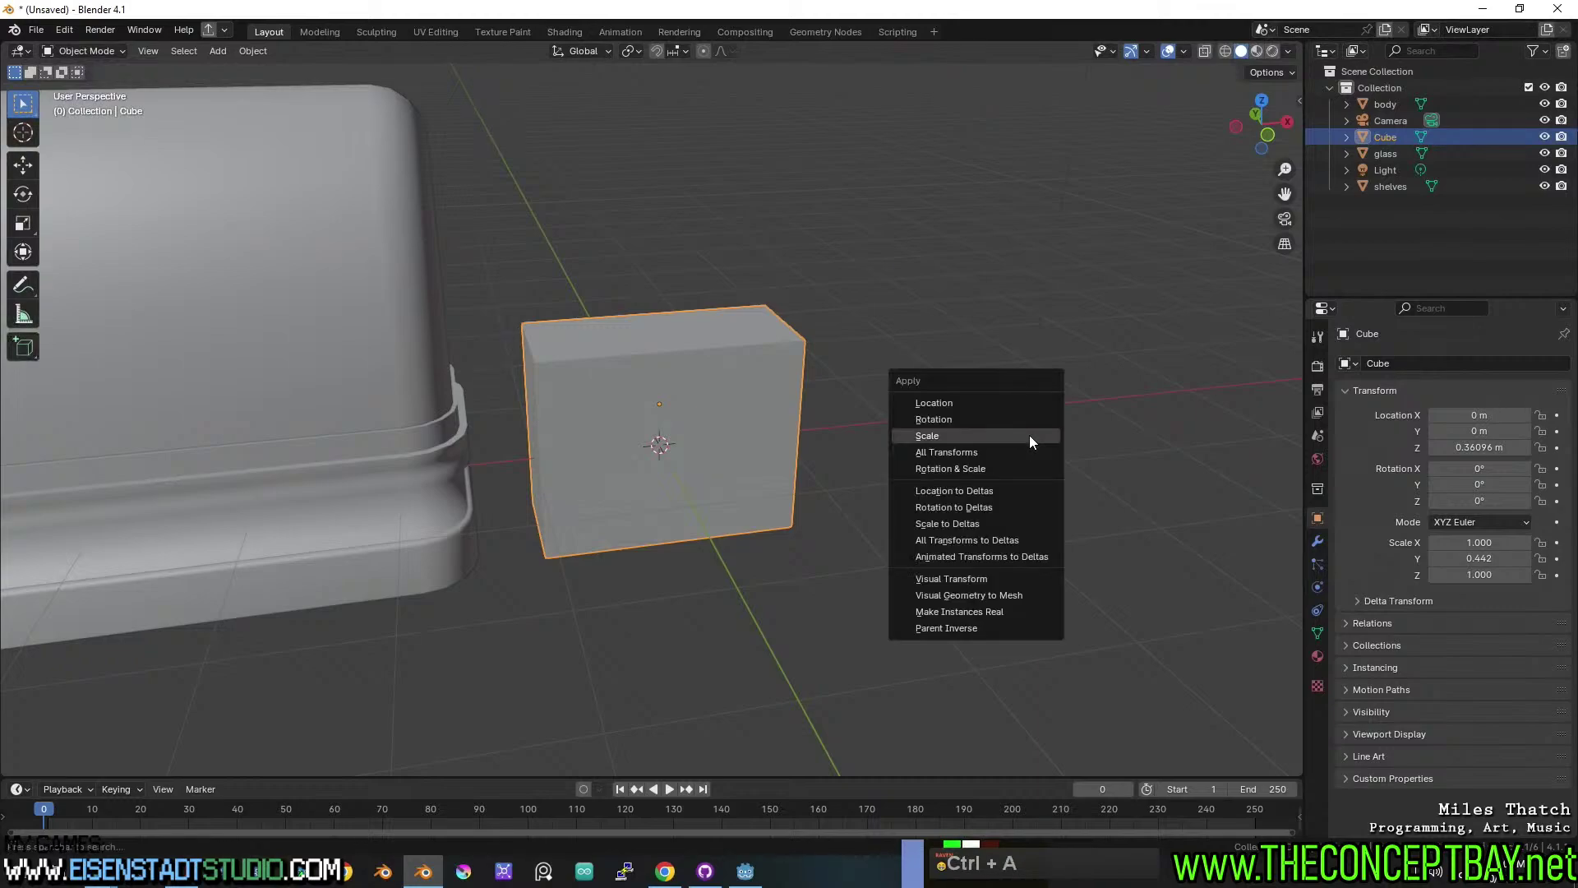
{"action": "left_click", "coordinate": [1030, 435]}
{"action": "key", "text": "Tab"}
{"action": "key", "text": "ctrl+b"}
{"action": "scroll", "coordinate": [1069, 444], "scroll_direction": "up", "scroll_amount": 3}
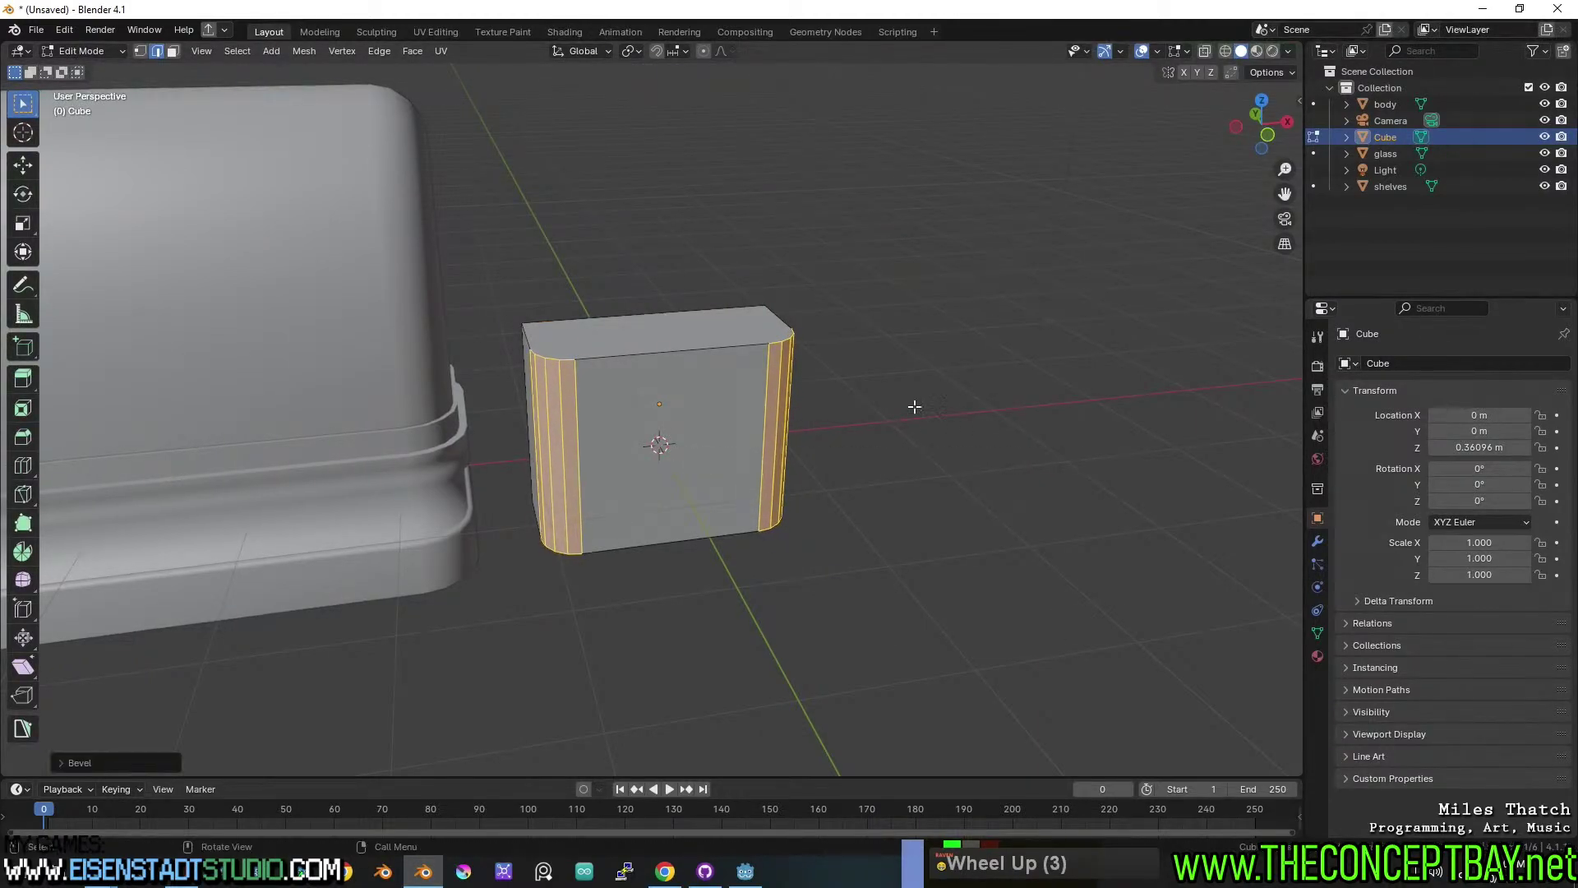
Extrude the box's top face upward to add a shallow band for the countertop.
{"action": "left_click", "coordinate": [655, 458]}
{"action": "key", "text": "3"}
{"action": "middle_click_drag", "start_coordinate": [655, 458], "coordinate": [788, 395]}
{"action": "key", "text": "e"}
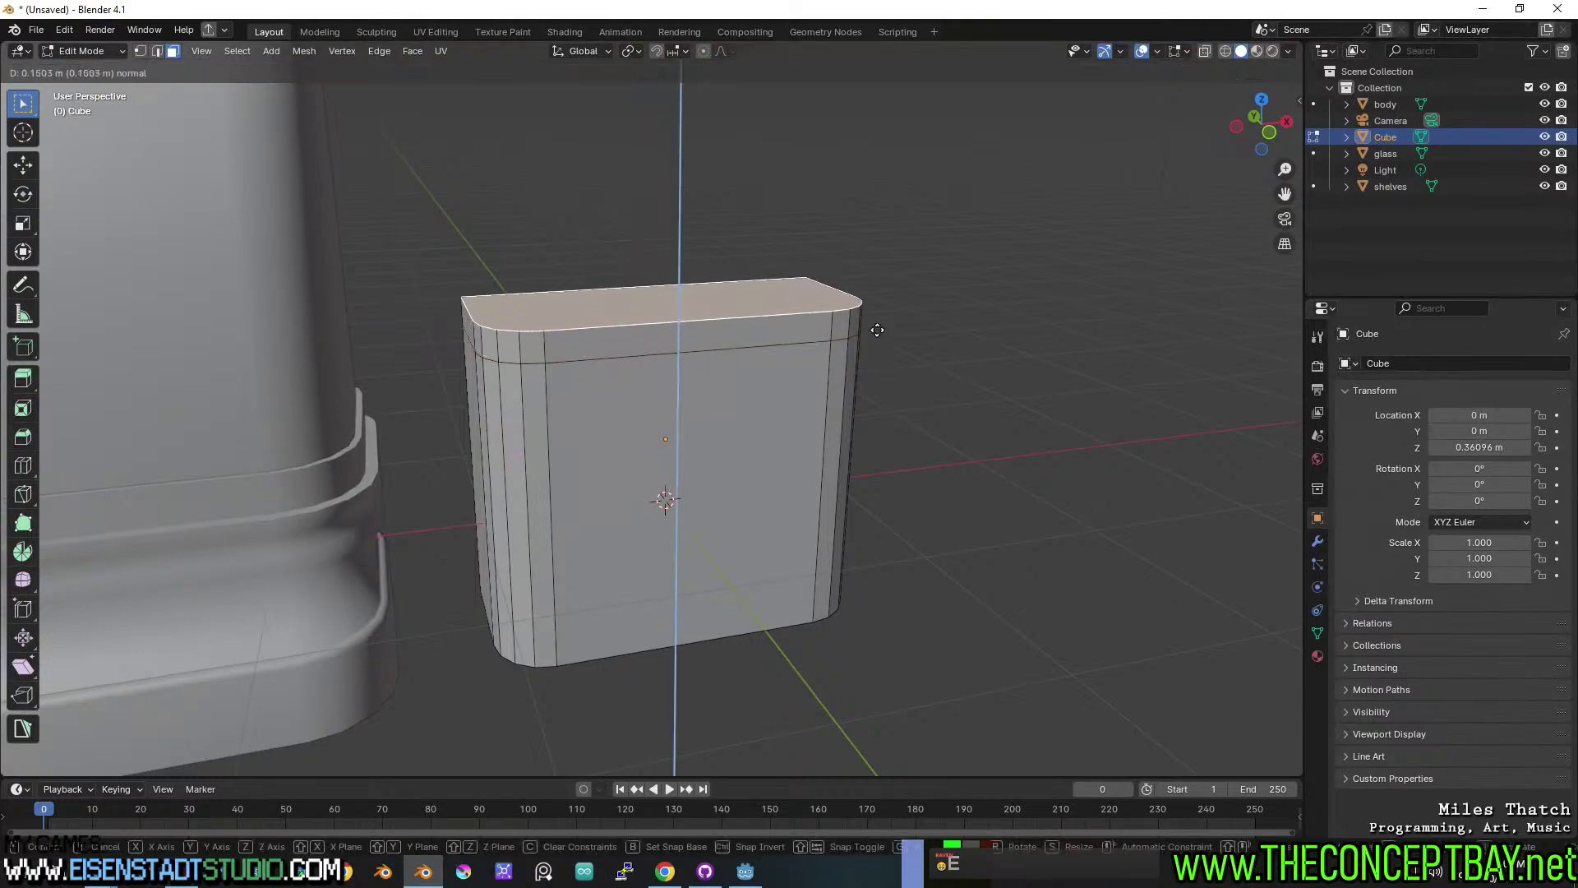
{"action": "left_click", "coordinate": [873, 324]}
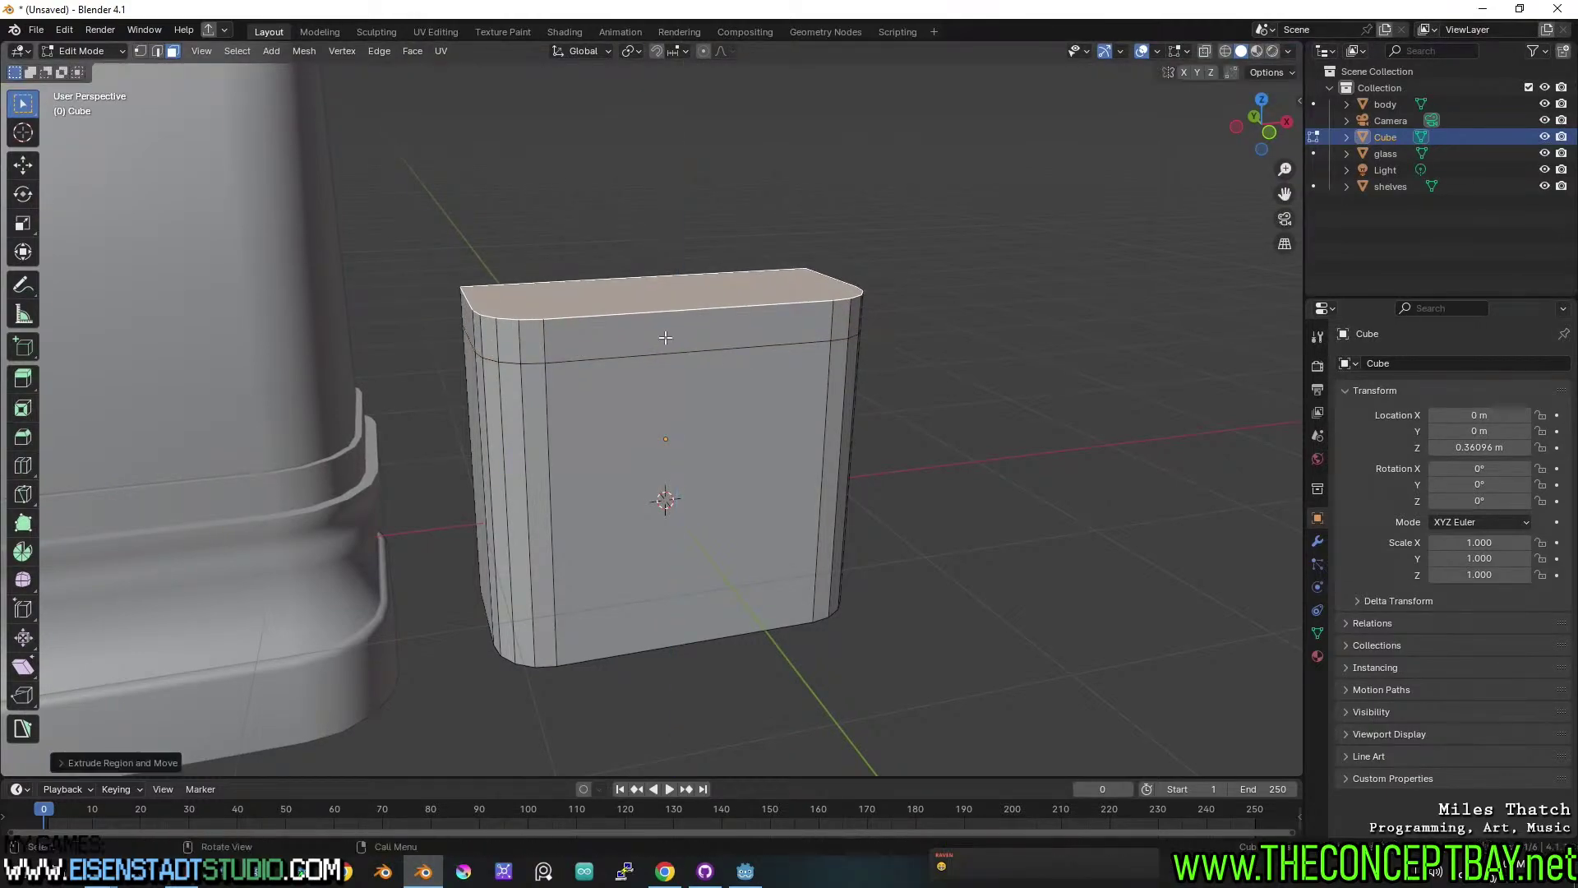
Extrude the ring of side faces around the top band outward along their normals to form an overhanging countertop lip.
{"action": "left_click", "coordinate": [546, 345], "text": "alt"}
{"action": "left_click", "coordinate": [407, 52]}
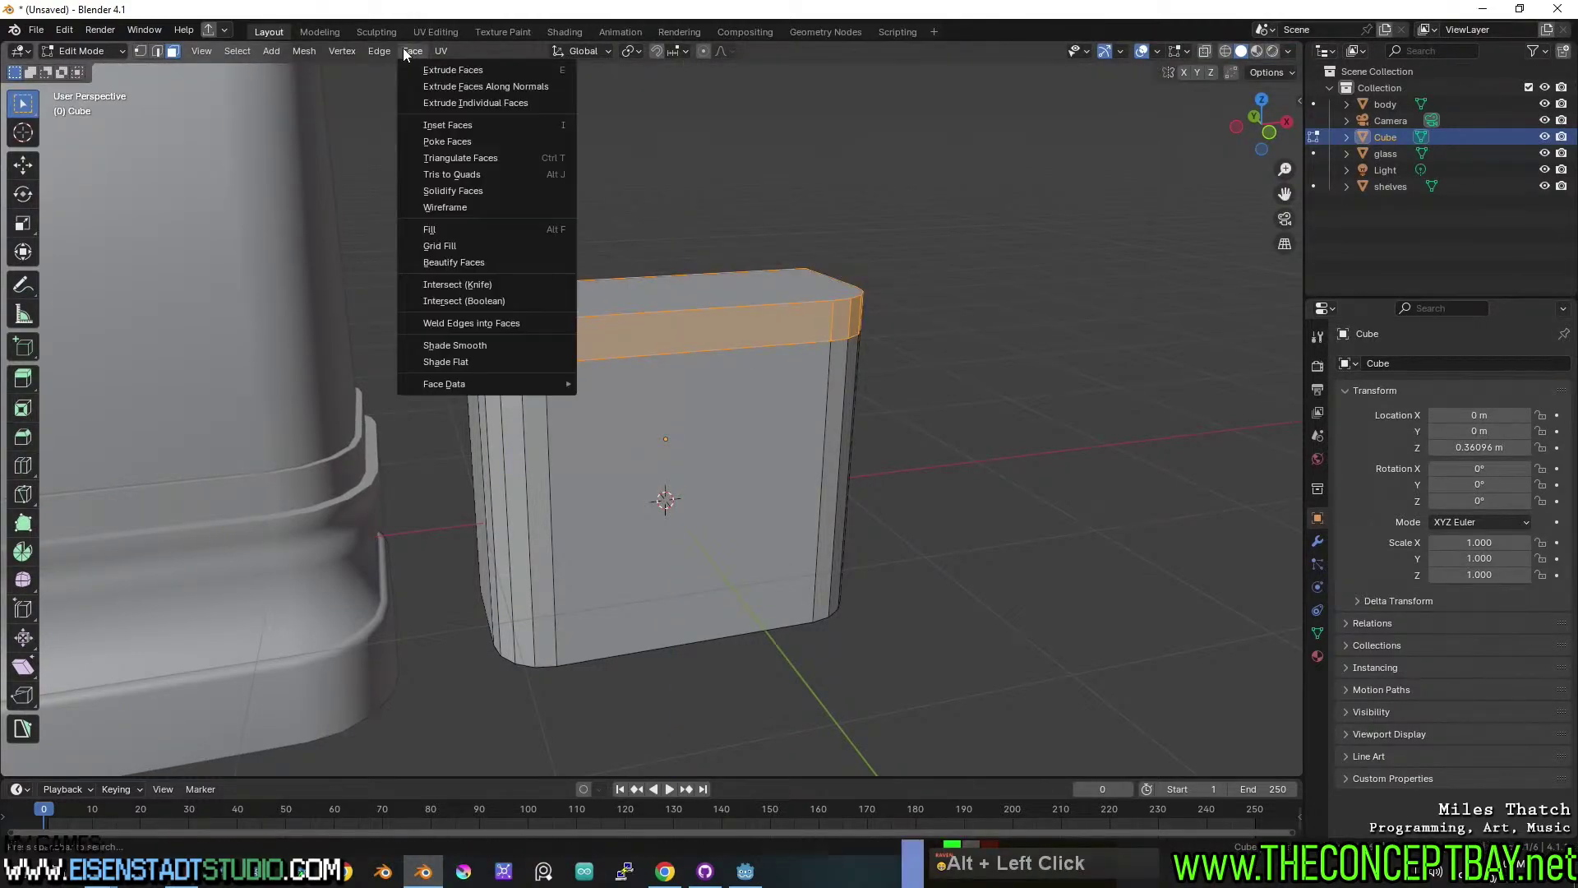
{"action": "left_click", "coordinate": [445, 99]}
{"action": "left_click", "coordinate": [446, 76]}
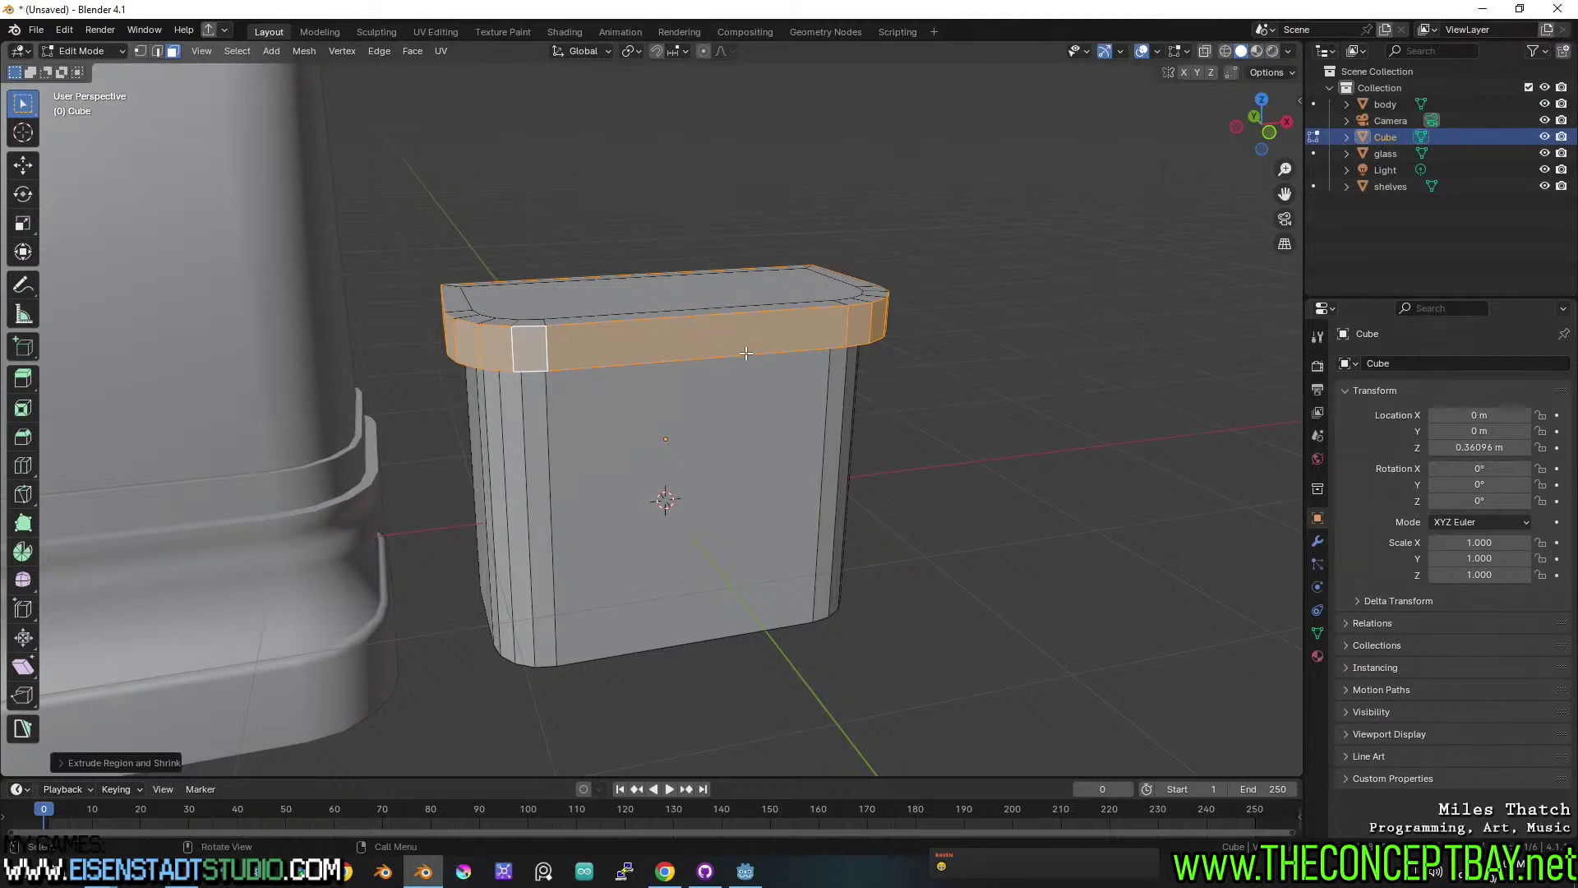
Select the lip's underside face loop and lower it along Z to thicken the countertop.
{"action": "middle_click_drag", "start_coordinate": [747, 353], "coordinate": [649, 288]}
{"action": "left_click", "coordinate": [563, 272], "text": "alt"}
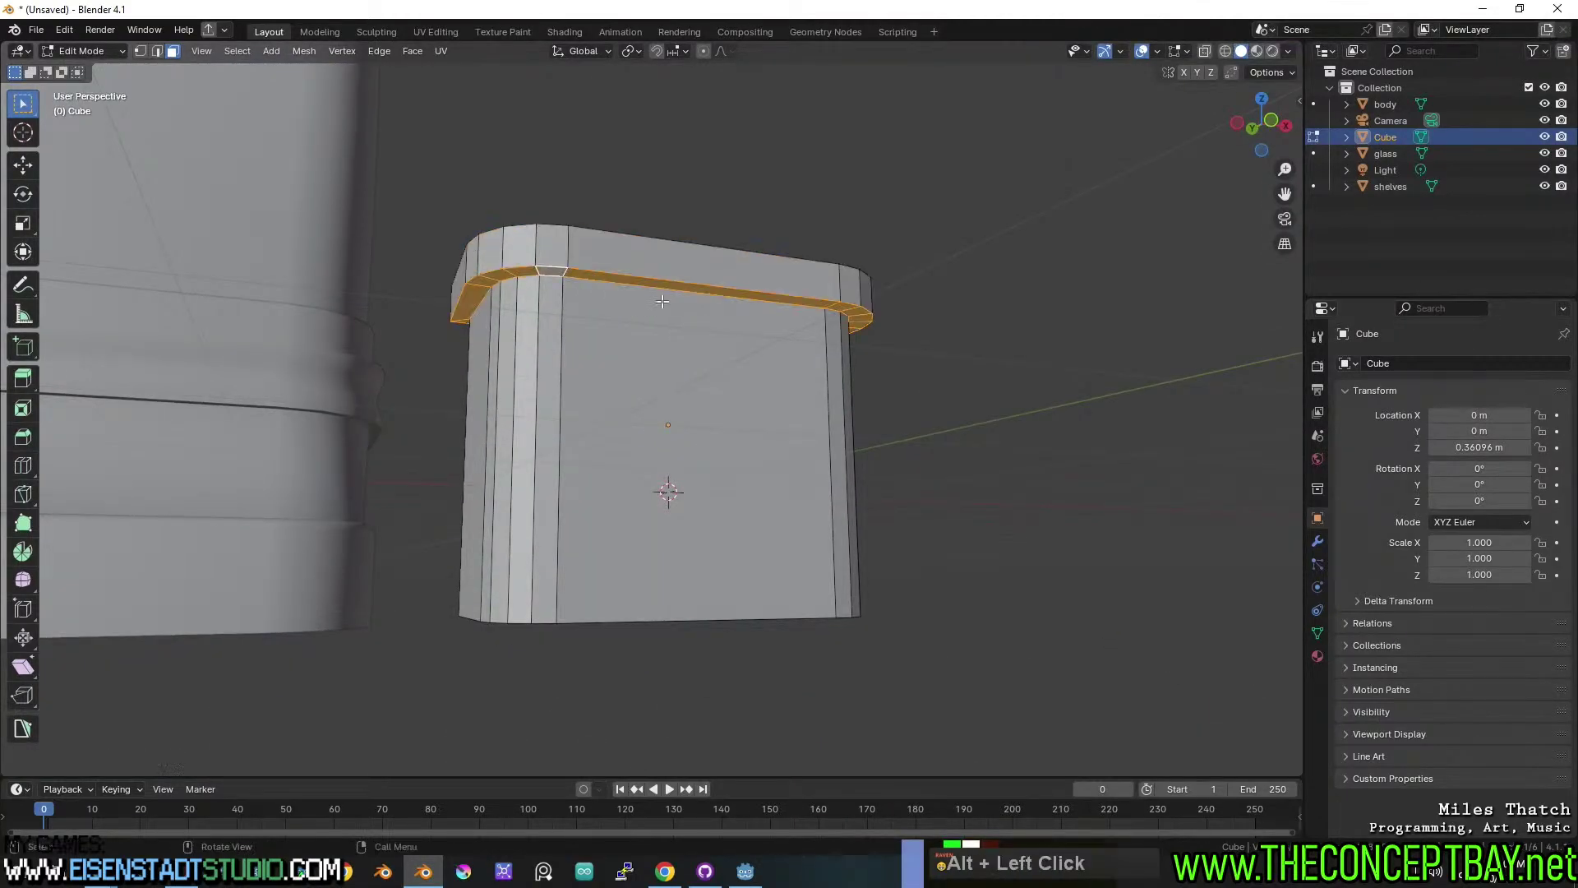
{"action": "key", "text": "g"}
{"action": "key", "text": "z"}
{"action": "left_click", "coordinate": [664, 349]}
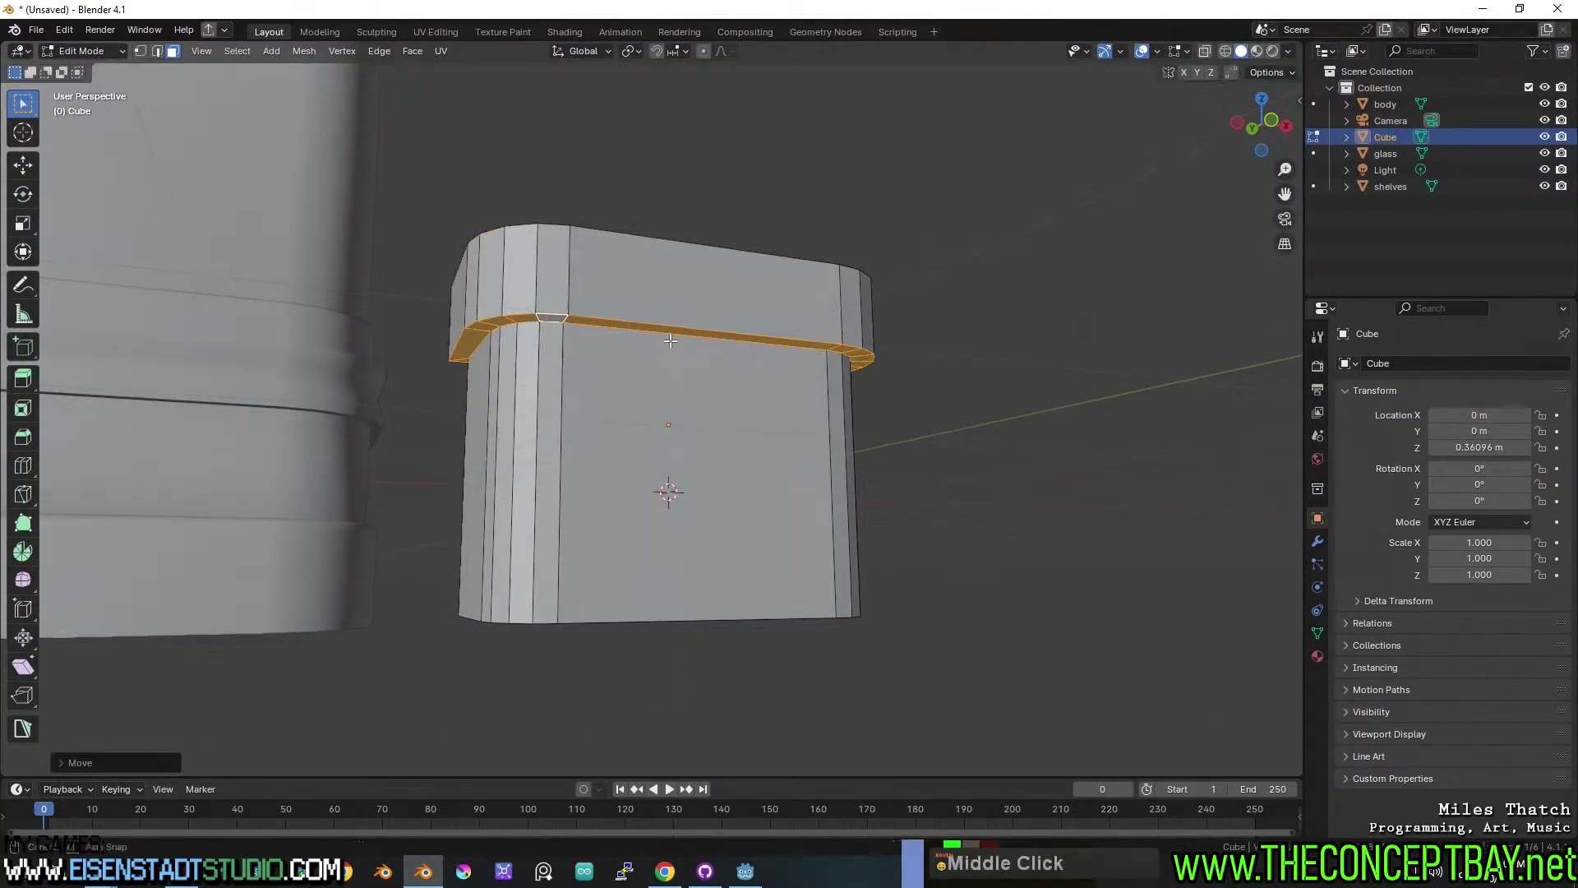
Bevel the countertop's upper and lower outer edge loops with two segments, about 0.044 m wide.
{"action": "middle_click_drag", "start_coordinate": [664, 349], "coordinate": [620, 347]}
{"action": "left_click", "coordinate": [620, 347], "text": "alt"}
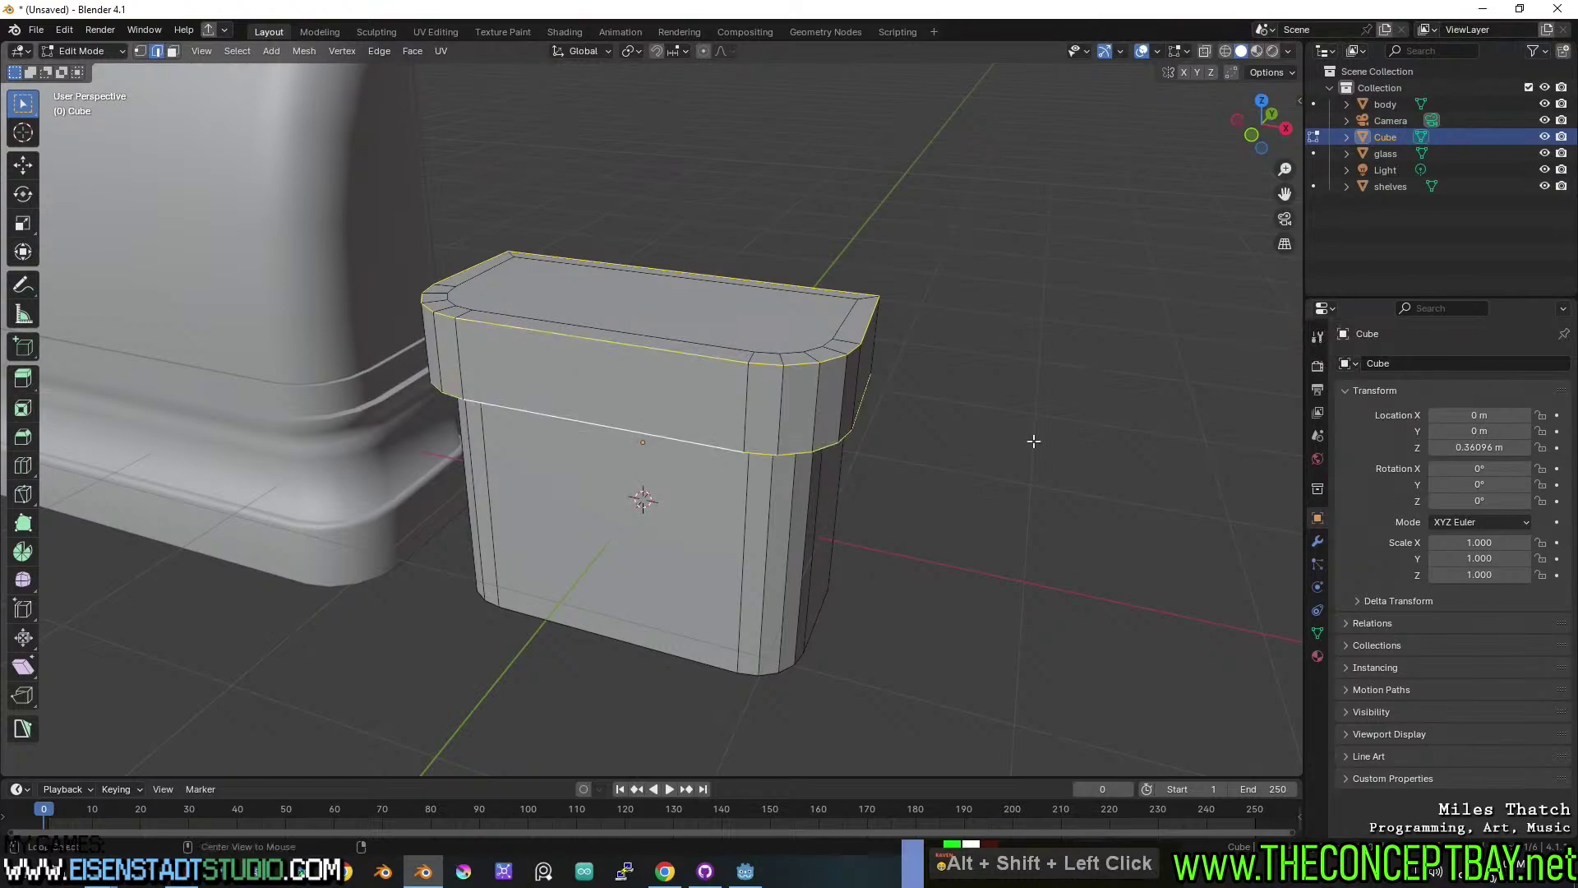
{"action": "key", "text": "ctrl+b"}
{"action": "scroll", "coordinate": [1151, 444], "scroll_direction": "down", "scroll_amount": 2, "text": "shift"}
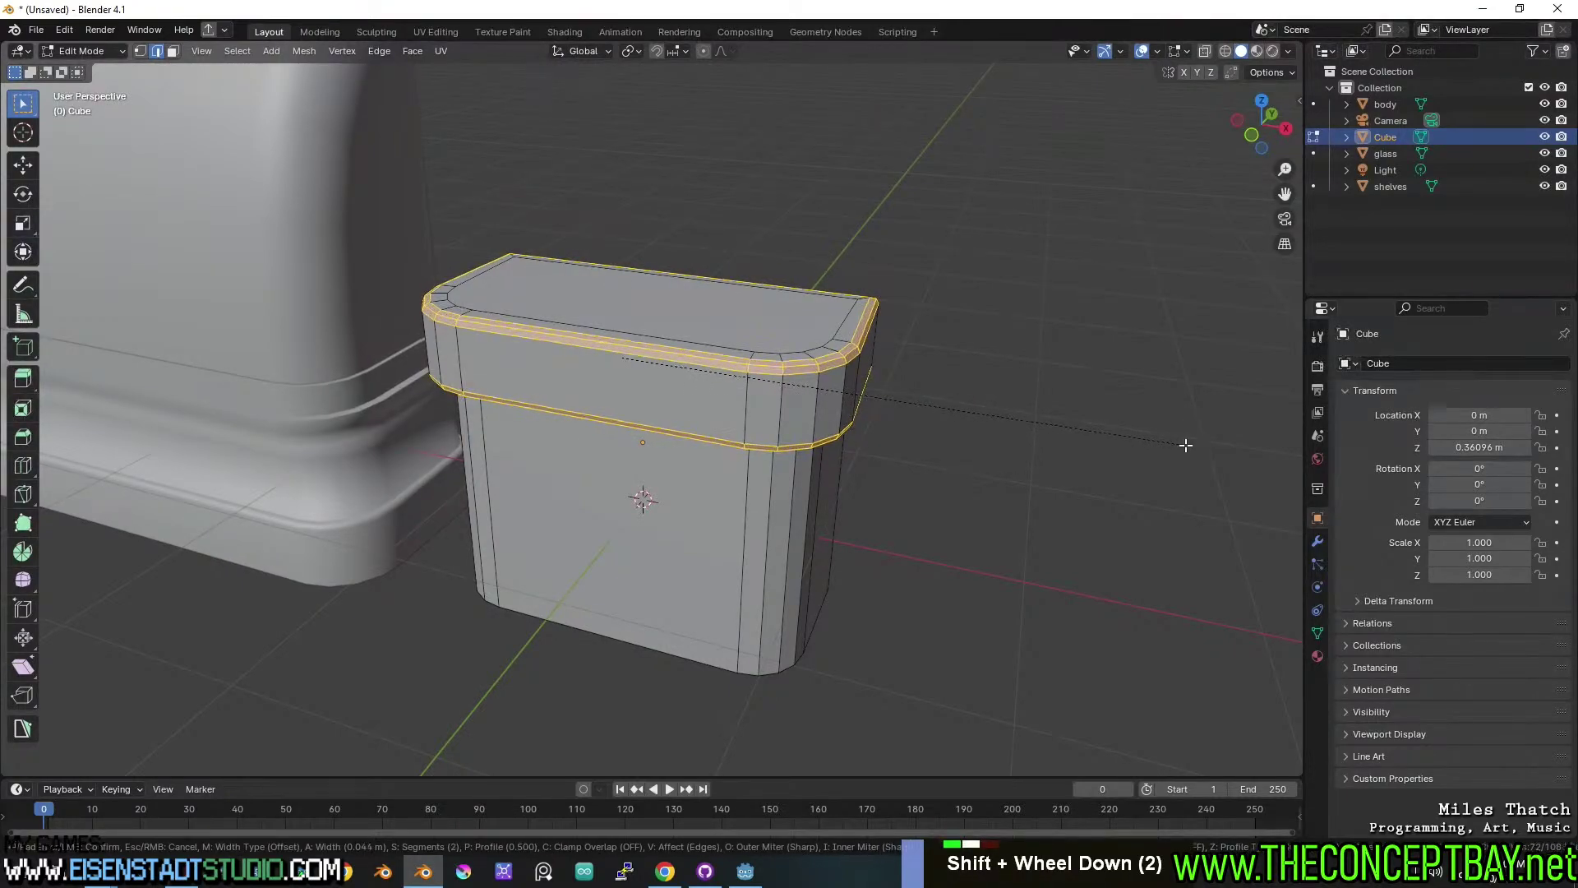
{"action": "left_click", "coordinate": [1200, 444], "text": "shift"}
{"action": "middle_click_drag", "start_coordinate": [1200, 444], "coordinate": [630, 461]}
{"action": "key", "text": "Tab"}
{"action": "middle_click_drag", "start_coordinate": [661, 390], "coordinate": [656, 372]}
Bevel the vertical corner edges on the flat back of both the body and the countertop with two segments.
{"action": "key", "text": "Tab"}
{"action": "key", "text": "3"}
{"action": "left_click", "coordinate": [670, 457]}
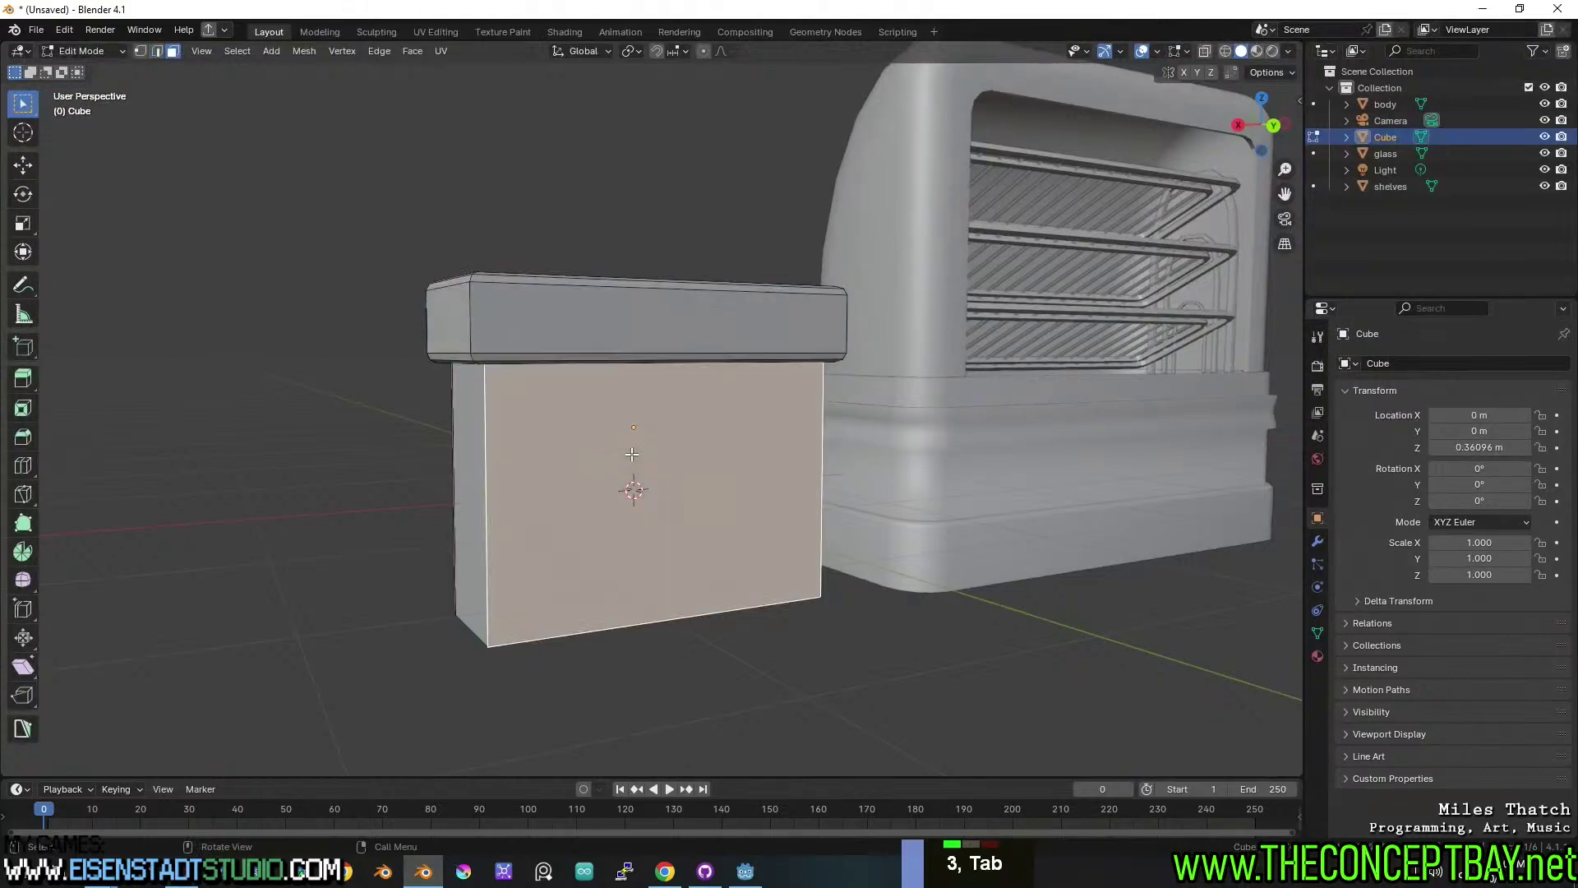
{"action": "middle_click_drag", "start_coordinate": [690, 460], "coordinate": [762, 427]}
{"action": "middle_click_drag", "start_coordinate": [760, 440], "coordinate": [758, 459], "text": "shift"}
{"action": "key", "text": "2"}
{"action": "left_click", "coordinate": [493, 395], "text": "alt"}
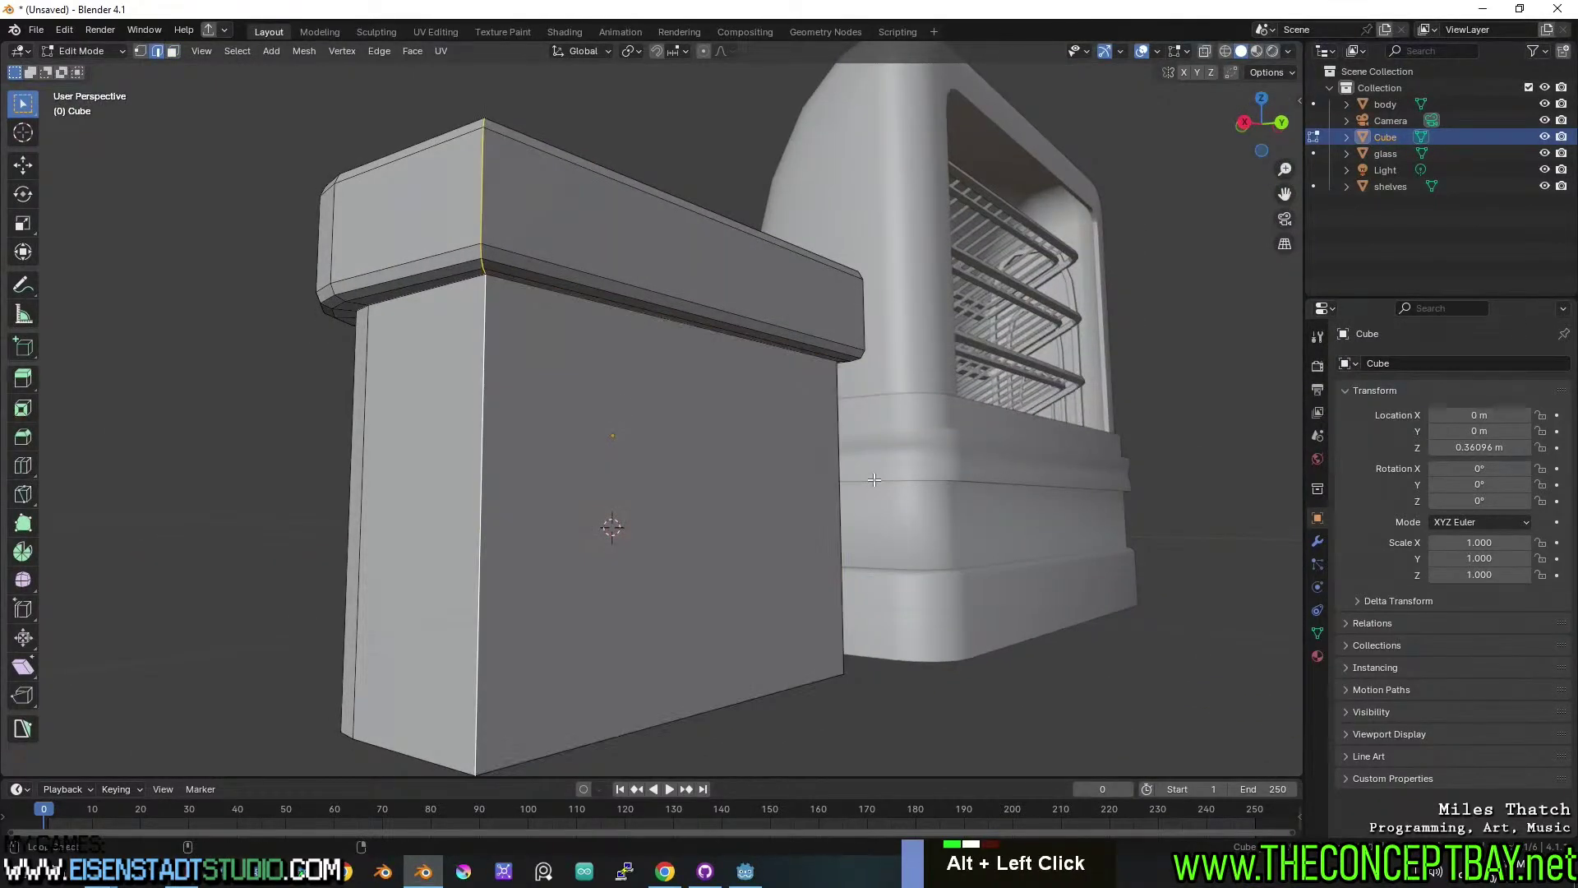
{"action": "left_click", "coordinate": [836, 493], "text": "alt+shift"}
{"action": "middle_click_drag", "start_coordinate": [832, 496], "coordinate": [1152, 631]}
{"action": "key", "text": "ctrl+b"}
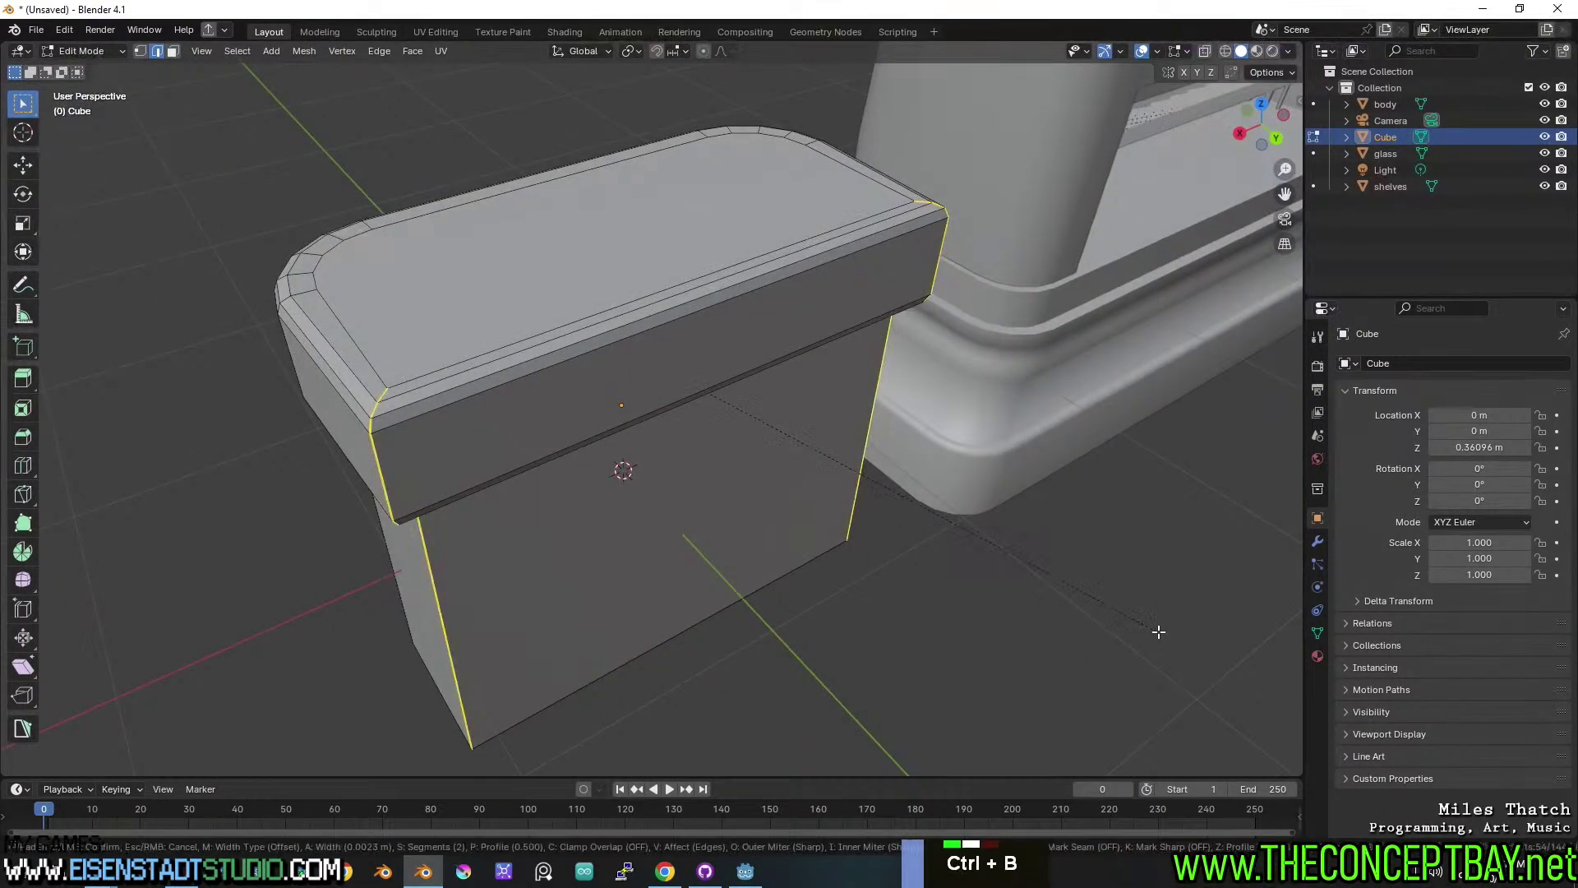
{"action": "left_click", "coordinate": [1172, 635]}
{"action": "key", "text": "Tab"}
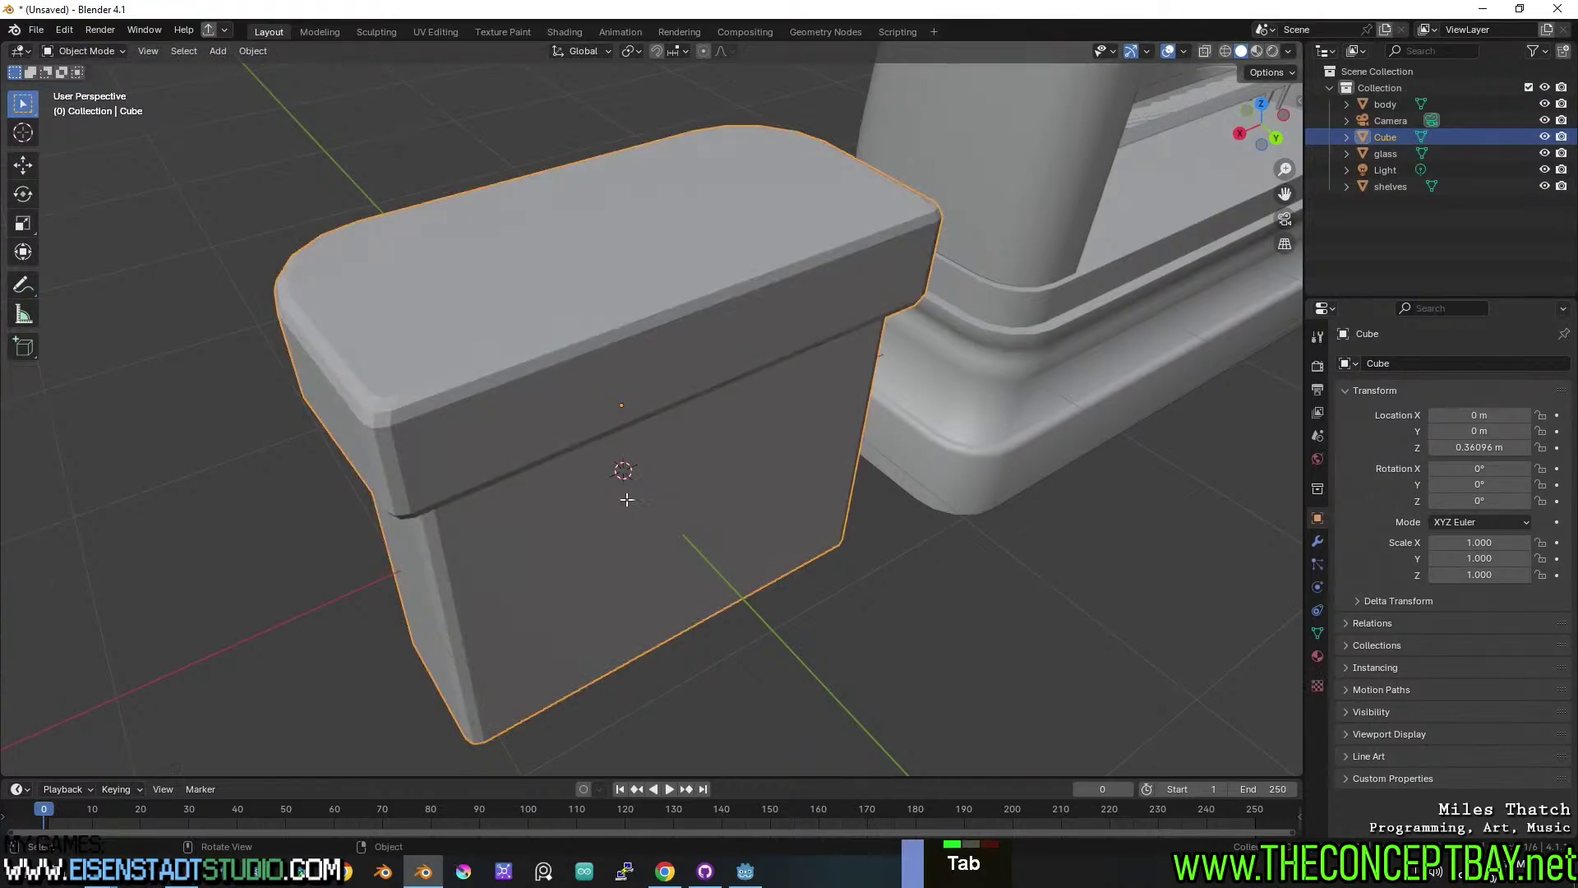
Inset the flat back face of the body by extruding it in place and scaling it to about 0.95.
{"action": "key", "text": "Tab"}
{"action": "key", "text": "3"}
{"action": "left_click", "coordinate": [630, 501]}
{"action": "middle_click_drag", "start_coordinate": [720, 552], "coordinate": [789, 501]}
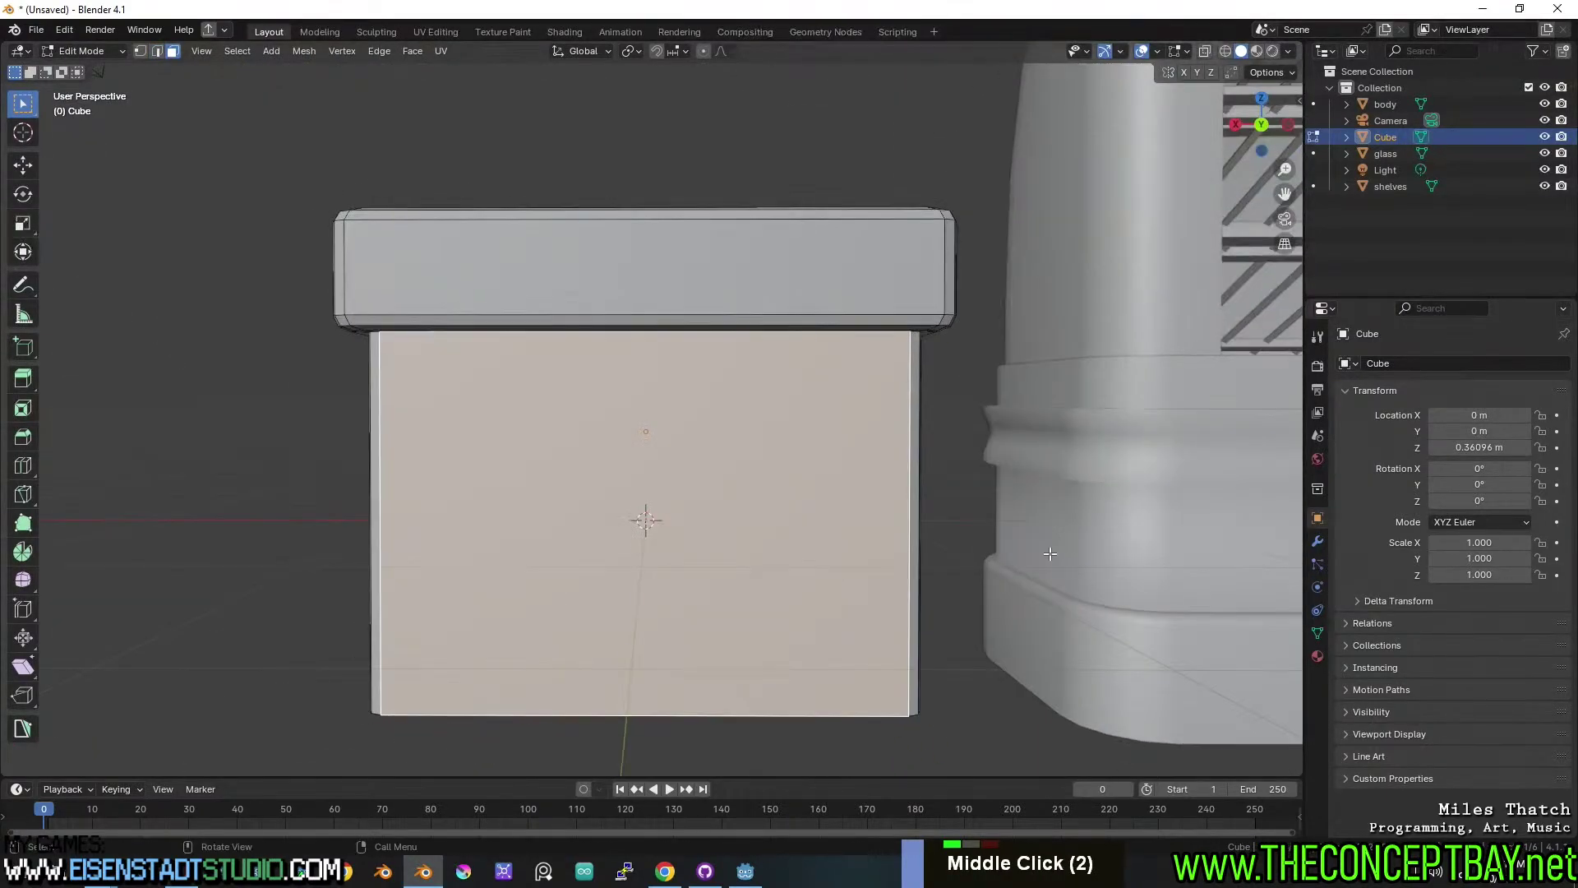
{"action": "key", "text": "e"}
{"action": "key", "text": "Escape"}
{"action": "key", "text": "s"}
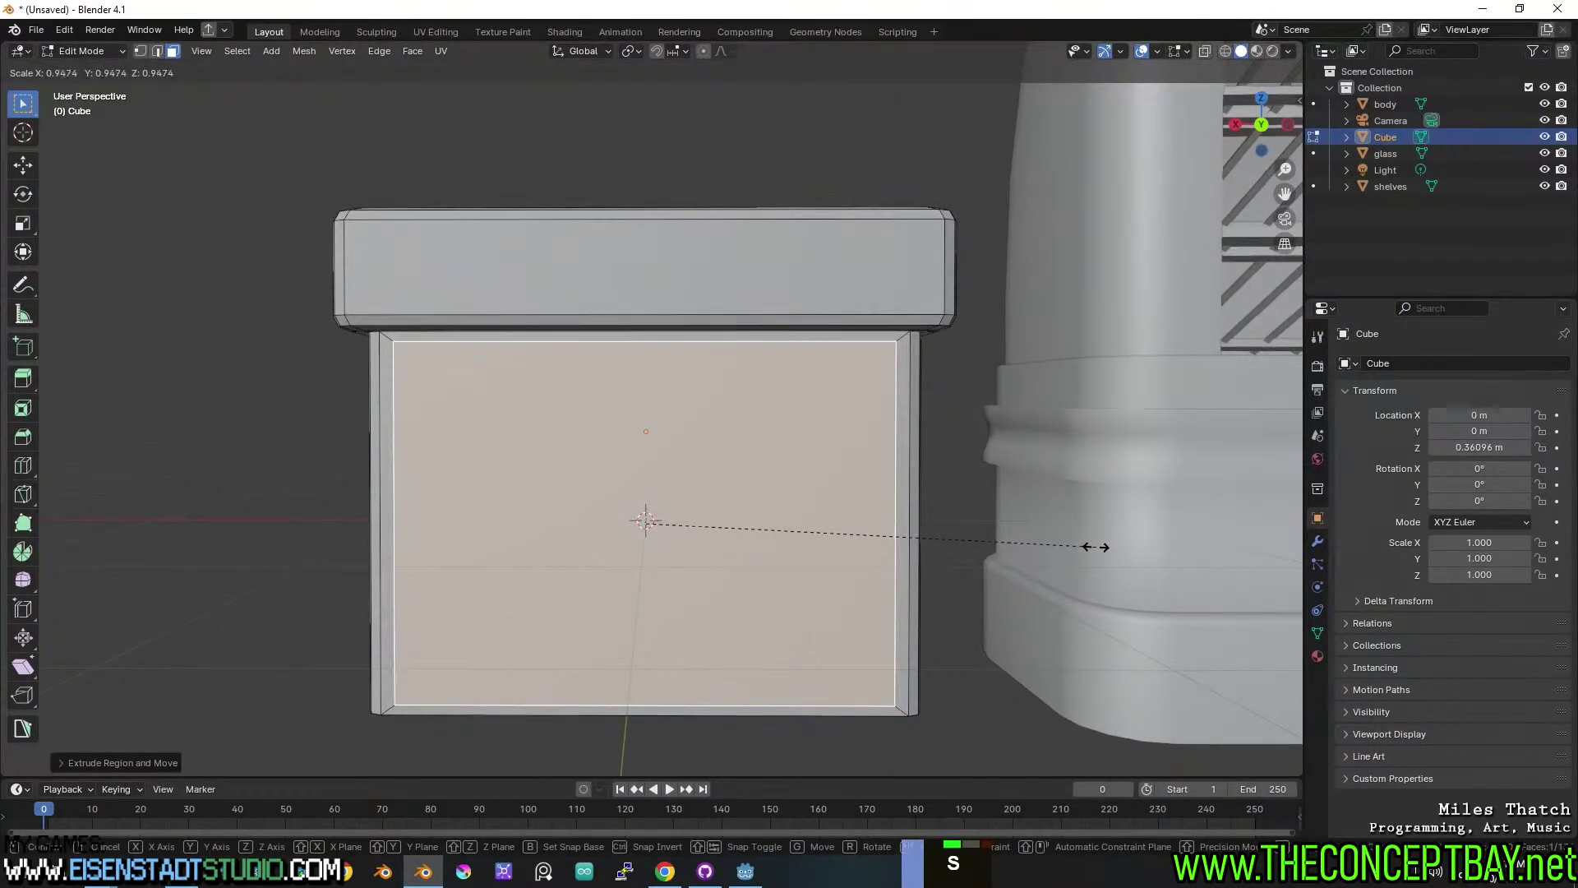
{"action": "left_click", "coordinate": [1092, 546]}
Extrude the inset back face about 0.82 m into the body in wireframe side view to hollow out the counter.
{"action": "middle_click_drag", "start_coordinate": [1068, 551], "coordinate": [939, 569], "text": "alt"}
{"action": "key", "text": "z"}
{"action": "left_click", "coordinate": [1015, 553]}
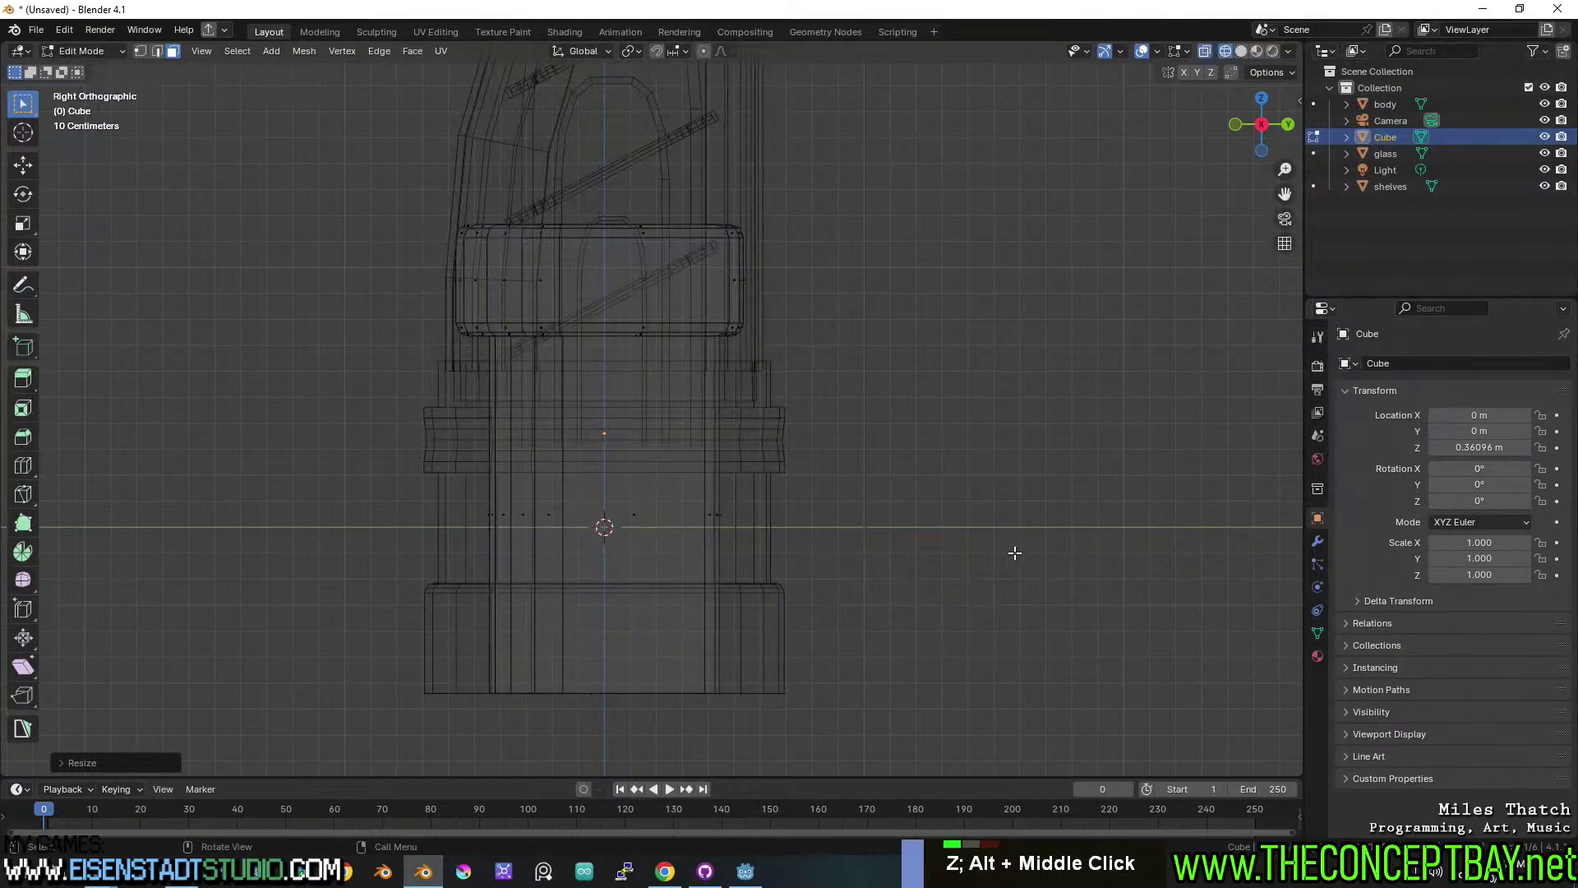
{"action": "key", "text": "e"}
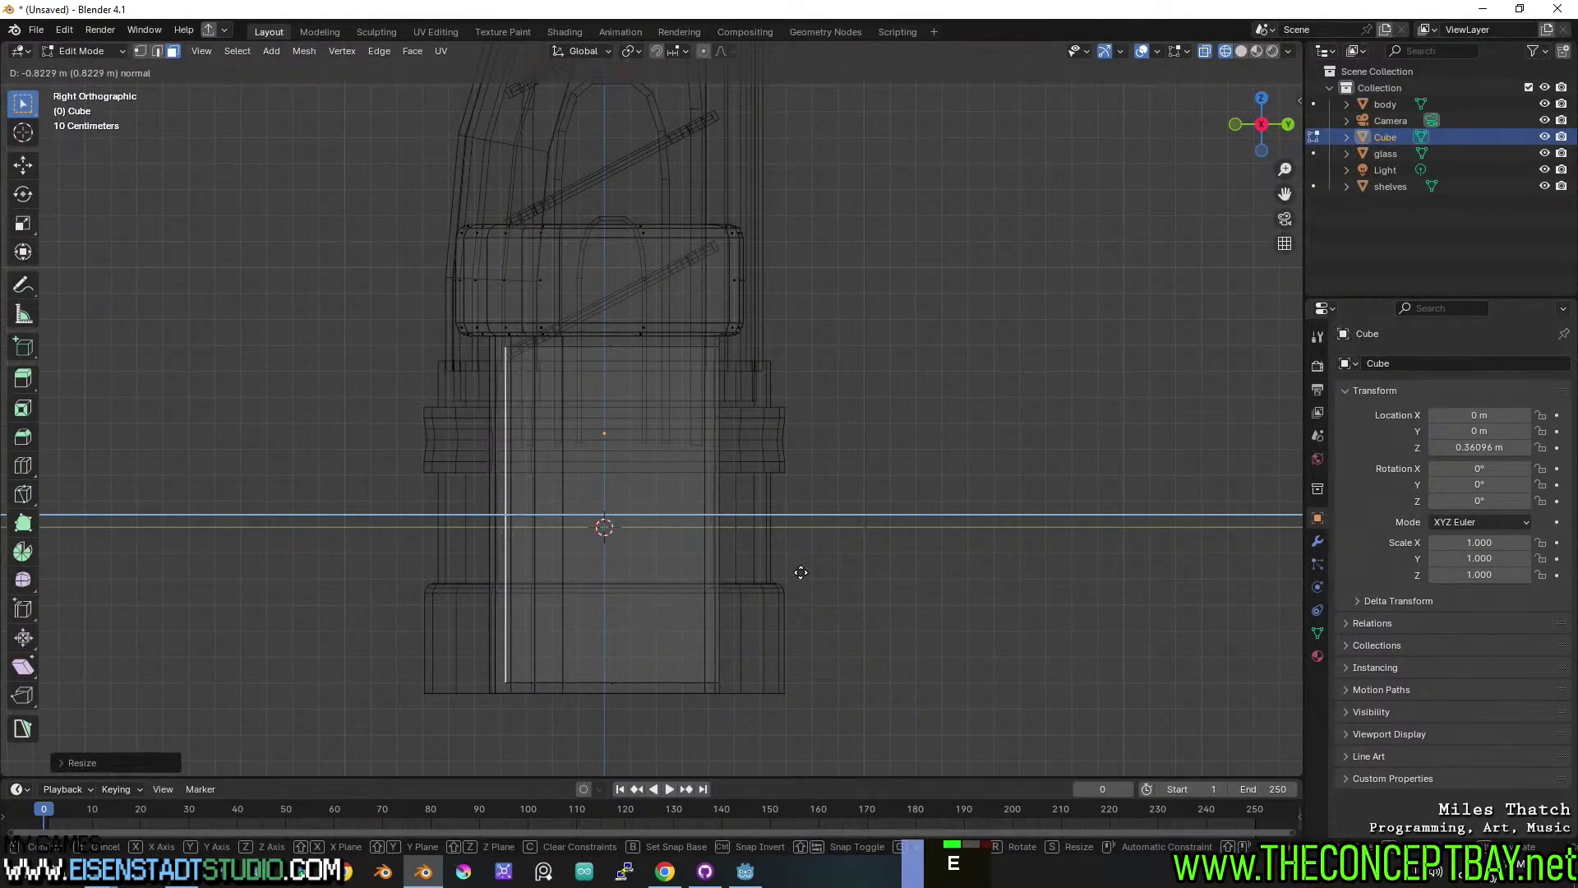
{"action": "left_click", "coordinate": [801, 572]}
{"action": "middle_click_drag", "start_coordinate": [803, 570], "coordinate": [808, 607]}
{"action": "key", "text": "Tab"}
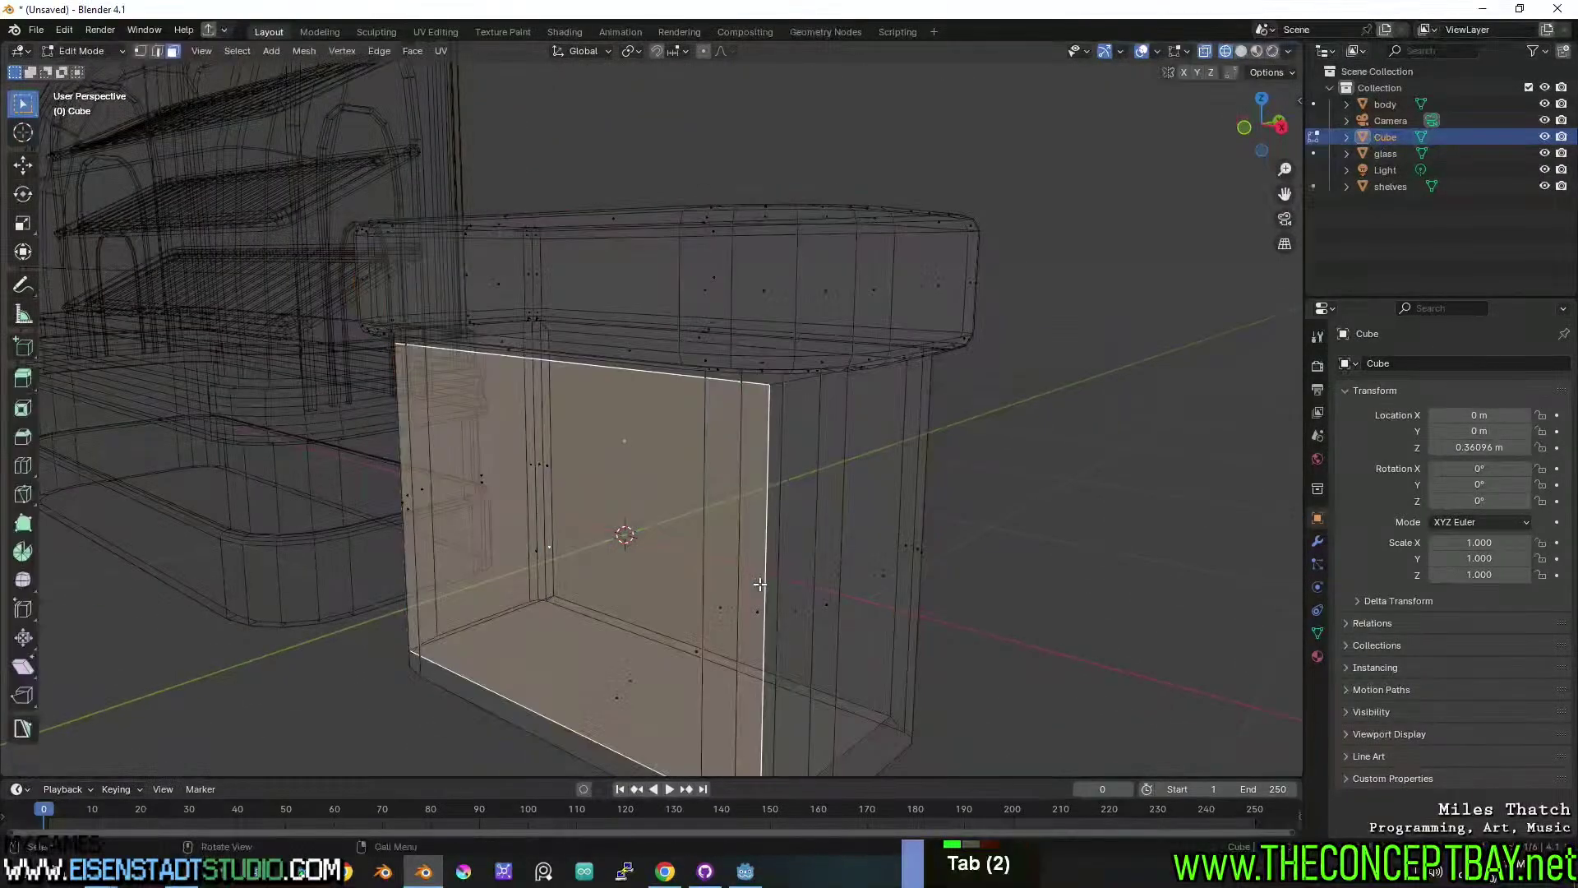
Bevel the two inner vertical corner edges of the hollow with two segments and return to solid shading.
{"action": "key", "text": "2"}
{"action": "left_click", "coordinate": [396, 466], "text": "shift"}
{"action": "middle_click_drag", "start_coordinate": [395, 466], "coordinate": [951, 644]}
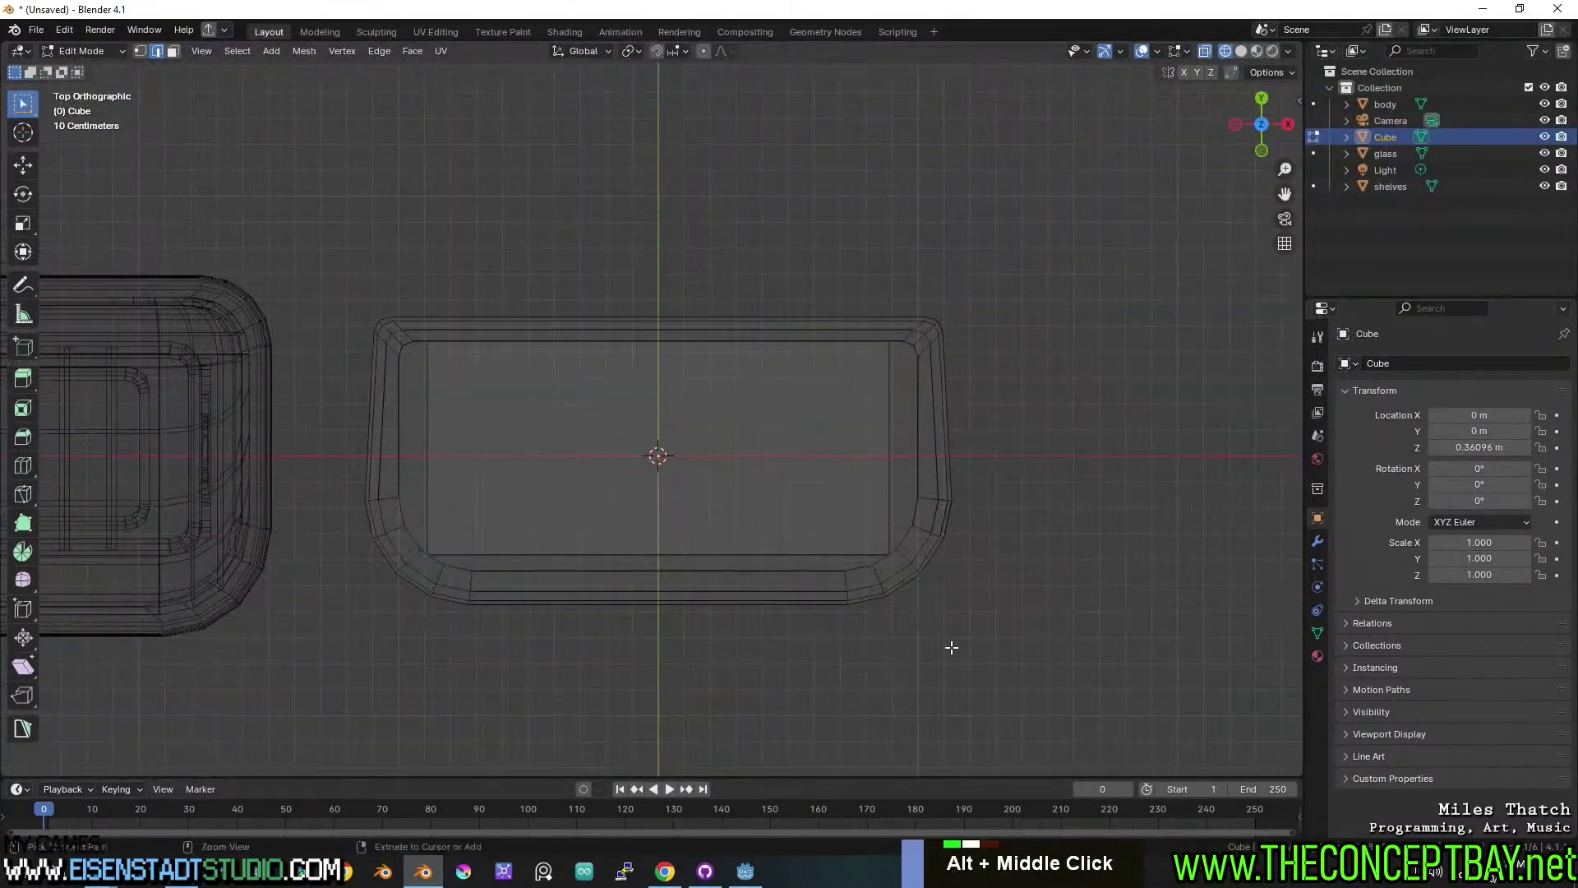
{"action": "key", "text": "ctrl+b"}
{"action": "left_click", "coordinate": [1149, 638]}
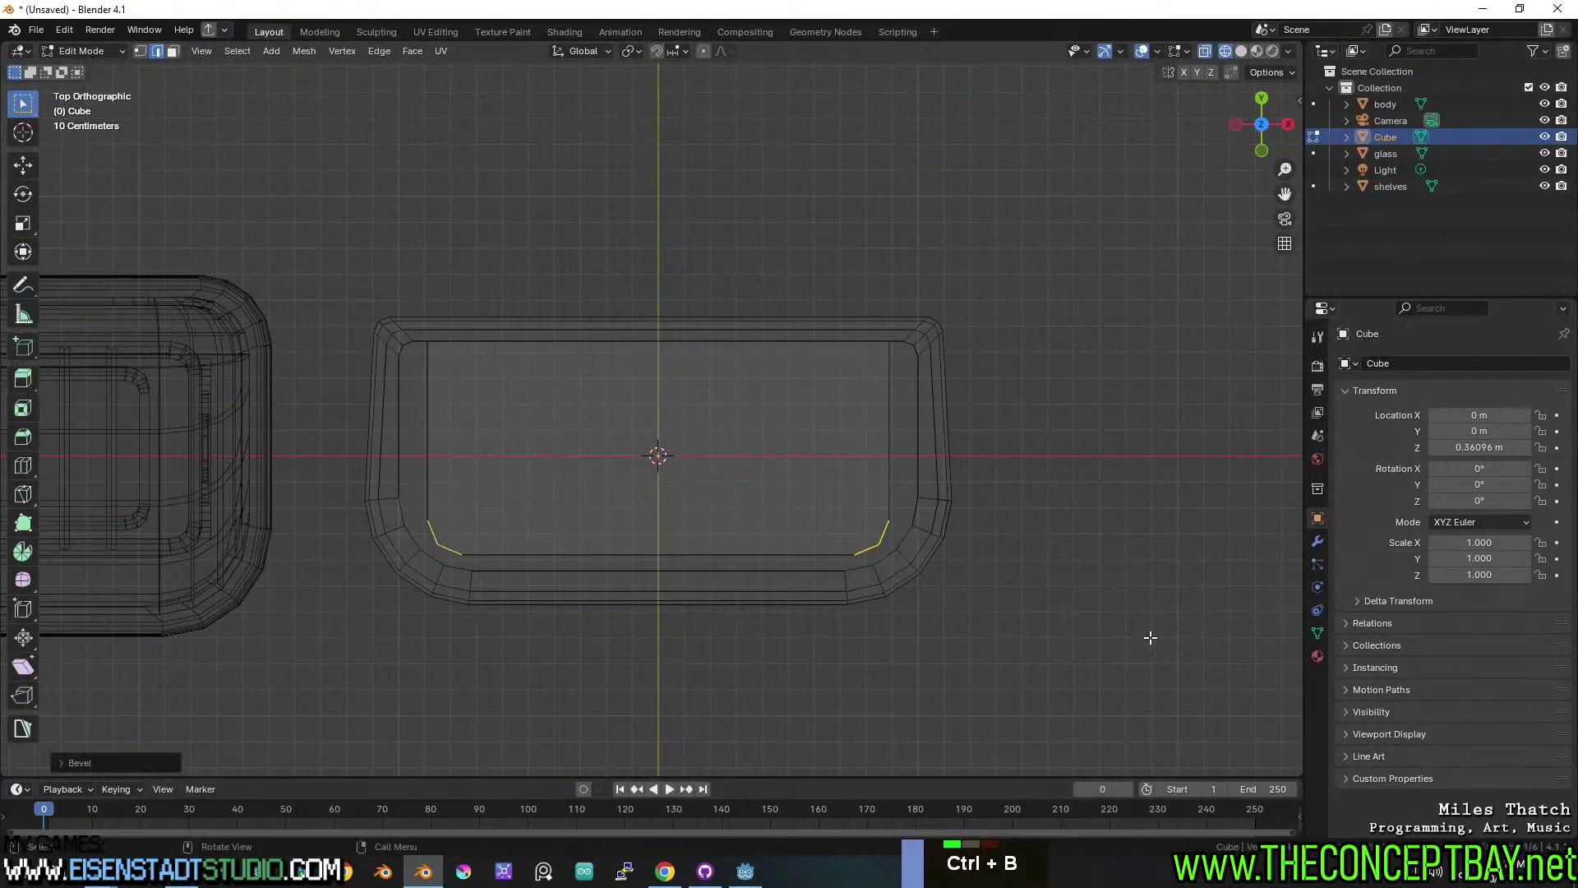
{"action": "key", "text": "Tab"}
{"action": "mouse_move", "coordinate": [1148, 638]}
{"action": "middle_mouse_down"}
{"action": "mouse_move", "coordinate": [937, 521]}
{"action": "mouse_move", "coordinate": [840, 429]}
{"action": "mouse_move", "coordinate": [751, 468]}
{"action": "middle_mouse_up"}
{"action": "key", "text": "z"}
{"action": "left_click", "coordinate": [1020, 516]}
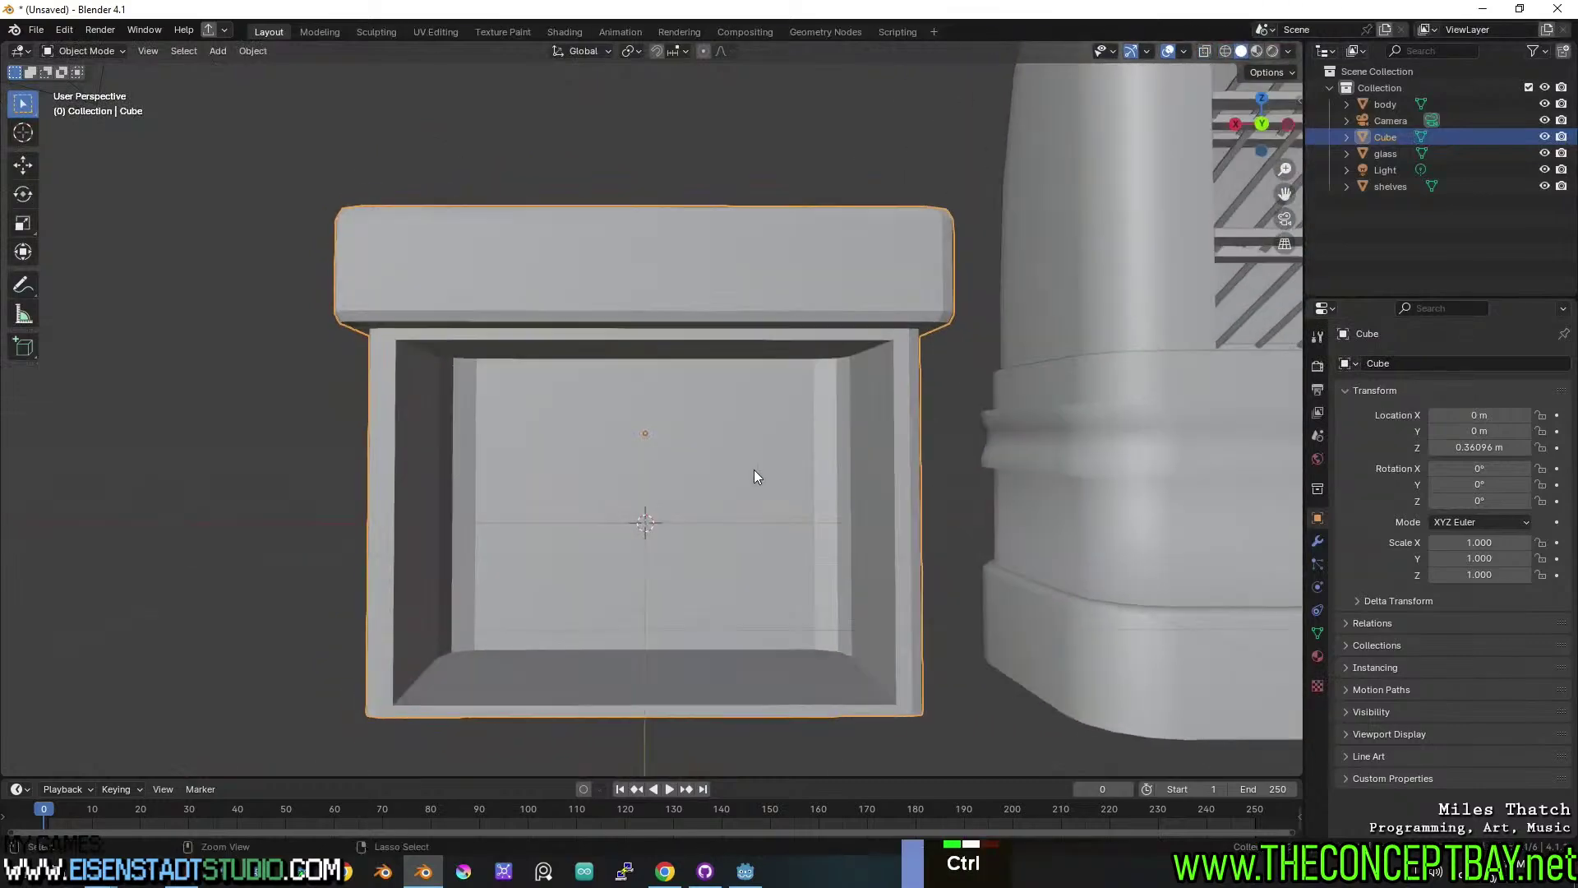
{"action": "key", "text": "ctrl+s"}
{"action": "key", "text": "Escape"}
Duplicate the hollow's floor face and raise the copy along Z to about mid-height as a shelf.
{"action": "key", "text": "Tab"}
{"action": "middle_click_drag", "start_coordinate": [658, 573], "coordinate": [698, 587]}
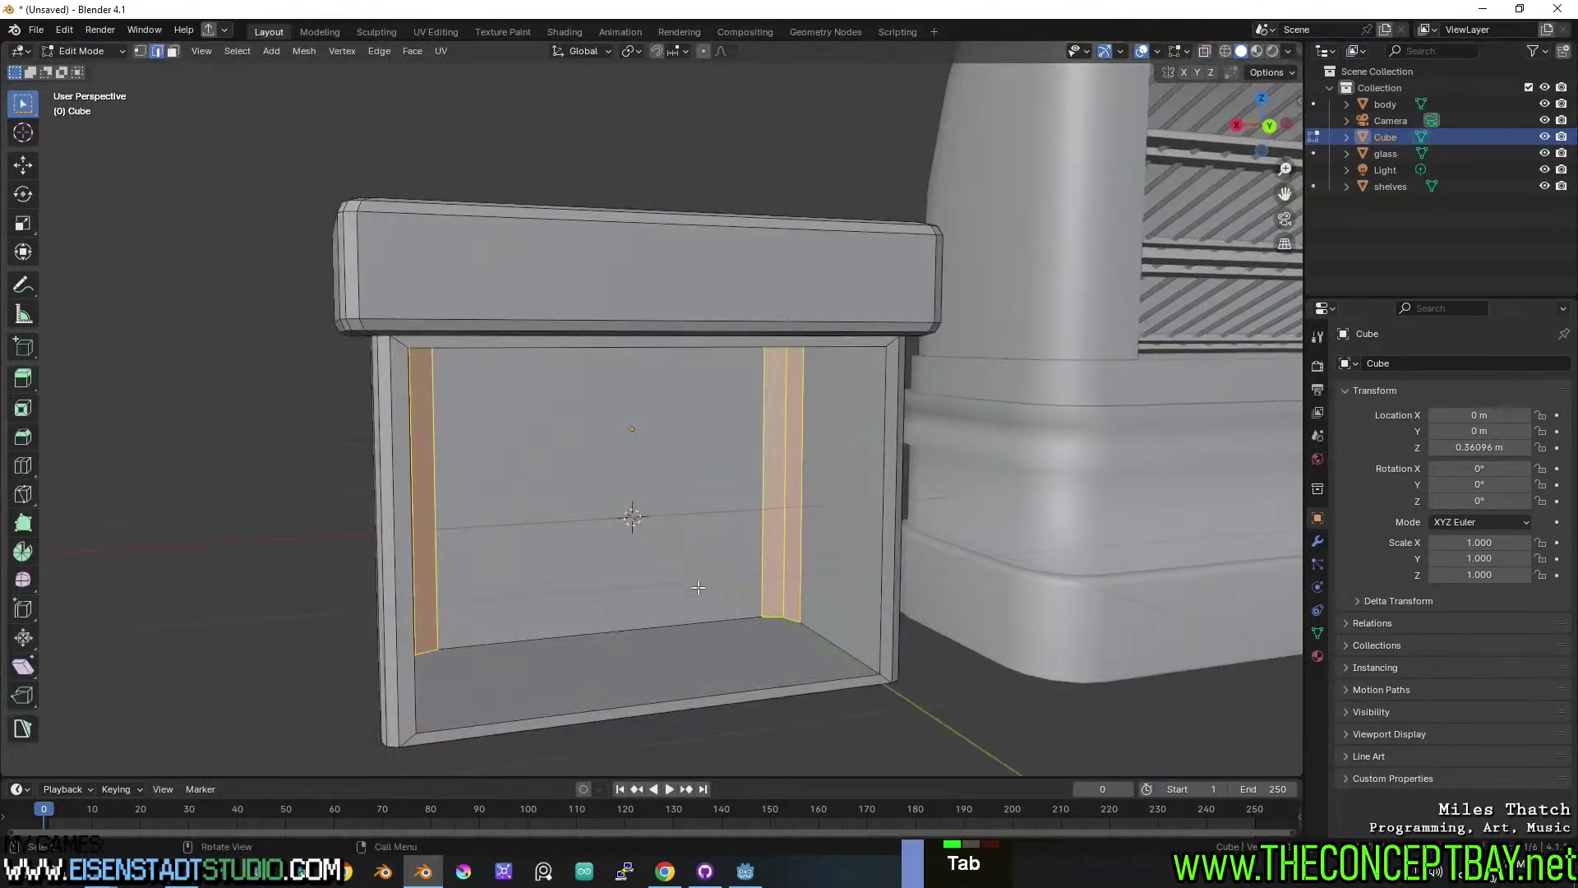
{"action": "key", "text": "3"}
{"action": "left_click", "coordinate": [698, 661]}
{"action": "scroll", "coordinate": [720, 651], "scroll_direction": "down", "scroll_amount": 2}
{"action": "key", "text": "shift+d"}
{"action": "key", "text": "z"}
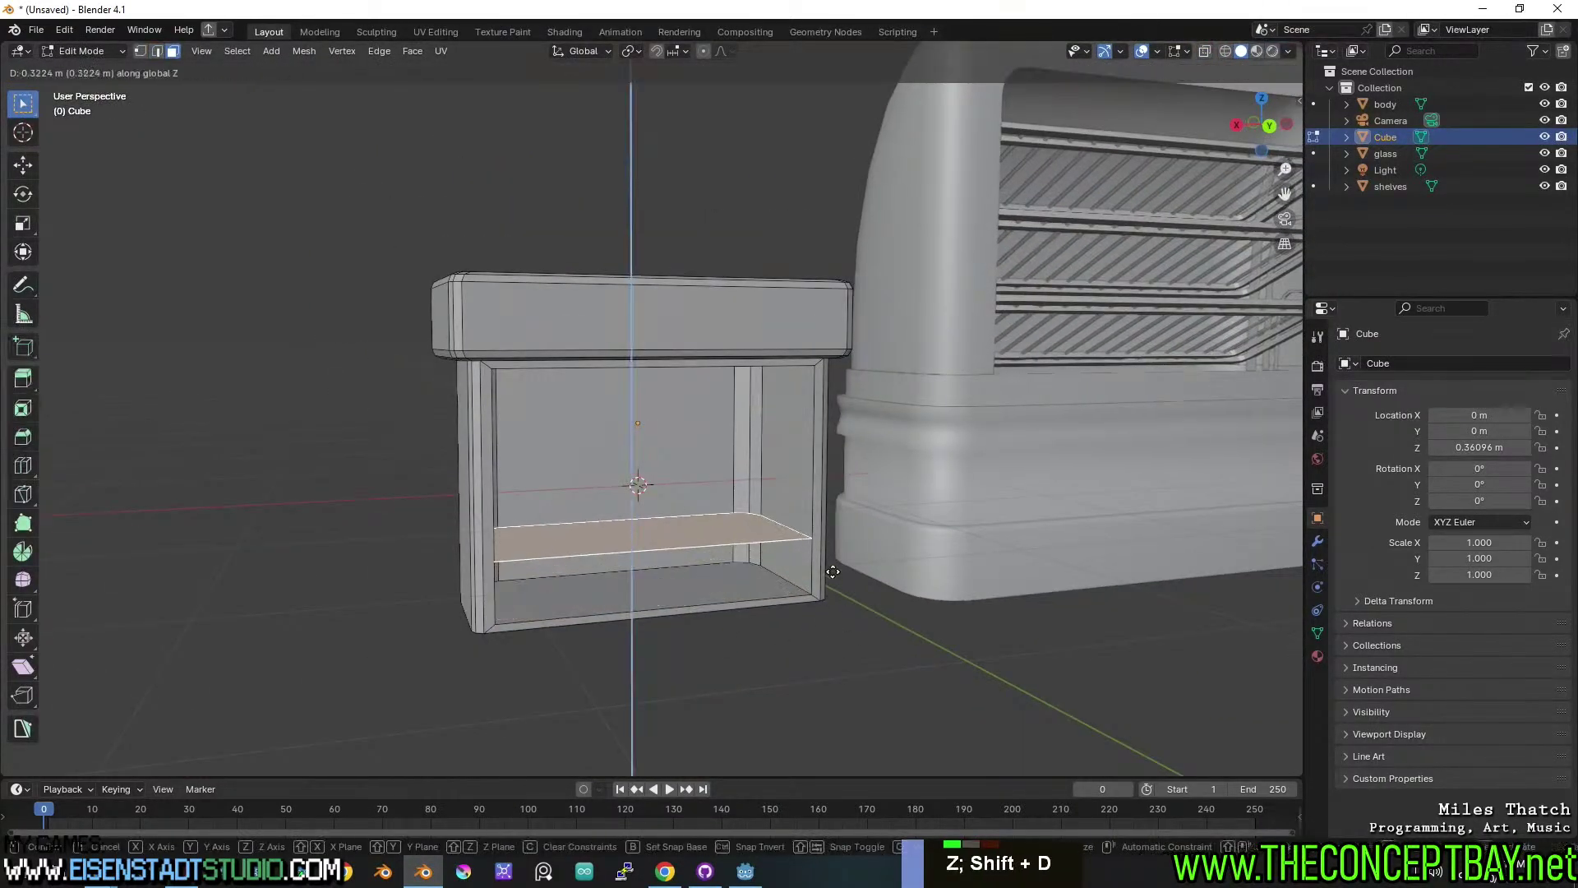
{"action": "left_click", "coordinate": [845, 536]}
Extrude the shelf face upward by about 0.04 m to give it thickness.
{"action": "key", "text": "e"}
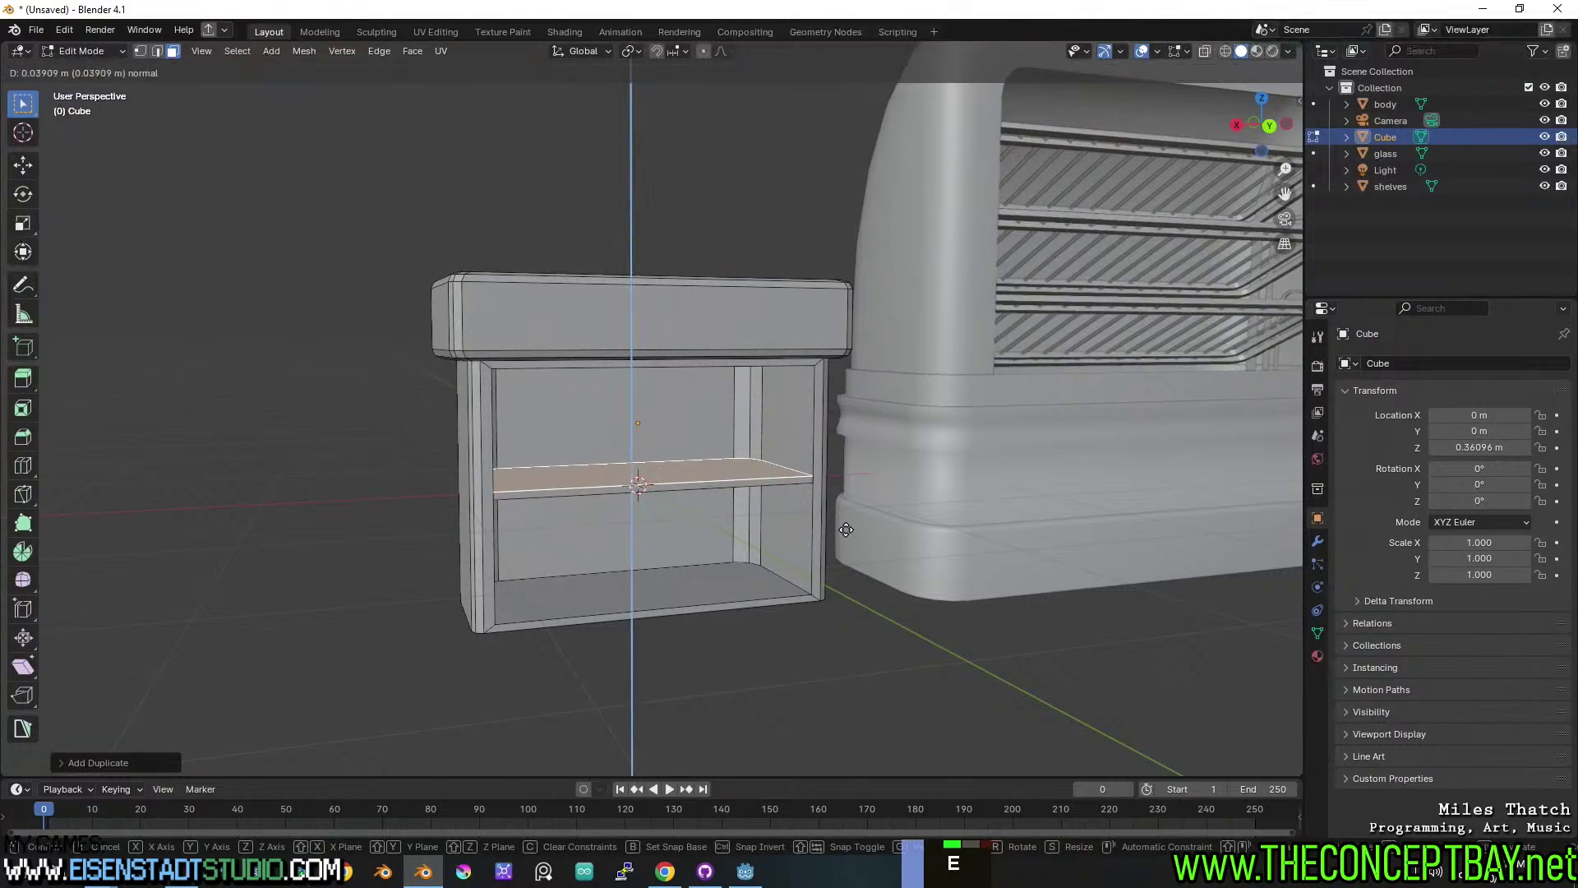
{"action": "left_click", "coordinate": [848, 529]}
{"action": "key", "text": "Tab"}
{"action": "middle_click_drag", "start_coordinate": [848, 529], "coordinate": [743, 539]}
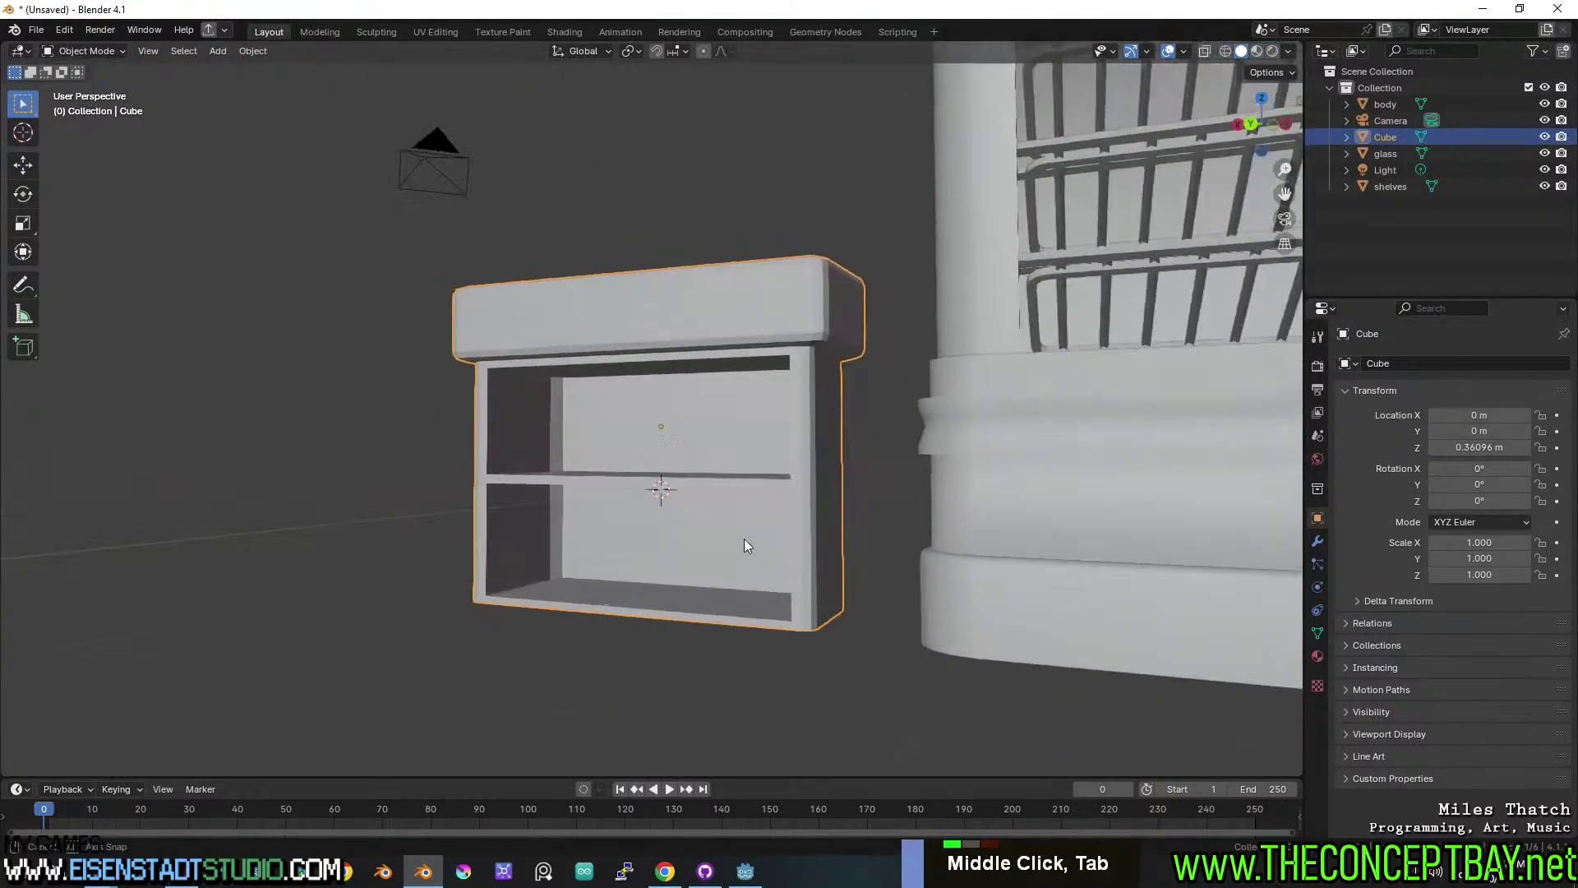
{"action": "key", "text": "ctrl+s"}
{"action": "key", "text": "Escape"}
{"action": "scroll", "coordinate": [732, 509], "scroll_direction": "up", "scroll_amount": 3}
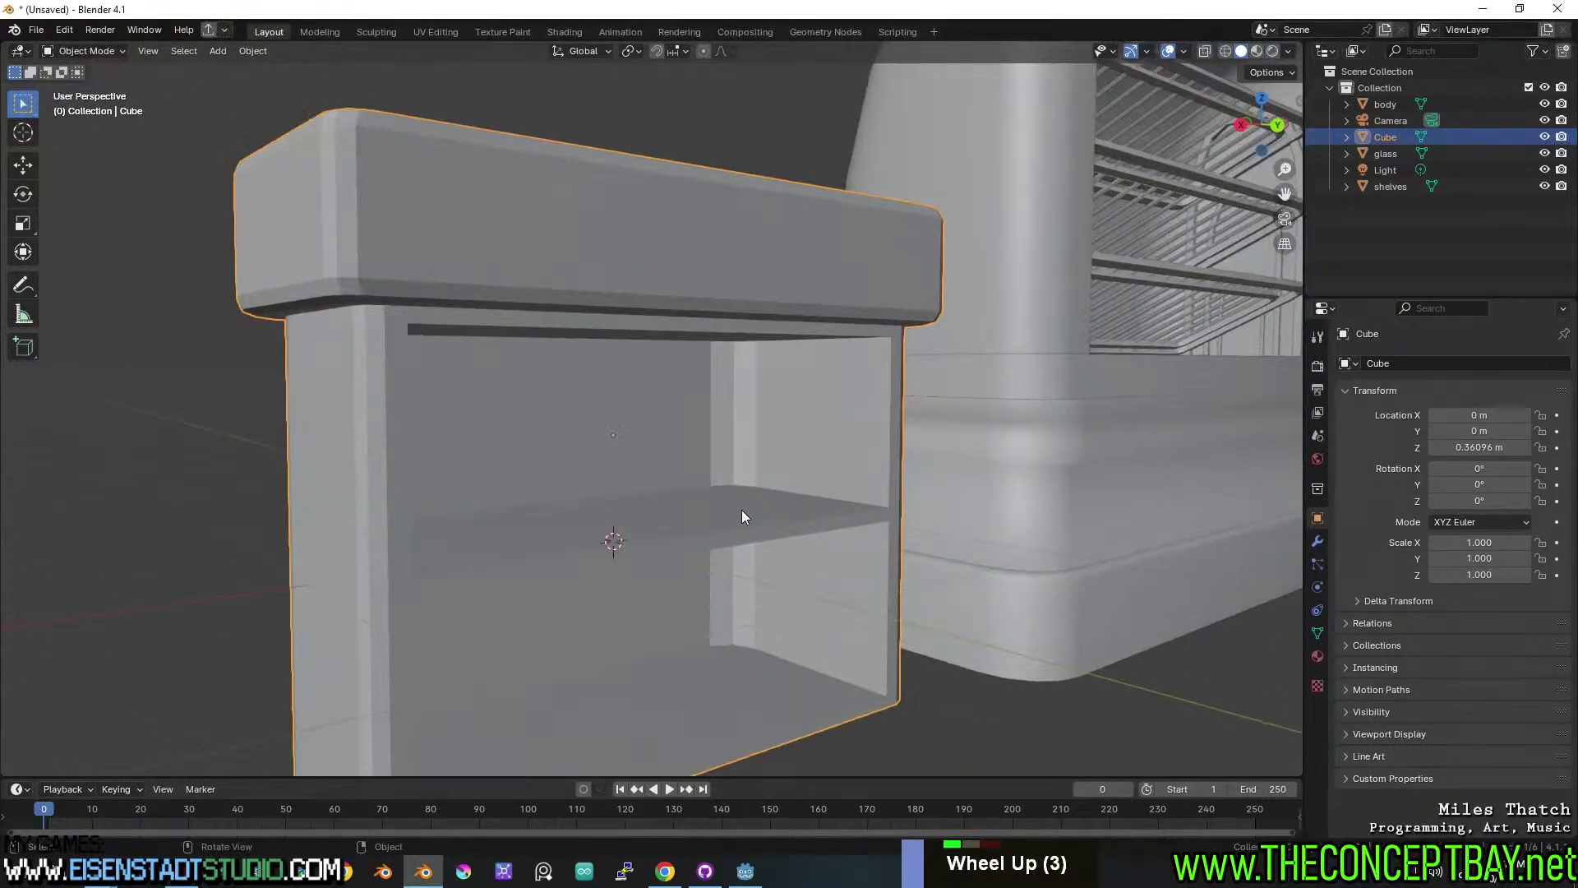
Save the scene as service_counter.blend in the arcade_mode prop folder.
{"action": "key", "text": "ctrl+s"}
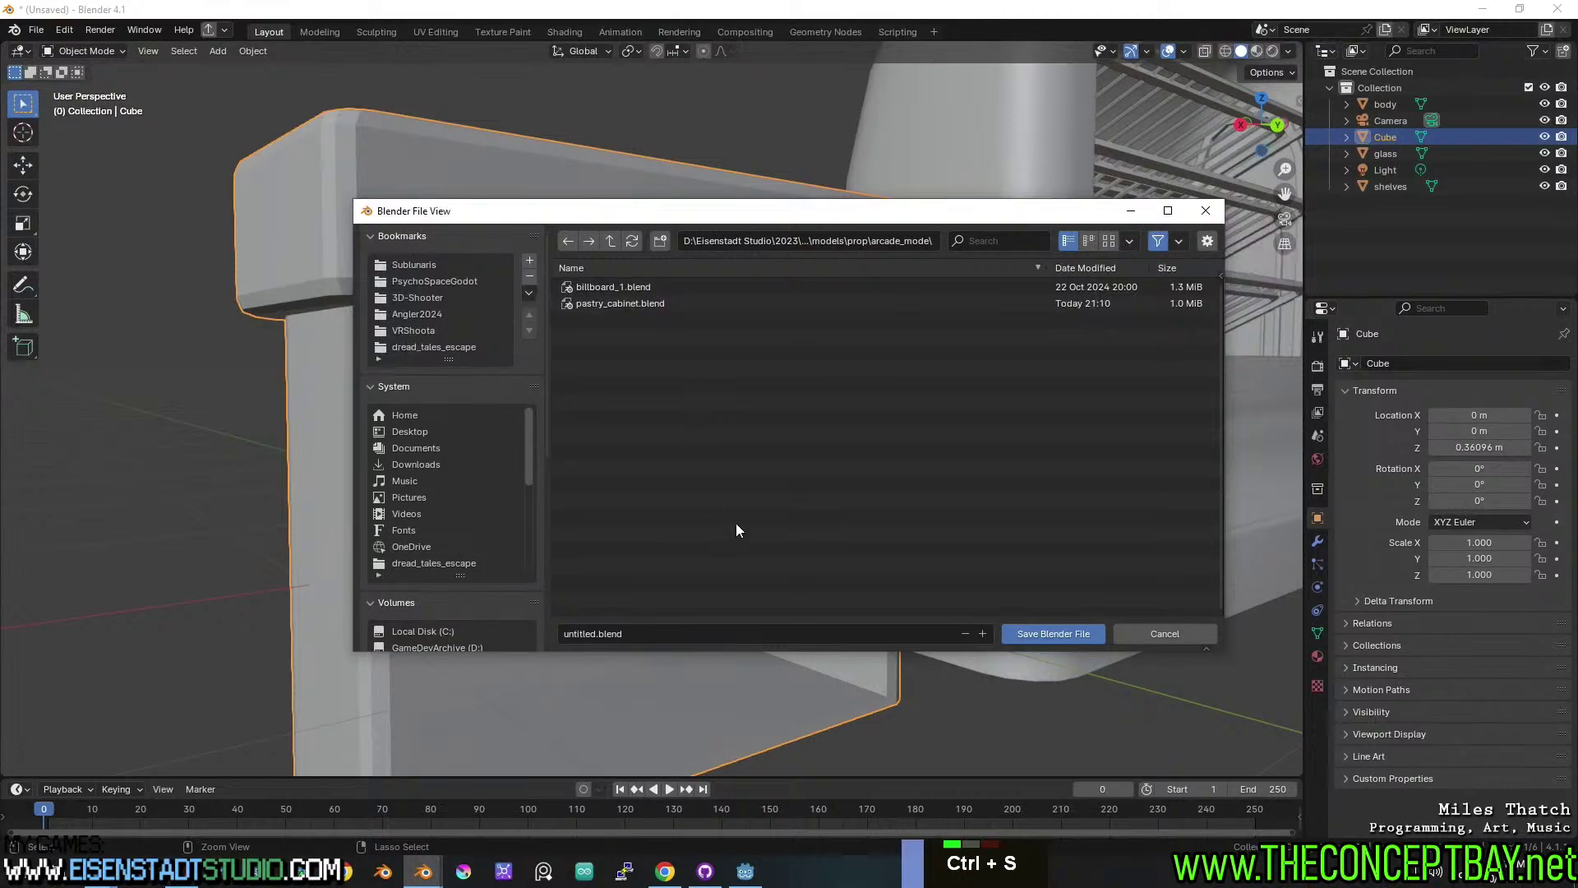
{"action": "left_click", "coordinate": [829, 241]}
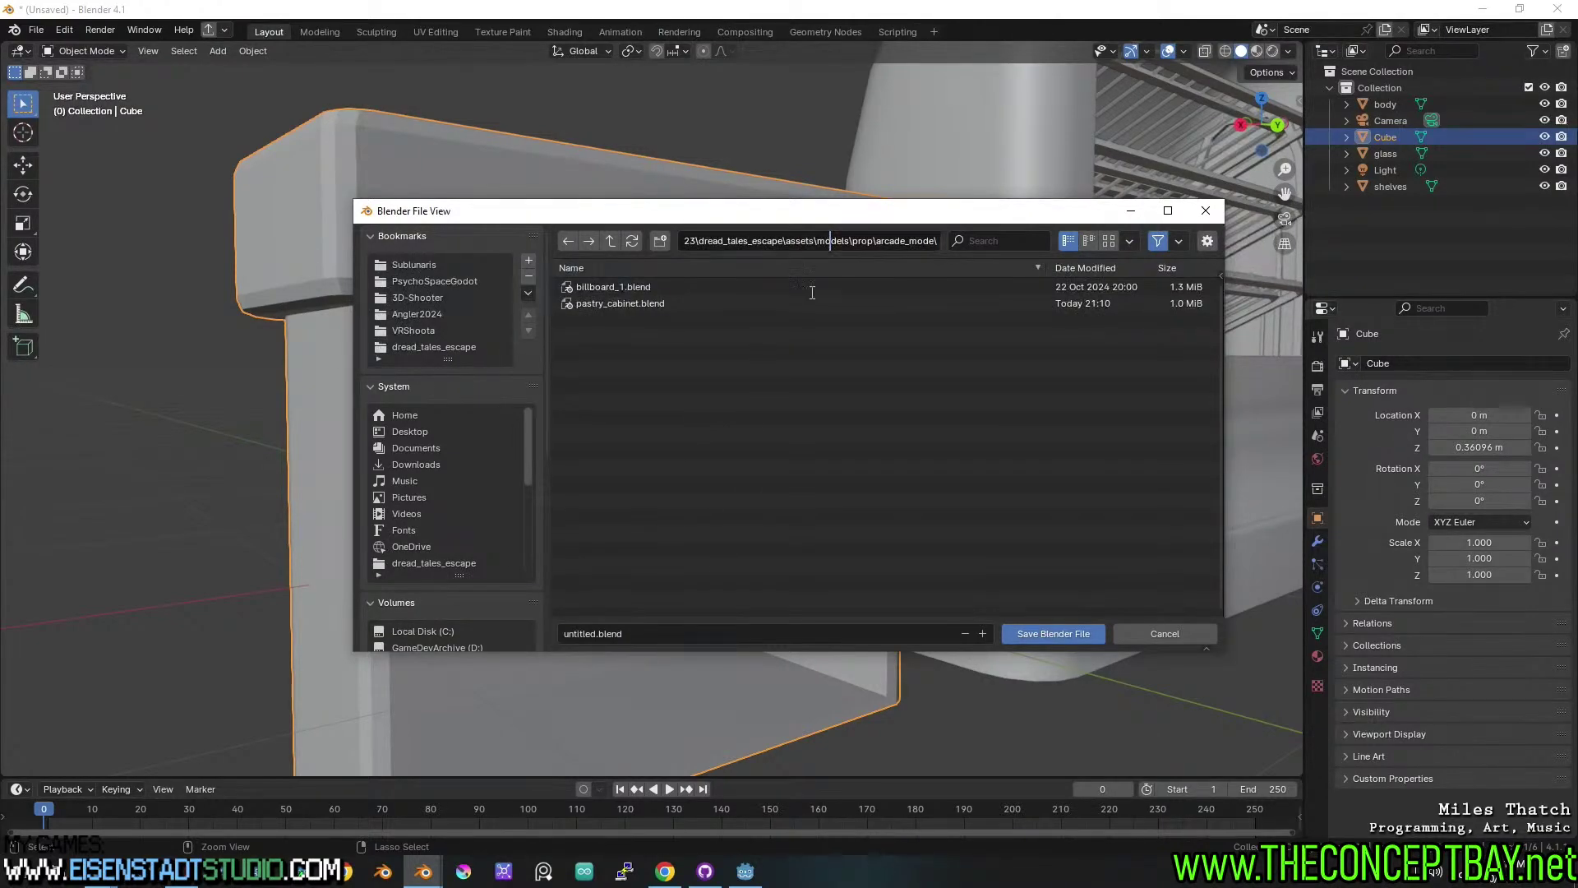
{"action": "double_click", "coordinate": [652, 631]}
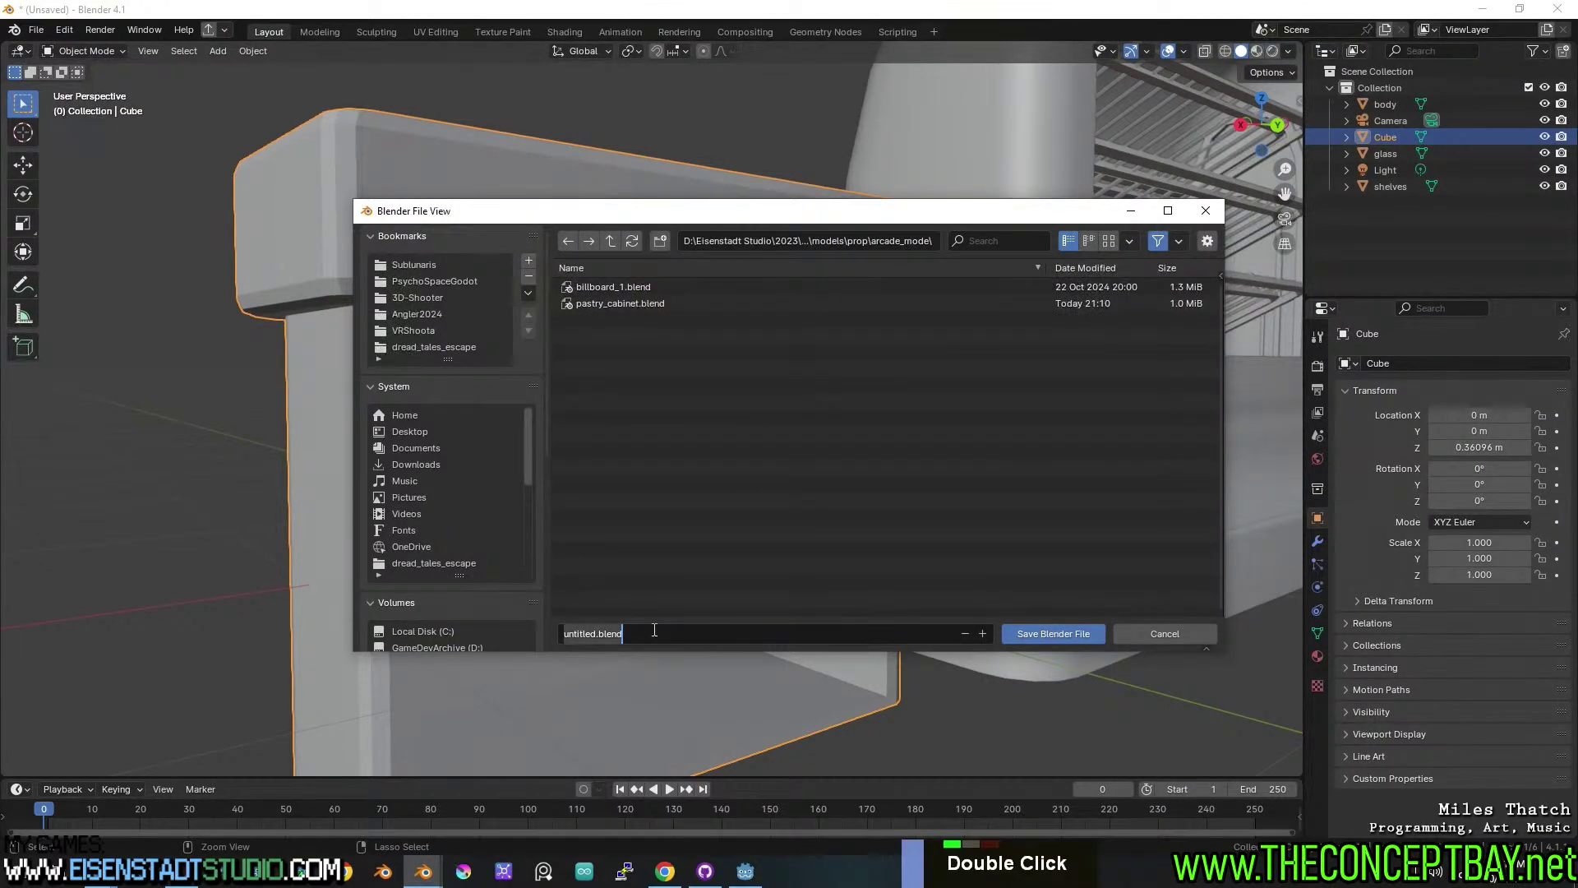
{"action": "type", "text": "Pi"}
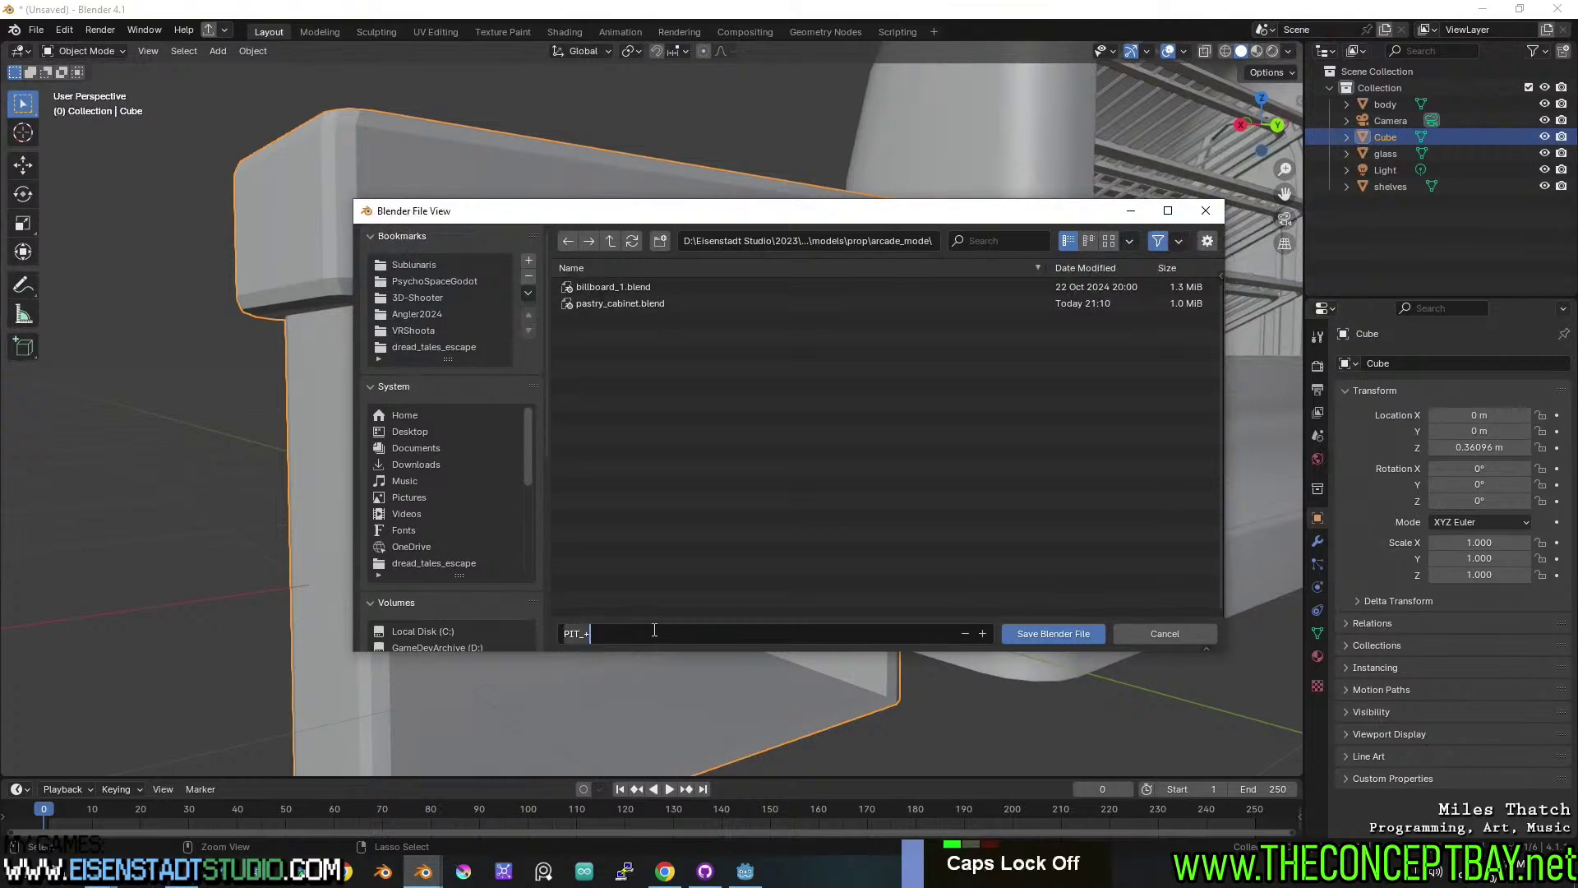
{"action": "type", "text": "pist_stop_"}
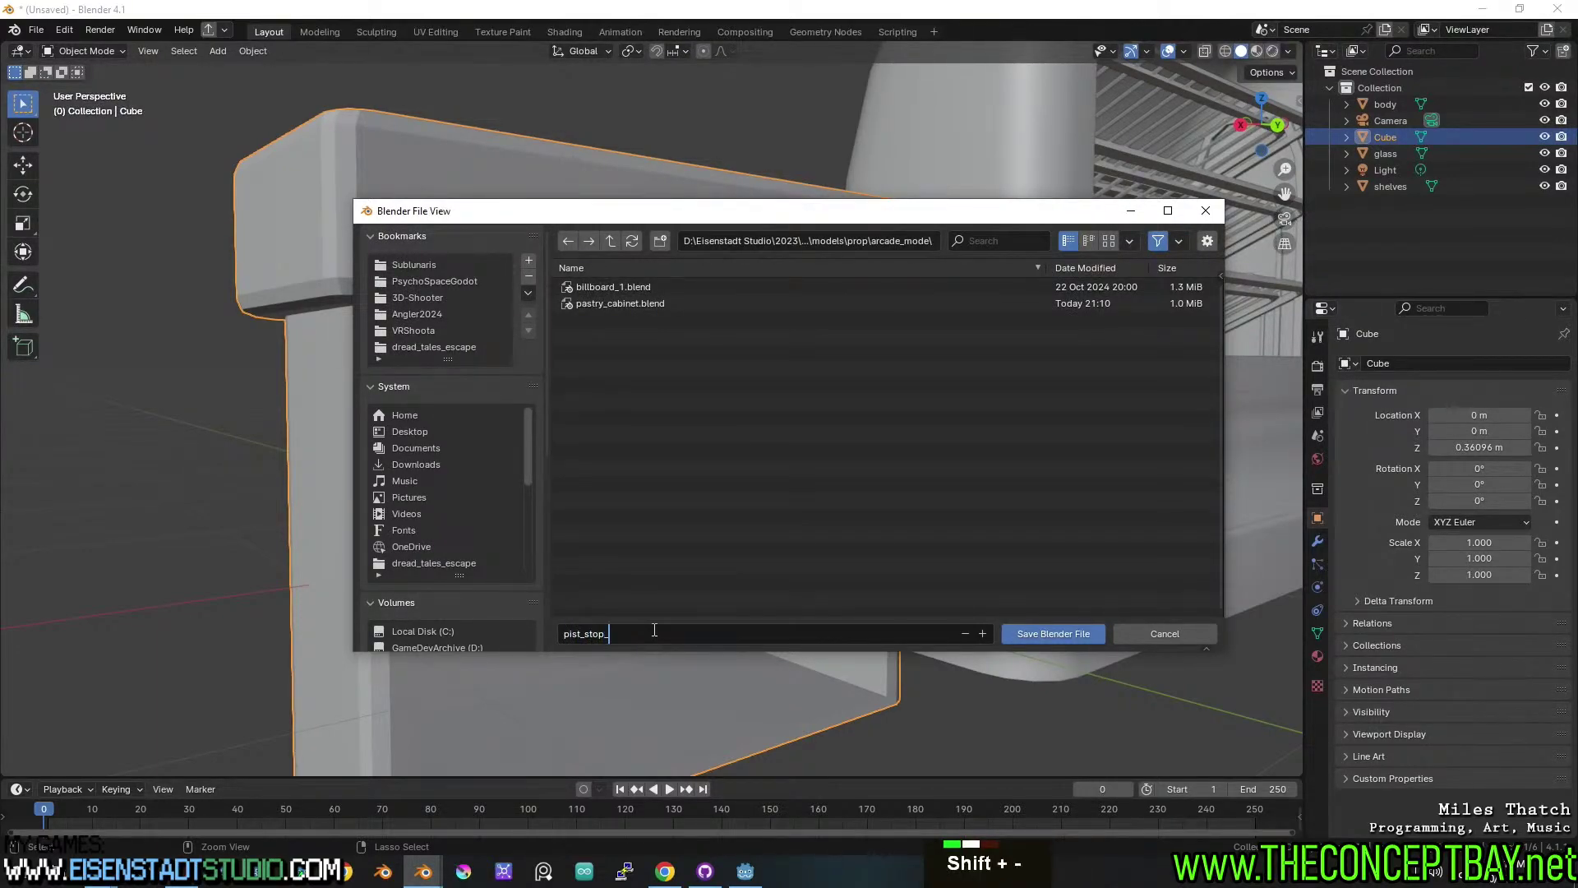
{"action": "key", "text": "ctrl+a"}
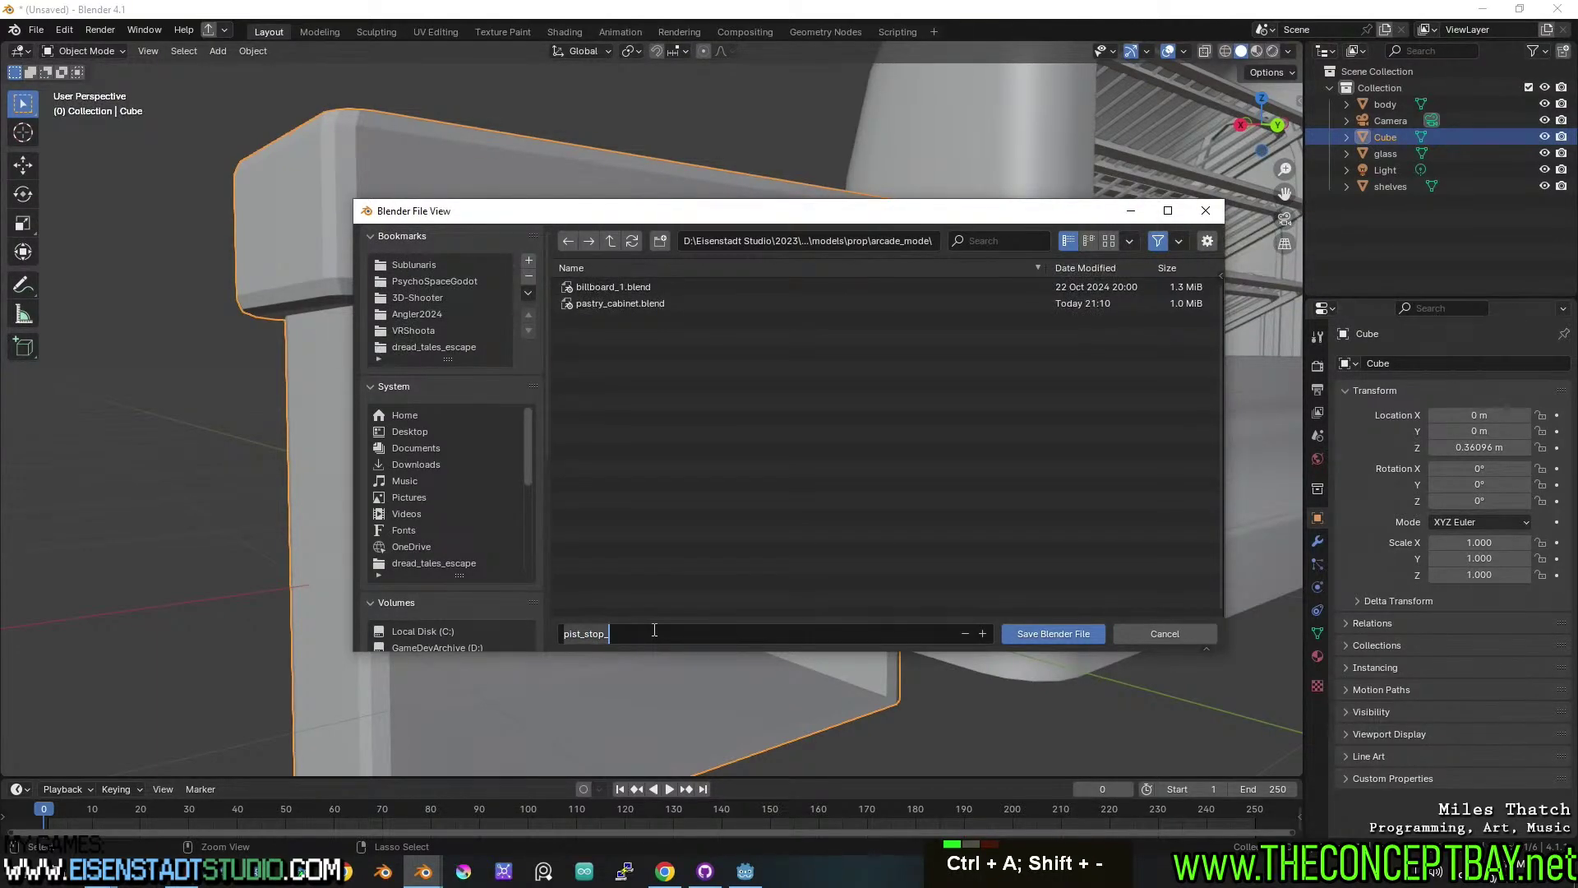
{"action": "type", "text": "service_counter"}
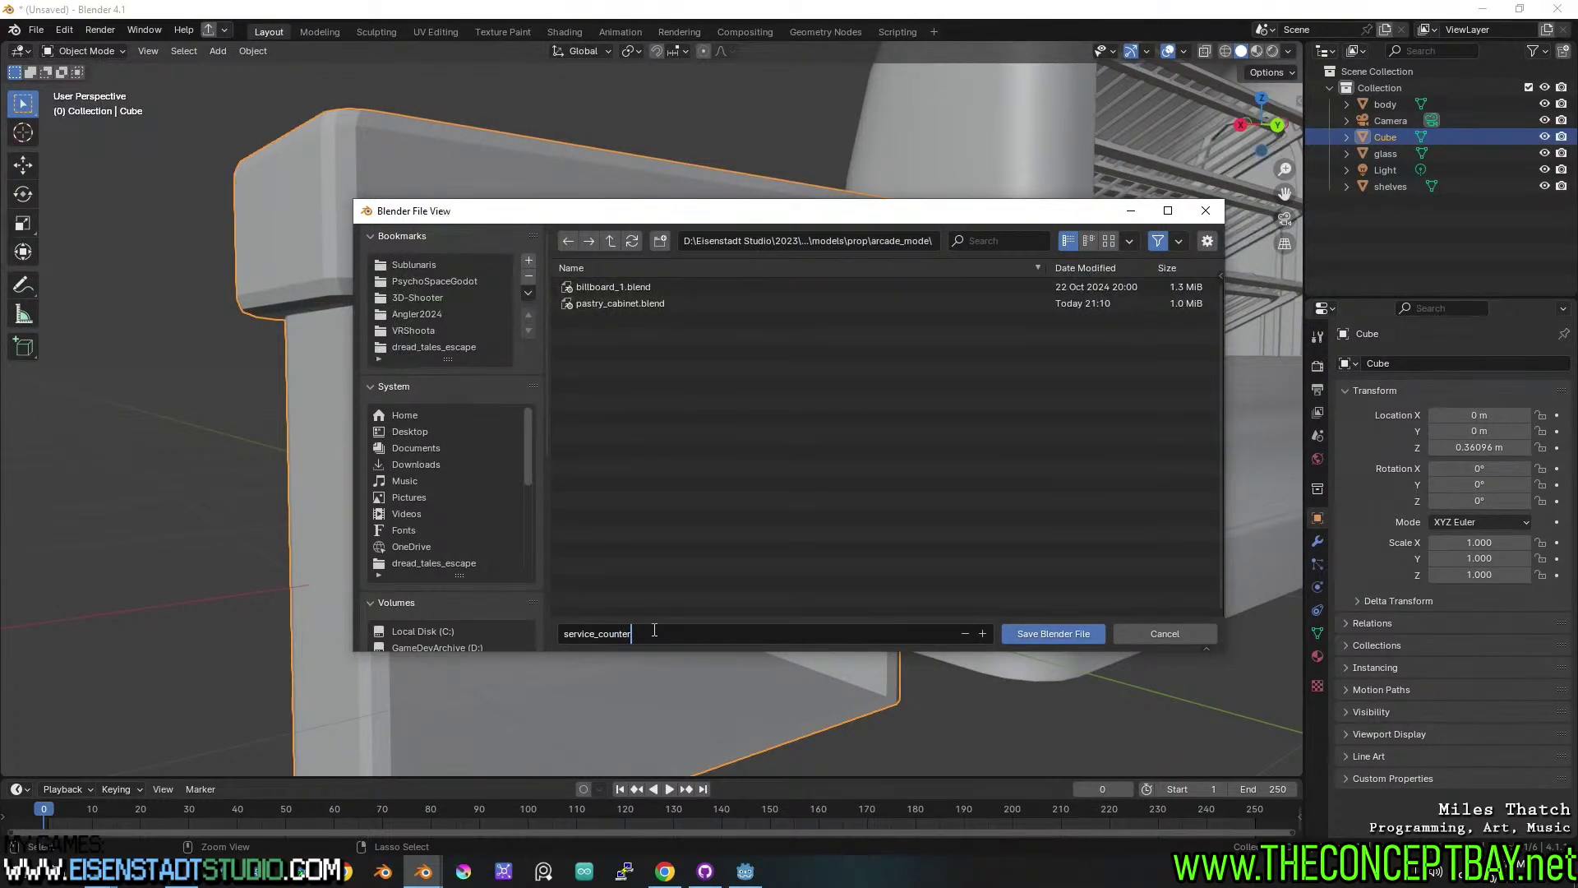
{"action": "key", "text": "Return"}
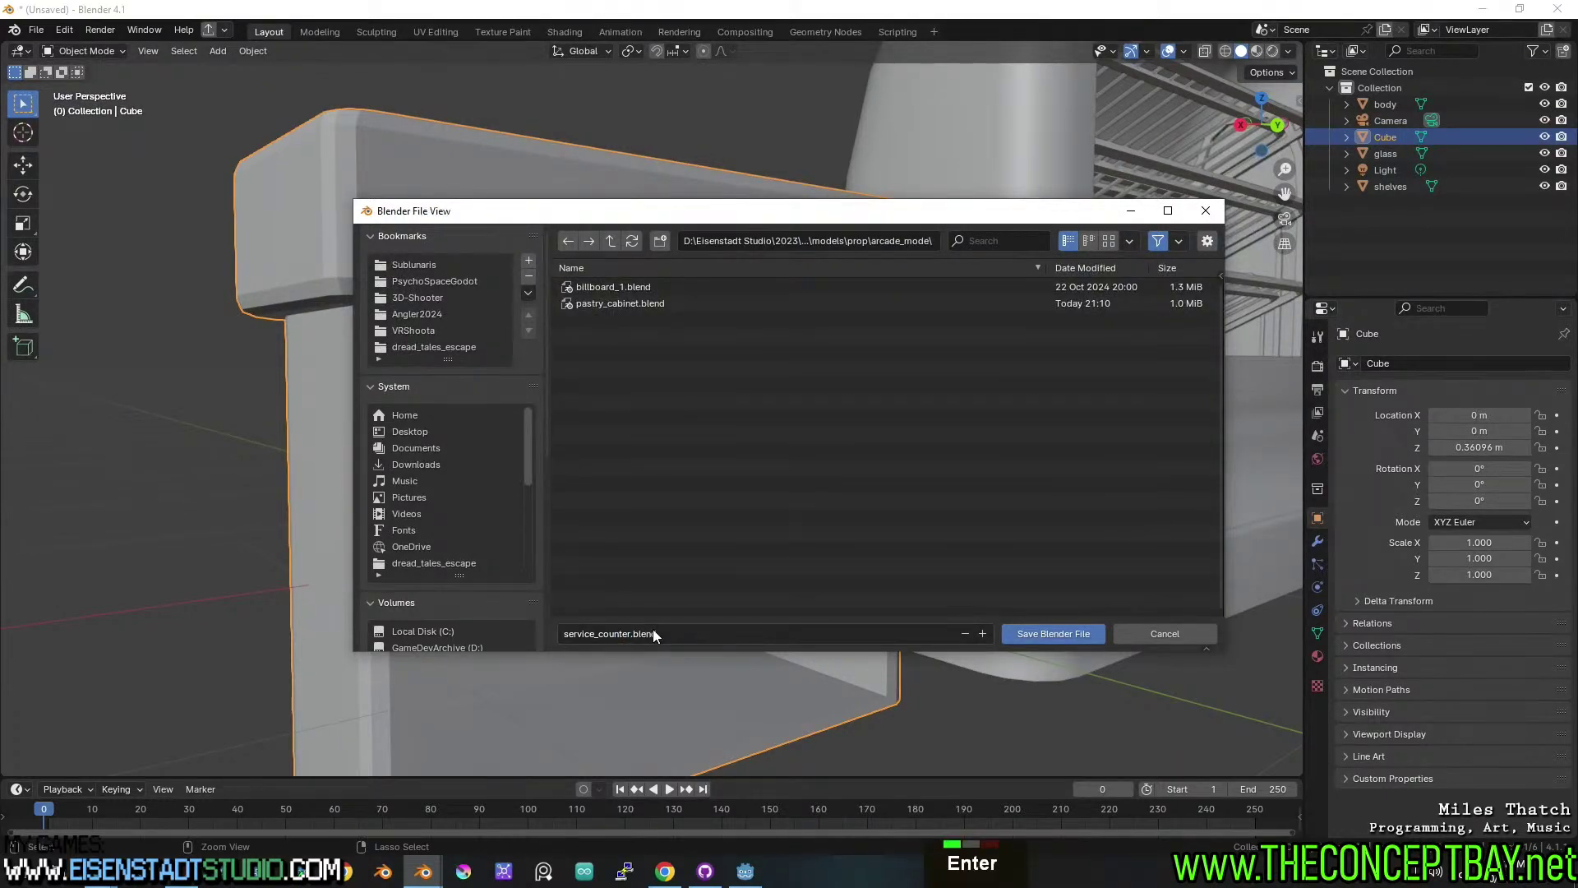
{"action": "left_click", "coordinate": [1058, 633]}
Recess the shelf's exposed edge face inward along Y by about 0.06 m and save the file.
{"action": "middle_click_drag", "start_coordinate": [763, 516], "coordinate": [713, 530]}
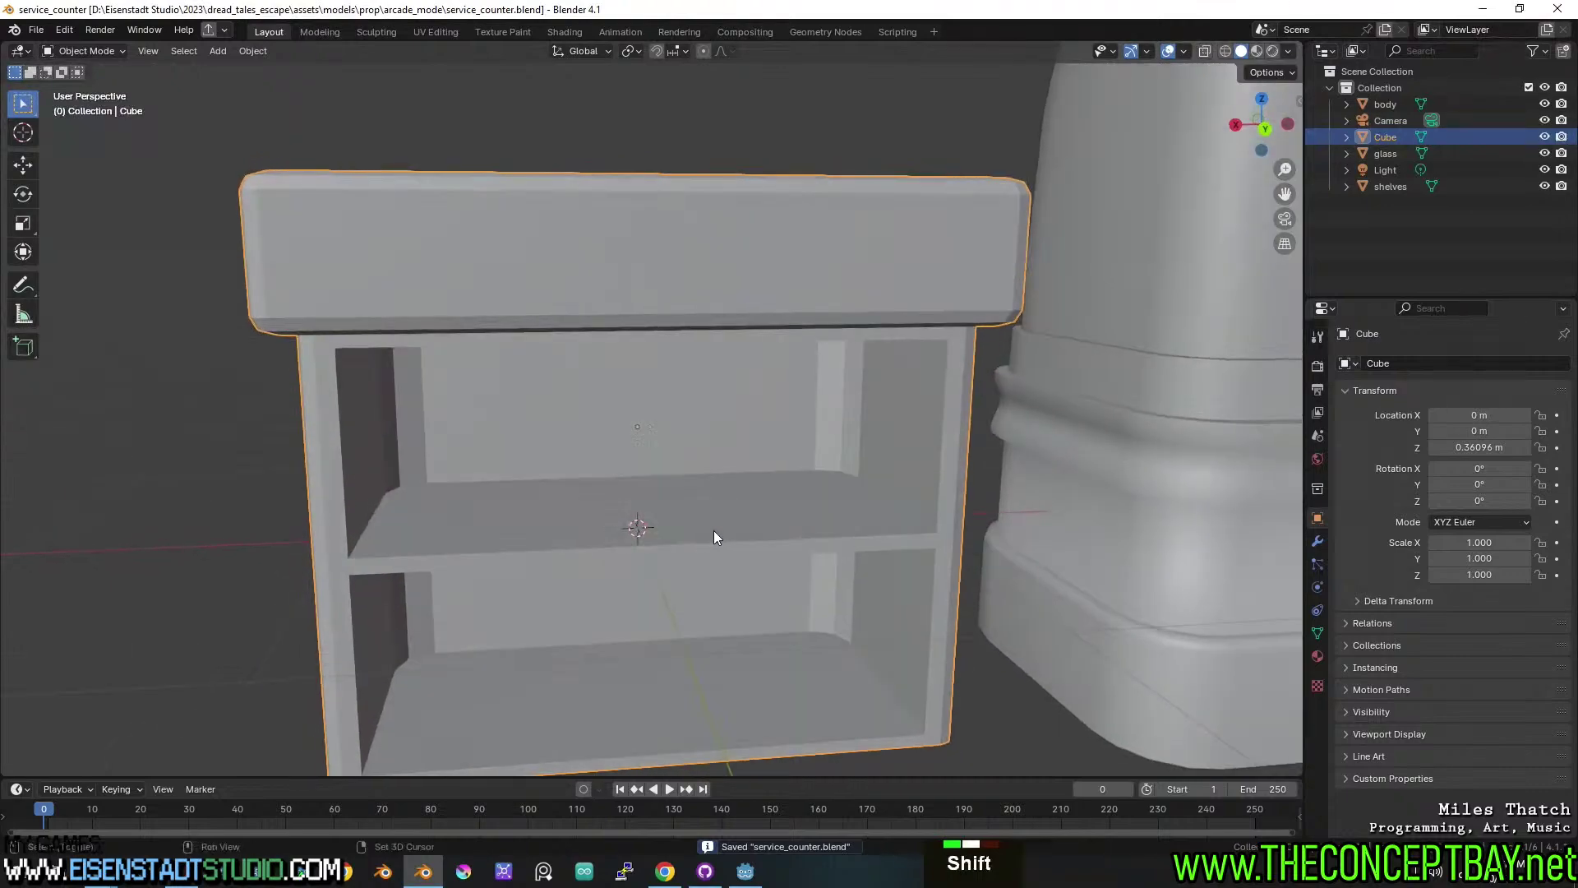
{"action": "scroll", "coordinate": [757, 459], "scroll_direction": "down", "scroll_amount": 2}
{"action": "middle_click_drag", "start_coordinate": [757, 459], "coordinate": [801, 466]}
{"action": "scroll", "coordinate": [801, 467], "scroll_direction": "up", "scroll_amount": 2}
{"action": "key", "text": "Tab"}
{"action": "key", "text": "3"}
{"action": "scroll", "coordinate": [800, 466], "scroll_direction": "up", "scroll_amount": 3}
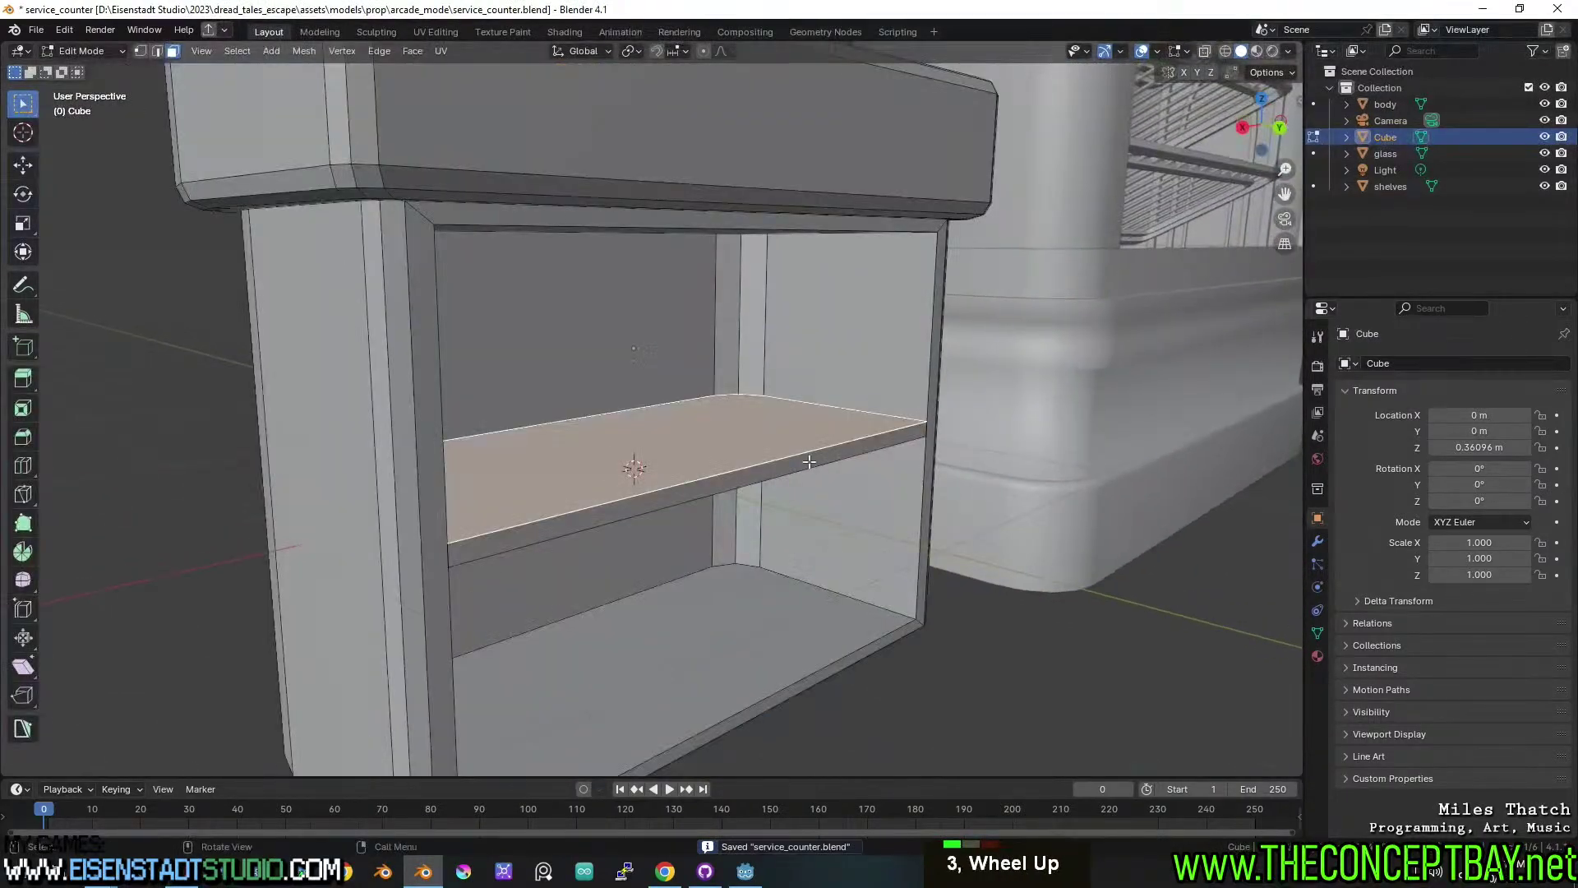
{"action": "left_click", "coordinate": [810, 463]}
{"action": "key", "text": "g"}
{"action": "key", "text": "y"}
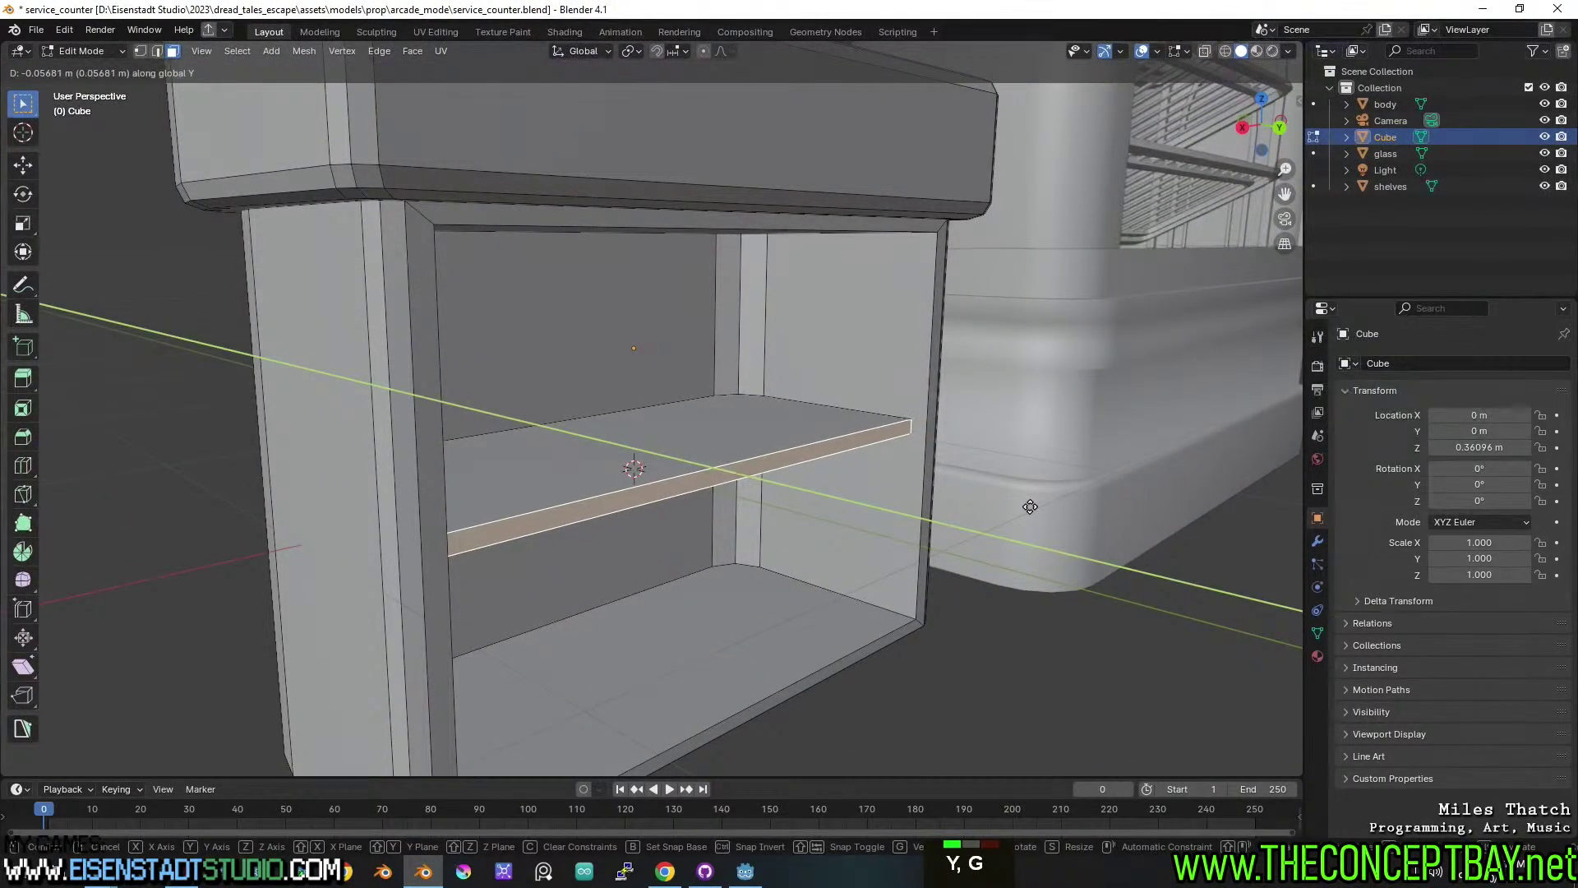
{"action": "left_click", "coordinate": [1029, 507]}
{"action": "middle_click_drag", "start_coordinate": [1029, 507], "coordinate": [1182, 481]}
{"action": "key", "text": "Tab"}
{"action": "scroll", "coordinate": [970, 495], "scroll_direction": "down", "scroll_amount": 3}
{"action": "key", "text": "ctrl+s"}
Try a horizontal loop cut around the counter's body and a selection of the resulting face band.
{"action": "key", "text": "Tab"}
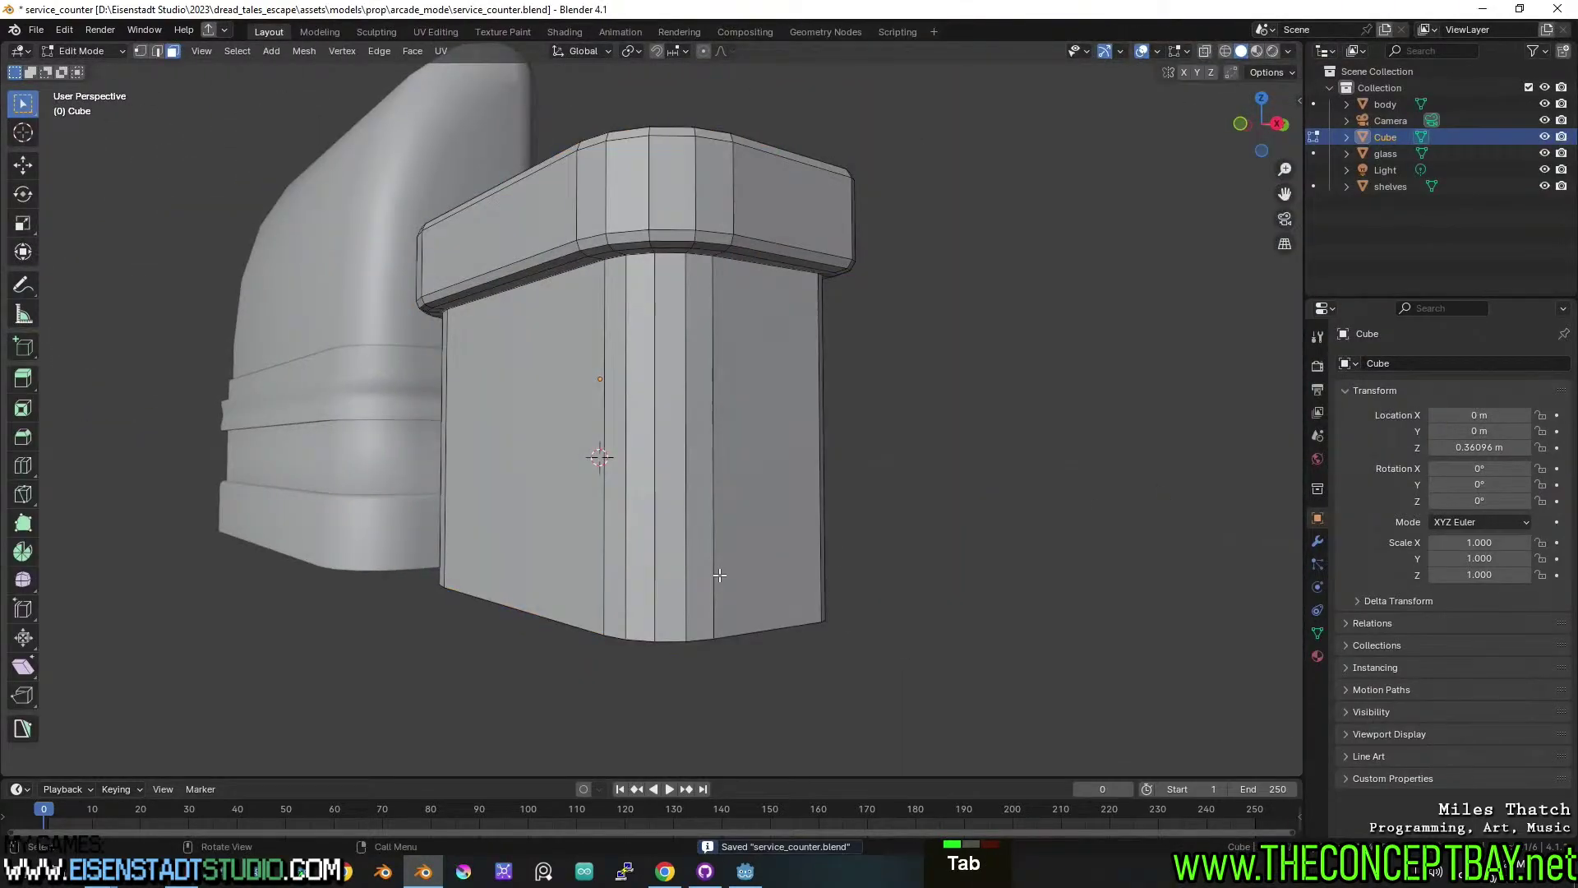
{"action": "key", "text": "ctrl+r"}
{"action": "left_click", "coordinate": [673, 561]}
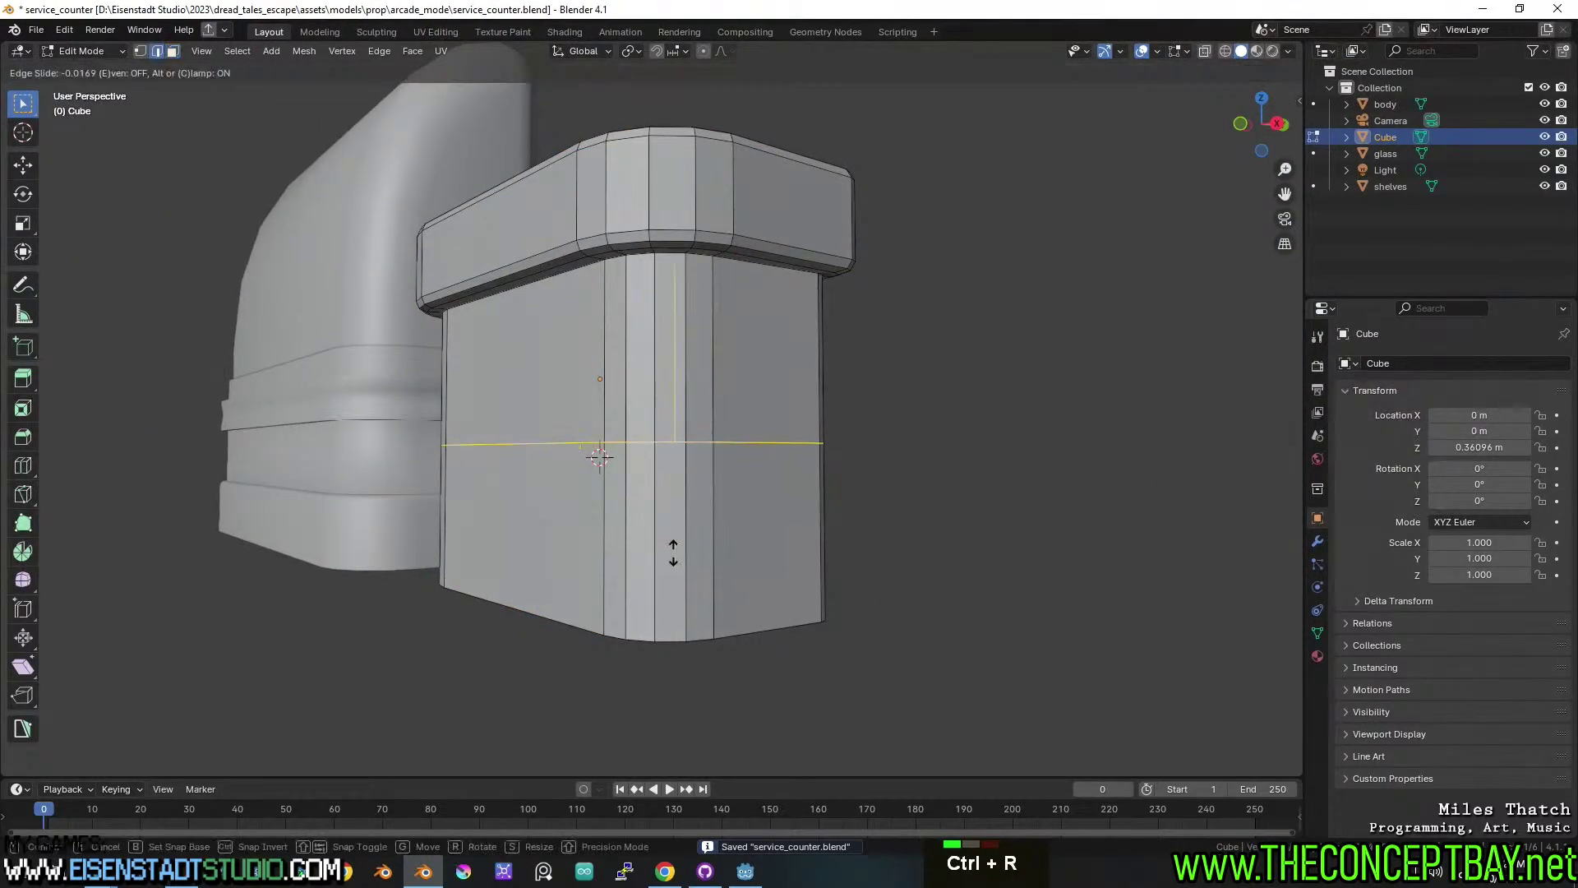
{"action": "left_click", "coordinate": [668, 486]}
{"action": "middle_click_drag", "start_coordinate": [667, 486], "coordinate": [683, 532]}
{"action": "key", "text": "3"}
{"action": "left_click", "coordinate": [544, 481], "text": "alt"}
{"action": "middle_click_drag", "start_coordinate": [545, 481], "coordinate": [642, 475]}
{"action": "key", "text": "ctrl+z"}
{"action": "left_click", "coordinate": [905, 472]}
{"action": "key", "text": "ctrl+z"}
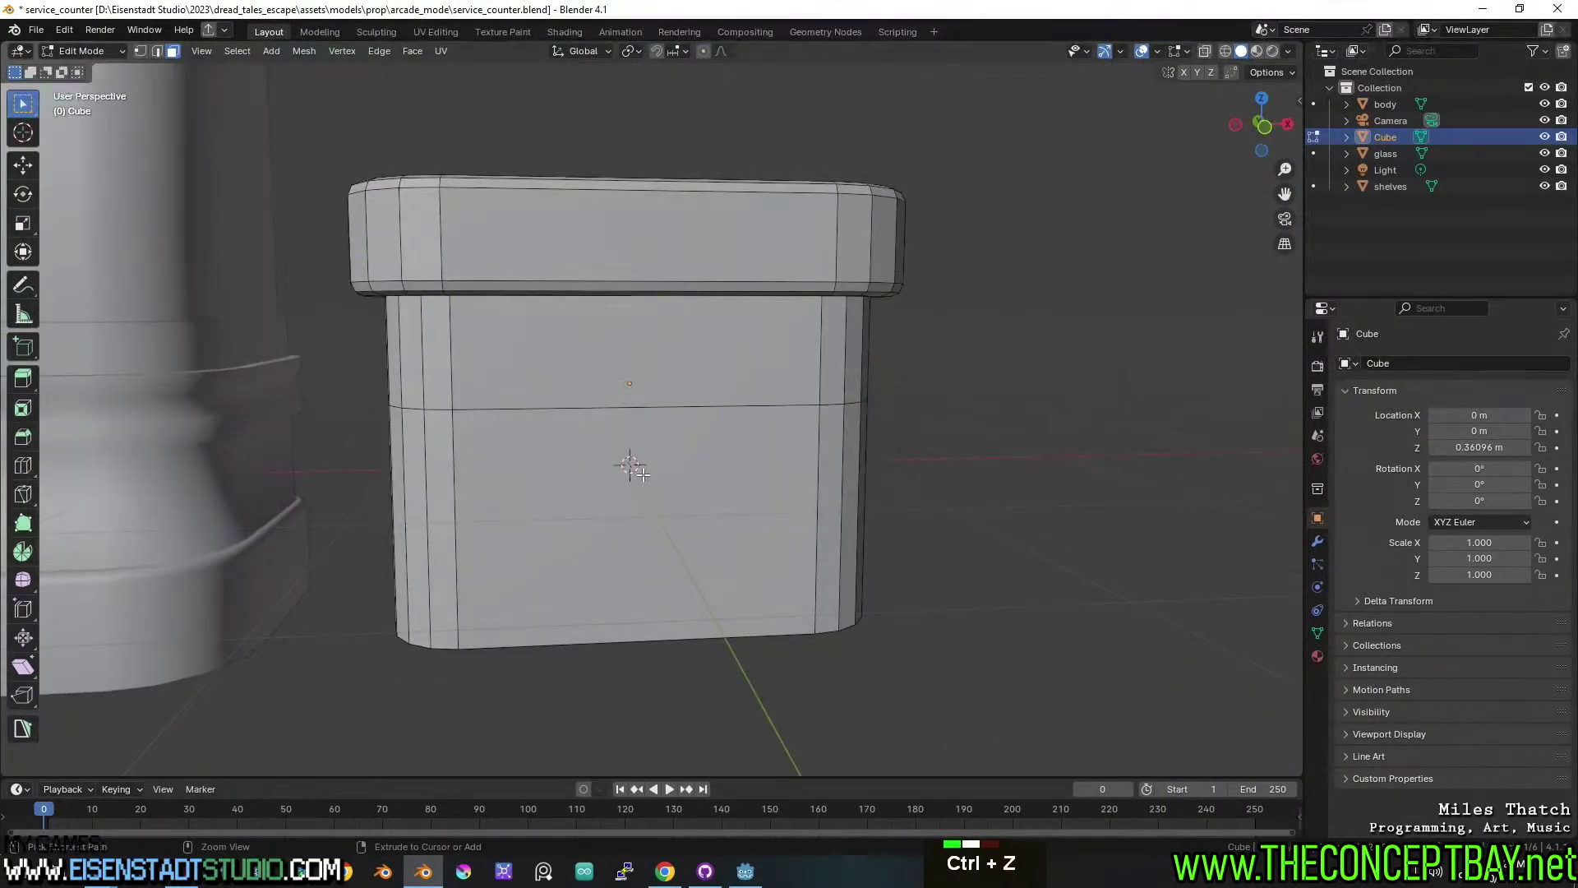
{"action": "key", "text": "Tab"}
Apply Shade Smooth to the counter, replace it with Shade Smooth by Angle, and adjust the angle.
{"action": "scroll", "coordinate": [629, 500], "scroll_direction": "down", "scroll_amount": 4}
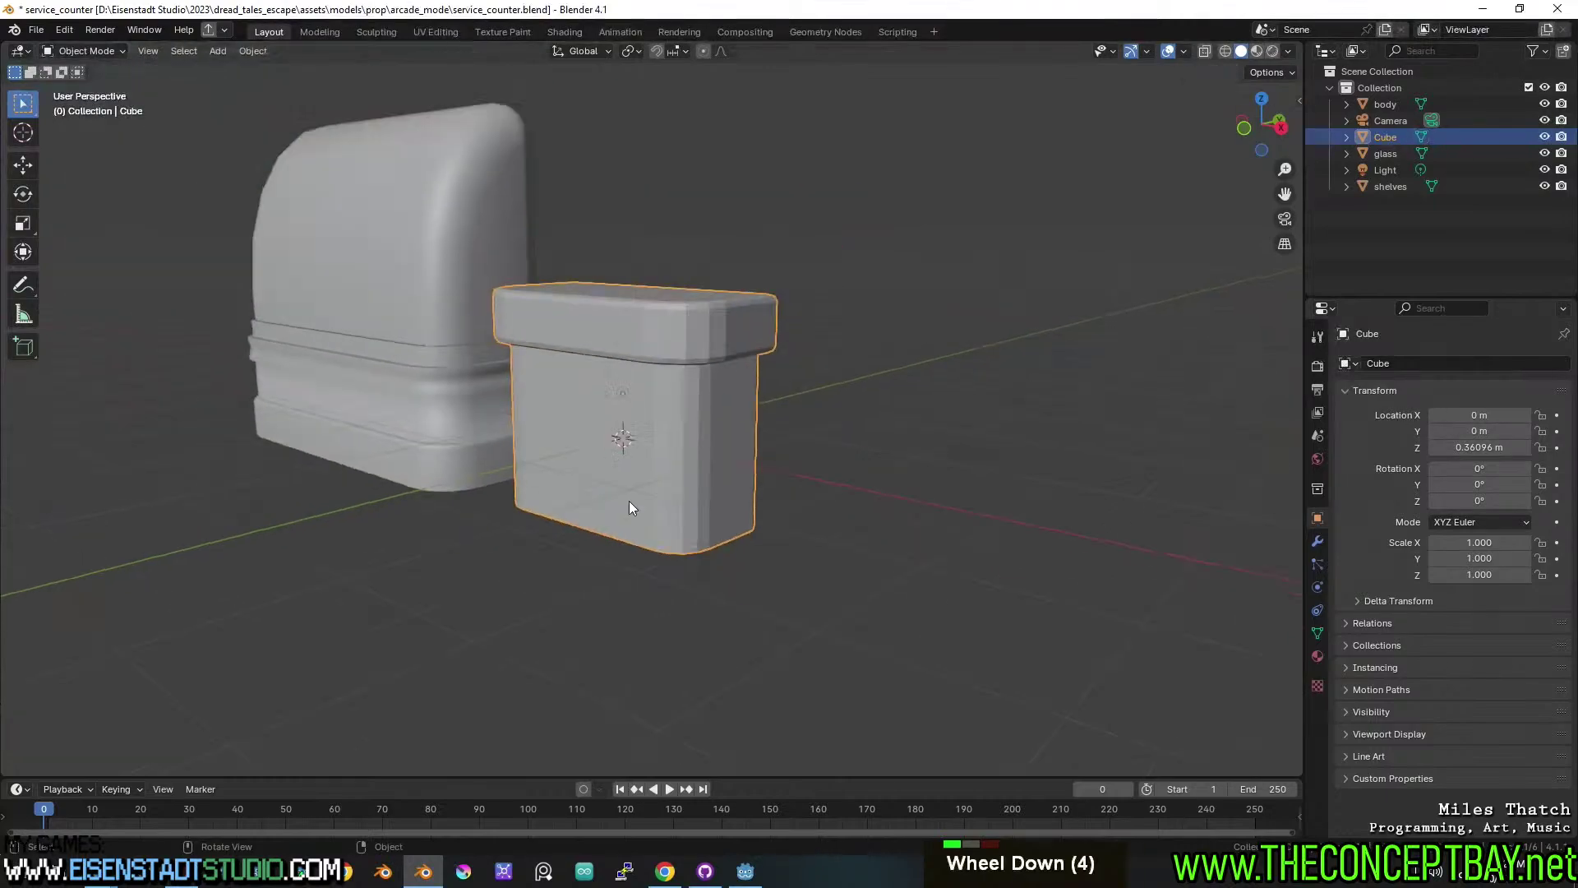
{"action": "middle_click_drag", "start_coordinate": [629, 500], "coordinate": [640, 396]}
{"action": "scroll", "coordinate": [632, 328], "scroll_direction": "up", "scroll_amount": 3}
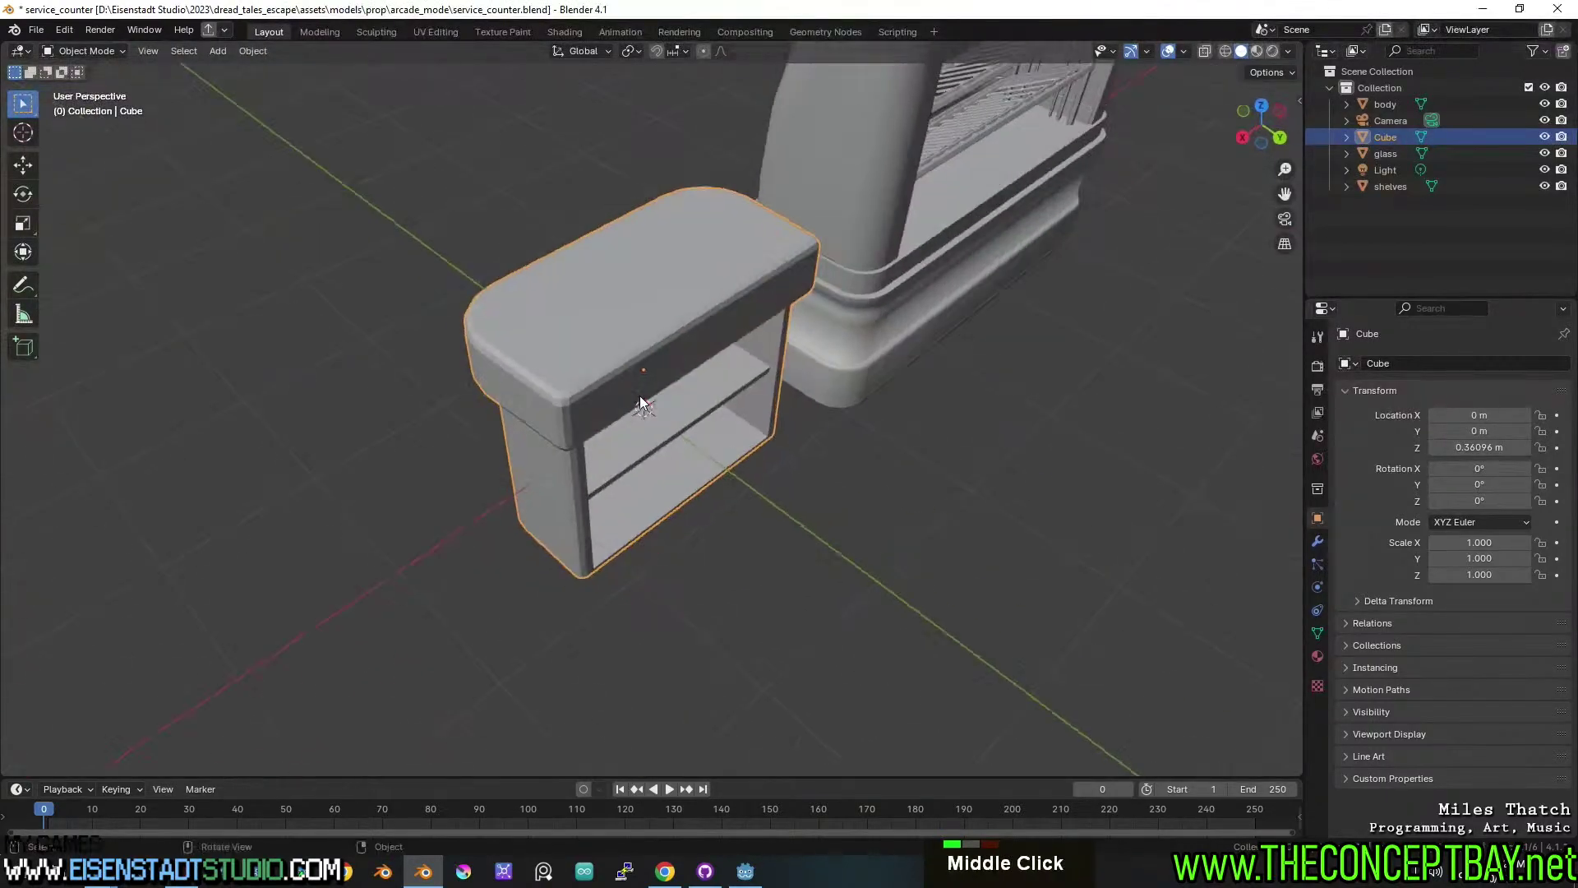
{"action": "scroll", "coordinate": [642, 397], "scroll_direction": "up", "scroll_amount": 2}
{"action": "right_click", "coordinate": [641, 389]}
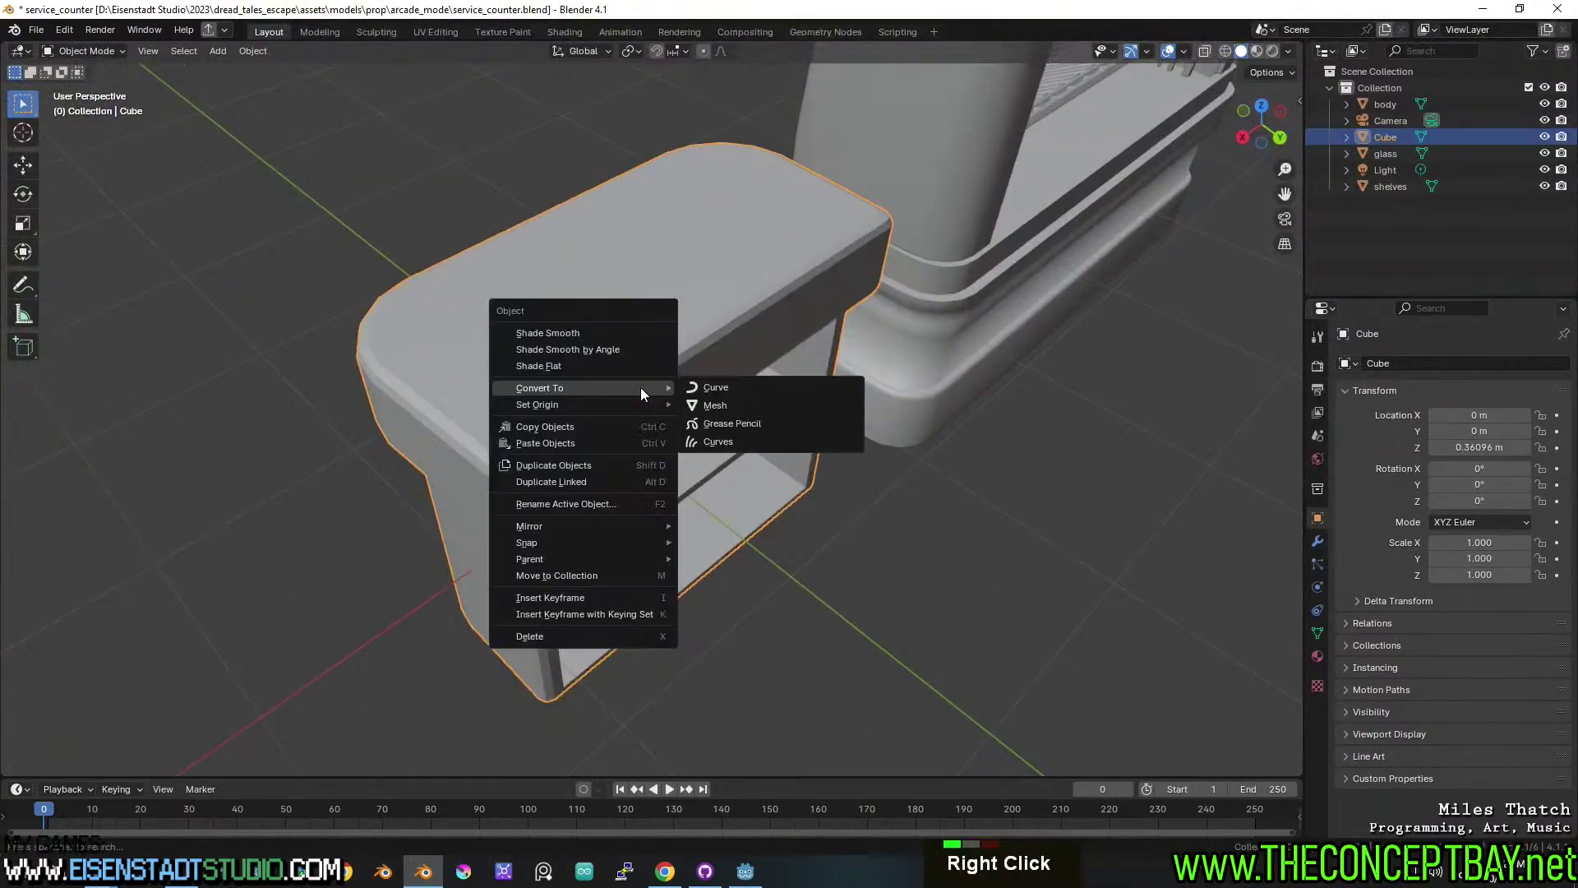
{"action": "left_click", "coordinate": [628, 332]}
{"action": "right_click", "coordinate": [628, 332]}
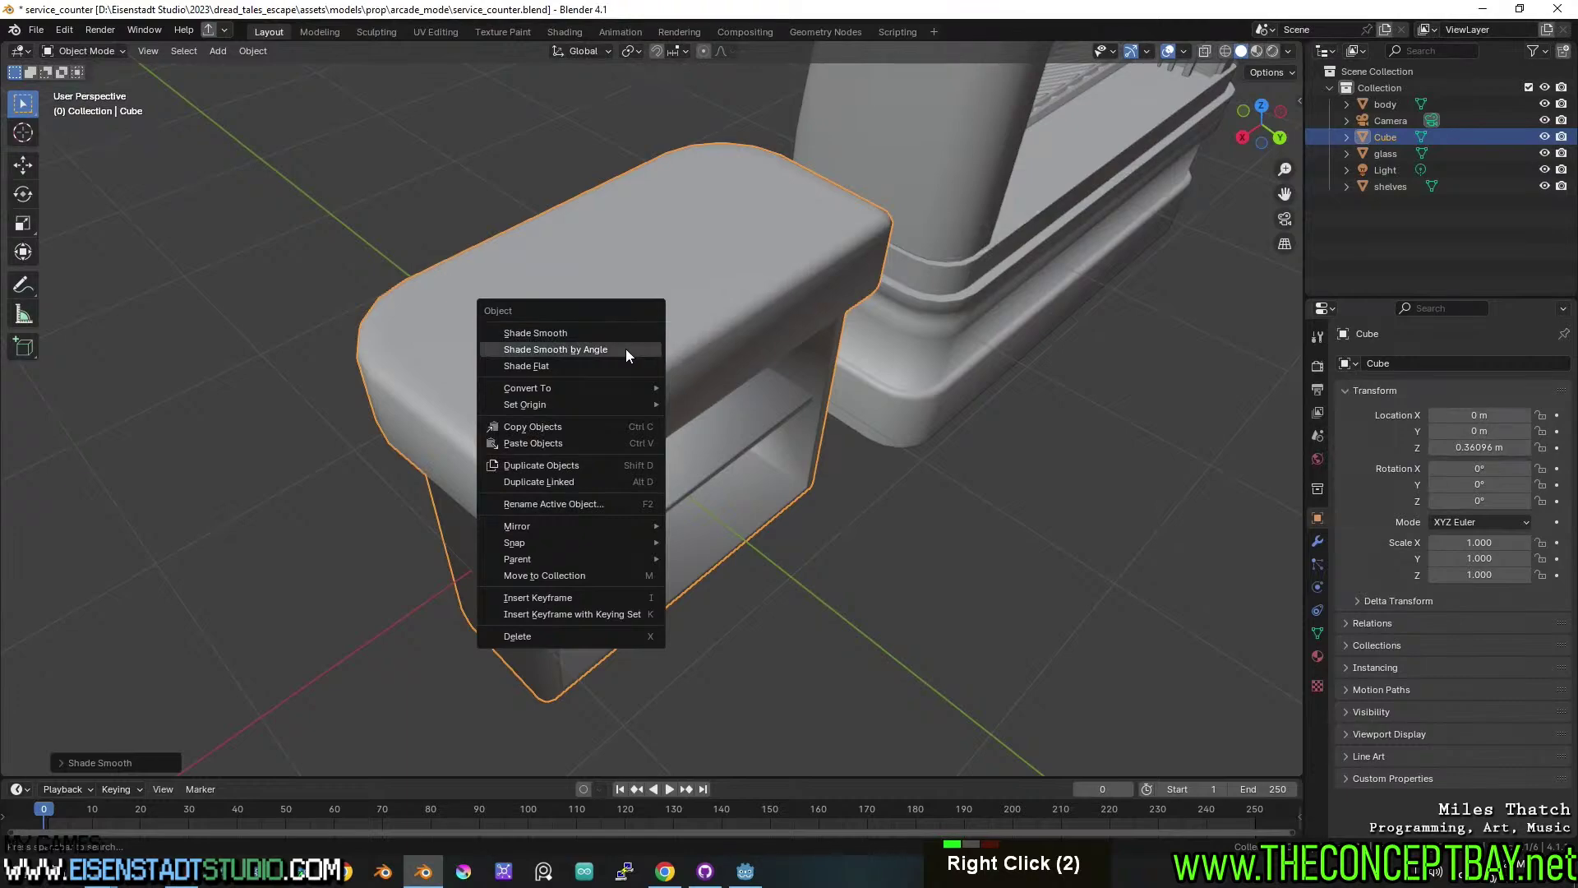
{"action": "left_click", "coordinate": [625, 348]}
{"action": "middle_click_drag", "start_coordinate": [654, 375], "coordinate": [490, 528]}
{"action": "left_click", "coordinate": [141, 763]}
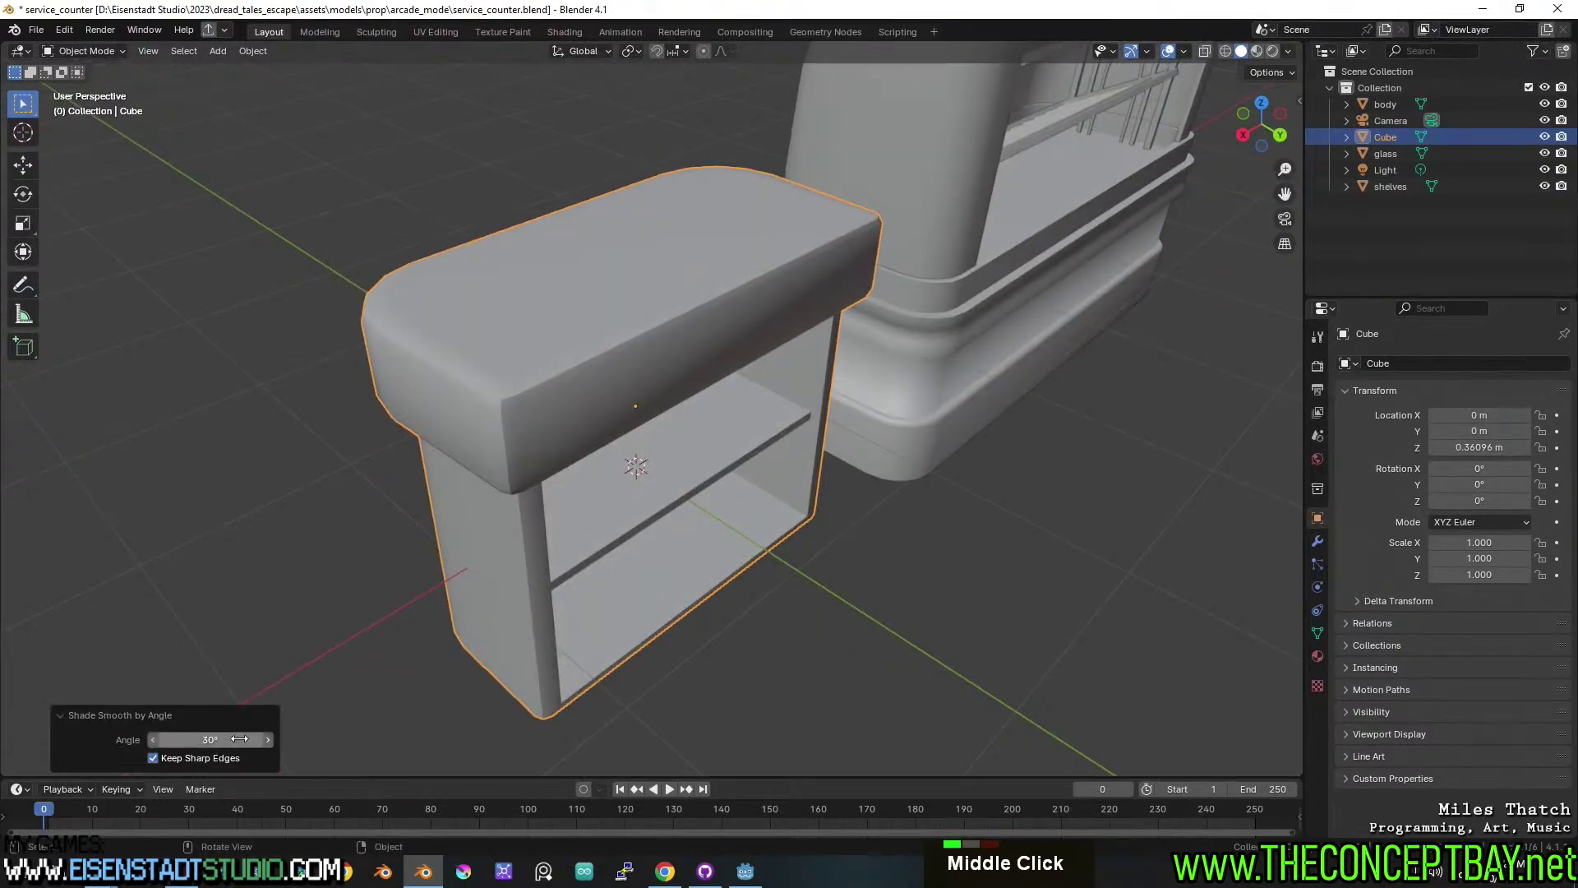
{"action": "left_click_drag", "start_coordinate": [209, 740], "coordinate": [205, 740]}
Reapply Shade Smooth by Angle to the counter with a 70° angle.
{"action": "middle_click_drag", "start_coordinate": [635, 666], "coordinate": [741, 555]}
{"action": "key", "text": "Tab"}
{"action": "key", "text": "Tab"}
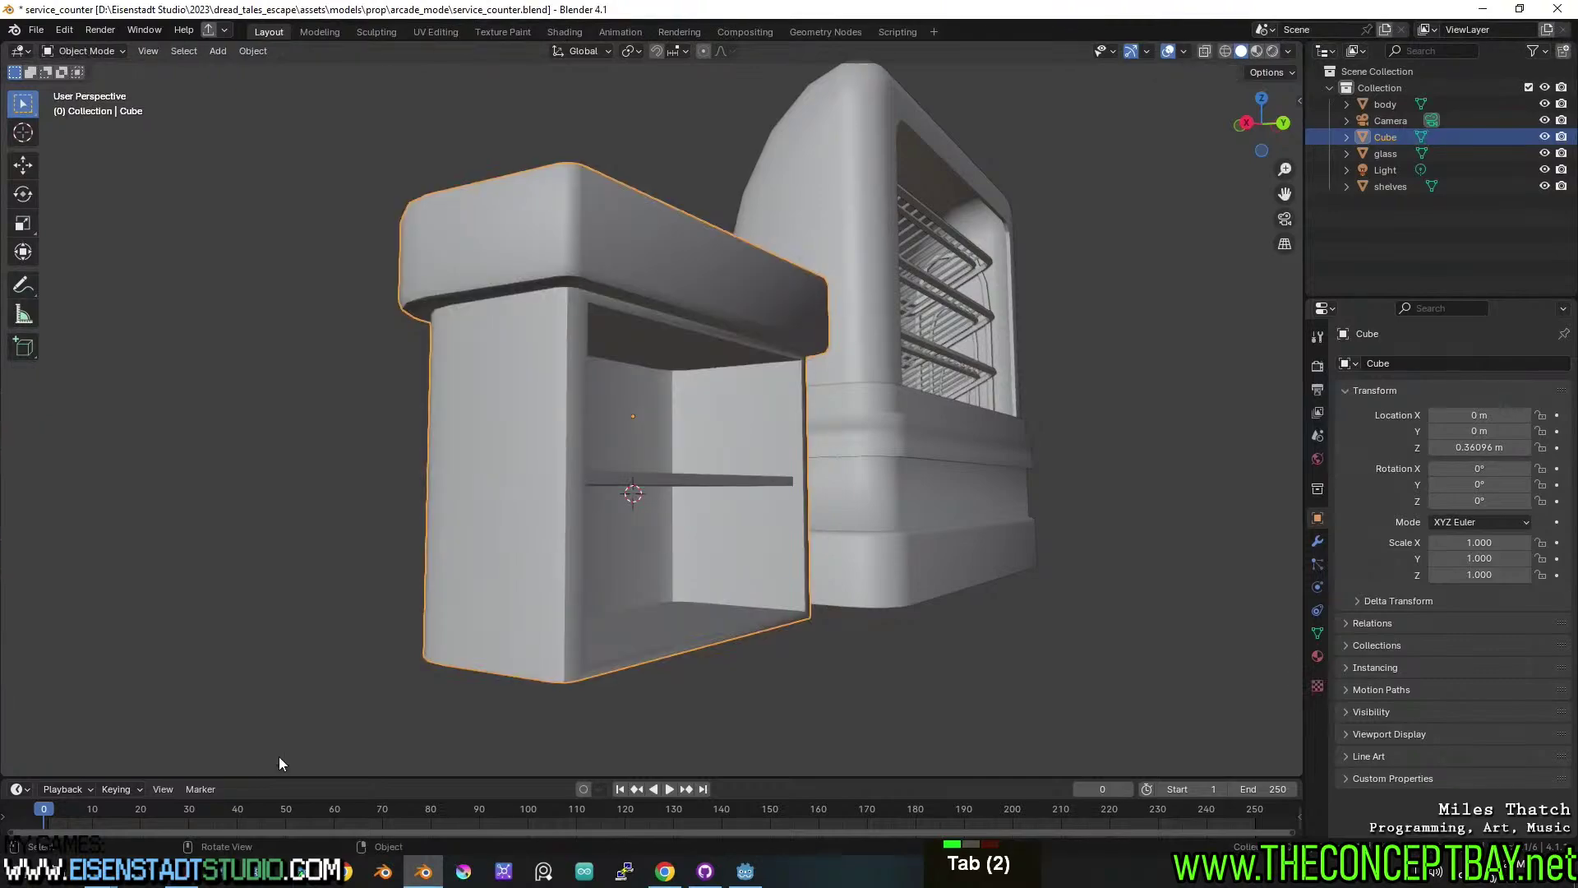
{"action": "right_click", "coordinate": [580, 591]}
{"action": "left_click", "coordinate": [549, 548]}
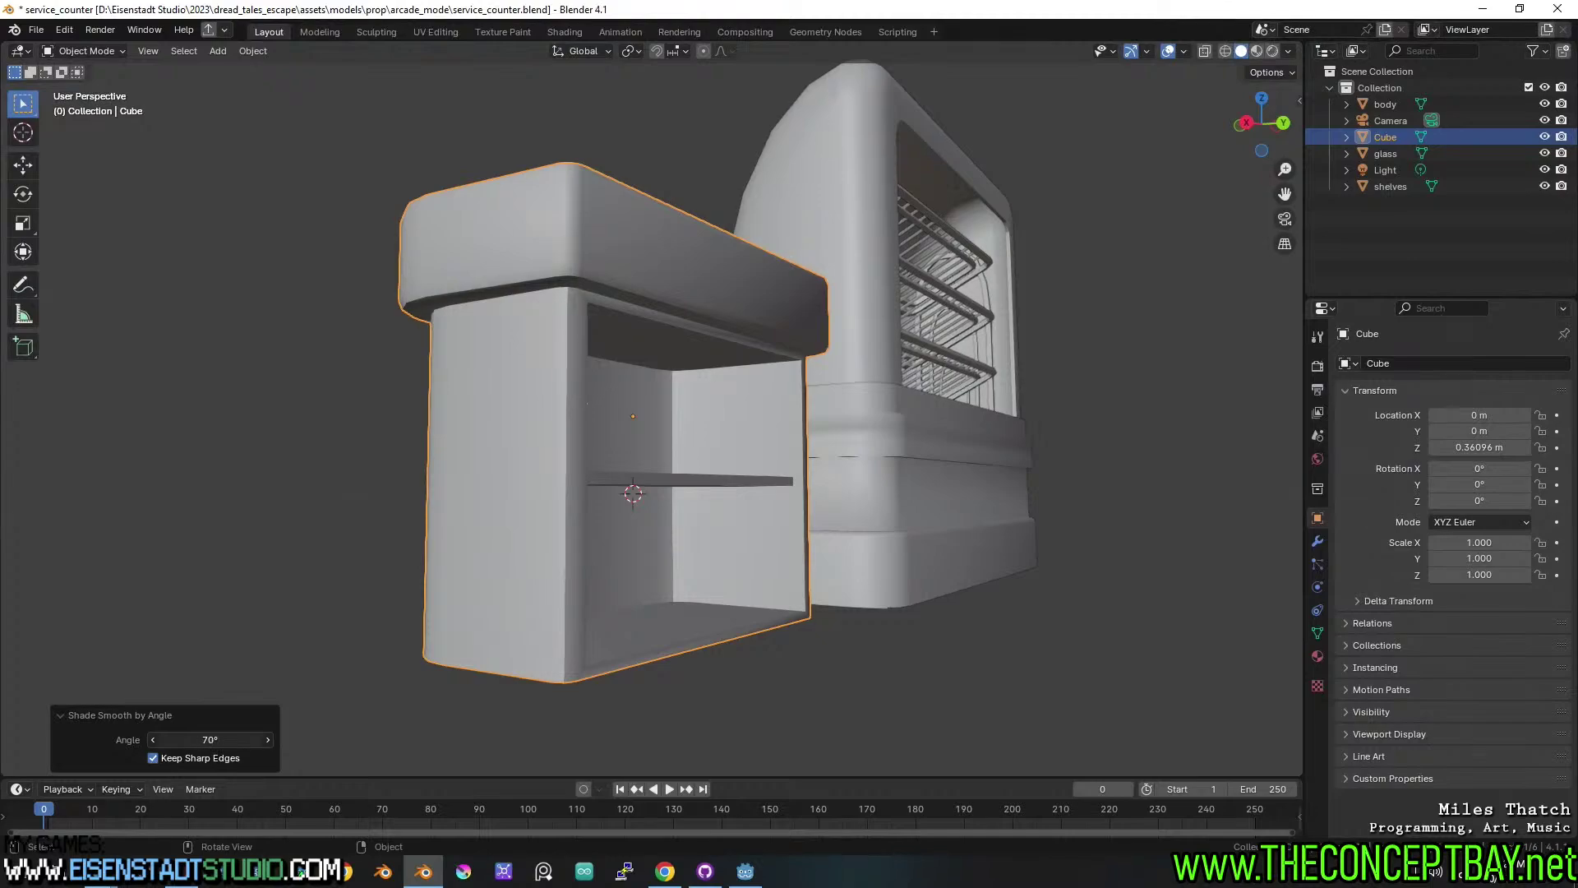
Merge all of the counter's vertices by distance at 0.0001 m.
{"action": "key", "text": "Tab"}
{"action": "key", "text": "a"}
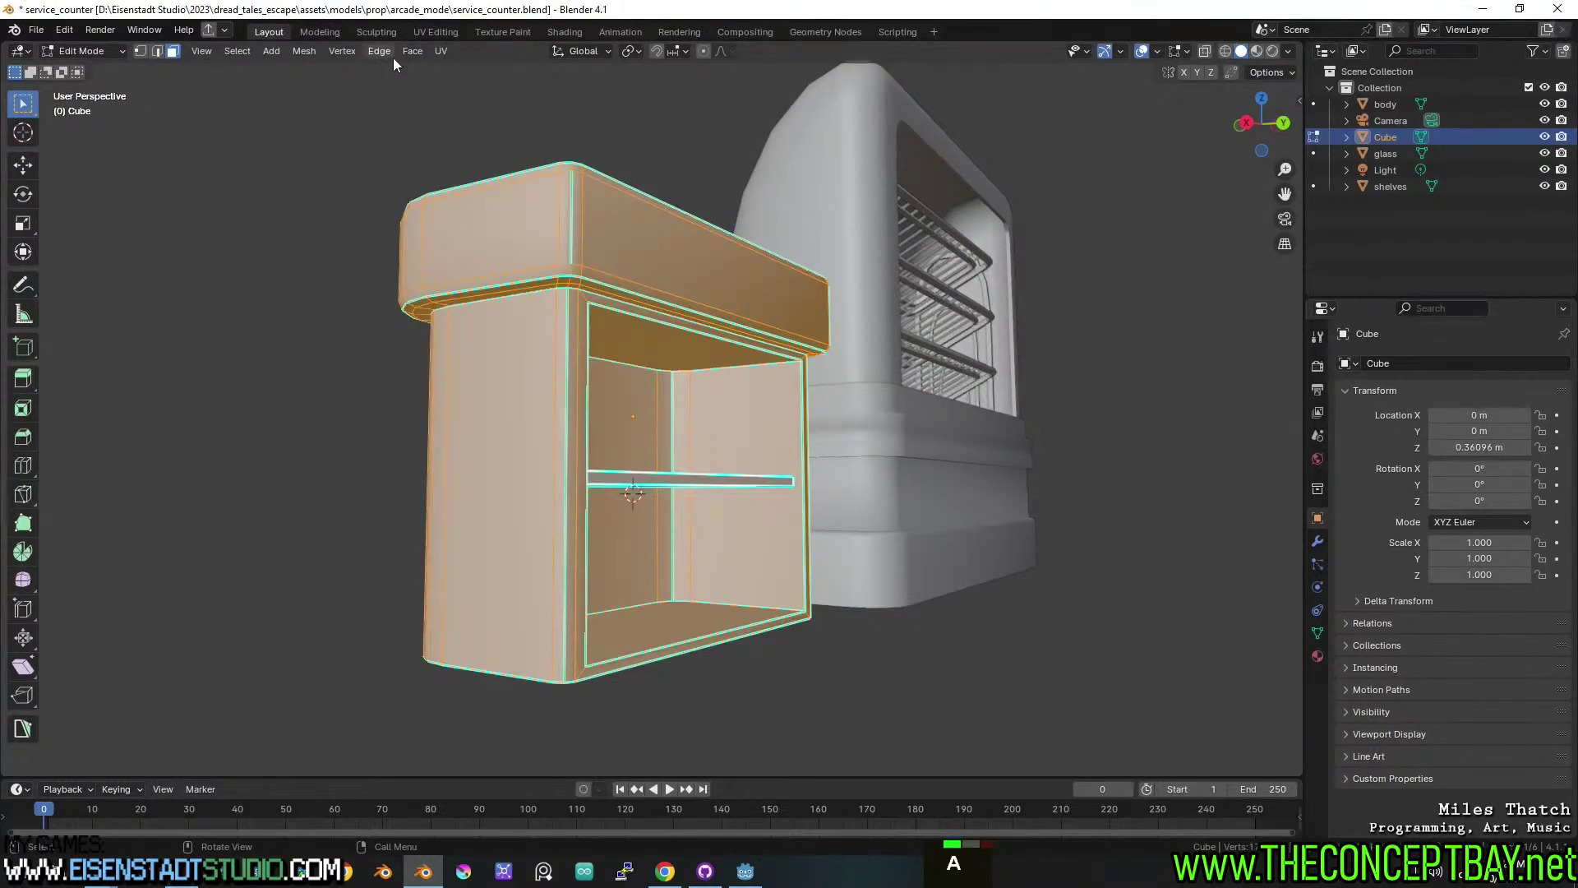
{"action": "left_click", "coordinate": [338, 51]}
{"action": "mouse_move", "coordinate": [349, 395]}
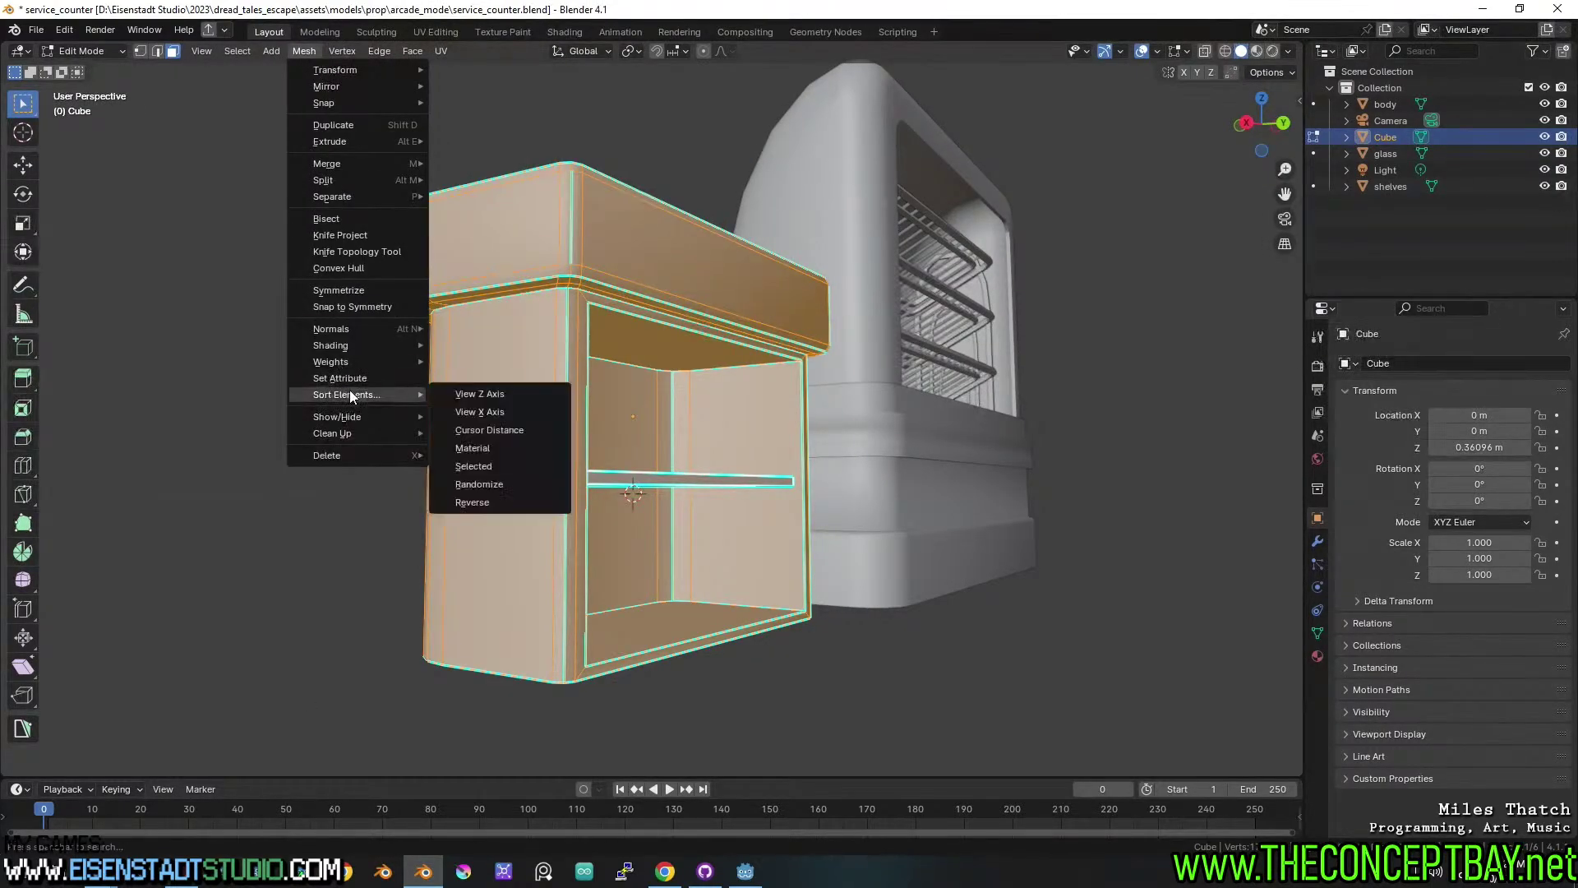
{"action": "mouse_move", "coordinate": [354, 433]}
{"action": "left_click", "coordinate": [472, 560]}
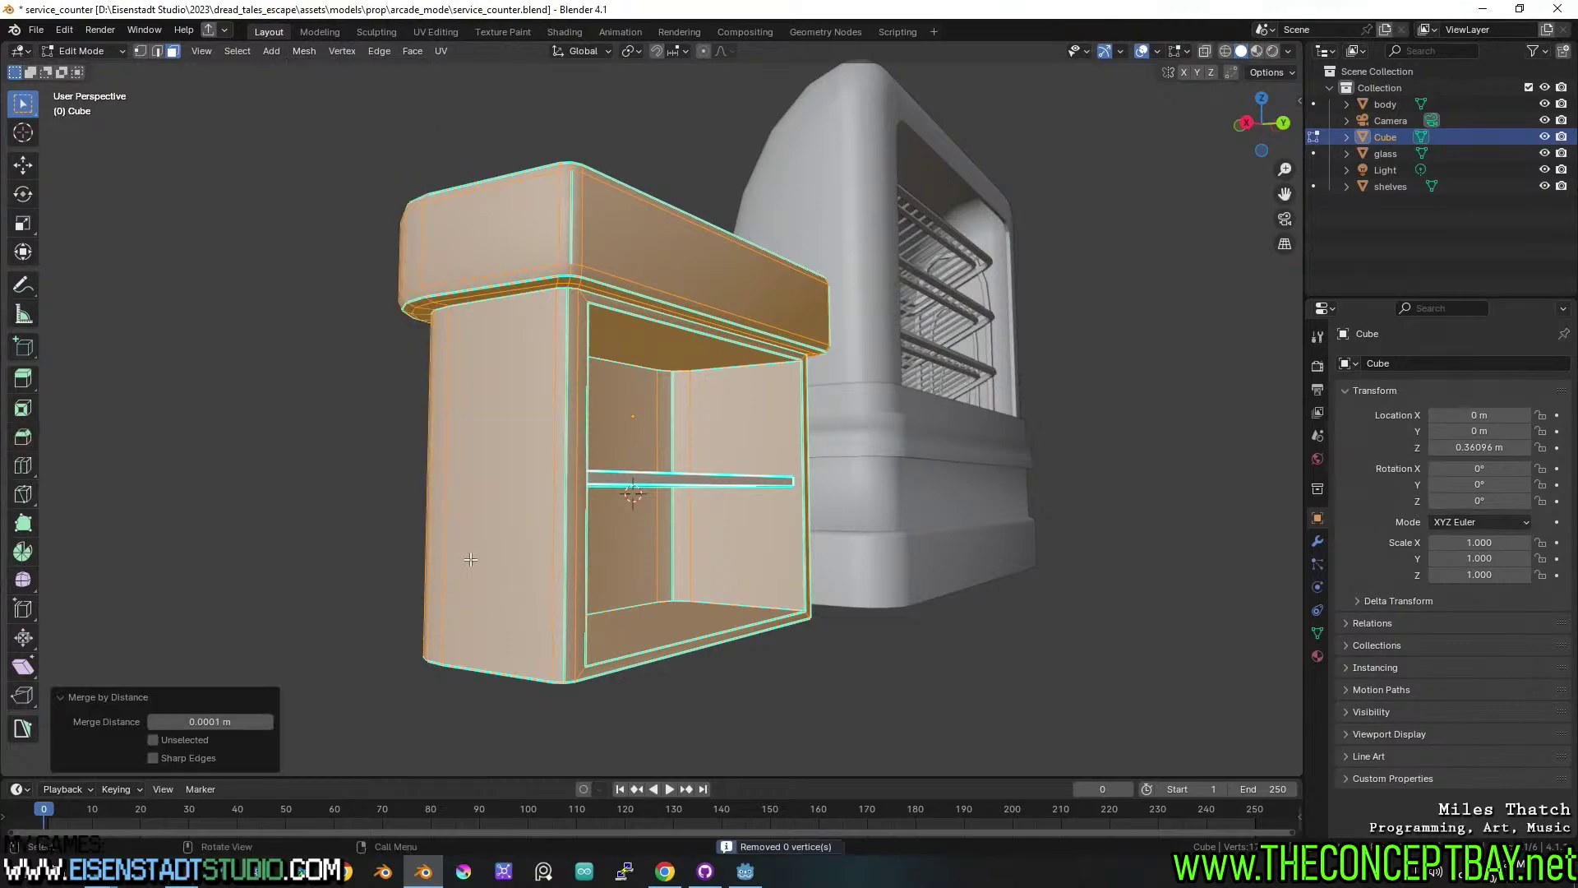
{"action": "right_click", "coordinate": [555, 421]}
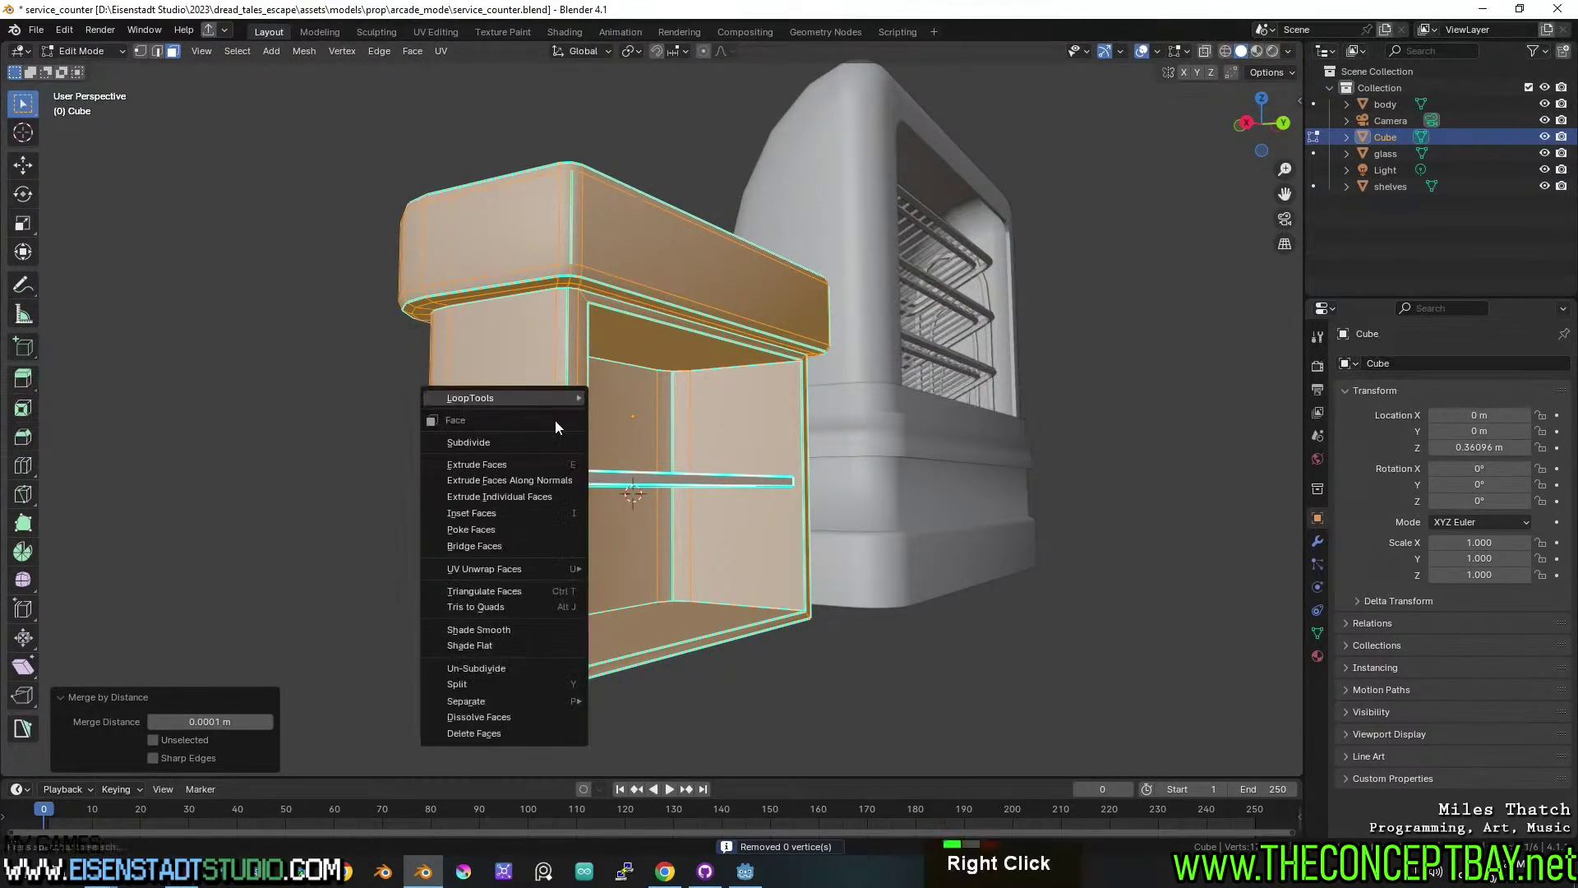
Reapply Shade Smooth by Angle to the whole counter and set the angle to 53.7°.
{"action": "key", "text": "Tab"}
{"action": "right_click", "coordinate": [585, 239]}
{"action": "left_click", "coordinate": [584, 239]}
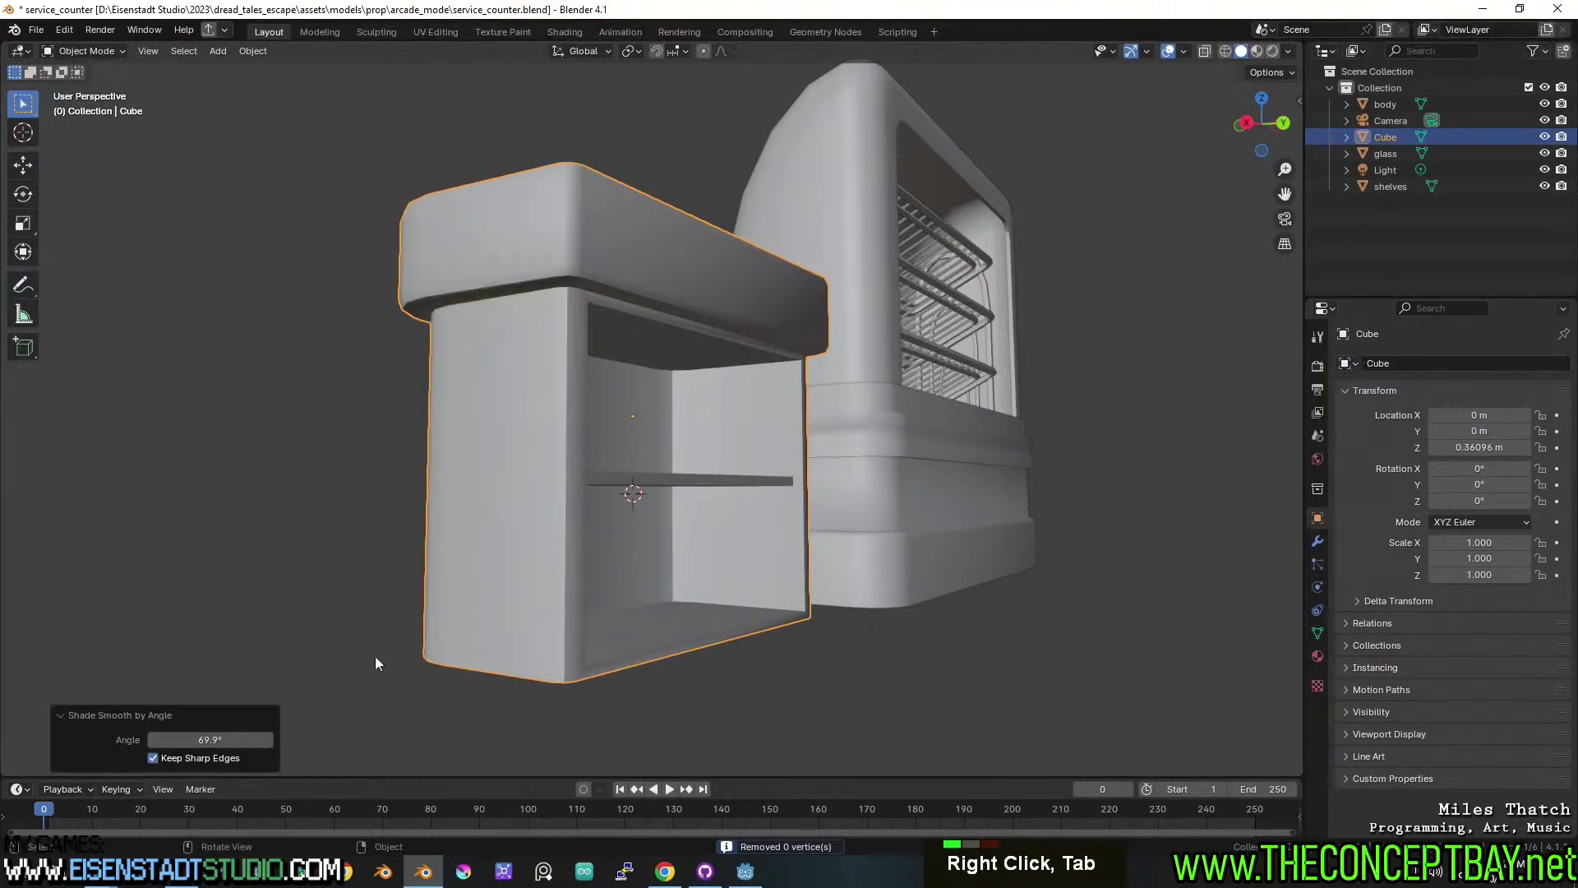
{"action": "left_click_drag", "start_coordinate": [206, 739], "coordinate": [234, 739]}
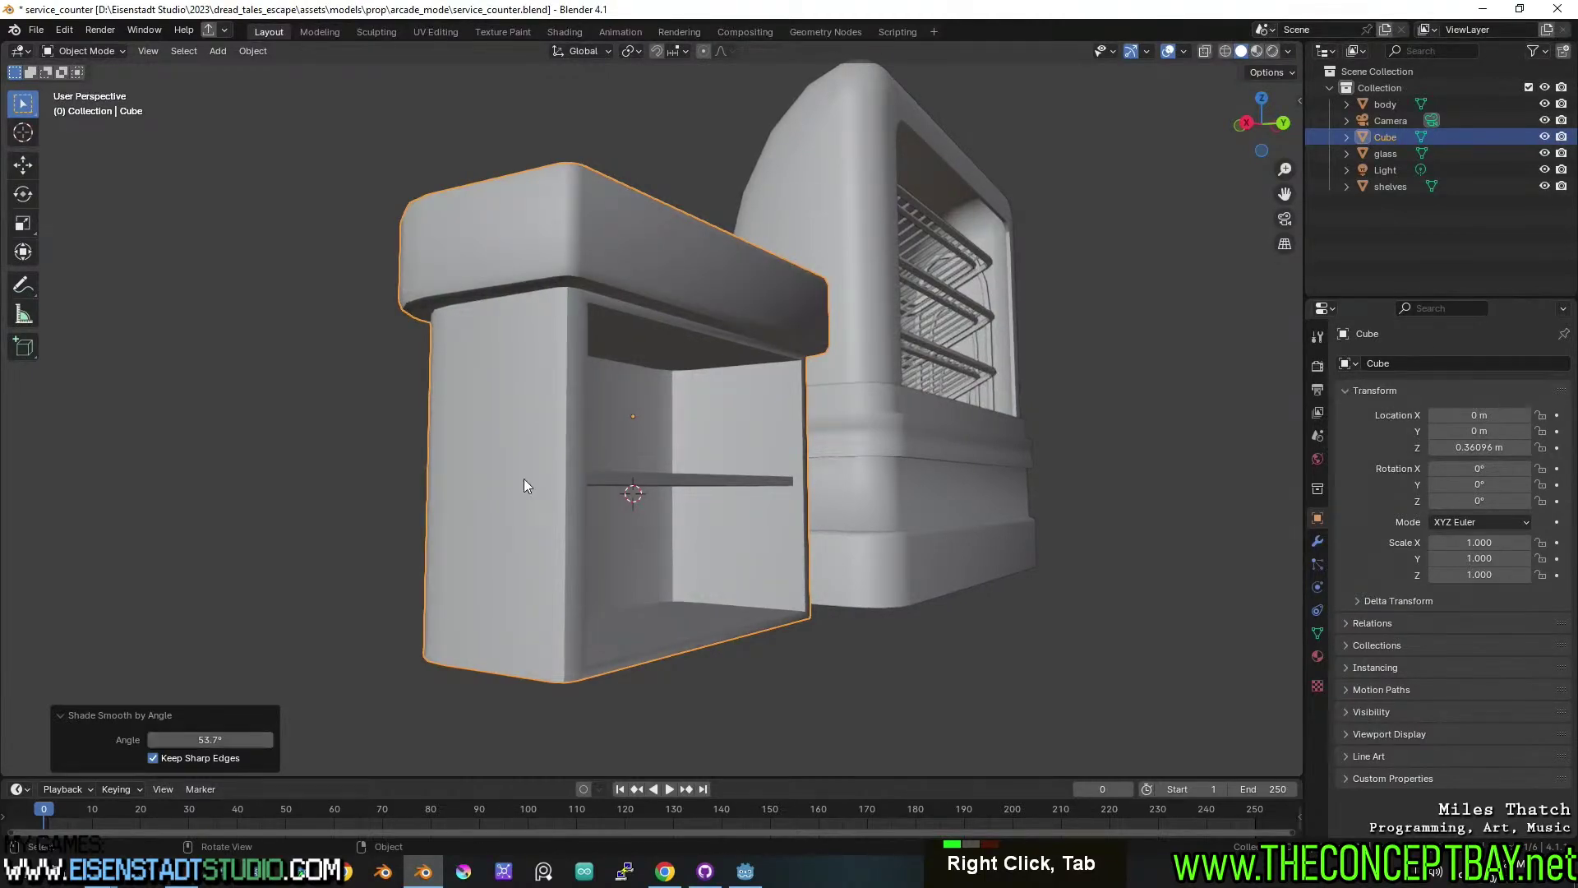
Clear the sharp marking from the vertical body edges at both corners of the shelf opening.
{"action": "middle_click_drag", "start_coordinate": [604, 448], "coordinate": [624, 329]}
{"action": "key", "text": "Tab"}
{"action": "scroll", "coordinate": [624, 329], "scroll_direction": "up", "scroll_amount": 1}
{"action": "key", "text": "2"}
{"action": "left_click", "coordinate": [649, 326], "text": "alt"}
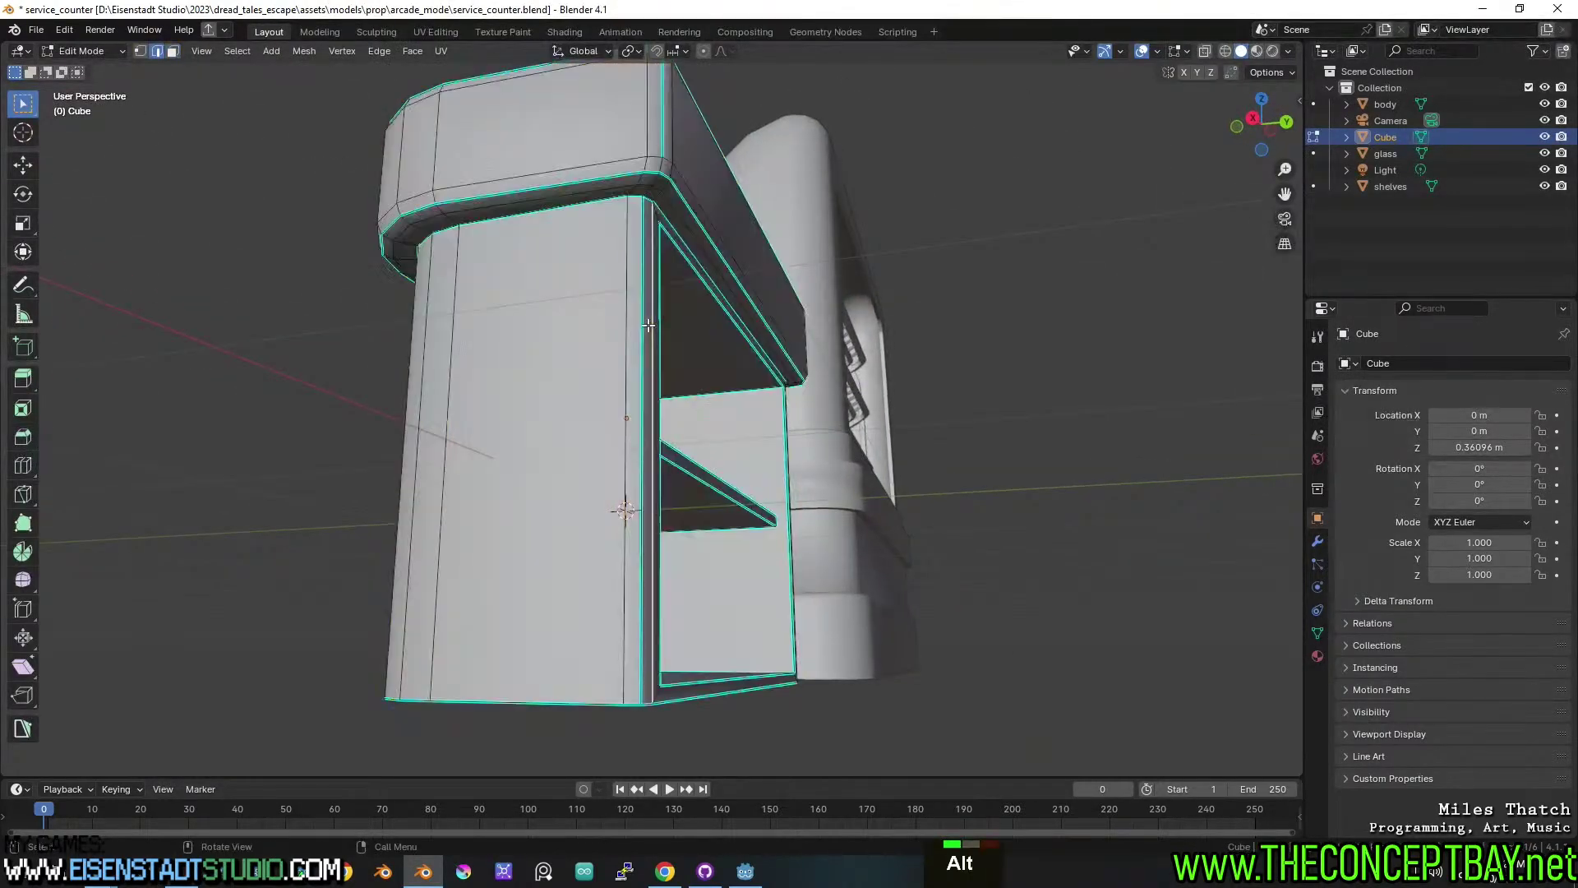
{"action": "middle_click_drag", "start_coordinate": [847, 383], "coordinate": [857, 432]}
{"action": "left_click", "coordinate": [861, 436], "text": "shift"}
{"action": "right_click", "coordinate": [857, 432]}
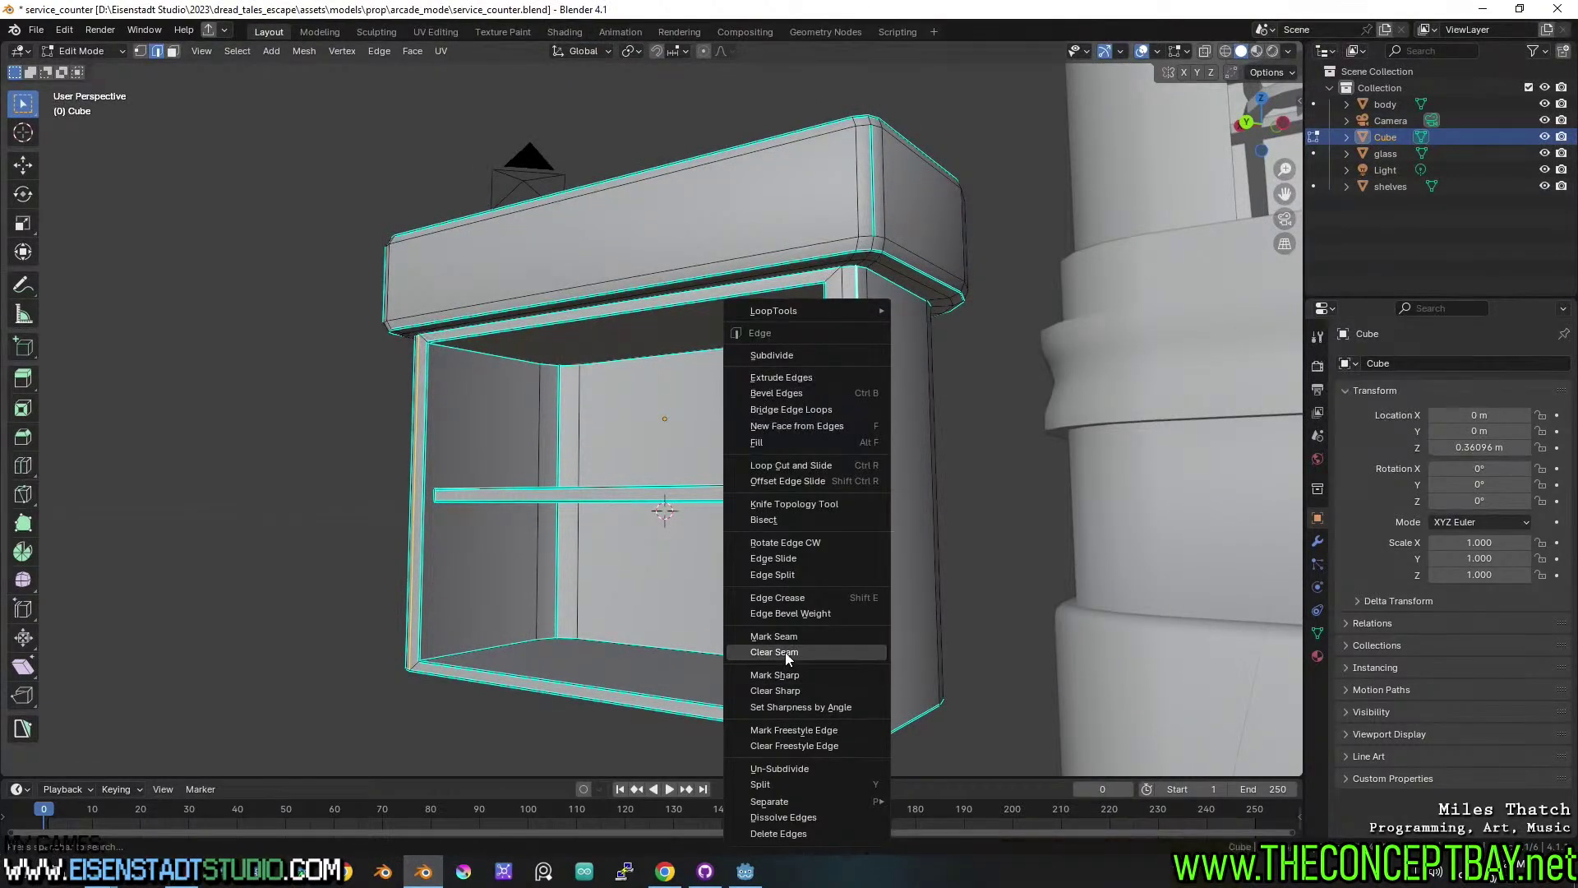
{"action": "left_click", "coordinate": [791, 689]}
{"action": "middle_click_drag", "start_coordinate": [790, 689], "coordinate": [927, 596]}
{"action": "key", "text": "Tab"}
{"action": "scroll", "coordinate": [796, 569], "scroll_direction": "down", "scroll_amount": 2}
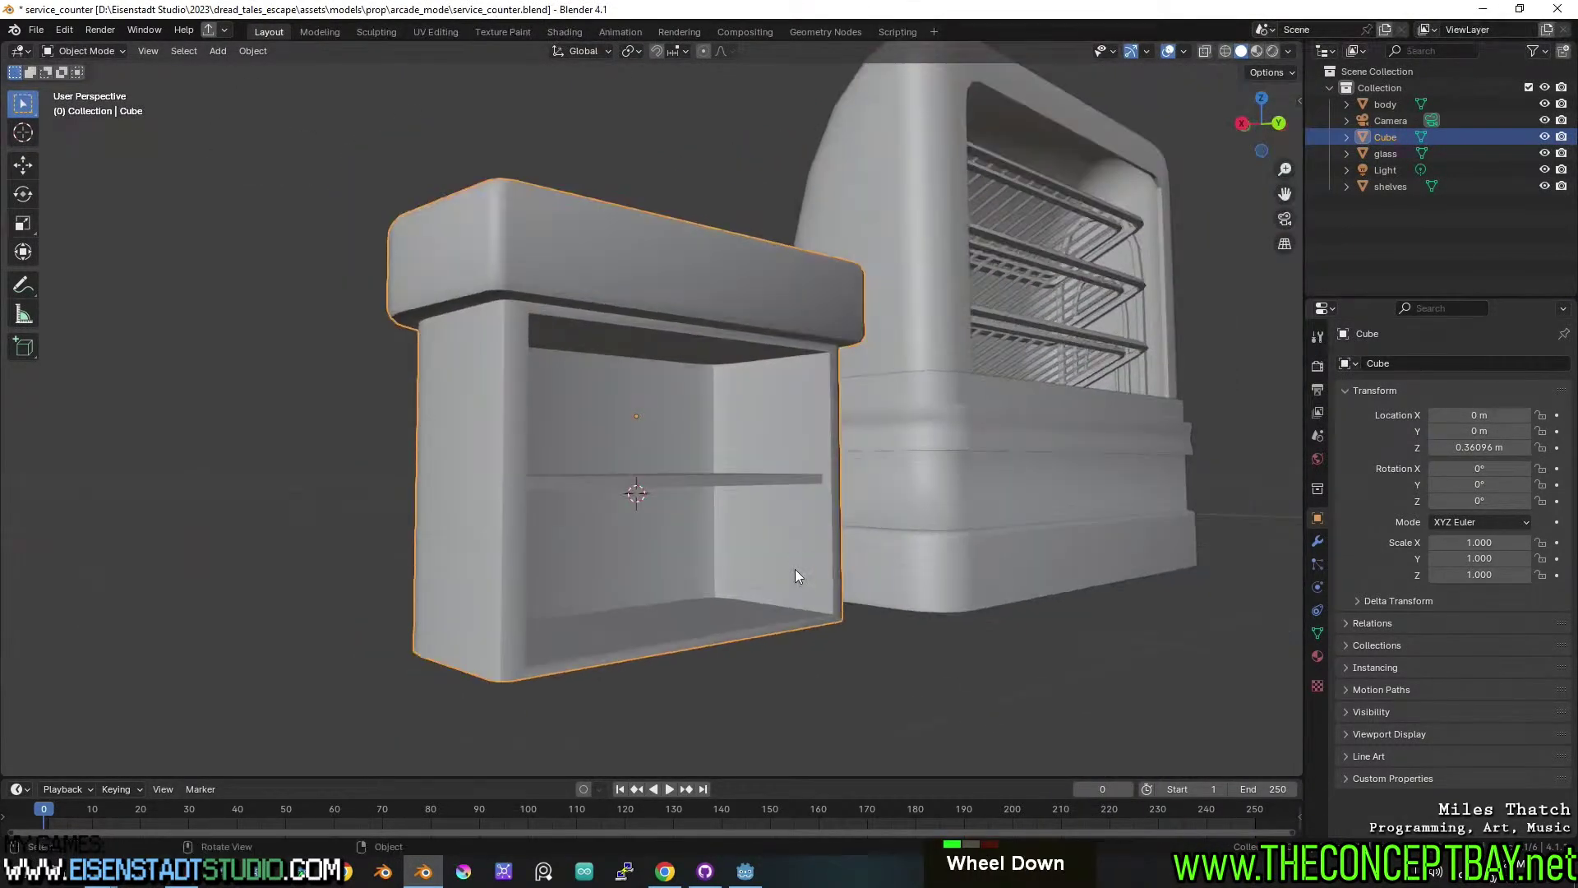
Clear the sharp marking from the remaining vertical corner edge beside the shelf opening and save the file.
{"action": "key", "text": "Tab"}
{"action": "left_click", "coordinate": [504, 404]}
{"action": "right_click", "coordinate": [505, 393]}
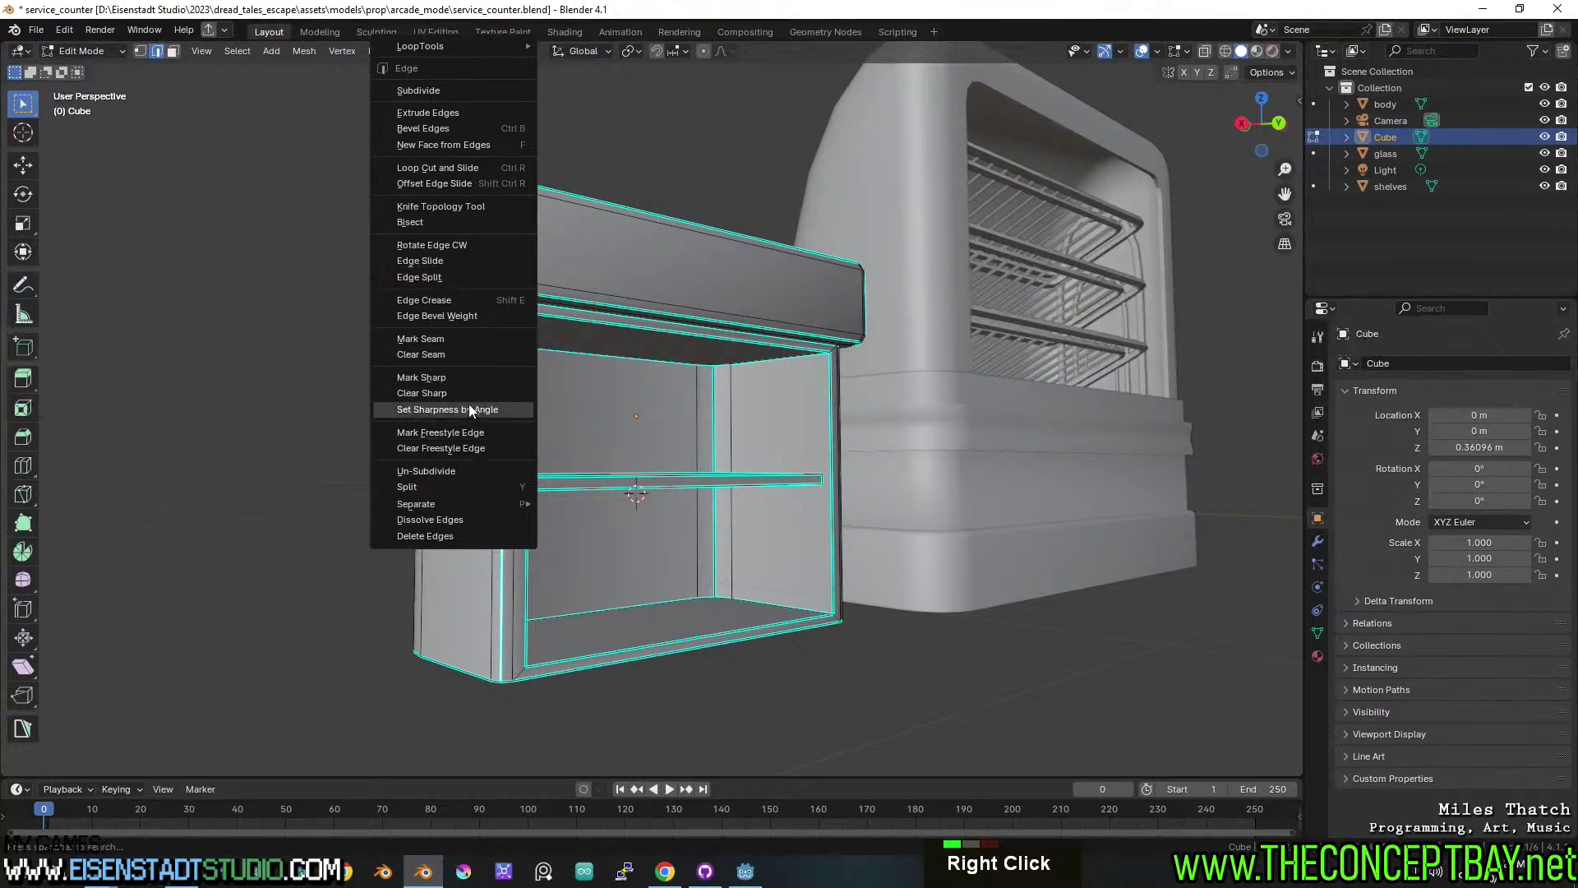
{"action": "left_click", "coordinate": [470, 393]}
{"action": "key", "text": "Tab"}
{"action": "middle_click_drag", "start_coordinate": [469, 393], "coordinate": [680, 552]}
{"action": "key", "text": "ctrl+s"}
Reapply Shade Smooth by Angle to the counter with an angle of about 75°.
{"action": "middle_click_drag", "start_coordinate": [681, 553], "coordinate": [752, 475]}
{"action": "scroll", "coordinate": [729, 516], "scroll_direction": "up", "scroll_amount": 1}
{"action": "right_click", "coordinate": [696, 472]}
{"action": "left_click", "coordinate": [695, 472]}
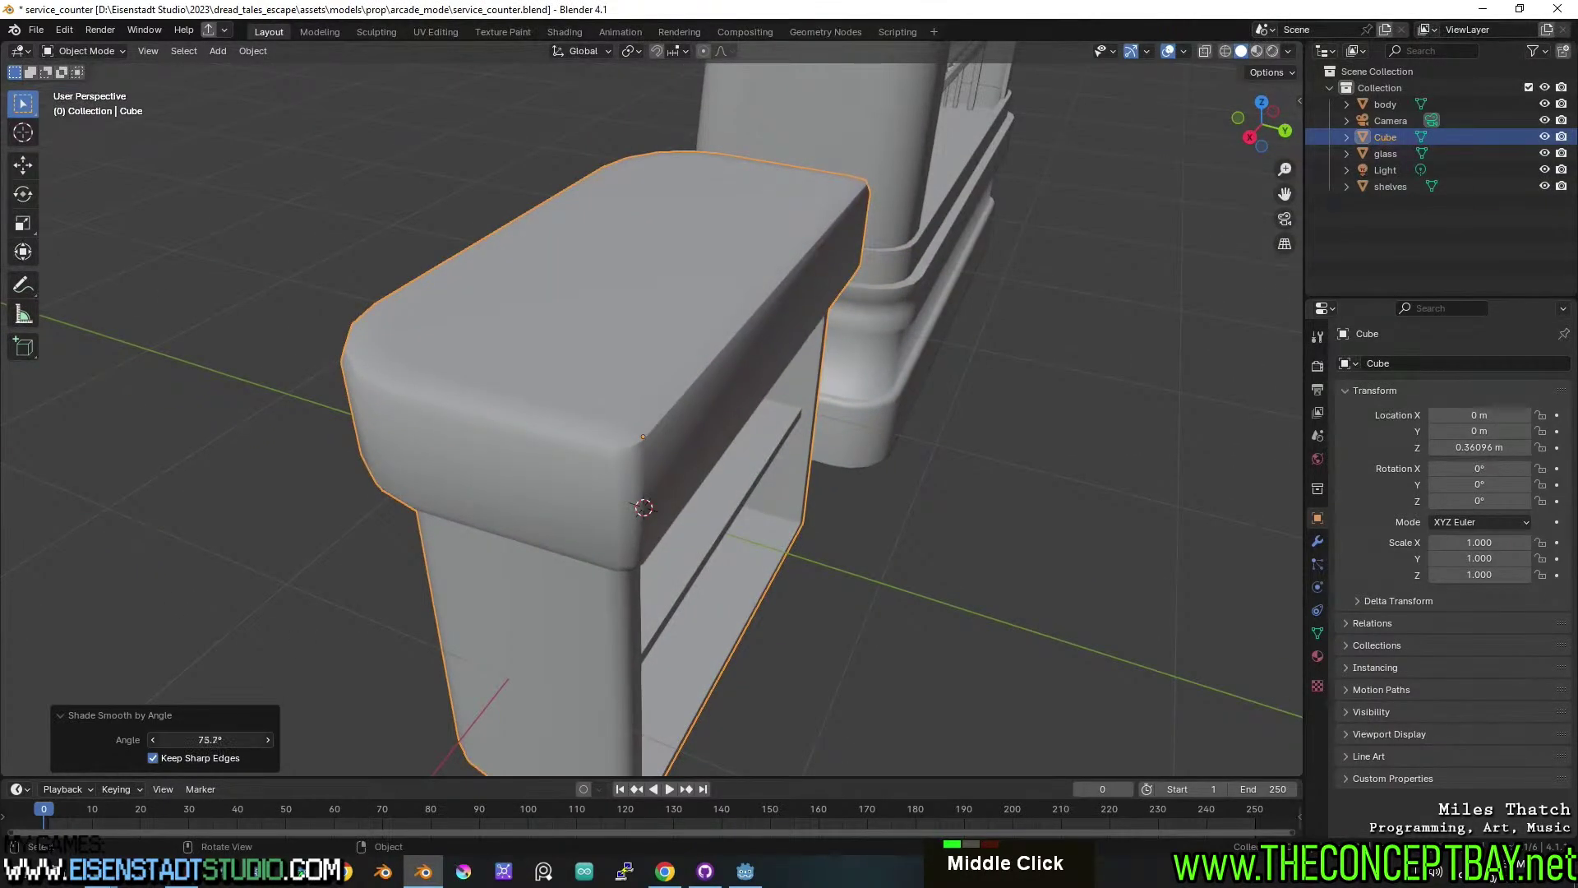
Clear the sharp marking from the edge loop running around the countertop's upper rim.
{"action": "key", "text": "Tab"}
{"action": "key", "text": "2"}
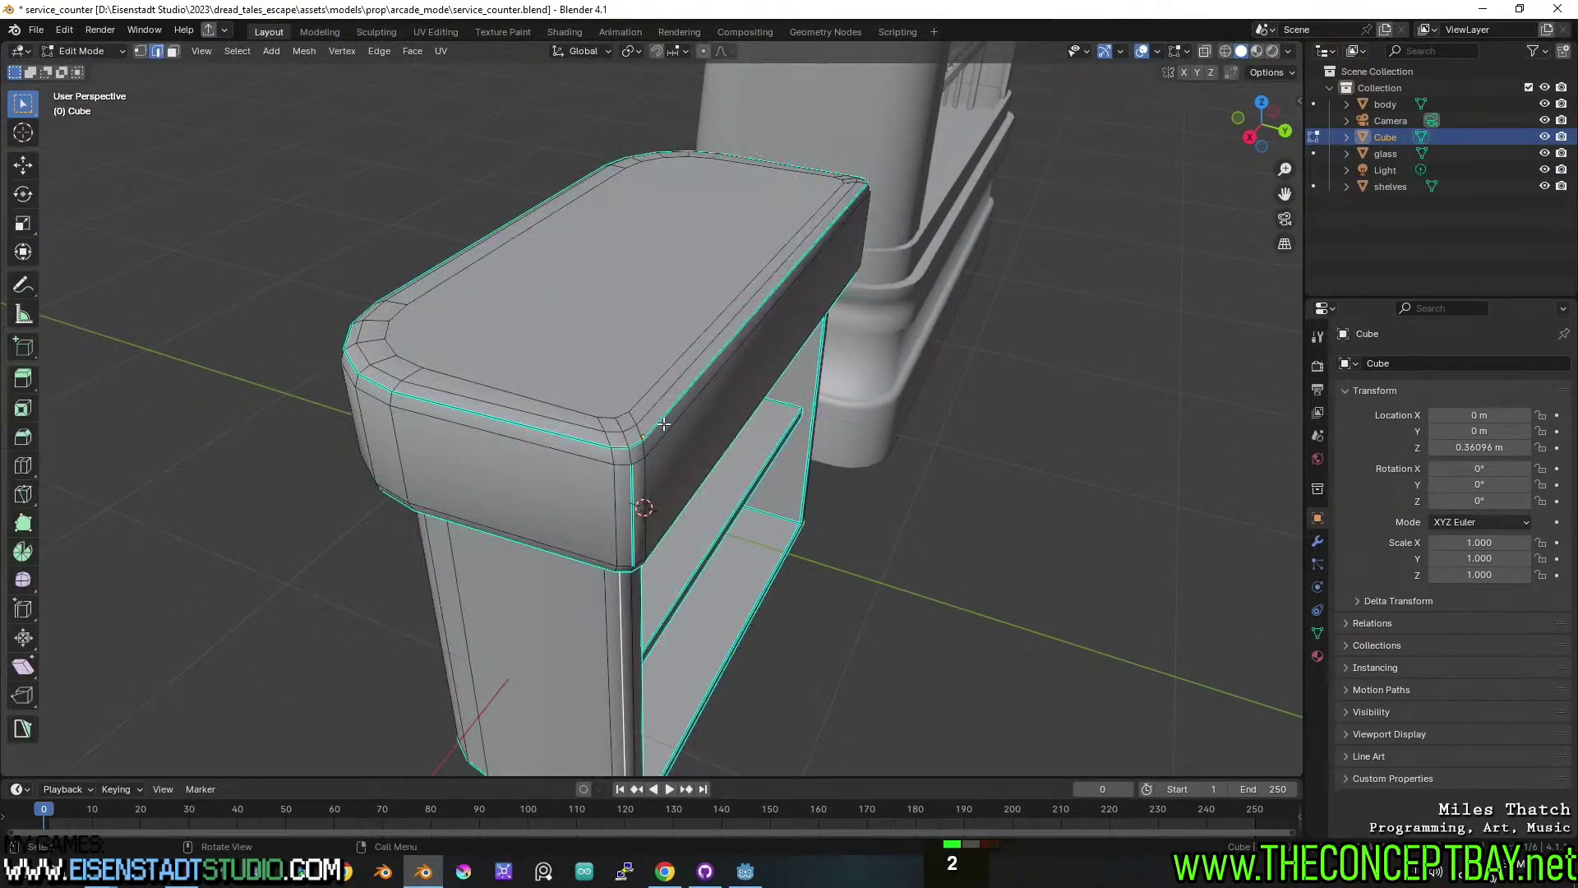
{"action": "left_click", "coordinate": [662, 419], "text": "alt"}
{"action": "right_click", "coordinate": [664, 418]}
{"action": "left_click", "coordinate": [663, 418]}
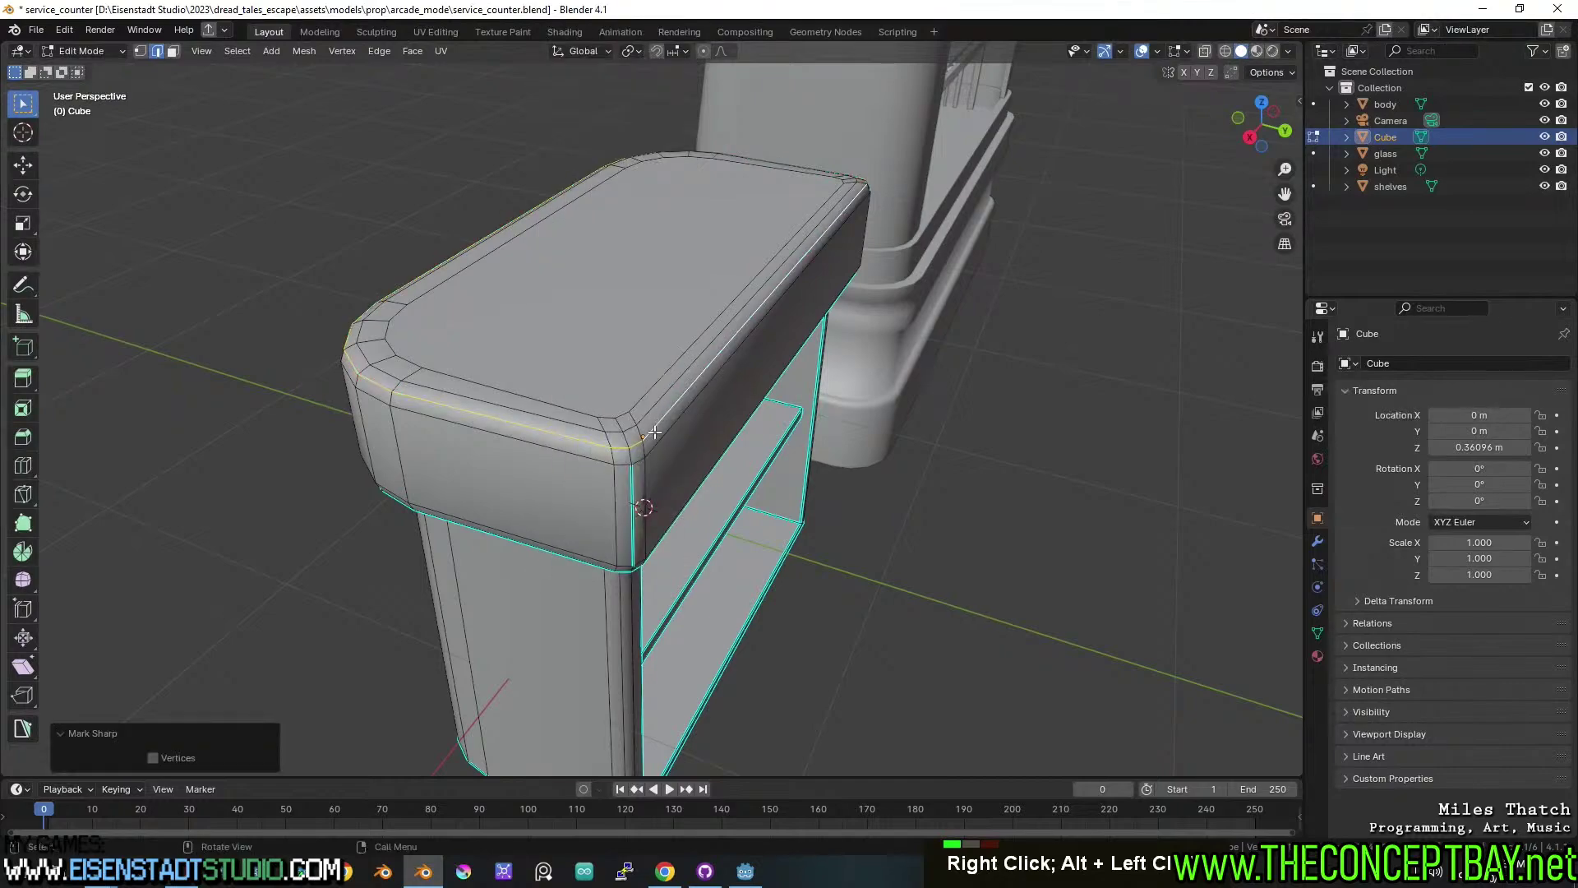
{"action": "middle_click_drag", "start_coordinate": [663, 417], "coordinate": [683, 460]}
{"action": "key", "text": "Tab"}
Clear the sharp marking from the countertop's vertical corner edges above the shelf opening.
{"action": "key", "text": "Tab"}
{"action": "left_click", "coordinate": [590, 466]}
{"action": "middle_click_drag", "start_coordinate": [846, 458], "coordinate": [629, 438]}
{"action": "left_click", "coordinate": [735, 393], "text": "shift"}
{"action": "right_click", "coordinate": [740, 393]}
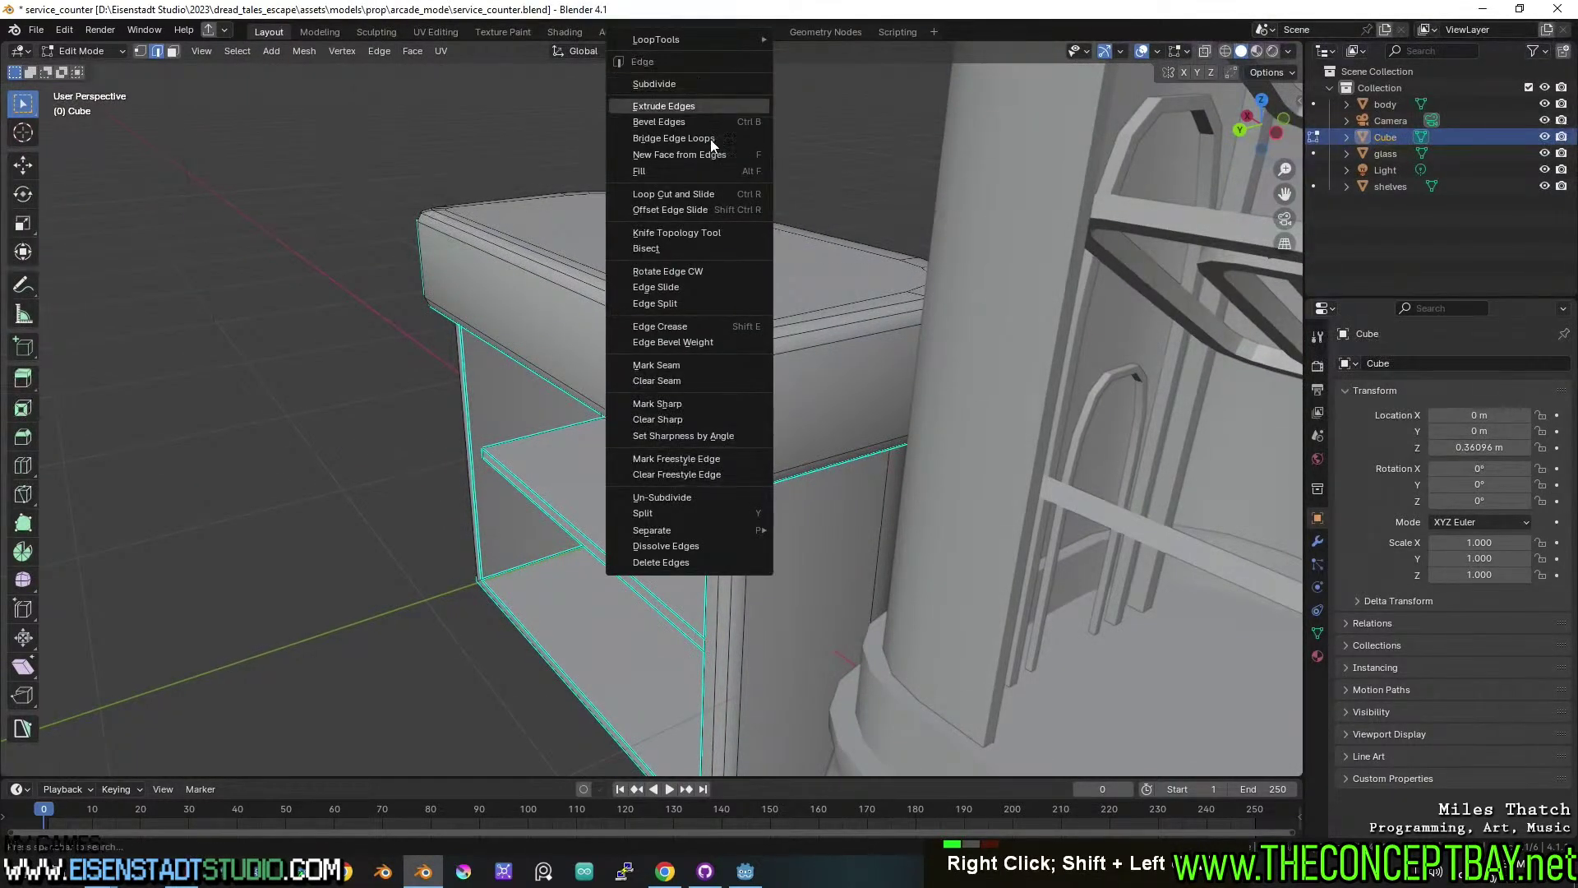
{"action": "key", "text": "Escape"}
{"action": "right_click", "coordinate": [732, 450]}
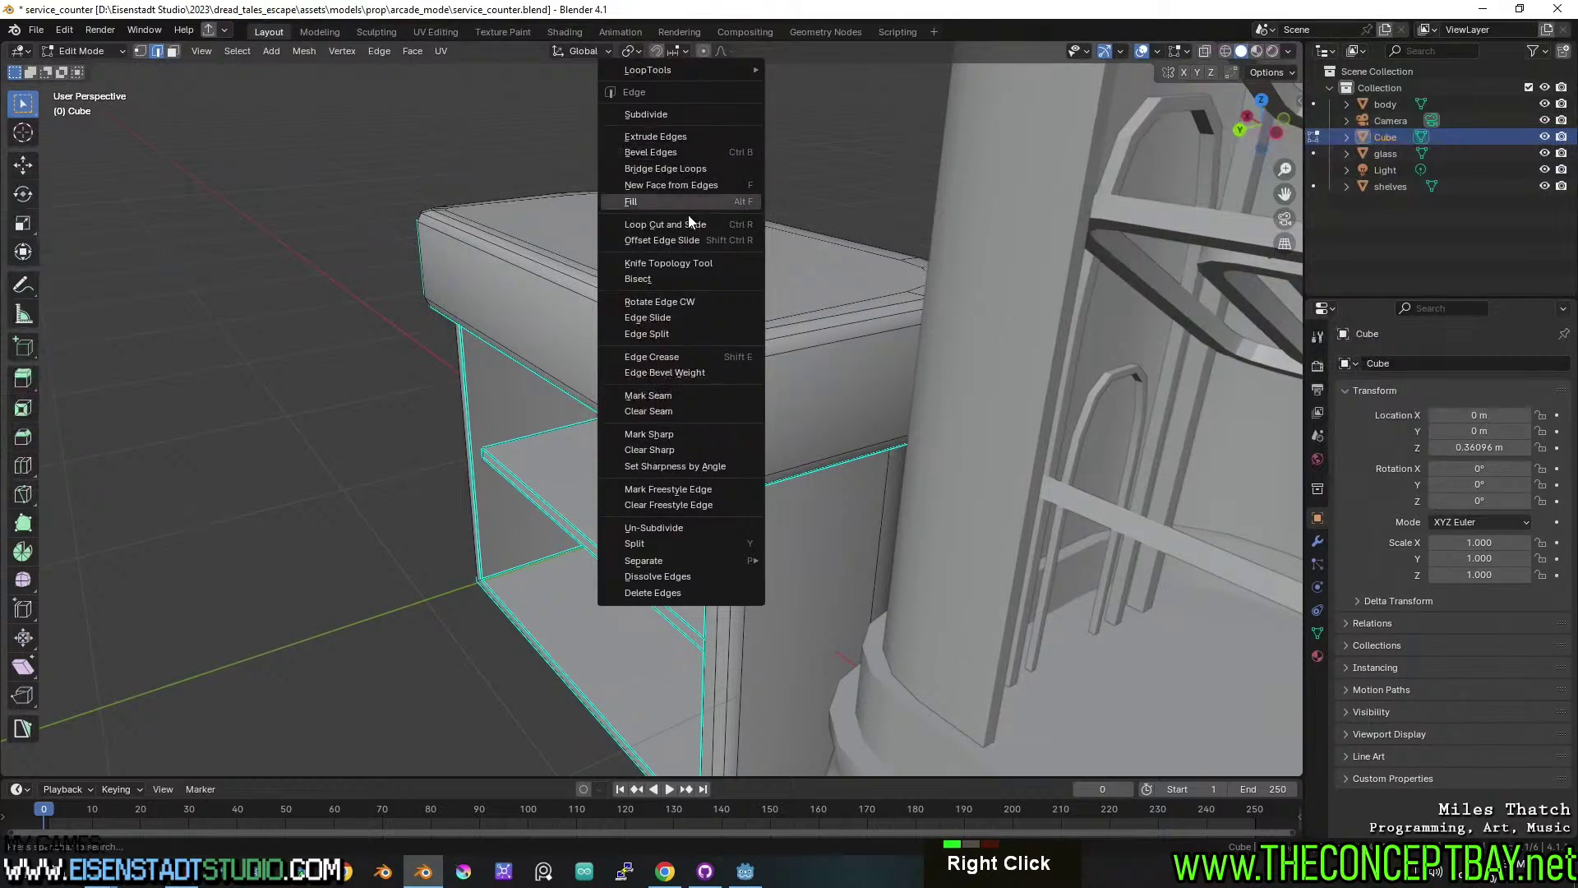
{"action": "key", "text": "Escape"}
{"action": "right_click", "coordinate": [730, 413]}
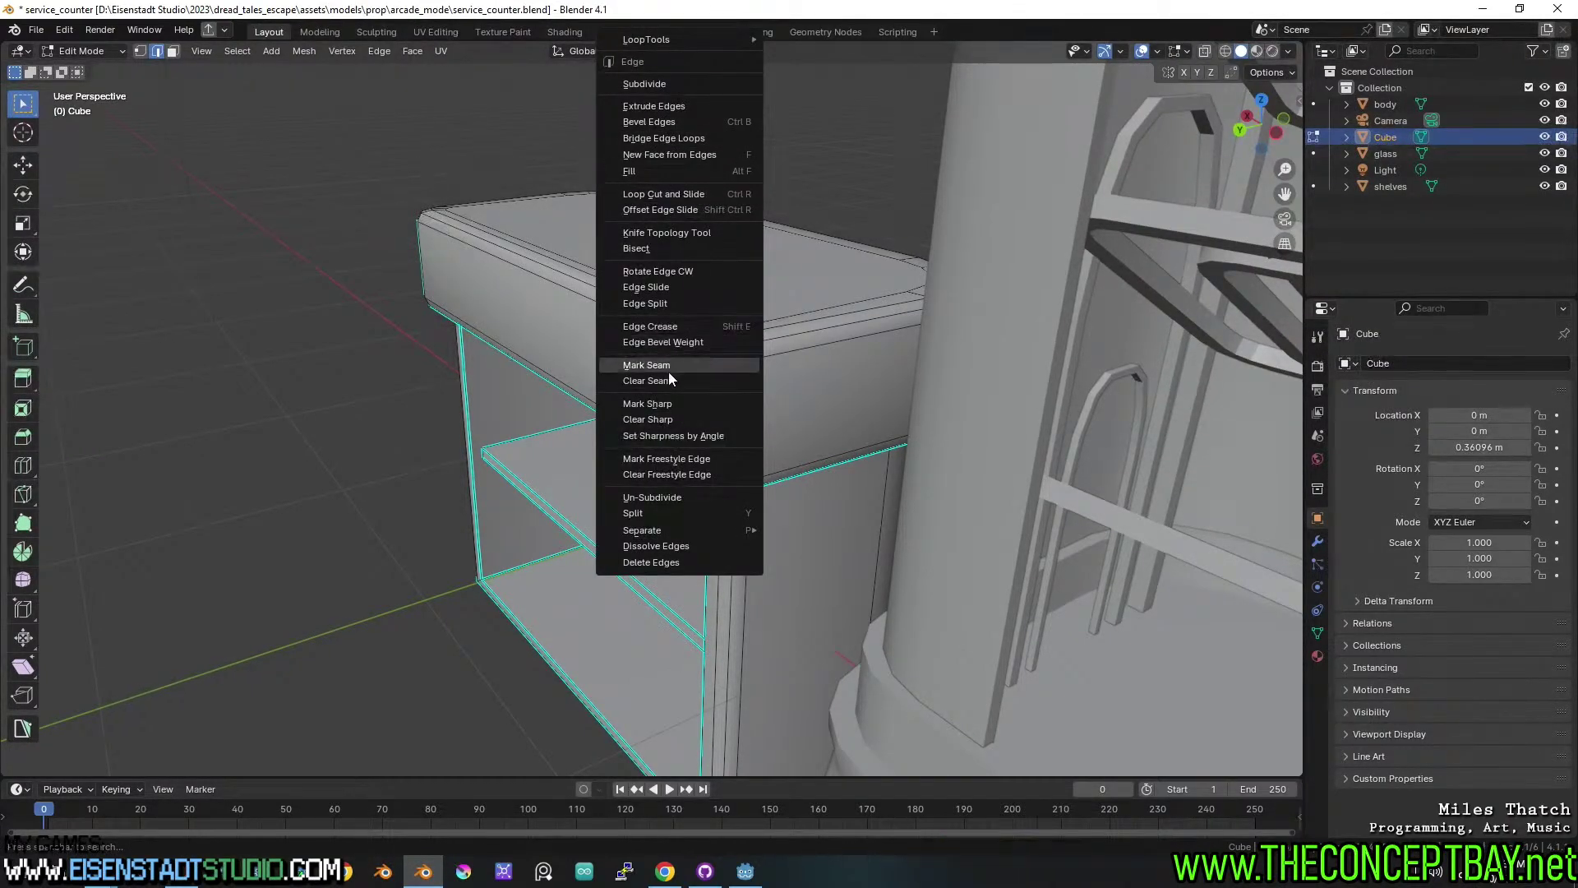
{"action": "left_click", "coordinate": [654, 404]}
{"action": "middle_click_drag", "start_coordinate": [599, 481], "coordinate": [606, 420]}
{"action": "key", "text": "Tab"}
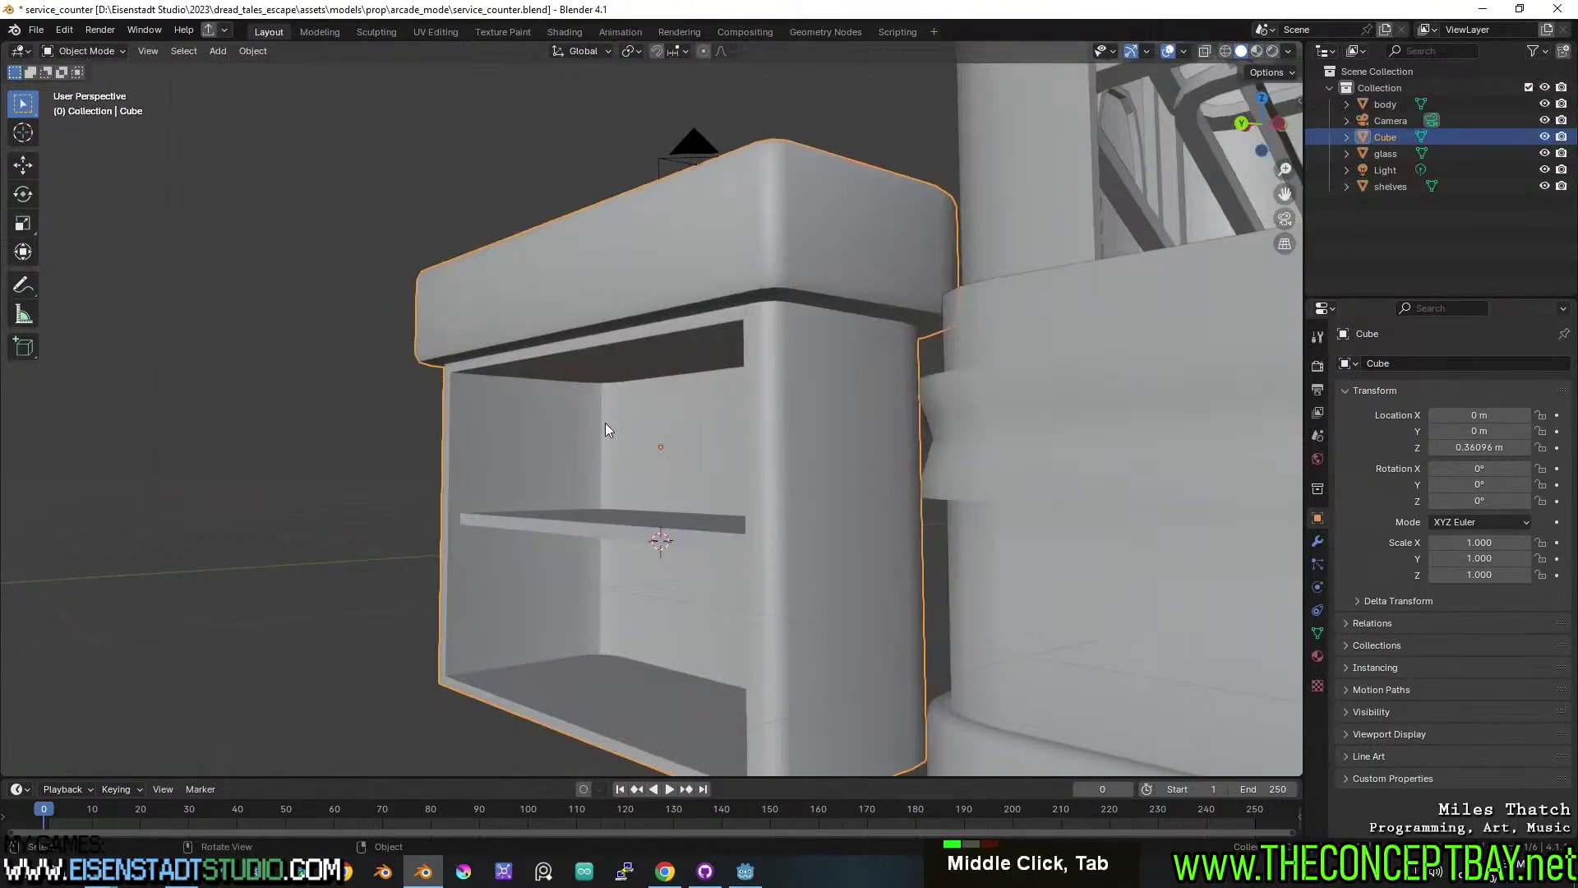
Clear the sharp marking from the edge loop around the countertop's lower rim and save the file.
{"action": "key", "text": "Tab"}
{"action": "left_click", "coordinate": [684, 305], "text": "alt"}
{"action": "right_click", "coordinate": [684, 306]}
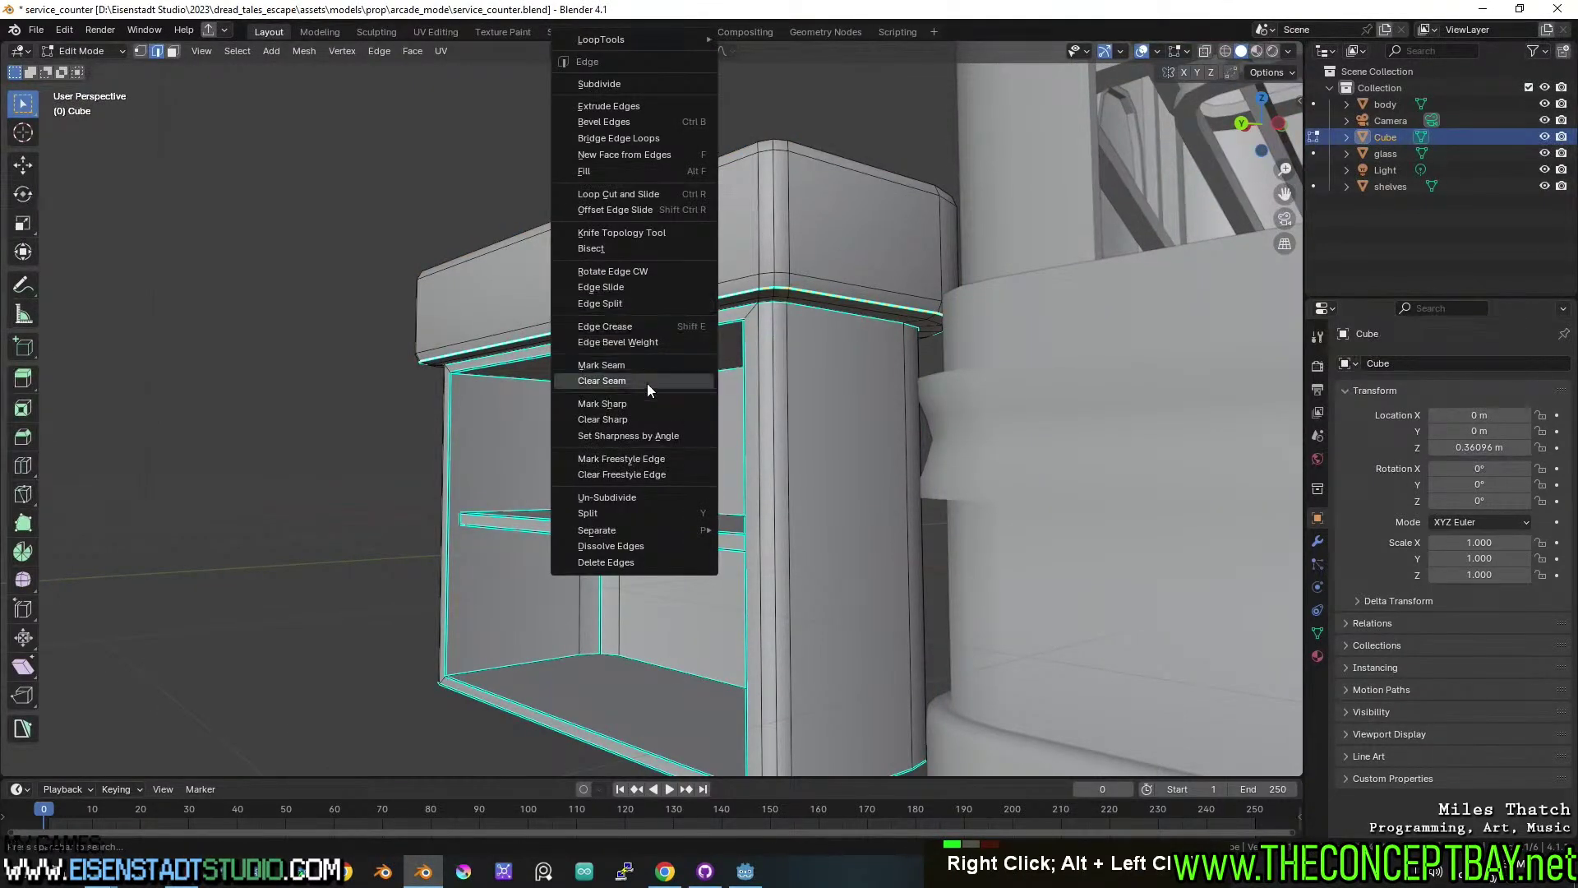
{"action": "left_click", "coordinate": [619, 419]}
{"action": "key", "text": "Tab"}
{"action": "middle_click_drag", "start_coordinate": [610, 431], "coordinate": [929, 497]}
{"action": "key", "text": "ctrl+s"}
Delete the pastry cabinet's body, glass and shelves objects beside the counter.
{"action": "scroll", "coordinate": [791, 474], "scroll_direction": "down", "scroll_amount": 2}
{"action": "scroll", "coordinate": [790, 473], "scroll_direction": "down", "scroll_amount": 1}
{"action": "middle_click_drag", "start_coordinate": [839, 456], "coordinate": [505, 430], "text": "shift"}
{"action": "scroll", "coordinate": [841, 511], "scroll_direction": "down", "scroll_amount": 2}
{"action": "left_click", "coordinate": [505, 431]}
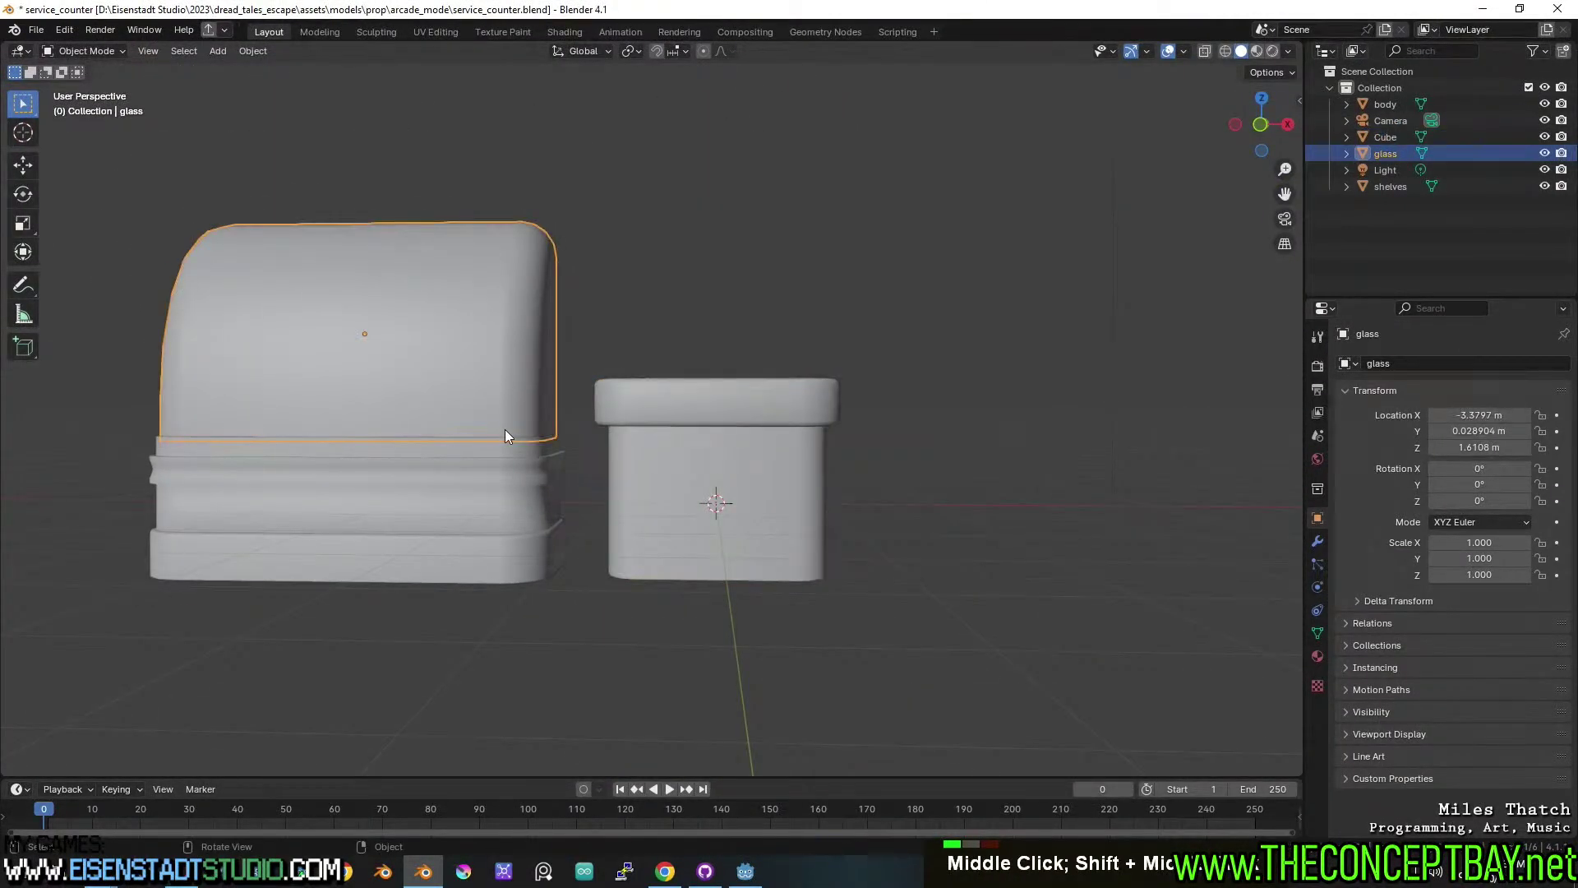
{"action": "left_click_drag", "start_coordinate": [127, 160], "coordinate": [514, 665]}
{"action": "key", "text": "Delete"}
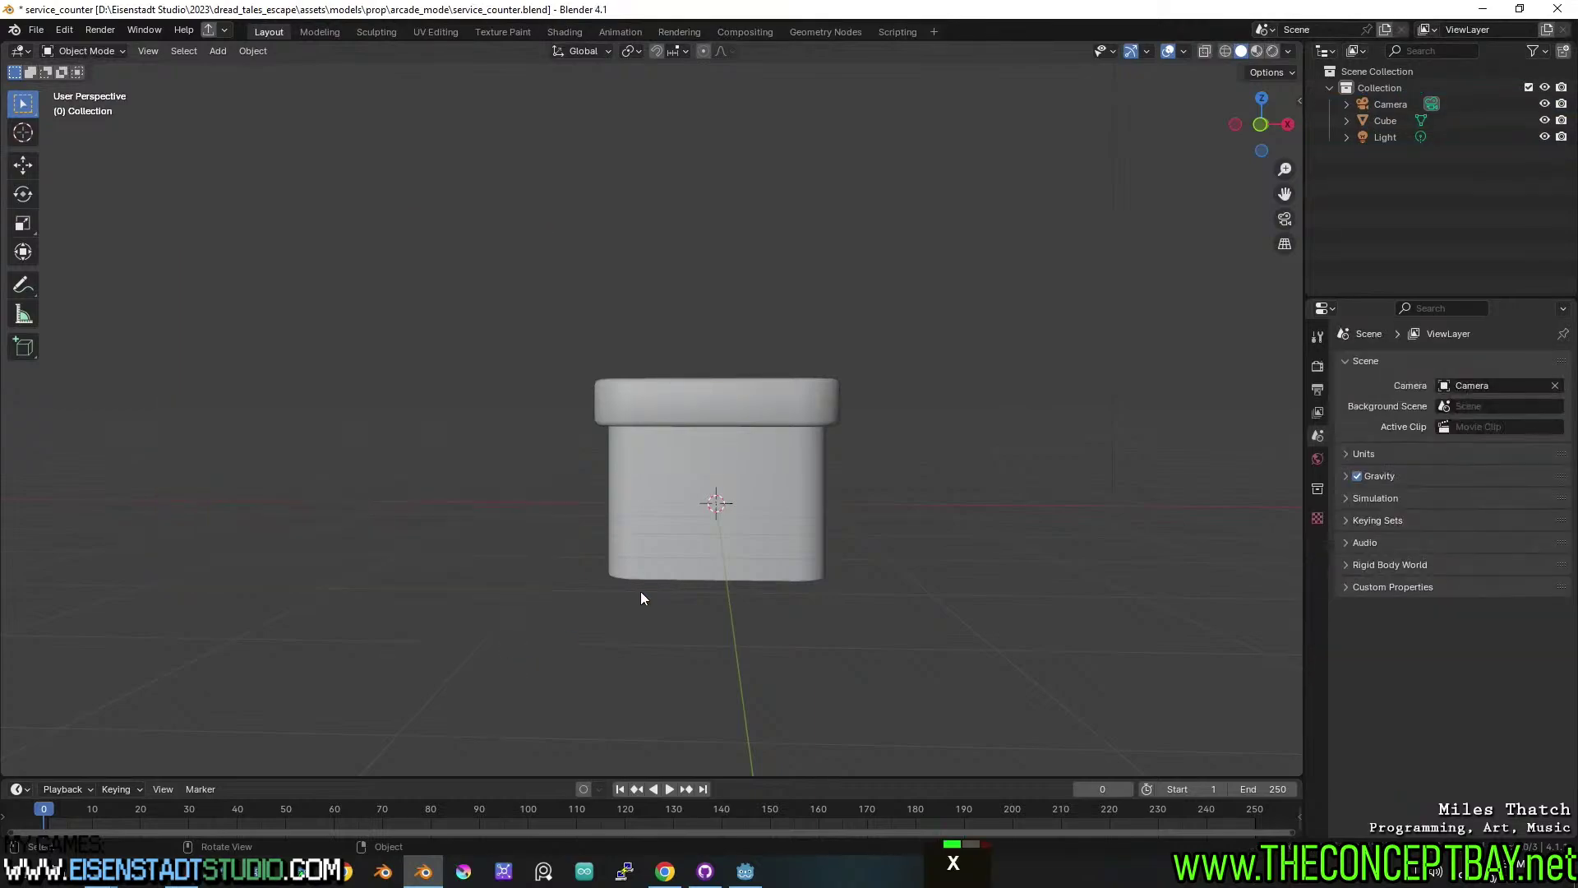
Select all vertices at the counter's +X end, through the mesh, in wireframe back view.
{"action": "scroll", "coordinate": [708, 547], "scroll_direction": "up", "scroll_amount": 3}
{"action": "left_click", "coordinate": [708, 547]}
{"action": "middle_click_drag", "start_coordinate": [723, 526], "coordinate": [694, 436], "text": "shift"}
{"action": "middle_click_drag", "start_coordinate": [847, 432], "coordinate": [526, 413]}
{"action": "key", "text": "Tab"}
{"action": "key", "text": "z"}
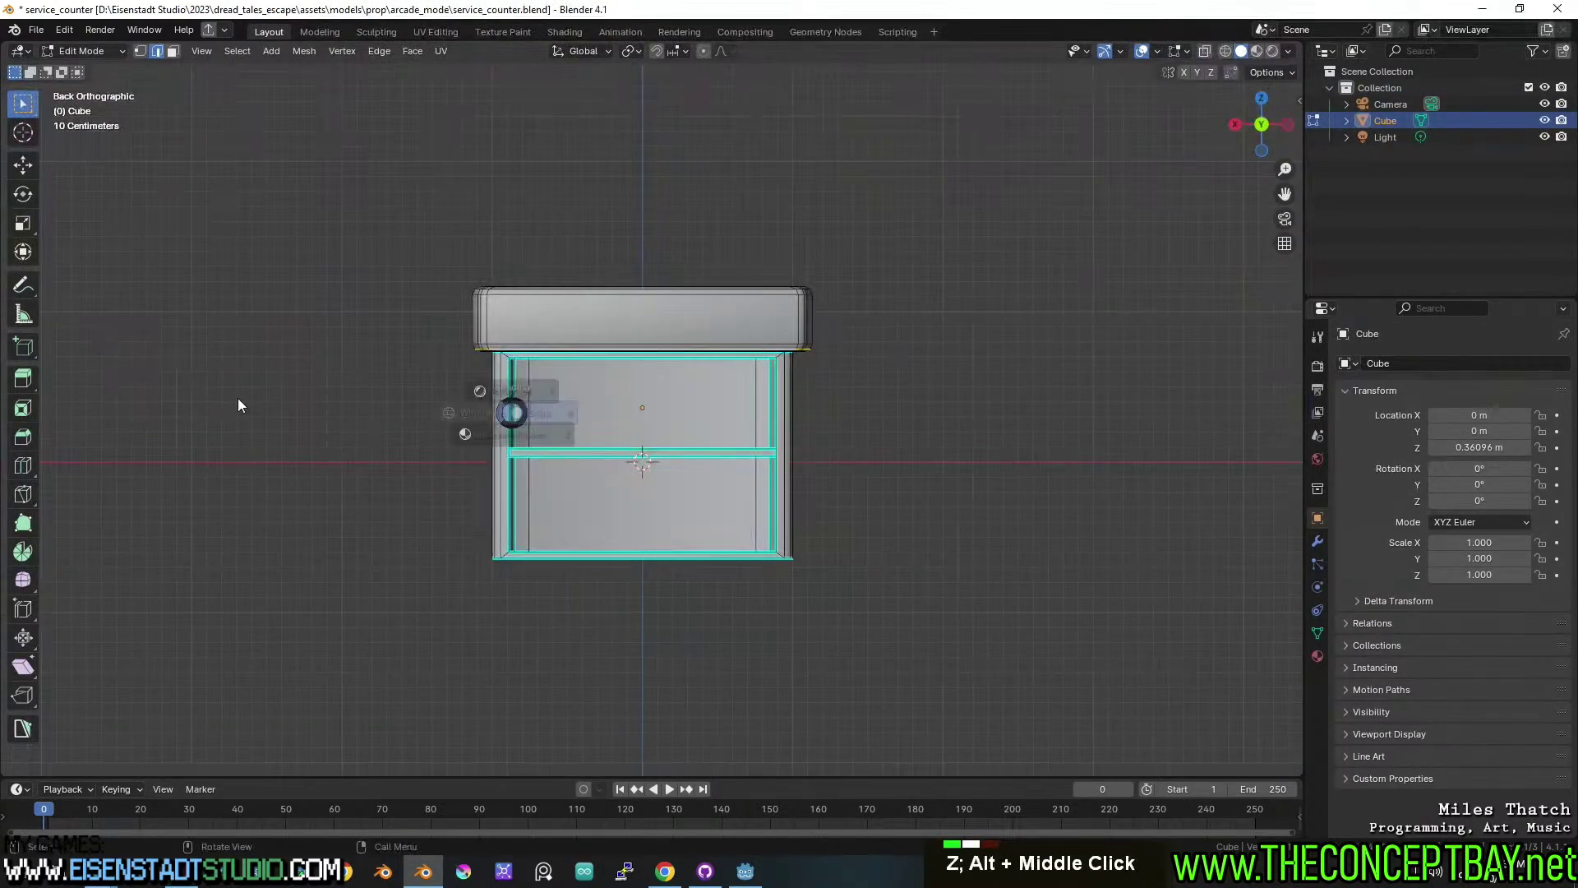
{"action": "key", "text": "1"}
{"action": "key", "text": "a"}
{"action": "key", "text": "a"}
{"action": "key", "text": "b"}
{"action": "left_click_drag", "start_coordinate": [386, 184], "coordinate": [591, 672]}
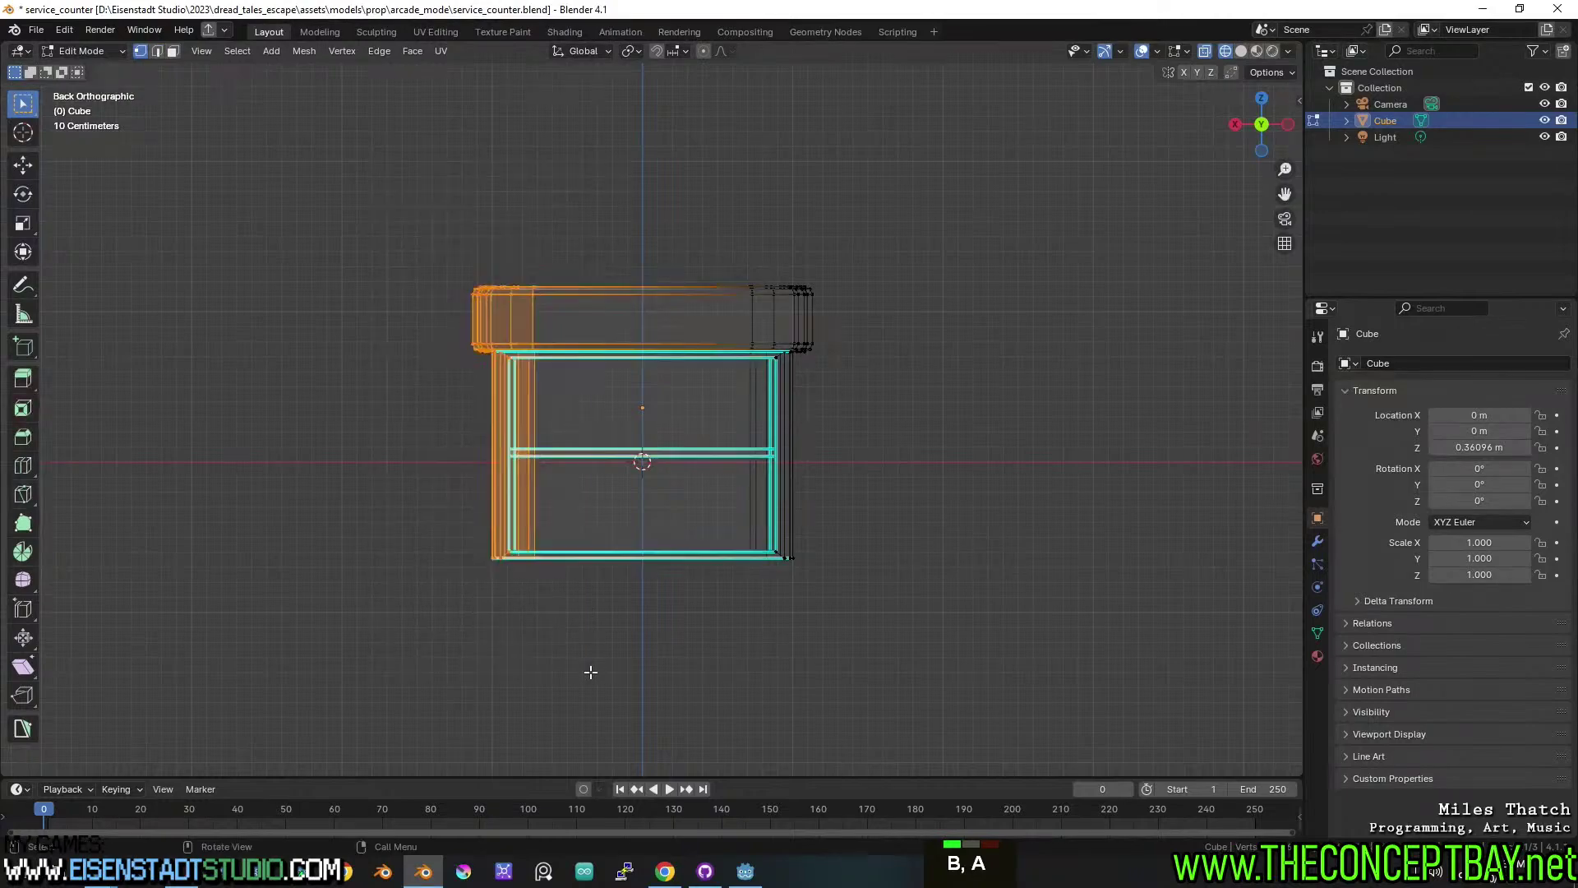
{"action": "scroll", "coordinate": [554, 607], "scroll_direction": "down", "scroll_amount": 3}
{"action": "key", "text": "Tab"}
Duplicate the counter and place the copy about 3.4 m away along the negative Y axis.
{"action": "middle_click_drag", "start_coordinate": [550, 589], "coordinate": [709, 598]}
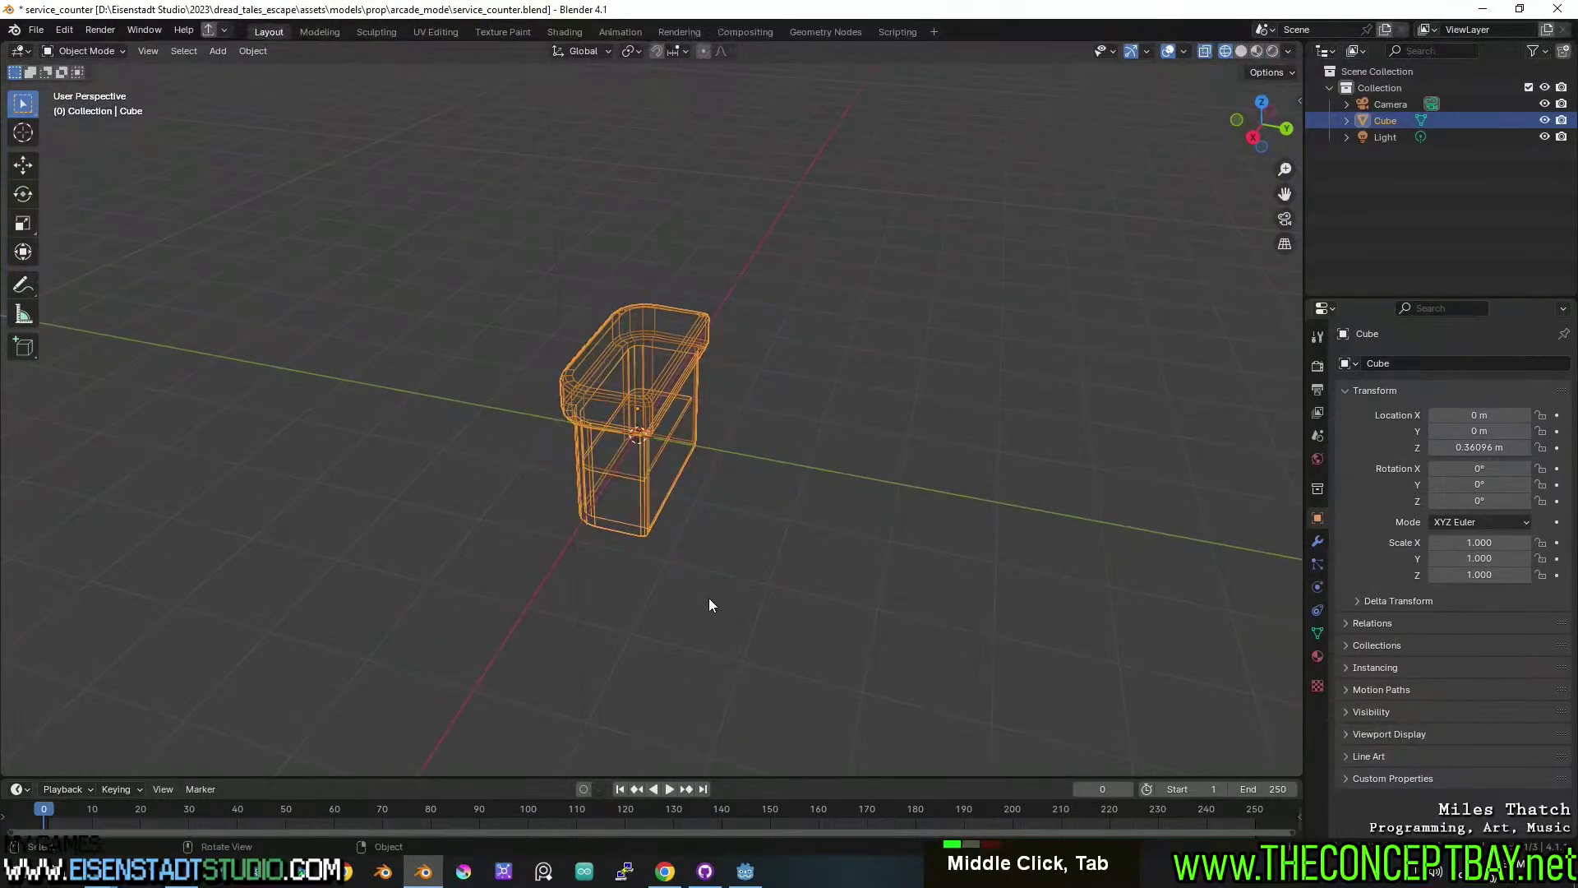
{"action": "key", "text": "shift+d"}
{"action": "key", "text": "y"}
{"action": "left_click", "coordinate": [610, 458]}
Lengthen the duplicated counter by moving its selected end vertices along the X axis, and save the file.
{"action": "key", "text": "Tab"}
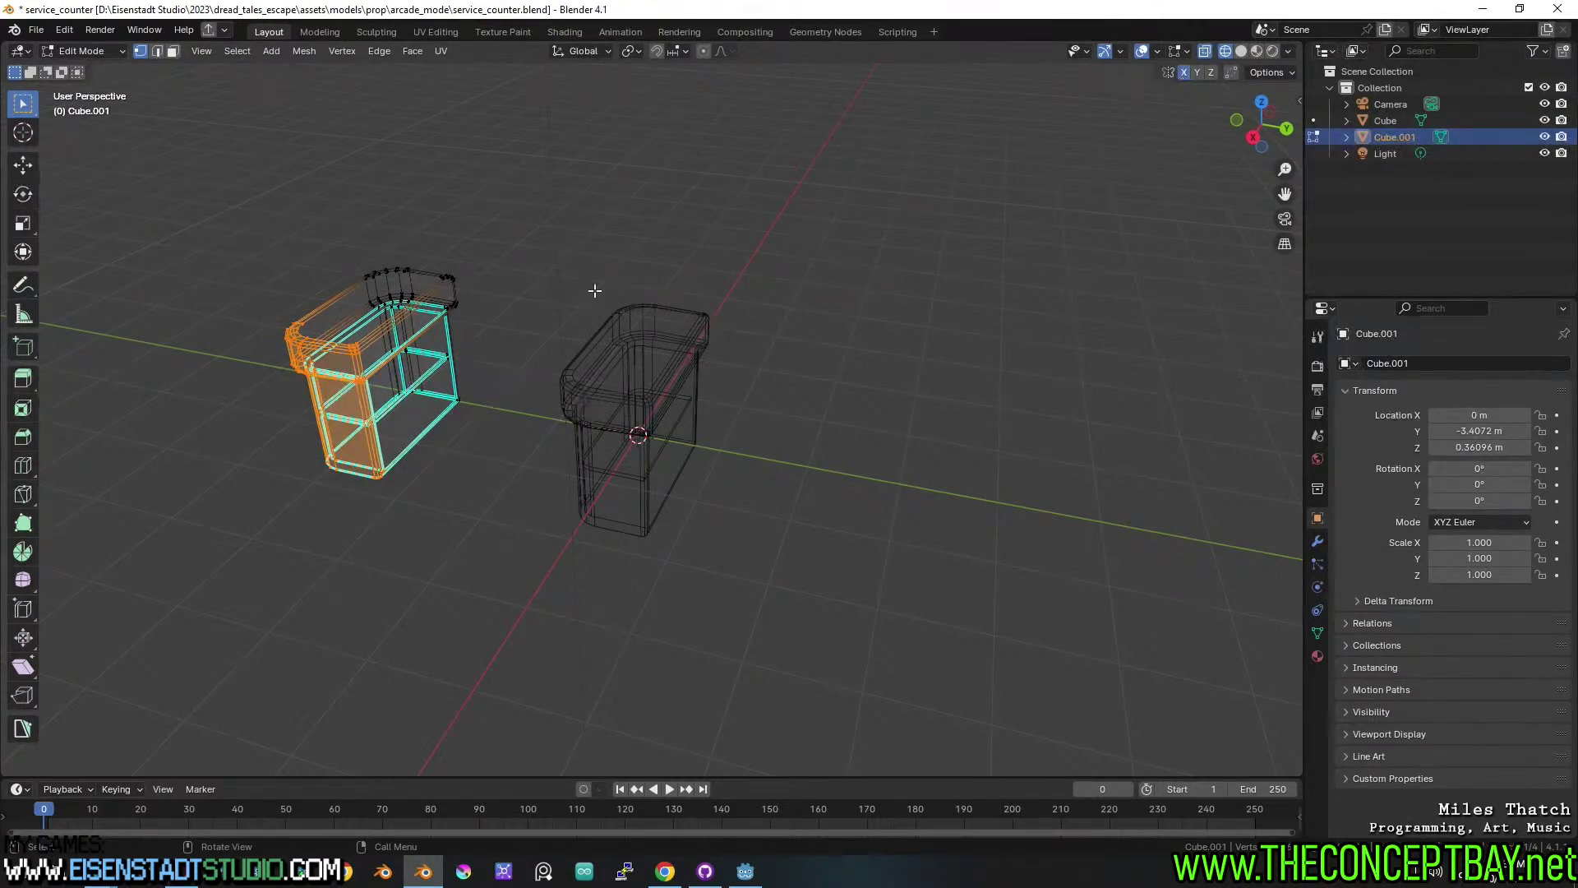
{"action": "key", "text": "g"}
{"action": "key", "text": "x"}
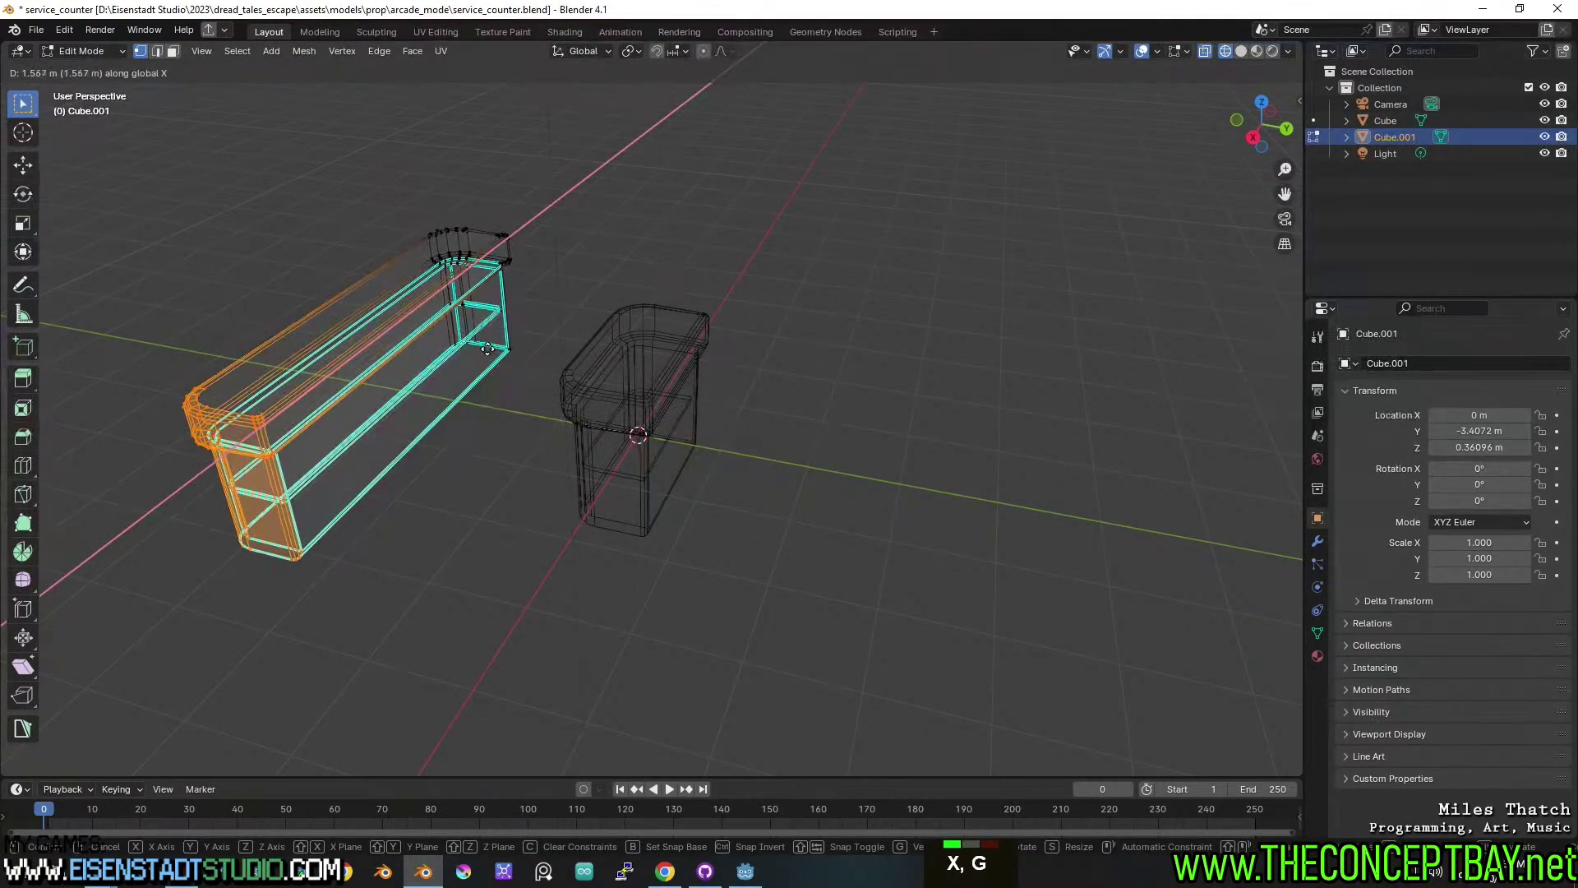
{"action": "left_click", "coordinate": [520, 345]}
{"action": "middle_click_drag", "start_coordinate": [519, 345], "coordinate": [620, 371]}
{"action": "key", "text": "Tab"}
{"action": "key", "text": "ctrl+s"}
{"action": "scroll", "coordinate": [557, 408], "scroll_direction": "up", "scroll_amount": 2}
{"action": "key", "text": "ctrl+s"}
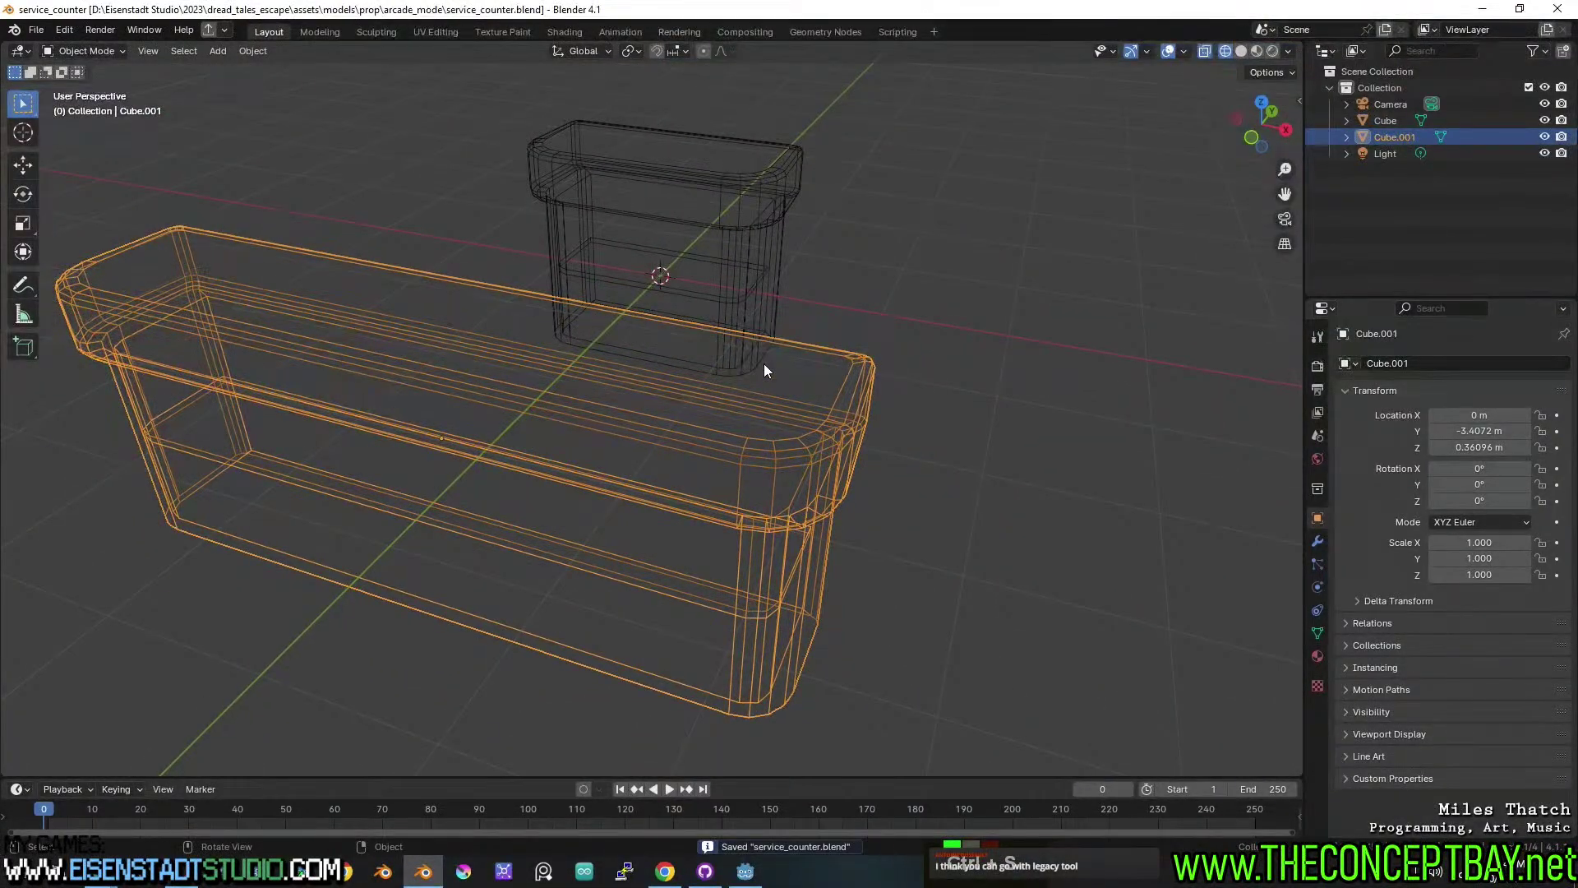
Search the add-ons in the preferences for "legac", close the preferences and save the file.
{"action": "middle_click_drag", "start_coordinate": [896, 349], "coordinate": [932, 372]}
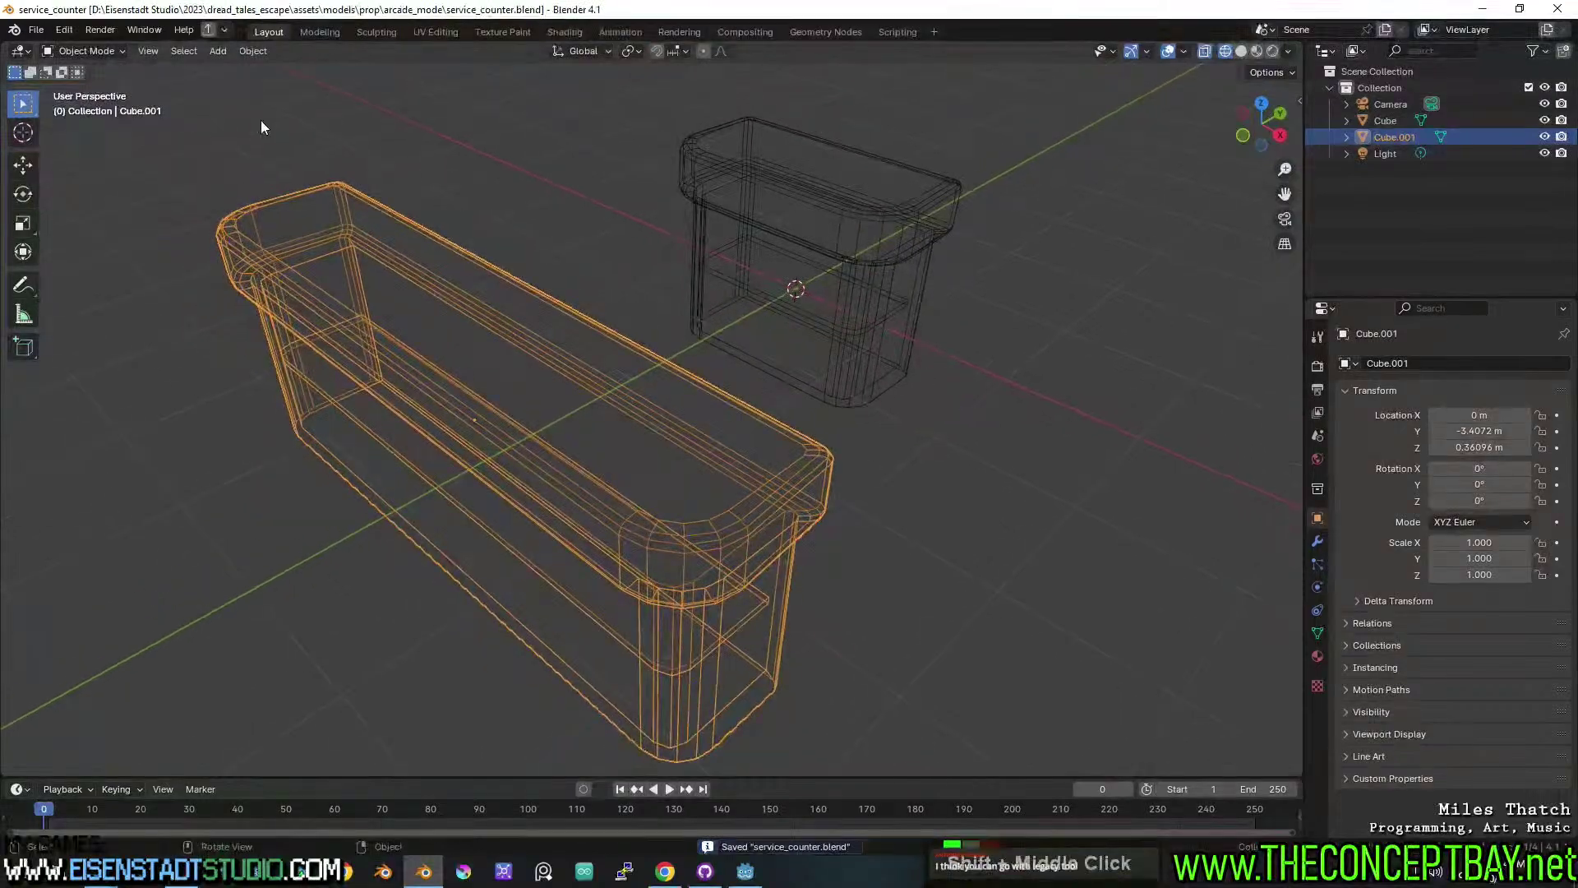
{"action": "left_click", "coordinate": [61, 31]}
{"action": "left_click", "coordinate": [88, 245]}
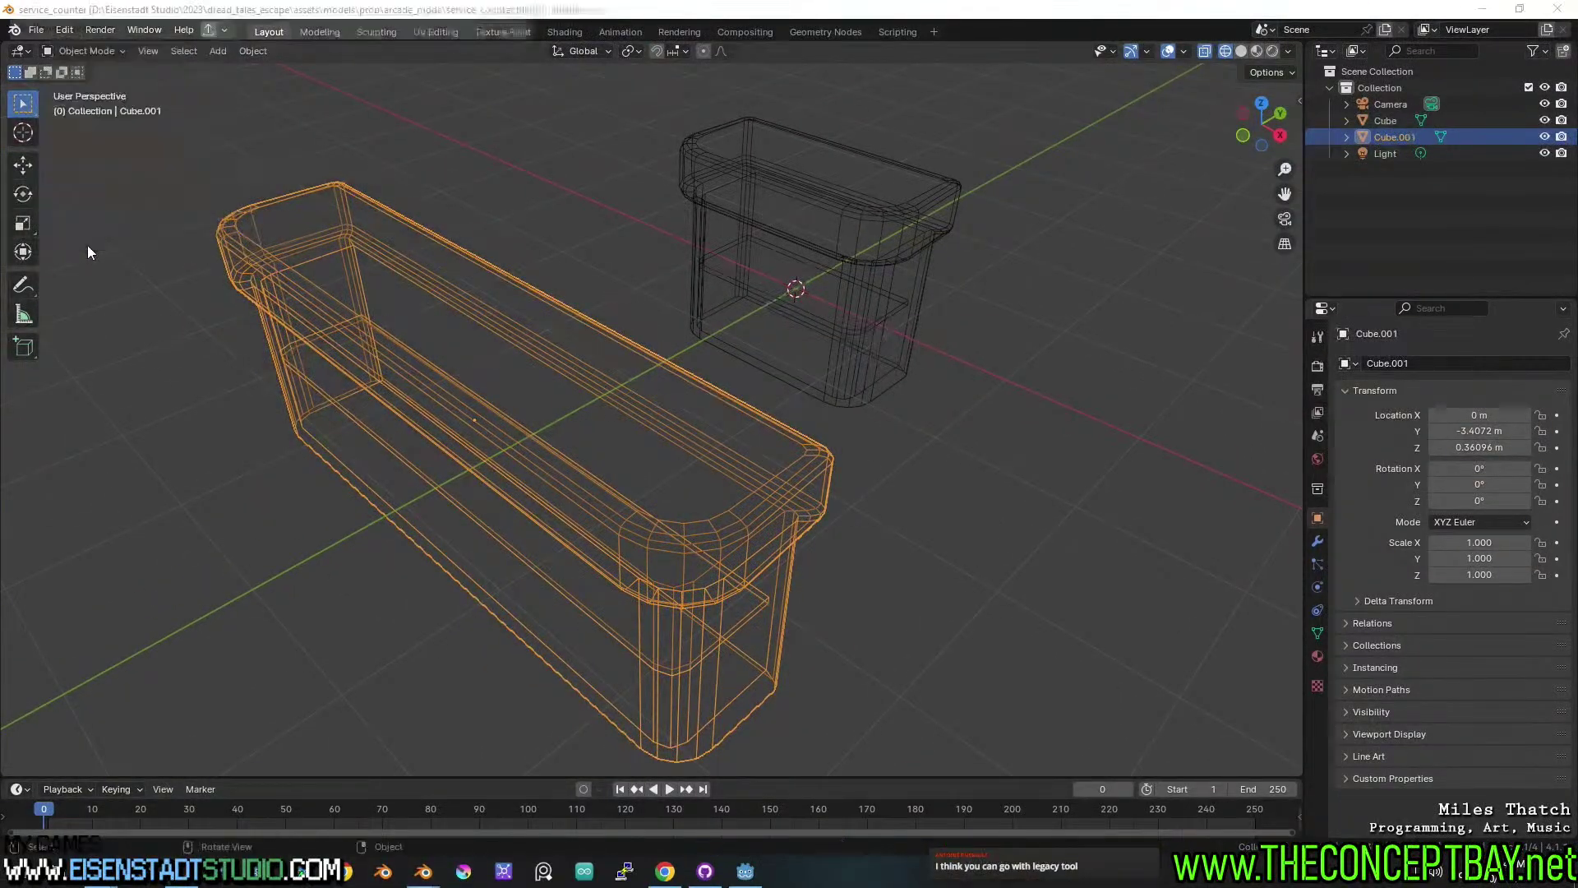
{"action": "left_click", "coordinate": [491, 68]}
{"action": "type", "text": "legac"}
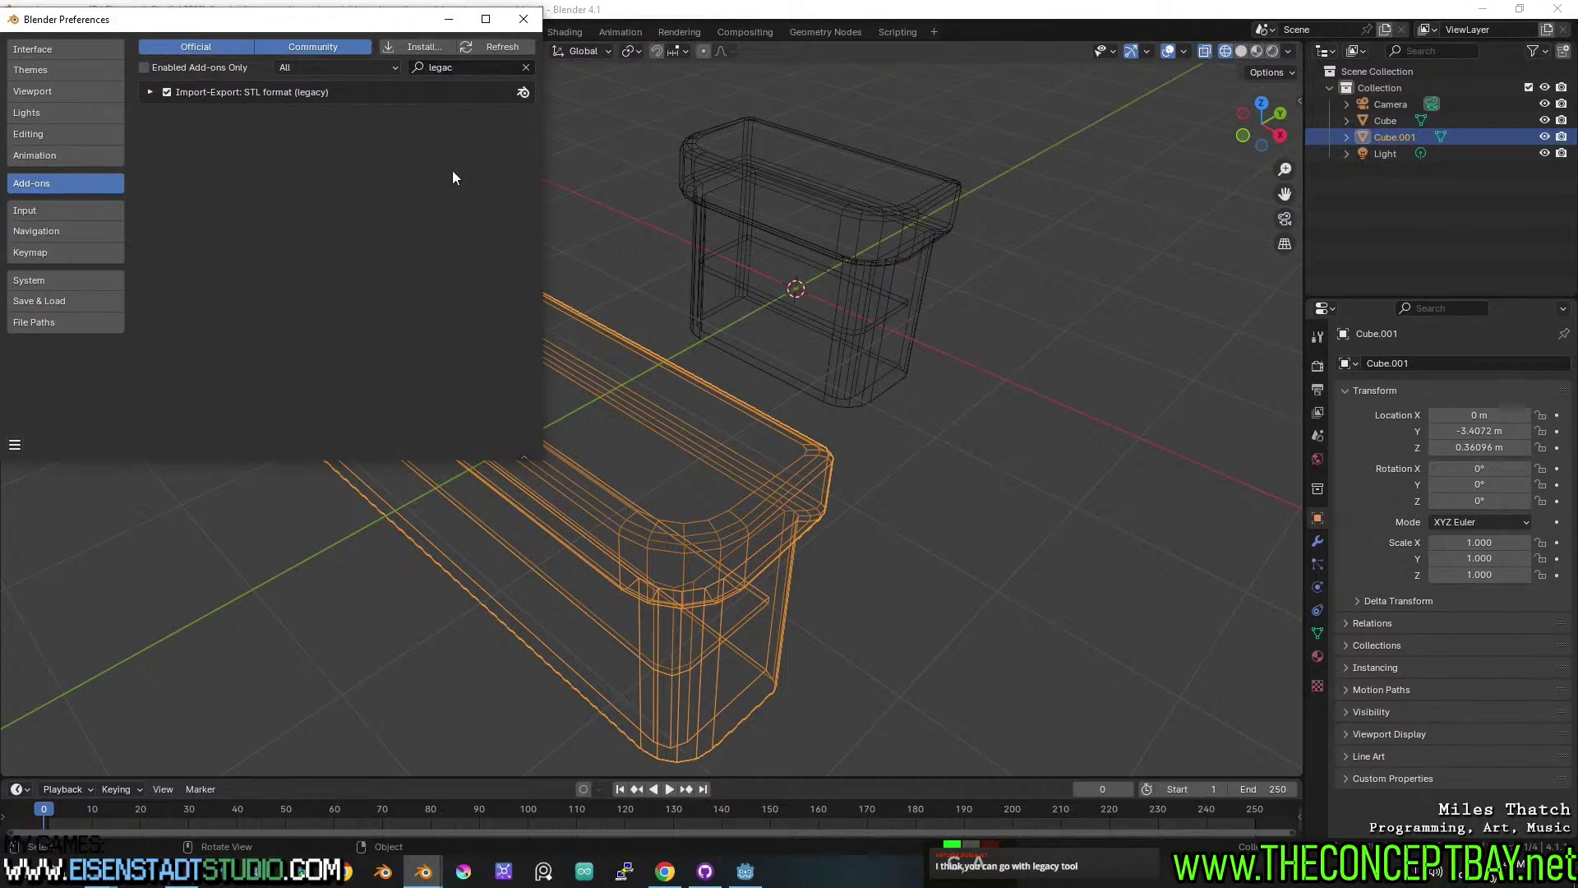
{"action": "left_click", "coordinate": [524, 18]}
{"action": "key", "text": "ctrl+s"}
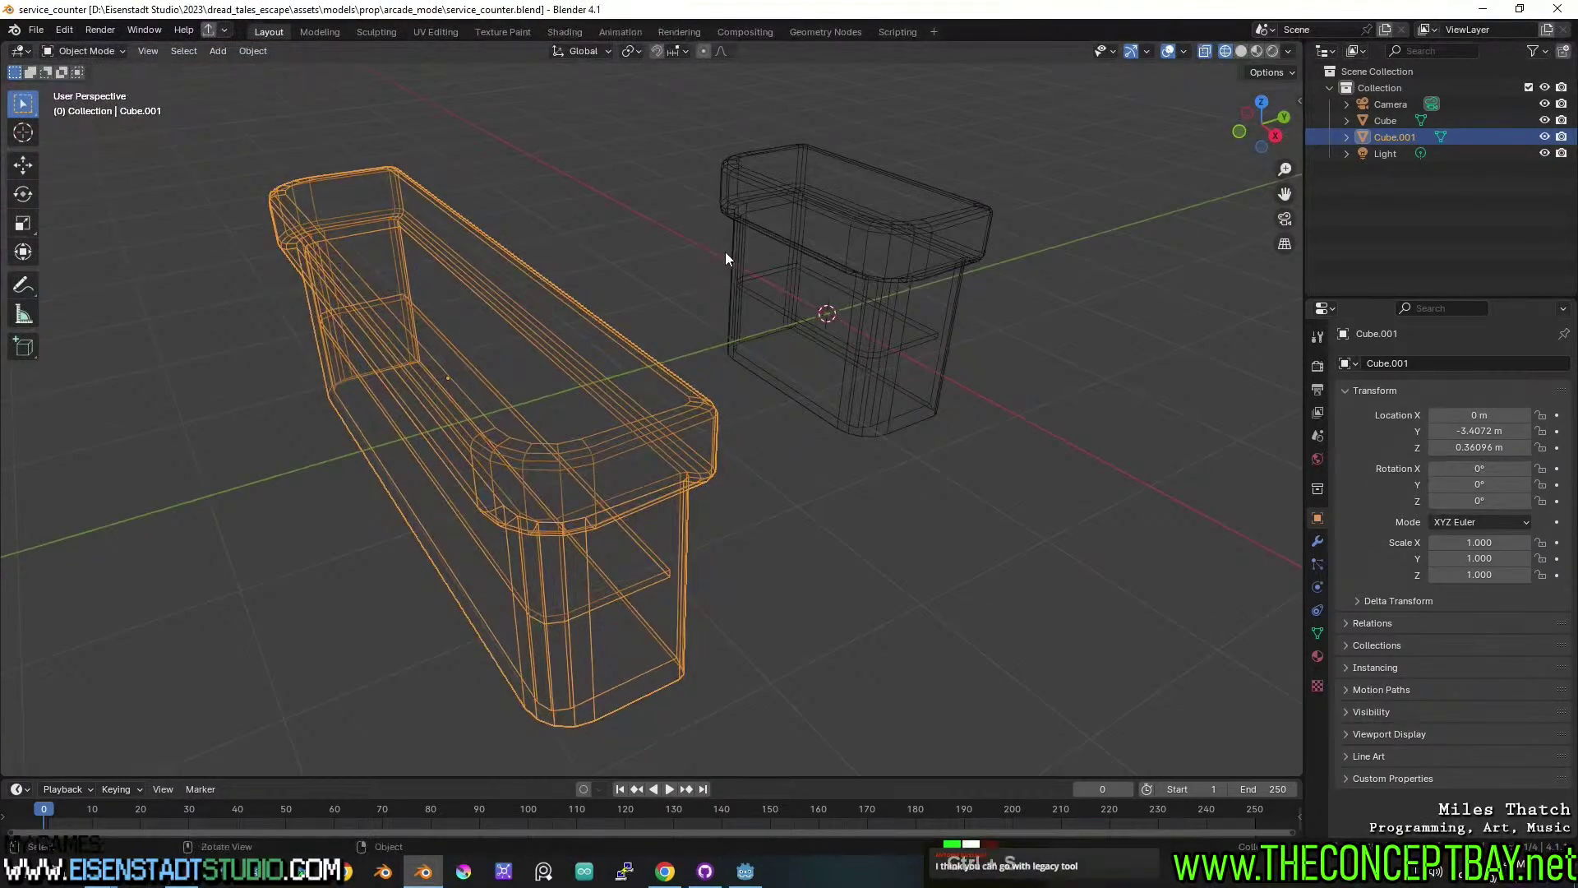
Save the file and rename the short counter object to service_counter_small.
{"action": "middle_click_drag", "start_coordinate": [725, 252], "coordinate": [762, 235]}
{"action": "left_click", "coordinate": [841, 289]}
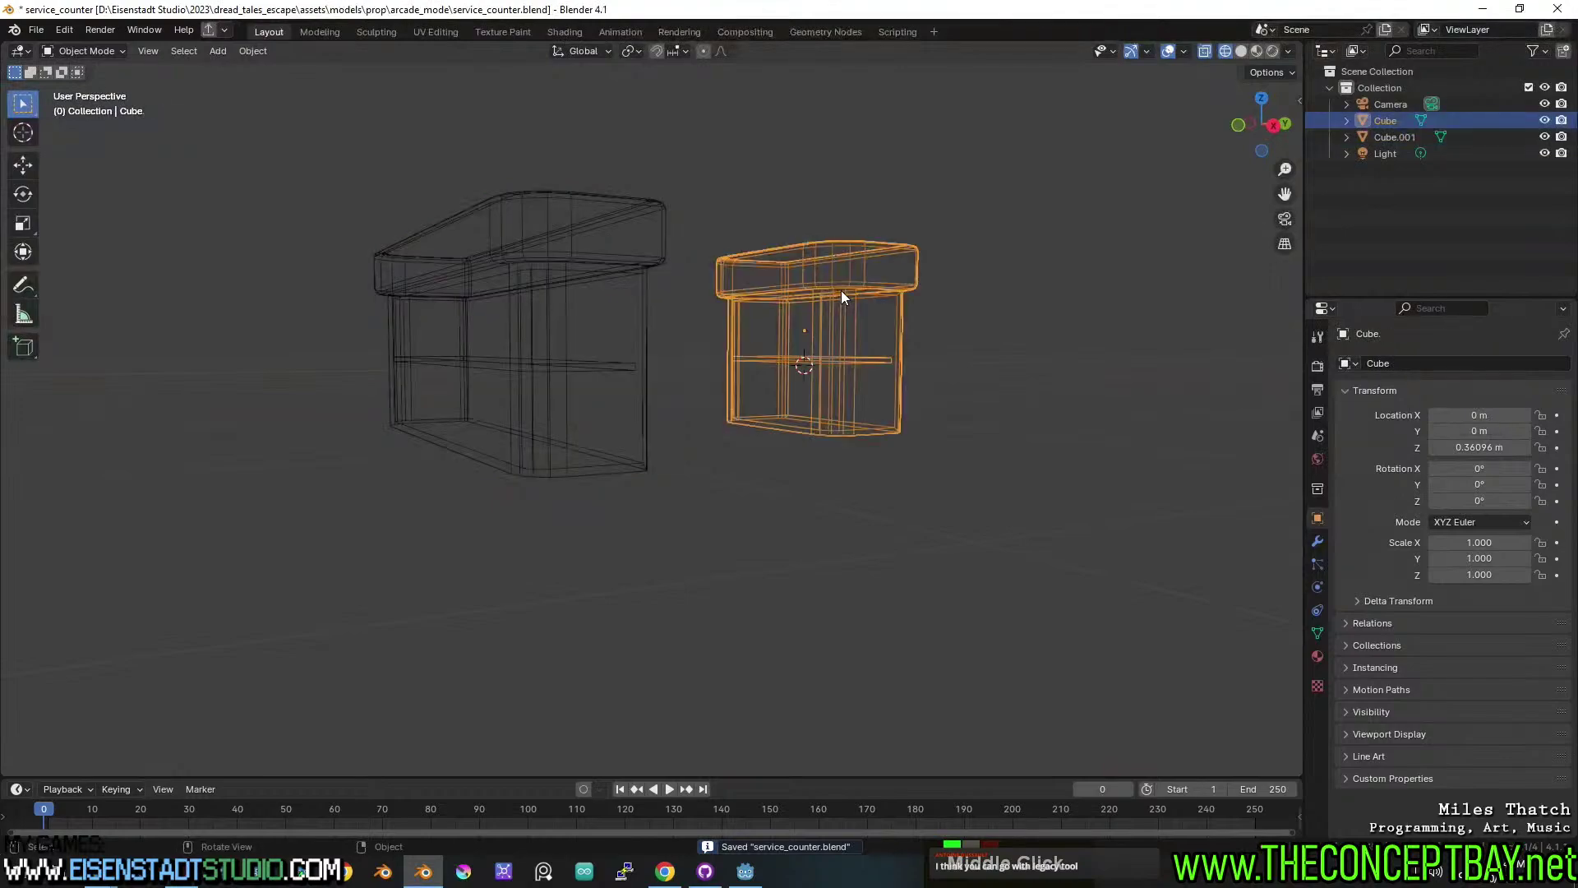
{"action": "left_click", "coordinate": [479, 331]}
{"action": "middle_click_drag", "start_coordinate": [615, 332], "coordinate": [600, 411]}
{"action": "key", "text": "ctrl+s"}
{"action": "left_click", "coordinate": [833, 332], "text": "shift"}
{"action": "left_click", "coordinate": [832, 332]}
{"action": "key", "text": "F2"}
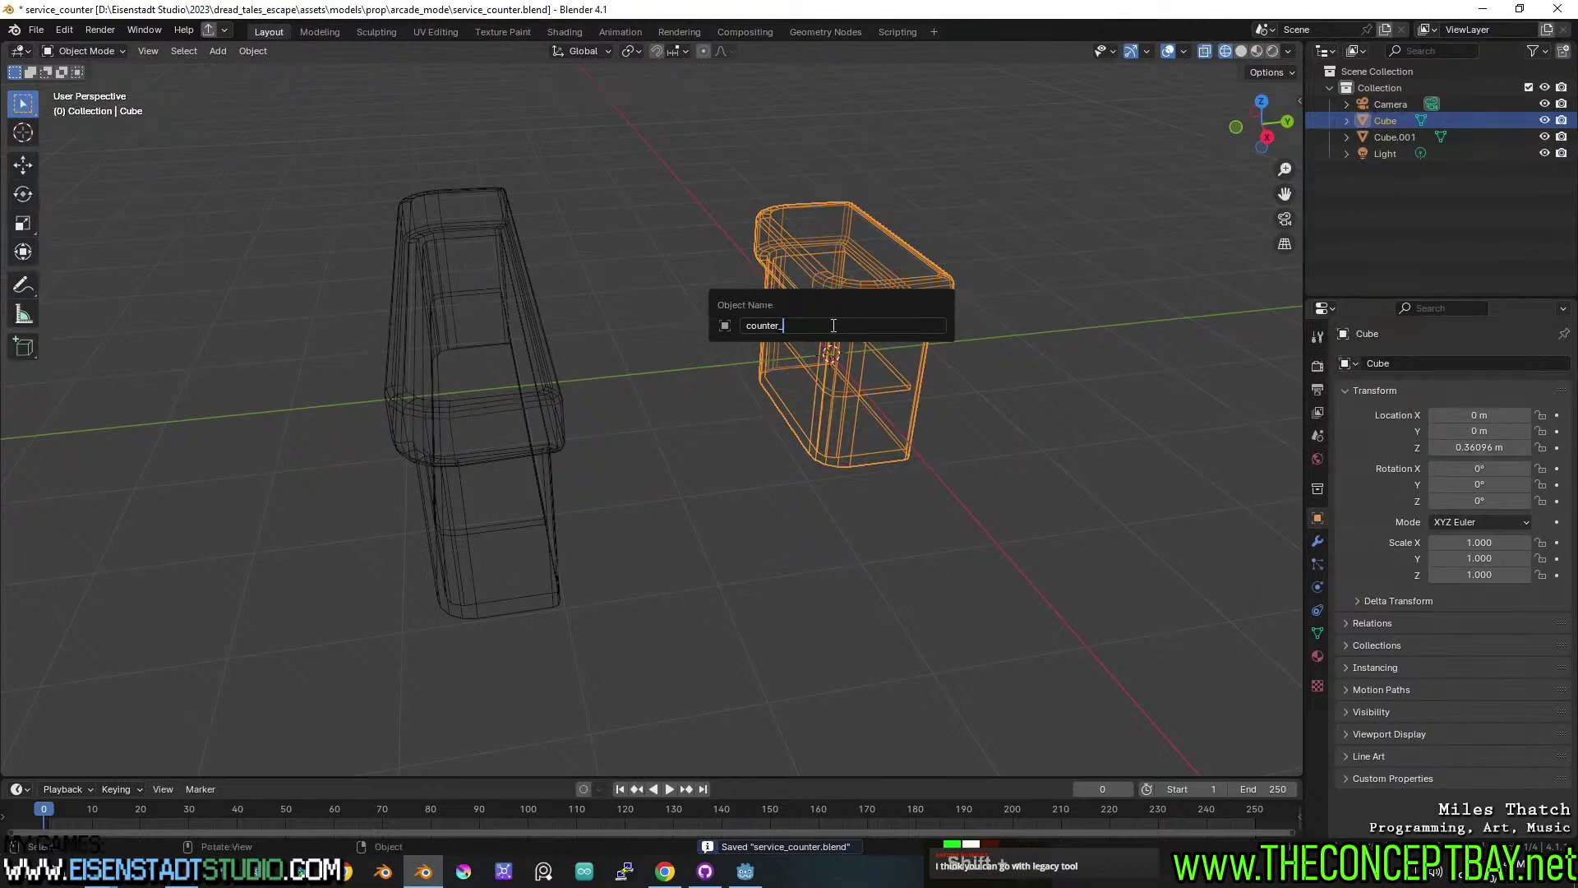
{"action": "type", "text": "service_"}
{"action": "key", "text": "End"}
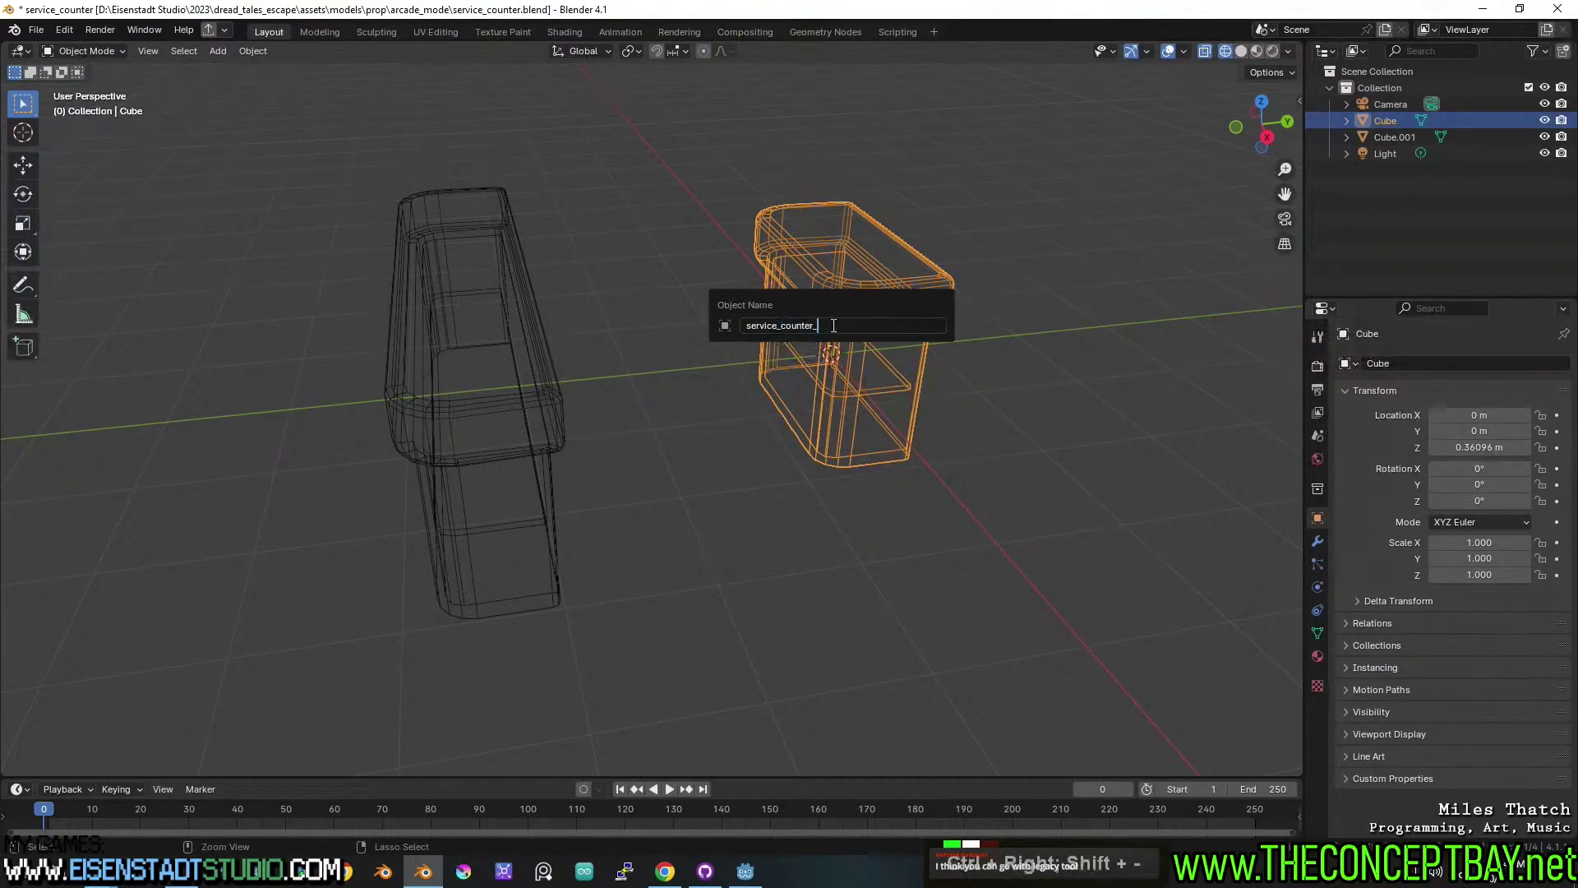
{"action": "type", "text": "sma"}
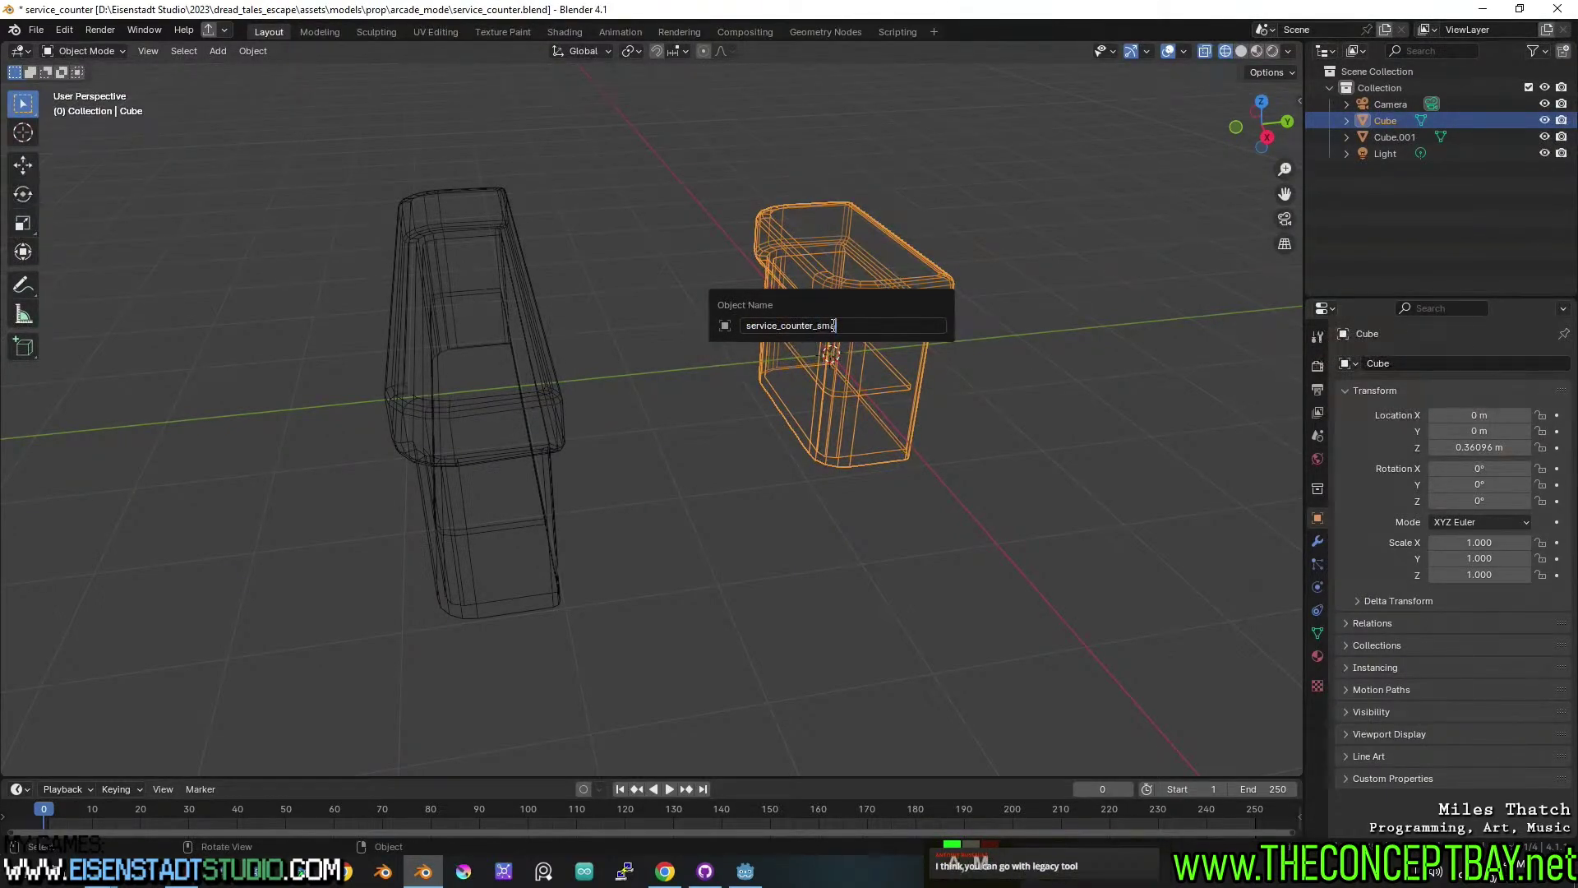
{"action": "type", "text": "ll"}
{"action": "key", "text": "BackSpace"}
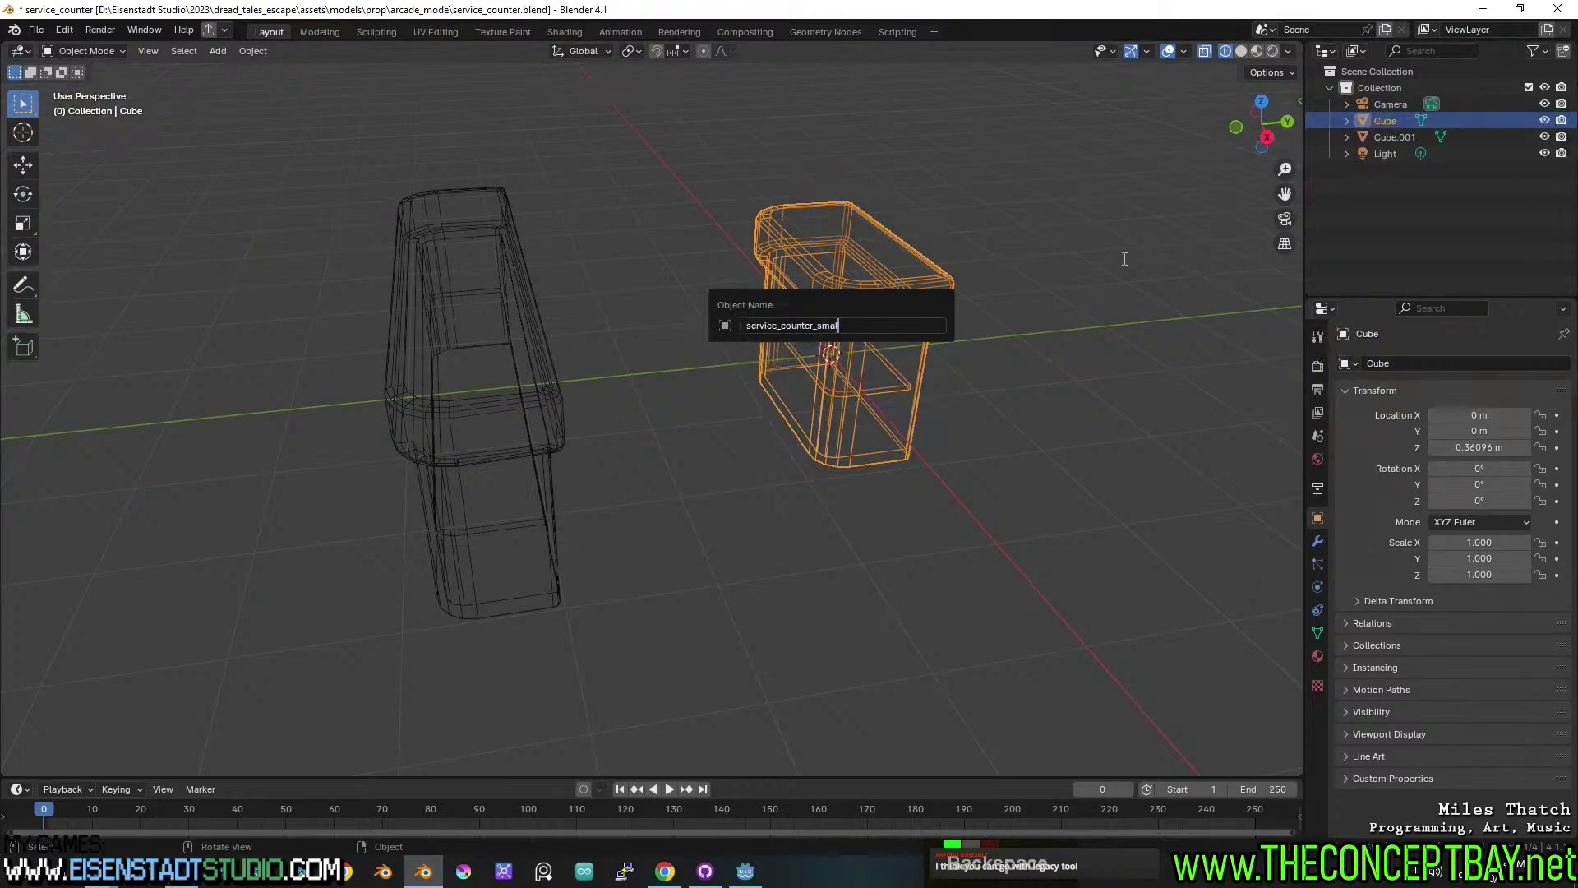
{"action": "type", "text": "l"}
{"action": "key", "text": "Return"}
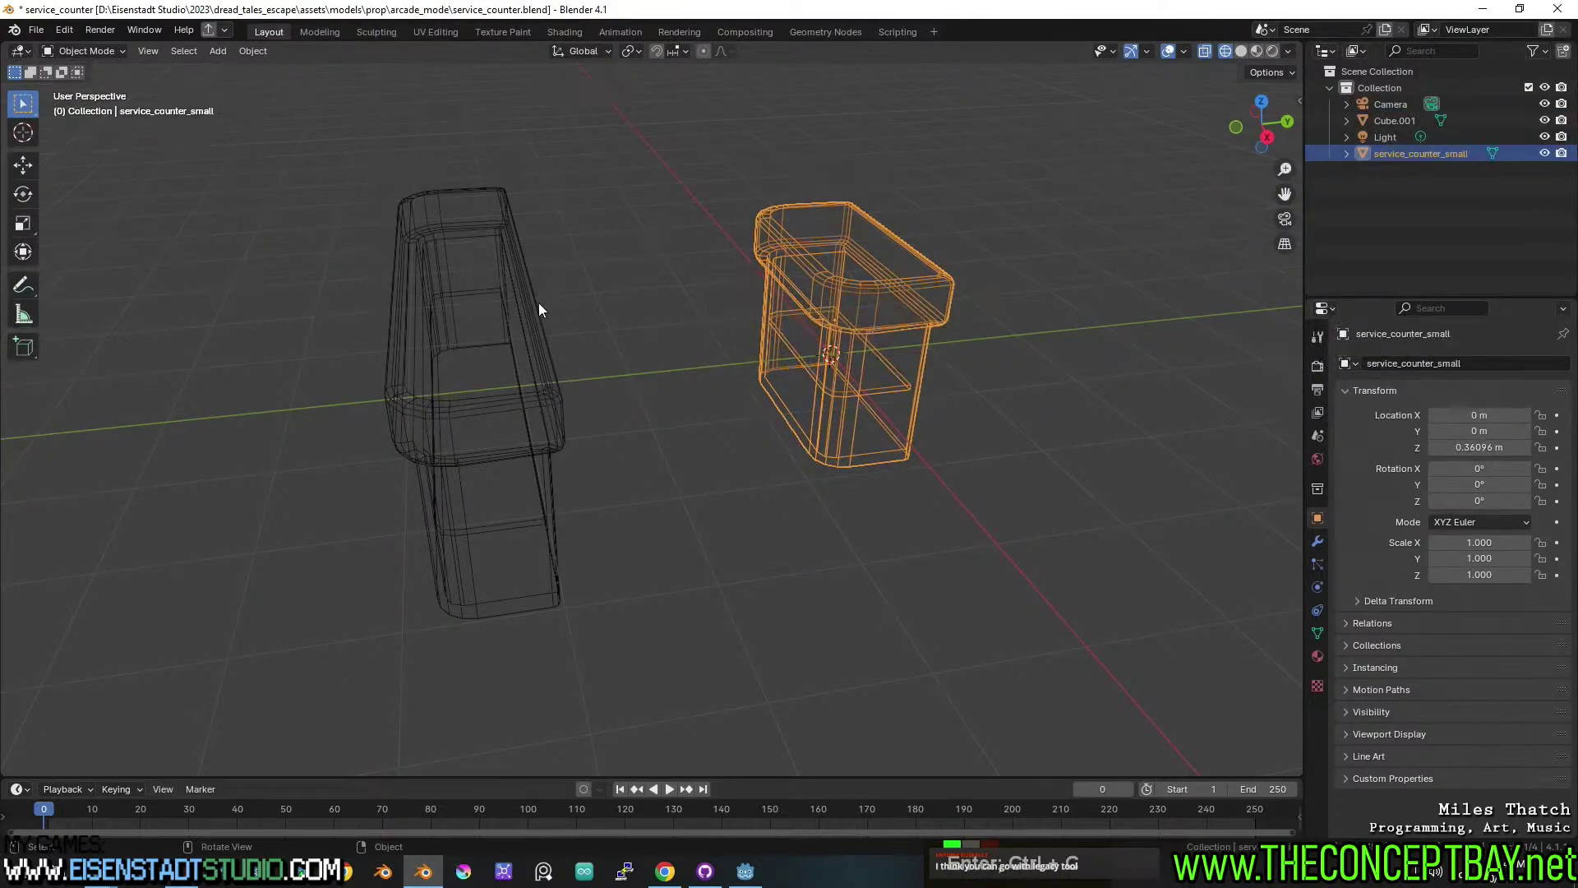
Rename the long counter object to service_counter_medium and save the file.
{"action": "left_click", "coordinate": [539, 310]}
{"action": "key", "text": "F2"}
{"action": "type", "text": "service_counter_small"}
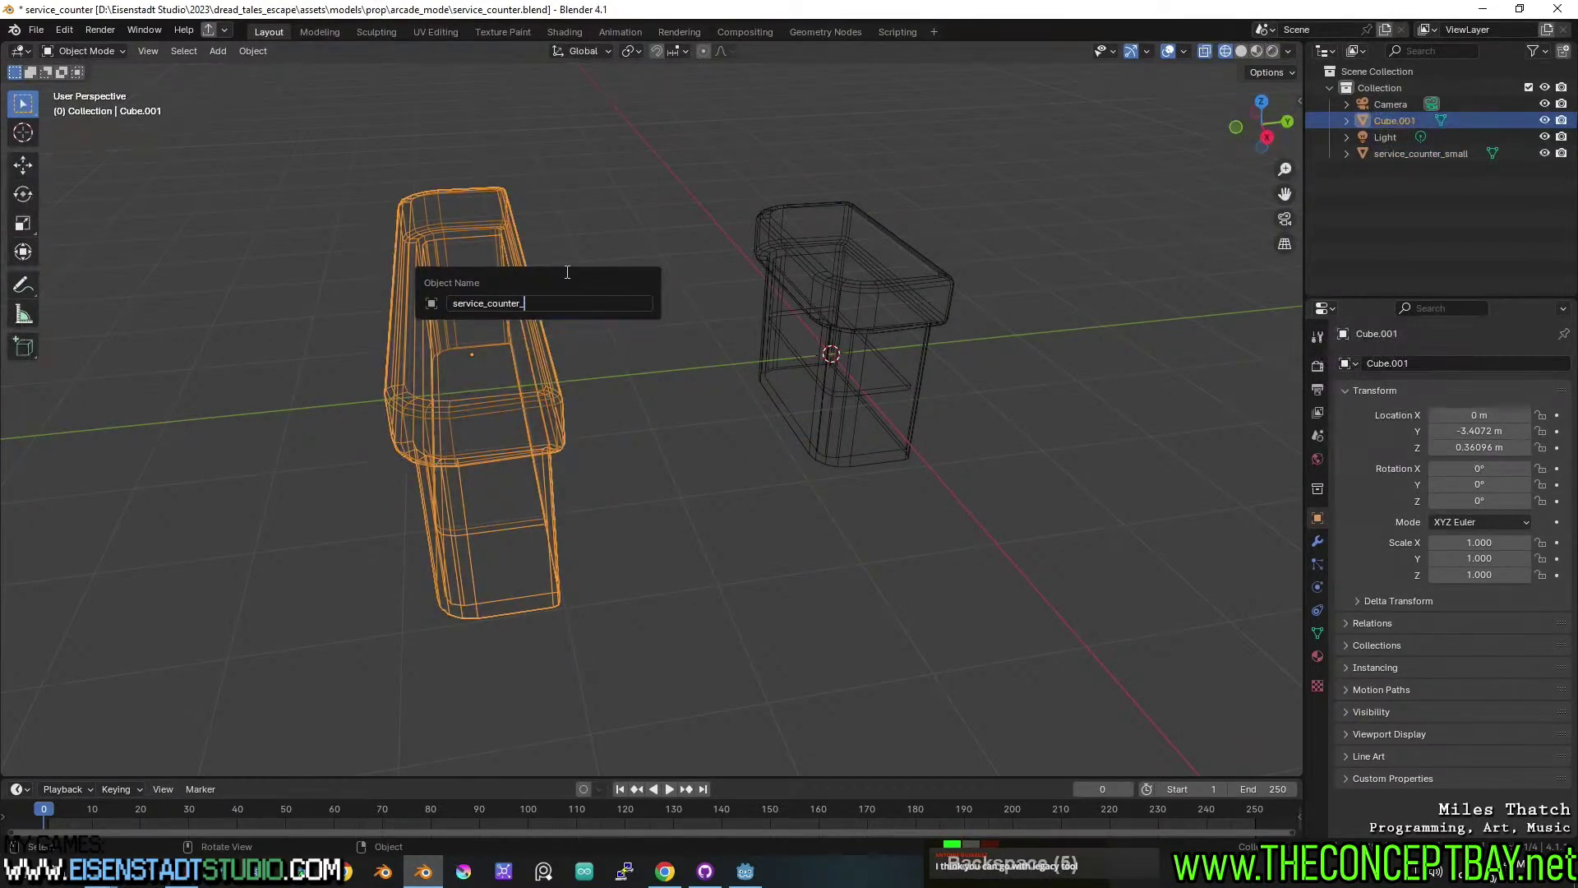
{"action": "type", "text": "medium"}
{"action": "key", "text": "Return"}
{"action": "key", "text": "ctrl+s"}
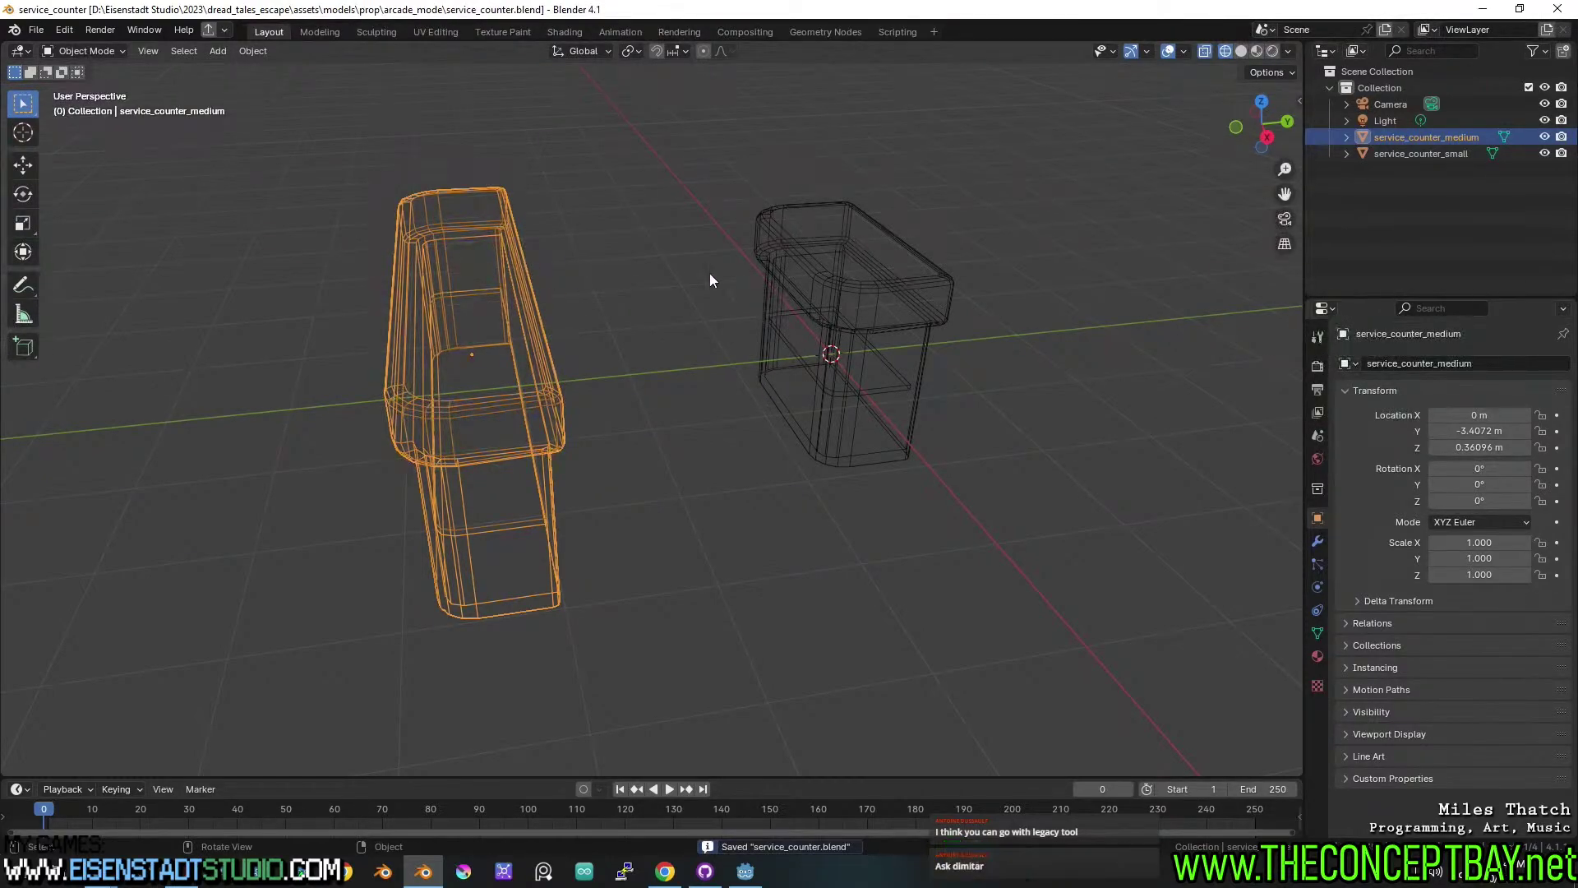
Select both counters, save the file and batch export them as glTF into the blend file's folder.
{"action": "left_click_drag", "start_coordinate": [995, 225], "coordinate": [324, 349]}
{"action": "middle_click_drag", "start_coordinate": [579, 283], "coordinate": [564, 283]}
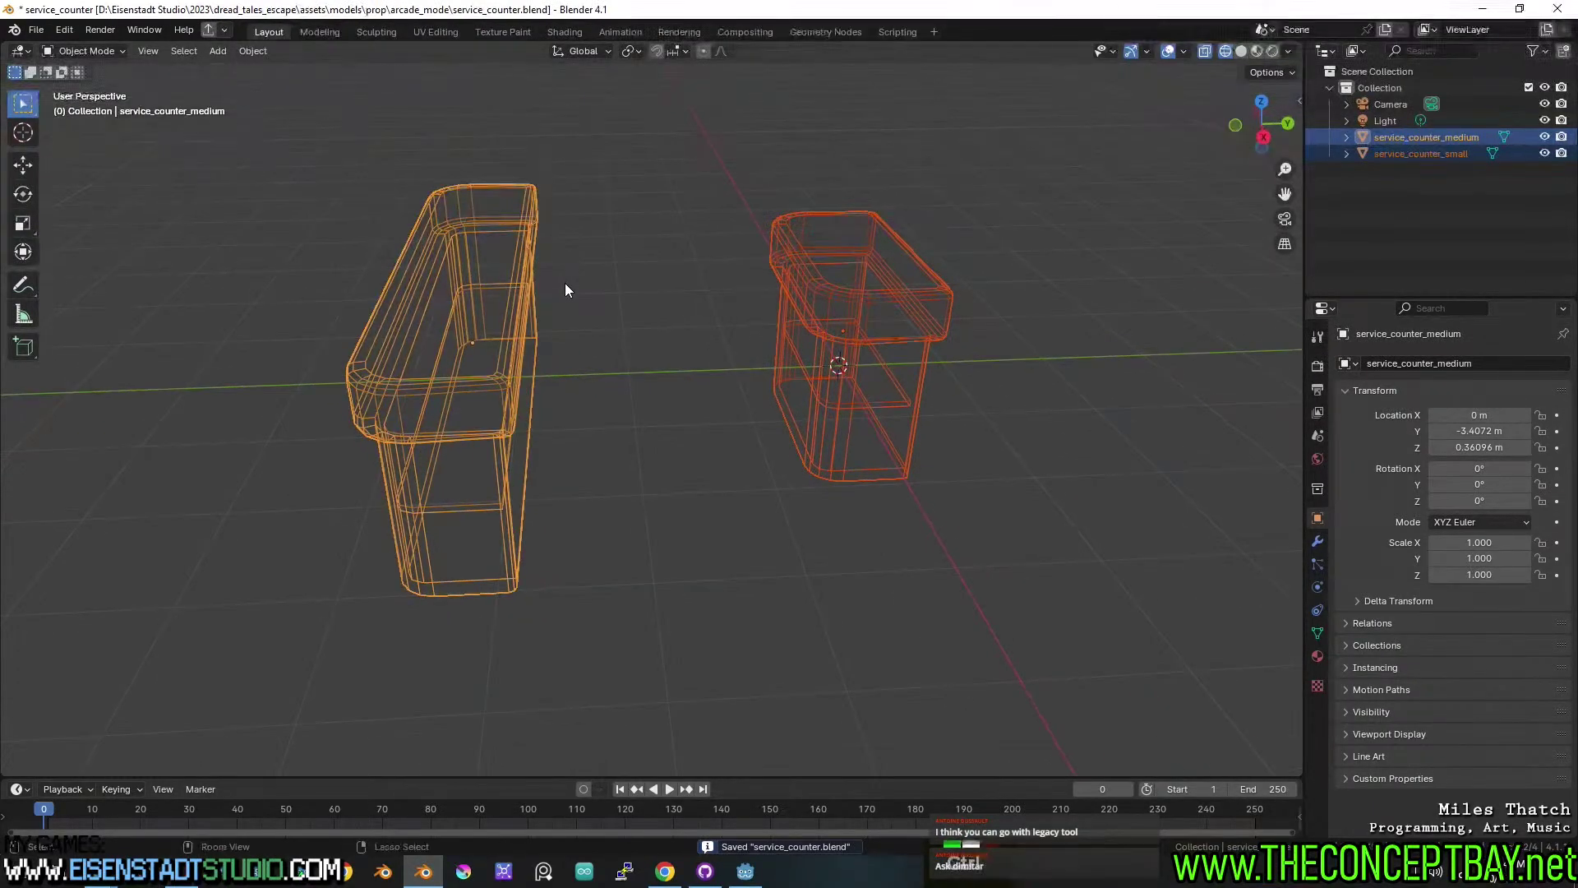
{"action": "key", "text": "ctrl+s"}
{"action": "left_click", "coordinate": [64, 30]}
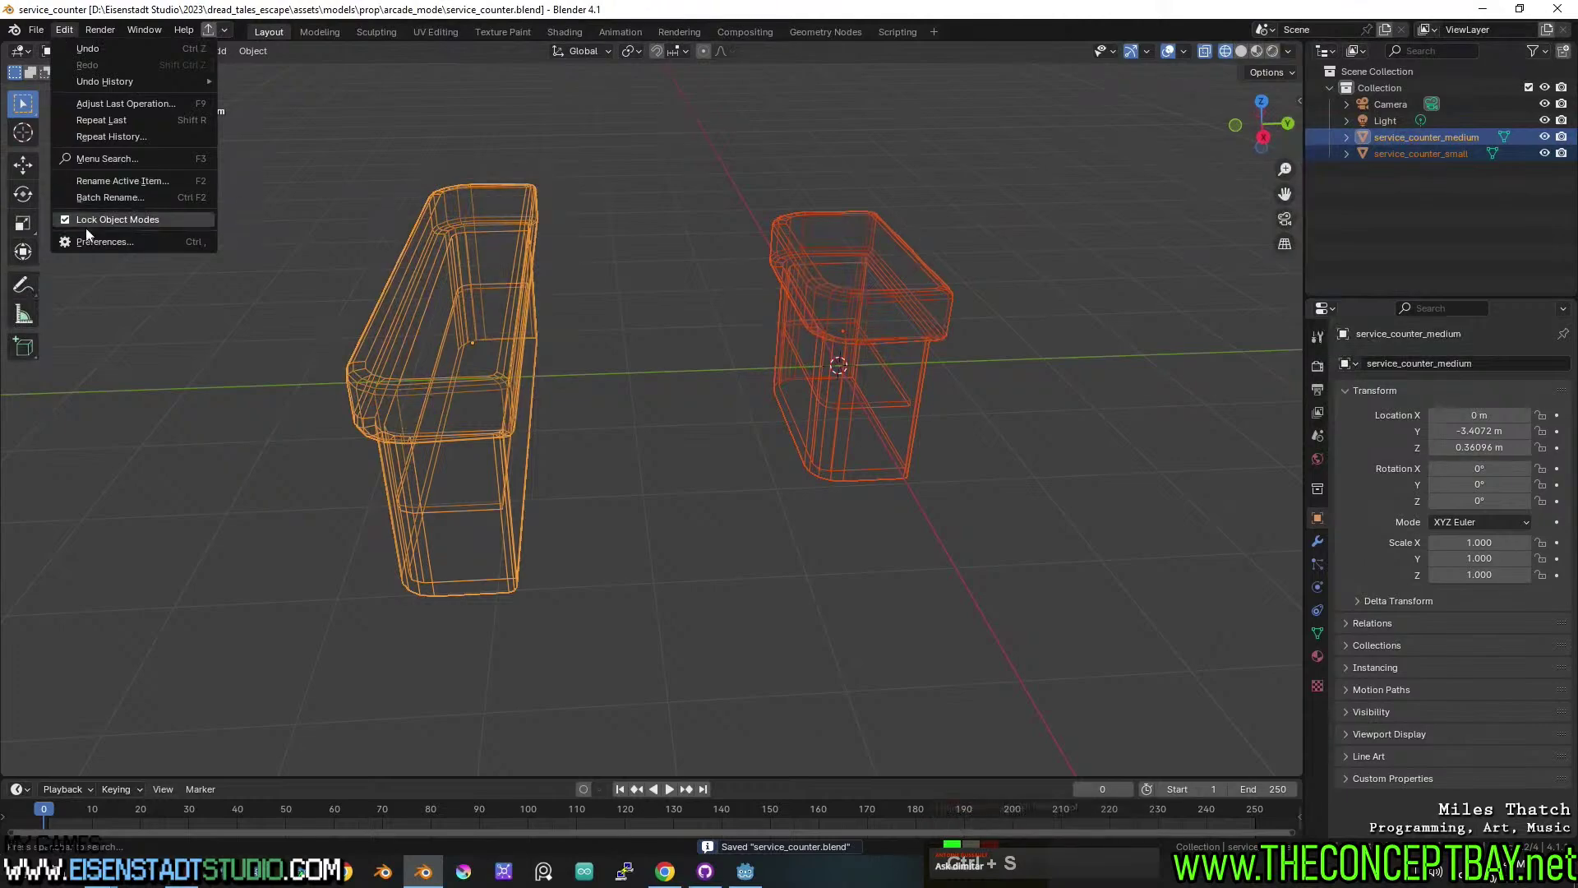
Set the batch export directory to dread_tales_escape\engine\models\props\arcade_mode and reopen the export settings.
{"action": "left_click", "coordinate": [223, 31]}
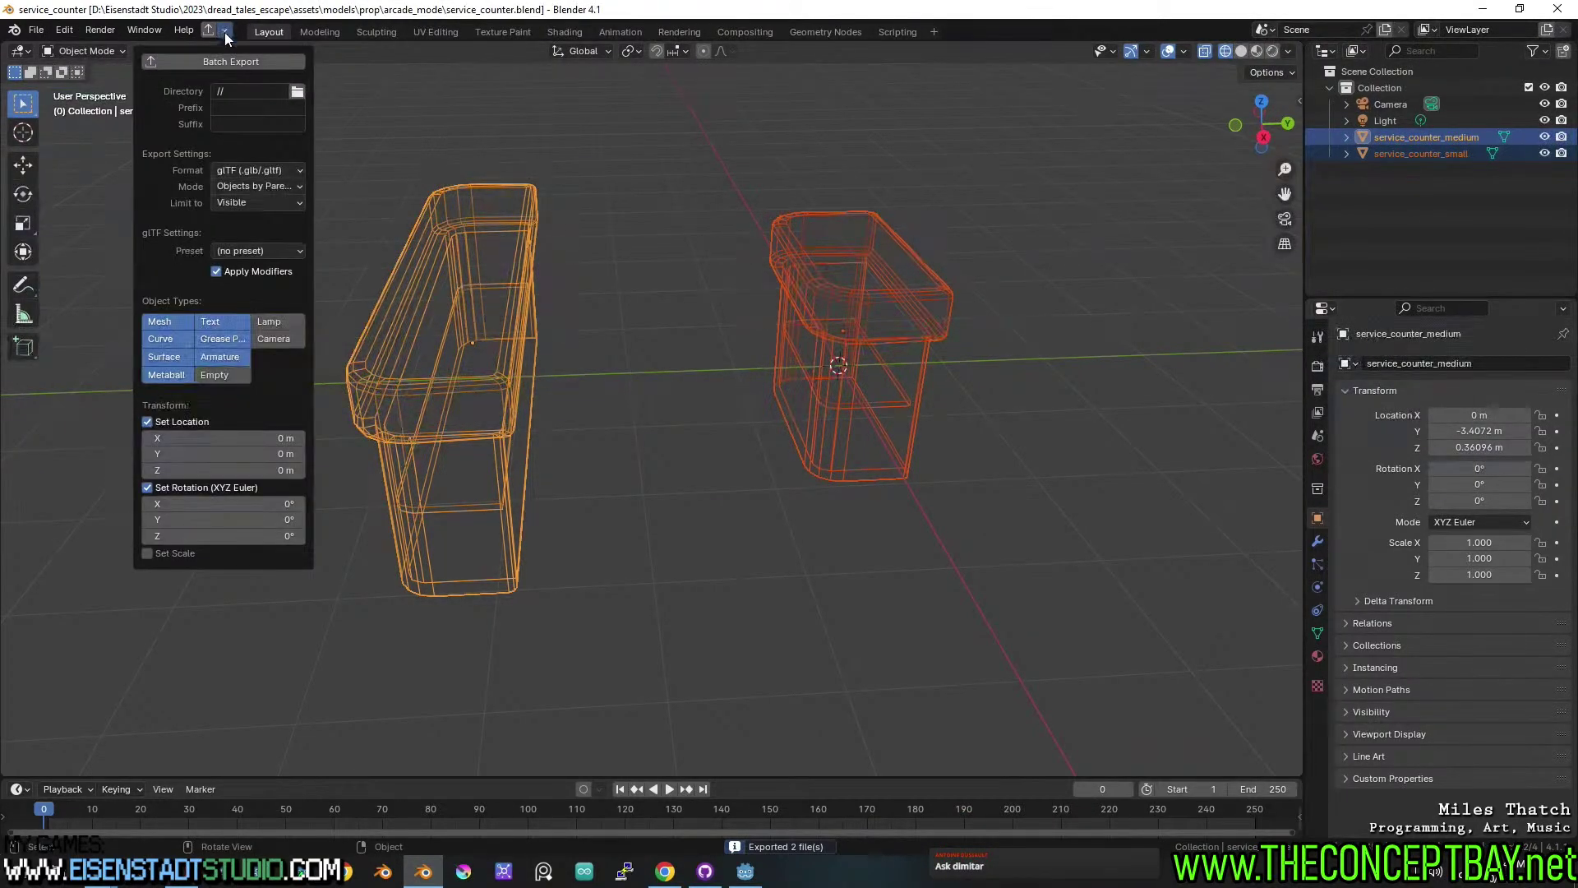
{"action": "left_click", "coordinate": [297, 91]}
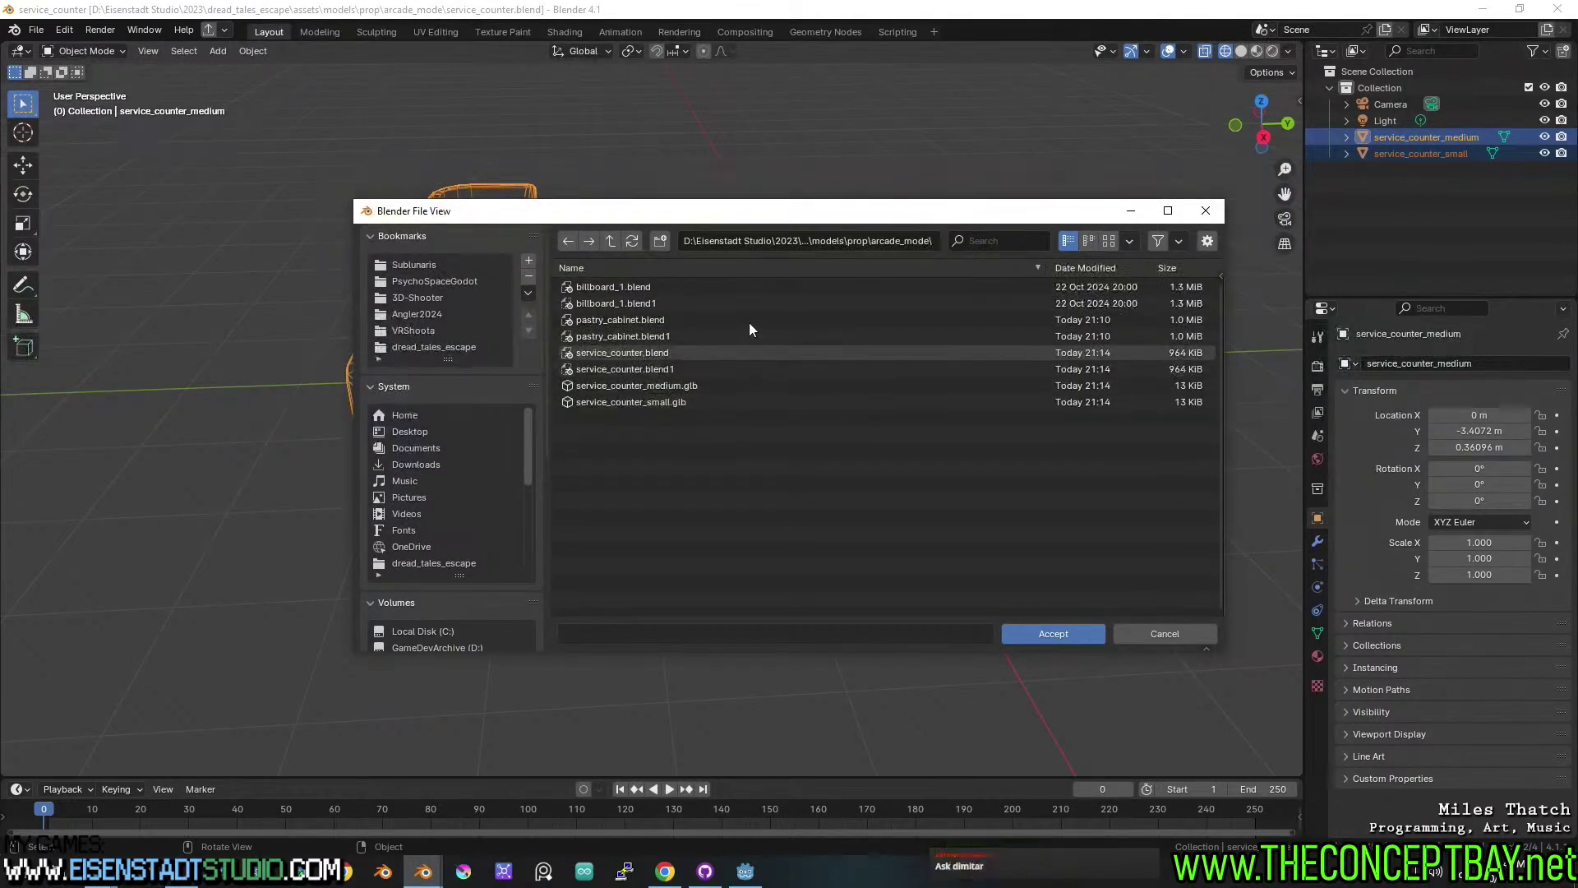
{"action": "left_click", "coordinate": [610, 241]}
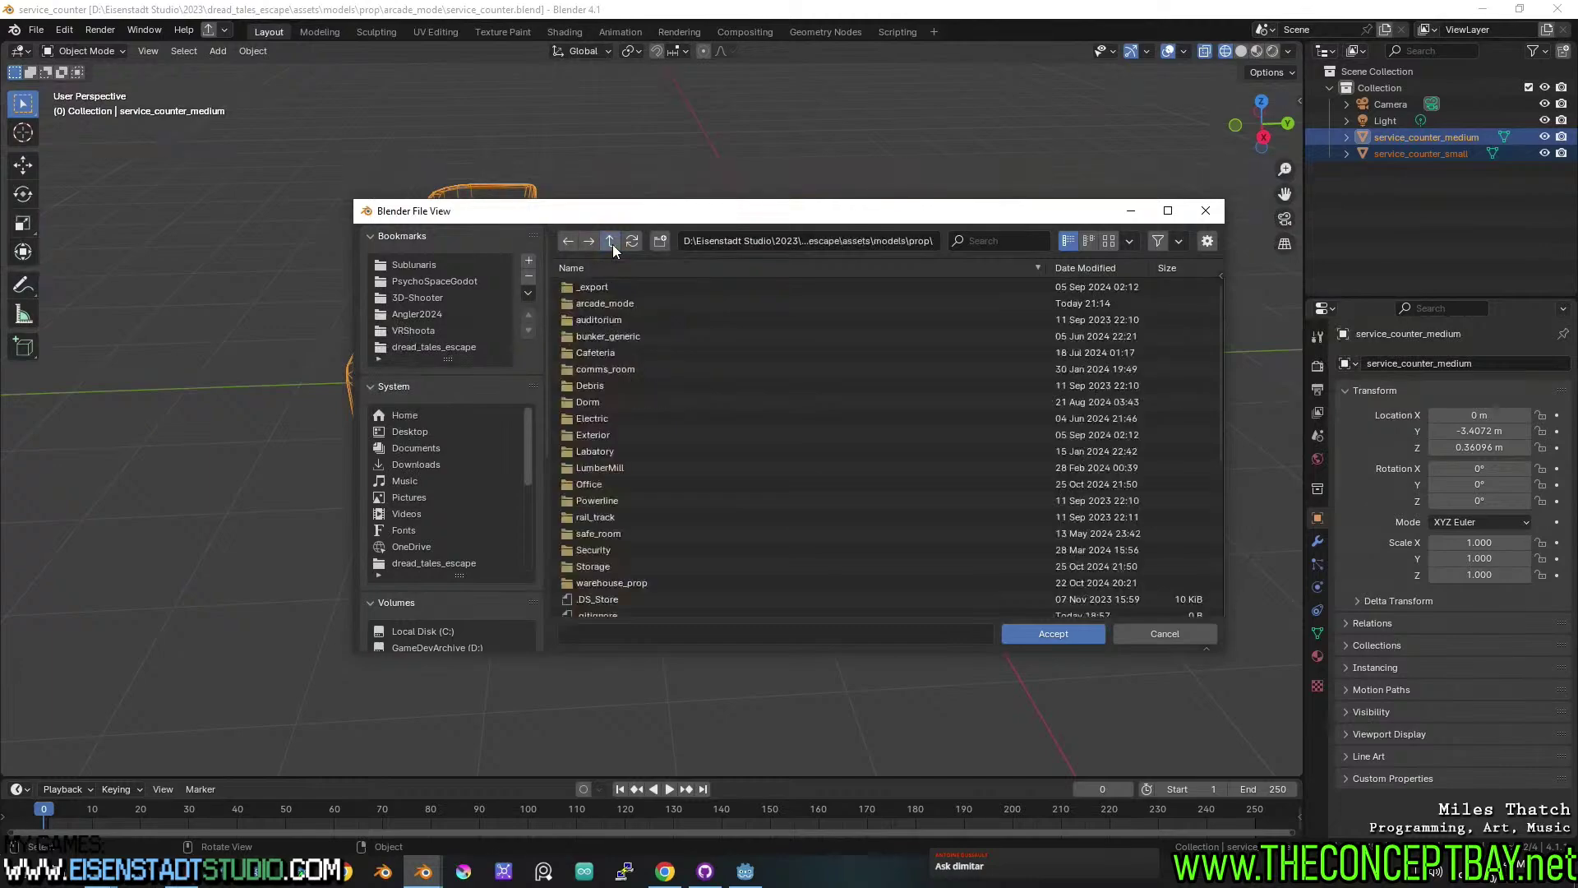
{"action": "double_click", "coordinate": [610, 241]}
{"action": "left_click", "coordinate": [610, 241]}
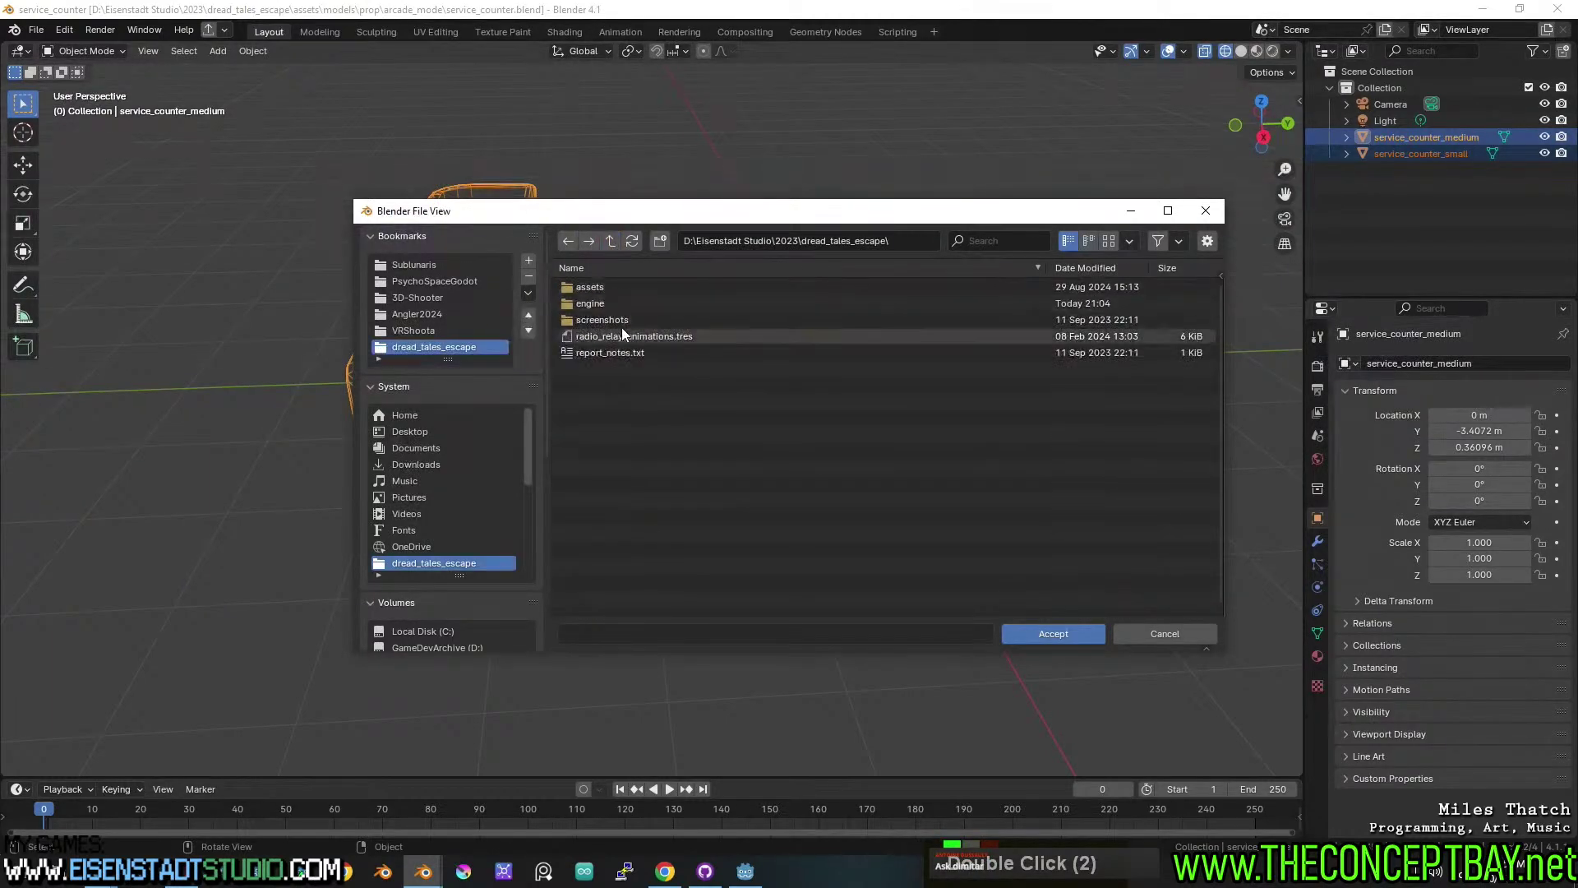
{"action": "double_click", "coordinate": [615, 303]}
{"action": "left_click", "coordinate": [609, 483]}
{"action": "double_click", "coordinate": [609, 483]}
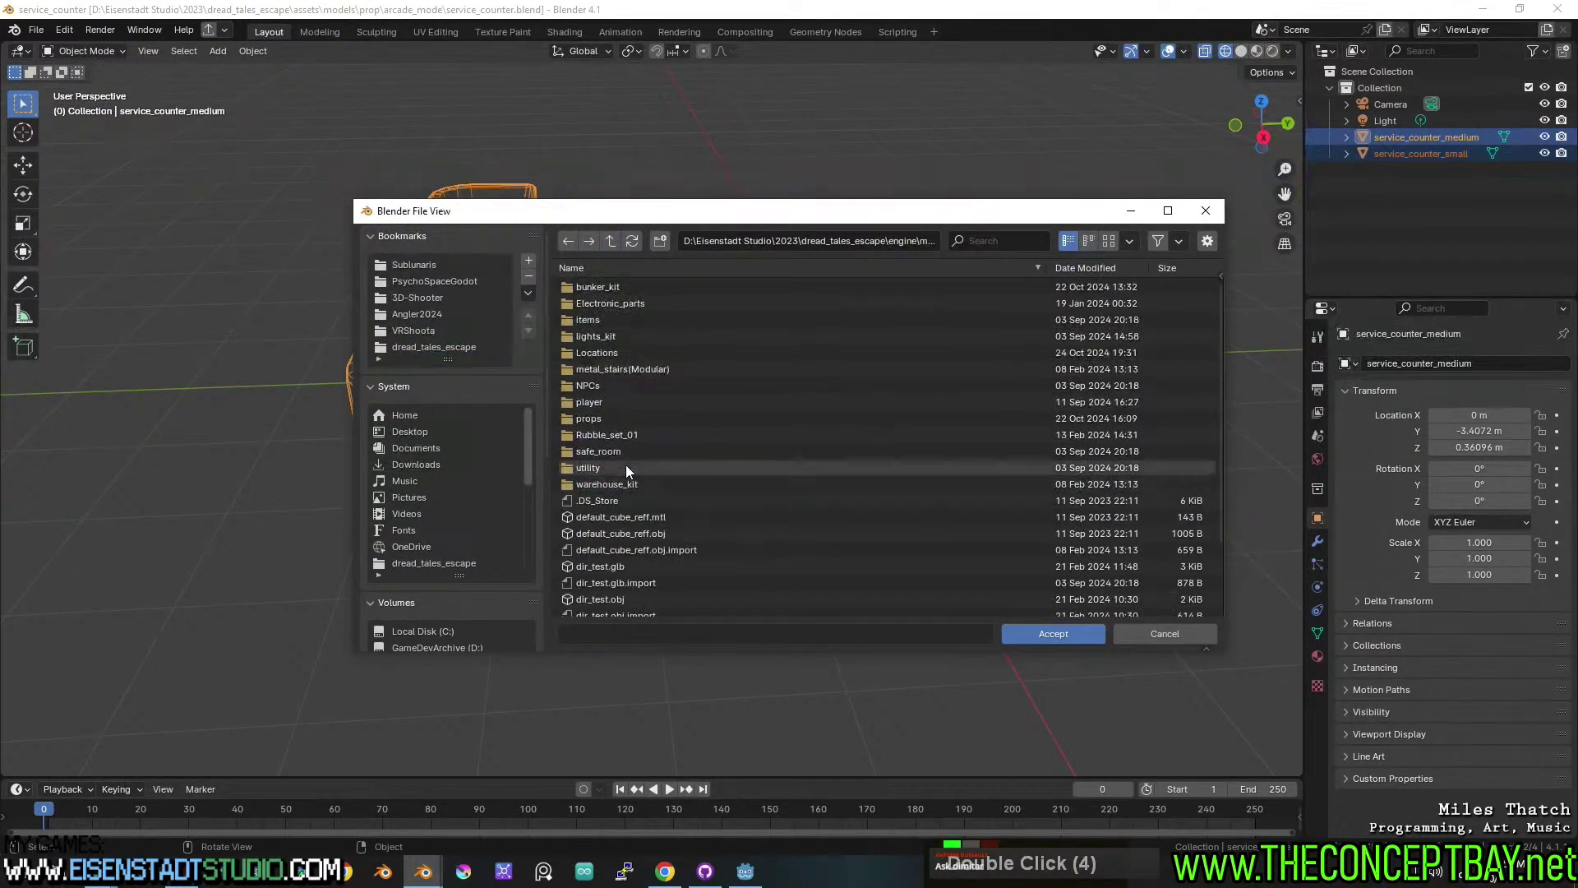
{"action": "double_click", "coordinate": [616, 418]}
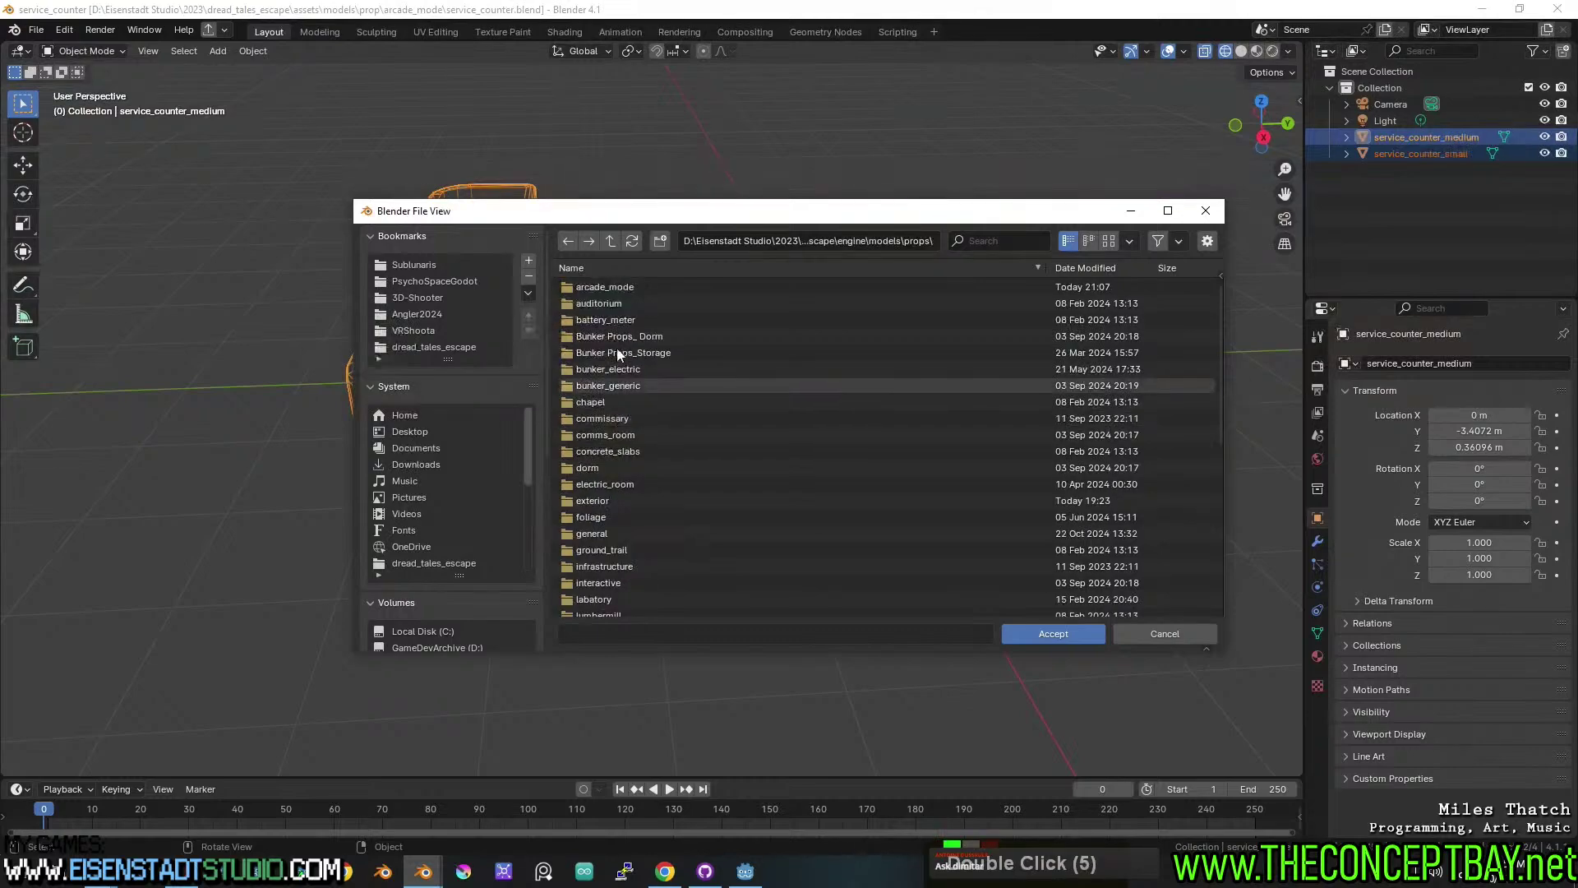
{"action": "double_click", "coordinate": [608, 287]}
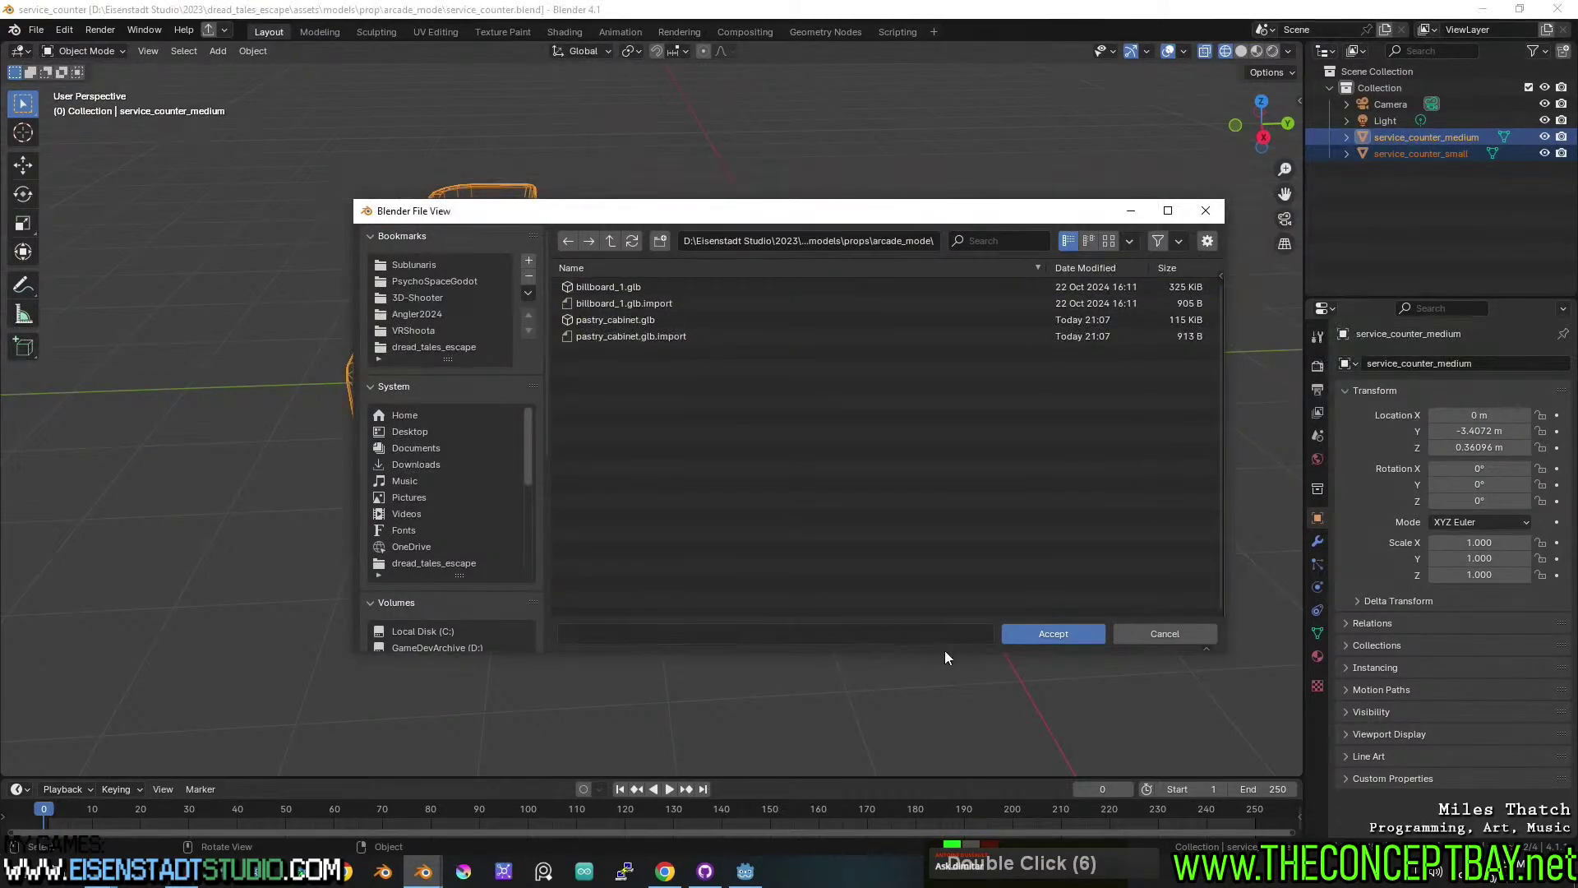
{"action": "left_click", "coordinate": [1060, 633]}
{"action": "left_click", "coordinate": [223, 30]}
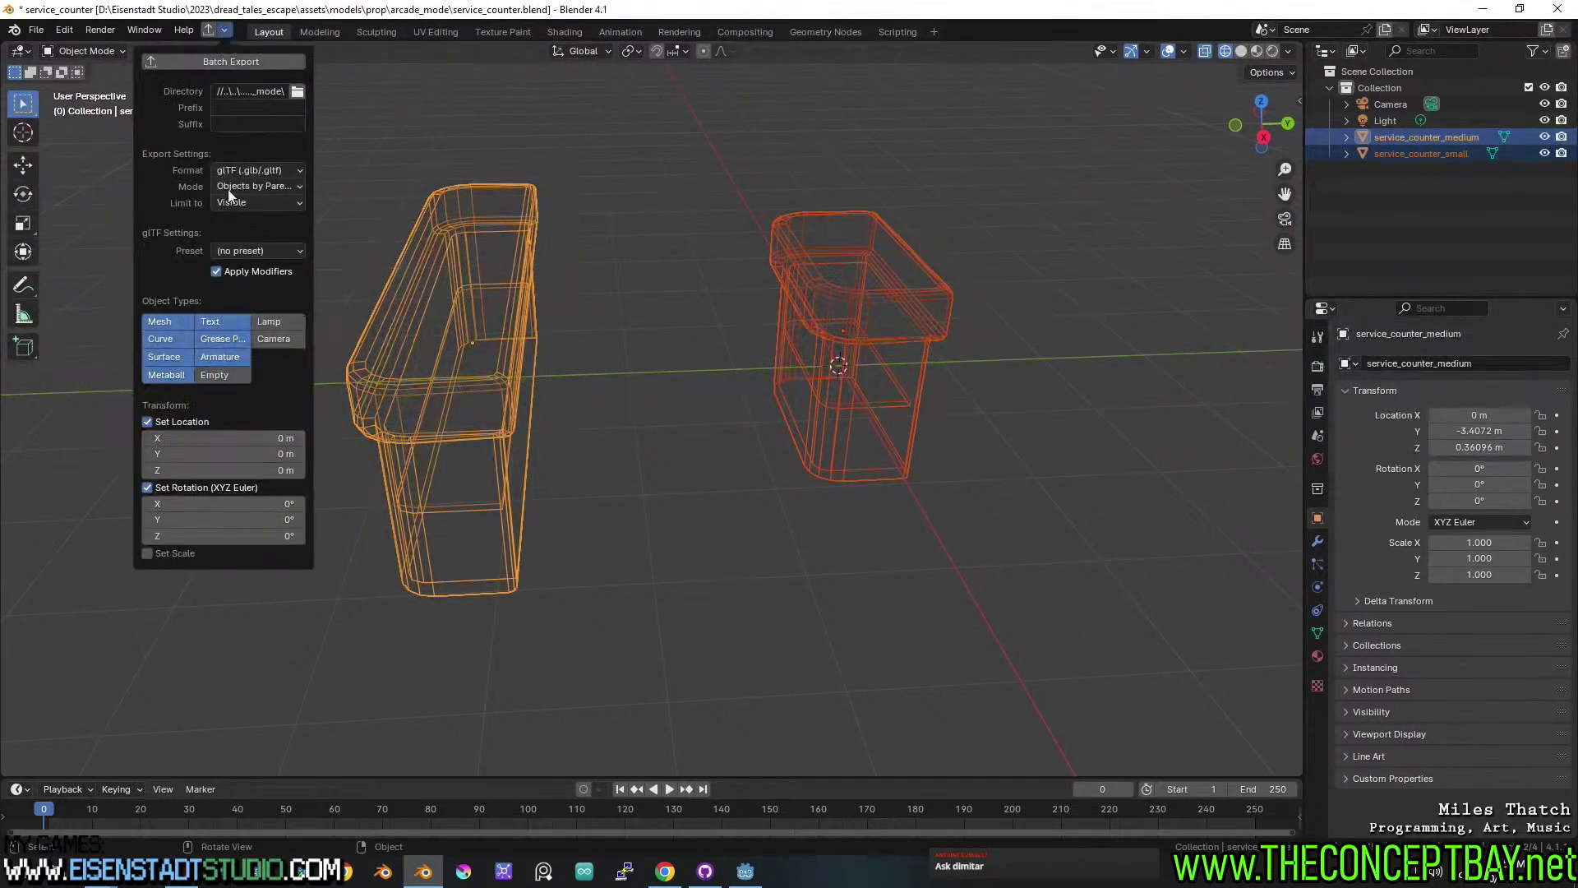
Change the batch export format to Wavefront (.obj) and batch export both service counters.
{"action": "left_click", "coordinate": [253, 167]}
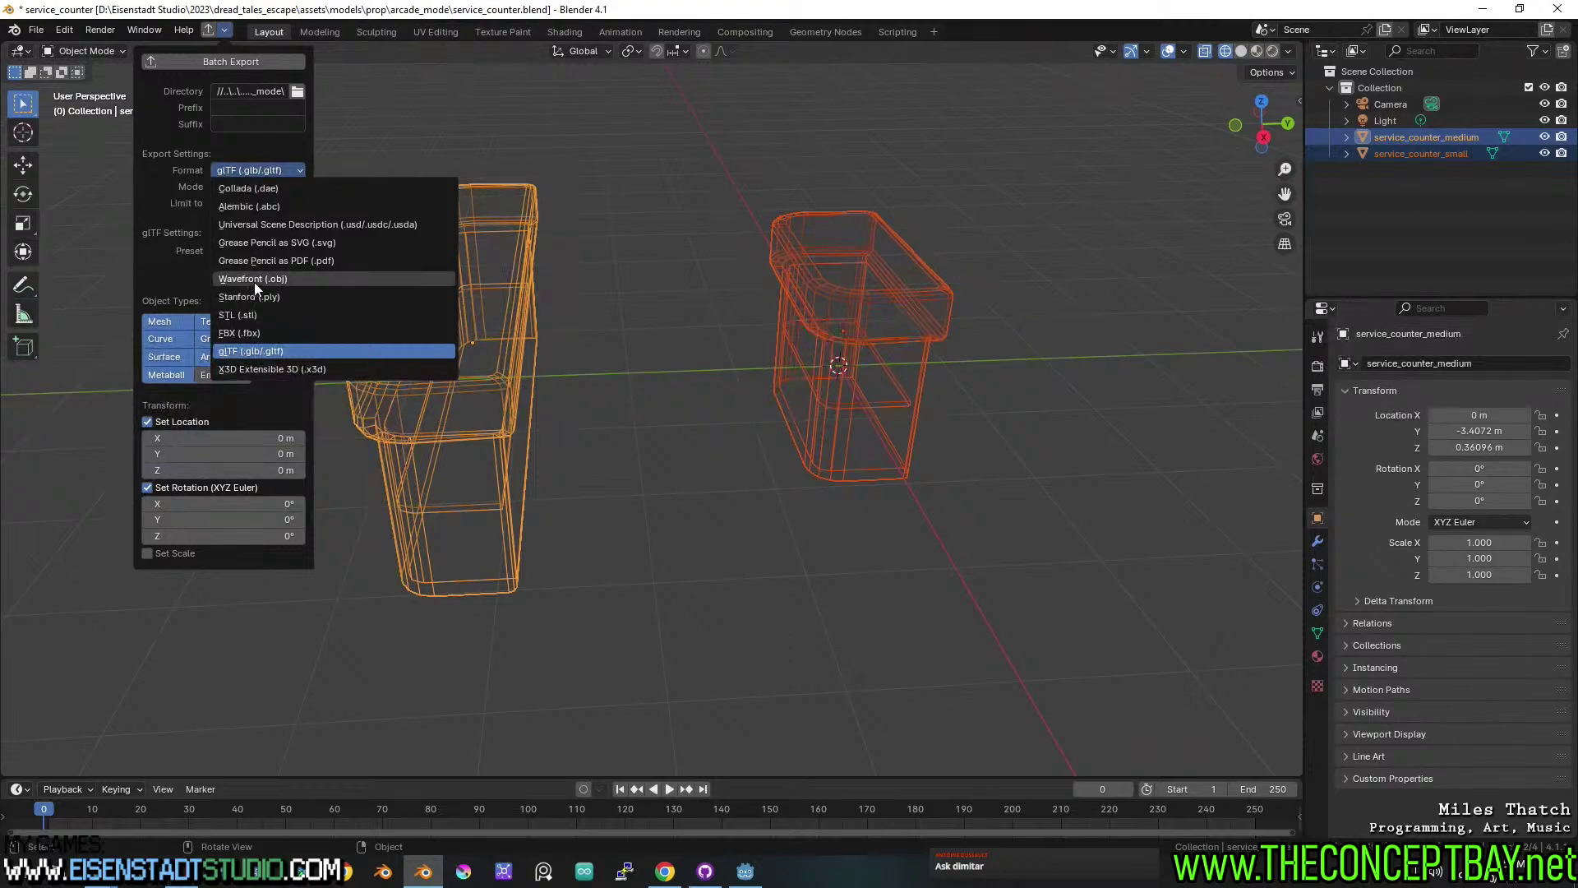
{"action": "left_click", "coordinate": [255, 282]}
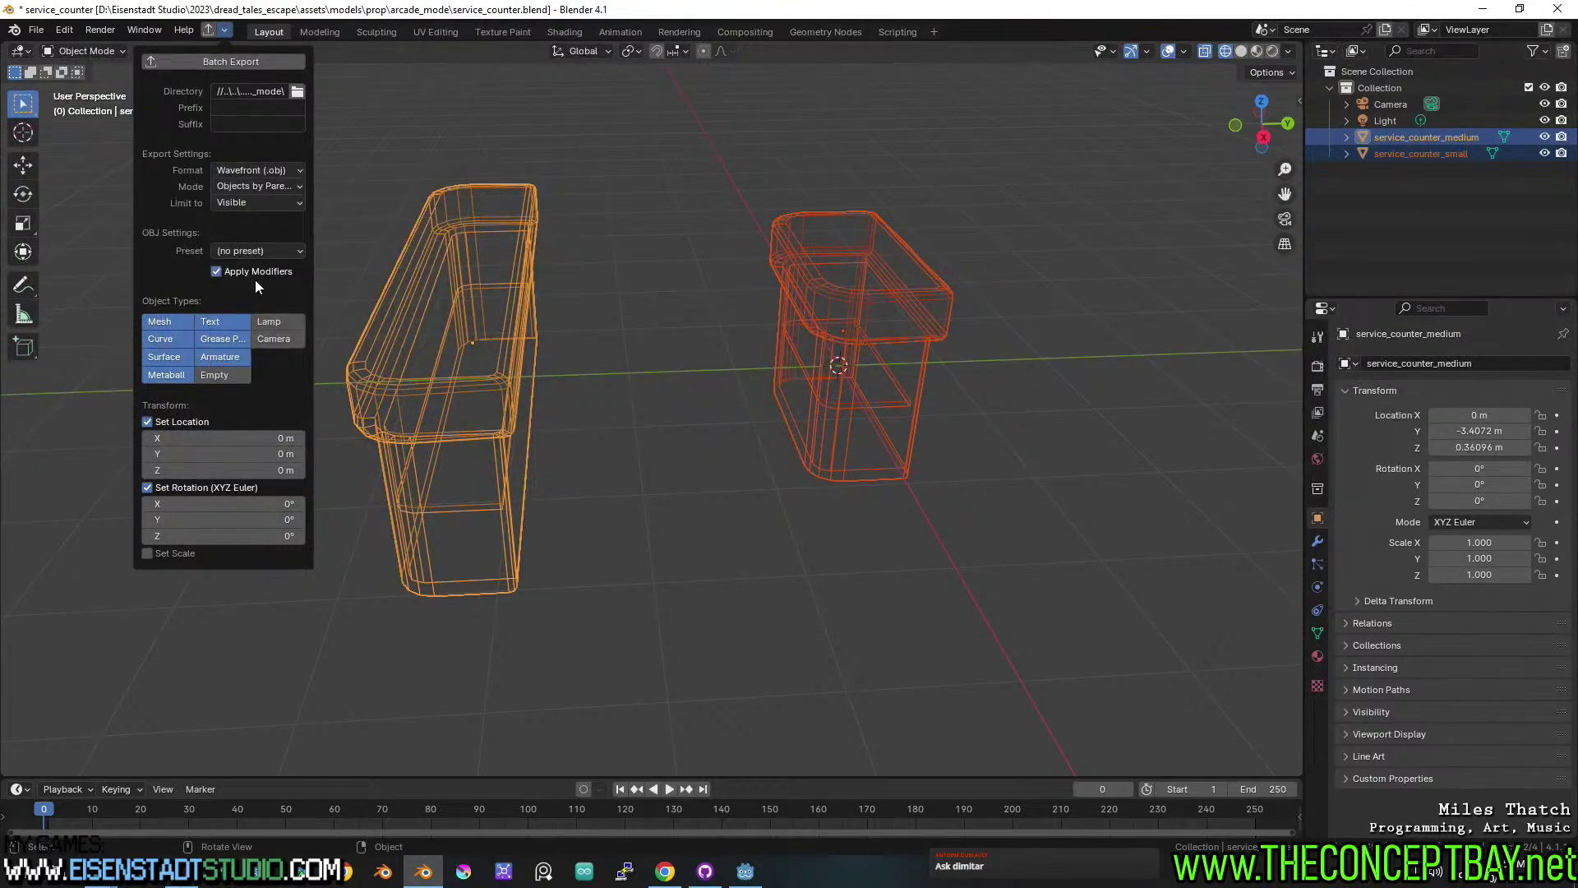
{"action": "left_click", "coordinate": [239, 204]}
{"action": "left_click", "coordinate": [239, 200]}
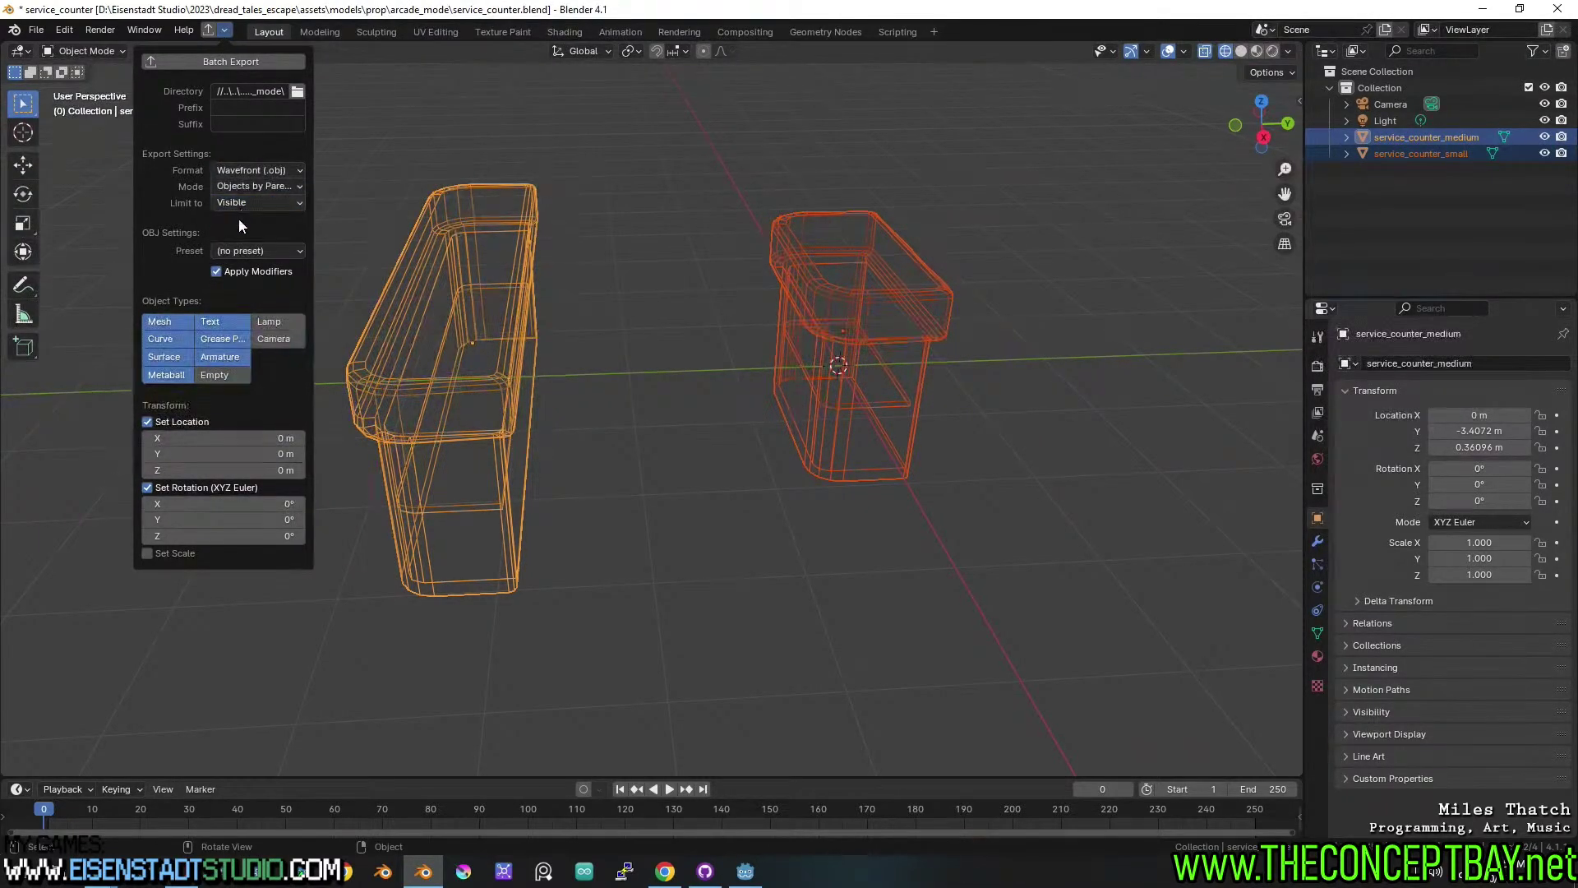
{"action": "left_click", "coordinate": [229, 62]}
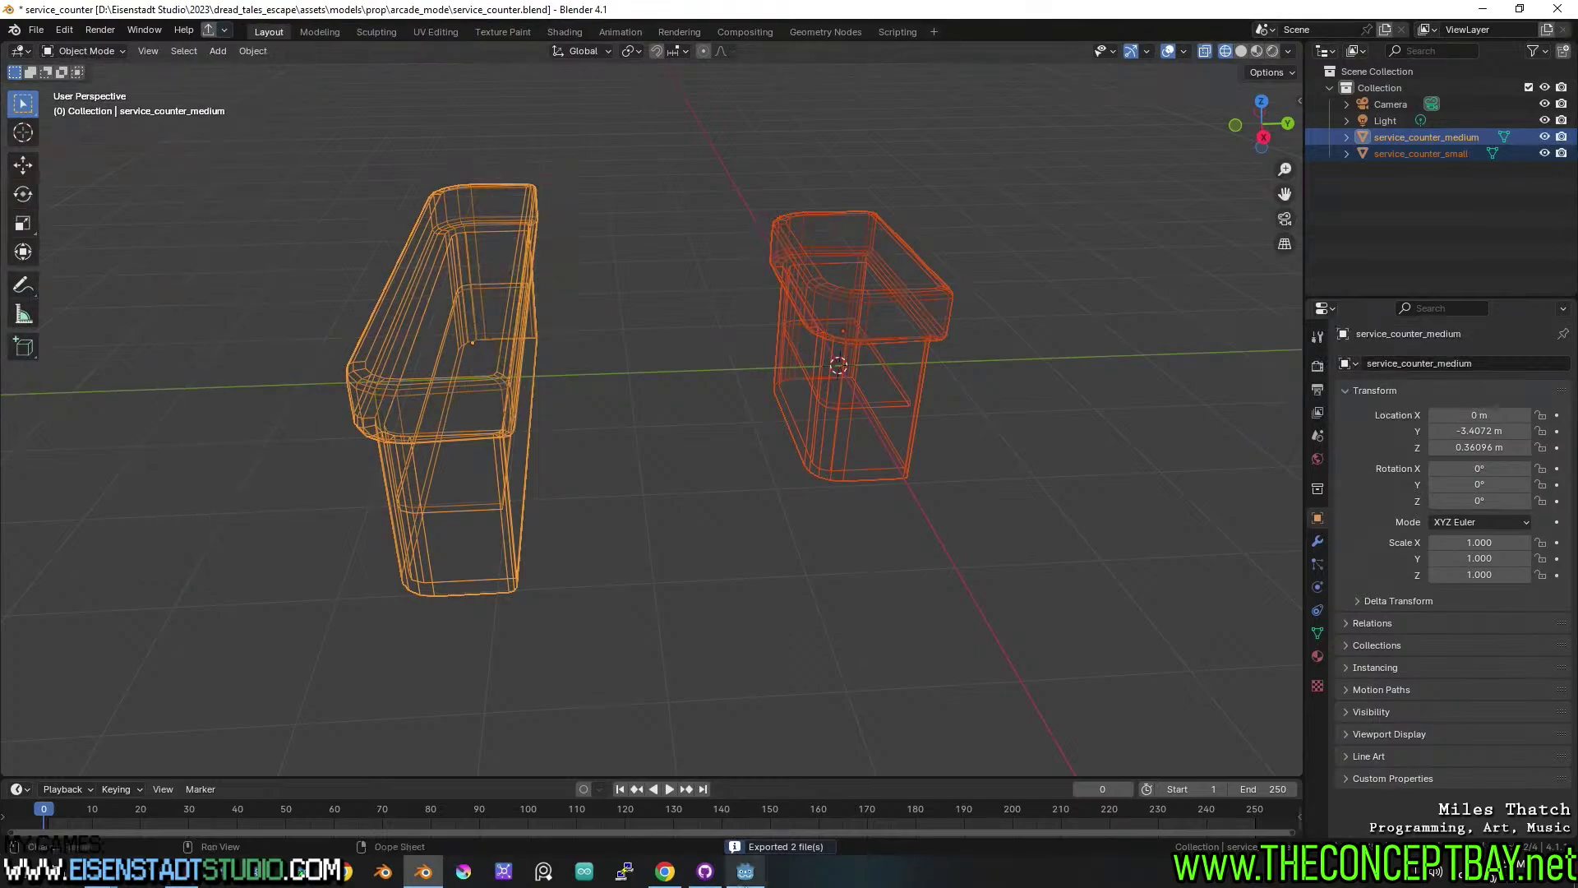
Switch to Godot and move pastry_cabinet along its X axis to about -2.95 m in the arcade_mode scene.
{"action": "left_click", "coordinate": [745, 871]}
{"action": "middle_click_drag", "start_coordinate": [833, 396], "coordinate": [821, 441], "text": "shift"}
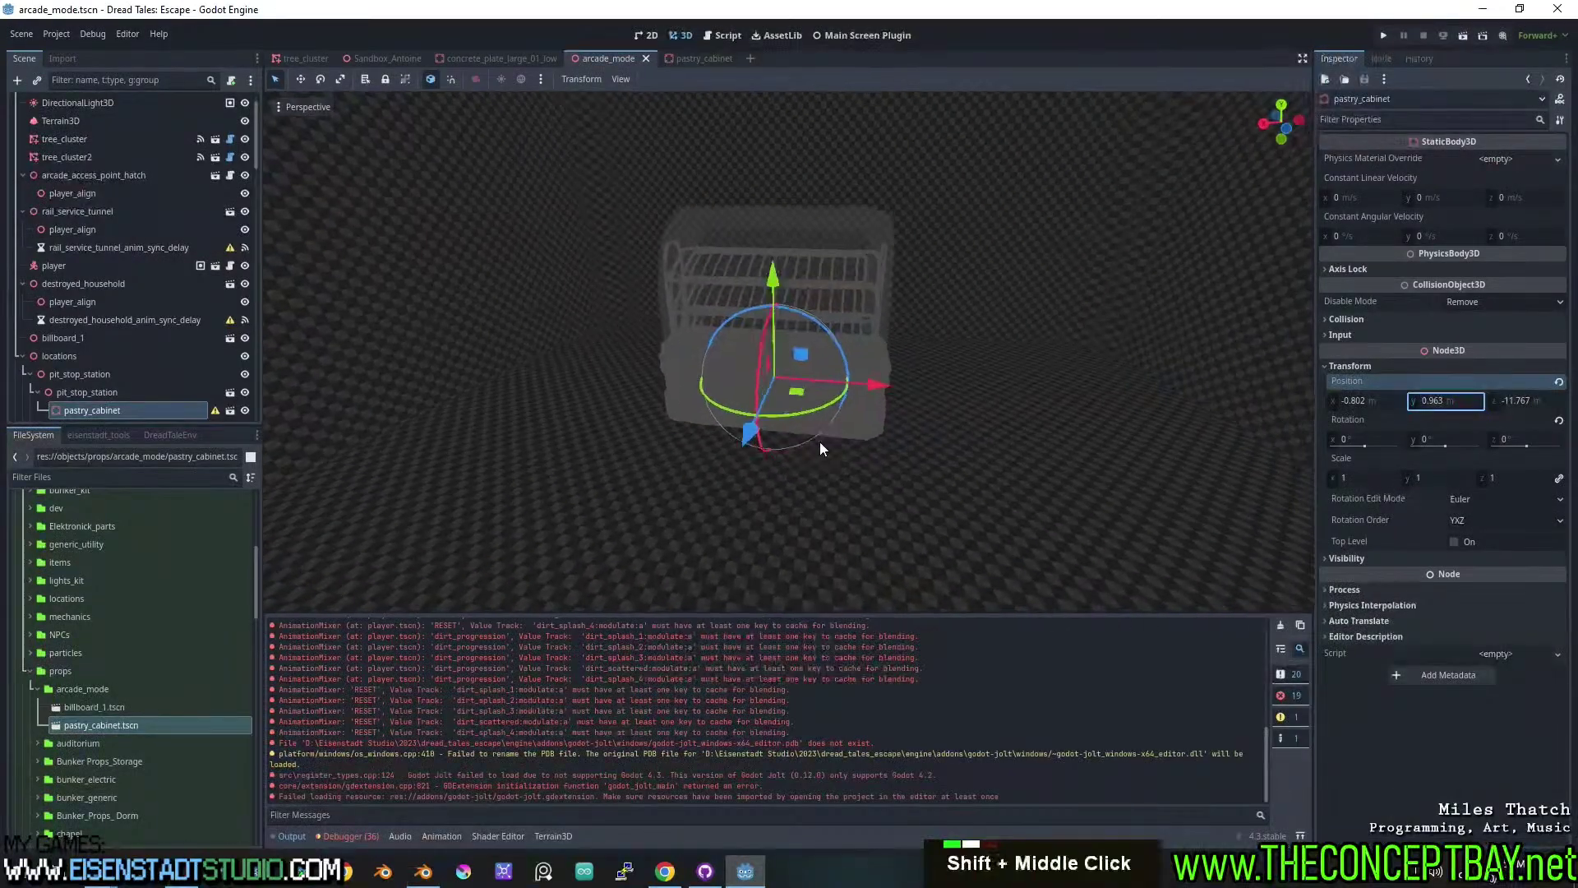
{"action": "scroll", "coordinate": [821, 435], "scroll_direction": "up", "scroll_amount": 3}
{"action": "mouse_move", "coordinate": [723, 353]}
{"action": "middle_mouse_down", "text": "shift"}
{"action": "mouse_move", "coordinate": [795, 385]}
{"action": "mouse_move", "coordinate": [694, 364]}
{"action": "mouse_move", "coordinate": [719, 370]}
{"action": "middle_mouse_up", "text": "shift"}
{"action": "scroll", "coordinate": [768, 390], "scroll_direction": "down", "scroll_amount": 4}
{"action": "scroll", "coordinate": [835, 382], "scroll_direction": "down", "scroll_amount": 7}
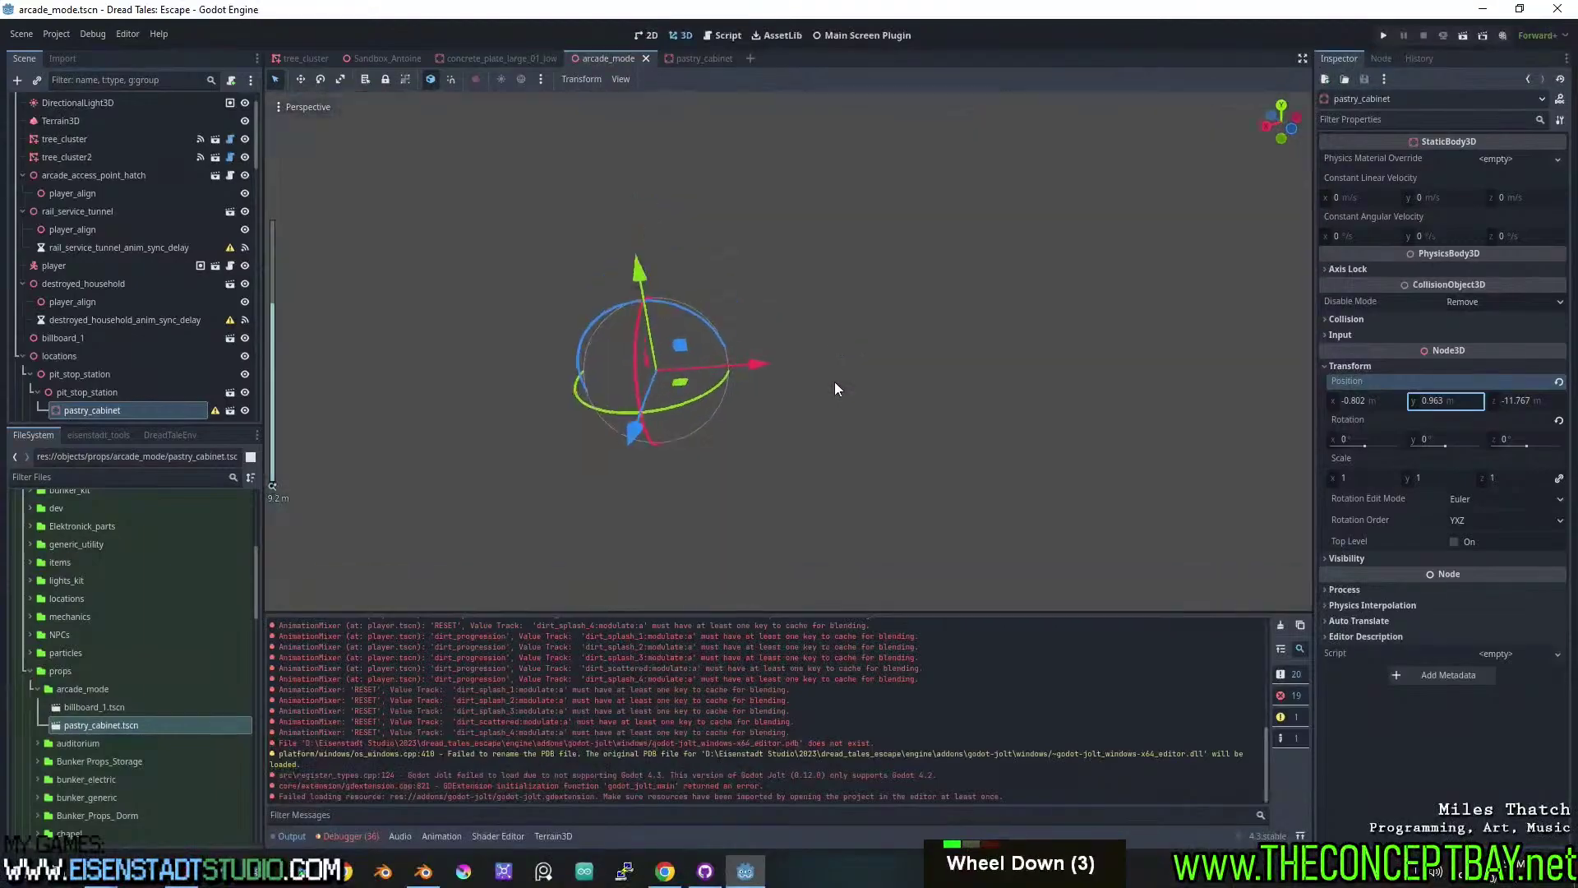
{"action": "scroll", "coordinate": [858, 411], "scroll_direction": "up", "scroll_amount": 6}
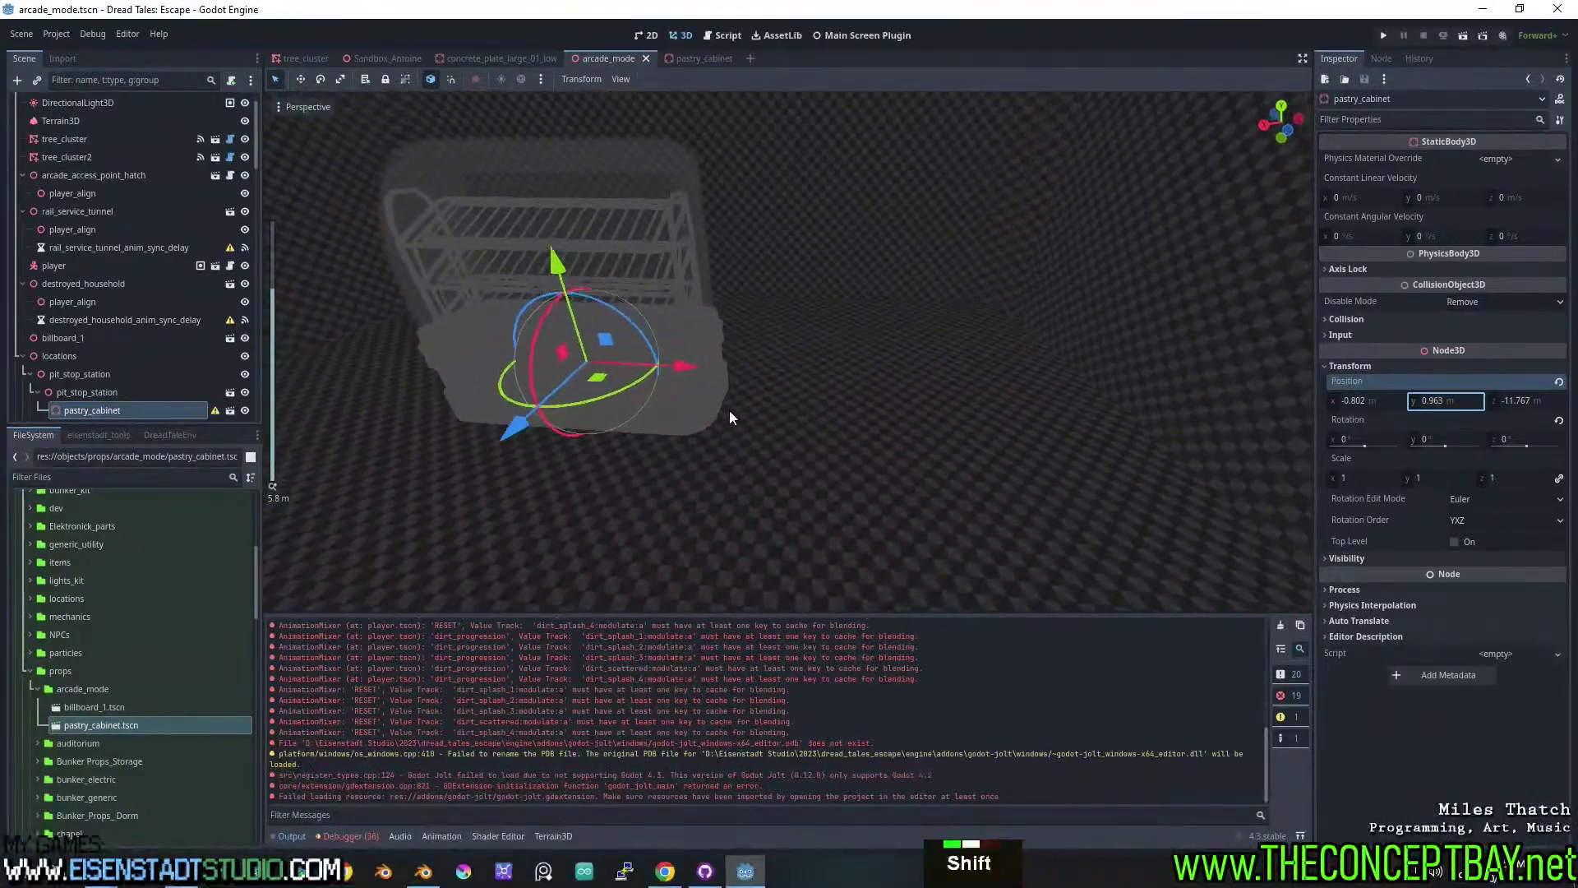
{"action": "middle_click_drag", "start_coordinate": [728, 411], "coordinate": [655, 406], "text": "shift"}
{"action": "scroll", "coordinate": [1004, 377], "scroll_direction": "down", "scroll_amount": 3}
{"action": "scroll", "coordinate": [916, 382], "scroll_direction": "up", "scroll_amount": 1}
{"action": "scroll", "coordinate": [920, 397], "scroll_direction": "up", "scroll_amount": 1}
{"action": "key", "text": "shift+a"}
{"action": "left_click_drag", "start_coordinate": [899, 368], "coordinate": [768, 363]}
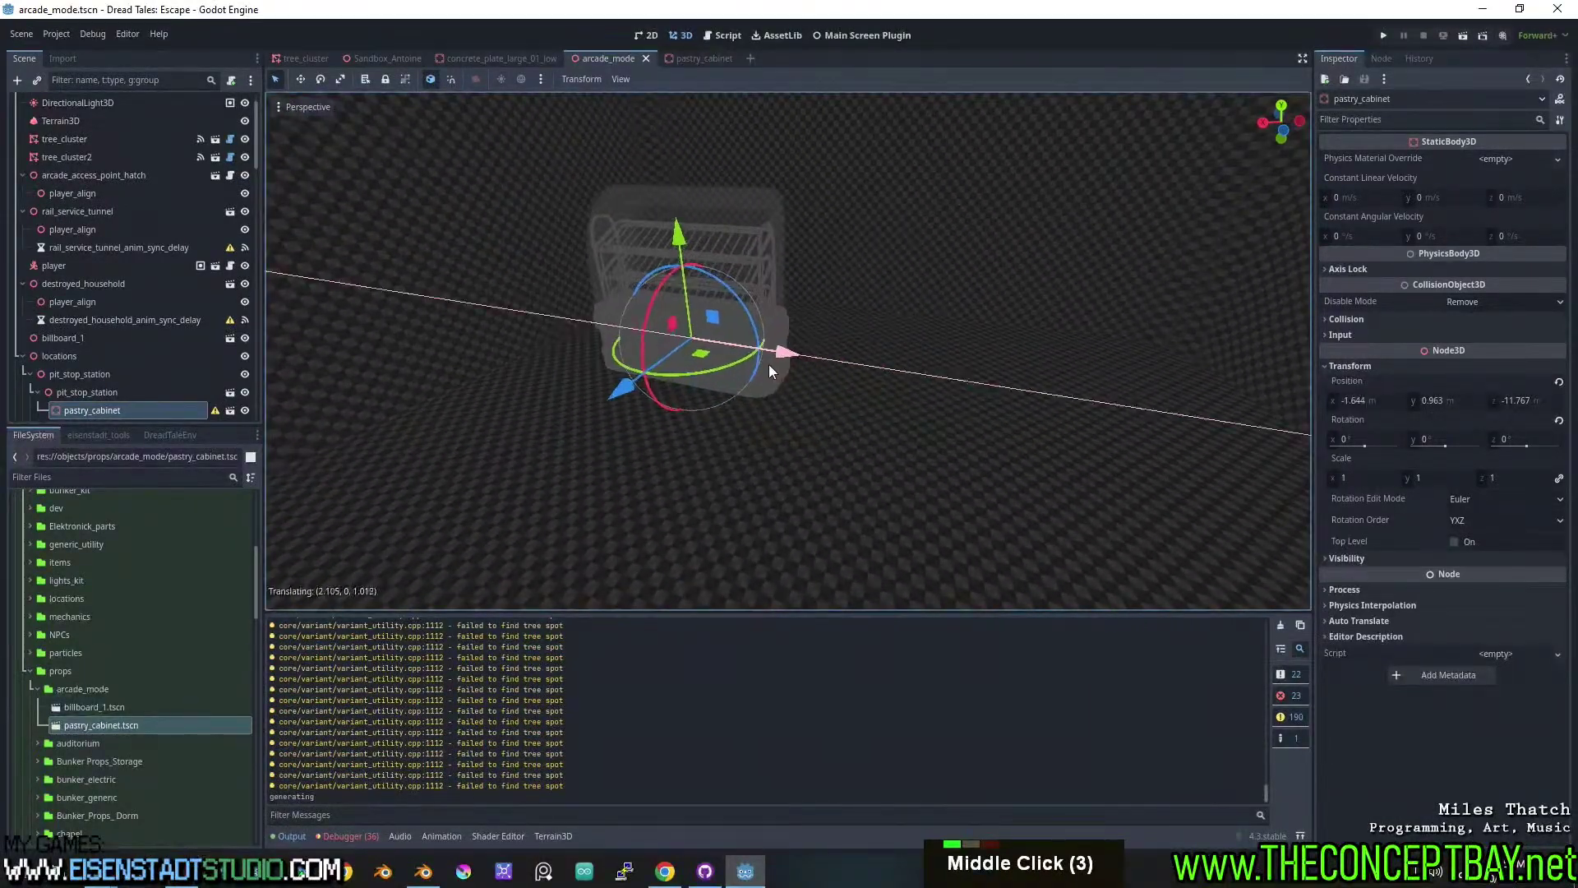
{"action": "scroll", "coordinate": [767, 369], "scroll_direction": "up", "scroll_amount": 1}
{"action": "middle_click_drag", "start_coordinate": [767, 368], "coordinate": [624, 427], "text": "shift"}
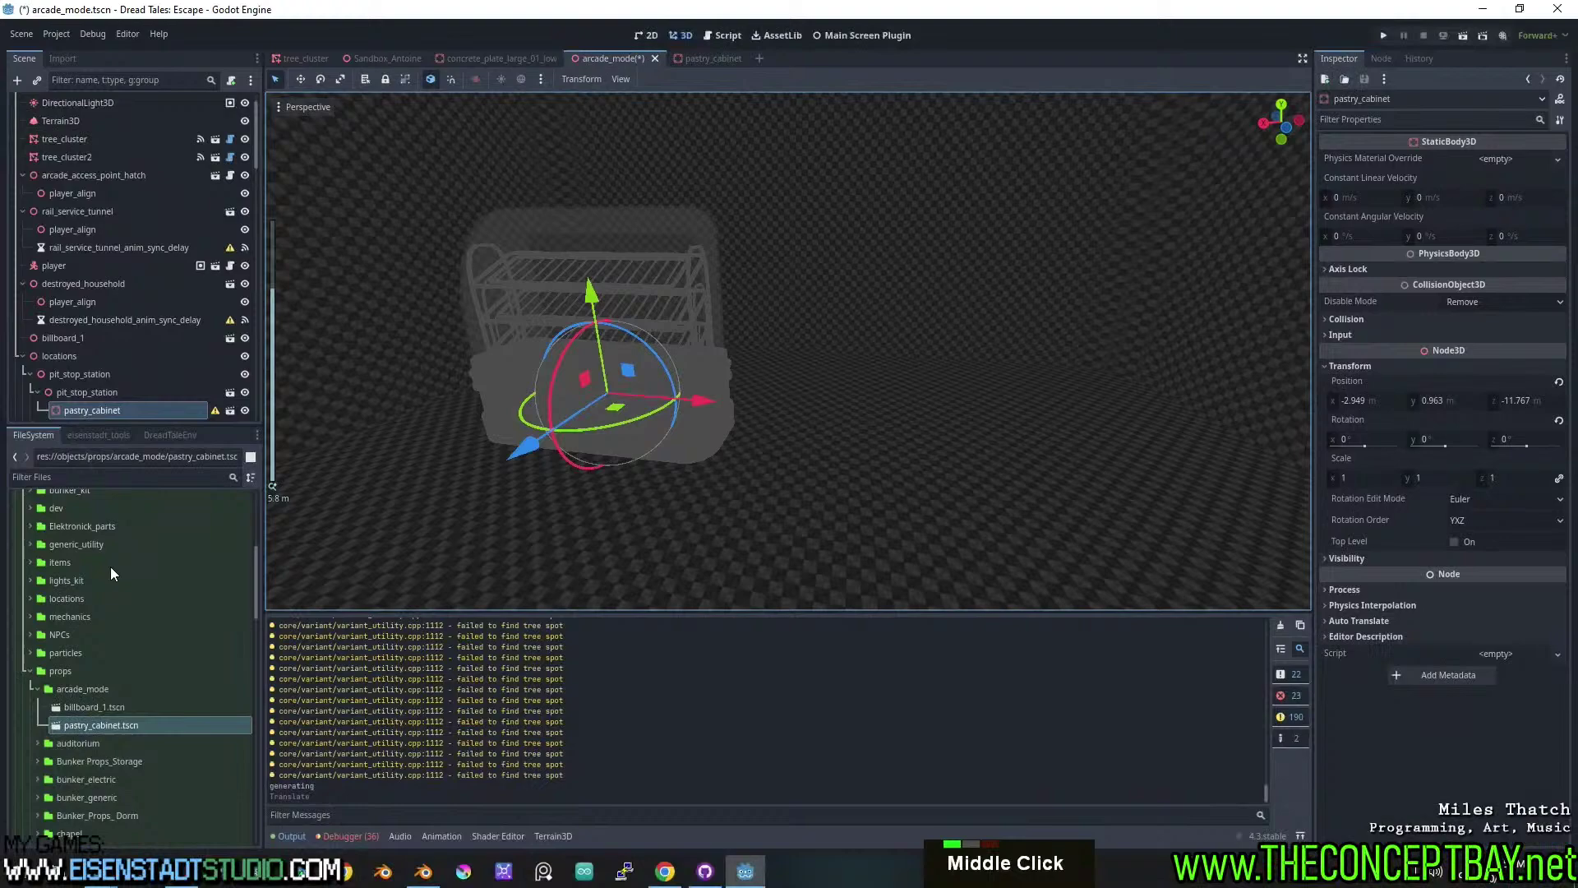
Filter the project files by "serv" and select service_counter_medium.obj and service_counter_small.obj.
{"action": "left_click", "coordinate": [140, 478]}
{"action": "type", "text": "serv"}
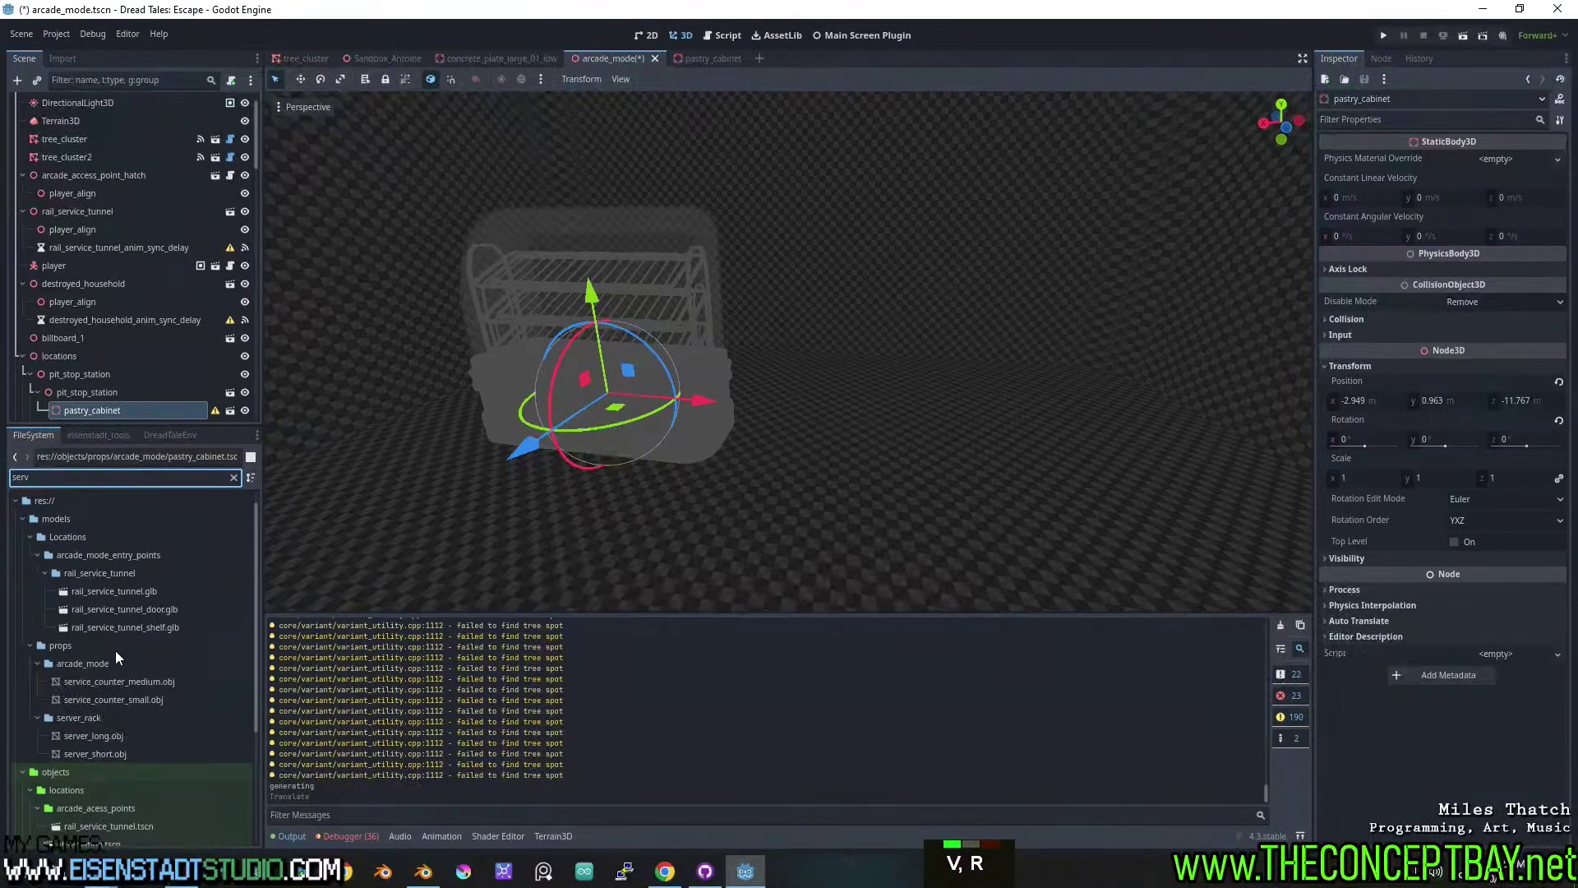
{"action": "scroll", "coordinate": [116, 656], "scroll_direction": "down", "scroll_amount": 3}
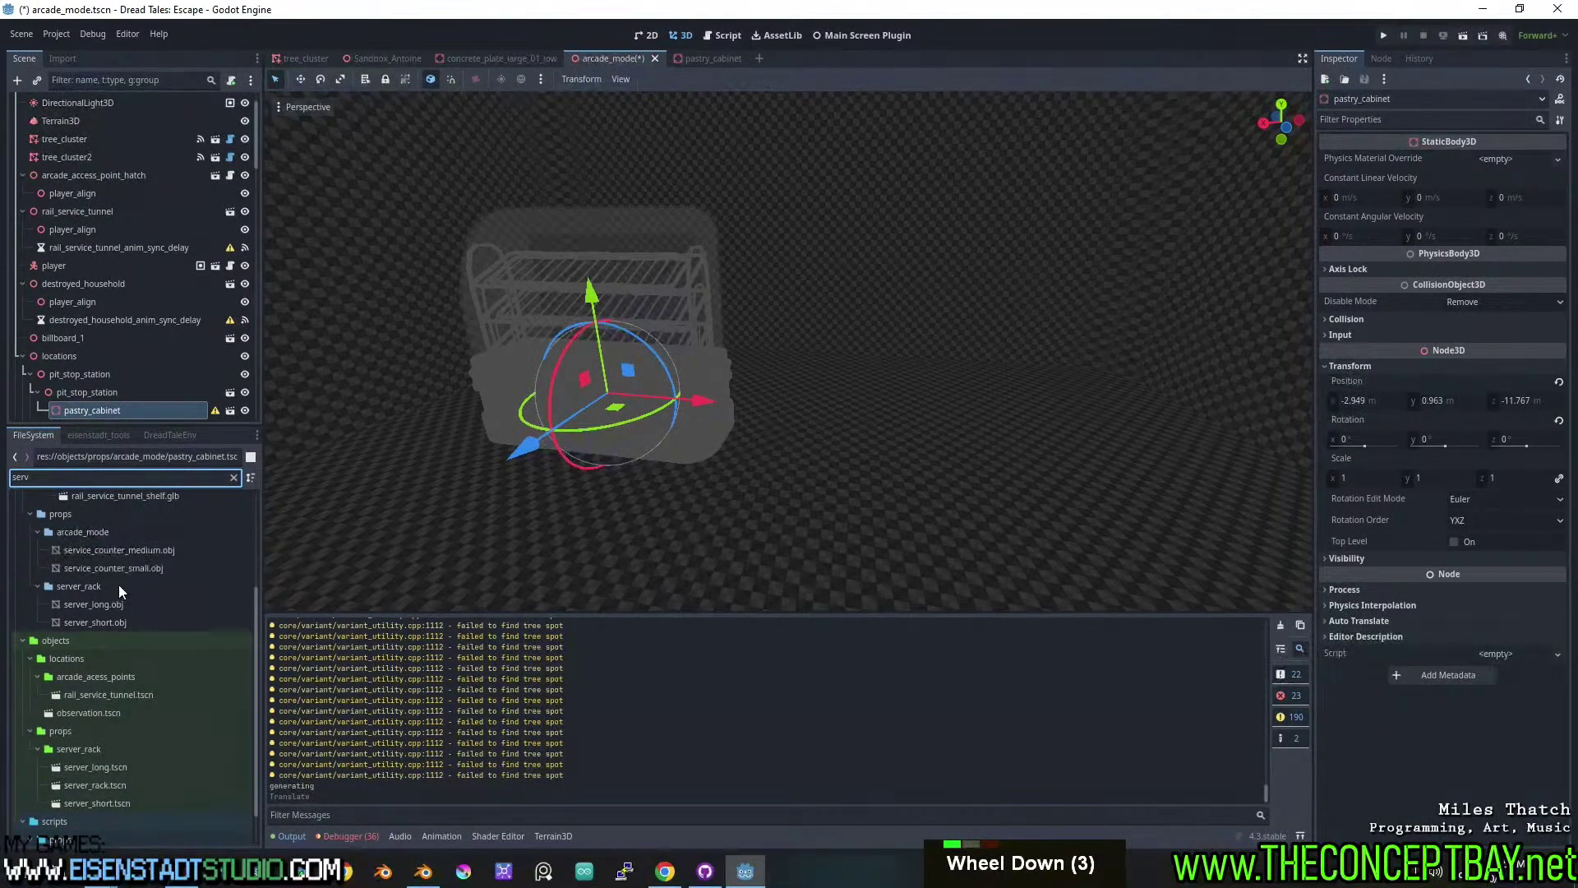
{"action": "left_click", "coordinate": [120, 550]}
{"action": "left_click", "coordinate": [128, 569], "text": "shift"}
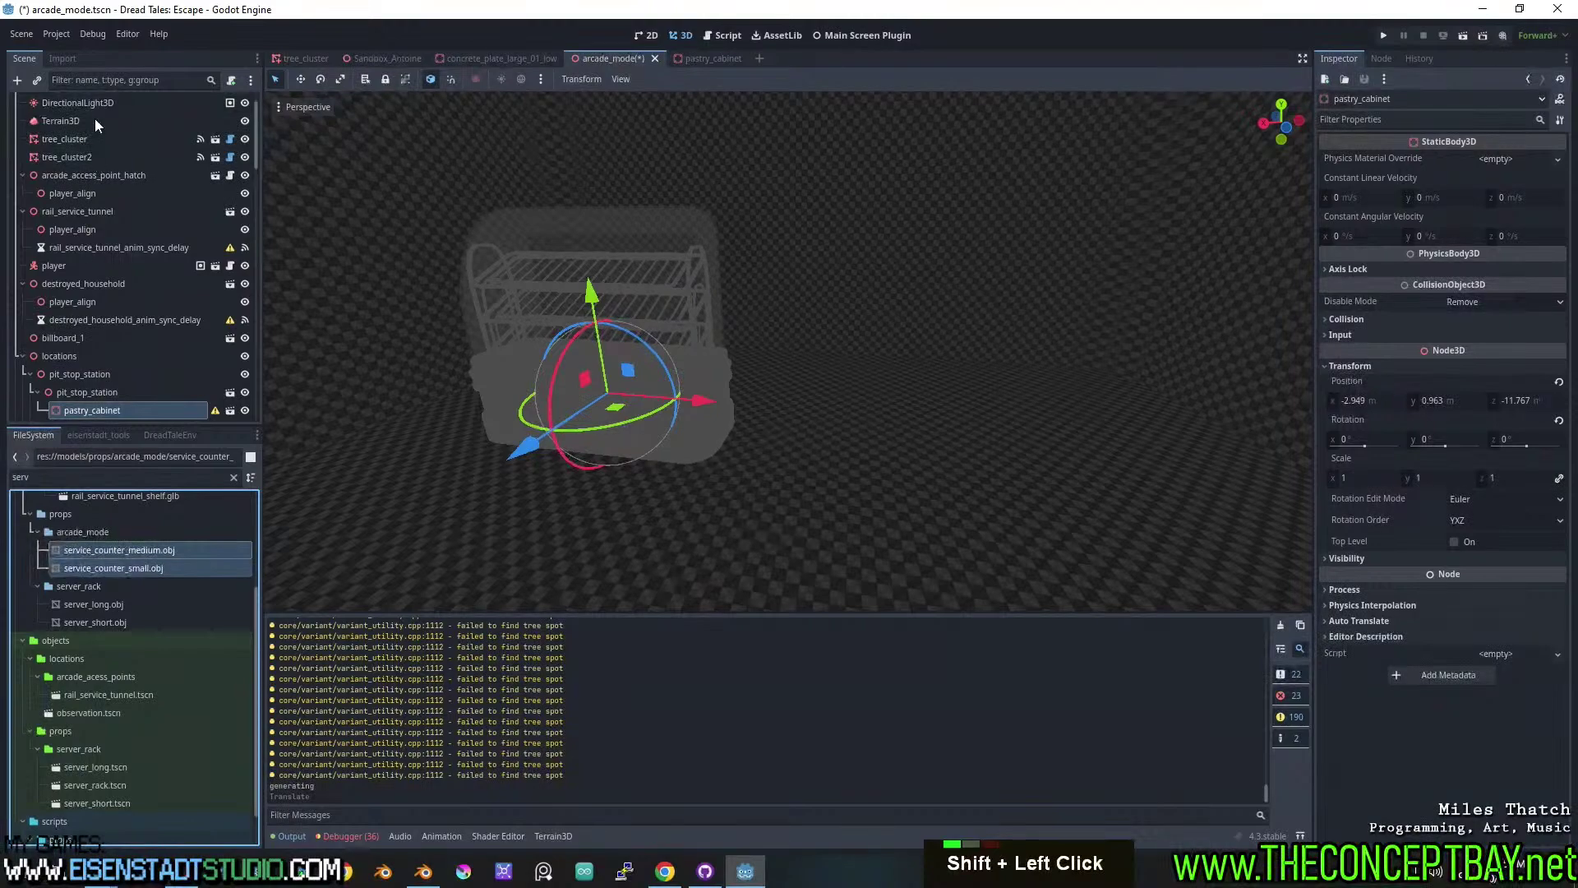
Set the material option for creating scenes from OBJs to multicolor and open the output directory chooser.
{"action": "left_click", "coordinate": [82, 435]}
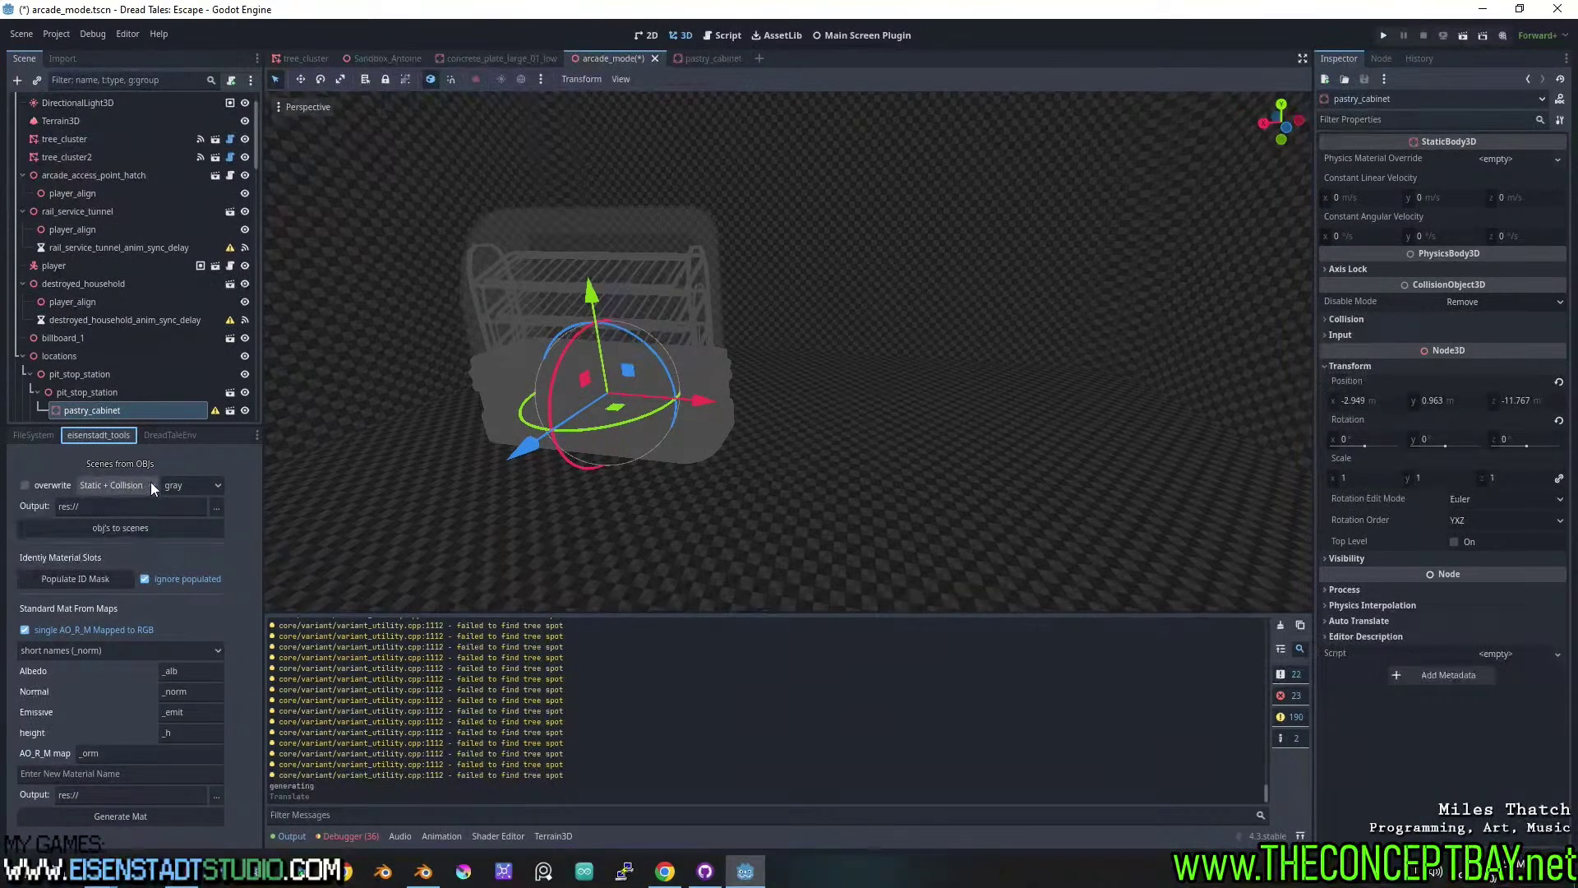
{"action": "left_click", "coordinate": [190, 484]}
{"action": "left_click", "coordinate": [196, 484]}
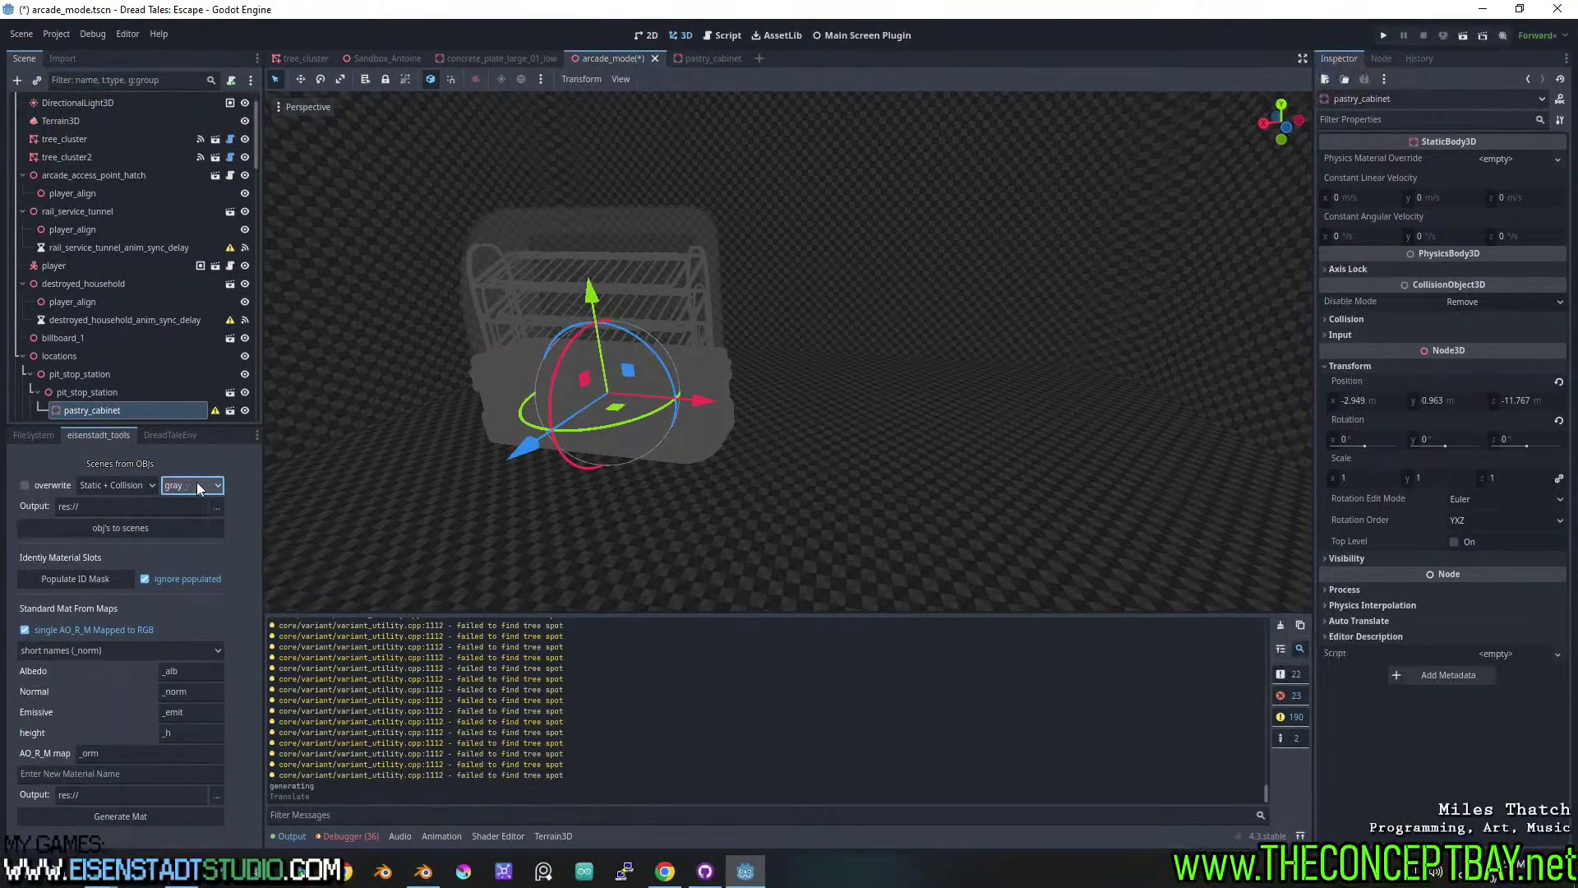
{"action": "left_click", "coordinate": [197, 484]}
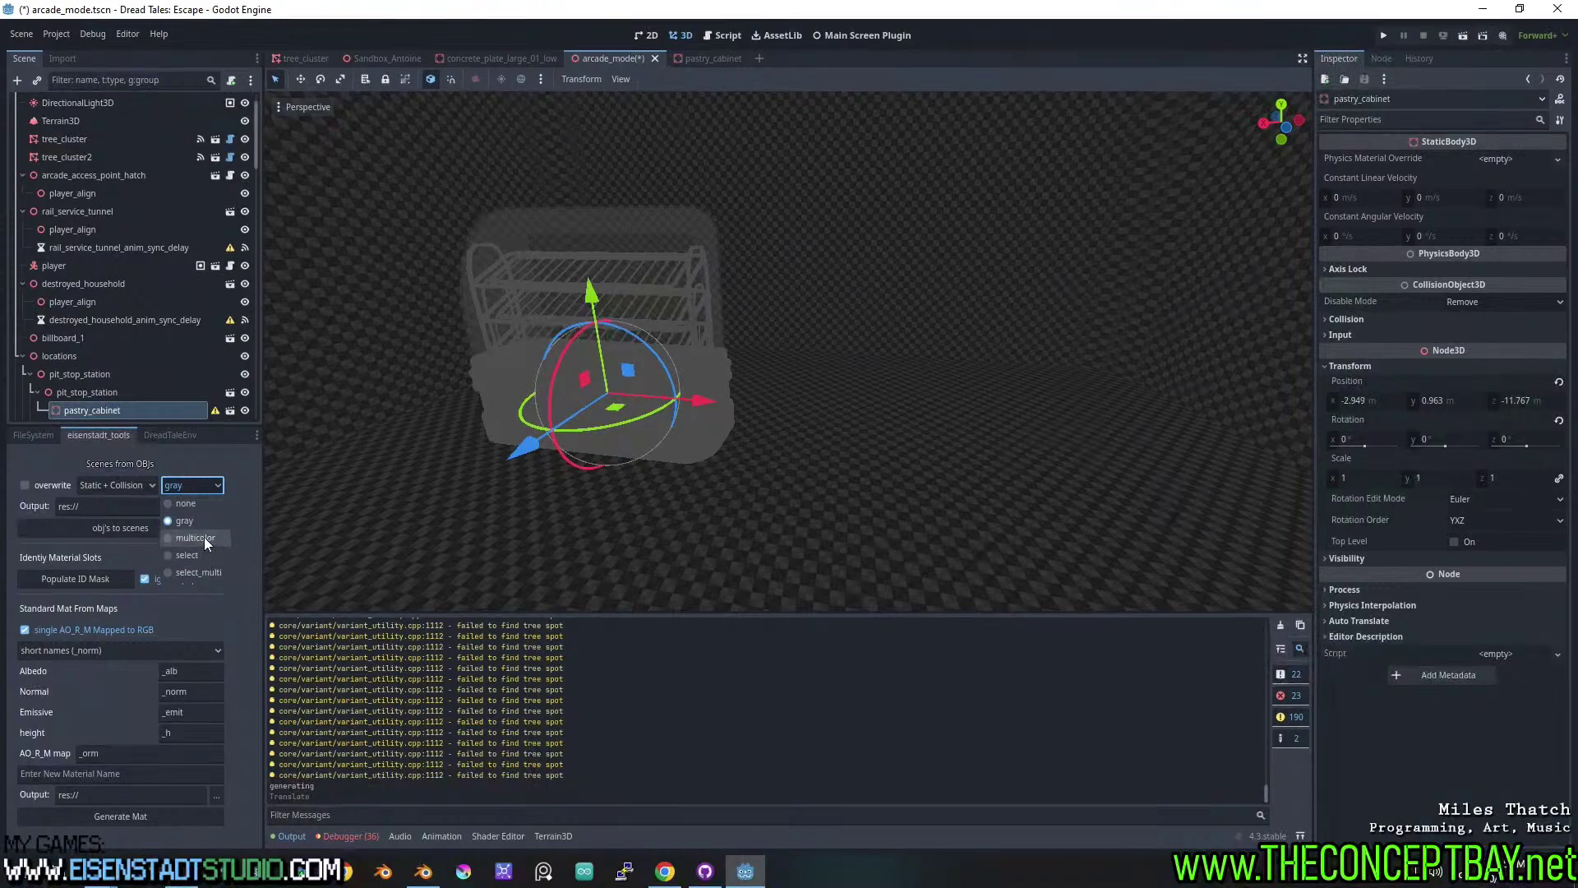
{"action": "left_click", "coordinate": [204, 538]}
{"action": "left_click", "coordinate": [215, 506]}
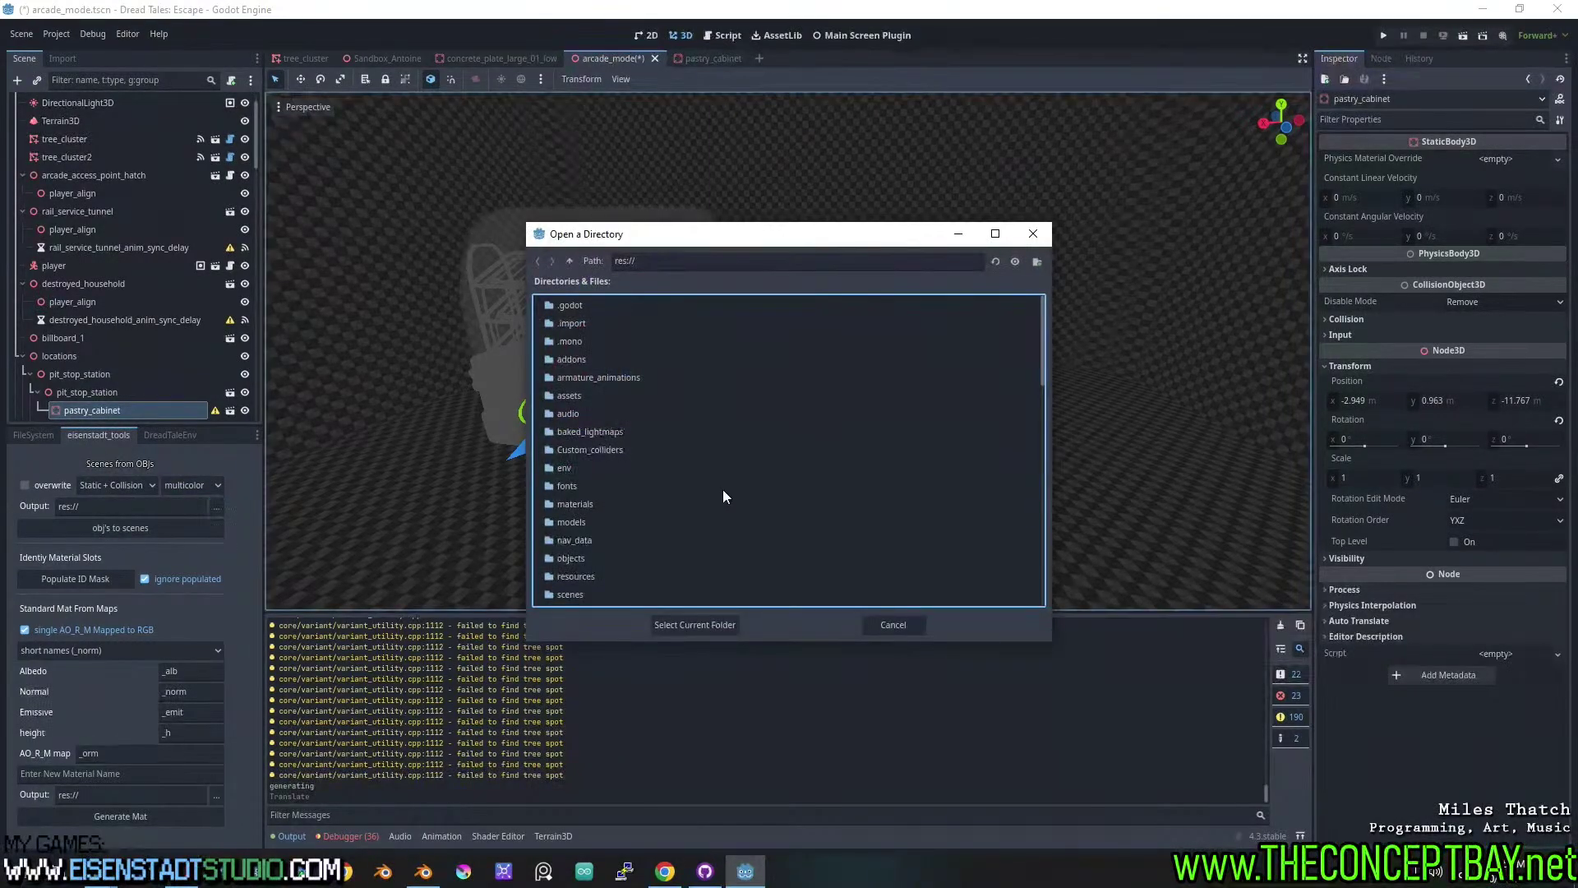
{"action": "double_click", "coordinate": [574, 522]}
{"action": "double_click", "coordinate": [582, 449]}
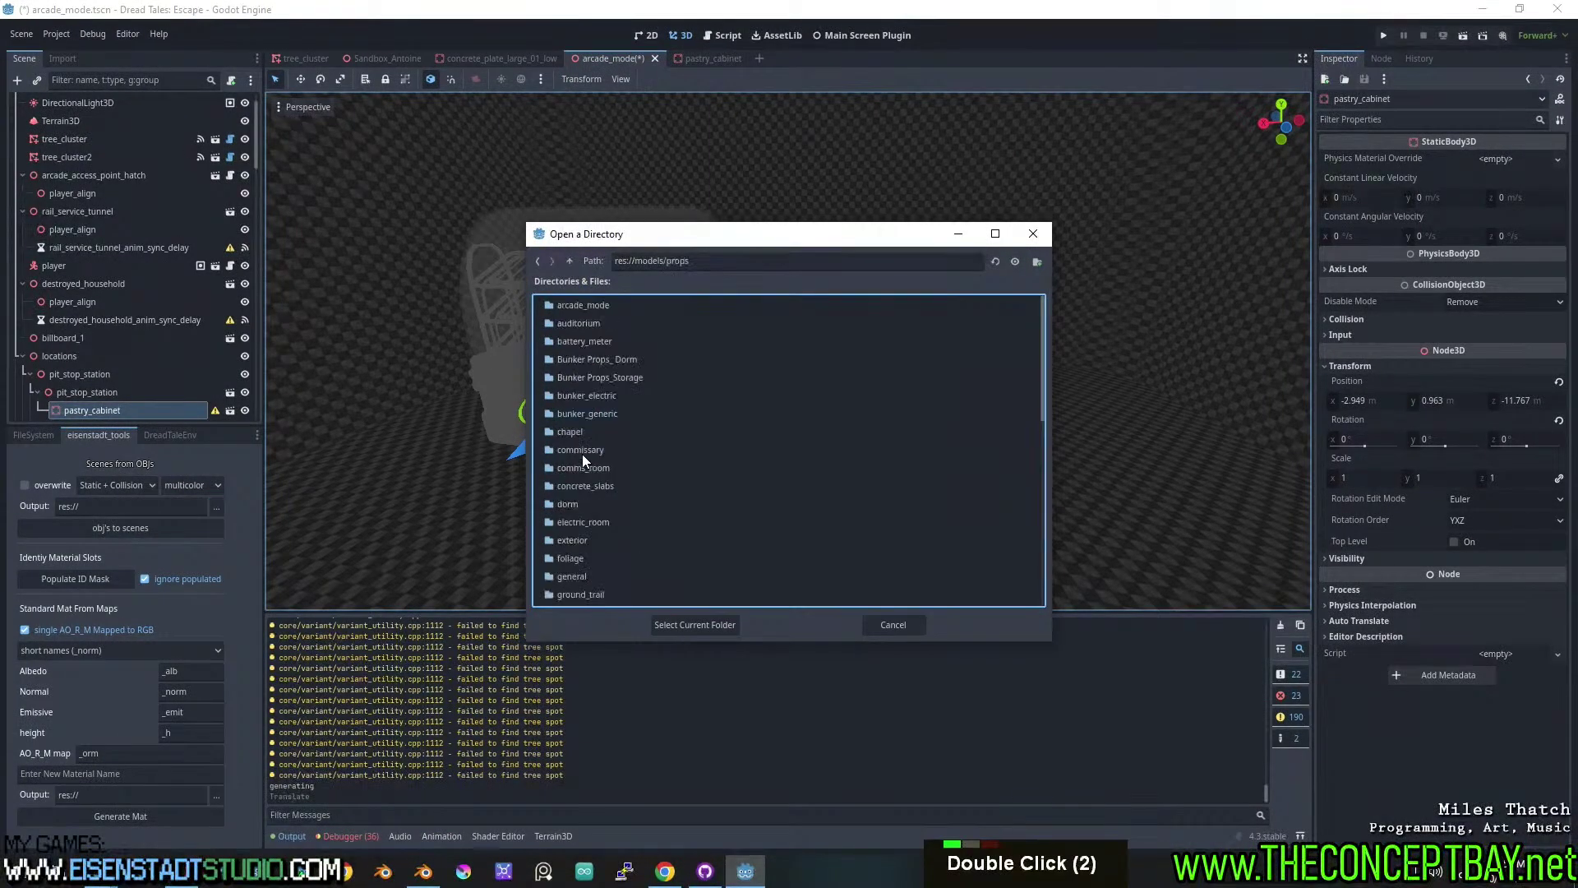
{"action": "double_click", "coordinate": [597, 311]}
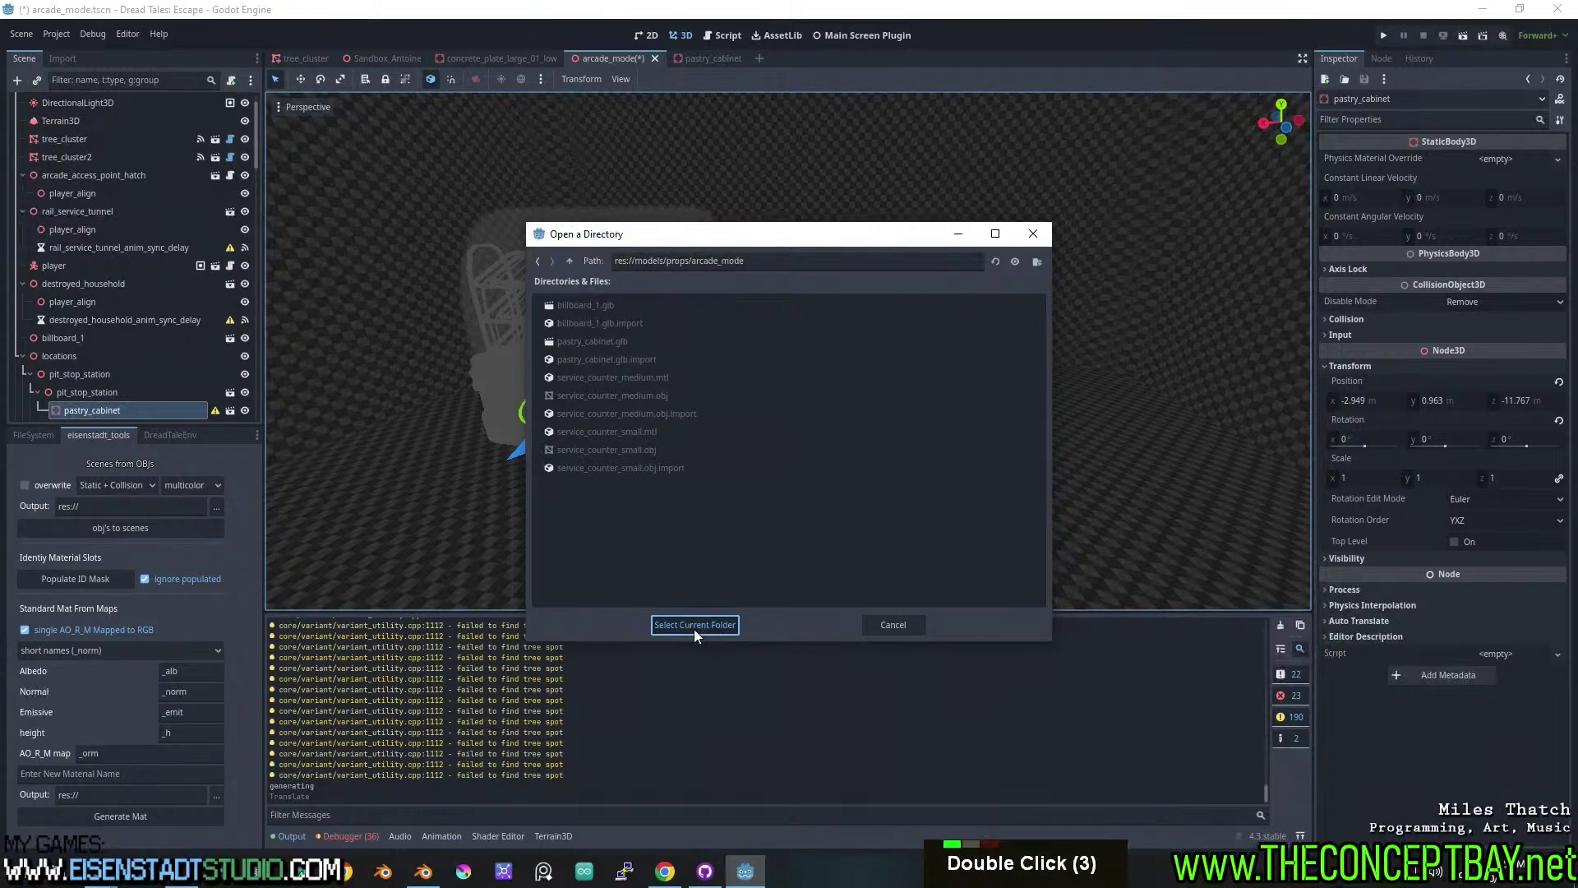
{"action": "double_click", "coordinate": [569, 261]}
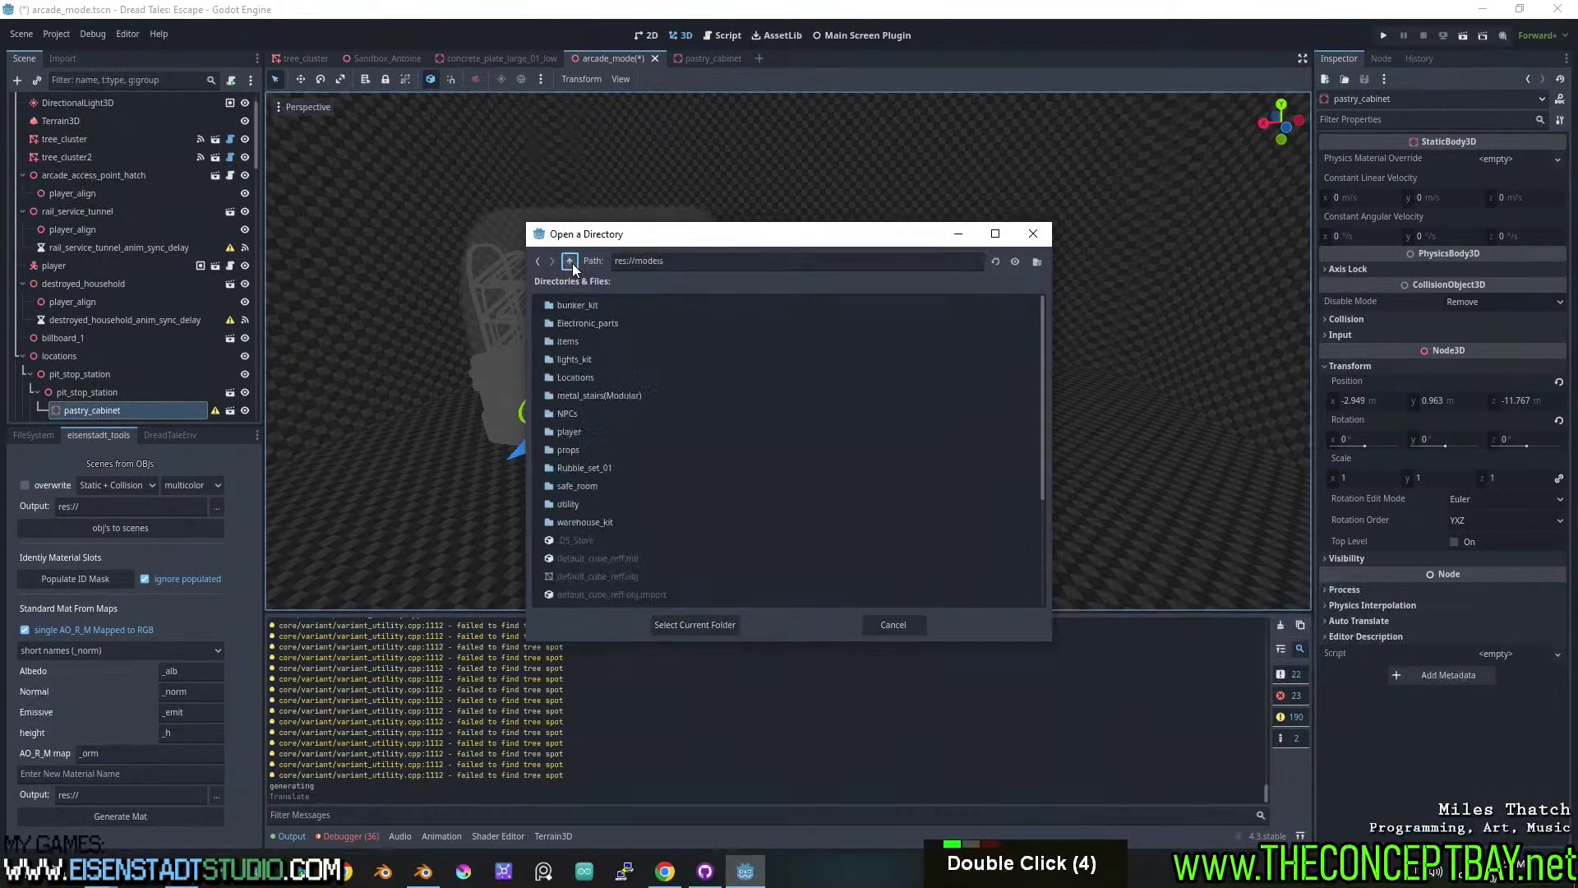
{"action": "double_click", "coordinate": [571, 262]}
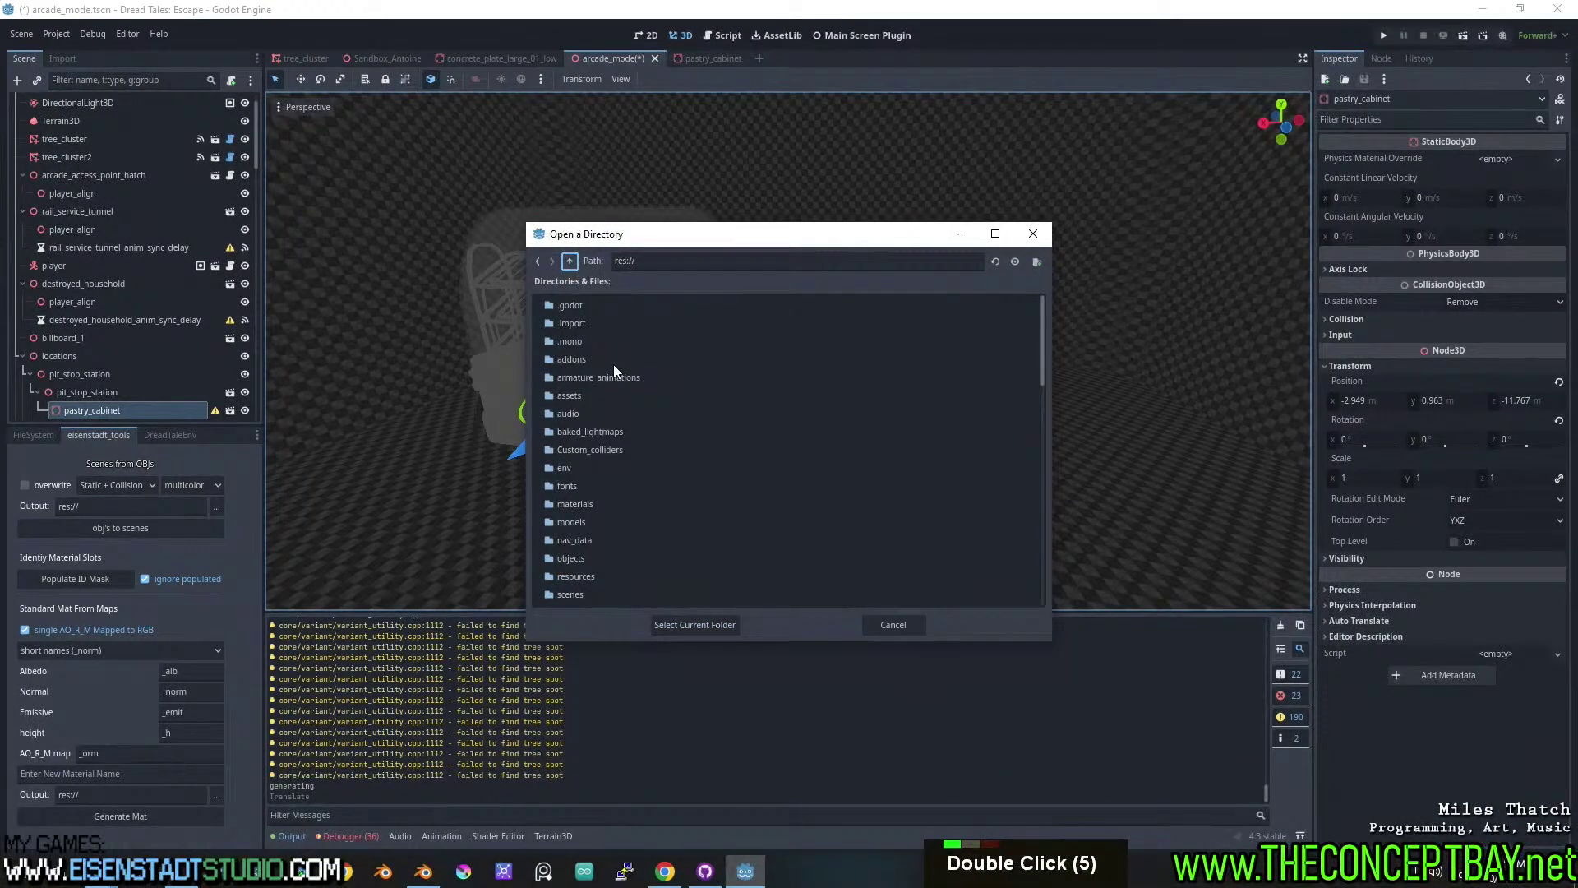
Set the output directory to res://objects/props/arcade_mode and convert the selected OBJs to scenes.
{"action": "double_click", "coordinate": [589, 559]}
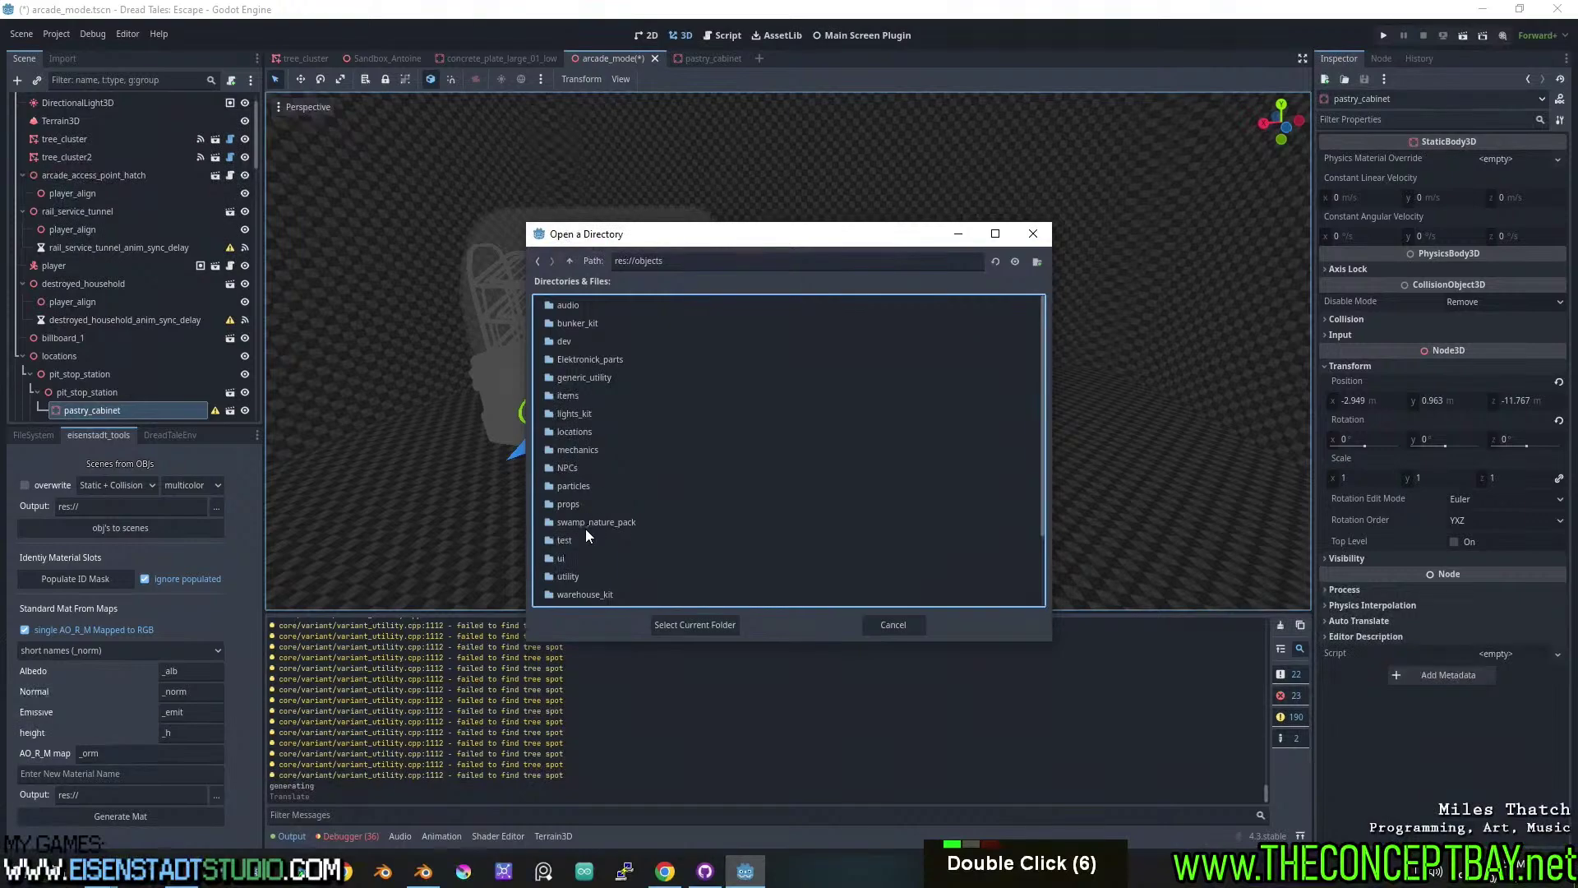
{"action": "double_click", "coordinate": [580, 505]}
{"action": "double_click", "coordinate": [609, 303]}
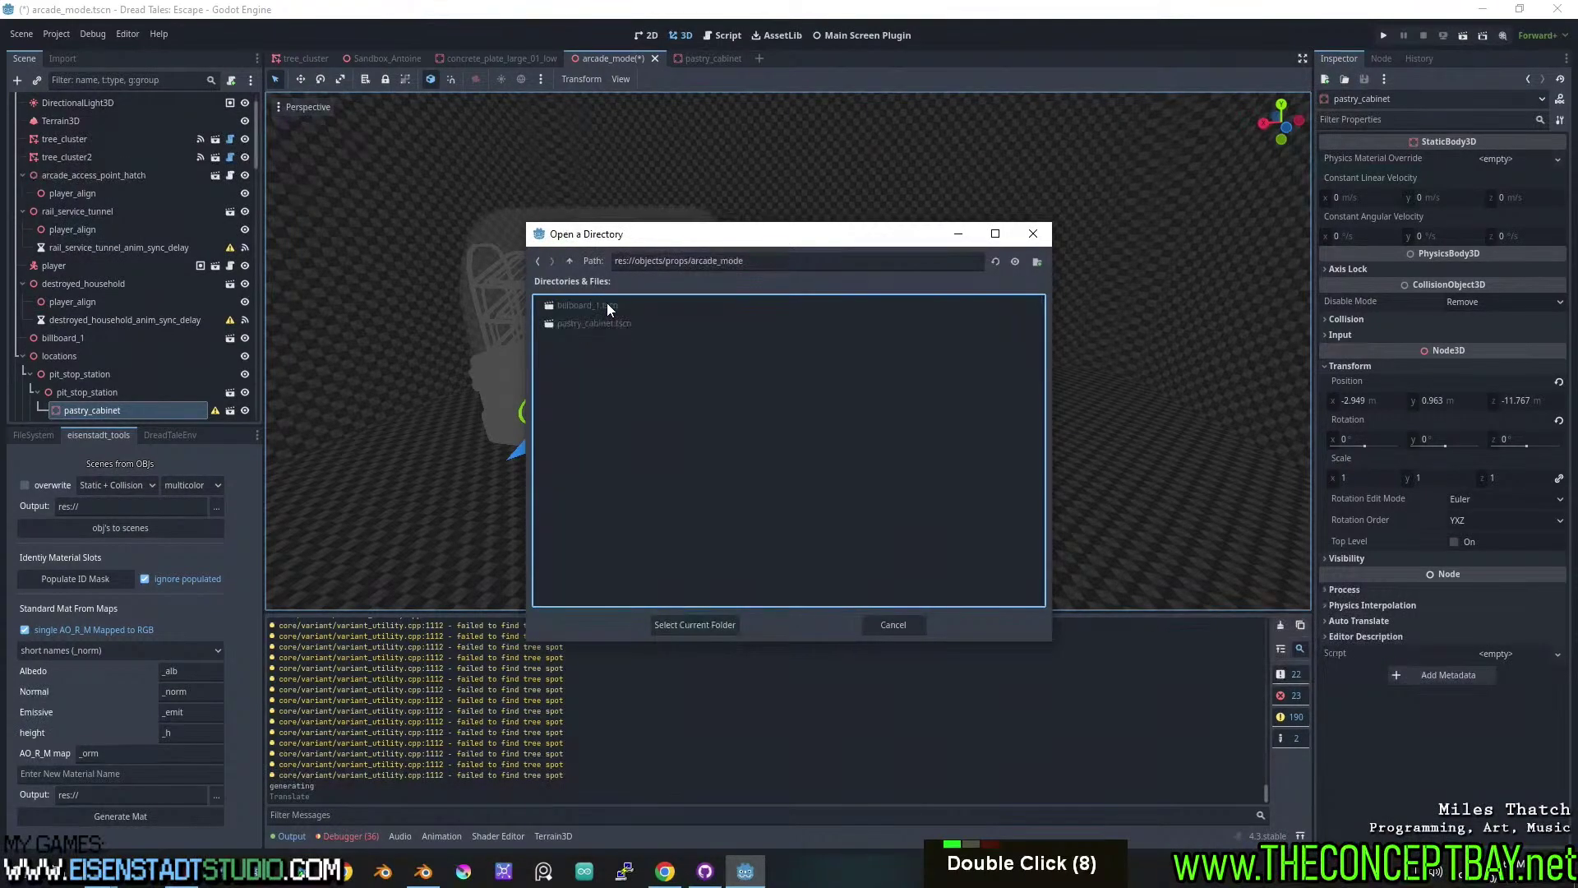
{"action": "left_click", "coordinate": [669, 623]}
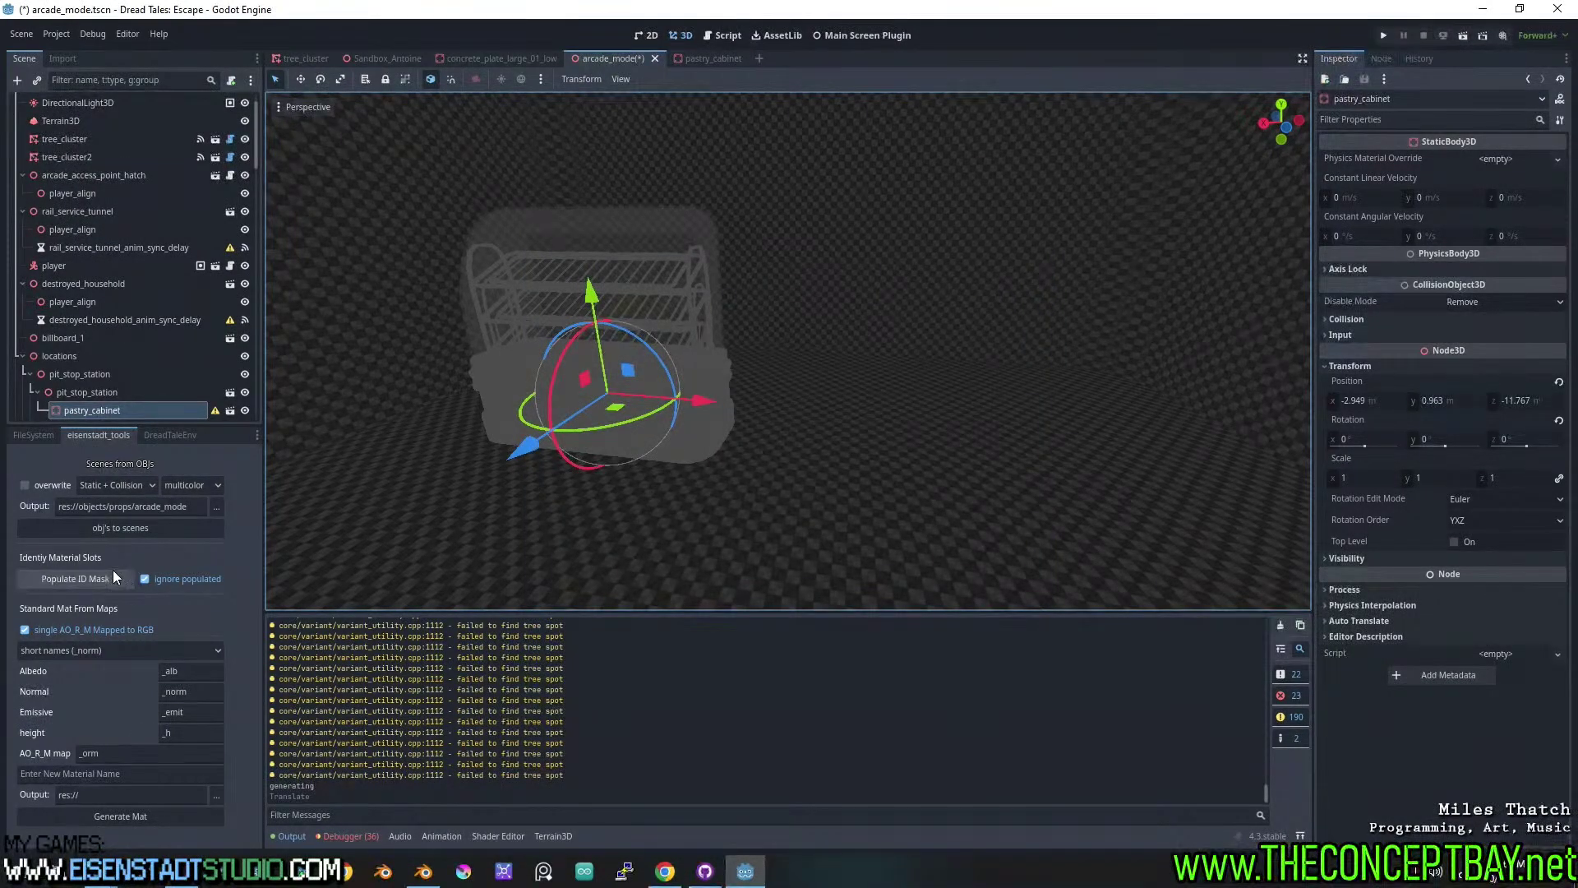
{"action": "left_click", "coordinate": [107, 534]}
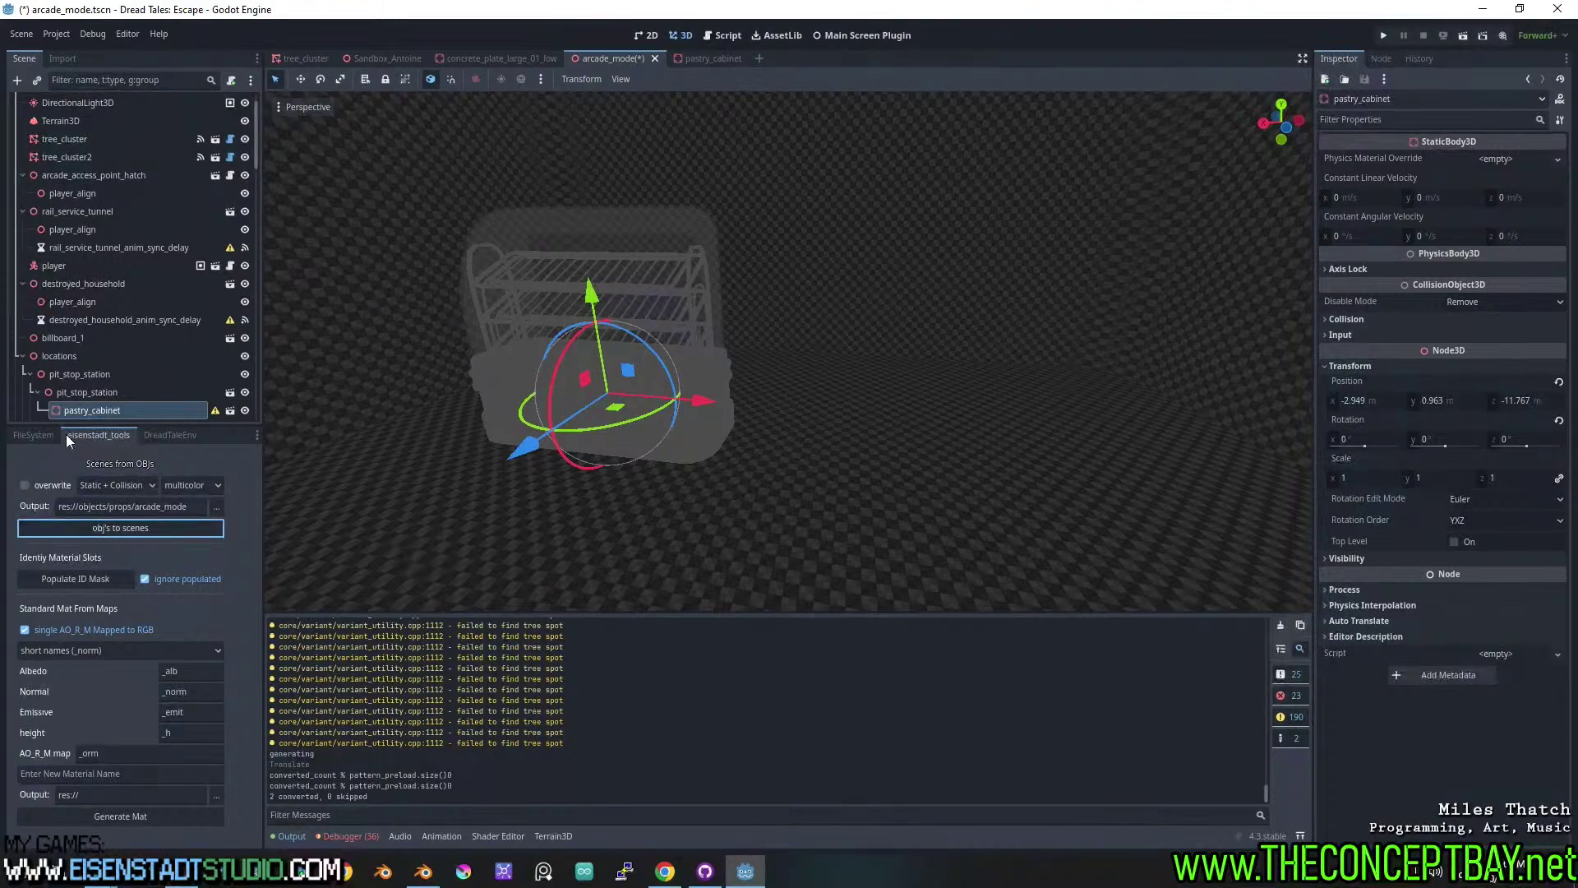
Place an instance of service_counter_small.tscn beside the pastry cabinet, raise it and snap it to the floor.
{"action": "left_click", "coordinate": [33, 435]}
{"action": "scroll", "coordinate": [116, 676], "scroll_direction": "down", "scroll_amount": 6}
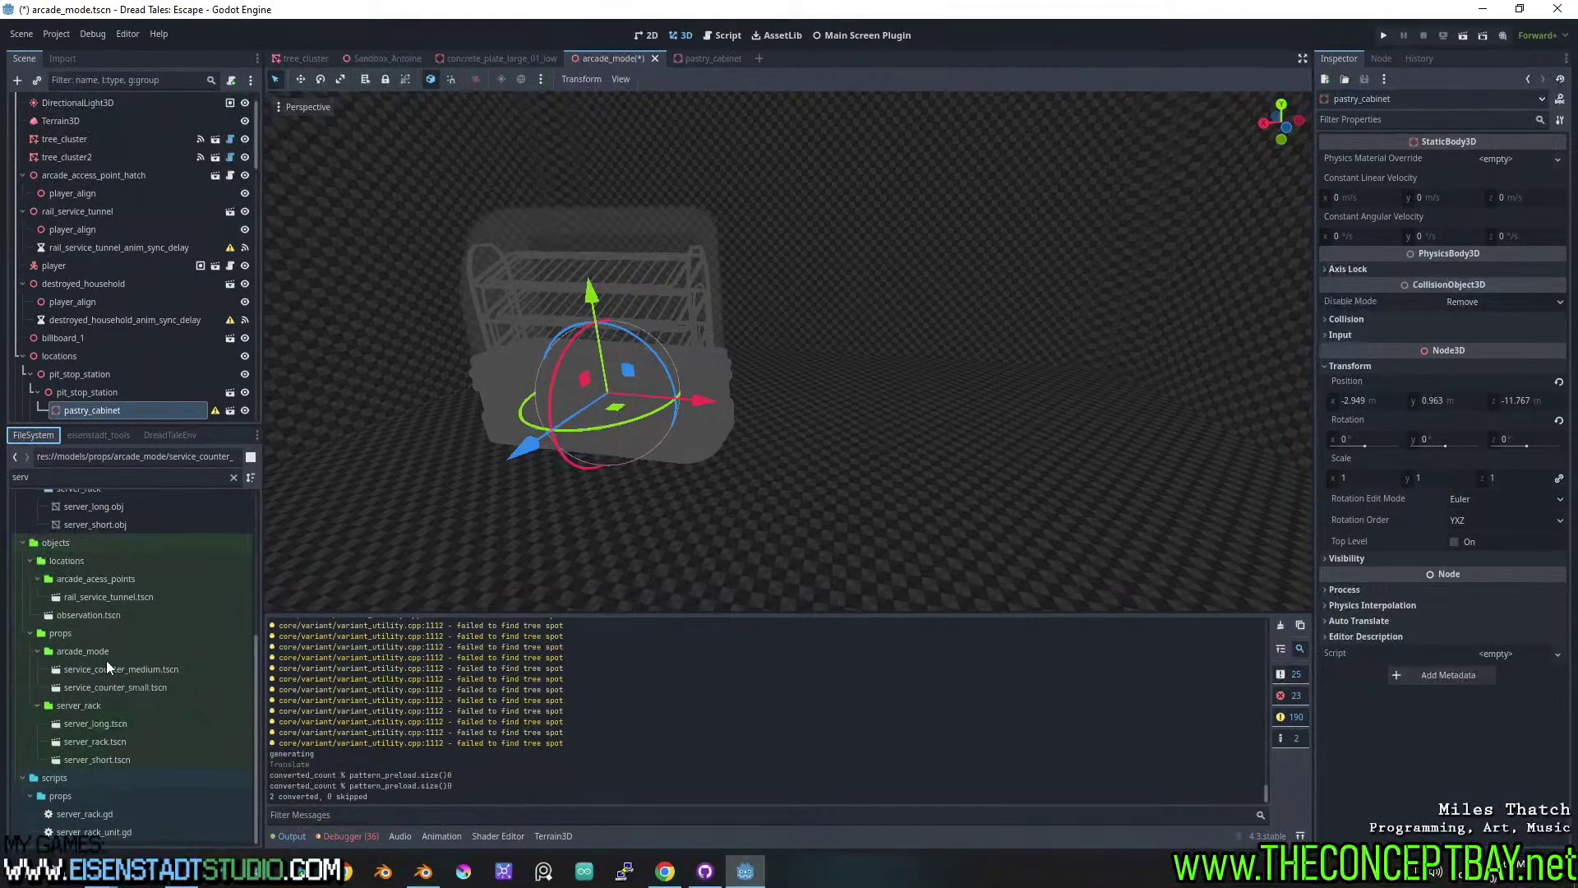
{"action": "left_click", "coordinate": [111, 670]}
{"action": "left_click", "coordinate": [117, 687]}
{"action": "left_click_drag", "start_coordinate": [117, 687], "coordinate": [857, 462]}
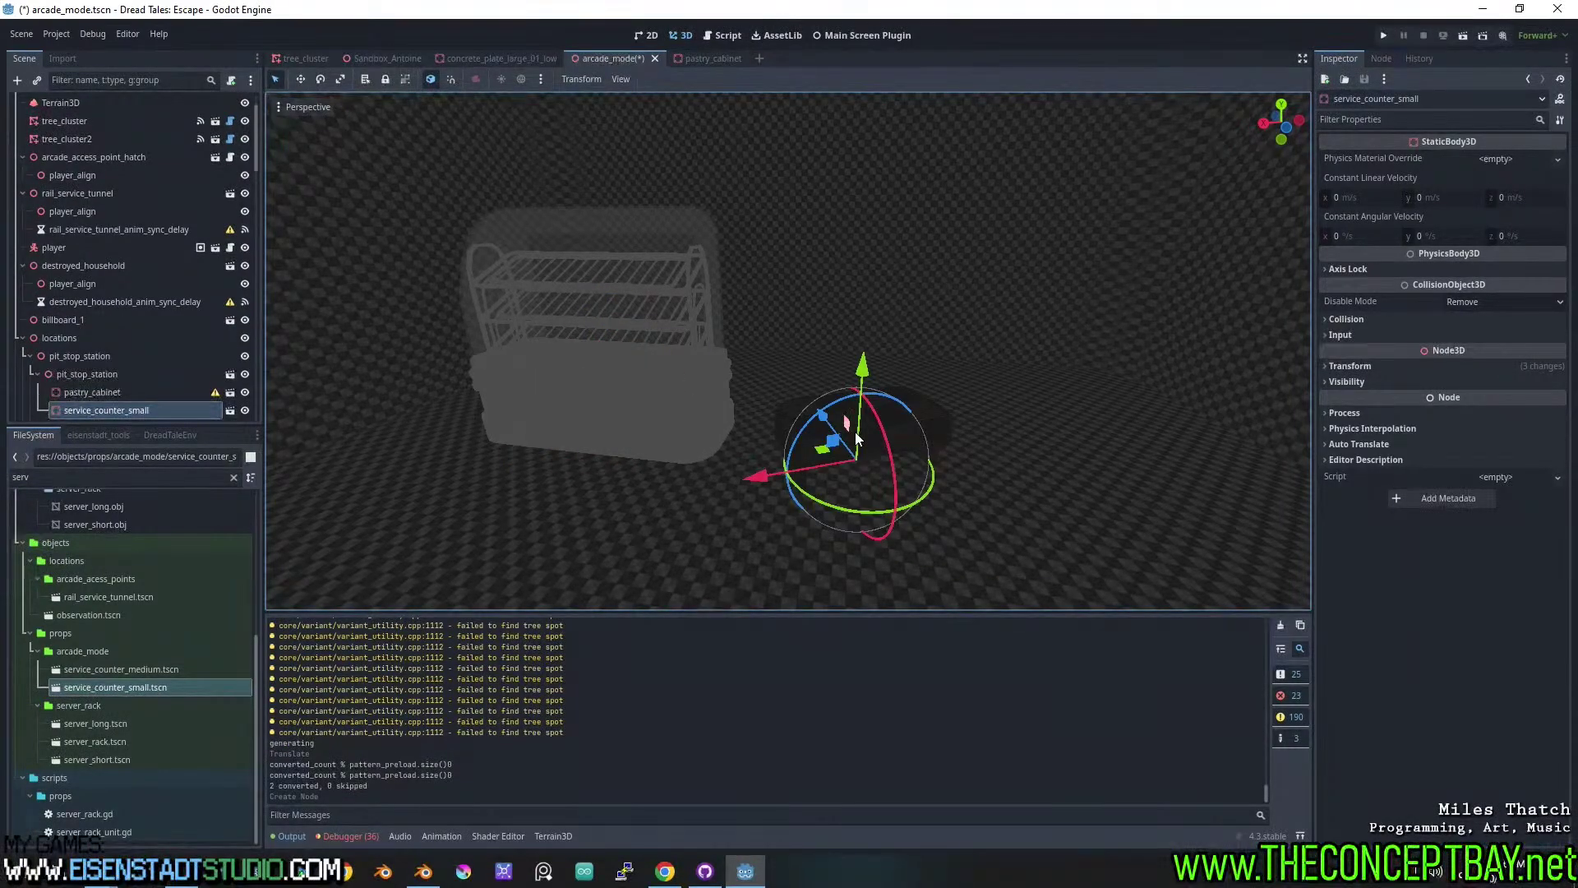
{"action": "left_click_drag", "start_coordinate": [863, 368], "coordinate": [863, 283]}
{"action": "key", "text": "Page_Down"}
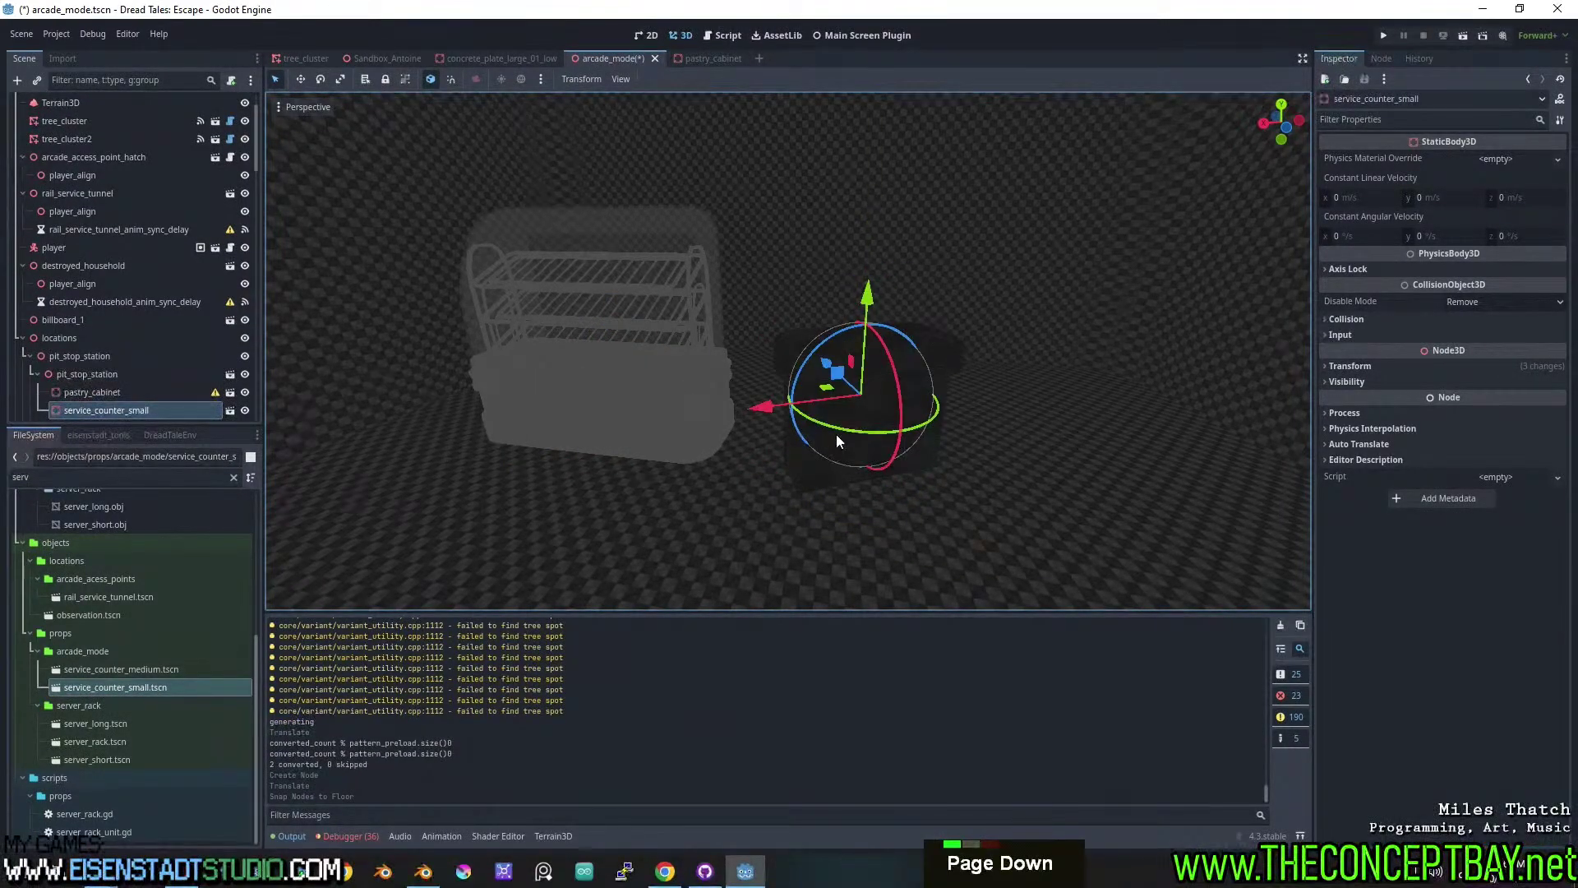
Rotate the small service counter and reset its rotation to 0° on all axes.
{"action": "left_click_drag", "start_coordinate": [836, 436], "coordinate": [936, 352], "text": "ctrl"}
{"action": "middle_click_drag", "start_coordinate": [935, 352], "coordinate": [1289, 346]}
{"action": "scroll", "coordinate": [919, 493], "scroll_direction": "up", "scroll_amount": 6}
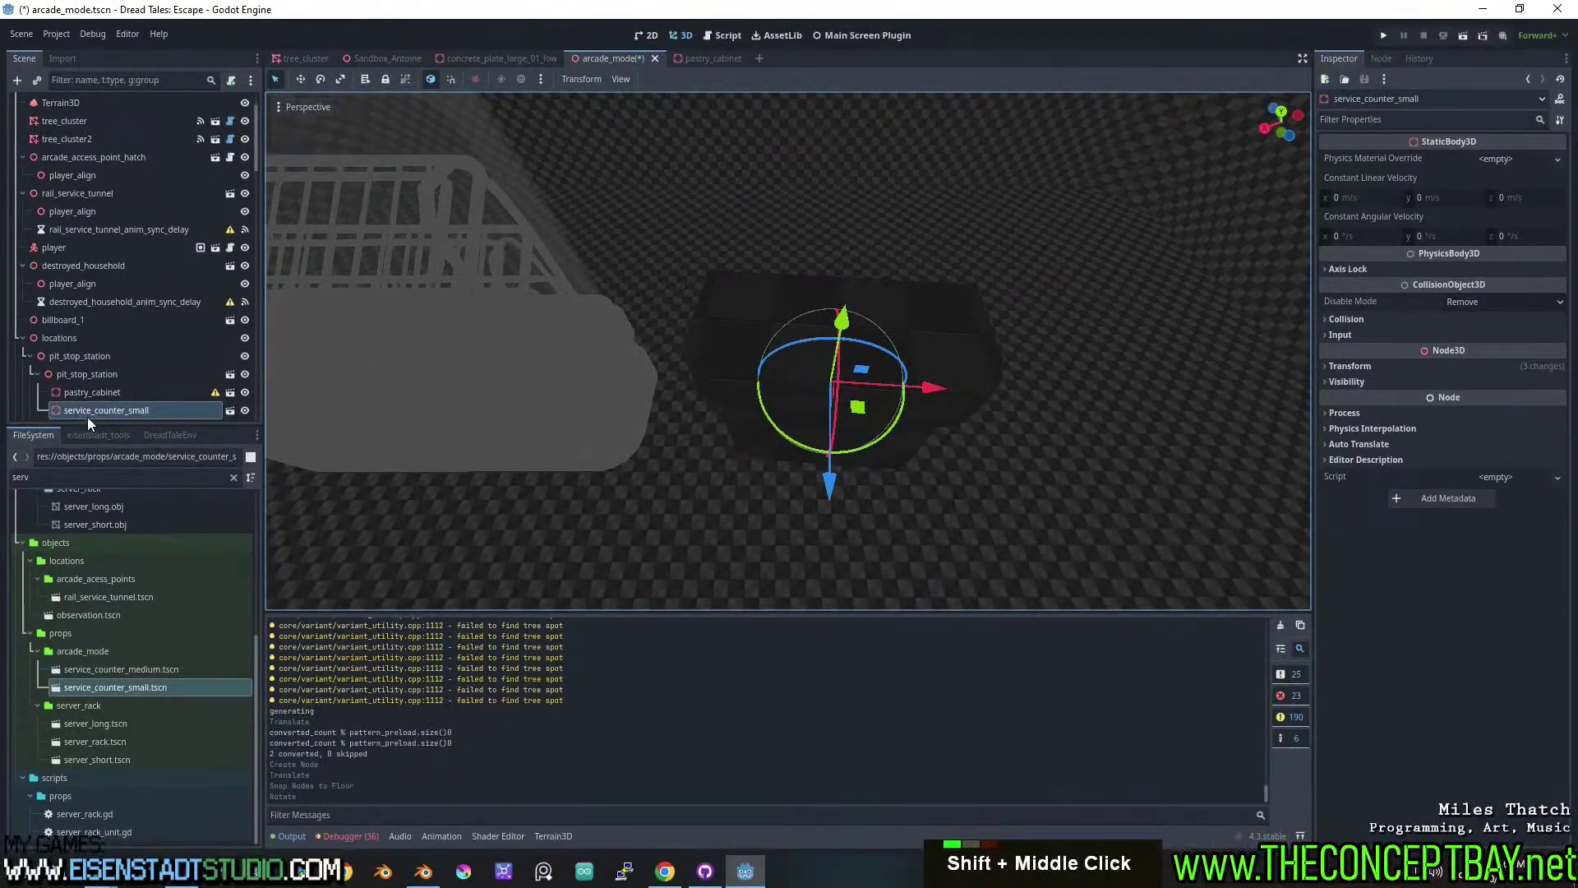
{"action": "scroll", "coordinate": [87, 416], "scroll_direction": "down", "scroll_amount": 2}
{"action": "left_click", "coordinate": [1350, 366]}
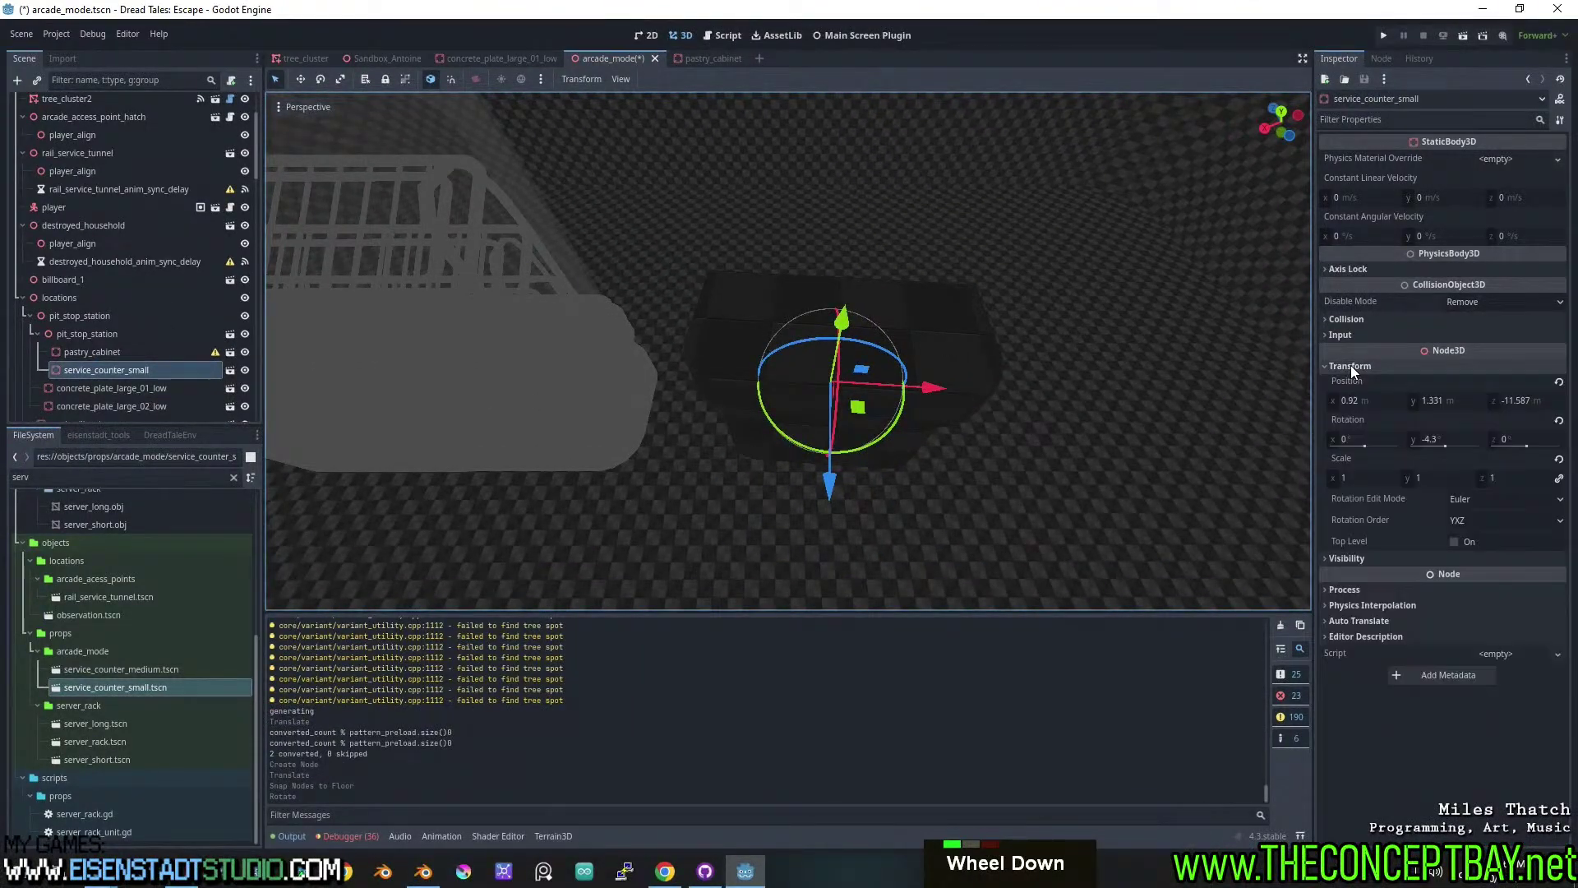
{"action": "left_click", "coordinate": [1559, 420]}
Move the small service counter along the X axis past the pastry cabinet and fit it against the cabinet's opposite side.
{"action": "left_click_drag", "start_coordinate": [919, 385], "coordinate": [836, 377]}
{"action": "middle_click_drag", "start_coordinate": [835, 378], "coordinate": [952, 400]}
{"action": "scroll", "coordinate": [750, 413], "scroll_direction": "up", "scroll_amount": 2}
{"action": "scroll", "coordinate": [868, 368], "scroll_direction": "down", "scroll_amount": 2}
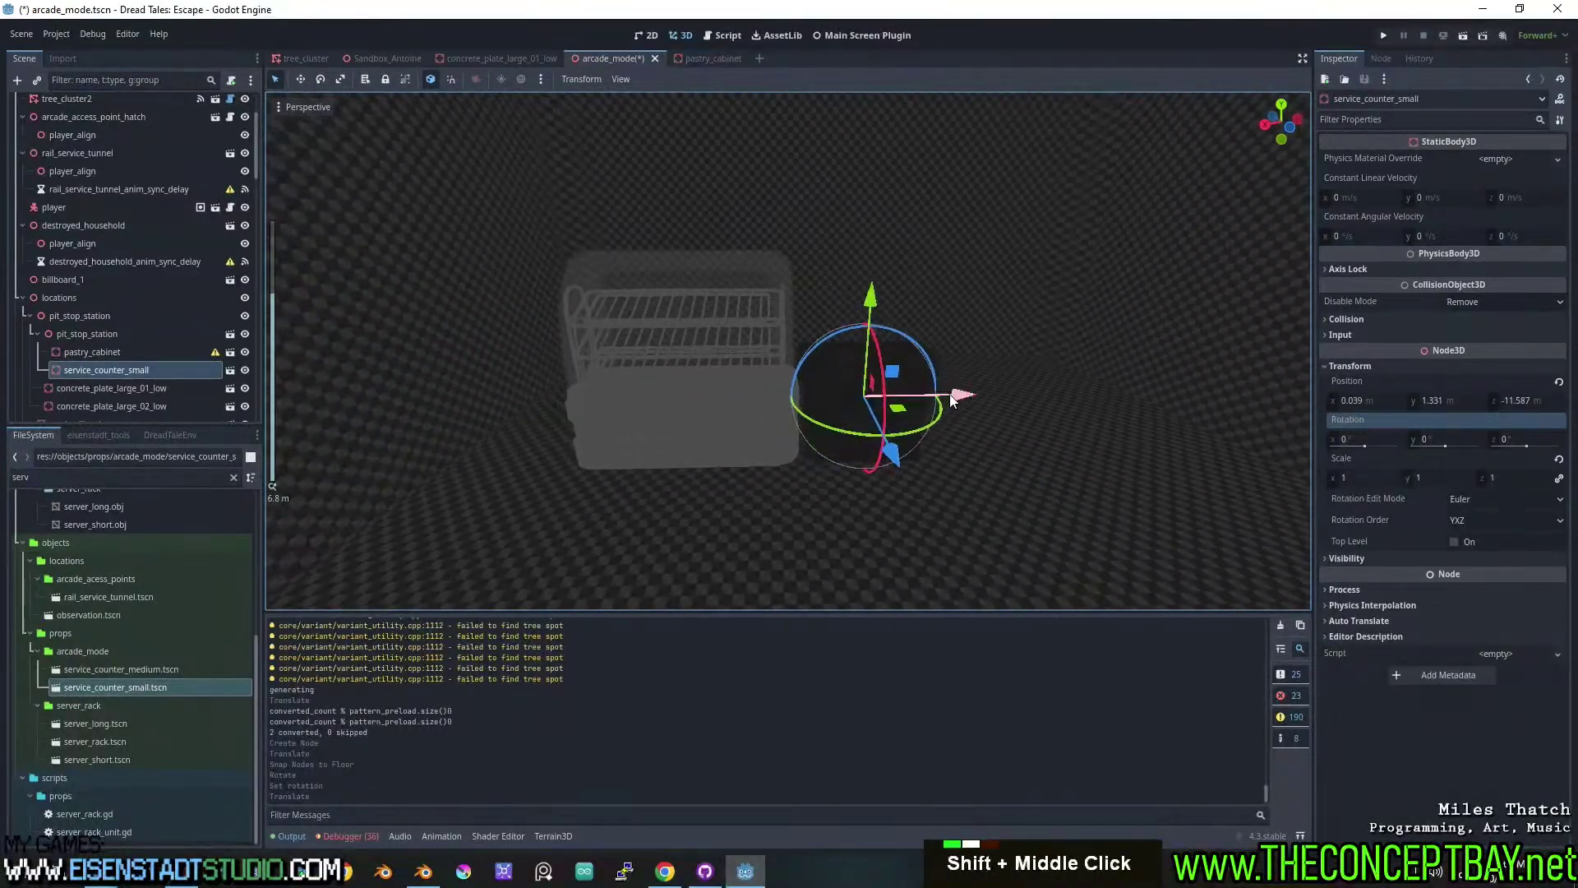
{"action": "left_click_drag", "start_coordinate": [952, 400], "coordinate": [607, 381]}
{"action": "scroll", "coordinate": [704, 315], "scroll_direction": "up", "scroll_amount": 6}
{"action": "middle_click_drag", "start_coordinate": [703, 316], "coordinate": [875, 364]}
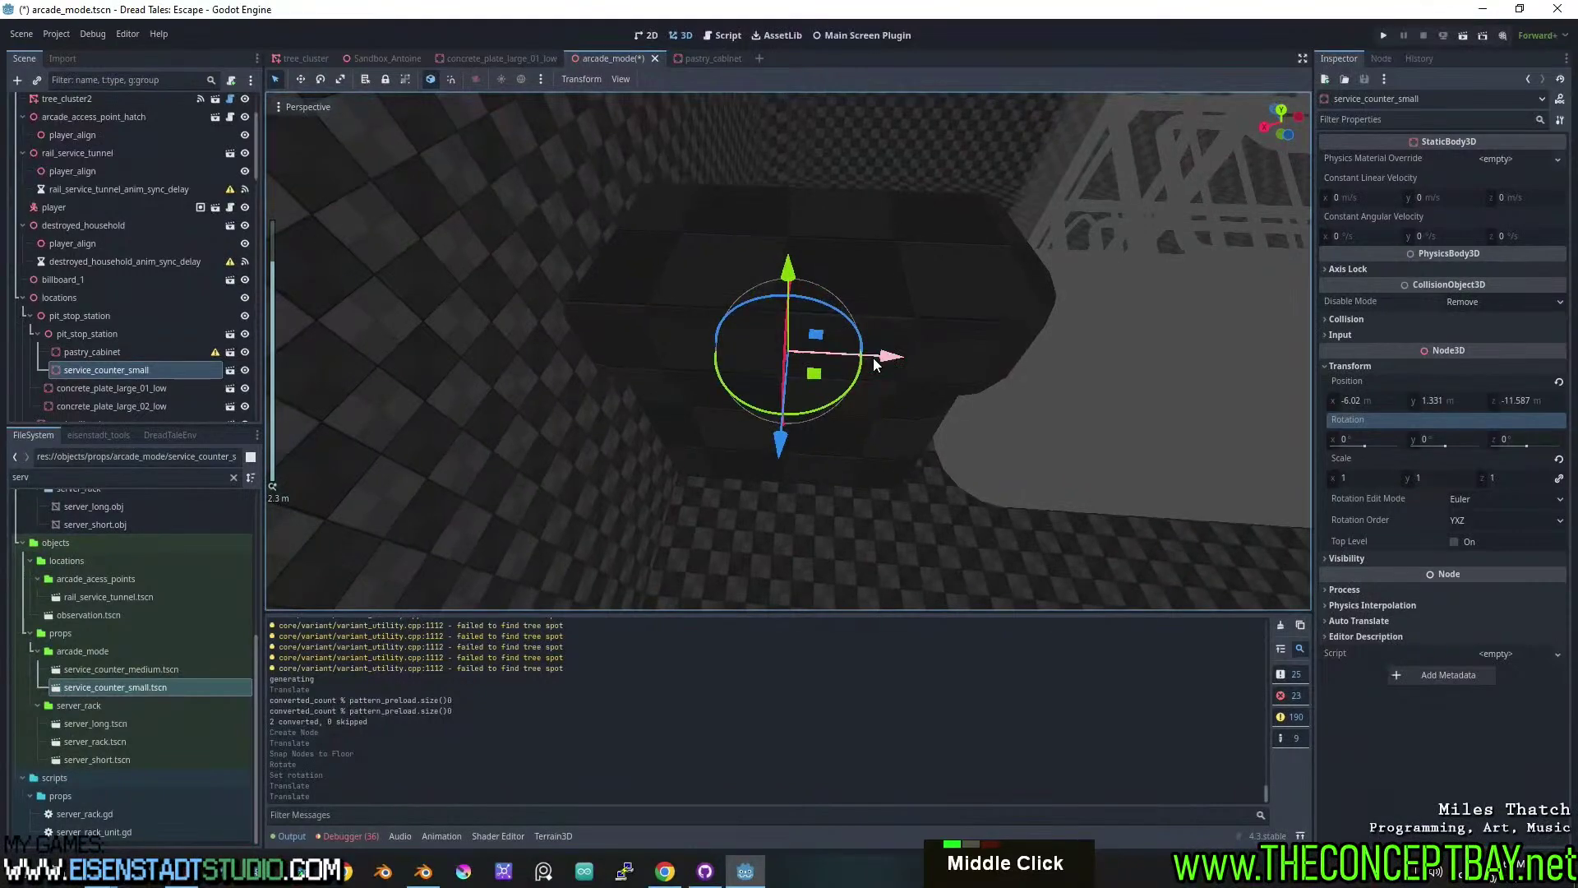
{"action": "left_click_drag", "start_coordinate": [875, 364], "coordinate": [932, 365]}
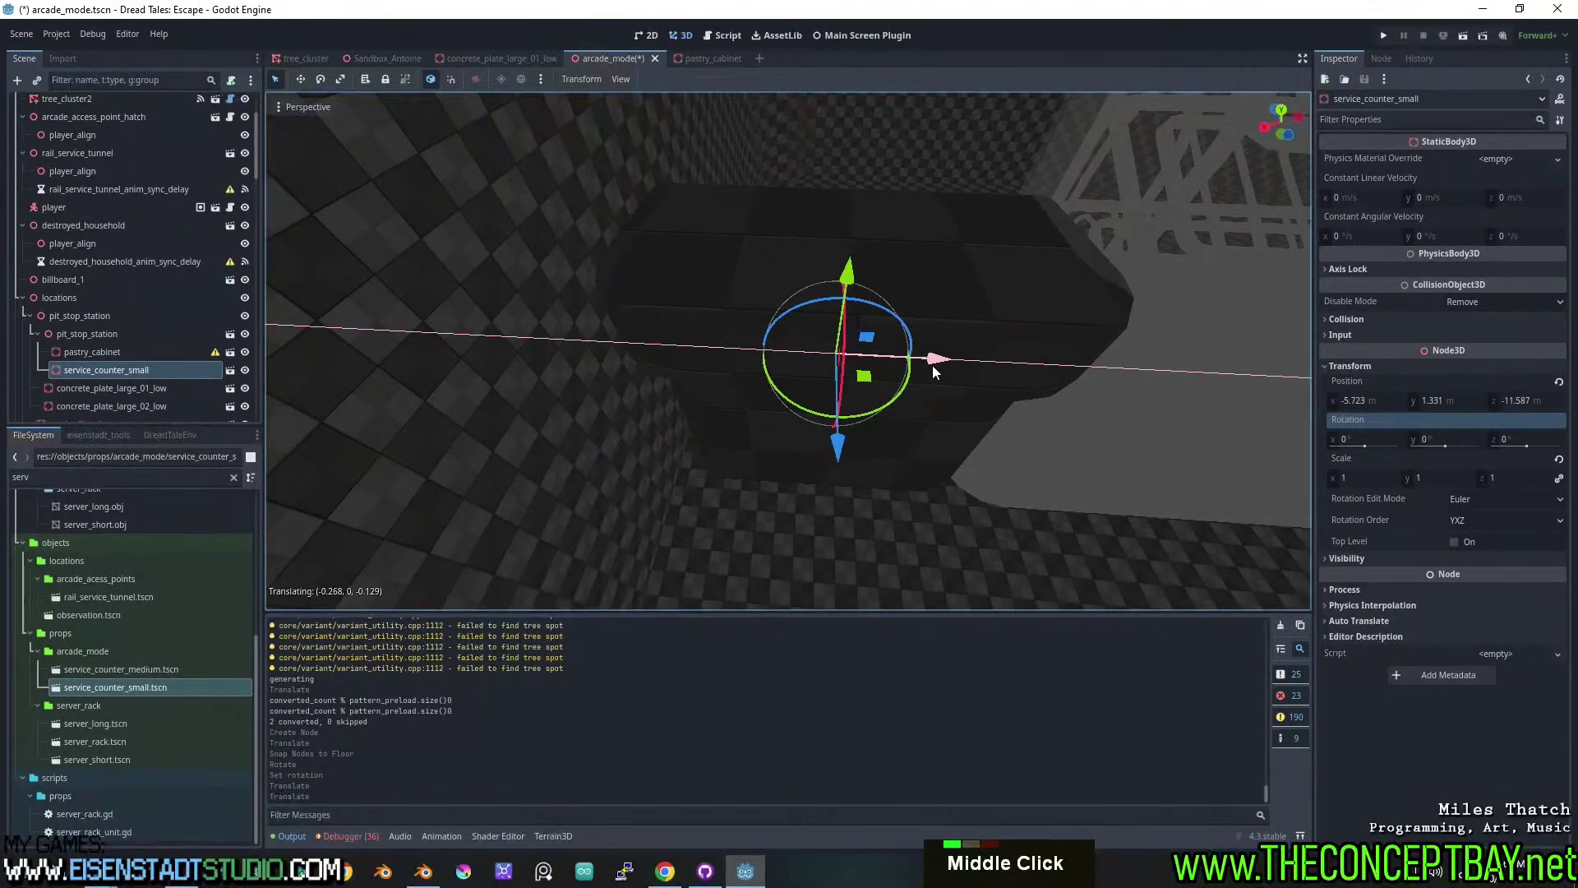
{"action": "middle_click_drag", "start_coordinate": [932, 365], "coordinate": [870, 368], "text": "shift"}
{"action": "left_click", "coordinate": [869, 367]}
{"action": "left_click_drag", "start_coordinate": [1041, 388], "coordinate": [1067, 390]}
Place an instance of service_counter_medium.tscn on the pastry cabinet's free side and reset its rotation to 0° on all axes.
{"action": "middle_click_drag", "start_coordinate": [1067, 389], "coordinate": [664, 374]}
{"action": "scroll", "coordinate": [700, 373], "scroll_direction": "down", "scroll_amount": 2}
{"action": "left_click_drag", "start_coordinate": [151, 669], "coordinate": [1004, 418]}
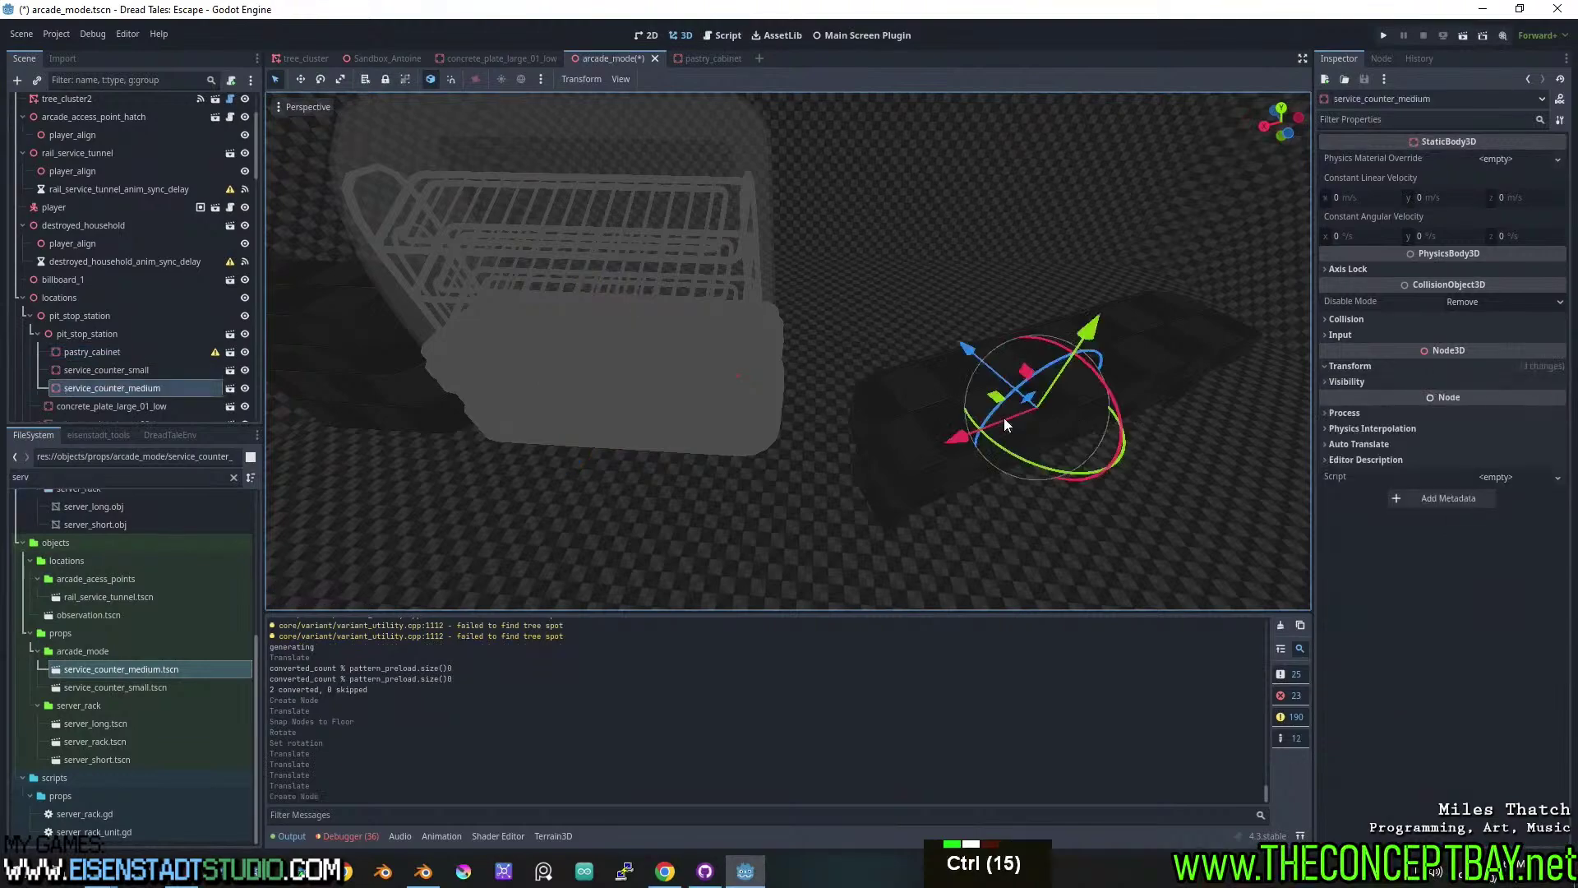
{"action": "left_click", "coordinate": [1352, 367]}
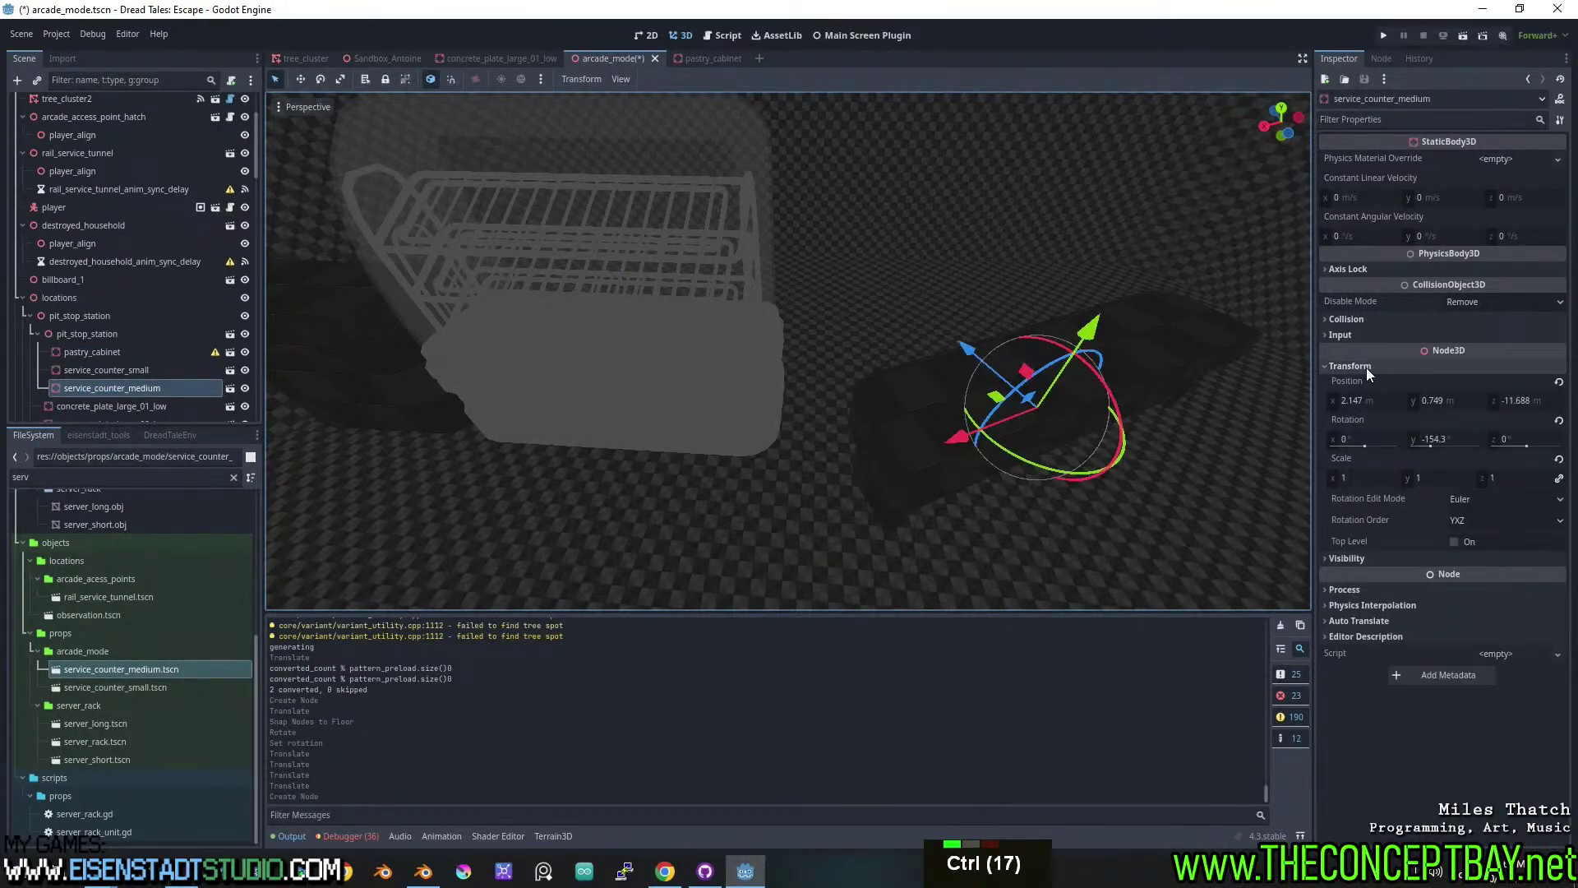
{"action": "left_click", "coordinate": [1559, 420]}
Raise the medium service counter and snap it to the floor, fitting it along the X axis against the pastry cabinet.
{"action": "left_click_drag", "start_coordinate": [1088, 329], "coordinate": [1137, 138]}
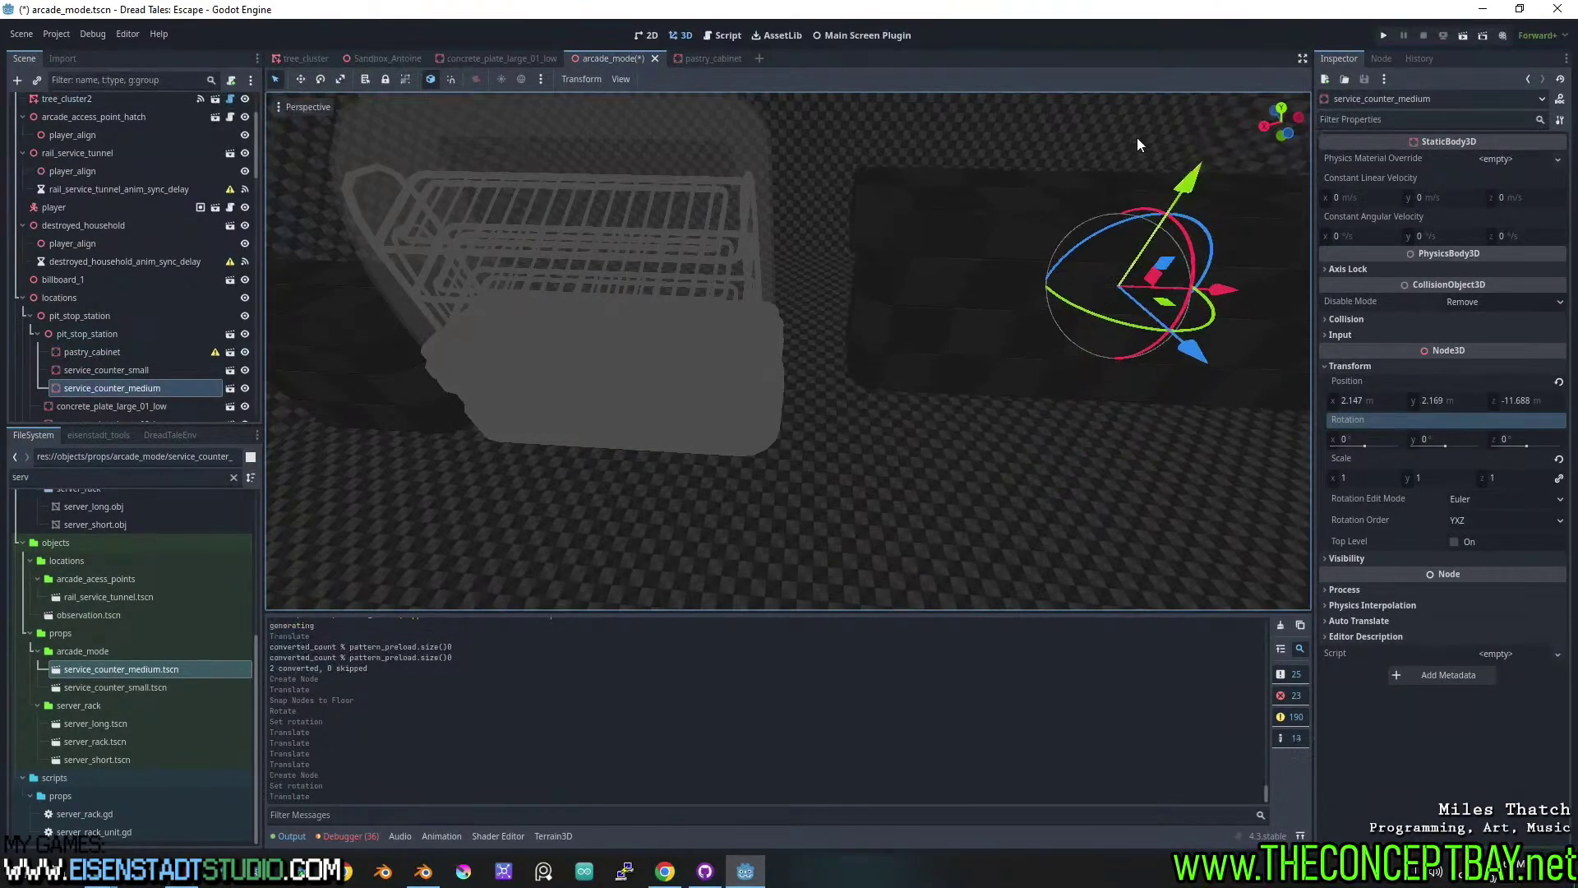
{"action": "key", "text": "Page_Down"}
{"action": "left_click_drag", "start_coordinate": [1148, 373], "coordinate": [1084, 367]}
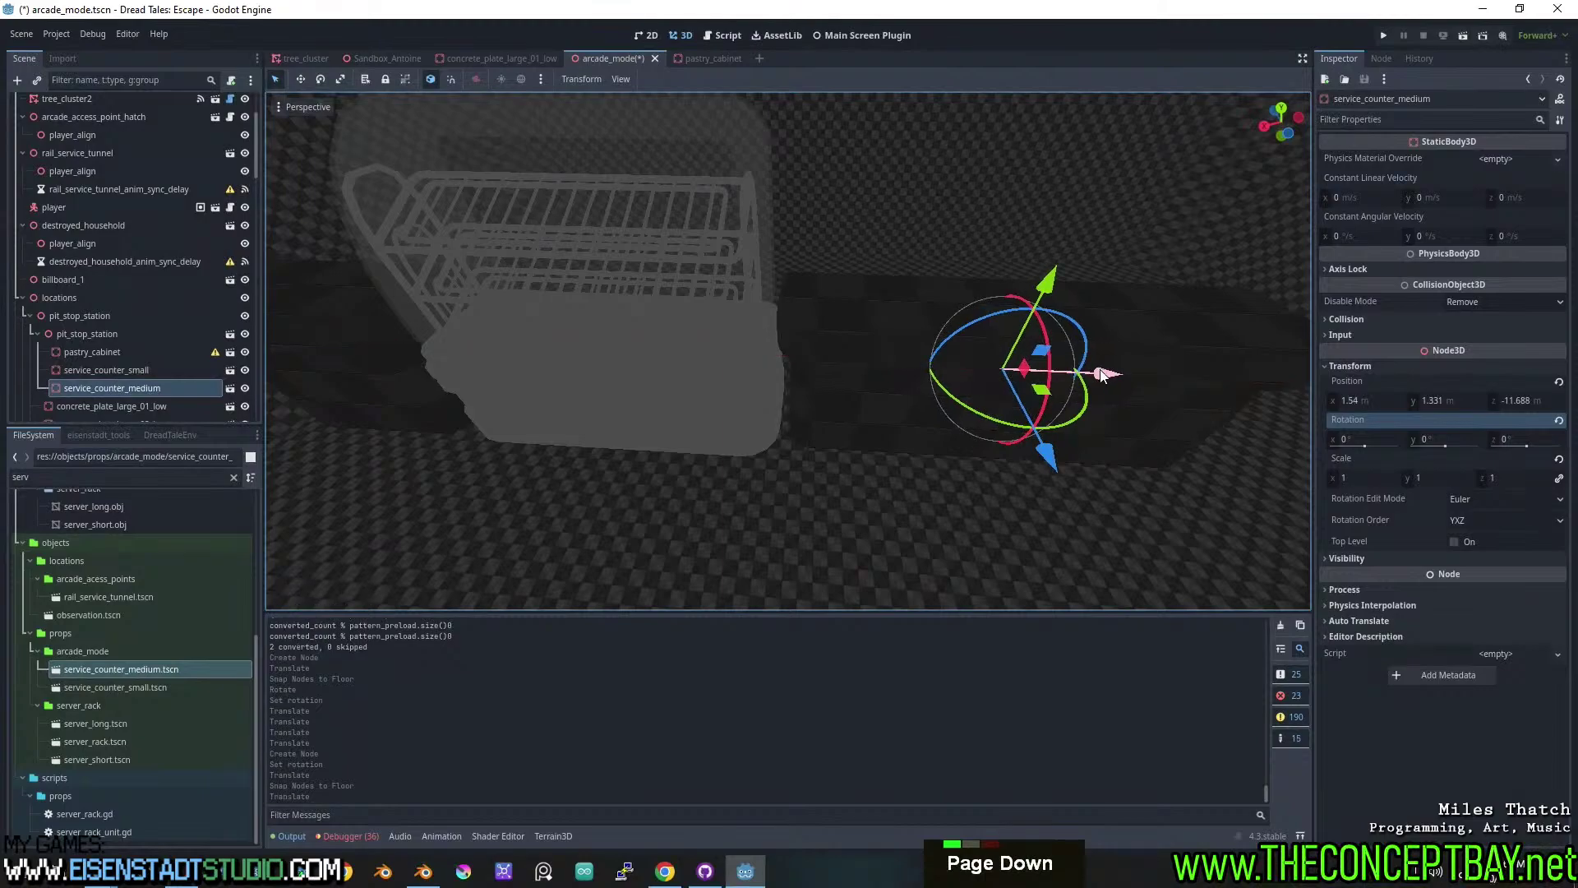
Duplicate the medium service counter and move the copy to the back of the room, behind the front counters.
{"action": "middle_click_drag", "start_coordinate": [1084, 367], "coordinate": [830, 329]}
{"action": "scroll", "coordinate": [830, 329], "scroll_direction": "down", "scroll_amount": 2}
{"action": "middle_click_drag", "start_coordinate": [830, 329], "coordinate": [582, 398], "text": "shift"}
{"action": "scroll", "coordinate": [974, 387], "scroll_direction": "up", "scroll_amount": 2}
{"action": "scroll", "coordinate": [732, 382], "scroll_direction": "up", "scroll_amount": 2}
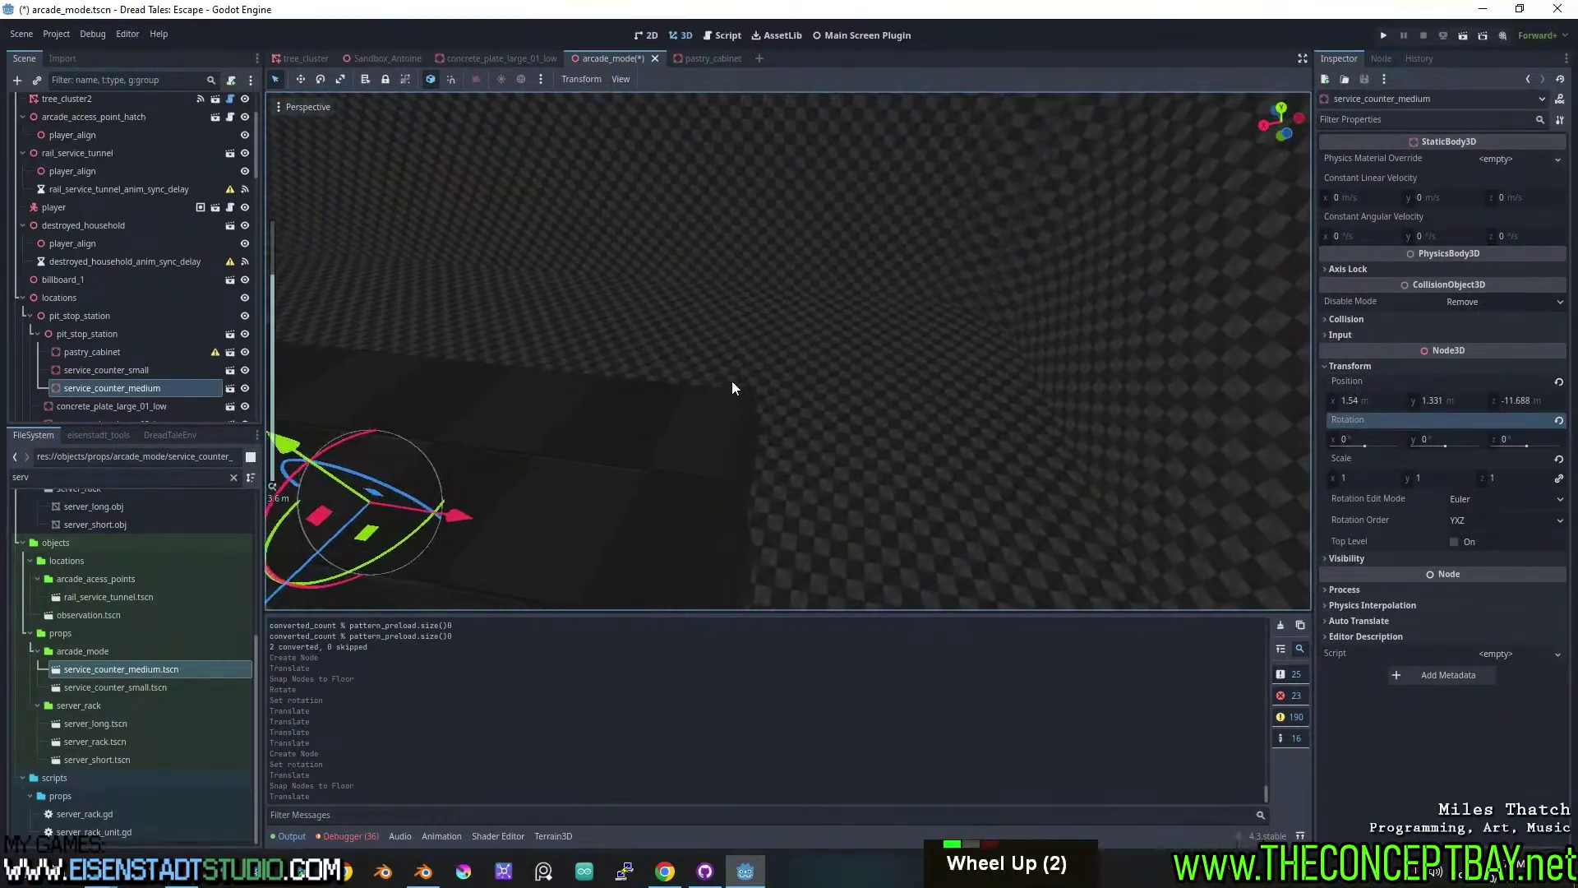
{"action": "scroll", "coordinate": [732, 381], "scroll_direction": "down", "scroll_amount": 2}
{"action": "middle_click_drag", "start_coordinate": [460, 415], "coordinate": [610, 457], "text": "shift"}
{"action": "key", "text": "ctrl+d"}
{"action": "left_click_drag", "start_coordinate": [569, 436], "coordinate": [839, 272]}
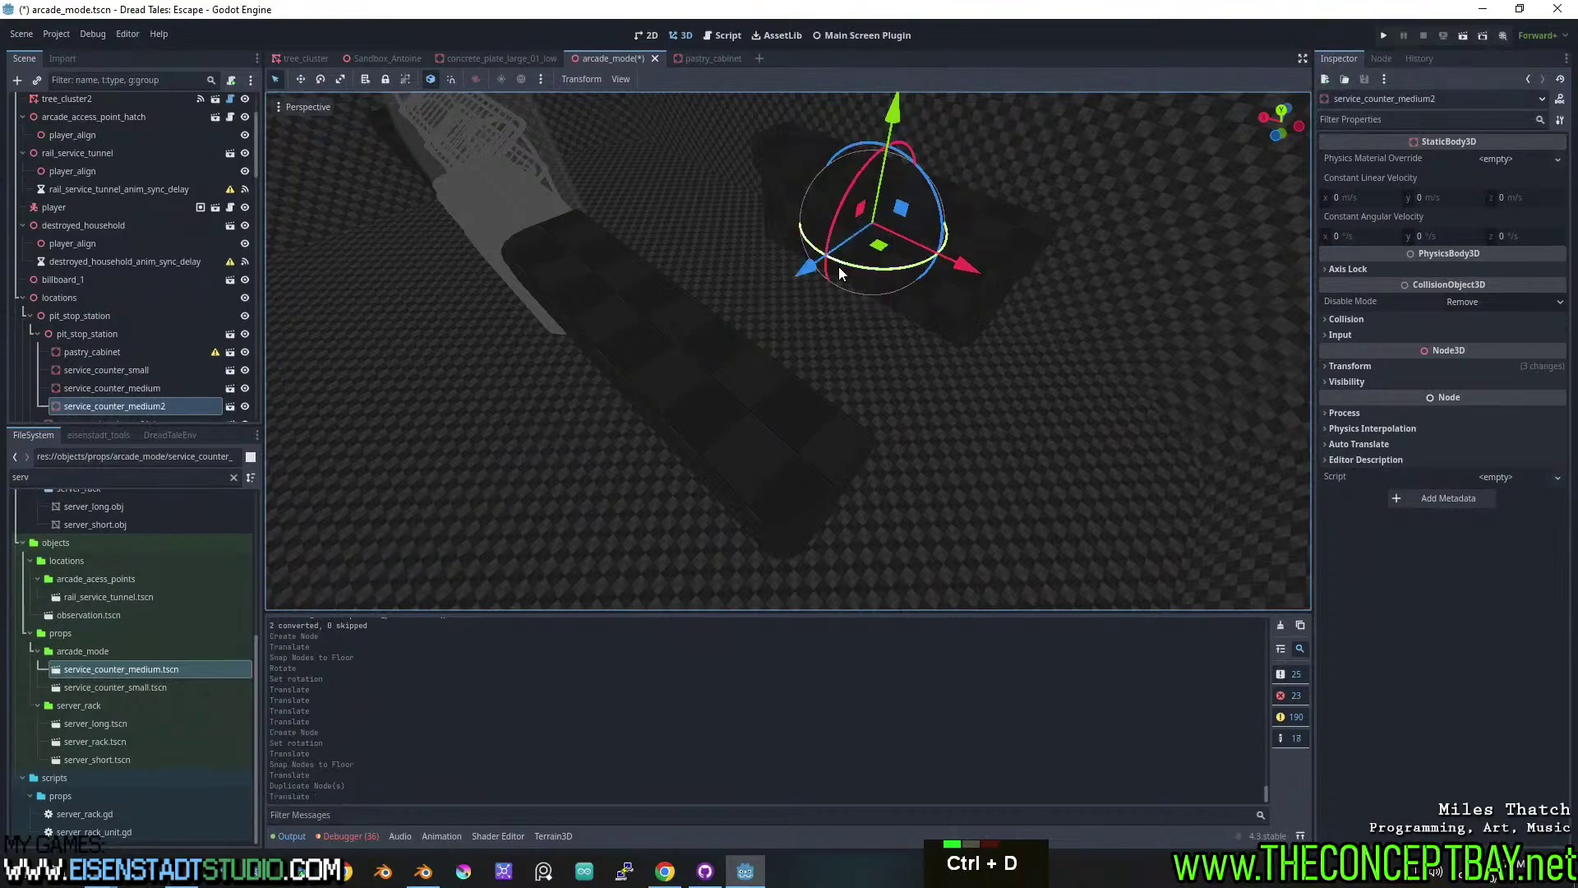
Adjust the duplicated counter along the Z axis against the rear wall and slide it along the X axis behind the pastry cabinet.
{"action": "key", "text": "f"}
{"action": "scroll", "coordinate": [901, 281], "scroll_direction": "up", "scroll_amount": 3}
{"action": "middle_click_drag", "start_coordinate": [840, 274], "coordinate": [819, 341]}
{"action": "middle_click_drag", "start_coordinate": [819, 341], "coordinate": [925, 212], "text": "shift"}
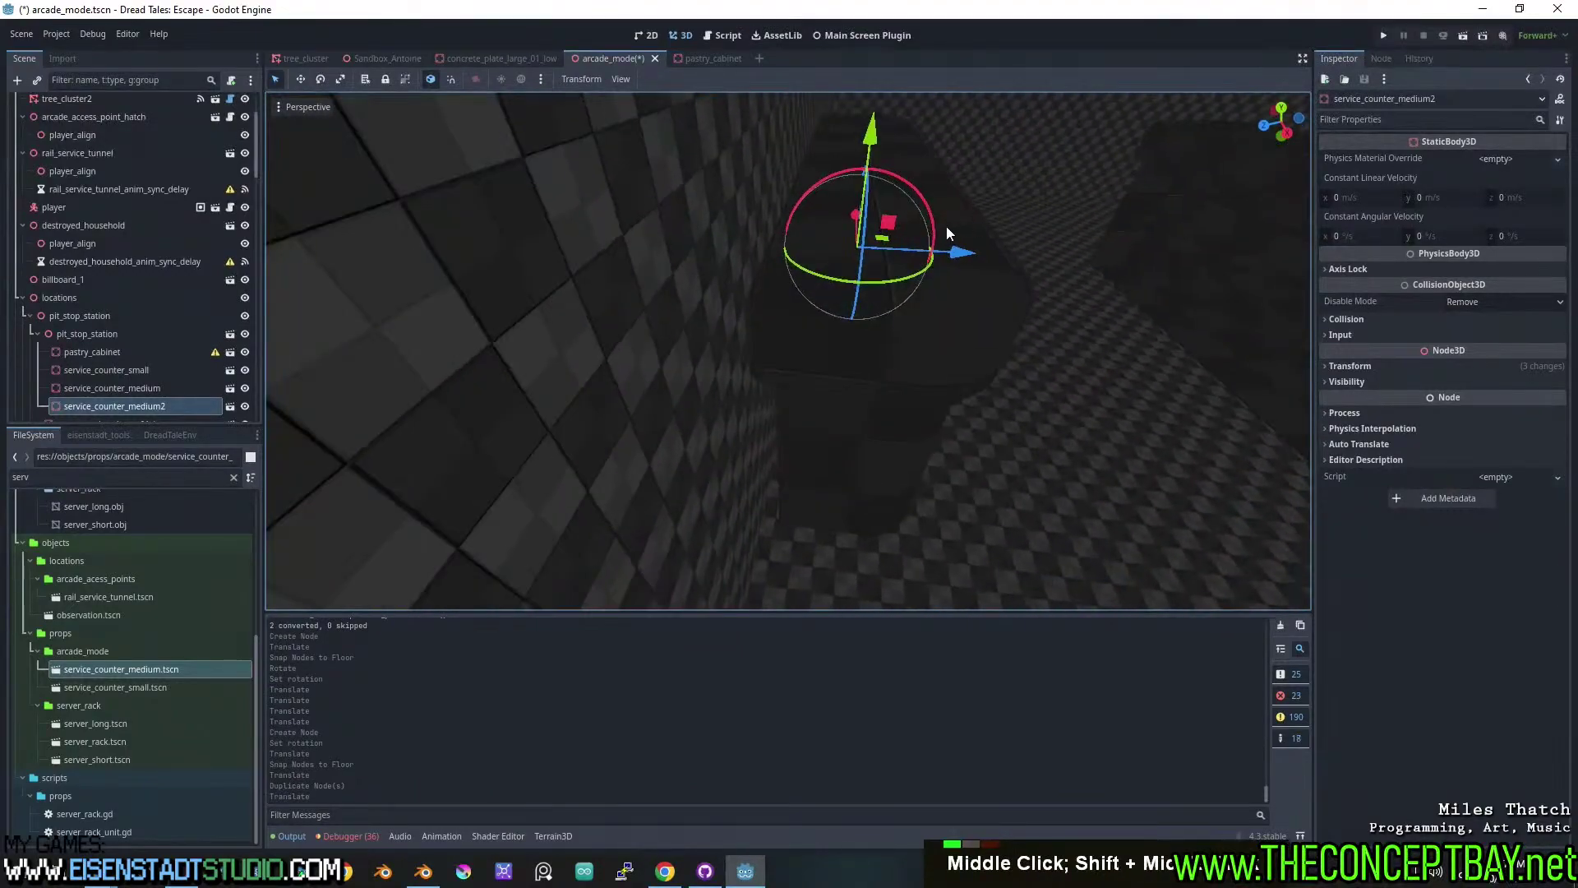
{"action": "left_click_drag", "start_coordinate": [956, 252], "coordinate": [968, 255]}
{"action": "middle_click_drag", "start_coordinate": [969, 255], "coordinate": [944, 287]}
{"action": "scroll", "coordinate": [943, 288], "scroll_direction": "down", "scroll_amount": 7}
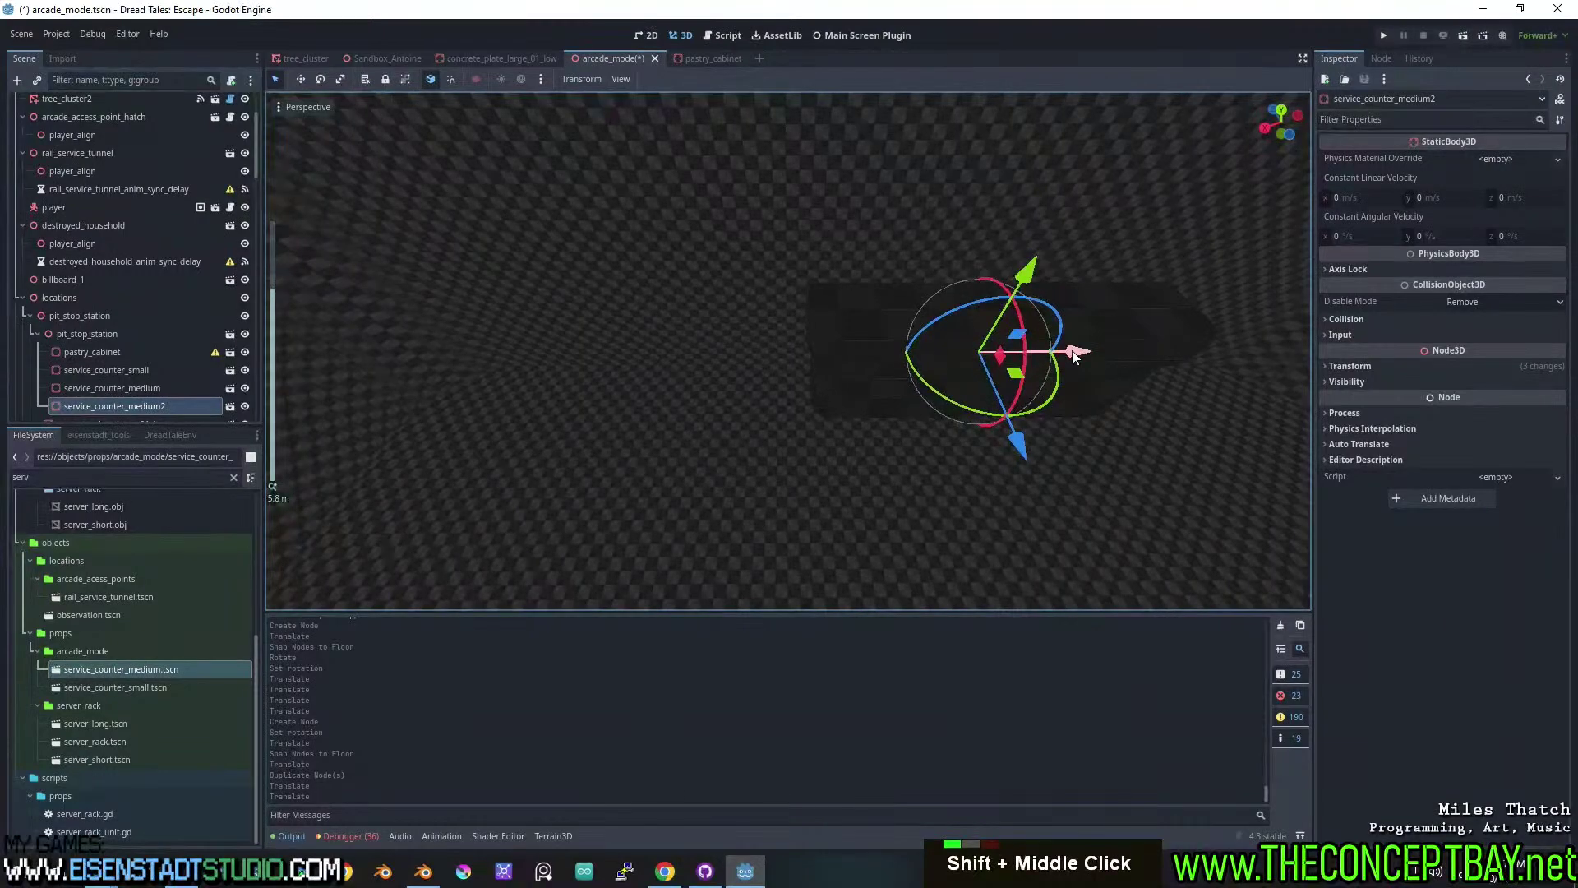
{"action": "mouse_move", "coordinate": [1073, 353]}
{"action": "left_mouse_down"}
{"action": "mouse_move", "coordinate": [645, 359]}
{"action": "mouse_move", "coordinate": [1050, 352]}
{"action": "left_mouse_up"}
Duplicate the rear medium counter and move the copy along the X axis, leaving a gap between the two counters.
{"action": "key", "text": "ctrl+d"}
{"action": "middle_click_drag", "start_coordinate": [1050, 352], "coordinate": [993, 408]}
{"action": "scroll", "coordinate": [952, 353], "scroll_direction": "down", "scroll_amount": 1}
{"action": "scroll", "coordinate": [976, 370], "scroll_direction": "down", "scroll_amount": 2}
{"action": "scroll", "coordinate": [993, 408], "scroll_direction": "up", "scroll_amount": 3}
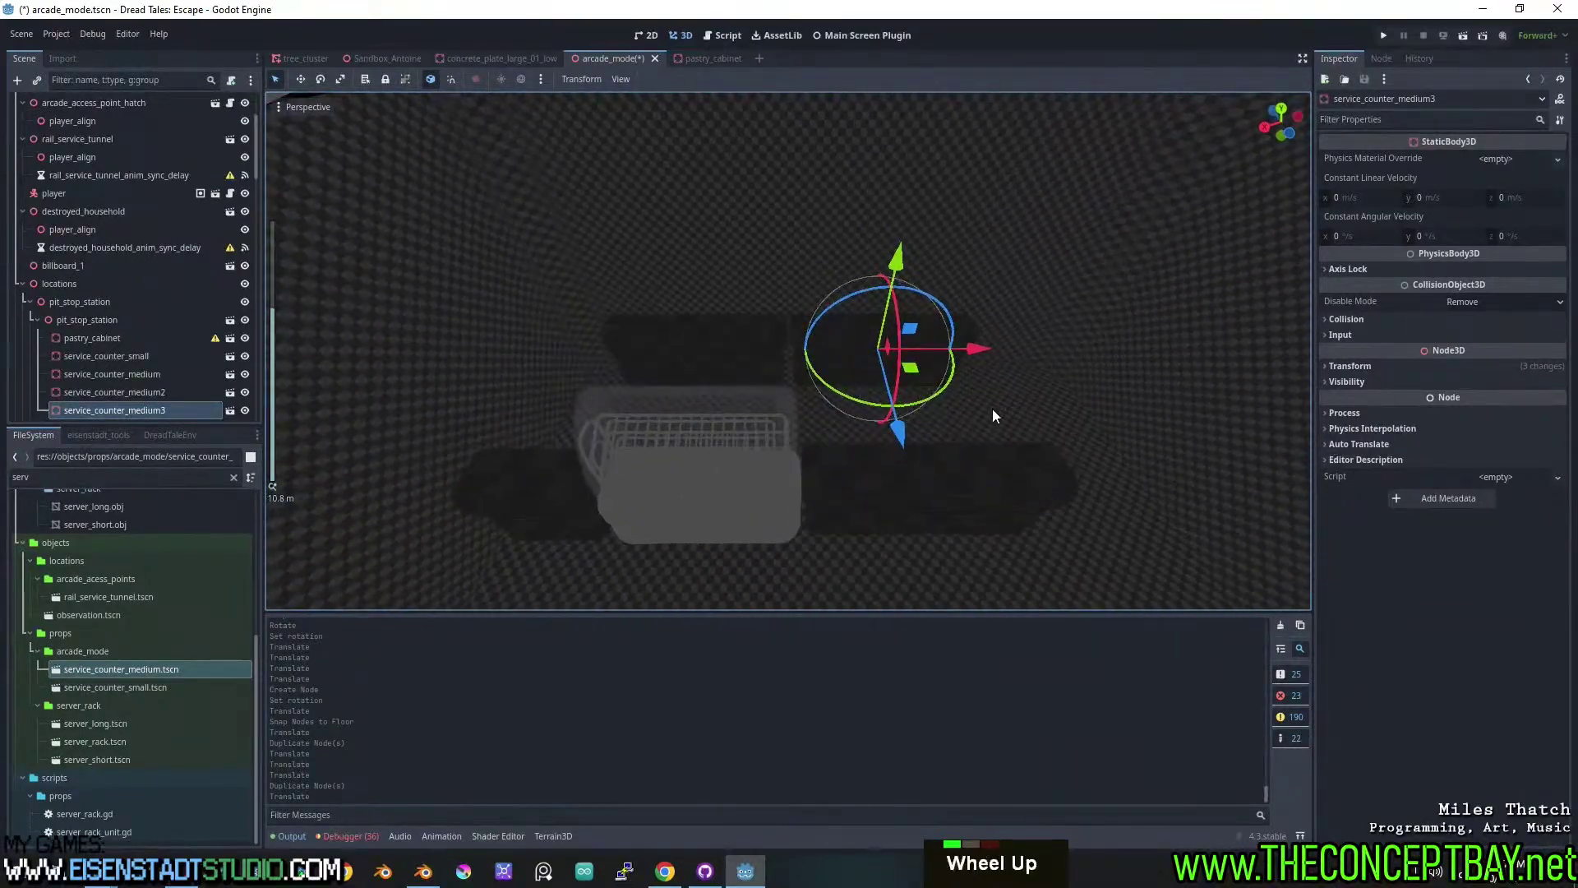
{"action": "left_click_drag", "start_coordinate": [1061, 348], "coordinate": [1159, 362]}
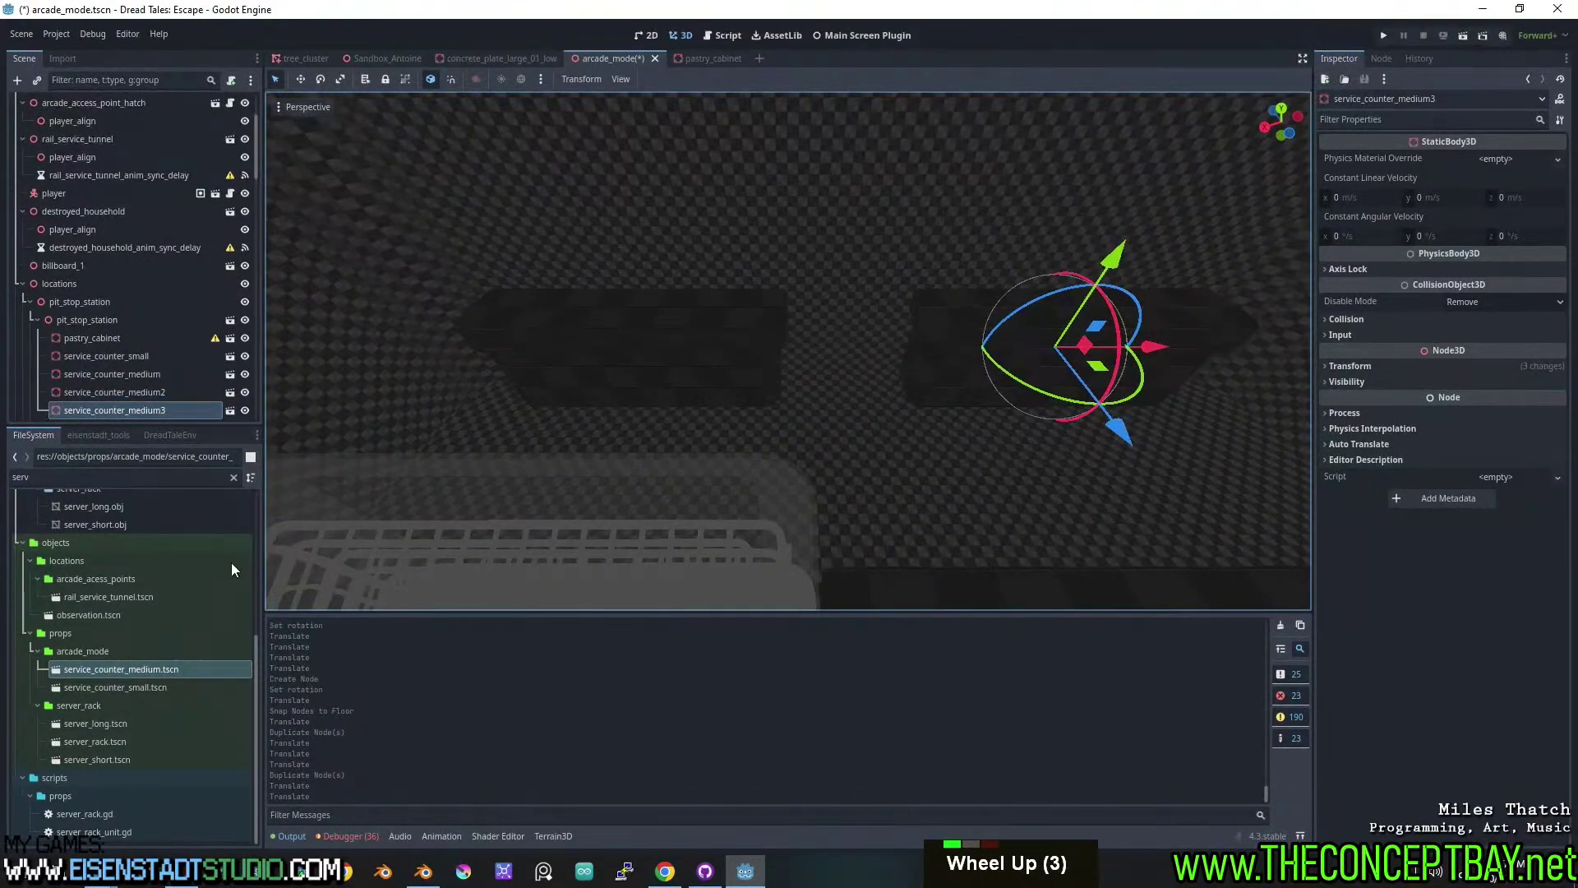
Filter the project files for "frid" and place an instance of fridge.tscn in the gap between the rear counters.
{"action": "left_click", "coordinate": [180, 478]}
{"action": "key", "text": "ctrl+a"}
{"action": "type", "text": "frui"}
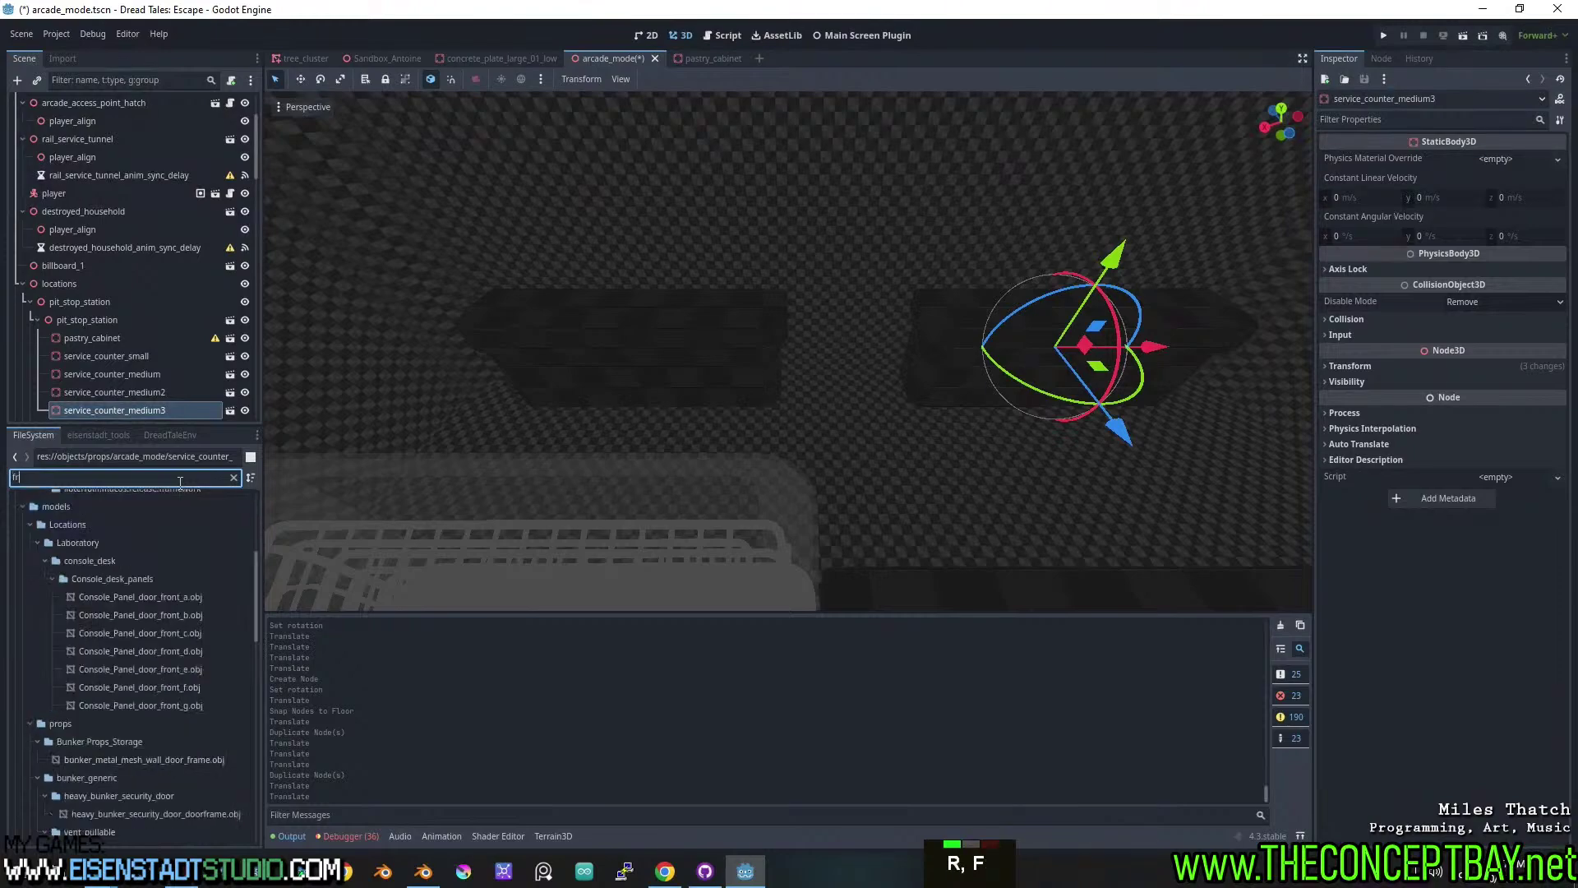
{"action": "key", "text": "BackSpace"}
{"action": "key", "text": "BackSpace"}
{"action": "type", "text": "id"}
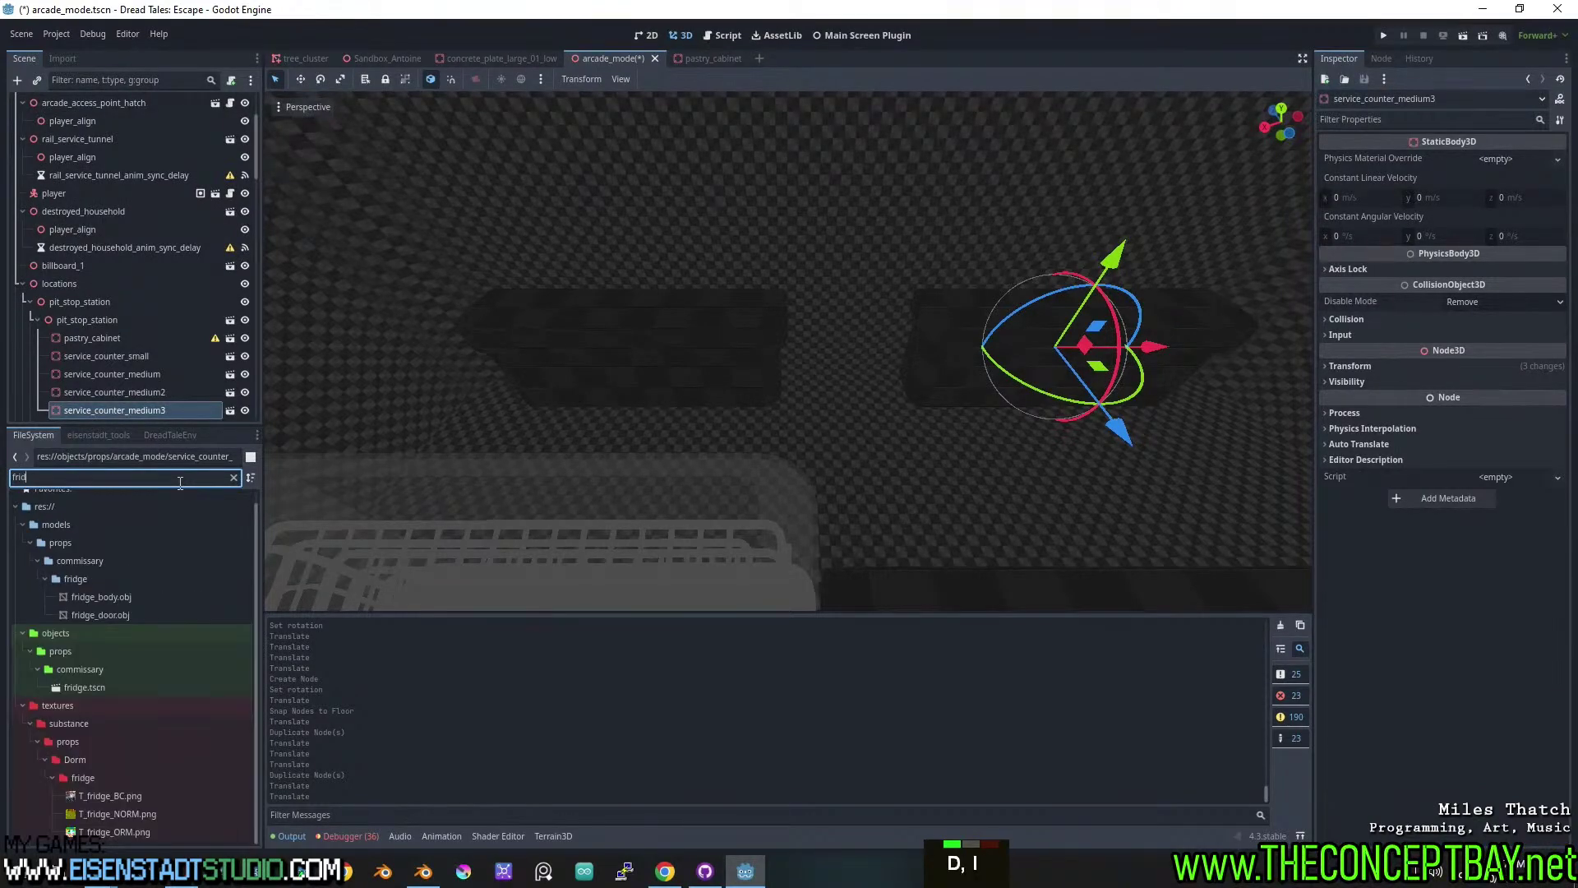
{"action": "left_click_drag", "start_coordinate": [92, 686], "coordinate": [850, 397]}
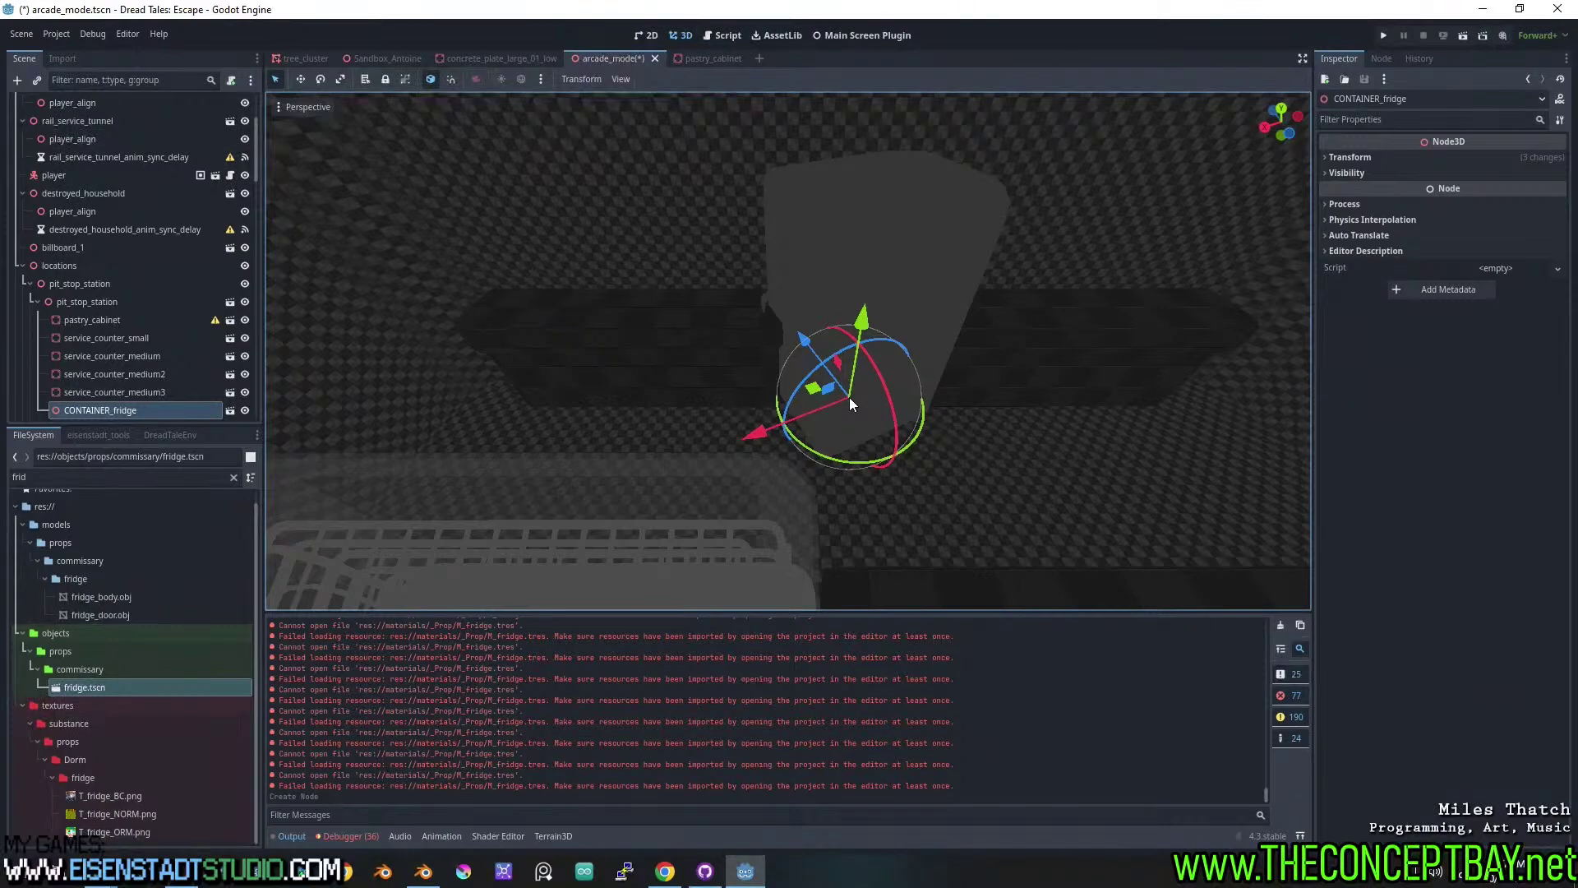
Open the placed fridge's scene for dependency fixing and replace the missing M_fridge.tres with wall_terminal_pc_light.tres.
{"action": "scroll", "coordinate": [850, 397], "scroll_direction": "up", "scroll_amount": 4}
{"action": "middle_click_drag", "start_coordinate": [850, 397], "coordinate": [794, 273]}
{"action": "scroll", "coordinate": [866, 350], "scroll_direction": "down", "scroll_amount": 2, "text": "shift"}
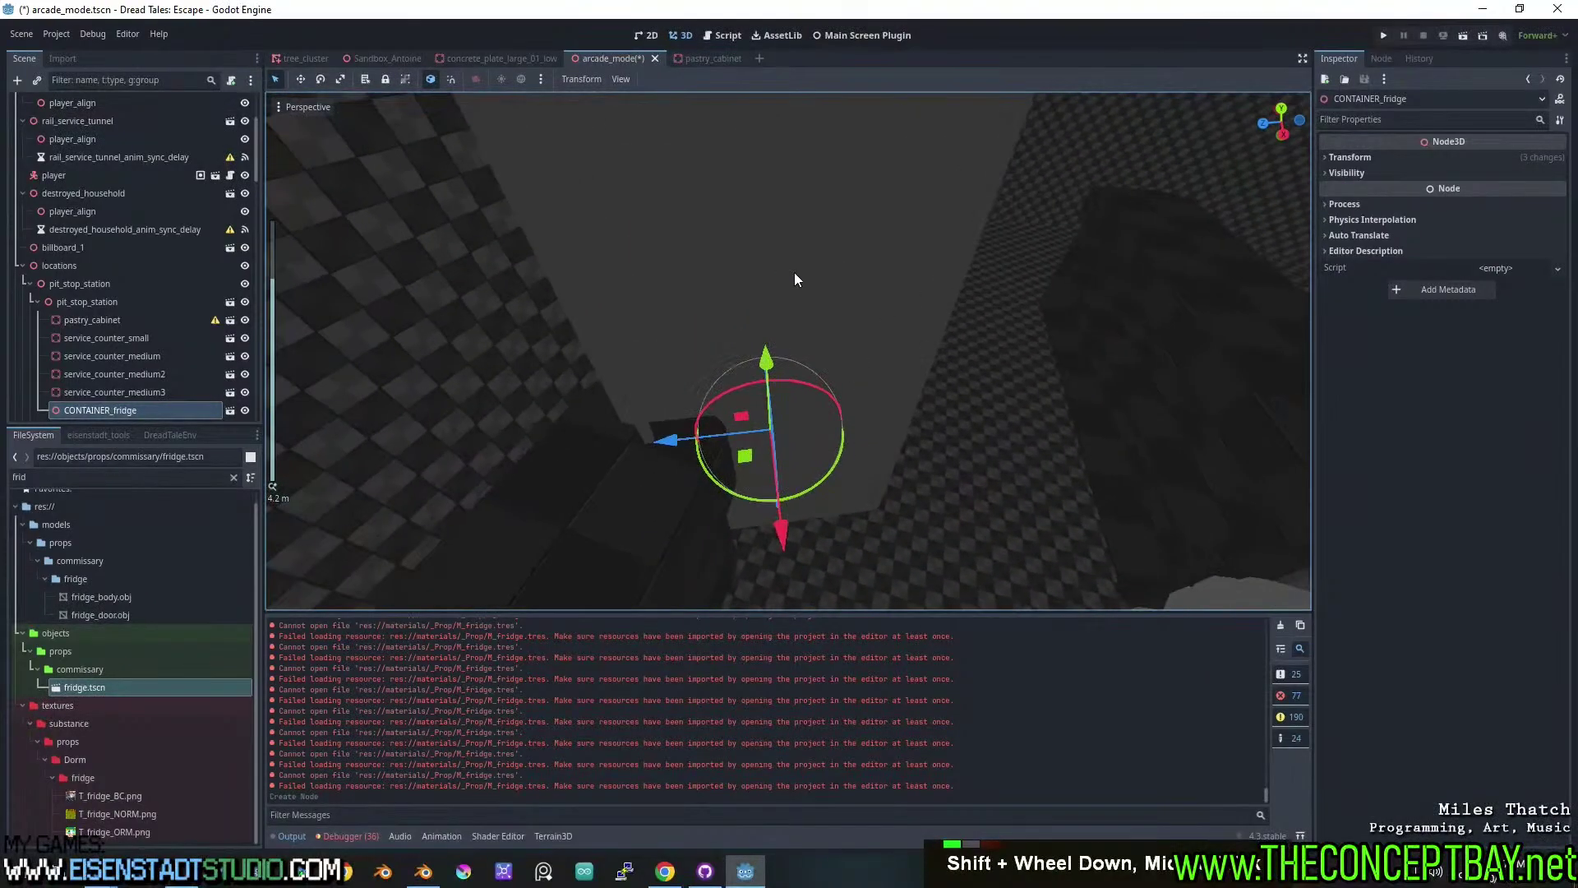
{"action": "left_click", "coordinate": [231, 410]}
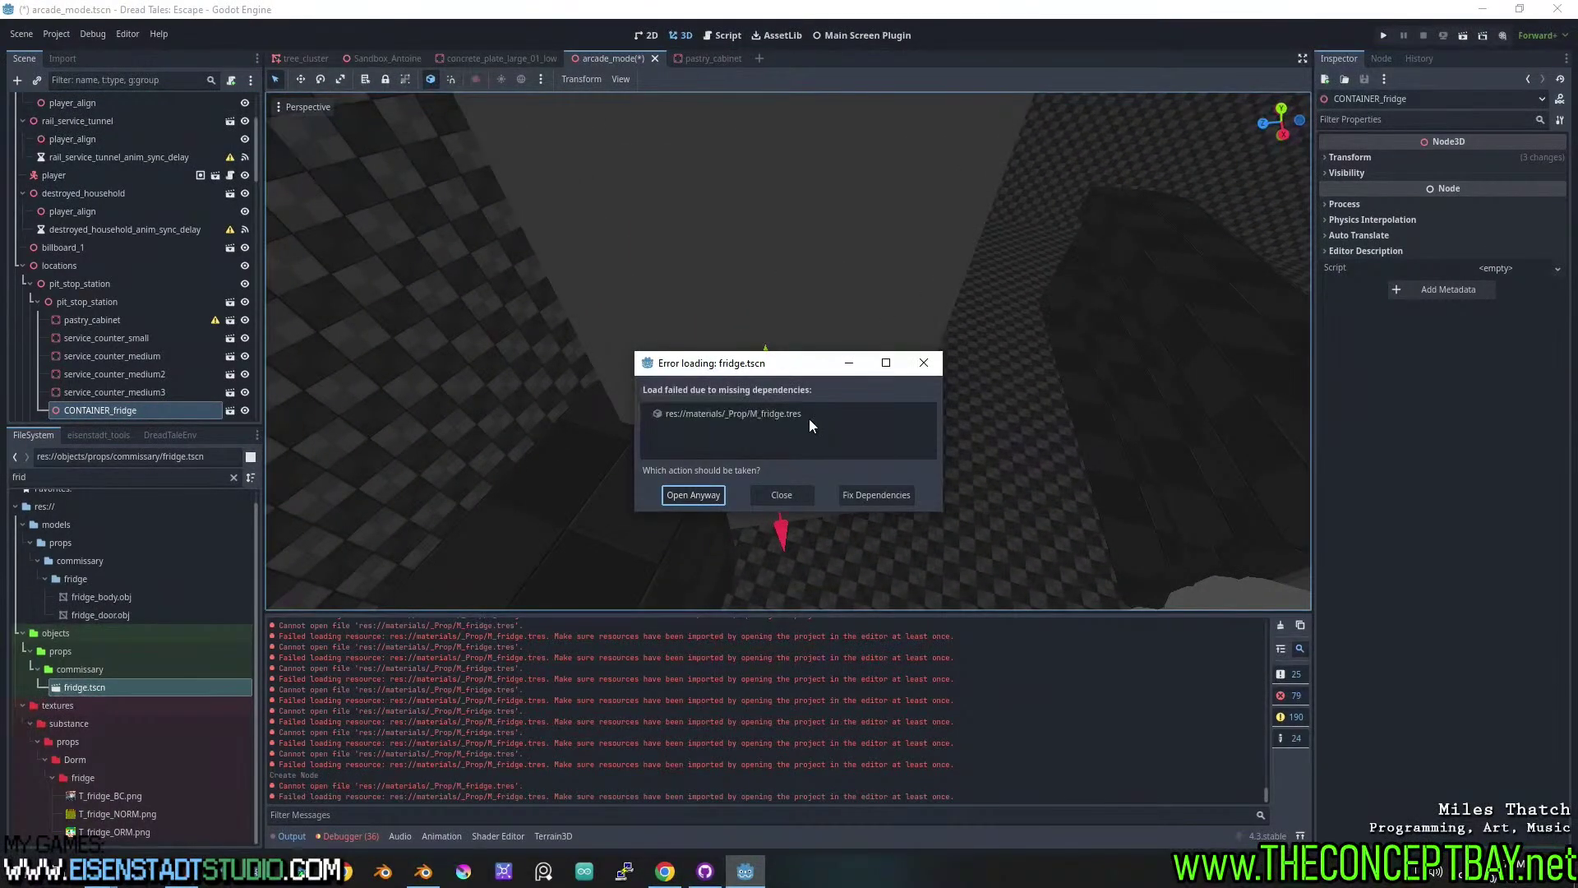
{"action": "left_click", "coordinate": [877, 493]}
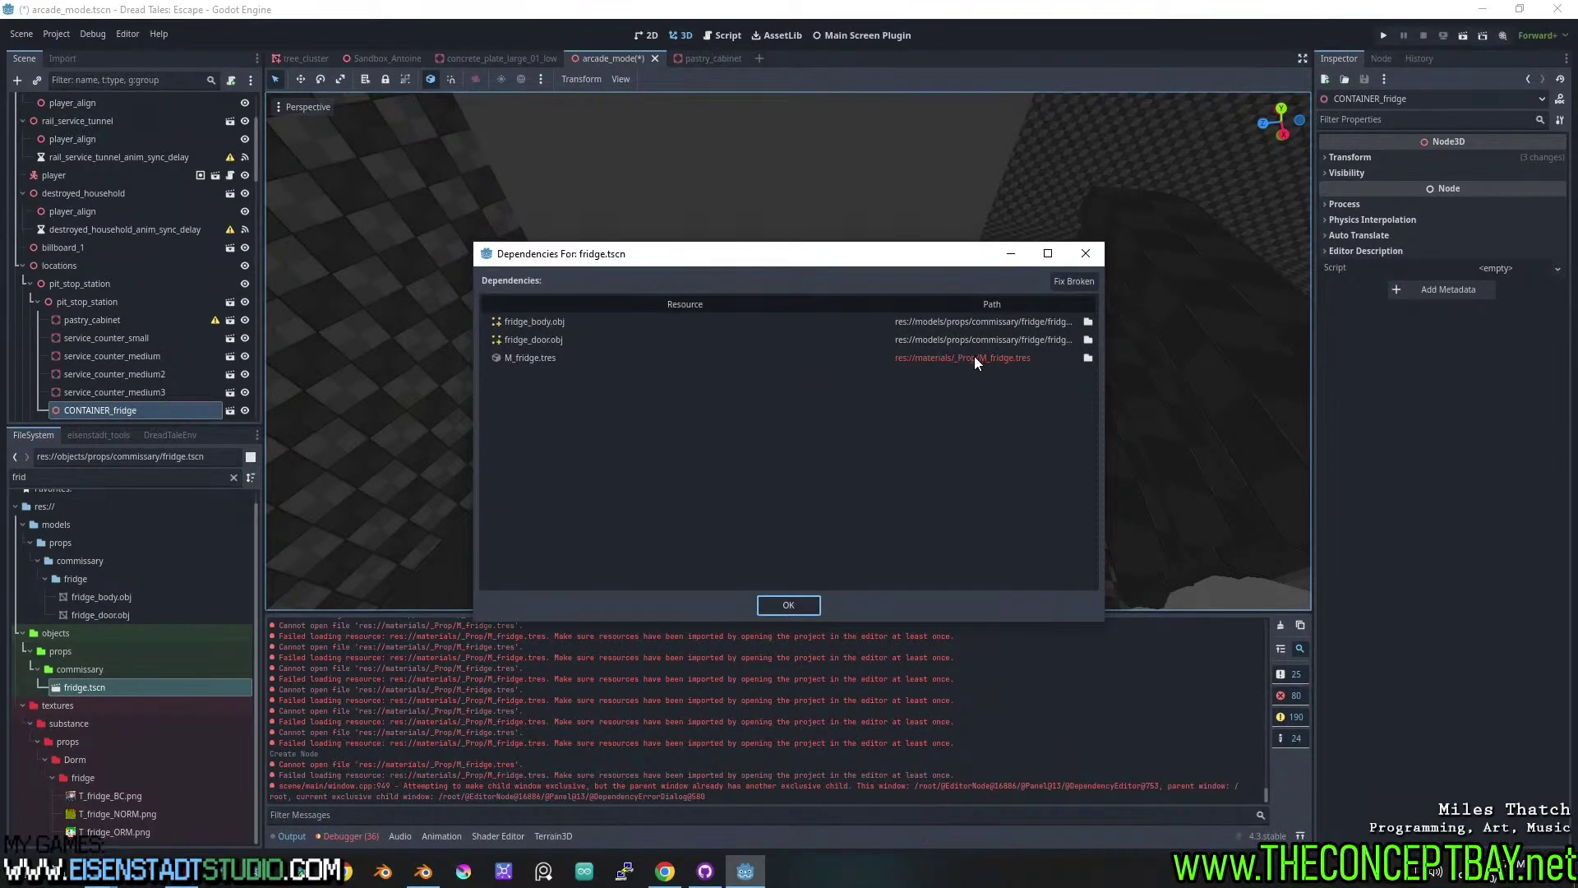
{"action": "double_click", "coordinate": [1085, 273]}
{"action": "double_click", "coordinate": [1083, 275]}
{"action": "left_click", "coordinate": [1088, 356]}
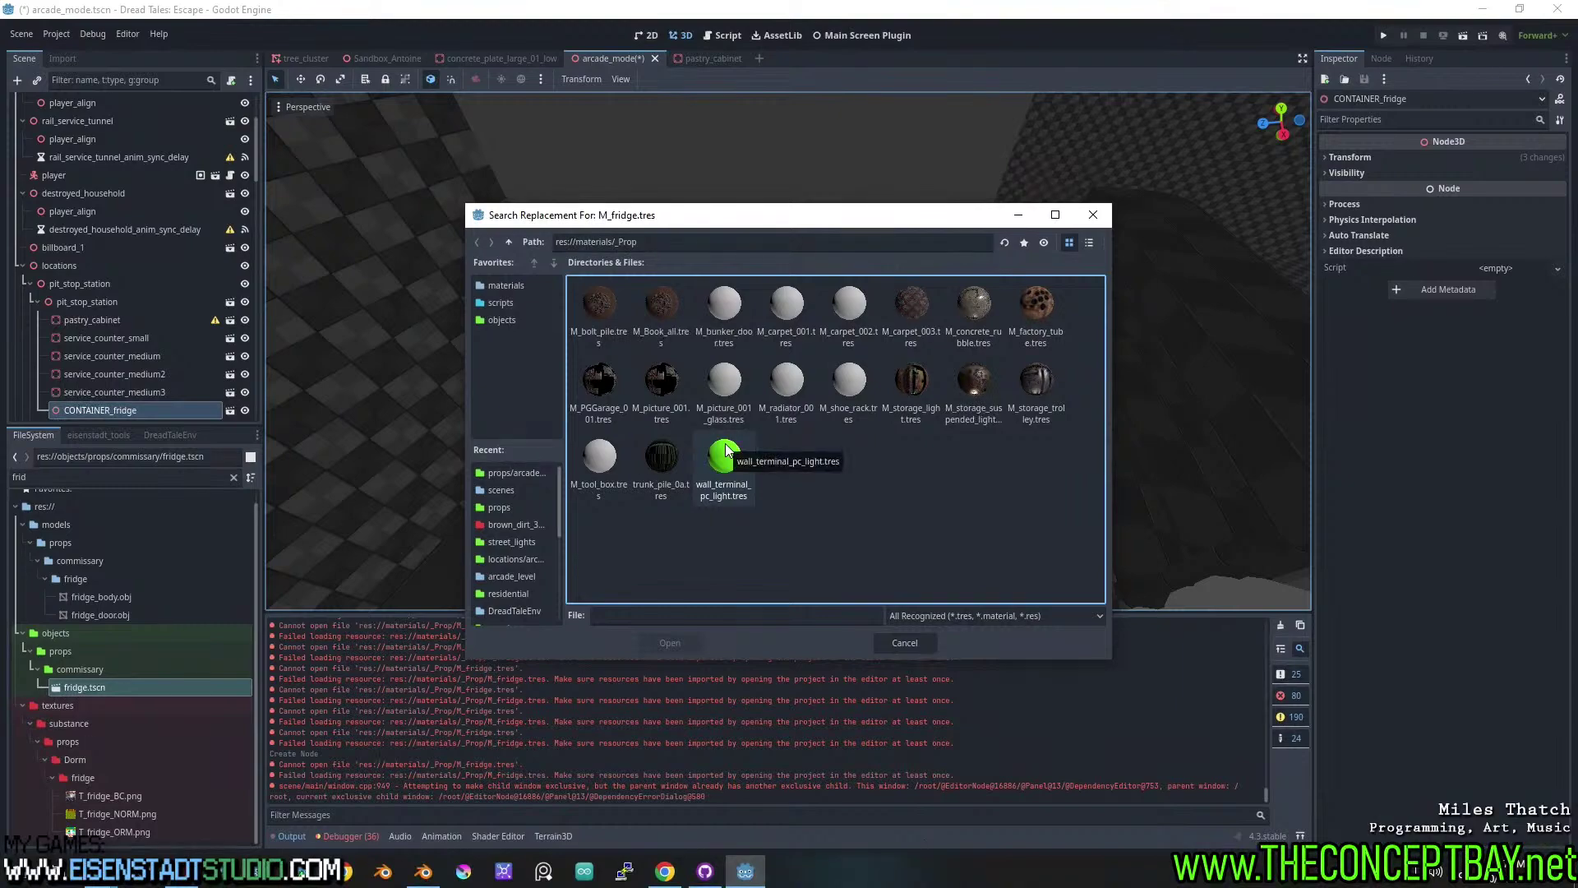
{"action": "double_click", "coordinate": [725, 454]}
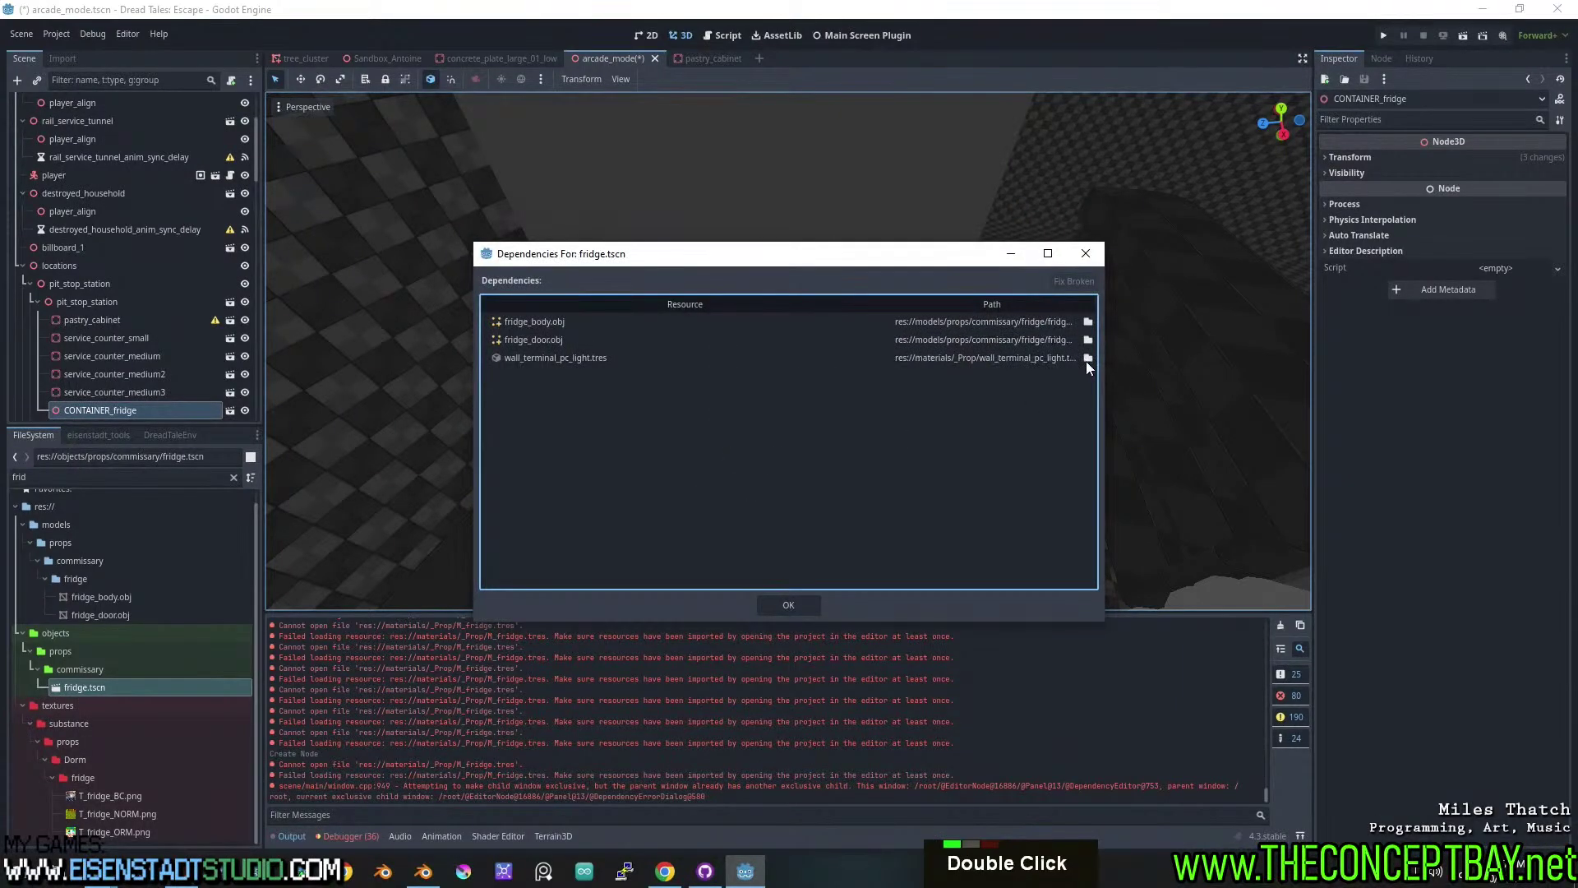
Replace the fridge's material dependency with test_pattern_dark_static.tres from res://materials and open fridge.tscn anyway.
{"action": "left_click", "coordinate": [1088, 359]}
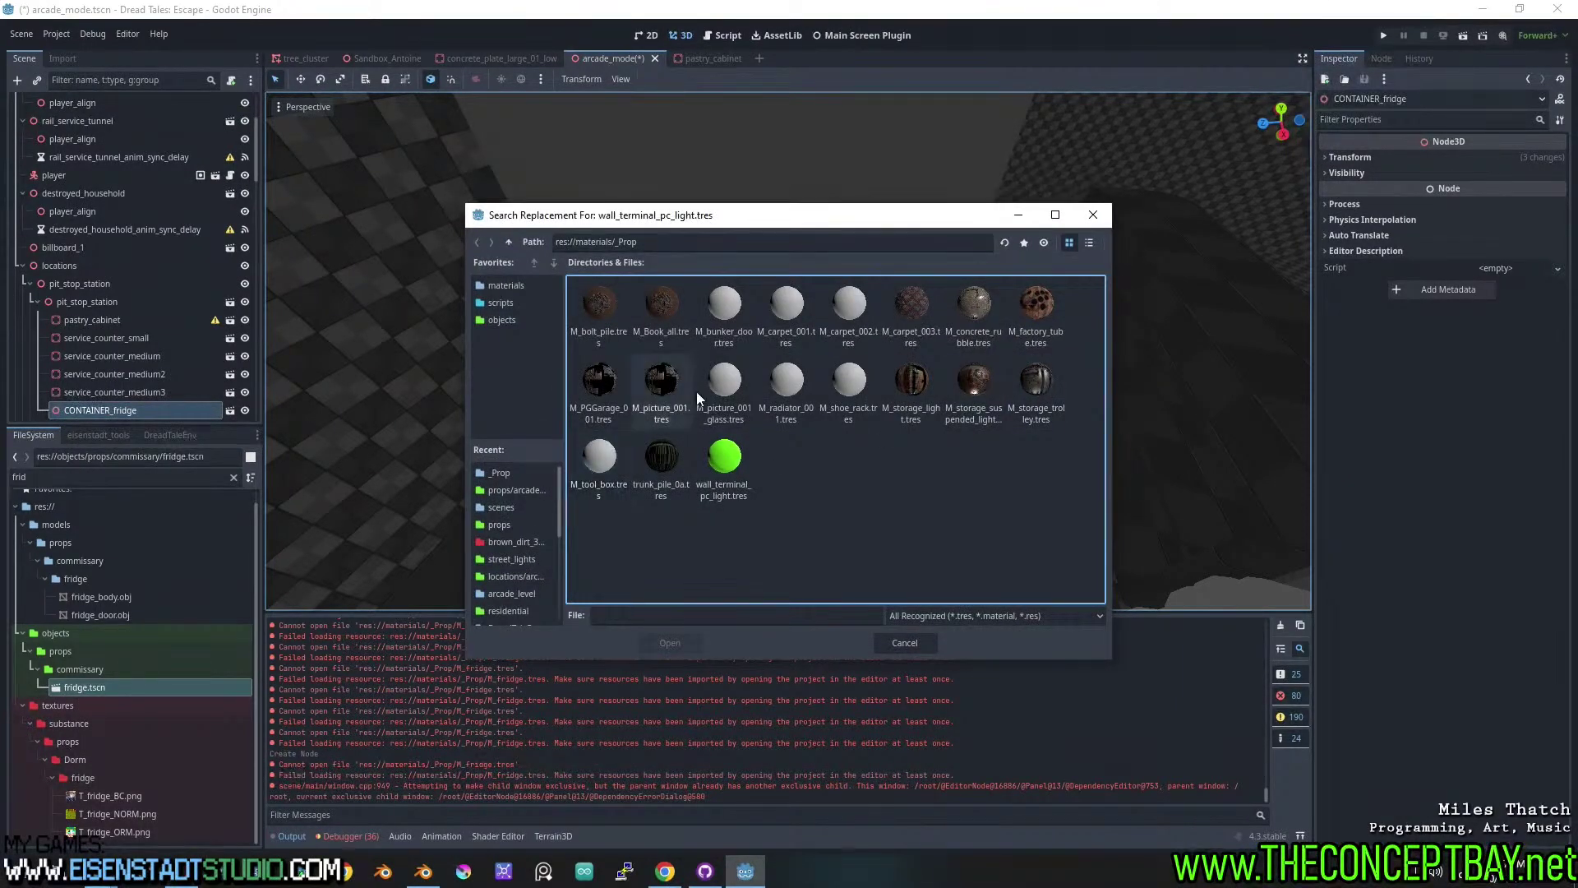
{"action": "left_click", "coordinate": [509, 241]}
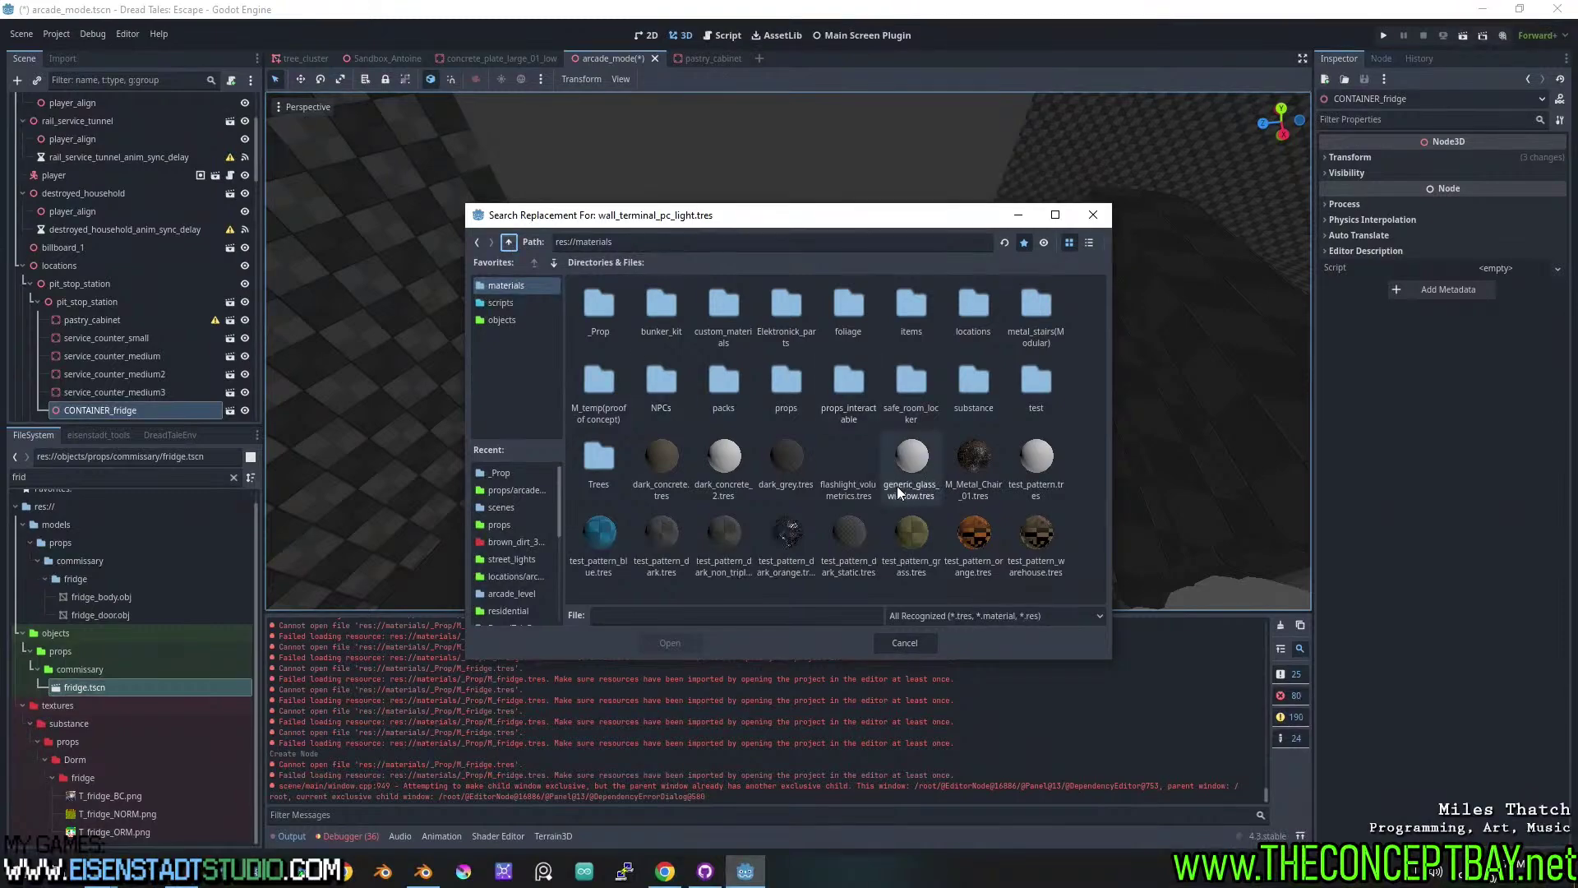
{"action": "double_click", "coordinate": [830, 531]}
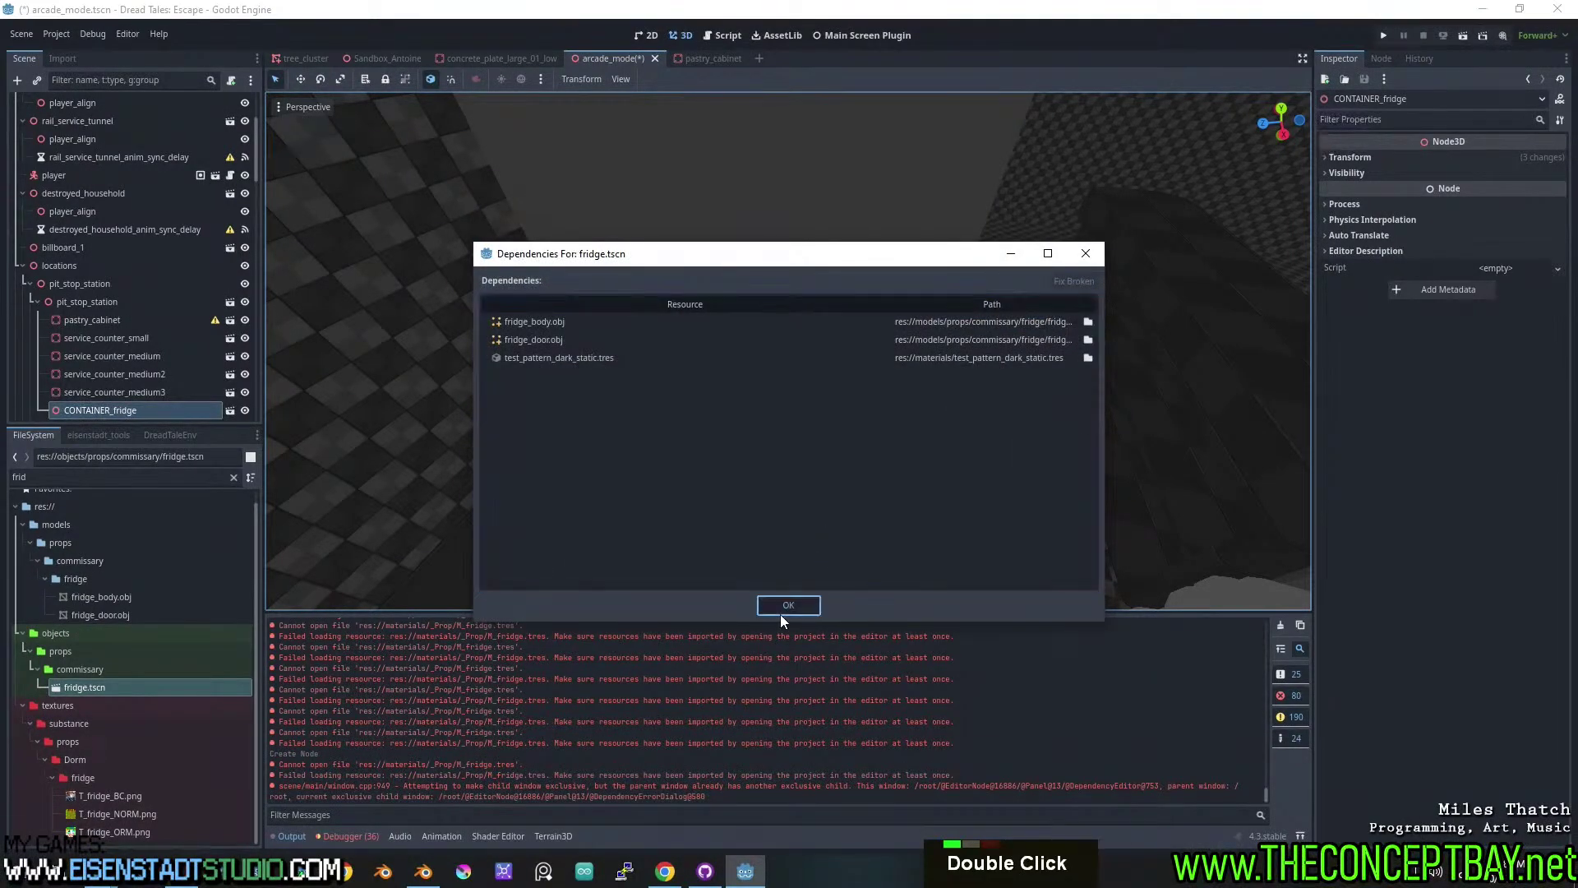
{"action": "left_click", "coordinate": [781, 608]}
{"action": "left_click", "coordinate": [698, 493]}
Populate the ID mask for MESH_fridge_body and MESH_fridge_door together and save the fridge scene.
{"action": "scroll", "coordinate": [787, 316], "scroll_direction": "down", "scroll_amount": 3}
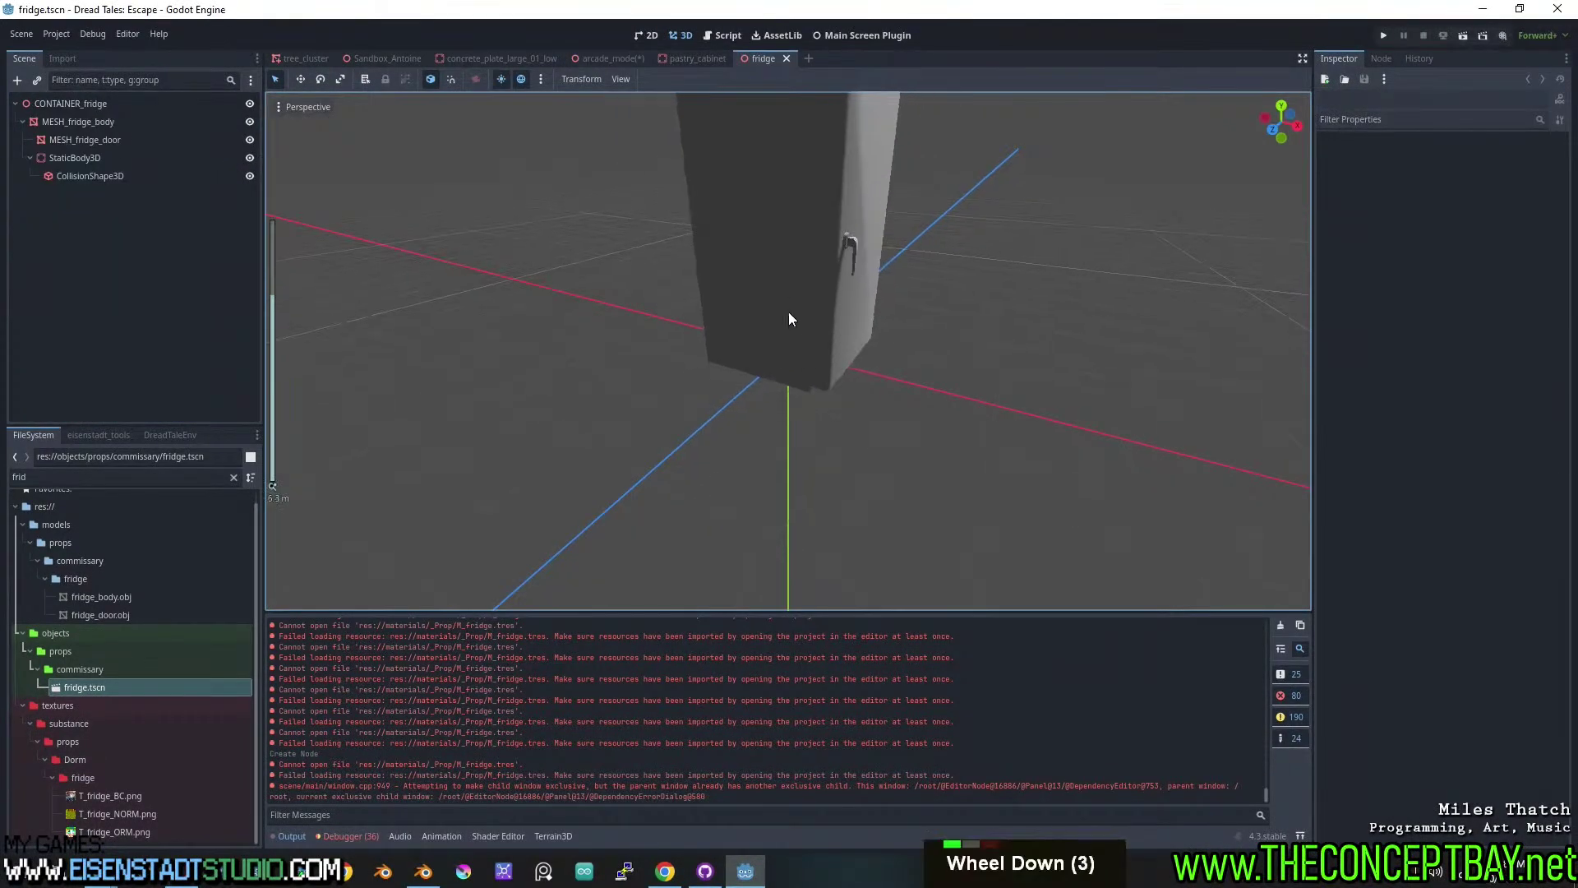
{"action": "middle_click_drag", "start_coordinate": [788, 312], "coordinate": [643, 506], "text": "shift"}
{"action": "left_click", "coordinate": [107, 139]}
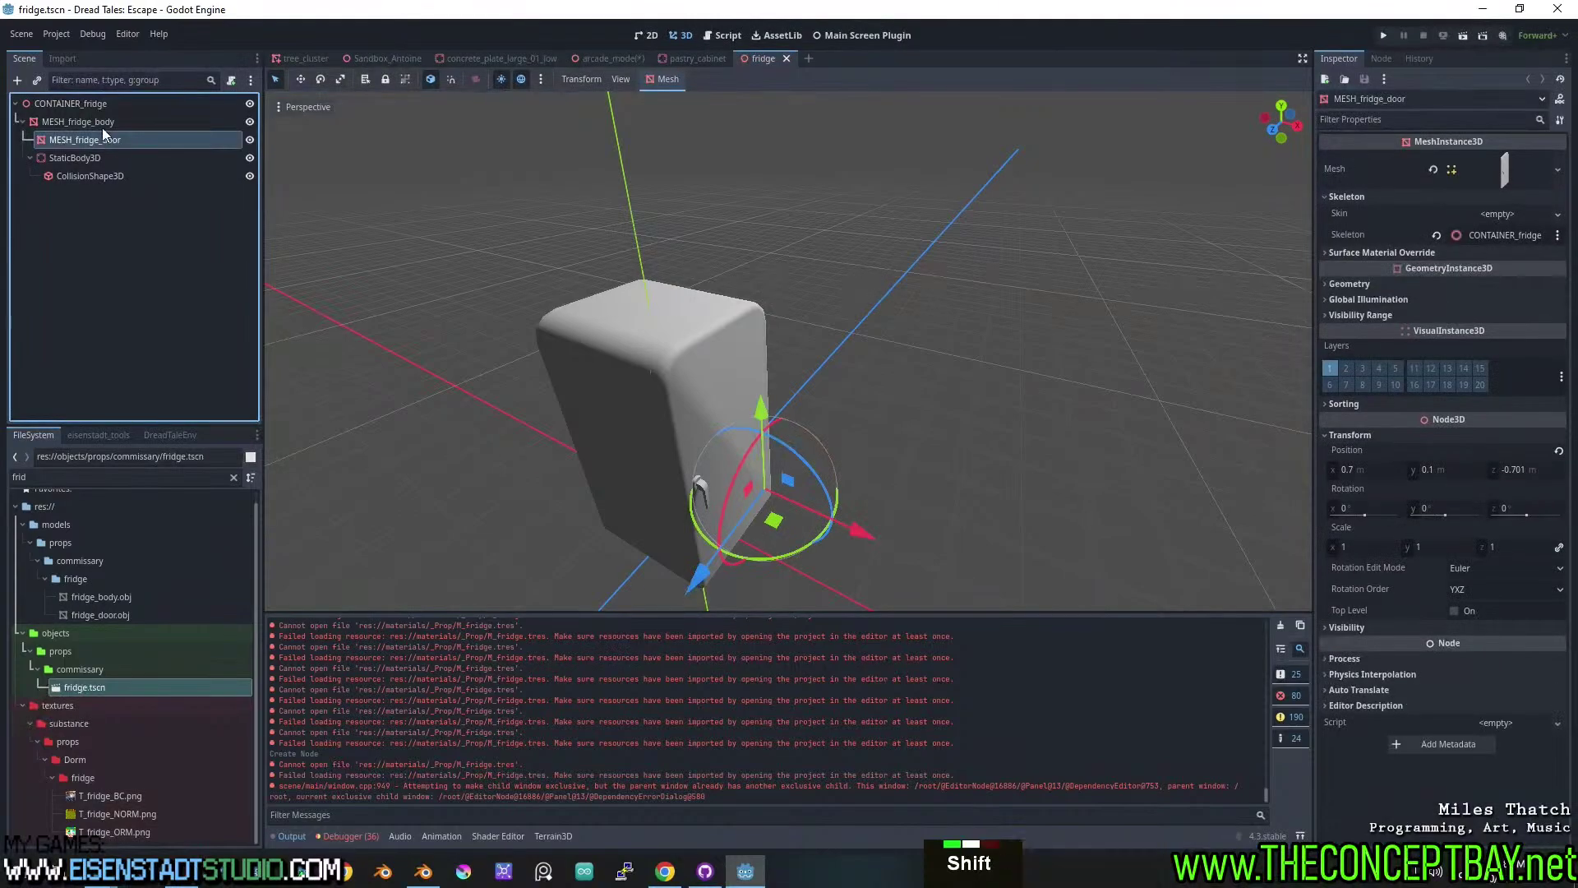
{"action": "left_click", "coordinate": [101, 123], "text": "shift"}
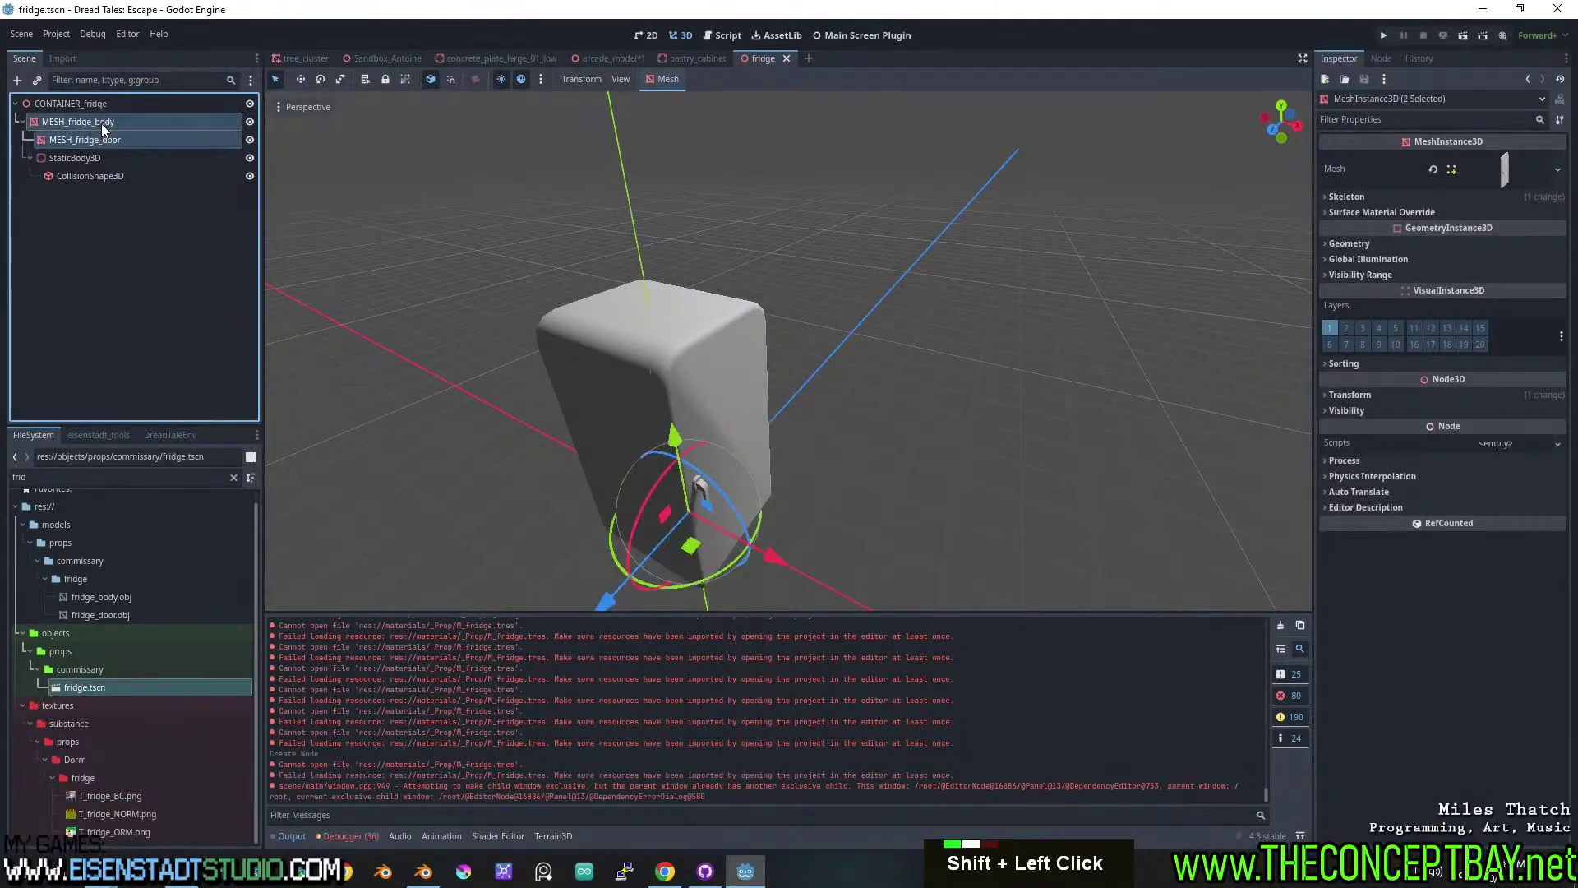
{"action": "left_click", "coordinate": [118, 434]}
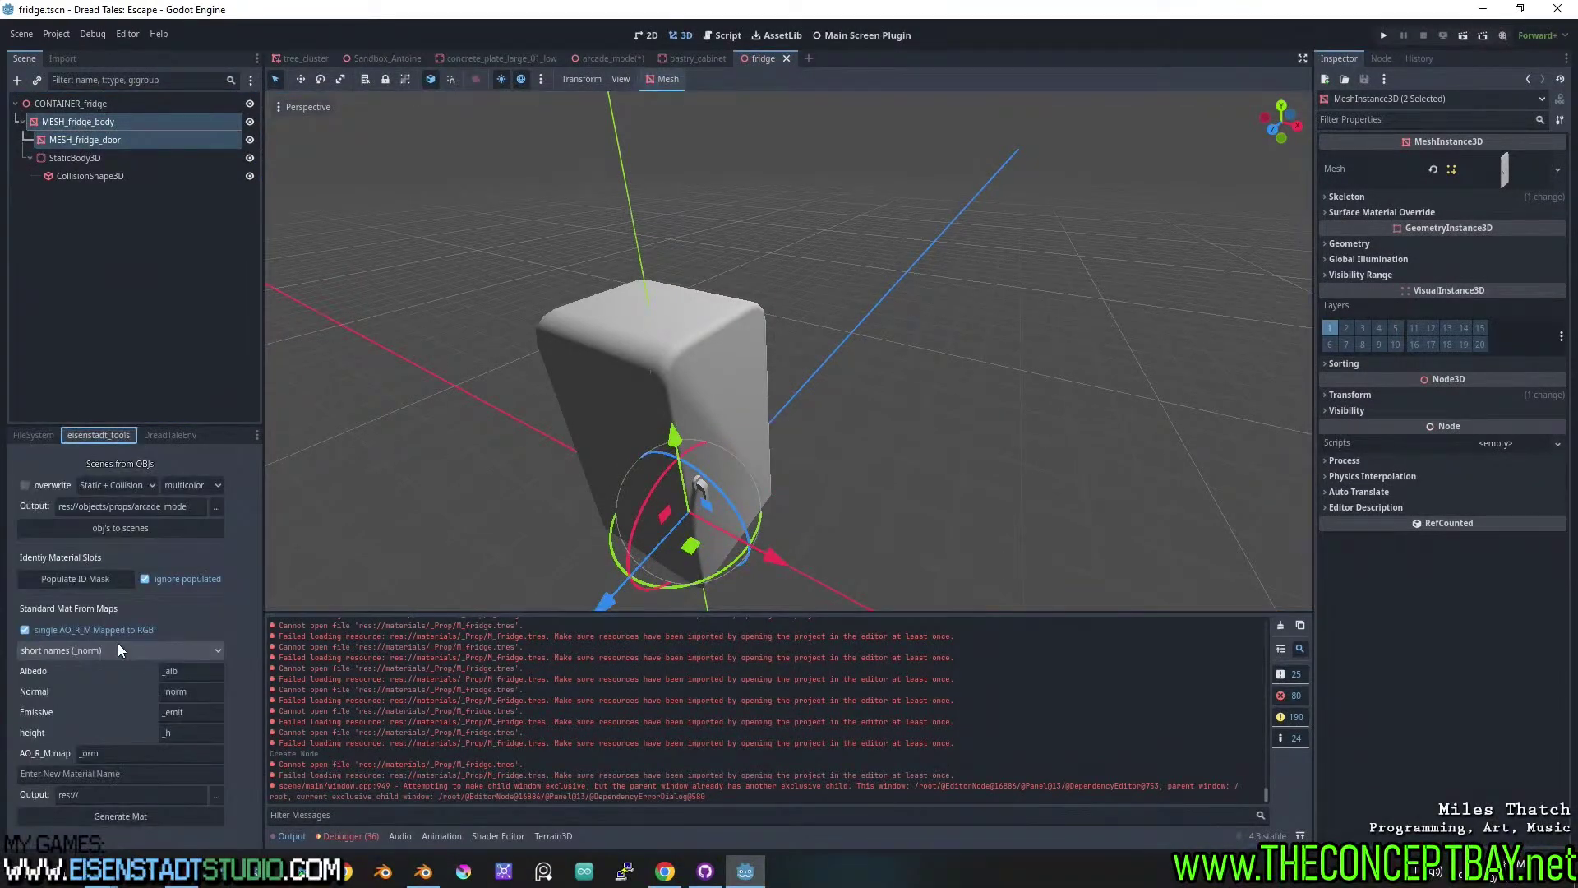
{"action": "left_click", "coordinate": [87, 579]}
{"action": "middle_click_drag", "start_coordinate": [608, 361], "coordinate": [604, 303]}
{"action": "key", "text": "ctrl+s"}
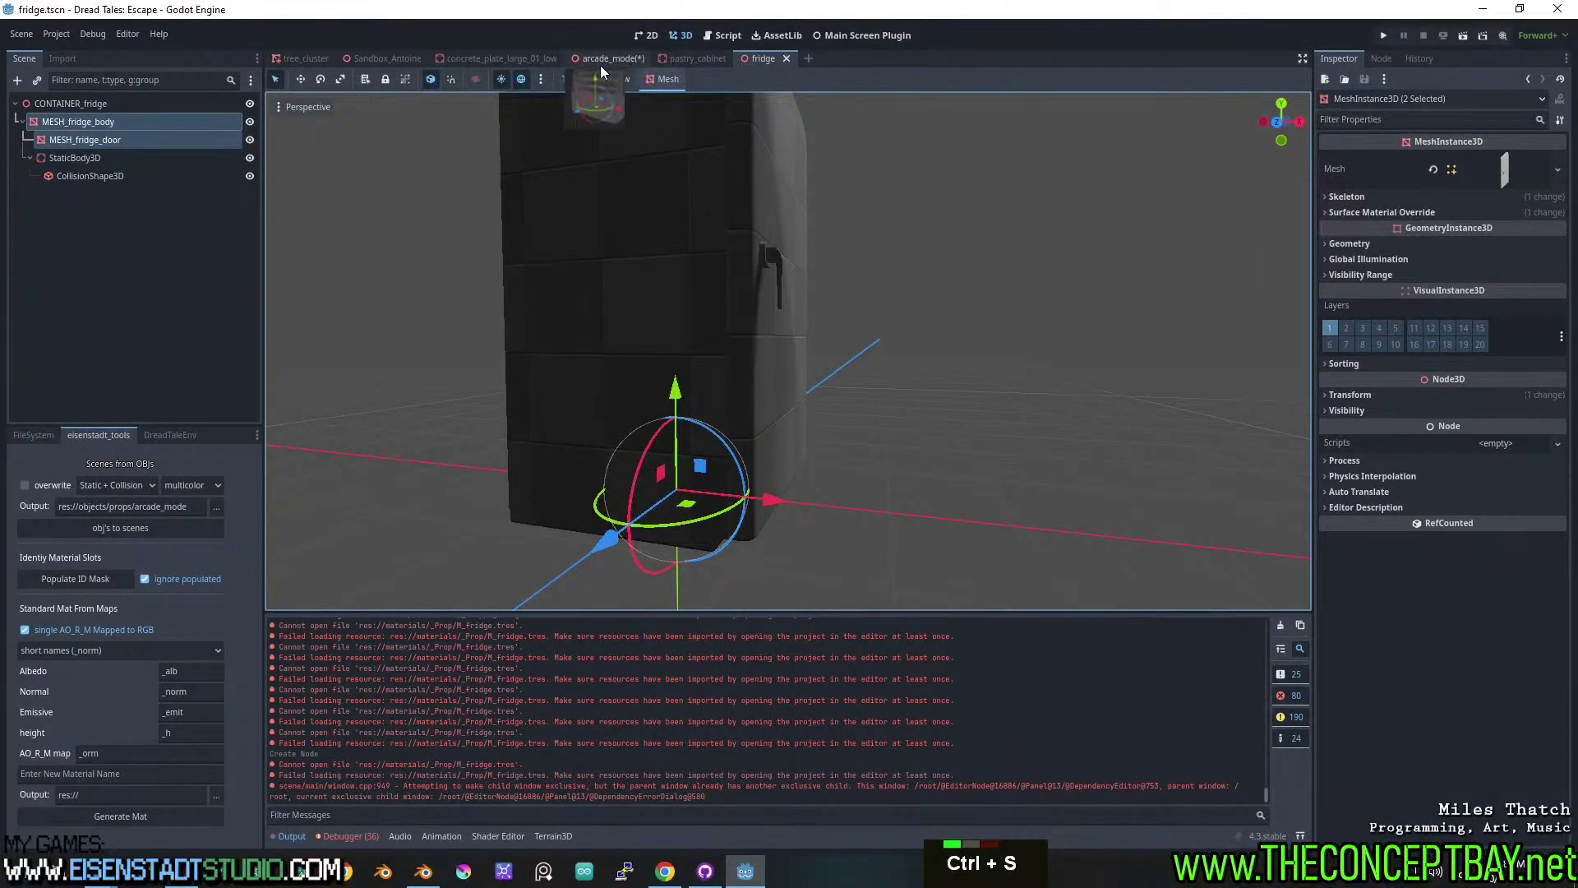
In the arcade_mode scene, rotate the fridge about its vertical axis with snapping and shift it along its Z axis against the wall.
{"action": "left_click", "coordinate": [601, 65]}
{"action": "scroll", "coordinate": [847, 391], "scroll_direction": "down", "scroll_amount": 5}
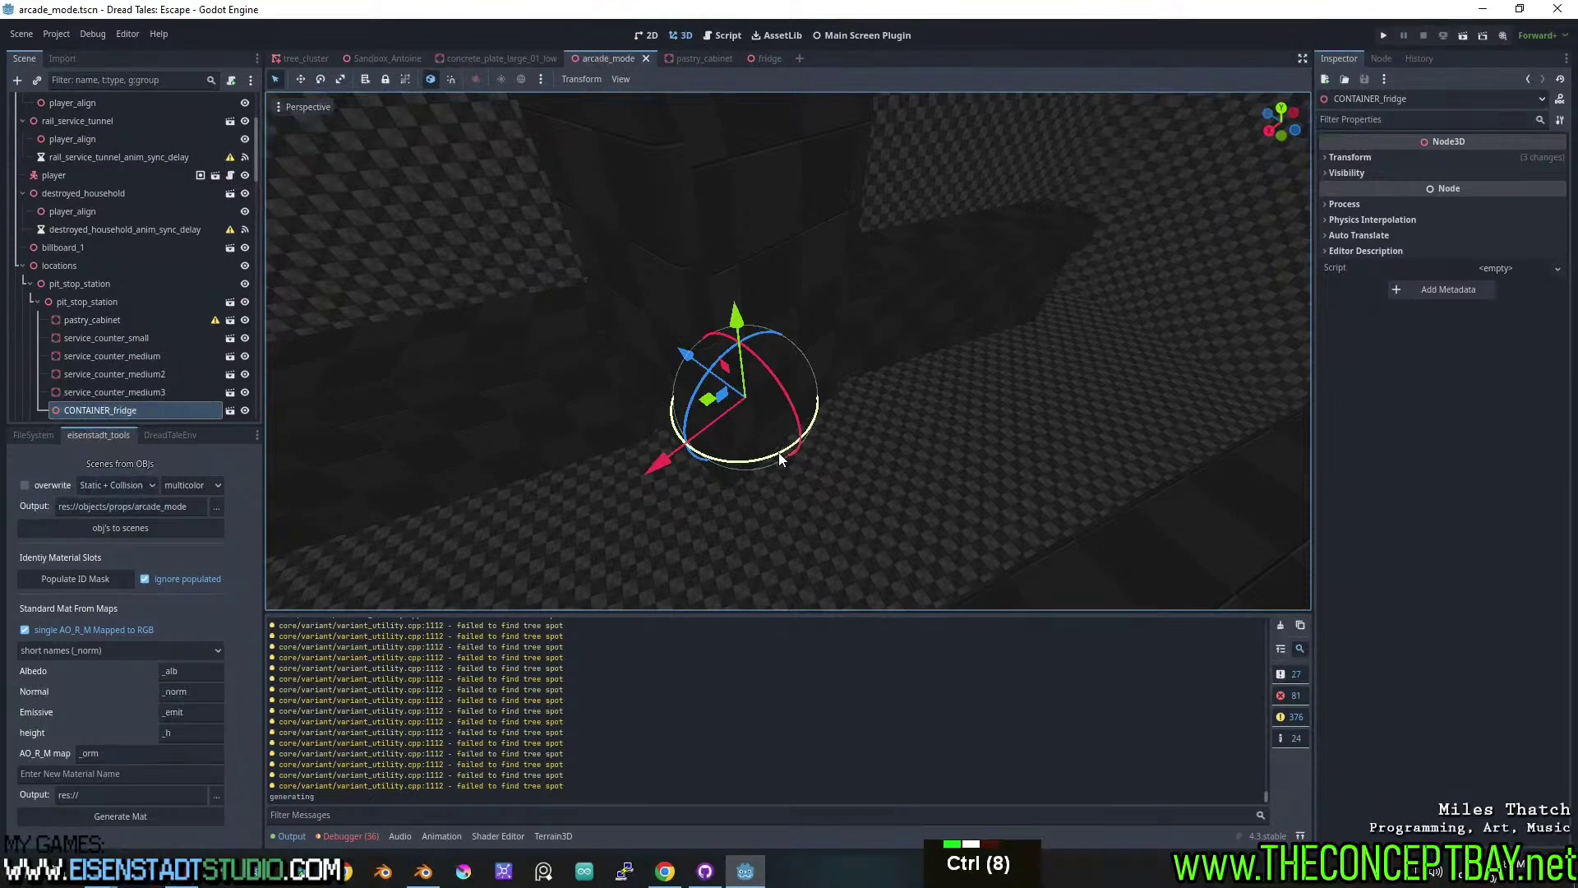
{"action": "left_click_drag", "start_coordinate": [785, 450], "coordinate": [760, 459], "text": "ctrl"}
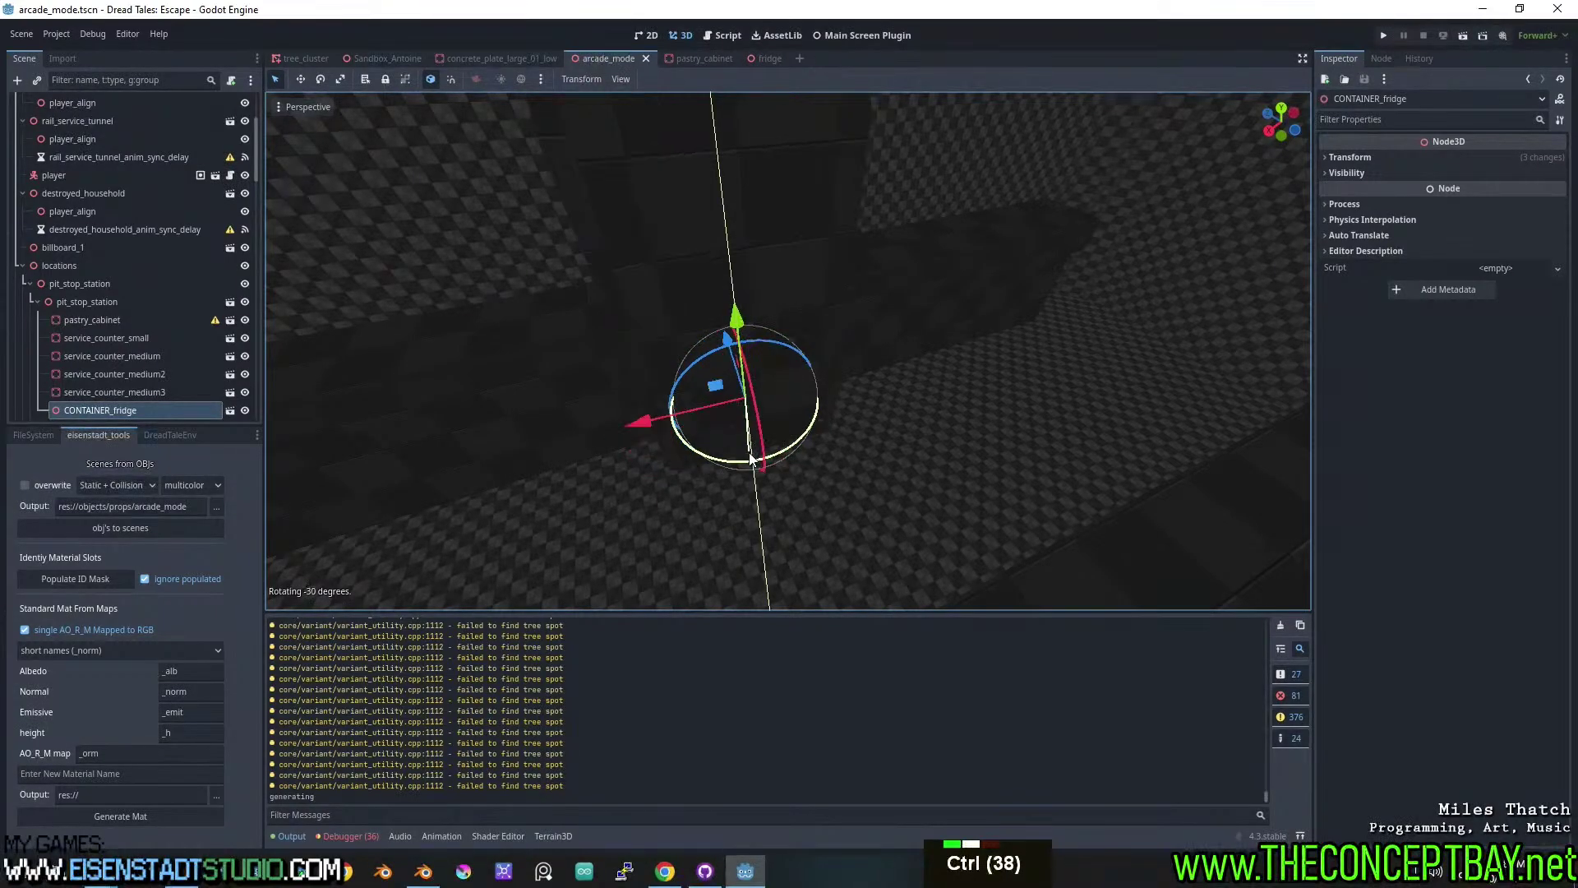
{"action": "middle_click_drag", "start_coordinate": [760, 458], "coordinate": [1044, 411]}
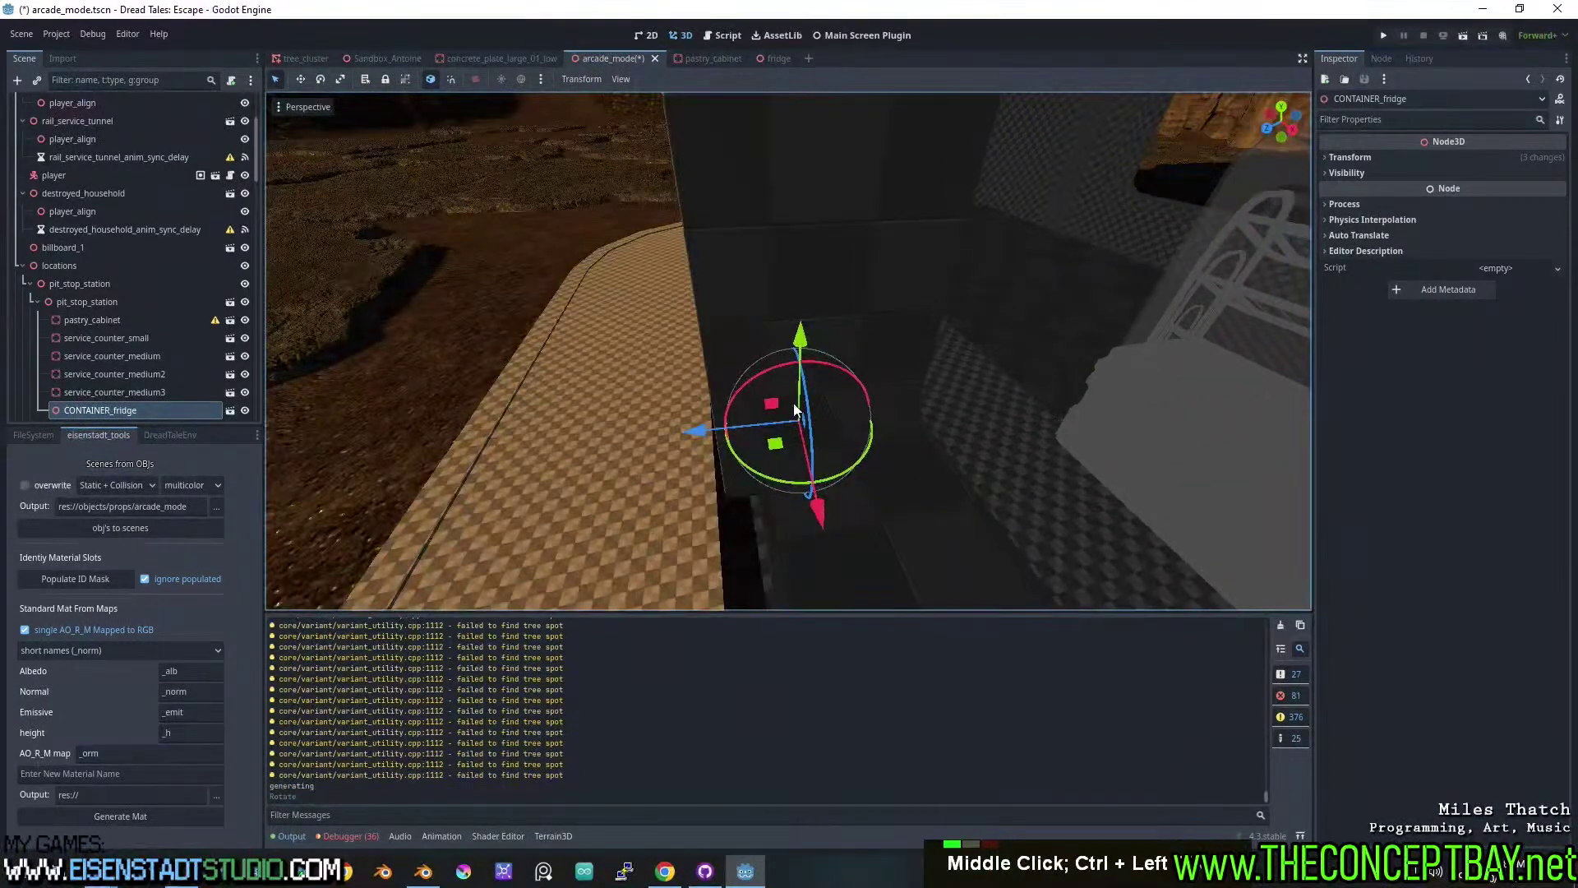
{"action": "middle_click_drag", "start_coordinate": [794, 409], "coordinate": [788, 414]}
{"action": "left_click_drag", "start_coordinate": [695, 417], "coordinate": [704, 422]}
{"action": "middle_click_drag", "start_coordinate": [966, 401], "coordinate": [713, 299]}
{"action": "scroll", "coordinate": [656, 348], "scroll_direction": "down", "scroll_amount": 4}
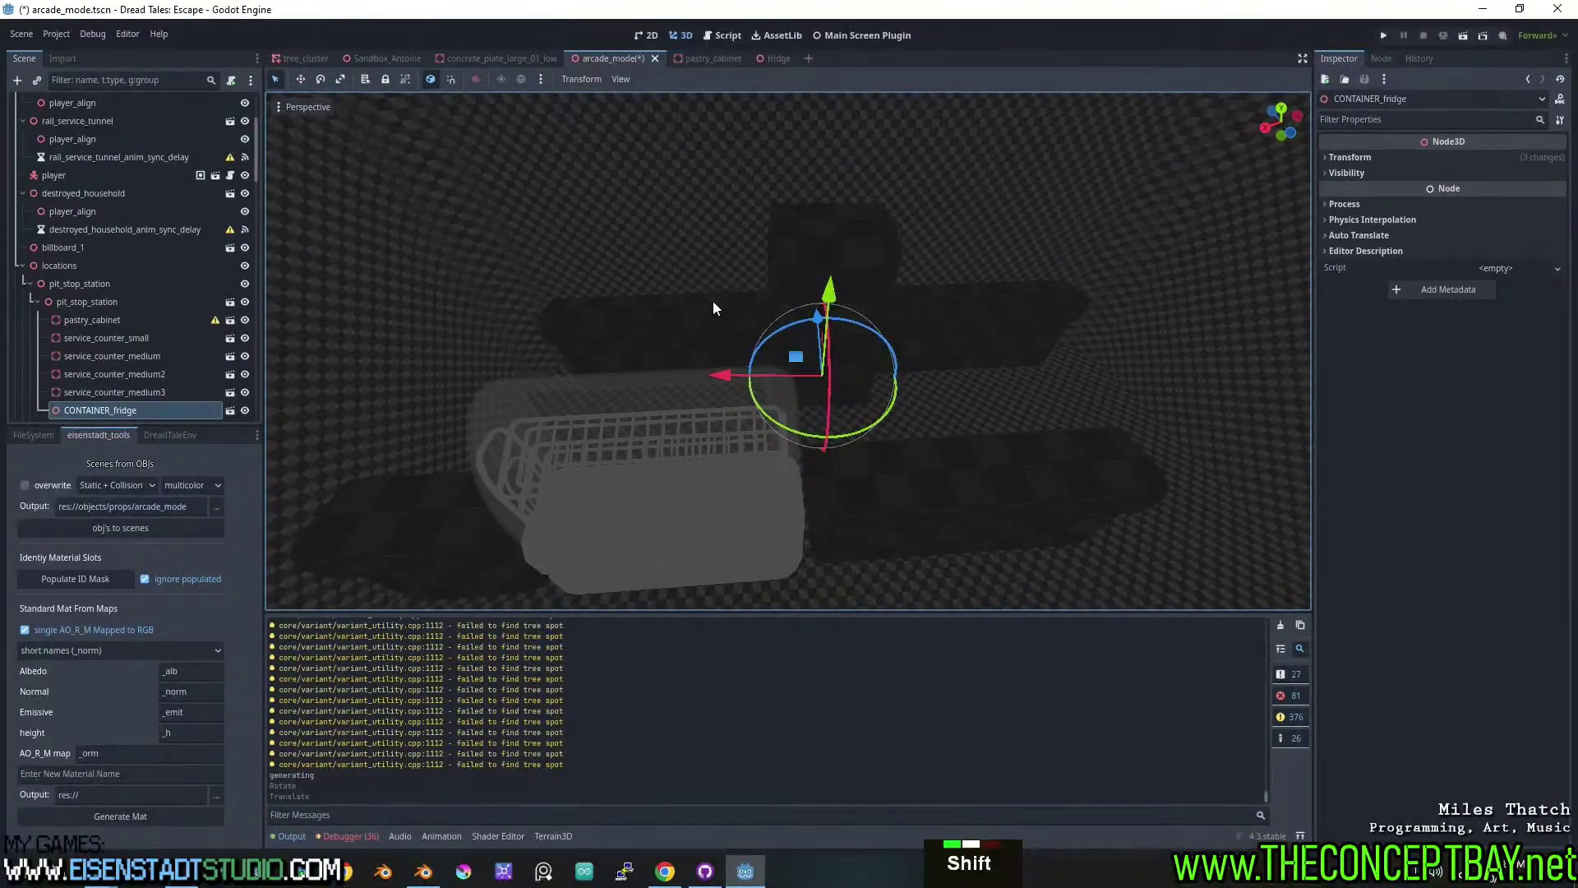
{"action": "left_click", "coordinate": [672, 381], "text": "shift"}
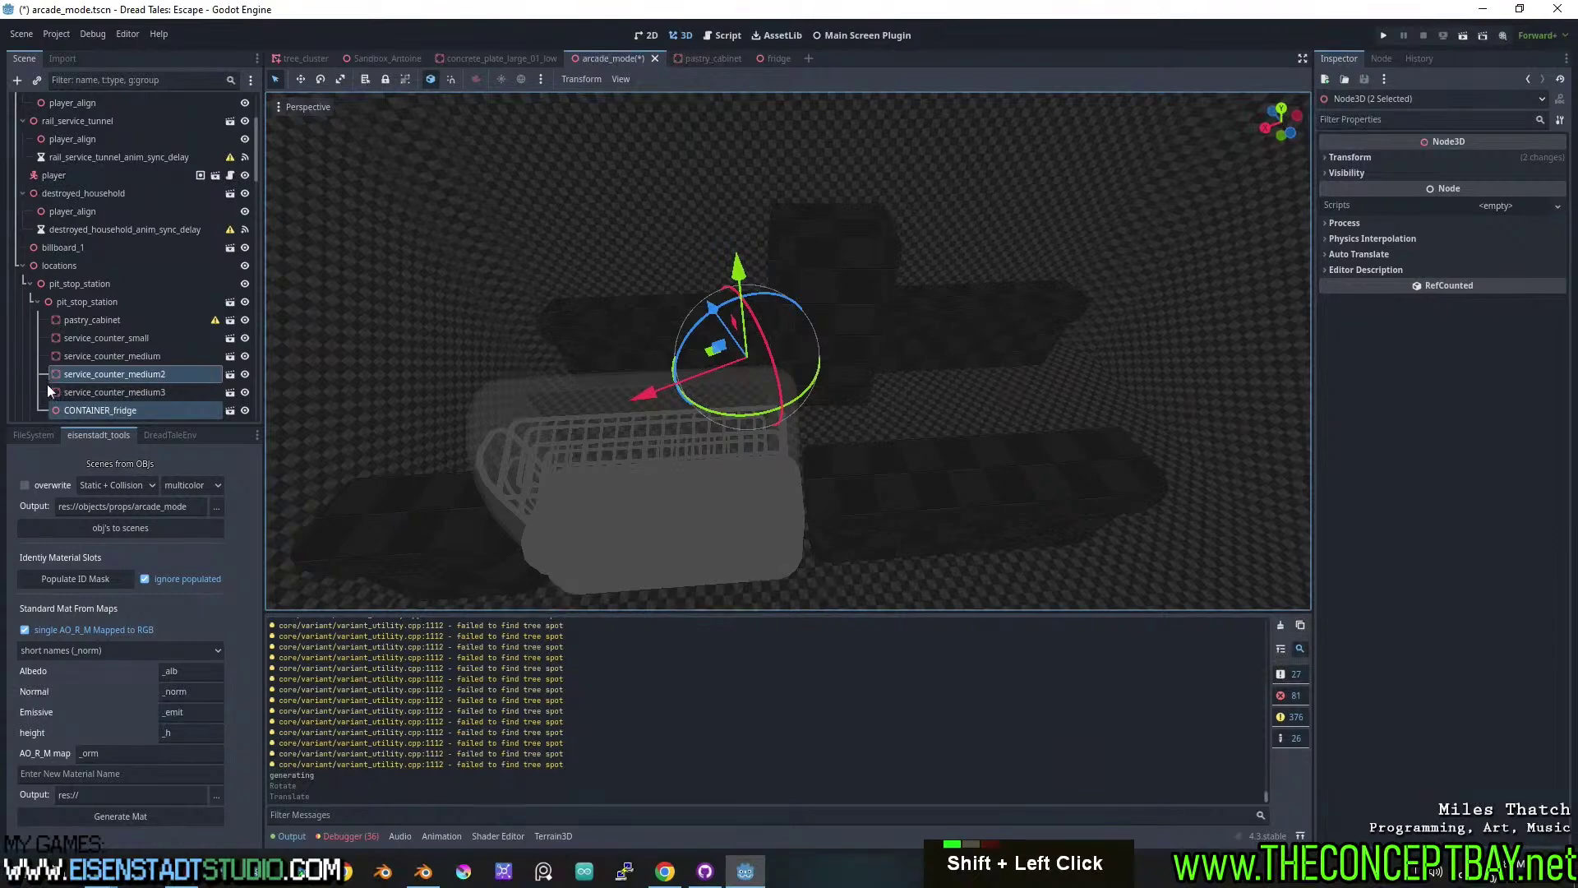
{"action": "left_click", "coordinate": [99, 377], "text": "shift"}
{"action": "left_click", "coordinate": [102, 392], "text": "shift"}
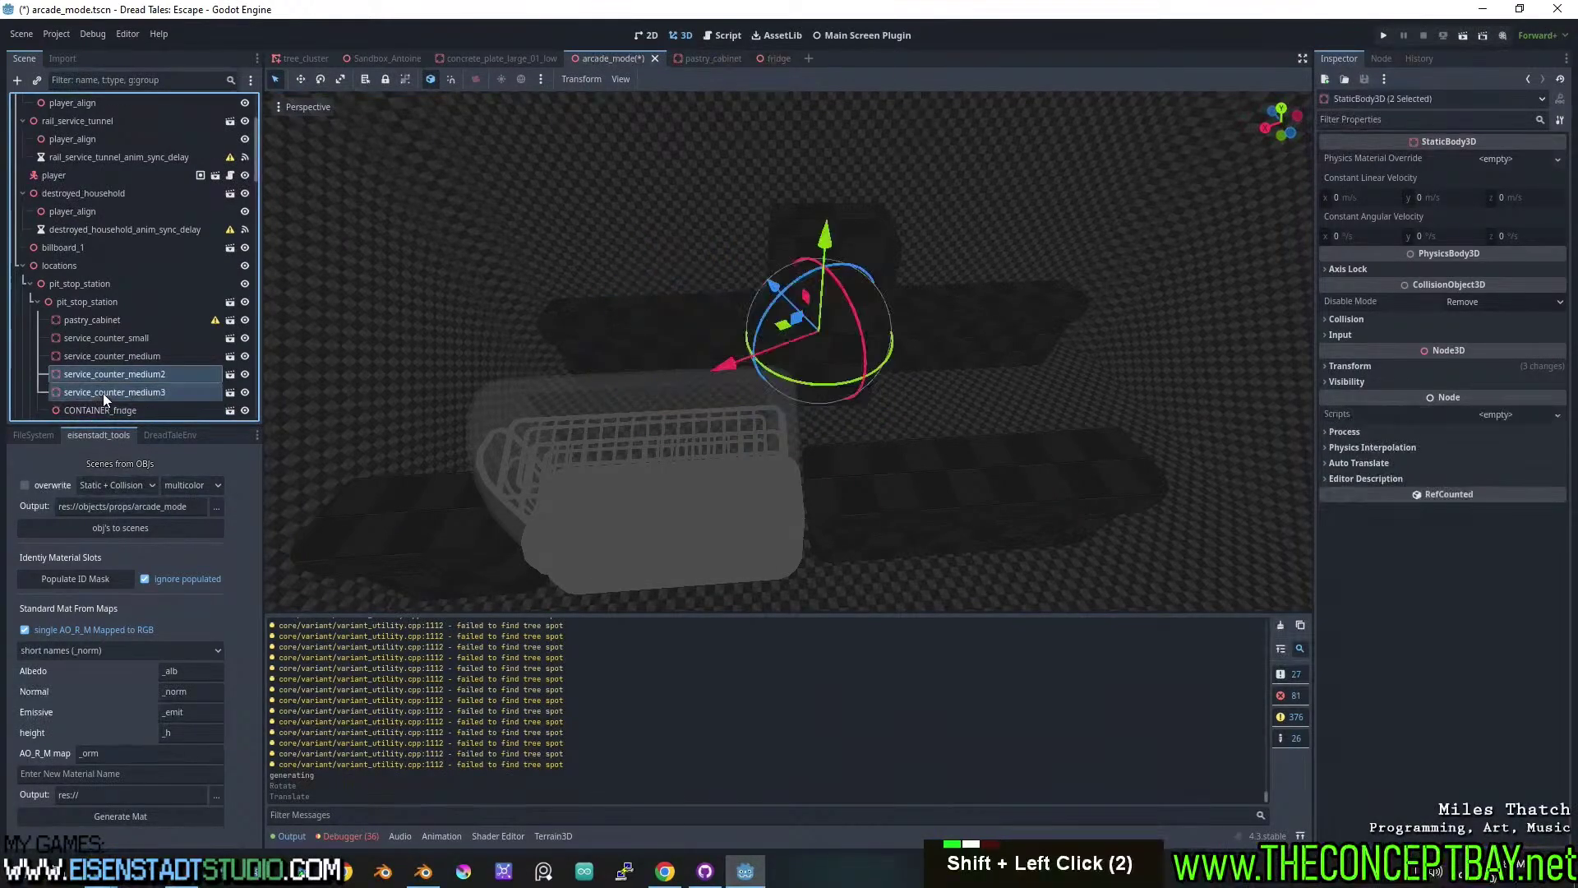
{"action": "left_click", "coordinate": [102, 410], "text": "shift"}
{"action": "left_click", "coordinate": [112, 373], "text": "shift"}
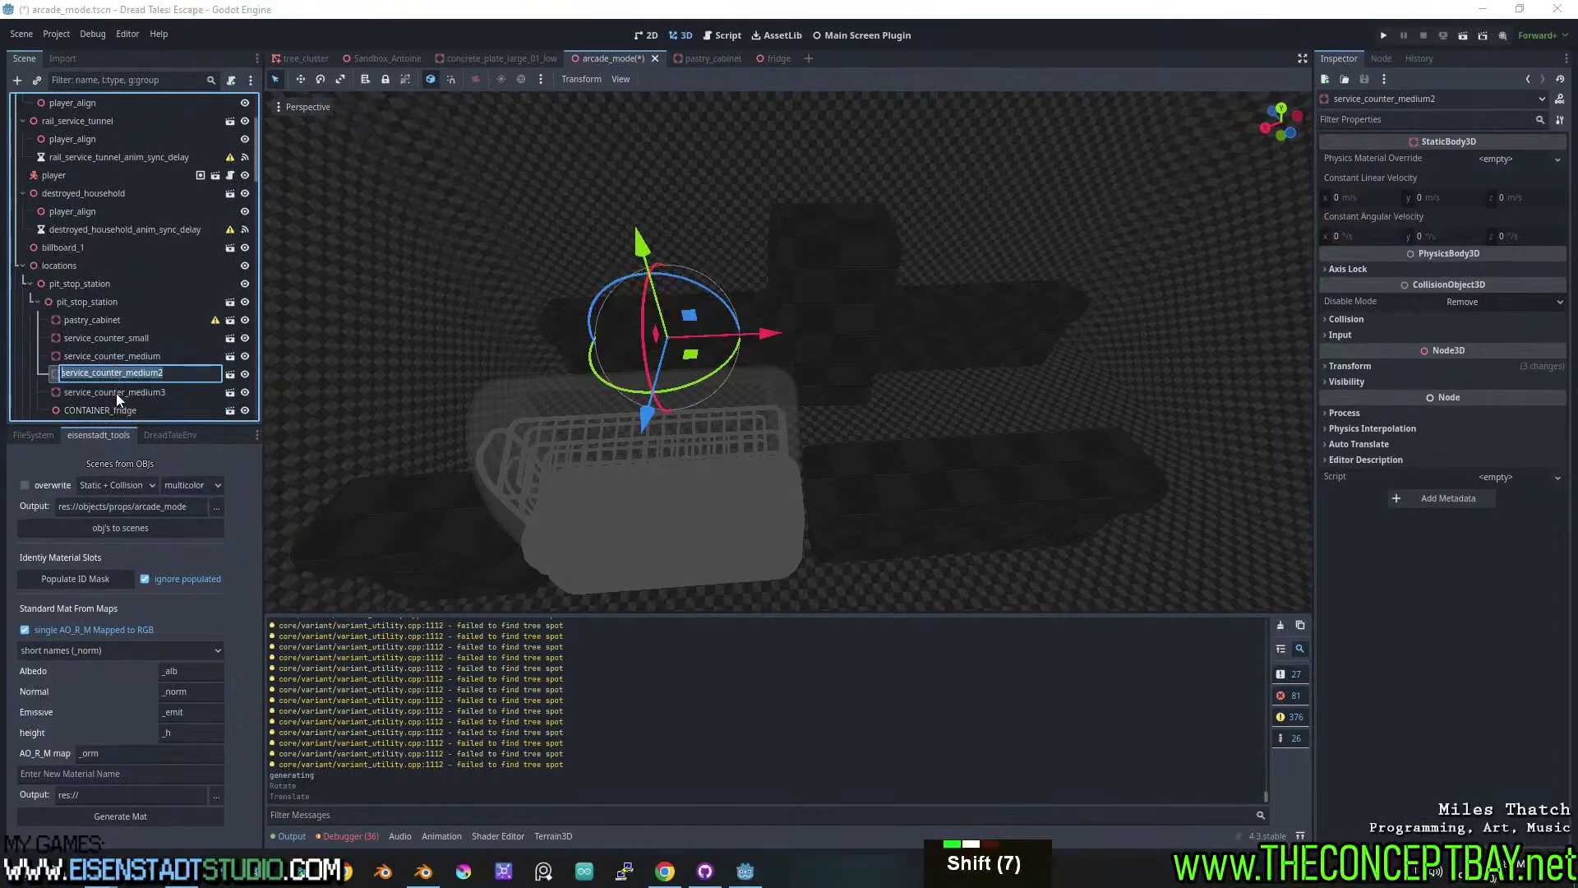
Delete service_counter_medium3, the rear counter on the far side of the fridge.
{"action": "left_click", "coordinate": [115, 394]}
{"action": "middle_click_drag", "start_coordinate": [840, 345], "coordinate": [896, 345], "text": "shift"}
{"action": "left_click", "coordinate": [1087, 327]}
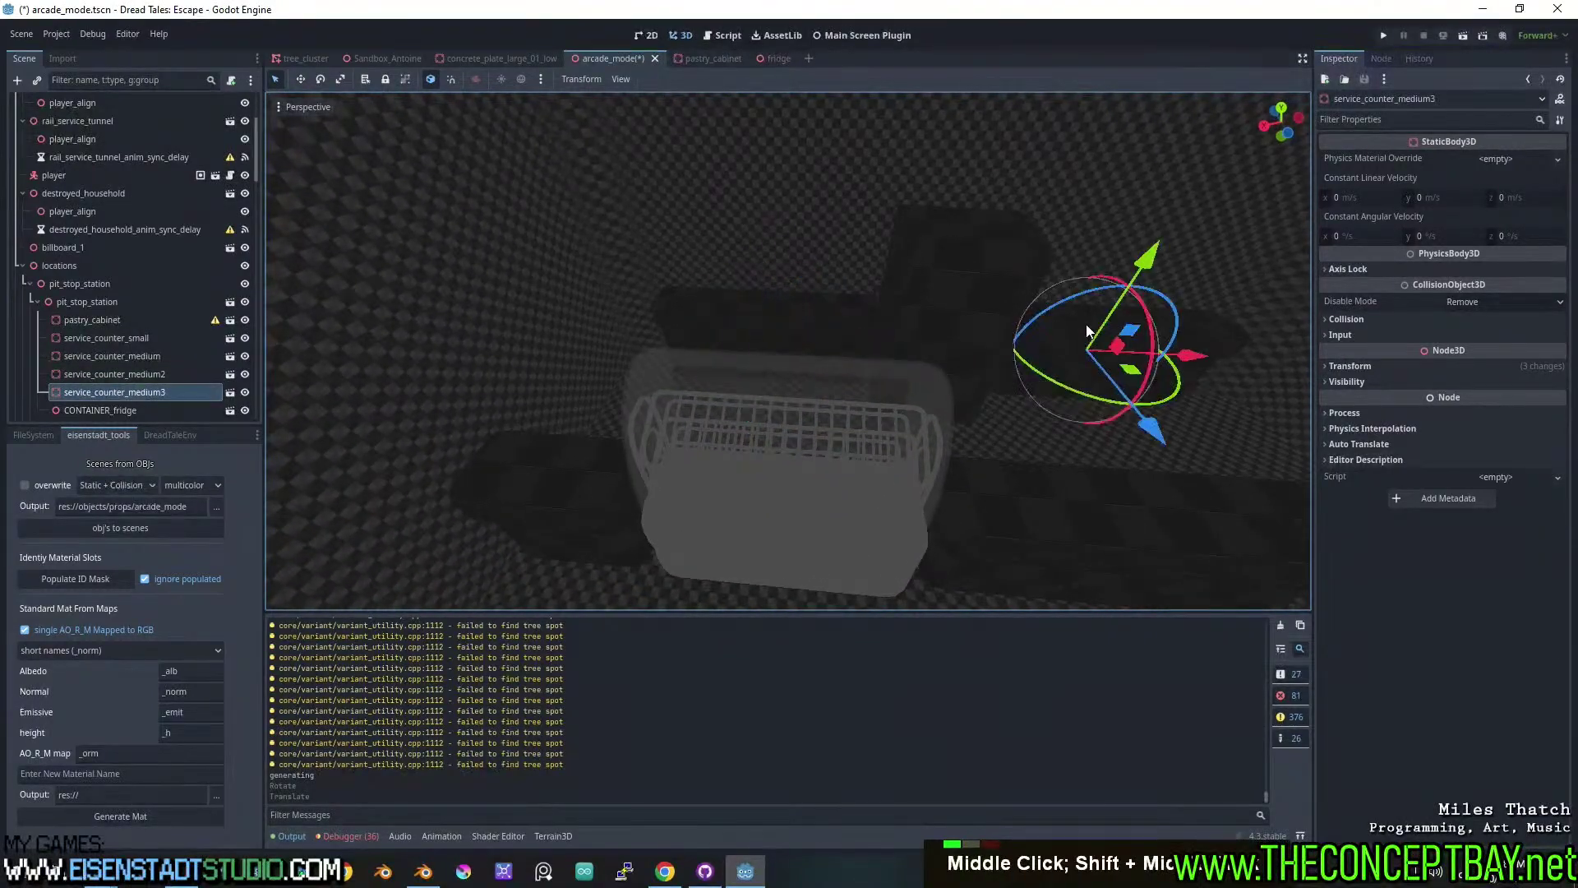
{"action": "key", "text": "Delete"}
{"action": "key", "text": "Return"}
Duplicate service_counter_small and move the copy across the floor to the far side of the fridge, against the back wall.
{"action": "left_click", "coordinate": [559, 500]}
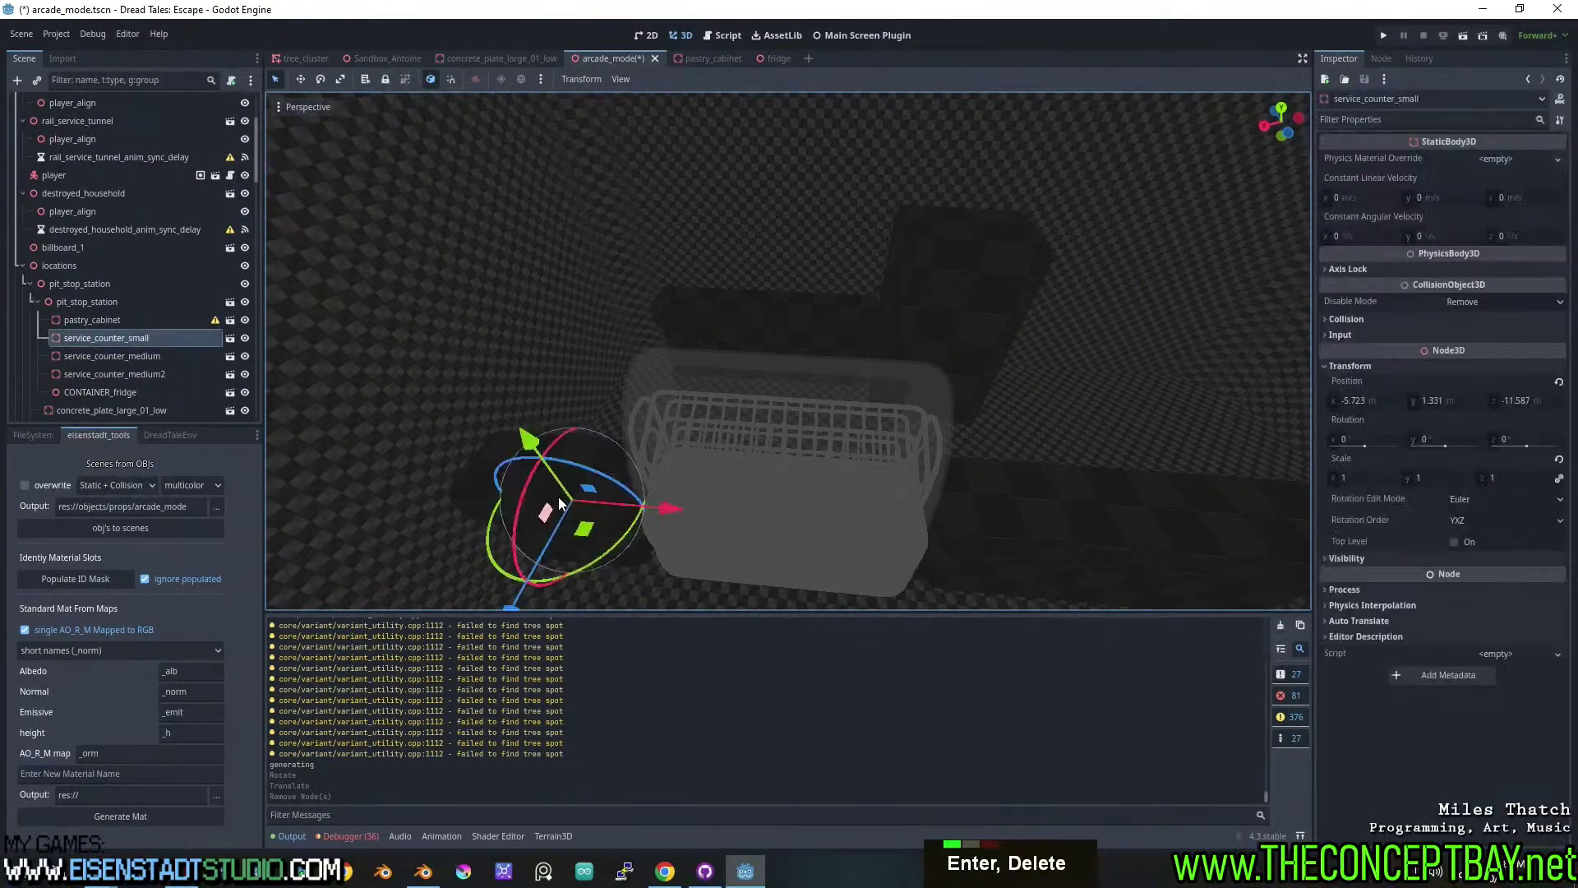
{"action": "key", "text": "ctrl+d"}
{"action": "left_click_drag", "start_coordinate": [589, 530], "coordinate": [1213, 411]}
{"action": "key", "text": "f"}
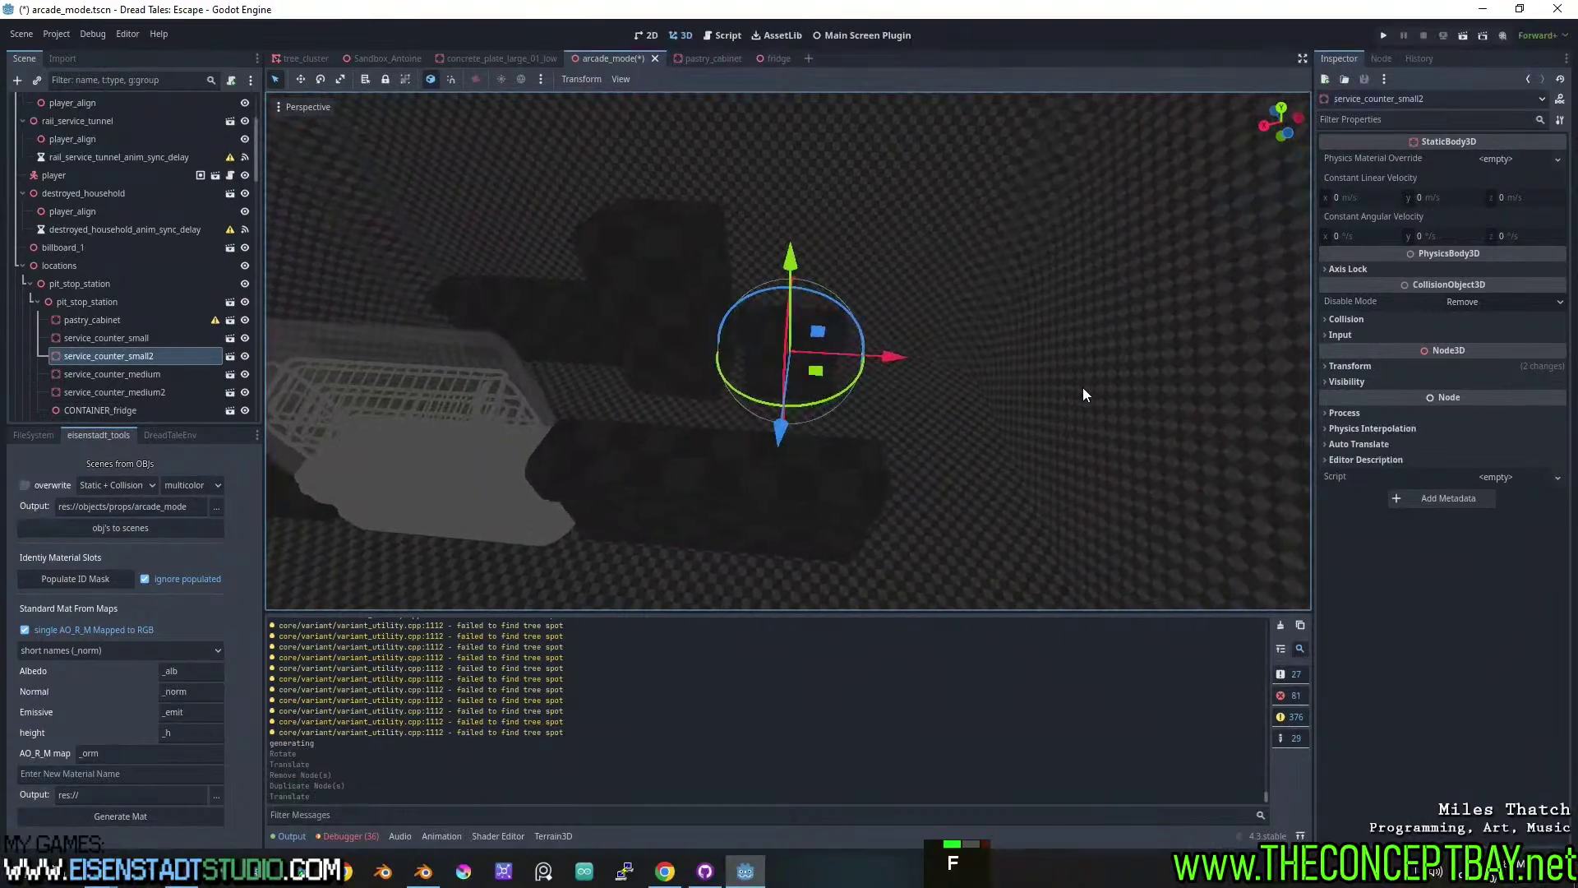
{"action": "scroll", "coordinate": [986, 394], "scroll_direction": "up", "scroll_amount": 4}
{"action": "middle_click_drag", "start_coordinate": [883, 406], "coordinate": [832, 472]}
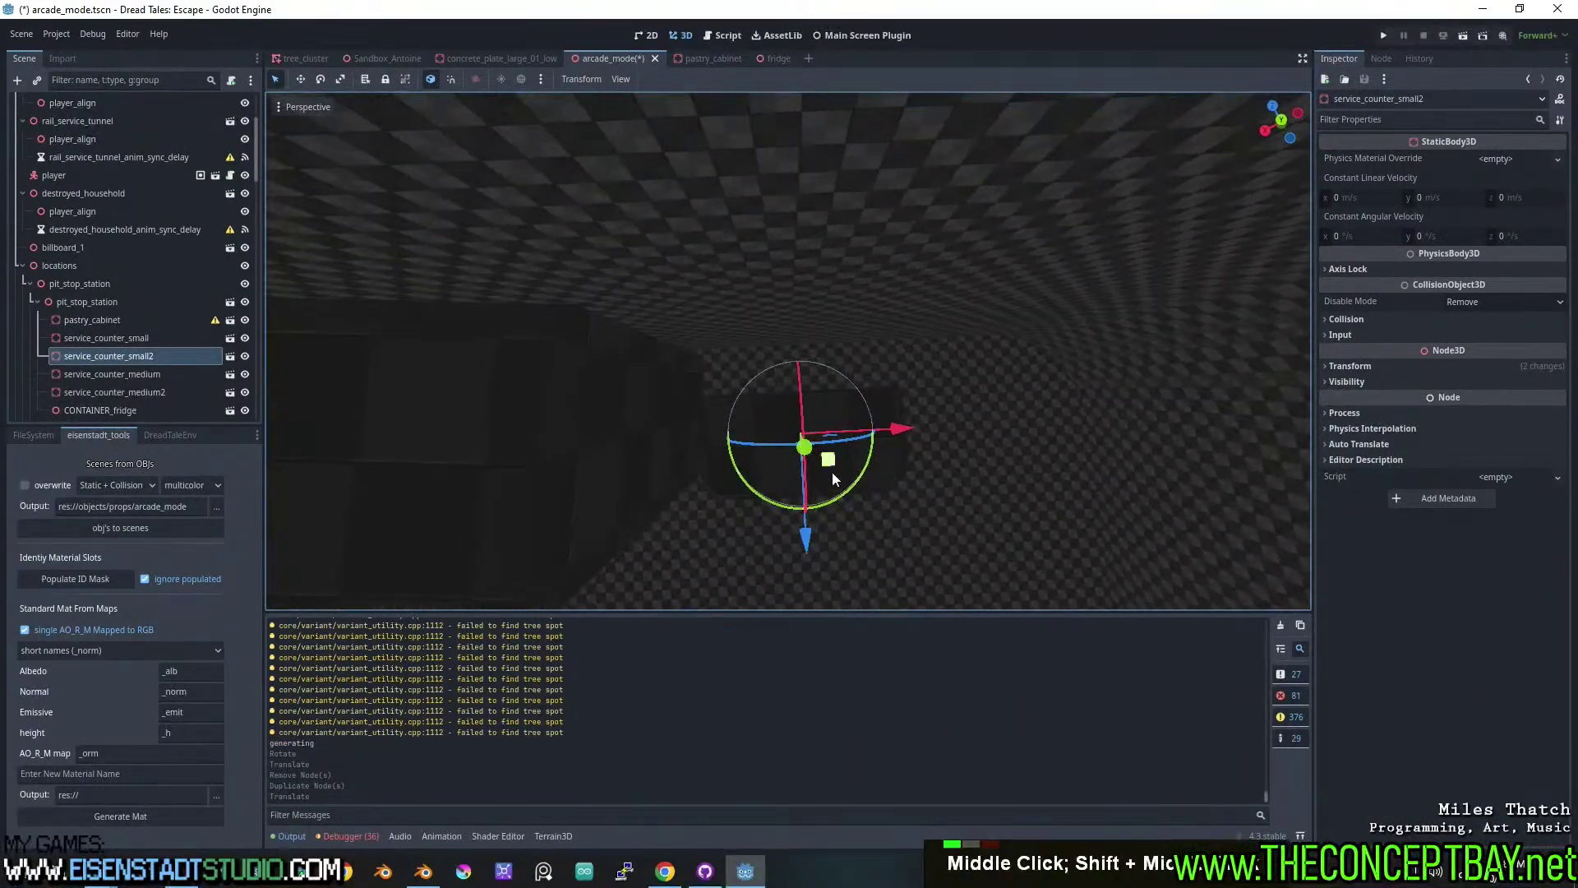
{"action": "left_click_drag", "start_coordinate": [831, 472], "coordinate": [832, 417]}
{"action": "key", "text": "ctrl+z"}
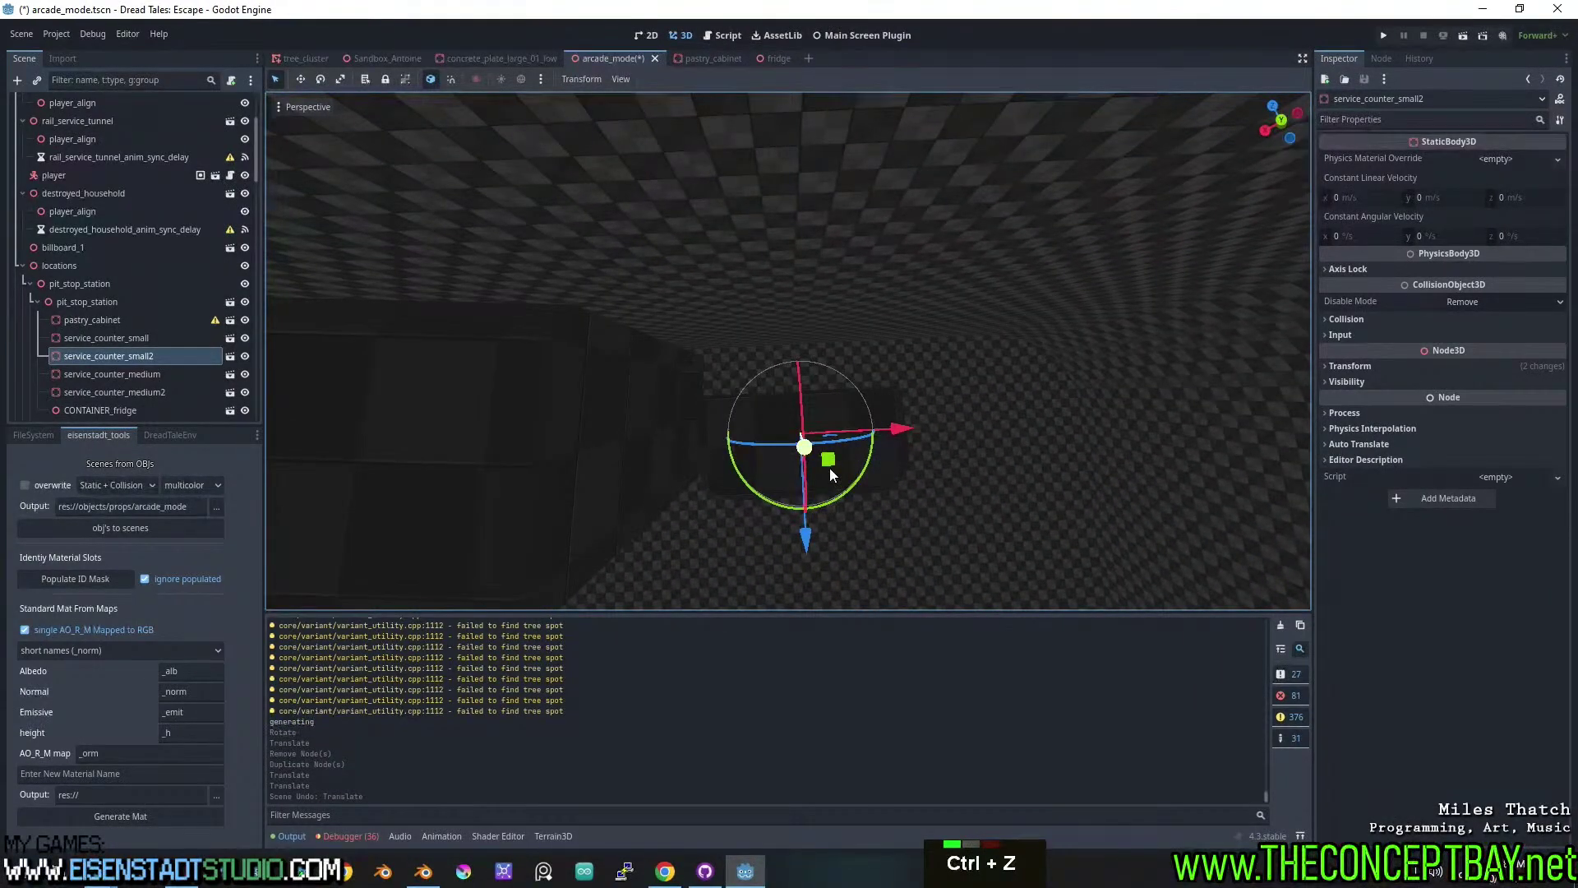
{"action": "left_click_drag", "start_coordinate": [831, 475], "coordinate": [811, 419]}
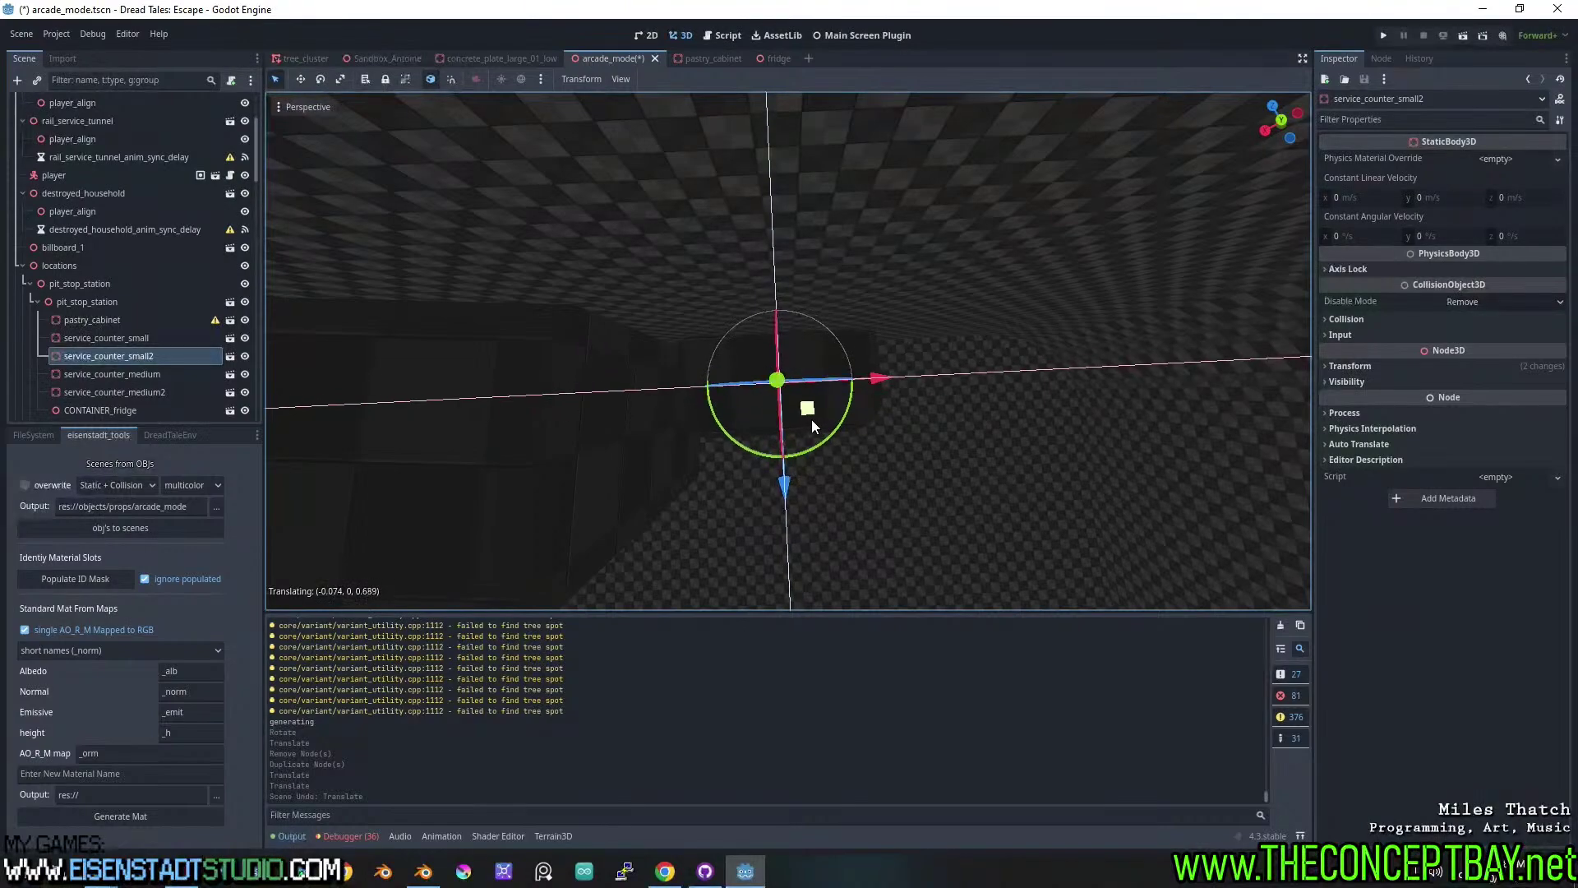
{"action": "middle_click_drag", "start_coordinate": [811, 420], "coordinate": [814, 345]}
Rotate the fridge with snapping and nudge it slightly next to the new small counter.
{"action": "scroll", "coordinate": [807, 366], "scroll_direction": "down", "scroll_amount": 1}
{"action": "middle_click_drag", "start_coordinate": [814, 346], "coordinate": [726, 363], "text": "shift"}
{"action": "scroll", "coordinate": [754, 356], "scroll_direction": "up", "scroll_amount": 3}
{"action": "left_click", "coordinate": [486, 274]}
{"action": "middle_click_drag", "start_coordinate": [486, 274], "coordinate": [745, 372], "text": "shift"}
{"action": "scroll", "coordinate": [745, 371], "scroll_direction": "down", "scroll_amount": 2}
{"action": "left_click_drag", "start_coordinate": [733, 515], "coordinate": [768, 414], "text": "ctrl"}
{"action": "middle_click_drag", "start_coordinate": [768, 413], "coordinate": [934, 475]}
{"action": "mouse_move", "coordinate": [947, 465]}
{"action": "left_mouse_down"}
{"action": "mouse_move", "coordinate": [978, 463]}
{"action": "mouse_move", "coordinate": [935, 458]}
{"action": "left_mouse_up"}
{"action": "middle_click_drag", "start_coordinate": [1026, 460], "coordinate": [714, 462]}
{"action": "scroll", "coordinate": [789, 436], "scroll_direction": "up", "scroll_amount": 3}
Nudge service_counter_small2 slightly along its Z axis beside the fridge.
{"action": "left_click", "coordinate": [790, 429]}
{"action": "middle_click_drag", "start_coordinate": [789, 429], "coordinate": [863, 485]}
{"action": "middle_click_drag", "start_coordinate": [864, 485], "coordinate": [777, 247], "text": "shift"}
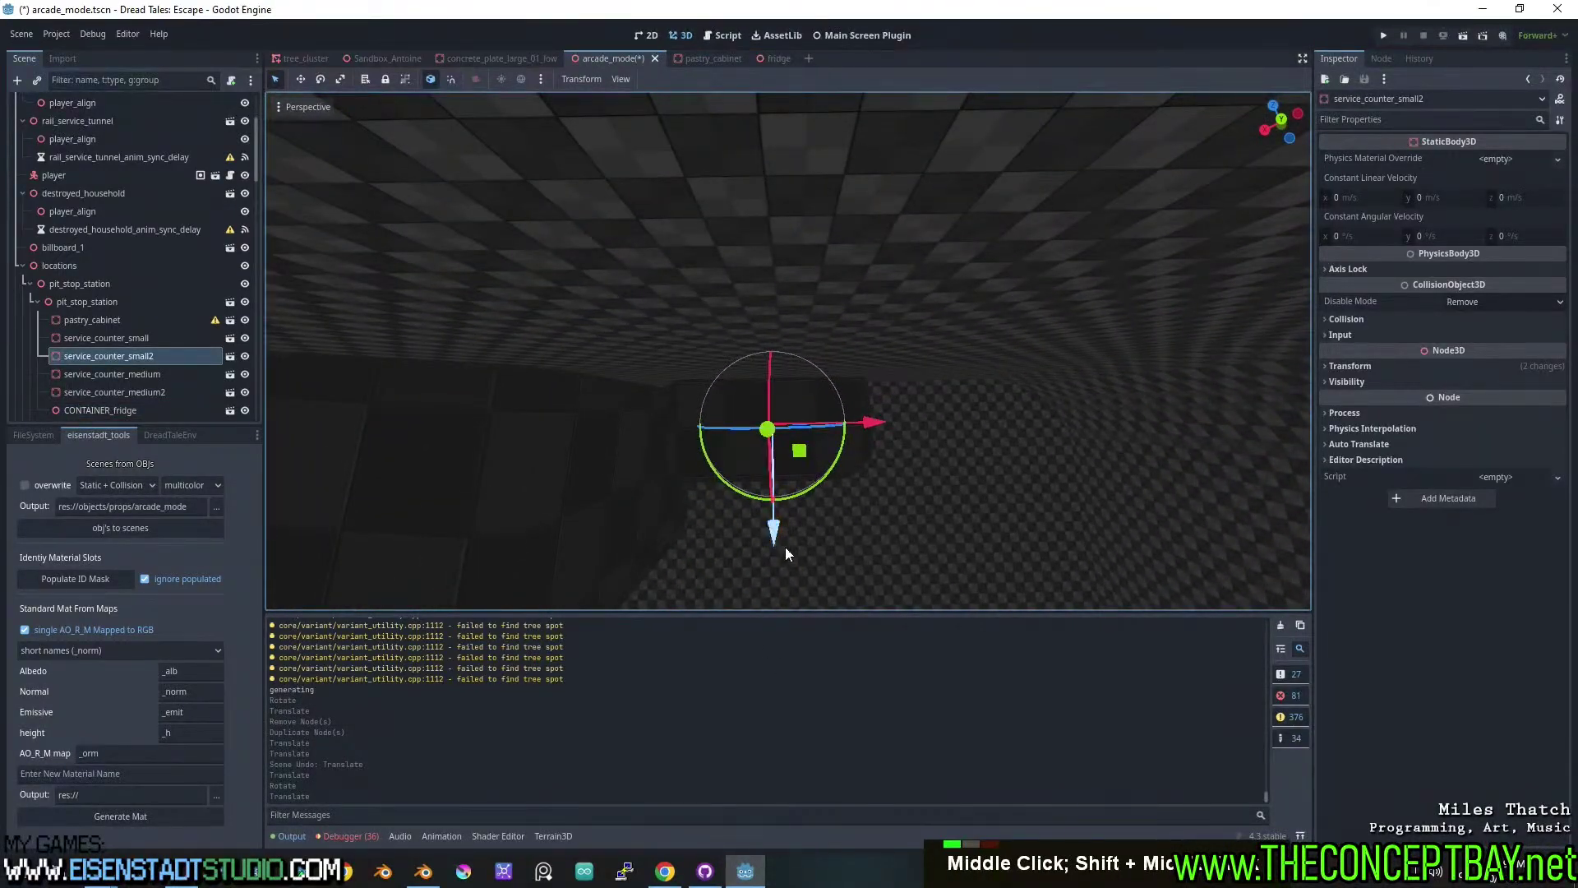
{"action": "left_click_drag", "start_coordinate": [775, 534], "coordinate": [775, 540]}
Duplicate service_counter_small2 and place the copy at its outer side along the back wall, rotated slightly.
{"action": "middle_click_drag", "start_coordinate": [775, 540], "coordinate": [814, 337]}
{"action": "scroll", "coordinate": [829, 351], "scroll_direction": "down", "scroll_amount": 1}
{"action": "key", "text": "ctrl+d"}
{"action": "left_click_drag", "start_coordinate": [847, 398], "coordinate": [1030, 427]}
{"action": "middle_click_drag", "start_coordinate": [1031, 428], "coordinate": [713, 480]}
{"action": "scroll", "coordinate": [714, 480], "scroll_direction": "down", "scroll_amount": 3}
{"action": "scroll", "coordinate": [799, 456], "scroll_direction": "up", "scroll_amount": 2}
{"action": "middle_click_drag", "start_coordinate": [799, 456], "coordinate": [862, 432], "text": "shift"}
{"action": "left_click_drag", "start_coordinate": [860, 431], "coordinate": [854, 398]}
Search the project files for "cof" and clear the filter.
{"action": "left_click", "coordinate": [51, 435]}
{"action": "left_click", "coordinate": [100, 477]}
{"action": "key", "text": "ctrl+a"}
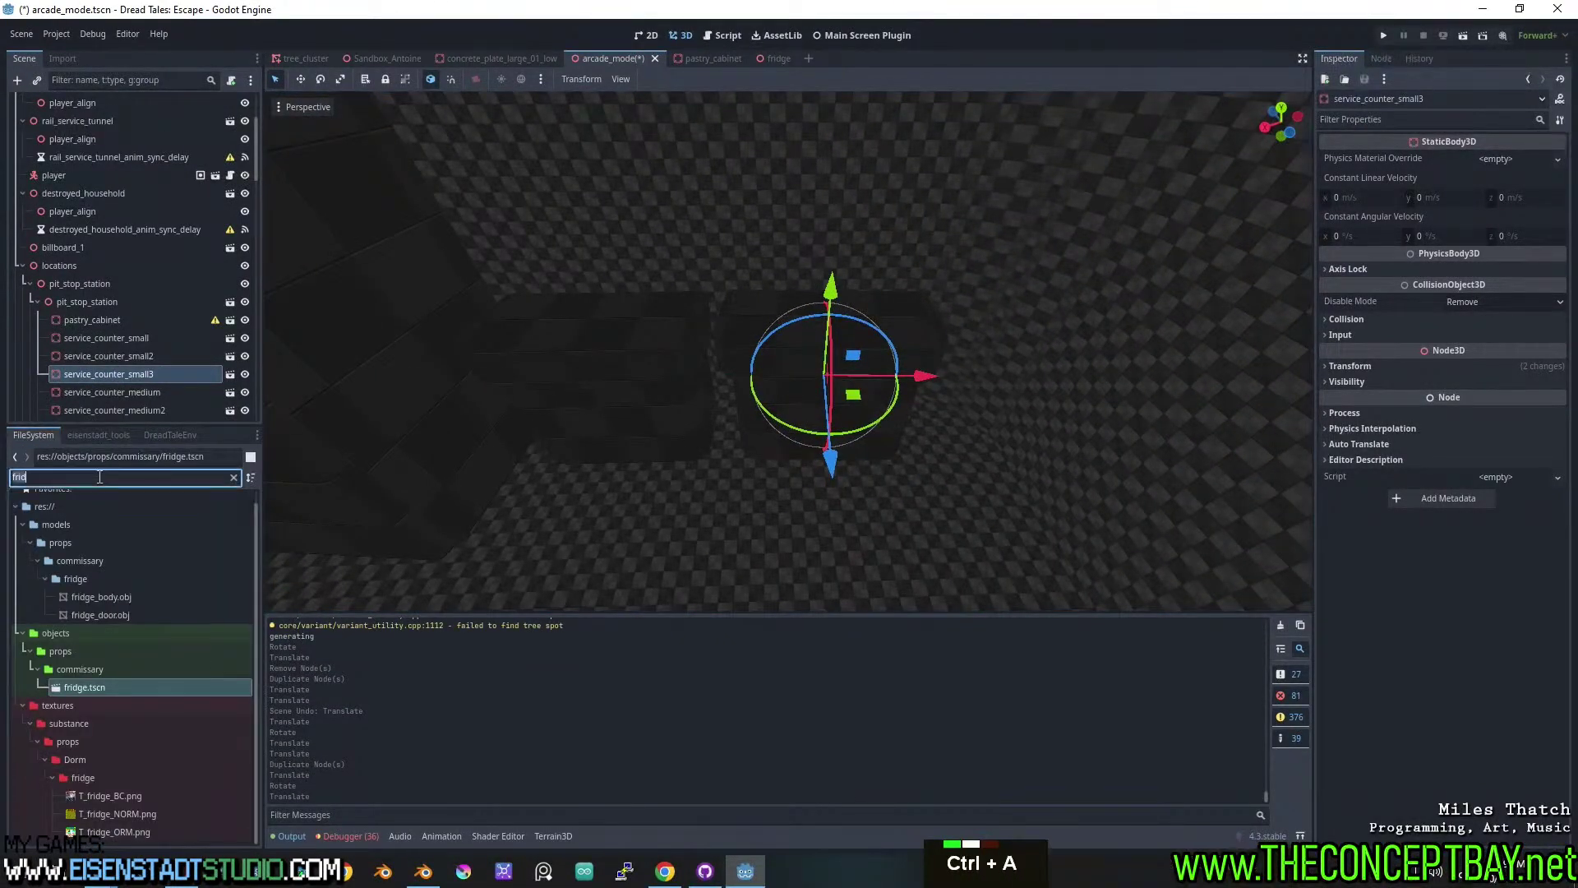
{"action": "type", "text": "cof"}
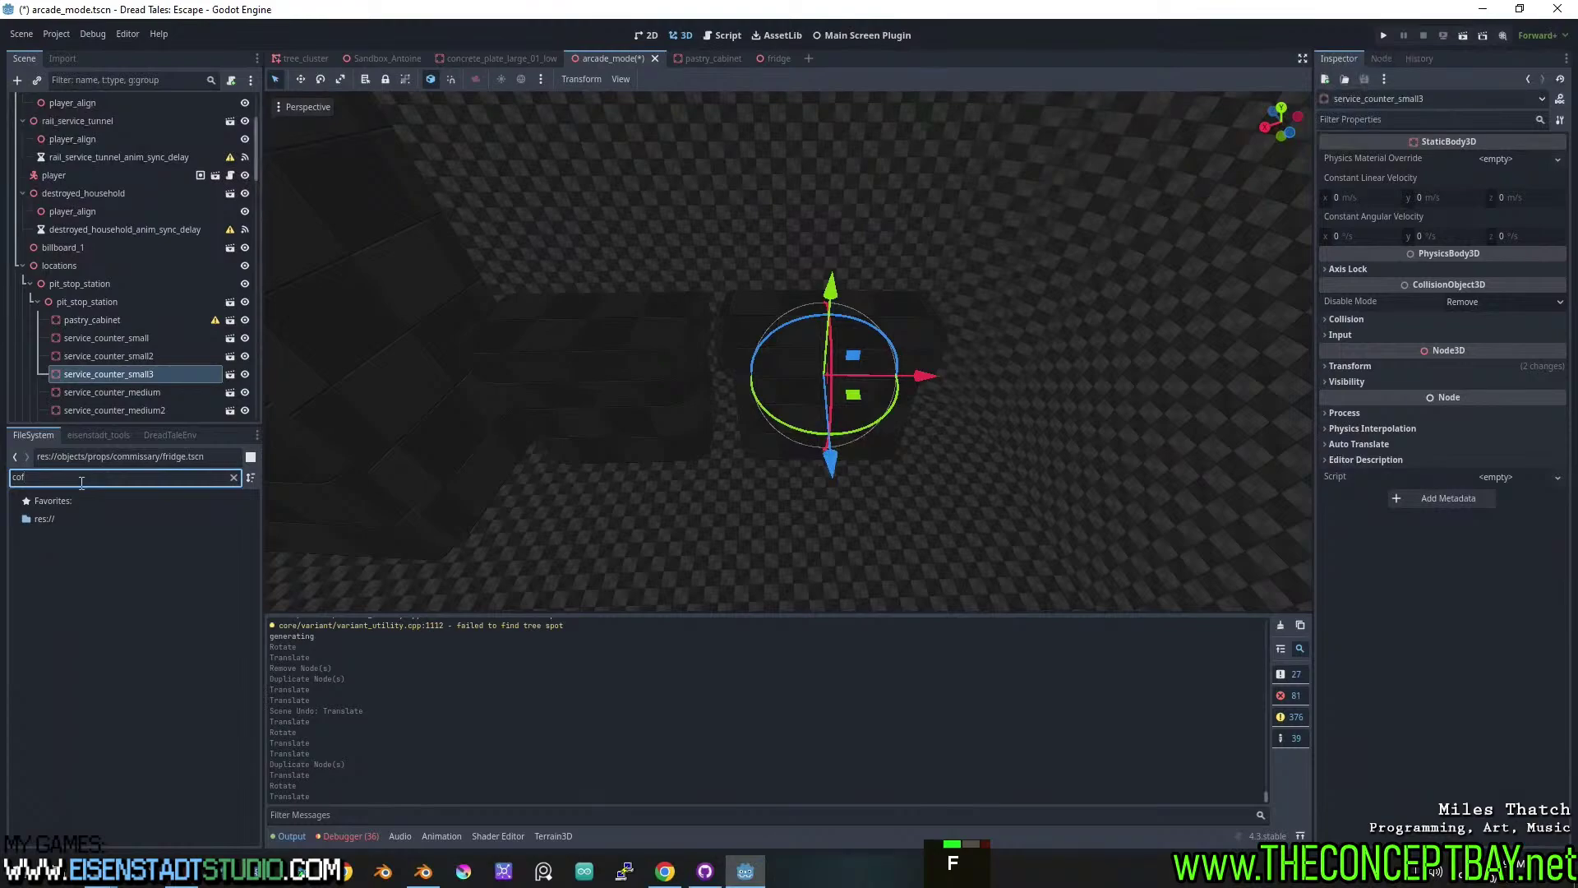
{"action": "key", "text": "BackSpace"}
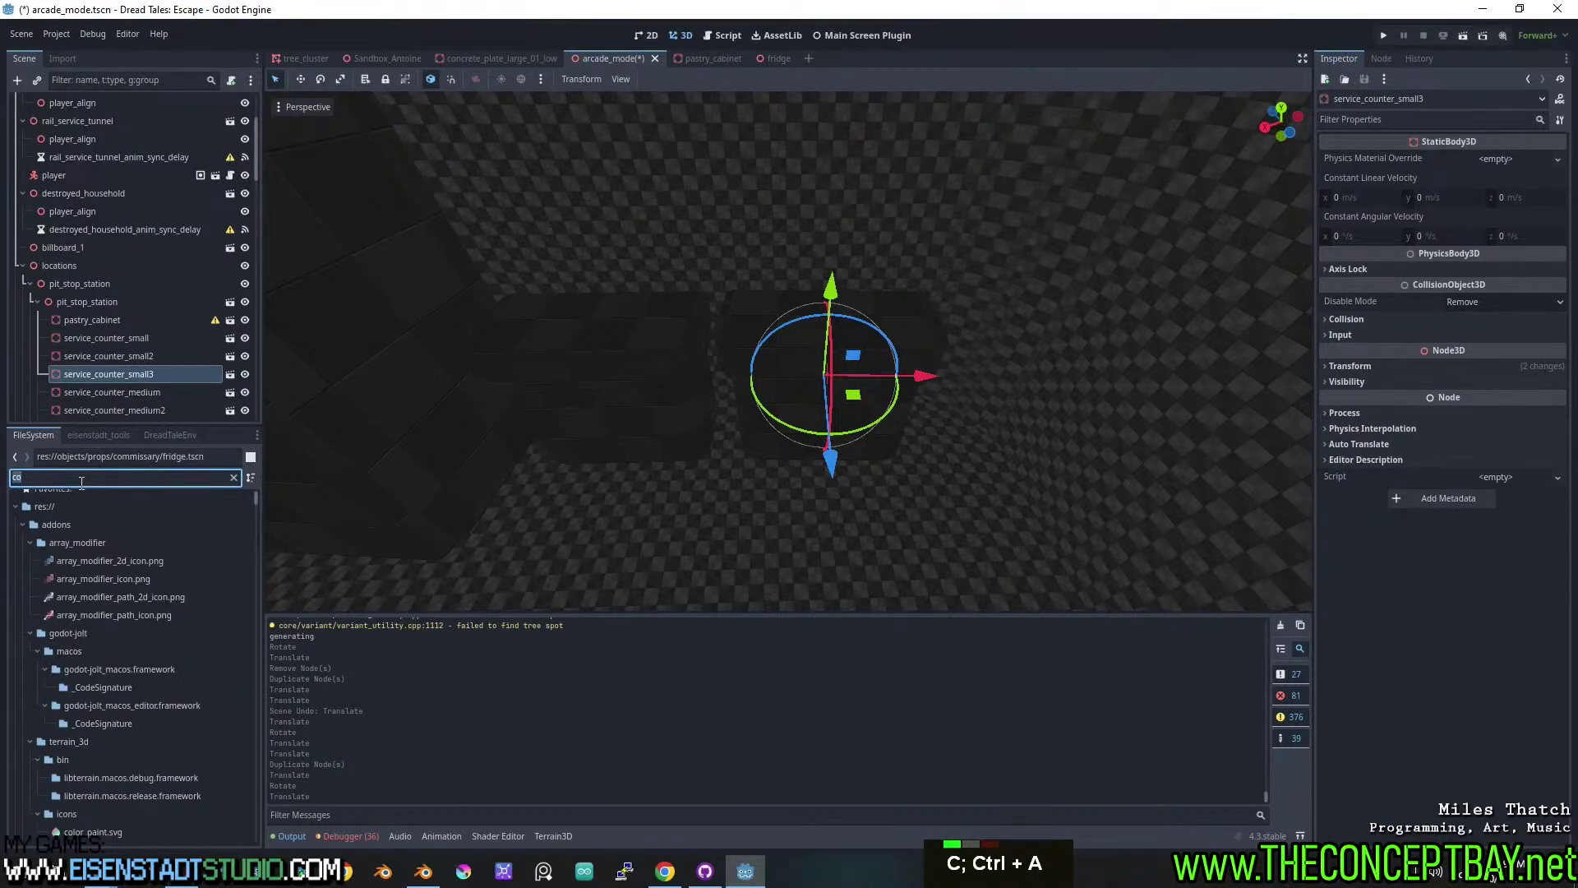
{"action": "type", "text": "f"}
{"action": "key", "text": "ctrl+a"}
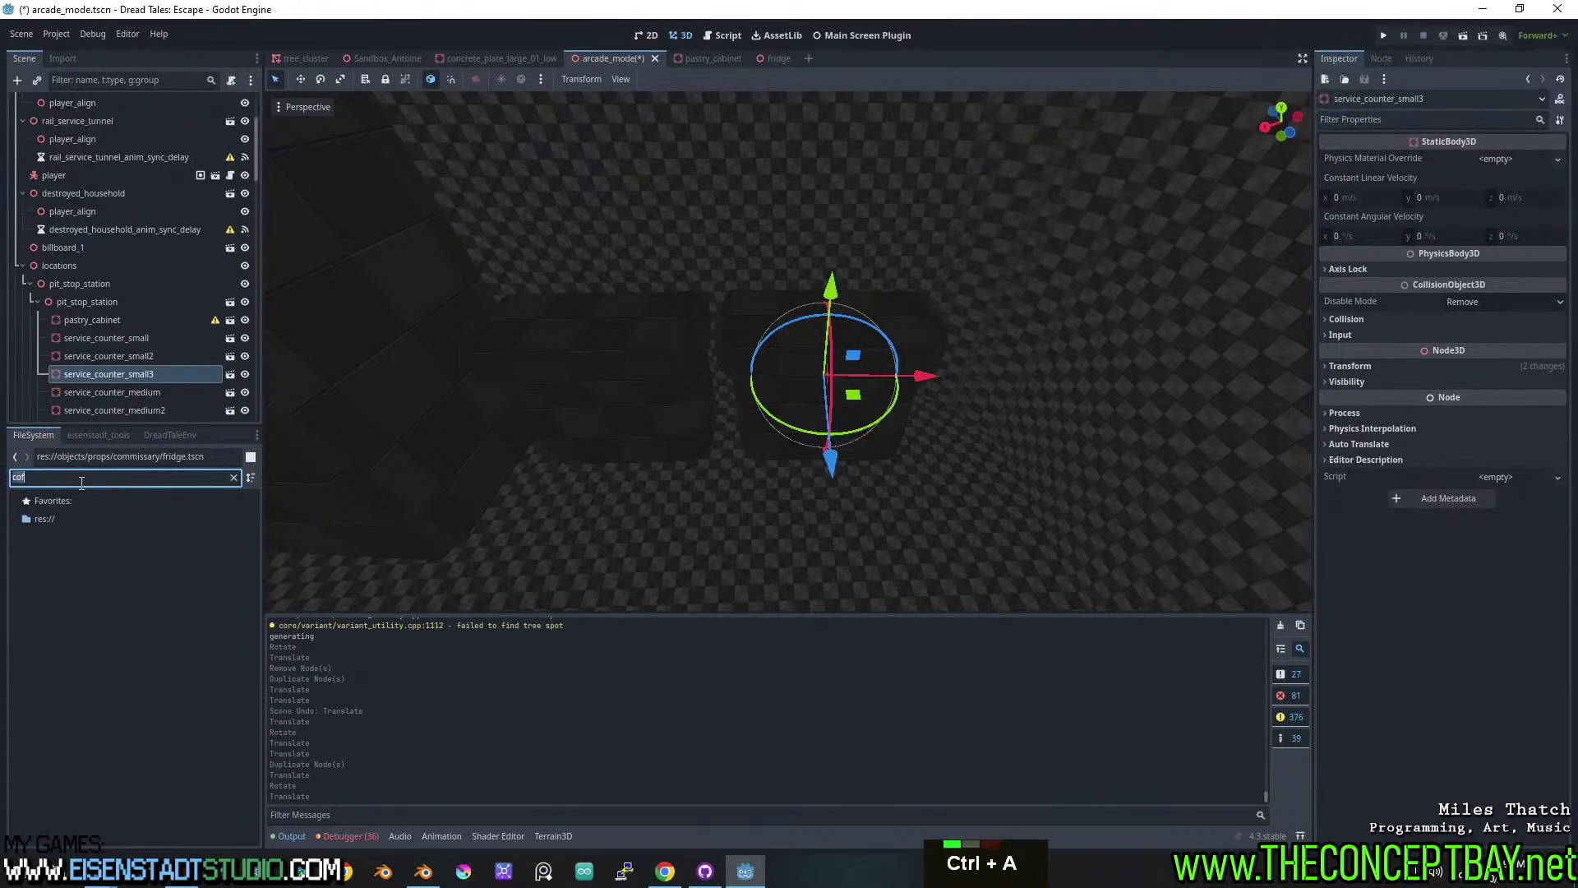
{"action": "key", "text": "BackSpace"}
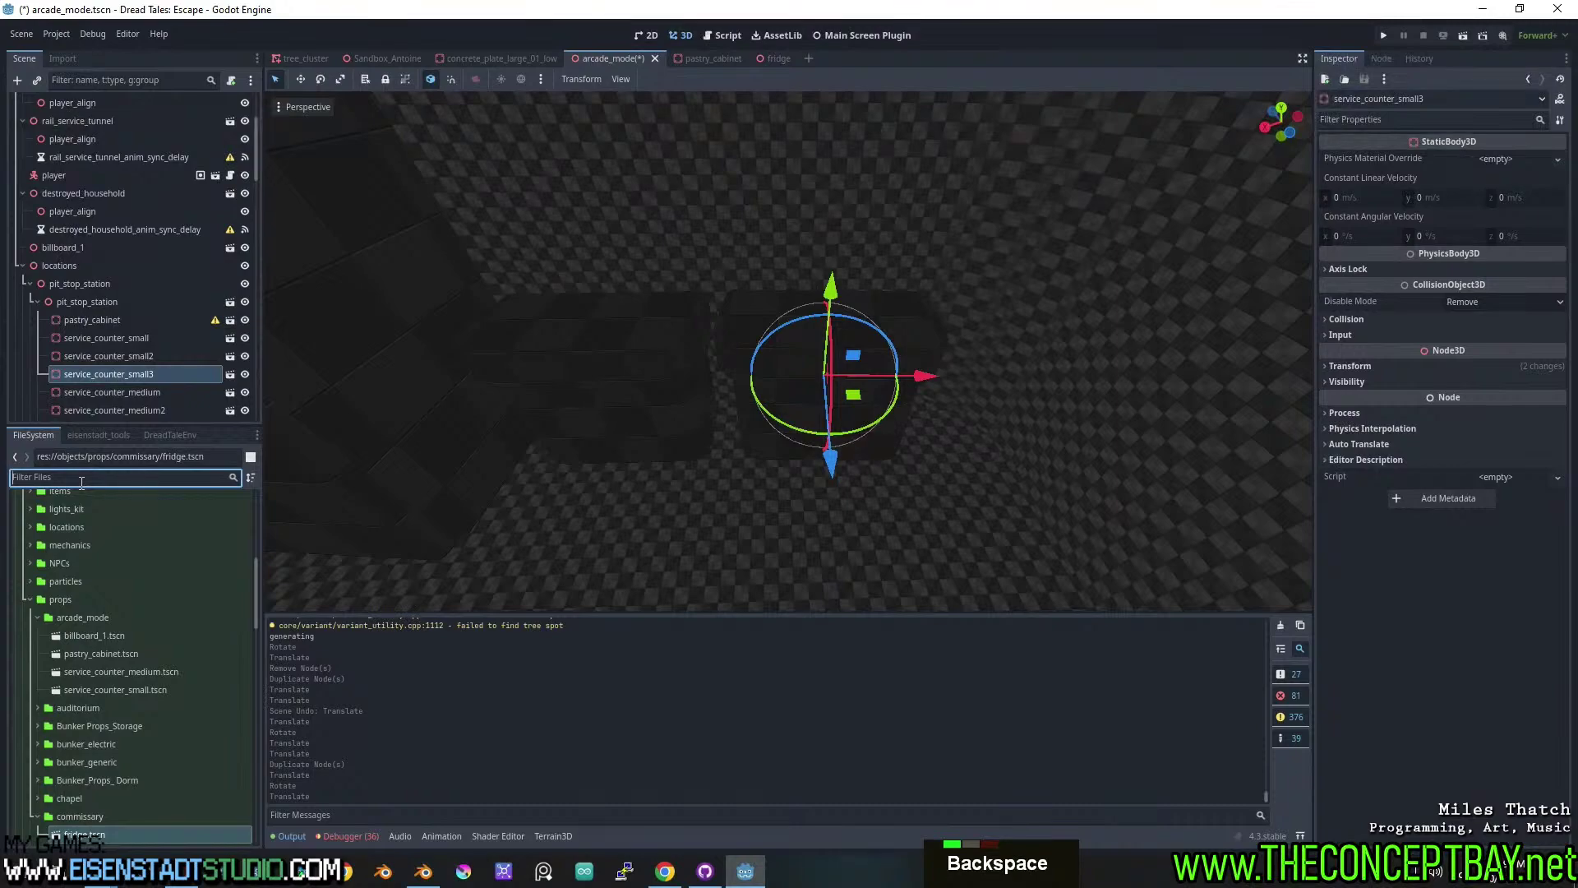
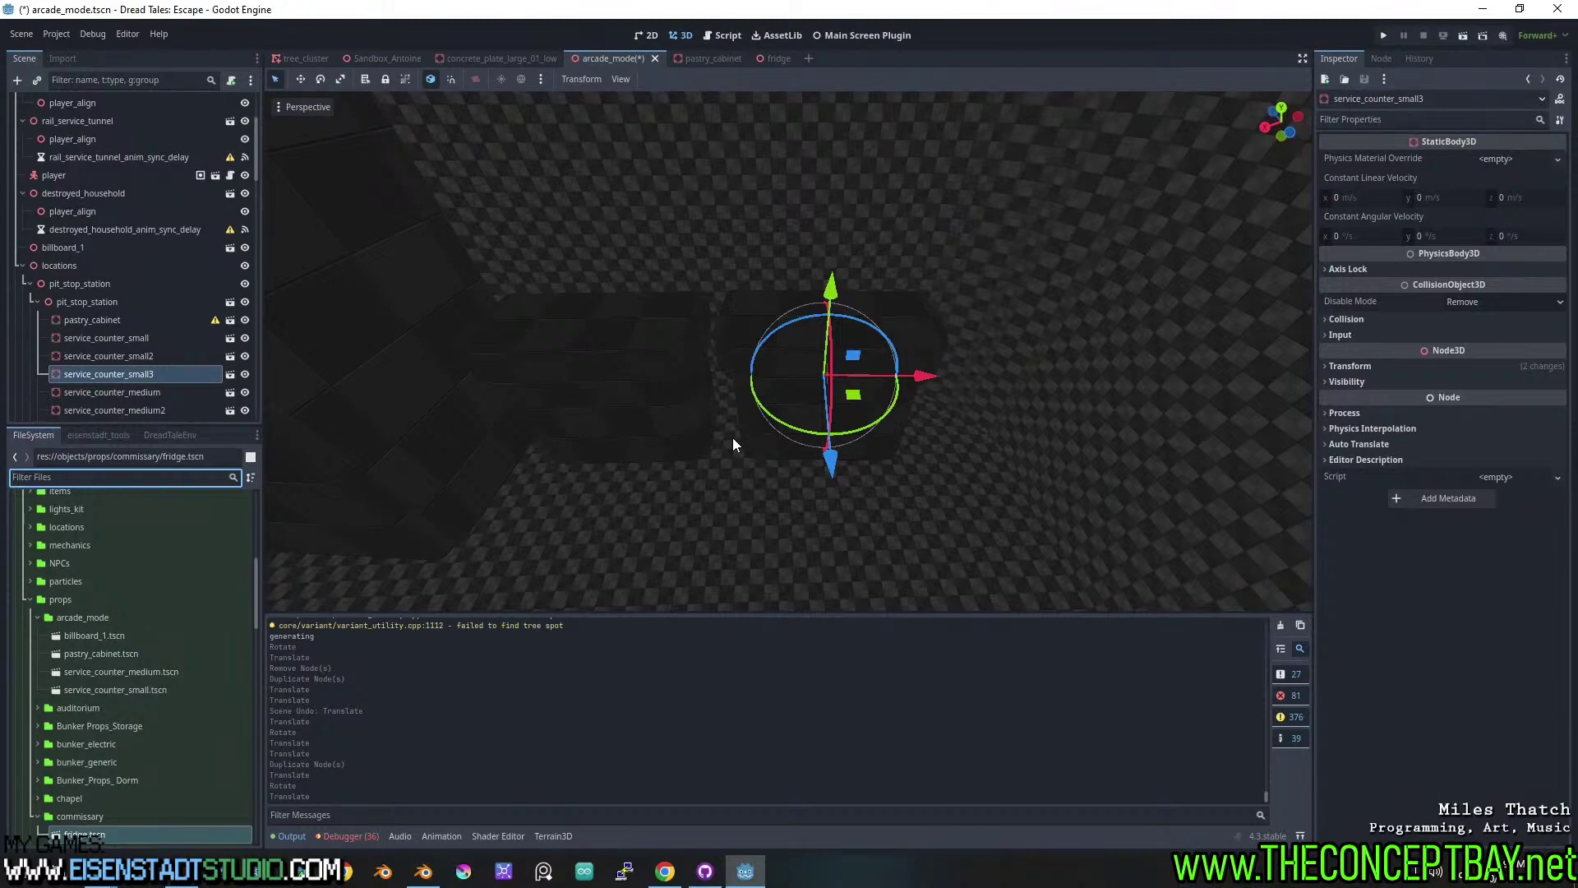
Move service_counter_small3 along its X axis closer to service_counter_small2.
{"action": "middle_click_drag", "start_coordinate": [732, 437], "coordinate": [667, 396]}
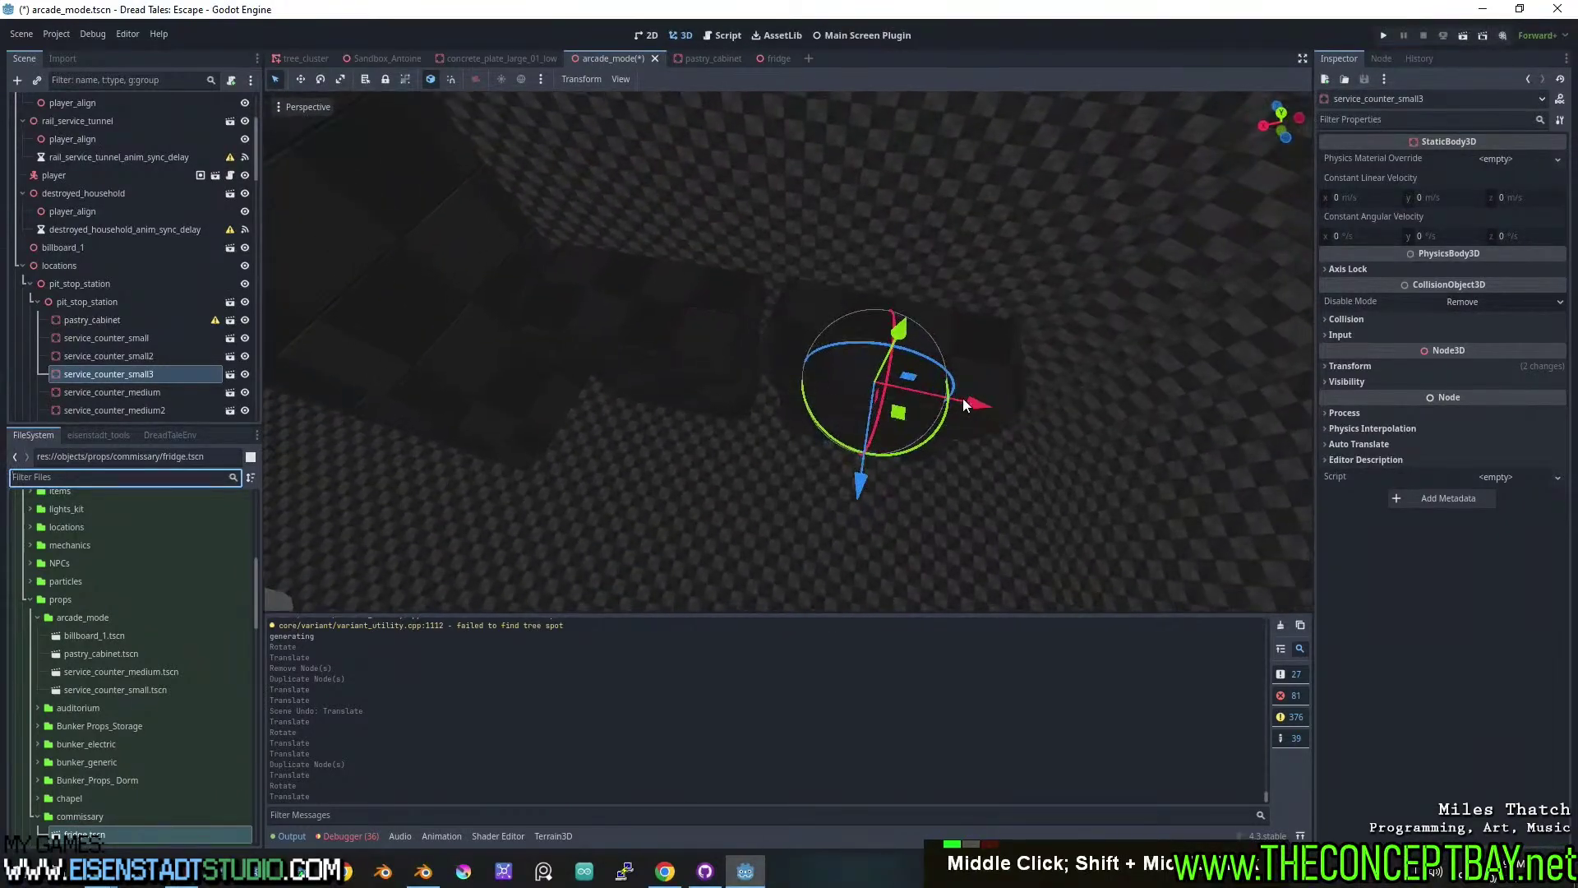
{"action": "left_click_drag", "start_coordinate": [968, 406], "coordinate": [904, 405]}
{"action": "middle_click_drag", "start_coordinate": [904, 405], "coordinate": [782, 324]}
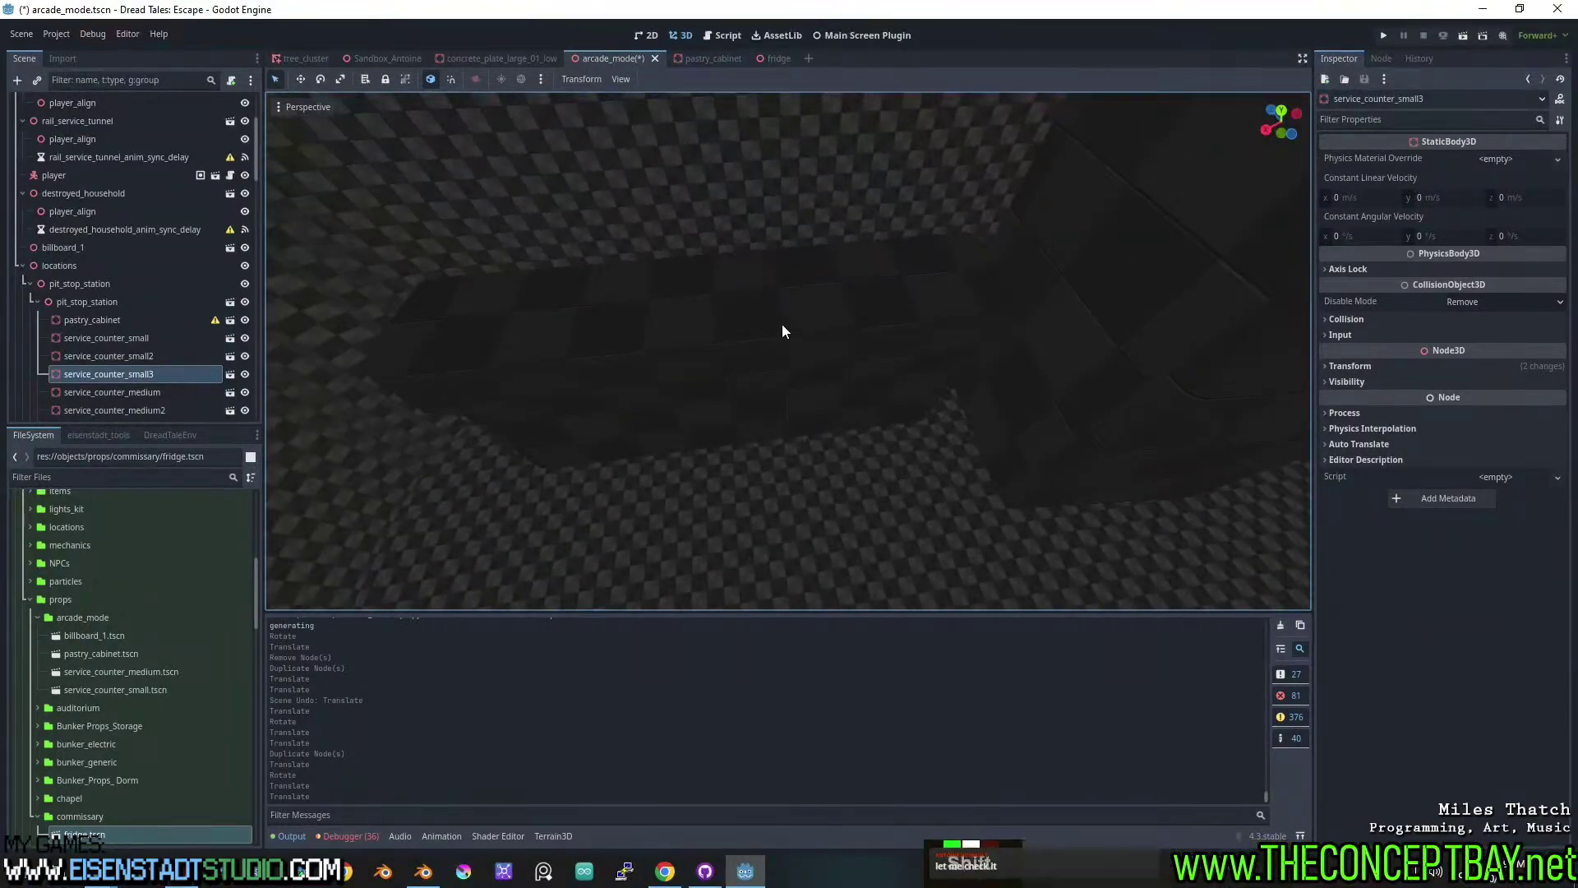
Reposition service_counter_medium2 beside the fridge, rotating it slightly and shifting it along its Z and X axes.
{"action": "left_click", "coordinate": [782, 324], "text": "shift"}
{"action": "scroll", "coordinate": [781, 324], "scroll_direction": "down", "scroll_amount": 2}
{"action": "double_click", "coordinate": [725, 344]}
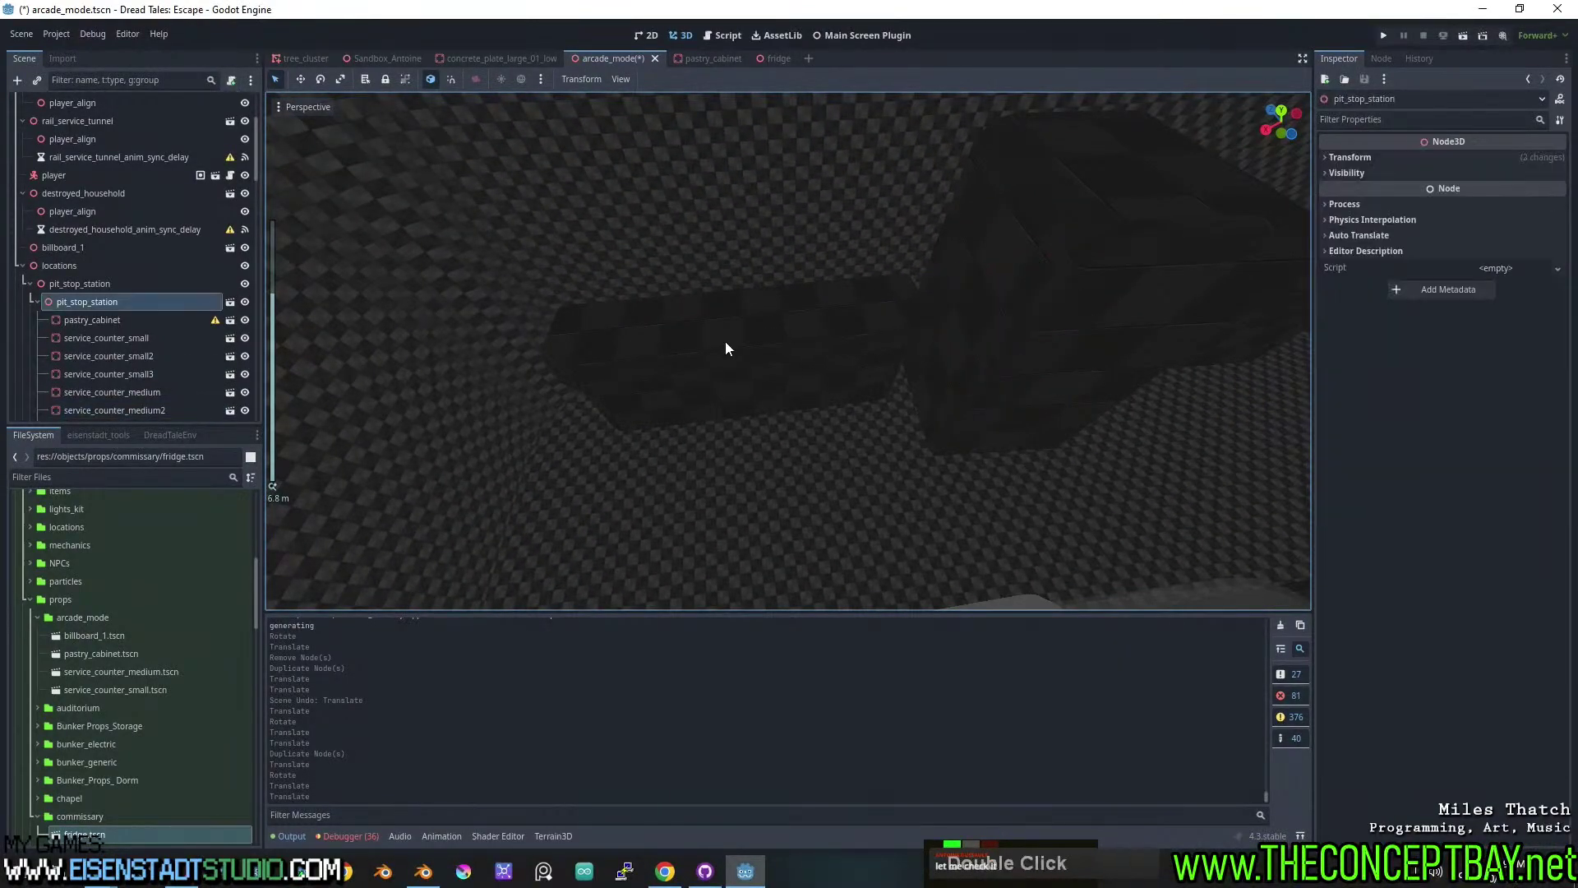
{"action": "left_click_drag", "start_coordinate": [796, 352], "coordinate": [845, 347]}
{"action": "middle_click_drag", "start_coordinate": [845, 347], "coordinate": [806, 374]}
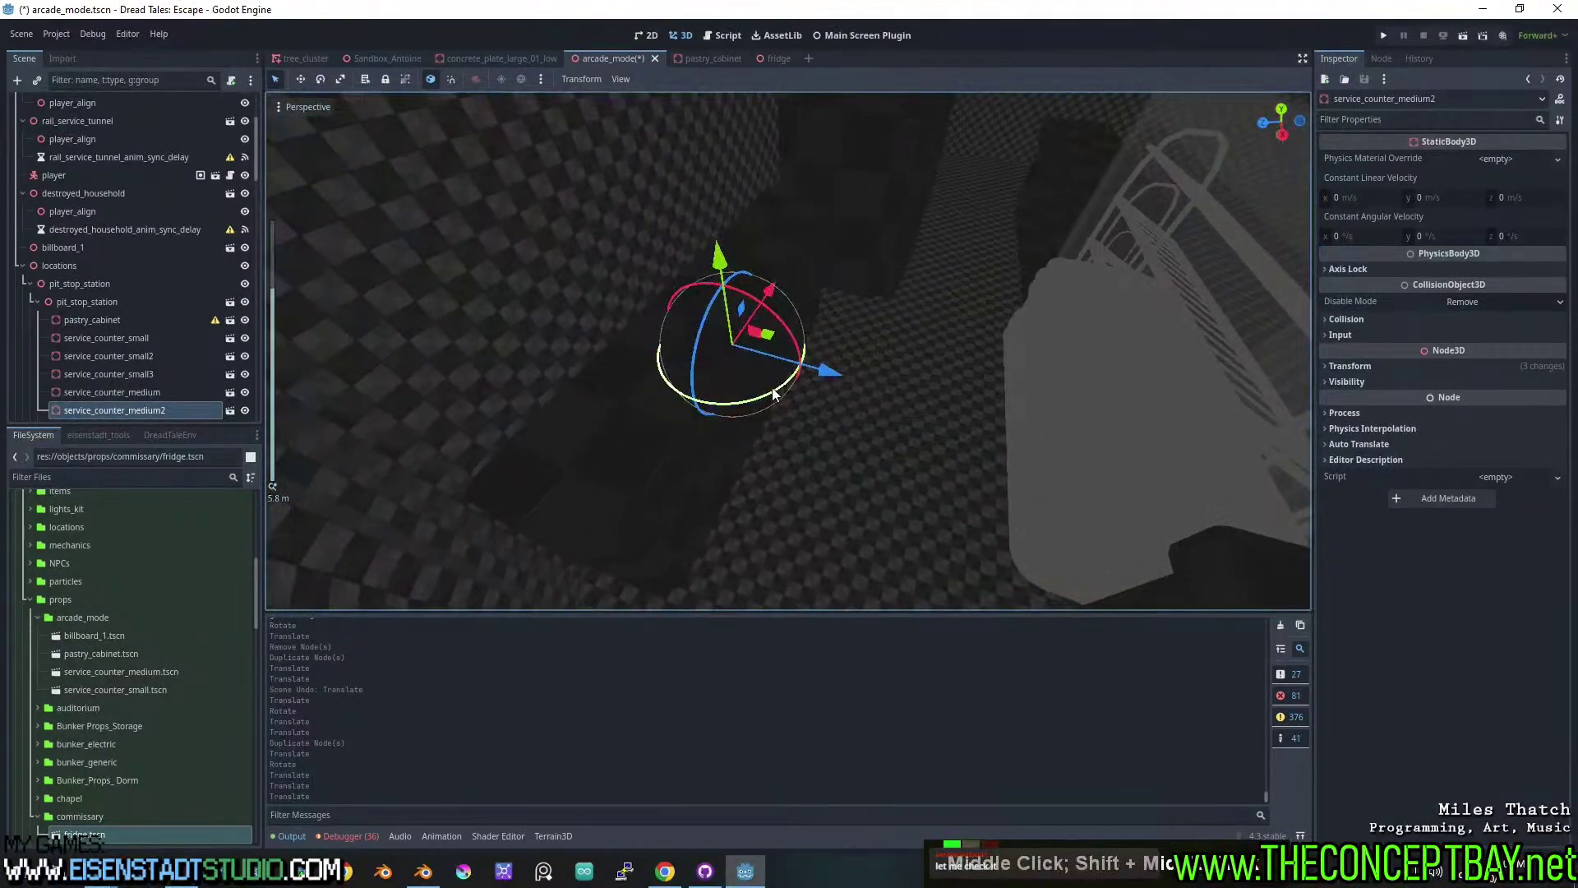
{"action": "left_click_drag", "start_coordinate": [773, 394], "coordinate": [832, 374]}
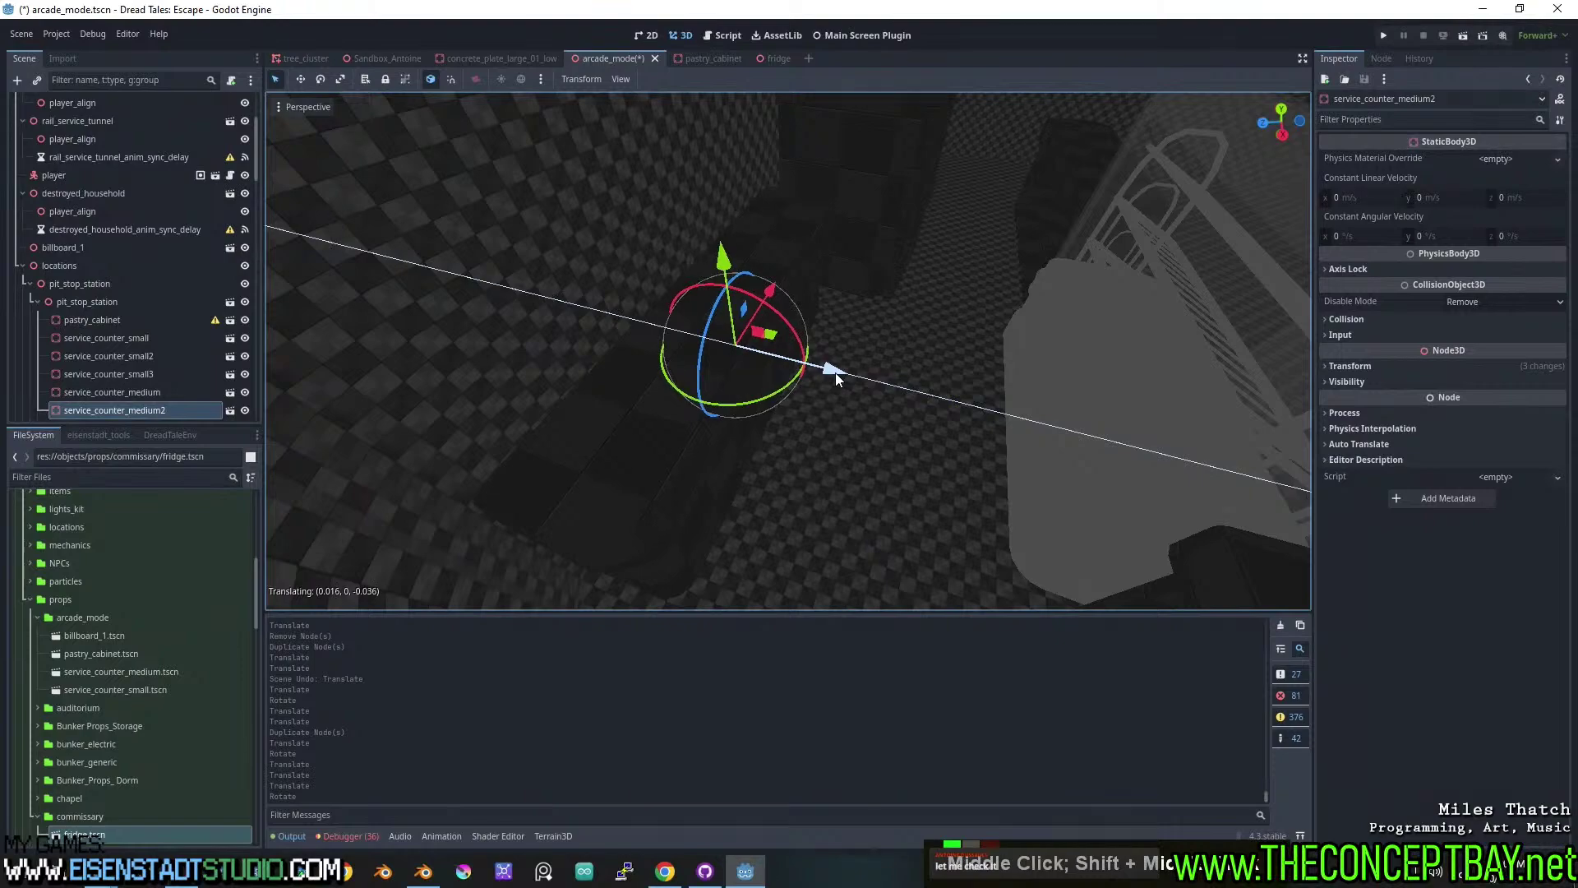
{"action": "middle_click_drag", "start_coordinate": [833, 374], "coordinate": [729, 391]}
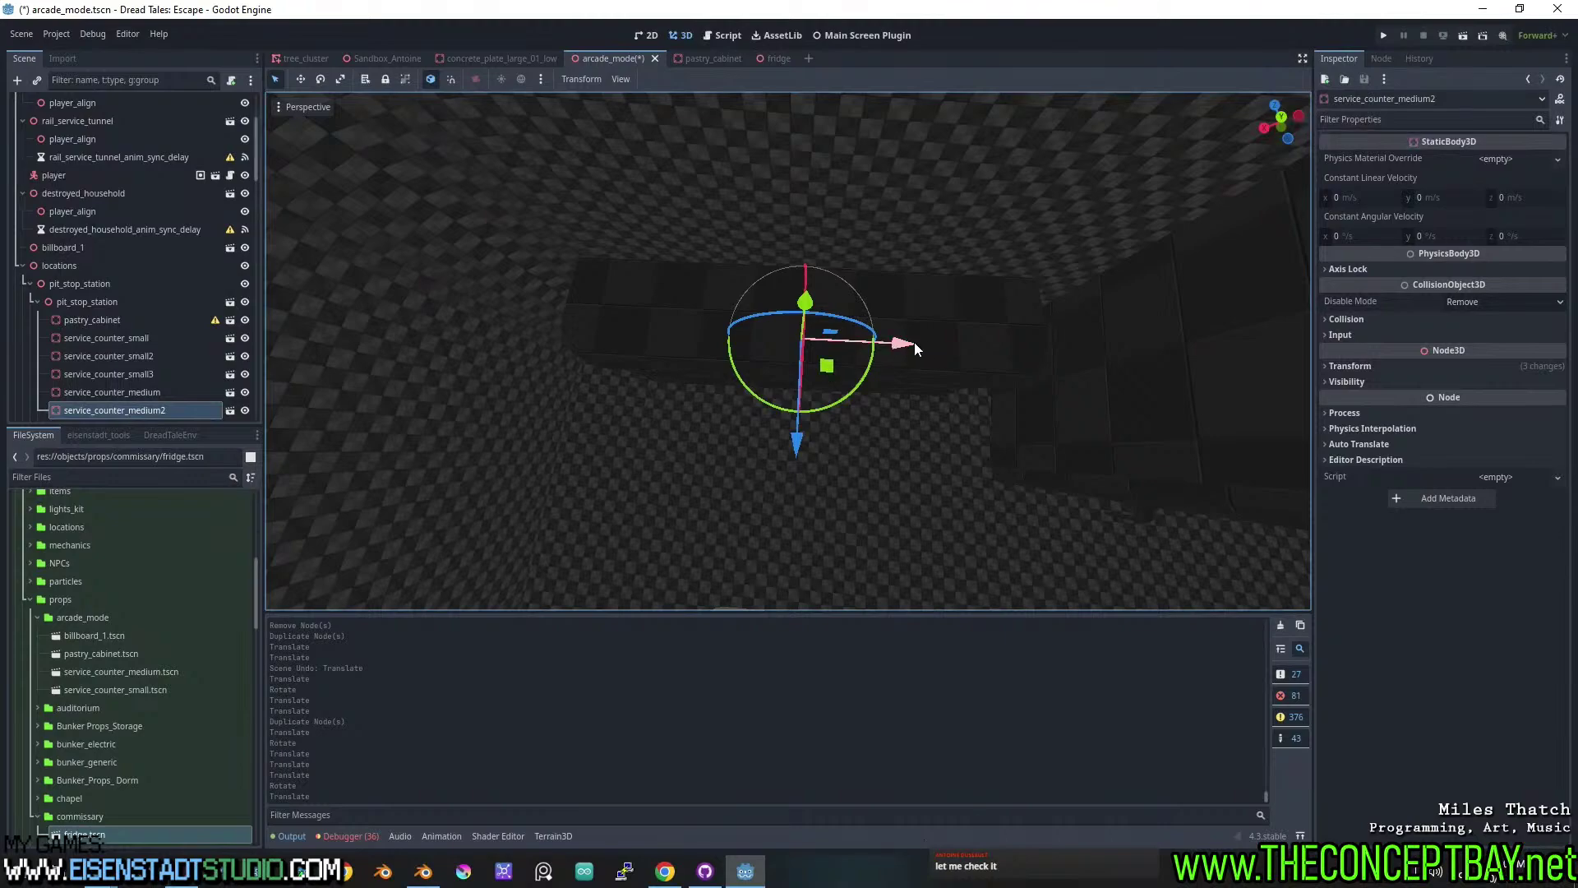
{"action": "mouse_move", "coordinate": [913, 342]}
{"action": "left_mouse_down"}
{"action": "mouse_move", "coordinate": [879, 347]}
{"action": "mouse_move", "coordinate": [898, 351]}
{"action": "left_mouse_up"}
Move the fridge across the floor next to service_counter_medium2 and fine-tune its position along one axis.
{"action": "middle_click_drag", "start_coordinate": [1150, 362], "coordinate": [931, 384], "text": "shift"}
{"action": "left_click", "coordinate": [968, 354]}
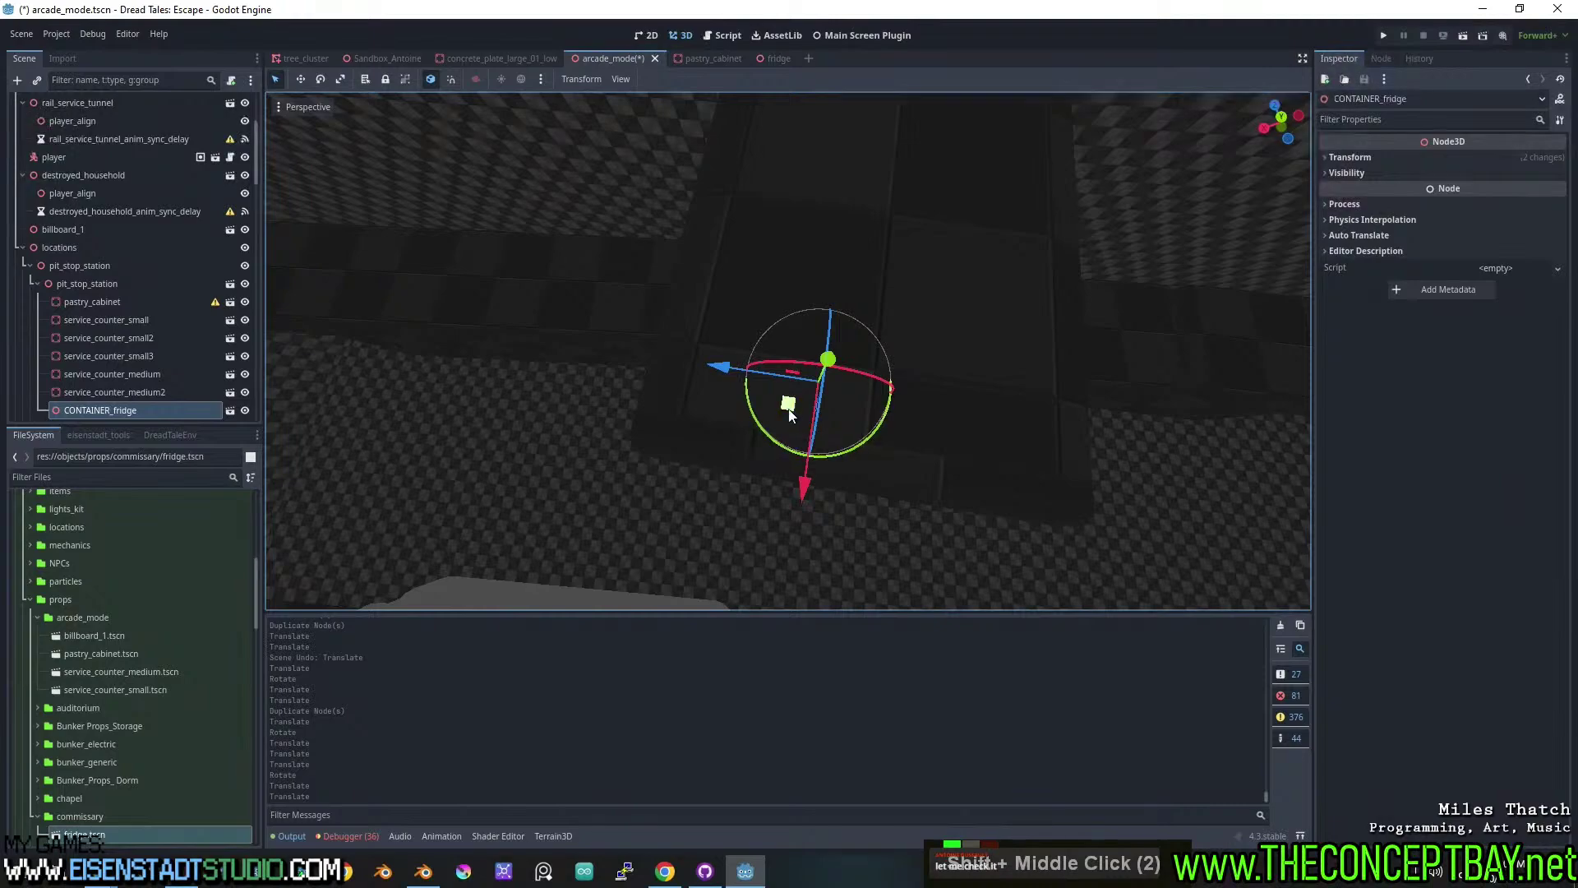
{"action": "middle_click_drag", "start_coordinate": [797, 412], "coordinate": [919, 383]}
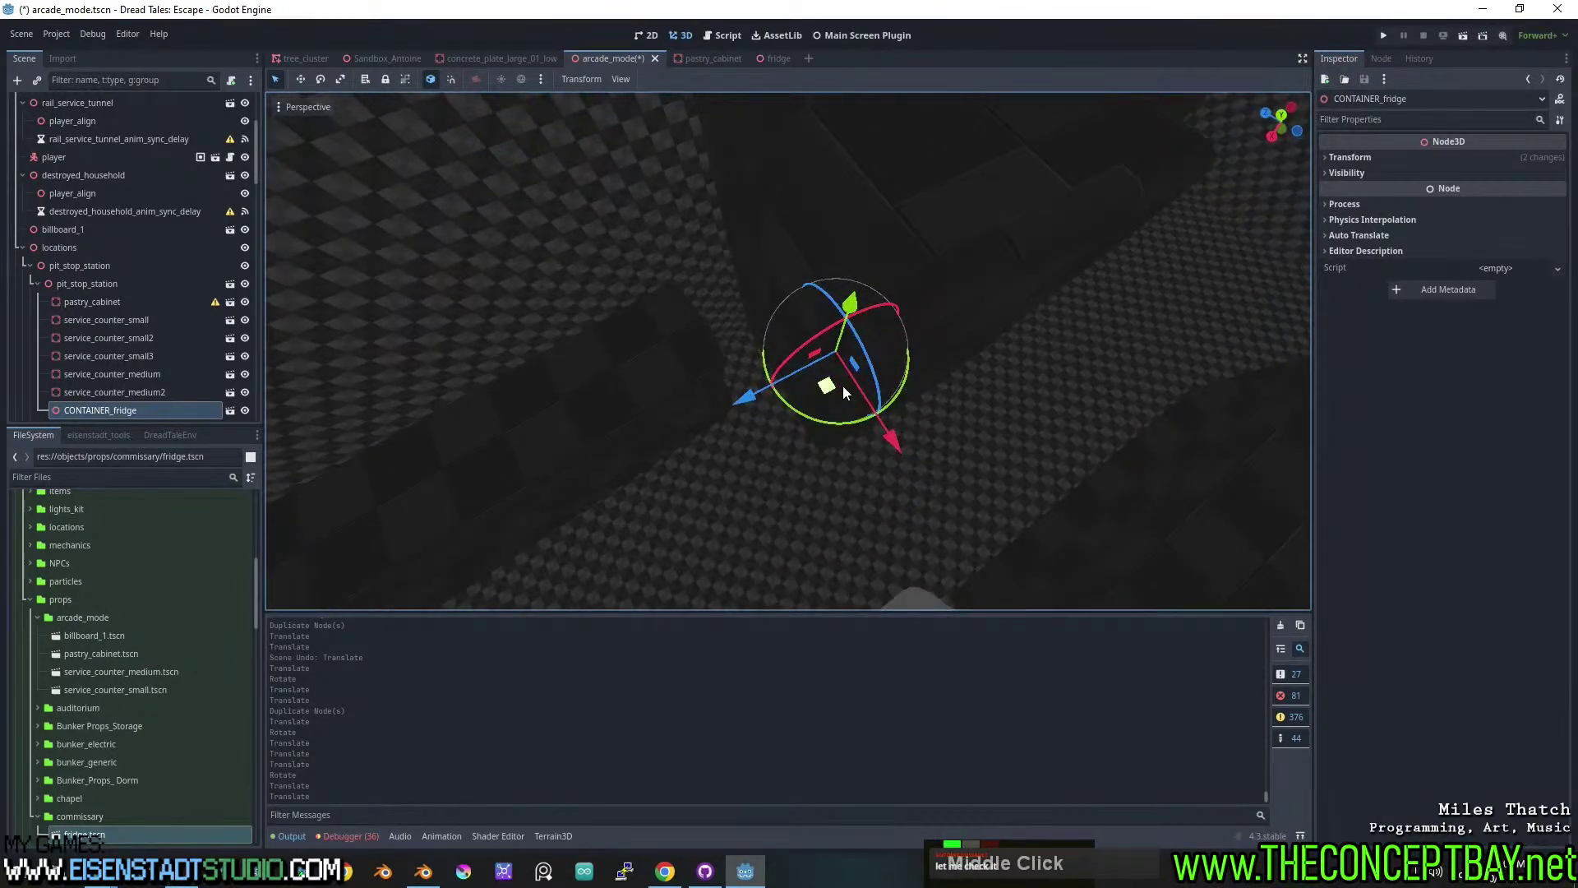
{"action": "left_click_drag", "start_coordinate": [826, 385], "coordinate": [804, 409]}
{"action": "middle_click_drag", "start_coordinate": [803, 408], "coordinate": [903, 425]}
{"action": "mouse_move", "coordinate": [899, 431]}
{"action": "left_mouse_down"}
{"action": "mouse_move", "coordinate": [921, 431]}
{"action": "mouse_move", "coordinate": [898, 434]}
{"action": "left_mouse_up"}
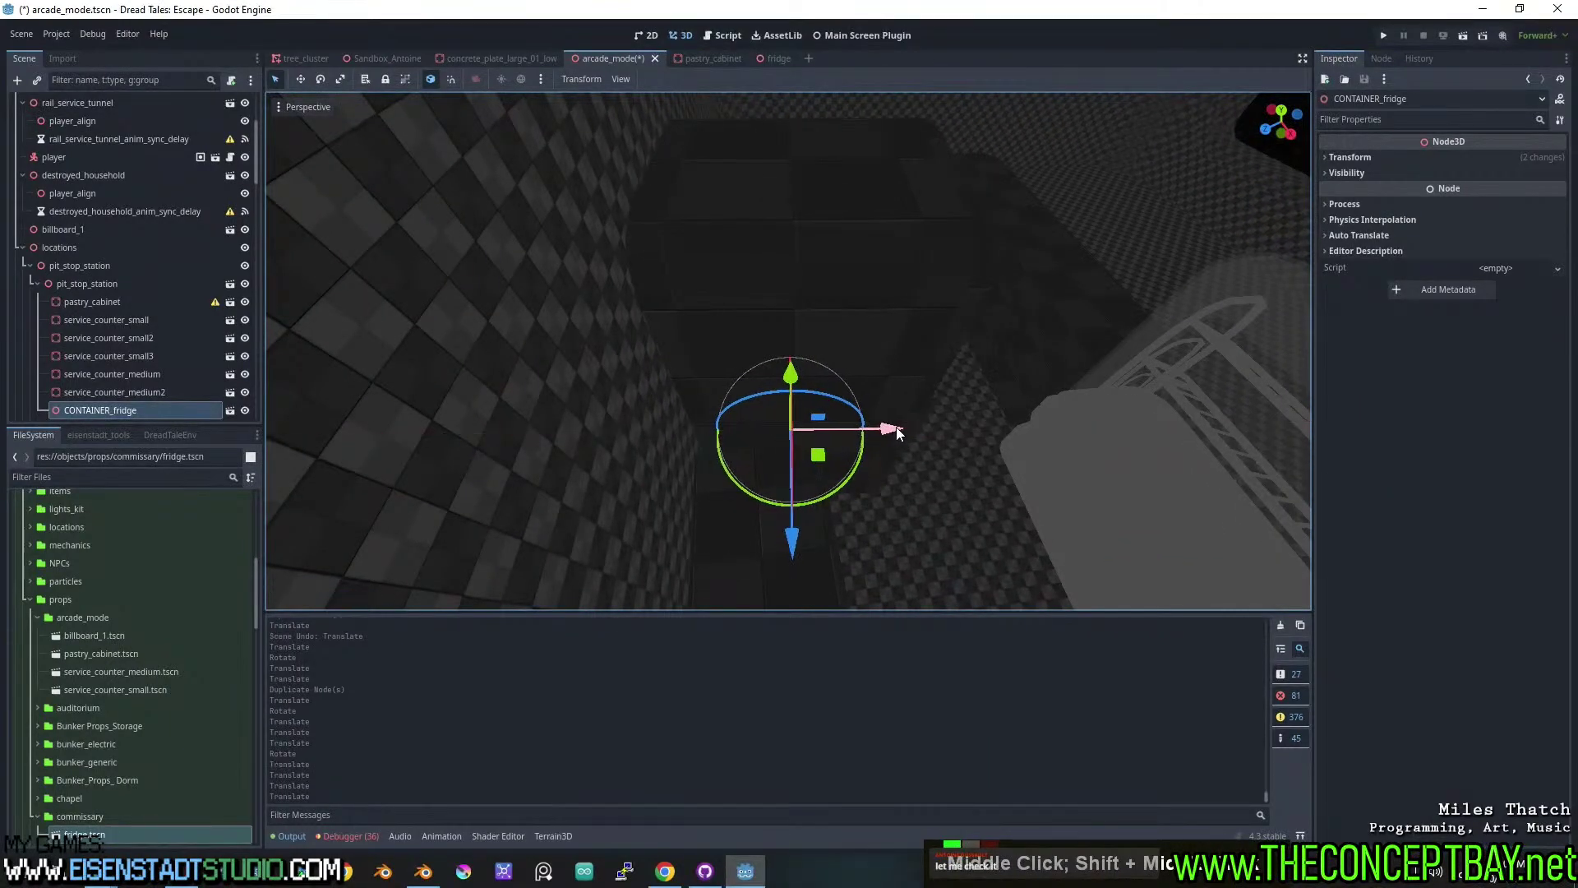
Delete service_counter_small2 and move service_counter_small3 into its place beside the fridge.
{"action": "middle_click_drag", "start_coordinate": [897, 433], "coordinate": [801, 418]}
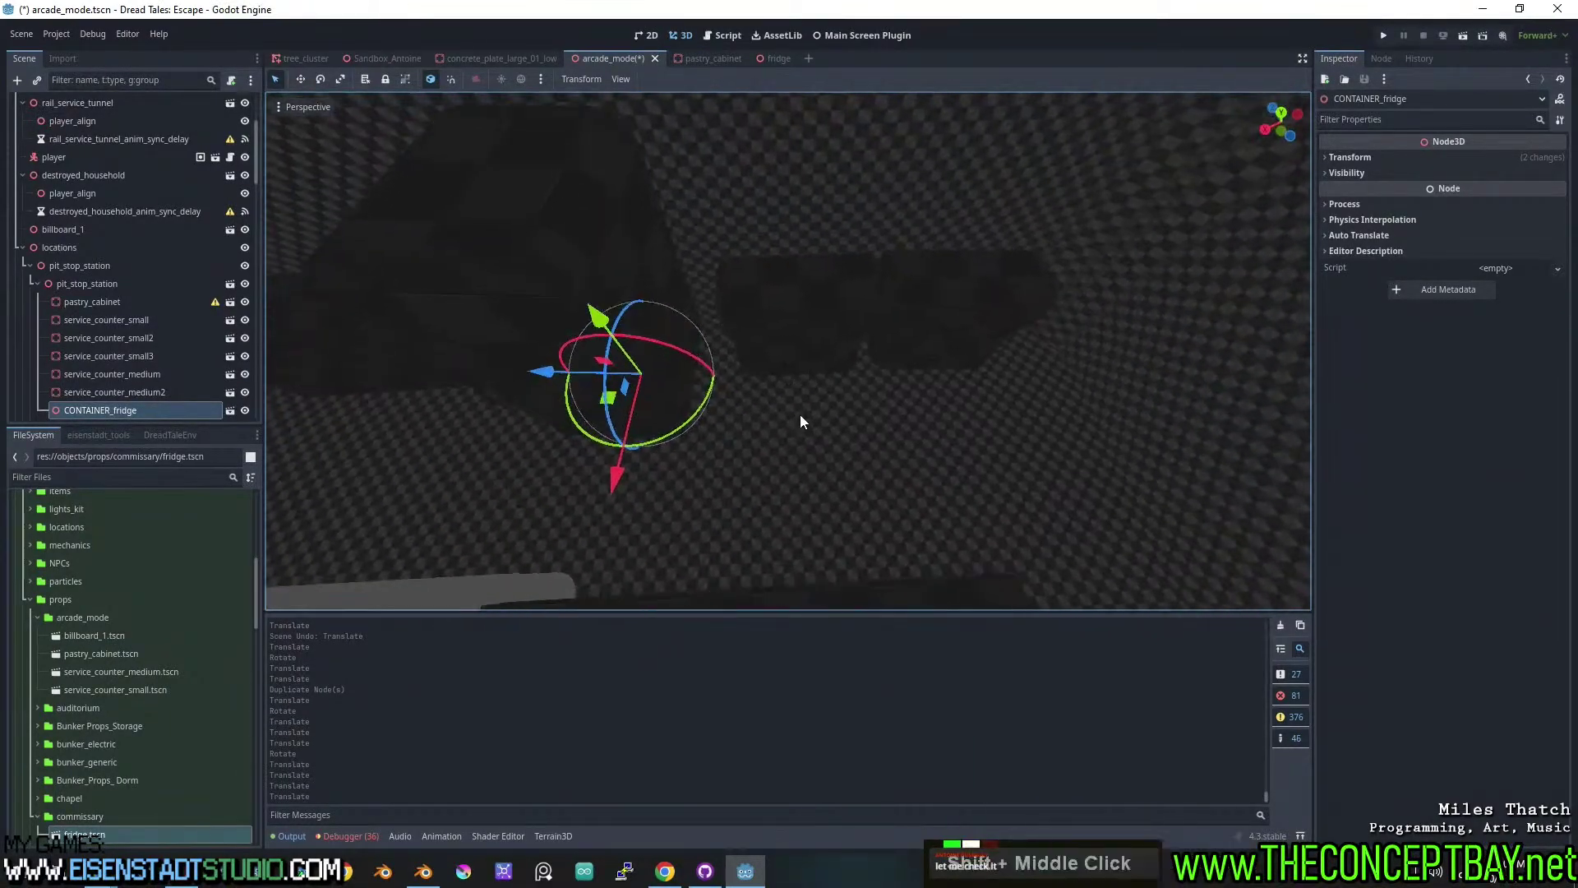
{"action": "scroll", "coordinate": [802, 426], "scroll_direction": "up", "scroll_amount": 3}
{"action": "left_click", "coordinate": [822, 389]}
{"action": "key", "text": "Delete"}
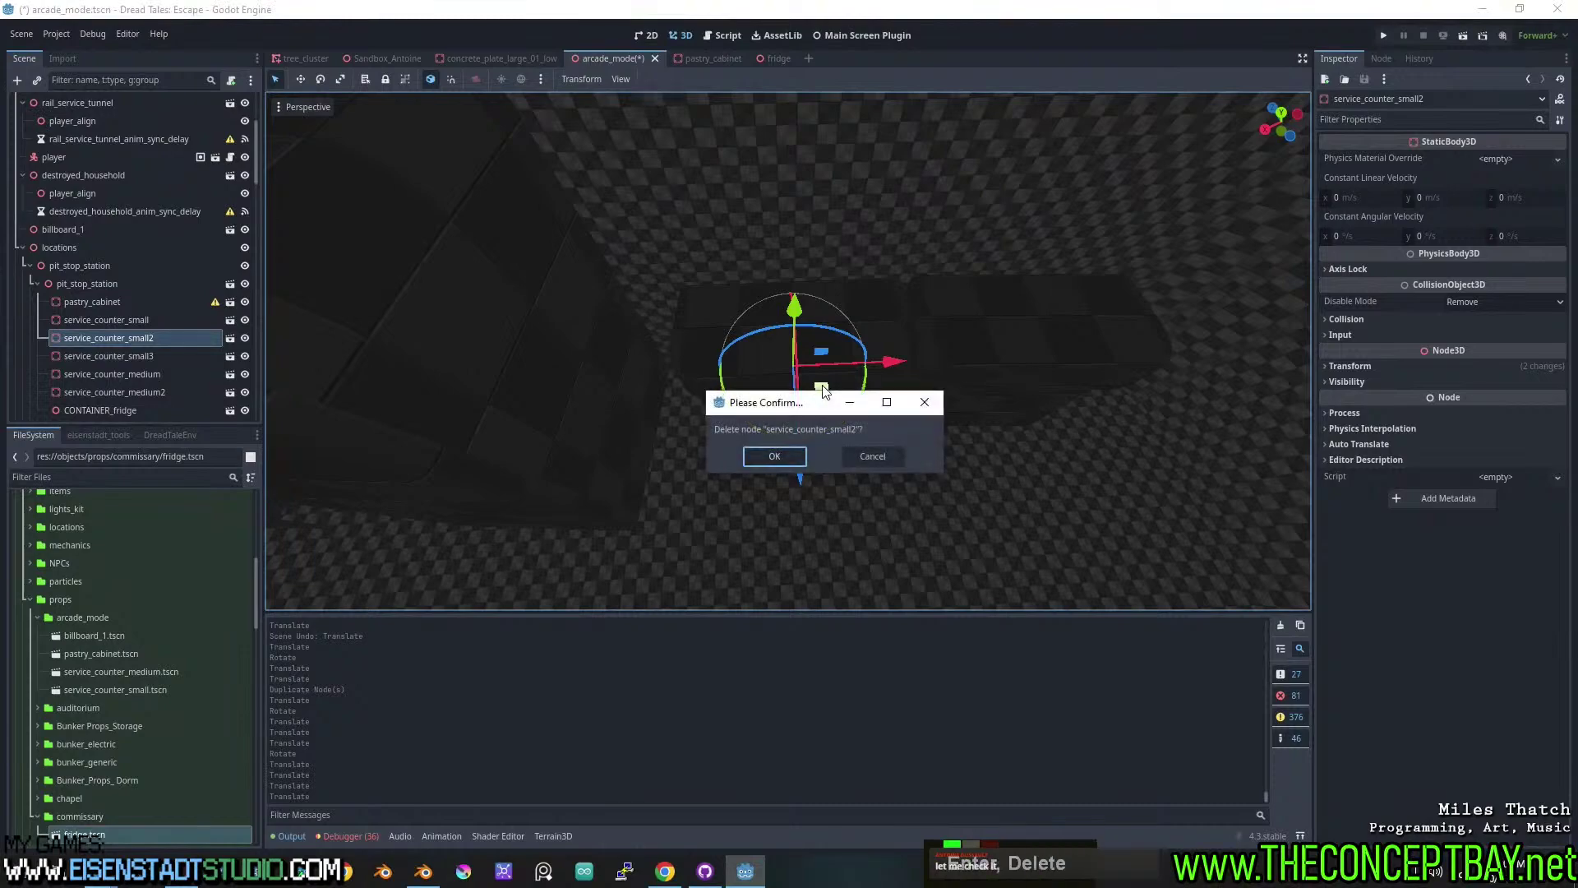
{"action": "key", "text": "Return"}
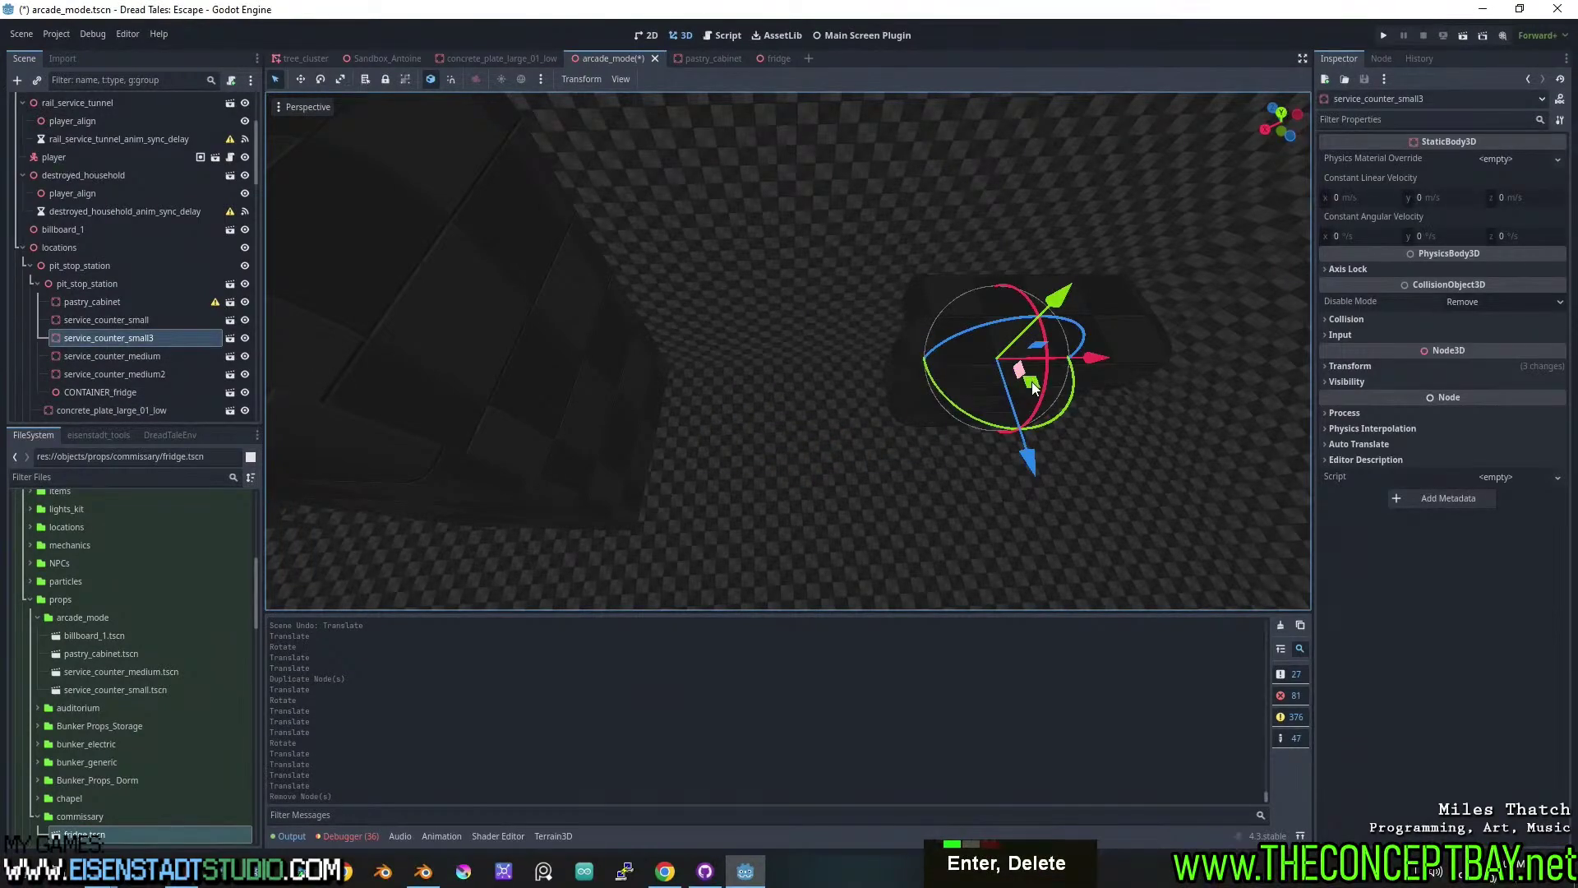
{"action": "left_click_drag", "start_coordinate": [1031, 381], "coordinate": [781, 391]}
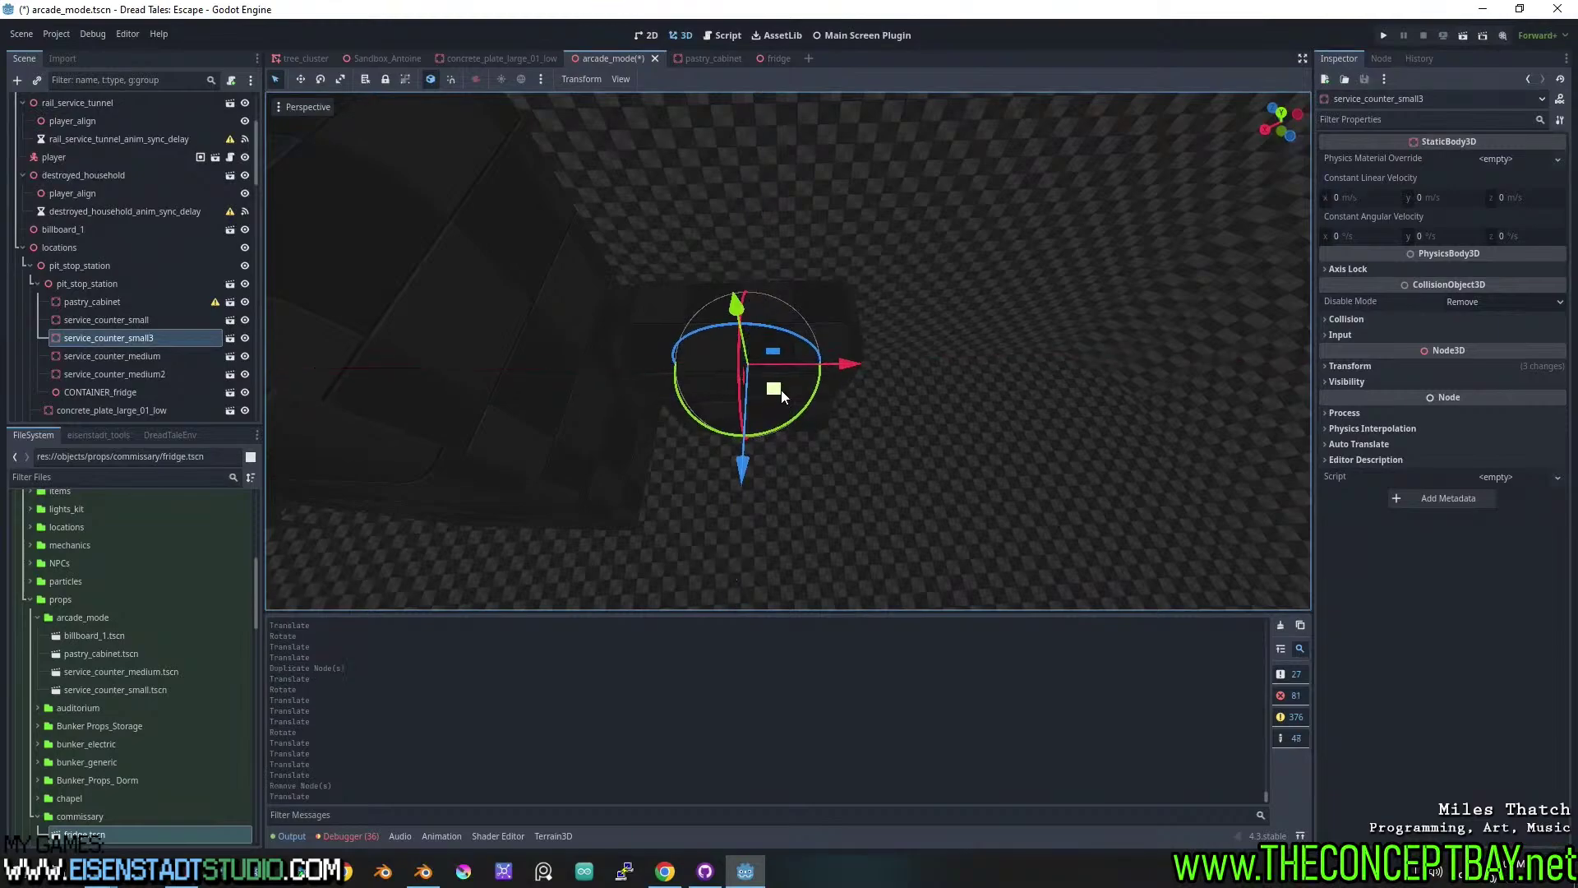
Try a duplicate of service_counter_medium along the back wall past service_counter_small3, and delete that duplicate.
{"action": "scroll", "coordinate": [958, 590], "scroll_direction": "down", "scroll_amount": 3}
{"action": "scroll", "coordinate": [909, 335], "scroll_direction": "down", "scroll_amount": 3, "text": "shift"}
{"action": "middle_click_drag", "start_coordinate": [958, 590], "coordinate": [888, 415], "text": "shift"}
{"action": "left_click", "coordinate": [860, 377]}
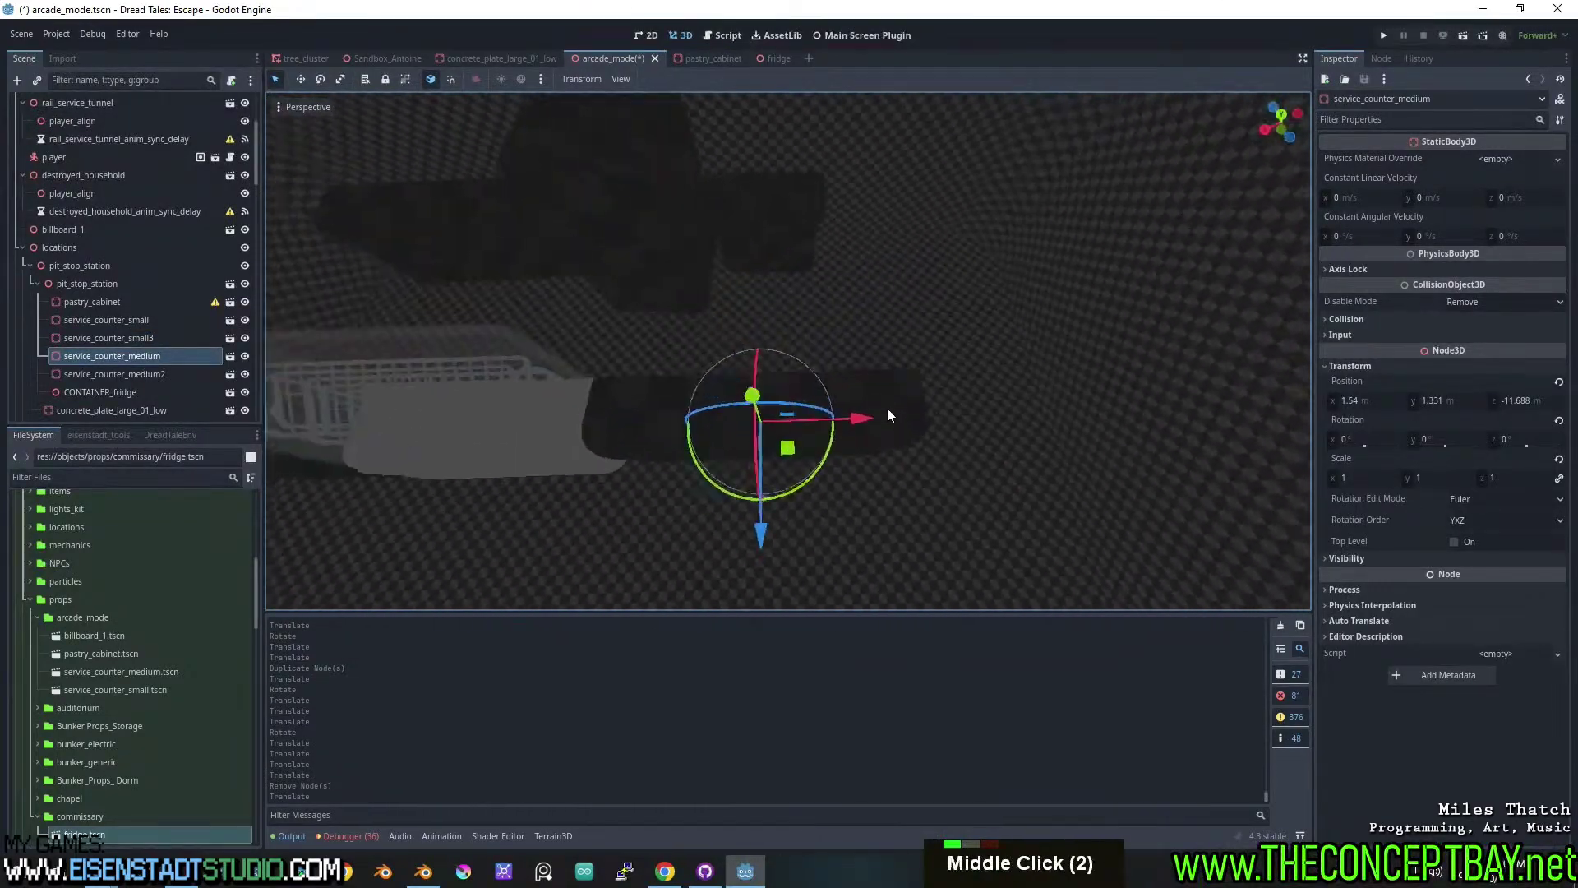
{"action": "key", "text": "ctrl+d"}
{"action": "left_click_drag", "start_coordinate": [788, 447], "coordinate": [976, 249]}
{"action": "middle_click_drag", "start_coordinate": [976, 249], "coordinate": [820, 360]}
{"action": "scroll", "coordinate": [913, 195], "scroll_direction": "up", "scroll_amount": 1}
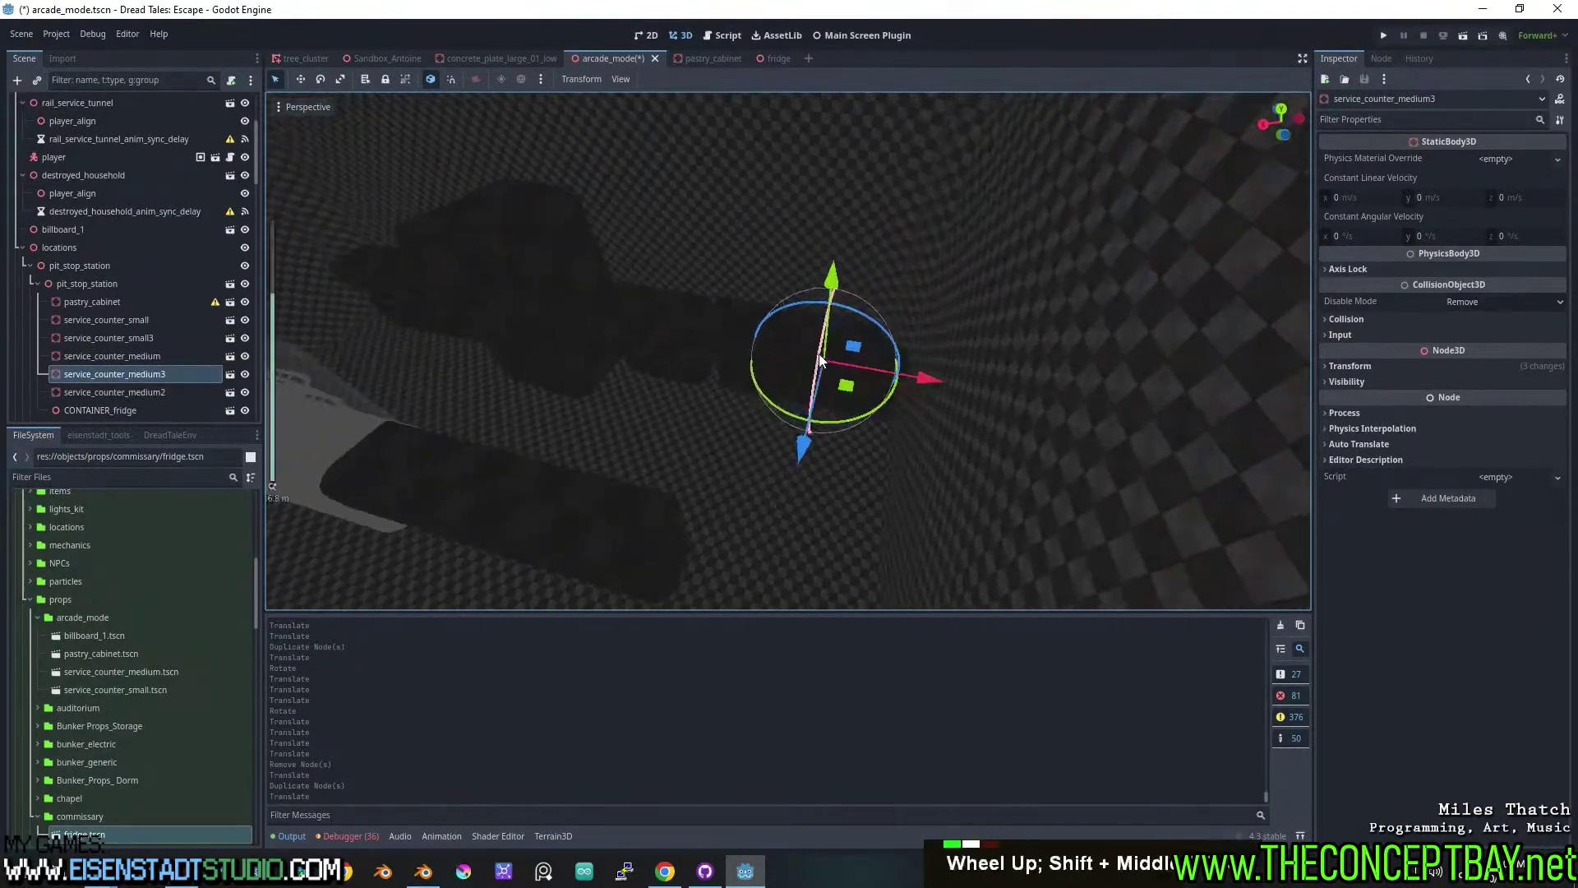
{"action": "scroll", "coordinate": [821, 360], "scroll_direction": "up", "scroll_amount": 6}
{"action": "scroll", "coordinate": [917, 381], "scroll_direction": "down", "scroll_amount": 4}
{"action": "middle_click_drag", "start_coordinate": [918, 381], "coordinate": [862, 389]}
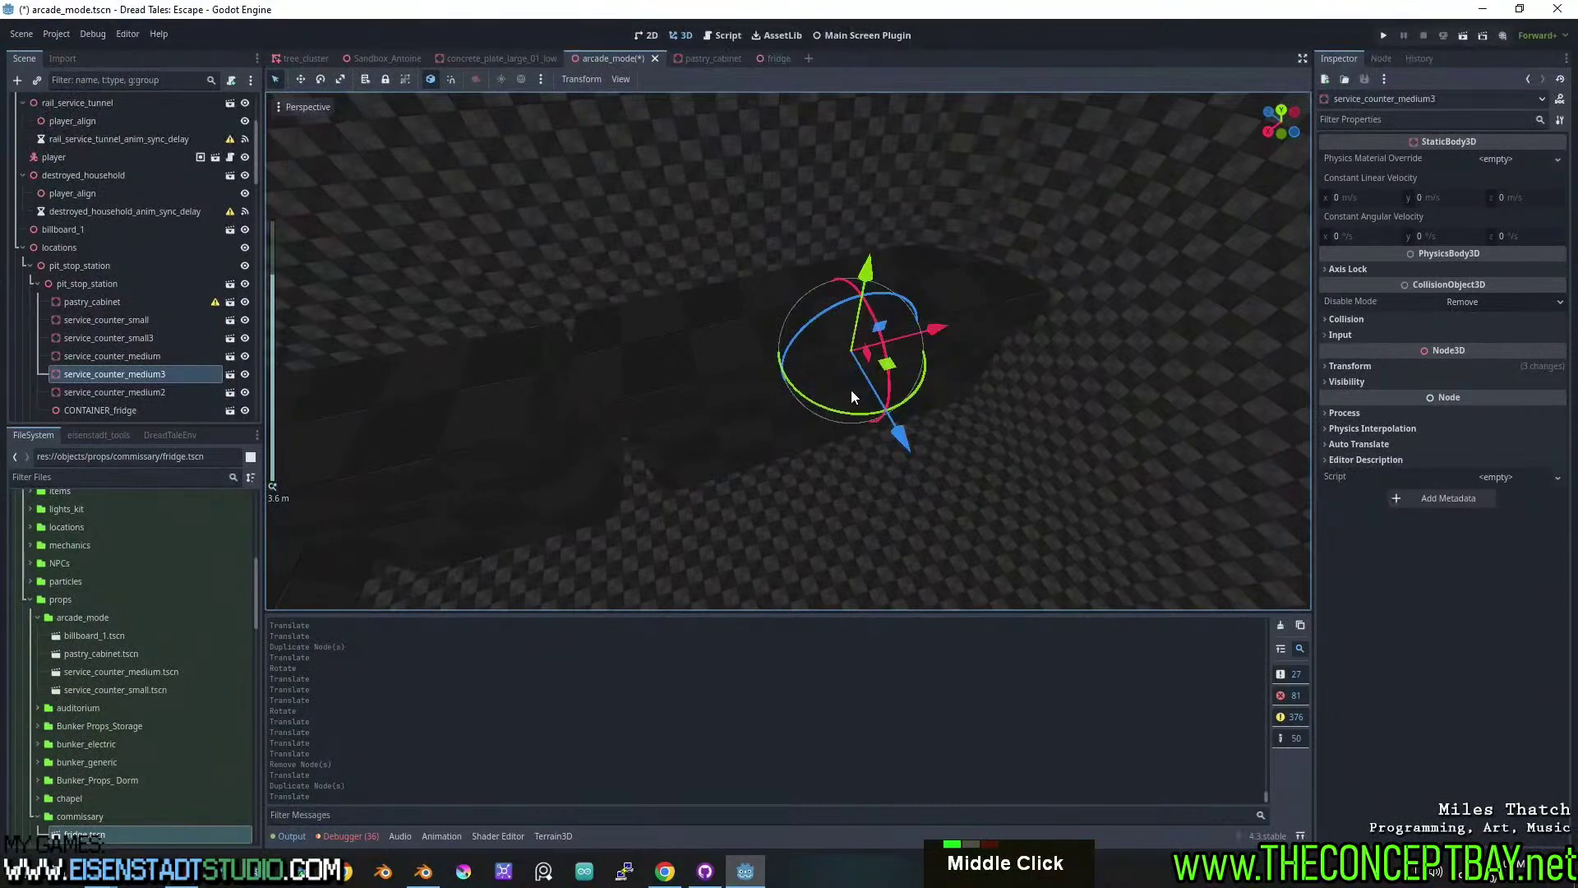
{"action": "key", "text": "Delete"}
{"action": "key", "text": "Return"}
Nudge service_counter_small3 slightly across the floor toward the back wall beside the fridge.
{"action": "left_click", "coordinate": [495, 429]}
{"action": "scroll", "coordinate": [501, 445], "scroll_direction": "down", "scroll_amount": 1}
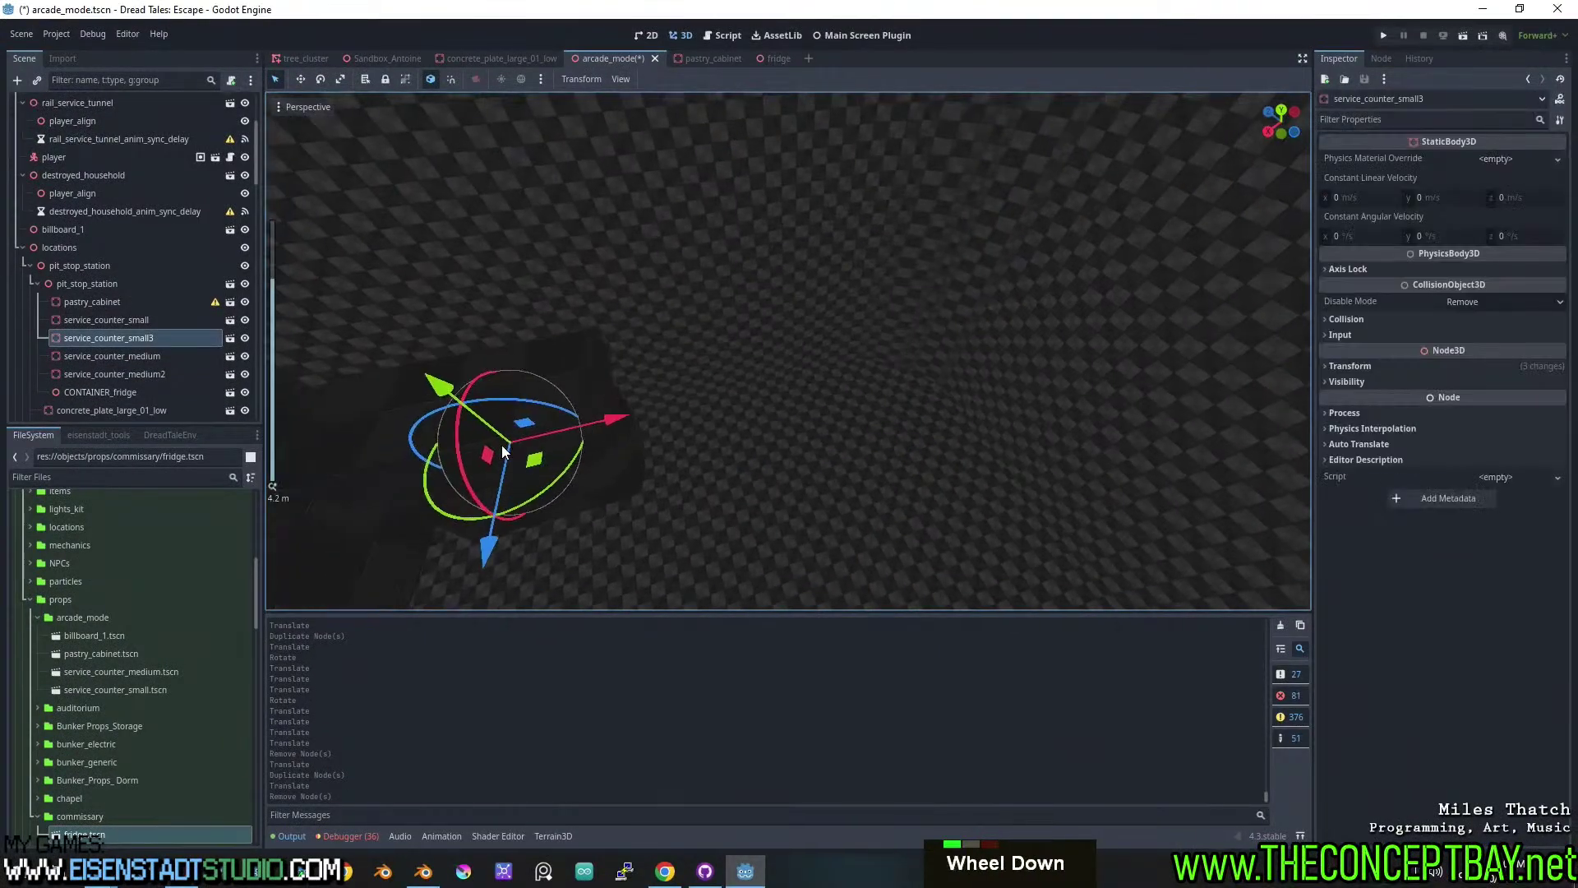
{"action": "middle_click_drag", "start_coordinate": [501, 446], "coordinate": [826, 378], "text": "shift"}
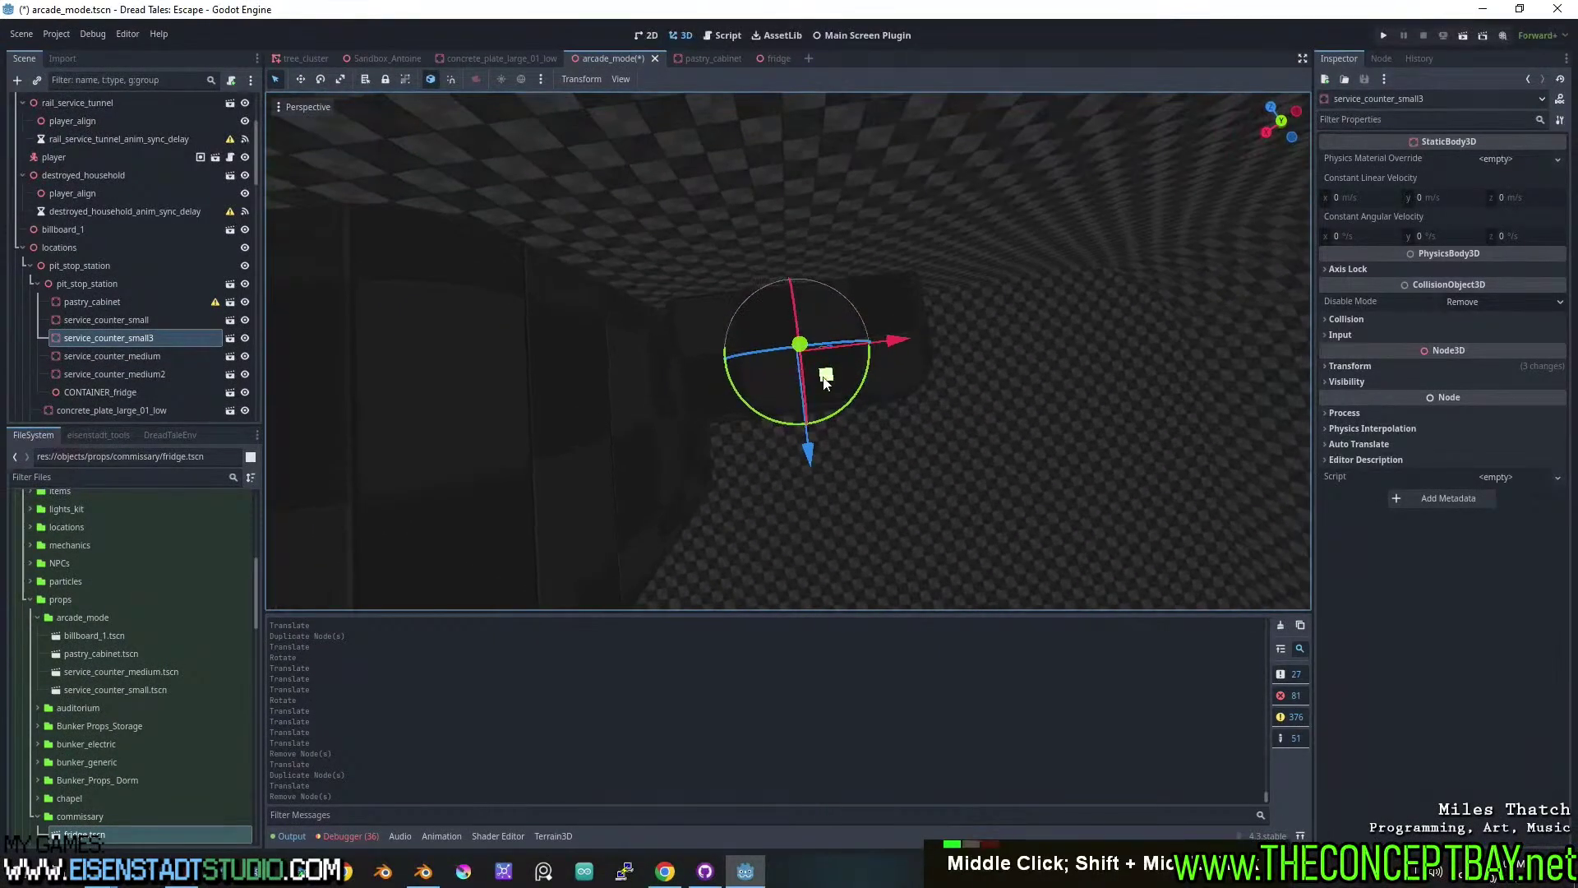
{"action": "left_click_drag", "start_coordinate": [826, 379], "coordinate": [822, 369]}
{"action": "scroll", "coordinate": [822, 369], "scroll_direction": "down", "scroll_amount": 3}
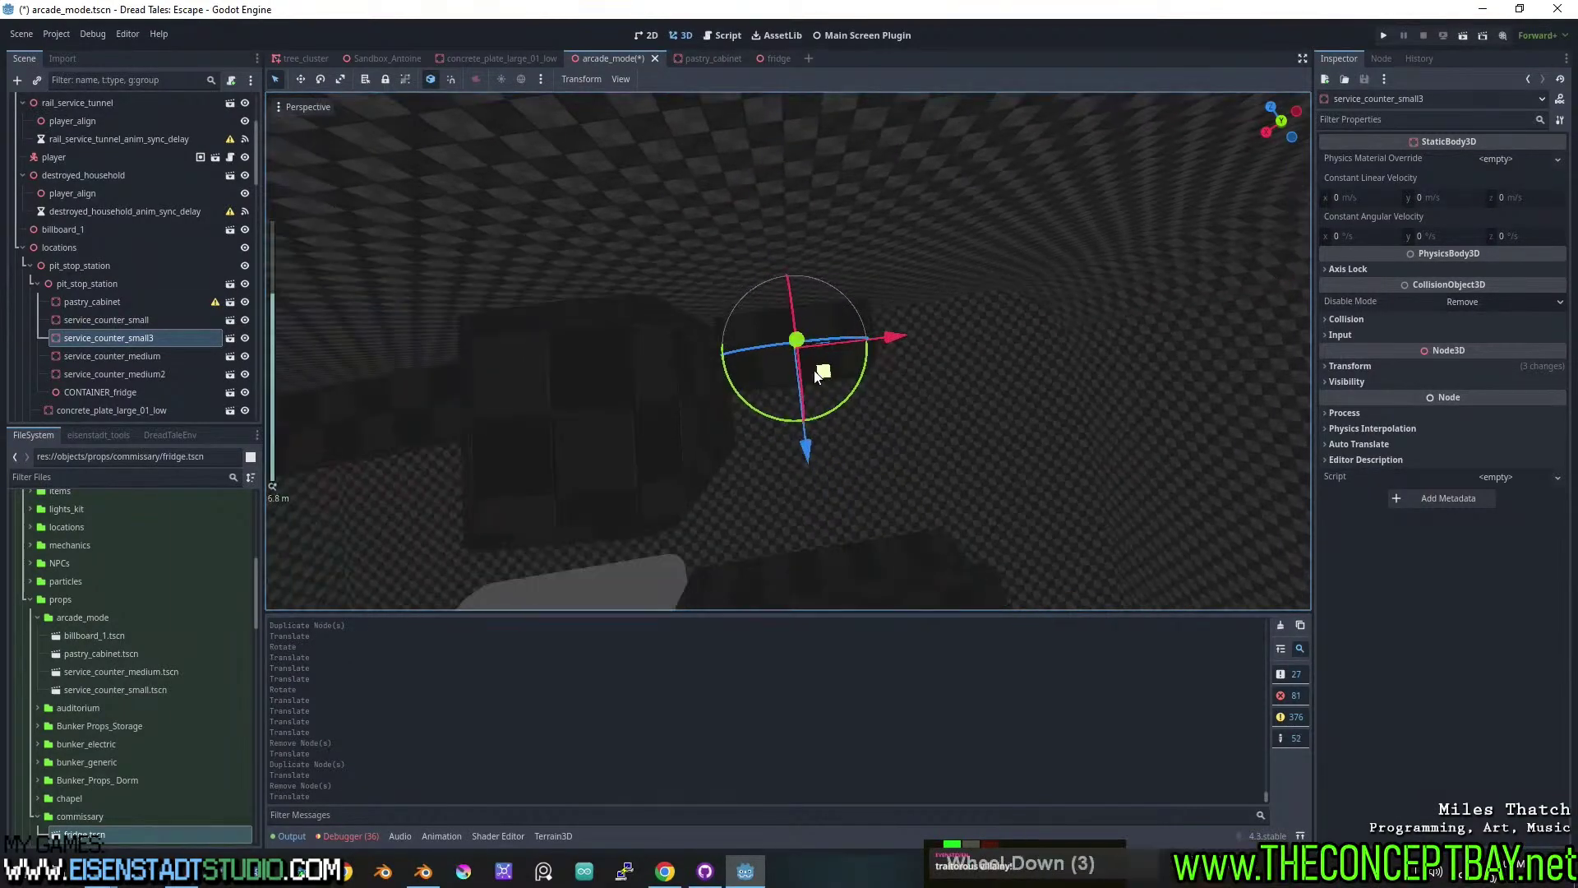
Search the project files once more for "cof" and clear the filter.
{"action": "middle_click_drag", "start_coordinate": [822, 369], "coordinate": [959, 282]}
{"action": "middle_click_drag", "start_coordinate": [715, 367], "coordinate": [879, 331], "text": "shift"}
{"action": "scroll", "coordinate": [781, 348], "scroll_direction": "up", "scroll_amount": 3}
{"action": "middle_click_drag", "start_coordinate": [694, 326], "coordinate": [752, 362], "text": "shift"}
{"action": "left_click", "coordinate": [181, 483]}
{"action": "type", "text": "cof"}
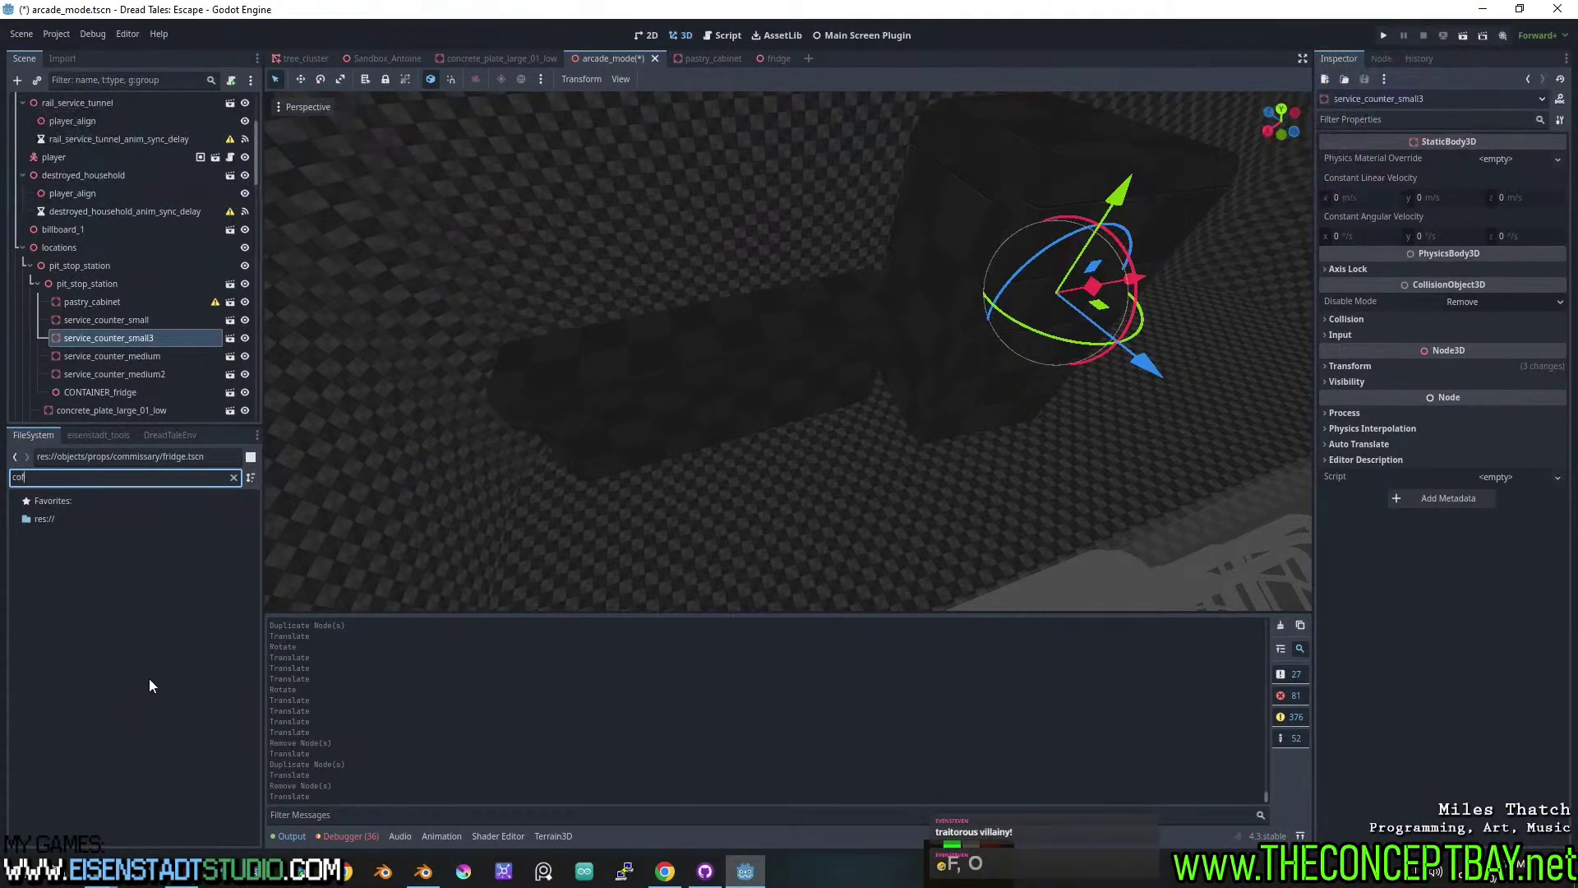
{"action": "key", "text": "BackSpace"}
{"action": "key", "text": "BackSpace"}
{"action": "key", "text": "BackSpace"}
{"action": "key", "text": "BackSpace"}
Duplicate service_counter_small3 and place the copy next to it to extend the counter row along the back wall.
{"action": "middle_click_drag", "start_coordinate": [990, 431], "coordinate": [807, 352], "text": "shift"}
{"action": "scroll", "coordinate": [878, 427], "scroll_direction": "up", "scroll_amount": 3}
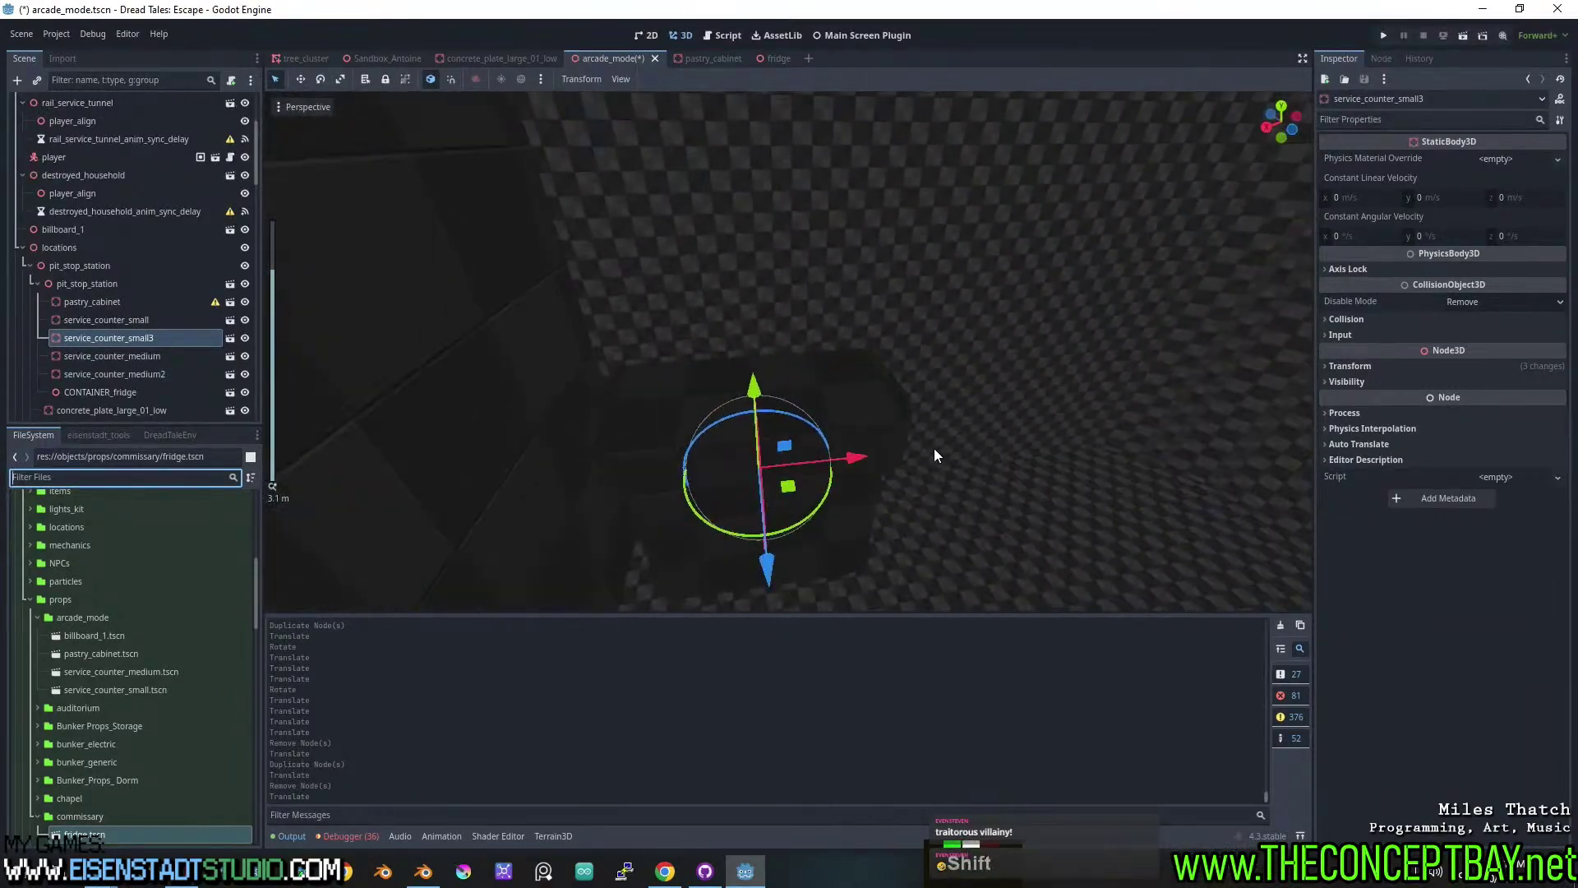
{"action": "scroll", "coordinate": [915, 387], "scroll_direction": "down", "scroll_amount": 2, "text": "shift"}
{"action": "middle_click_drag", "start_coordinate": [915, 386], "coordinate": [917, 468]}
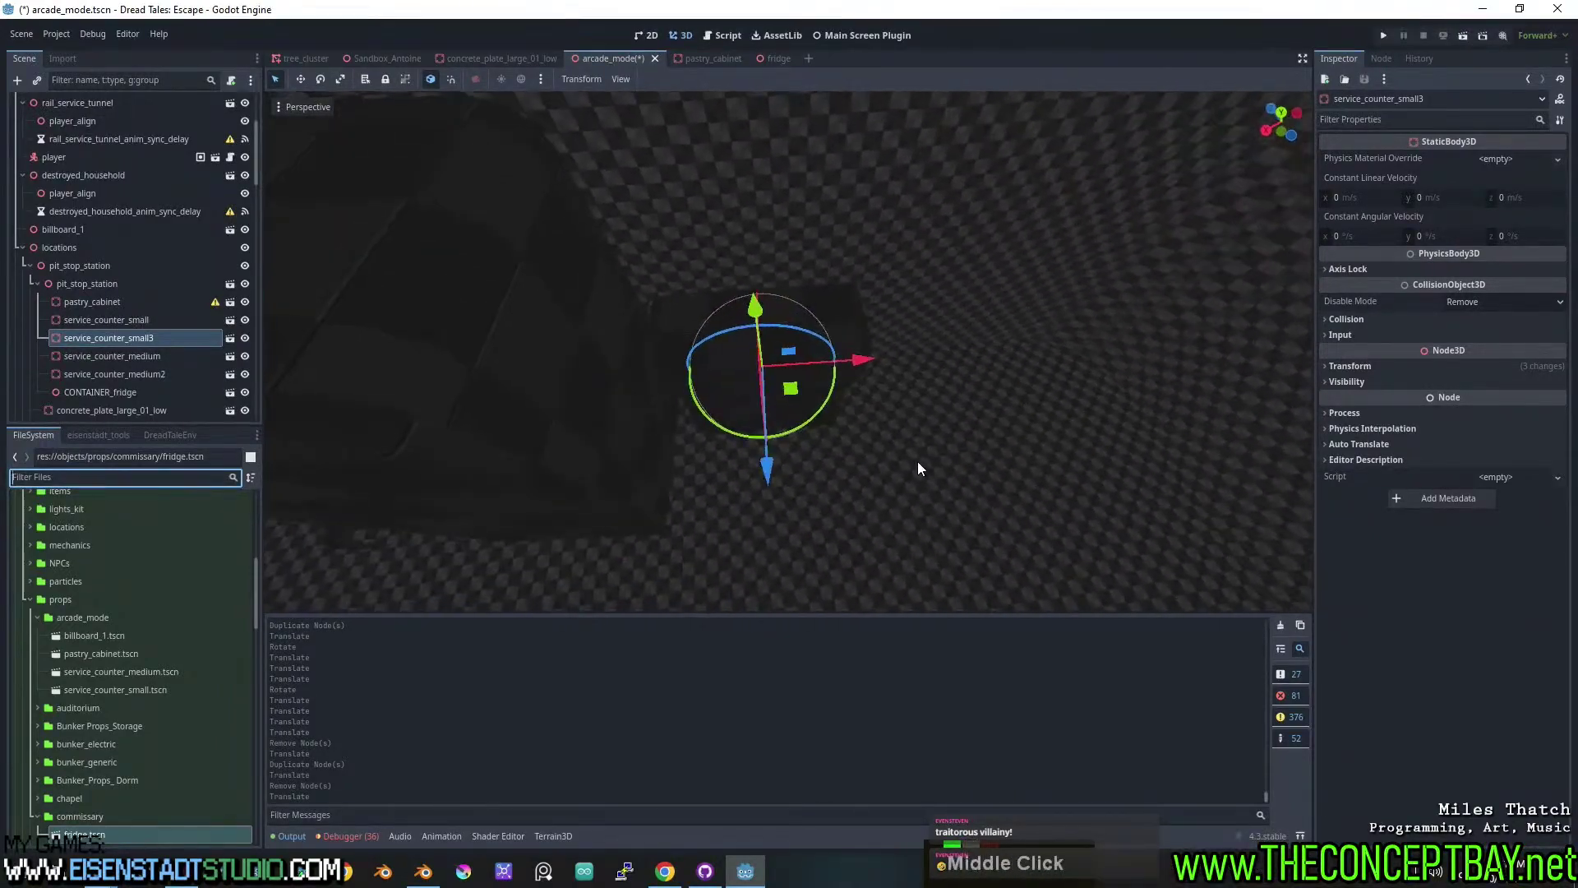
{"action": "left_click_drag", "start_coordinate": [863, 365], "coordinate": [1025, 403]}
{"action": "key", "text": "ctrl+d"}
{"action": "middle_click_drag", "start_coordinate": [993, 391], "coordinate": [847, 369], "text": "shift"}
Duplicate the newest small counter and place the copy, rotated, at the outer end of the row near the corner.
{"action": "key", "text": "ctrl+d"}
{"action": "left_click_drag", "start_coordinate": [827, 383], "coordinate": [992, 439]}
{"action": "middle_click_drag", "start_coordinate": [993, 438], "coordinate": [862, 416]}
{"action": "scroll", "coordinate": [834, 324], "scroll_direction": "down", "scroll_amount": 2}
{"action": "left_click", "coordinate": [861, 412]}
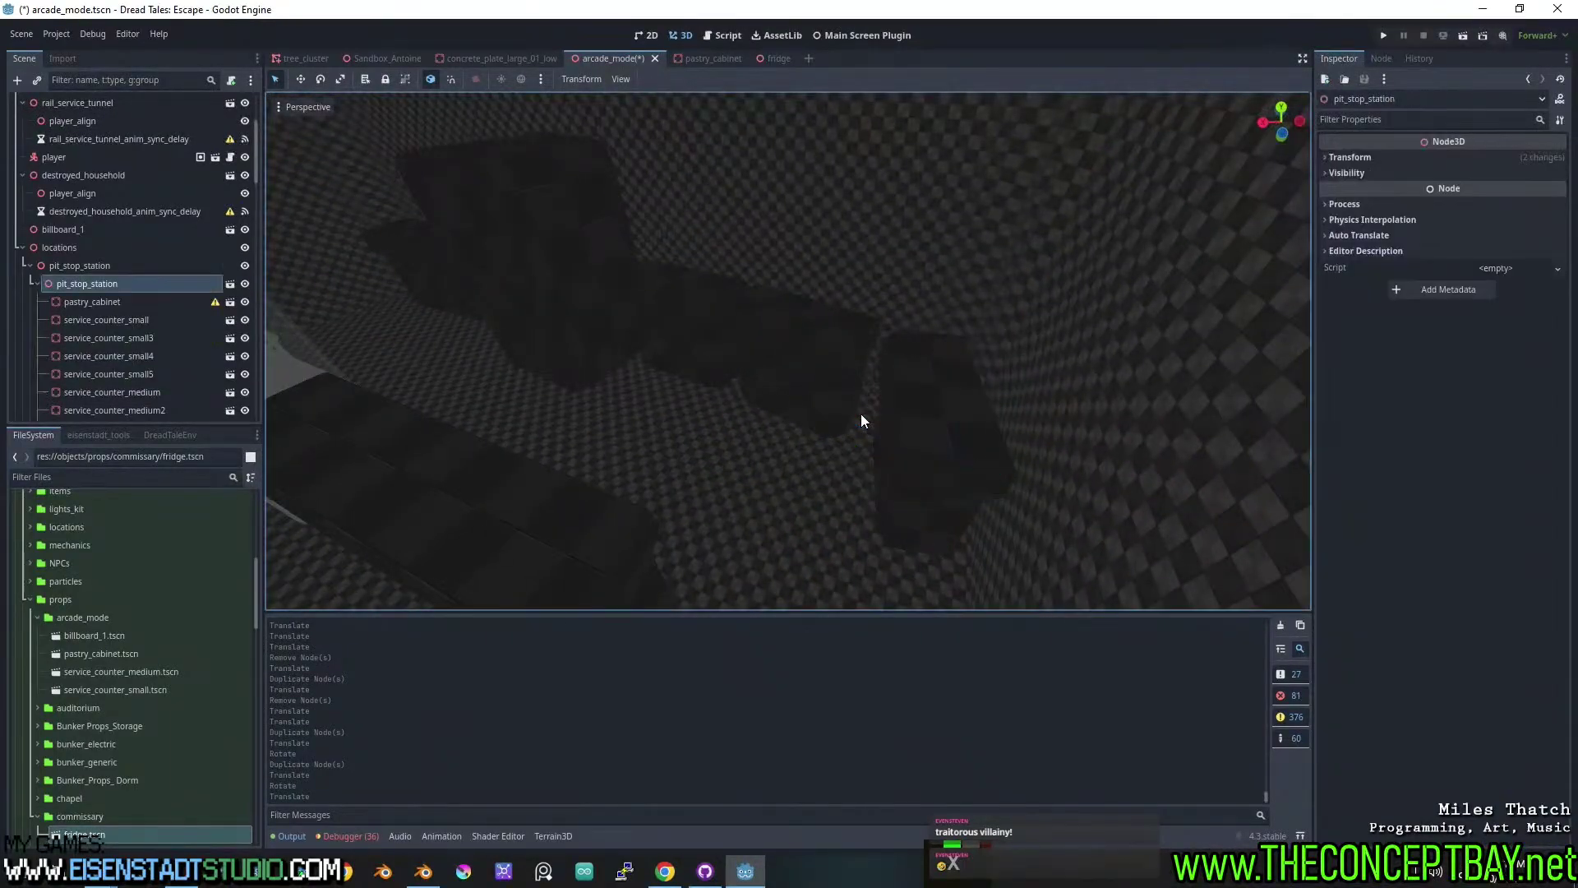
Delete service_counter_small5, the rotated small counter at the outer end of the back row.
{"action": "key", "text": "Delete"}
{"action": "key", "text": "Escape"}
{"action": "left_click", "coordinate": [917, 414]}
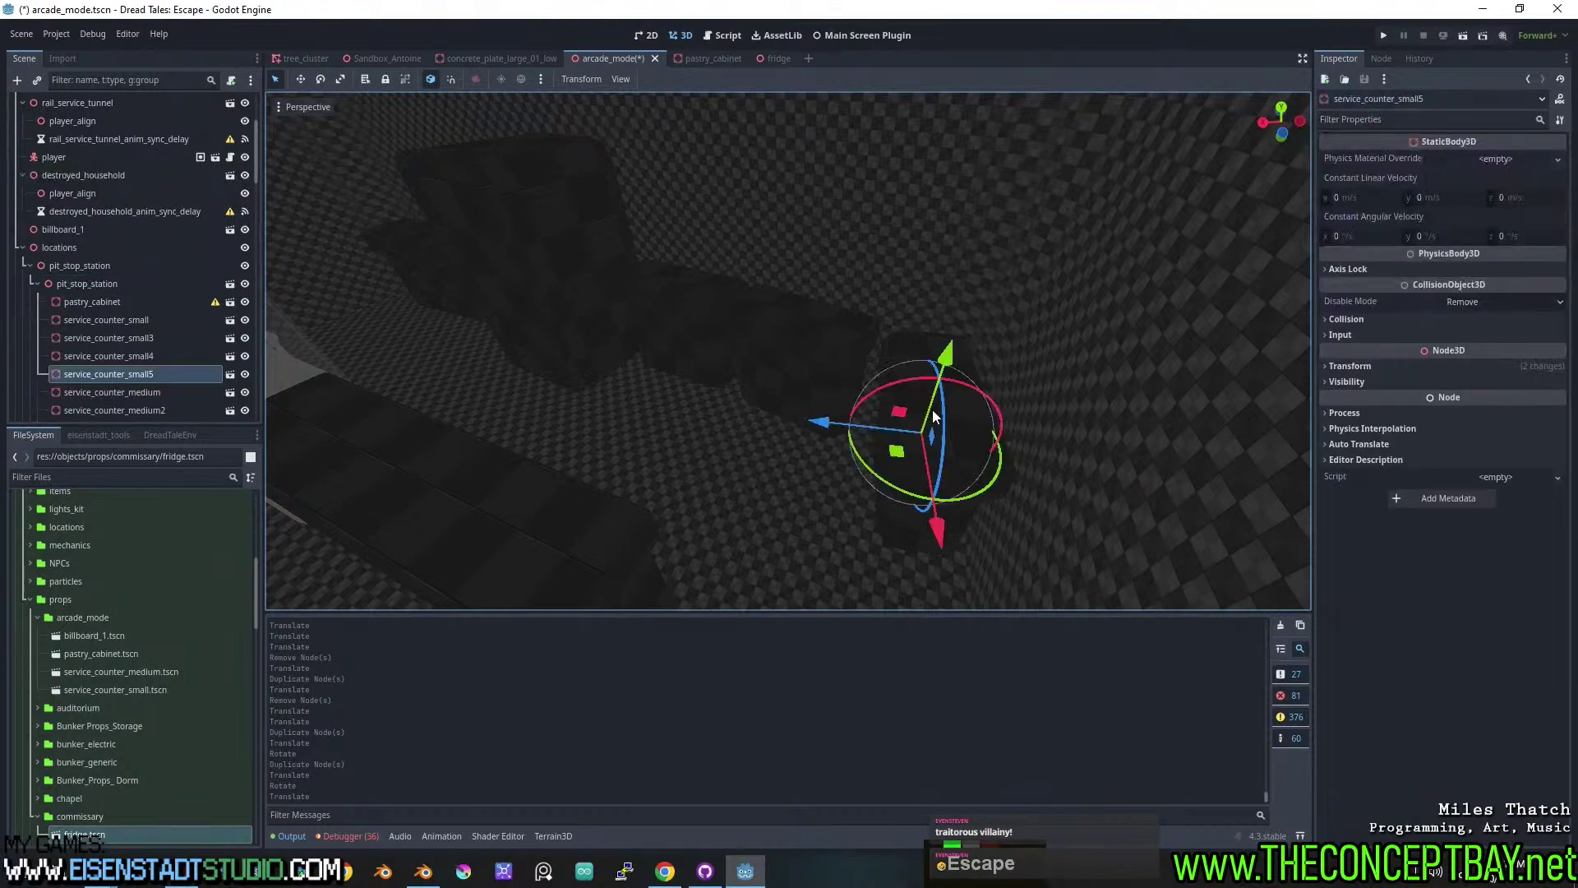
{"action": "key", "text": "Delete"}
{"action": "key", "text": "Return"}
Search the project files for "trash" to find the trash can scene.
{"action": "left_click", "coordinate": [188, 478]}
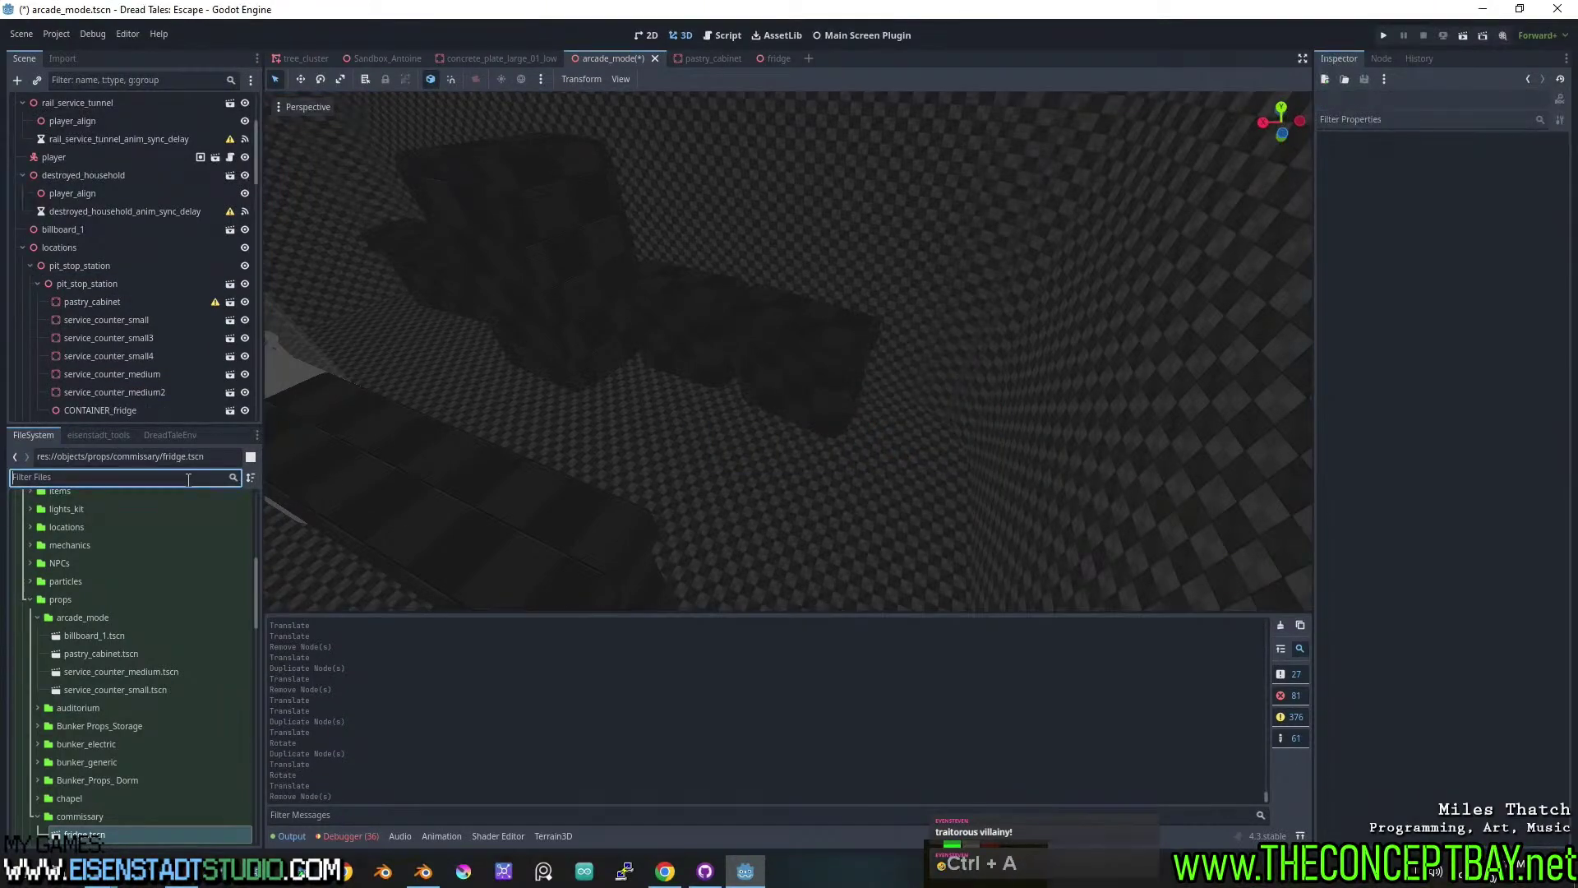
{"action": "type", "text": "trash"}
{"action": "middle_click_drag", "start_coordinate": [666, 574], "coordinate": [772, 451]}
{"action": "type", "text": "klk"}
{"action": "left_click", "coordinate": [771, 451]}
{"action": "key", "text": "k"}
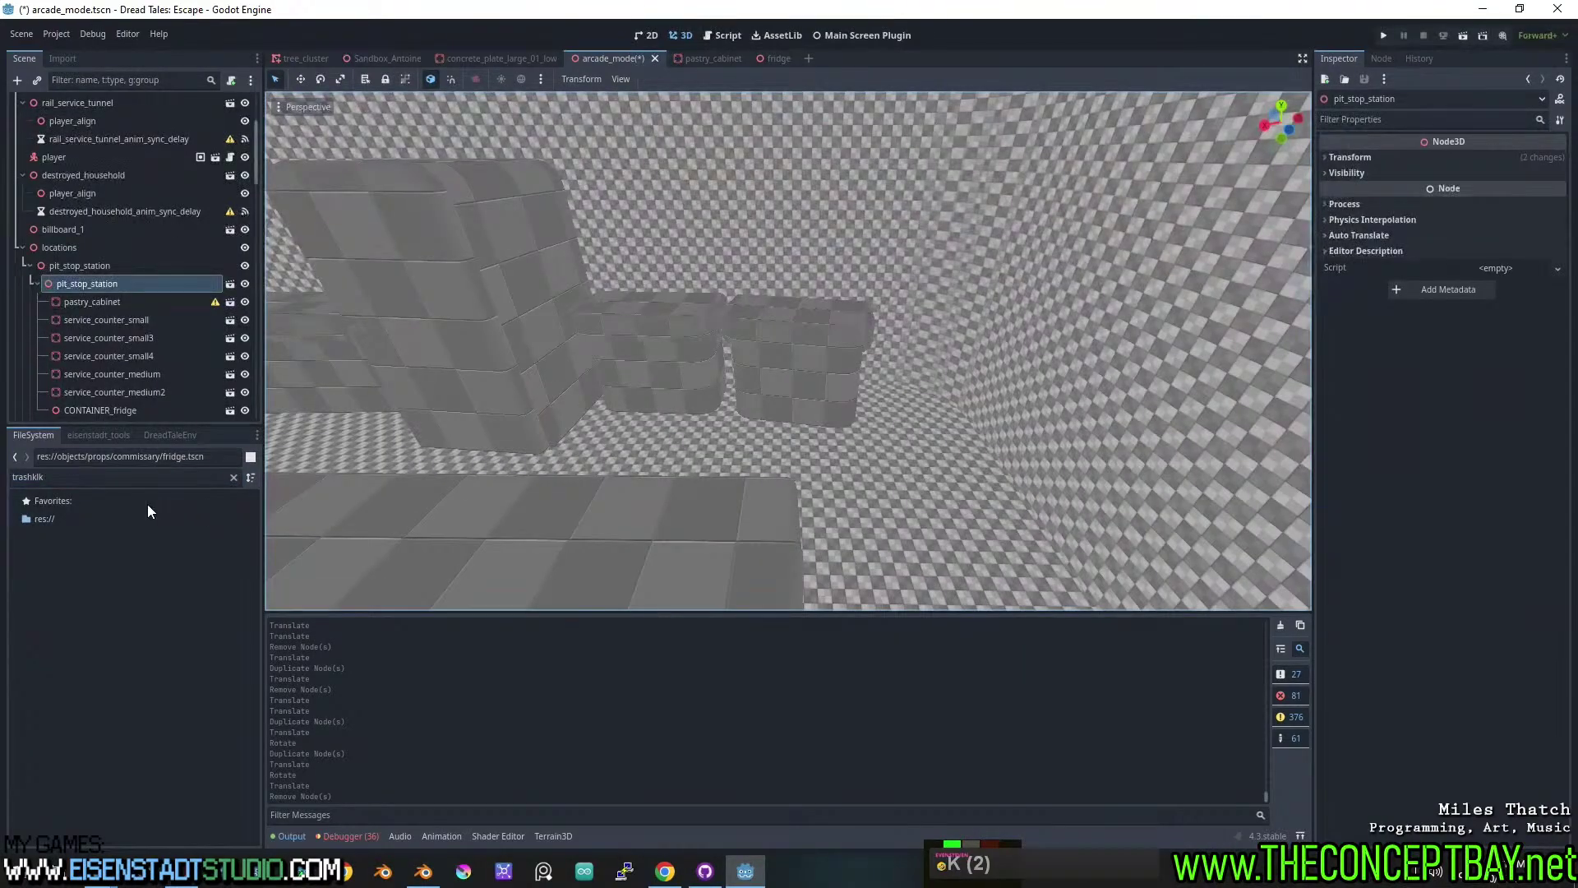
{"action": "left_click", "coordinate": [108, 477]}
{"action": "key", "text": "ctrl+a"}
{"action": "type", "text": "trash"}
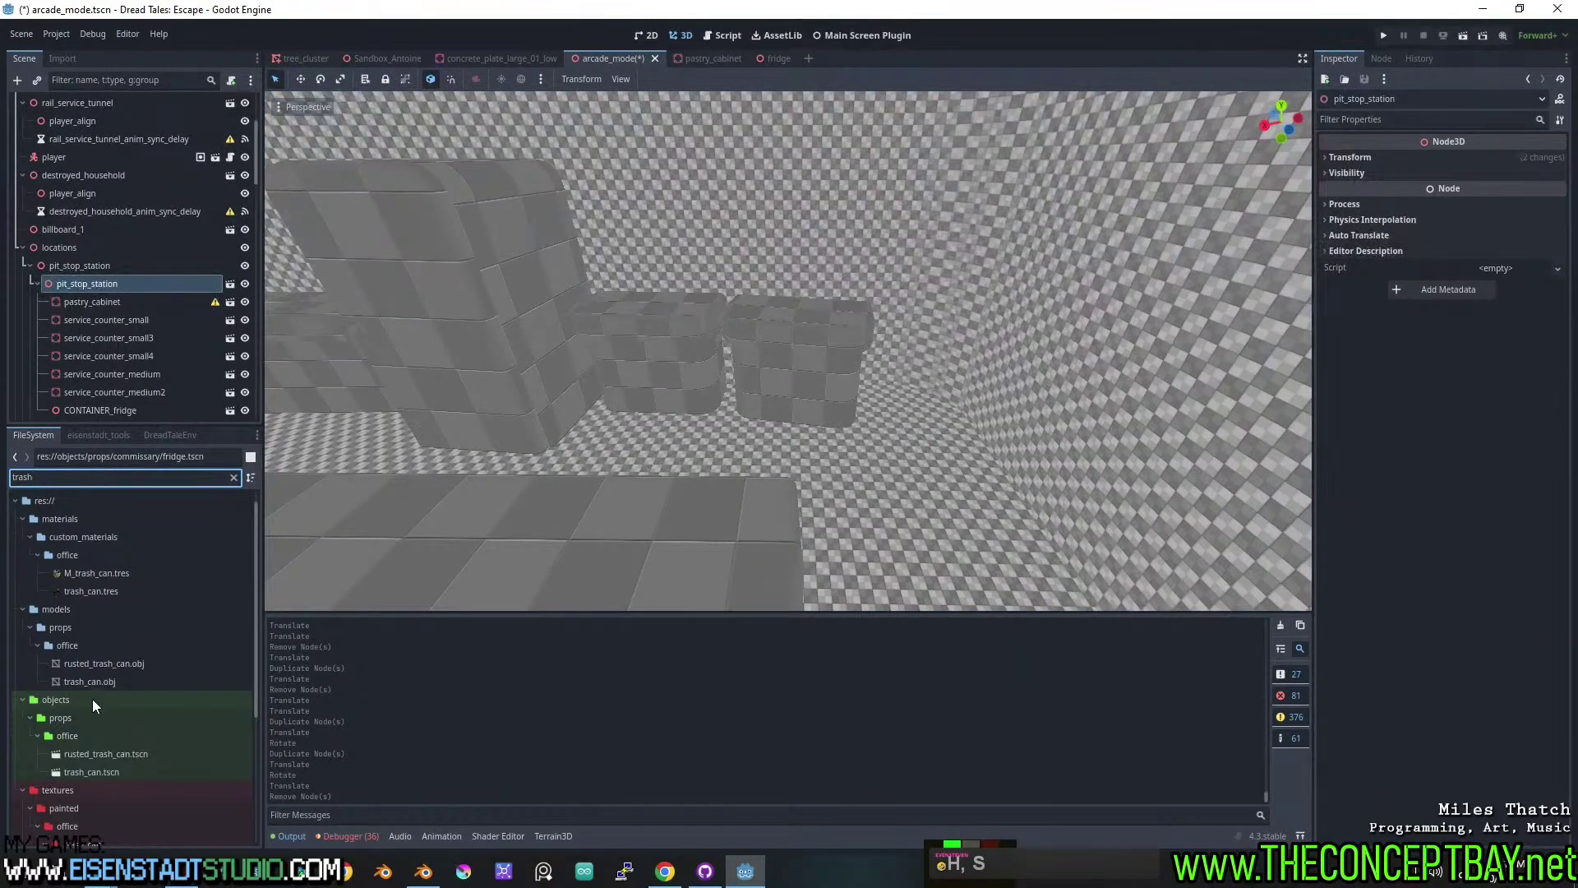
Add trash_can.tscn to the scene and place it, rotated, in the corner at the end of the back counter row.
{"action": "left_click", "coordinate": [100, 769]}
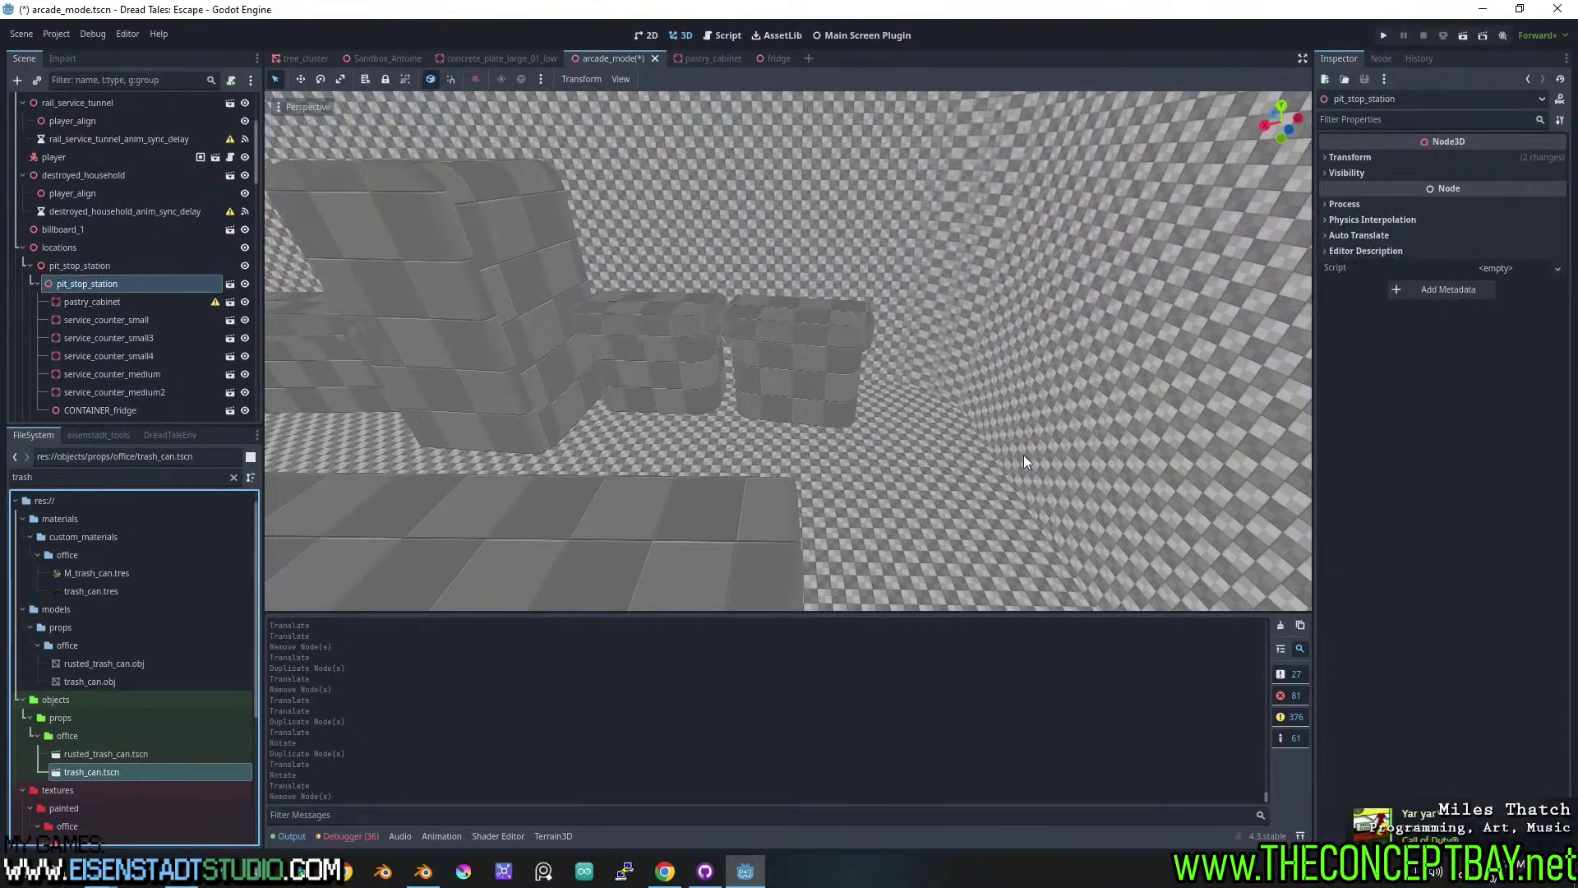
{"action": "left_click_drag", "start_coordinate": [1023, 461], "coordinate": [915, 411]}
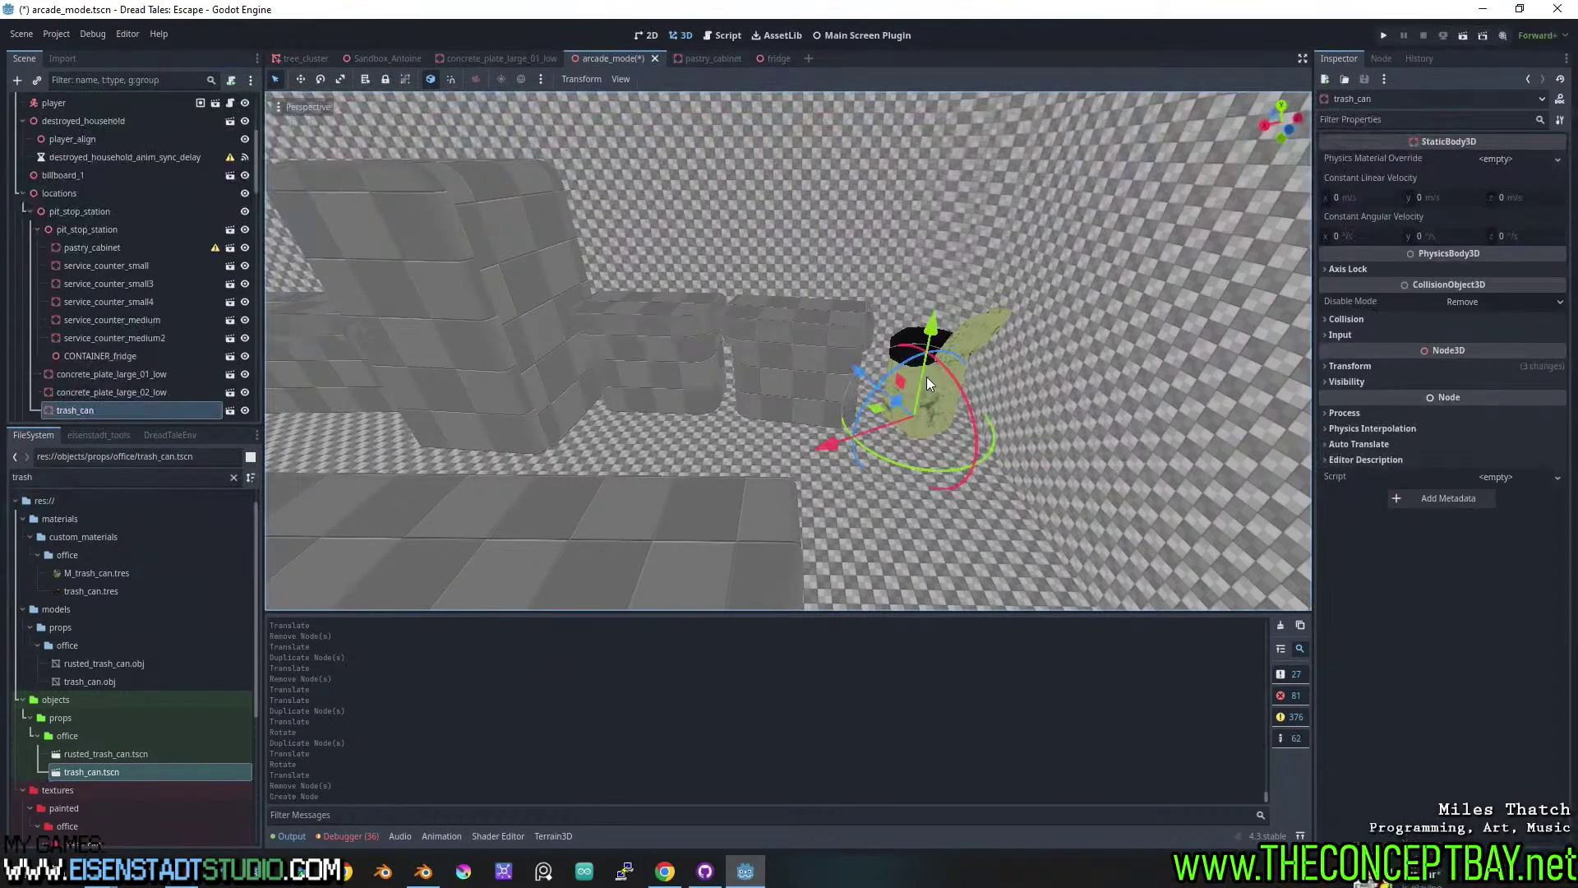
{"action": "scroll", "coordinate": [904, 382], "scroll_direction": "up", "scroll_amount": 5}
{"action": "mouse_move", "coordinate": [886, 386]}
{"action": "middle_mouse_down"}
{"action": "mouse_move", "coordinate": [885, 399]}
{"action": "mouse_move", "coordinate": [927, 250]}
{"action": "mouse_move", "coordinate": [855, 232]}
{"action": "mouse_move", "coordinate": [895, 411]}
{"action": "mouse_move", "coordinate": [869, 524]}
{"action": "mouse_move", "coordinate": [995, 495]}
{"action": "mouse_move", "coordinate": [832, 505]}
{"action": "mouse_move", "coordinate": [849, 458]}
{"action": "mouse_move", "coordinate": [871, 514]}
{"action": "mouse_move", "coordinate": [678, 387]}
{"action": "mouse_move", "coordinate": [885, 356]}
{"action": "middle_mouse_up"}
{"action": "scroll", "coordinate": [904, 526], "scroll_direction": "down", "scroll_amount": 3}
{"action": "scroll", "coordinate": [767, 269], "scroll_direction": "down", "scroll_amount": 2}
Slide service_counter_medium along its X axis away from the pastry cabinet toward the side wall.
{"action": "middle_click_drag", "start_coordinate": [767, 269], "coordinate": [806, 395], "text": "shift"}
{"action": "left_click", "coordinate": [806, 395]}
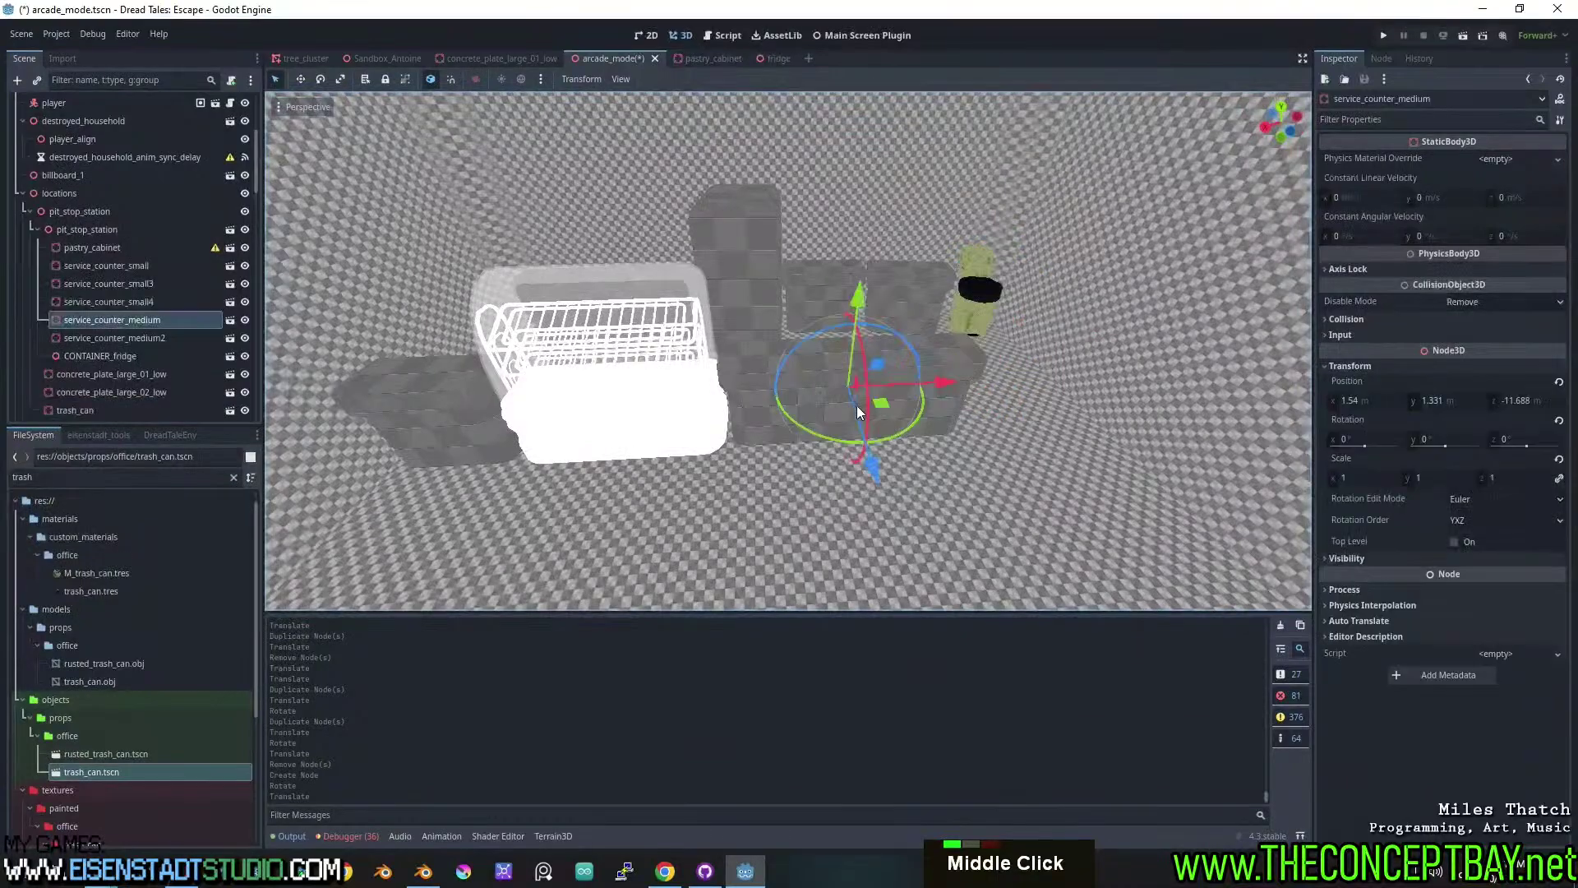
{"action": "left_click_drag", "start_coordinate": [948, 378], "coordinate": [1087, 374]}
Duplicate service_counter_small and place the copy on the other side of the pastry cabinet, between it and service_counter_medium.
{"action": "left_click", "coordinate": [428, 402]}
{"action": "middle_click_drag", "start_coordinate": [498, 408], "coordinate": [776, 363], "text": "shift"}
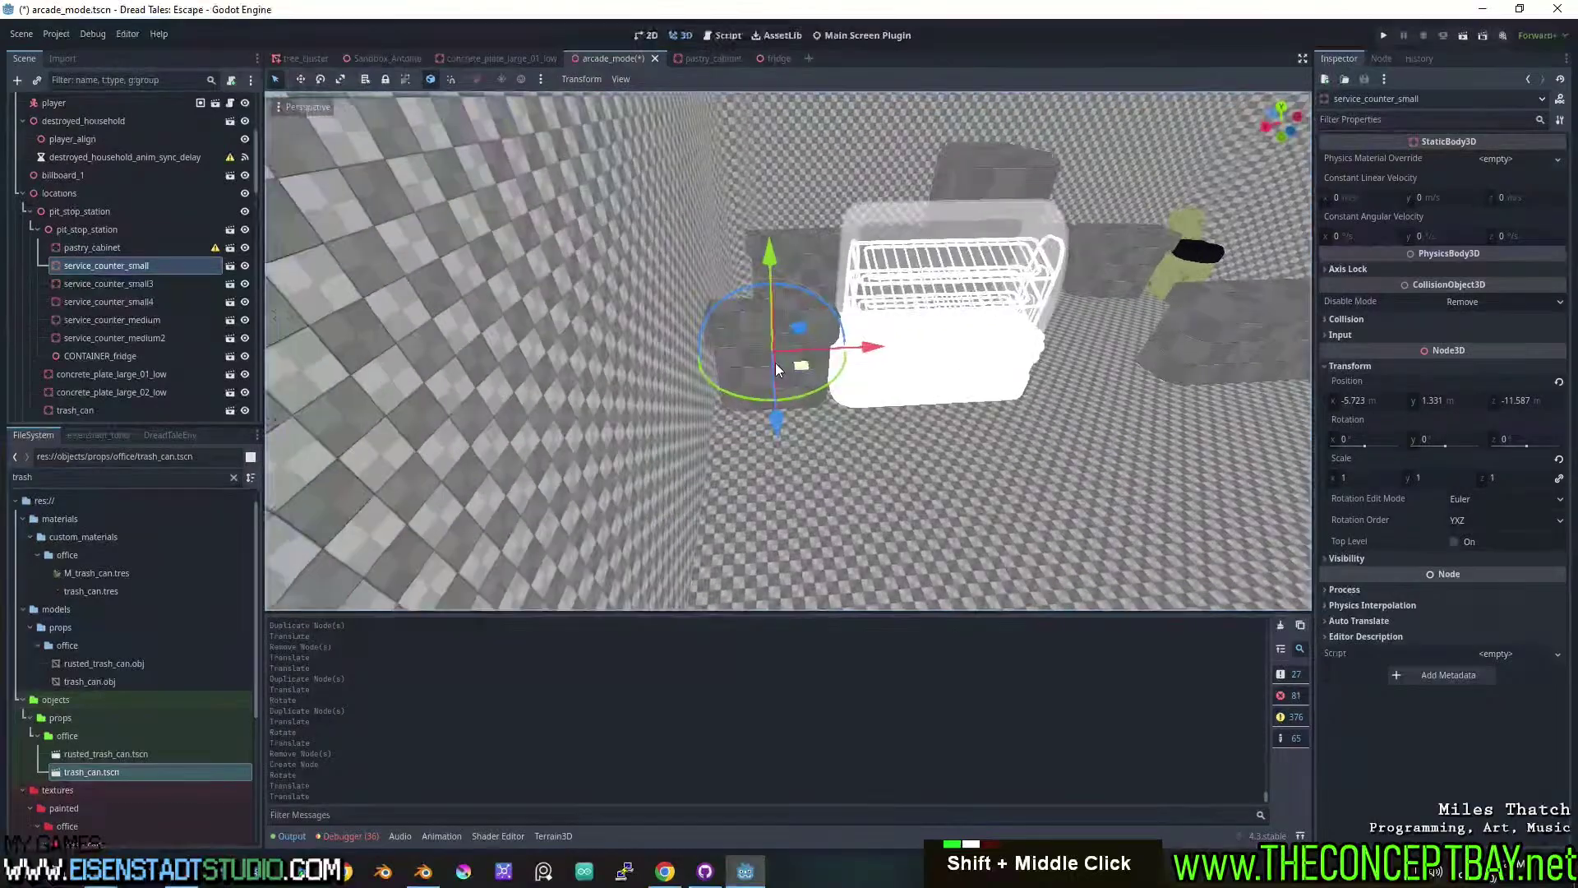
{"action": "key", "text": "ctrl+d"}
{"action": "left_click_drag", "start_coordinate": [886, 355], "coordinate": [1188, 338]}
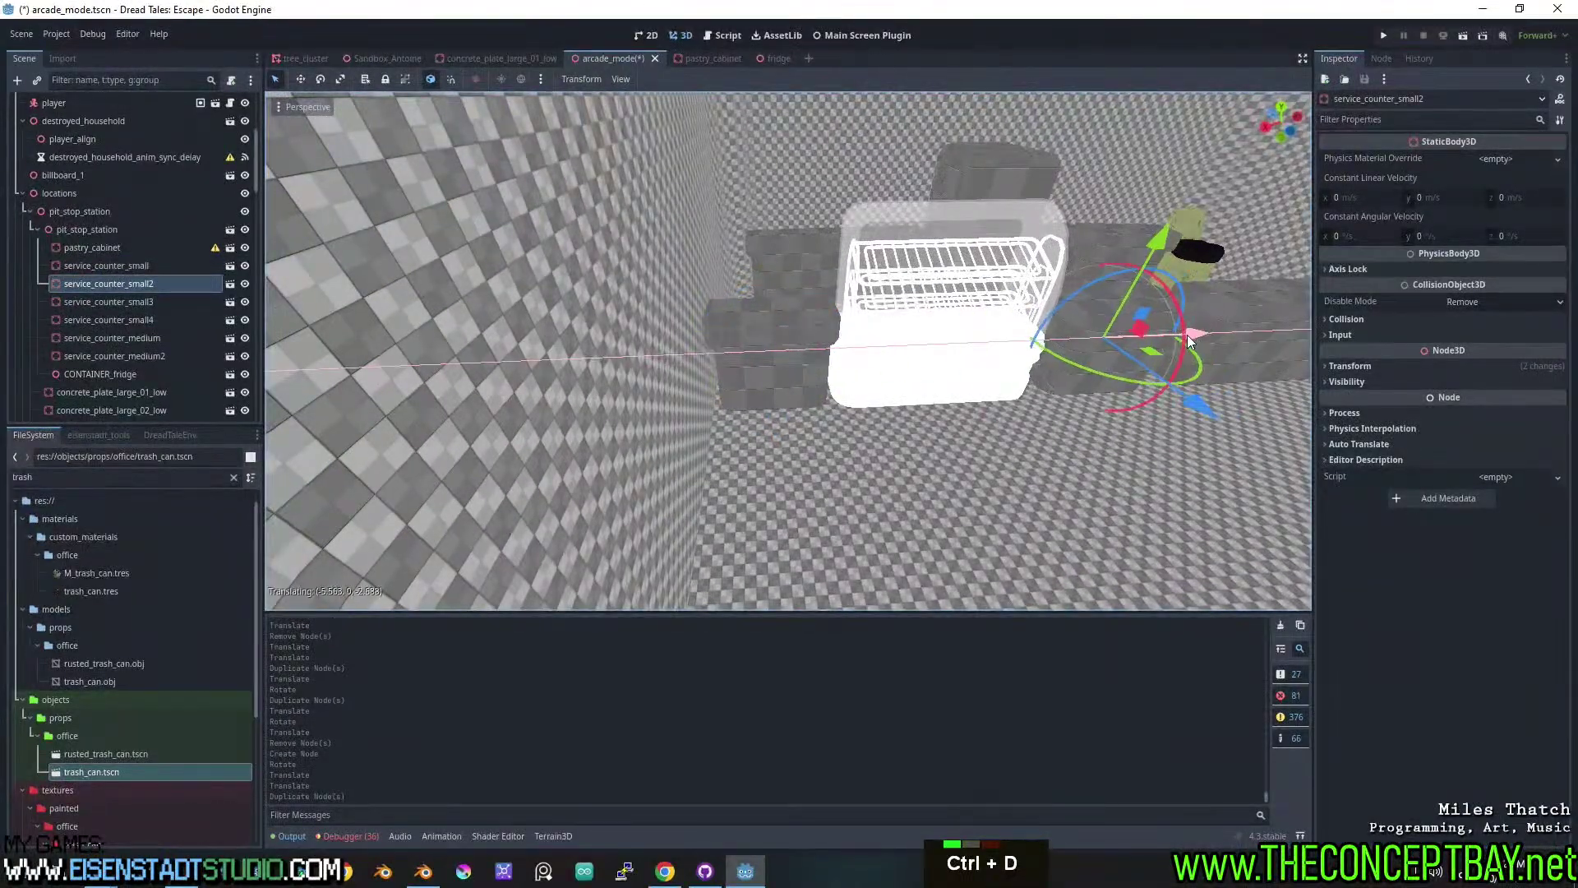
Fine-tune service_counter_small2 along the X axis so it sits right beside the pastry cabinet.
{"action": "key", "text": "f"}
{"action": "scroll", "coordinate": [891, 338], "scroll_direction": "up", "scroll_amount": 3}
{"action": "mouse_move", "coordinate": [891, 338]}
{"action": "middle_mouse_down"}
{"action": "mouse_move", "coordinate": [850, 314]}
{"action": "mouse_move", "coordinate": [896, 364]}
{"action": "mouse_move", "coordinate": [890, 332]}
{"action": "middle_mouse_up"}
{"action": "scroll", "coordinate": [918, 373], "scroll_direction": "up", "scroll_amount": 3}
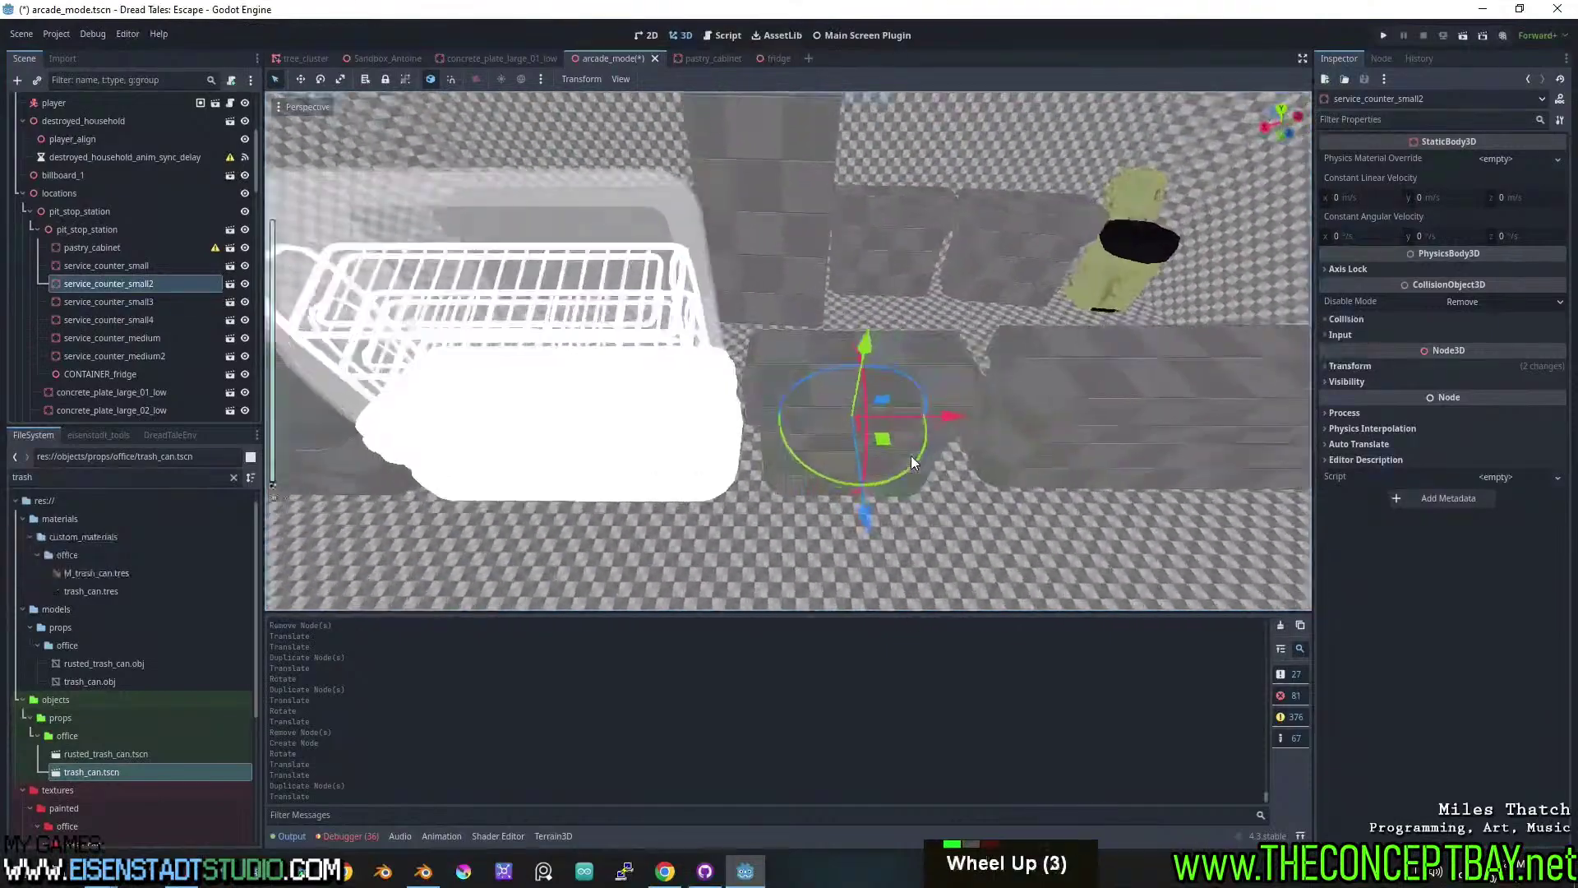
{"action": "middle_click_drag", "start_coordinate": [911, 456], "coordinate": [998, 437], "text": "shift"}
{"action": "middle_click_drag", "start_coordinate": [608, 450], "coordinate": [785, 391]}
{"action": "scroll", "coordinate": [751, 312], "scroll_direction": "up", "scroll_amount": 3}
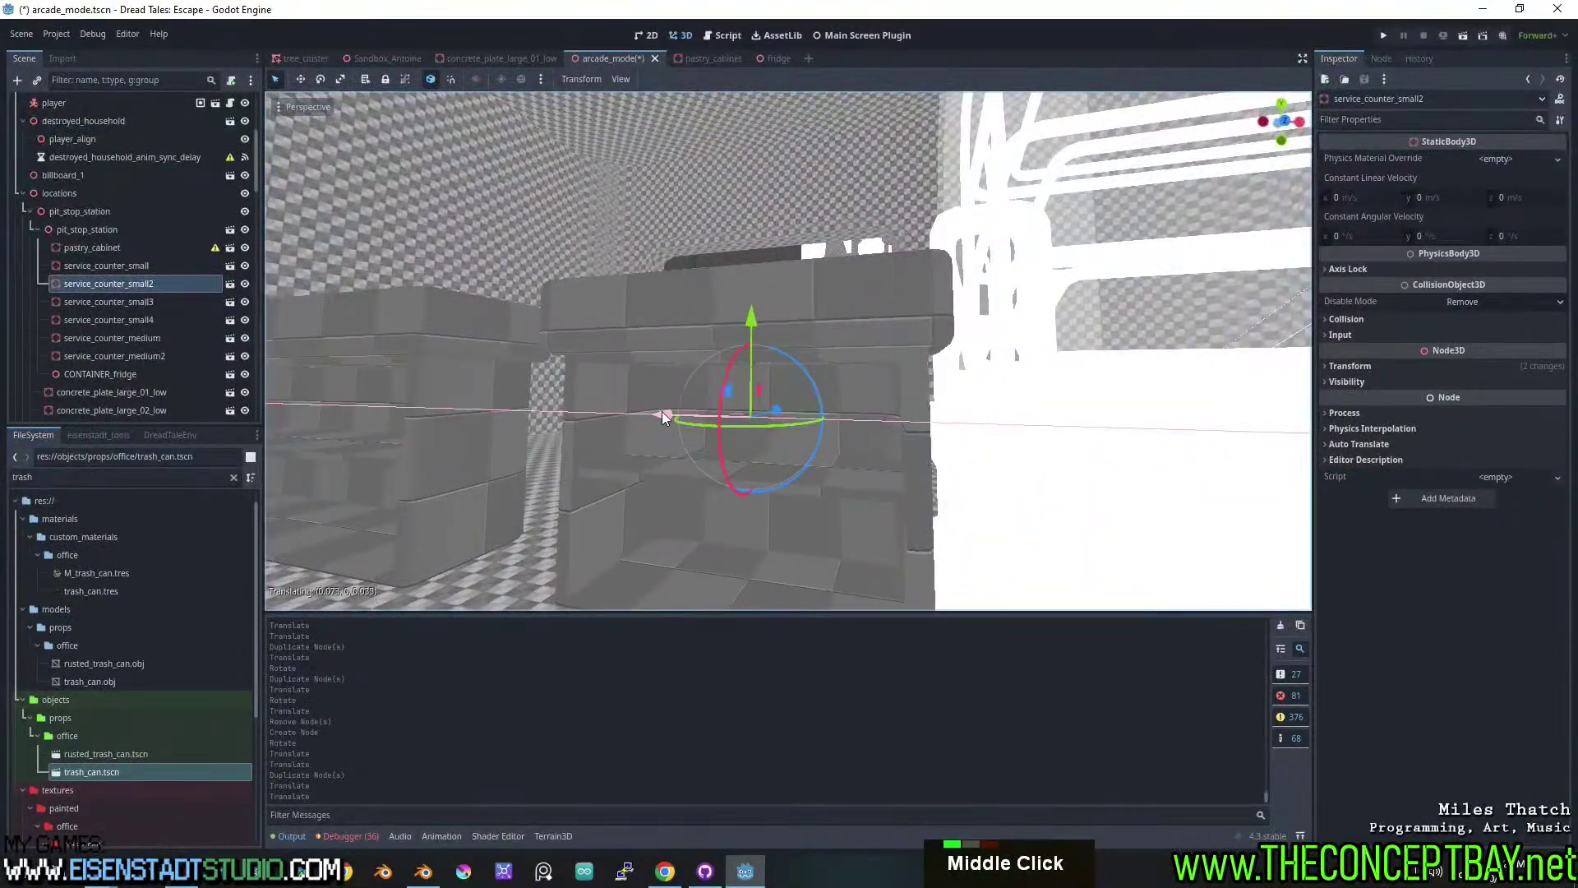
{"action": "middle_click_drag", "start_coordinate": [658, 411], "coordinate": [723, 345]}
Move service_counter_medium along X against the side wall, to an X position of about 4.75 m.
{"action": "scroll", "coordinate": [815, 325], "scroll_direction": "down", "scroll_amount": 3, "text": "shift"}
{"action": "scroll", "coordinate": [919, 315], "scroll_direction": "down", "scroll_amount": 2, "text": "shift"}
{"action": "left_click", "coordinate": [826, 299]}
{"action": "middle_click_drag", "start_coordinate": [723, 345], "coordinate": [779, 260]}
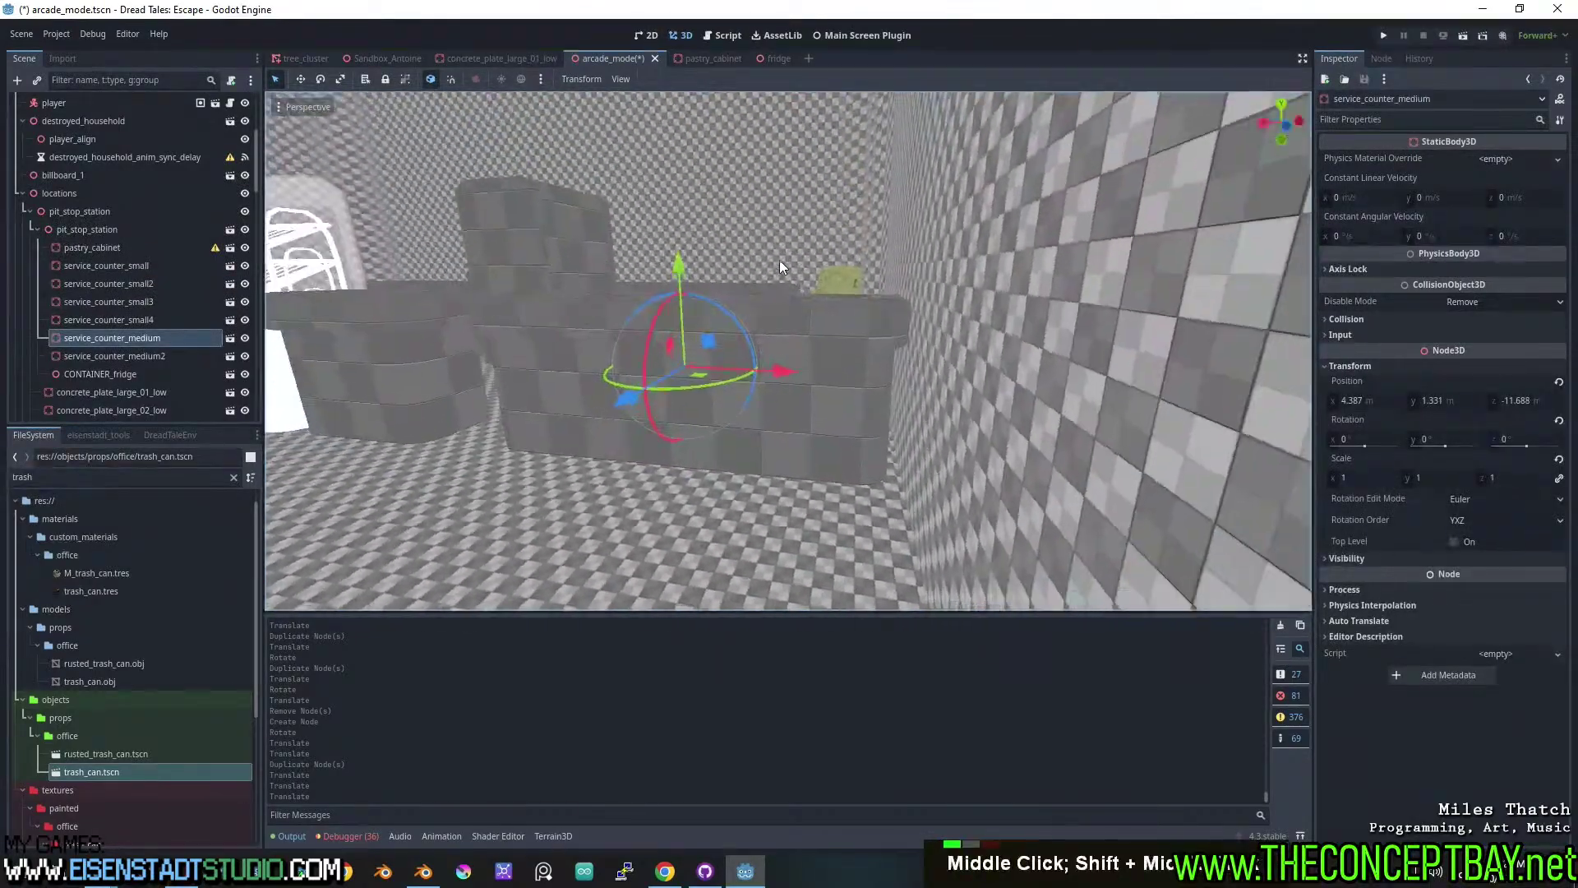
{"action": "left_click_drag", "start_coordinate": [775, 371], "coordinate": [803, 371]}
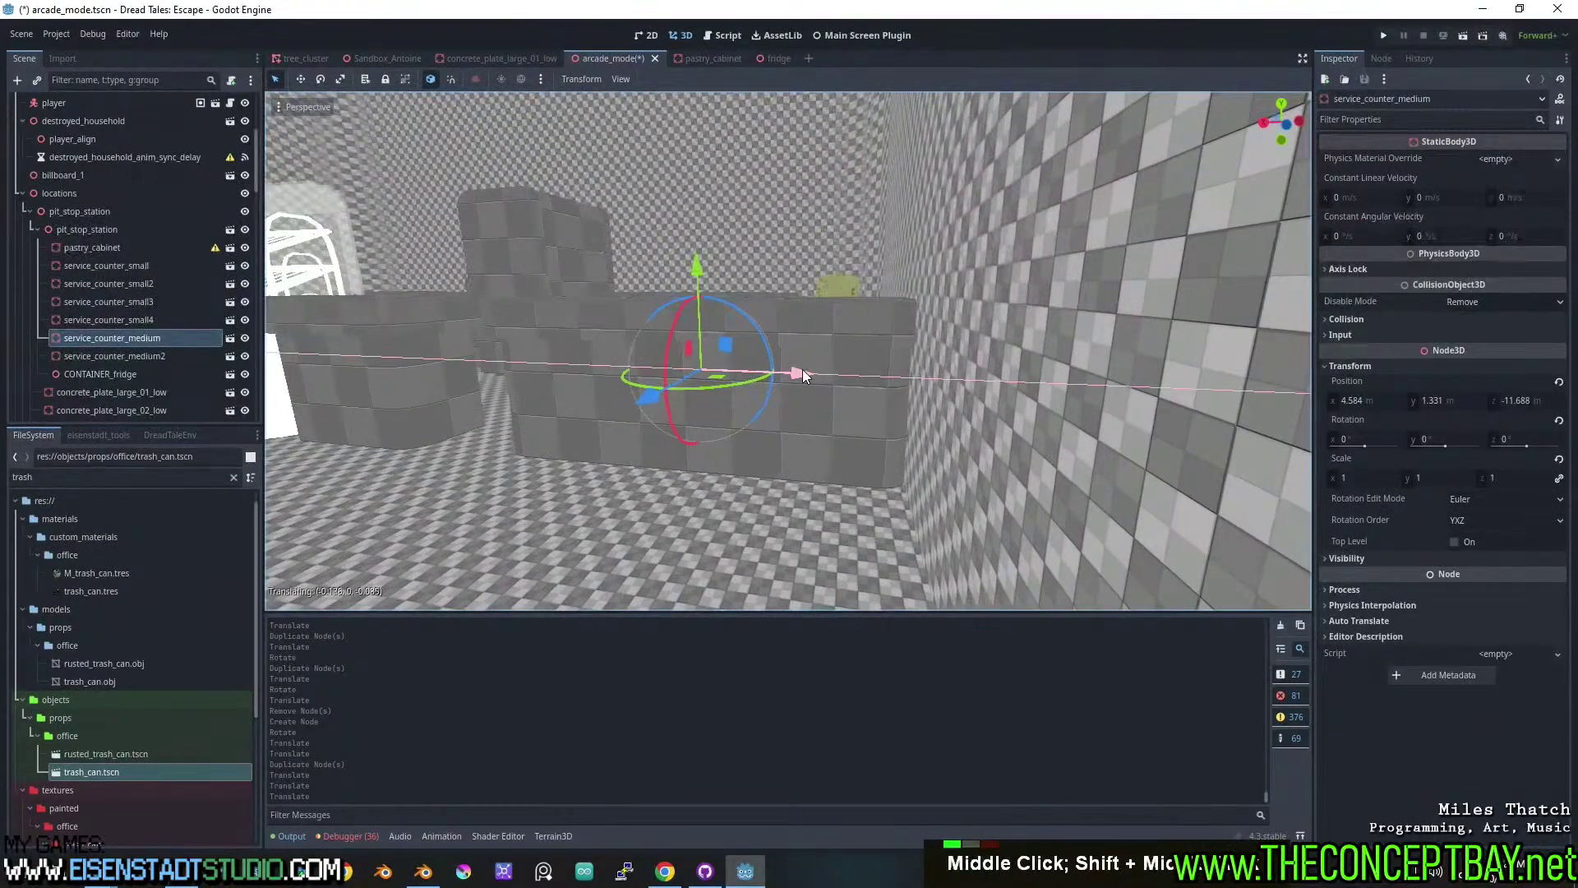
{"action": "middle_click_drag", "start_coordinate": [803, 372], "coordinate": [855, 386]}
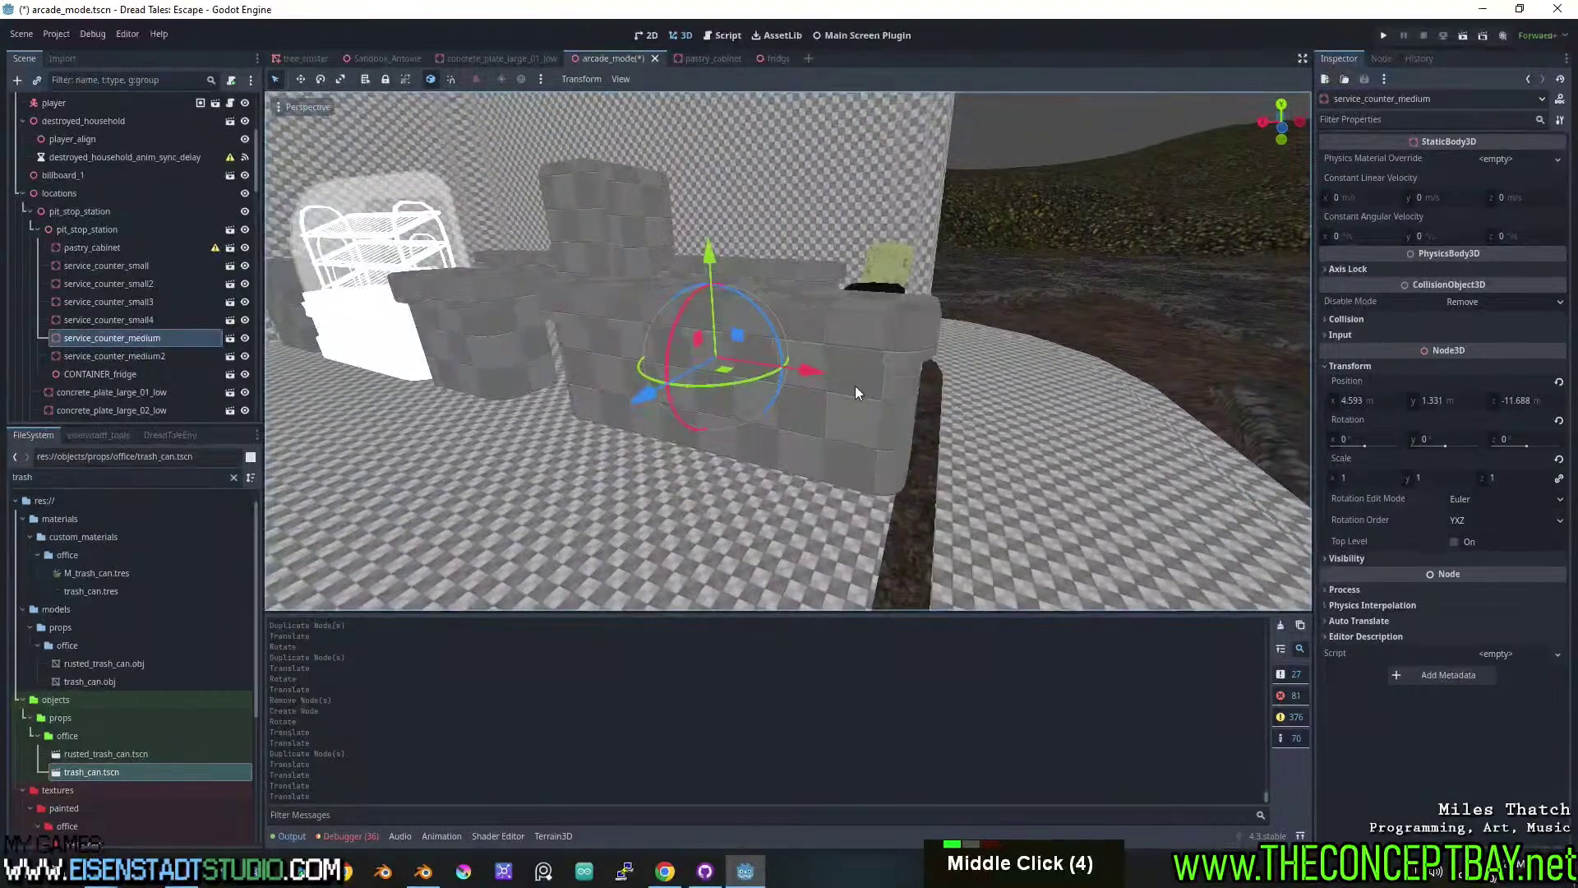
{"action": "left_click_drag", "start_coordinate": [792, 368], "coordinate": [817, 368]}
{"action": "middle_click_drag", "start_coordinate": [817, 368], "coordinate": [870, 411]}
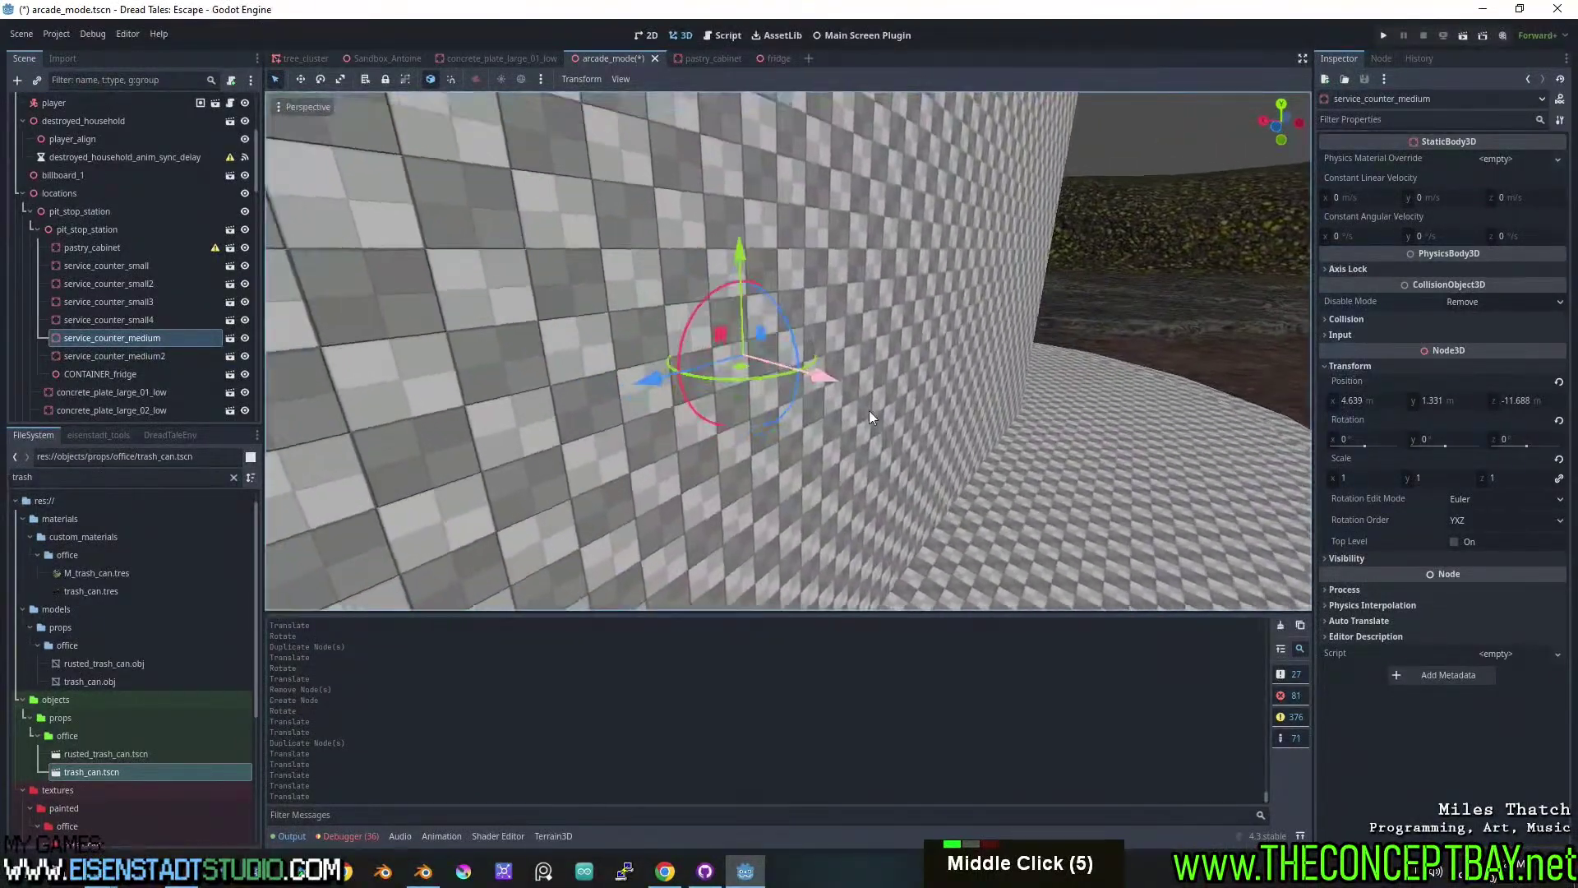
{"action": "left_click_drag", "start_coordinate": [1373, 402], "coordinate": [1408, 402]}
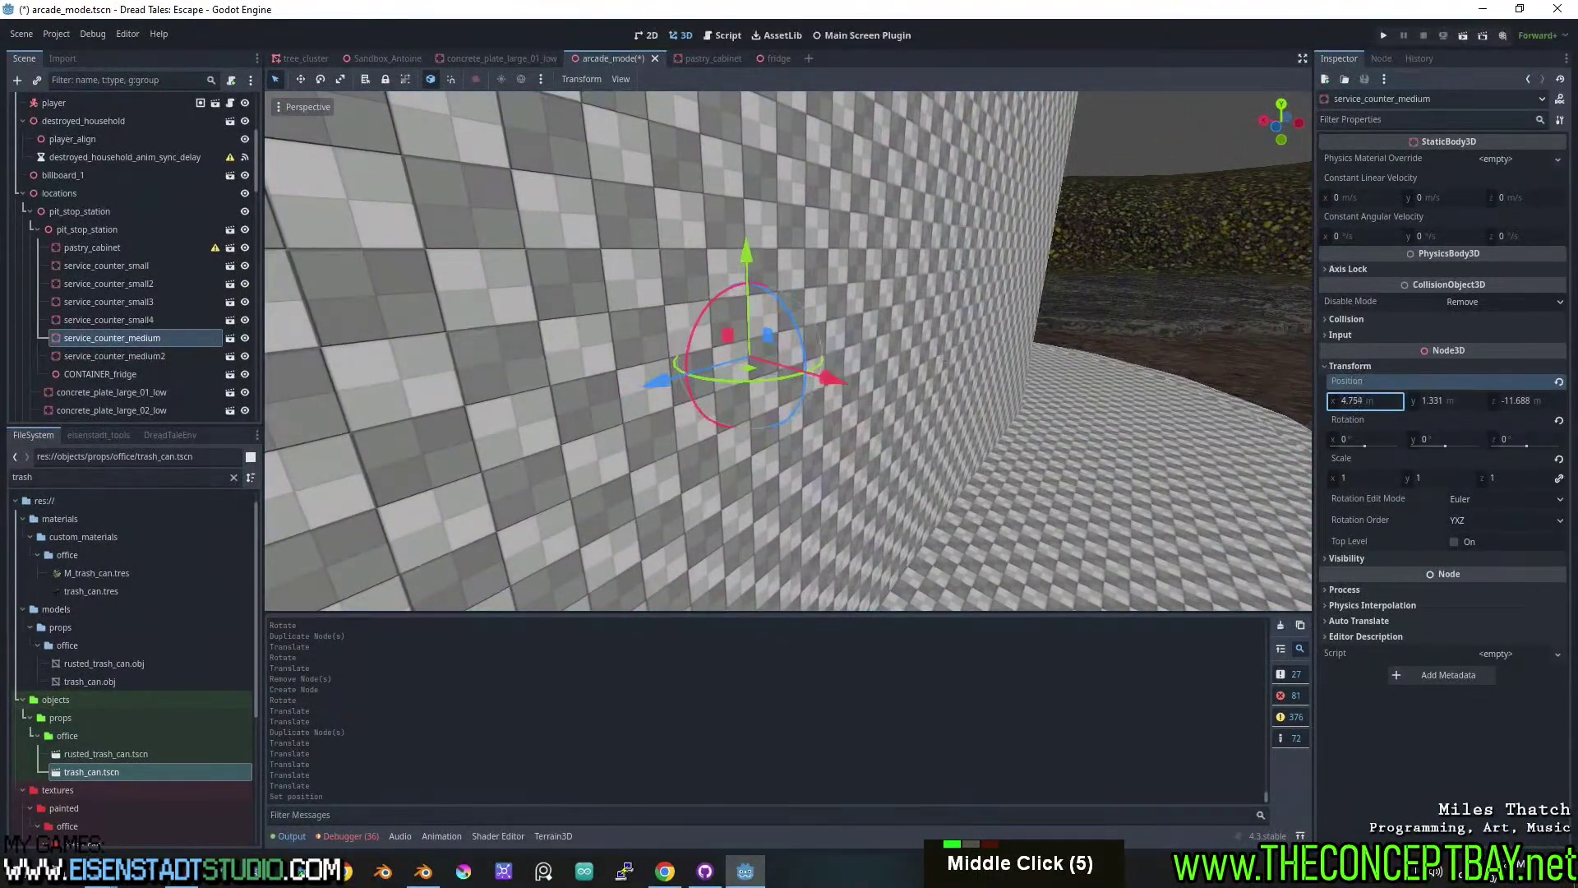
Move service_counter_small against the opposite side wall by setting its X position to -6.009 m.
{"action": "middle_click_drag", "start_coordinate": [1060, 407], "coordinate": [1147, 439]}
{"action": "scroll", "coordinate": [765, 200], "scroll_direction": "down", "scroll_amount": 2}
{"action": "left_click", "coordinate": [727, 331]}
{"action": "scroll", "coordinate": [727, 330], "scroll_direction": "up", "scroll_amount": 2}
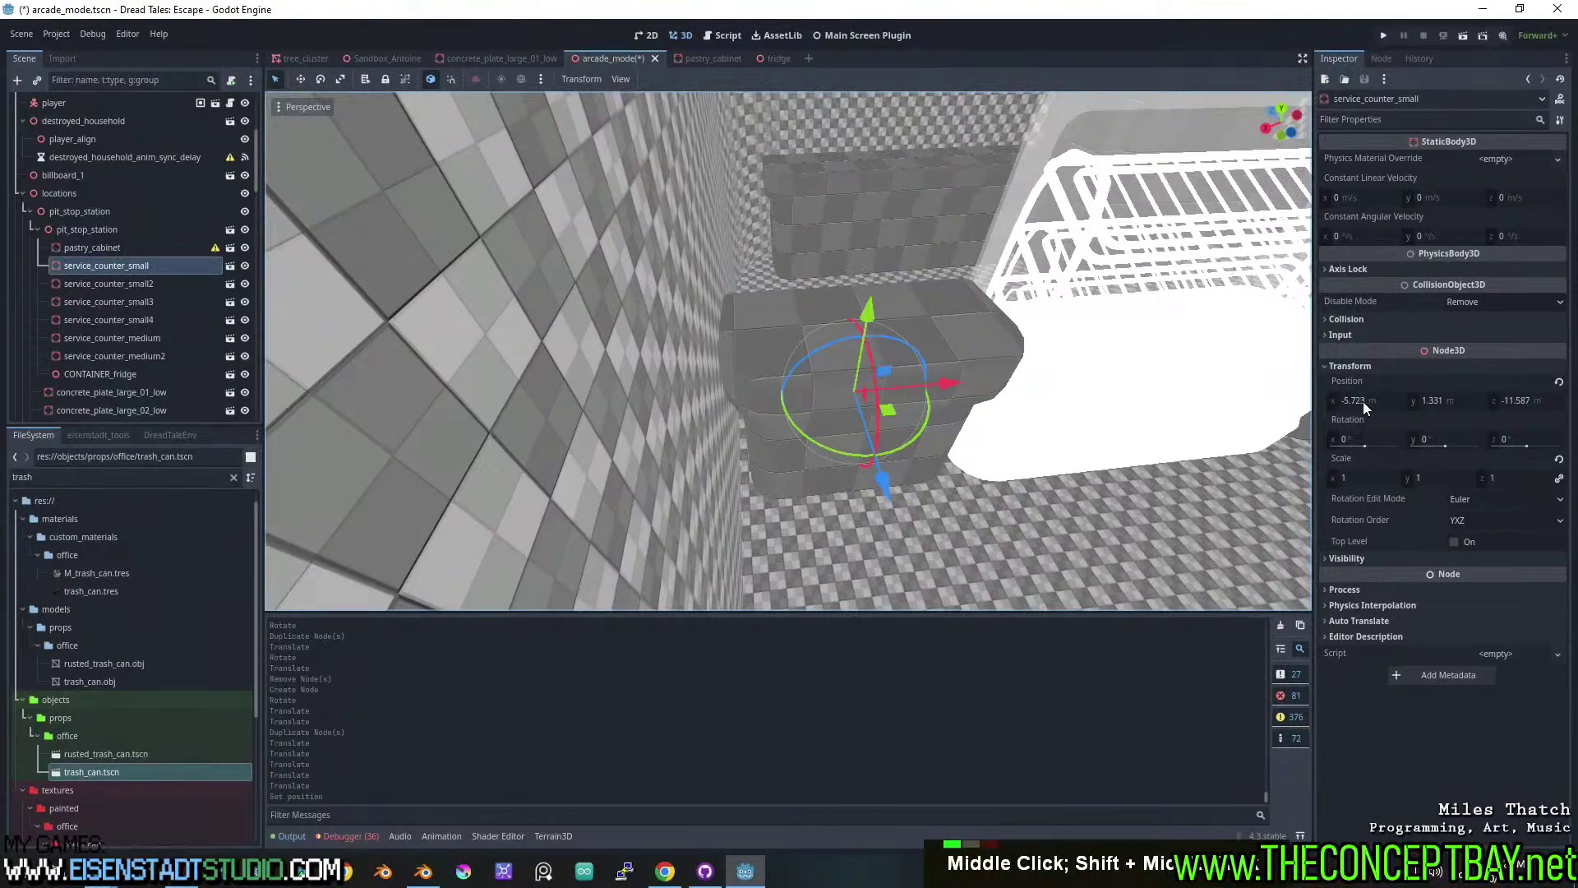
{"action": "left_click_drag", "start_coordinate": [1363, 402], "coordinate": [1306, 402]}
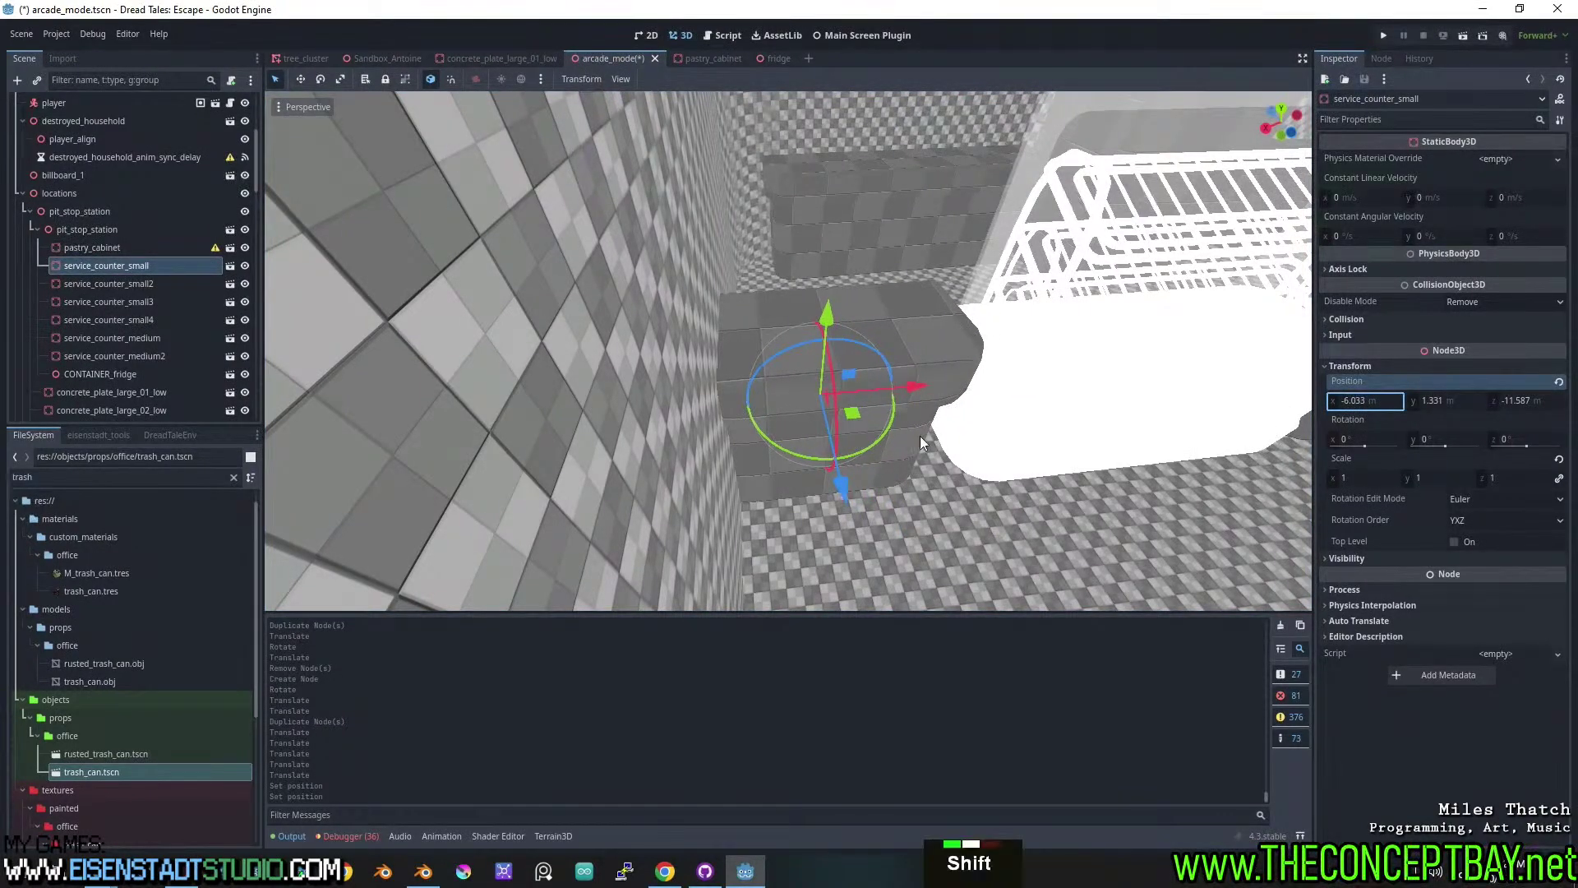
{"action": "middle_click_drag", "start_coordinate": [756, 413], "coordinate": [880, 398], "text": "shift"}
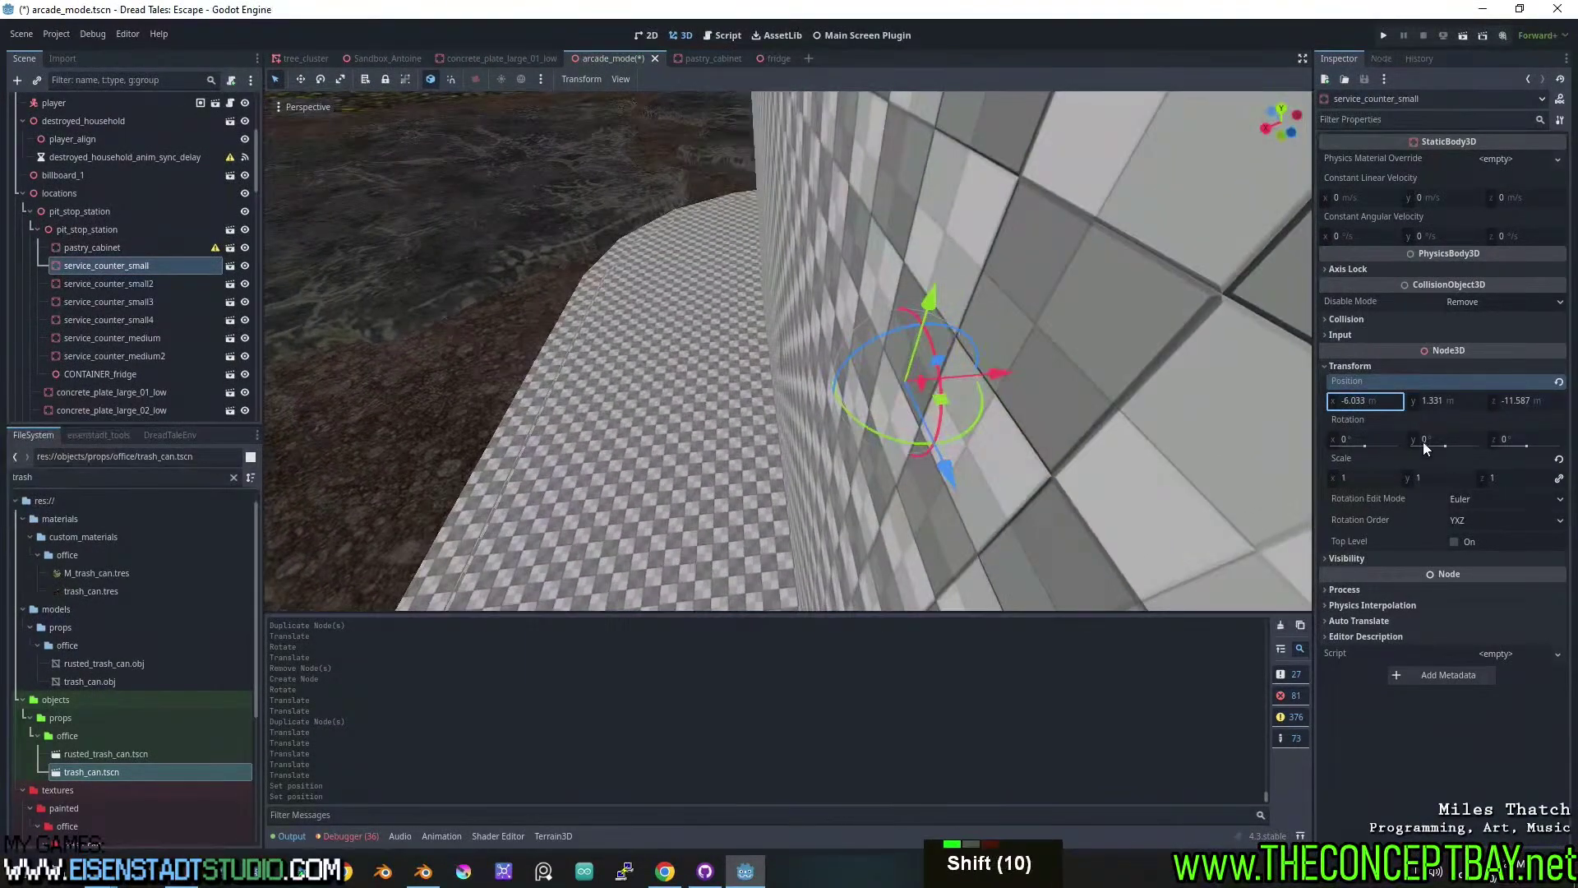
{"action": "left_click_drag", "start_coordinate": [1369, 400], "coordinate": [1381, 400], "text": "shift"}
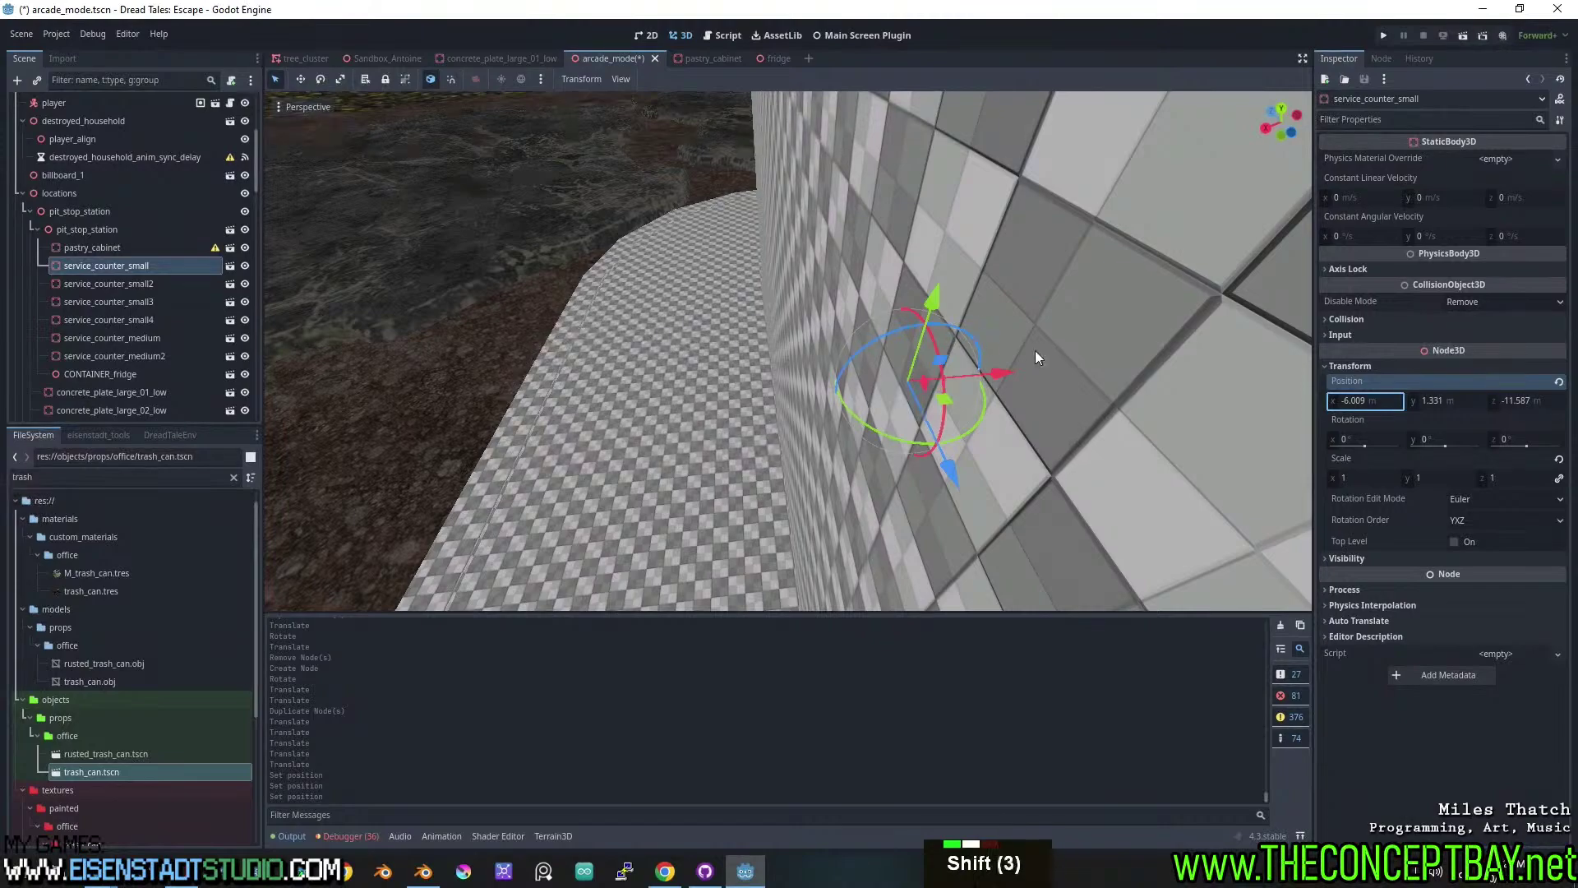
Shift pastry_cabinet along X toward service_counter_small, to an X position of -3.074 m, and save the scene.
{"action": "middle_click_drag", "start_coordinate": [1035, 350], "coordinate": [766, 330], "text": "shift"}
{"action": "left_click", "coordinate": [900, 372]}
{"action": "middle_click_drag", "start_coordinate": [901, 372], "coordinate": [828, 352], "text": "shift"}
{"action": "left_click_drag", "start_coordinate": [1039, 355], "coordinate": [1002, 354]}
{"action": "middle_click_drag", "start_coordinate": [1001, 354], "coordinate": [872, 405]}
{"action": "scroll", "coordinate": [978, 455], "scroll_direction": "down", "scroll_amount": 2}
{"action": "key", "text": "ctrl+s"}
{"action": "scroll", "coordinate": [978, 448], "scroll_direction": "down", "scroll_amount": 2}
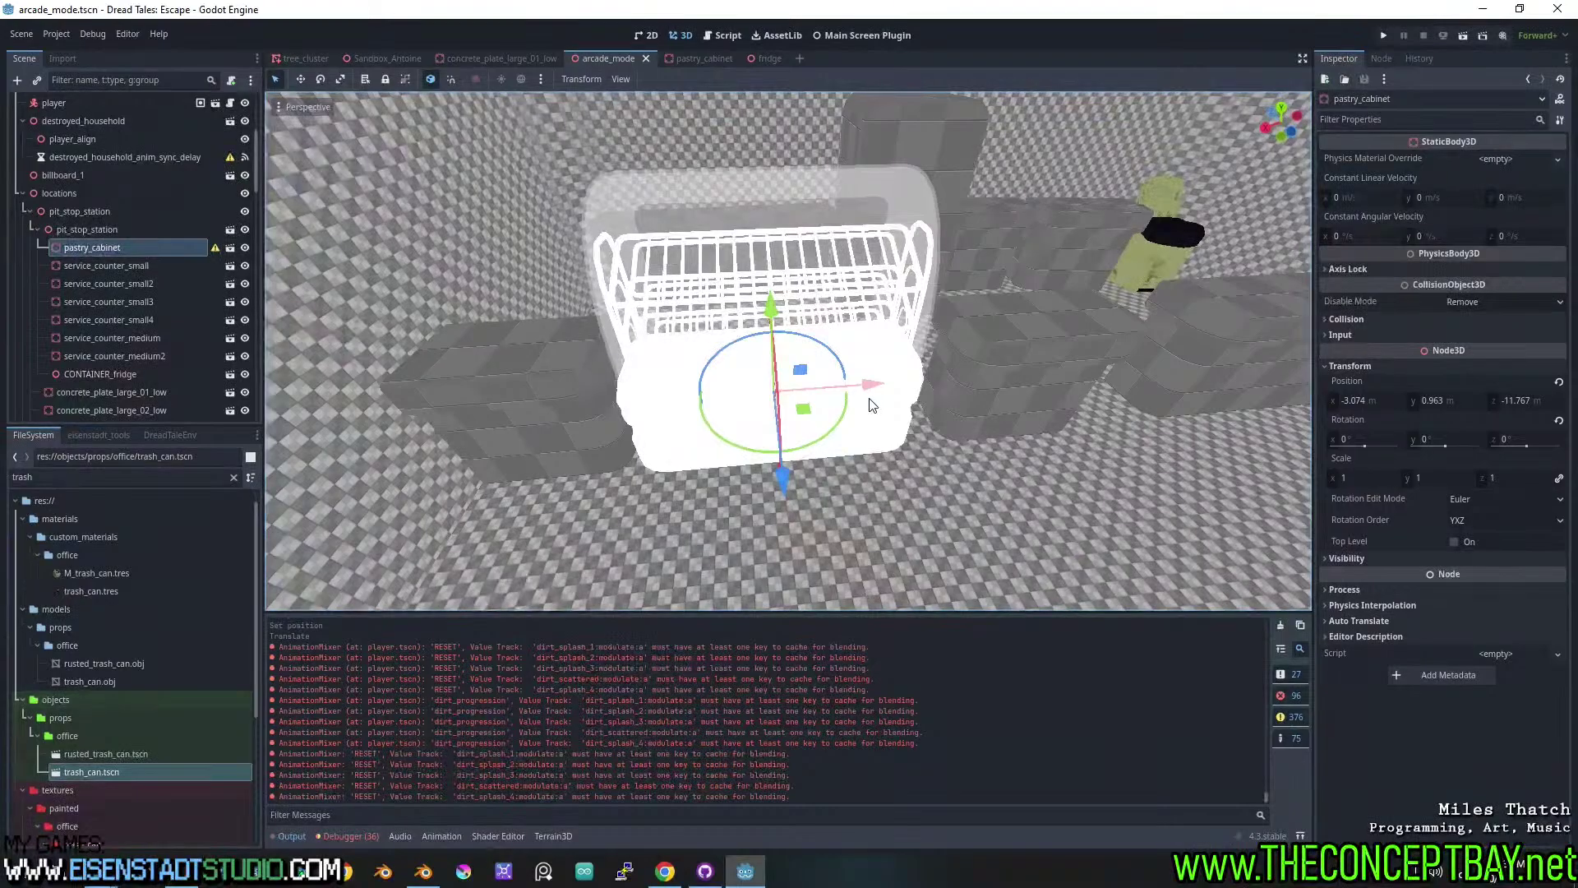
Nudge service_counter_small2 slightly along X toward the pastry cabinet and save the scene.
{"action": "middle_click_drag", "start_coordinate": [872, 405], "coordinate": [982, 213]}
{"action": "scroll", "coordinate": [924, 302], "scroll_direction": "up", "scroll_amount": 4}
{"action": "left_click", "coordinate": [924, 303]}
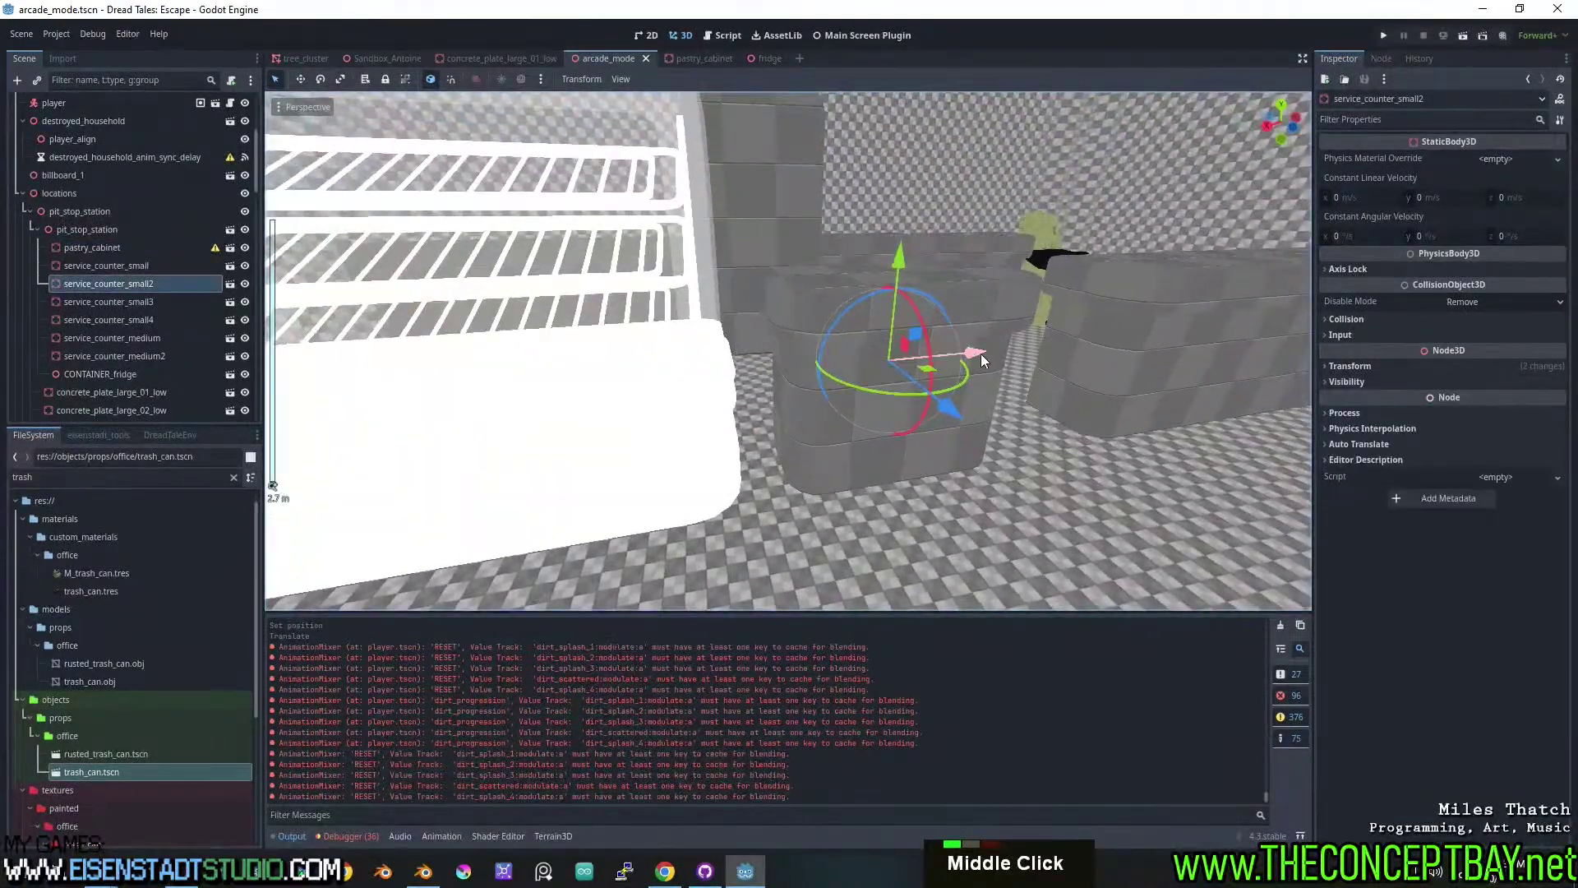
{"action": "mouse_move", "coordinate": [980, 354]}
{"action": "left_mouse_down"}
{"action": "mouse_move", "coordinate": [944, 352]}
{"action": "mouse_move", "coordinate": [965, 352]}
{"action": "left_mouse_up"}
{"action": "middle_click_drag", "start_coordinate": [966, 352], "coordinate": [838, 354]}
{"action": "key", "text": "ctrl+s"}
Adjust CONTAINER_fridge against the back wall by setting its Z position to -15.576 m.
{"action": "scroll", "coordinate": [975, 377], "scroll_direction": "down", "scroll_amount": 1}
{"action": "middle_click_drag", "start_coordinate": [838, 354], "coordinate": [734, 394], "text": "shift"}
{"action": "left_click", "coordinate": [871, 278]}
{"action": "scroll", "coordinate": [862, 362], "scroll_direction": "up", "scroll_amount": 2}
{"action": "middle_click_drag", "start_coordinate": [871, 277], "coordinate": [717, 476], "text": "shift"}
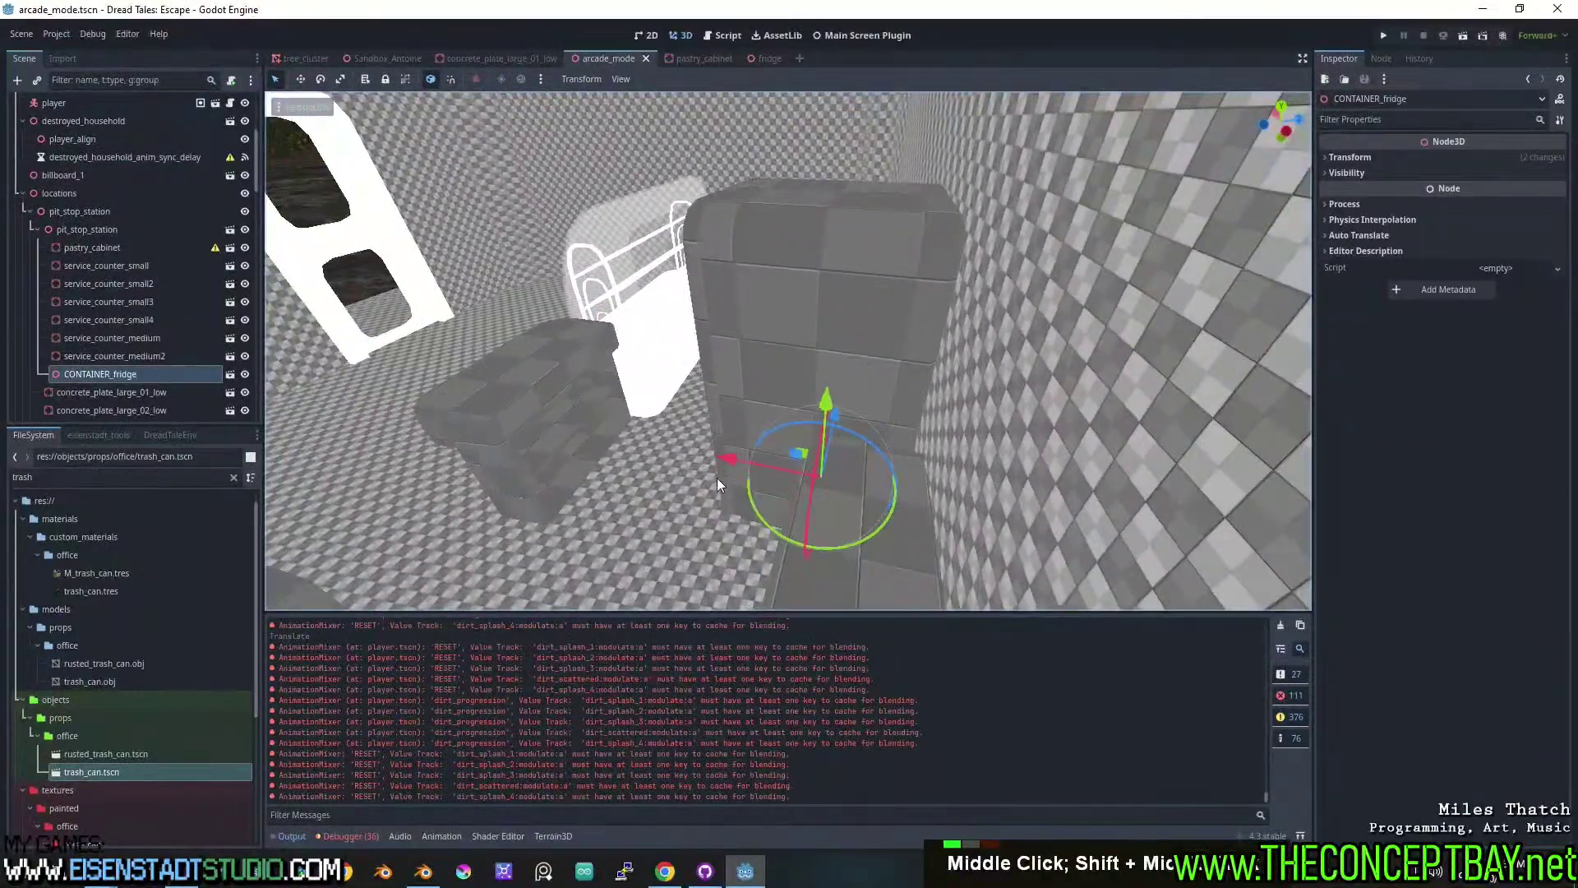
{"action": "middle_click_drag", "start_coordinate": [886, 445], "coordinate": [664, 442], "text": "shift"}
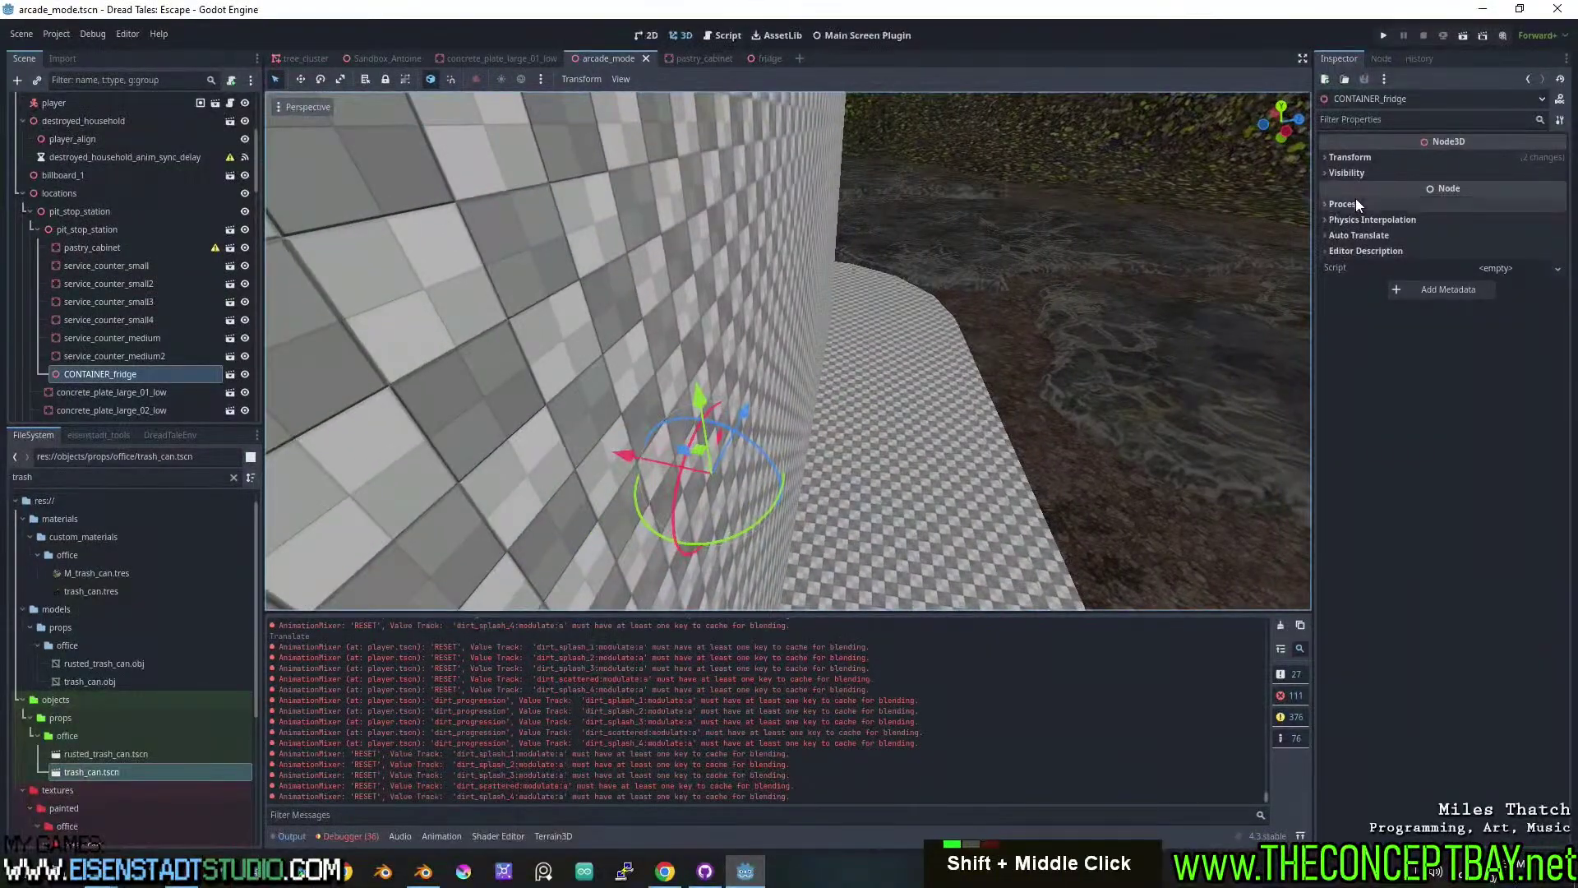
{"action": "left_click", "coordinate": [1353, 203]}
{"action": "left_click", "coordinate": [1383, 157]}
{"action": "left_click_drag", "start_coordinate": [1366, 192], "coordinate": [1389, 191]}
{"action": "key", "text": "ctrl+z"}
{"action": "left_click_drag", "start_coordinate": [1525, 196], "coordinate": [1487, 195]}
{"action": "key", "text": "ctrl+z"}
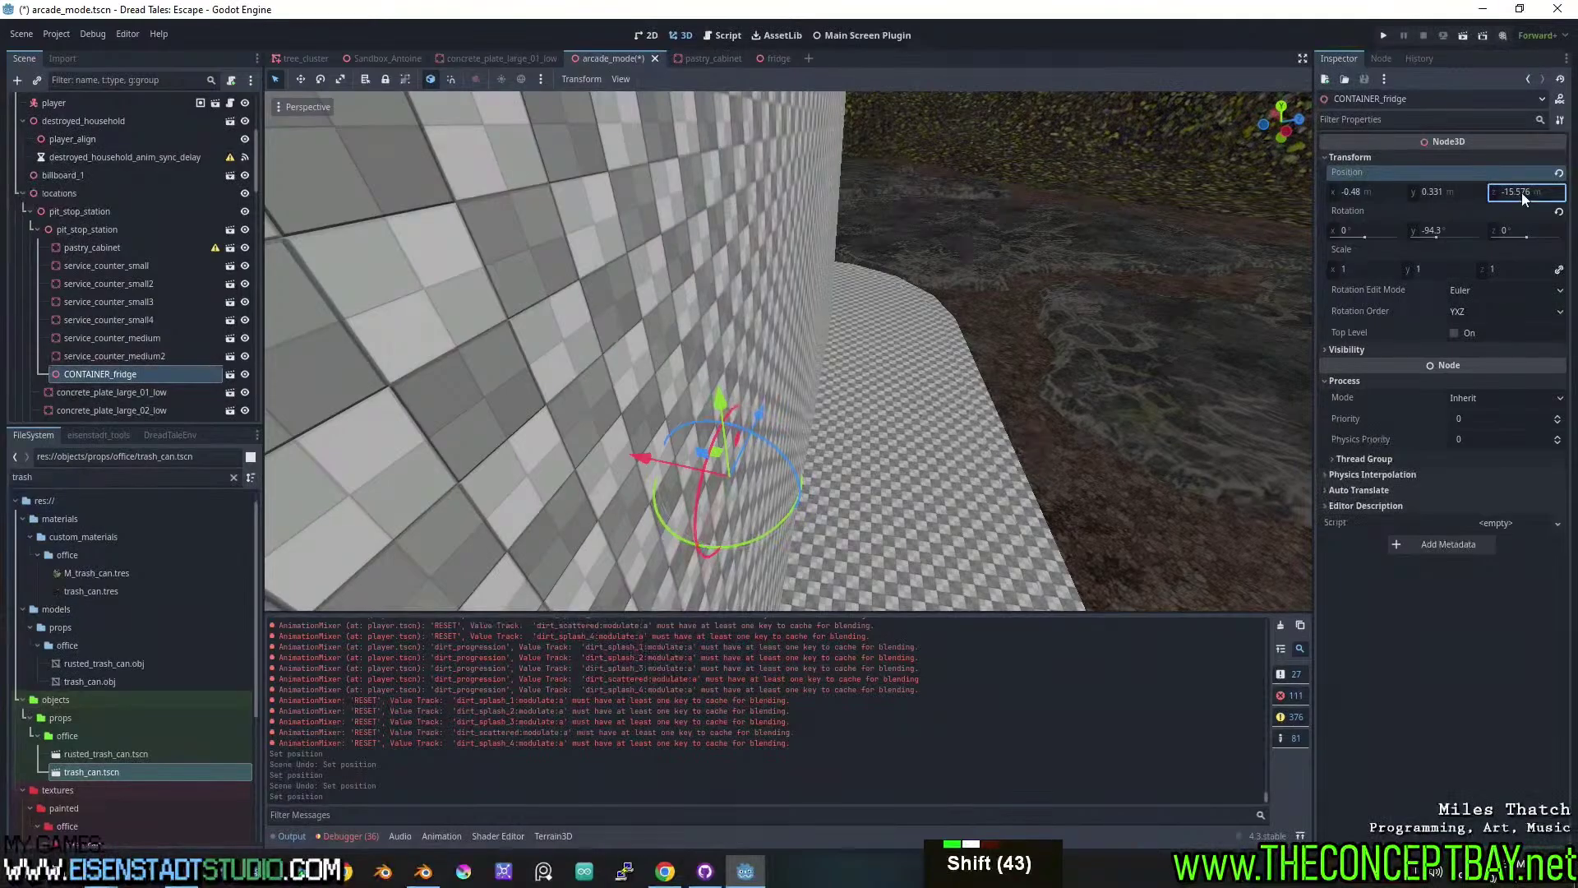
Save the arcade_mode scene and run the project.
{"action": "middle_click_drag", "start_coordinate": [1127, 320], "coordinate": [789, 327]}
{"action": "scroll", "coordinate": [1088, 199], "scroll_direction": "down", "scroll_amount": 6}
{"action": "key", "text": "ctrl+s"}
{"action": "scroll", "coordinate": [919, 328], "scroll_direction": "down", "scroll_amount": 2}
{"action": "middle_click_drag", "start_coordinate": [789, 327], "coordinate": [953, 371], "text": "shift"}
{"action": "scroll", "coordinate": [1010, 309], "scroll_direction": "down", "scroll_amount": 8, "text": "shift"}
{"action": "key", "text": "F5"}
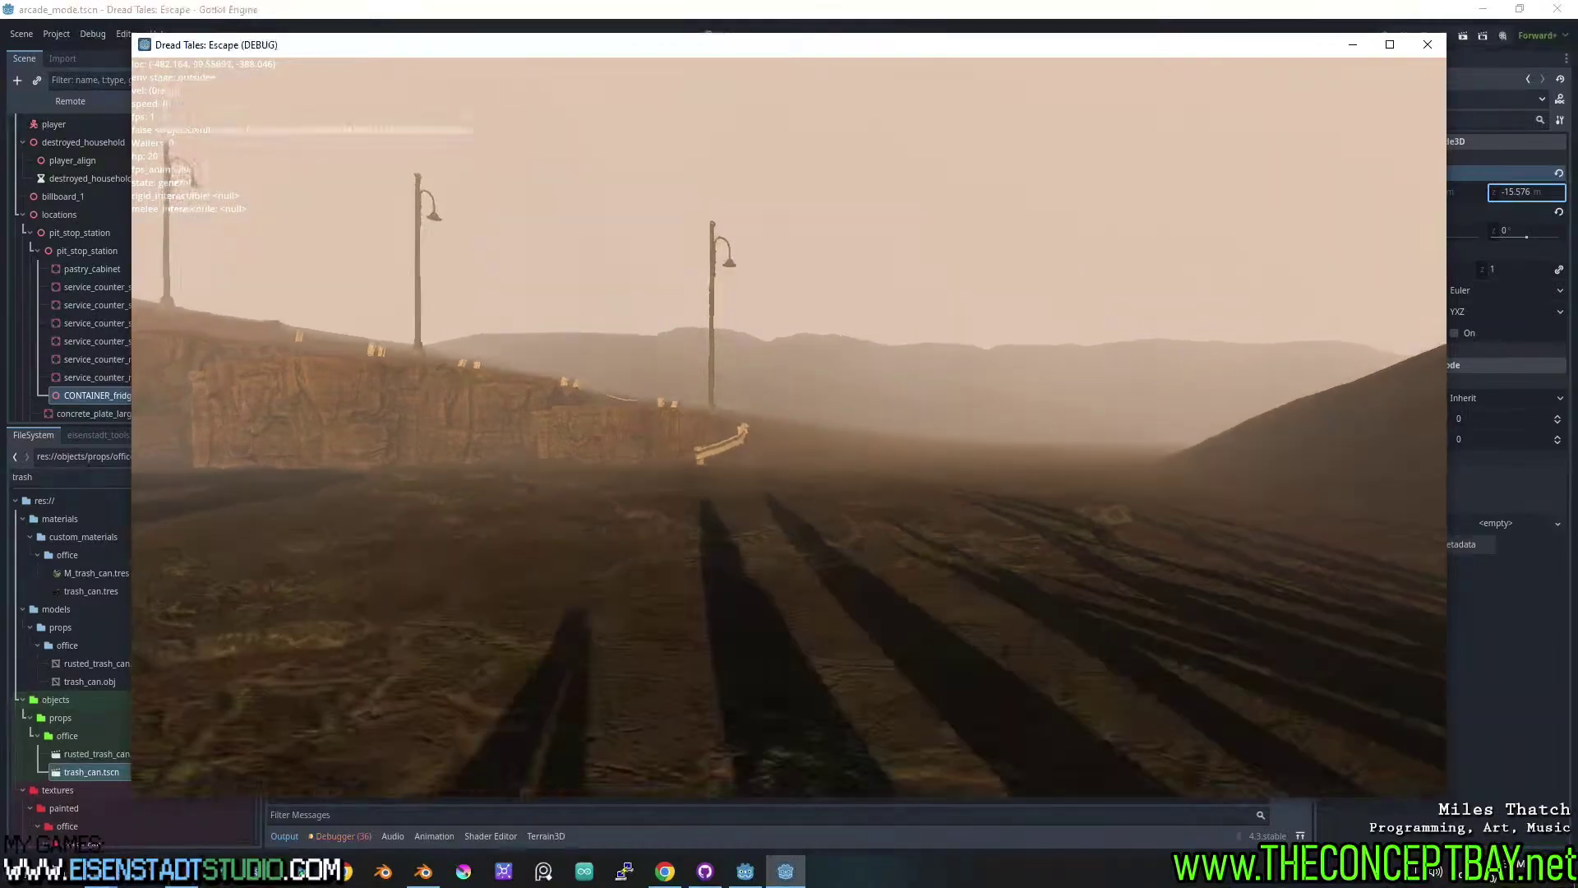
Walk the player across the terrain to the pit stop station and go inside.
{"action": "key", "text": "w"}
{"action": "key", "text": "w"}
{"action": "key", "text": "w"}
{"action": "key", "text": "w"}
{"action": "key", "text": "d"}
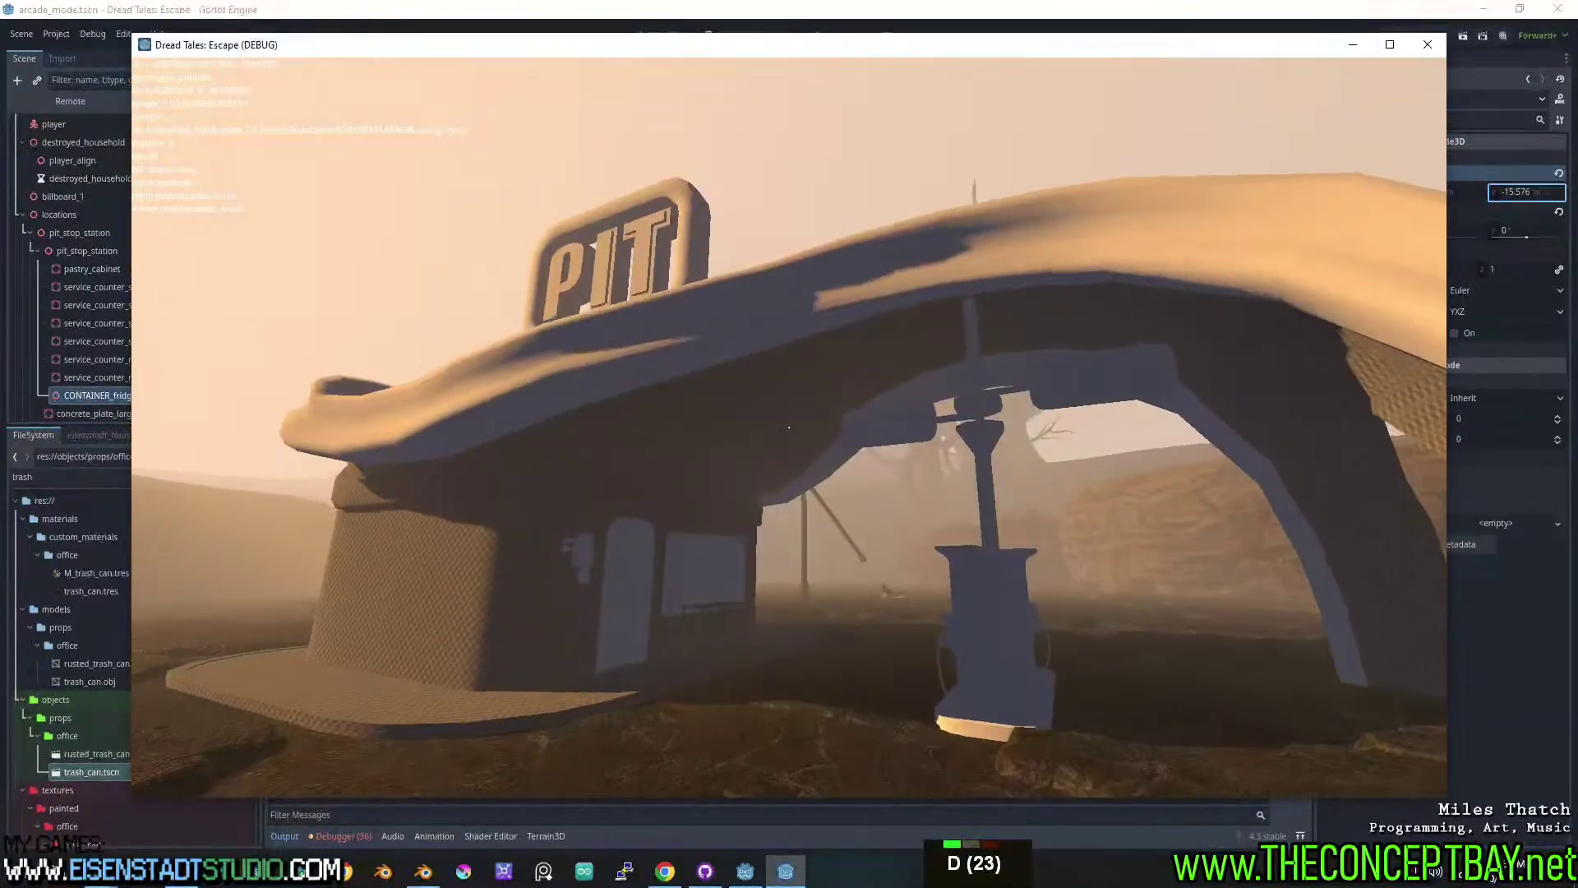
{"action": "key", "text": "d"}
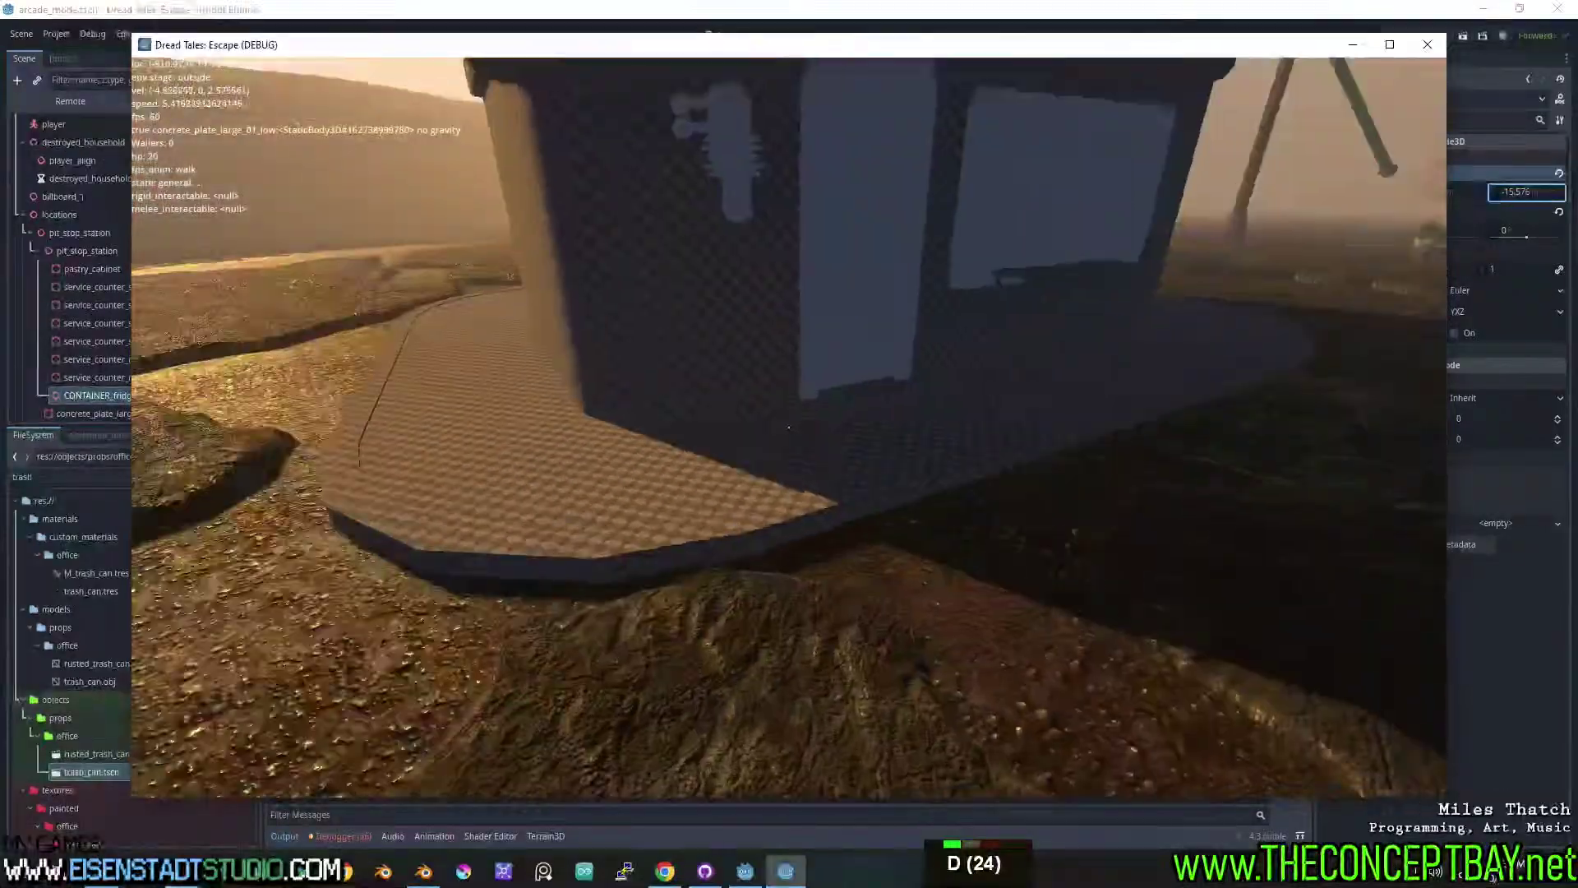
{"action": "key", "text": "space"}
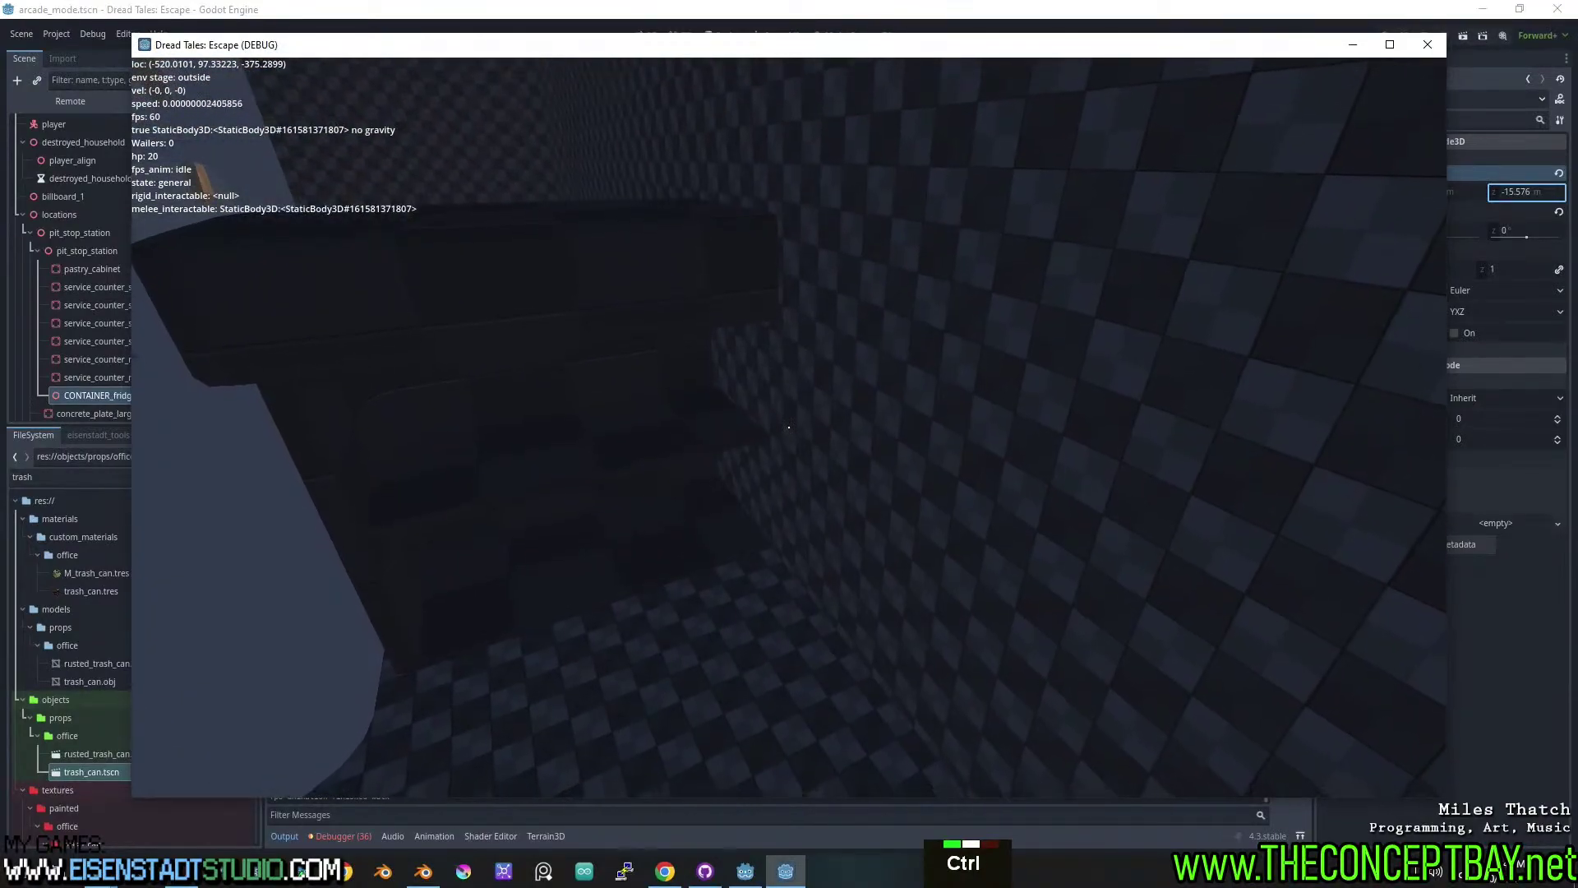
Walk the player around the pit stop station's interior to examine the service counters and pastry cabinet placement.
{"action": "key", "text": "ctrl+a"}
{"action": "key", "text": "w"}
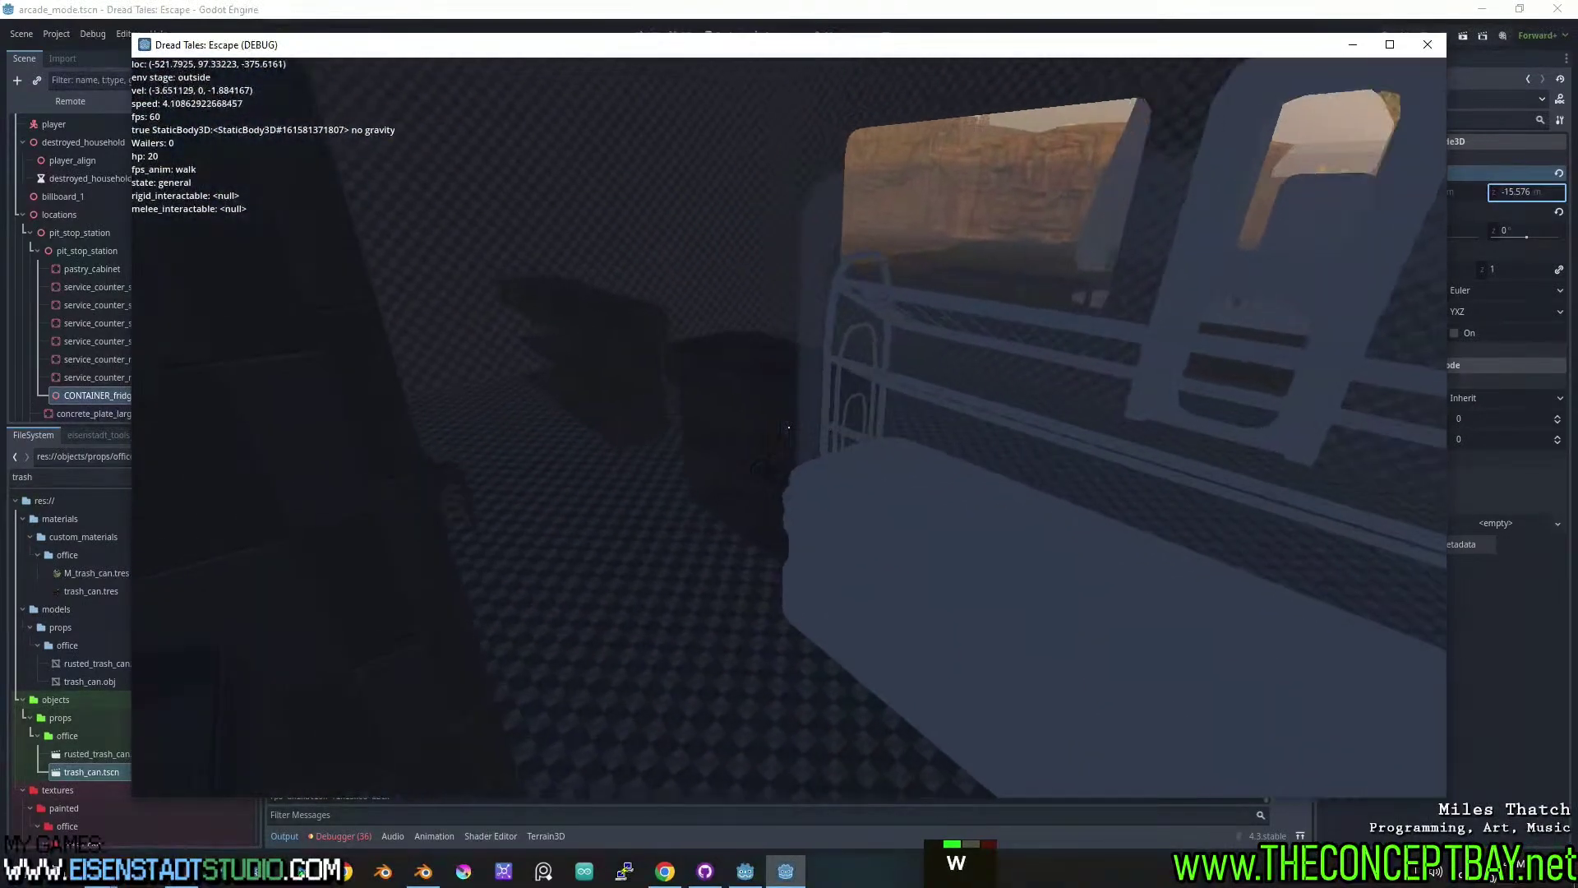
{"action": "key", "text": "a"}
{"action": "key", "text": "a"}
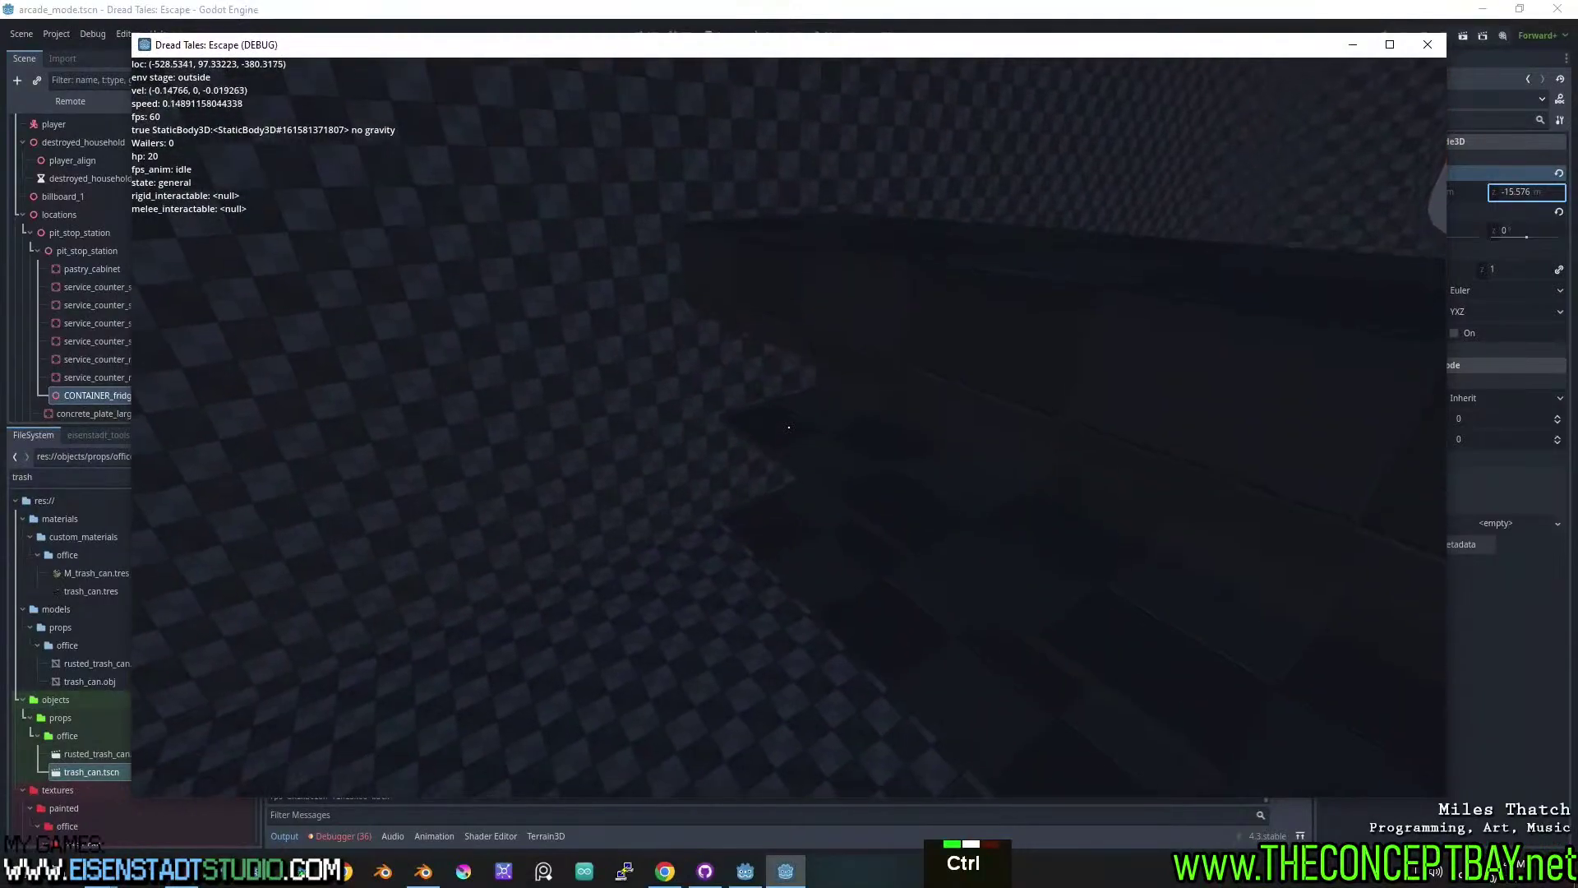
{"action": "key", "text": "ctrl+d"}
{"action": "key", "text": "w"}
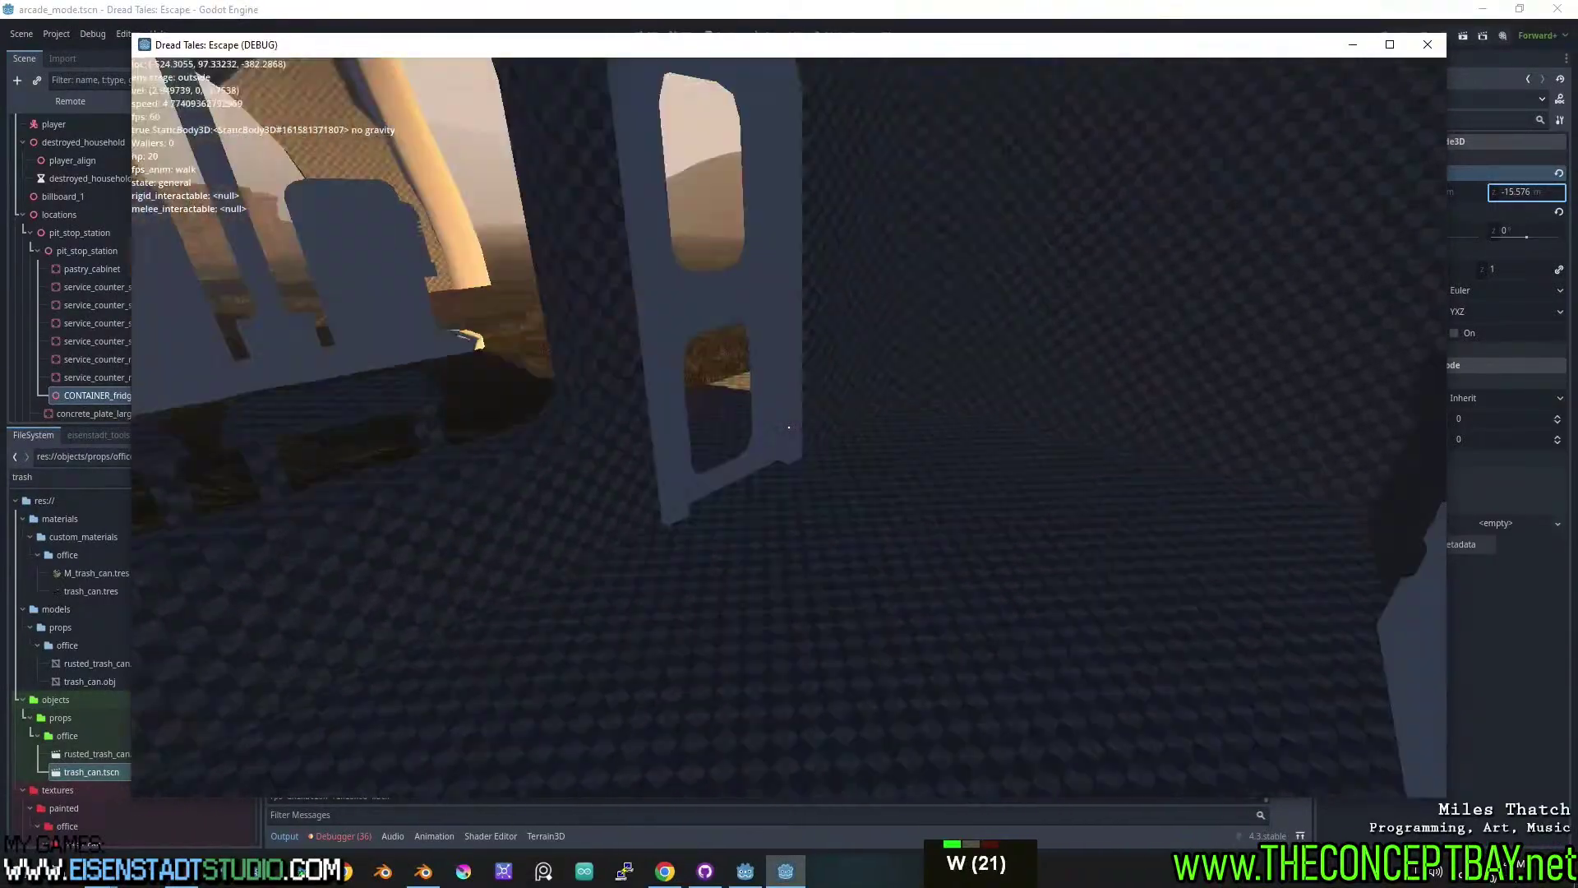
{"action": "key", "text": "w"}
{"action": "key", "text": "a"}
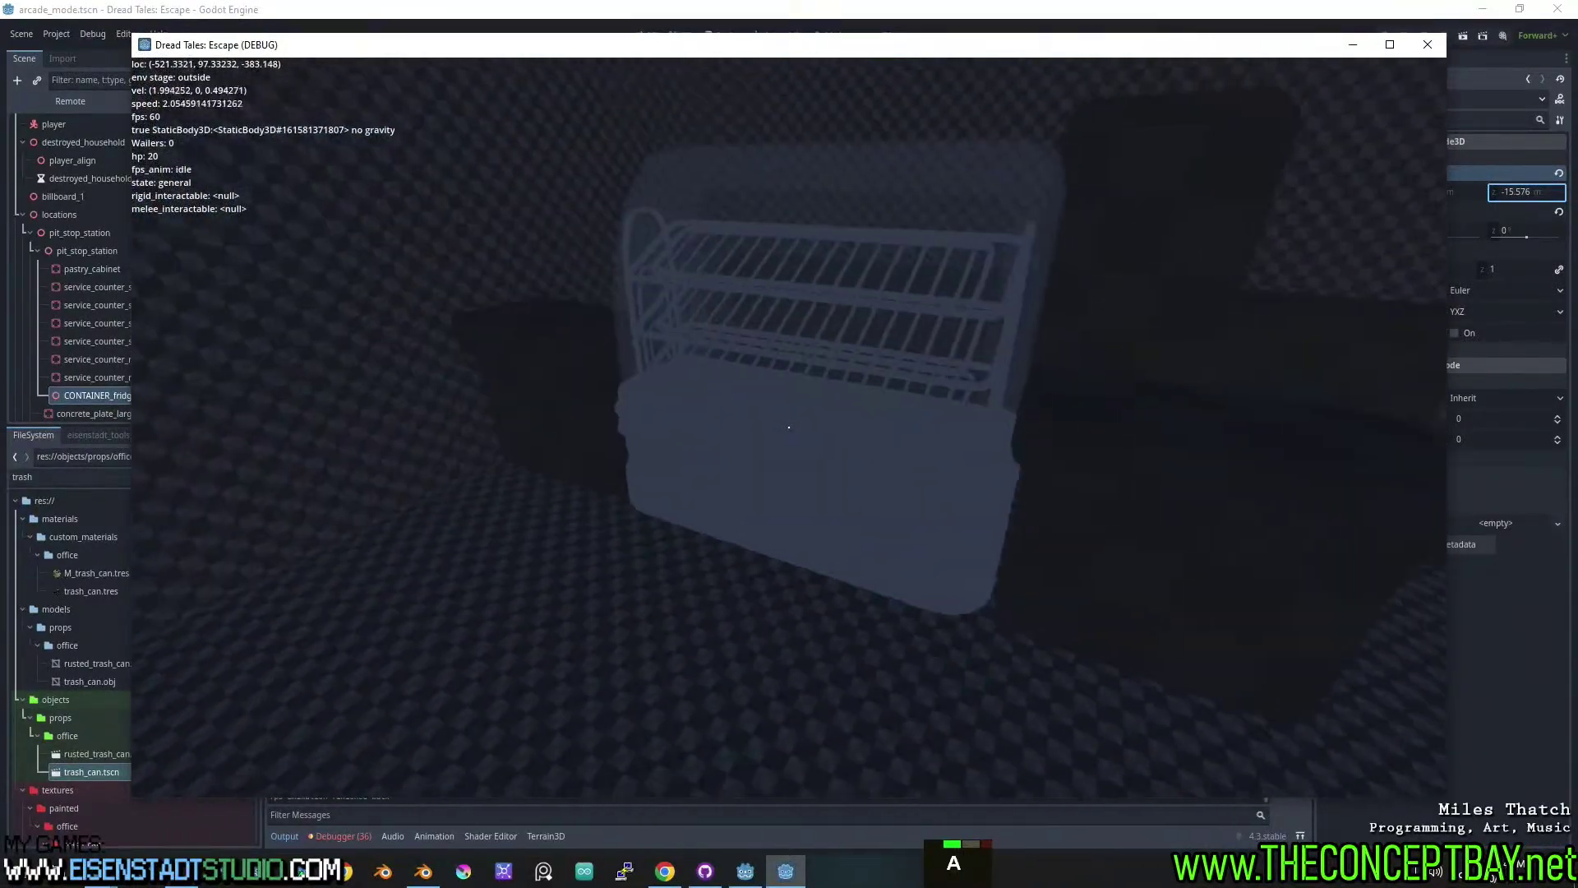
{"action": "key", "text": "w"}
{"action": "key", "text": "w"}
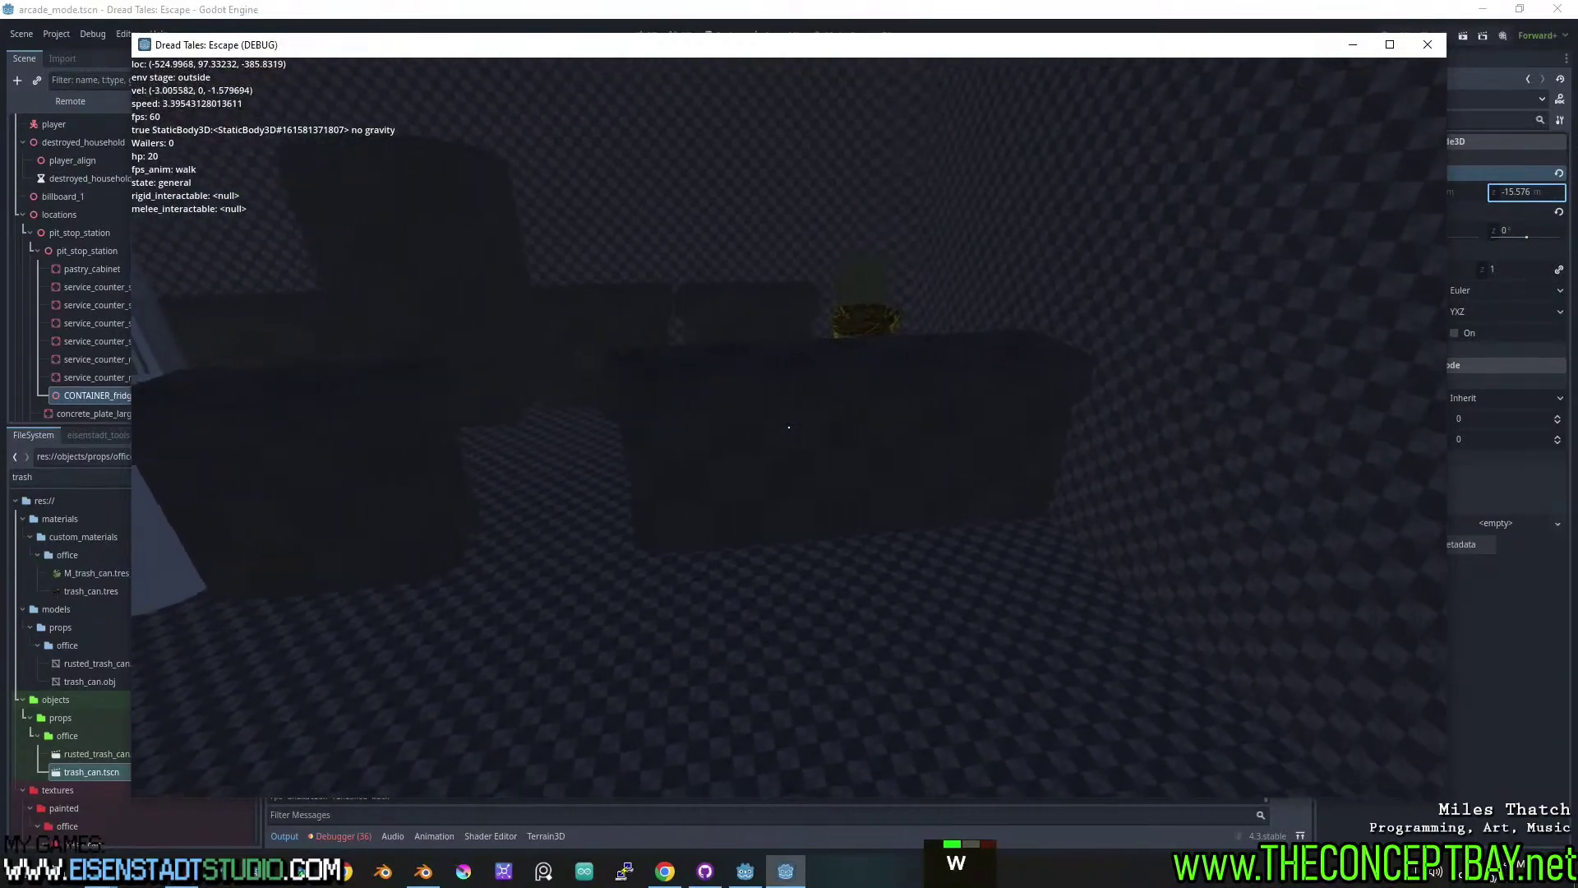
Move the player behind the service counters to check the fridge's fit and the walking space around it.
{"action": "key", "text": "a"}
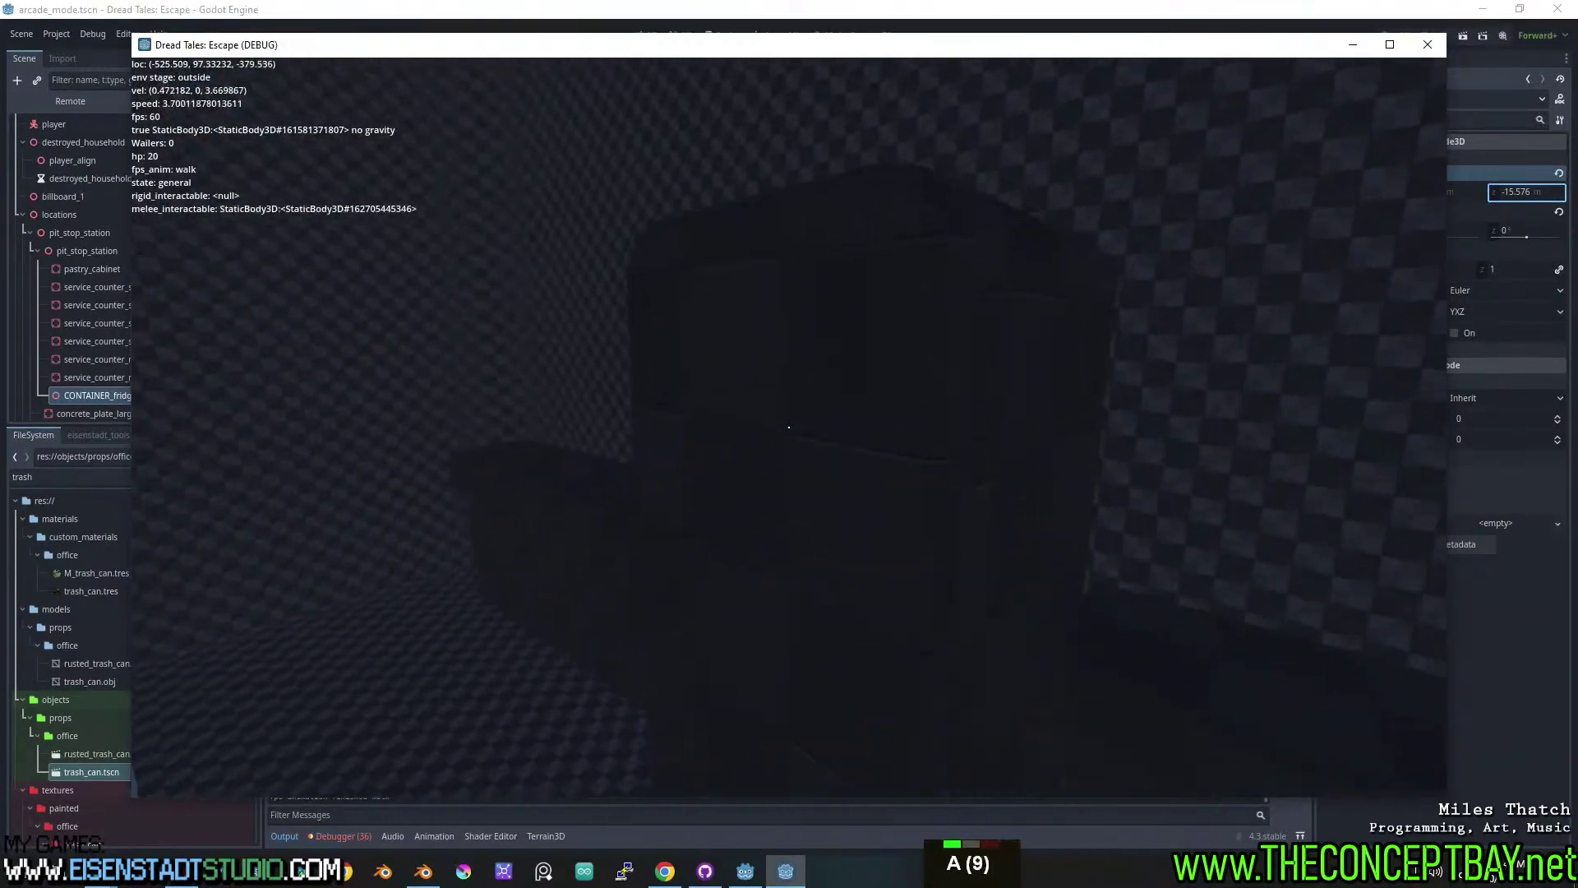
{"action": "key", "text": "w"}
{"action": "key", "text": "s"}
{"action": "key", "text": "d"}
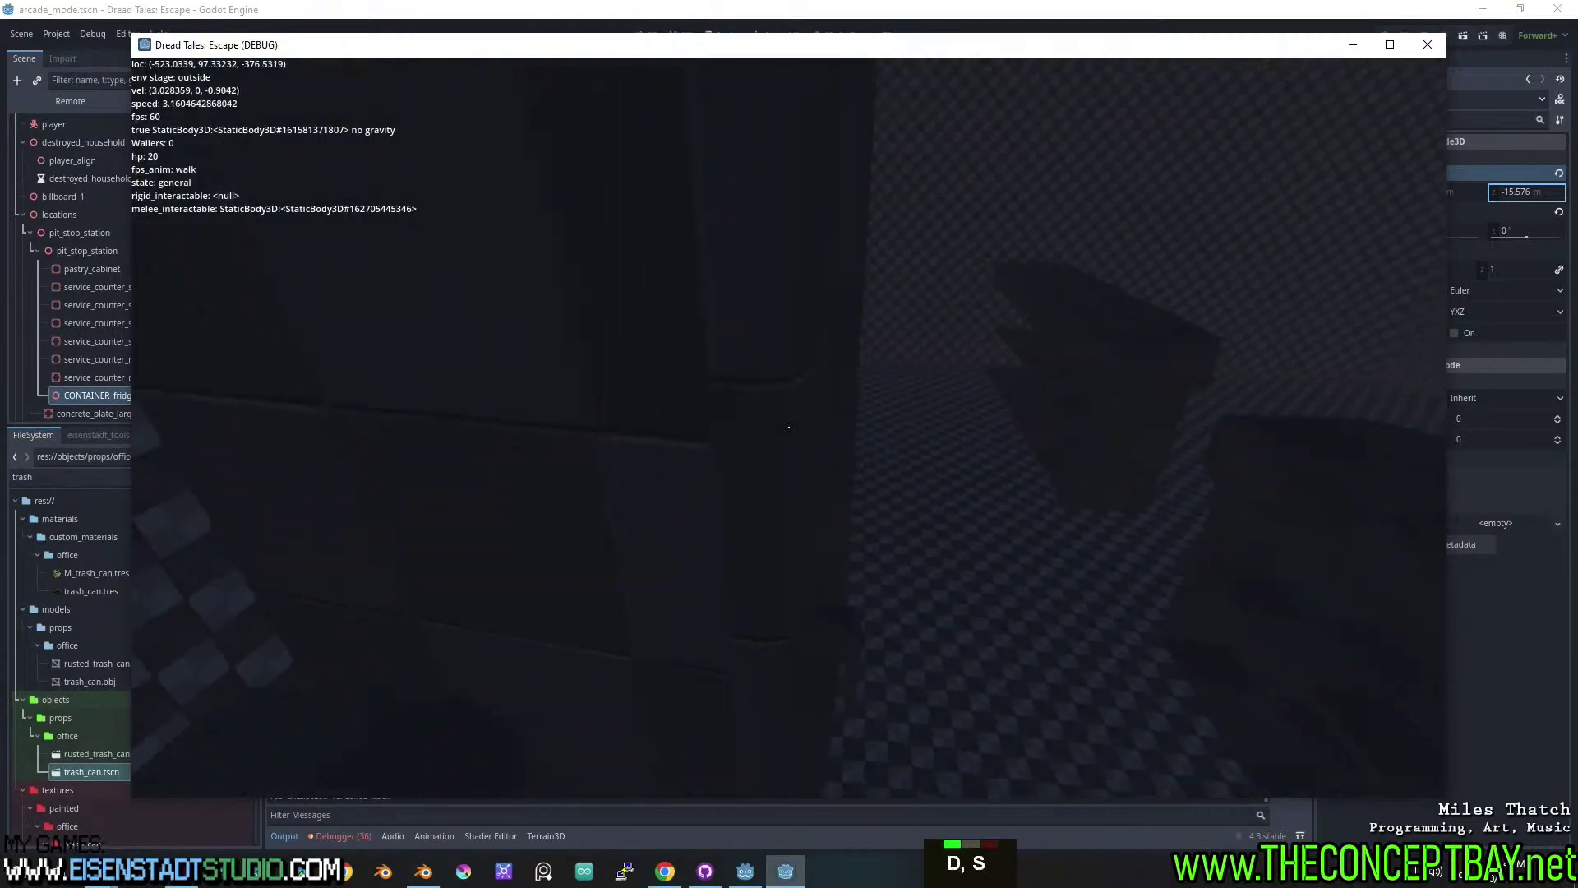
{"action": "key", "text": "w"}
{"action": "key", "text": "w"}
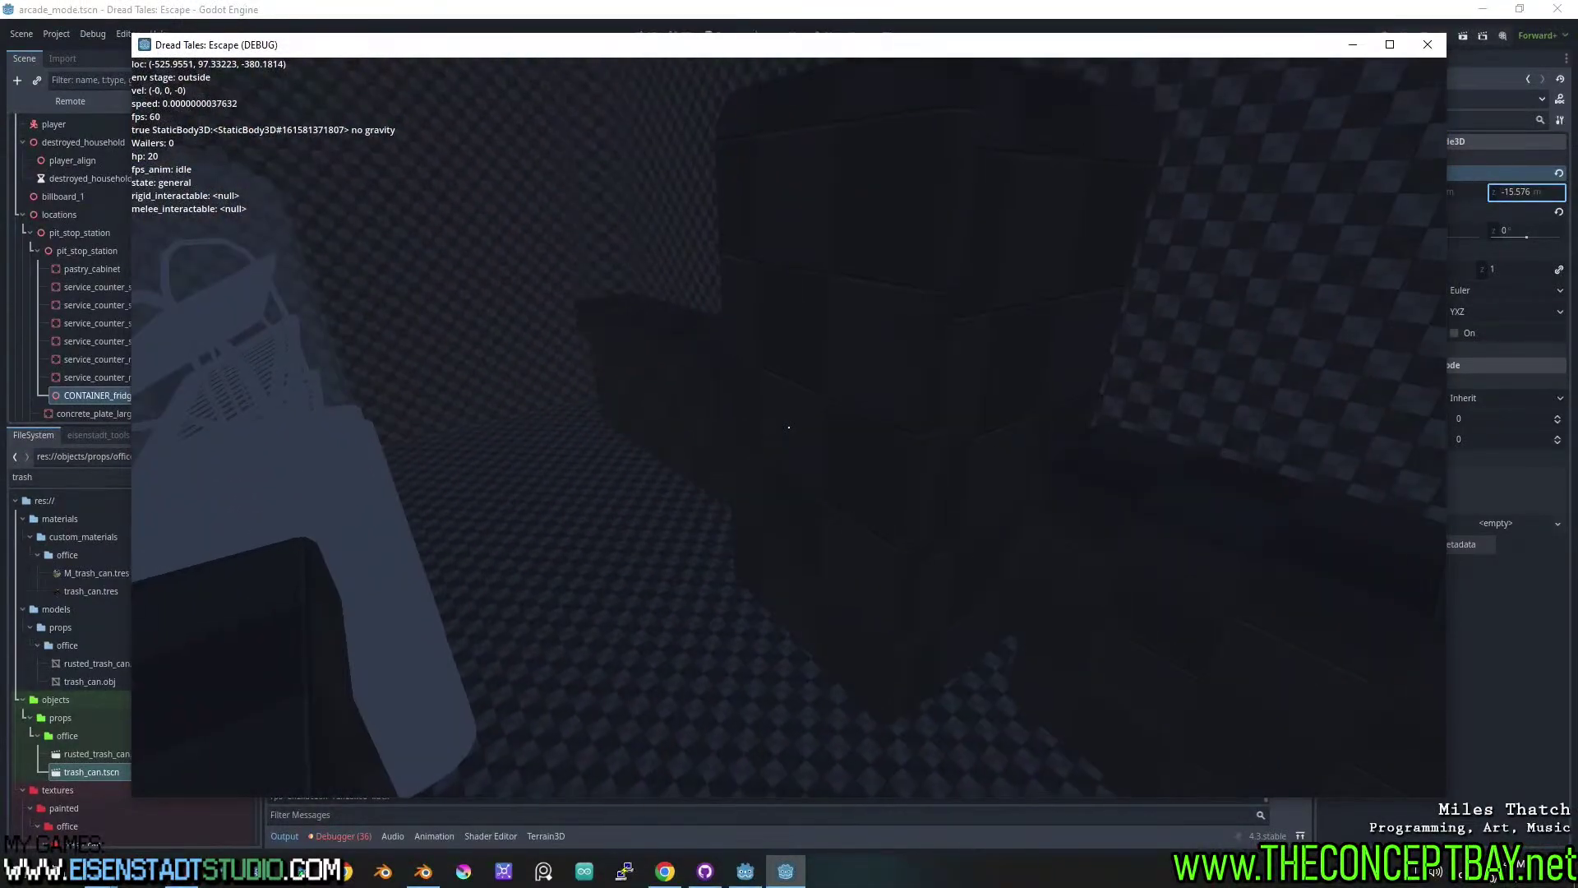
{"action": "key", "text": "a"}
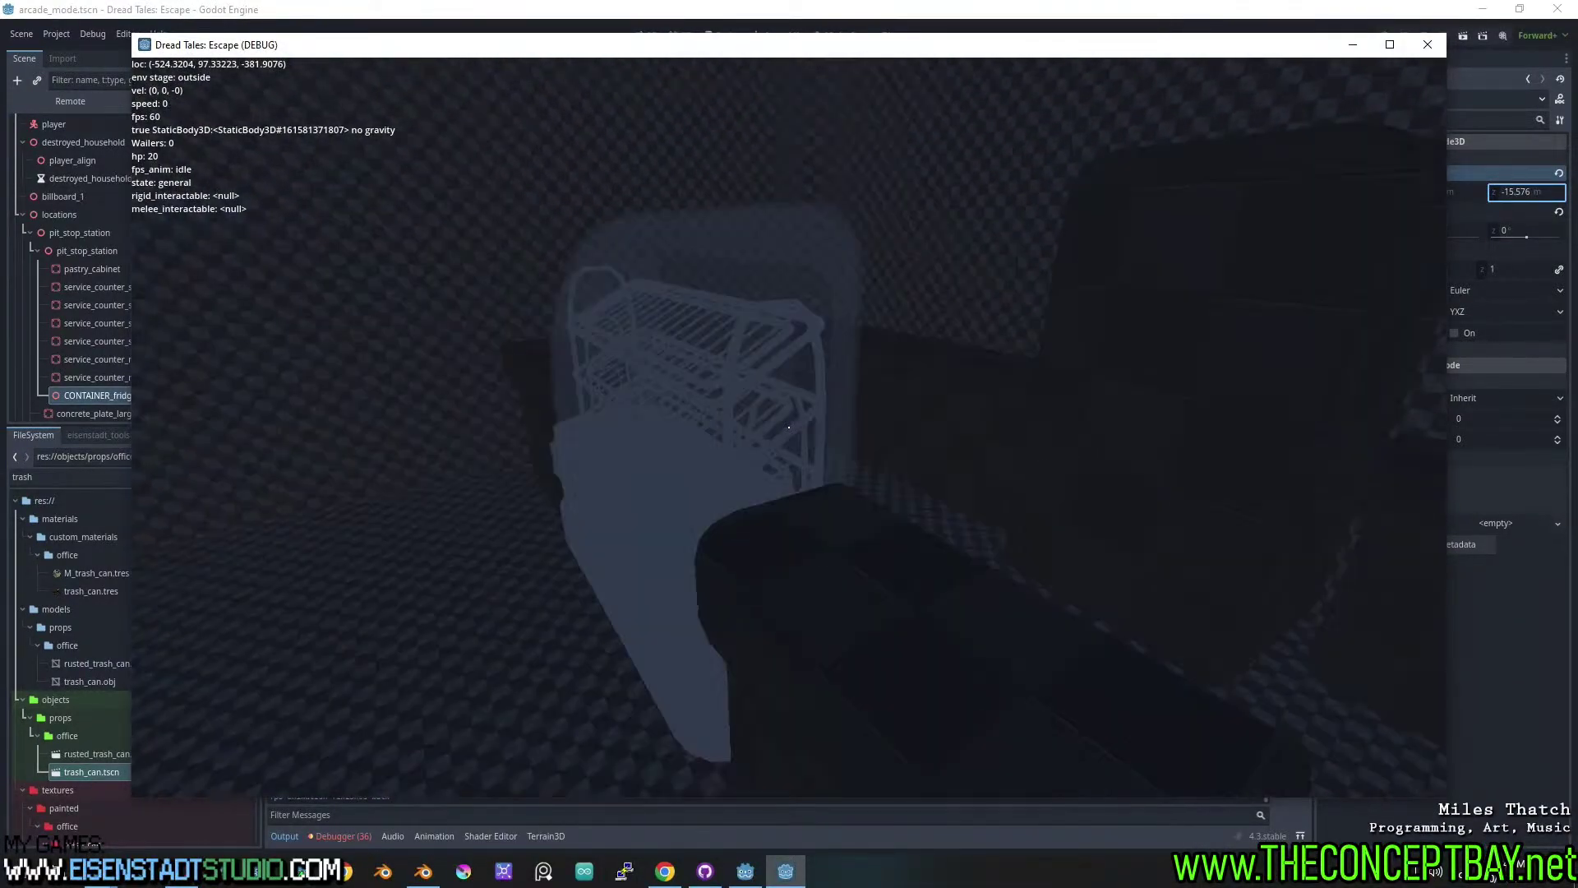
Take the player out to the station's front walkway and back inside to check the entrance.
{"action": "key", "text": "d"}
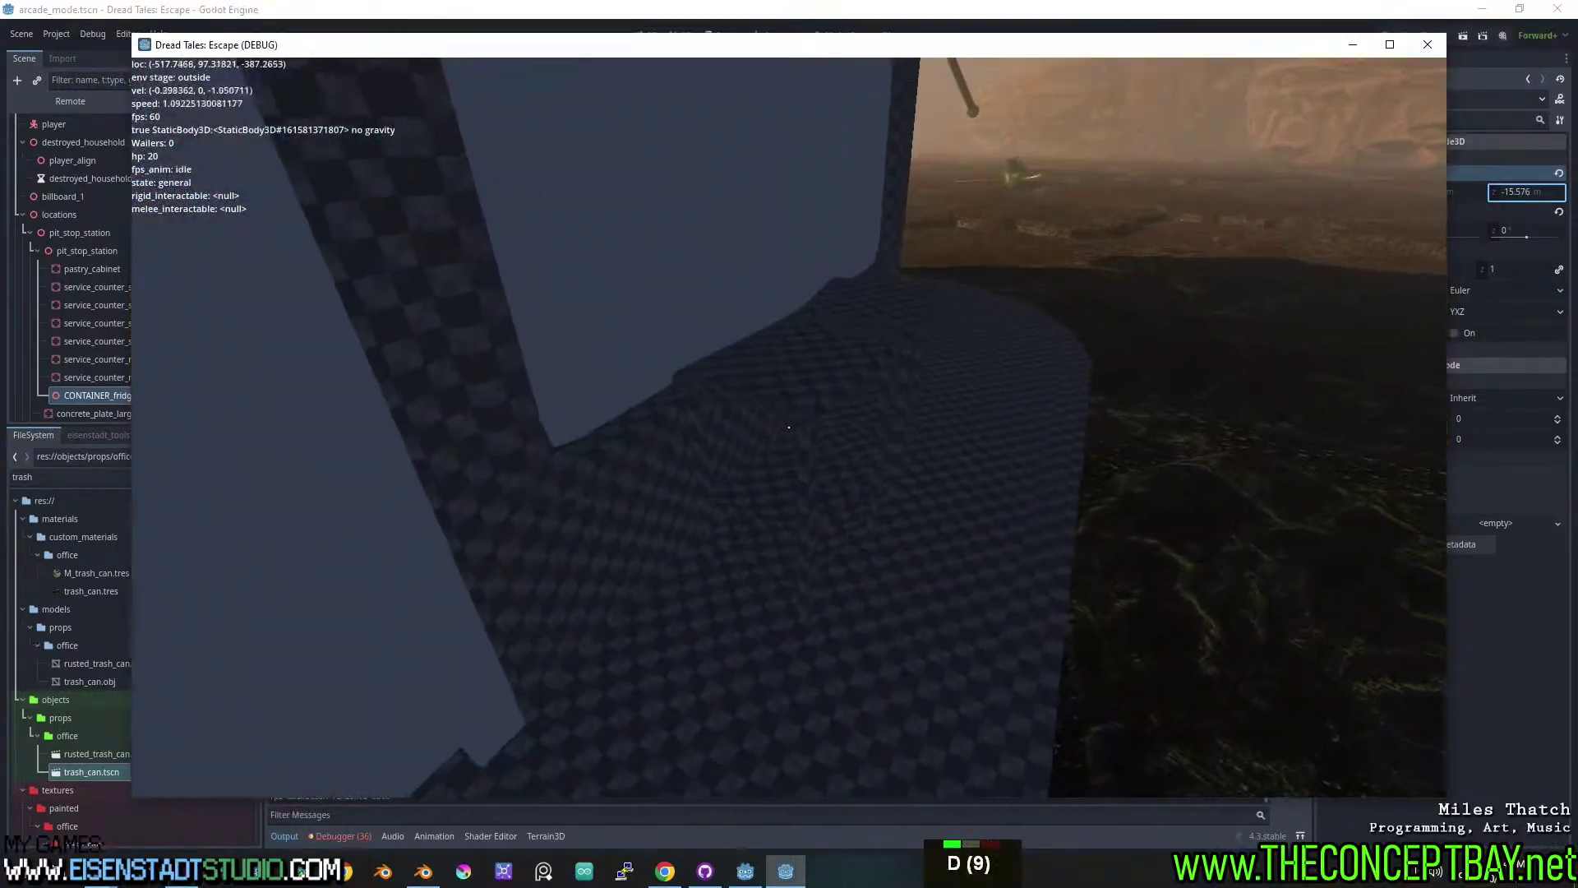
{"action": "key", "text": "d"}
{"action": "key", "text": "w"}
{"action": "key", "text": "a"}
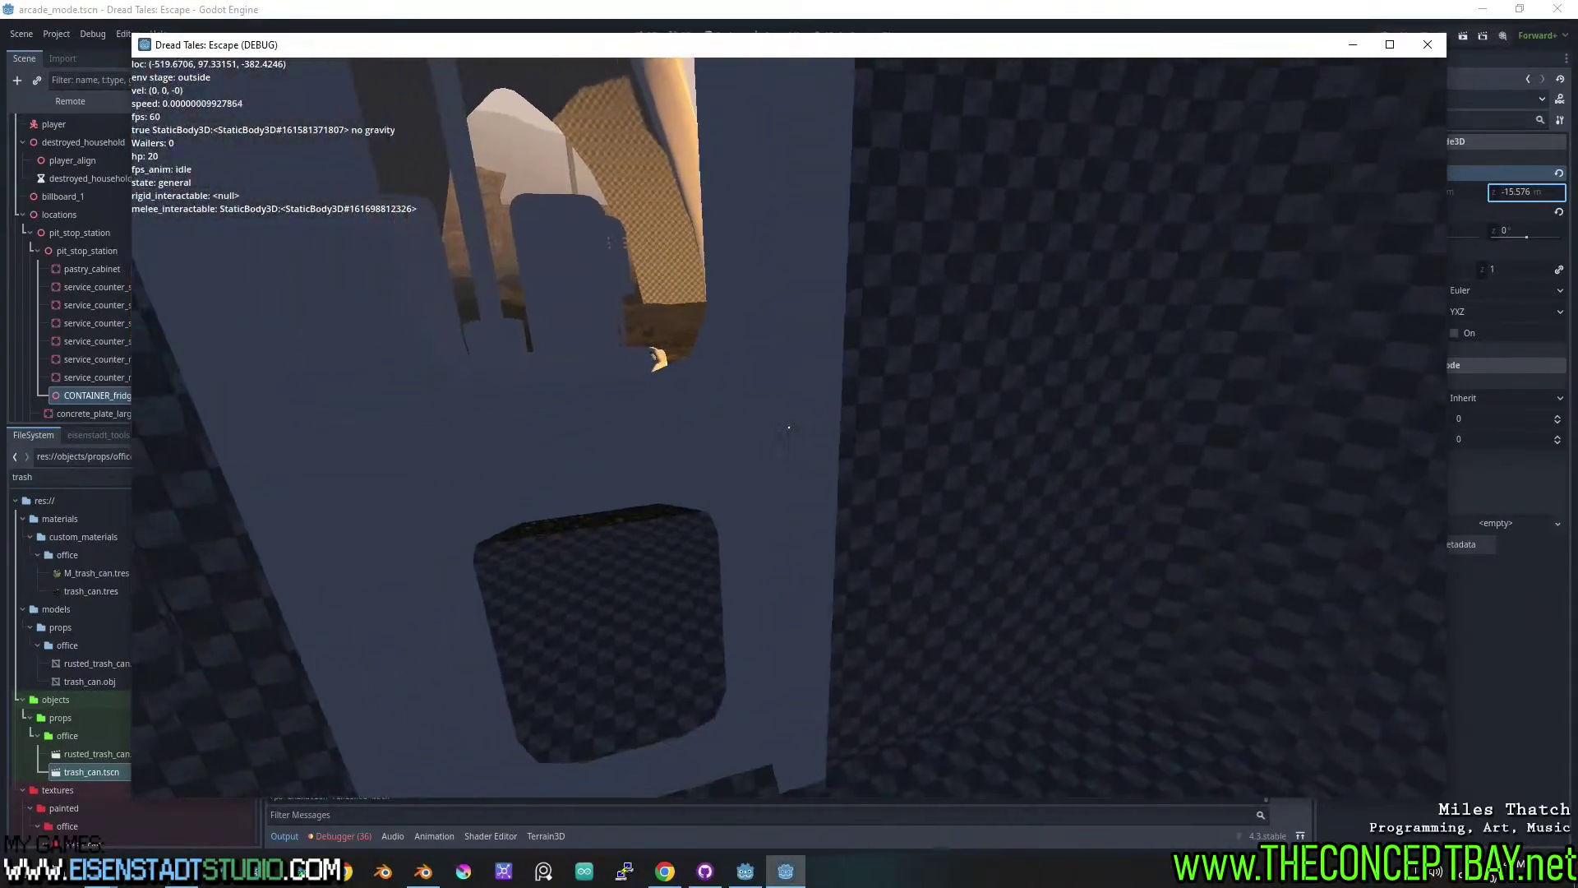
Walk the player out of the station and along its front windows and outer walls to examine the exterior.
{"action": "key", "text": "w"}
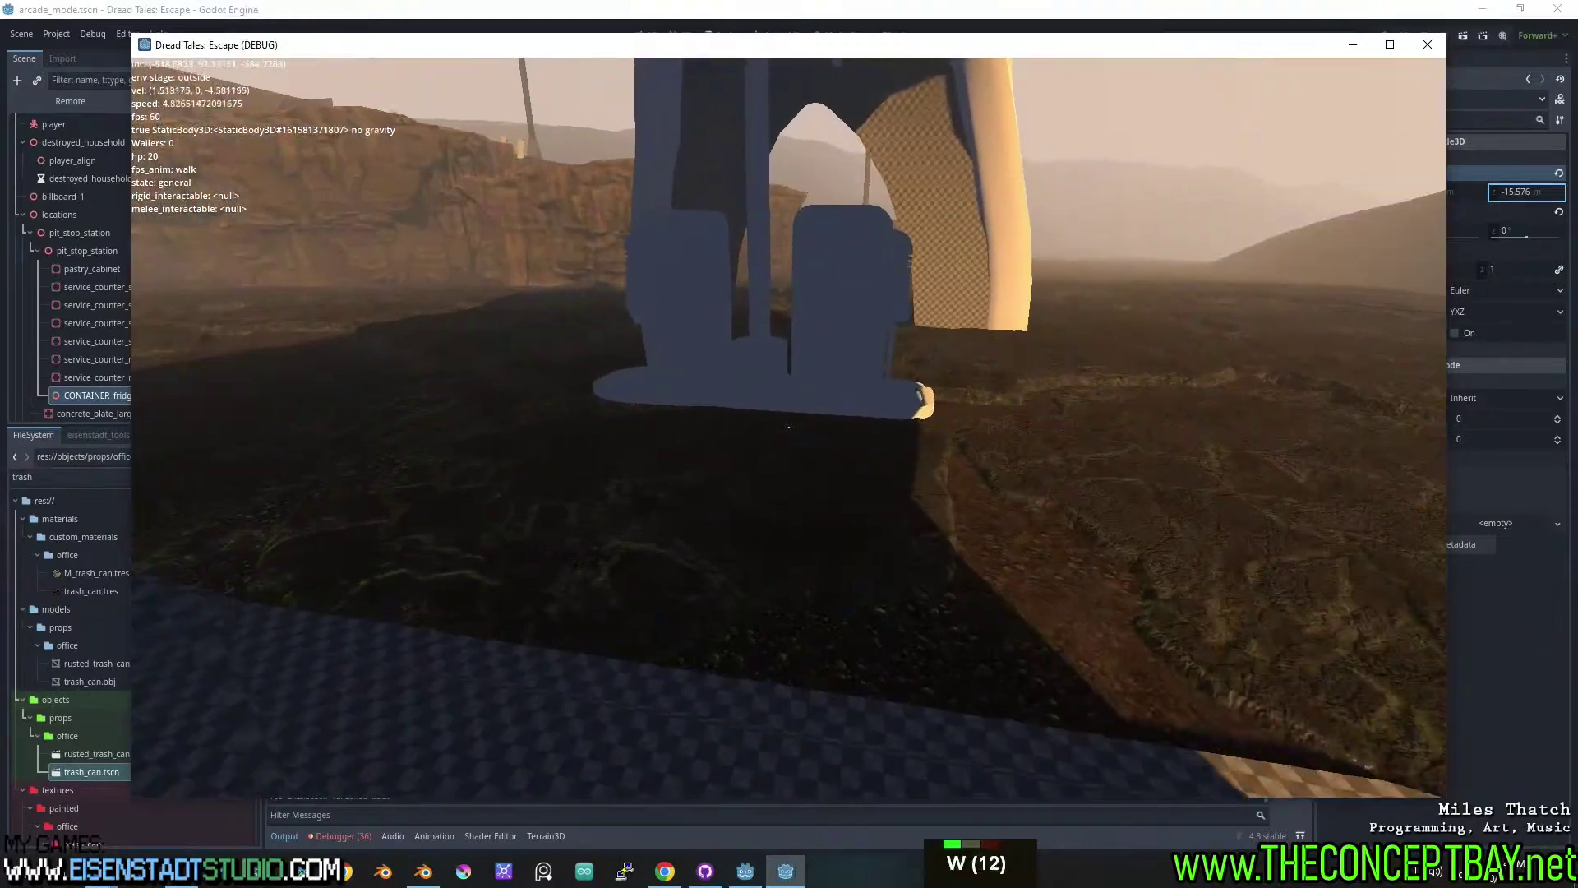
{"action": "key", "text": "d"}
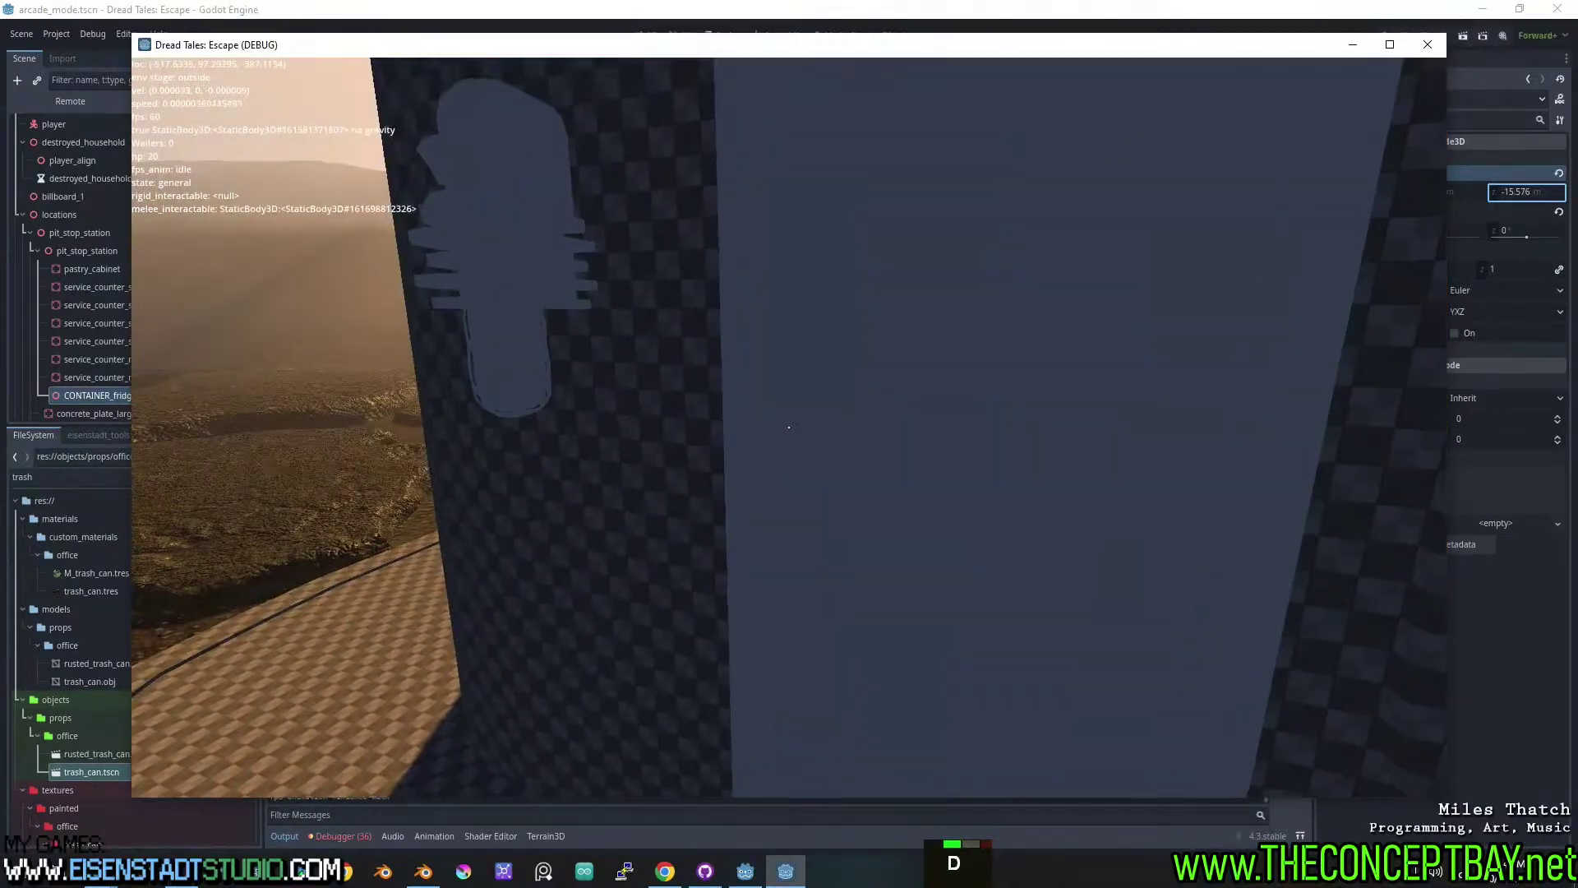
{"action": "key", "text": "w"}
{"action": "key", "text": "a"}
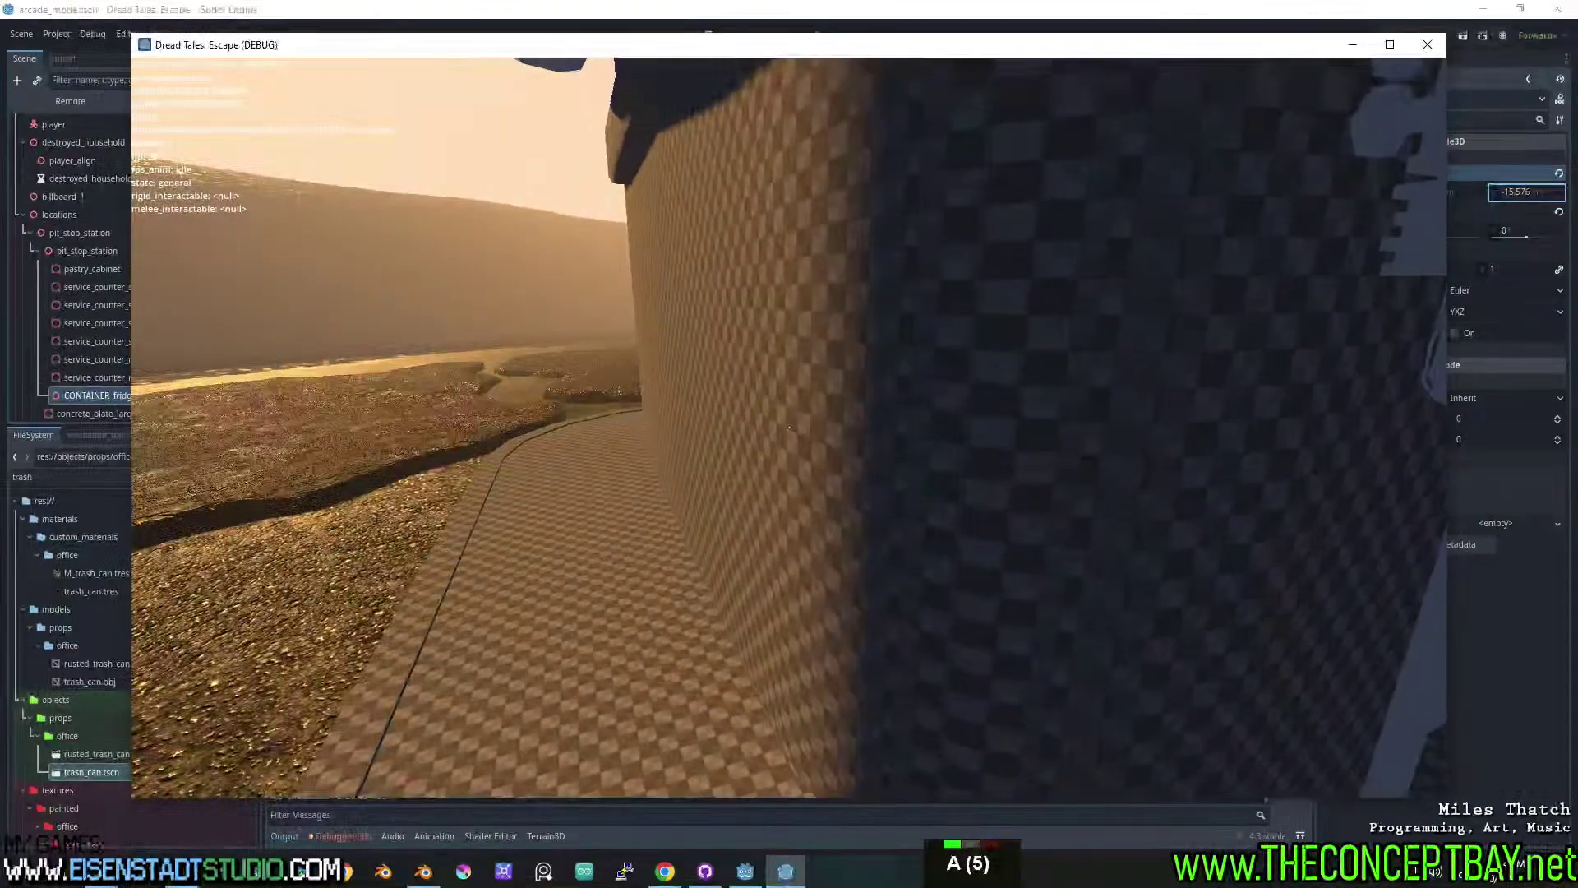
{"action": "key", "text": "d"}
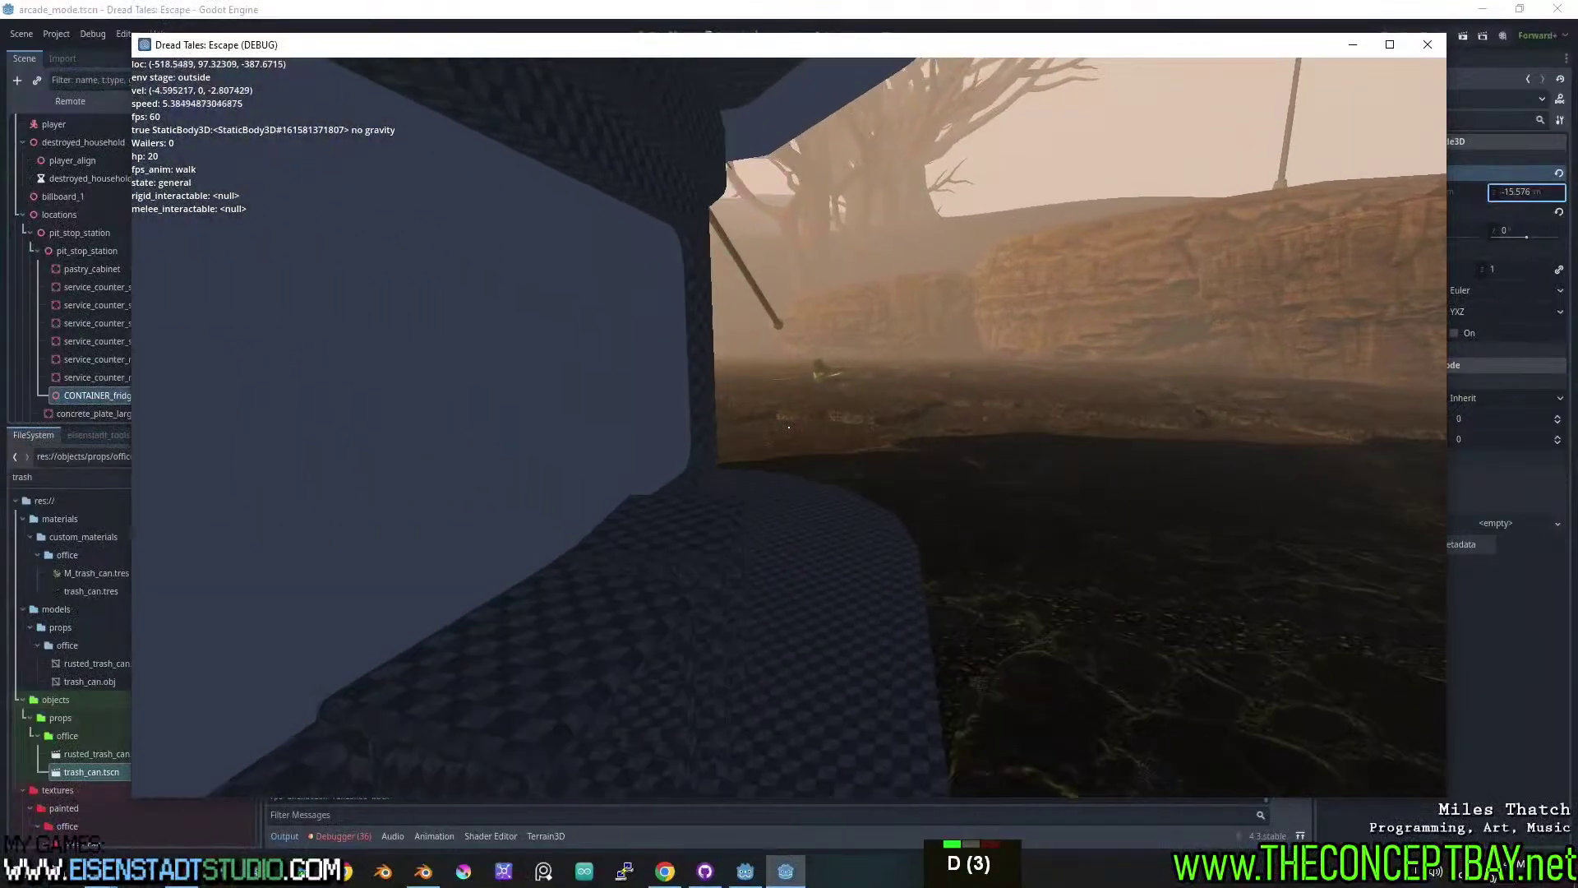
{"action": "key", "text": "d"}
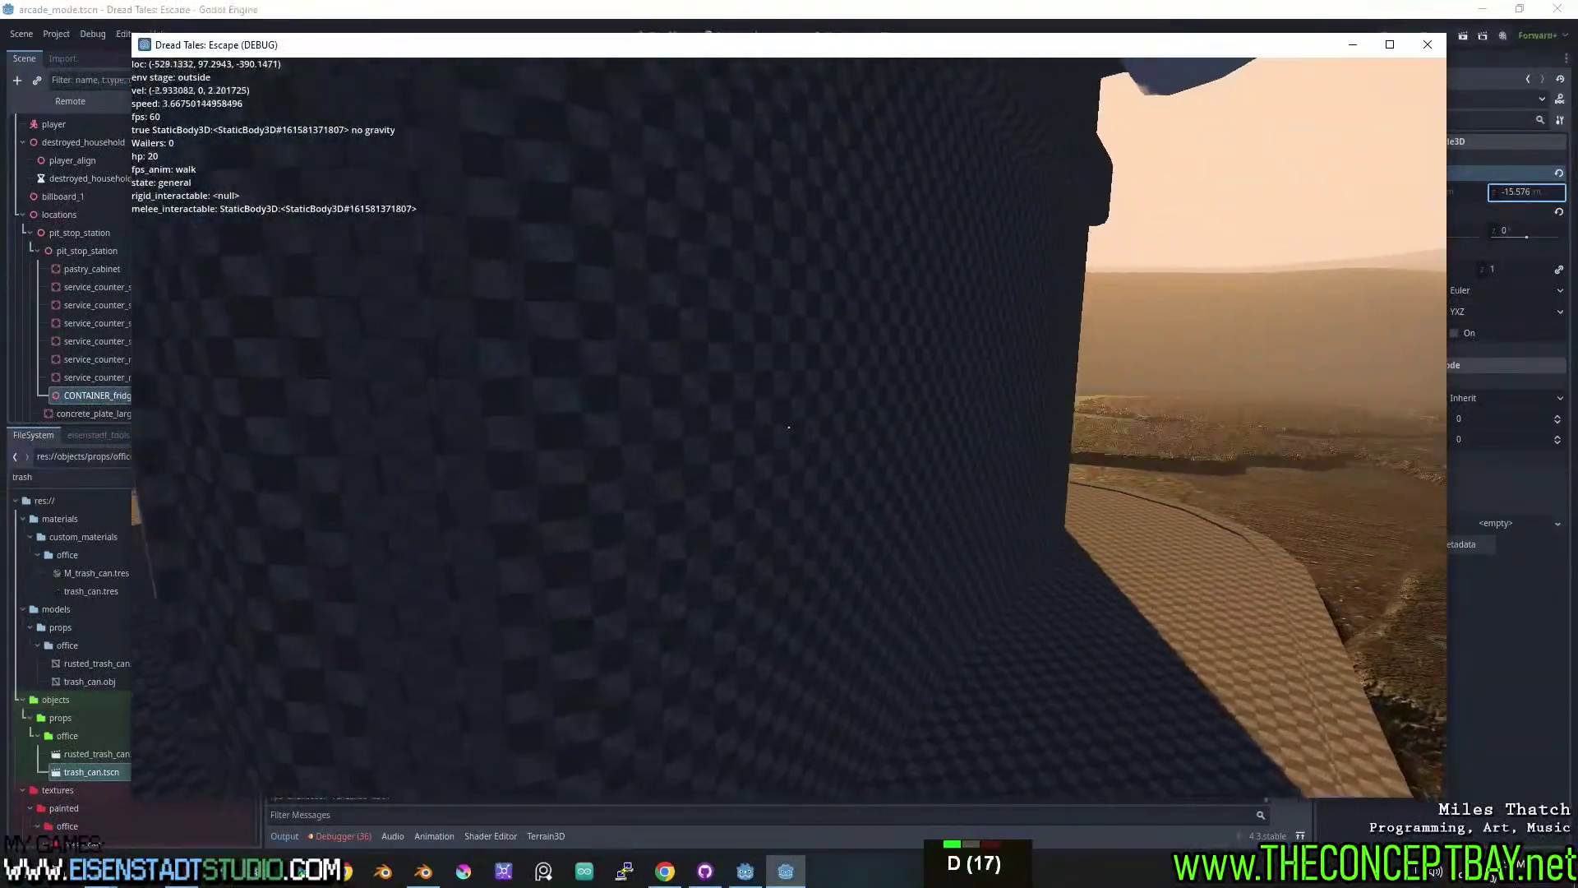
{"action": "key", "text": "w"}
{"action": "key", "text": "a"}
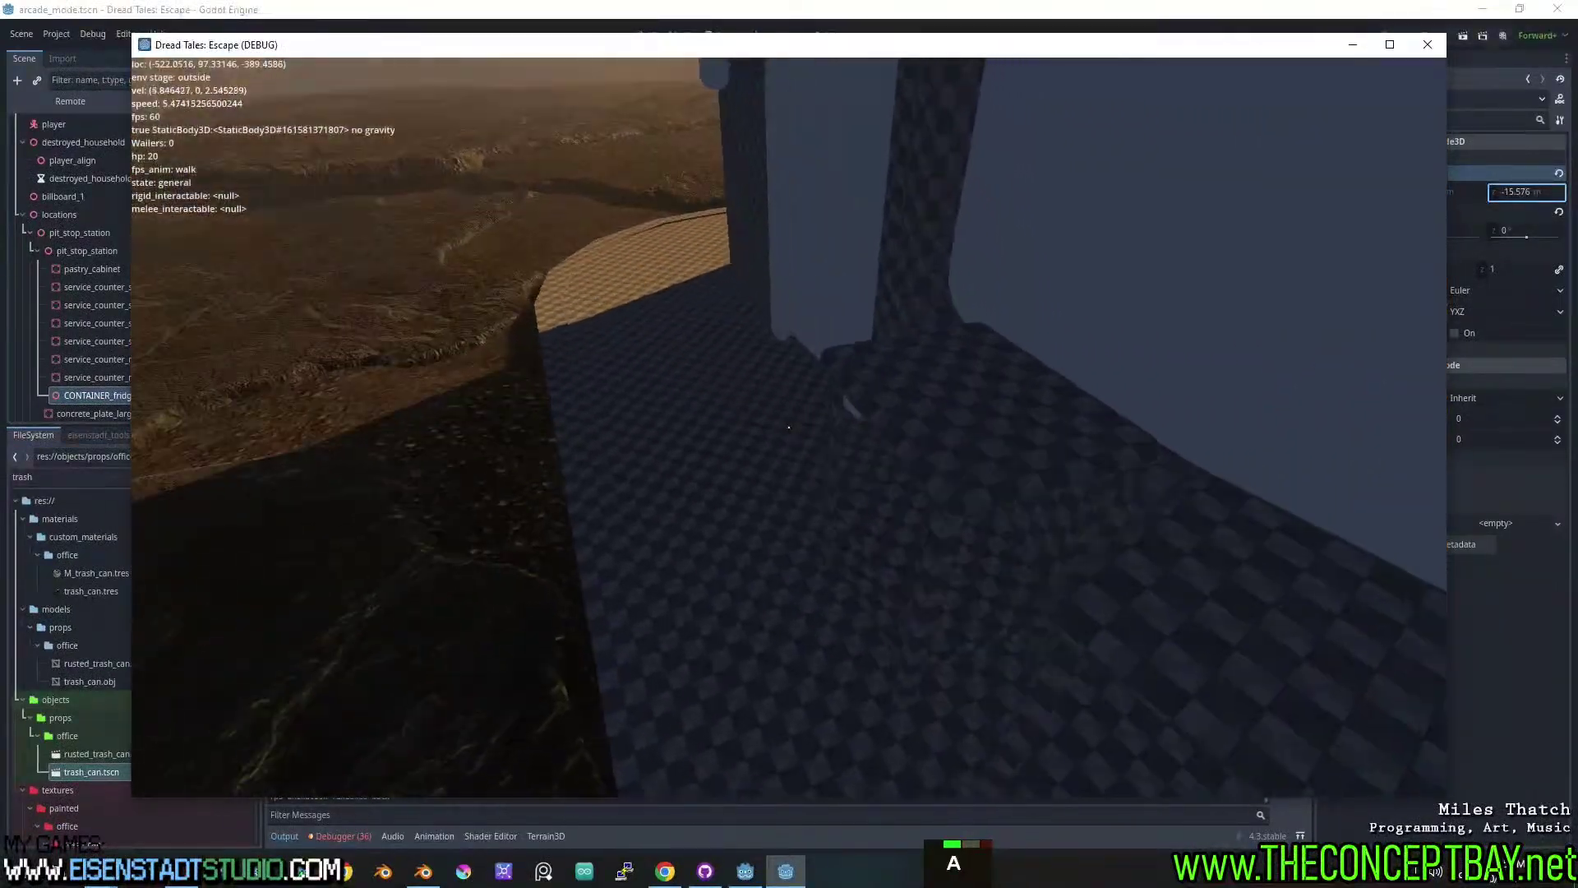
{"action": "key", "text": "a"}
{"action": "key", "text": "a"}
Close the running game, bring the station's interior into view in the 3D editor and save the arcade_mode scene.
{"action": "key", "text": "alt"}
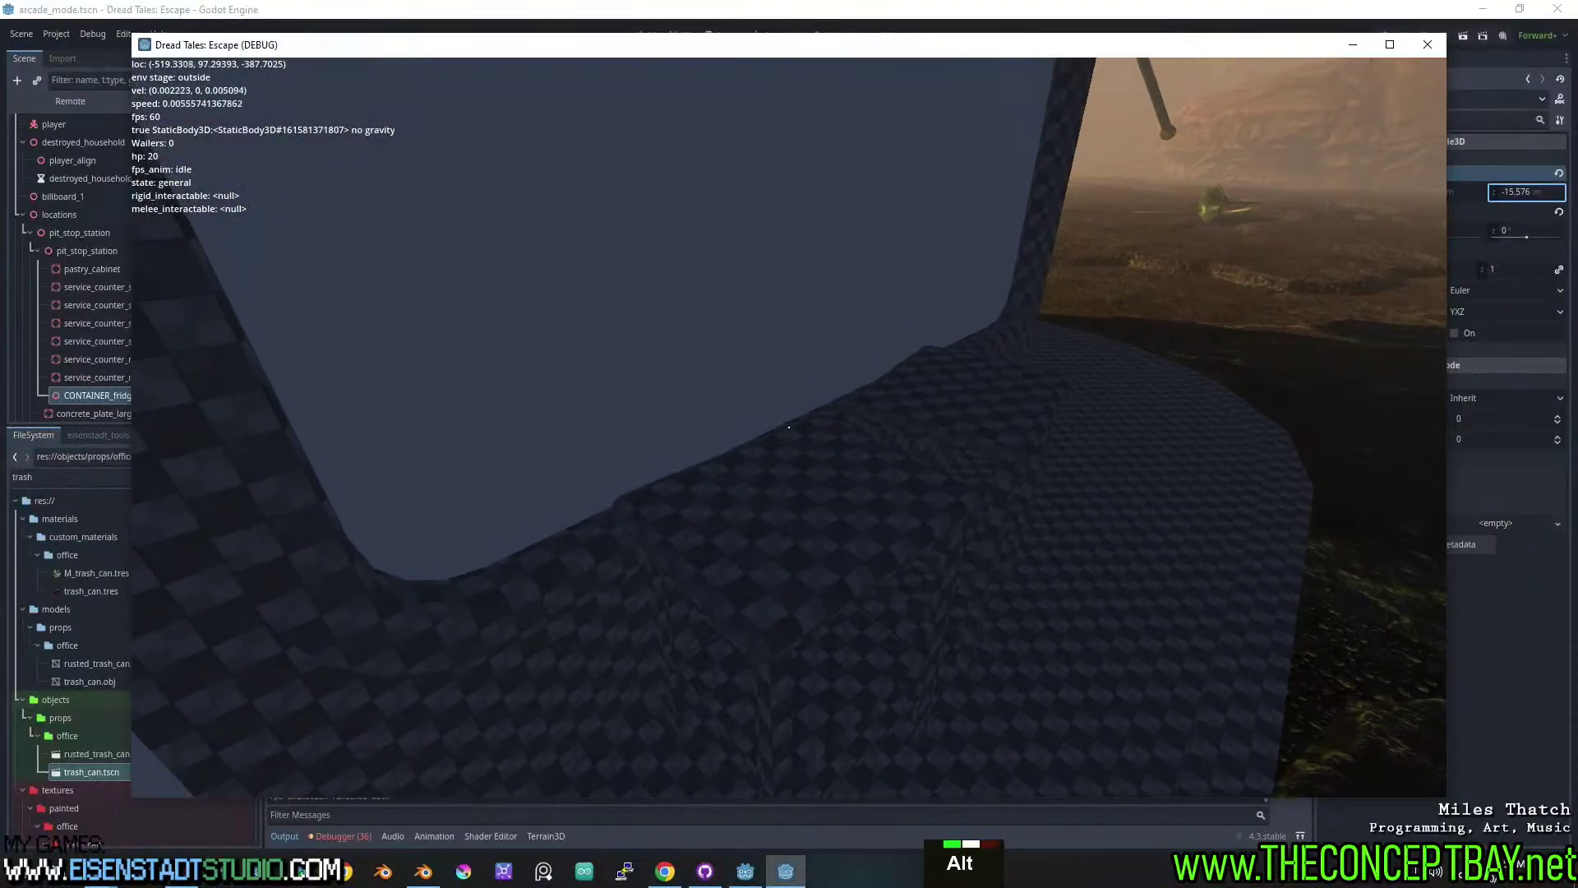
{"action": "key", "text": "alt+F4"}
{"action": "scroll", "coordinate": [720, 422], "scroll_direction": "up", "scroll_amount": 5}
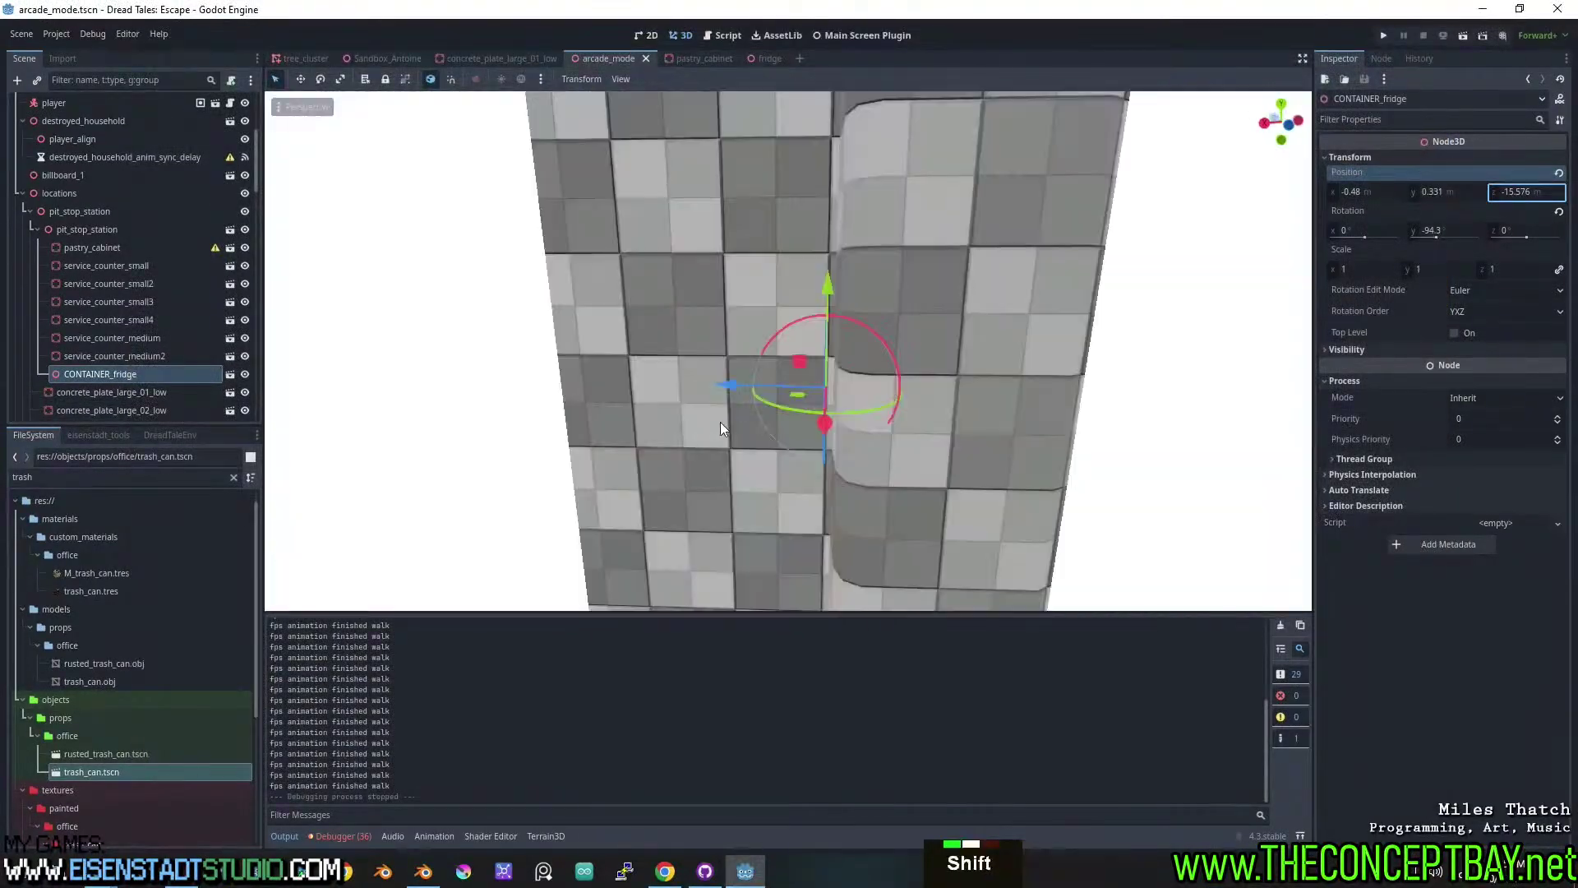
{"action": "scroll", "coordinate": [720, 421], "scroll_direction": "up", "scroll_amount": 2}
{"action": "middle_click_drag", "start_coordinate": [662, 469], "coordinate": [738, 363]}
{"action": "key", "text": "ctrl+s"}
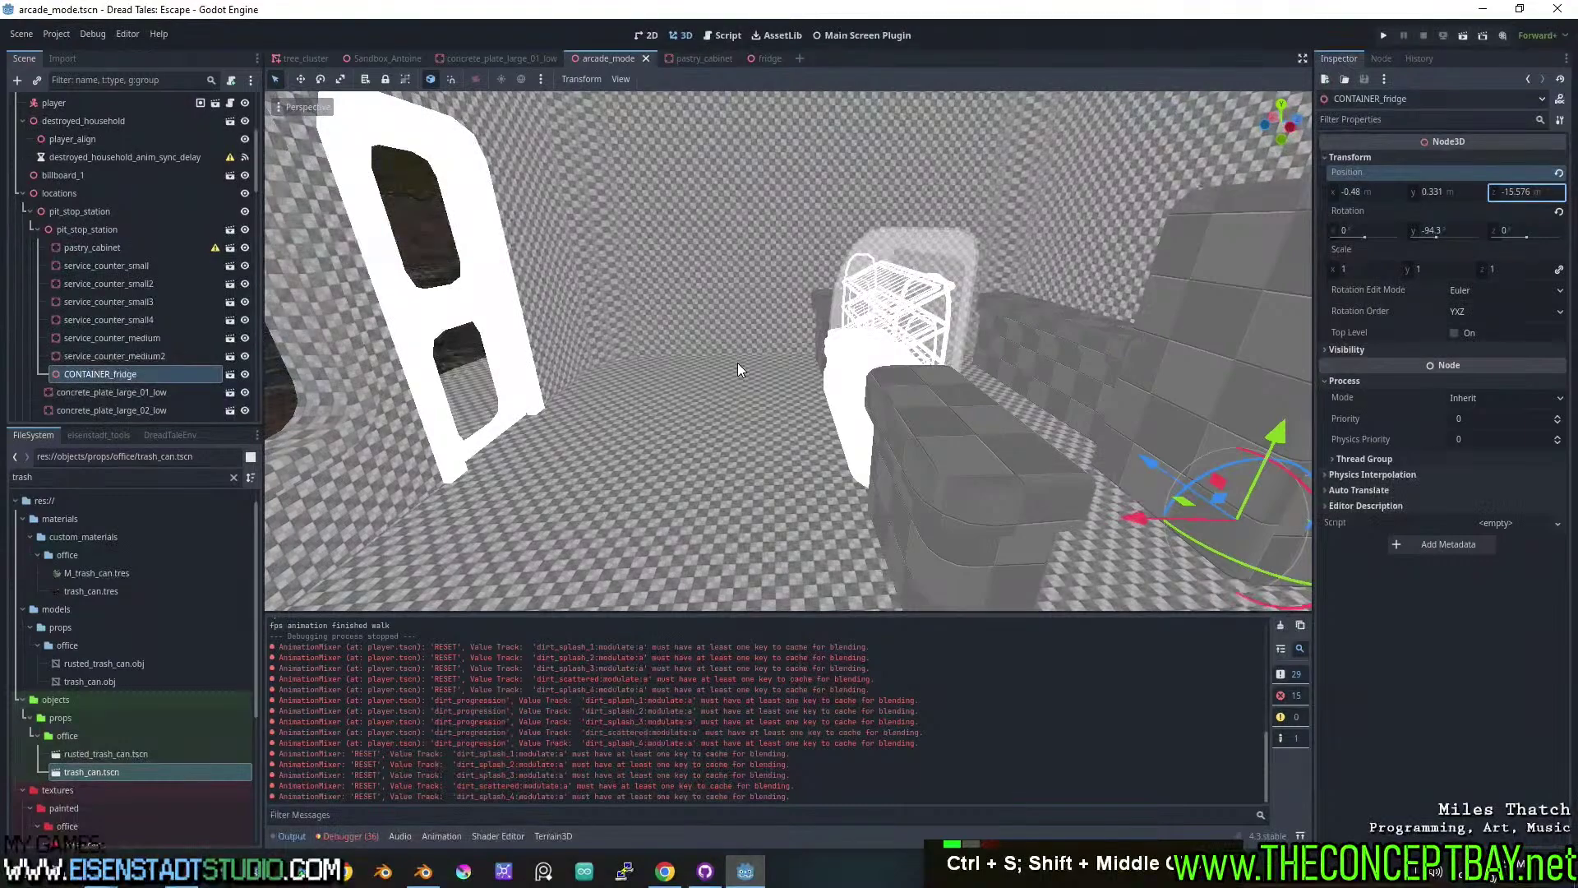